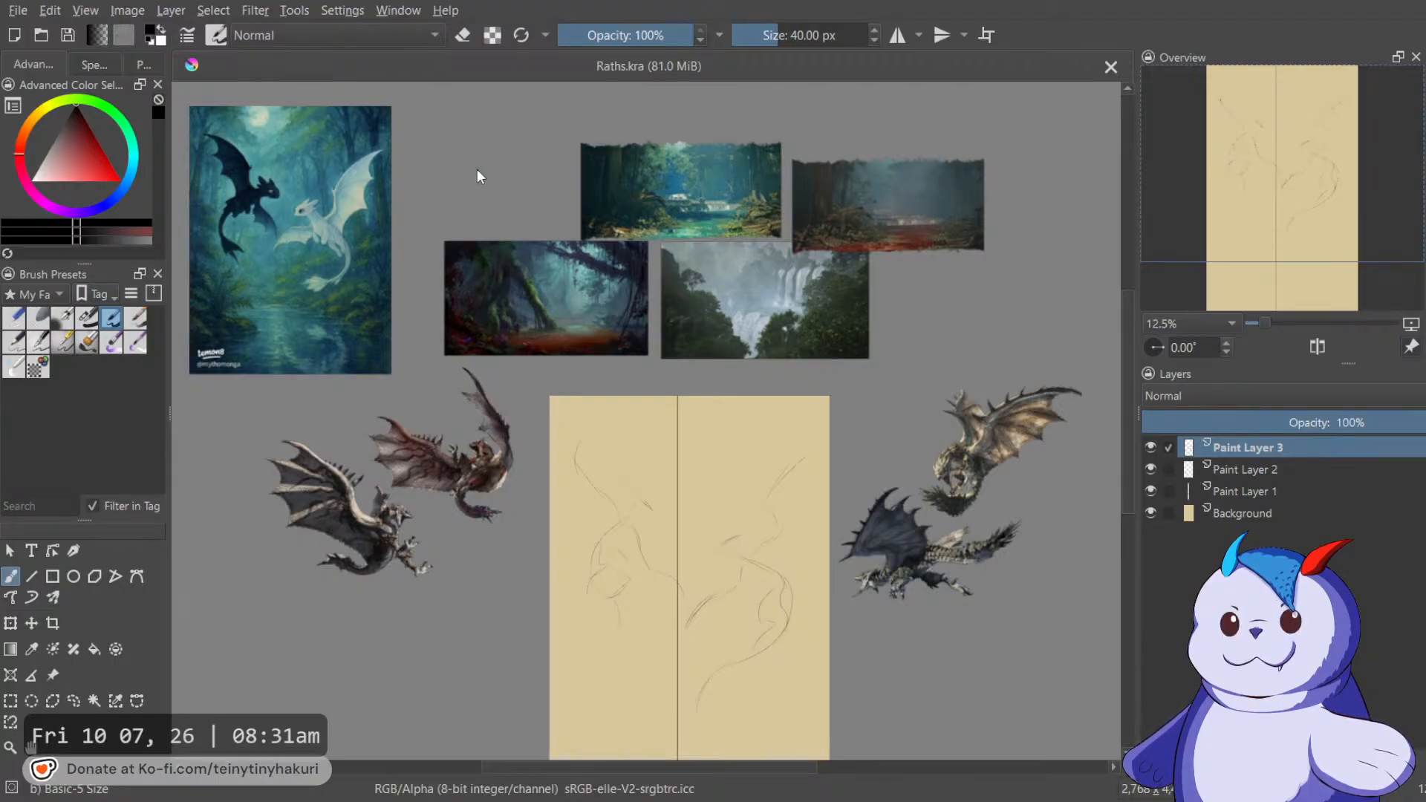
Crop the image to the existing bounds of the tan canvas.
left_click(844, 209)
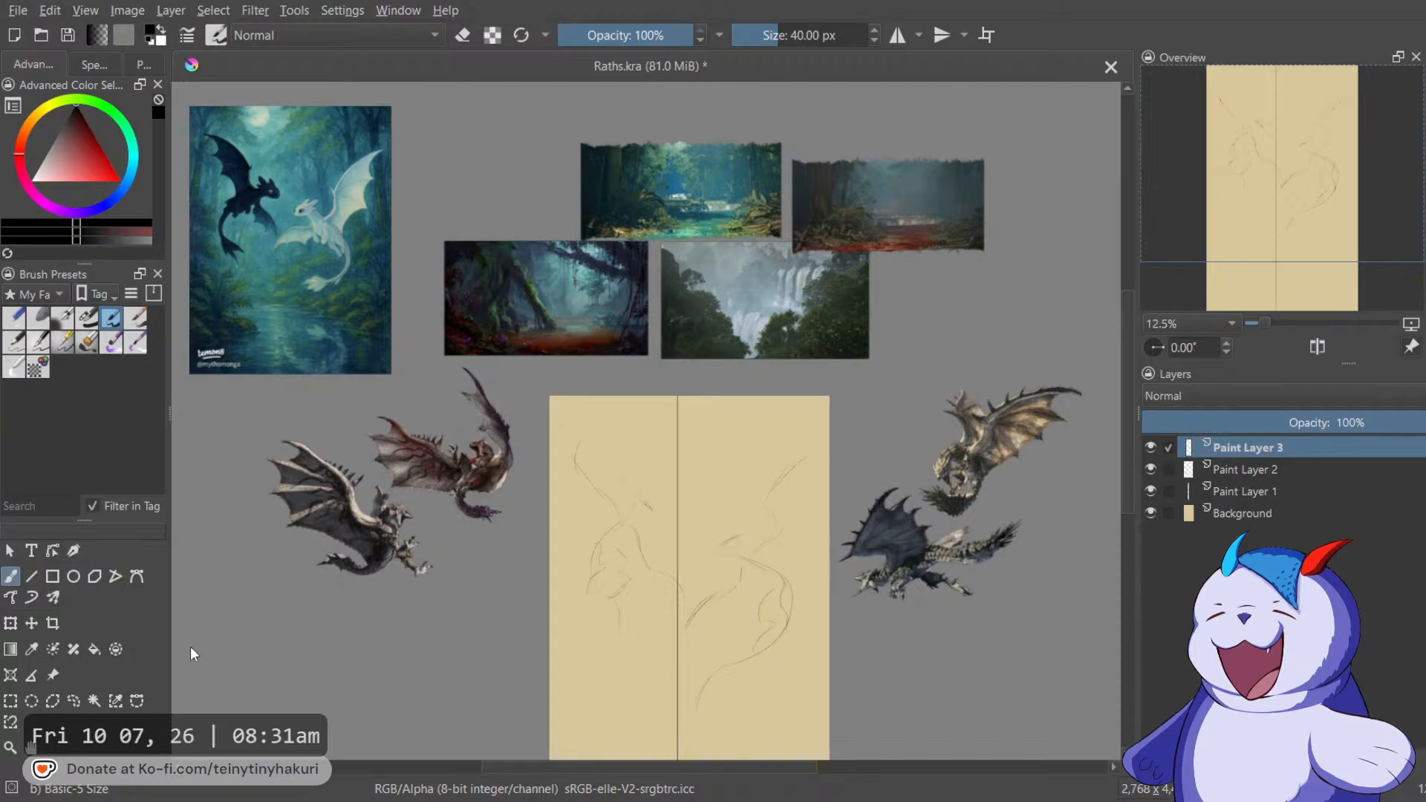
key("c")
left_click(625, 560)
key("Return")
Group Paint Layers 1 to 3, add a new paint layer above the group, and switch to the Brush tool.
left_click(1263, 491, "shift")
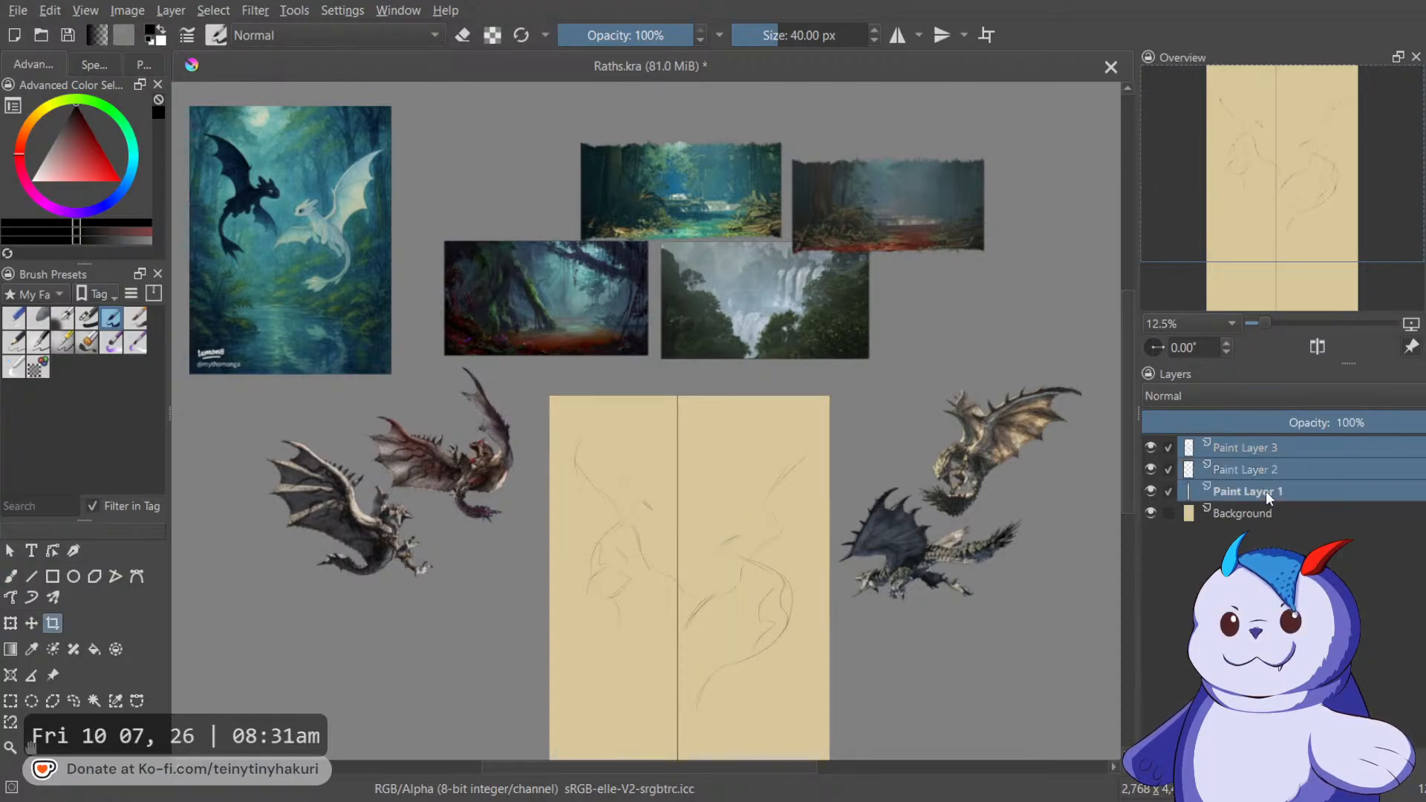
key("ctrl+g")
left_click(1207, 447)
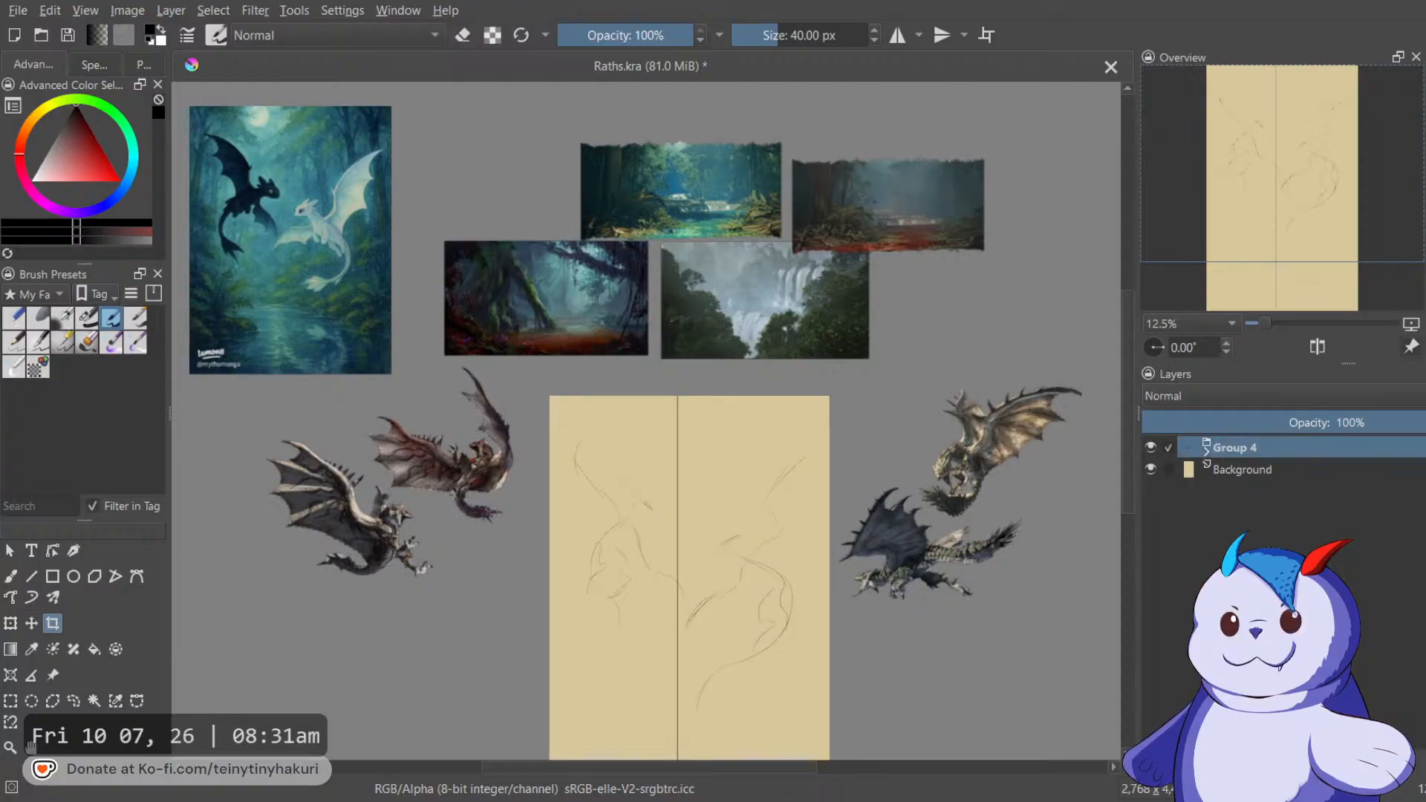
key("Insert")
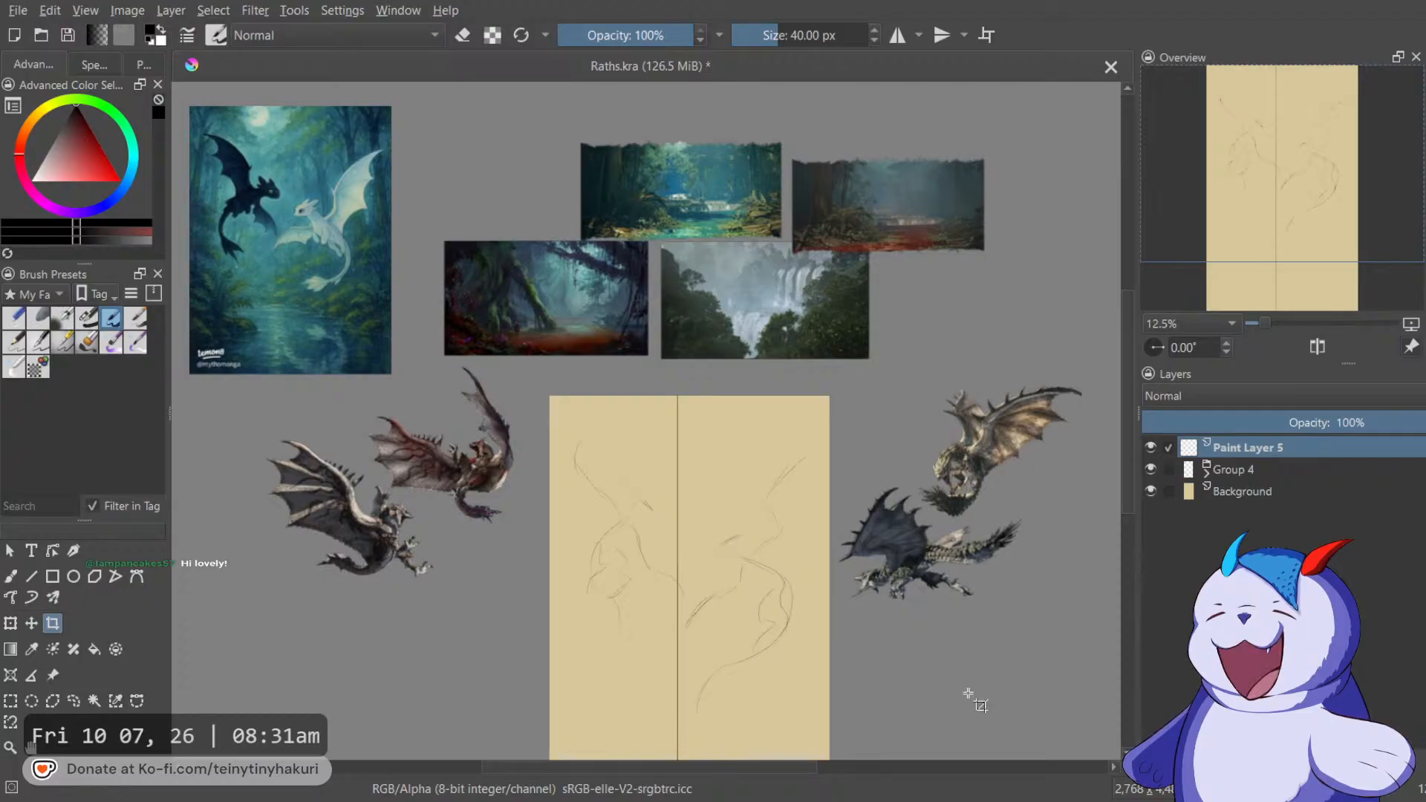
key("b")
Examine the dragon reference images on both sides of the canvas next to the rough sketch.
left_click_drag(832, 608, 839, 592)
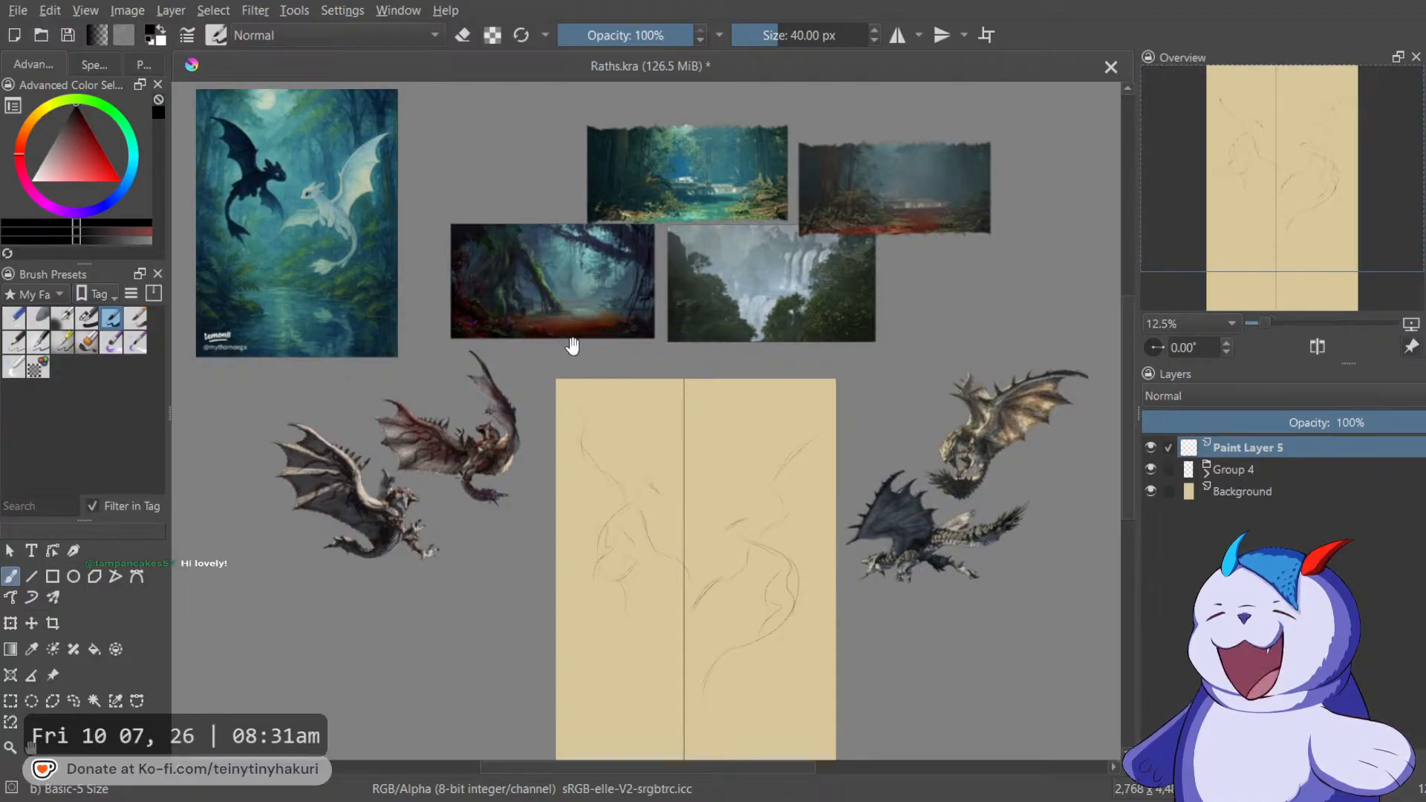
left_click_drag(572, 346, 562, 350)
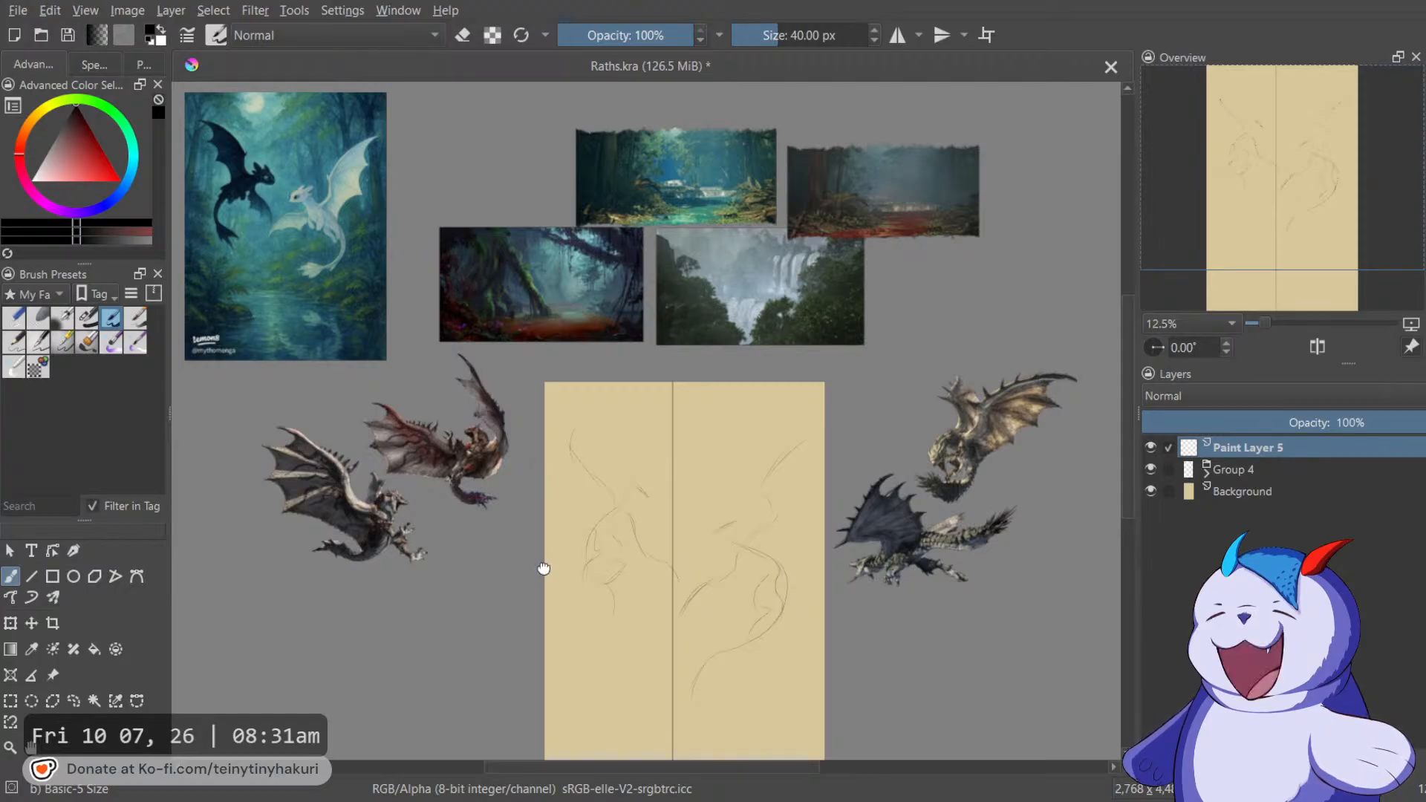
scroll(569, 466, "up", 5)
scroll(569, 467, "down", 5)
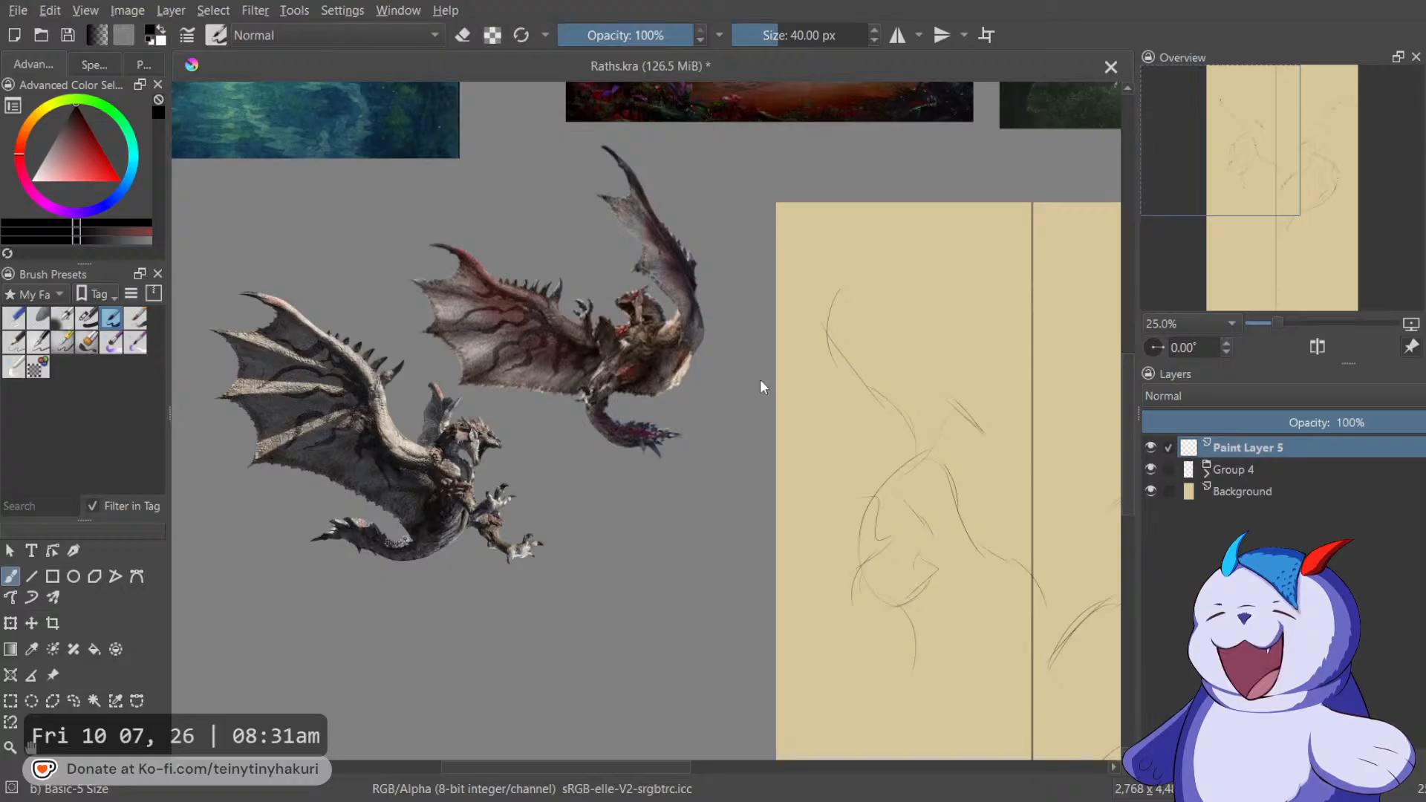
left_click_drag(798, 457, 200, 405)
left_click_drag(1032, 555, 873, 555)
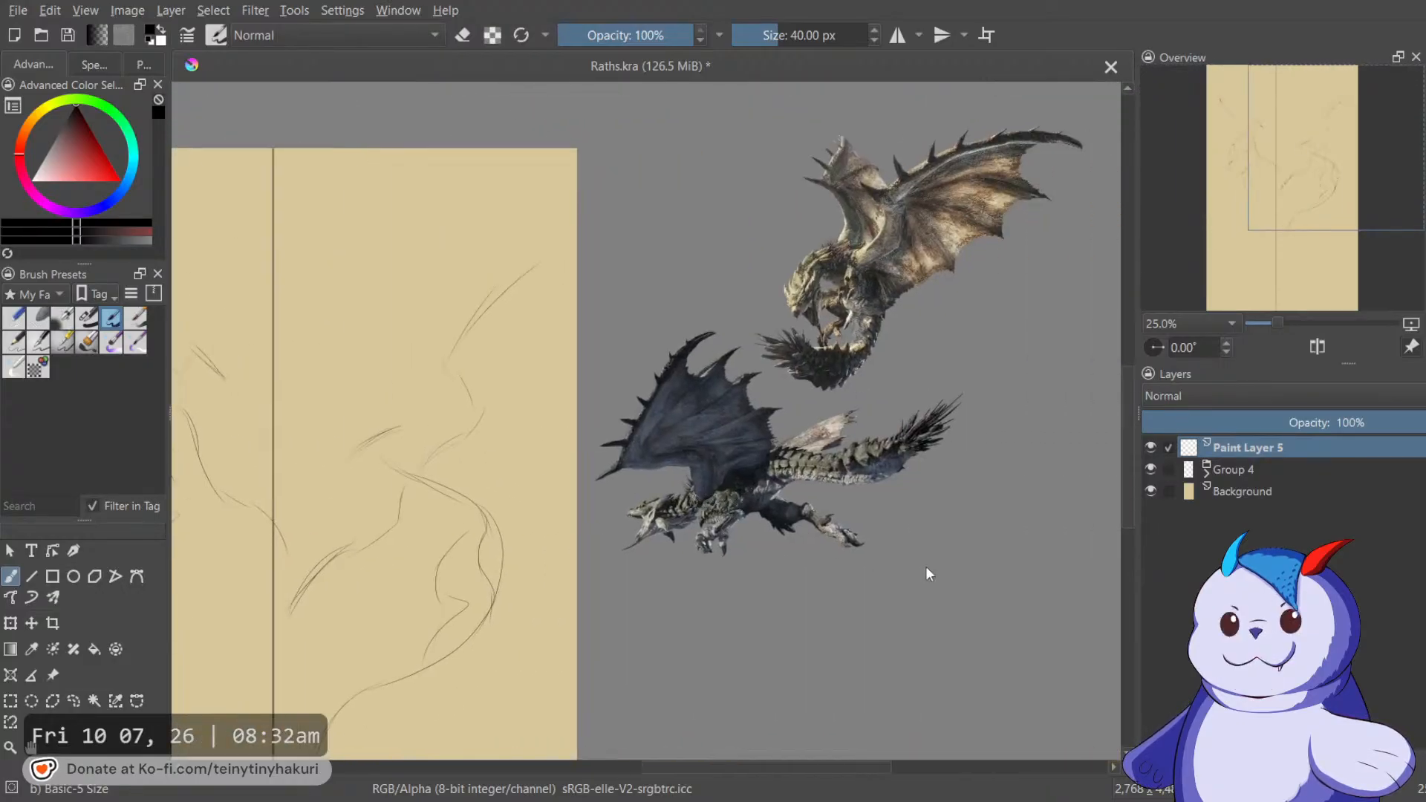
left_click_drag(754, 629, 651, 680)
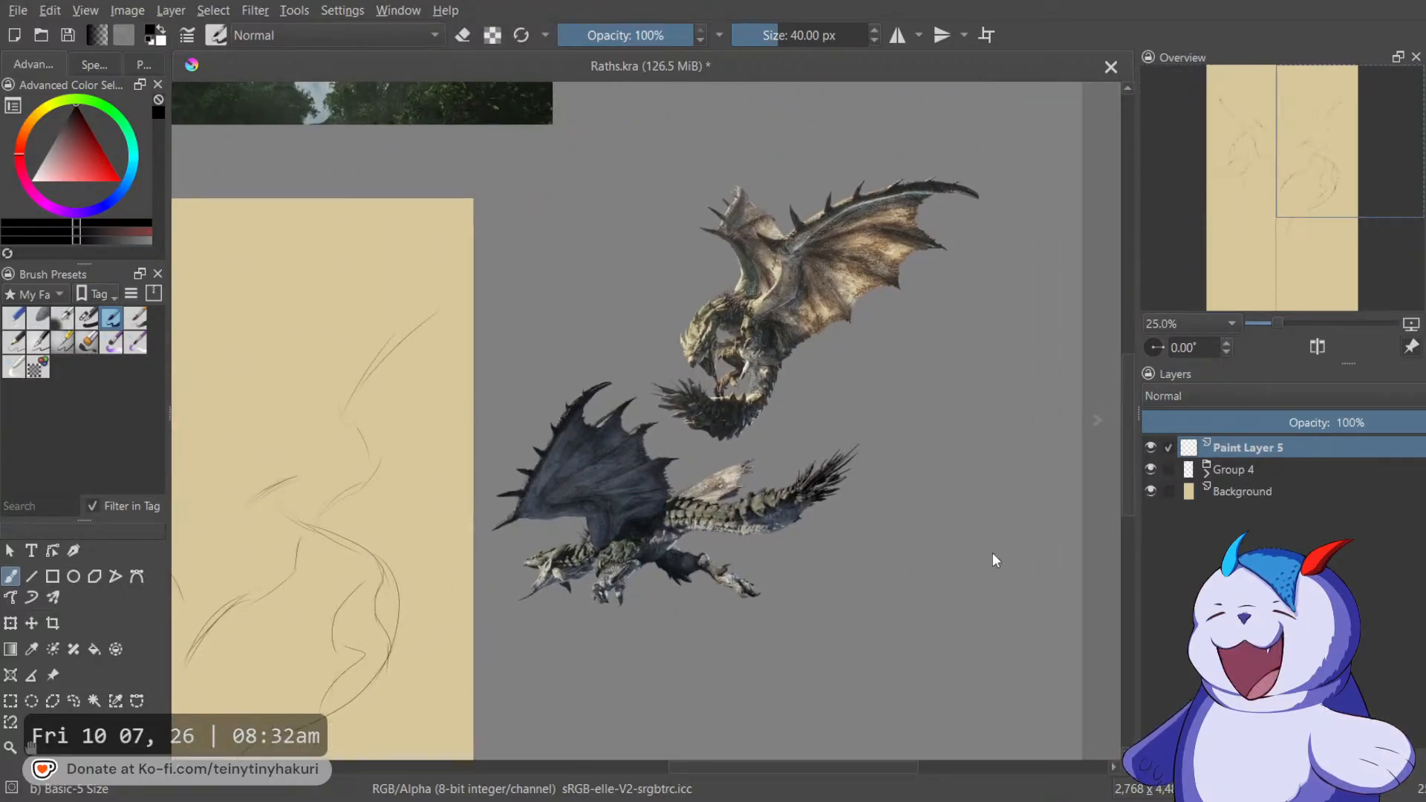
scroll(735, 377, "down", 2)
left_click_drag(734, 379, 913, 385)
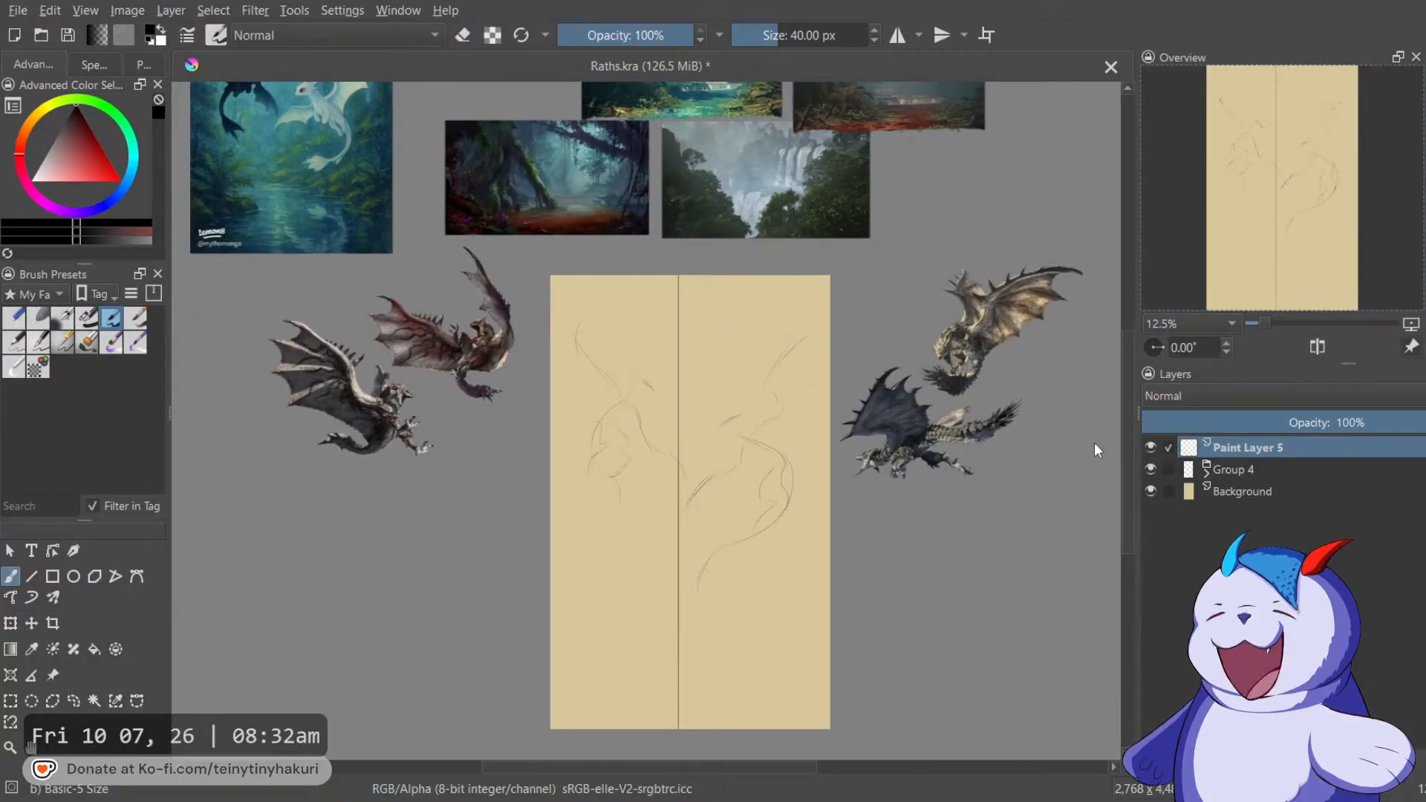
Save the document.
left_click_drag(858, 406, 853, 428)
key("ctrl+s")
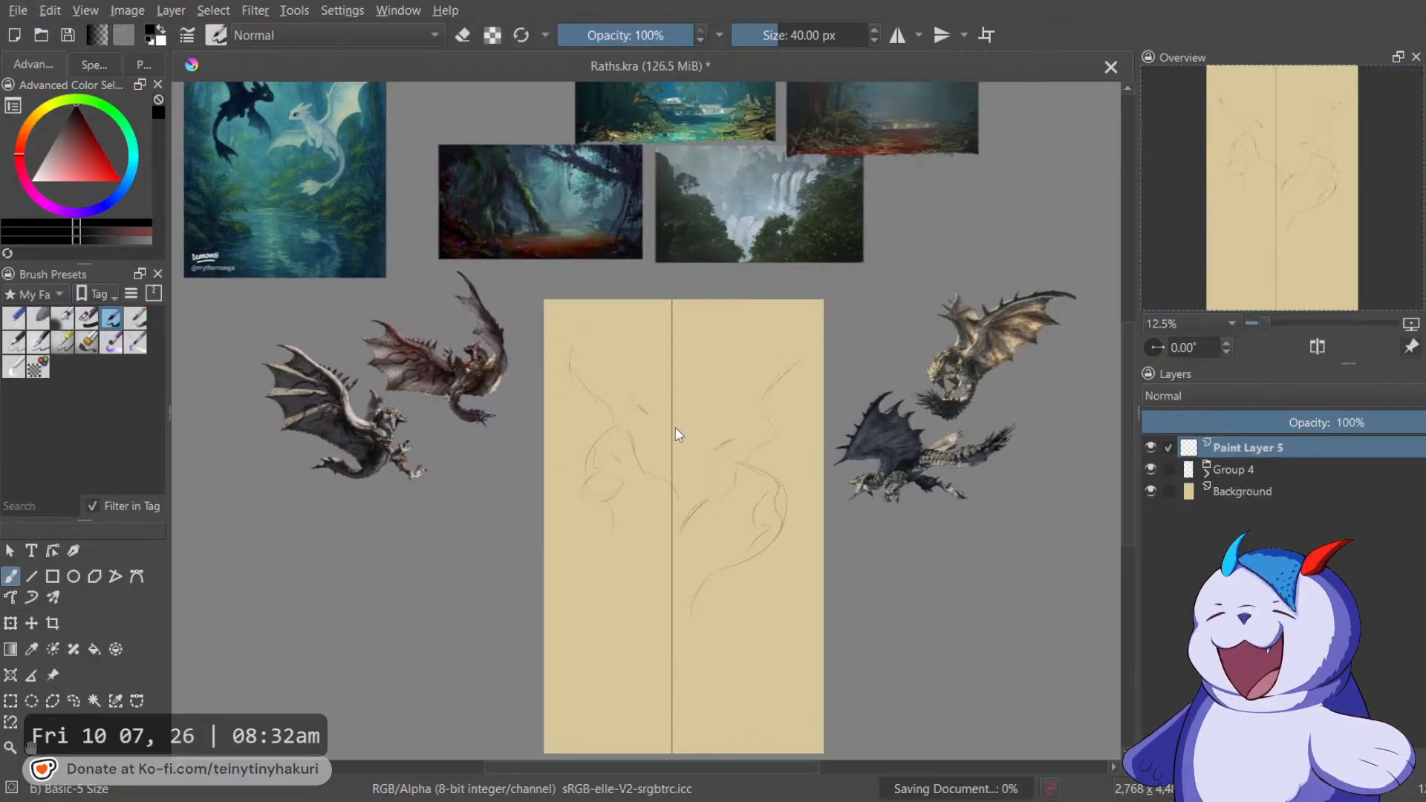
left_click_drag(729, 433, 746, 524)
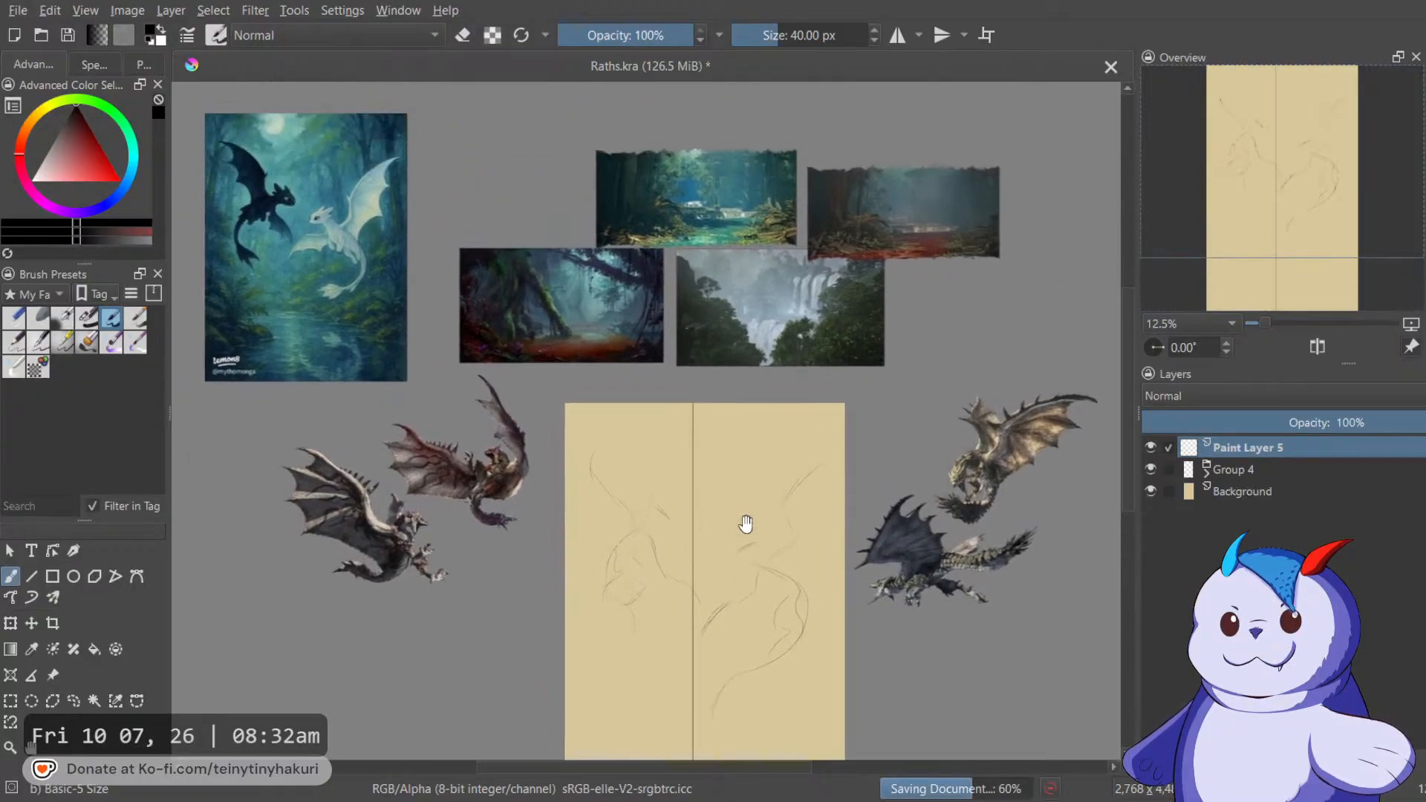
Examine the forest reference painting with the black and white dragons for its poses and composition.
left_click_drag(569, 420, 844, 580)
scroll(478, 387, "up", 3)
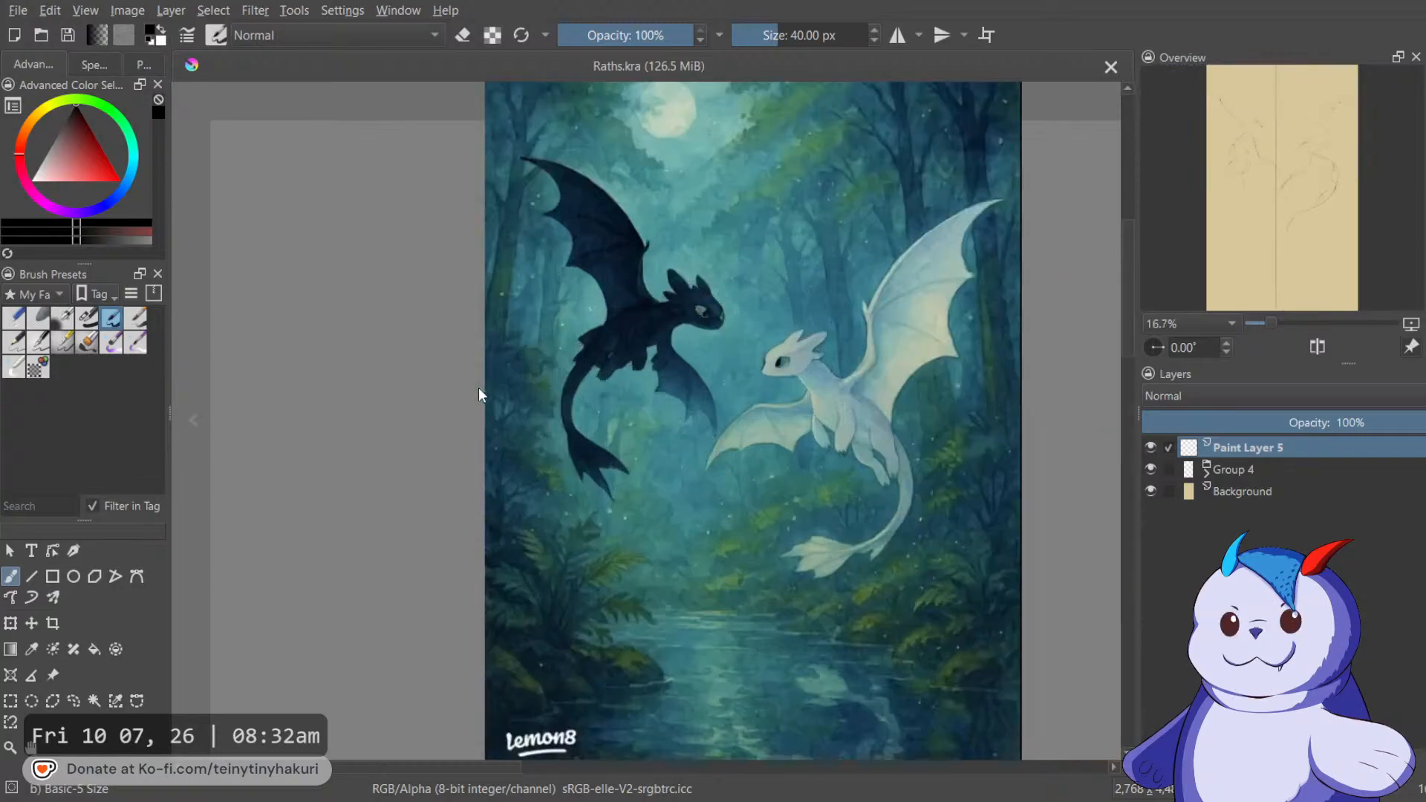
scroll(612, 413, "down", 1)
left_click_drag(738, 414, 537, 397)
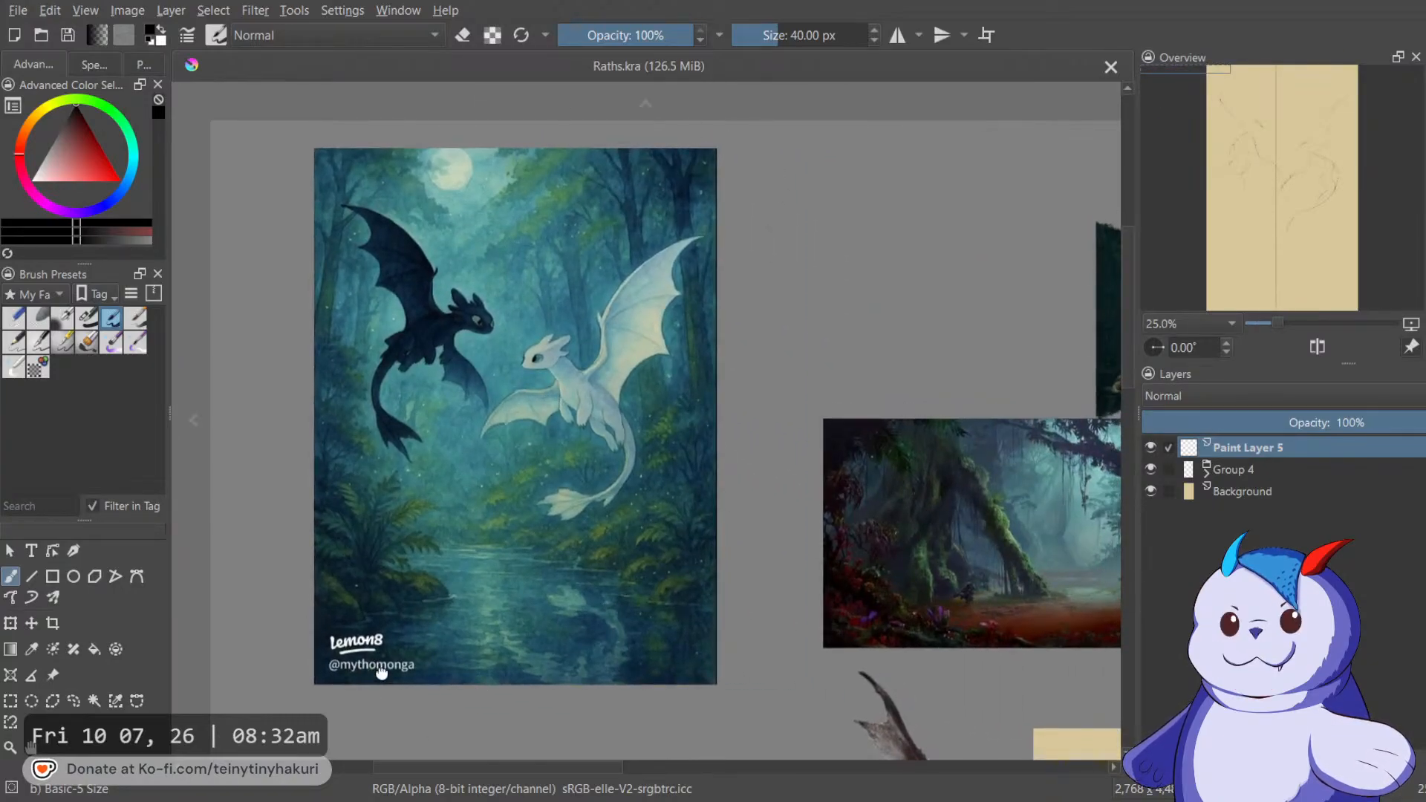
left_click_drag(378, 671, 443, 646)
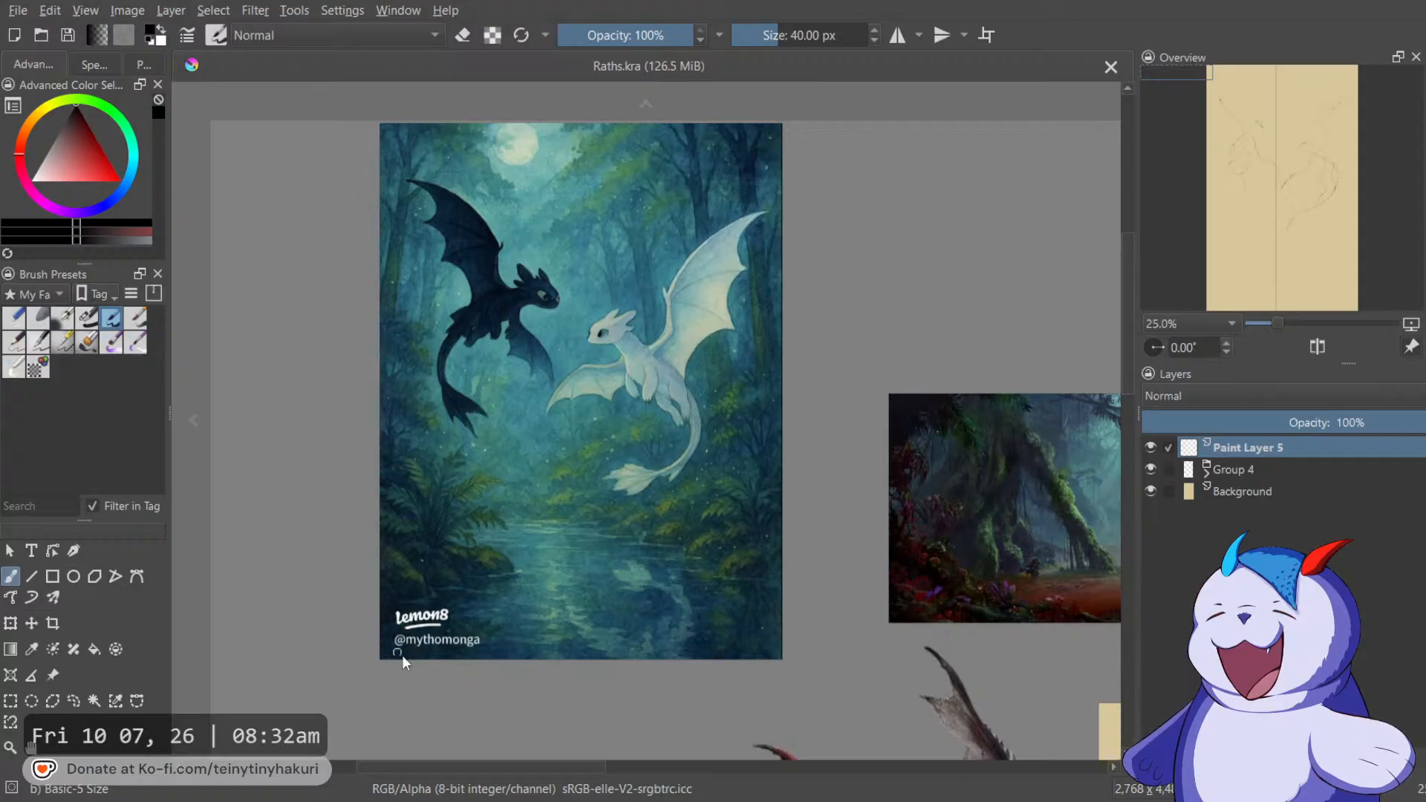
scroll(553, 319, "down", 1)
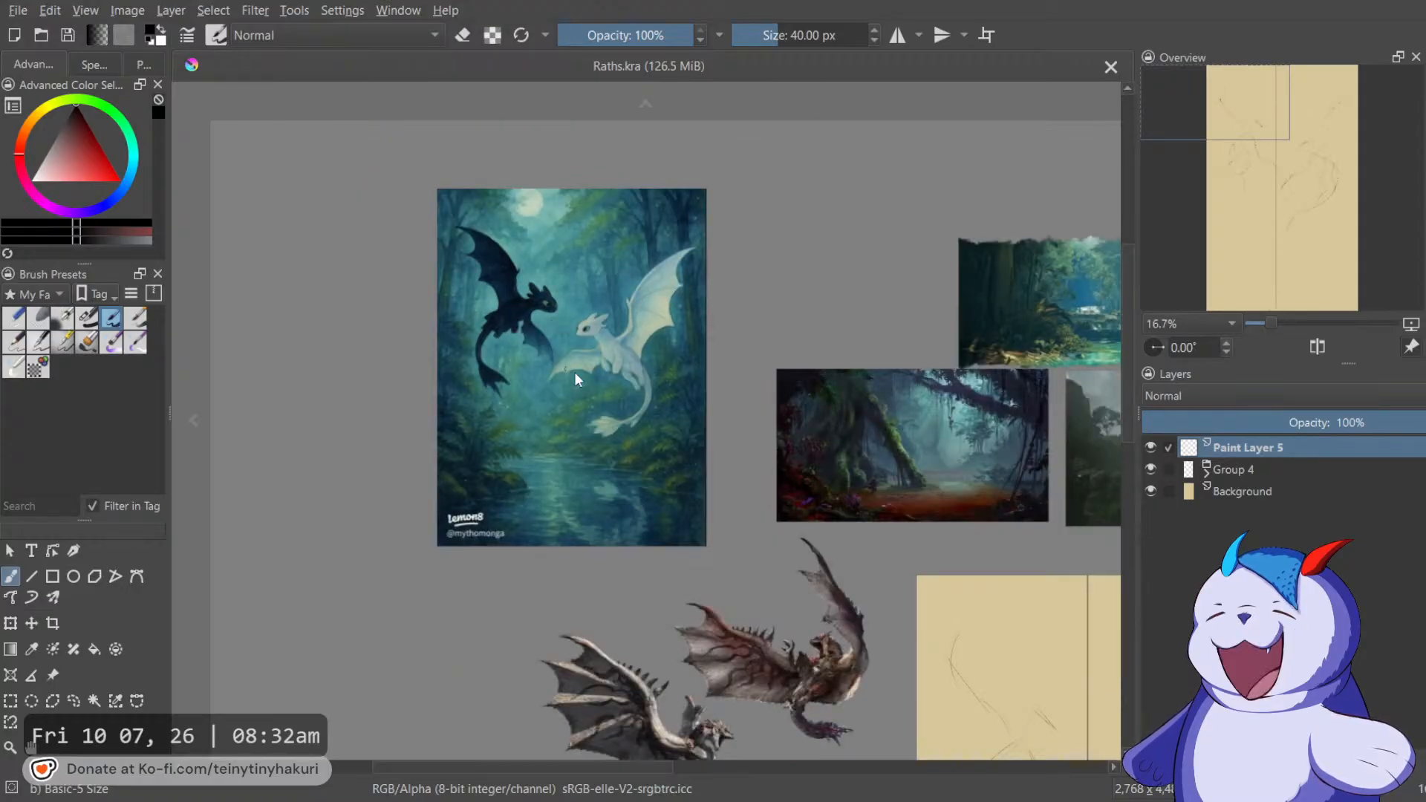
scroll(657, 361, "down", 3)
left_click_drag(712, 383, 649, 356)
Examine the rough gesture sketch on both halves of the canvas against the surrounding dragon references.
scroll(801, 343, "up", 3)
left_click_drag(832, 320, 841, 367)
left_click_drag(659, 508, 752, 239)
left_click_drag(484, 373, 421, 330)
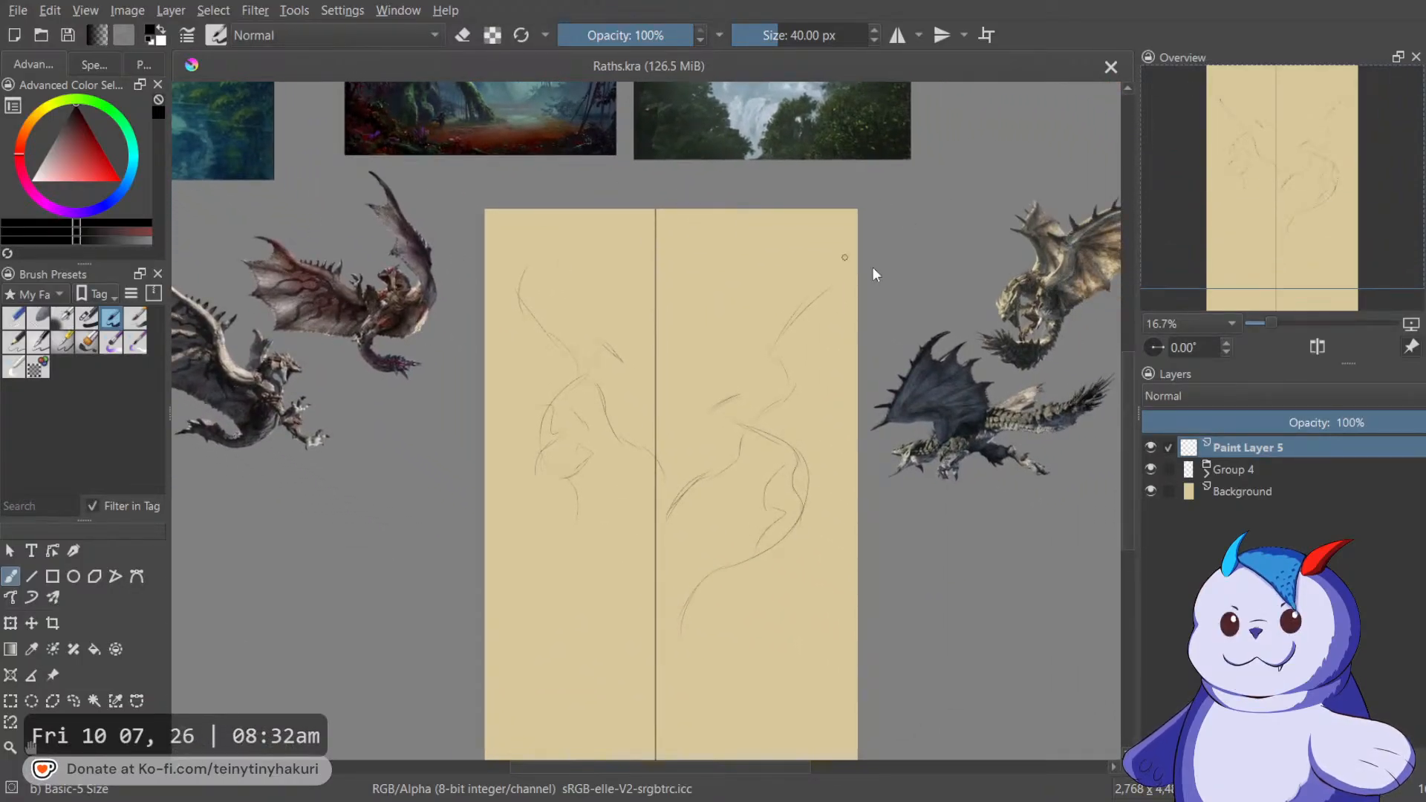
left_click_drag(985, 411, 897, 402)
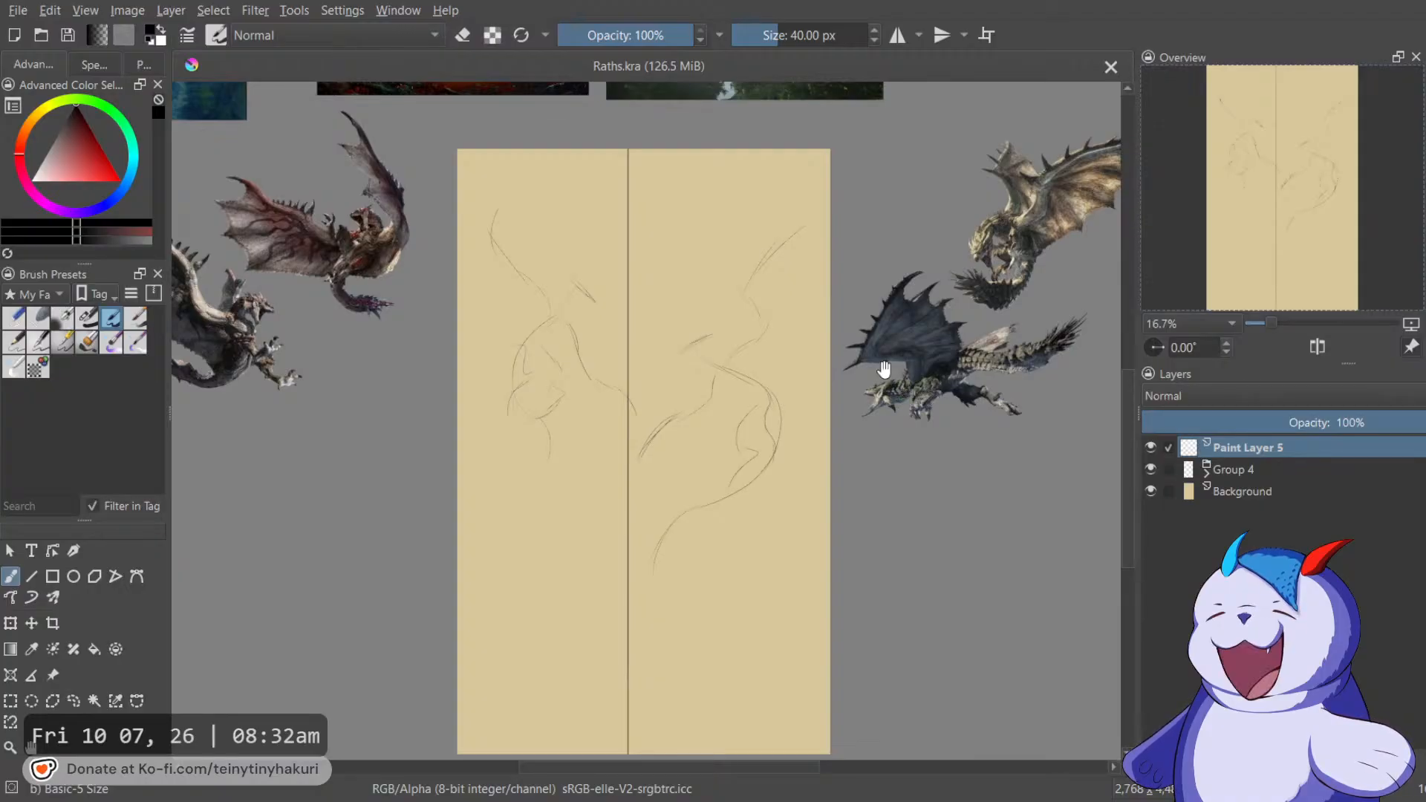
left_click_drag(885, 369, 956, 408)
left_click_drag(852, 434, 752, 463)
scroll(897, 451, "down", 1)
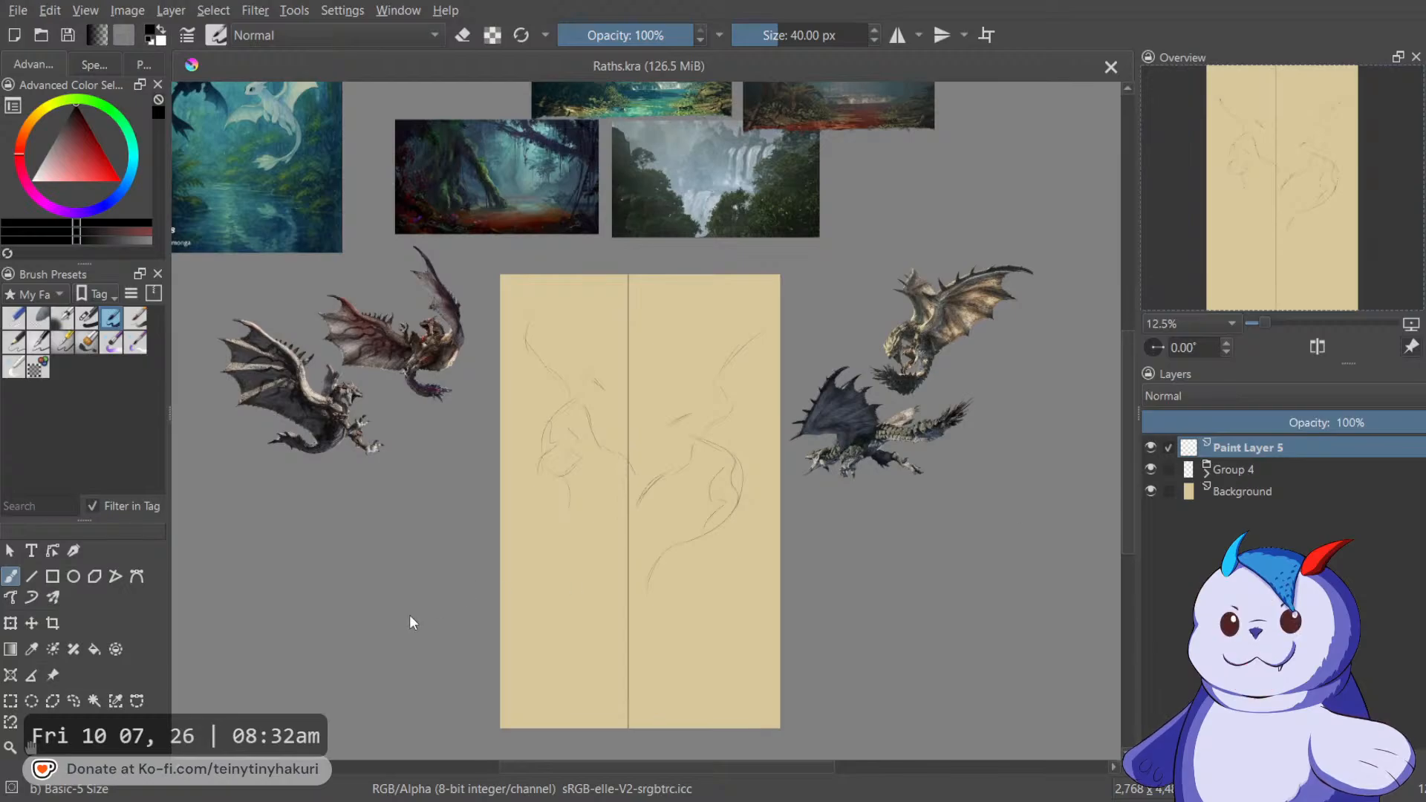
left_click_drag(748, 541, 795, 514)
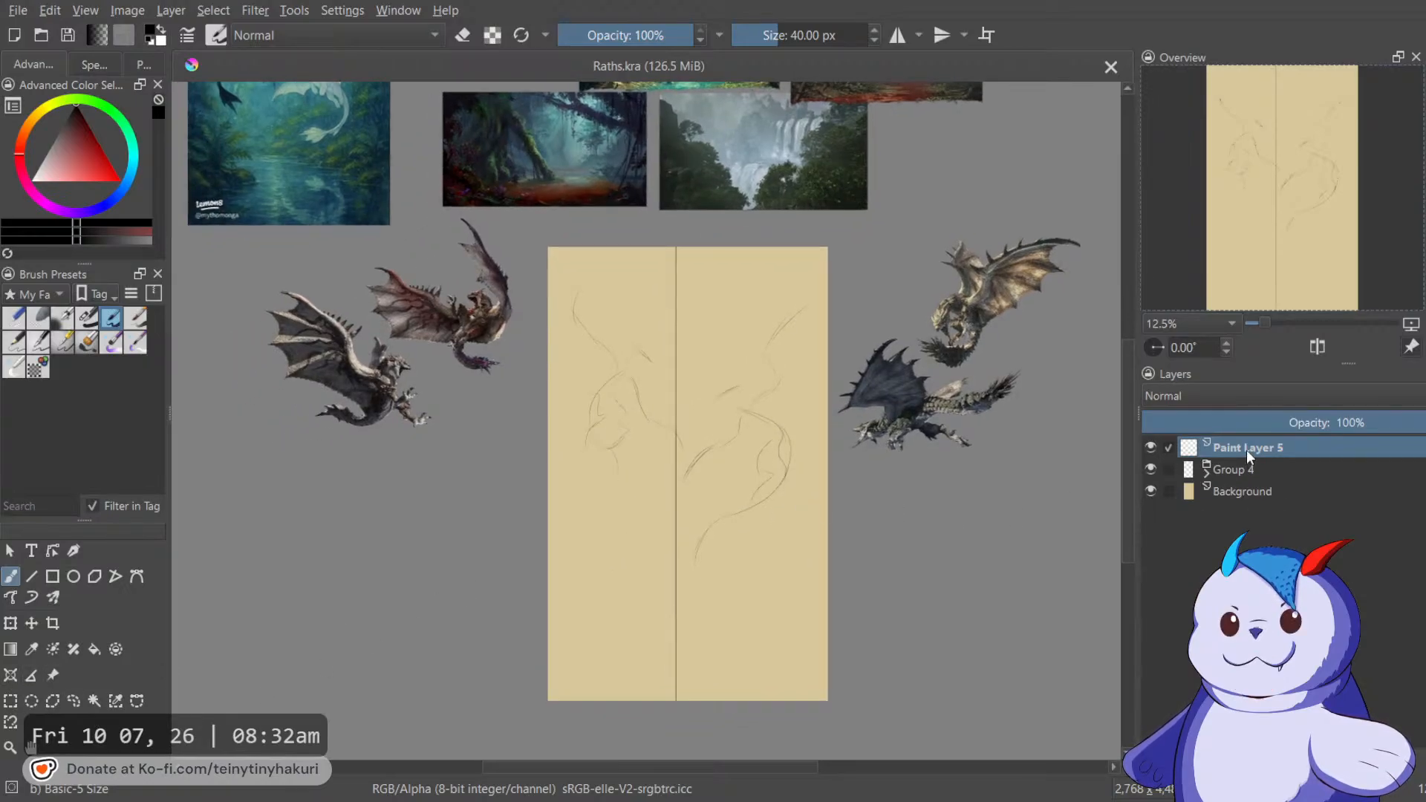
scroll(665, 398, "up", 3)
left_click_drag(661, 392, 726, 413)
scroll(754, 422, "down", 3)
scroll(726, 470, "up", 2)
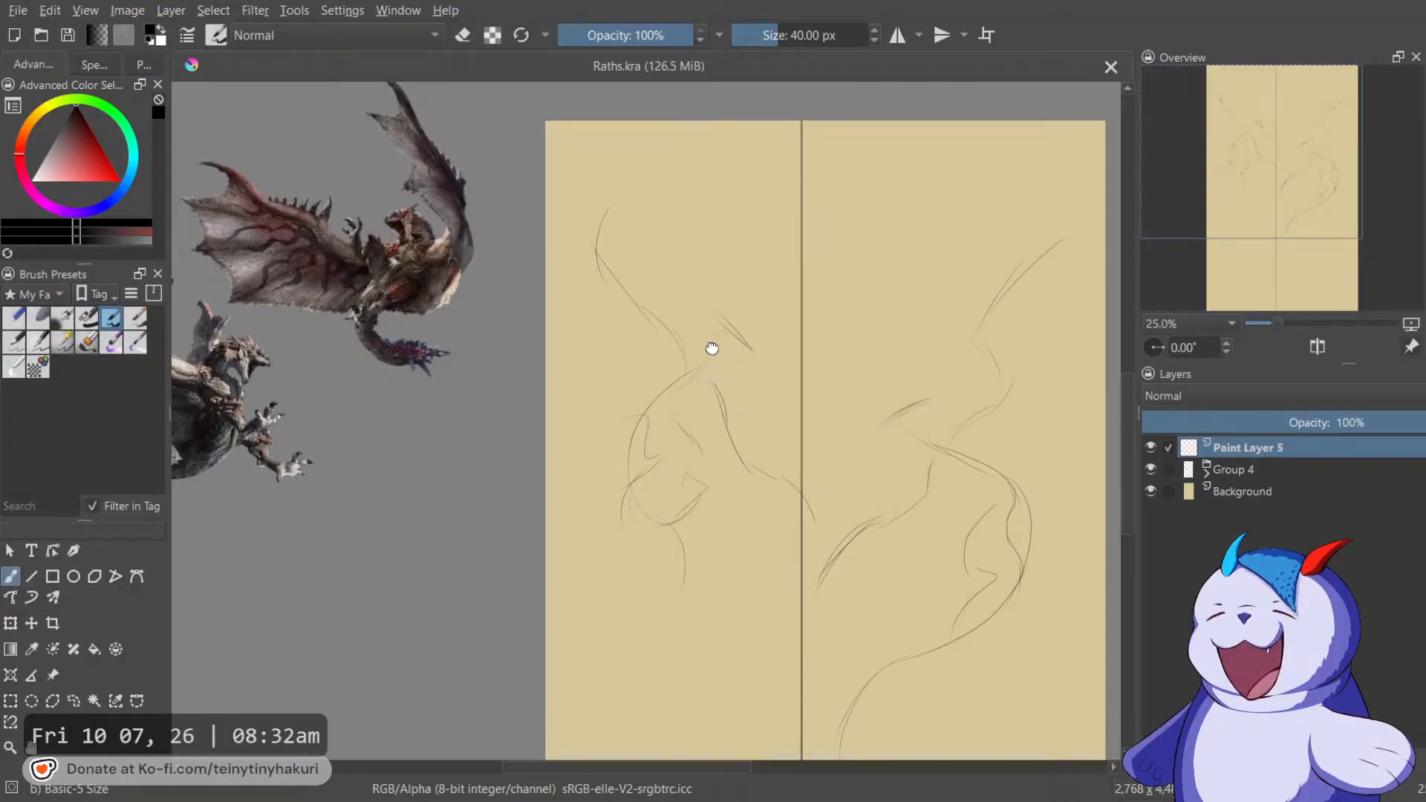
scroll(717, 349, "down", 1)
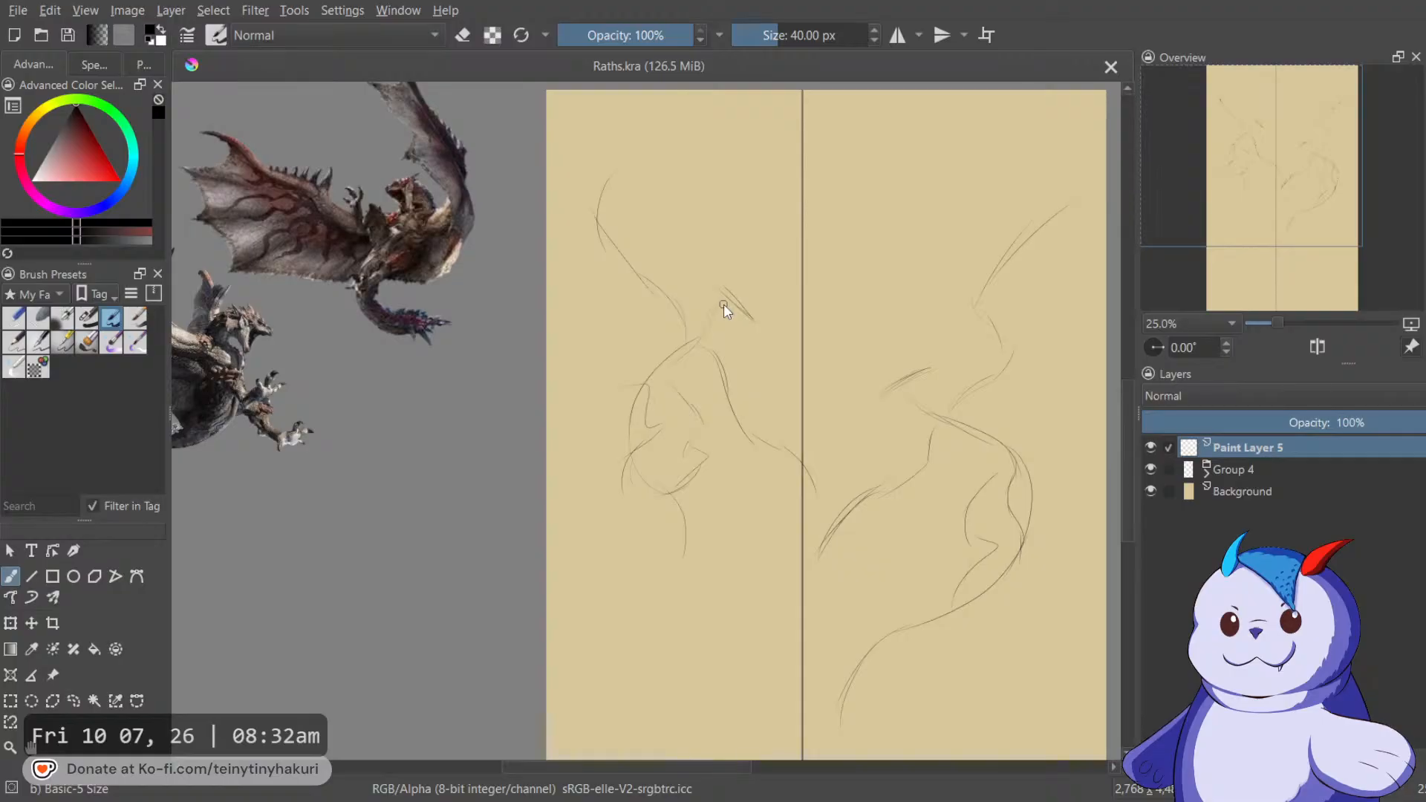
scroll(716, 287, "up", 1)
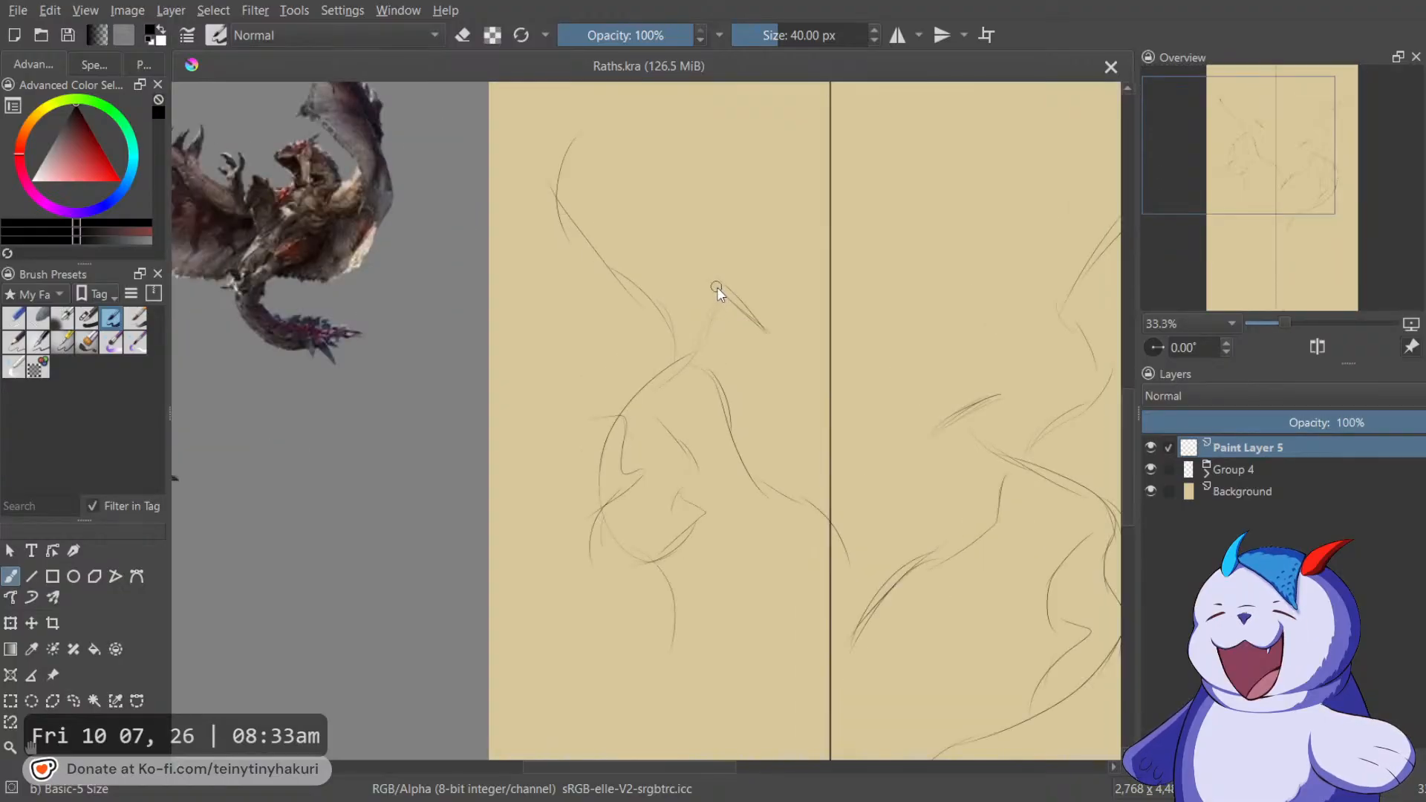
Examine the wings, bodies and tails of the dragon references on either side of the canvas up close.
left_click_drag(720, 291, 905, 311)
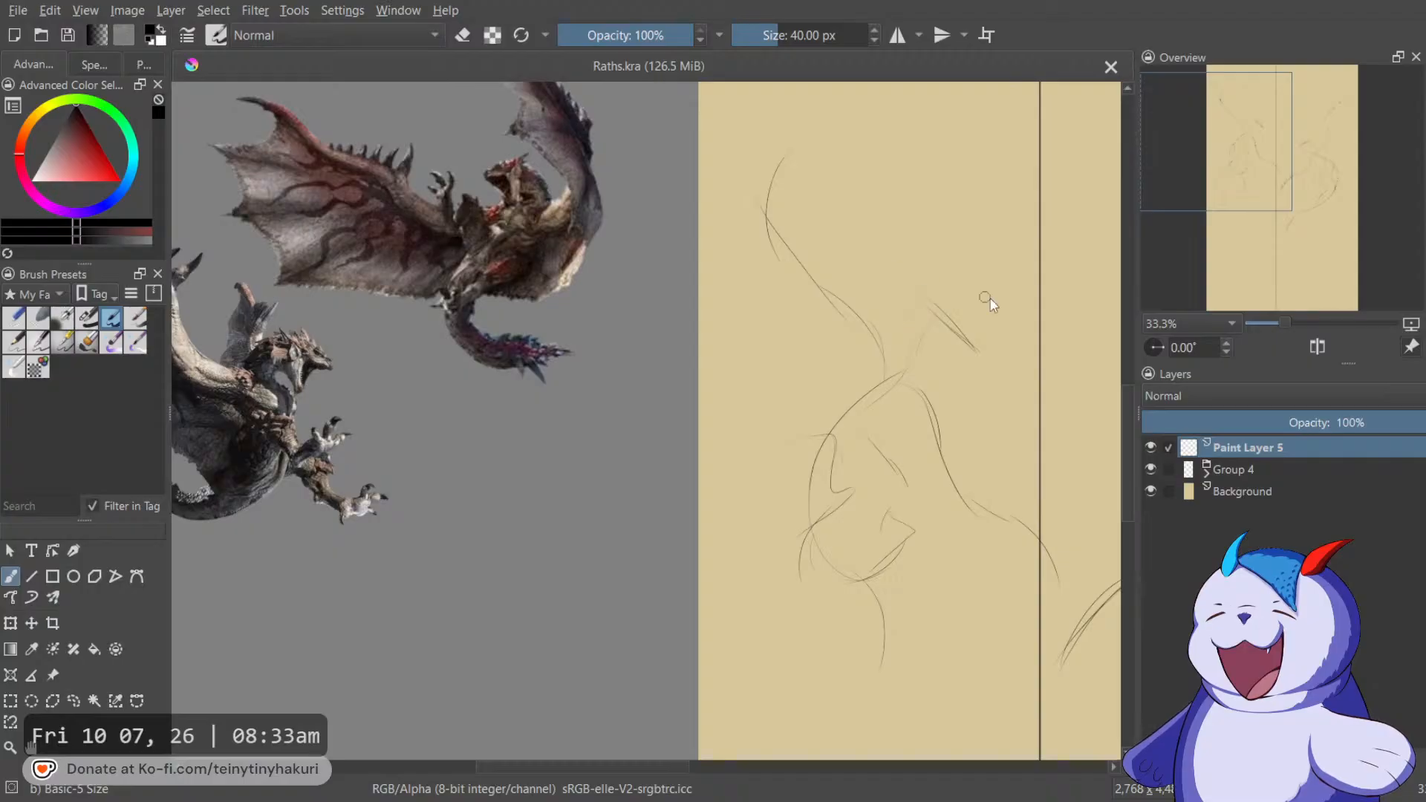
left_click_drag(938, 319, 1154, 348, "space")
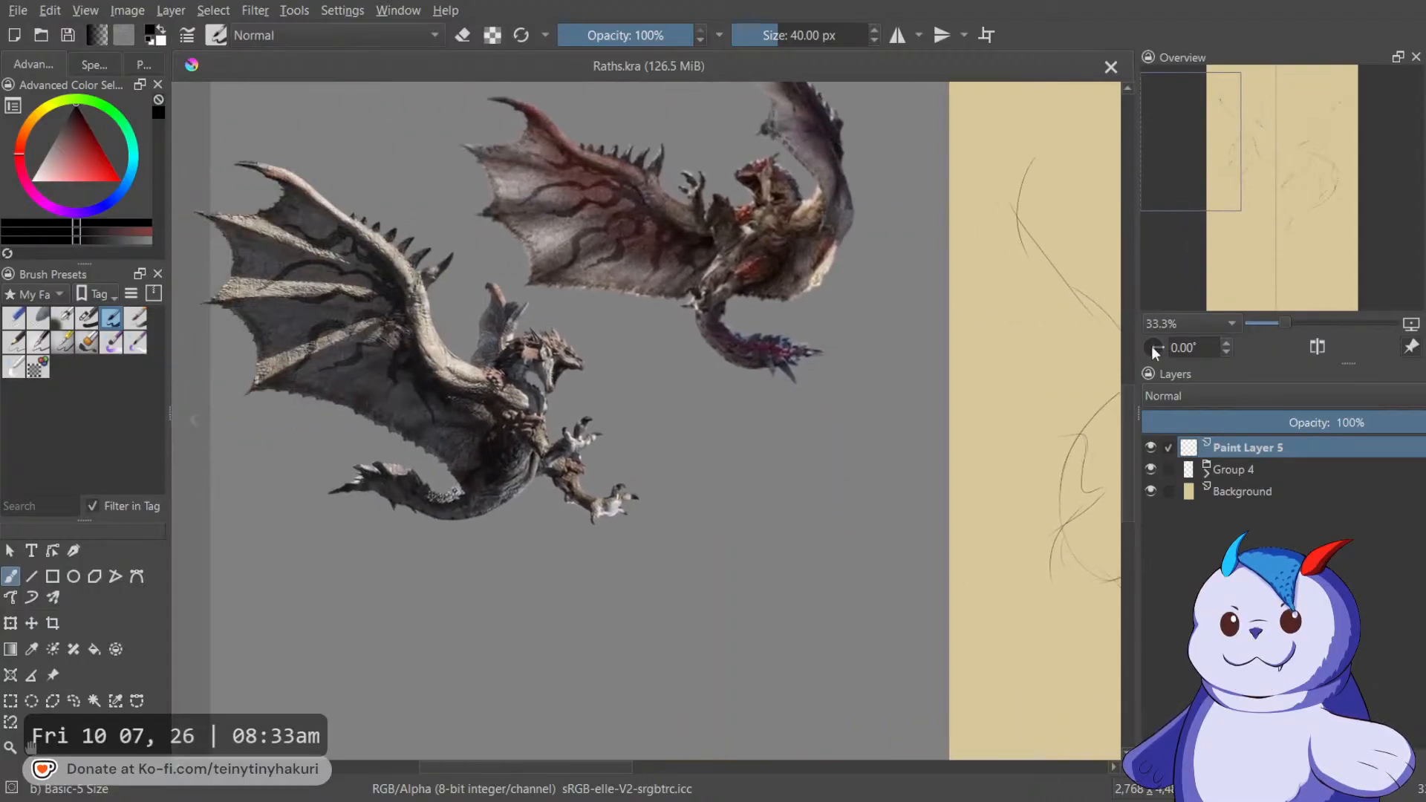
left_click_drag(758, 246, 786, 354, "space")
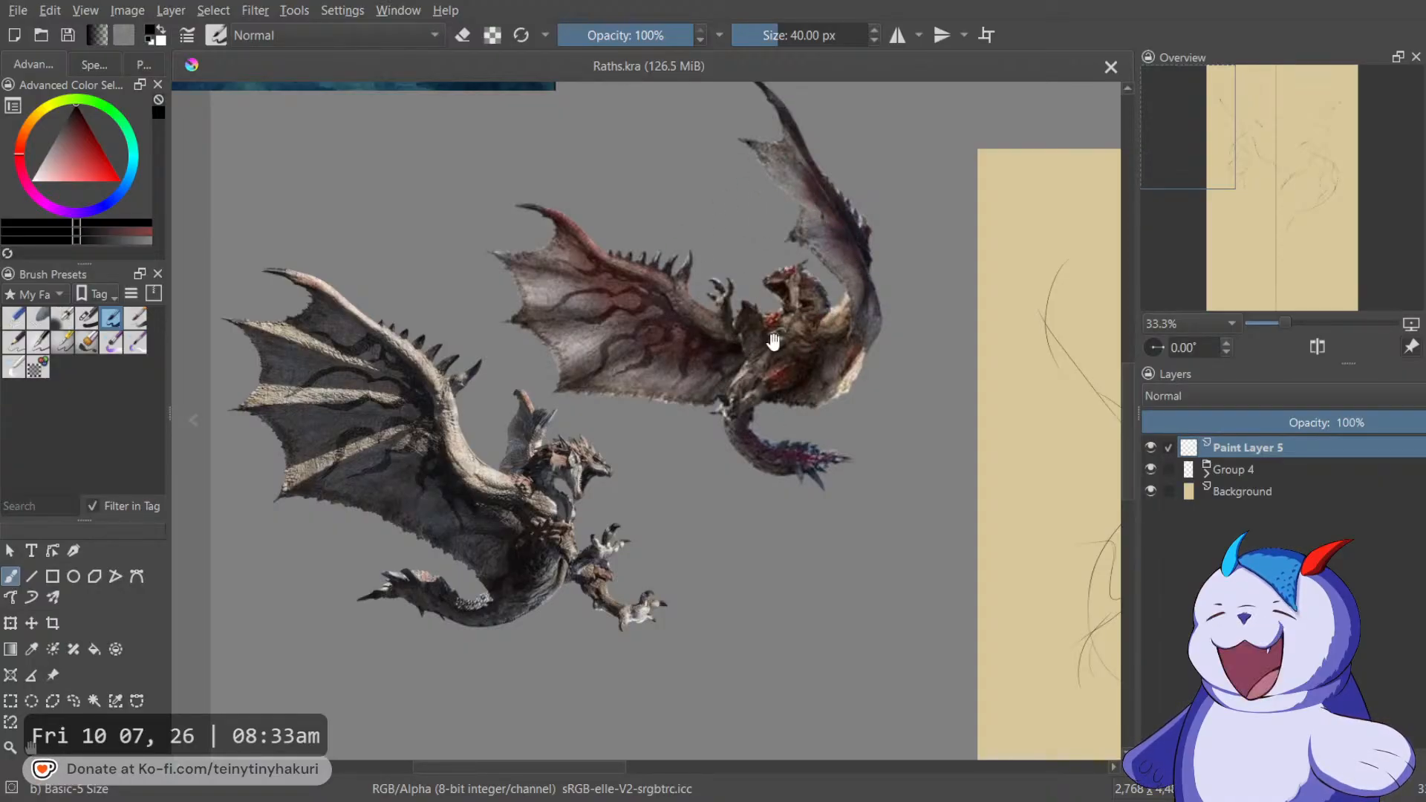
left_click_drag(548, 456, 605, 346, "space")
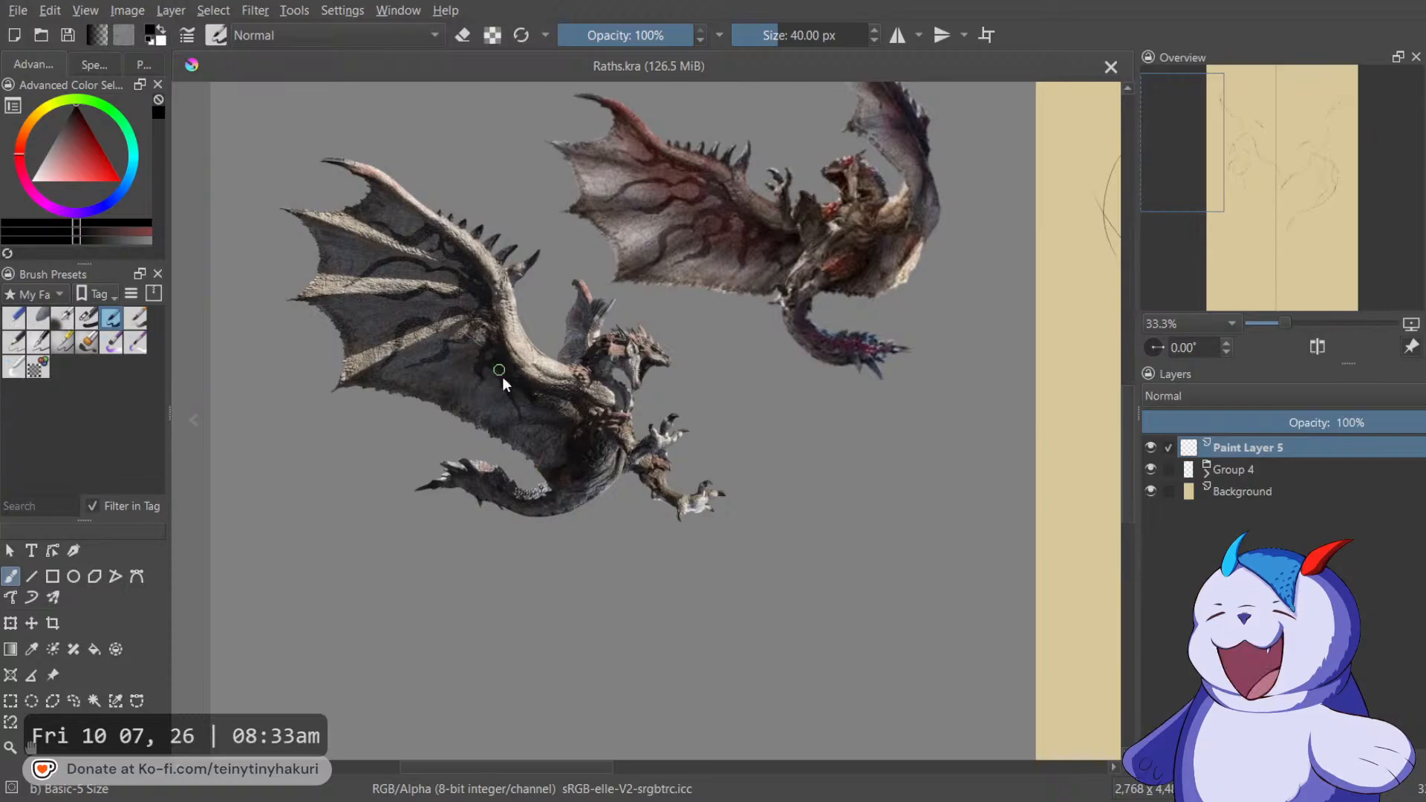
left_click_drag(706, 338, 768, 408, "space")
left_click_drag(861, 412, 773, 385)
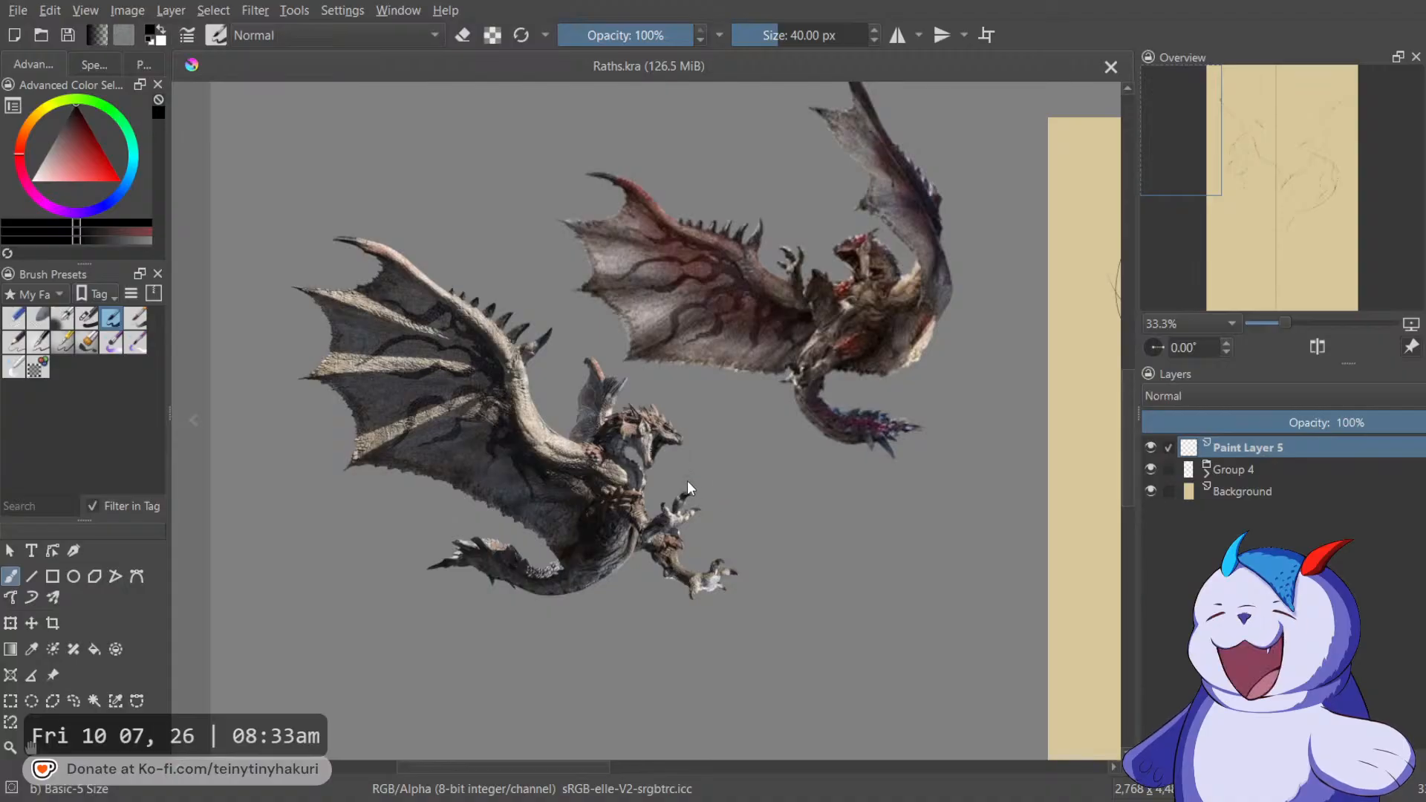
left_click_drag(820, 526, 634, 492)
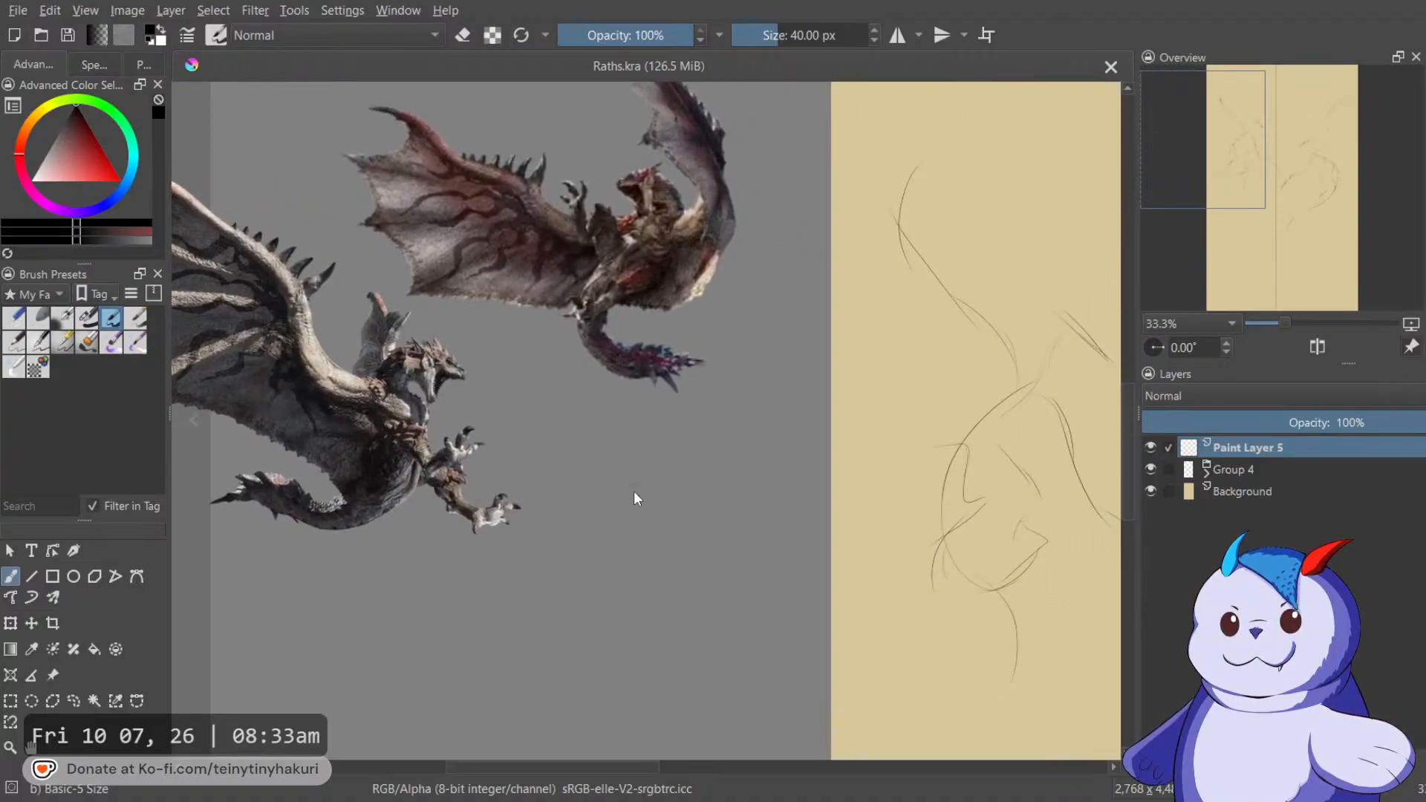
left_click_drag(410, 410, 599, 465)
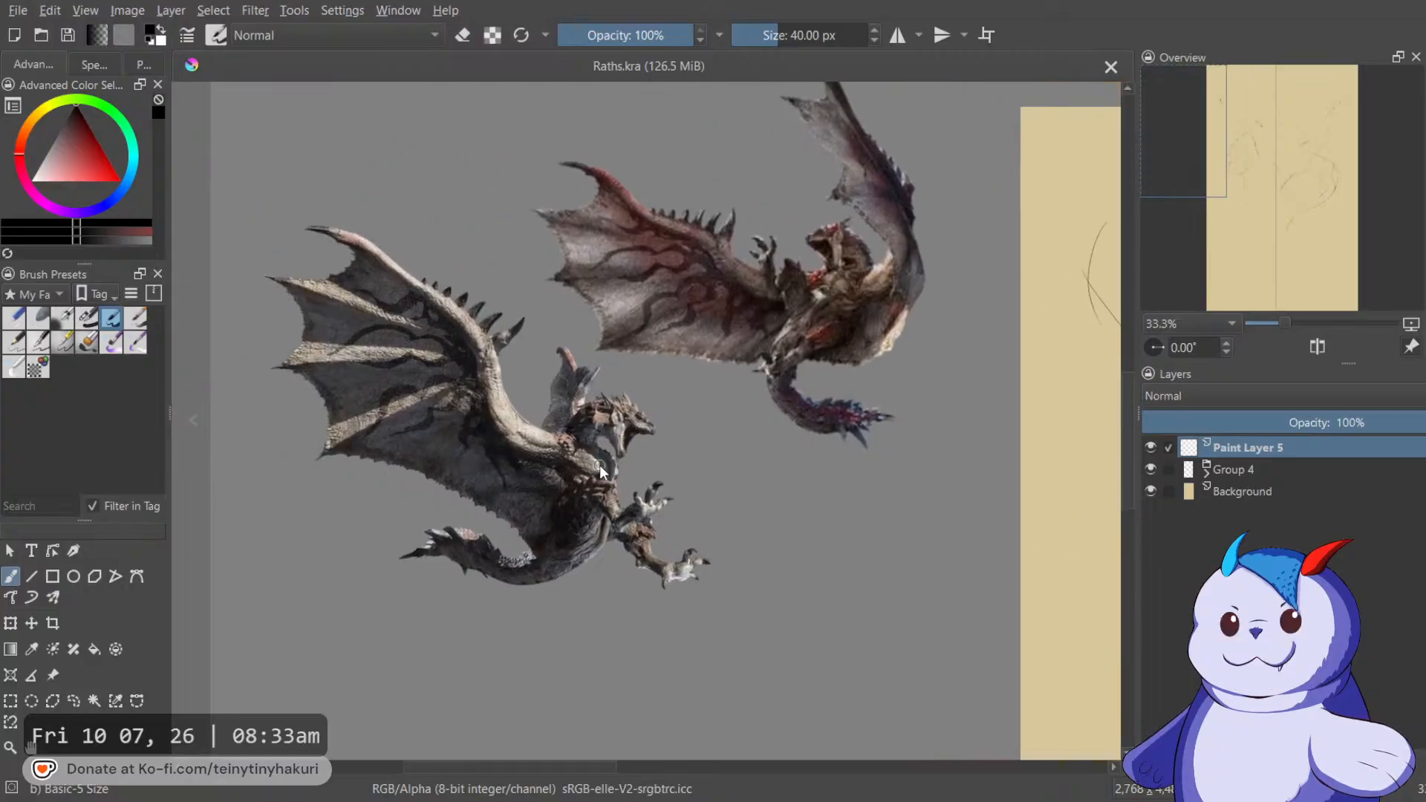
scroll(639, 529, "down", 4)
left_click_drag(832, 557, 315, 573)
scroll(696, 445, "up", 4)
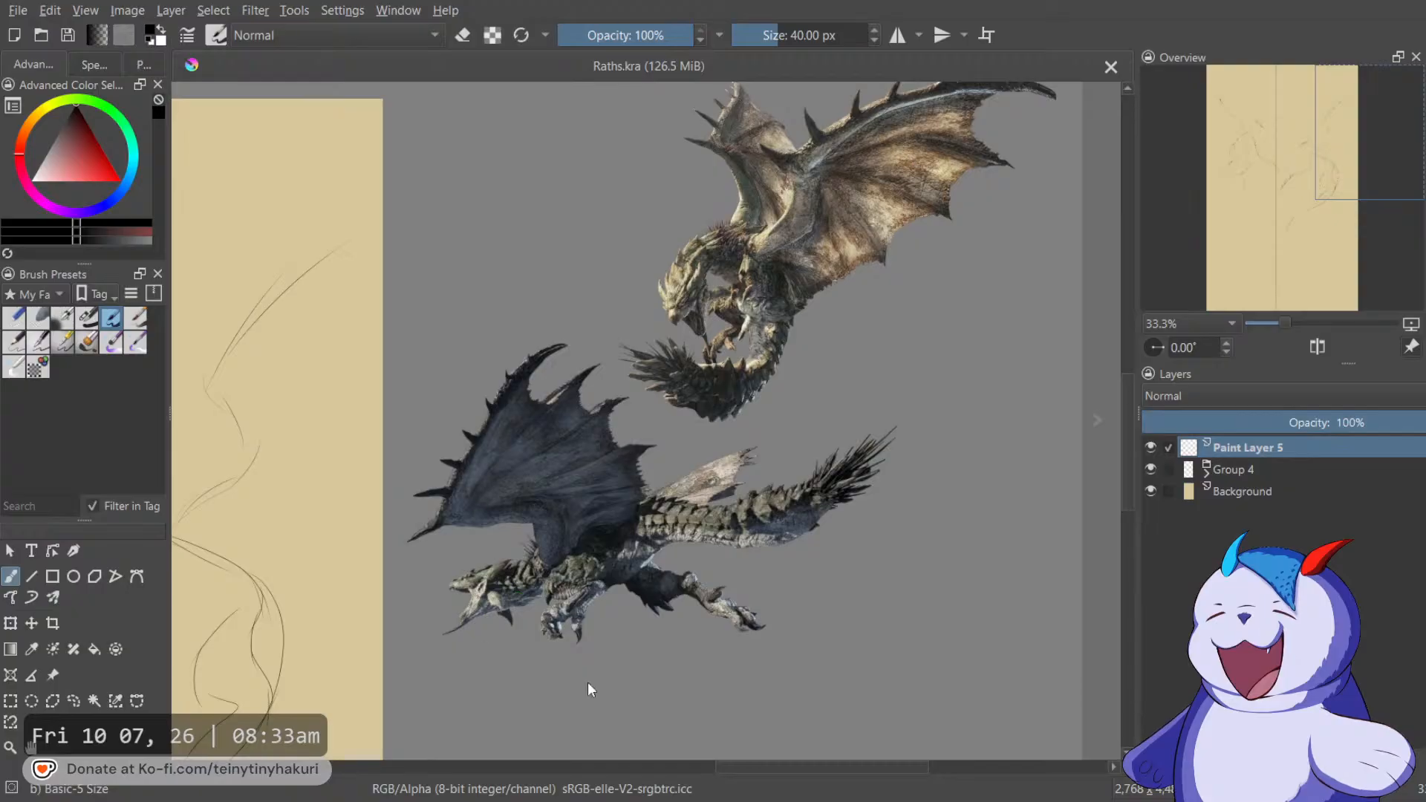
Lower the opacity of the sketch group, Group 4, to 28% and make Paint Layer 5 the active layer.
scroll(621, 520, "down", 1)
mouse_move(433, 557)
left_mouse_down()
mouse_move(901, 369)
mouse_move(1052, 515)
left_mouse_up()
left_click_drag(734, 472, 949, 417)
left_click_drag(877, 360, 929, 368)
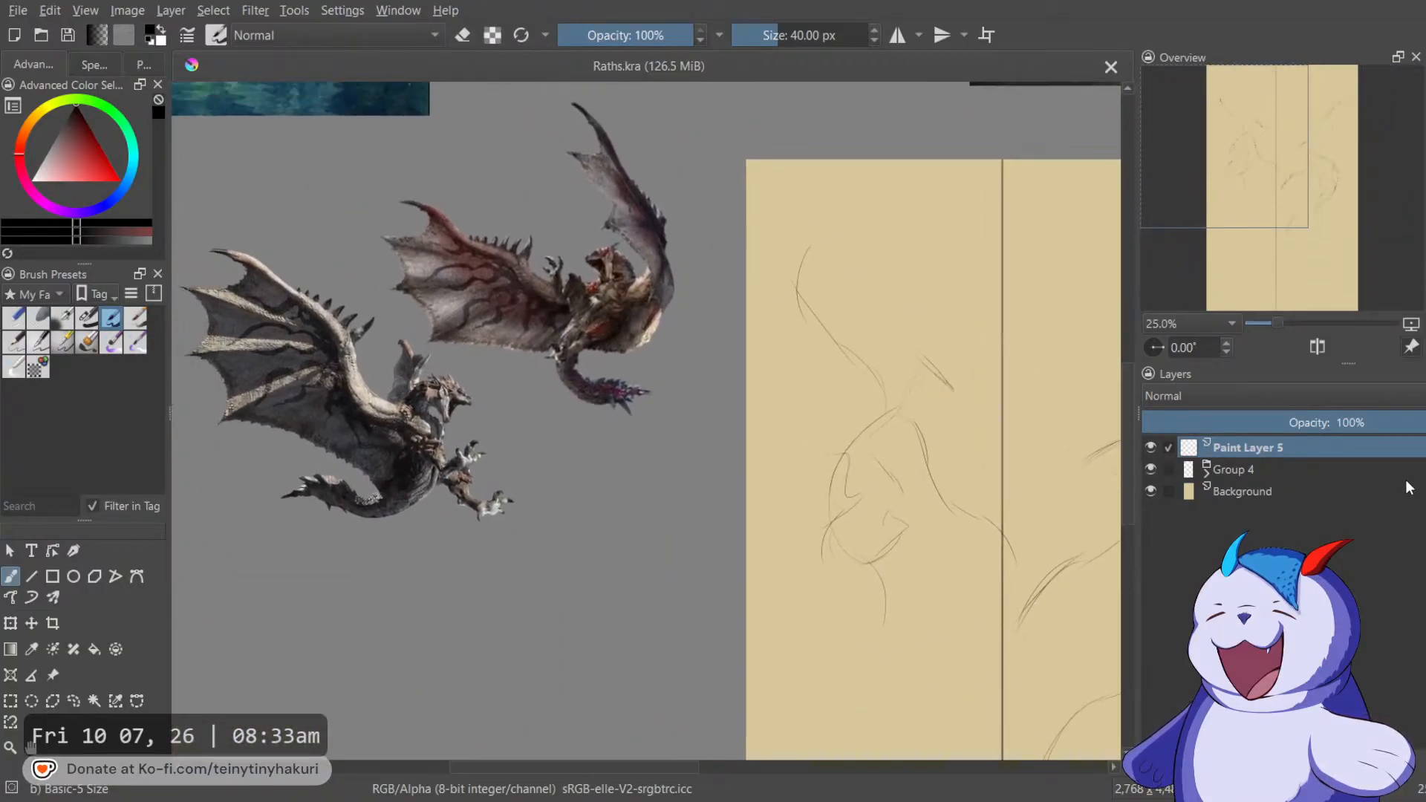
left_click(1304, 468)
left_click_drag(1248, 421, 1197, 421)
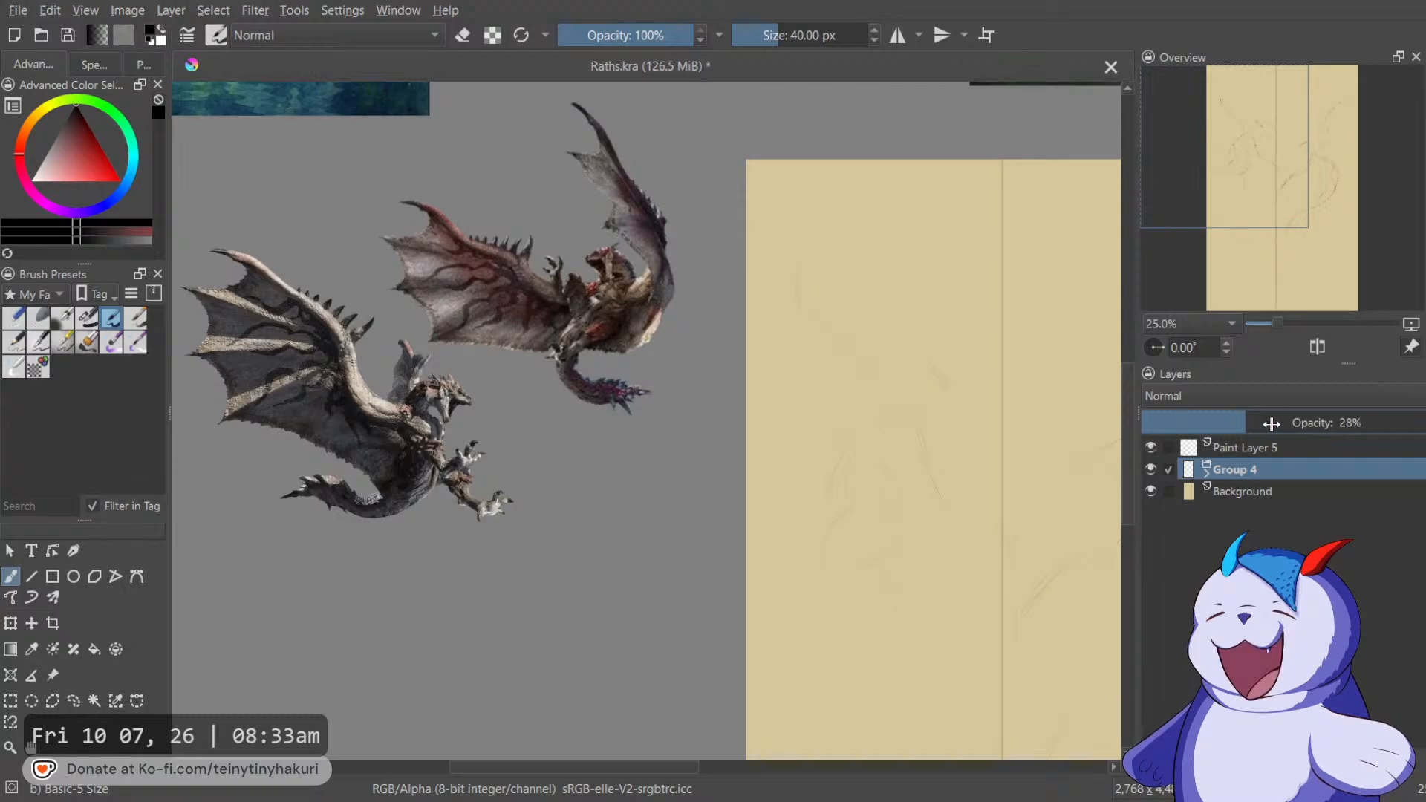
left_click(1283, 448)
scroll(929, 412, "up", 3)
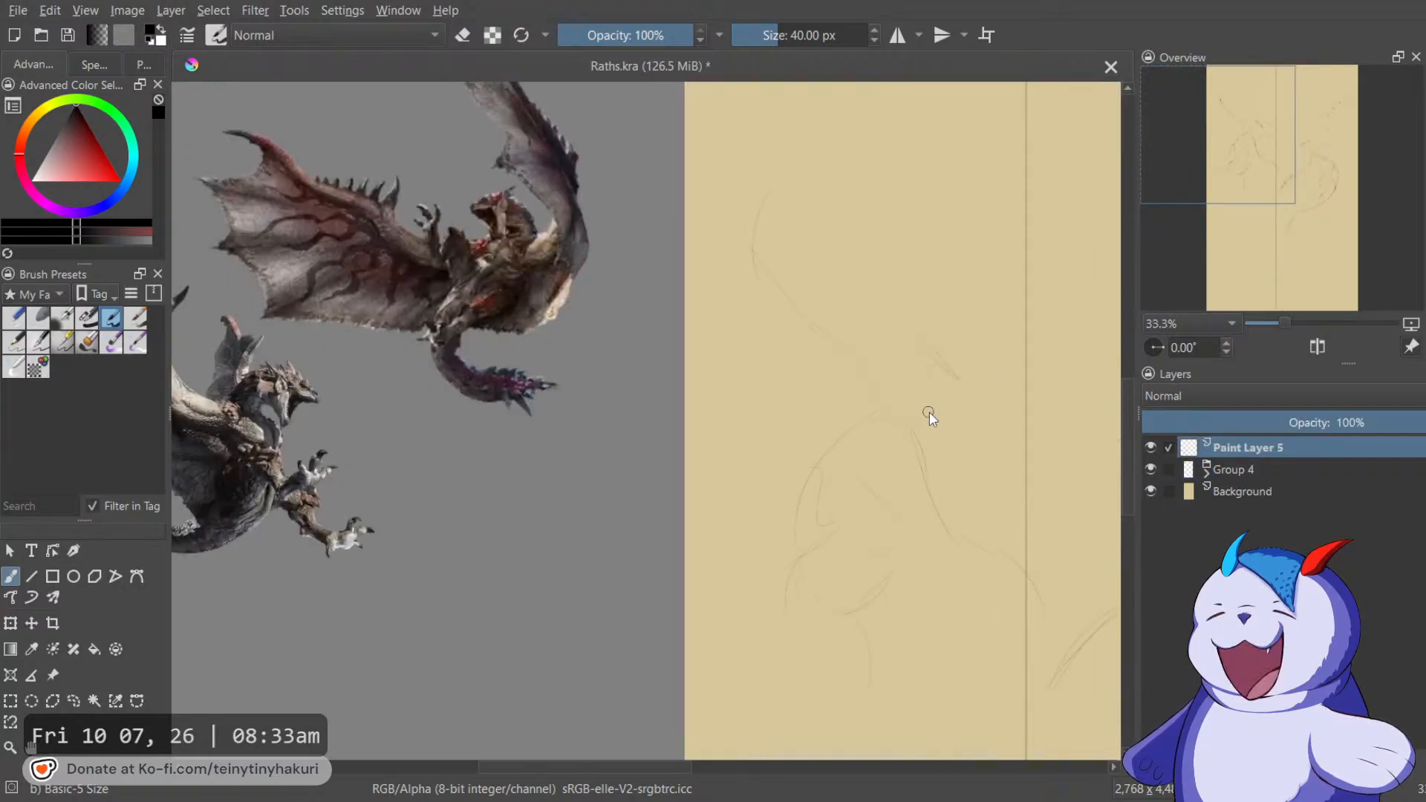
scroll(952, 422, "down", 4)
scroll(850, 404, "up", 3)
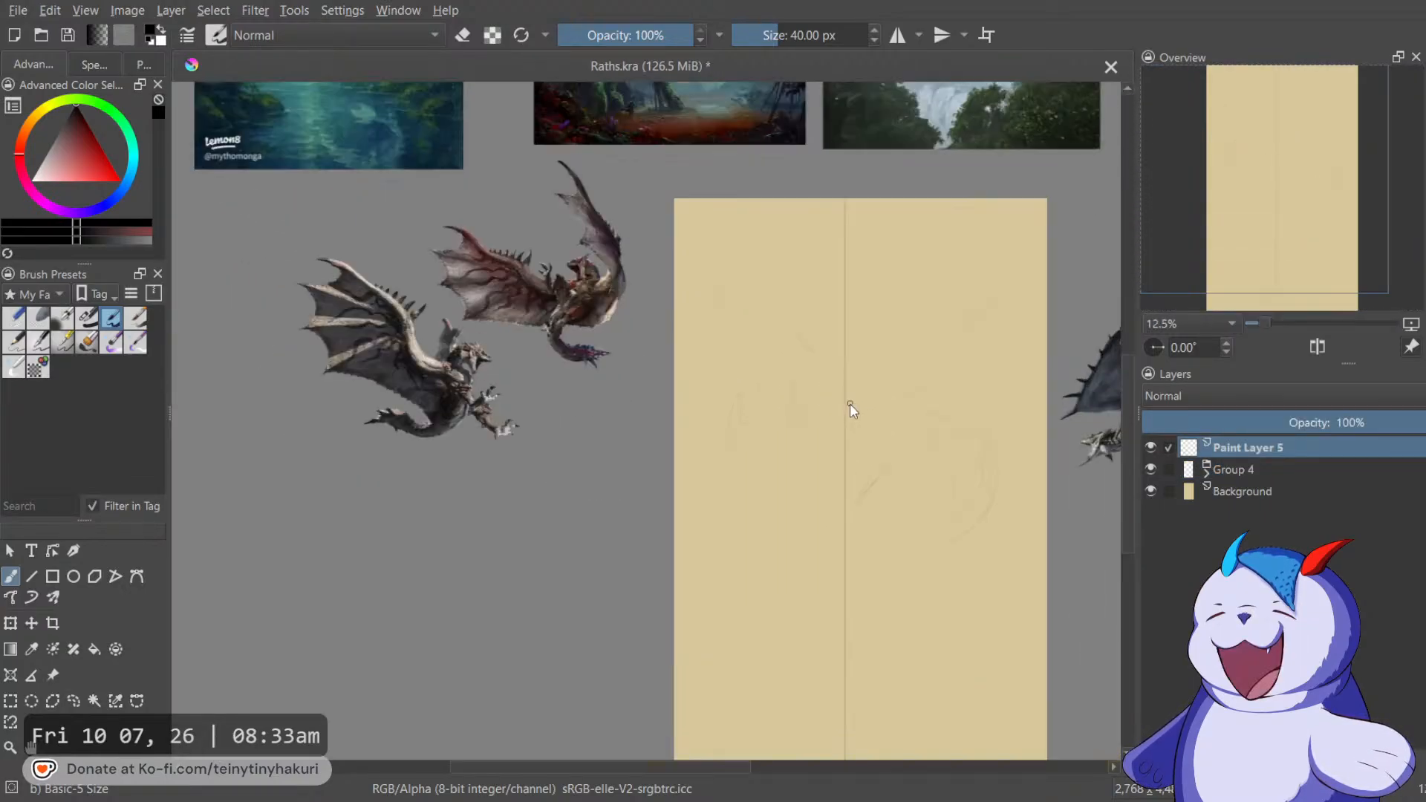
Switch to the Wet Paint Details brush preset at 15 px and frame the rough sketch beside the left-hand dragon references.
left_click_drag(902, 429, 800, 332)
scroll(758, 337, "up", 2)
scroll(439, 382, "down", 1)
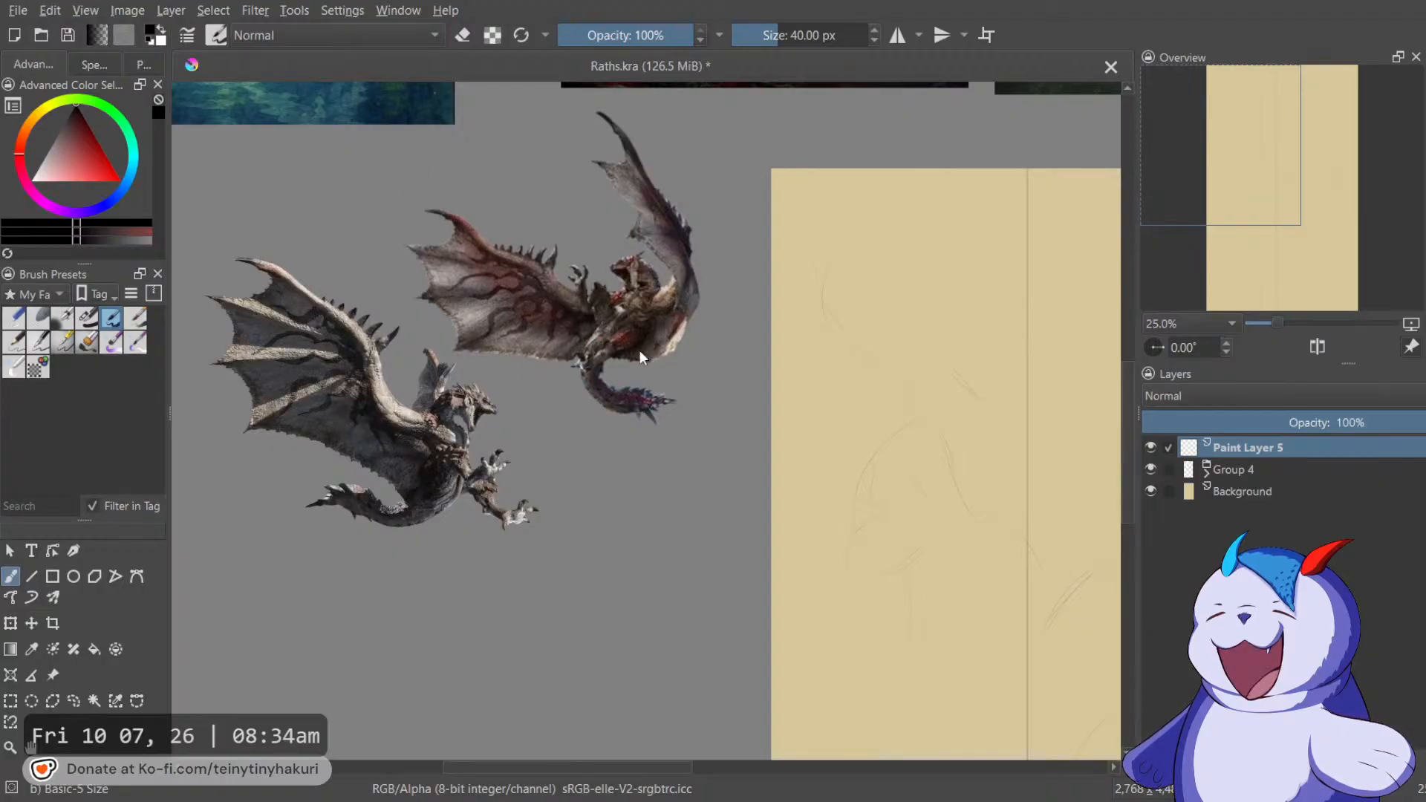
scroll(831, 359, "down", 1)
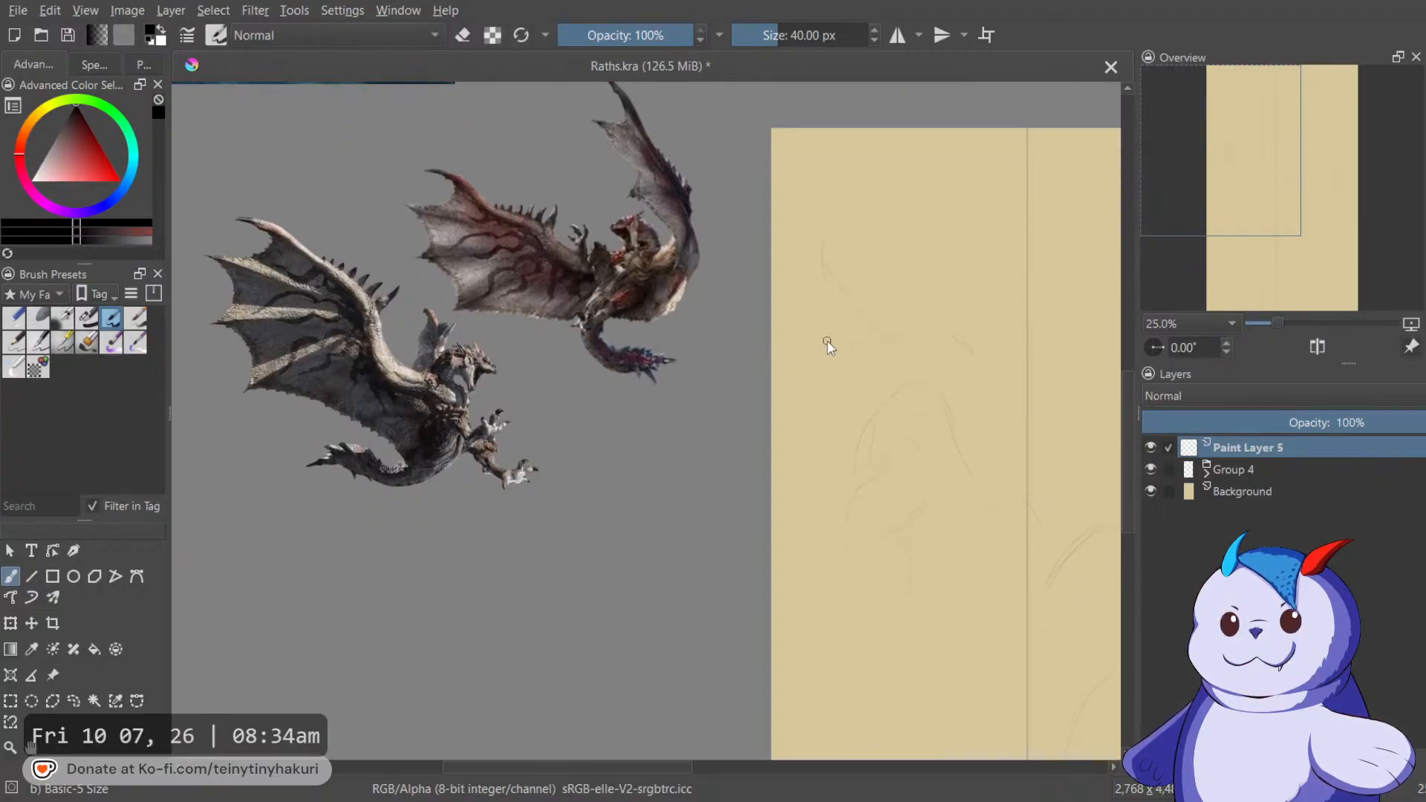
left_click_drag(974, 303, 1006, 271)
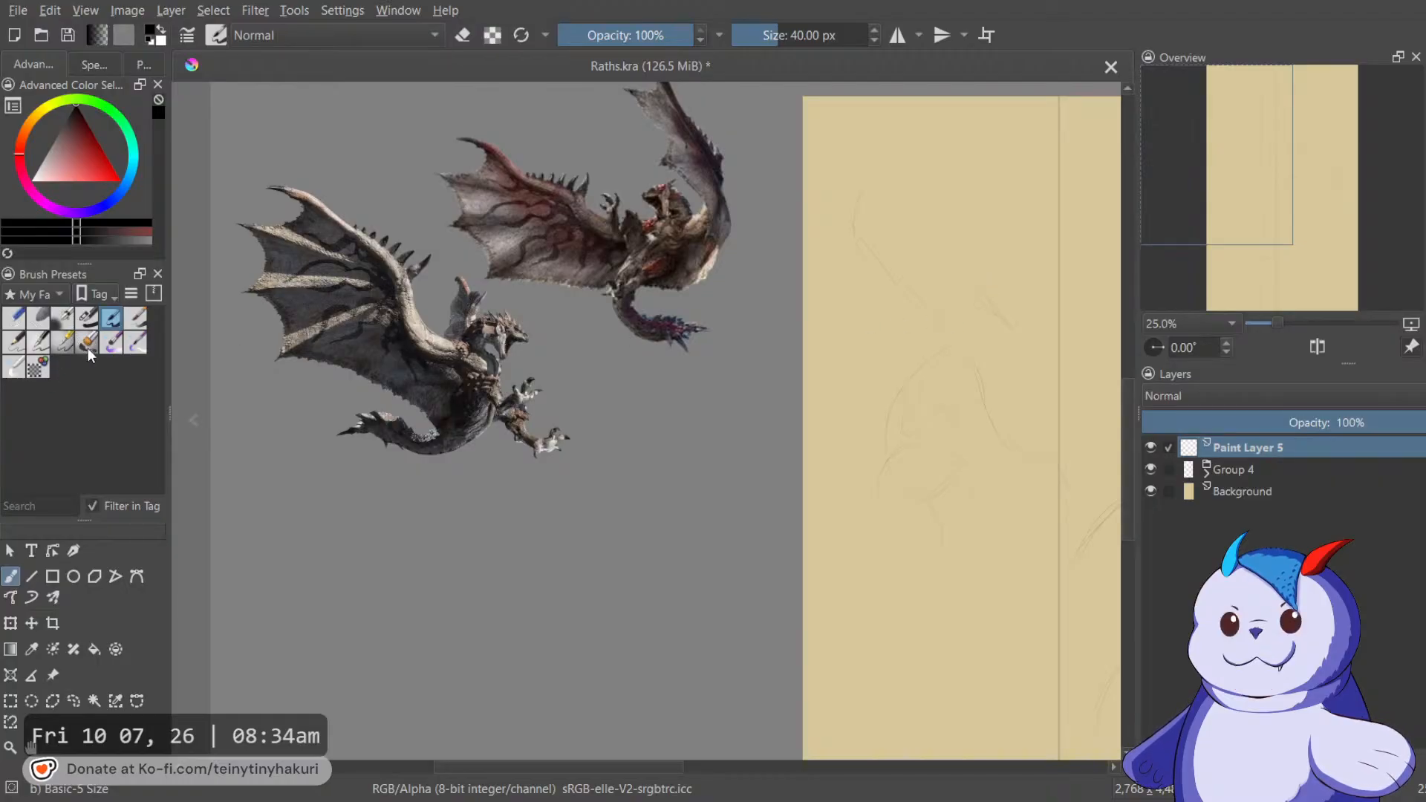
left_click(135, 344)
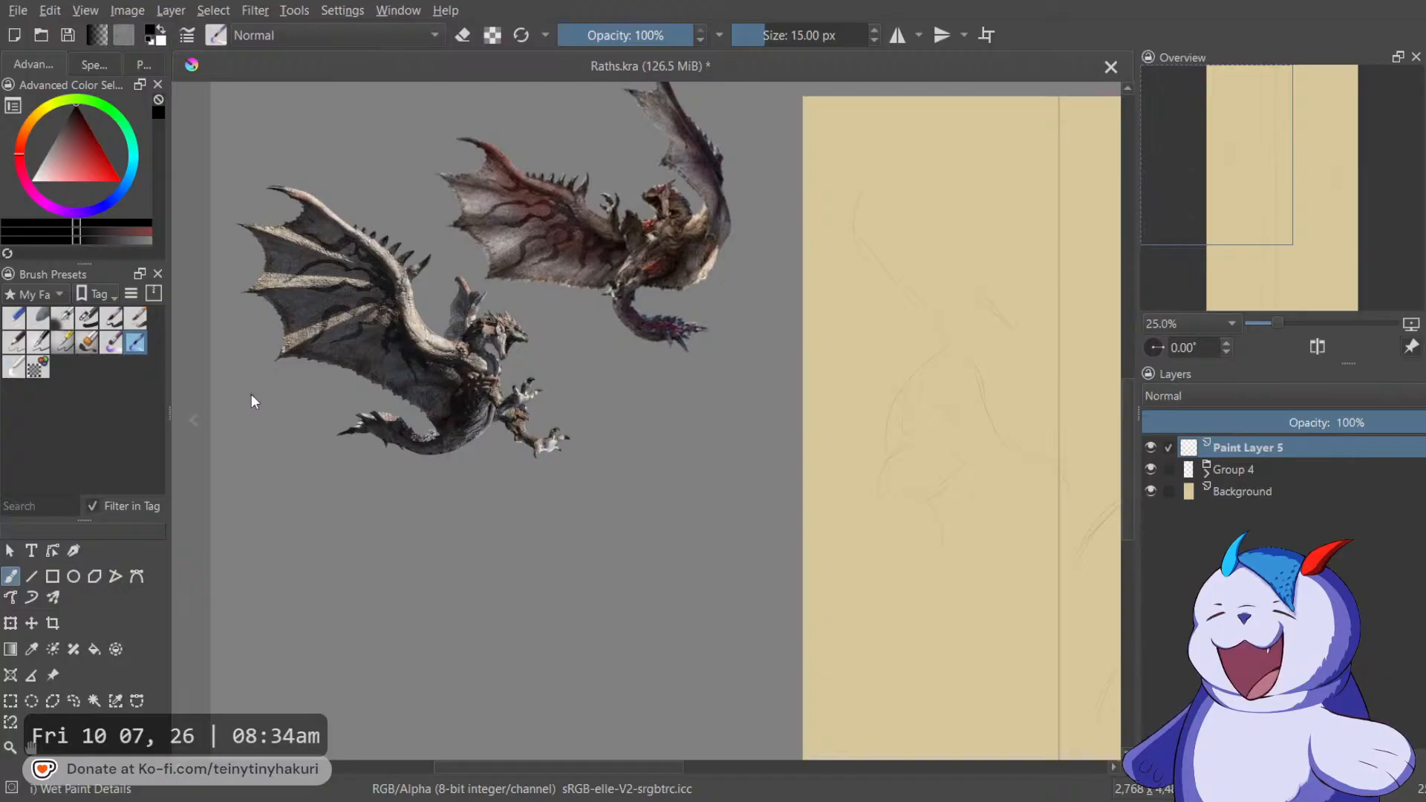
left_click_drag(879, 349, 899, 273)
left_click_drag(841, 377, 675, 201)
left_click_drag(954, 166, 1015, 253)
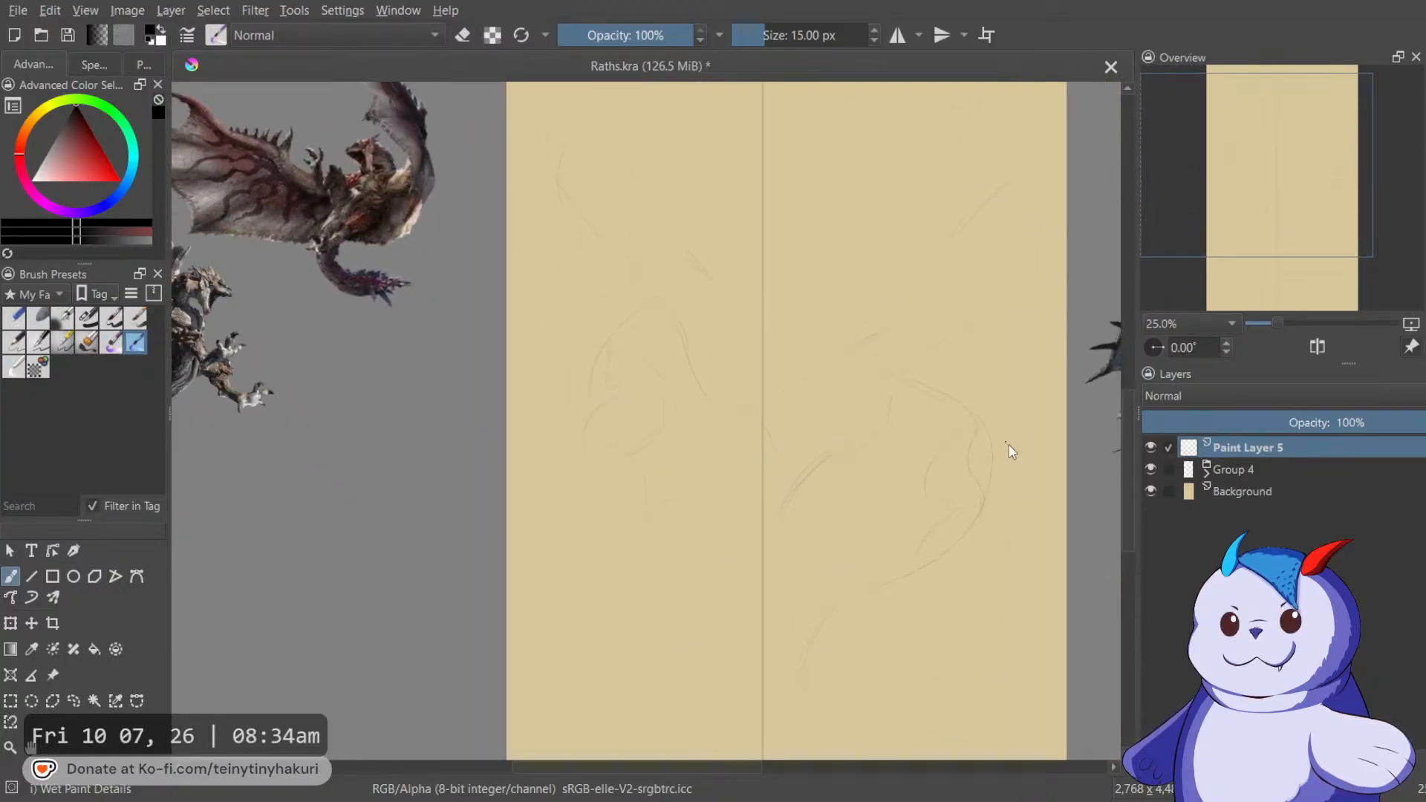
mouse_move(858, 623)
left_mouse_down()
mouse_move(1054, 411)
mouse_move(862, 226)
mouse_move(824, 242)
left_mouse_up()
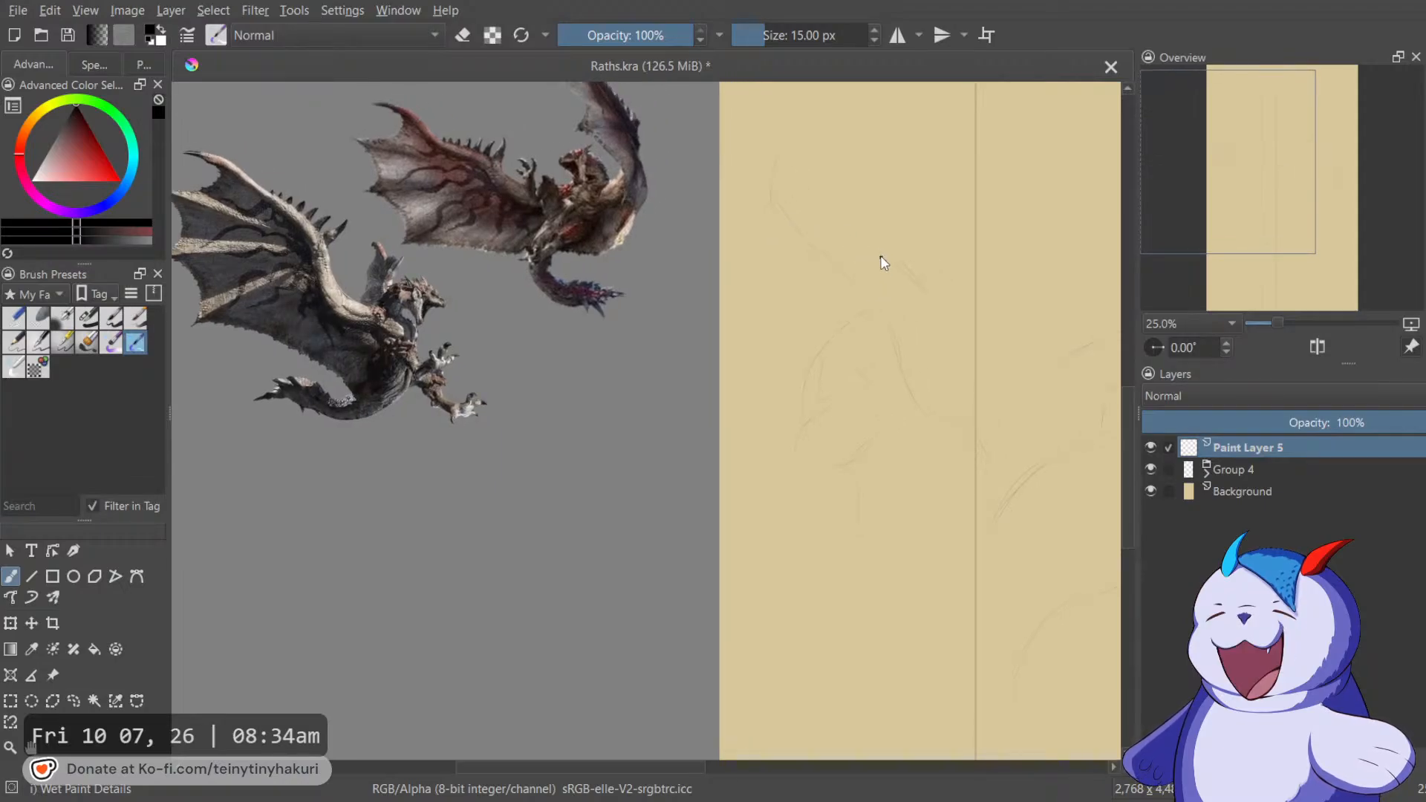
Sketch the first dragon's head on the canvas's left half, with a pointed crest, a round skull and the upper snout.
mouse_move(874, 255)
left_mouse_down()
mouse_move(884, 272)
mouse_move(911, 254)
left_mouse_up()
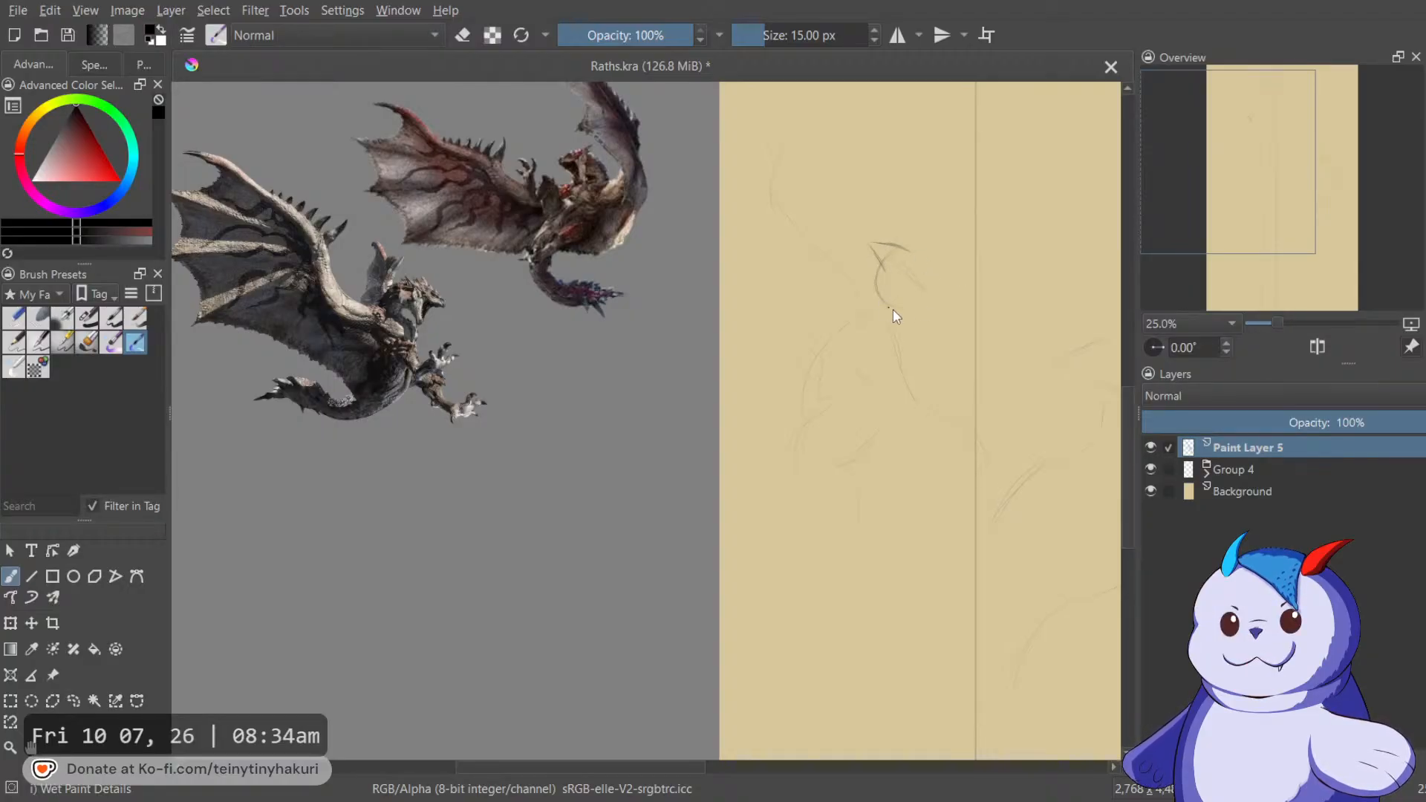
left_click_drag(906, 260, 917, 310)
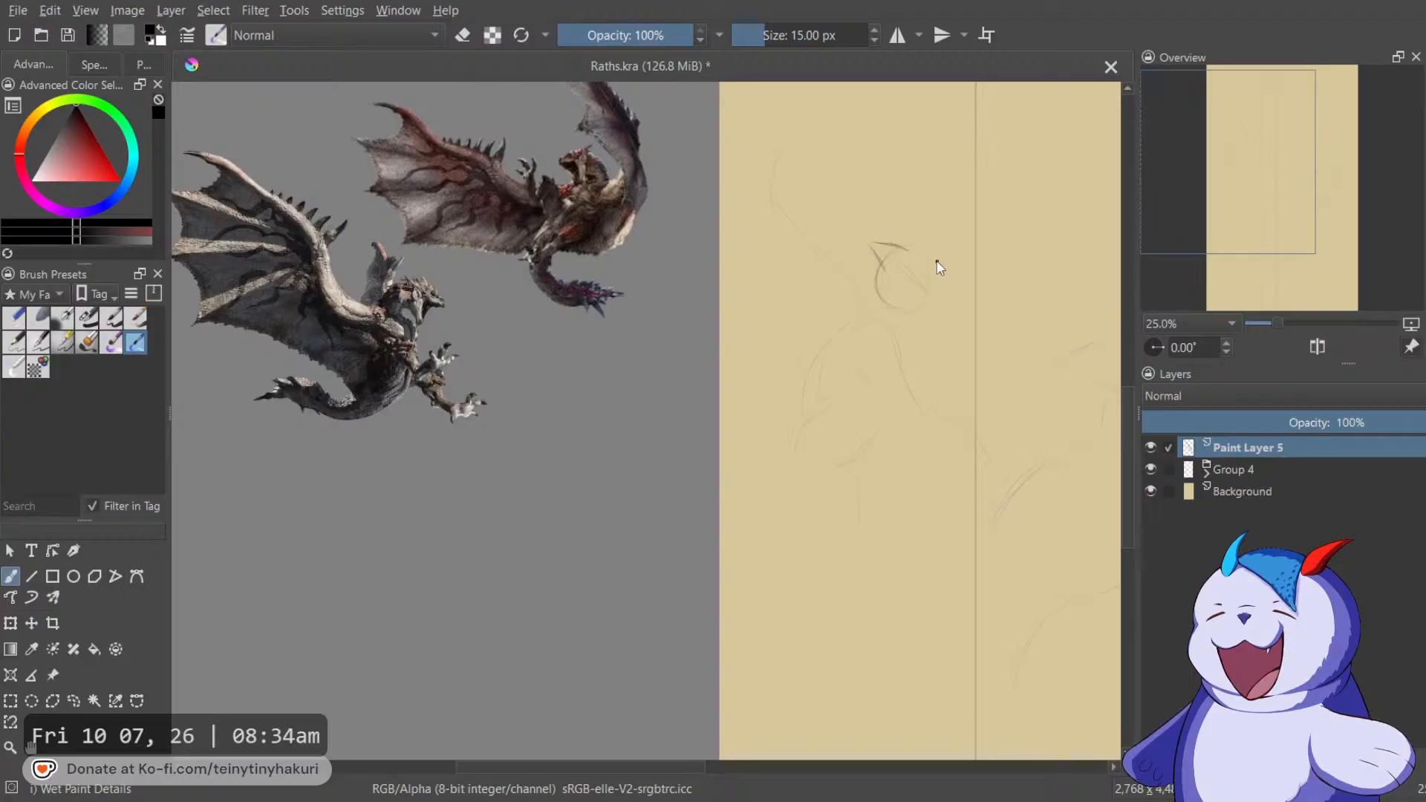
left_click_drag(916, 261, 884, 269)
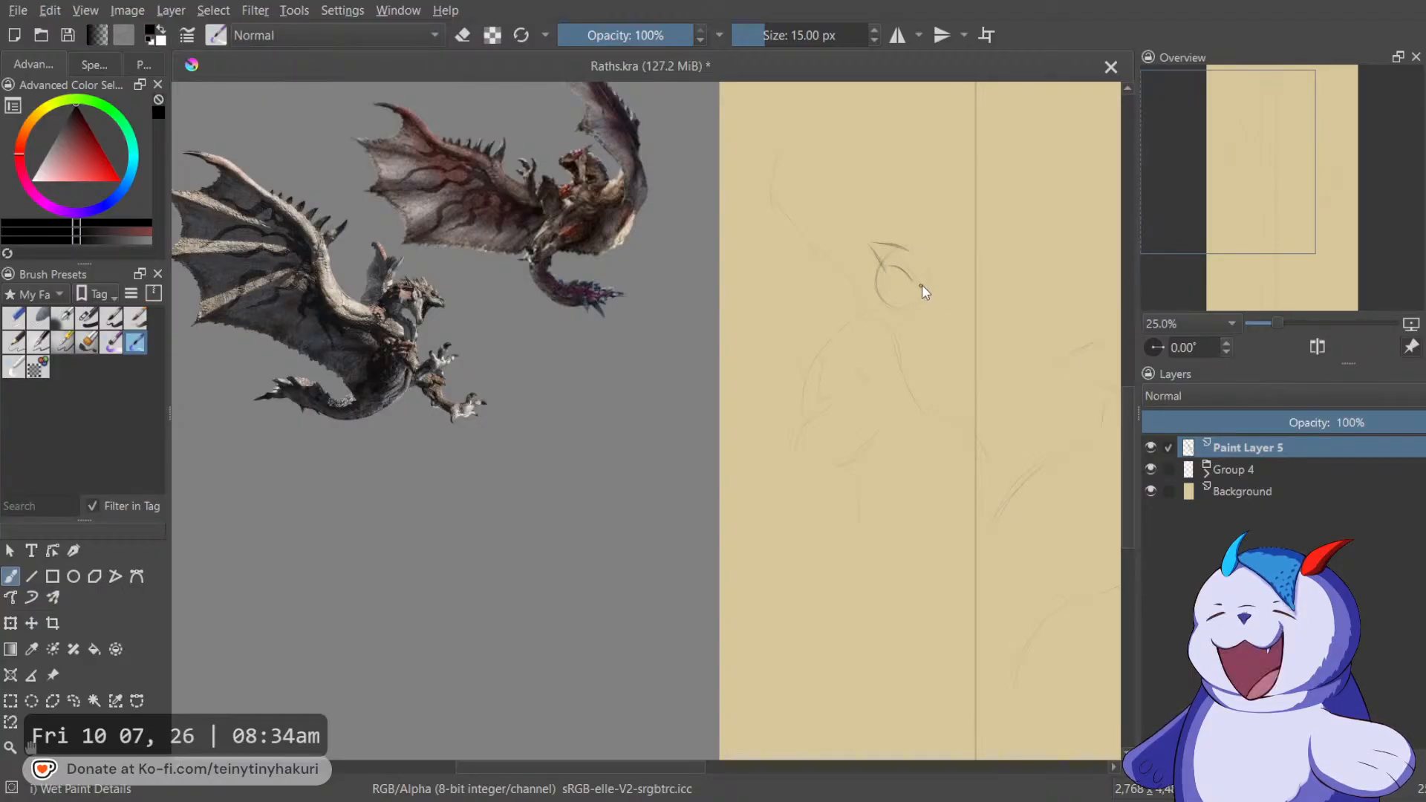
left_click_drag(915, 286, 941, 289)
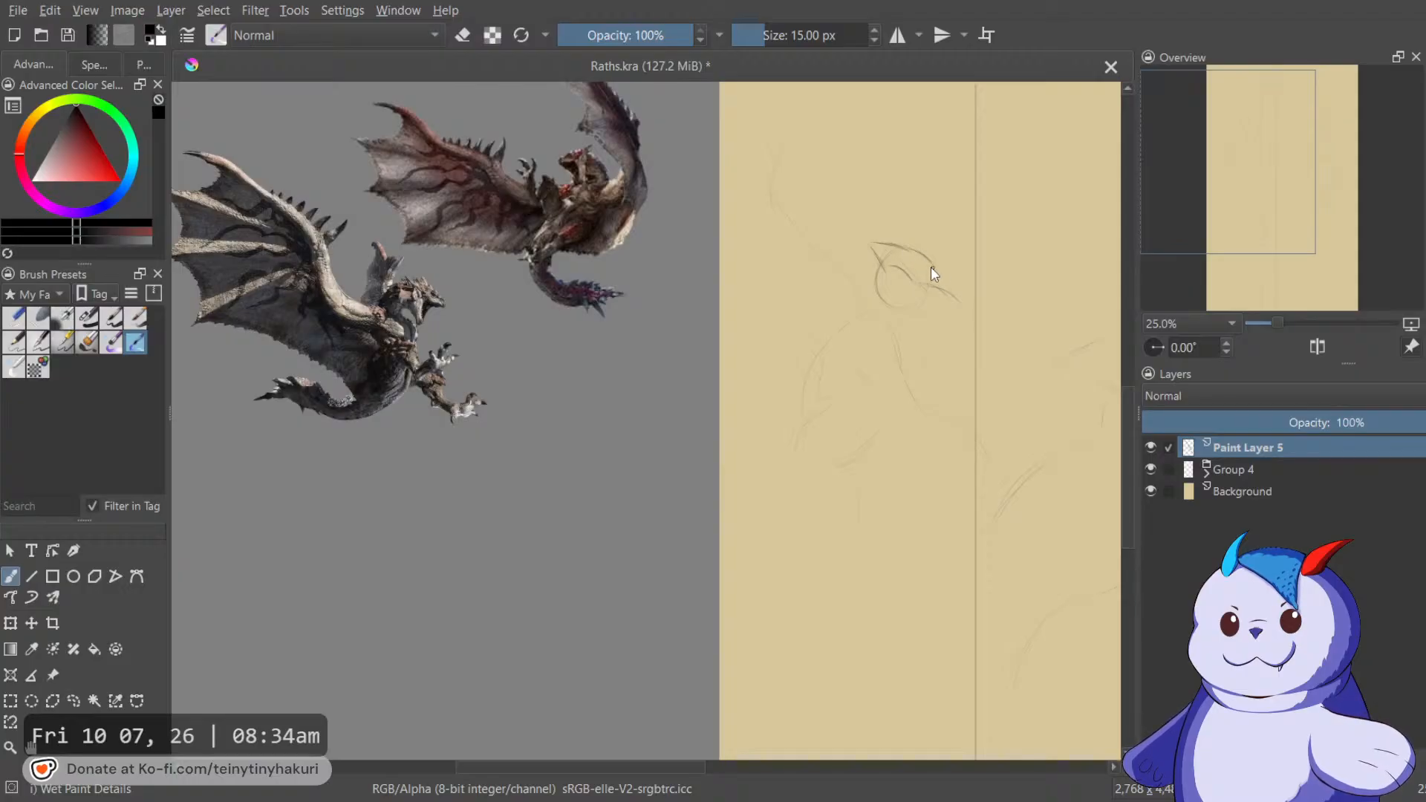
left_click_drag(925, 262, 958, 285)
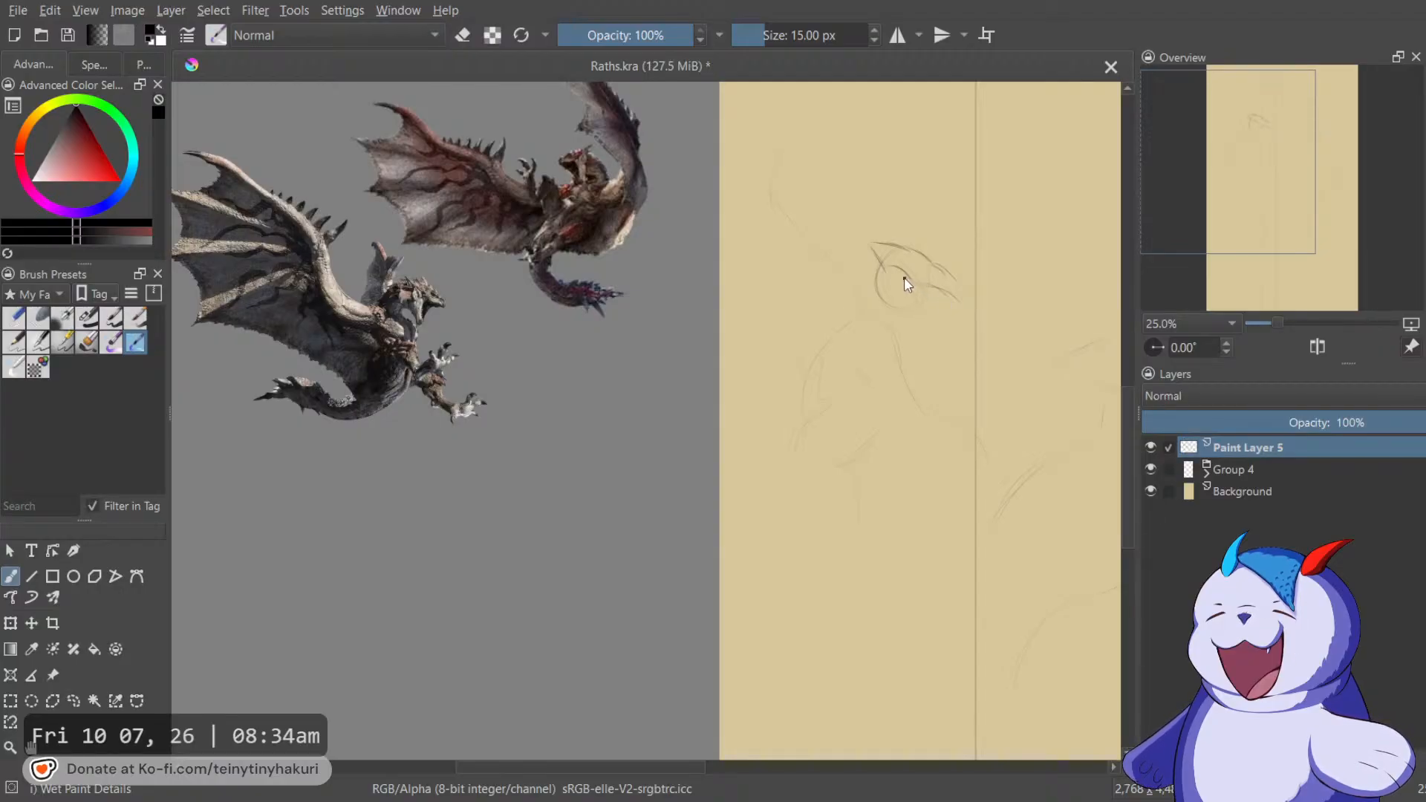
Add the dragon's cheek curve and the slanted front edge of the open muzzle below the snout.
left_click_drag(885, 269, 907, 292)
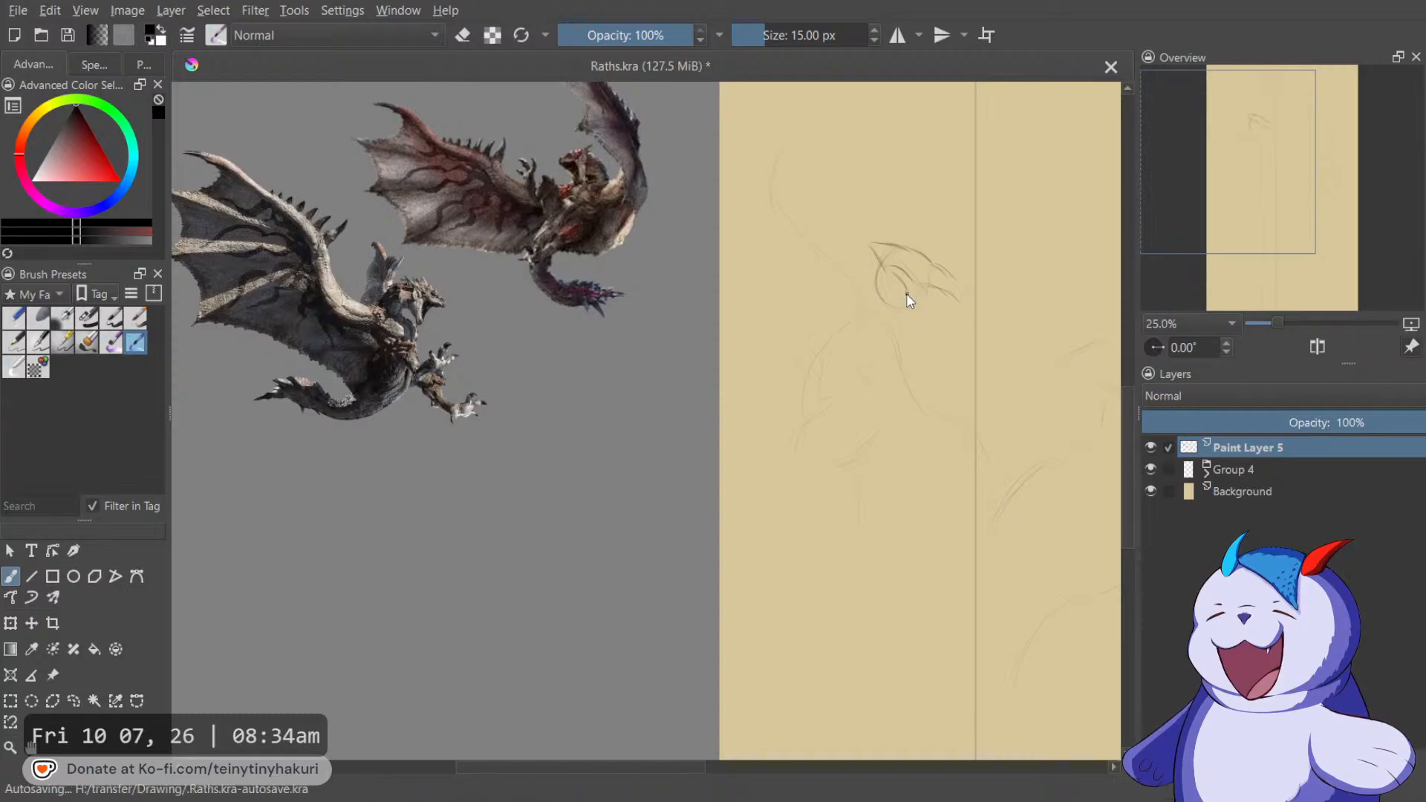
left_click_drag(913, 307, 933, 332)
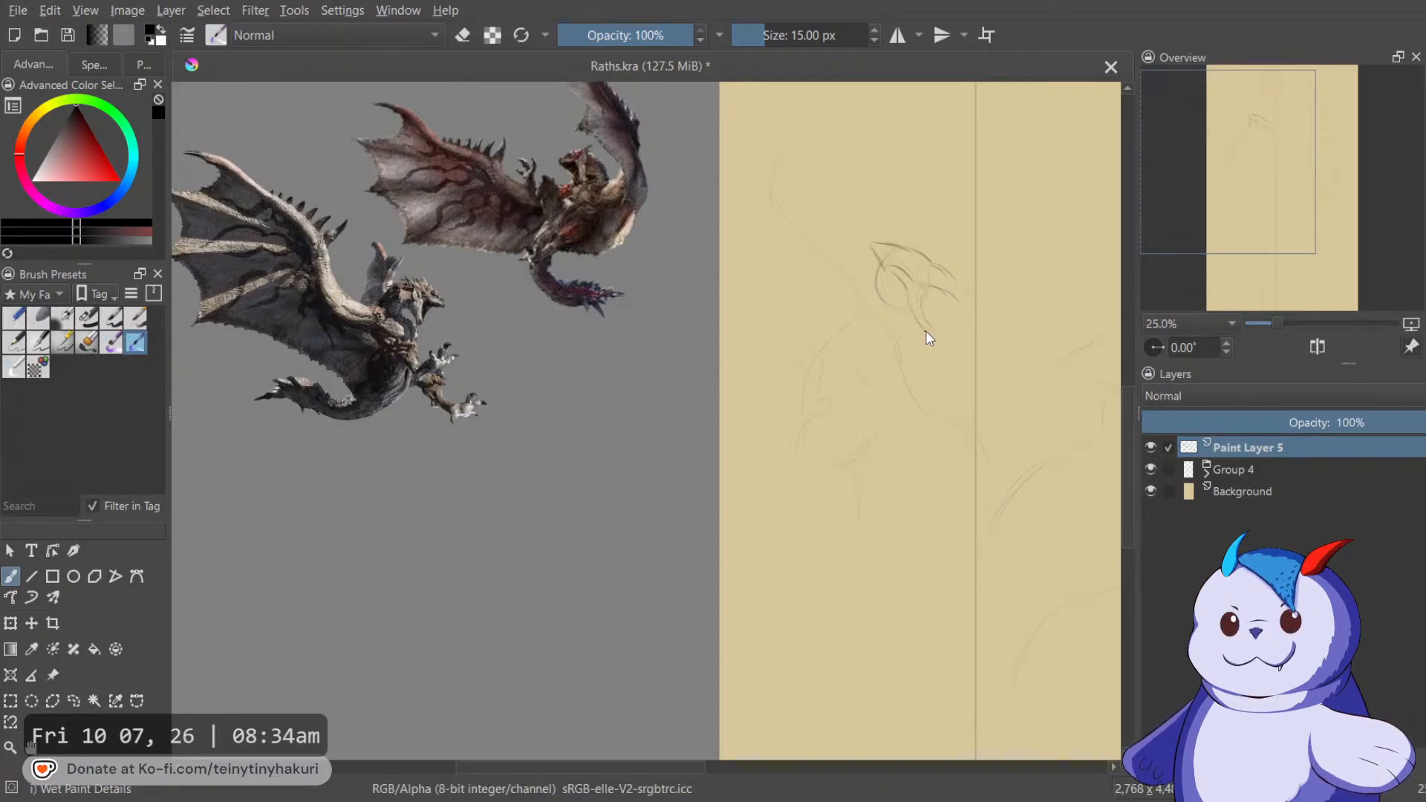
left_click_drag(968, 329, 905, 309)
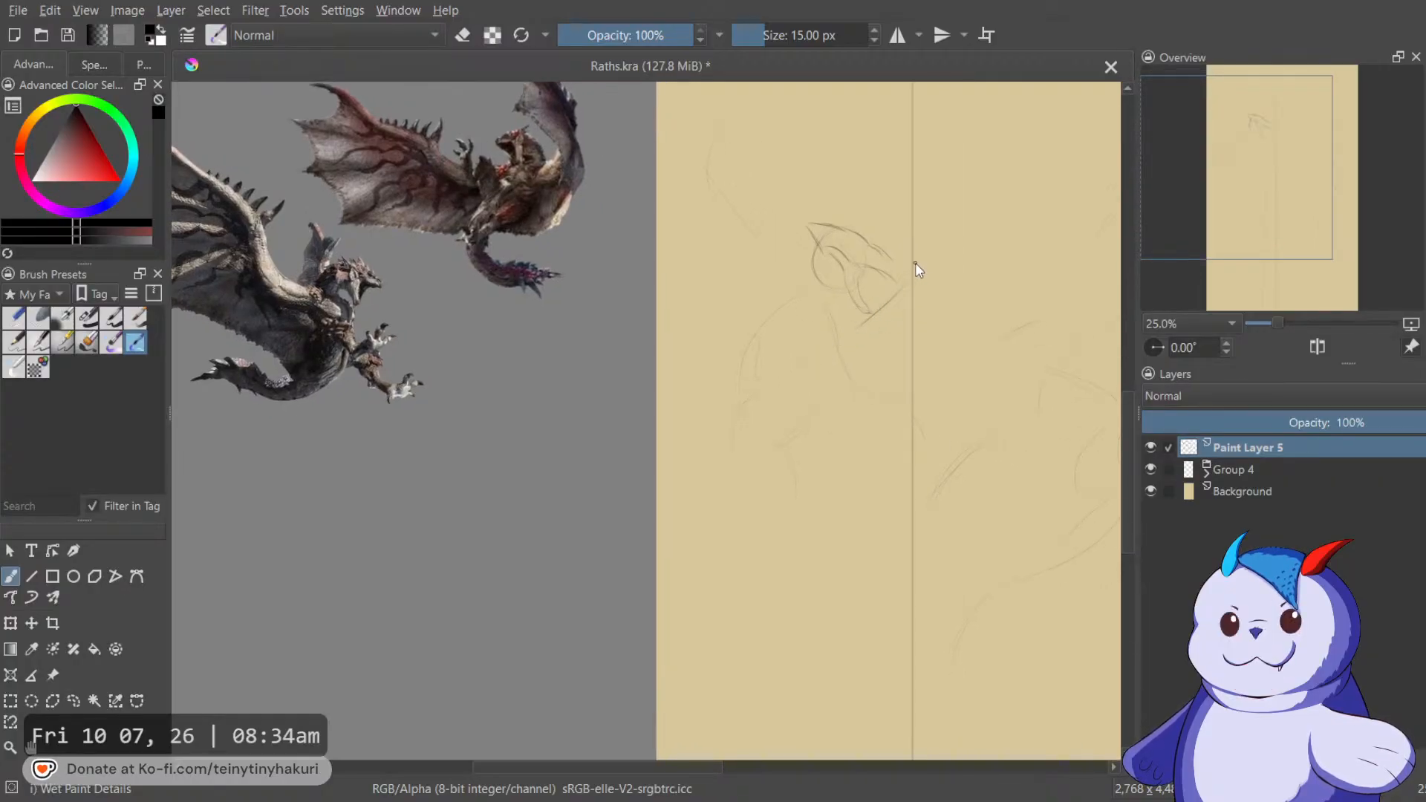
Select the front edge of the muzzle freehand and adjust it with Transform.
left_click_drag(864, 314, 916, 269)
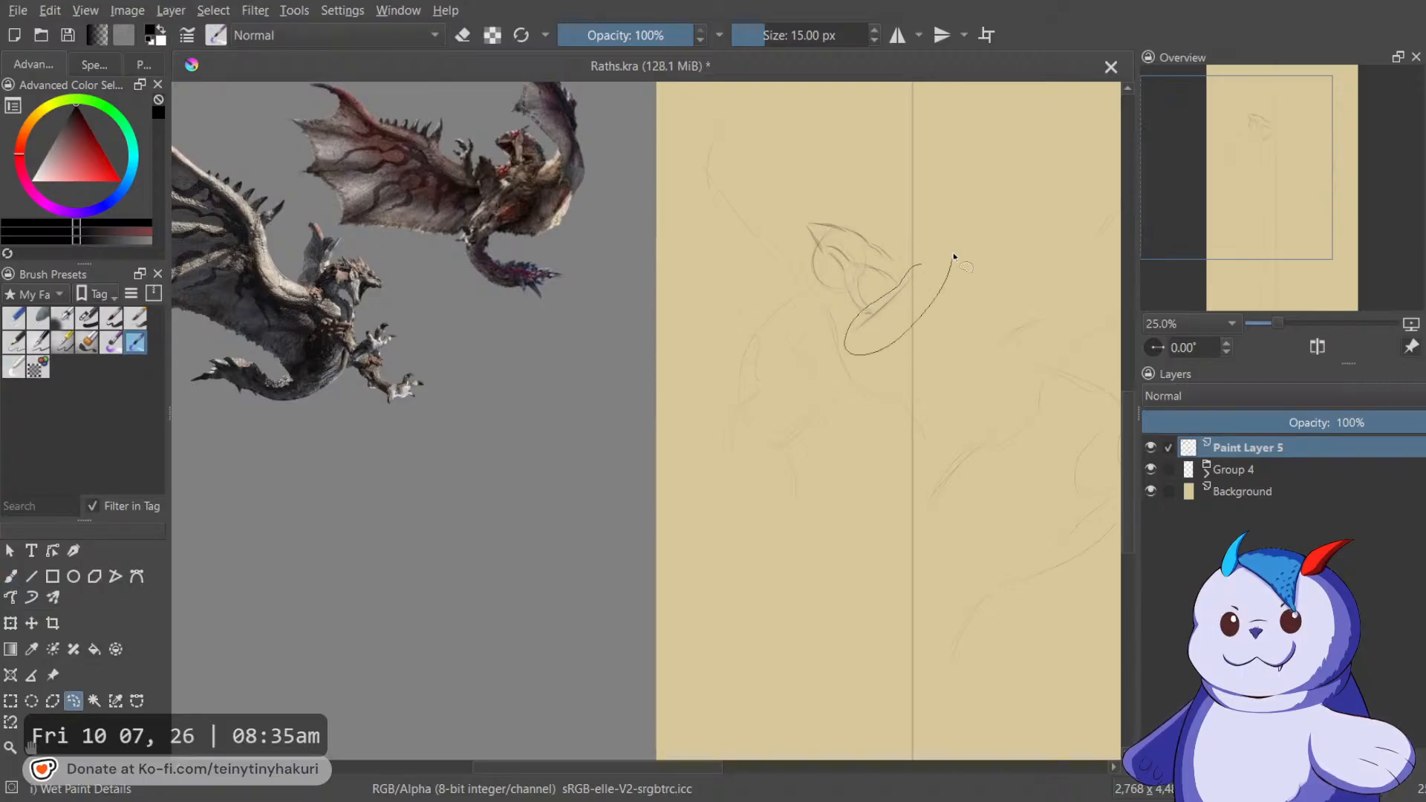
key("ctrl+t")
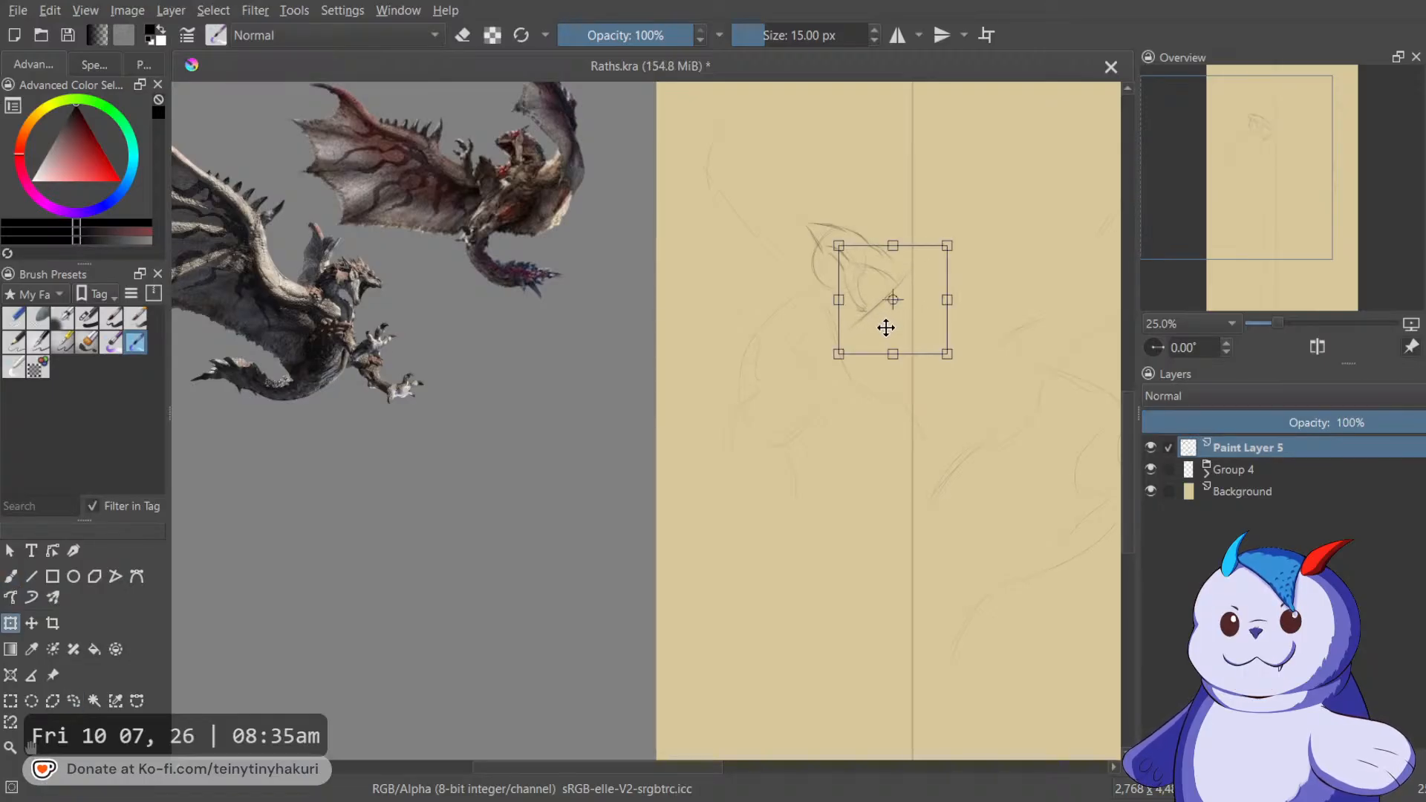
key("b")
key("ctrl")
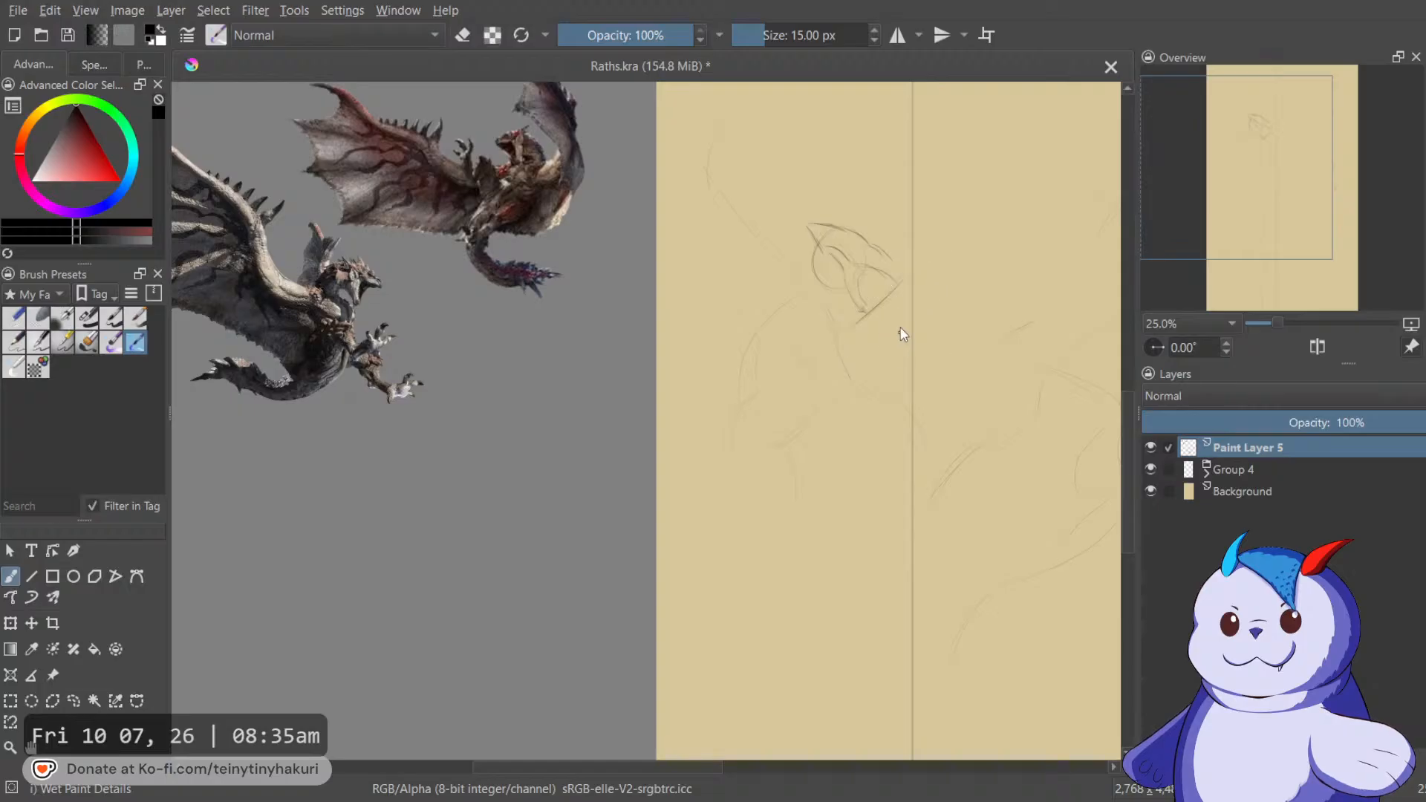
Refine the head's cheek and lower jaw lines, comparing them with the dragon and forest references.
left_click_drag(868, 305, 920, 309)
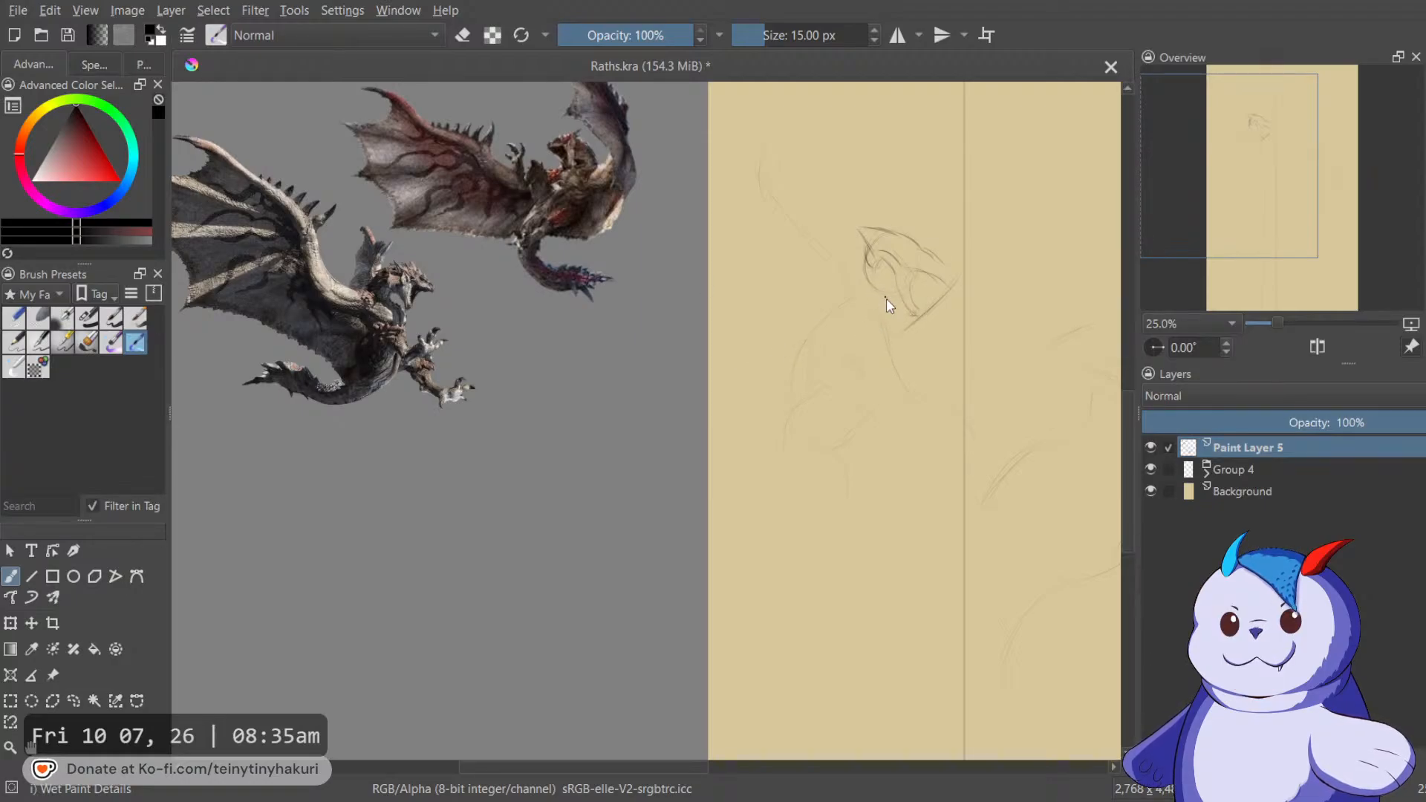
left_click_drag(854, 260, 985, 519)
left_click_drag(897, 357, 883, 596)
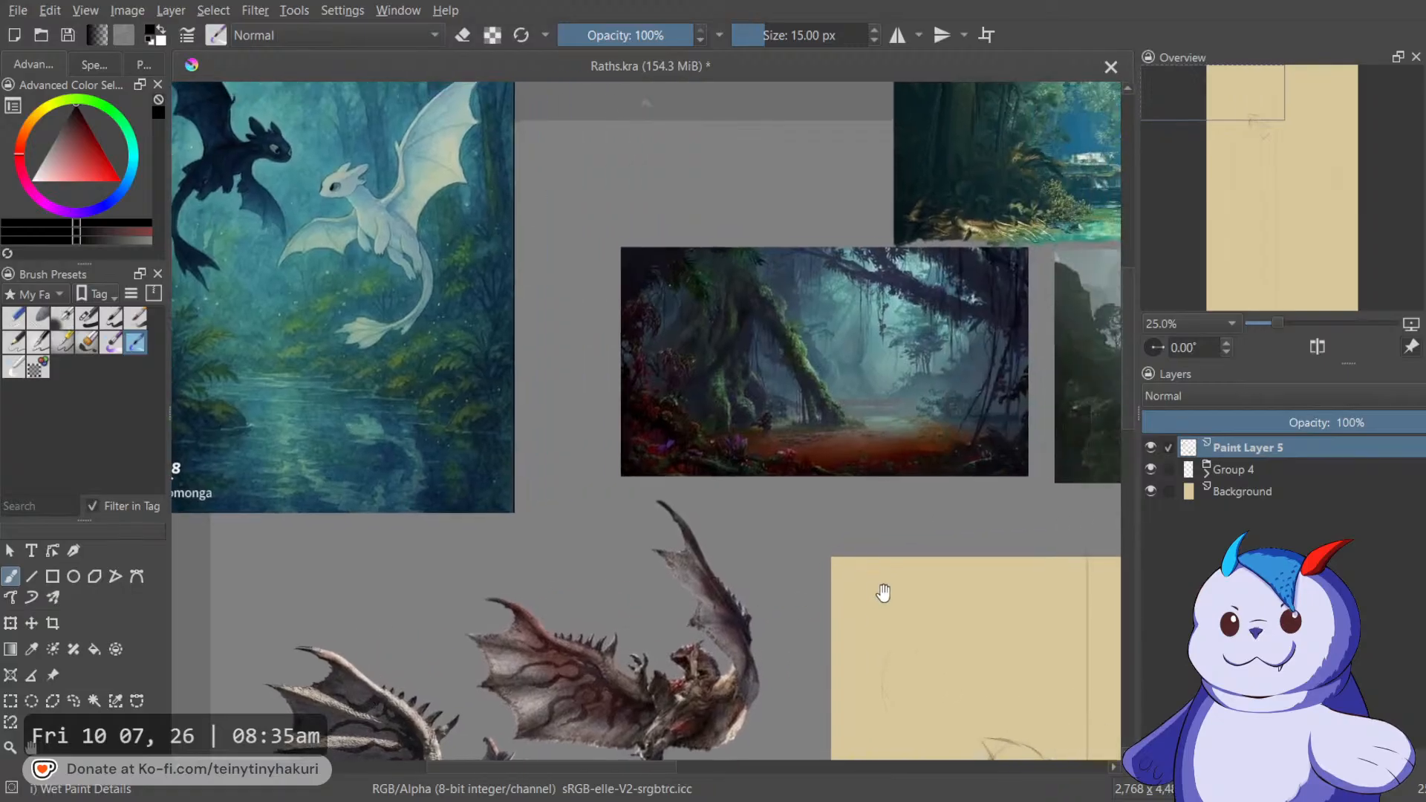
left_click_drag(882, 528, 825, 172)
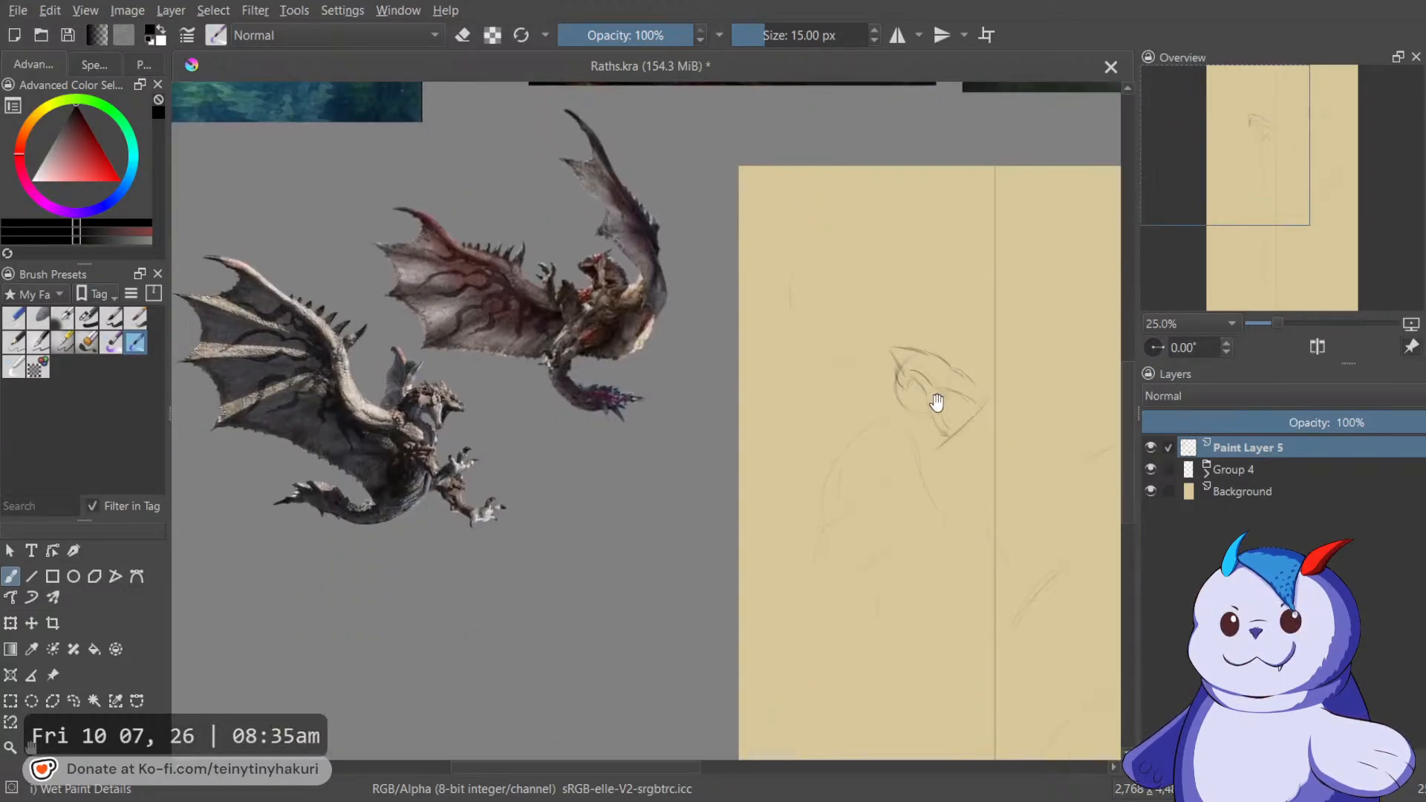
left_click_drag(936, 402, 960, 355)
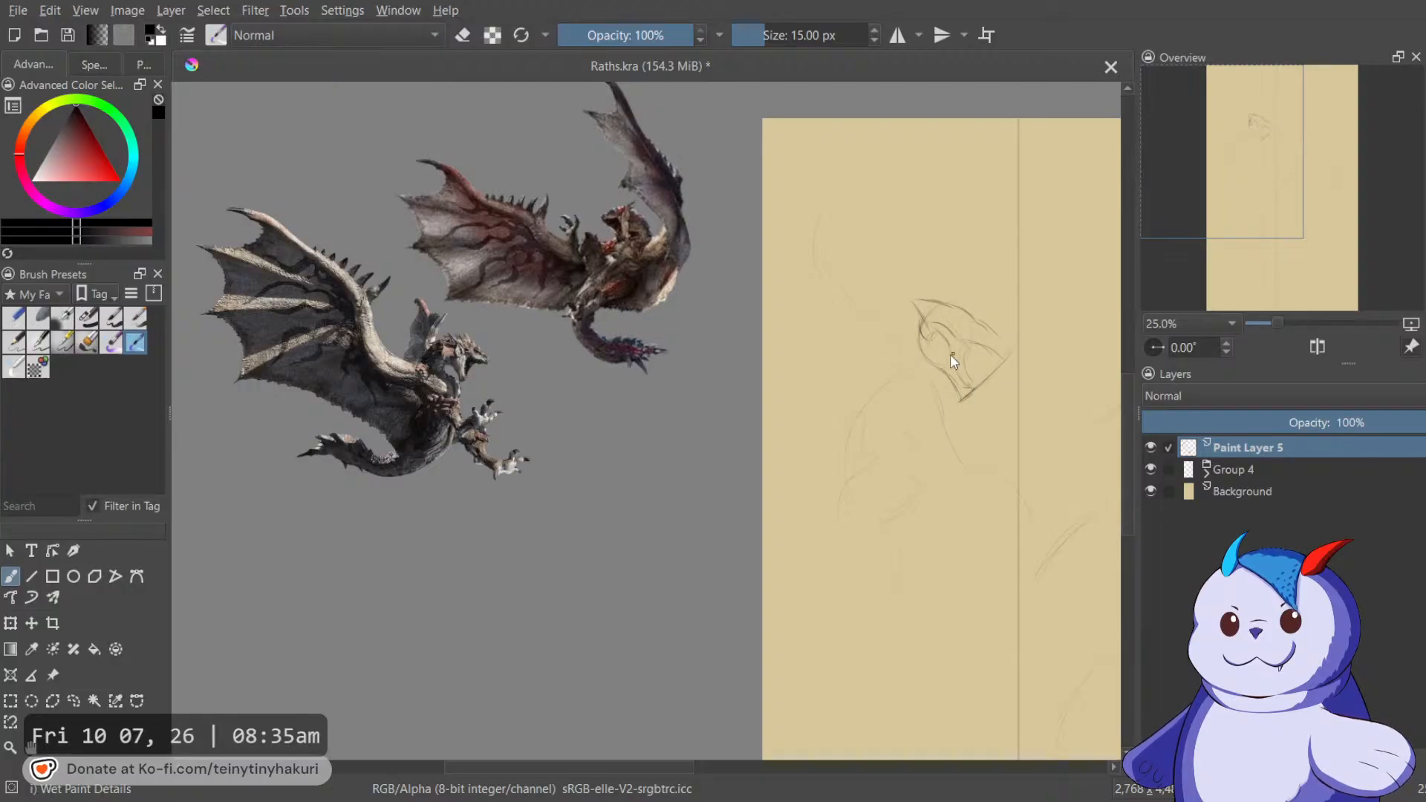
left_click_drag(880, 291, 586, 220)
mouse_move(1025, 293)
left_mouse_down()
mouse_move(768, 292)
mouse_move(805, 325)
left_mouse_up()
mouse_move(478, 260)
left_mouse_down()
mouse_move(773, 267)
mouse_move(926, 309)
mouse_move(965, 275)
left_mouse_up()
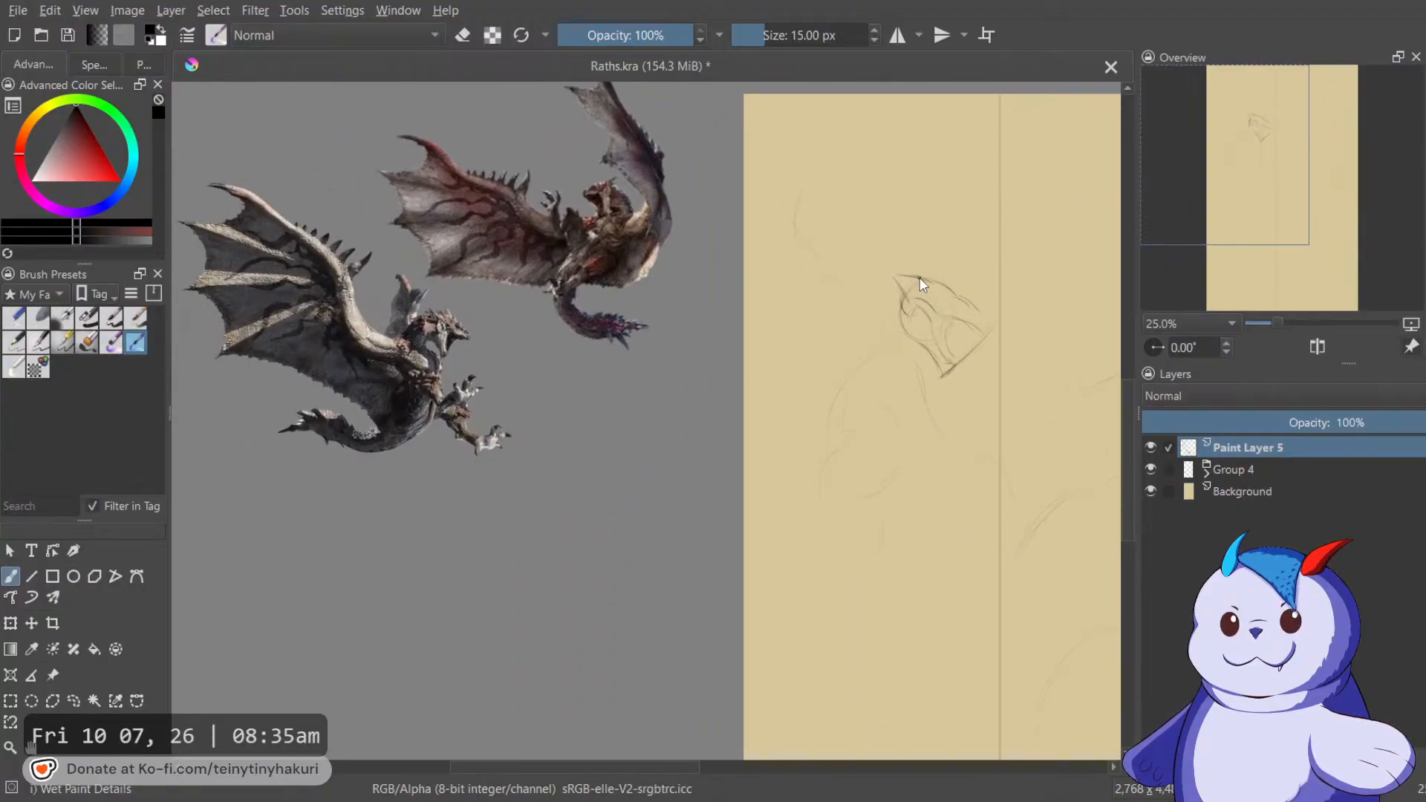
Sketch the arched nape behind the head and the throat curves below the jaw.
mouse_move(903, 286)
left_mouse_down()
mouse_move(856, 342)
mouse_move(924, 347)
mouse_move(905, 354)
mouse_move(915, 344)
mouse_move(921, 384)
mouse_move(899, 303)
mouse_move(698, 355)
left_mouse_up()
scroll(698, 355, "up", 3)
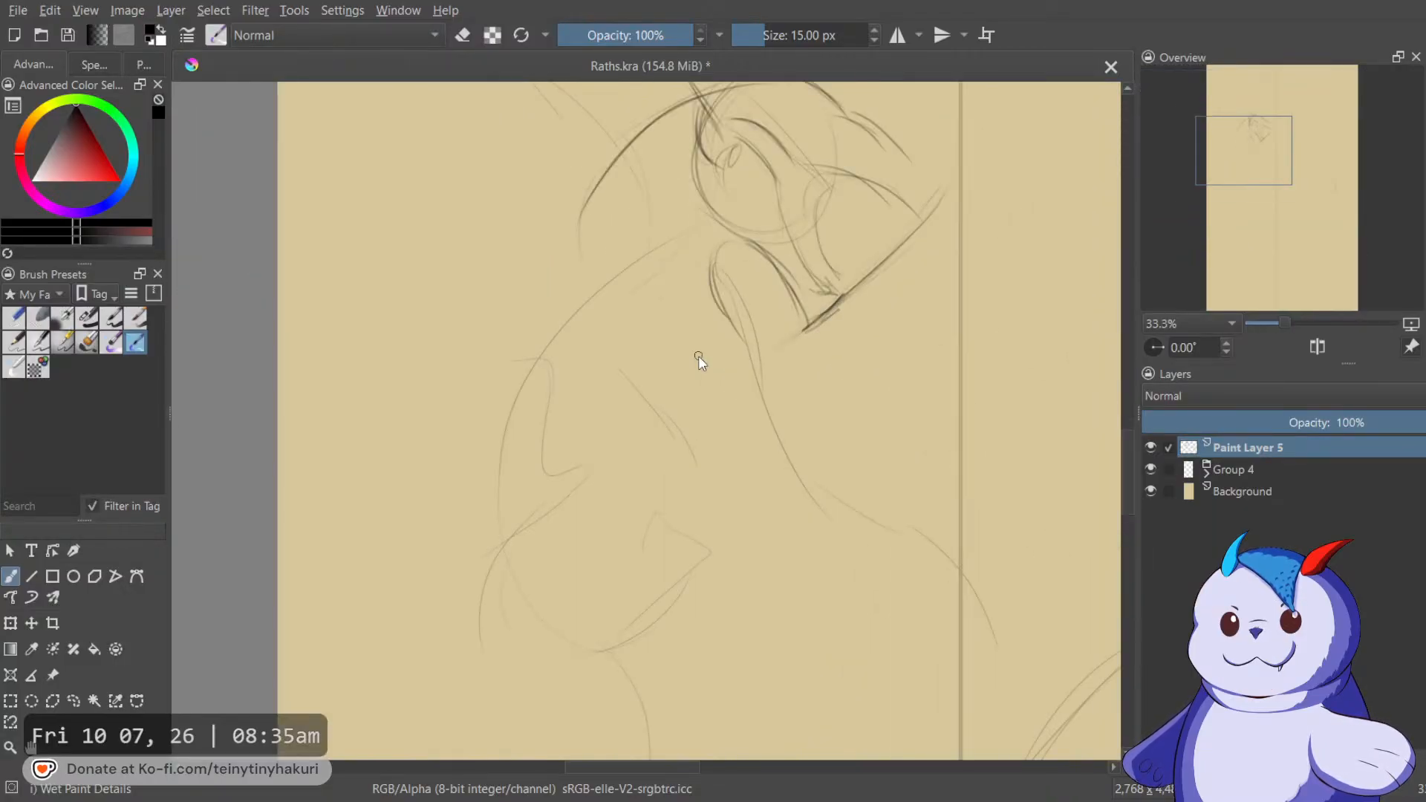
scroll(699, 356, "down", 1)
mouse_move(667, 291)
left_mouse_down()
mouse_move(696, 299)
mouse_move(730, 399)
left_mouse_up()
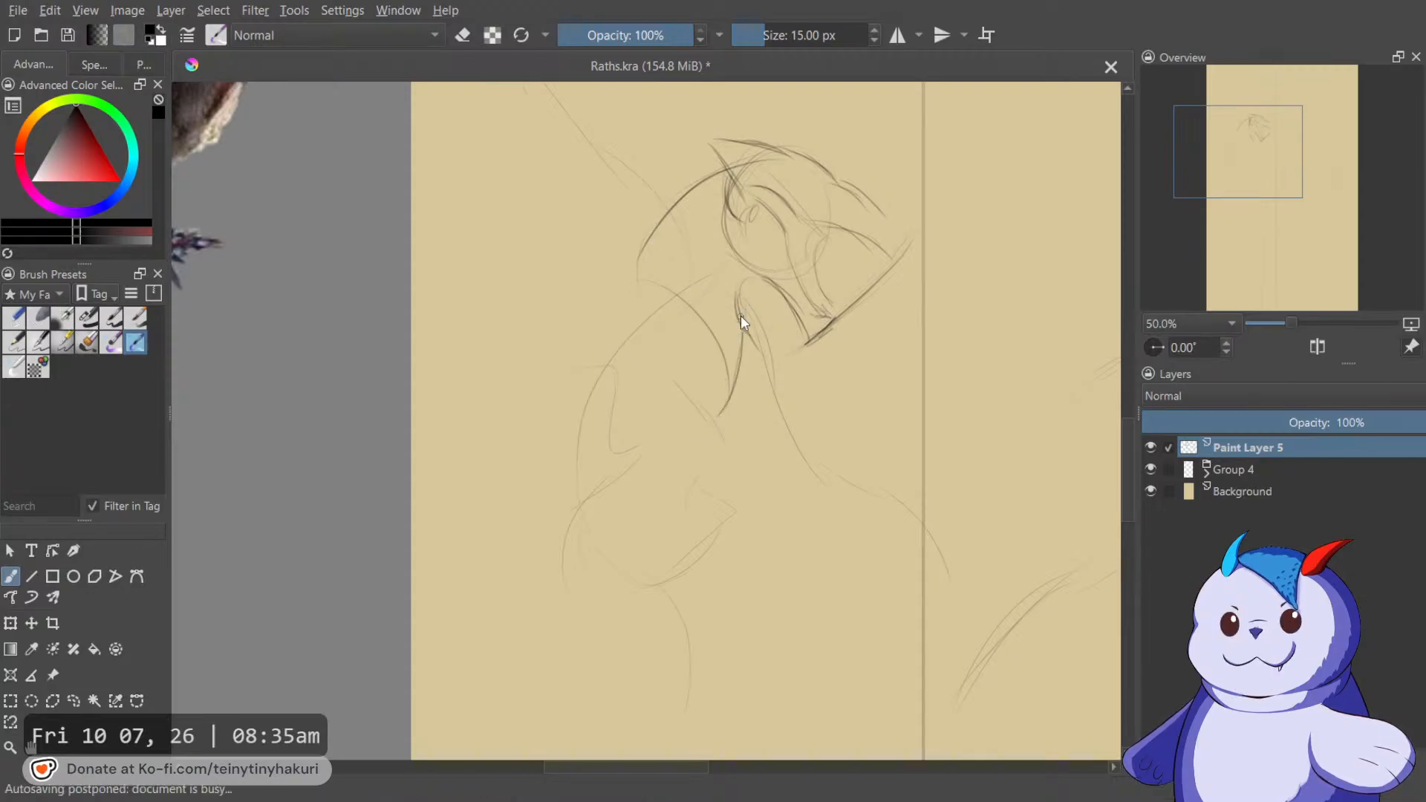
mouse_move(659, 325)
left_mouse_down()
mouse_move(762, 313)
mouse_move(894, 372)
mouse_move(867, 352)
left_mouse_up()
scroll(889, 369, "down", 2)
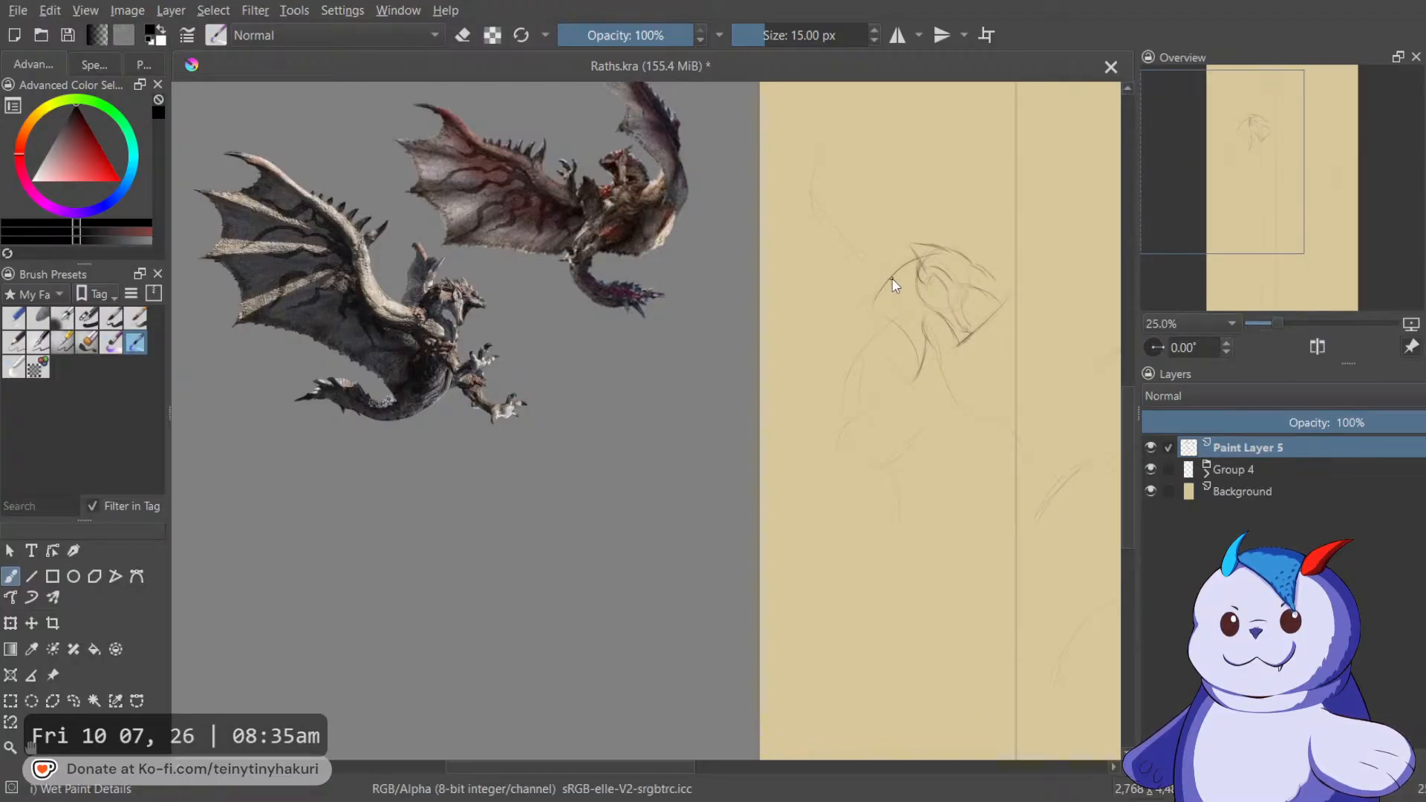
Sketch the left dragon's torso with a long back contour, a closed lower end and a curved chest line.
left_click_drag(820, 376, 877, 295)
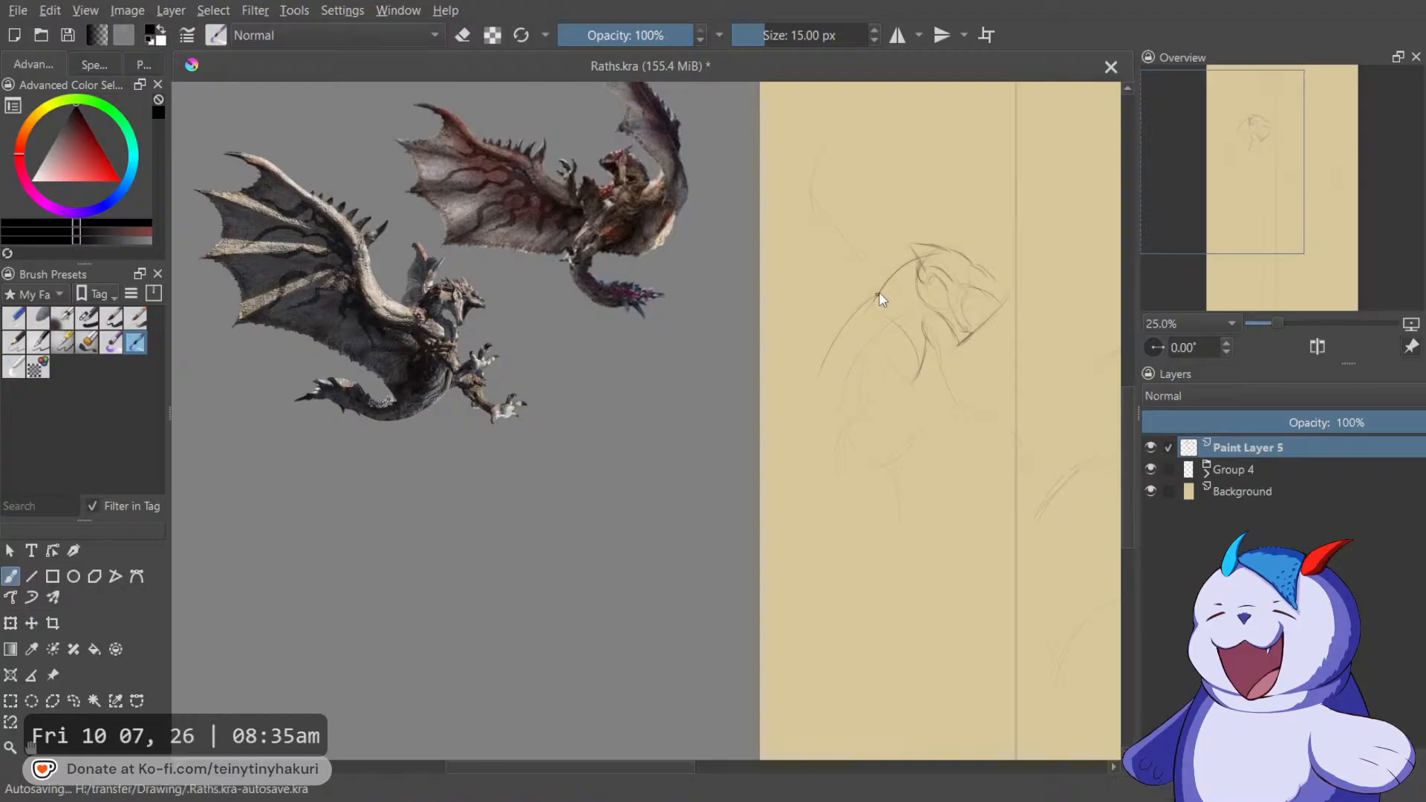
mouse_move(813, 375)
left_mouse_down()
mouse_move(863, 438)
mouse_move(876, 418)
mouse_move(828, 401)
mouse_move(881, 438)
left_mouse_up()
left_click_drag(880, 436, 900, 414)
mouse_move(925, 348)
left_mouse_down()
mouse_move(886, 432)
mouse_move(921, 431)
mouse_move(882, 438)
mouse_move(938, 380)
left_mouse_up()
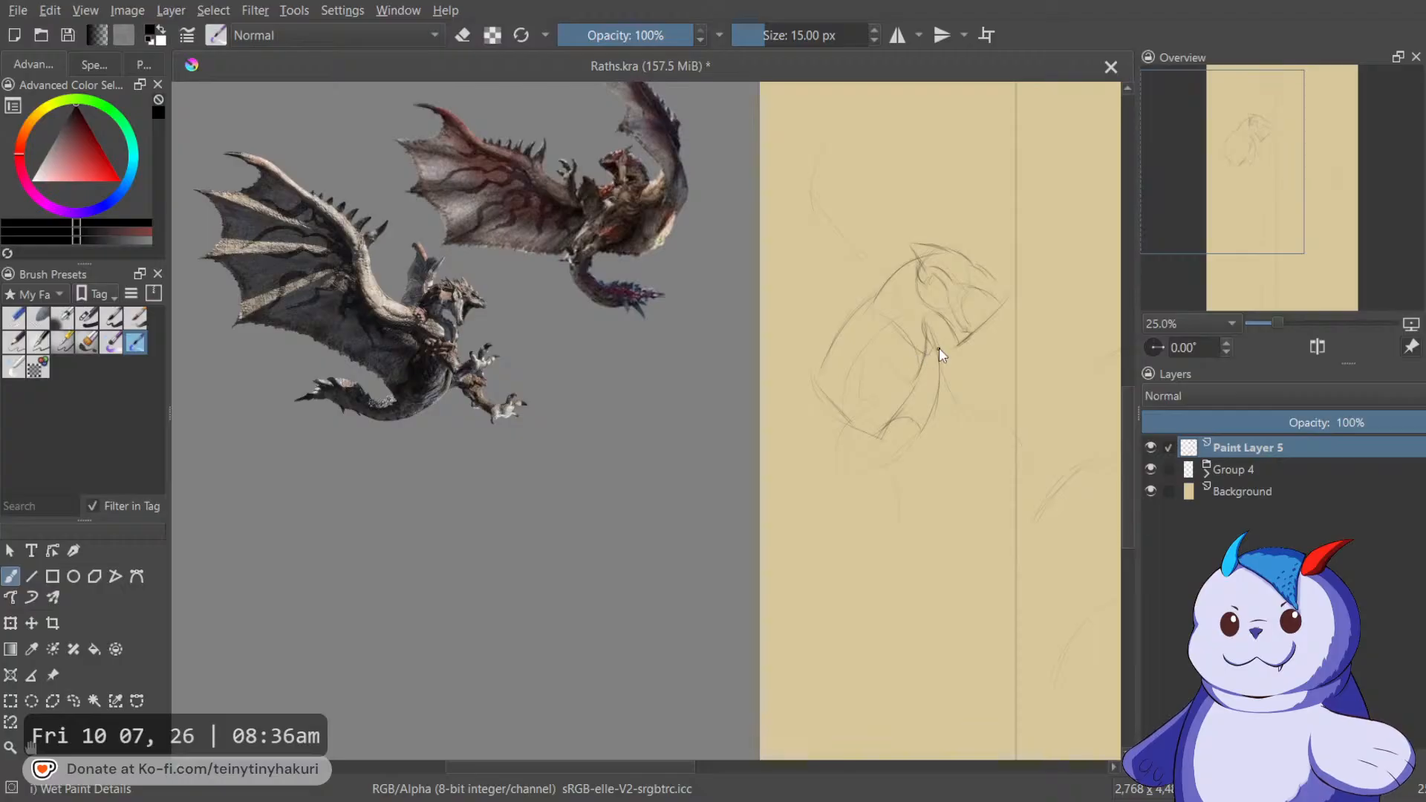
left_click_drag(834, 309, 582, 290)
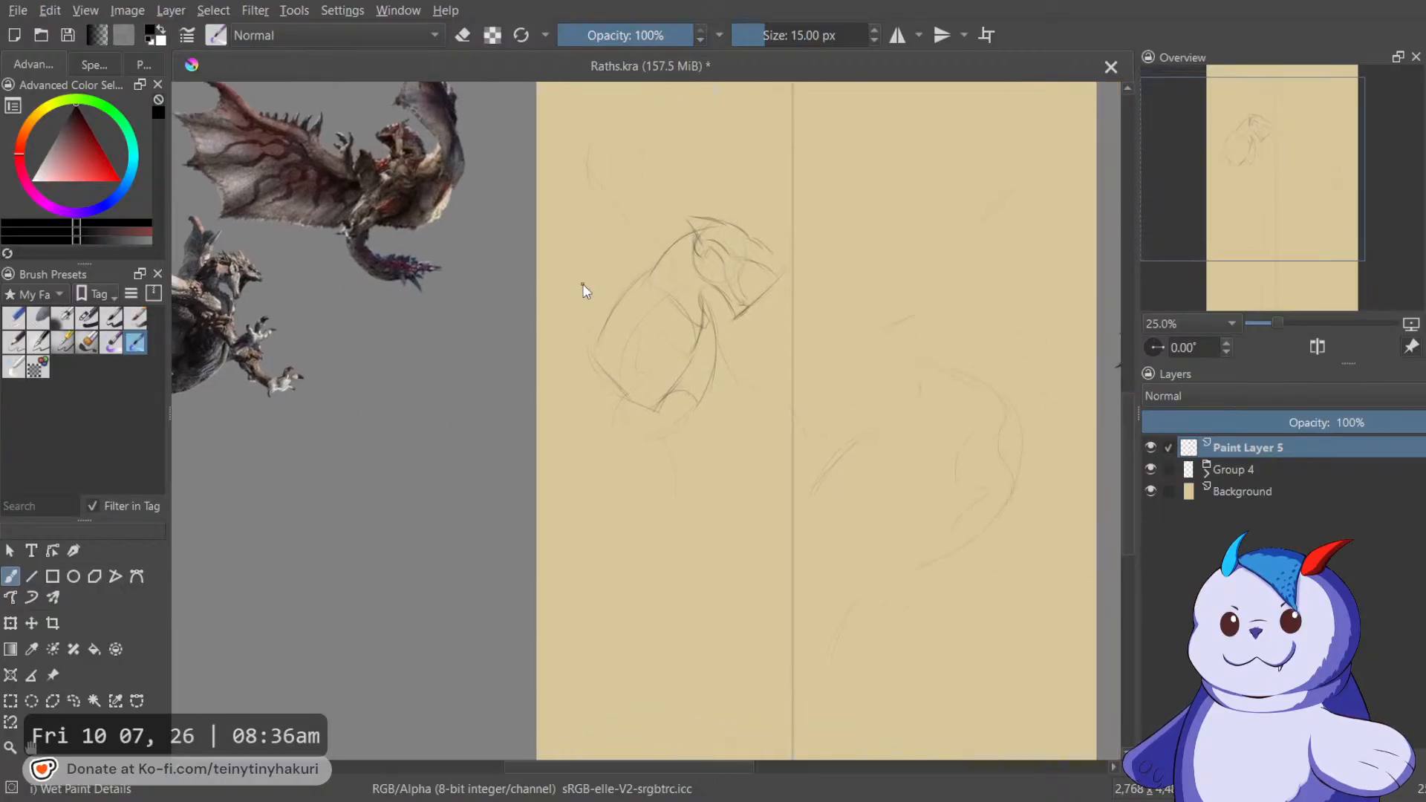
scroll(592, 297, "down", 4)
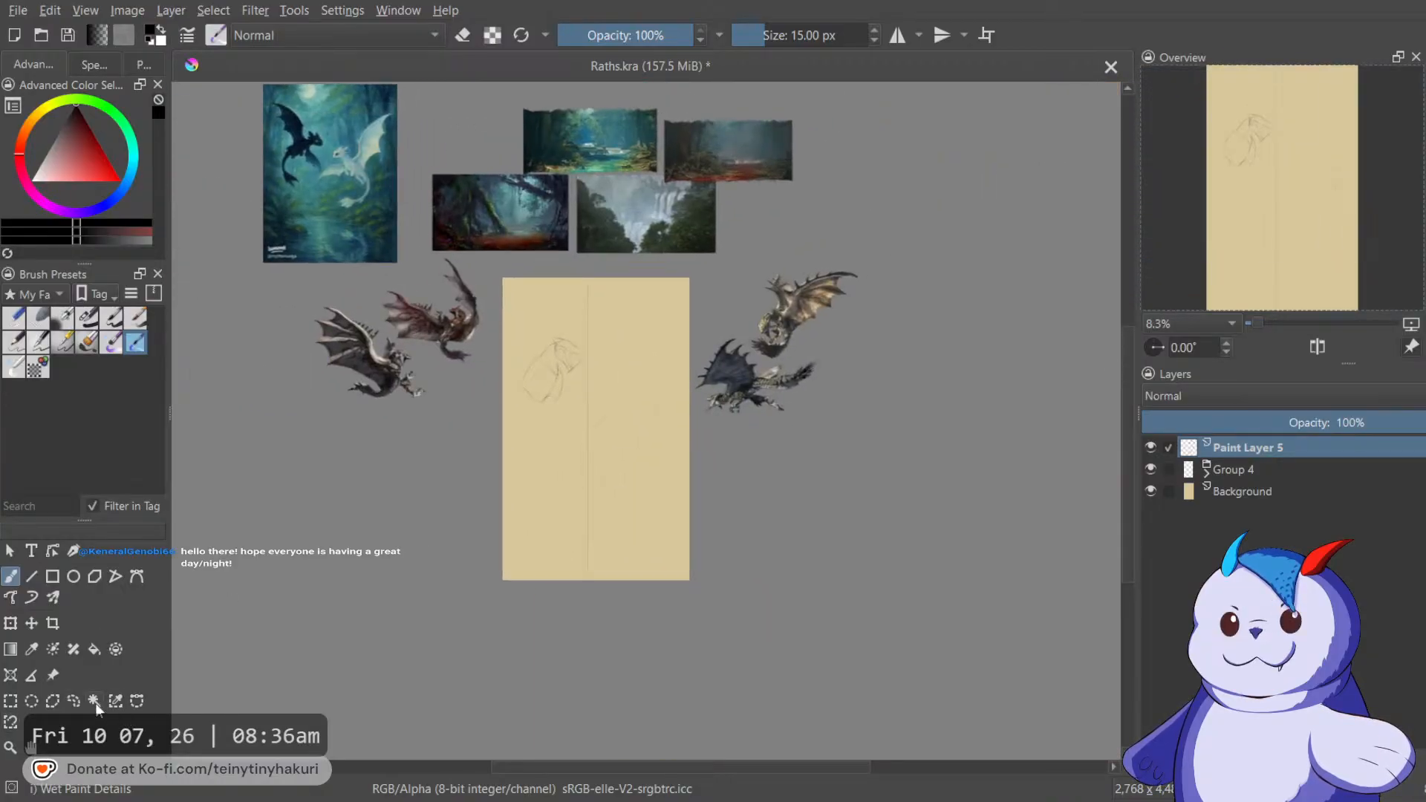
left_click(52, 676)
left_click(742, 391)
mouse_move(765, 386)
left_mouse_down()
mouse_move(858, 365)
mouse_move(866, 274)
mouse_move(819, 243)
left_mouse_up()
key("b")
key("c")
left_click_drag(686, 578, 755, 642)
key("ctrl+z")
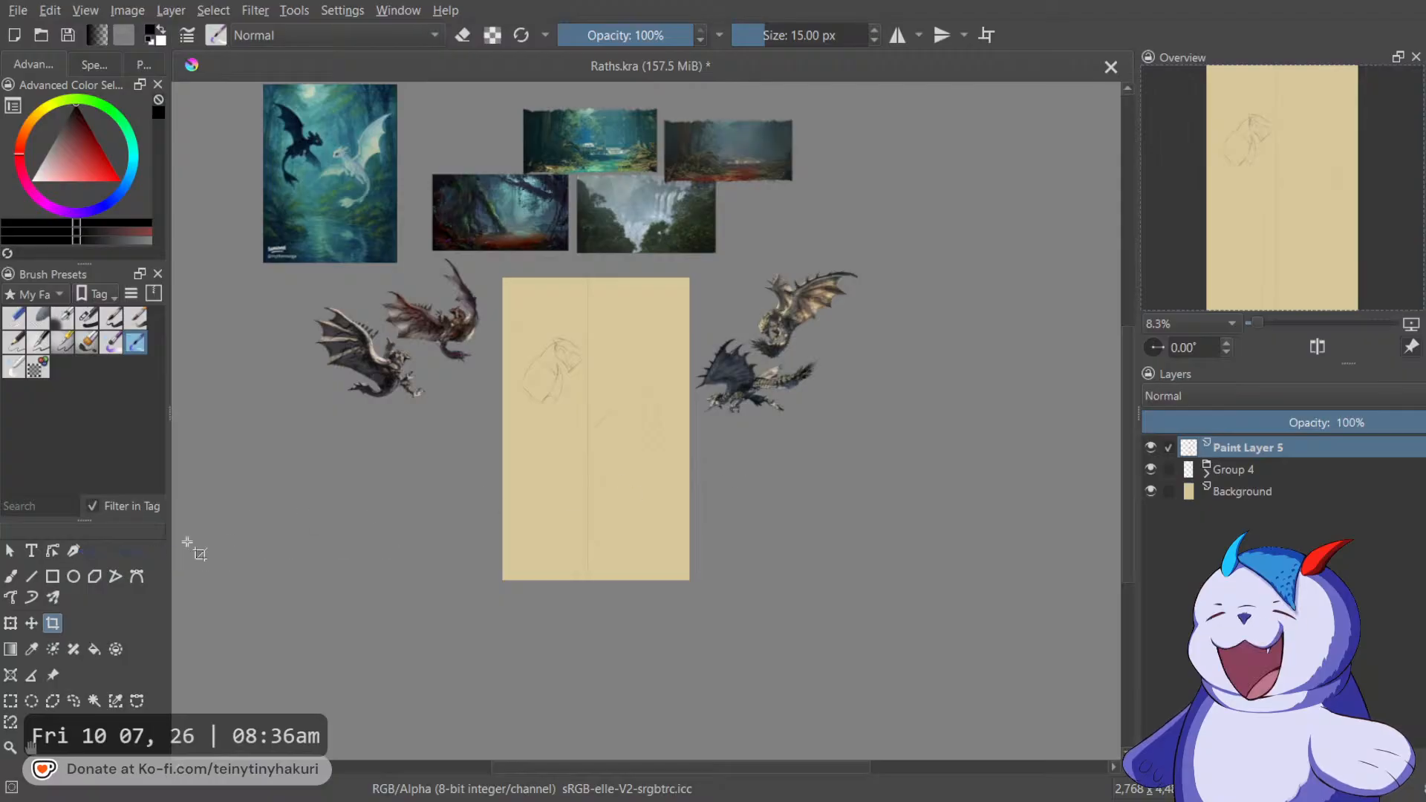
left_click(116, 702)
left_click(748, 361)
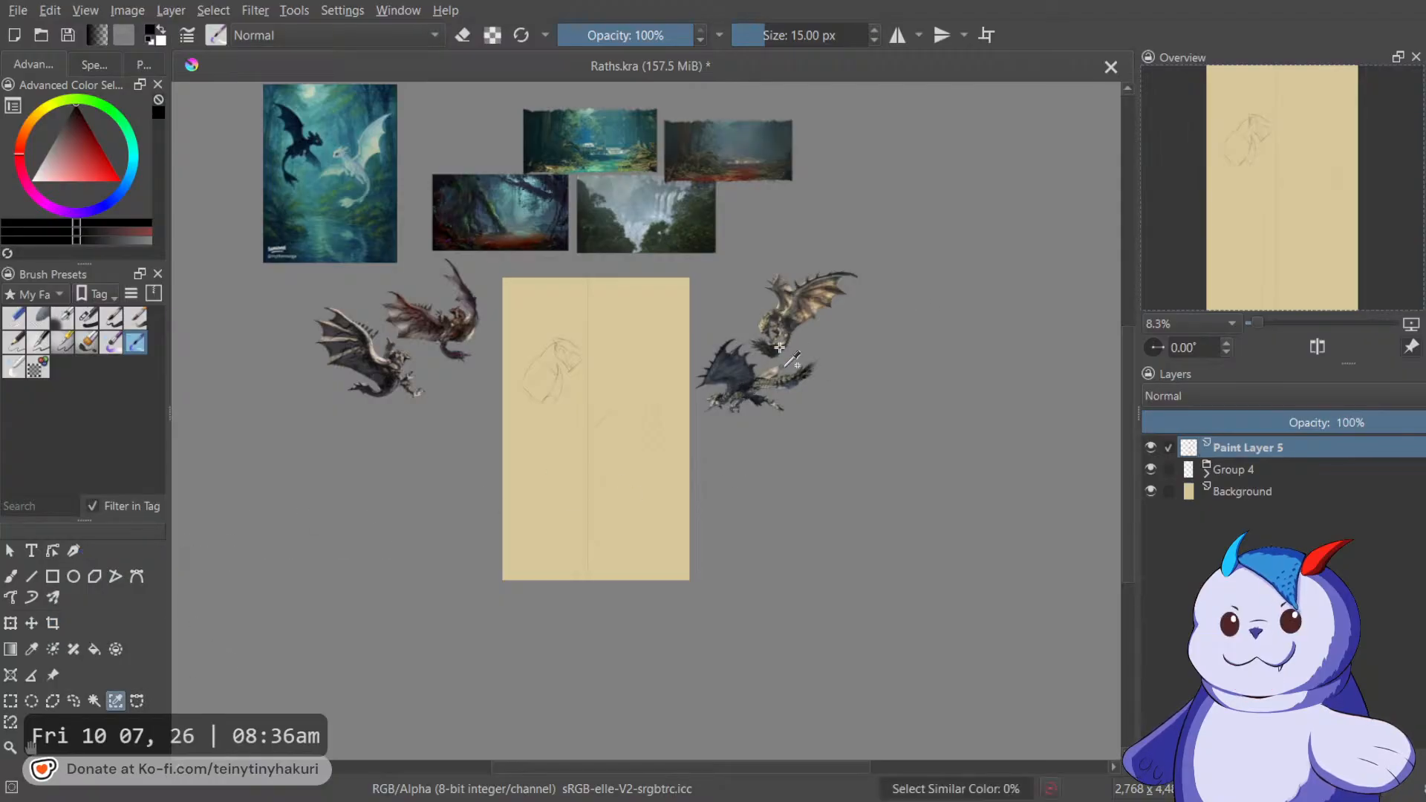
key("ctrl+shift+a")
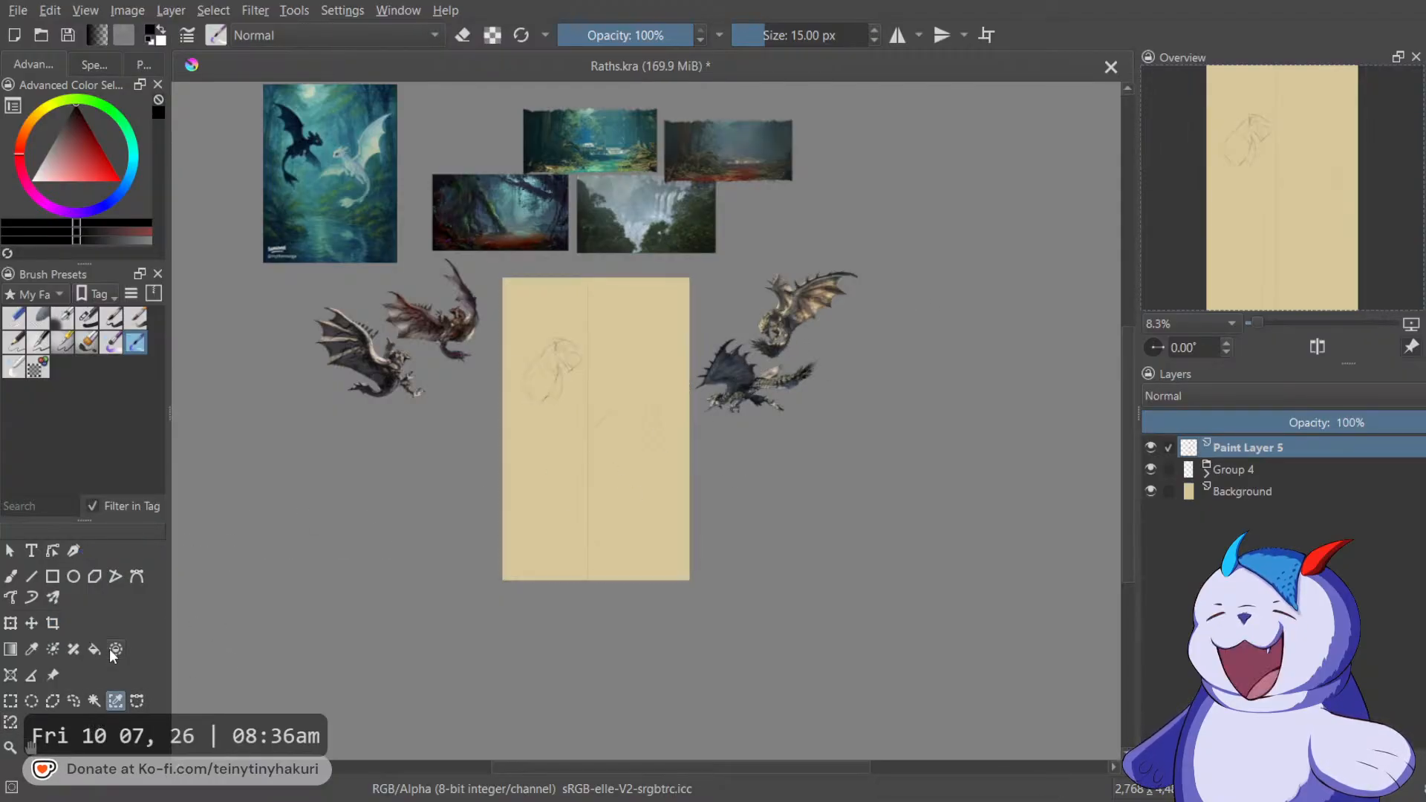
Move the two dragon references beside the canvas's right edge up next to the landscape references.
left_click(53, 675)
left_click(772, 312)
mouse_move(756, 390)
left_mouse_down()
mouse_move(846, 268)
mouse_move(820, 249)
left_mouse_up()
key("b")
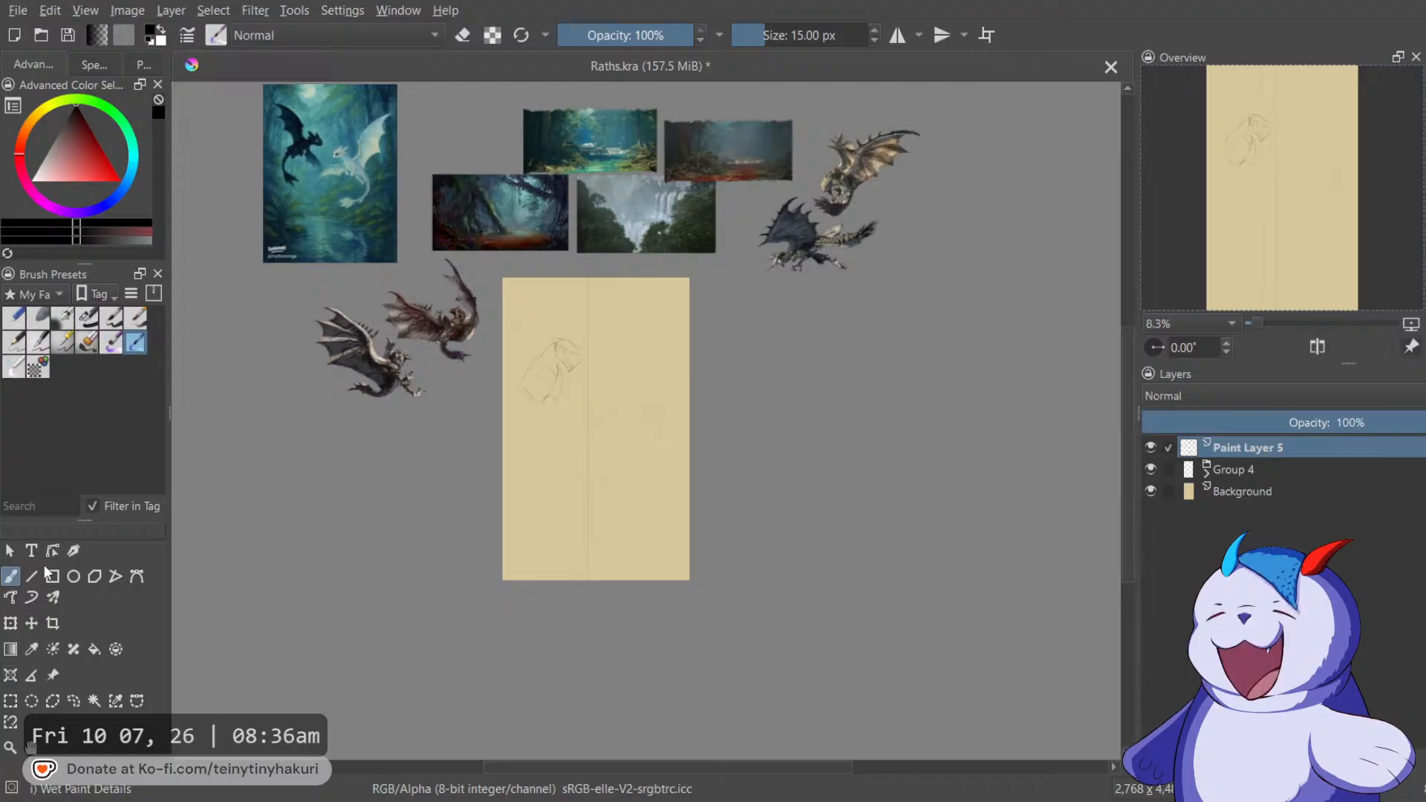
Enlarge the canvas with the Crop tool by extending its right and lower edges to a width of 4,664 px.
left_click(53, 624)
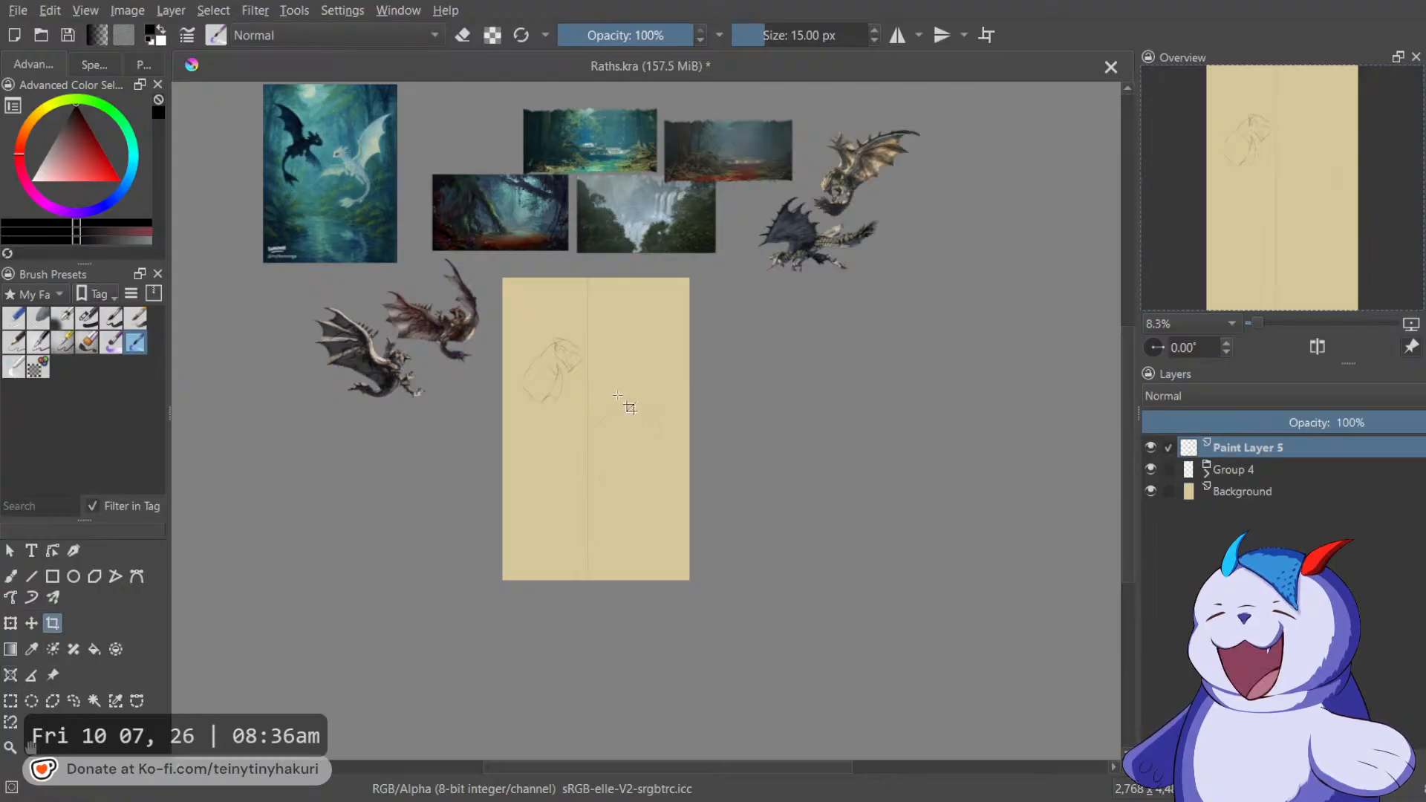
left_click(618, 396)
left_click_drag(689, 580, 817, 754)
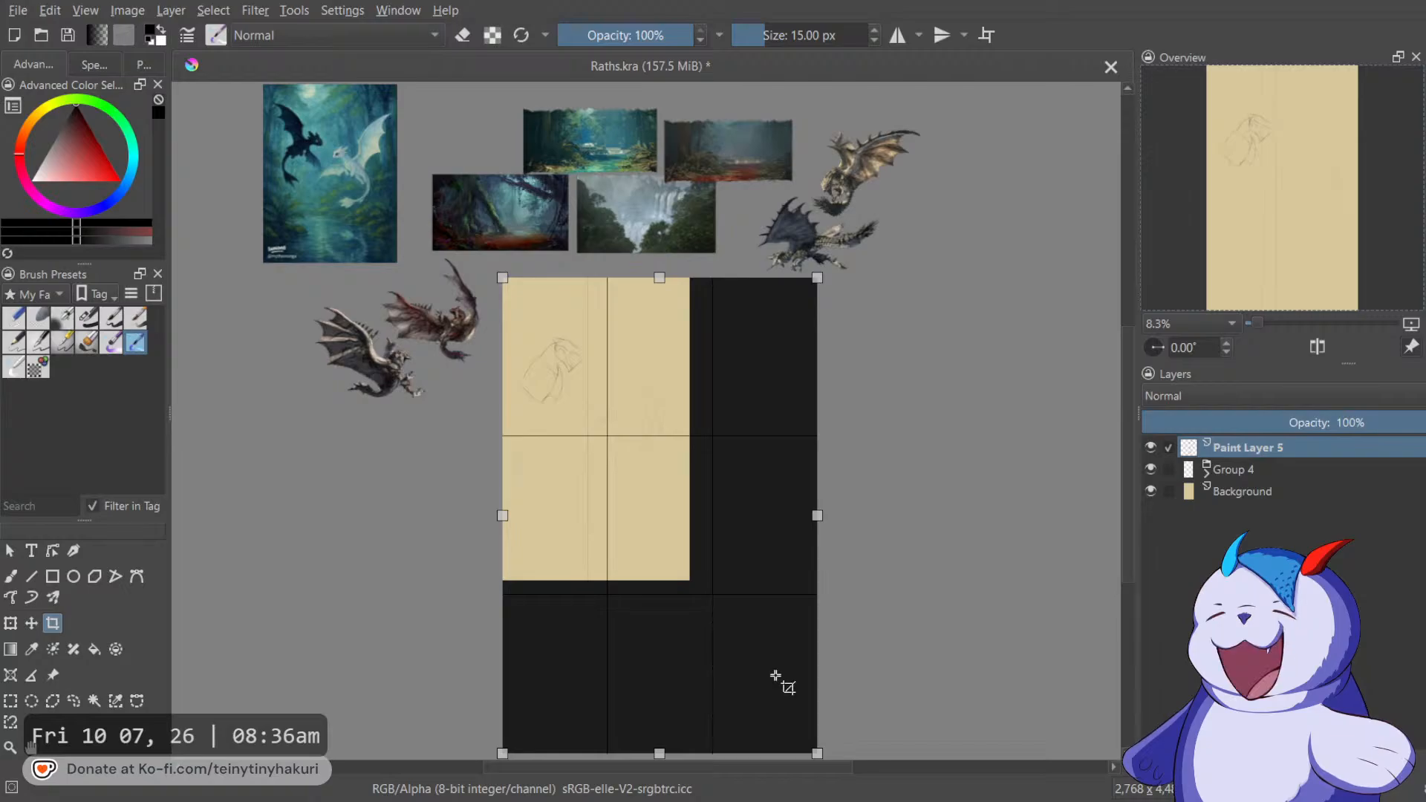
key("Return")
Scale and centre the Group 4 gesture sketch on the enlarged canvas, using the horizontal mirror axis as a centre guide.
key("b")
left_click(1262, 469)
key("ctrl+t")
left_click_drag(683, 429, 817, 429)
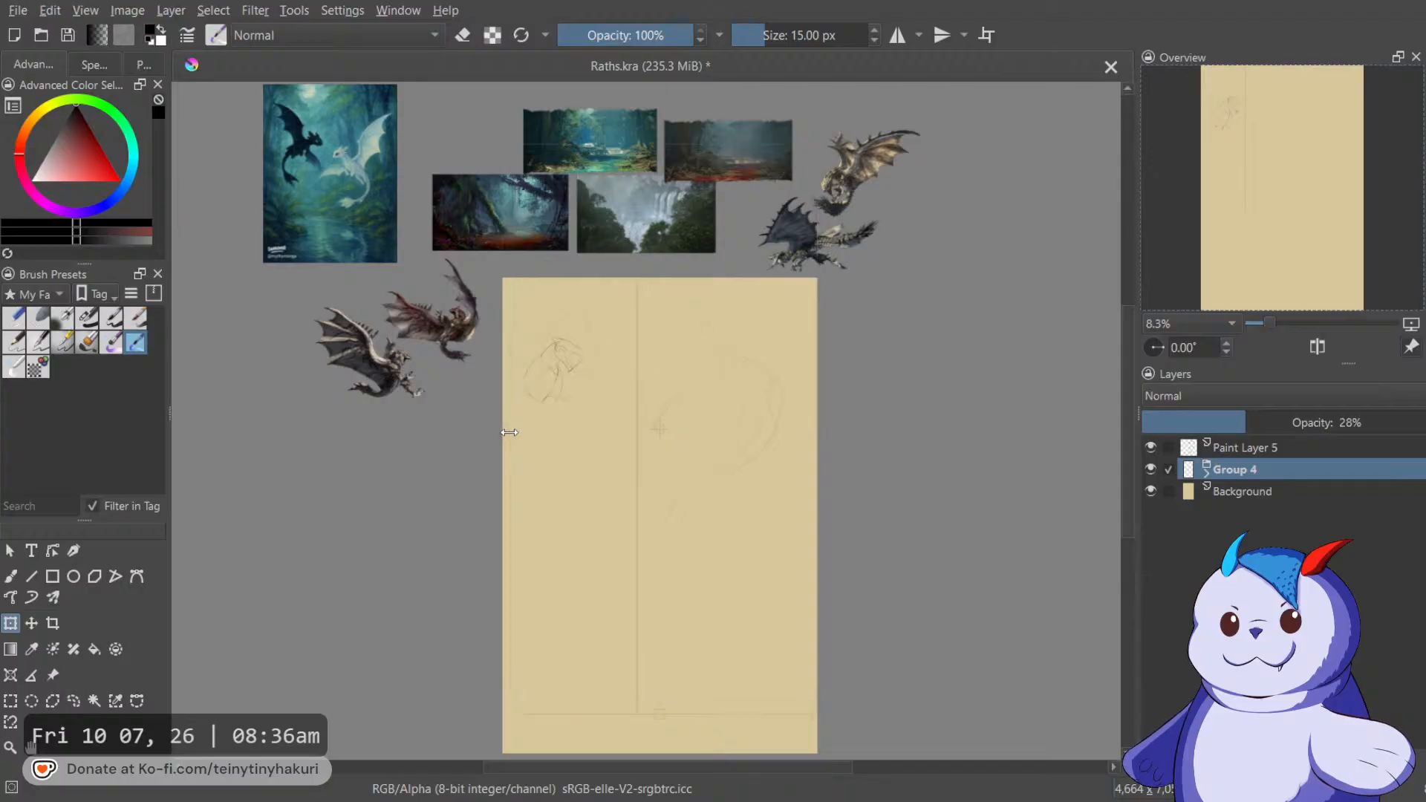
scroll(580, 425, "down", 2)
mouse_move(649, 471)
left_mouse_down()
mouse_move(649, 490)
mouse_move(654, 444)
left_mouse_up()
scroll(646, 537, "up", 2)
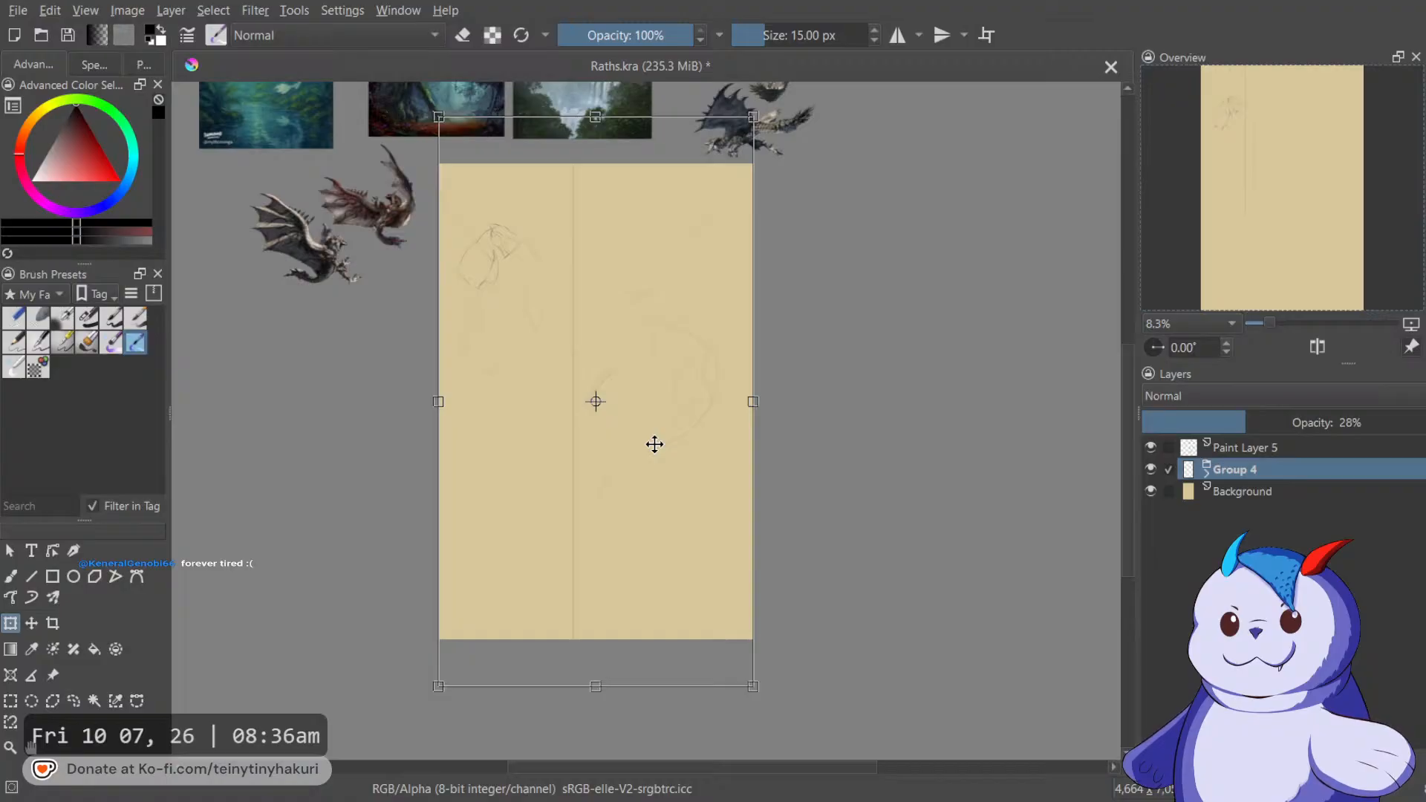
scroll(654, 444, "down", 1)
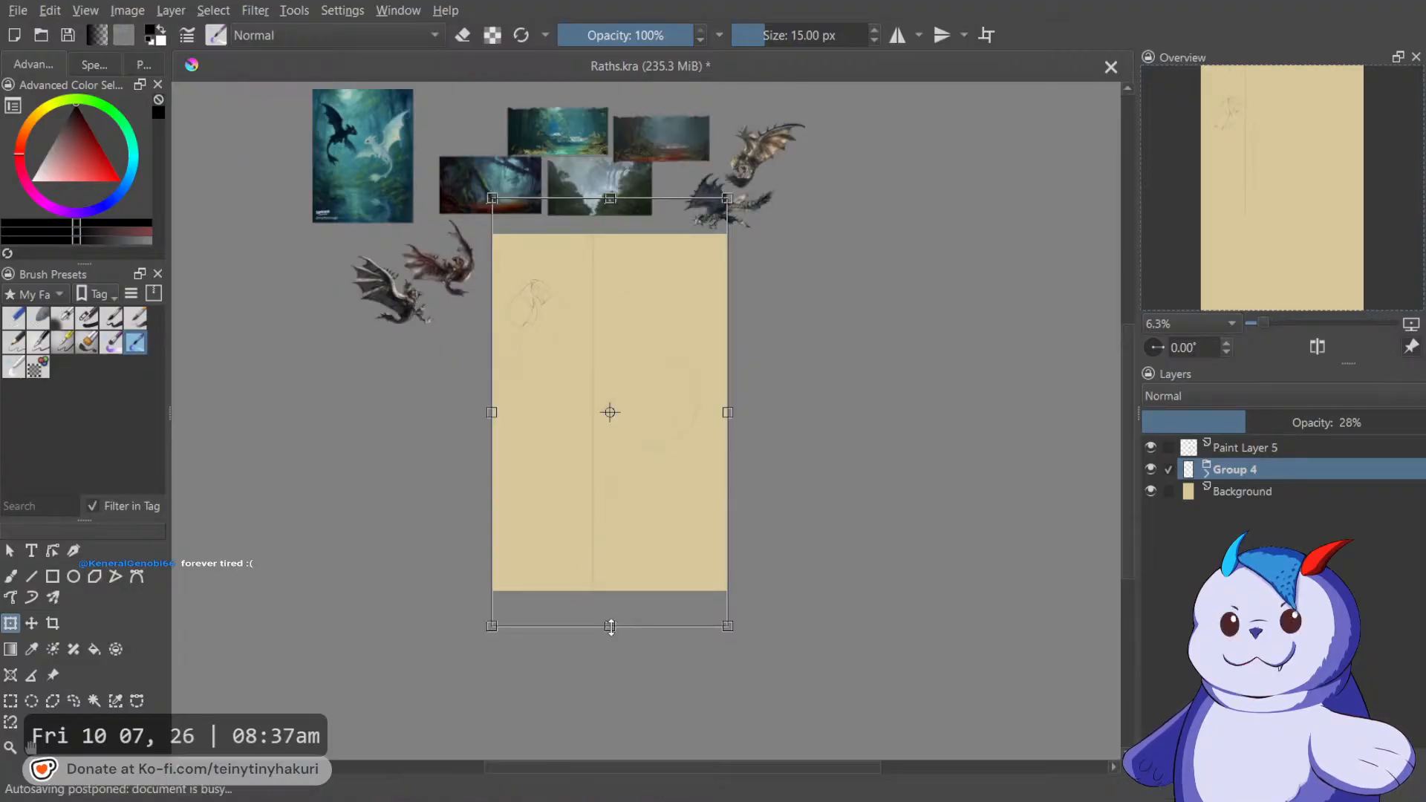
left_click_drag(614, 624, 630, 511)
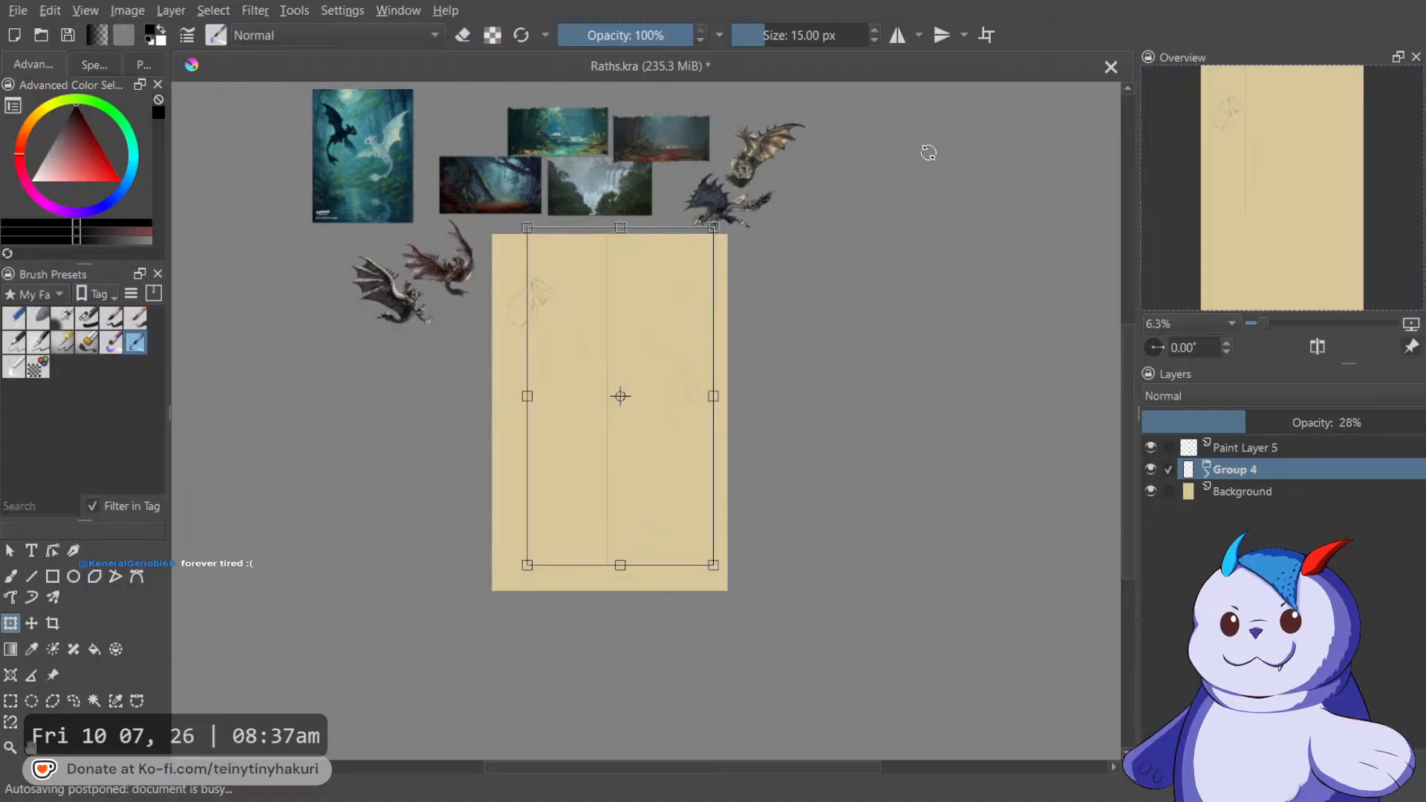
left_click(899, 35)
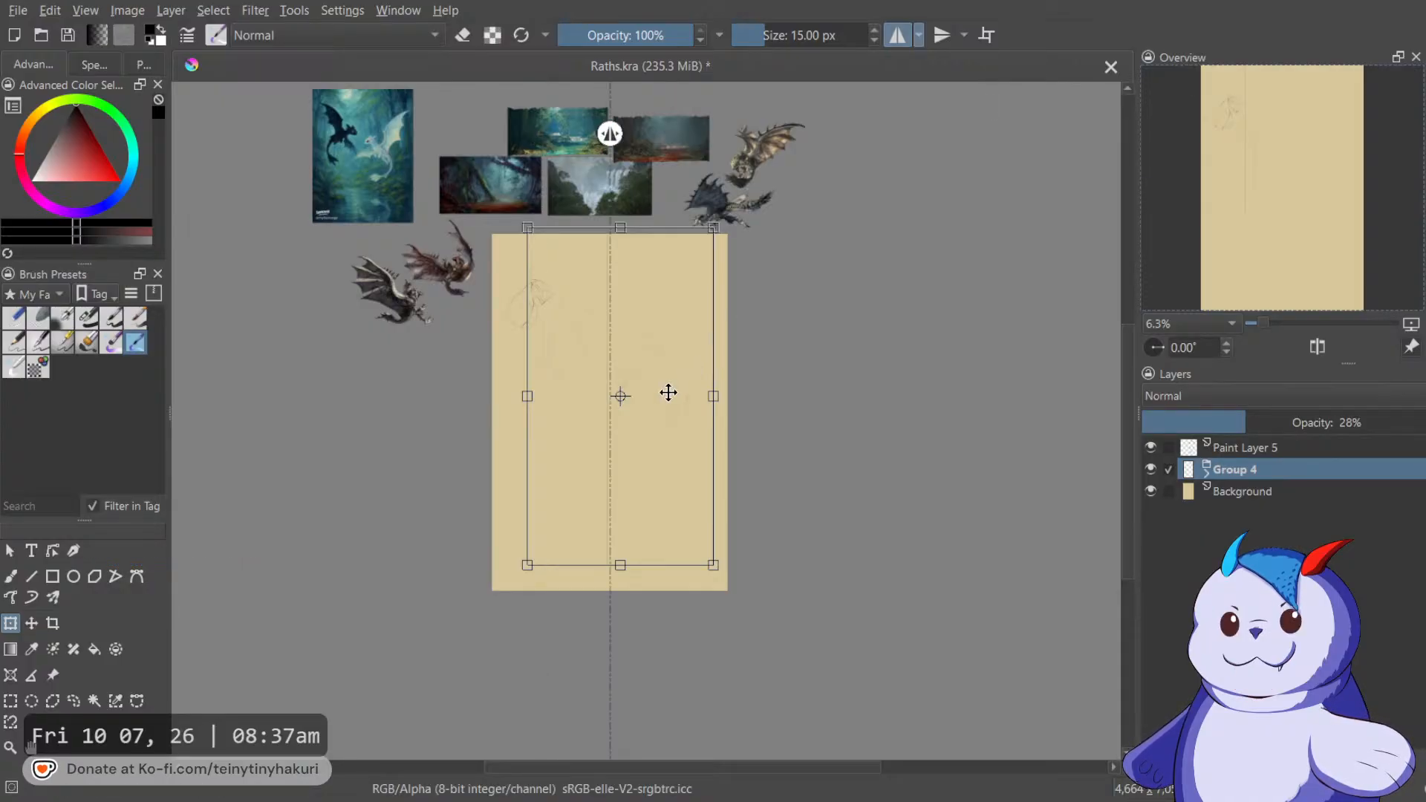
scroll(664, 402, "up", 1)
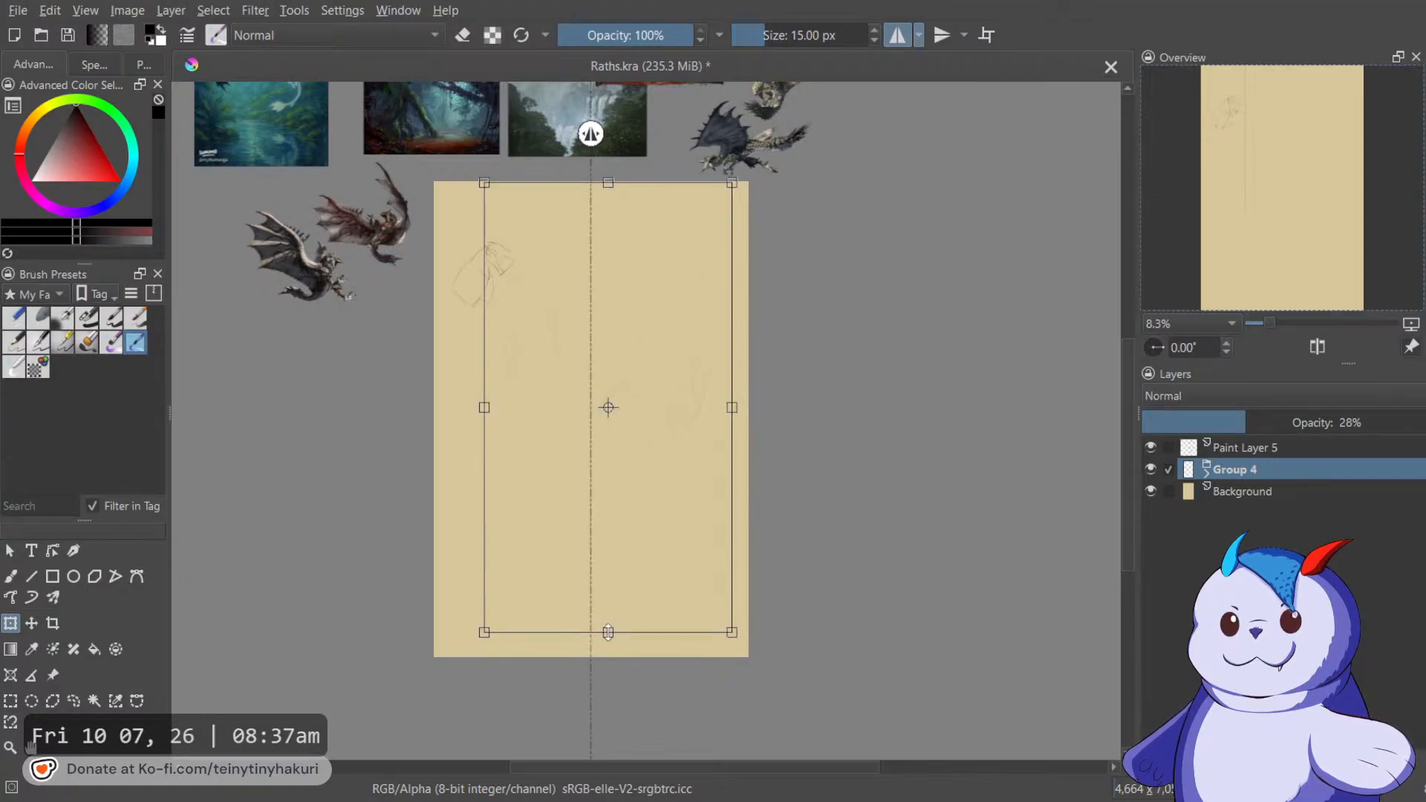
Transform the head and torso sketch on Paint Layer 5 to fit over the left dragon's rescaled gesture lines.
left_click(1276, 448)
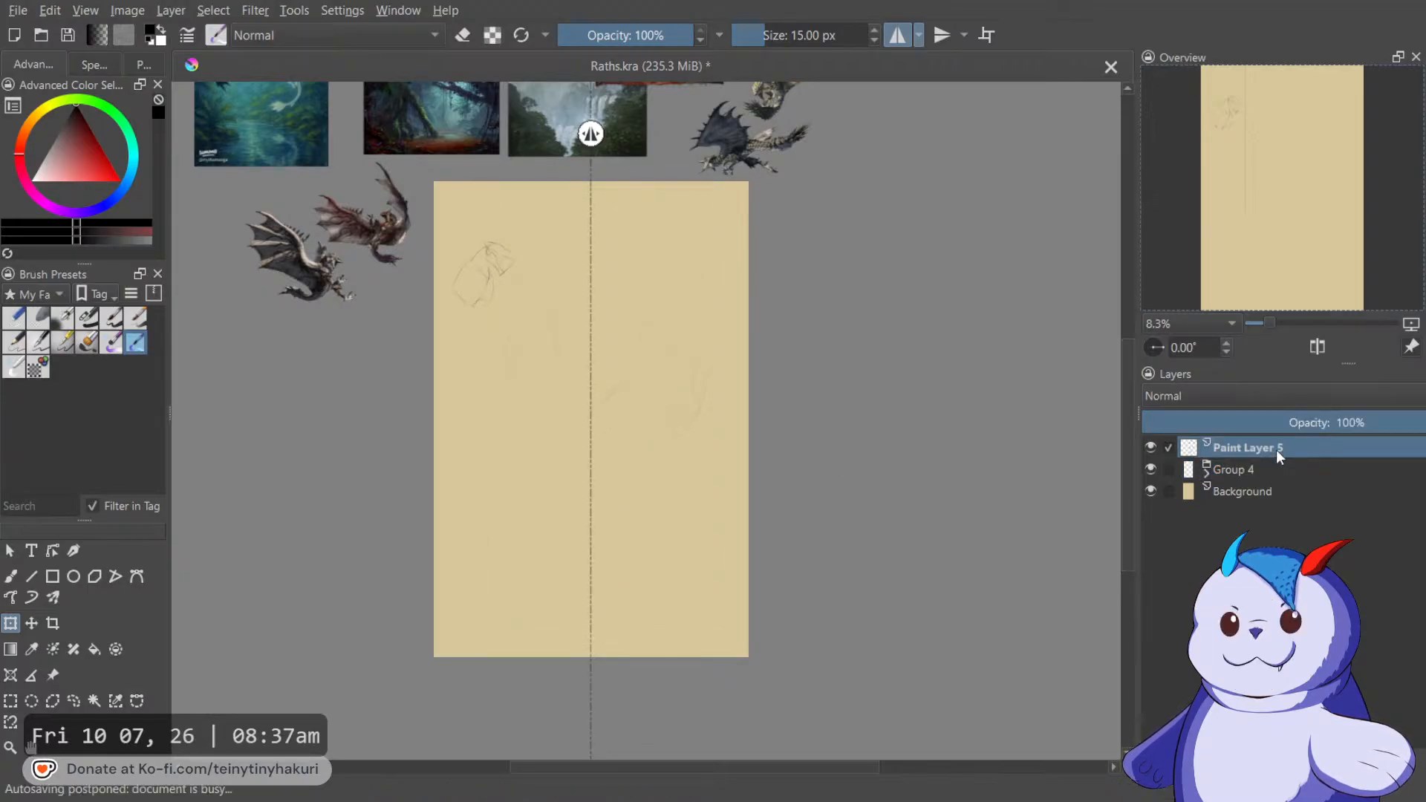
left_click_drag(529, 272, 752, 418)
scroll(753, 419, "up", 4)
scroll(752, 422, "down", 2)
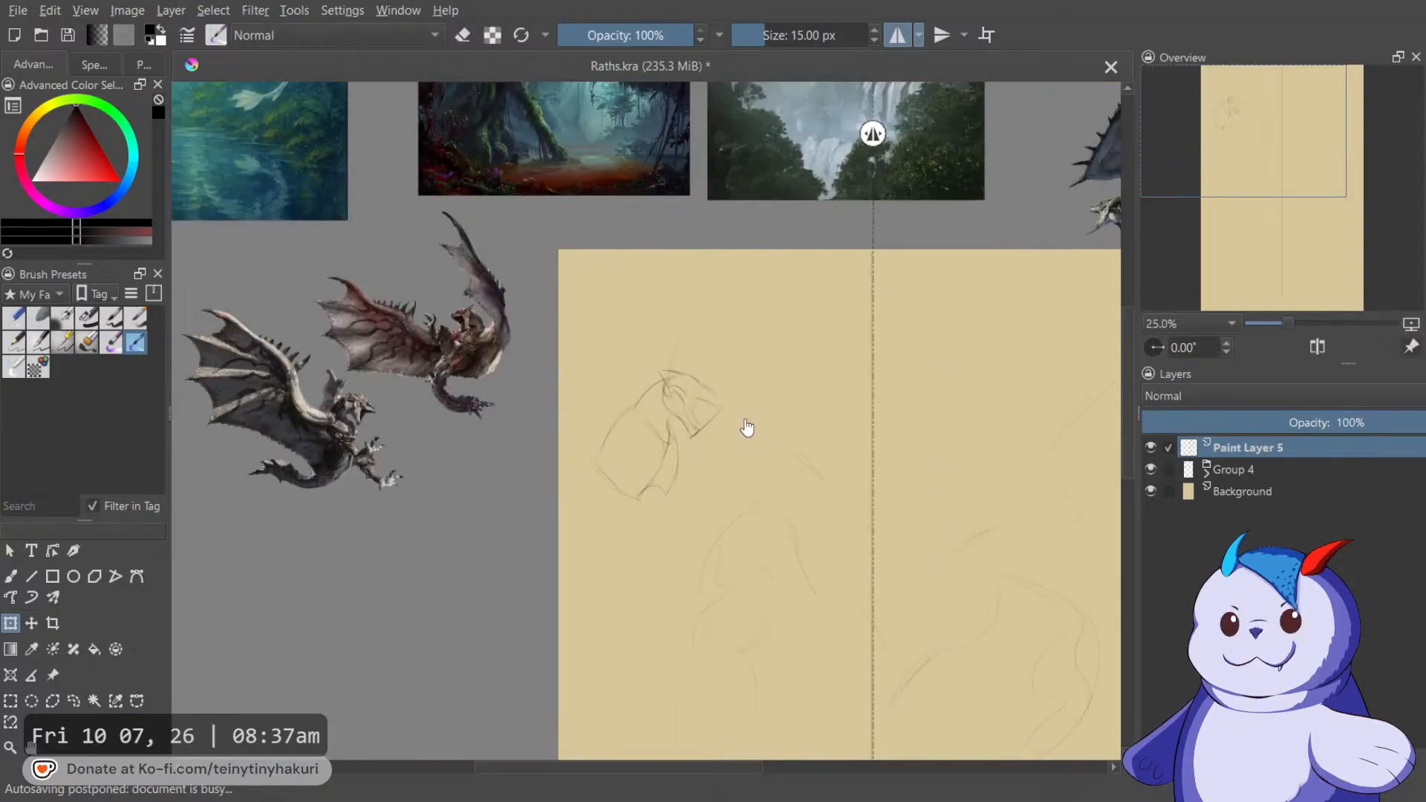
key("b")
scroll(757, 445, "up", 2)
key("ctrl+t")
mouse_move(573, 424)
left_mouse_down()
mouse_move(862, 480)
mouse_move(850, 503)
left_mouse_up()
left_click_drag(983, 362, 949, 404)
left_click_drag(892, 471, 898, 473)
key("b")
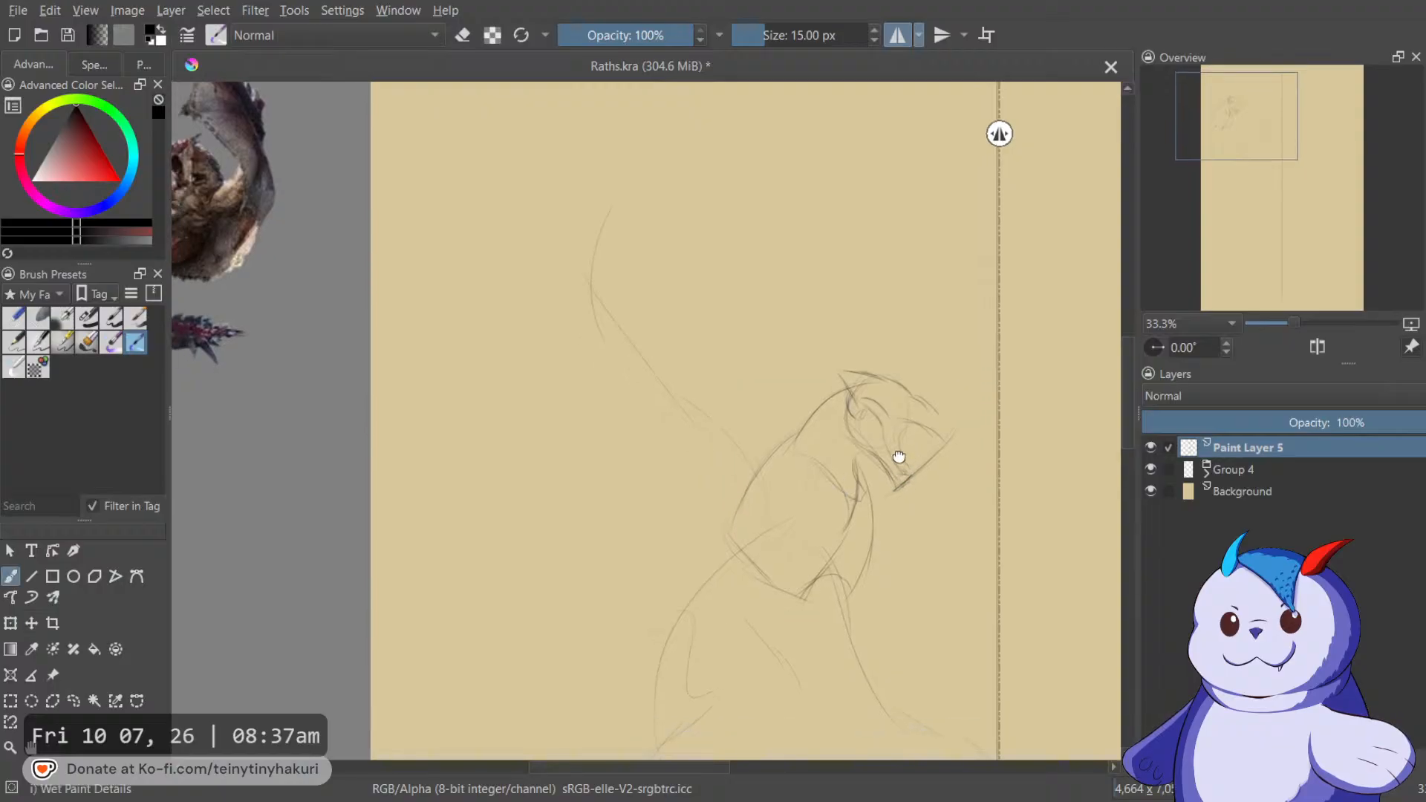
Check the pose in a mirrored view and redraw the left dragon's back contour and the torso's rounded lower end.
key("m")
left_click_drag(700, 396, 945, 282)
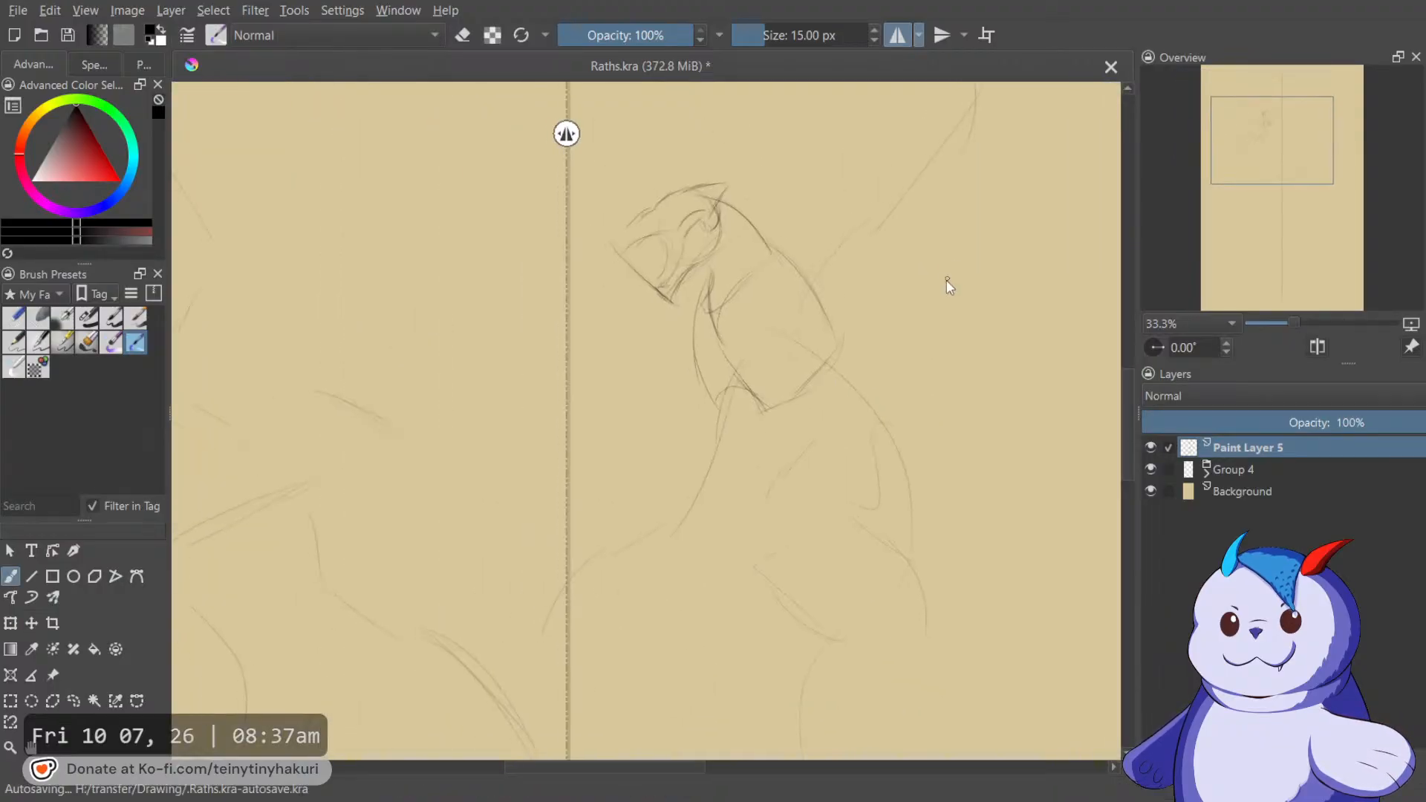
scroll(892, 312, "left", 5)
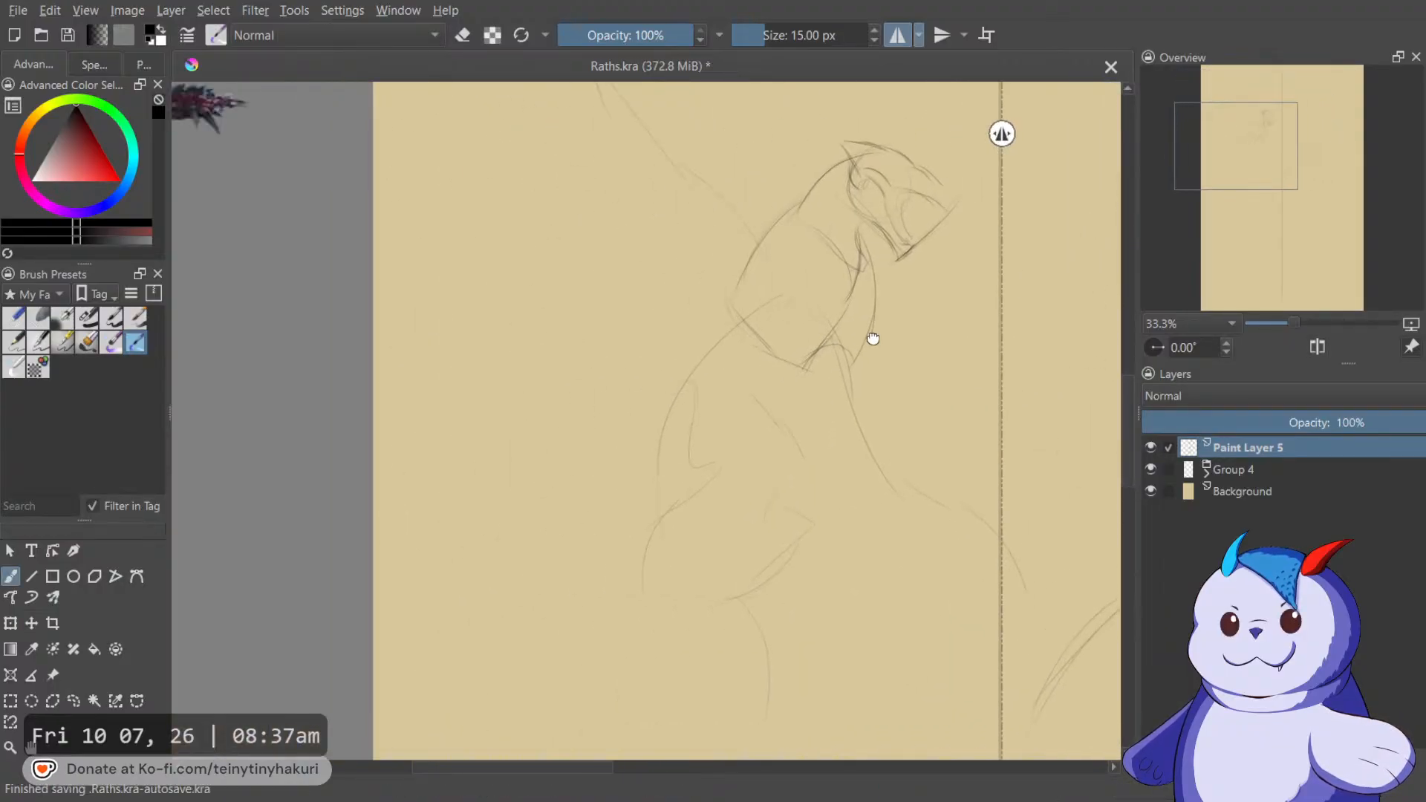
scroll(848, 282, "left", 2)
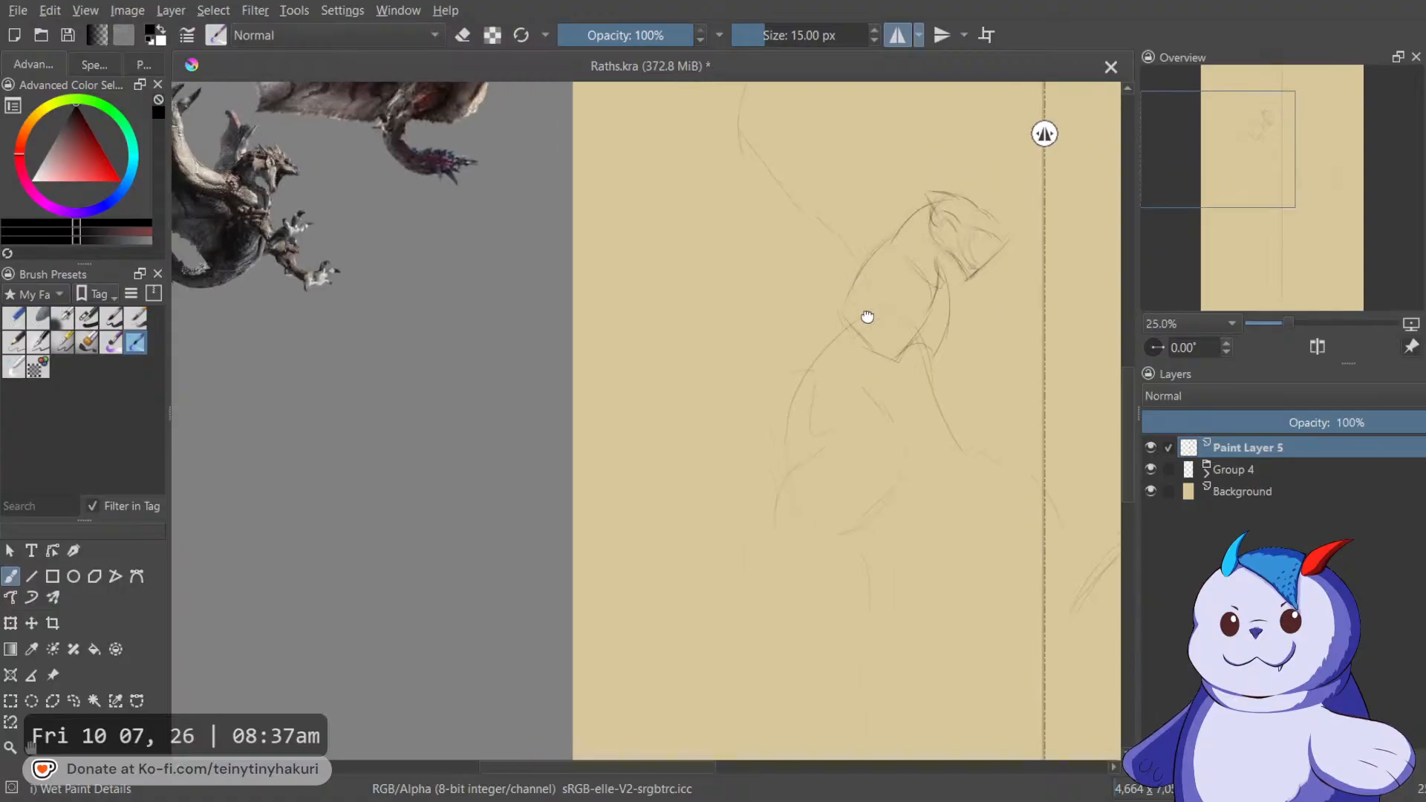
scroll(852, 302, "down", 1)
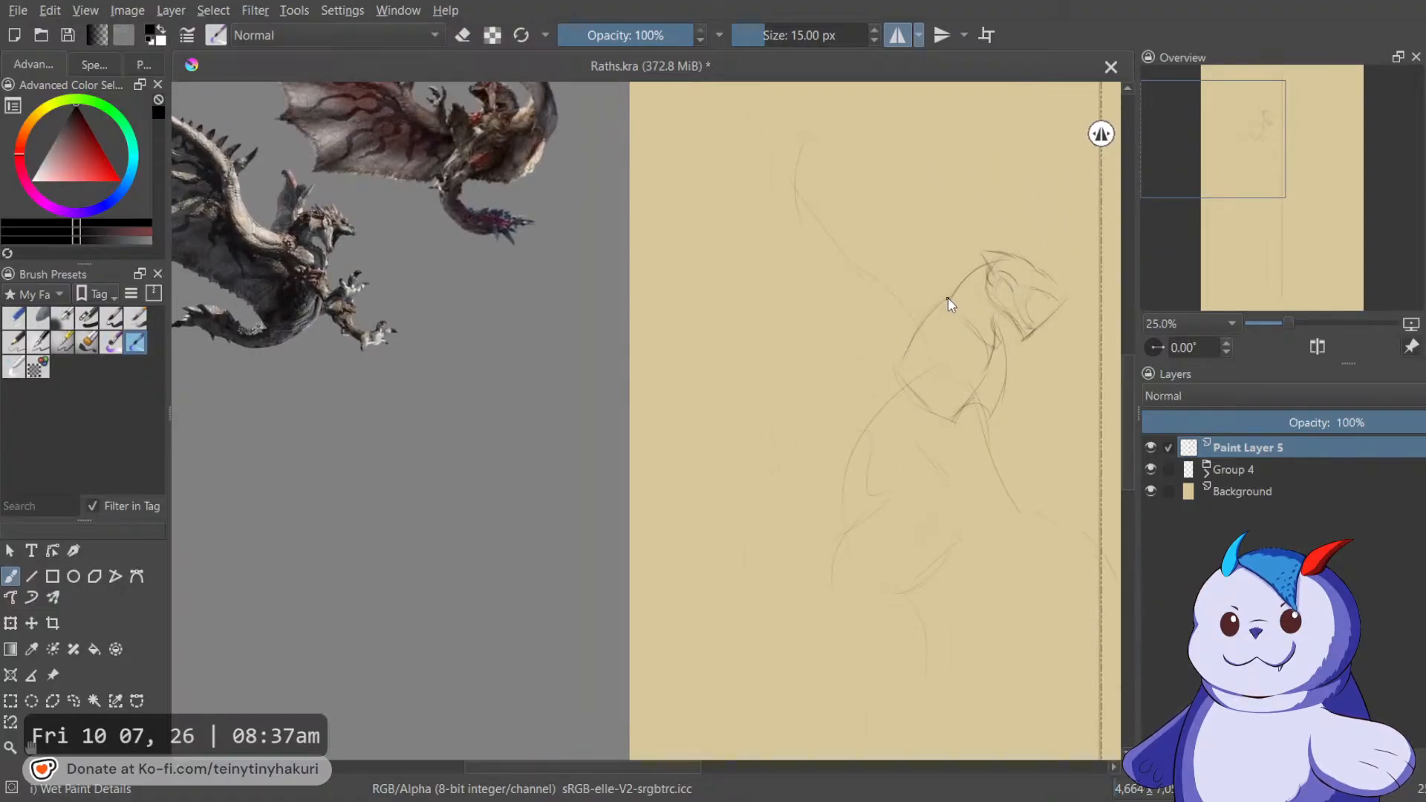
left_click_drag(947, 300, 896, 367)
mouse_move(943, 305)
left_mouse_down()
mouse_move(890, 399)
mouse_move(912, 361)
mouse_move(896, 423)
mouse_move(894, 376)
mouse_move(859, 442)
mouse_move(898, 427)
mouse_move(885, 430)
mouse_move(941, 478)
left_mouse_up()
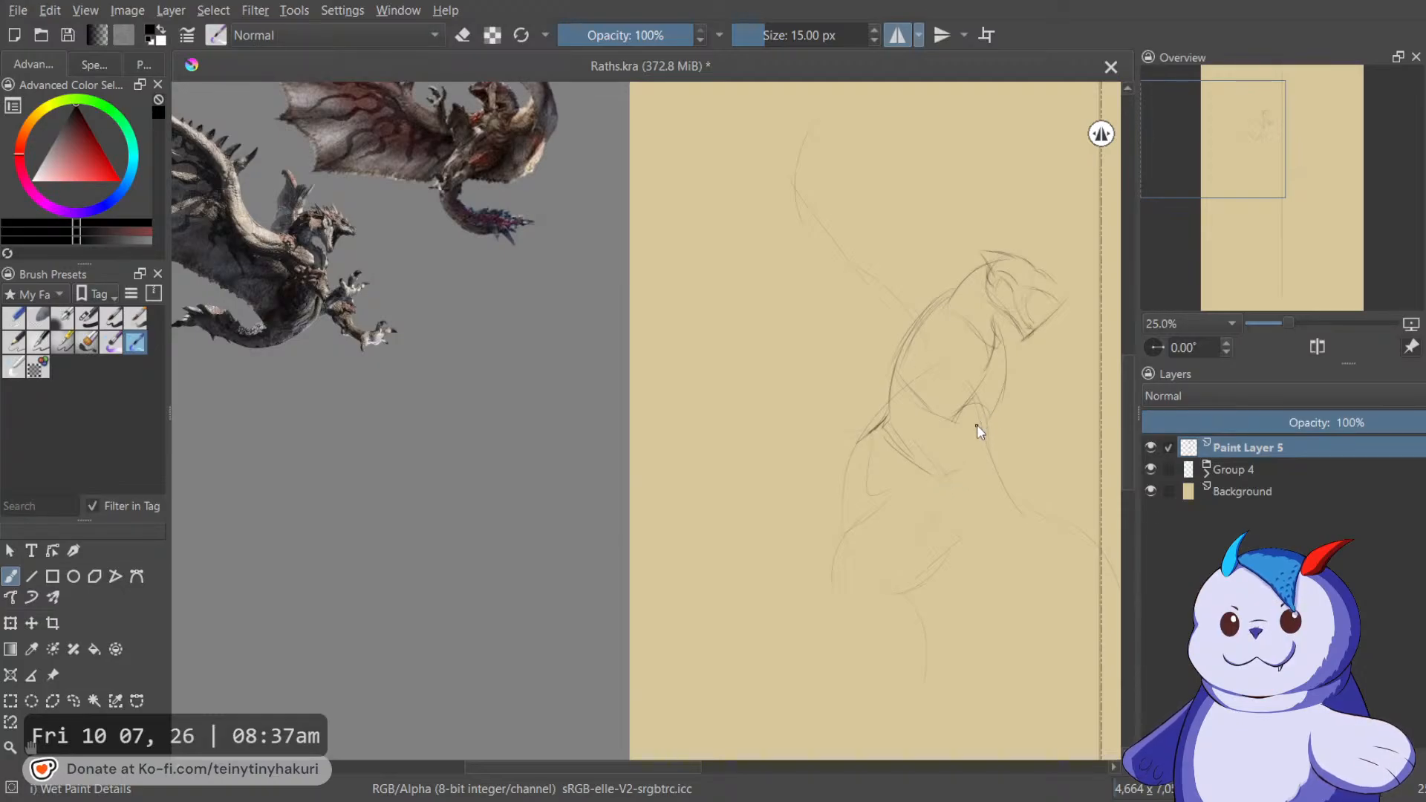
left_click_drag(978, 425, 942, 363)
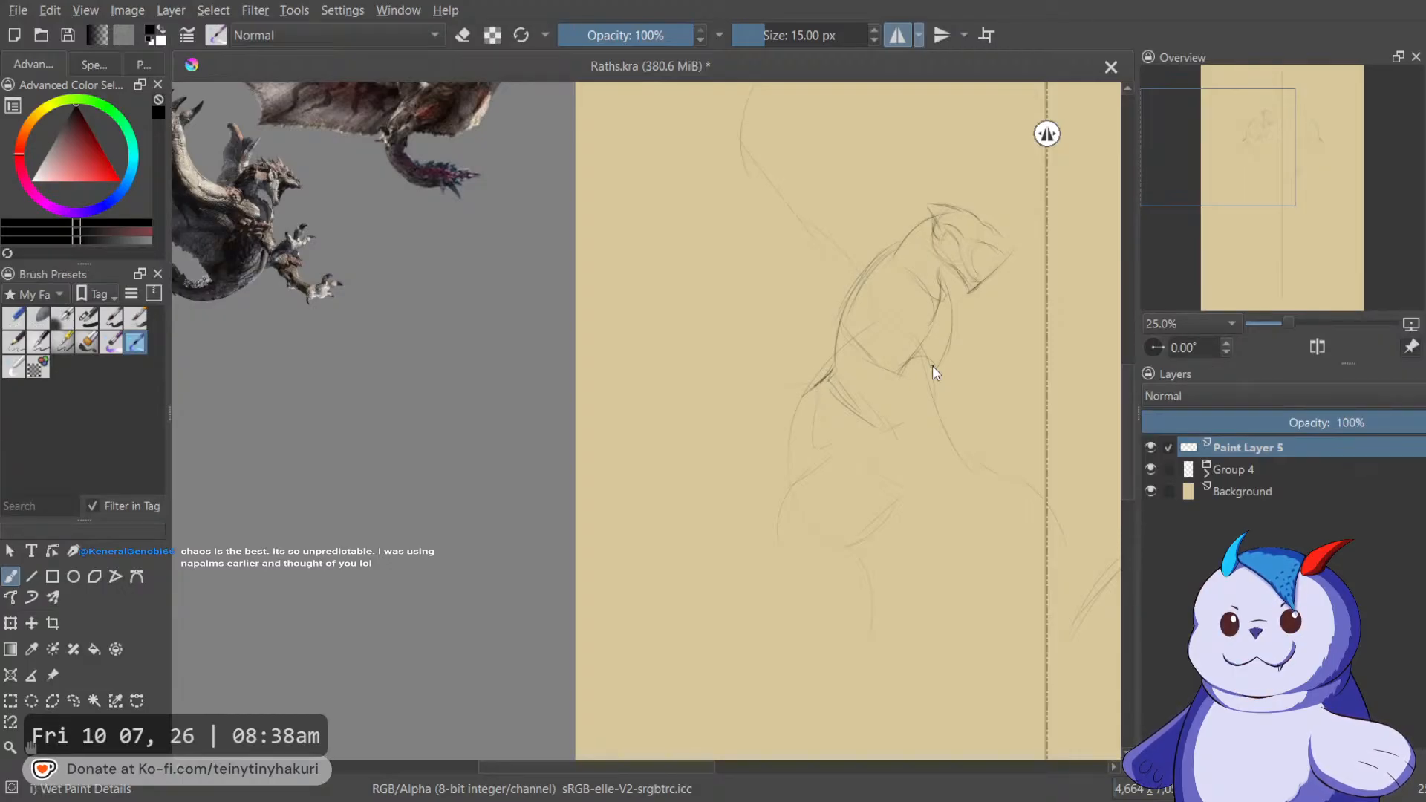
mouse_move(817, 386)
left_mouse_down()
mouse_move(1028, 283)
mouse_move(958, 332)
mouse_move(926, 417)
mouse_move(997, 343)
left_mouse_up()
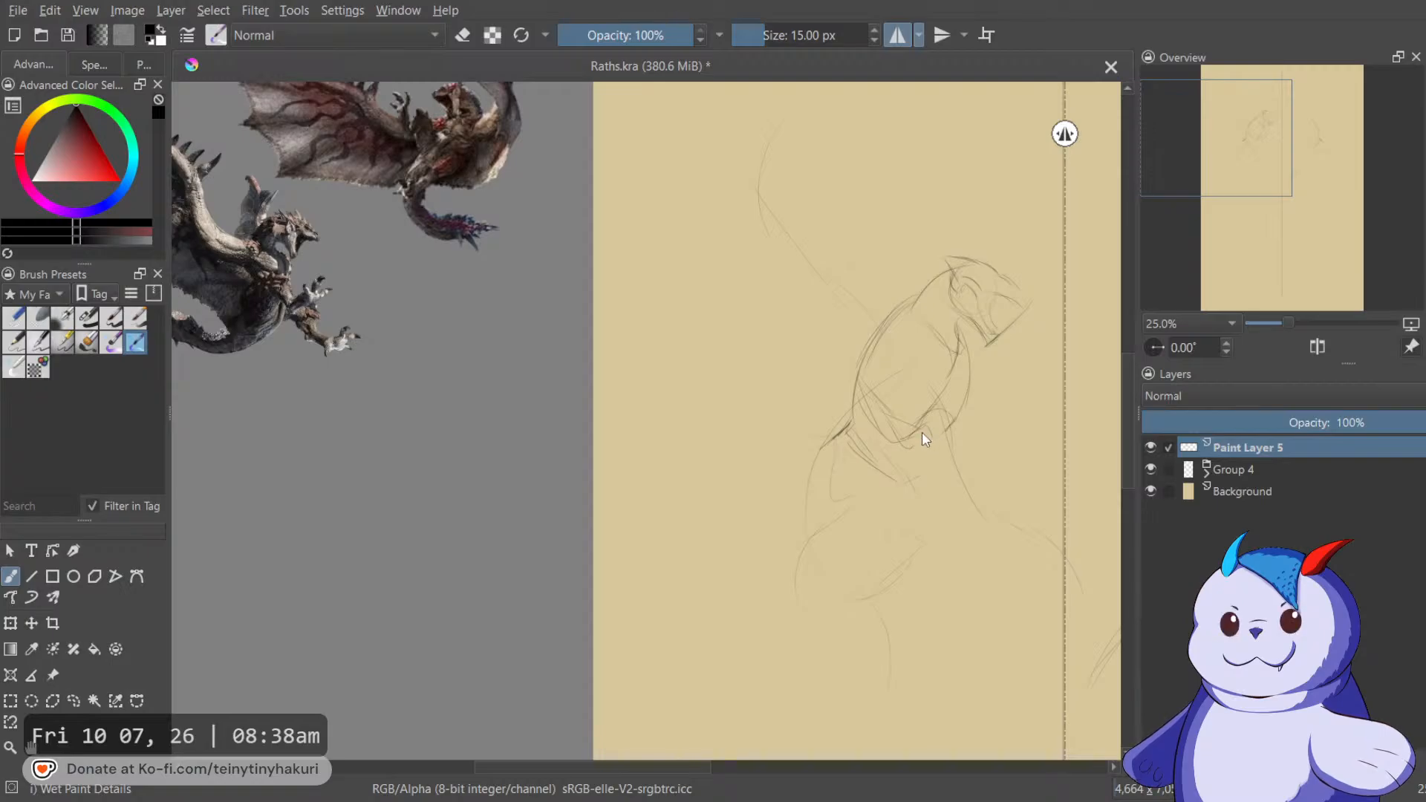
Sketch the waist lines tapering below the torso and a long oval hip form beneath them.
mouse_move(930, 430)
left_mouse_down()
mouse_move(918, 460)
mouse_move(921, 447)
mouse_move(897, 481)
left_mouse_up()
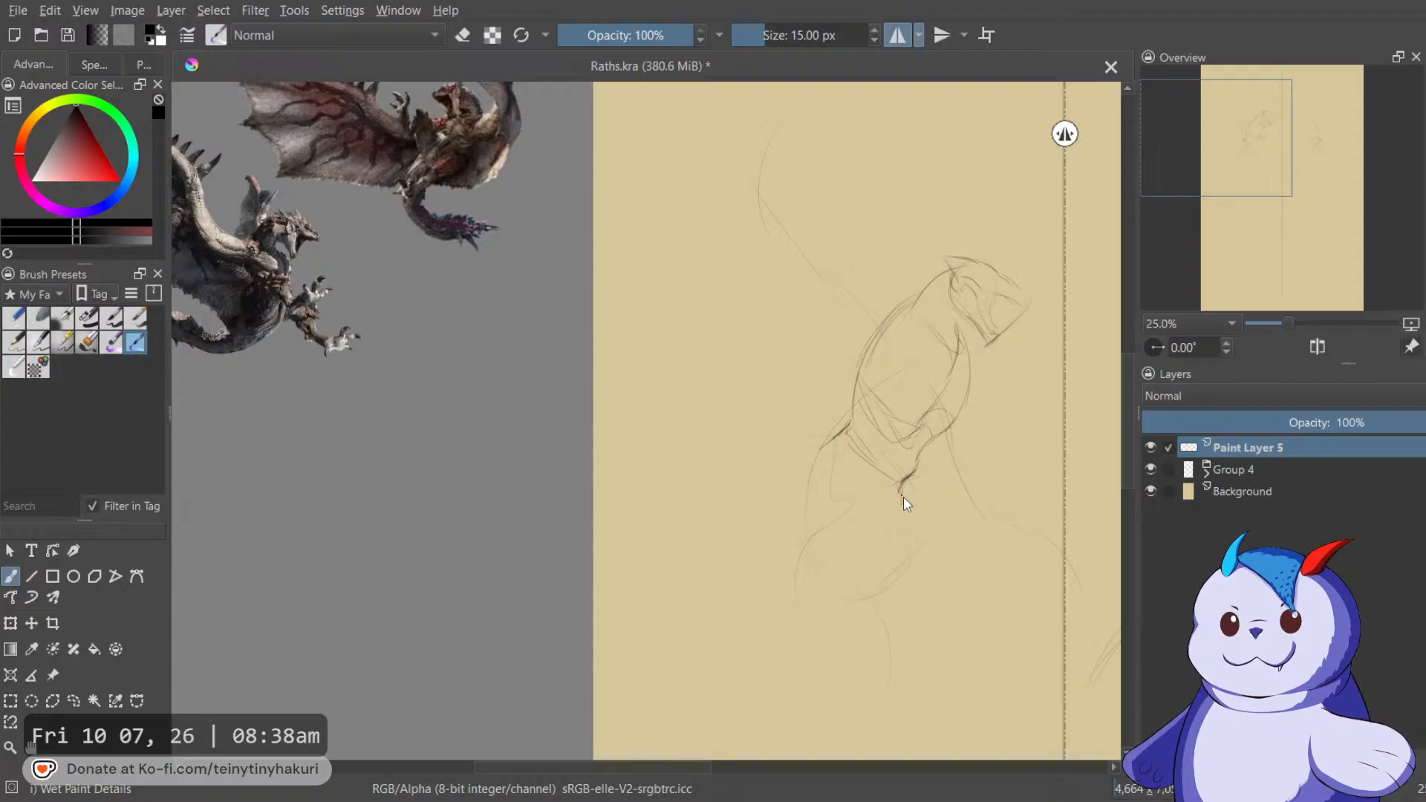
mouse_move(883, 516)
left_mouse_down()
mouse_move(923, 452)
mouse_move(905, 483)
left_mouse_up()
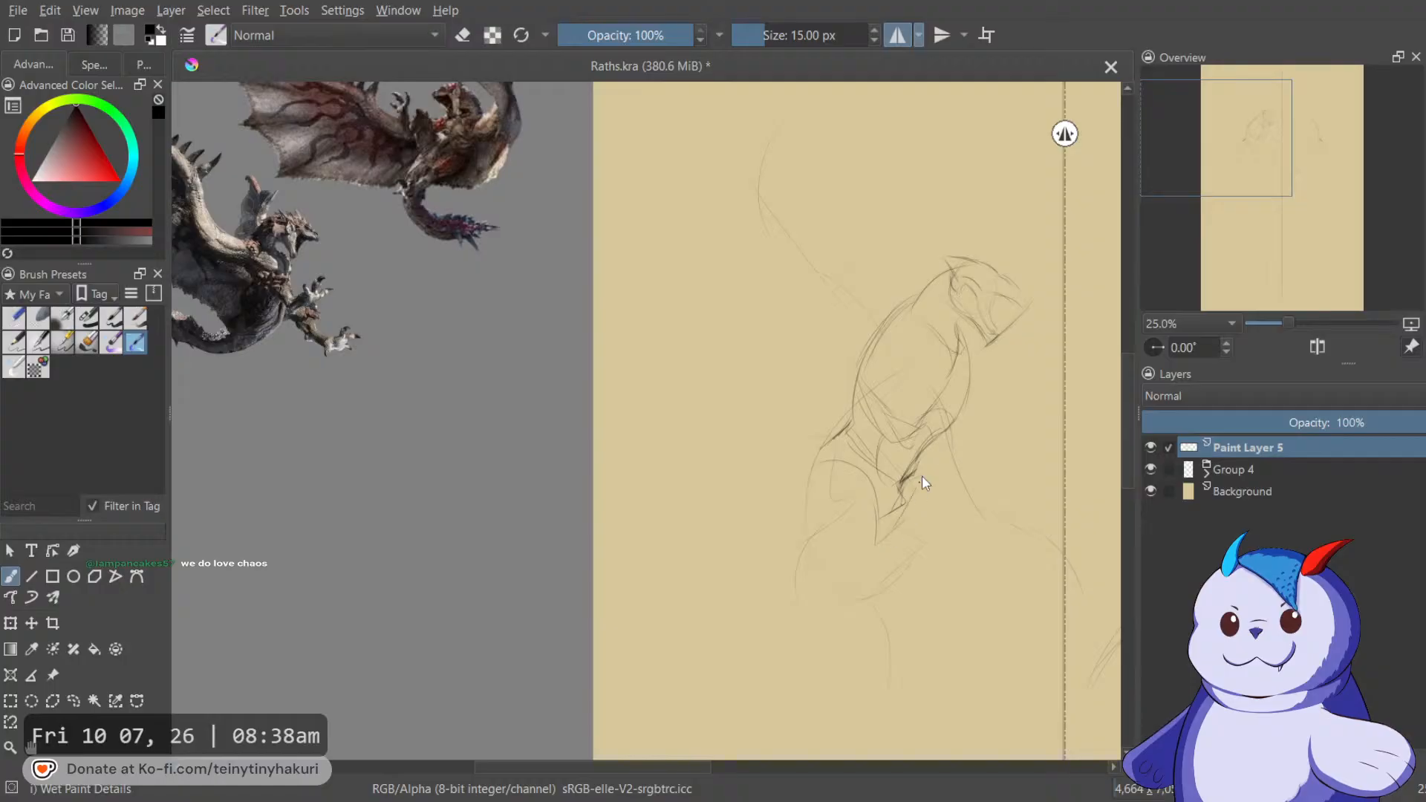
scroll(921, 445, "down", 5)
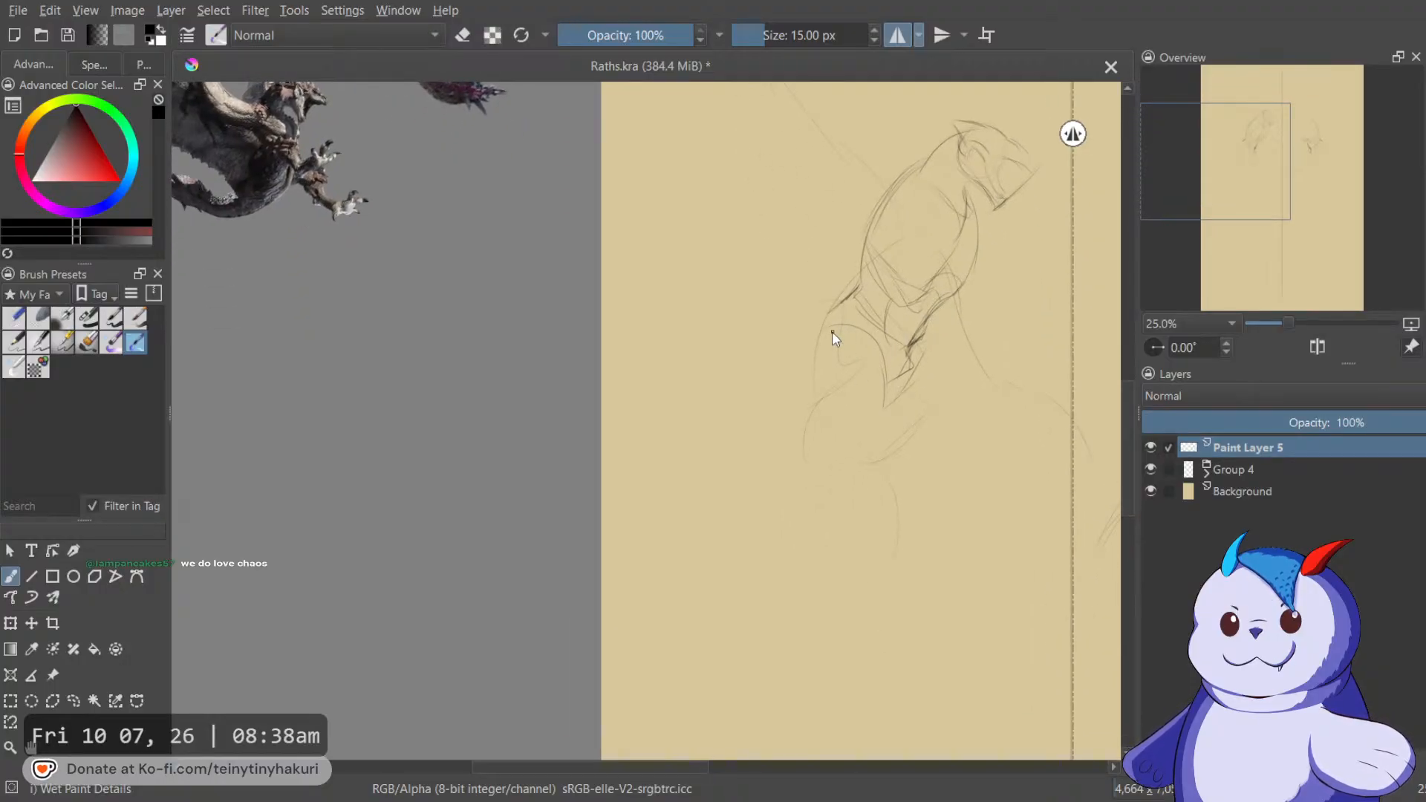
scroll(832, 331, "down", 1)
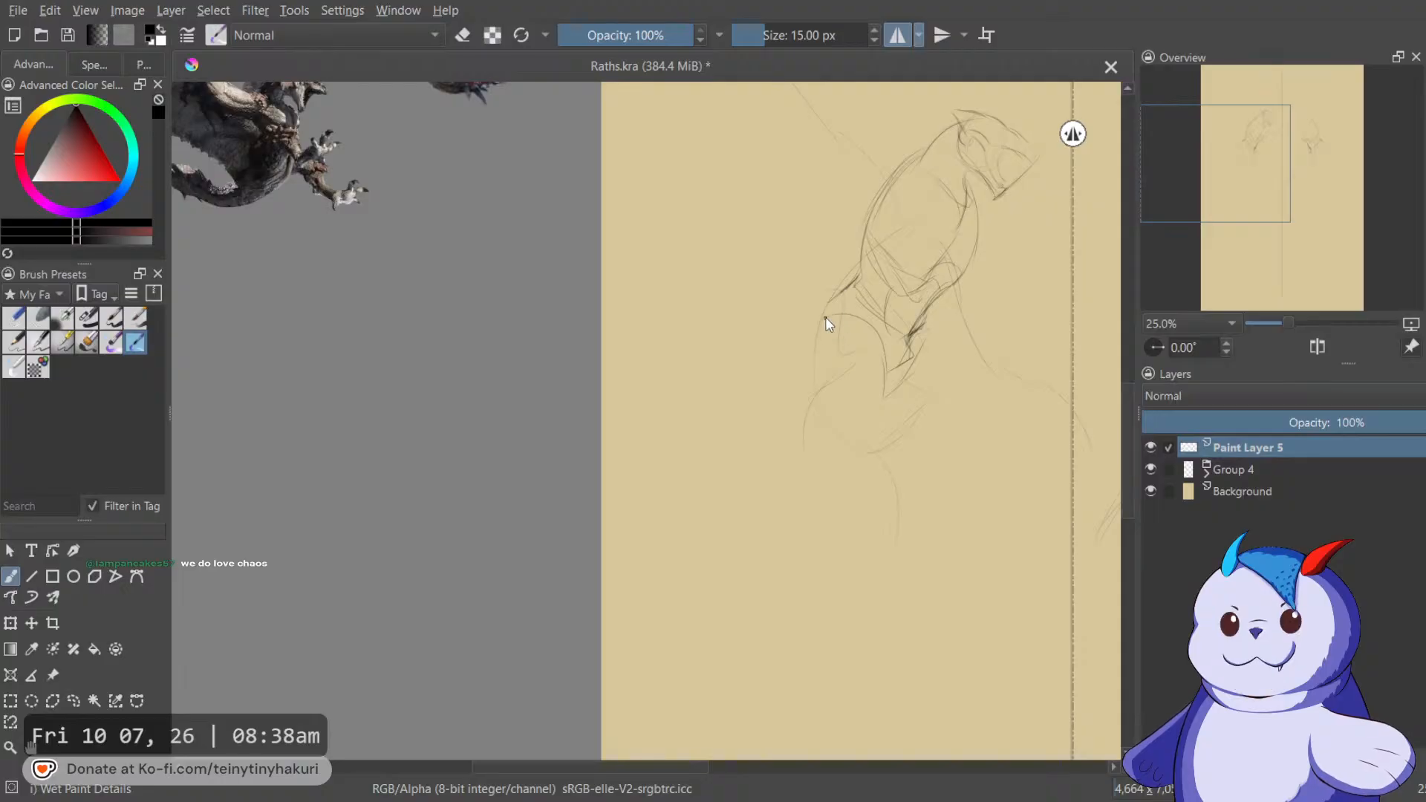
mouse_move(821, 319)
left_mouse_down()
mouse_move(808, 361)
mouse_move(859, 295)
mouse_move(914, 416)
mouse_move(903, 520)
mouse_move(873, 534)
left_mouse_up()
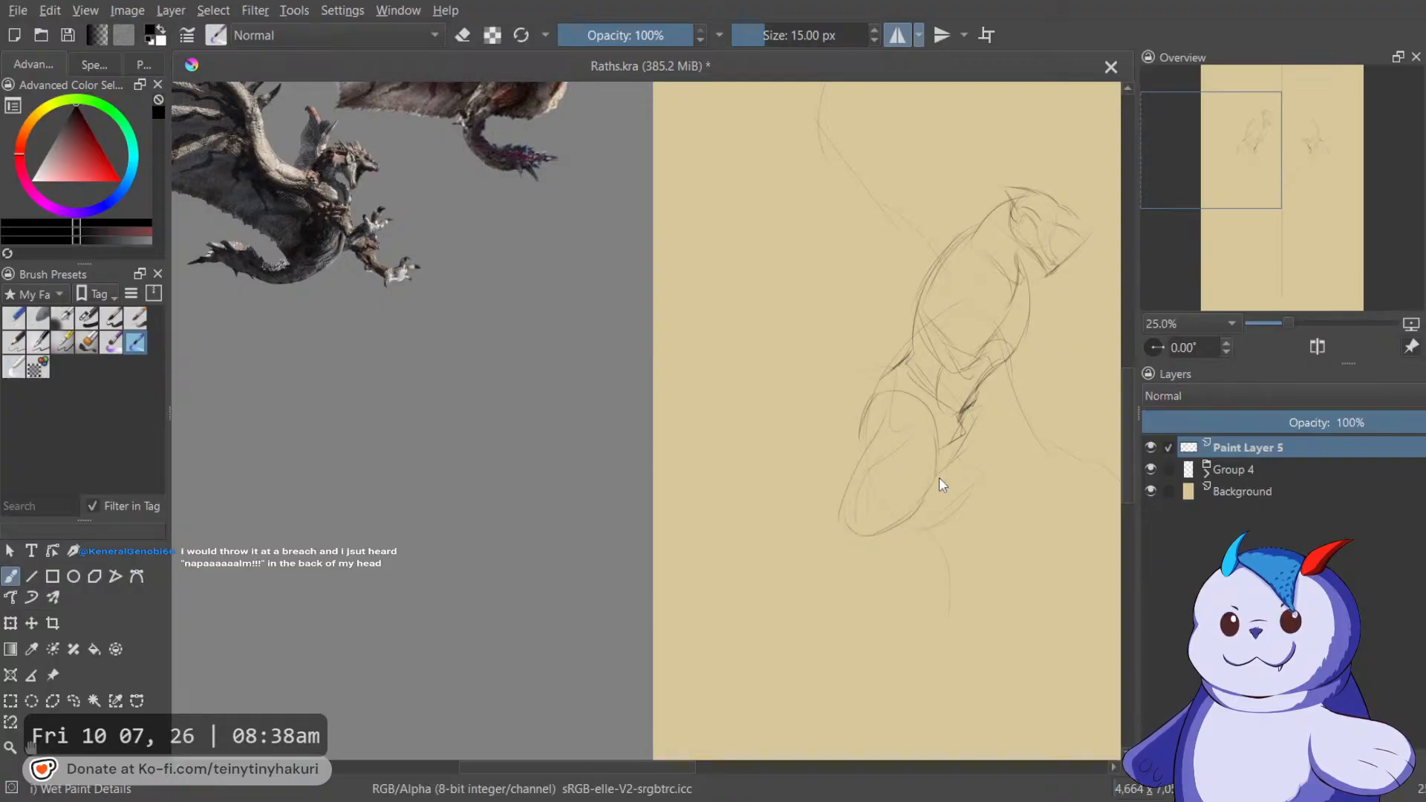
Select the oval hip form with a freehand outline, rotate it upright and shift it under the waist.
key("l")
left_click_drag(873, 395, 954, 541)
key("ctrl+t")
left_click_drag(978, 599, 1019, 557)
left_click_drag(912, 527, 952, 516)
key("Return")
key("b")
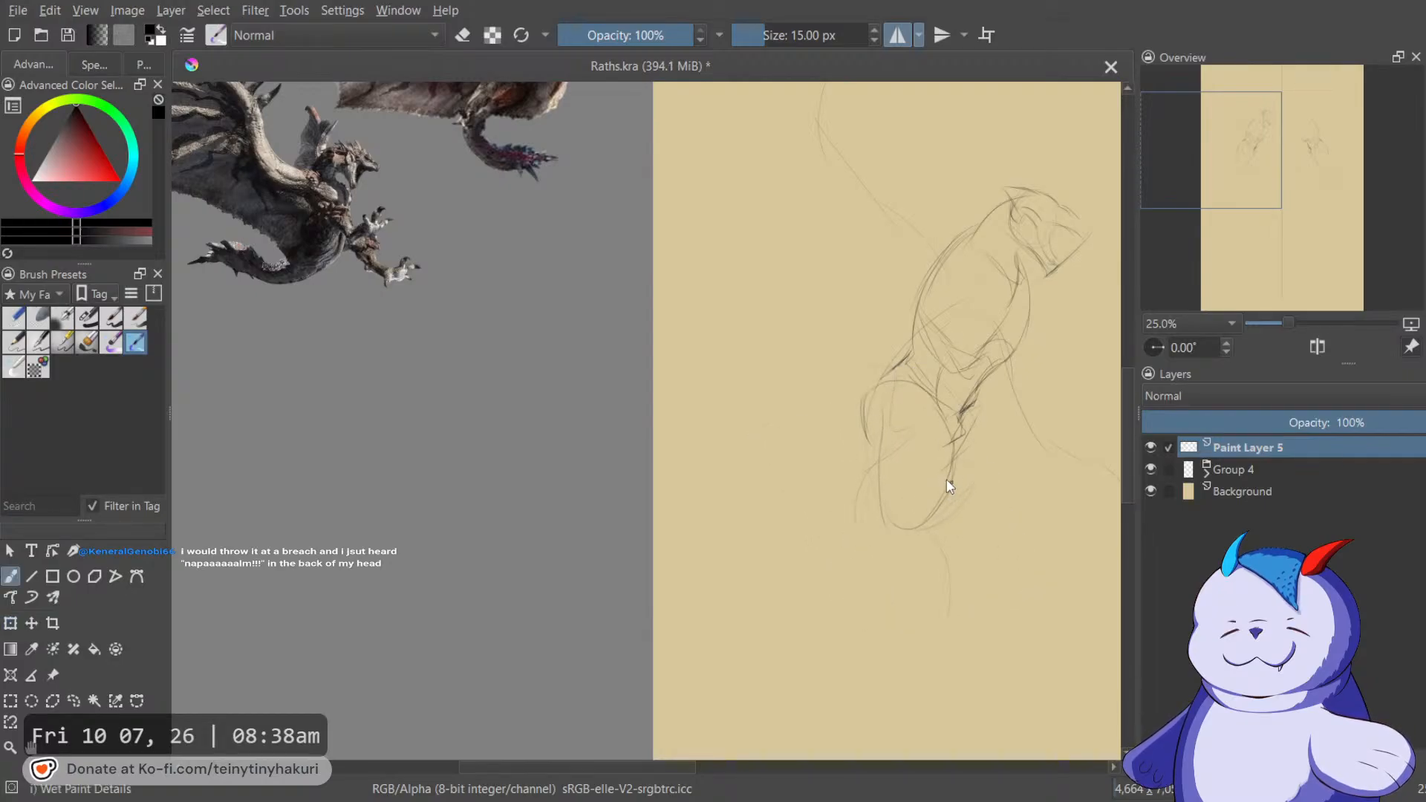
Clear the selection and add slanted strokes along the lower end of the hip form.
scroll(951, 446, "down", 3)
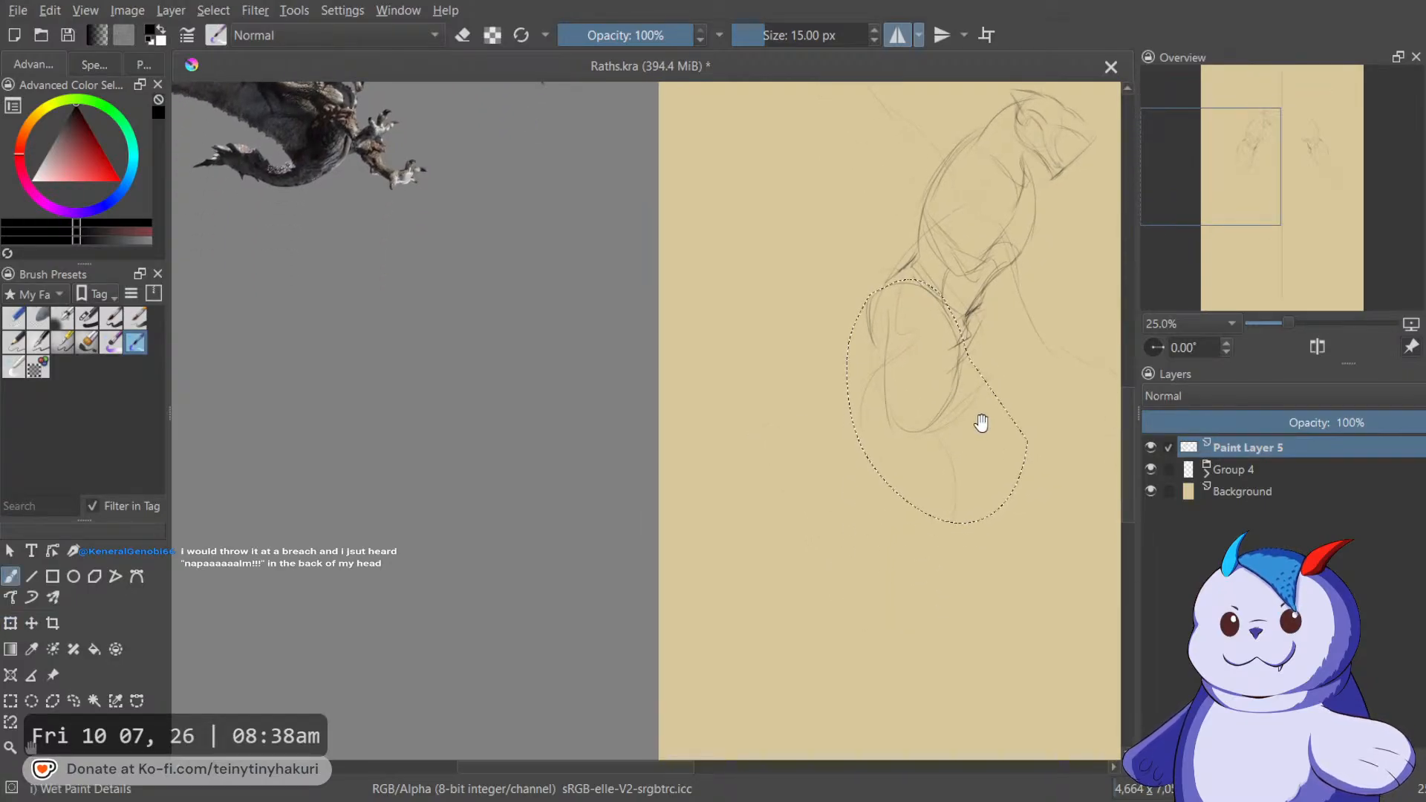
left_click_drag(979, 422, 922, 425)
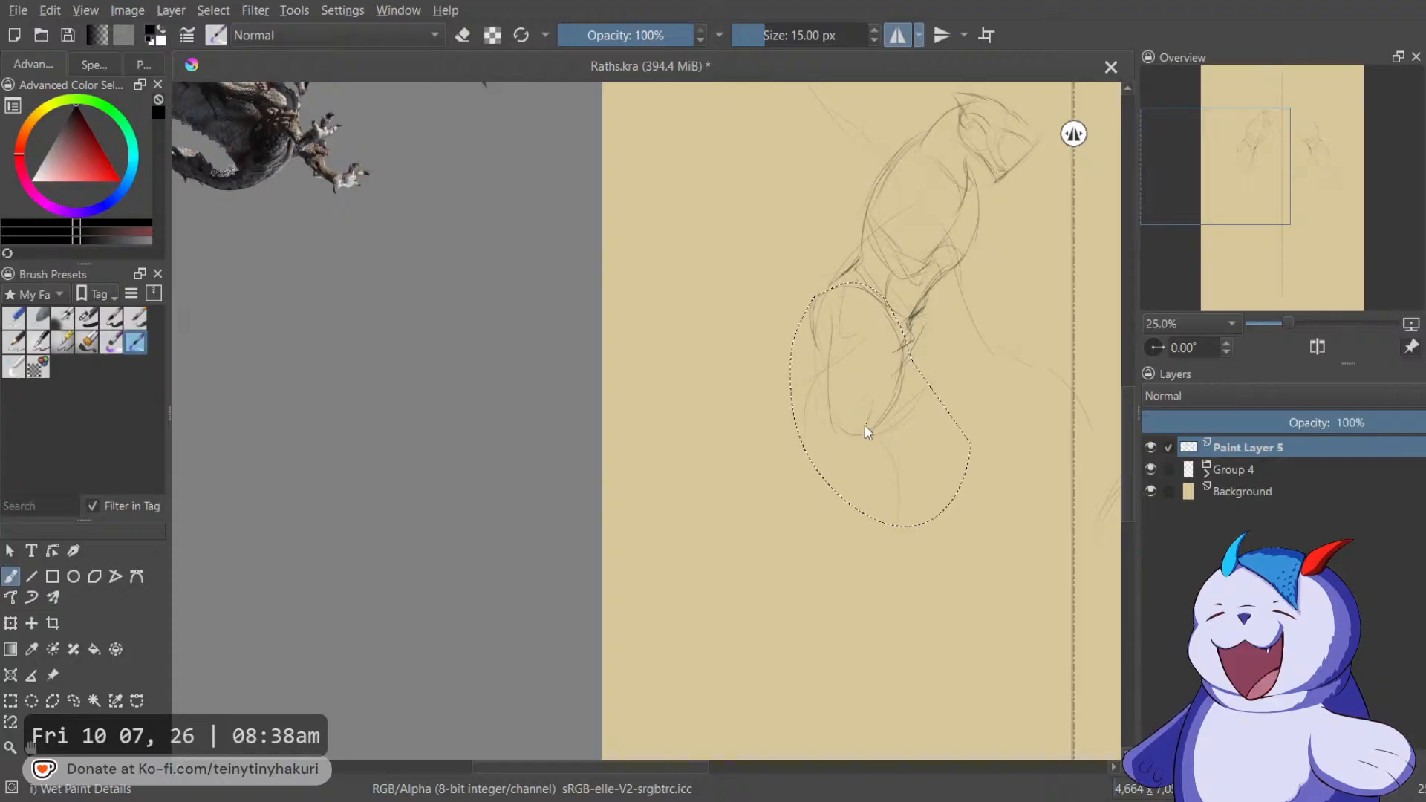
left_click_drag(836, 458, 878, 434)
Turn off horizontal mirroring and delete the mirrored copy of the body sketch from the canvas's right half.
mouse_move(974, 326)
left_mouse_down()
mouse_move(681, 413)
mouse_move(667, 394)
left_mouse_up()
key("l")
mouse_move(1002, 161)
left_mouse_down()
mouse_move(1070, 678)
mouse_move(1008, 146)
left_mouse_up()
scroll(827, 373, "down", 2)
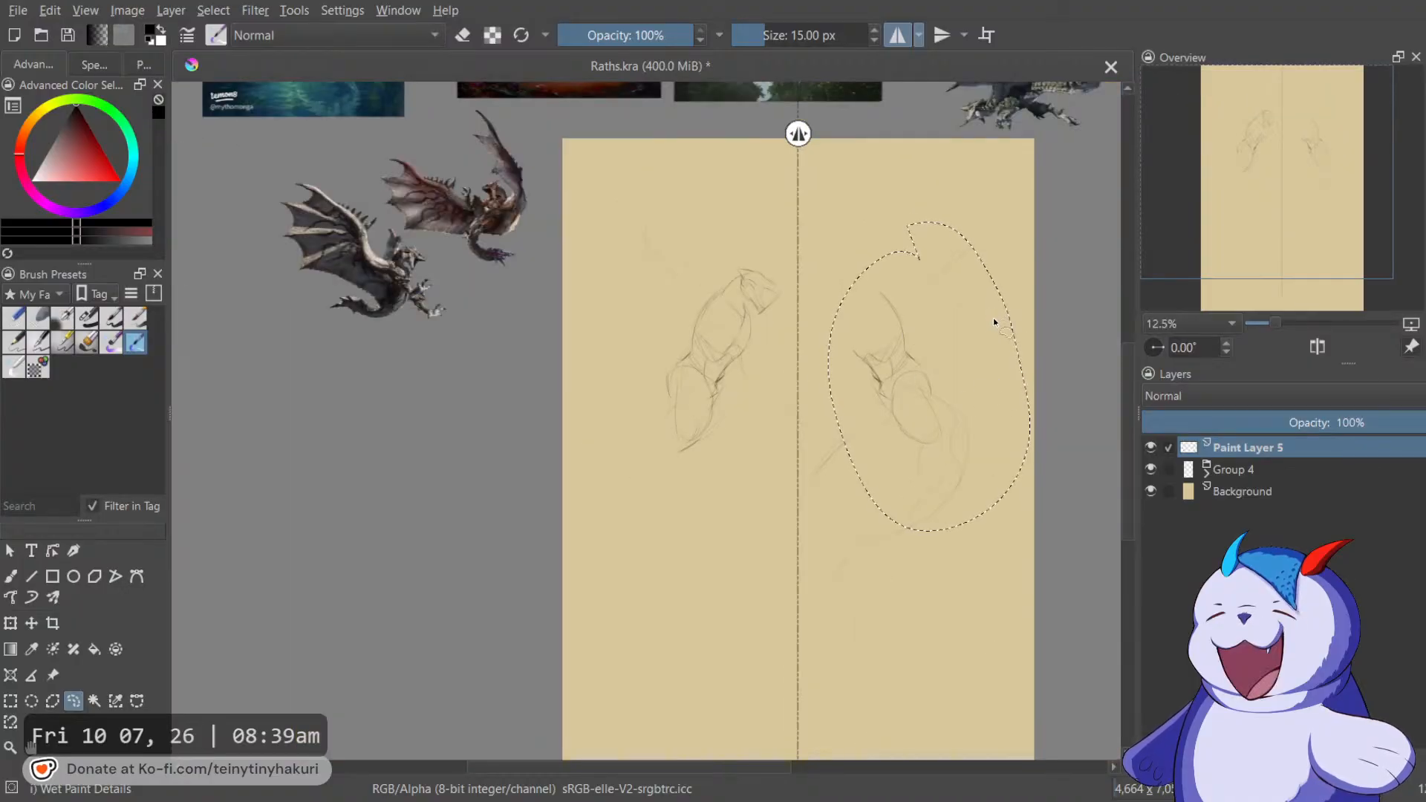
left_click(897, 35)
key("Delete")
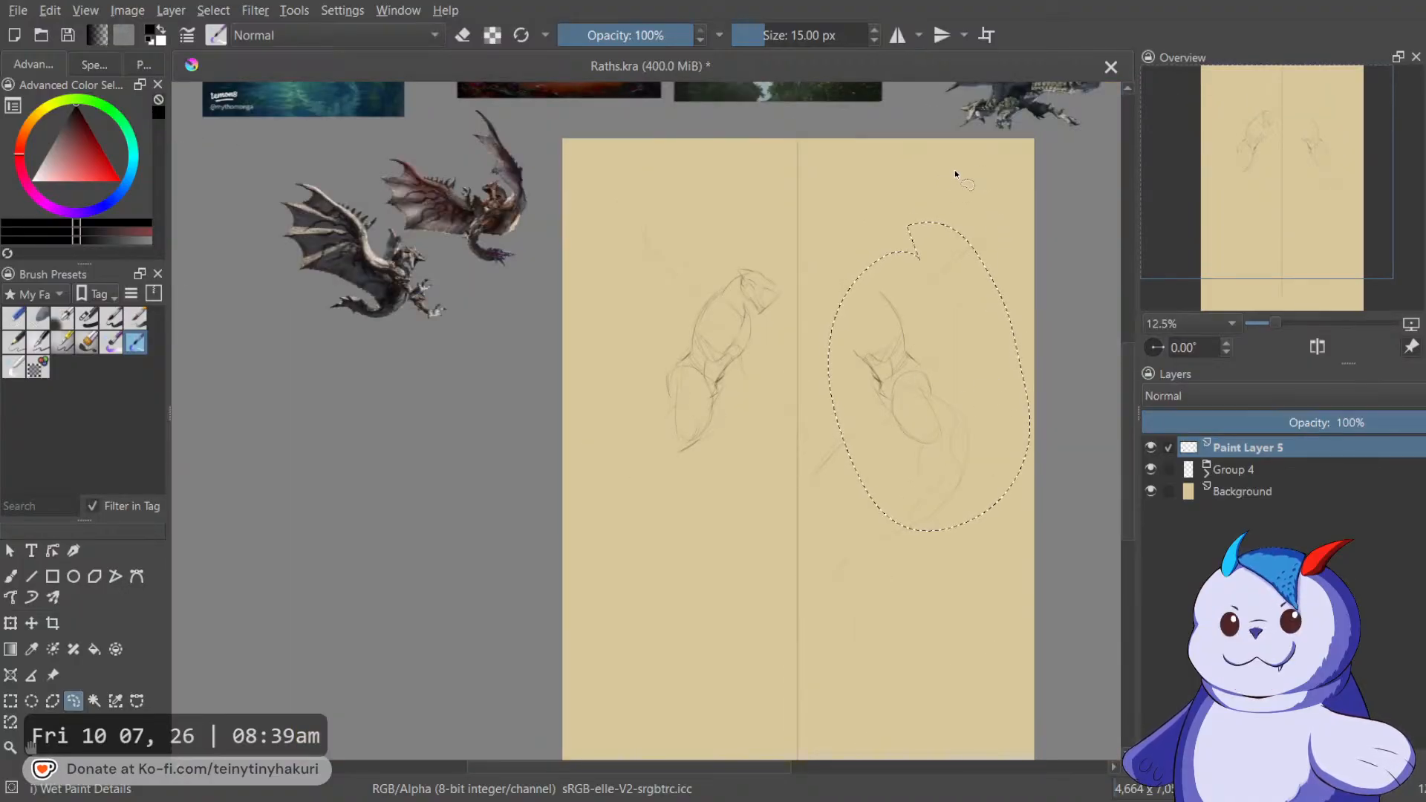
key("ctrl+shift+a")
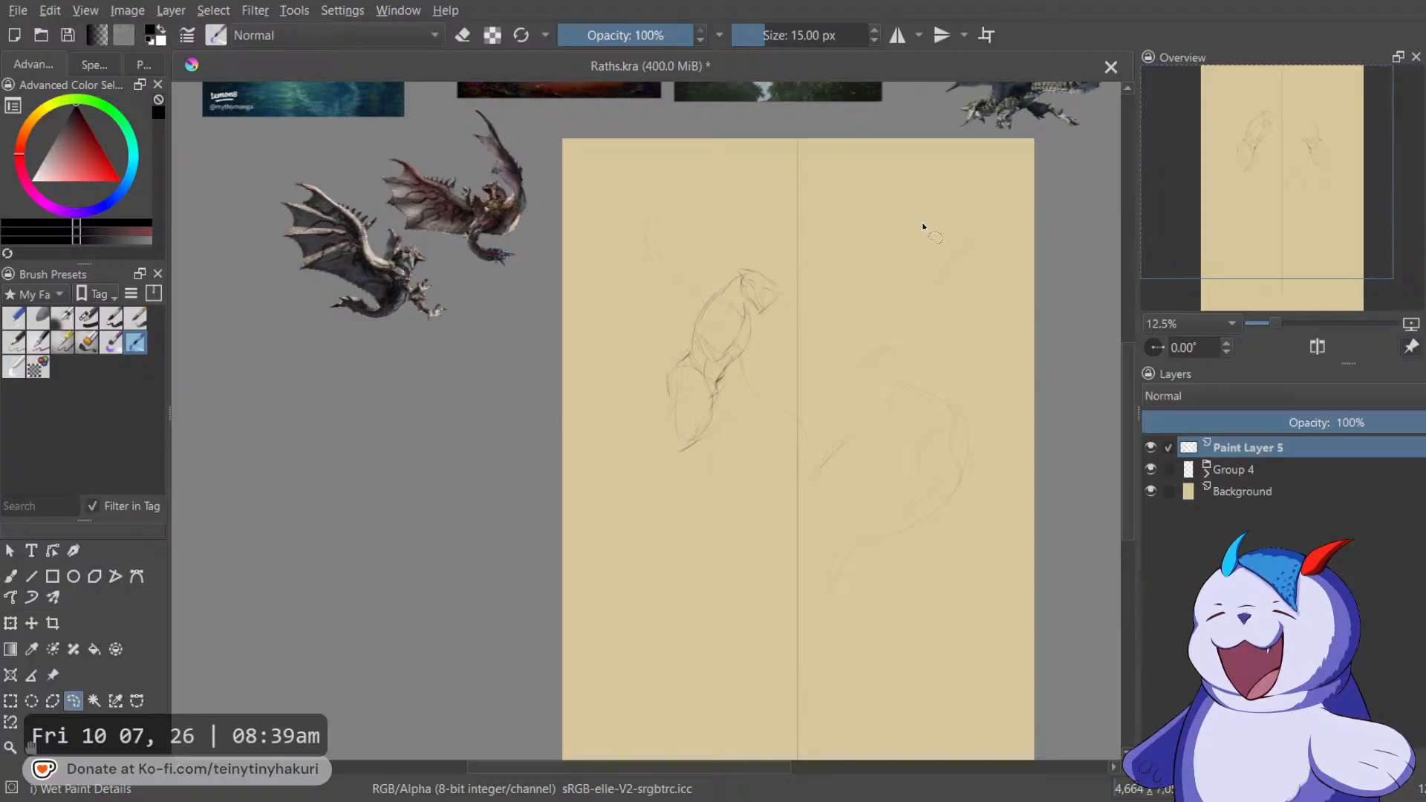
Sketch the hips' outer contour, a small oval at their lower end and the curves of the tail base.
key("b")
mouse_move(706, 276)
left_mouse_down()
mouse_move(812, 483)
mouse_move(806, 566)
mouse_move(802, 342)
left_mouse_up()
scroll(847, 541, "up", 2)
mouse_move(702, 410)
left_mouse_down()
mouse_move(805, 443)
mouse_move(919, 448)
left_mouse_up()
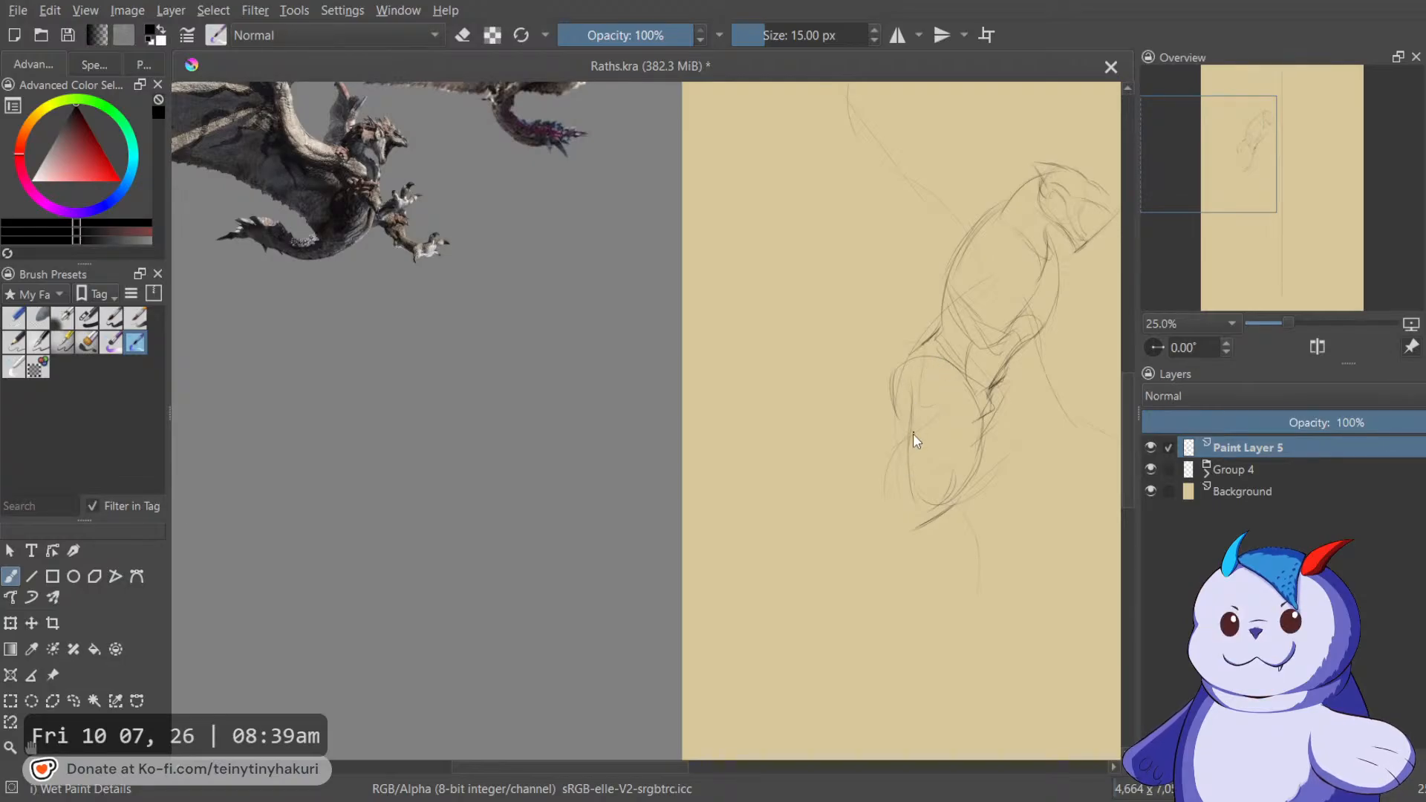
mouse_move(937, 465)
left_mouse_down()
mouse_move(982, 460)
mouse_move(964, 474)
mouse_move(978, 421)
mouse_move(949, 408)
mouse_move(979, 410)
mouse_move(990, 432)
mouse_move(936, 436)
mouse_move(947, 414)
mouse_move(971, 446)
left_mouse_up()
left_click_drag(984, 373, 824, 333)
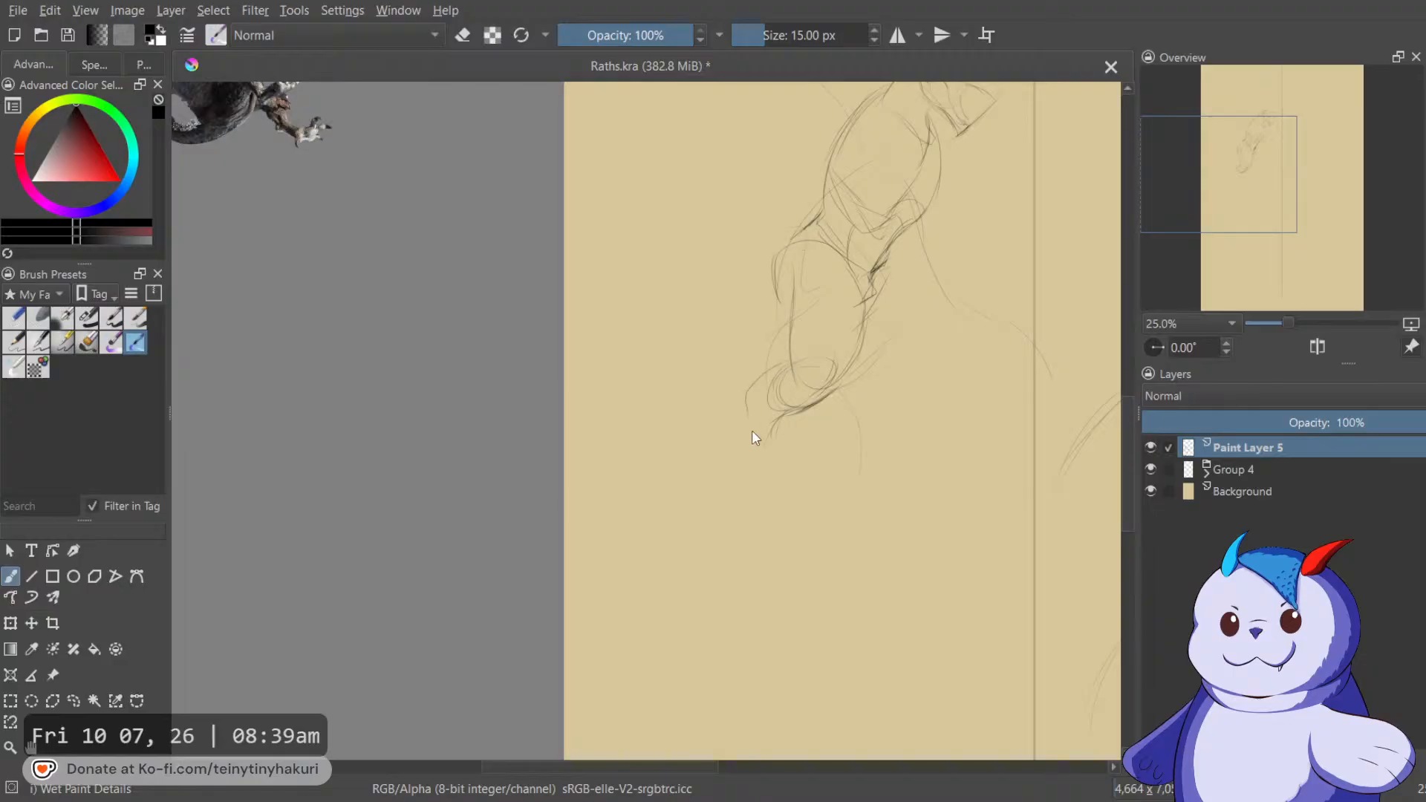
Sketch the tail's curved contour below the hips and compare it with the gesture lines by toggling Paint Layer 5's visibility.
mouse_move(760, 381)
left_mouse_down()
mouse_move(742, 423)
mouse_move(787, 451)
mouse_move(800, 526)
left_mouse_up()
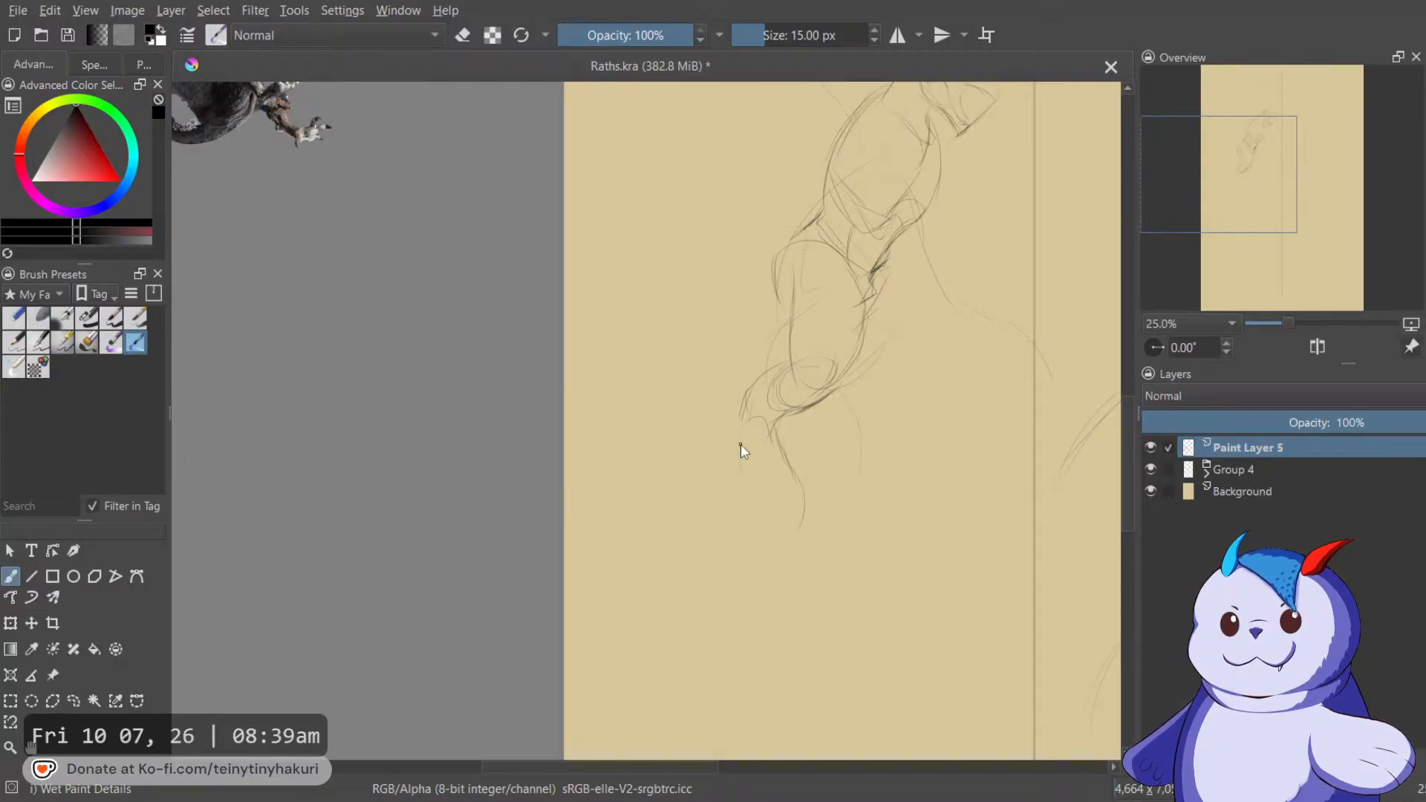
mouse_move(781, 502)
left_mouse_down()
mouse_move(901, 678)
mouse_move(884, 646)
mouse_move(879, 529)
mouse_move(944, 408)
mouse_move(929, 448)
left_mouse_up()
mouse_move(867, 408)
left_mouse_down()
mouse_move(834, 321)
mouse_move(859, 343)
mouse_move(940, 357)
left_mouse_up()
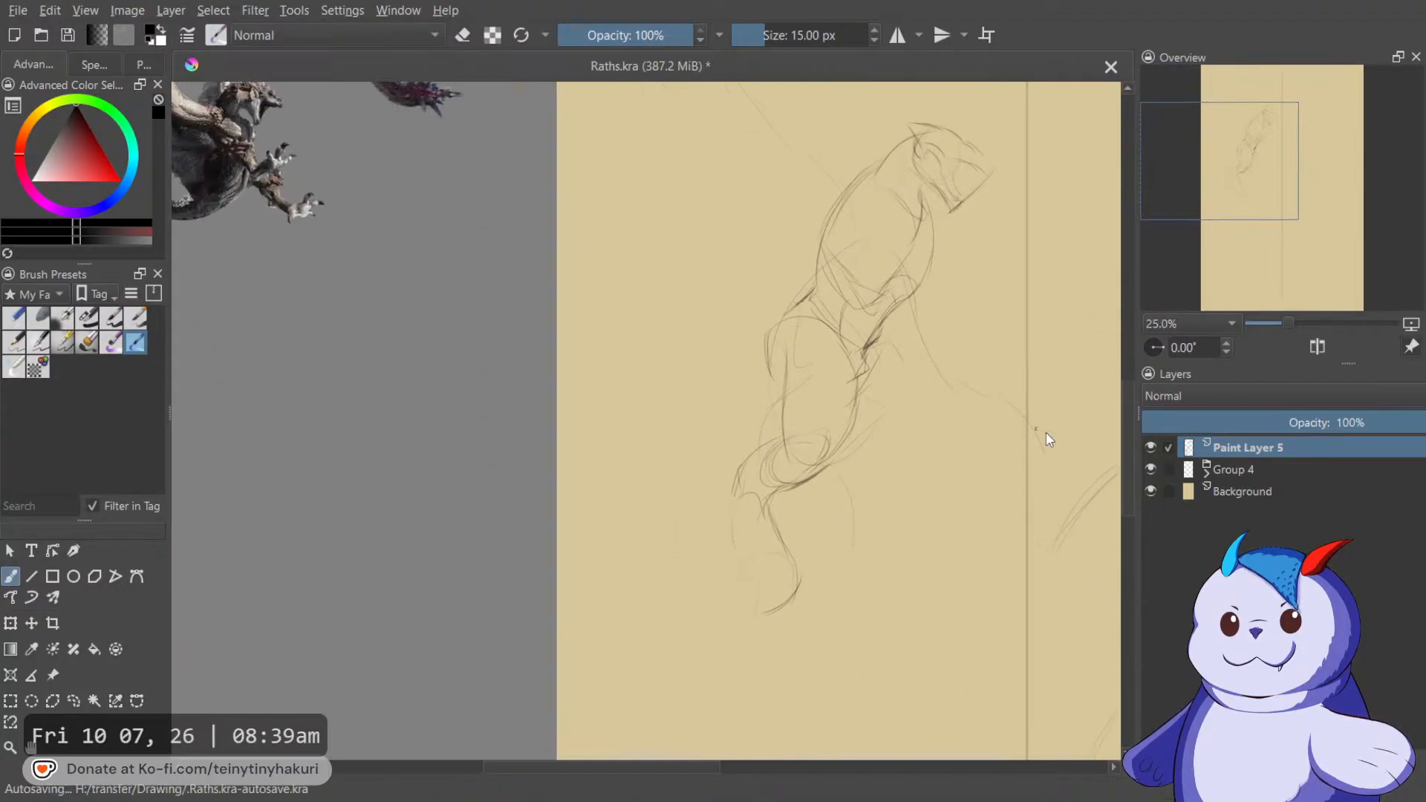
left_click(1151, 448)
left_click(1151, 449)
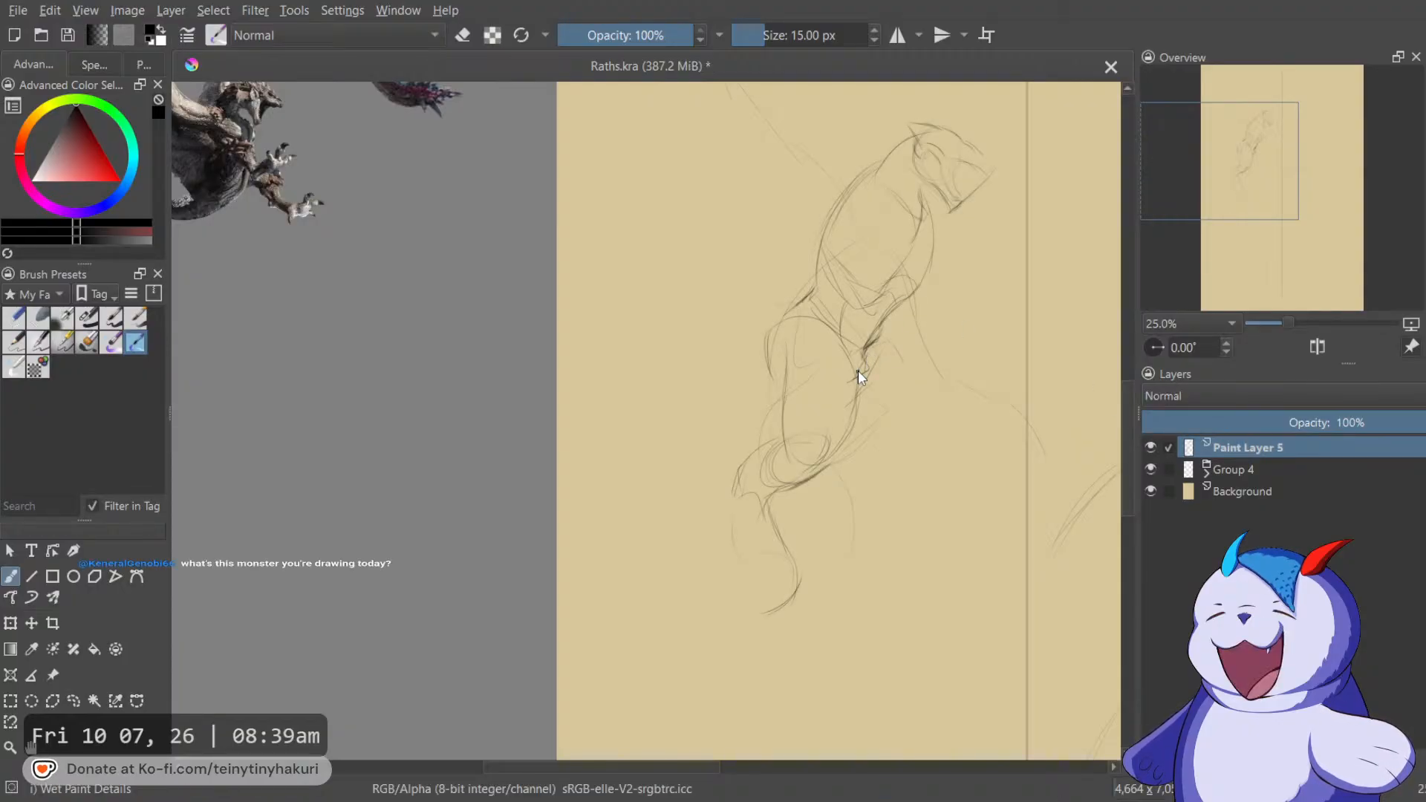
Select the left dragon's hips and tail with a freehand outline, then rotate and shift them slightly to align with the waist.
key("ctrl+shift+l")
mouse_move(869, 407)
left_mouse_down()
mouse_move(848, 357)
mouse_move(751, 439)
mouse_move(876, 599)
mouse_move(889, 408)
left_mouse_up()
key("ctrl+t")
left_click_drag(985, 475, 1000, 445)
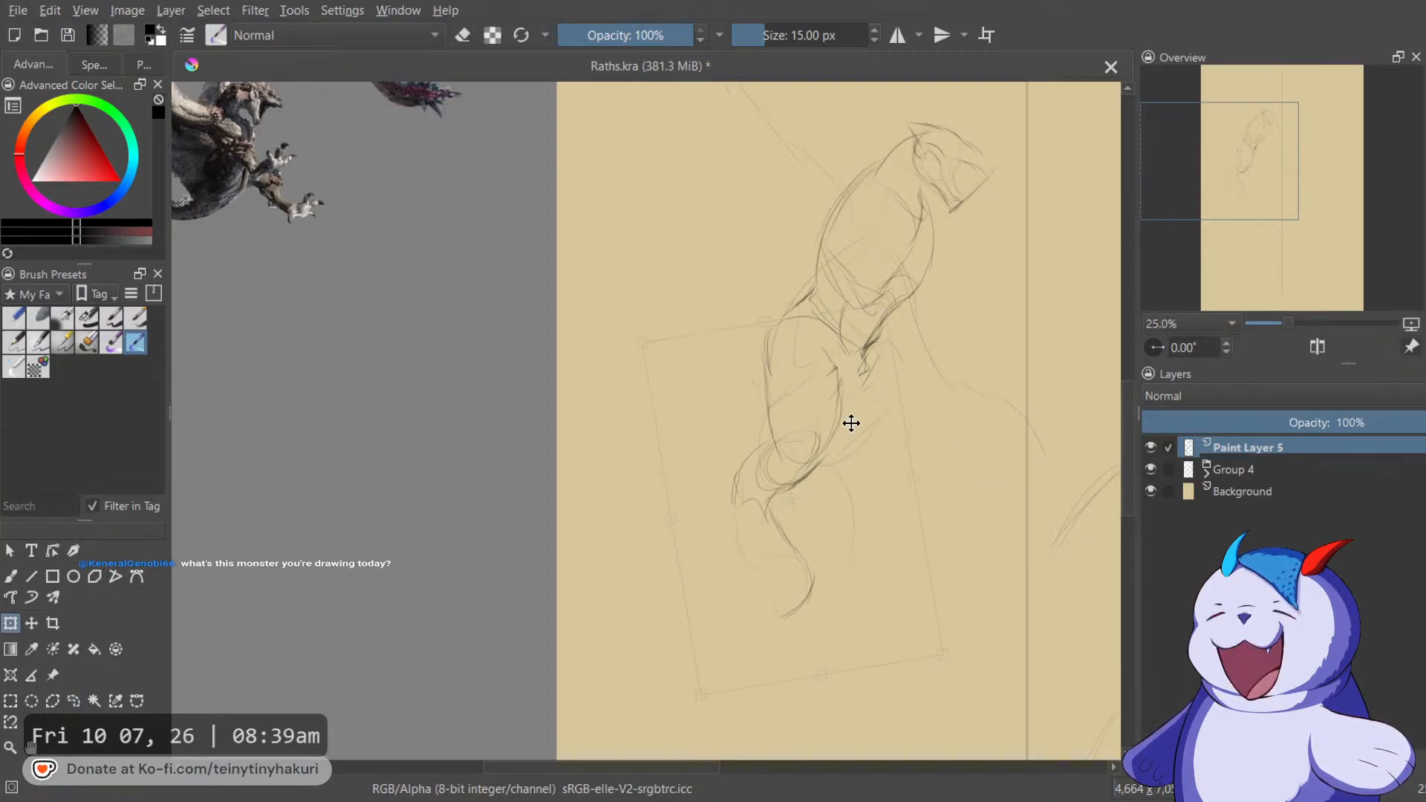
left_click_drag(904, 545, 910, 543)
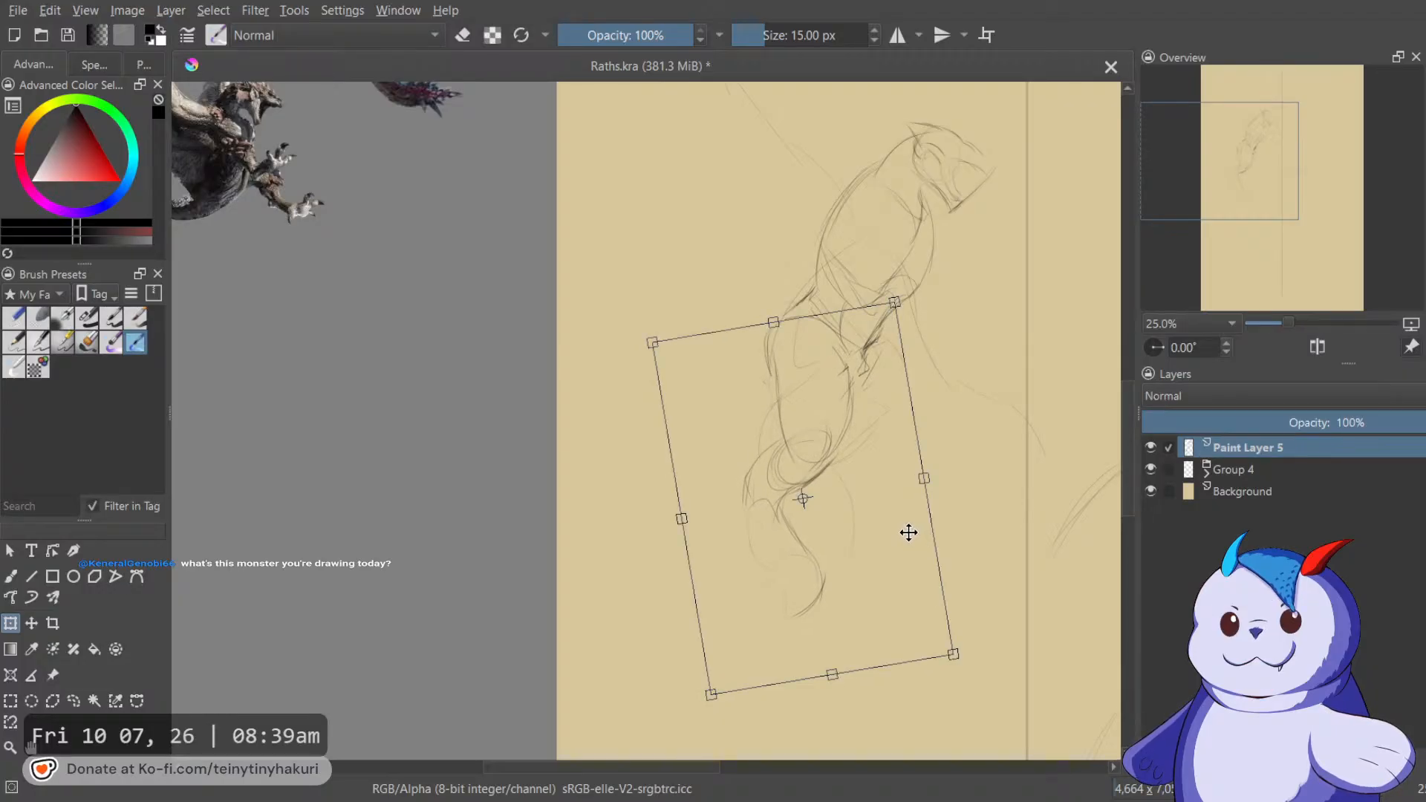
key("Return")
Sketch the raised thigh with curved strokes arching out and down from the front of the left dragon's waist.
key("b")
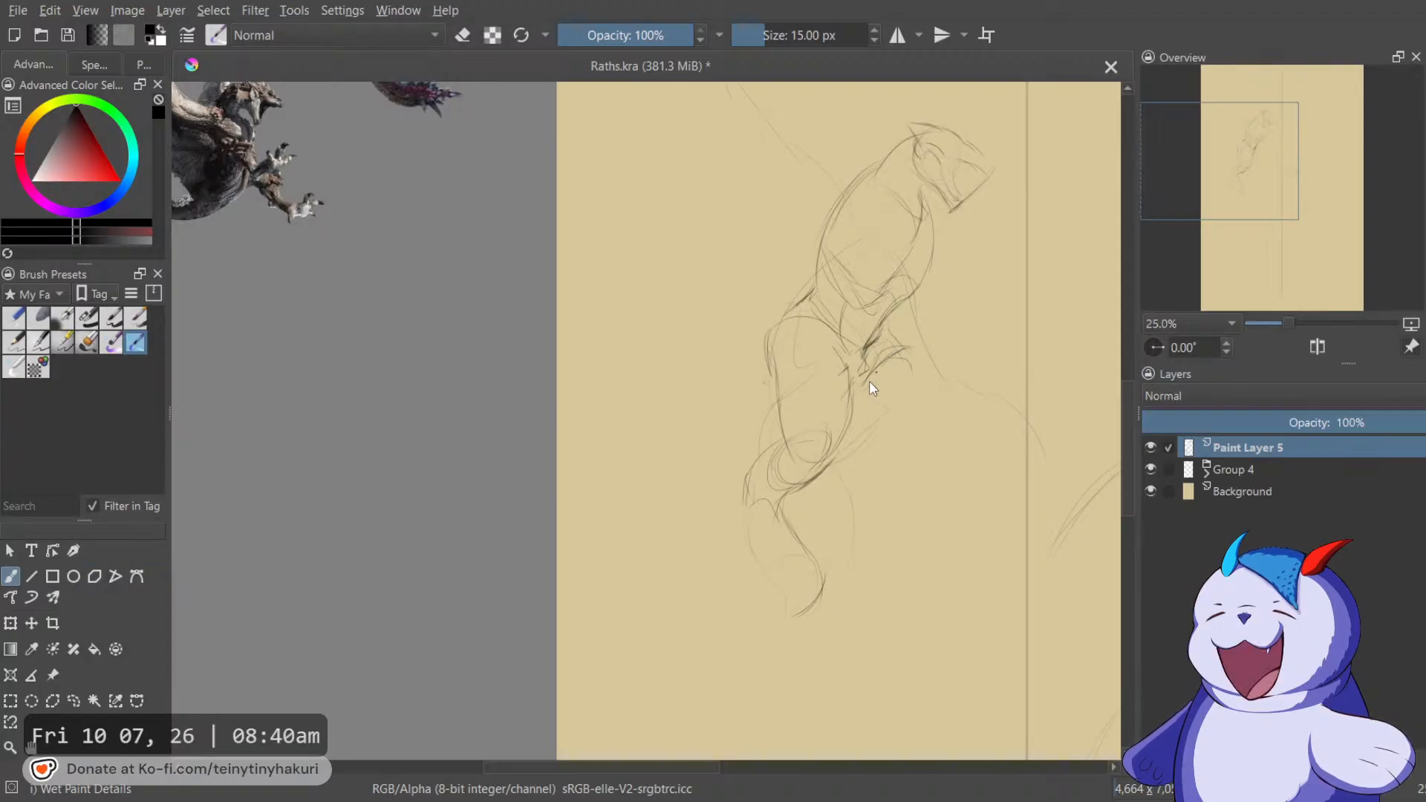
mouse_move(897, 340)
left_mouse_down()
mouse_move(912, 346)
mouse_move(826, 343)
mouse_move(901, 359)
mouse_move(850, 548)
mouse_move(795, 487)
mouse_move(996, 662)
mouse_move(645, 235)
mouse_move(611, 248)
mouse_move(757, 461)
mouse_move(736, 372)
mouse_move(820, 444)
left_mouse_up()
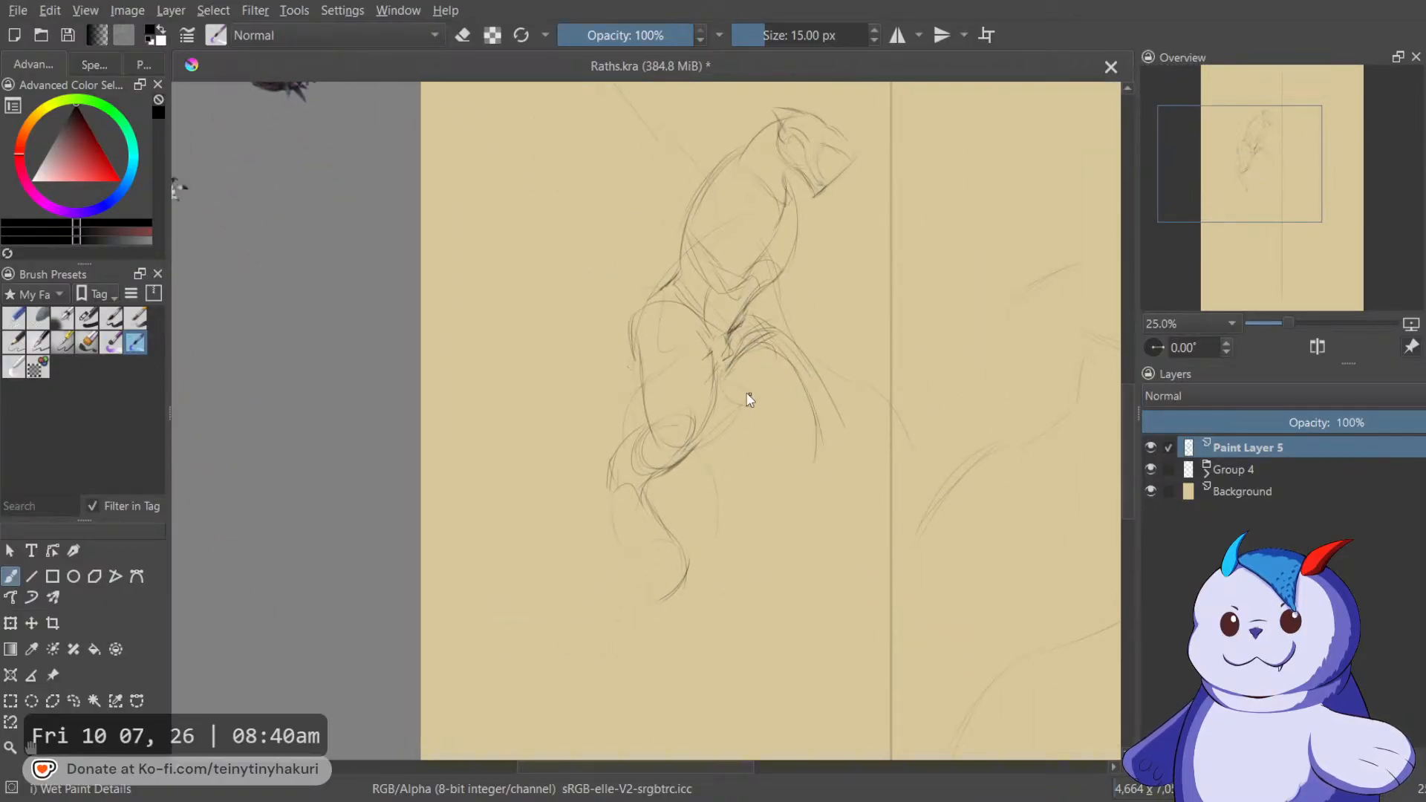
Examine the poses and anatomy of the silver and red dragon references beside the canvas.
scroll(794, 456, "down", 2)
left_click_drag(752, 414, 958, 548)
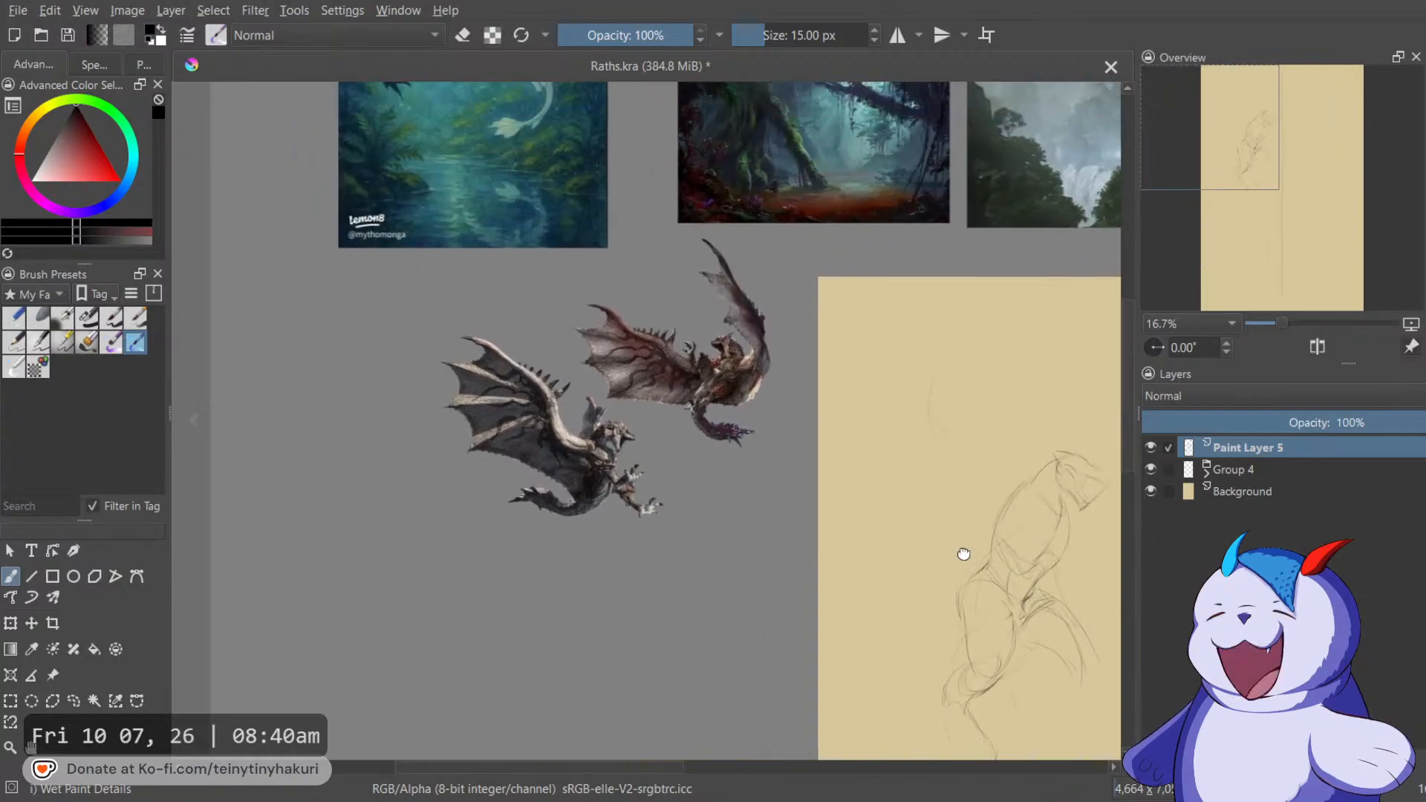
scroll(772, 198, "up", 2)
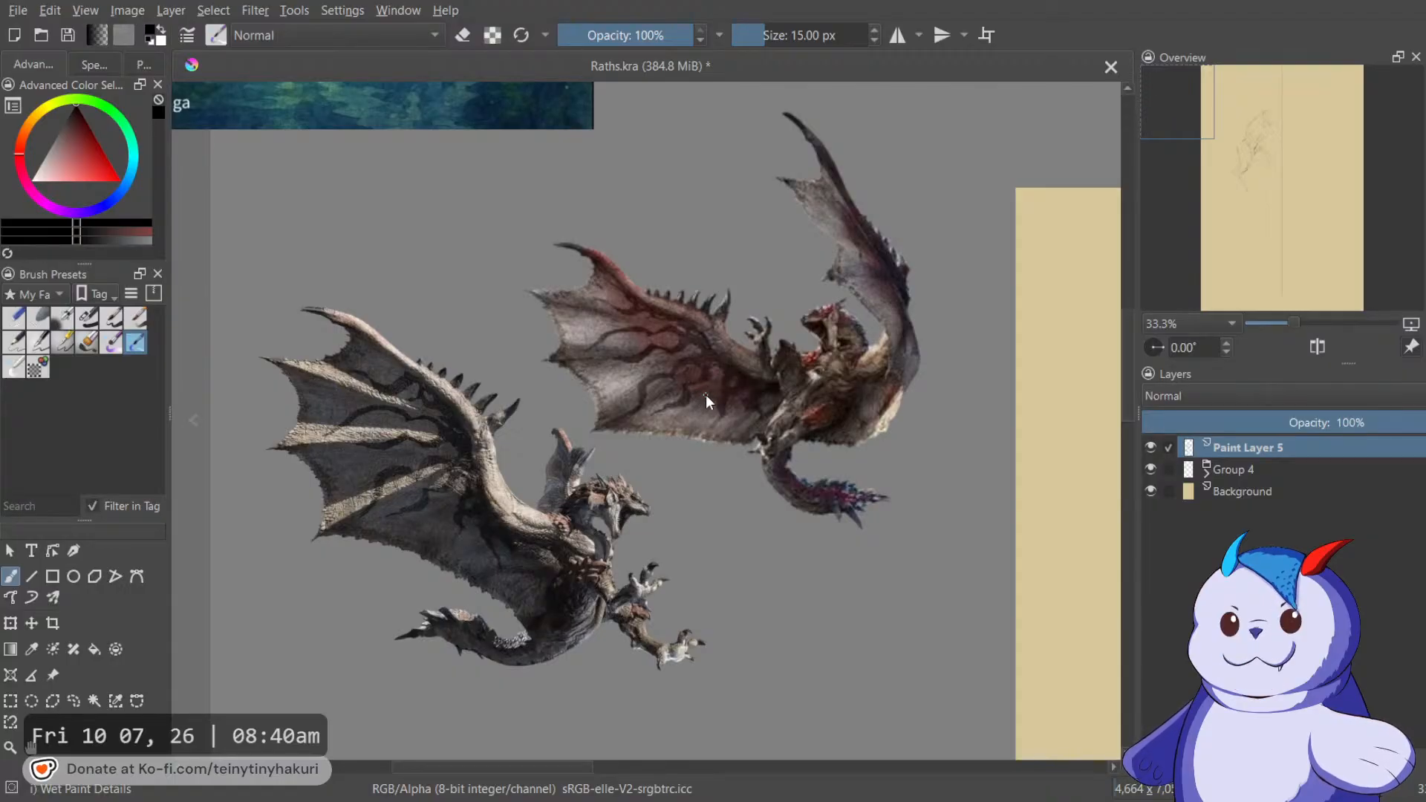
scroll(812, 341, "up", 2)
scroll(812, 341, "down", 2)
left_click_drag(812, 341, 854, 351)
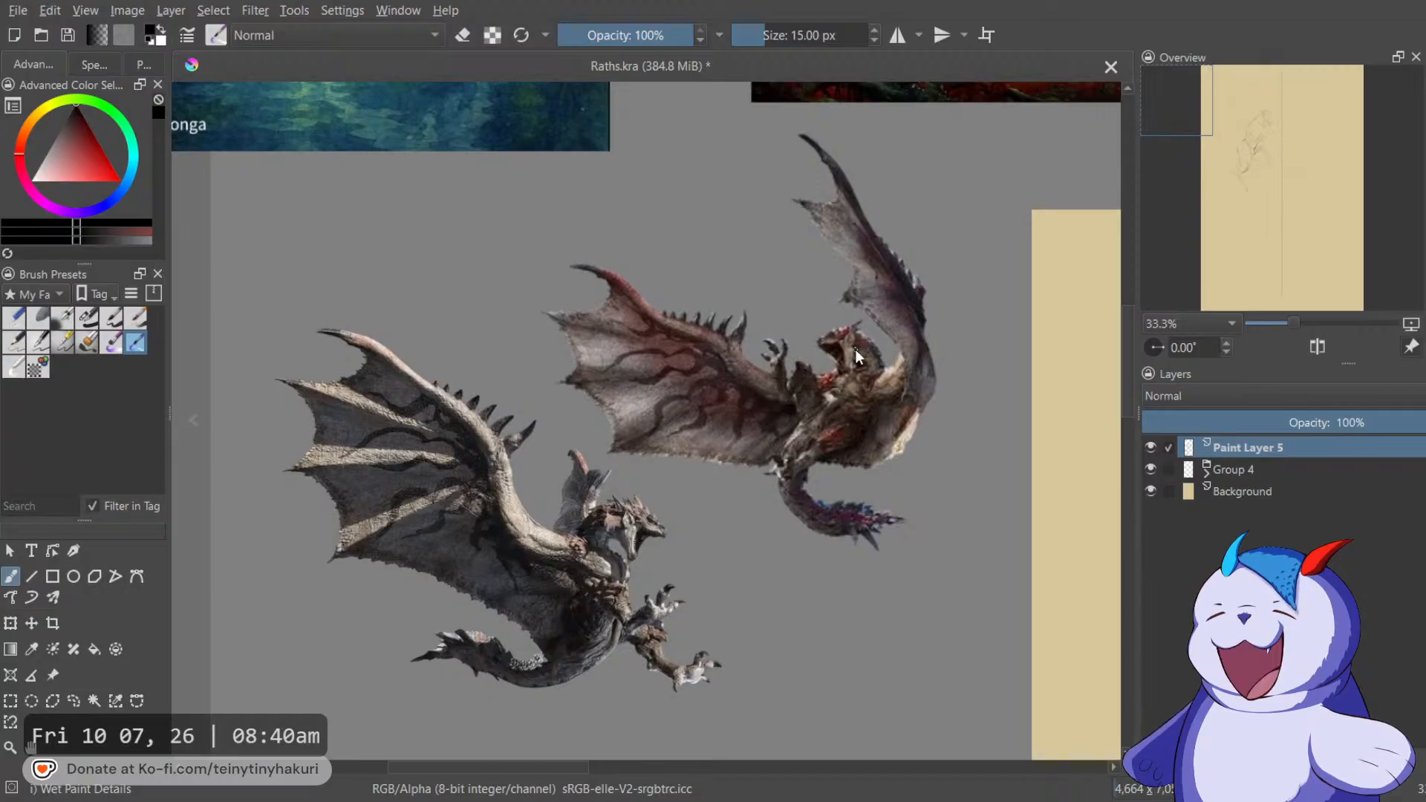
scroll(877, 365, "down", 2)
scroll(877, 365, "up", 2)
left_click_drag(972, 383, 744, 598)
Examine the gold and dark blue dragon references above the canvas, focusing on the gold dragon's legs and curled tail.
scroll(884, 392, "down", 4)
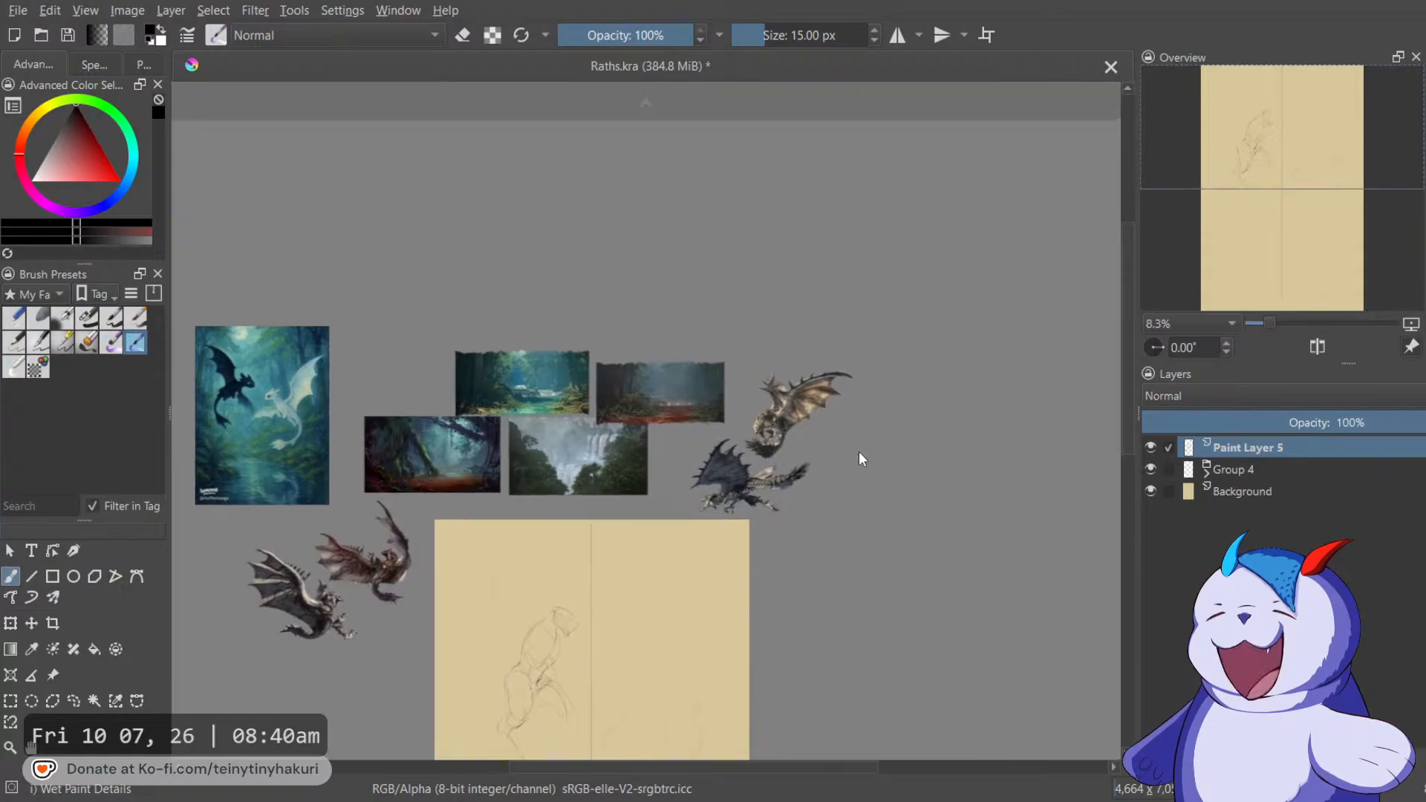
scroll(836, 453, "up", 3)
scroll(818, 438, "up", 3)
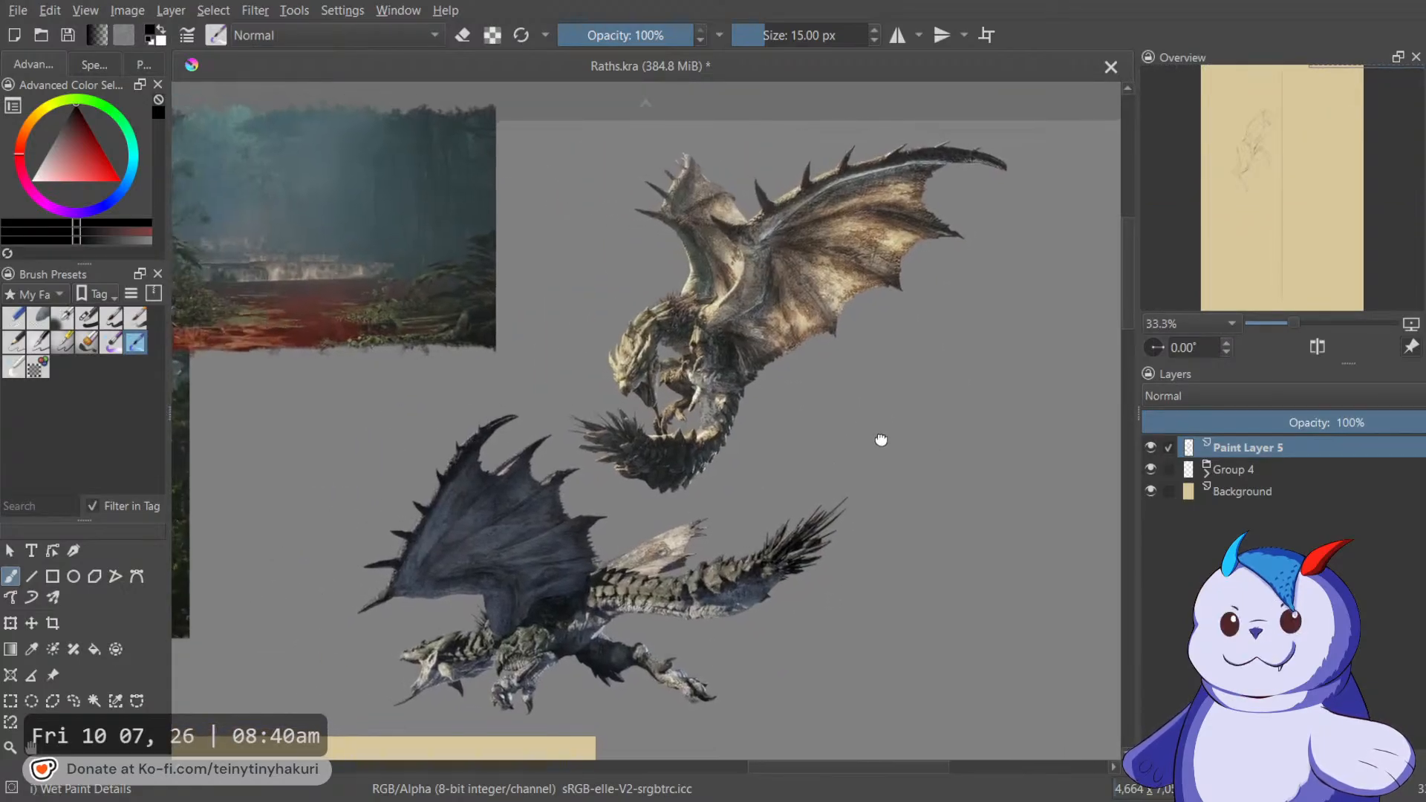
left_click_drag(852, 441, 858, 444)
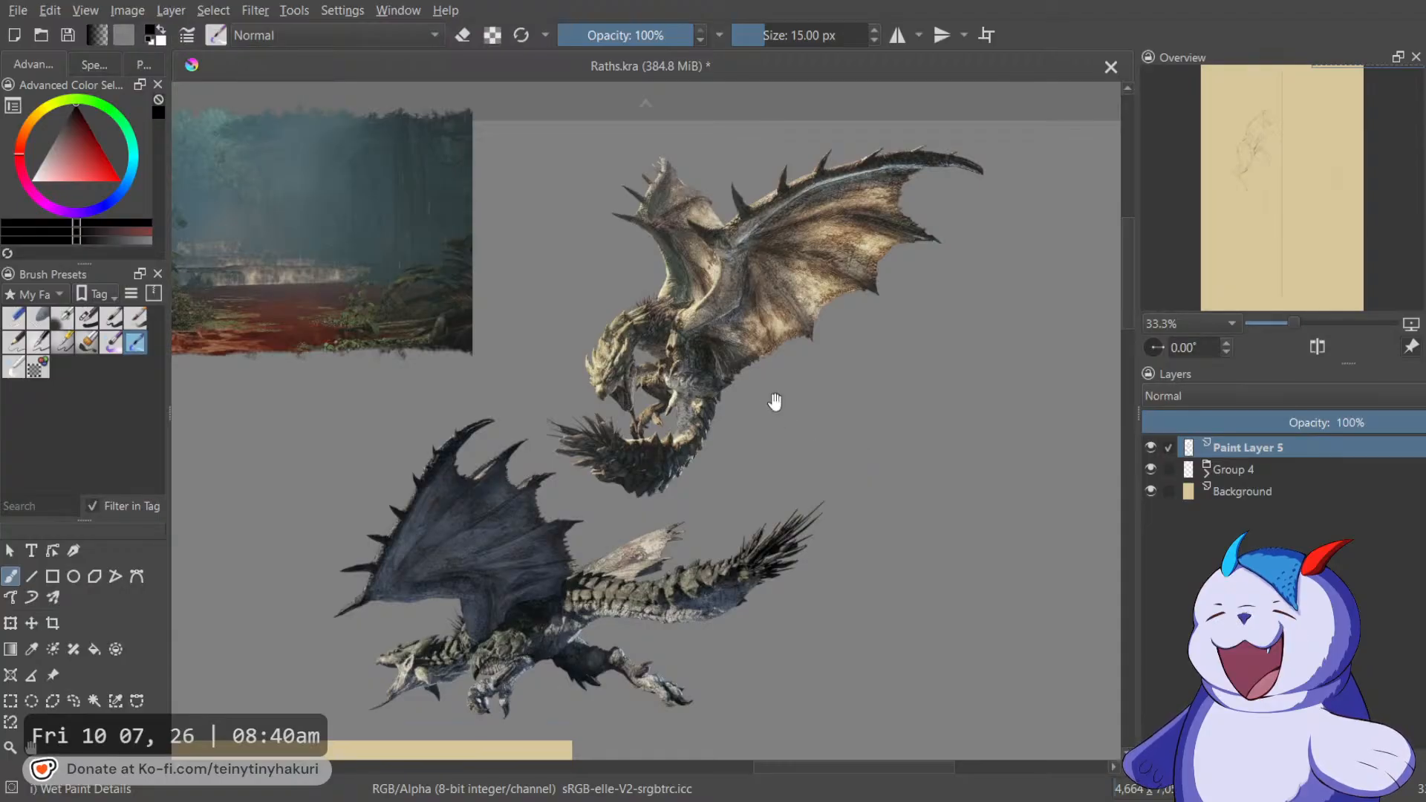
left_click_drag(773, 401, 799, 391)
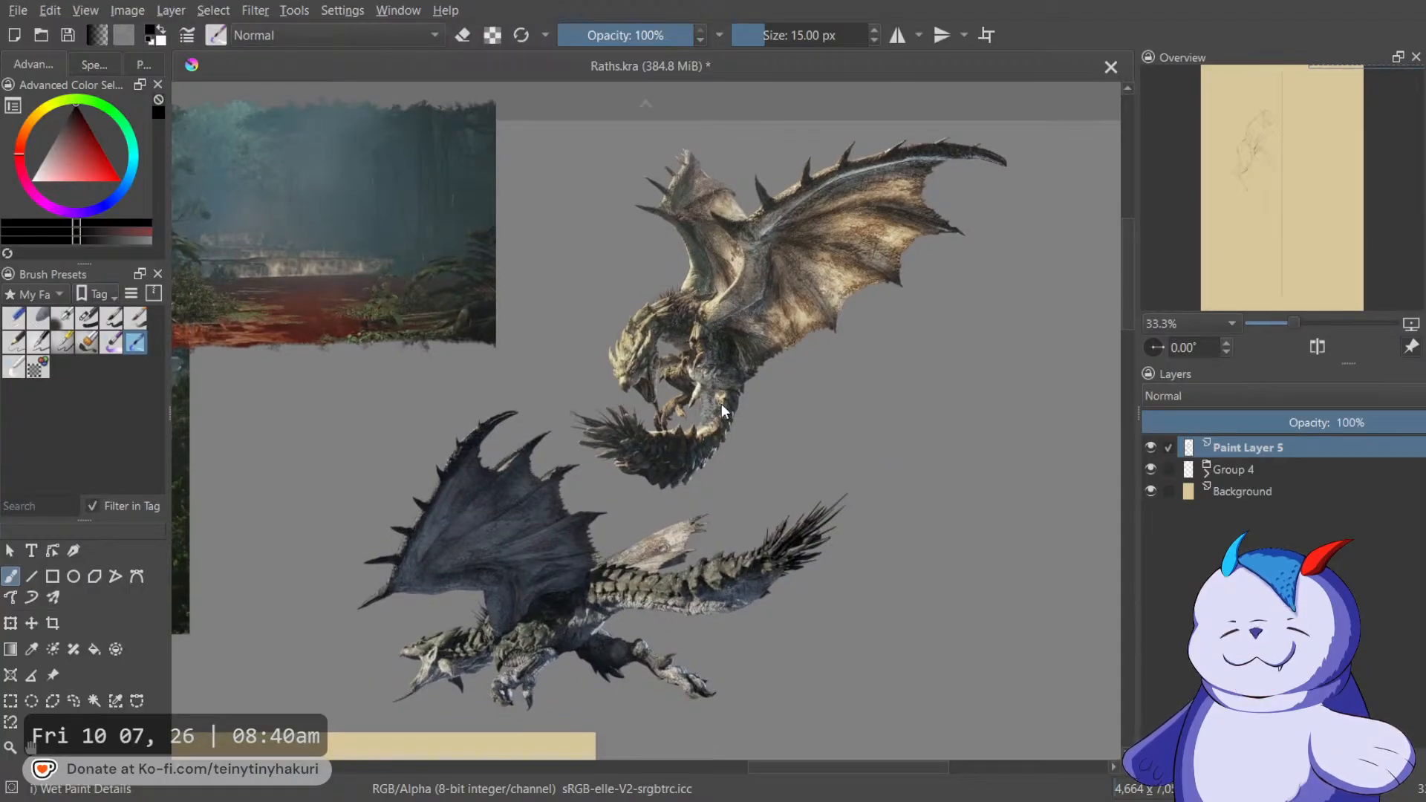
scroll(721, 403, "up", 3)
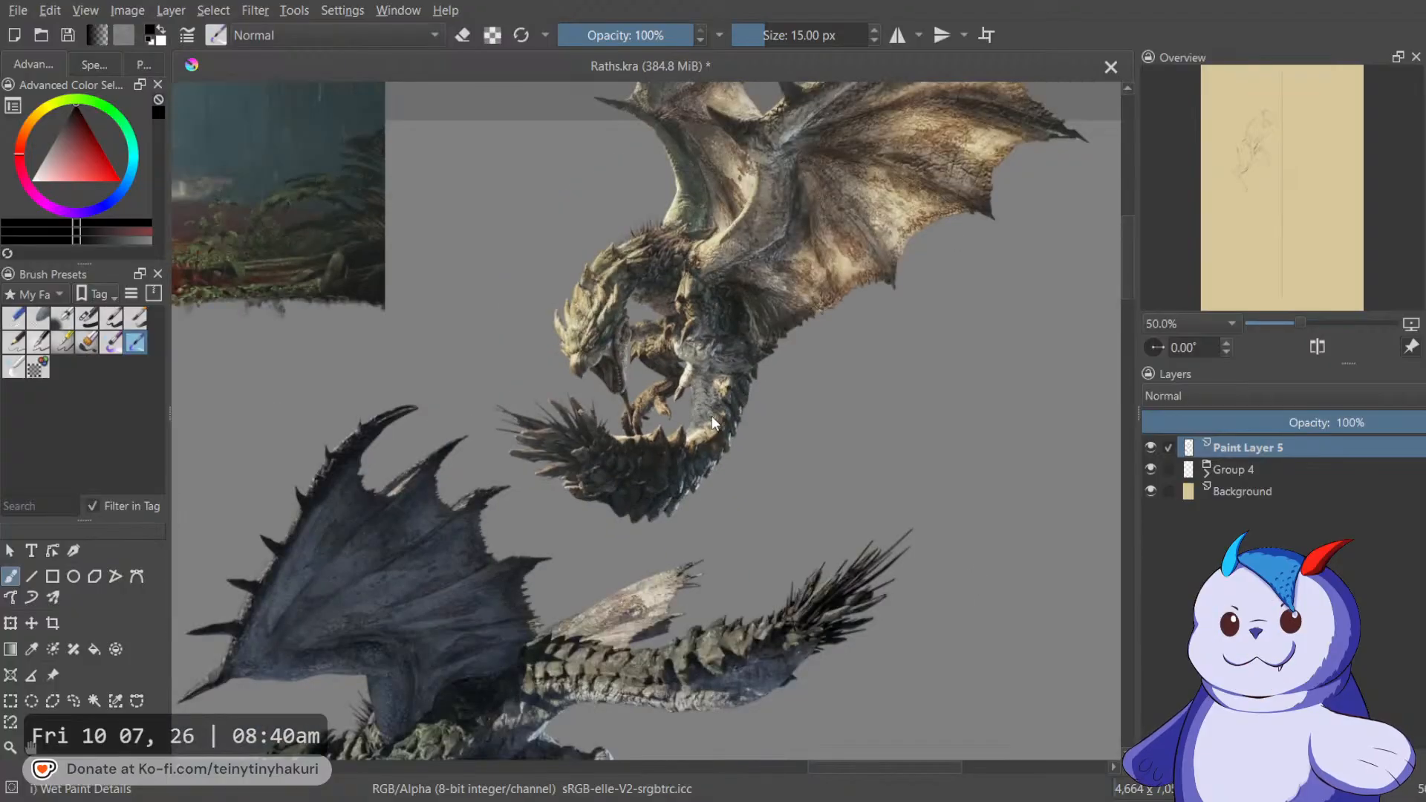
scroll(712, 416, "down", 1)
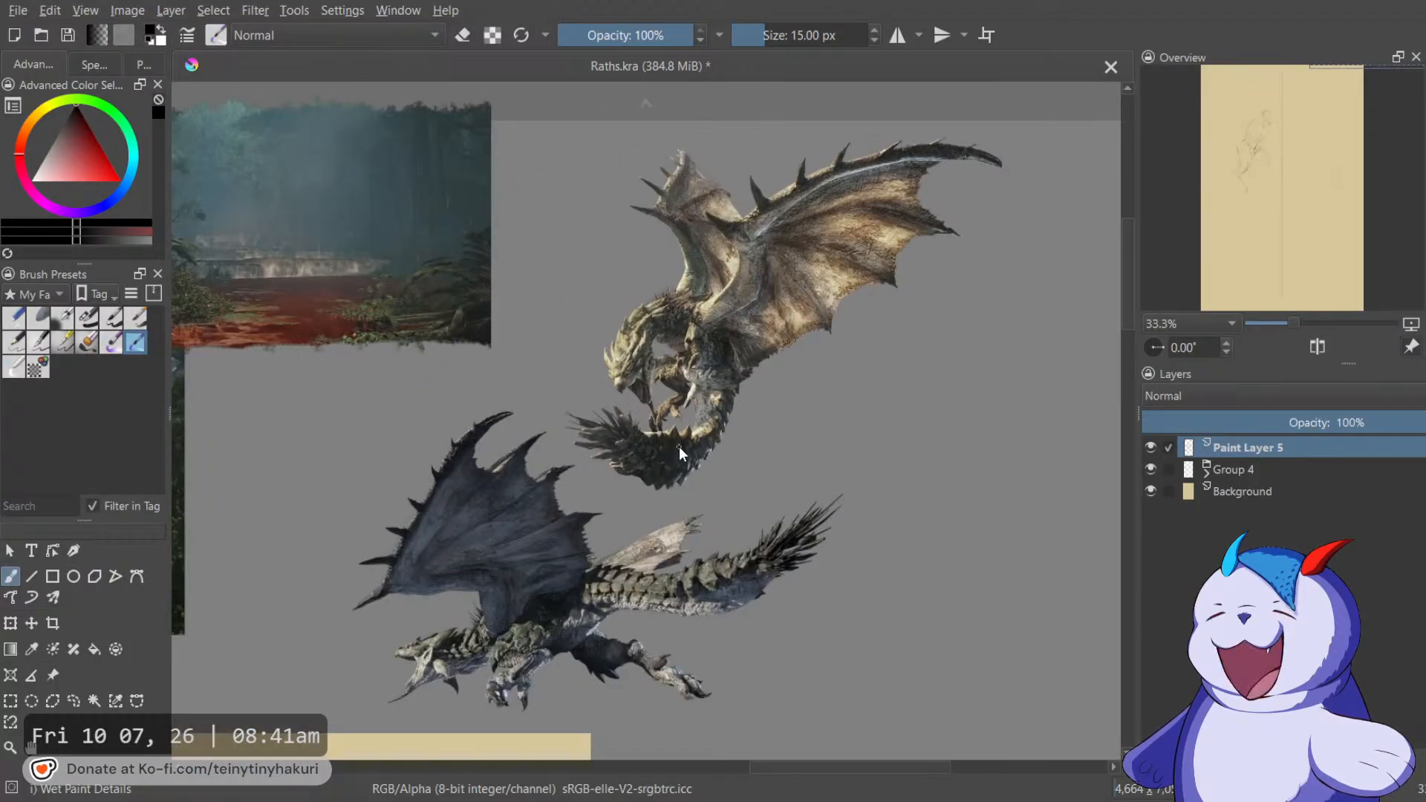
Look over the whole board of dragon and forest references around the canvas and compare it with the sketch.
scroll(678, 447, "down", 4)
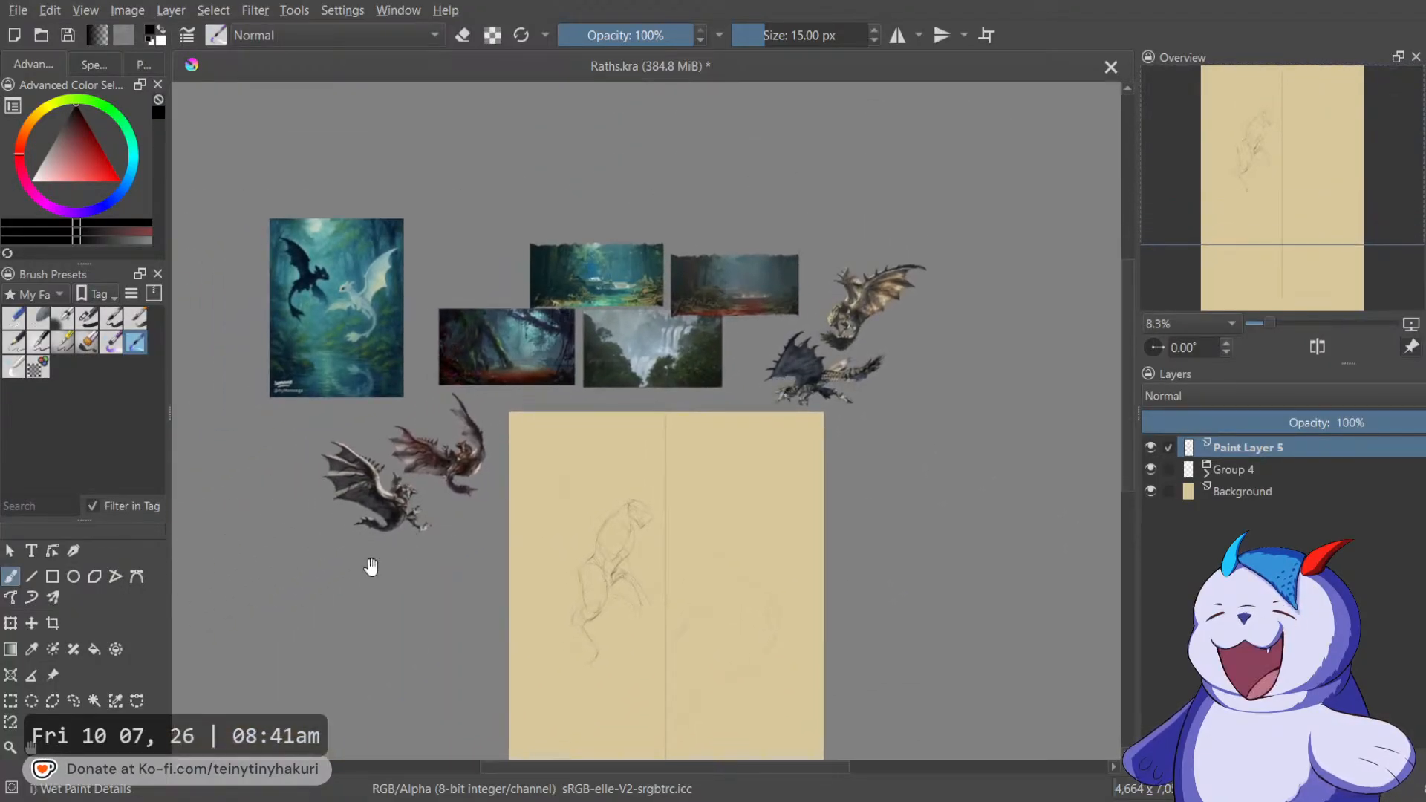
left_click_drag(535, 471, 548, 471)
left_click_drag(658, 477, 704, 477)
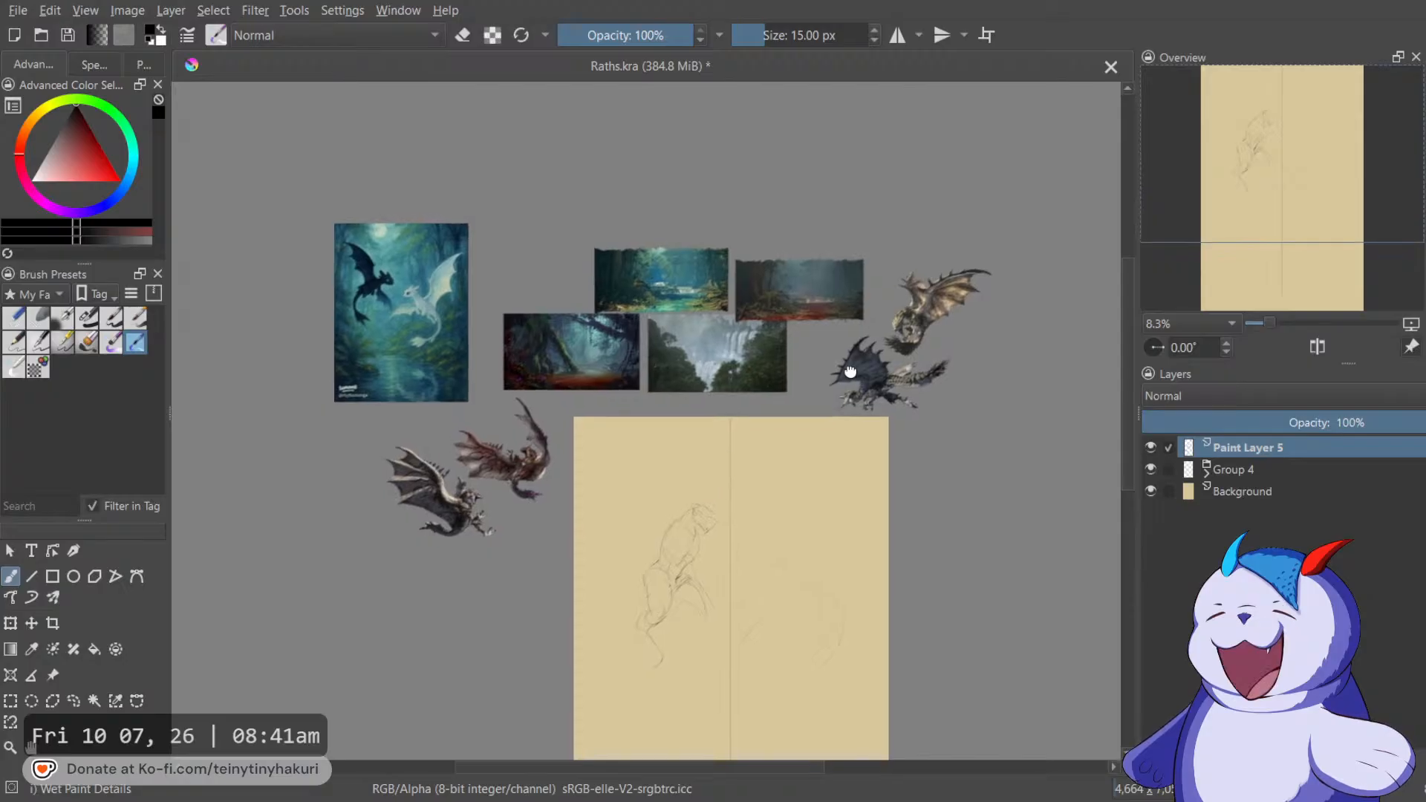
scroll(858, 382, "up", 2)
left_click_drag(855, 386, 868, 378)
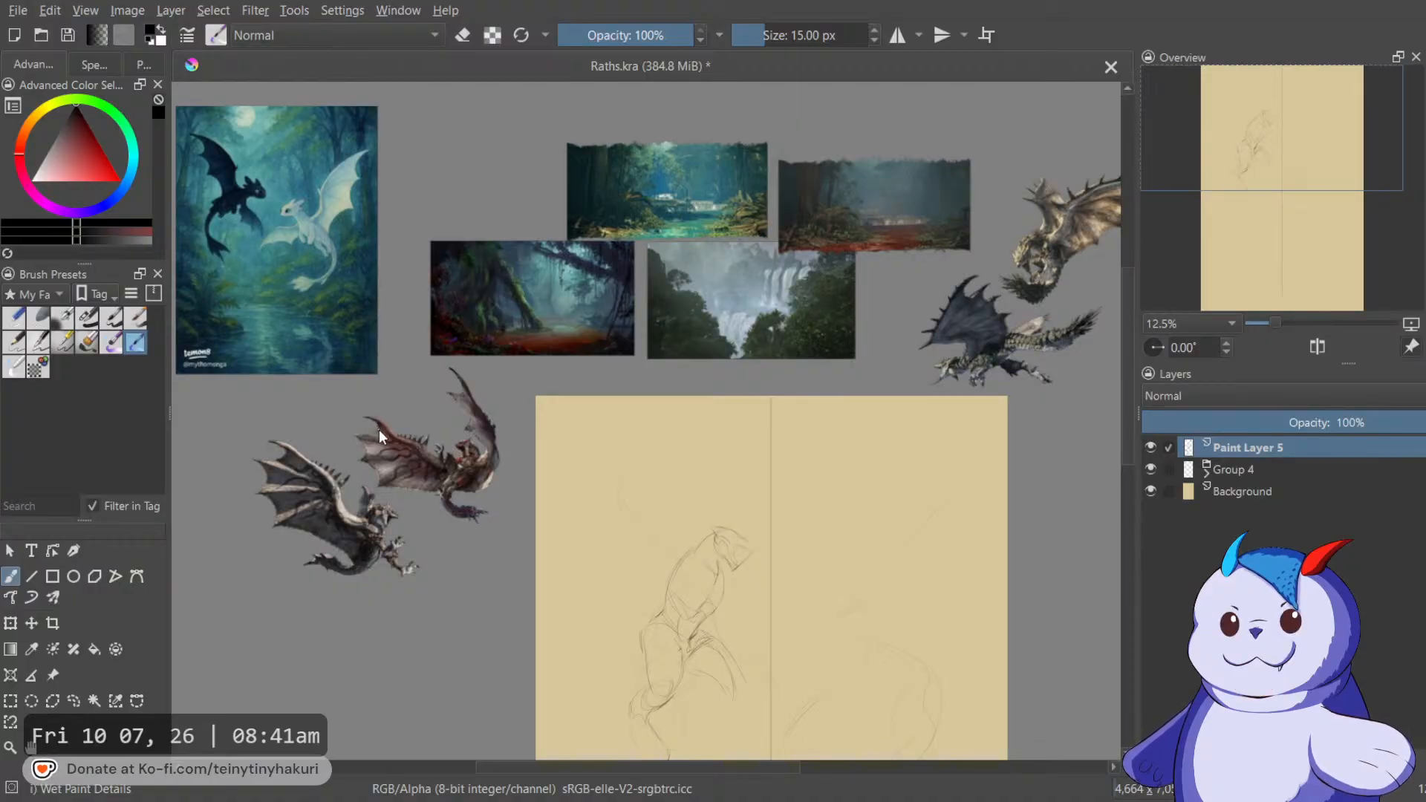
scroll(379, 430, "up", 1)
scroll(381, 426, "down", 2)
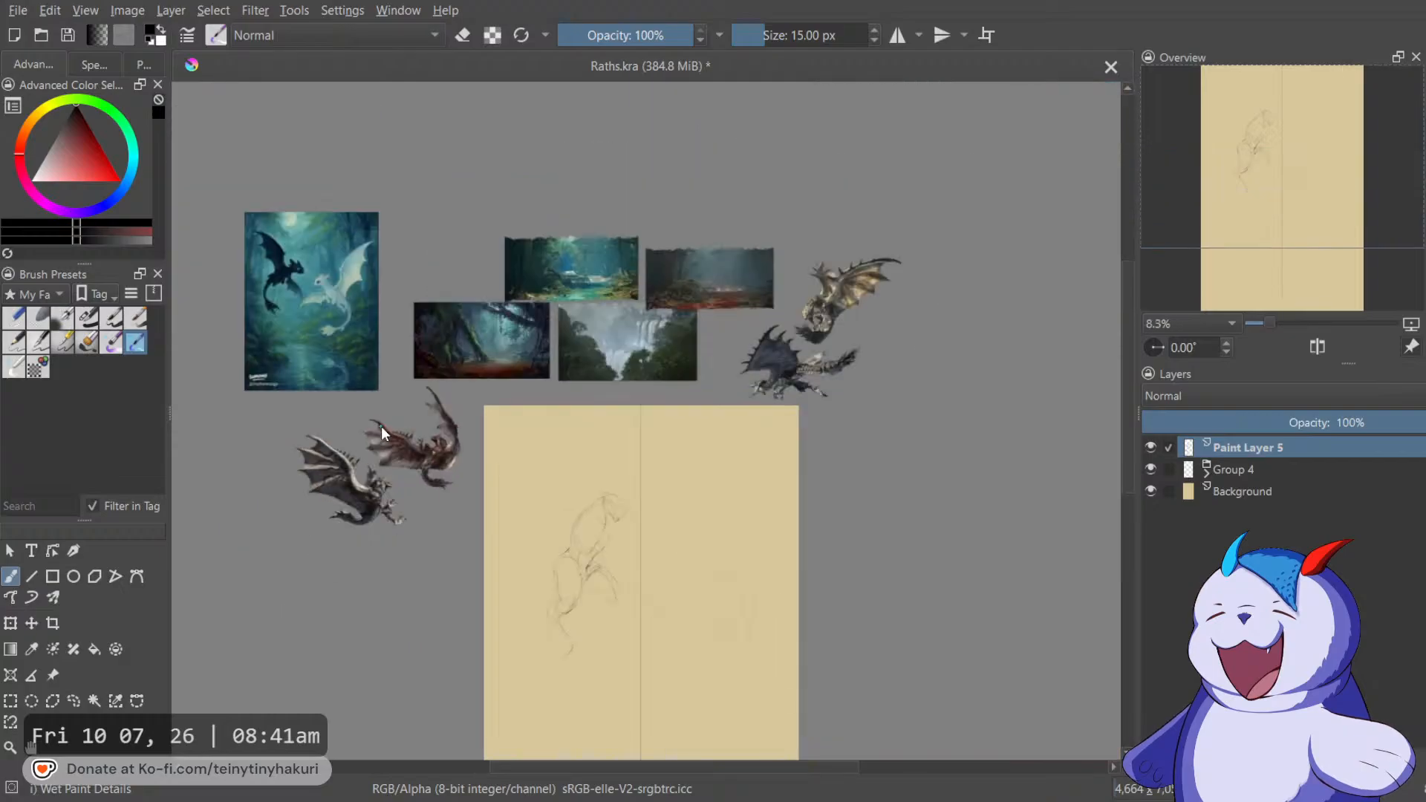
scroll(381, 426, "up", 1)
left_click_drag(524, 392, 455, 438)
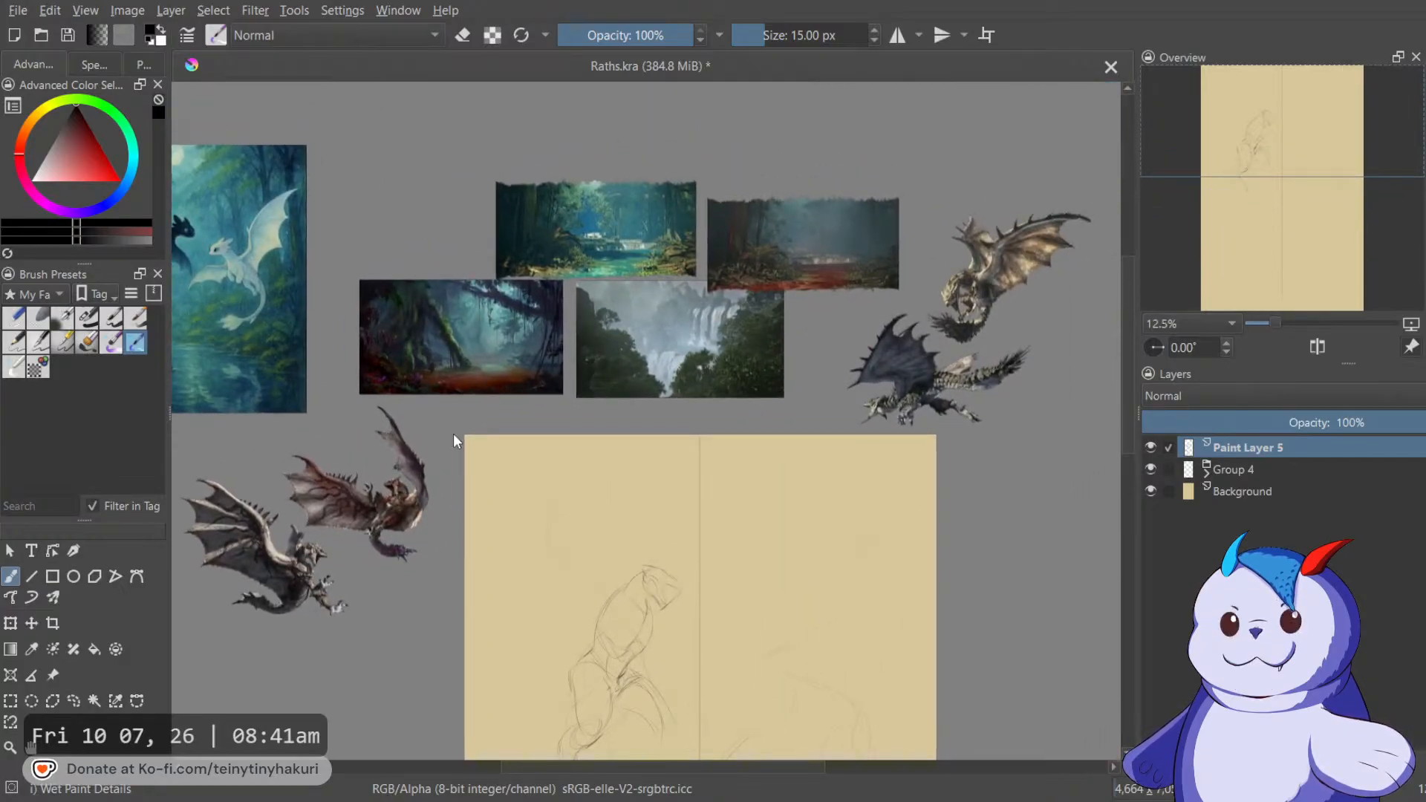
left_click_drag(559, 429, 545, 422)
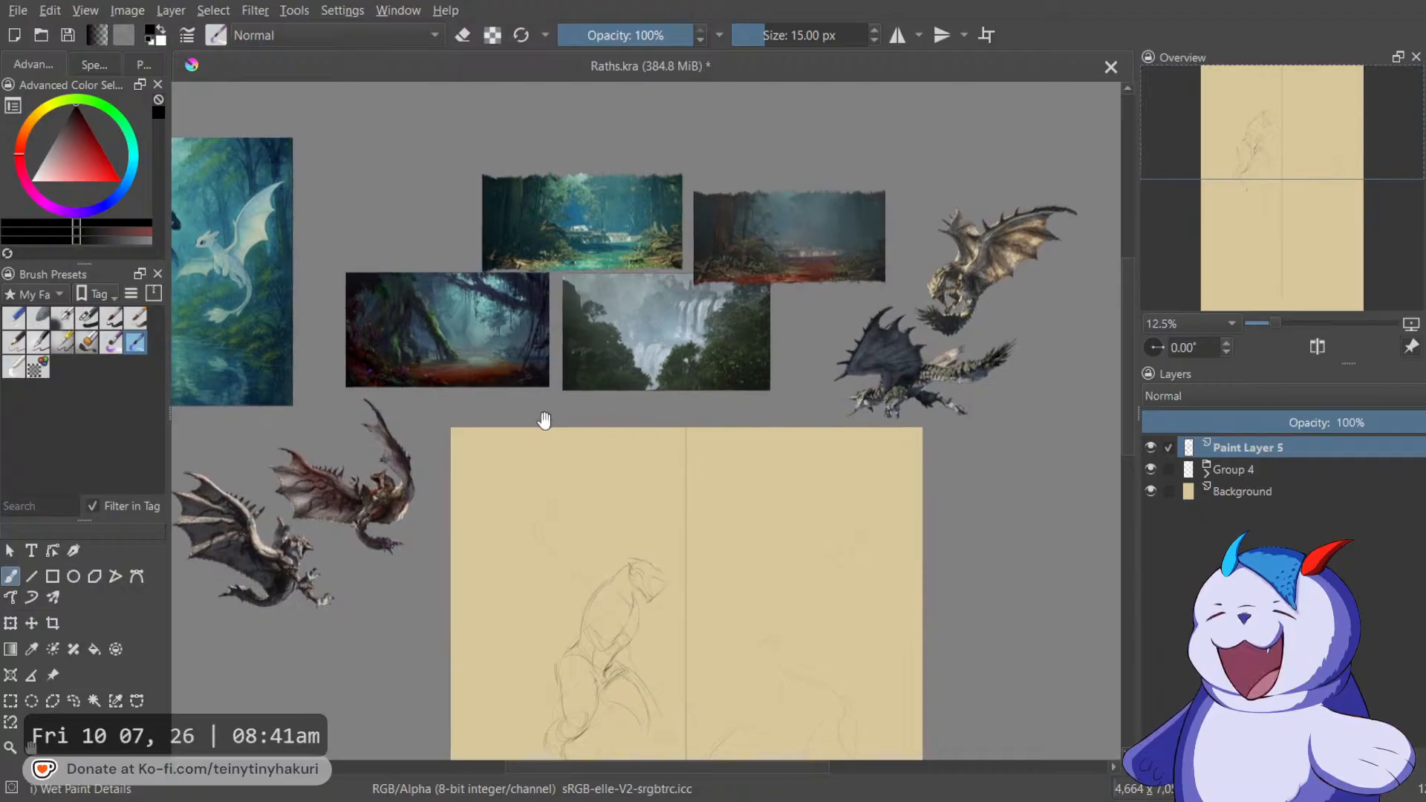
Save the Raths.kra document.
key("ctrl+s")
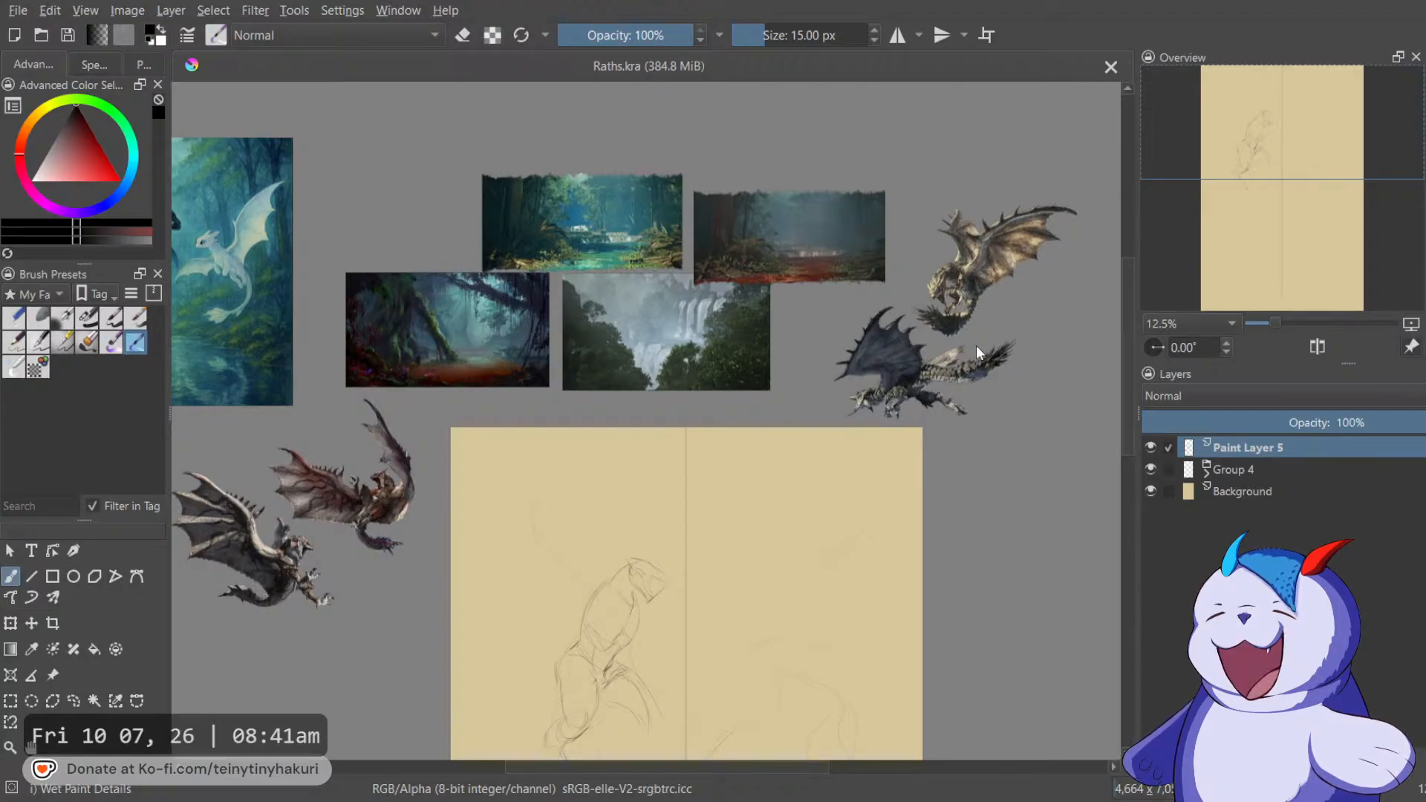
Inspect the spiked tail tips and back scales of the dark blue and gold dragon references up close.
scroll(1000, 319, "up", 5)
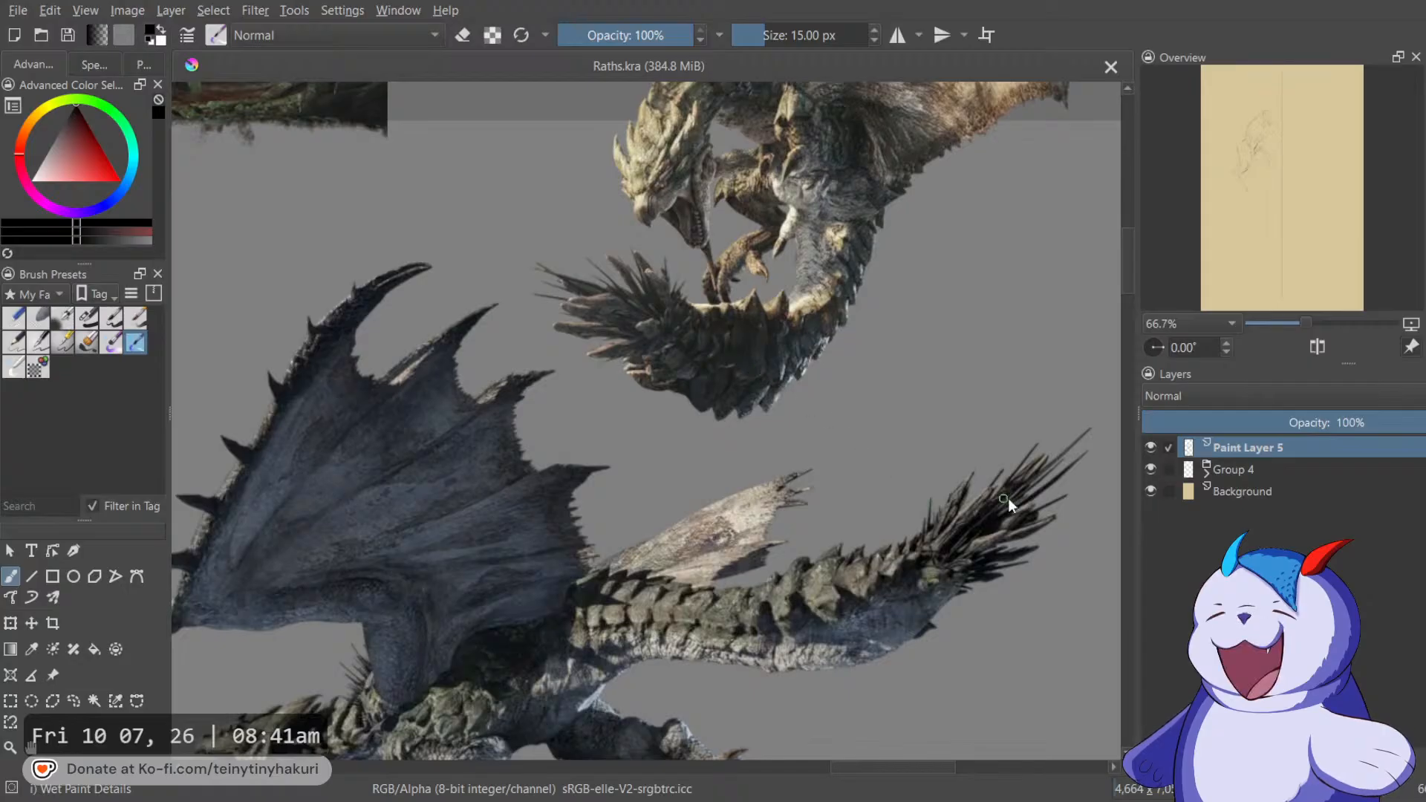
scroll(1011, 507, "up", 2)
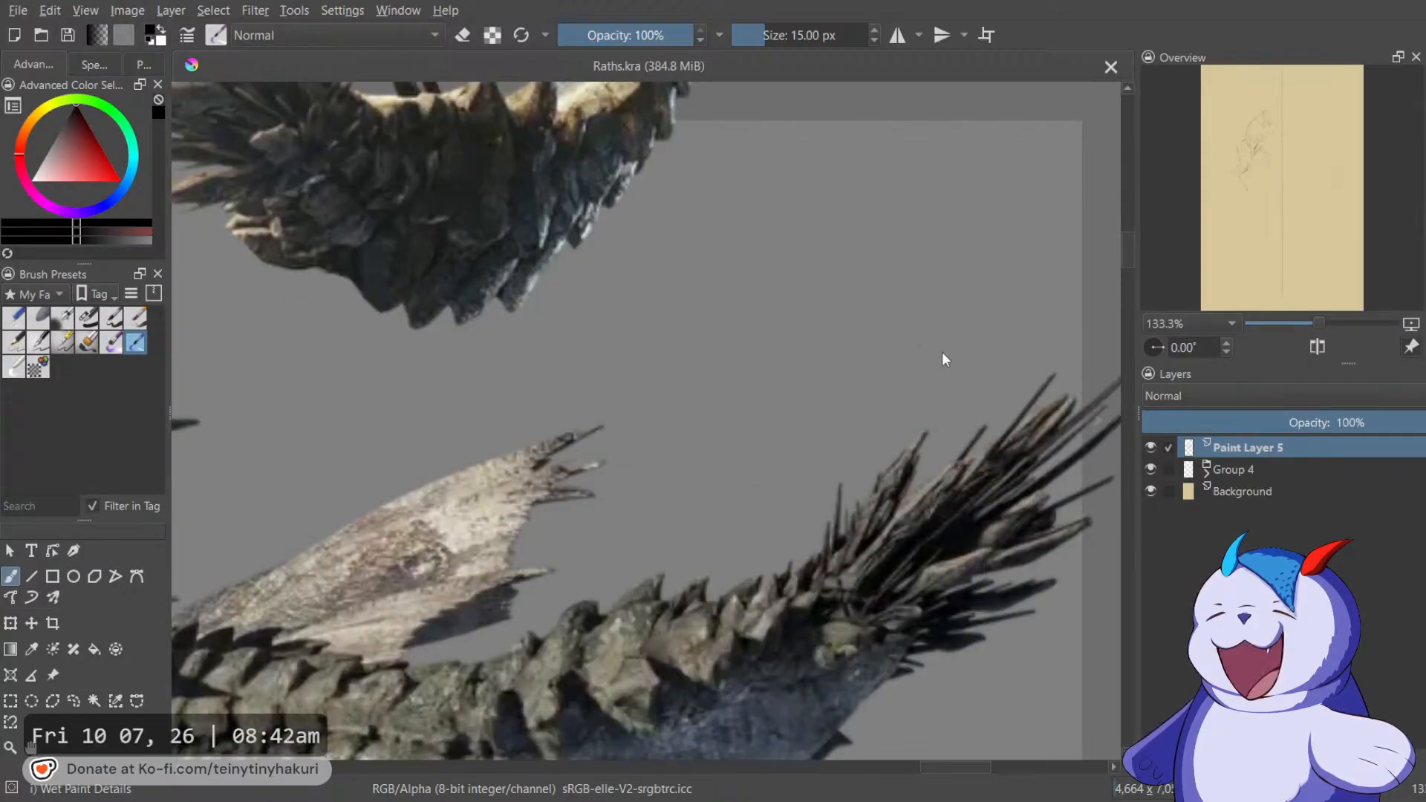
scroll(810, 475, "down", 1)
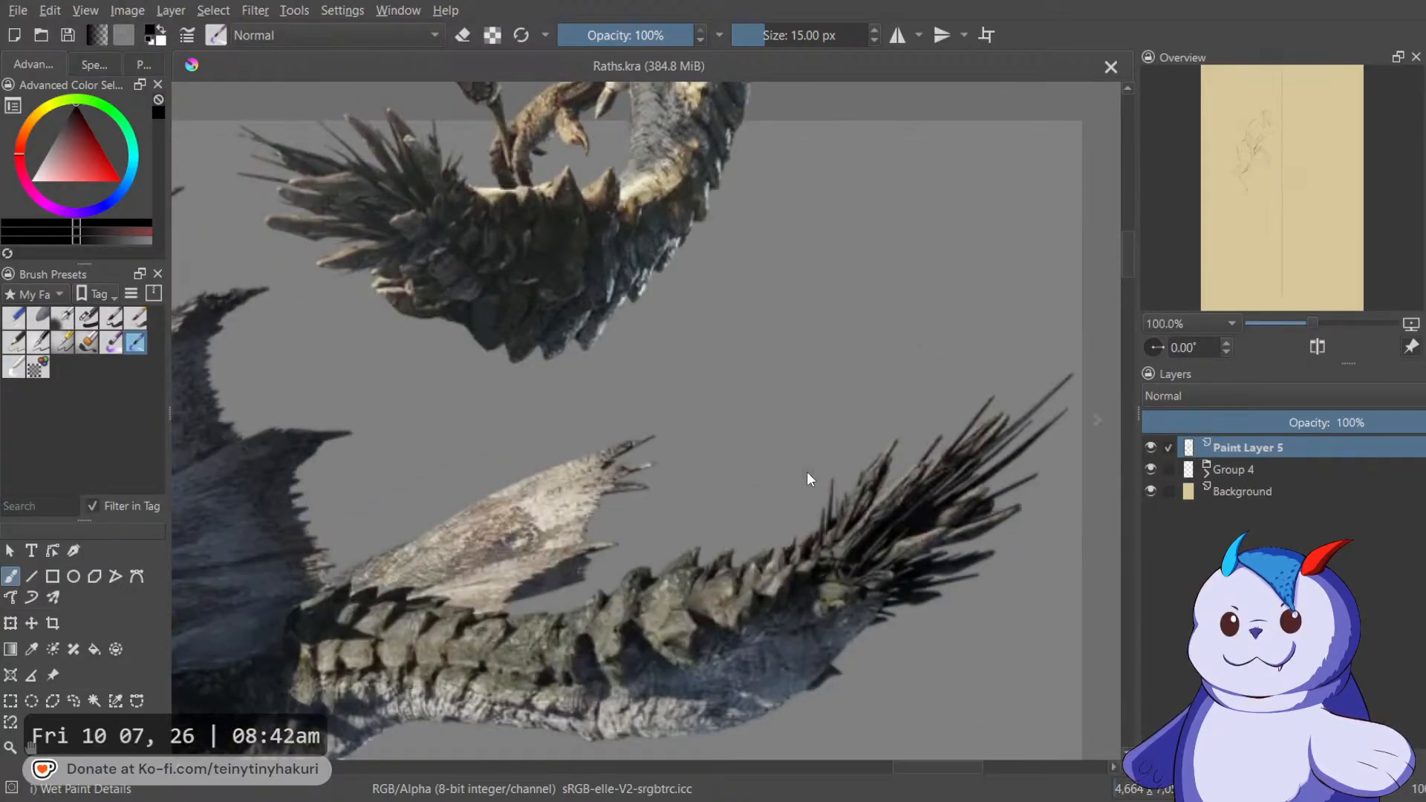
scroll(809, 478, "down", 3)
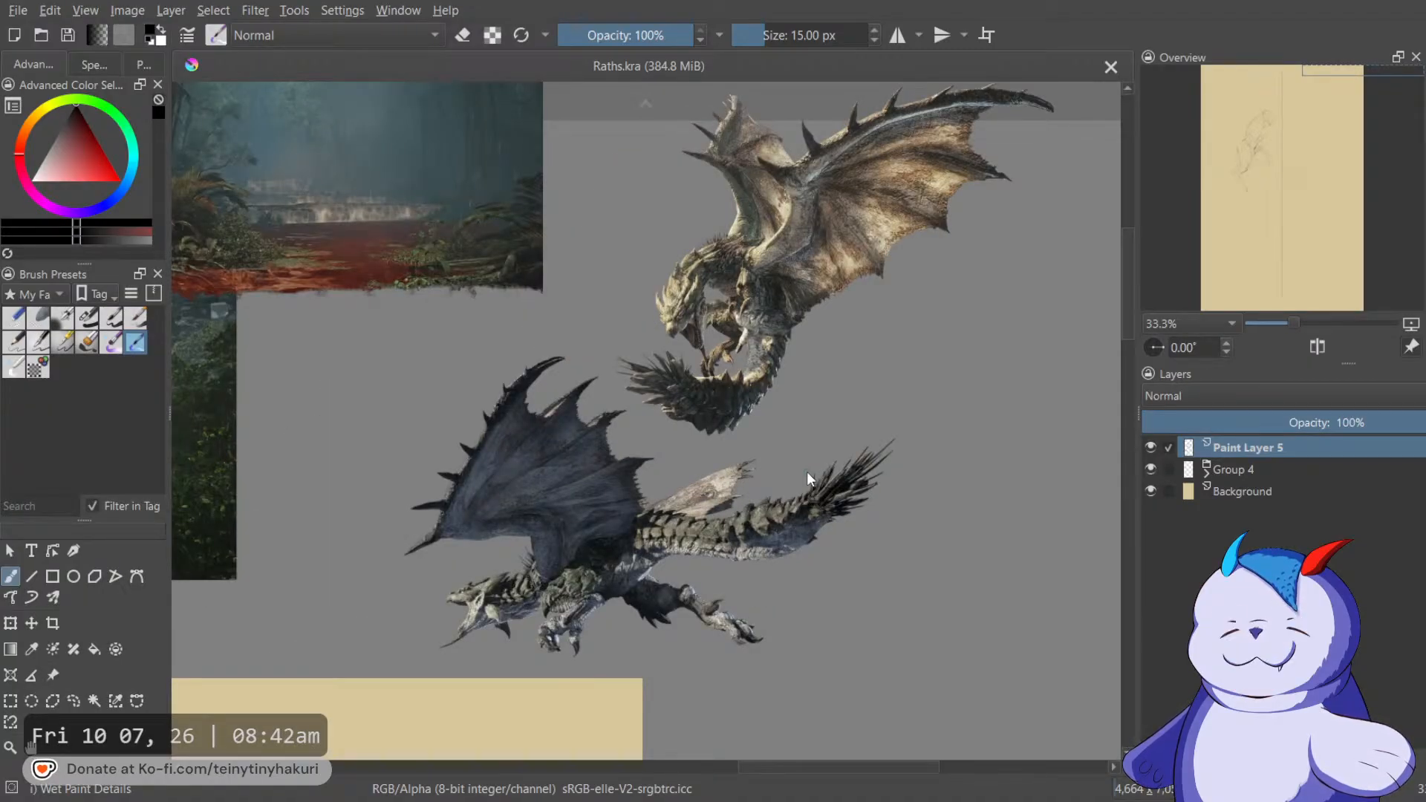
scroll(773, 426, "down", 1)
left_click_drag(644, 544, 777, 345)
scroll(683, 515, "up", 1)
scroll(694, 495, "down", 4)
scroll(642, 448, "up", 1)
left_click_drag(642, 449, 691, 493)
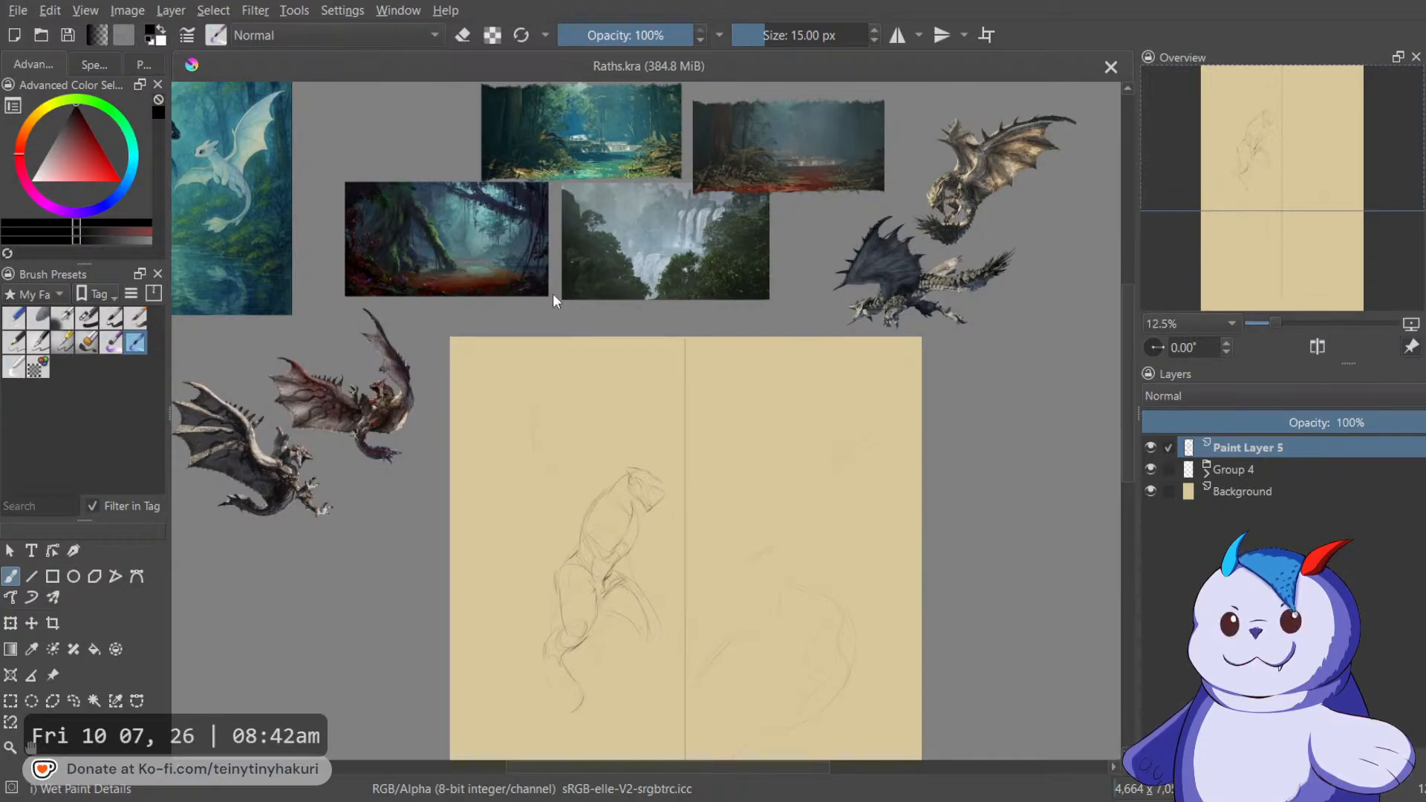
left_click_drag(695, 358, 727, 372)
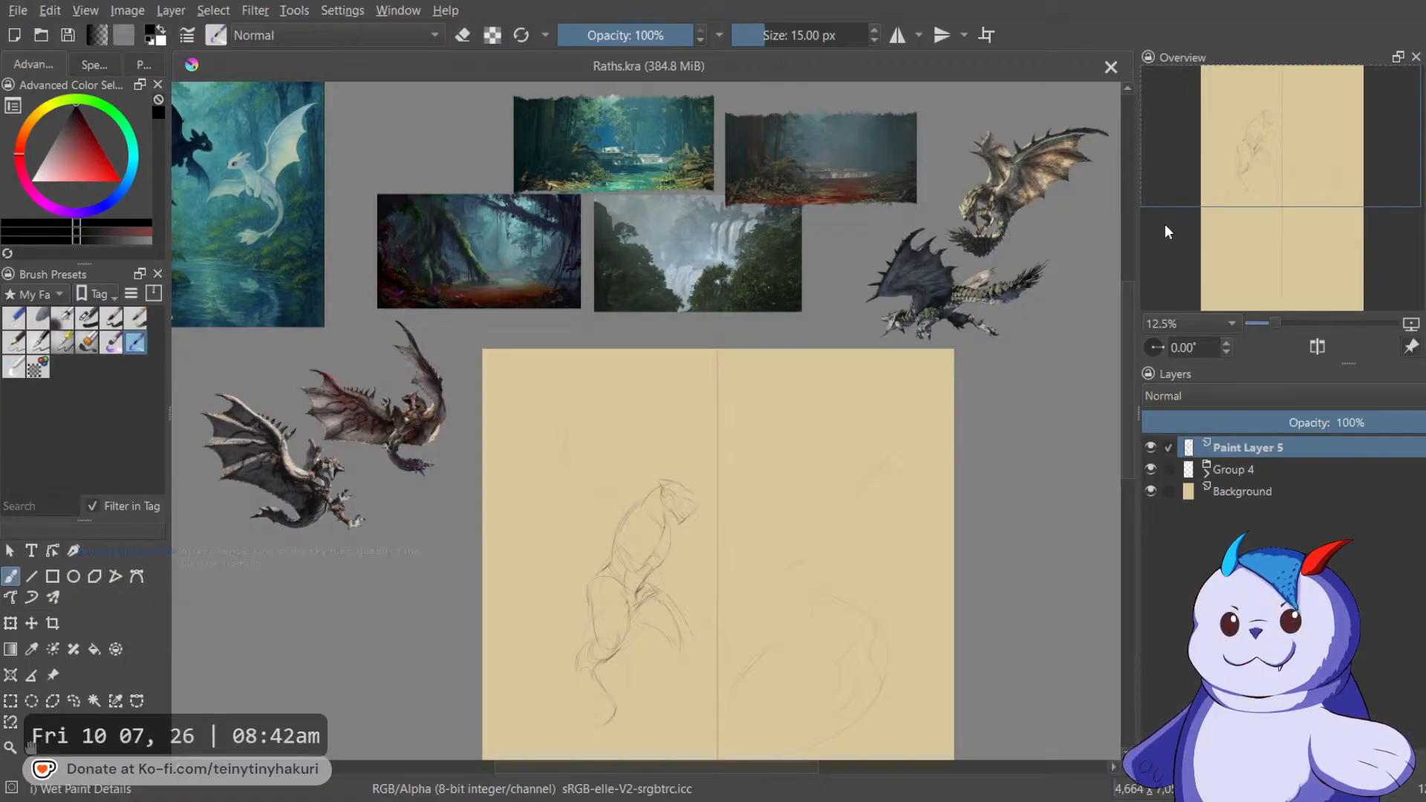
scroll(805, 220, "up", 1, "ctrl")
scroll(805, 220, "down", 1)
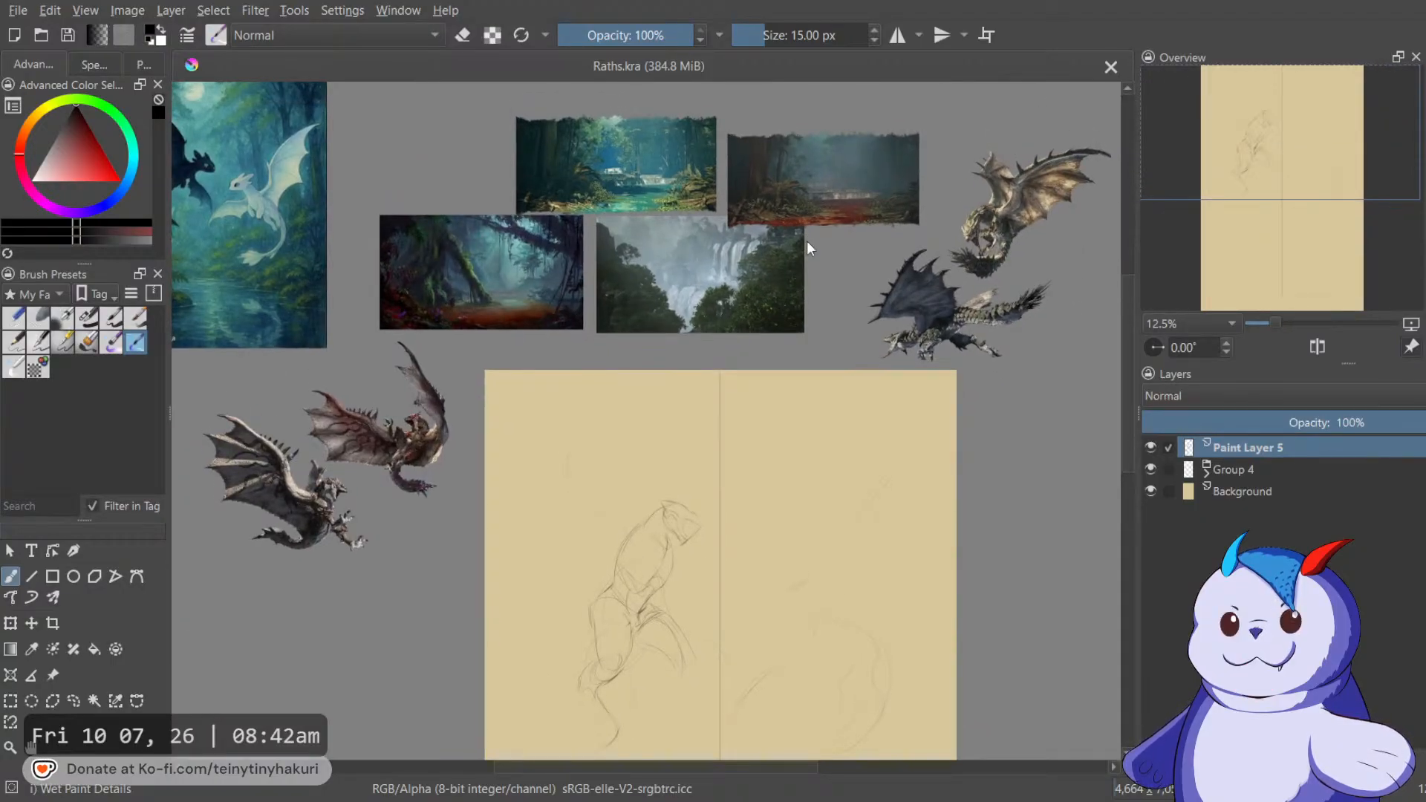
left_click_drag(430, 491, 480, 464)
scroll(381, 470, "up", 2)
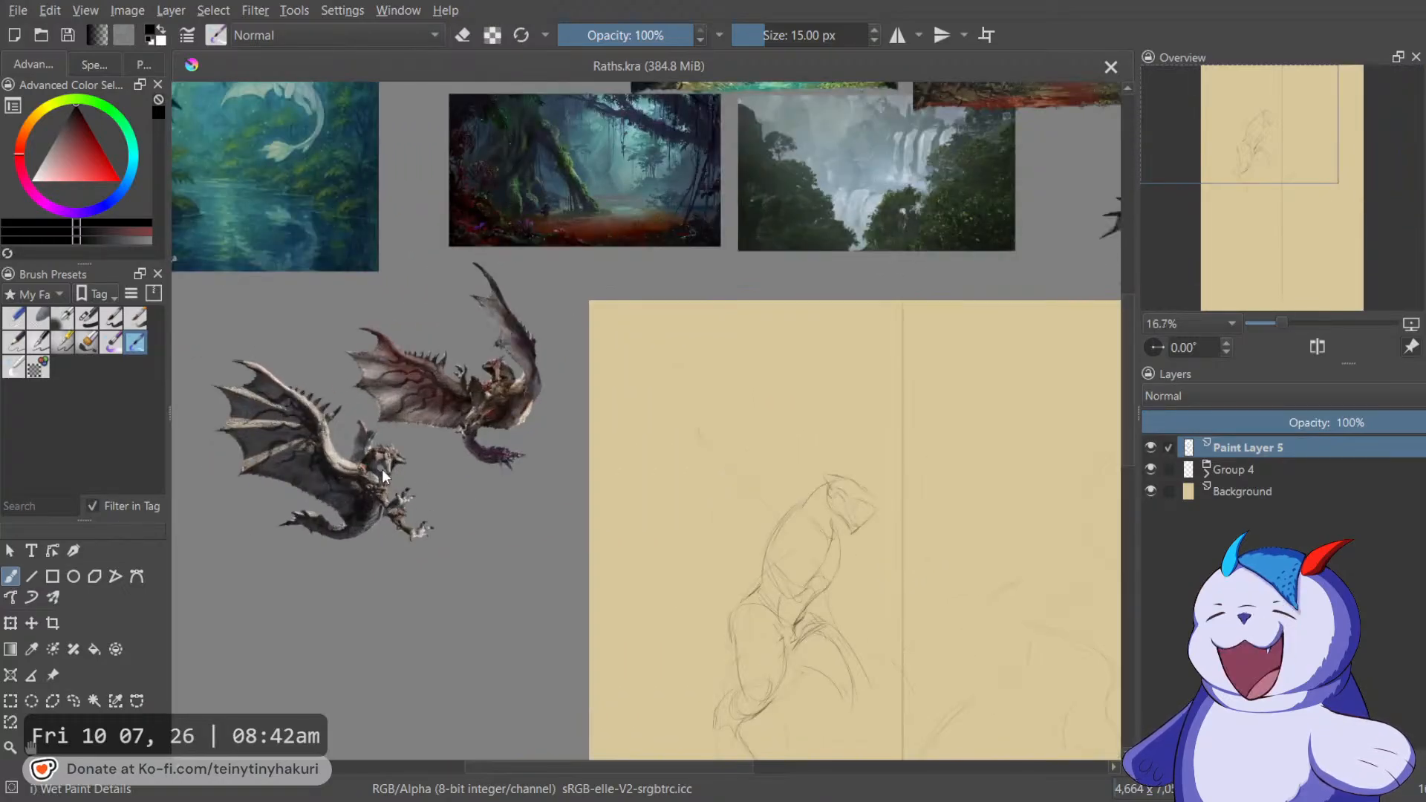
scroll(671, 477, "down", 4)
left_click_drag(671, 477, 422, 514)
scroll(537, 462, "up", 2)
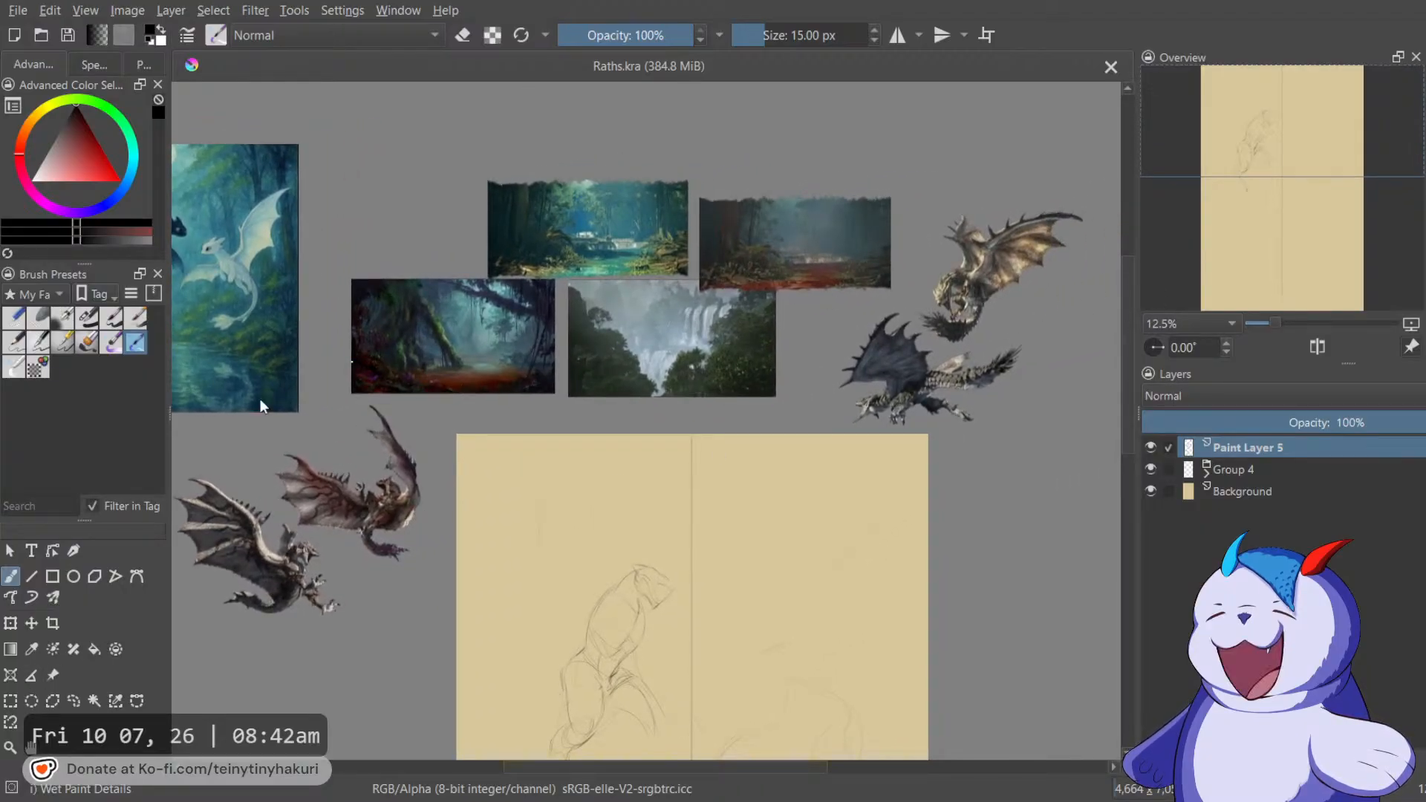
left_click_drag(604, 313, 608, 225)
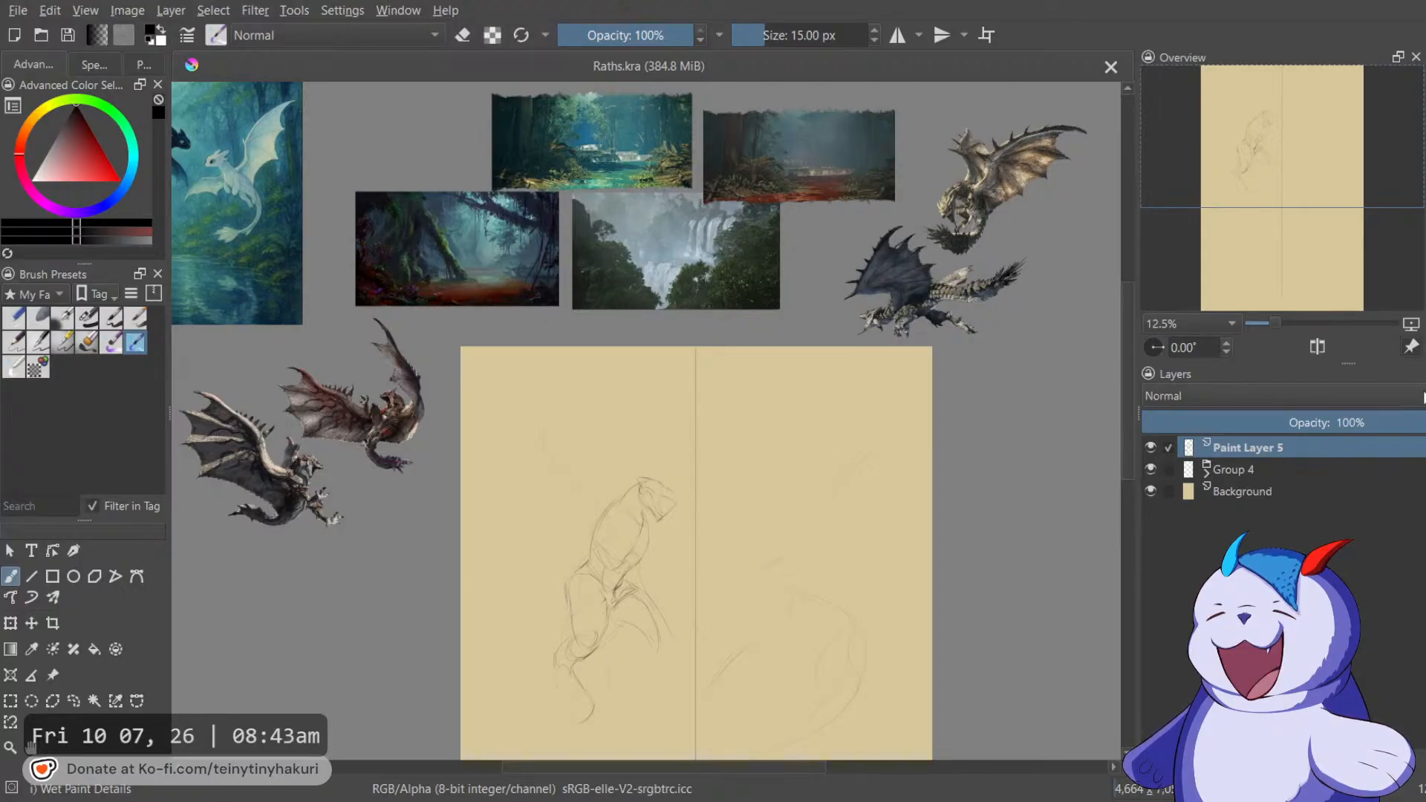
left_click_drag(981, 440, 988, 438)
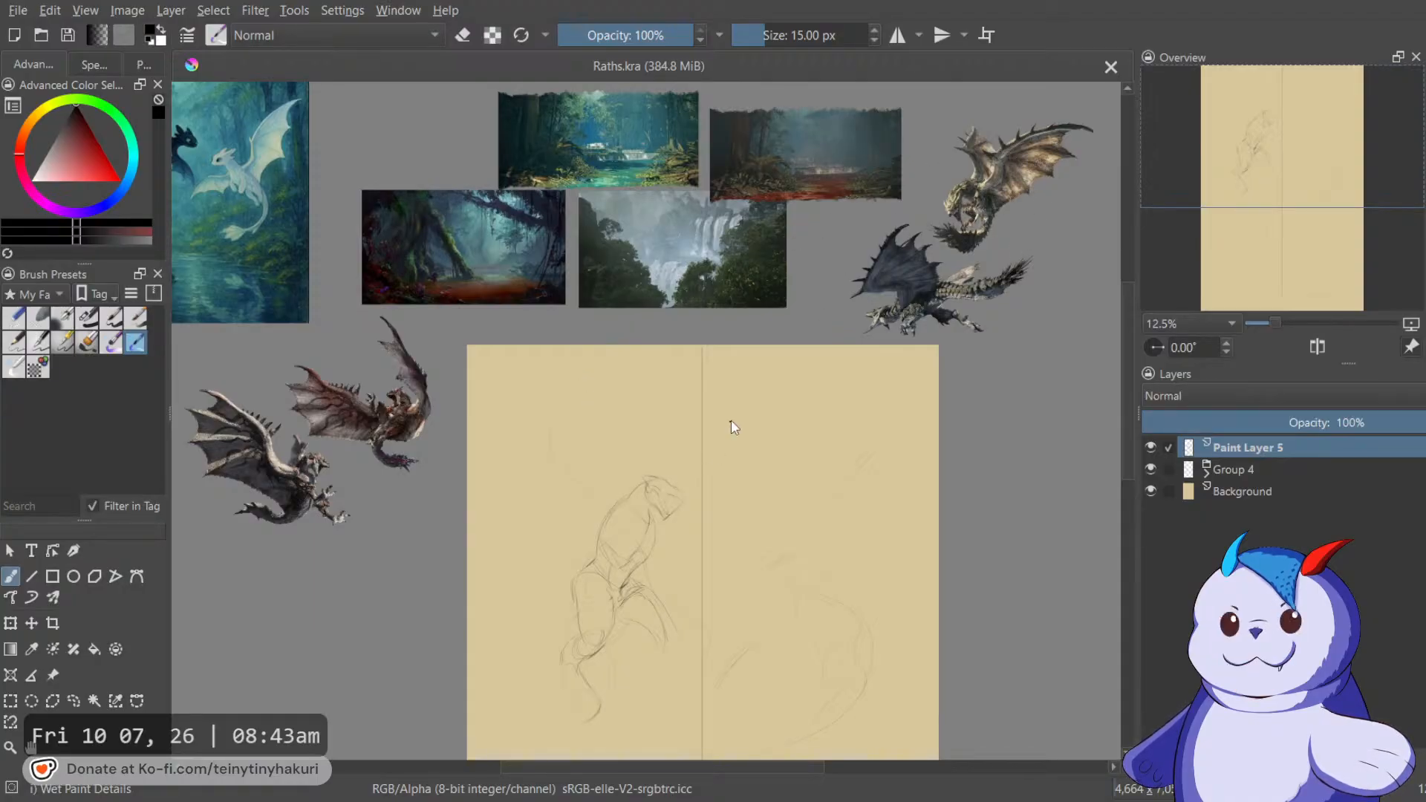
scroll(740, 418, "up", 1)
scroll(739, 419, "down", 1)
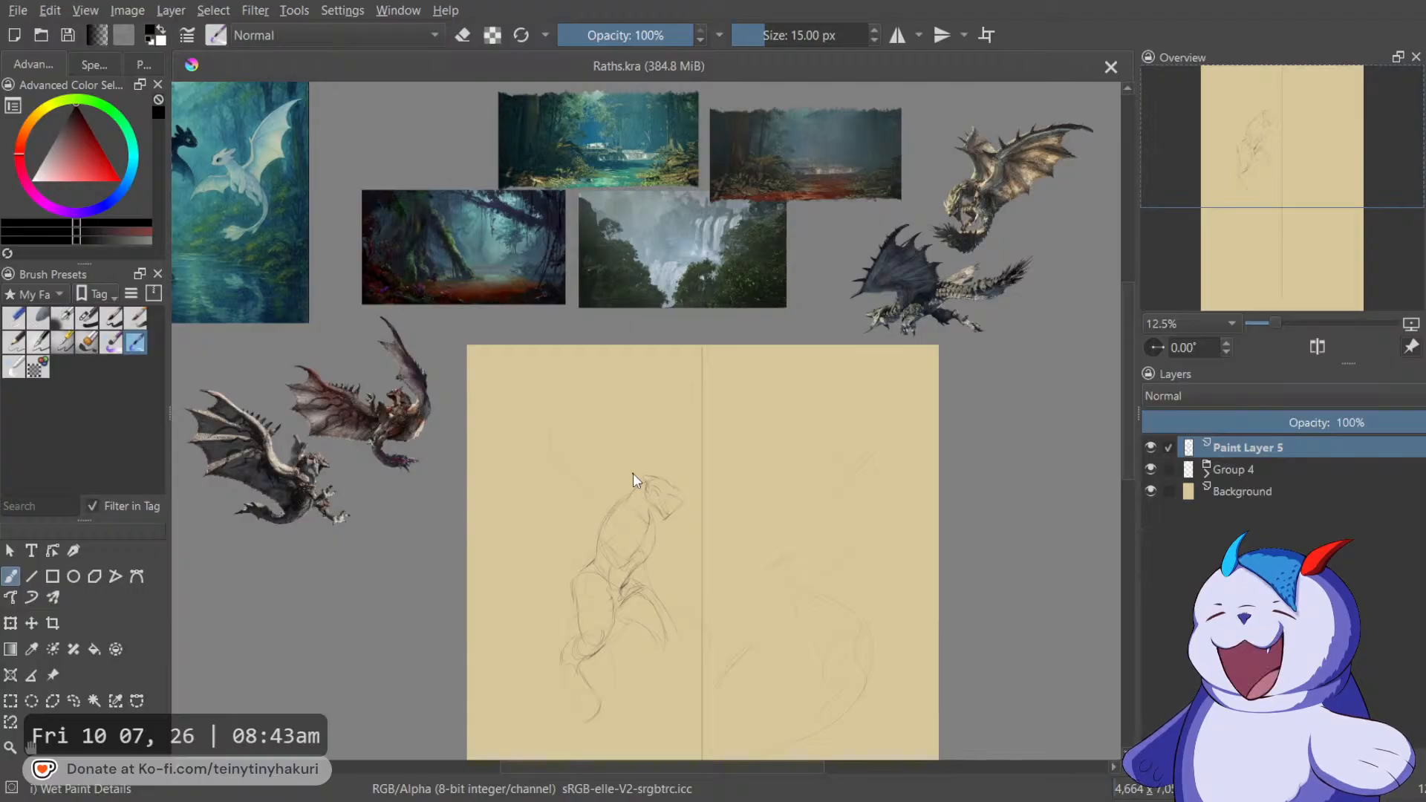
left_click_drag(633, 474, 715, 435)
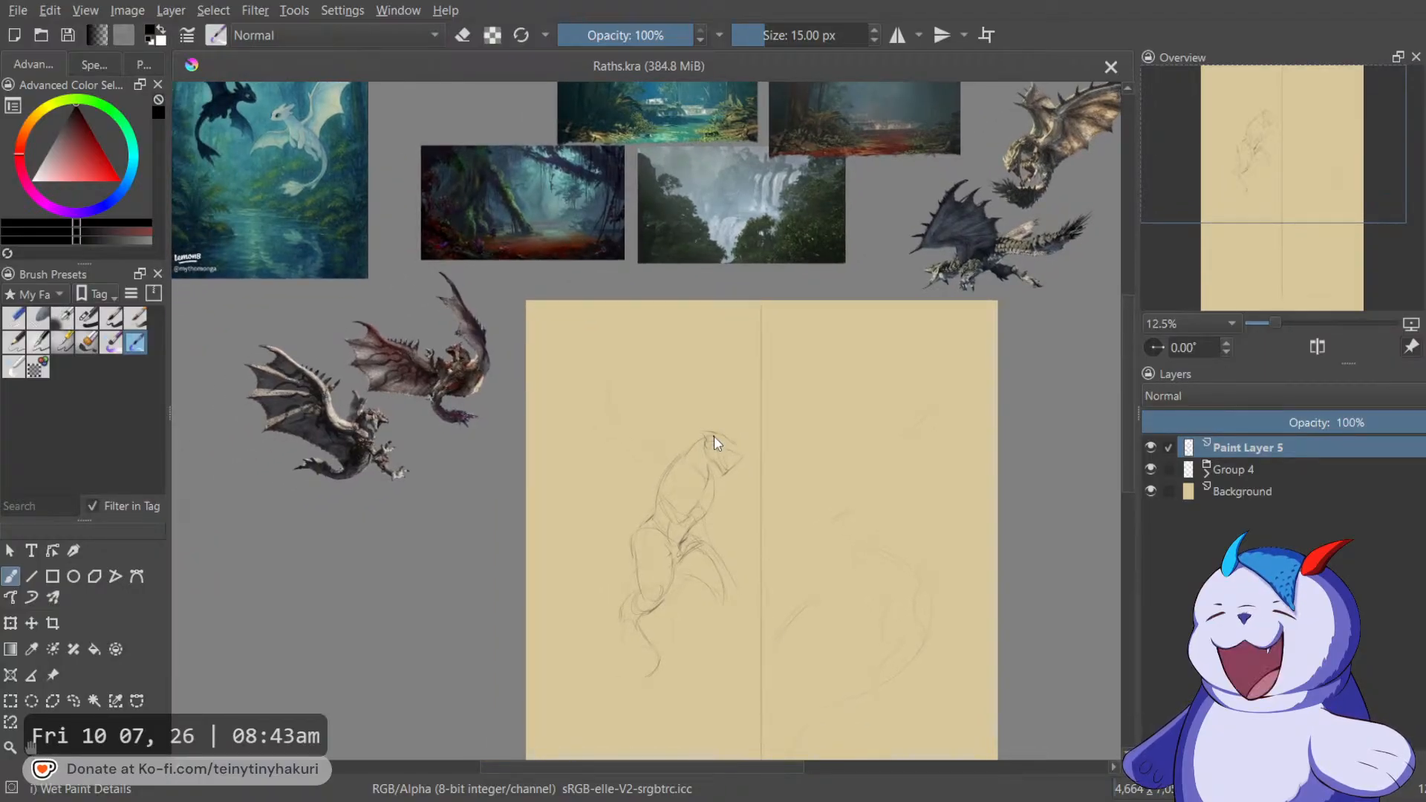
left_click_drag(663, 533, 586, 634)
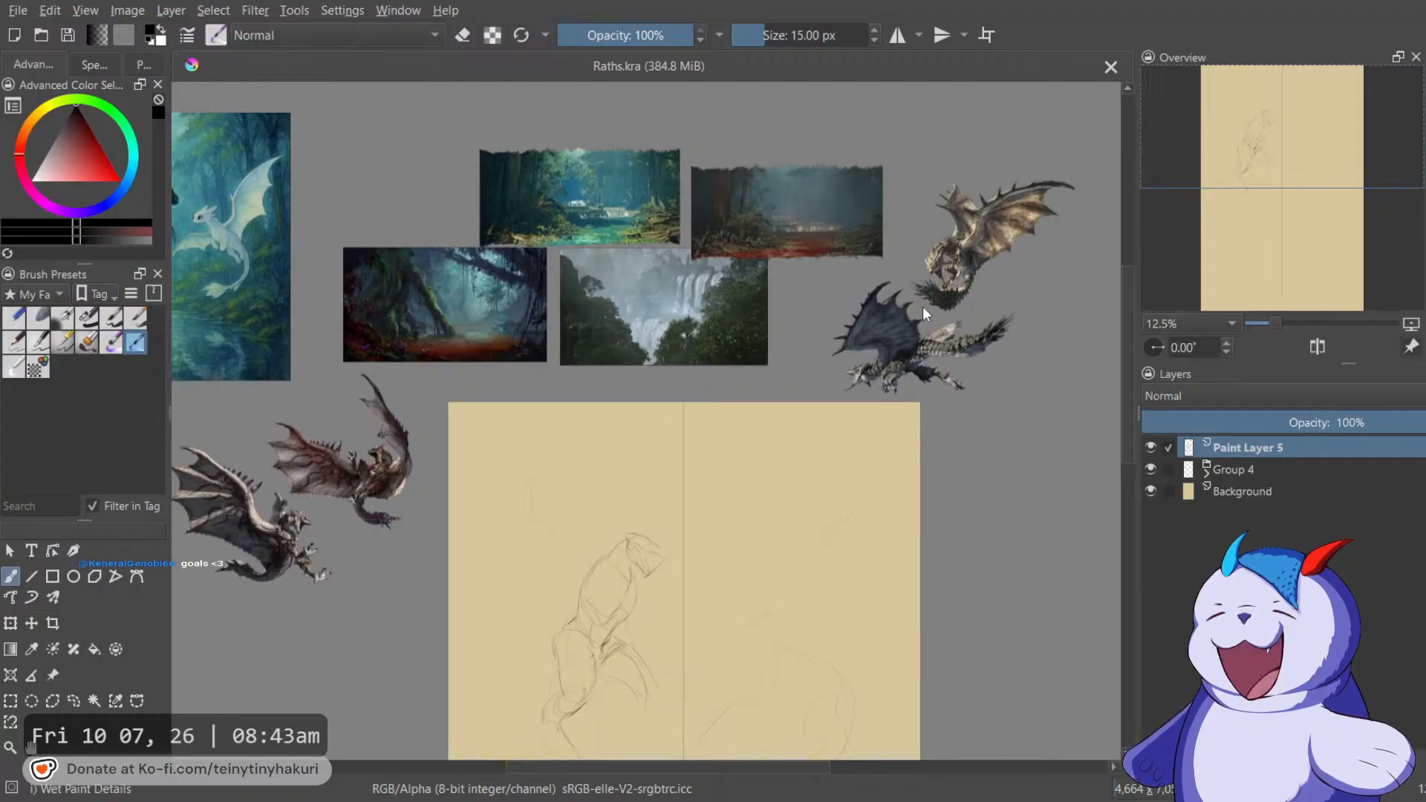
left_click_drag(734, 330, 834, 284)
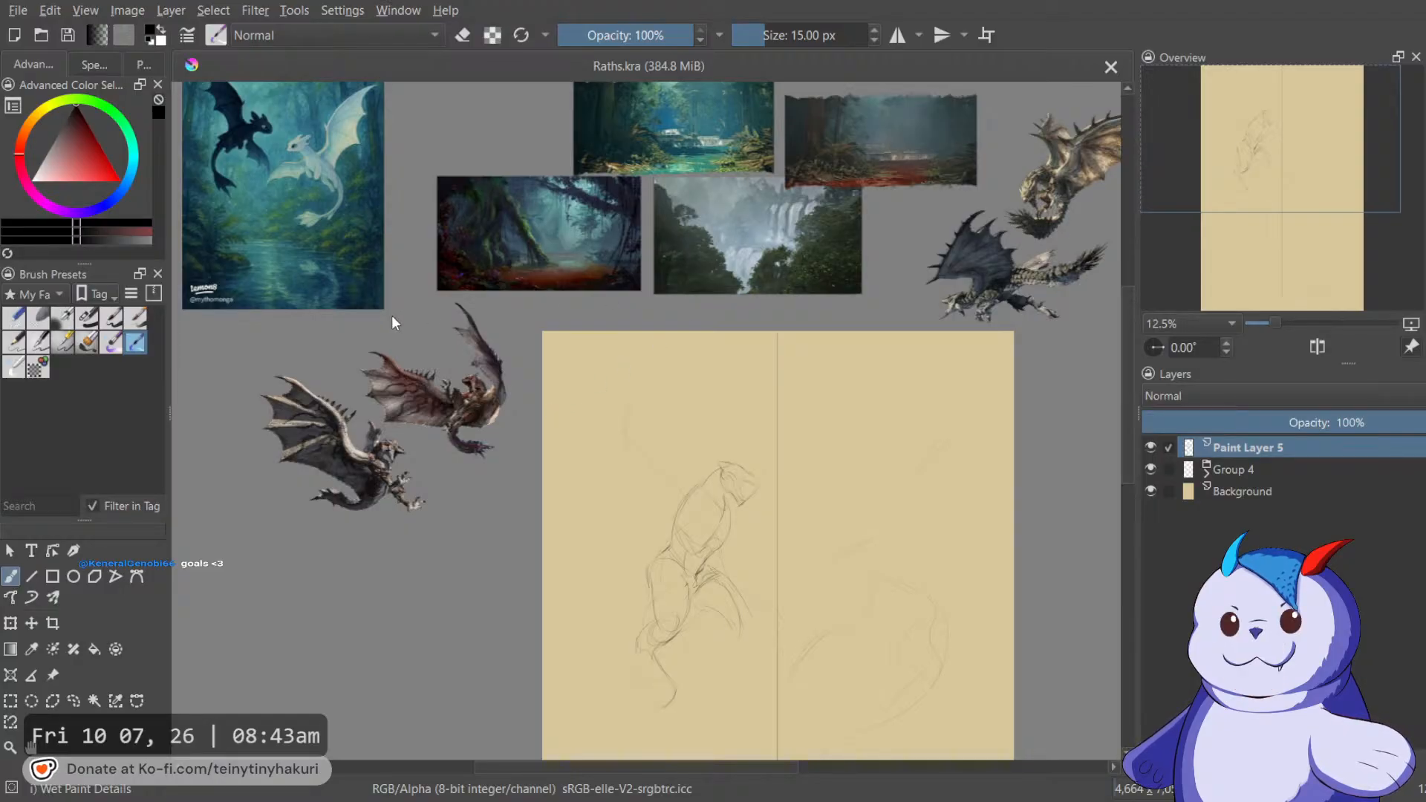
Compare the left dragon's sketch with the surrounding dragon and forest references across the board.
left_click_drag(888, 369, 684, 385)
left_click_drag(498, 316, 608, 302)
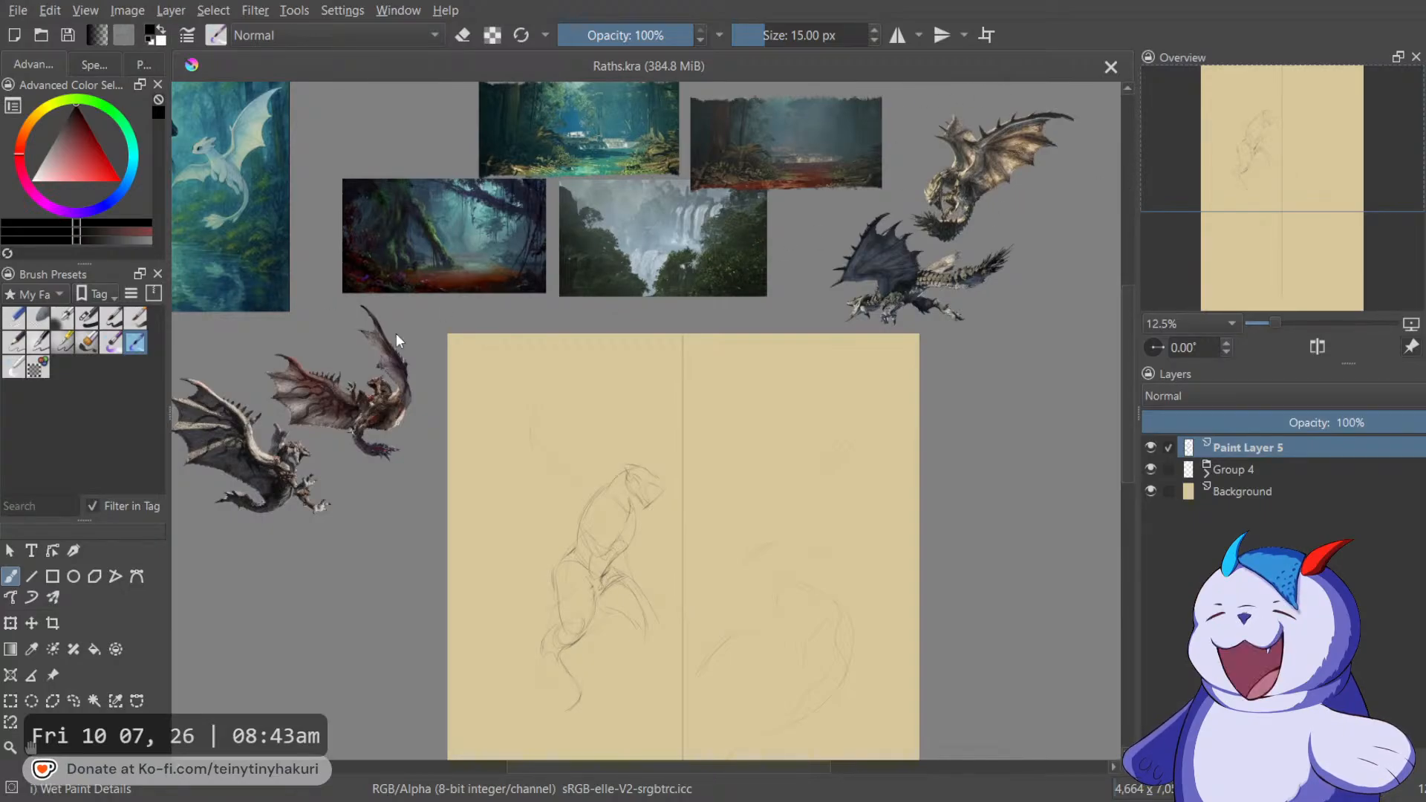
left_click_drag(748, 295, 777, 325)
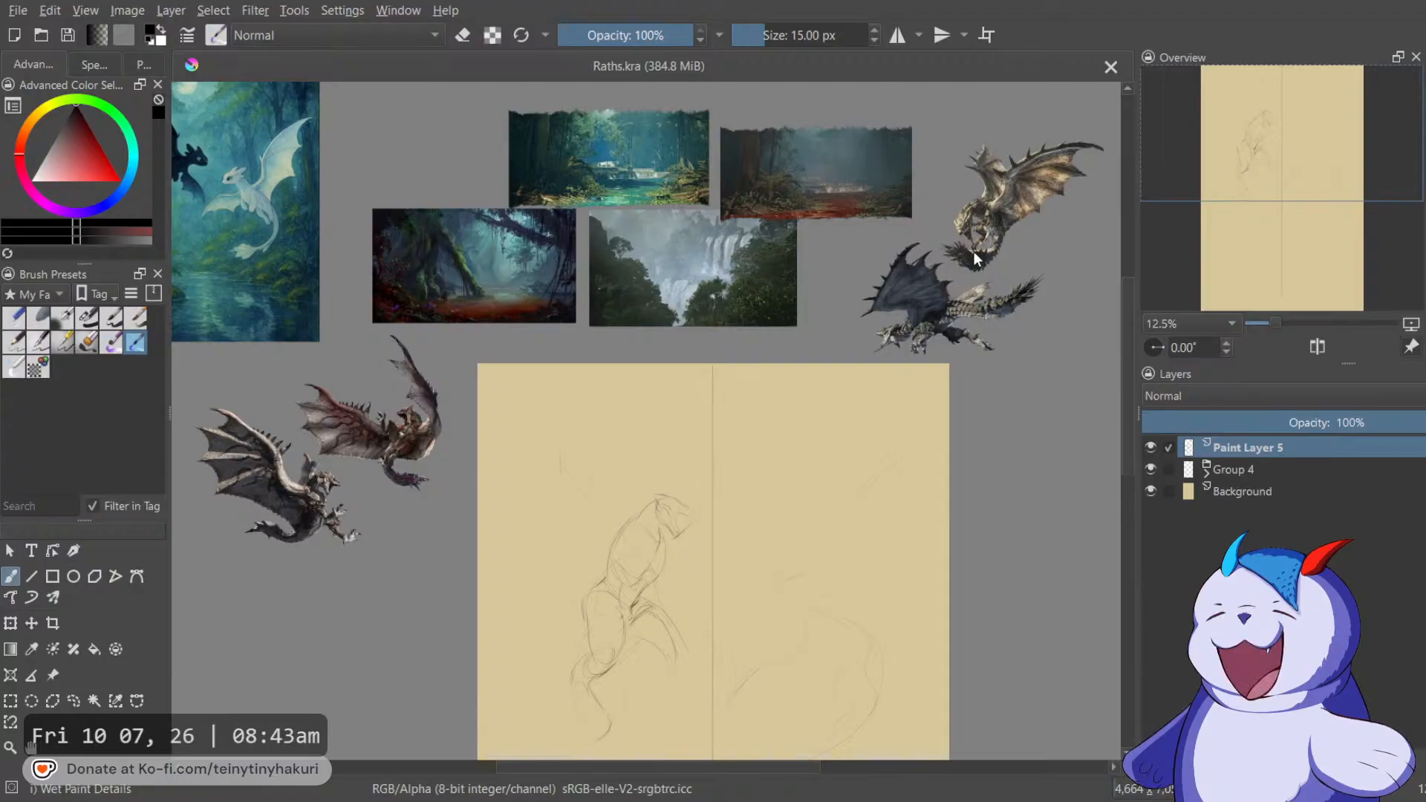
mouse_move(493, 322)
left_mouse_down()
mouse_move(800, 208)
mouse_move(412, 371)
mouse_move(510, 335)
left_mouse_up()
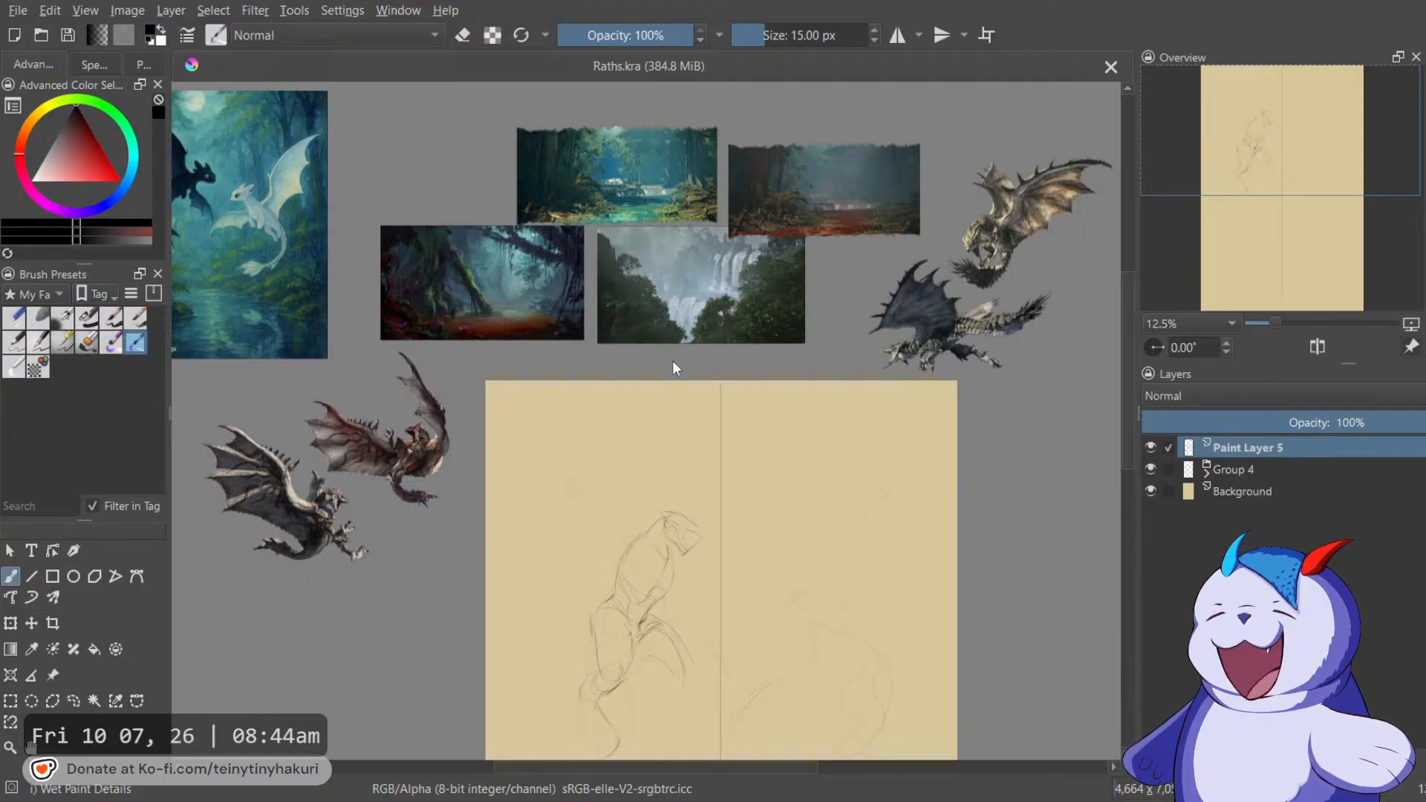
left_click_drag(694, 347, 690, 327)
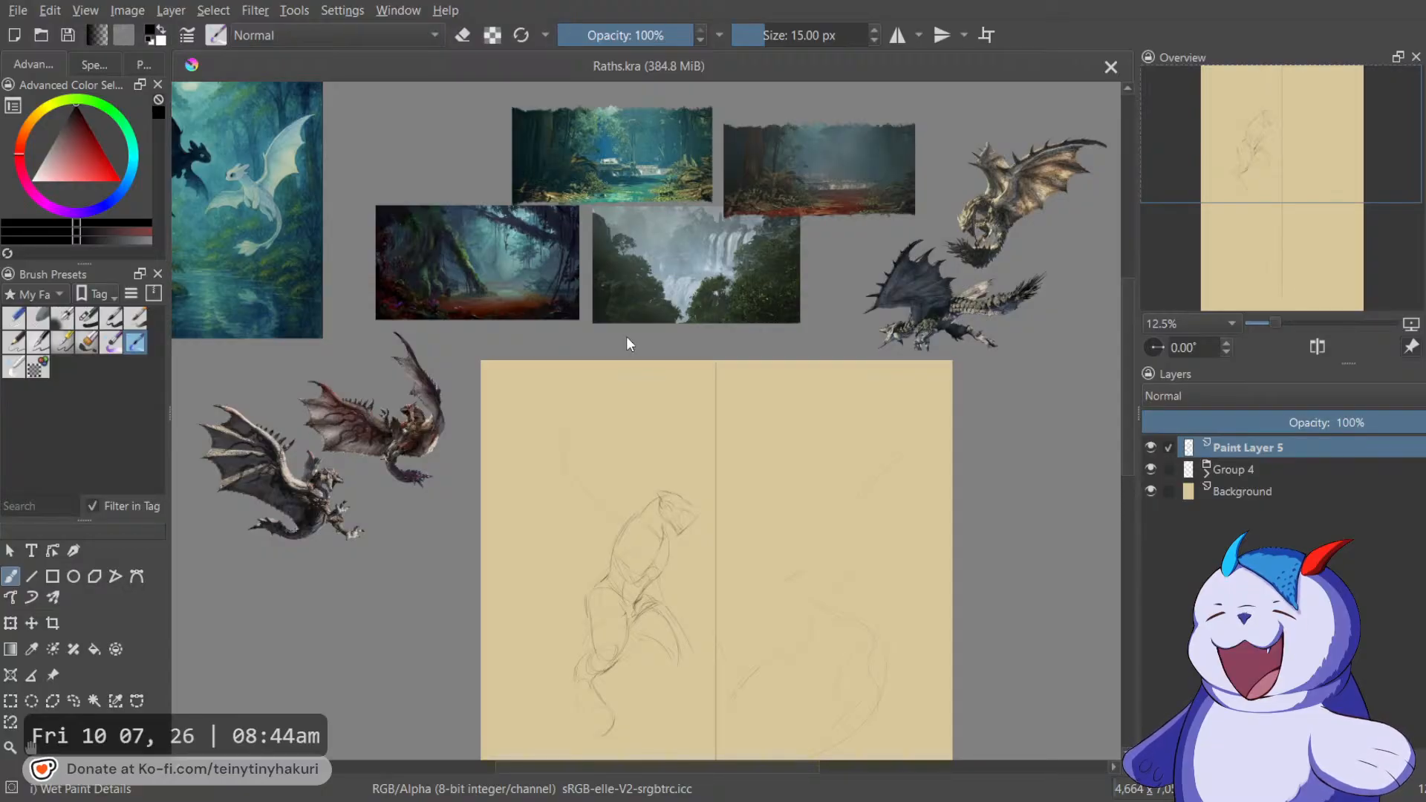
left_click_drag(671, 471, 649, 563)
left_click_drag(786, 448, 830, 207)
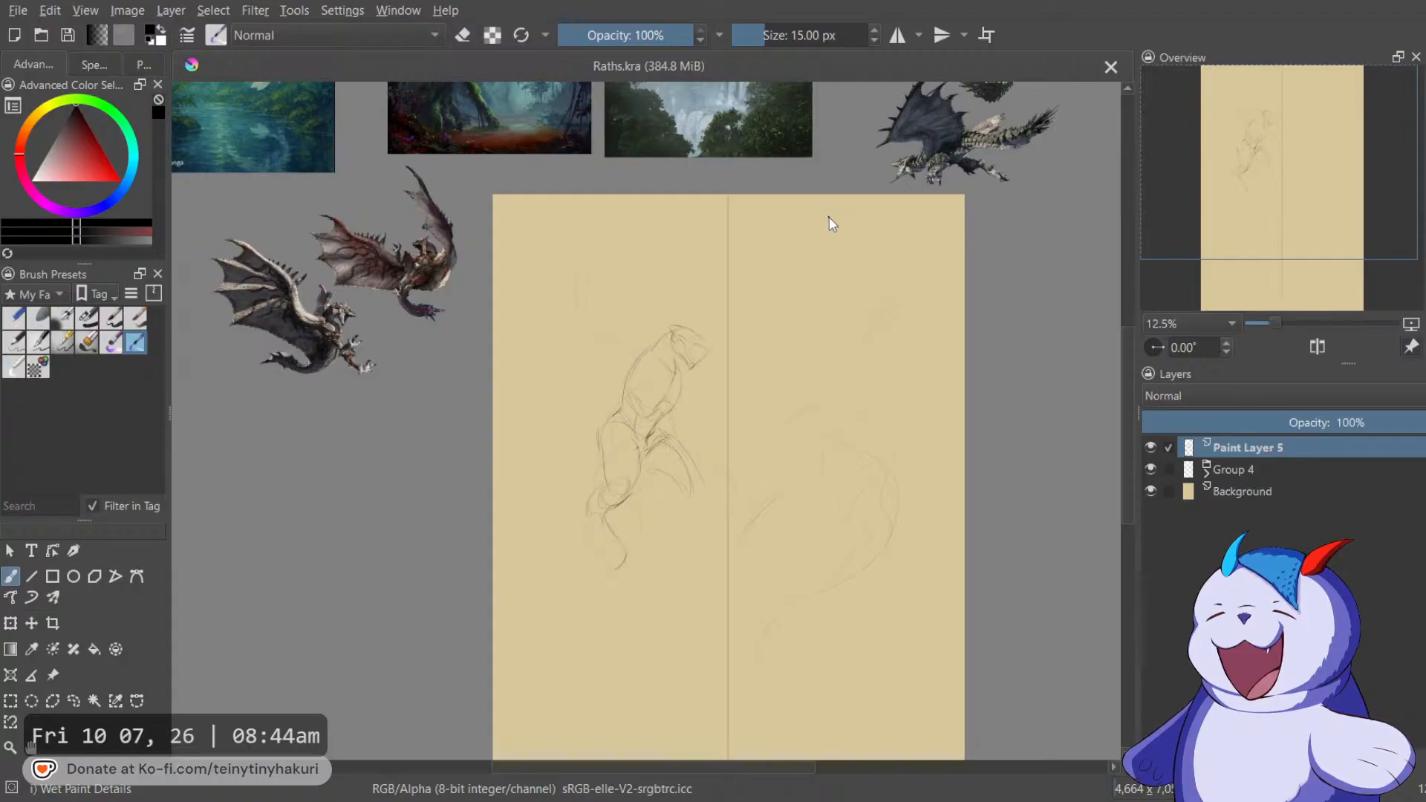
left_click_drag(830, 218, 824, 408)
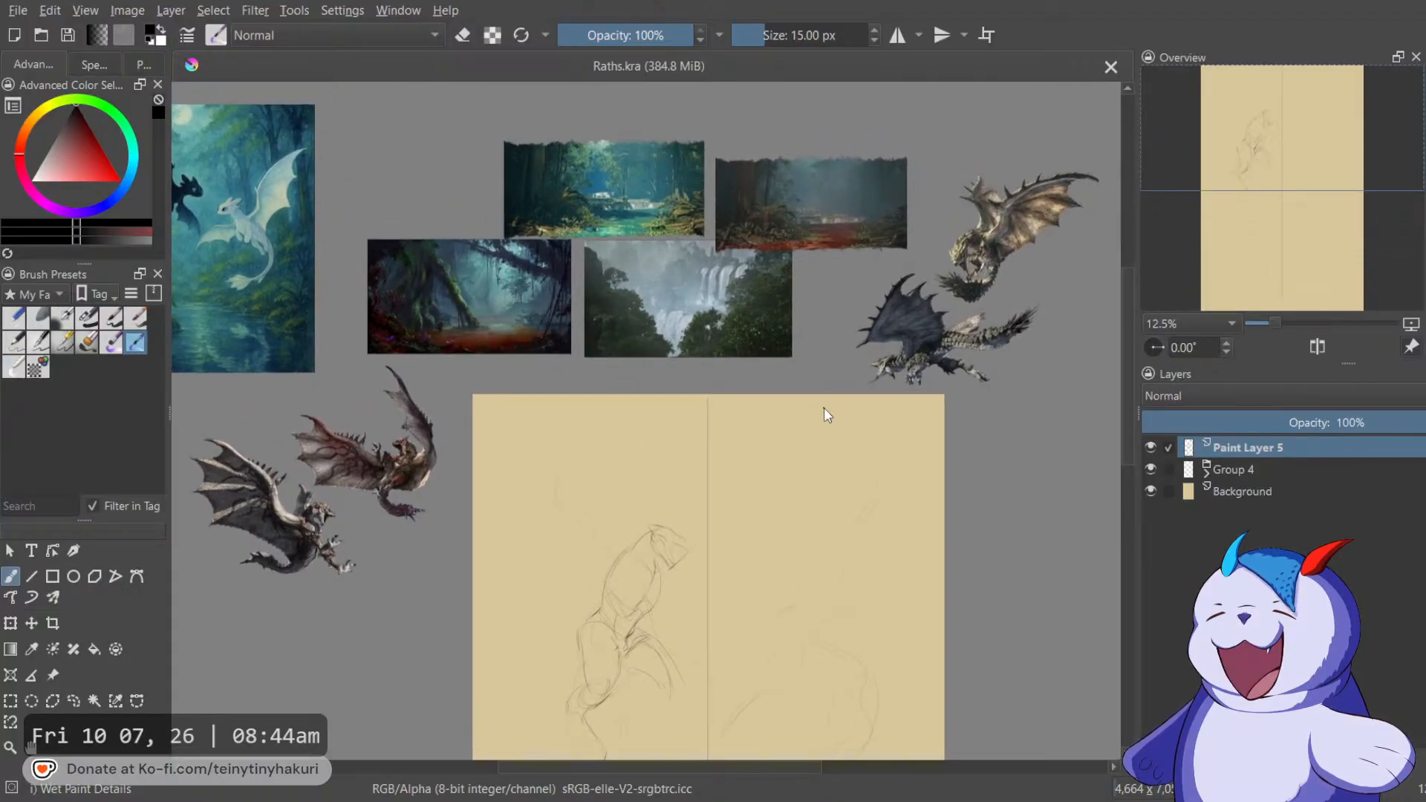
Lasso the left dragon's head and move it up, clear of the torso.
scroll(822, 423, "down", 4)
scroll(665, 382, "up", 1)
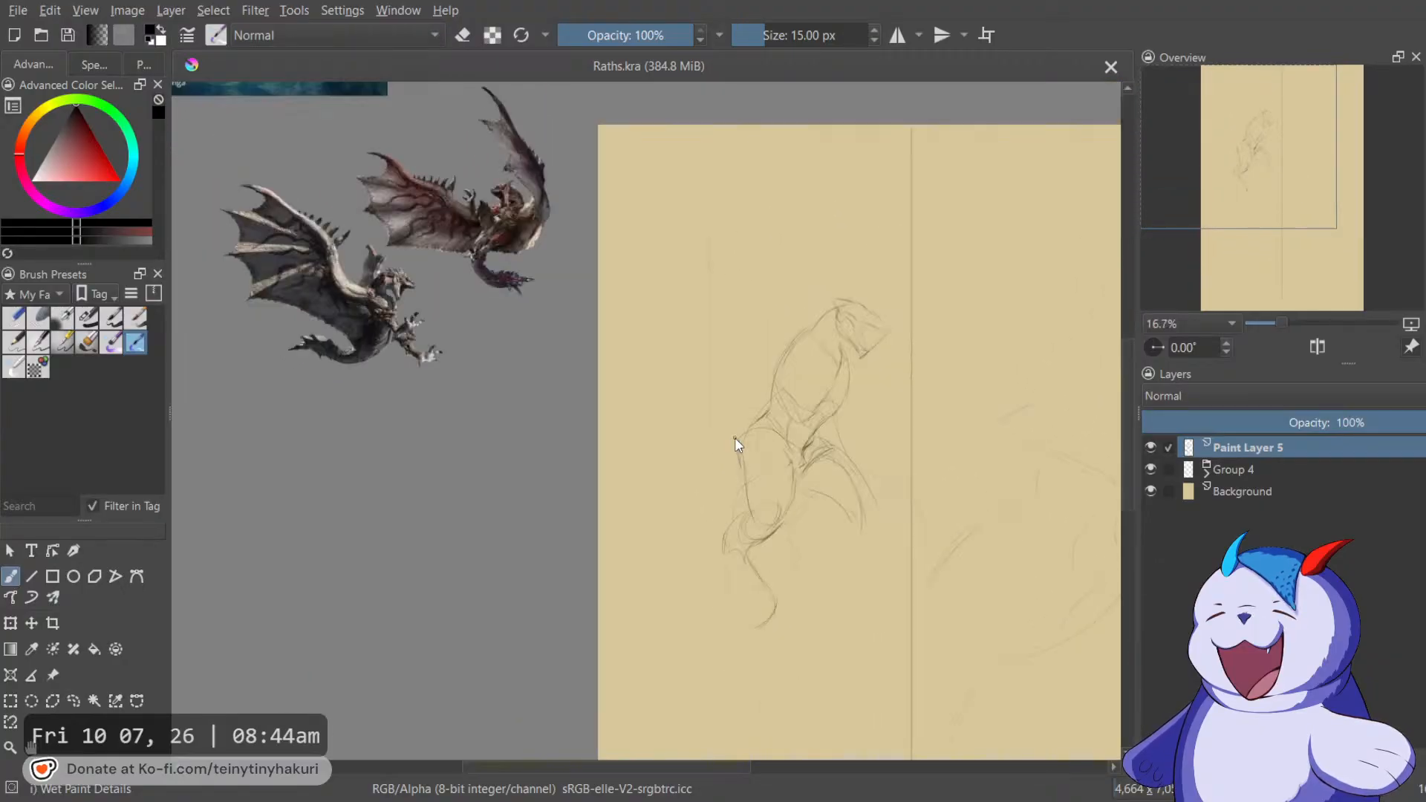
key("ctrl+r")
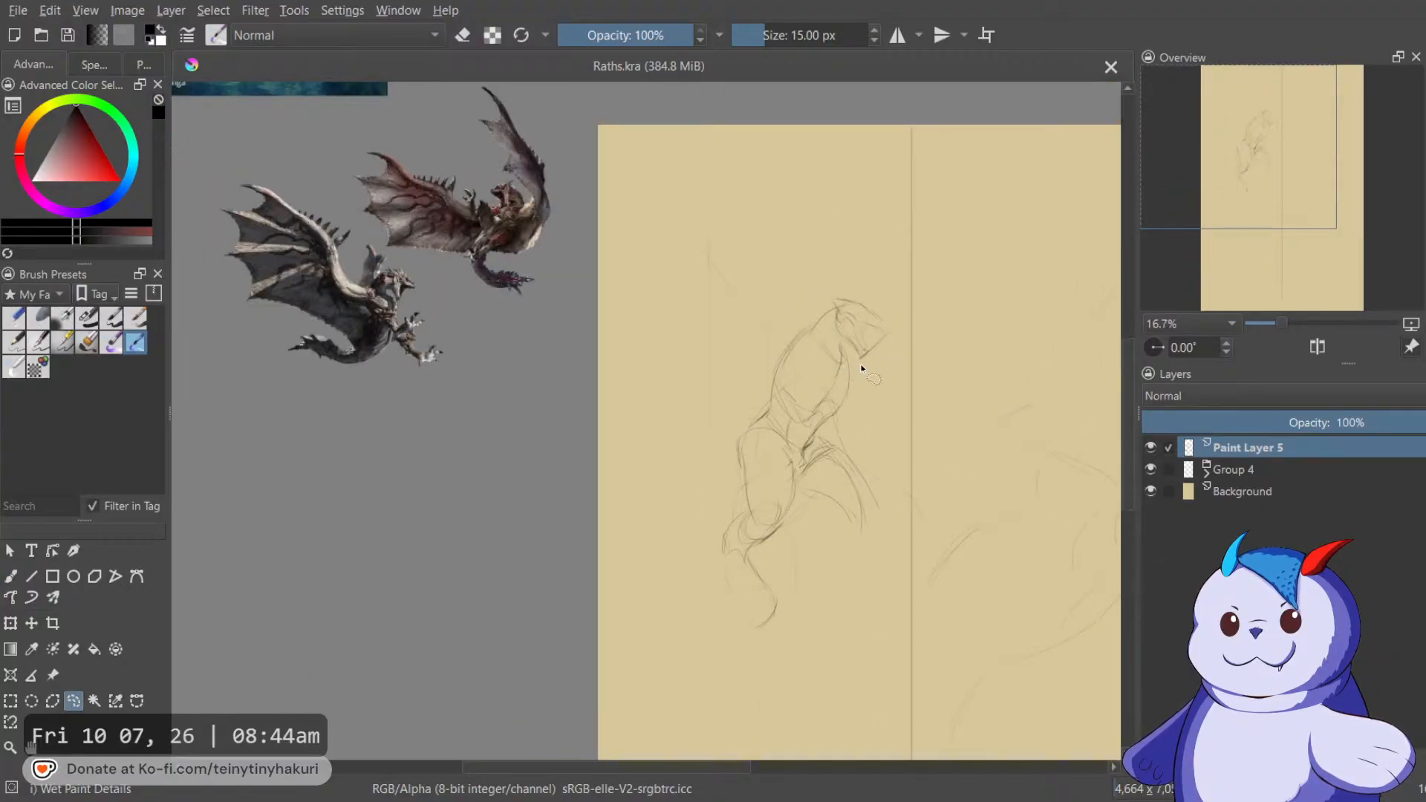
left_click_drag(800, 305, 935, 365)
key("ctrl+t")
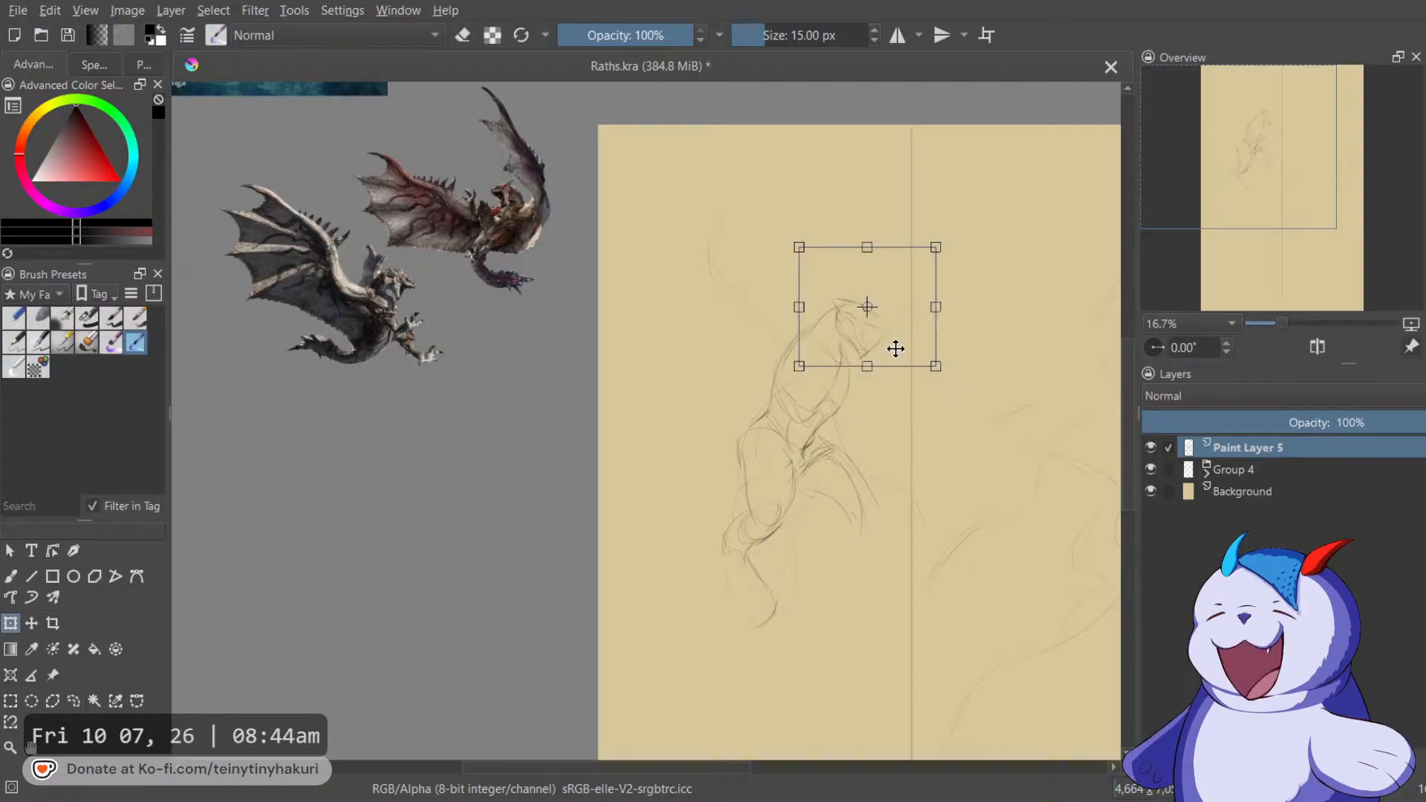
left_click_drag(894, 306, 899, 242)
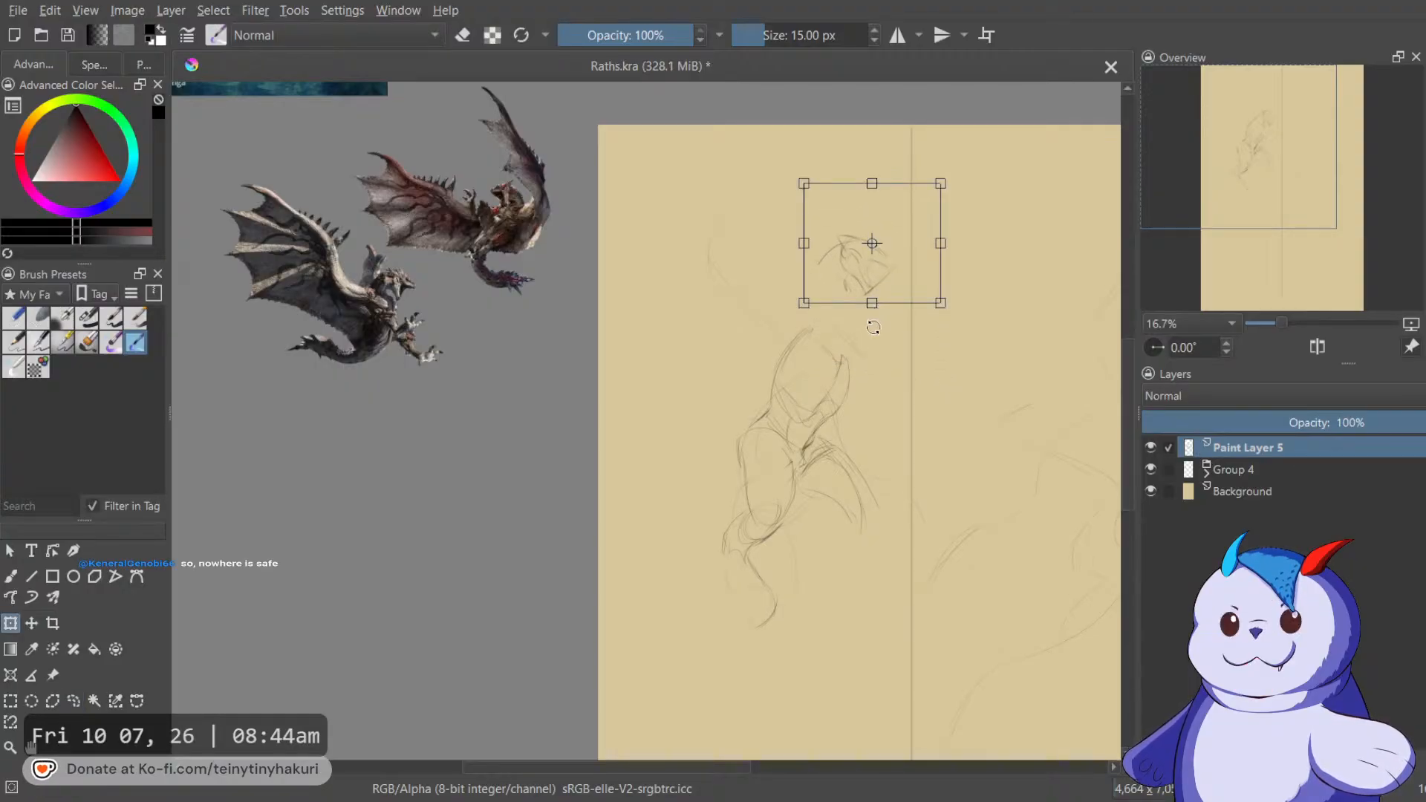
key("Return")
Select the left dragon's torso, then enlarge it and tilt it slightly counterclockwise above the hips.
mouse_move(849, 315)
left_mouse_down()
mouse_move(797, 324)
mouse_move(767, 375)
mouse_move(766, 396)
mouse_move(838, 427)
left_mouse_up()
key("ctrl+t")
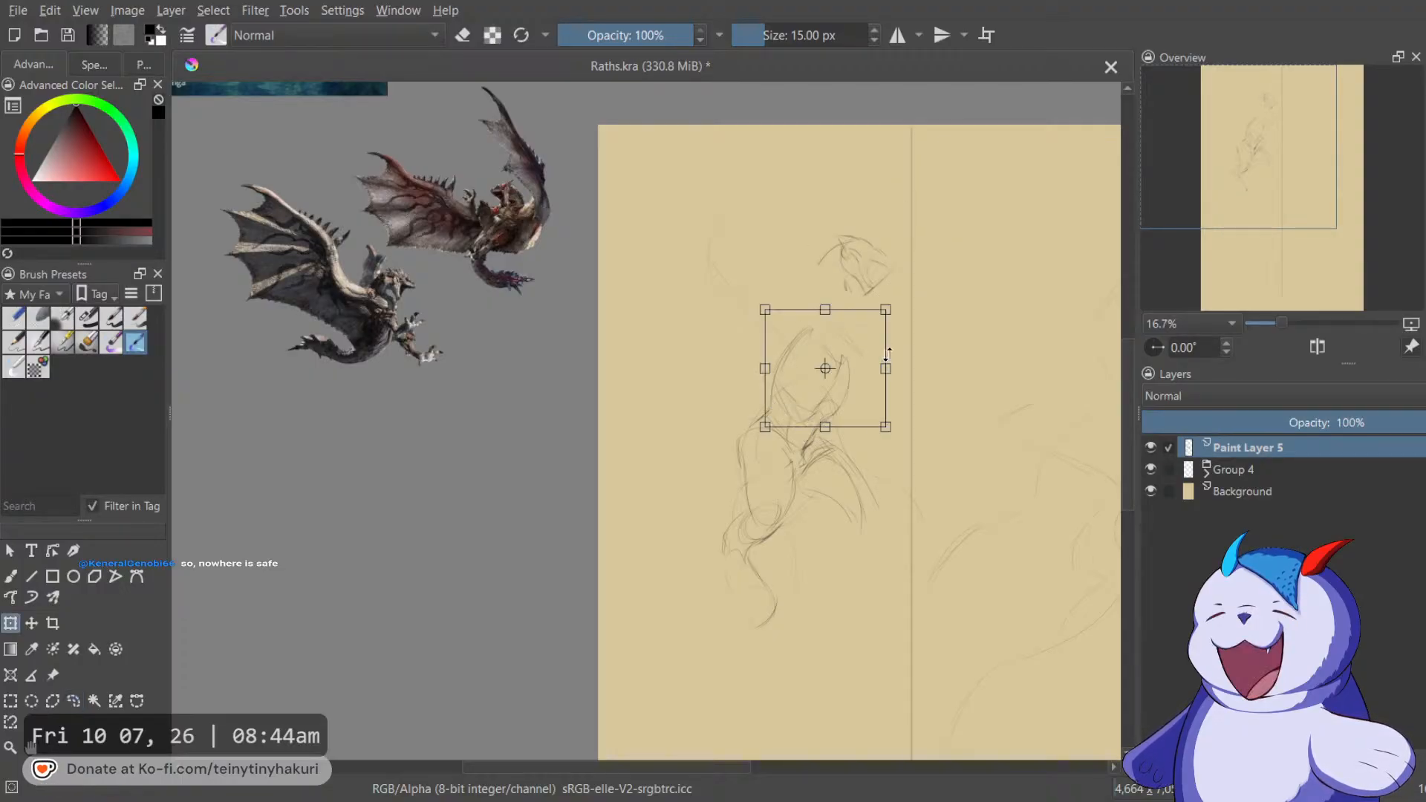
mouse_move(885, 369)
left_mouse_down()
mouse_move(924, 365)
mouse_move(857, 366)
left_mouse_up()
mouse_move(939, 414)
left_mouse_down()
mouse_move(941, 399)
mouse_move(873, 376)
left_mouse_up()
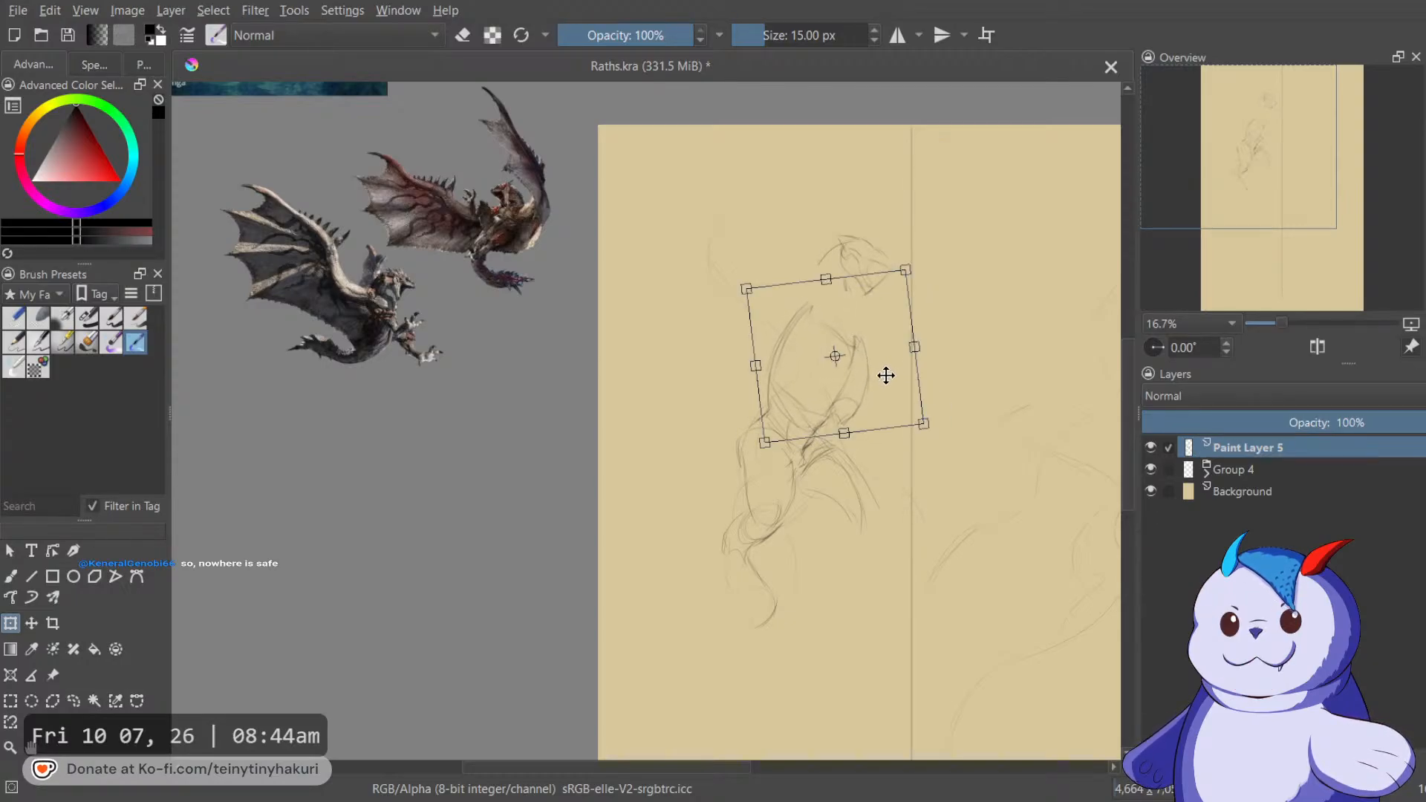
key("b")
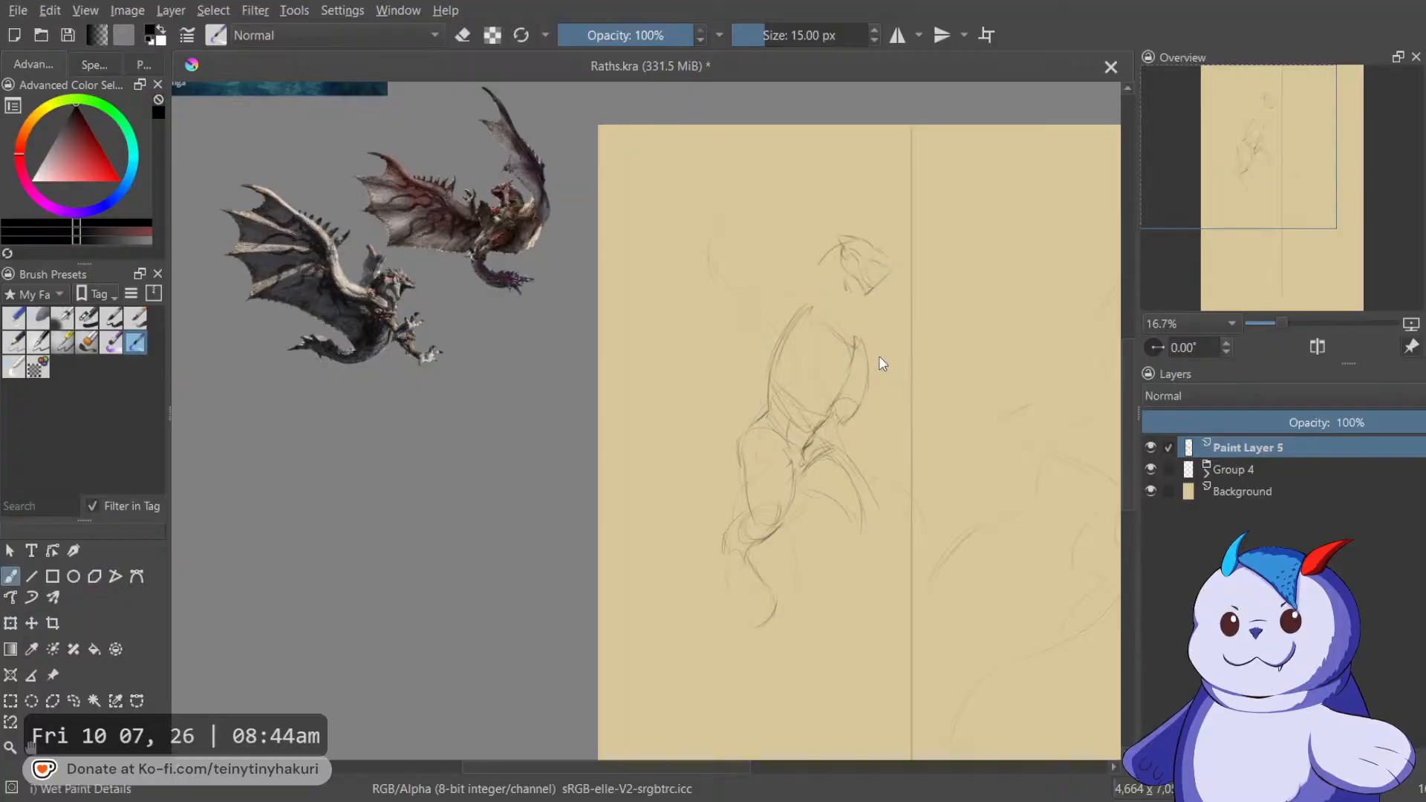
Select the left dragon's detached head and move it down and right to rejoin the enlarged torso.
key("ctrl+shift+l")
left_click_drag(866, 202, 799, 221)
mouse_move(853, 306)
left_mouse_down()
mouse_move(892, 242)
mouse_move(952, 288)
mouse_move(993, 280)
left_mouse_up()
key("ctrl+t")
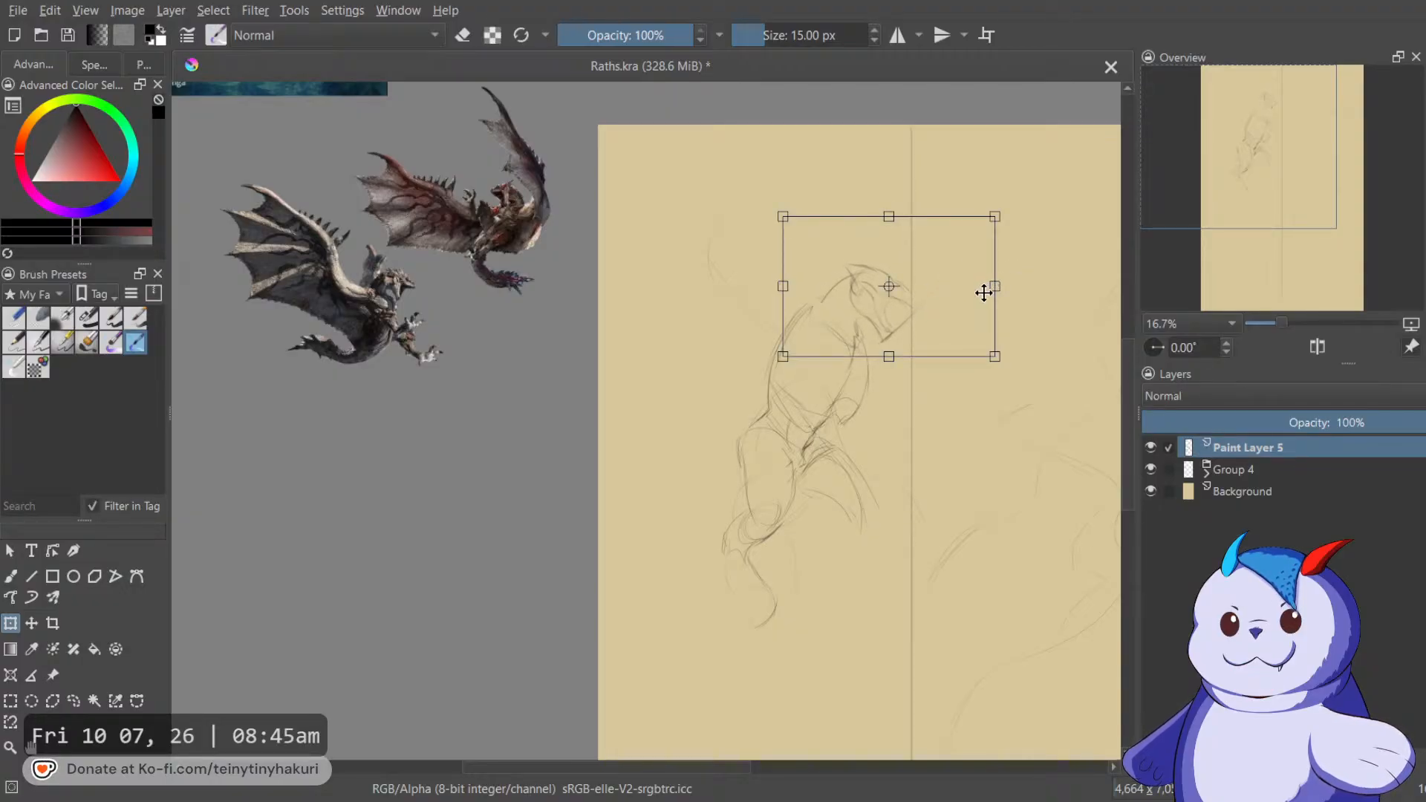
key("b")
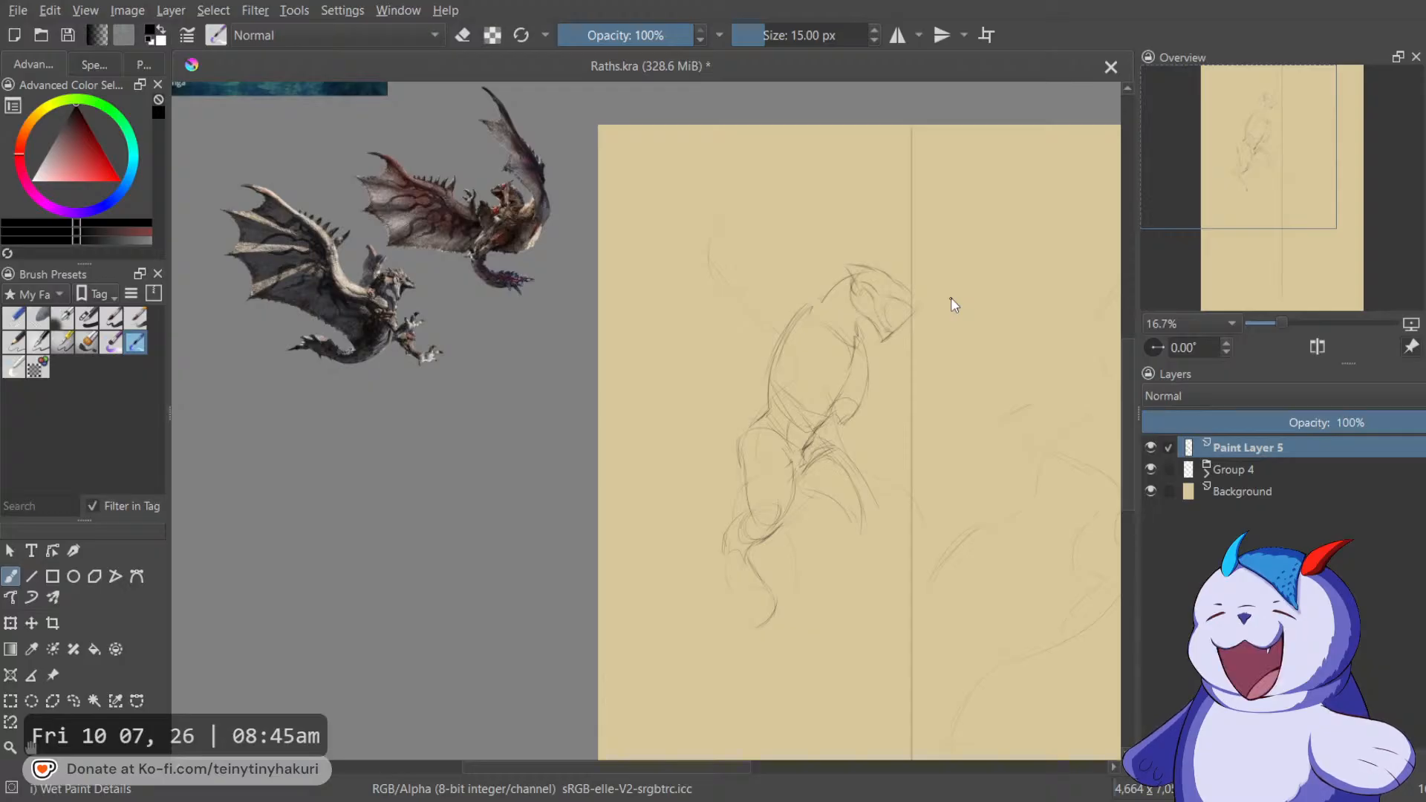
Set the brush size to 20 px and sketch the wing shoulders on the left dragon's upper back and below its head.
left_click_drag(912, 271, 952, 240)
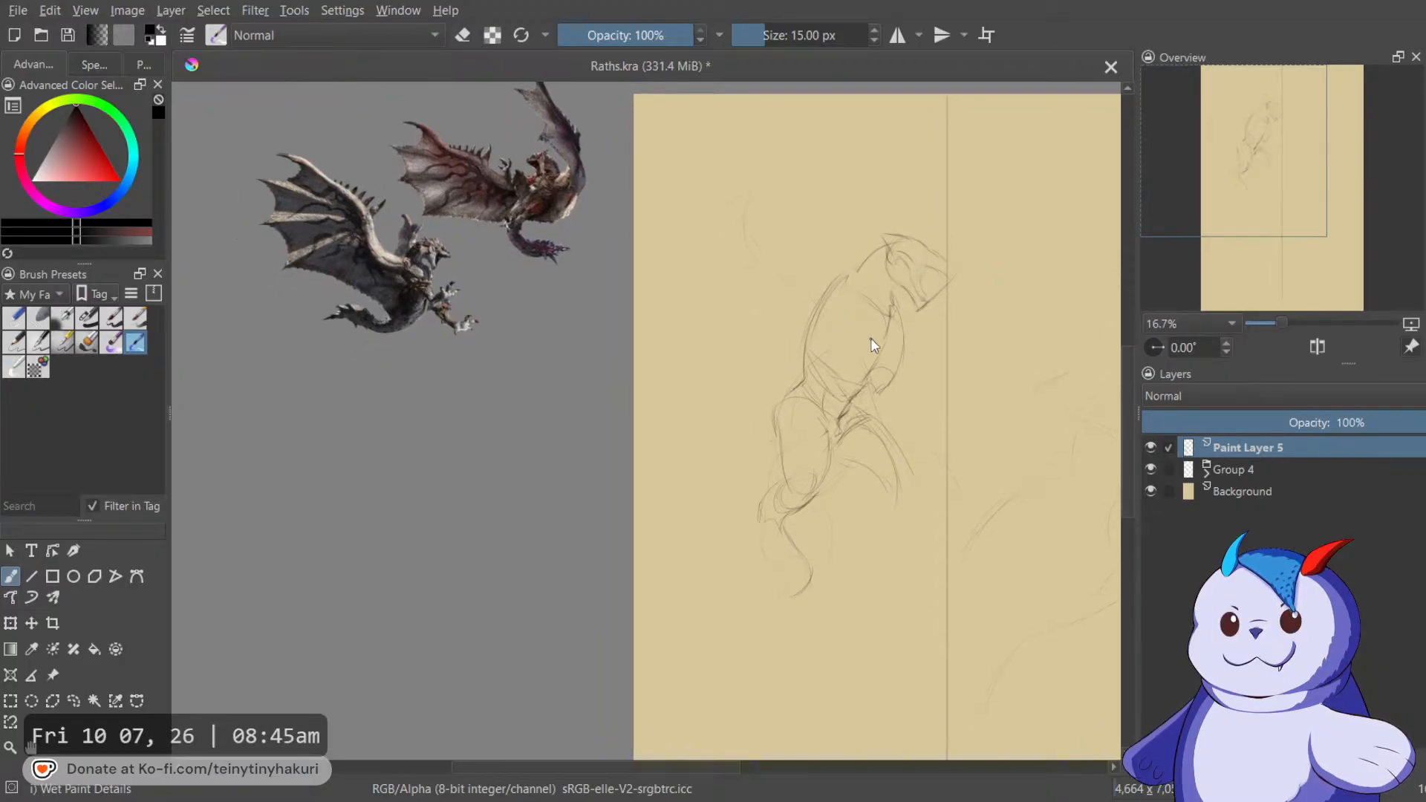
left_click_drag(871, 338, 907, 280)
mouse_move(843, 322)
left_mouse_down()
mouse_move(914, 329)
mouse_move(817, 287)
left_mouse_up()
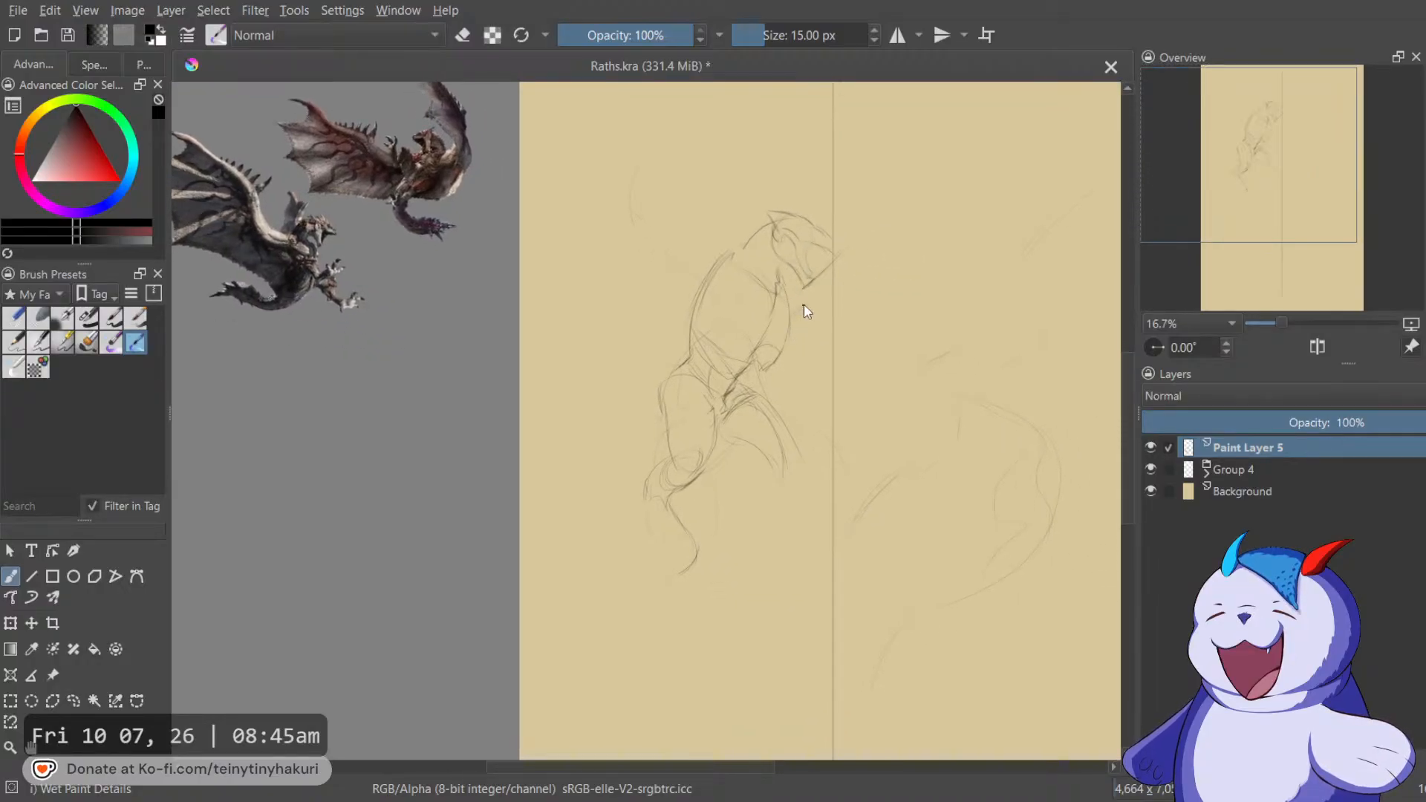
key("bracketright")
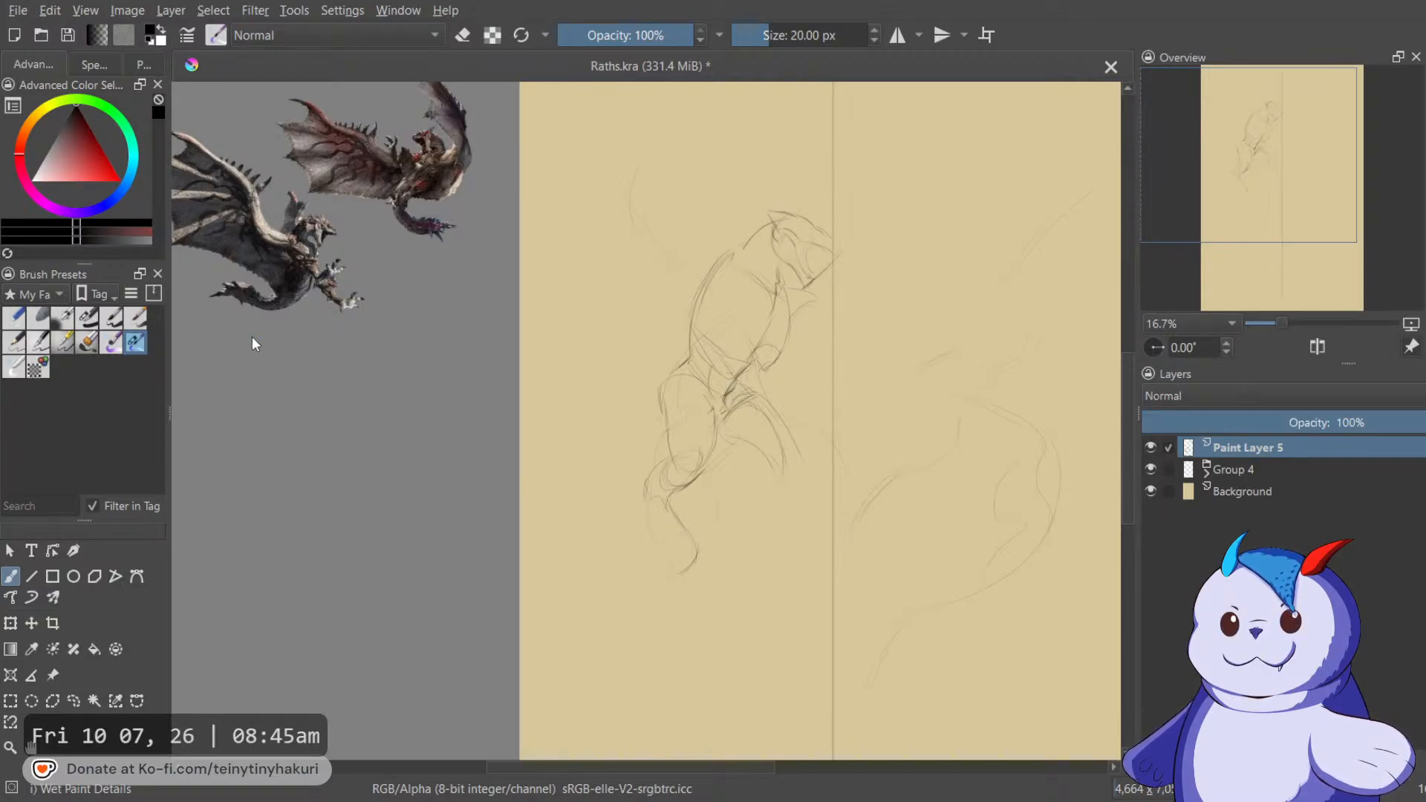
mouse_move(761, 312)
left_mouse_down()
mouse_move(815, 327)
mouse_move(1038, 586)
mouse_move(814, 359)
mouse_move(859, 394)
mouse_move(846, 335)
left_mouse_up()
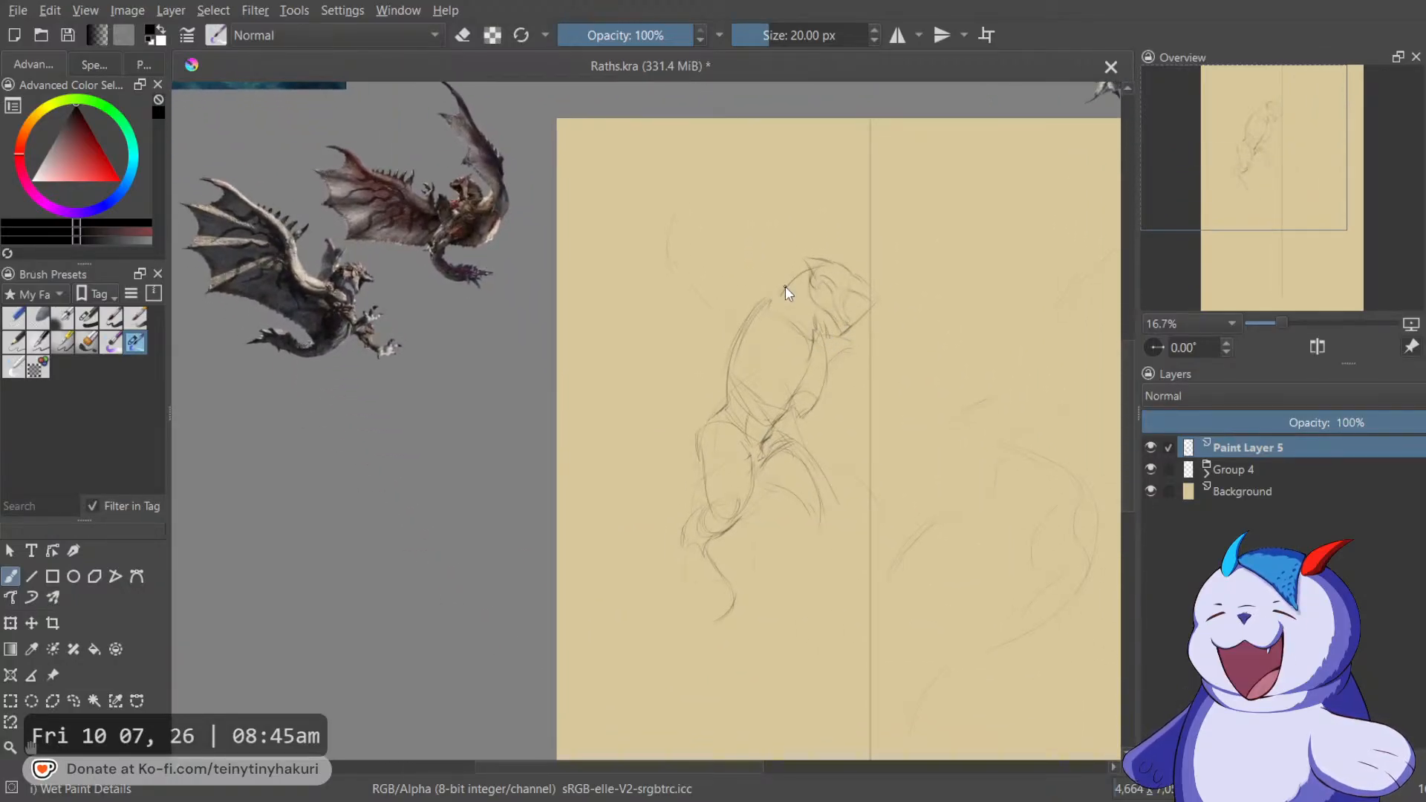
mouse_move(784, 291)
left_mouse_down()
mouse_move(738, 312)
mouse_move(748, 303)
mouse_move(718, 331)
left_mouse_up()
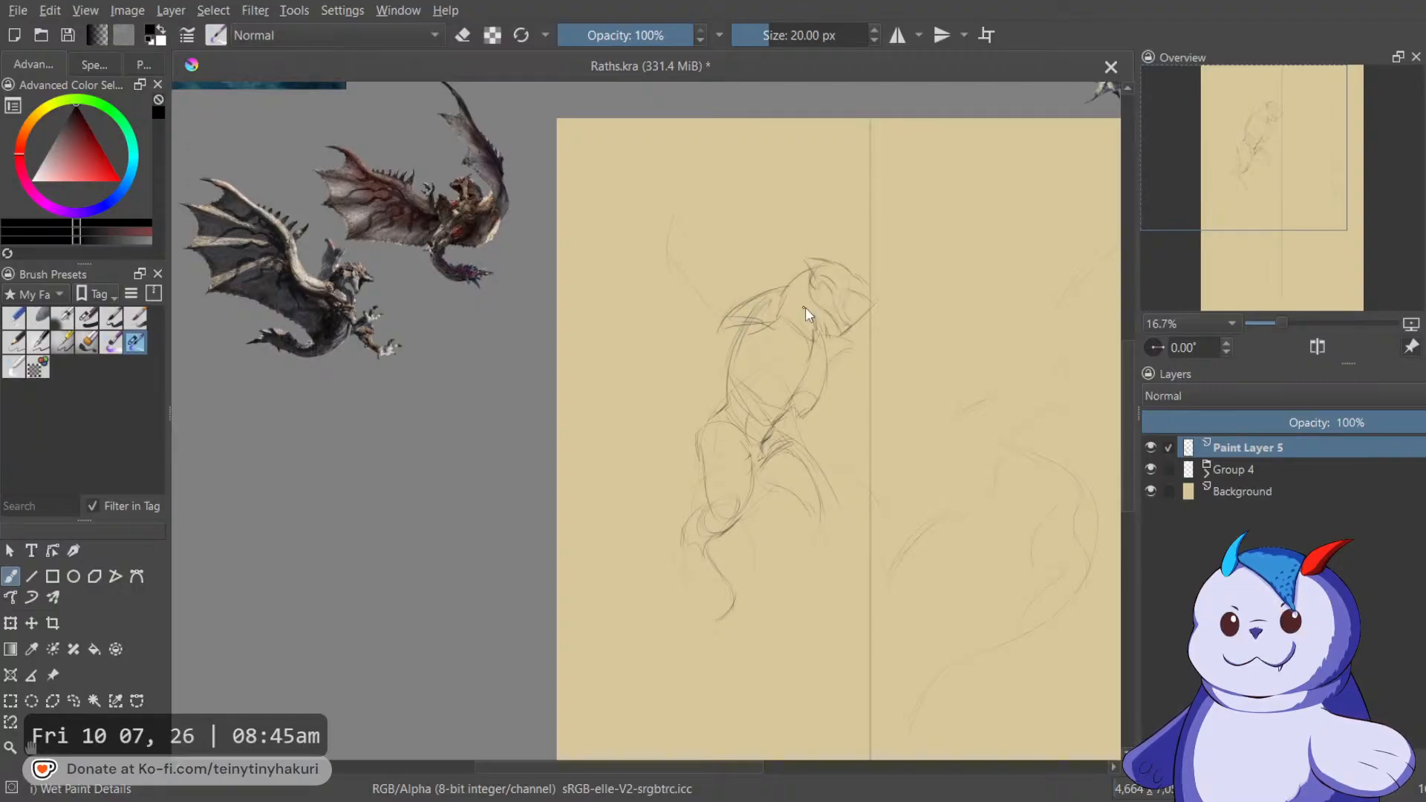
Lasso the left dragon's head and shift it slightly right and down on the neck.
mouse_move(859, 359)
left_mouse_down()
mouse_move(1028, 688)
mouse_move(992, 614)
mouse_move(834, 493)
left_mouse_up()
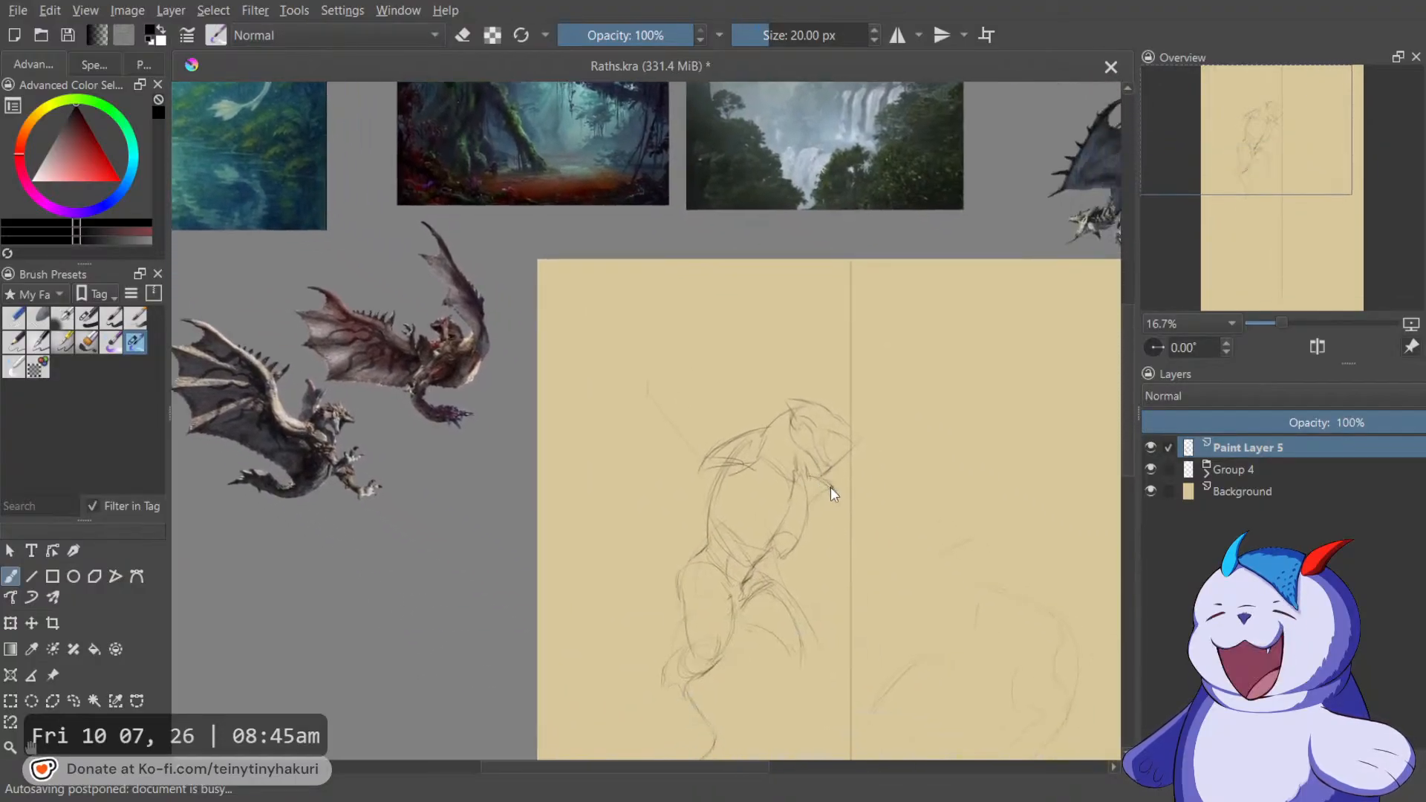
key("l")
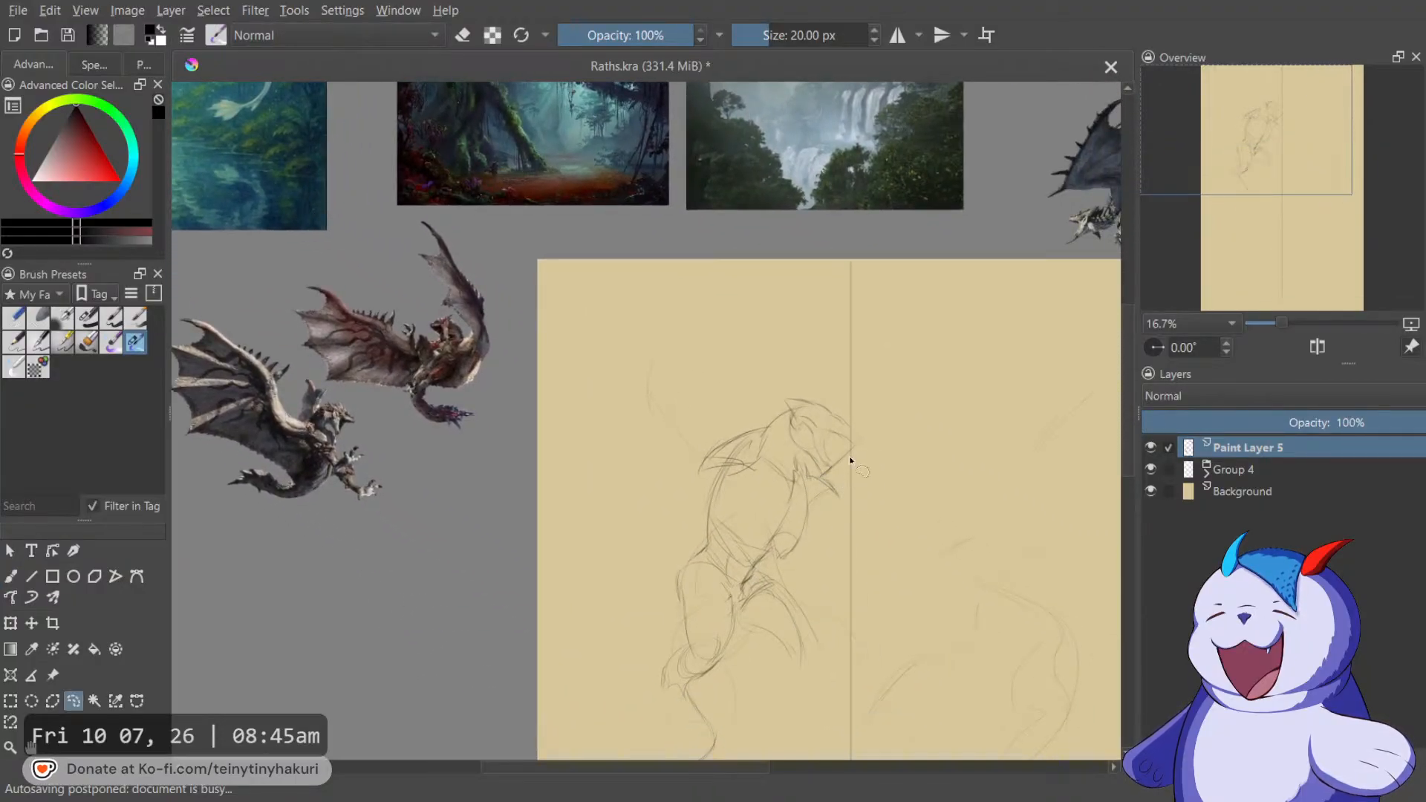
mouse_move(893, 462)
left_mouse_down()
mouse_move(892, 402)
mouse_move(923, 385)
mouse_move(881, 424)
left_mouse_up()
key("ctrl+t")
key("b")
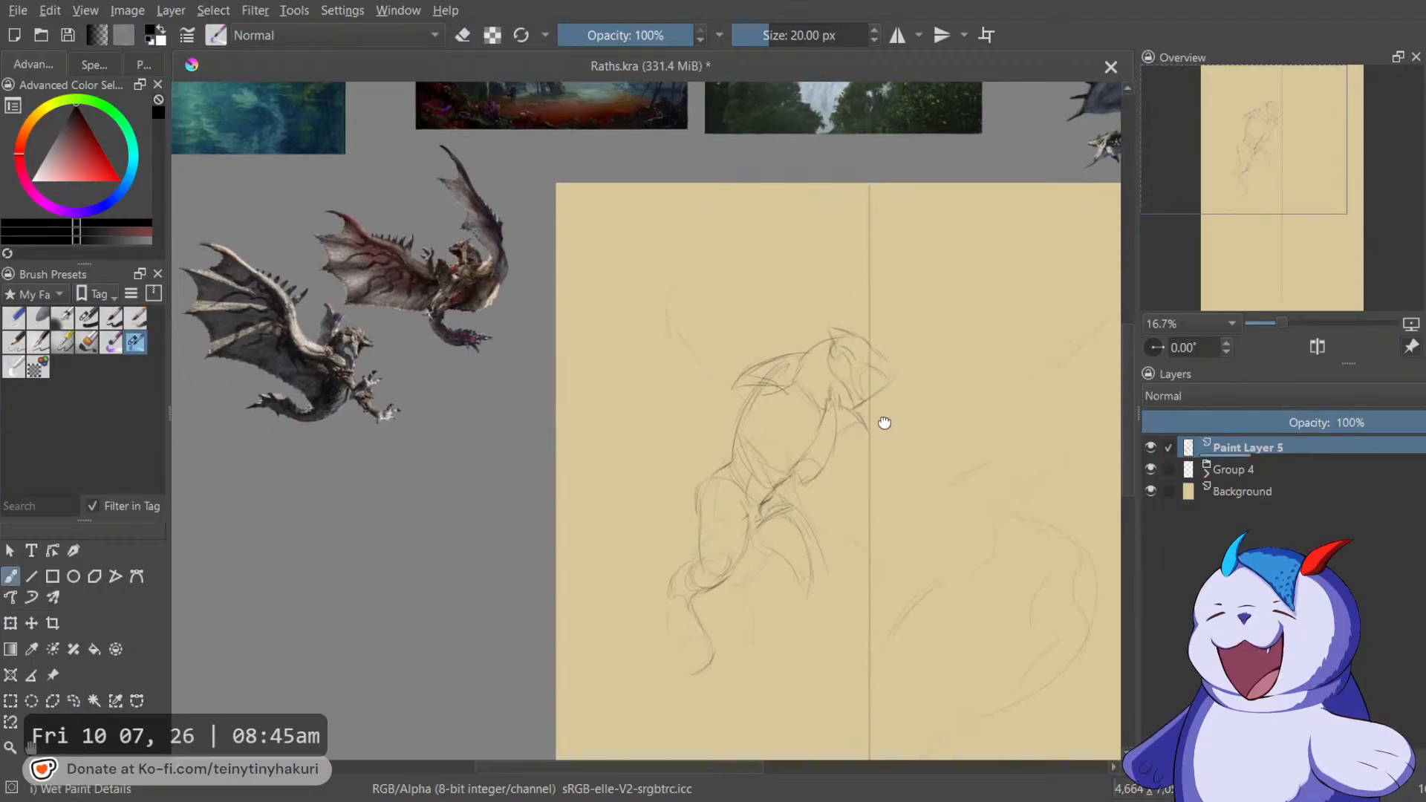
Sketch the upper edge of the left dragon's front wing arm from below the head diagonally down to the wrist.
key("m")
left_click_drag(626, 445, 723, 315)
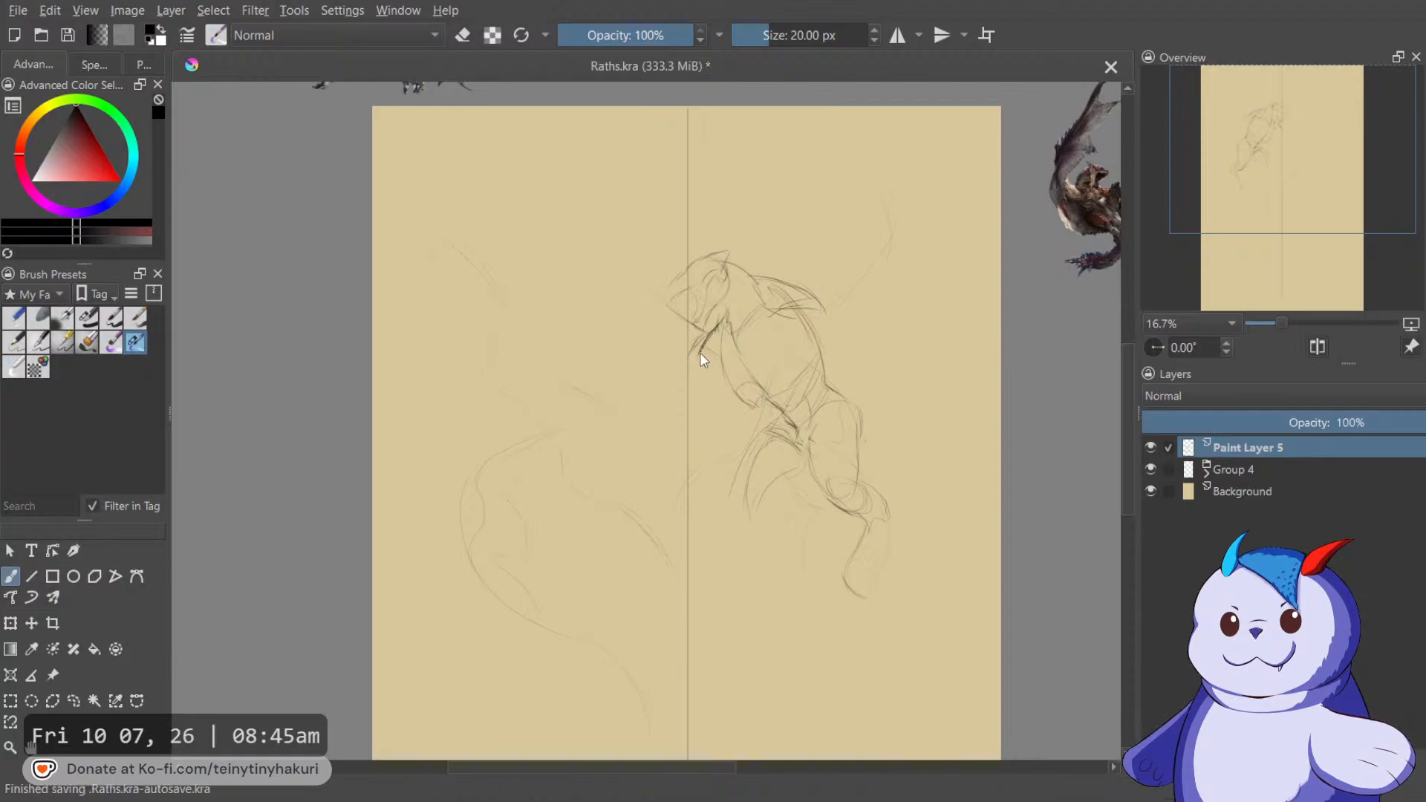
mouse_move(713, 346)
left_mouse_down()
mouse_move(664, 416)
mouse_move(850, 435)
left_mouse_up()
key("m")
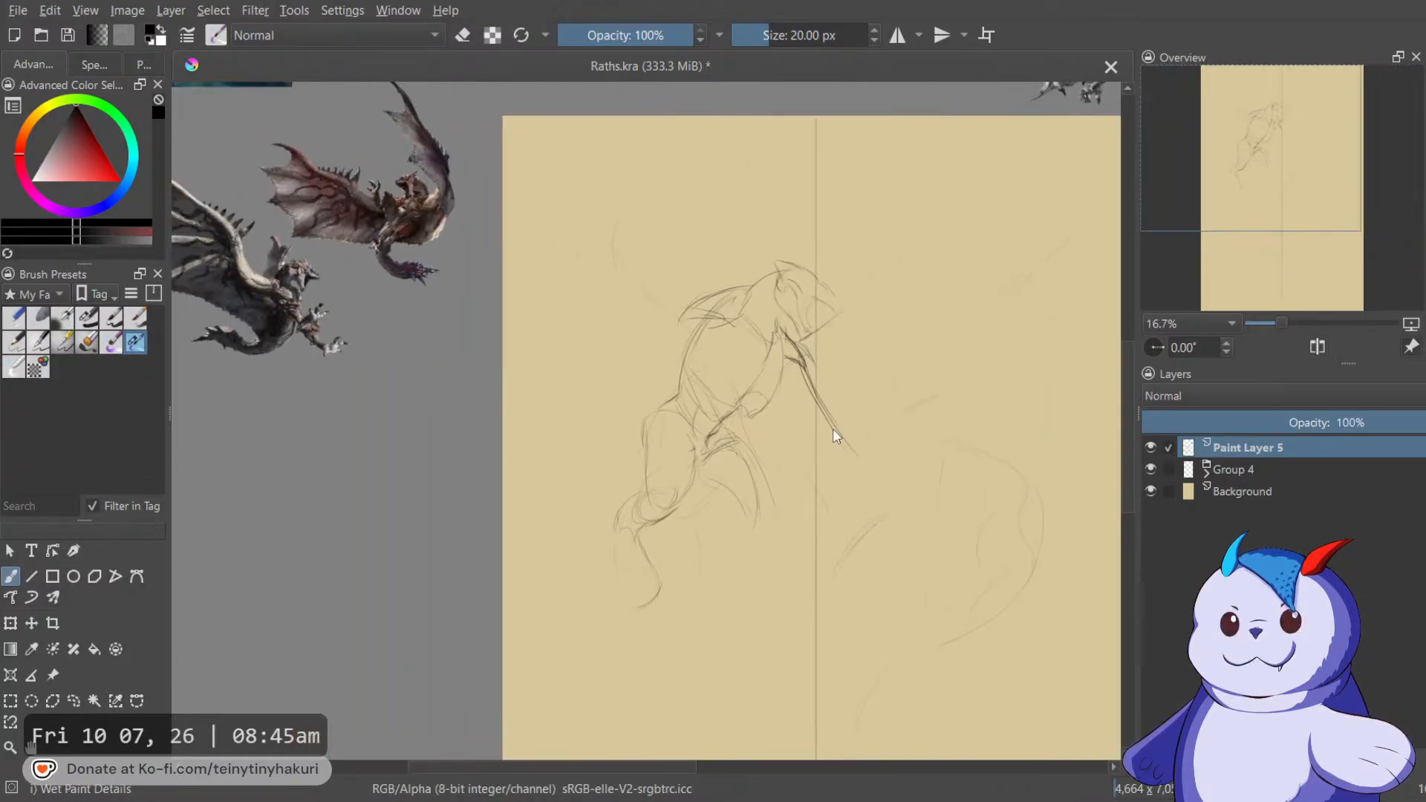
mouse_move(757, 369)
left_mouse_down()
mouse_move(856, 471)
mouse_move(850, 350)
mouse_move(934, 394)
mouse_move(979, 444)
left_mouse_up()
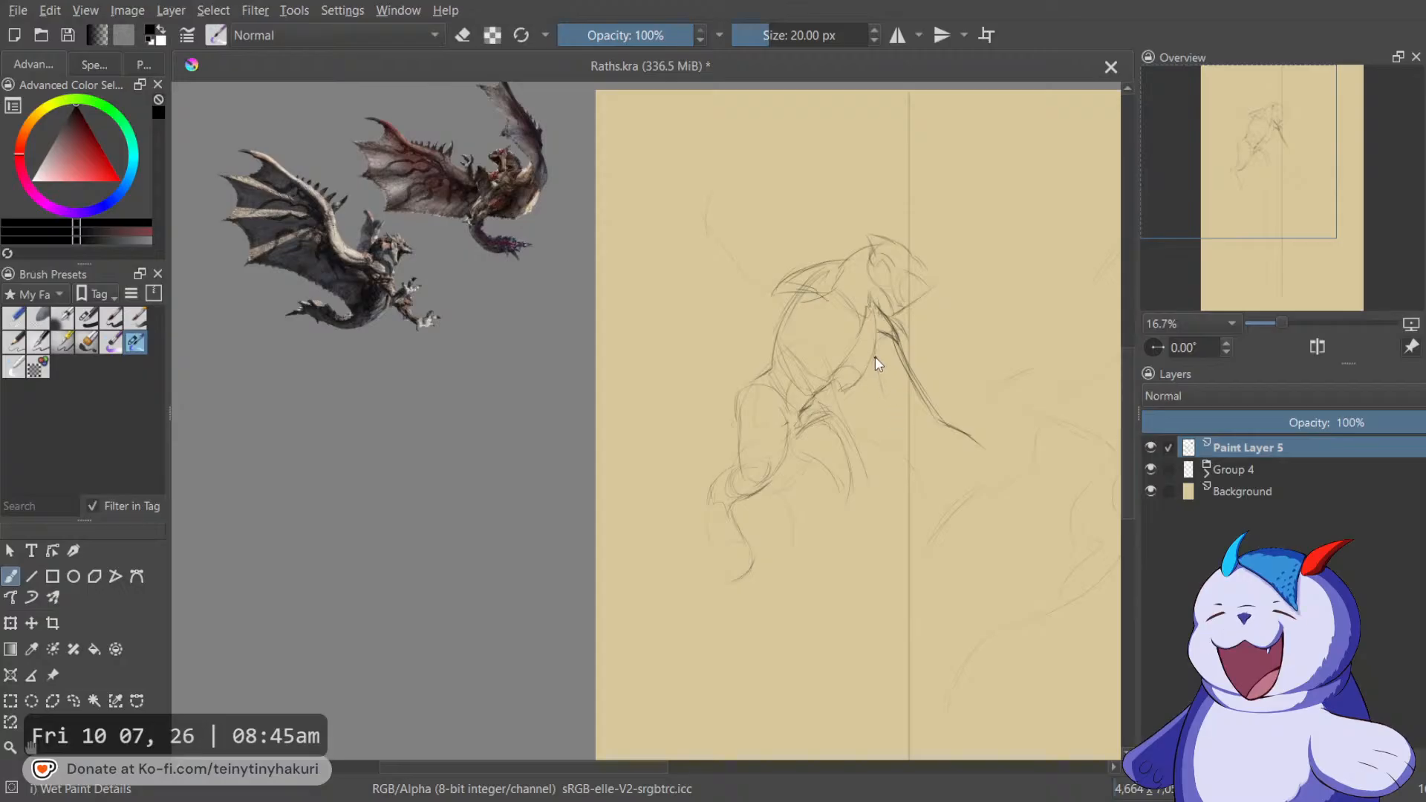
Sketch the lower edge of the front wing arm and shape its wrist.
left_click_drag(875, 358, 899, 431)
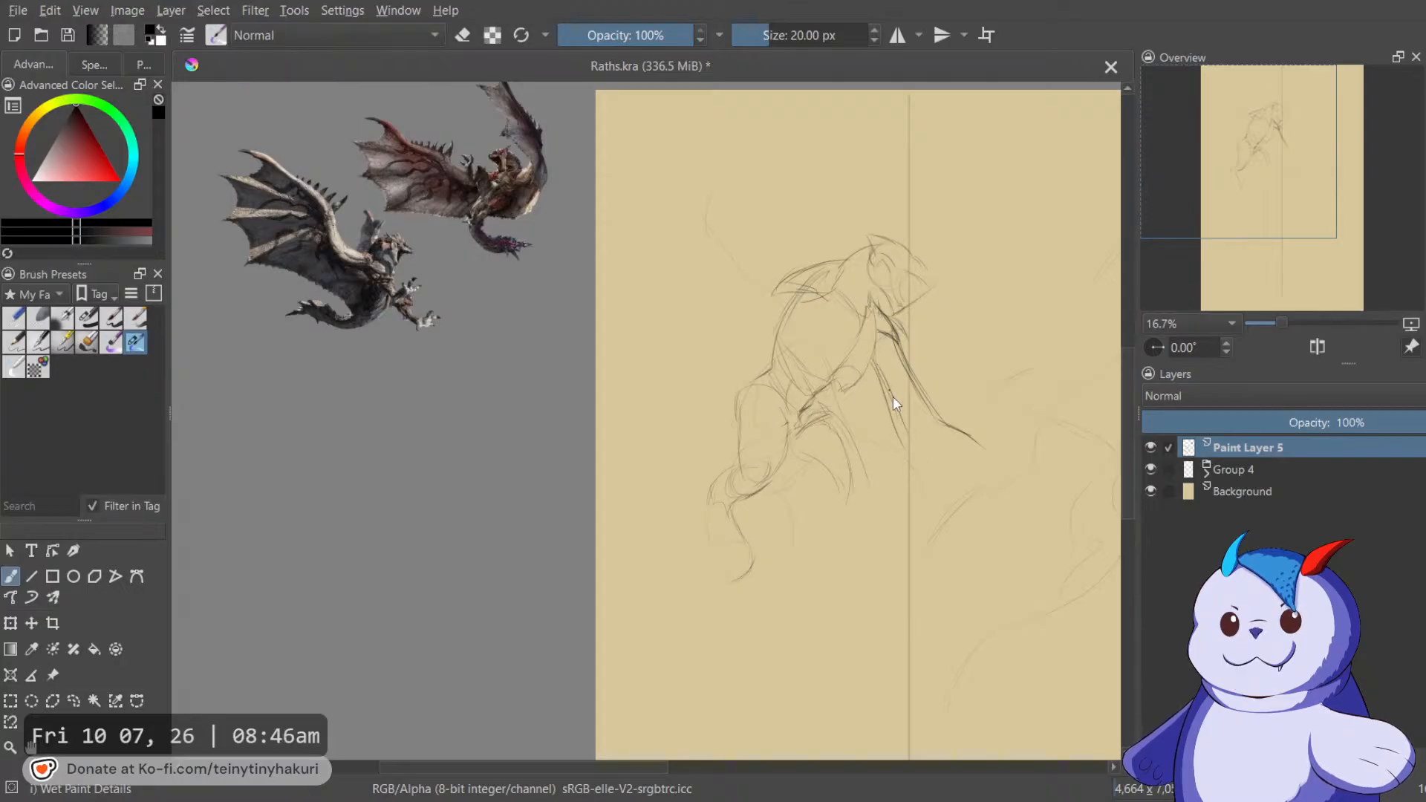
left_click_drag(881, 377, 877, 328)
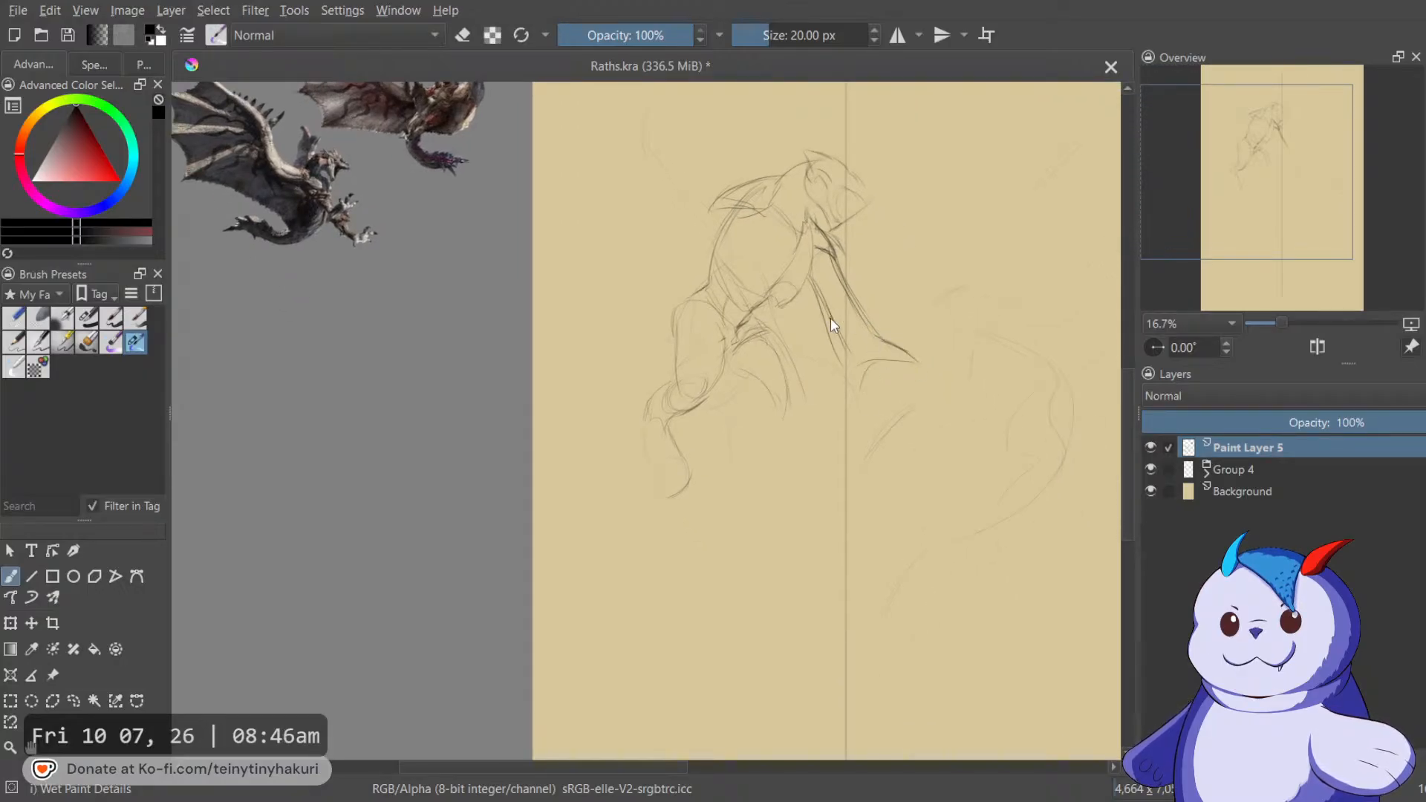
scroll(867, 375, "up", 3)
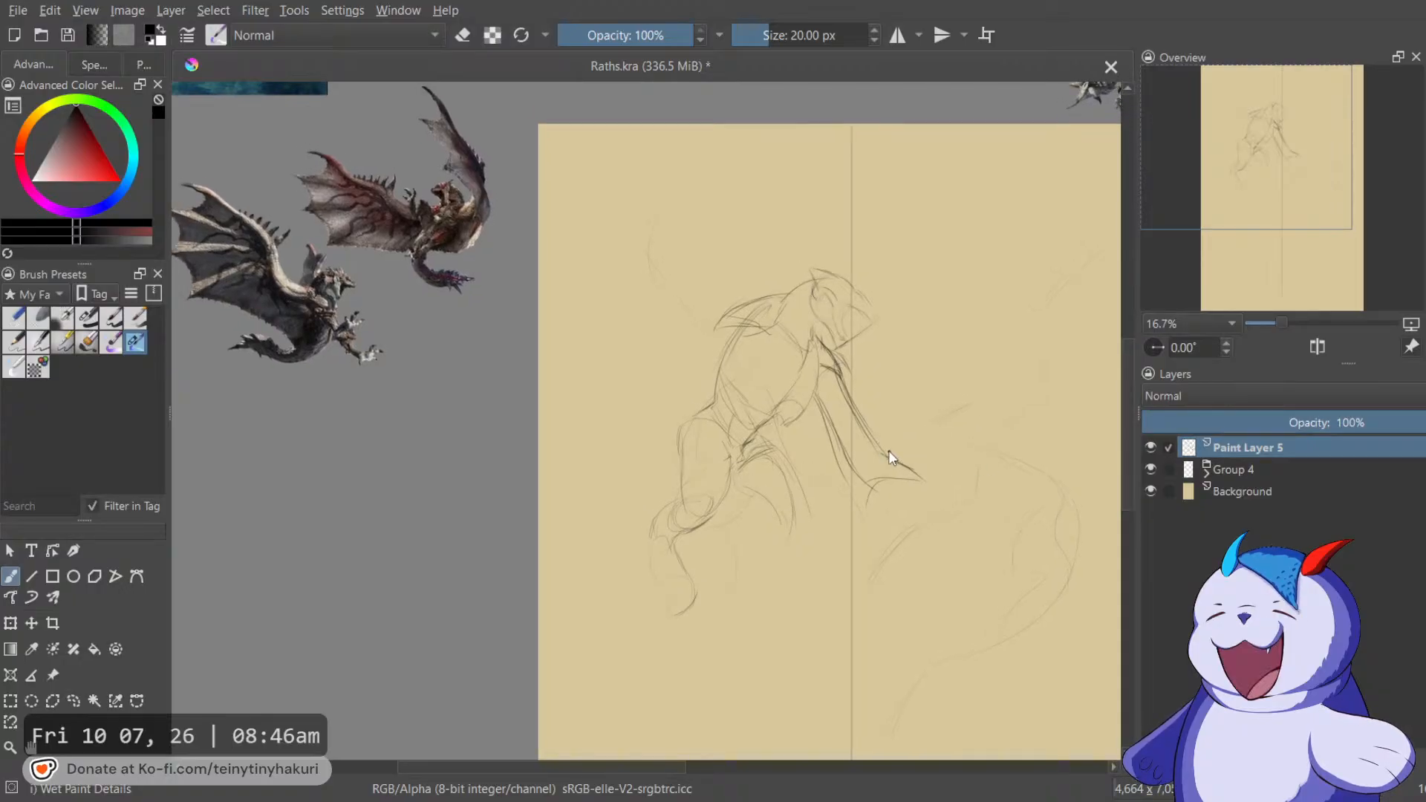
mouse_move(901, 462)
left_mouse_down()
mouse_move(926, 484)
mouse_move(860, 393)
left_mouse_up()
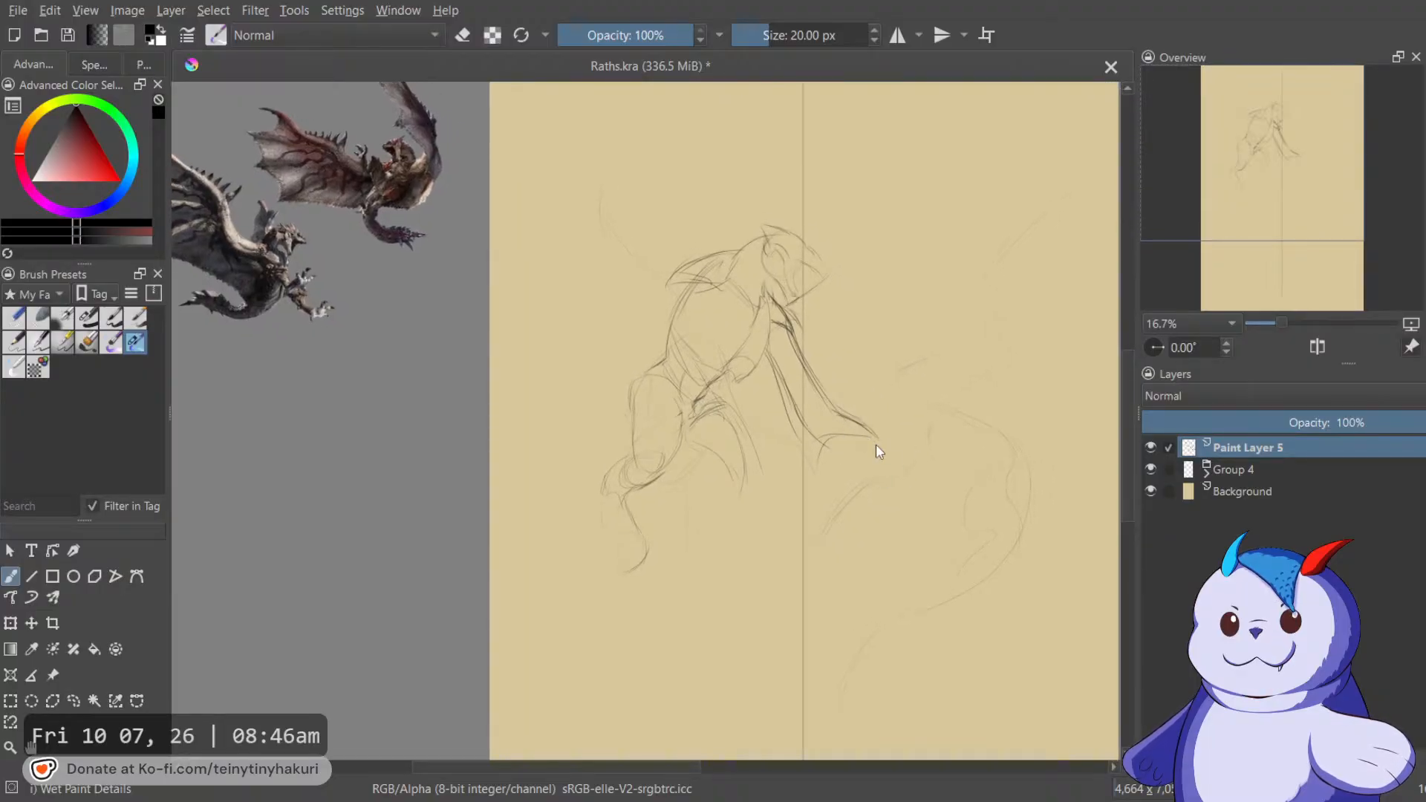
Sketch the long wing finger from the front wing's wrist diagonally down across the right dragon's gesture lines, reinforcing it with a second contour.
left_click_drag(874, 449, 1025, 616)
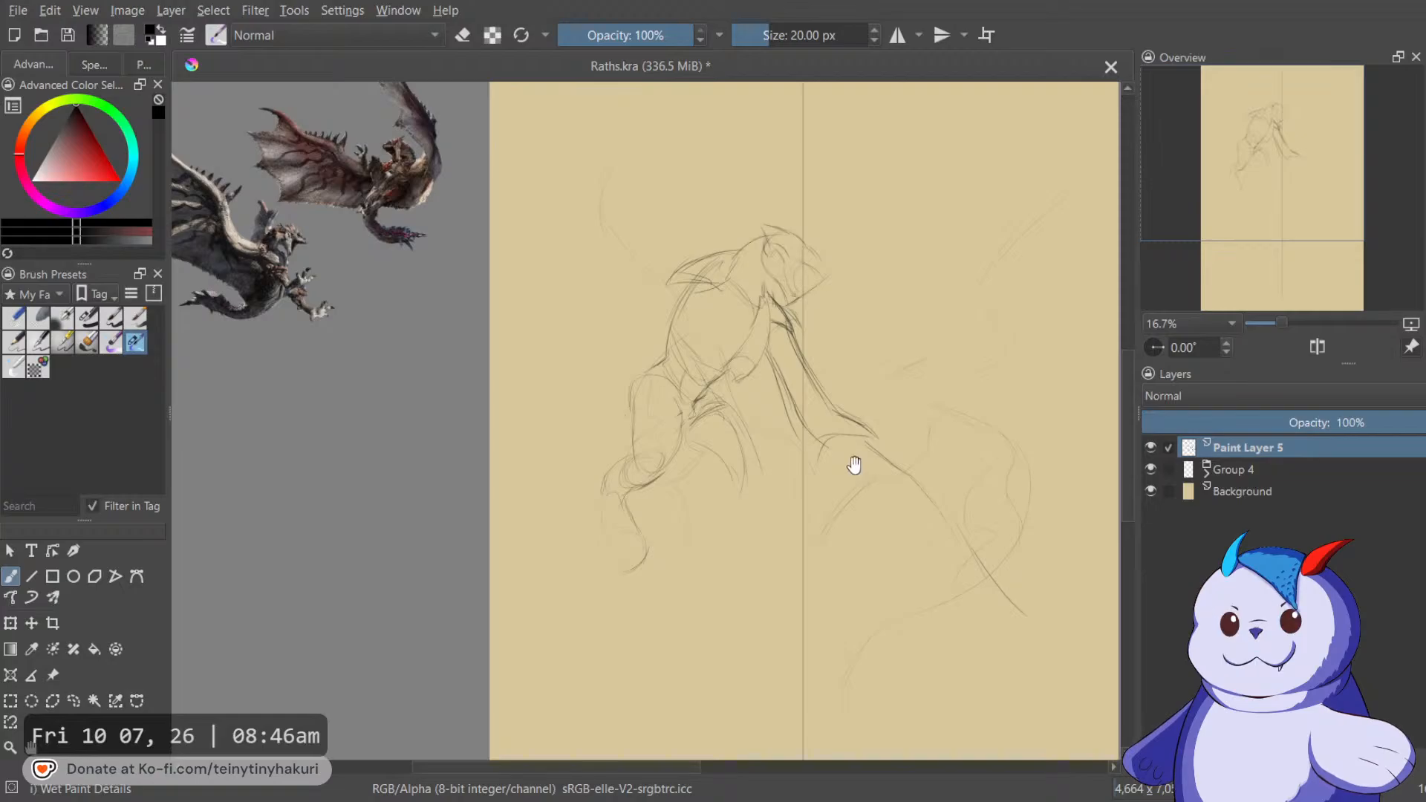
left_click_drag(854, 466, 869, 463)
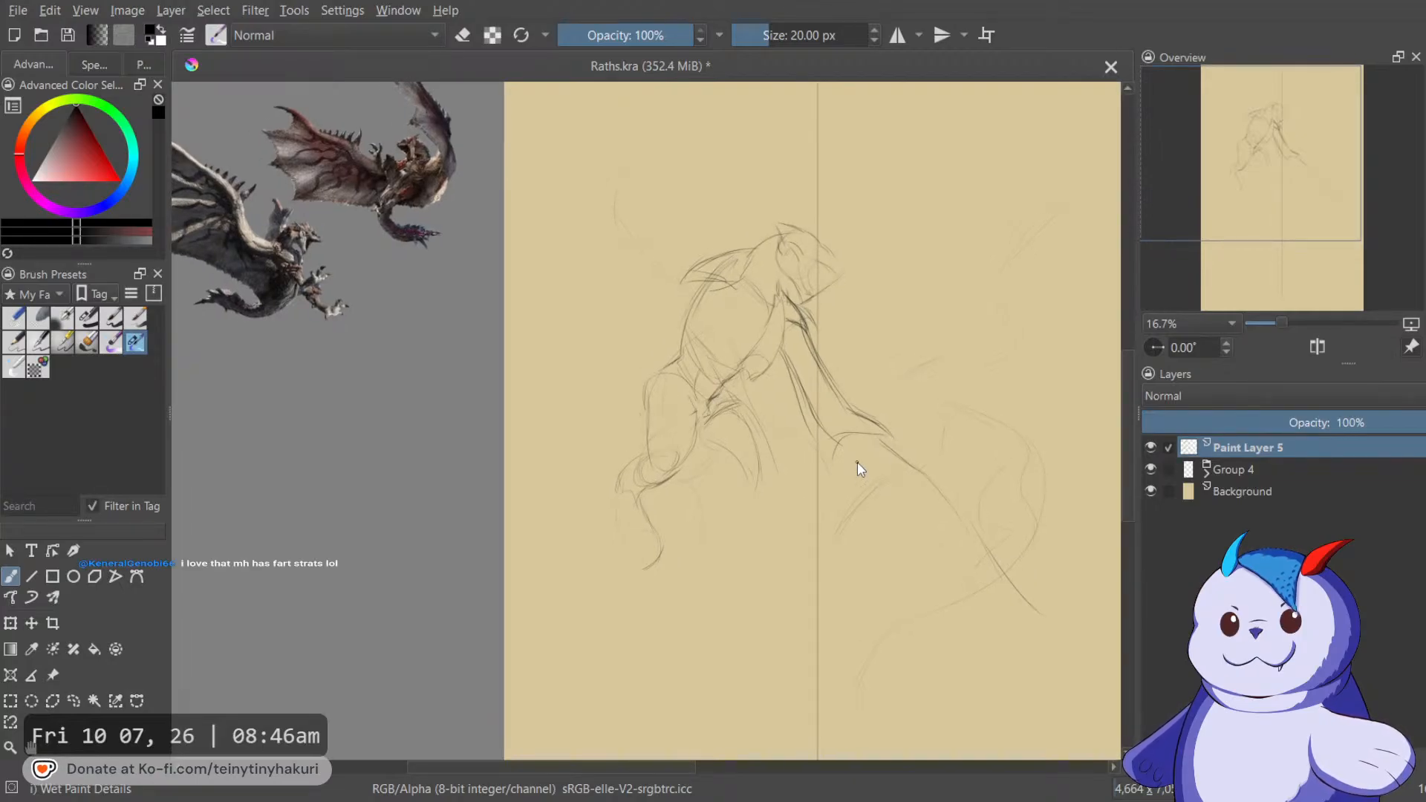
left_click_drag(853, 416, 834, 404)
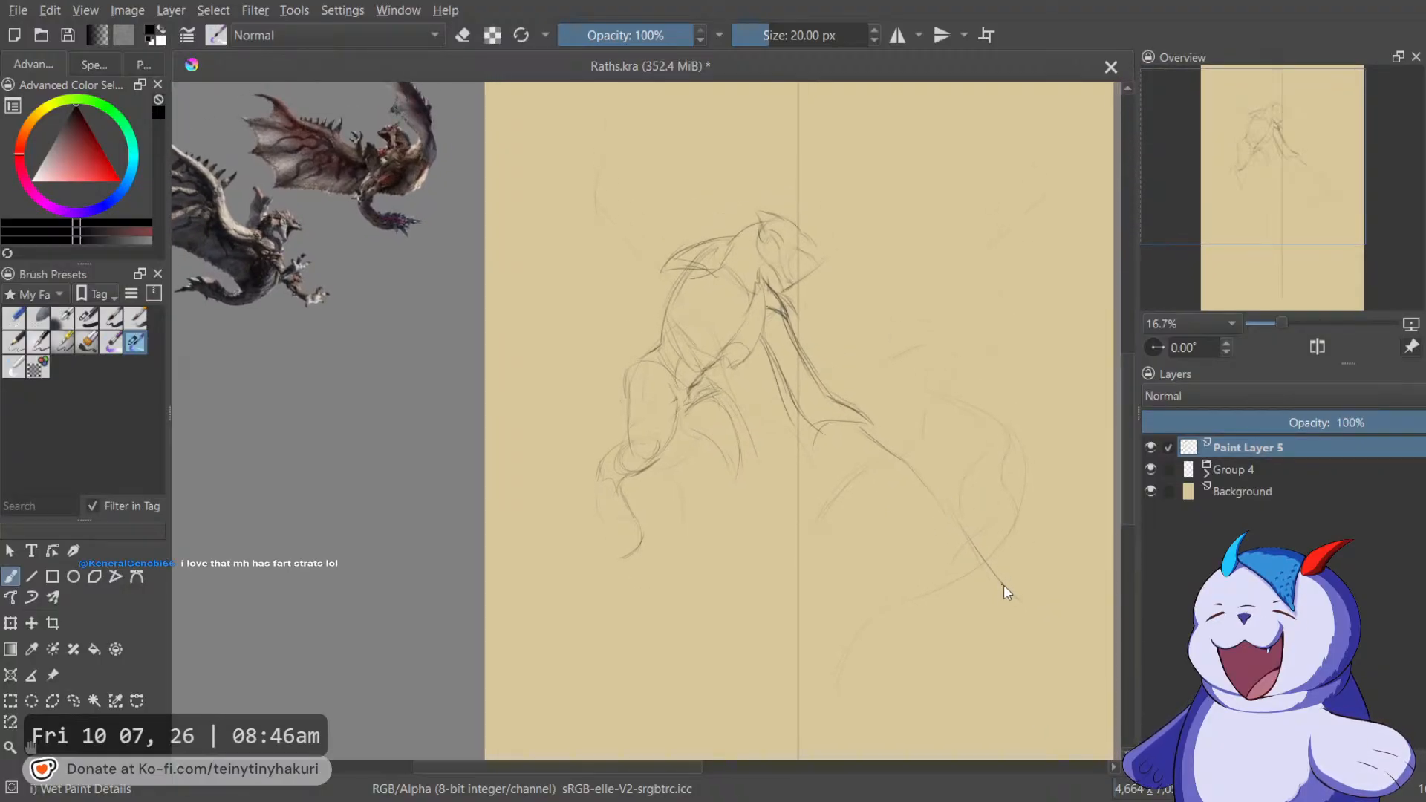
left_click_drag(861, 428, 941, 495)
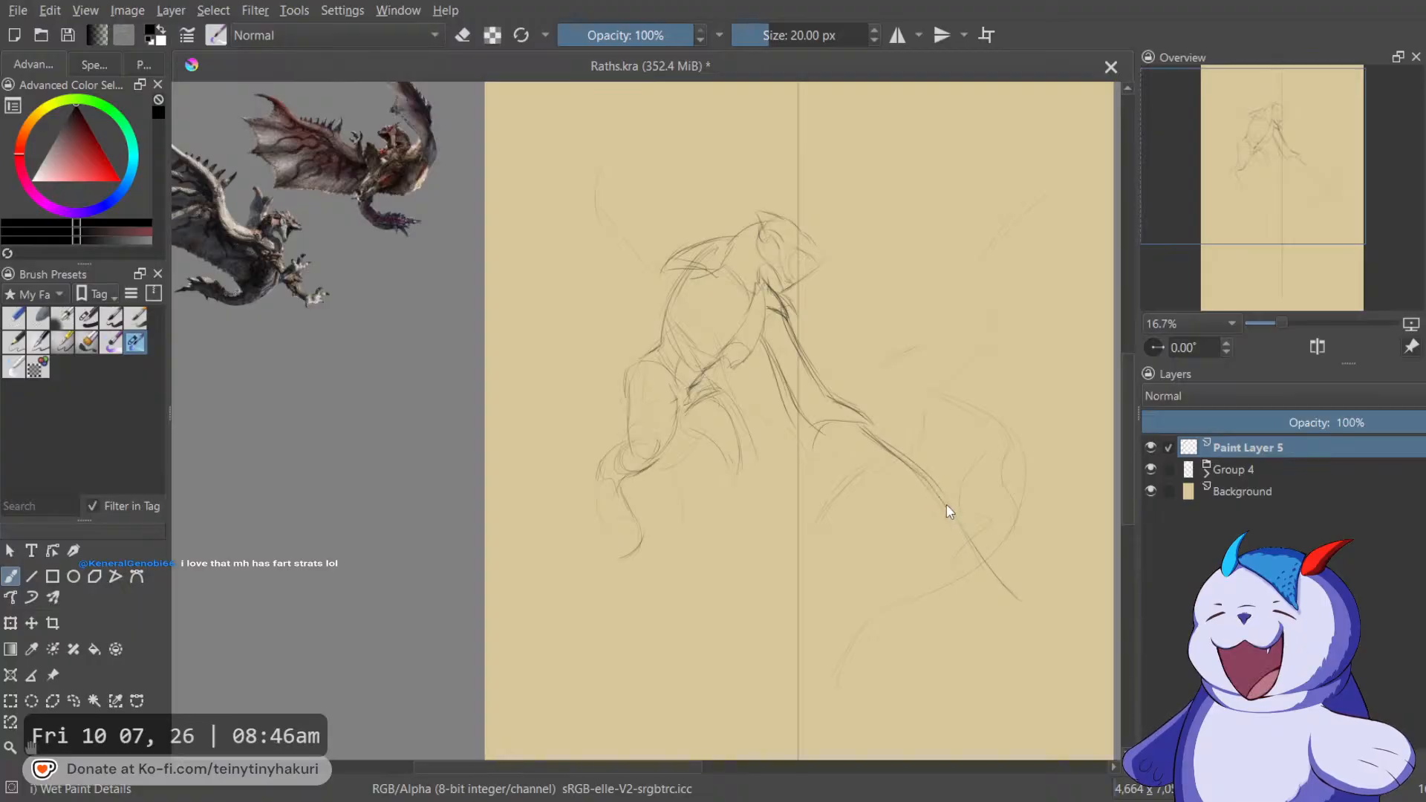
left_click_drag(995, 570, 1015, 583)
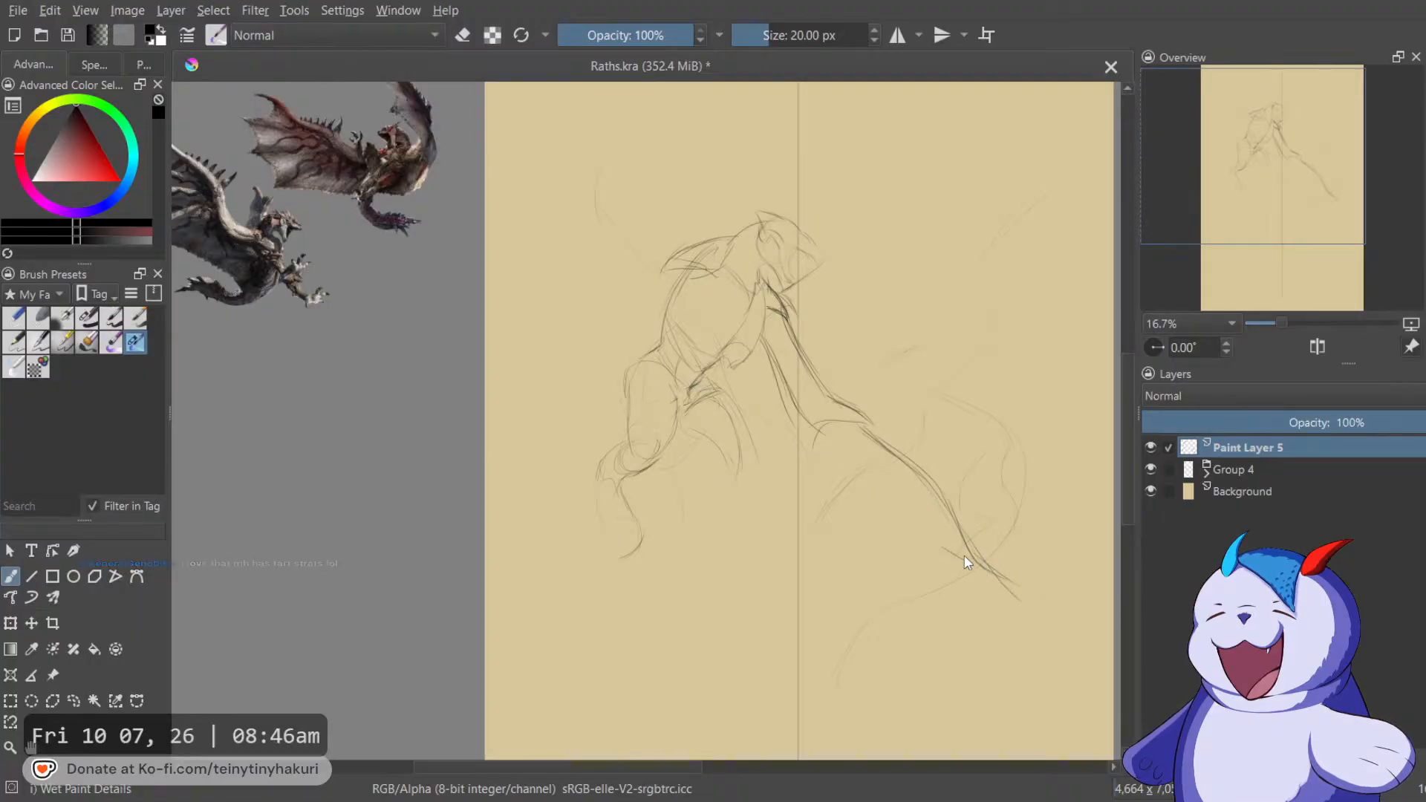
Sketch the front wing finger's lower contour, and rotate the lassoed finger counter-clockwise to raise its tip.
left_click_drag(939, 540, 993, 572)
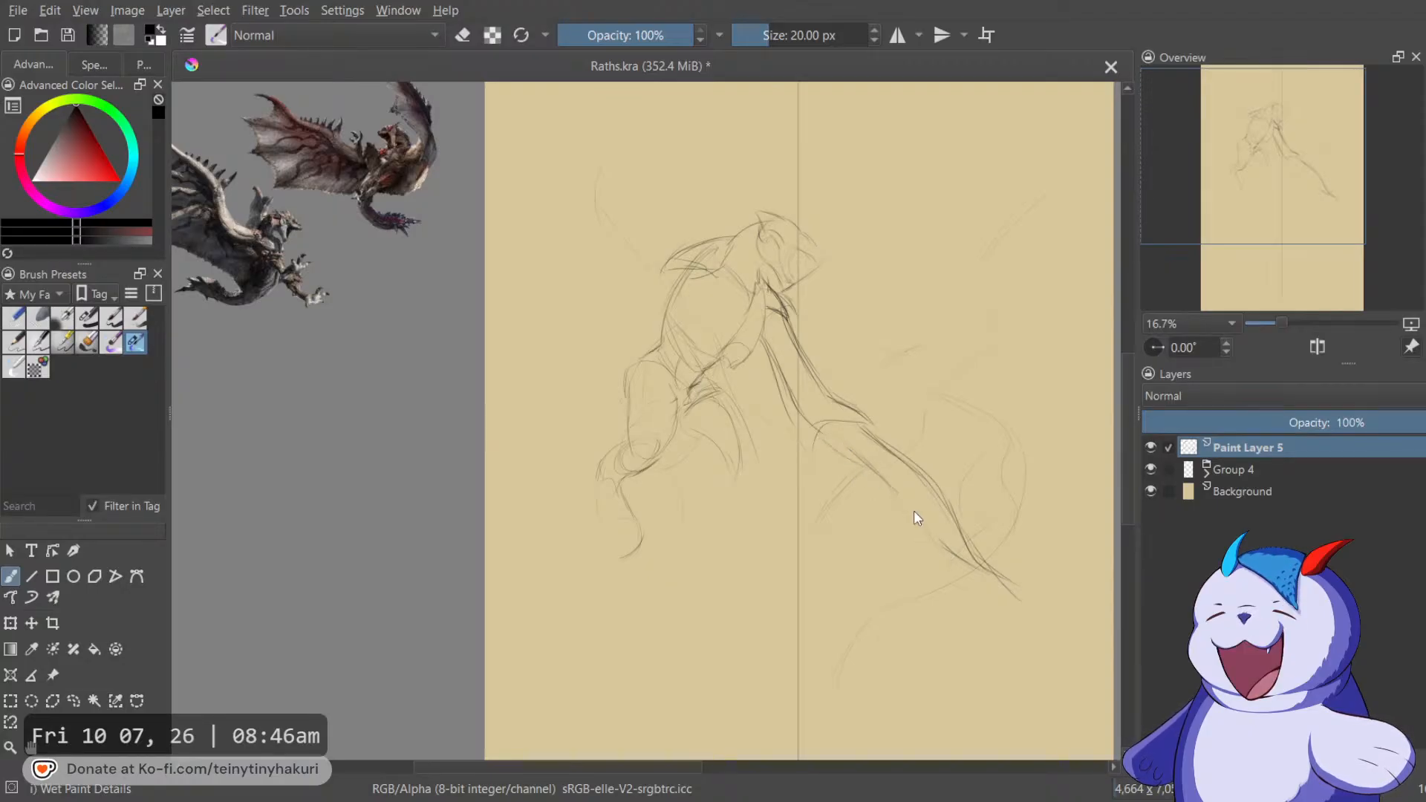
left_click_drag(977, 442, 891, 412)
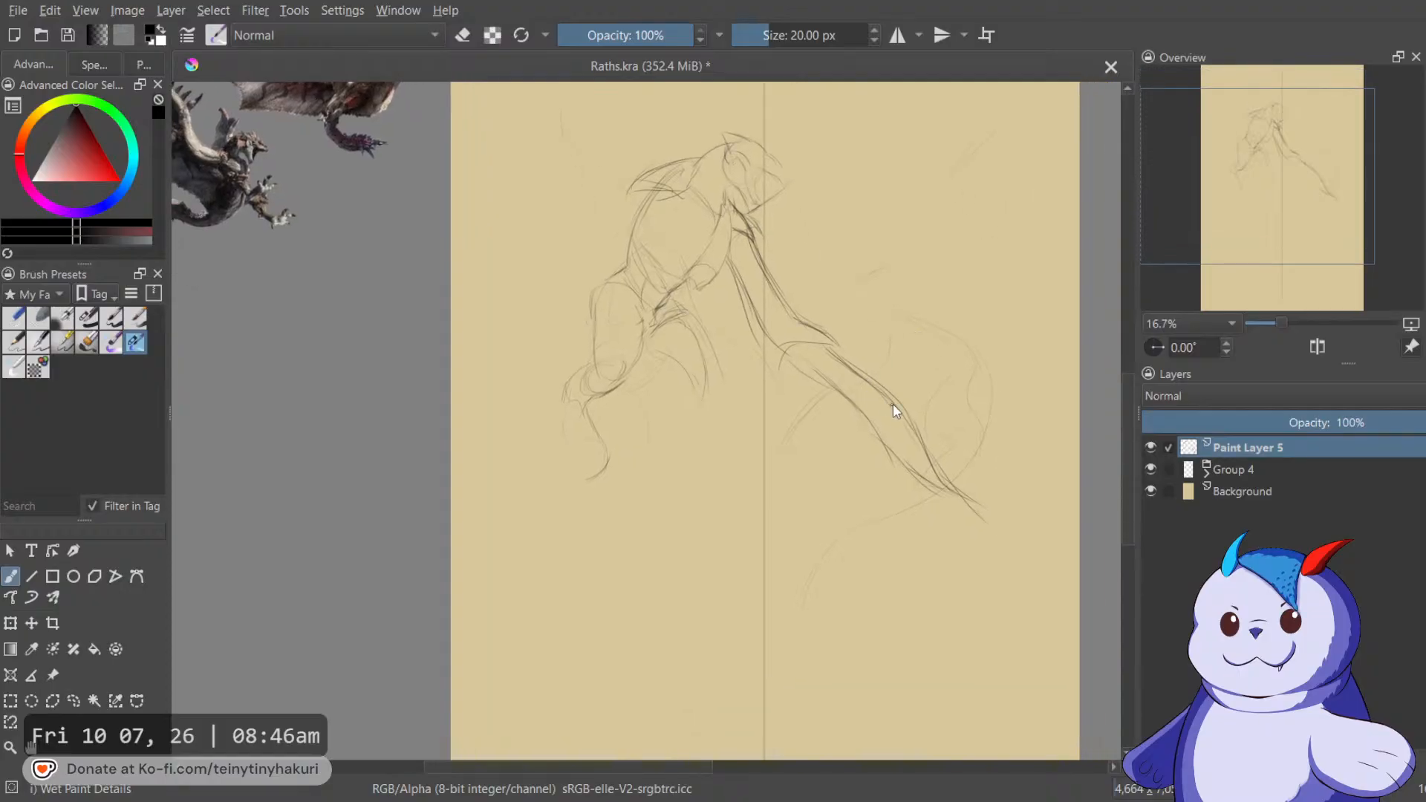
mouse_move(840, 346)
left_mouse_down()
mouse_move(811, 348)
mouse_move(965, 556)
mouse_move(966, 387)
left_mouse_up()
key("ctrl+t")
left_click_drag(1061, 573, 1085, 520)
left_click_drag(956, 436, 977, 403)
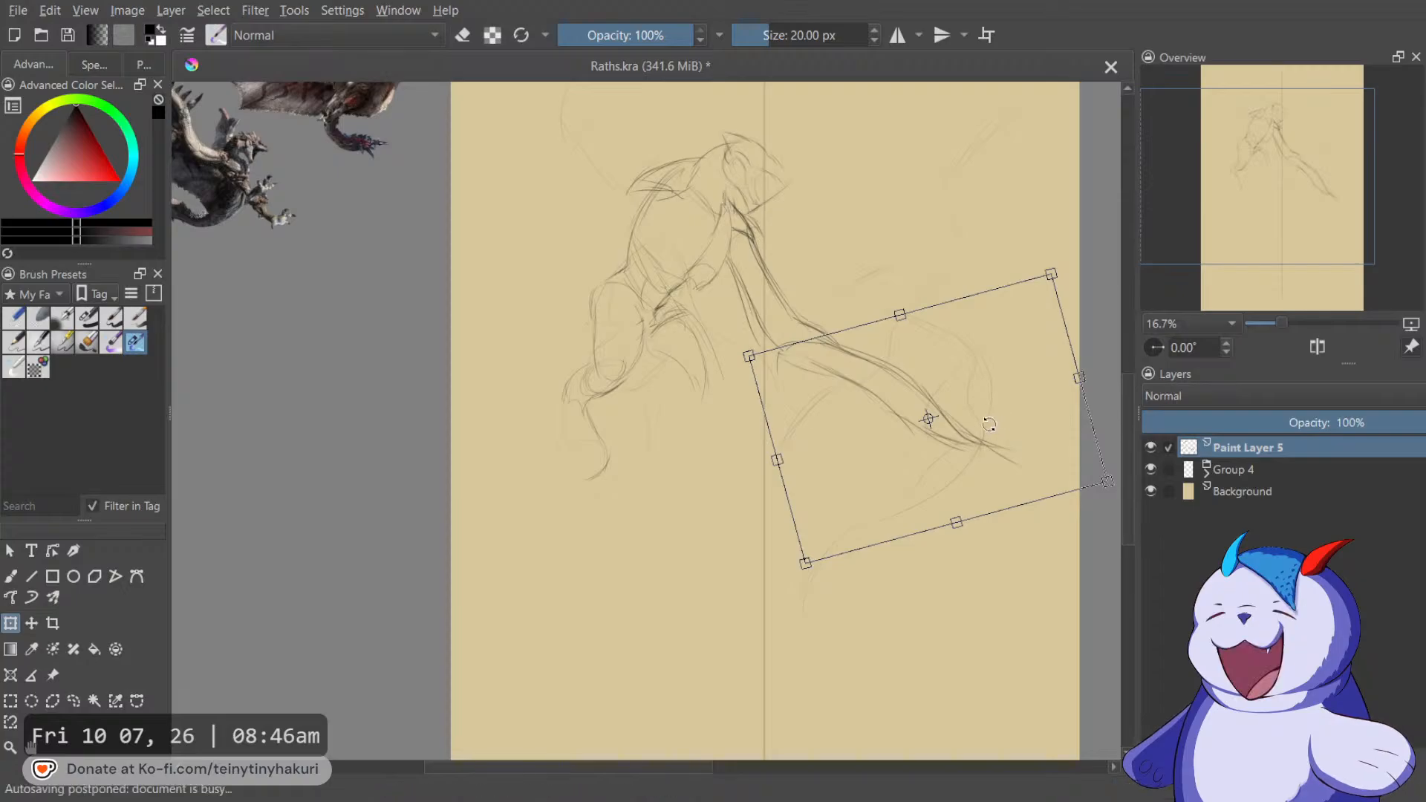
key("Return")
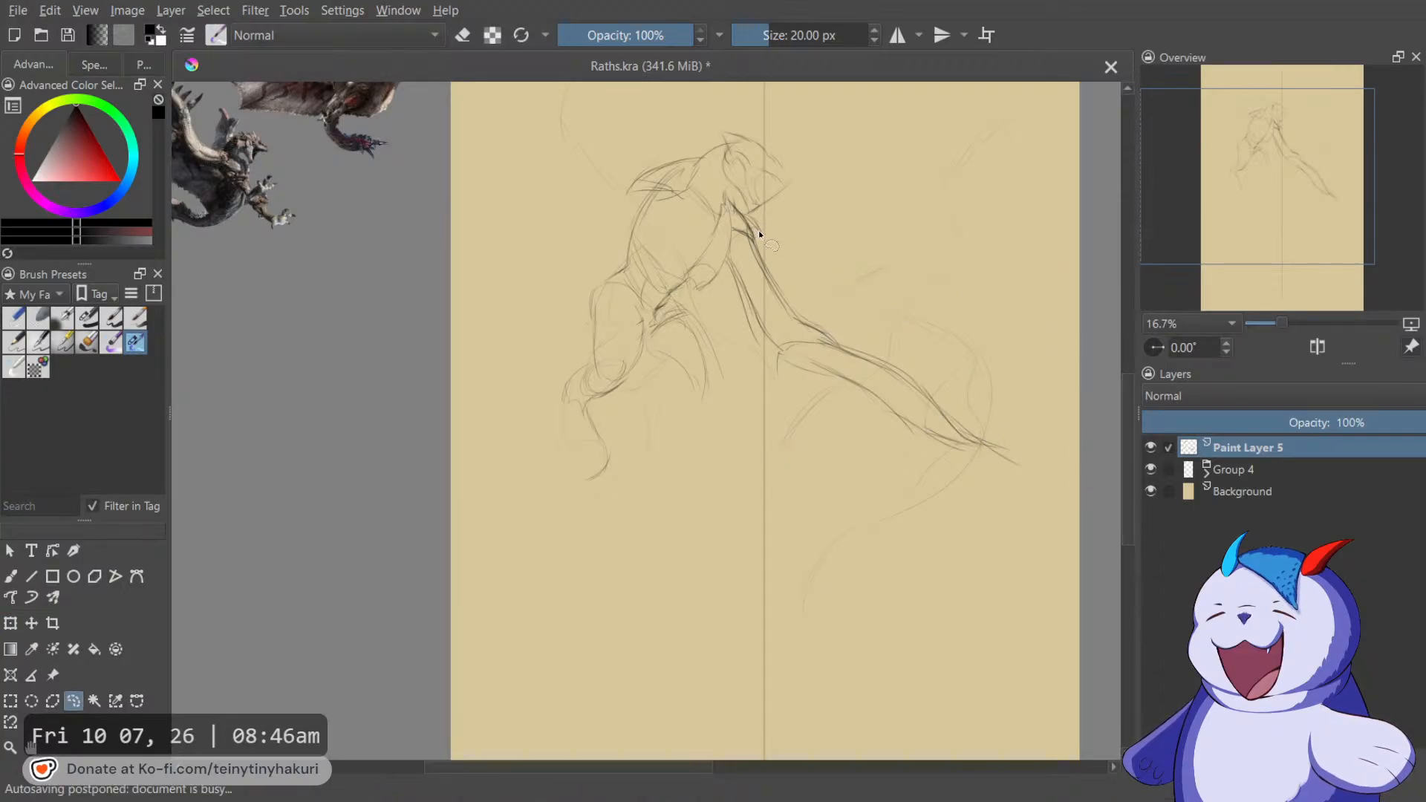
Lasso the left dragon's whole front wing and distort it into a shorter, raised arm reaching almost horizontally past the centre line.
mouse_move(739, 230)
left_mouse_down()
mouse_move(765, 549)
mouse_move(981, 309)
mouse_move(743, 234)
left_mouse_up()
key("ctrl+t")
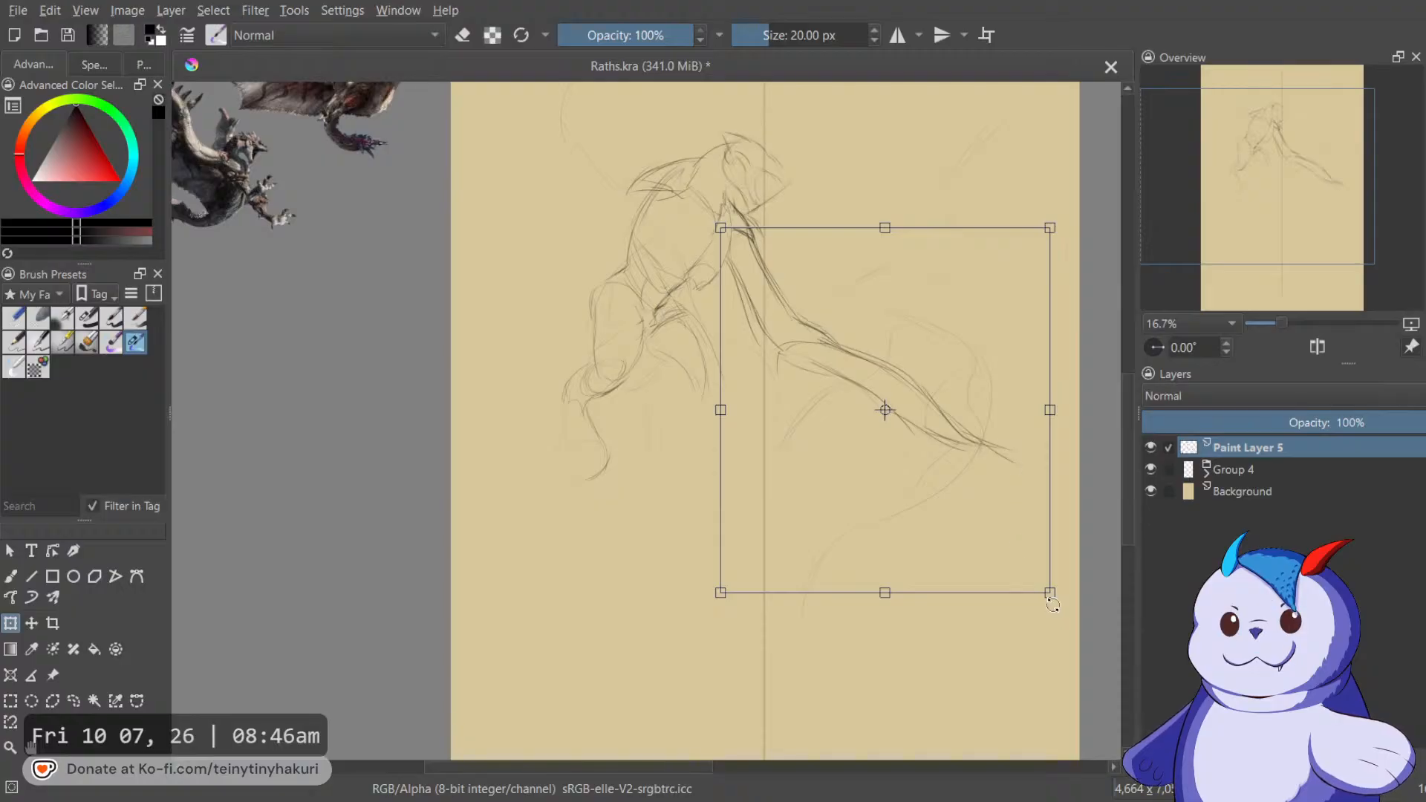
mouse_move(1050, 594)
left_mouse_down()
mouse_move(1032, 550)
mouse_move(975, 490)
left_mouse_up()
key("ctrl+z")
mouse_move(1050, 592)
left_mouse_down()
mouse_move(951, 444)
mouse_move(929, 484)
mouse_move(954, 492)
left_mouse_up()
mouse_move(719, 592)
left_mouse_down()
mouse_move(720, 541)
mouse_move(713, 576)
mouse_move(708, 549)
left_mouse_up()
mouse_move(1046, 234)
left_mouse_down()
mouse_move(996, 246)
mouse_move(956, 277)
mouse_move(945, 267)
left_mouse_up()
left_click_drag(877, 379, 879, 364)
scroll(681, 424, "down", 1)
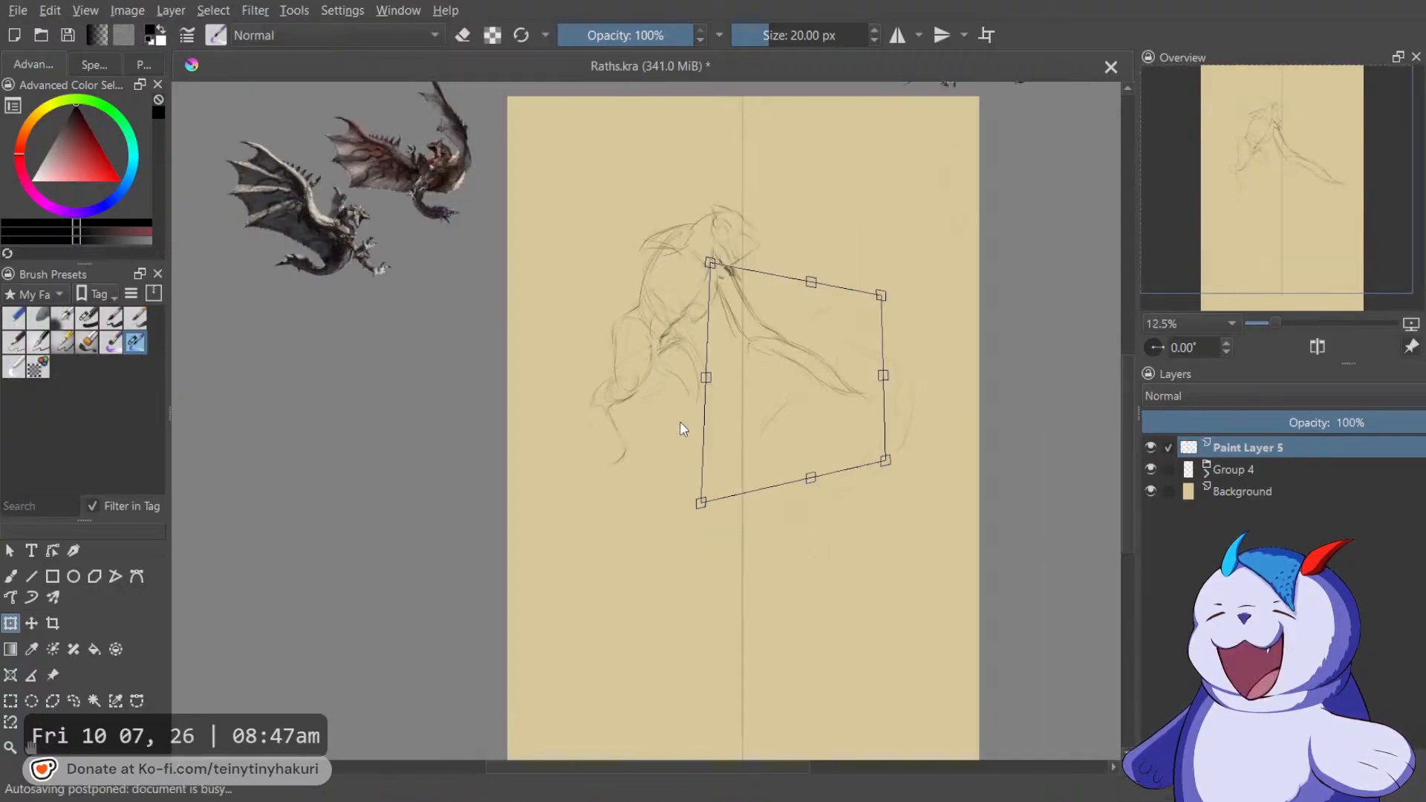
key("Return")
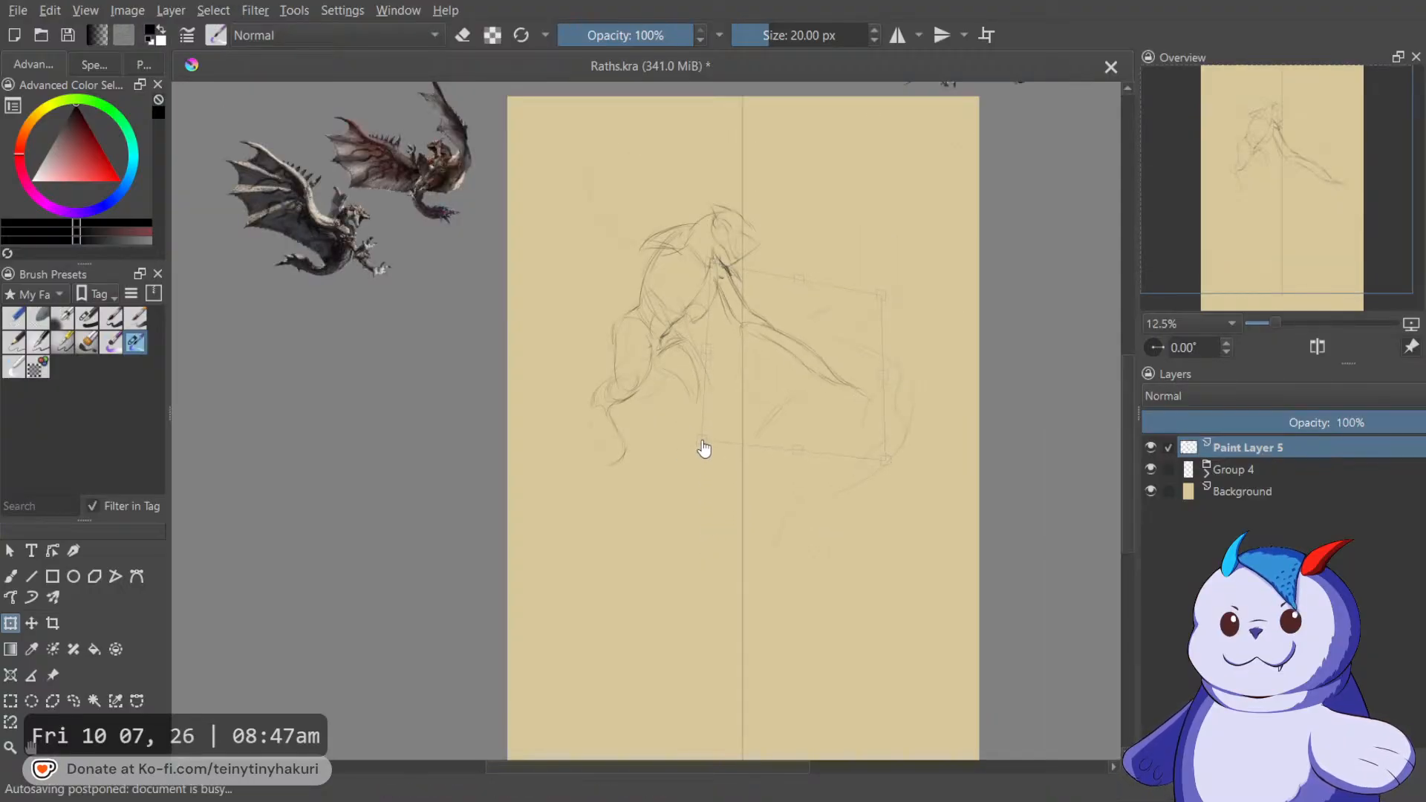
mouse_move(883, 453)
left_mouse_down()
mouse_move(885, 433)
mouse_move(869, 446)
mouse_move(882, 448)
mouse_move(867, 352)
mouse_move(872, 369)
mouse_move(847, 309)
mouse_move(857, 291)
mouse_move(863, 305)
left_mouse_up()
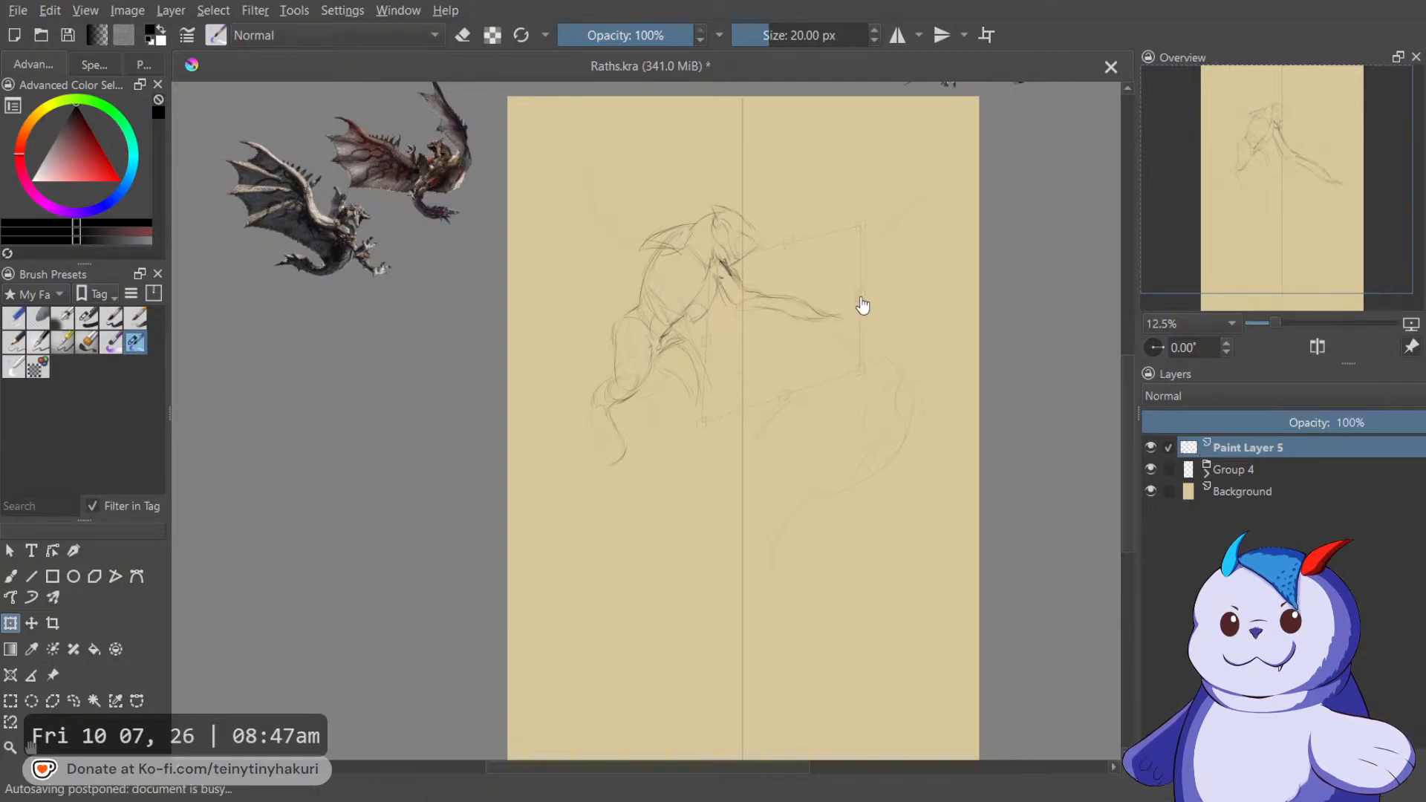
key("b")
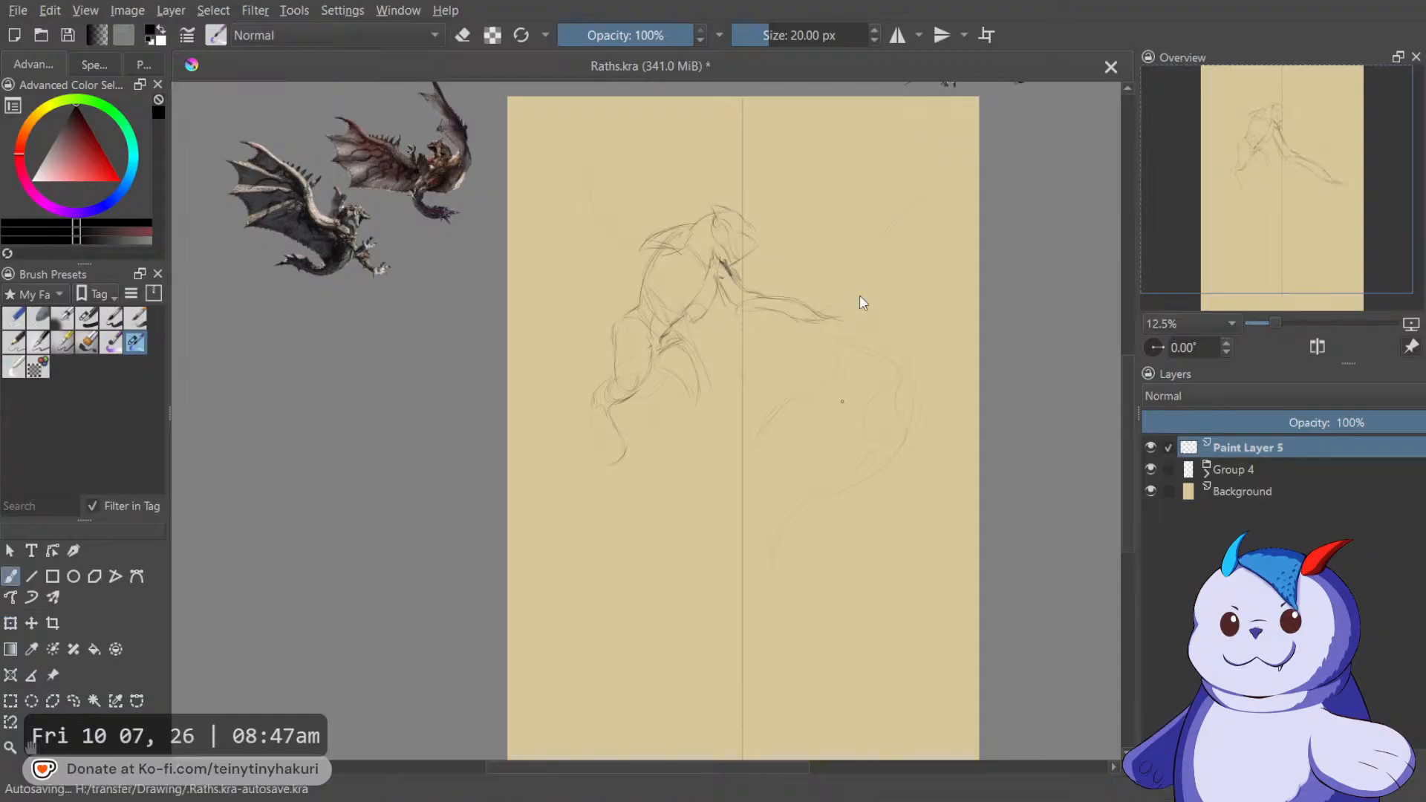
Sketch the shin and clawed foot of the left dragon's hind leg nearest the centre line.
left_click_drag(850, 248, 878, 433)
left_click_drag(856, 506, 833, 367)
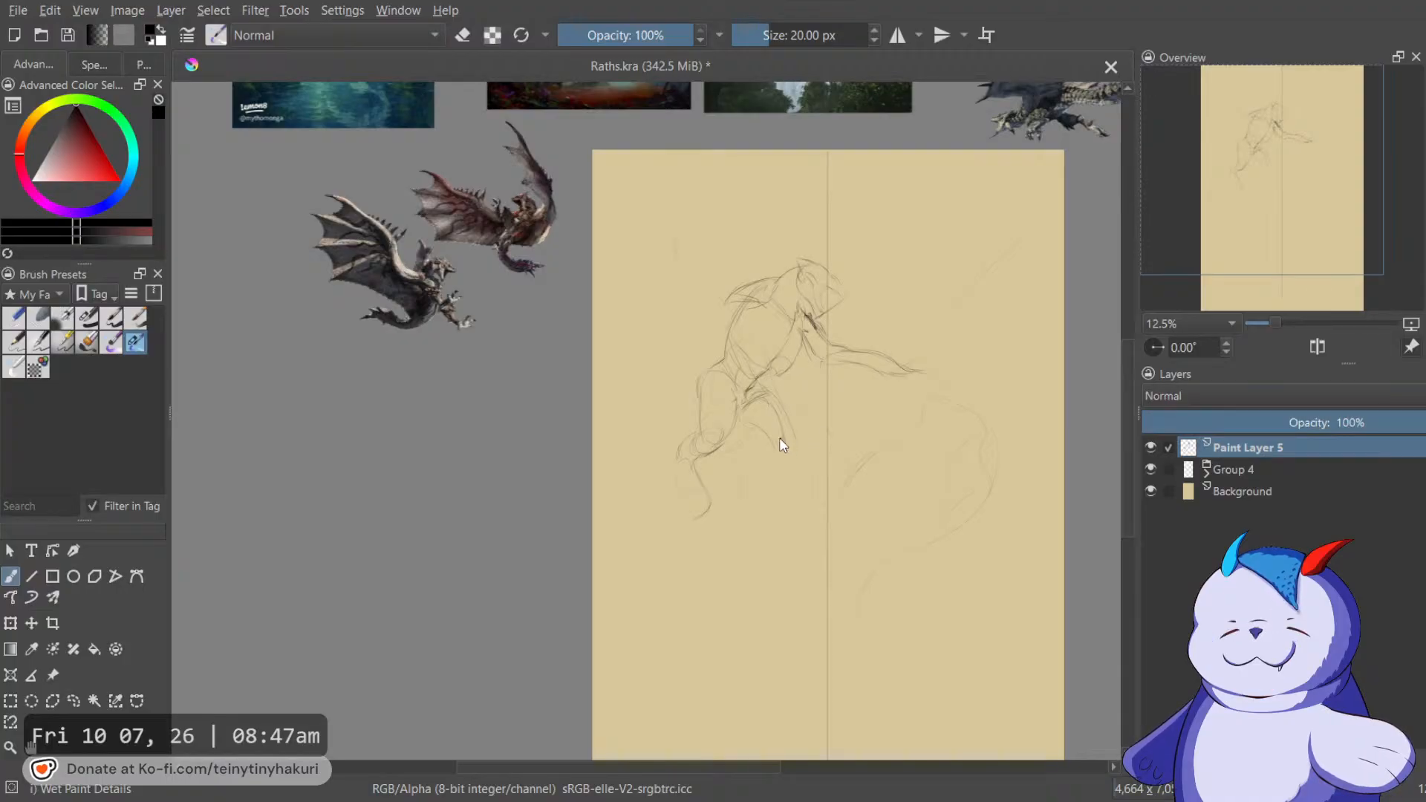
left_click_drag(789, 430, 759, 465)
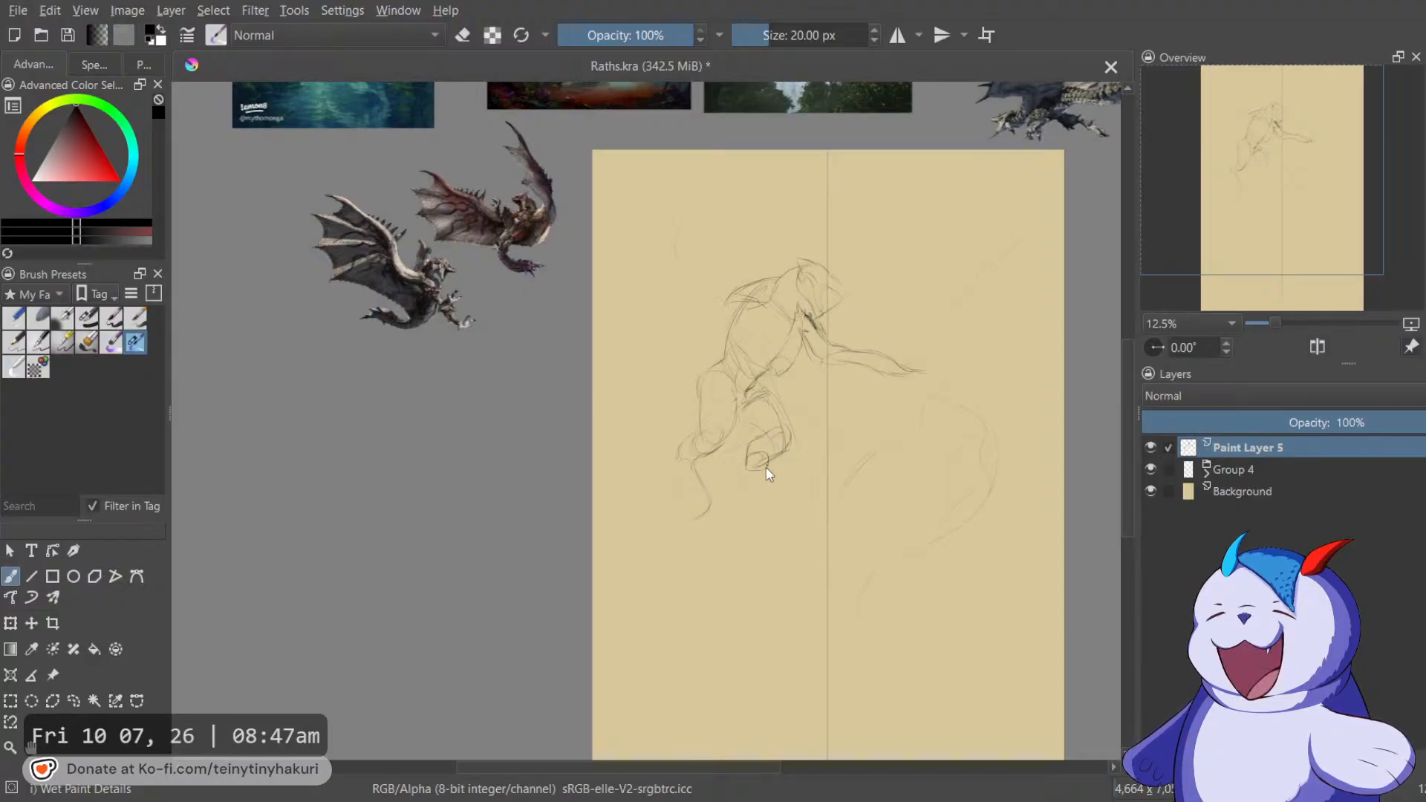
mouse_move(768, 472)
left_mouse_down()
mouse_move(777, 488)
mouse_move(749, 491)
mouse_move(773, 516)
left_mouse_up()
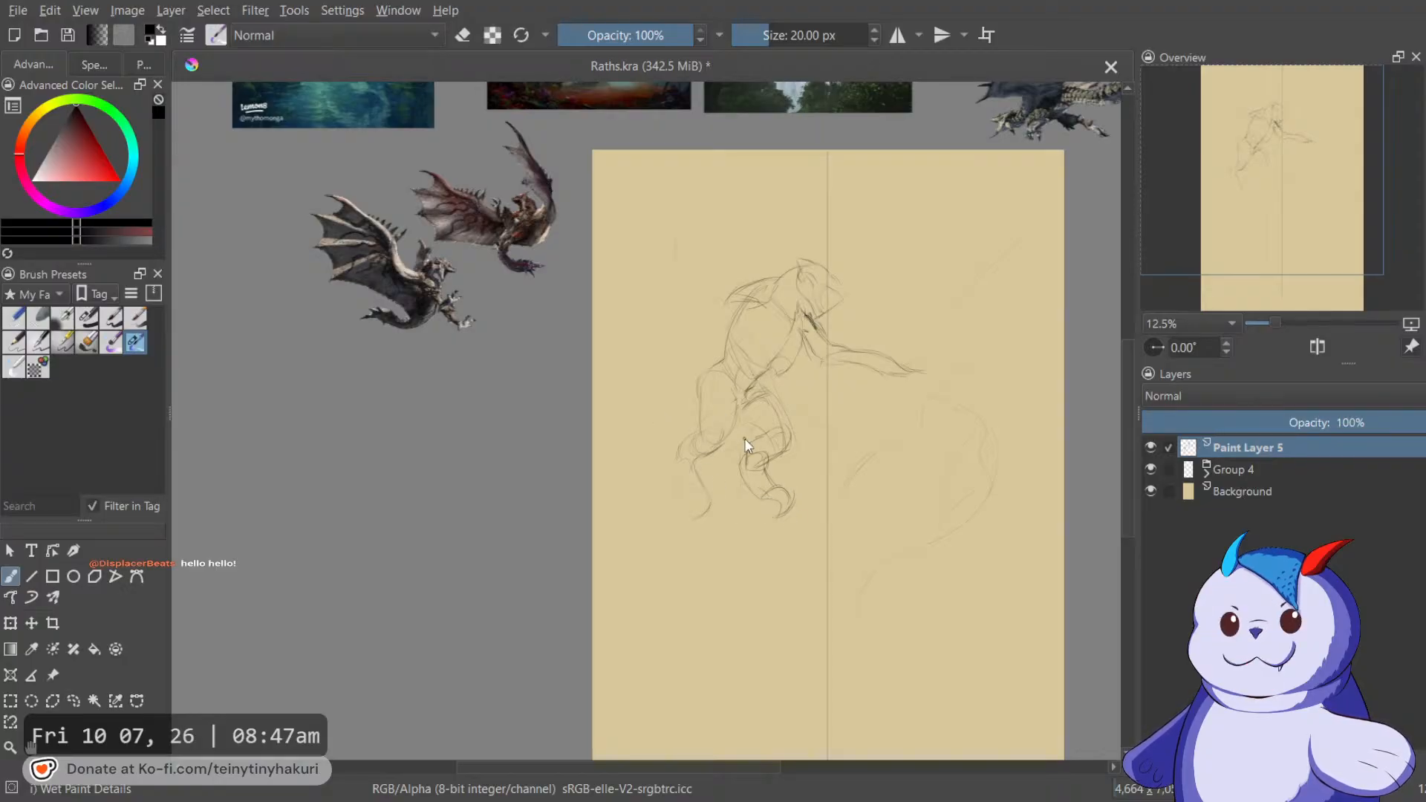
Lasso the hind leg nearest the centre line and scale it slightly smaller toward the hip.
key("l")
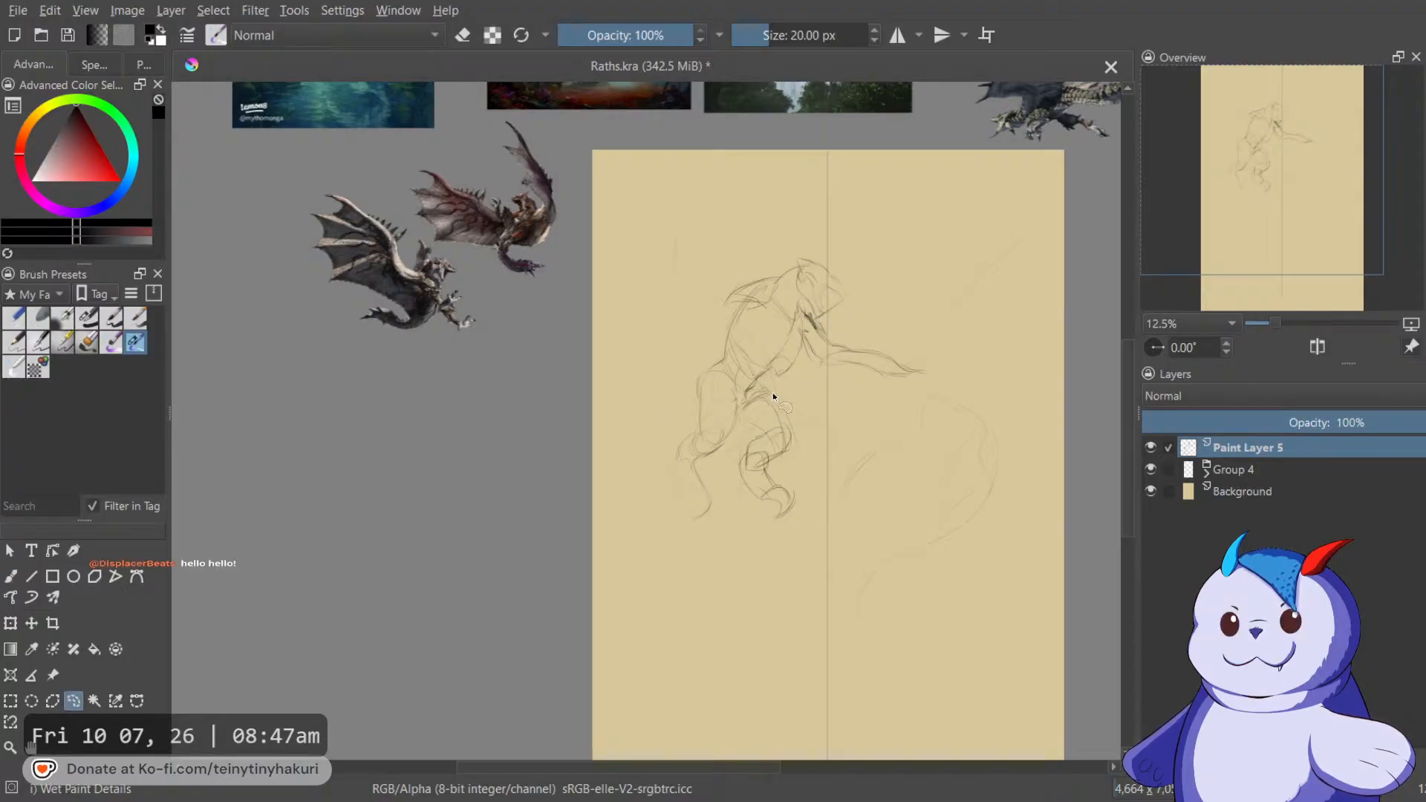
mouse_move(747, 405)
left_mouse_down()
mouse_move(737, 432)
mouse_move(840, 541)
mouse_move(851, 393)
left_mouse_up()
key("ctrl+t")
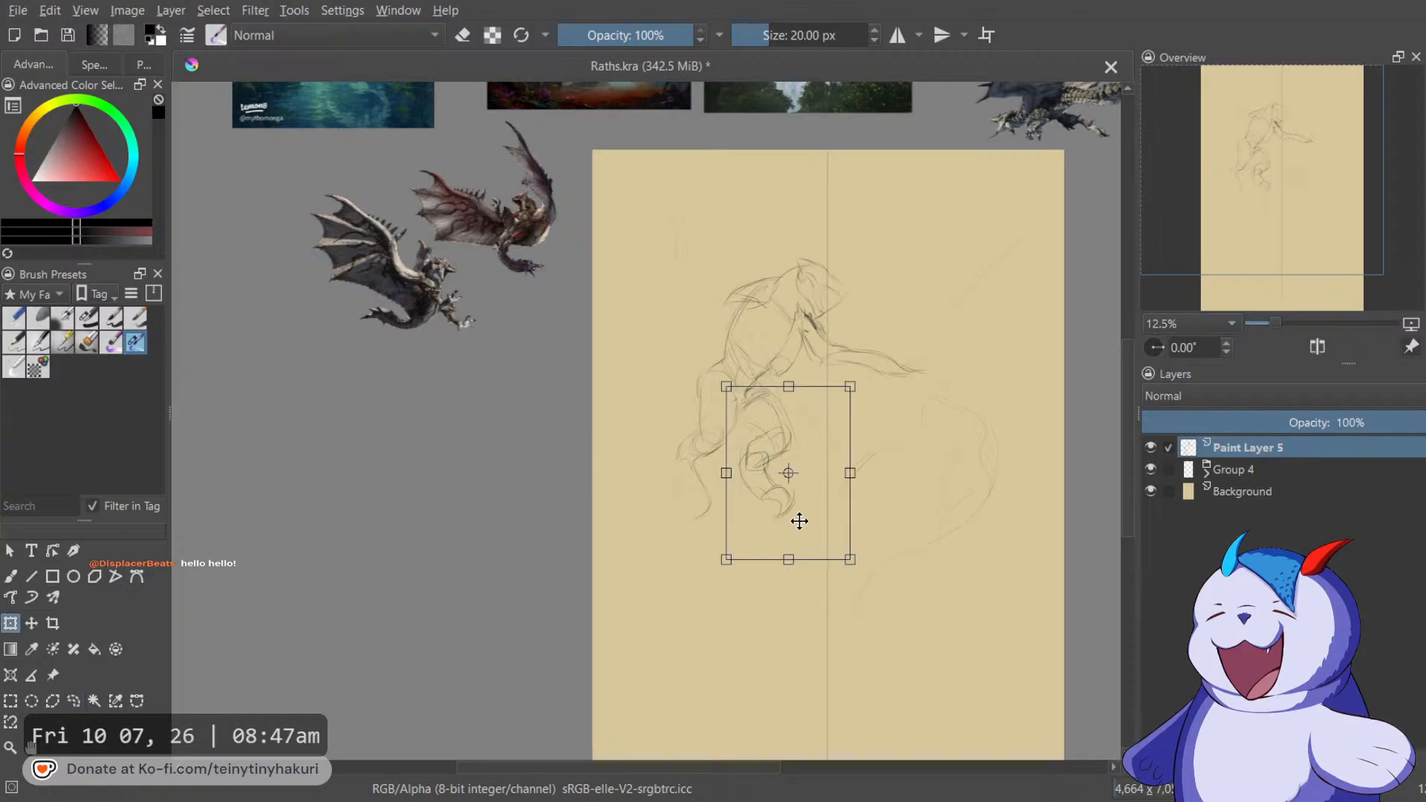
left_click_drag(790, 561, 787, 544)
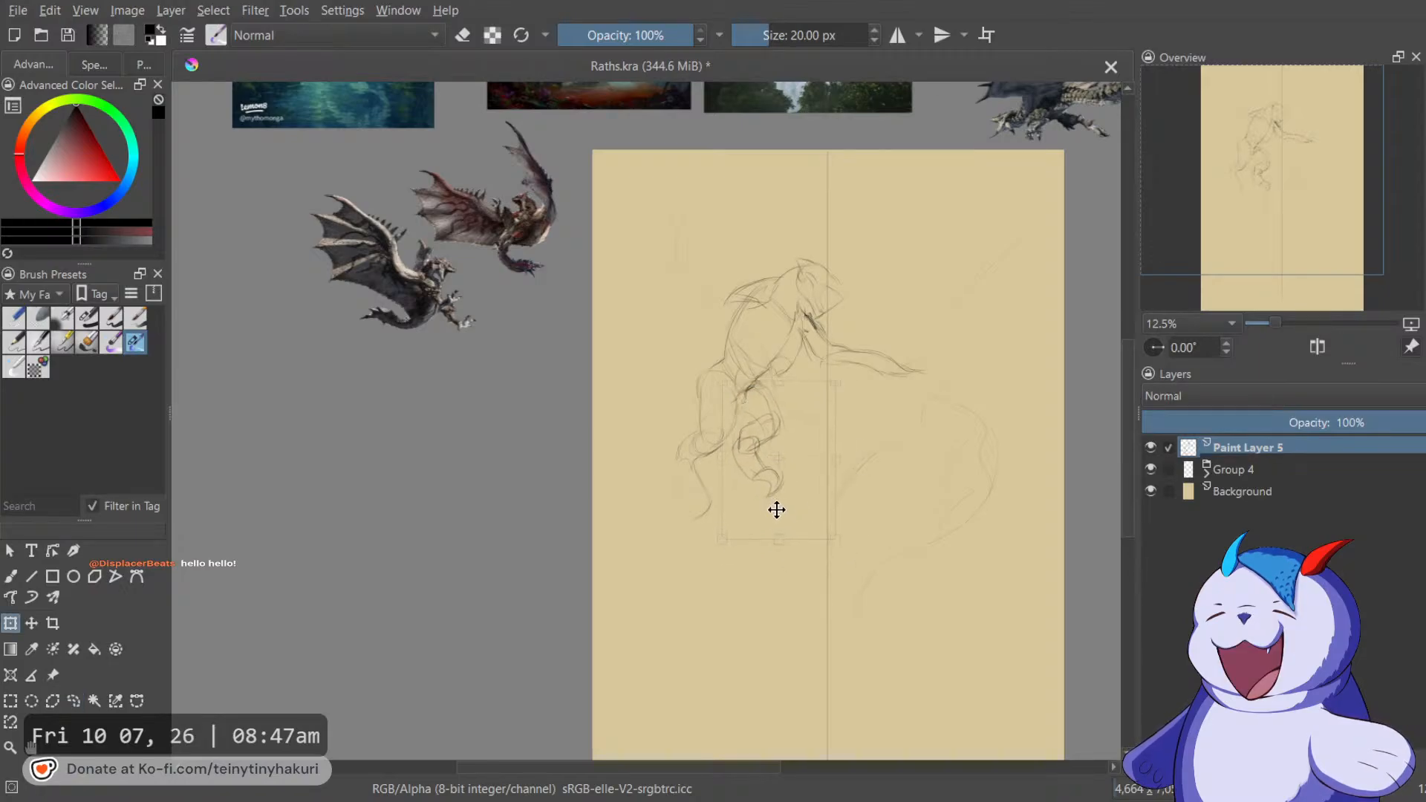
key("Return")
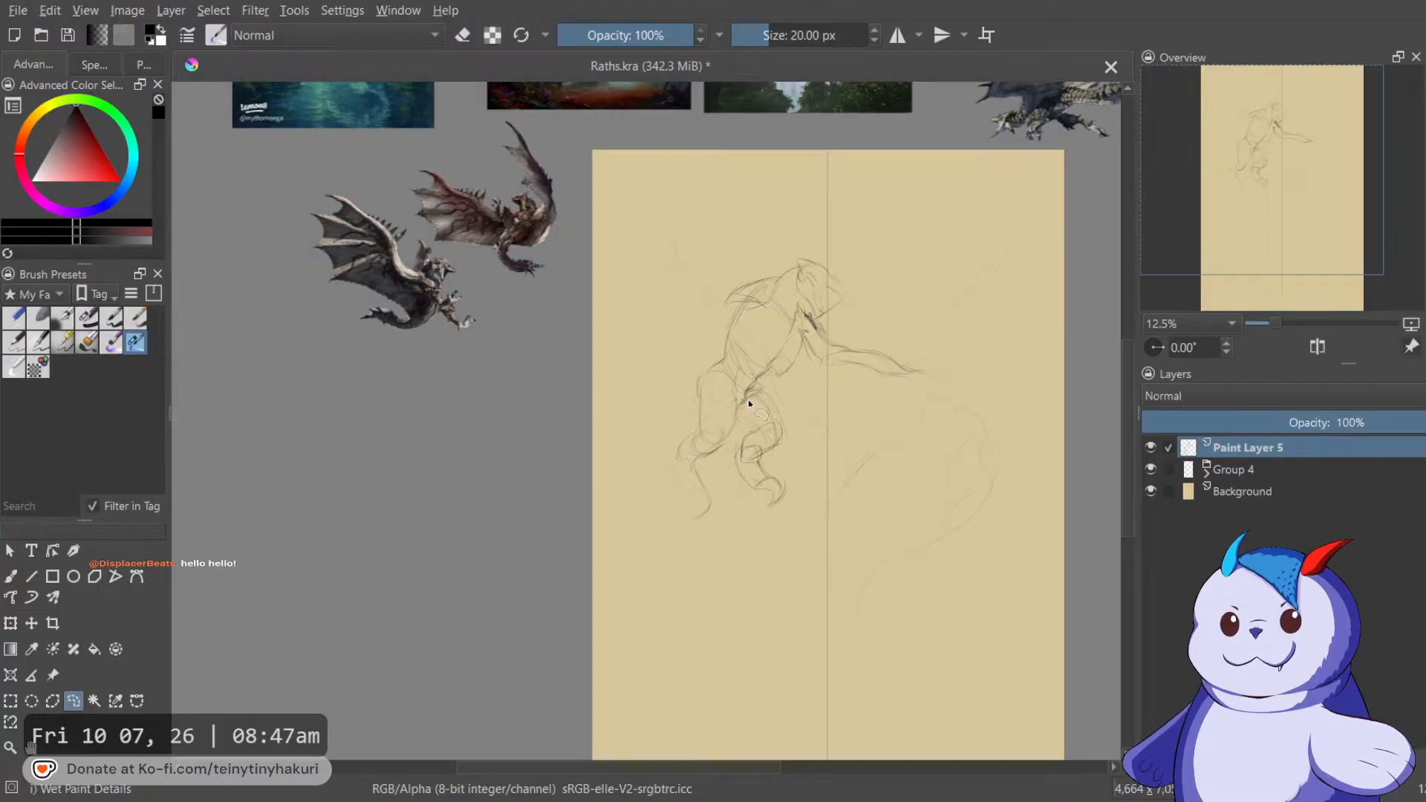
Sketch the front wing's membrane from the wing tip back toward the body, with dividing lines running down from the arm.
key("b")
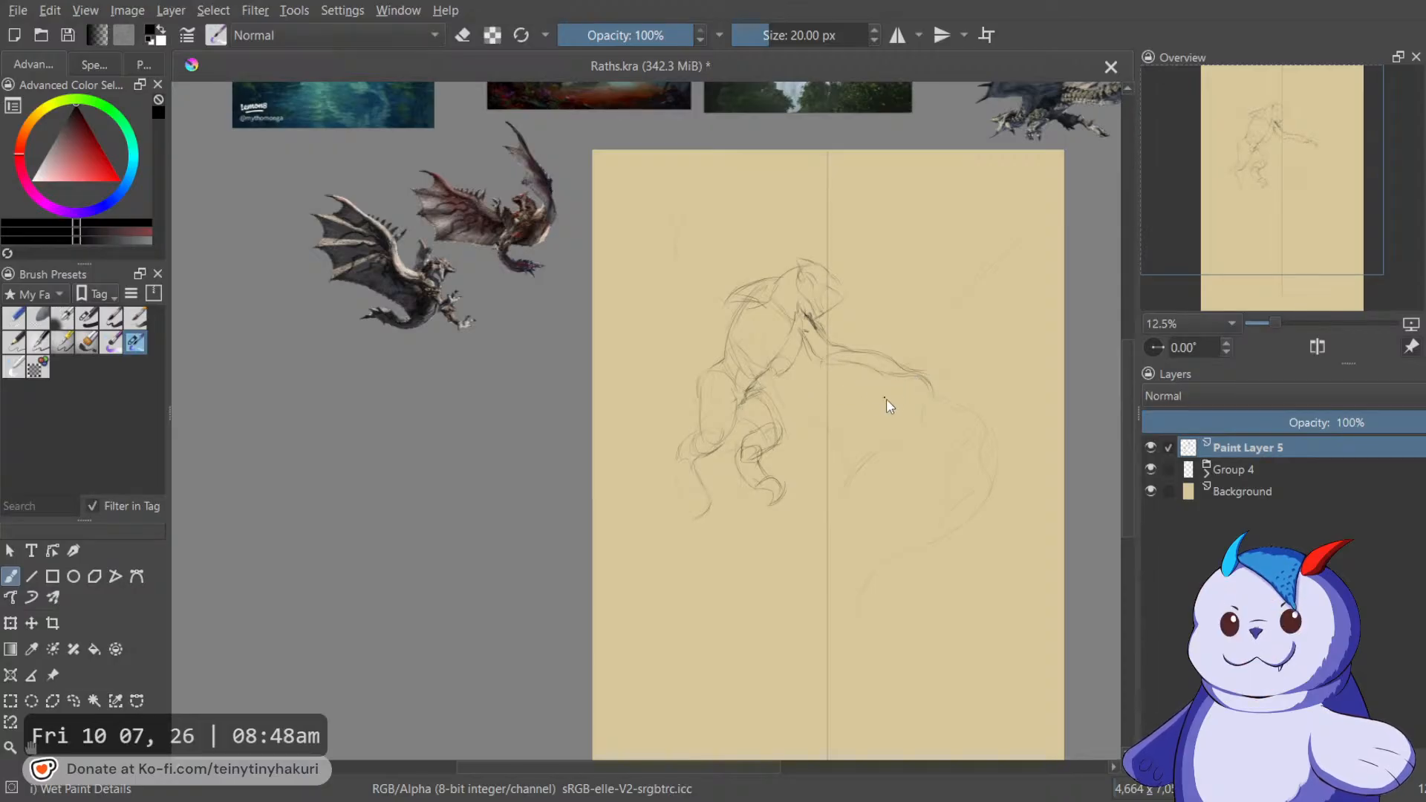
left_click_drag(881, 383, 911, 424)
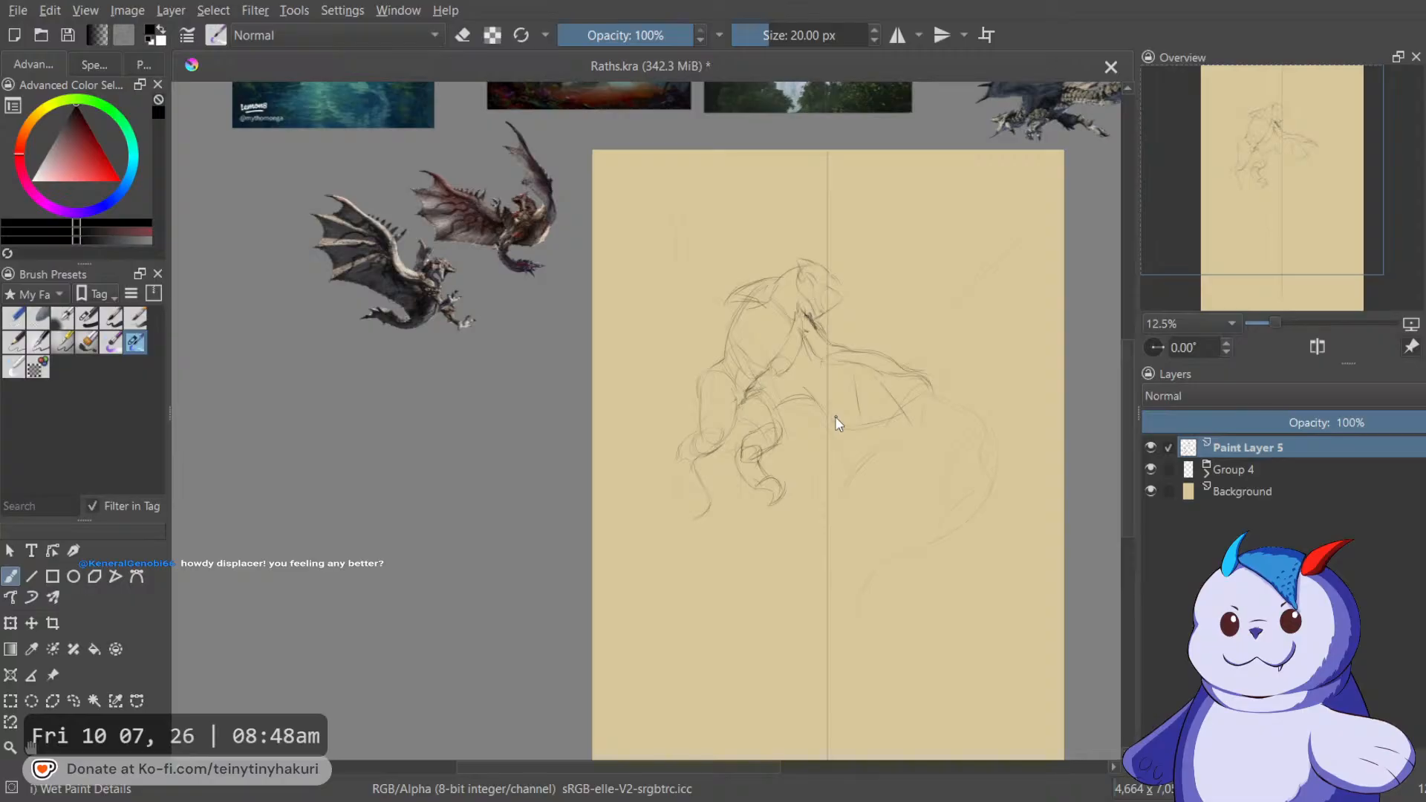
scroll(819, 309, "left", 3)
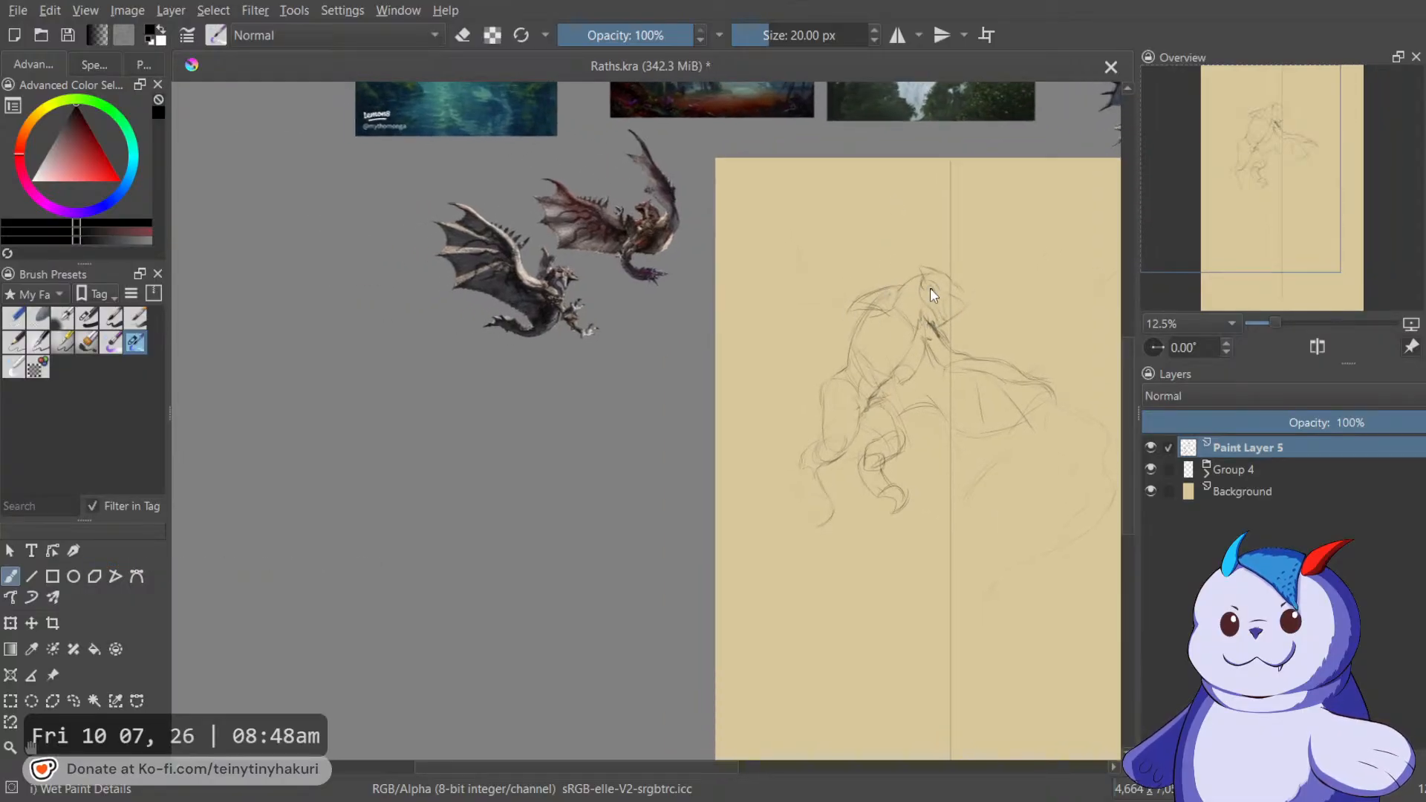
left_click_drag(917, 276, 755, 480)
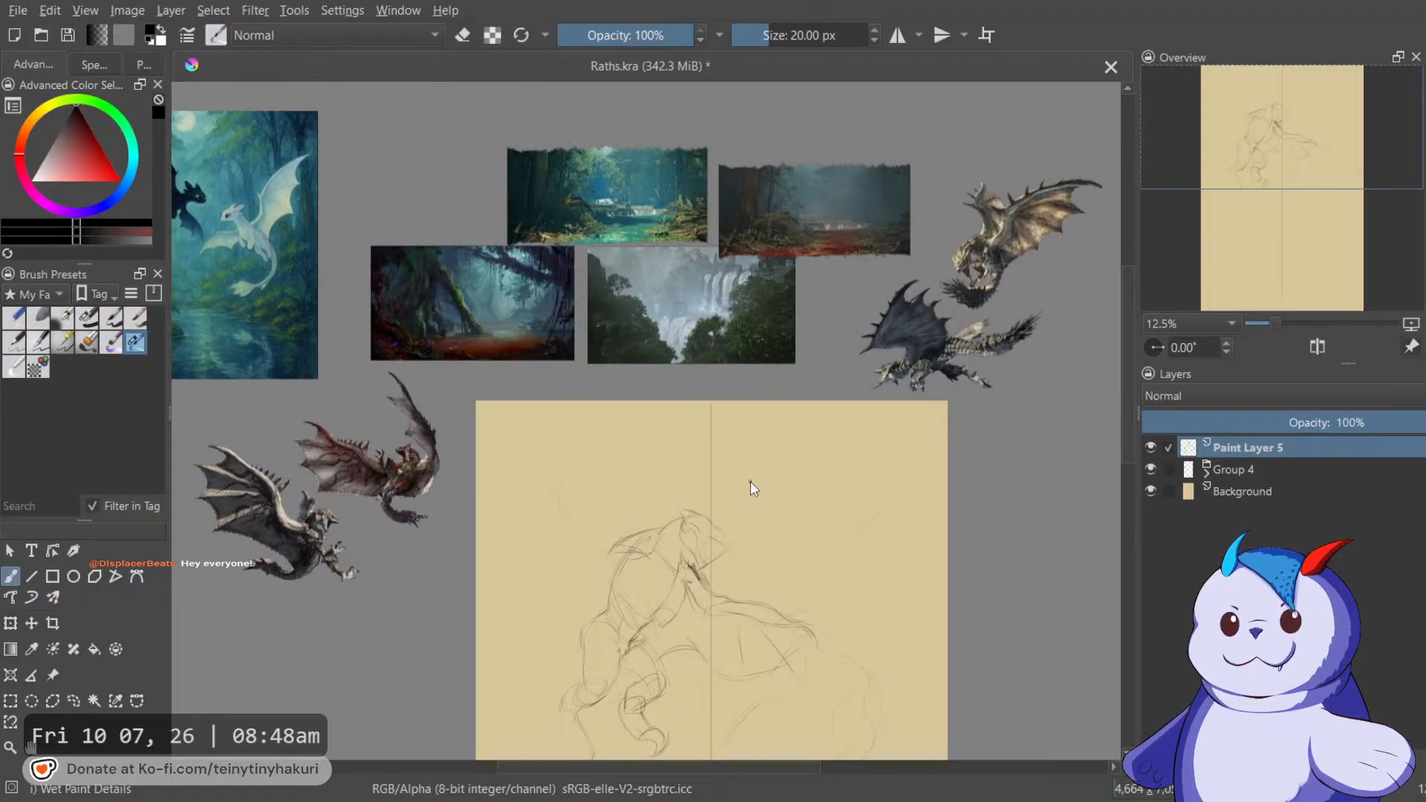
left_click_drag(558, 434, 585, 406)
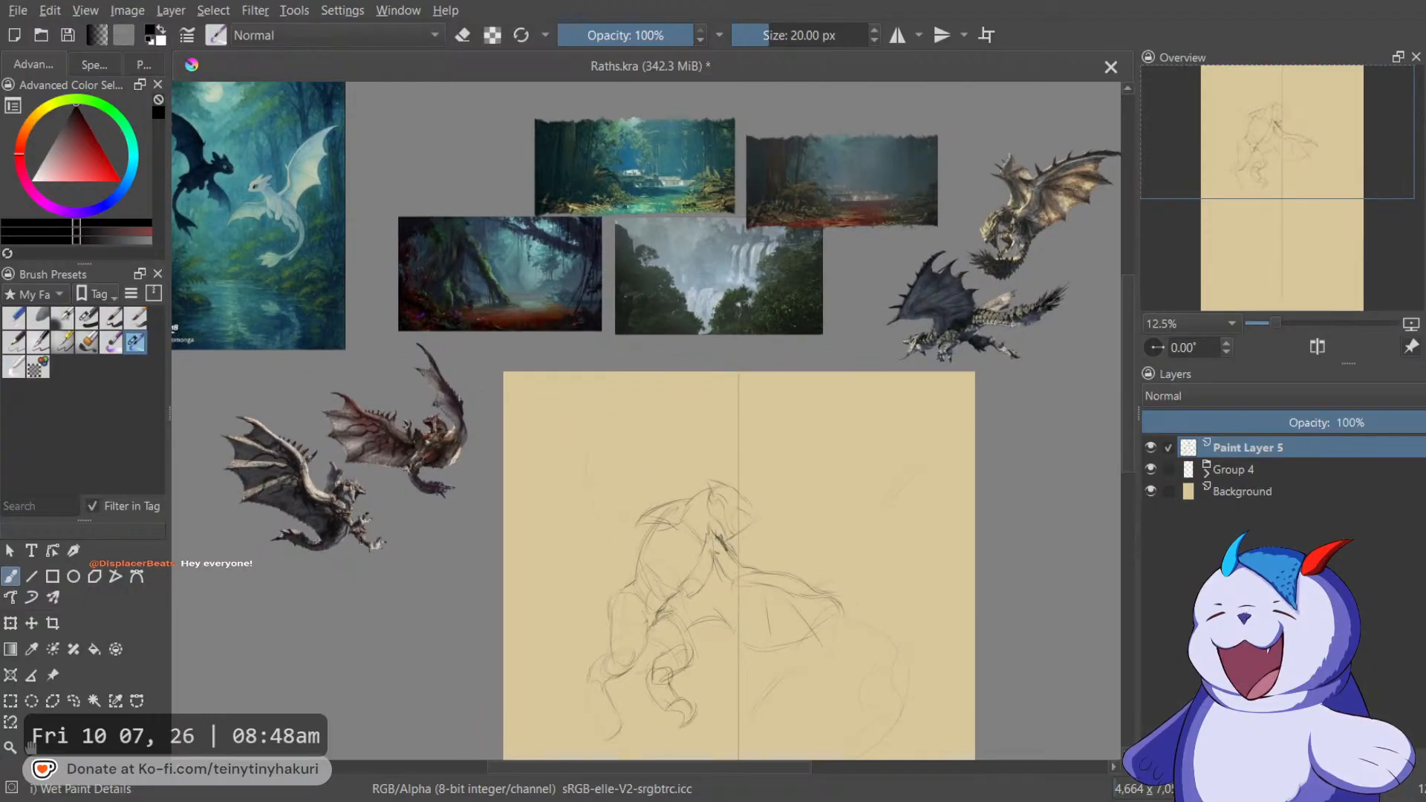
Add a new paint layer and place the text "Rathian & Rathalos" near the canvas's upper-left corner.
key("Insert")
scroll(988, 630, "down", 3)
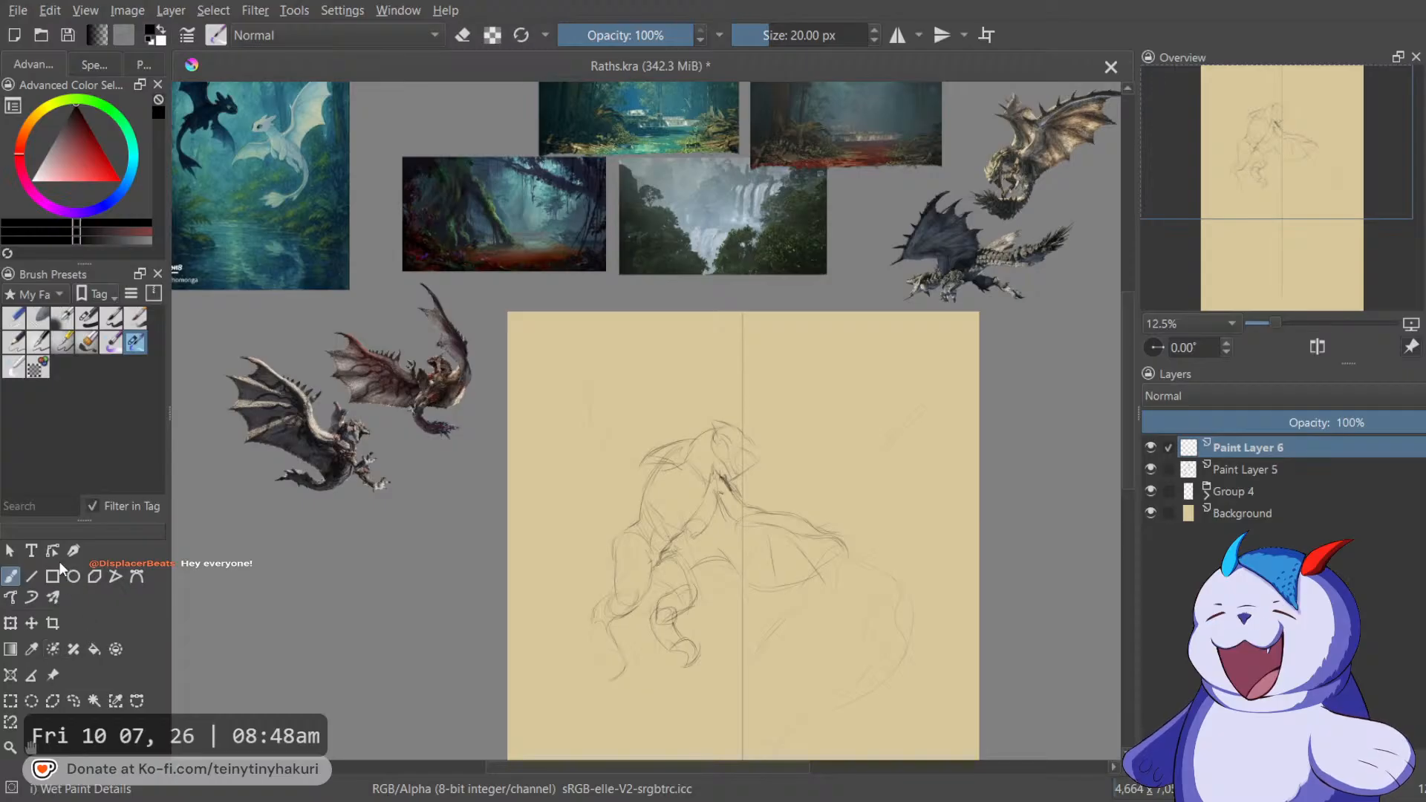
left_click(30, 554)
left_click_drag(532, 327, 814, 456)
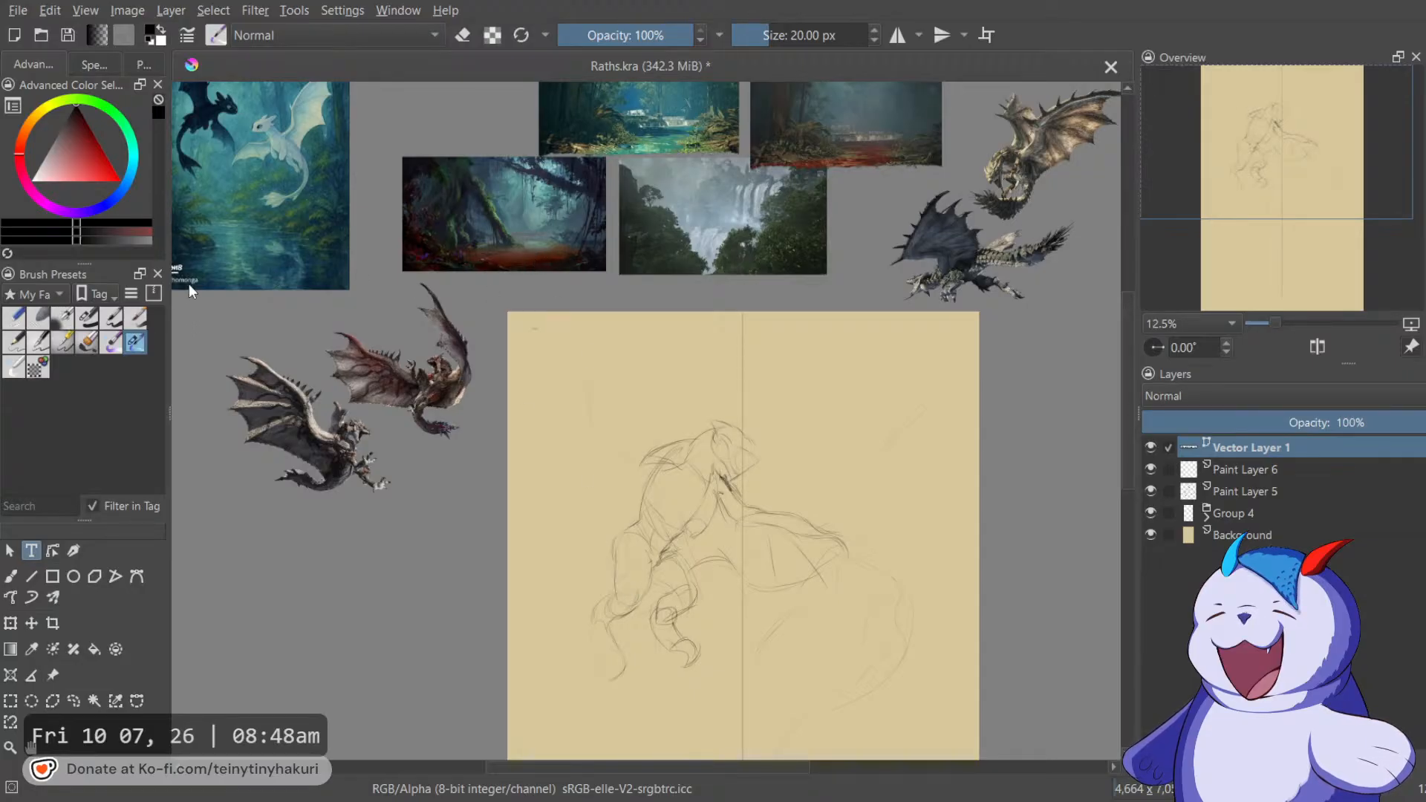
left_click(732, 615)
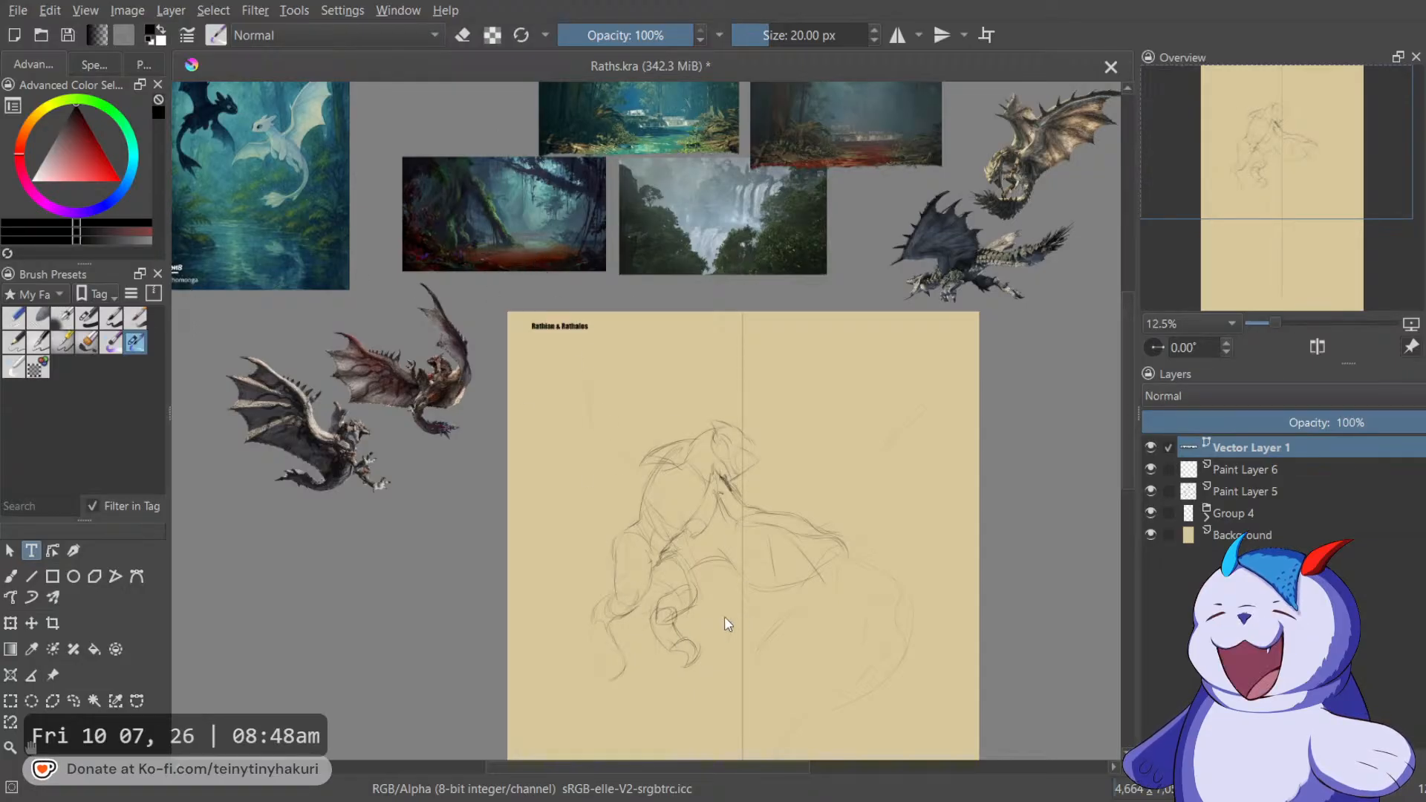
left_click(714, 619)
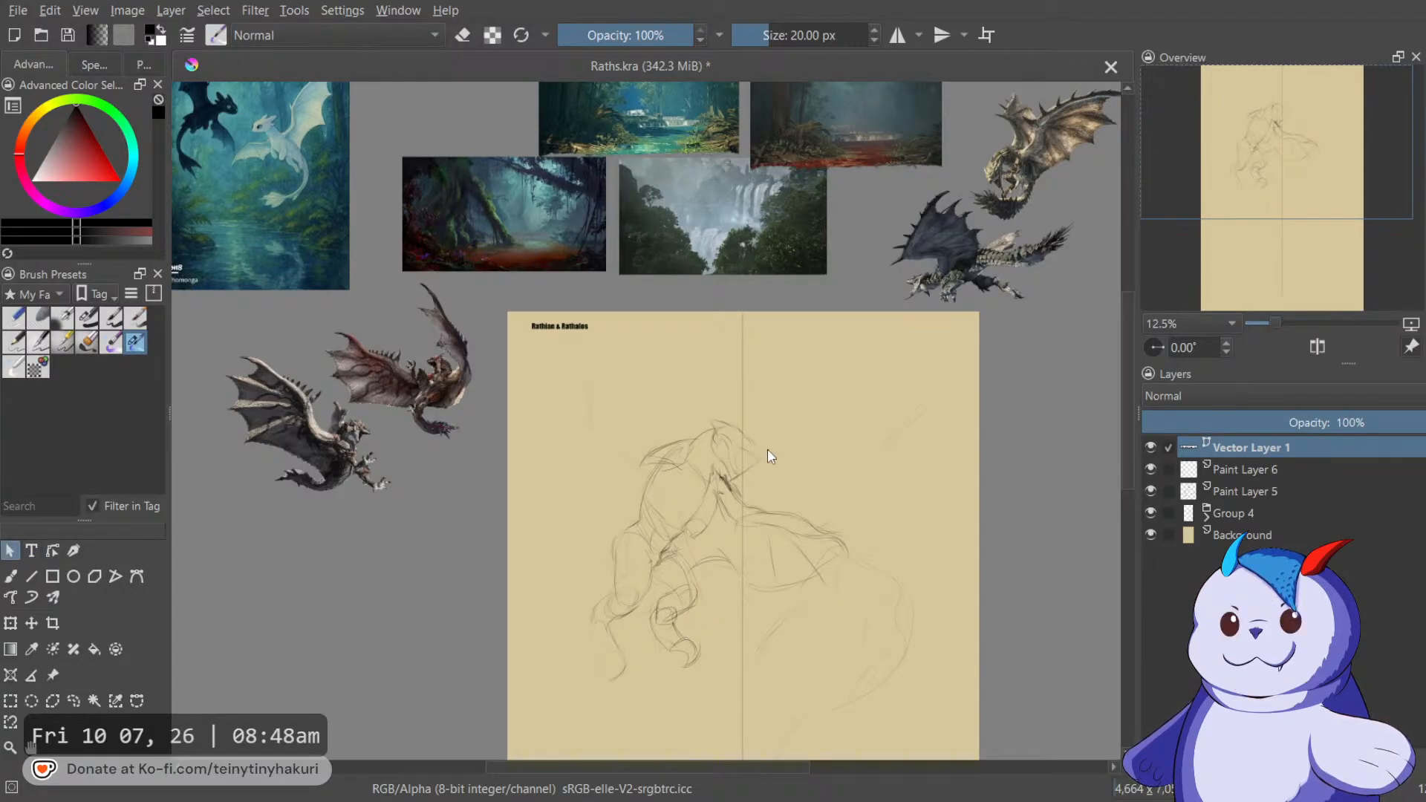
left_click(1286, 473, "shift")
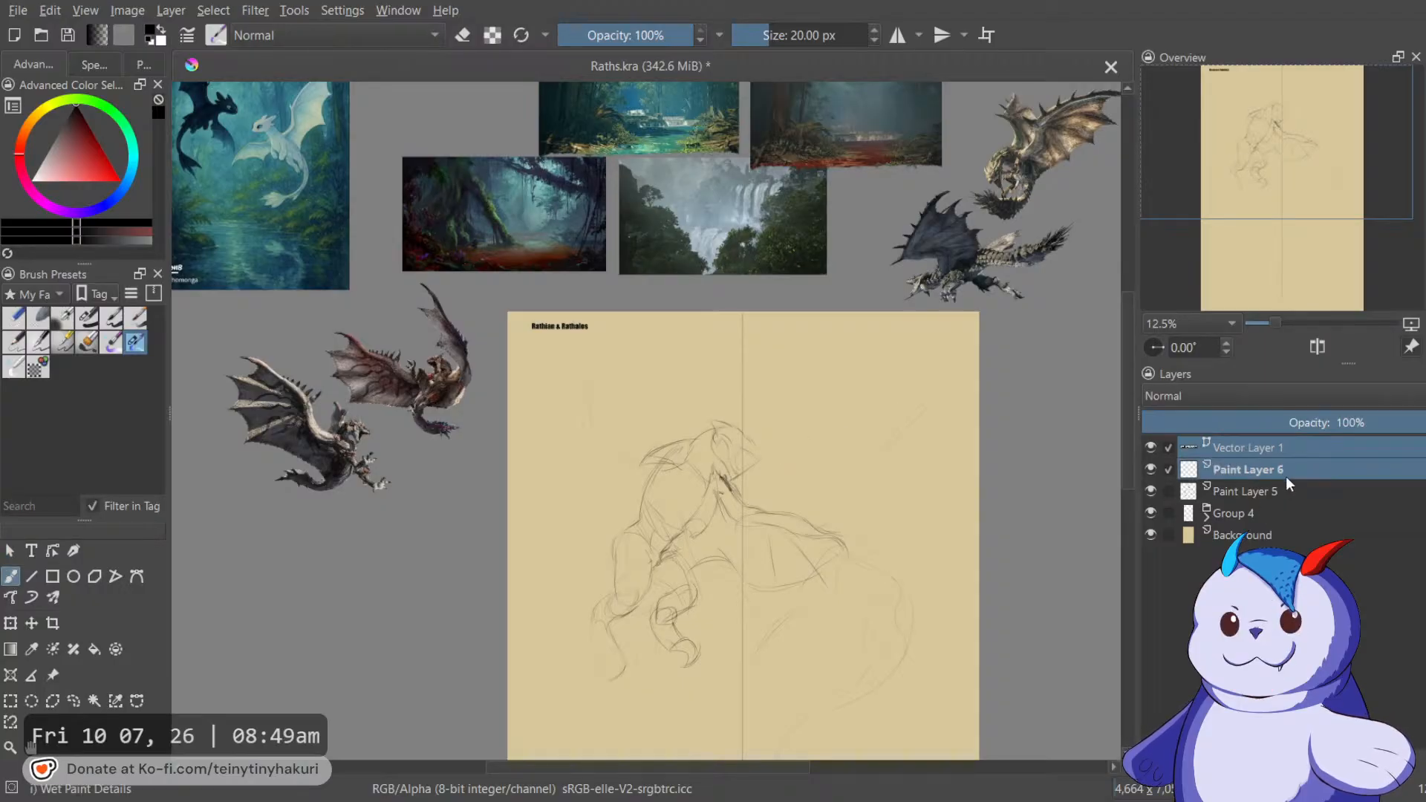
key("ctrl+g")
key("ctrl+z")
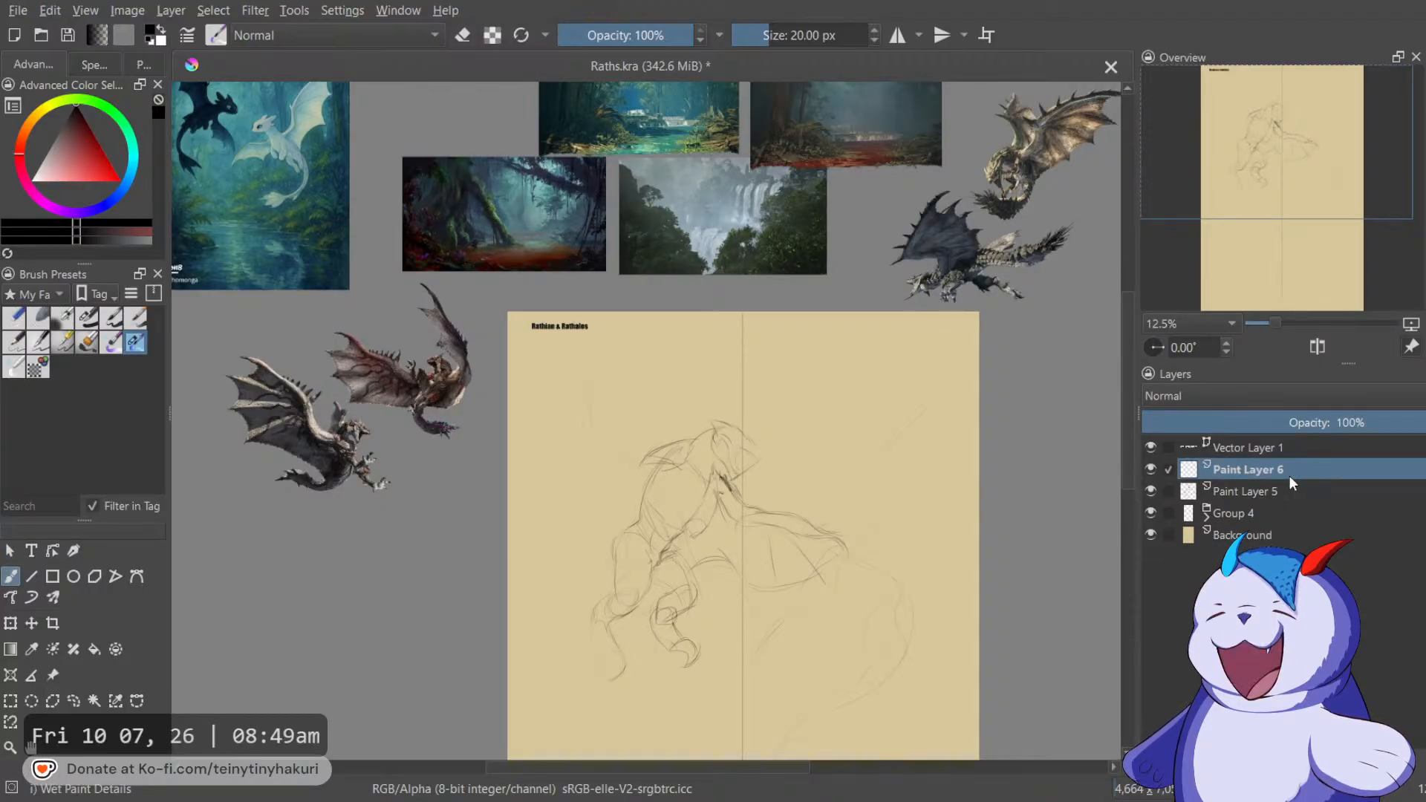
left_click(1268, 447, "shift")
key("ctrl+e")
key("ctrl+t")
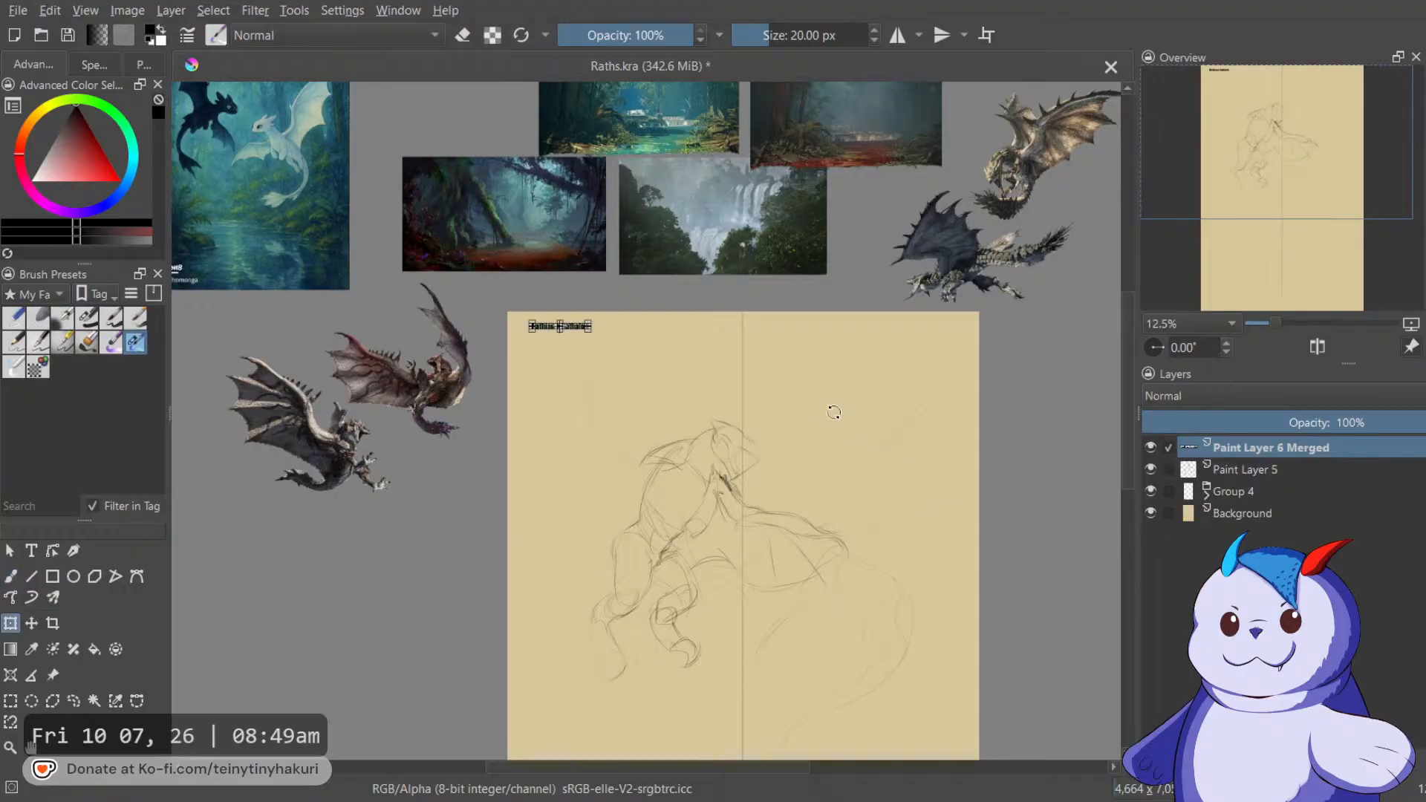
left_click_drag(590, 329, 963, 434)
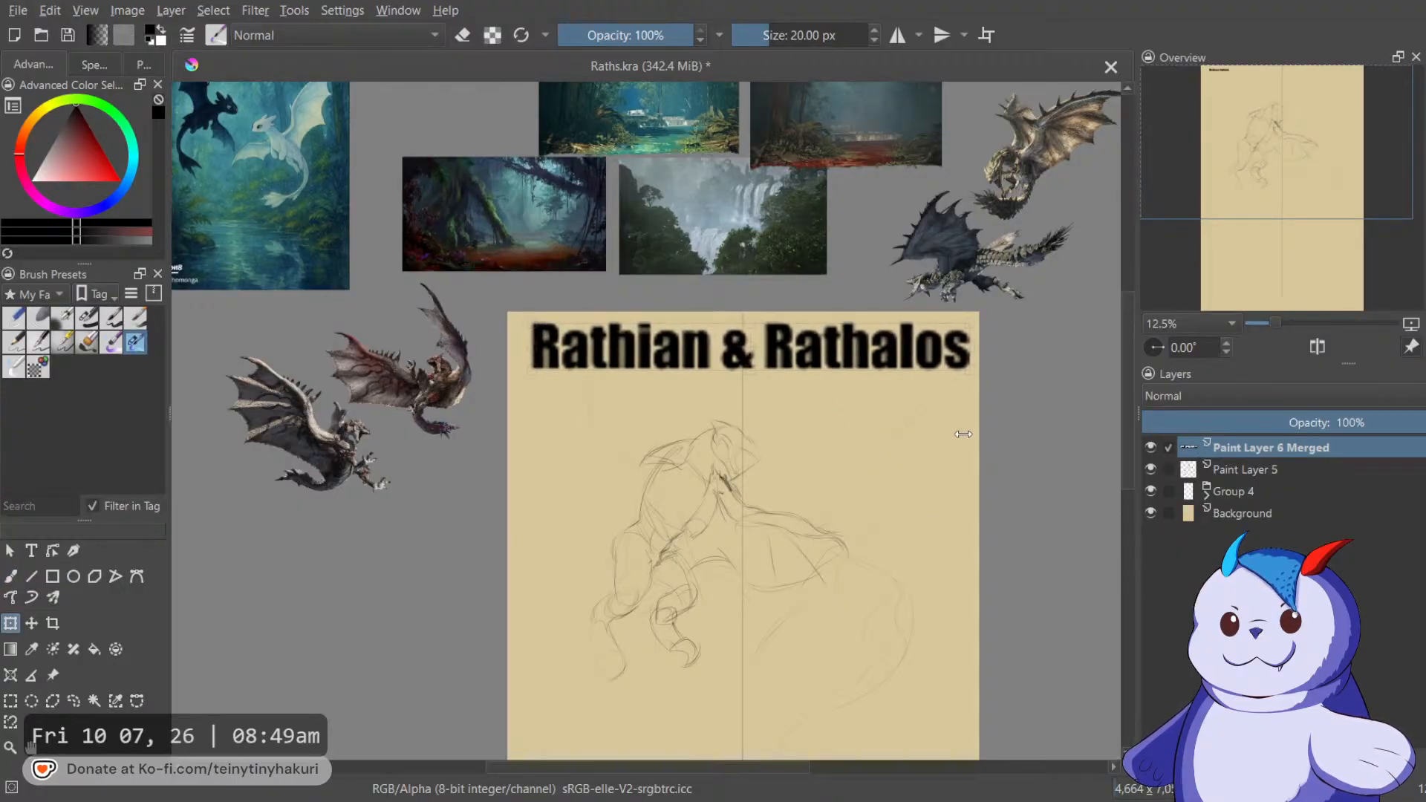
key("ctrl+z")
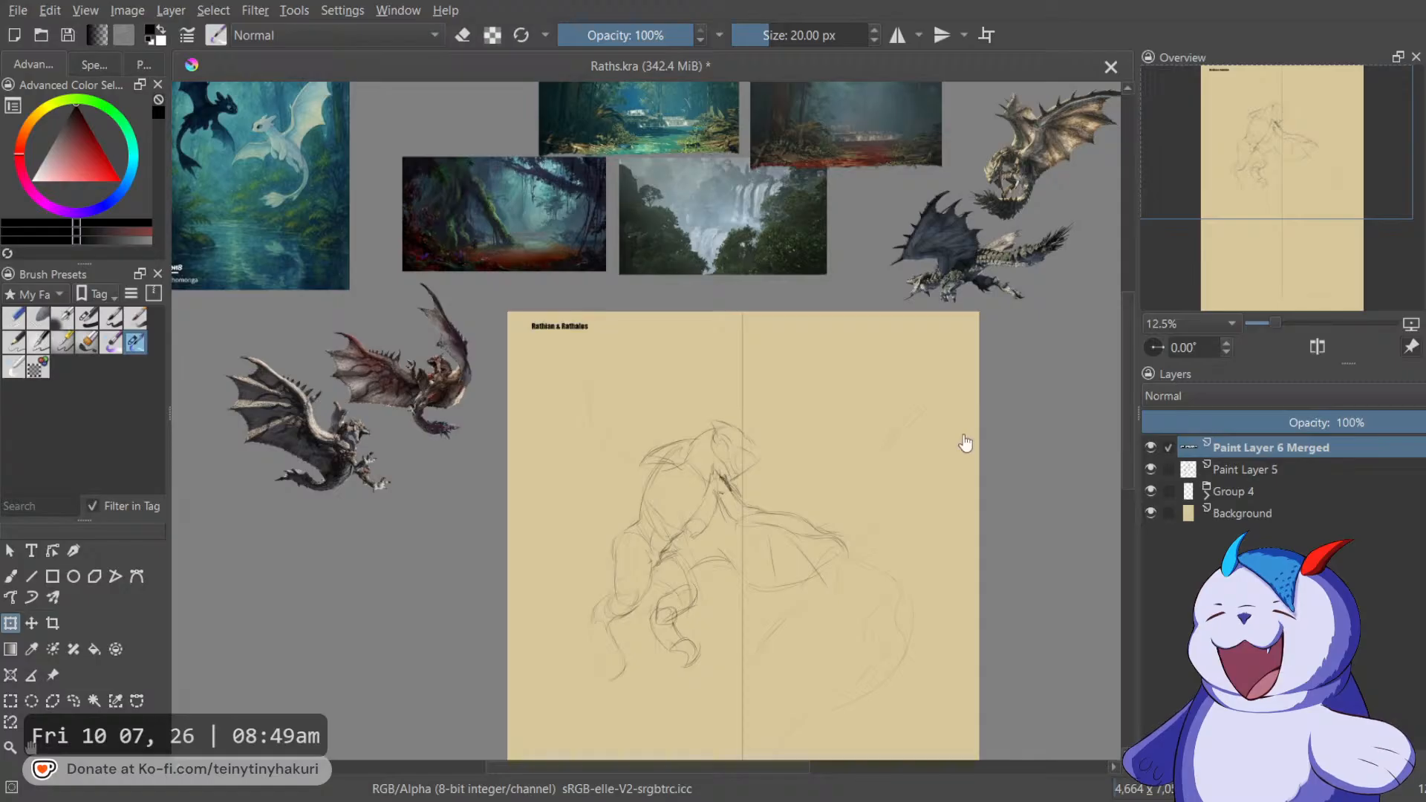
key("ctrl+z")
Change the title text on Vector Layer 1 to "Rathalos & Rathian".
left_click(1277, 449)
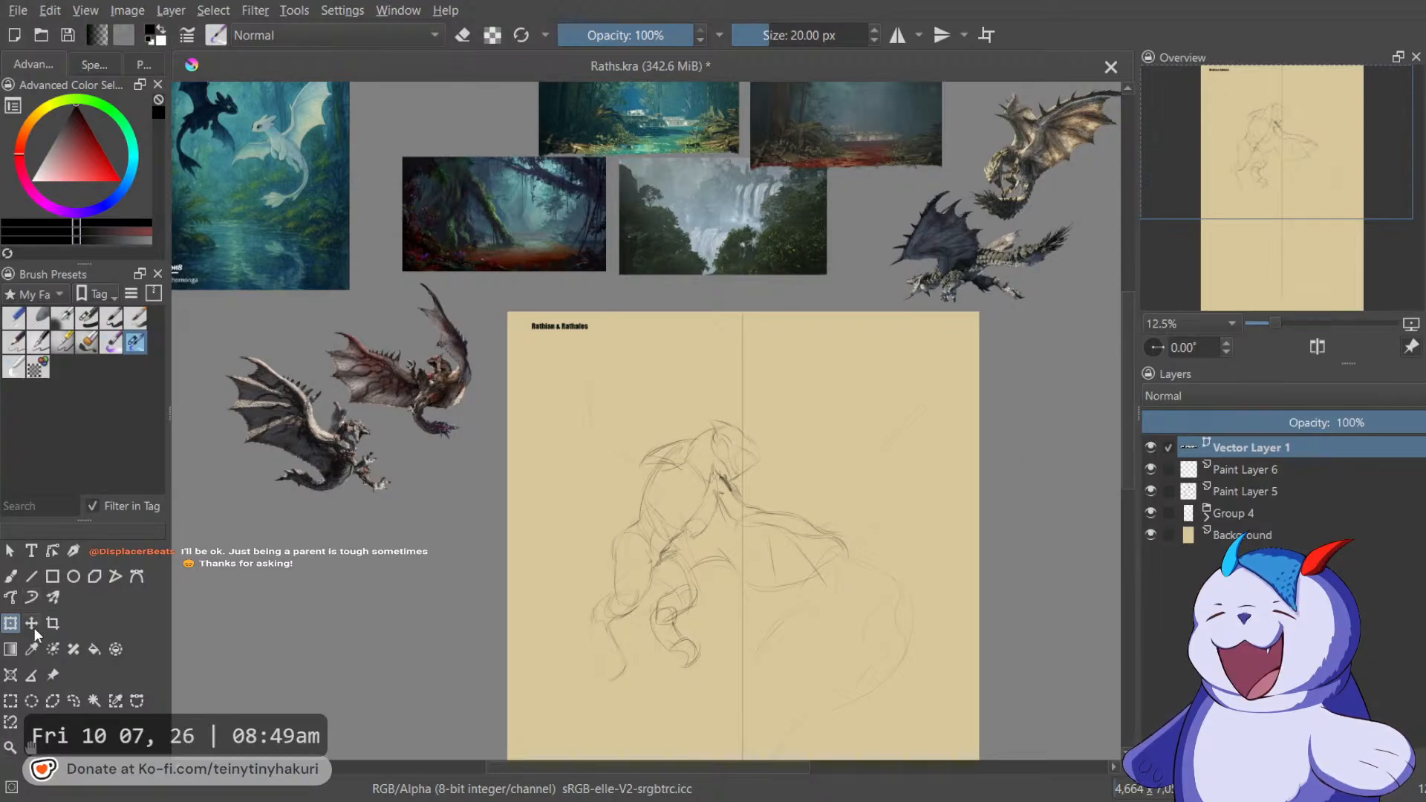
left_click(32, 551)
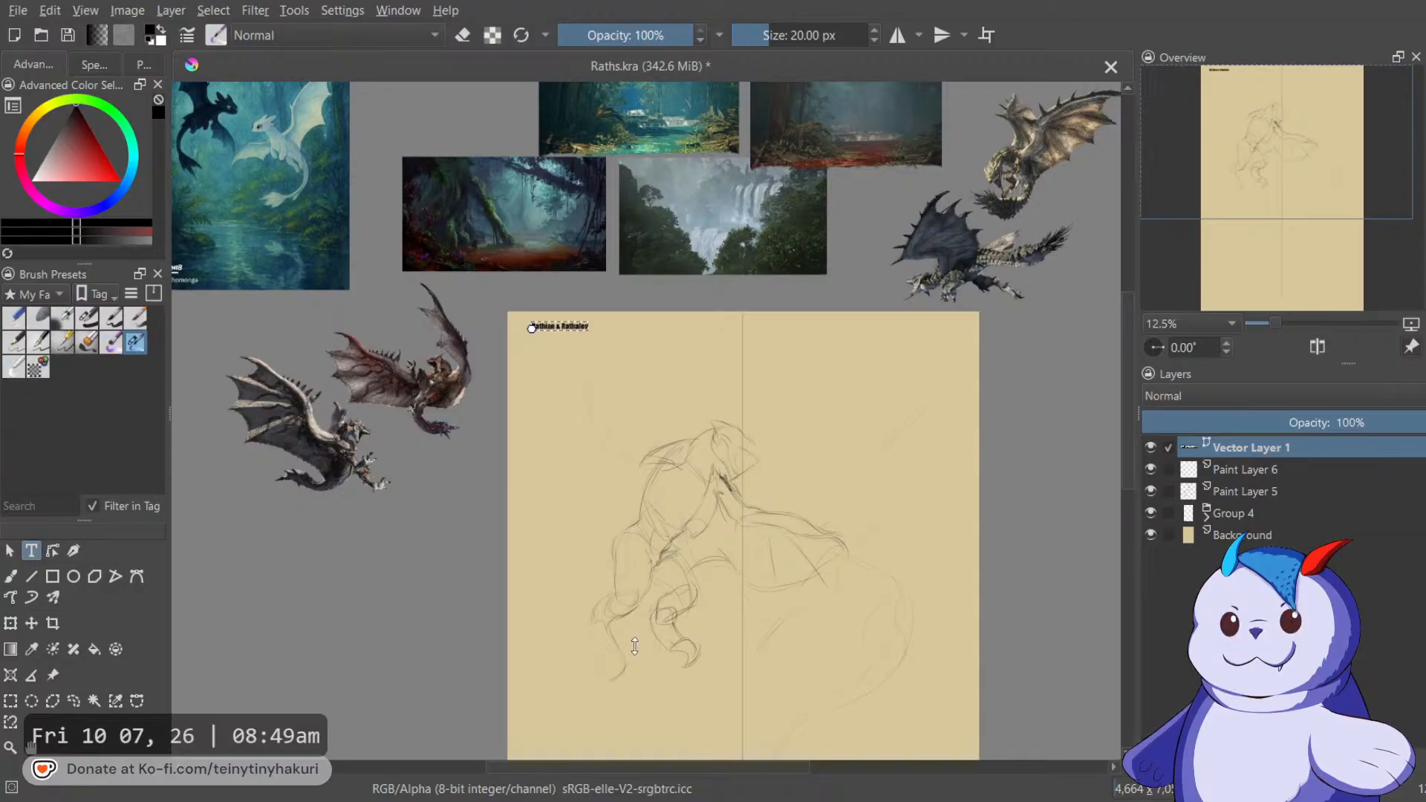
key("Escape")
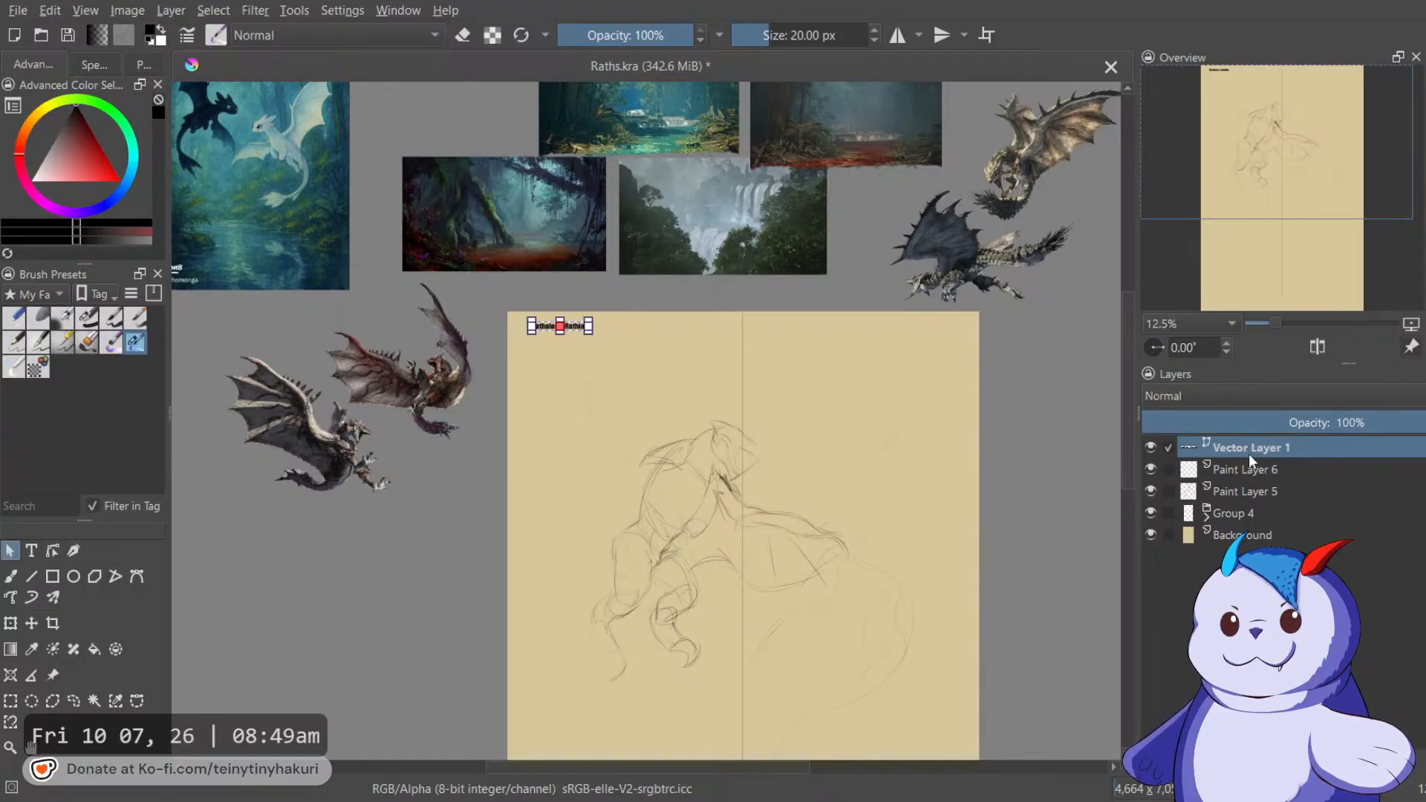
Merge the title's vector layer into Paint Layer 6 and enlarge the title to span most of the canvas width.
key("ctrl+e")
key("ctrl+t")
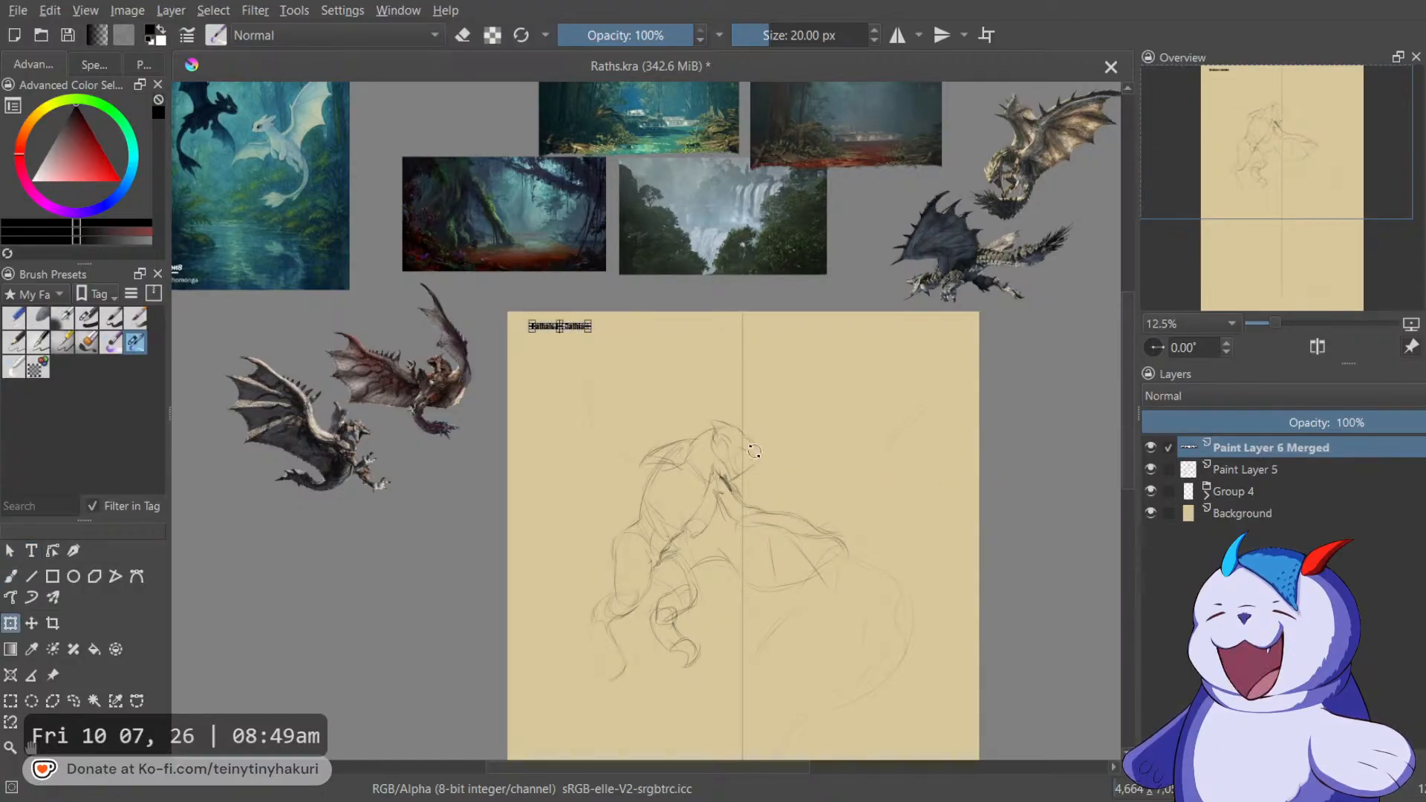
left_click_drag(590, 327, 922, 446)
key("Return")
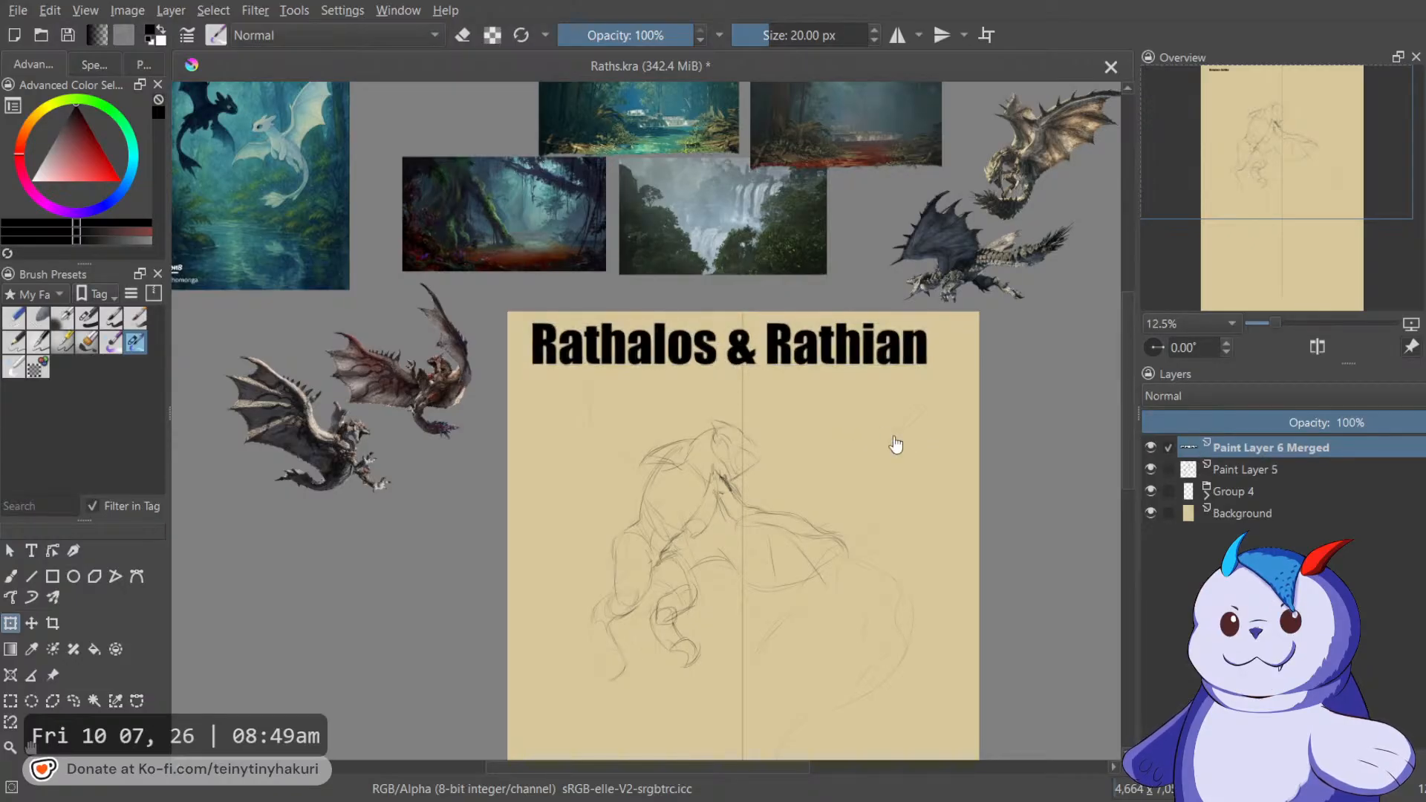
Nudge the "Rathalos & Rathian" title slightly right, toward the canvas's vertical centre line.
key("b")
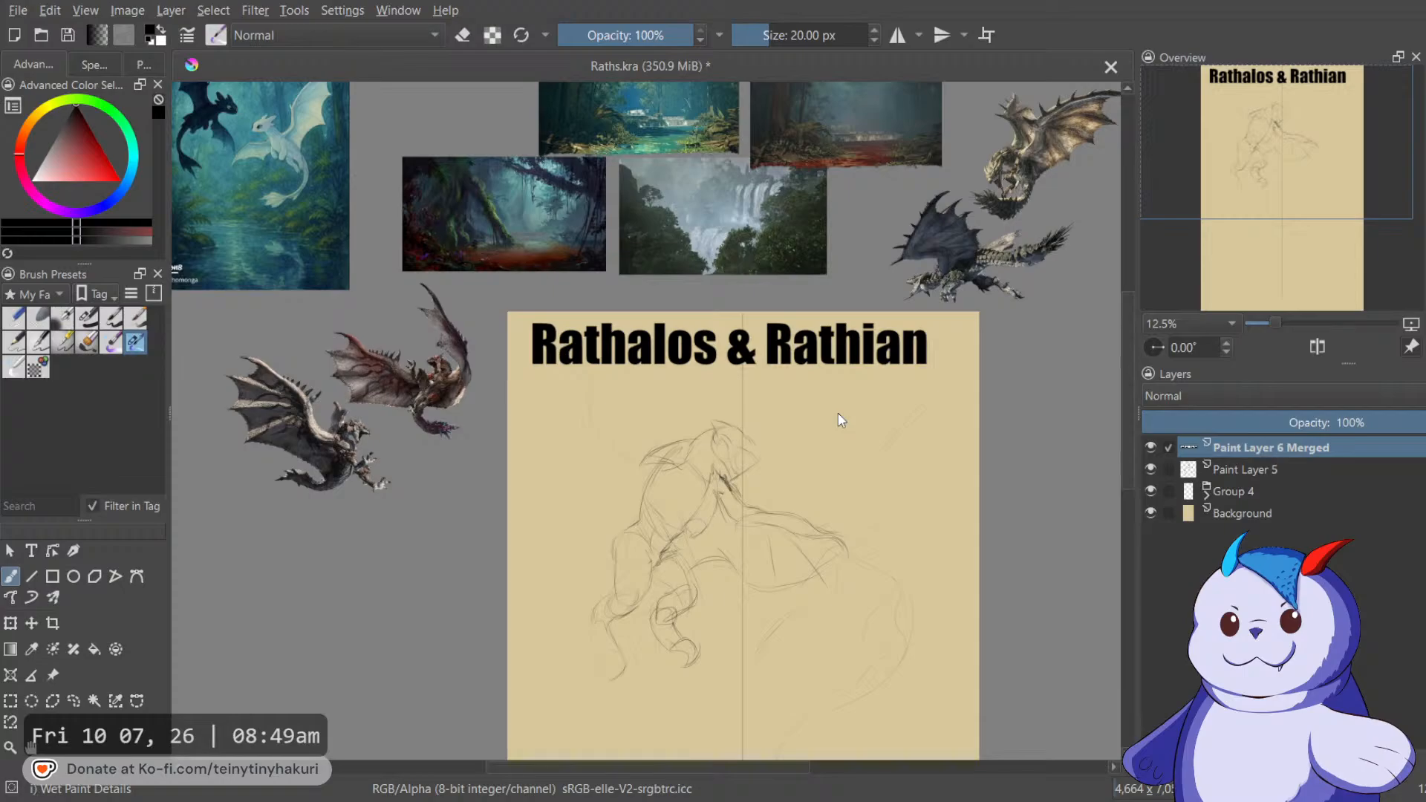
left_click_drag(814, 414, 948, 392)
mouse_move(832, 444)
left_mouse_down()
mouse_move(862, 531)
mouse_move(731, 355)
mouse_move(885, 493)
mouse_move(859, 404)
mouse_move(757, 327)
left_mouse_up()
scroll(884, 443, "down", 1)
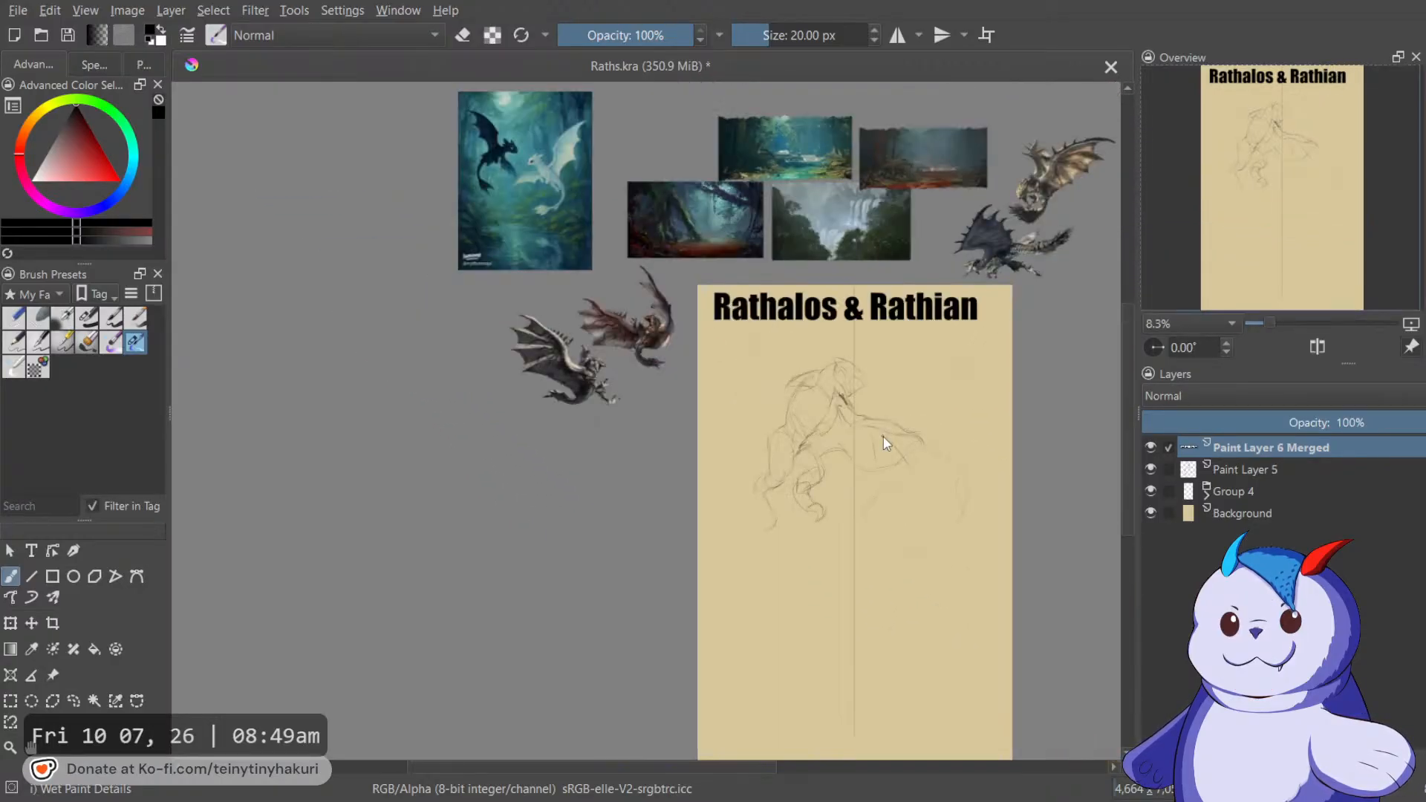
scroll(860, 357, "up", 2)
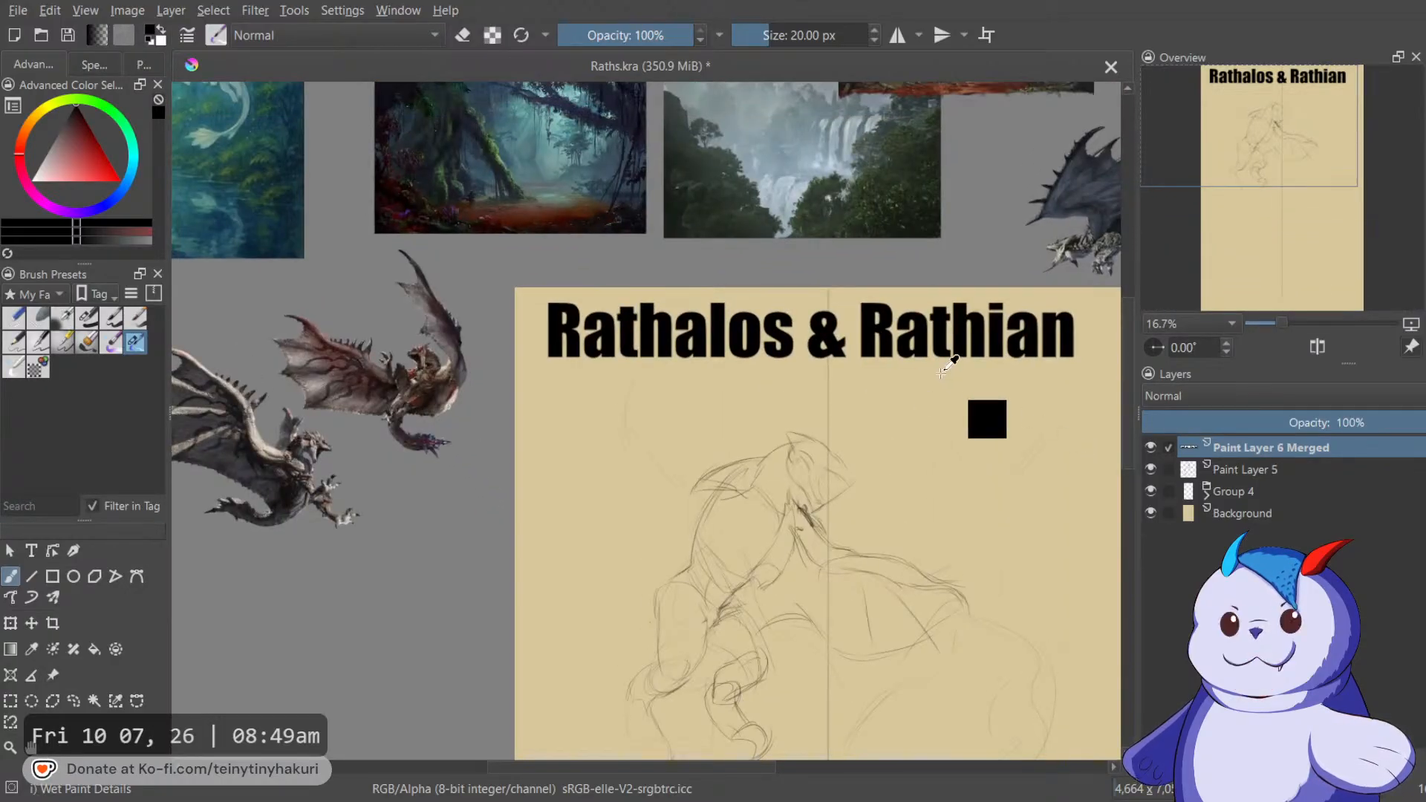
key("ctrl+t")
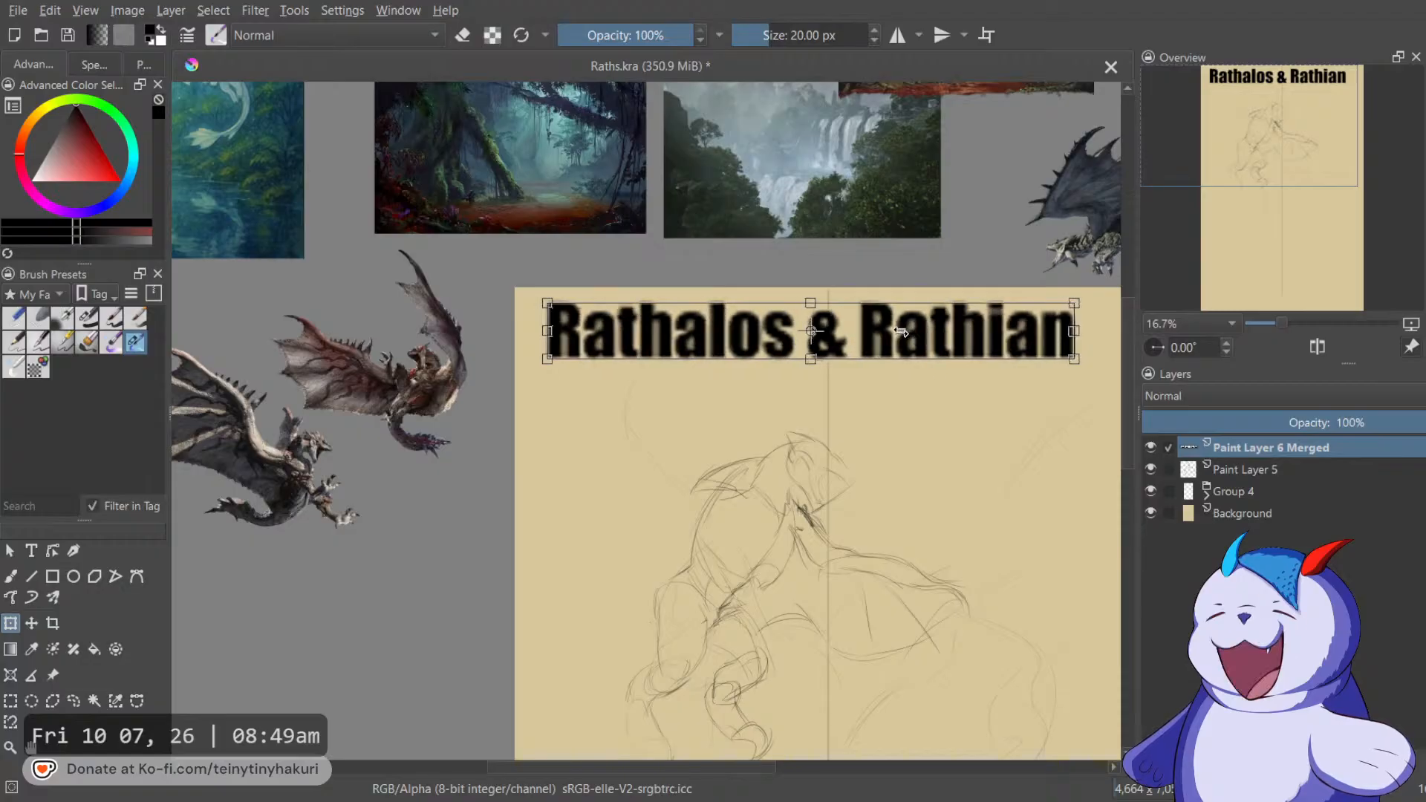
scroll(901, 325, "up", 4)
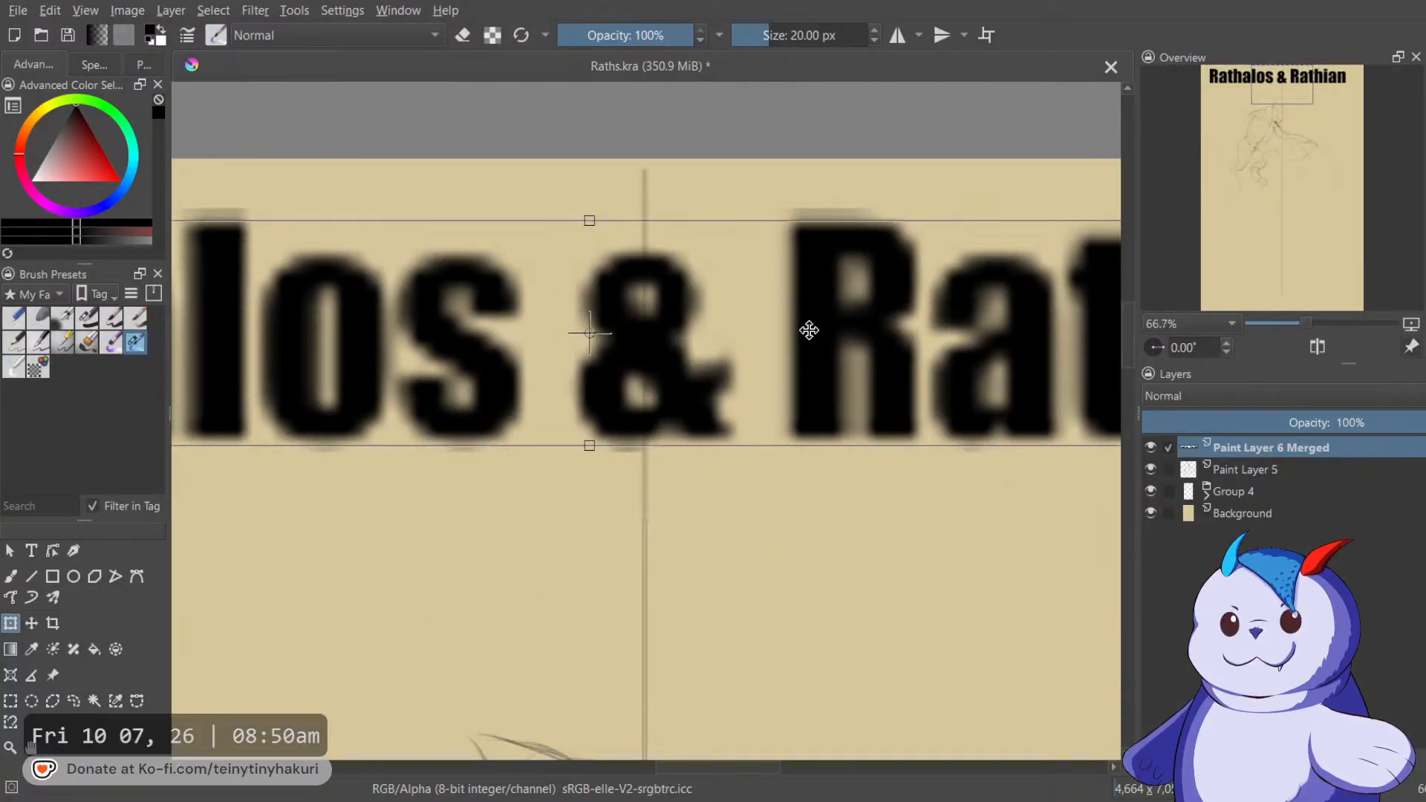
scroll(805, 330, "down", 3)
key("b")
scroll(809, 330, "down", 3)
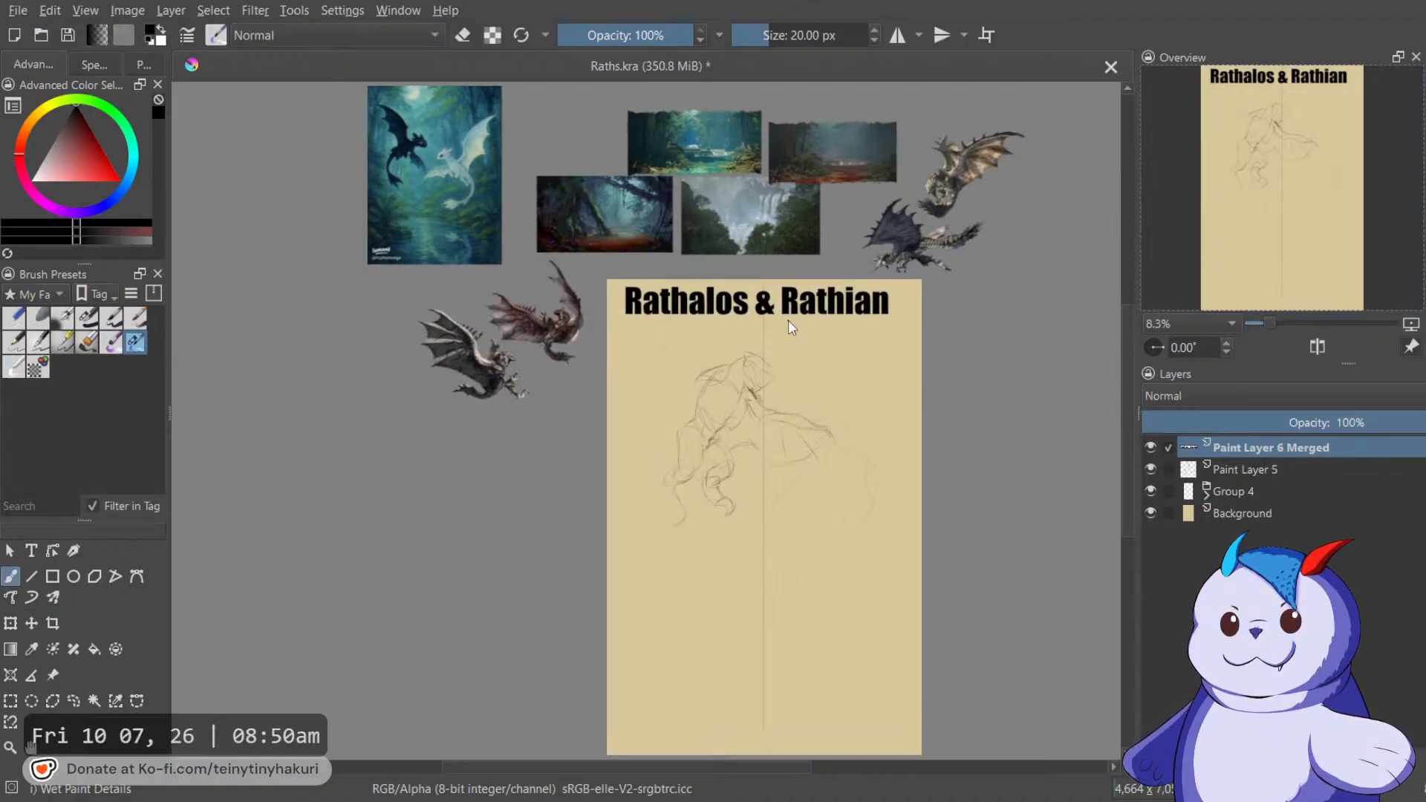
Enlarge the canvas to 5,325 px wide and shift all the reference images upward, clear of its upper edge.
scroll(784, 327, "down", 2)
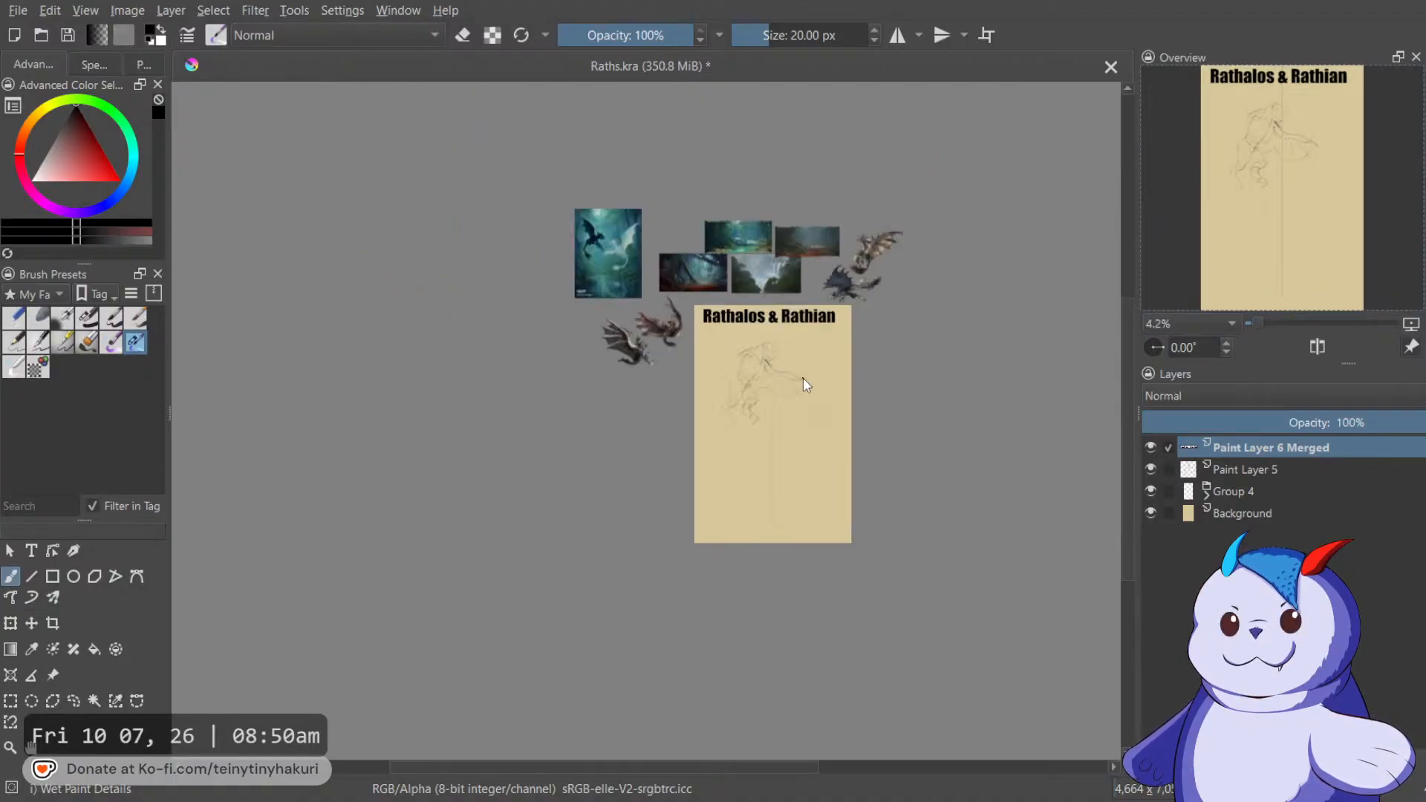
scroll(799, 373, "up", 3)
scroll(790, 370, "down", 1)
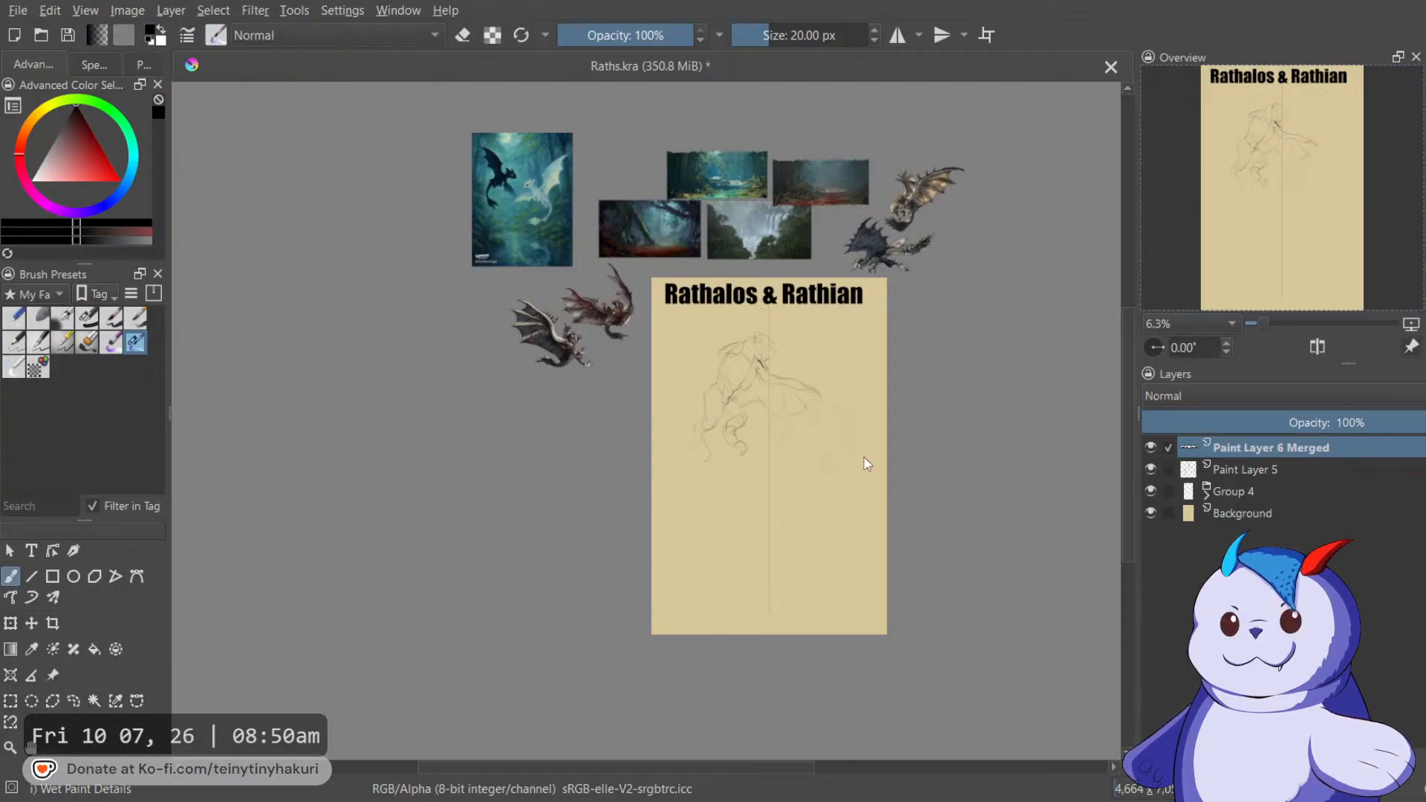
key("ctrl+z")
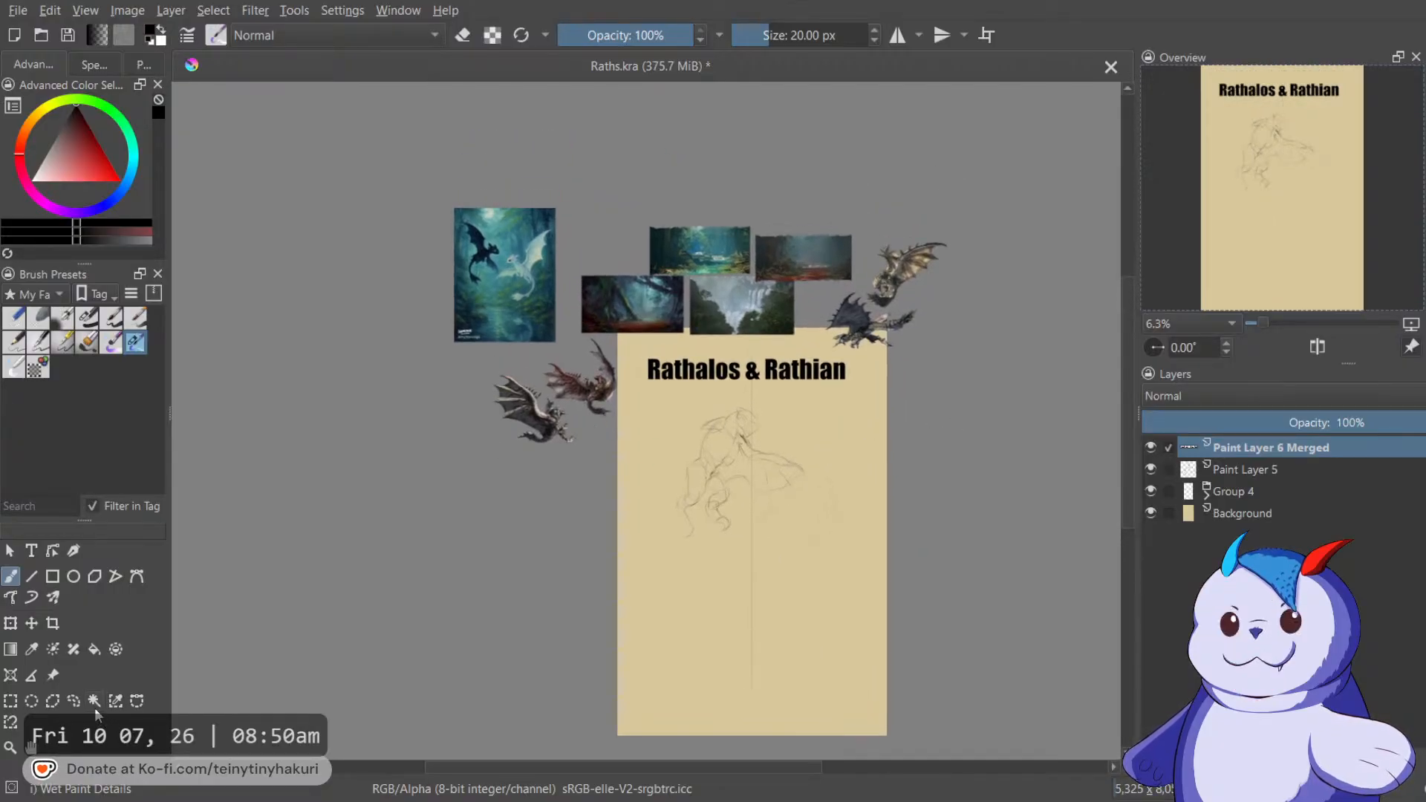
left_click(52, 674)
left_click_drag(363, 113, 977, 470)
mouse_move(728, 328)
left_mouse_down()
mouse_move(728, 287)
mouse_move(715, 303)
left_mouse_up()
key("b")
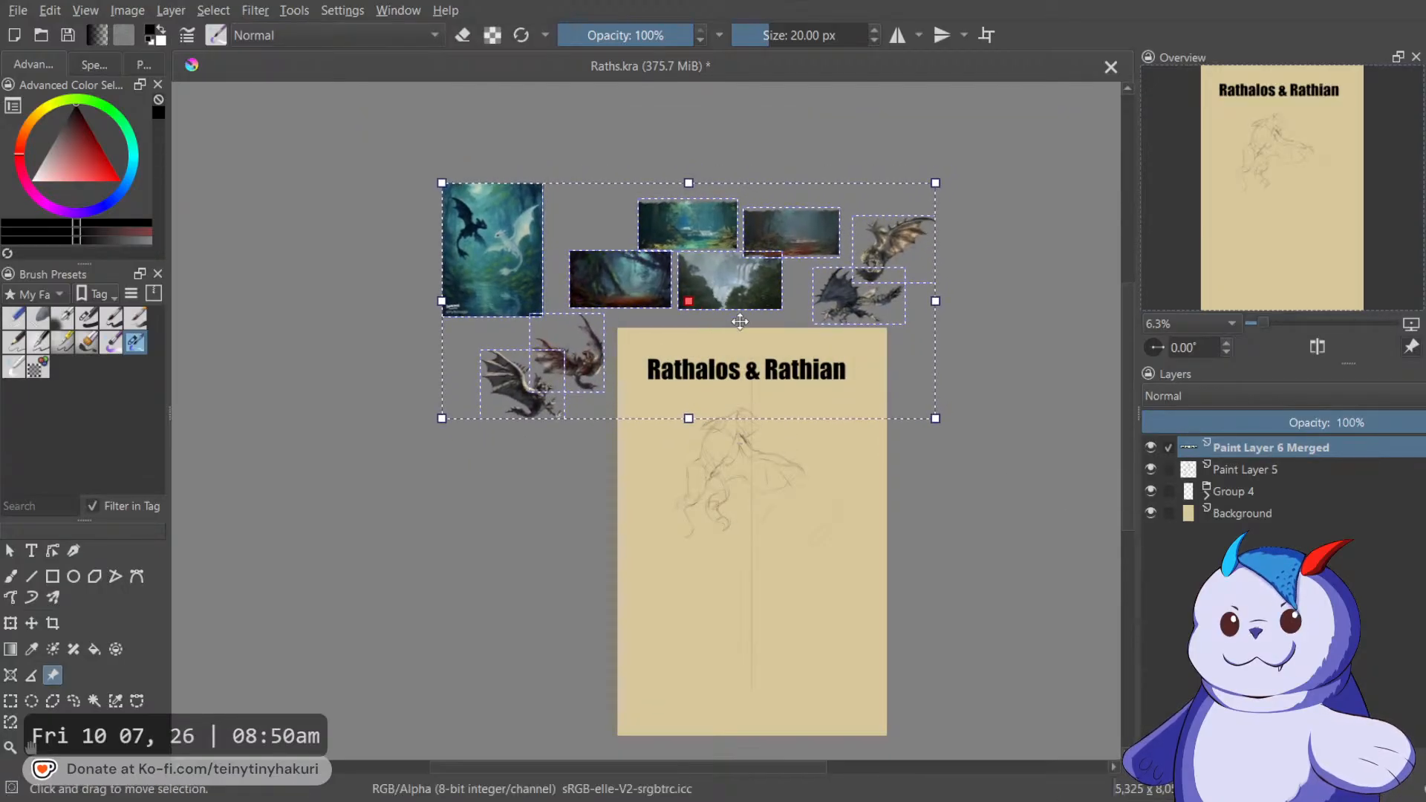
Move the title on Paint Layer 6 Merged up toward the upper edge of the enlarged canvas.
scroll(766, 386, "up", 1)
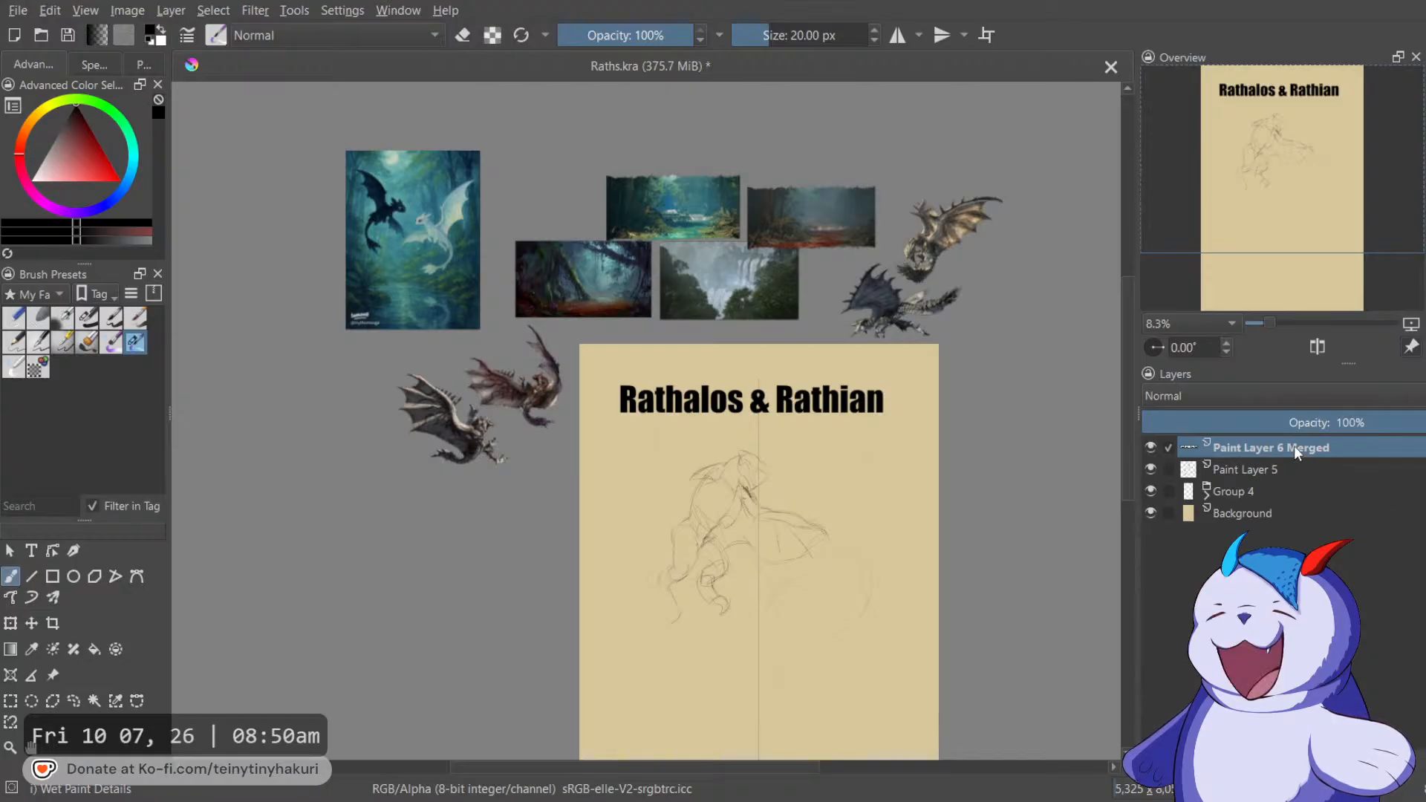
key("ctrl+t")
left_click_drag(782, 399, 779, 369)
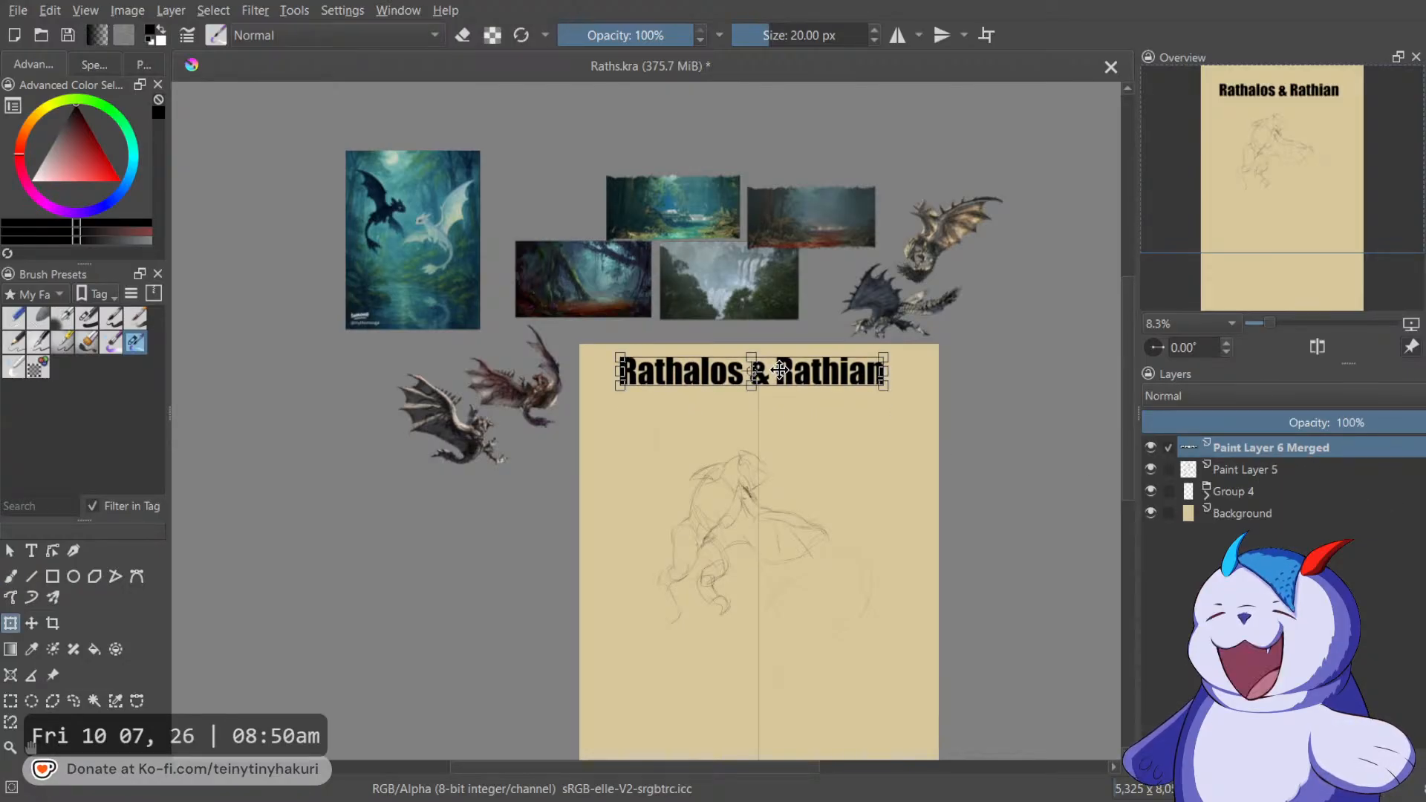
key("b")
left_click_drag(783, 455, 837, 408)
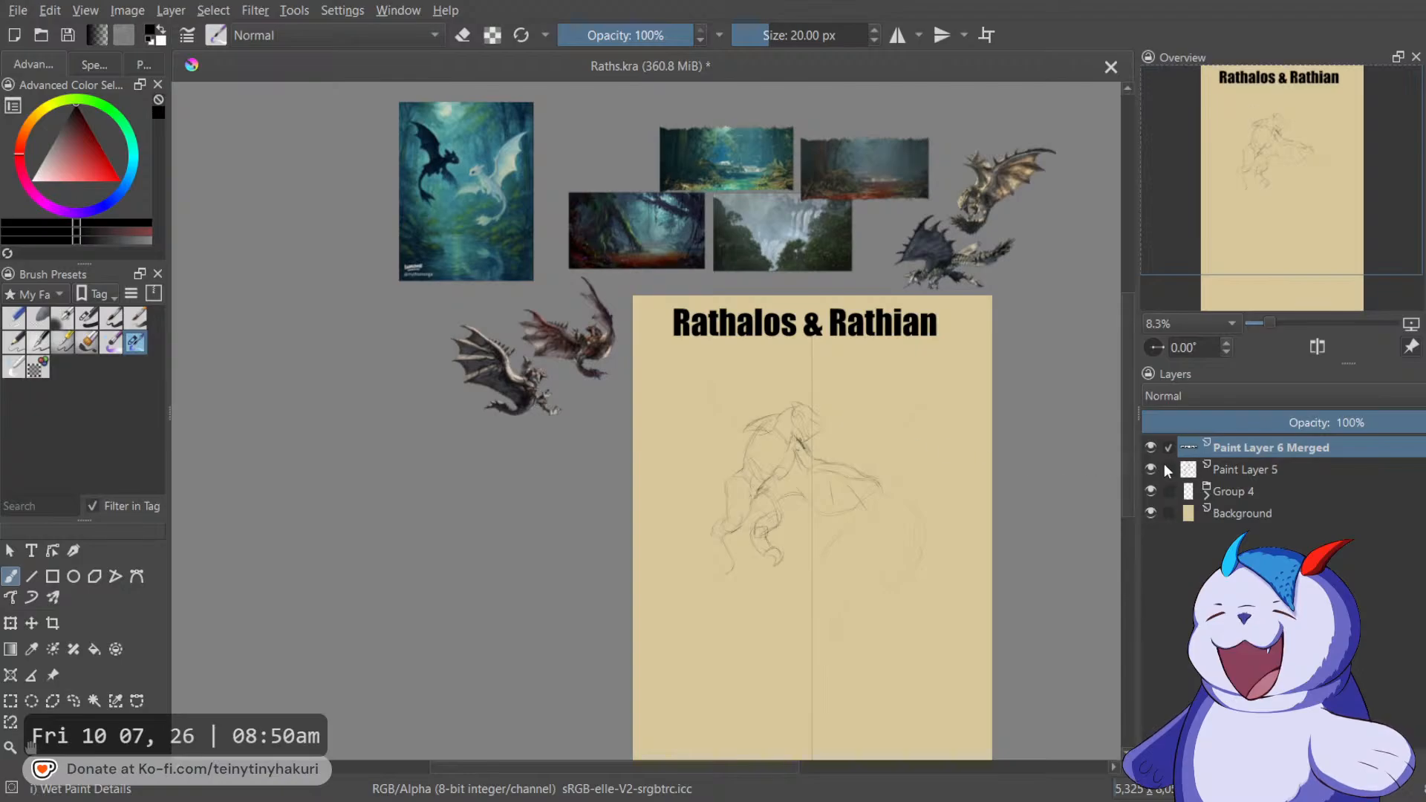
On Paint Layer 5, sketch the forearm and wrist of the dragon's raised back wing behind its head.
left_click(1255, 462)
scroll(826, 459, "up", 1)
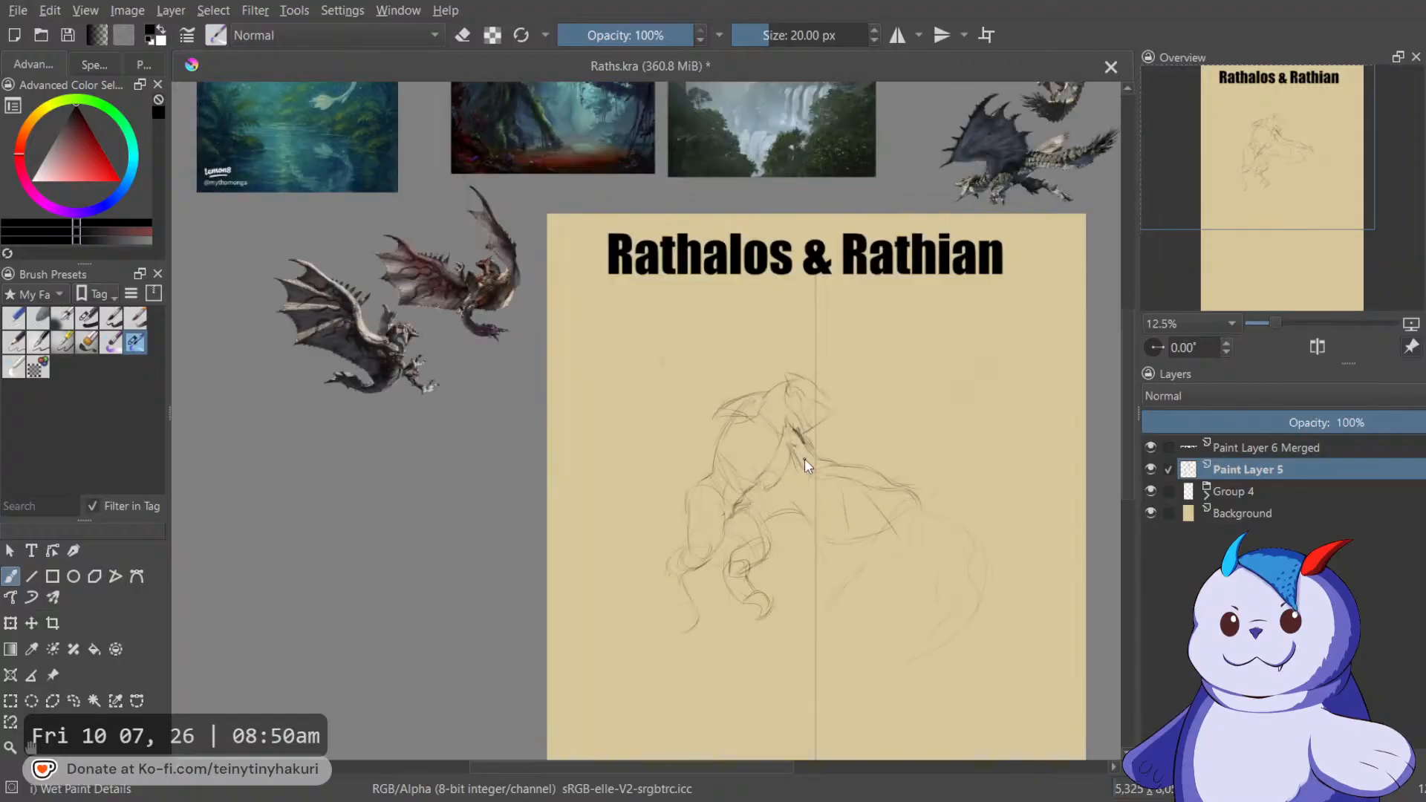
mouse_move(636, 414)
left_mouse_down()
mouse_move(820, 430)
mouse_move(807, 427)
mouse_move(863, 448)
mouse_move(945, 435)
mouse_move(881, 450)
left_mouse_up()
scroll(810, 430, "up", 1)
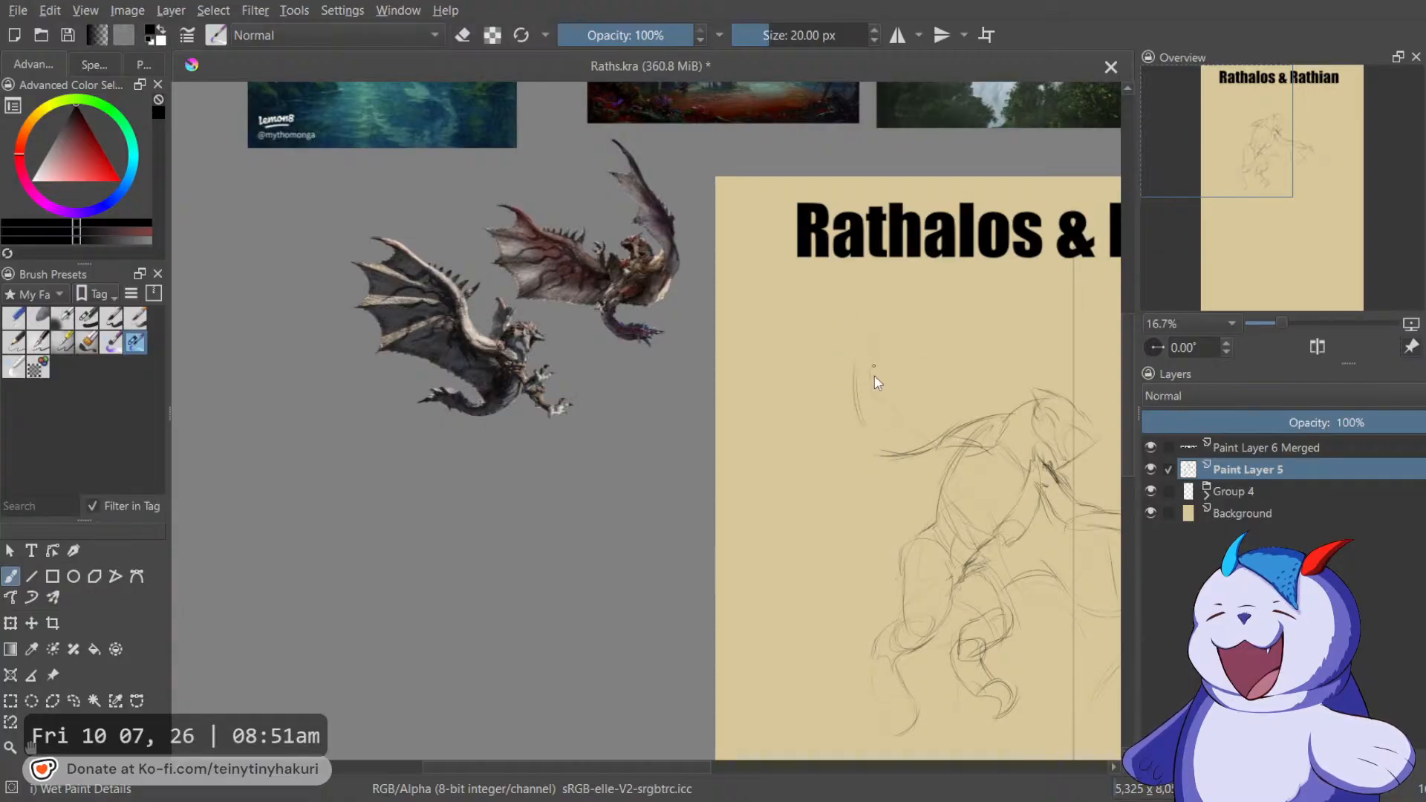
left_click_drag(866, 319, 858, 404)
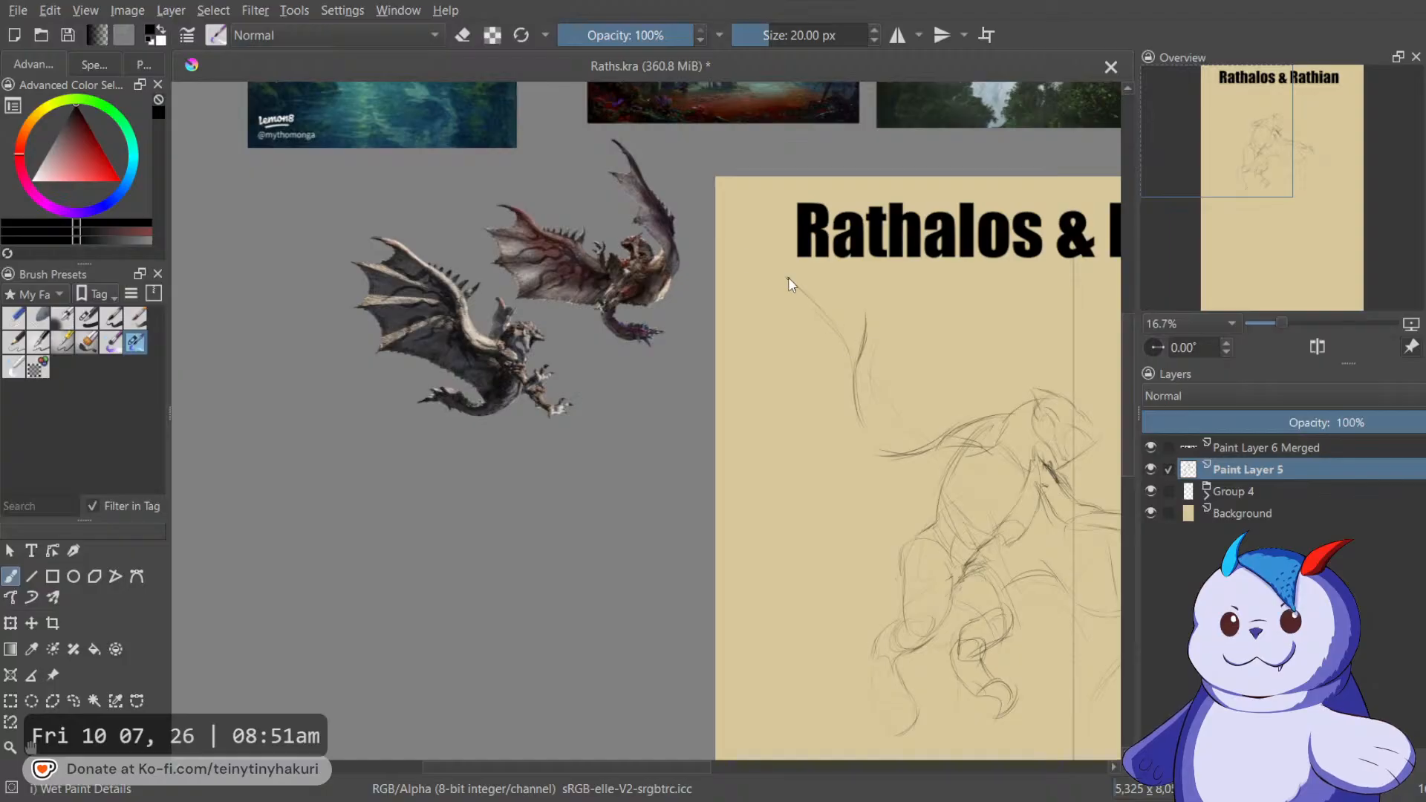
scroll(653, 193, "down", 2)
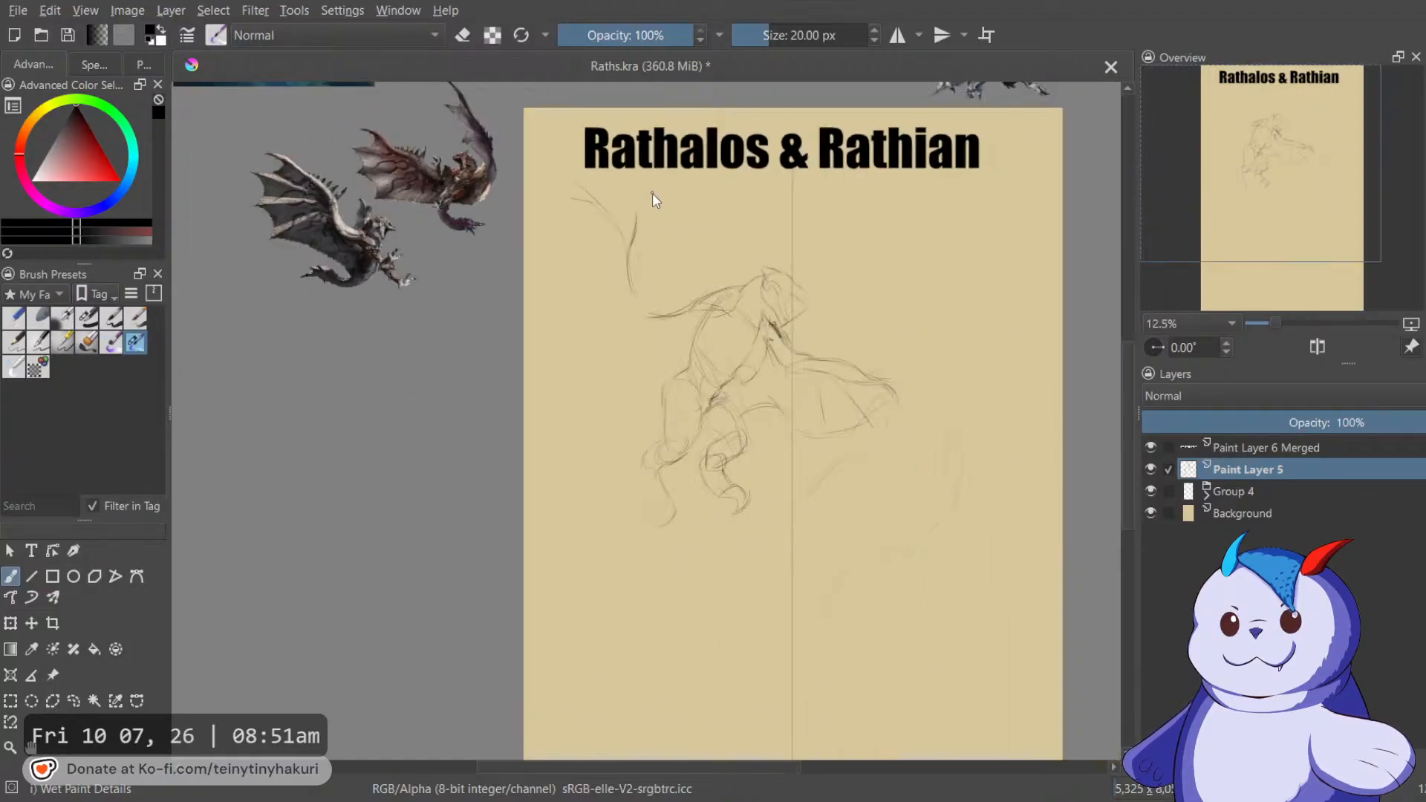
Move the dragon sketch right and slightly down to make room for the back wing.
key("ctrl+t")
left_click_drag(733, 362, 799, 395)
key("b")
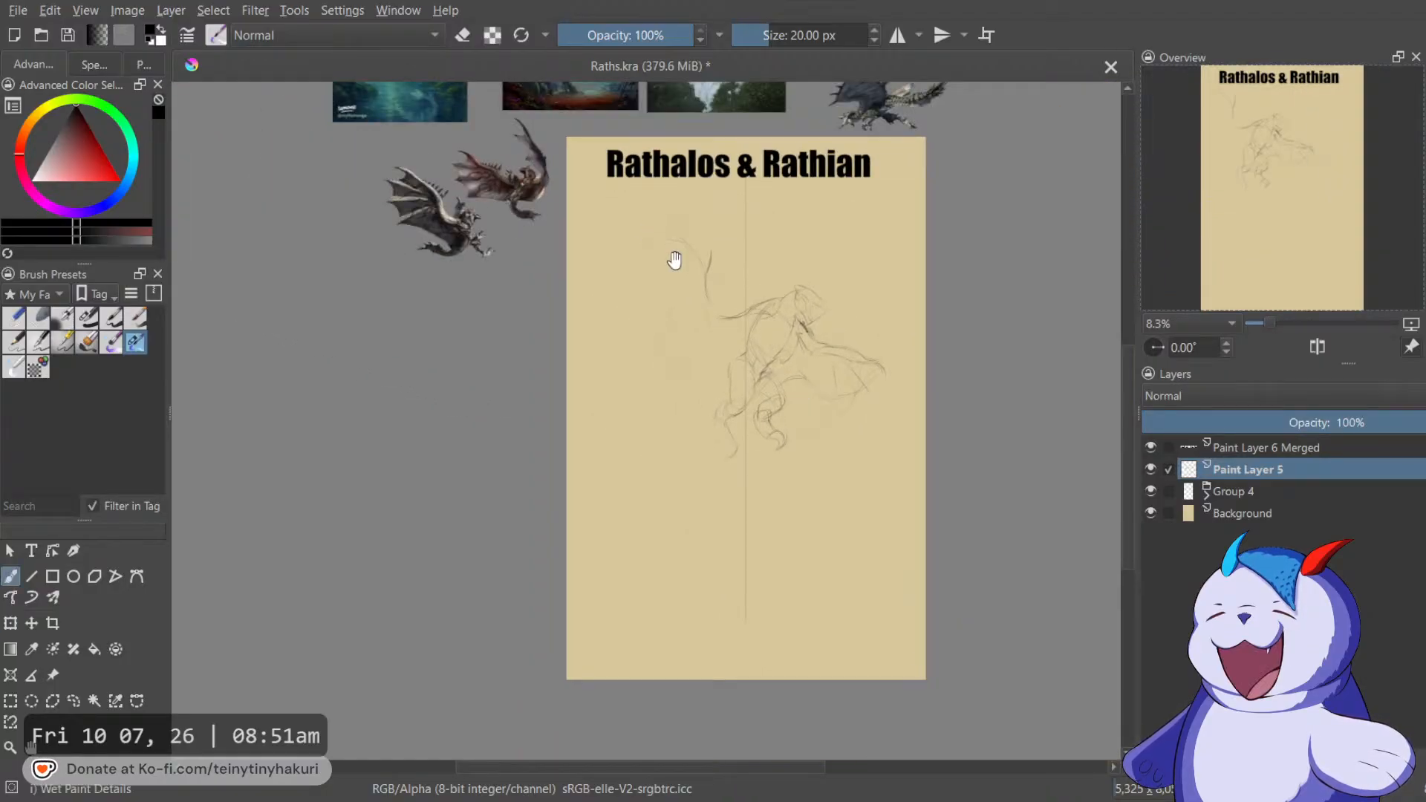
Mirror the view and extend the back wing's leading edge from the wrist to a pointed tip below the title.
left_click_drag(672, 261, 792, 424)
scroll(792, 424, "up", 1)
key("m")
left_click_drag(583, 328, 577, 292)
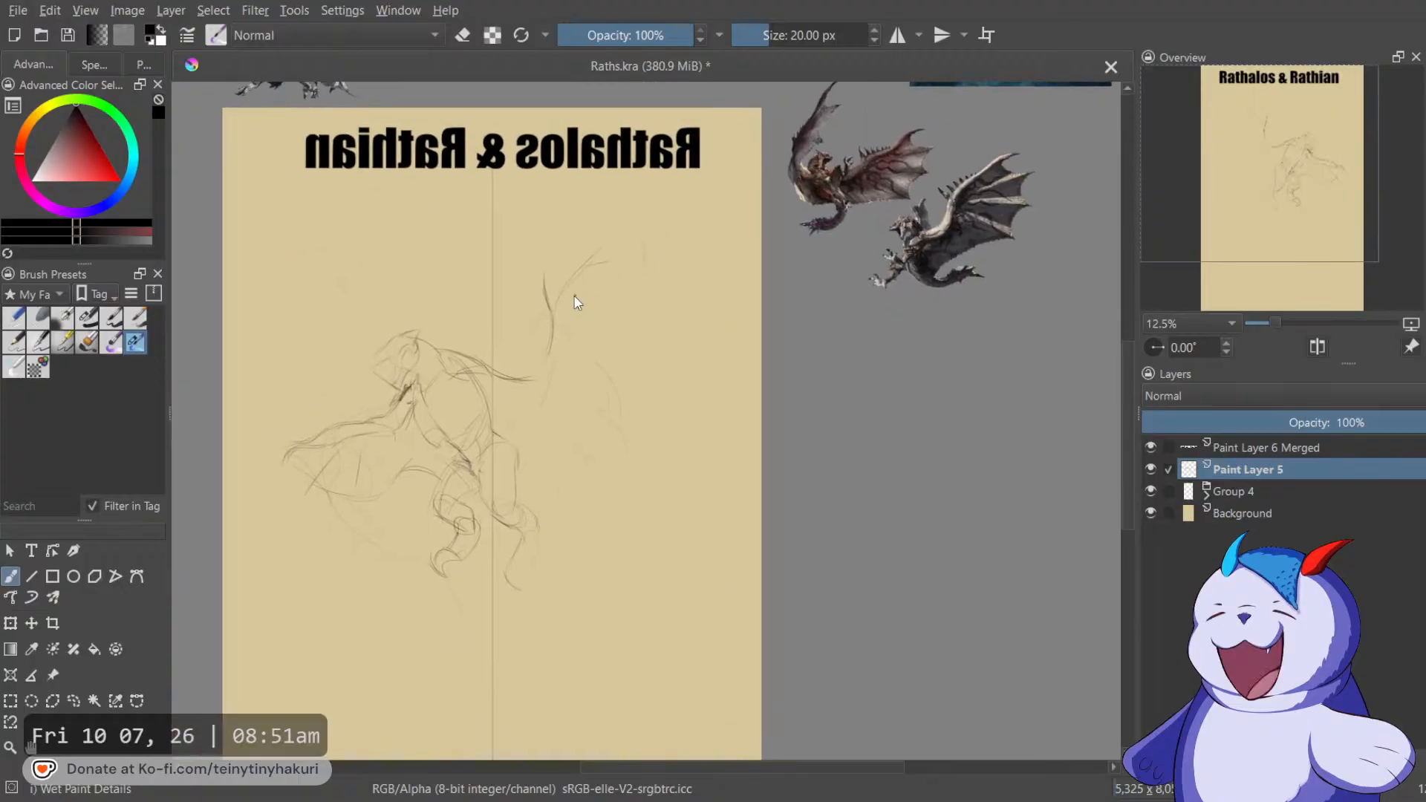
mouse_move(657, 244)
left_mouse_down()
mouse_move(626, 266)
mouse_move(740, 179)
left_mouse_up()
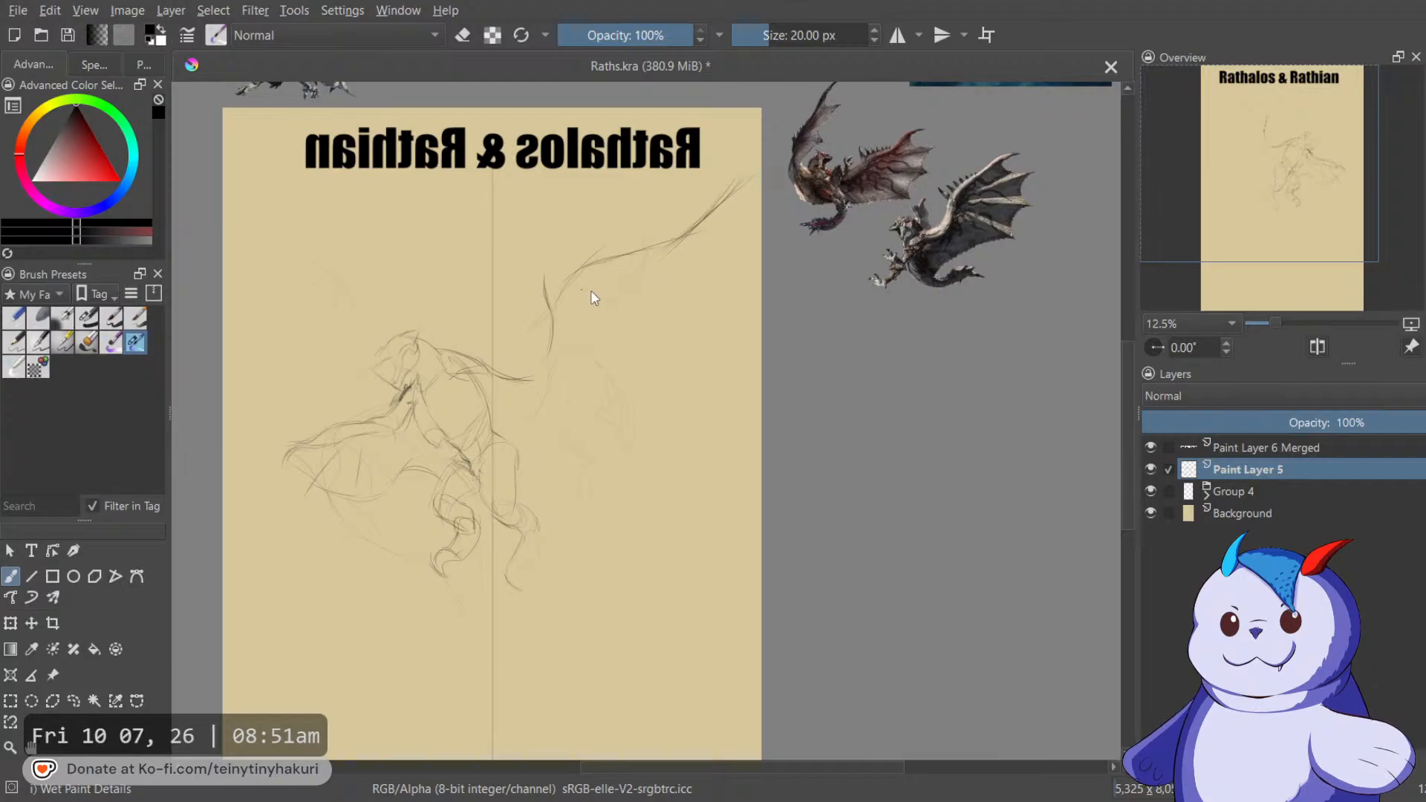
Sketch the back wing's fanned finger bones and the curved trailing edge of its membrane toward the body.
left_click_drag(624, 288, 729, 337)
left_click_drag(596, 364, 707, 437)
left_click_drag(633, 406, 733, 364)
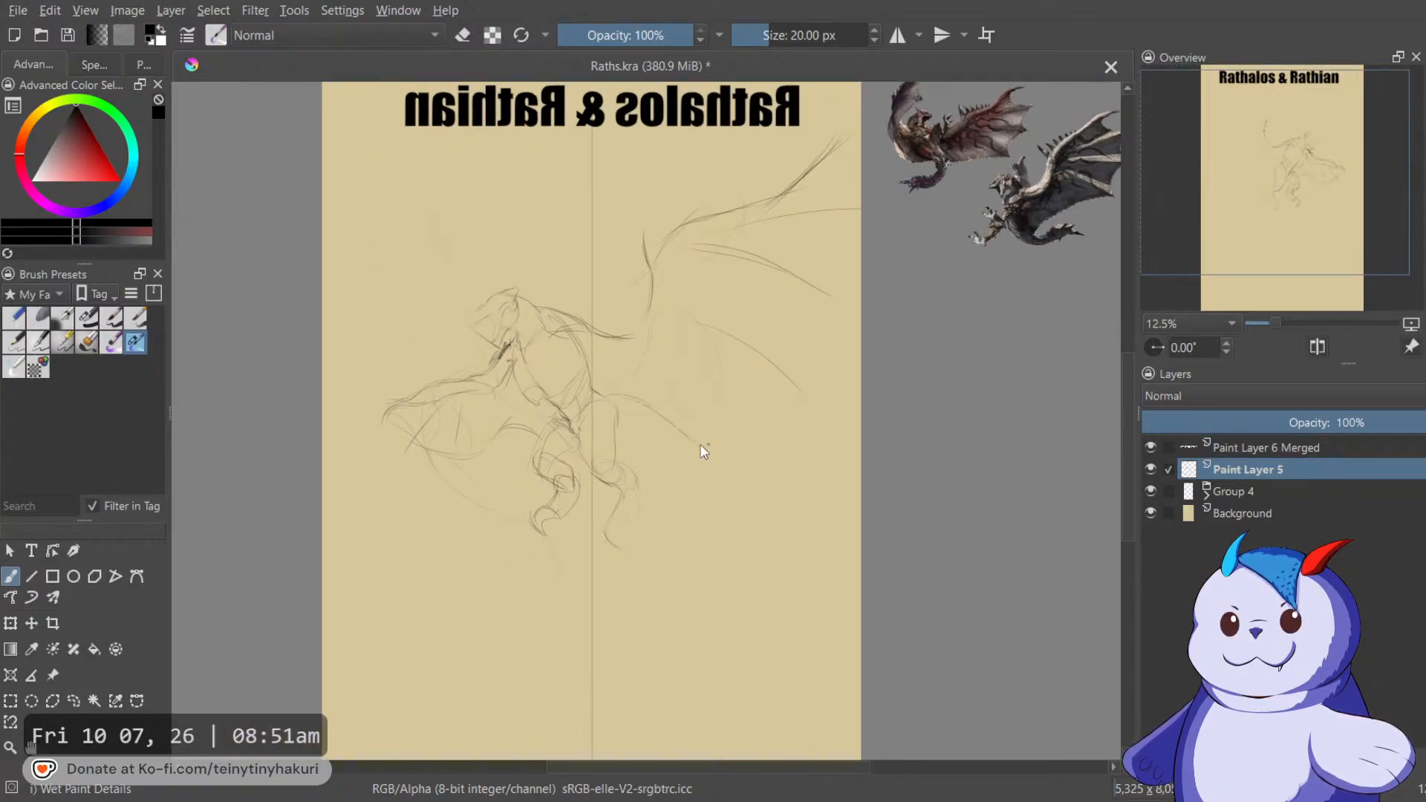
left_click_drag(876, 209, 884, 308)
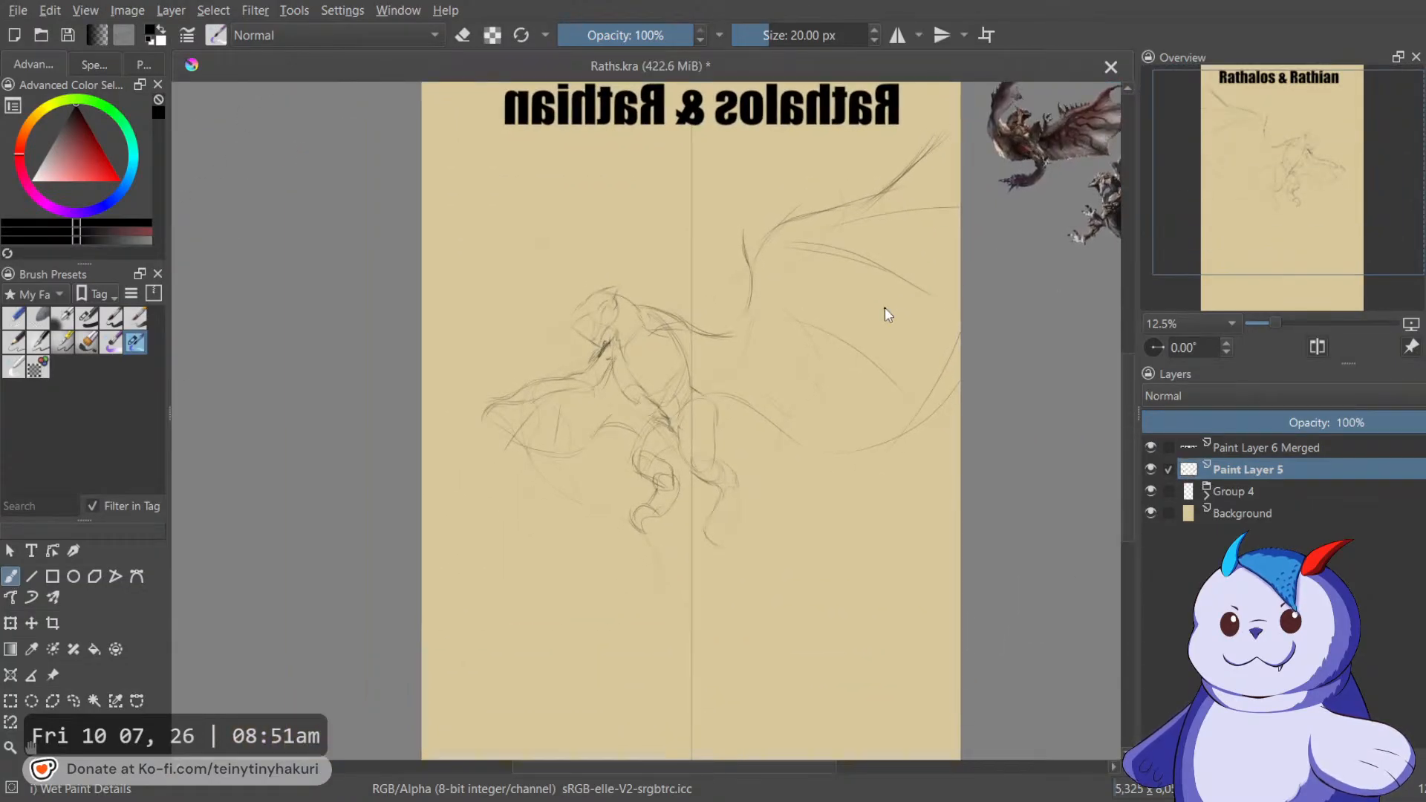
left_click_drag(836, 253, 614, 386)
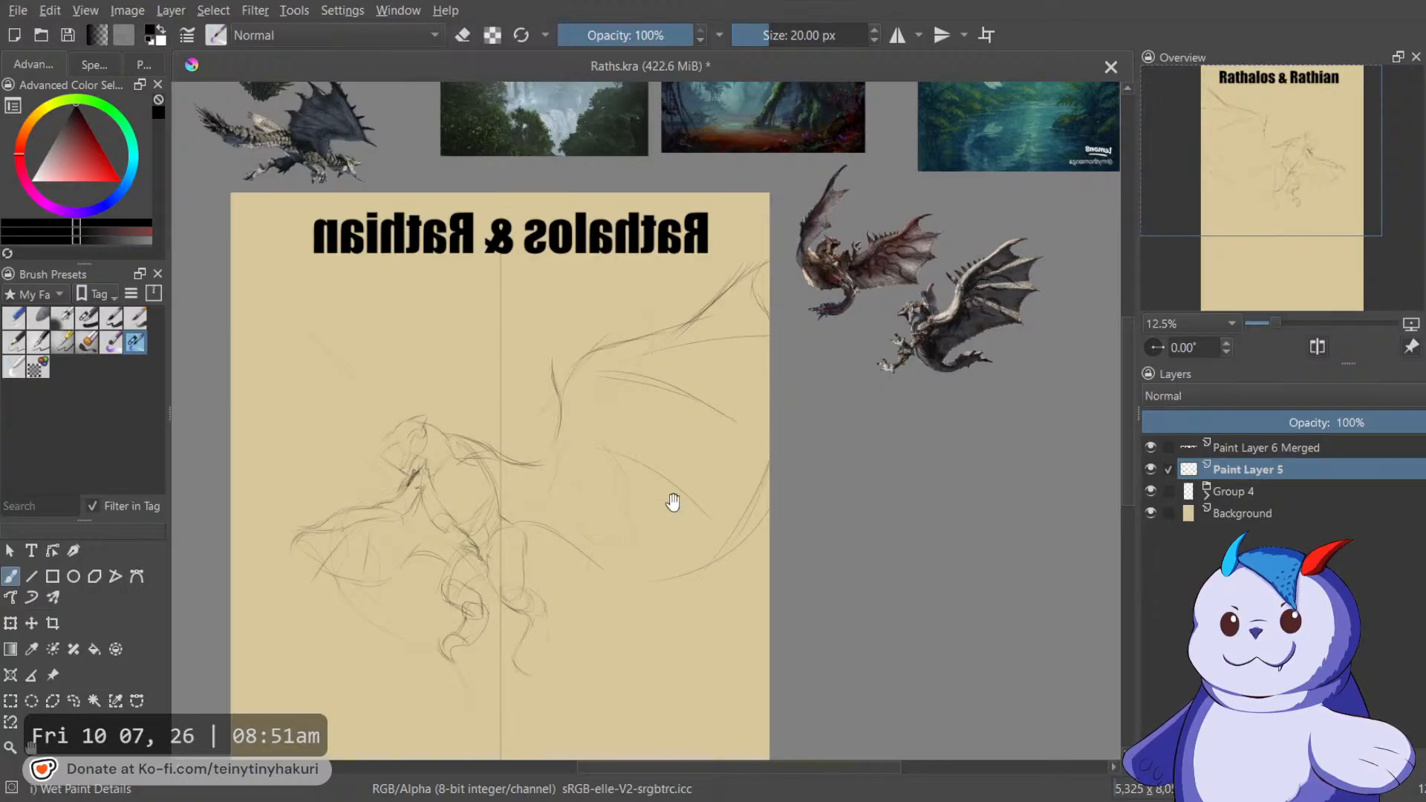
Refine the dragon's head with a nostril, a hooked upper beak and hatching at the corner of the open mouth.
left_click_drag(665, 503, 1019, 391)
left_click_drag(760, 396, 782, 309)
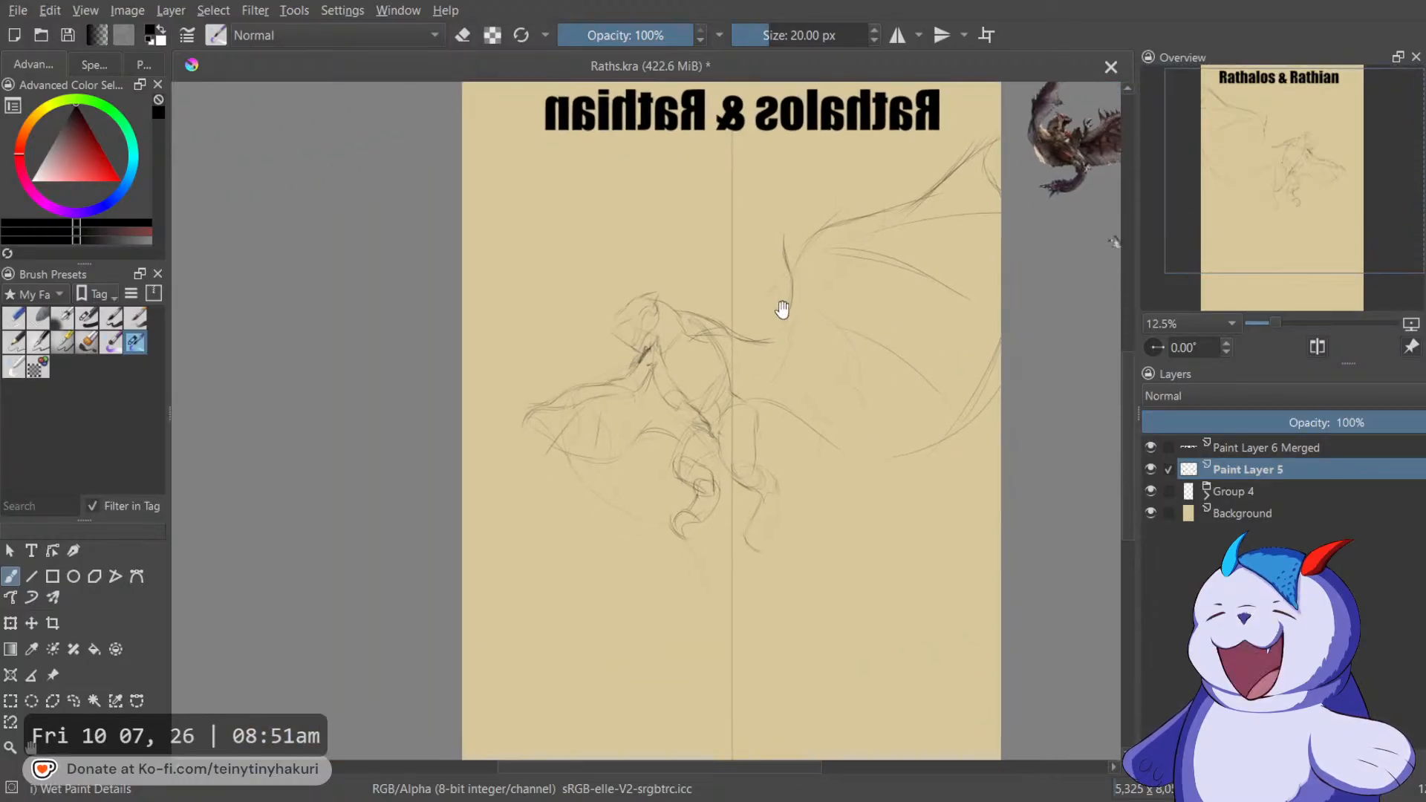
scroll(613, 394, "up", 1)
key("m")
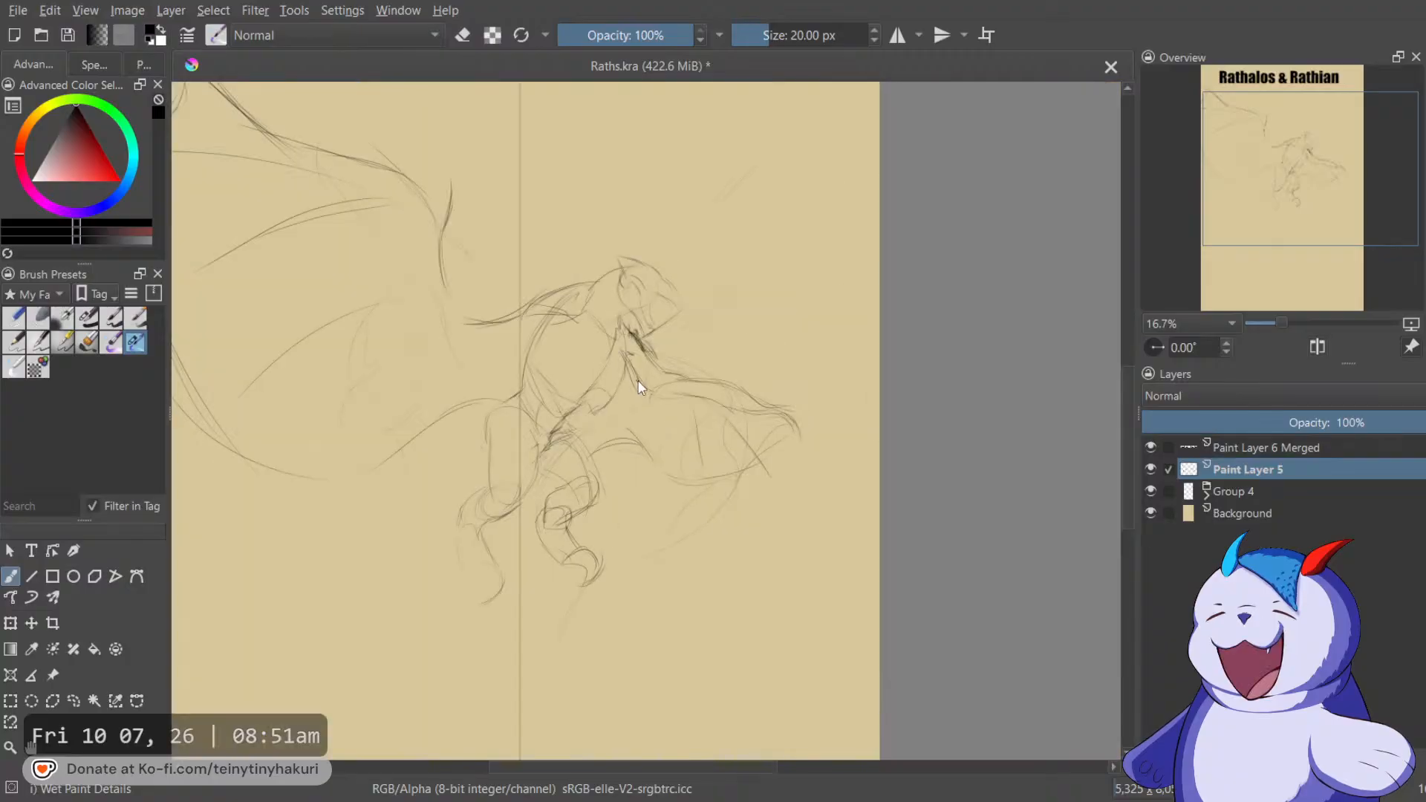
left_click_drag(725, 509, 922, 594)
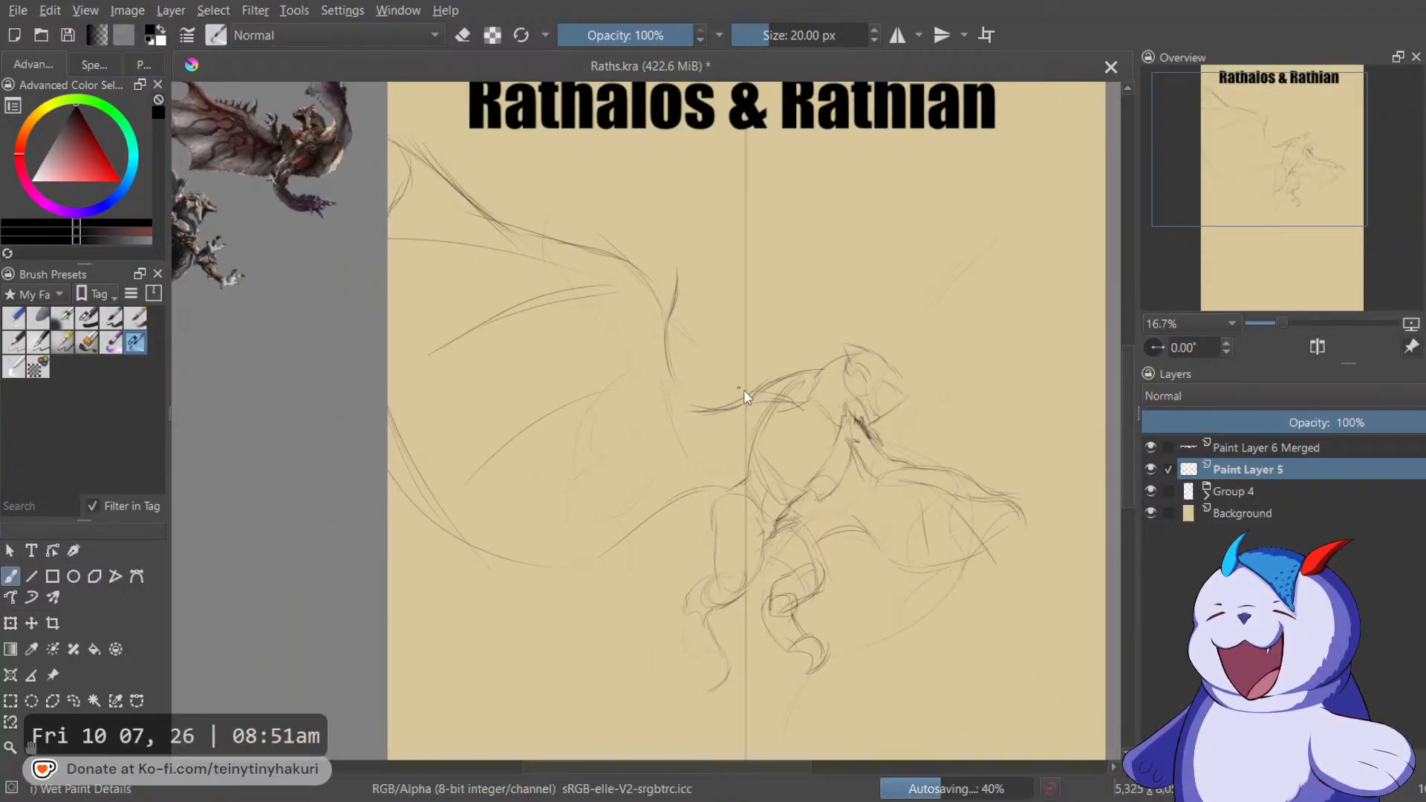
scroll(800, 414, "up", 3)
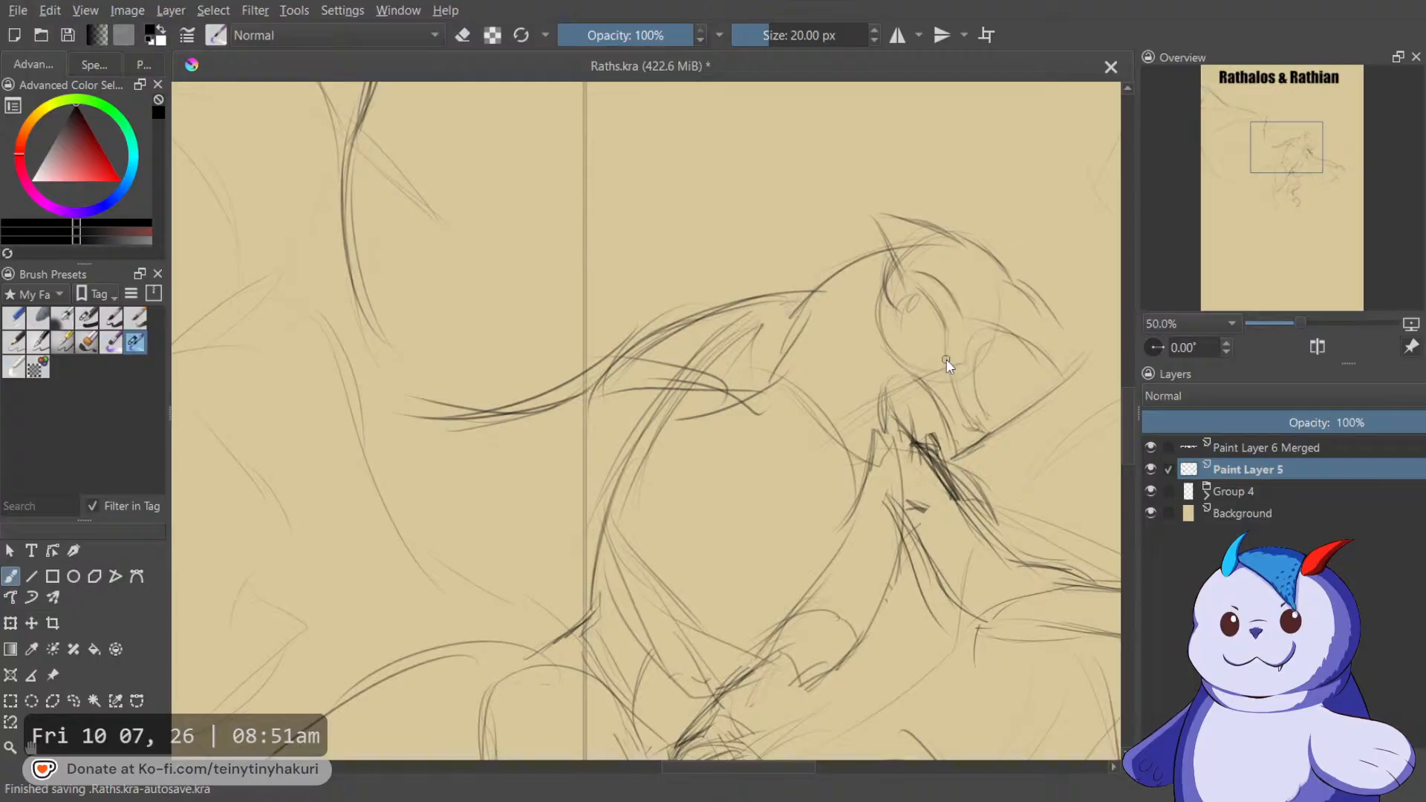
left_click_drag(934, 296, 1056, 327)
scroll(373, 221, "down", 1)
left_click_drag(373, 222, 542, 302)
scroll(809, 312, "up", 2)
left_click_drag(727, 290, 777, 296)
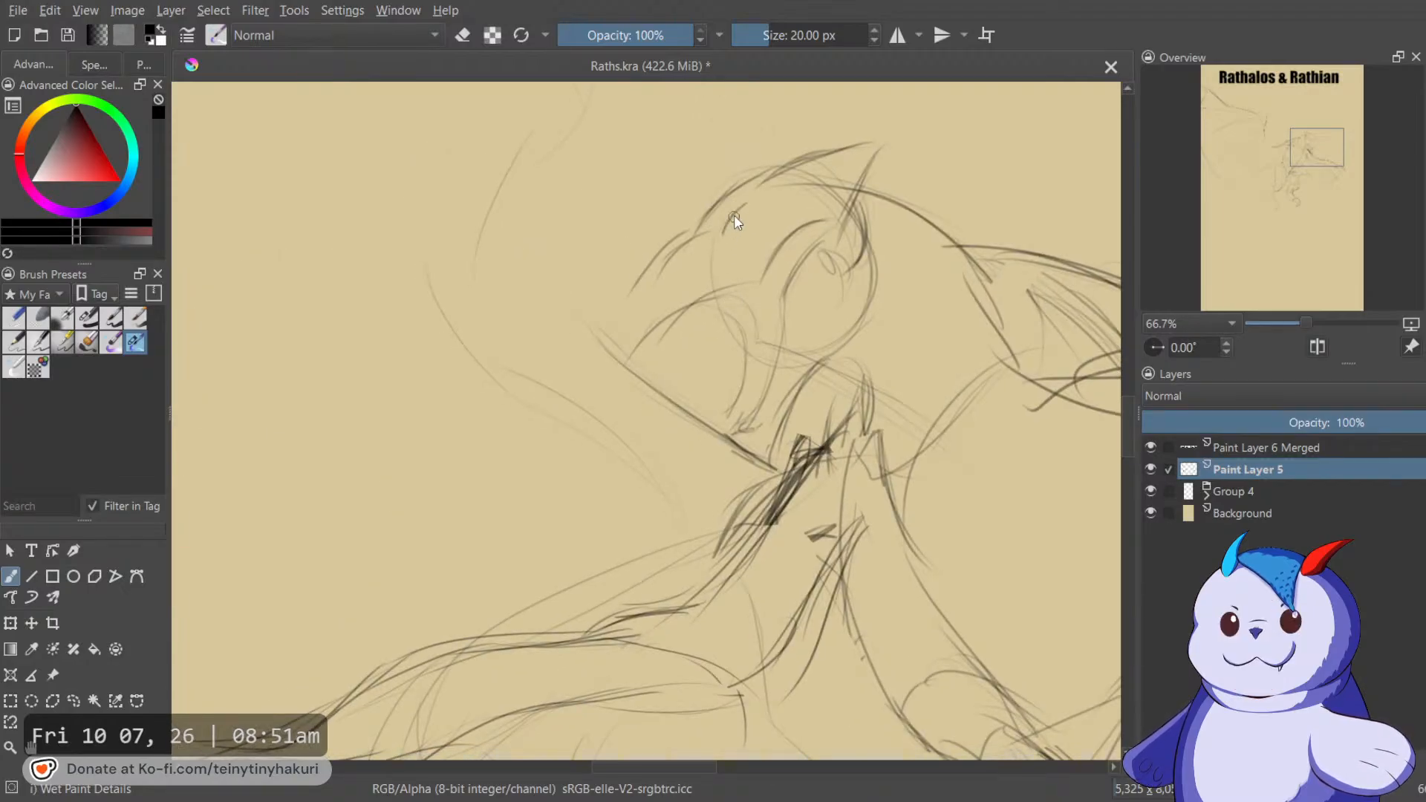
mouse_move(727, 231)
left_mouse_down()
mouse_move(743, 209)
mouse_move(627, 302)
mouse_move(617, 341)
mouse_move(632, 362)
mouse_move(649, 358)
mouse_move(649, 305)
mouse_move(652, 350)
mouse_move(724, 292)
left_mouse_up()
mouse_move(654, 360)
left_mouse_down()
mouse_move(669, 327)
mouse_move(728, 296)
mouse_move(759, 367)
mouse_move(750, 404)
left_mouse_up()
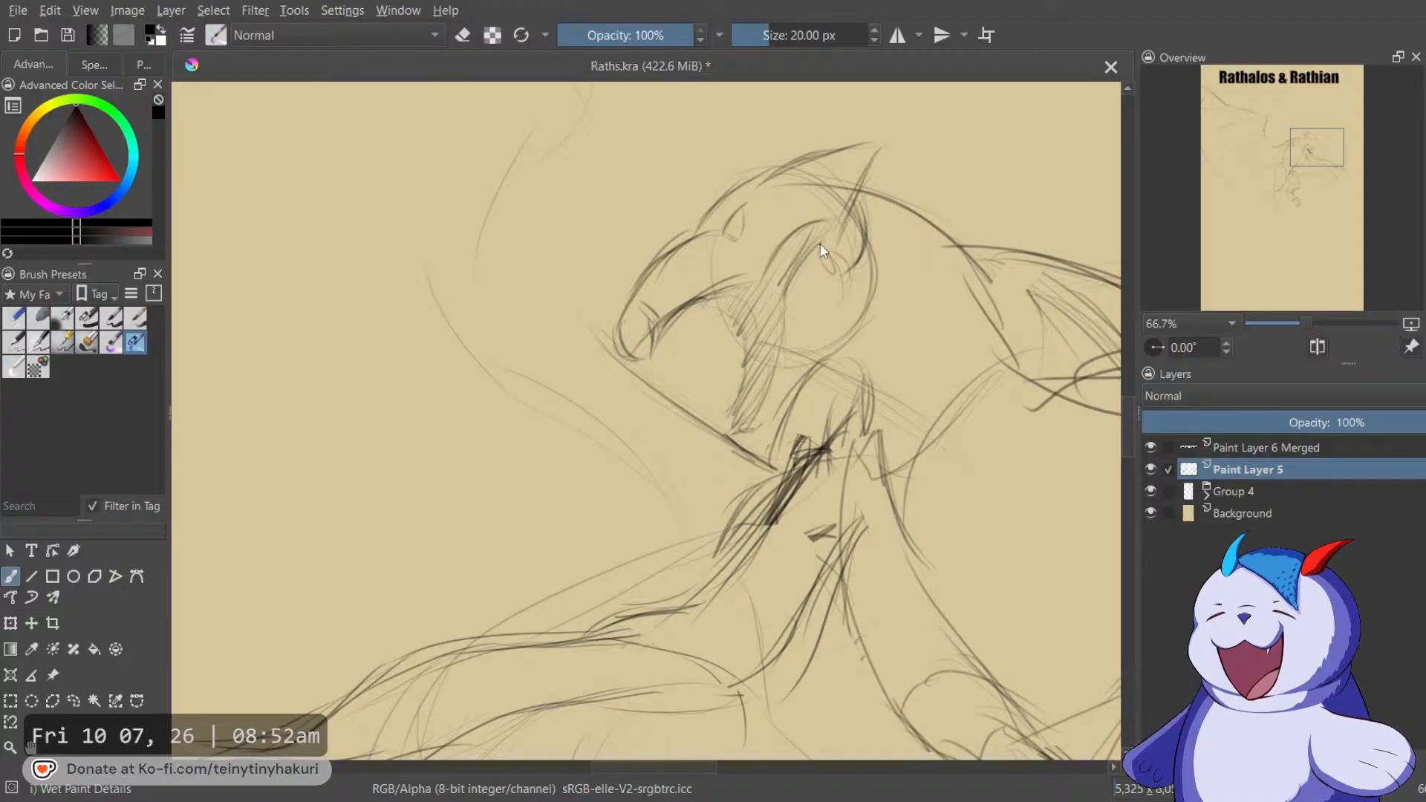
Scale the first dragon's sketch down slightly and shift it up and left on the page.
key("m")
left_click_drag(694, 321, 1019, 246)
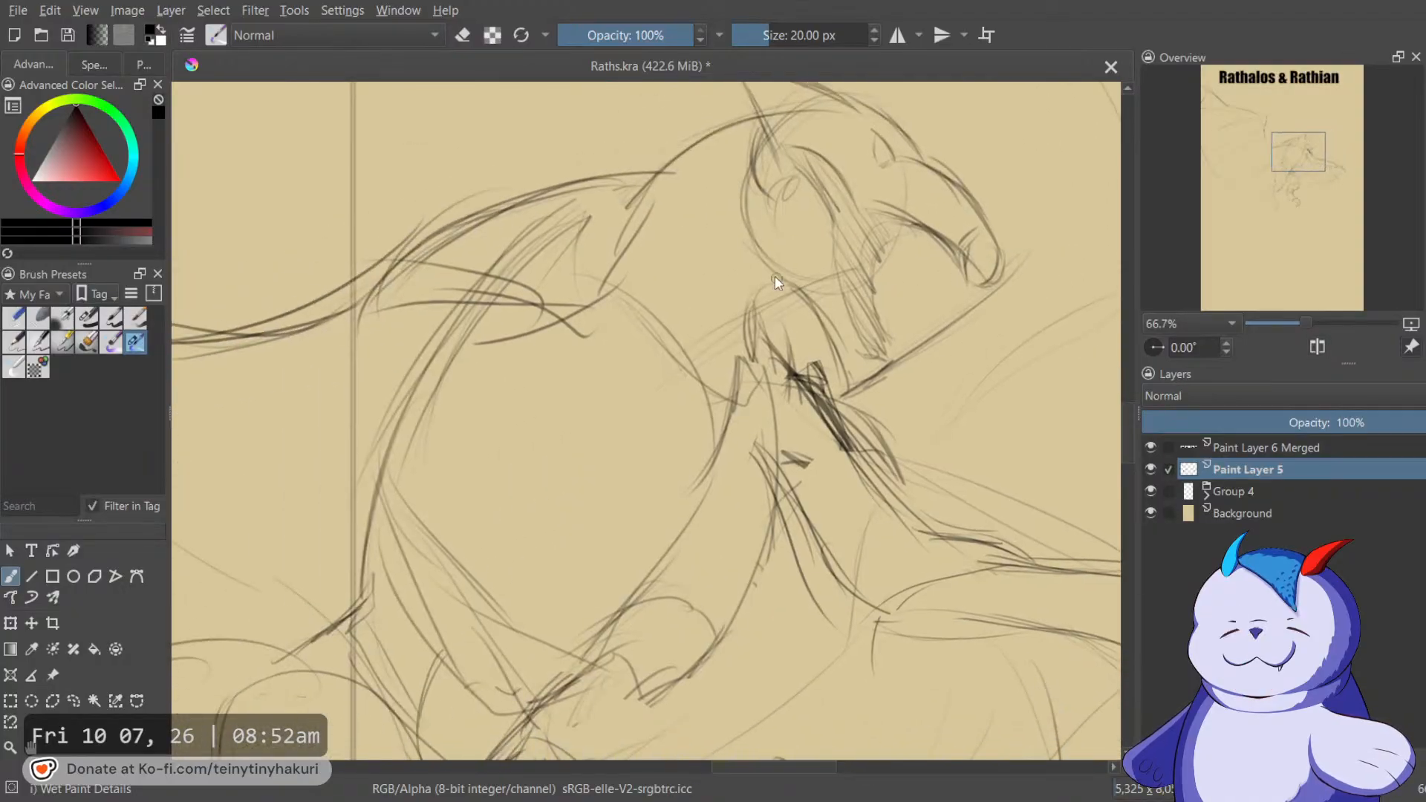
scroll(783, 257, "down", 2)
left_click_drag(643, 339, 850, 363)
scroll(899, 520, "up", 1)
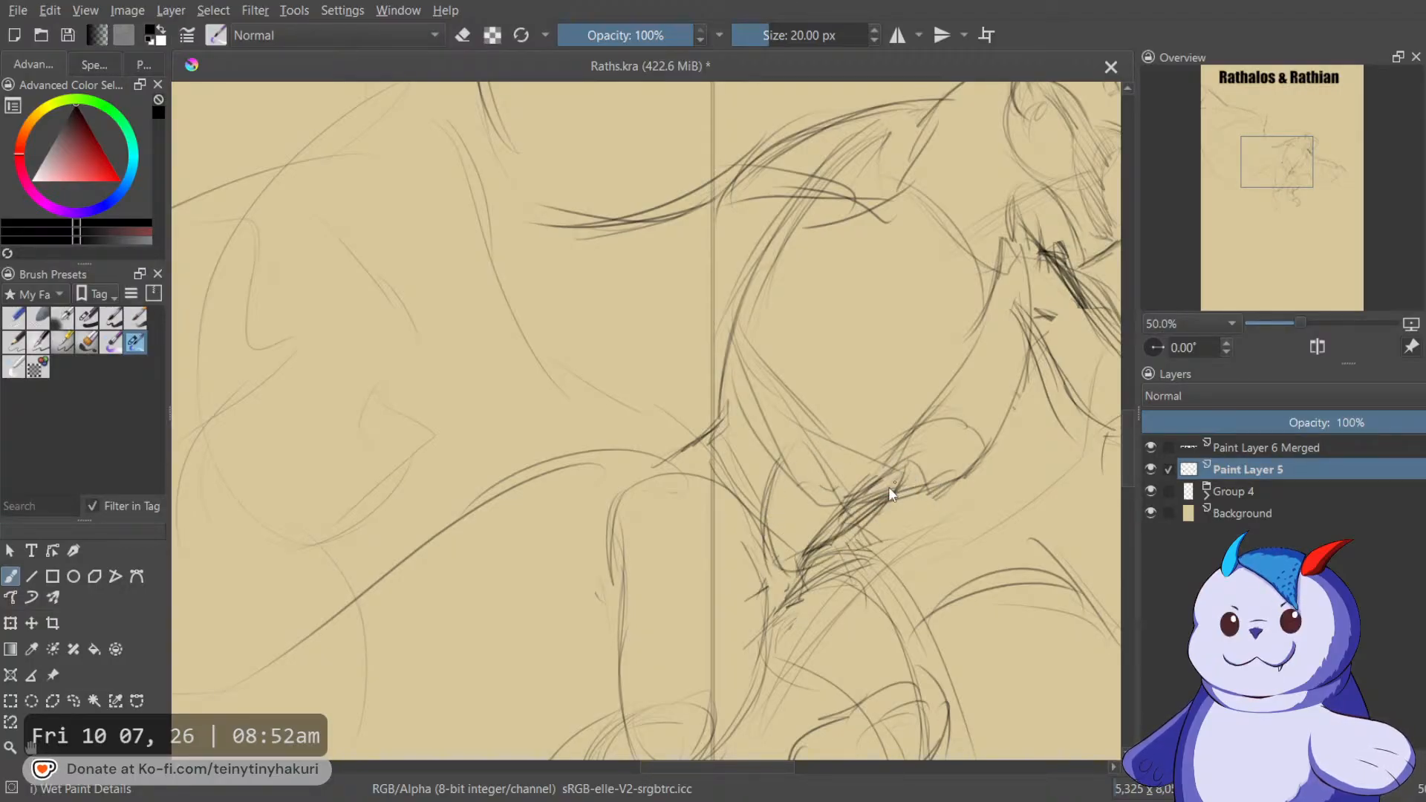
scroll(609, 396, "down", 6)
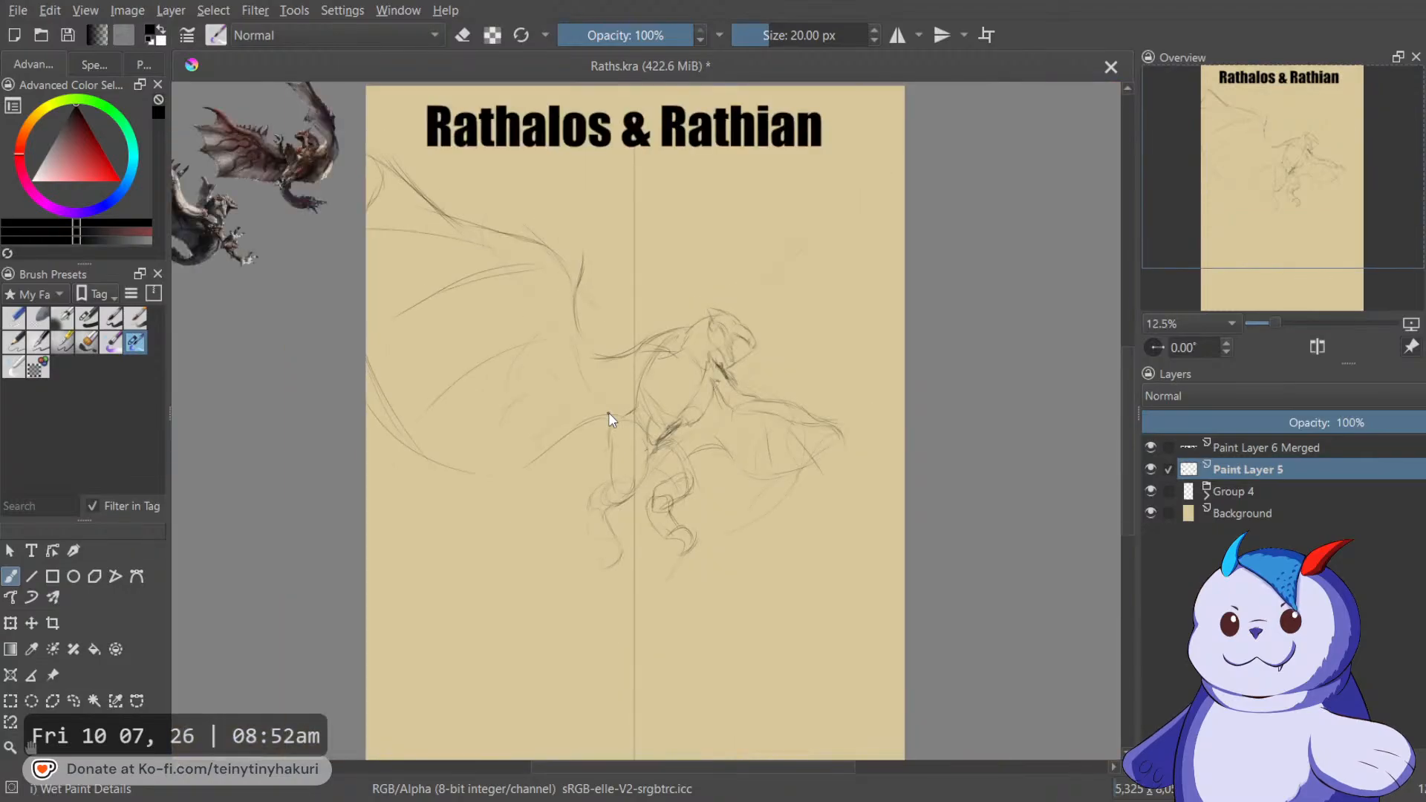
key("ctrl+t")
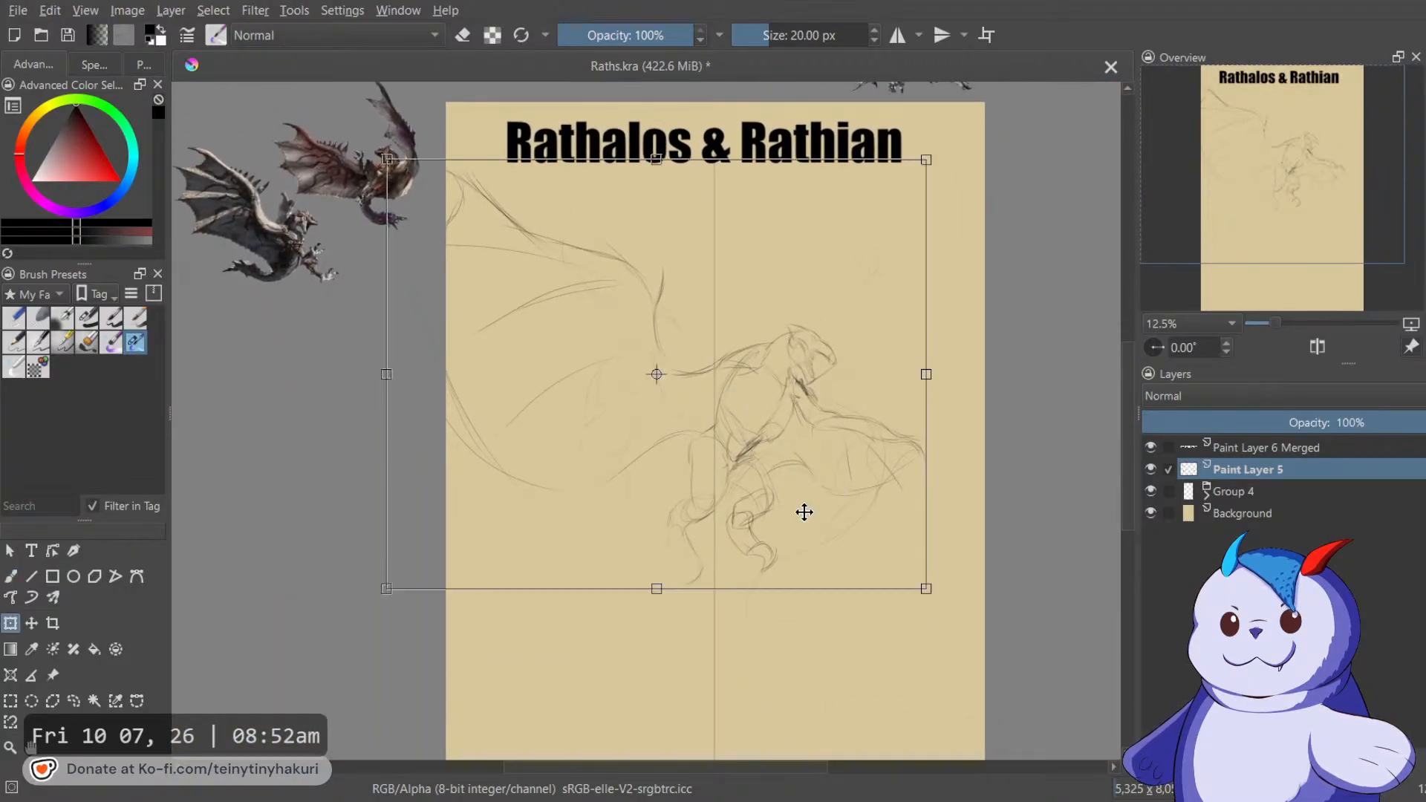
scroll(690, 542, "down", 2)
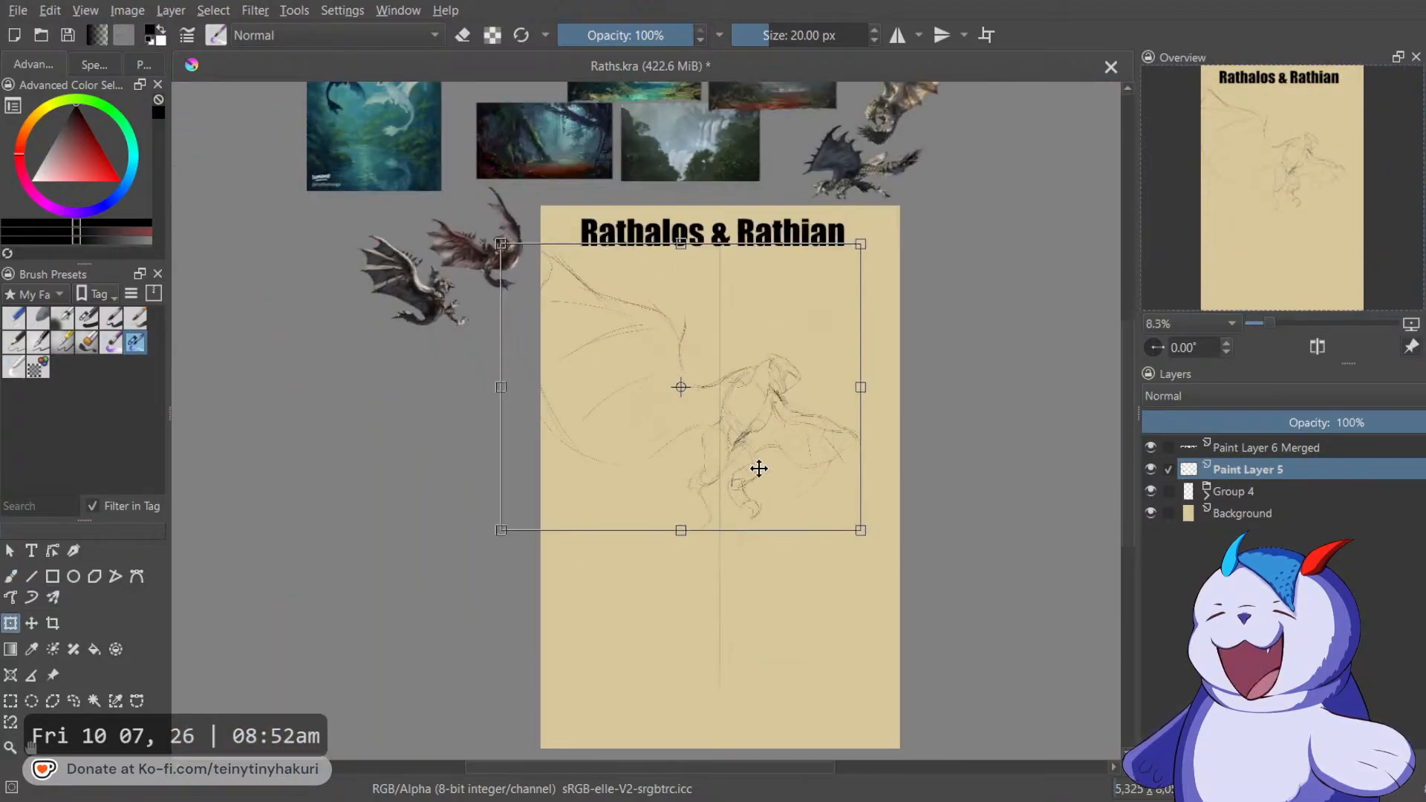
mouse_move(861, 530)
left_mouse_down()
mouse_move(787, 481)
mouse_move(805, 496)
left_mouse_up()
left_click_drag(754, 449, 738, 443)
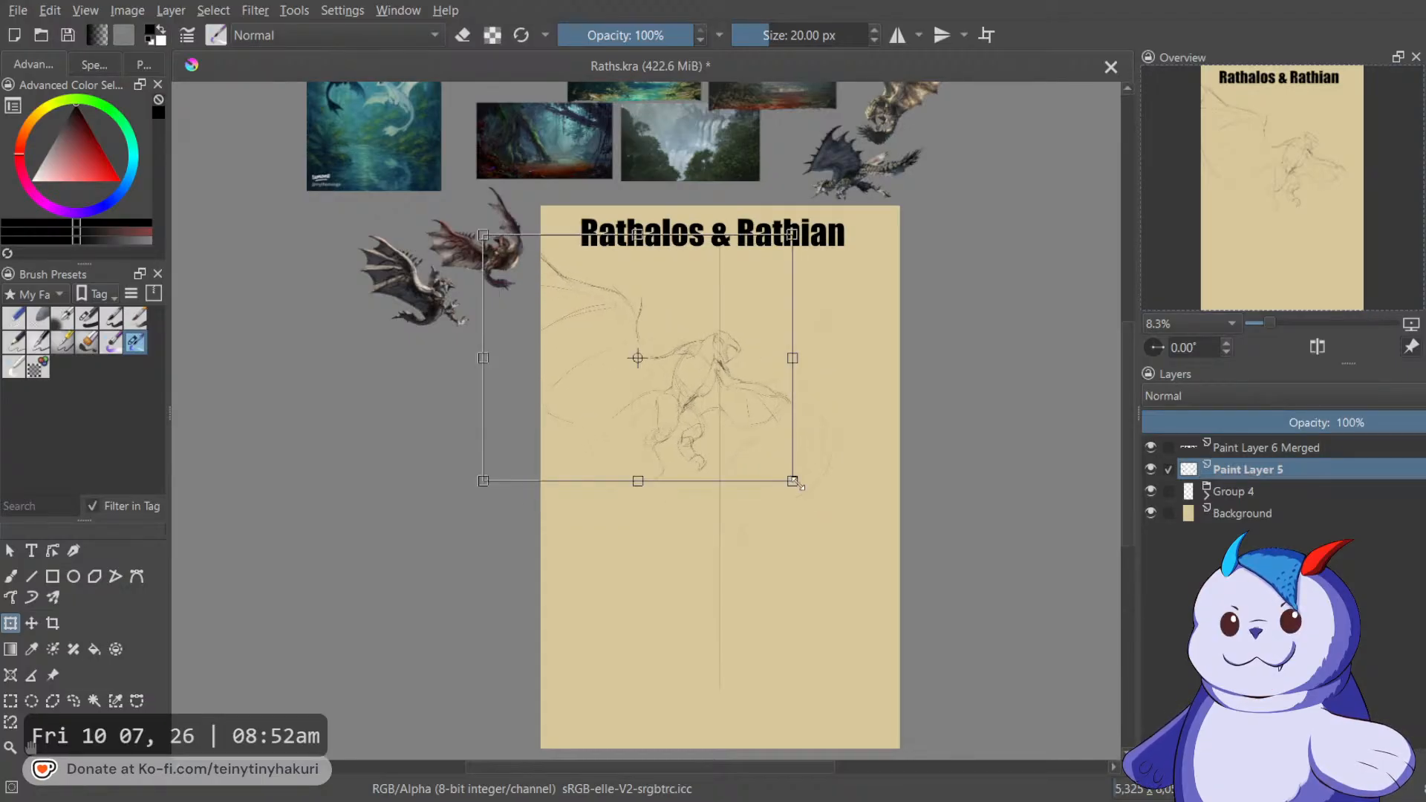
mouse_move(799, 487)
left_mouse_down()
mouse_move(818, 500)
mouse_move(781, 468)
left_mouse_up()
key("b")
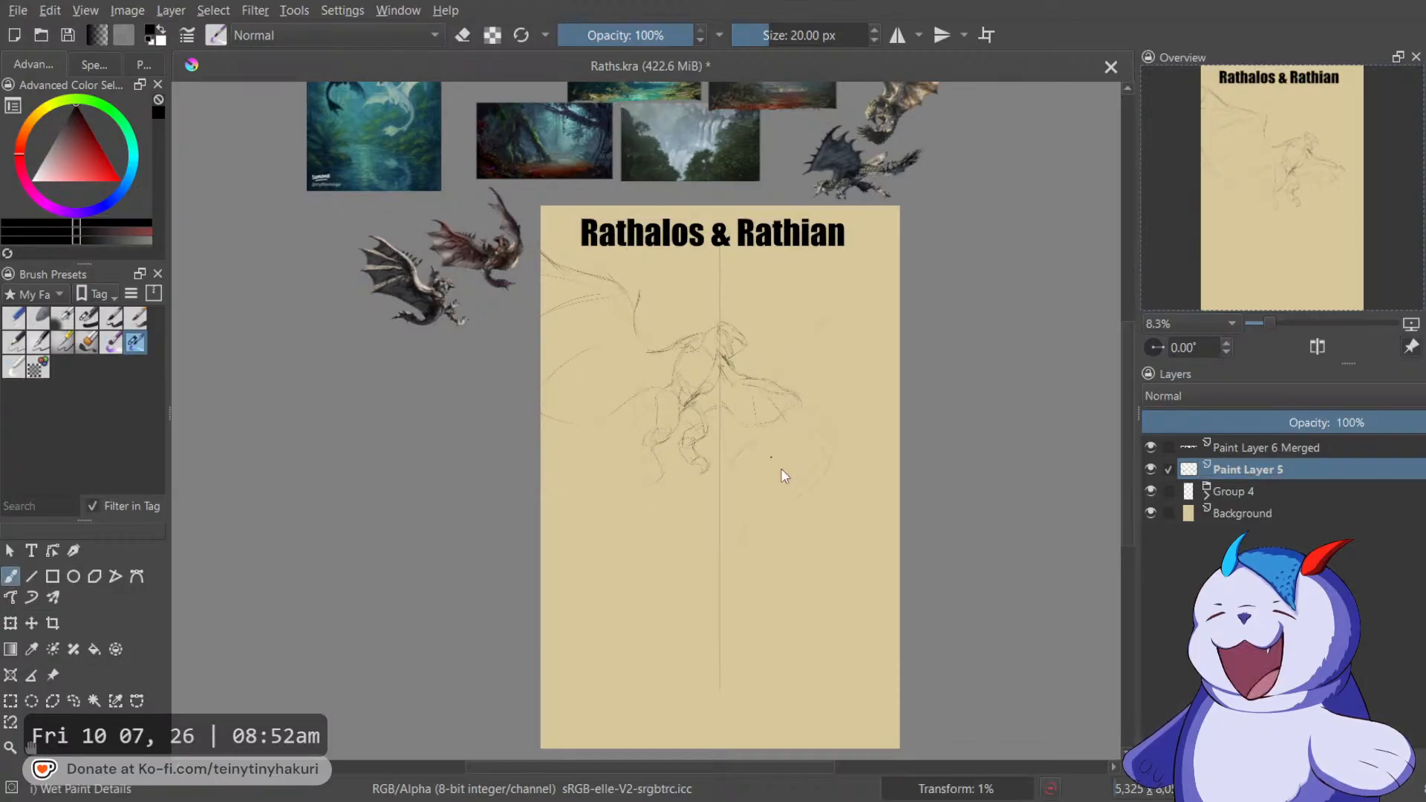
left_click_drag(782, 468, 781, 439)
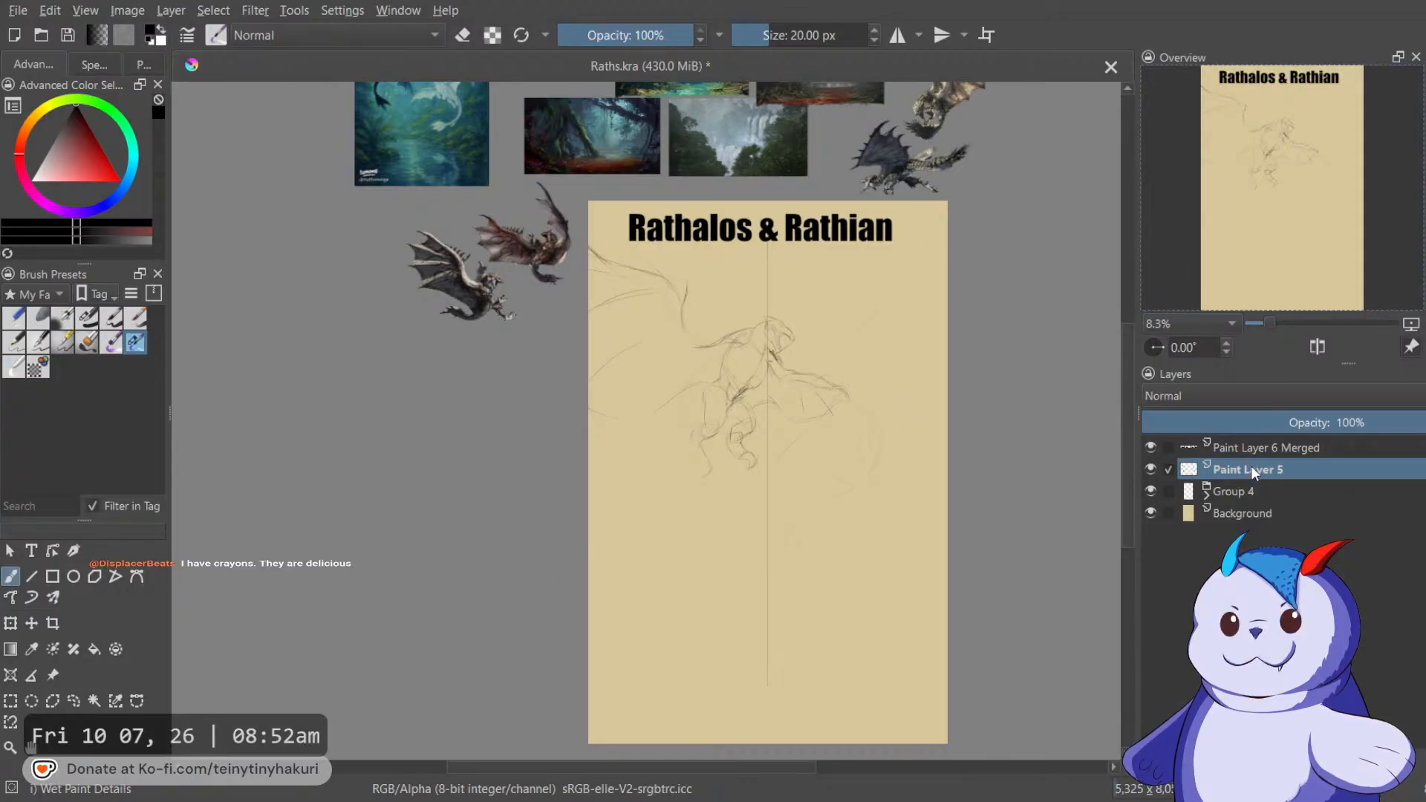
Add a new paint layer above Paint Layer 5 and hide the first dragon's sketch.
key("Insert")
left_click_drag(763, 475, 792, 493)
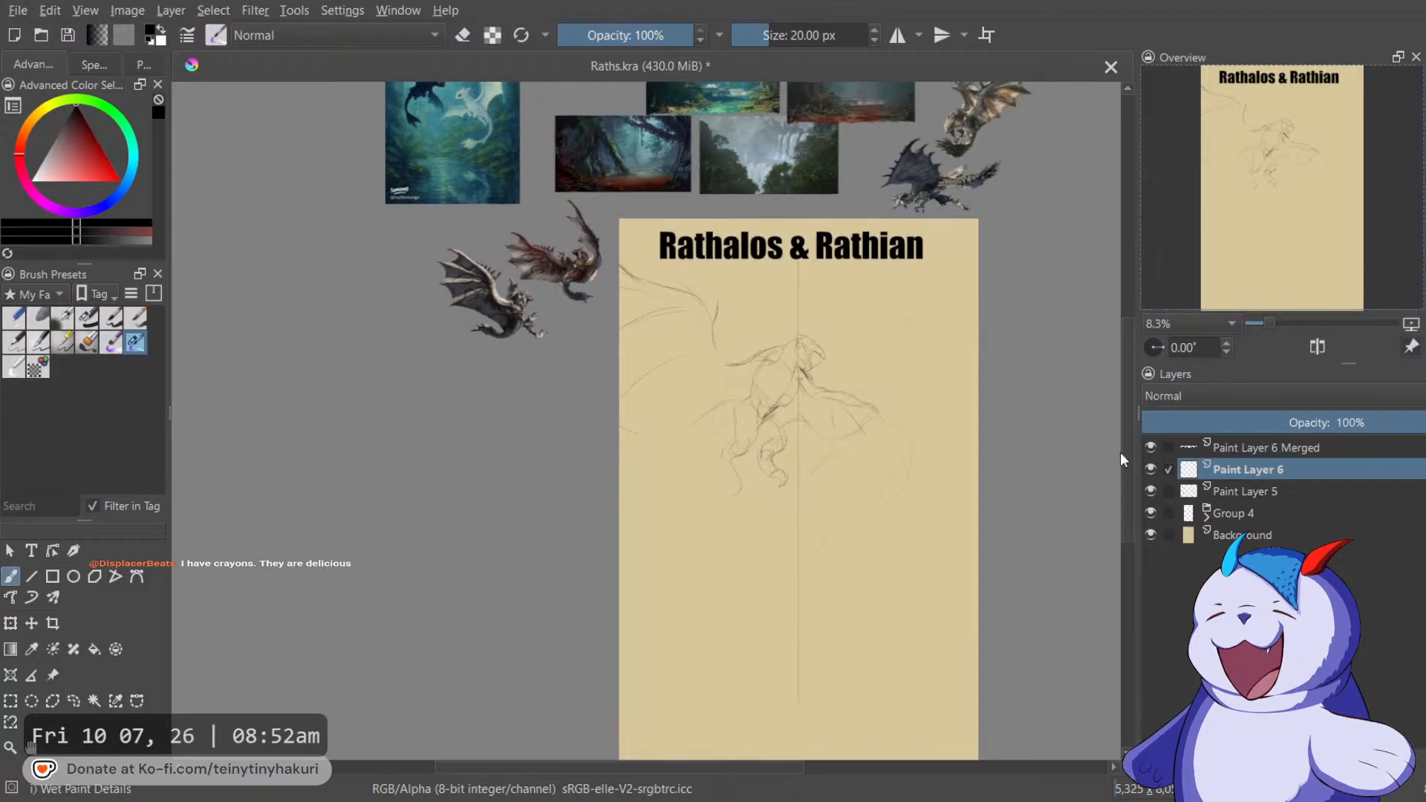
left_click(1151, 491)
left_click_drag(992, 470, 944, 504)
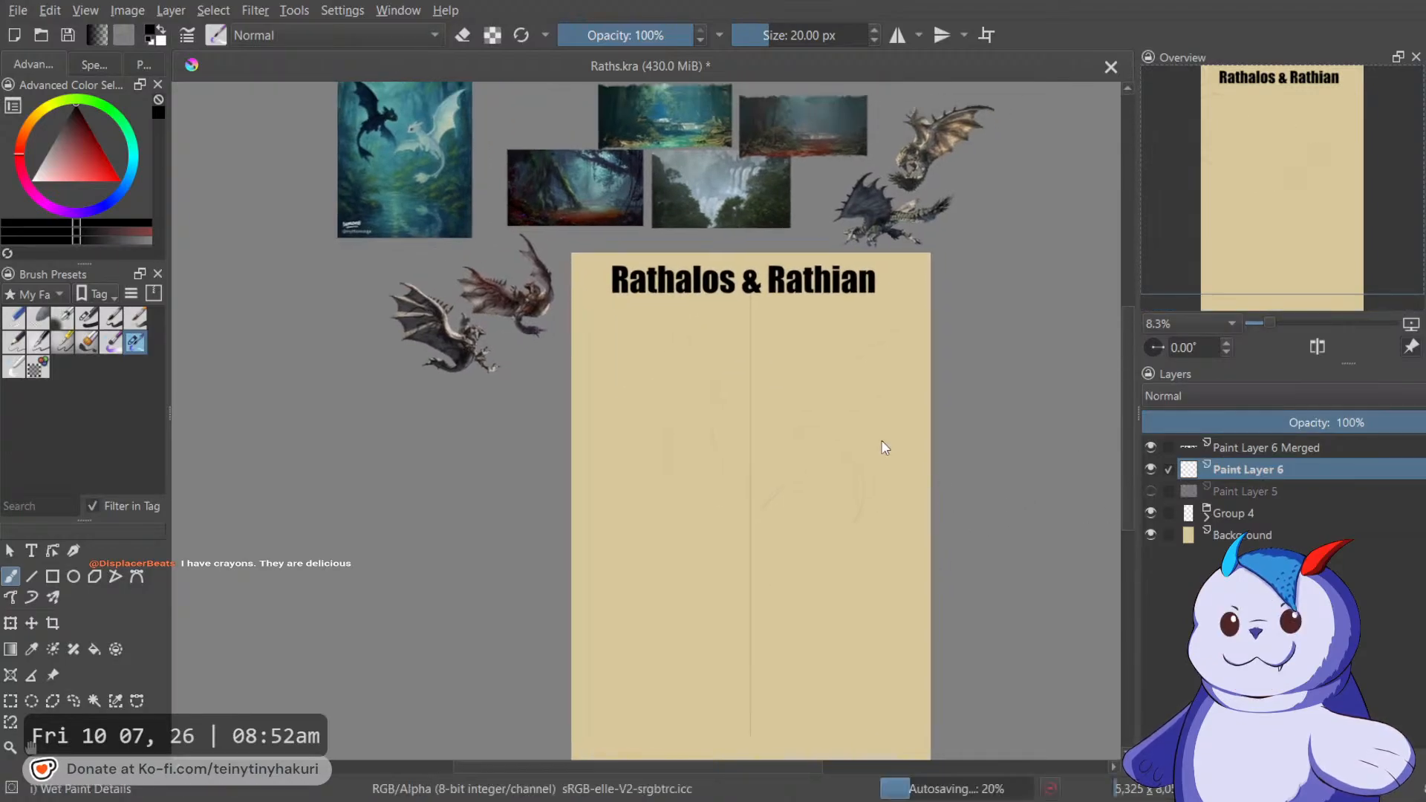
Sketch the second dragon's head right of the centre line with a sloping crest, hooked beak, round cheek and lower jaw.
left_click_drag(836, 372, 670, 234)
scroll(678, 379, "up", 4)
scroll(675, 366, "down", 3)
scroll(728, 433, "down", 2)
scroll(721, 427, "up", 1)
left_click_drag(863, 303, 896, 259)
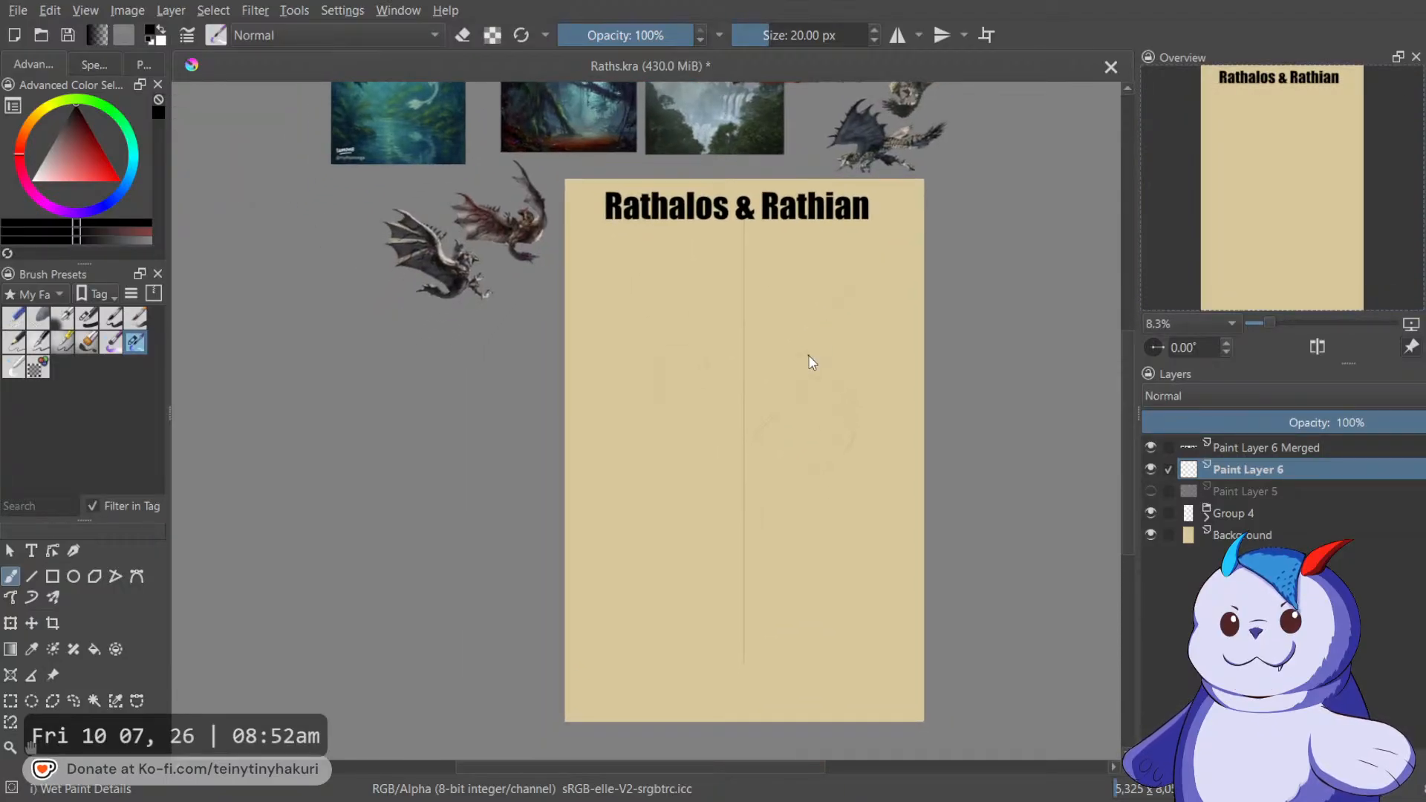
left_click_drag(814, 337, 878, 318)
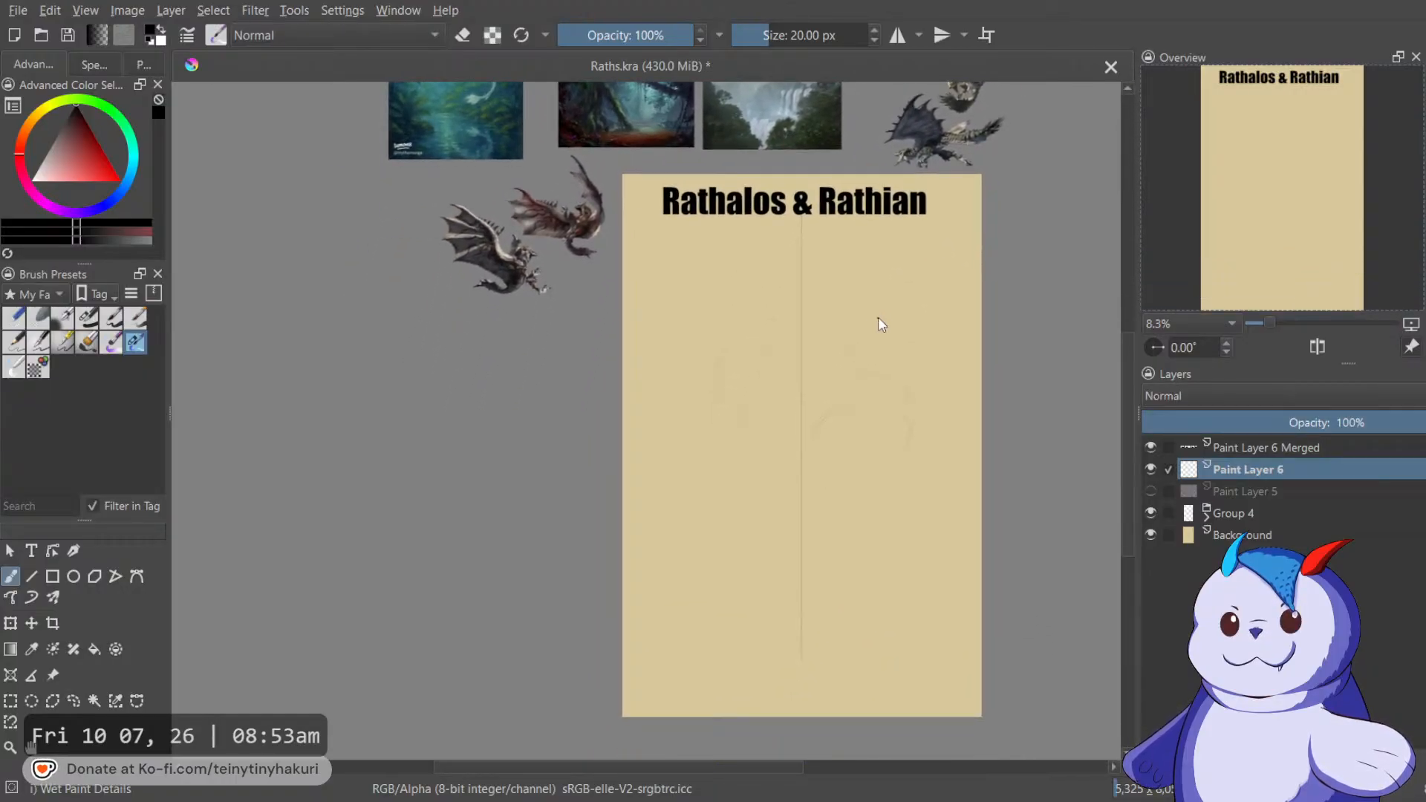
scroll(878, 325, "up", 2)
left_click_drag(787, 399, 866, 334)
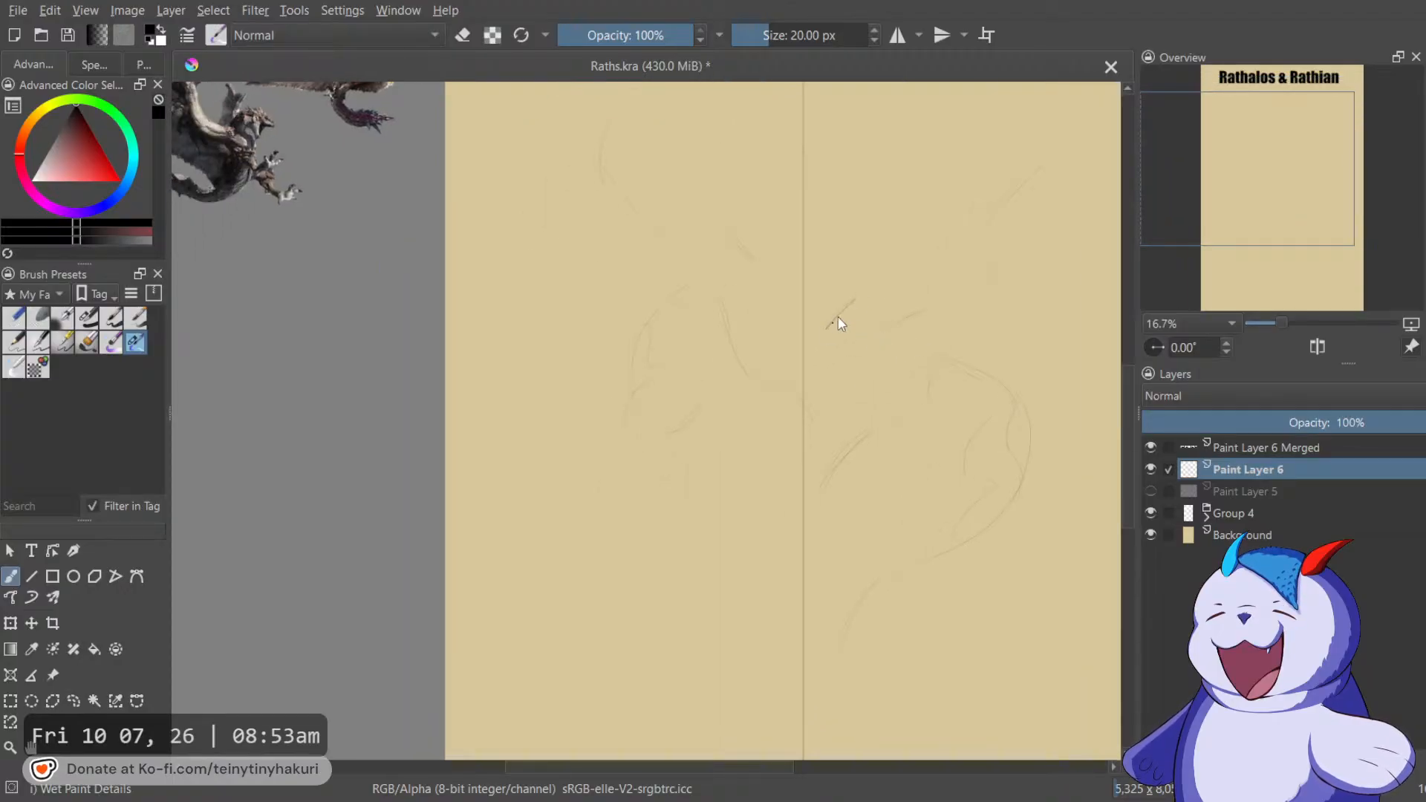
left_click_drag(861, 297, 868, 342)
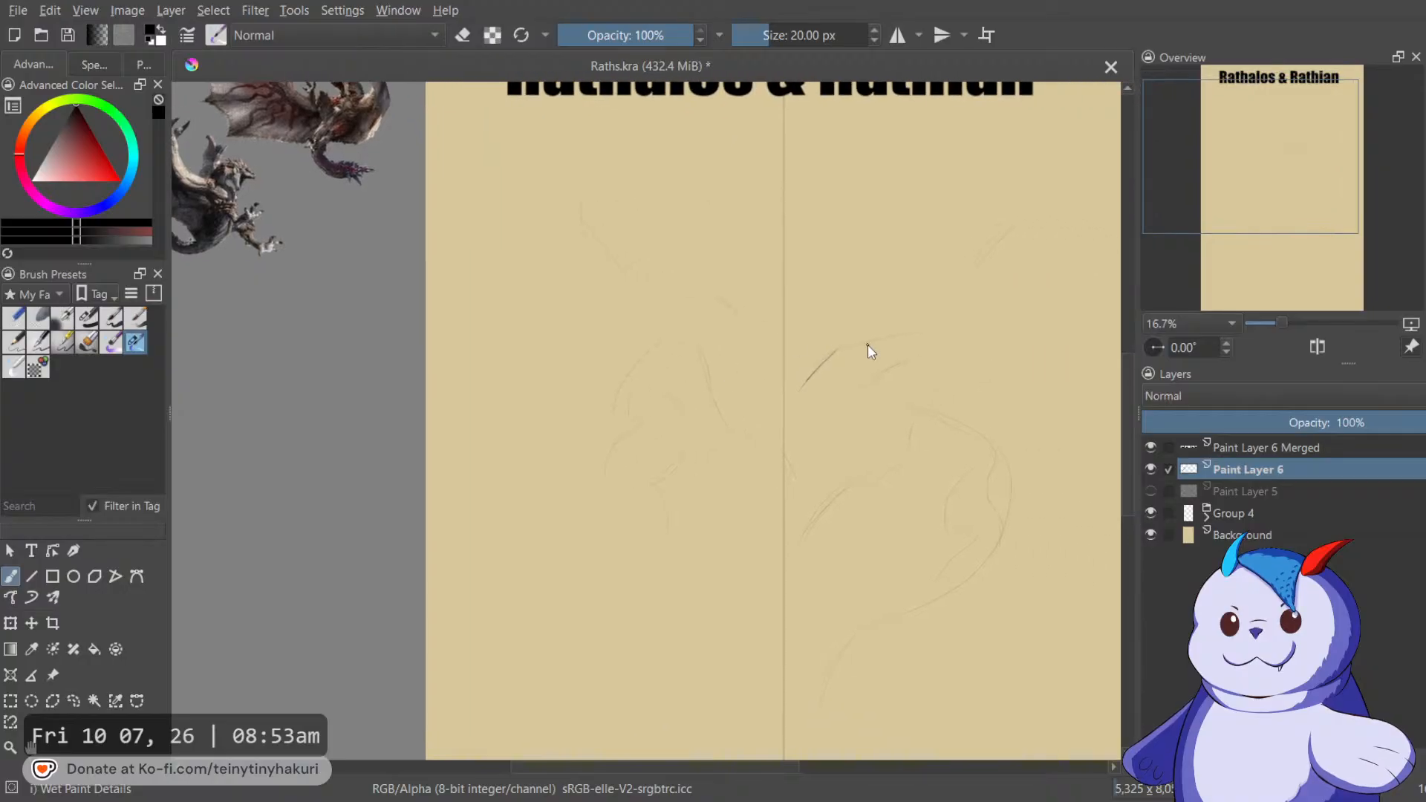
key("ctrl+z")
mouse_move(986, 310)
left_mouse_down()
mouse_move(918, 334)
mouse_move(869, 401)
mouse_move(851, 373)
mouse_move(841, 400)
mouse_move(866, 407)
left_mouse_up()
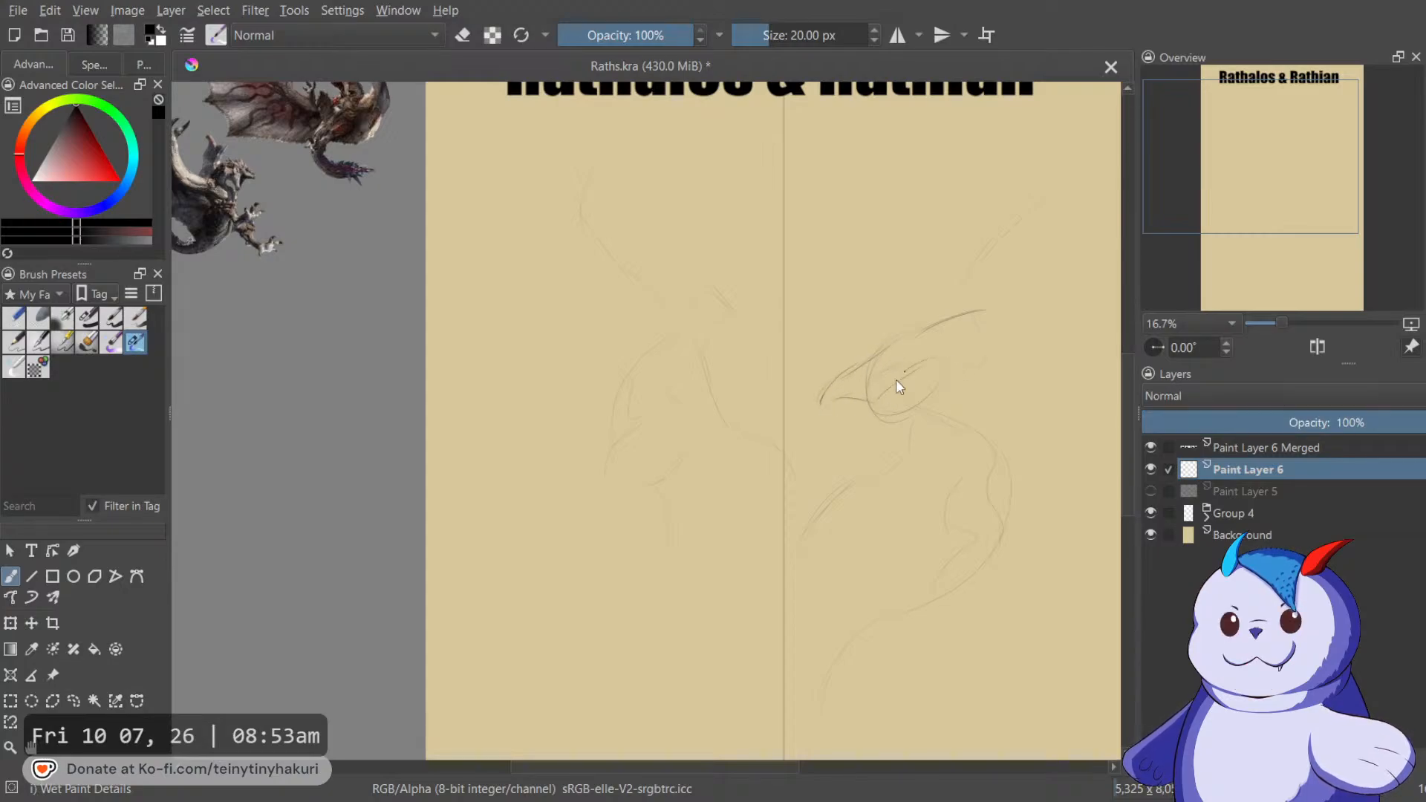
left_click_drag(938, 359, 891, 413)
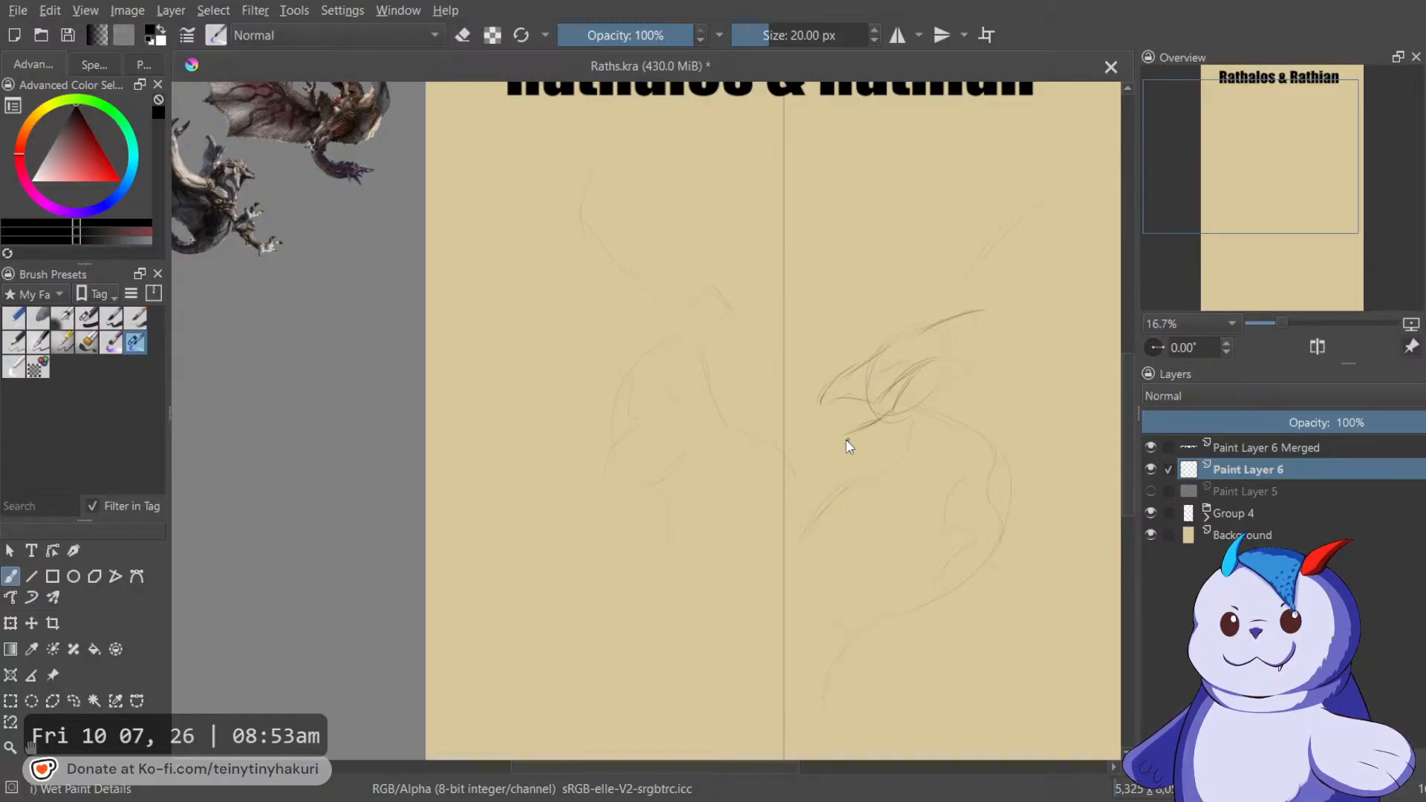
Refine the second head's jaw, cheek and pointed horn while comparing it with Paint Layer 5, and hide that layer again.
left_click(1150, 491)
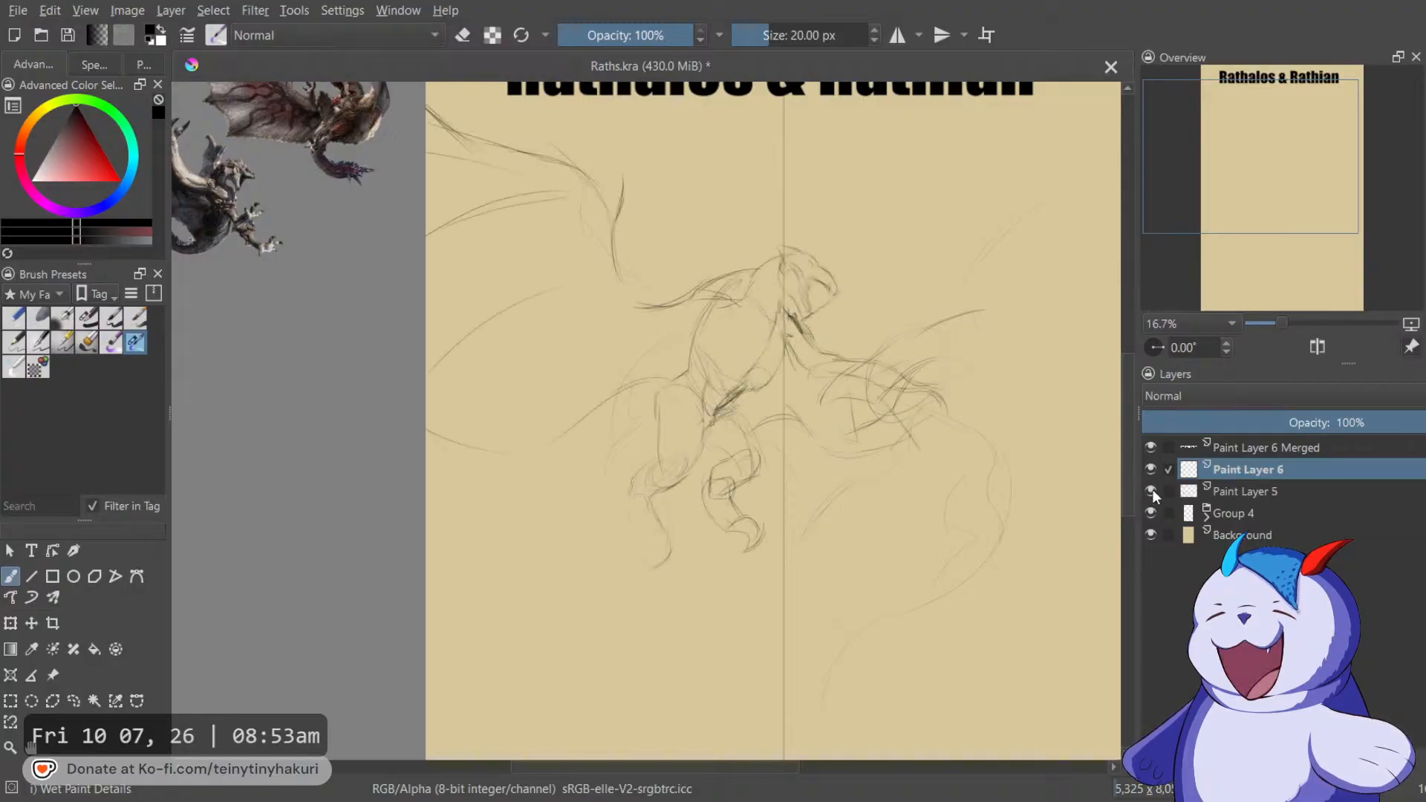
mouse_move(945, 433)
left_mouse_down()
mouse_move(834, 309)
mouse_move(802, 358)
left_mouse_up()
left_click_drag(878, 302, 889, 317)
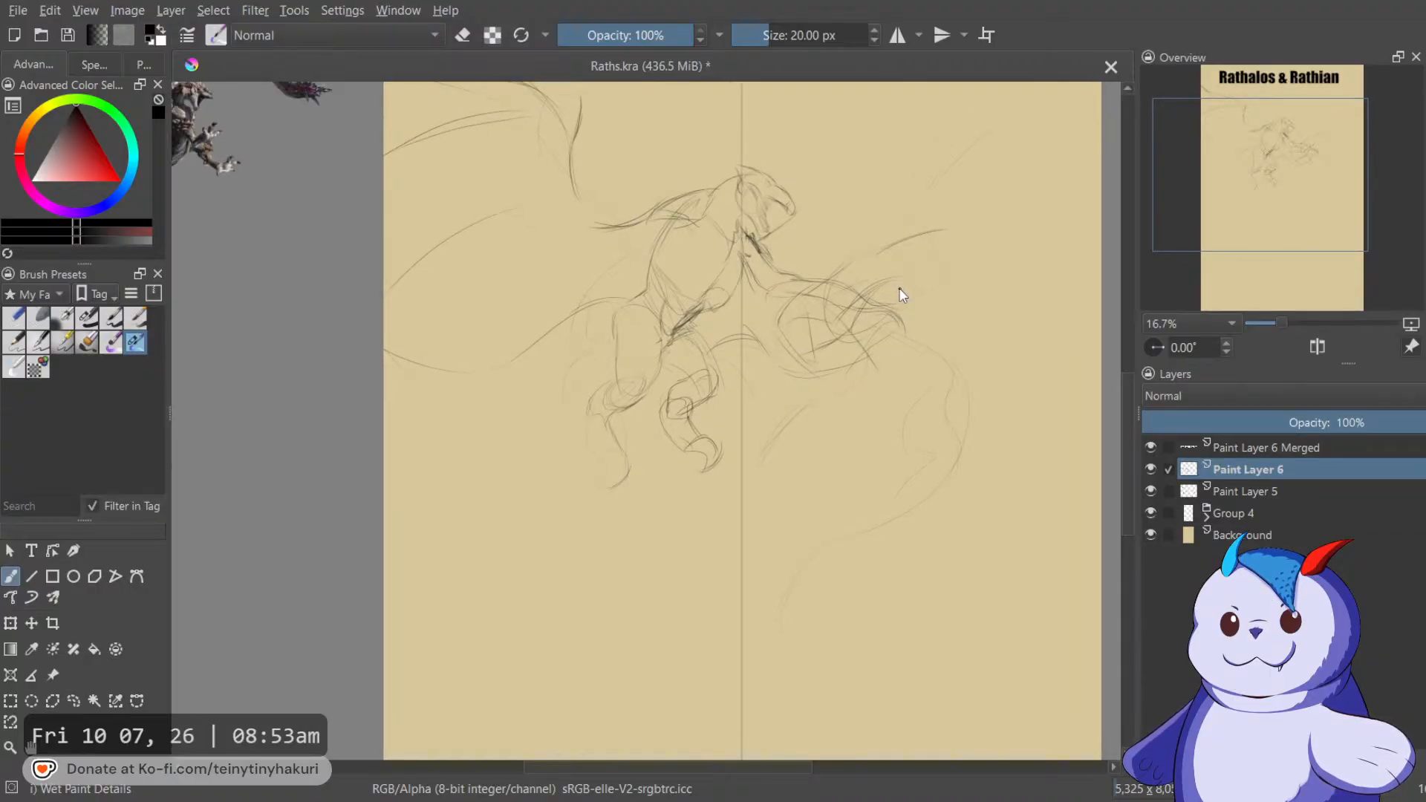
mouse_move(880, 287)
left_mouse_down()
mouse_move(893, 300)
mouse_move(870, 291)
left_mouse_up()
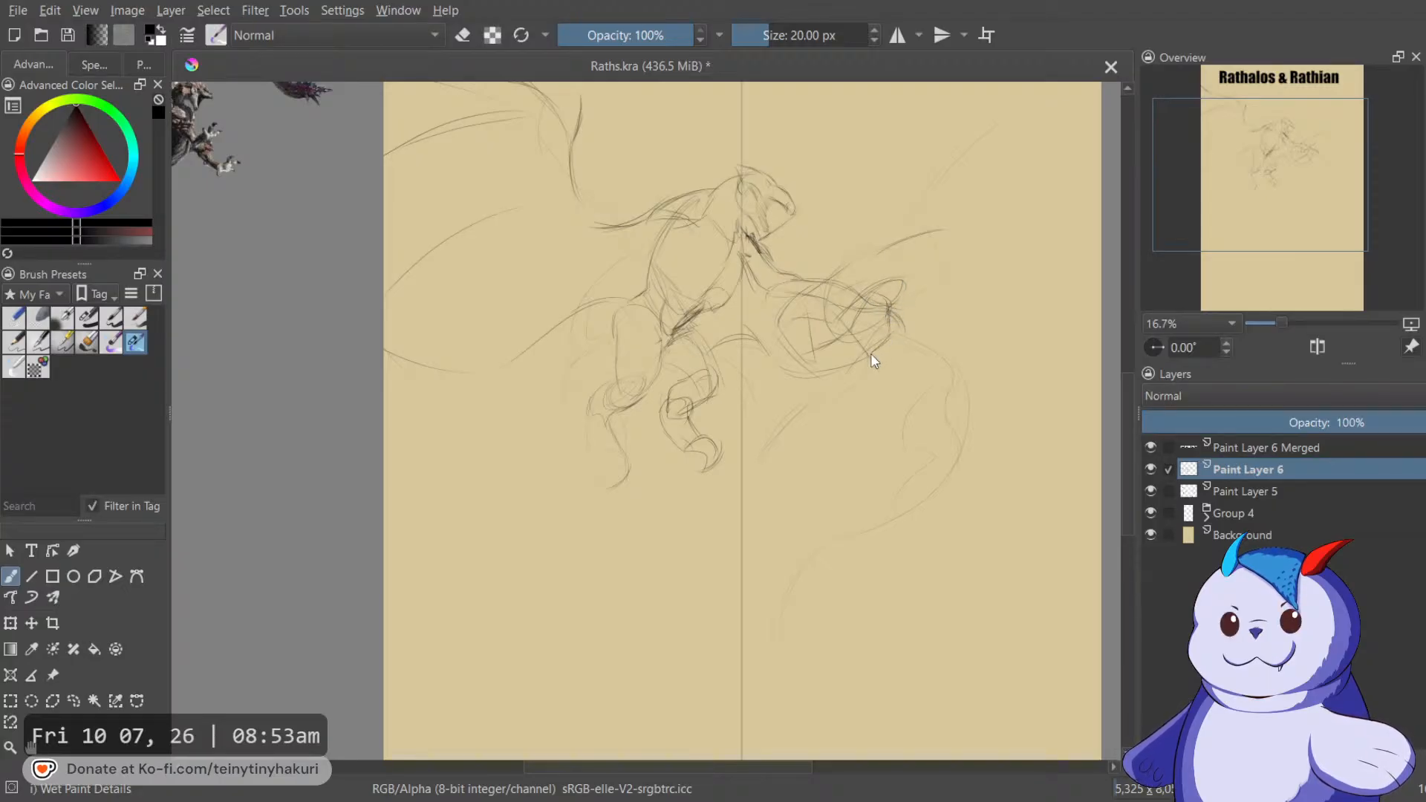
left_click(831, 359)
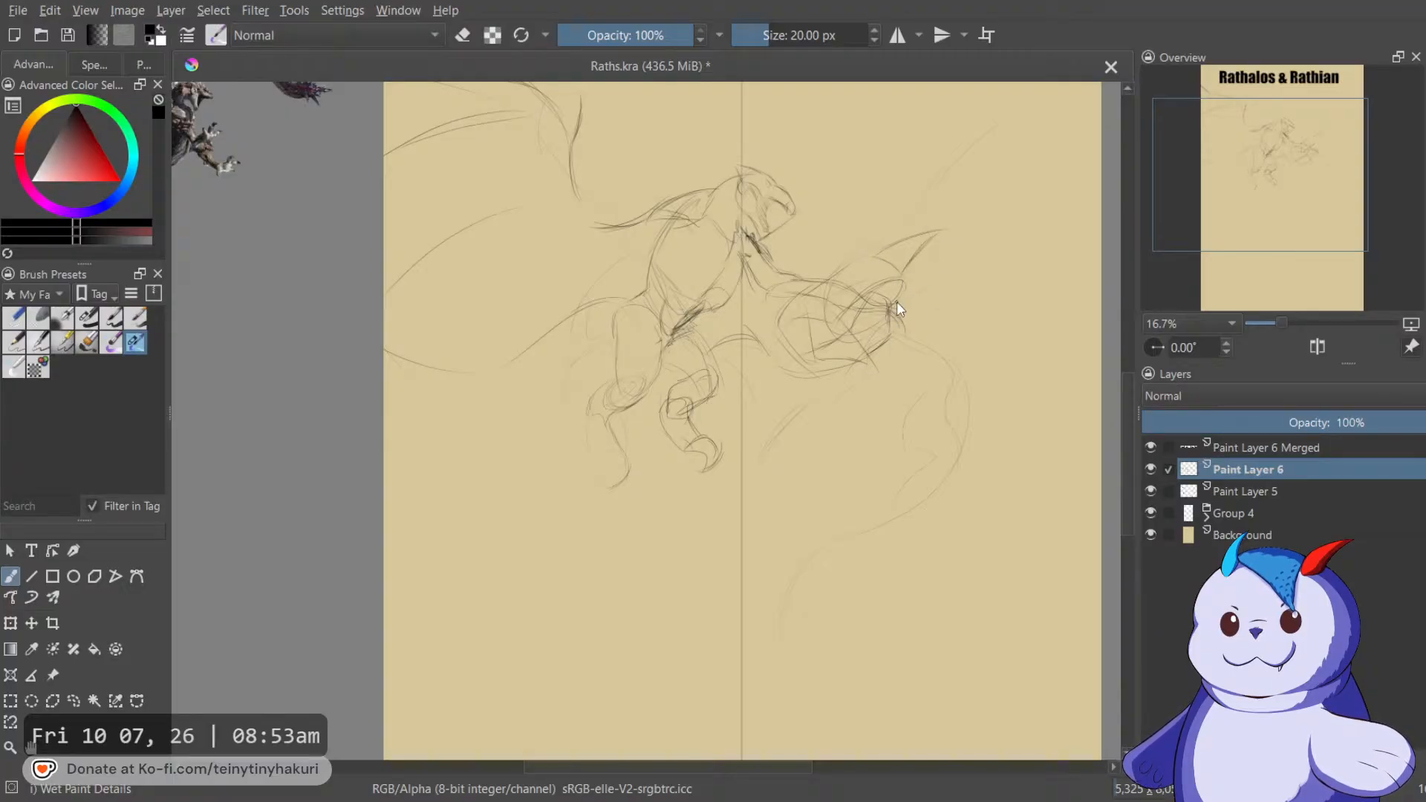
left_click(1152, 488)
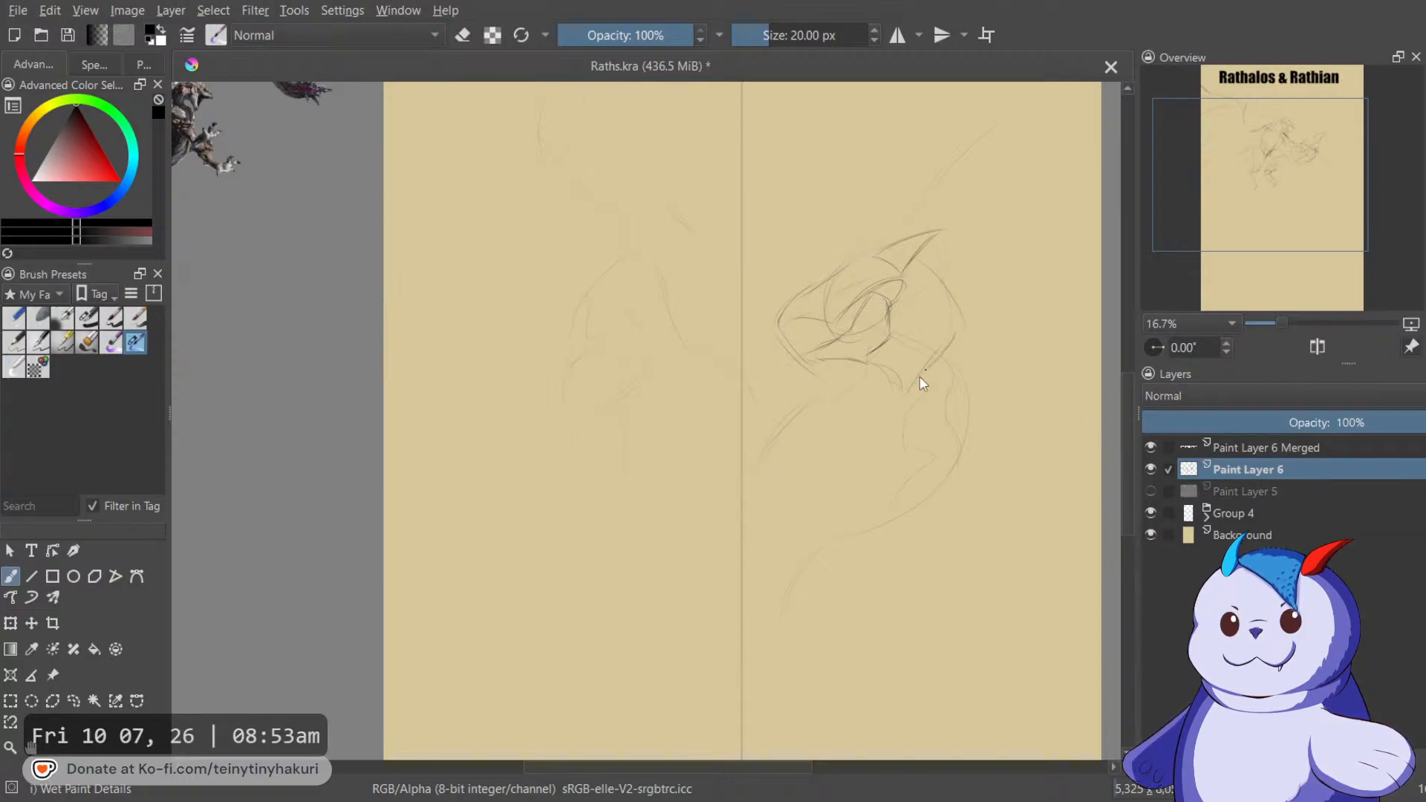
Scale the second dragon's head down to about two thirds and place it just right of the centre line.
left_click_drag(919, 275, 798, 240)
scroll(795, 265, "down", 1)
key("ctrl+t")
mouse_move(765, 336)
left_mouse_down()
mouse_move(746, 268)
mouse_move(726, 258)
mouse_move(729, 277)
left_mouse_up()
key("b")
Sketch the second dragon's curved throat and chest, the upper back line behind the head and the edge closing the torso.
scroll(831, 297, "up", 1)
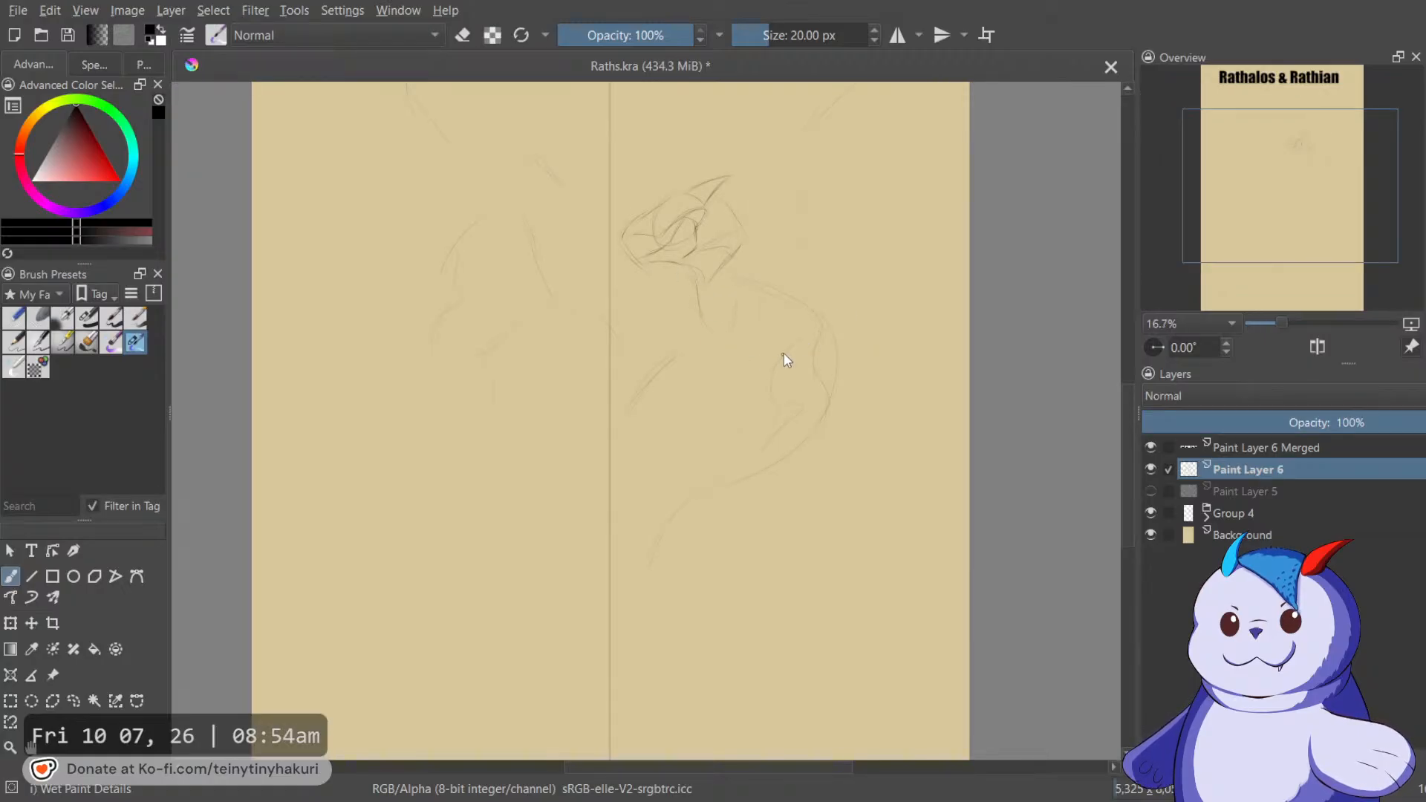
left_click_drag(699, 281, 728, 351)
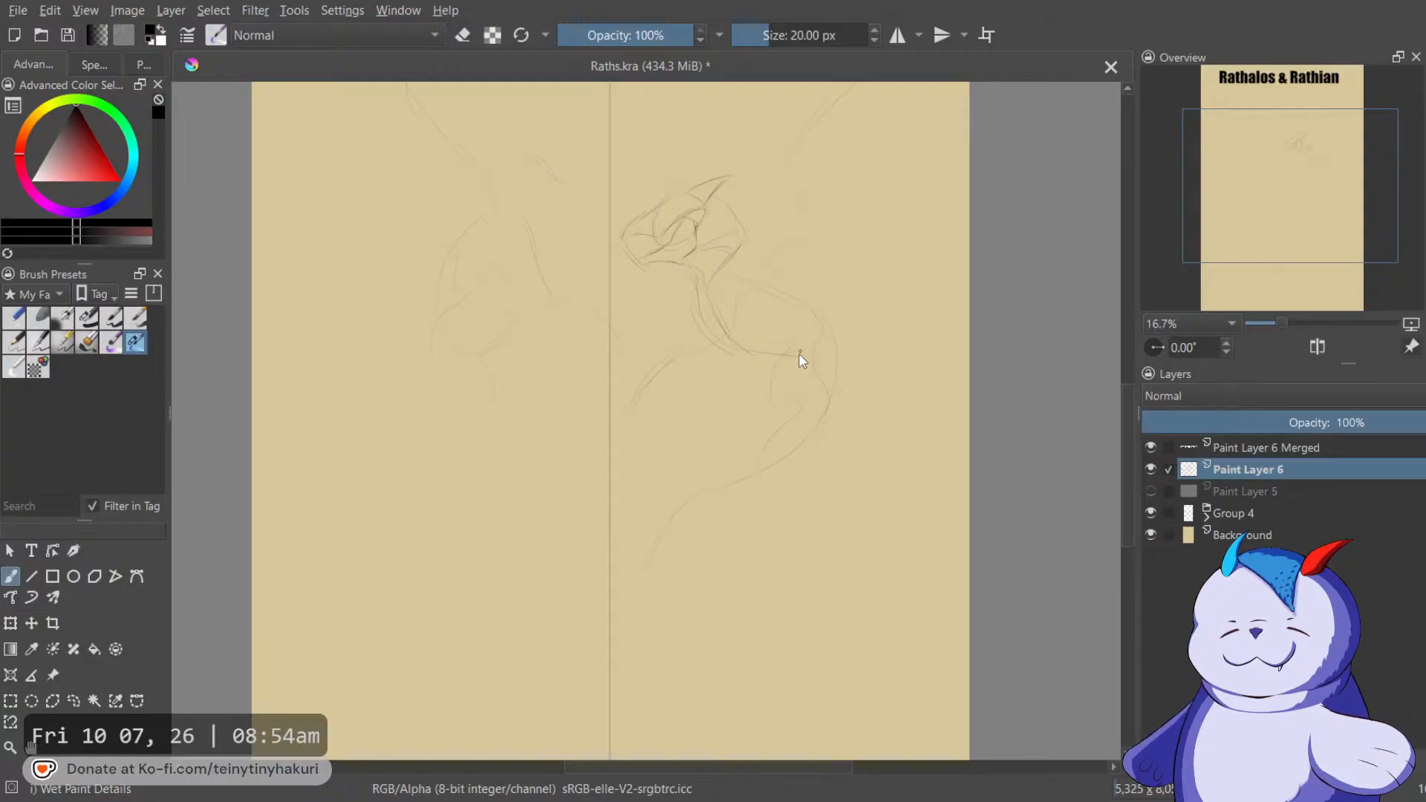
left_click_drag(825, 291, 808, 311)
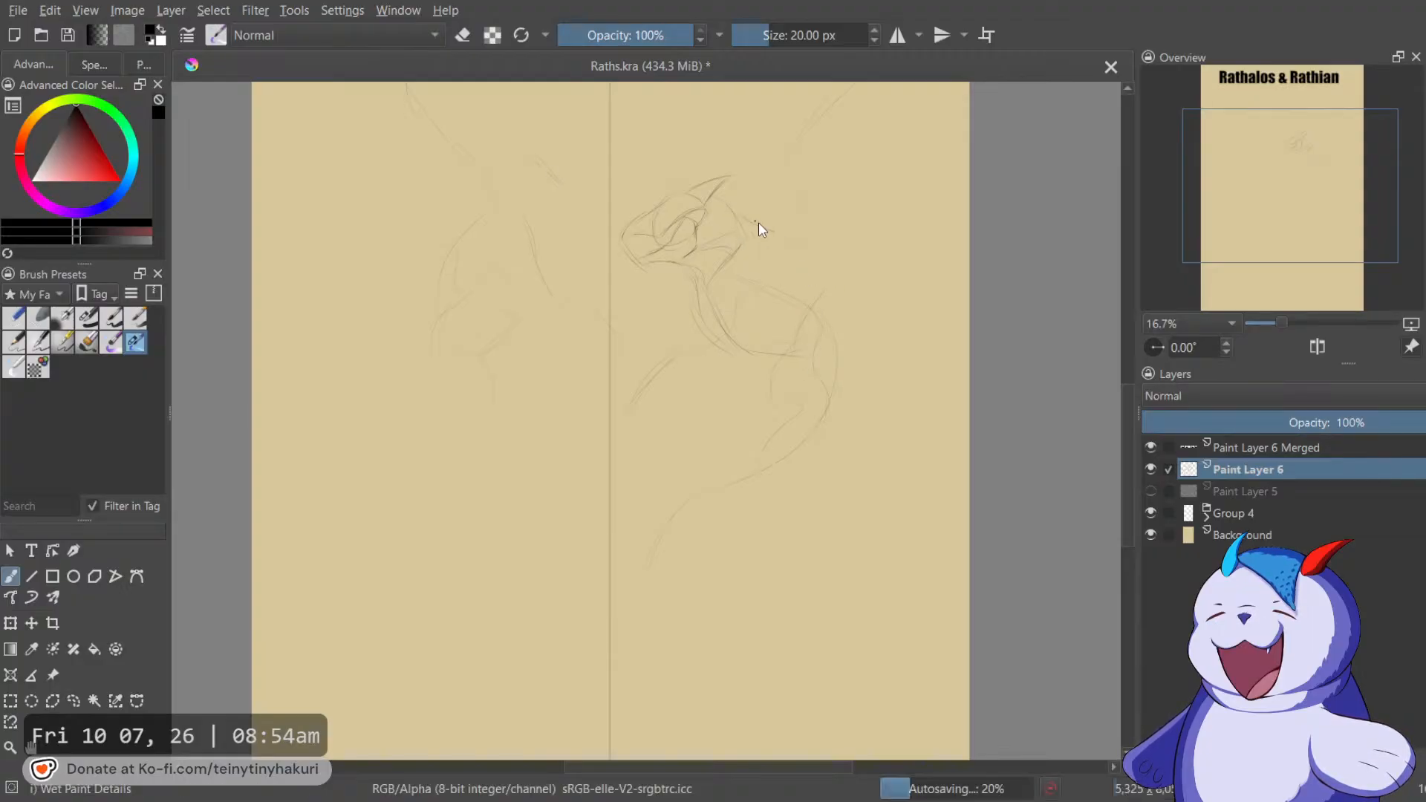
left_click_drag(747, 220, 828, 286)
left_click(782, 335)
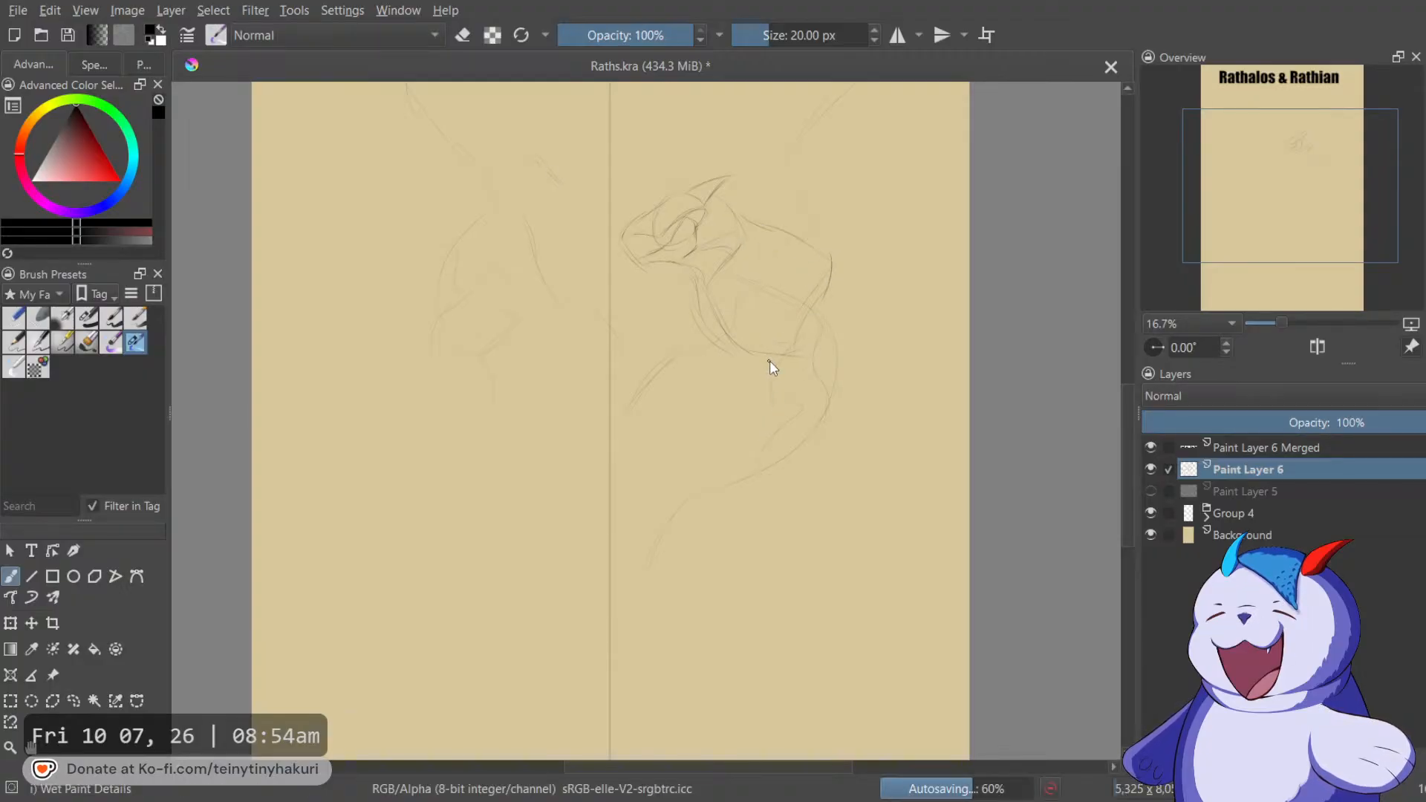
Mirror the view and draw a long arched outer back line and a rounded belly curve below the torso.
key("m")
left_click_drag(533, 347, 559, 357)
mouse_move(597, 287)
left_mouse_down()
mouse_move(594, 337)
mouse_move(555, 363)
left_mouse_up()
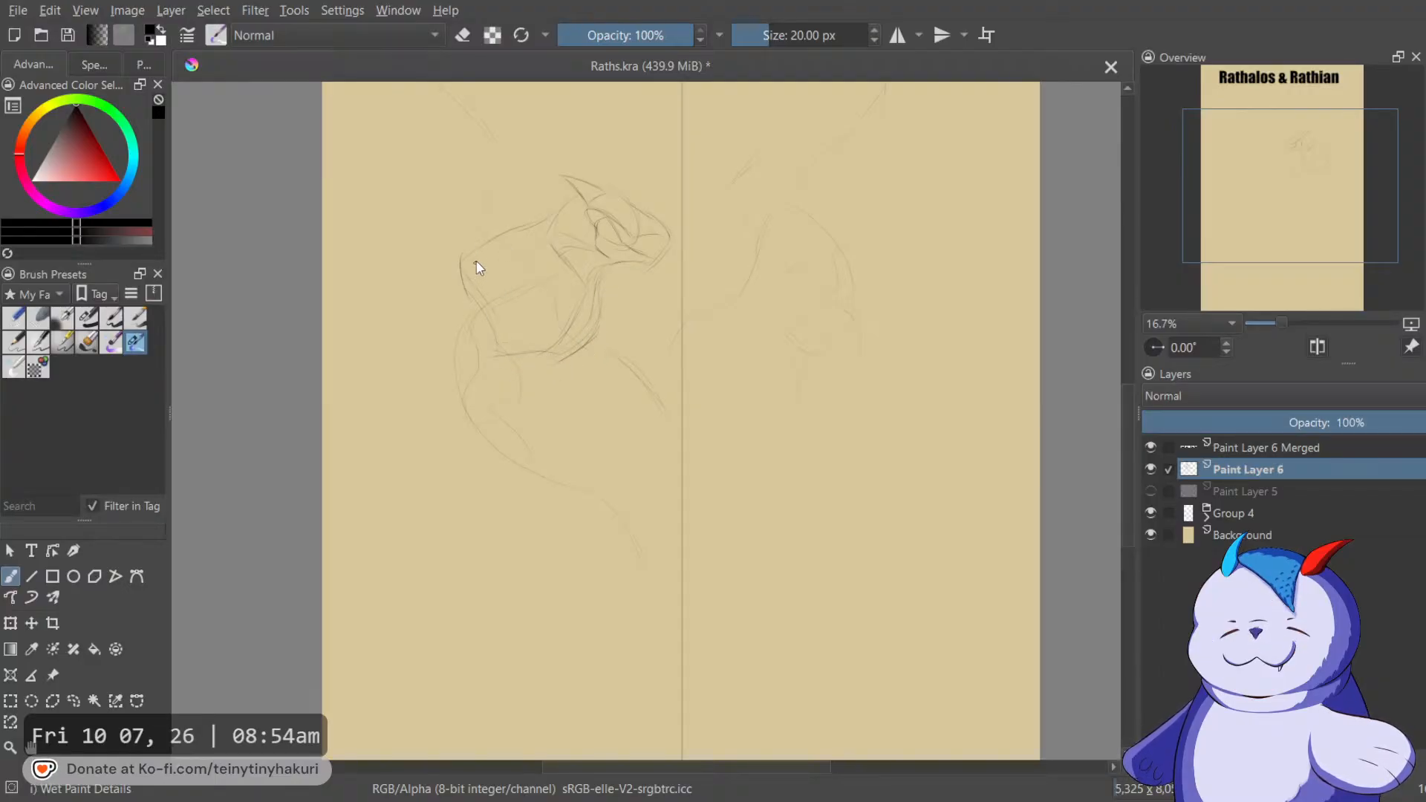
mouse_move(535, 218)
left_mouse_down()
mouse_move(449, 282)
mouse_move(416, 398)
left_mouse_up()
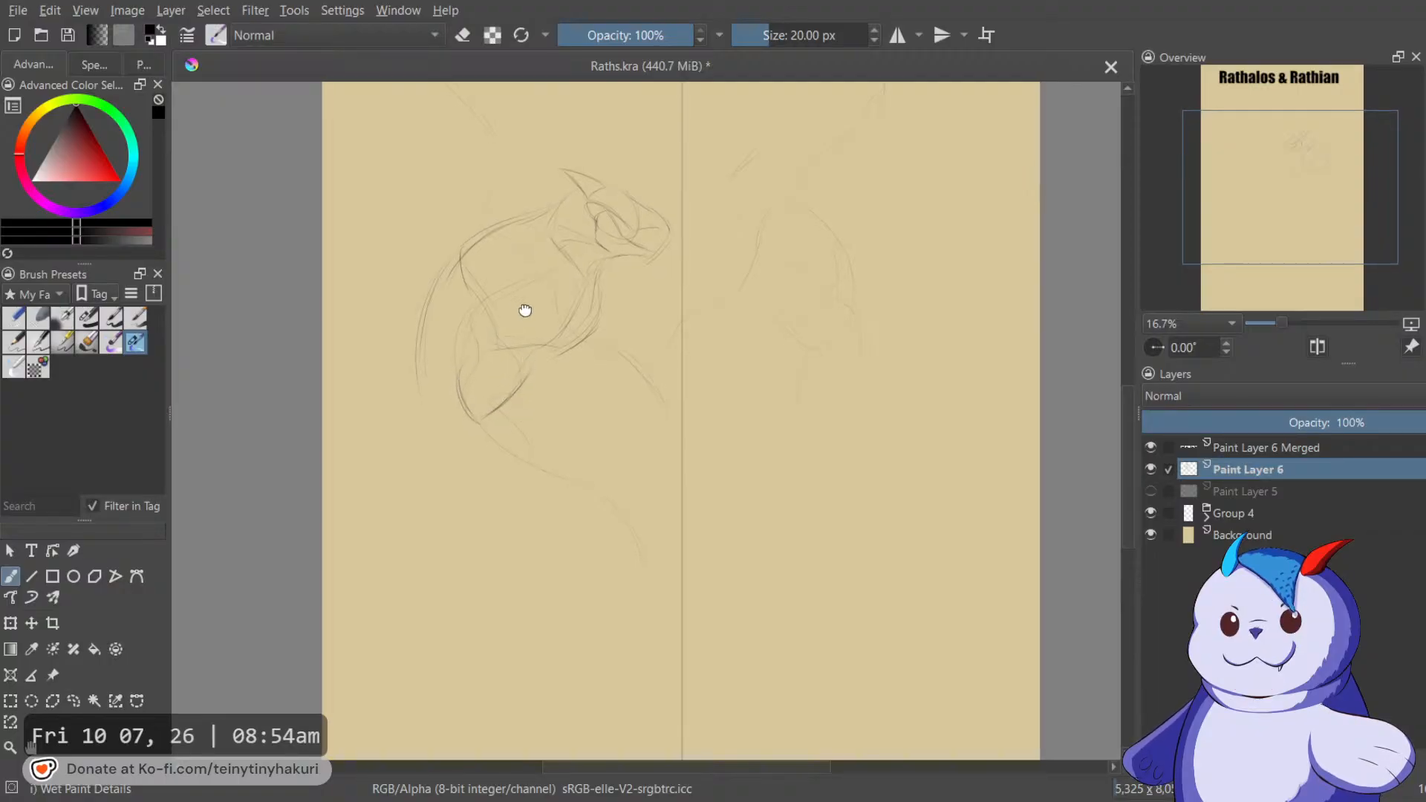
left_click_drag(518, 306, 598, 373)
left_click_drag(596, 302, 561, 437)
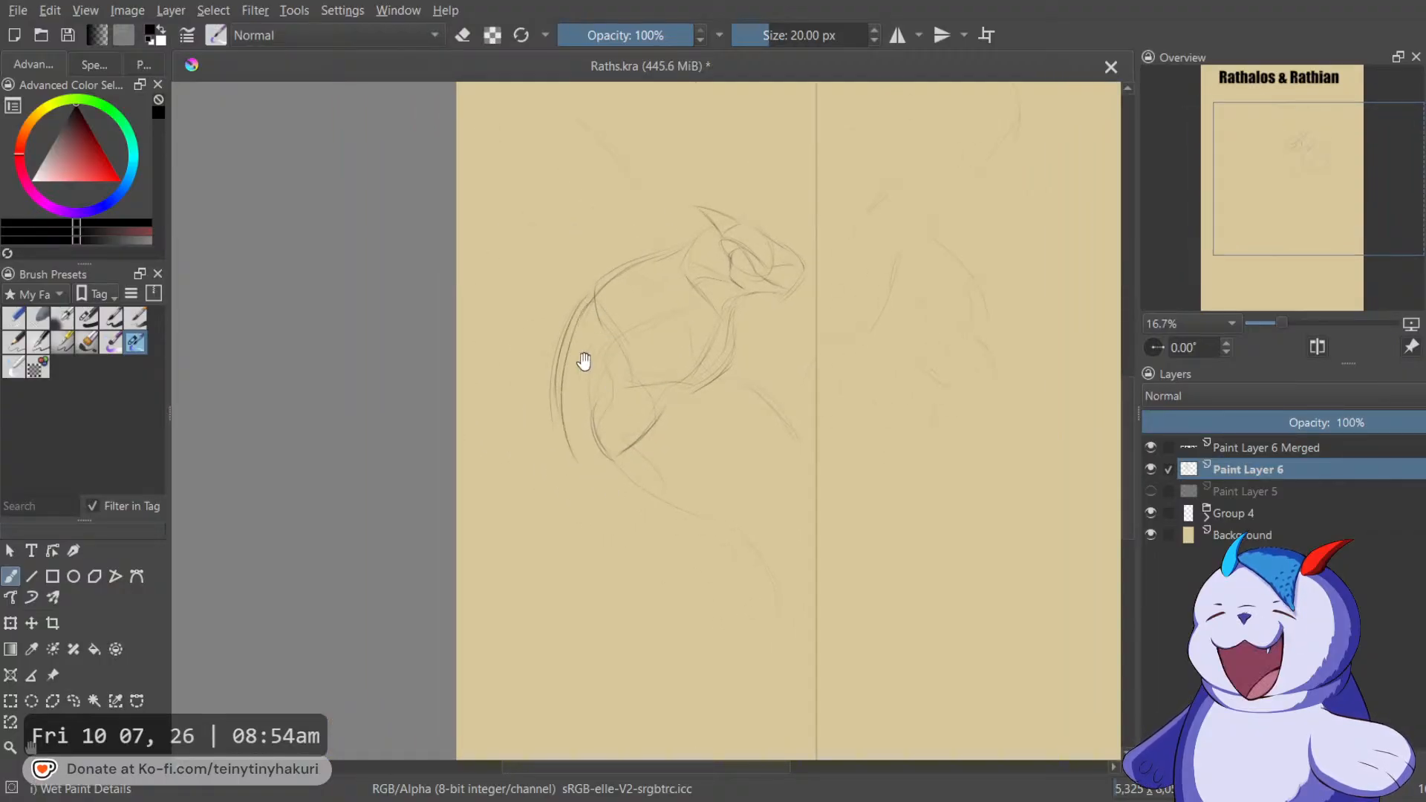
Consult the Rathian references, unmirror the view and sketch a tapering lower-body segment with a small angular leg shape below the belly.
left_click_drag(589, 366, 739, 430)
scroll(740, 416, "down", 3)
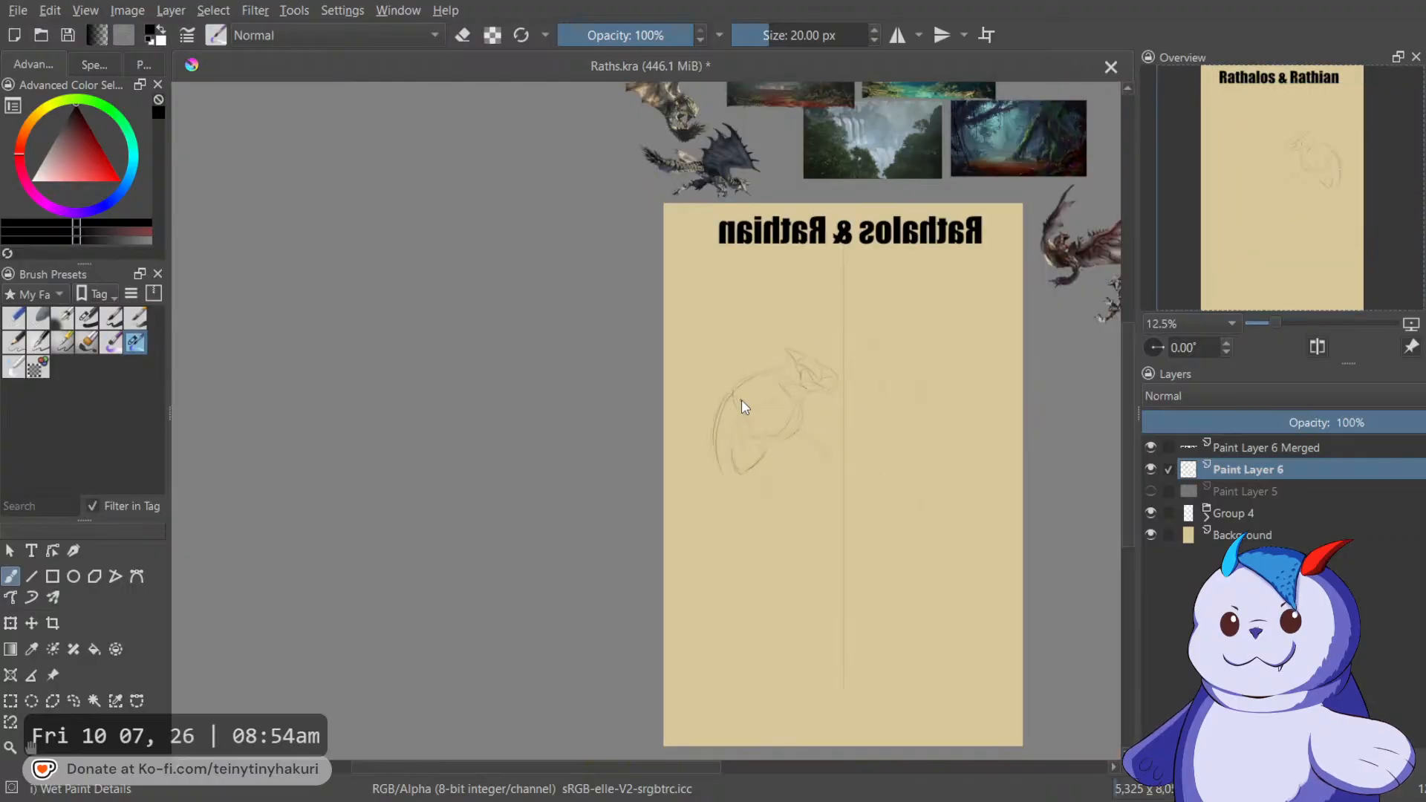
scroll(527, 175, "up", 5)
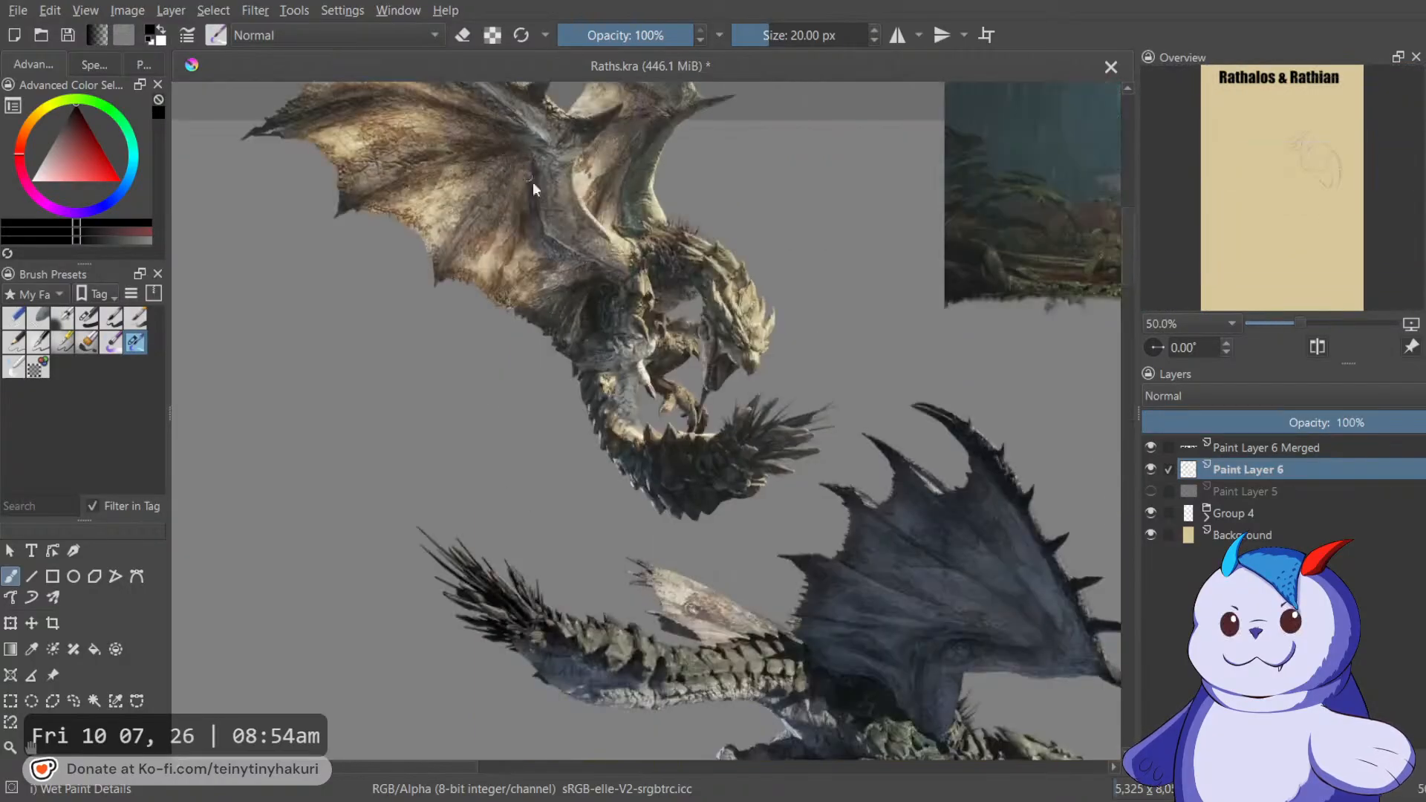
scroll(661, 206, "down", 3)
left_click_drag(738, 529, 634, 151)
mouse_move(687, 566)
left_mouse_down()
mouse_move(685, 404)
mouse_move(727, 404)
mouse_move(658, 417)
mouse_move(650, 438)
left_mouse_up()
scroll(685, 404, "up", 1)
key("m")
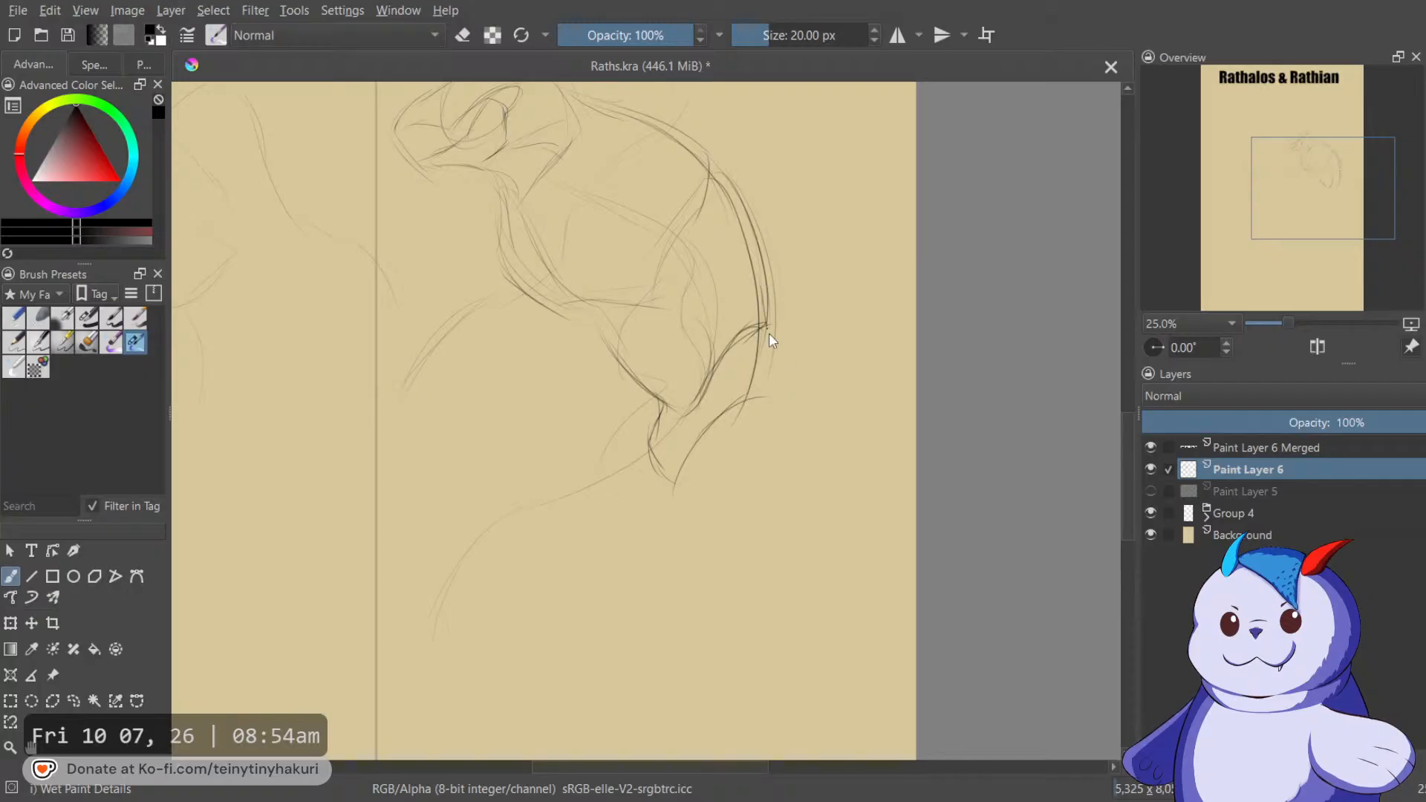
mouse_move(618, 373)
left_mouse_down()
mouse_move(613, 406)
mouse_move(641, 446)
left_mouse_up()
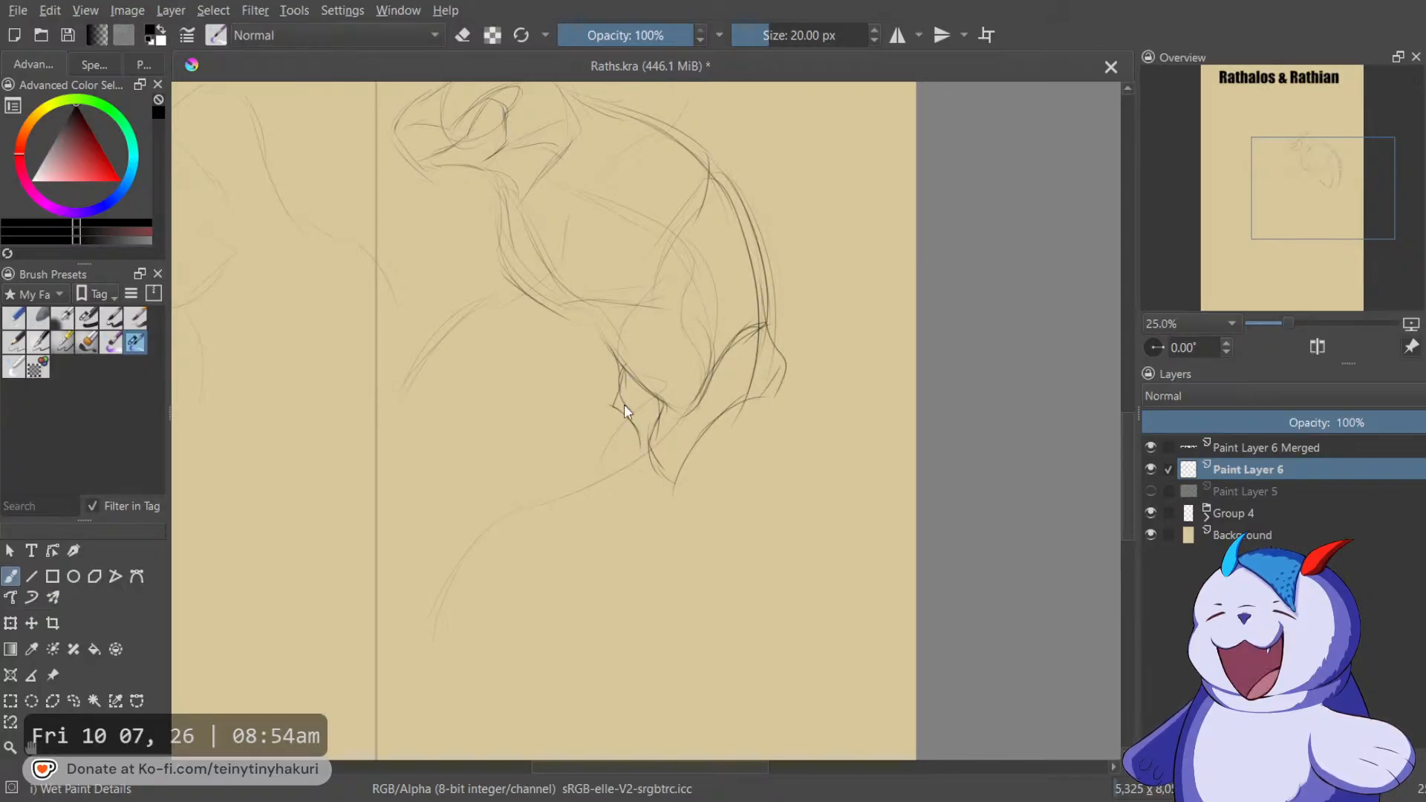
left_click_drag(656, 432, 644, 466)
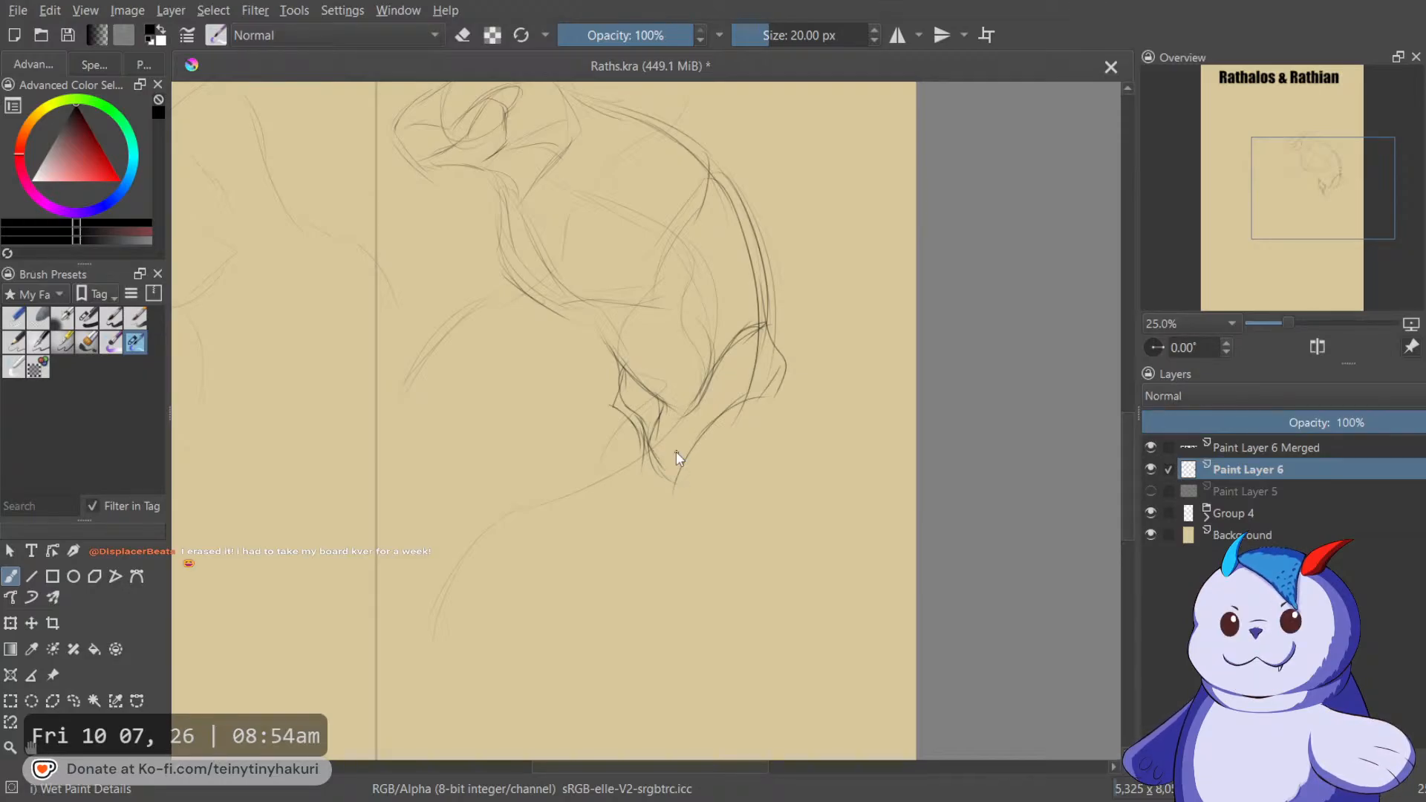
scroll(613, 430, "down", 1)
left_click_drag(621, 382, 913, 420)
scroll(943, 470, "up", 2)
scroll(942, 469, "down", 2)
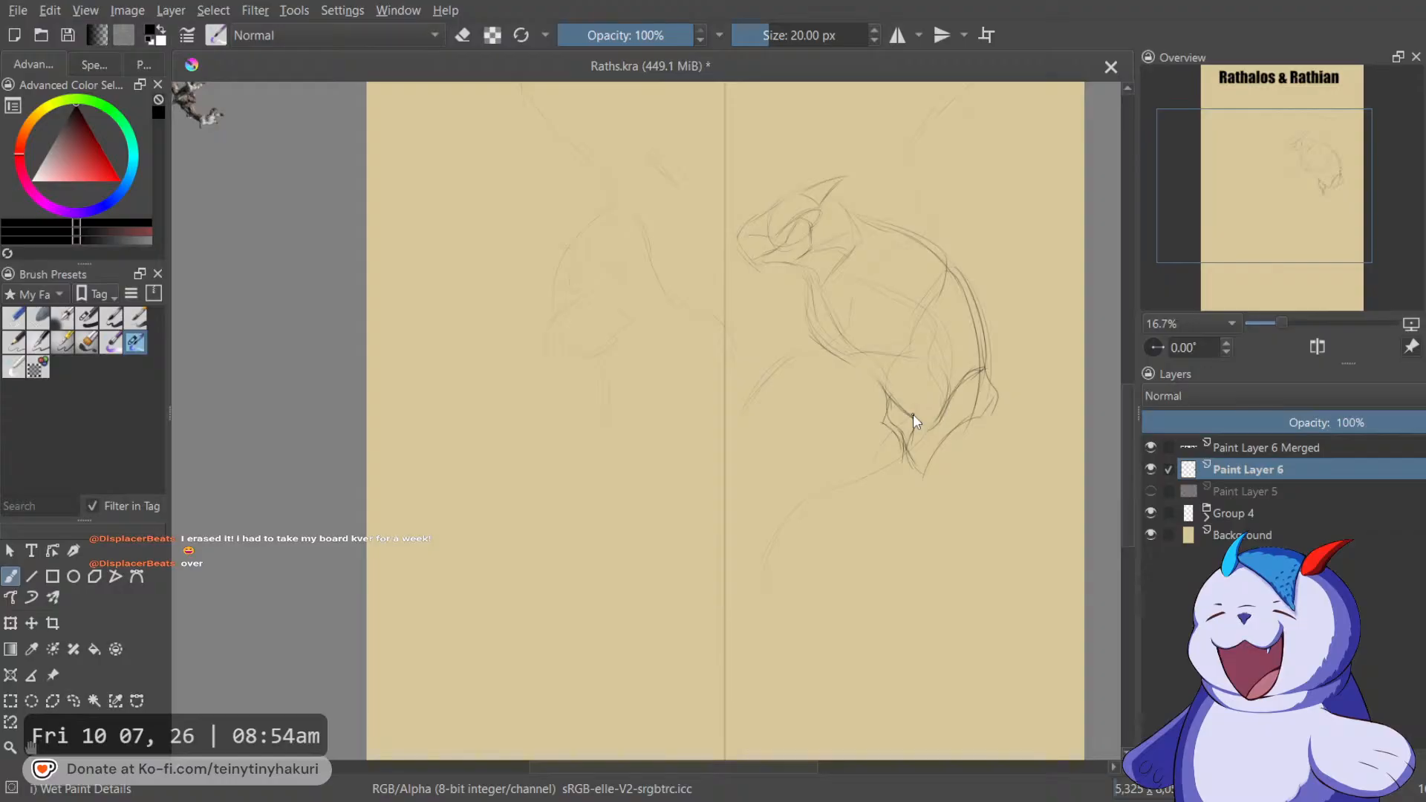
scroll(913, 413, "down", 1)
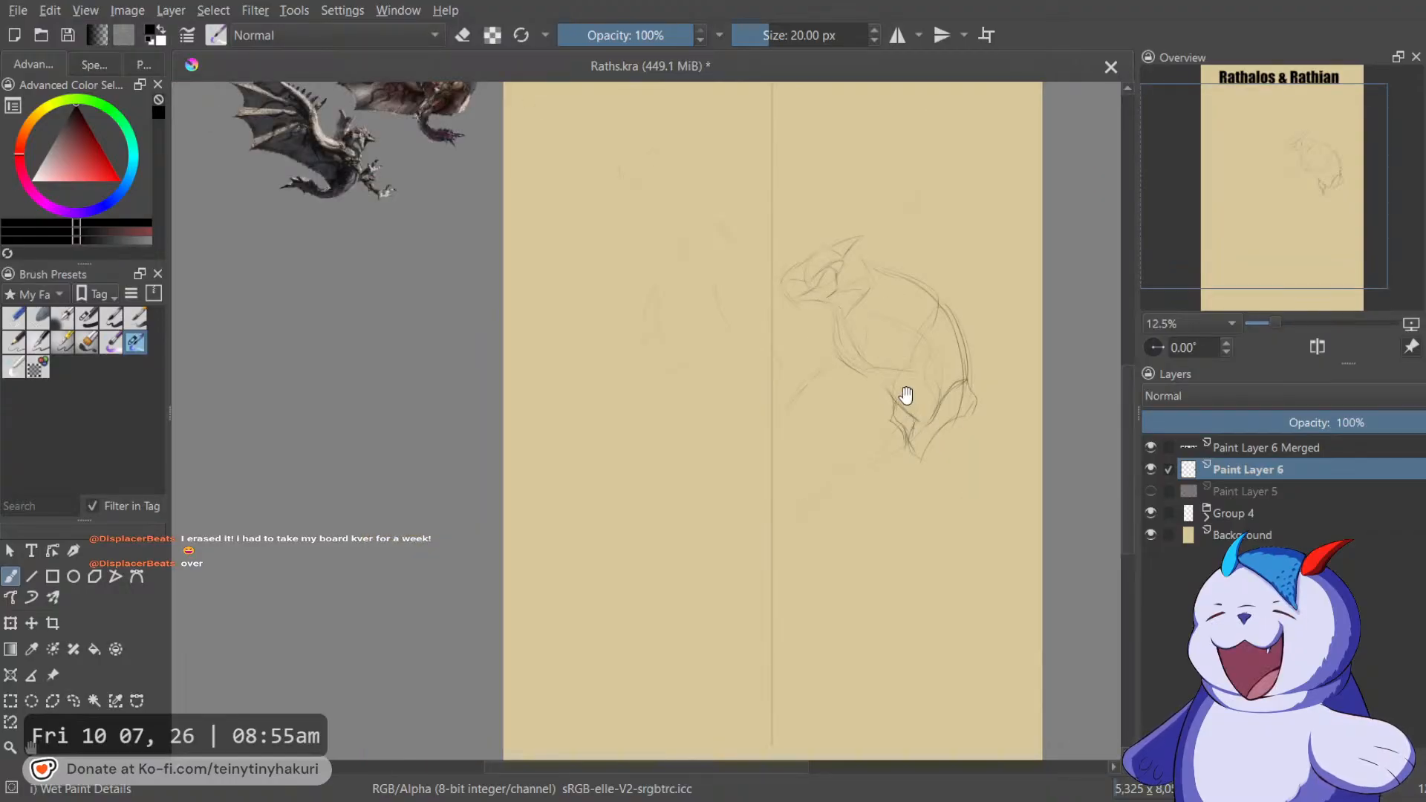
Sketch the second dragon's near thigh below the hip as a long curved shape ending in a rounded knee.
left_click_drag(904, 398, 853, 328)
scroll(854, 328, "up", 1)
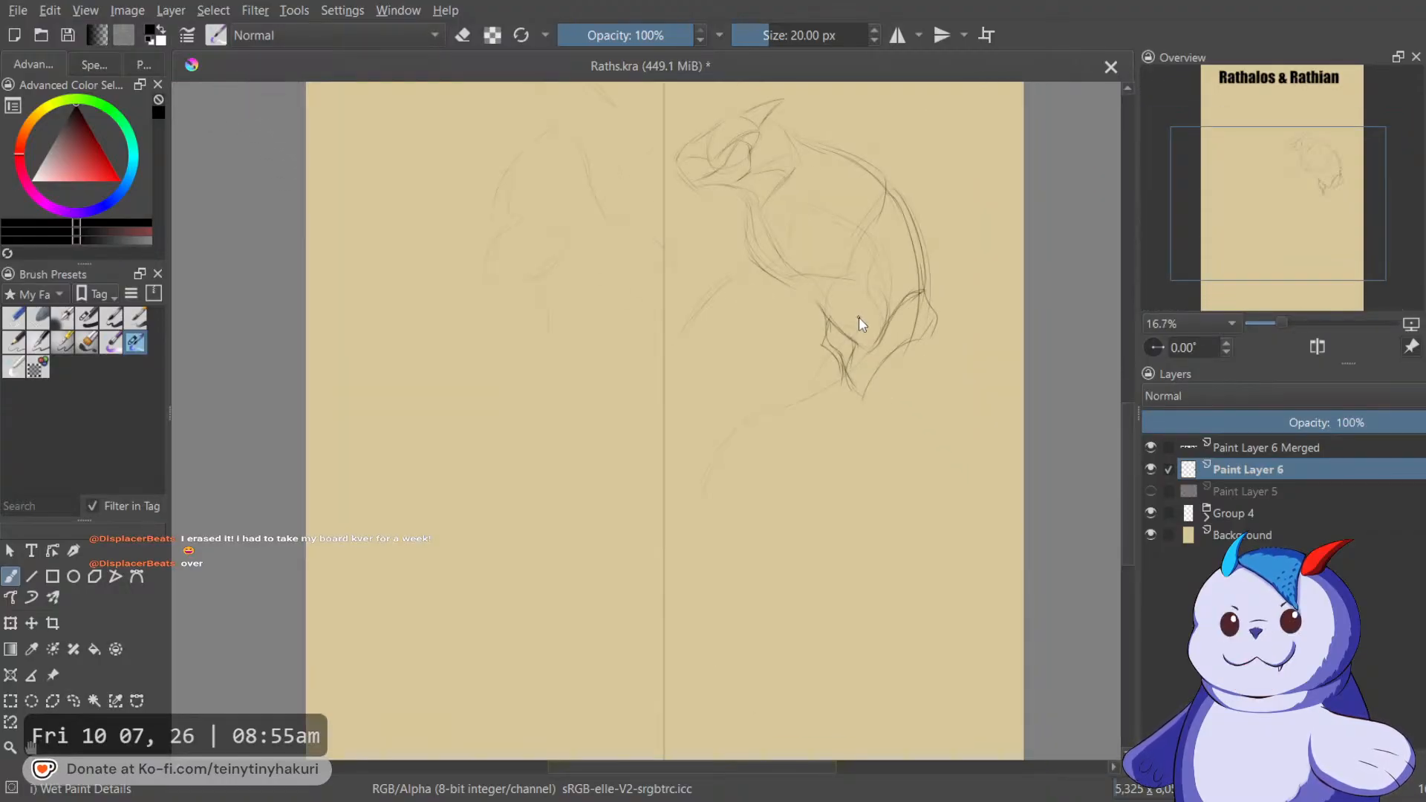
left_click_drag(955, 267, 1005, 247)
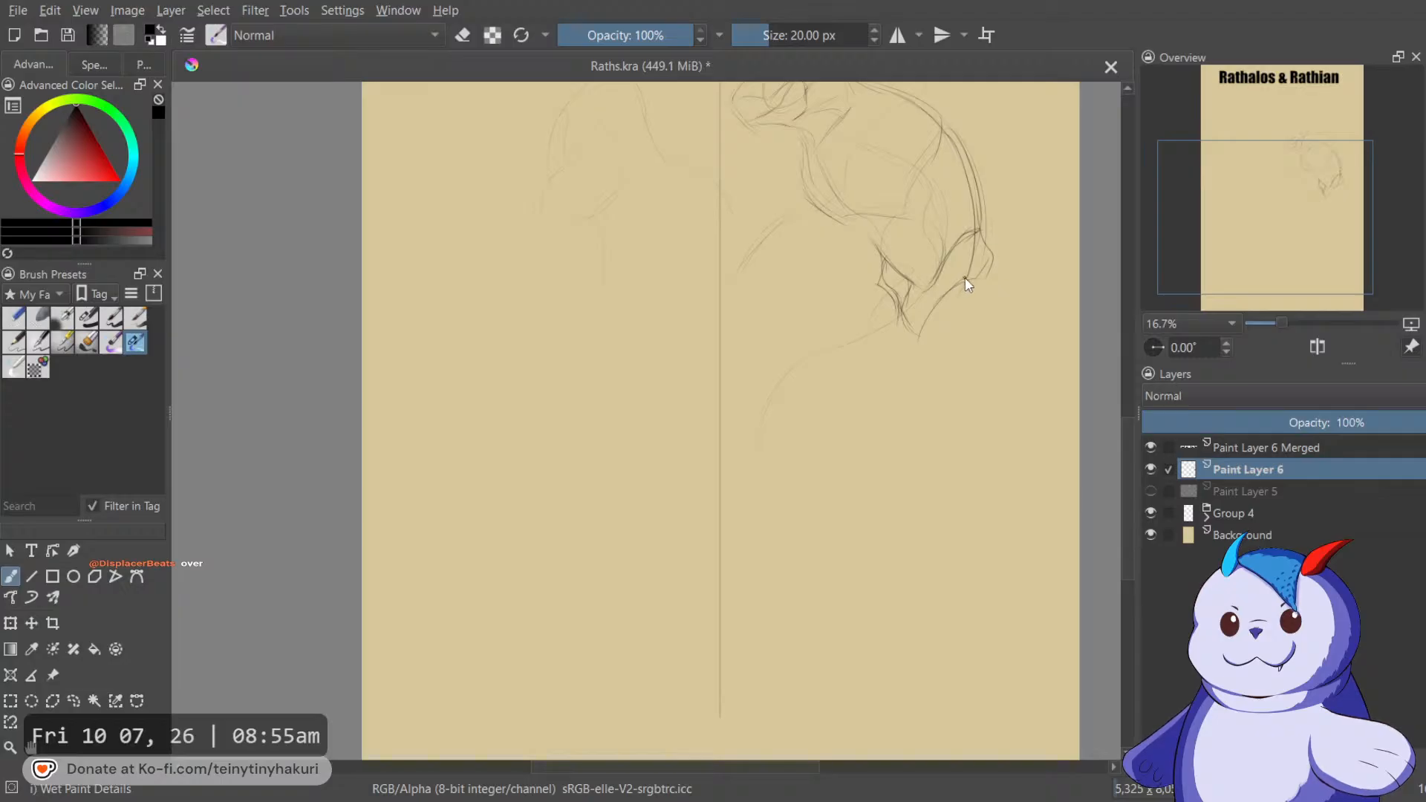
left_click_drag(957, 335, 1030, 413)
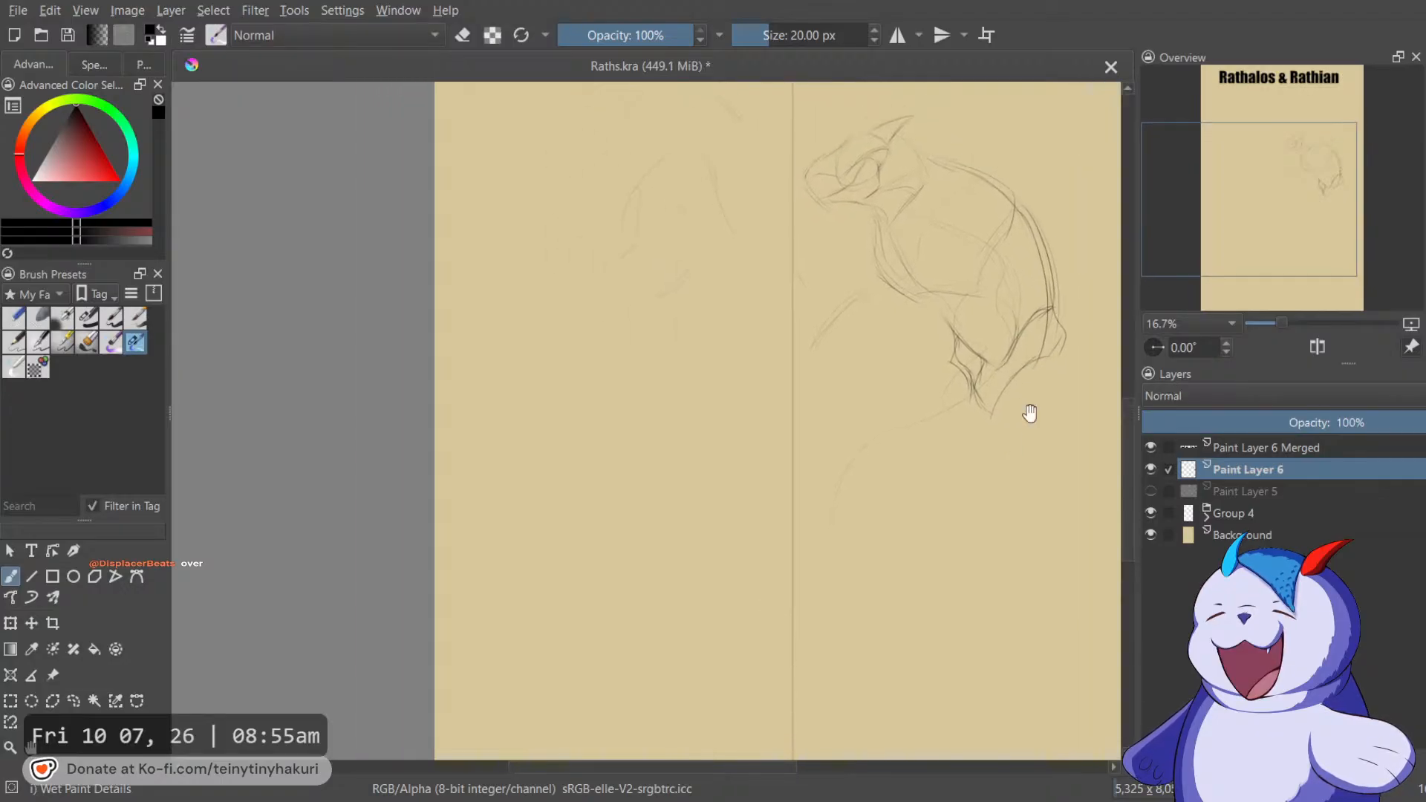
left_click_drag(979, 326, 844, 302)
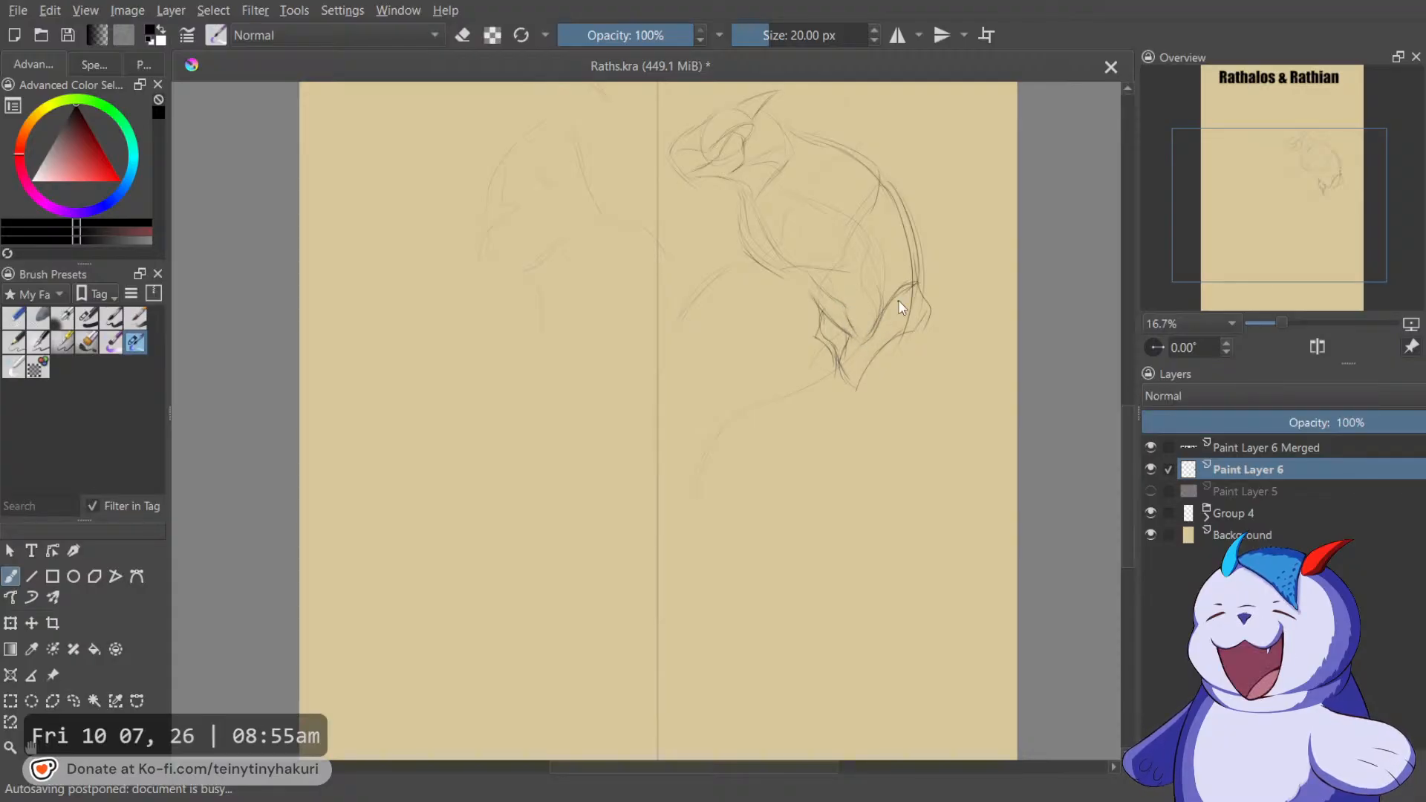
mouse_move(917, 232)
left_mouse_down()
mouse_move(857, 232)
mouse_move(889, 312)
mouse_move(872, 344)
mouse_move(860, 309)
left_mouse_up()
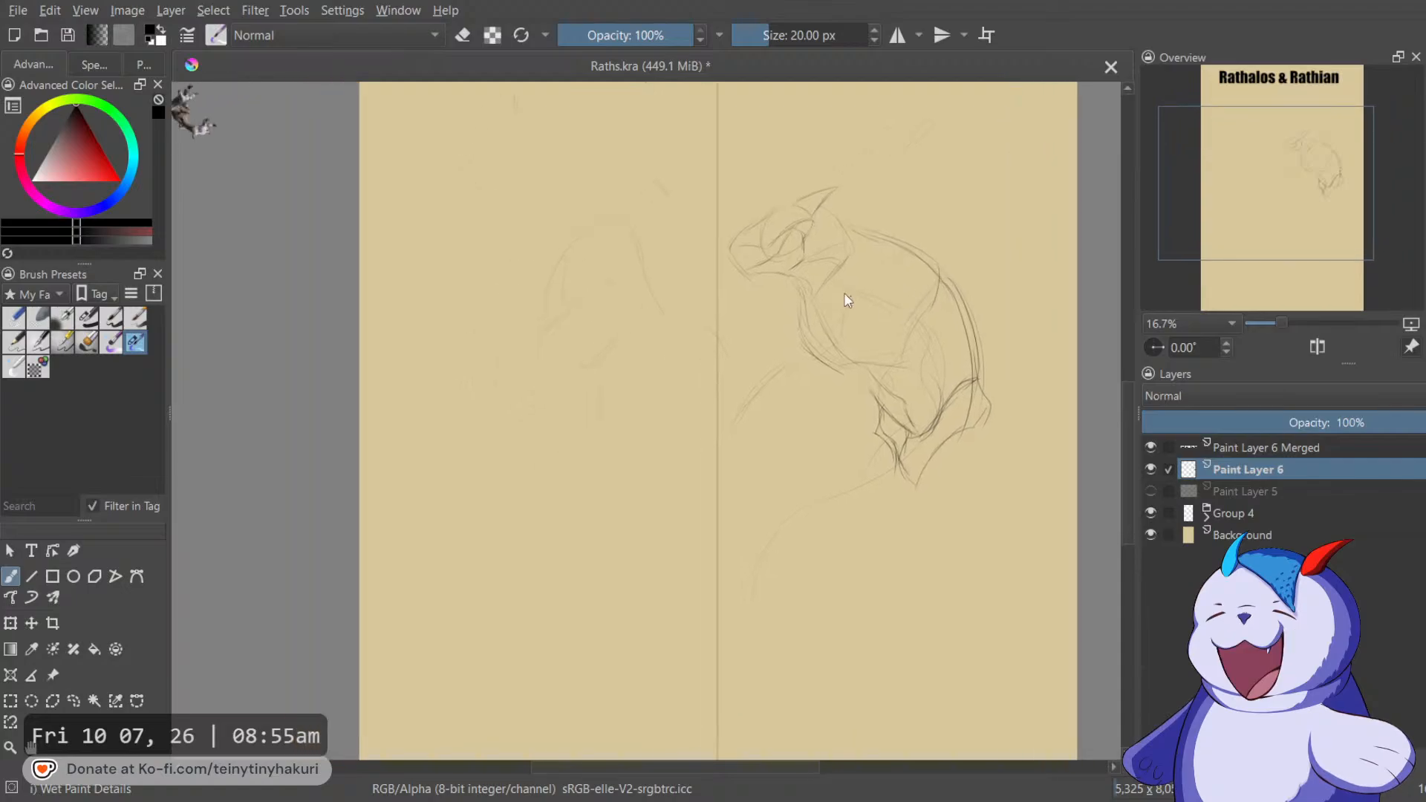
left_click_drag(703, 257, 756, 124)
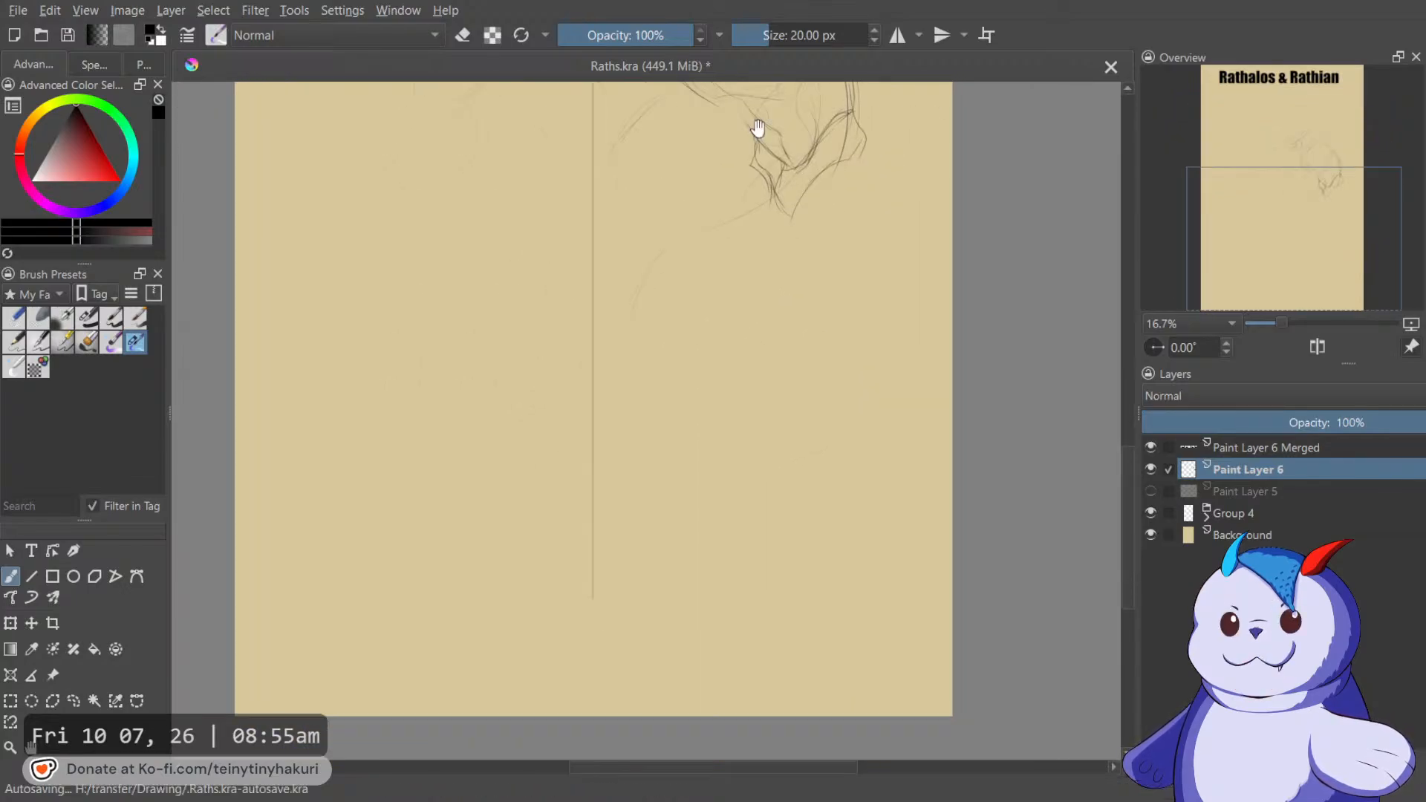
left_click_drag(802, 248, 807, 297)
mouse_move(835, 222)
left_mouse_down()
mouse_move(842, 269)
mouse_move(882, 280)
mouse_move(874, 330)
left_mouse_up()
left_click_drag(806, 301, 774, 390)
left_click_drag(886, 286, 817, 377)
mouse_move(784, 331)
left_mouse_down()
mouse_move(782, 389)
mouse_move(801, 412)
left_mouse_up()
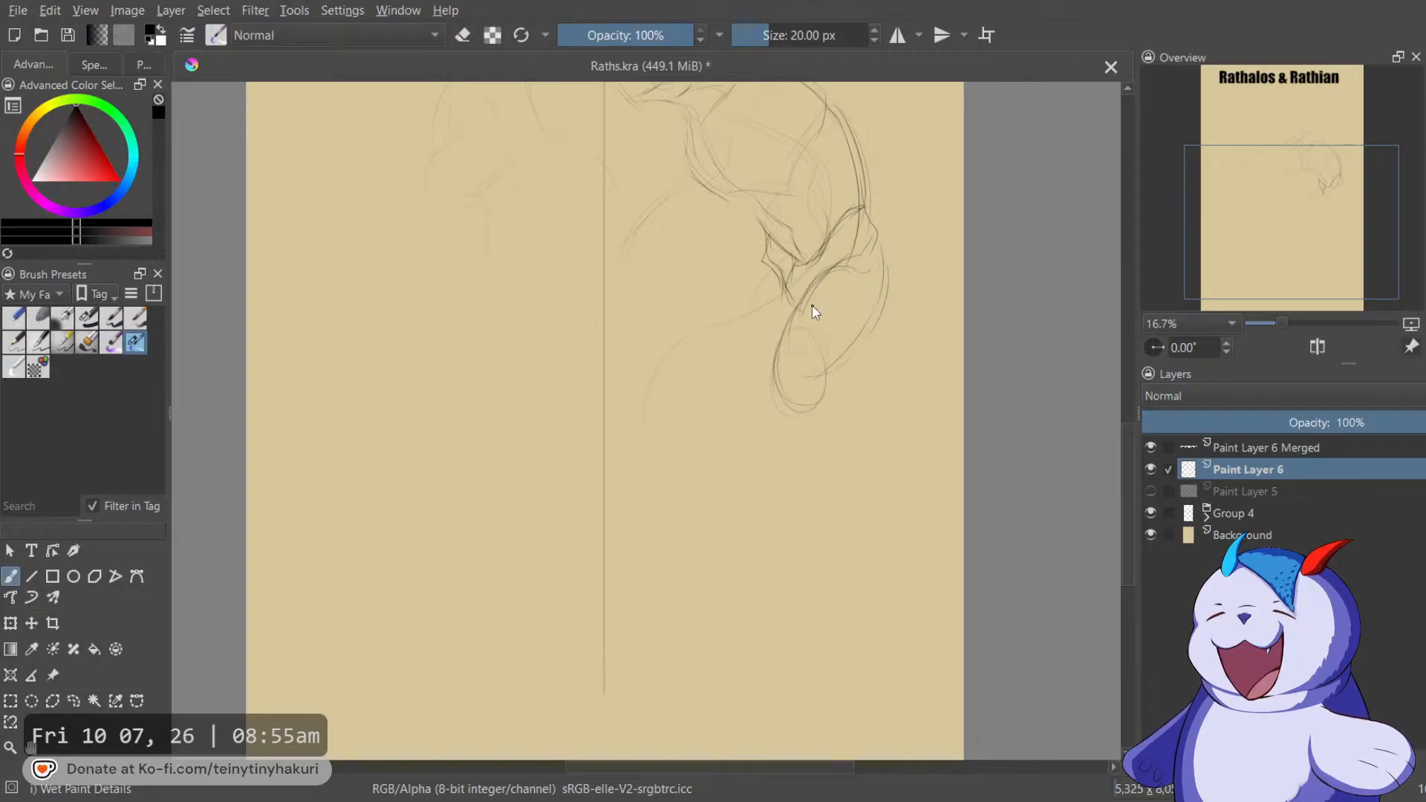
Sketch the near leg's angular ankle joint below the knee, the tapering lower segment and a rounded foot.
left_click_drag(892, 287, 941, 261)
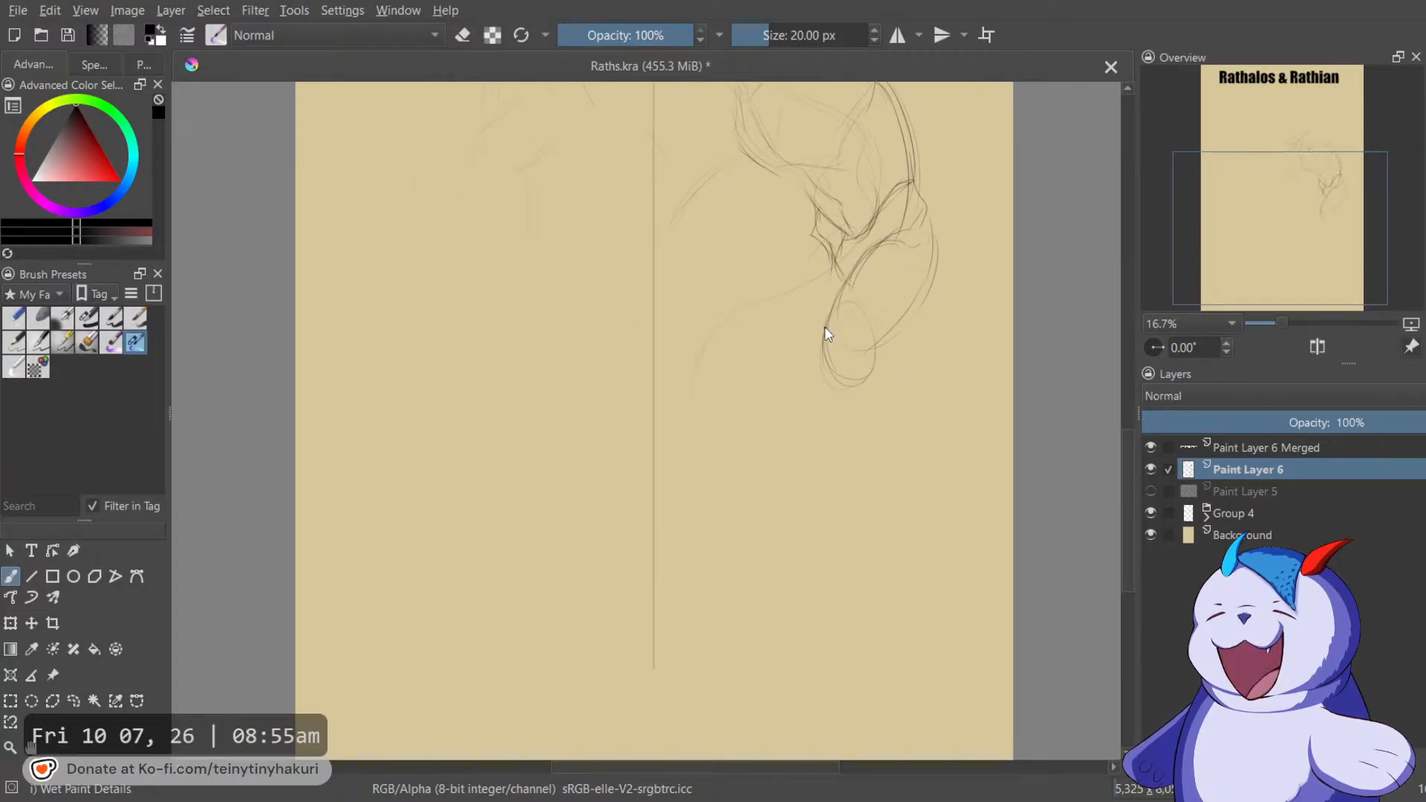
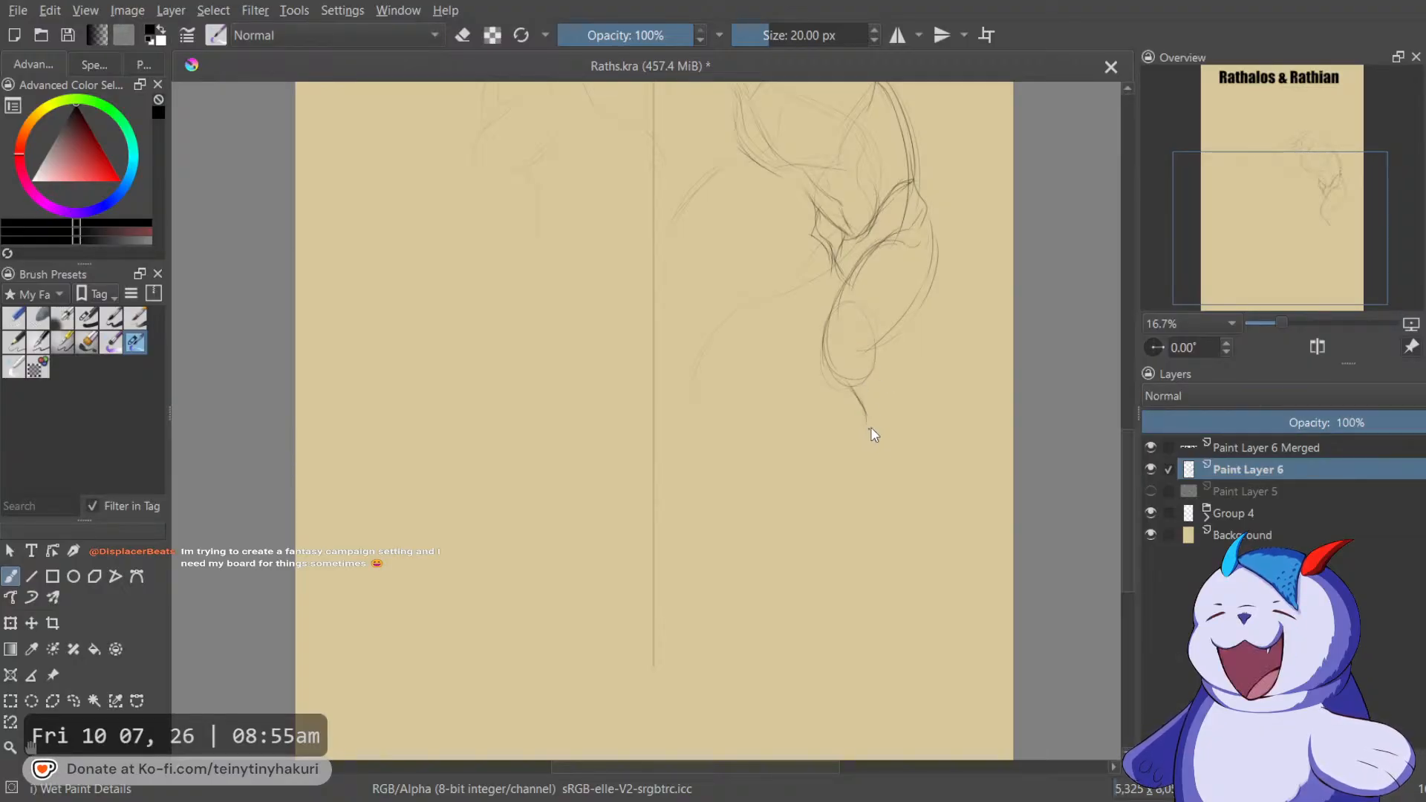
left_click_drag(861, 410, 907, 401)
mouse_move(877, 327)
left_mouse_down()
mouse_move(909, 380)
mouse_move(862, 392)
mouse_move(840, 379)
mouse_move(868, 429)
left_mouse_up()
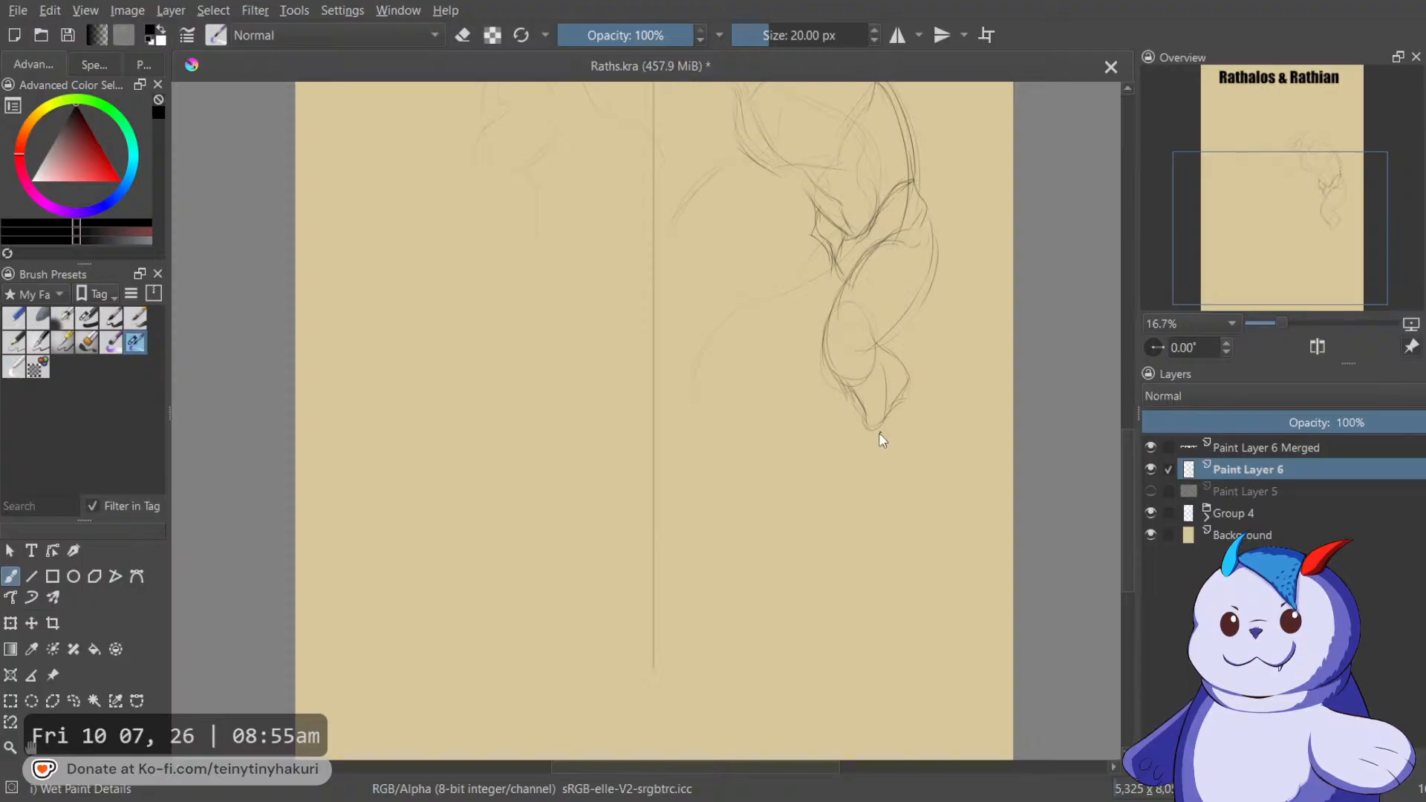
left_click_drag(895, 369, 884, 418)
left_click_drag(835, 469, 861, 430)
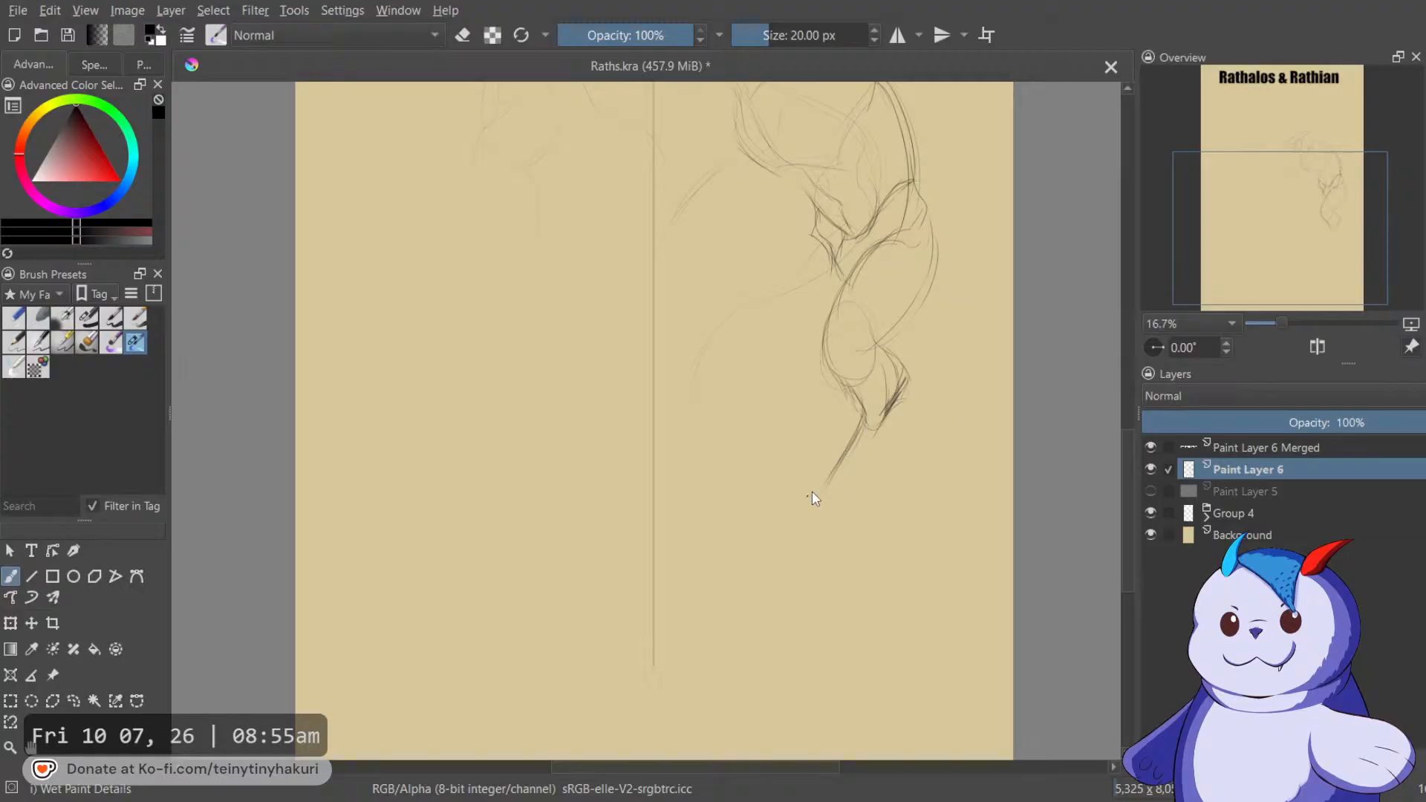
mouse_move(902, 444)
left_mouse_down()
mouse_move(881, 522)
mouse_move(889, 490)
mouse_move(832, 503)
mouse_move(804, 536)
left_mouse_up()
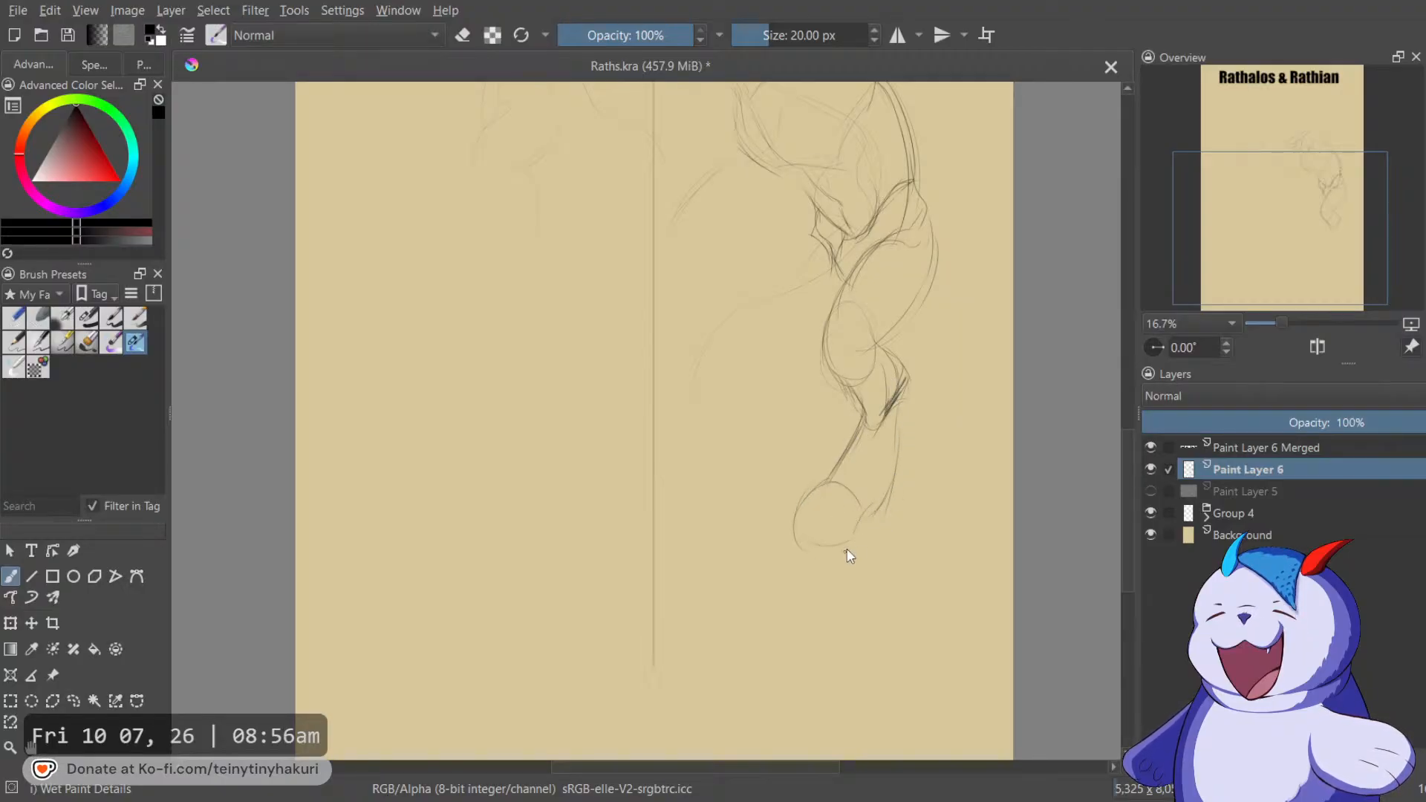
Lasso the whole near leg, scale it down, rotate it slightly and fit it back under the hip.
left_click_drag(896, 325, 884, 410)
key("l")
mouse_move(925, 366)
left_mouse_down()
mouse_move(844, 389)
mouse_move(757, 668)
mouse_move(1029, 388)
left_mouse_up()
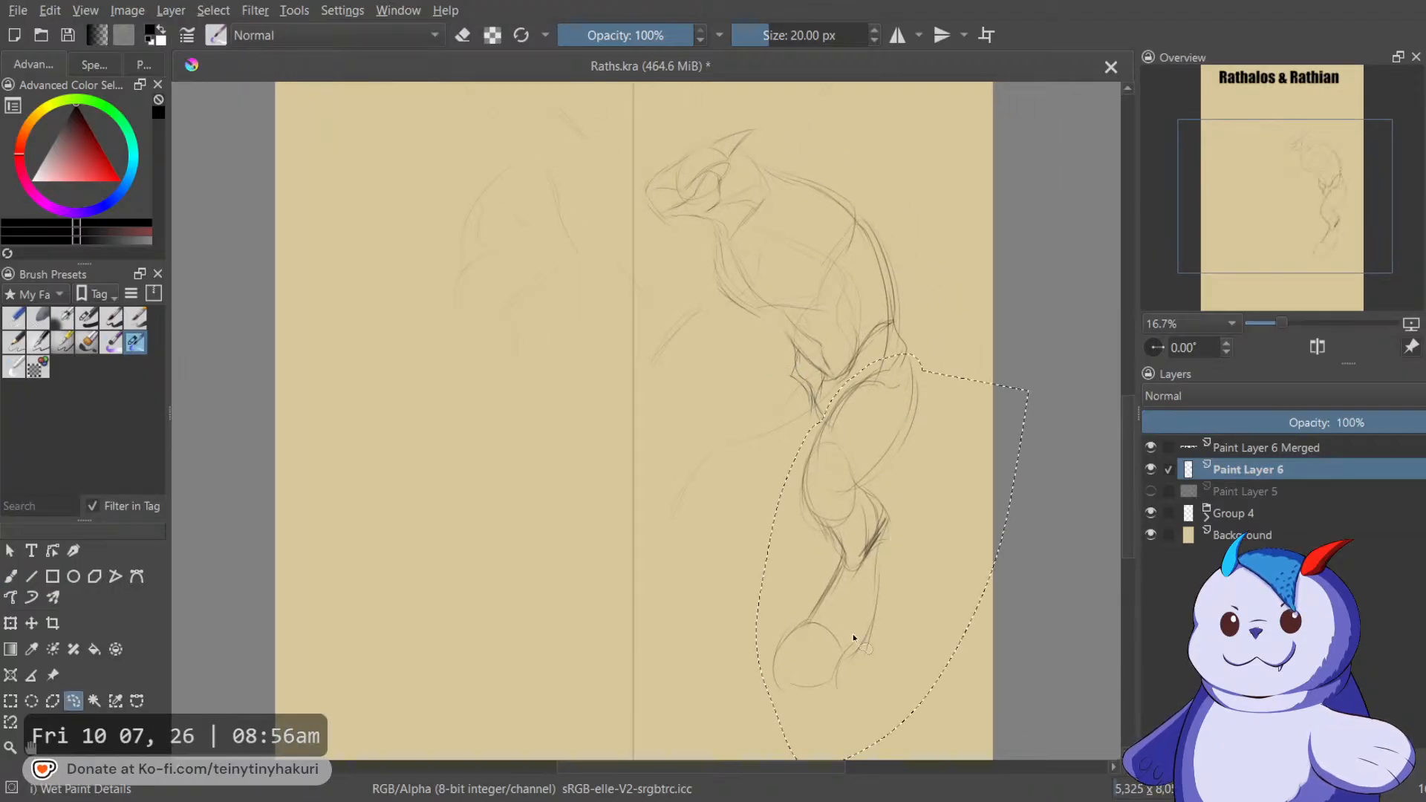
key("ctrl+t")
scroll(863, 662, "down", 1)
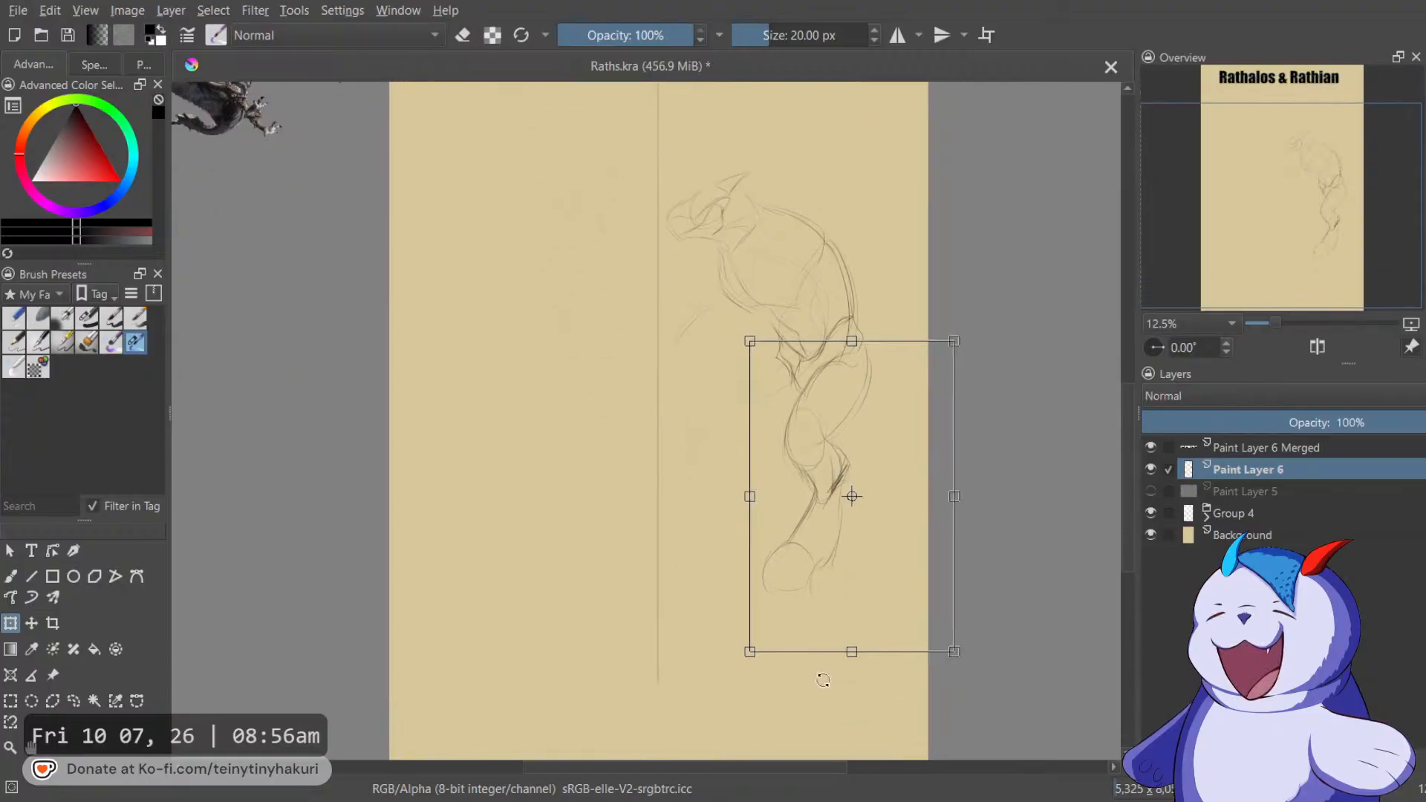
left_click_drag(852, 652, 925, 602)
left_click_drag(872, 527, 882, 516)
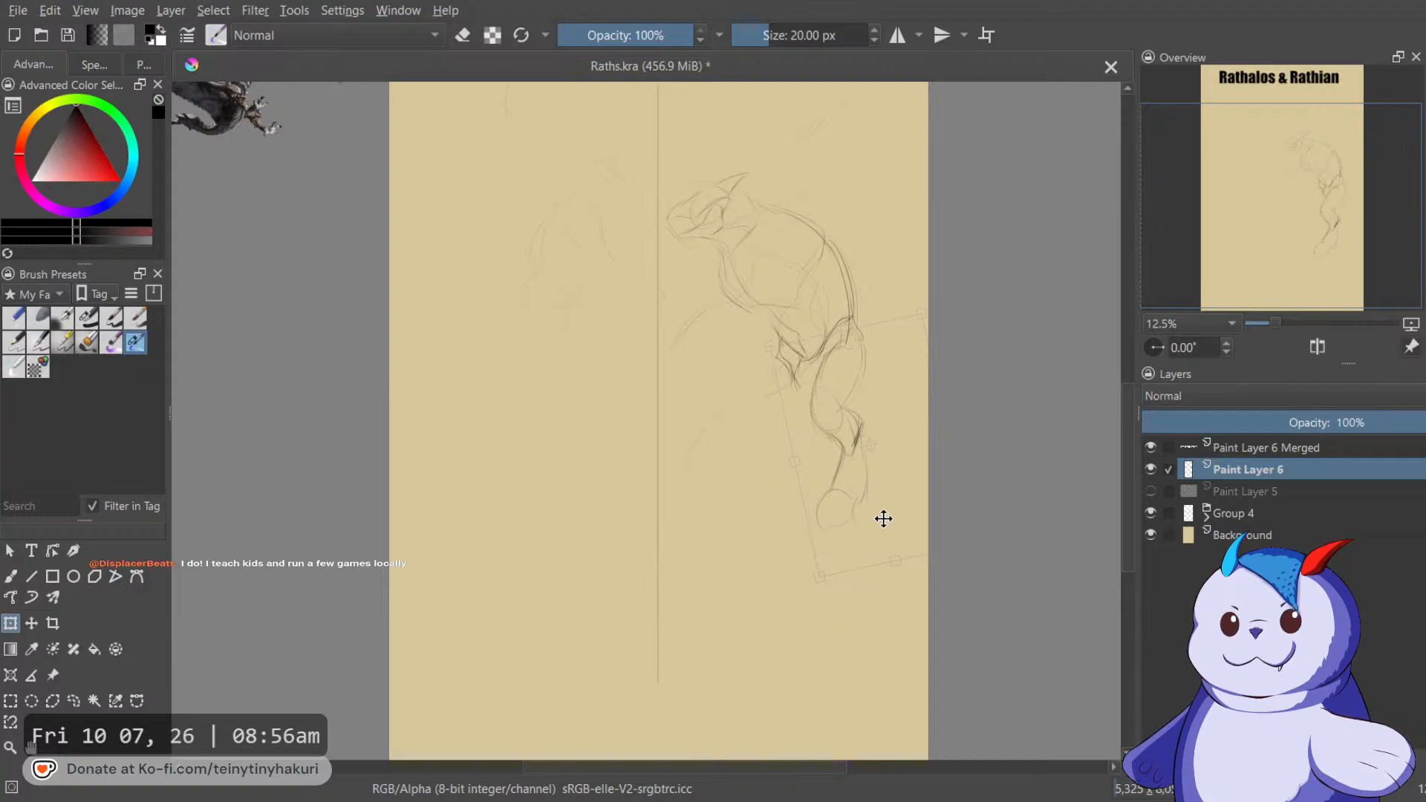
key("Return")
Select the near leg again, rotate it so the foot swings outward from the body, and reposition it at the hip.
key("b")
scroll(824, 448, "up", 1)
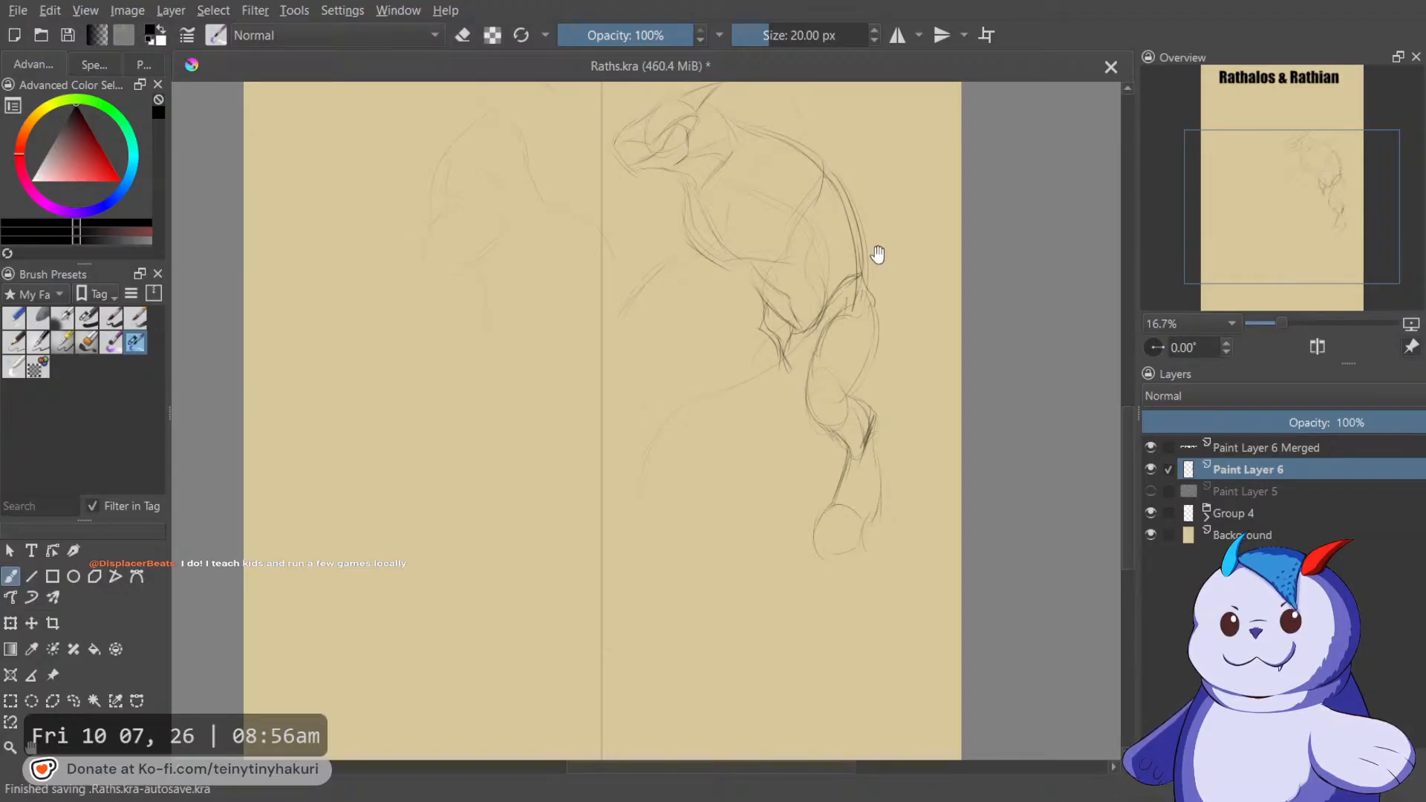
scroll(880, 255, "left", 3)
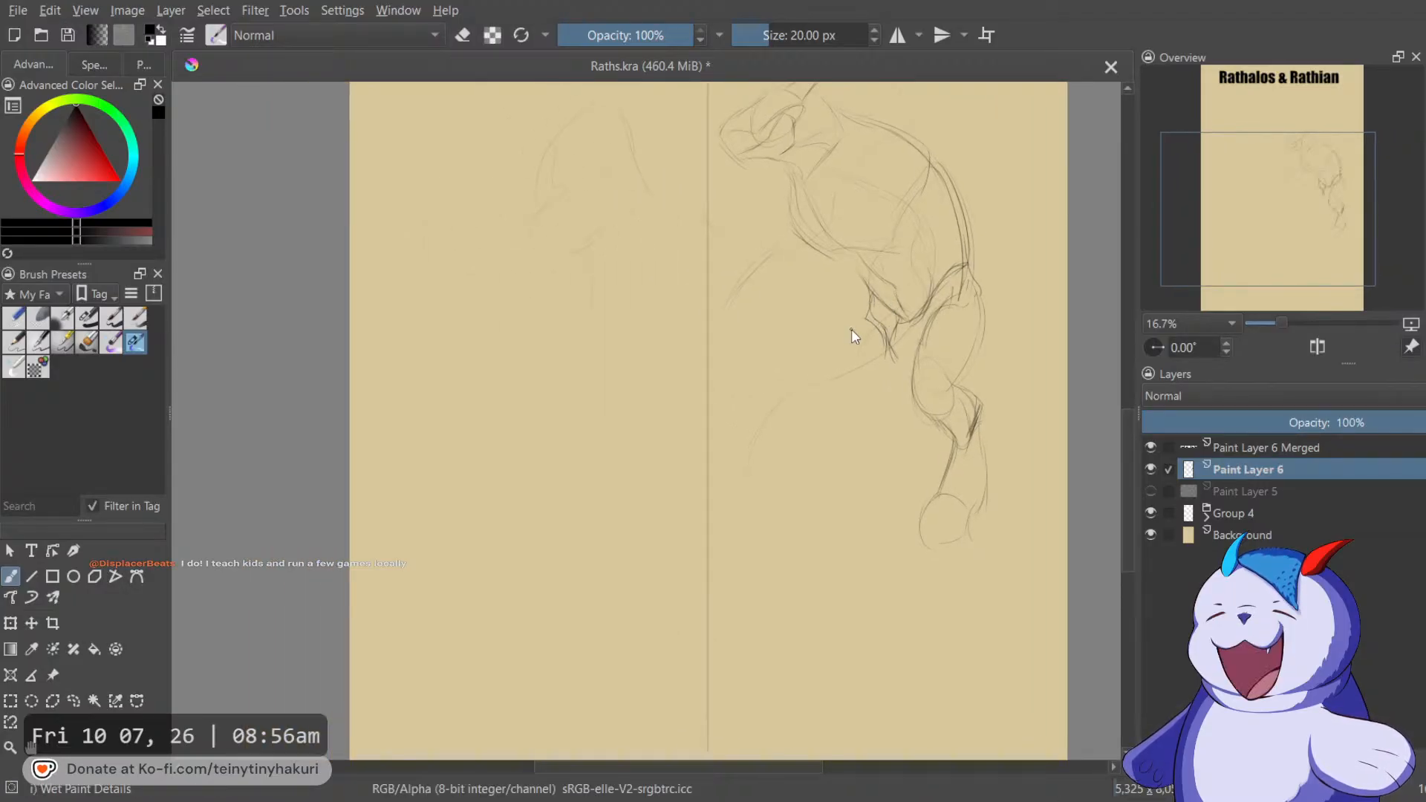
mouse_move(871, 314)
left_mouse_down()
mouse_move(1055, 451)
mouse_move(1060, 662)
mouse_move(895, 480)
mouse_move(739, 268)
left_mouse_up()
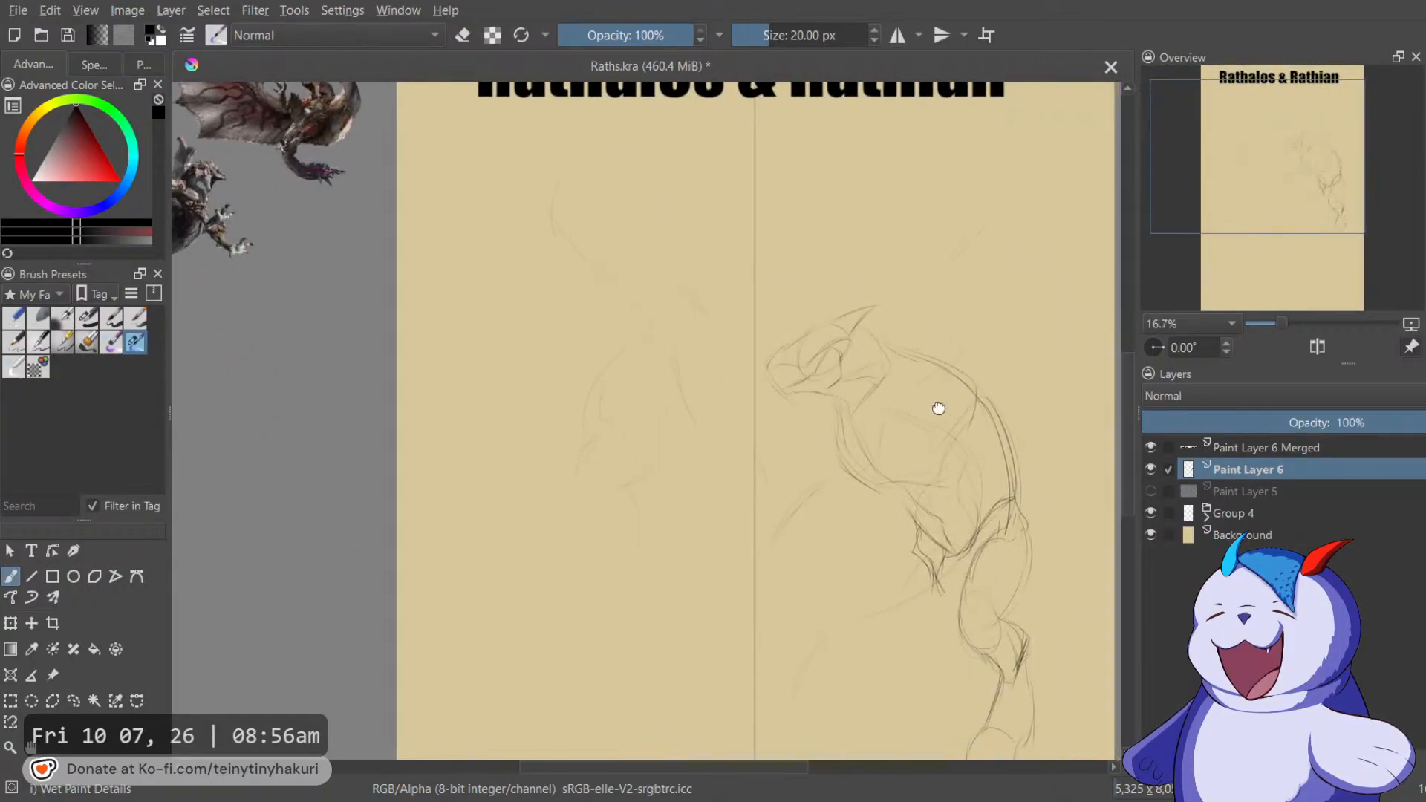
left_click_drag(951, 408, 809, 254)
mouse_move(895, 362)
left_mouse_down()
mouse_move(936, 376)
mouse_move(928, 361)
mouse_move(872, 449)
mouse_move(1030, 566)
mouse_move(1031, 381)
left_mouse_up()
key("l")
key("ctrl+t")
left_click_drag(1063, 600, 1096, 552)
left_click_drag(994, 543, 1030, 547)
key("b")
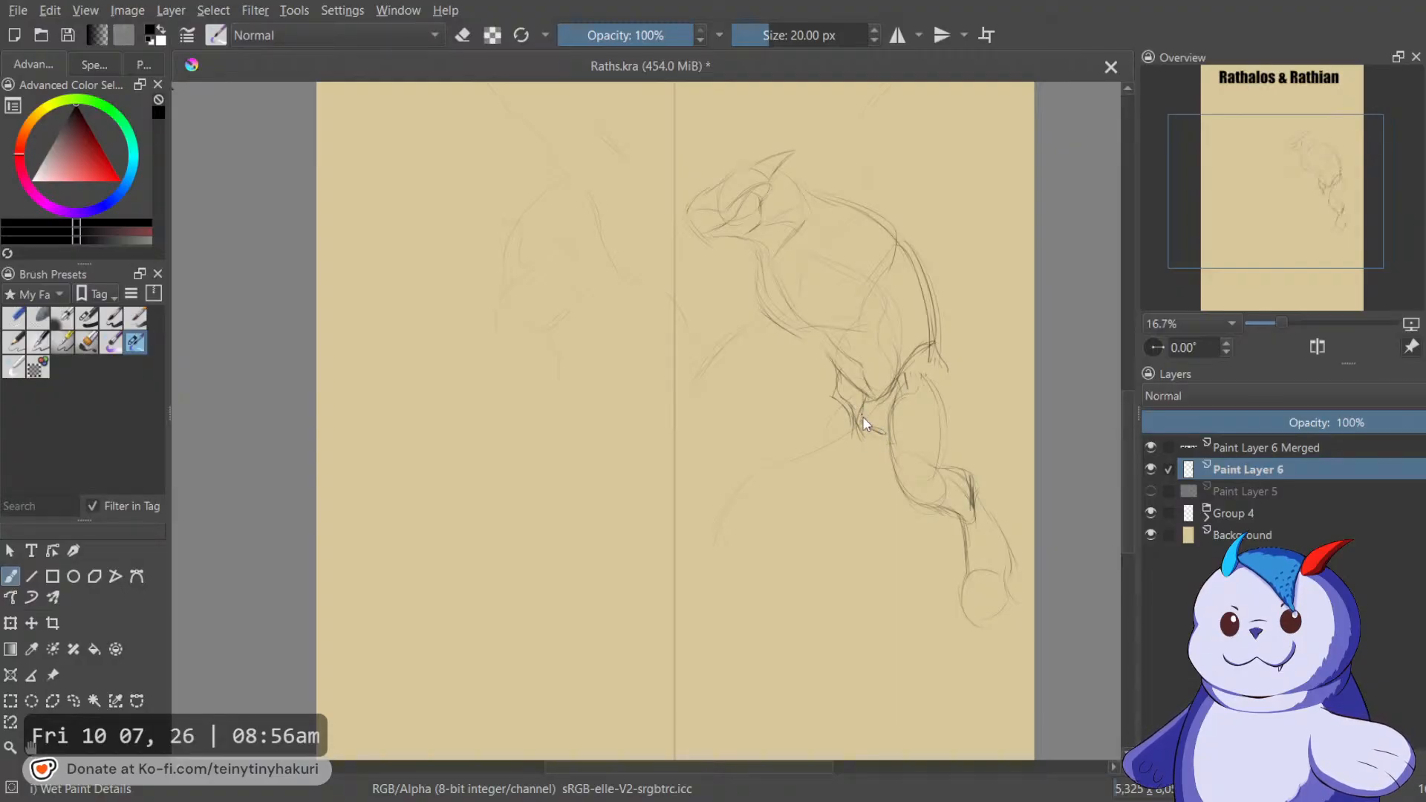
Mirror the view, then lasso the small angular shape below the belly and narrow it slightly with a transform.
key("l")
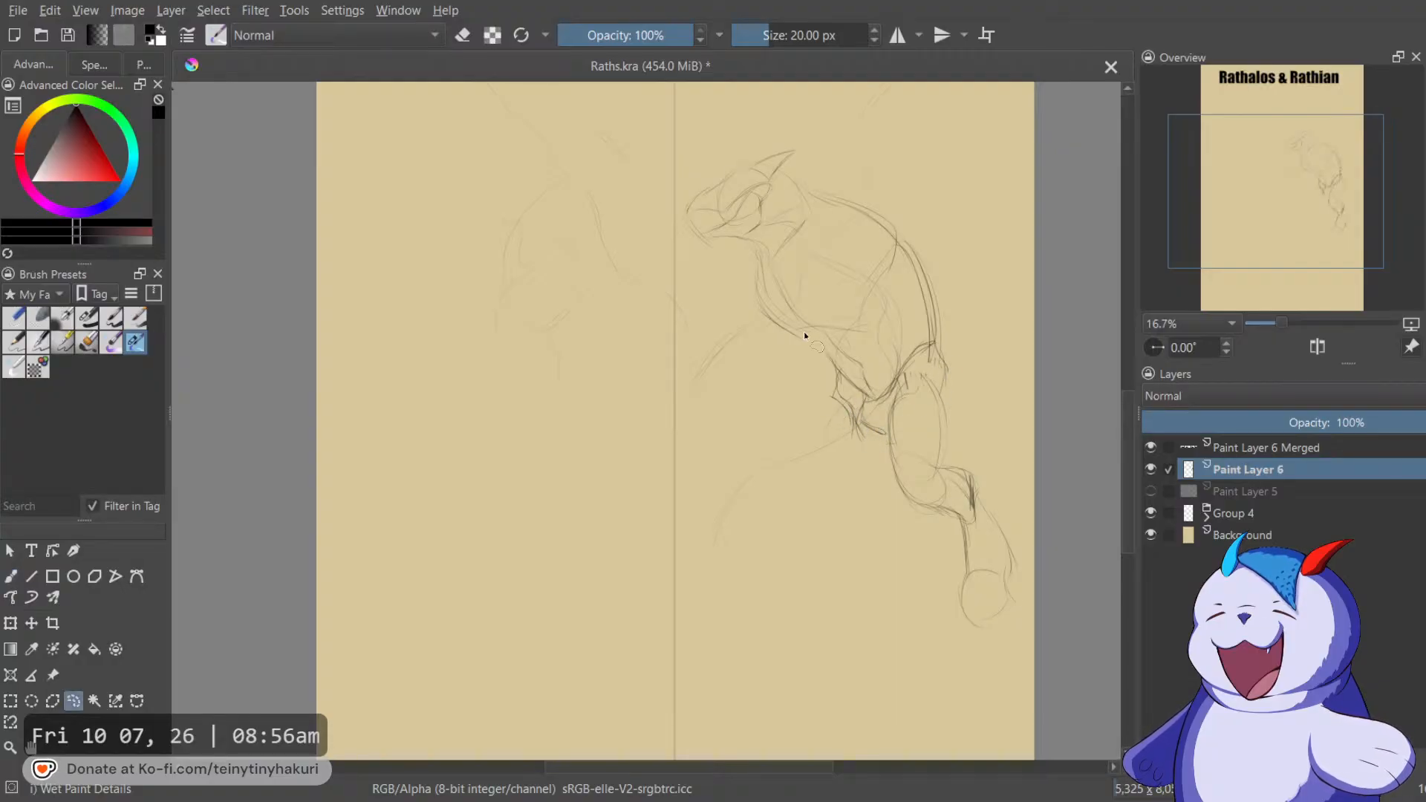
key("m")
key("b")
left_click_drag(751, 417, 919, 375)
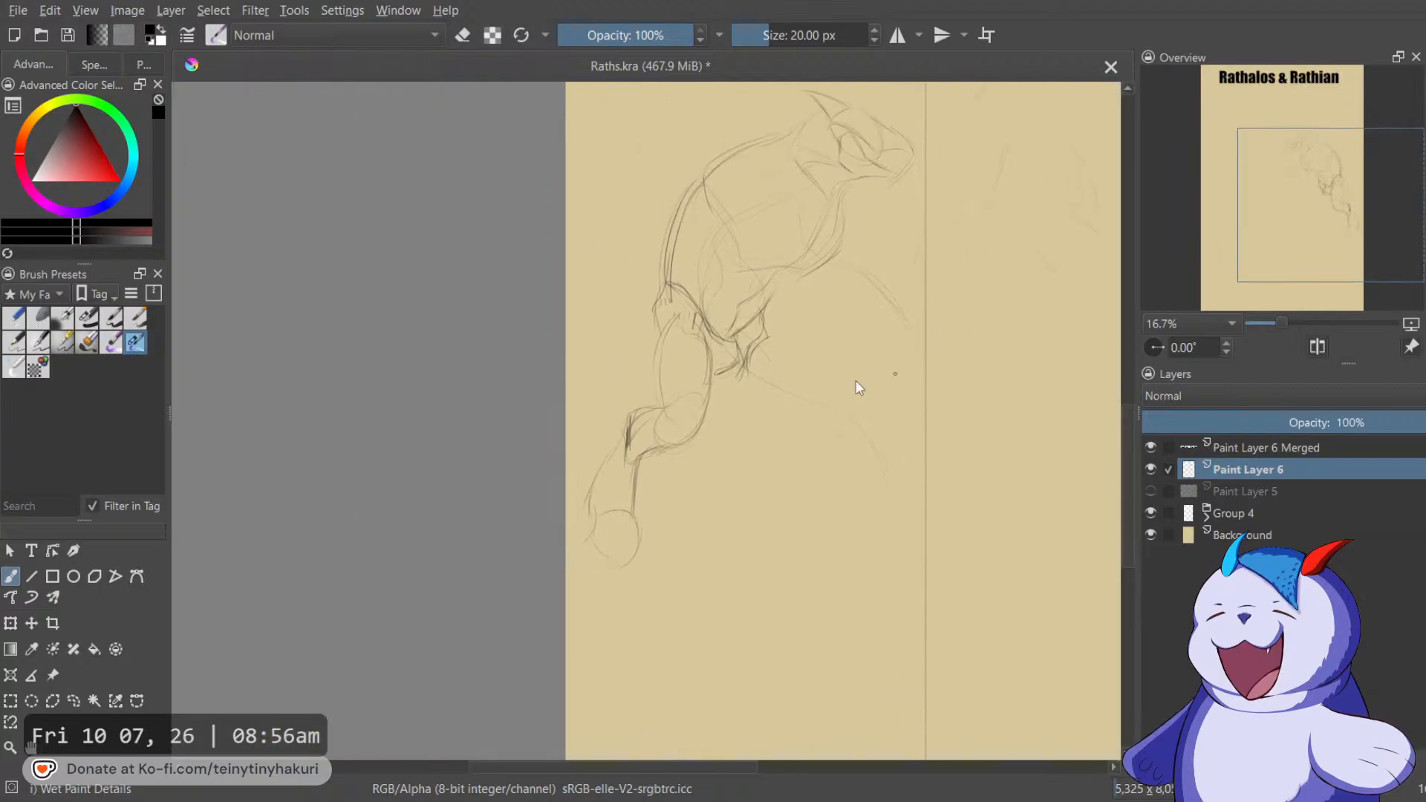
key("l")
mouse_move(774, 315)
left_mouse_down()
mouse_move(719, 378)
mouse_move(799, 322)
mouse_move(759, 365)
left_mouse_up()
key("ctrl+t")
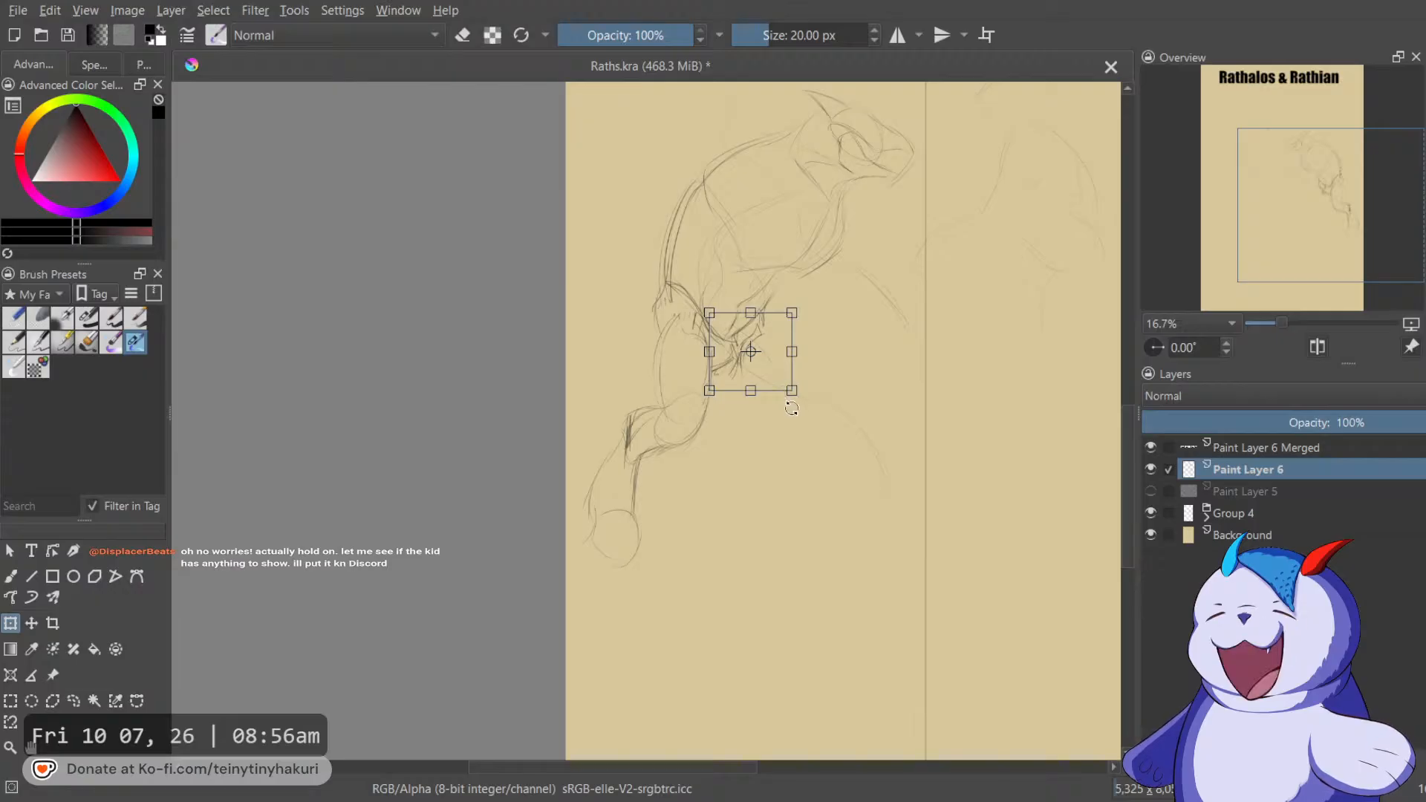
key("Return")
key("b")
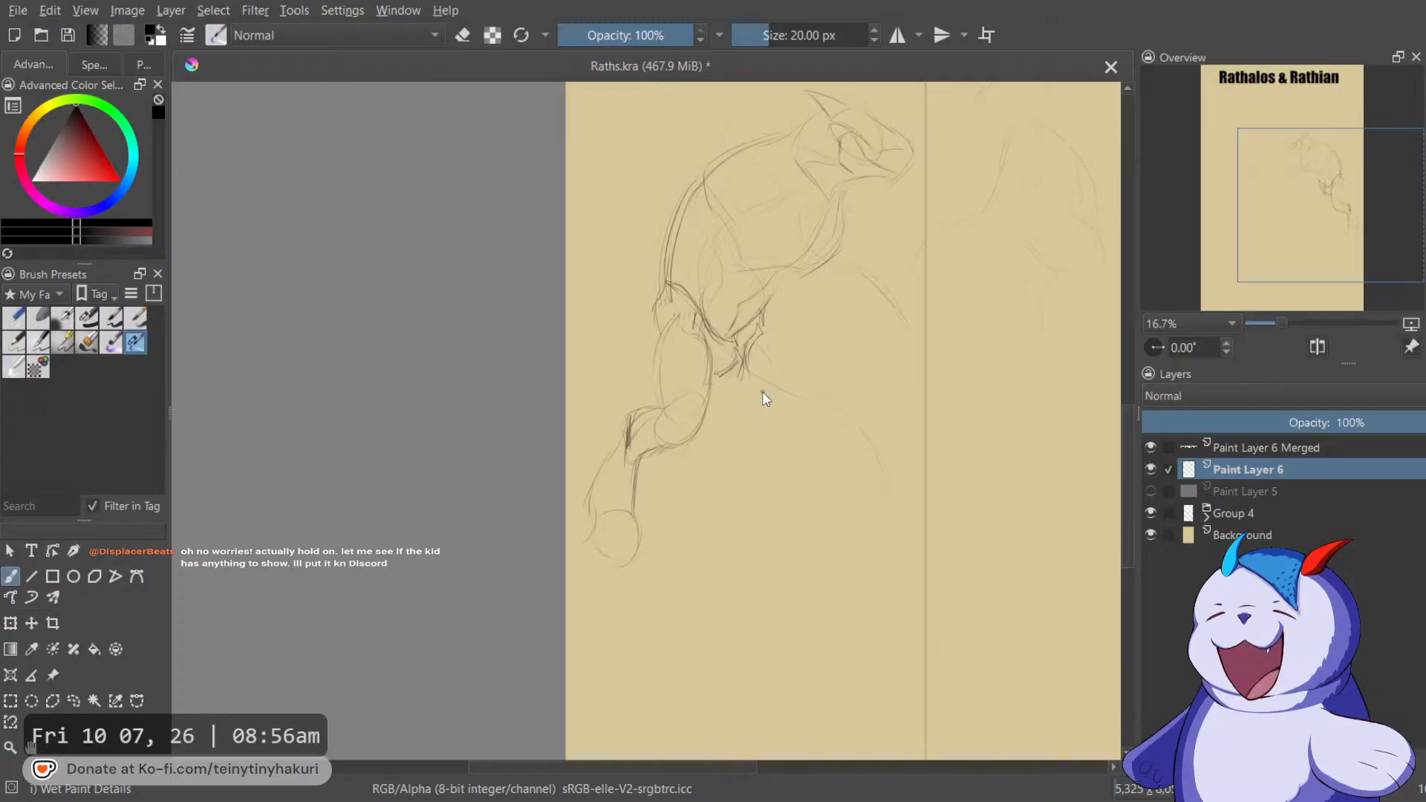
Sketch the far leg's narrow thigh with a rounded knee beside the angular shape below the belly.
scroll(736, 297, "up", 2)
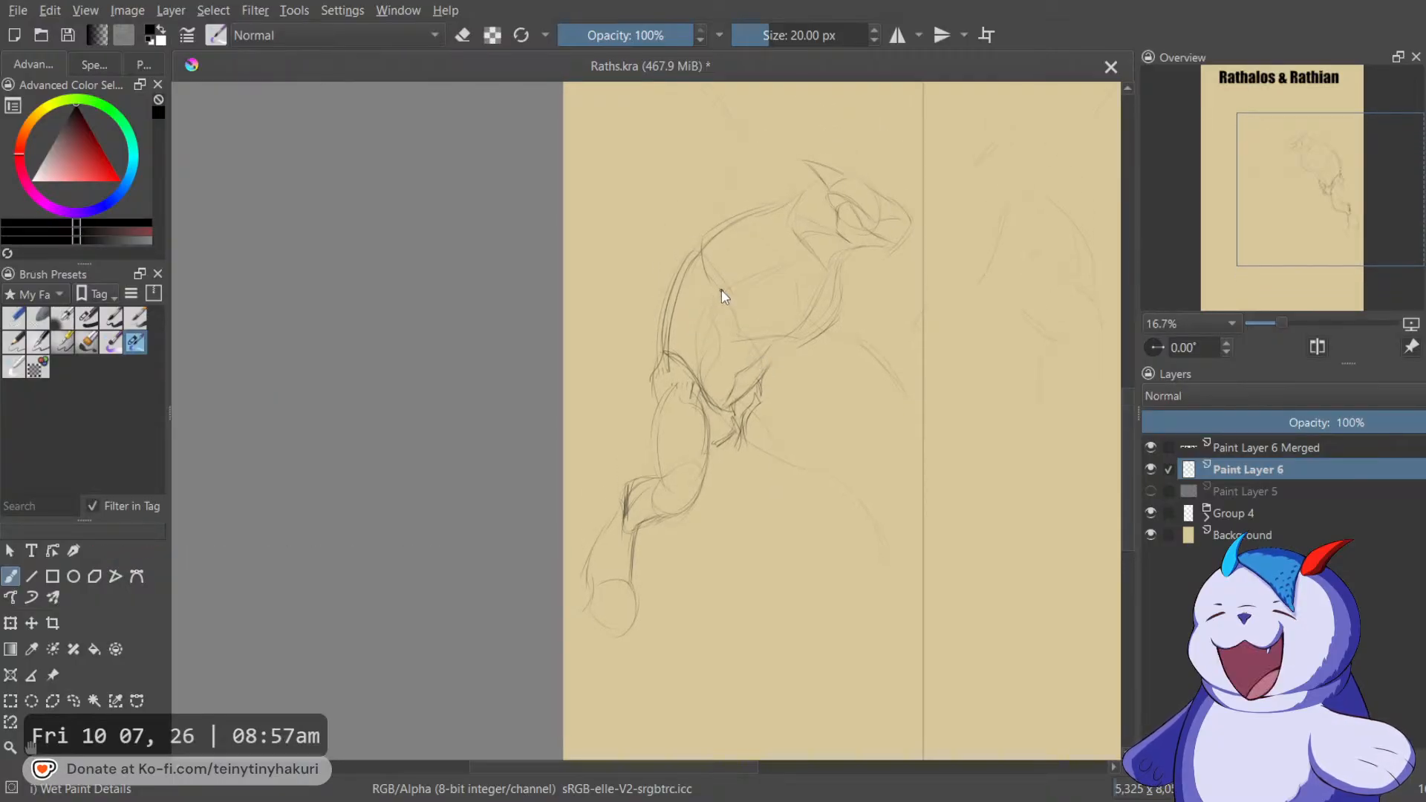
left_click_drag(809, 265, 841, 208)
mouse_move(770, 364)
left_mouse_down()
mouse_move(789, 308)
mouse_move(818, 366)
mouse_move(807, 397)
mouse_move(778, 401)
left_mouse_up()
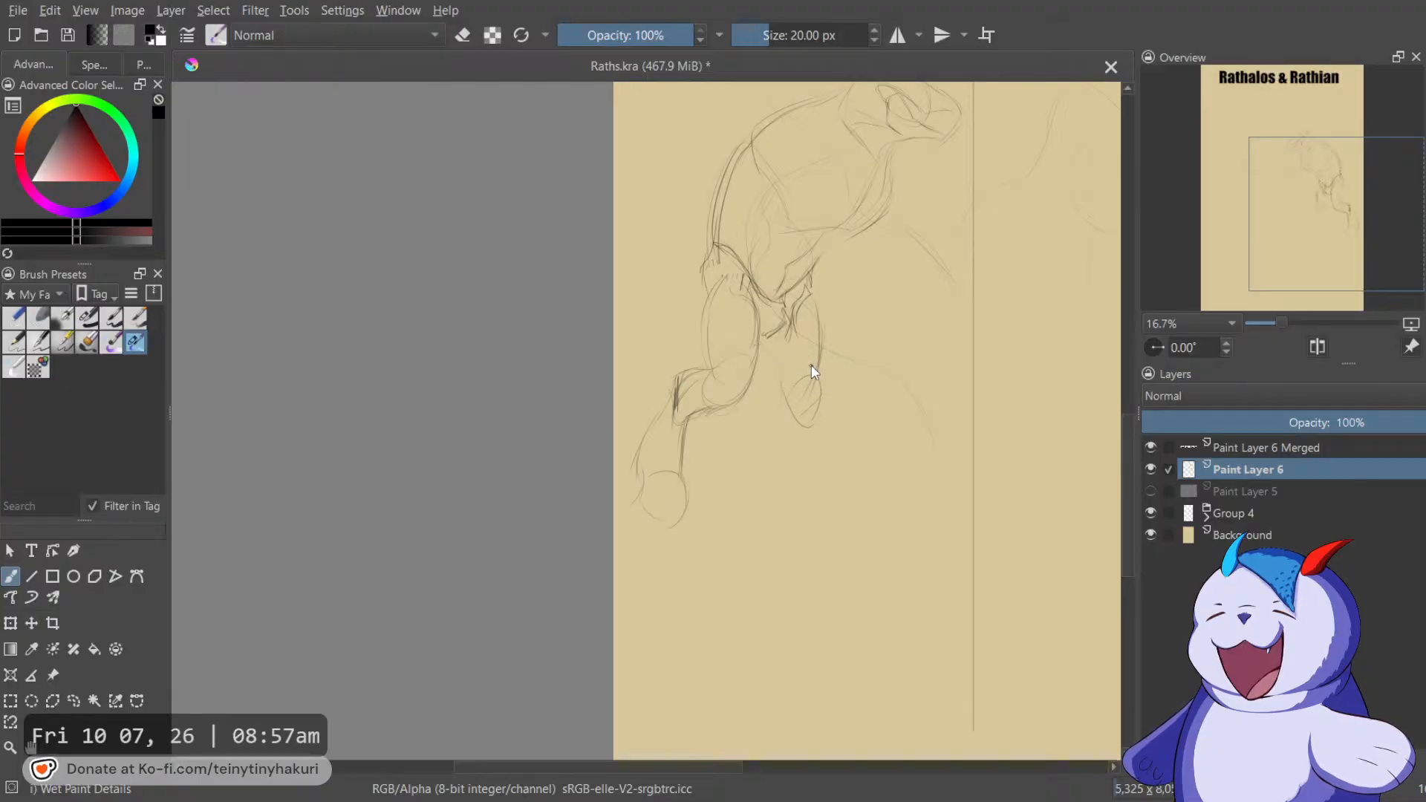
Lasso the far thigh and shorten it in two transforms so the knee sits higher.
key("l")
mouse_move(825, 292)
left_mouse_down()
mouse_move(783, 371)
mouse_move(849, 307)
left_mouse_up()
key("ctrl+t")
key("Escape")
key("b")
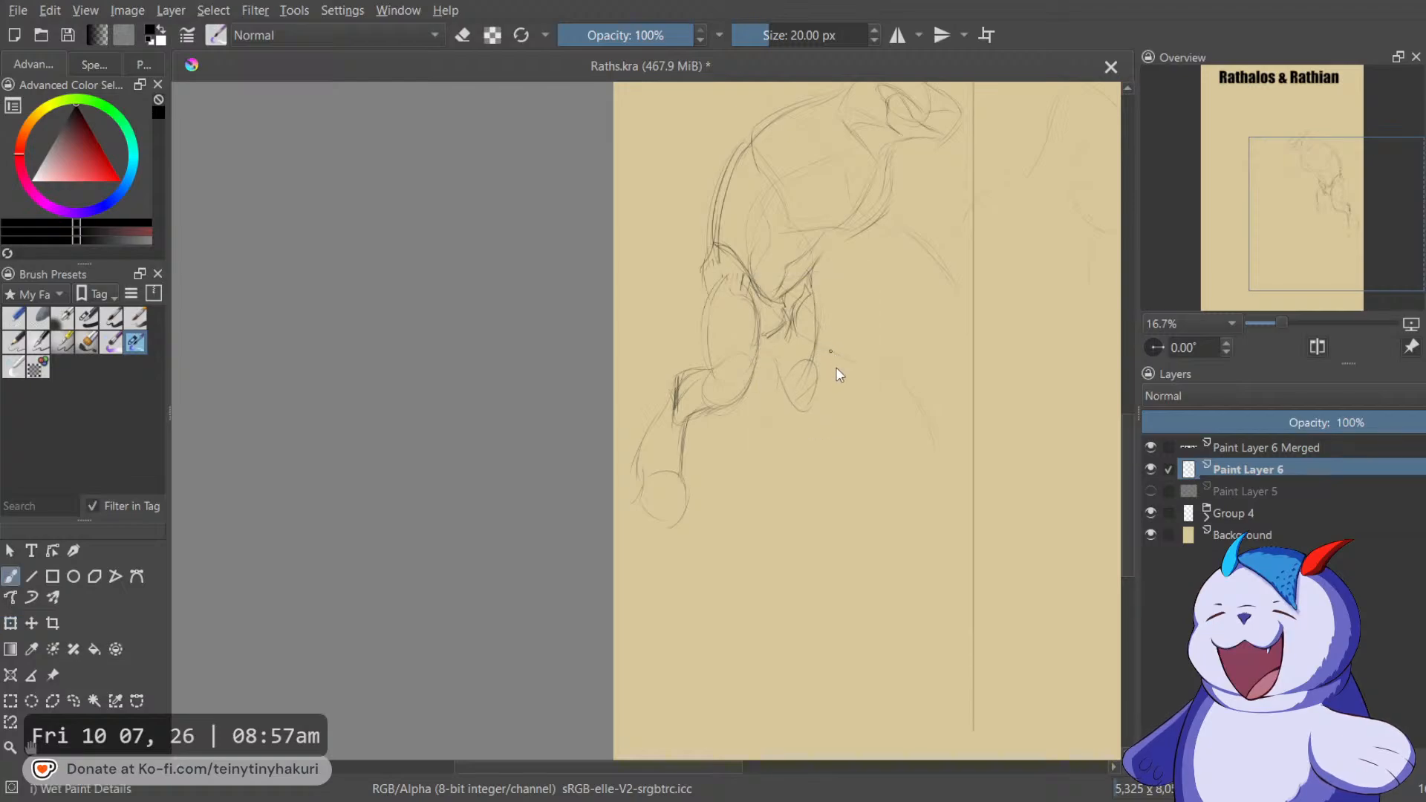
key("ctrl+shift+a")
key("l")
mouse_move(824, 351)
left_mouse_down()
mouse_move(845, 419)
mouse_move(825, 338)
left_mouse_up()
key("ctrl+t")
key("Escape")
key("b")
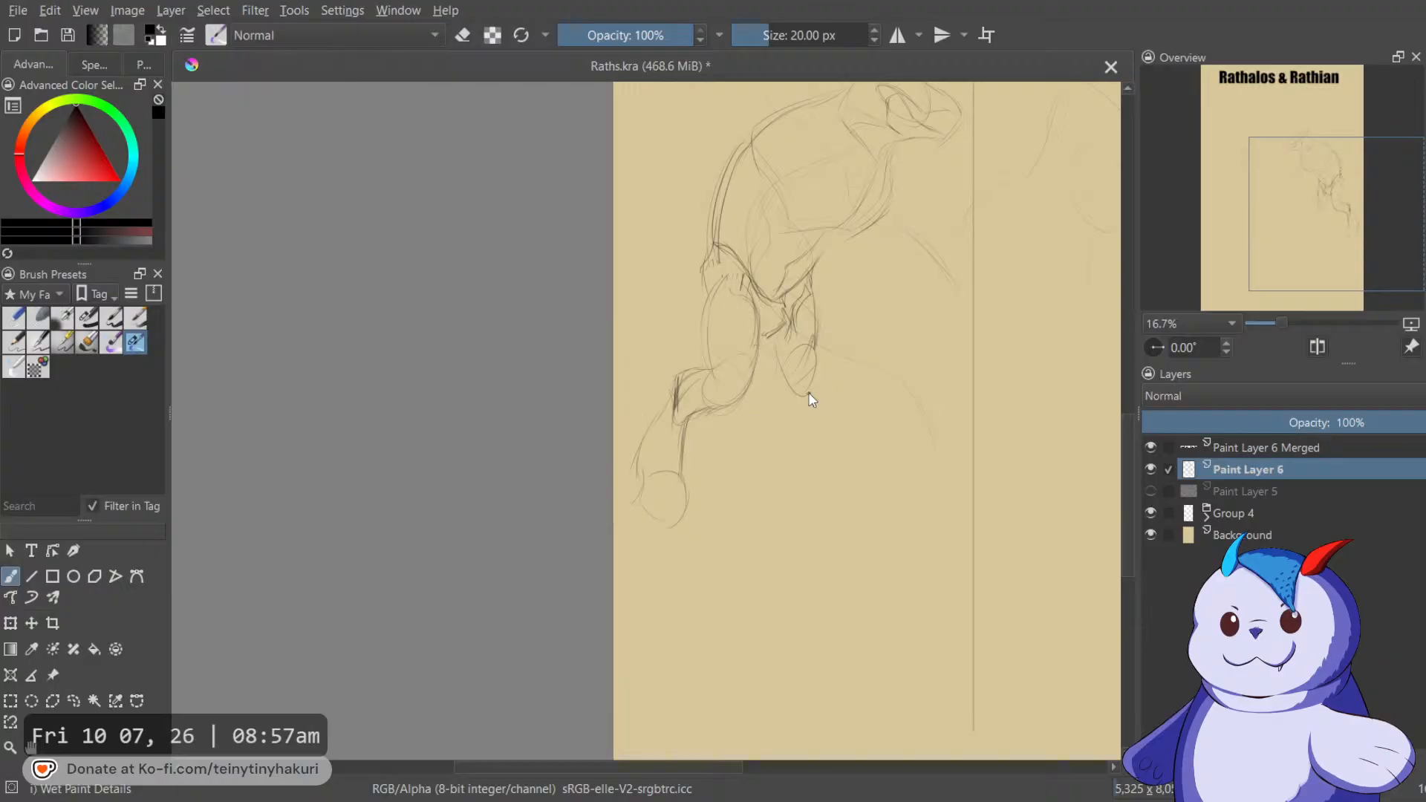
Undo the last change and sketch the far leg's angled joint, tapering lower segment and rounded foot.
key("ctrl+z")
left_click_drag(814, 344, 770, 426)
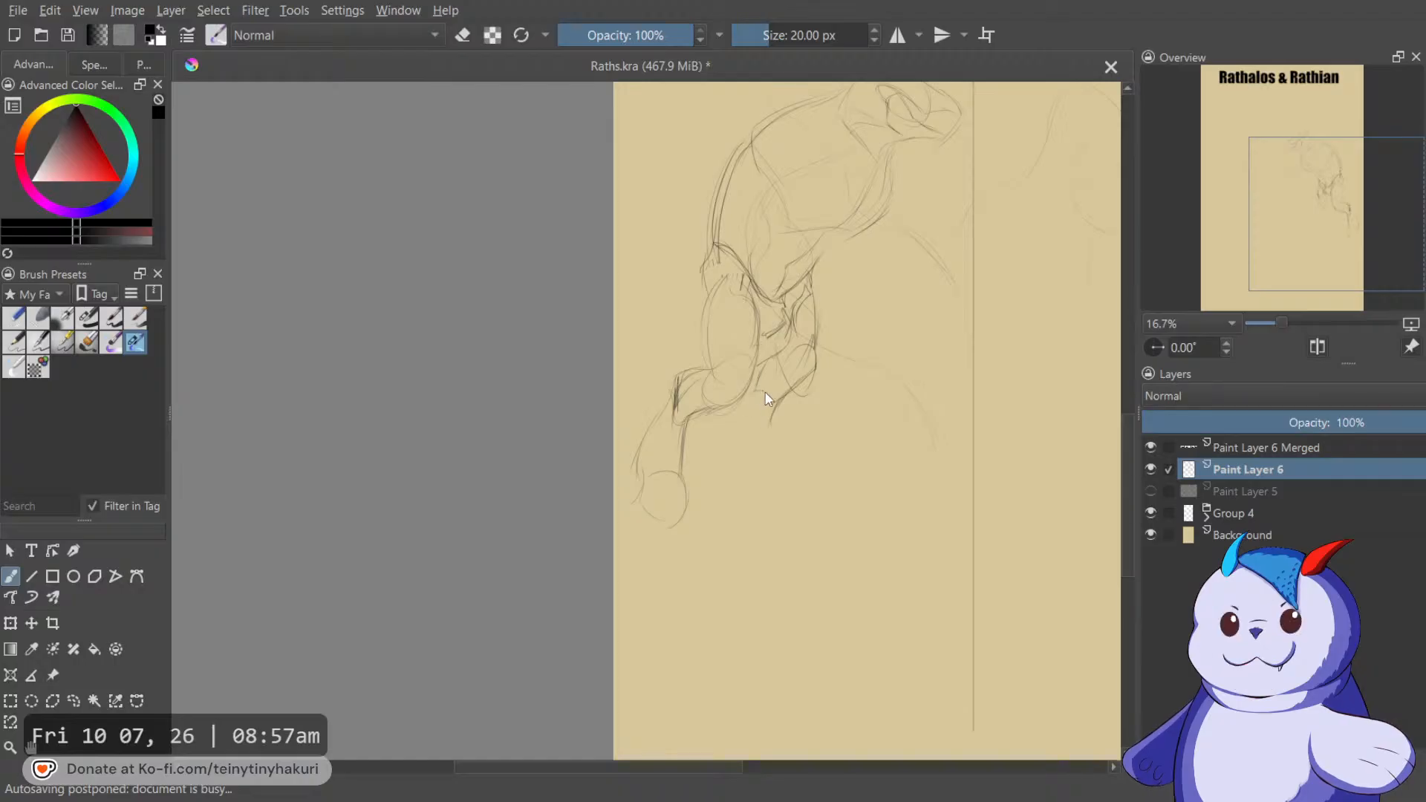
left_click_drag(771, 422, 776, 476)
mouse_move(745, 413)
left_mouse_down()
mouse_move(731, 461)
mouse_move(779, 478)
mouse_move(763, 510)
left_mouse_up()
left_click_drag(734, 459, 729, 480)
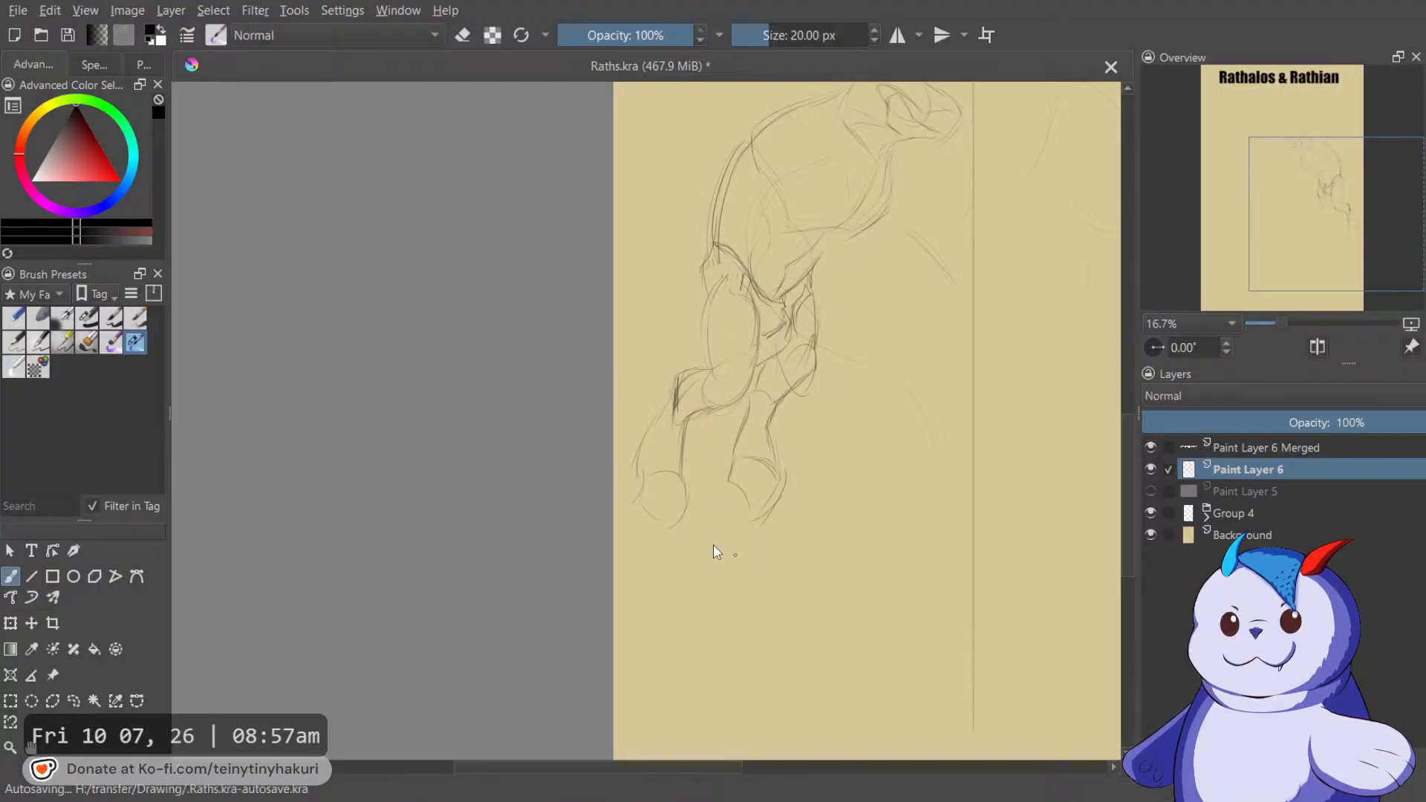
Examine the whole dragon sketch and the reference images around the page, checking the pose from head to feet.
scroll(743, 553, "up", 5)
mouse_move(770, 563)
left_mouse_down()
mouse_move(867, 350)
mouse_move(863, 444)
left_mouse_up()
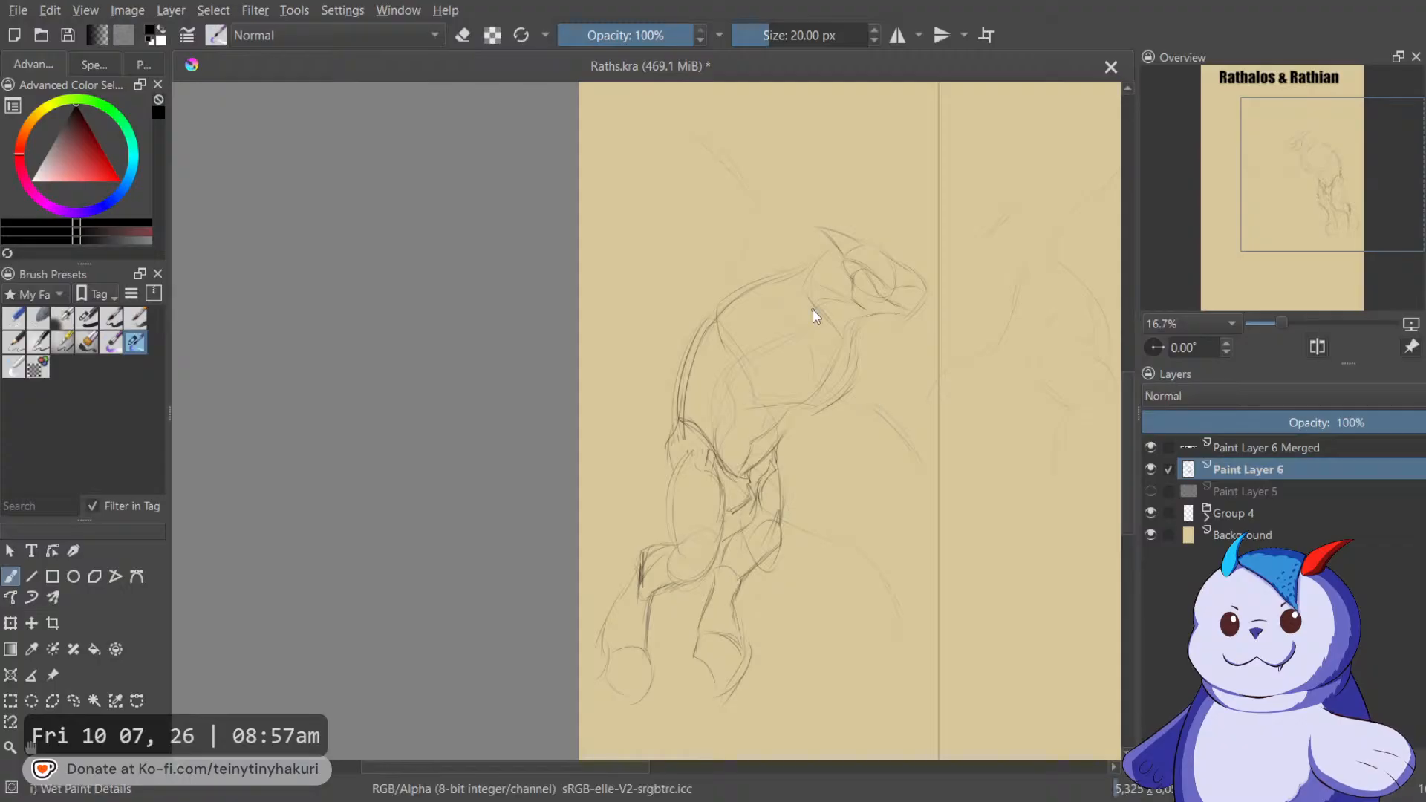
scroll(815, 312, "down", 2)
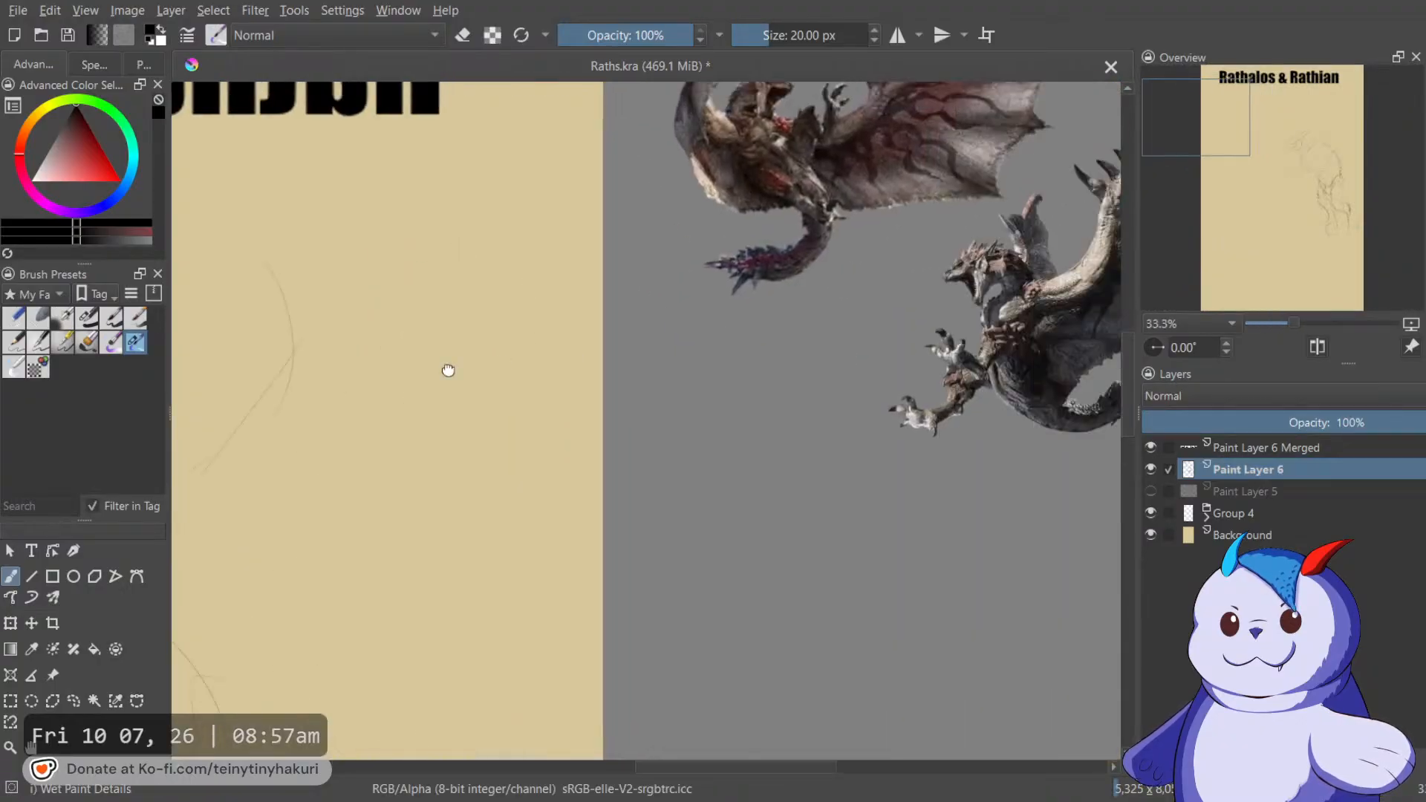
scroll(661, 357, "up", 3)
scroll(661, 357, "down", 1)
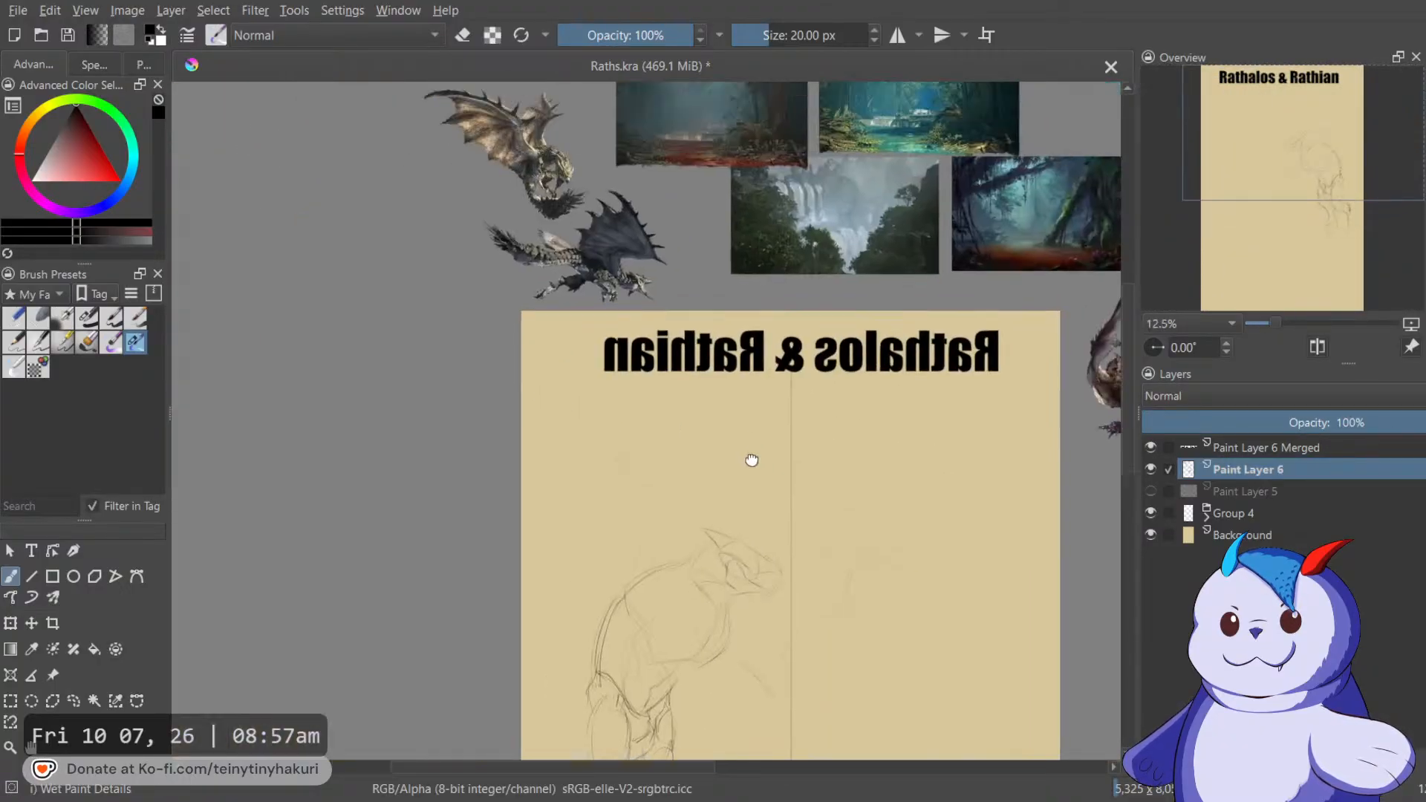
scroll(751, 461, "up", 2)
scroll(668, 364, "down", 6)
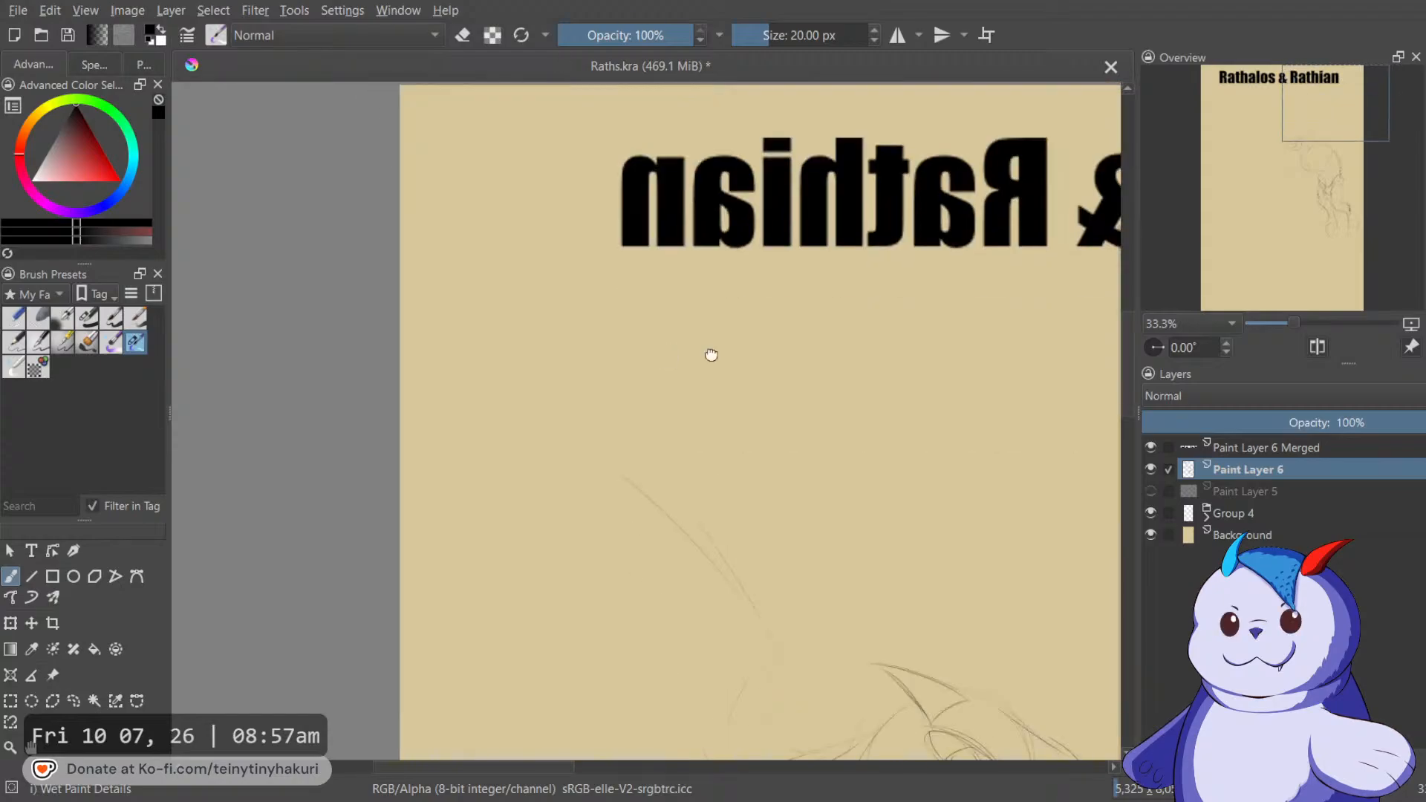
scroll(786, 373, "down", 1)
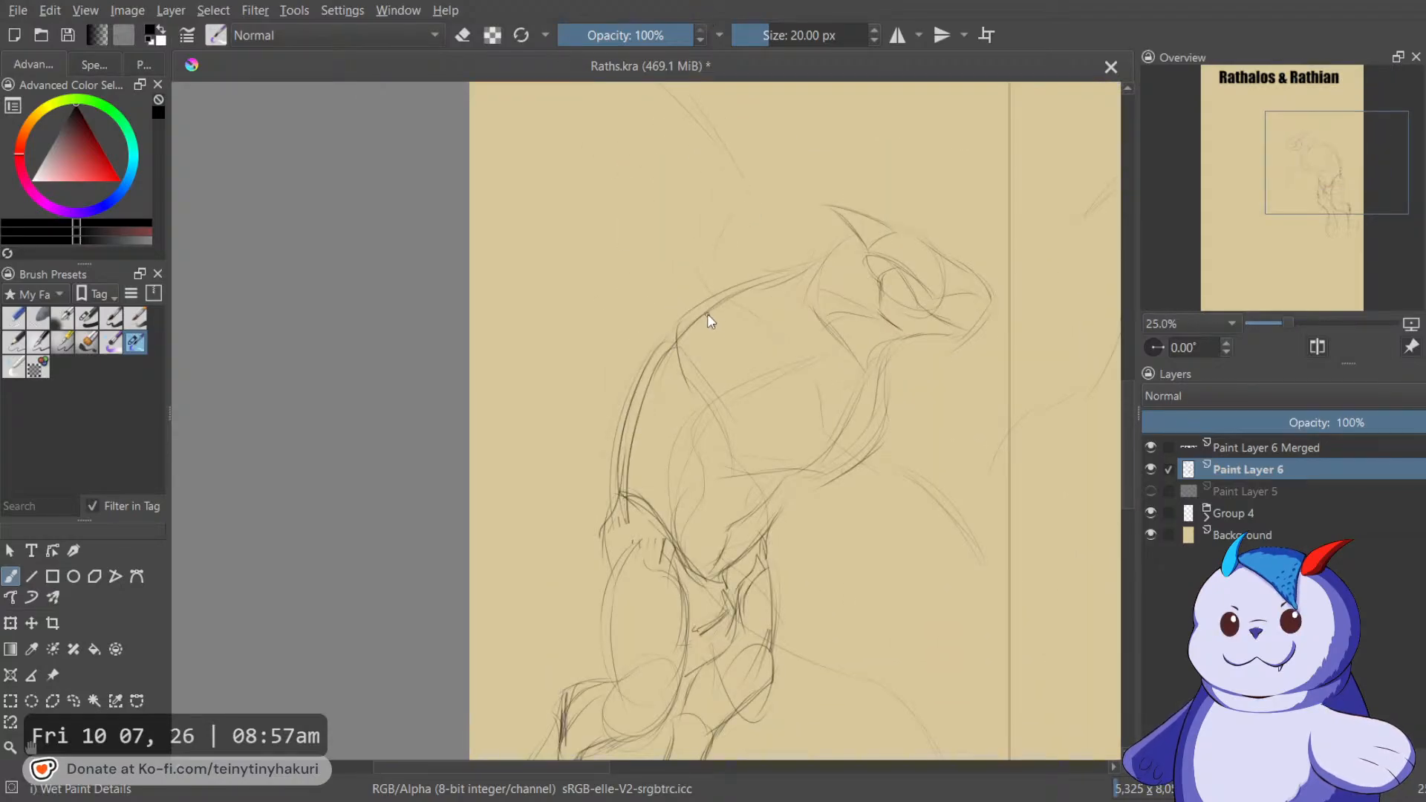
Try a tighter lower-back line down to the hip, then erase the overlapping lower-back lines with a 40 px eraser.
left_click_drag(673, 340, 649, 435)
left_click_drag(628, 492, 587, 536)
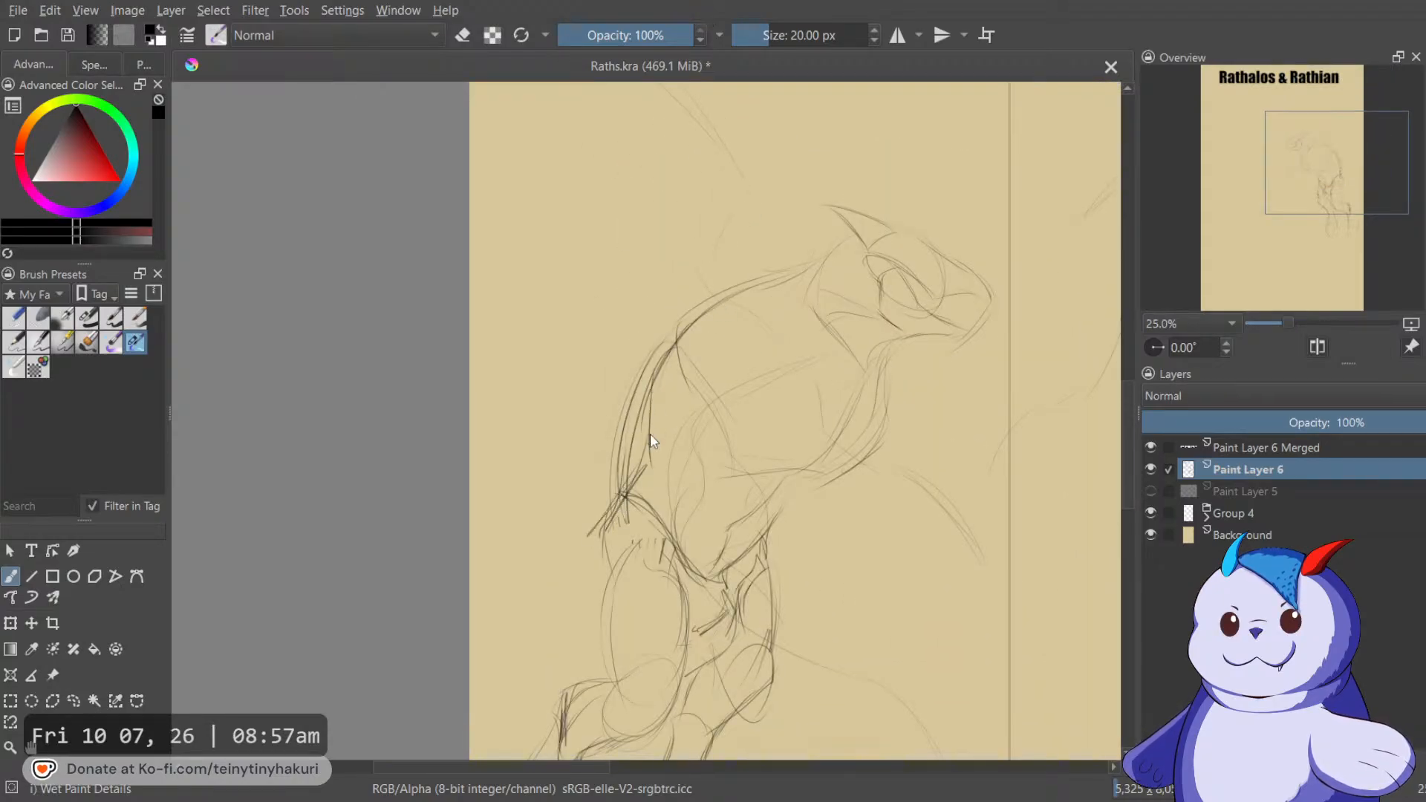
key("e")
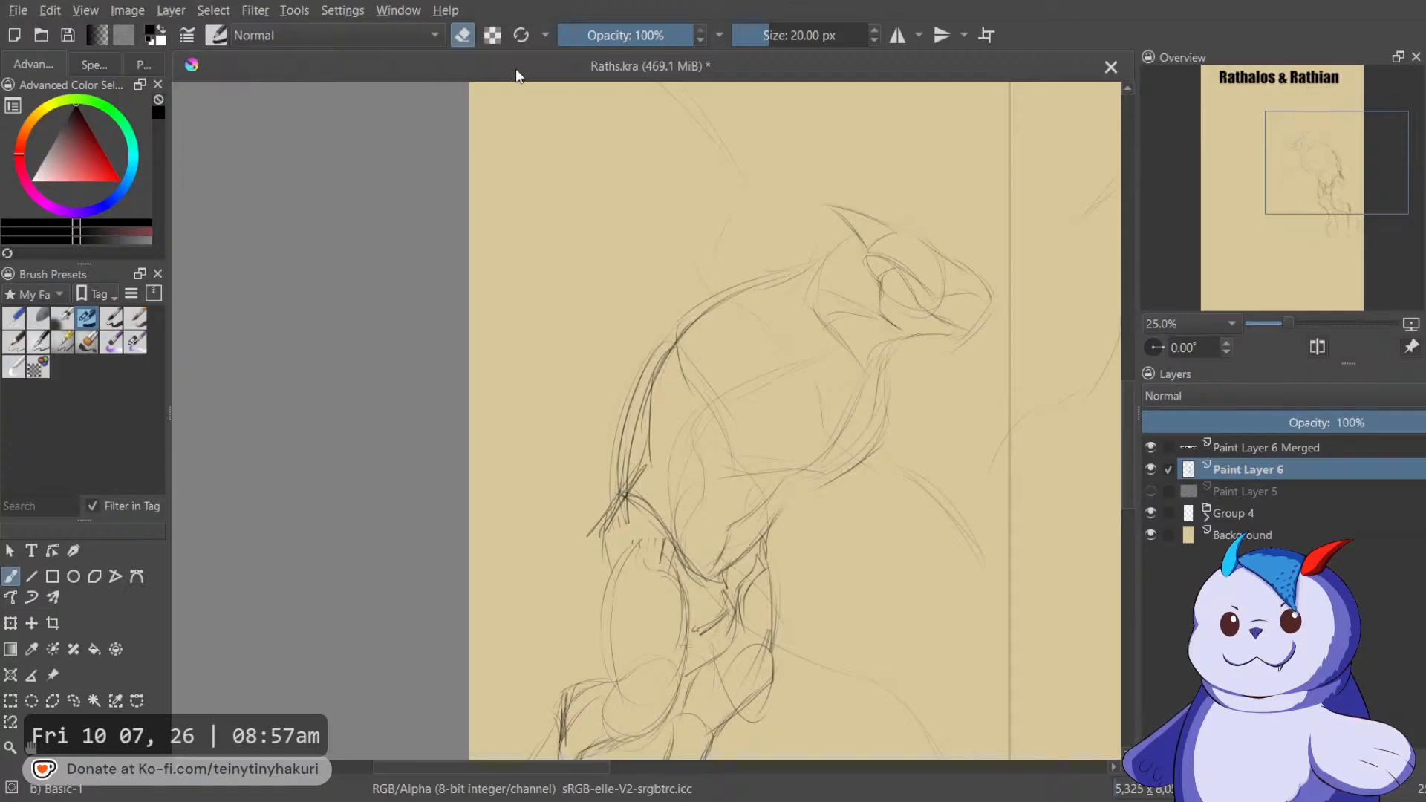
key("e")
mouse_move(627, 434)
left_mouse_down()
mouse_move(655, 340)
mouse_move(637, 444)
left_mouse_up()
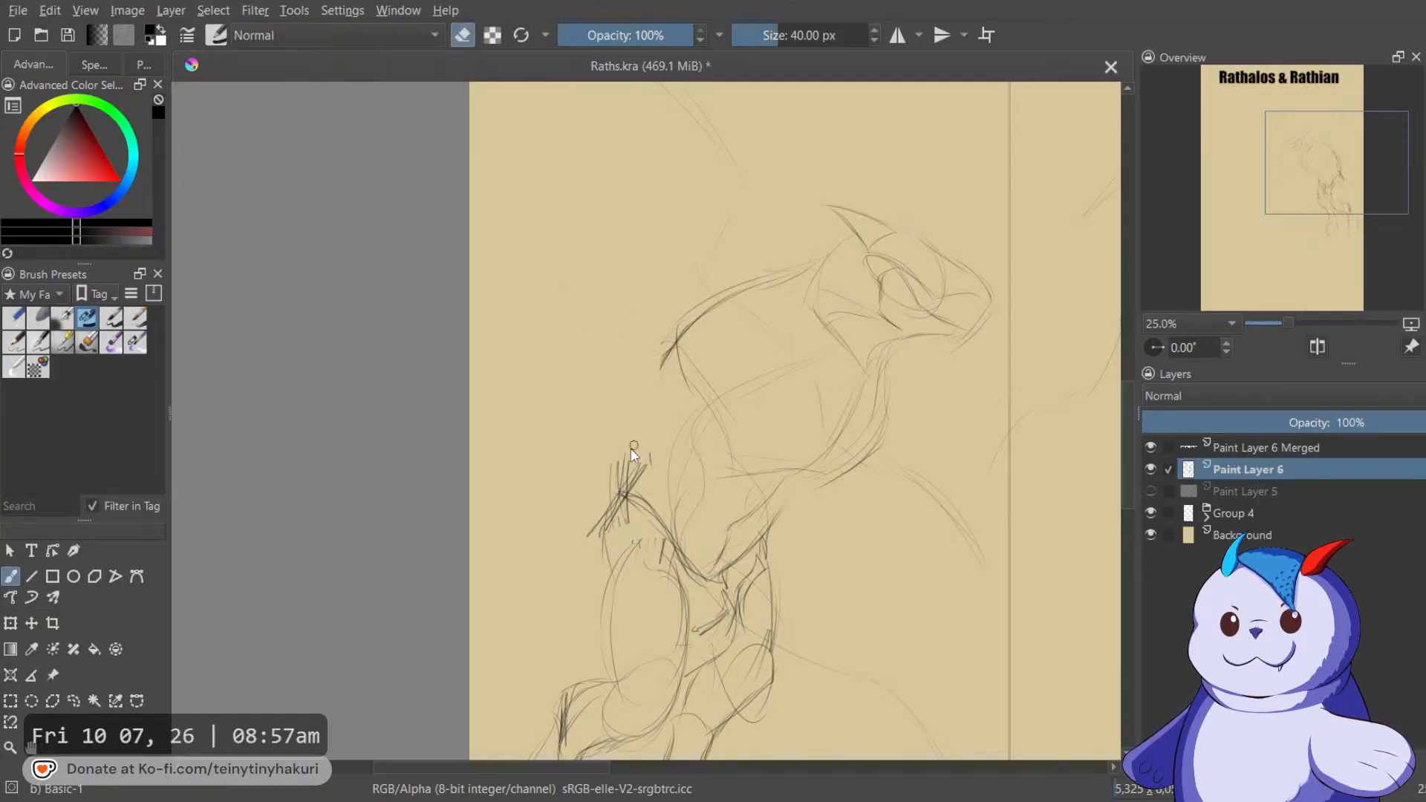
Redraw the lower back as a straighter line to the hip with the 20 px sketch brush and add a curve across the torso.
key("e")
left_click(112, 323)
left_click(73, 345)
left_click(130, 350)
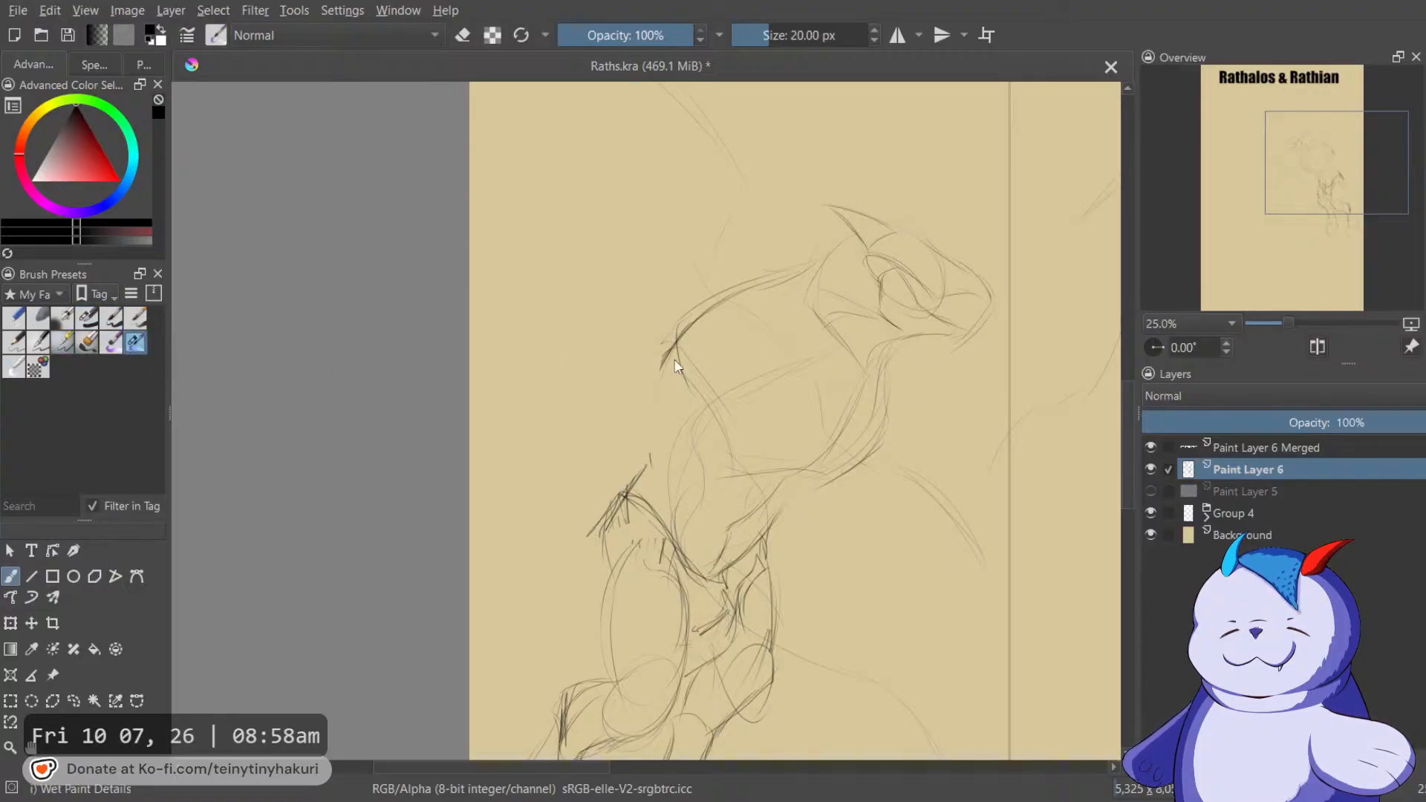
left_click_drag(672, 342, 646, 422)
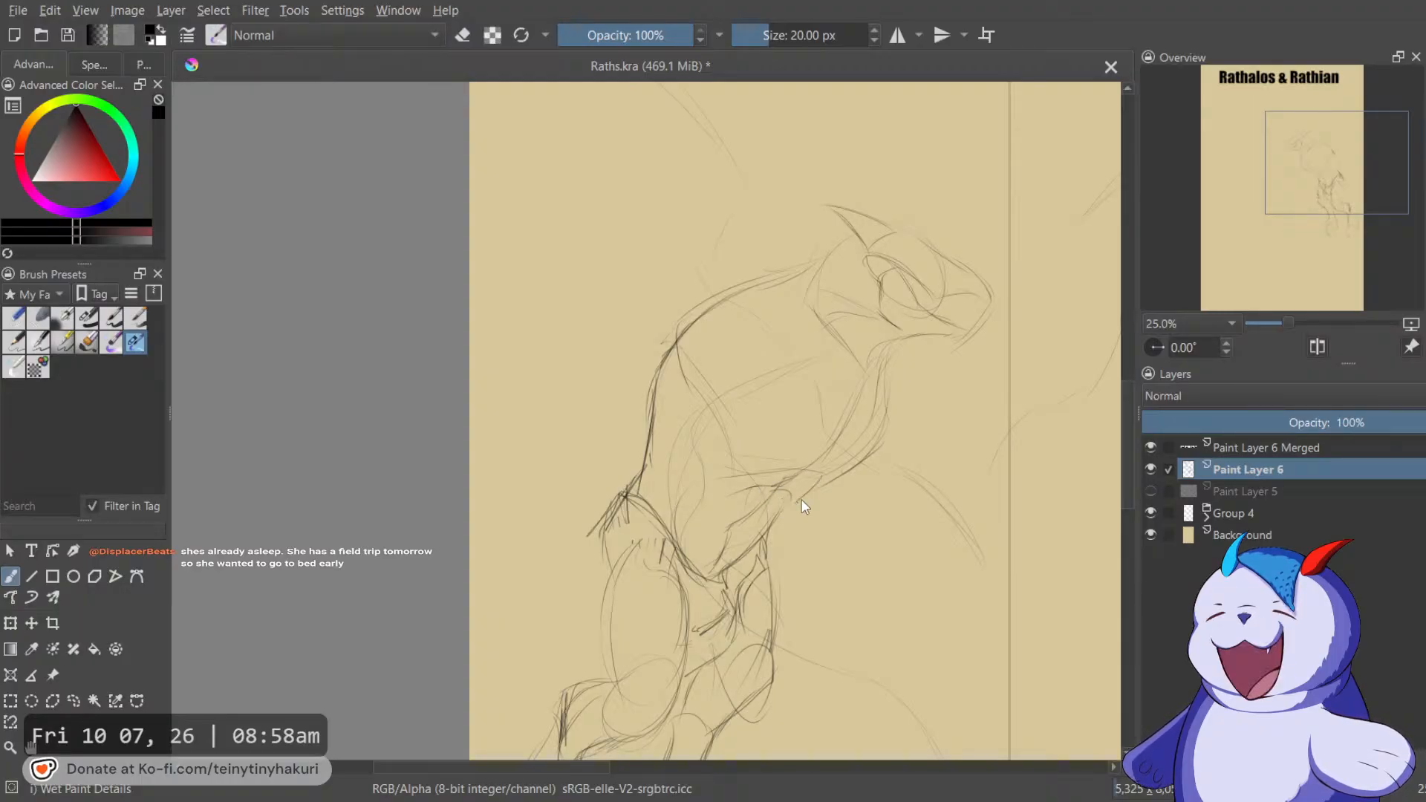
left_click_drag(669, 430, 711, 484)
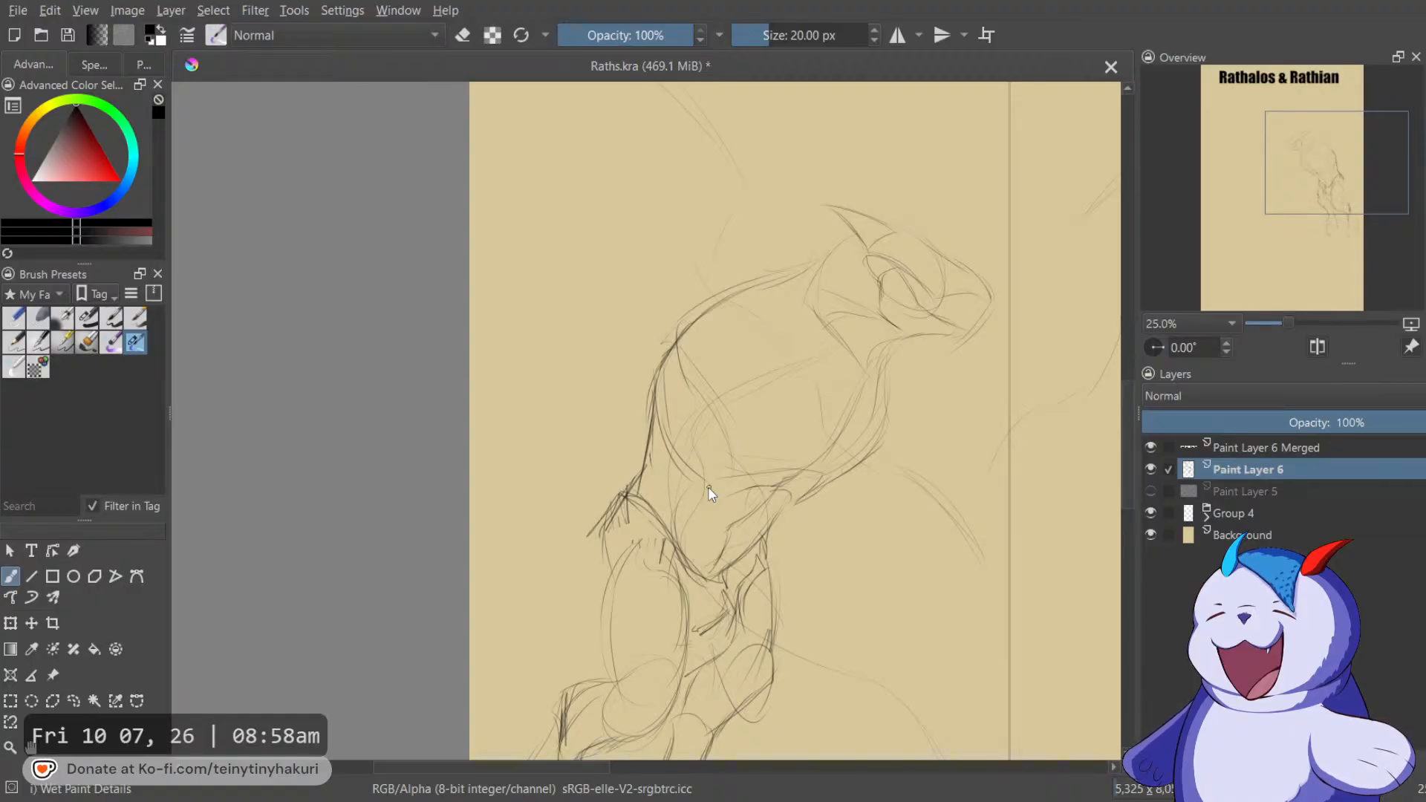
Move the whole dragon sketch with a transform so its head crosses the page's vertical centre line.
scroll(718, 405, "down", 1)
scroll(718, 405, "down", 2)
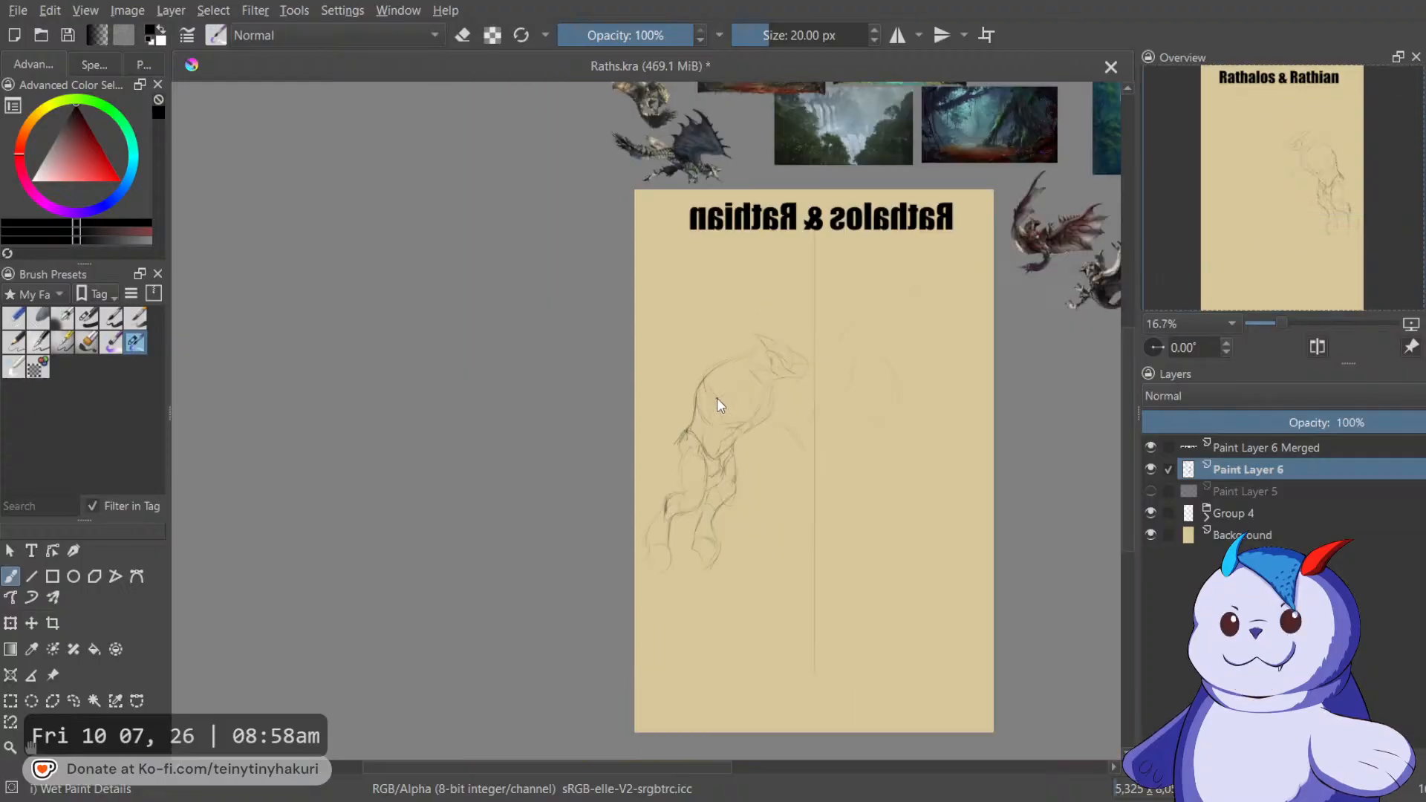
key("ctrl+t")
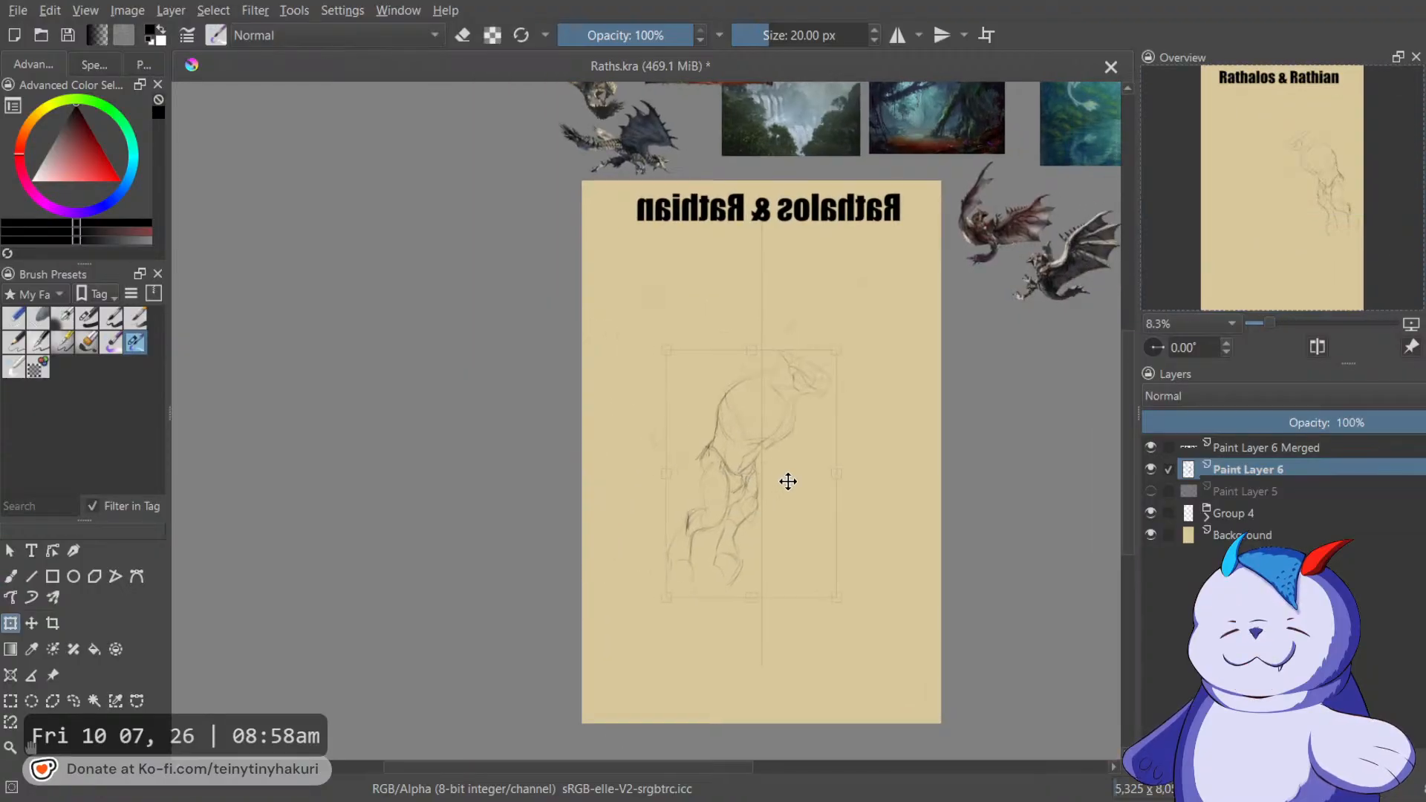
key("b")
left_click_drag(773, 414, 700, 484)
scroll(877, 225, "up", 1)
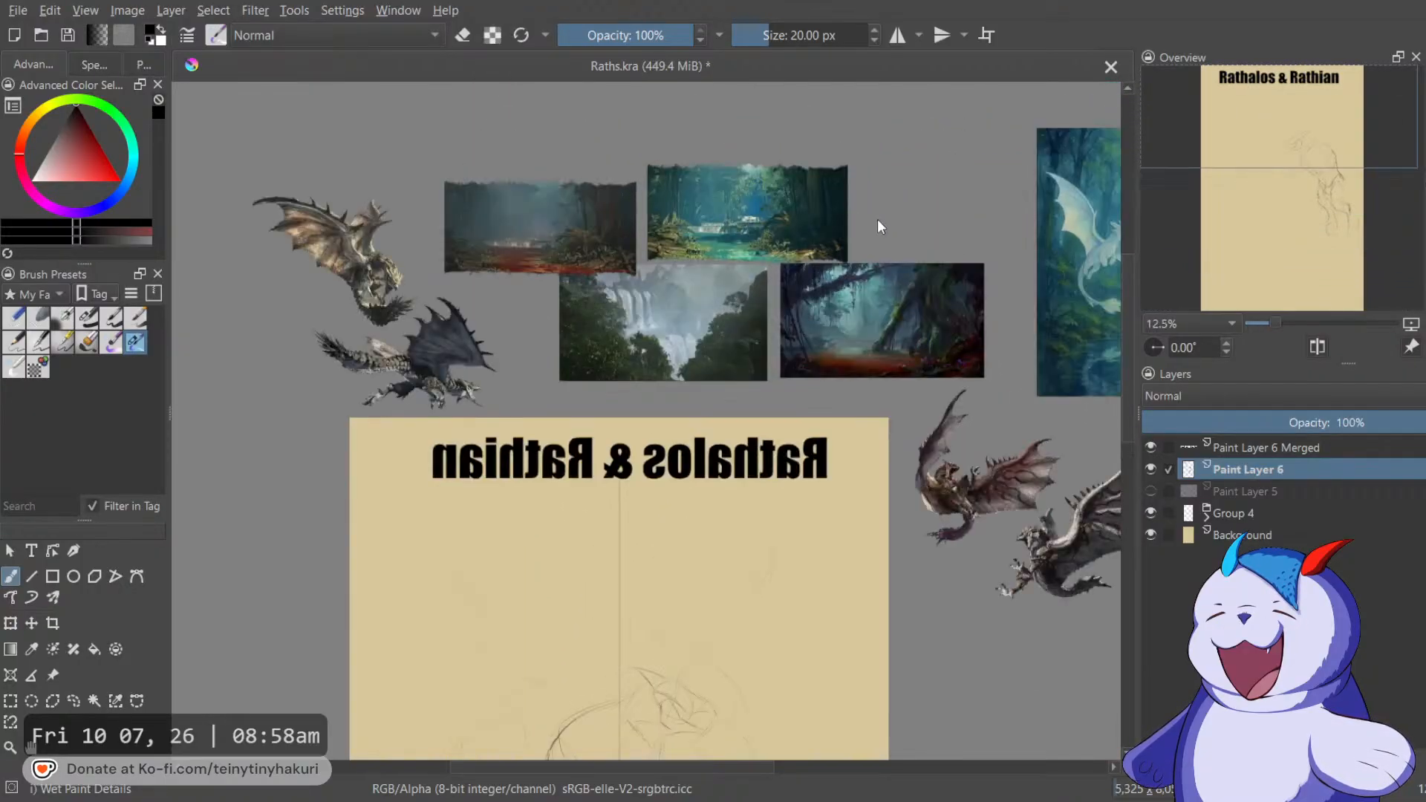
Sketch a doubled curve from under the jaw through the torso to the lower belly for a slimmer neck and body.
scroll(877, 224, "up", 1)
left_click_drag(930, 276, 624, 334)
mouse_move(642, 486)
left_mouse_down()
mouse_move(668, 470)
mouse_move(884, 107)
left_mouse_up()
left_click_drag(680, 486, 879, 109)
left_click_drag(792, 252, 838, 302)
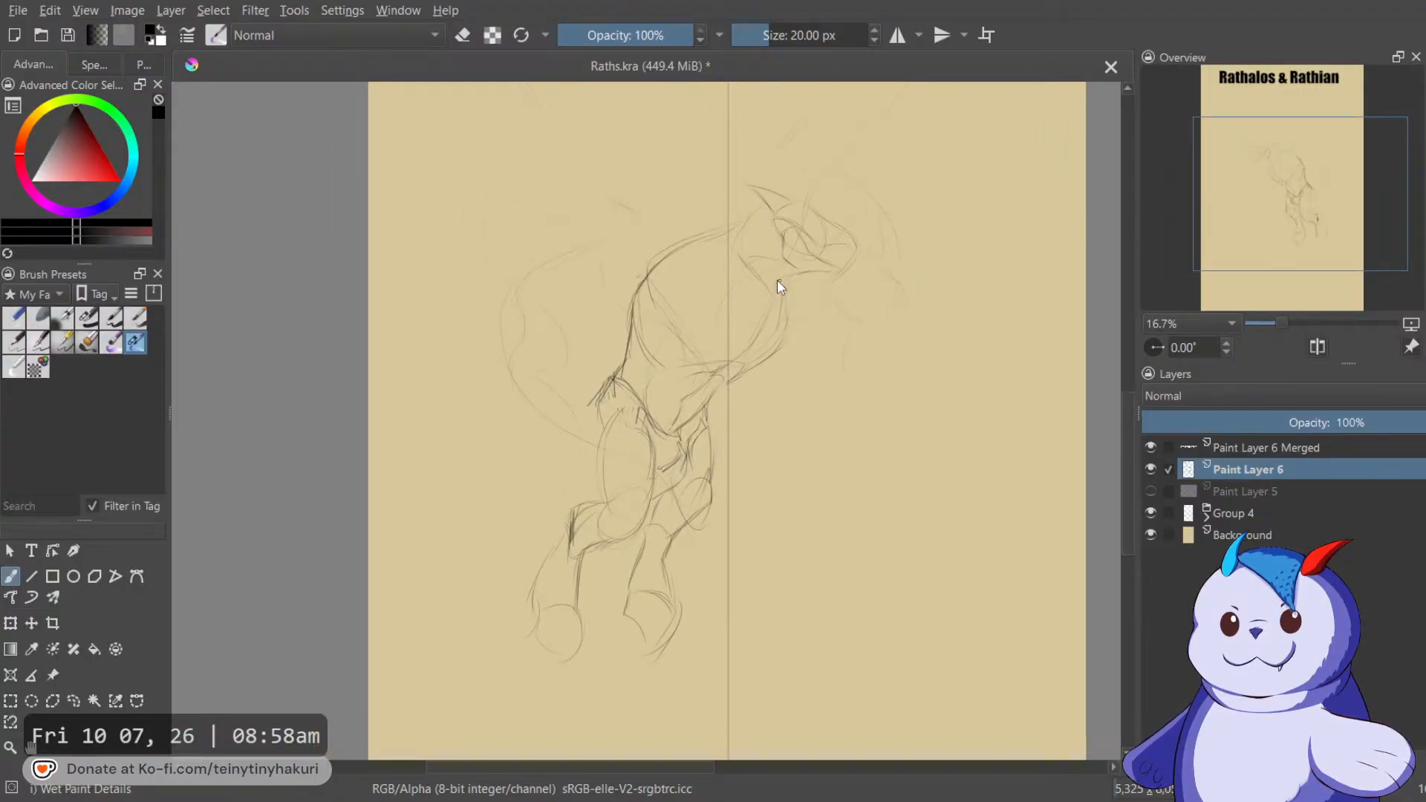
left_click_drag(790, 277, 699, 353)
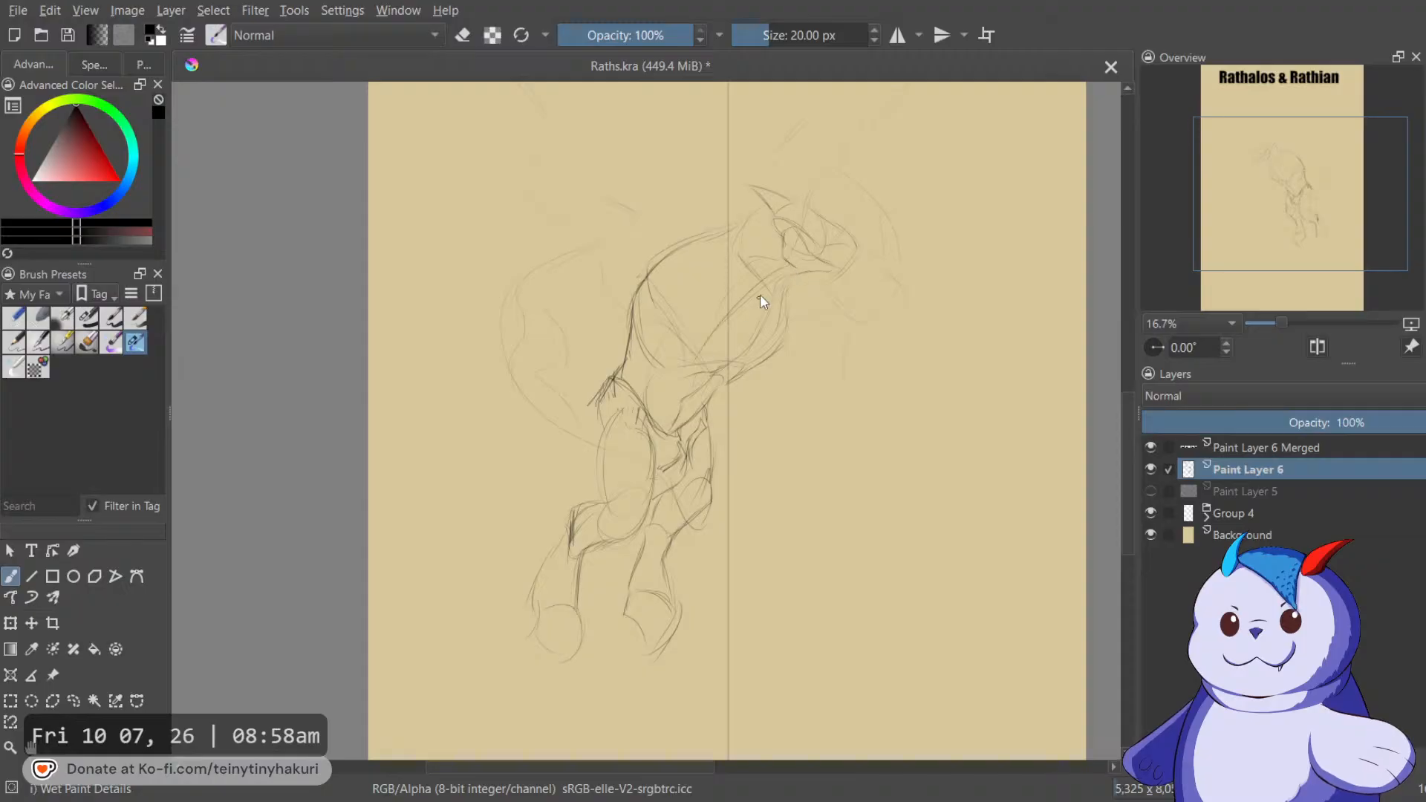
left_click_drag(732, 303, 657, 408)
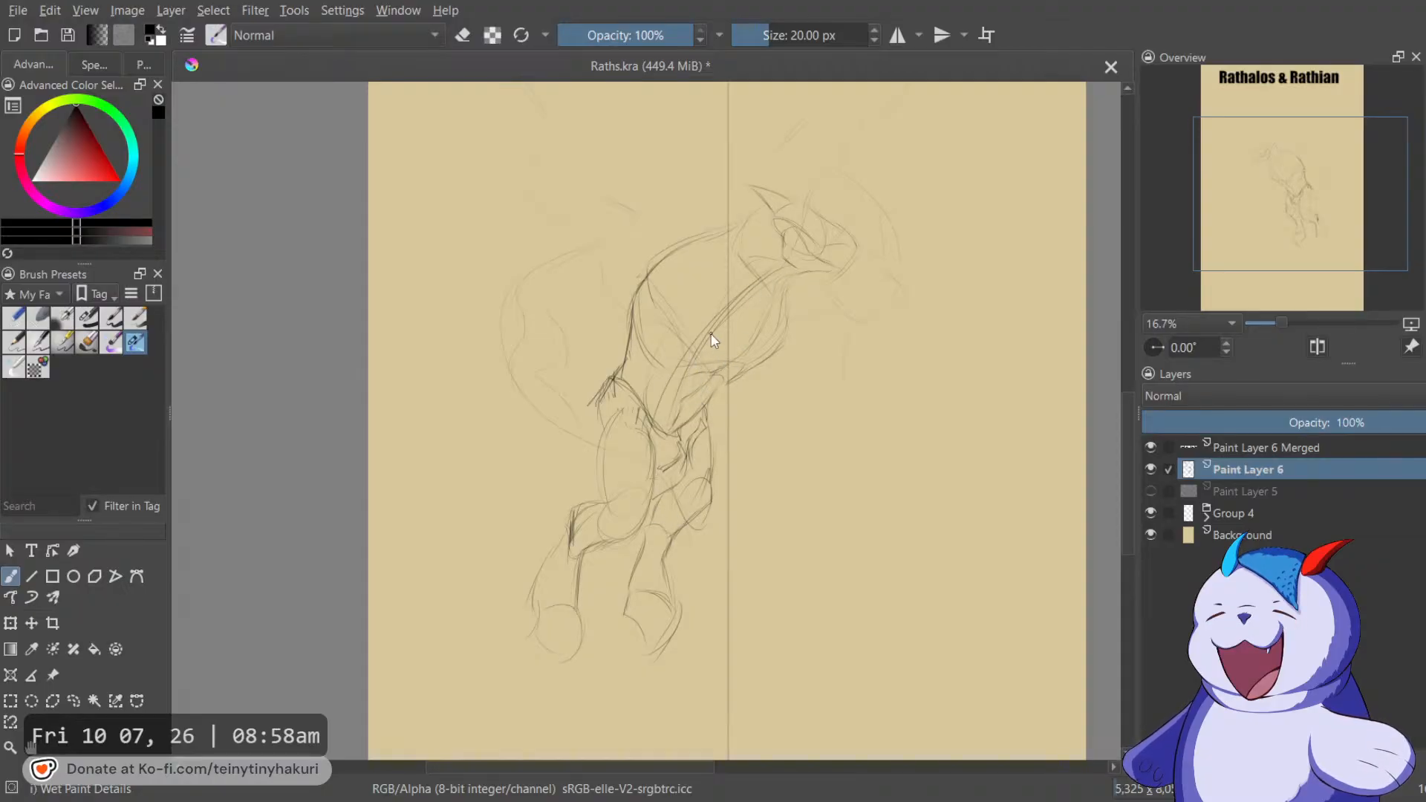
left_click_drag(688, 362, 674, 417)
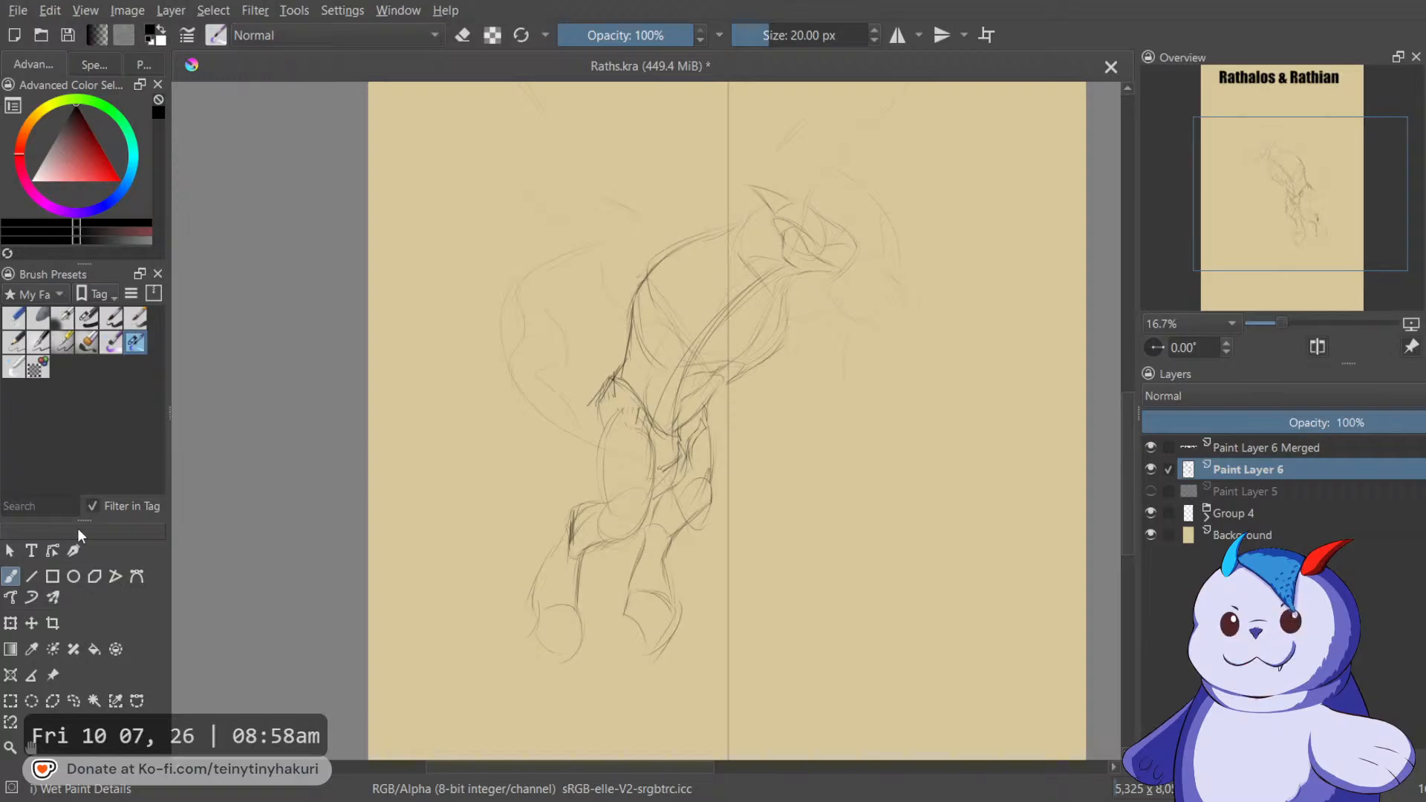
Erase the old chest and belly outline outside the new torso curve with a 40 px eraser, then return to the sketch brush.
left_click(84, 321)
key("e")
left_click_drag(708, 369, 805, 304)
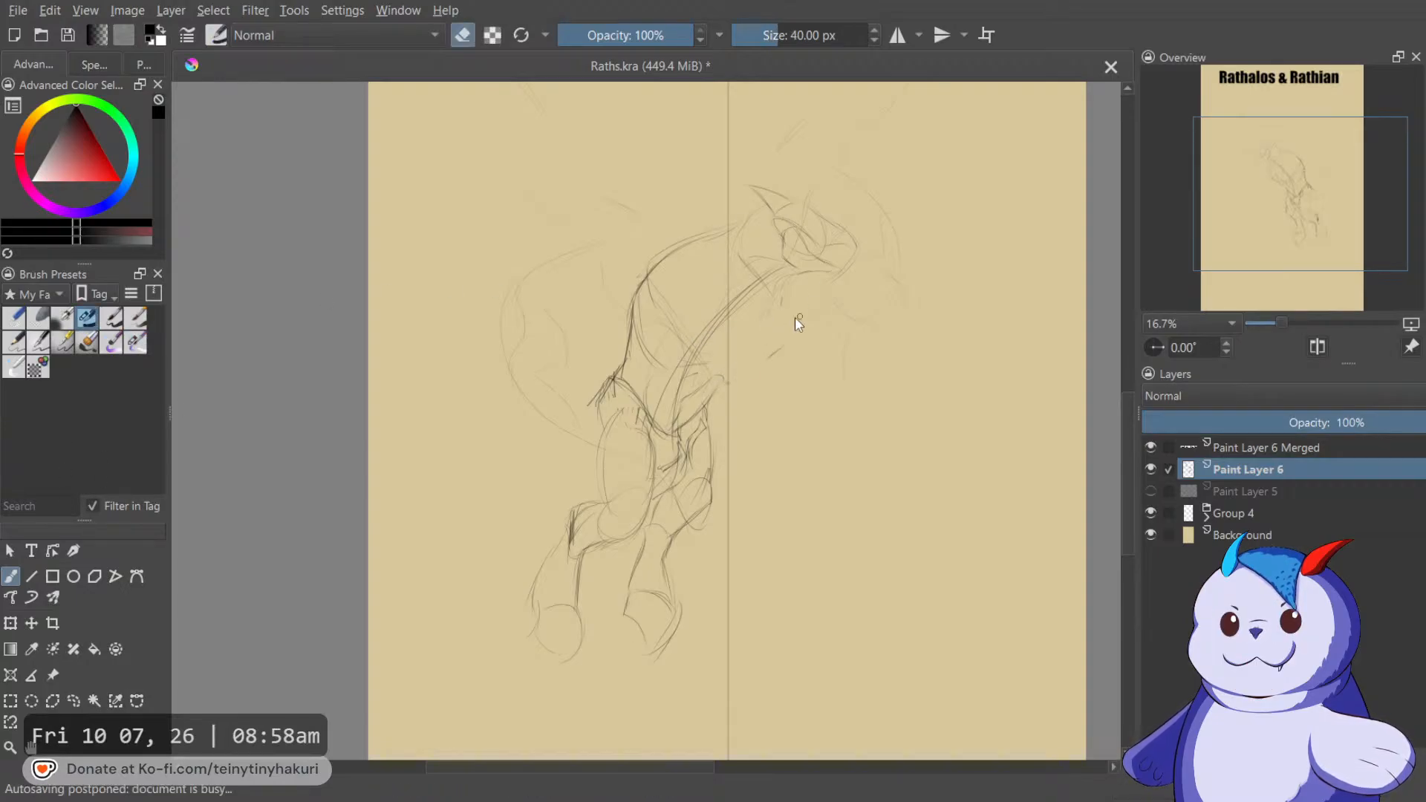
key("e")
left_click(135, 343)
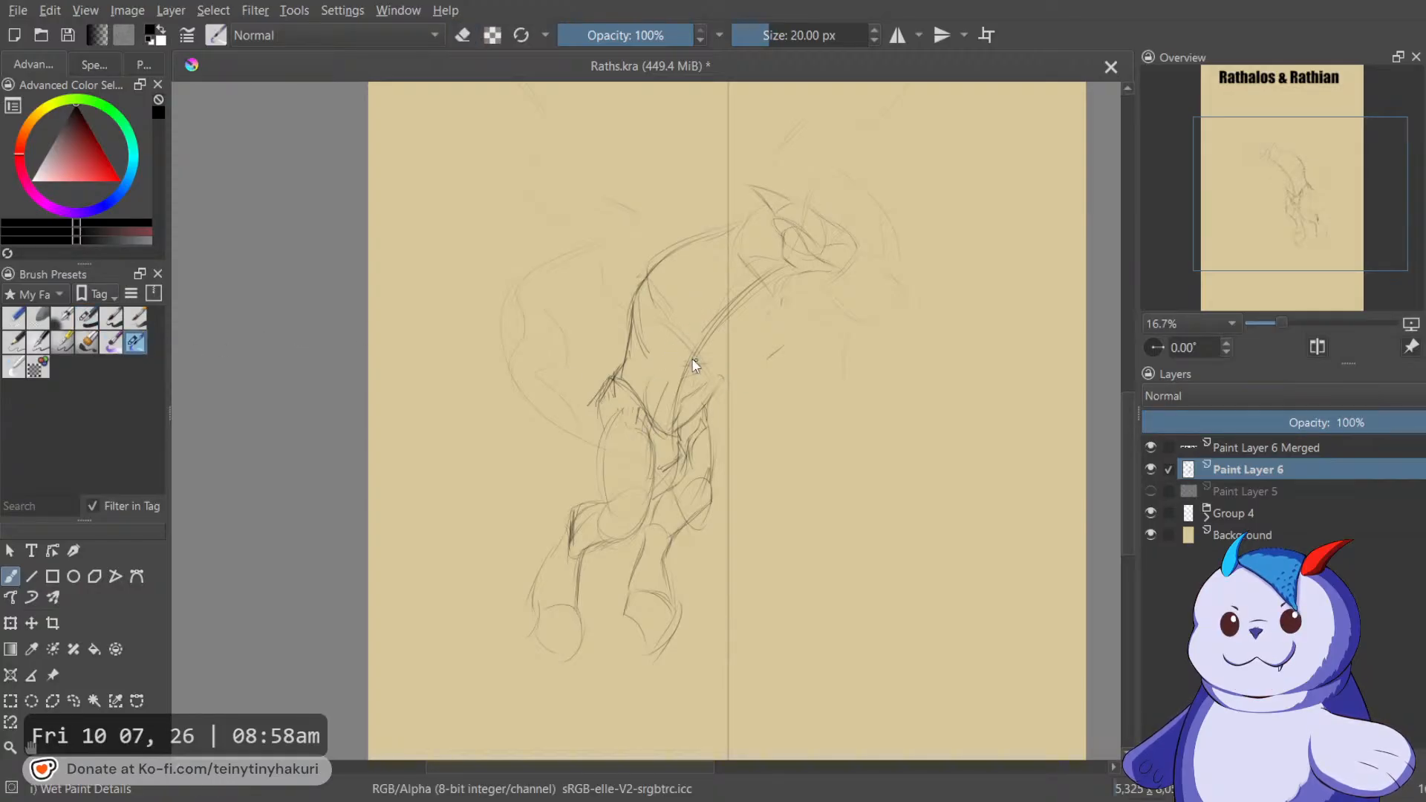
Sketch a curve across the waist, an angular shoulder outline below the neck, and a firmer lower belly edge.
left_click_drag(667, 355, 702, 350)
left_click_drag(785, 299, 752, 363)
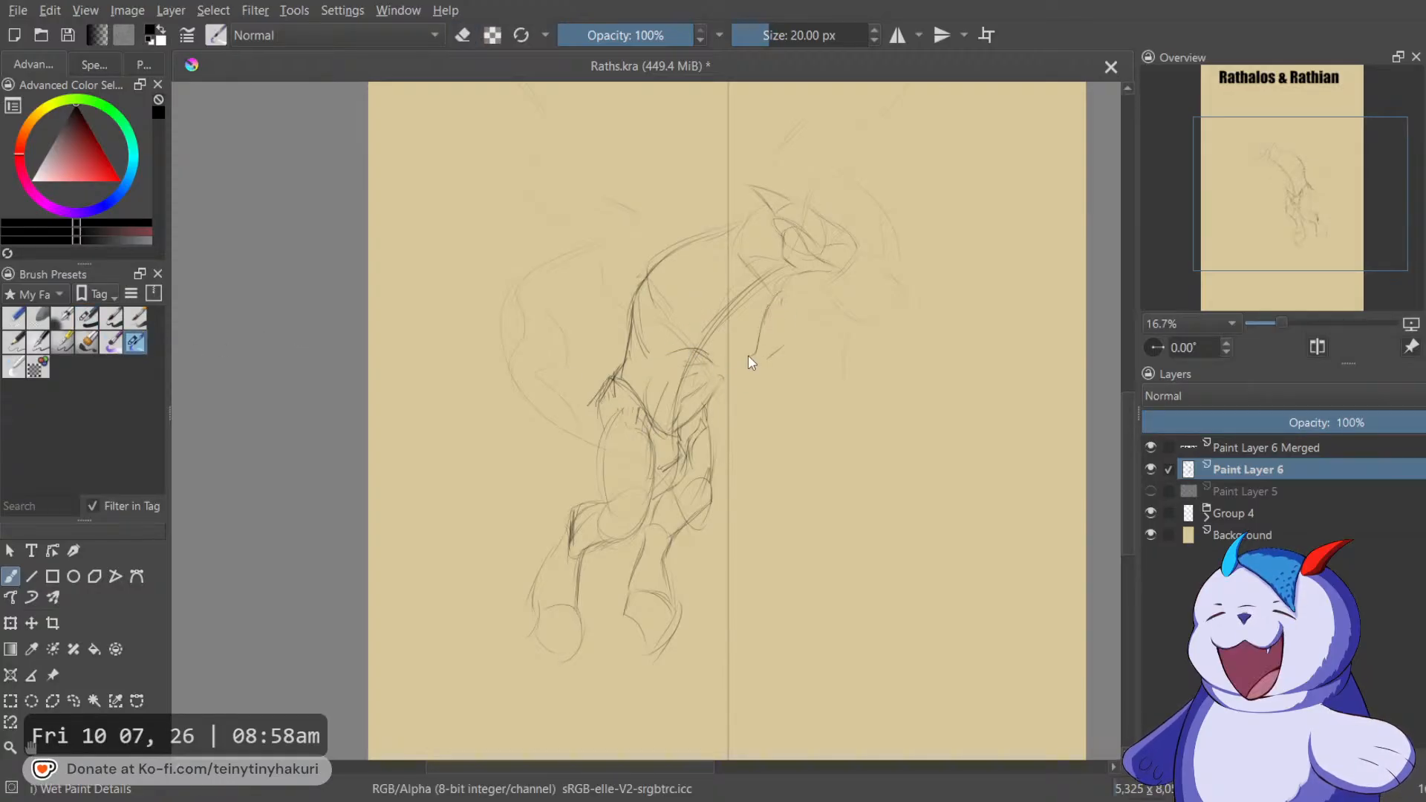
left_click_drag(646, 362, 715, 368)
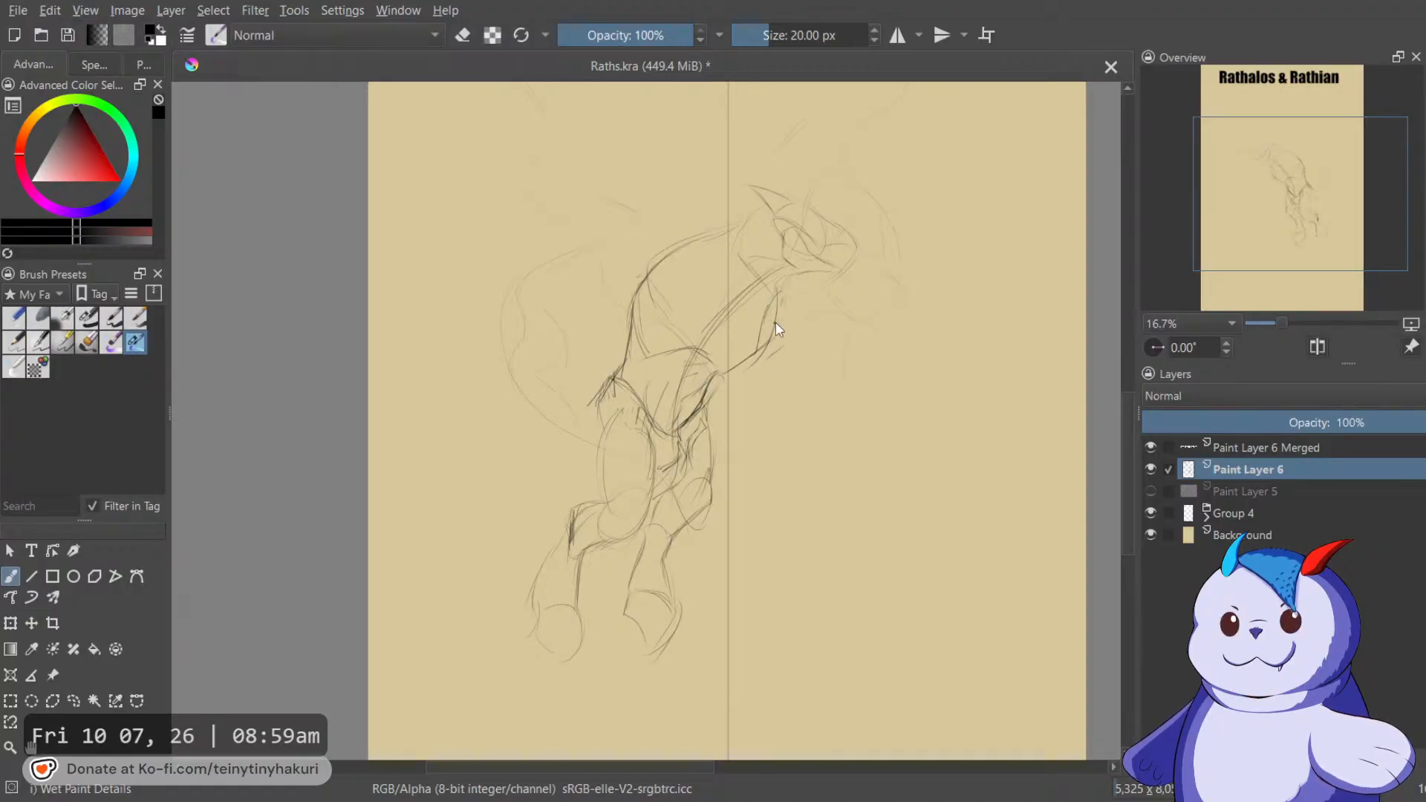
Sketch the near wing from the shoulder, with a dipping arm, a long sloping edge to the page border and a curved lower membrane.
mouse_move(787, 305)
left_mouse_down()
mouse_move(830, 393)
mouse_move(865, 405)
left_mouse_up()
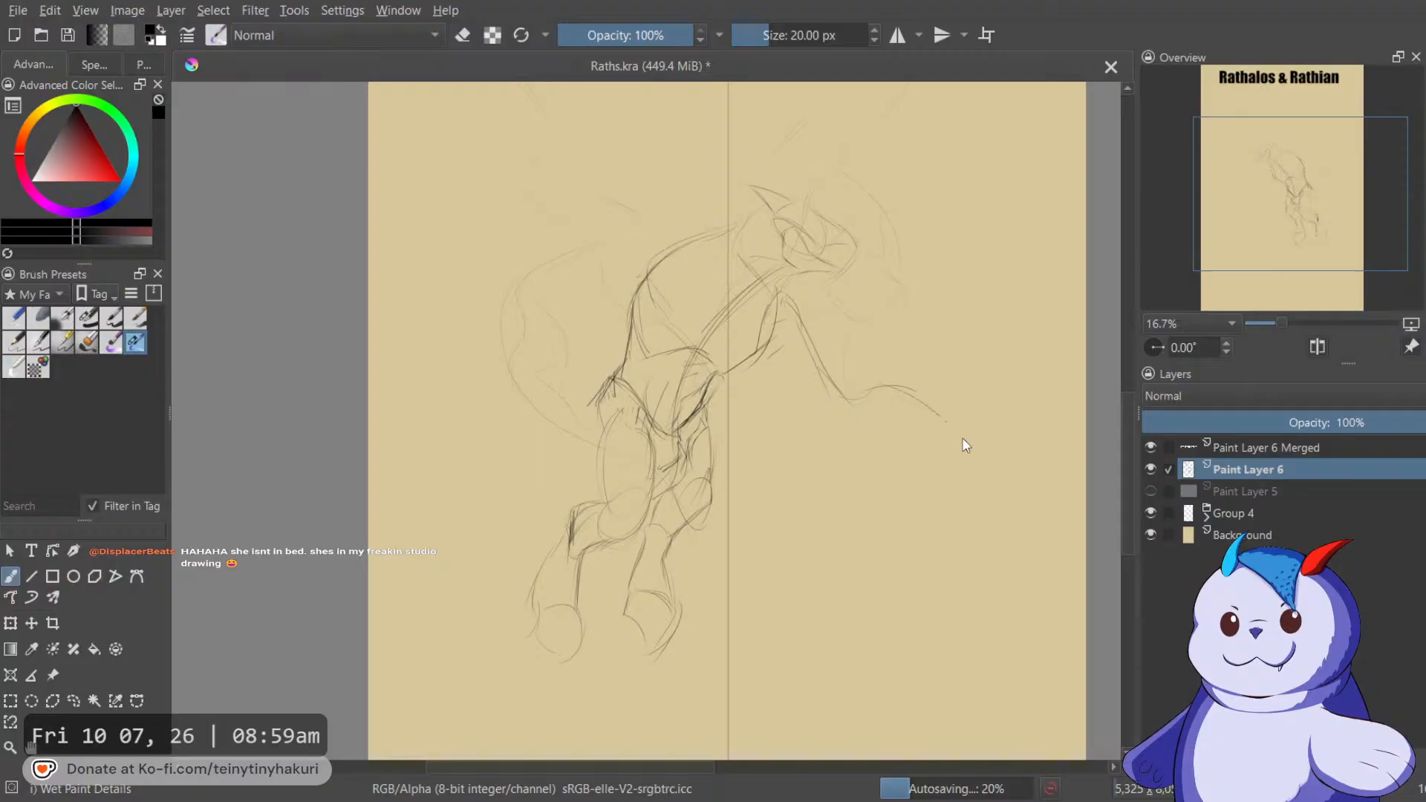
left_click_drag(963, 440, 1098, 566)
left_click_drag(914, 444, 844, 407)
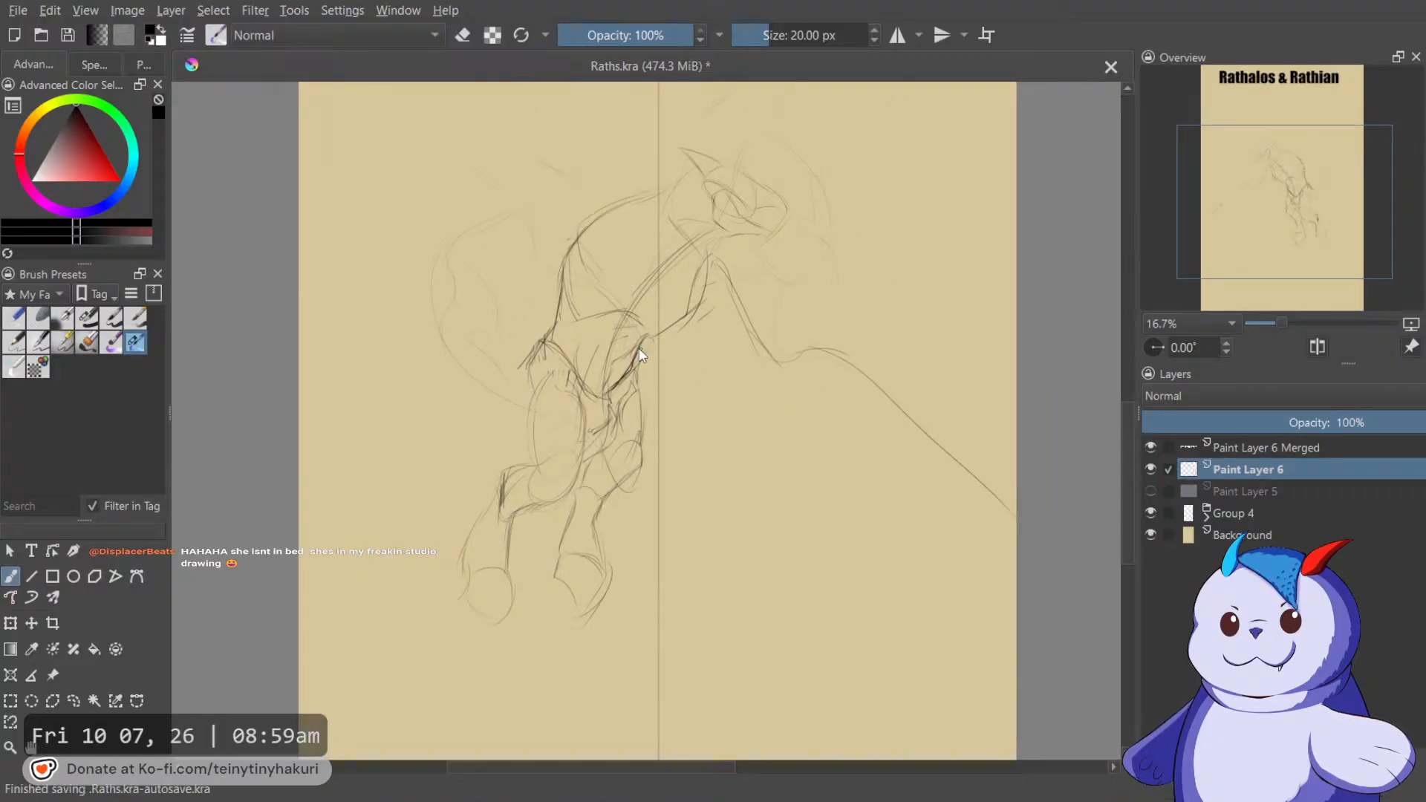
left_click_drag(670, 369, 755, 601)
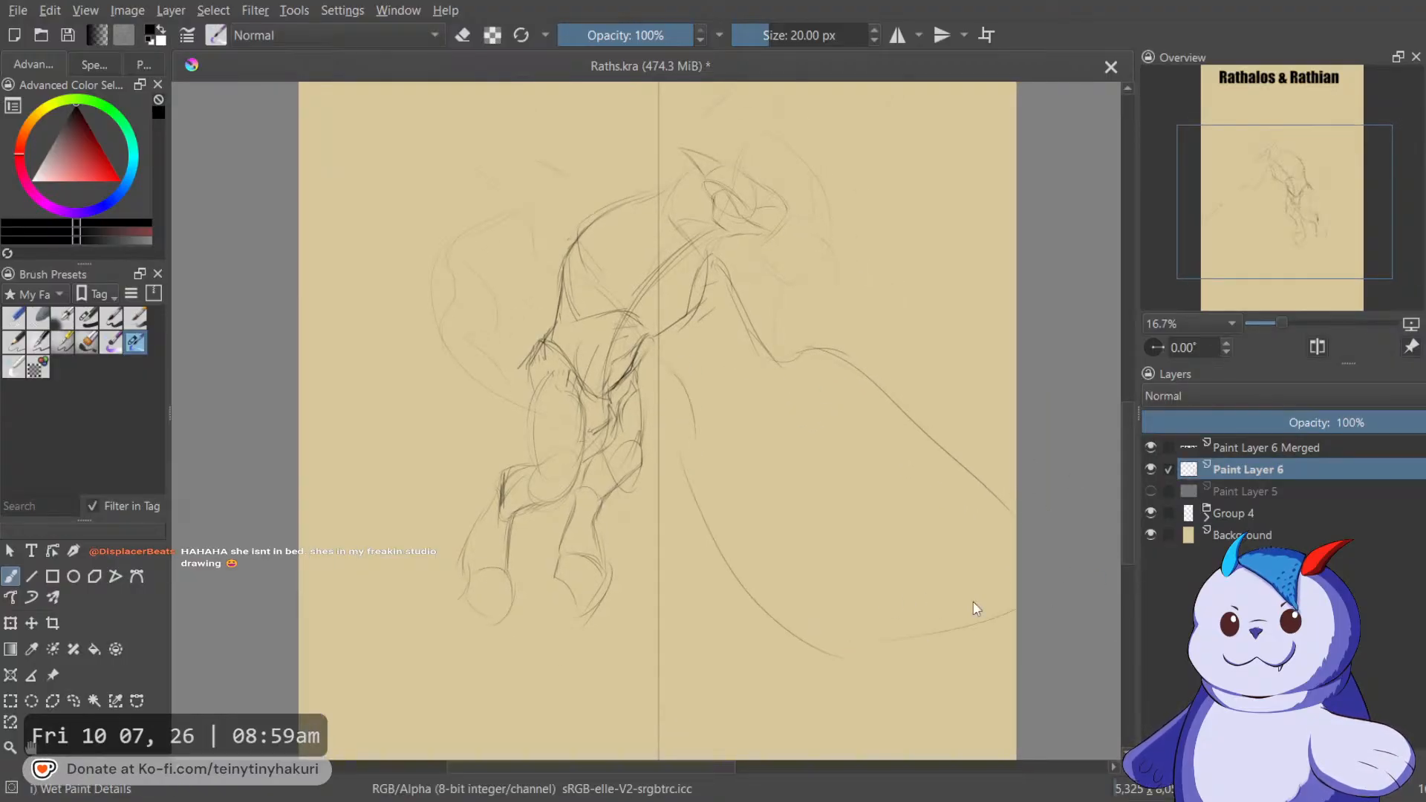
Lasso the wing and distort it by its corners so it becomes smaller and fits inside the page.
key("l")
mouse_move(733, 253)
left_mouse_down()
mouse_move(651, 365)
mouse_move(1010, 661)
mouse_move(1114, 576)
left_mouse_up()
key("ctrl+t")
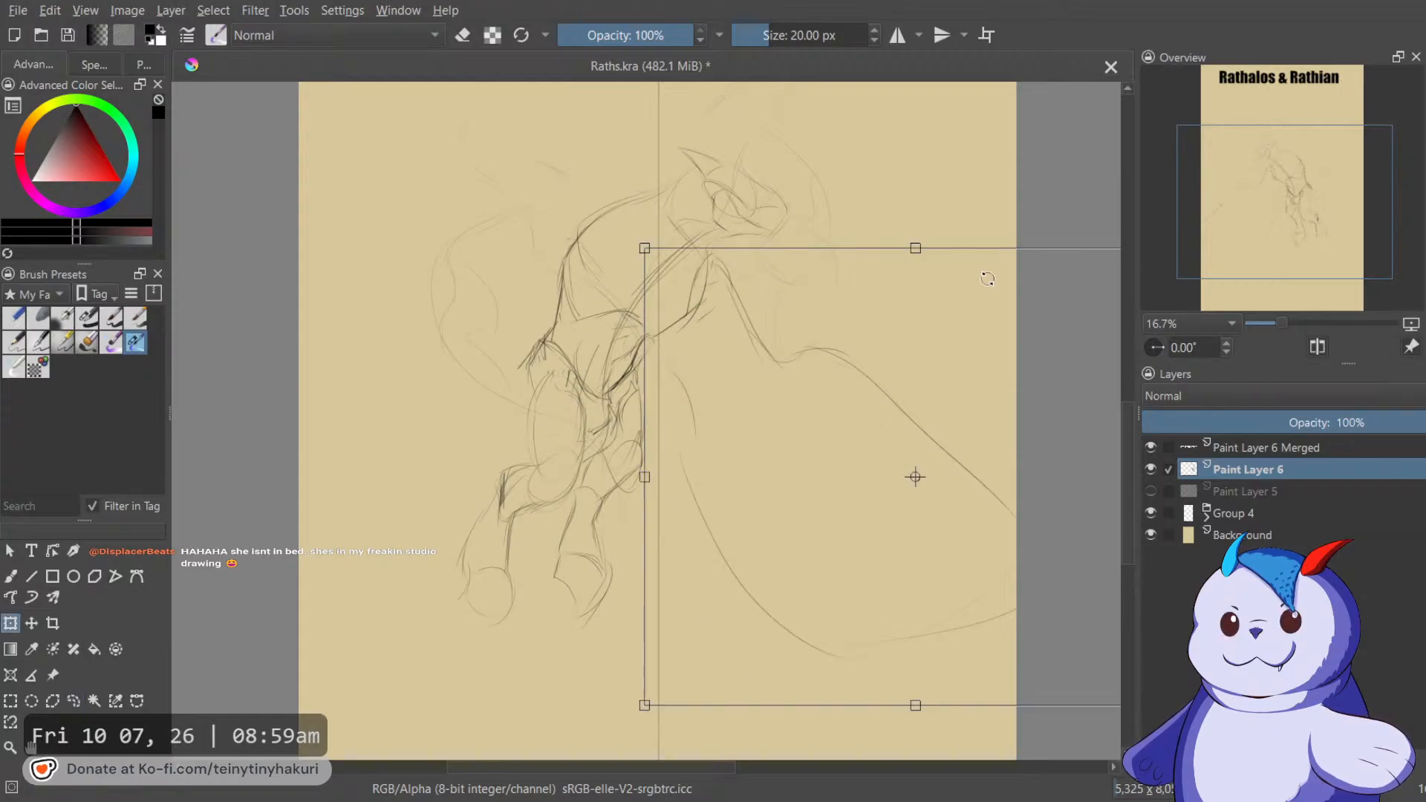
scroll(729, 315, "down", 1)
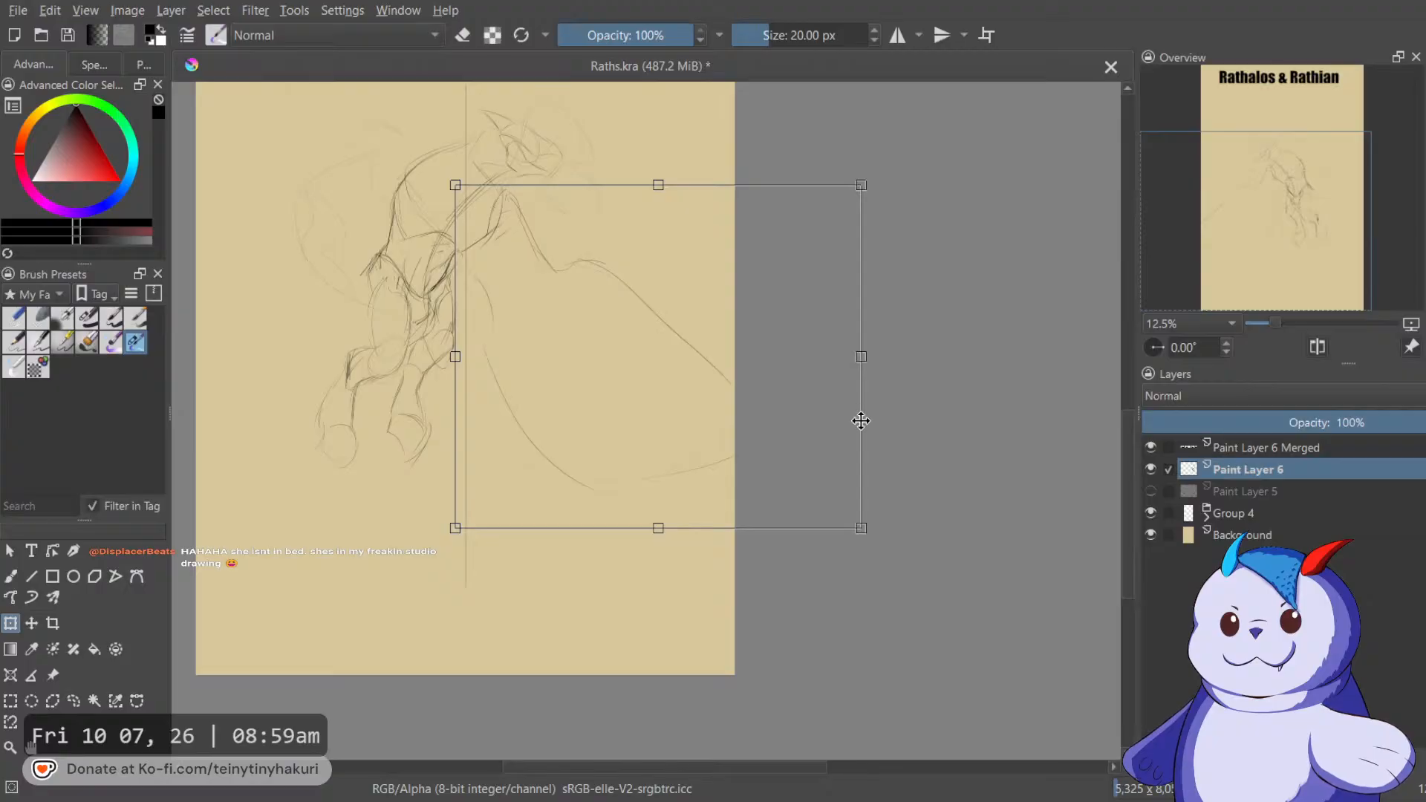
left_click_drag(862, 532, 791, 448)
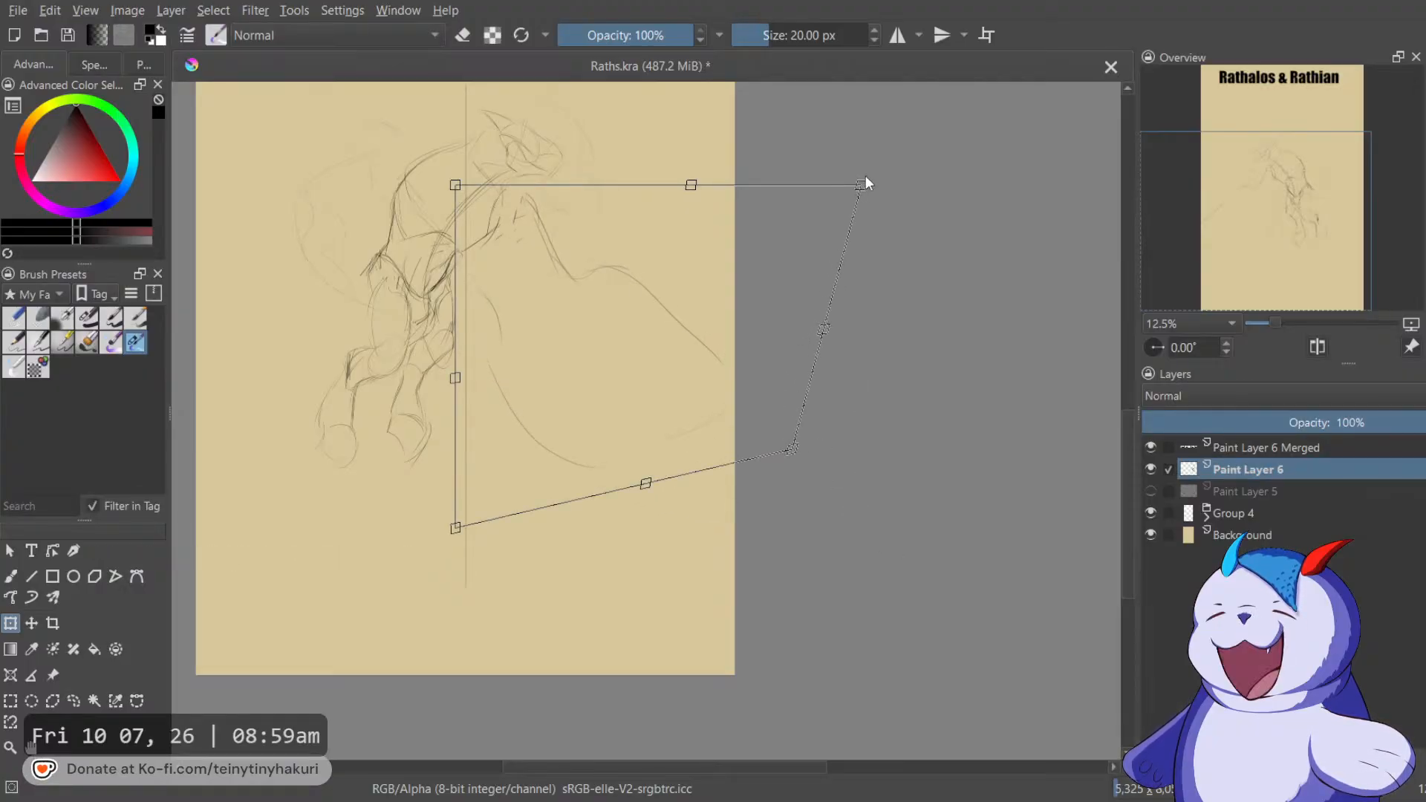
left_click_drag(863, 183, 839, 176)
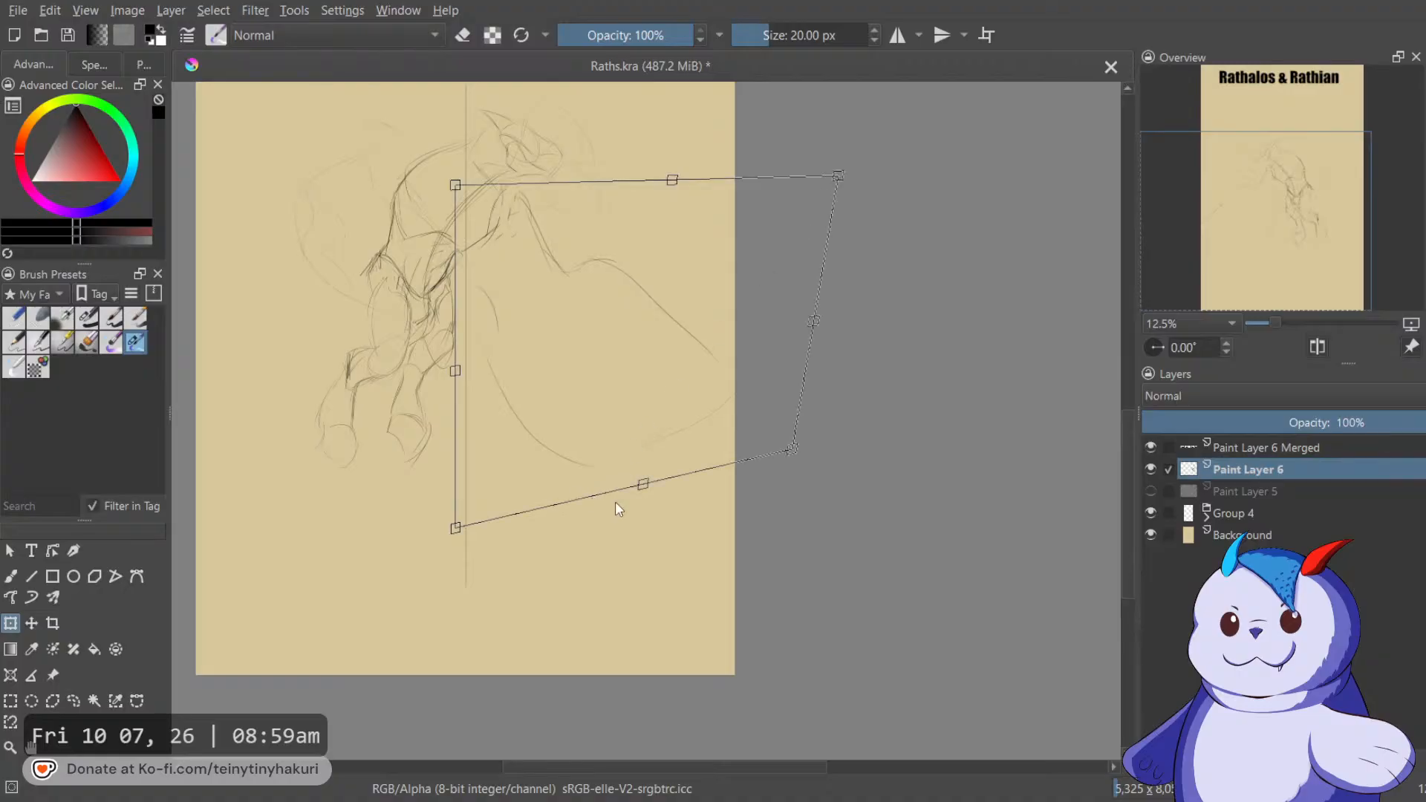
key("Return")
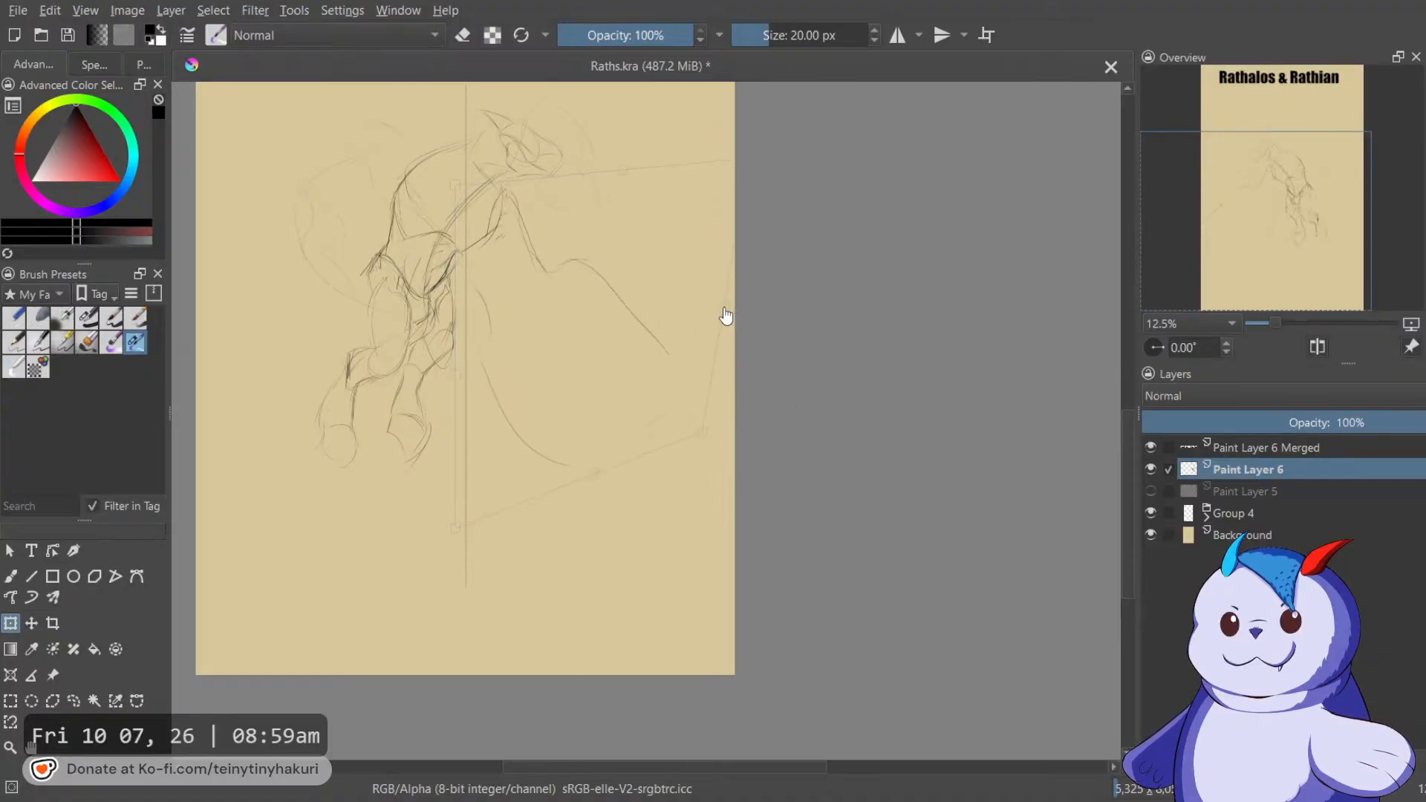
mouse_move(459, 532)
left_mouse_down()
mouse_move(449, 446)
mouse_move(457, 456)
left_mouse_up()
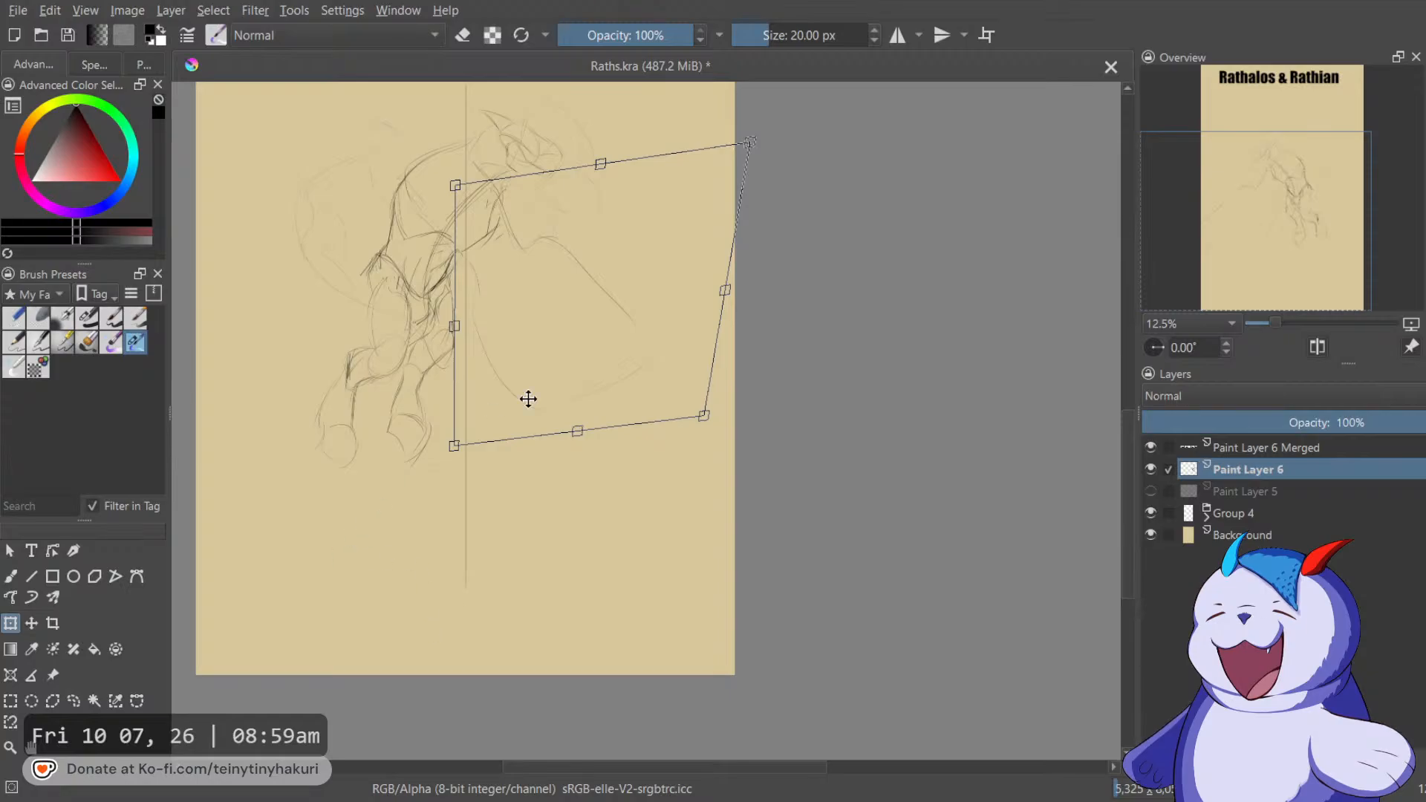
key("b")
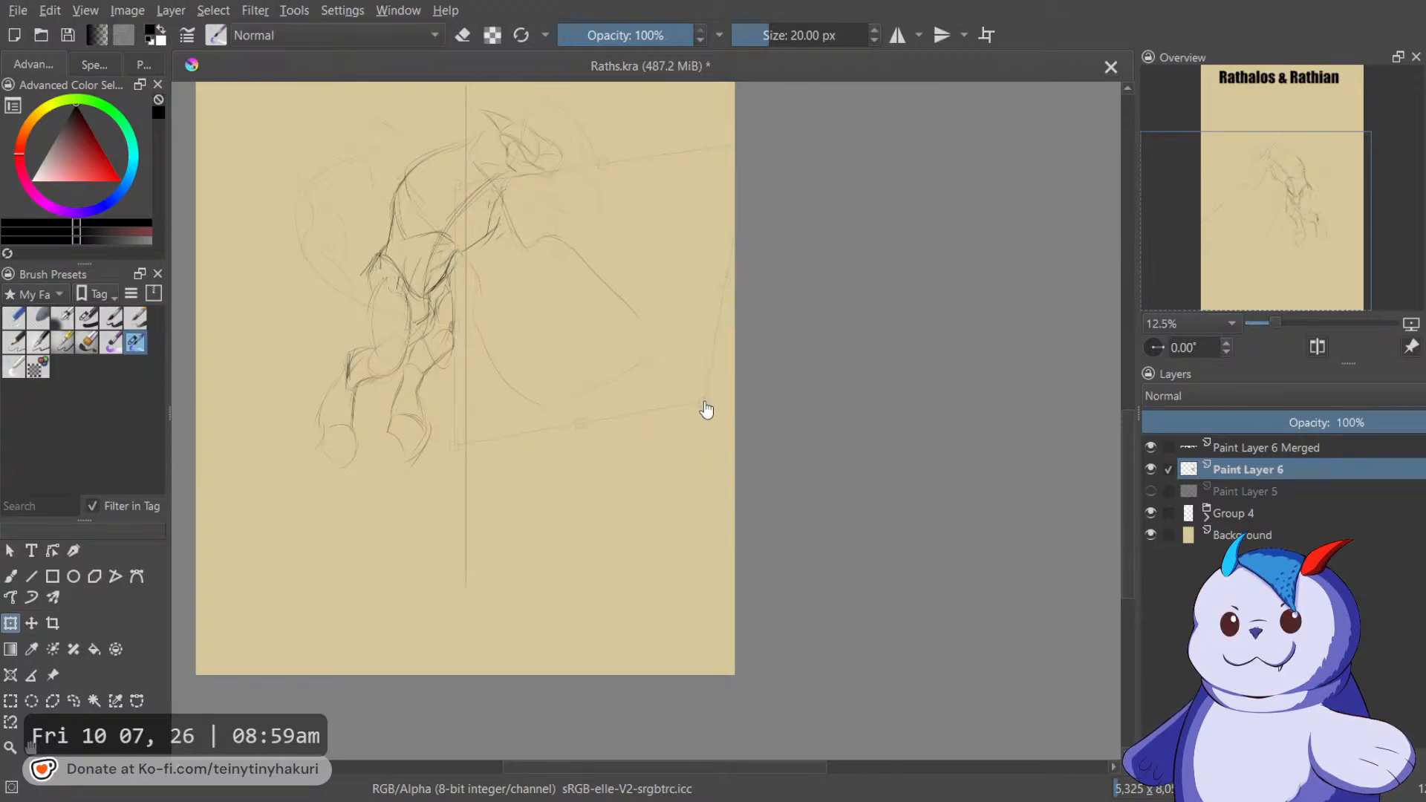
Move the whole dragon with its wing further across the centre line, then mirror the view back to normal.
left_click_drag(612, 364, 1018, 587)
scroll(843, 484, "down", 1)
mouse_move(844, 484)
left_mouse_down()
mouse_move(674, 606)
mouse_move(589, 424)
mouse_move(714, 487)
mouse_move(732, 564)
mouse_move(785, 516)
mouse_move(802, 468)
mouse_move(729, 446)
mouse_move(742, 461)
left_mouse_up()
scroll(589, 423, "up", 1)
scroll(631, 461, "down", 1)
key("ctrl+t")
key("b")
key("m")
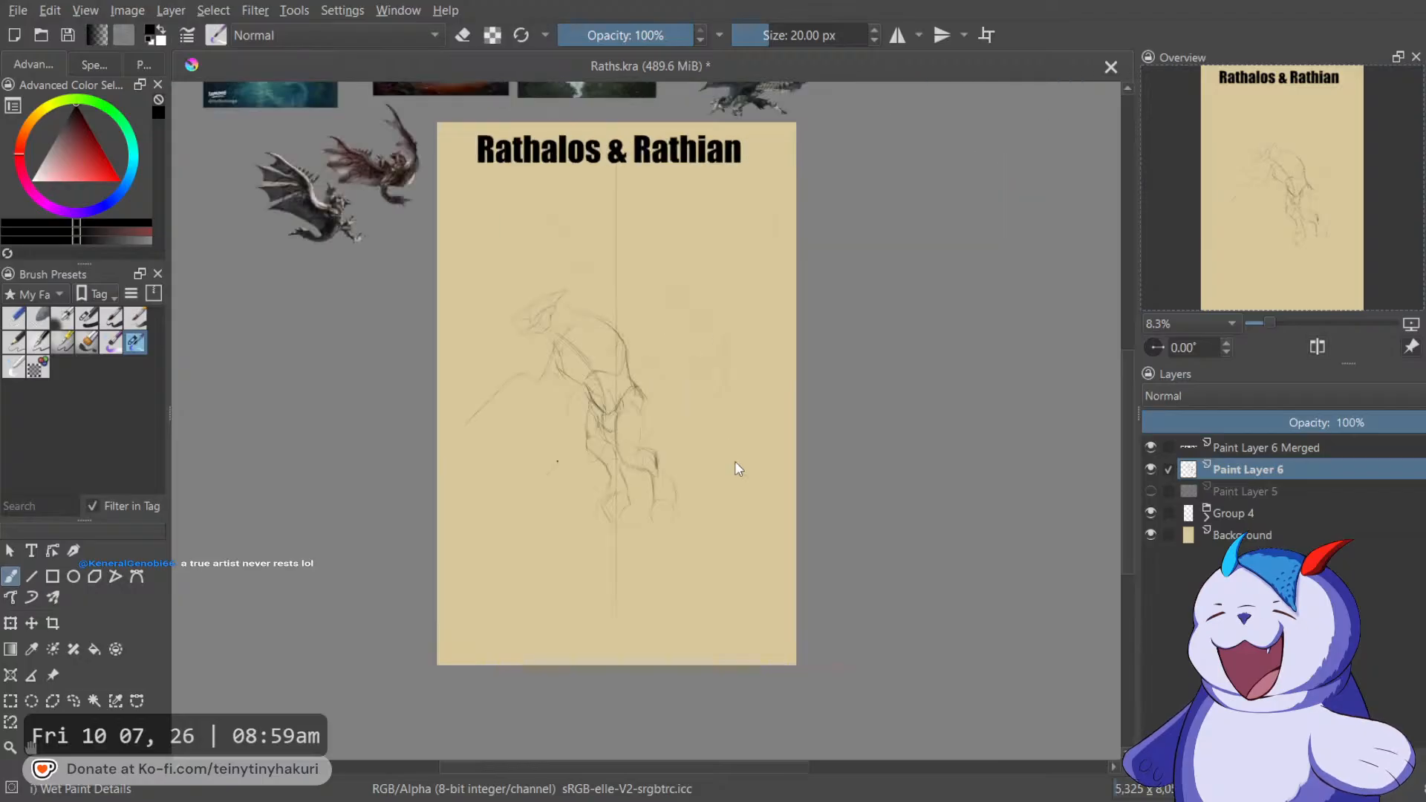
Sketch the second wing from the dragon's shoulder, with an arm rising to the page edge, a curved lower edge and inner membrane lines.
left_click_drag(637, 207, 719, 264)
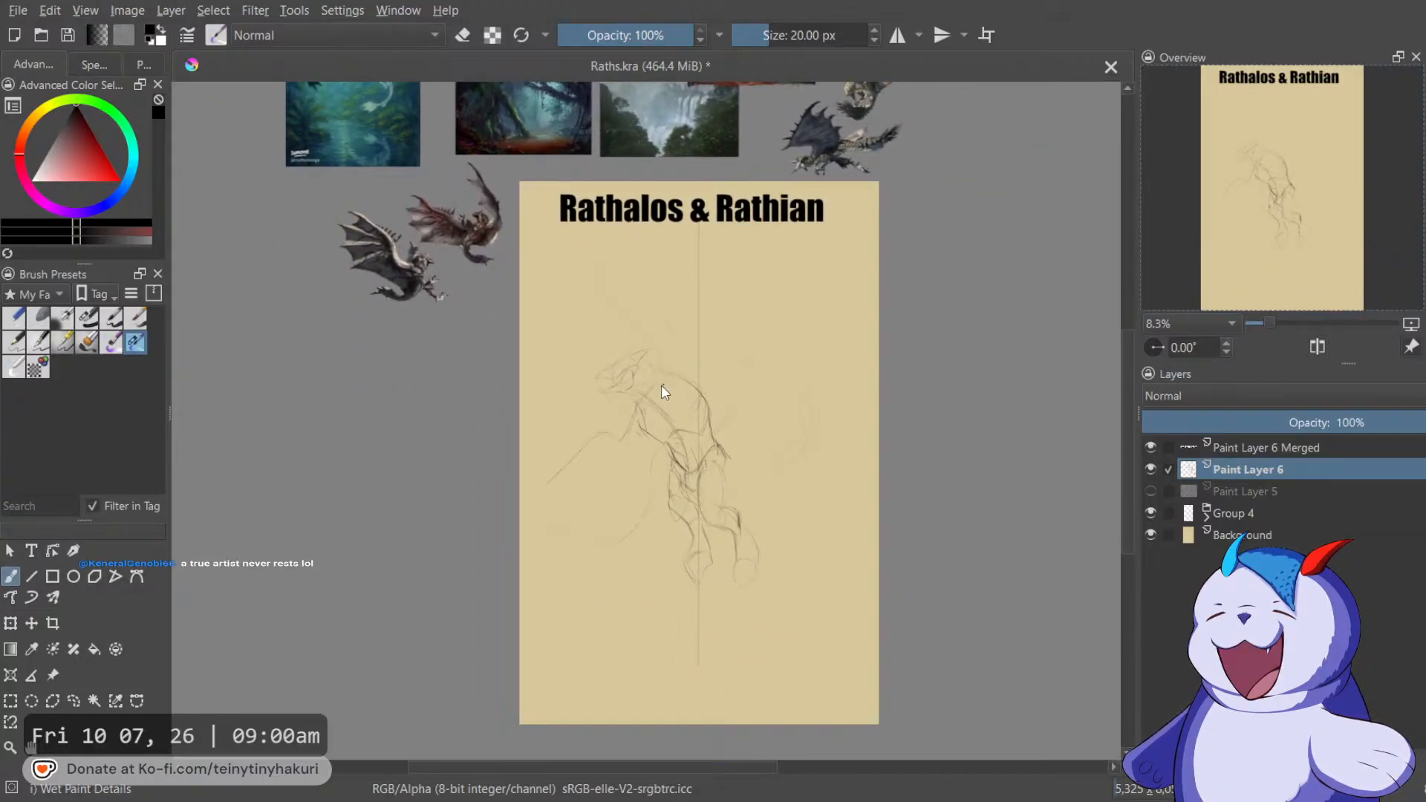
left_click_drag(663, 381, 683, 366)
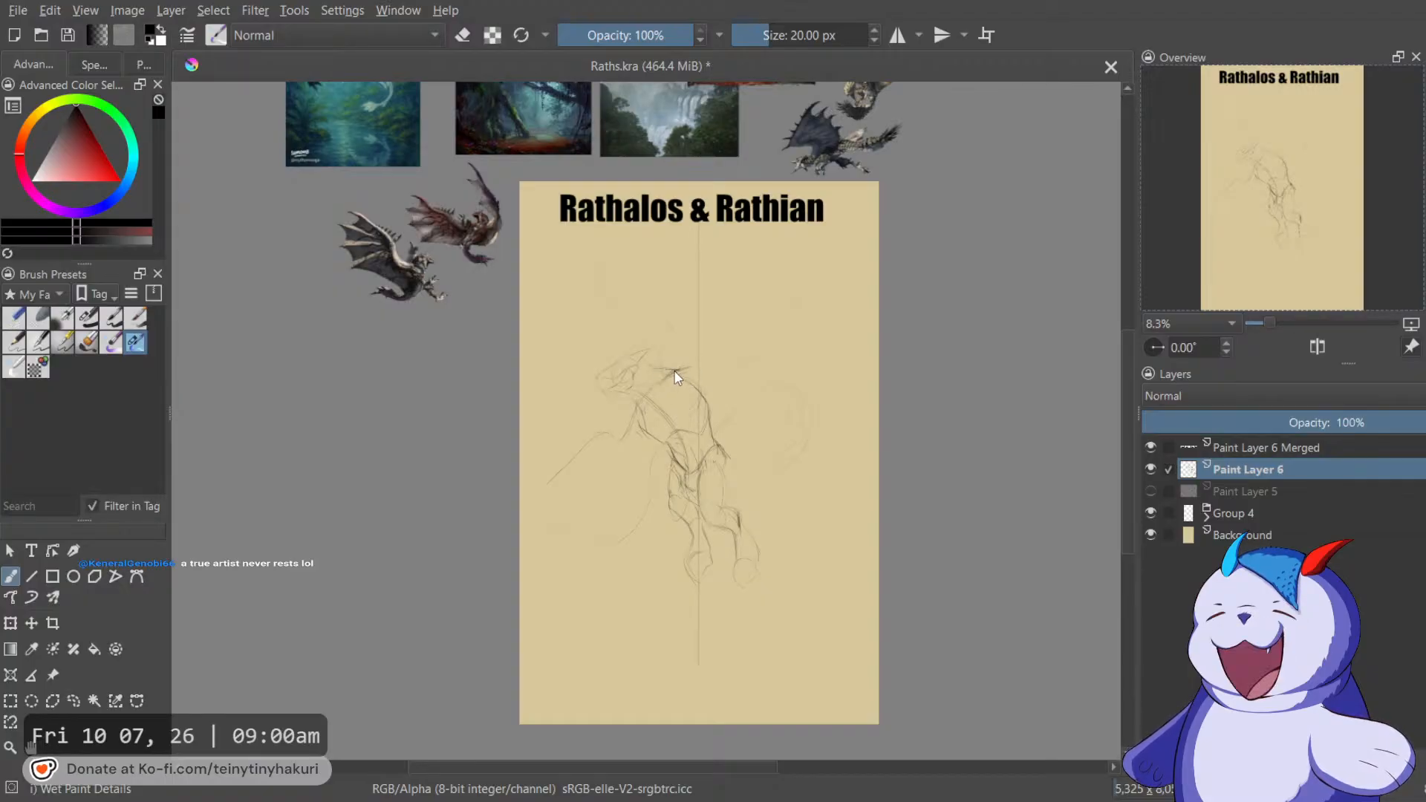
mouse_move(678, 372)
left_mouse_down()
mouse_move(698, 394)
mouse_move(688, 425)
mouse_move(749, 418)
left_mouse_up()
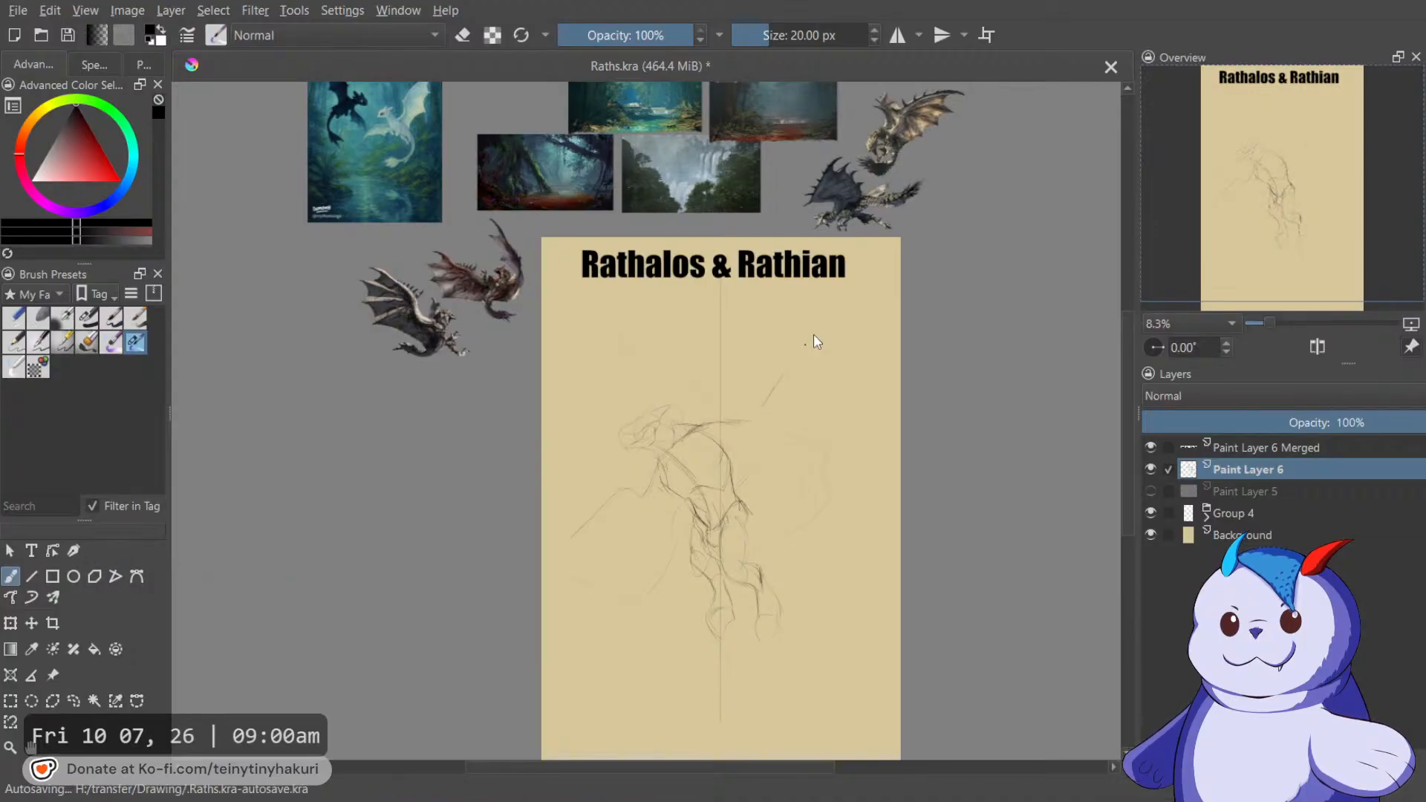
left_click_drag(787, 370, 877, 297)
left_click(854, 346)
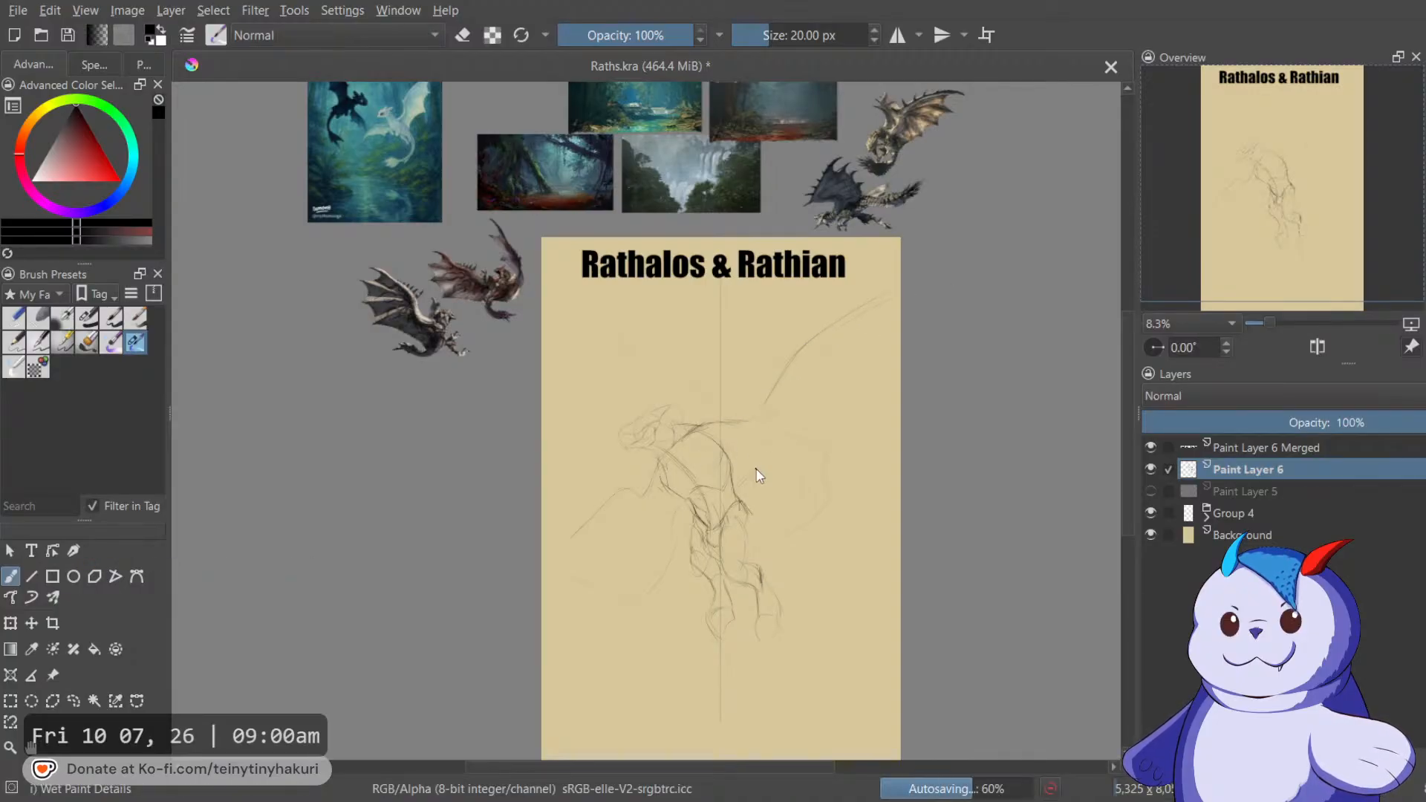
mouse_move(745, 476)
left_mouse_down()
mouse_move(853, 468)
mouse_move(901, 403)
left_mouse_up()
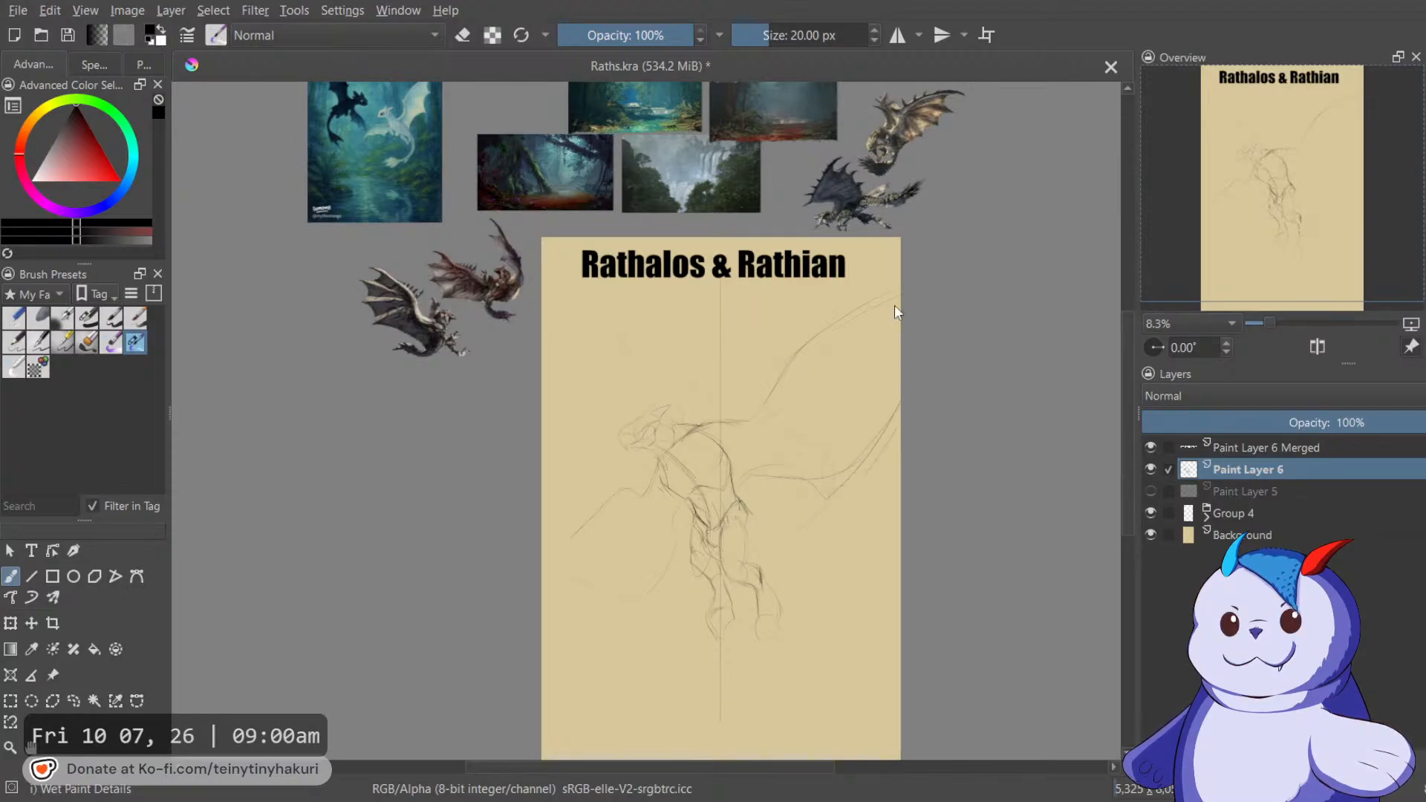
left_click_drag(777, 412, 852, 437)
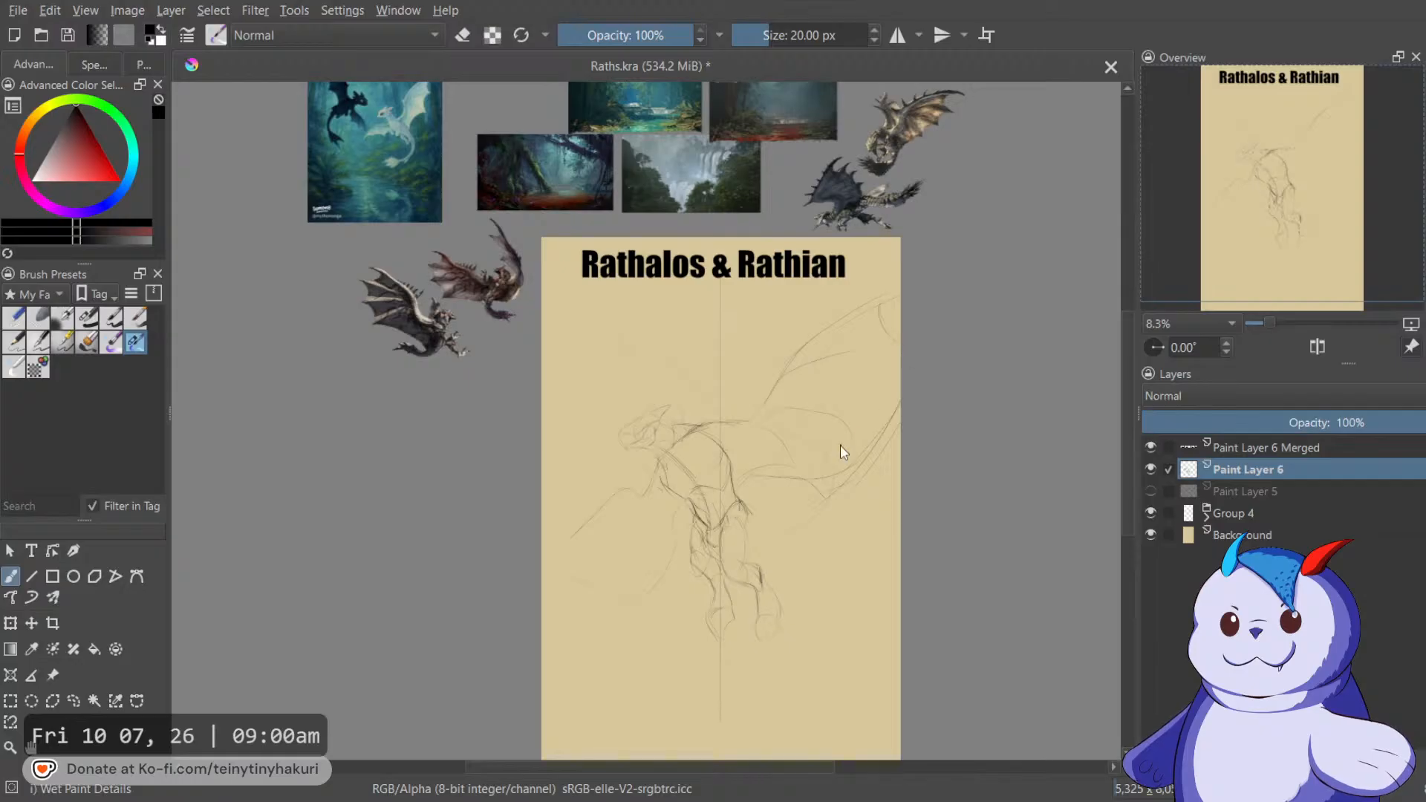
Show Paint Layer 5, and shrink, tilt and reposition the Paint Layer 6 dragon below and beside the first dragon.
scroll(840, 444, "down", 2)
left_click(1150, 491)
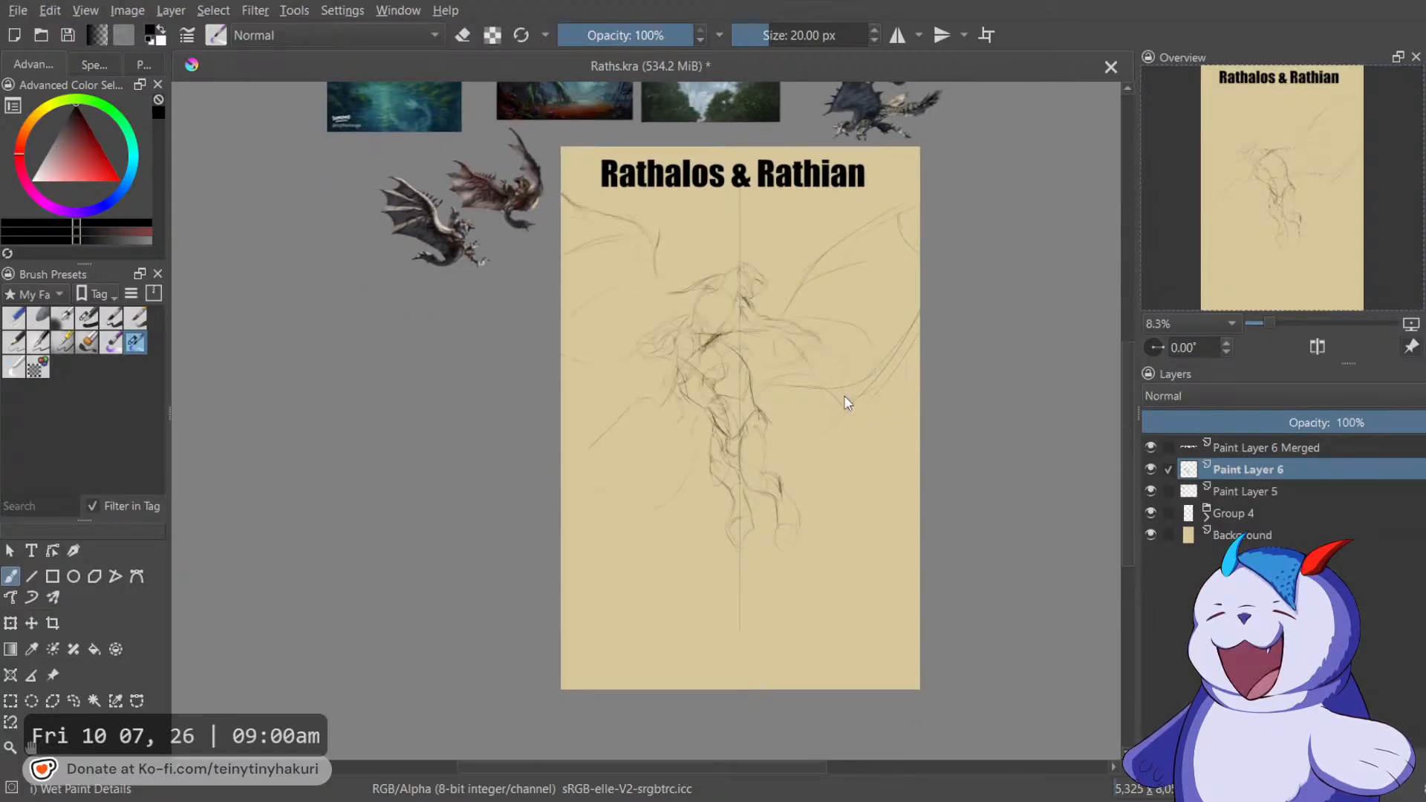
key("ctrl")
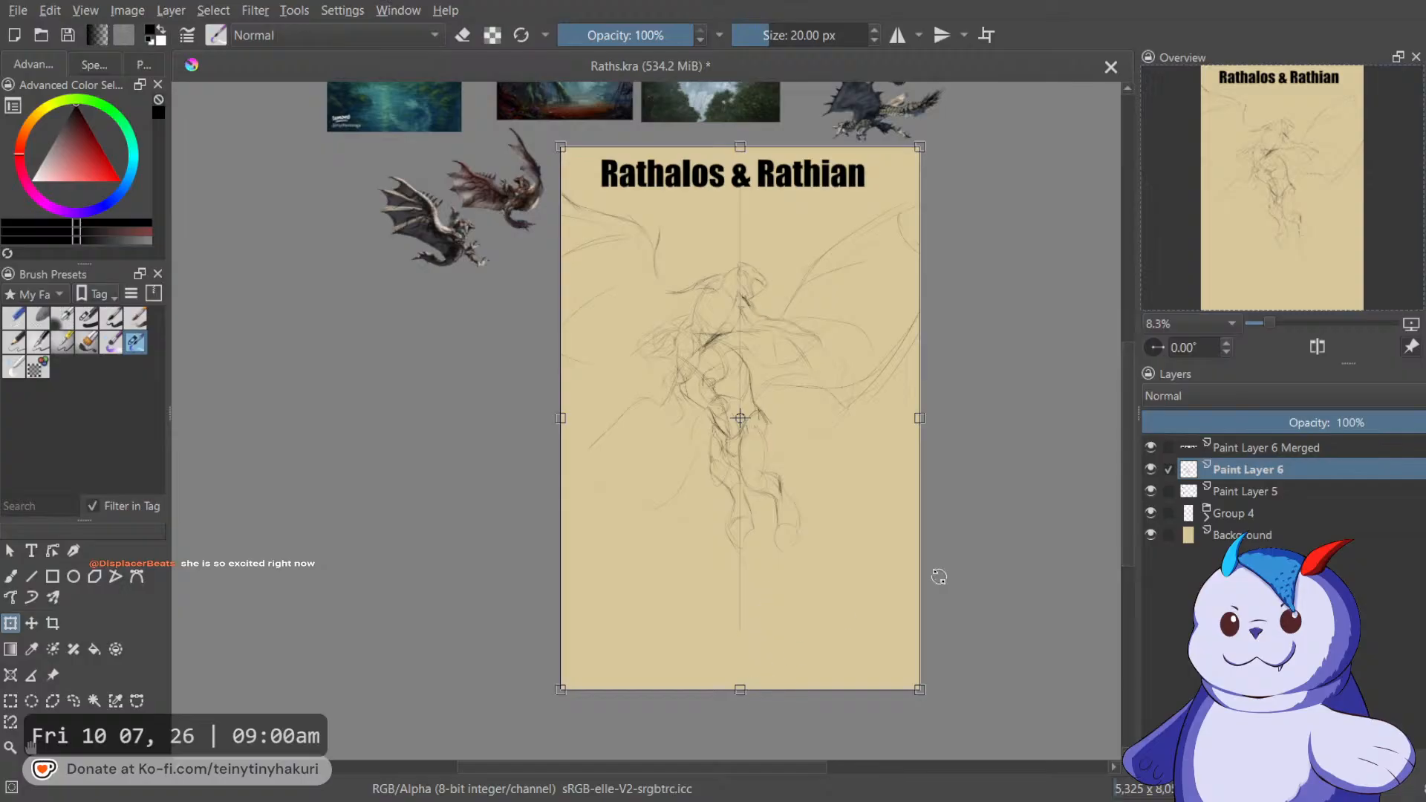
mouse_move(741, 690)
left_mouse_down()
mouse_move(745, 532)
mouse_move(817, 505)
mouse_move(748, 515)
mouse_move(796, 515)
mouse_move(738, 535)
mouse_move(805, 493)
mouse_move(805, 471)
left_mouse_up()
mouse_move(946, 637)
left_mouse_down()
mouse_move(911, 650)
mouse_move(853, 535)
left_mouse_up()
left_click_drag(766, 616, 777, 536)
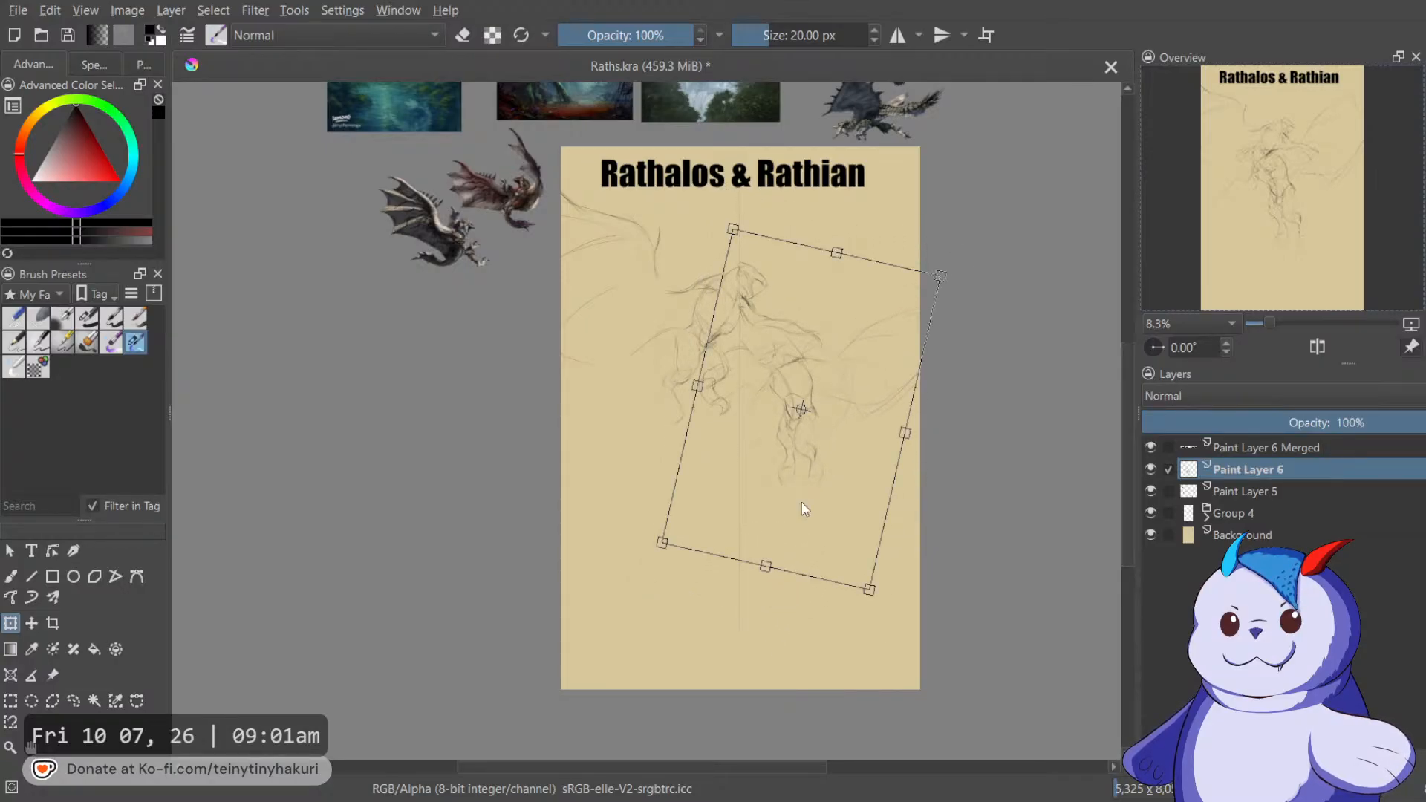
key("Return")
left_click(1245, 491)
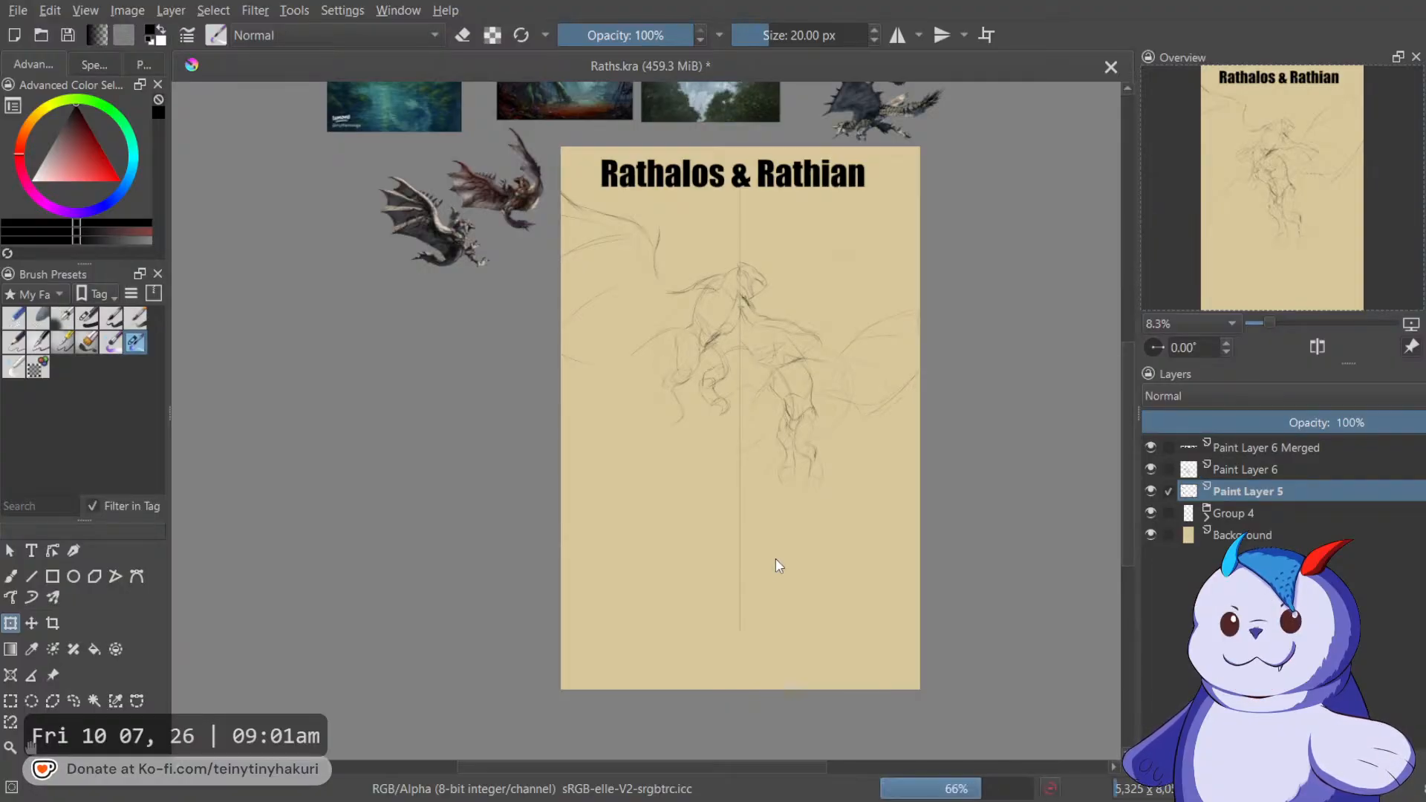
key("b")
key("ctrl+t")
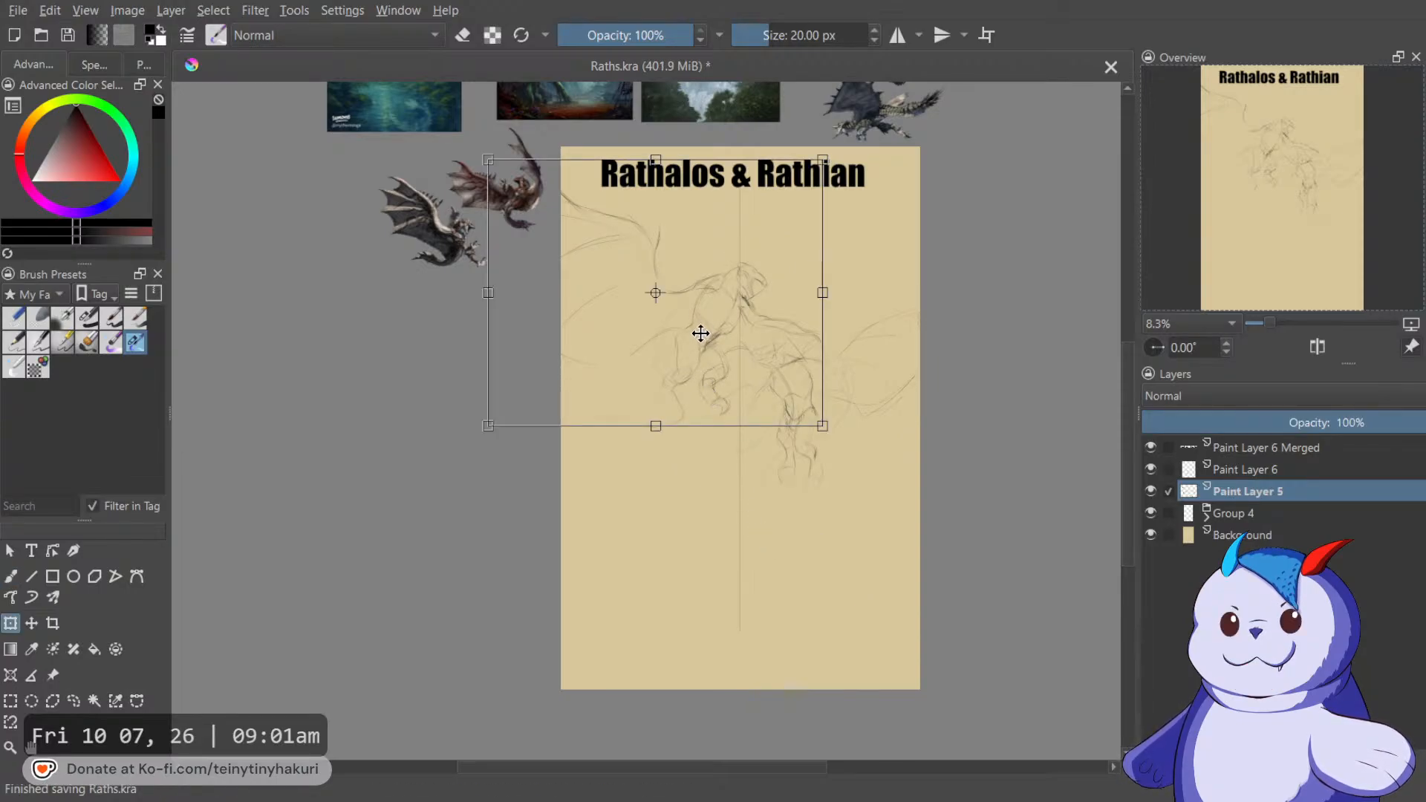
key("b")
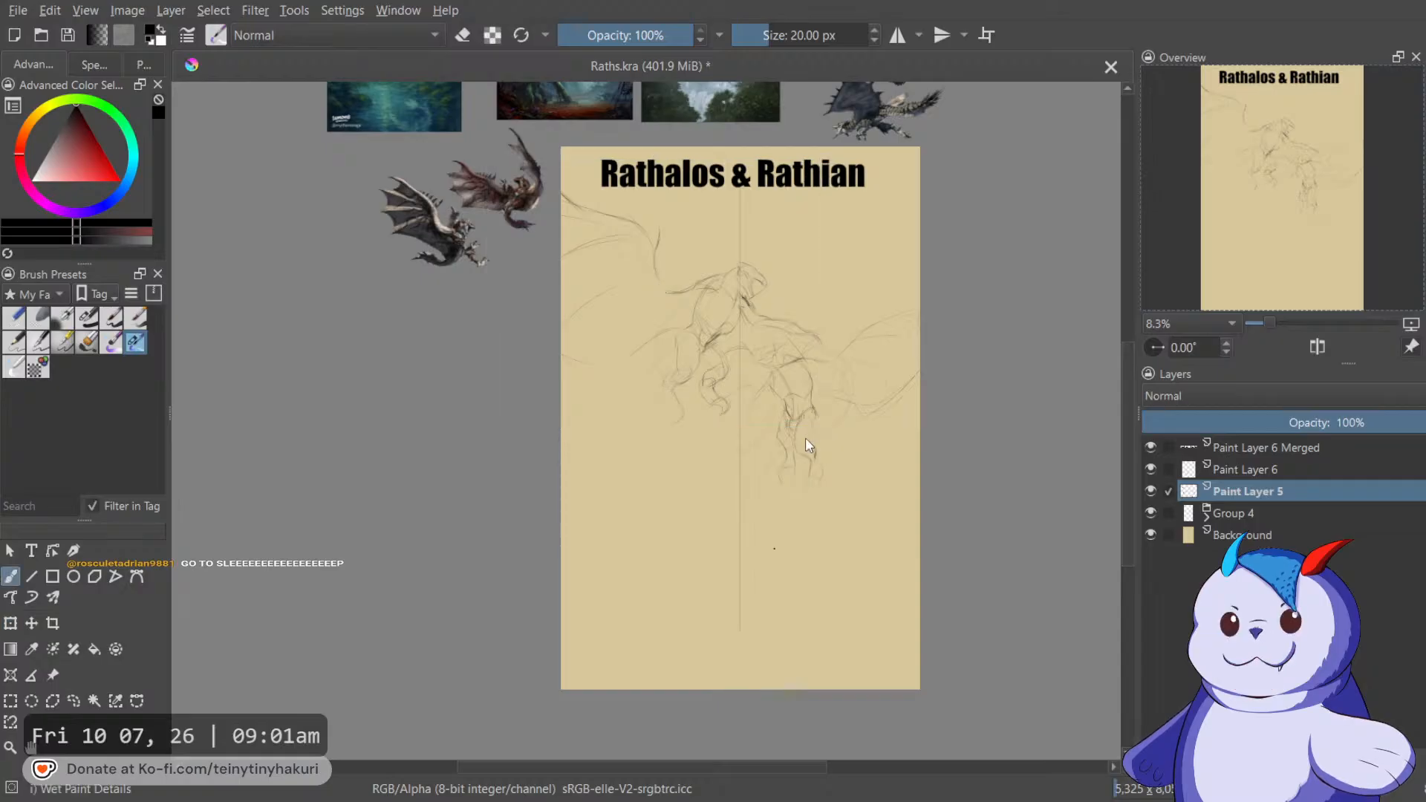
Extend the canvas beyond the page's right edge with the Crop tool to a width of 7,965 px.
scroll(806, 438, "down", 2)
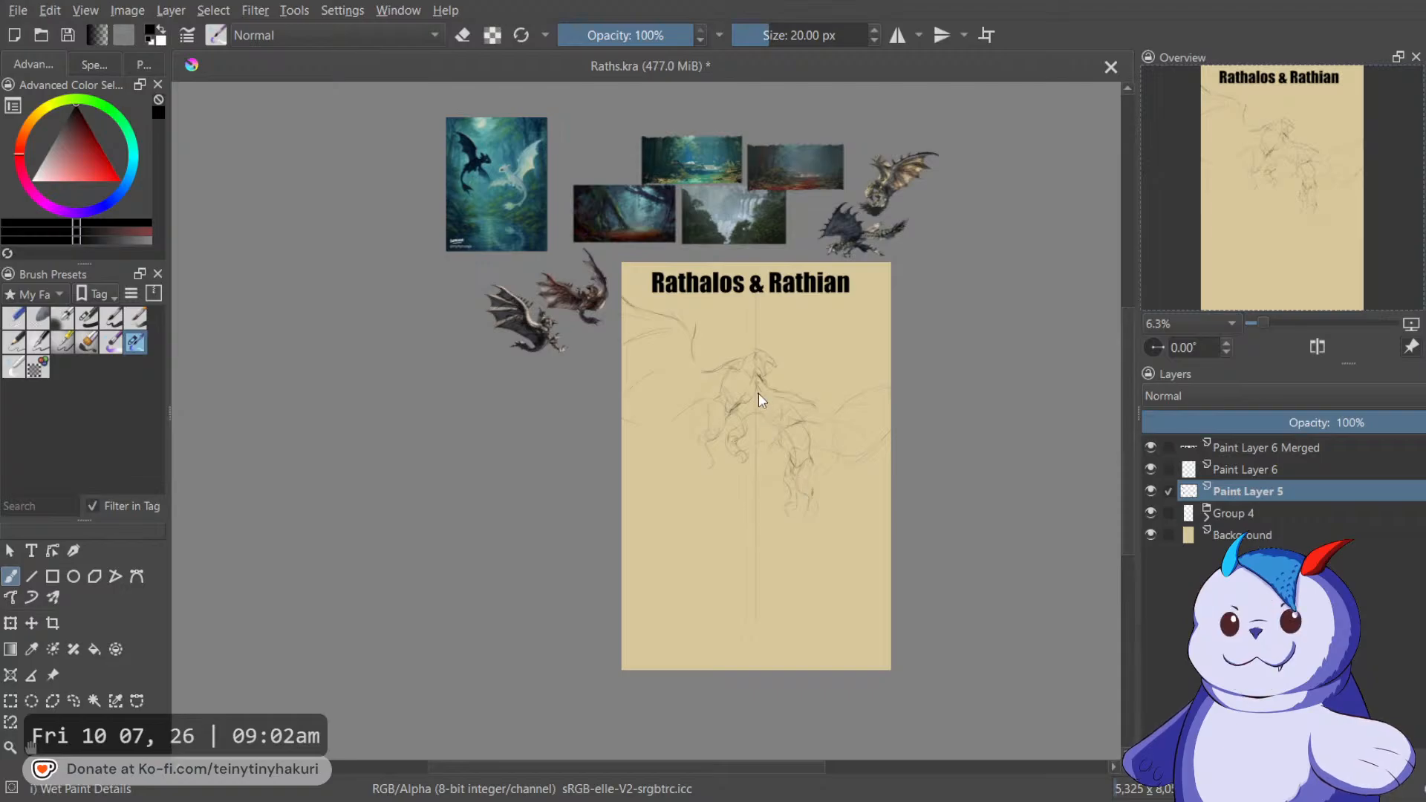
scroll(759, 394, "up", 2)
left_click_drag(760, 396, 851, 576)
scroll(732, 431, "down", 1)
left_click_drag(784, 456, 759, 396)
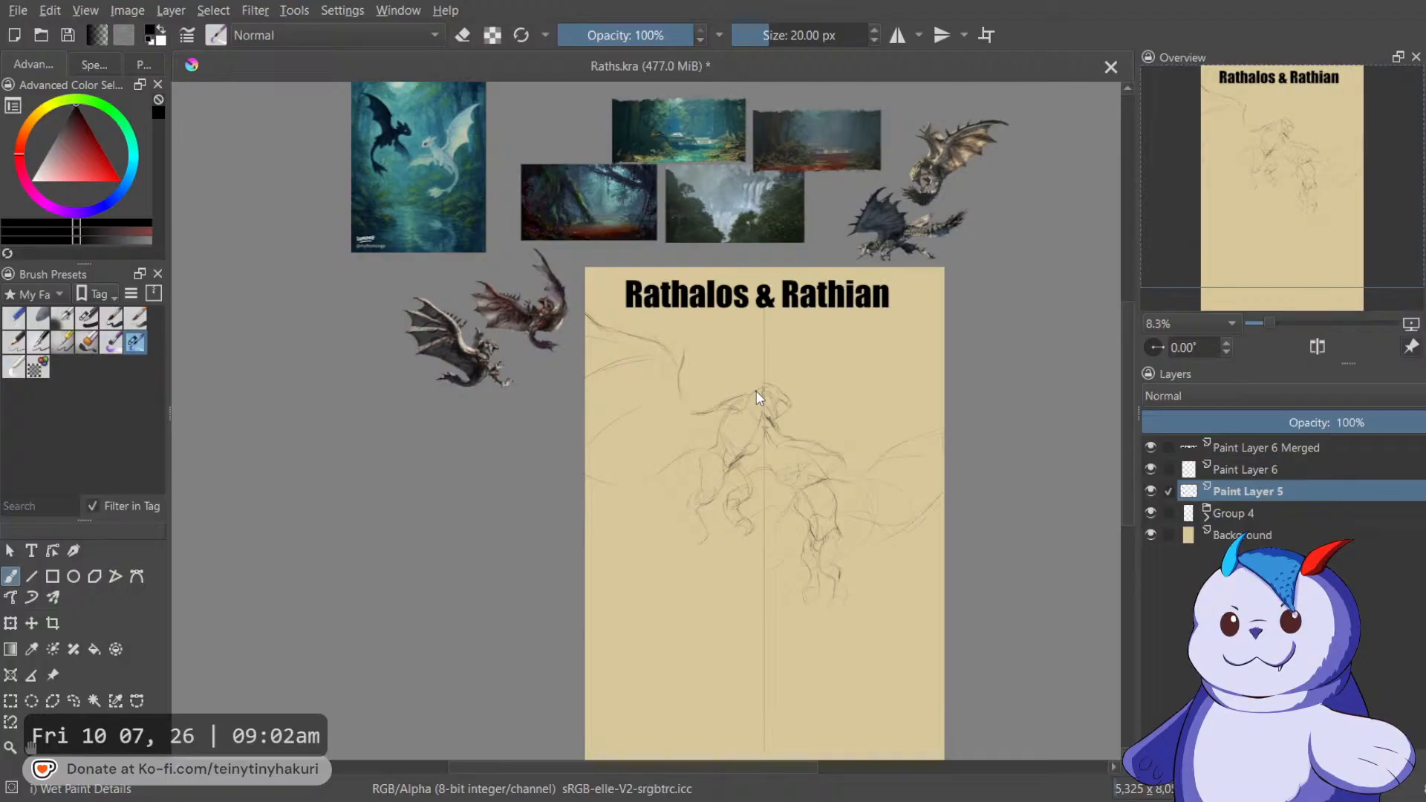
scroll(761, 409, "up", 3)
scroll(795, 426, "down", 3)
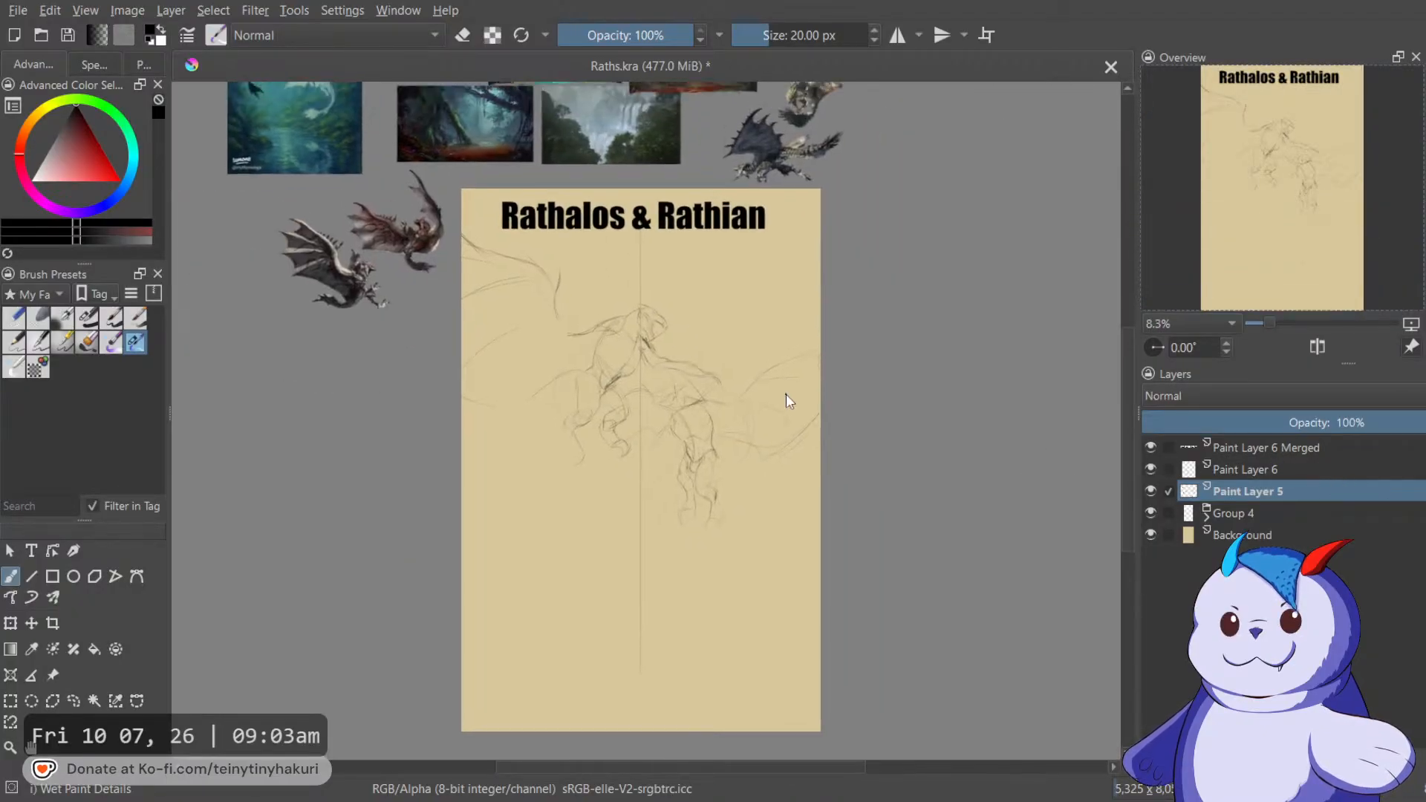
key("c")
scroll(786, 416, "down", 2)
left_click_drag(811, 449, 944, 465)
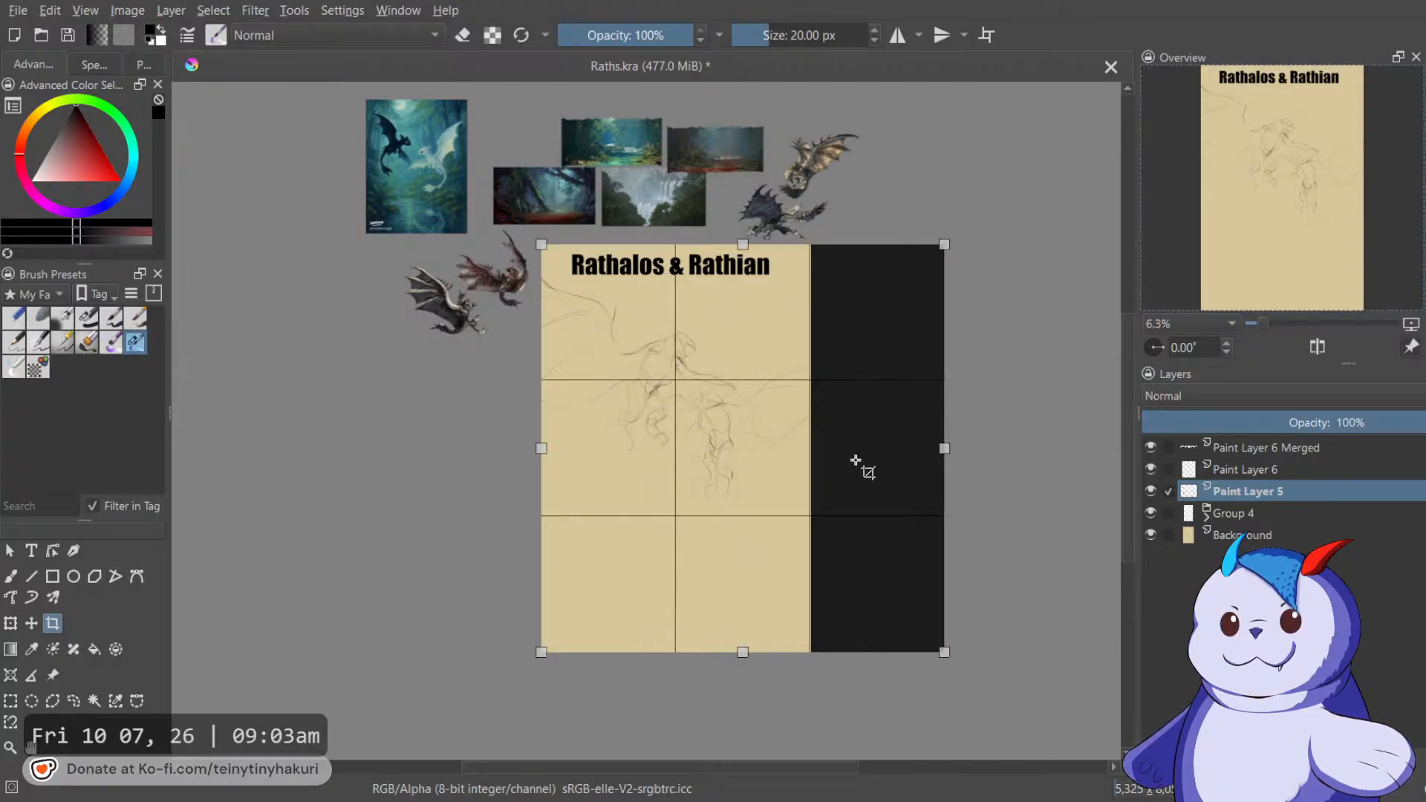
key("Return")
key("b")
scroll(818, 448, "up", 1)
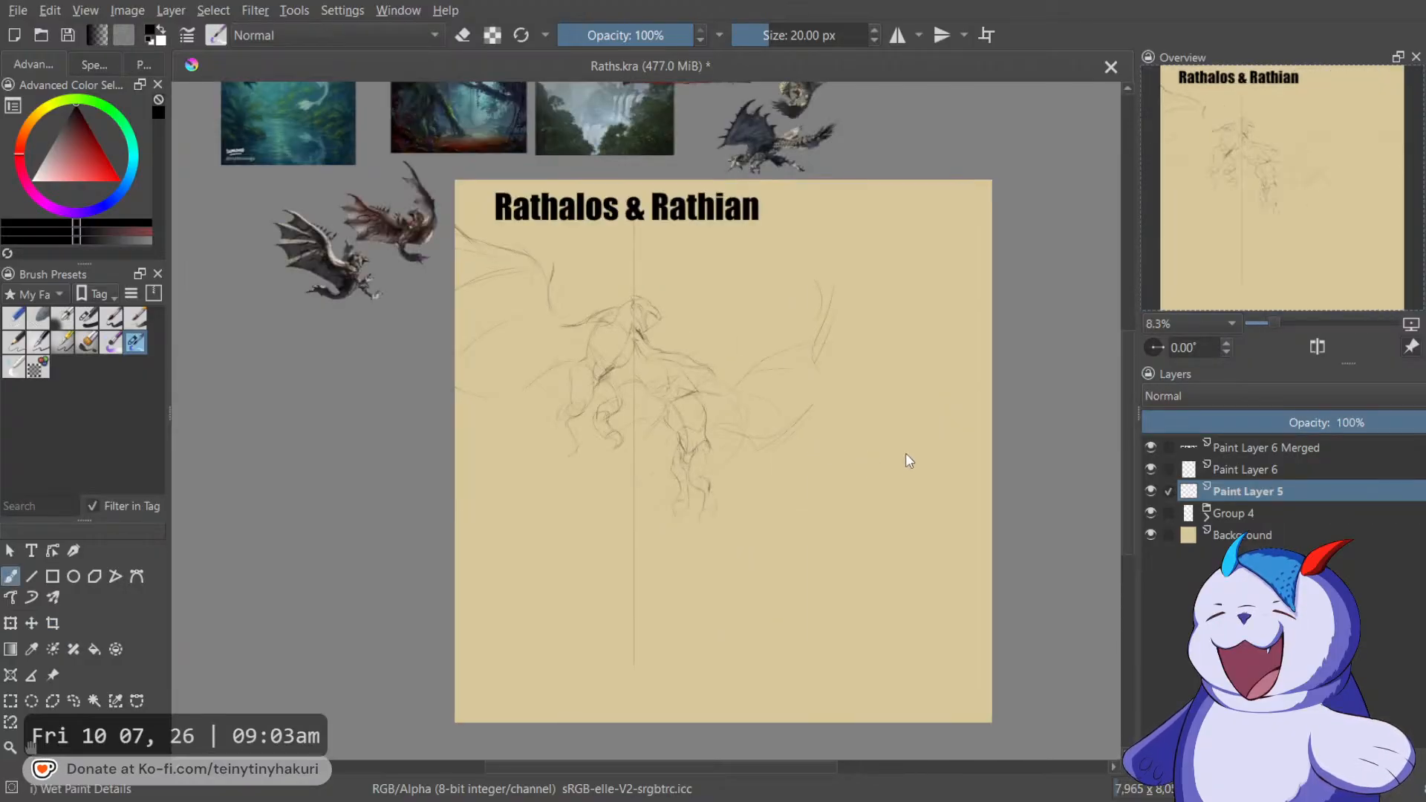
Enlarge the Paint Layer 6 dragon and shift it further into the added canvas area.
left_click(1259, 470)
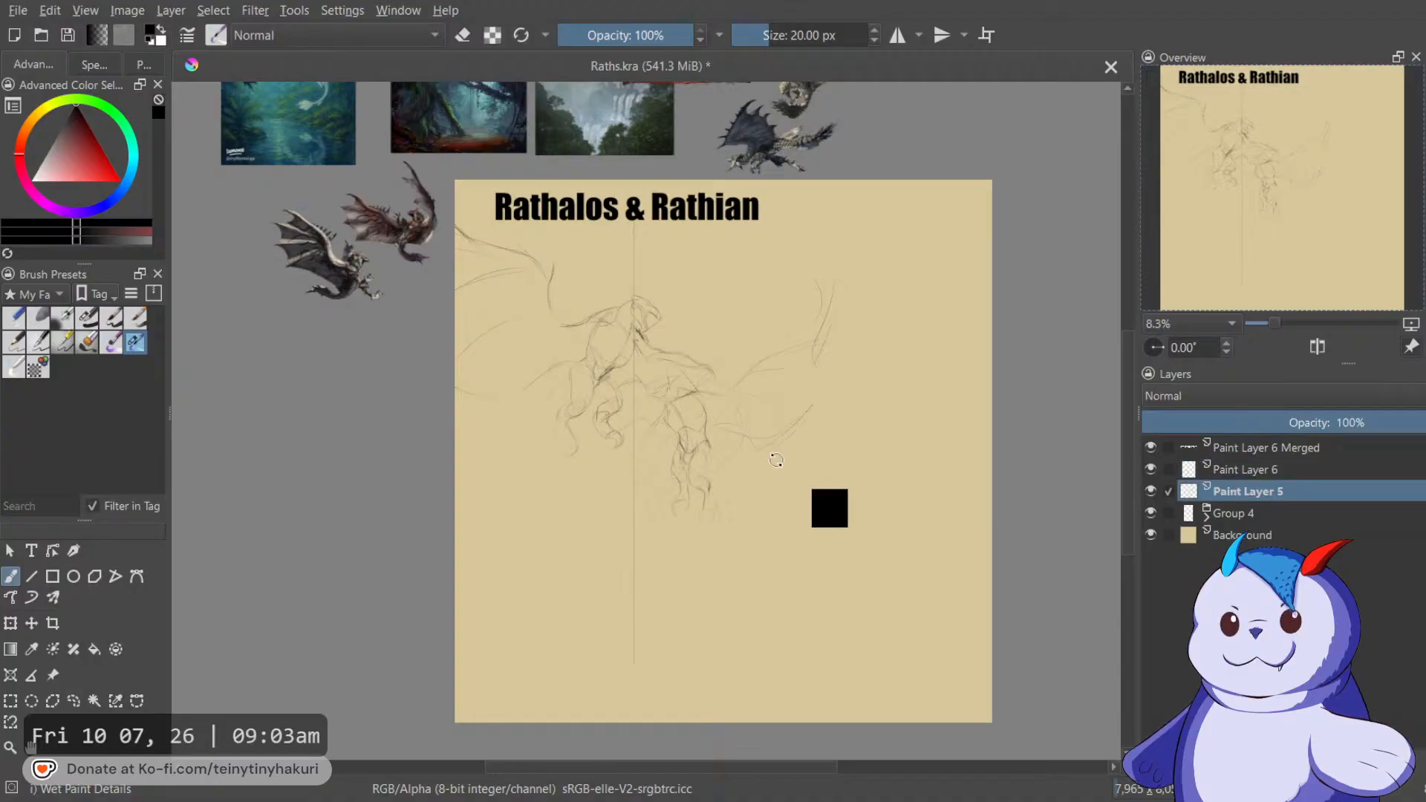
key("ctrl+t")
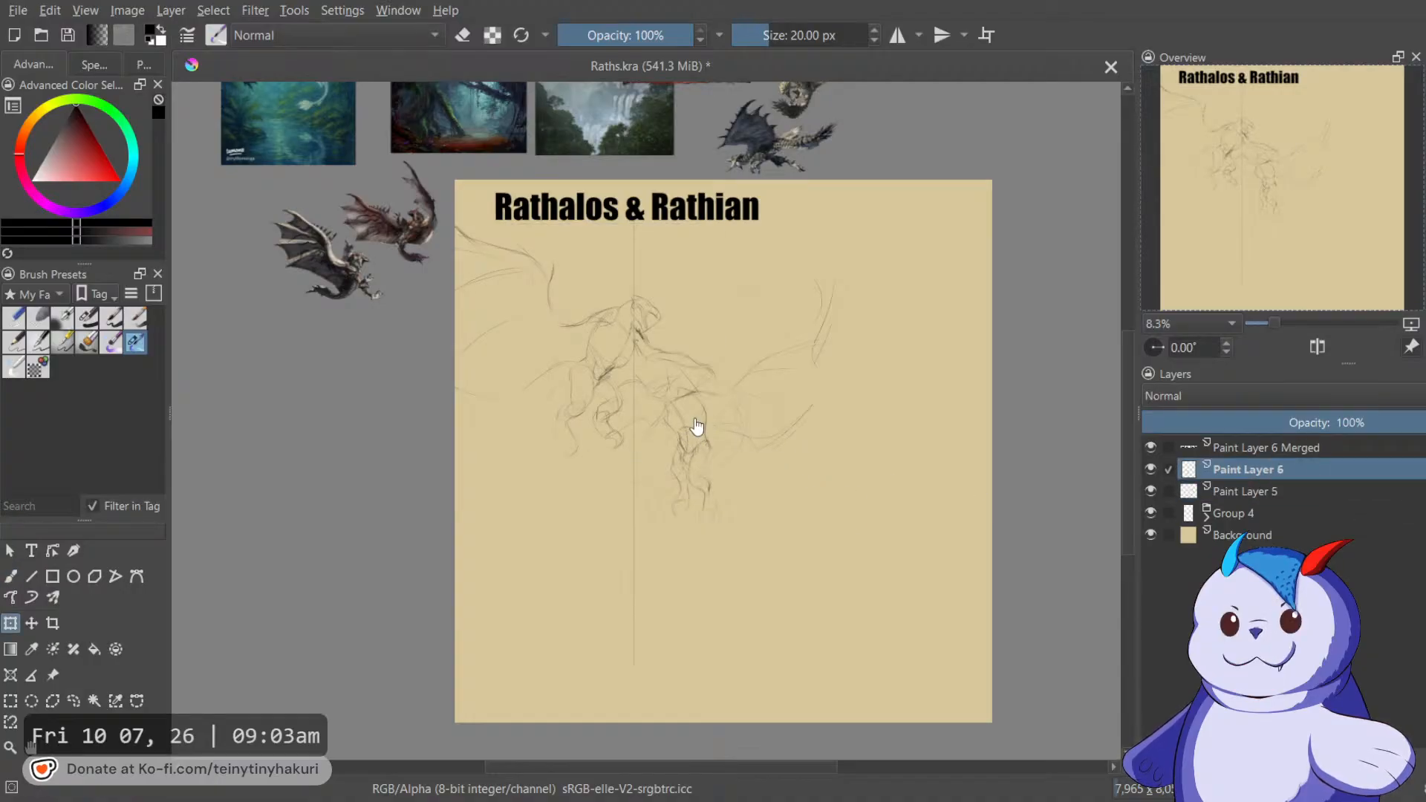
mouse_move(744, 491)
left_mouse_down()
mouse_move(829, 500)
mouse_move(825, 574)
mouse_move(758, 426)
mouse_move(810, 483)
left_mouse_up()
mouse_move(774, 537)
left_mouse_down()
mouse_move(758, 477)
mouse_move(783, 491)
mouse_move(787, 461)
mouse_move(799, 506)
mouse_move(767, 510)
left_mouse_up()
mouse_move(632, 254)
left_mouse_down()
mouse_move(701, 362)
mouse_move(697, 334)
left_mouse_up()
mouse_move(842, 554)
left_mouse_down()
mouse_move(860, 504)
mouse_move(843, 513)
left_mouse_up()
key("b")
Make Paint Layer 5 the active layer and hide Paint Layer 6.
left_click(1237, 511)
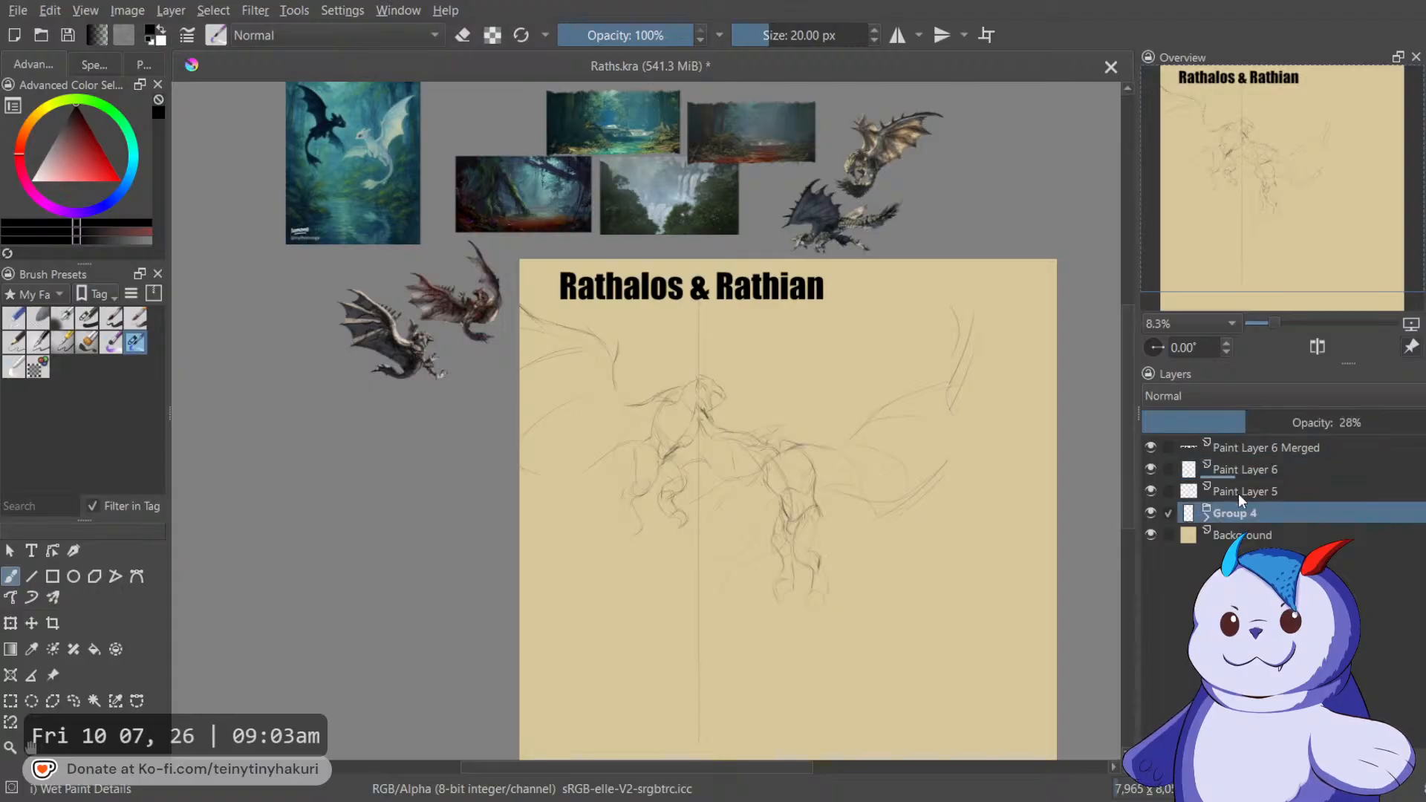
left_click(1238, 492)
scroll(721, 490, "up", 2)
mouse_move(716, 389)
left_mouse_down()
mouse_move(1016, 697)
mouse_move(786, 382)
left_mouse_up()
scroll(866, 462, "down", 1)
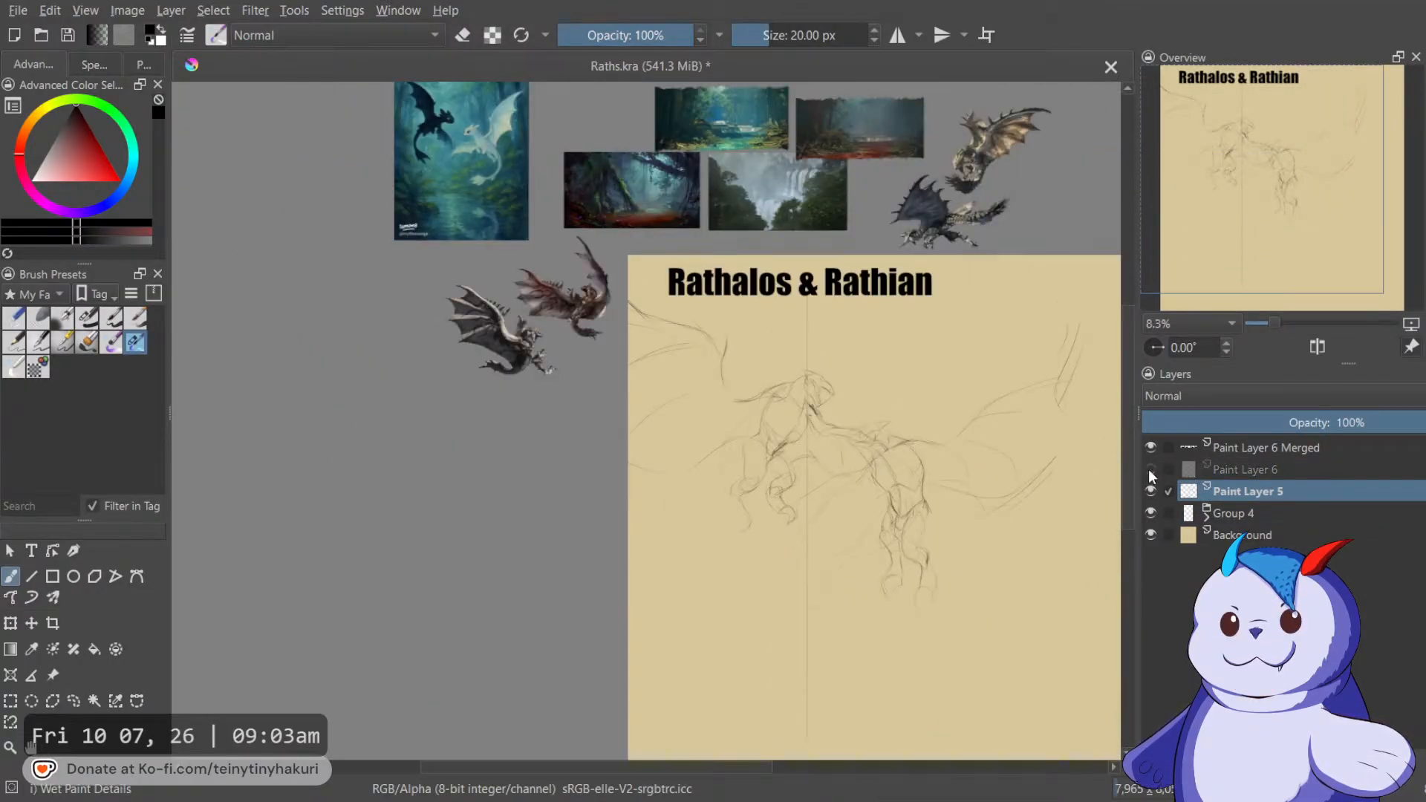
left_click(1150, 469)
Move the Paint Layer 5 dragon across the centre line so its large wing sits clear of the page's left edge.
left_click_drag(949, 457, 831, 408)
key("ctrl+t")
left_click_drag(720, 415, 840, 487)
key("b")
Complete the cut-off large wing with a pointed tip, a curved outer edge and a sweeping lower membrane line.
scroll(743, 468, "up", 1)
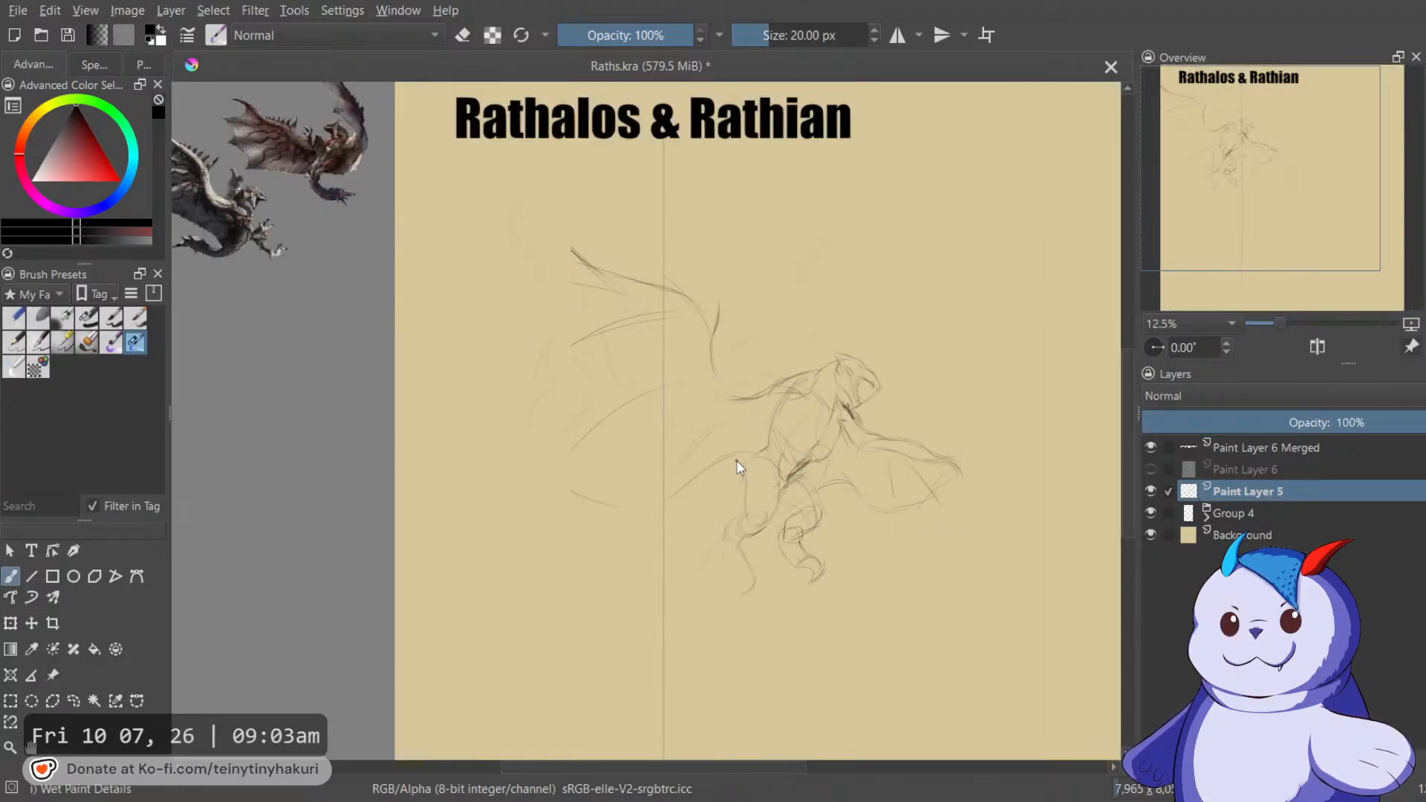
left_click_drag(560, 234, 579, 262)
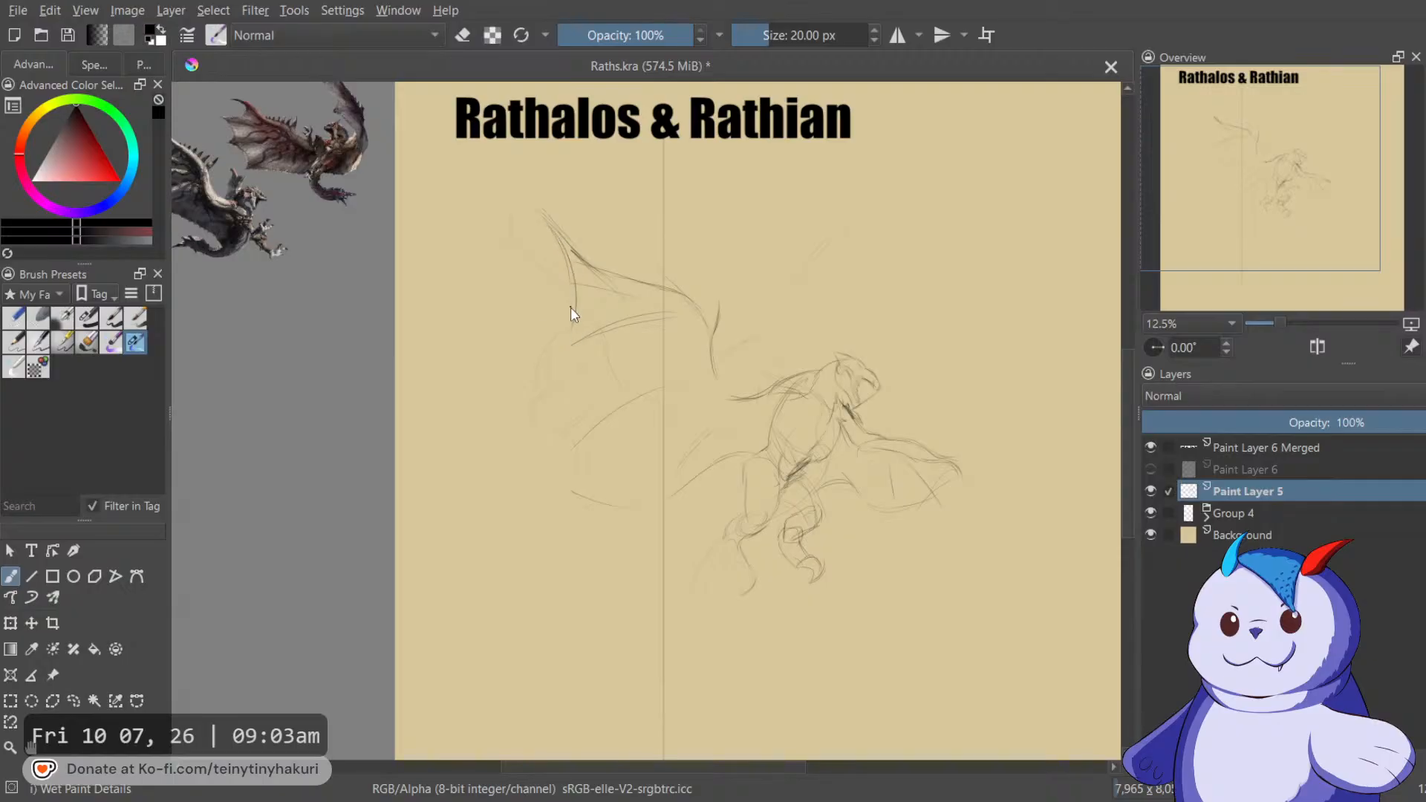
mouse_move(531, 407)
left_mouse_down()
mouse_move(610, 500)
mouse_move(663, 501)
left_mouse_up()
Lasso both wings and rotate them clockwise around the body so the large wing points upward and the small one hangs lower, and clear the selection.
mouse_move(877, 418)
left_mouse_down()
mouse_move(784, 371)
mouse_move(730, 419)
mouse_move(907, 468)
mouse_move(764, 362)
left_mouse_up()
key("l")
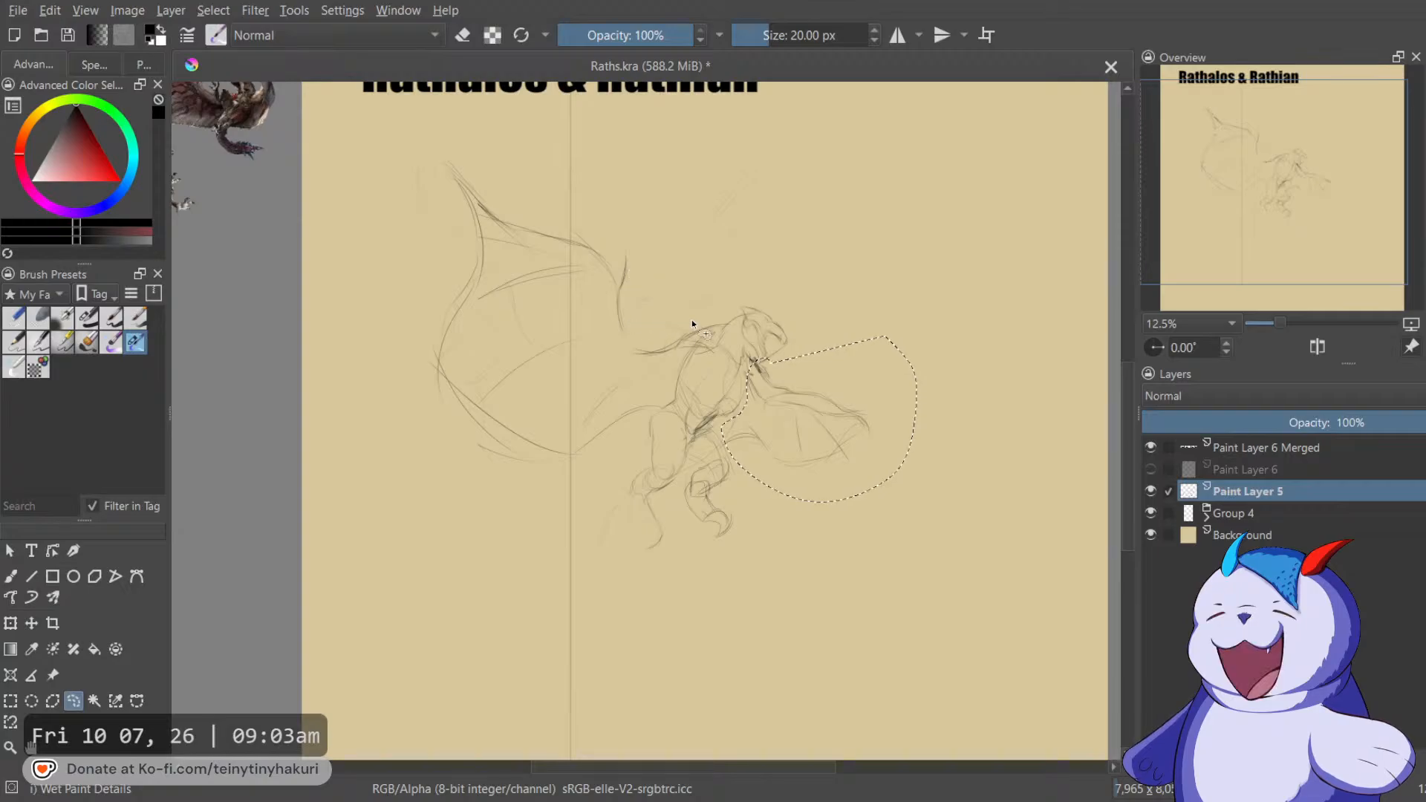
mouse_move(725, 313)
left_mouse_down()
mouse_move(687, 347)
mouse_move(624, 462)
mouse_move(344, 181)
mouse_move(568, 199)
left_mouse_up()
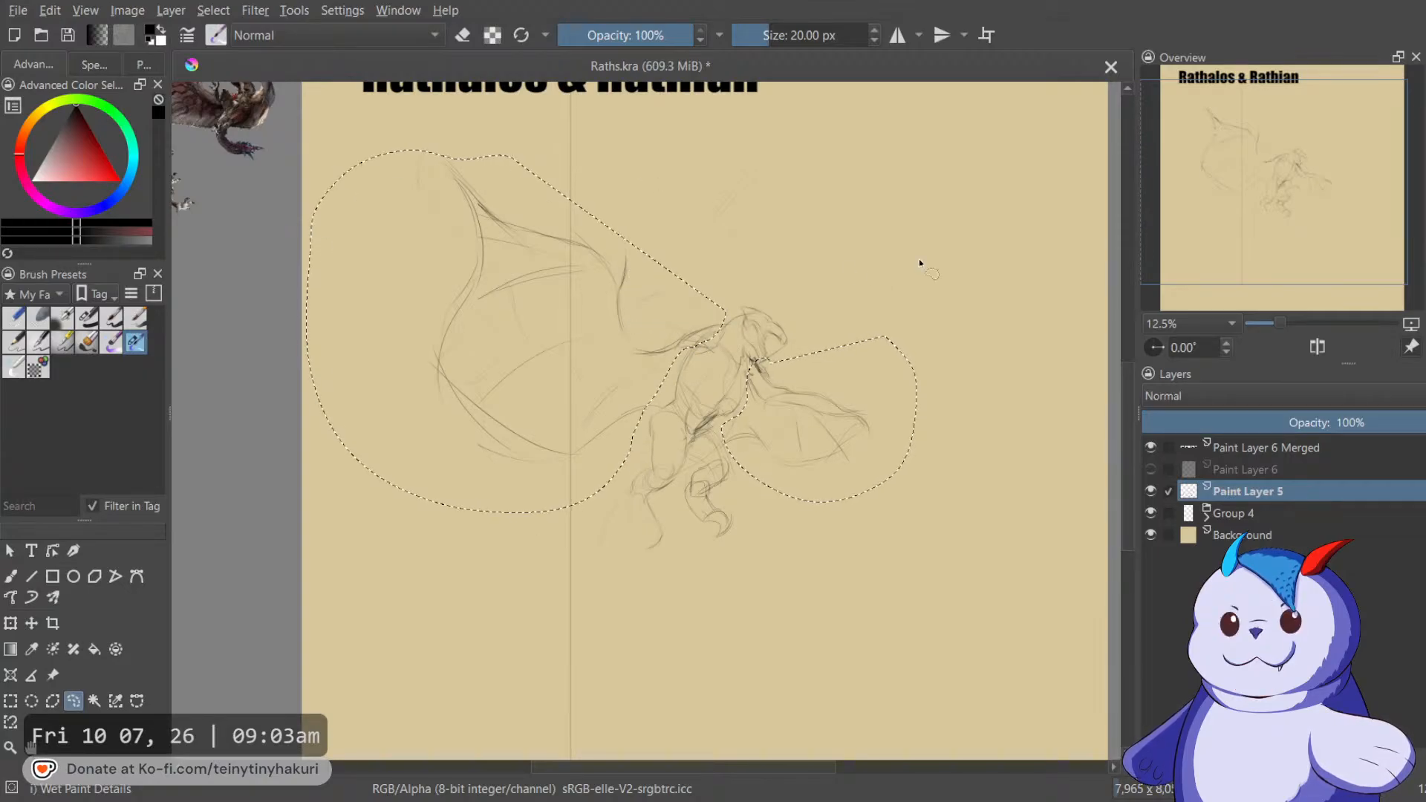
key("ctrl+t")
left_click_drag(1042, 334, 1036, 401)
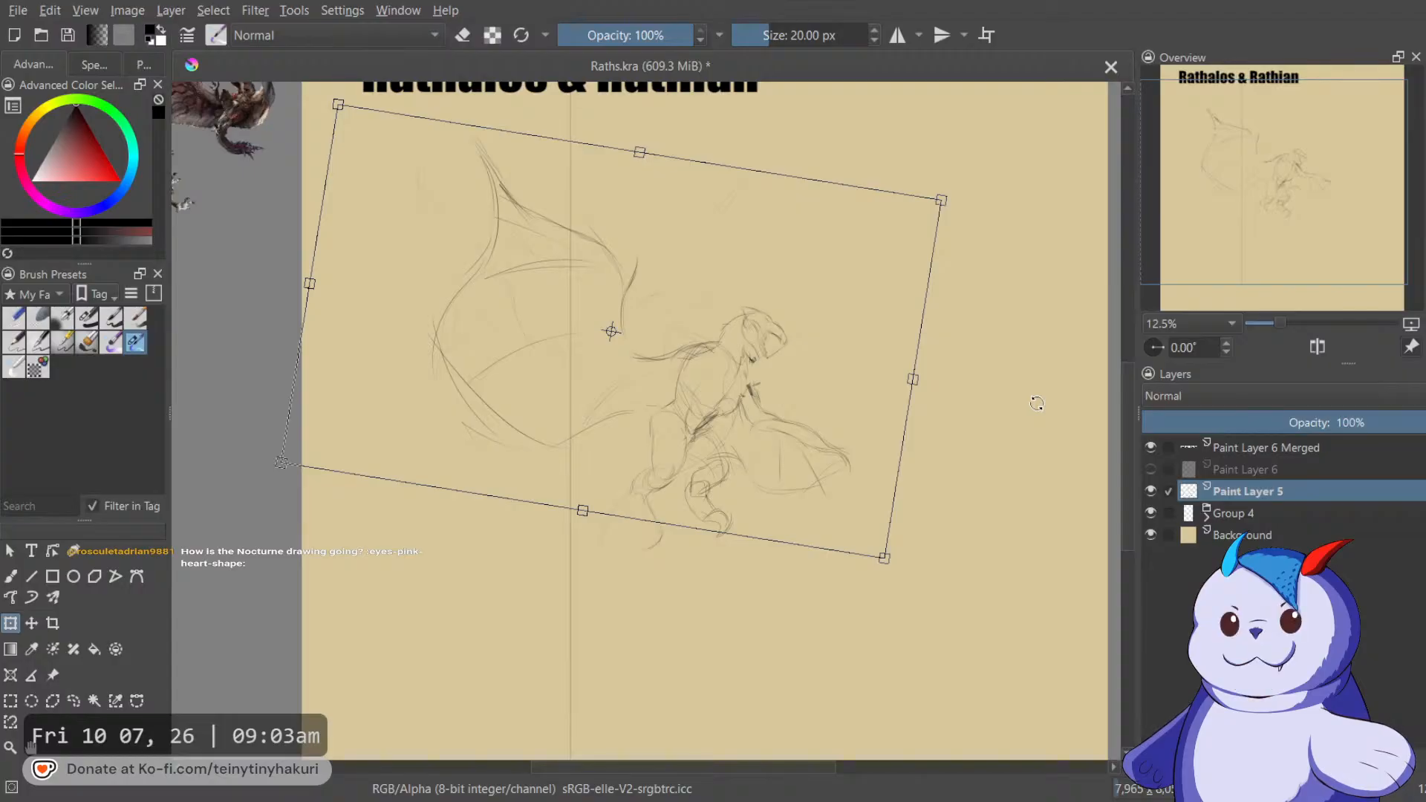
left_click_drag(971, 208, 970, 268)
mouse_move(834, 331)
left_mouse_down()
mouse_move(835, 307)
mouse_move(841, 321)
left_mouse_up()
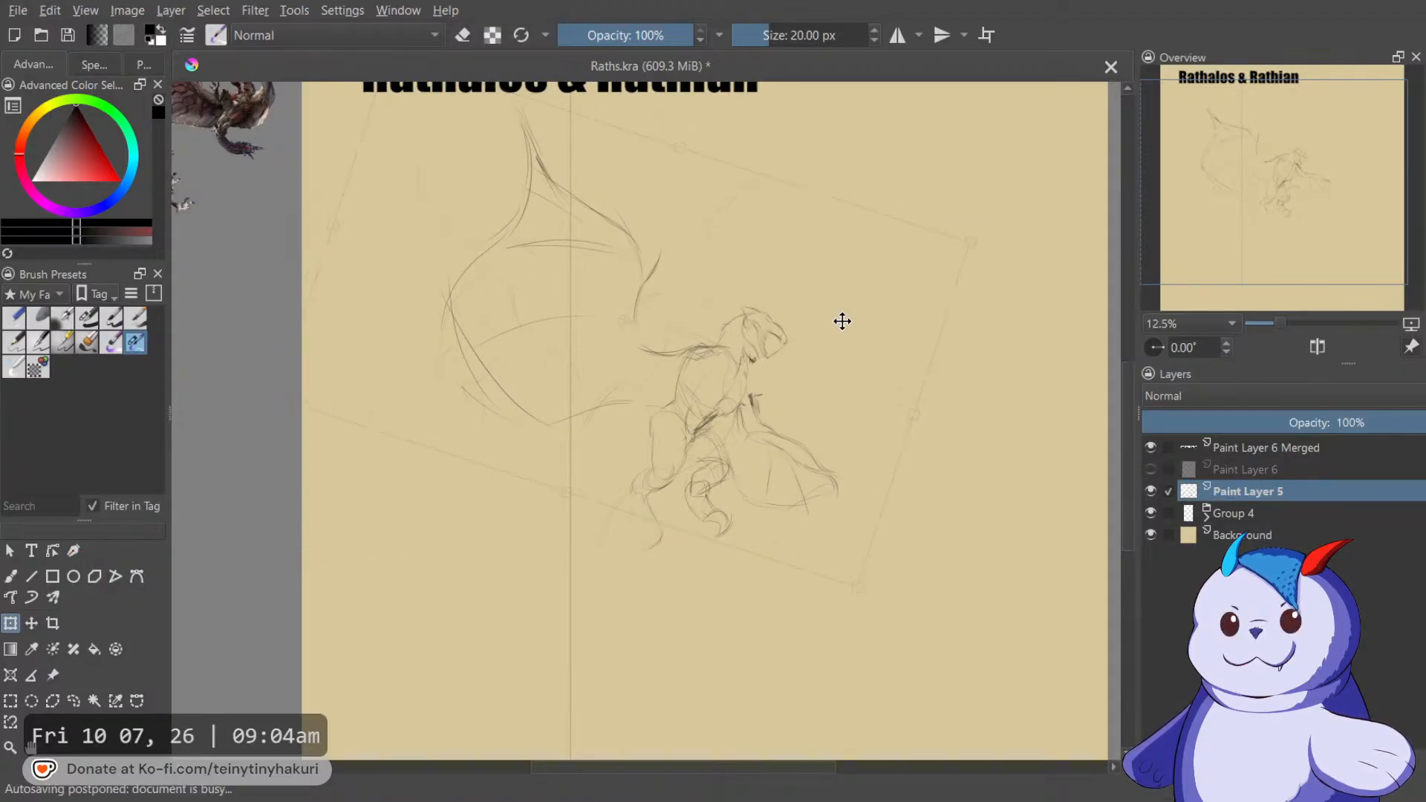
left_click_drag(952, 383, 951, 385)
left_click_drag(872, 352, 876, 348)
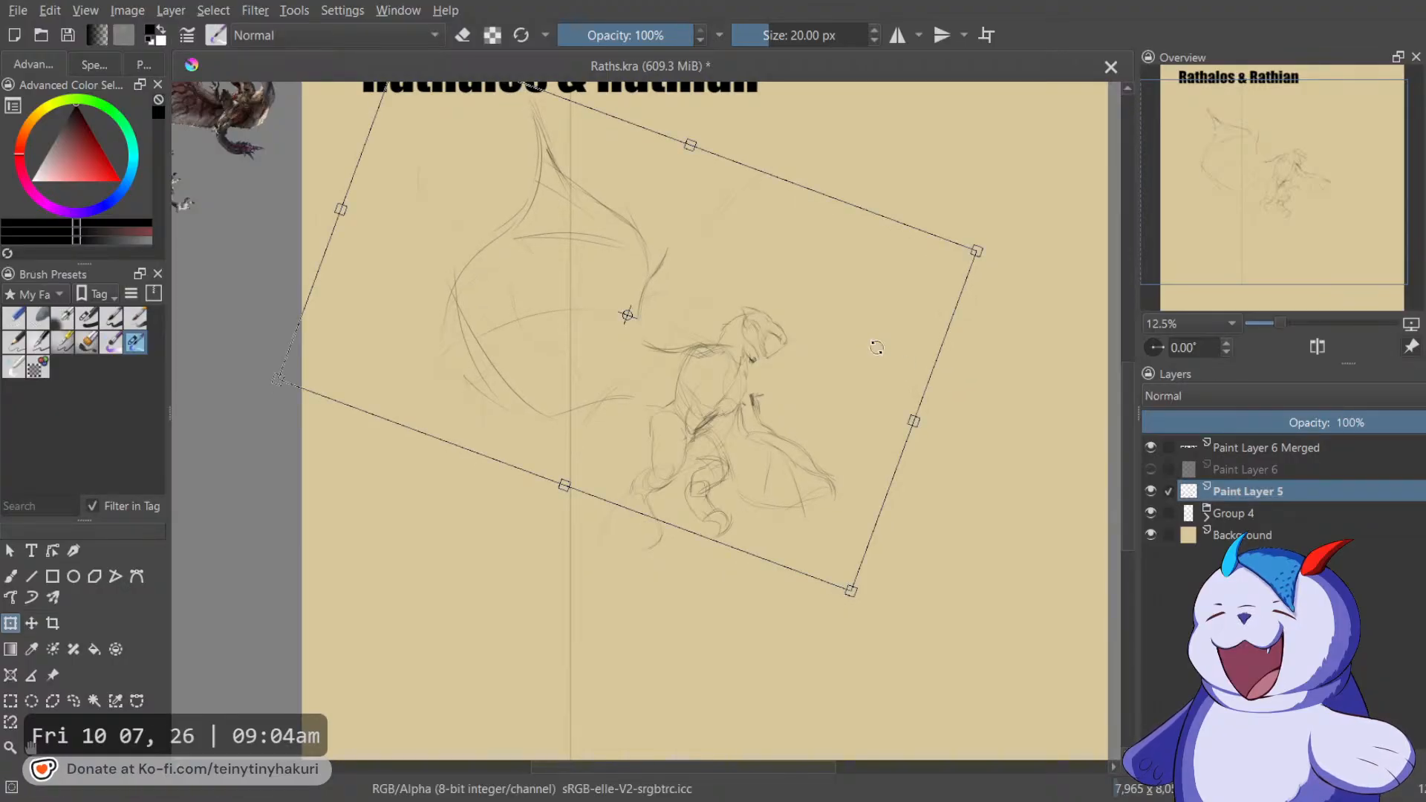
key("Return")
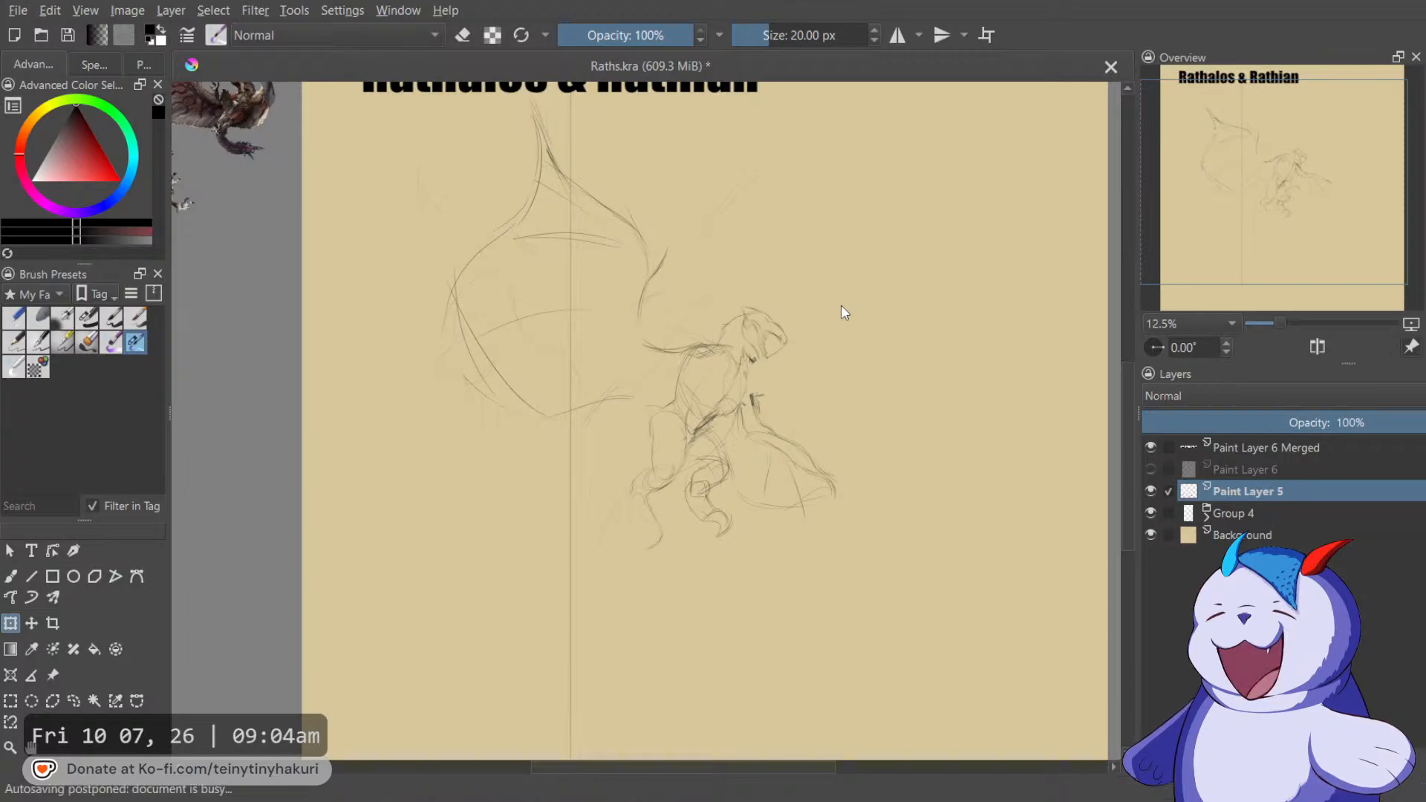
key("ctrl+shift+a")
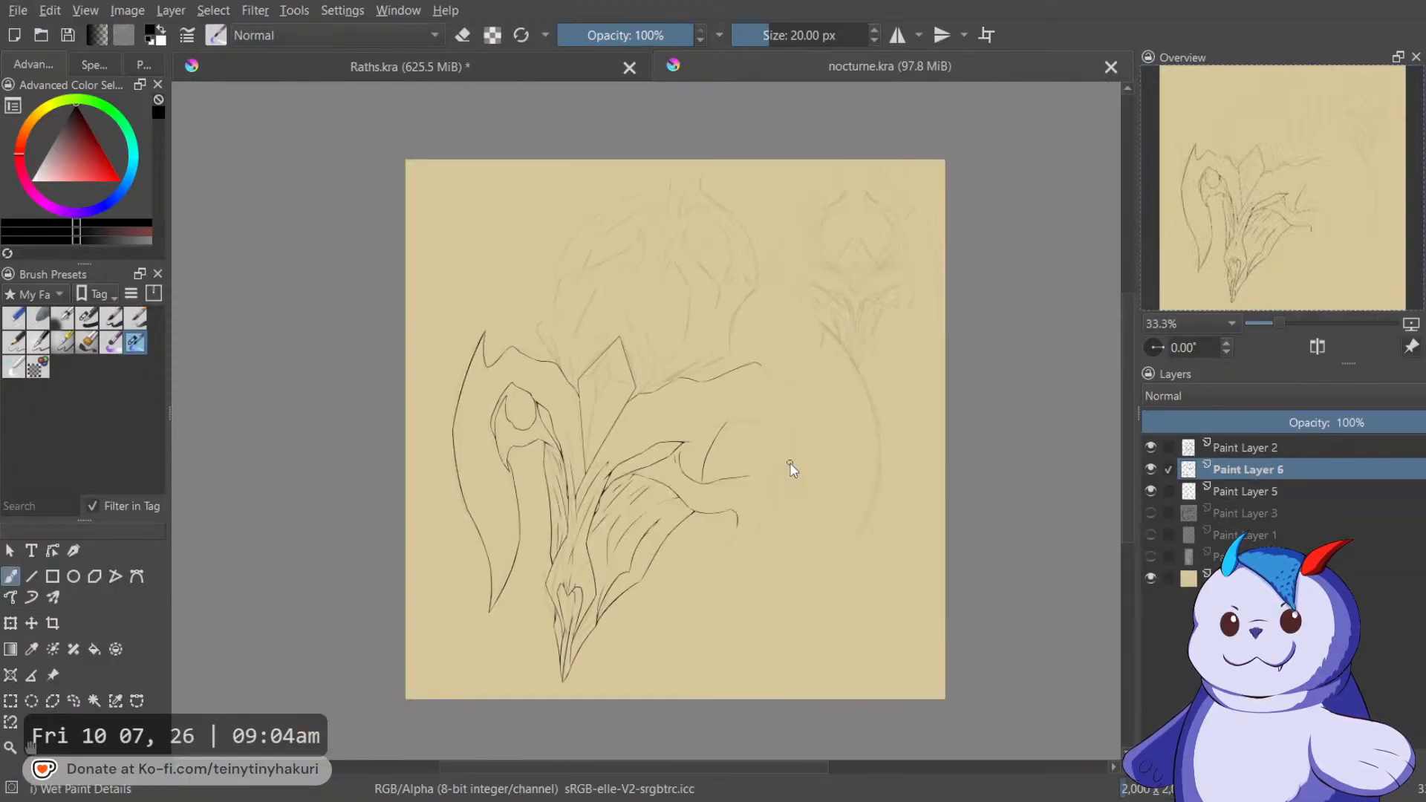
Examine the helmet-like line art in nocturne.kra up close, and close that file to return to Raths.kra.
scroll(790, 467, "up", 1)
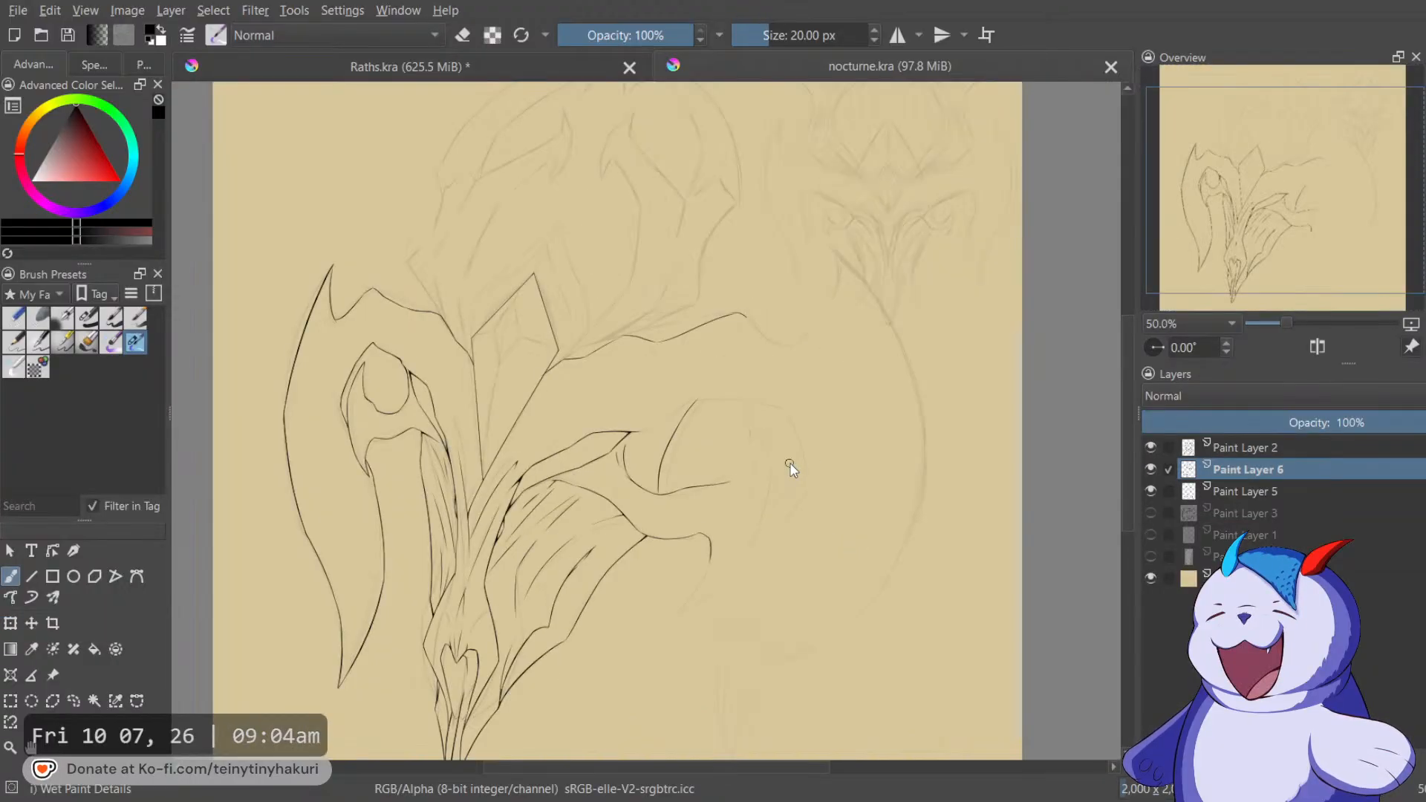
left_click_drag(787, 468, 848, 433)
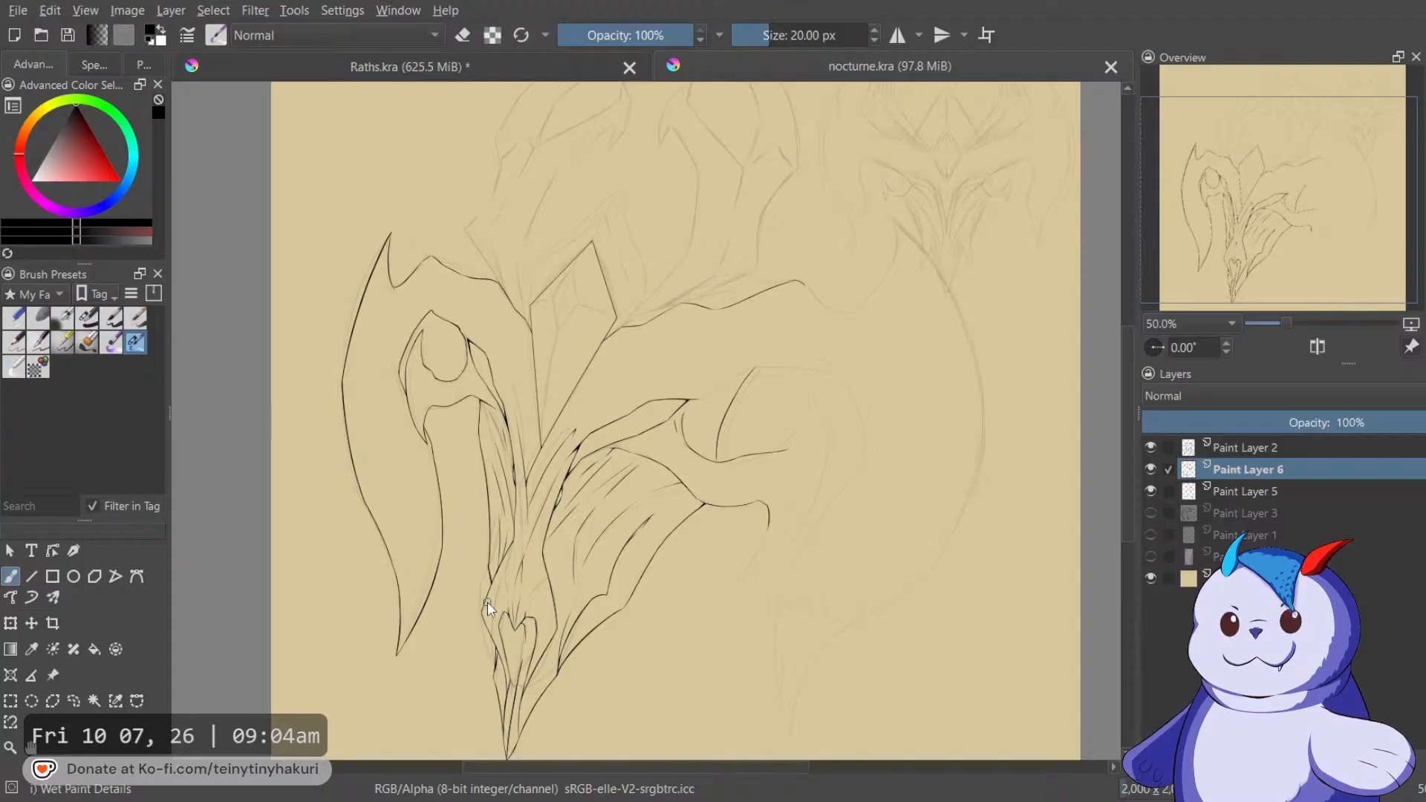
left_click_drag(535, 518, 574, 448)
scroll(568, 468, "up", 1)
scroll(697, 433, "down", 1)
left_click_drag(732, 431, 732, 479)
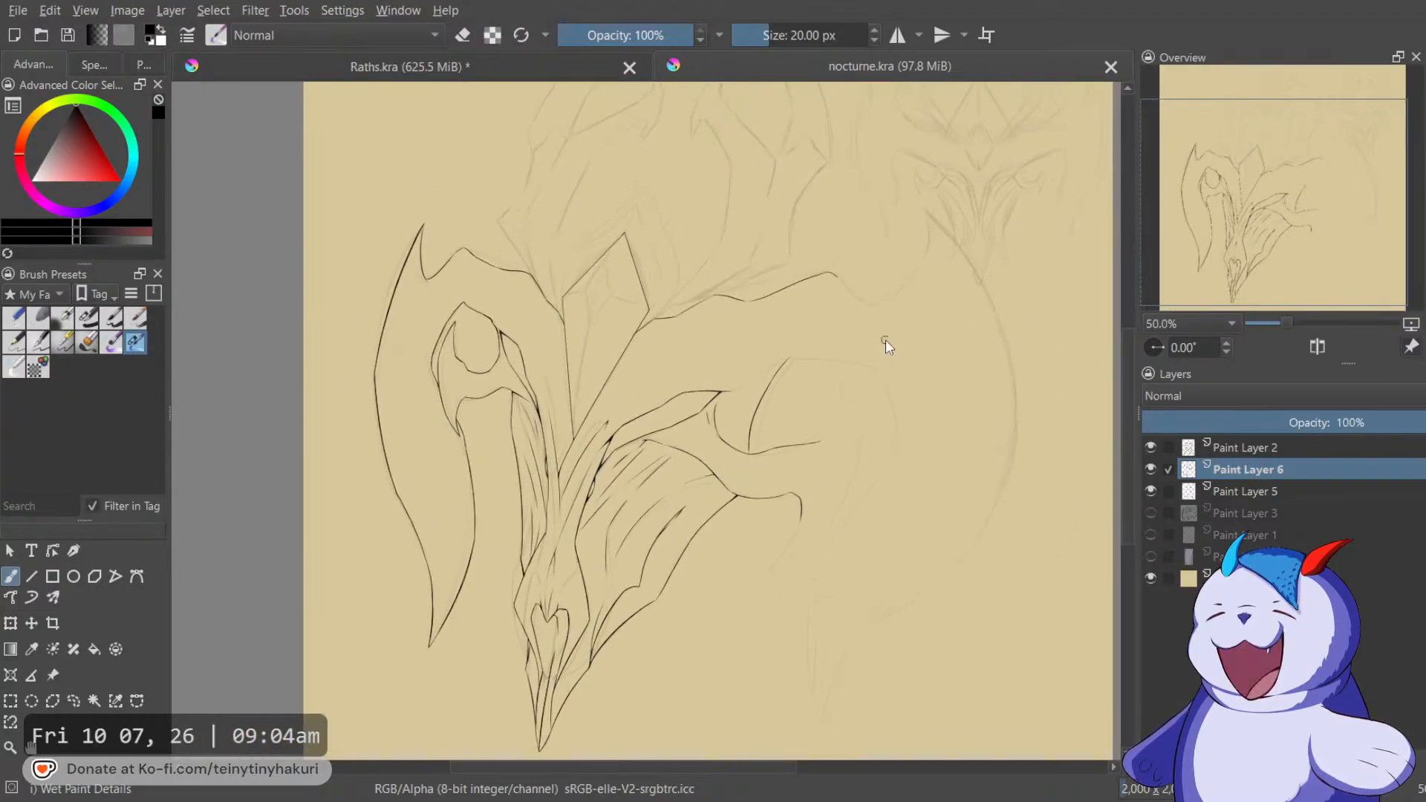
left_click(1111, 67)
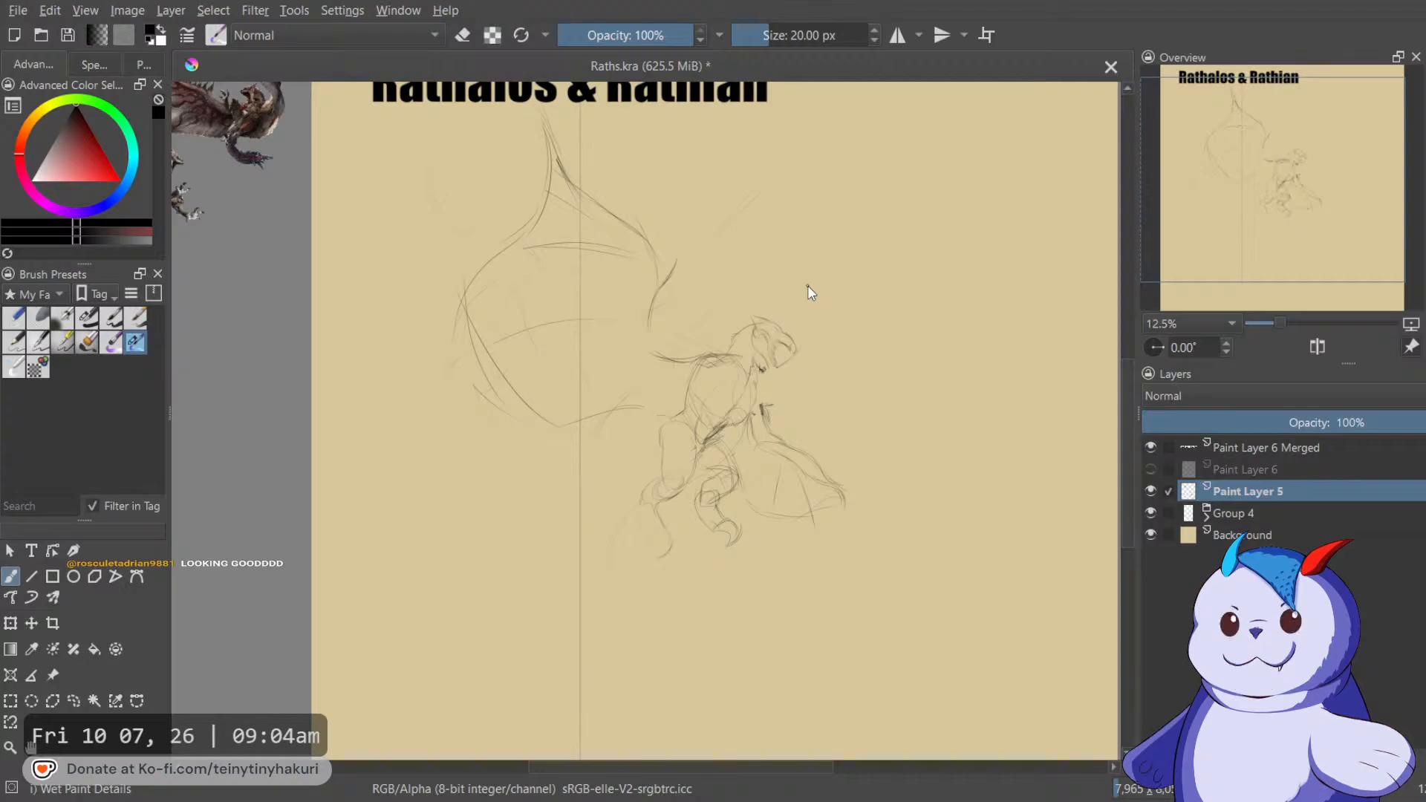
left_click_drag(808, 291, 813, 298)
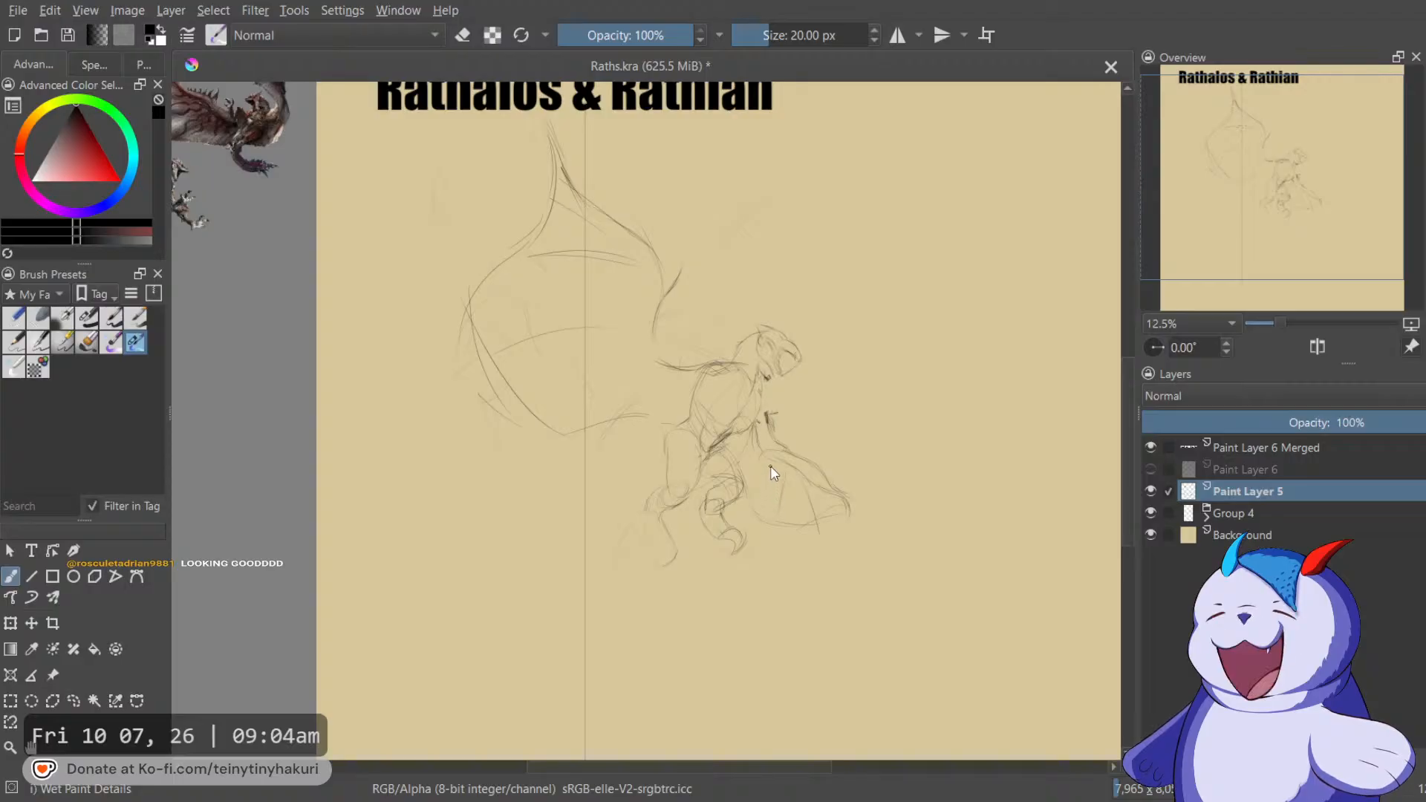
Move the Paint Layer 5 dragon toward the page's left edge so its large wing sits just inside the edge.
scroll(770, 465, "down", 1)
key("ctrl+t")
left_click_drag(780, 449, 672, 467)
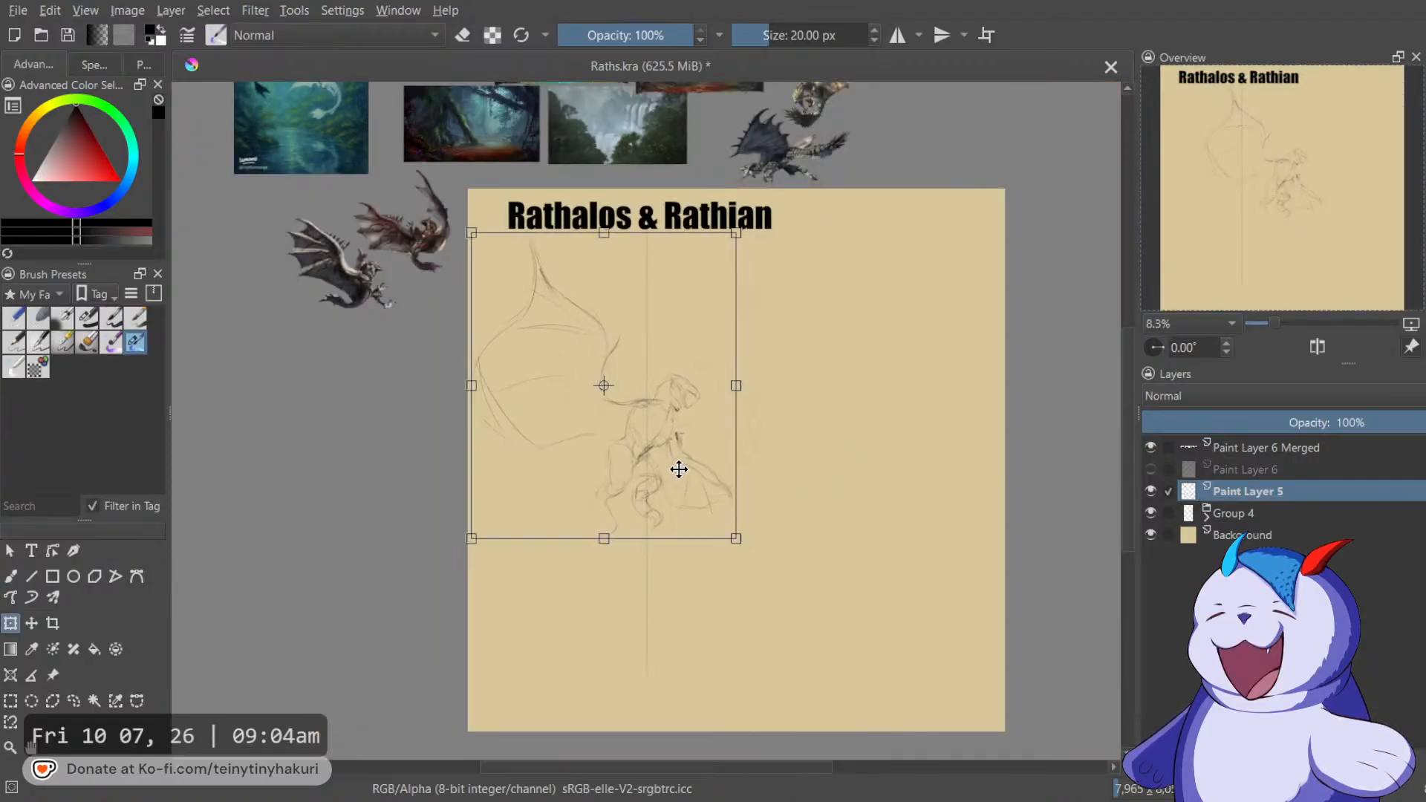
key("b")
Show and activate Paint Layer 6, and hide Paint Layer 5 to isolate the second dragon.
left_click(1252, 468)
left_click(1151, 469)
mouse_move(815, 386)
left_mouse_down()
mouse_move(806, 393)
mouse_move(764, 334)
left_mouse_up()
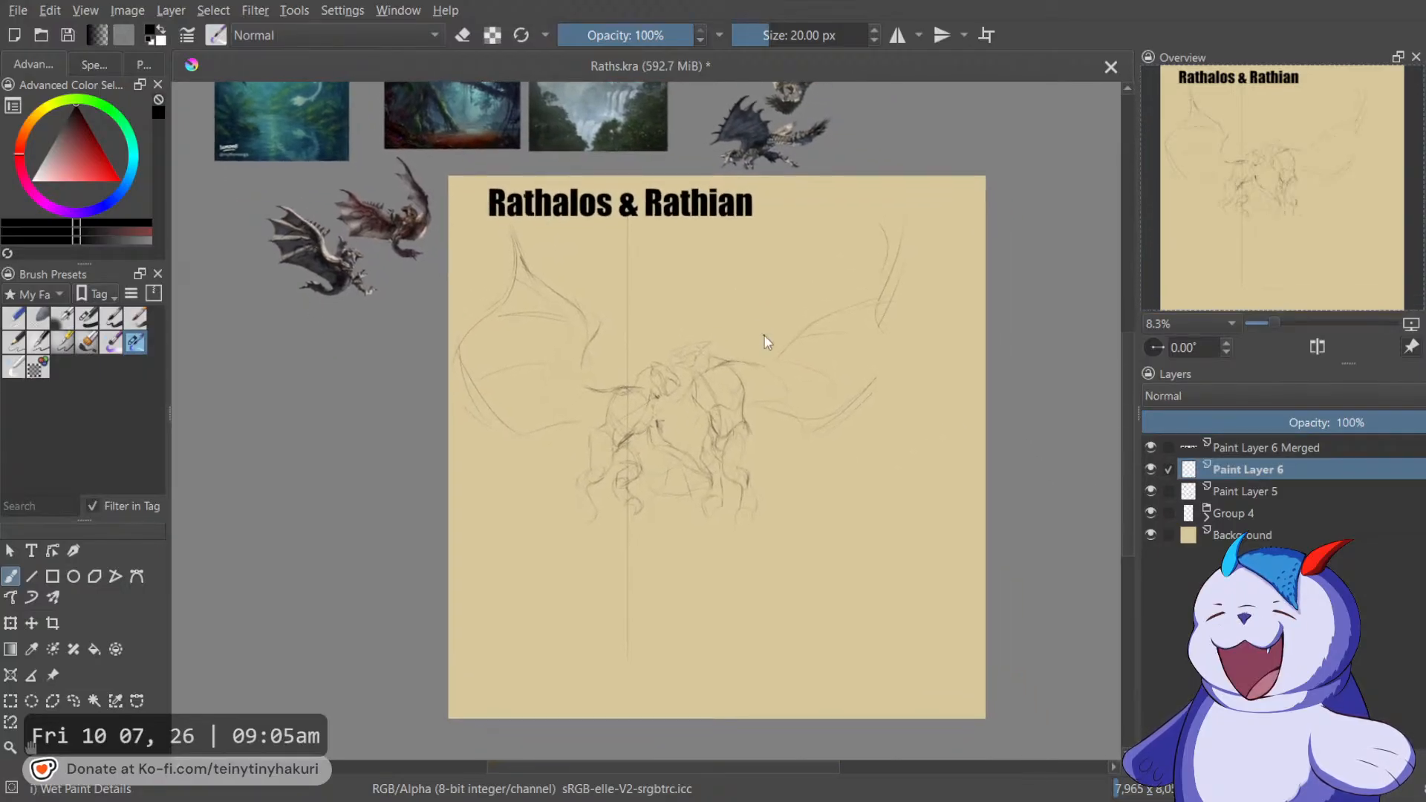
scroll(764, 334, "up", 1)
left_click(1152, 490)
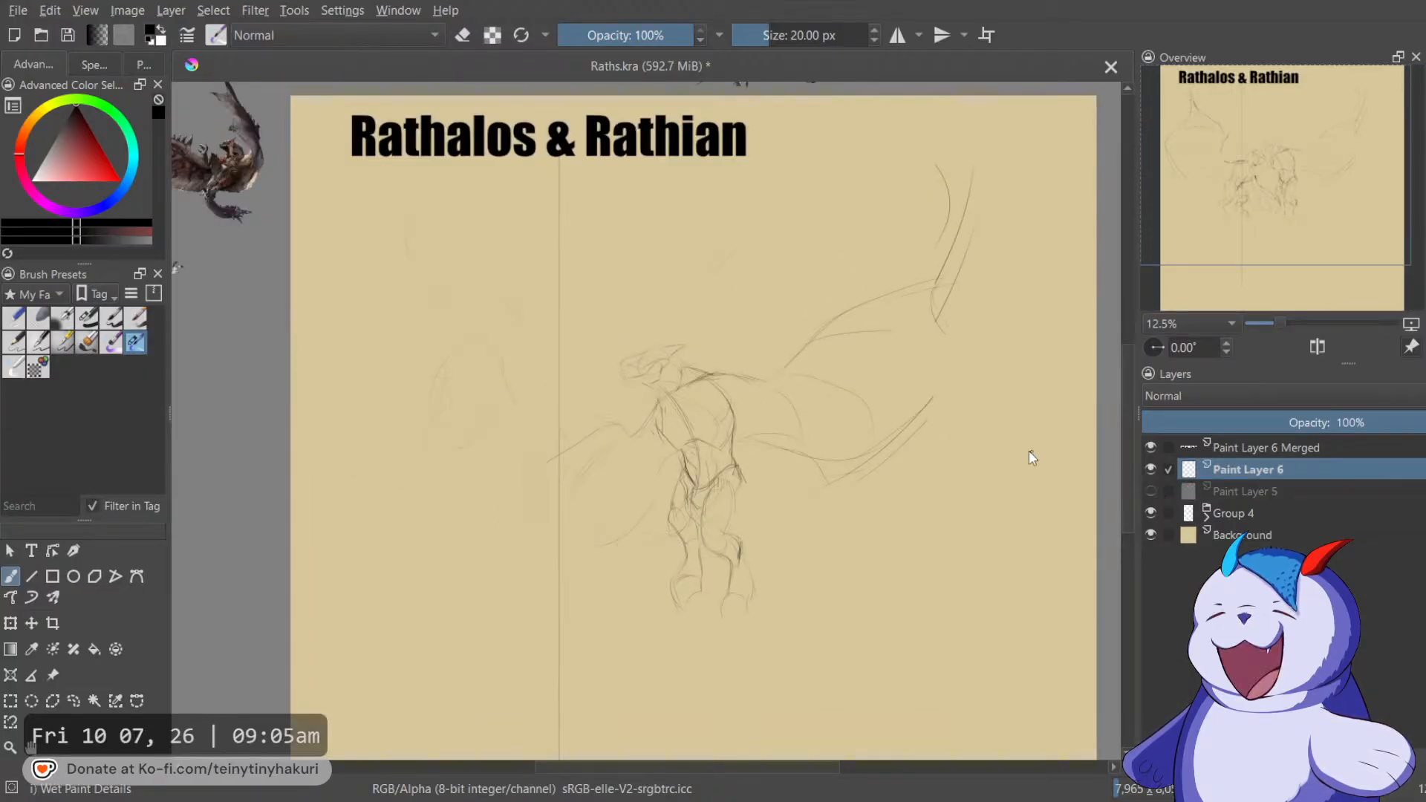
Lasso both wings of the Paint Layer 6 dragon, rotate them counterclockwise so the large wing points upward, and clear the selection.
key("ctrl+r")
mouse_move(1016, 156)
left_mouse_down()
mouse_move(746, 321)
mouse_move(717, 361)
mouse_move(755, 454)
mouse_move(1114, 342)
mouse_move(999, 160)
mouse_move(984, 231)
mouse_move(1097, 560)
mouse_move(815, 118)
left_mouse_up()
left_click_drag(662, 360, 913, 318)
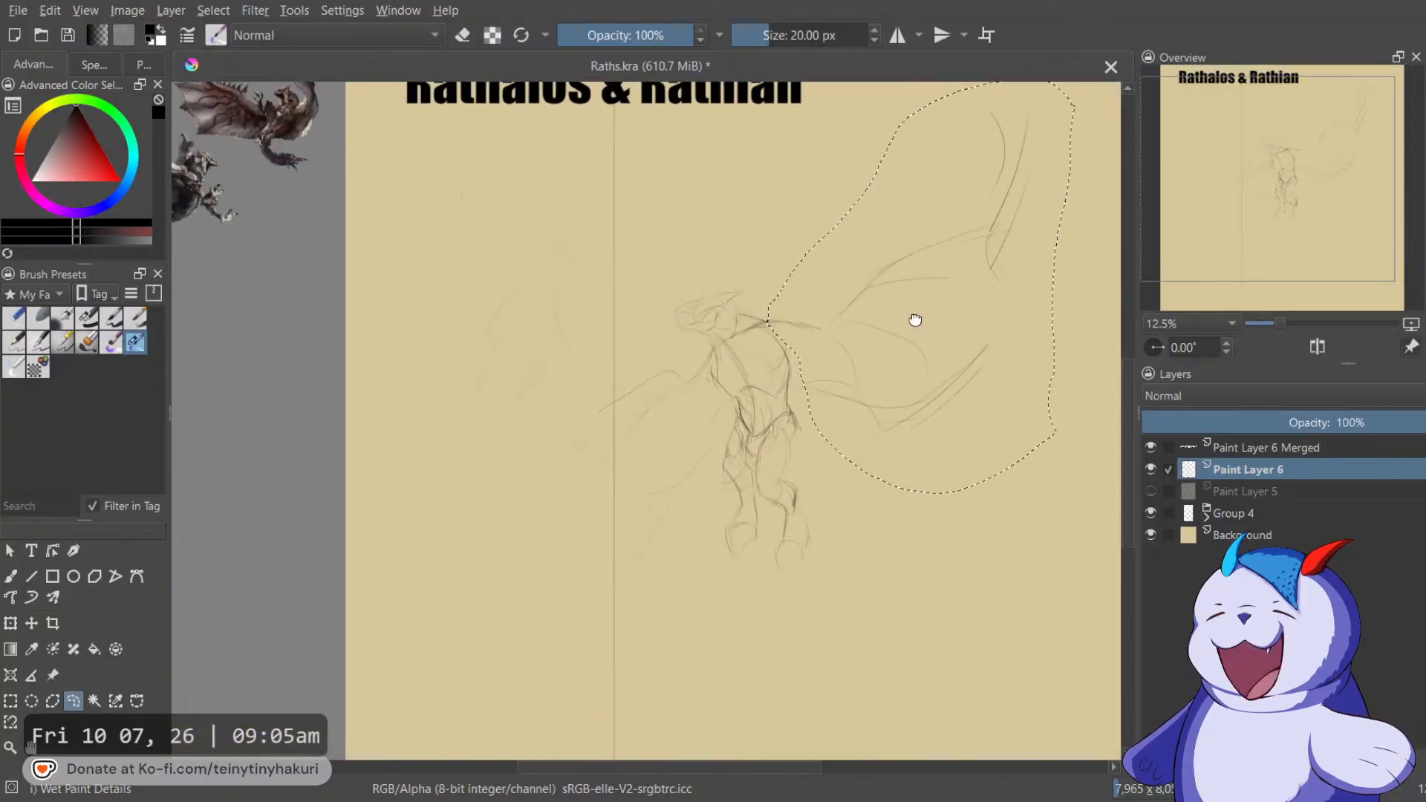
mouse_move(702, 346)
left_mouse_down()
mouse_move(729, 425)
mouse_move(683, 493)
mouse_move(502, 413)
mouse_move(642, 348)
mouse_move(698, 344)
left_mouse_up()
scroll(718, 441, "up", 2)
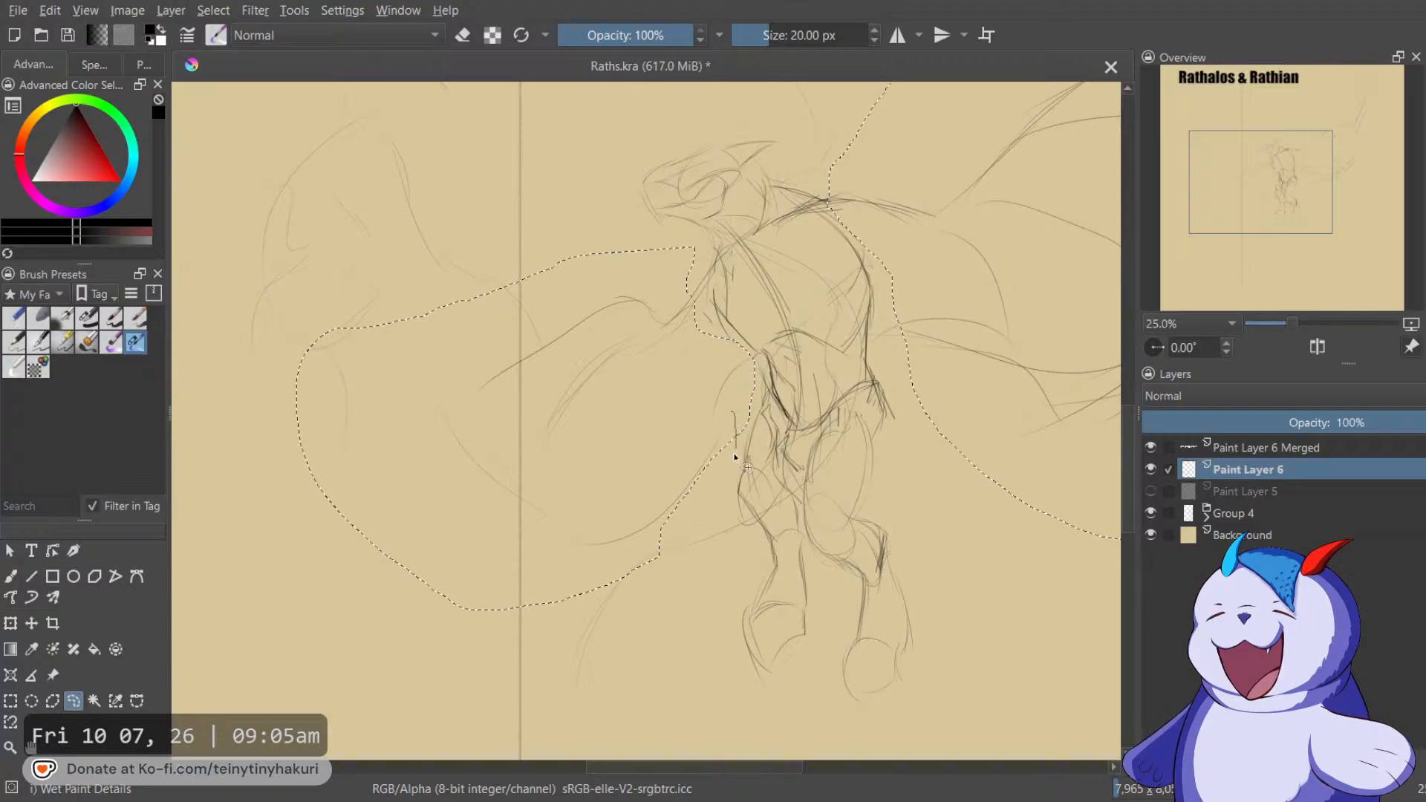
scroll(620, 496, "down", 2)
scroll(613, 492, "down", 2)
key("ctrl+t")
left_click_drag(834, 554, 1098, 488)
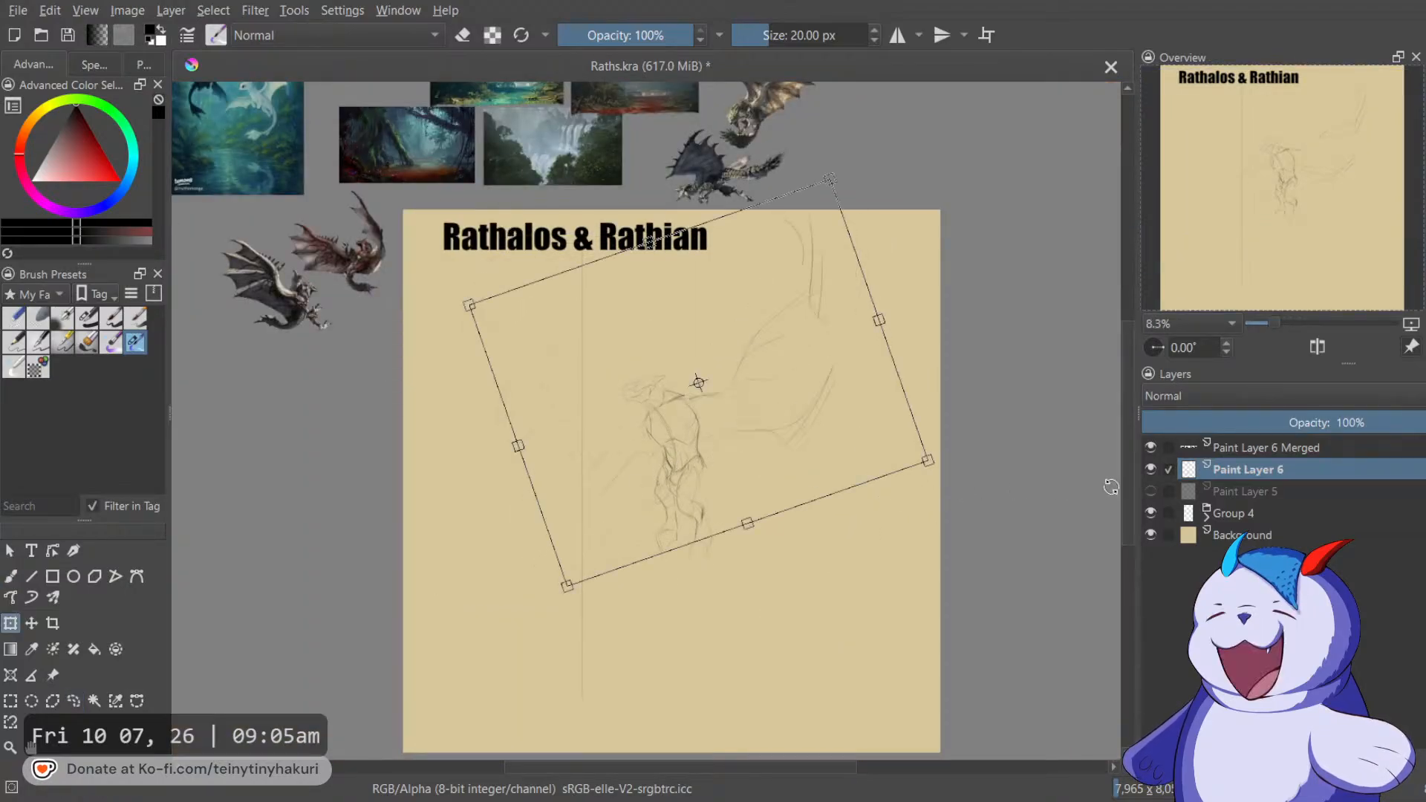
scroll(783, 452, "up", 1)
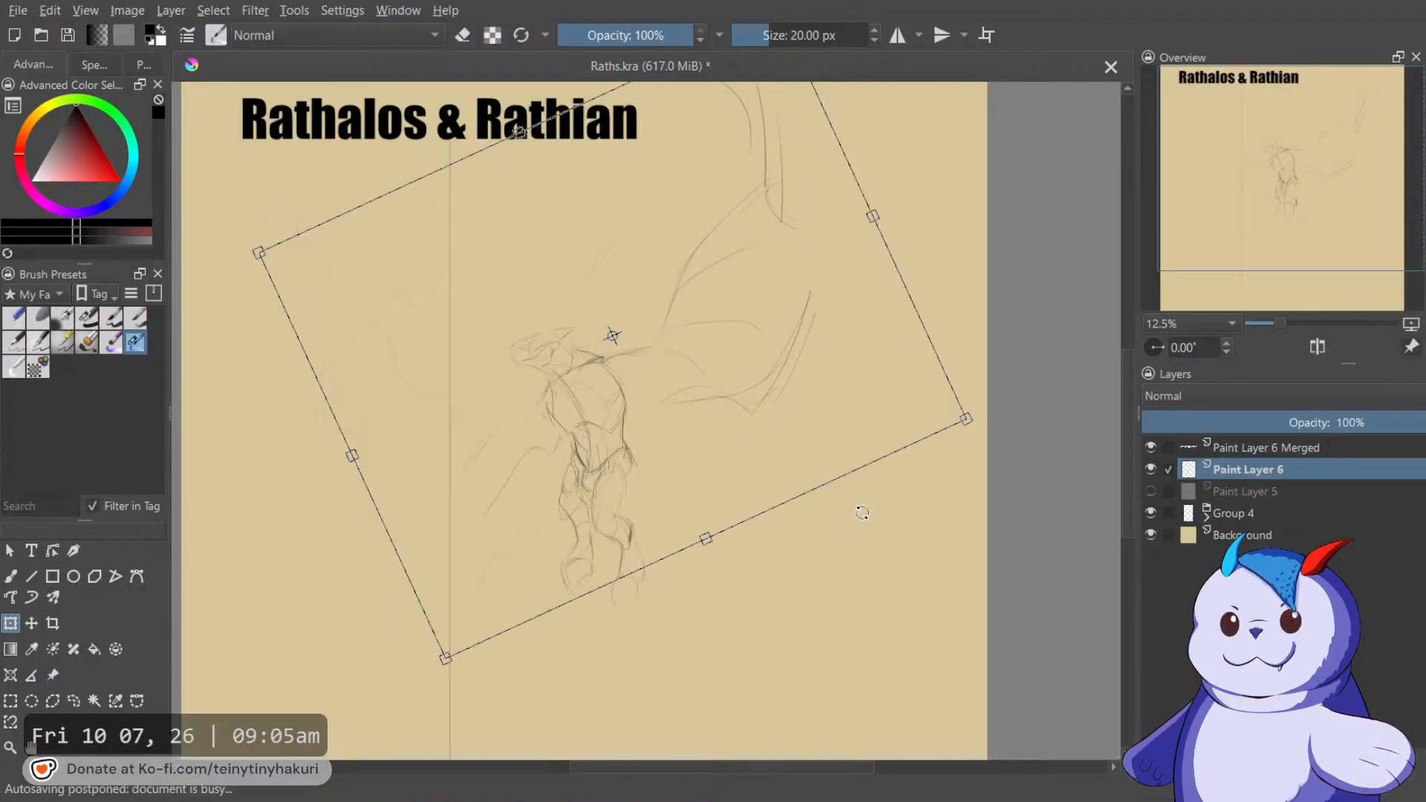
mouse_move(785, 405)
left_mouse_down()
mouse_move(742, 388)
mouse_move(804, 443)
left_mouse_up()
key("b")
Show Paint Layer 5 again and move the Paint Layer 6 dragon down and to the right, clear of the other dragon.
scroll(770, 427, "down", 1)
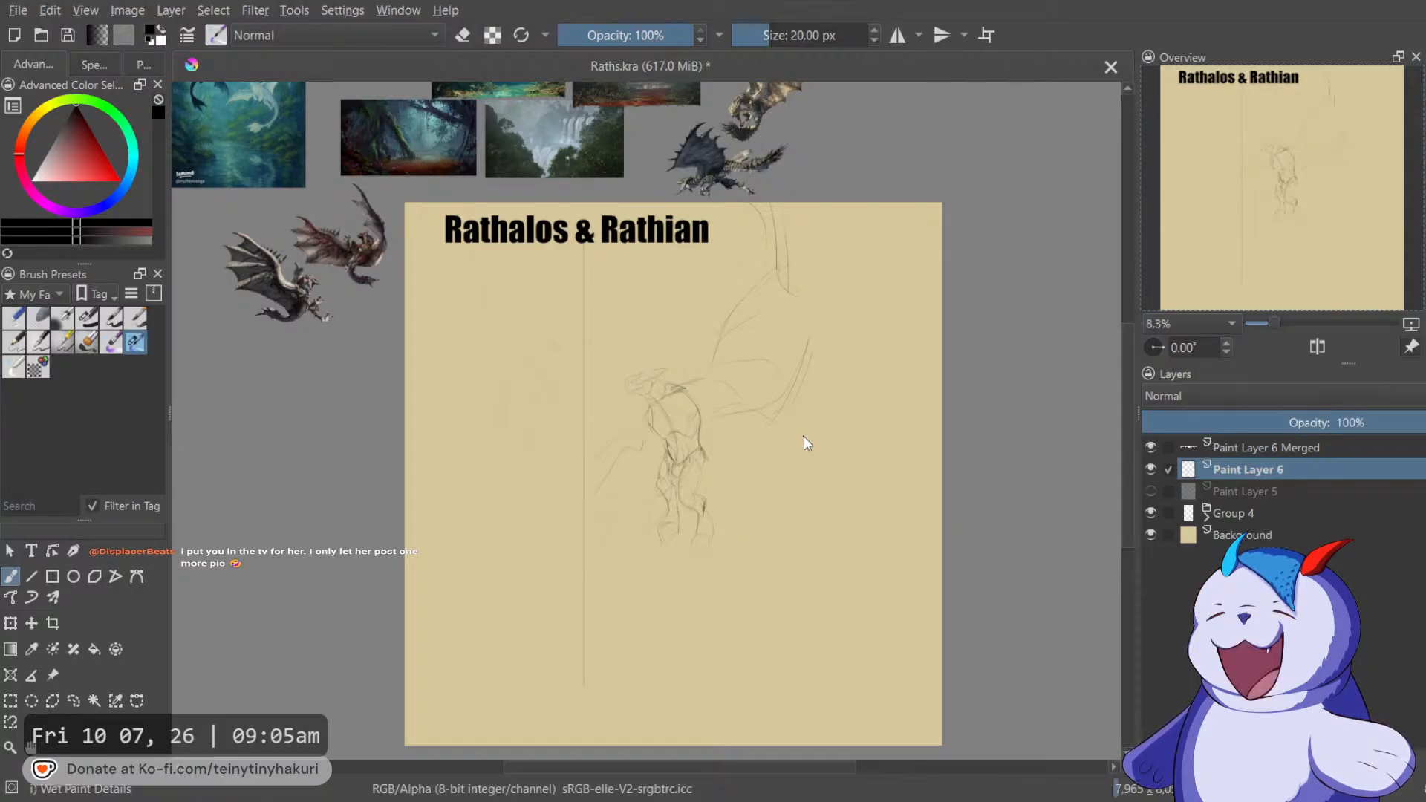
left_click(1152, 489)
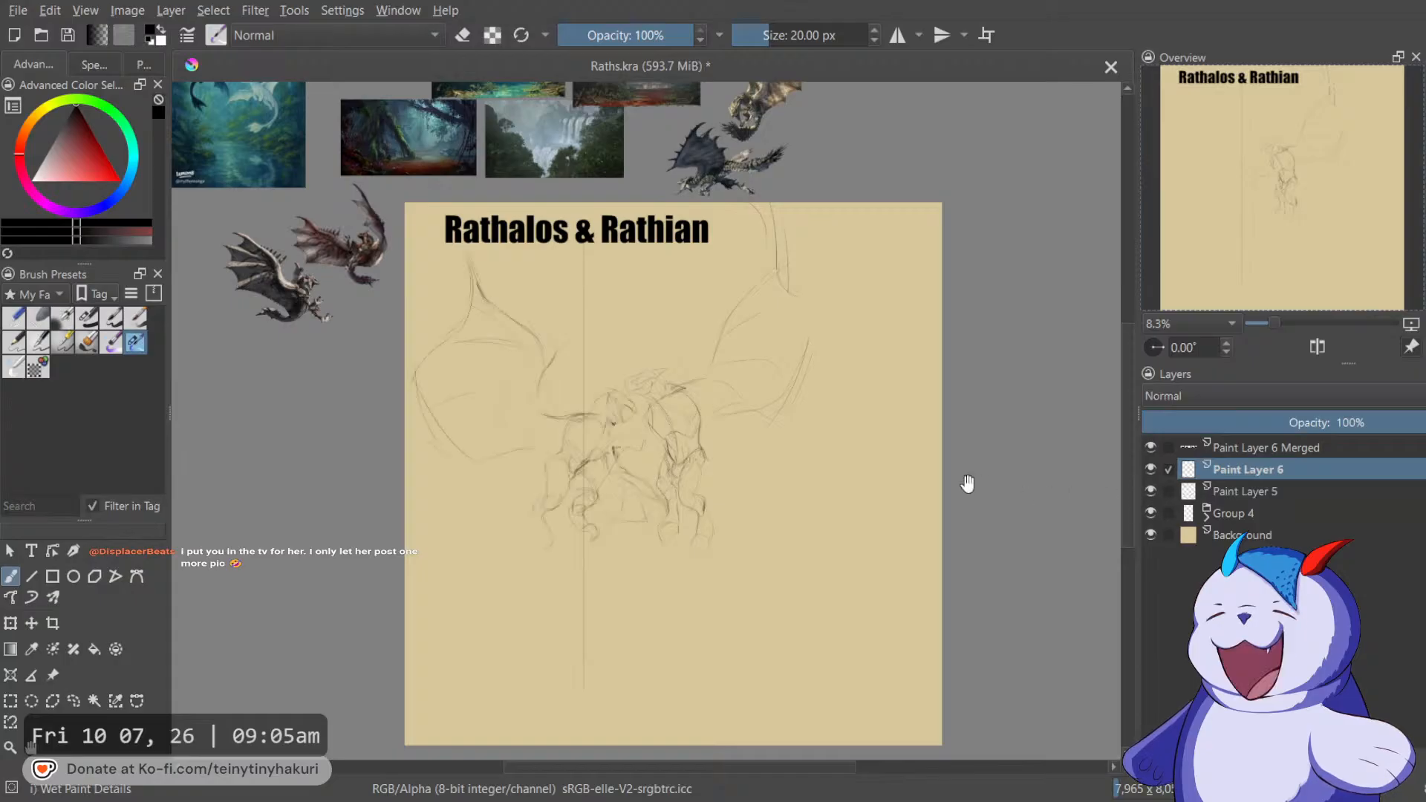
key("ctrl+t")
left_click_drag(805, 468, 814, 544)
key("b")
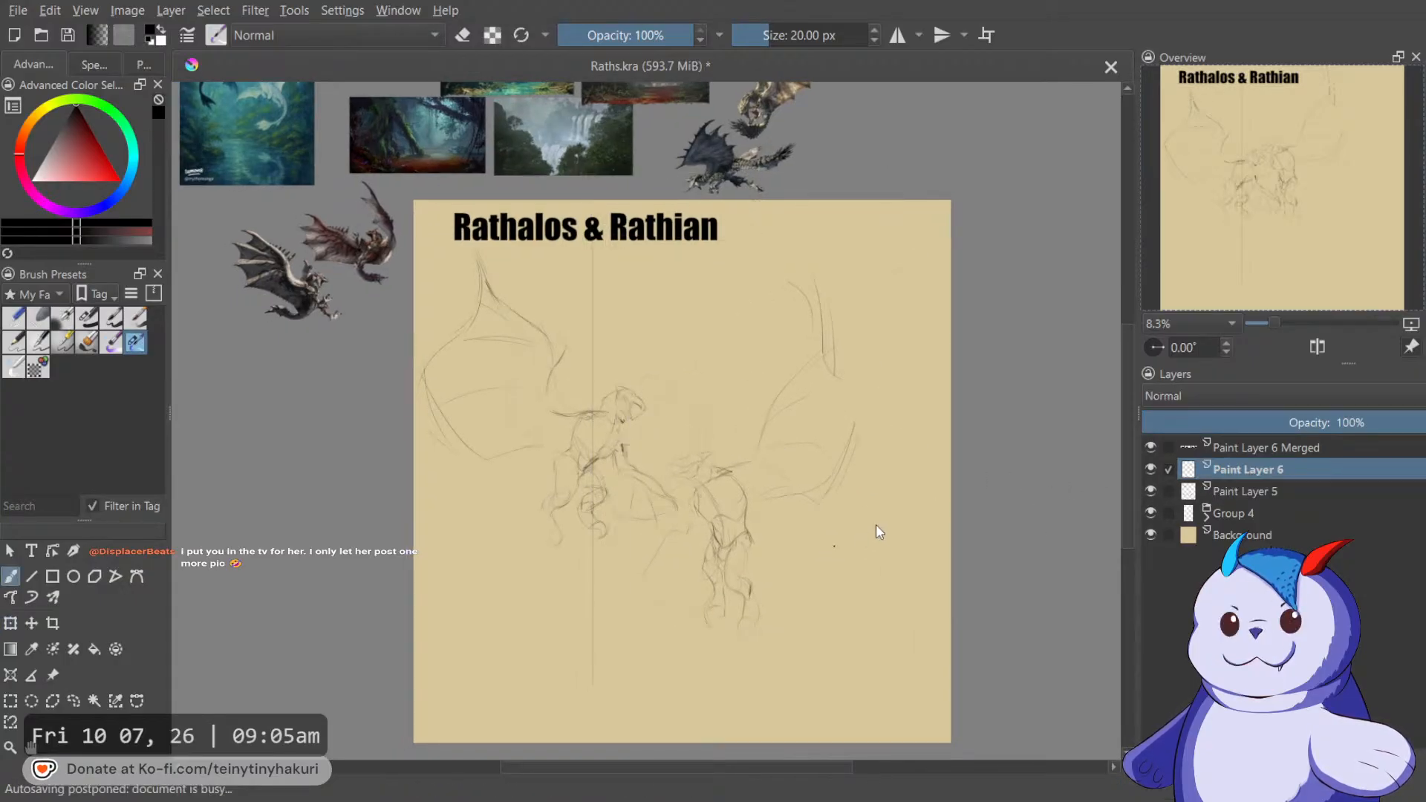
scroll(876, 524, "down", 1)
key("c")
left_click_drag(932, 485, 888, 482)
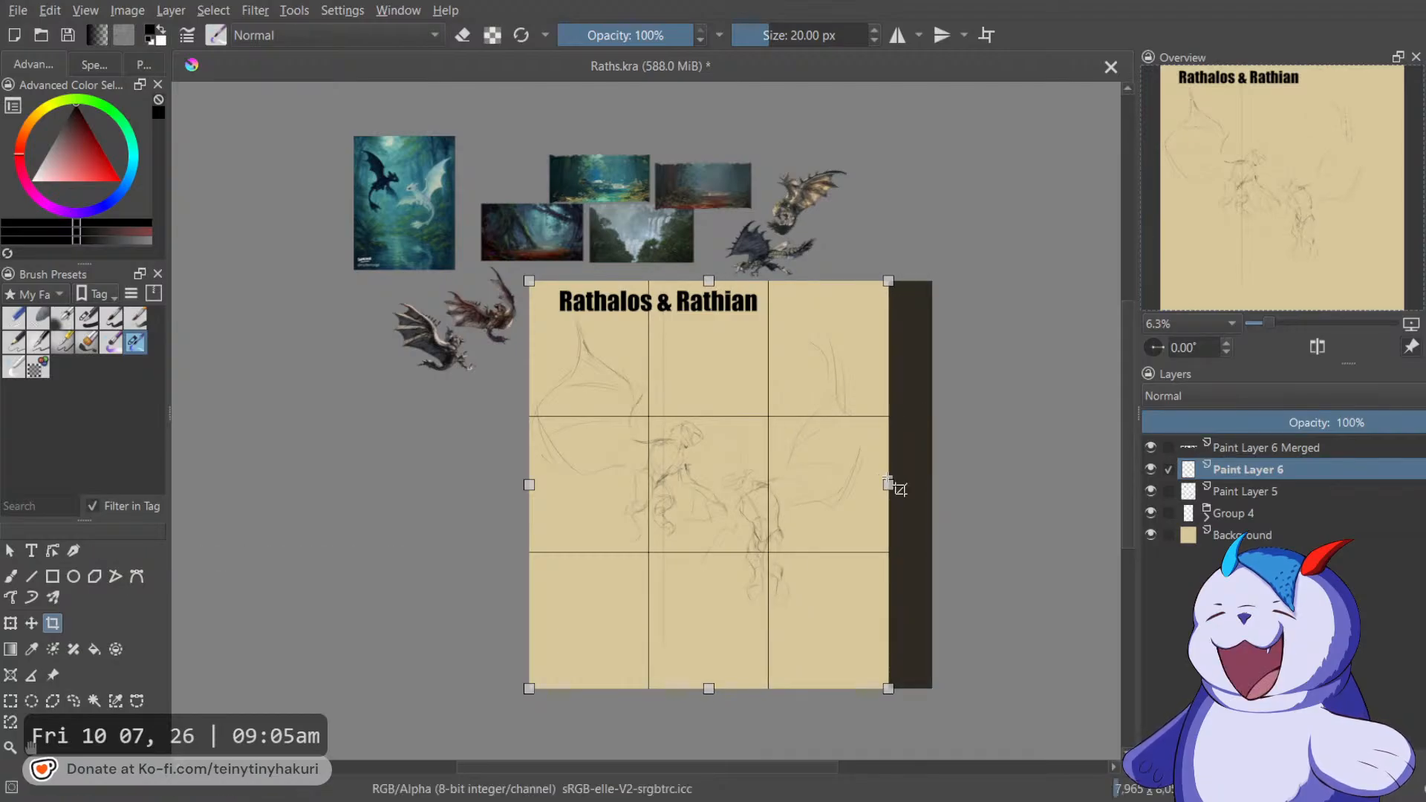
left_click(896, 490)
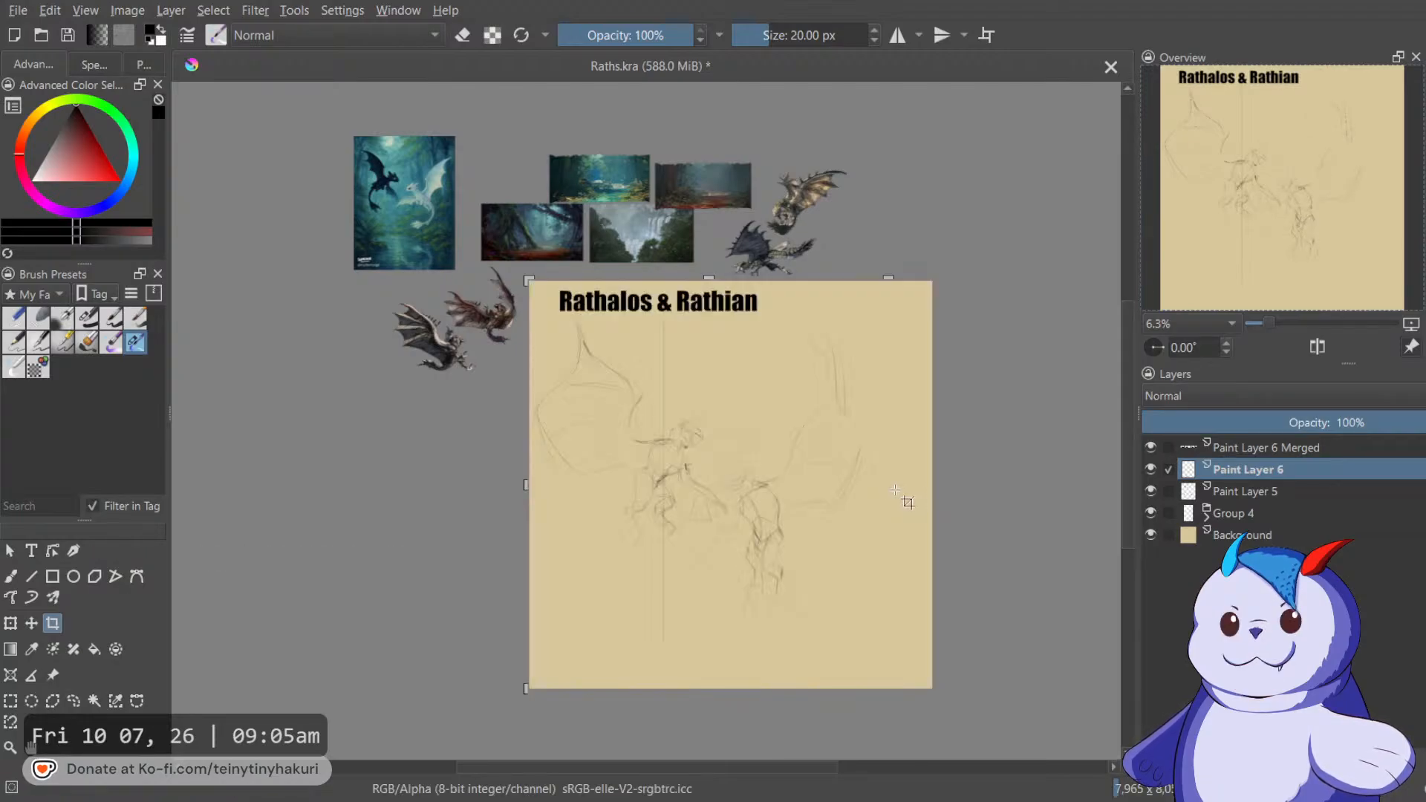
left_click(906, 466)
left_click_drag(930, 486, 897, 486)
key("b")
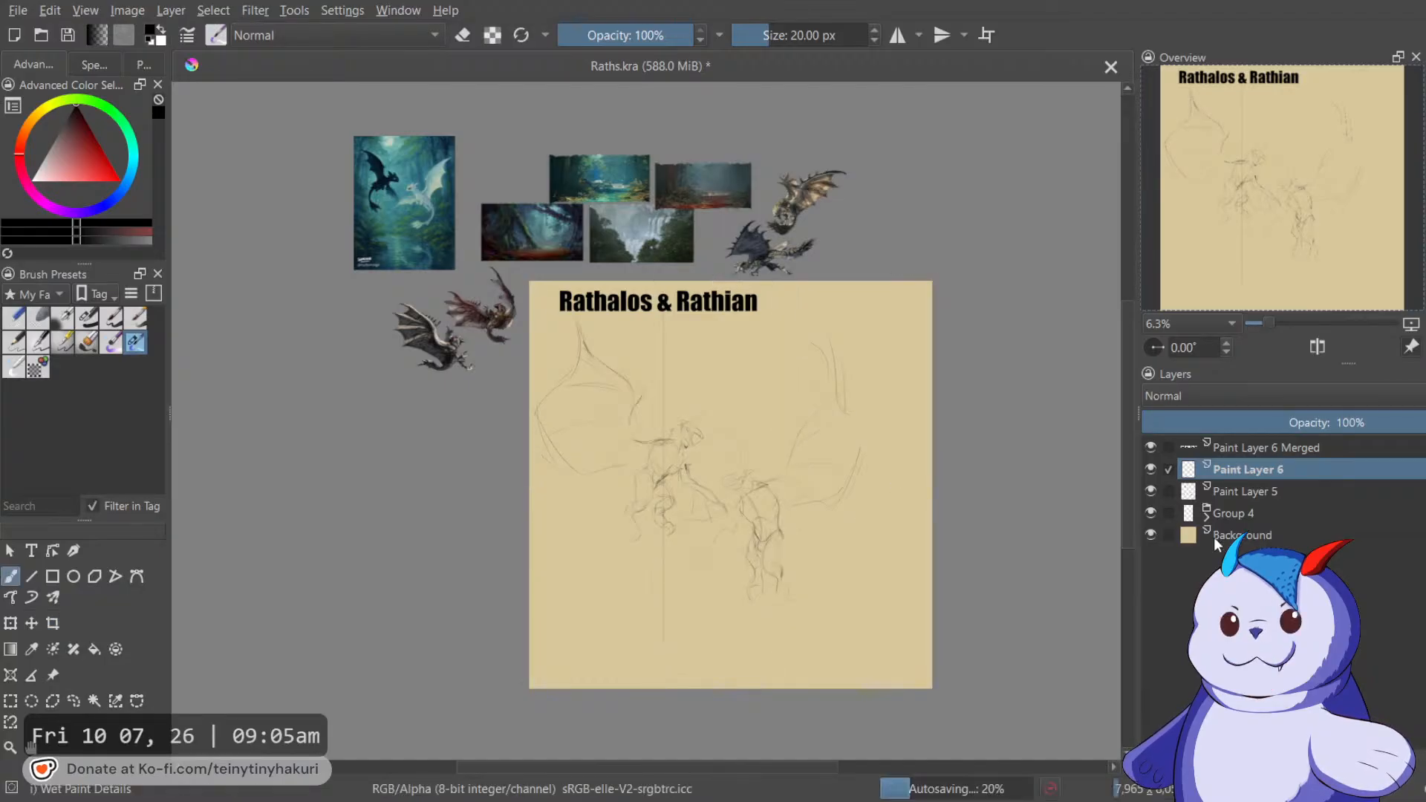
Save Raths.kra.
key("ctrl+s")
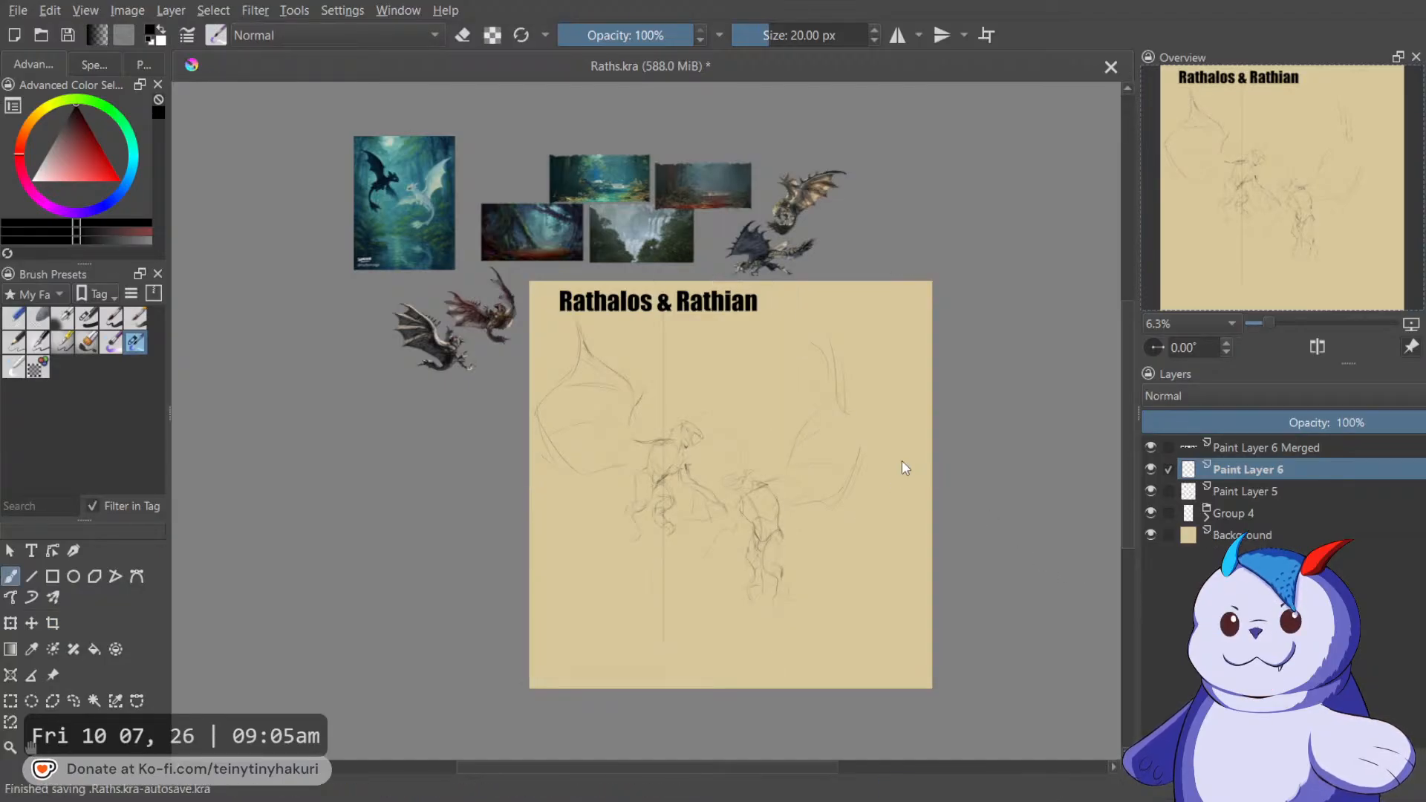
key("ctrl+s")
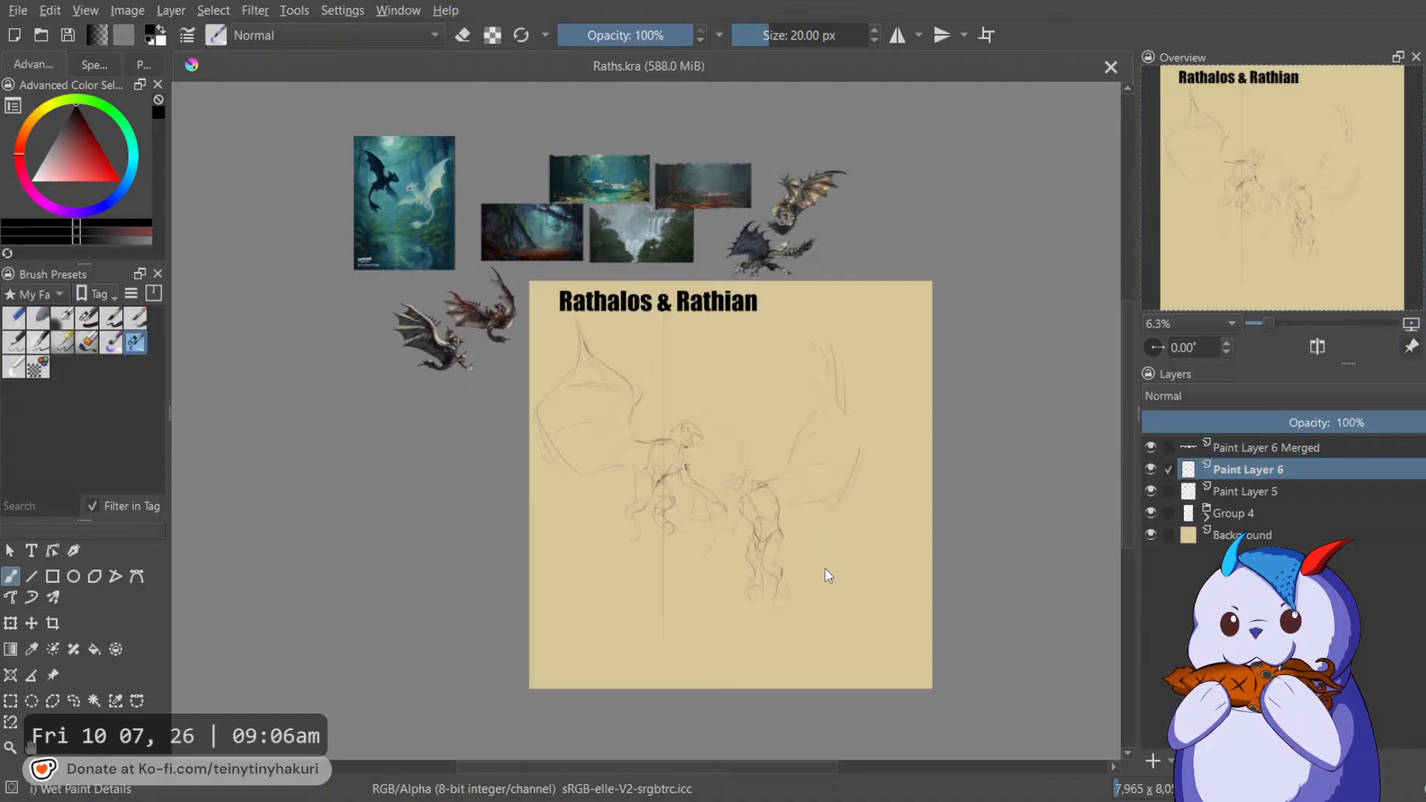
key("ctrl+z")
key("ctrl+shift+z")
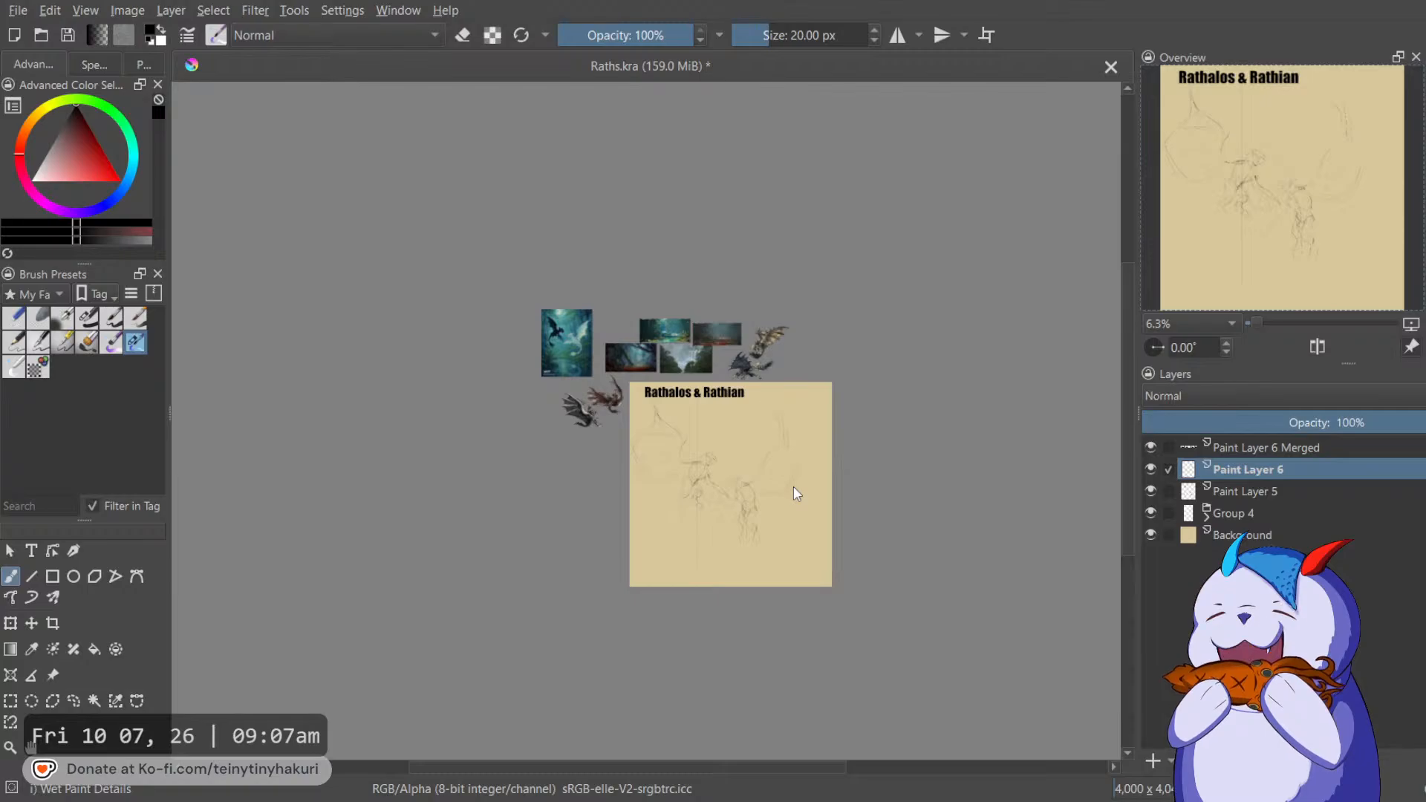
Add a new paint layer above Paint Layer 6 and switch to the Wet Paint brush preset.
scroll(793, 486, "up", 2)
key("Insert")
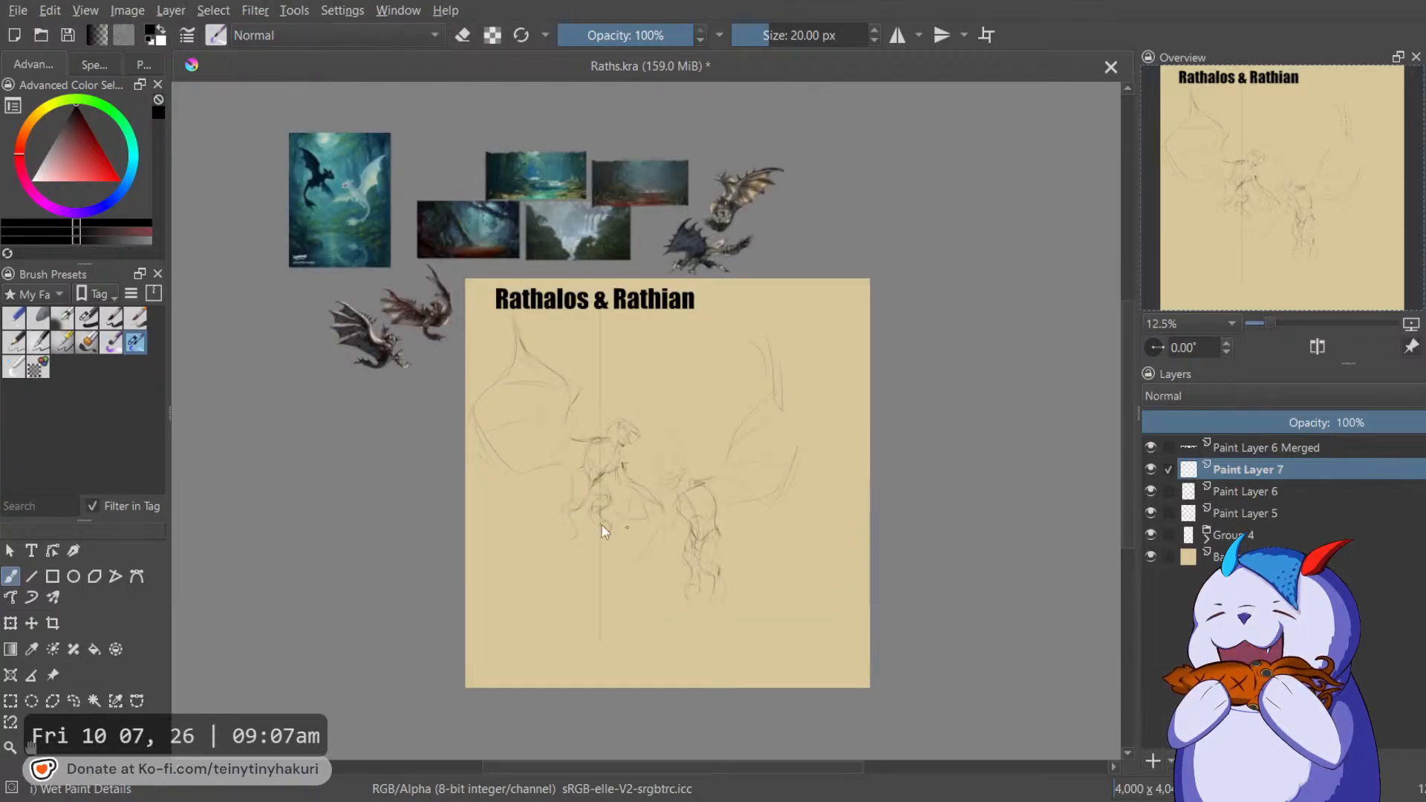
left_click(110, 342)
scroll(506, 363, "up", 2)
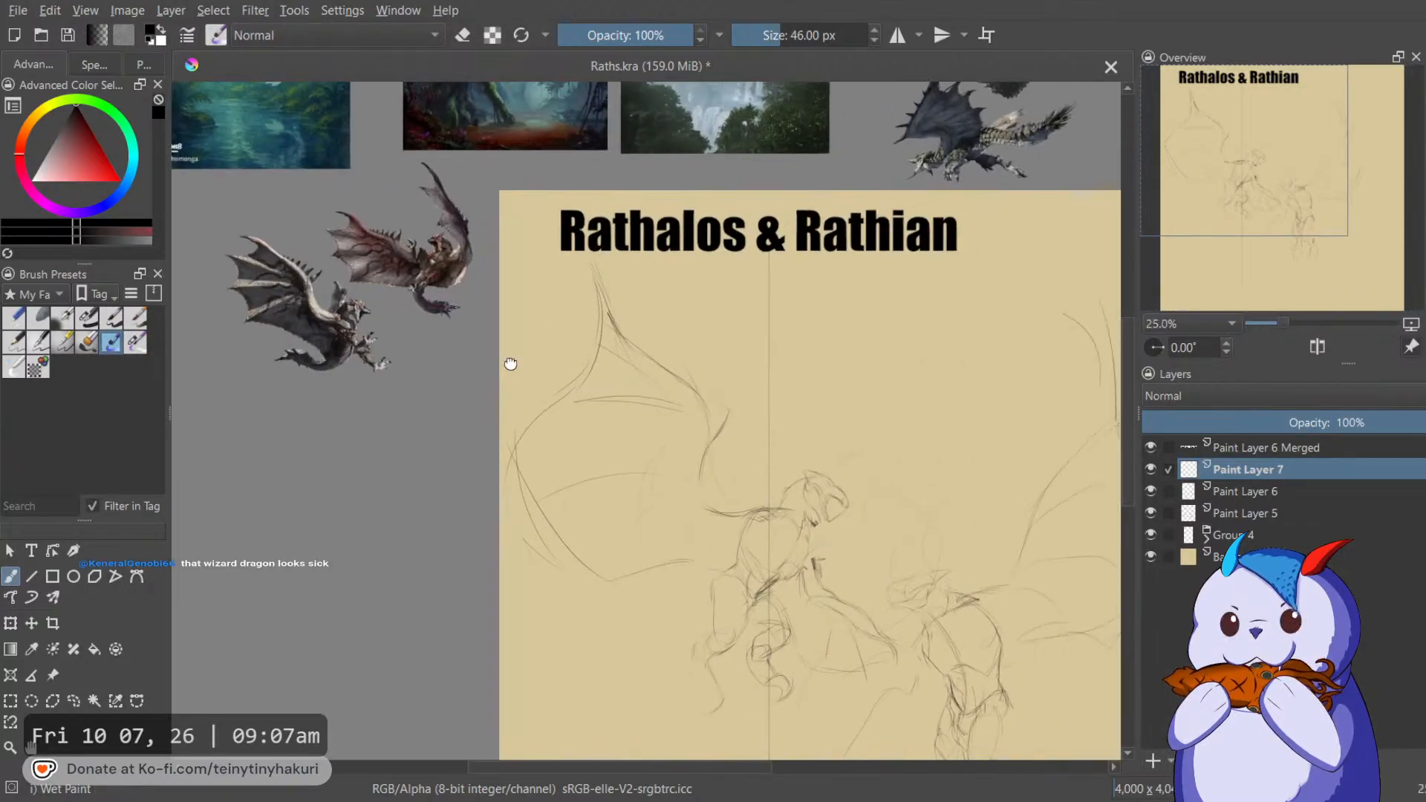
left_click_drag(510, 363, 191, 338)
key("ctrl+t")
mouse_move(767, 264)
left_mouse_down()
mouse_move(850, 210)
mouse_move(901, 271)
left_mouse_up()
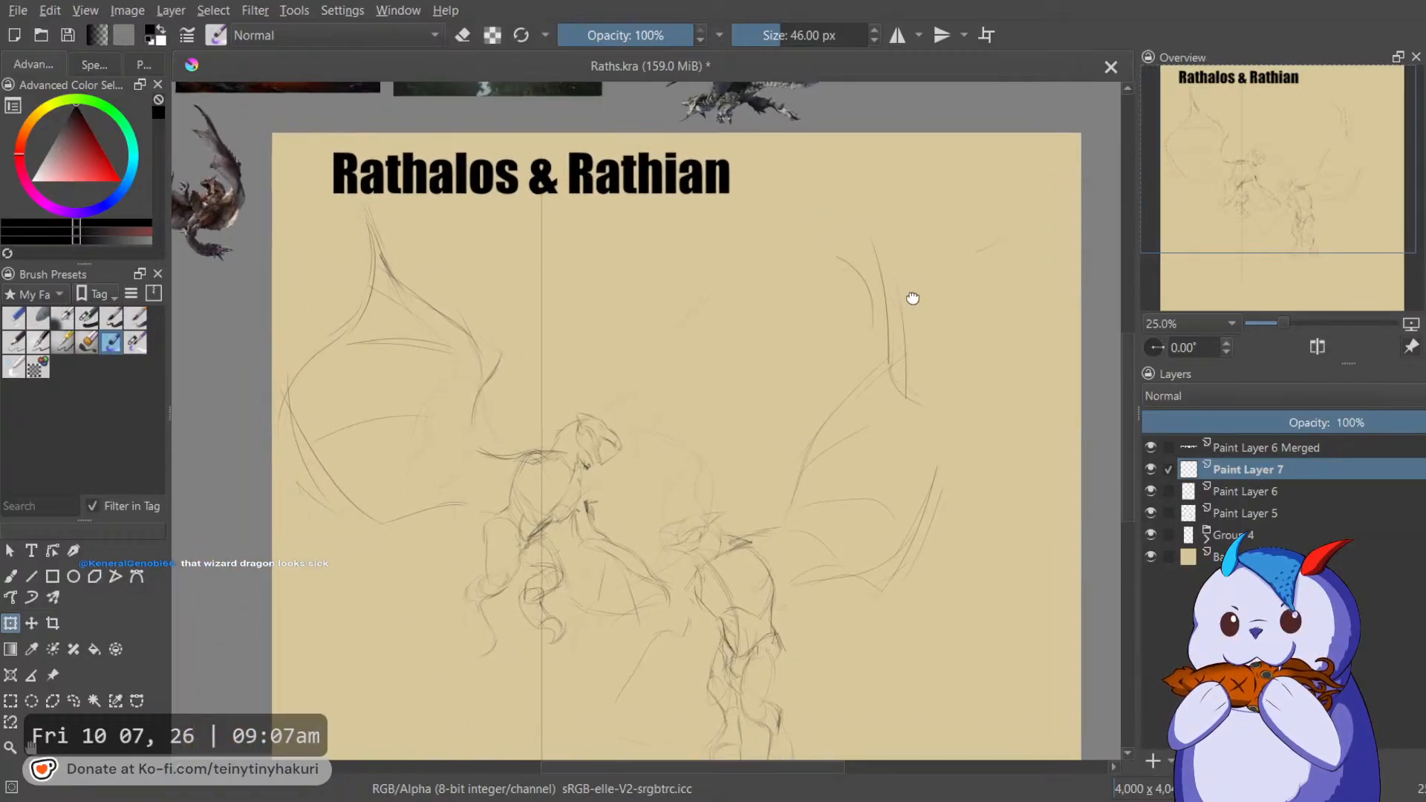
key("b")
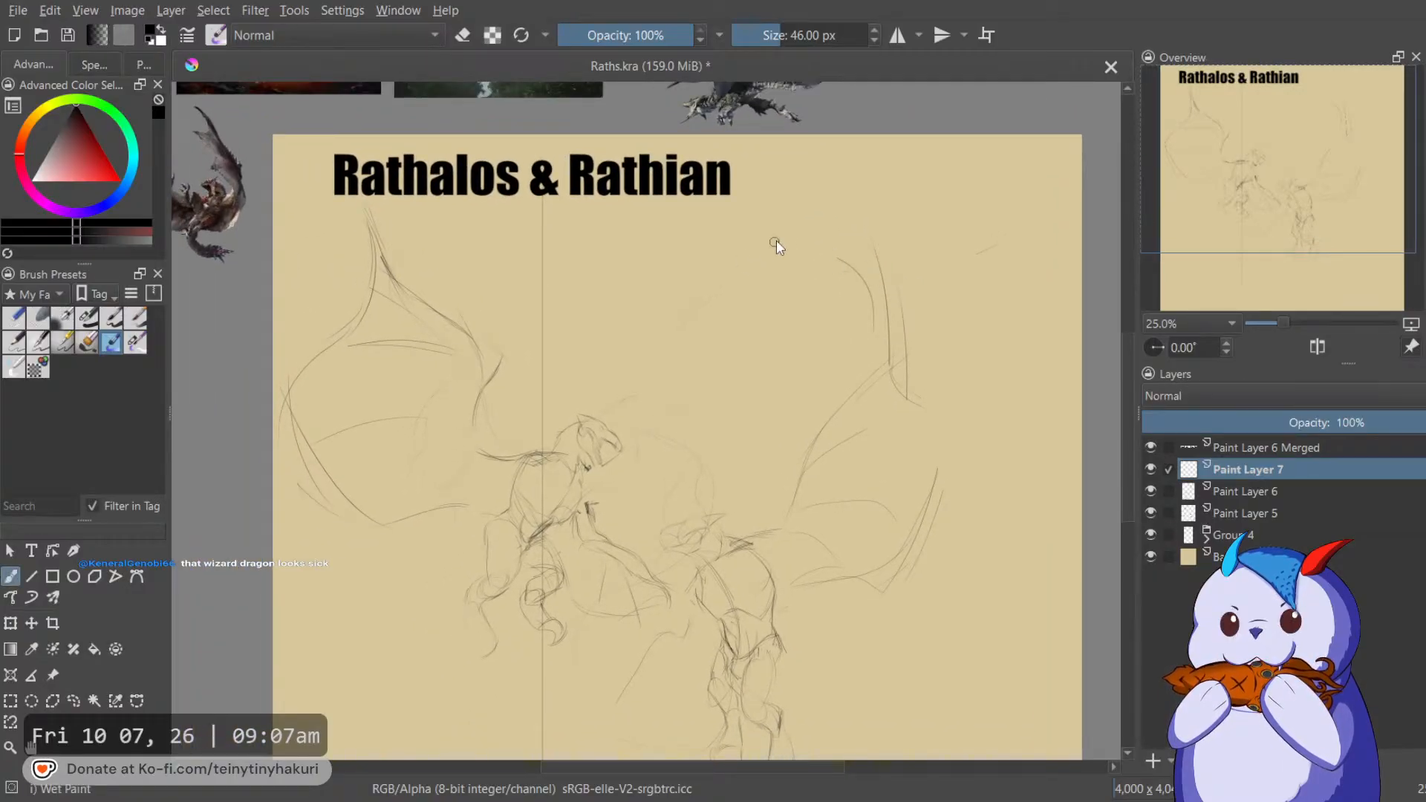
Sketch a curved stroke on the new layer in the open area above the dragons, between their raised wings.
left_click_drag(793, 219, 702, 301)
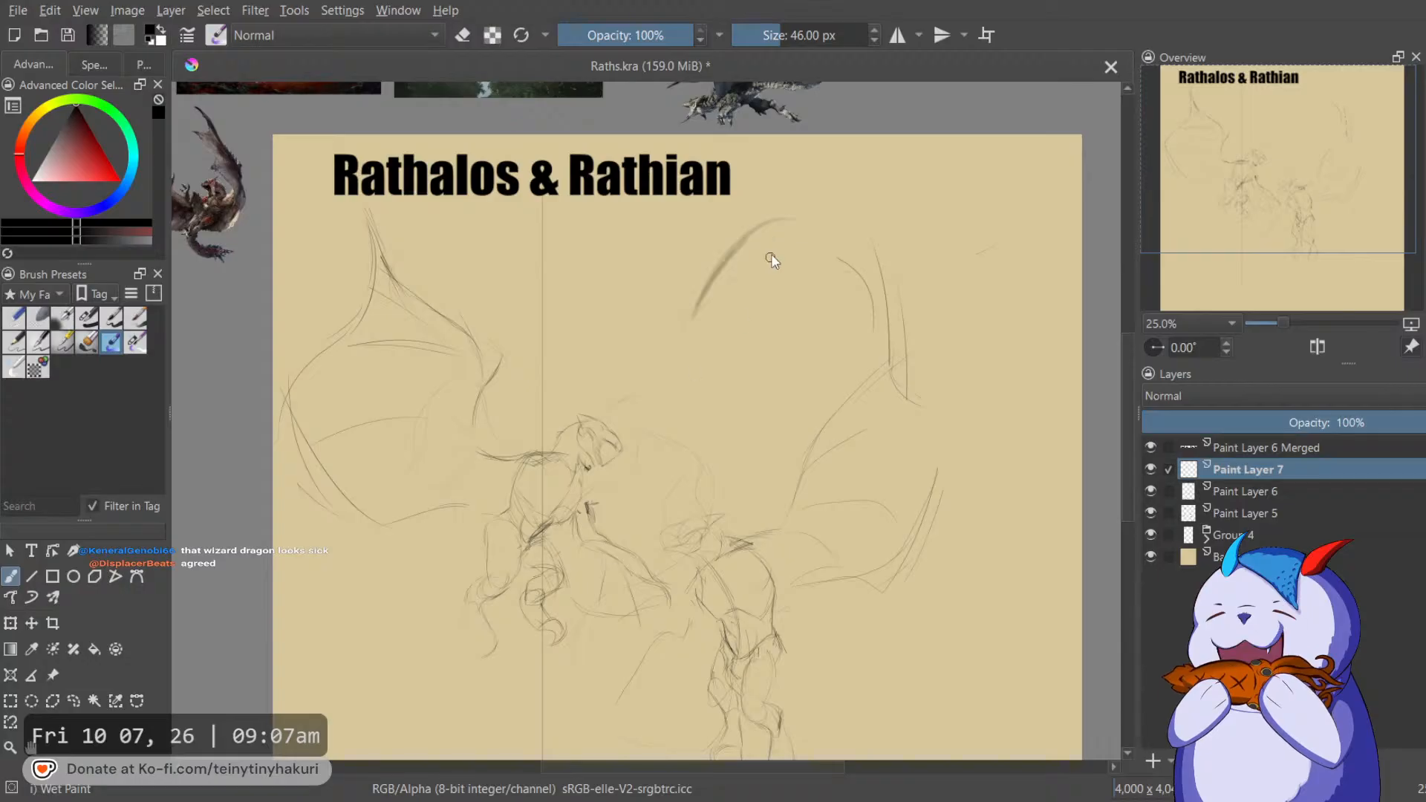
Sketch a rough side-view study on Paint Layer 7 with a pointed, arched outline around an oval, and label it "side".
left_click_drag(846, 226, 780, 219)
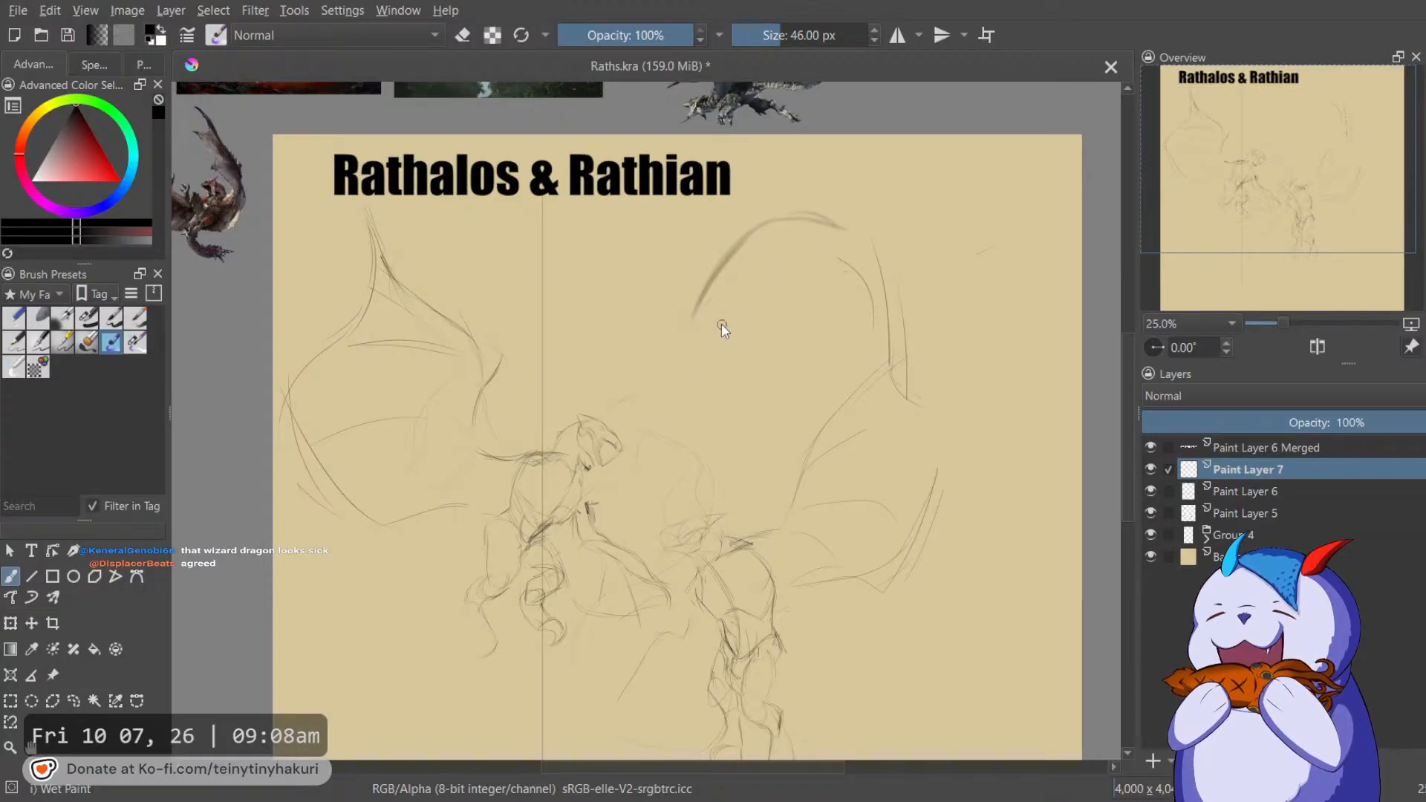
left_click_drag(713, 310, 874, 288)
left_click_drag(715, 343, 825, 347)
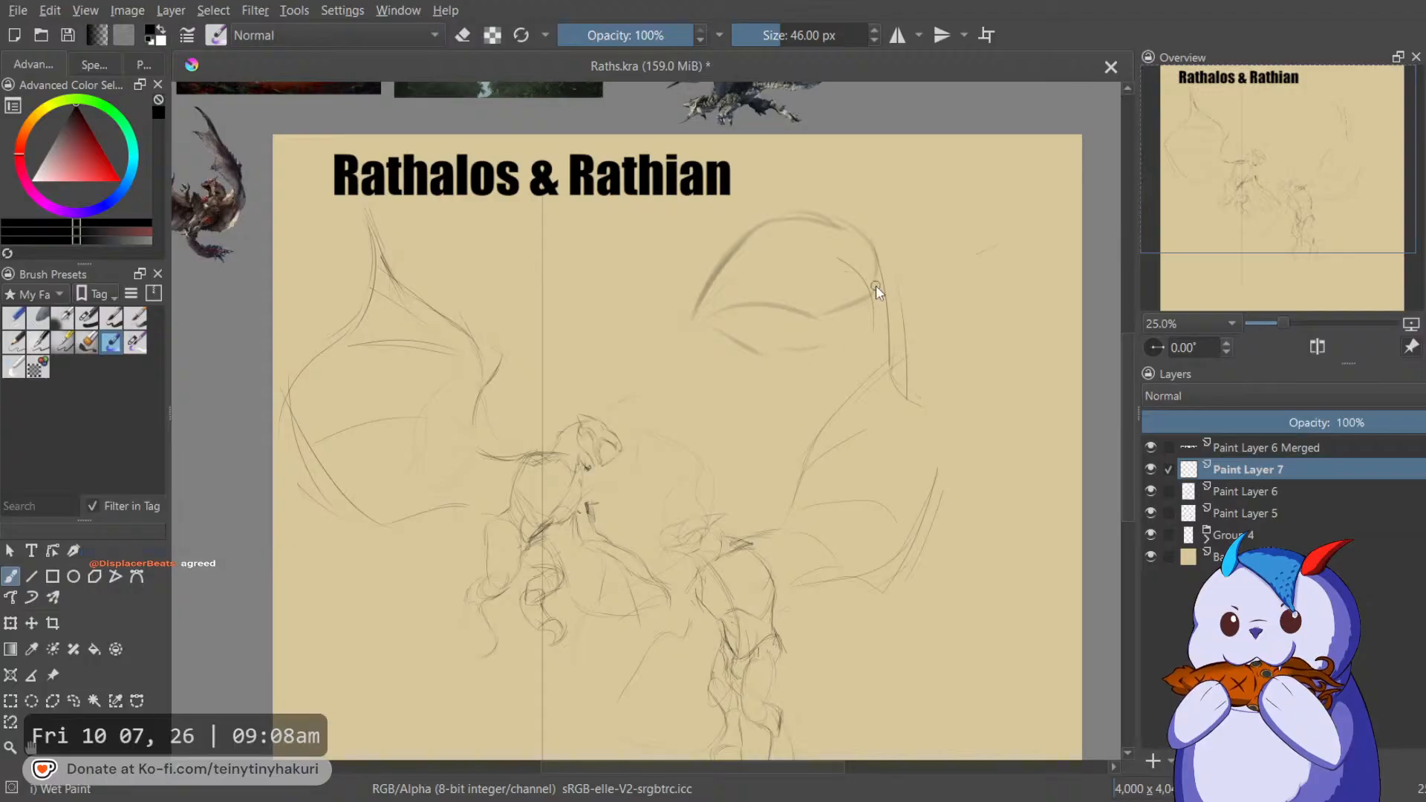
left_click_drag(884, 305, 855, 280)
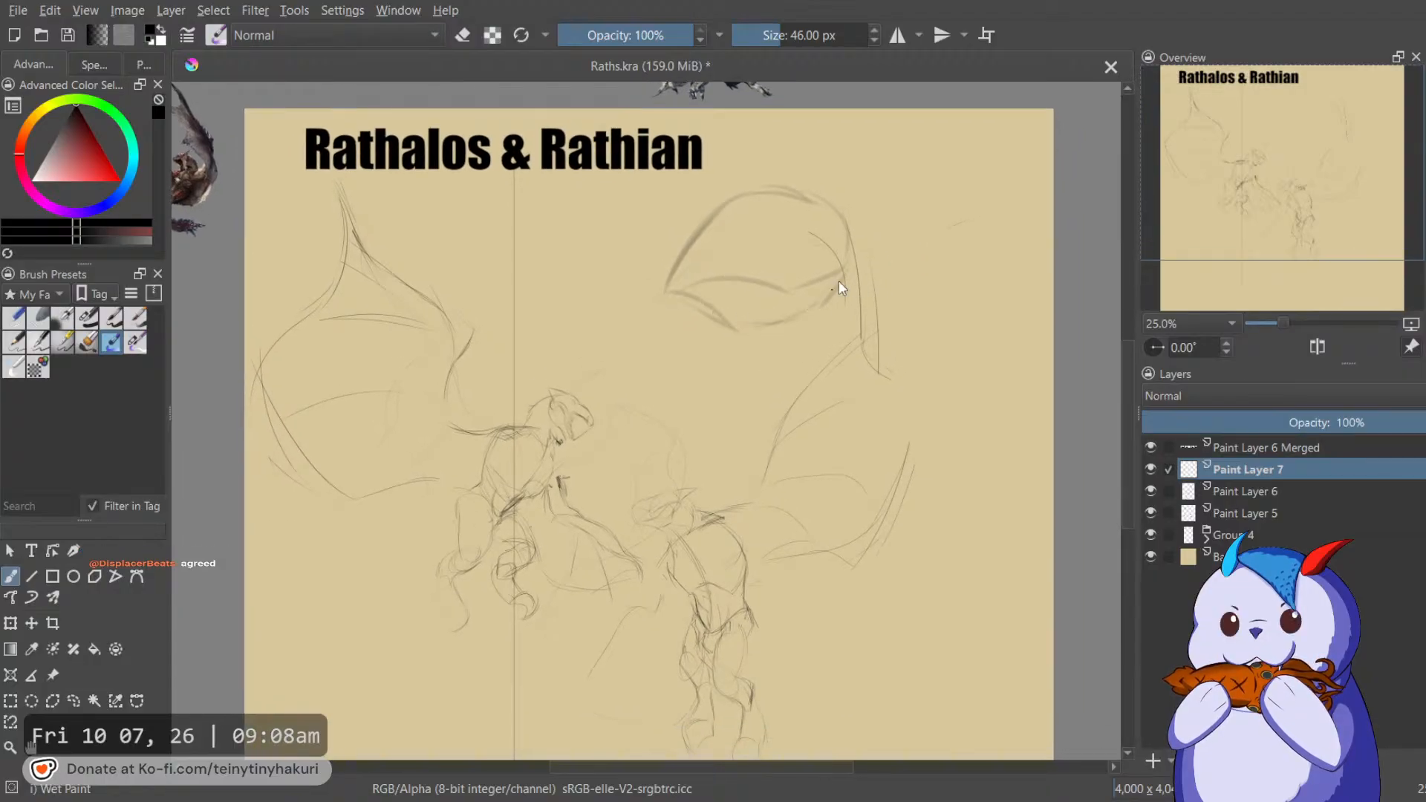
mouse_move(811, 195)
left_mouse_down()
mouse_move(722, 320)
mouse_move(804, 201)
left_mouse_up()
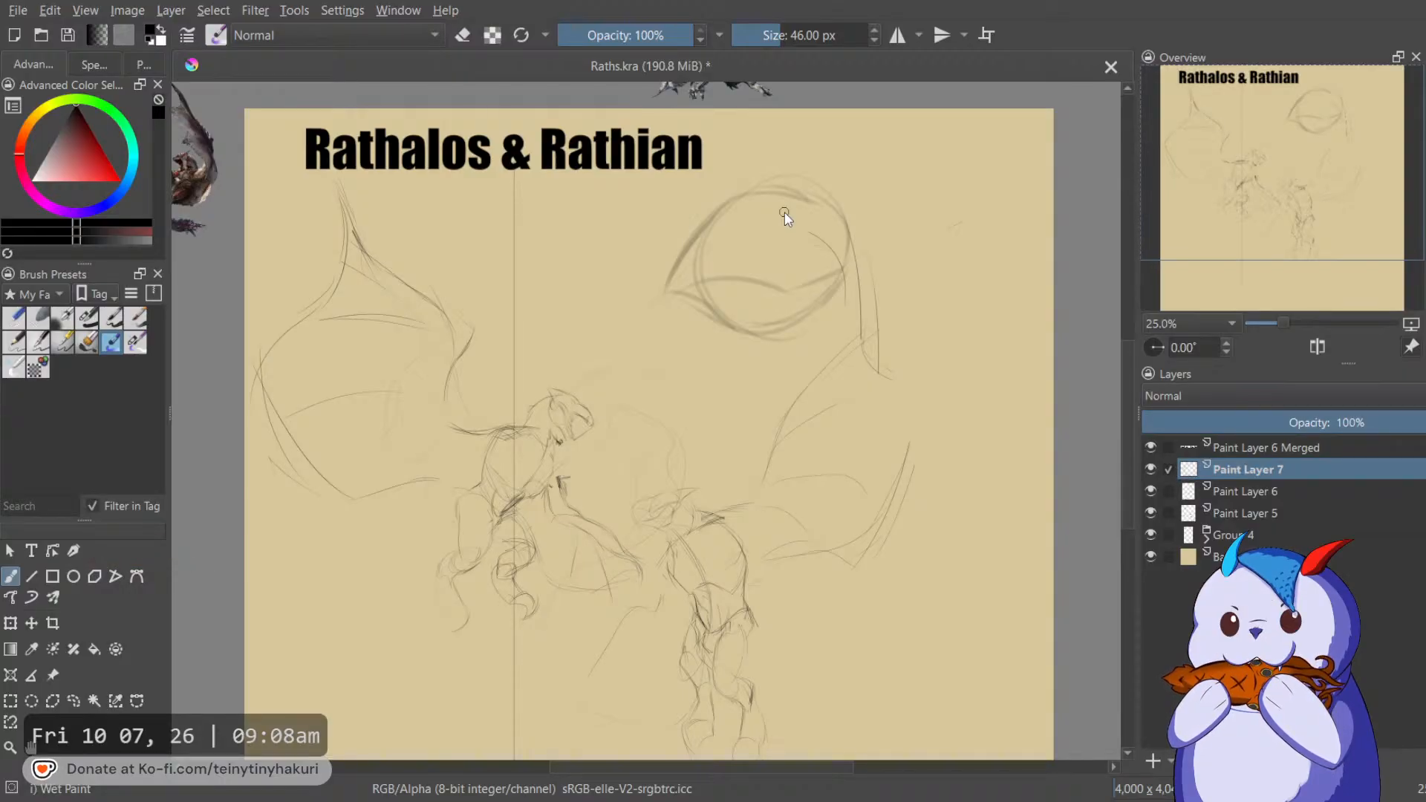
mouse_move(865, 294)
left_mouse_down()
mouse_move(853, 176)
mouse_move(835, 270)
left_mouse_up()
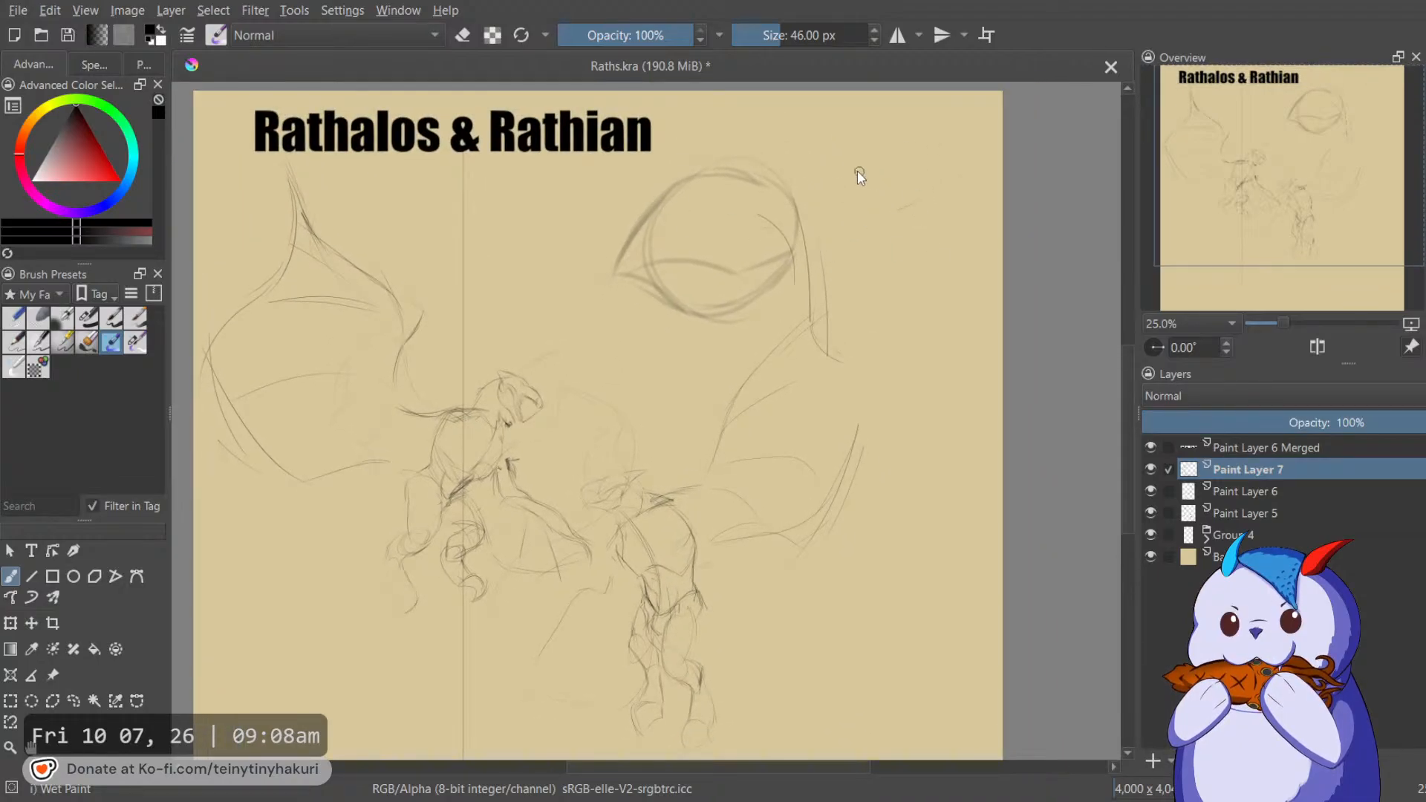
left_click_drag(692, 128, 692, 153)
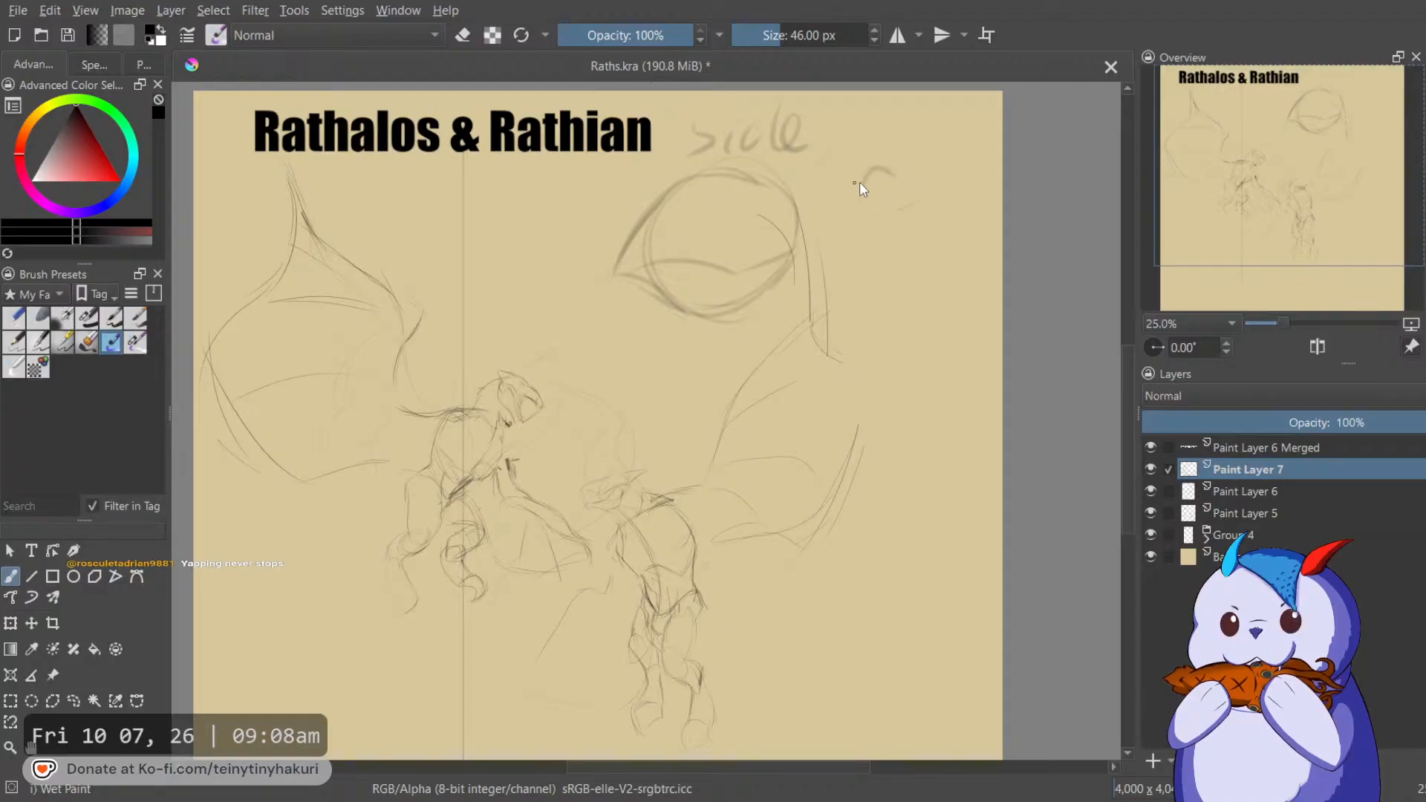
Hand-letter "front" and sketch a rough front-view study with a flat top, V-shaped centre lines and a rounded lower outline.
mouse_move(884, 202)
left_mouse_down()
mouse_move(939, 193)
mouse_move(970, 162)
left_mouse_up()
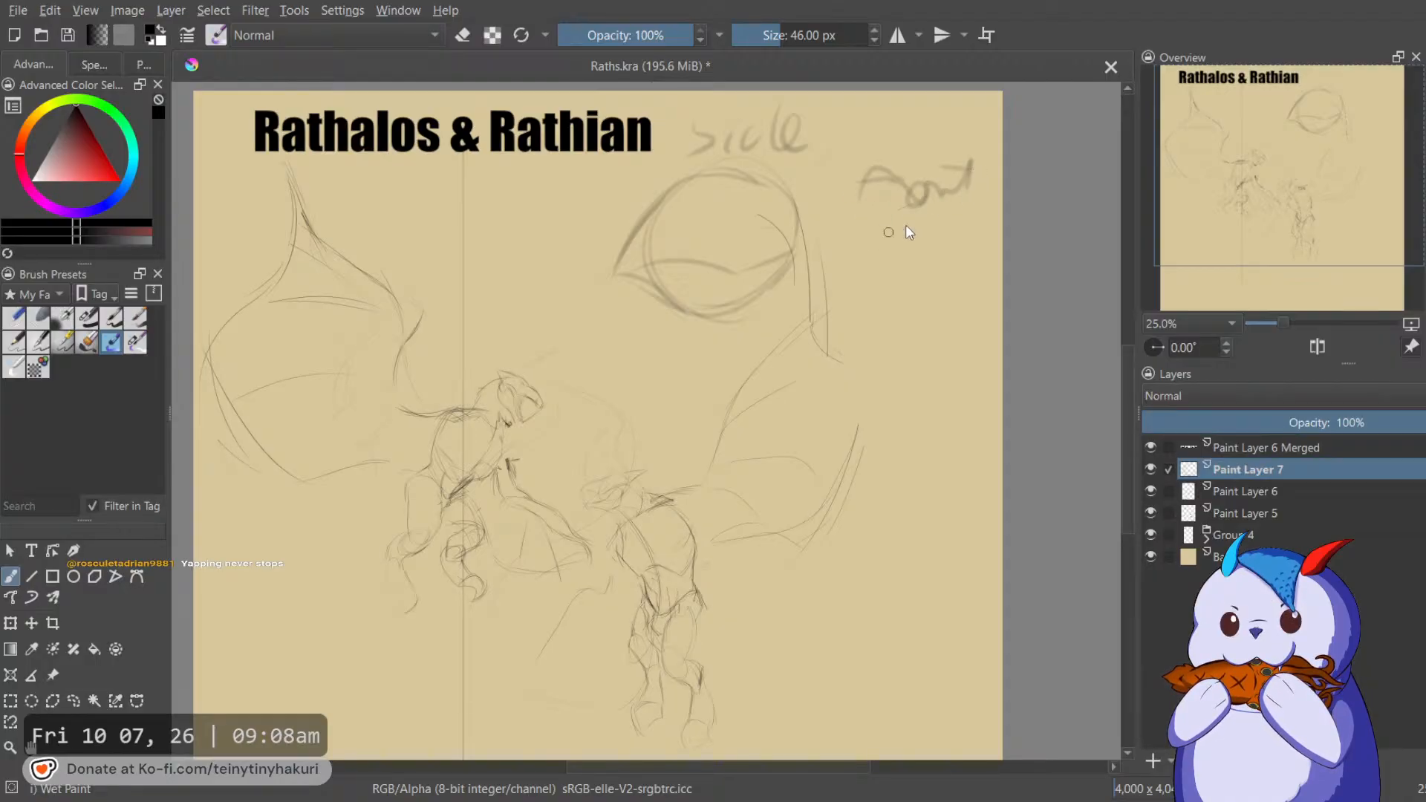
mouse_move(829, 239)
left_mouse_down()
mouse_move(984, 247)
mouse_move(917, 338)
left_mouse_up()
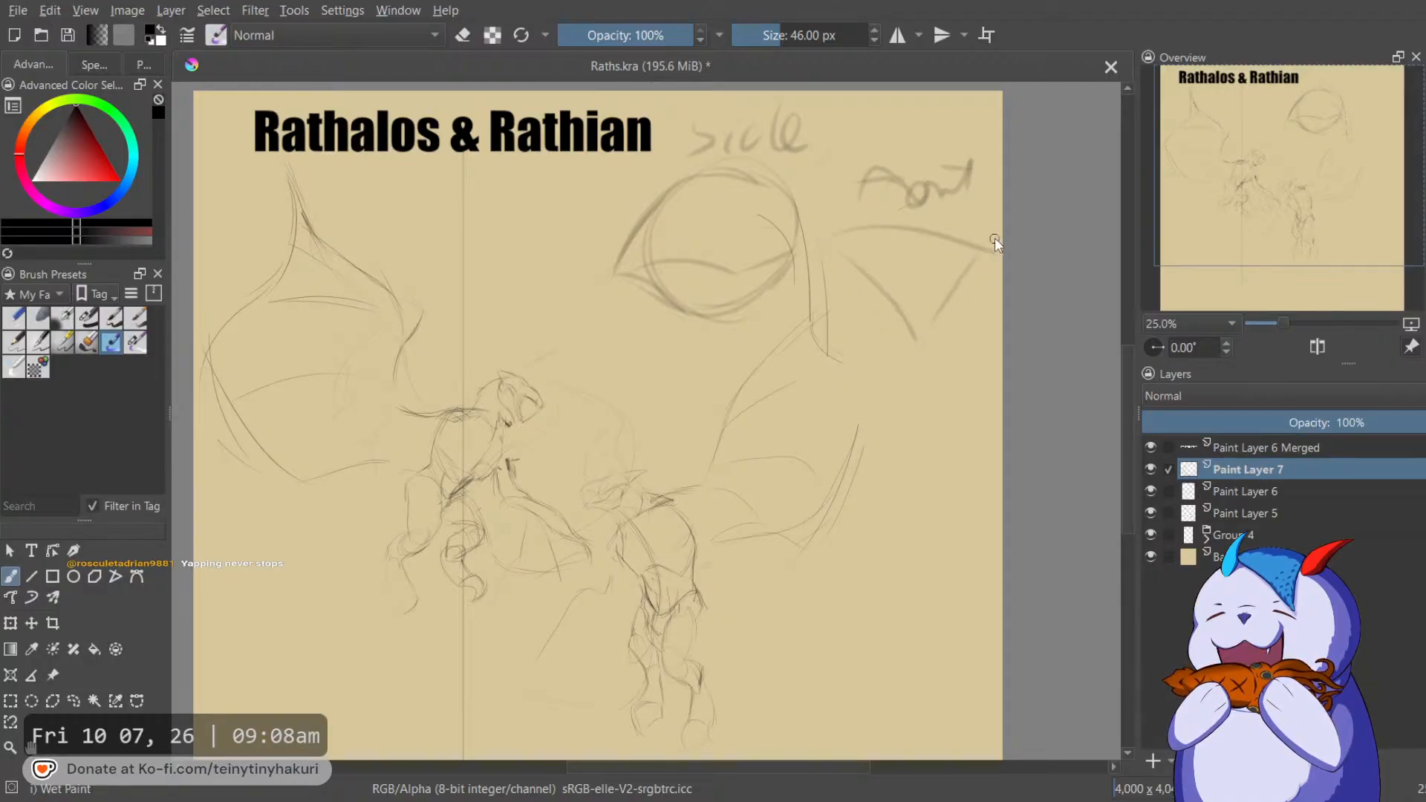
left_click_drag(821, 256, 861, 400)
left_click_drag(813, 286, 810, 379)
left_click_drag(975, 280, 953, 367)
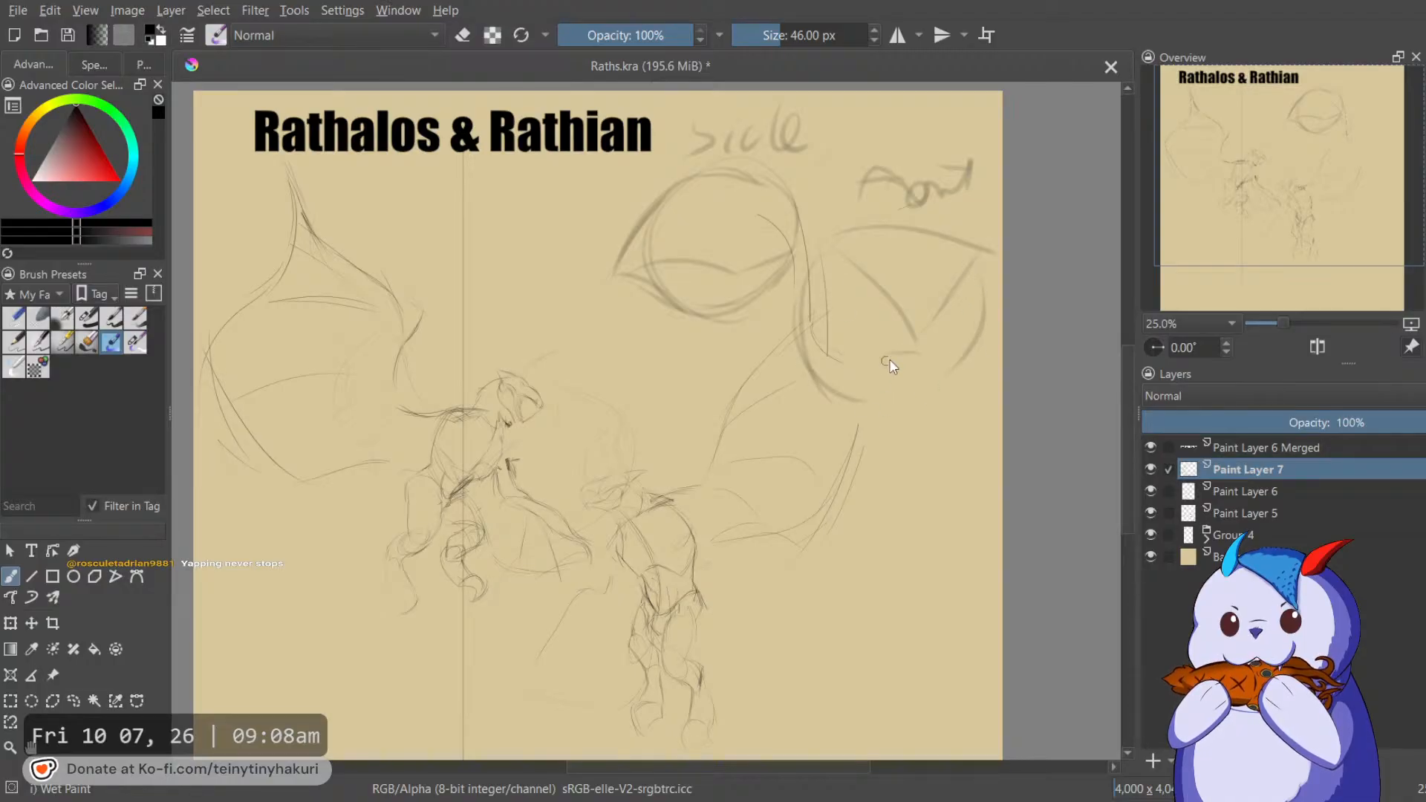
left_click_drag(840, 344, 950, 363)
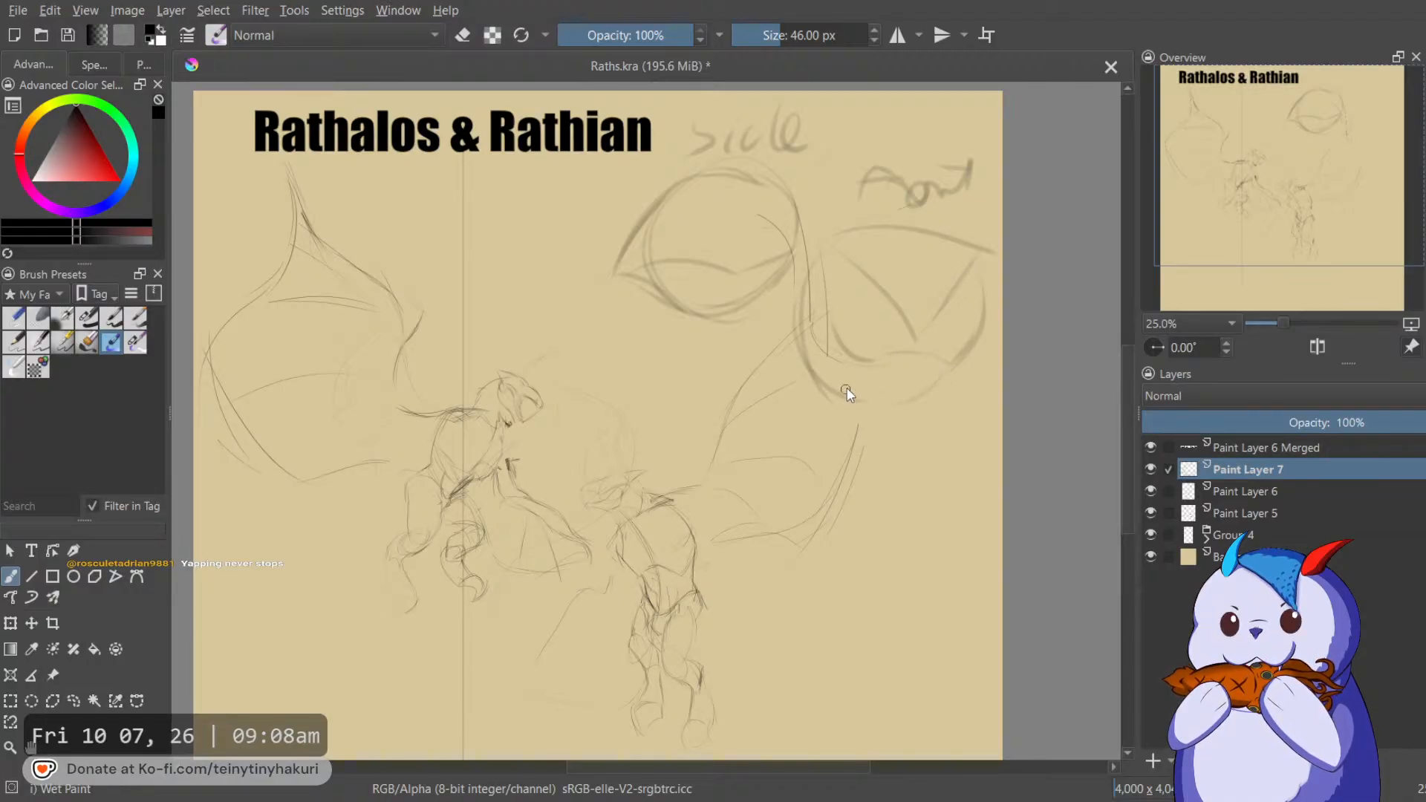
left_click_drag(861, 348, 957, 361)
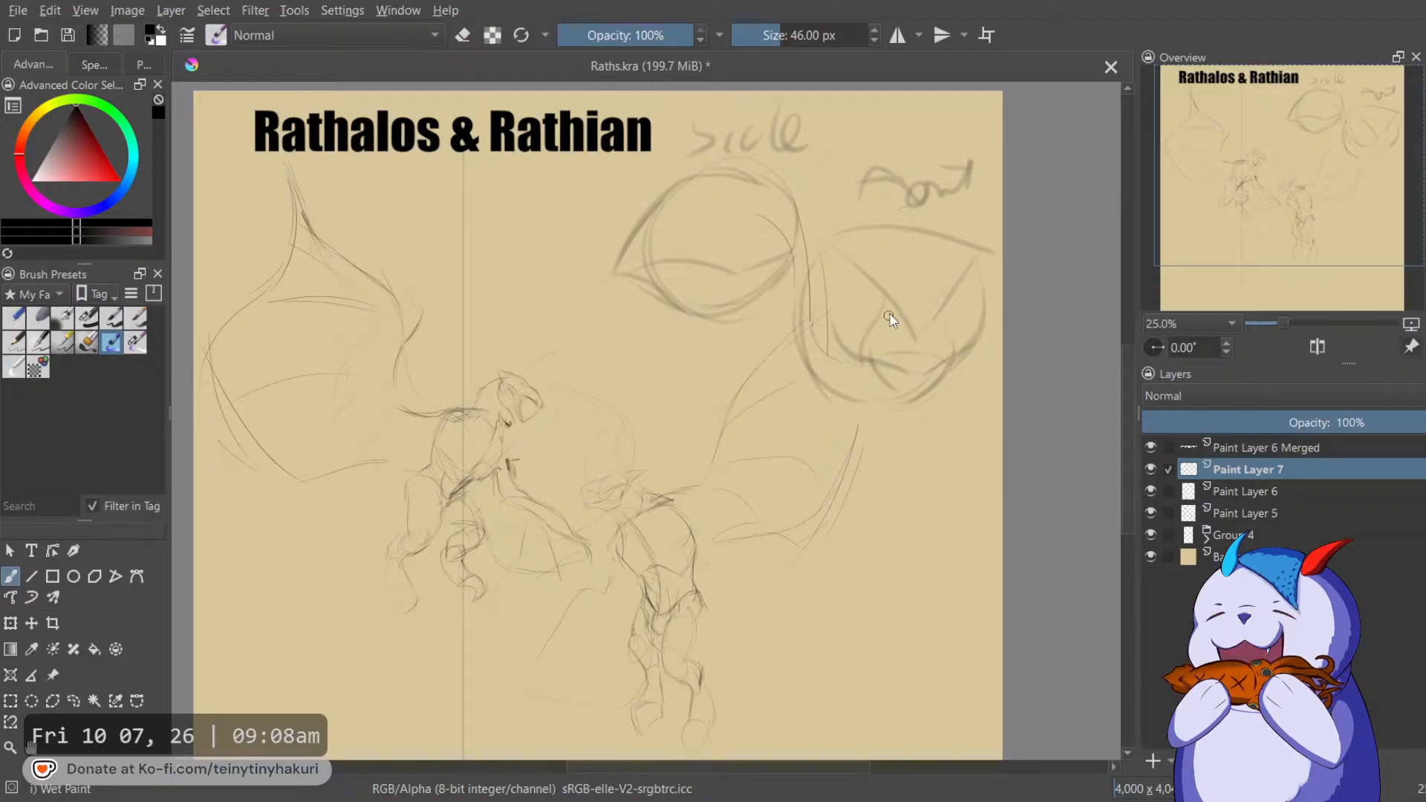
mouse_move(885, 329)
left_mouse_down()
mouse_move(881, 367)
mouse_move(916, 381)
mouse_move(942, 367)
left_mouse_up()
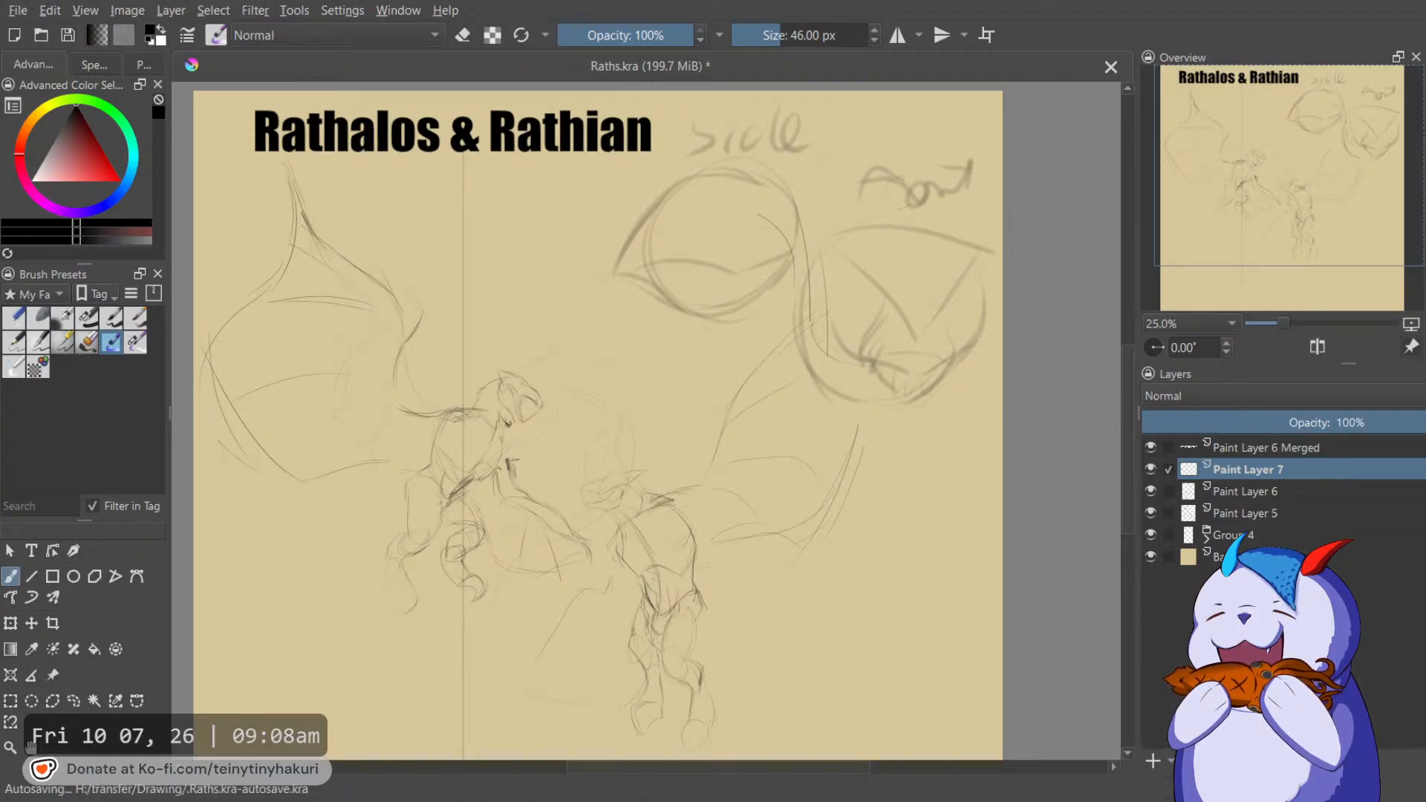
Delete Paint Layer 7 with its rough studies and extend the canvas downward to a 4,000 x 6,000 px portrait format.
key("shift+Delete")
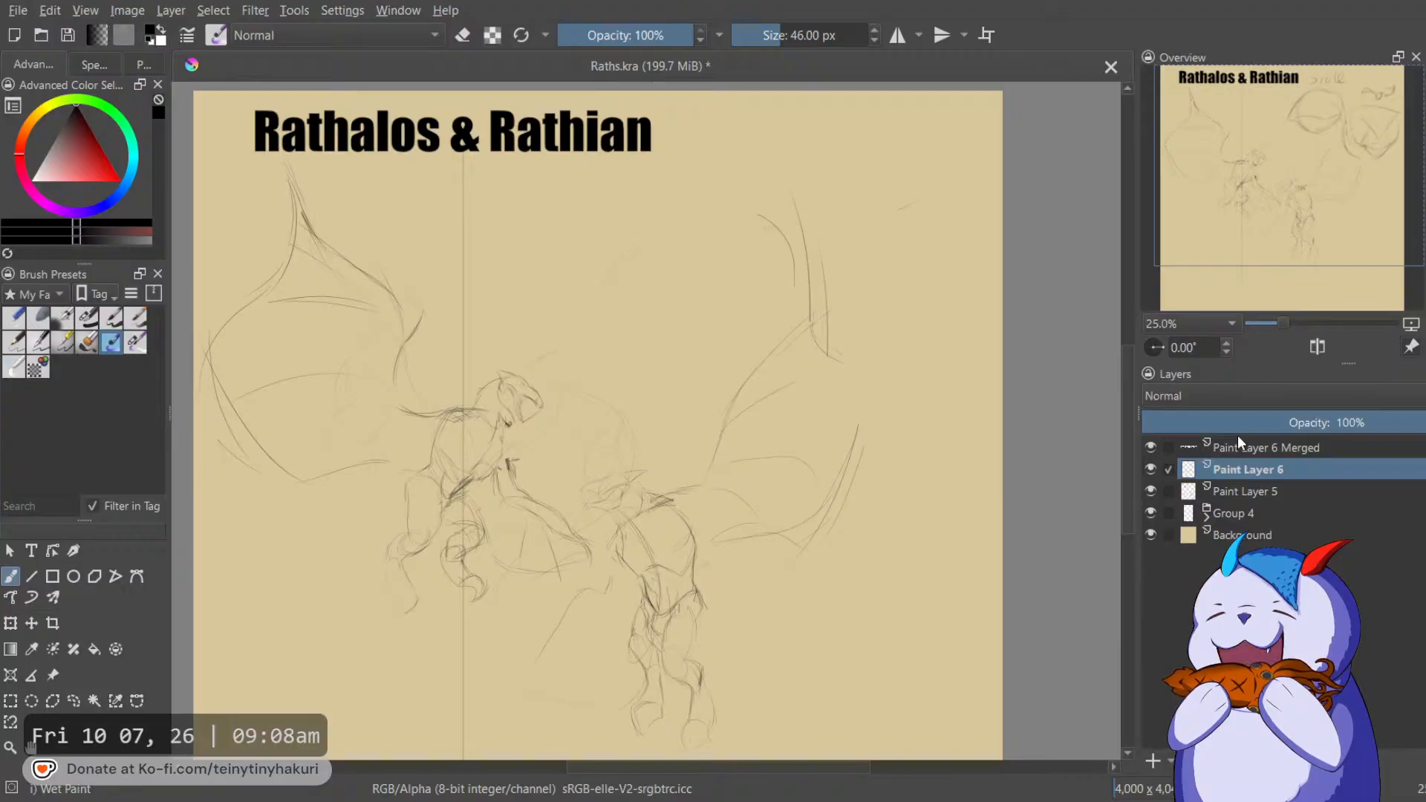
left_click_drag(711, 498, 742, 456)
scroll(809, 447, "down", 1)
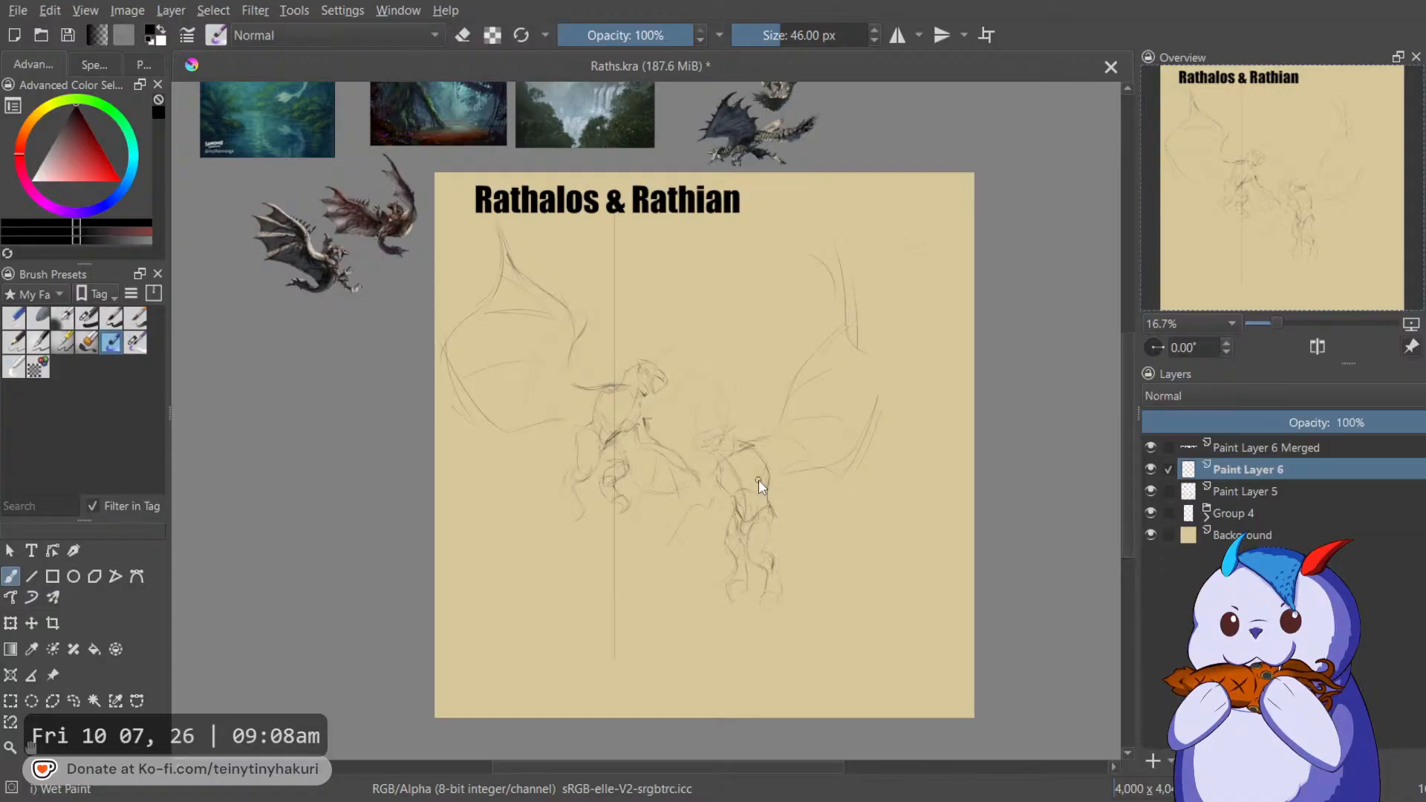
left_click_drag(742, 484, 773, 480)
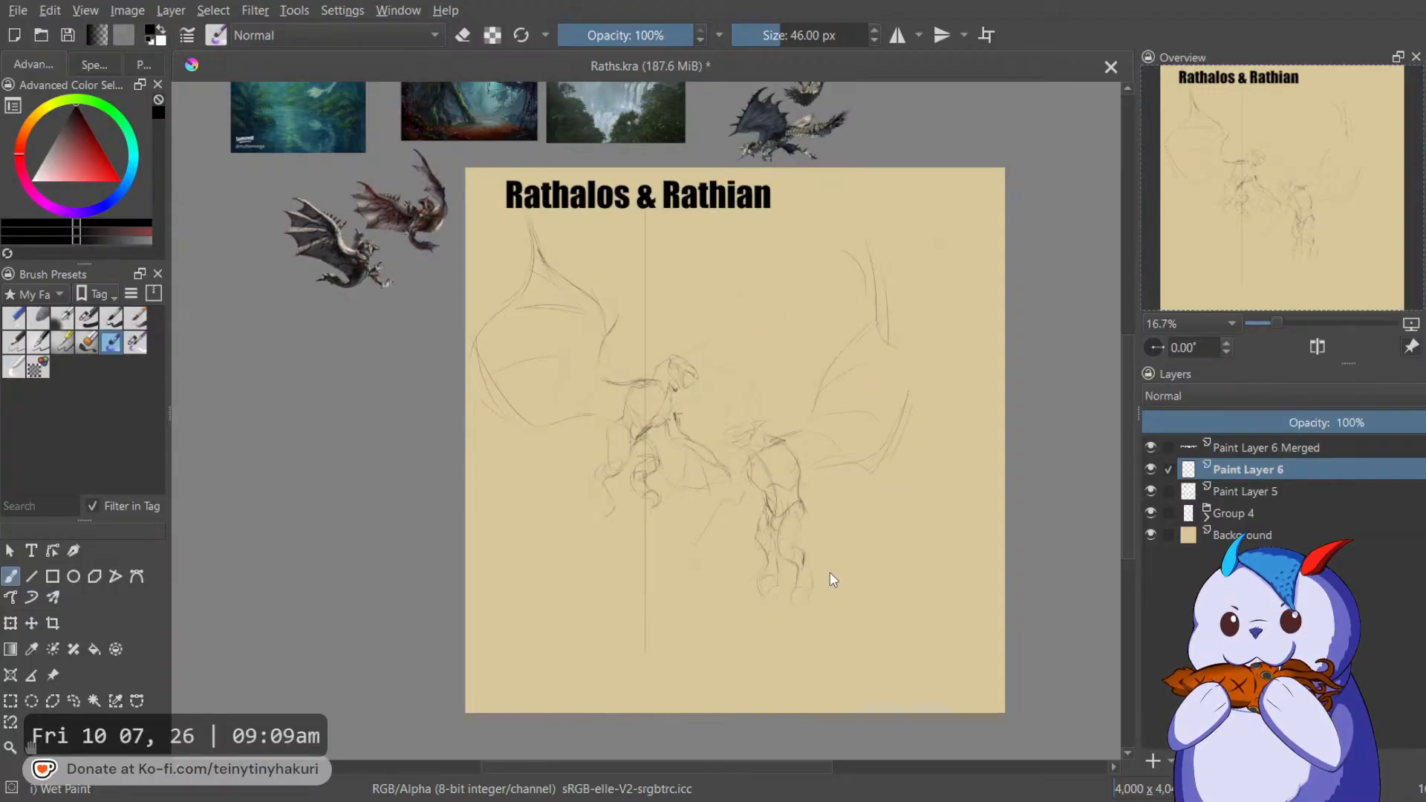
scroll(814, 500, "down", 3)
scroll(778, 483, "up", 2)
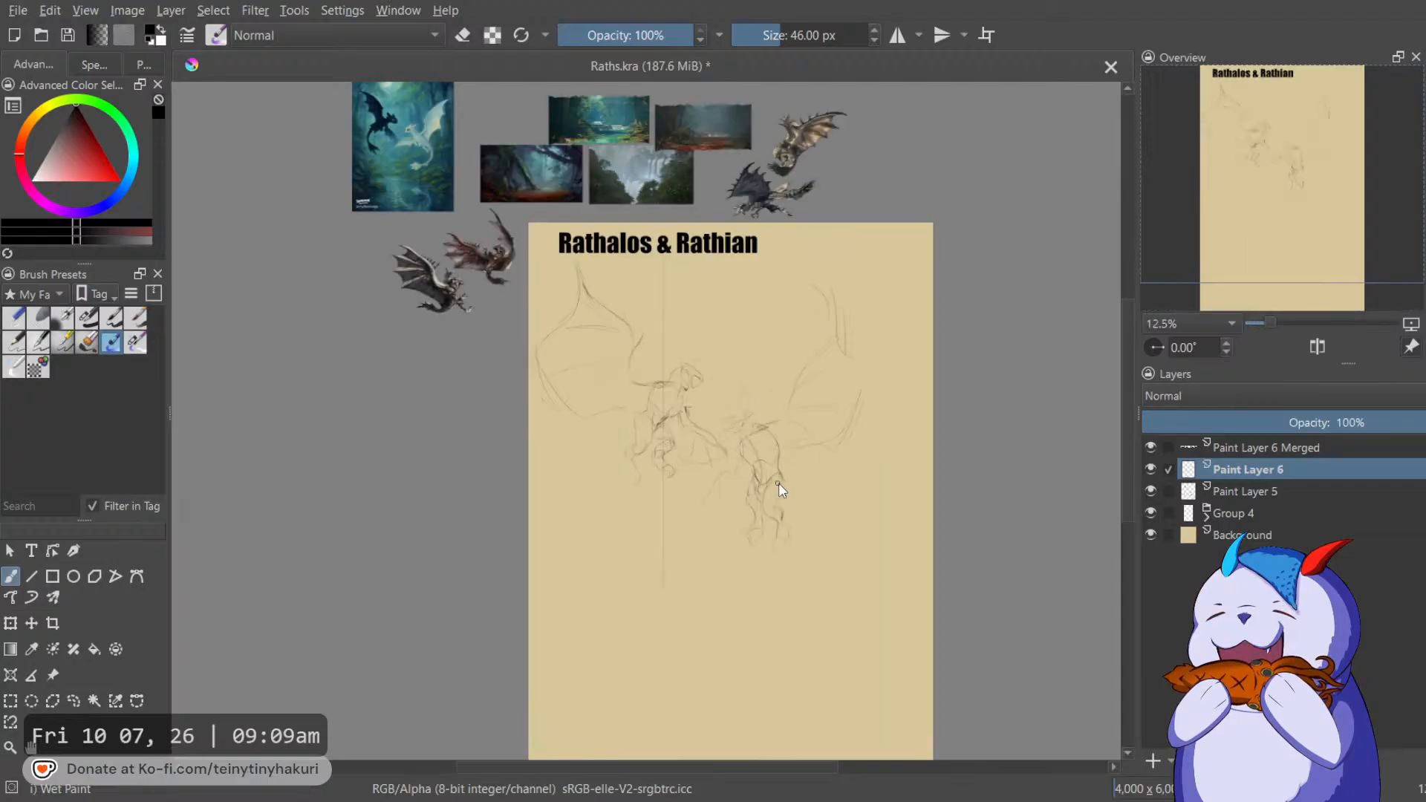
Switch to the Basic-5 Size brush preset at 40 px.
left_click_drag(610, 340, 576, 314)
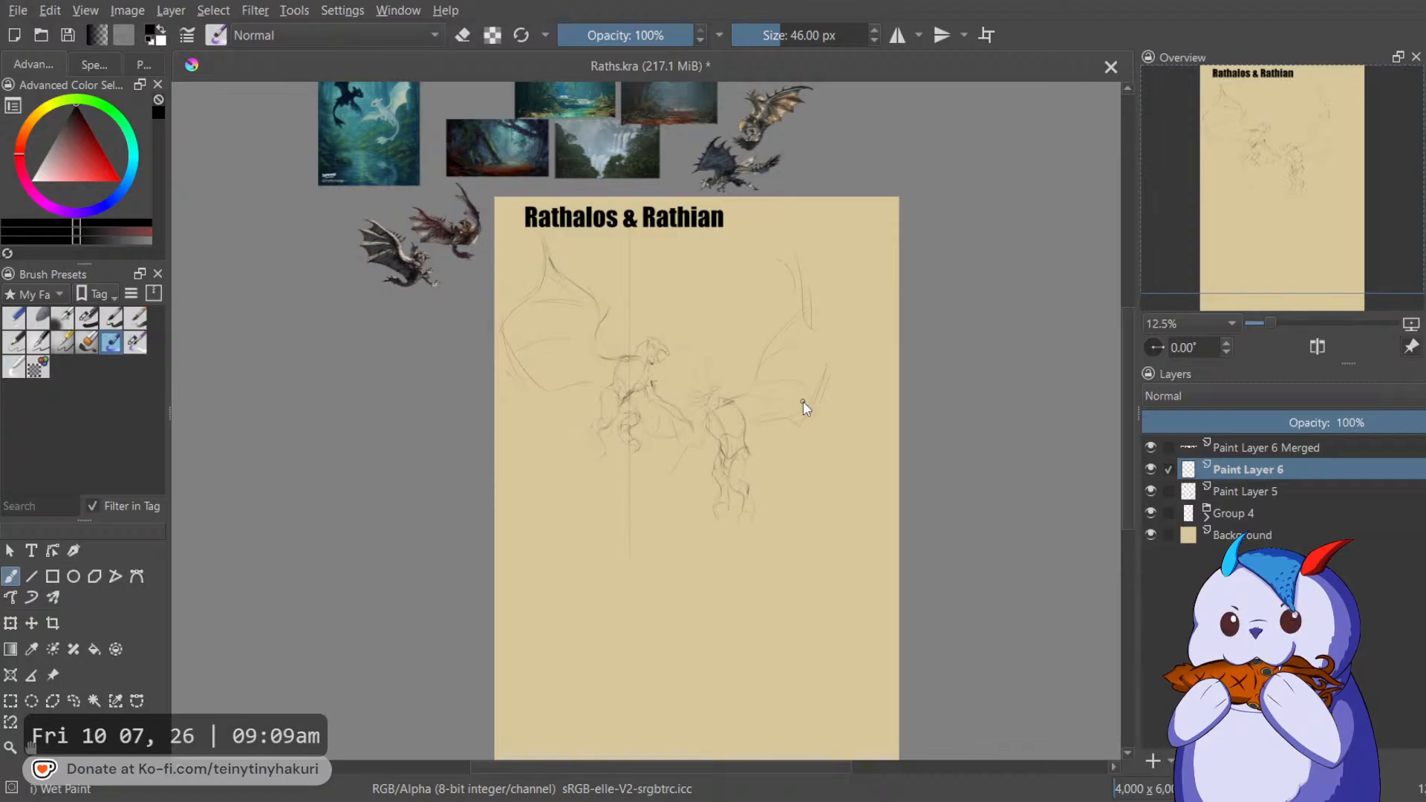
scroll(661, 358, "up", 1)
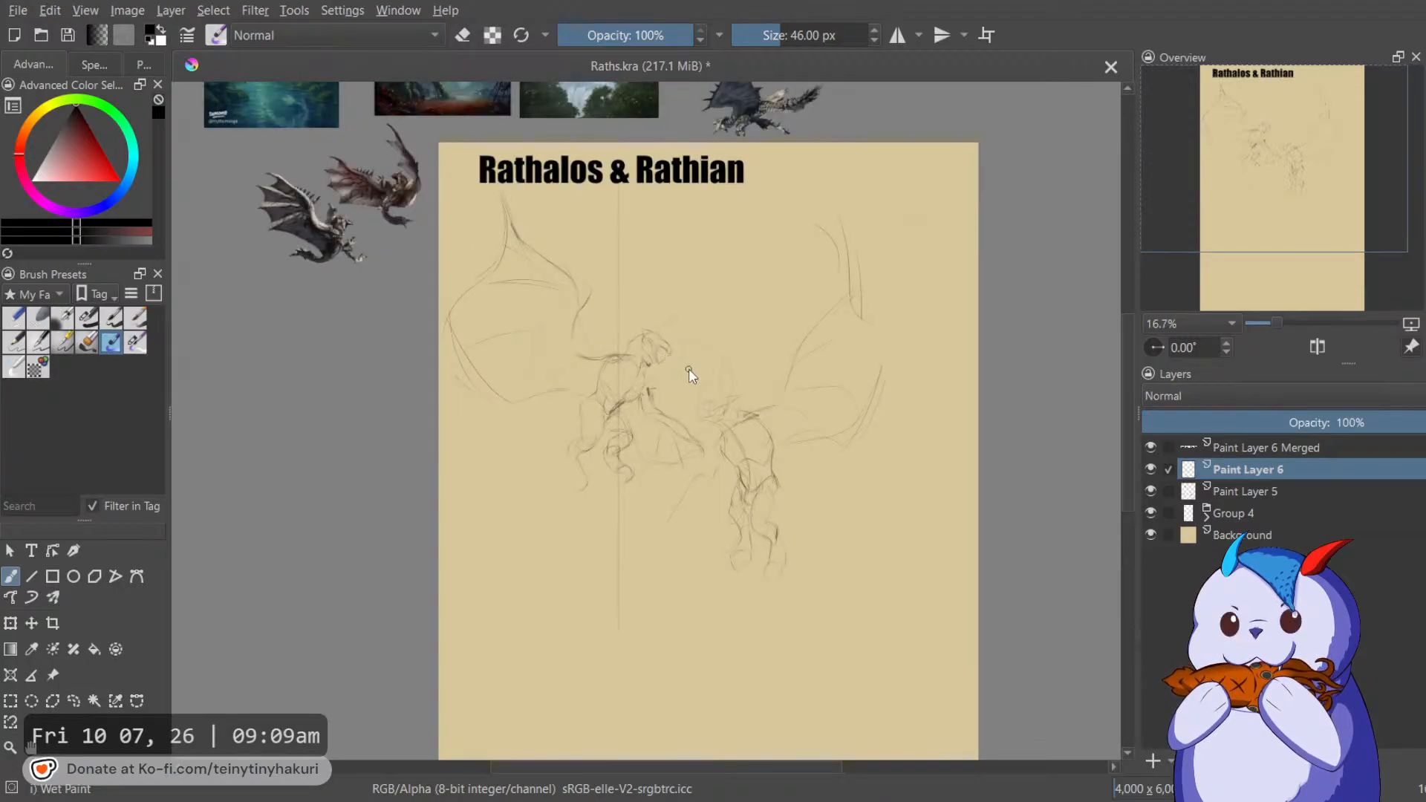
left_click(113, 319)
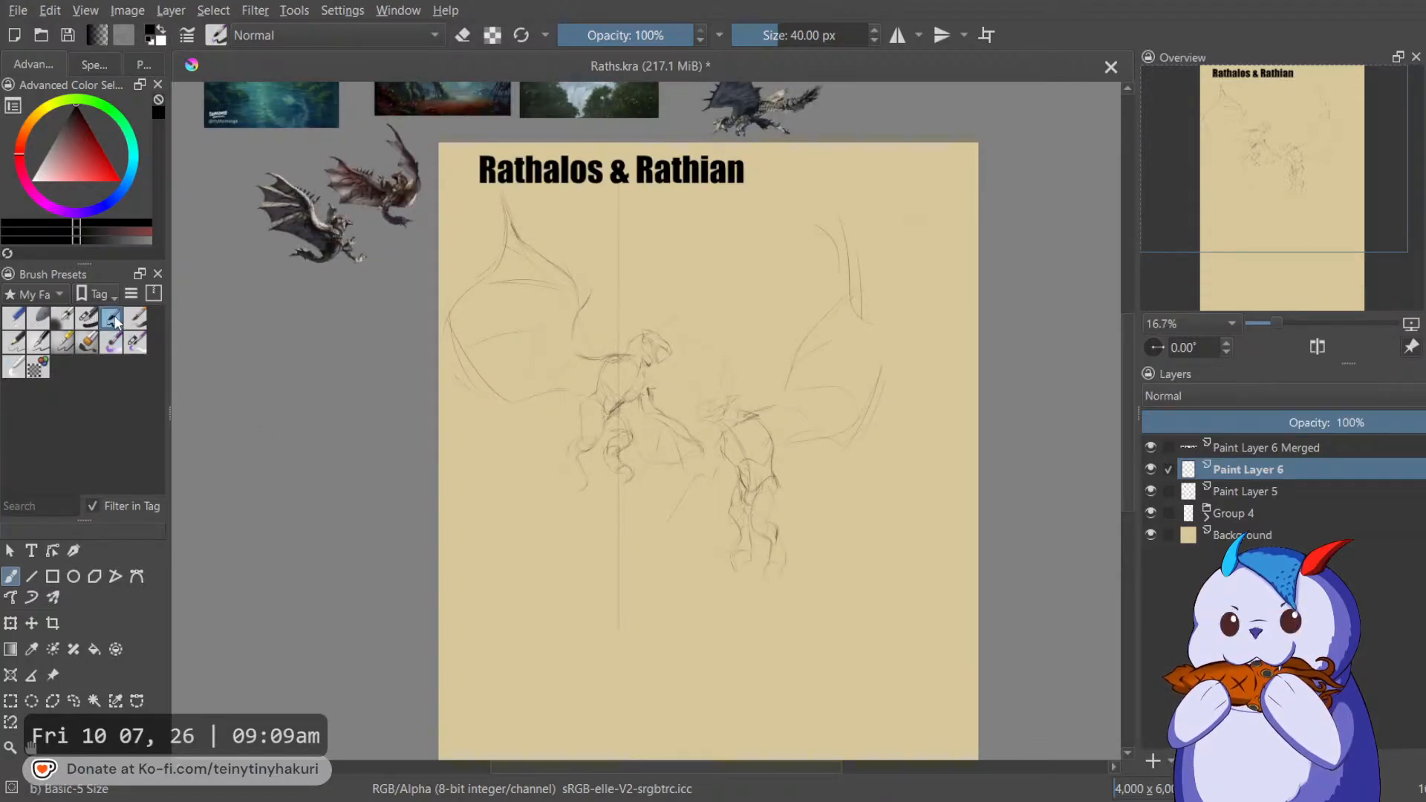
left_click_drag(822, 314, 852, 287)
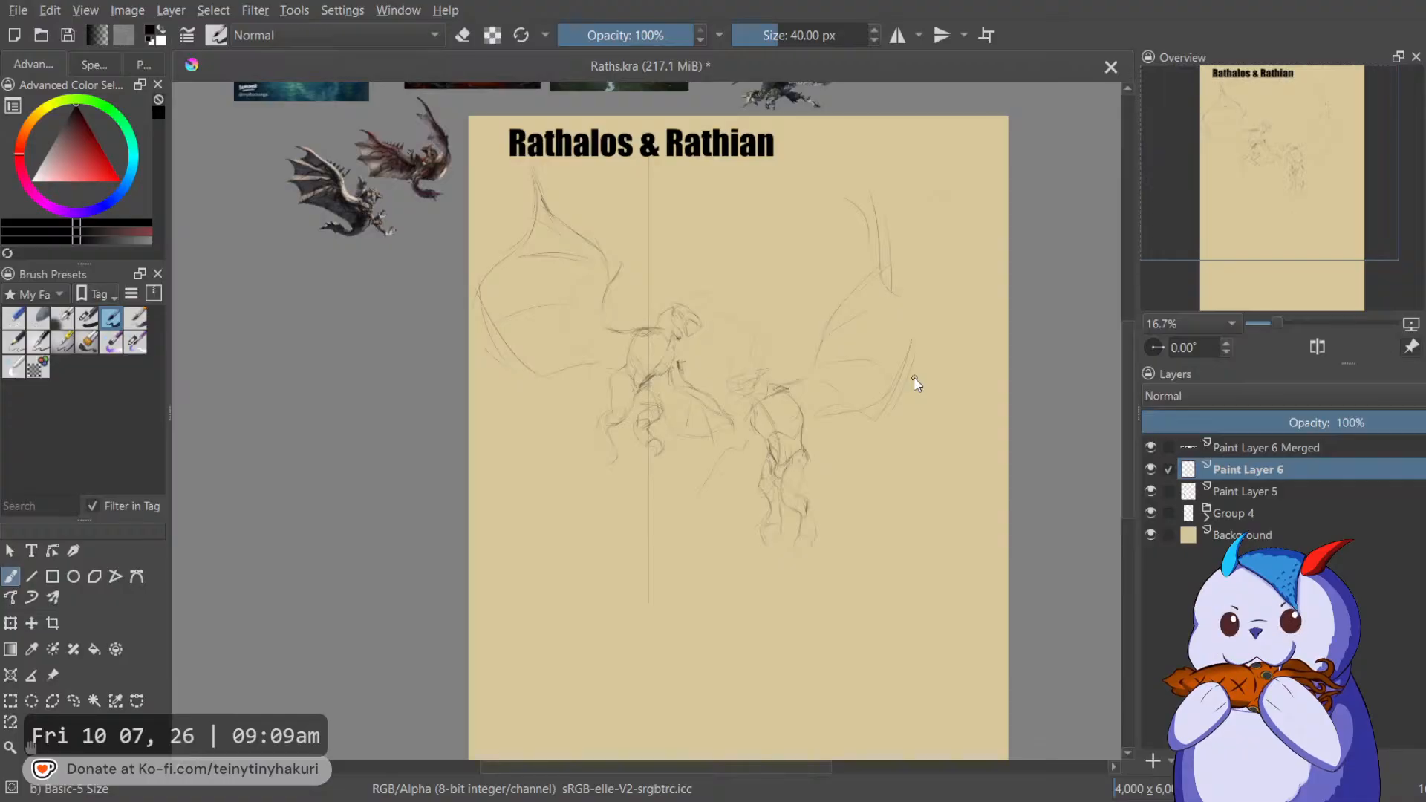
key("space")
left_click_drag(804, 318, 770, 292)
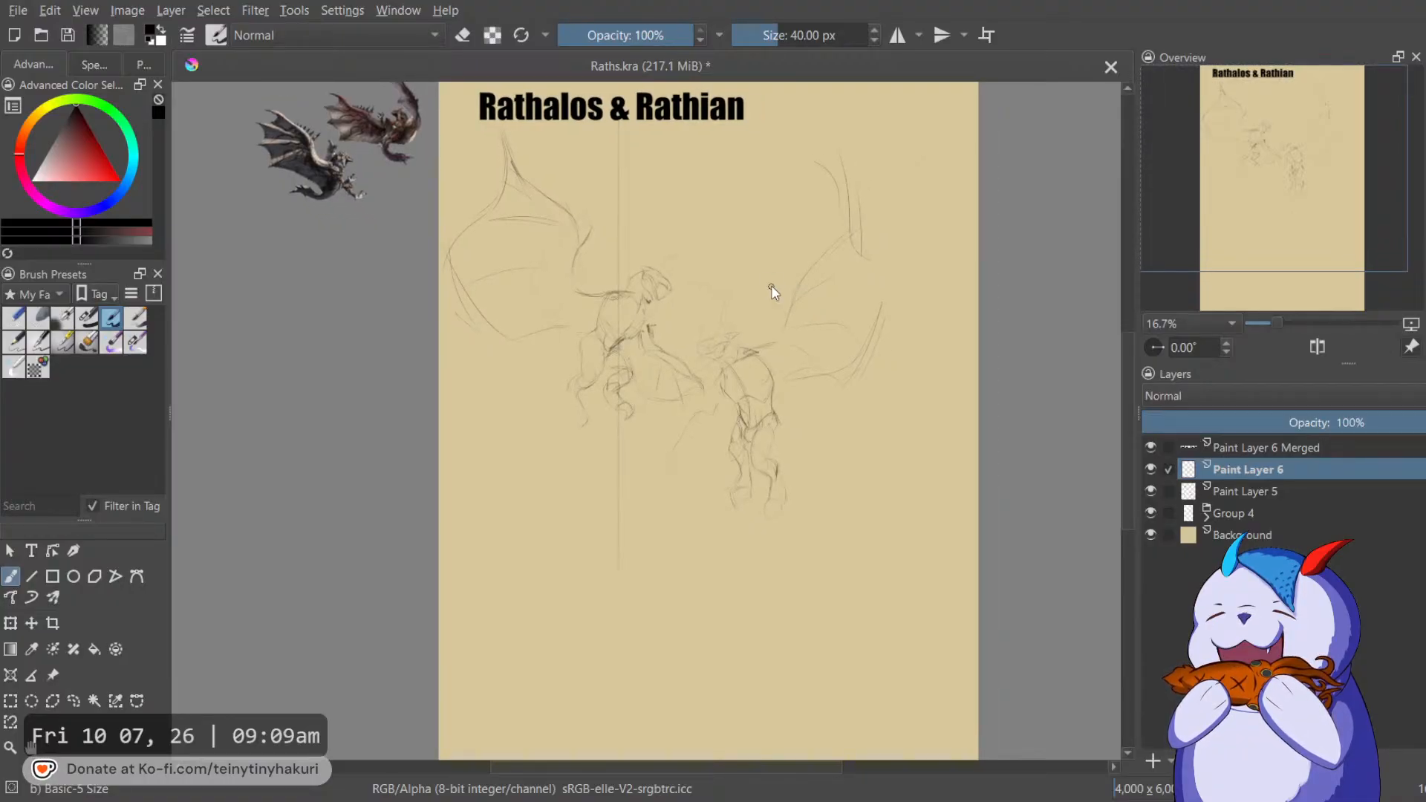
Select Paint Layer 6 Merged together with Group 4 and move the title and vertical guide line to the right.
left_click(1274, 491)
left_click_drag(789, 298, 806, 394)
left_click(1292, 509)
key("ctrl+t")
left_click_drag(694, 342, 735, 341)
left_click(1295, 446)
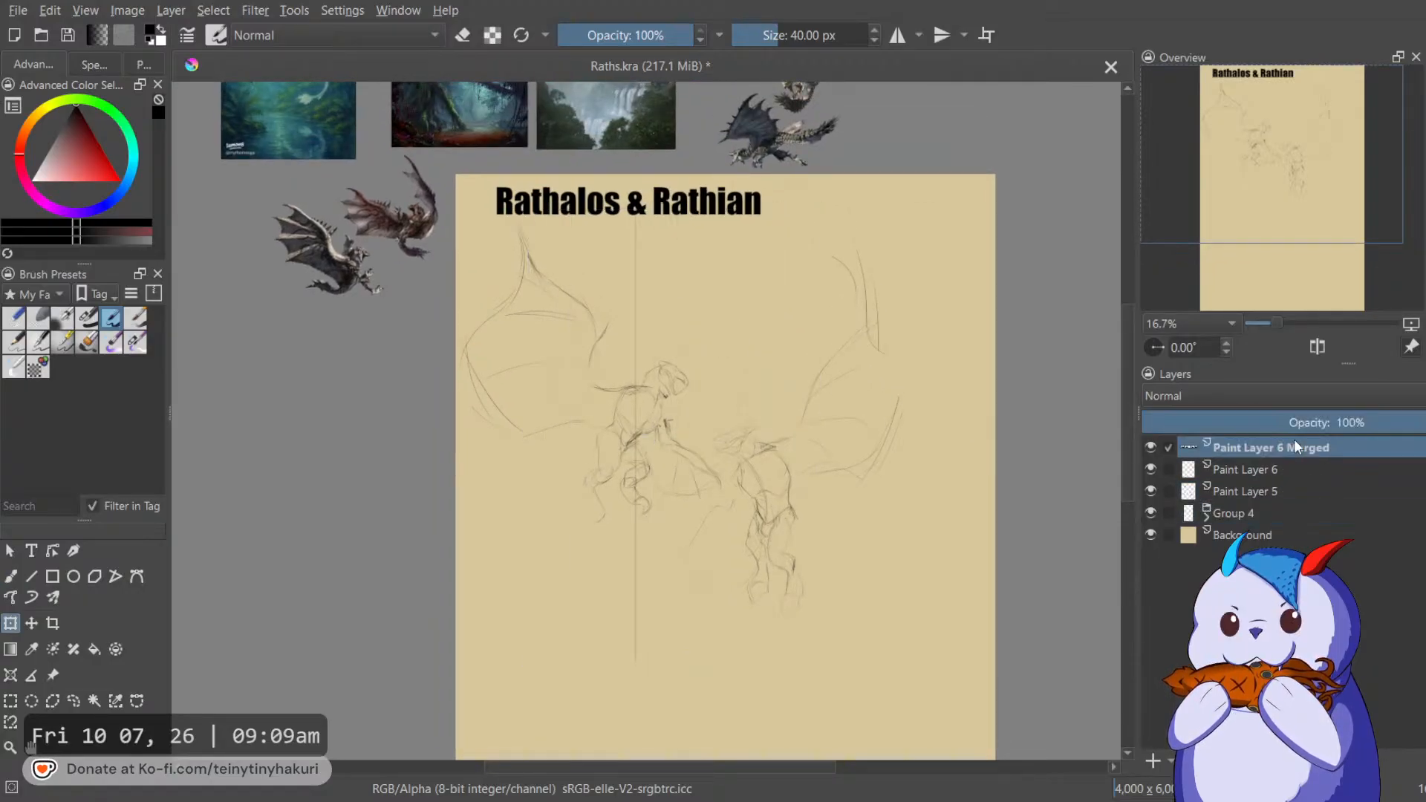
left_click(1272, 510, "ctrl")
key("b")
key("ctrl+t")
left_click_drag(716, 398, 793, 388)
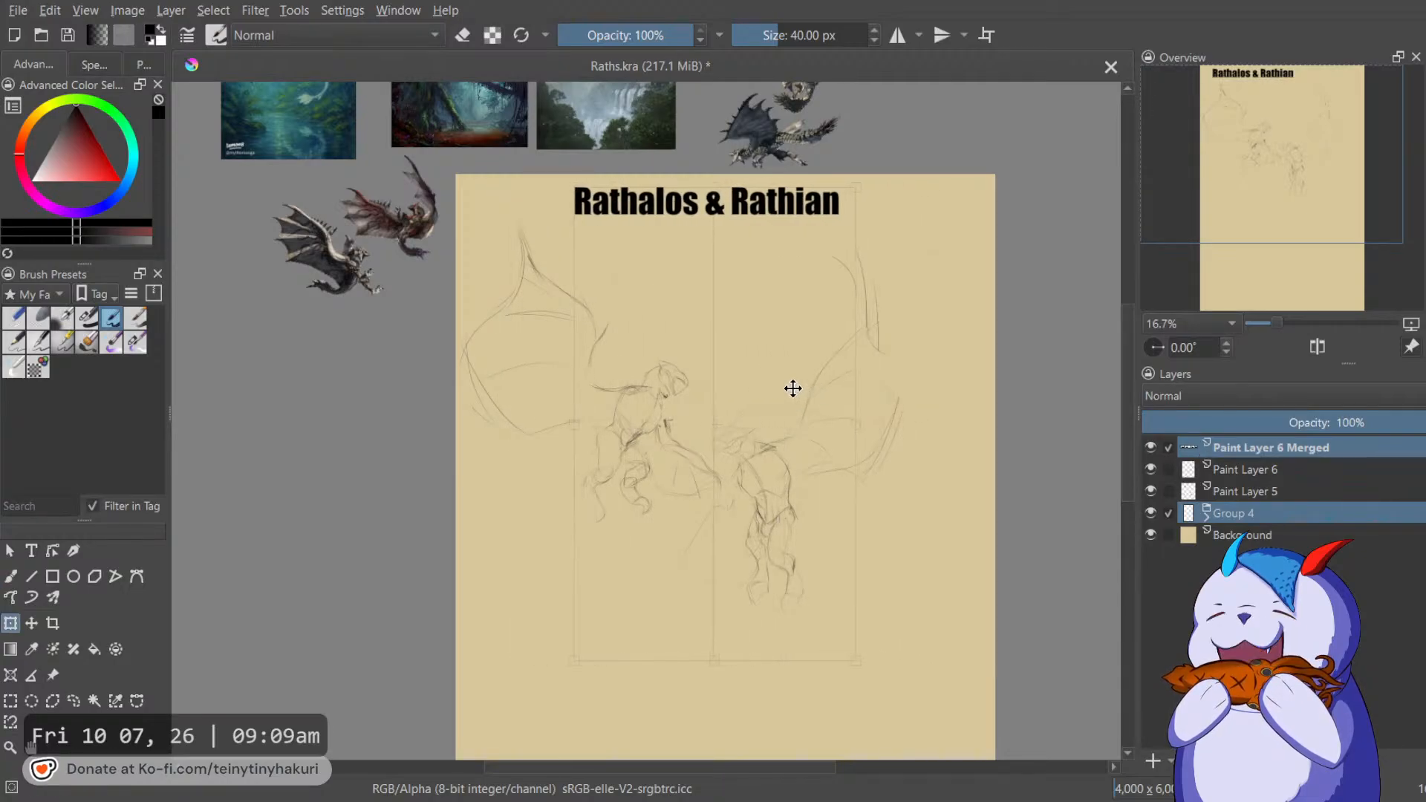
Turn on horizontal mirroring and align the title and guide line with the vertical mirror axis.
left_click(898, 35)
left_click_drag(688, 319, 726, 315)
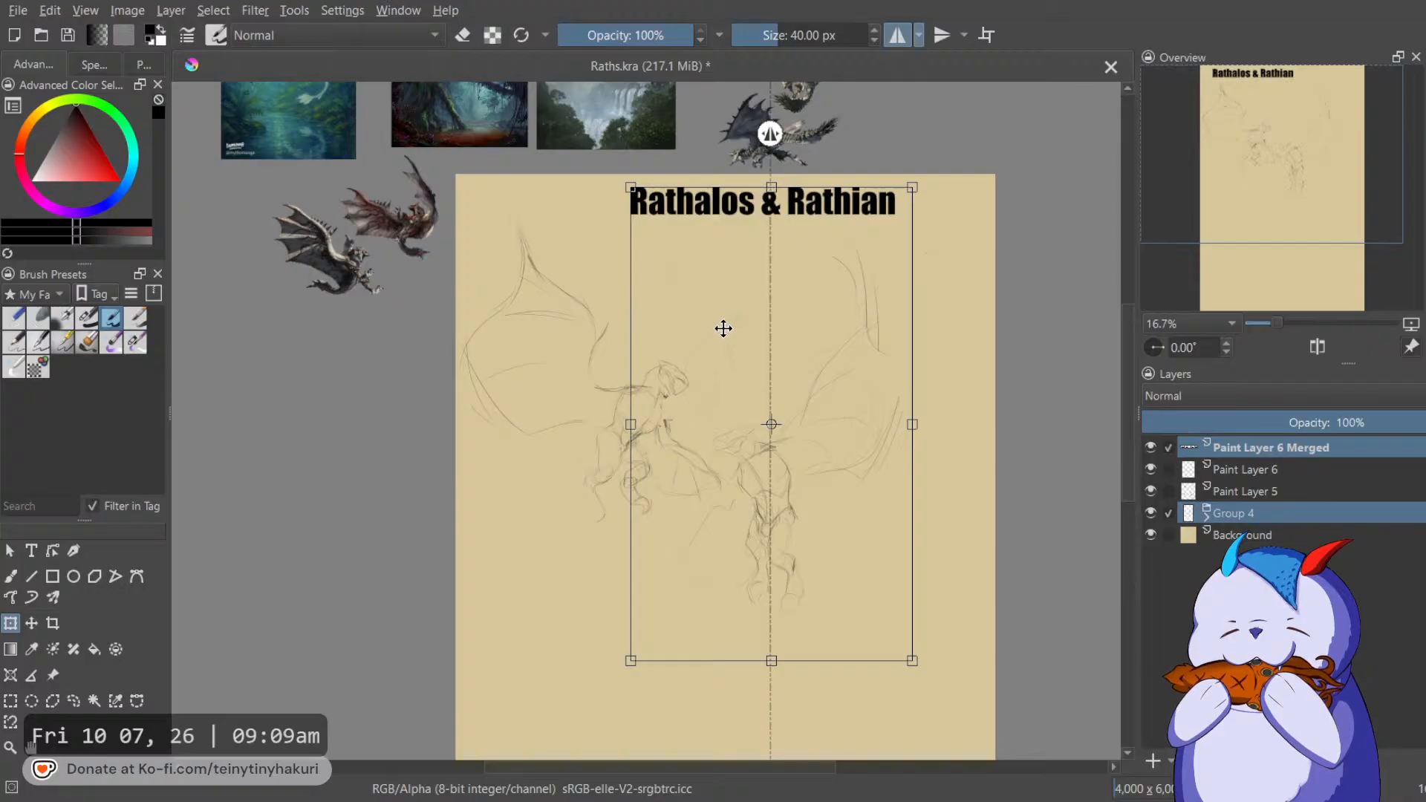
key("Return")
key("b")
left_click_drag(764, 390, 755, 352)
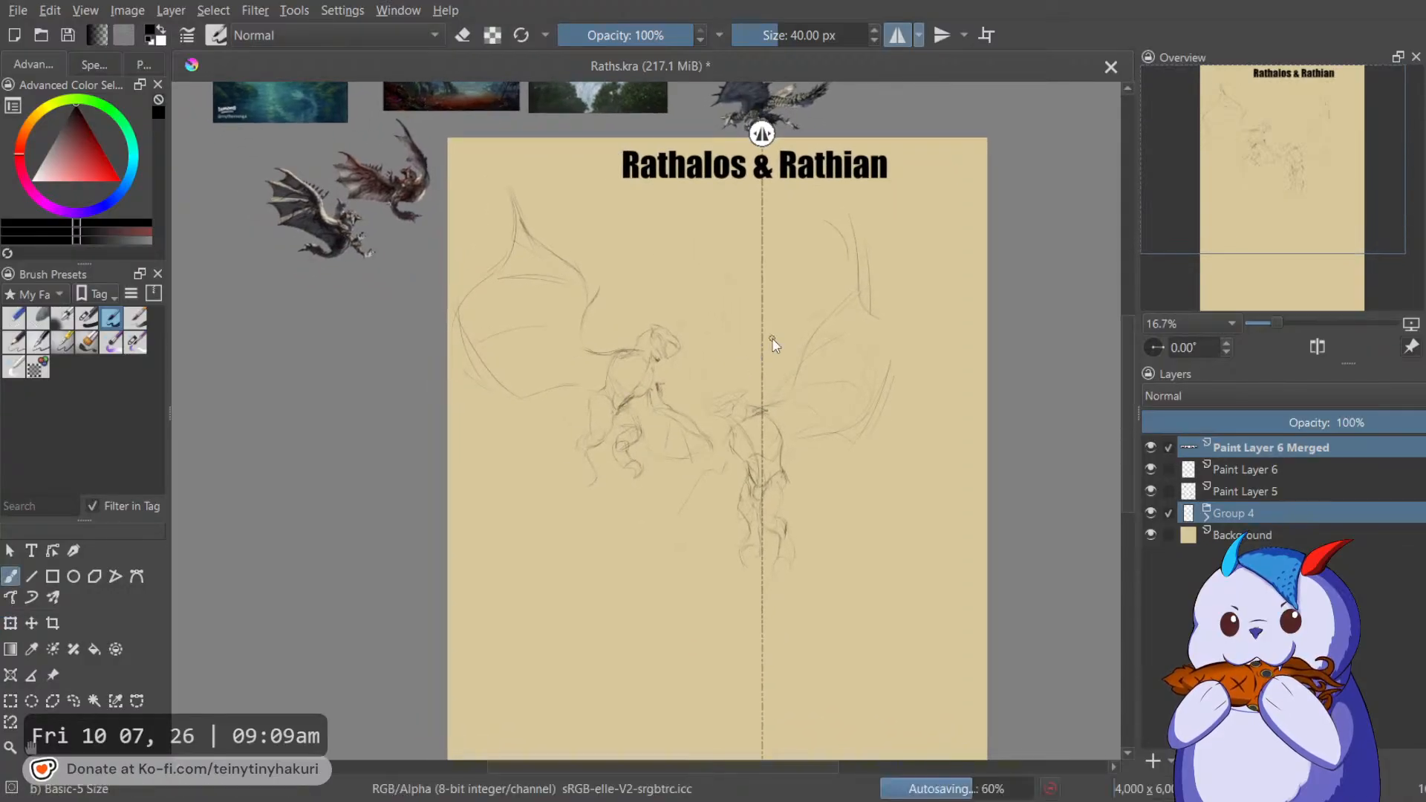
Move the title and guide line back left, away from the mirror axis, by transforming both selected layers.
key("ctrl+t")
left_click_drag(773, 436, 713, 436)
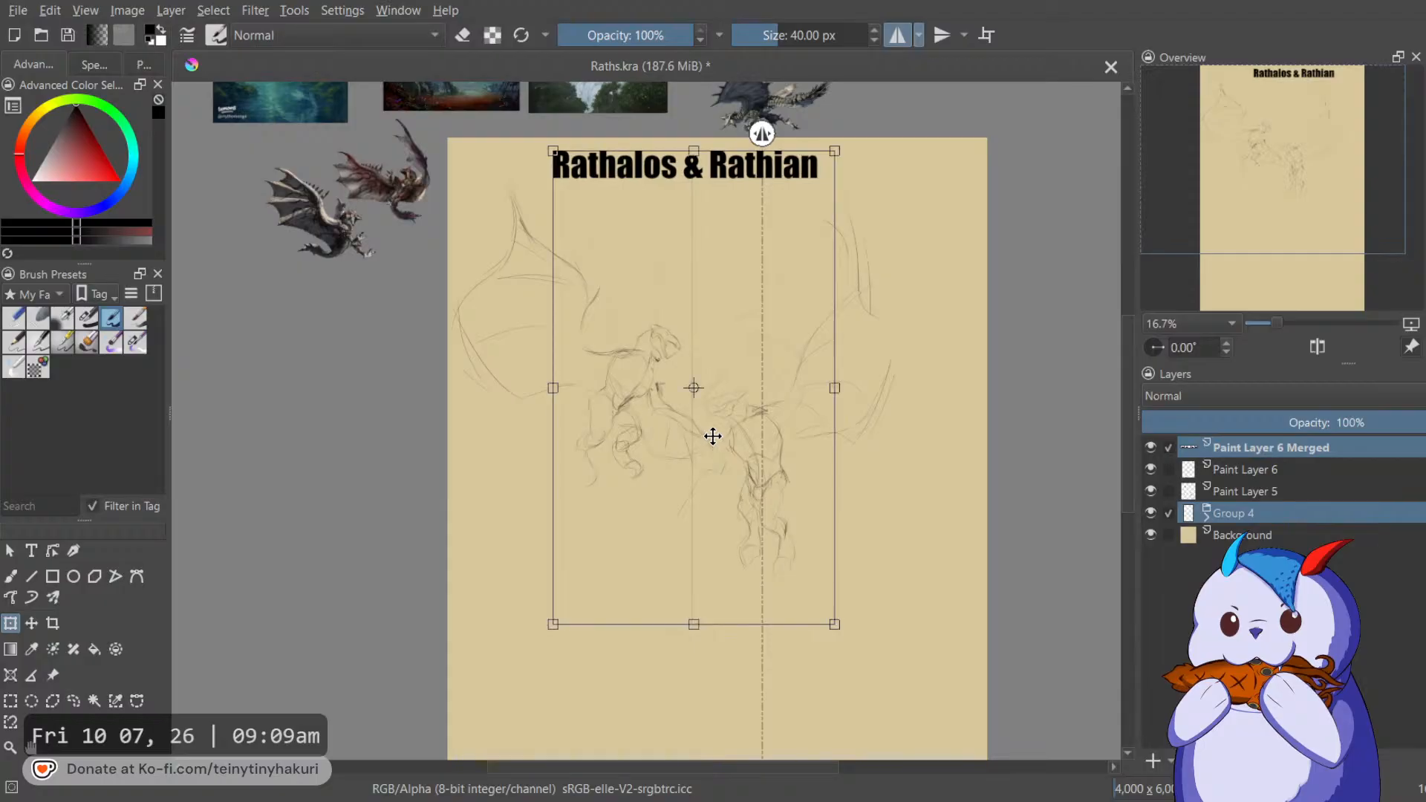
key("Return")
key("b")
scroll(831, 457, "down", 2)
left_click_drag(831, 457, 681, 387)
scroll(805, 427, "up", 1)
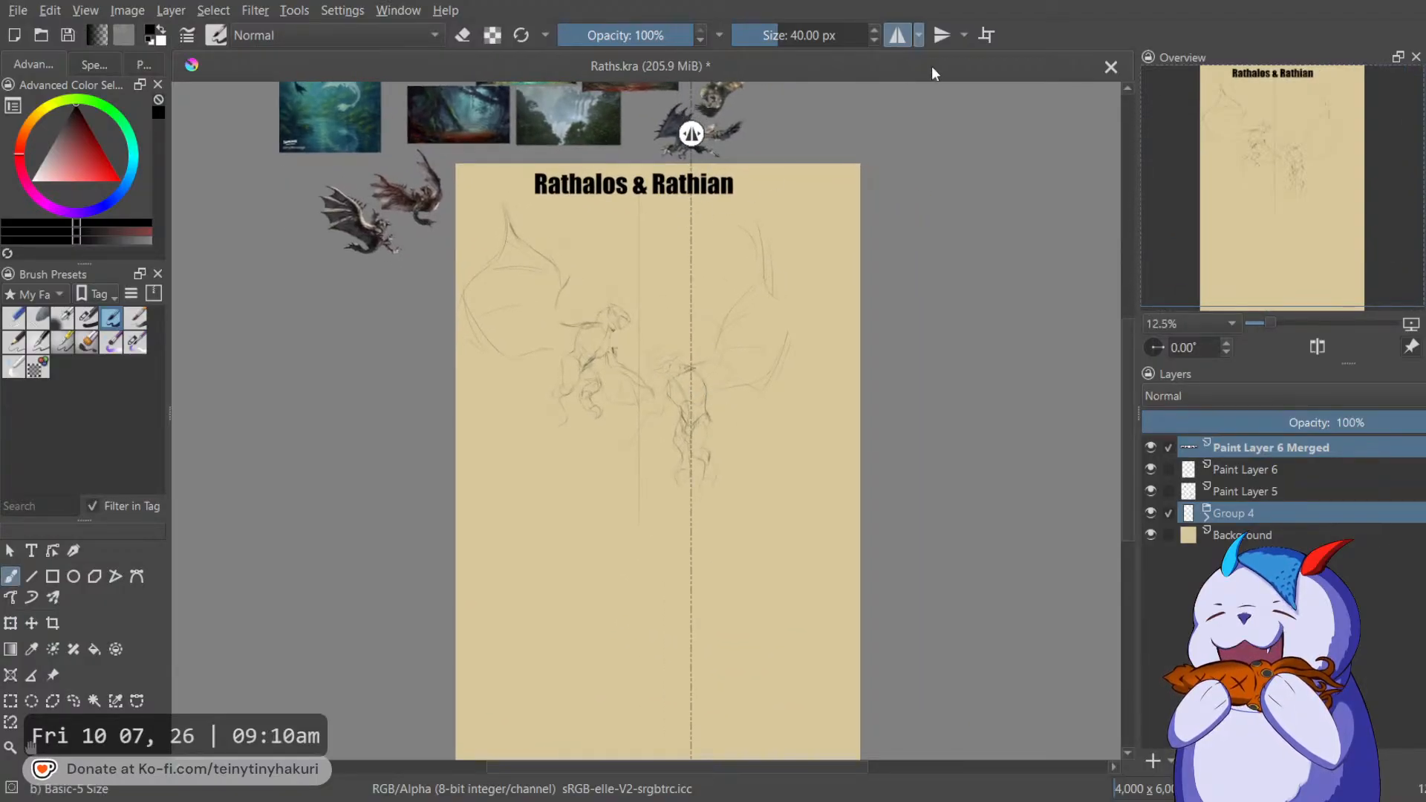
Move the mirror axis to the canvas centre and align the title and guide line with it.
left_click(952, 106)
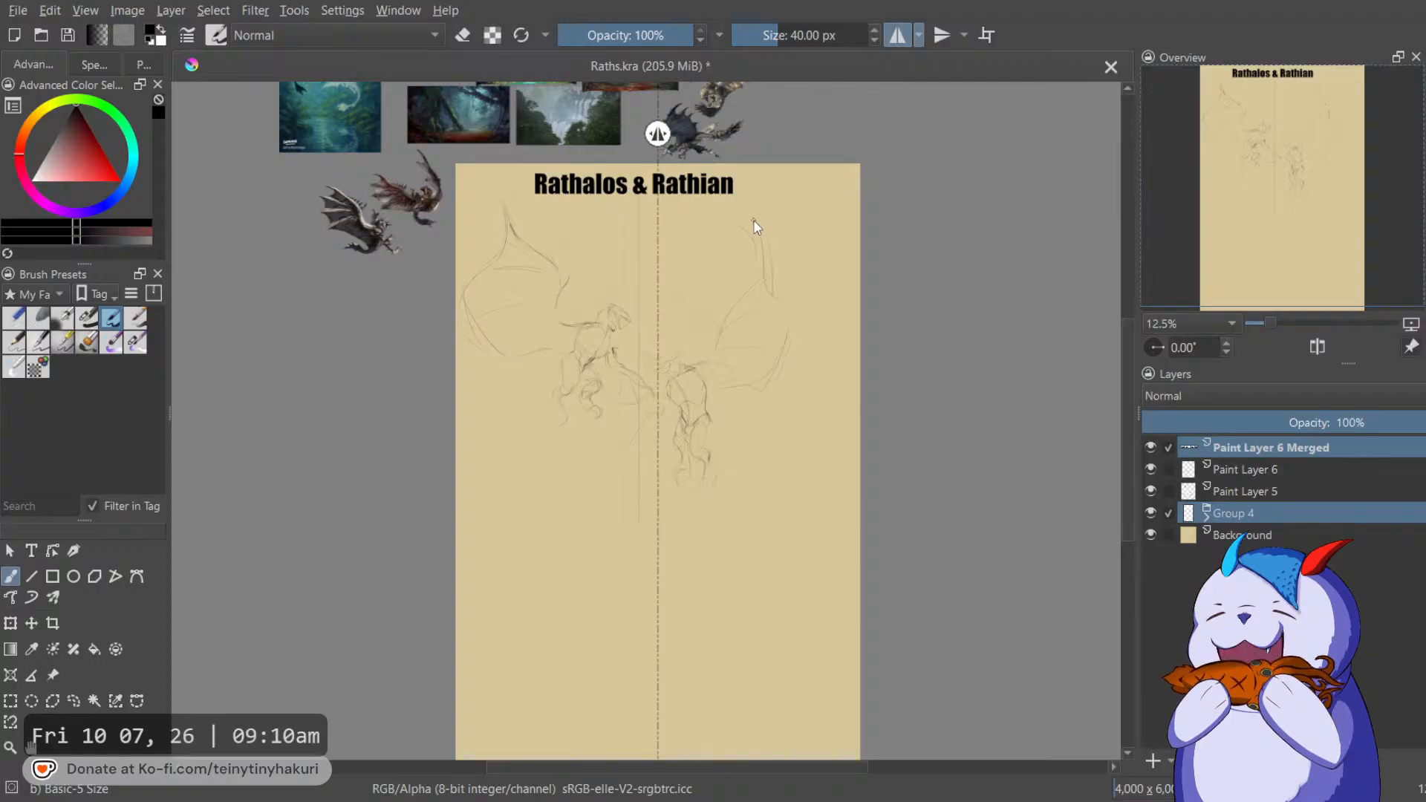
key("ctrl+t")
left_click_drag(650, 350, 668, 351)
key("b")
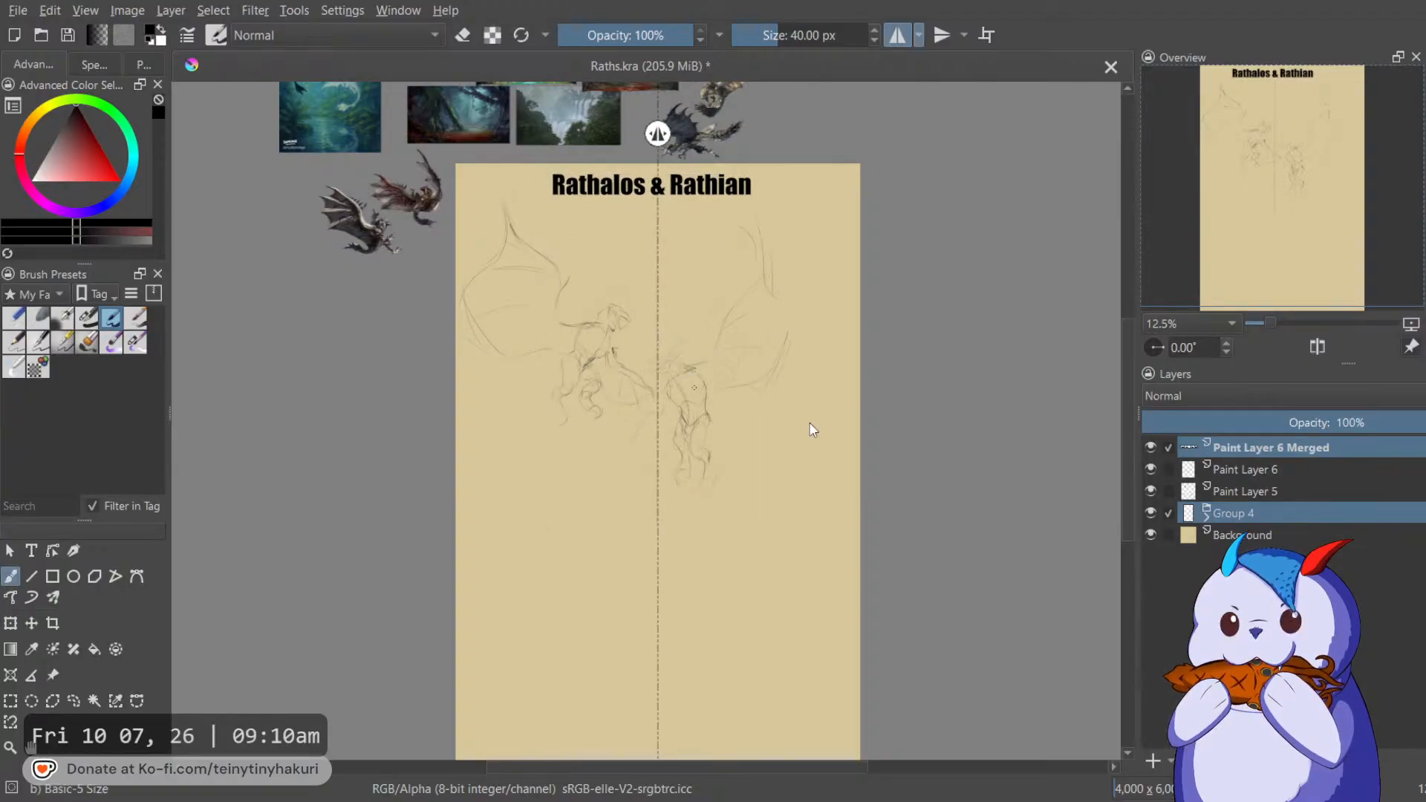
Move the right dragon sketch on Paint Layer 6 slightly right and down, away from the centre line.
left_click(1315, 490)
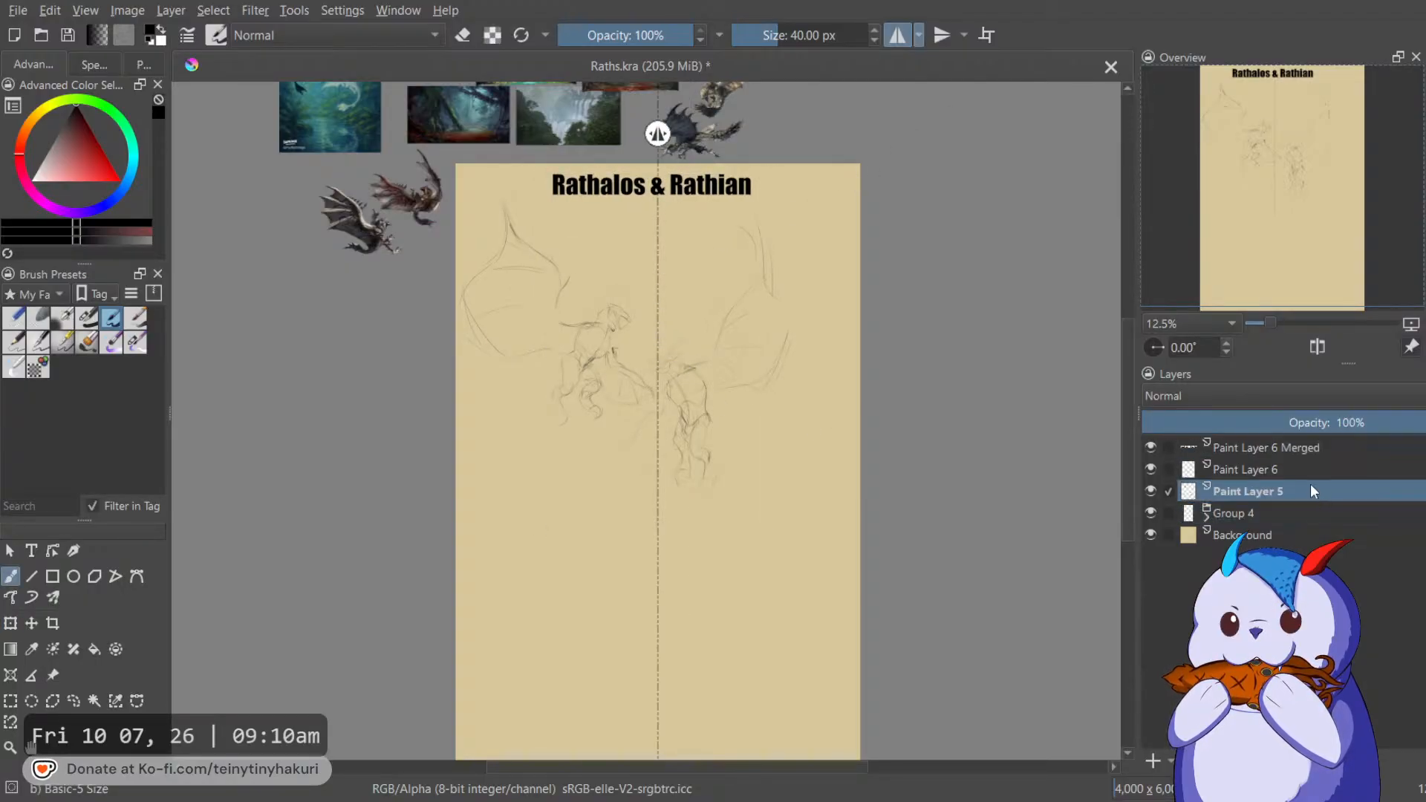
left_click(1248, 467)
key("ctrl+t")
left_click_drag(706, 426, 719, 433)
key("b")
Move the left dragon sketch on Paint Layer 5 slightly right and down, closer to the centre line.
left_click(1237, 482)
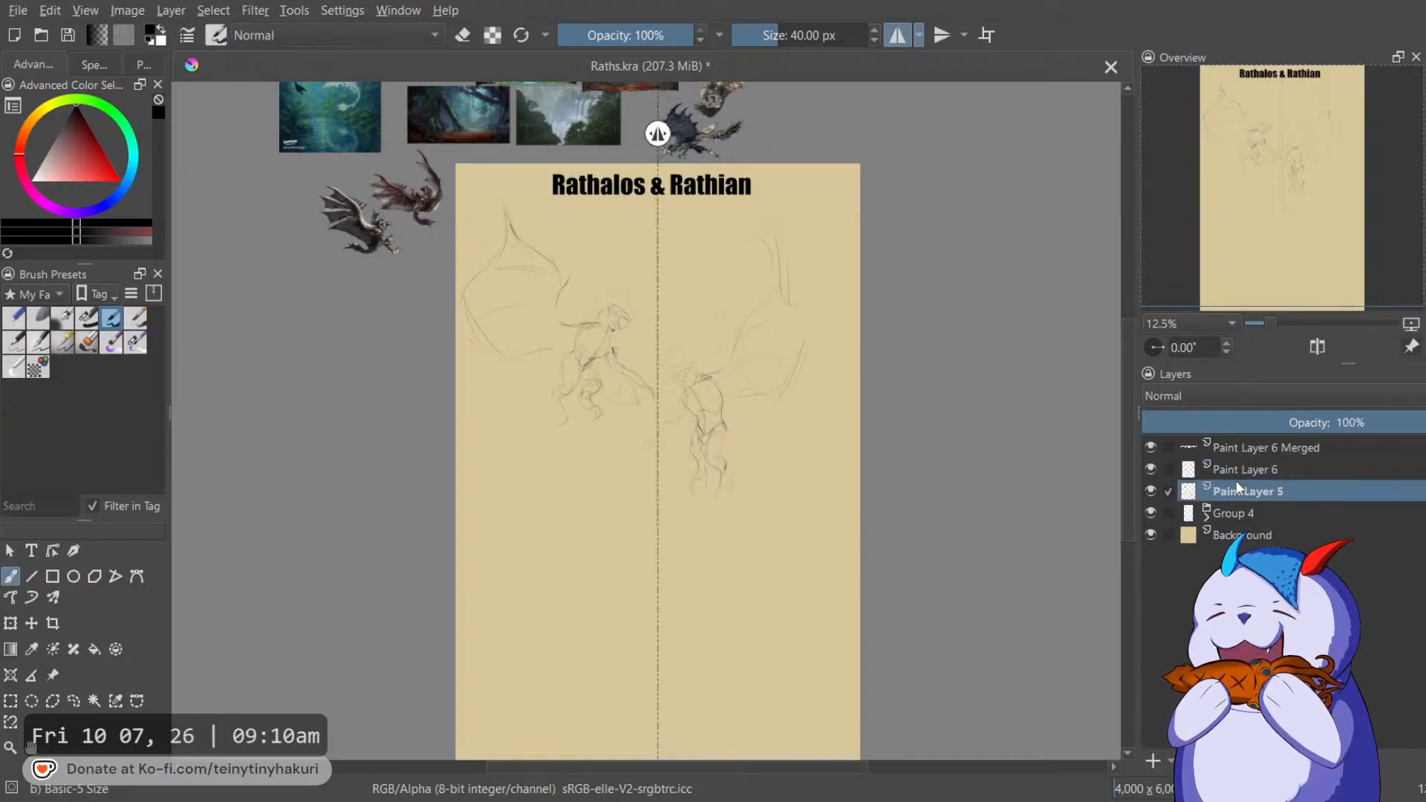
key("ctrl+t")
left_click_drag(604, 350, 627, 360)
key("b")
Turn off horizontal mirroring and save the document.
scroll(628, 360, "down", 3)
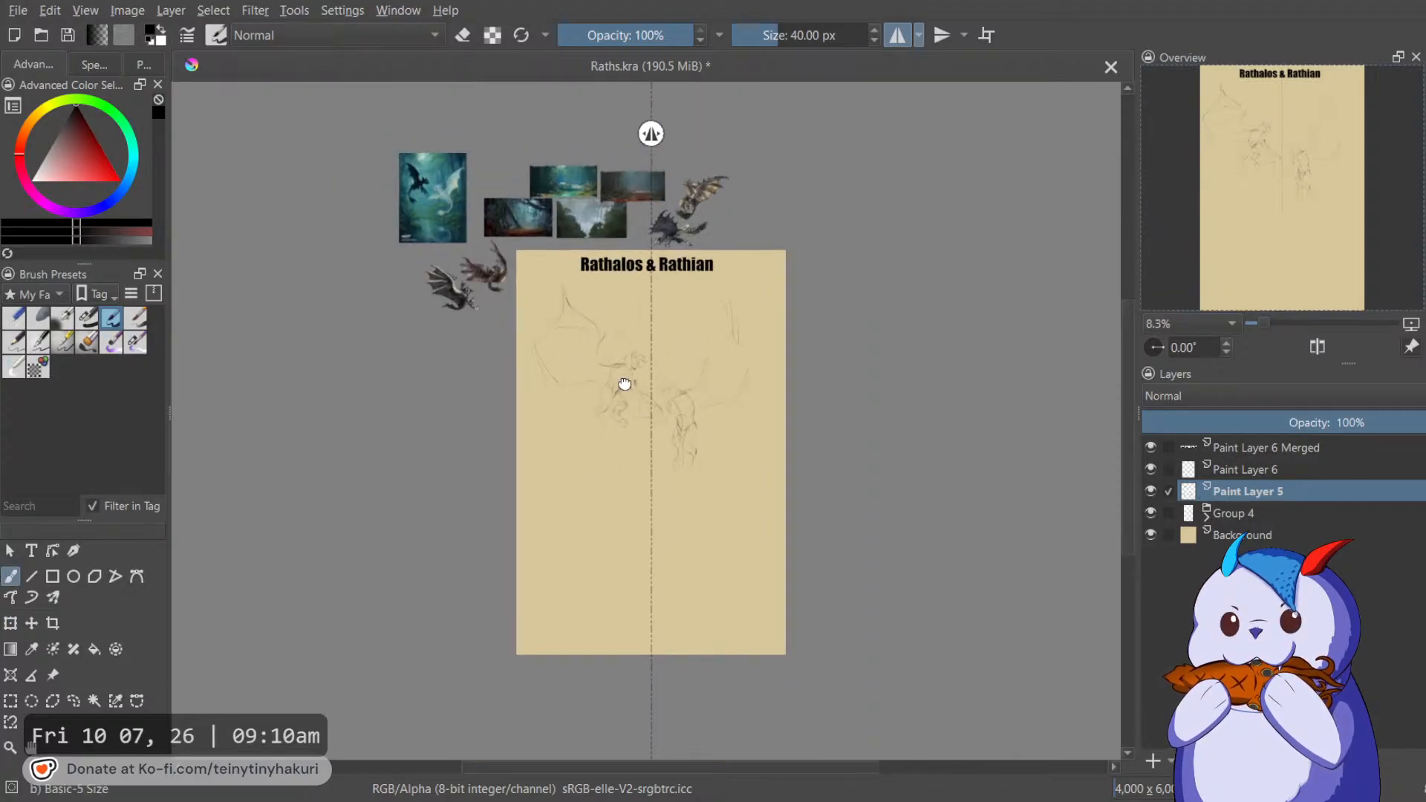
scroll(631, 431, "up", 1)
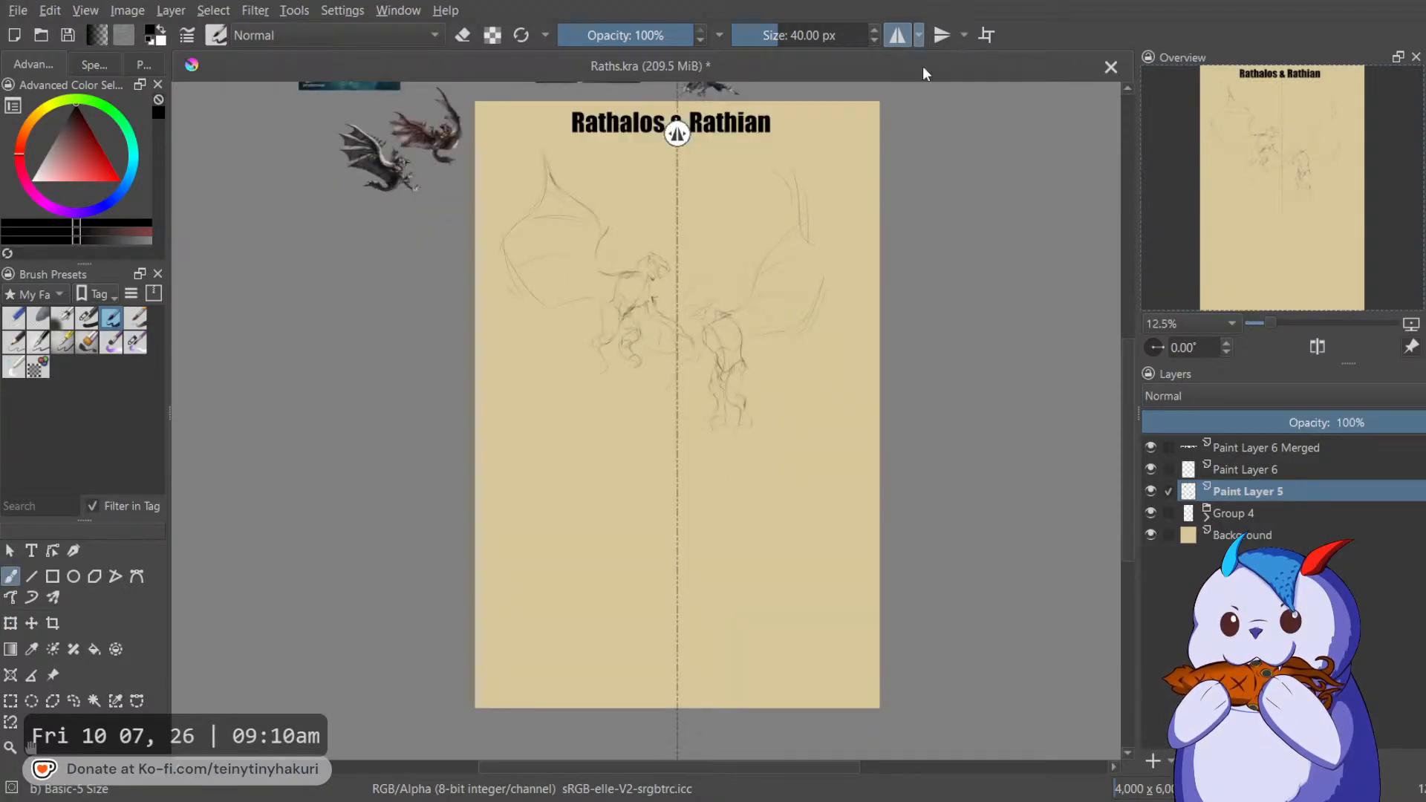
left_click(896, 36)
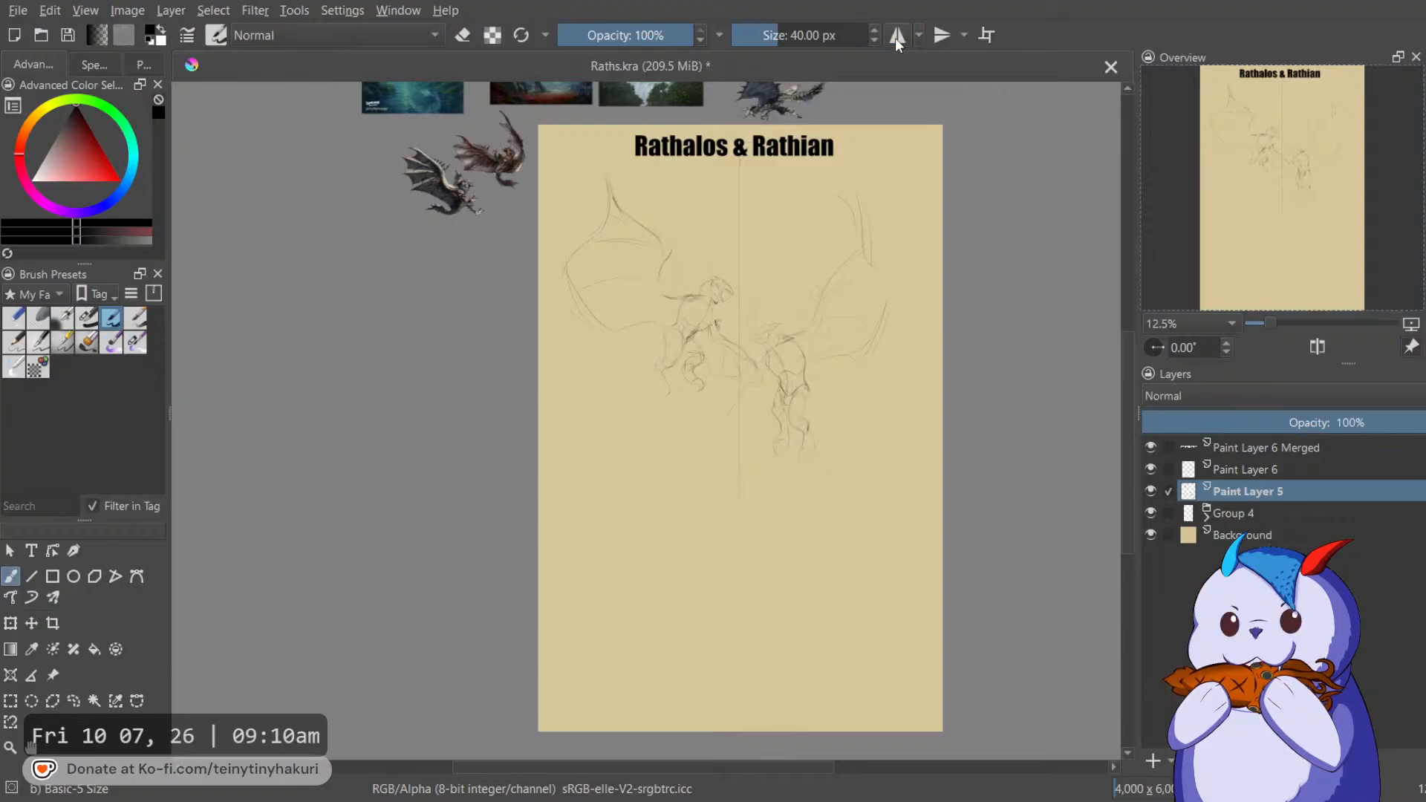
key("ctrl+s")
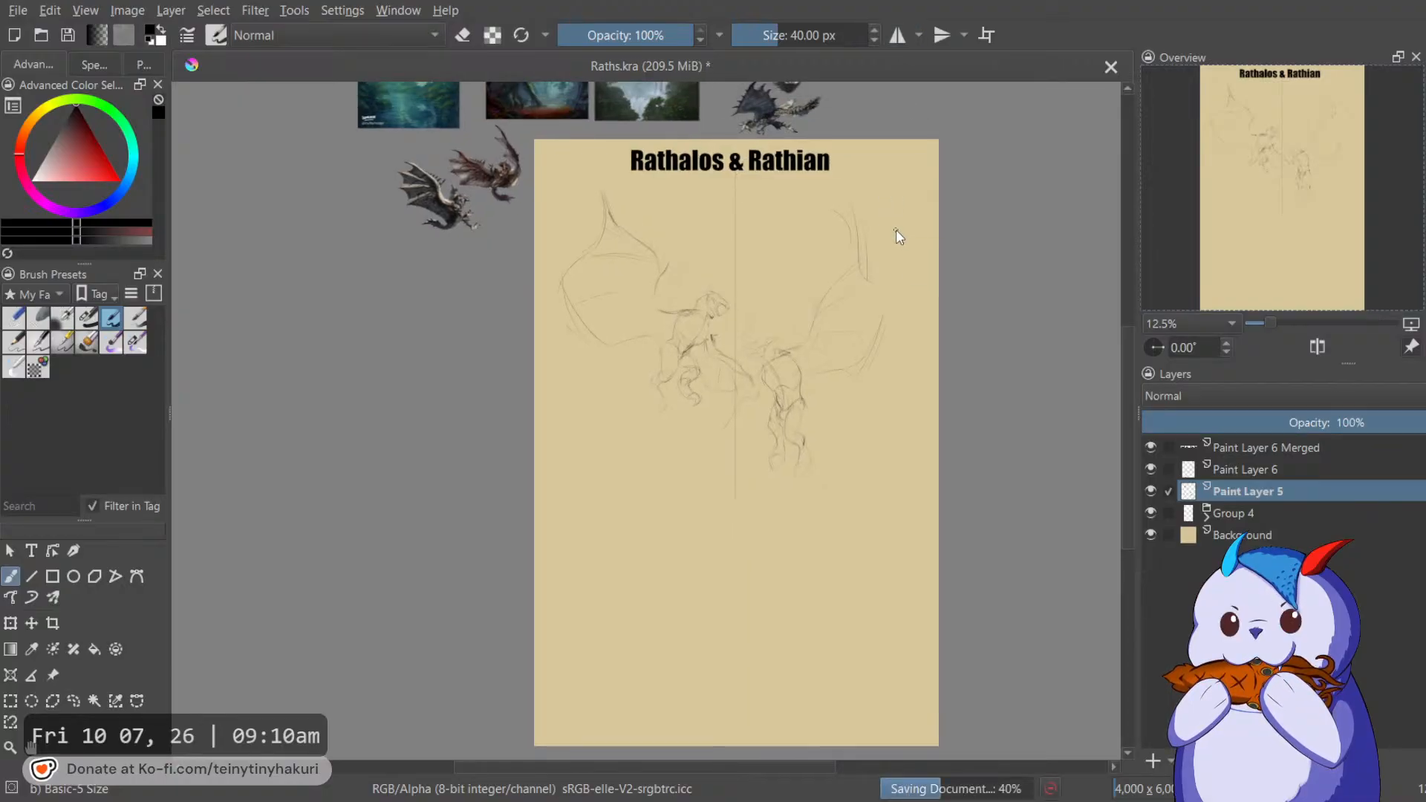
Add a new paint layer directly above Group 4.
left_click(1252, 514)
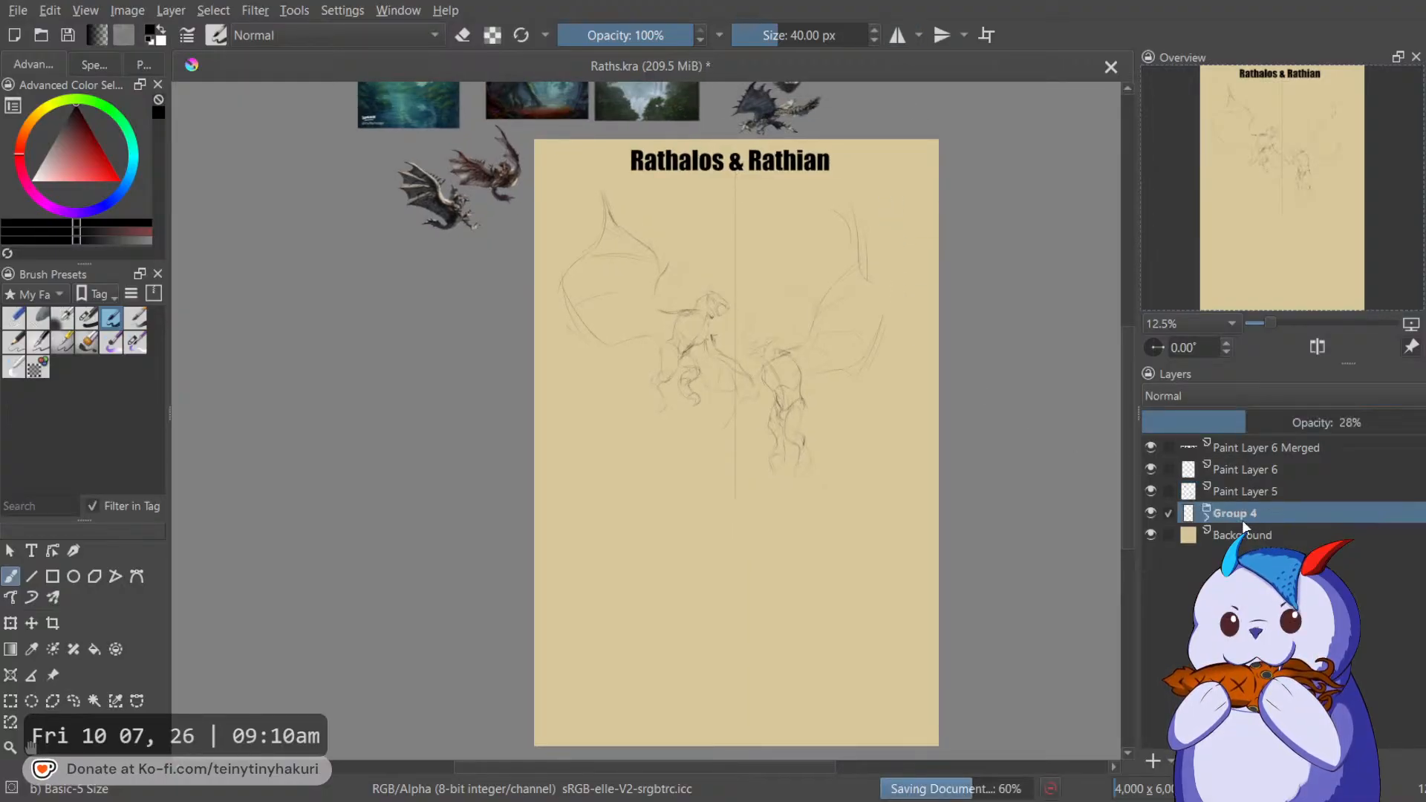
scroll(844, 436, "up", 3)
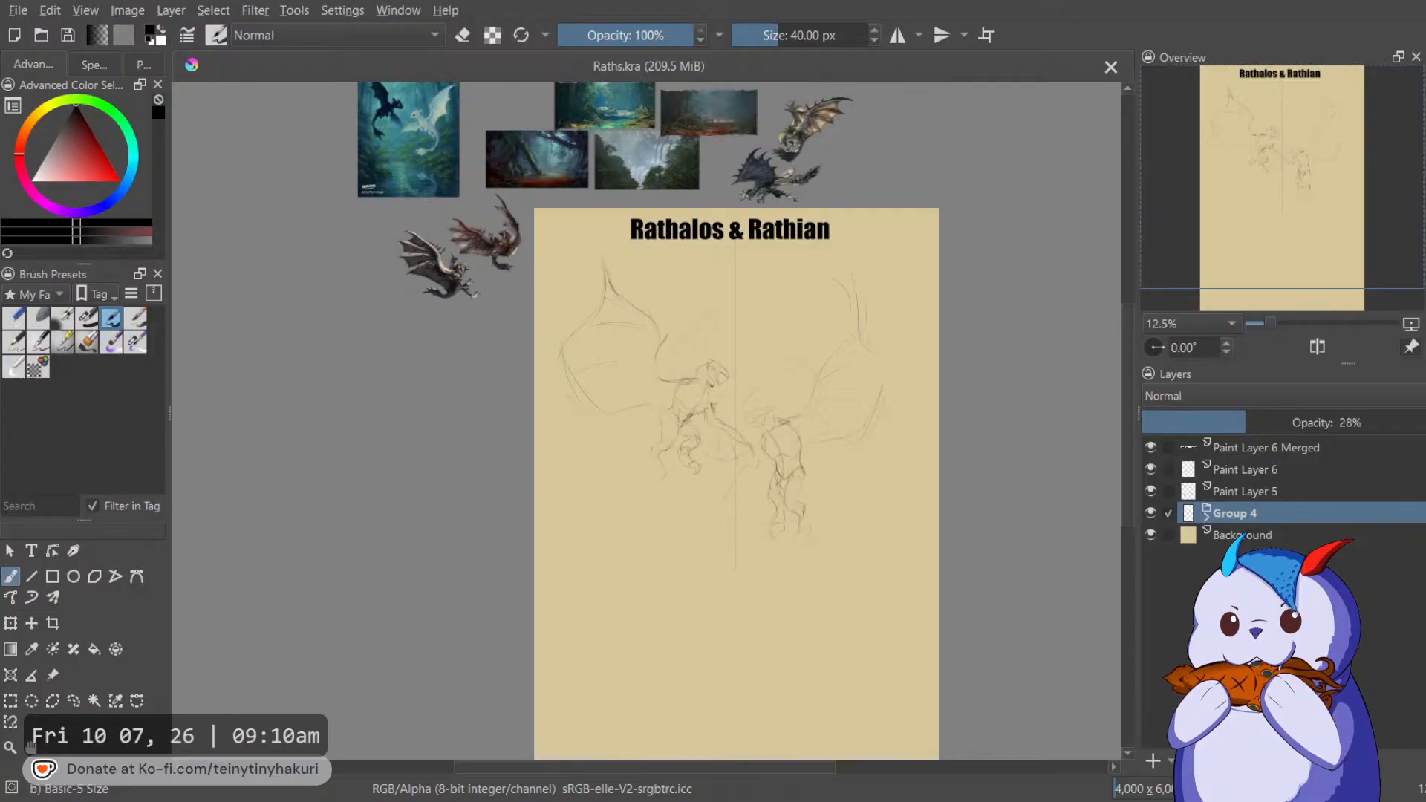
left_click(1154, 761)
left_click_drag(1015, 634, 972, 514)
mouse_move(740, 401)
left_mouse_down()
mouse_move(715, 586)
mouse_move(754, 668)
mouse_move(742, 499)
left_mouse_up()
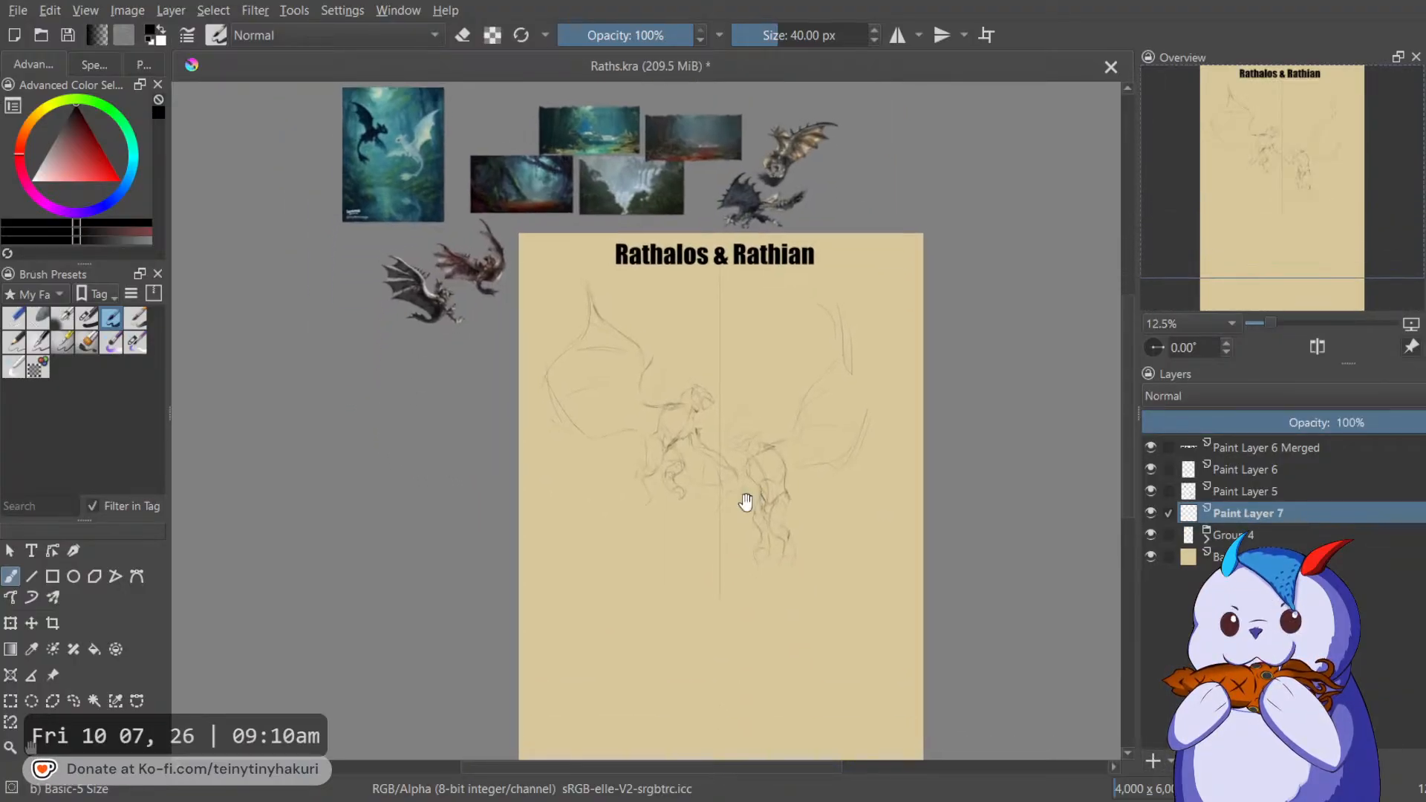
scroll(633, 323, "down", 1)
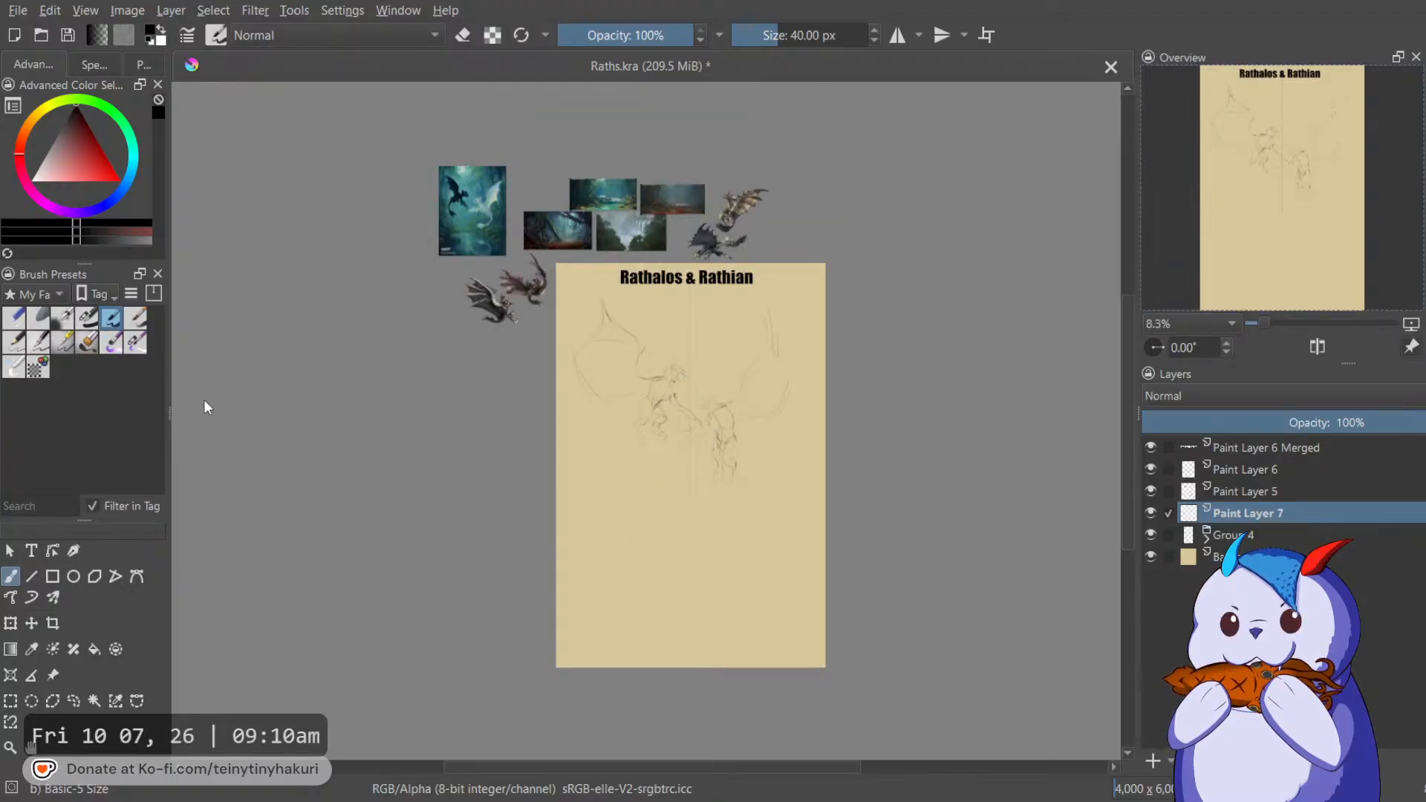
With the Wet Paint brush at 46 px, sketch a diagonal slope below the left dragon and a shallow curve beneath it.
left_click(111, 343)
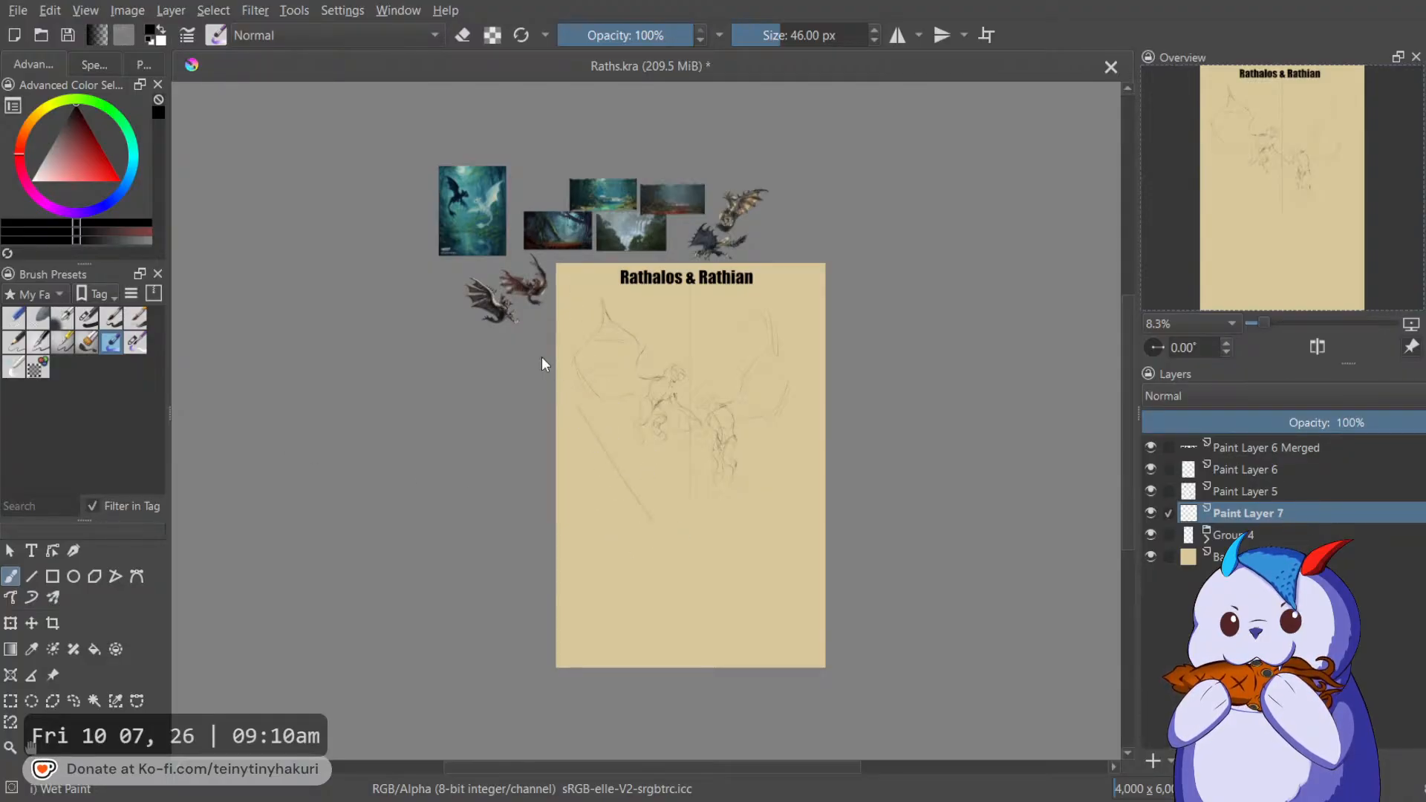
left_click_drag(566, 382, 661, 530)
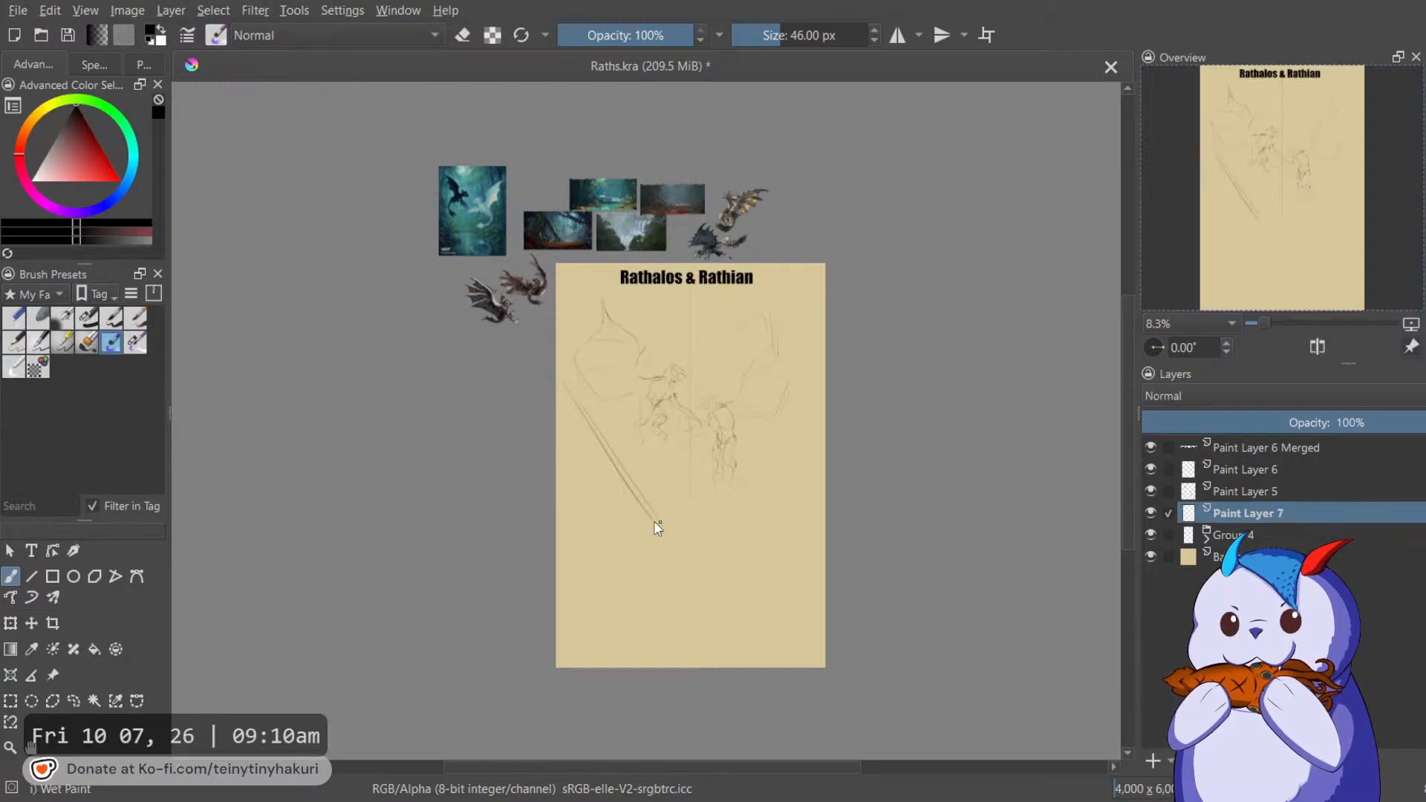
left_click_drag(684, 559, 565, 612)
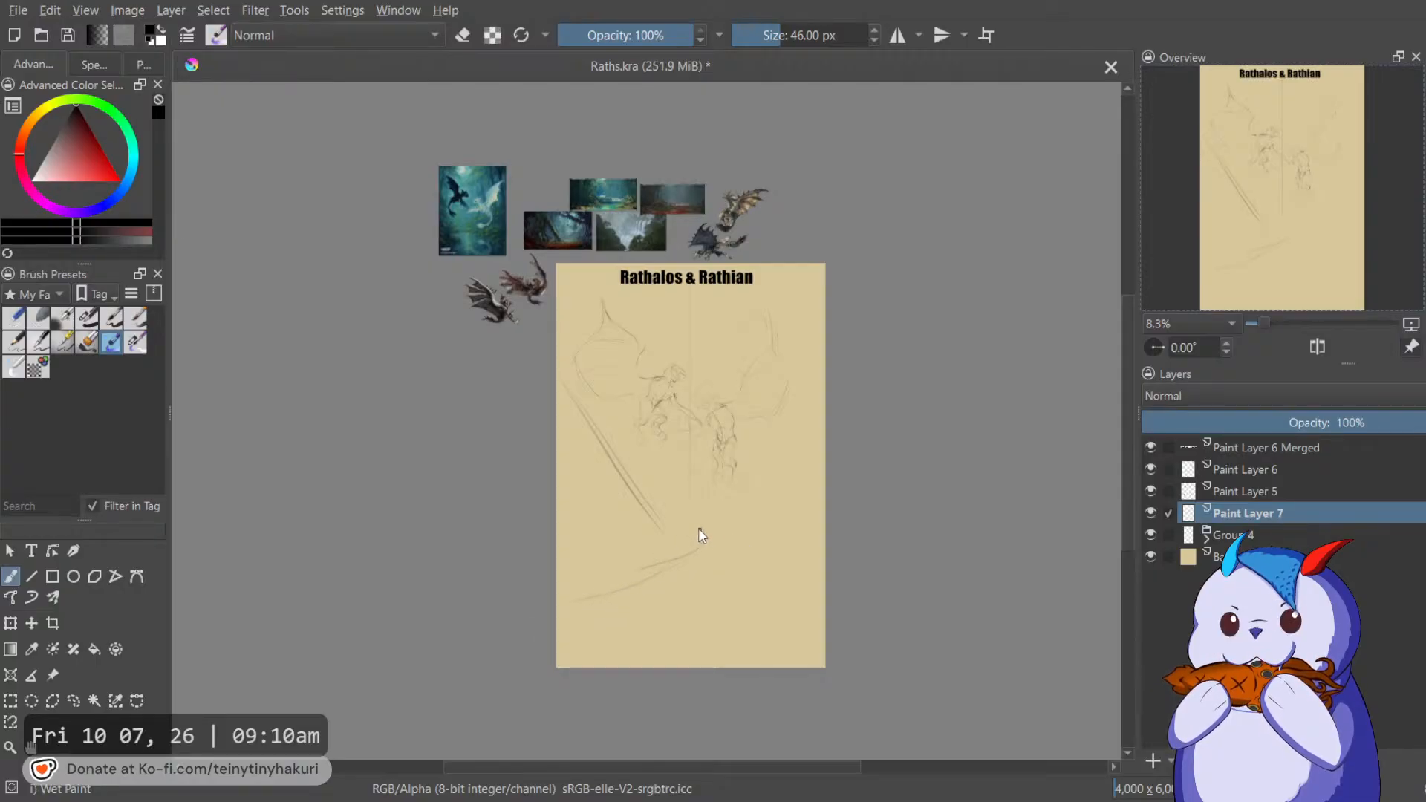
Sketch a large rounded bank curving across the lower right of the canvas on Paint Layer 7.
key("1")
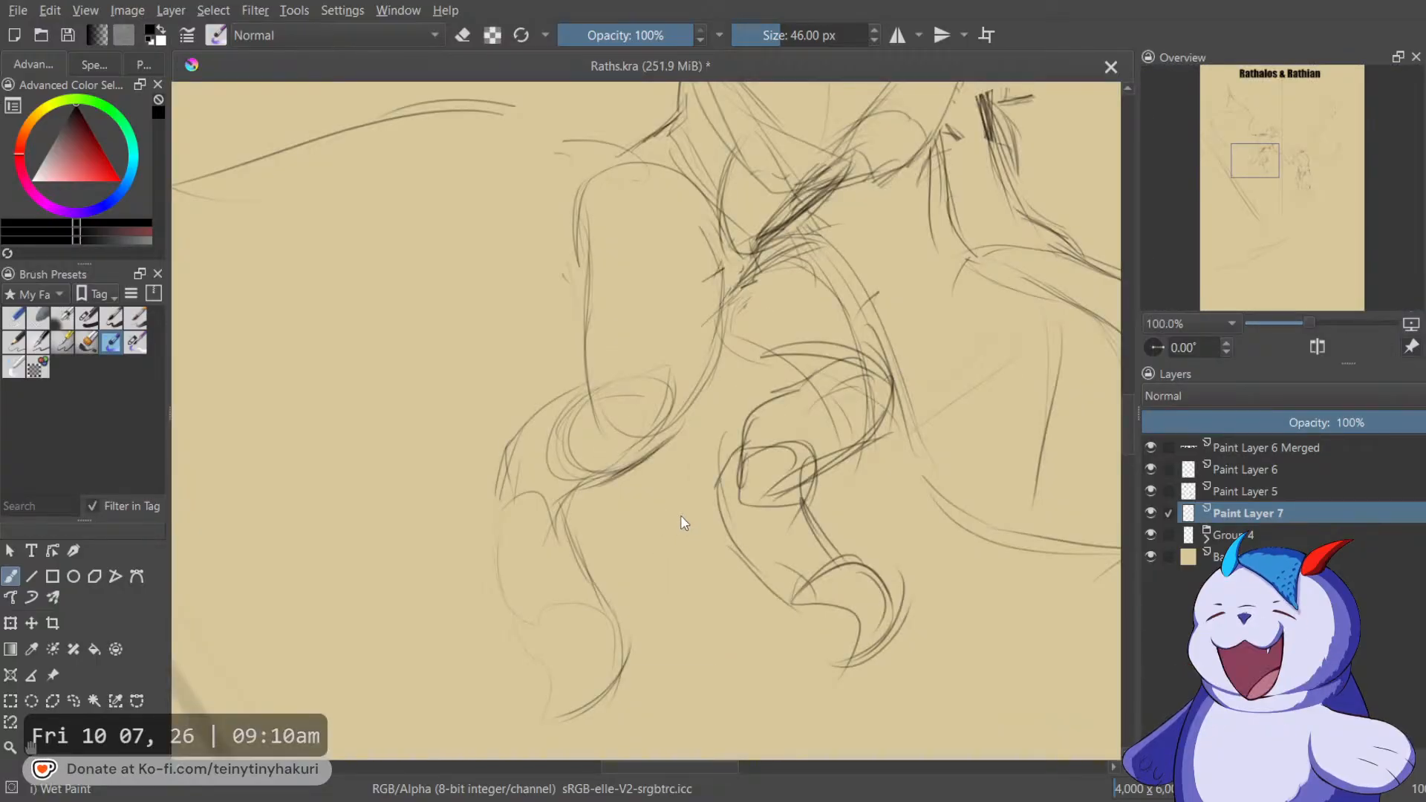
scroll(697, 488, "down", 5)
mouse_move(729, 475)
left_mouse_down()
mouse_move(684, 352)
mouse_move(744, 511)
mouse_move(734, 526)
mouse_move(703, 487)
mouse_move(841, 617)
mouse_move(810, 675)
left_mouse_up()
scroll(746, 490, "down", 1)
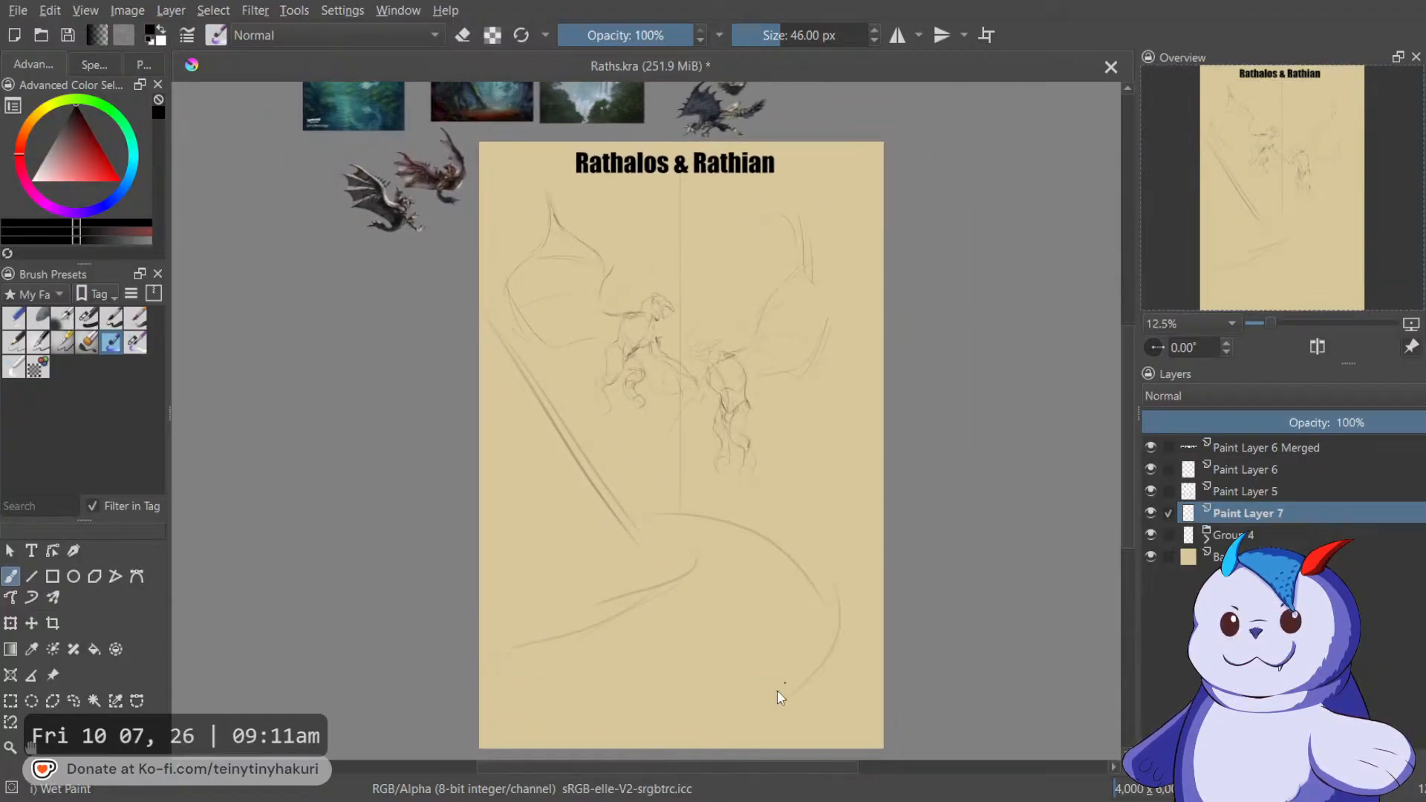
left_click_drag(726, 528, 732, 475)
mouse_move(735, 542)
left_mouse_down()
mouse_move(788, 548)
mouse_move(794, 570)
left_mouse_up()
Draw a sagging ground line under the right dragon that rises to the canvas's right edge.
left_click_drag(642, 513, 859, 500)
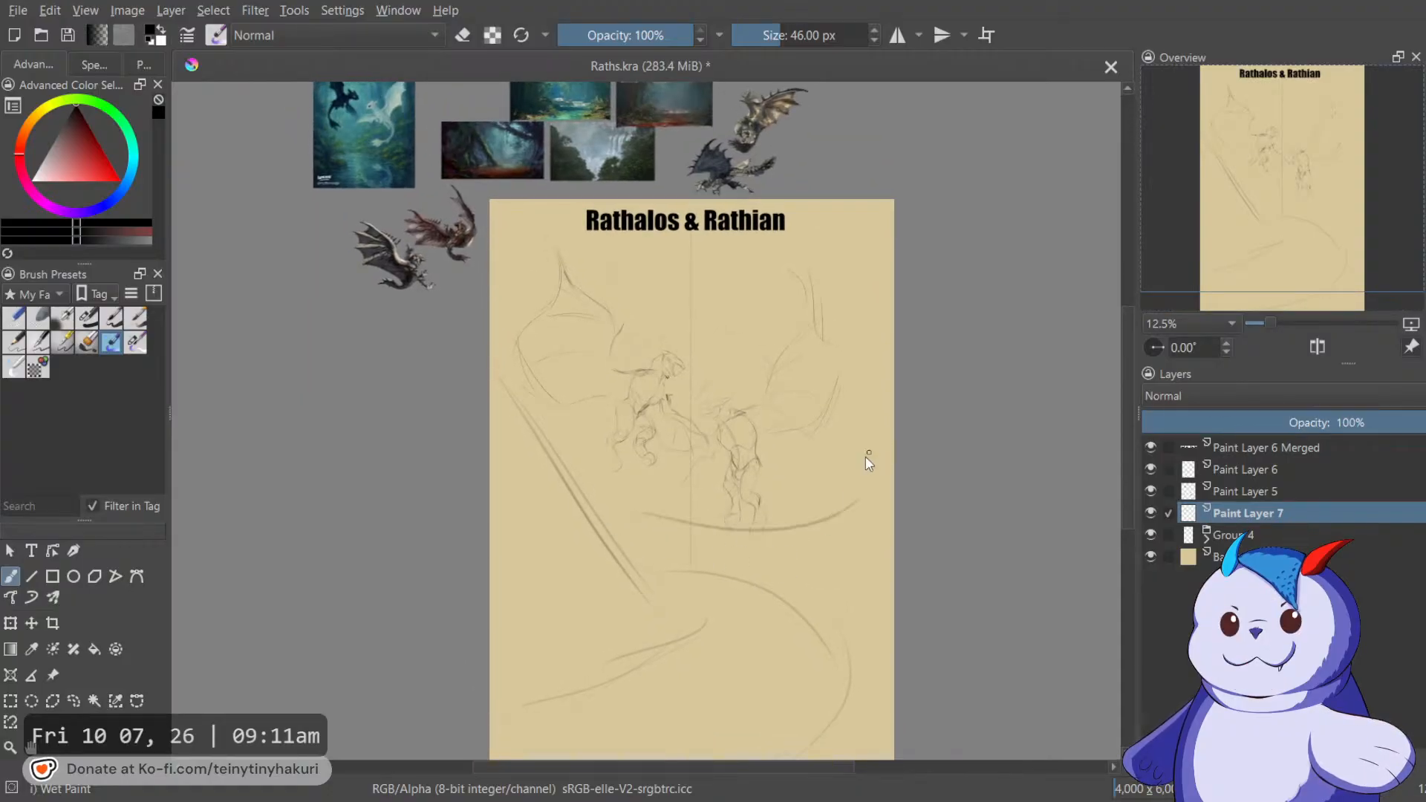
scroll(940, 347, "down", 1)
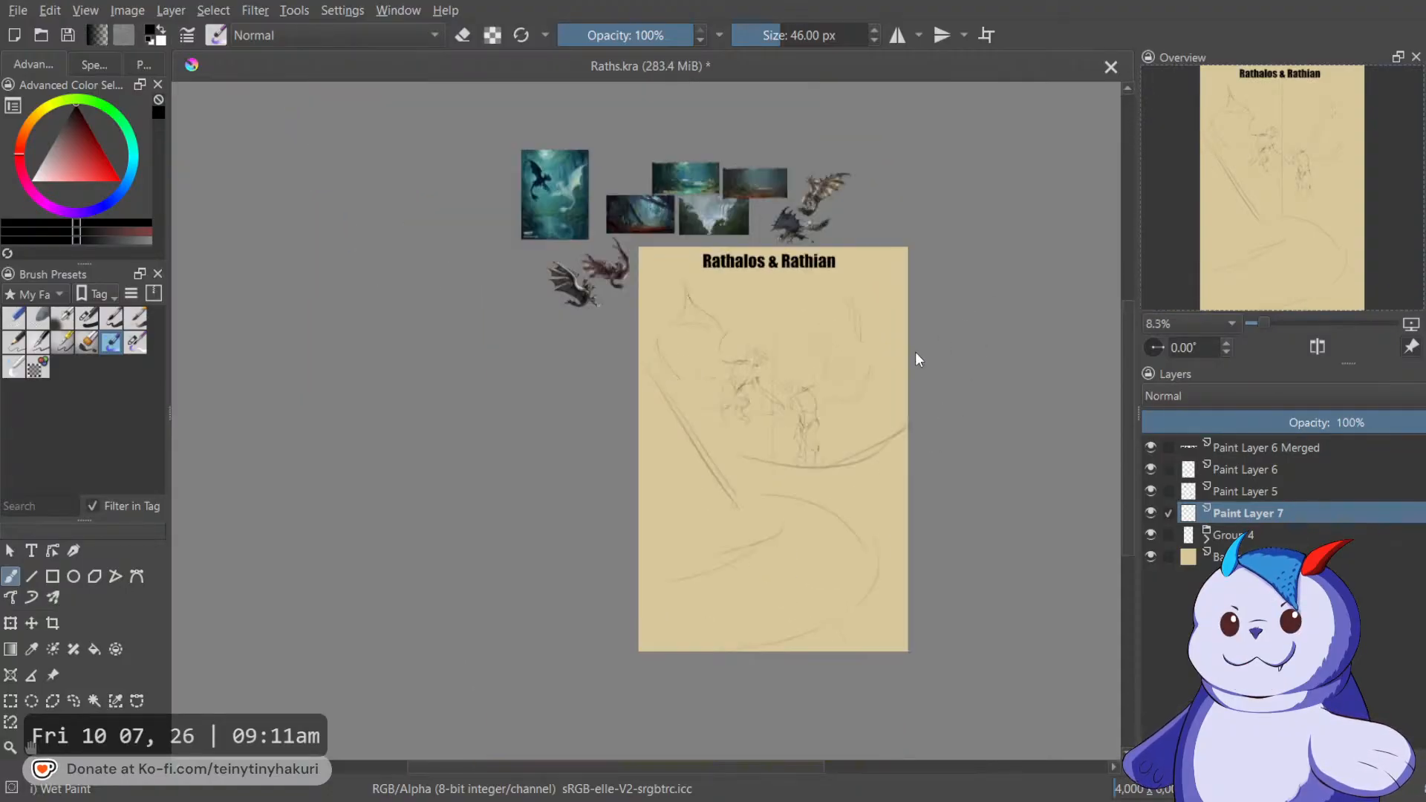
left_click_drag(891, 339, 879, 323)
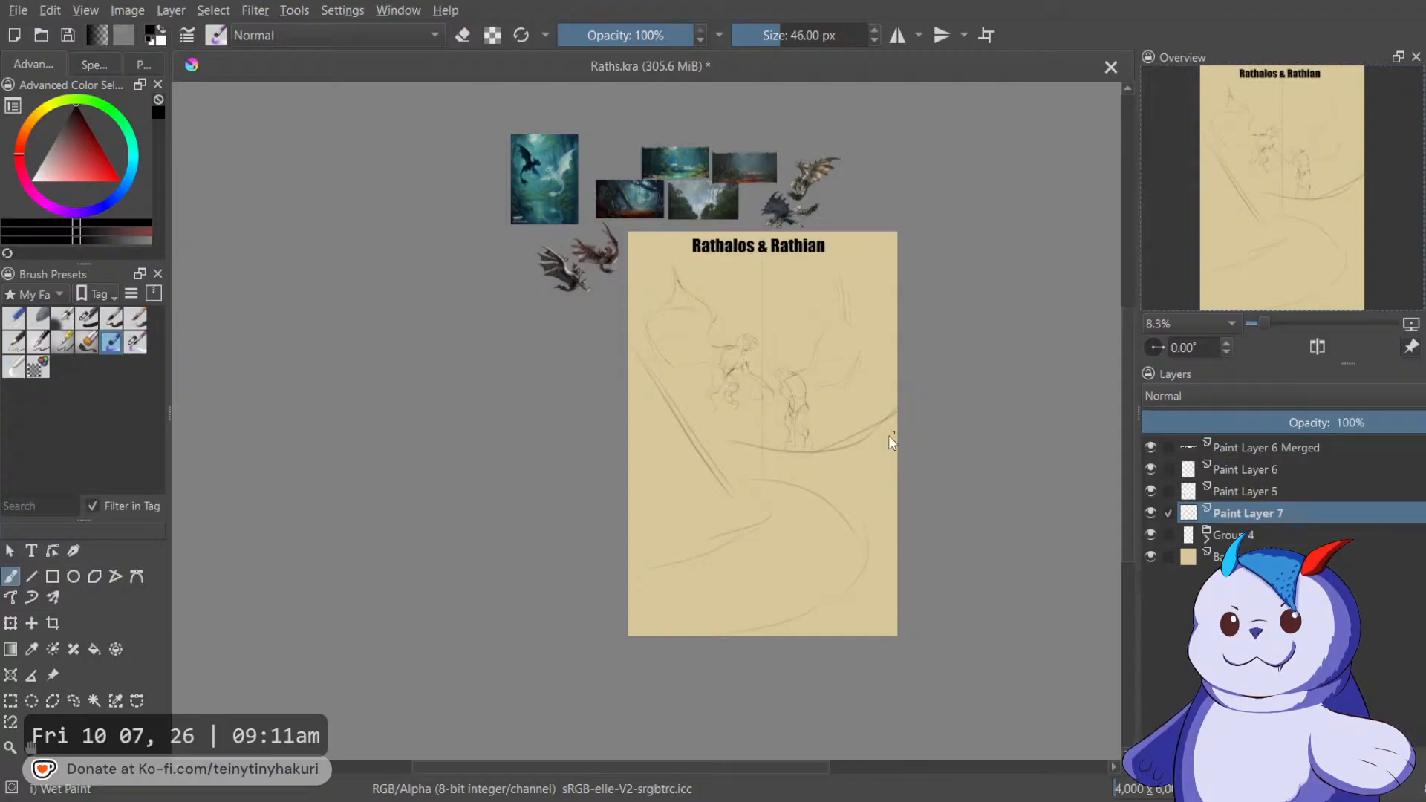
Transform the landscape sketch on Paint Layer 7 in perspective, widening its lower side and compressing its height from above.
key("ctrl+t")
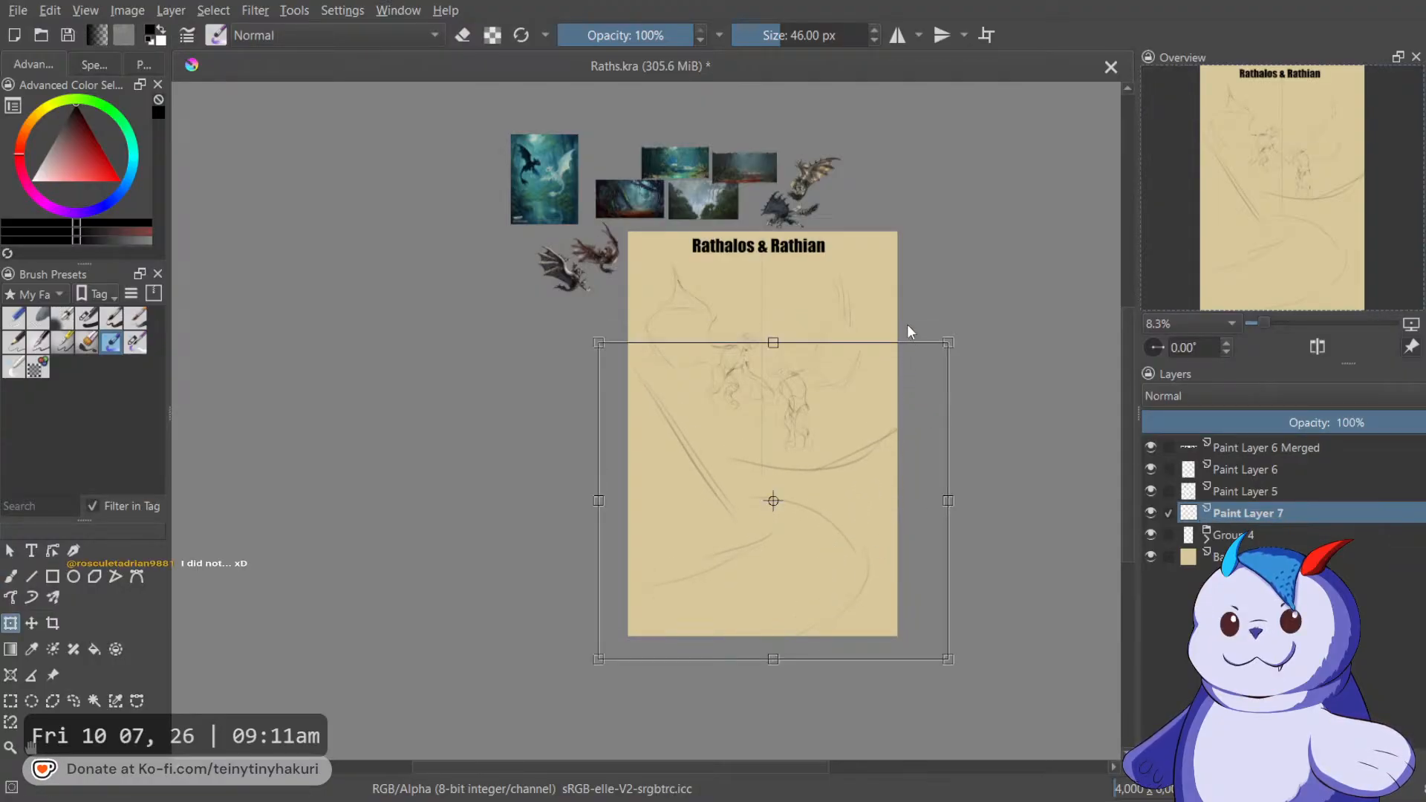
left_click_drag(831, 672, 832, 654)
left_click_drag(949, 647, 1010, 645)
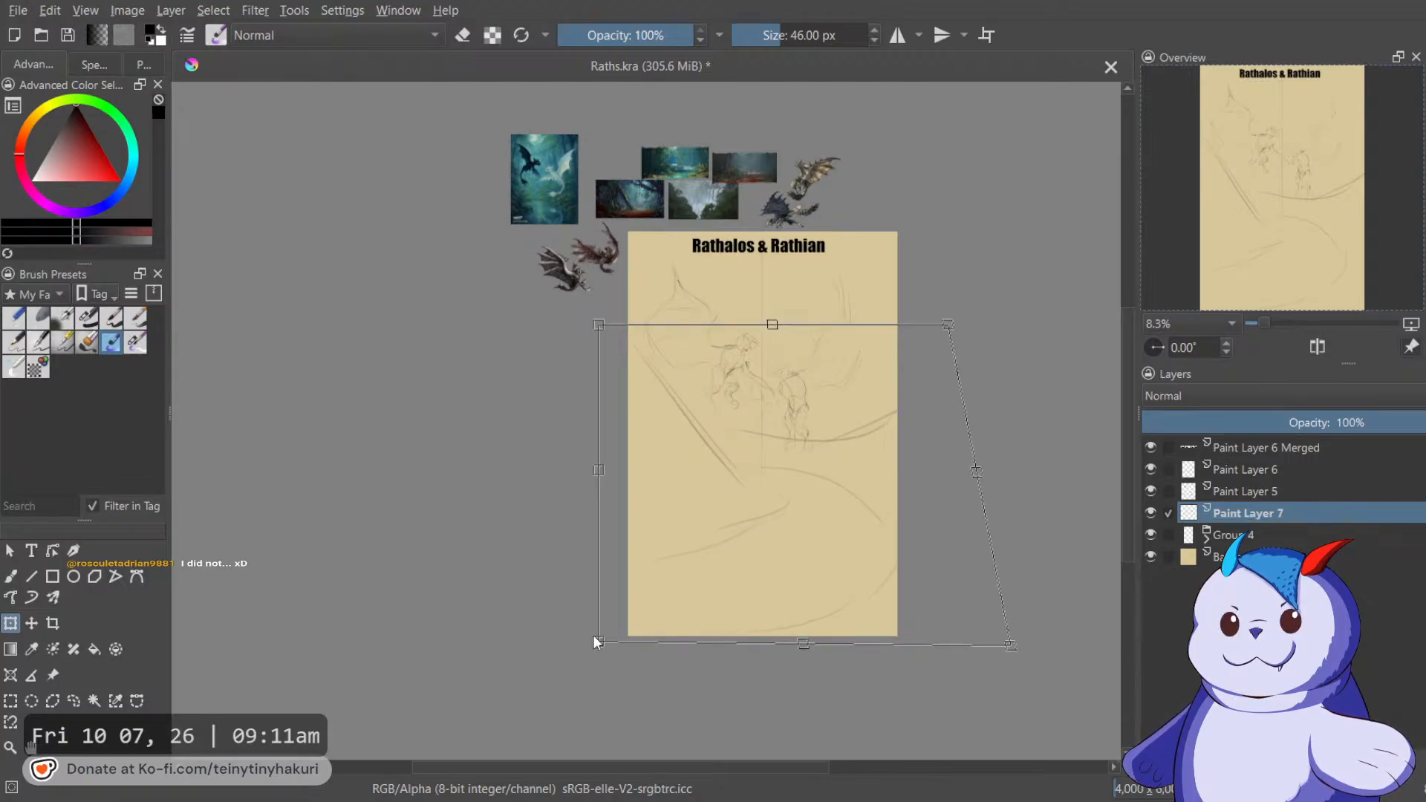
key("Escape")
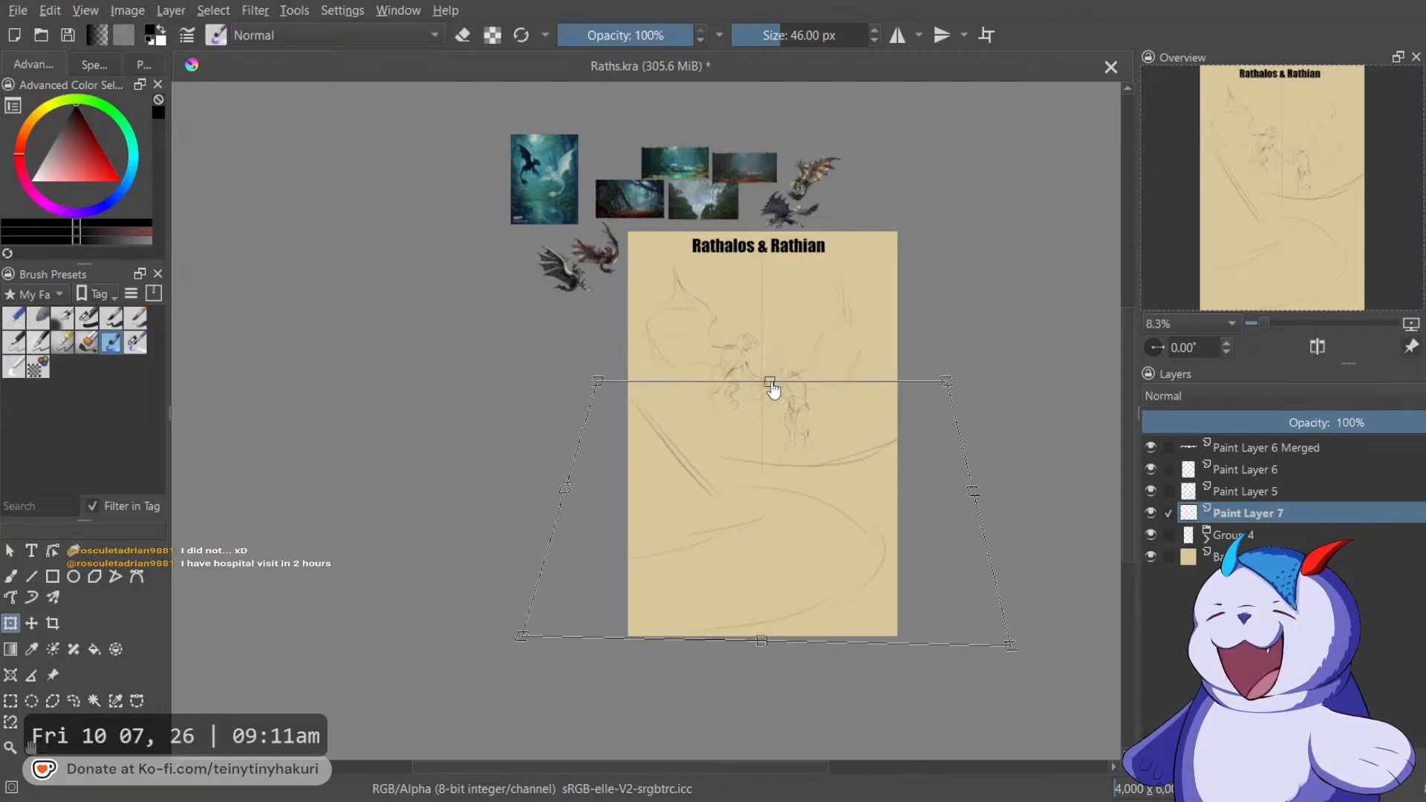
left_click_drag(1012, 644, 1012, 635)
left_click_drag(772, 384, 772, 395)
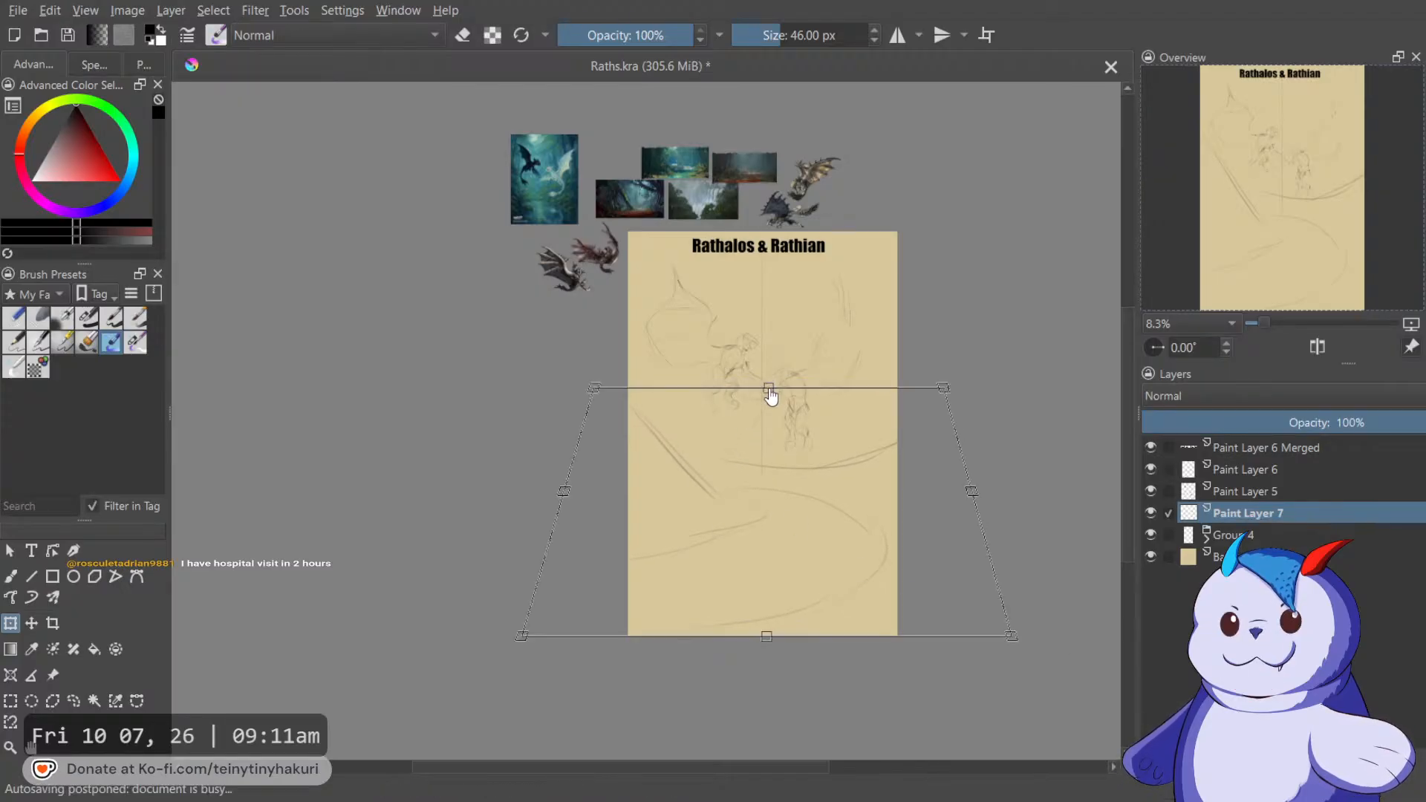
key("b")
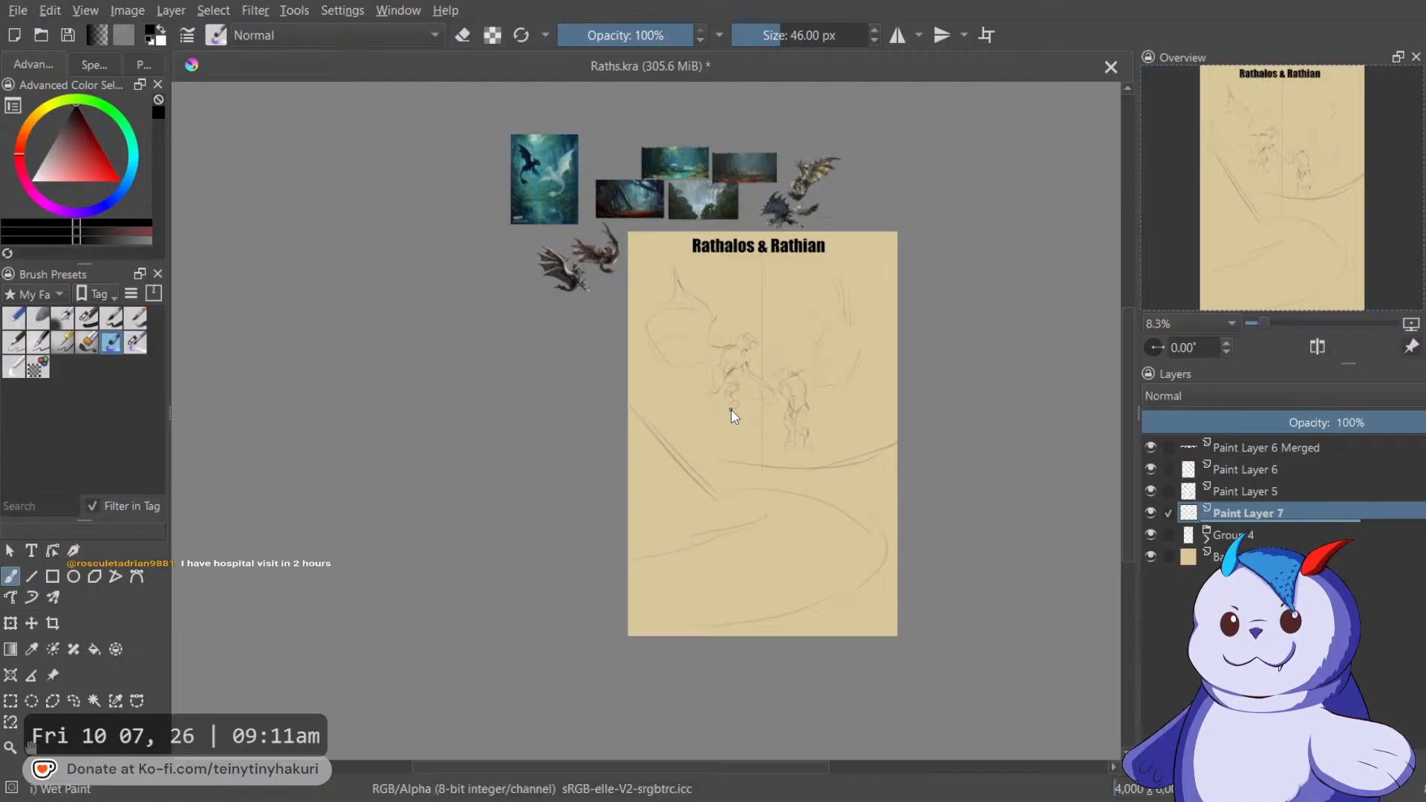
Mirror the view, sketch a second slope edge with short hatching strokes beside the diagonal, and restore the normal view.
key("m")
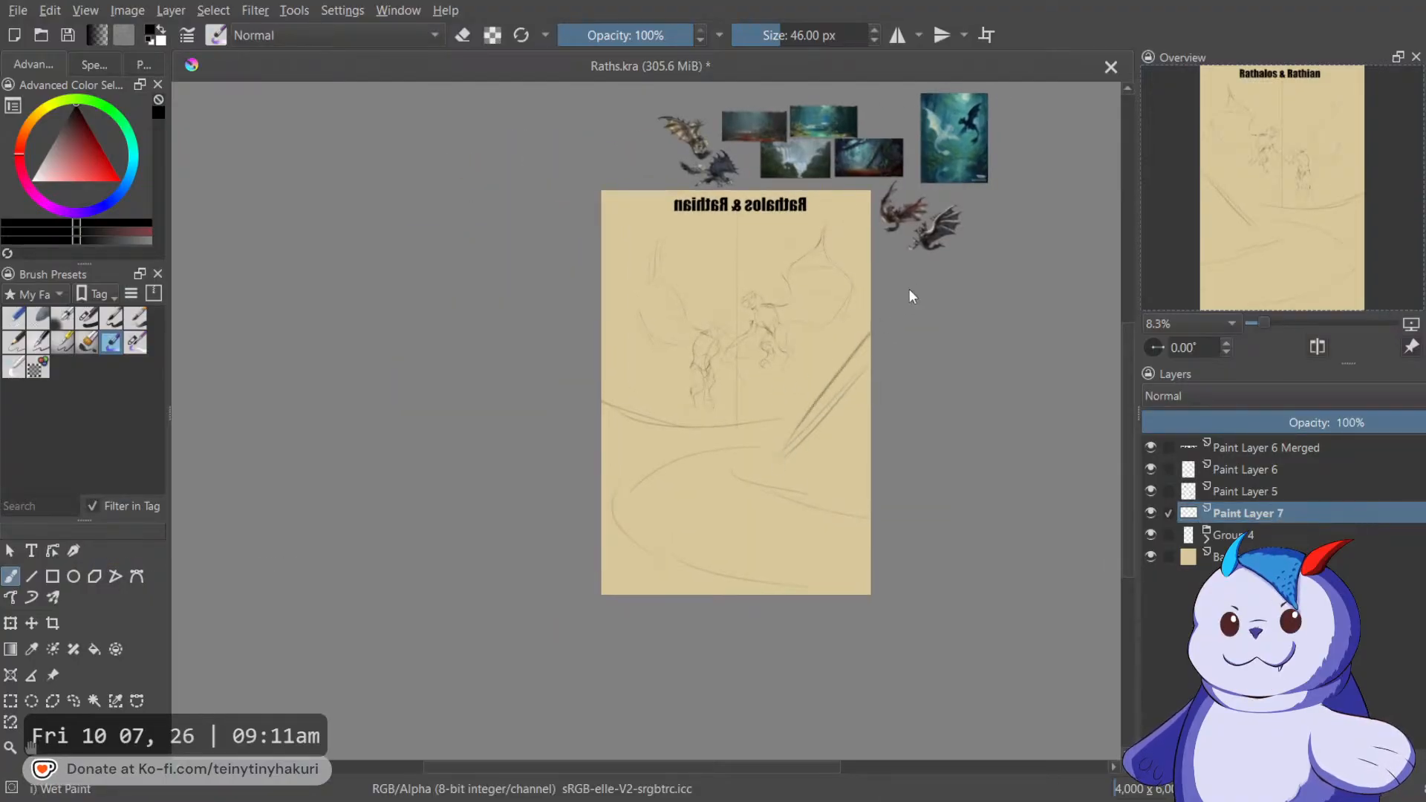
mouse_move(768, 475)
left_mouse_down()
mouse_move(789, 476)
mouse_move(892, 382)
left_mouse_up()
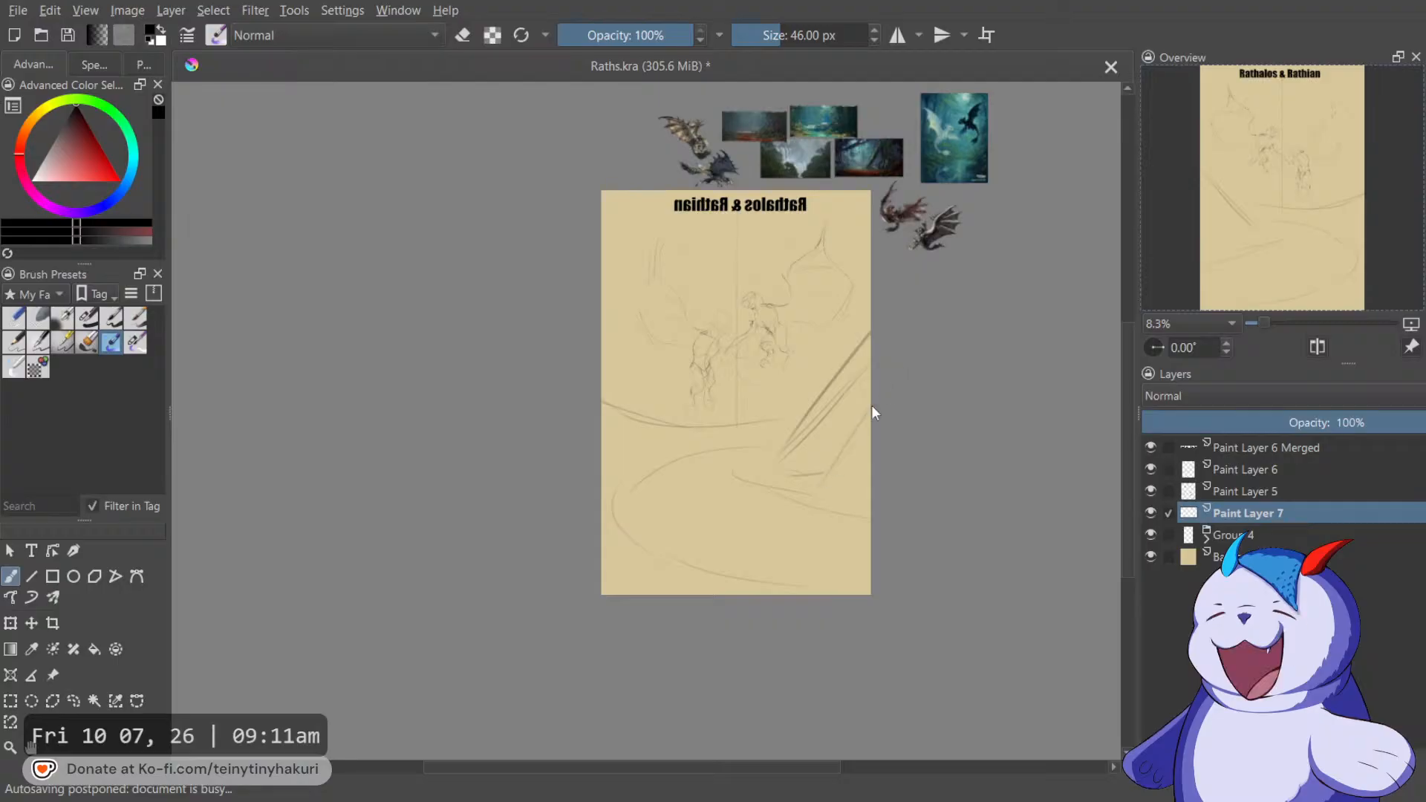
mouse_move(819, 454)
left_mouse_down()
mouse_move(822, 478)
mouse_move(829, 467)
left_mouse_up()
mouse_move(844, 427)
left_mouse_down()
mouse_move(839, 455)
mouse_move(846, 444)
left_mouse_up()
mouse_move(860, 404)
left_mouse_down()
mouse_move(878, 375)
mouse_move(861, 422)
left_mouse_up()
left_click_drag(879, 374, 1021, 576)
key("m")
Sketch a long slanting line from just below the title down to the canvas's right edge.
scroll(685, 305, "up", 4)
scroll(703, 323, "down", 2)
scroll(702, 323, "down", 2)
left_click_drag(672, 209, 640, 248)
left_click_drag(790, 301, 776, 342)
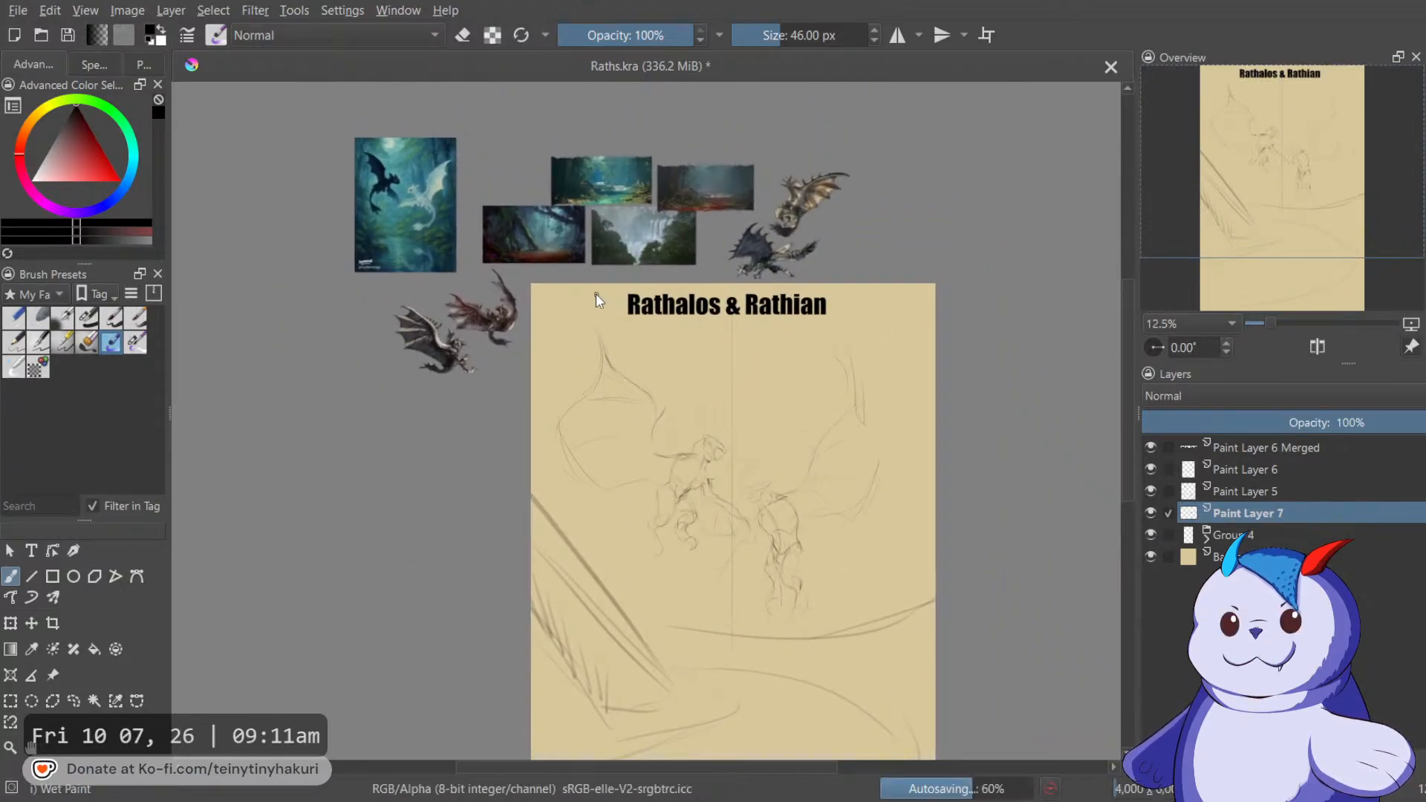
left_click_drag(665, 320, 715, 349)
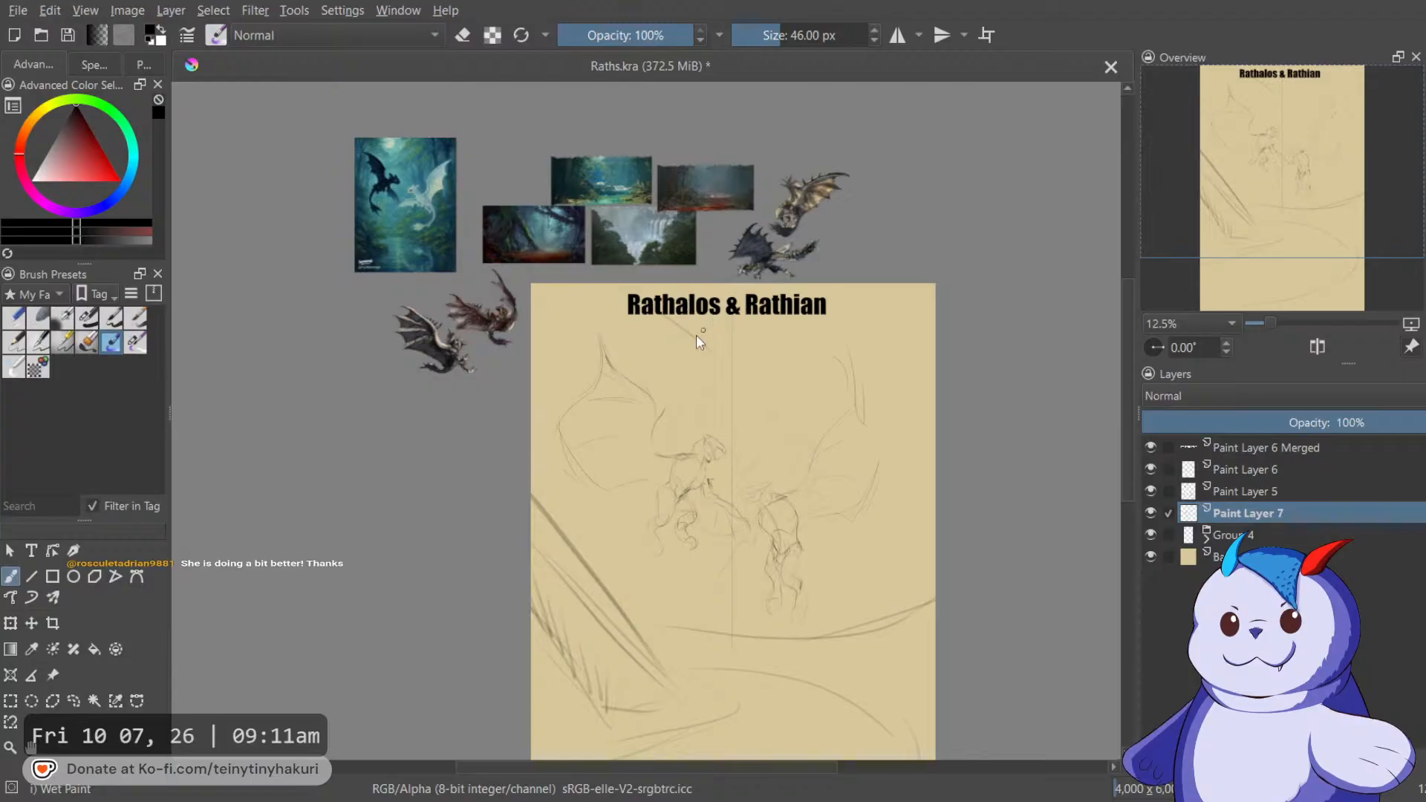
left_click_drag(720, 349, 886, 424)
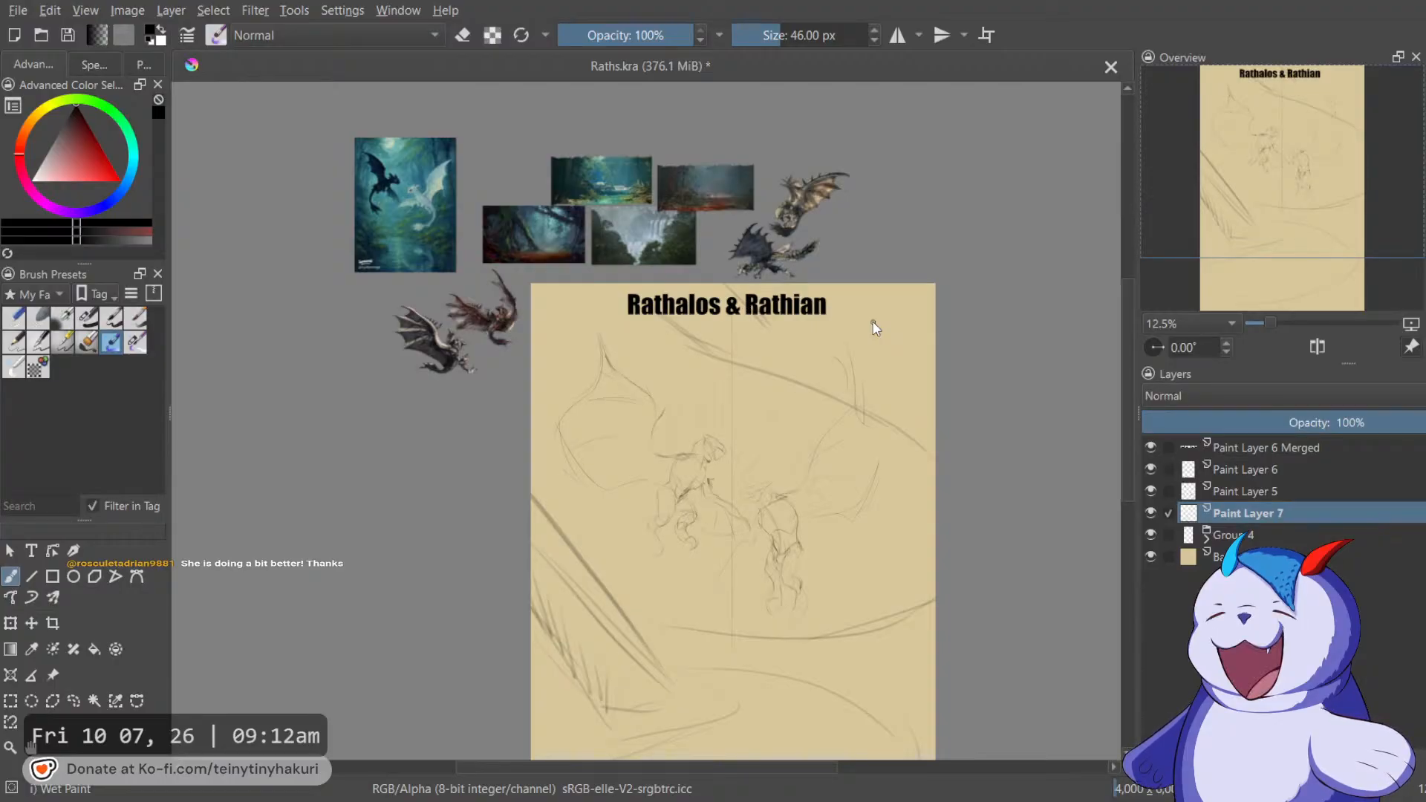
Select the slanting line below the title with a freehand outline and shift it up and to the right.
key("l")
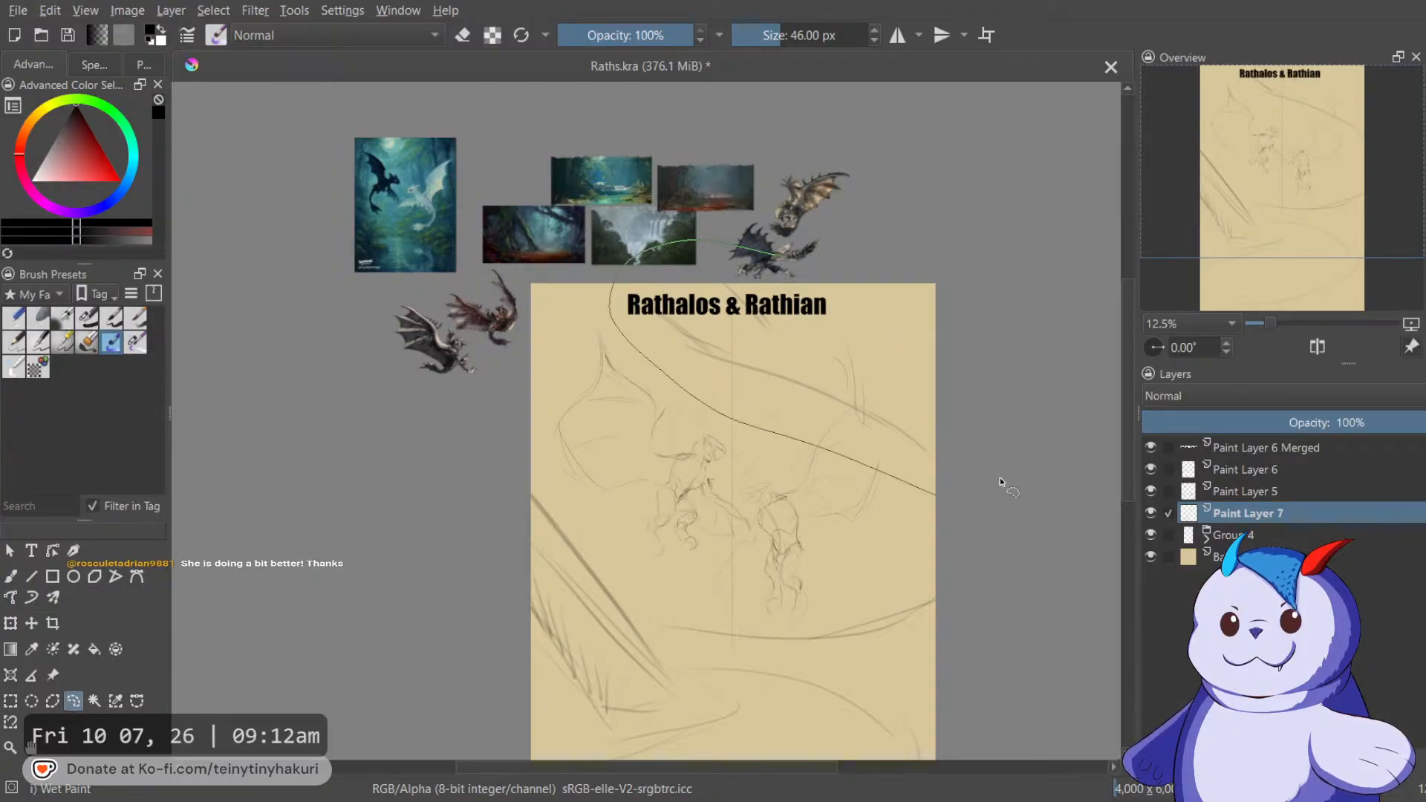
key("ctrl+t")
left_click_drag(812, 501, 813, 449)
key("Return")
key("b")
left_click_drag(821, 445, 823, 401)
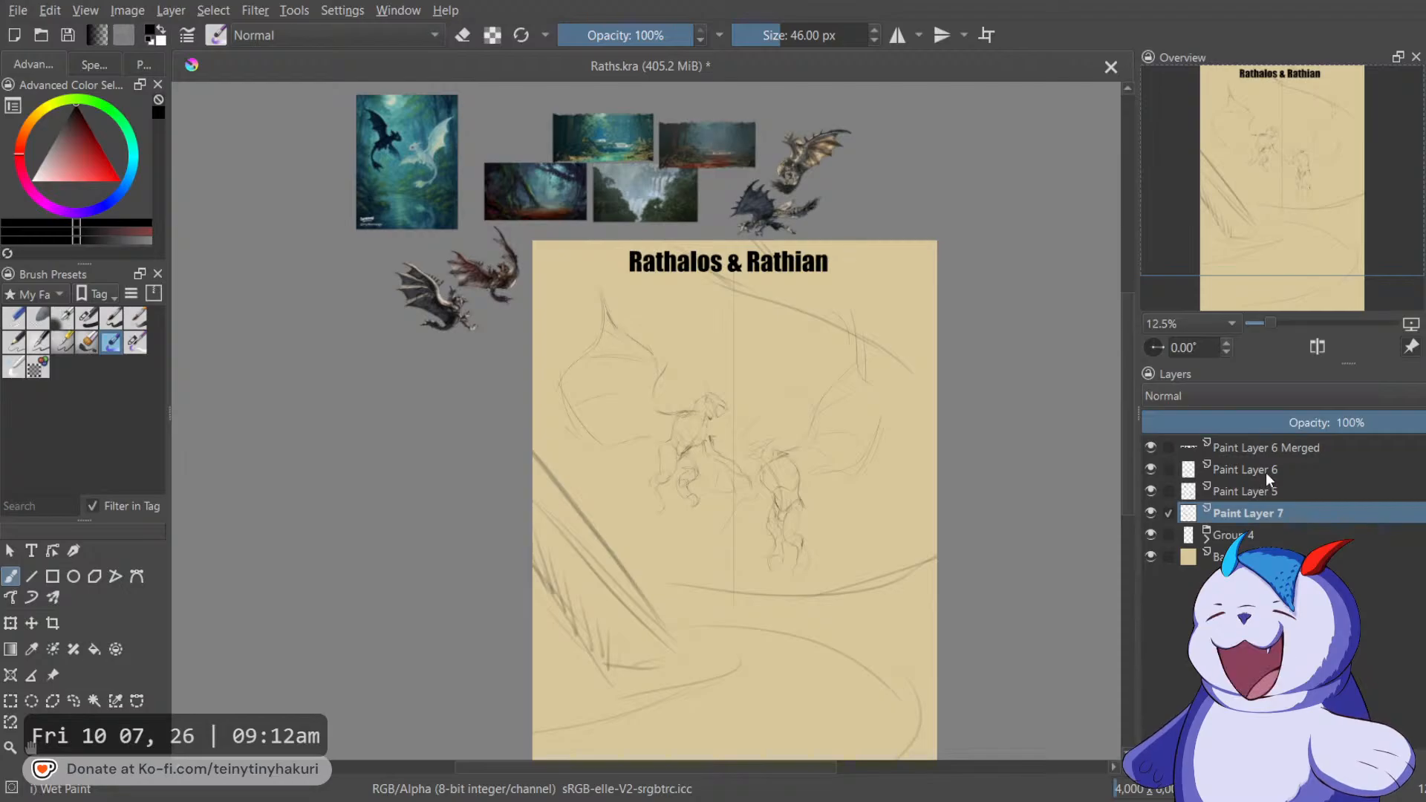
Enlarge both dragon sketches on Paint Layers 5 and 6 together and shift them slightly down.
left_click(1266, 470)
left_click(1269, 492, "shift")
key("ctrl+t")
scroll(748, 522, "down", 1)
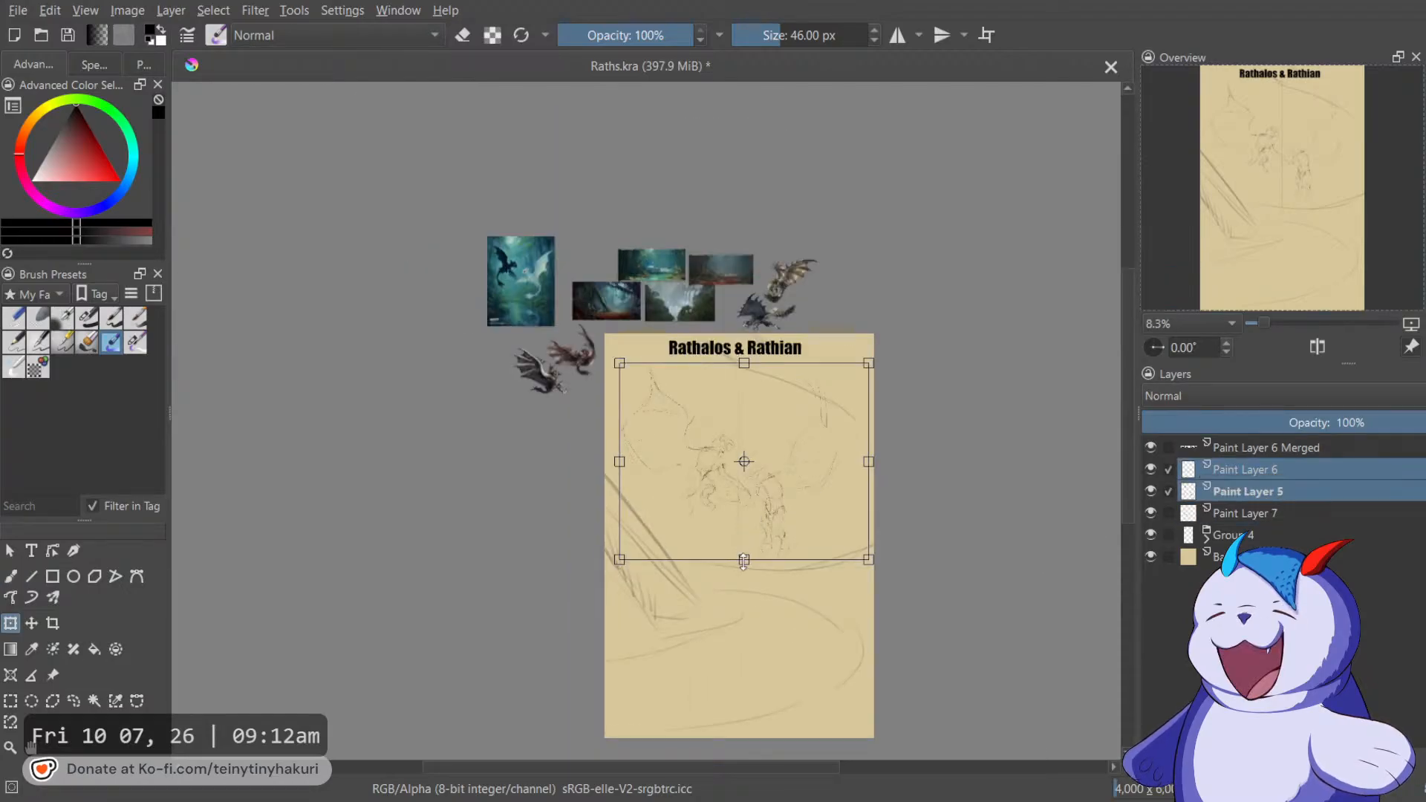
left_click_drag(744, 560, 760, 621)
key("ctrl+z")
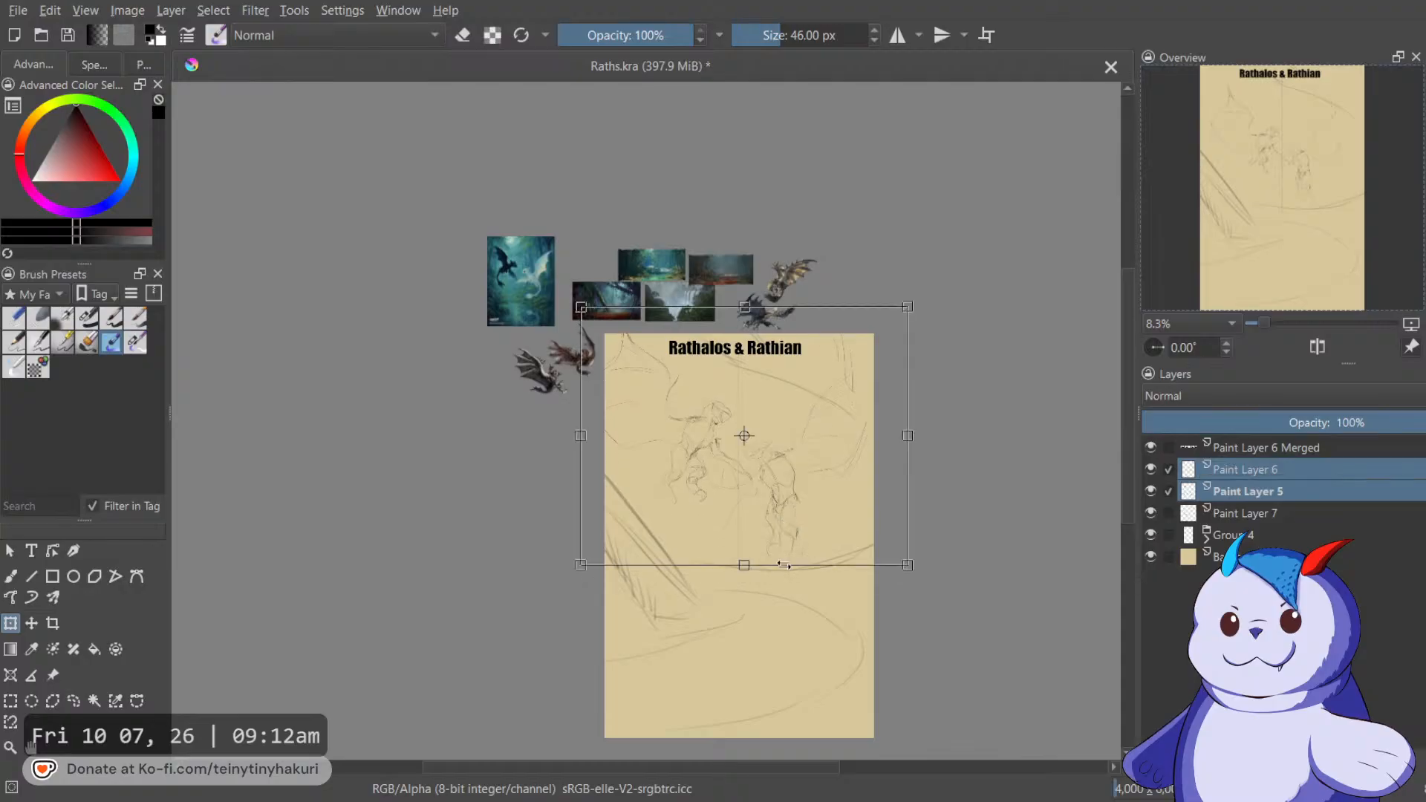
left_click_drag(780, 513, 784, 549)
key("b")
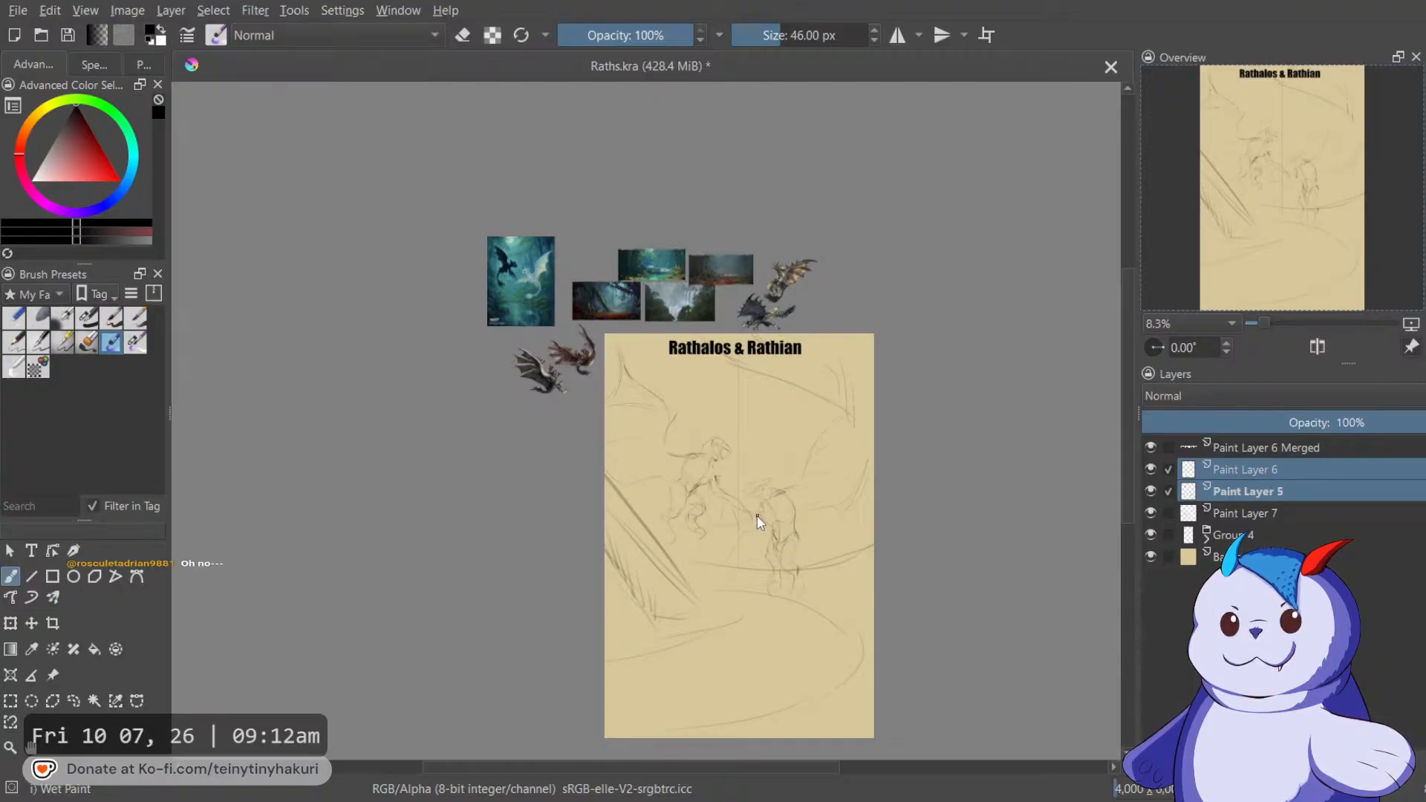
Examine the dragon and forest reference images beside the canvas and compare them with the enlarged sketch composition.
scroll(758, 512, "up", 2)
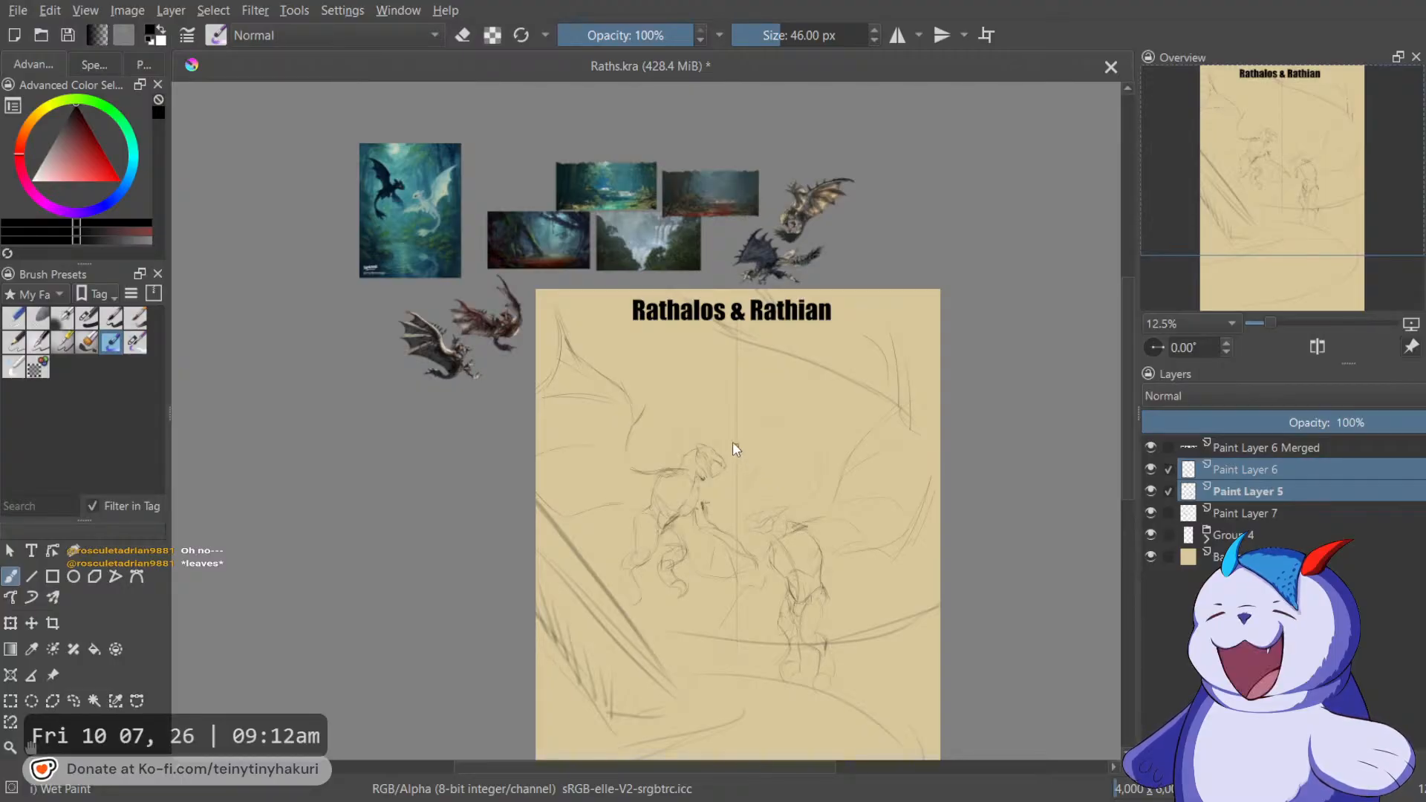
scroll(532, 167, "up", 2)
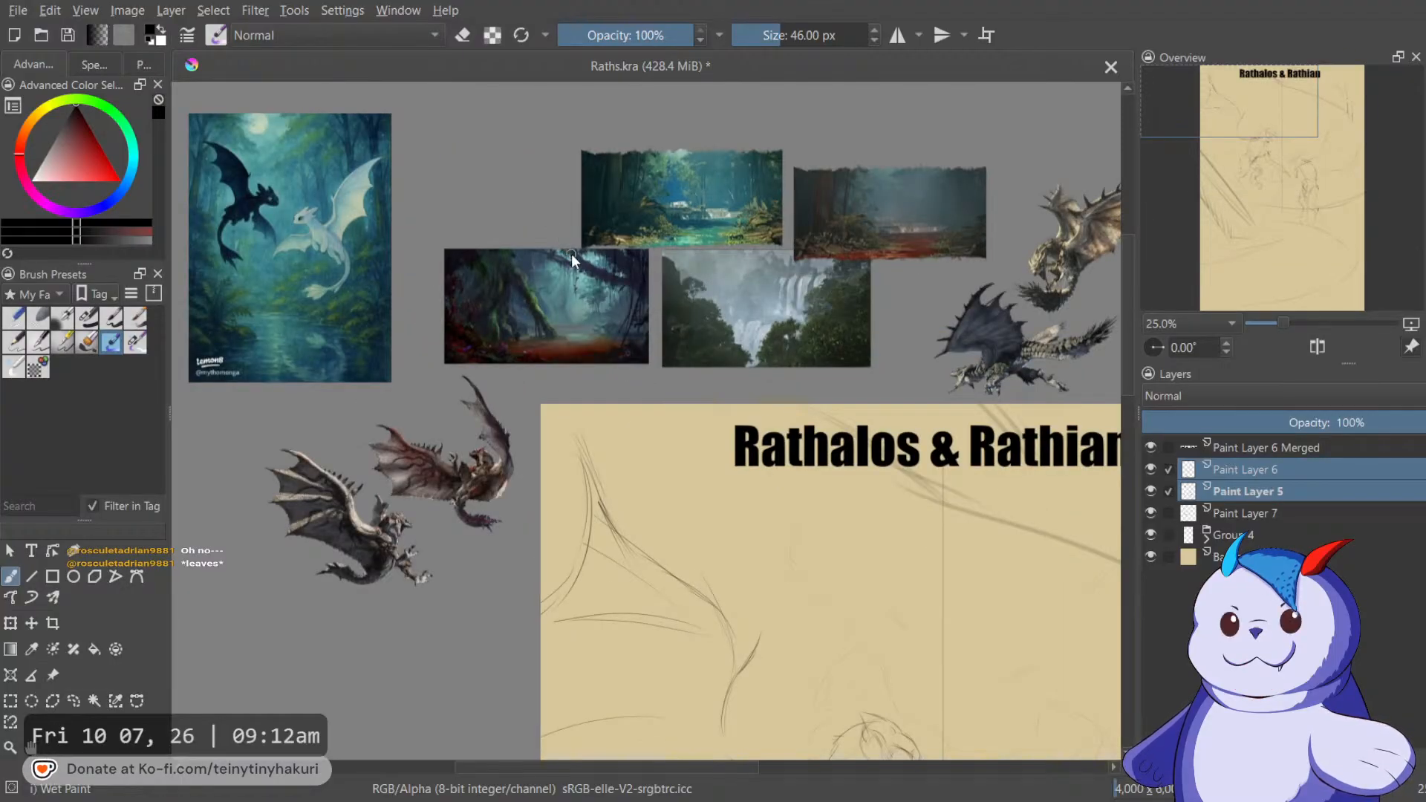
scroll(572, 254, "up", 2)
scroll(654, 221, "down", 2)
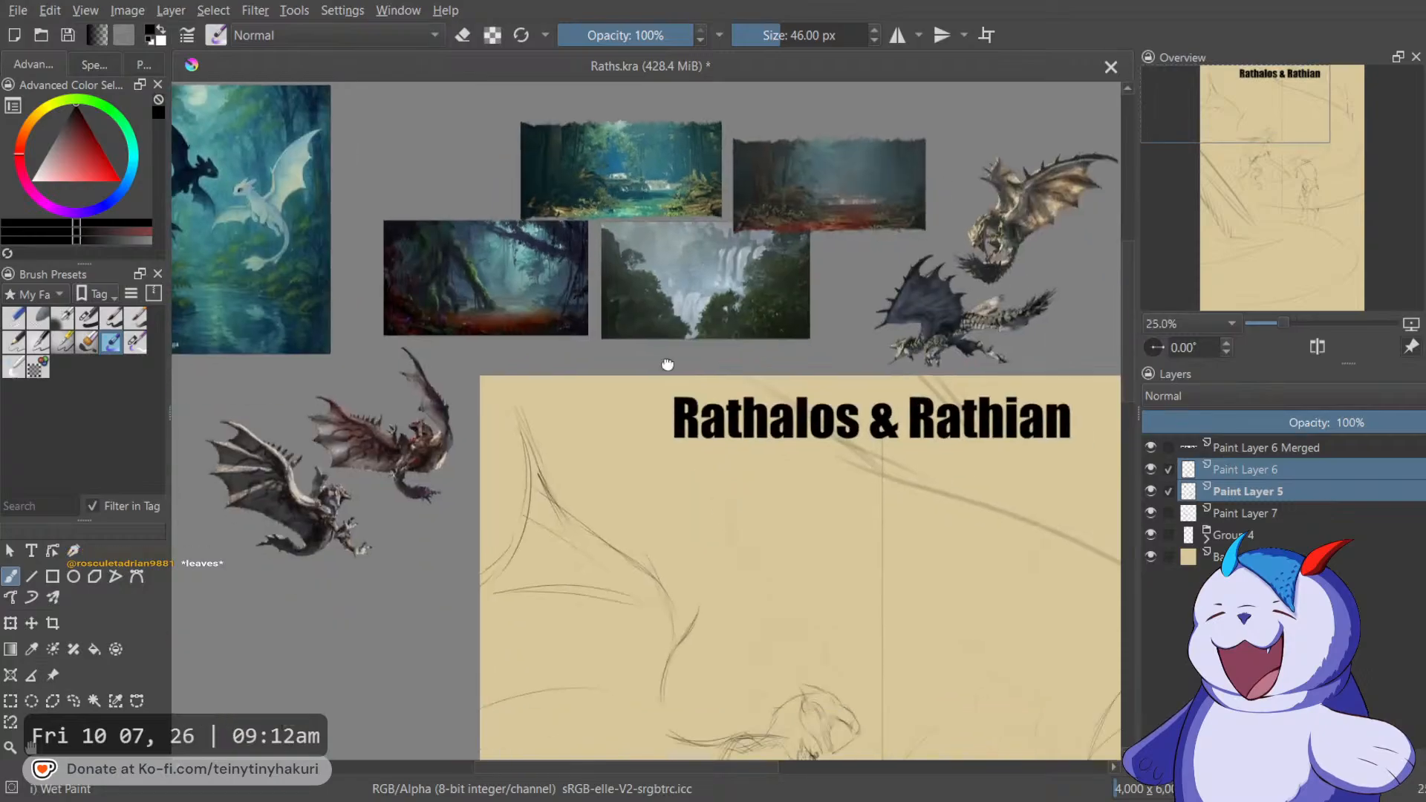
scroll(661, 296, "up", 2)
scroll(694, 414, "down", 2)
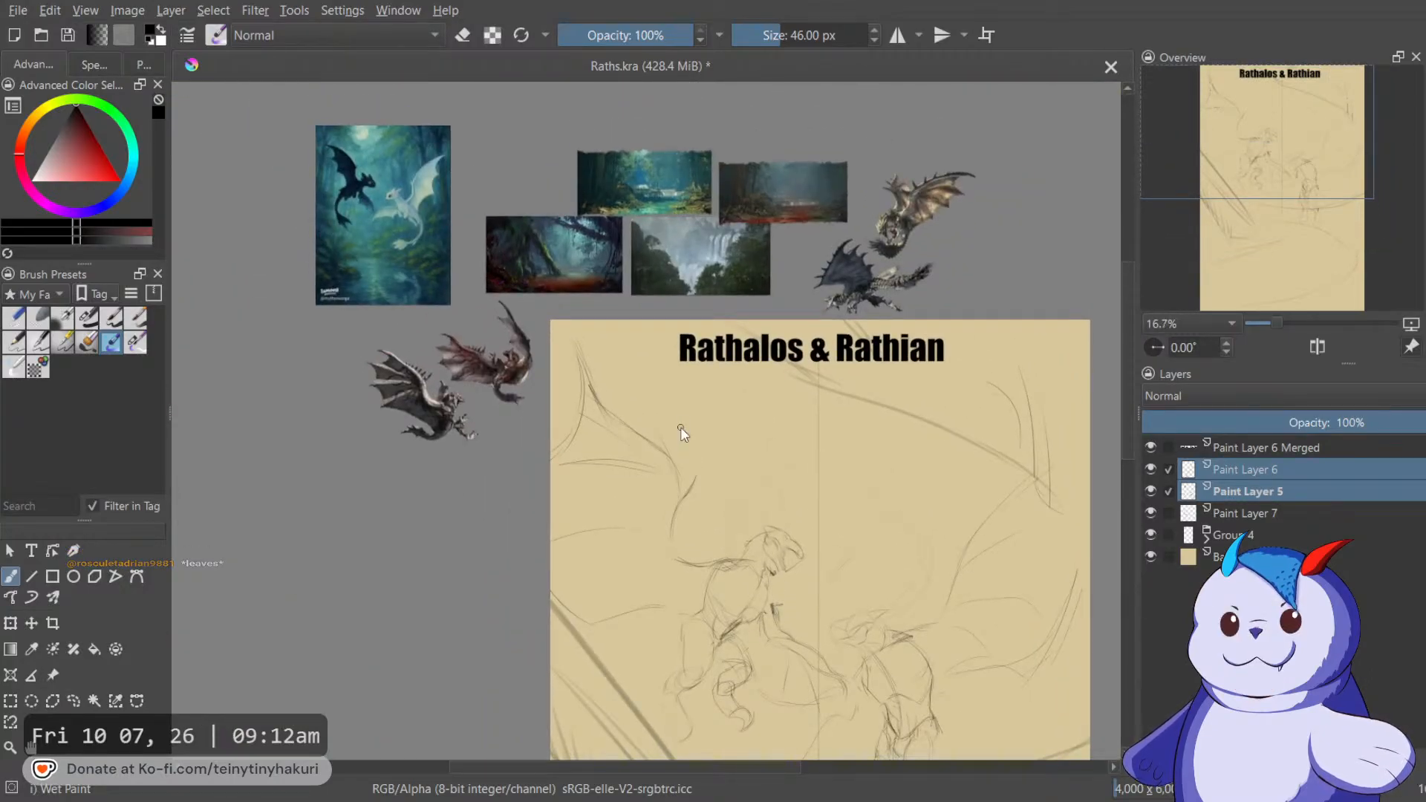
left_click_drag(680, 427, 585, 105)
scroll(660, 333, "down", 1)
mouse_move(659, 343)
left_mouse_down()
mouse_move(690, 412)
mouse_move(748, 297)
mouse_move(740, 589)
mouse_move(712, 407)
left_mouse_up()
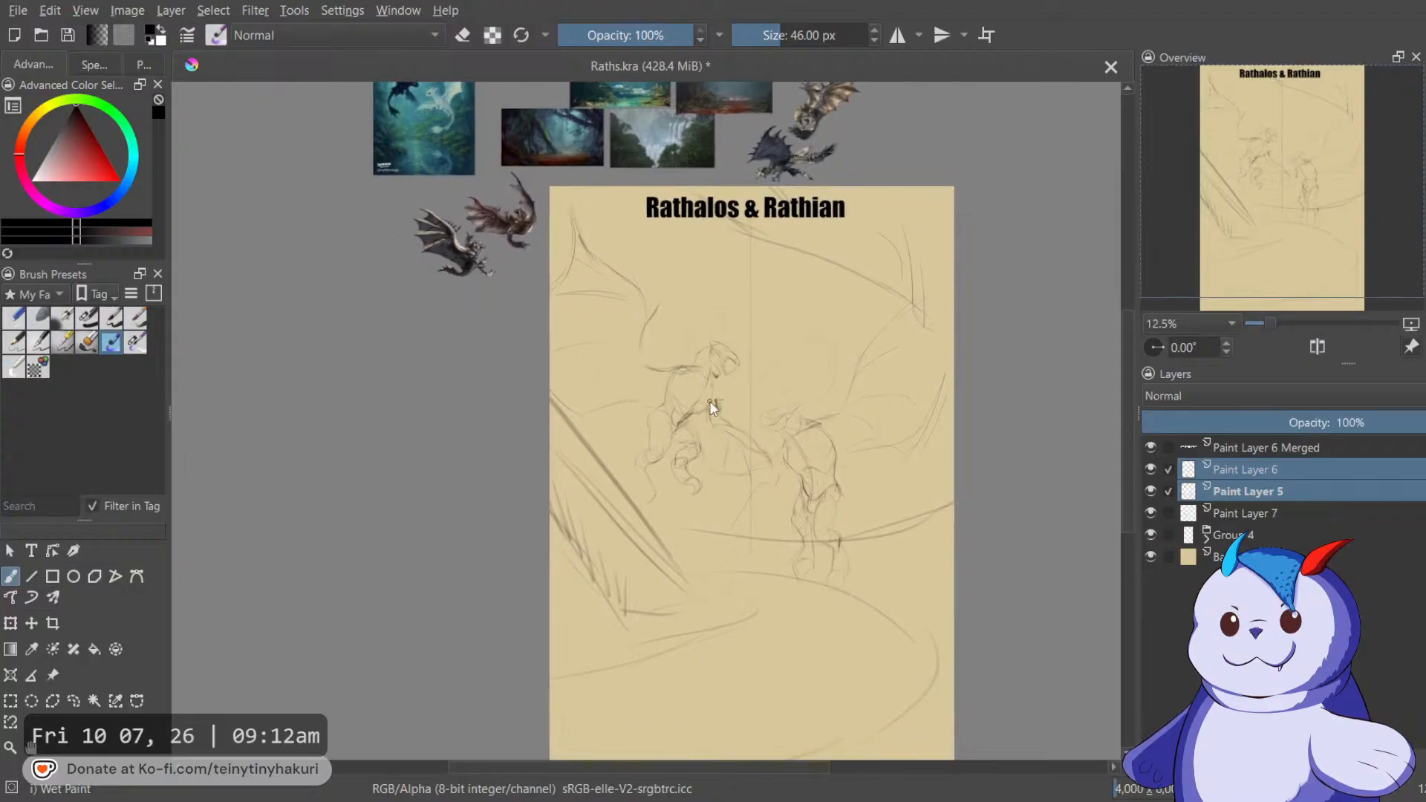
Delete Group 4 from the layer stack.
left_click(1241, 469)
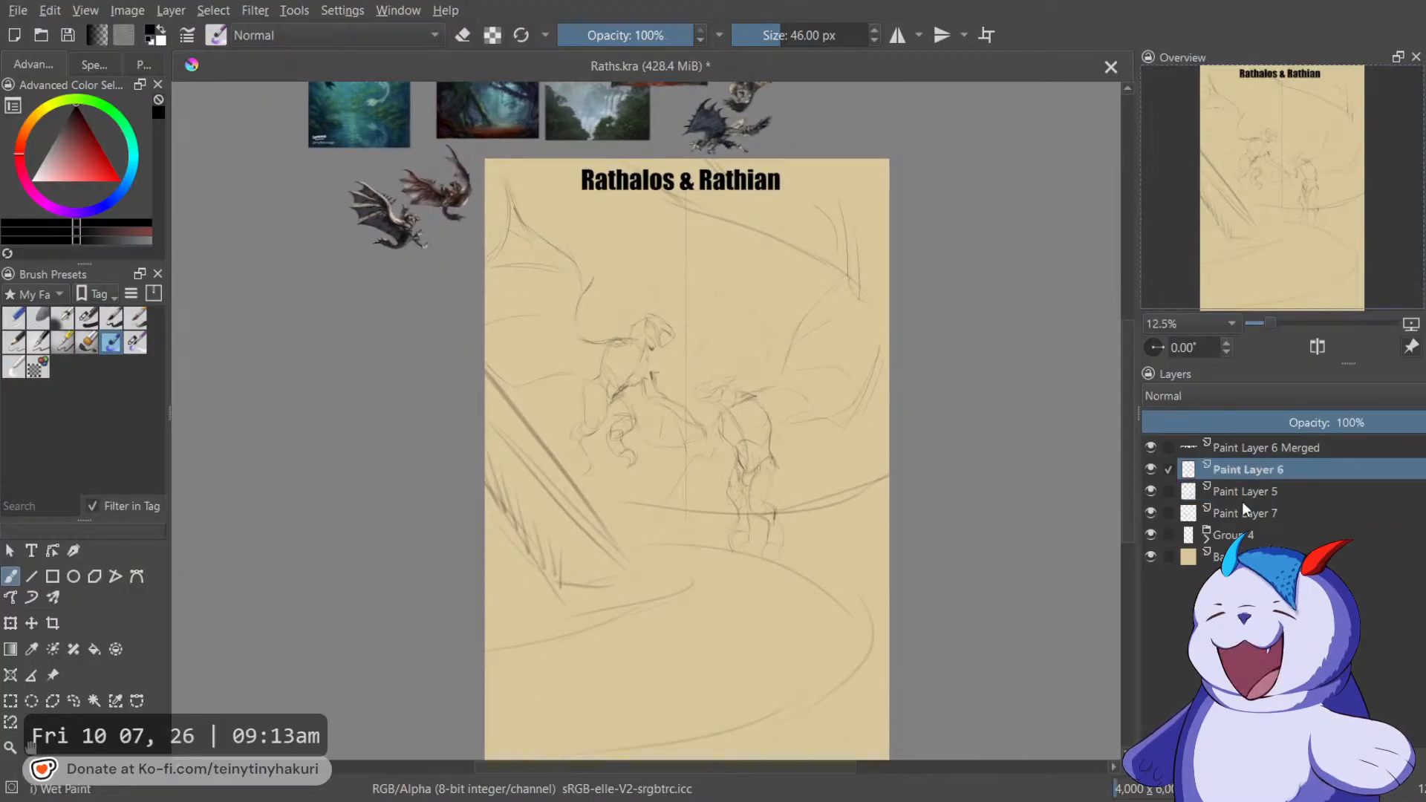
left_click(1253, 537)
key("shift+Delete")
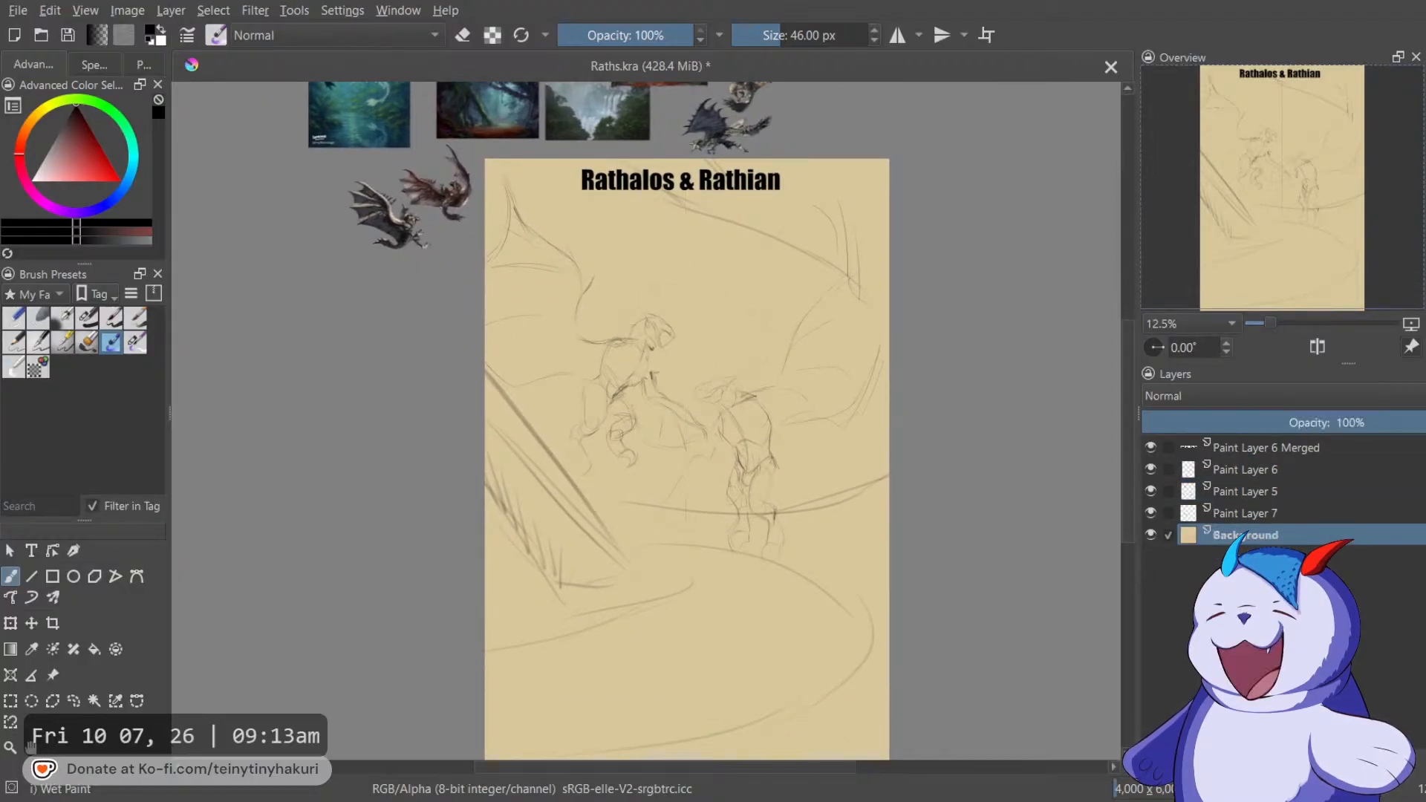
scroll(897, 393, "up", 2)
scroll(871, 390, "down", 1)
left_click_drag(818, 416, 895, 410)
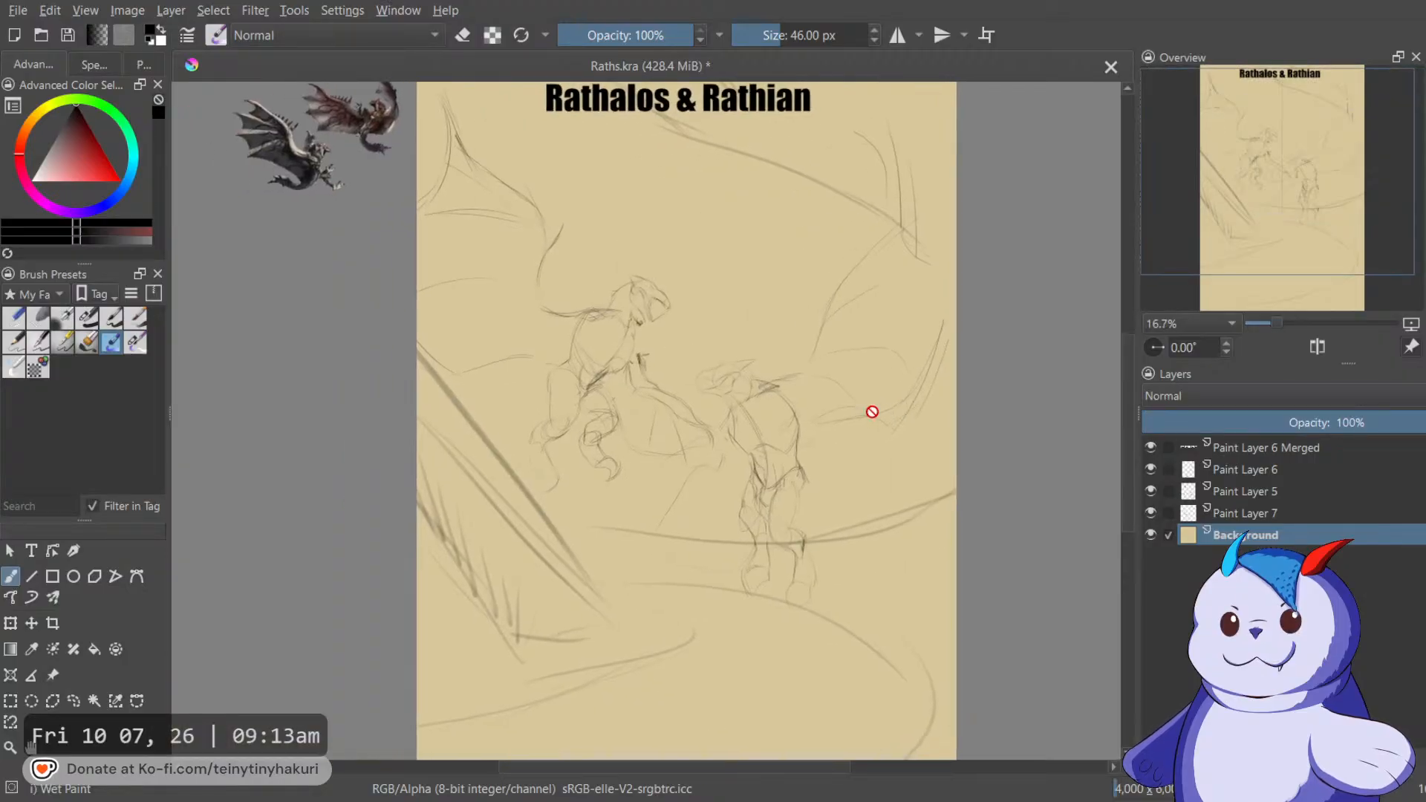
Sketch a long curved tail sweeping down from the right dragon's hips on Paint Layer 6 with the Wet Paint Details brush at 20 px.
left_click(1251, 472)
left_click(1150, 470)
left_click(1150, 469)
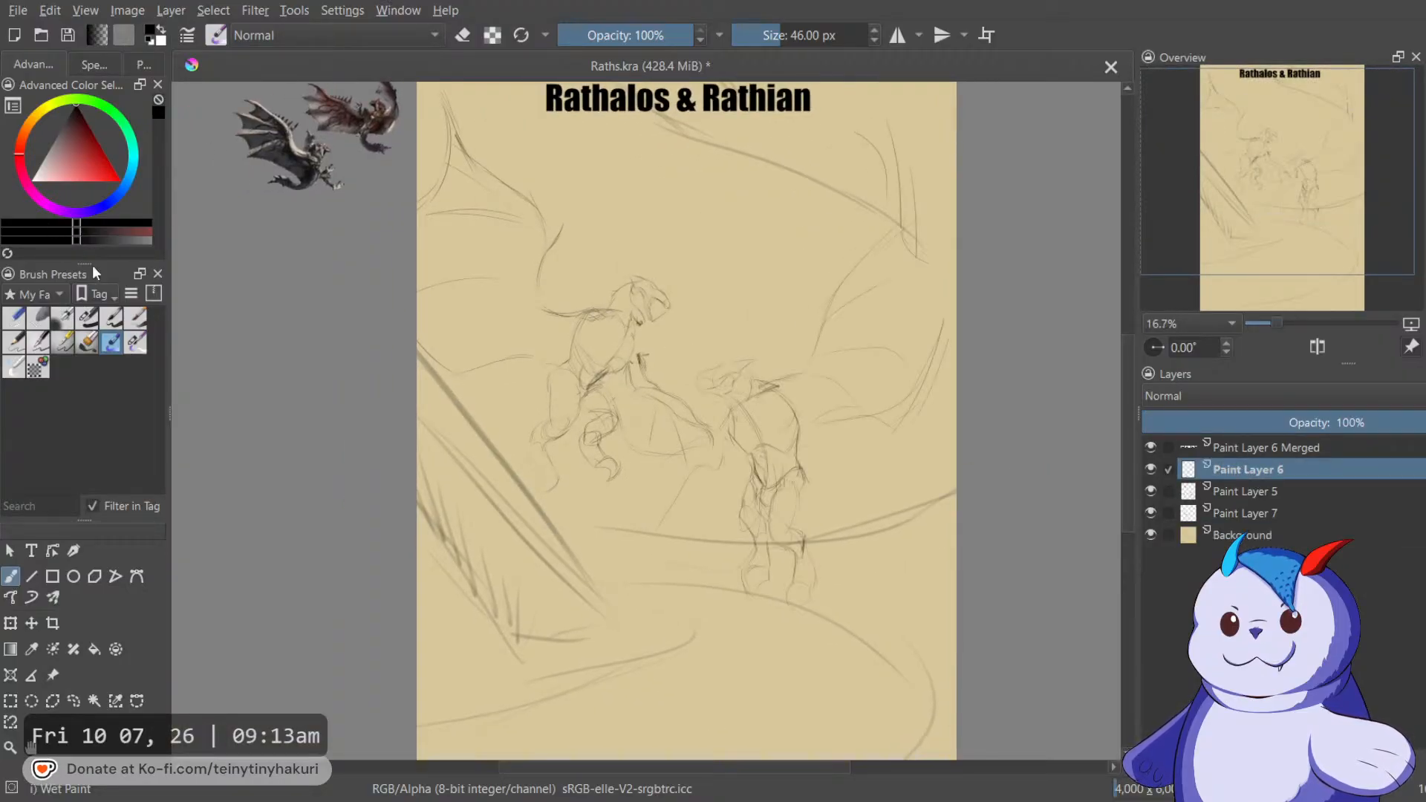
left_click(135, 342)
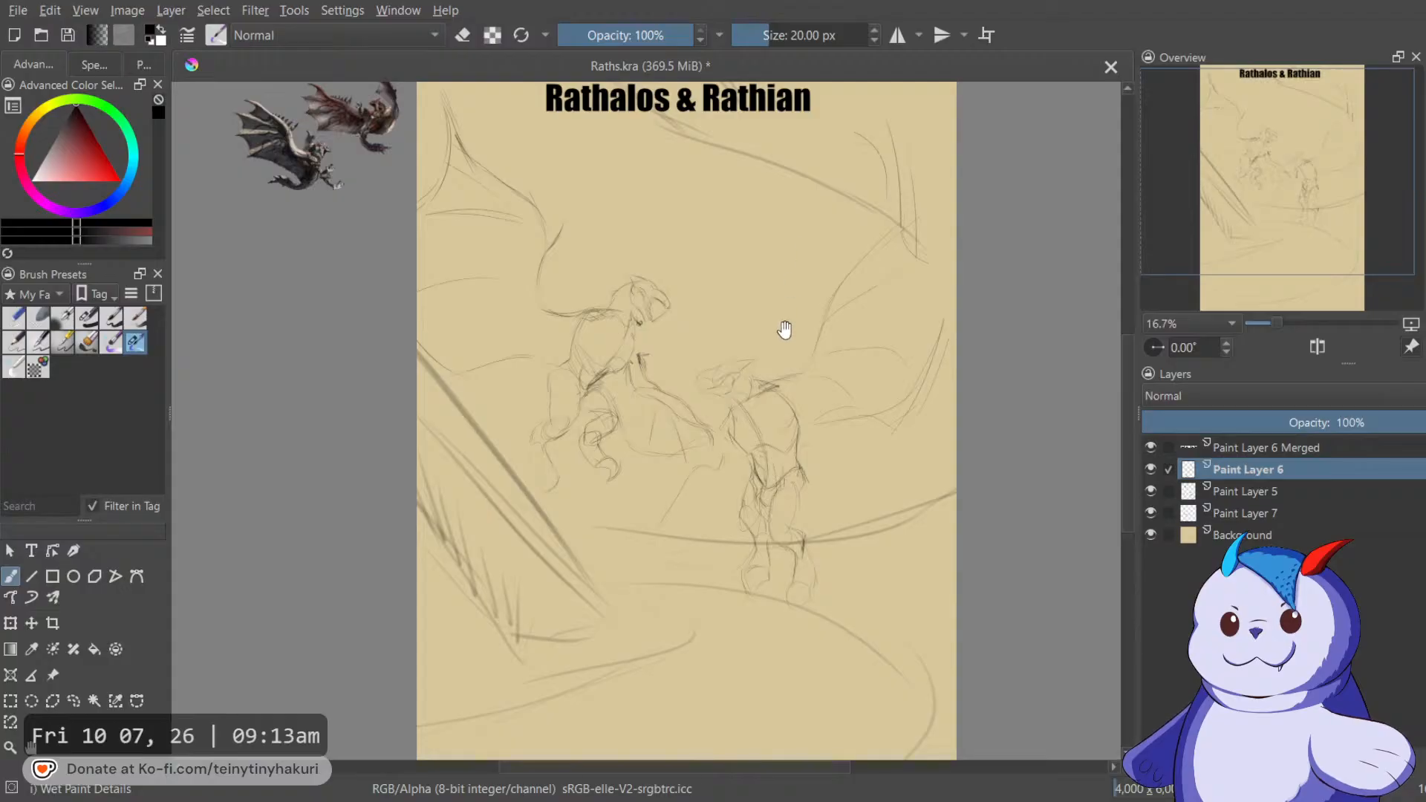
left_click_drag(783, 324, 813, 658)
mouse_move(825, 557)
left_mouse_down()
mouse_move(783, 417)
mouse_move(739, 130)
left_mouse_up()
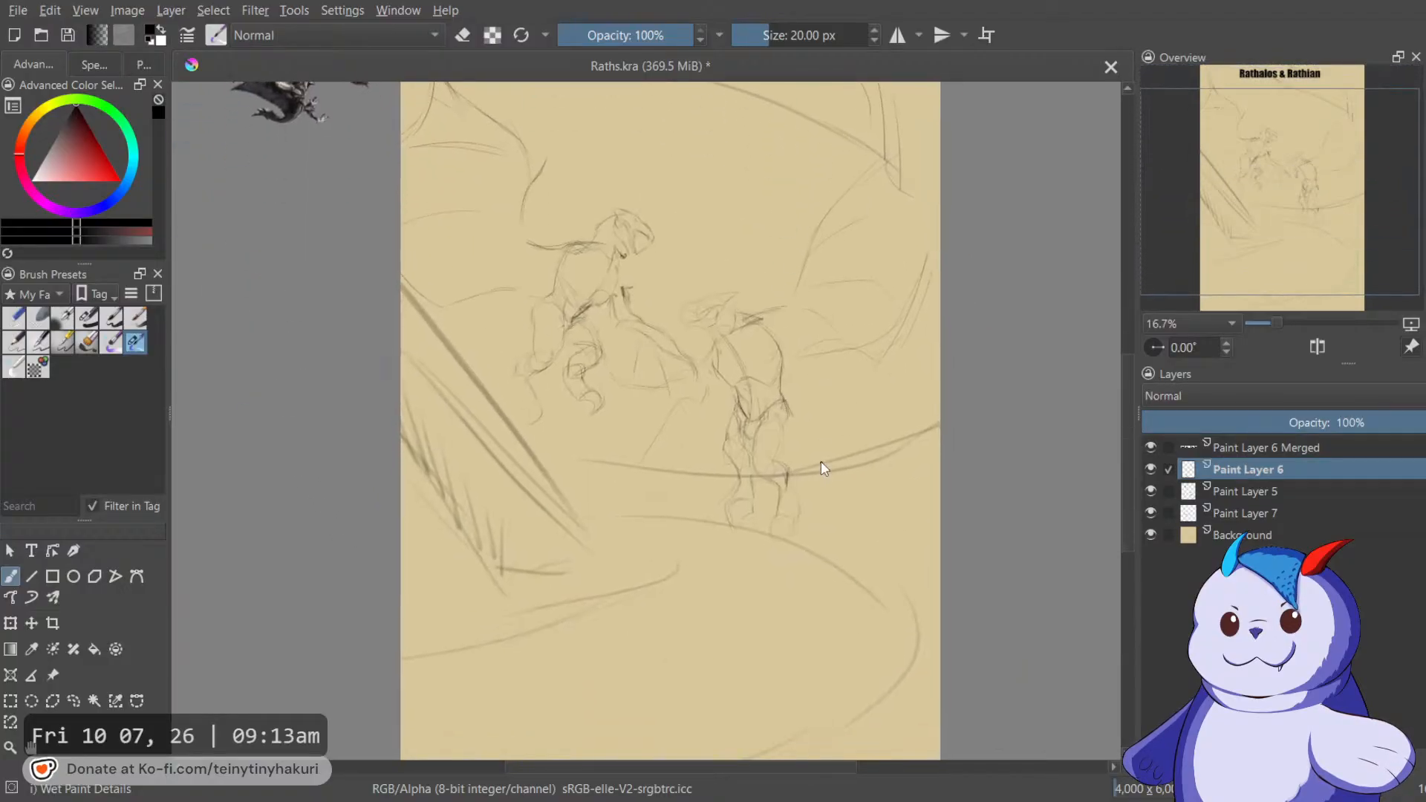
mouse_move(786, 408)
left_mouse_down()
mouse_move(846, 477)
mouse_move(766, 657)
left_mouse_up()
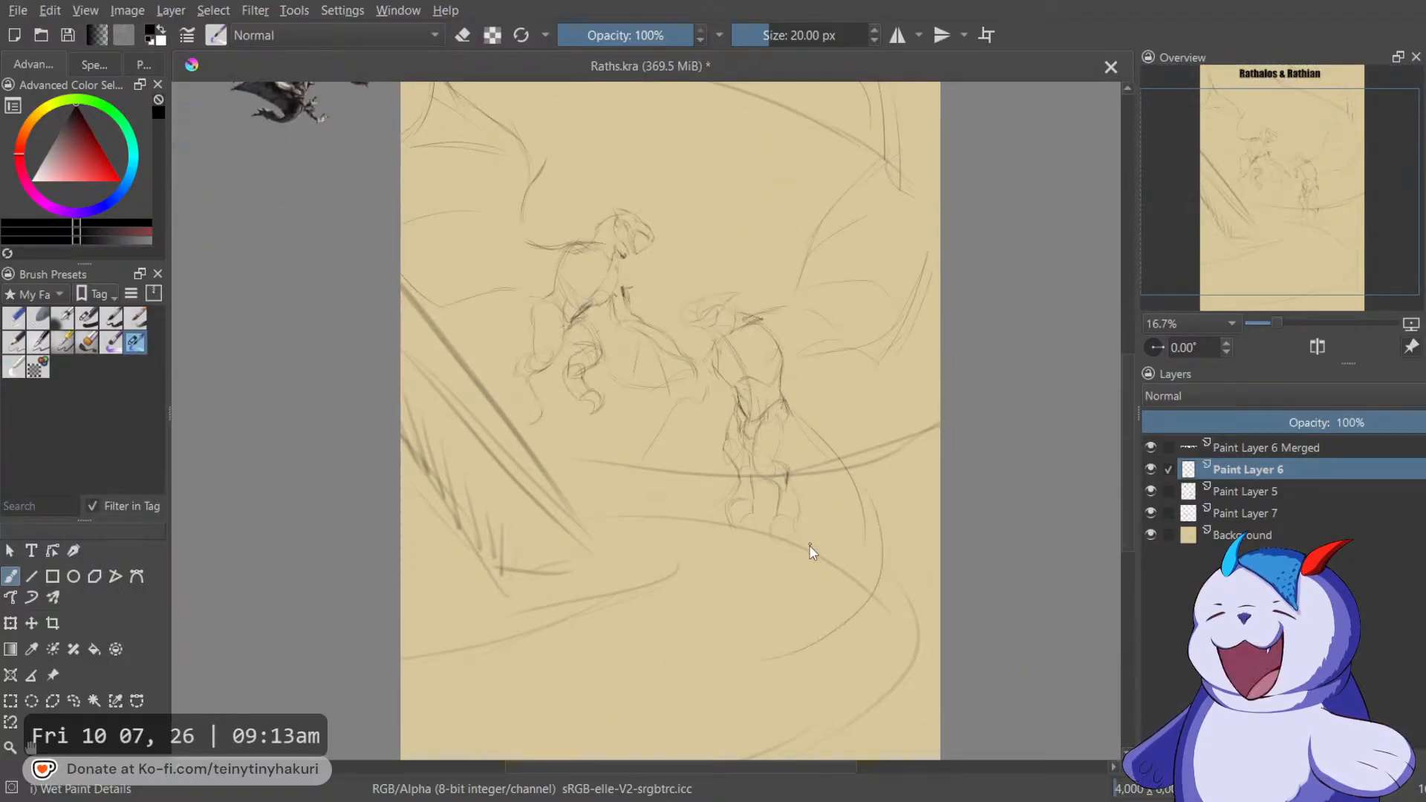
left_click_drag(673, 608, 804, 648)
left_click_drag(829, 557, 871, 627)
left_click_drag(946, 558, 918, 527)
Sketch a looping, curled tail behind the left dragon on Paint Layer 5.
left_click(1200, 493)
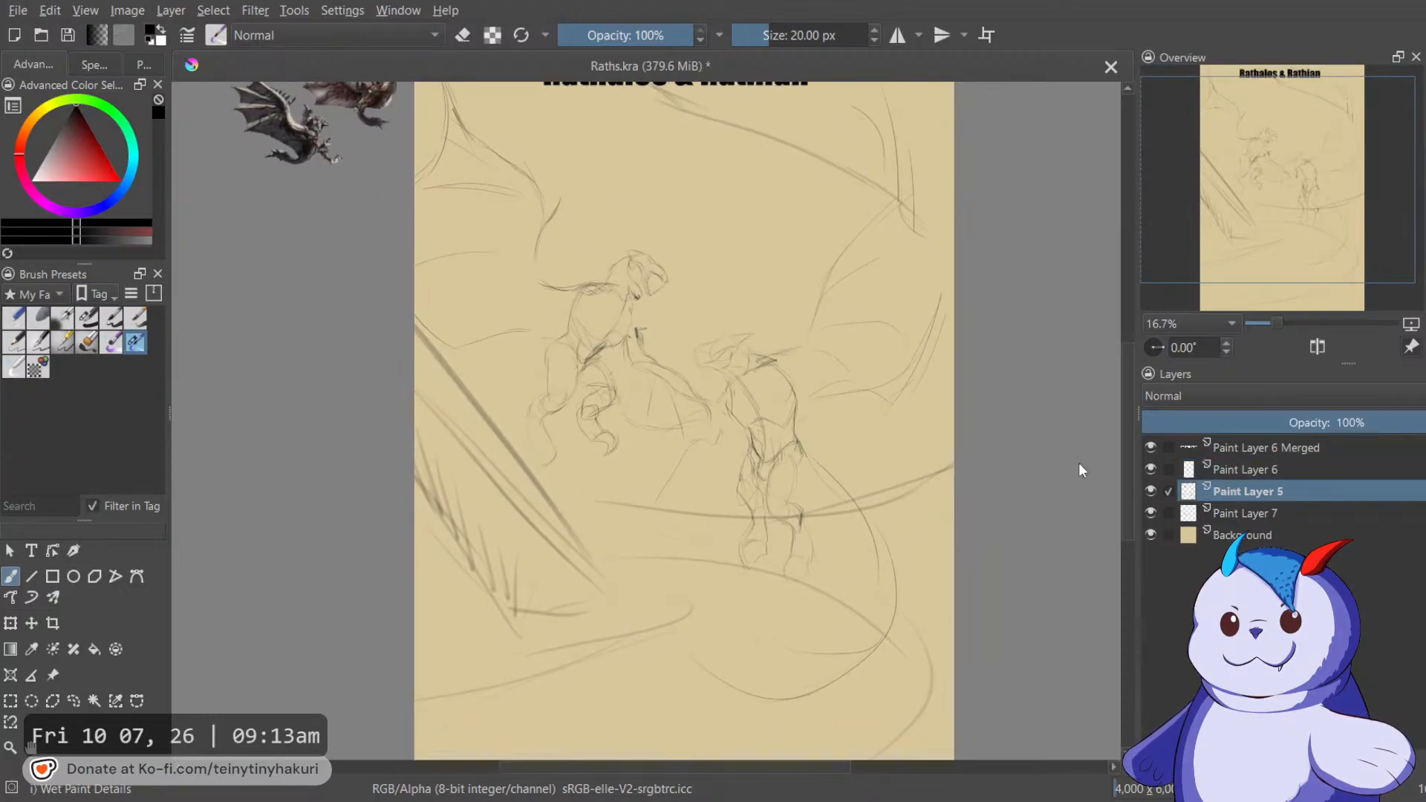
mouse_move(562, 340)
left_mouse_down()
mouse_move(457, 533)
mouse_move(569, 605)
left_mouse_up()
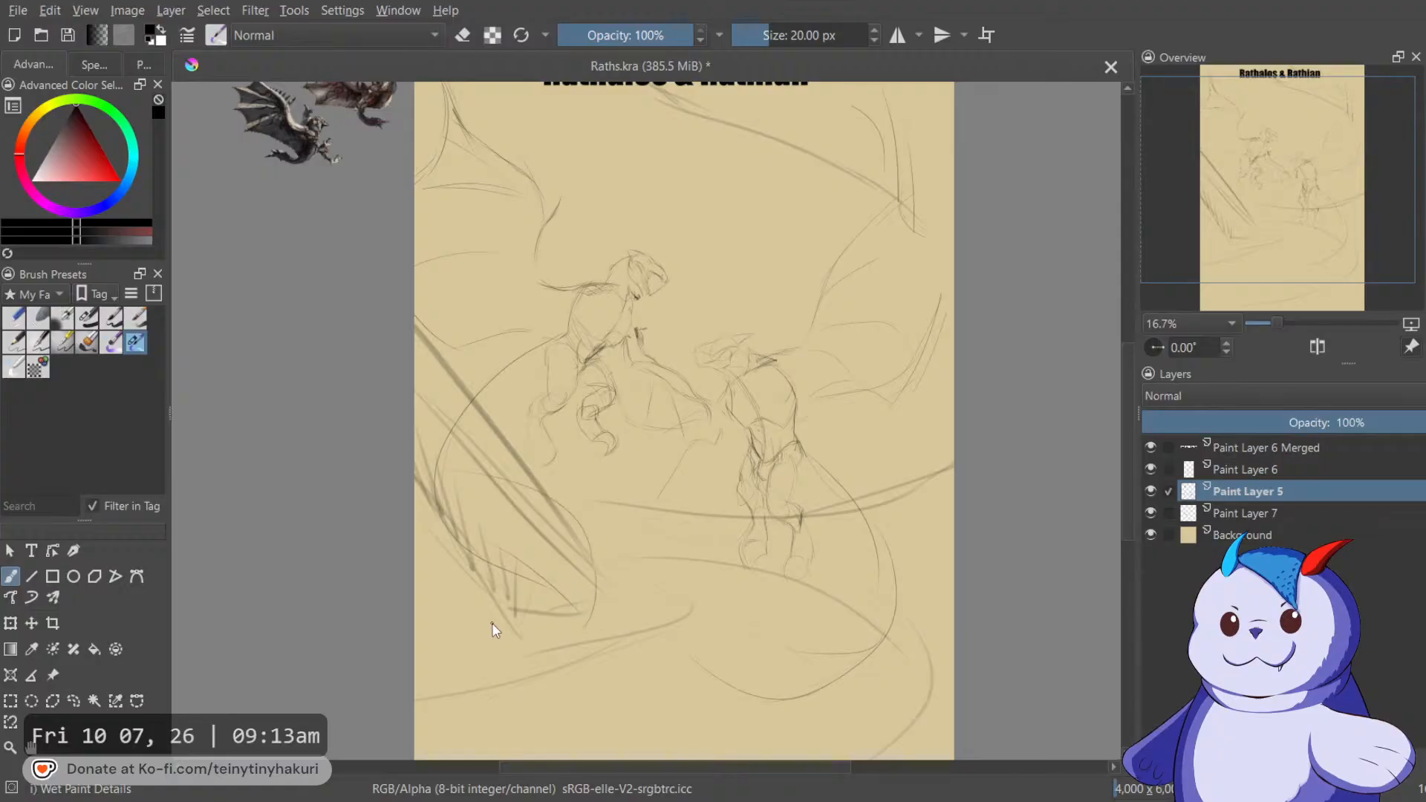
scroll(565, 468, "down", 2)
Outline the lower landscape lines on Paint Layer 7 freehand, scale them down and move them lower on the page.
left_click(1324, 508)
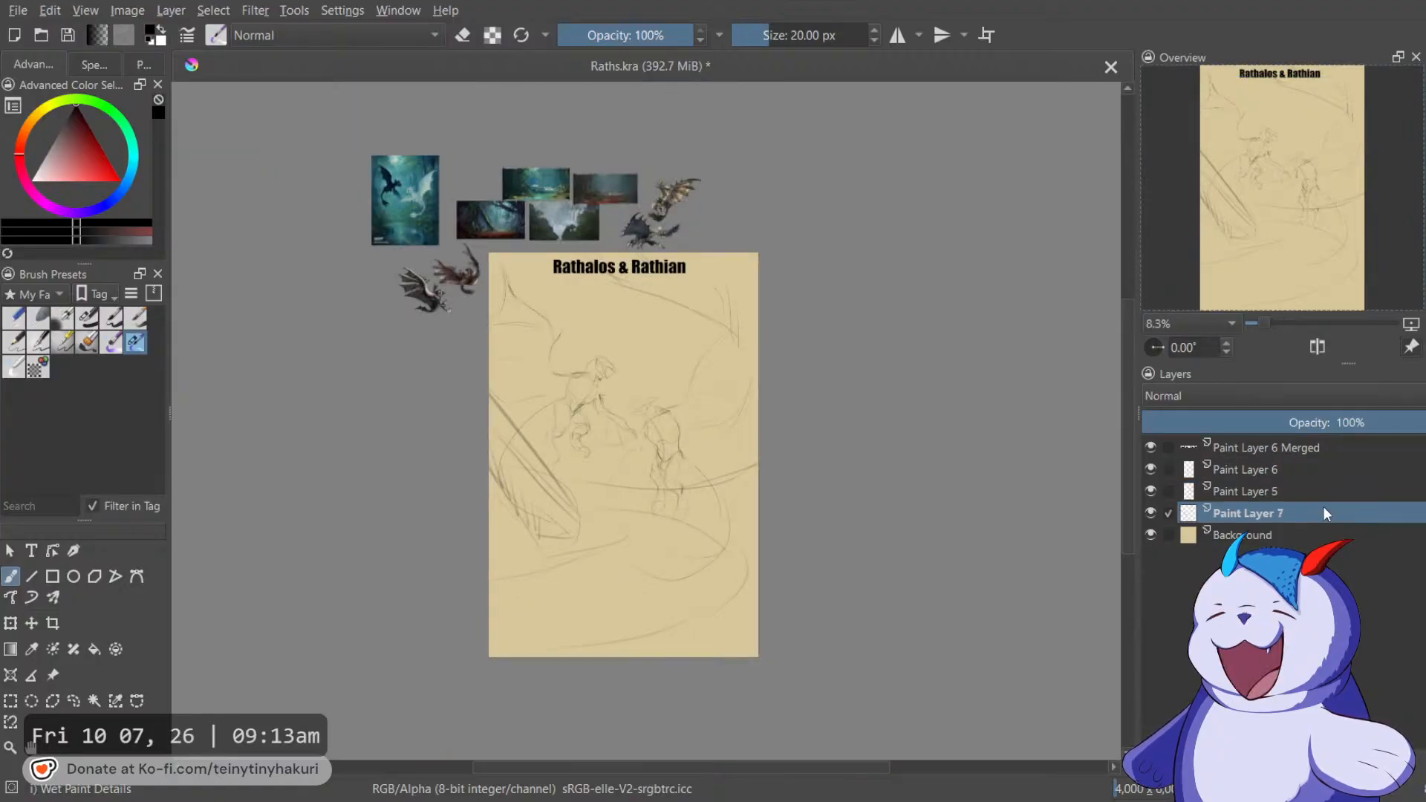
key("s")
mouse_move(780, 429)
left_mouse_down()
mouse_move(547, 358)
mouse_move(726, 449)
left_mouse_up()
key("ctrl+t")
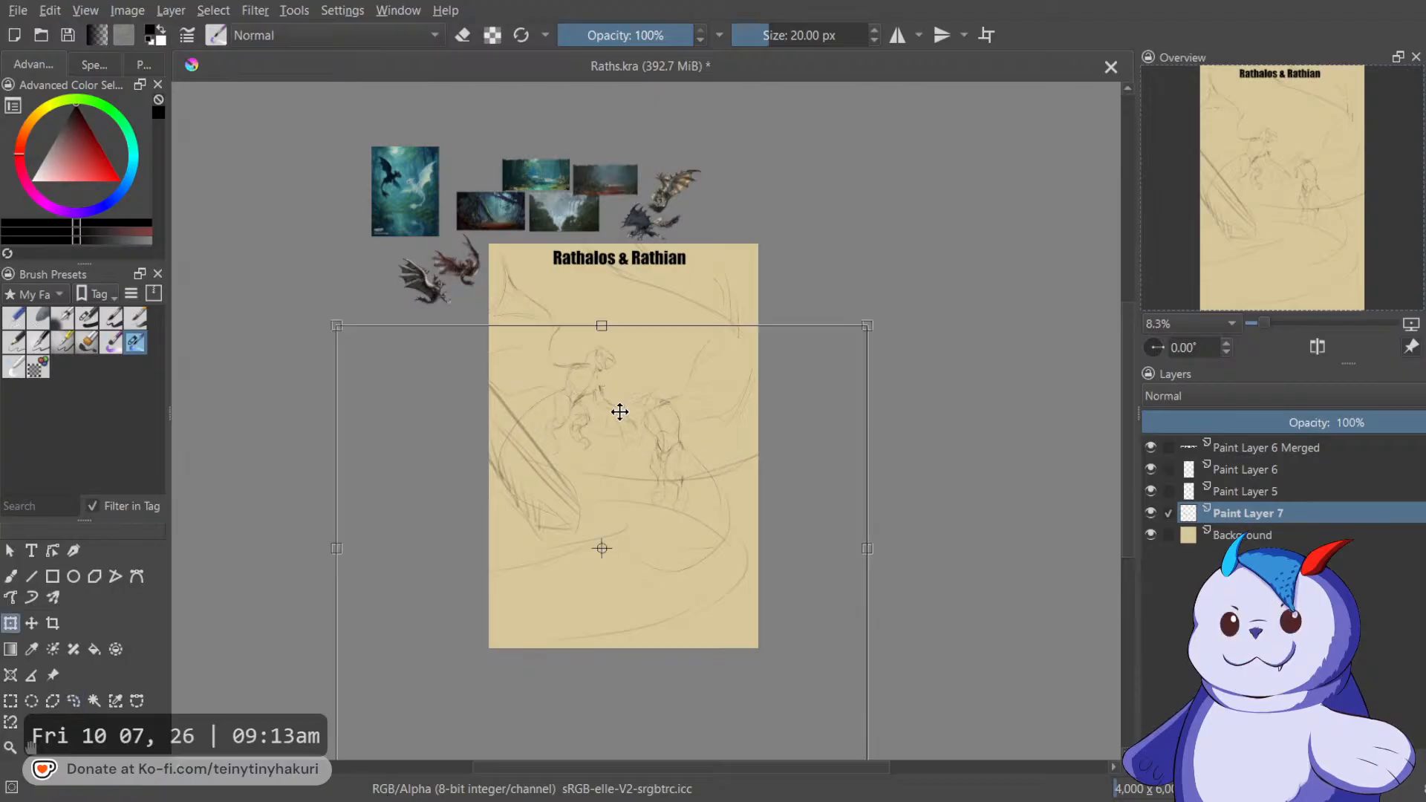
left_click_drag(603, 327, 601, 379)
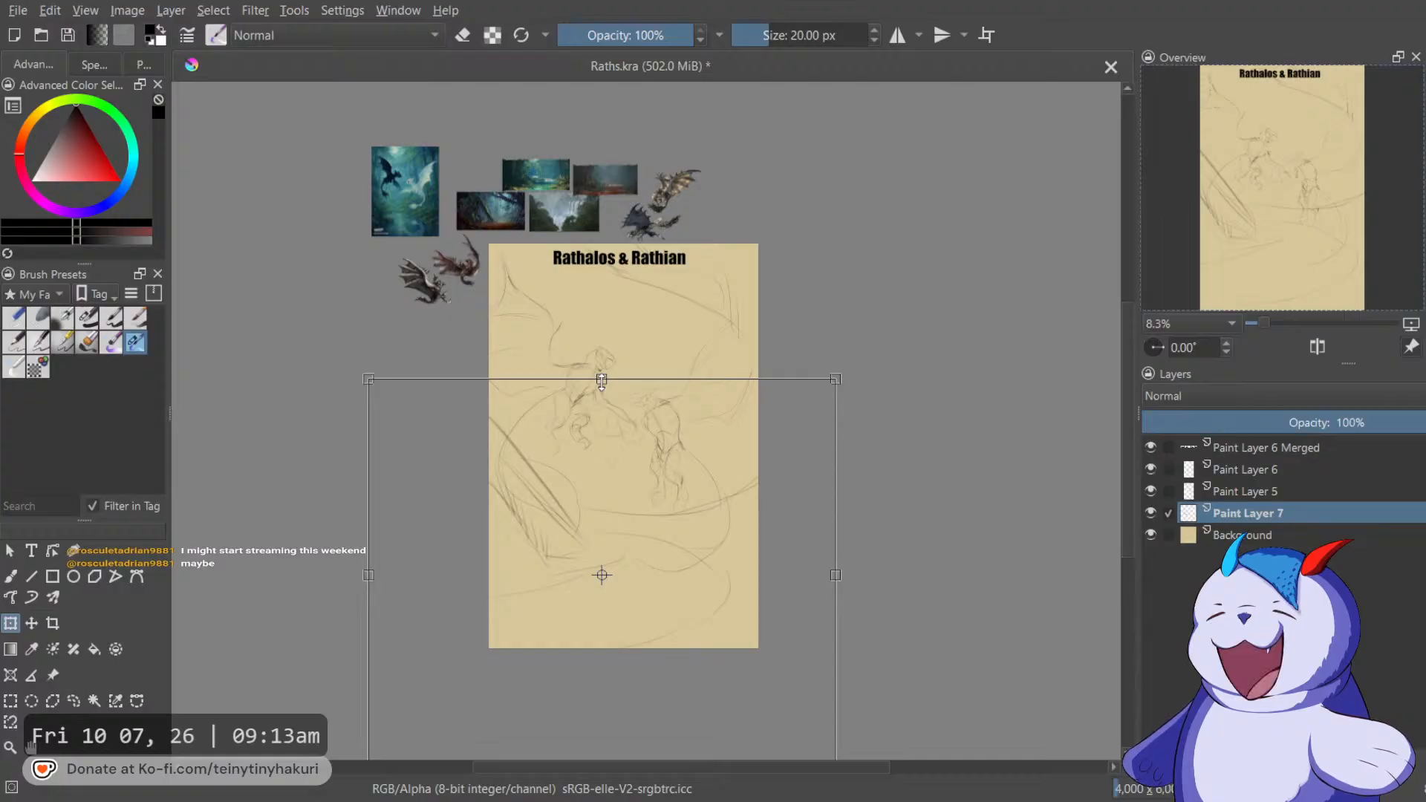
left_click_drag(602, 378, 602, 433)
key("Return")
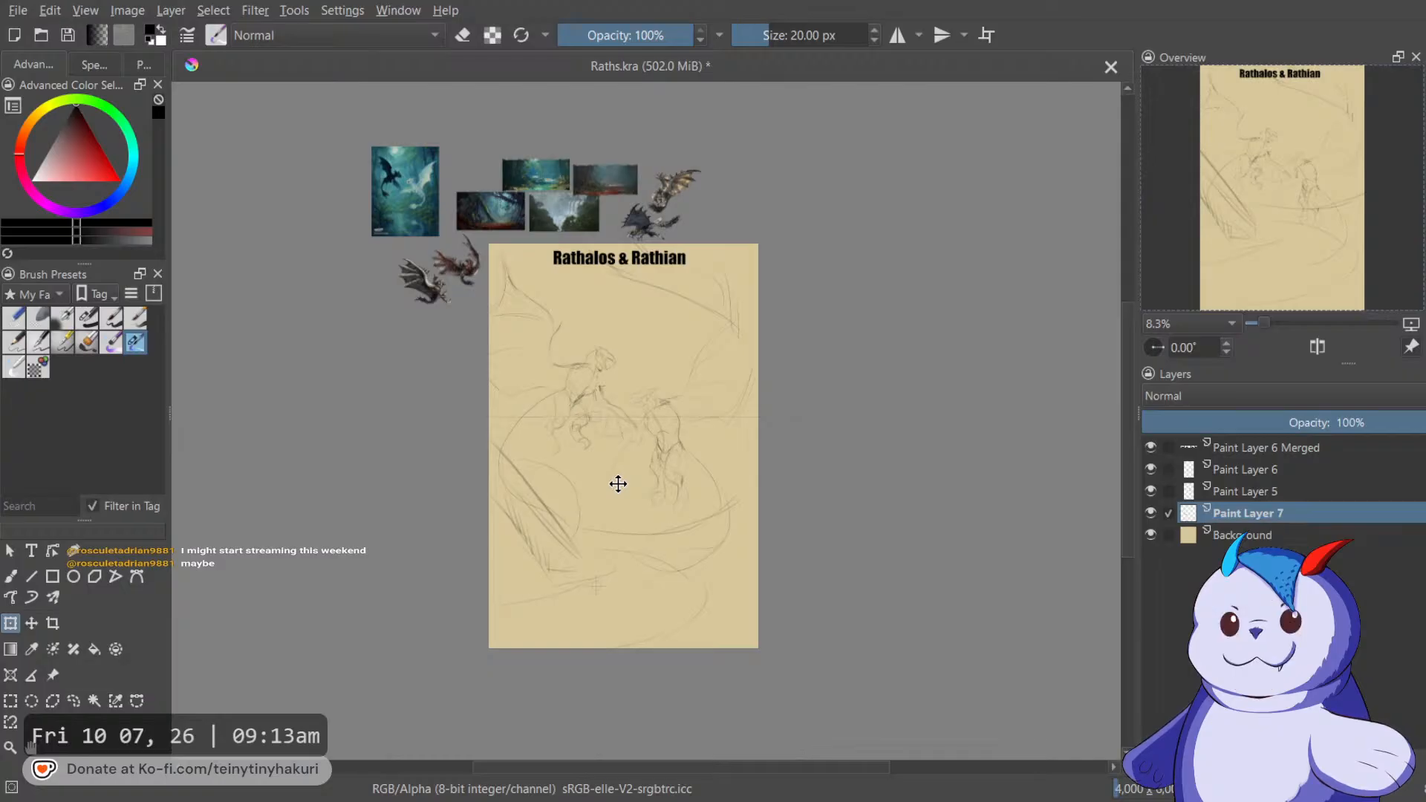
left_click_drag(618, 484, 627, 502)
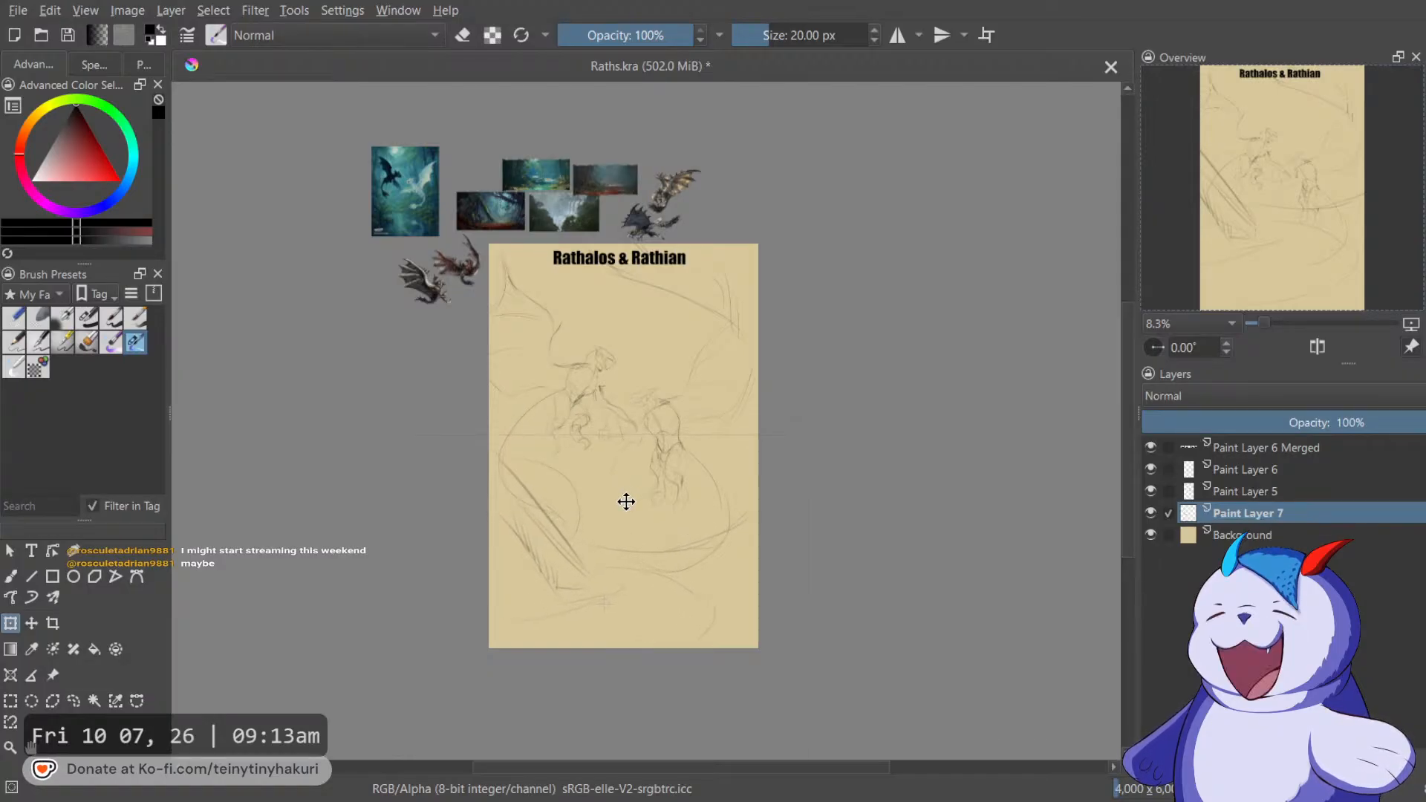
left_click_drag(604, 435, 605, 466)
key("Return")
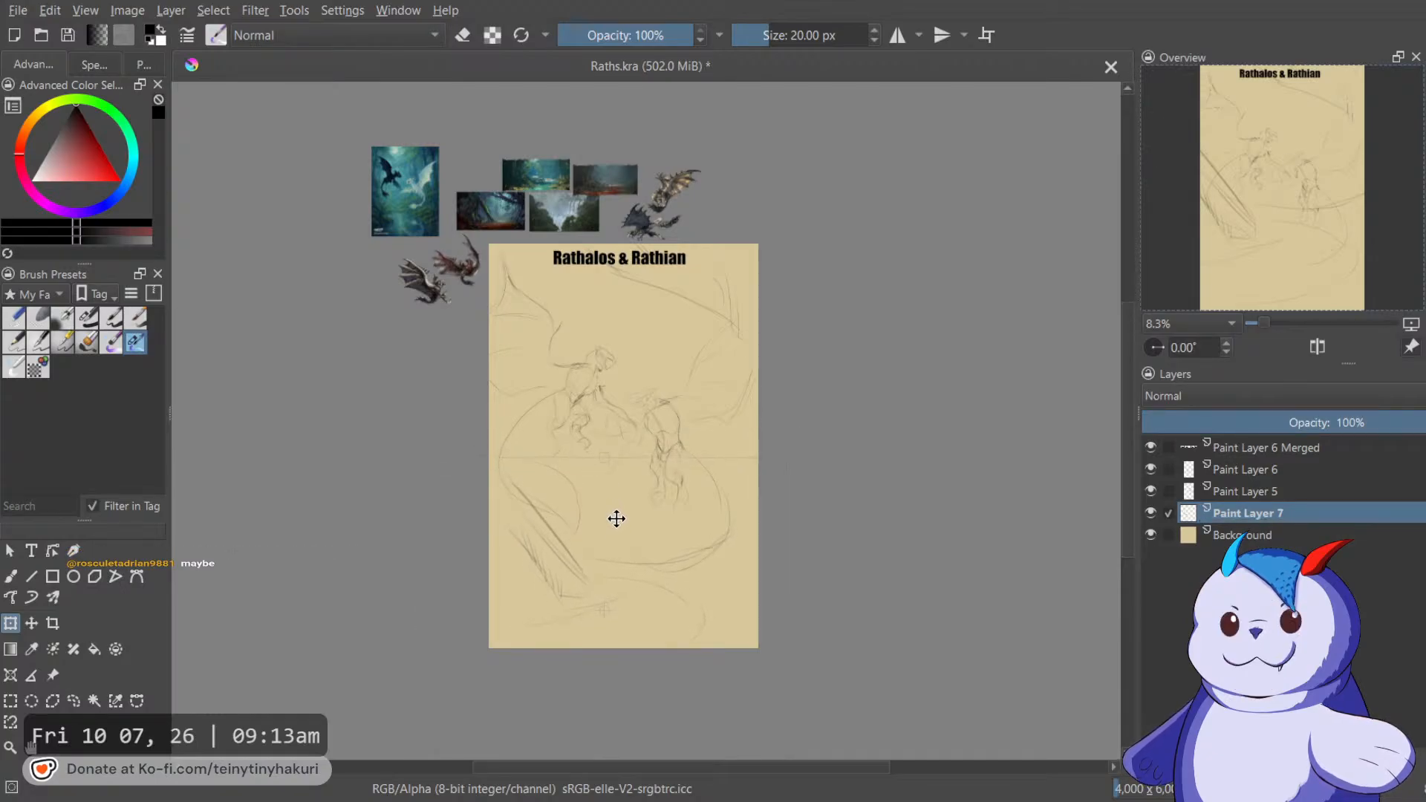
Save the document and clear the freehand selection around the landscape lines.
key("b")
left_click_drag(714, 428, 724, 490)
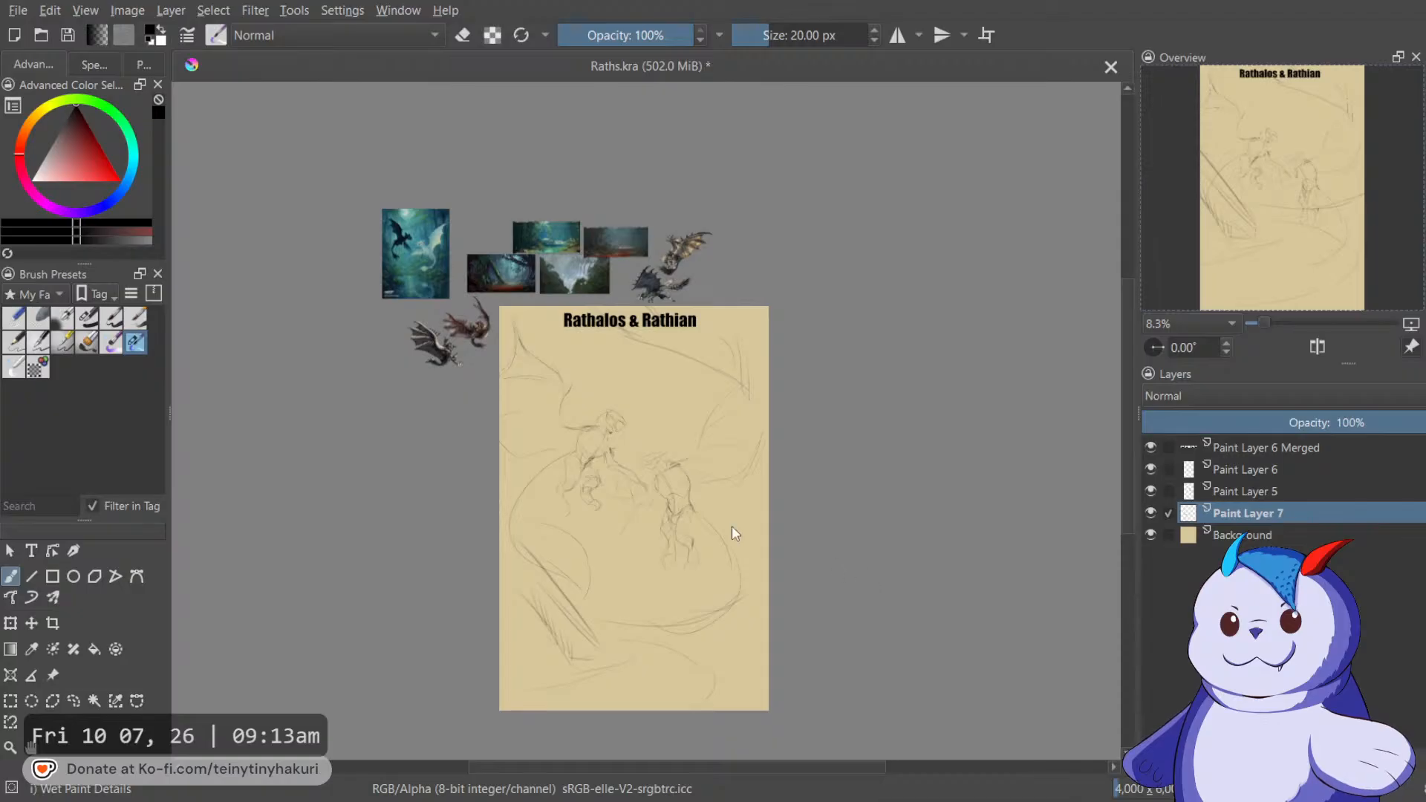
scroll(686, 487, "up", 1)
left_click_drag(696, 491, 813, 626)
left_click_drag(789, 566, 767, 502)
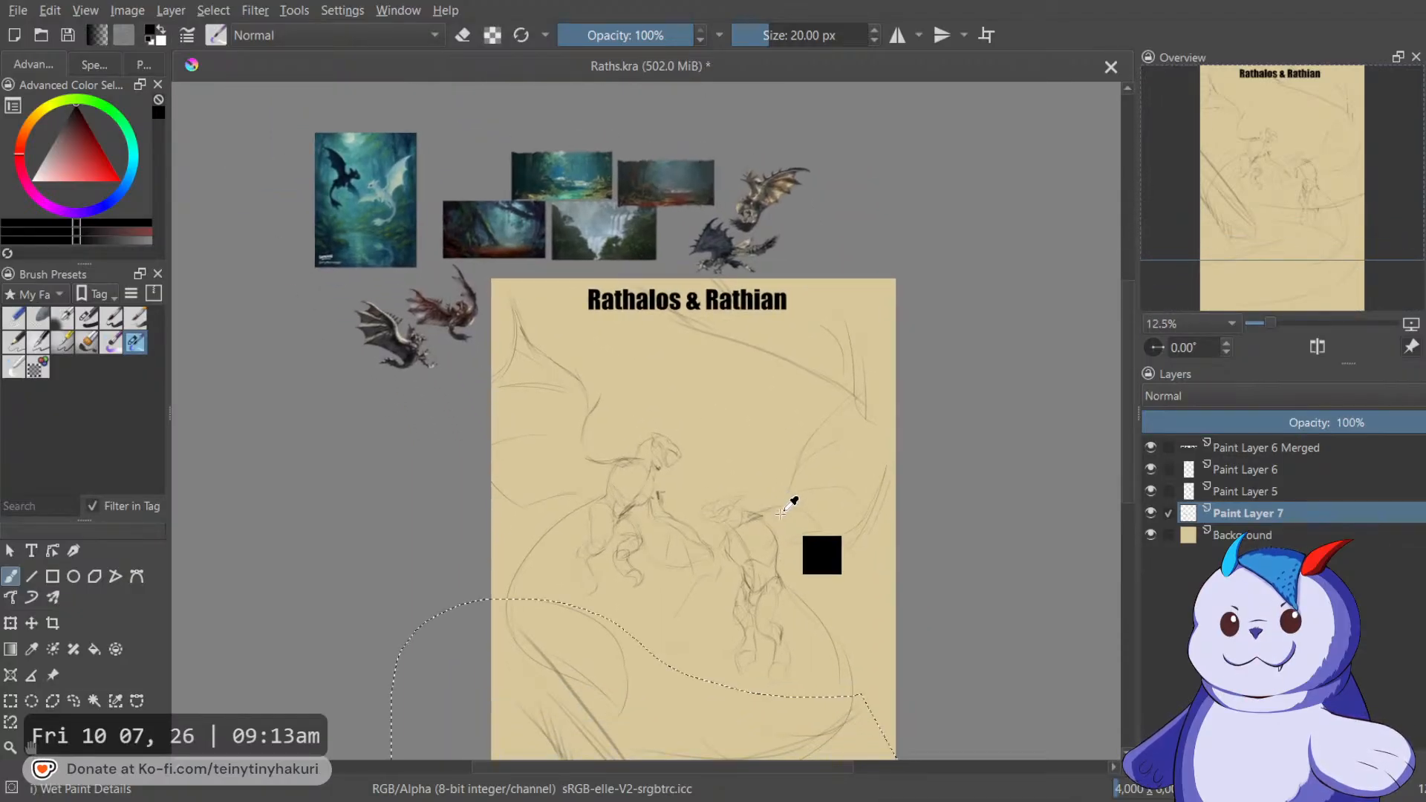
key("ctrl+s")
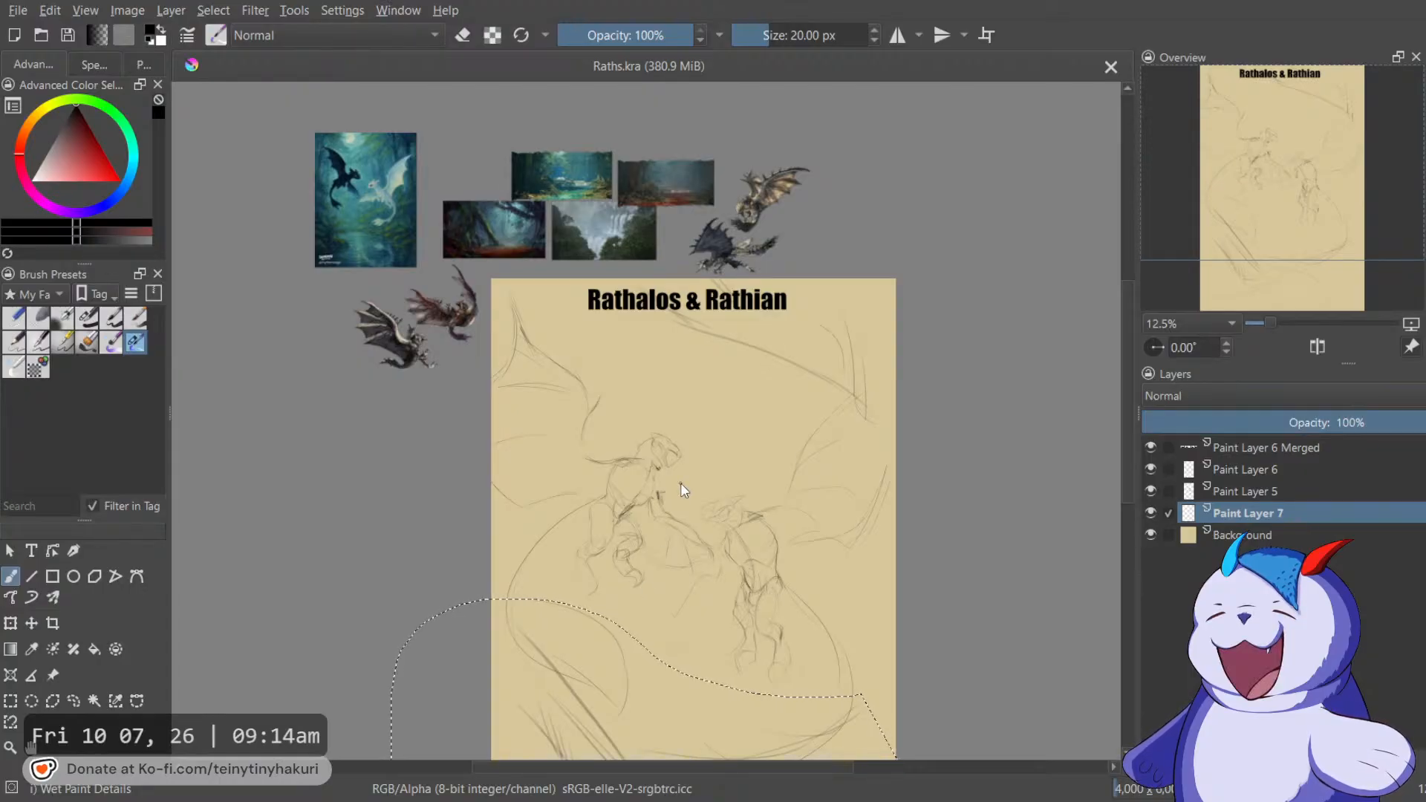
left_click_drag(748, 456, 775, 413)
key("ctrl+shift+a")
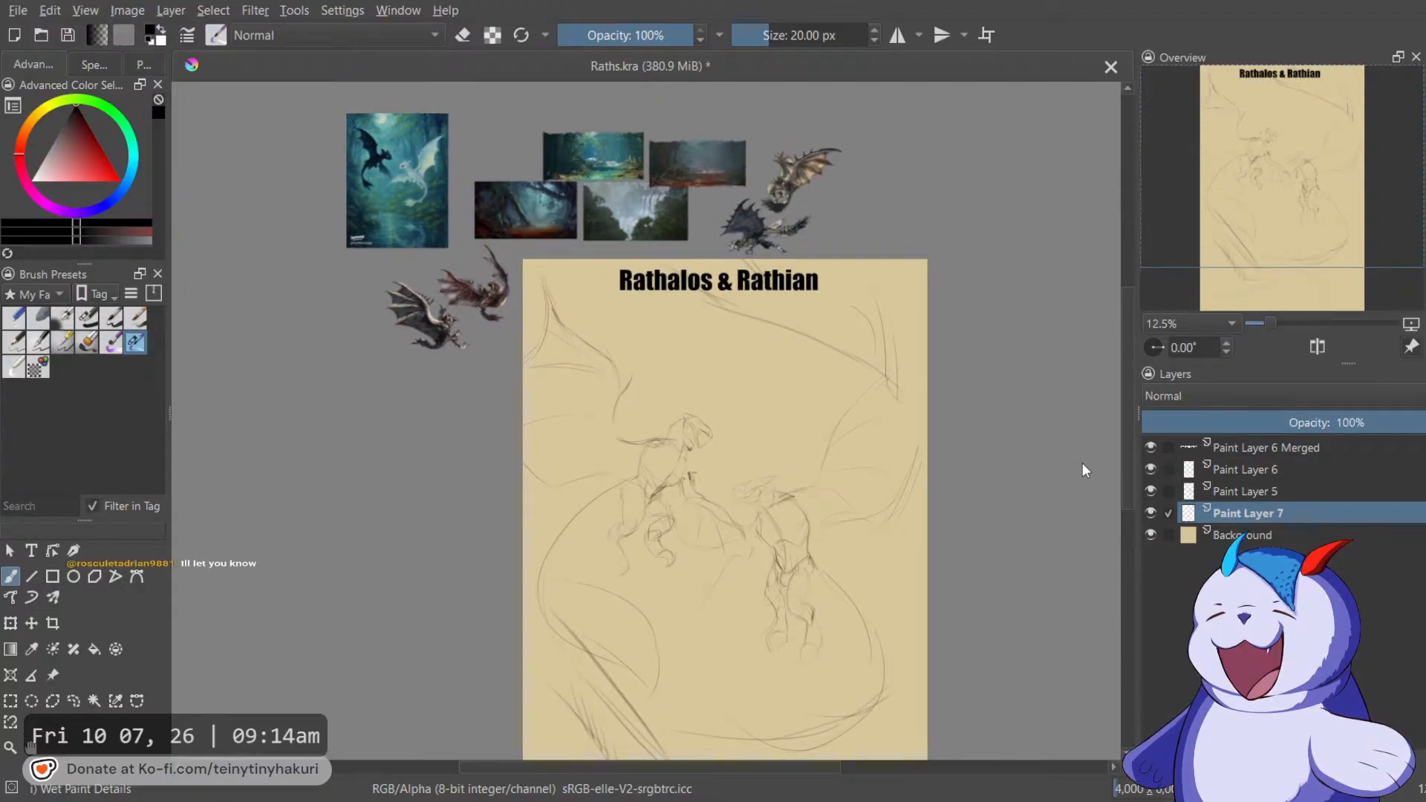
Merge Paint Layers 5 and 6 into one dragon sketch layer and make Paint Layer 6 Merged active.
left_click(1268, 470)
left_click(1269, 485, "shift")
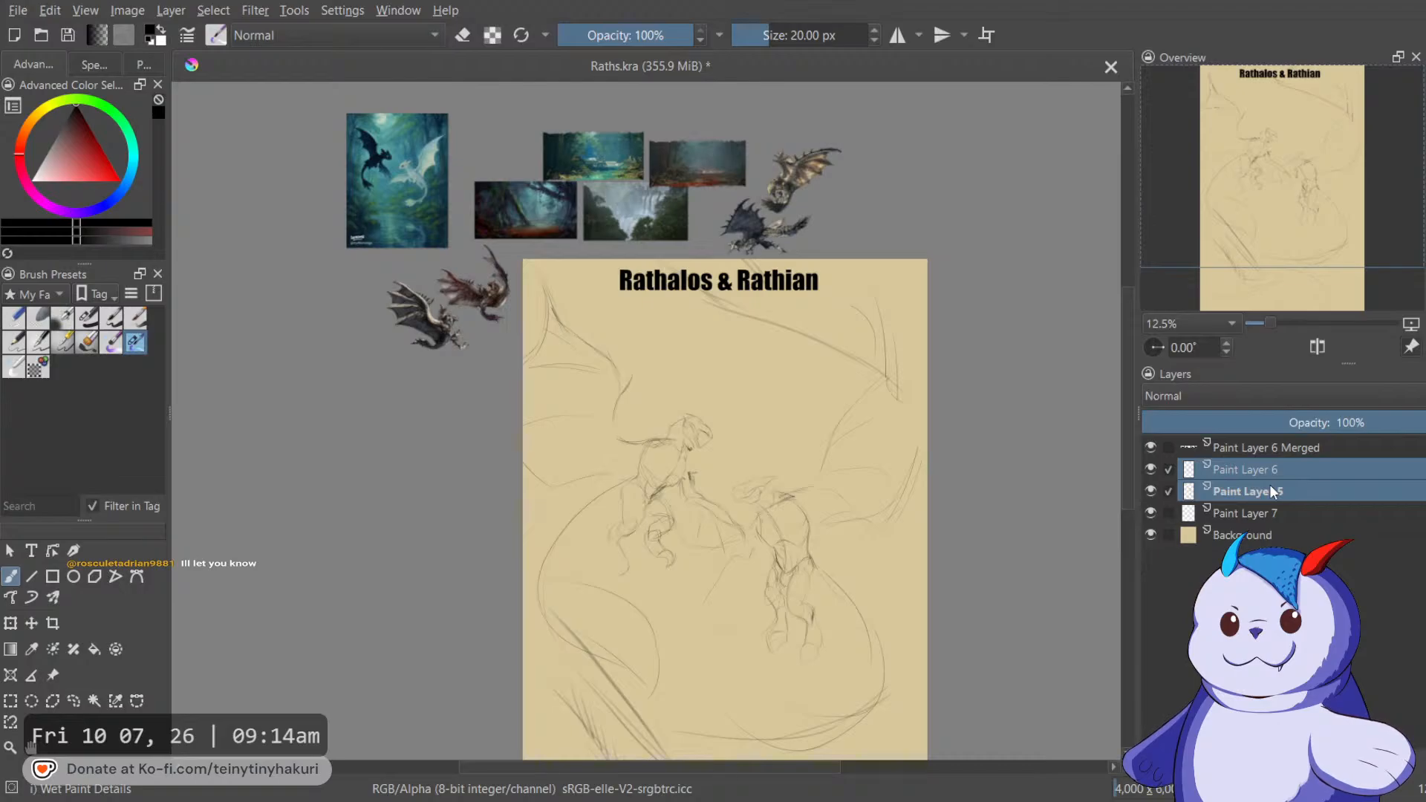
key("ctrl+e")
left_click(1281, 488)
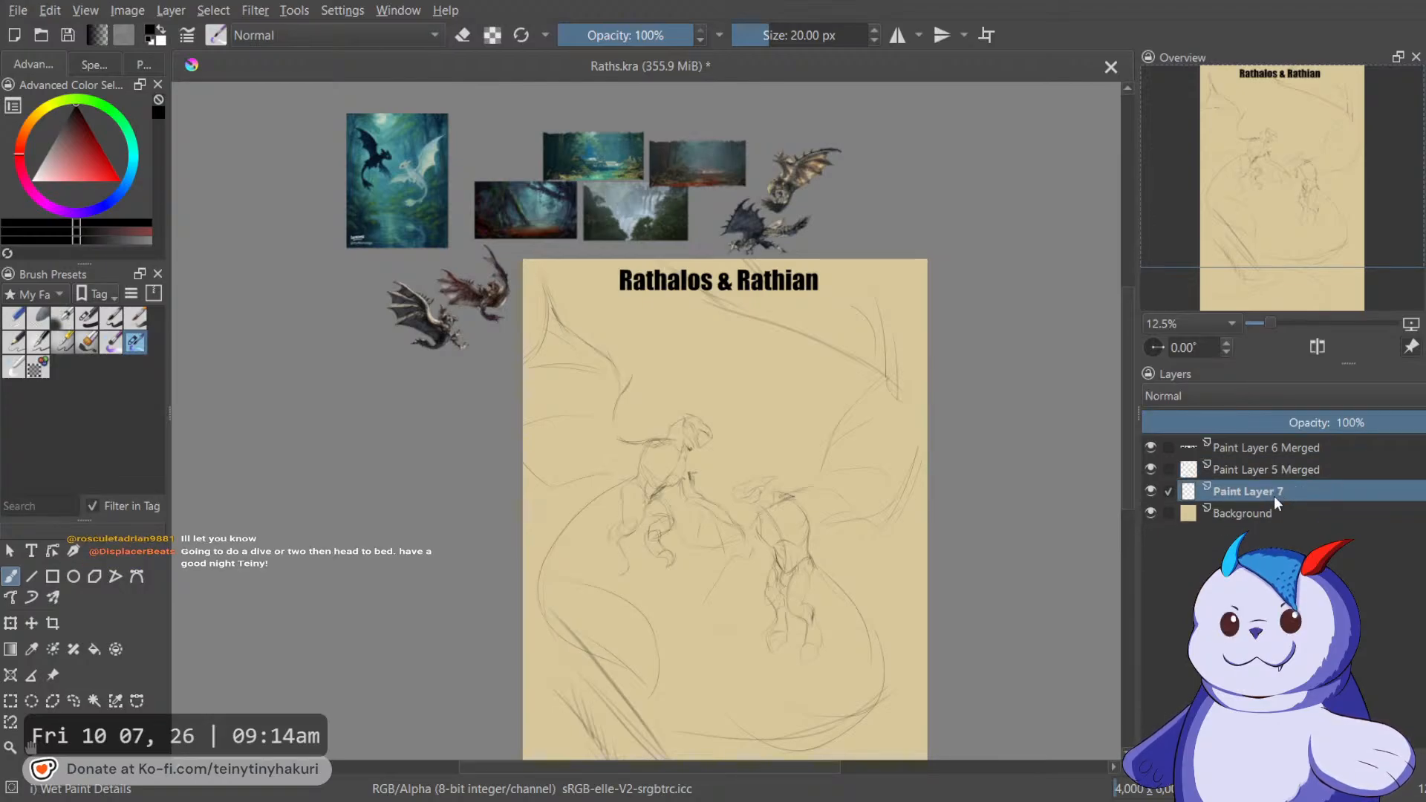
left_click(1267, 450)
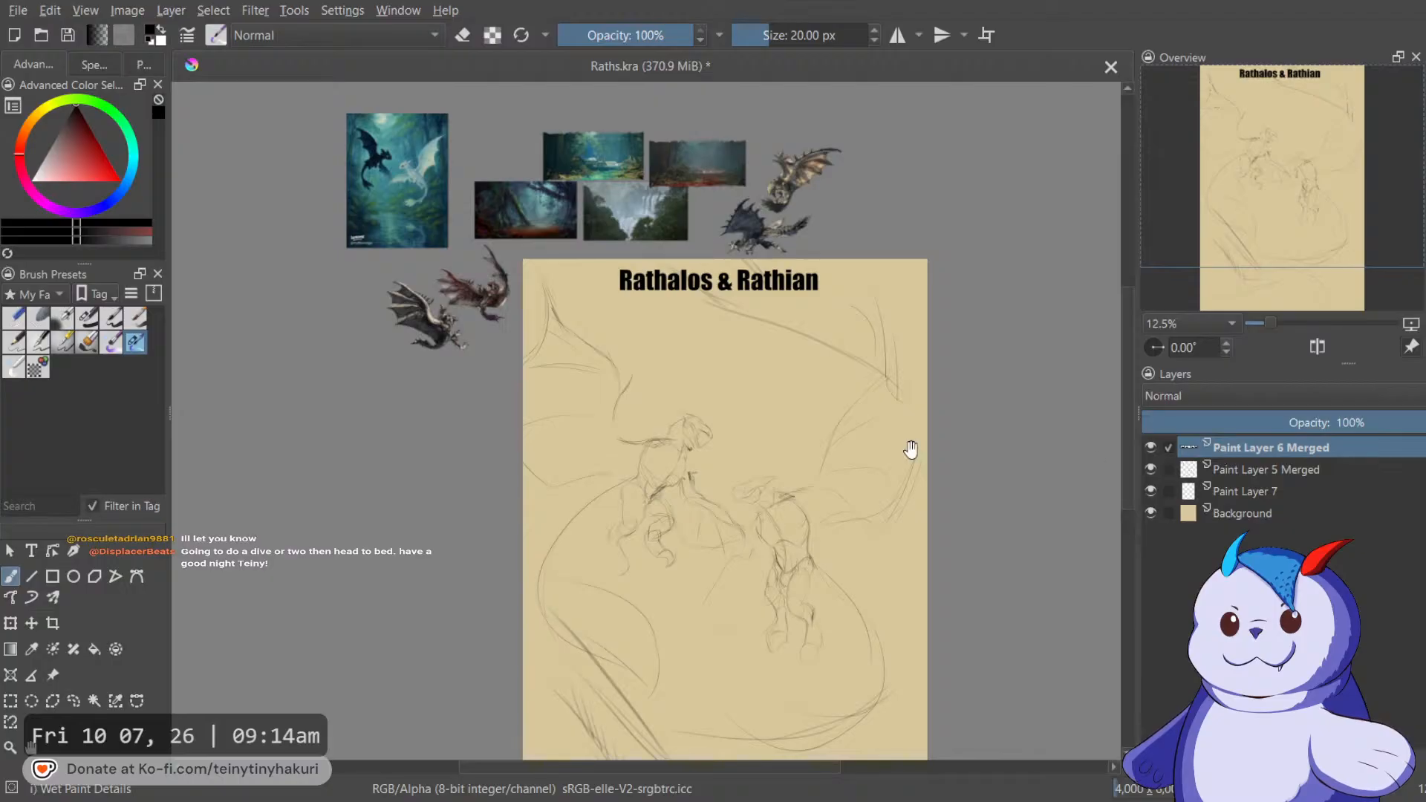
Examine the overall composition, from the title and wings down to the tails and ground lines, against the reference images.
left_click_drag(910, 451, 957, 417)
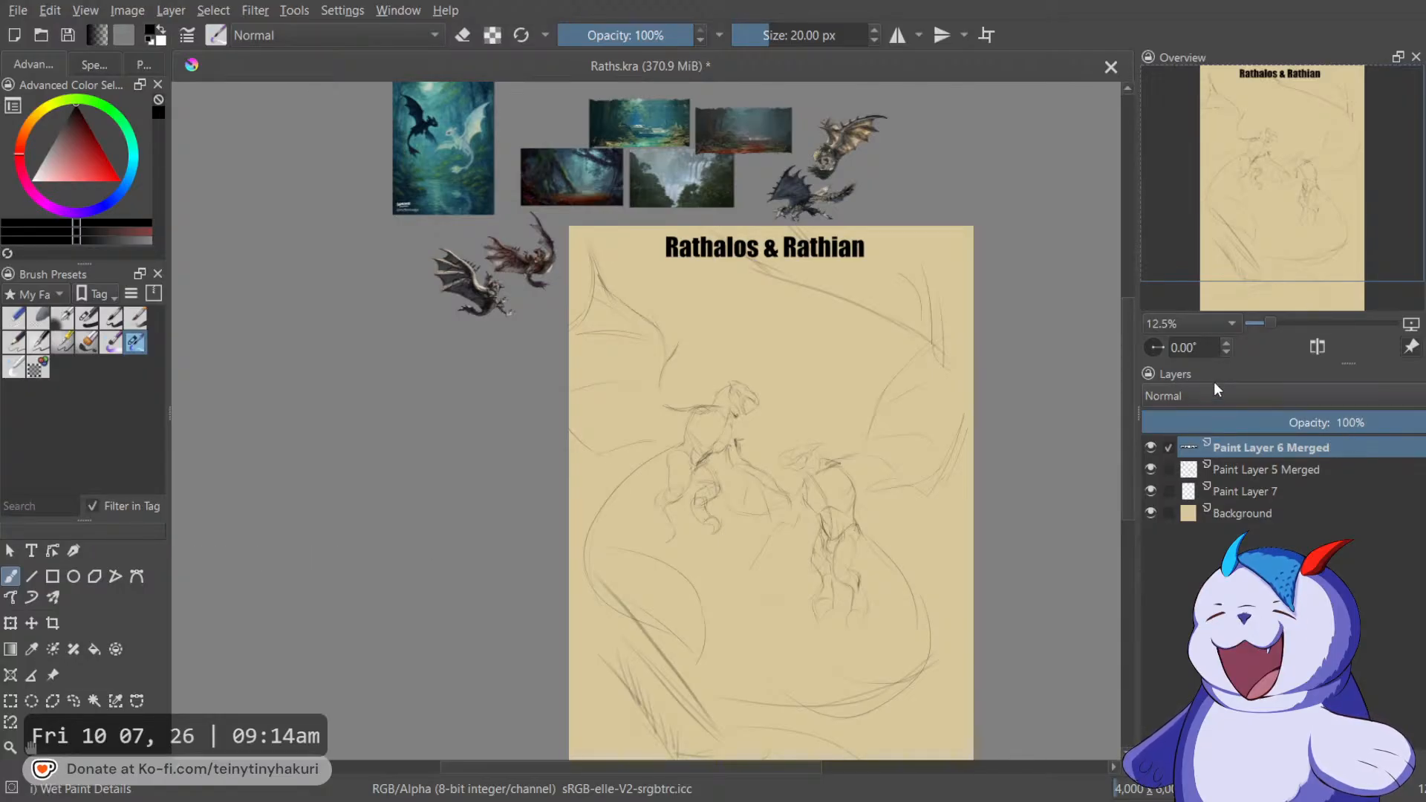
scroll(931, 337, "up", 1)
left_click_drag(839, 296, 784, 255)
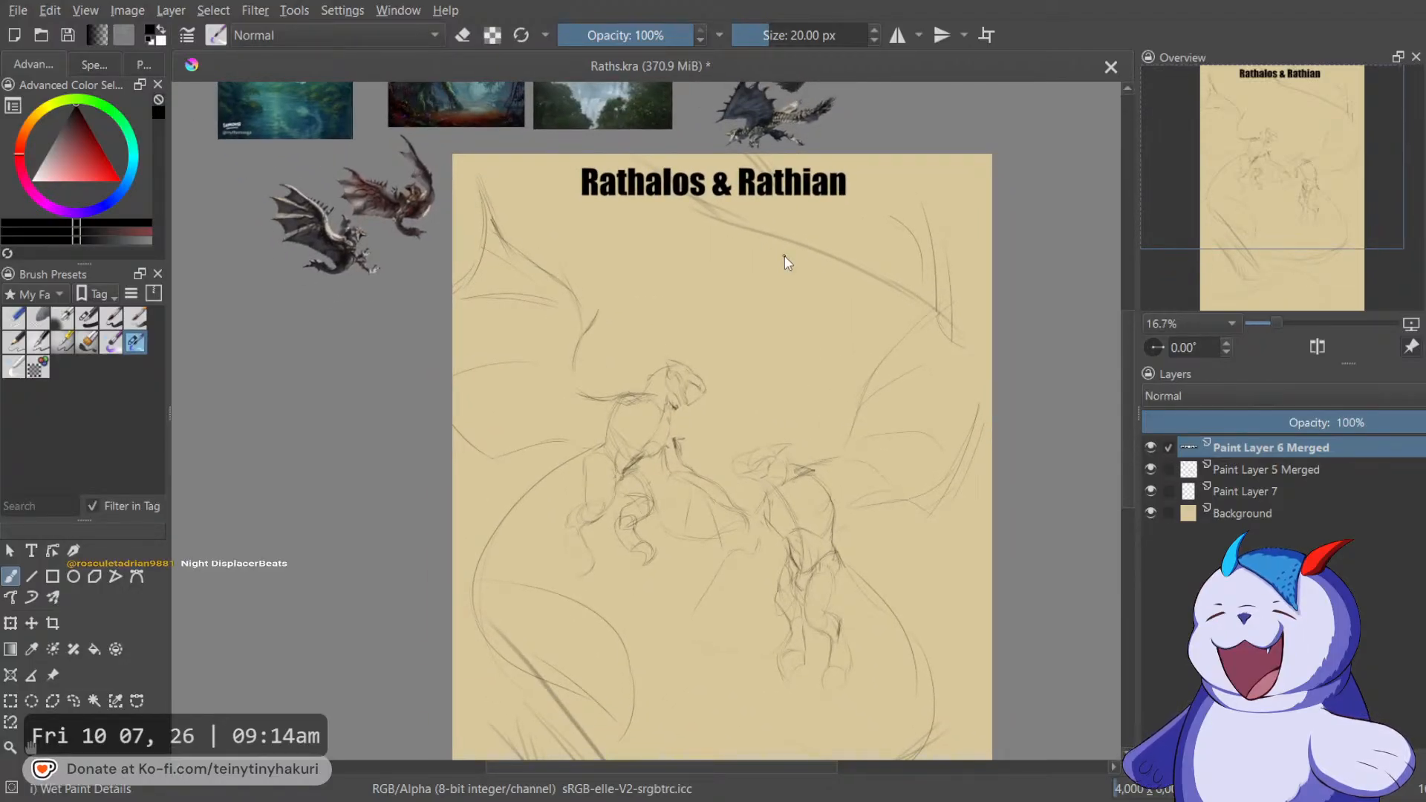
scroll(730, 264, "up", 2)
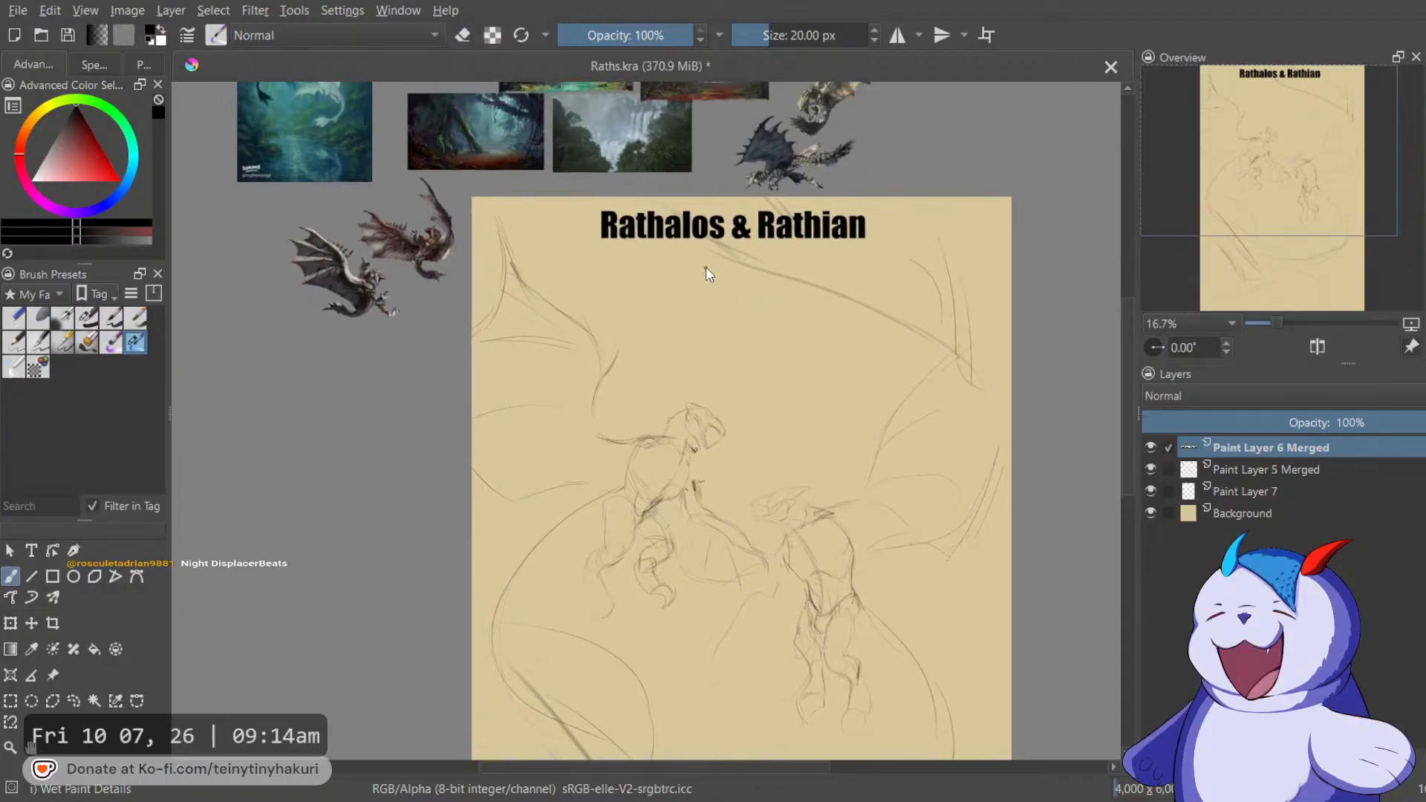
left_click_drag(701, 278, 684, 236)
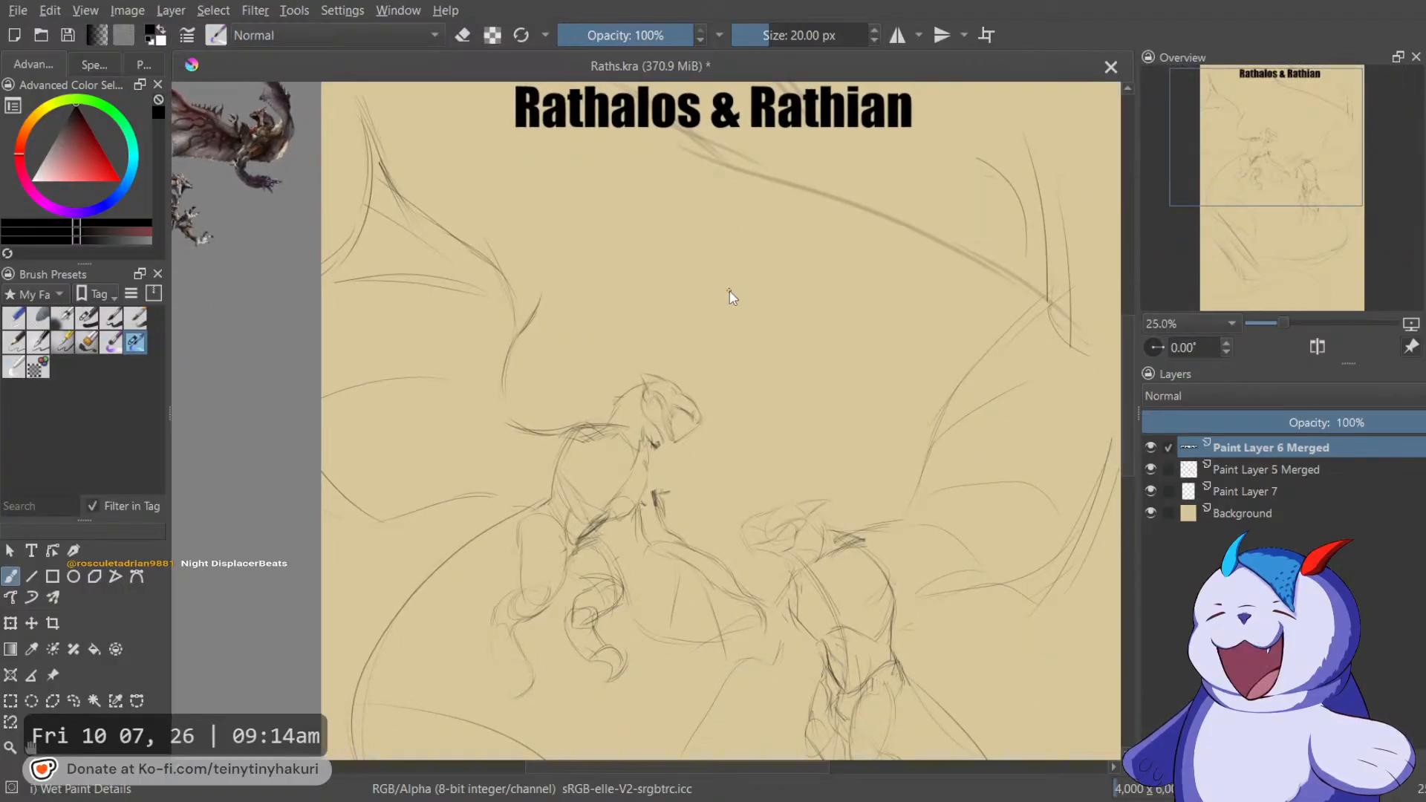
scroll(728, 290, "down", 1)
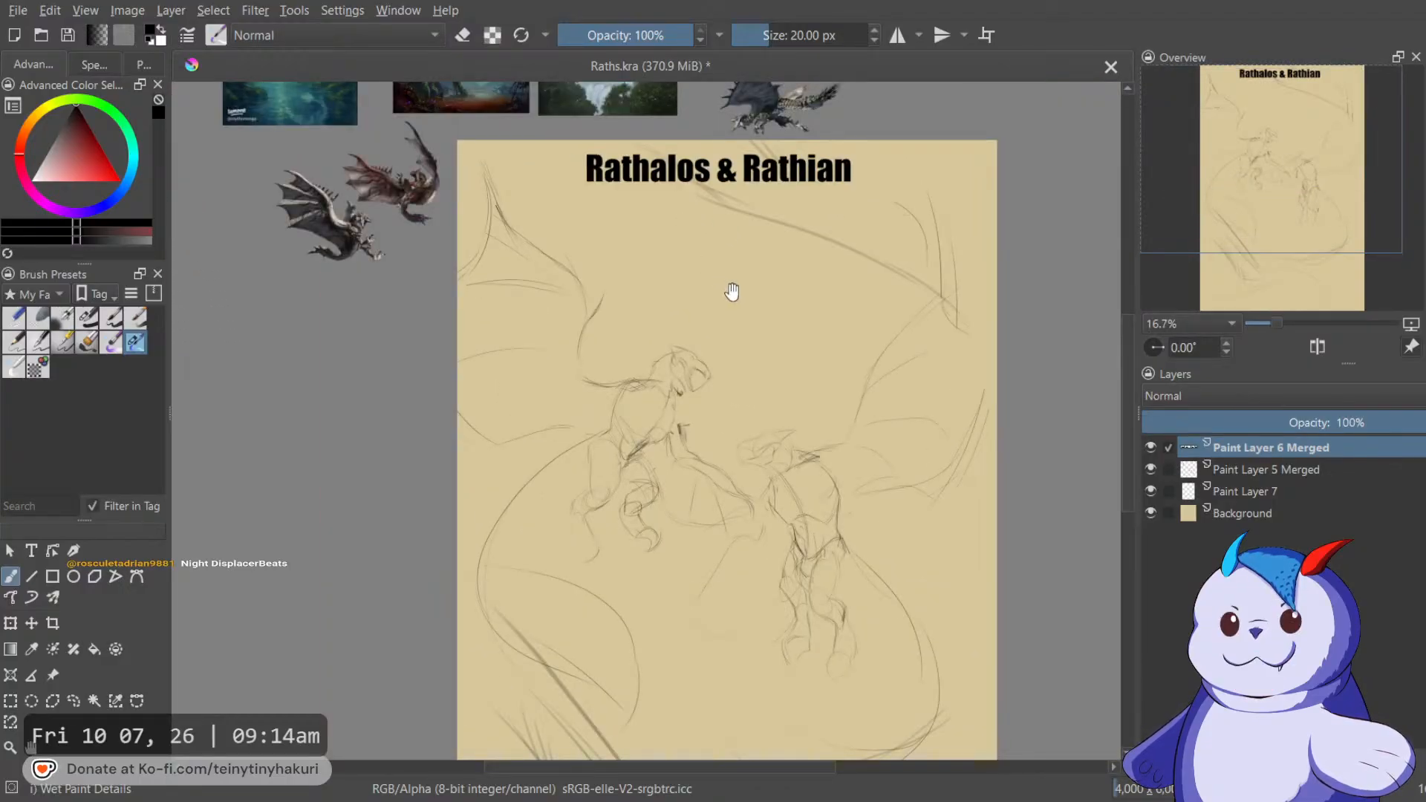
left_click_drag(732, 296, 751, 314)
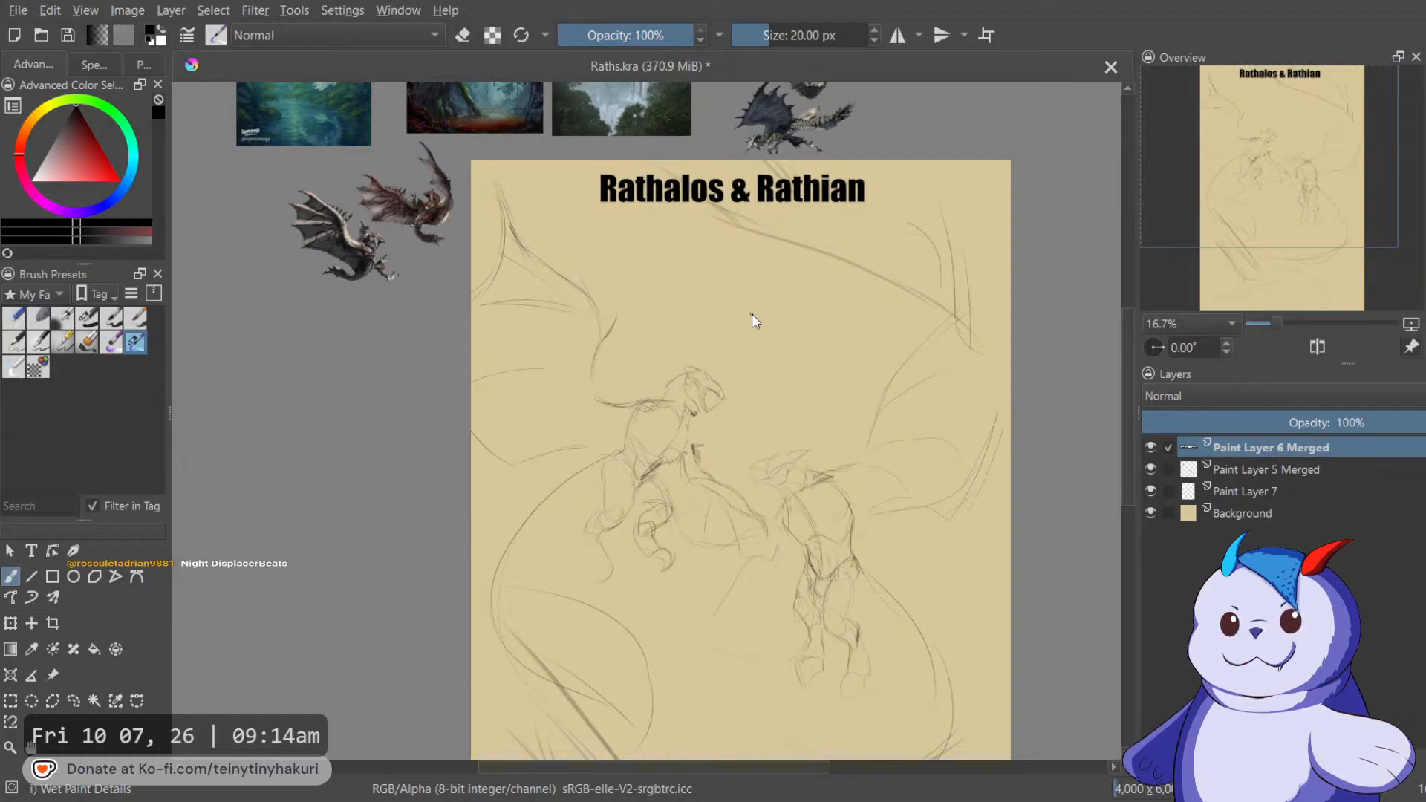
scroll(750, 326, "down", 1)
left_click_drag(757, 394, 818, 533)
mouse_move(795, 421)
left_mouse_down()
mouse_move(817, 288)
mouse_move(789, 331)
mouse_move(793, 381)
mouse_move(721, 379)
mouse_move(760, 580)
mouse_move(694, 238)
left_mouse_up()
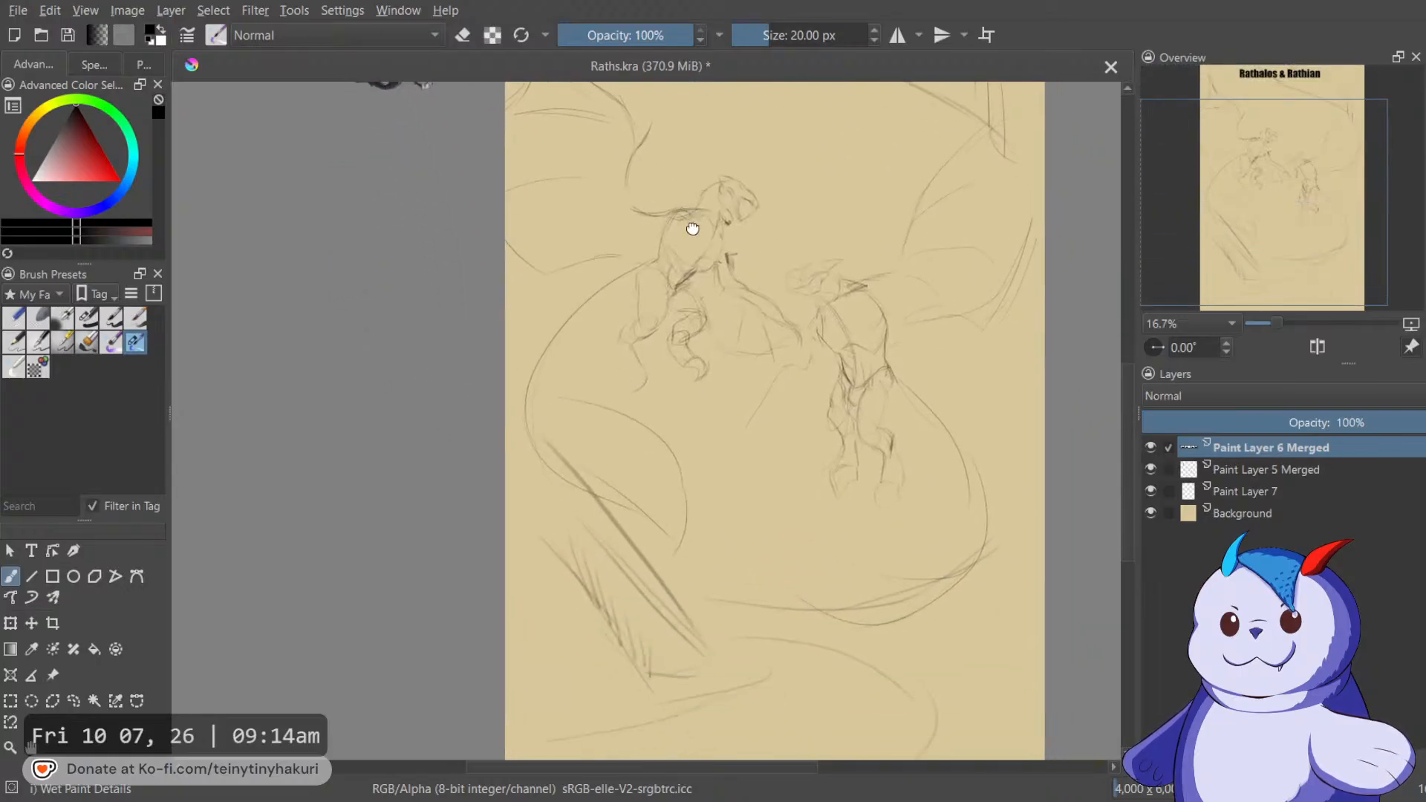
Outline the right dragon's tail freehand on Paint Layer 5 Merged and scale it down slightly.
left_click(1296, 470)
key("l")
mouse_move(918, 392)
left_mouse_down()
mouse_move(857, 511)
mouse_move(1036, 539)
mouse_move(1037, 366)
left_mouse_up()
key("ctrl+t")
left_click_drag(879, 688, 879, 650)
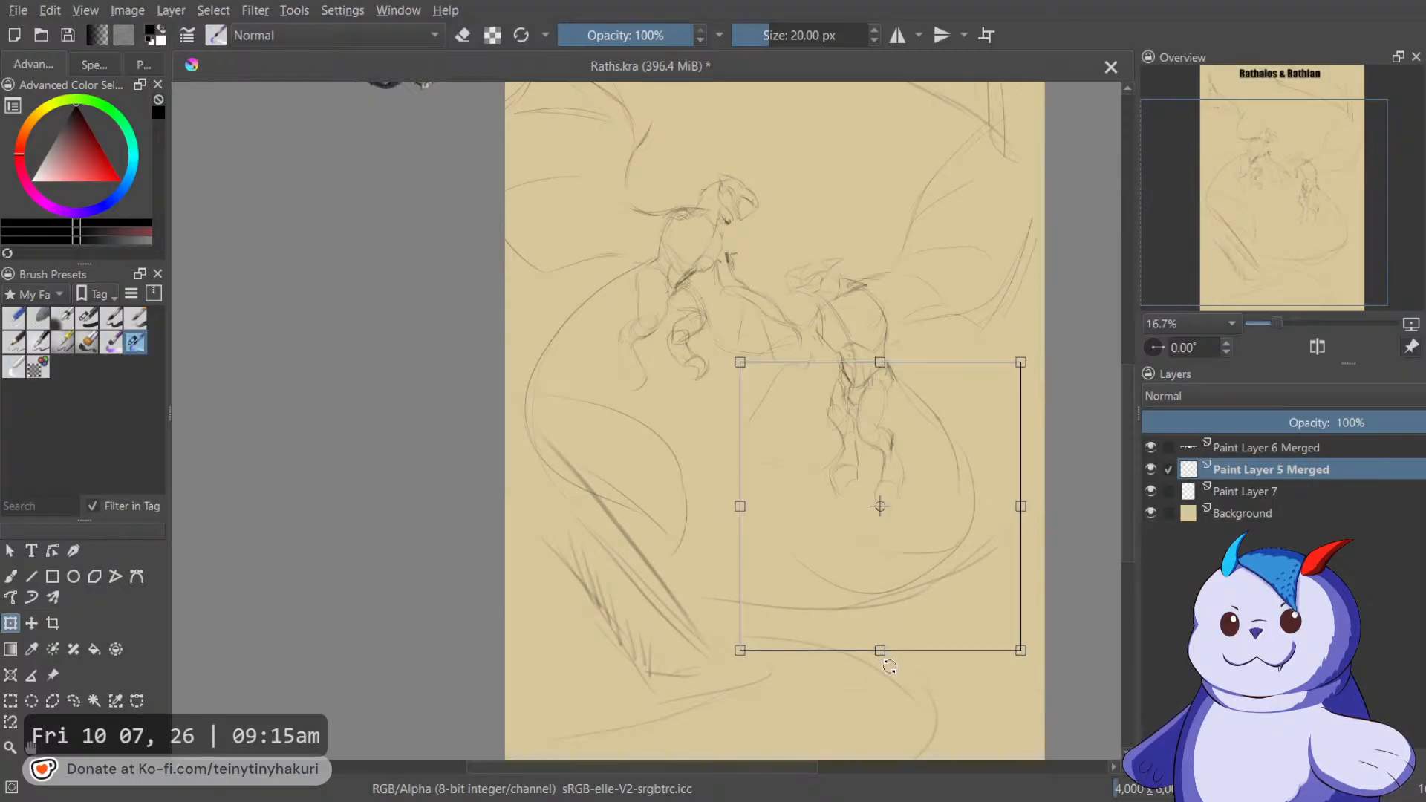
key("Return")
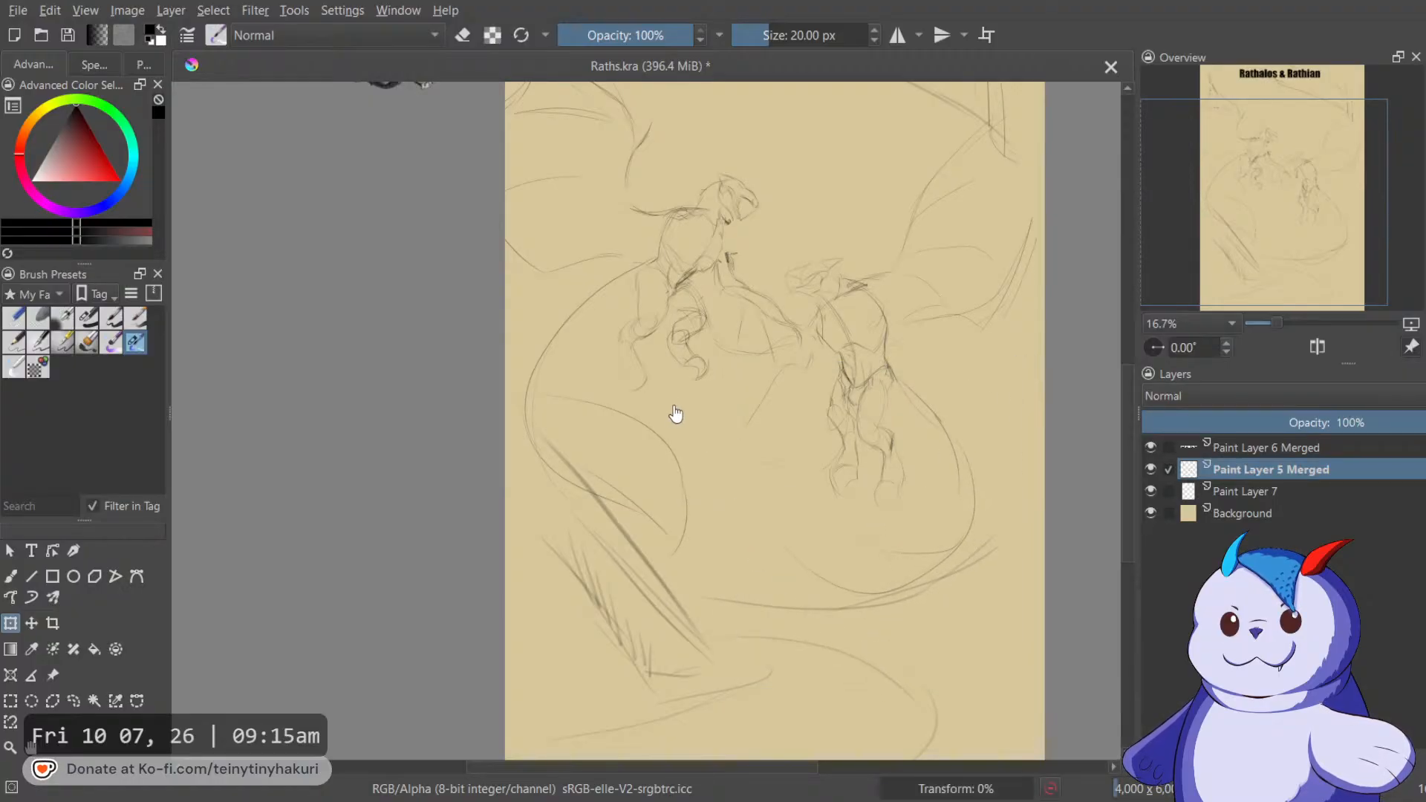
Outline the left dragon's curled tail freehand and scale it down, keeping it attached to the body.
key("ctrl+r")
left_click_drag(653, 408, 587, 367)
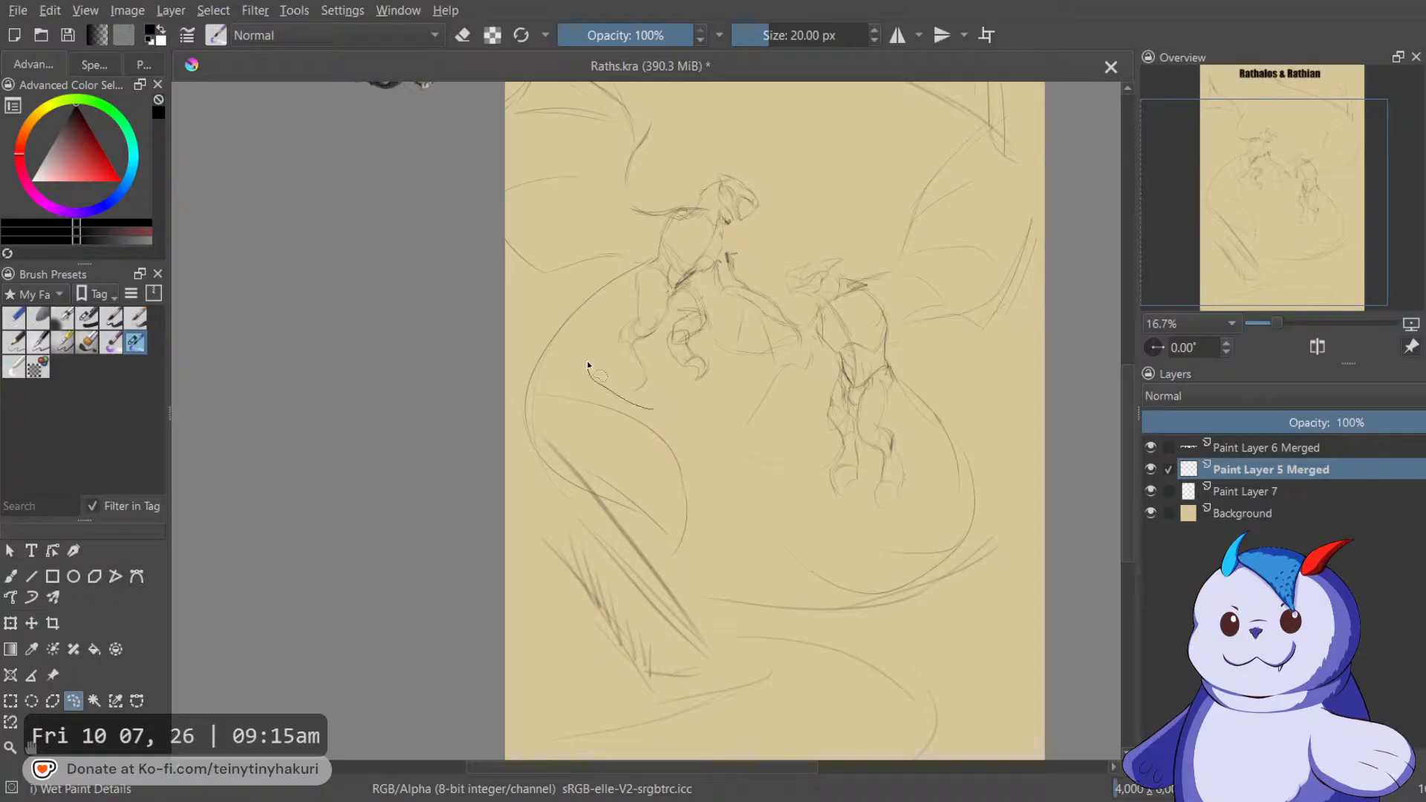
mouse_move(560, 294)
left_mouse_down()
mouse_move(561, 572)
mouse_move(714, 540)
left_mouse_up()
left_click_drag(729, 437, 732, 439)
key("ctrl+t")
left_click_drag(606, 594, 617, 535)
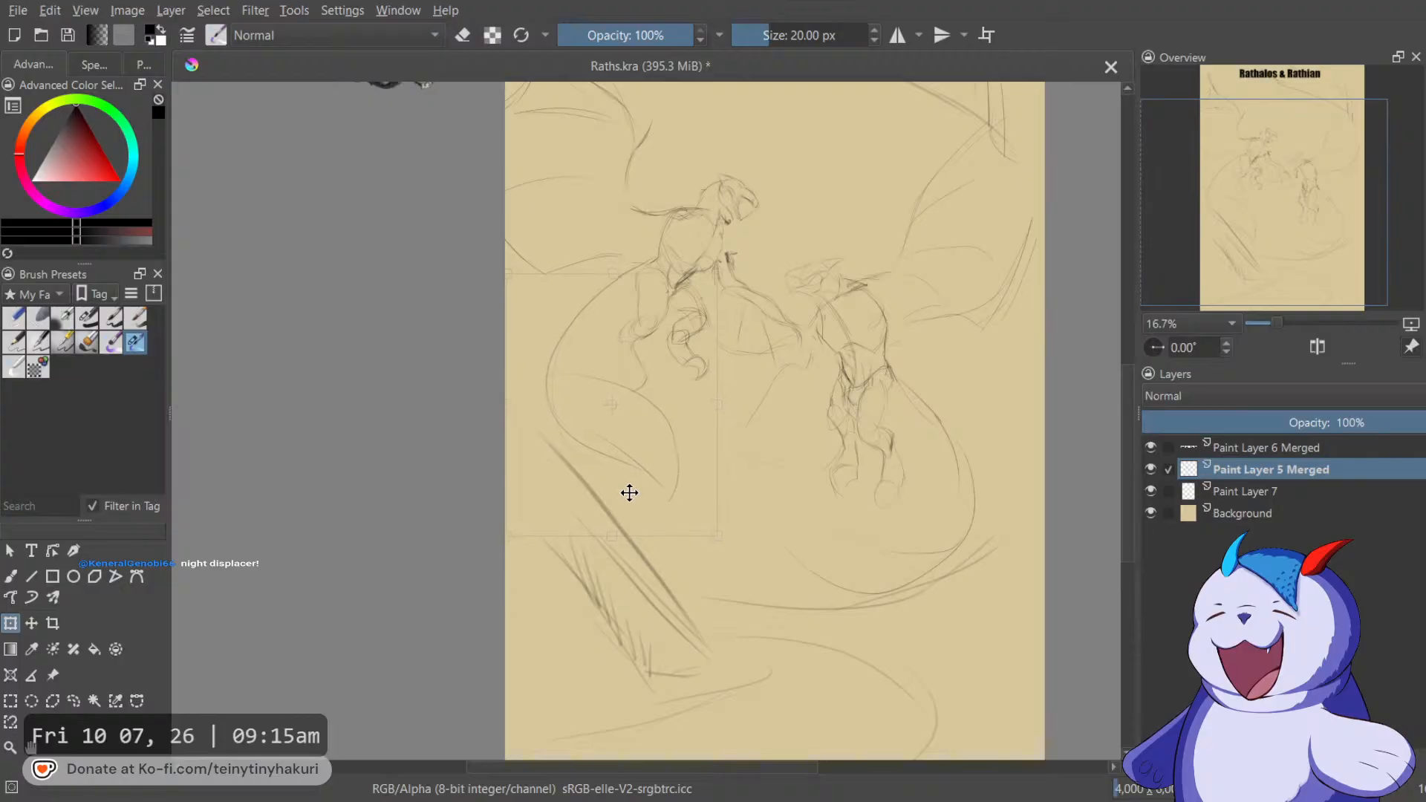
key("Return")
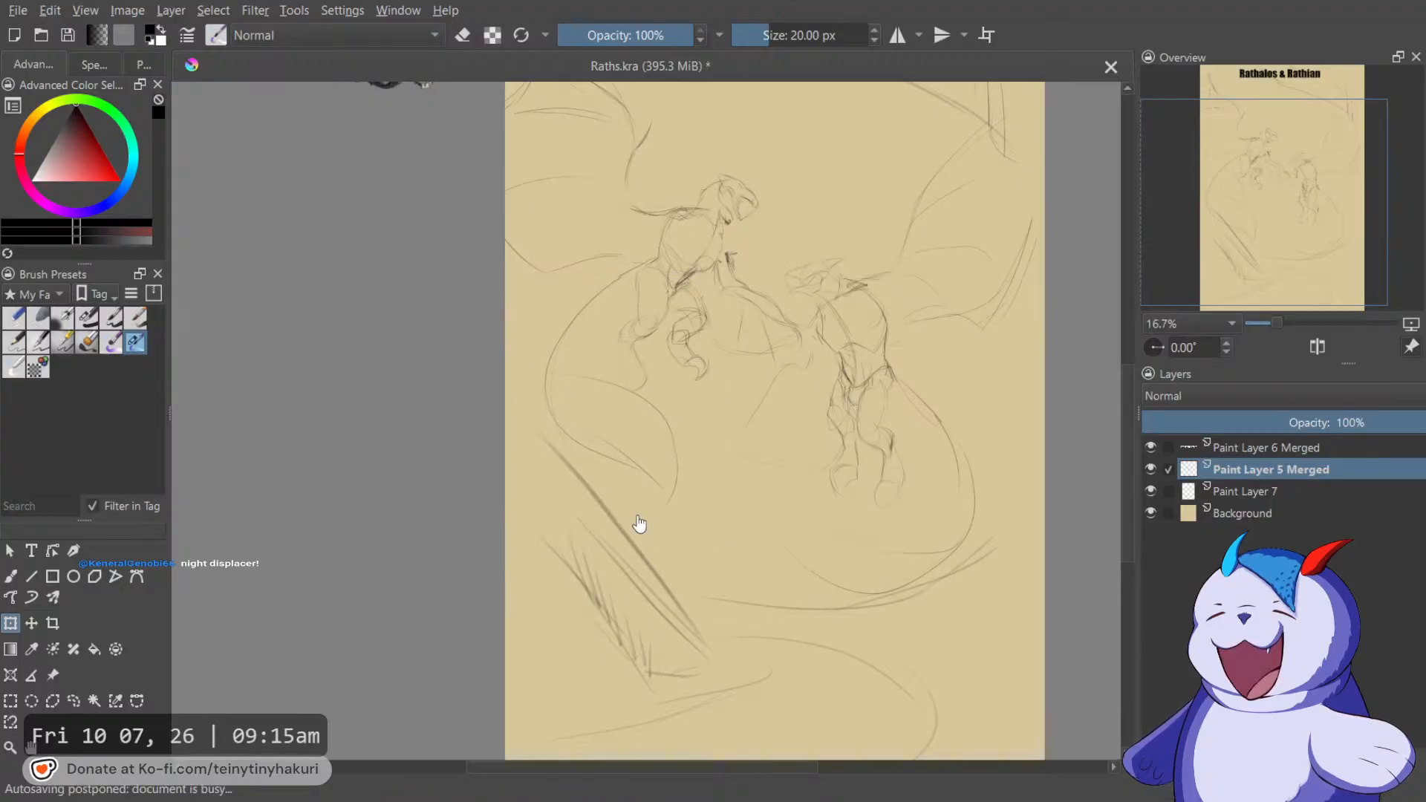
Examine the dragon reference images above the canvas and compare them with the left dragon's head and upper body.
scroll(682, 423, "up", 3)
left_click_drag(690, 359, 688, 433)
left_click_drag(688, 357, 682, 487)
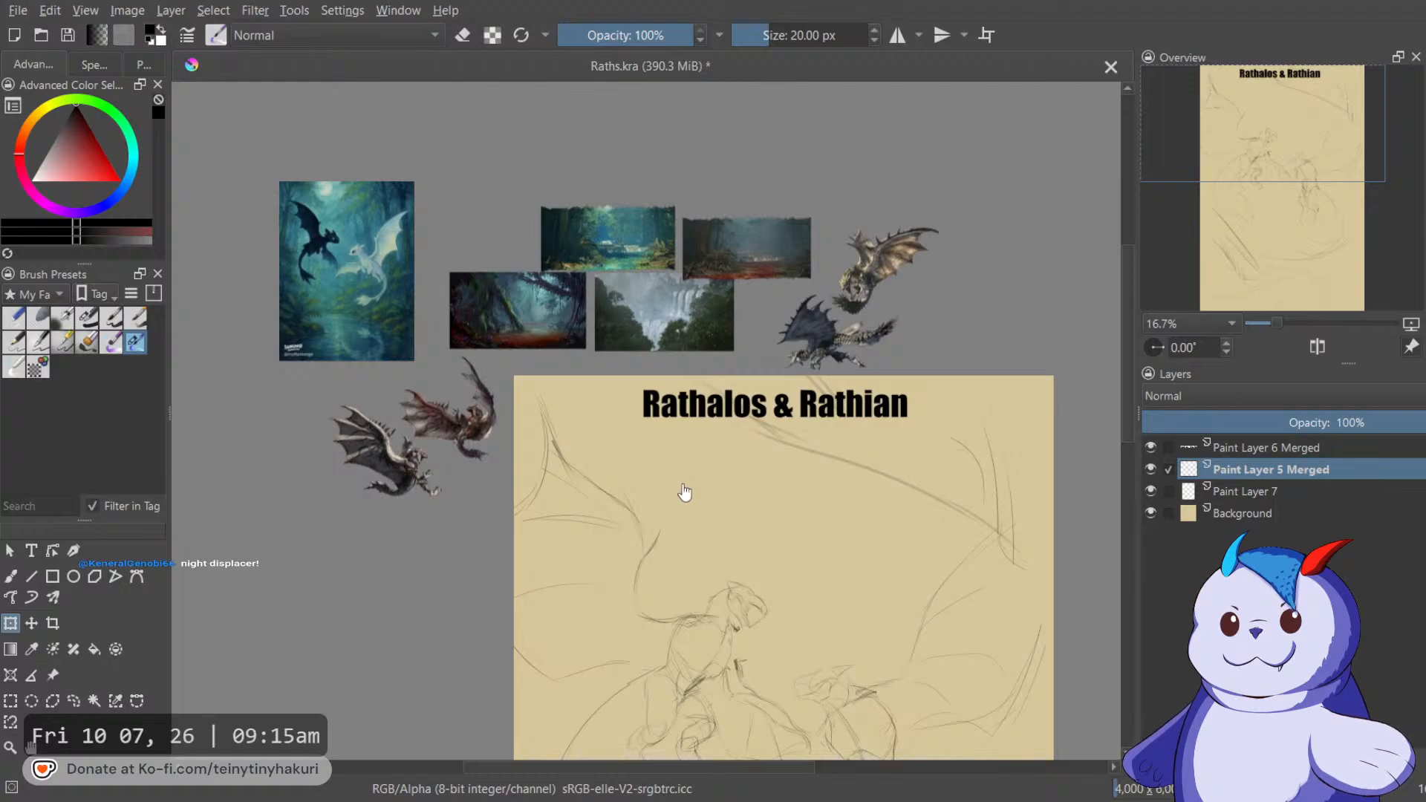
mouse_move(654, 405)
left_mouse_down()
mouse_move(666, 453)
mouse_move(644, 219)
left_mouse_up()
scroll(667, 491, "up", 3)
left_click_drag(705, 439, 765, 605)
scroll(731, 467, "down", 2)
scroll(742, 505, "down", 2)
scroll(694, 370, "up", 4)
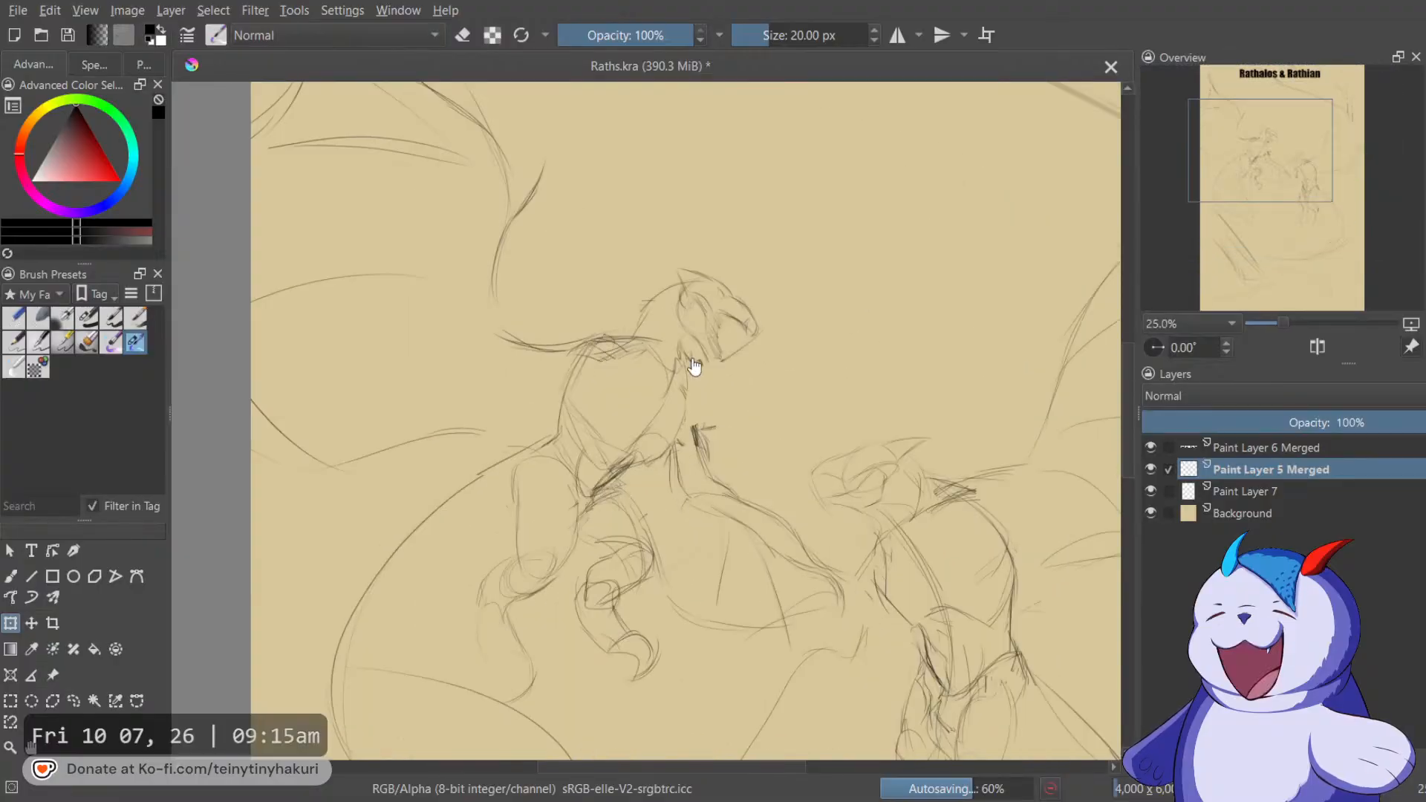
scroll(694, 360, "down", 1)
Save the document and mirror the canvas view to check the left dragon's head and neck up close.
key("ctrl+s")
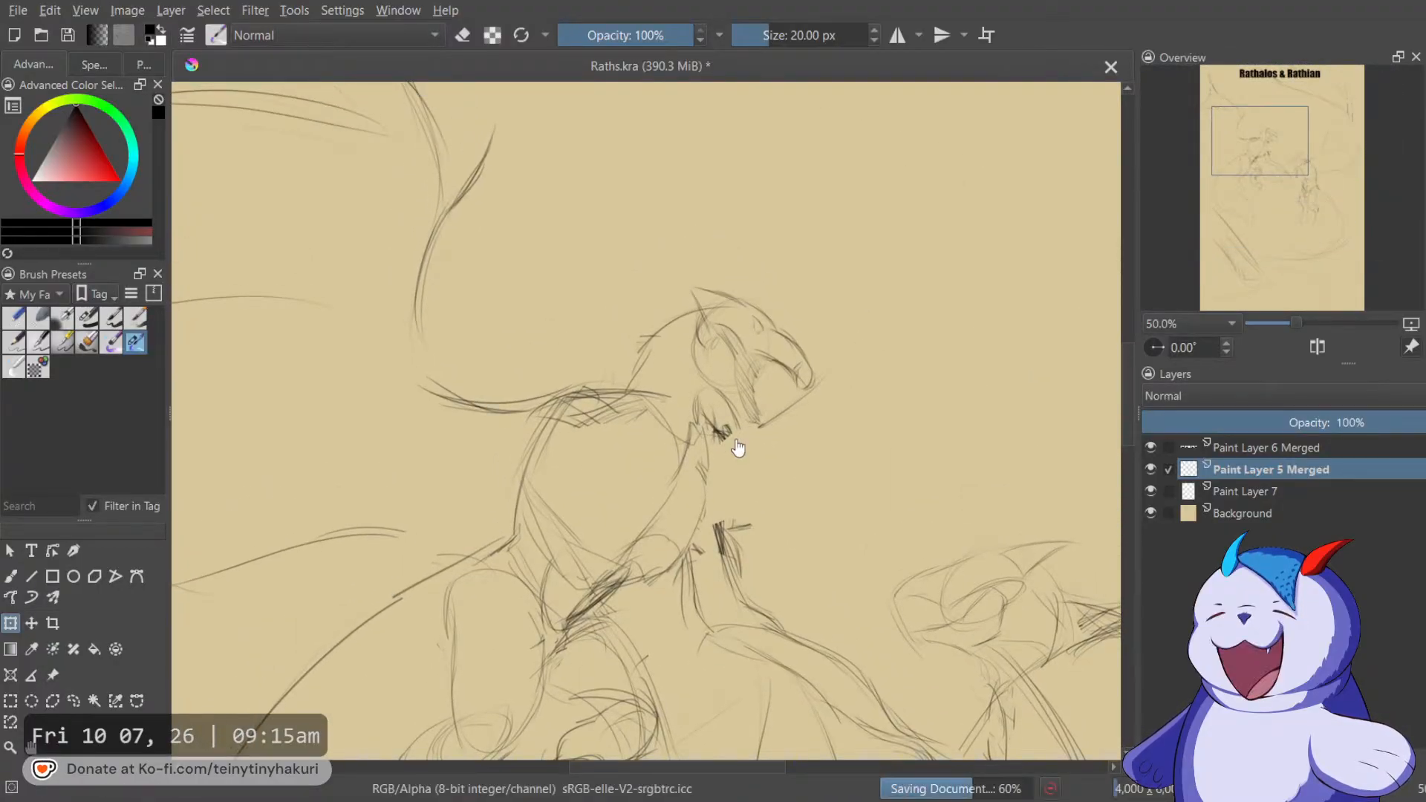
left_click_drag(658, 364, 771, 373)
scroll(822, 410, "up", 1)
left_click_drag(875, 360, 784, 372)
key("m")
left_click_drag(562, 391, 738, 414)
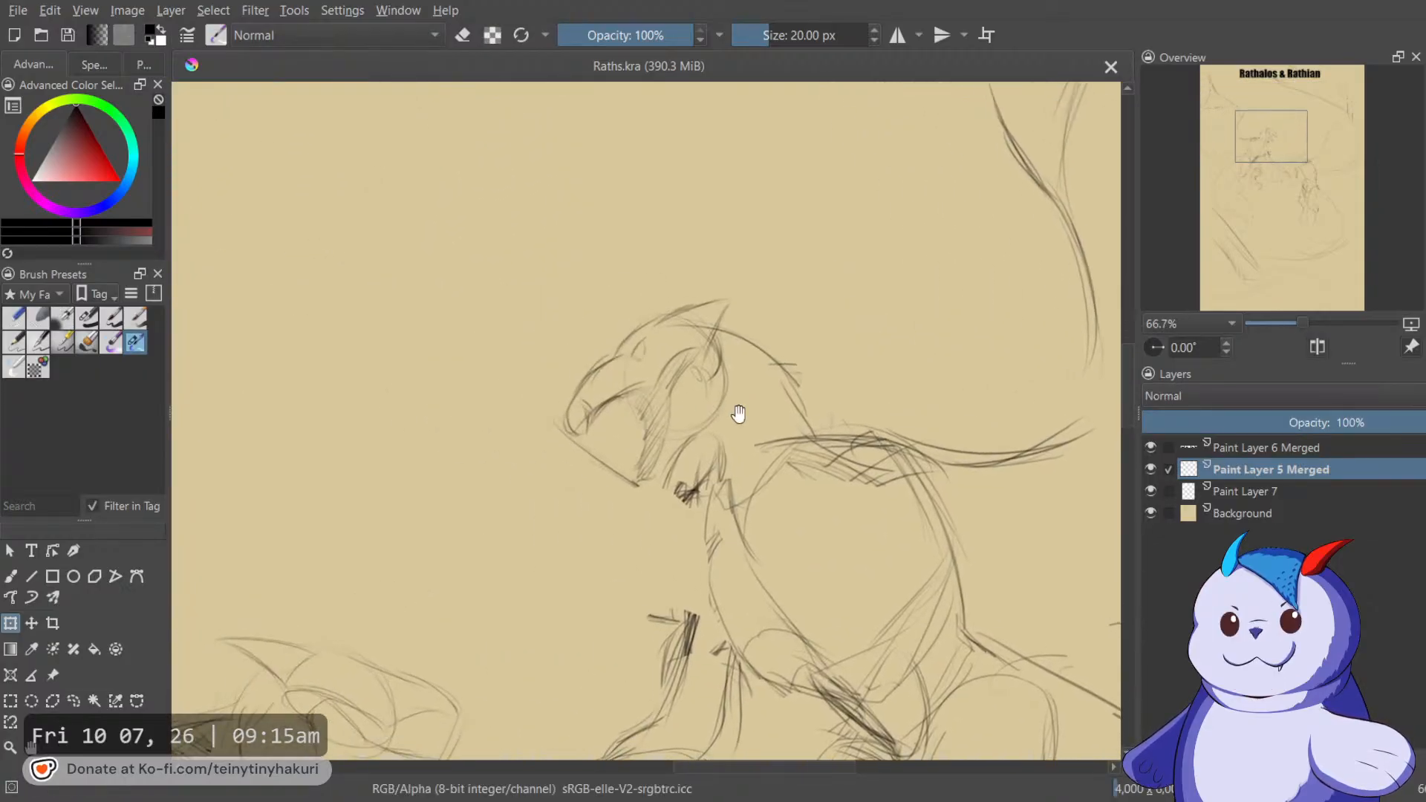
Lower Paint Layer 5 Merged to 14% opacity and hide Paint Layer 7.
left_click_drag(1196, 424, 1183, 423)
left_click(1151, 491)
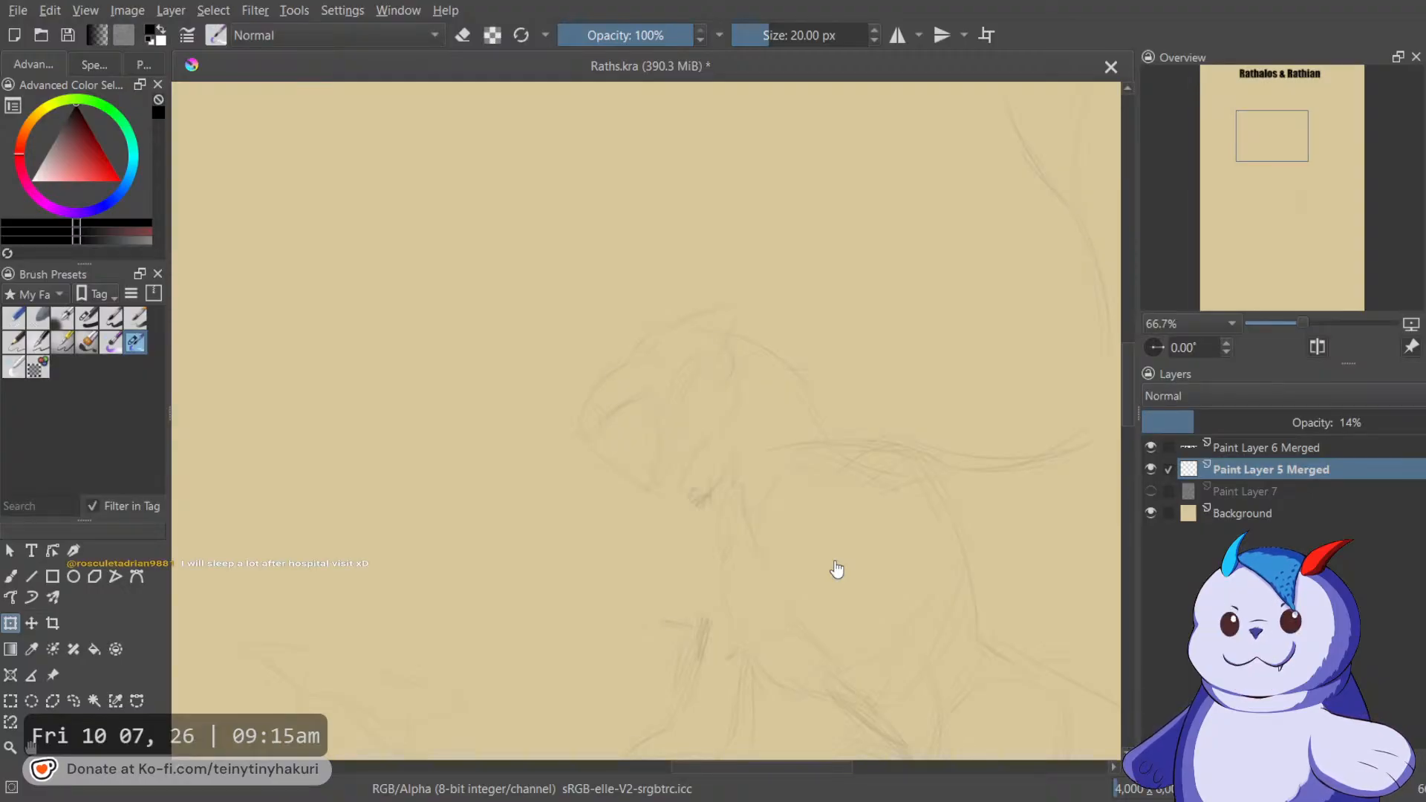
scroll(616, 302, "up", 3)
key("b")
Examine the forest and dragon reference images around the canvas before returning to the left dragon's faded head sketch.
scroll(665, 407, "down", 7)
mouse_move(645, 385)
left_mouse_down()
mouse_move(613, 449)
mouse_move(471, 611)
left_mouse_up()
scroll(445, 403, "up", 3)
left_click_drag(445, 403, 245, 326)
left_click_drag(921, 525, 337, 408)
scroll(651, 427, "up", 4)
scroll(652, 427, "down", 4)
scroll(652, 427, "down", 1)
left_click_drag(480, 544, 529, 665)
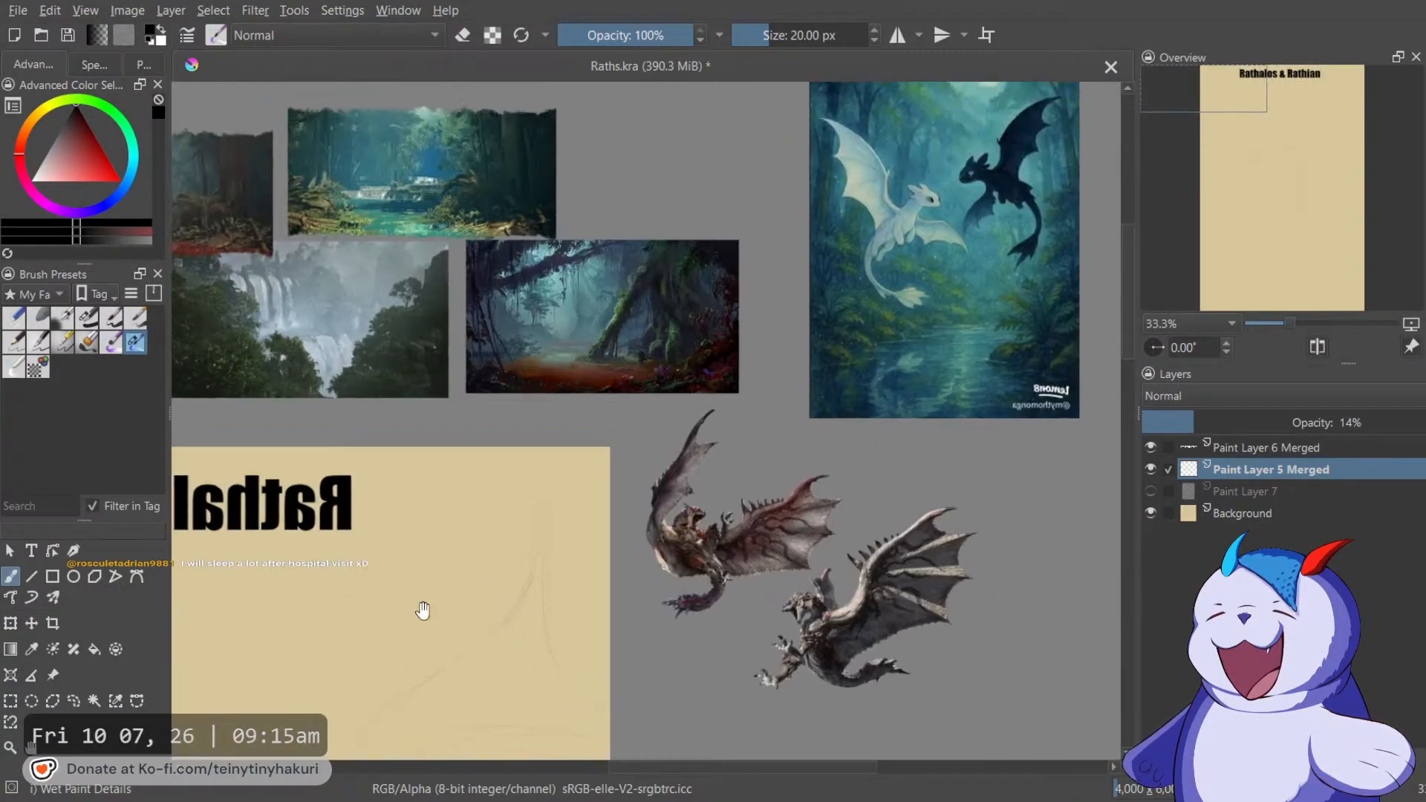
left_click_drag(436, 612, 916, 271)
left_click_drag(564, 500, 661, 225)
scroll(662, 226, "up", 3)
left_click_drag(732, 255, 706, 277)
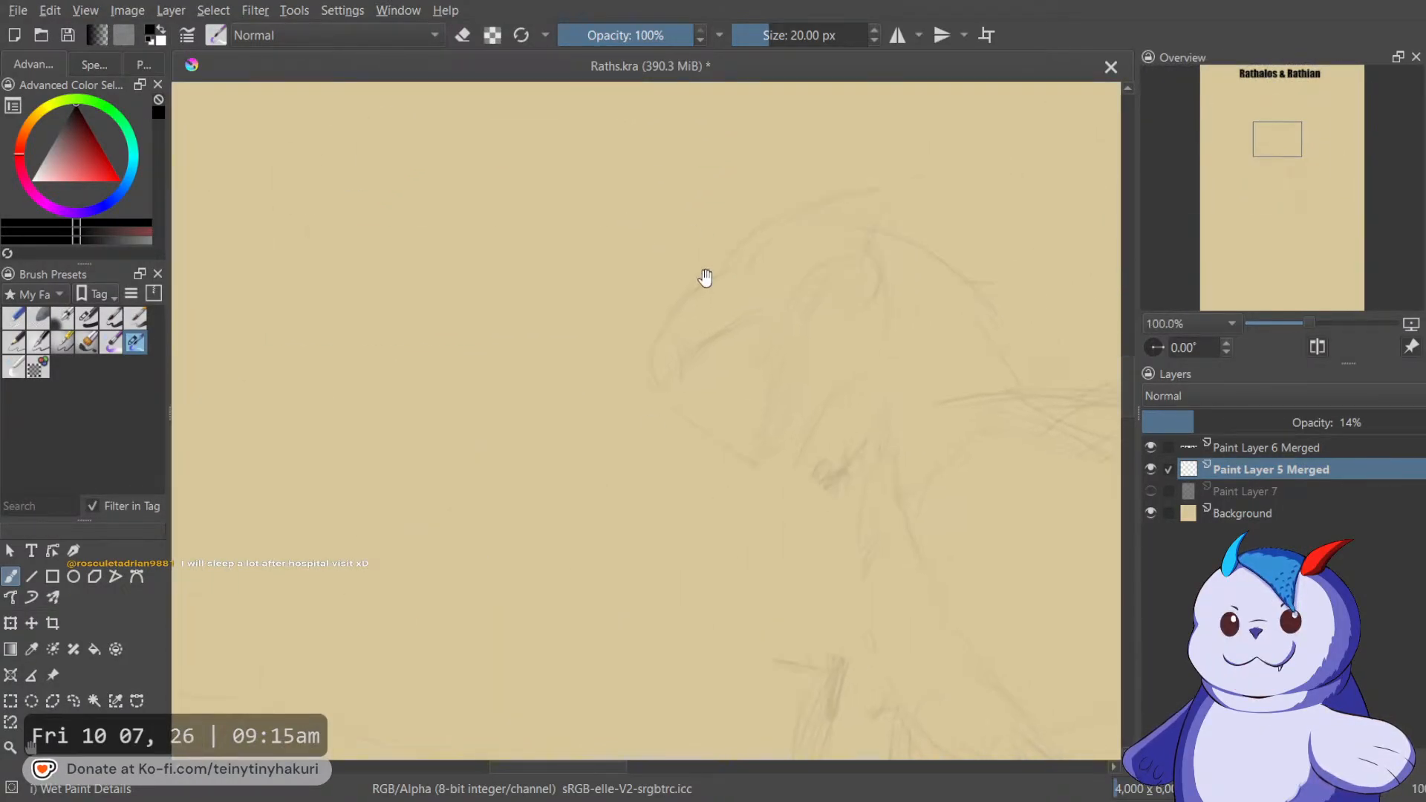
Add a new paint layer directly above Paint Layer 5 Merged and choose the deevad 1e inking gpen brush.
key("Insert")
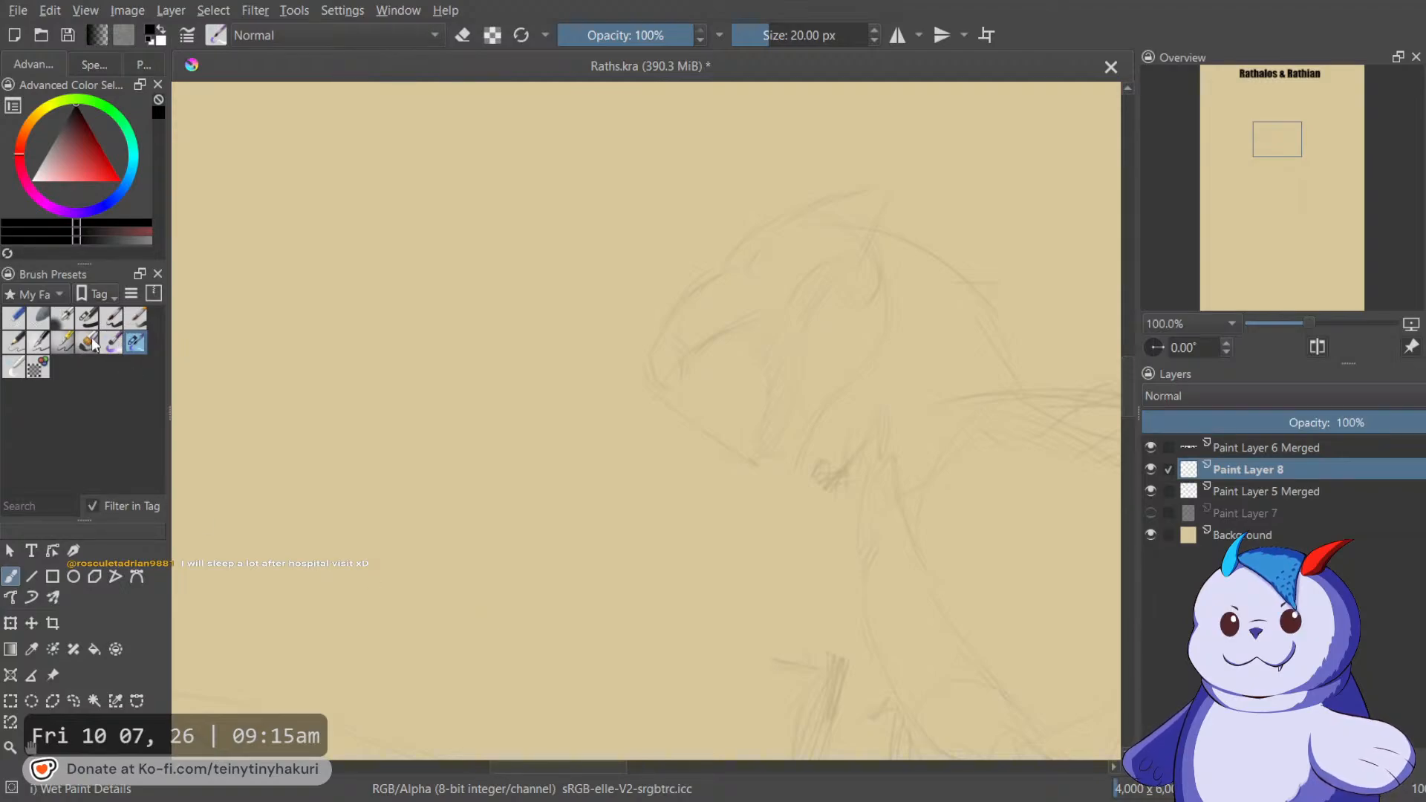
left_click(63, 342)
scroll(682, 314, "up", 1)
left_click_drag(682, 314, 638, 345)
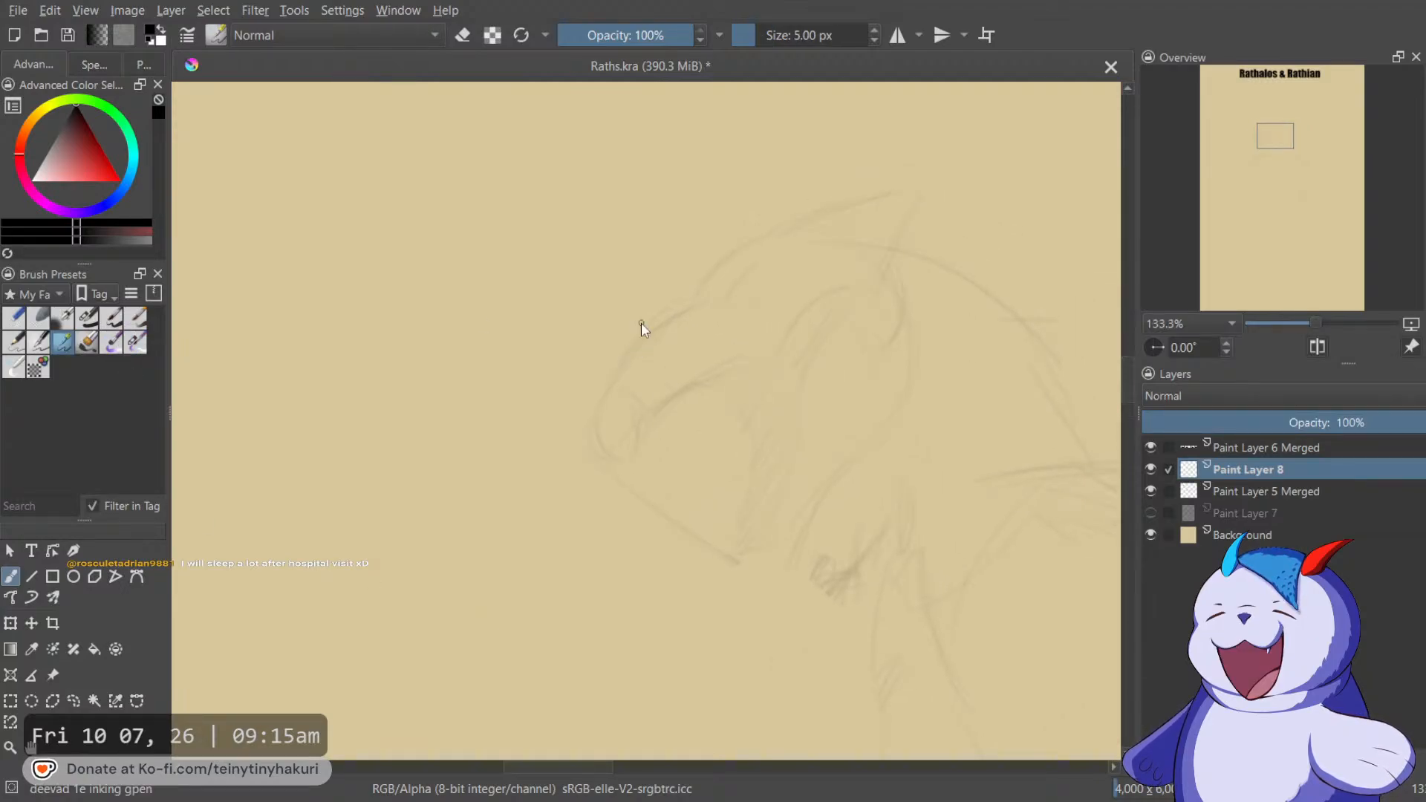
Set the inking brush size to 10 px and save the document.
key("bracketright")
key("bracketright")
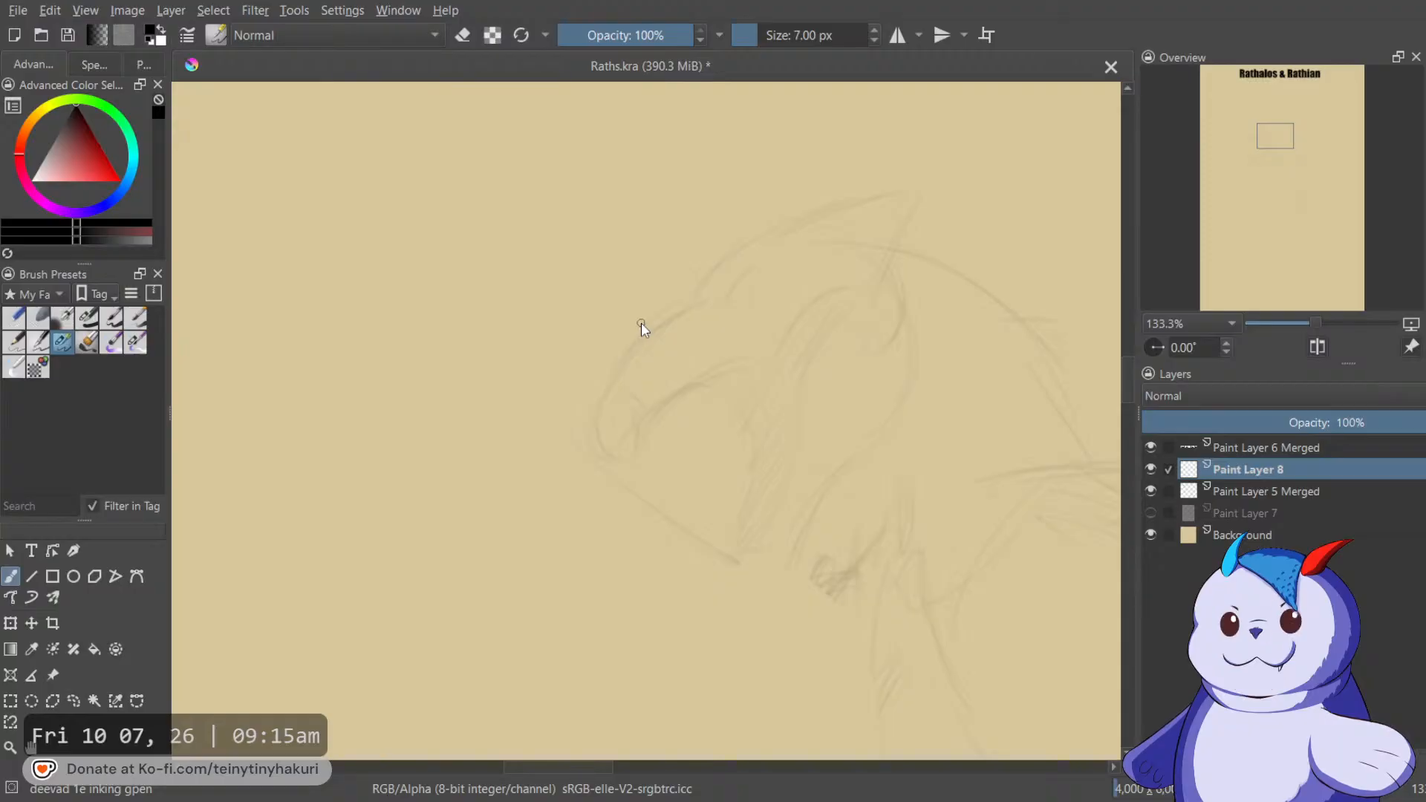
key("bracketright")
key("bracketright")
key("ctrl+s")
Ink the left dragon's muzzle over the faint sketch, including the snout ridge, rounded beak tip and upper mouth line.
mouse_move(748, 230)
left_mouse_down()
mouse_move(783, 186)
mouse_move(722, 267)
mouse_move(657, 317)
left_mouse_up()
mouse_move(734, 257)
left_mouse_down()
mouse_move(621, 369)
mouse_move(619, 400)
mouse_move(659, 434)
left_mouse_up()
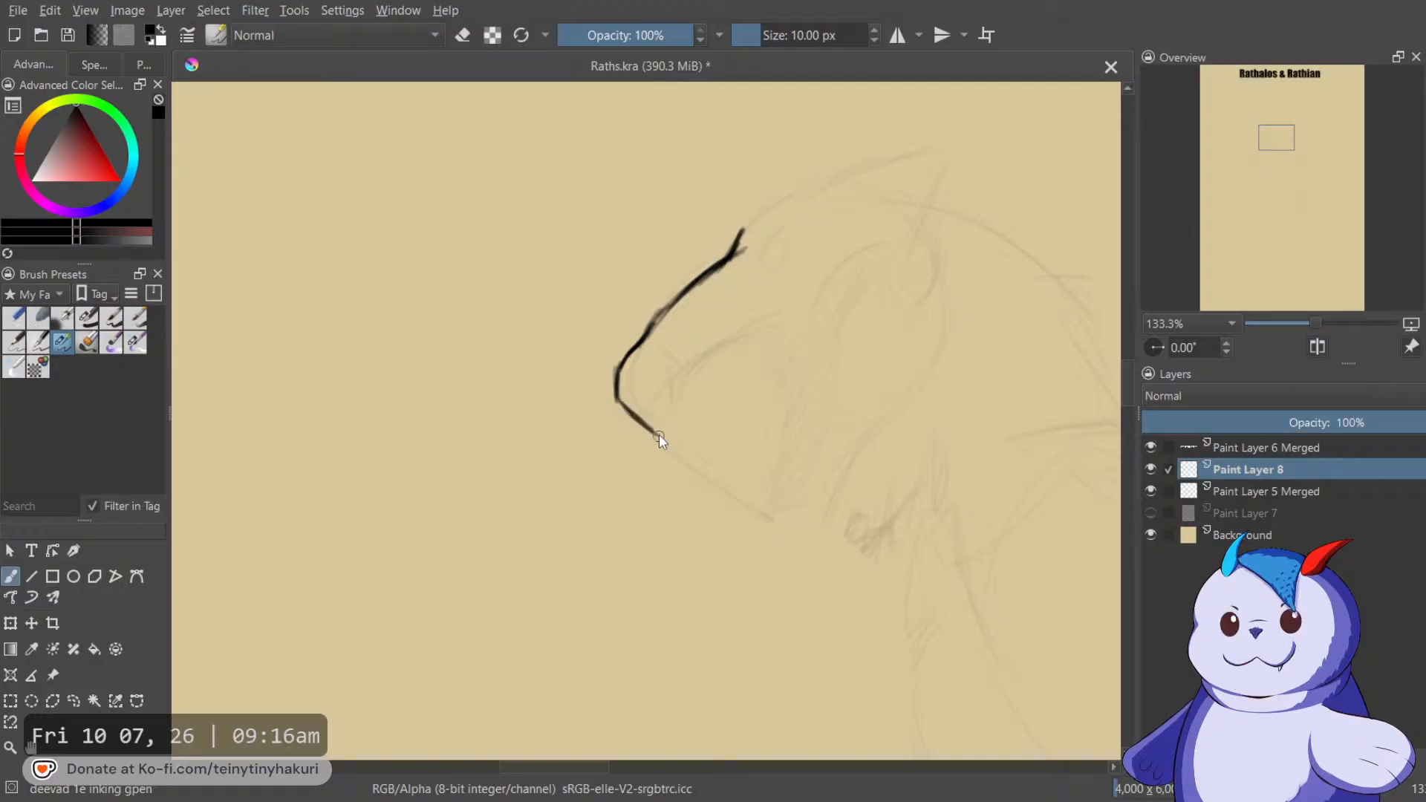
mouse_move(652, 352)
left_mouse_down()
mouse_move(665, 418)
mouse_move(636, 417)
mouse_move(672, 430)
mouse_move(636, 424)
left_mouse_up()
key("e")
key("e")
left_click_drag(680, 382, 747, 358)
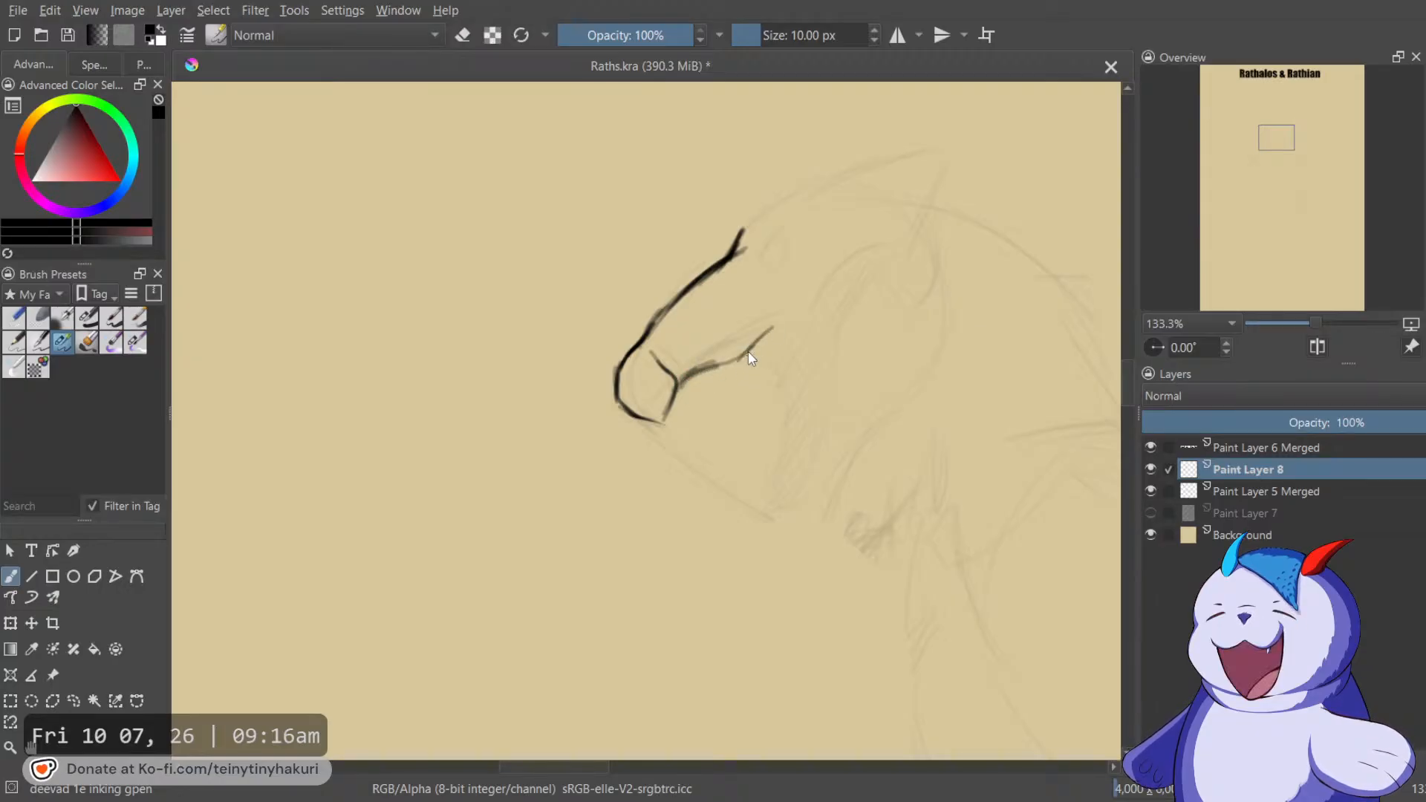
Ink the curved cheek line and the forehead line above the snout, erasing excess thickness along the snout ridge.
left_click_drag(850, 256, 793, 330)
left_click_drag(917, 238, 847, 289)
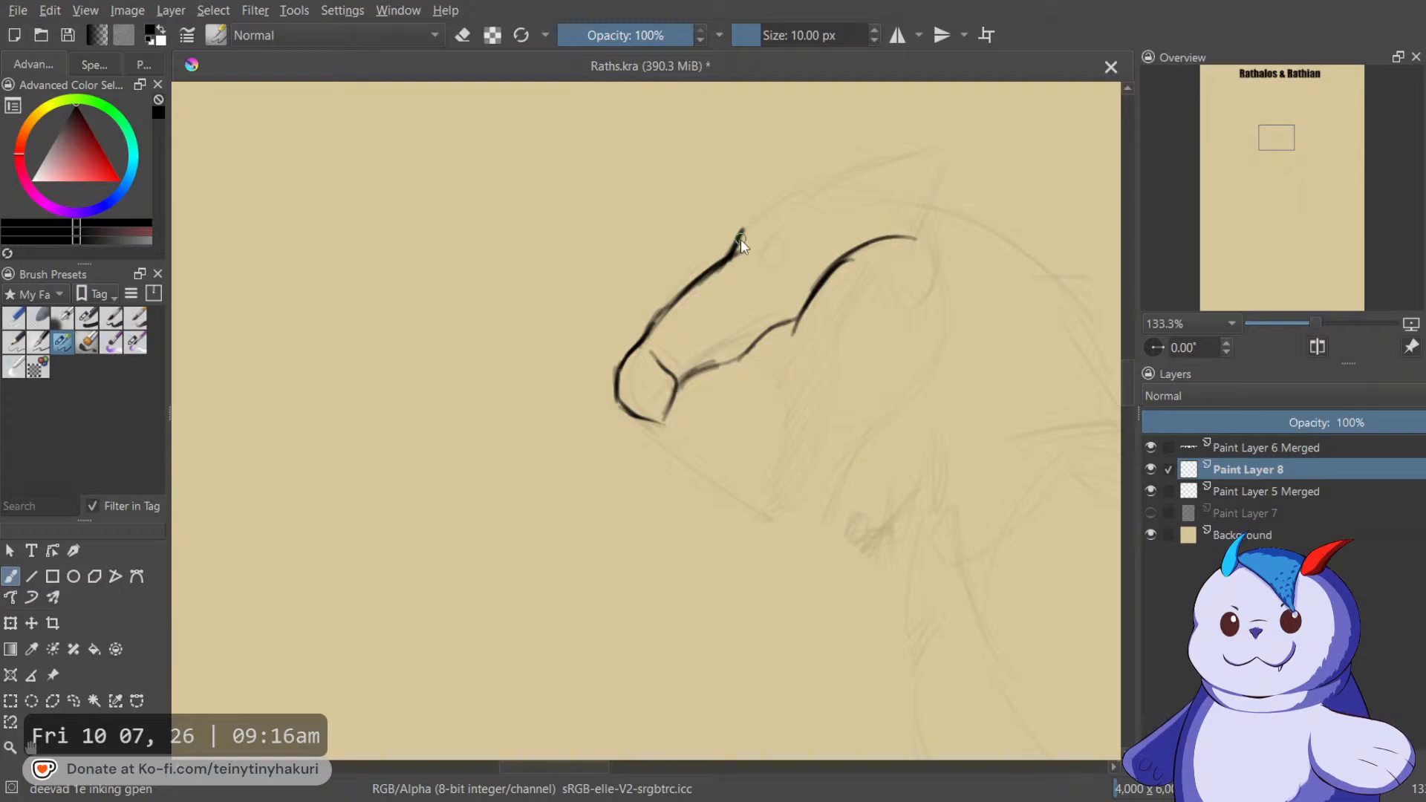
left_click_drag(741, 230, 739, 234)
mouse_move(826, 182)
left_mouse_down()
mouse_move(707, 268)
mouse_move(790, 190)
left_mouse_up()
key("e")
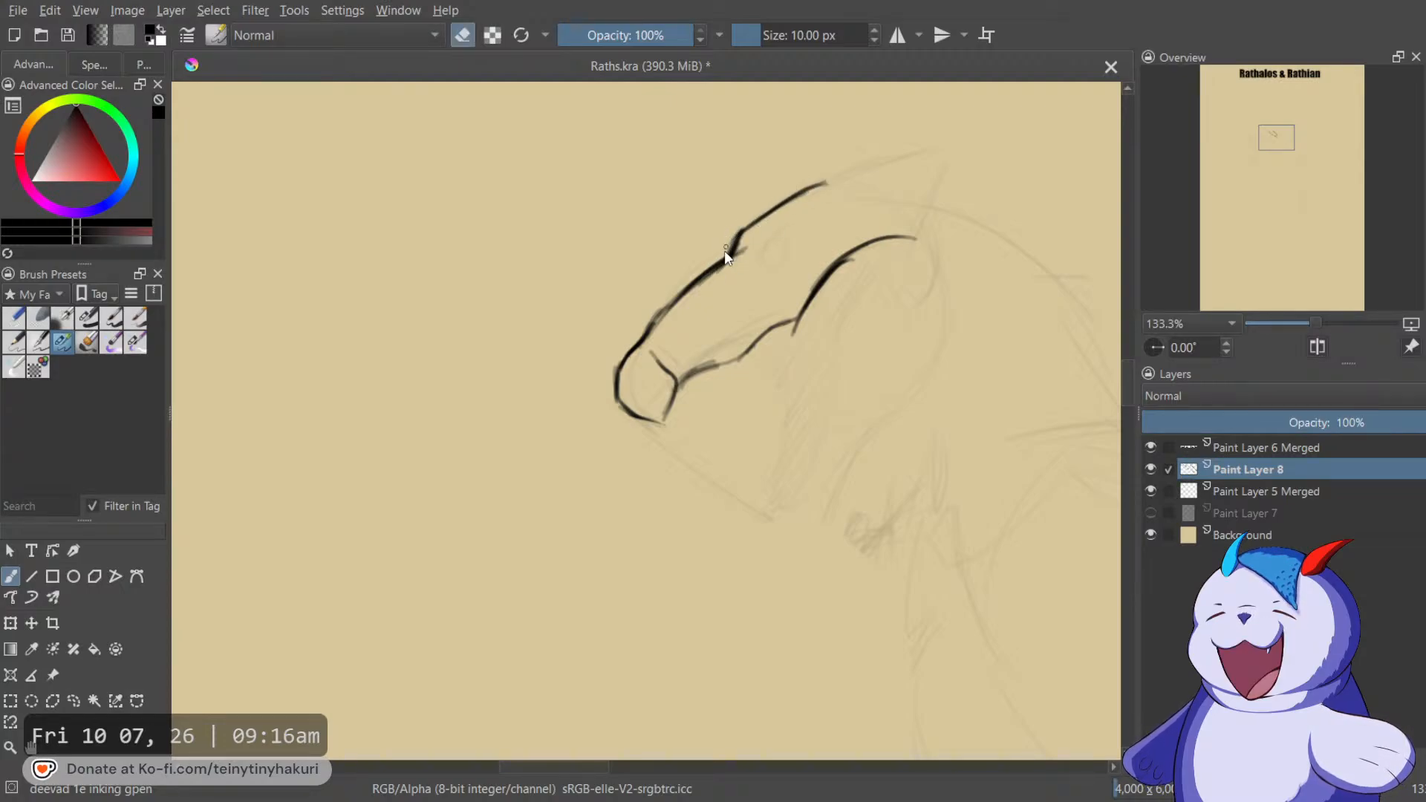
mouse_move(728, 255)
left_mouse_down()
mouse_move(748, 261)
mouse_move(681, 285)
left_mouse_up()
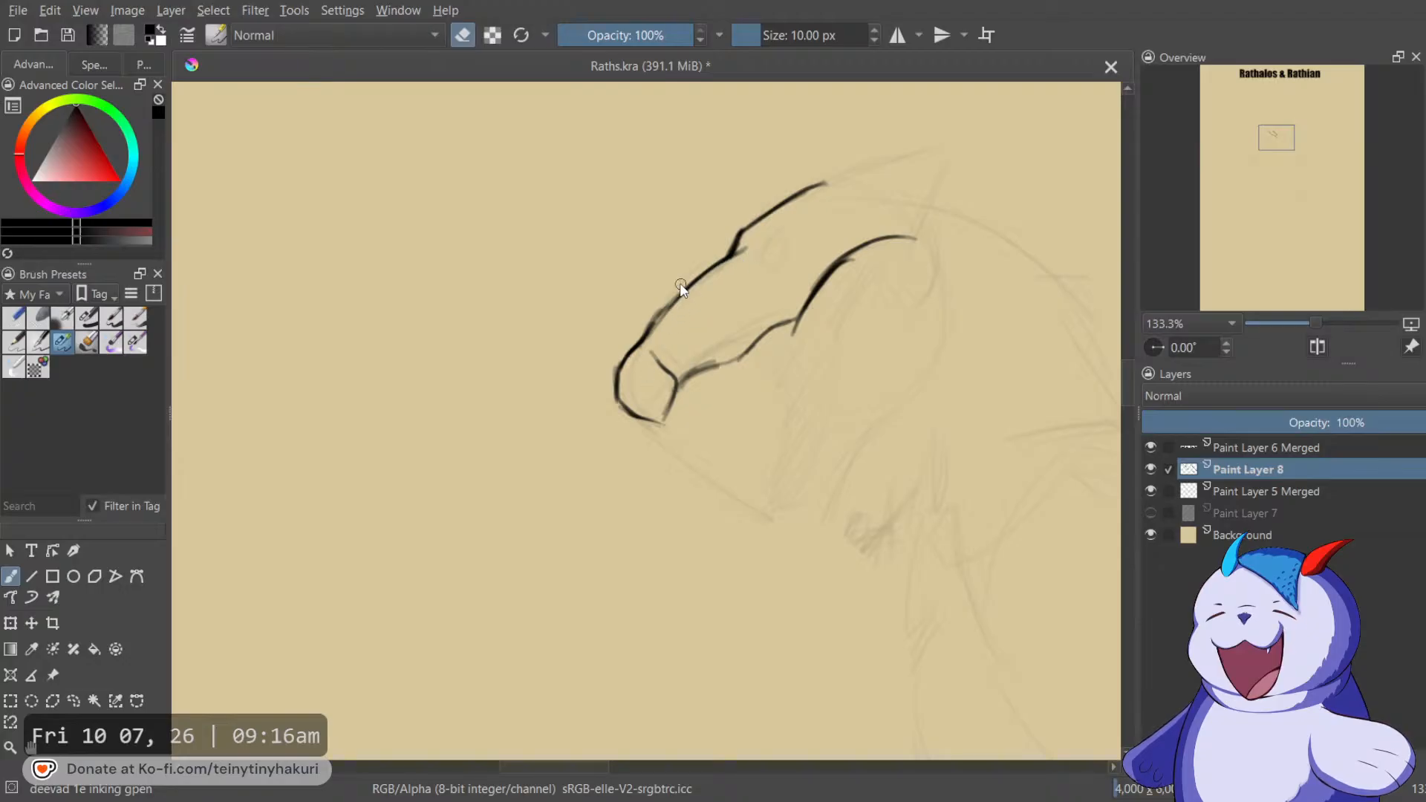
key("e")
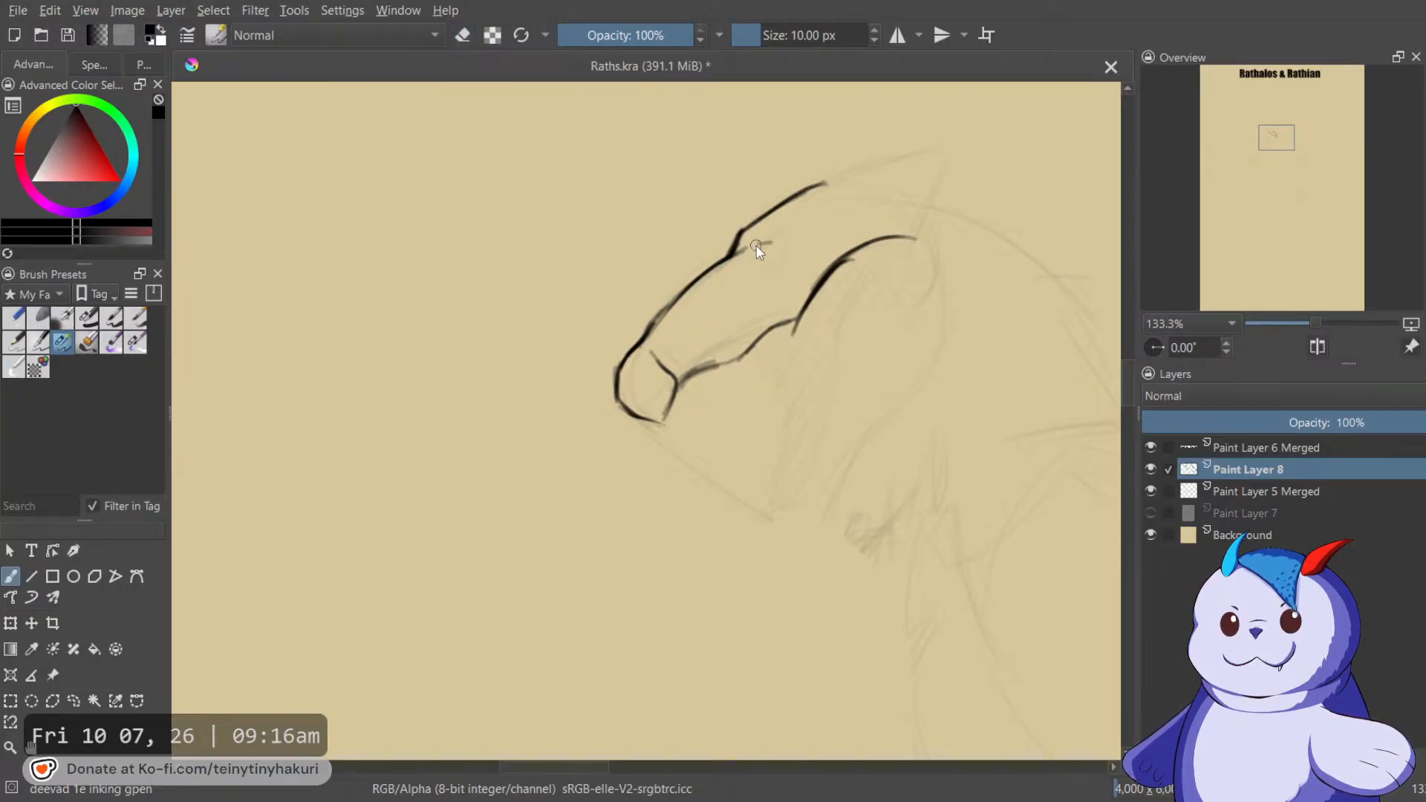
Draw a small angular eye just below the brow on the left dragon's head.
mouse_move(784, 253)
left_mouse_down()
mouse_move(759, 240)
mouse_move(780, 227)
left_mouse_up()
key("e")
key("e")
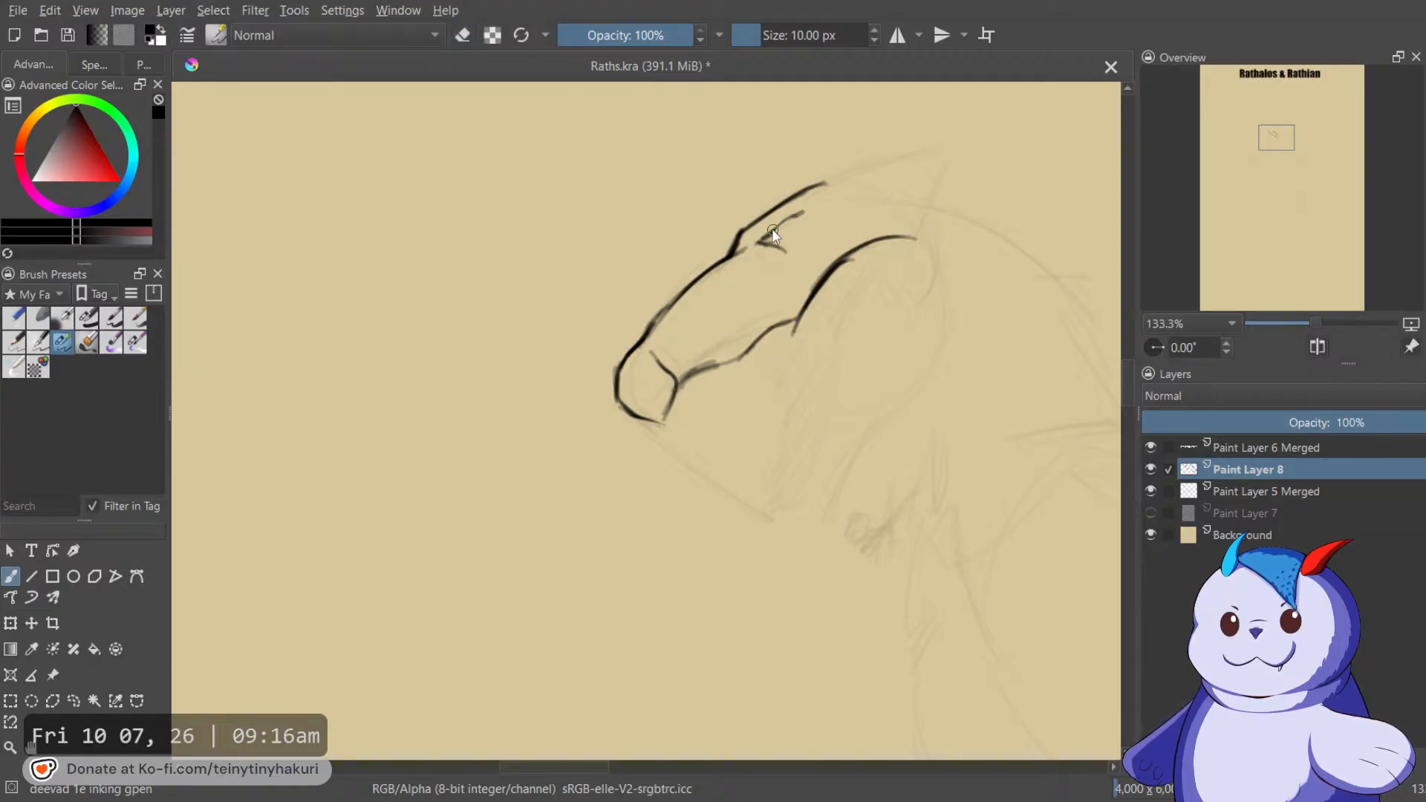
left_click_drag(800, 222, 795, 236)
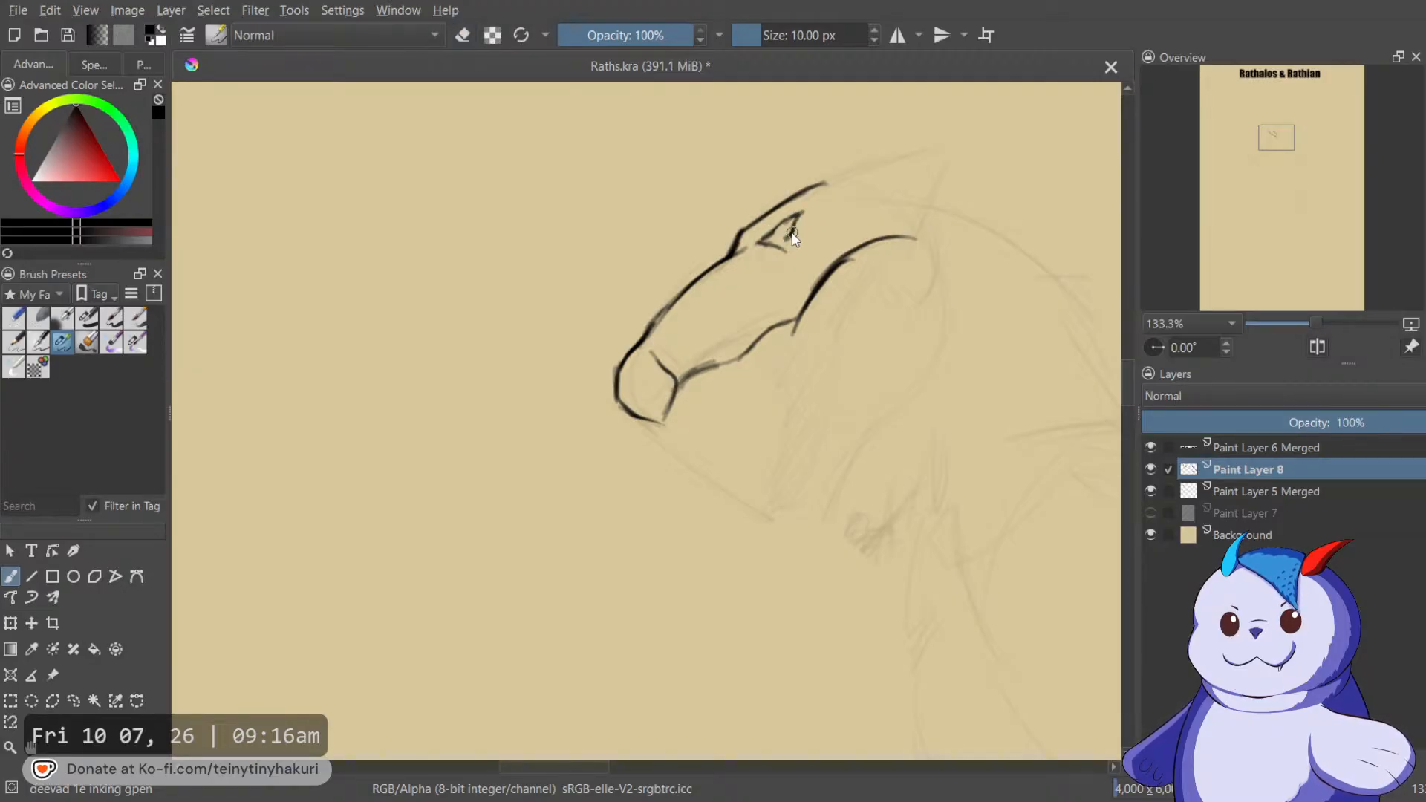
Select the inked snout freehand and shift it slightly closer to the eye to shorten the muzzle, cleaning up the join.
left_click_drag(784, 310, 696, 325)
key("l")
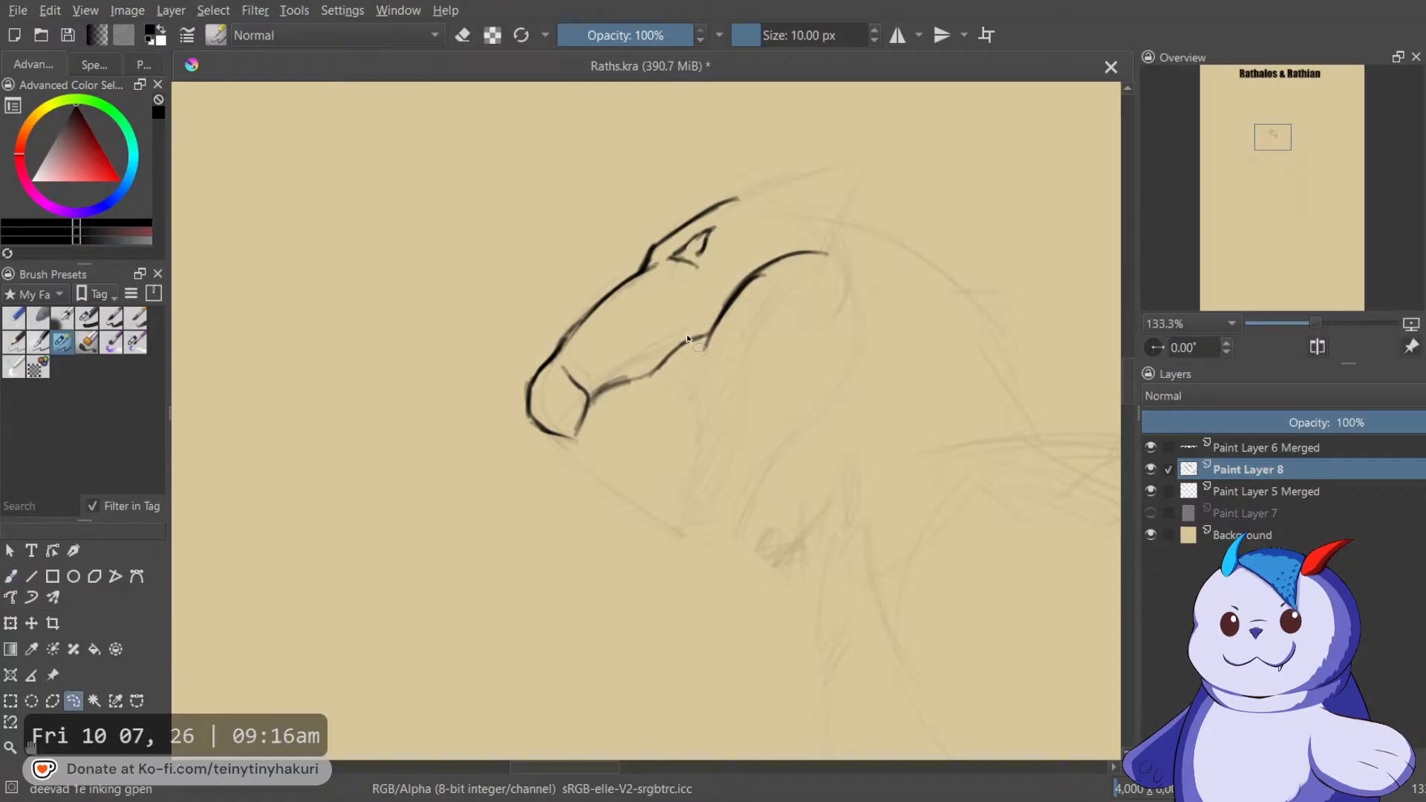
mouse_move(668, 400)
left_mouse_down()
mouse_move(637, 275)
mouse_move(668, 401)
mouse_move(653, 366)
mouse_move(699, 345)
mouse_move(656, 350)
left_mouse_up()
key("ctrl+t")
key("Return")
key("b")
key("e")
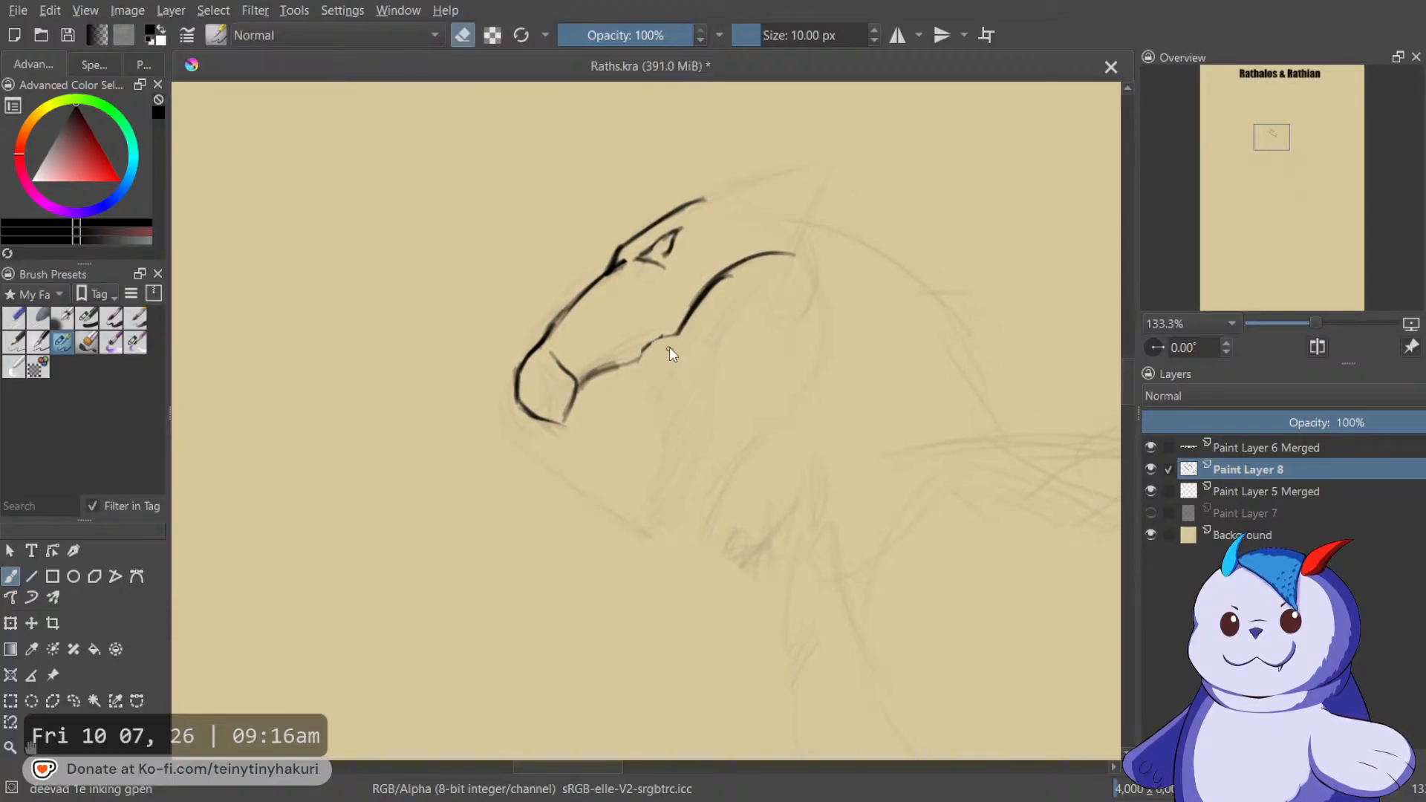
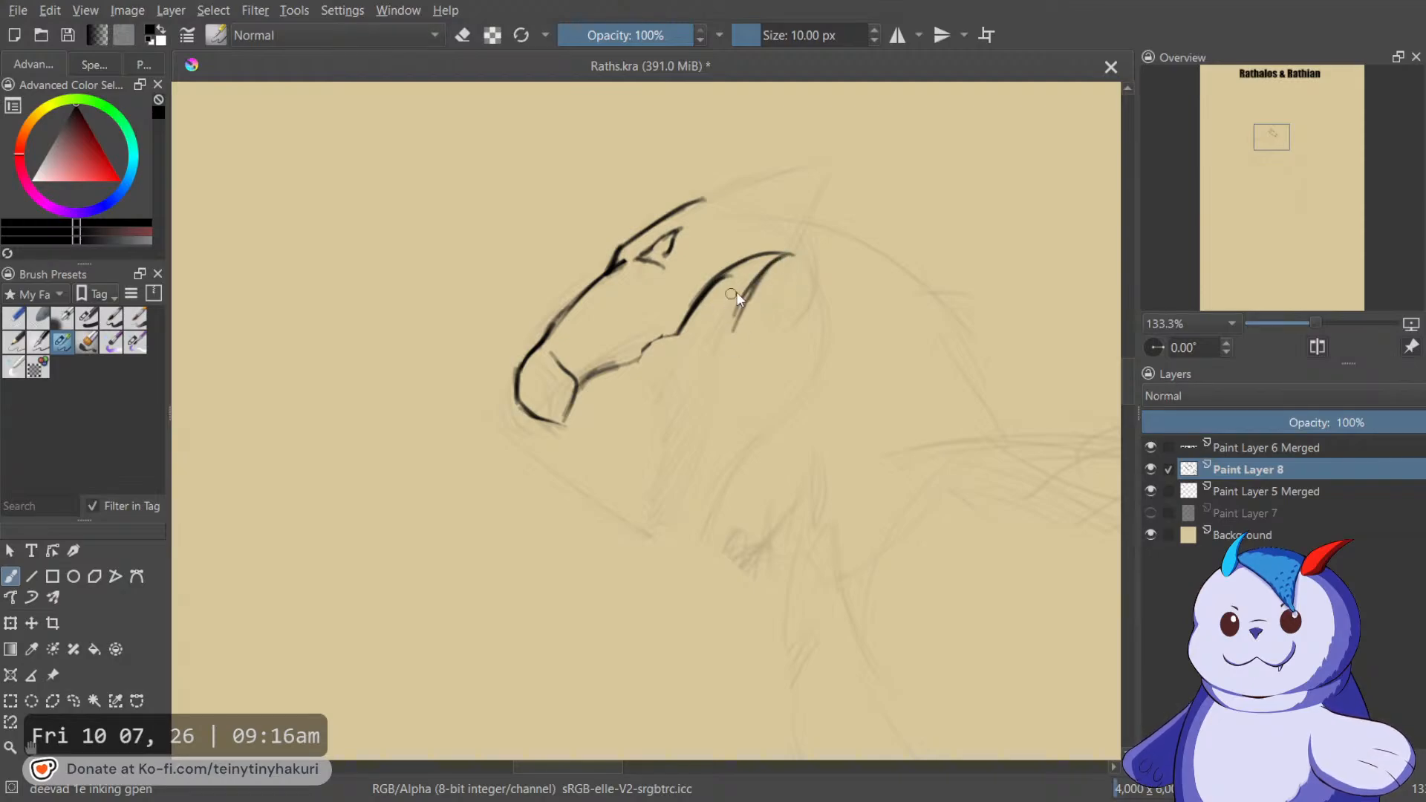
Ink the back edge of the curved cheek spike and continue it down as the angular line behind the mouth.
left_click_drag(763, 282, 719, 347)
key("e")
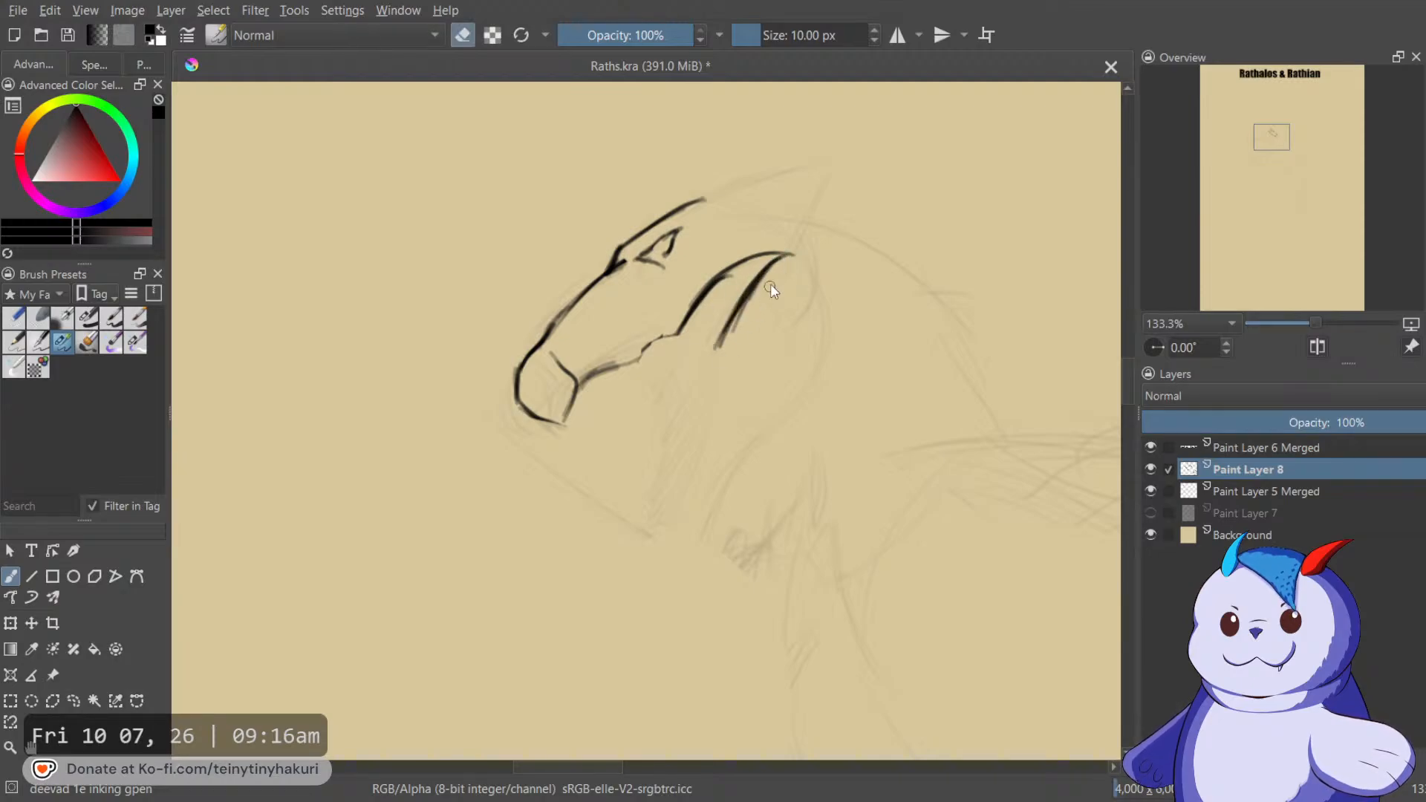
key("e")
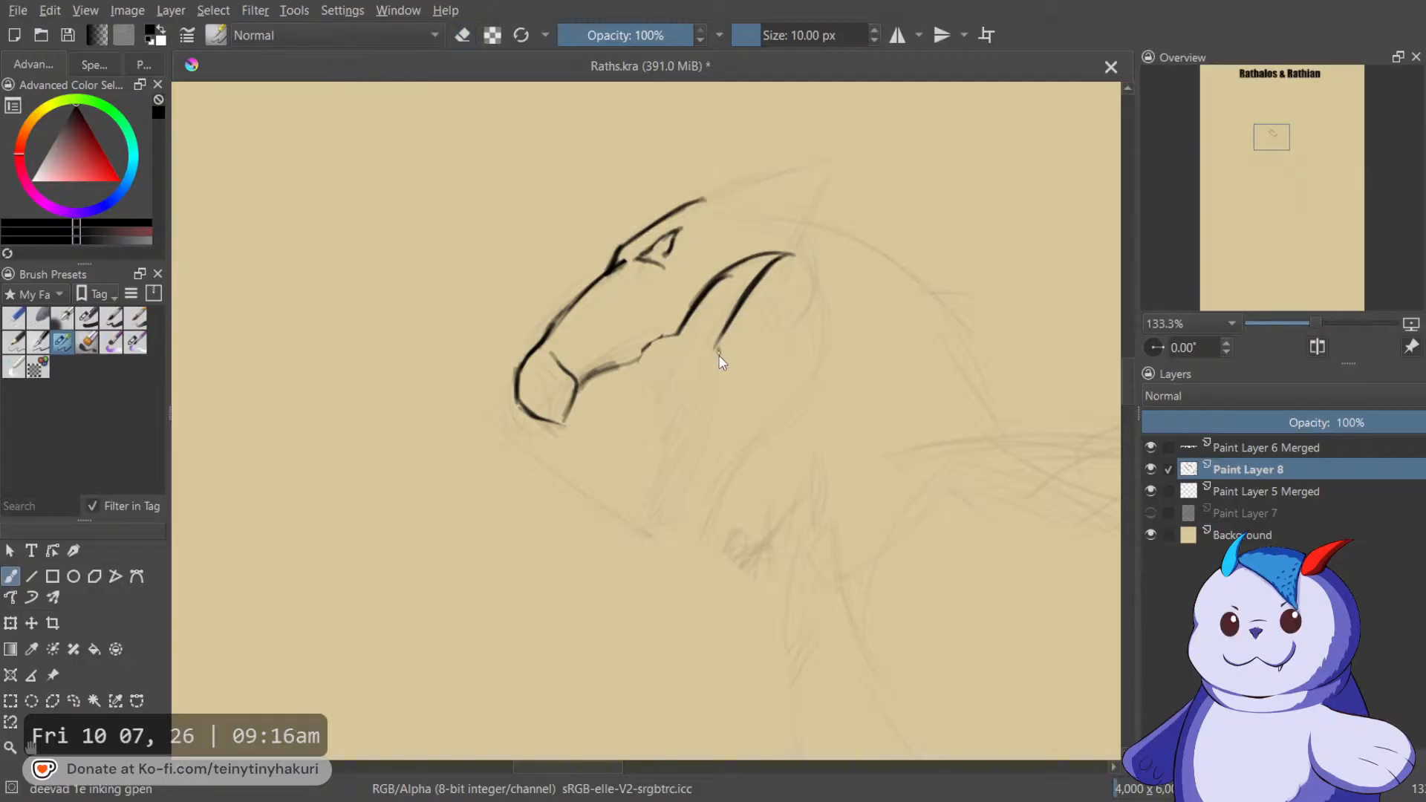
left_click_drag(709, 425, 769, 310)
left_click_drag(731, 388, 752, 331)
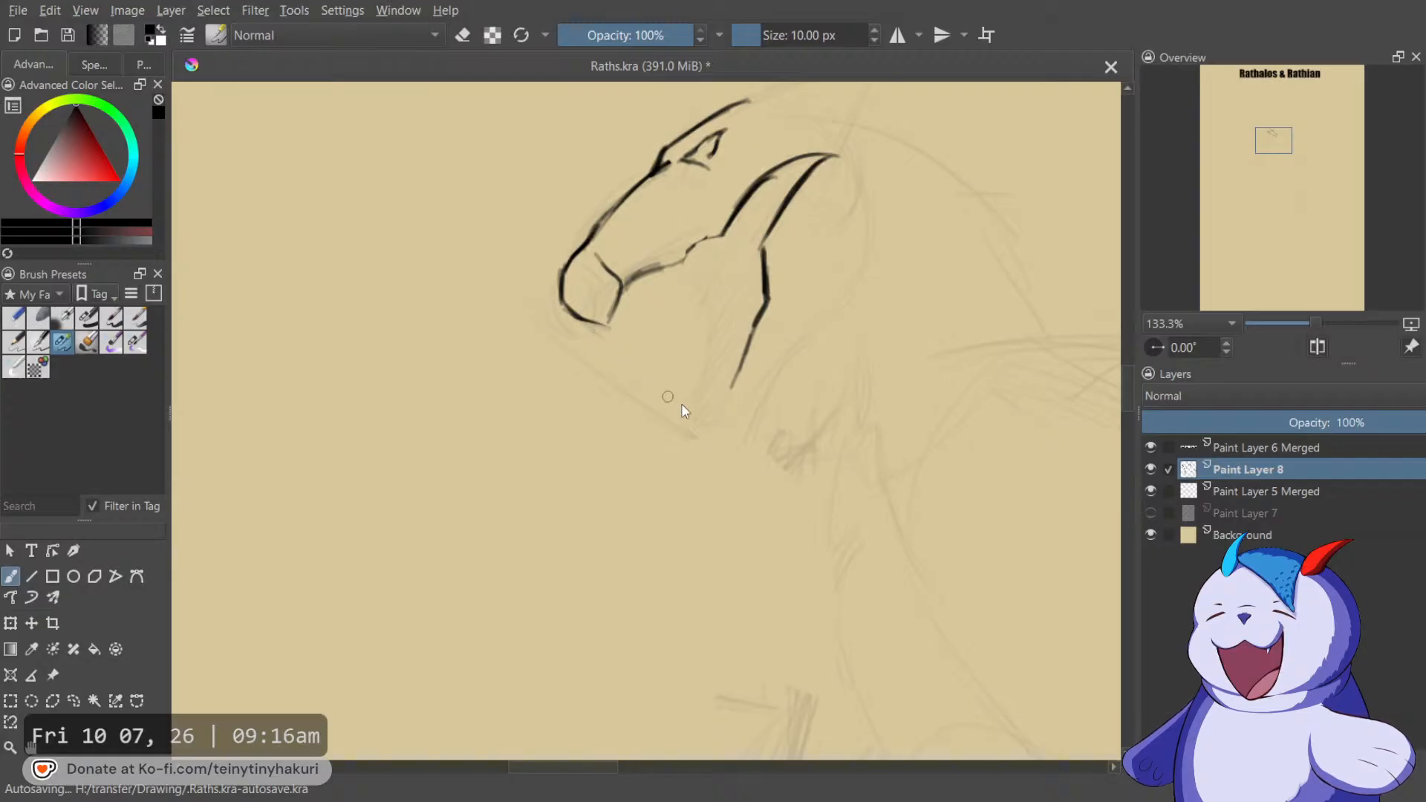
Ink the lower jaw as one long curve from beneath the beak tip to the throat, rotating the canvas for the stroke.
left_click_drag(579, 328, 730, 419)
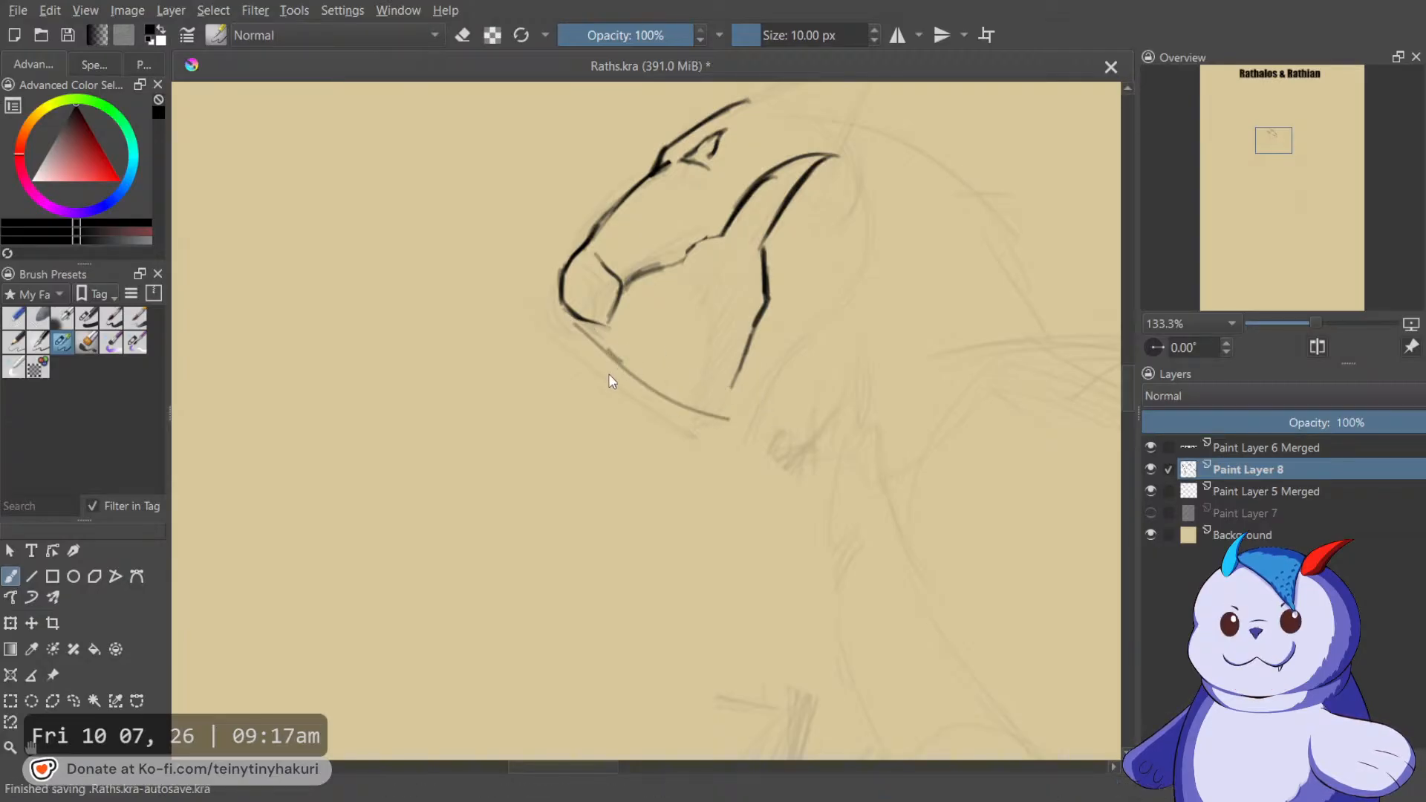
key("6")
key("6")
key("6")
key("6")
key("6")
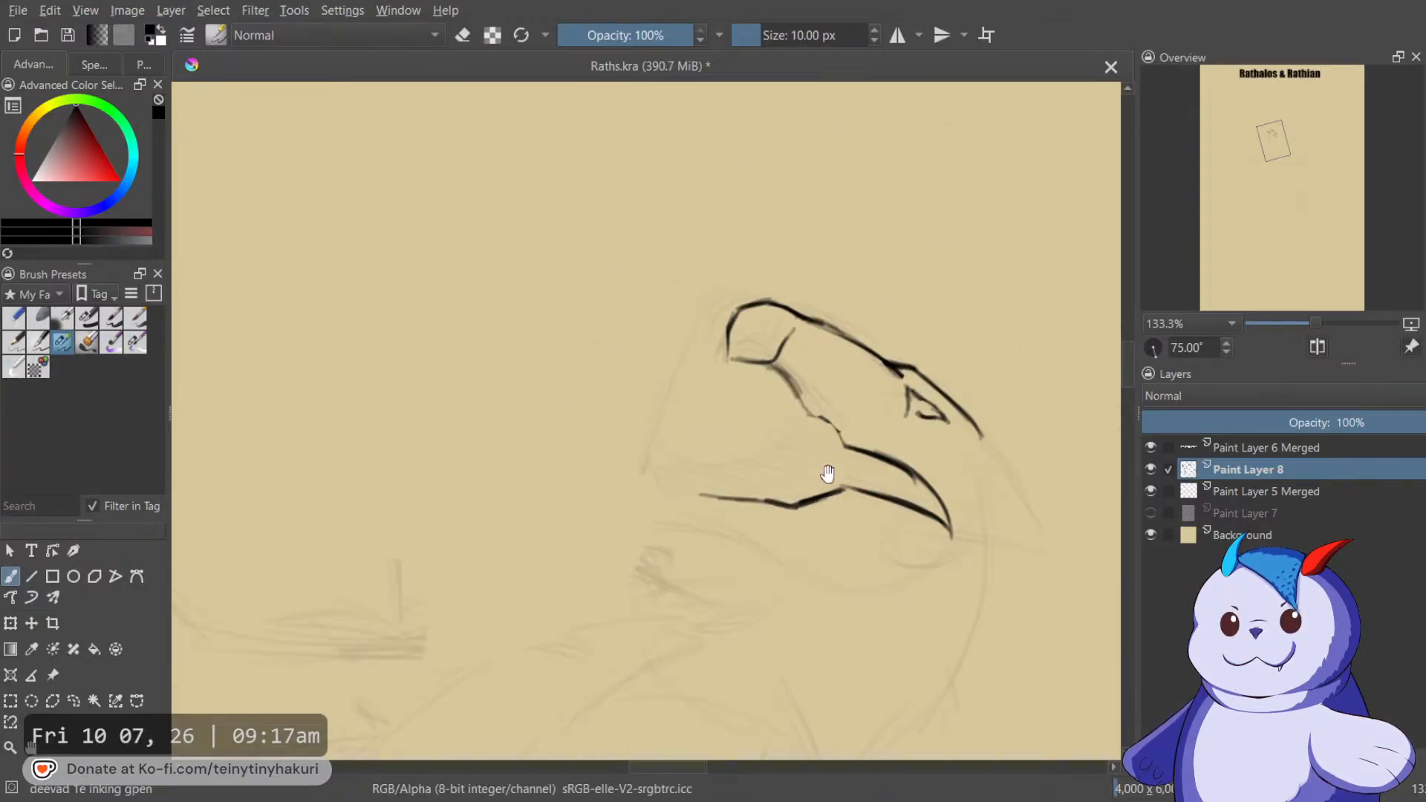
left_click_drag(833, 464, 728, 416)
left_click_drag(622, 255, 590, 574)
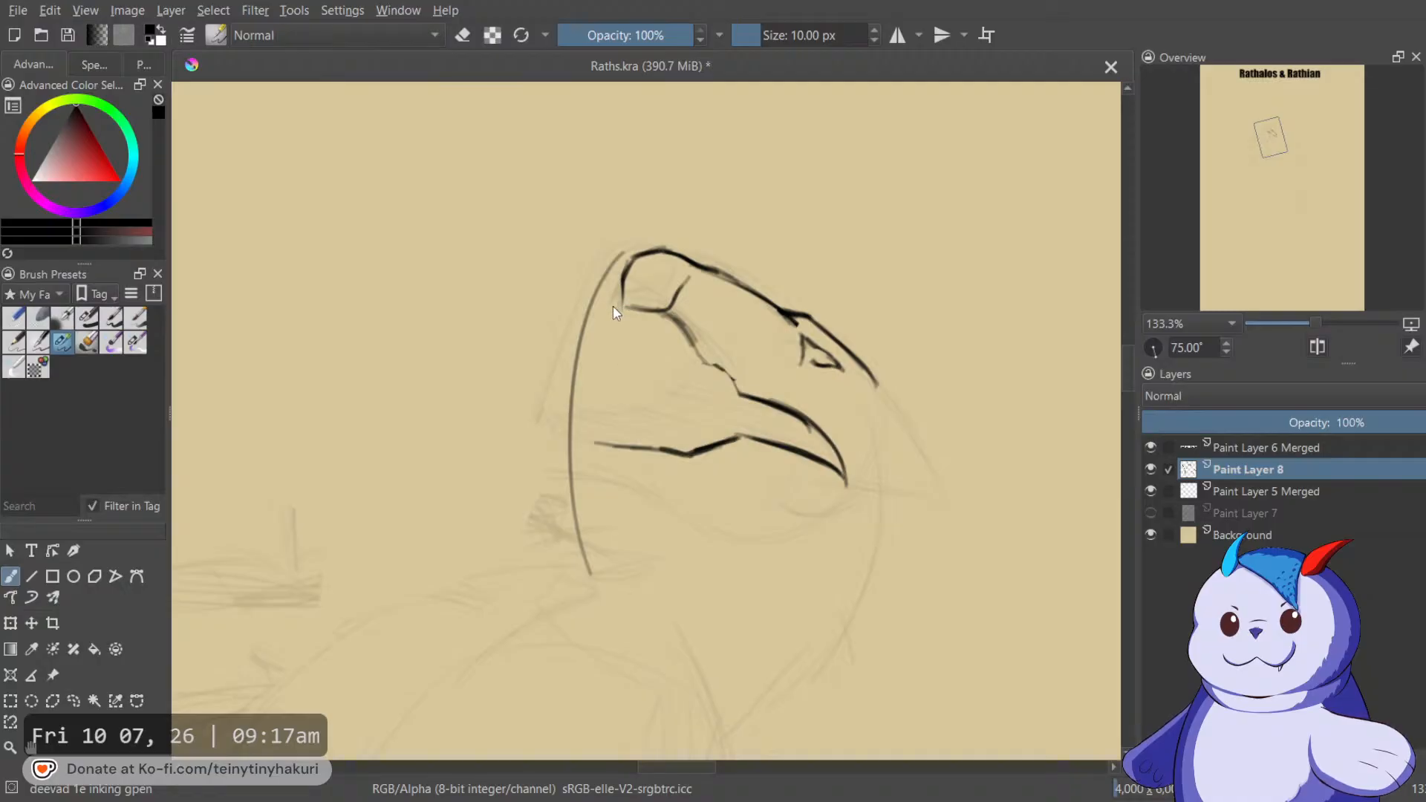
key("ctrl+z")
left_click_drag(619, 287, 623, 541)
key("5")
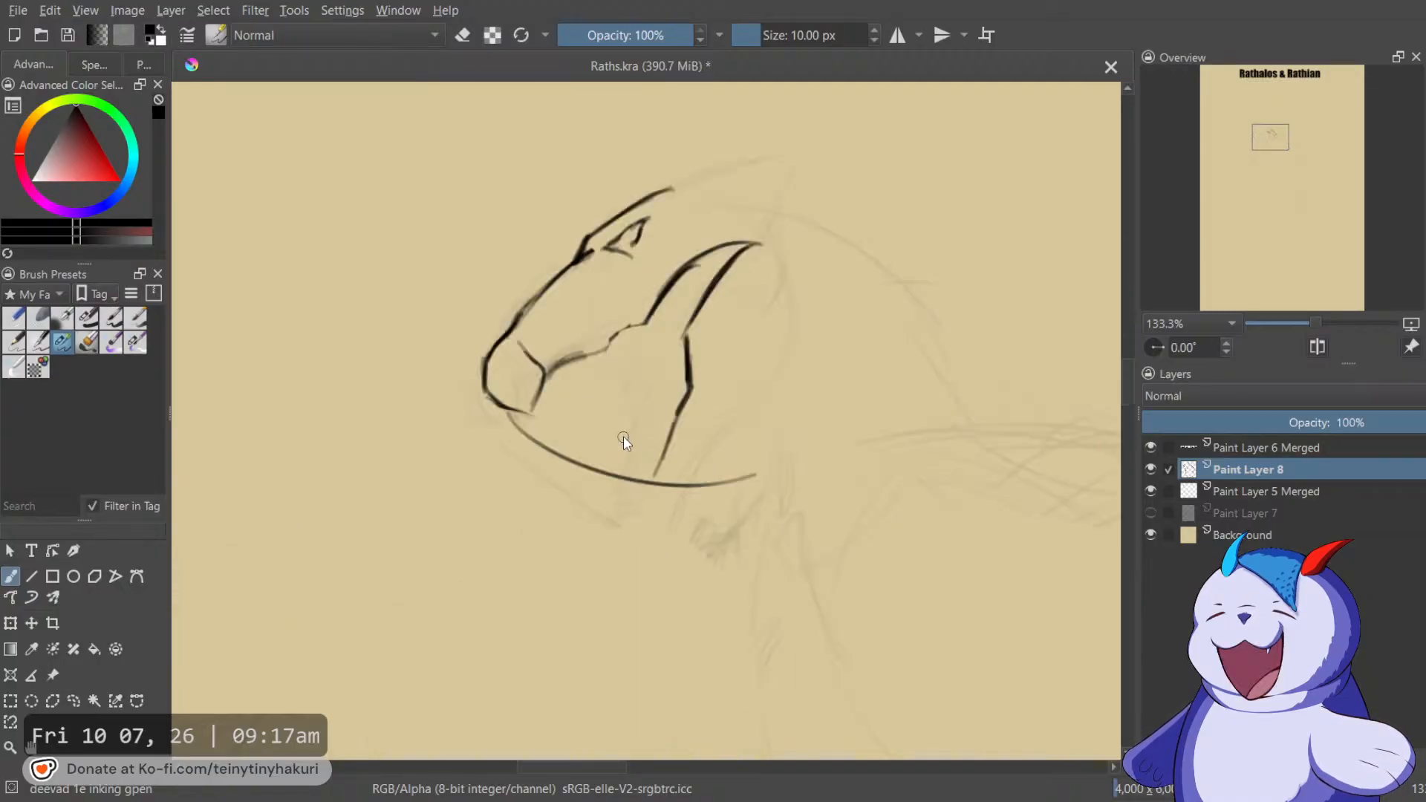
Ink the curved inner corner of the open mouth and the small jaw joint where it meets the lower jaw.
left_click_drag(640, 405, 652, 392)
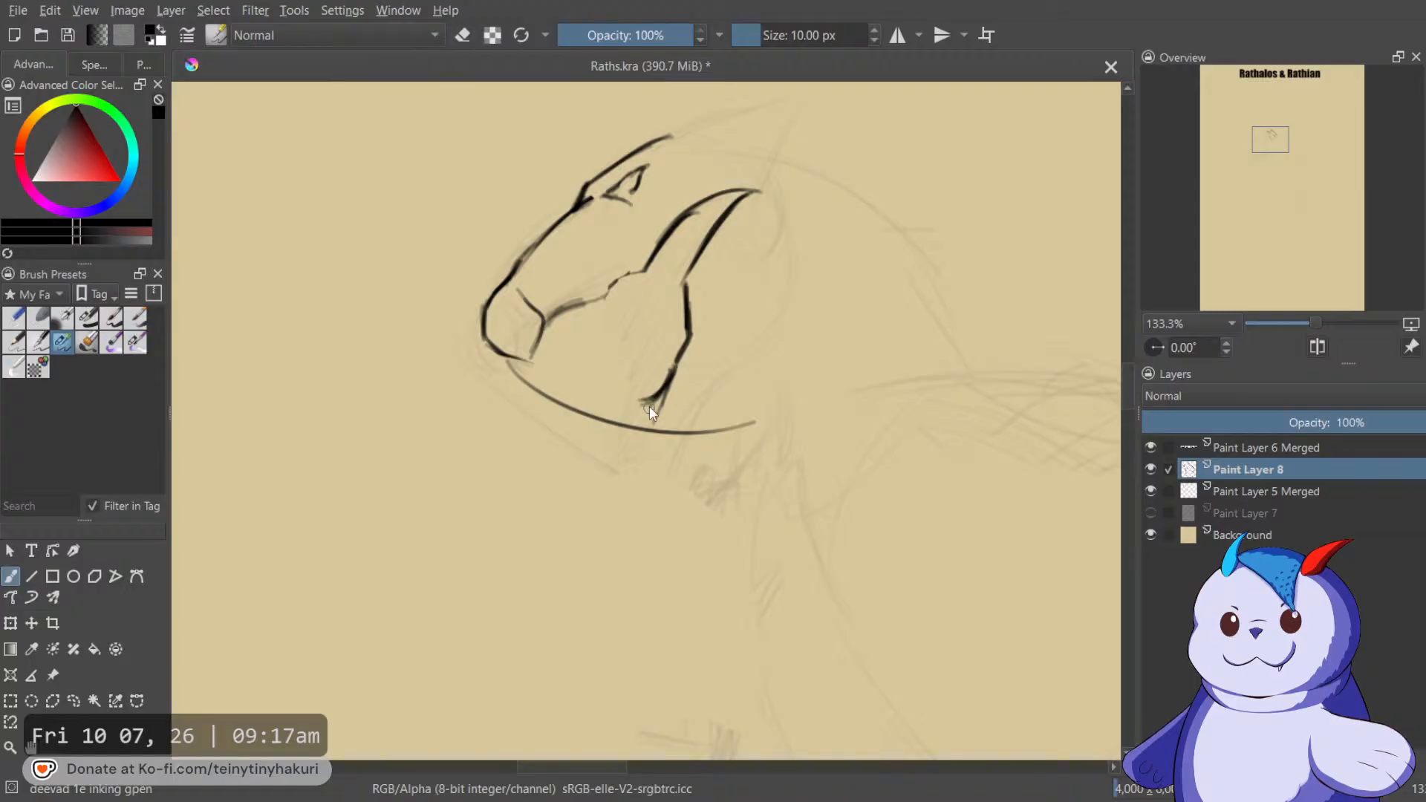
mouse_move(612, 283)
left_mouse_down()
mouse_move(647, 315)
mouse_move(638, 388)
left_mouse_up()
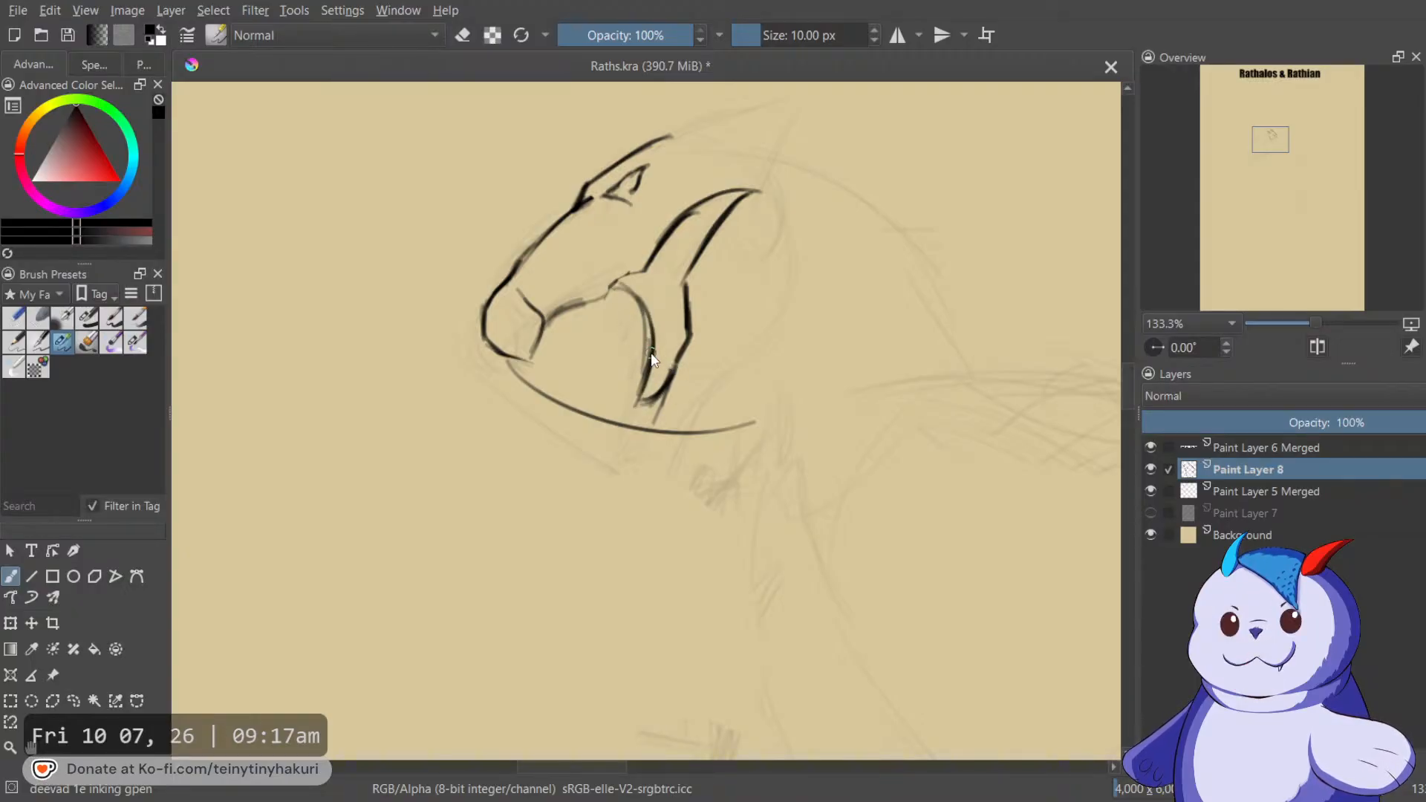
key("e")
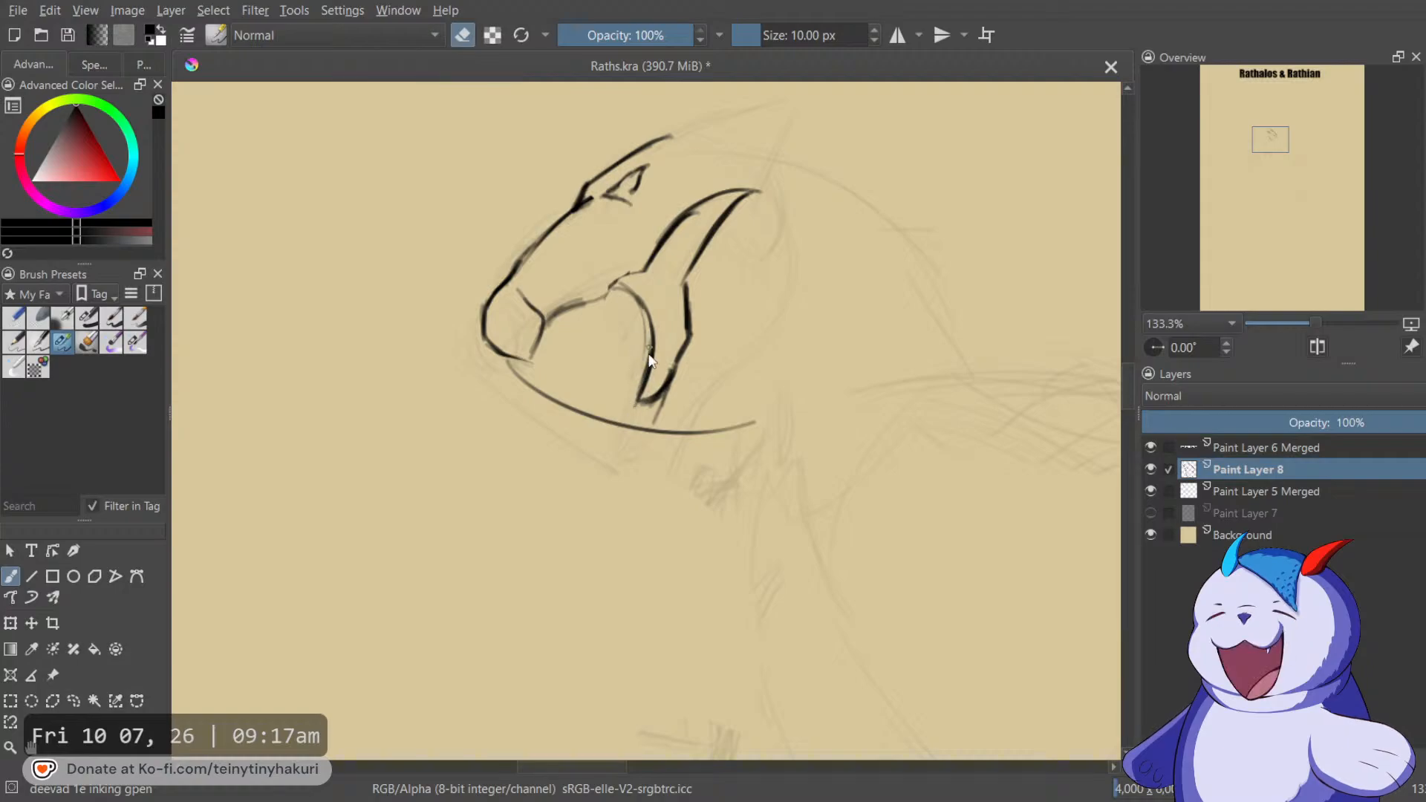
key("e")
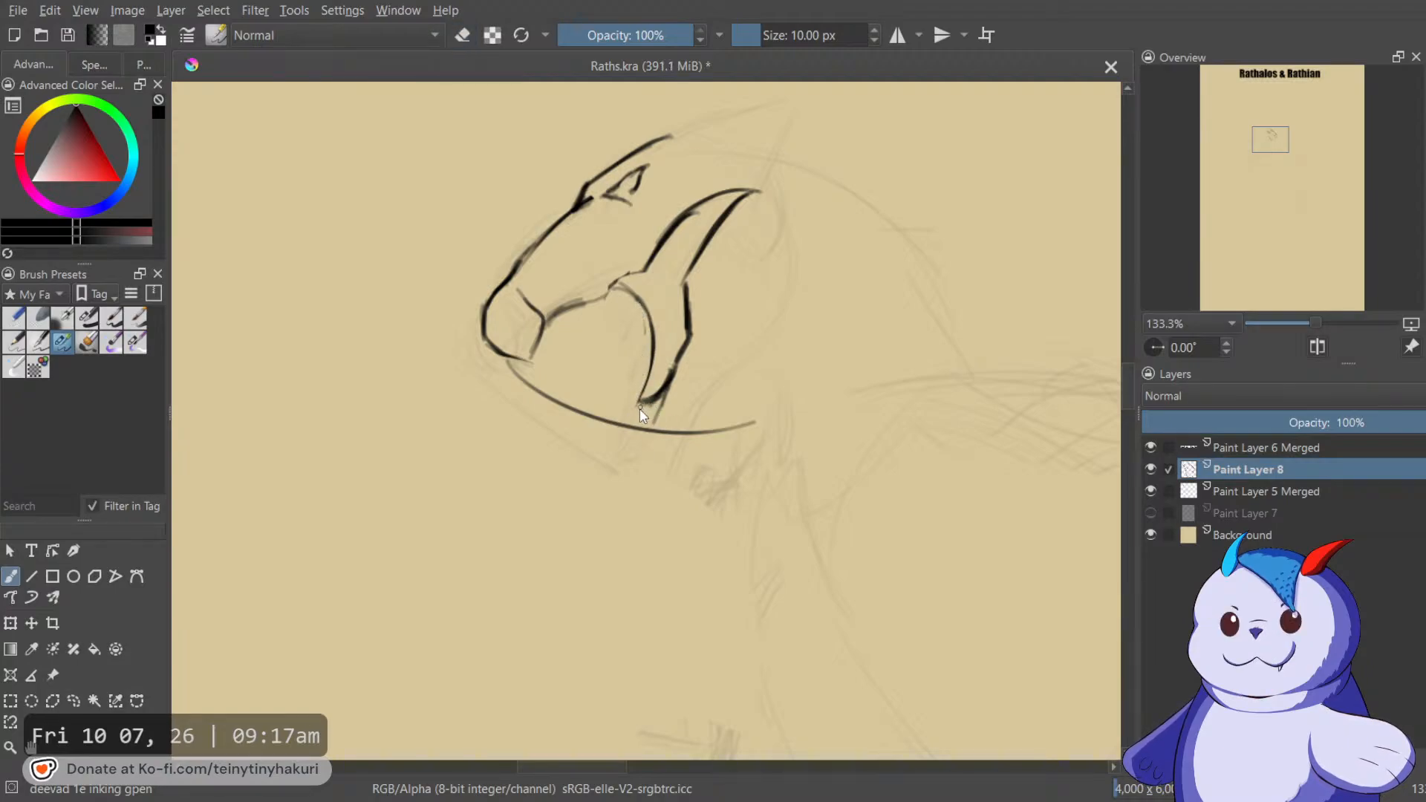
mouse_move(646, 423)
left_mouse_down()
mouse_move(674, 388)
mouse_move(684, 429)
left_mouse_up()
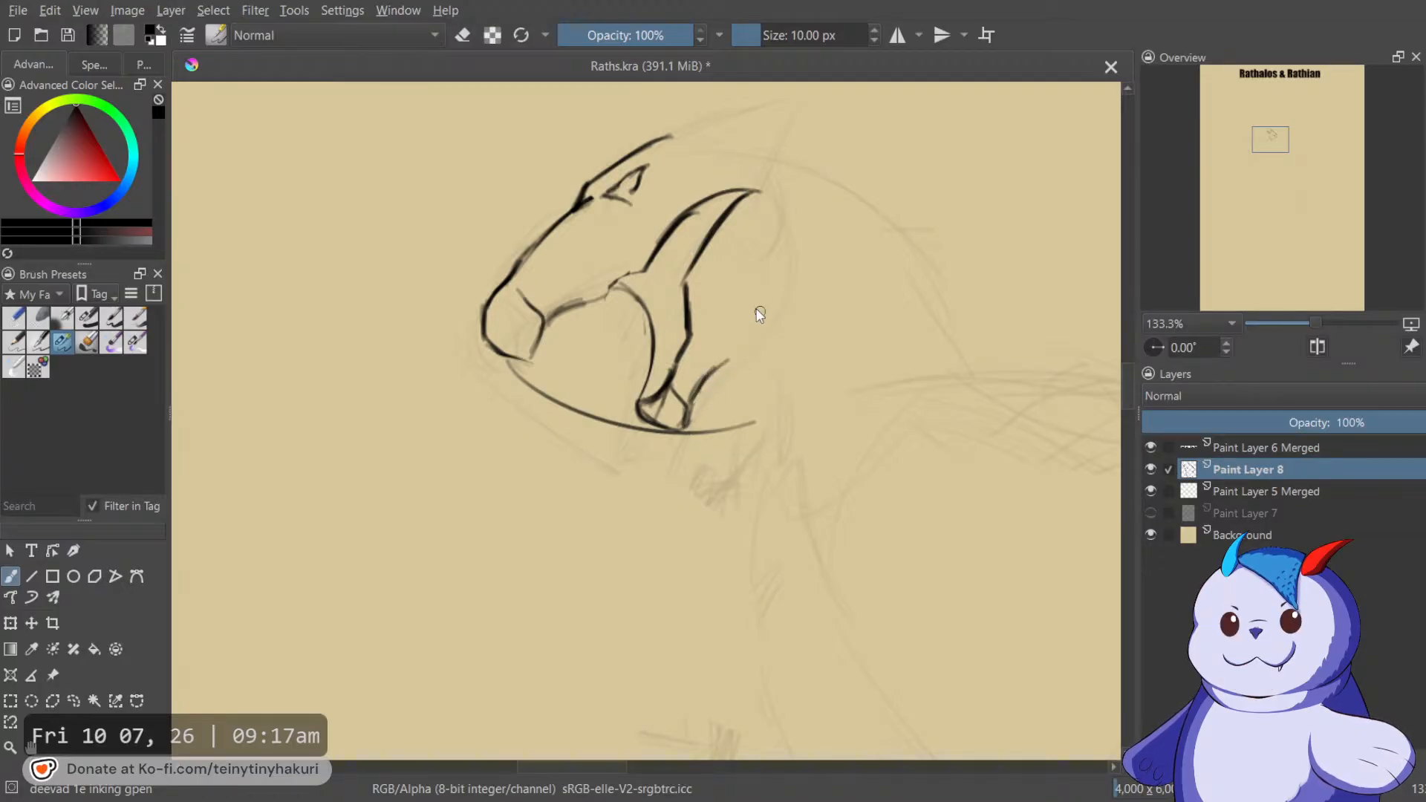
Outline the cheek plate behind the mouth from the spike tip down to the jaw joint and erase its rough outer edges.
mouse_move(759, 191)
left_mouse_down()
mouse_move(792, 238)
mouse_move(779, 307)
left_mouse_up()
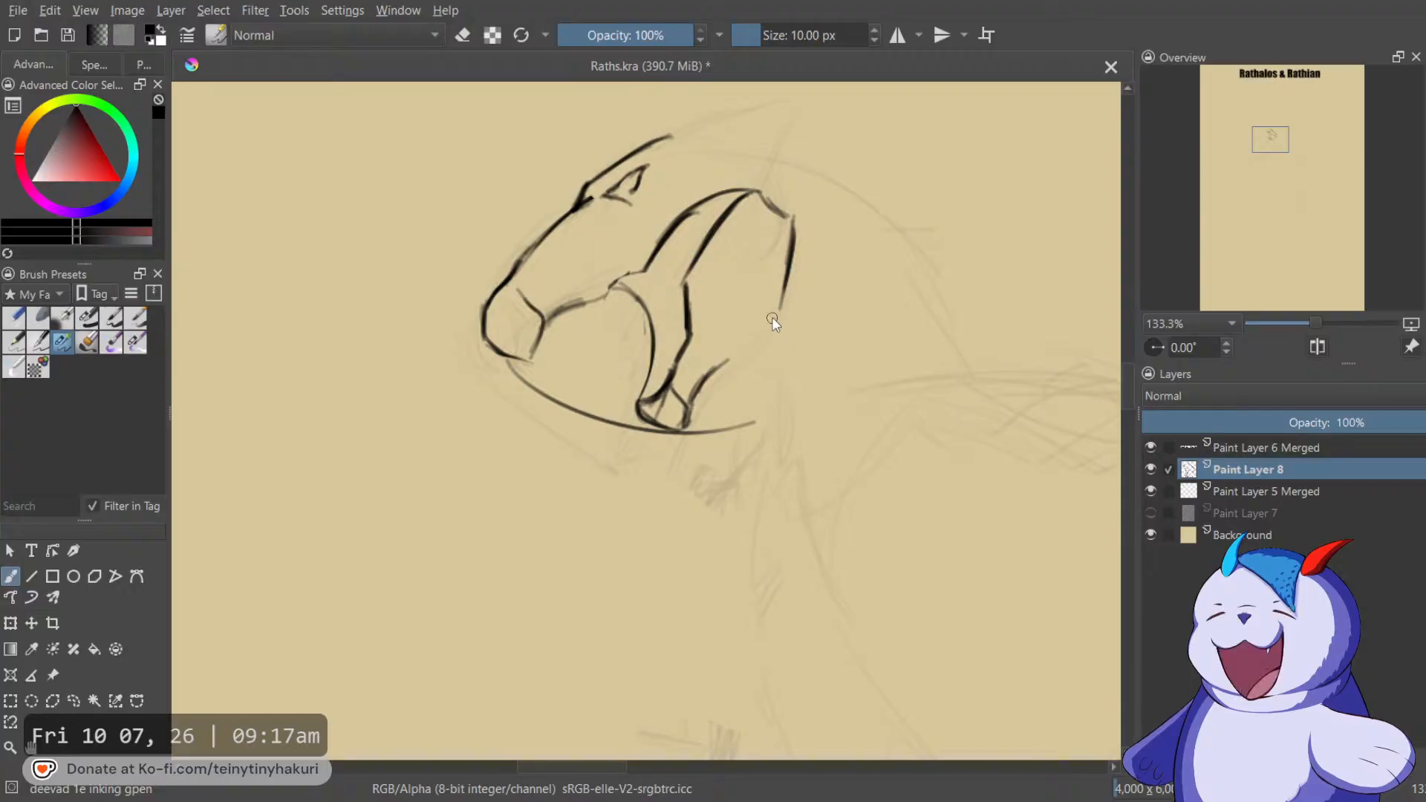
left_click_drag(694, 402, 776, 315)
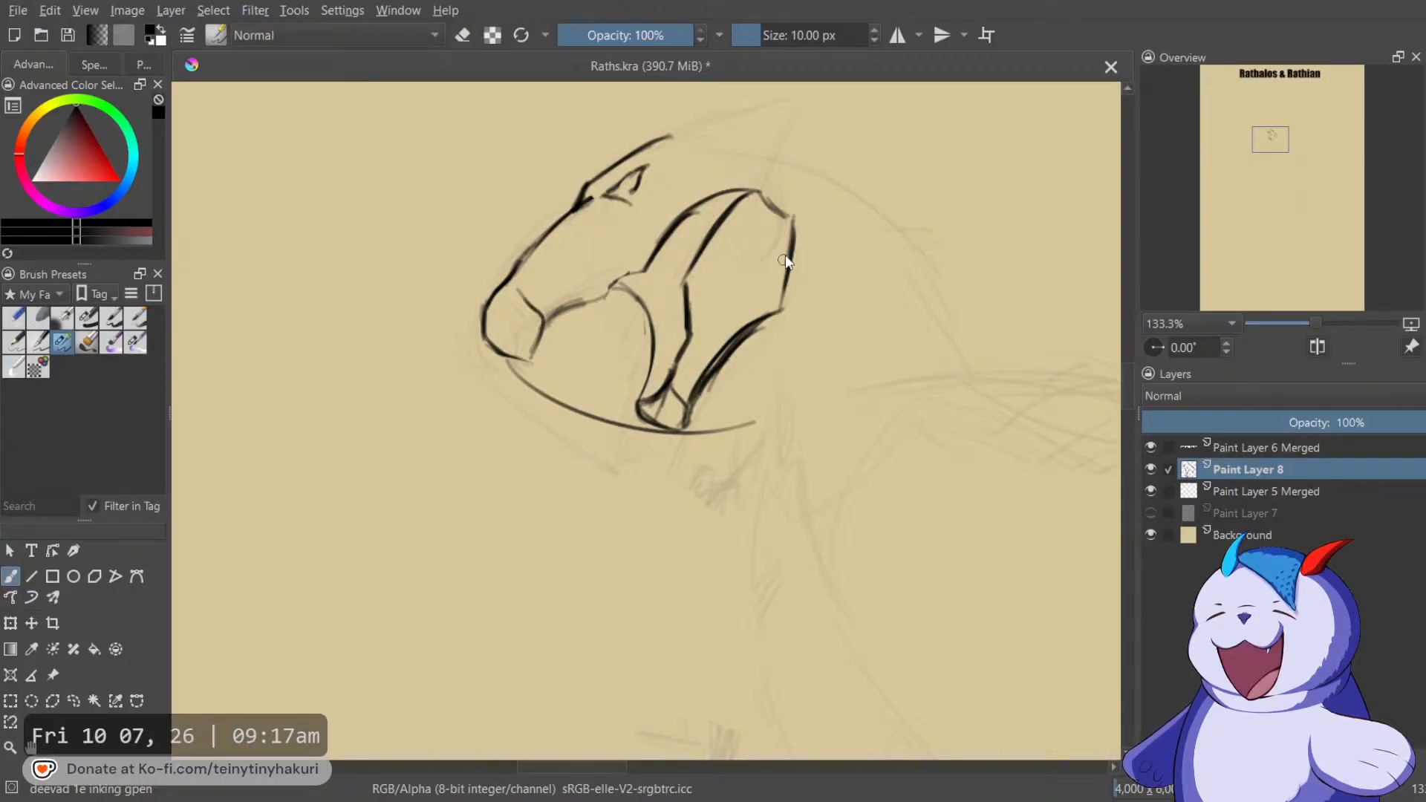
mouse_move(795, 215)
left_mouse_down()
mouse_move(753, 327)
mouse_move(772, 334)
left_mouse_up()
key("e")
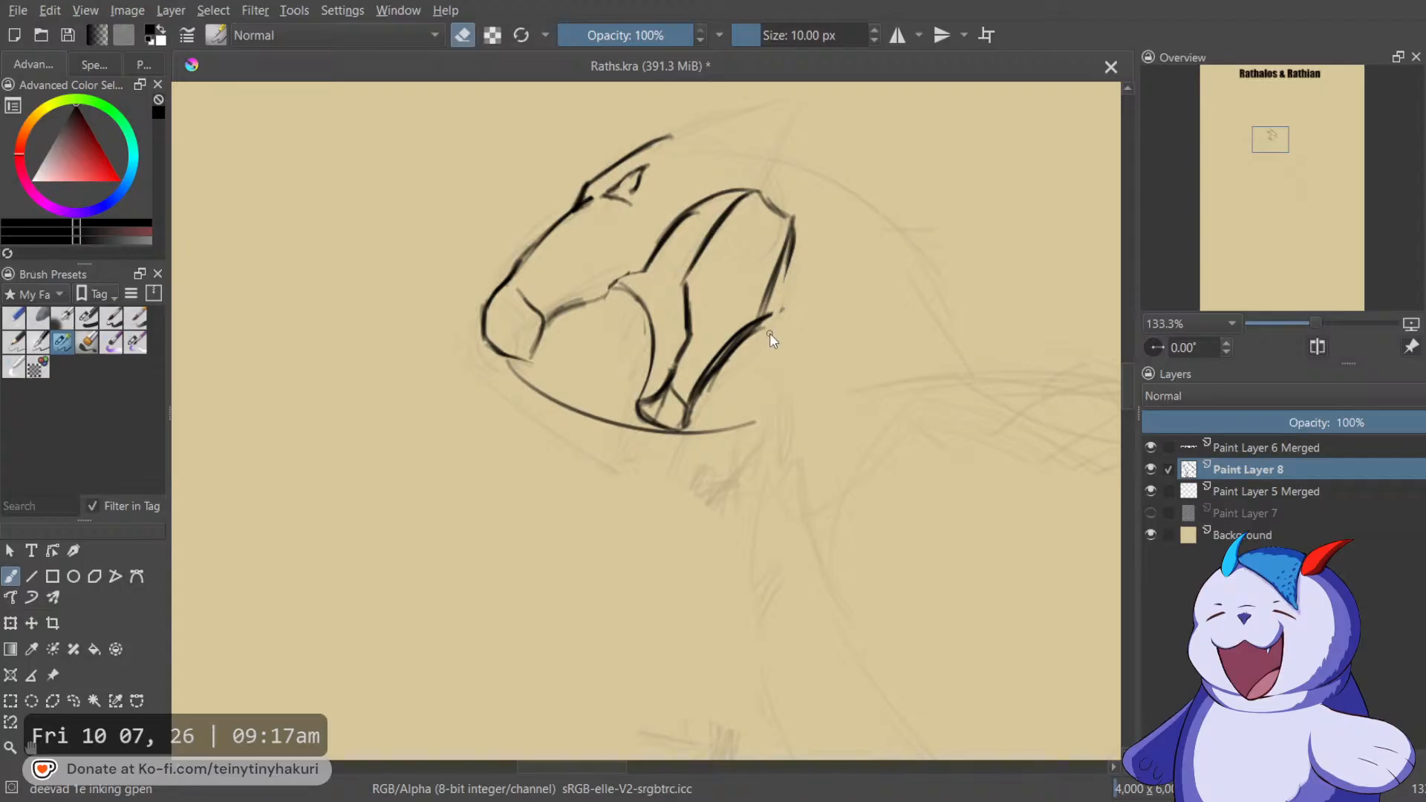
left_click_drag(806, 220, 767, 329)
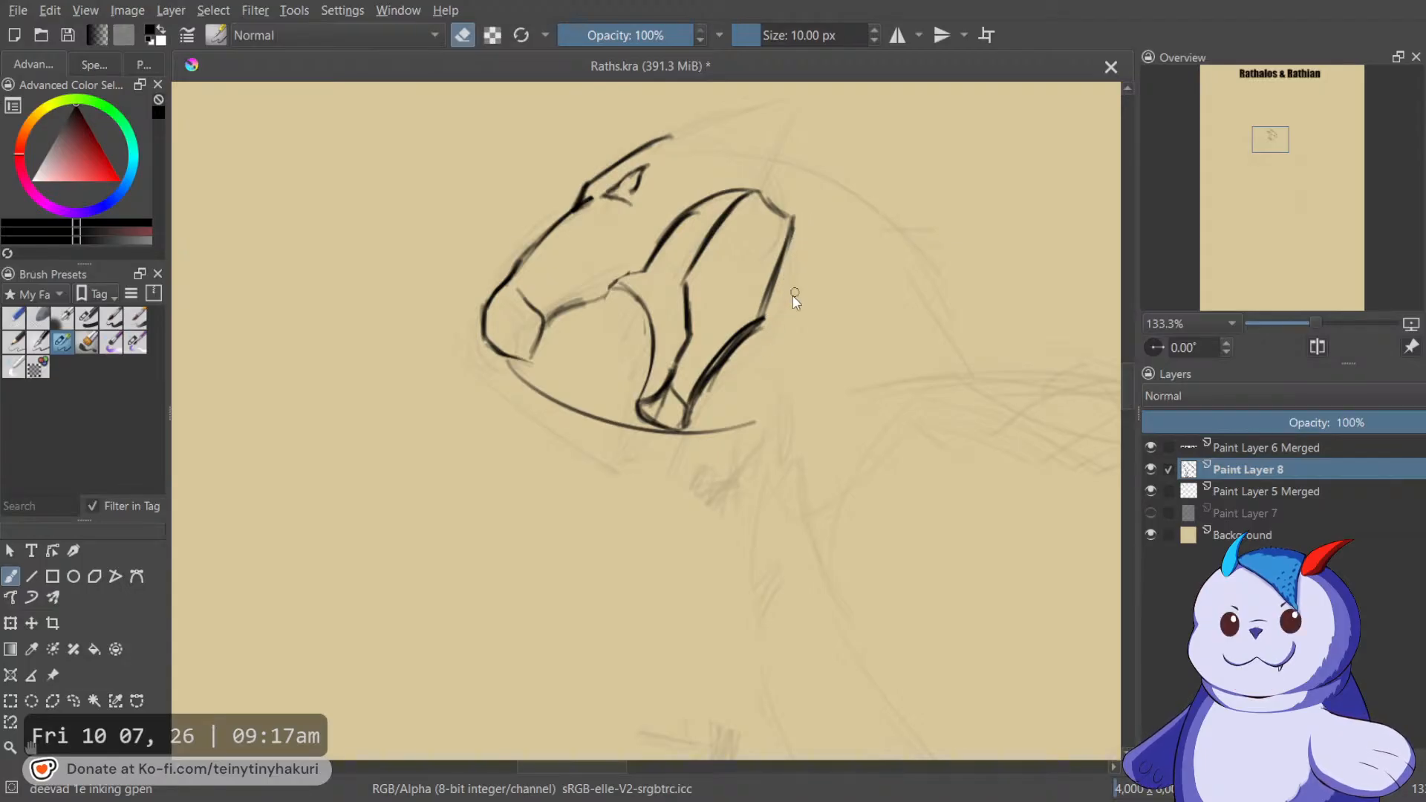
mouse_move(764, 332)
left_mouse_down()
mouse_move(734, 382)
mouse_move(709, 397)
left_mouse_up()
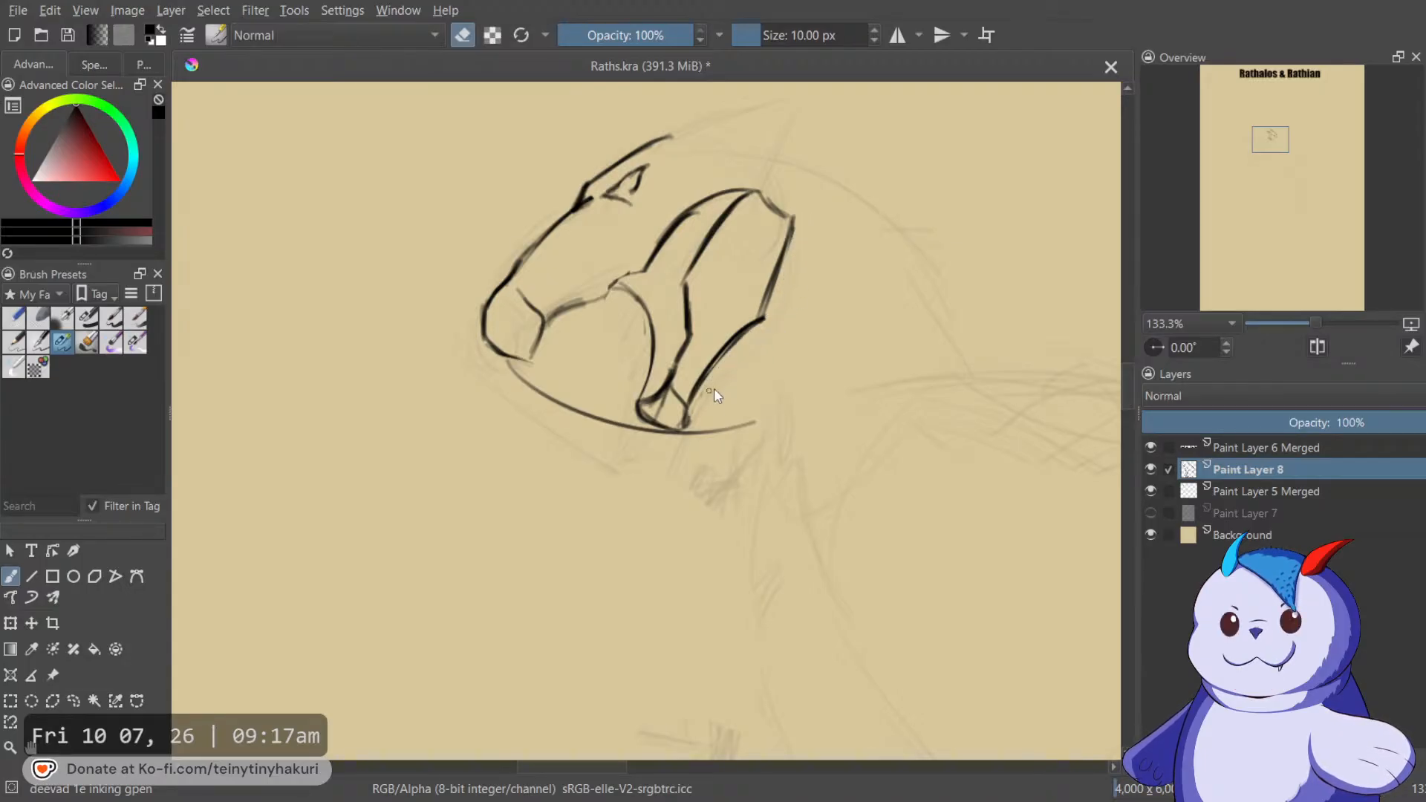
key("e")
left_click_drag(764, 248, 756, 310)
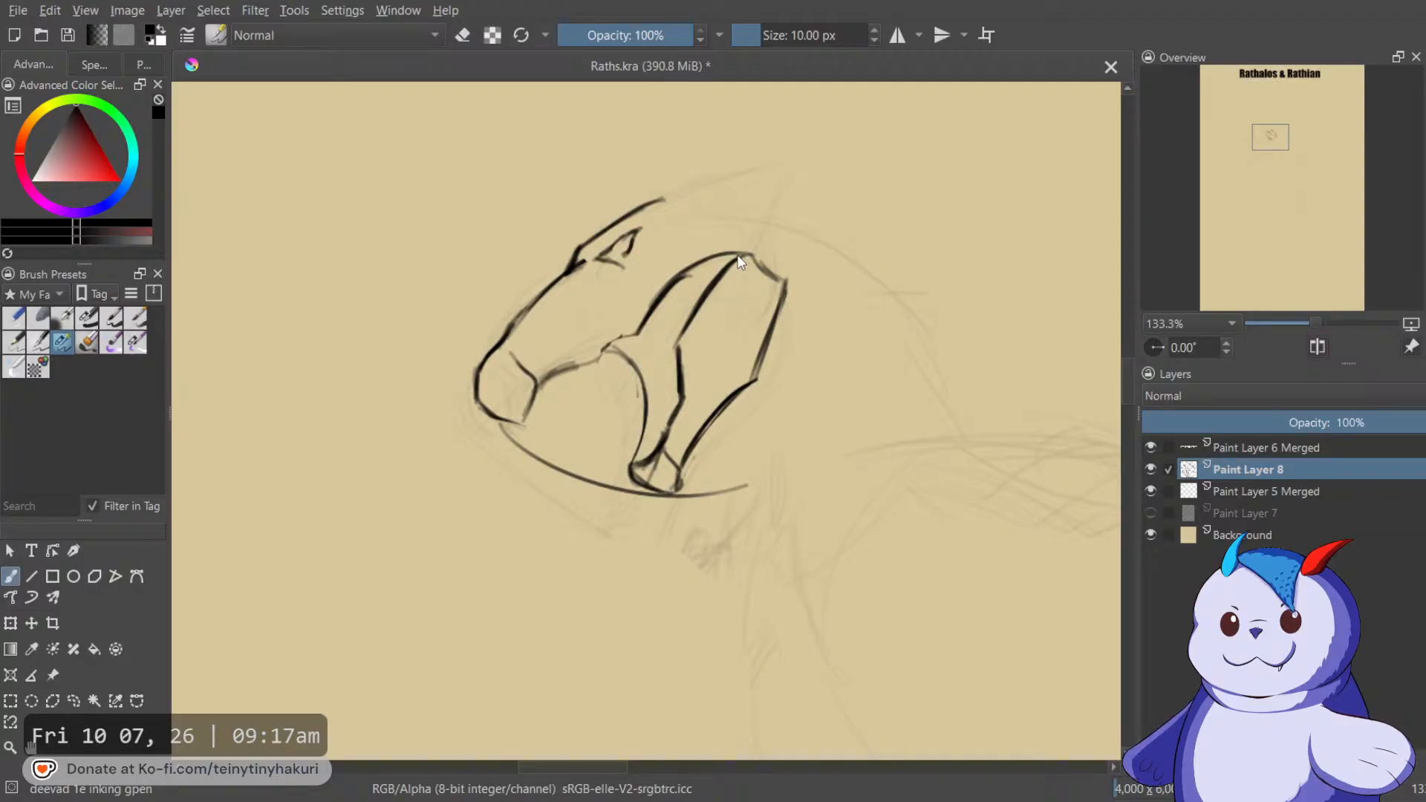
Check the dragon reference images and ink a pointed, ear-shaped spike at the top of the cheek plate.
mouse_move(752, 284)
left_mouse_down()
mouse_move(735, 248)
mouse_move(757, 224)
left_mouse_up()
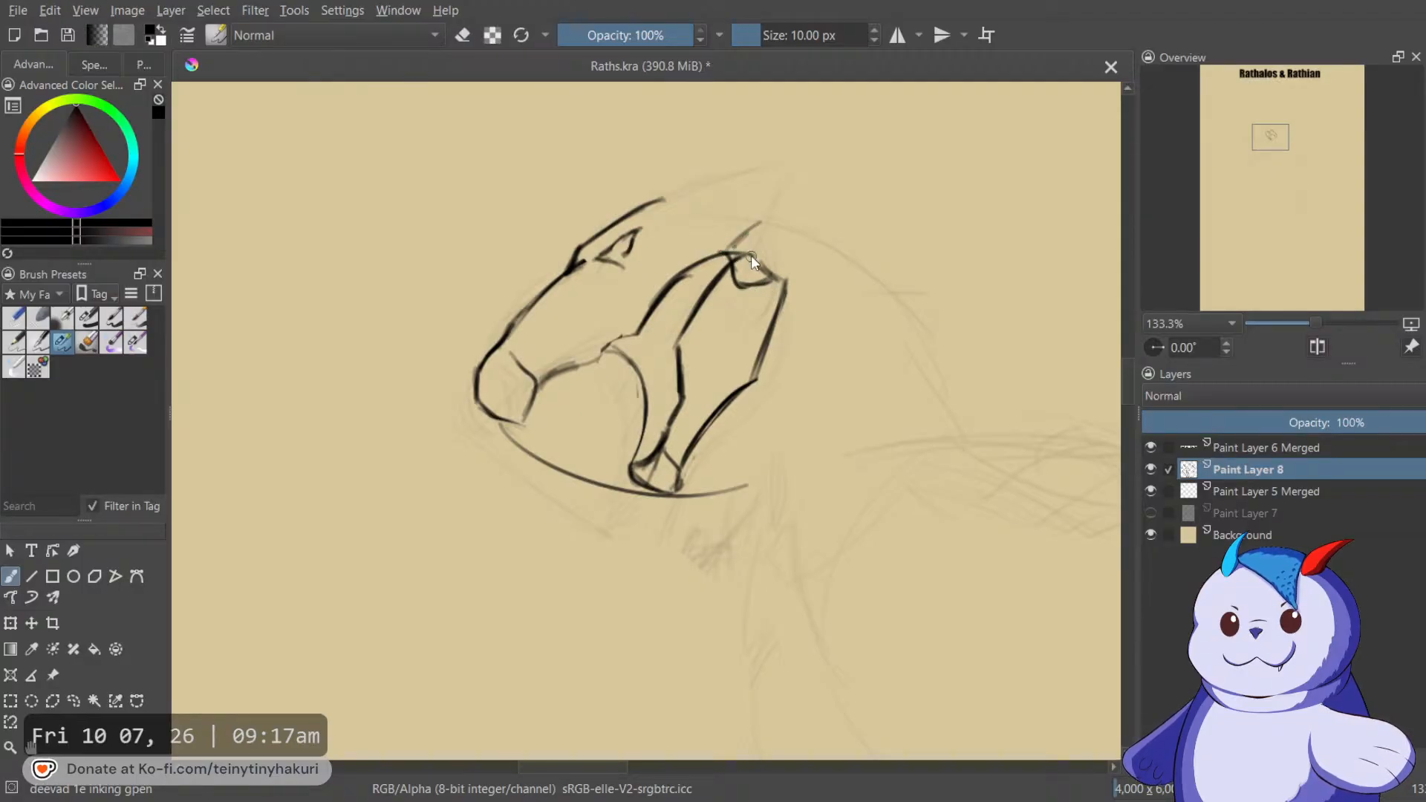
scroll(733, 274, "down", 6)
left_click_drag(733, 274, 621, 360)
scroll(720, 334, "up", 4)
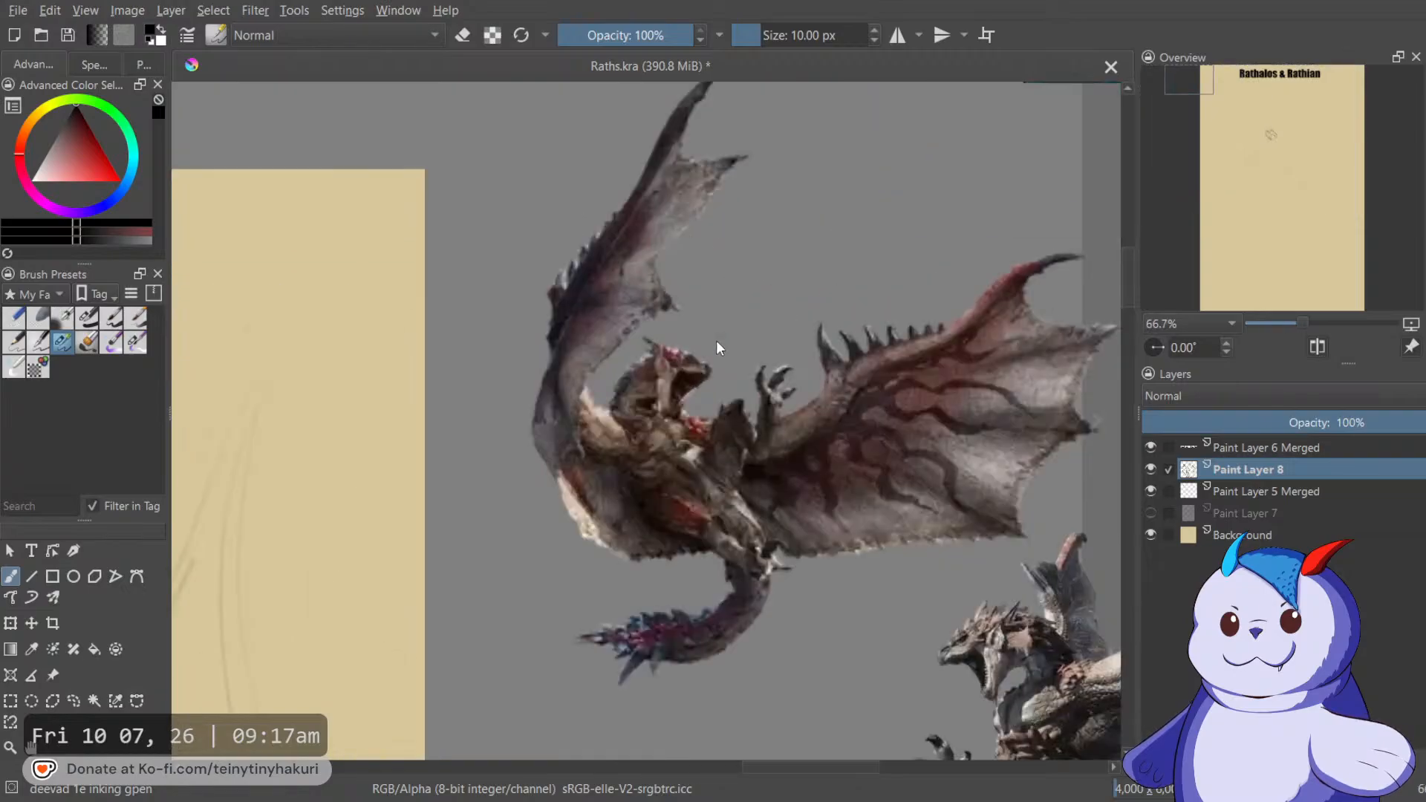
scroll(651, 408, "up", 2)
scroll(649, 409, "down", 5)
key("m")
scroll(637, 332, "up", 1)
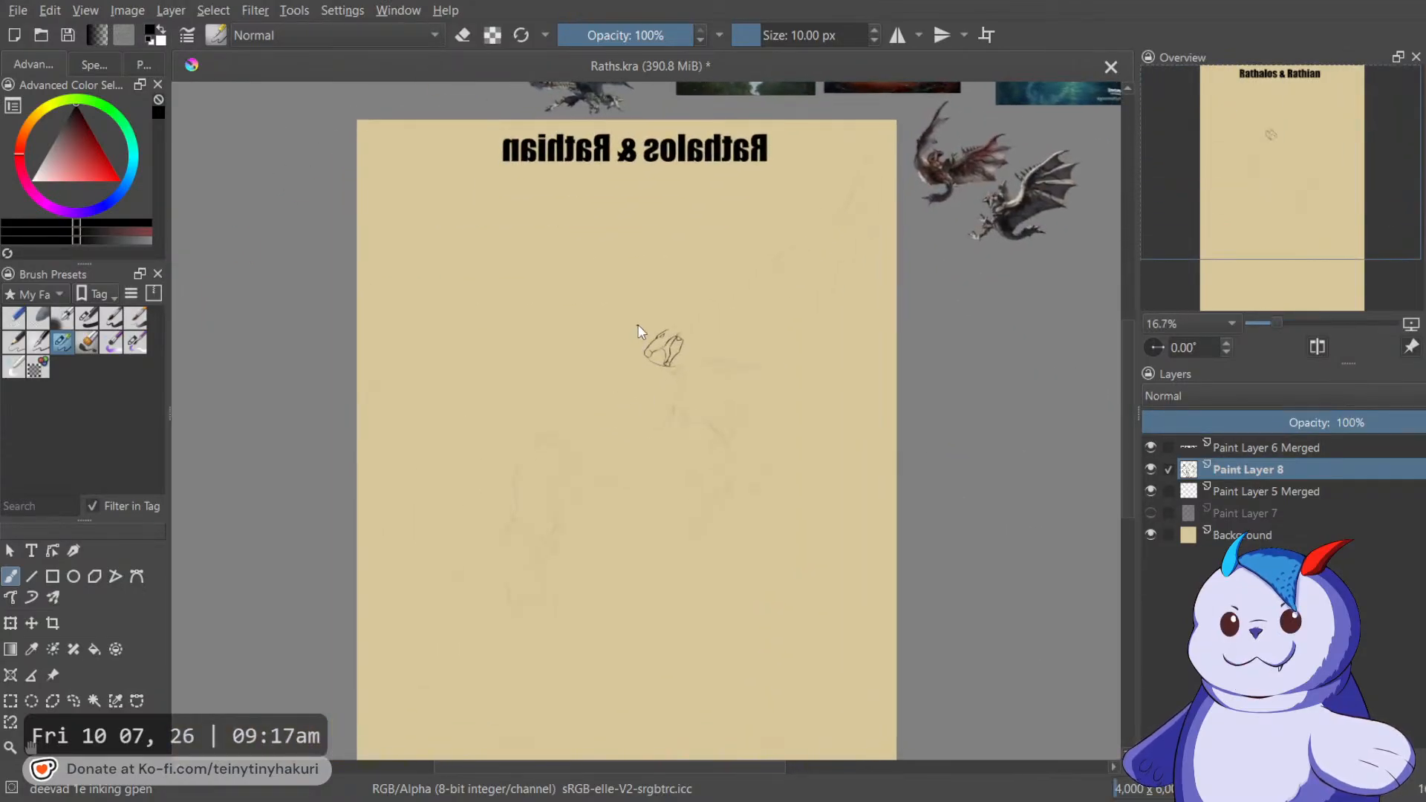
scroll(636, 332, "up", 5)
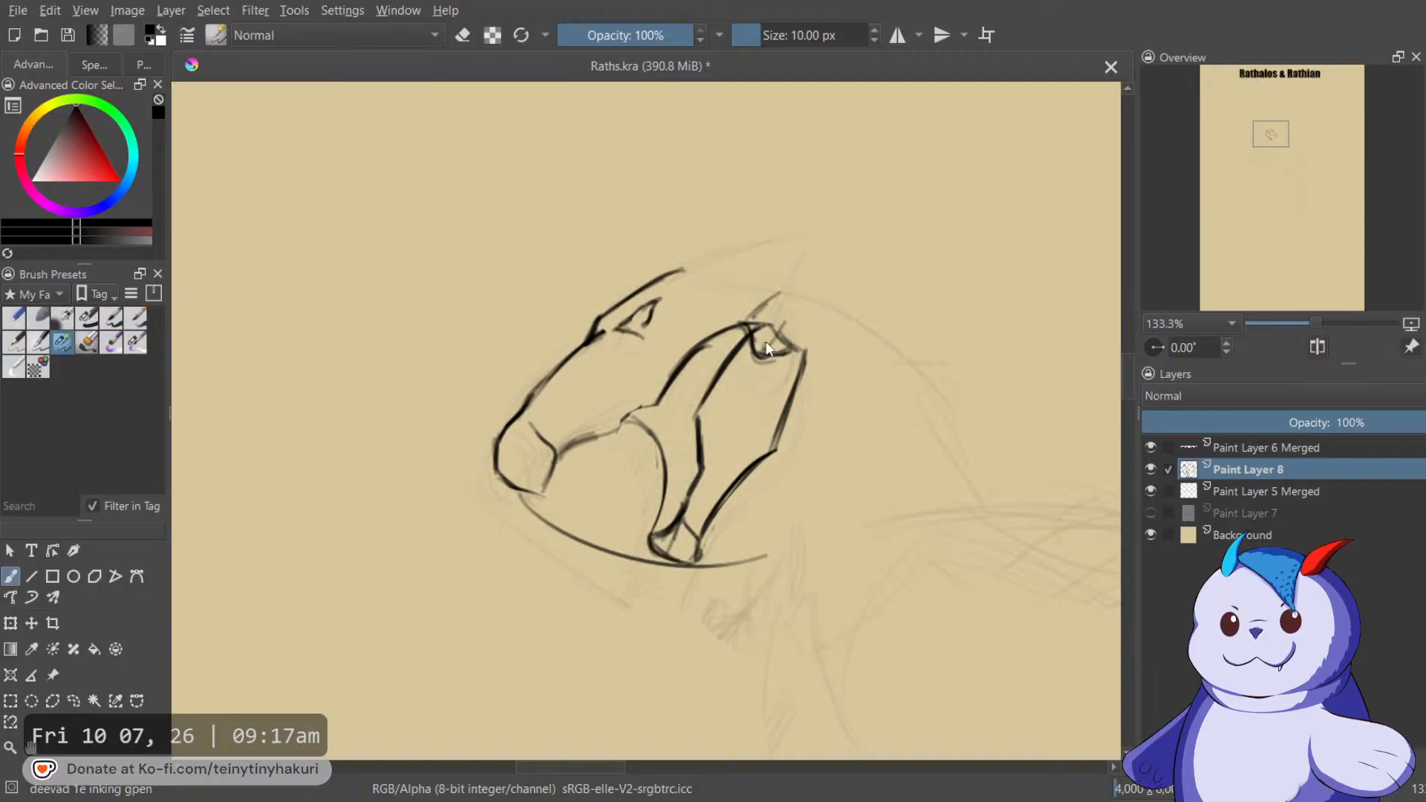
left_click_drag(810, 324, 795, 294)
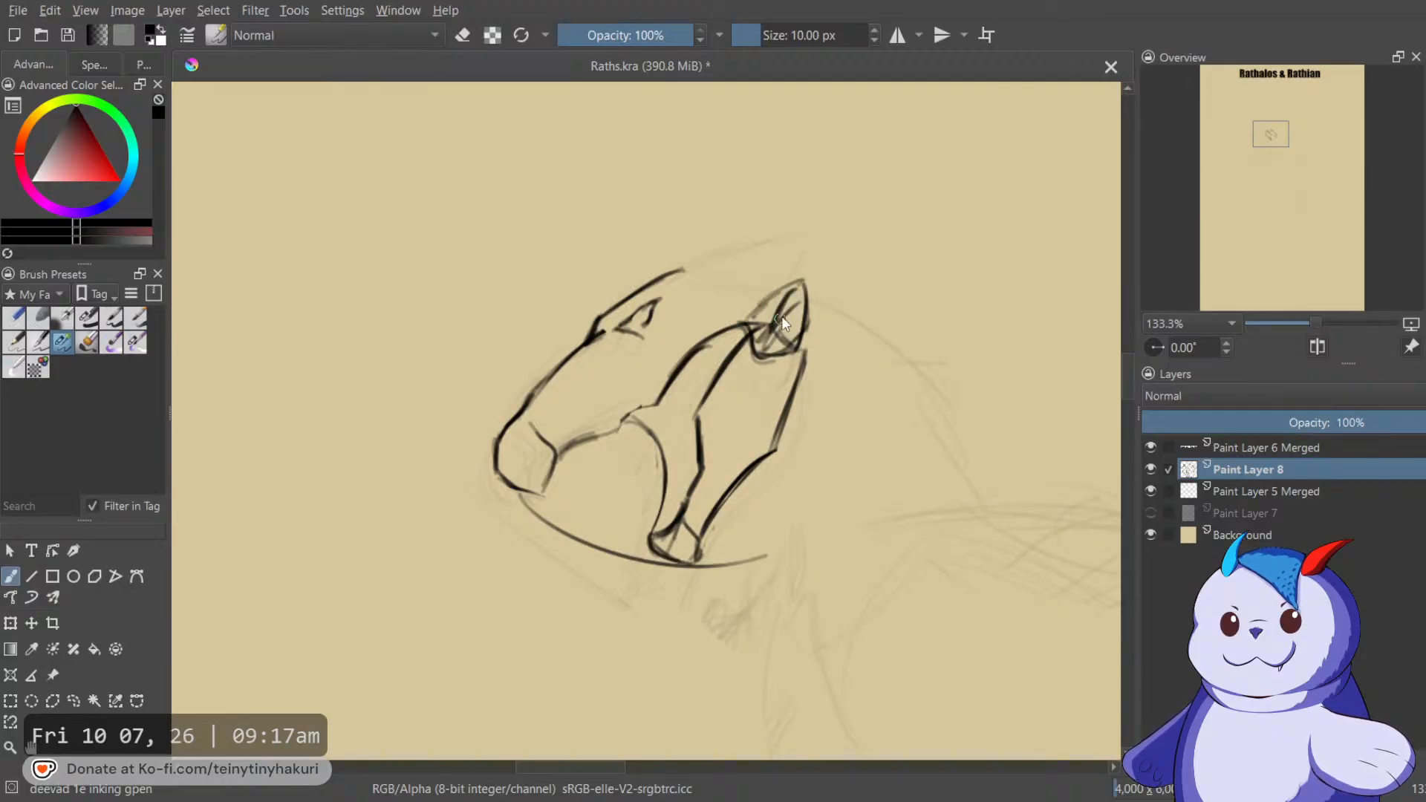
Erase the overlapping lines inside the ear-shaped spike so its inner contour reads cleanly.
key("e")
mouse_move(772, 341)
left_mouse_down()
mouse_move(795, 301)
mouse_move(794, 335)
mouse_move(795, 321)
left_mouse_up()
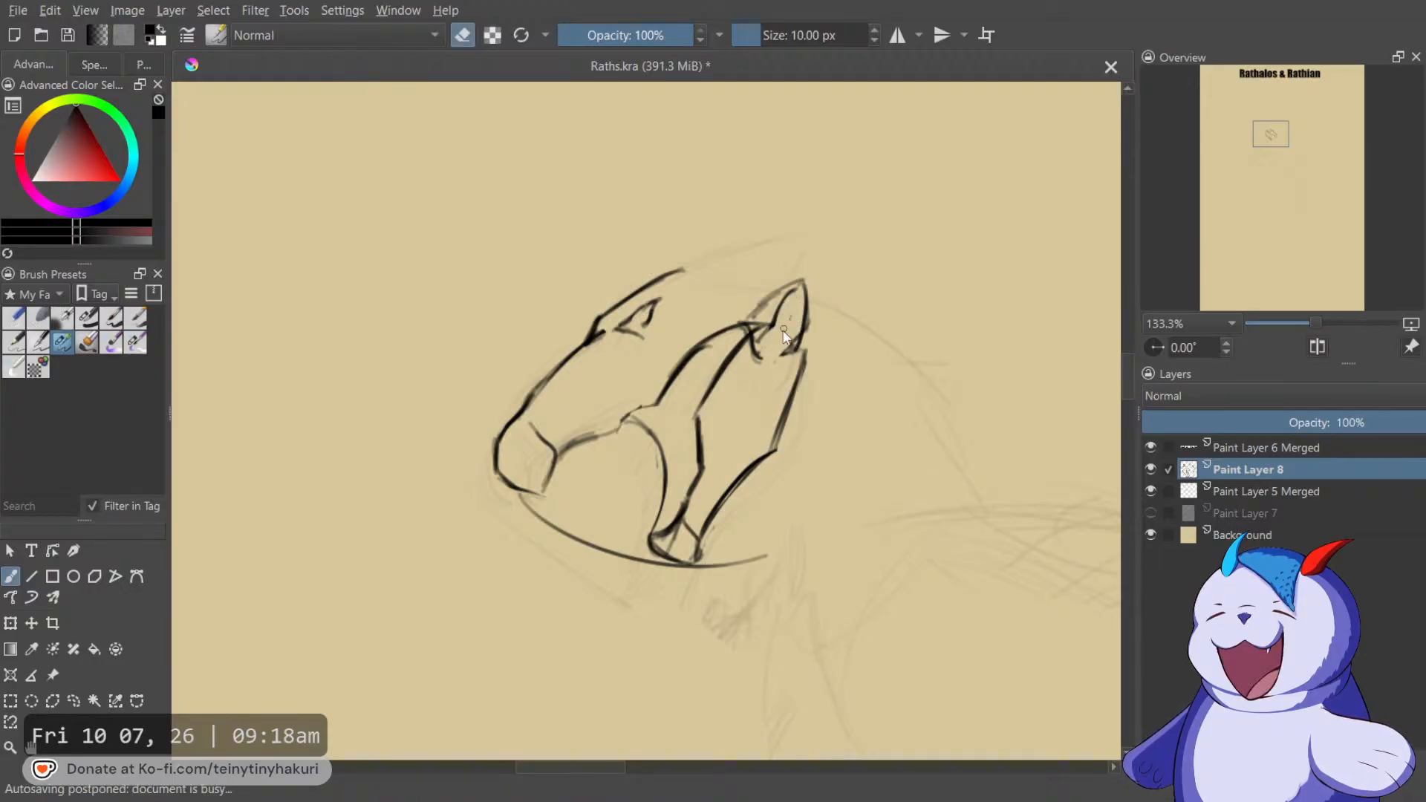
key("e")
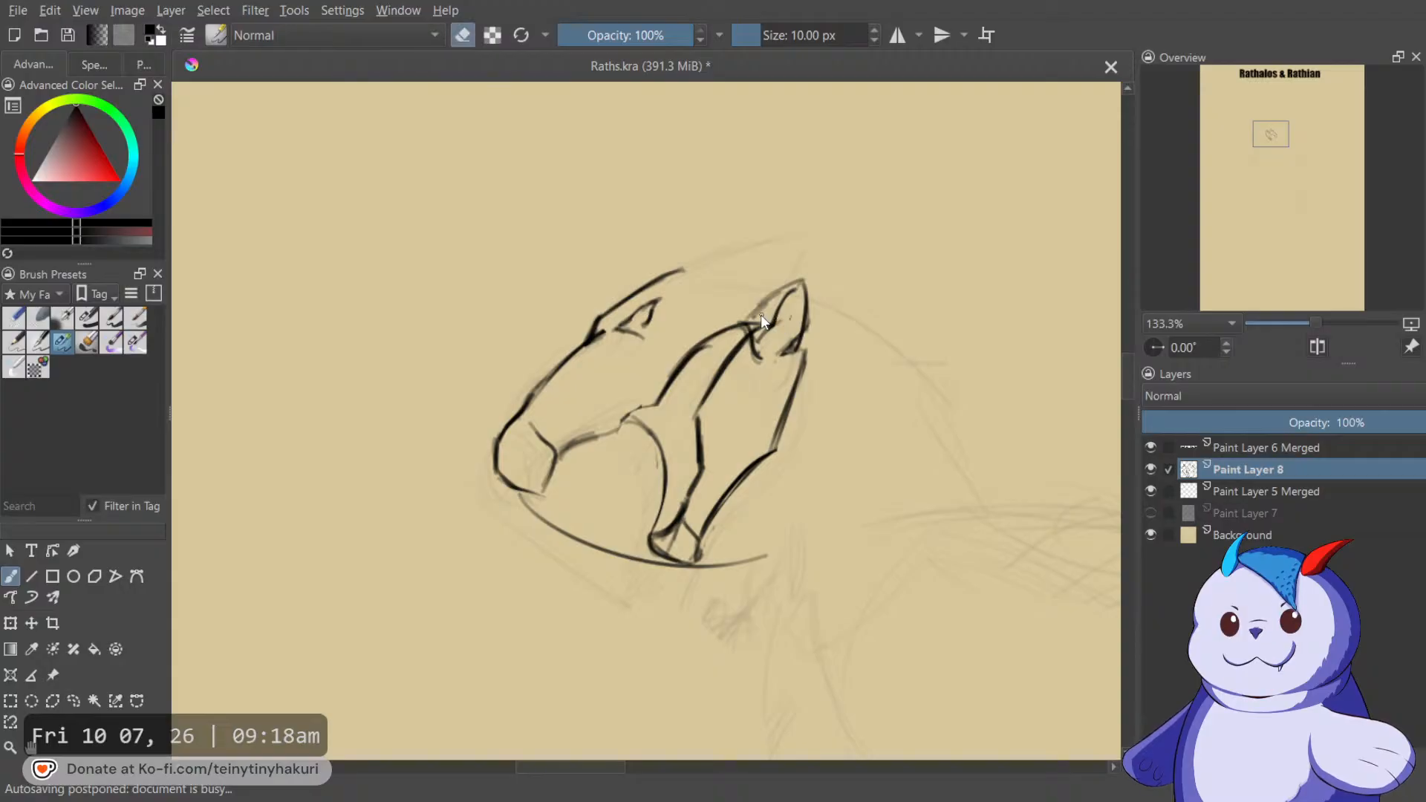
key("e")
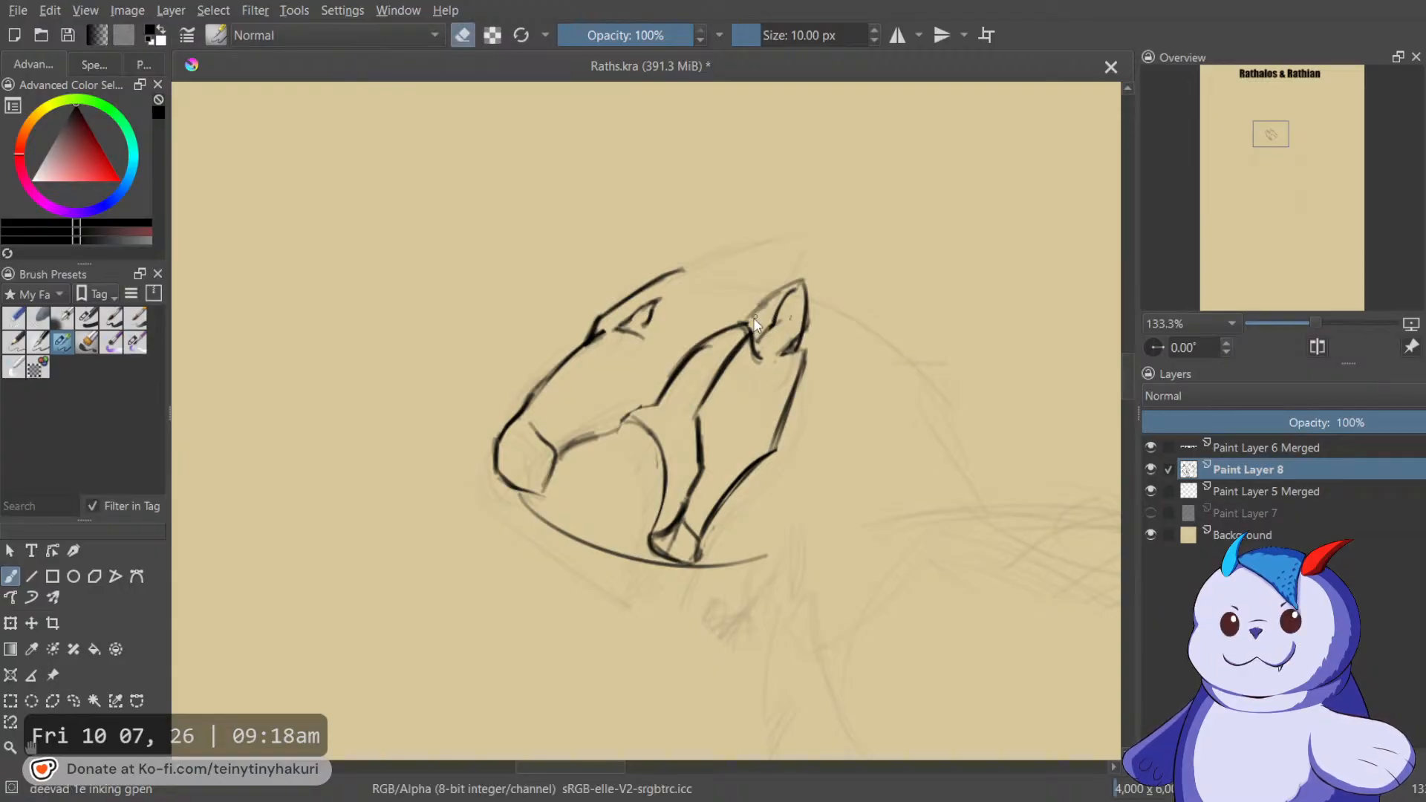
key("e")
Ink the bumpy crown line from the brow to the ear spike and add a large curved horn with a smaller one before it.
left_click_drag(813, 263, 849, 257)
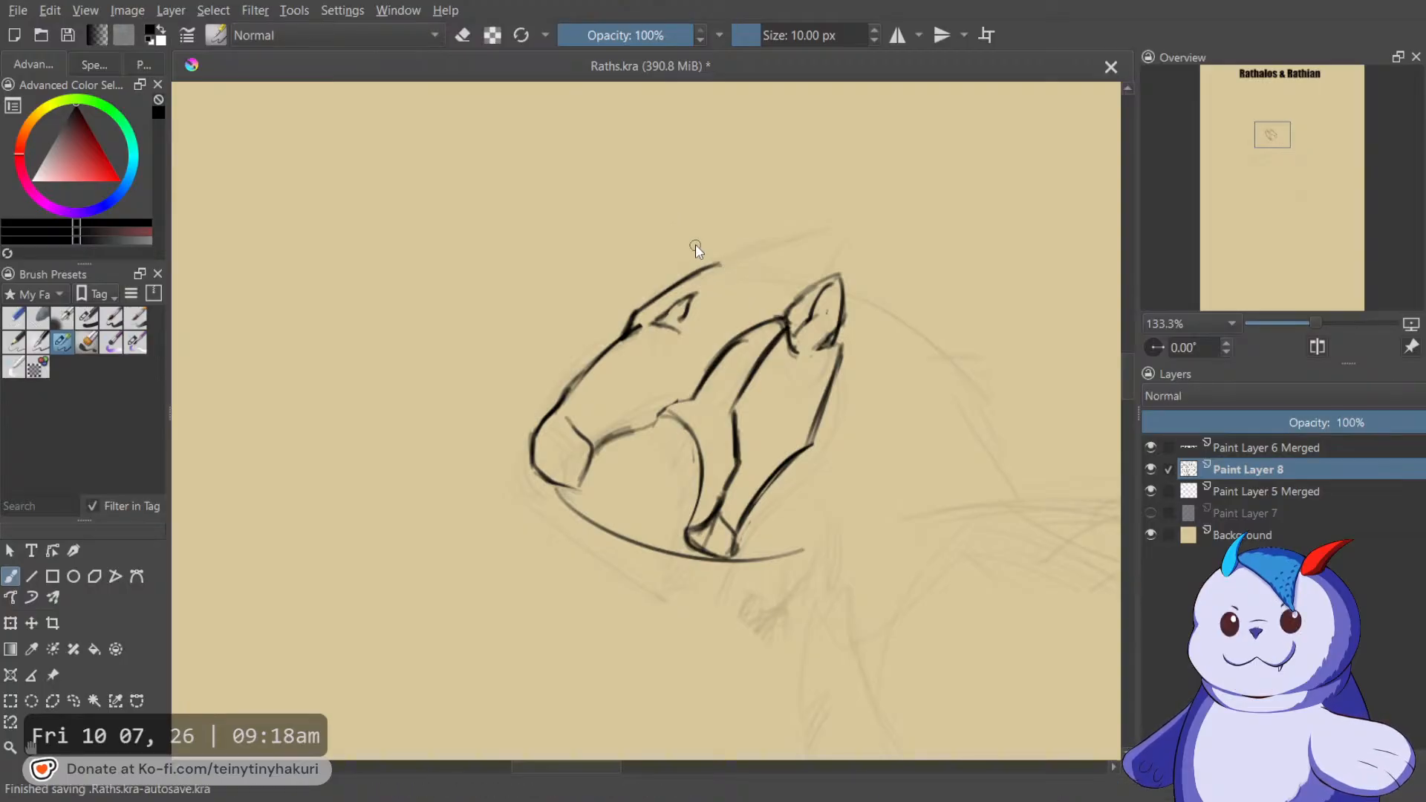
left_click_drag(717, 265, 727, 276)
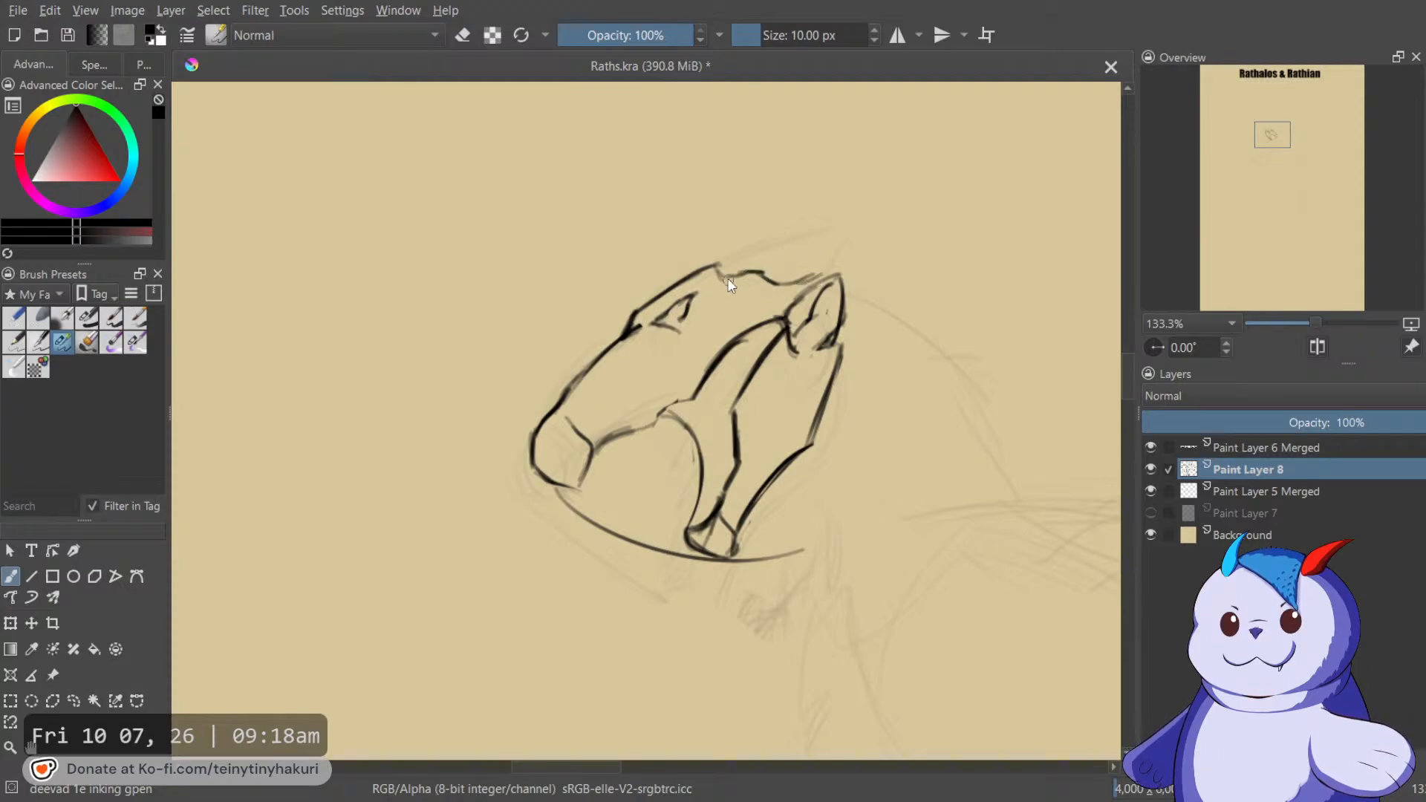
left_click_drag(728, 276, 829, 198)
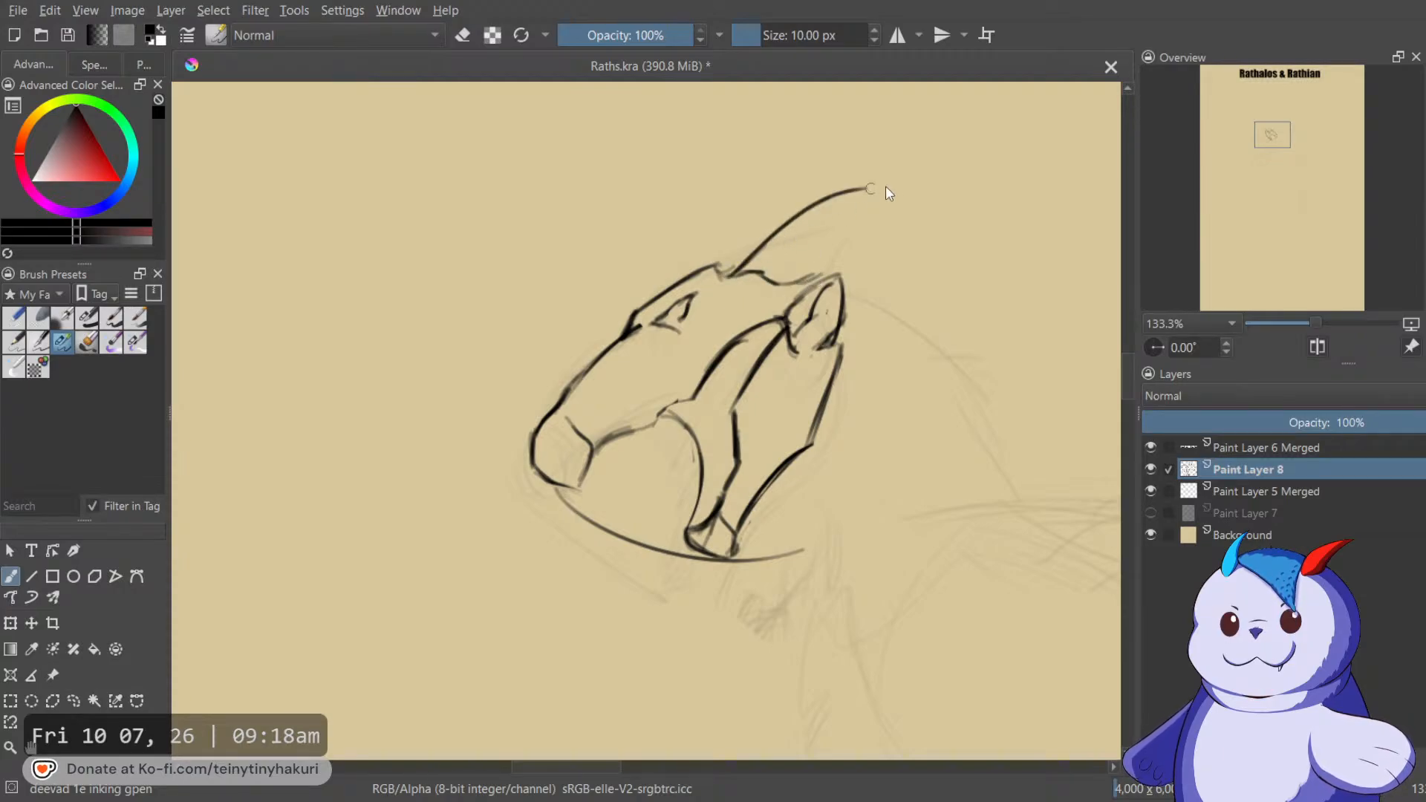
left_click_drag(826, 273, 893, 182)
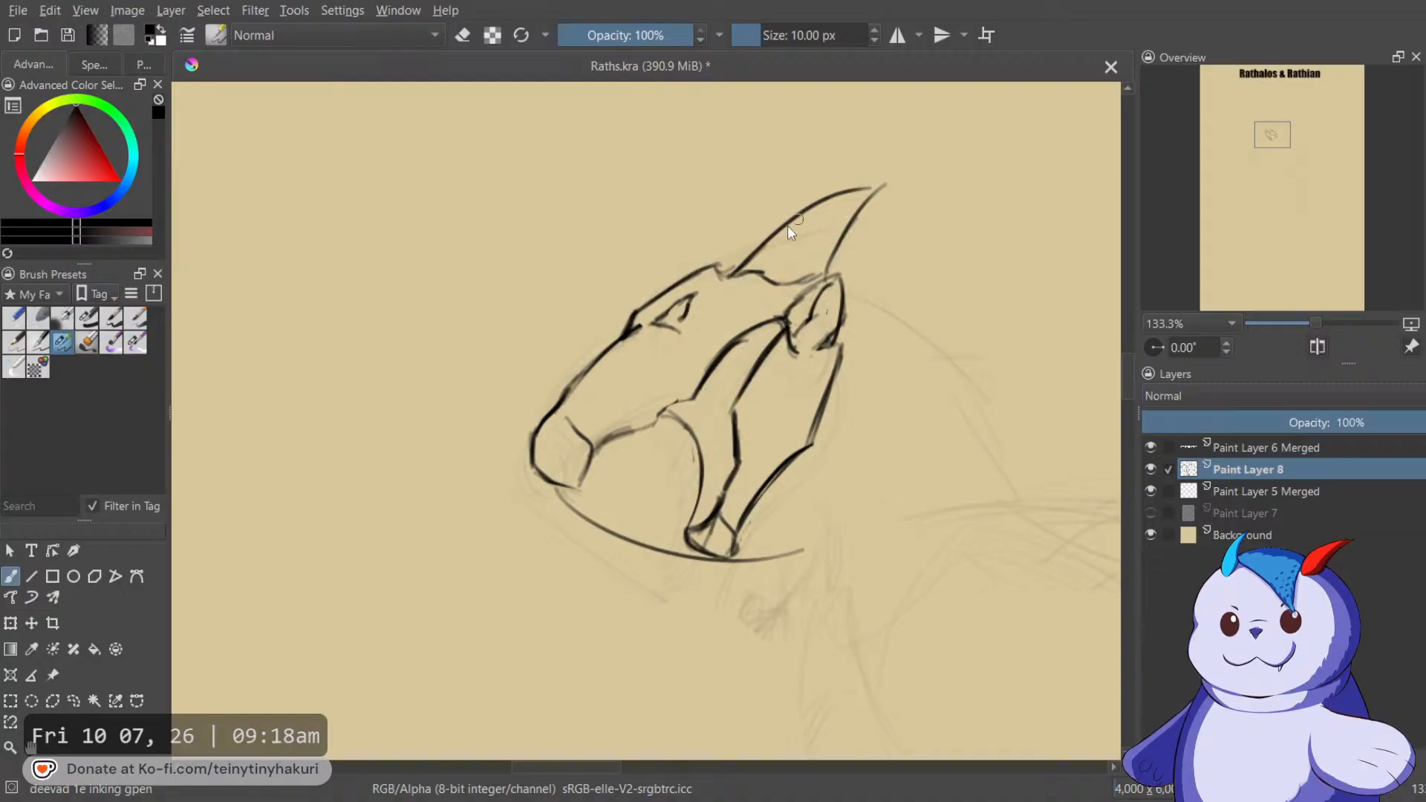
mouse_move(777, 210)
left_mouse_down()
mouse_move(740, 272)
mouse_move(768, 243)
left_mouse_up()
Ink the short jagged line behind the jaw and the long arched top edge of the neck behind the horn.
left_click_drag(910, 281, 842, 156)
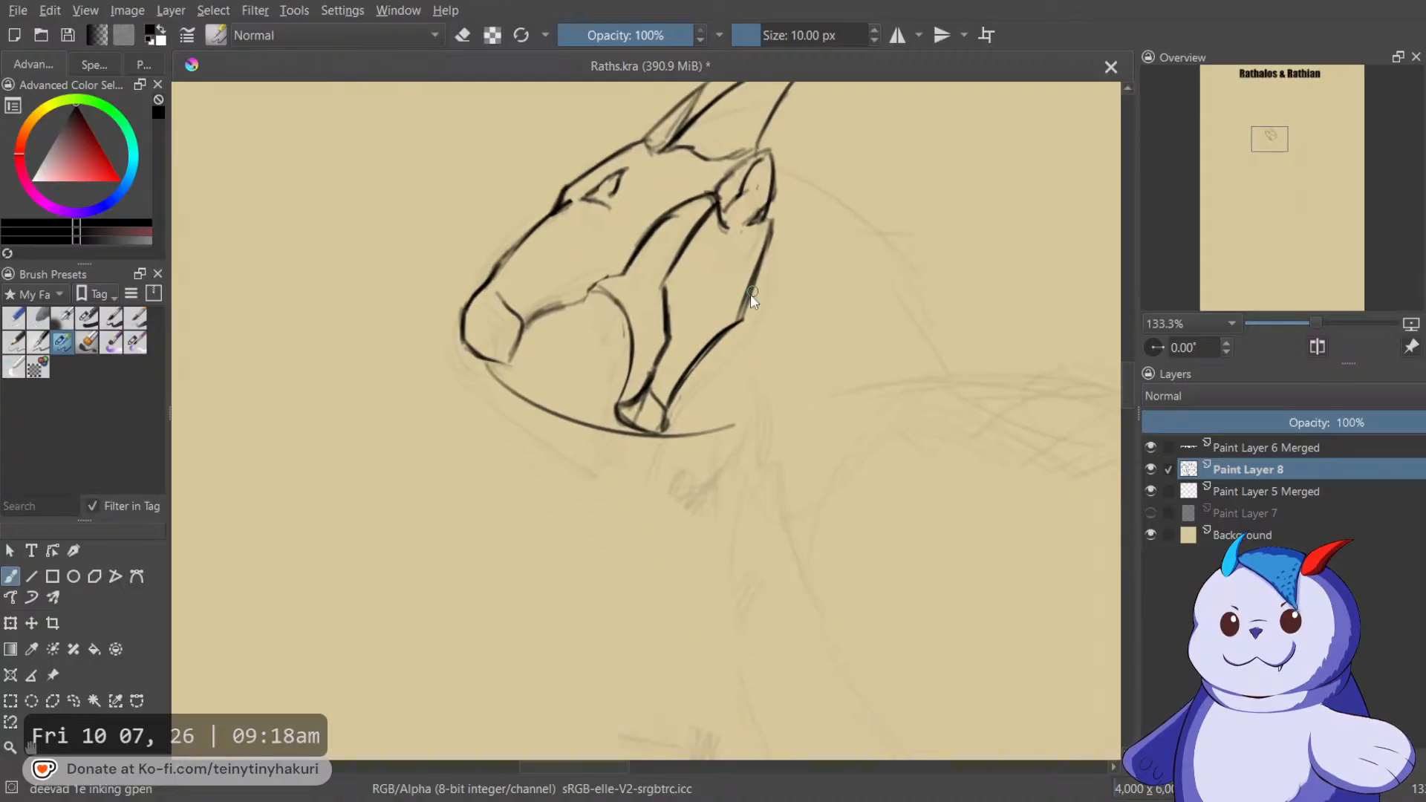
left_click_drag(700, 362, 741, 380)
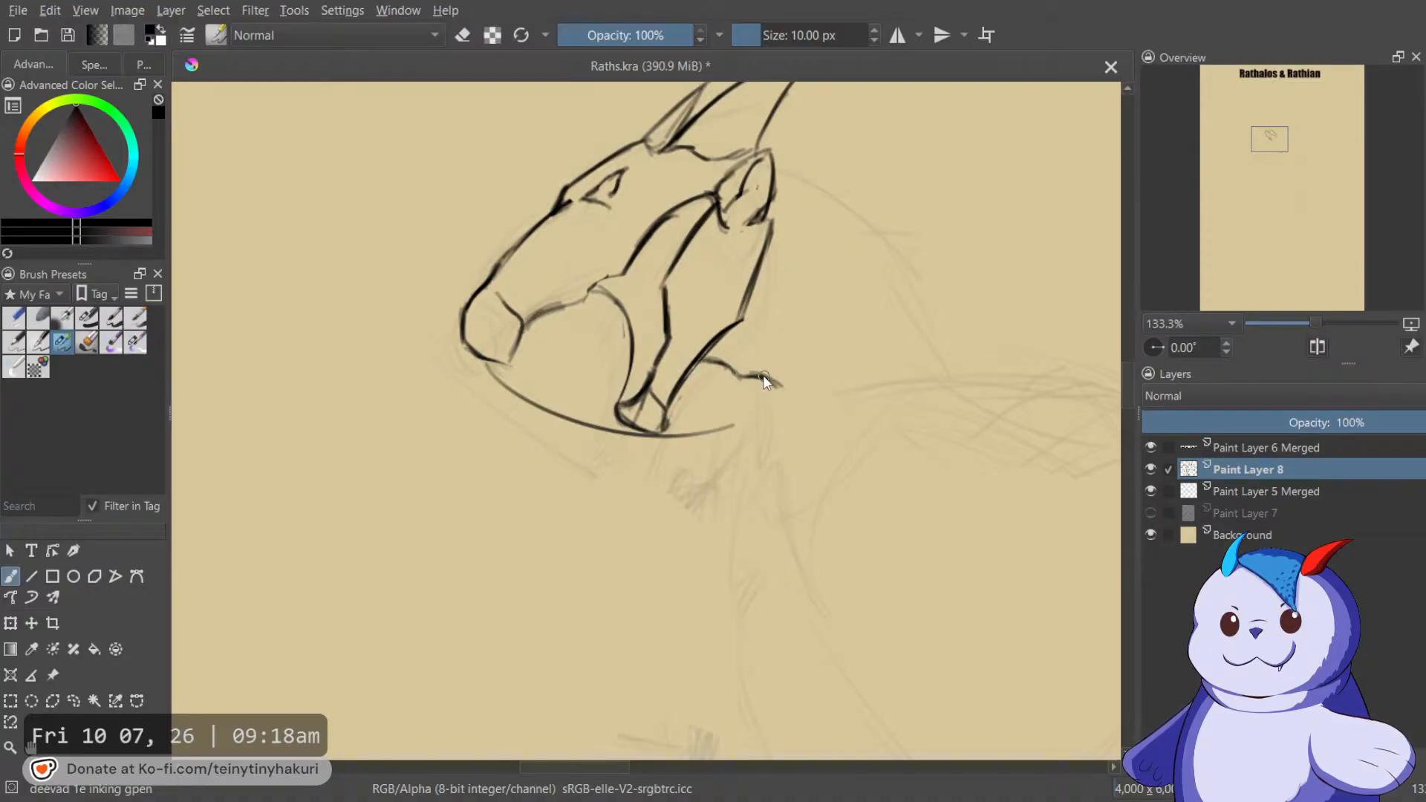
mouse_move(774, 134)
left_mouse_down()
mouse_move(685, 260)
mouse_move(884, 348)
left_mouse_up()
left_click_drag(828, 390, 837, 309)
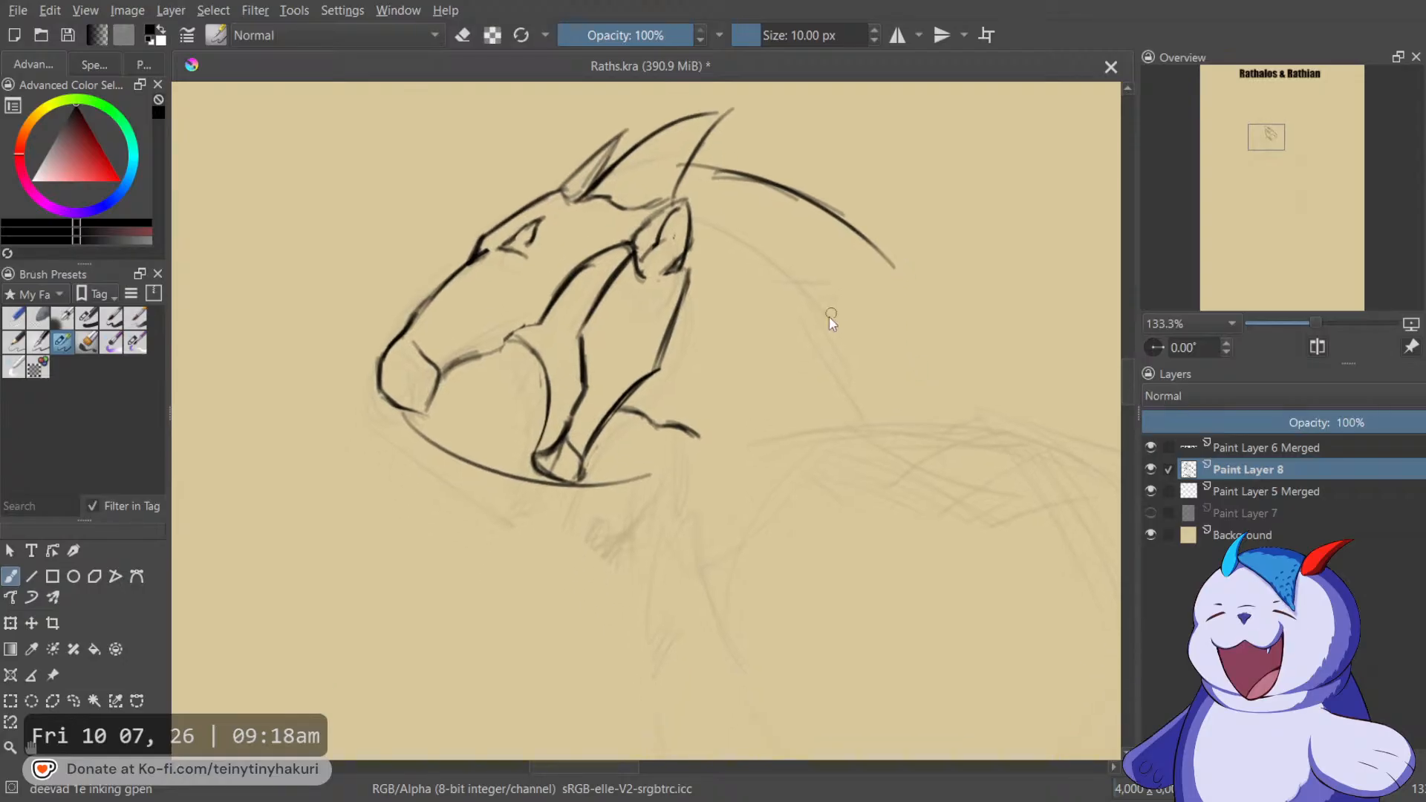
Ink the pointed throat spike with its curved rear edge, and add the curved back end of the neck plate.
left_click_drag(703, 550, 731, 475)
left_click_drag(801, 401, 702, 520)
left_click_drag(684, 431, 691, 498)
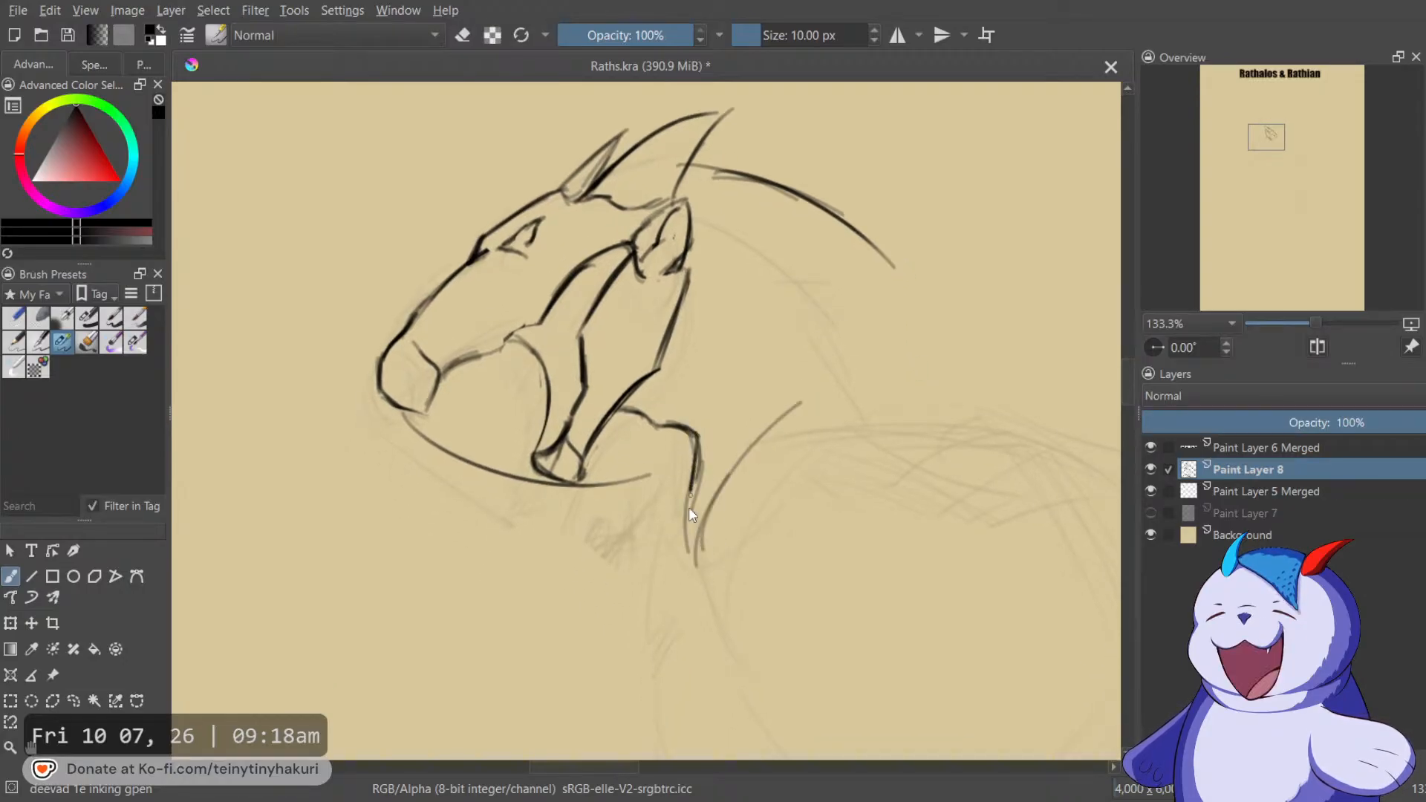
left_click_drag(698, 434, 687, 522)
key("e")
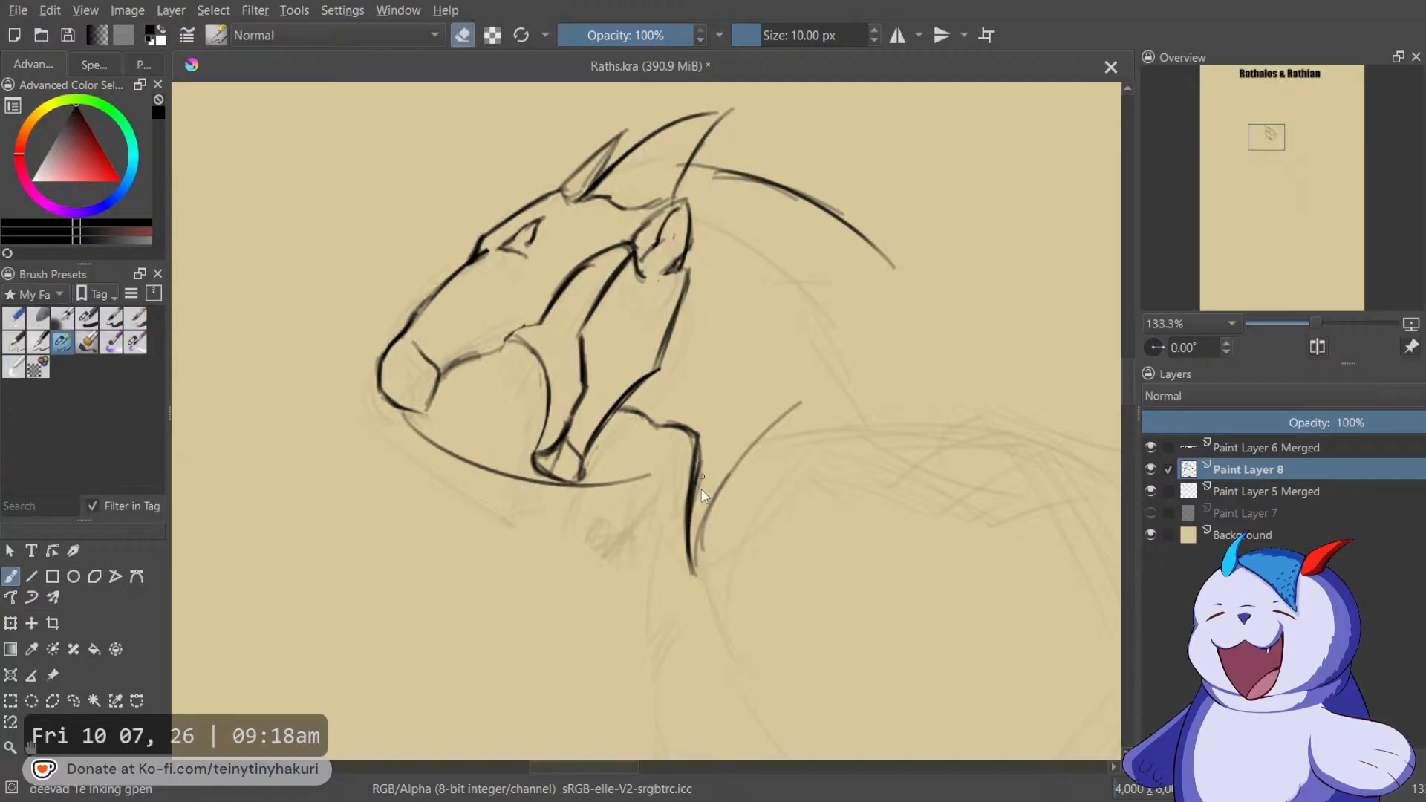
key("e")
mouse_move(700, 546)
left_mouse_down()
mouse_move(797, 412)
mouse_move(719, 516)
mouse_move(876, 400)
left_mouse_up()
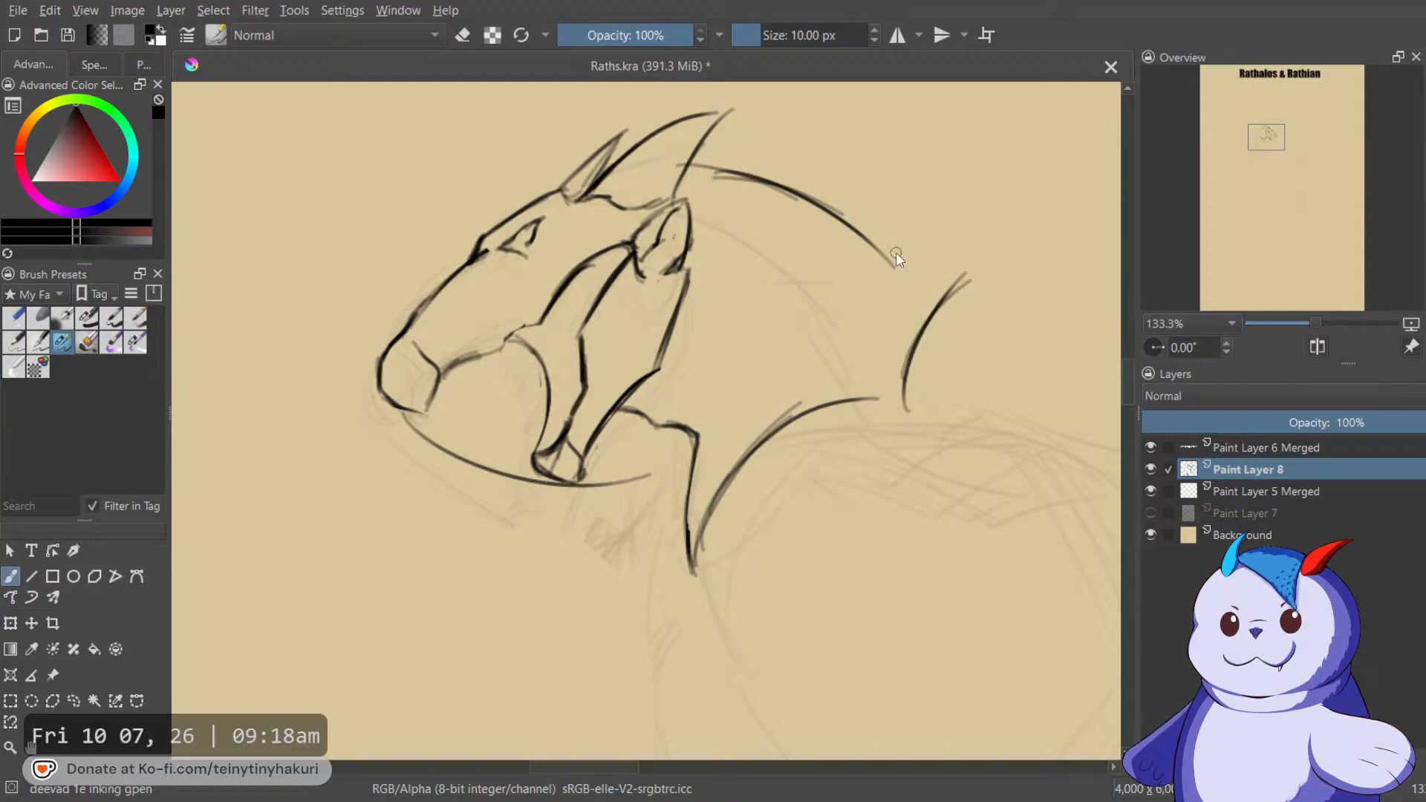
With the canvas mirrored, extend the neck's top edge to a sharp rear tip and ink the curved dividing line inside the plate.
key("m")
left_click_drag(586, 247, 845, 248)
left_click_drag(665, 239, 590, 279)
left_click_drag(574, 272, 699, 214)
mouse_move(589, 269)
left_mouse_down()
mouse_move(674, 235)
mouse_move(717, 339)
left_mouse_up()
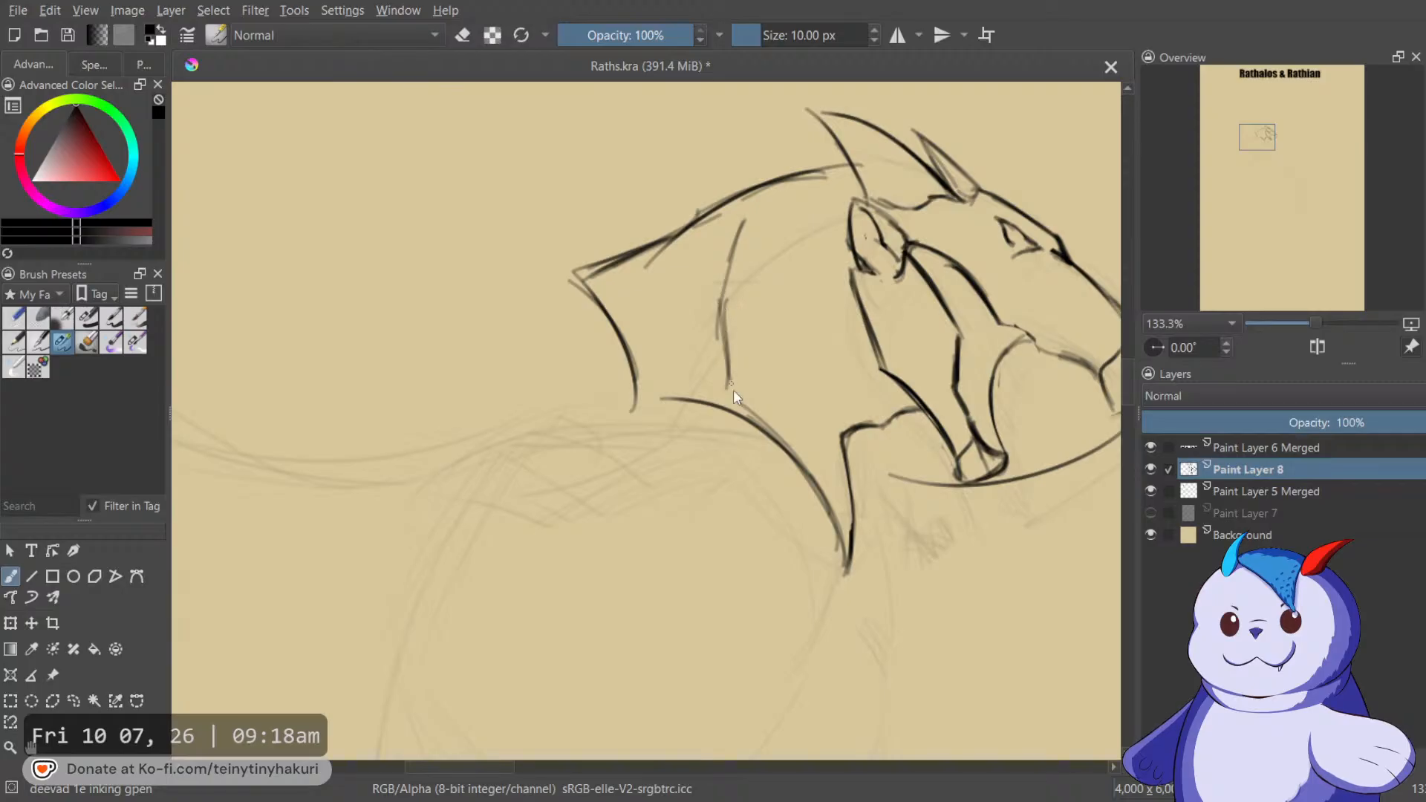
Unmirror the canvas and add short crease marks behind the cheek plate and at the base of the neck's dividing line.
key("m")
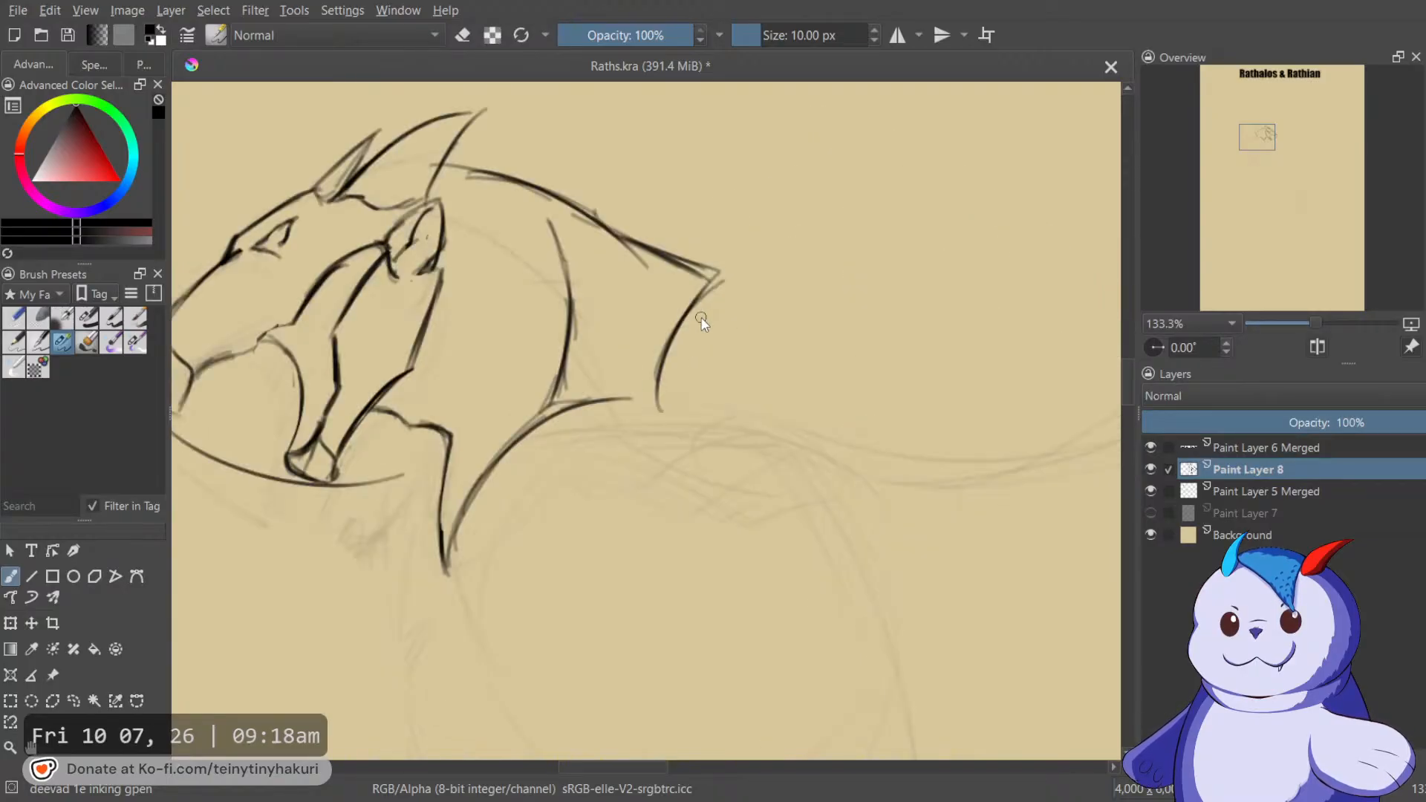
left_click_drag(616, 338, 853, 302)
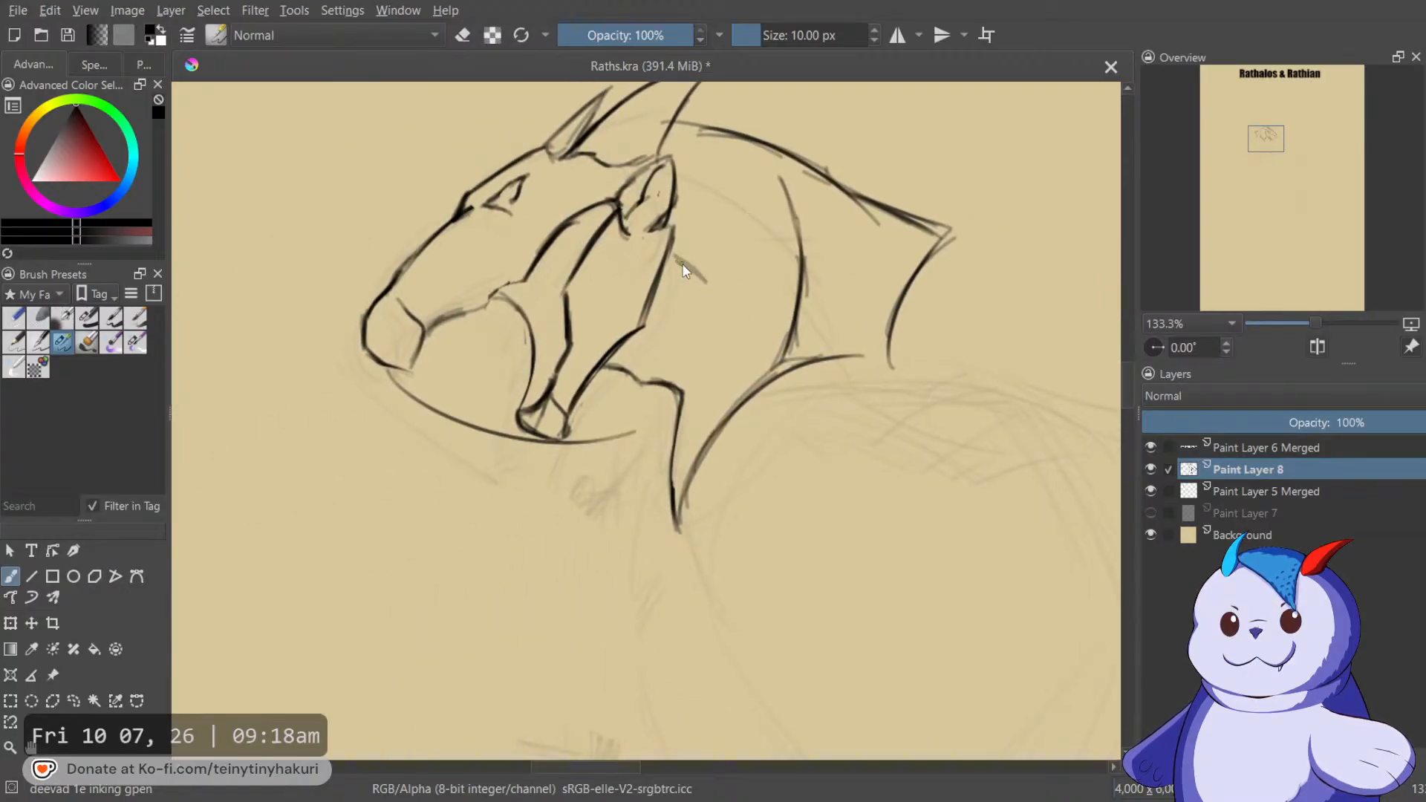
left_click_drag(680, 261, 667, 276)
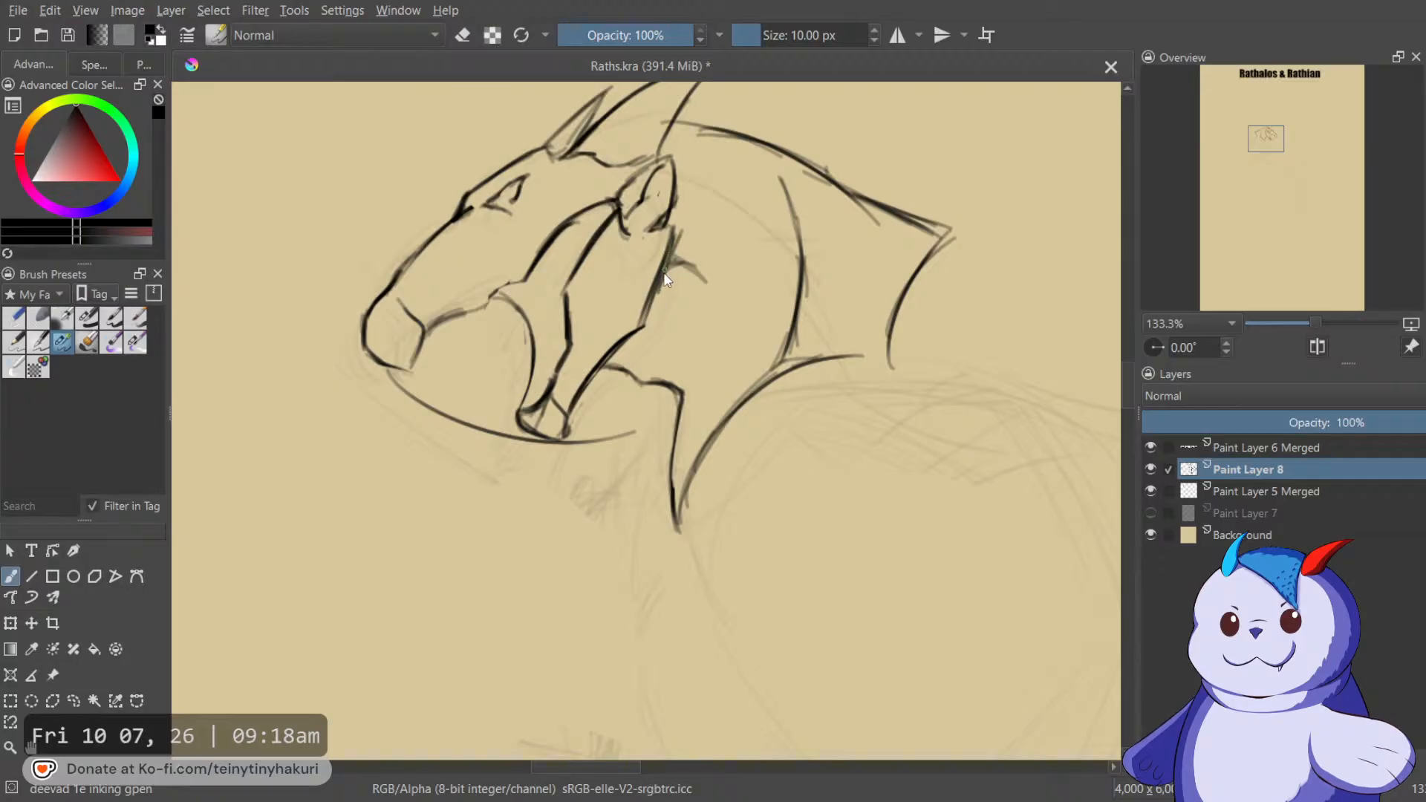
mouse_move(746, 312)
left_mouse_down()
mouse_move(769, 371)
mouse_move(773, 298)
left_mouse_up()
Scale down the inked head and neck, rotate them slightly clockwise, and reposition them over the sketch.
scroll(720, 324, "down", 1)
key("ctrl+t")
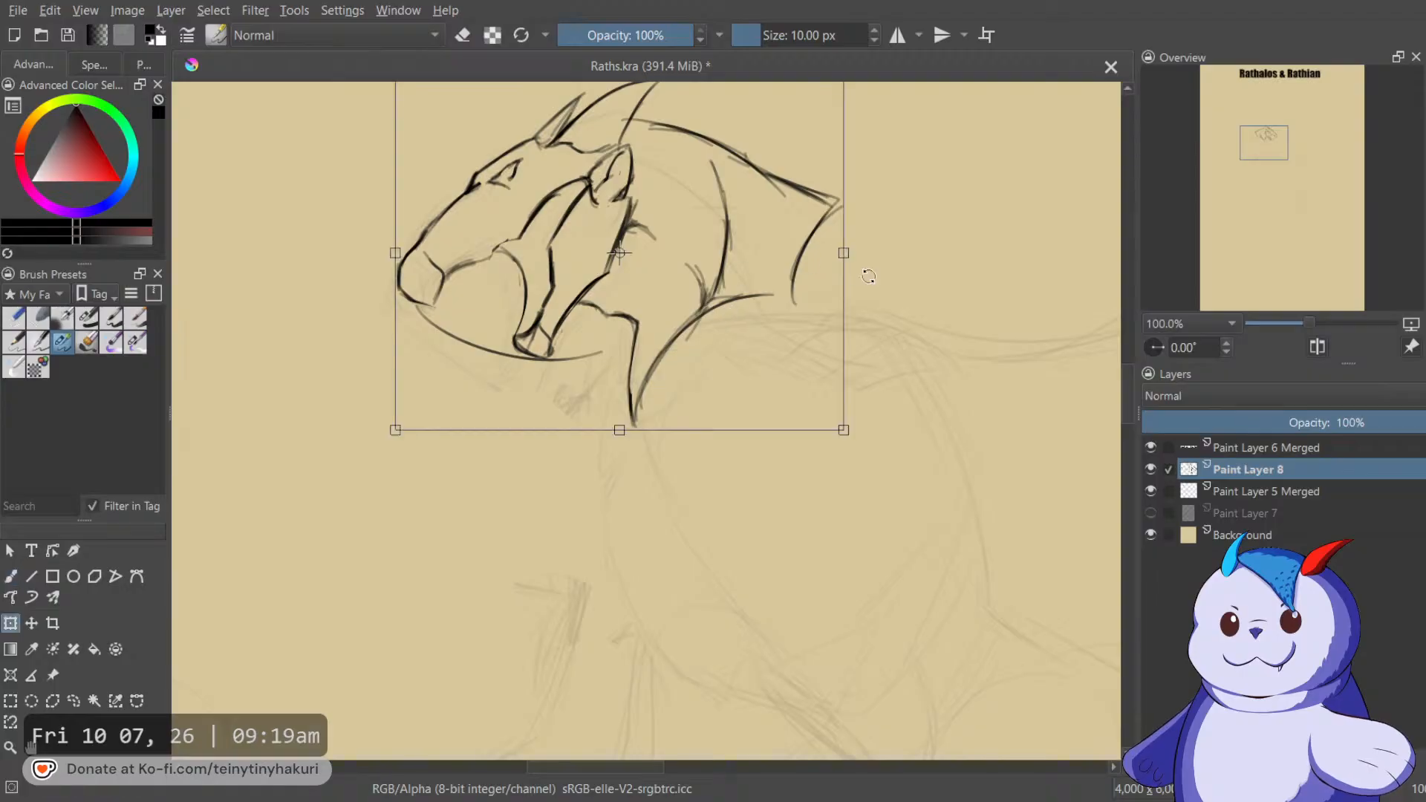
mouse_move(843, 245)
left_mouse_down()
mouse_move(819, 270)
mouse_move(773, 251)
mouse_move(729, 290)
mouse_move(767, 284)
left_mouse_up()
key("ctrl+z")
left_click_drag(878, 330, 875, 340)
left_click_drag(694, 318, 696, 321)
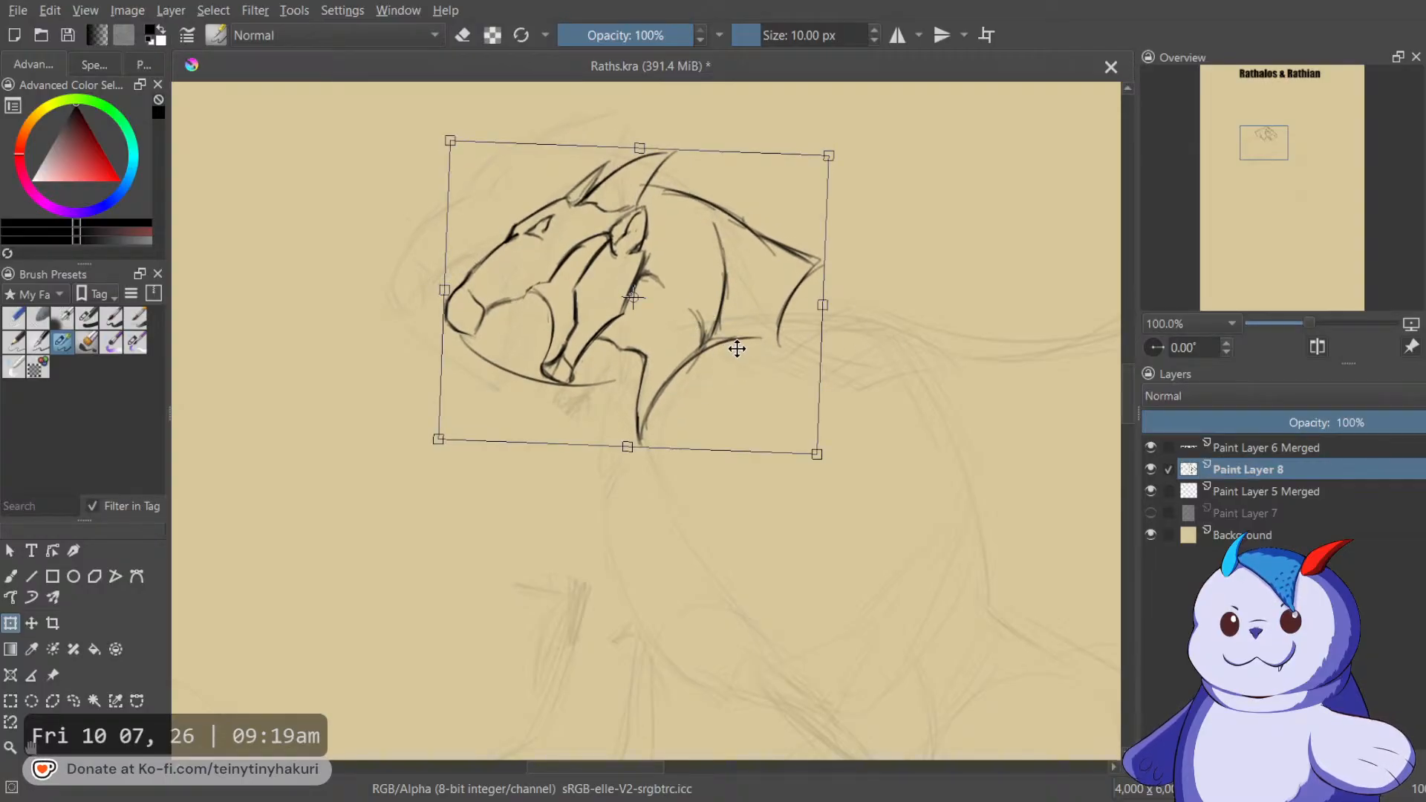
Select the neck plates with a freehand outline, then shift them back and slightly down, away from the head.
key("l")
mouse_move(674, 264)
left_mouse_down()
mouse_move(677, 283)
mouse_move(629, 324)
mouse_move(638, 347)
mouse_move(894, 347)
mouse_move(743, 160)
left_mouse_up()
key("ctrl+t")
left_click_drag(789, 322, 808, 335)
left_click_drag(953, 406, 953, 410)
left_click_drag(849, 353, 848, 353)
left_click_drag(956, 396, 954, 401)
left_click_drag(821, 357, 825, 364)
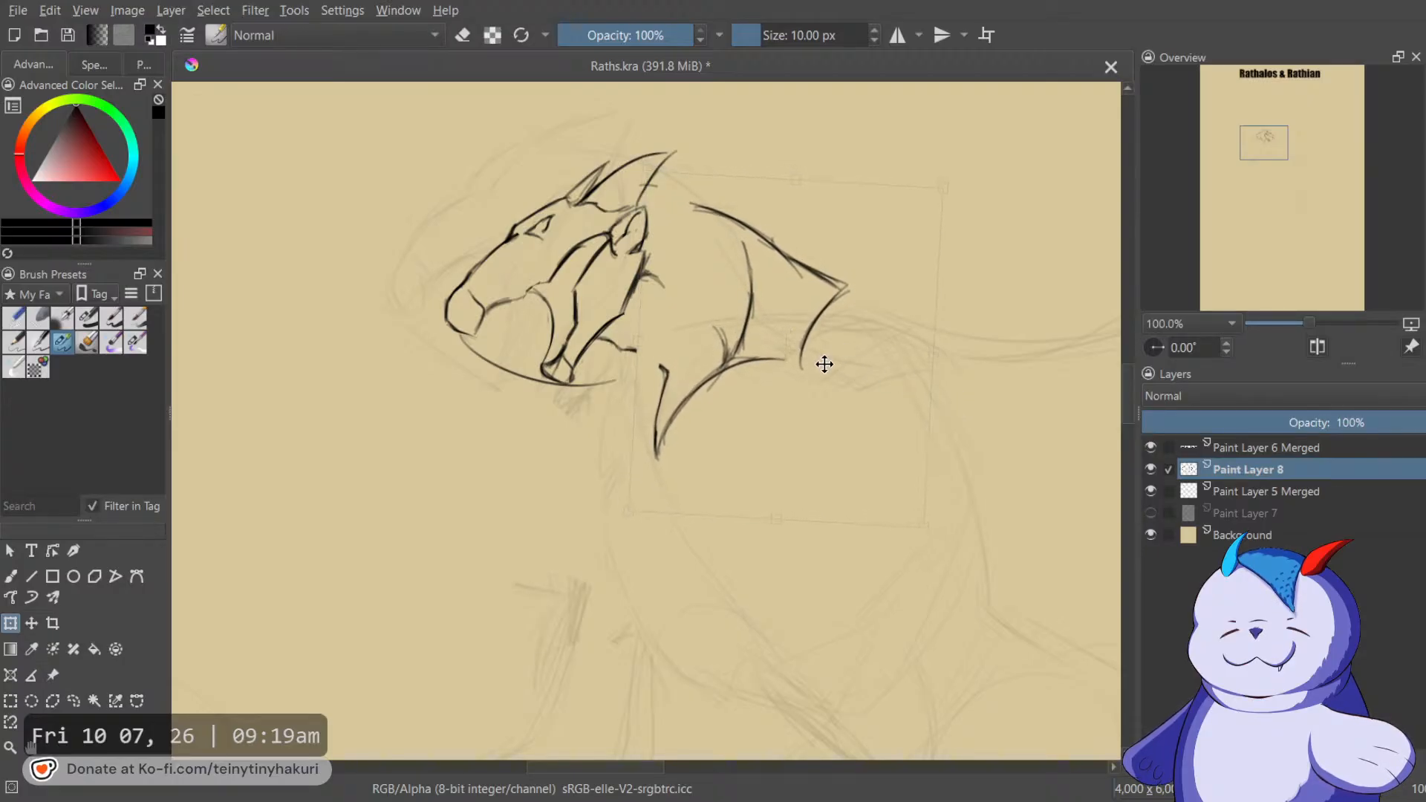
key("Return")
Ink the gaps between the head and the shifted neck plates at the horn base and behind the jaw.
key("b")
key("m")
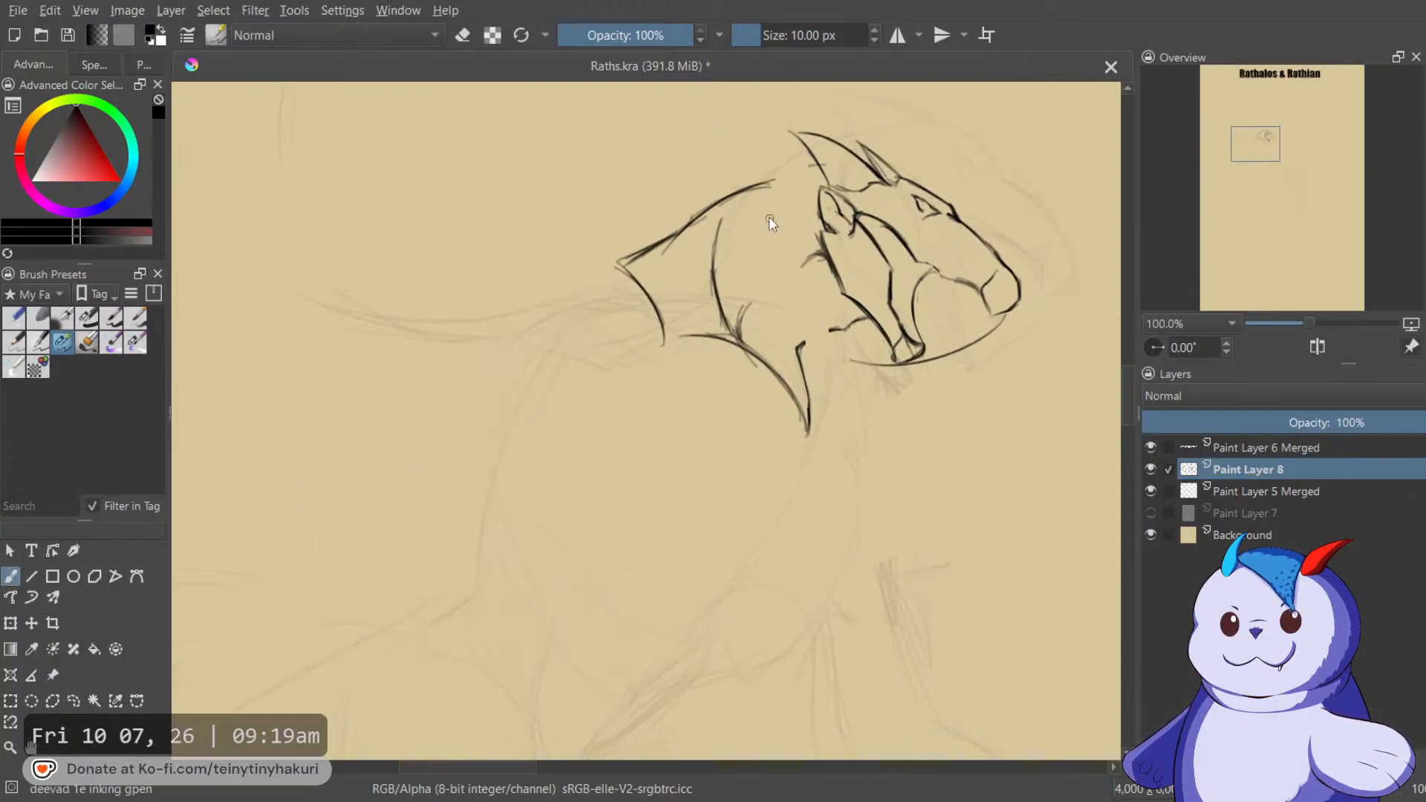
left_click_drag(773, 183, 820, 164)
left_click_drag(736, 202, 764, 189)
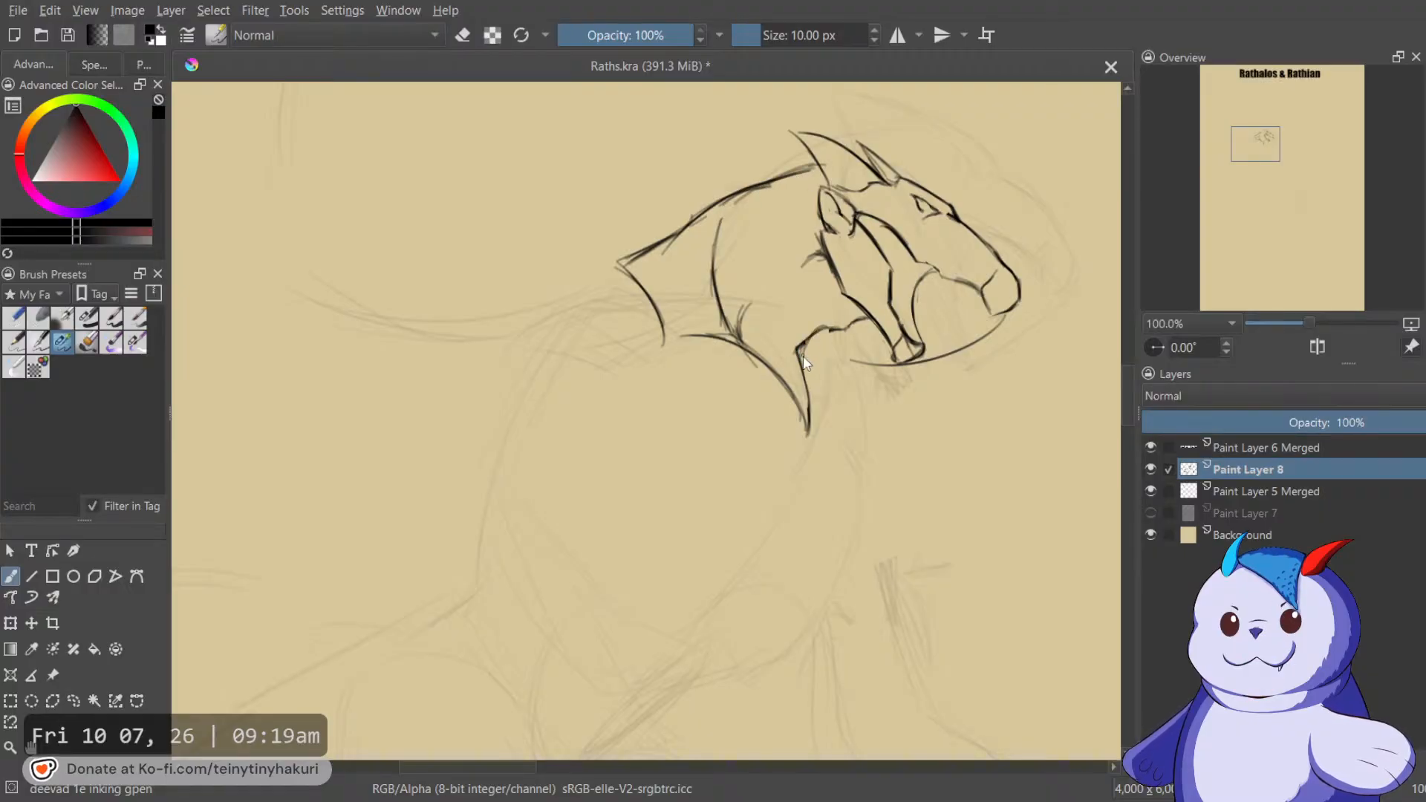
key("e")
key("e")
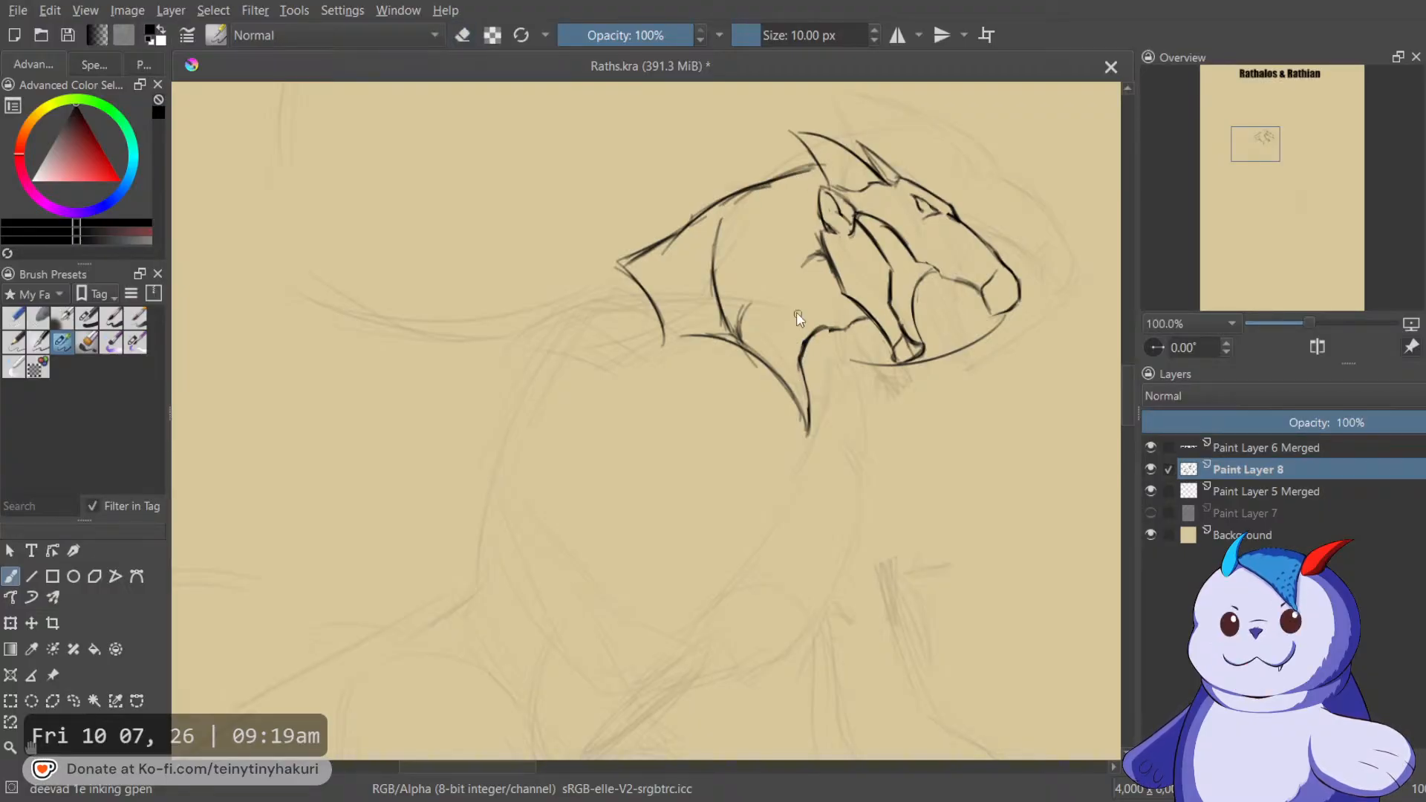
Move the whole inked head and neck a little to the left to line up with the body sketch.
key("m")
left_click_drag(681, 414, 718, 402)
left_click_drag(719, 353, 855, 371)
key("ctrl+t")
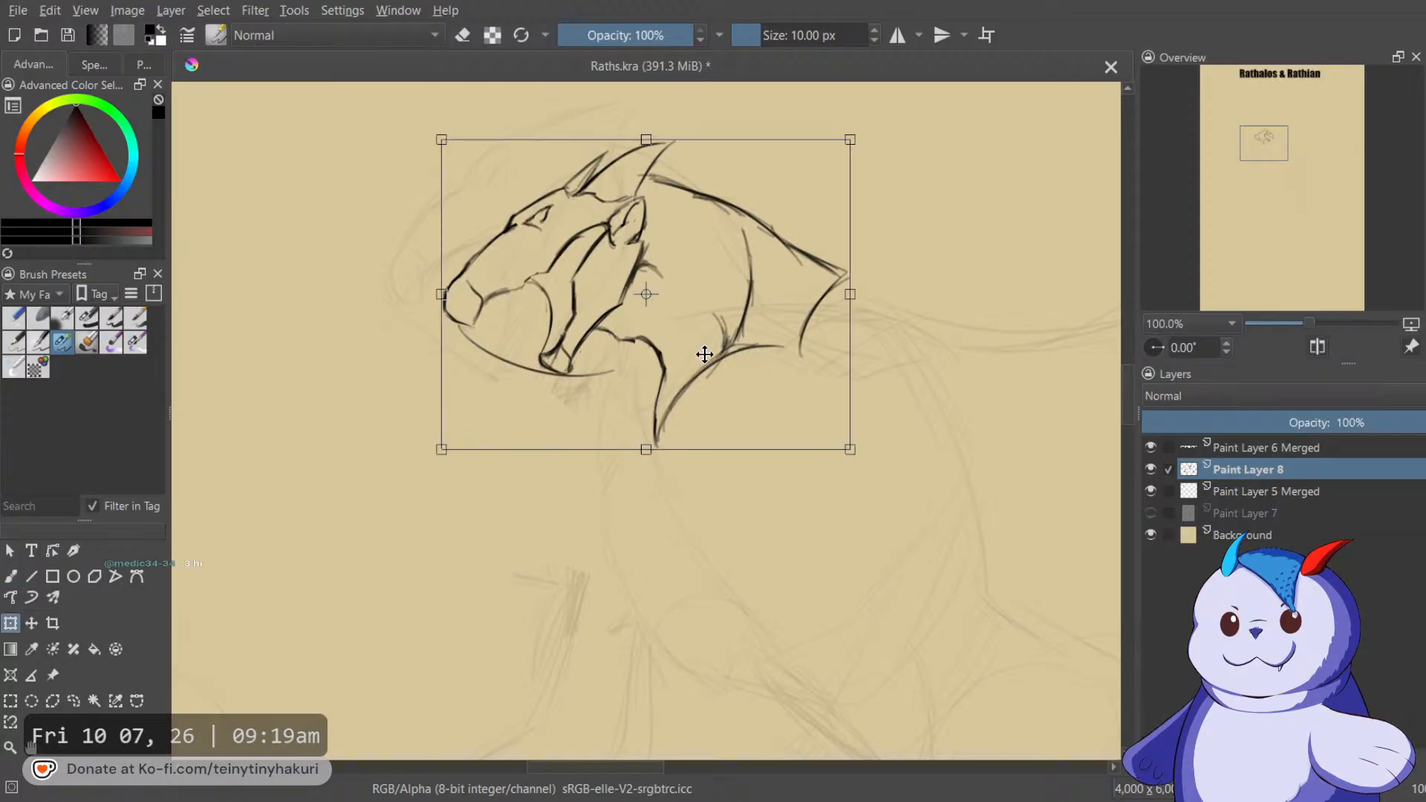
left_click_drag(706, 353, 669, 340)
key("b")
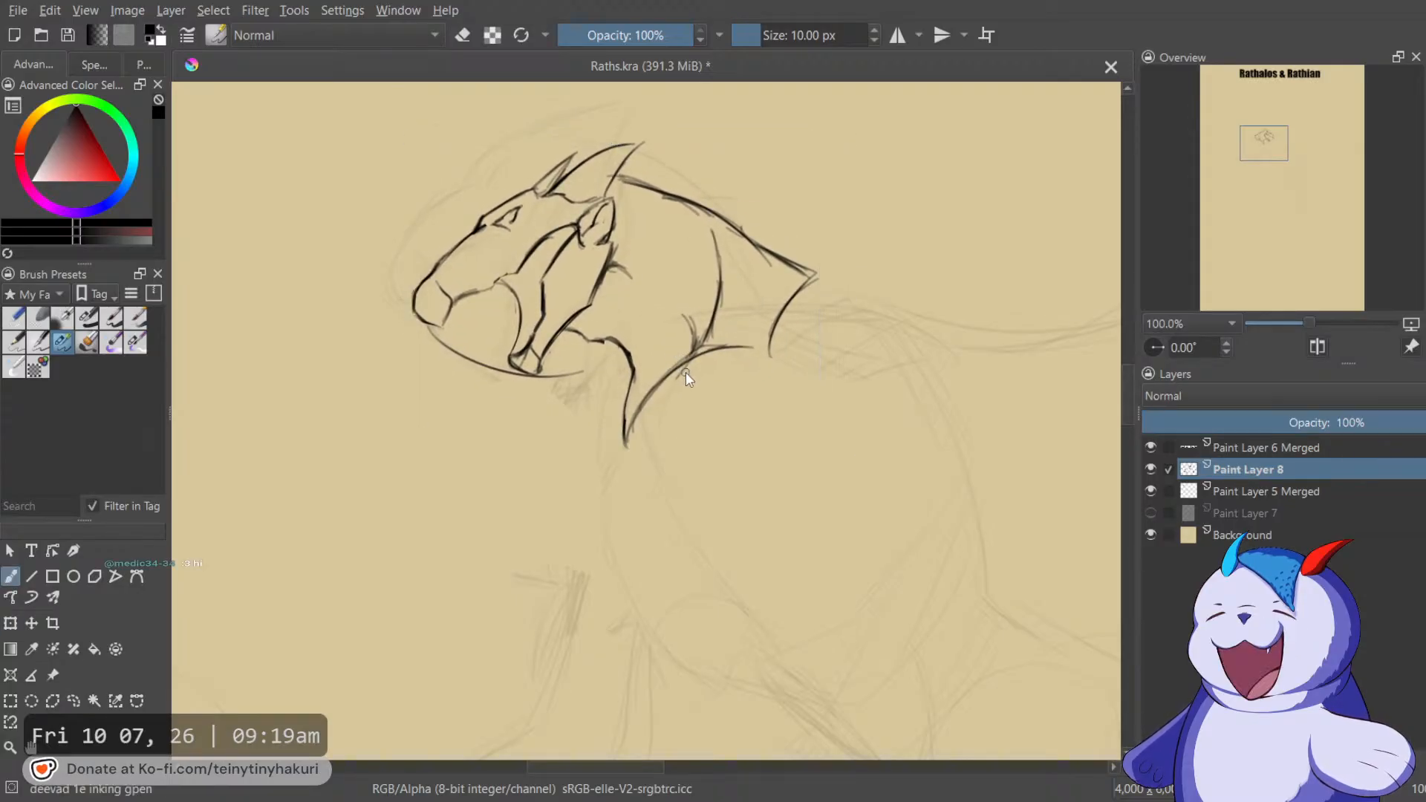
Mirror the canvas, rotate it to -60°, and ink the neck's upper outline continuing past the rear tip of the plate.
left_click_drag(711, 359, 1044, 335)
key("m")
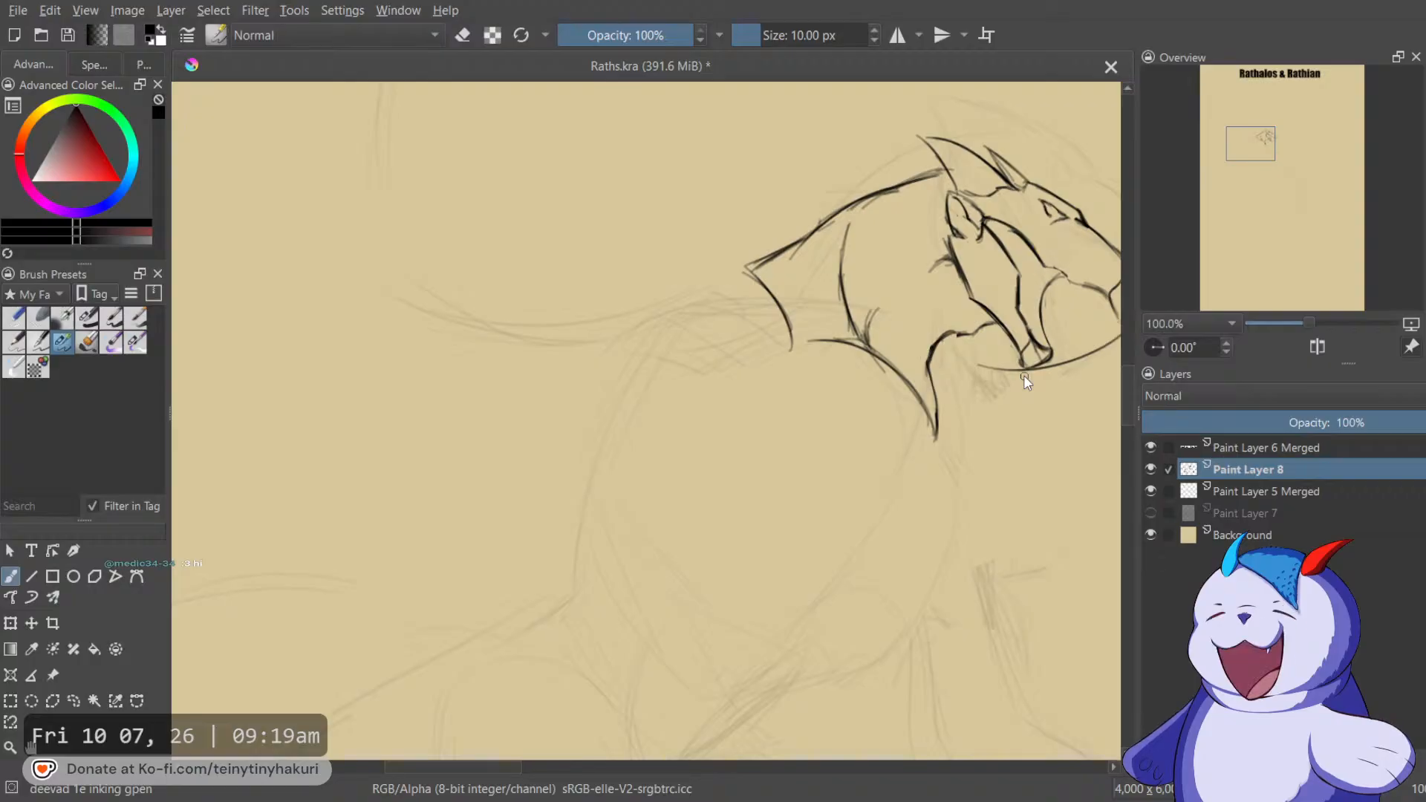
key("4")
key("4")
key("4")
key("4")
mouse_move(666, 234)
left_mouse_down()
mouse_move(670, 273)
mouse_move(630, 411)
left_mouse_up()
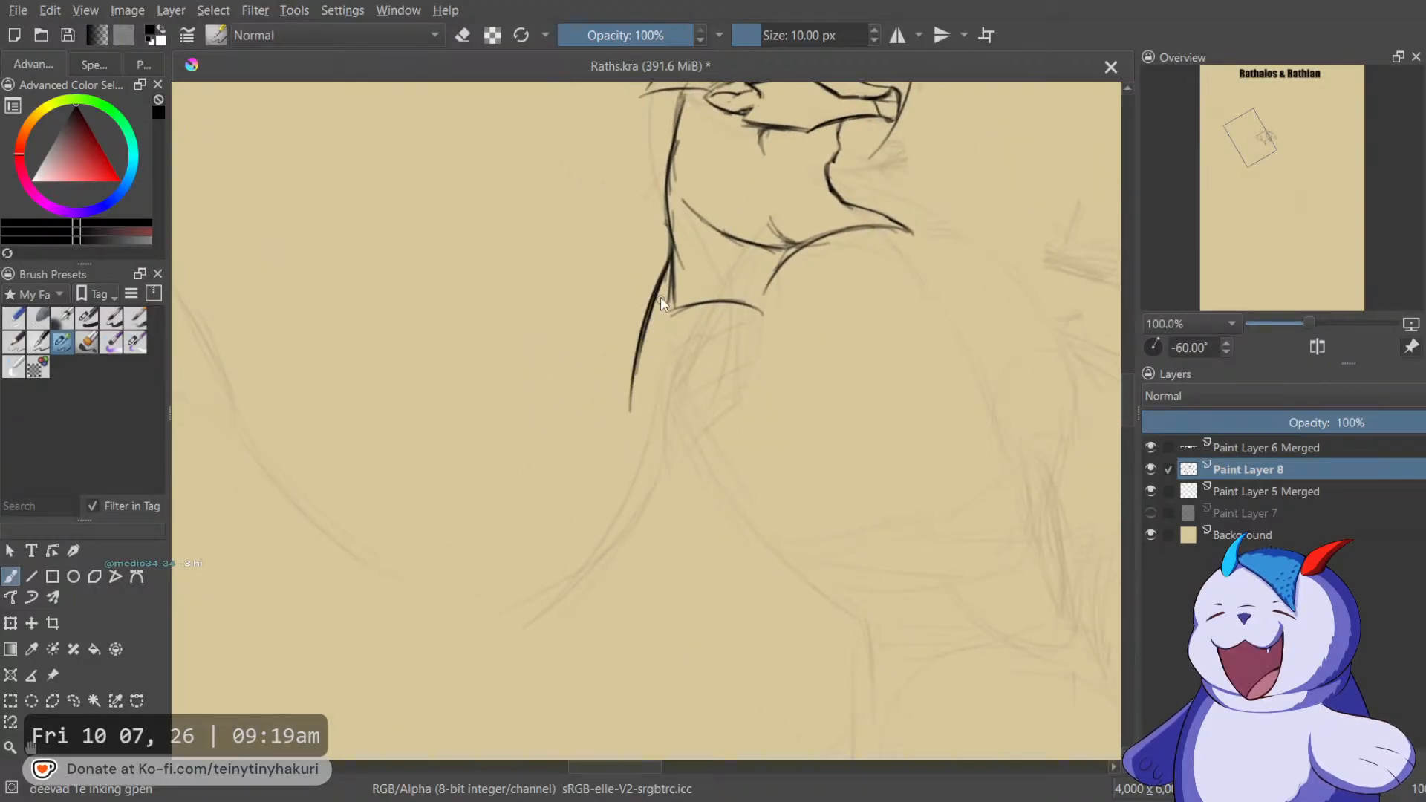
mouse_move(643, 332)
left_mouse_down()
mouse_move(652, 416)
mouse_move(640, 325)
left_mouse_up()
key("e")
key("e")
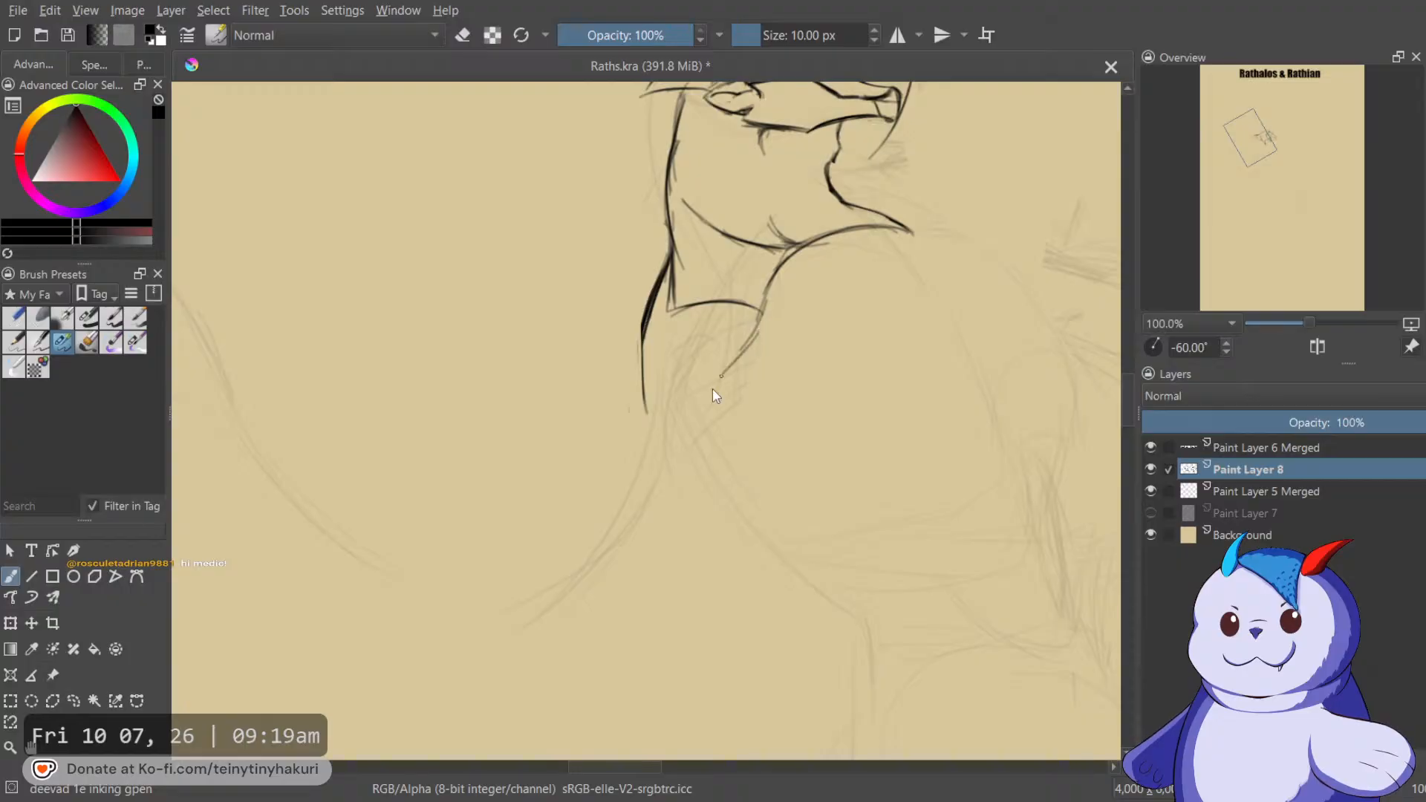
Ink the neck's lower outline as a long curve running from the plate's bottom corner toward the body, and clean up its edge.
left_click_drag(734, 379, 706, 484)
left_click_drag(737, 359, 704, 559)
key("e")
left_click_drag(706, 450, 704, 464)
key("e")
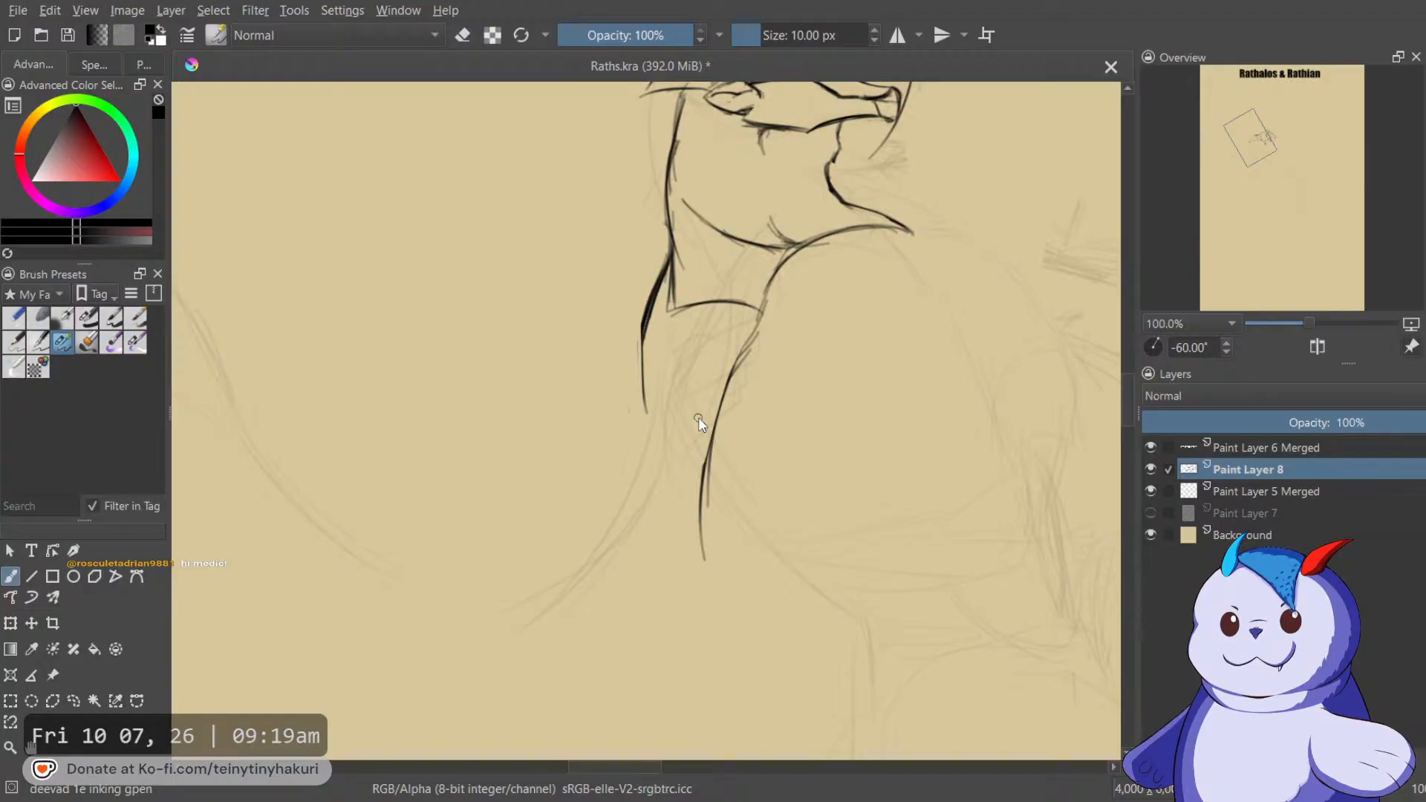
Rotate the canvas to 90° and extend the neck's upper outline in a long curve, adding a curved notch at its rear end.
mouse_move(699, 418)
left_mouse_down()
mouse_move(603, 449)
mouse_move(723, 216)
mouse_move(656, 503)
mouse_move(691, 267)
mouse_move(643, 409)
left_mouse_up()
left_click_drag(691, 276, 657, 496)
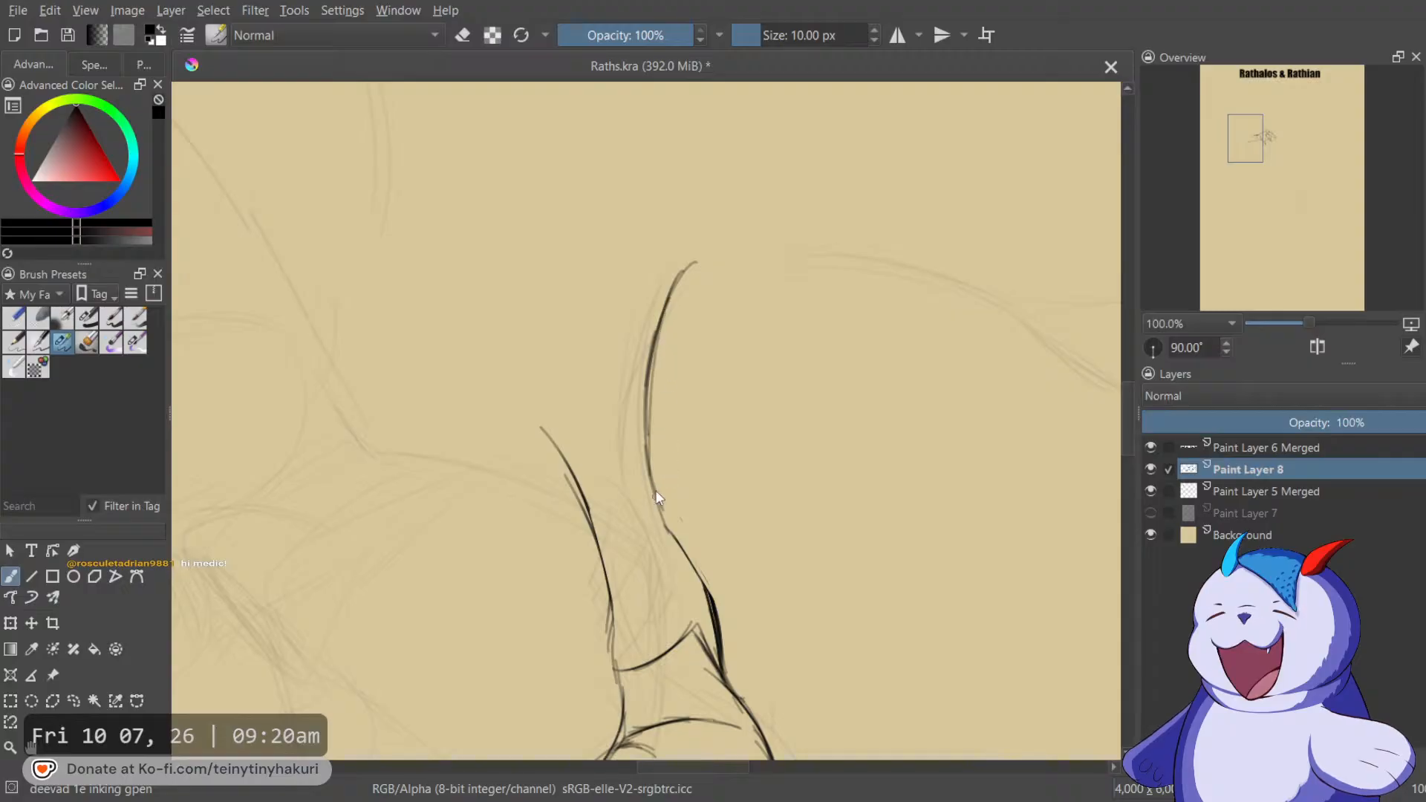
left_click_drag(684, 269, 672, 210)
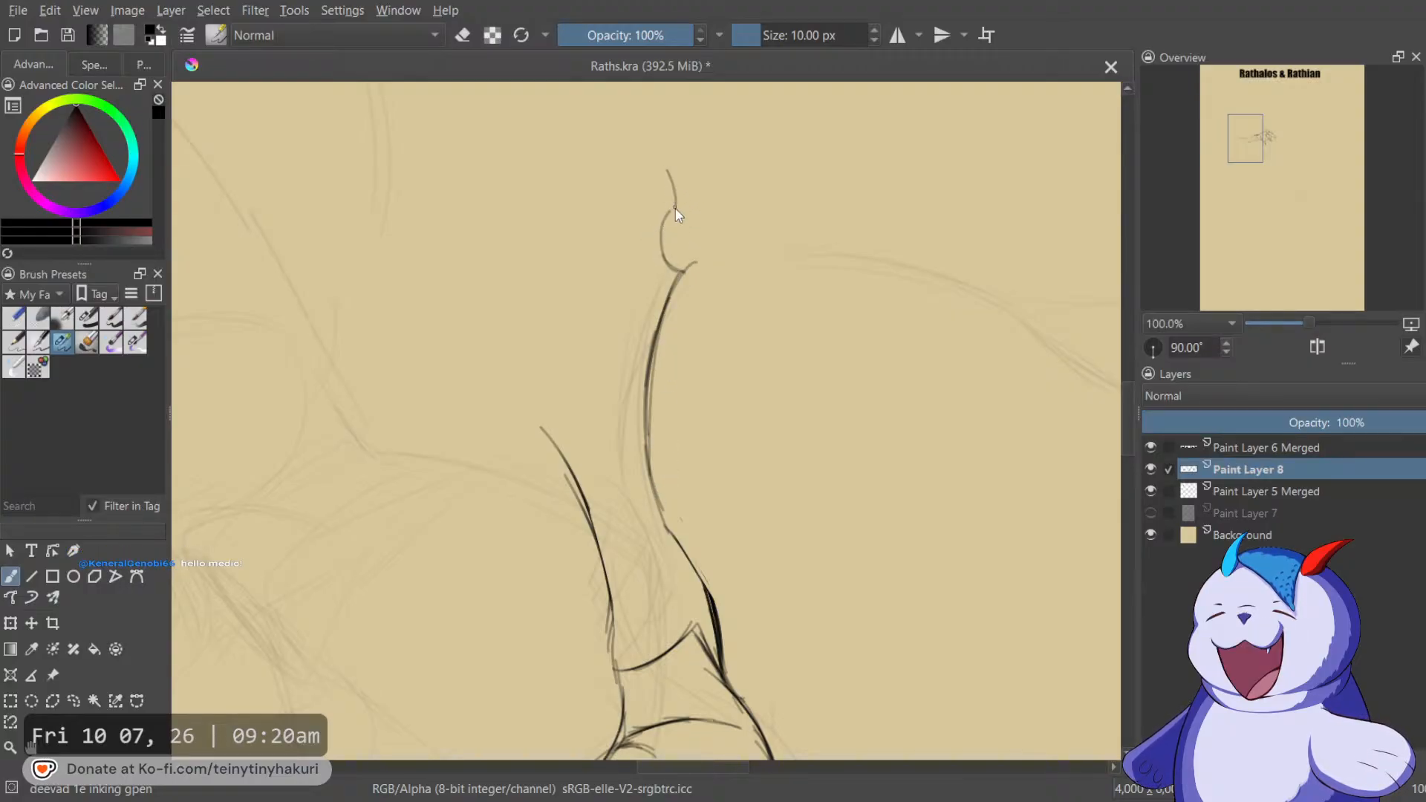
Ink the neck's lower outline up to the pointed rear tip, erase the stray outer line, and reset the canvas rotation.
left_click_drag(666, 169, 573, 386)
mouse_move(617, 249)
left_mouse_down()
mouse_move(587, 490)
mouse_move(578, 390)
left_mouse_up()
key("e")
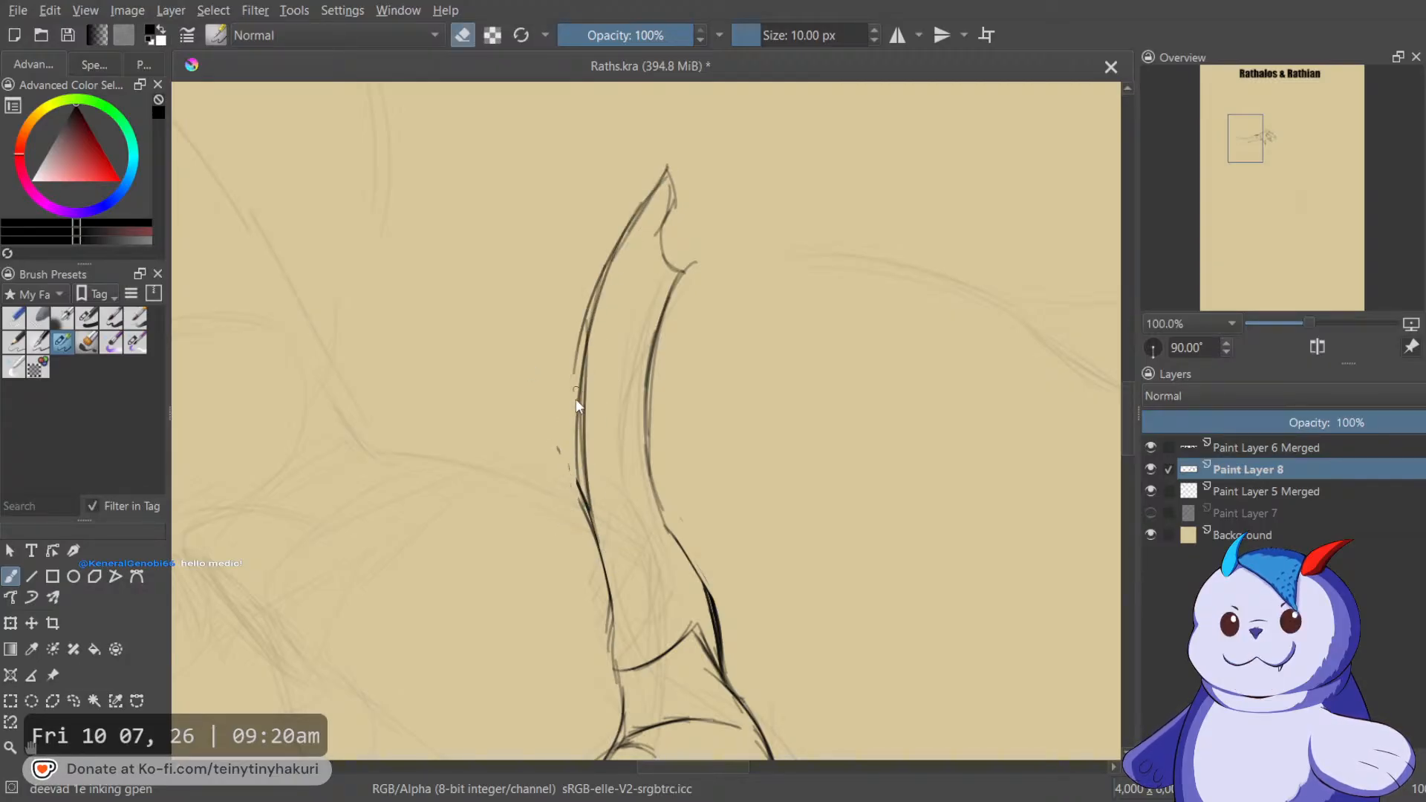
left_click_drag(563, 457, 582, 296)
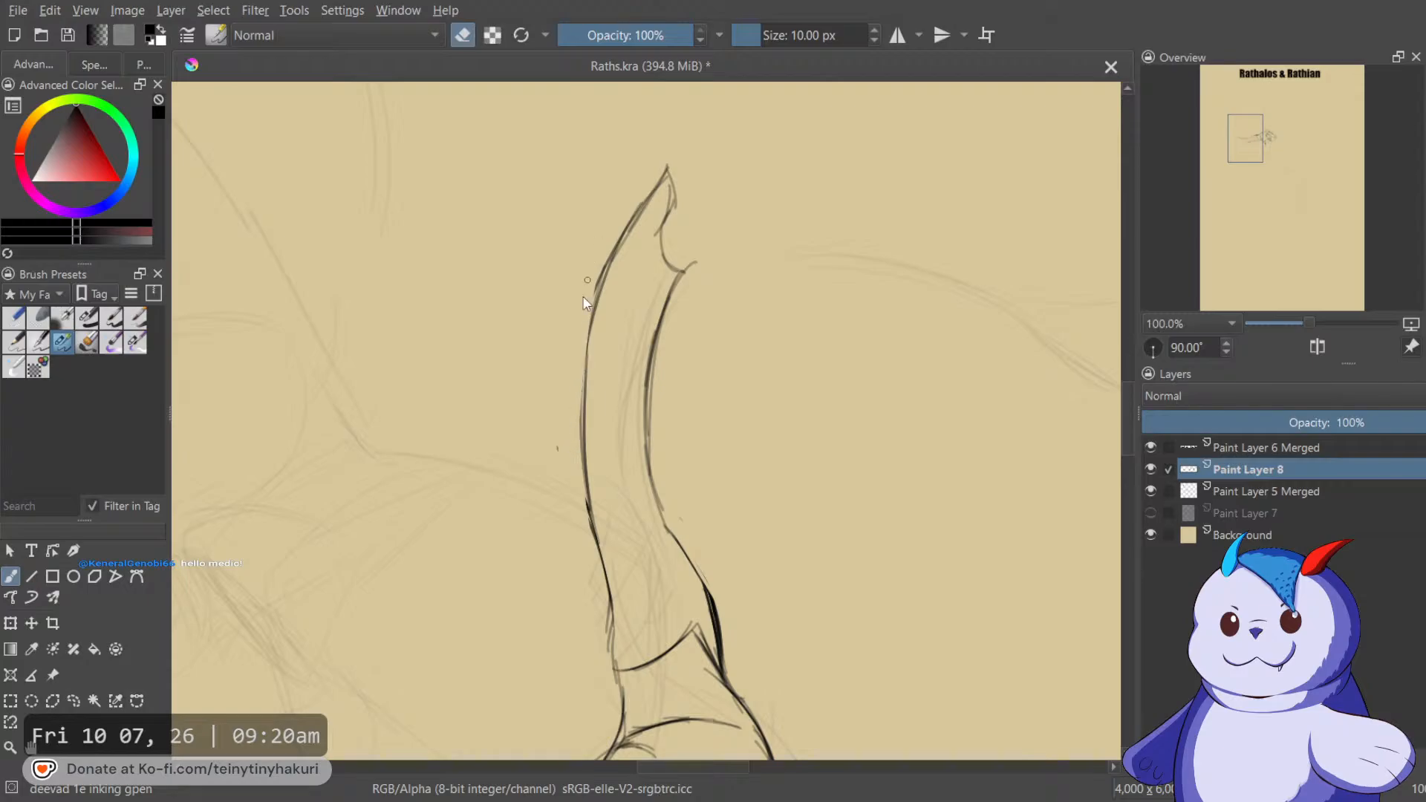
key("e")
key("5")
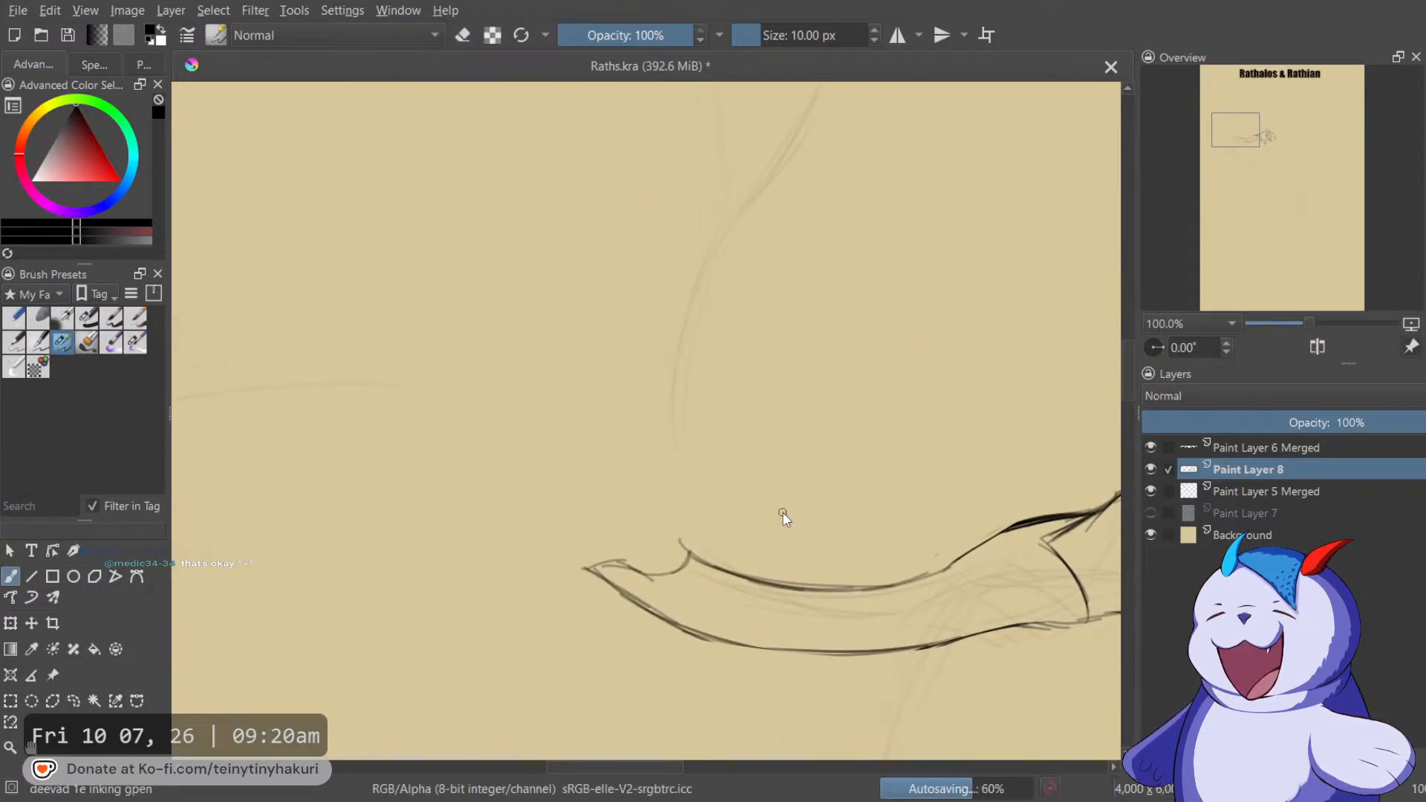
Mirror the canvas, ink a pointed spike on the neck's upper outline beside the rear notch, and mirror the canvas back.
key("m")
mouse_move(536, 435)
left_mouse_down()
mouse_move(608, 359)
mouse_move(741, 272)
left_mouse_up()
mouse_move(649, 418)
left_mouse_down()
mouse_move(698, 410)
mouse_move(769, 323)
mouse_move(807, 405)
mouse_move(877, 399)
left_mouse_up()
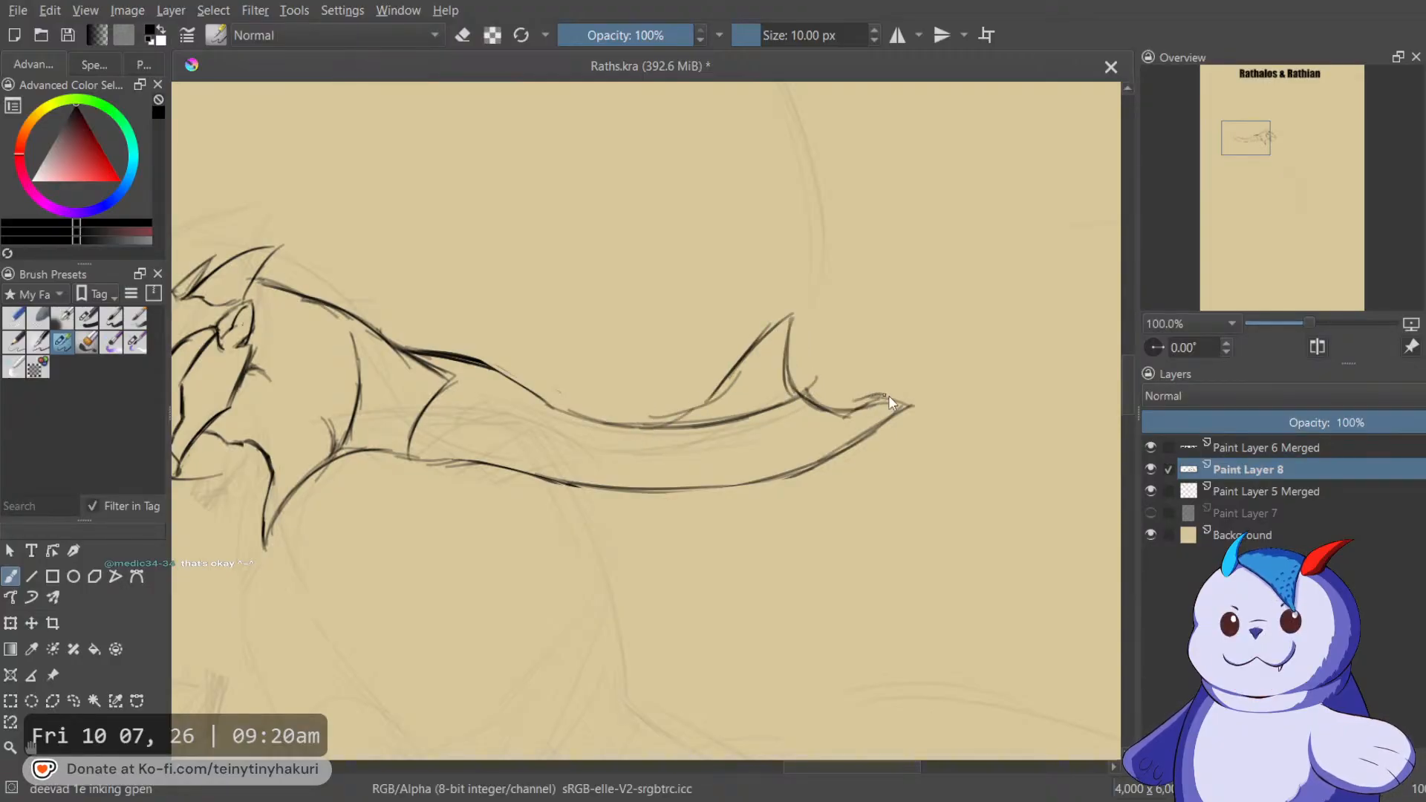
mouse_move(879, 344)
left_mouse_down()
mouse_move(852, 456)
mouse_move(815, 509)
left_mouse_up()
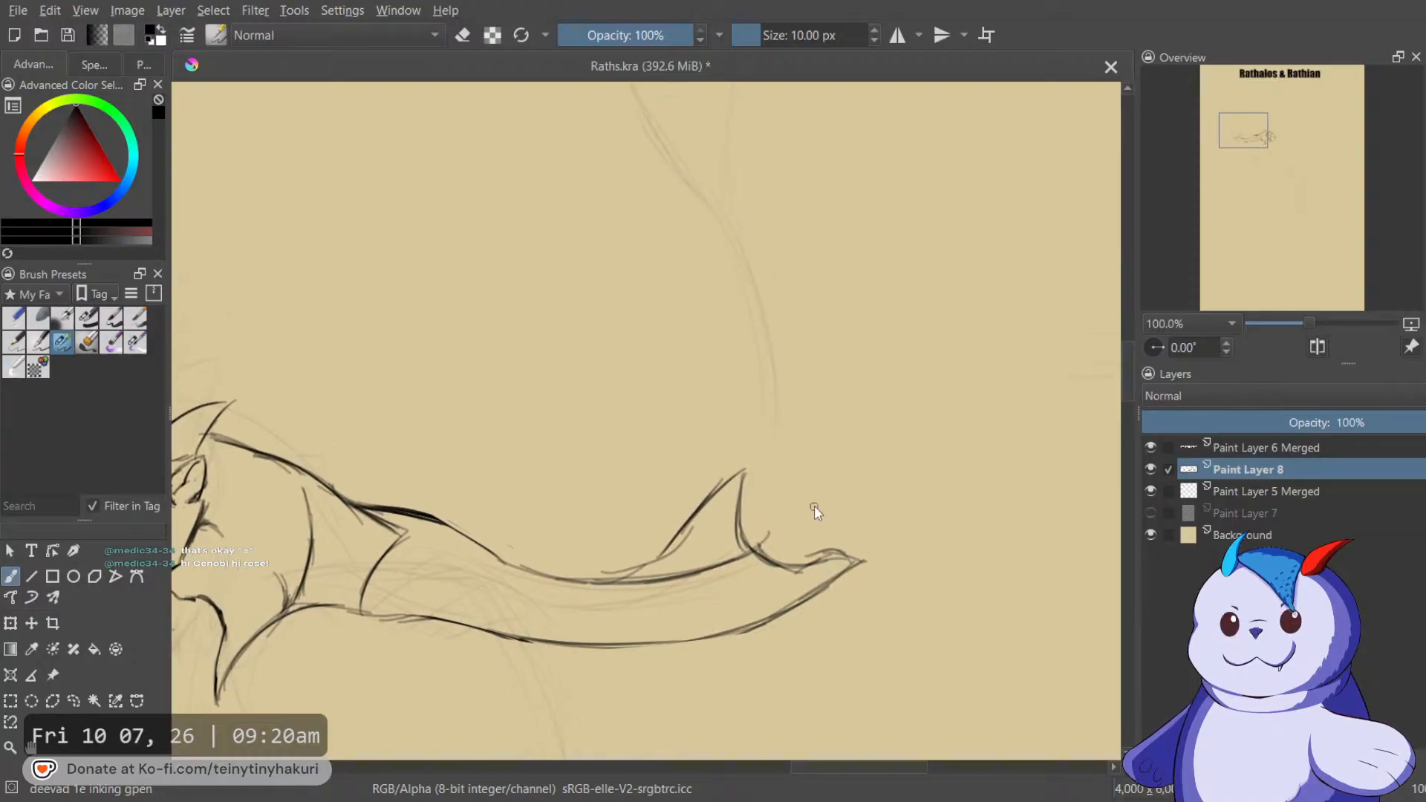
key("m")
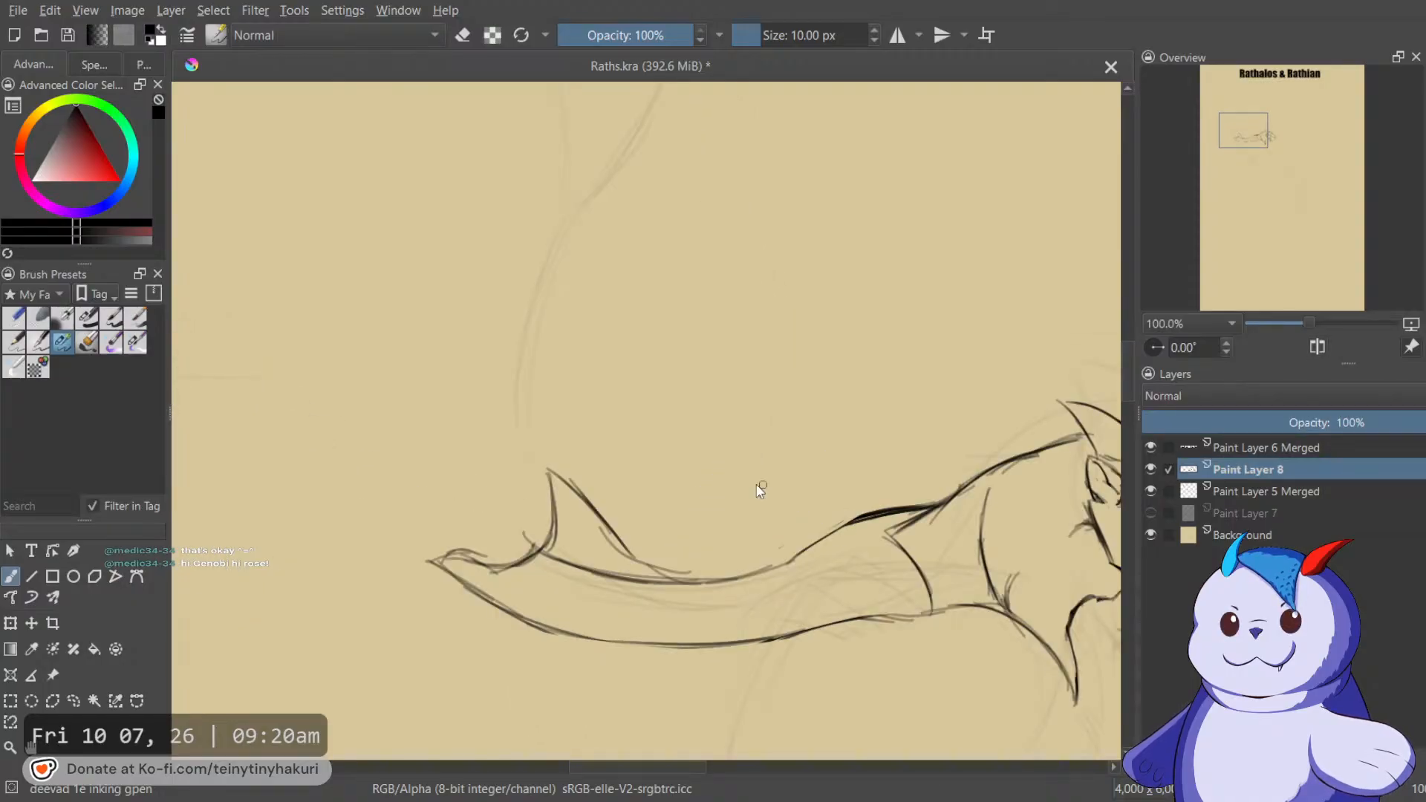
Ink a pointed claw above the neck's rear end and the wing arm's inner edge curving from it down to the notch.
scroll(743, 479, "down", 1)
mouse_move(673, 433)
left_mouse_down()
mouse_move(729, 350)
mouse_move(723, 523)
mouse_move(745, 512)
mouse_move(813, 260)
mouse_move(803, 310)
mouse_move(852, 276)
left_mouse_up()
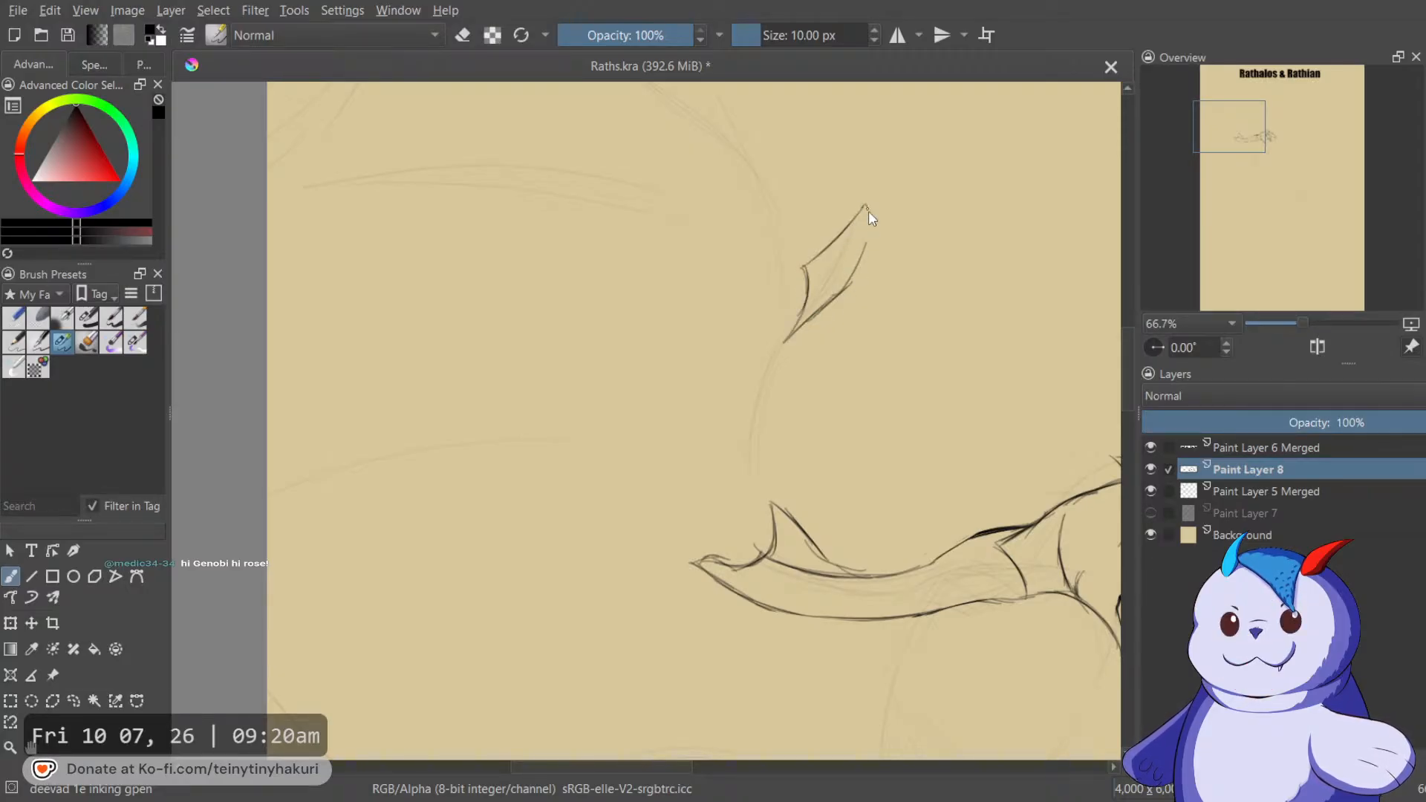
mouse_move(788, 346)
left_mouse_down()
mouse_move(753, 507)
mouse_move(767, 555)
left_mouse_up()
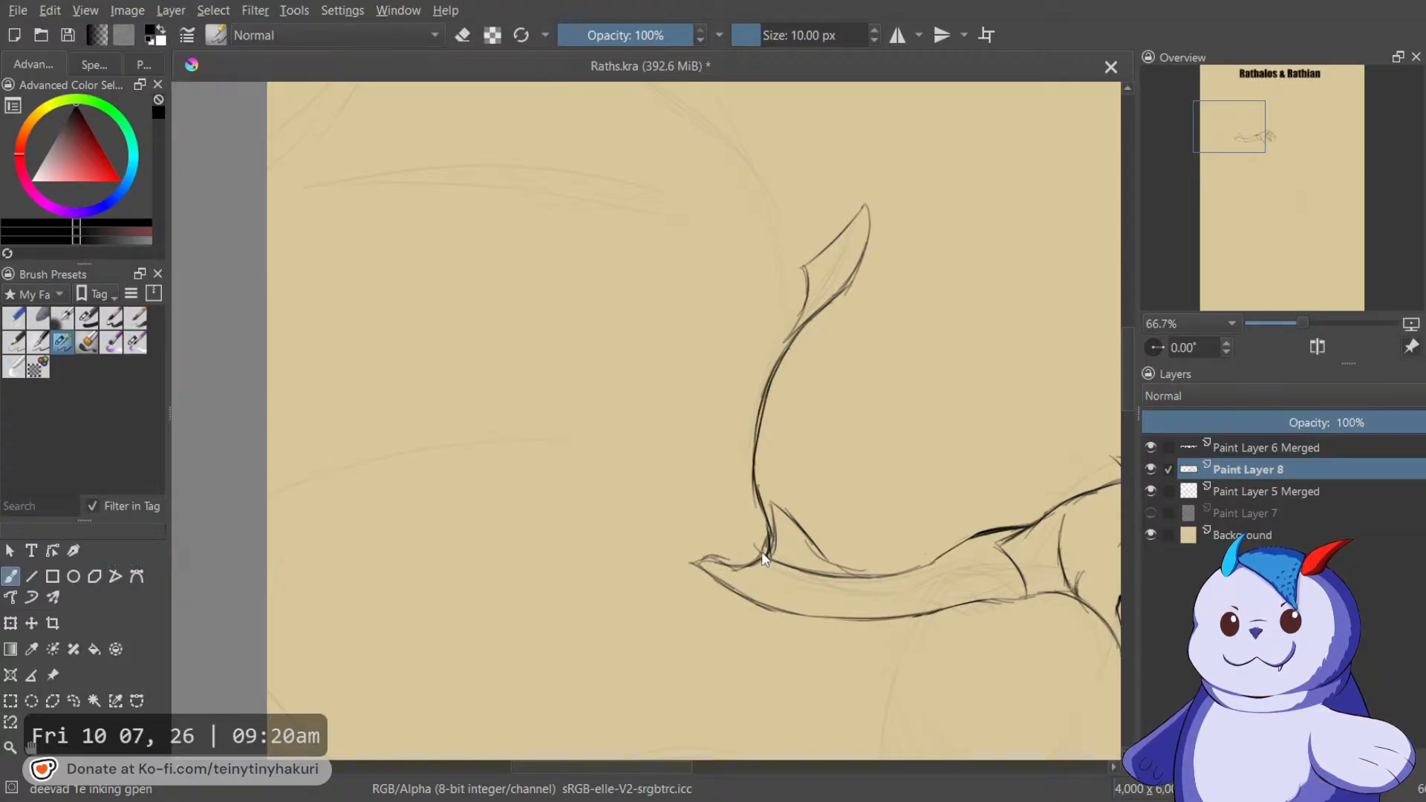
Ink the wing arm's outer edge from the claw down into the neck's lower outline, and erase the neck's protruding pointed tip.
mouse_move(784, 281)
left_mouse_down()
mouse_move(808, 253)
mouse_move(742, 342)
left_mouse_up()
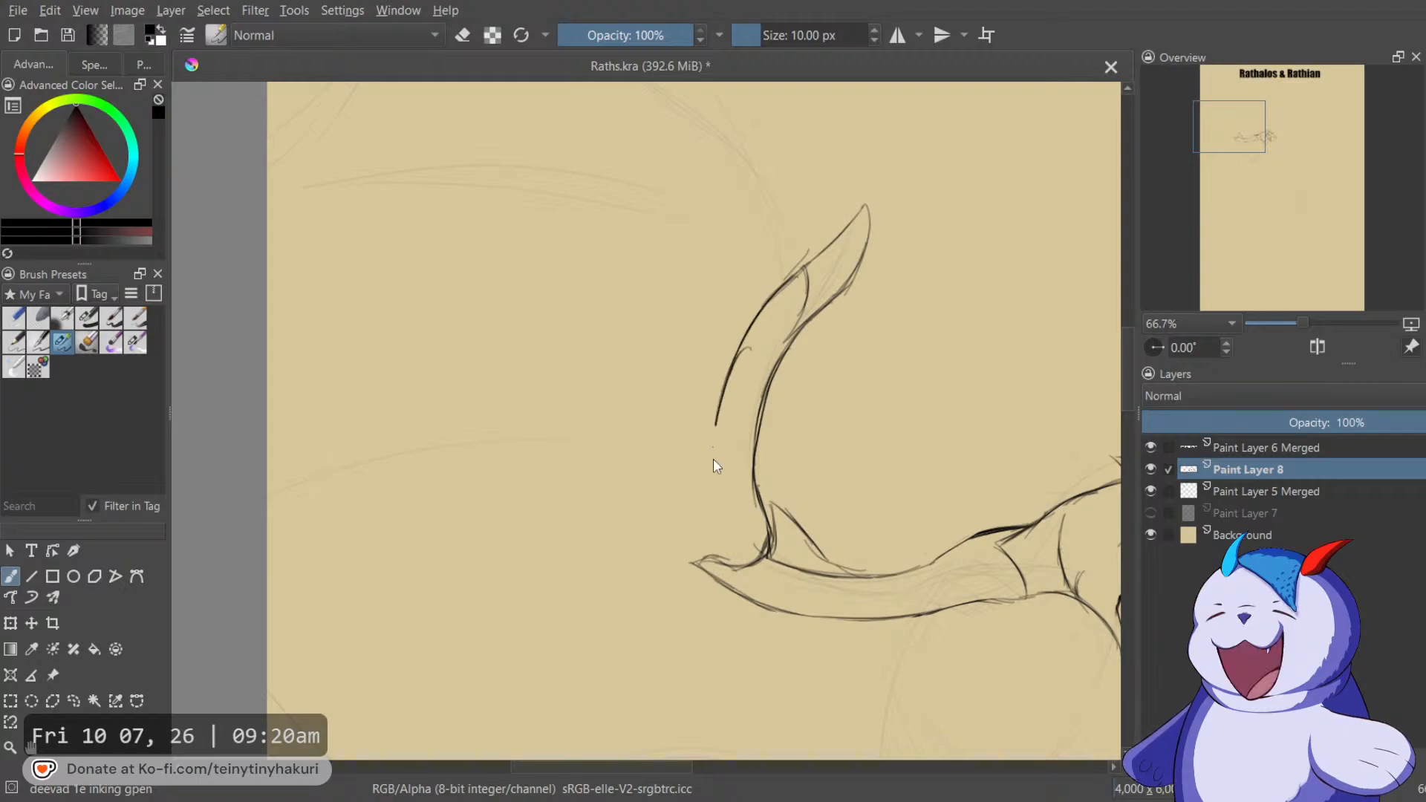
left_click_drag(745, 347, 724, 546)
mouse_move(722, 408)
left_mouse_down()
mouse_move(724, 510)
mouse_move(759, 599)
mouse_move(660, 419)
left_mouse_up()
key("e")
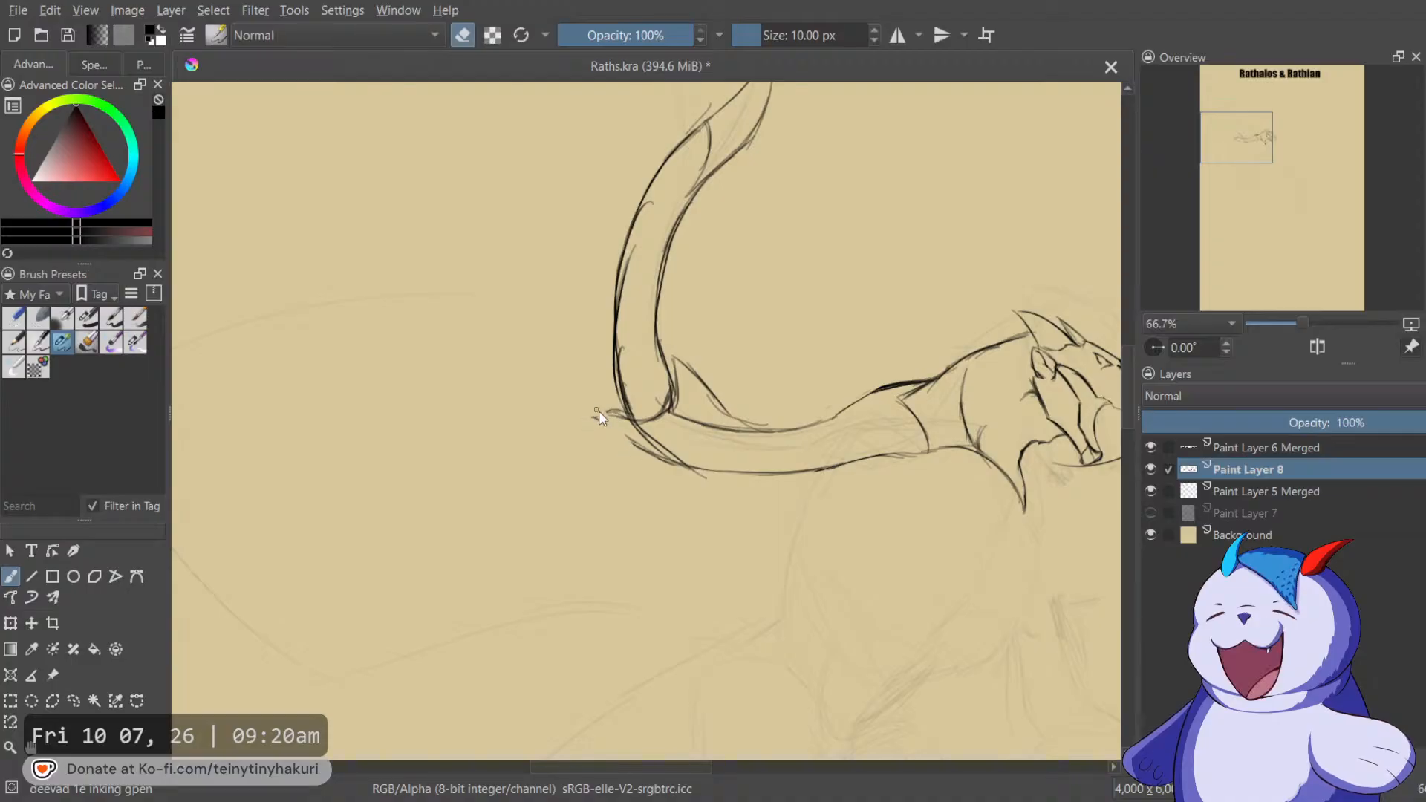
left_click_drag(603, 417, 597, 421)
key("e")
Mirror the canvas and ink the curved joint lines where the wing arm meets the neck.
key("m")
left_click_drag(658, 288, 855, 225)
left_click_drag(802, 362, 820, 362)
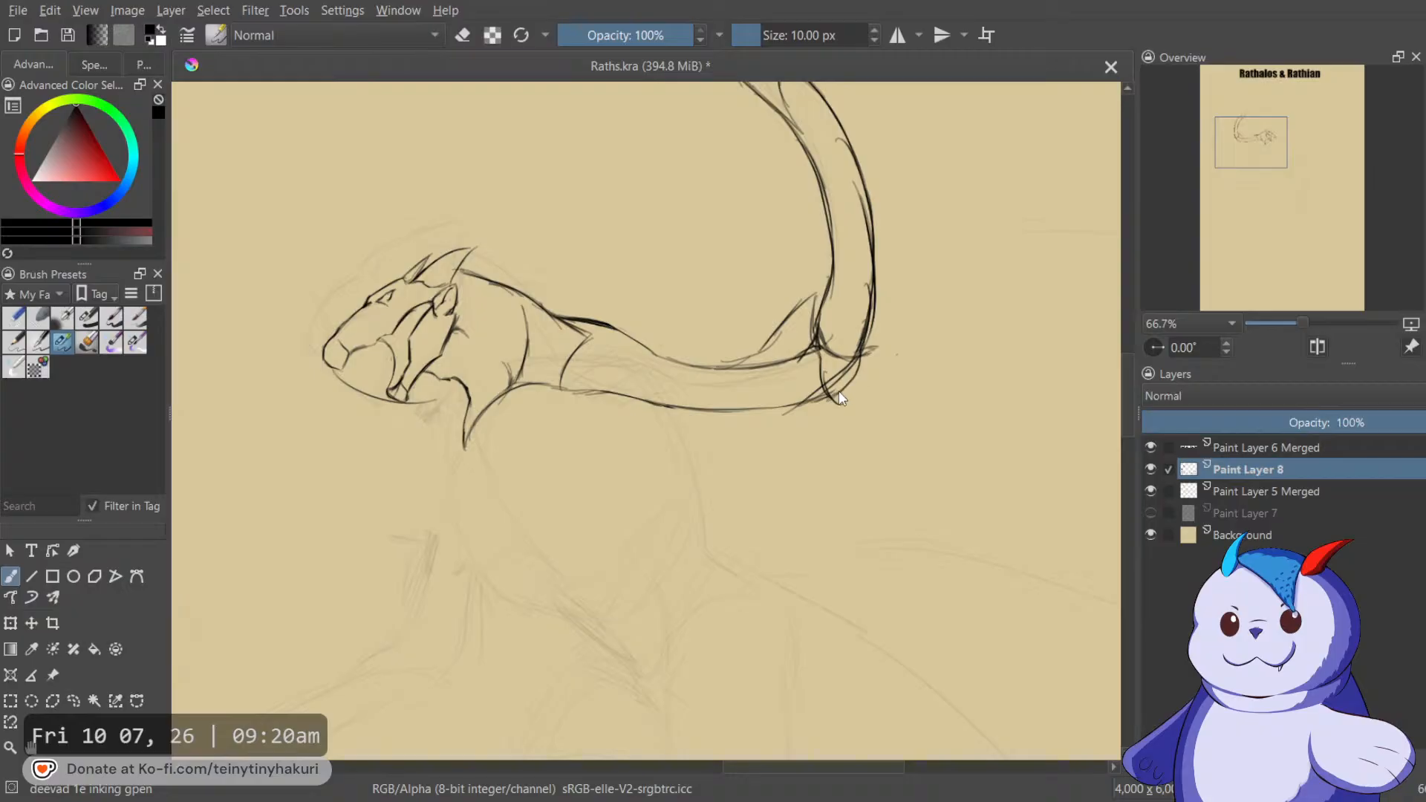
Reshape the claw at the top of the wing arm with a concave inner edge and erase its old straight edge.
left_click_drag(832, 394, 936, 653)
left_click_drag(894, 389, 656, 445)
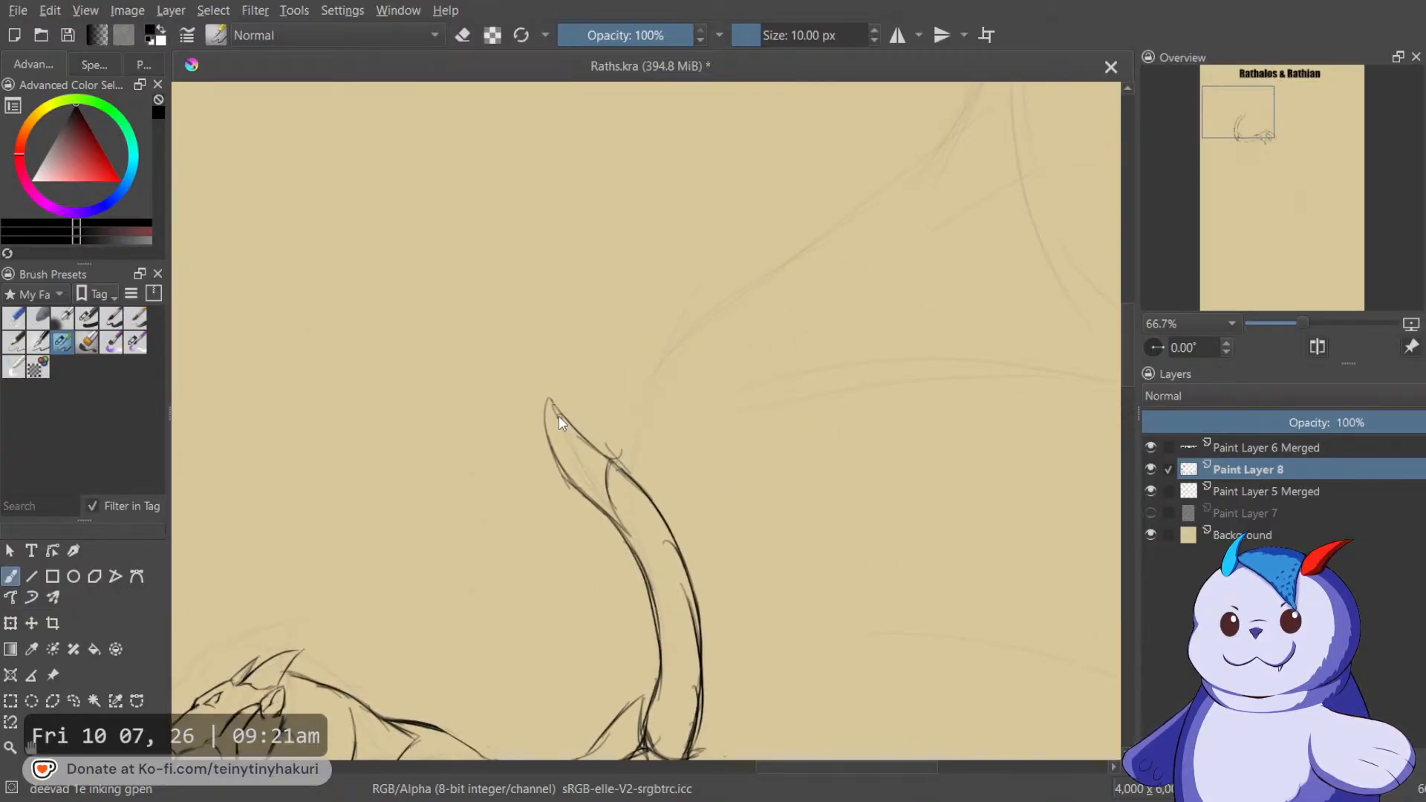
key("e")
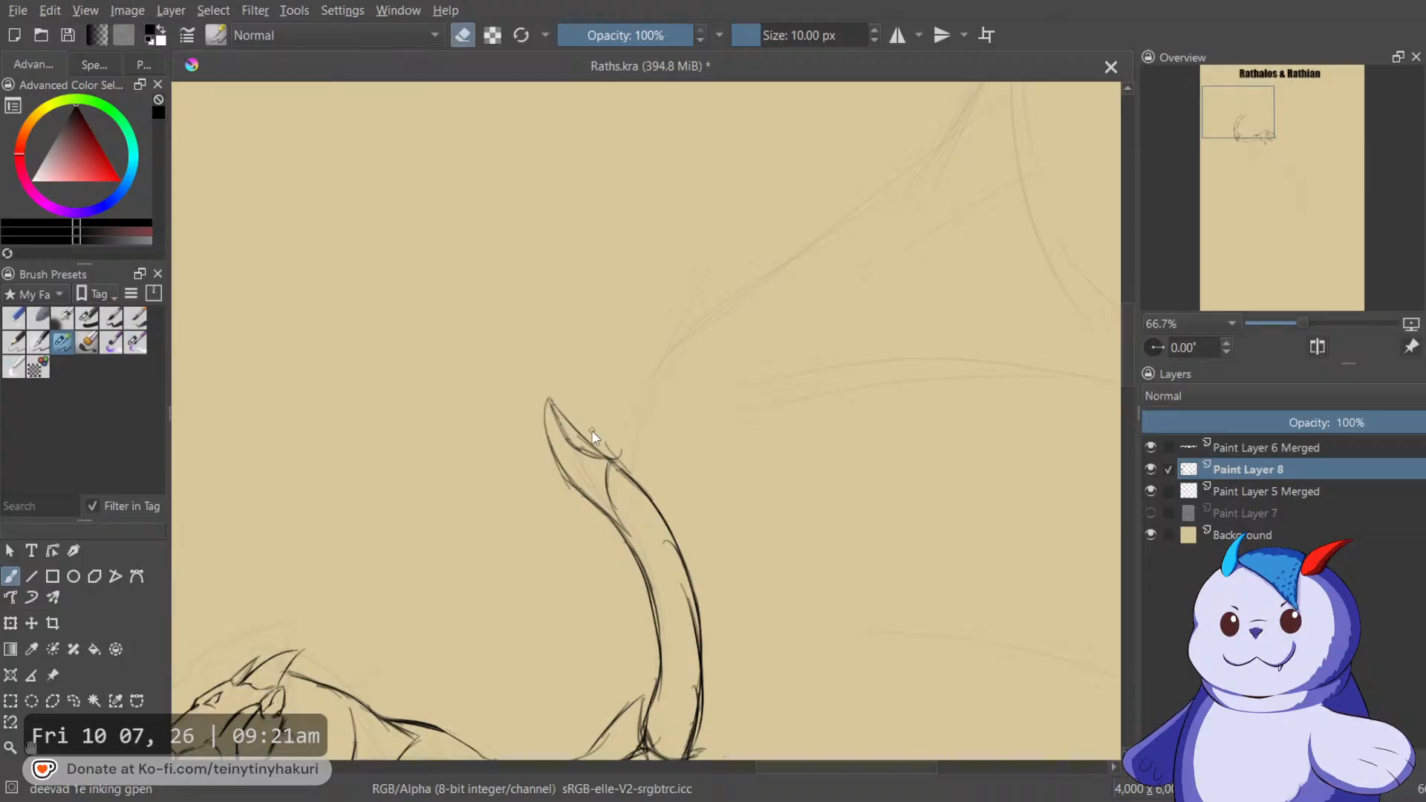
left_click_drag(577, 430, 582, 439)
key("e")
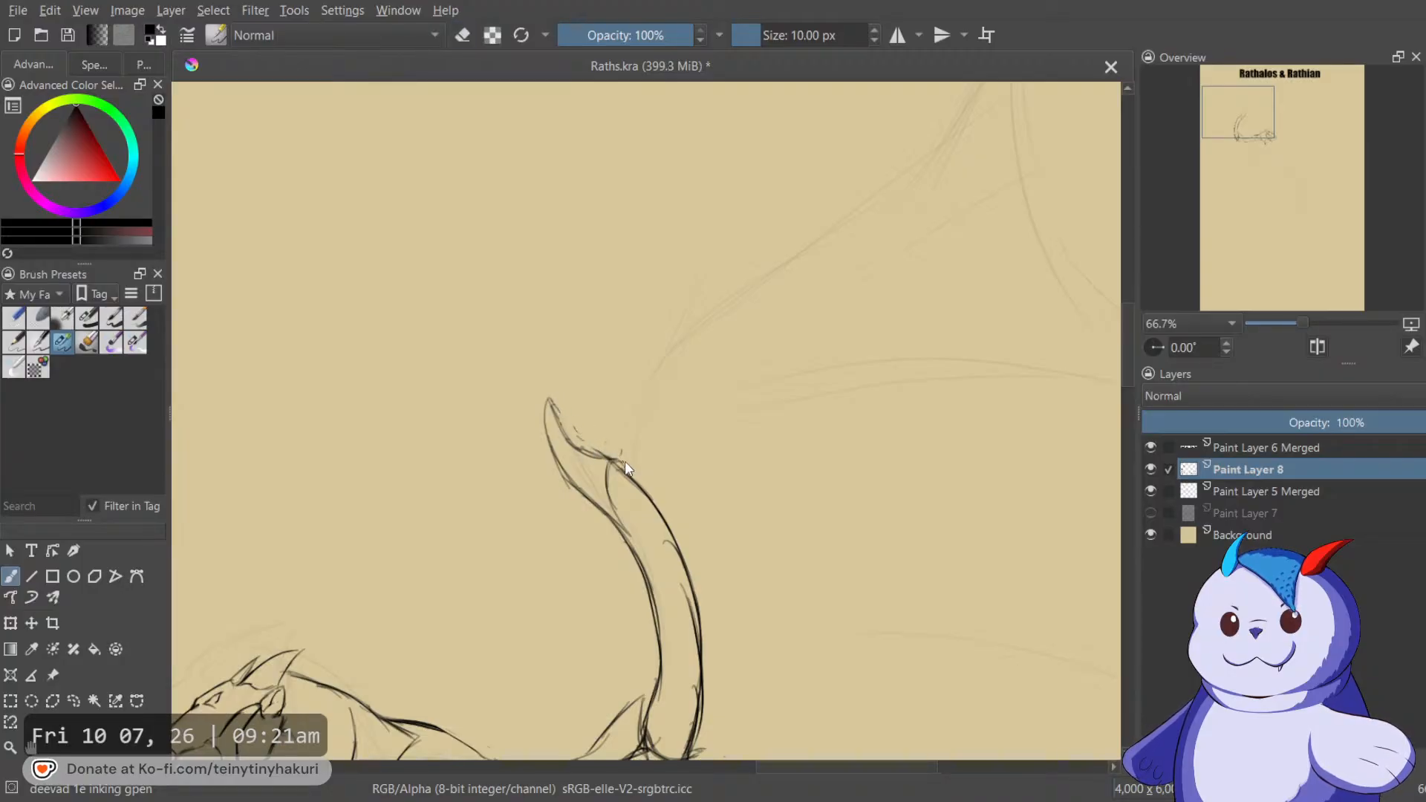
Ink the wing's leading edge from the claw base outward, bending it upward along the sketch toward the wing tip.
left_click_drag(648, 391, 673, 355)
left_click_drag(754, 302, 734, 421)
mouse_move(624, 475)
left_mouse_down()
mouse_move(749, 371)
mouse_move(884, 304)
mouse_move(780, 430)
mouse_move(884, 290)
left_mouse_up()
key("ctrl+z")
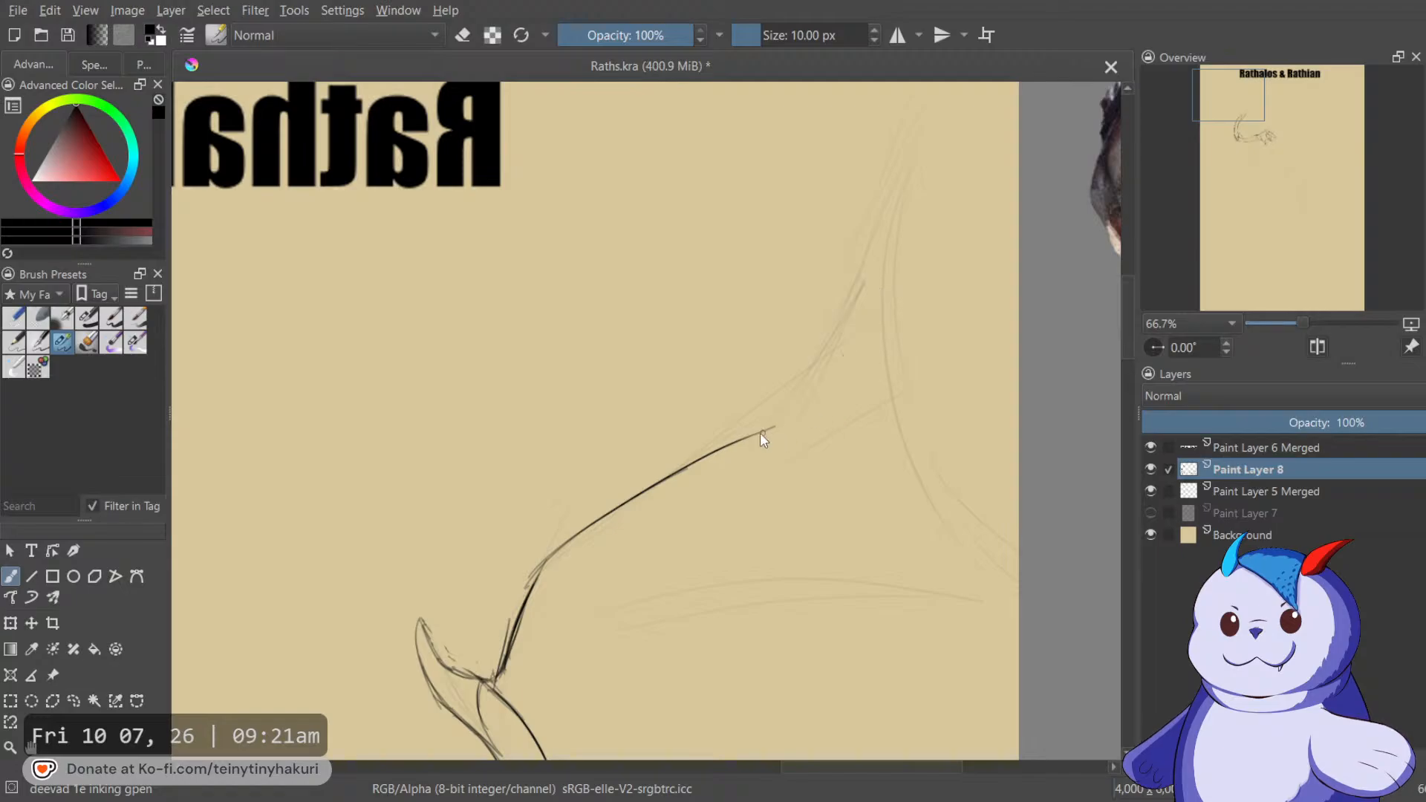
left_click_drag(799, 410, 929, 164)
left_click_drag(869, 281, 957, 128)
Erase the pointed spike on the neck's upper outline beside the wing arm, using the Basic-1 brush at 40 px as an eraser.
scroll(820, 386, "down", 3)
mouse_move(770, 323)
left_mouse_down()
mouse_move(554, 337)
mouse_move(375, 394)
mouse_move(968, 198)
mouse_move(952, 207)
mouse_move(1004, 114)
left_mouse_up()
scroll(751, 332, "up", 4)
scroll(333, 403, "down", 2)
scroll(690, 296, "down", 1)
left_click_drag(583, 406, 579, 439)
left_click_drag(850, 376, 1025, 197)
left_click(87, 318)
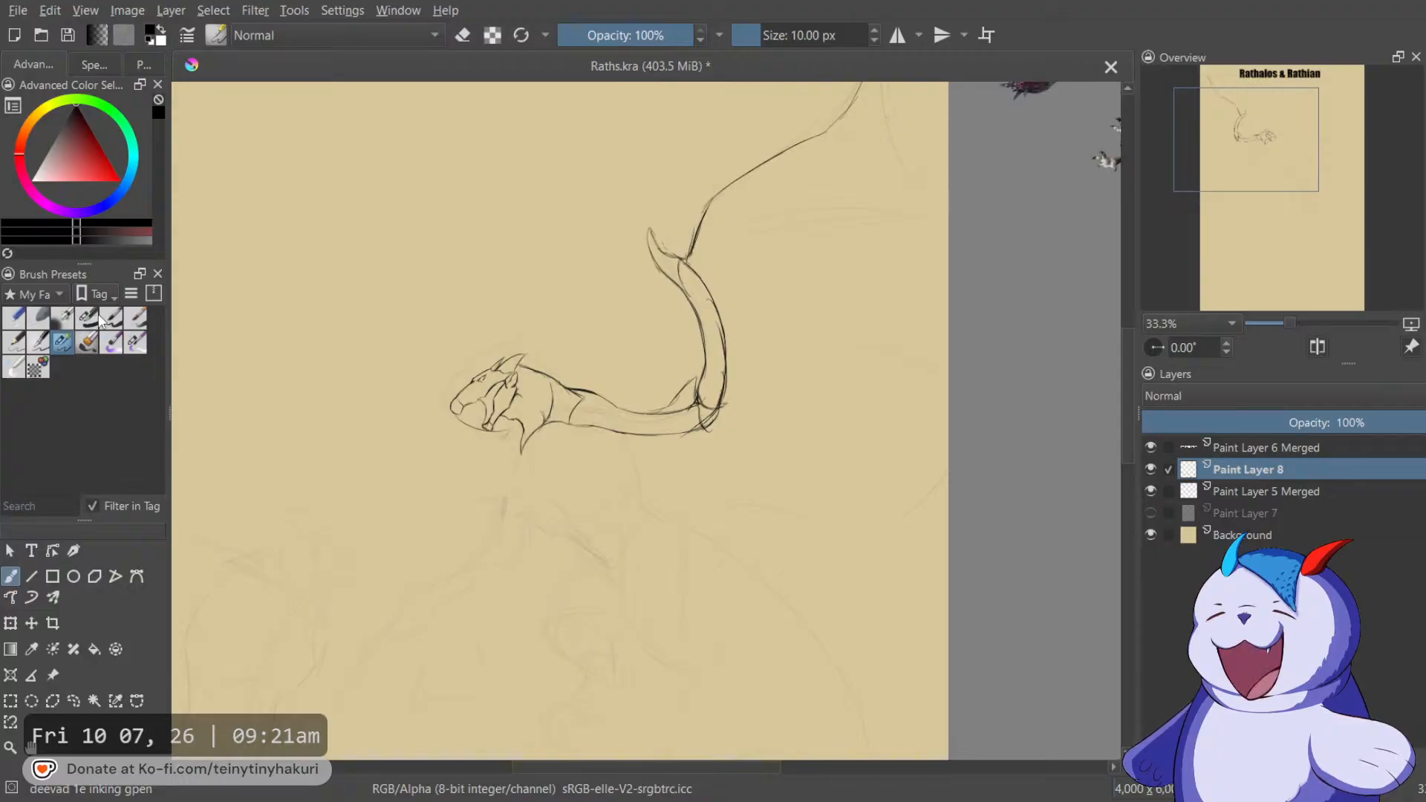
key("e")
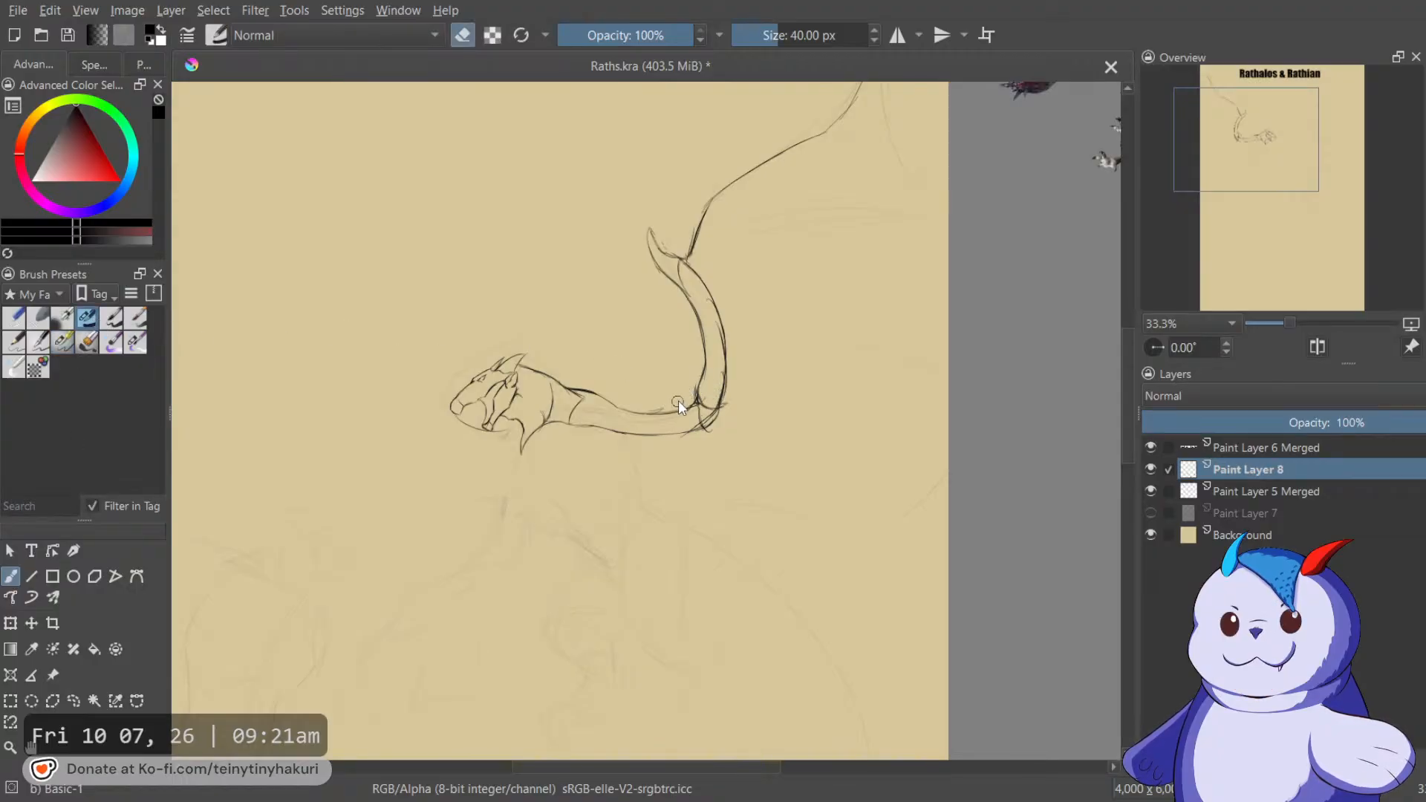
left_click_drag(691, 286, 589, 380)
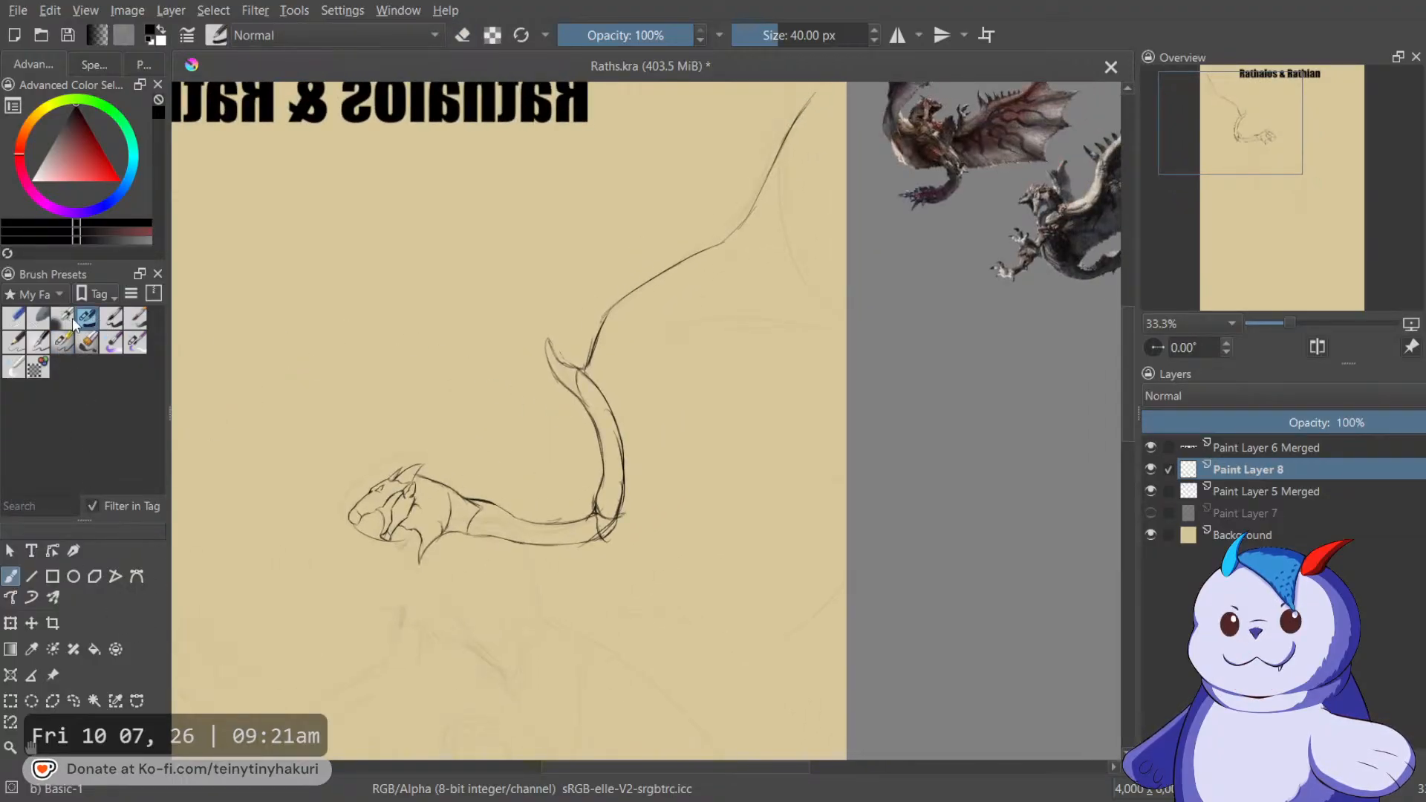
Select the inked wing and wing arm with a freehand outline, move them closer to the head, rotate them slightly clockwise, and apply the transform.
left_click(110, 318)
mouse_move(670, 340)
left_mouse_down()
mouse_move(519, 377)
mouse_move(614, 226)
mouse_move(583, 305)
mouse_move(545, 318)
mouse_move(531, 346)
left_mouse_up()
key("ctrl+r")
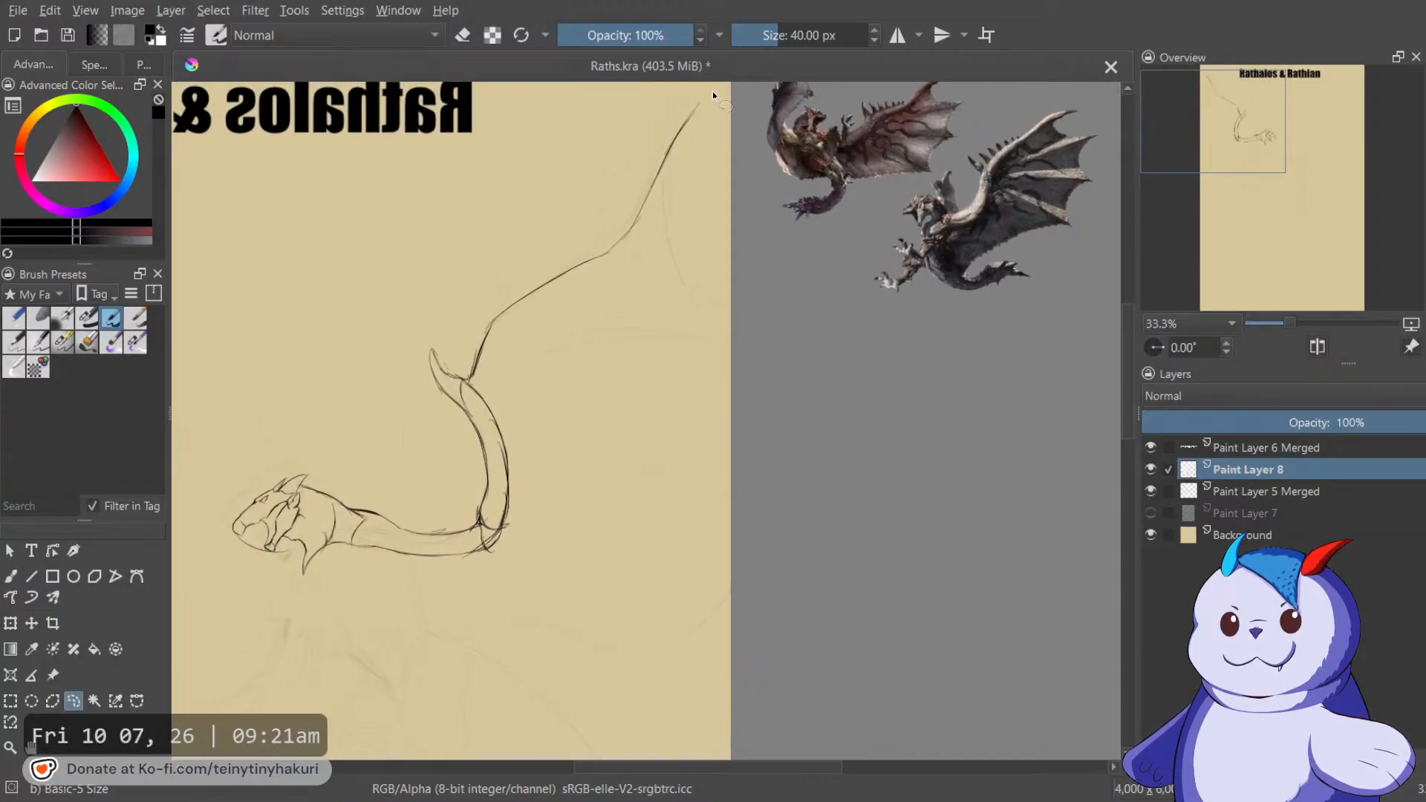
mouse_move(720, 108)
left_mouse_down()
mouse_move(438, 274)
mouse_move(443, 493)
mouse_move(565, 579)
mouse_move(637, 310)
left_mouse_up()
key("ctrl+t")
left_click_drag(577, 488, 534, 487)
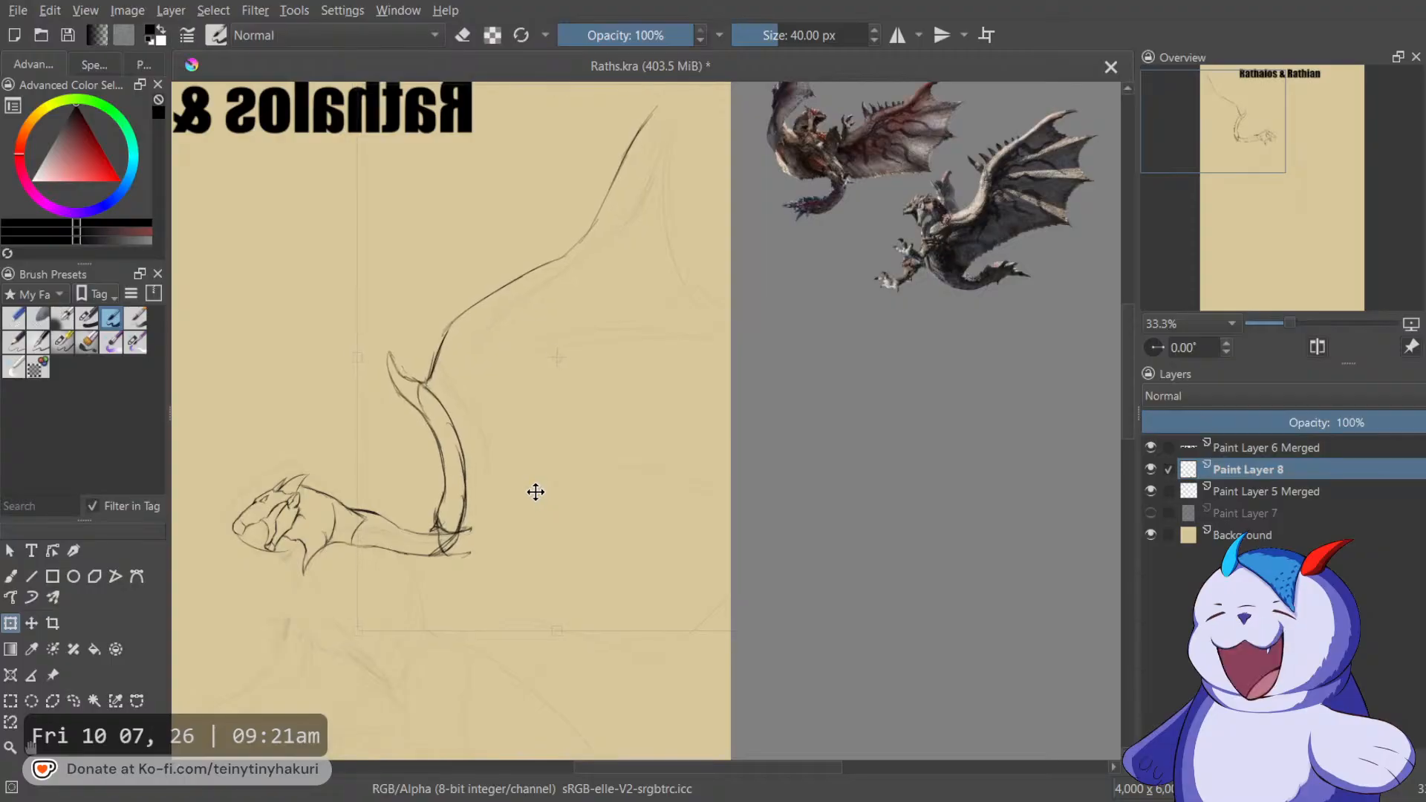
left_click_drag(802, 443, 809, 468)
left_click_drag(659, 436, 667, 425)
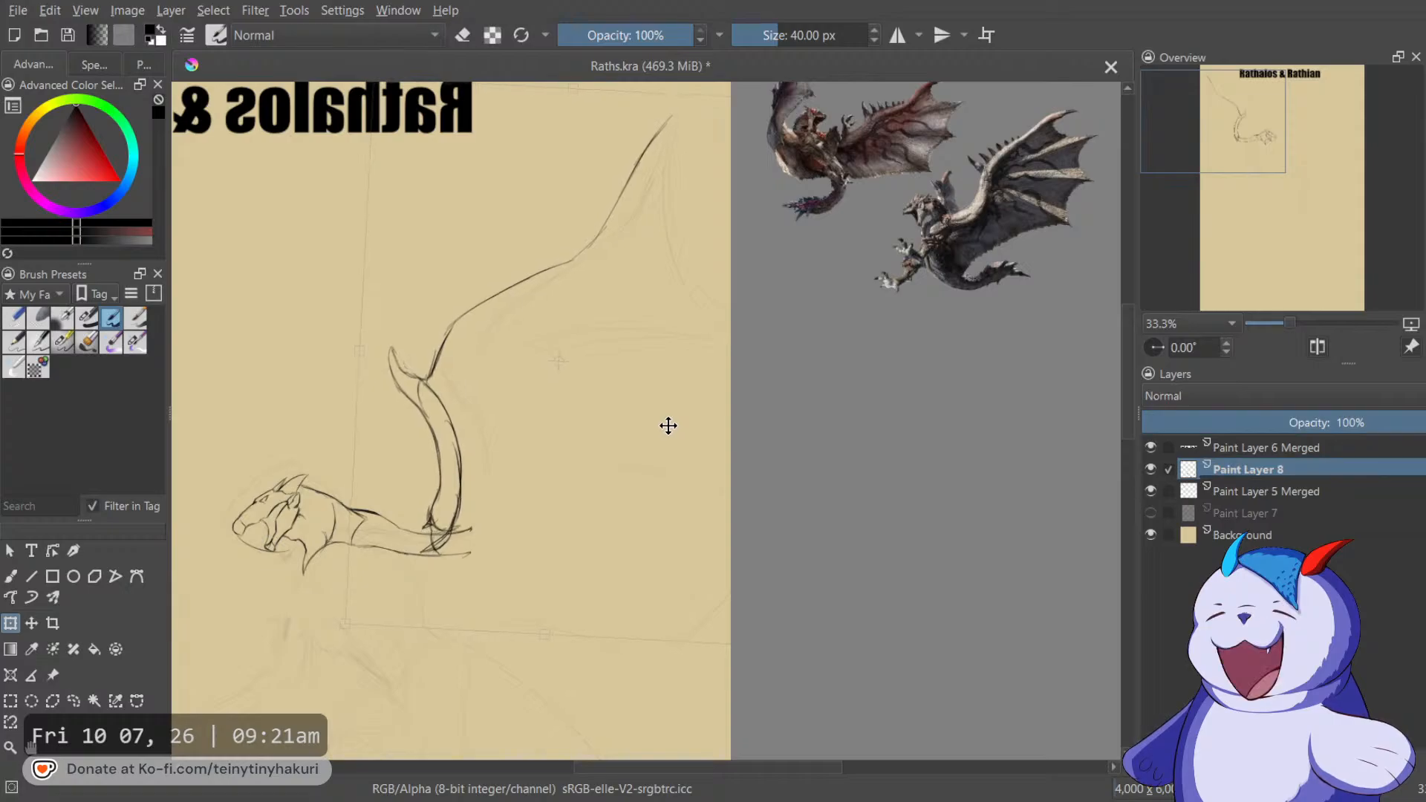
key("Return")
key("b")
Choose the deevad 1e inking gpen brush, rotate the canvas to 60°, and ink the neck's lower outline into the shifted wing arm.
left_click_drag(500, 397, 778, 196)
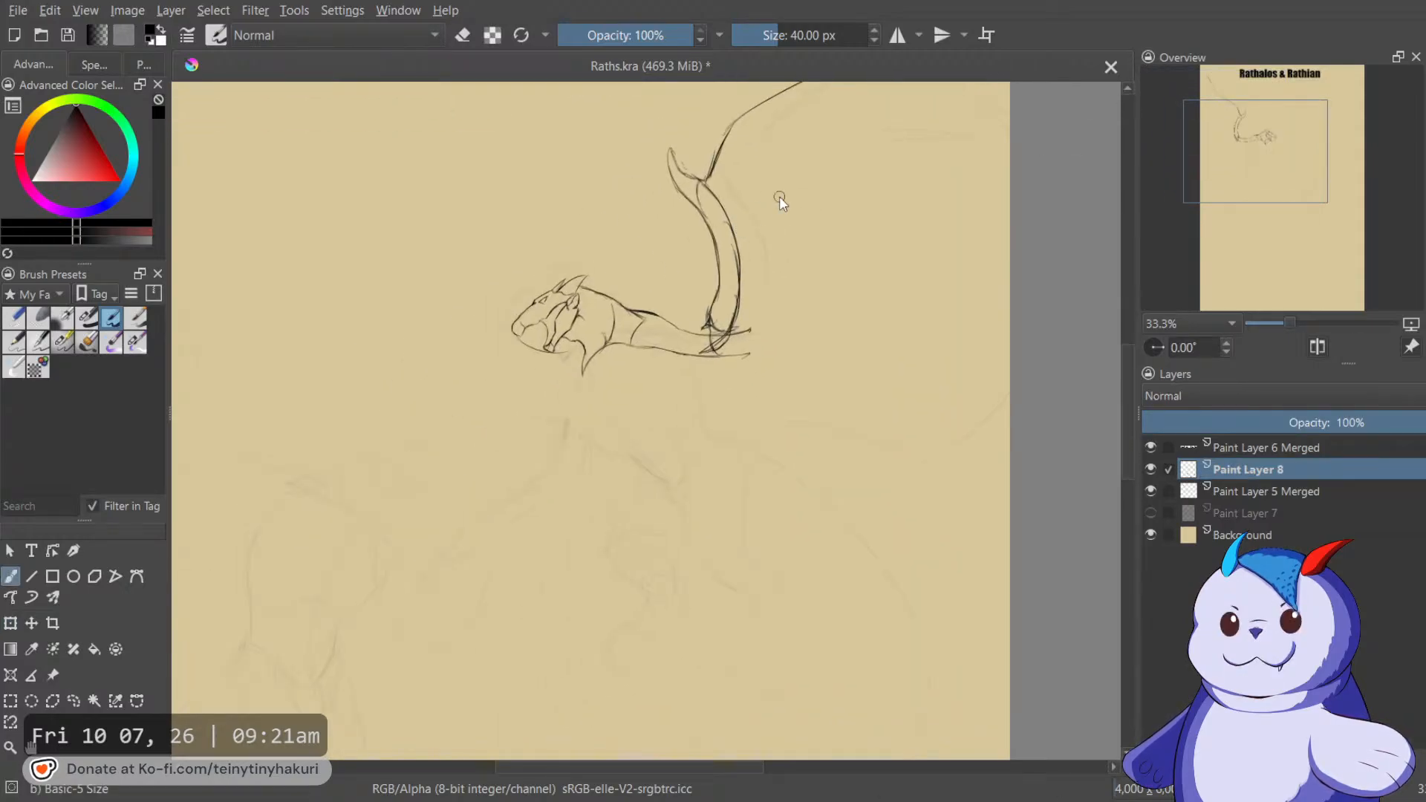
scroll(778, 196, "up", 2)
left_click(112, 344)
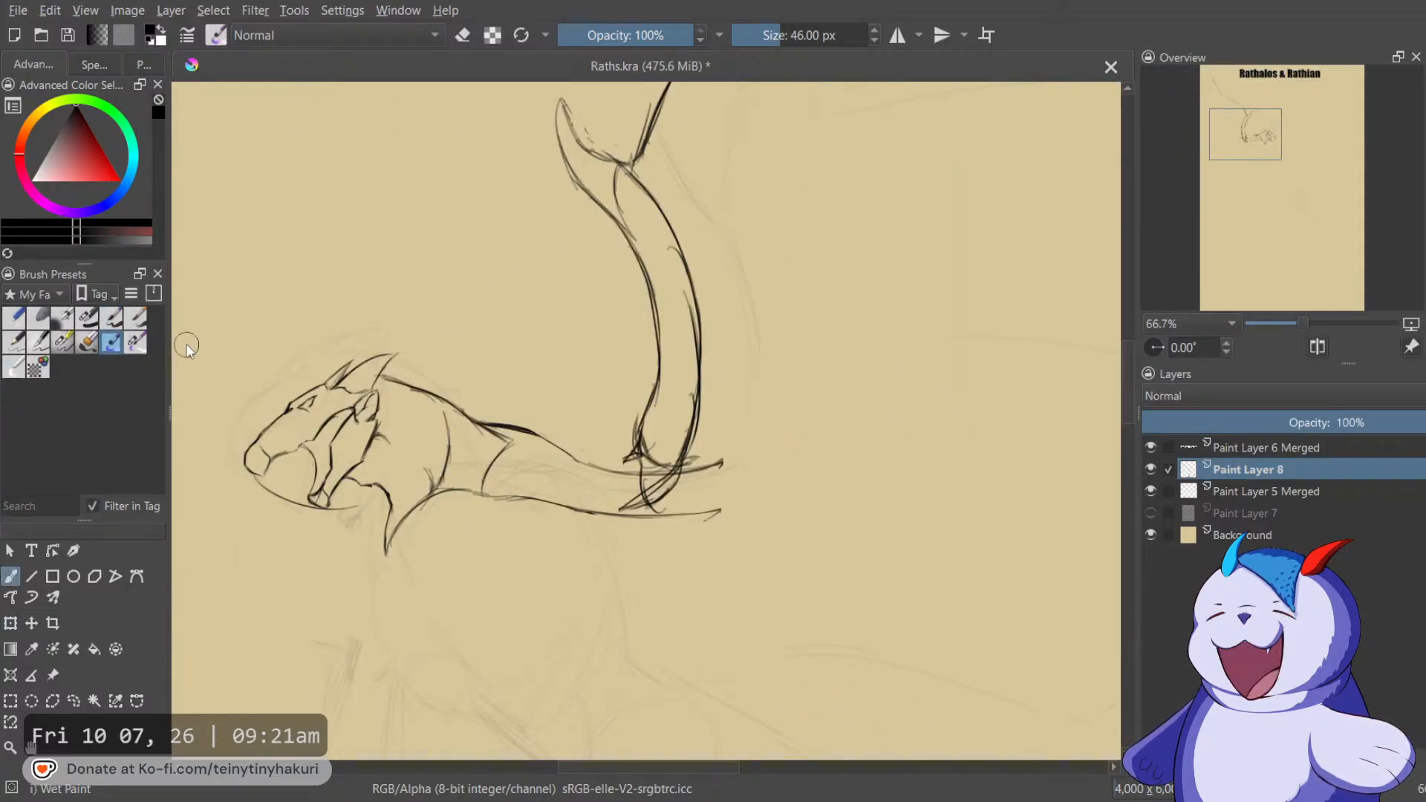
left_click(59, 347)
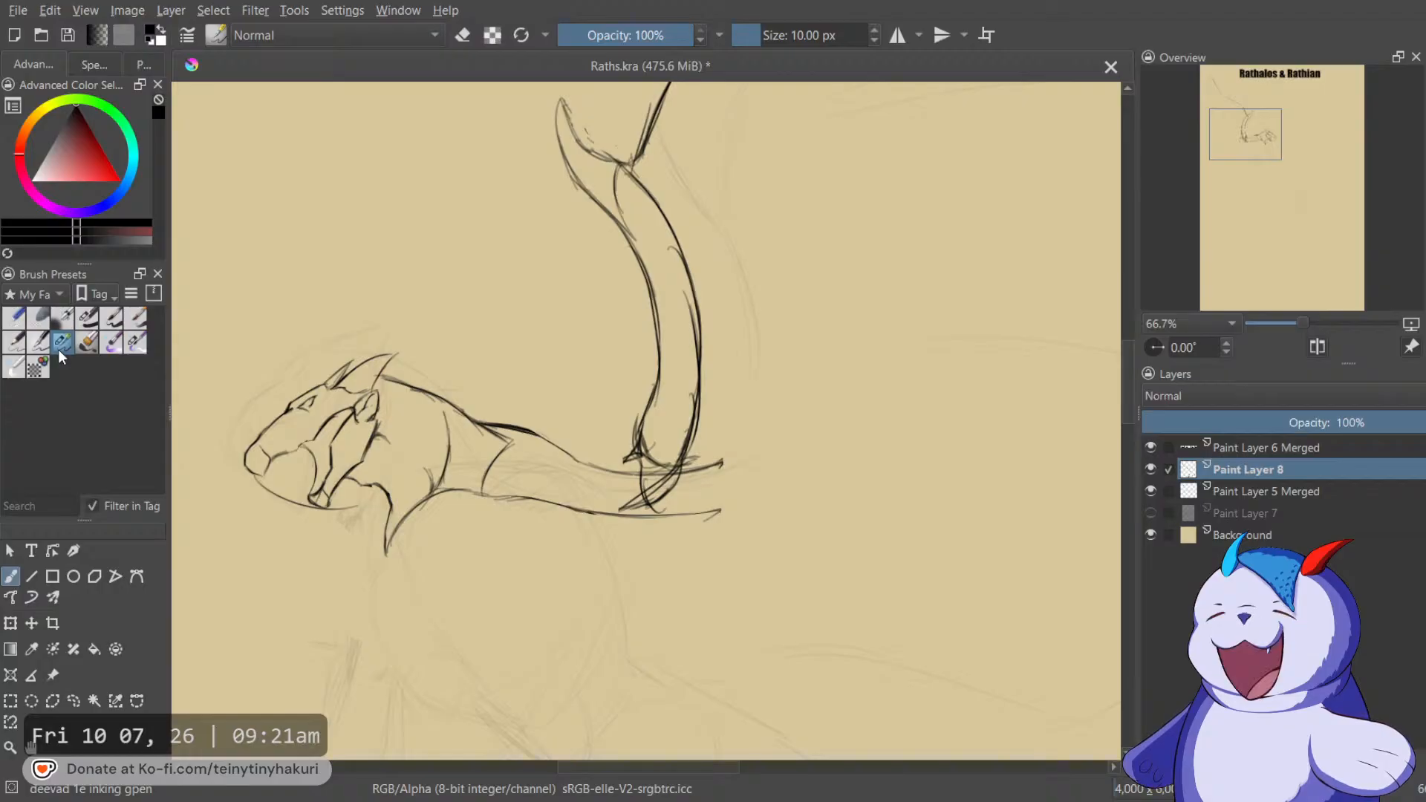
key("ctrl+bracketright")
key("ctrl+bracketright")
key("ctrl+bracketright")
key("ctrl+bracketright")
left_click_drag(576, 359, 611, 442)
left_click_drag(527, 386, 535, 414)
Erase the leftover neck line ends protruding beyond the joint between the neck and the wing arm.
key("e")
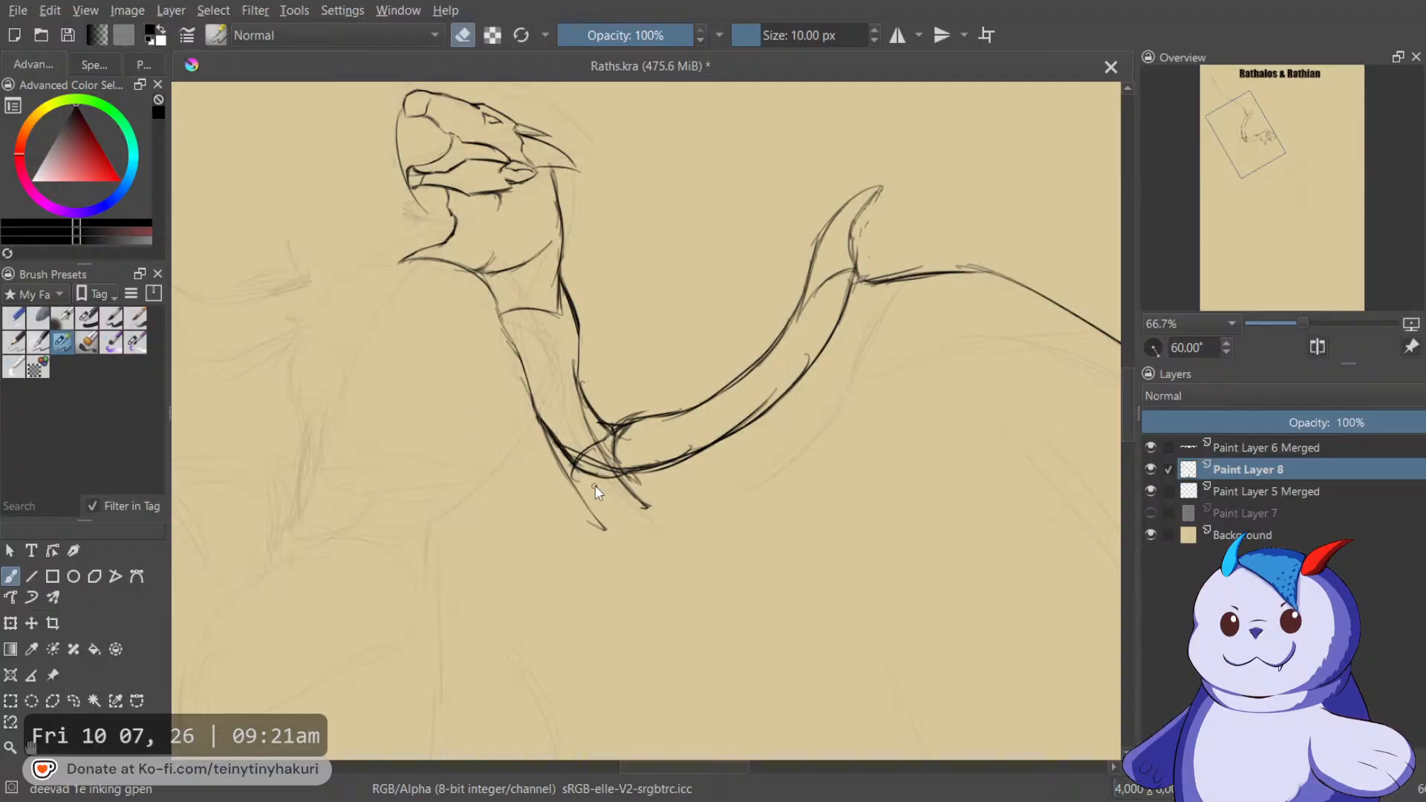
mouse_move(555, 451)
left_mouse_down()
mouse_move(535, 415)
mouse_move(605, 529)
left_mouse_up()
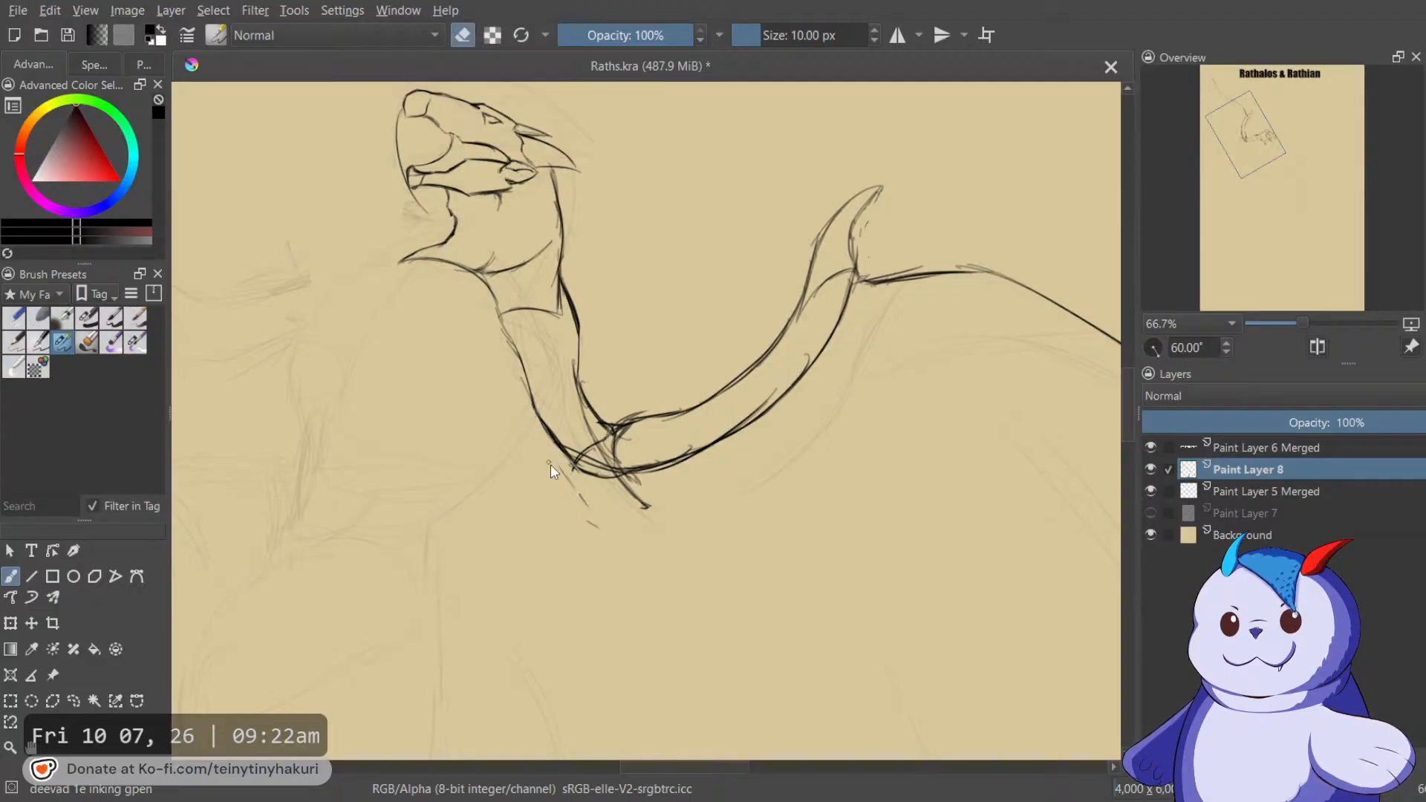
left_click_drag(560, 473, 570, 482)
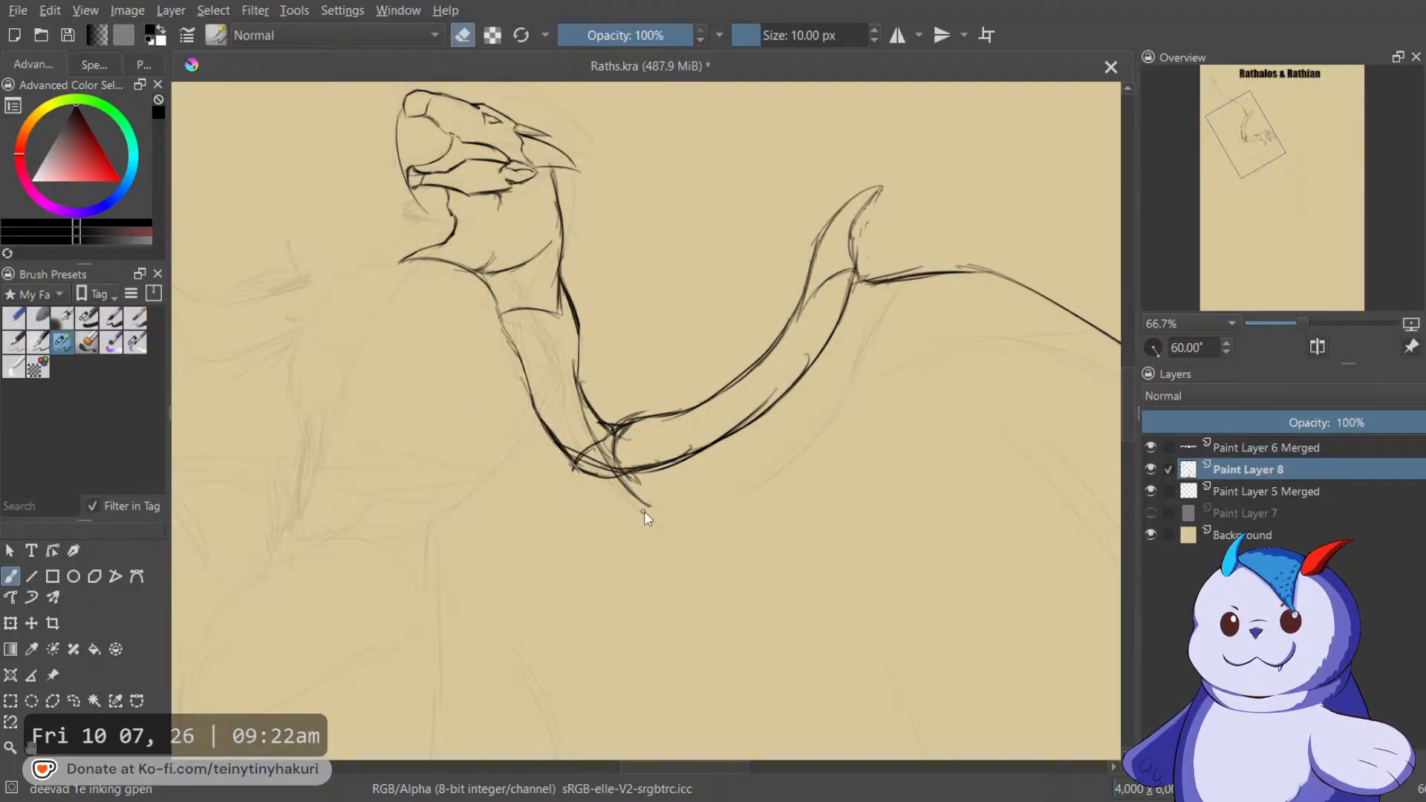
key("e")
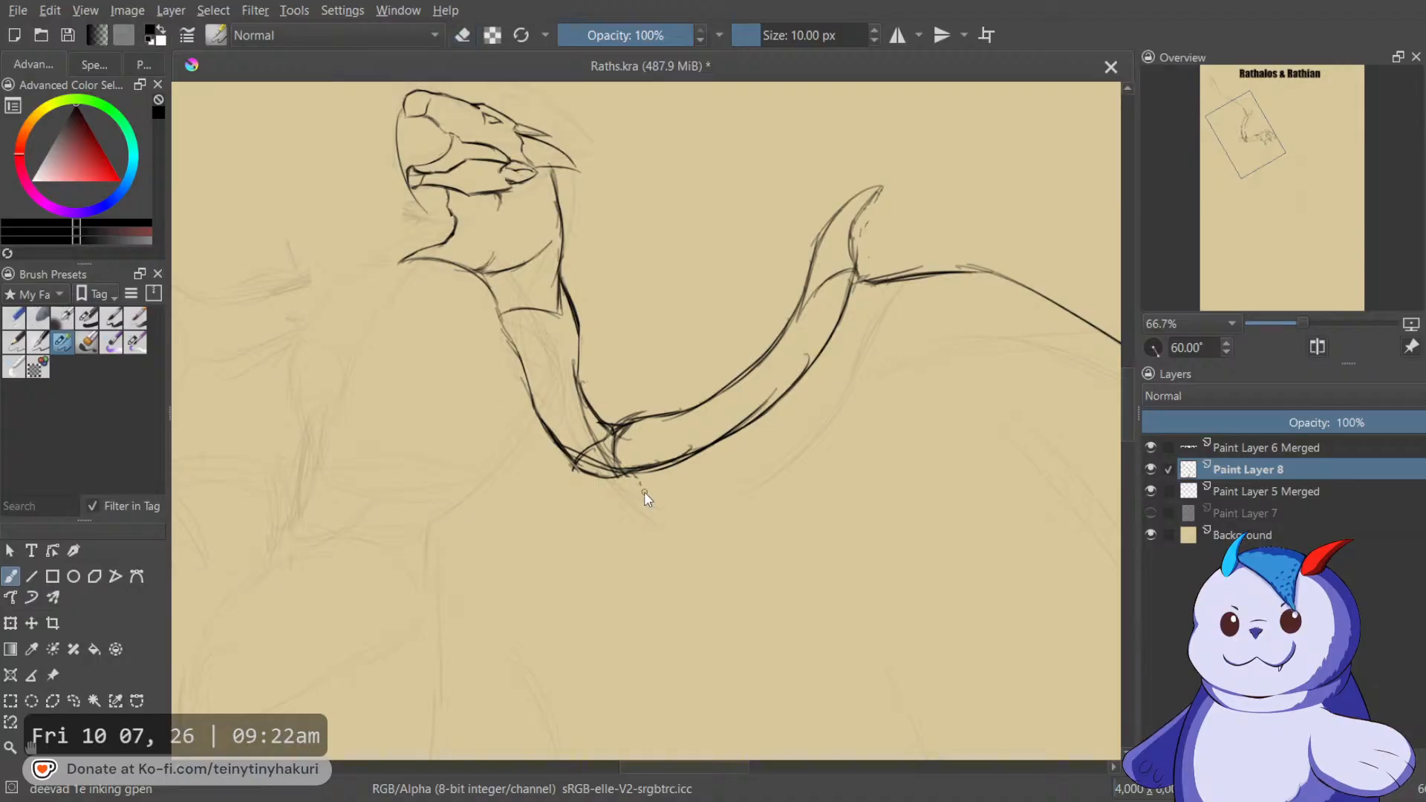
Reset the canvas rotation and, following the wing references, ink a row of small spikes along the wing's leading edge above the claw.
scroll(644, 492, "down", 3)
key("5")
left_click_drag(642, 450, 494, 522)
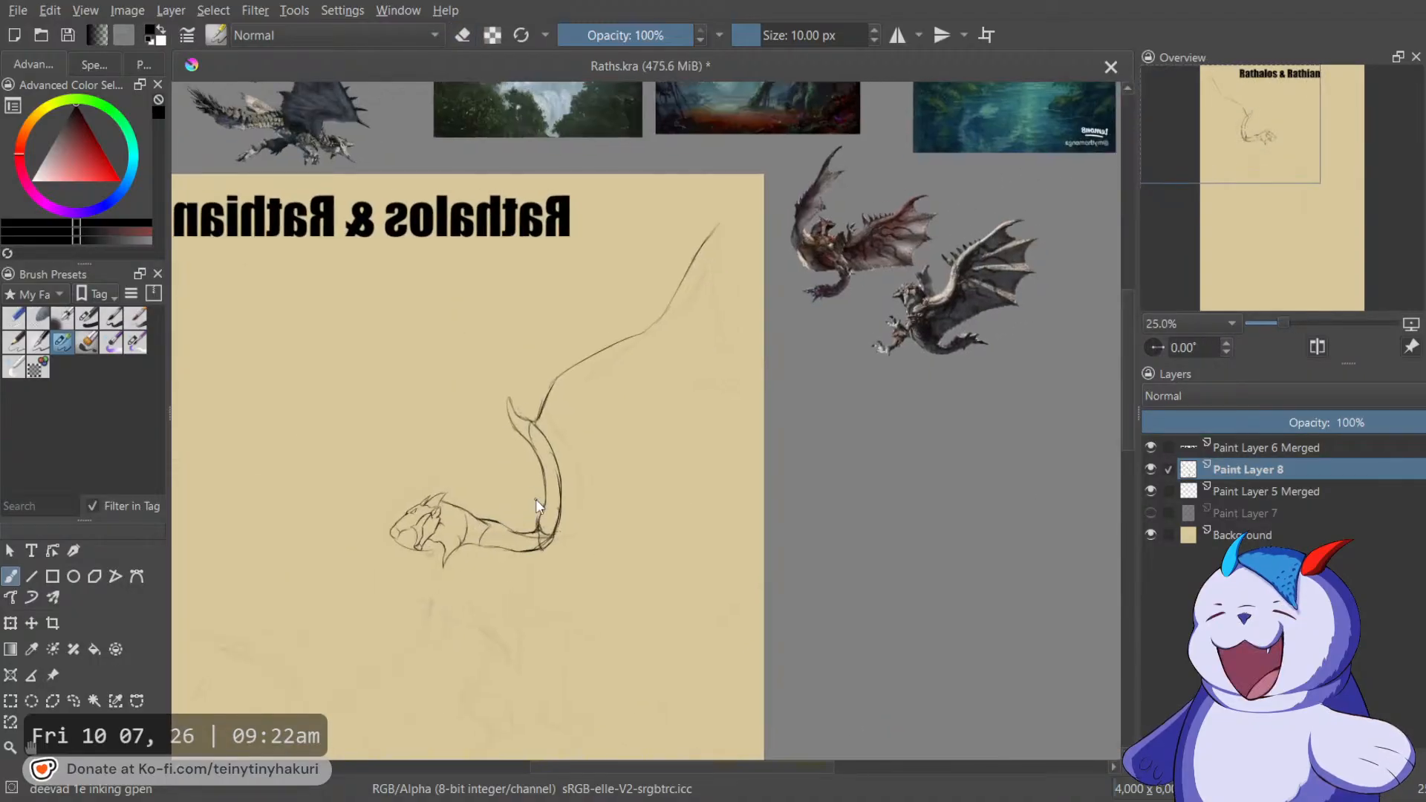
left_click_drag(949, 269, 822, 372)
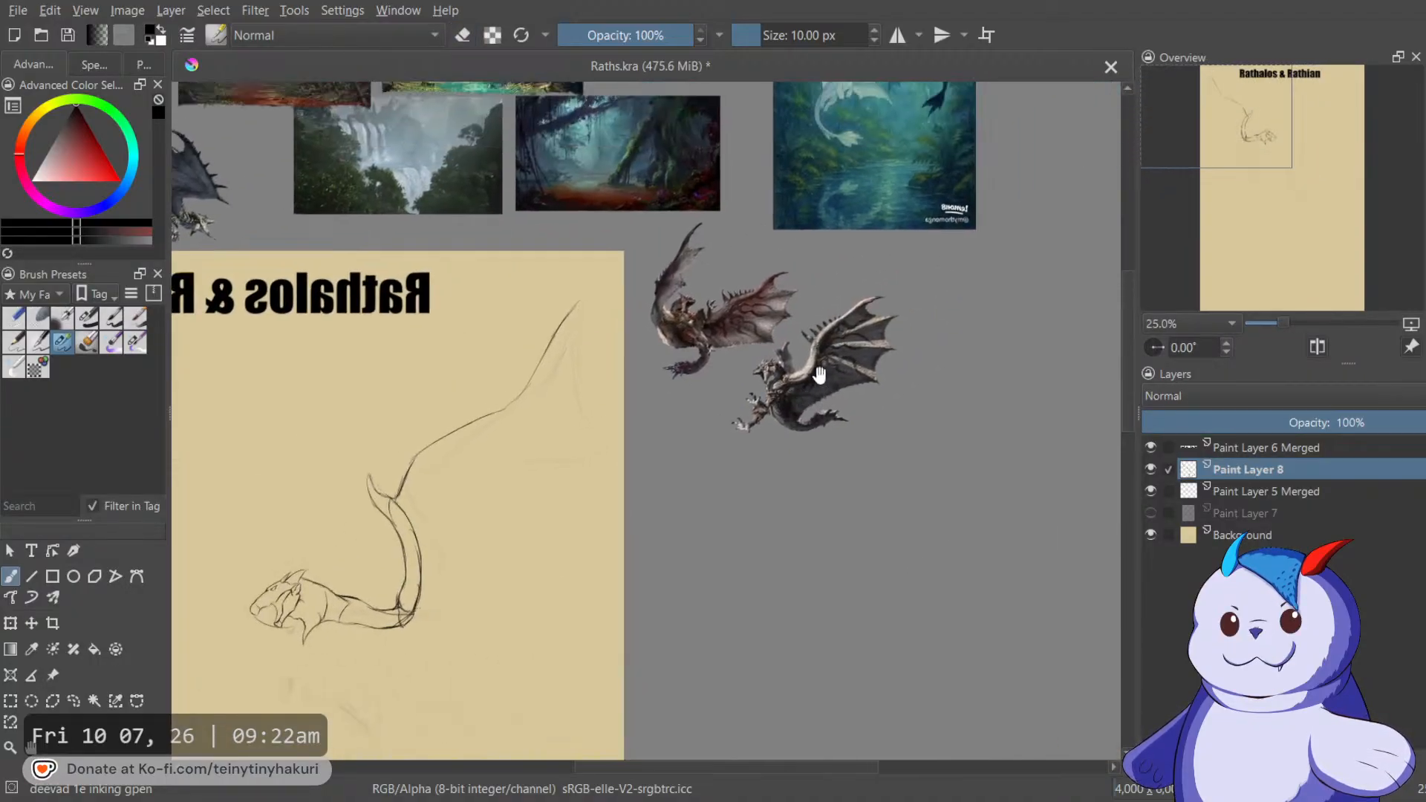
scroll(822, 373, "up", 5)
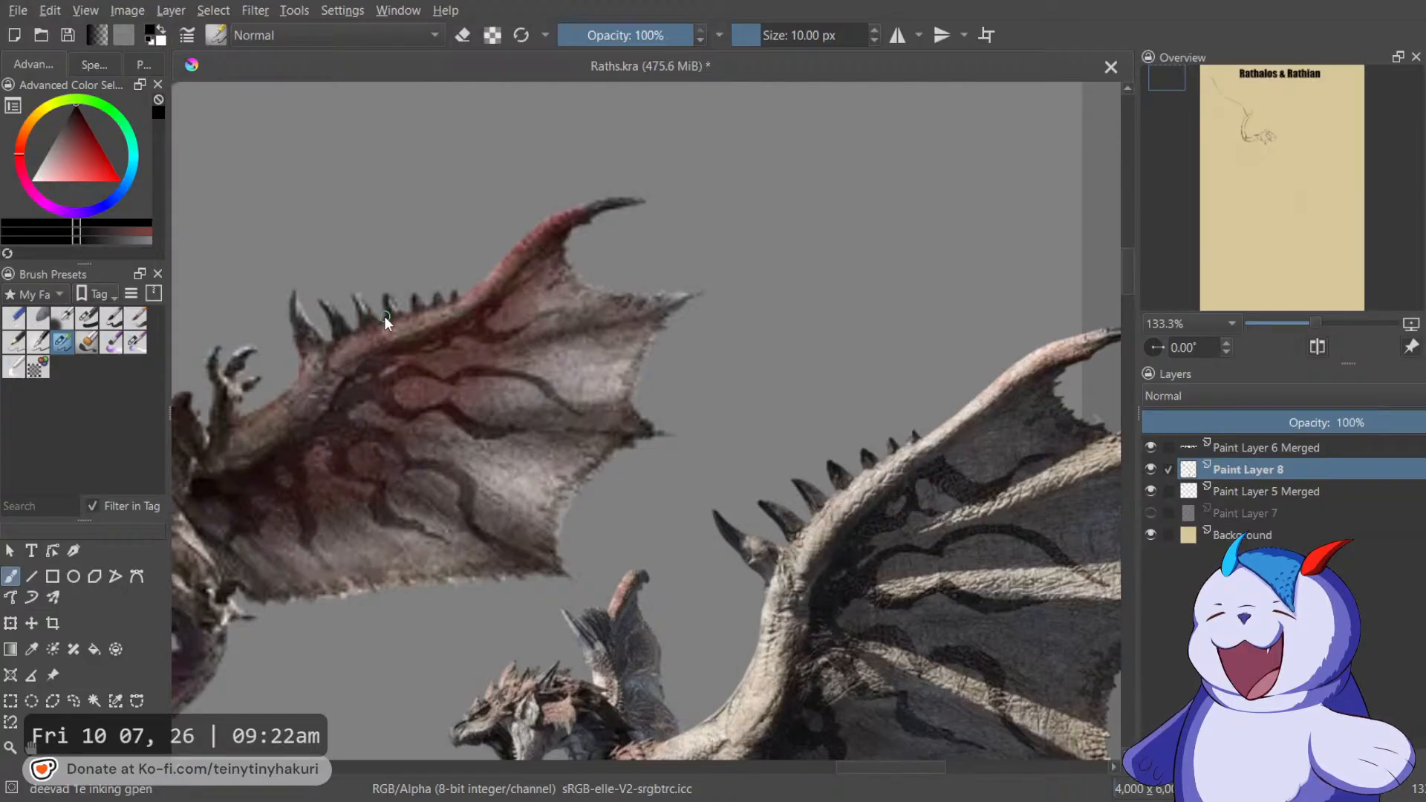
scroll(385, 315, "down", 2)
left_click_drag(348, 513, 905, 449)
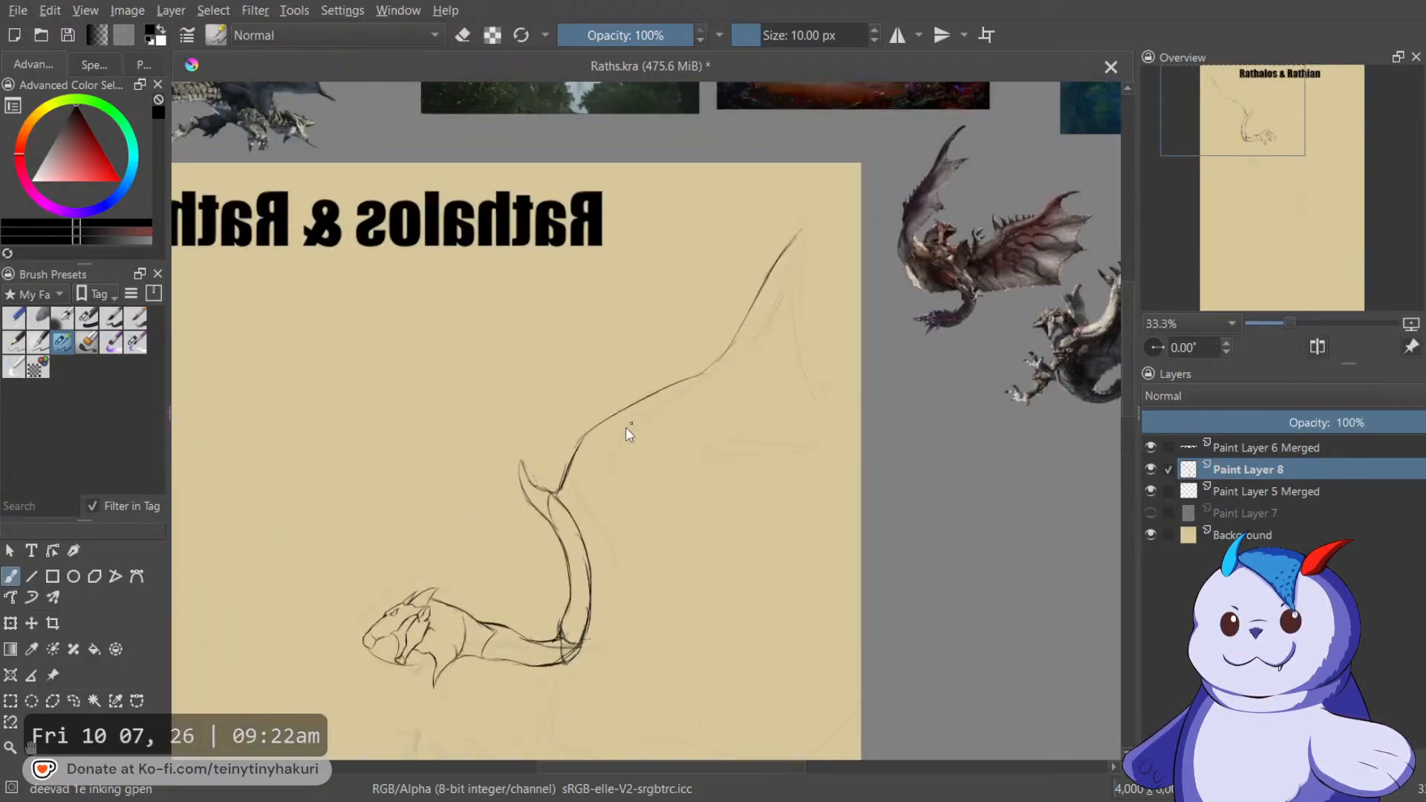
mouse_move(557, 489)
left_mouse_down()
mouse_move(567, 438)
mouse_move(571, 455)
mouse_move(576, 427)
mouse_move(597, 424)
mouse_move(588, 437)
mouse_move(580, 423)
mouse_move(636, 394)
left_mouse_up()
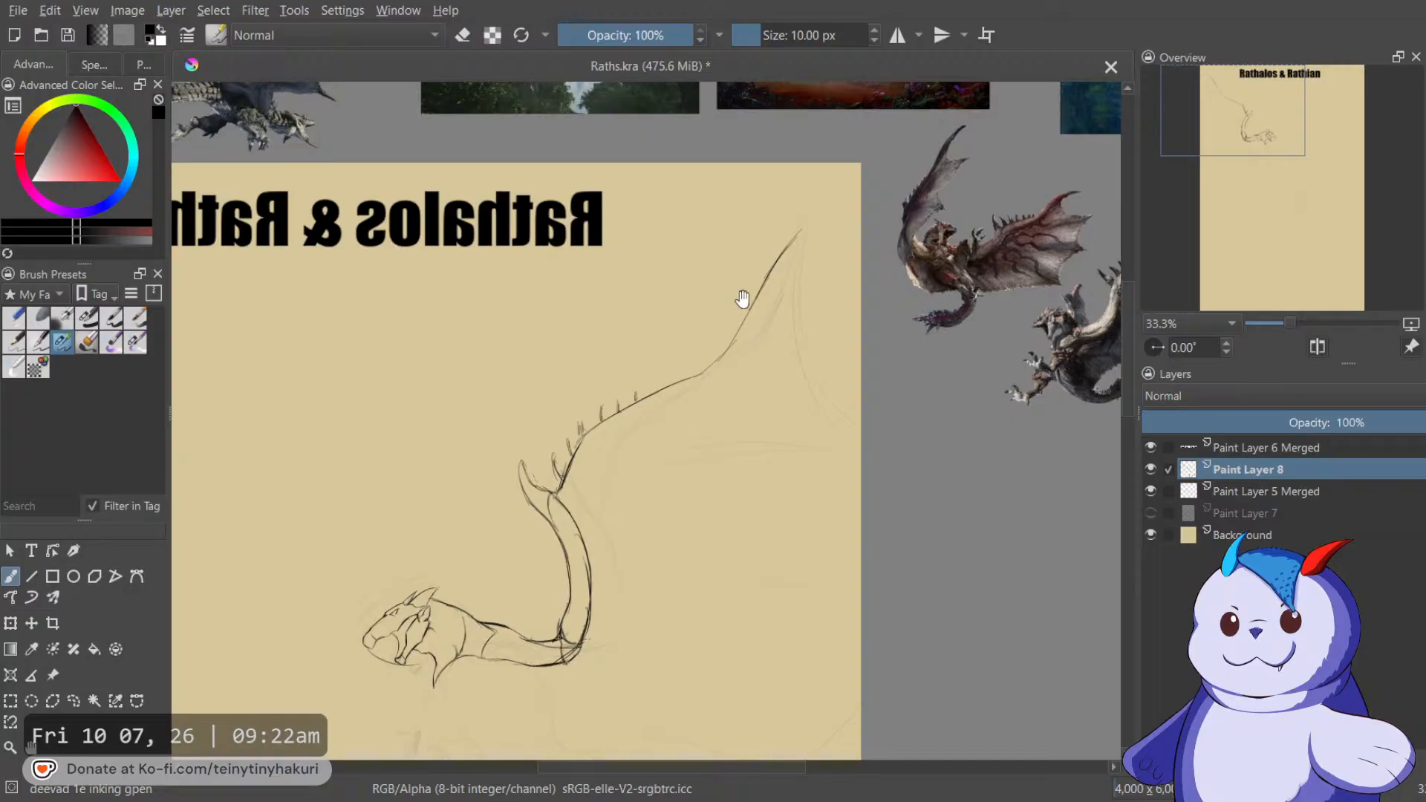
Ink the wing's curved tip and the lower contour of its leading arm, running from the claw joint toward the tip.
left_click_drag(743, 301, 586, 322)
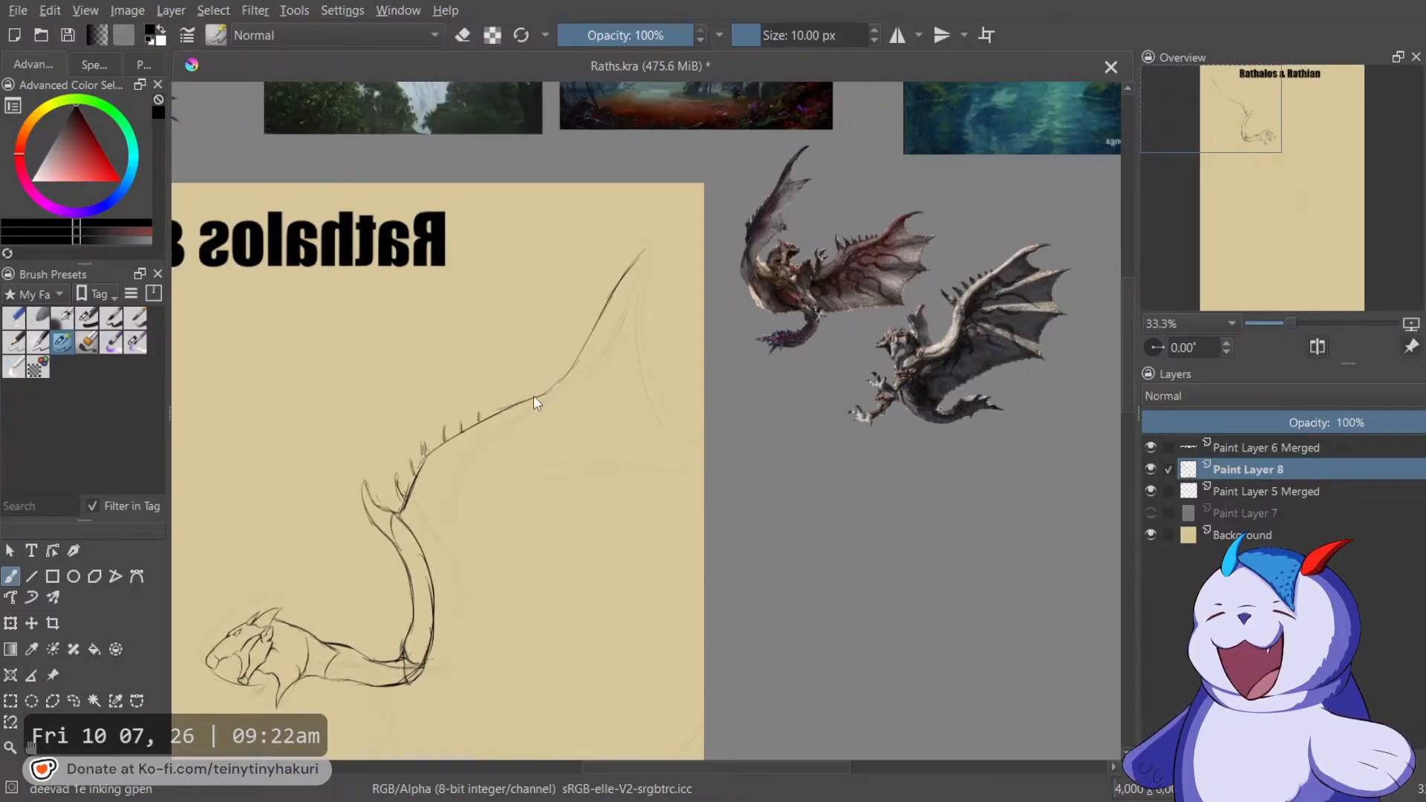
left_click_drag(642, 253, 661, 243)
left_click_drag(662, 244, 635, 291)
mouse_move(466, 494)
left_mouse_down()
mouse_move(527, 394)
mouse_move(484, 441)
mouse_move(495, 386)
left_mouse_up()
mouse_move(493, 358)
left_mouse_down()
mouse_move(493, 416)
mouse_move(586, 350)
left_mouse_up()
left_click_drag(506, 375, 595, 323)
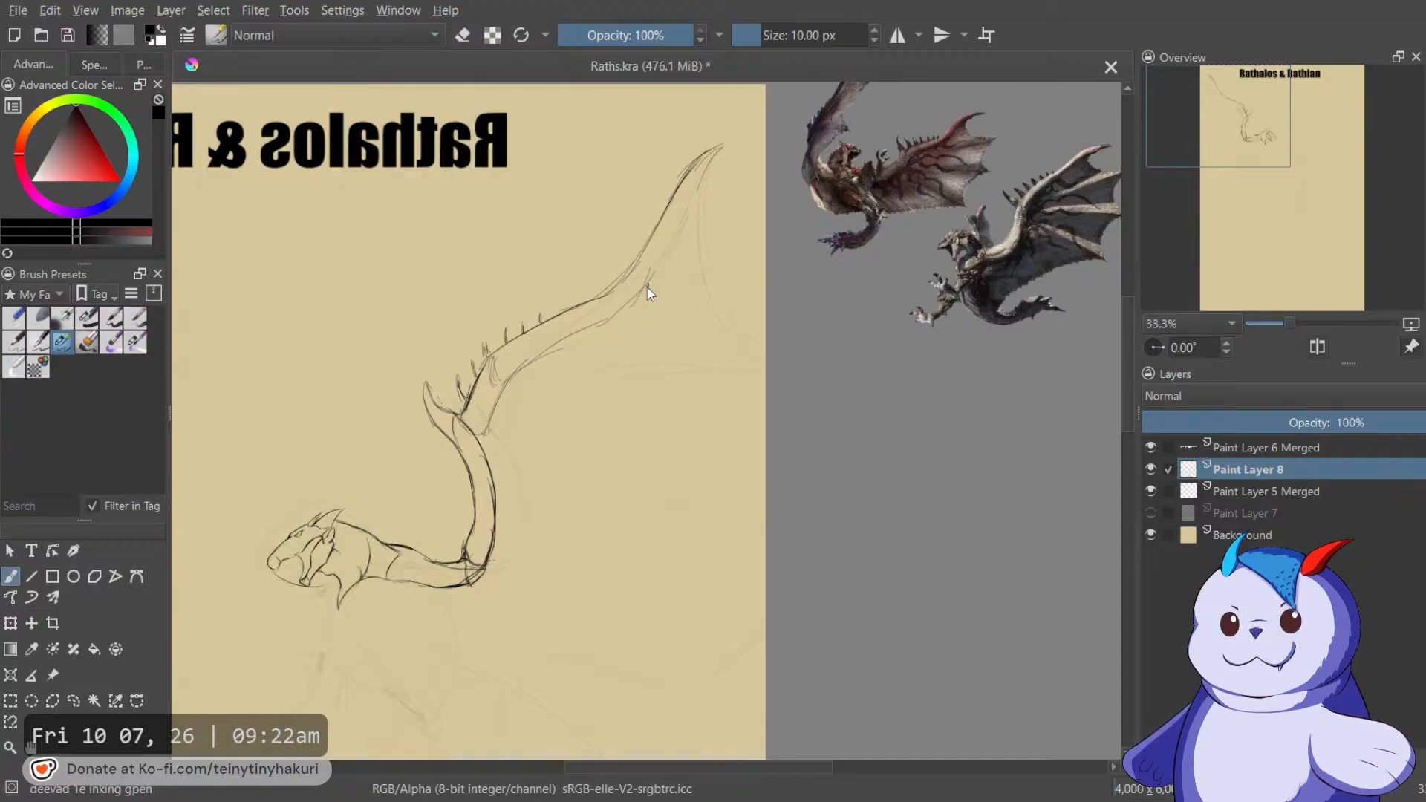
Ink the dragon's rounded chest outline below the neck, from the throat down the front, across the base and up the back.
mouse_move(668, 265)
left_mouse_down()
mouse_move(722, 149)
mouse_move(685, 198)
mouse_move(767, 175)
mouse_move(637, 328)
mouse_move(640, 342)
mouse_move(694, 178)
mouse_move(698, 295)
mouse_move(575, 293)
mouse_move(456, 438)
mouse_move(434, 497)
mouse_move(443, 510)
mouse_move(633, 258)
left_mouse_up()
scroll(490, 307, "up", 2)
left_click_drag(599, 318, 613, 476)
mouse_move(603, 349)
left_mouse_down()
mouse_move(629, 520)
mouse_move(587, 408)
mouse_move(602, 455)
mouse_move(662, 529)
left_mouse_up()
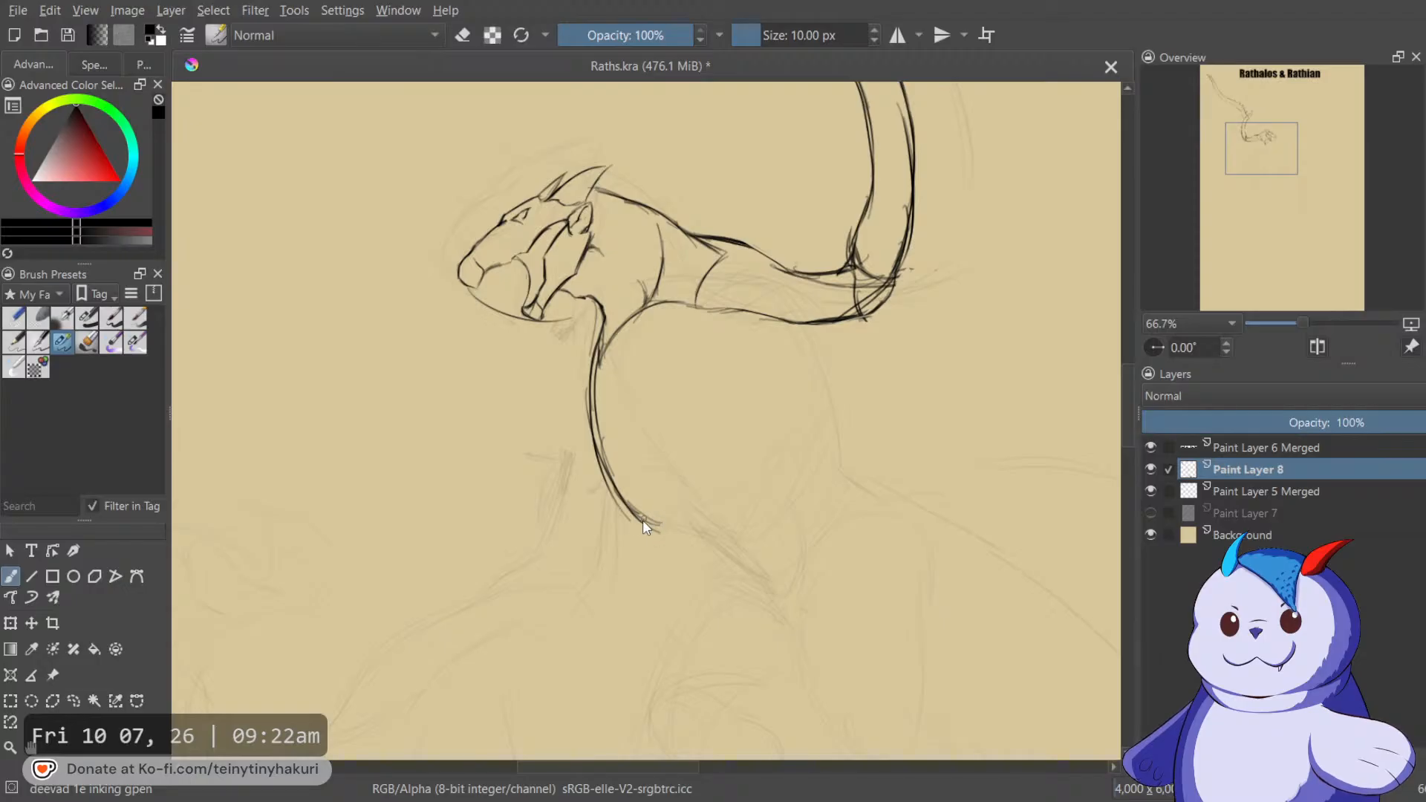
mouse_move(621, 522)
left_mouse_down()
mouse_move(748, 511)
mouse_move(787, 438)
left_mouse_up()
mouse_move(811, 327)
left_mouse_down()
mouse_move(816, 407)
mouse_move(765, 505)
left_mouse_up()
left_click_drag(820, 365, 784, 468)
left_click_drag(804, 418, 765, 512)
Ink outer contours along the chest's front and back, joining them beneath it with a small pointed notch and checking the mirrored view.
left_click_drag(598, 323, 565, 437)
left_click_drag(567, 381, 617, 533)
left_click_drag(564, 434, 616, 545)
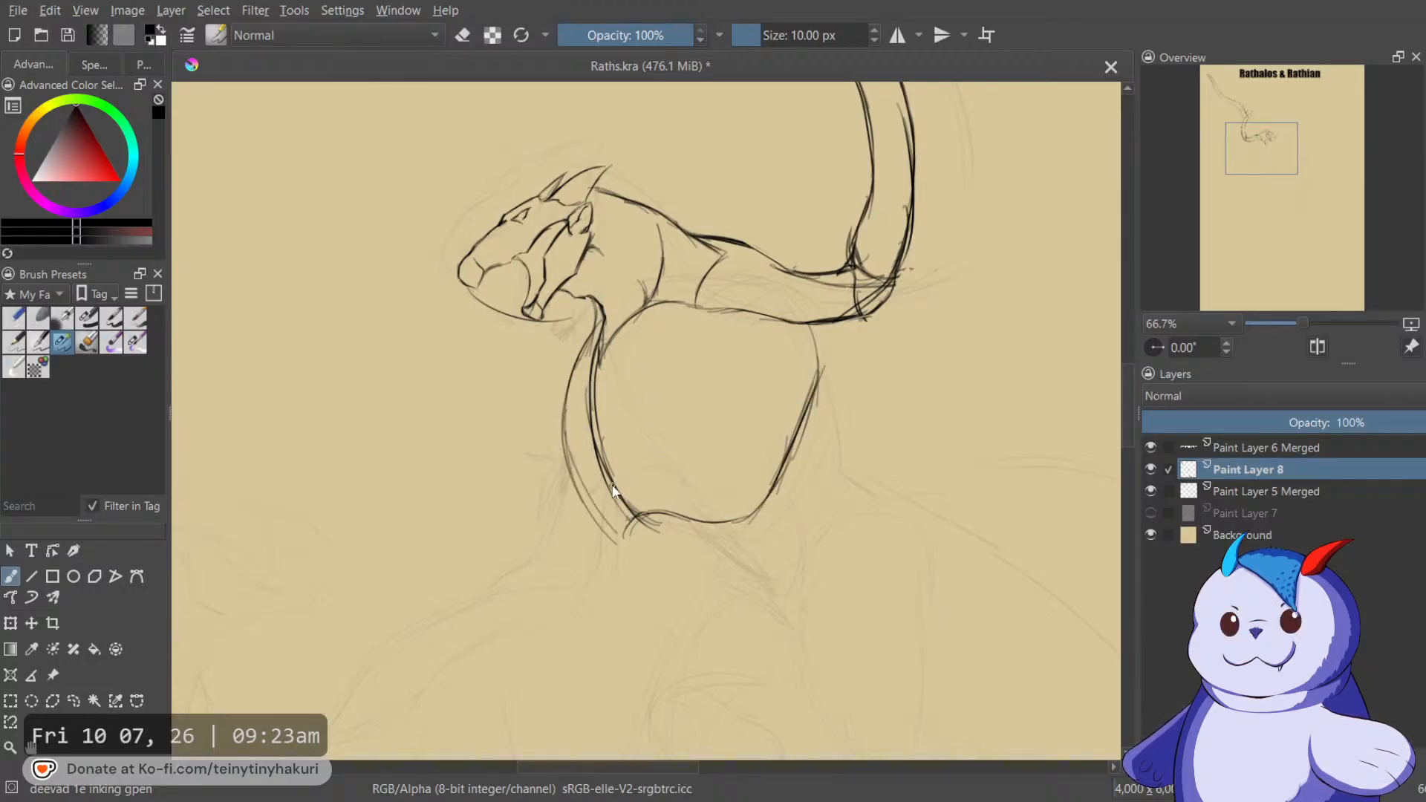
key("m")
left_click_drag(751, 445, 821, 396)
mouse_move(792, 339)
left_mouse_down()
mouse_move(794, 427)
mouse_move(770, 455)
mouse_move(821, 410)
left_mouse_up()
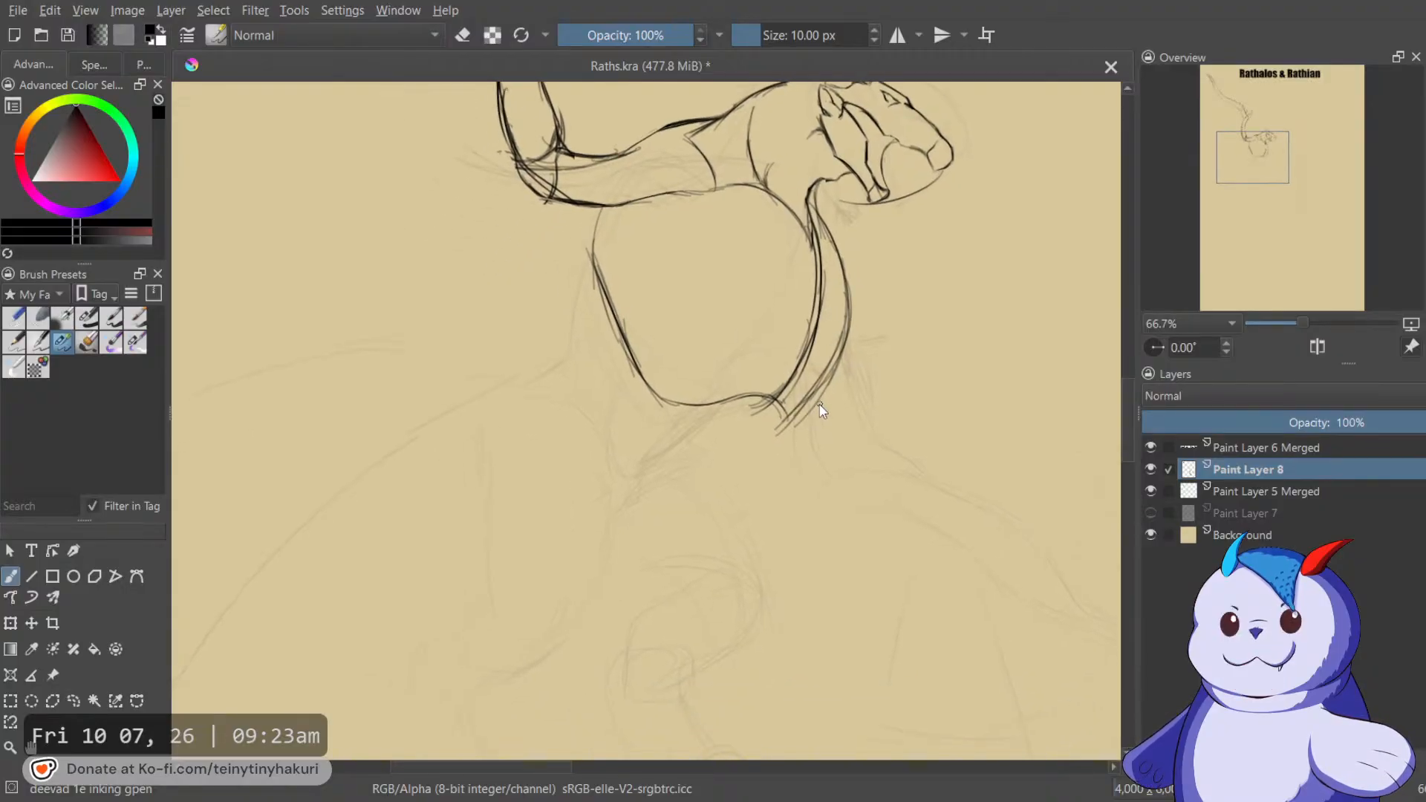
left_click_drag(747, 454, 774, 431)
left_click_drag(689, 425, 733, 452)
left_click_drag(580, 259, 607, 211)
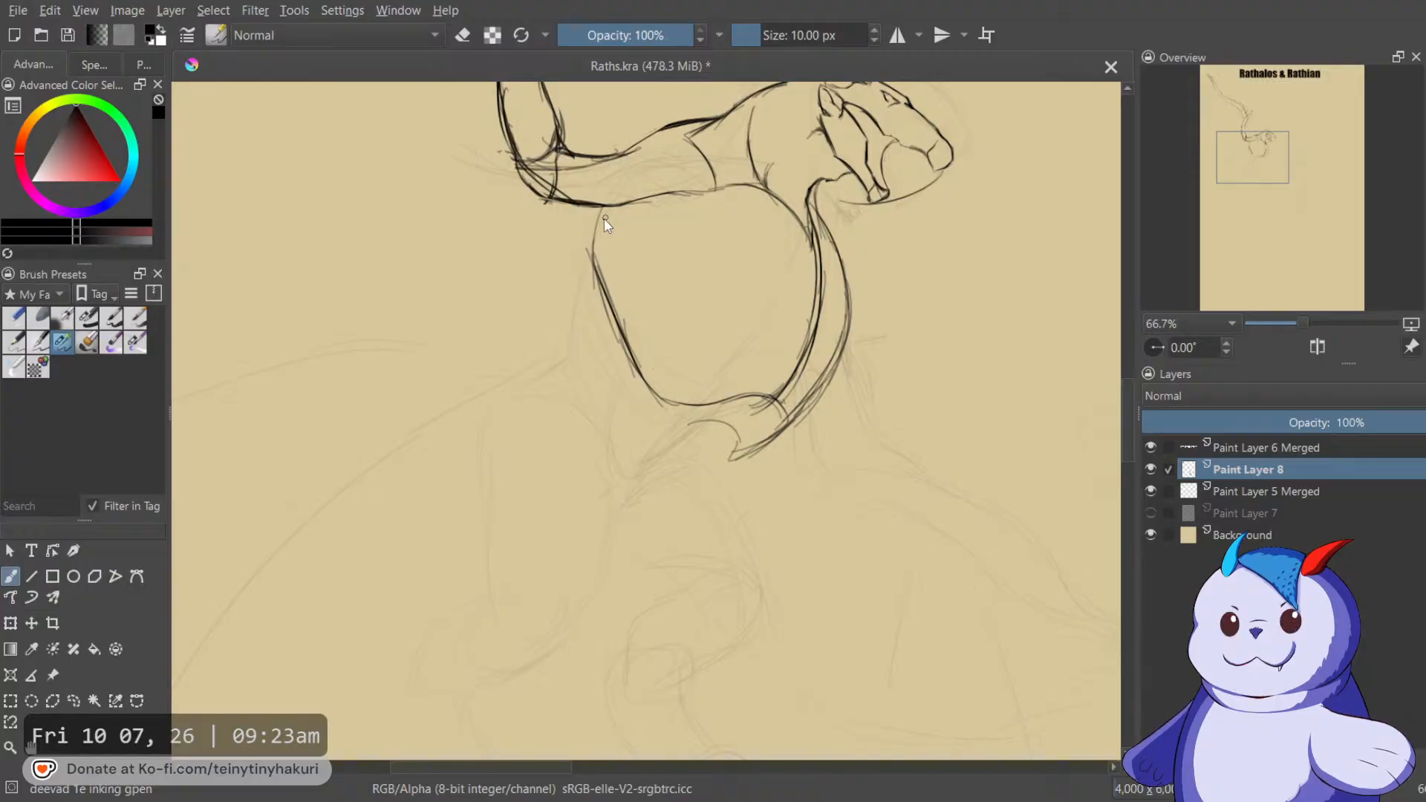
mouse_move(586, 260)
left_mouse_down()
mouse_move(624, 407)
mouse_move(694, 432)
left_mouse_up()
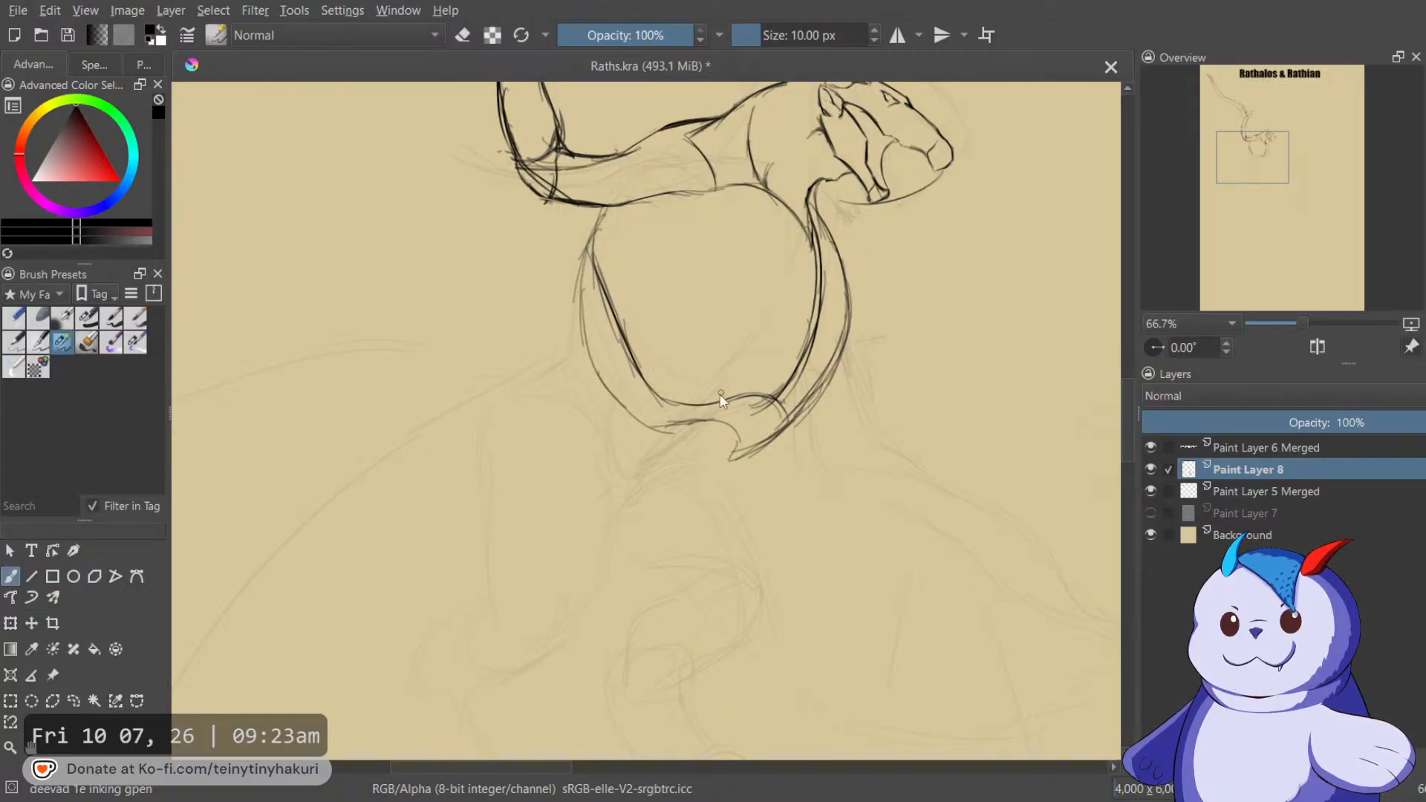
Ink the tapered pelvis outline beneath the chest, with a slanted lower edge and a rounded bottom corner.
left_click_drag(722, 363, 692, 606)
mouse_move(758, 426)
left_mouse_down()
mouse_move(944, 612)
mouse_move(1013, 635)
left_mouse_up()
scroll(864, 518, "down", 4)
left_click_drag(860, 520, 776, 458)
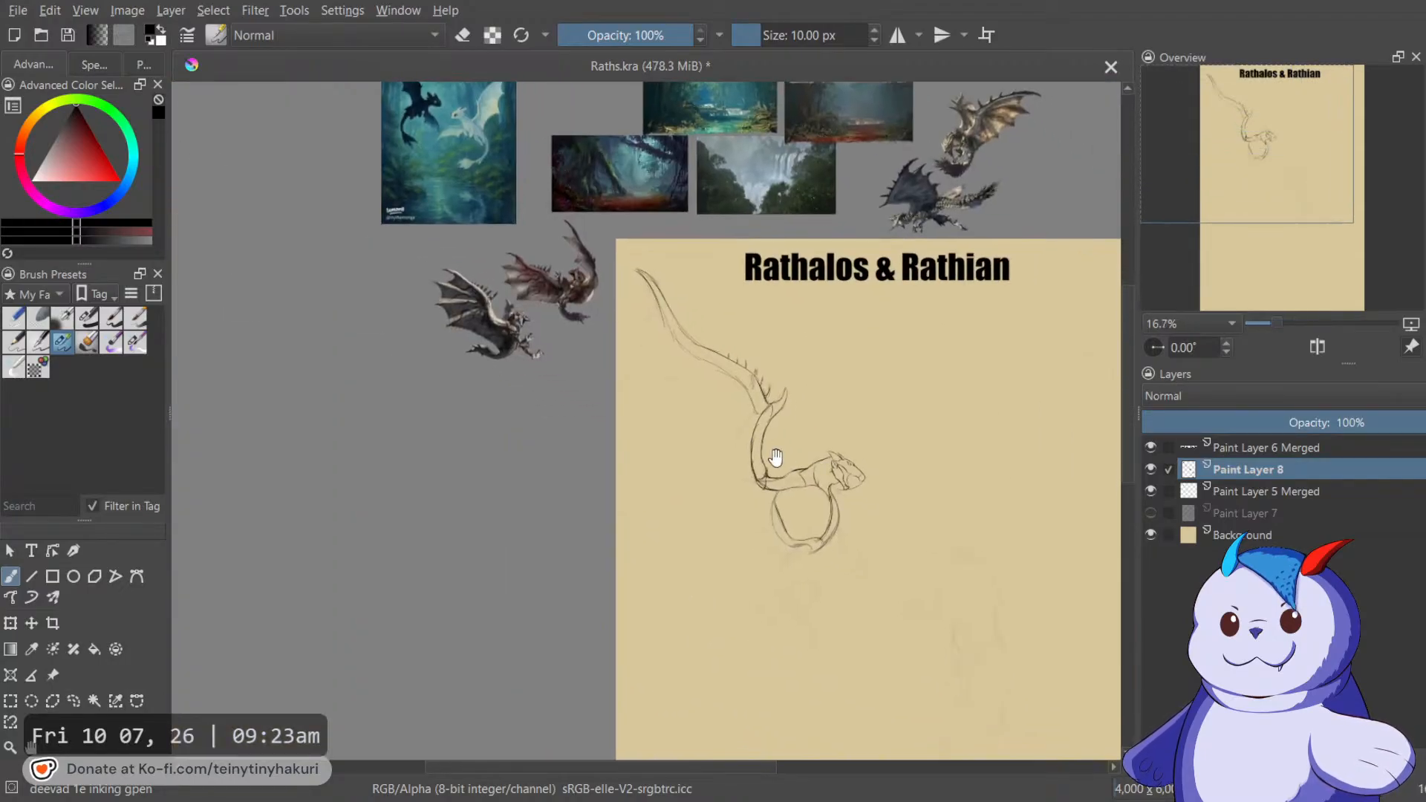
scroll(719, 421, "up", 2)
left_click_drag(834, 548, 675, 302)
scroll(741, 439, "up", 1)
scroll(741, 439, "up", 2)
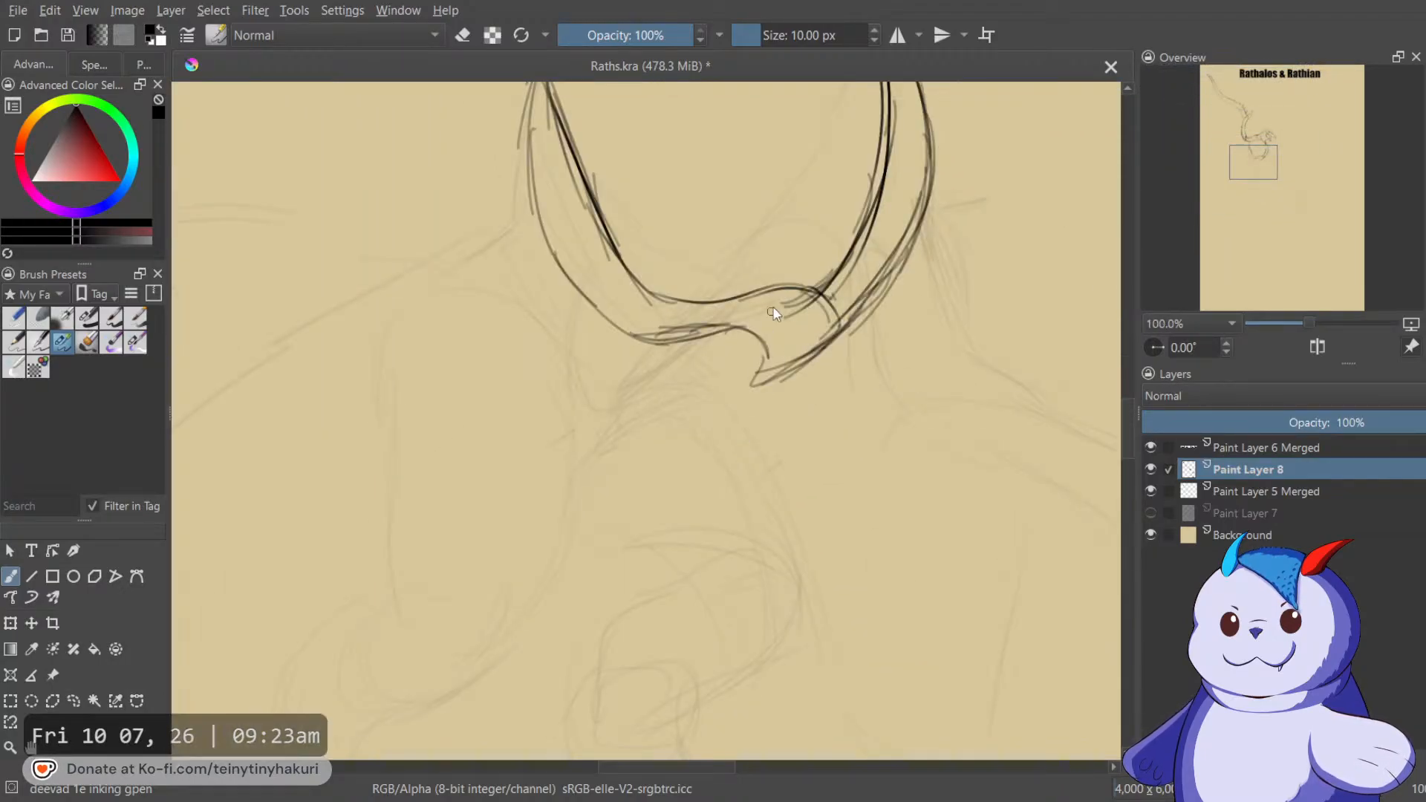
mouse_move(667, 384)
left_mouse_down()
mouse_move(759, 372)
mouse_move(597, 435)
left_mouse_up()
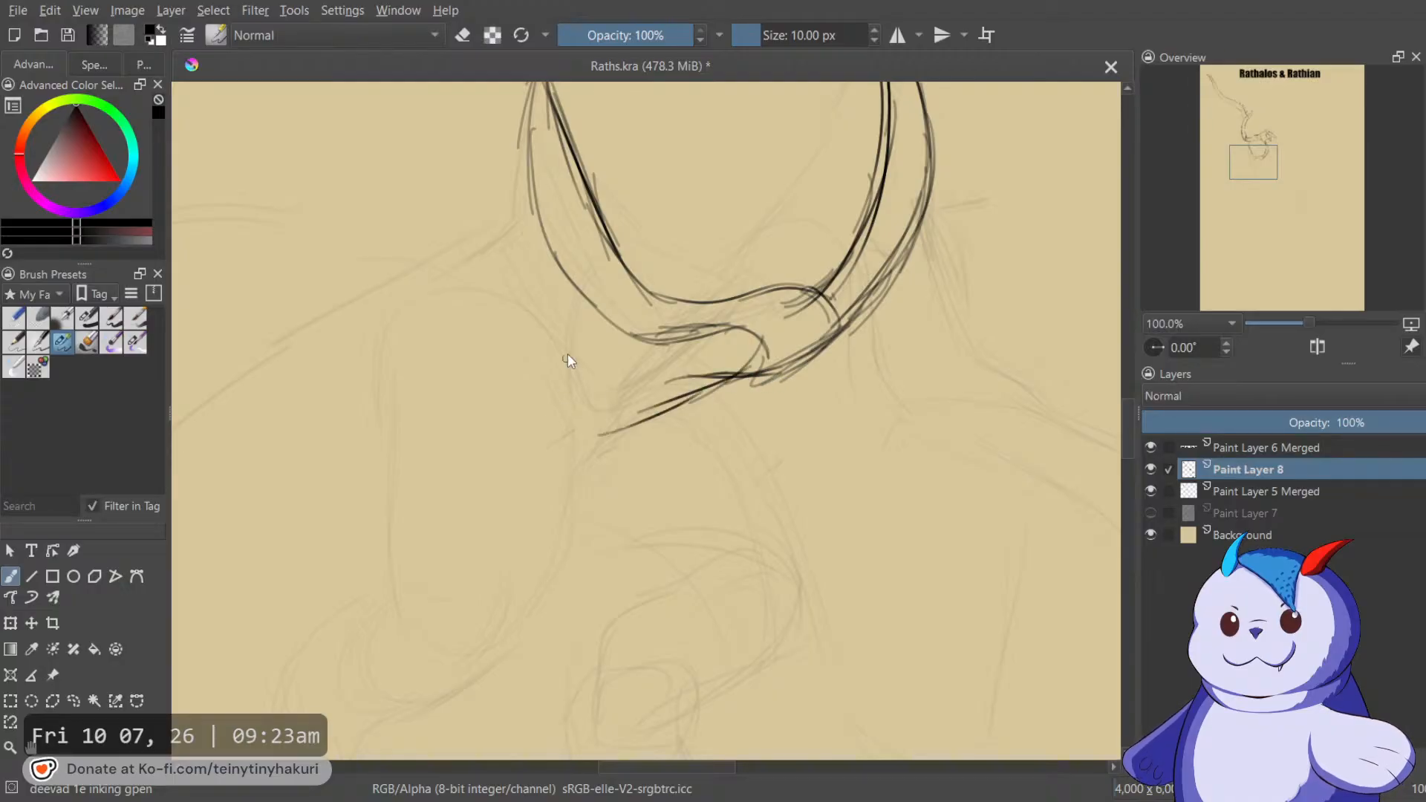
left_click_drag(620, 318, 669, 340)
left_click_drag(607, 297, 587, 418)
mouse_move(607, 306)
left_mouse_down()
mouse_move(604, 456)
mouse_move(694, 455)
left_mouse_up()
Erase the stray line ends around the pelvis outline and reconnect its upper corner to the chest contour.
mouse_move(777, 401)
left_mouse_down()
mouse_move(649, 480)
mouse_move(804, 295)
left_mouse_up()
key("e")
mouse_move(683, 333)
left_mouse_down()
mouse_move(663, 340)
mouse_move(705, 340)
mouse_move(777, 285)
mouse_move(679, 339)
left_mouse_up()
key("e")
mouse_move(615, 212)
left_mouse_down()
mouse_move(610, 298)
mouse_move(637, 350)
mouse_move(607, 221)
mouse_move(602, 285)
mouse_move(622, 223)
left_mouse_up()
key("e")
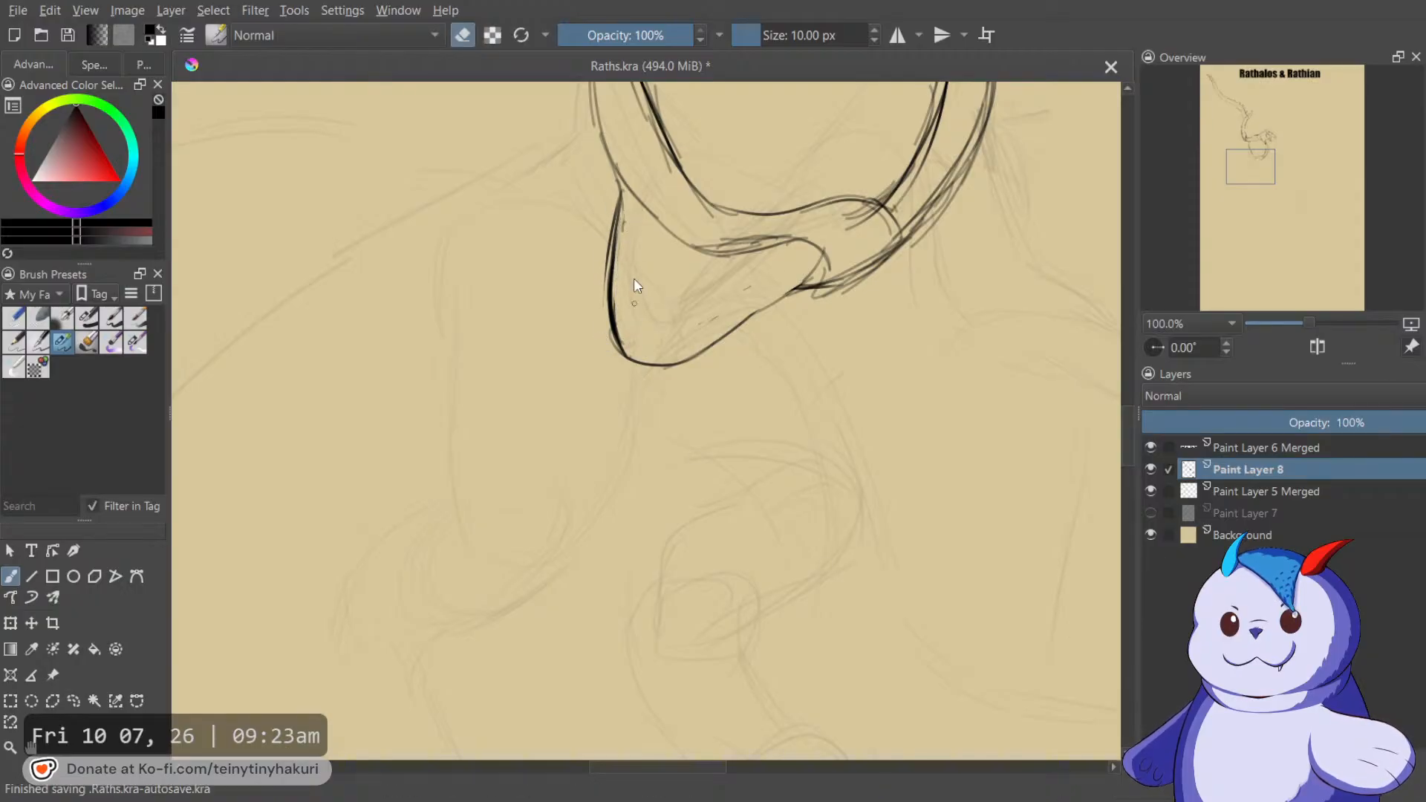
key("e")
Ink an inner contour along the pelvis's slanted edge and a short line descending from its base, erasing stray ends.
left_click_drag(800, 259, 684, 323)
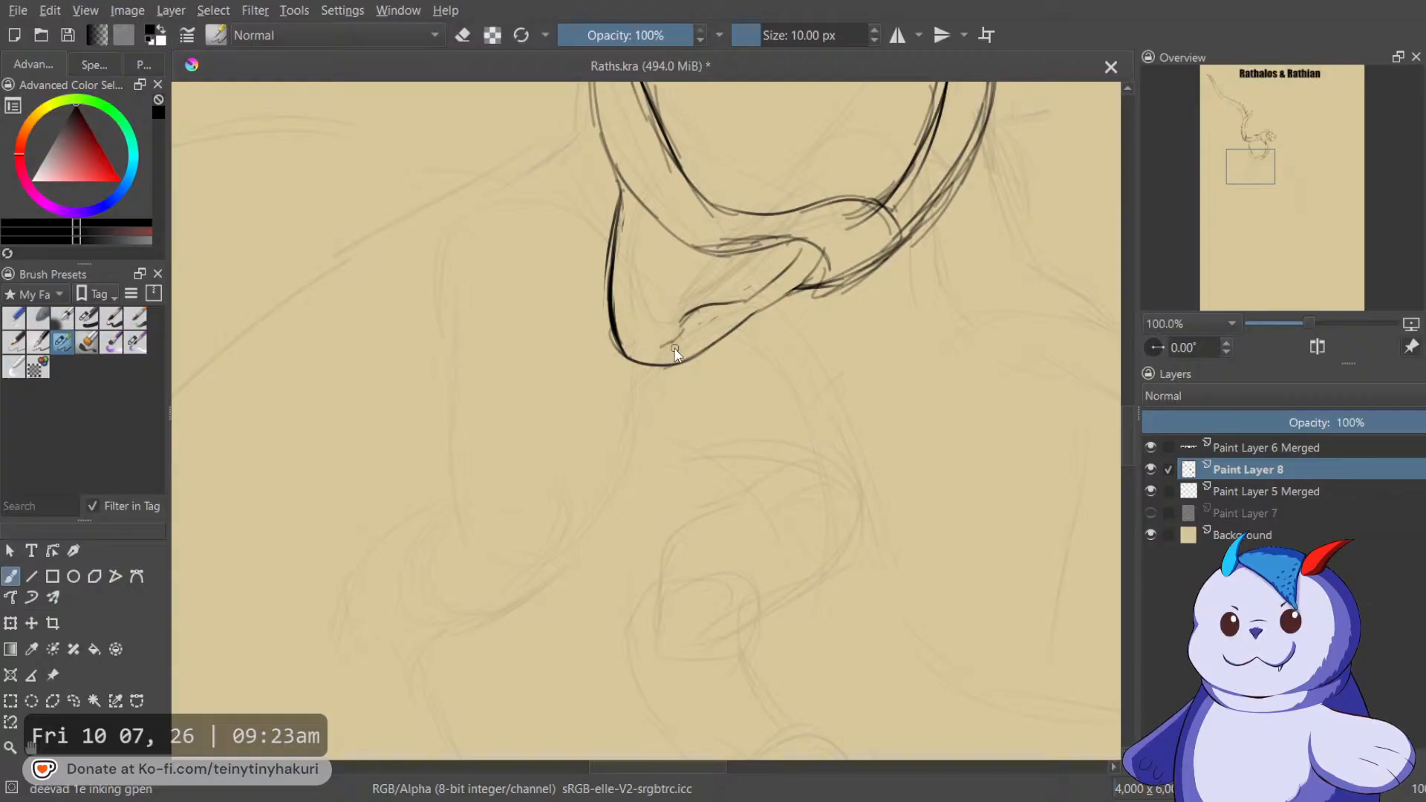
left_click_drag(664, 359, 618, 409)
key("e")
mouse_move(695, 309)
left_mouse_down()
mouse_move(680, 331)
mouse_move(930, 344)
left_mouse_up()
key("e")
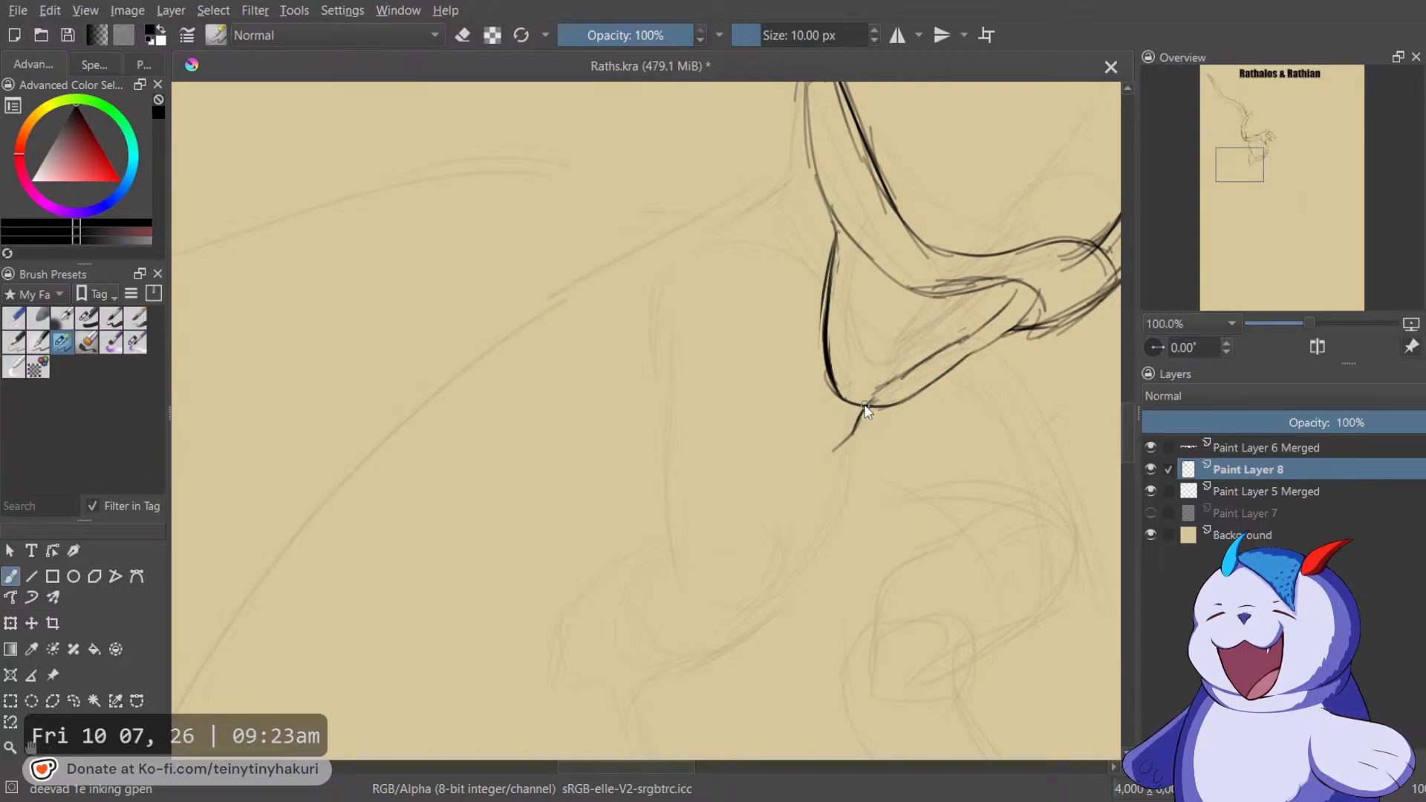
left_click_drag(855, 422, 818, 454)
key("e")
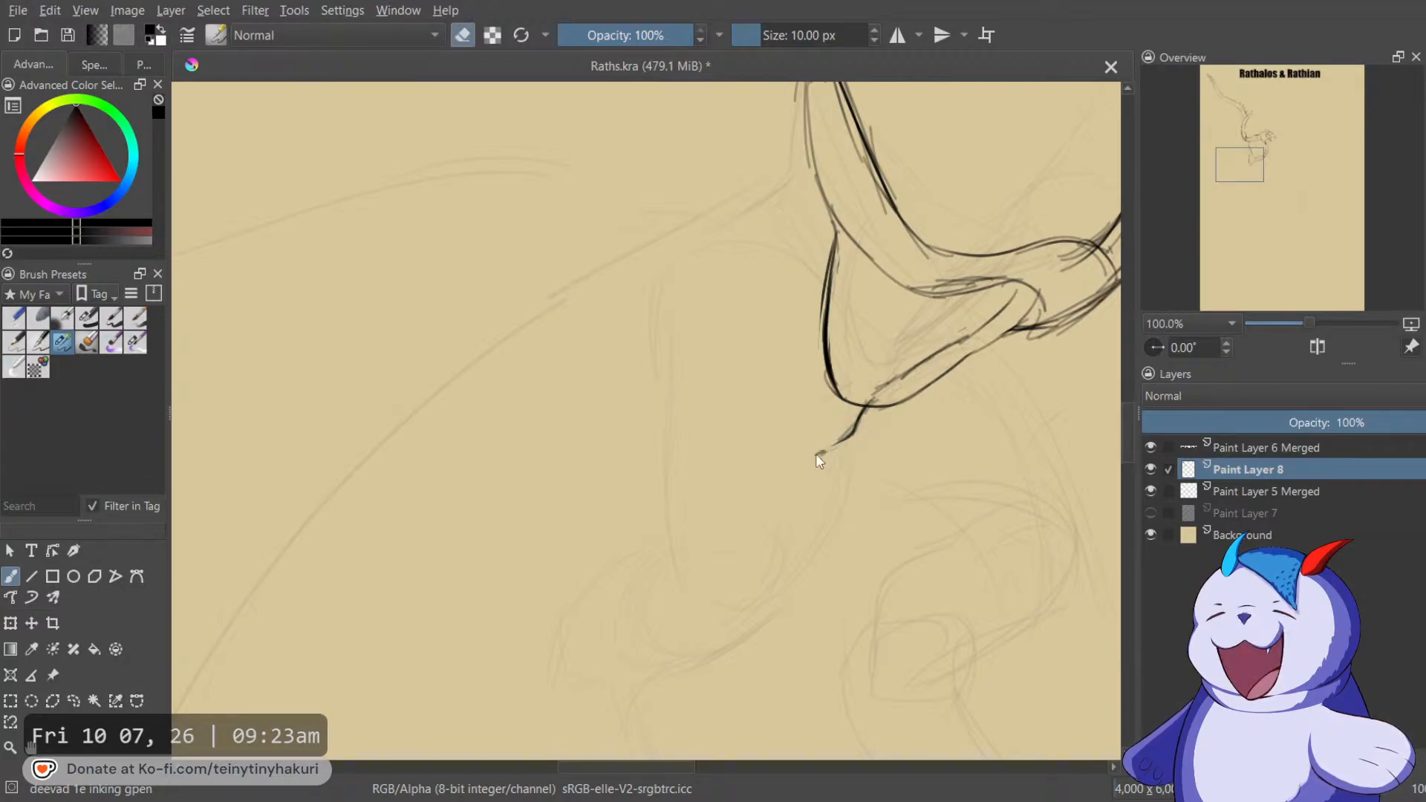
key("e")
Ink the hip shape behind the pelvis, with a rounded upper end, and a short contour under the pelvis's slanted edge.
scroll(817, 409, "up", 2)
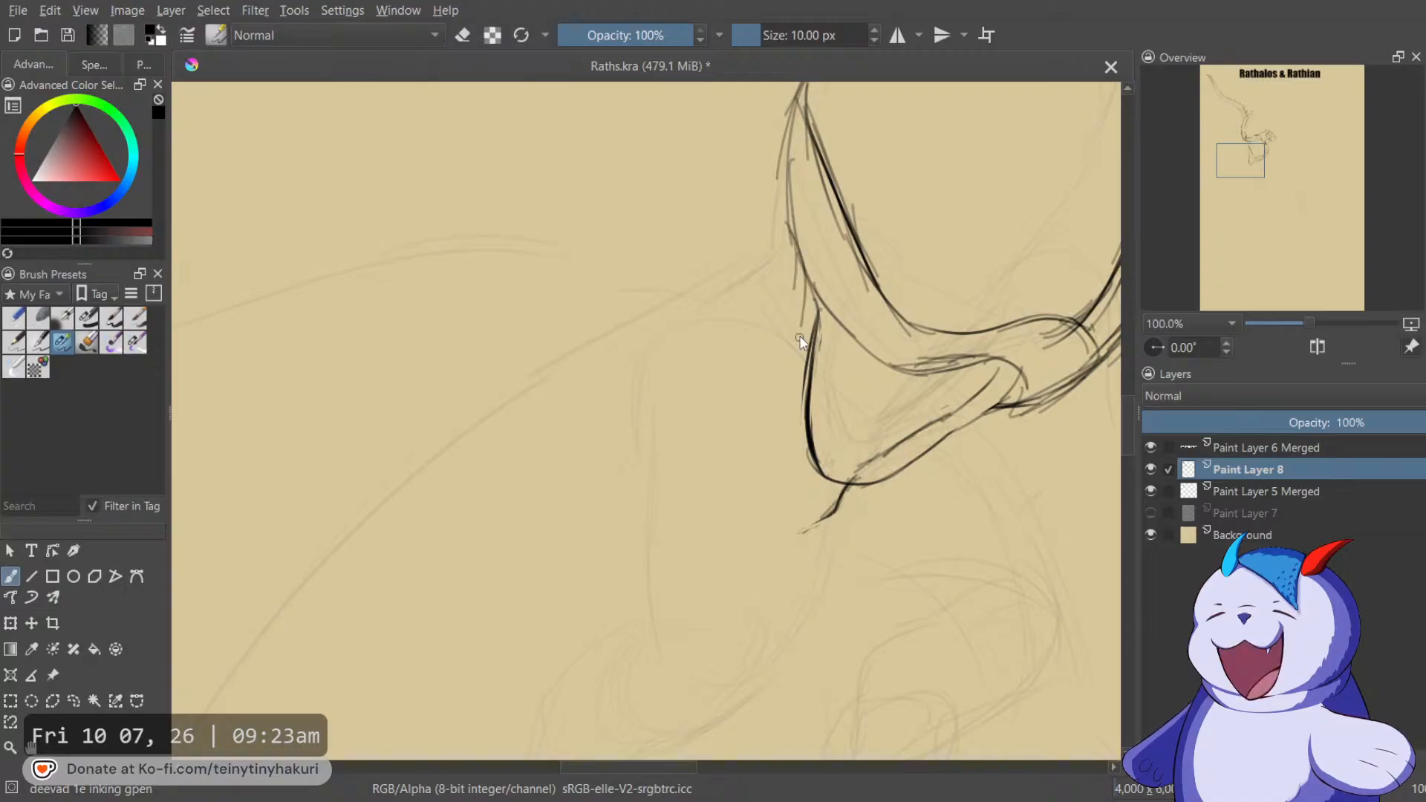
left_click_drag(803, 262, 801, 394)
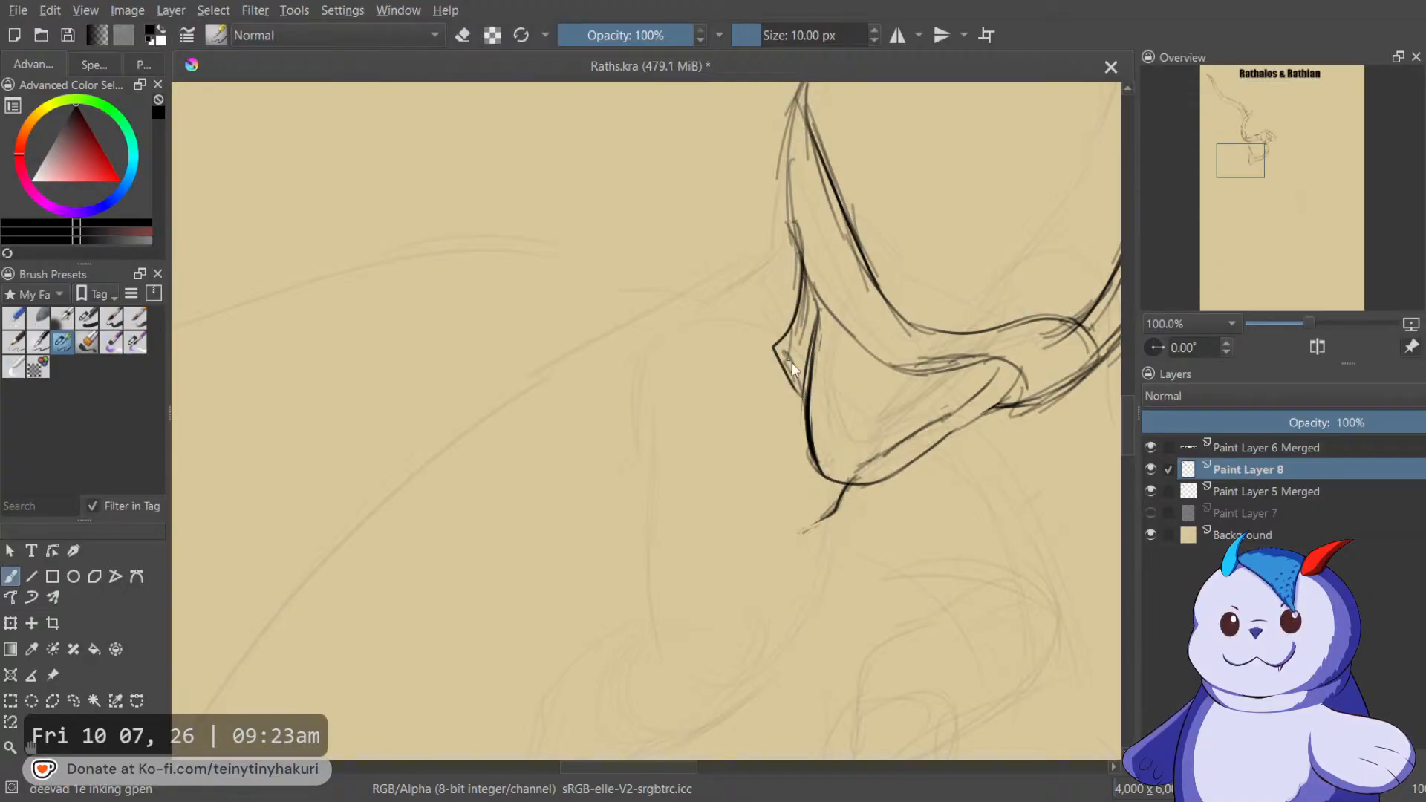
key("m")
left_click_drag(706, 444, 861, 314)
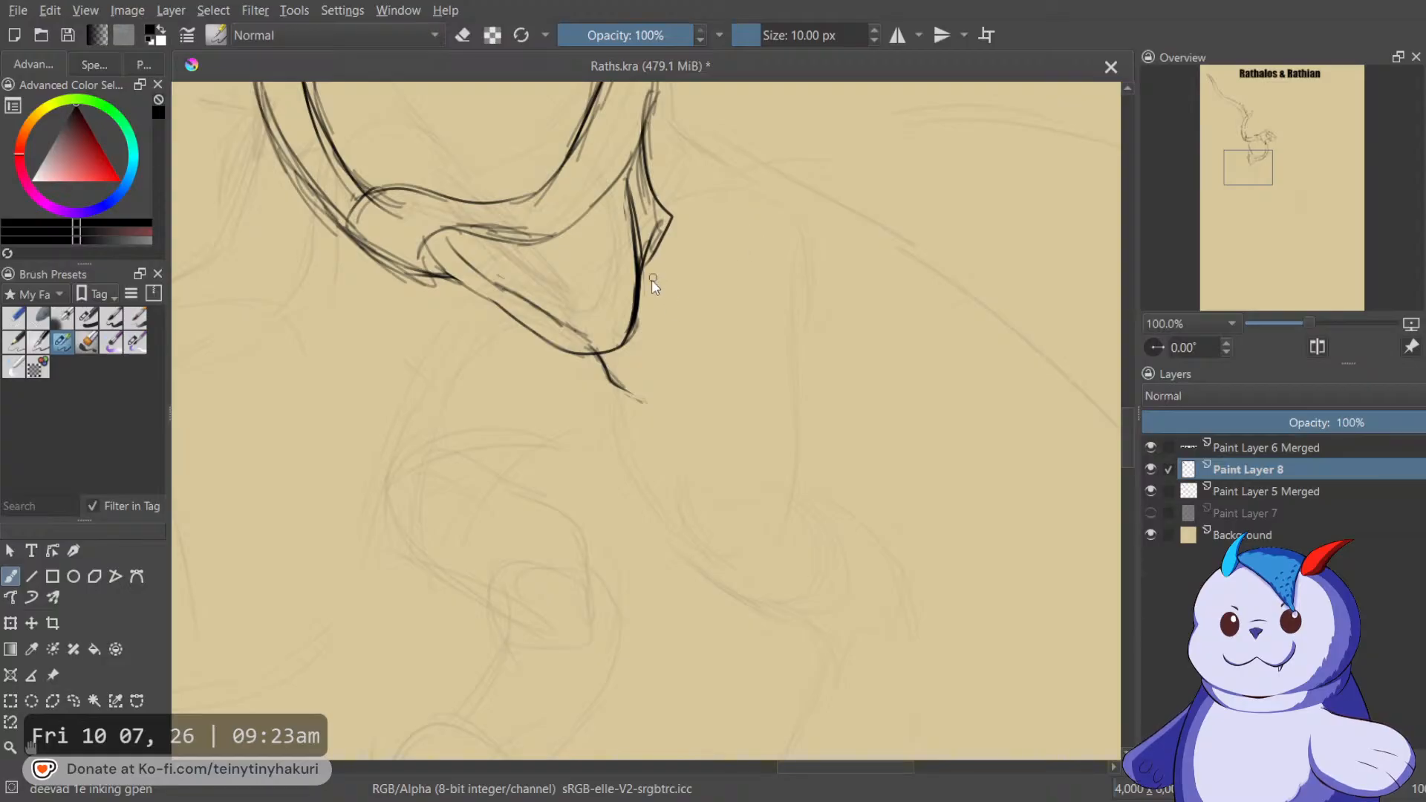
mouse_move(671, 216)
left_mouse_down()
mouse_move(705, 213)
mouse_move(715, 264)
left_mouse_up()
left_click_drag(666, 394, 687, 290)
left_click_drag(698, 227, 727, 208)
key("m")
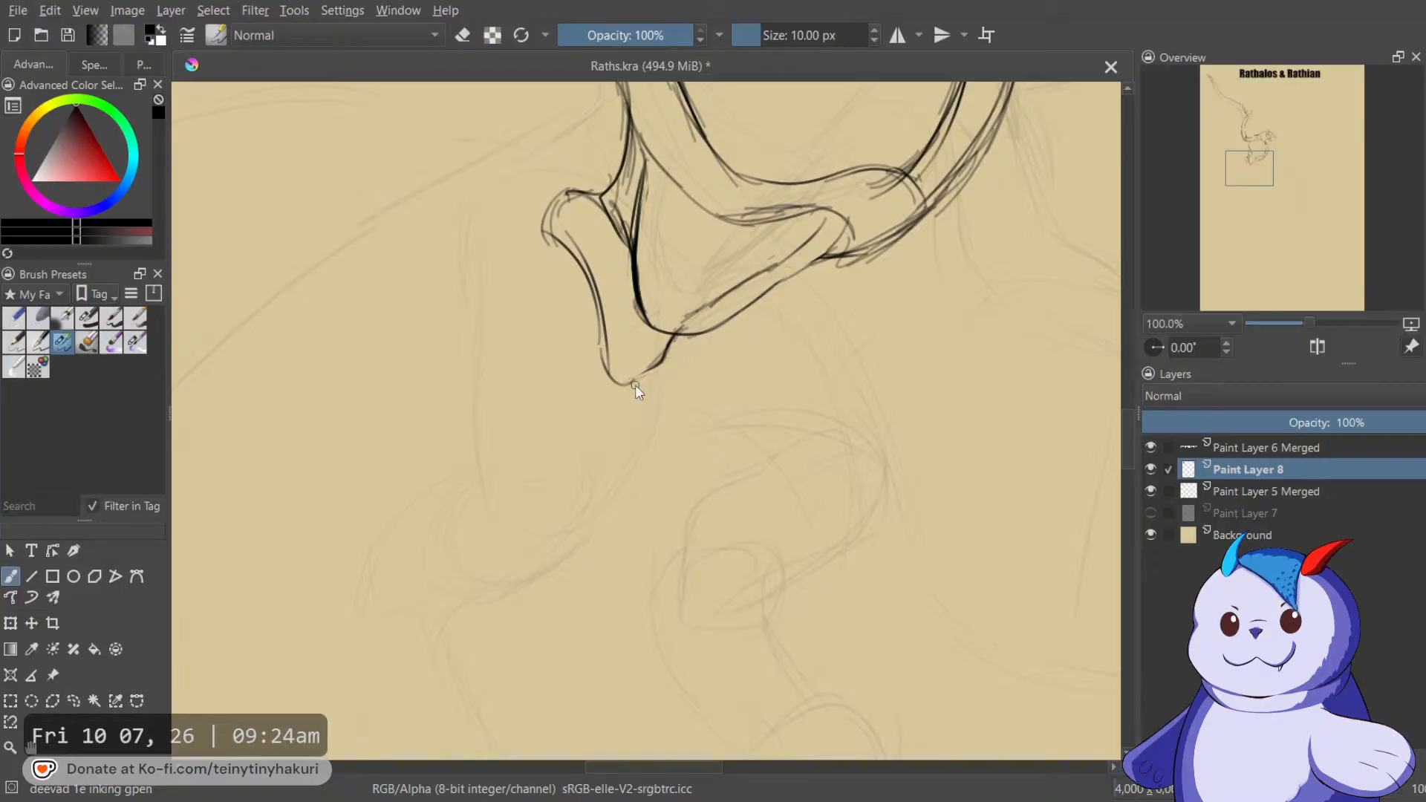
left_click_drag(741, 335, 725, 355)
Examine the Rathalos and Rathian reference images for how the hips, legs and tail attach to the body.
left_click_drag(677, 248, 785, 503)
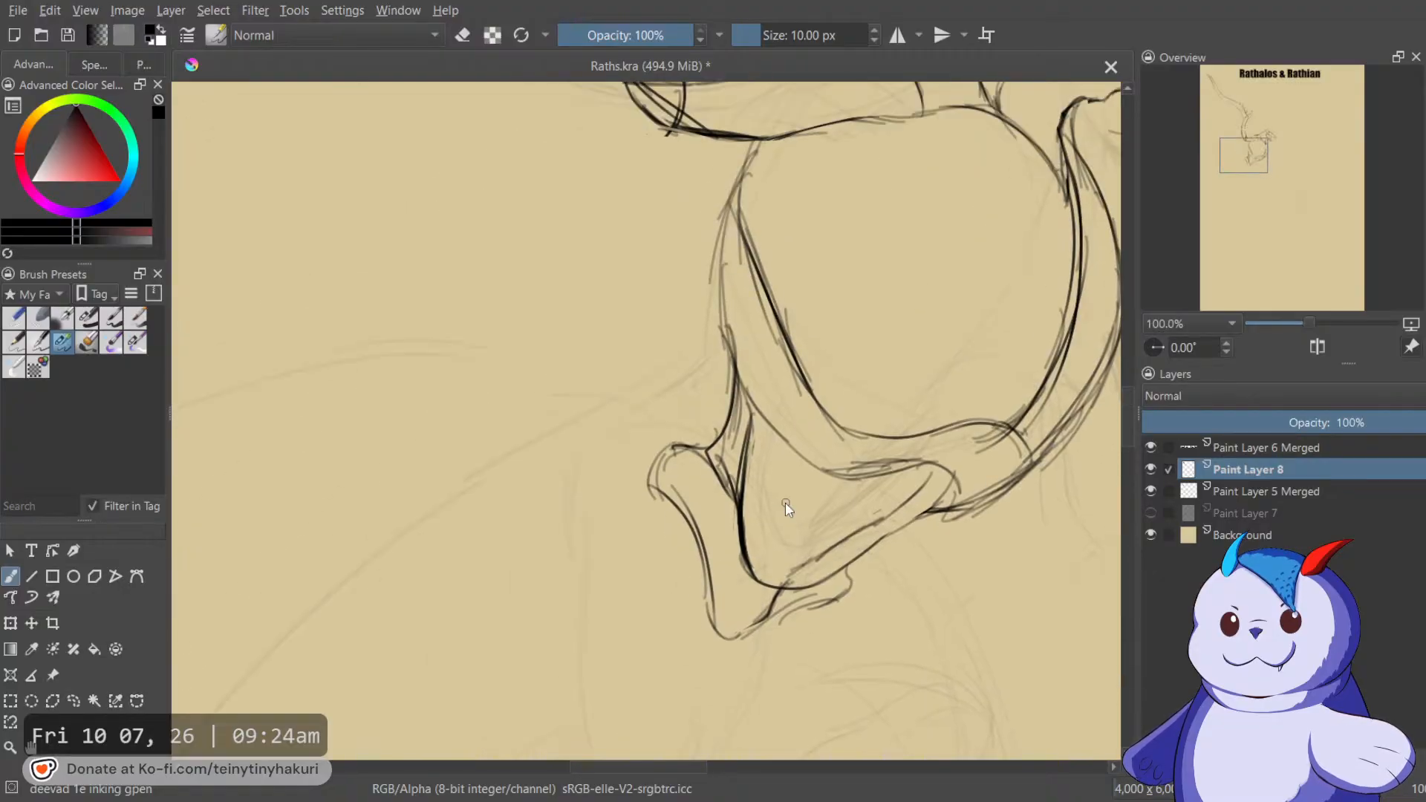
scroll(786, 502, "down", 3)
left_click_drag(665, 380, 586, 102)
left_click_drag(619, 199, 829, 643)
scroll(434, 214, "up", 4)
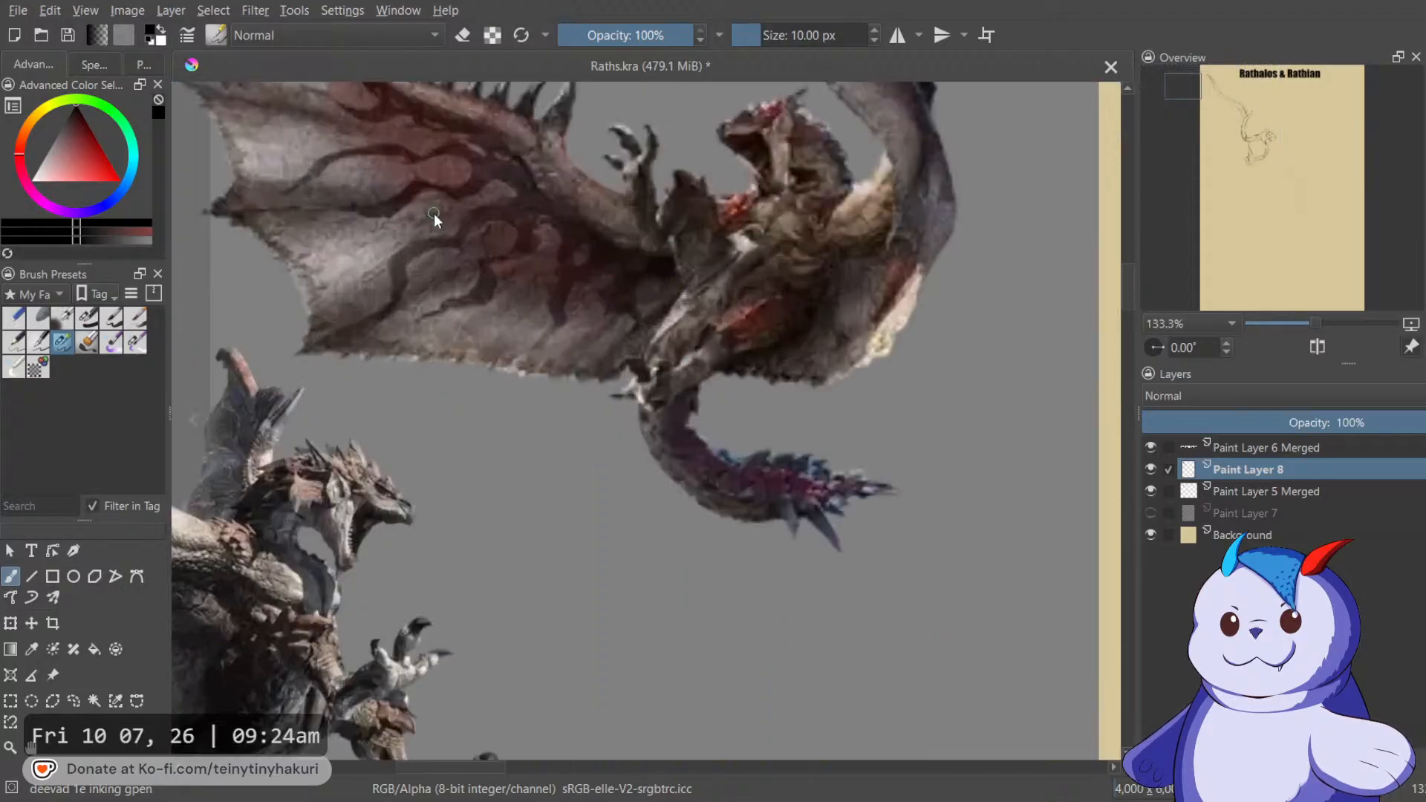
scroll(758, 287, "down", 2)
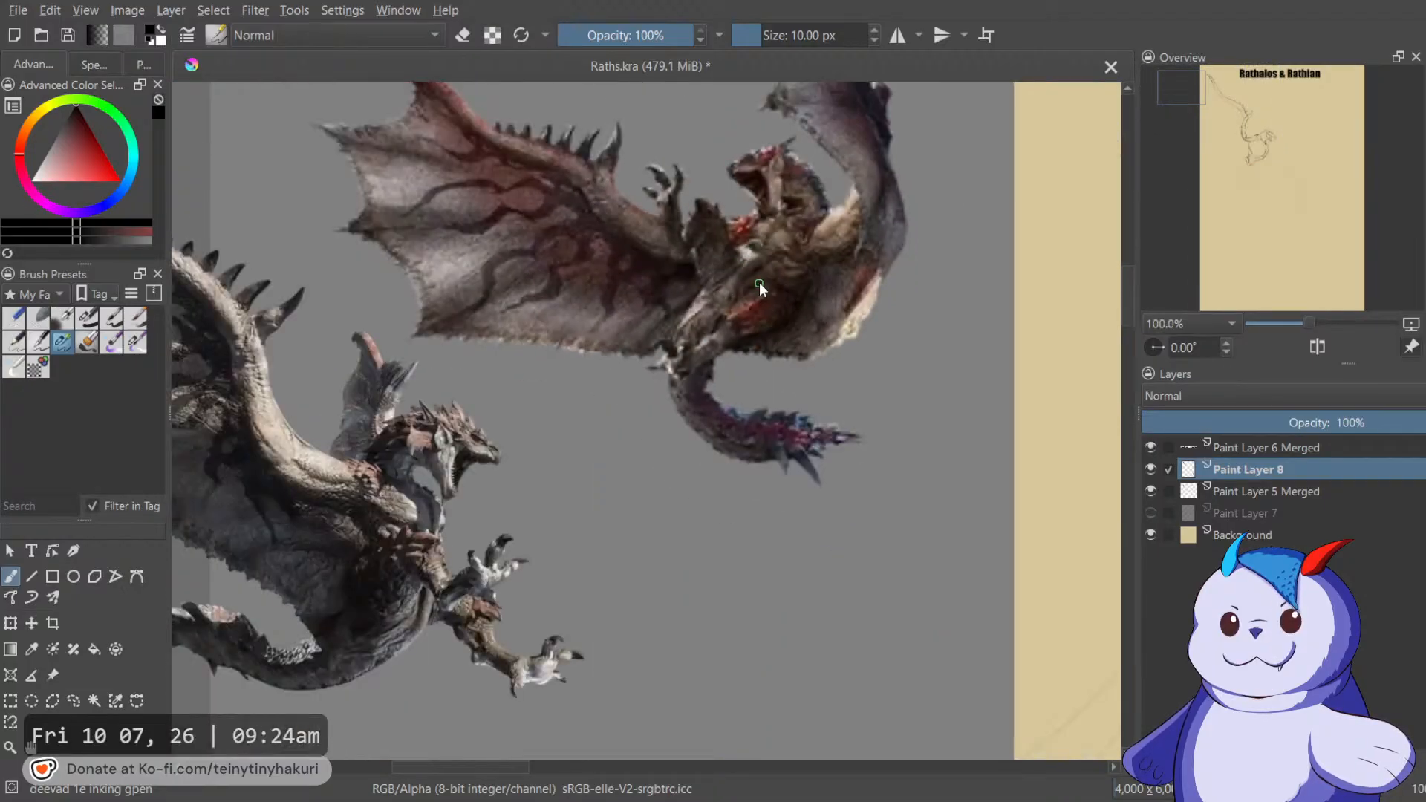
scroll(780, 398, "down", 2)
left_click_drag(854, 453, 554, 131)
left_click_drag(910, 520, 719, 286)
scroll(718, 286, "up", 1)
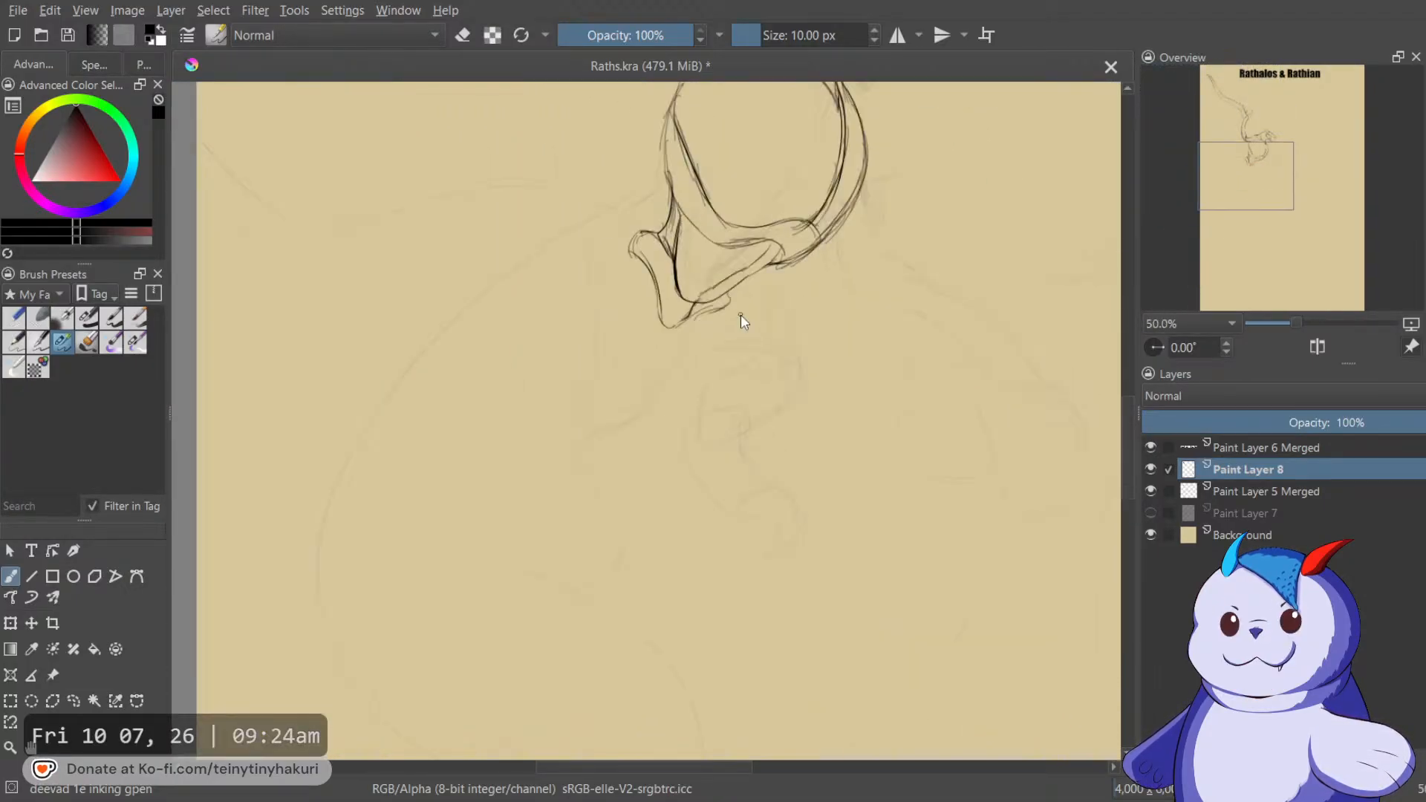
Ink the thigh in the mirrored view as a long oval over the hip, with a small notch at its lower end.
scroll(741, 315, "right", 2)
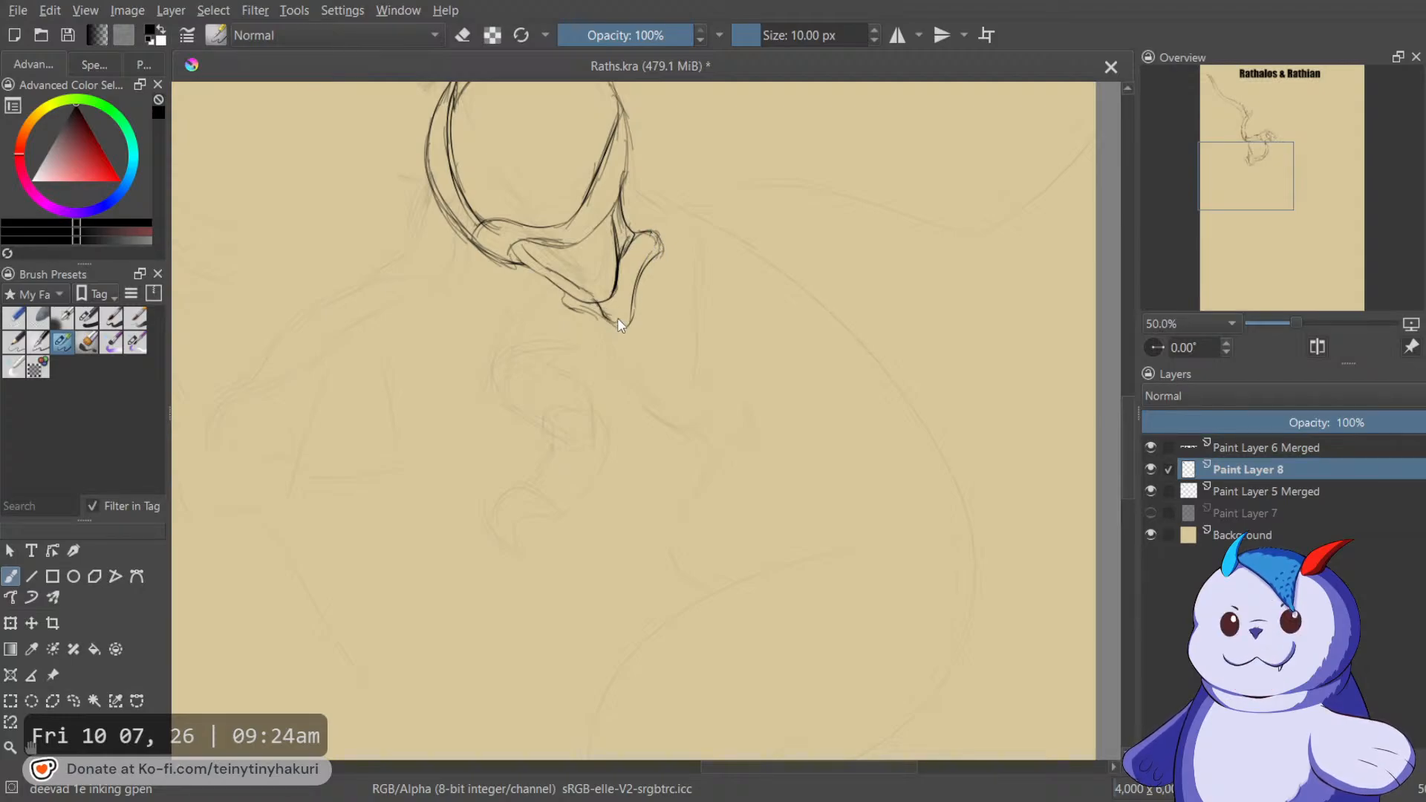
mouse_move(667, 239)
left_mouse_down()
mouse_move(641, 256)
mouse_move(618, 362)
left_mouse_up()
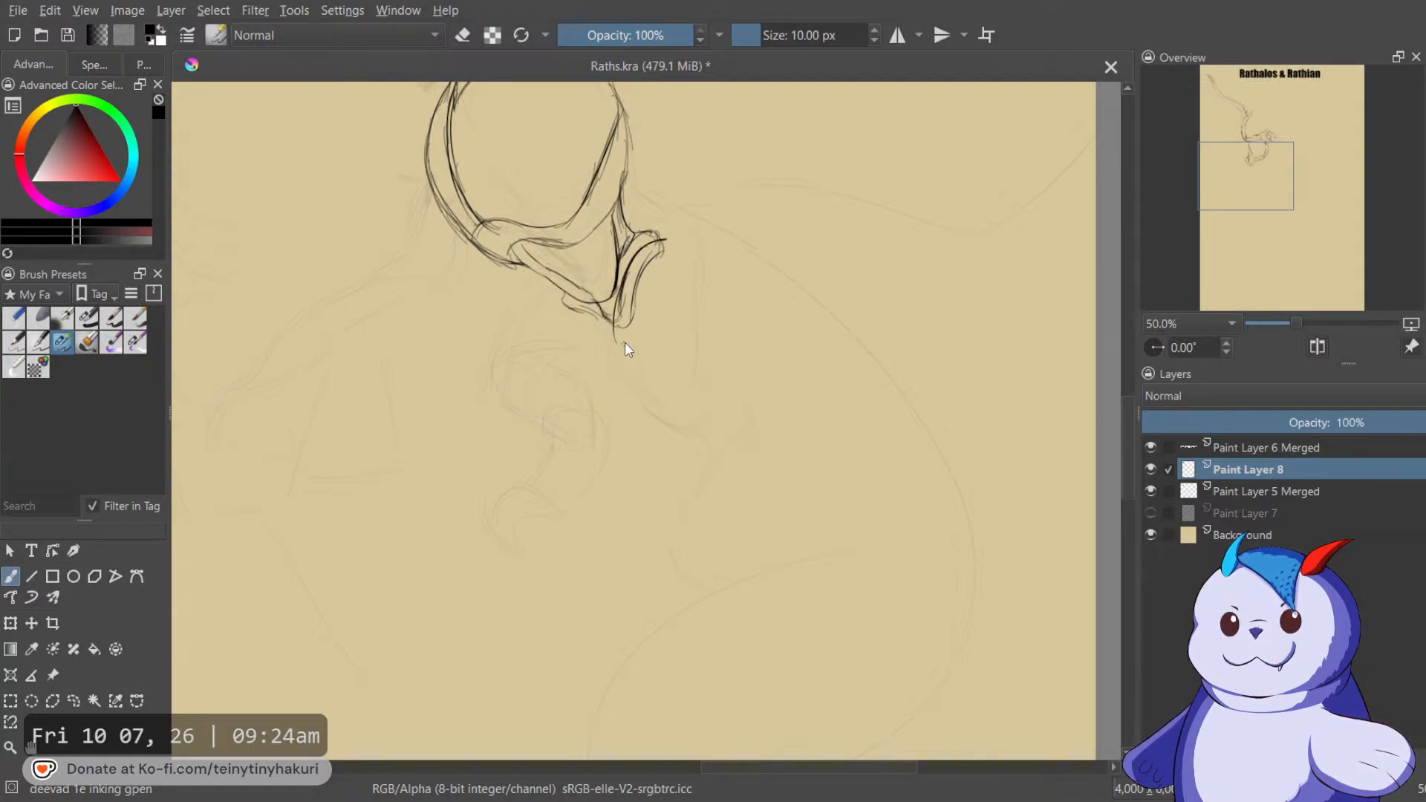
mouse_move(617, 290)
left_mouse_down()
mouse_move(636, 401)
mouse_move(618, 336)
left_mouse_up()
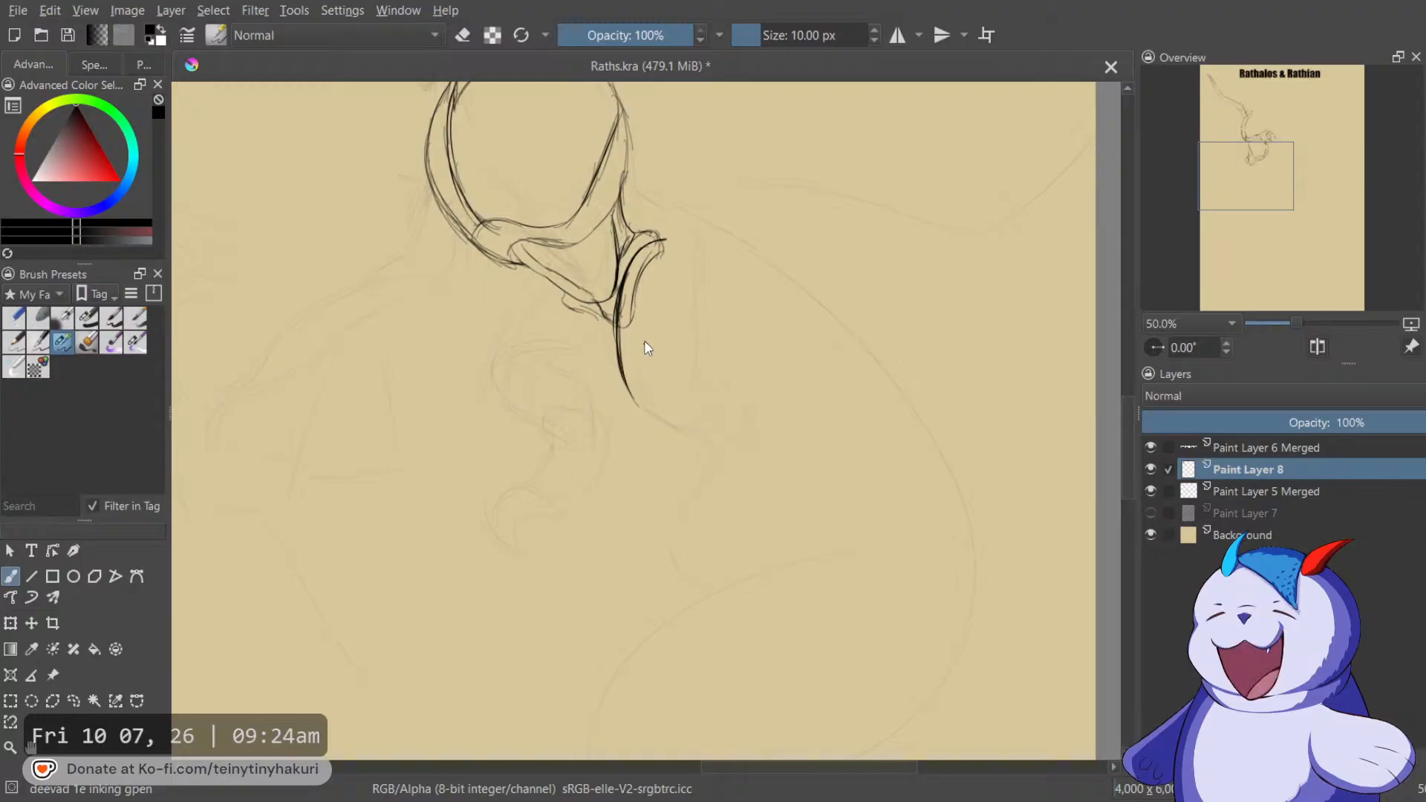
mouse_move(631, 390)
left_mouse_down()
mouse_move(645, 410)
mouse_move(704, 349)
left_mouse_up()
left_click(704, 342)
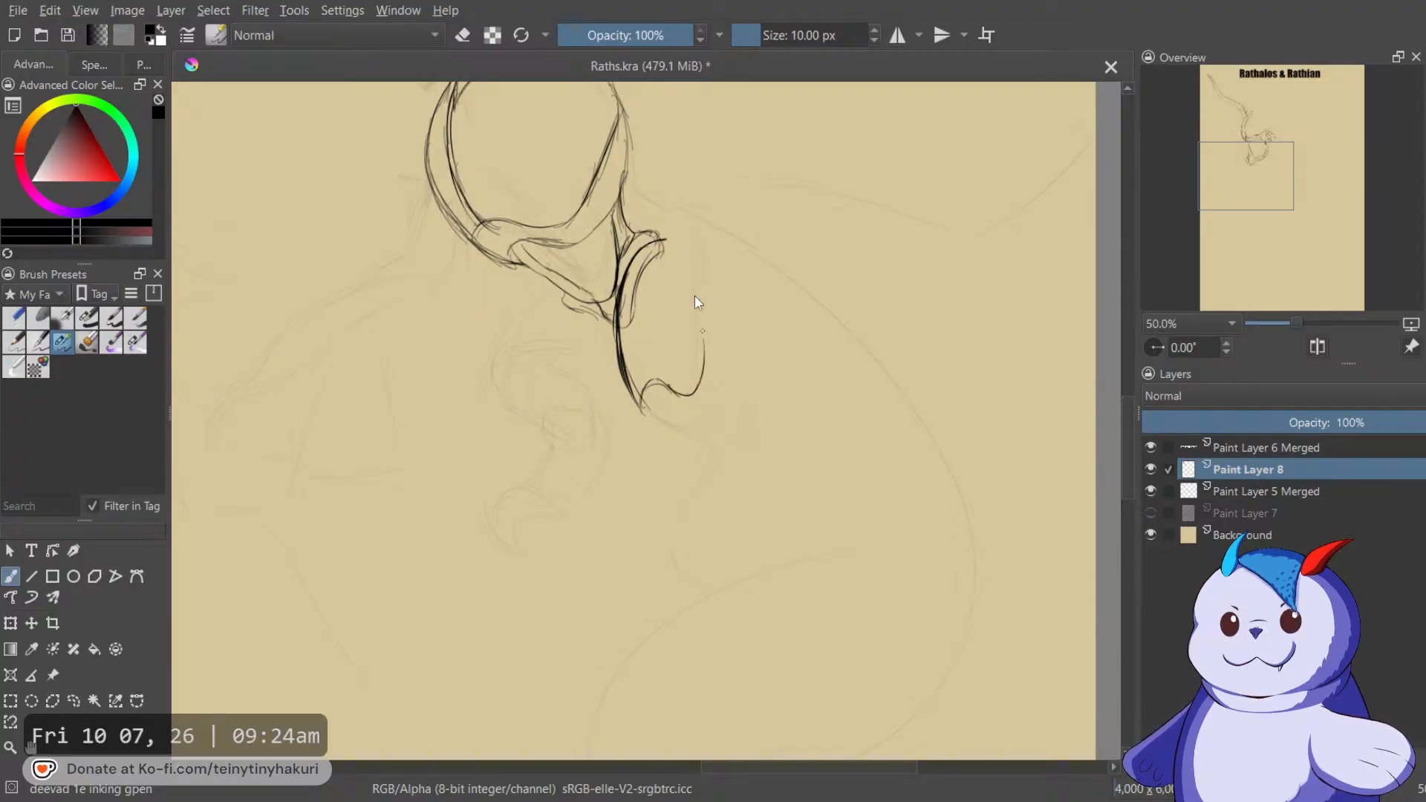
left_click_drag(696, 272, 705, 363)
left_click_drag(699, 298, 704, 380)
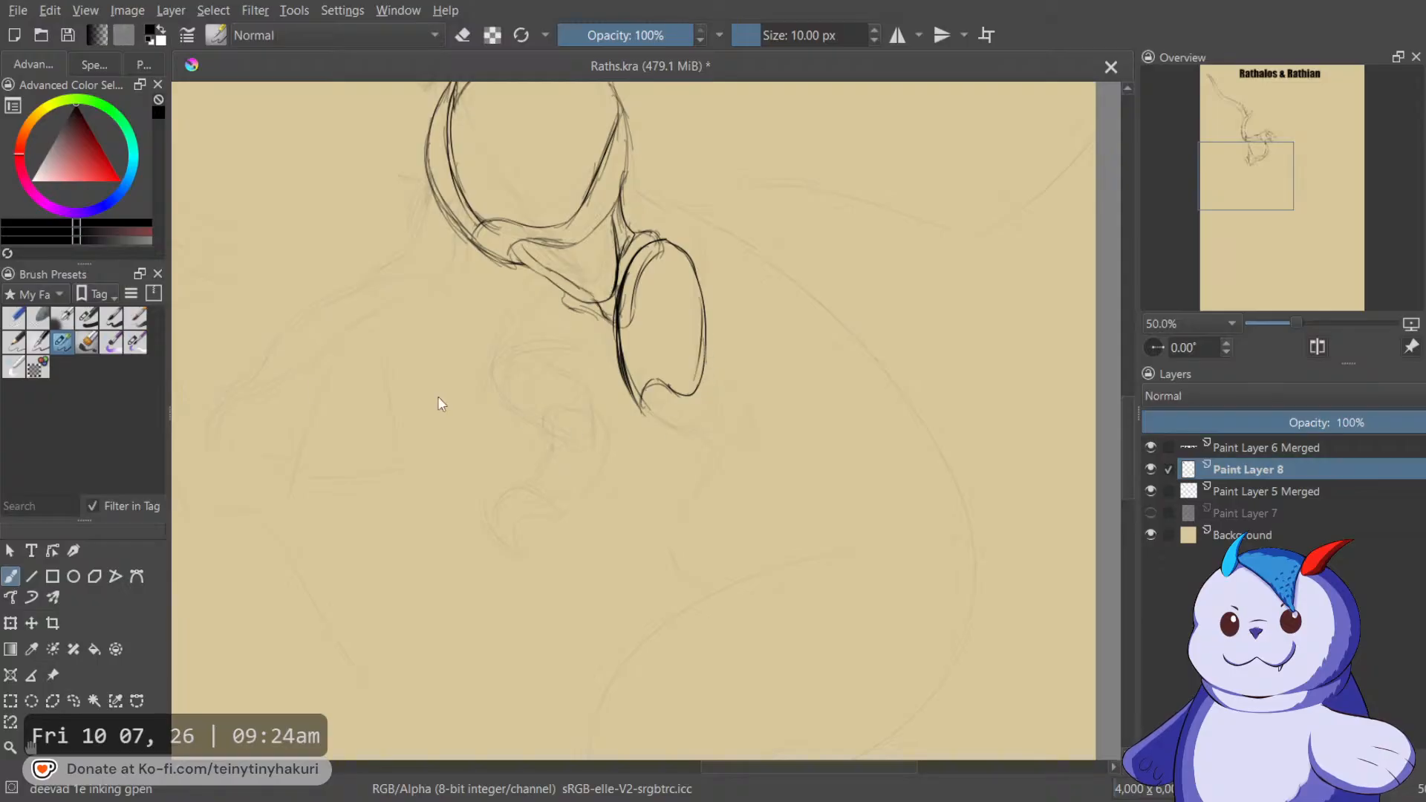
Erase the hip lines inside the thigh with the b) Basic-1 brush and return to the deevad 1e inking gpen brush.
left_click(87, 320)
key("e")
left_click_drag(638, 265, 630, 318)
key("e")
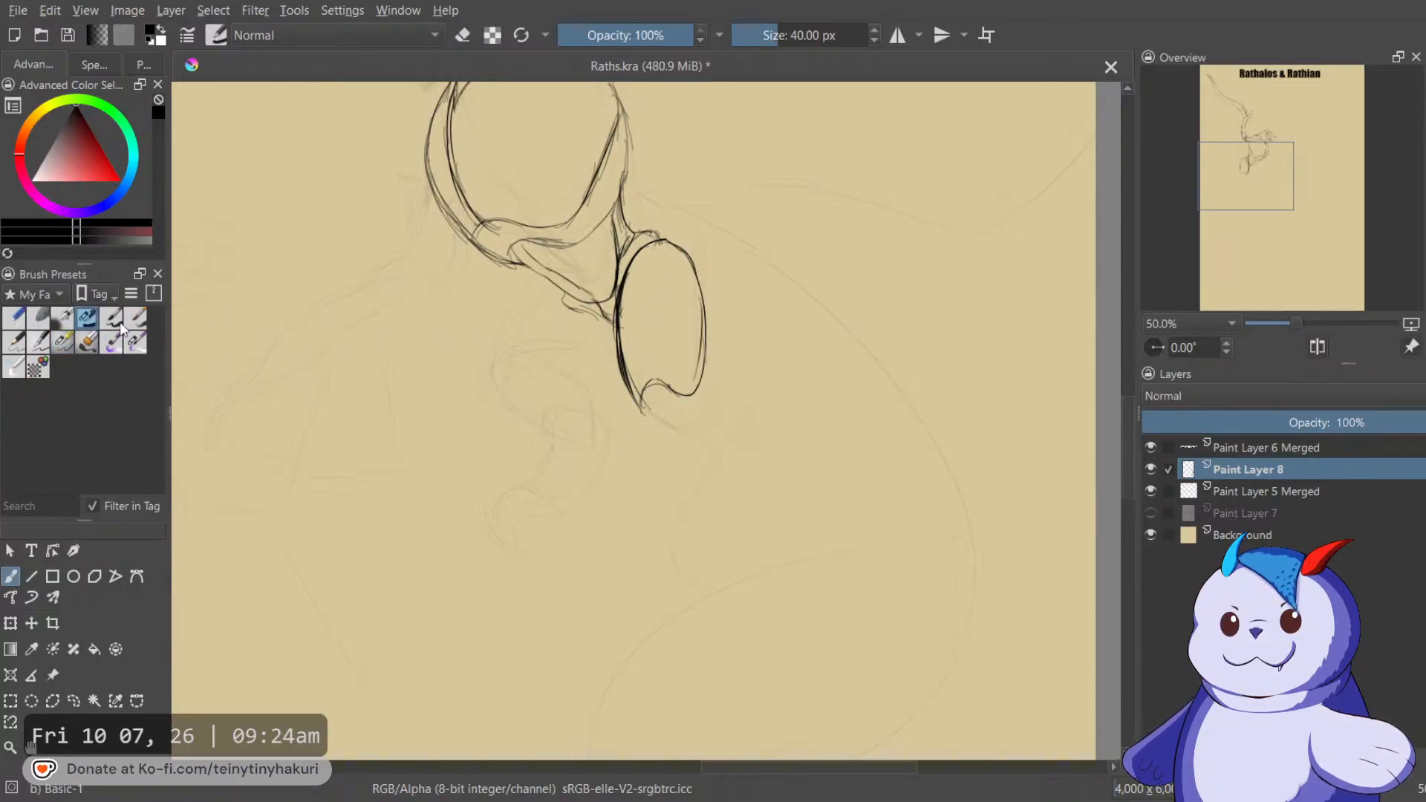
left_click(135, 319)
left_click(63, 341)
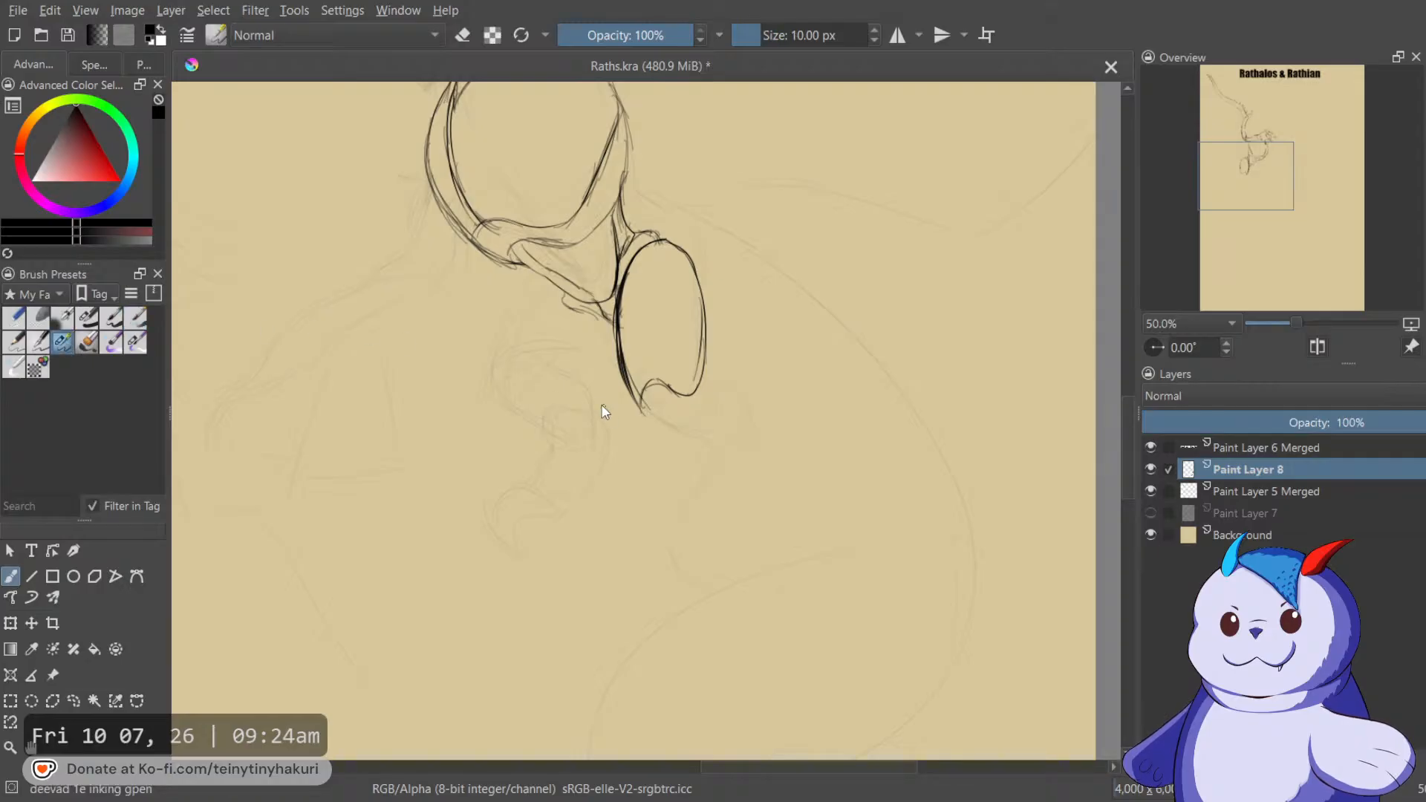
Ink the rounded knee at the thigh's lower end and the short bumpy leg segment extending from it.
mouse_move(635, 397)
left_mouse_down()
mouse_move(673, 438)
mouse_move(690, 428)
mouse_move(686, 401)
mouse_move(689, 428)
mouse_move(672, 437)
mouse_move(753, 431)
left_mouse_up()
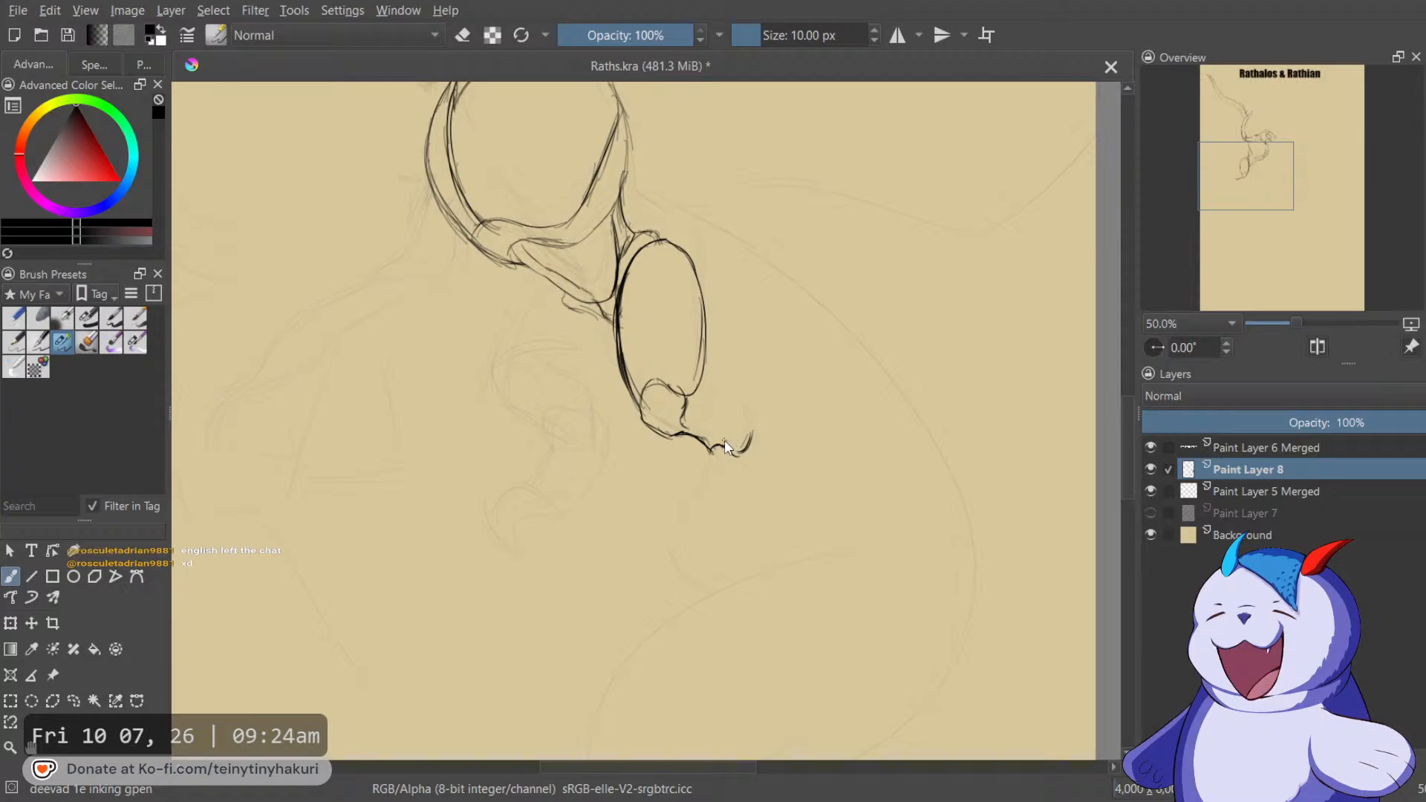
key("m")
left_click_drag(779, 408, 858, 352)
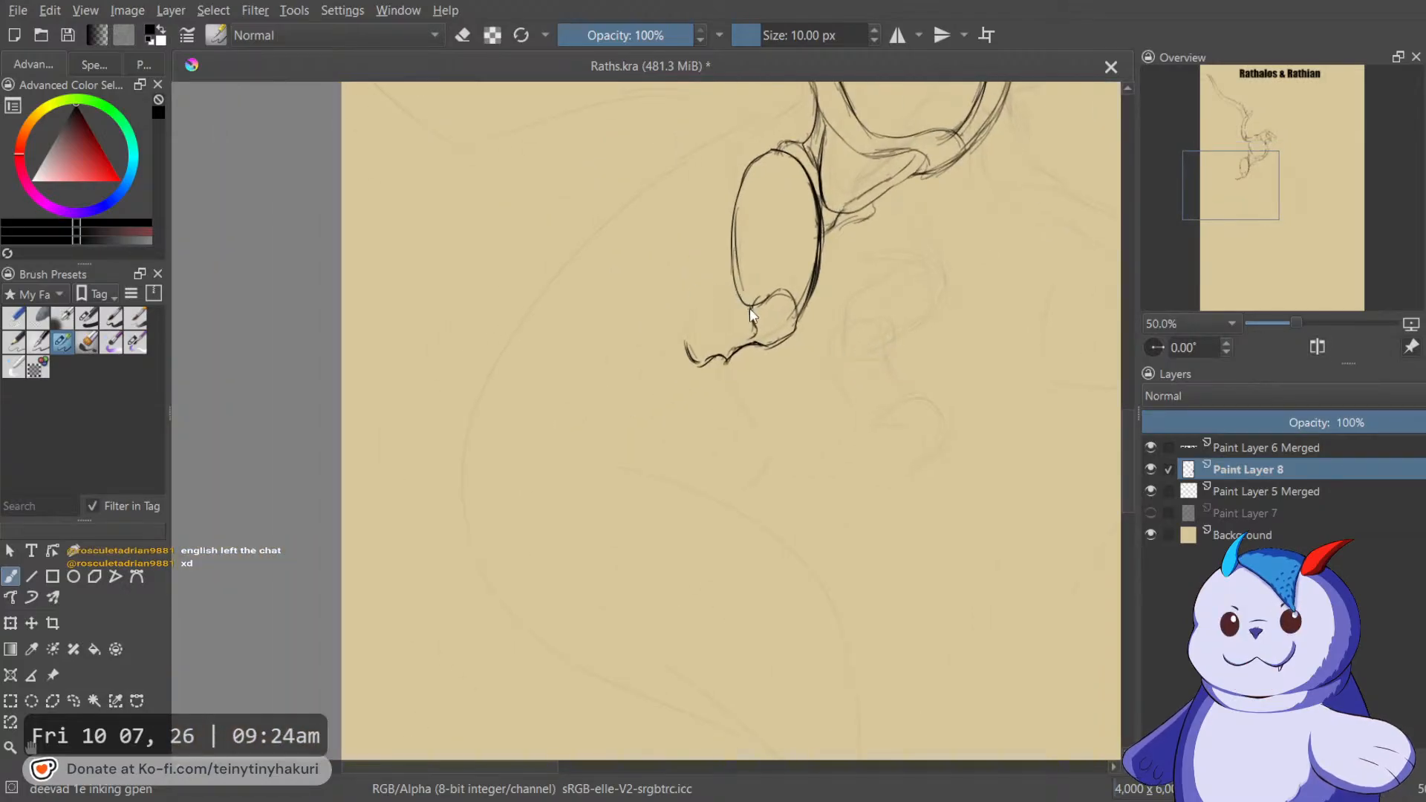
mouse_move(725, 316)
left_mouse_down()
mouse_move(751, 309)
mouse_move(701, 339)
left_mouse_up()
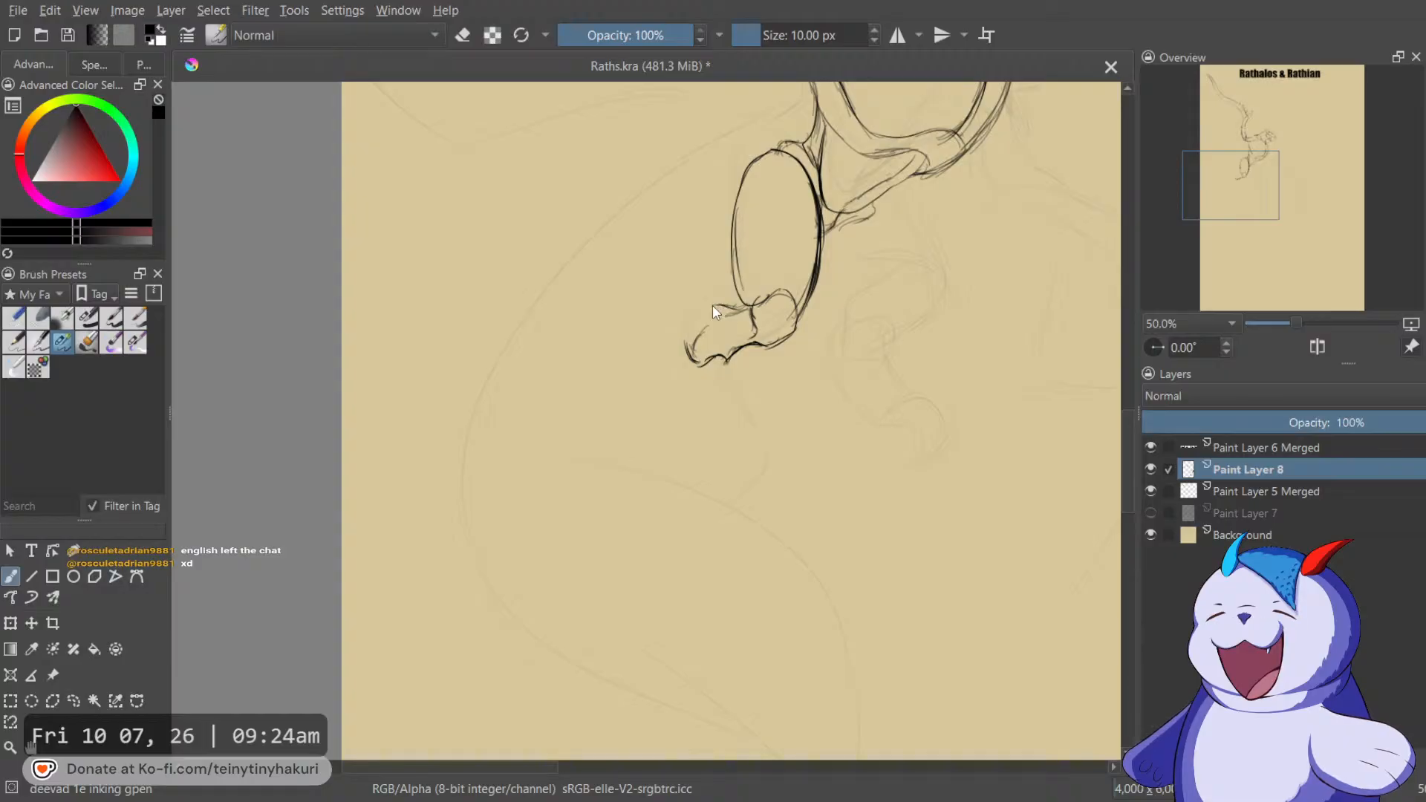
Refine the thigh's front contour and the inner muscle line where it meets the knee.
mouse_move(697, 336)
left_mouse_down()
mouse_move(722, 304)
mouse_move(680, 319)
mouse_move(707, 300)
mouse_move(685, 350)
mouse_move(691, 316)
mouse_move(730, 303)
mouse_move(717, 303)
mouse_move(742, 317)
mouse_move(674, 333)
mouse_move(696, 335)
mouse_move(665, 377)
mouse_move(687, 379)
mouse_move(697, 435)
left_mouse_up()
key("e")
key("e")
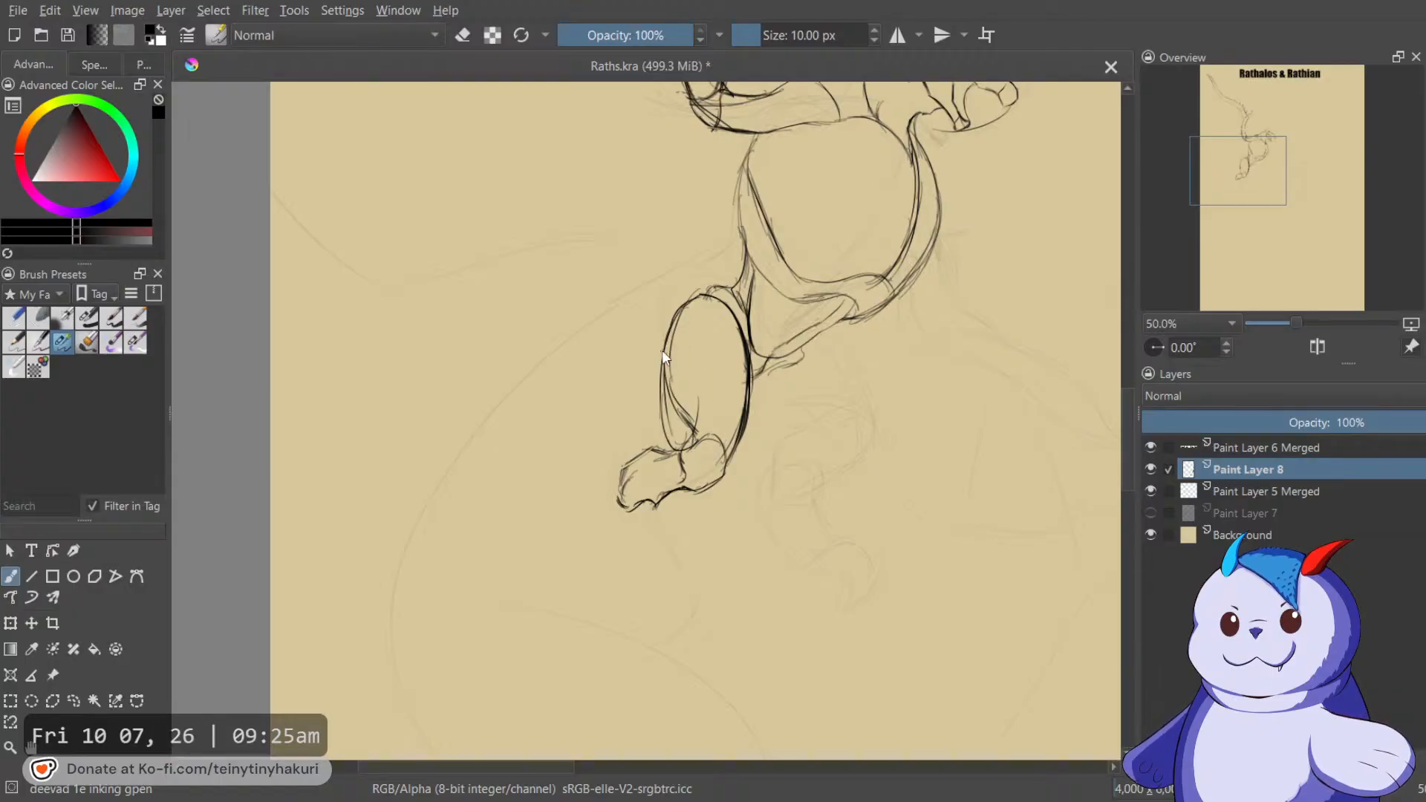
left_click_drag(670, 345, 660, 394)
Ink the next leg segment hanging below the knee, slanting down toward the foot.
mouse_move(728, 268)
left_mouse_down()
mouse_move(701, 465)
mouse_move(817, 129)
left_mouse_up()
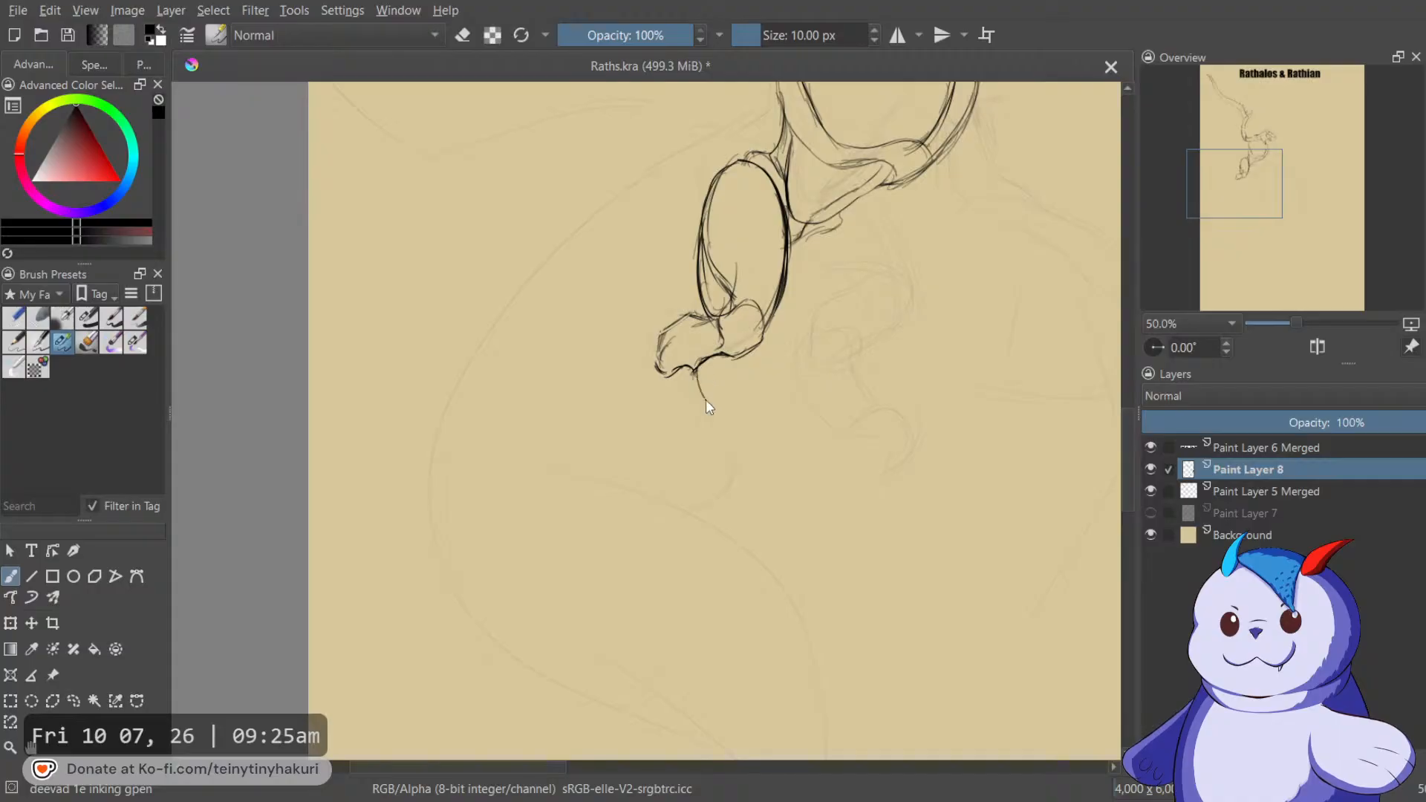
mouse_move(706, 385)
left_mouse_down()
mouse_move(728, 438)
mouse_move(675, 431)
left_mouse_up()
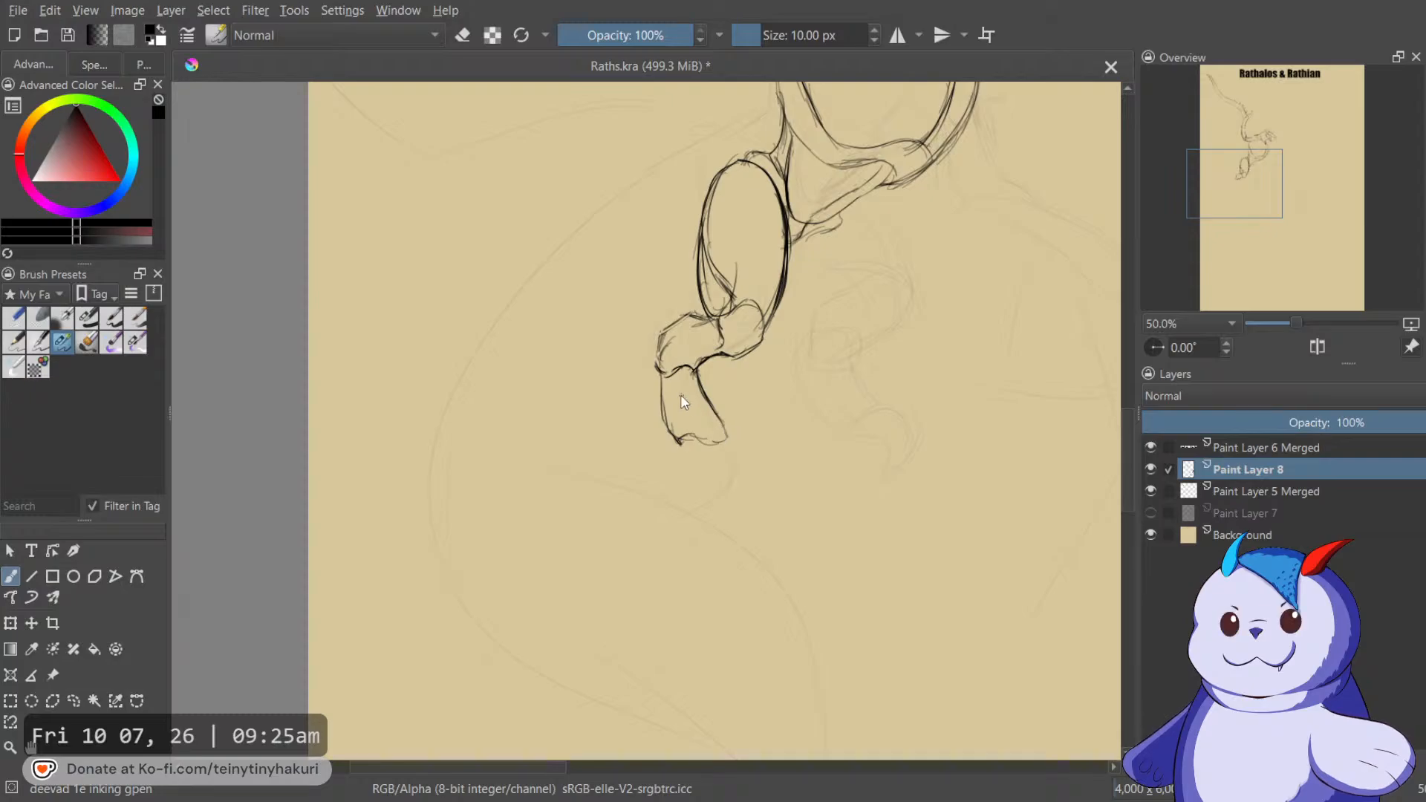
Add inner contour and band lines to the shin, and sketch the foot below it with three stubby toes.
mouse_move(676, 395)
left_mouse_down()
mouse_move(705, 439)
mouse_move(669, 384)
mouse_move(715, 421)
mouse_move(711, 437)
mouse_move(699, 383)
left_mouse_up()
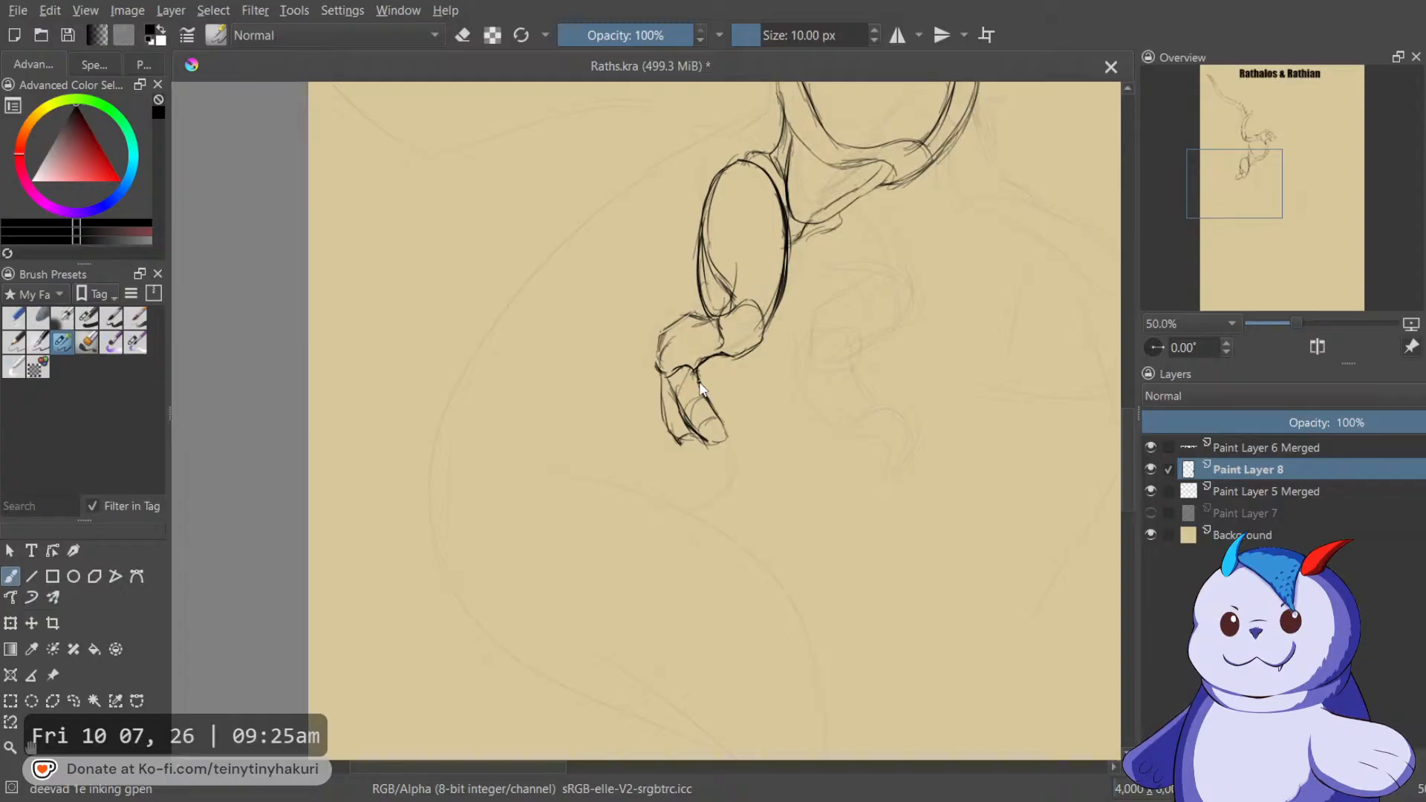
left_click_drag(732, 443, 728, 385)
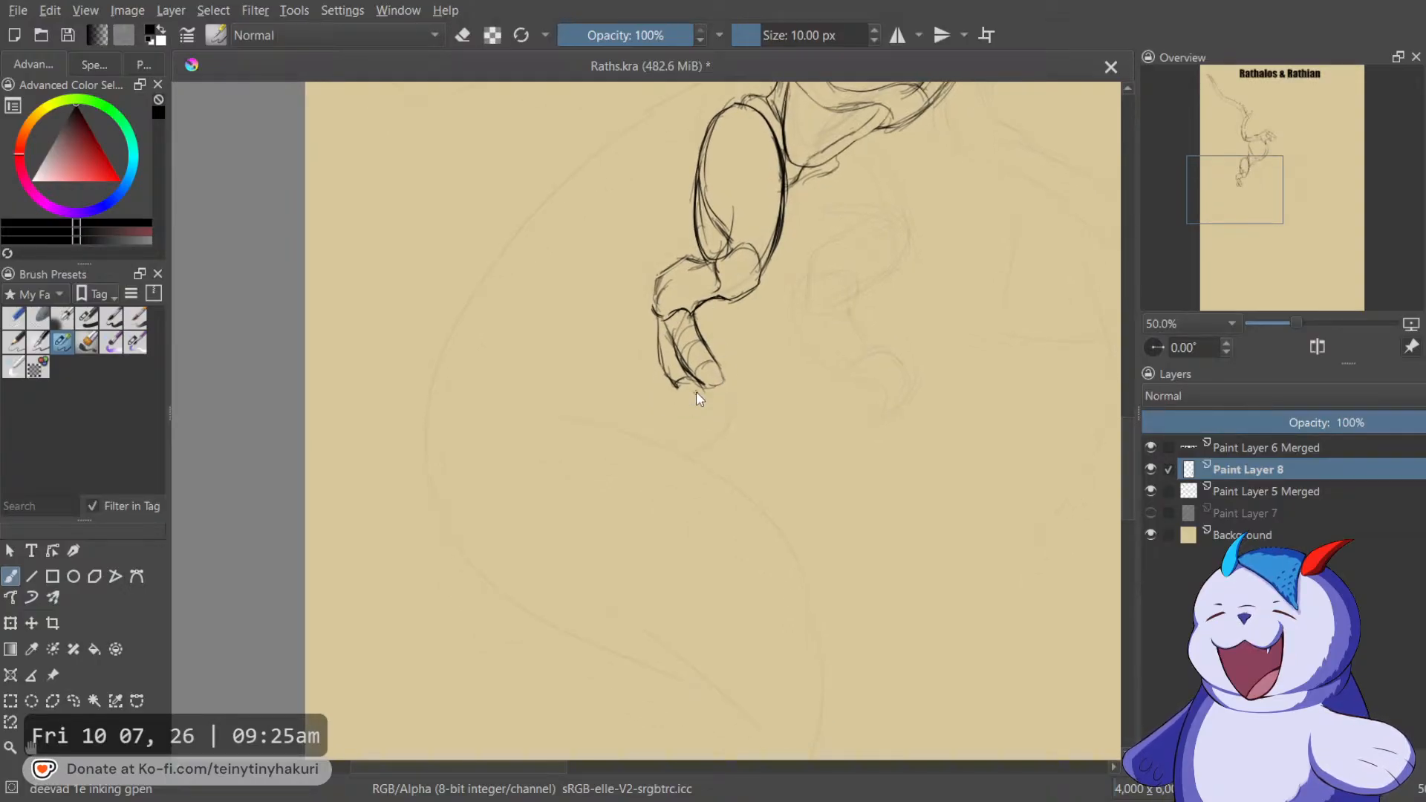
mouse_move(712, 365)
left_mouse_down()
mouse_move(701, 384)
mouse_move(733, 395)
mouse_move(740, 434)
left_mouse_up()
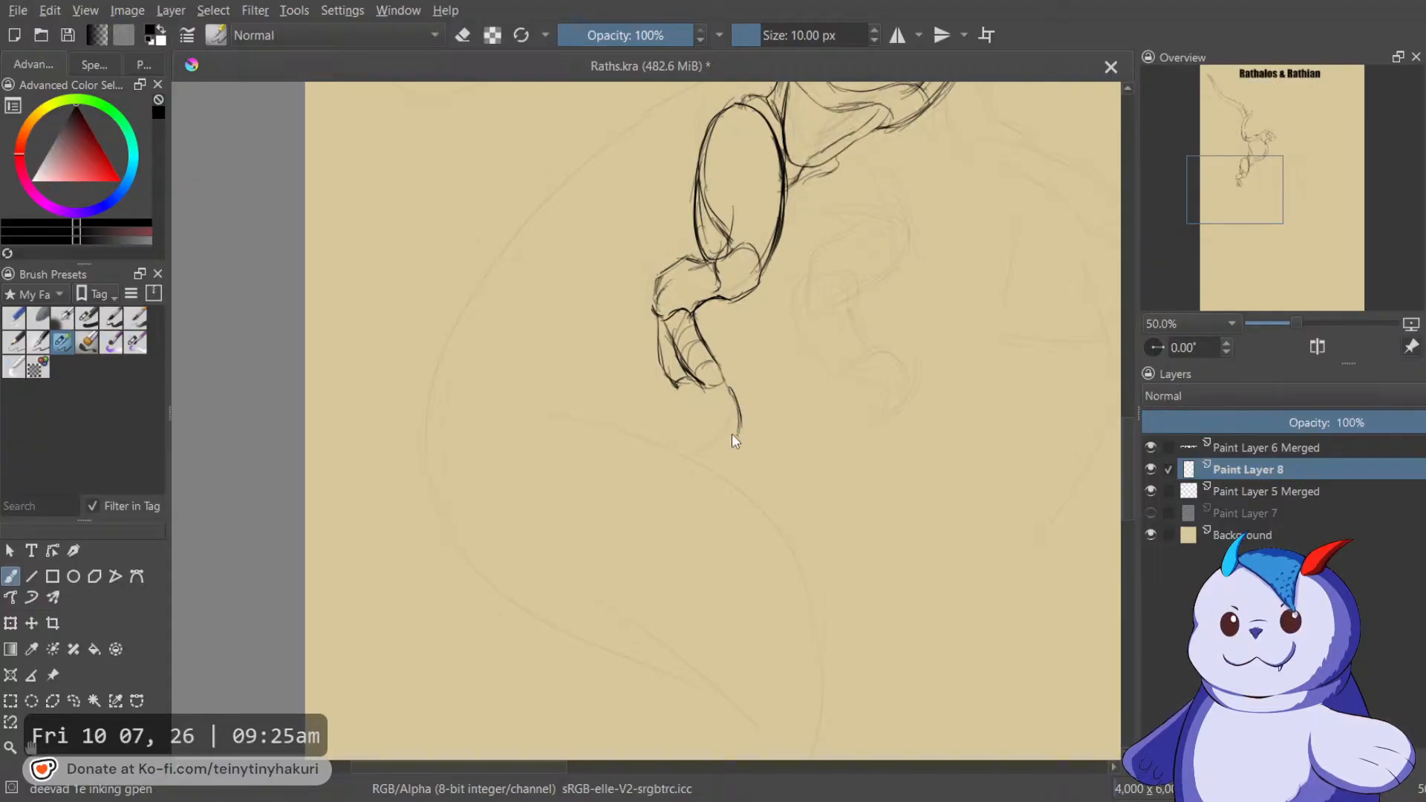
mouse_move(670, 388)
left_mouse_down()
mouse_move(684, 427)
mouse_move(739, 438)
mouse_move(731, 386)
mouse_move(757, 467)
mouse_move(732, 509)
left_mouse_up()
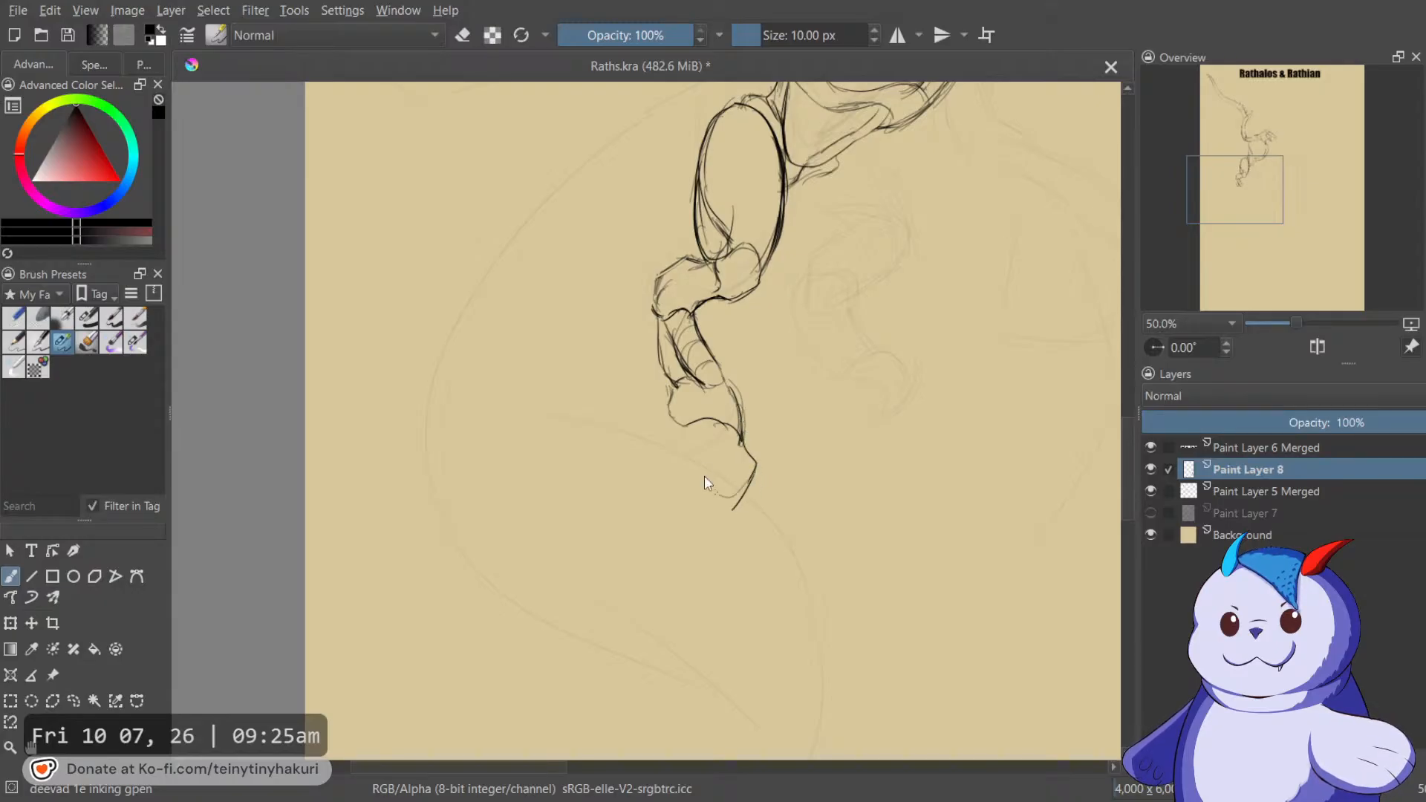
mouse_move(710, 400)
left_mouse_down()
mouse_move(725, 430)
mouse_move(695, 484)
mouse_move(704, 419)
mouse_move(691, 427)
mouse_move(710, 450)
mouse_move(722, 430)
mouse_move(700, 448)
mouse_move(705, 477)
mouse_move(748, 462)
mouse_move(732, 469)
mouse_move(728, 501)
mouse_move(751, 461)
left_mouse_up()
mouse_move(740, 404)
left_mouse_down()
mouse_move(767, 460)
mouse_move(748, 453)
left_mouse_up()
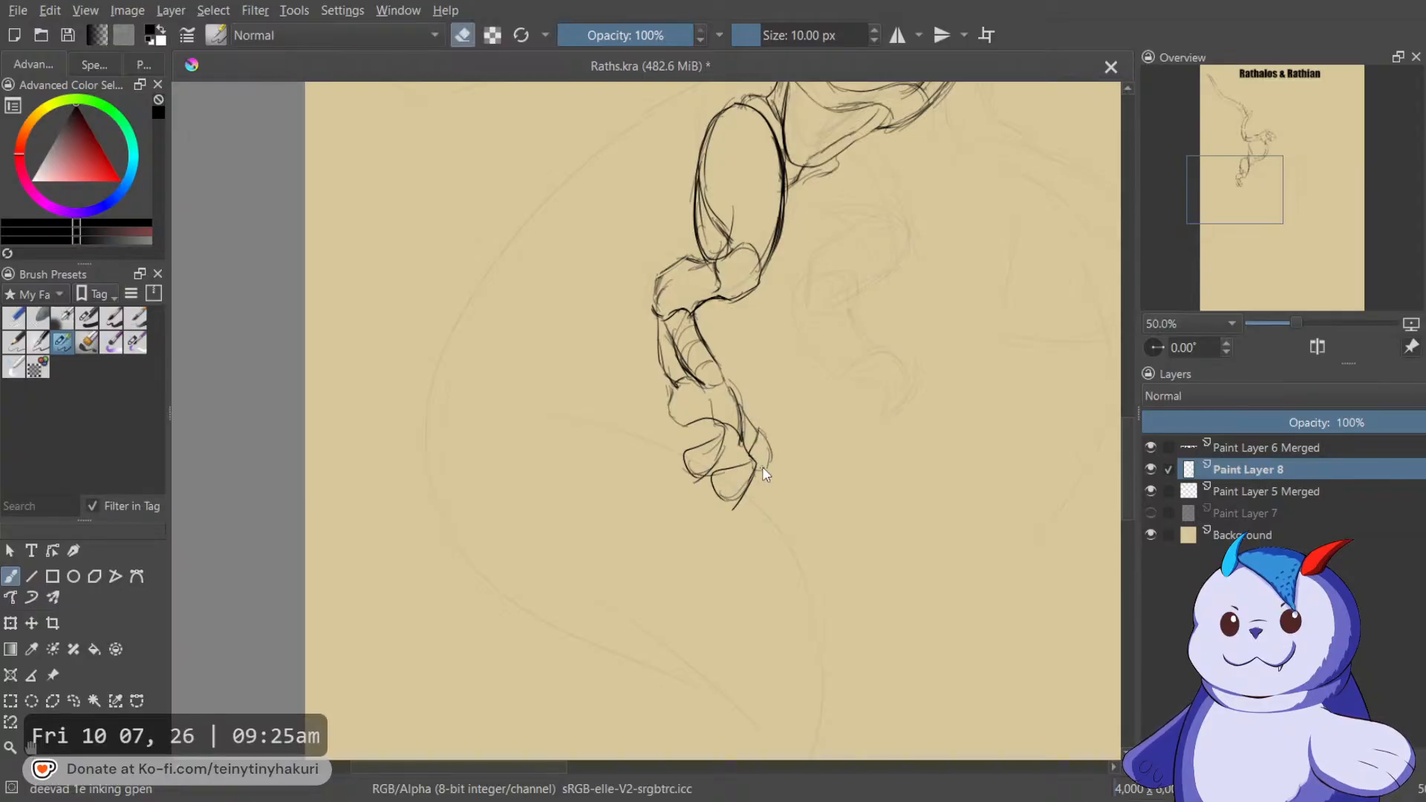
Compare with the reference dragon's clawed feet and add a curled toe along the foot's outer side and an arc above the middle toe.
scroll(734, 436, "down", 4)
left_click_drag(642, 323, 795, 647)
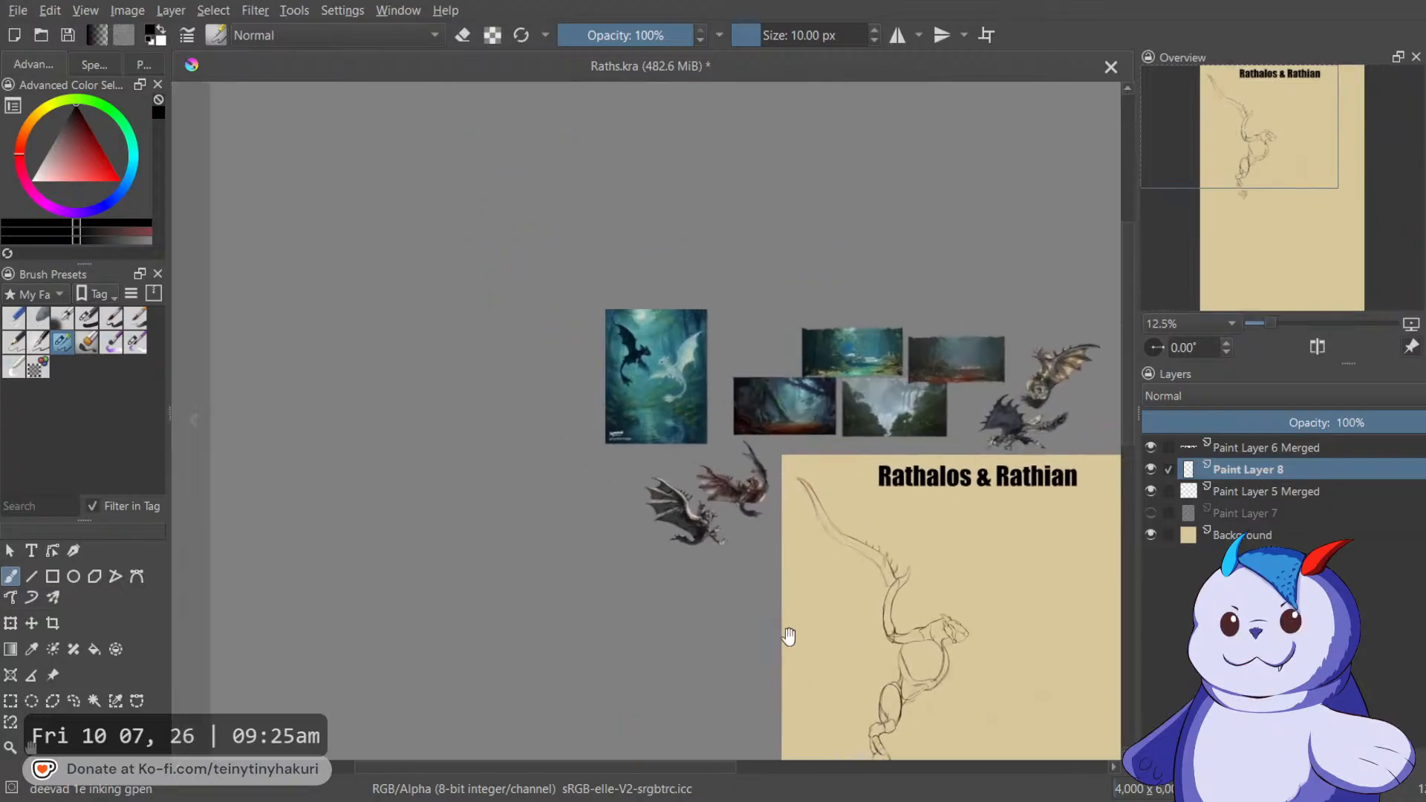
scroll(814, 625, "up", 5)
scroll(814, 474, "up", 3)
scroll(755, 467, "down", 5)
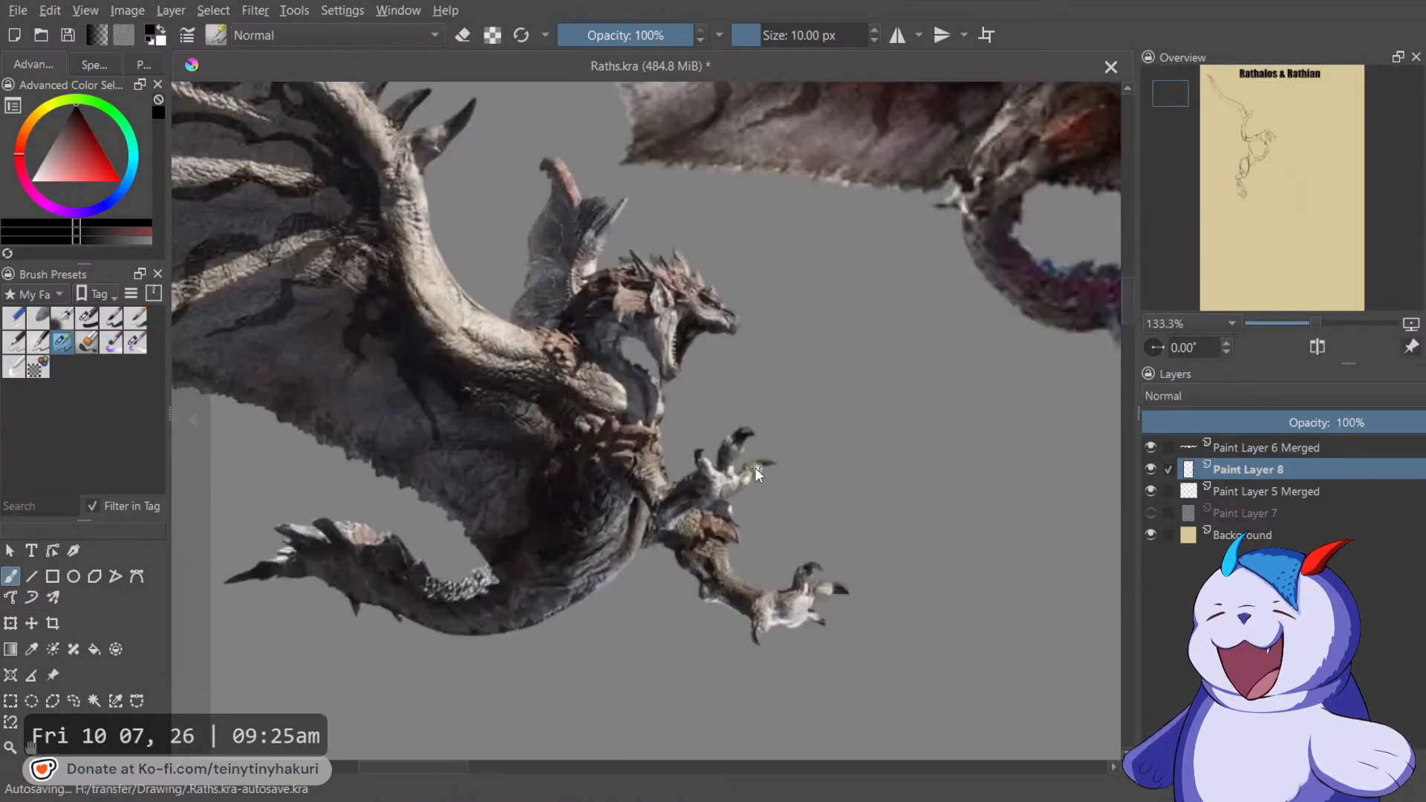
left_click_drag(790, 521, 554, 156)
scroll(845, 546, "up", 2)
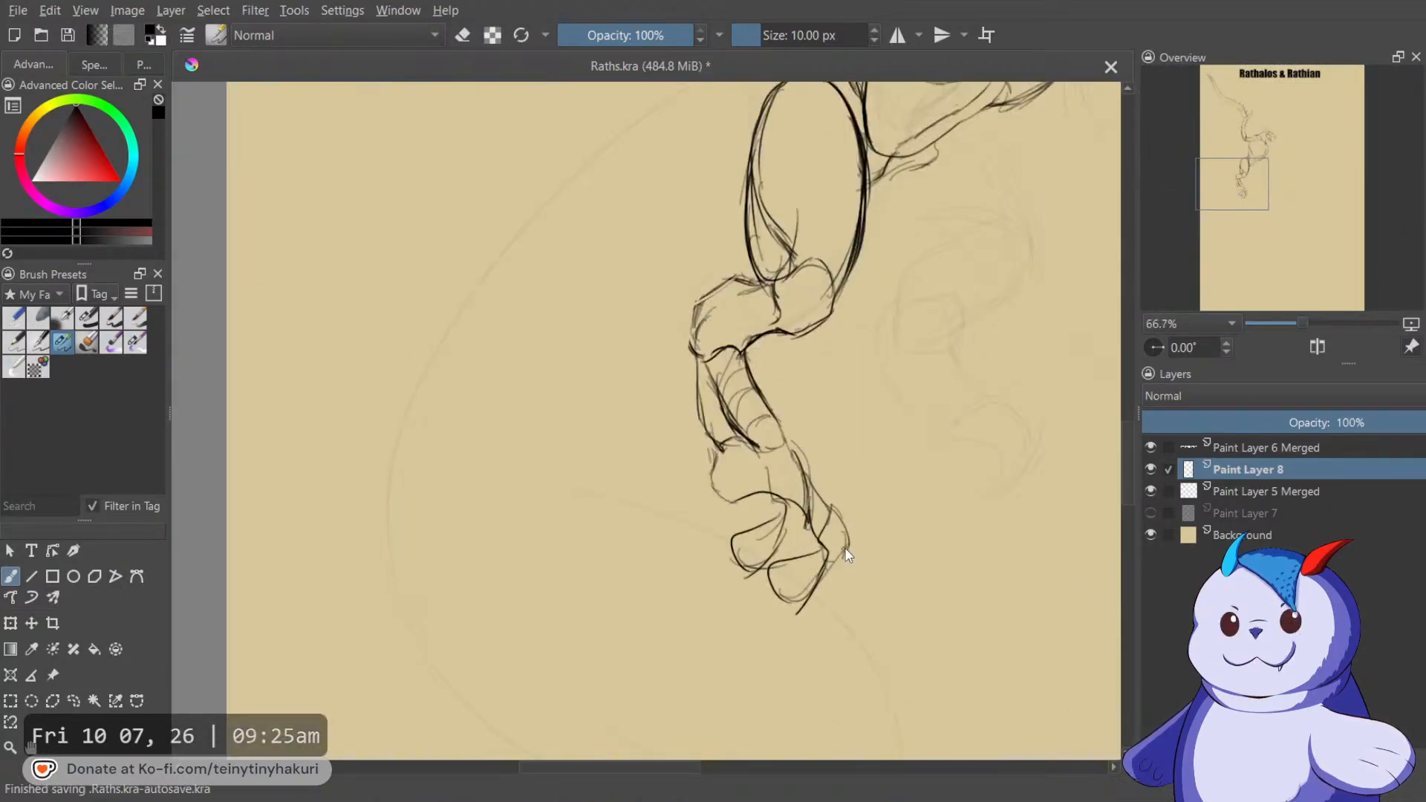
mouse_move(715, 448)
left_mouse_down()
mouse_move(695, 479)
mouse_move(707, 472)
mouse_move(711, 514)
mouse_move(691, 483)
mouse_move(731, 506)
left_mouse_up()
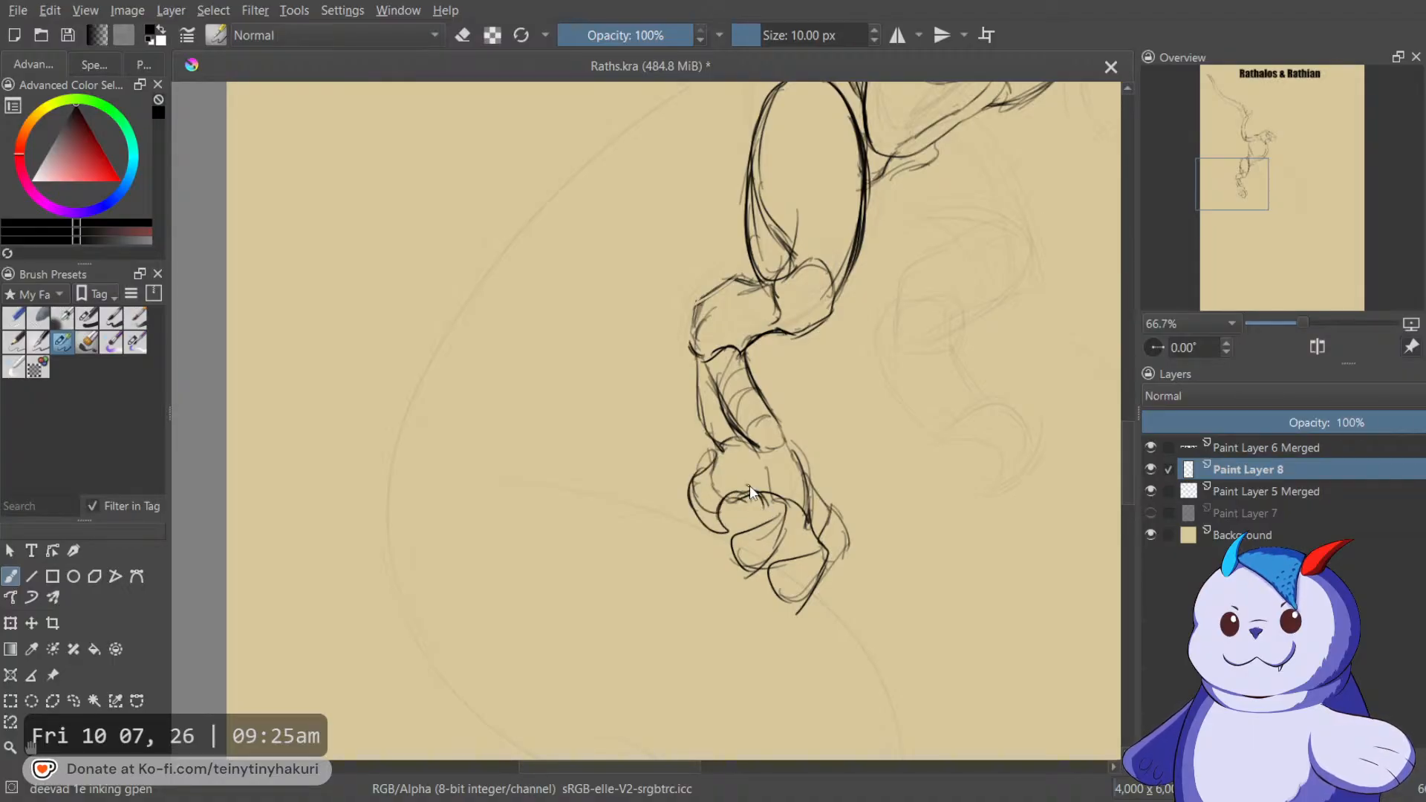
left_click_drag(751, 477, 759, 526)
Lasso and transform the foot's front toes, and ink pointed claws on the toe tips.
left_click_drag(797, 489, 719, 388)
key("l")
mouse_move(717, 441)
left_mouse_down()
mouse_move(668, 413)
mouse_move(645, 476)
mouse_move(714, 449)
left_mouse_up()
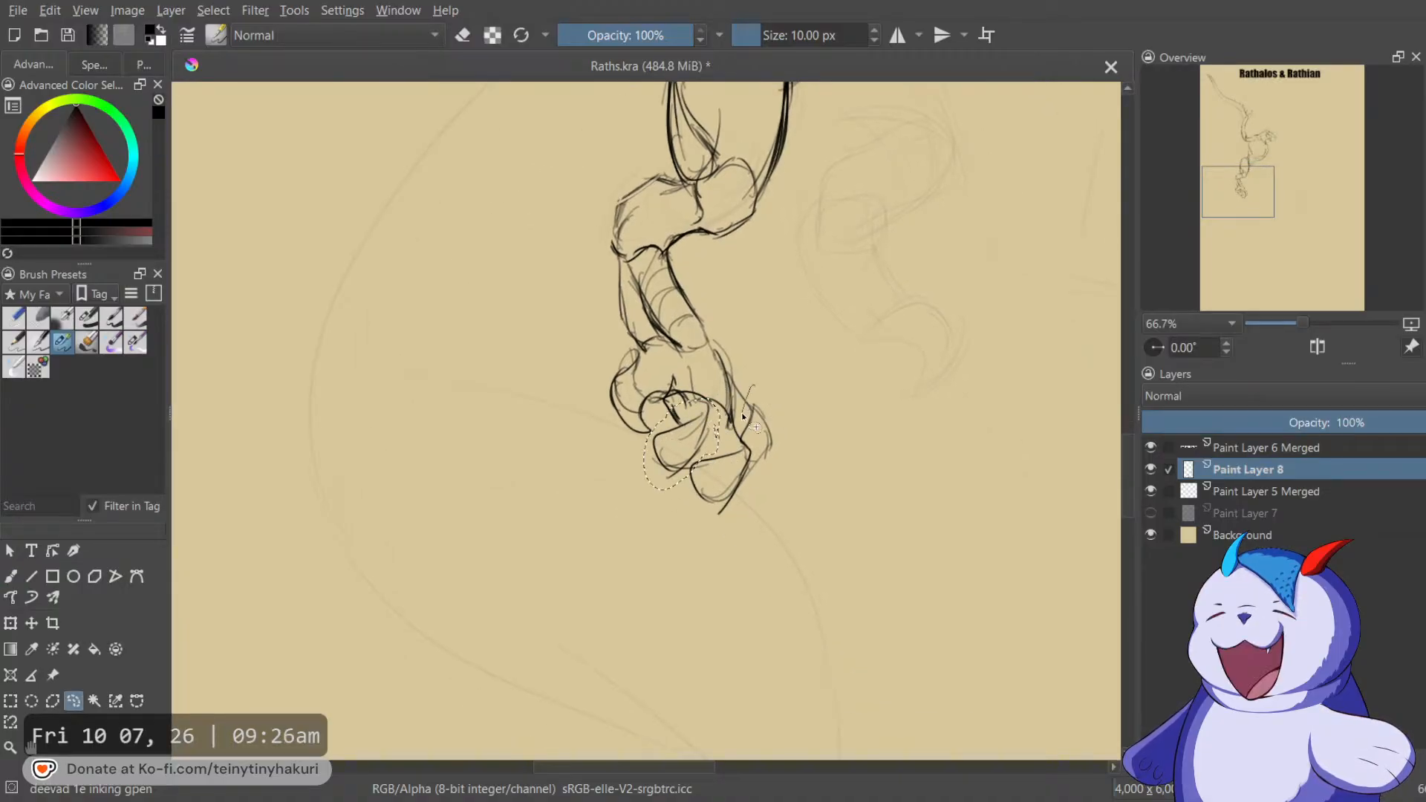
key("ctrl+t")
mouse_move(721, 491)
left_mouse_down()
mouse_move(717, 458)
mouse_move(745, 482)
mouse_move(685, 465)
mouse_move(666, 492)
left_mouse_up()
key("b")
mouse_move(749, 440)
left_mouse_down()
mouse_move(769, 436)
mouse_move(758, 471)
mouse_move(813, 575)
left_mouse_up()
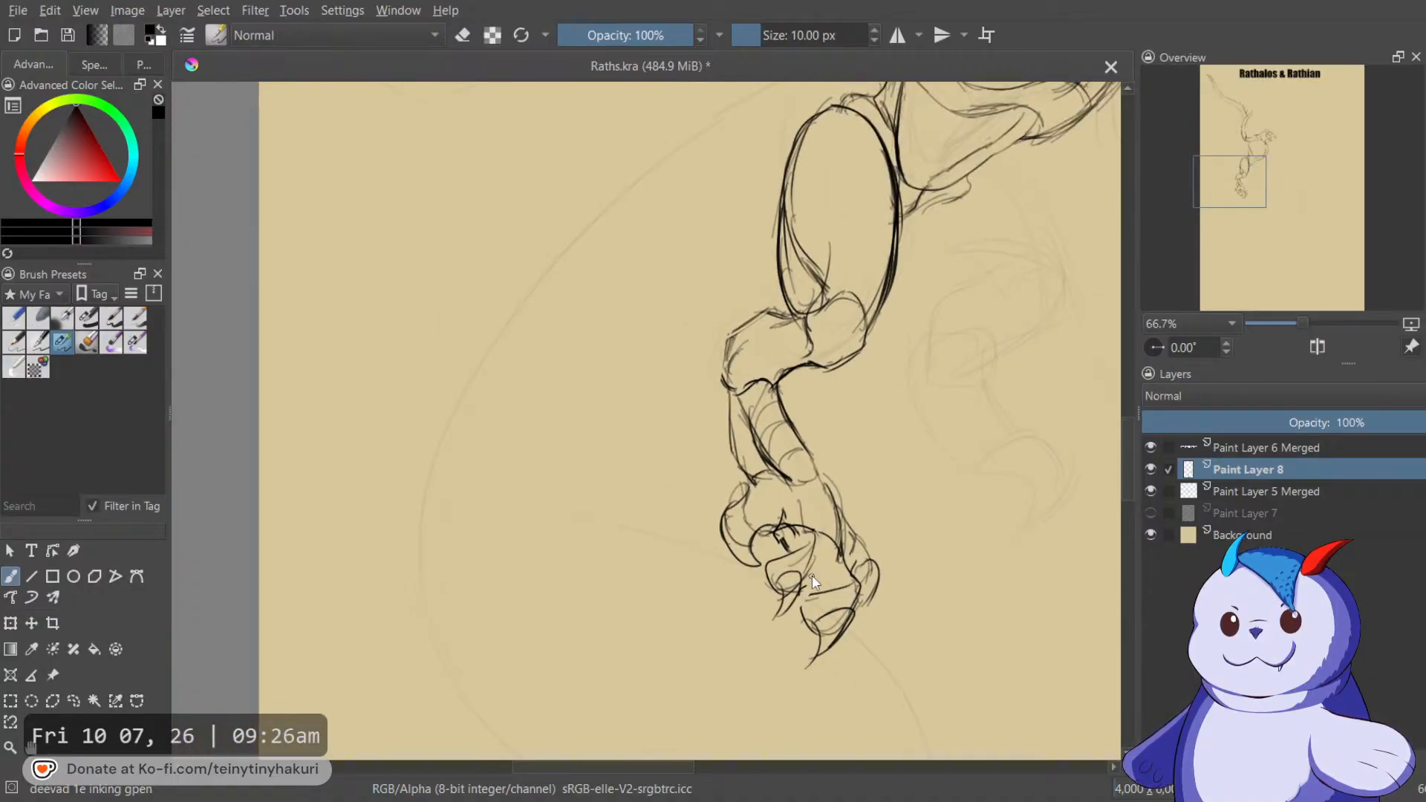
Ink a protruding rounded knob at the outer bend of the lower leg and strengthen the contours running above and below it.
scroll(812, 575, "down", 3)
scroll(721, 458, "up", 6)
left_click_drag(803, 473, 422, 189)
scroll(603, 364, "down", 4)
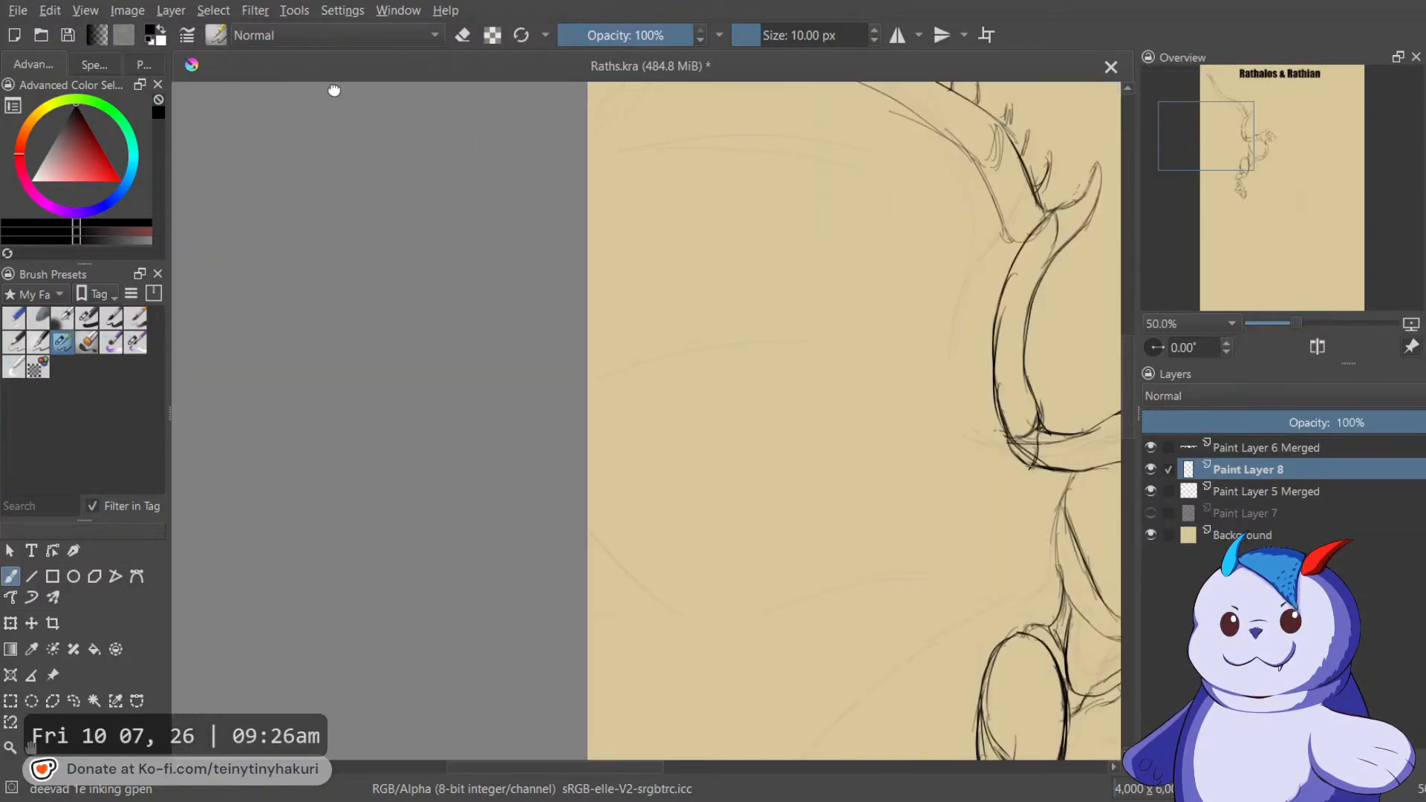
left_click_drag(800, 487, 665, 302)
scroll(697, 462, "up", 2)
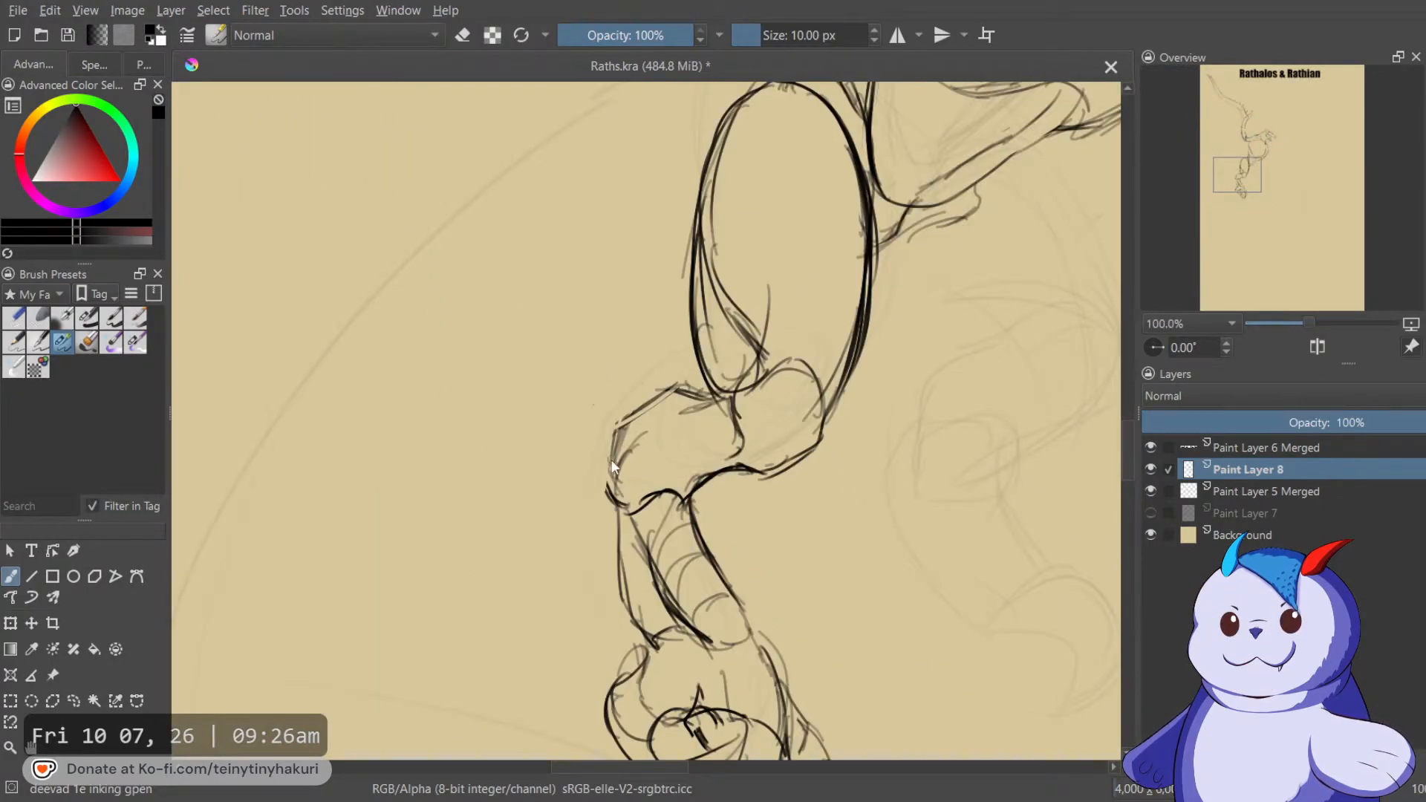
mouse_move(615, 445)
left_mouse_down()
mouse_move(590, 475)
mouse_move(607, 523)
left_mouse_up()
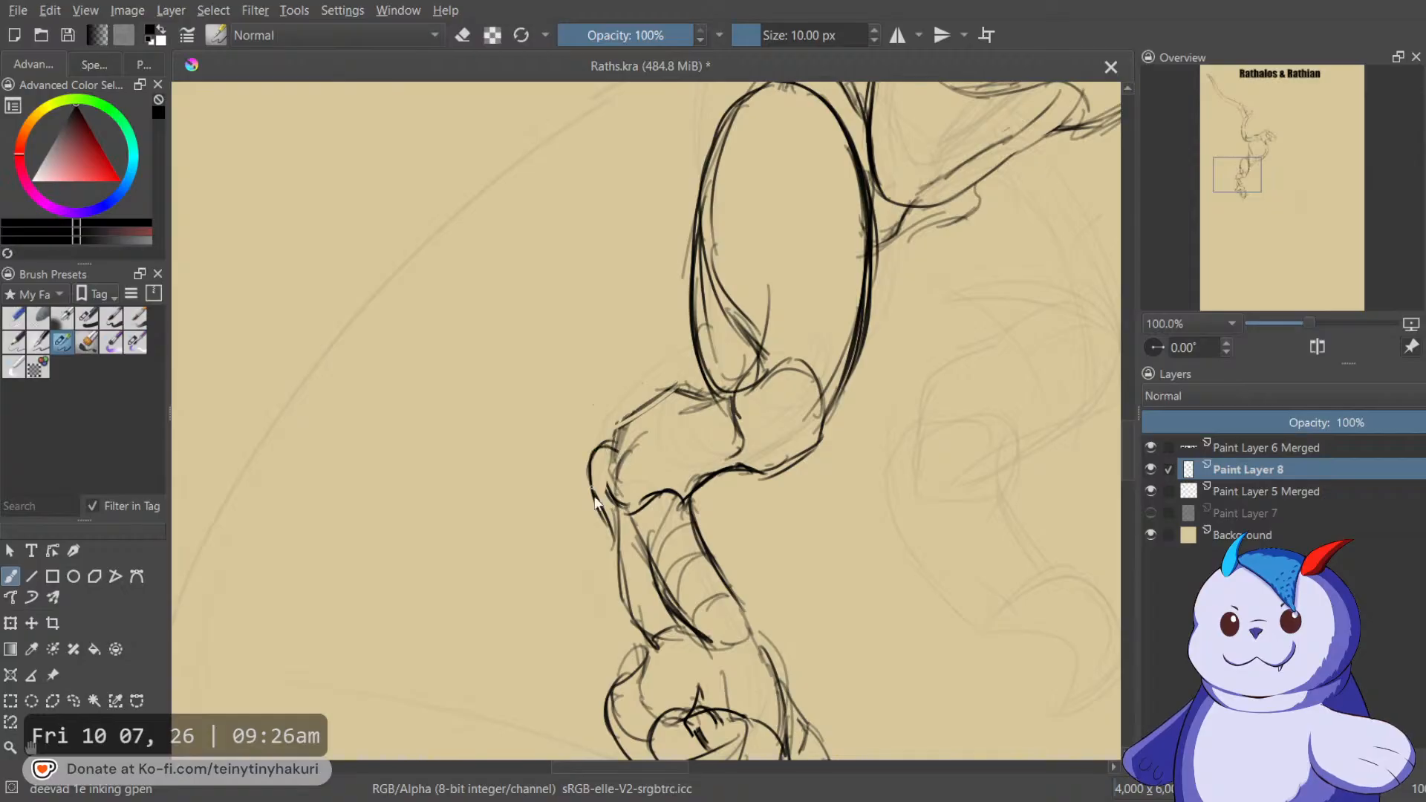
mouse_move(618, 442)
left_mouse_down()
mouse_move(650, 402)
mouse_move(668, 400)
mouse_move(633, 429)
mouse_move(678, 393)
mouse_move(618, 432)
mouse_move(663, 387)
left_mouse_up()
key("e")
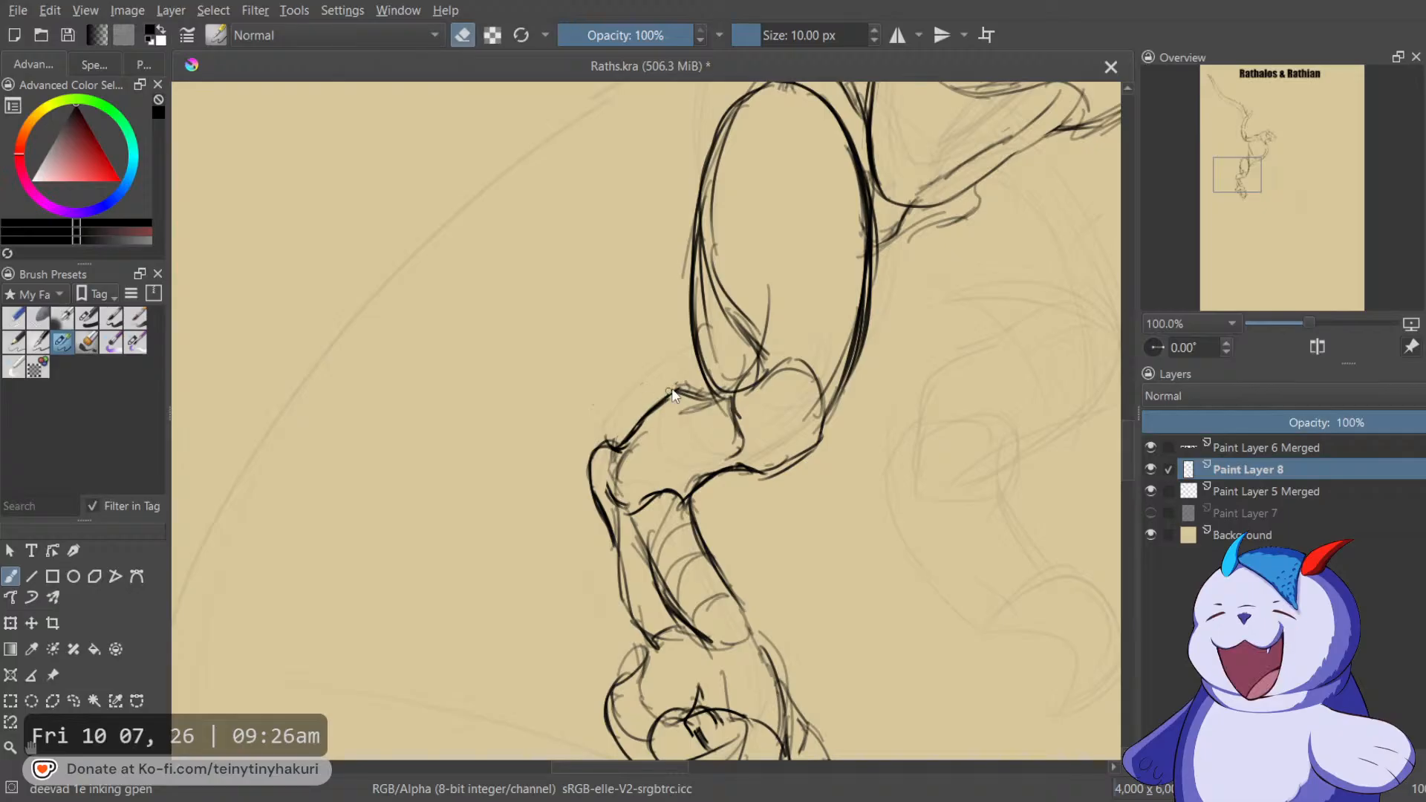
key("e")
left_click_drag(608, 525, 622, 558)
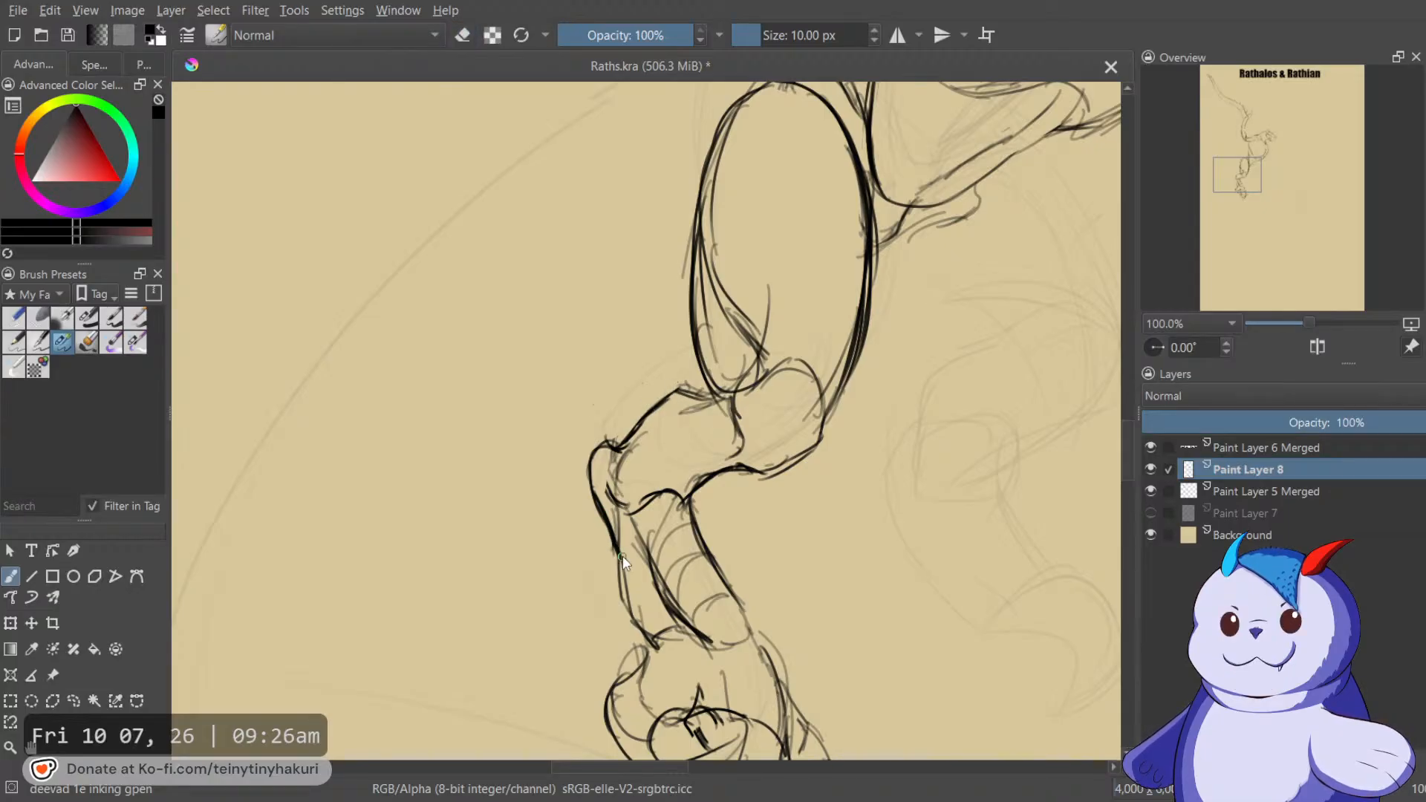
Darken the overlap lines inside the lower-leg joint and add a tendon curve leading down into the shin.
scroll(662, 511, "down", 2)
scroll(640, 501, "up", 3)
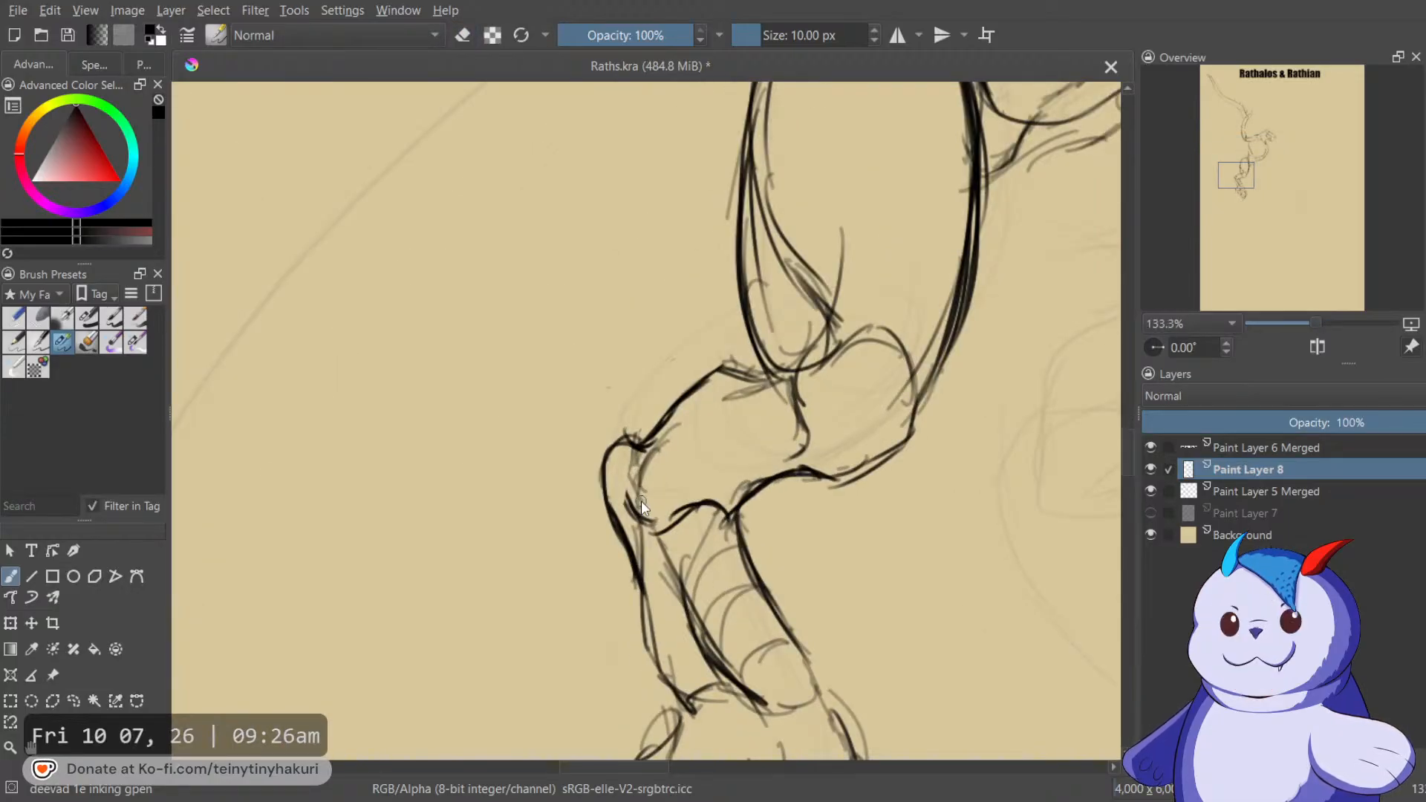
left_click_drag(652, 469, 645, 519)
left_click_drag(669, 453, 651, 479)
key("e")
key("e")
left_click_drag(661, 491, 686, 505)
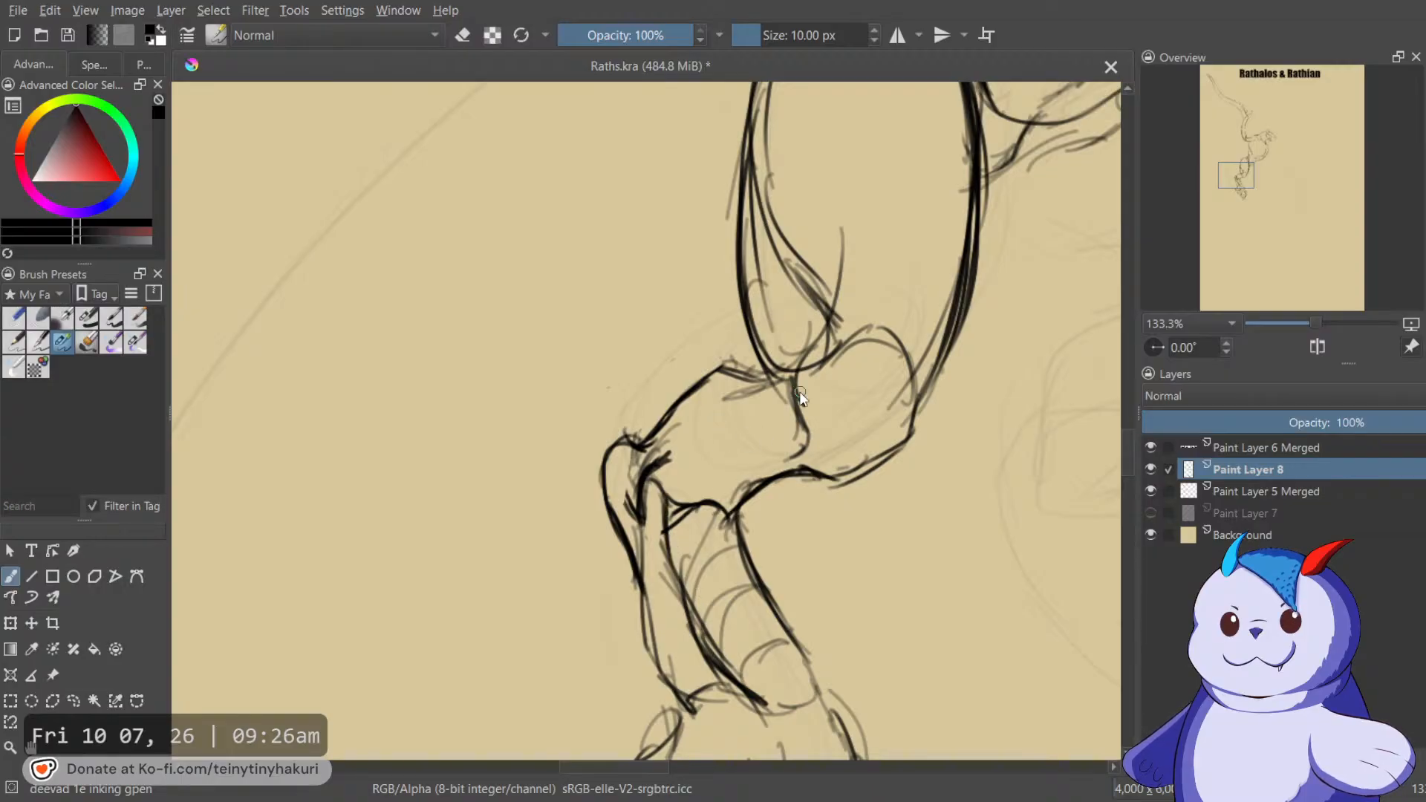
Add curved muscle lines inside the upper part of the thigh.
scroll(800, 395, "down", 5)
left_click_drag(804, 411, 819, 614)
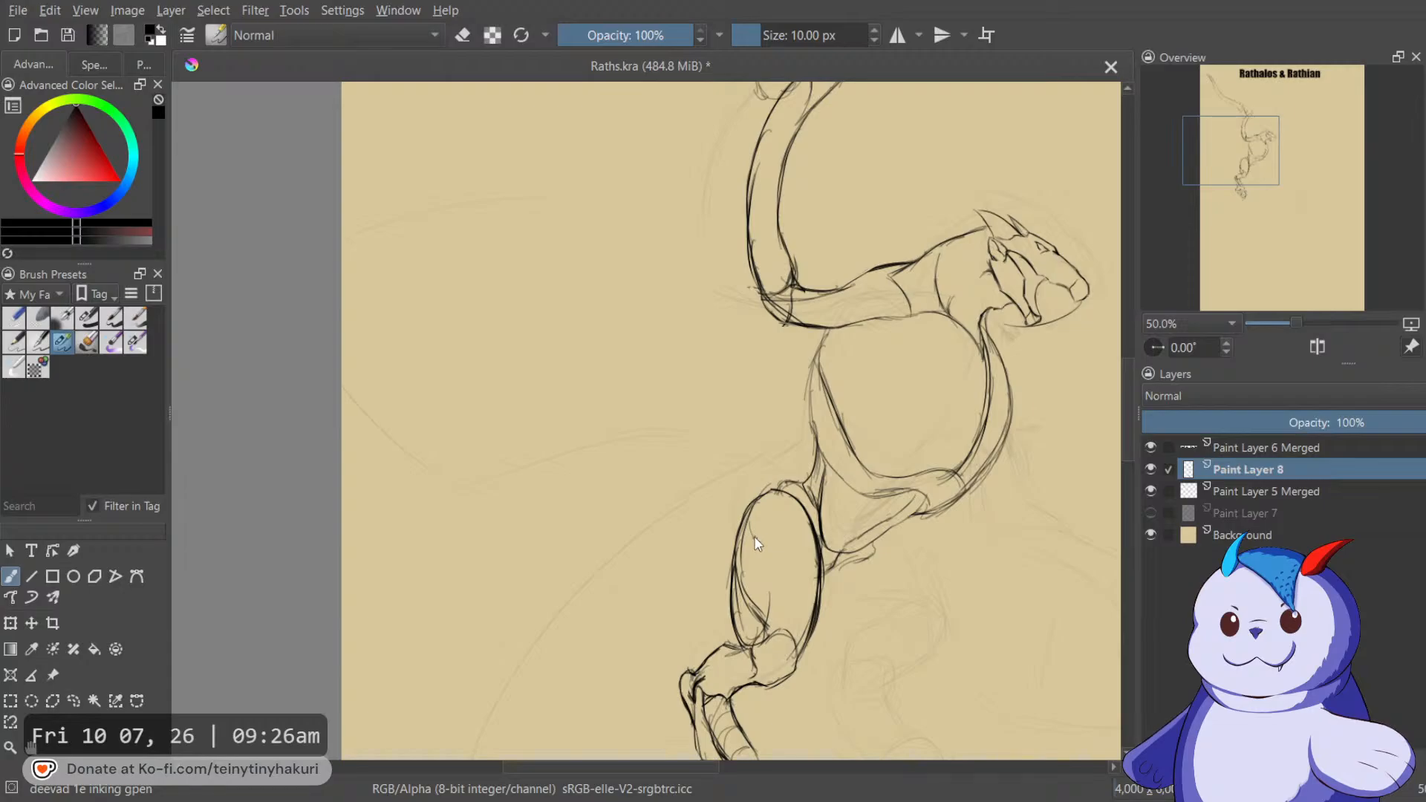
mouse_move(769, 524)
left_mouse_down()
mouse_move(804, 554)
mouse_move(814, 601)
left_mouse_up()
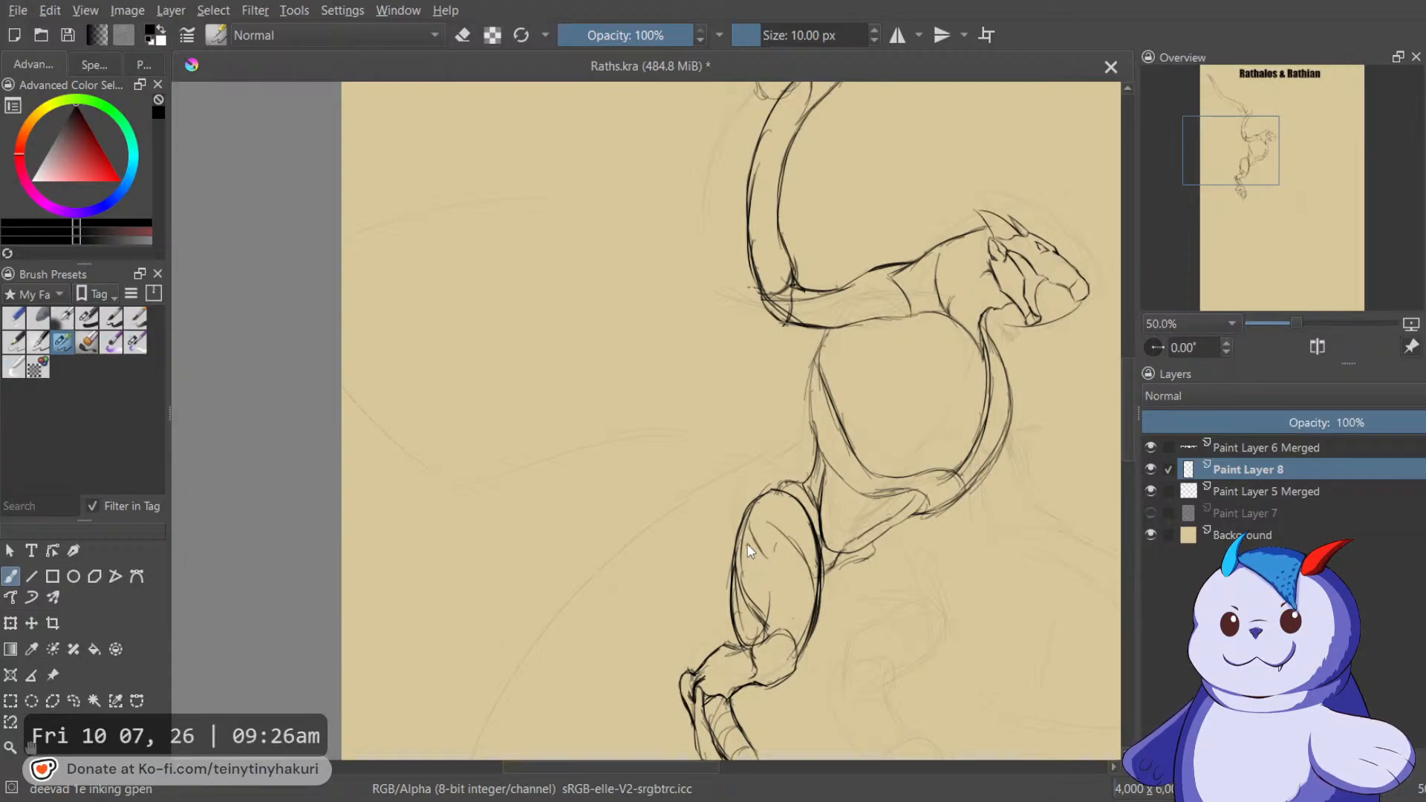
Study the reference dragons' wing structure and ink the lower wing finger sweeping from the wrist joint to the page edge.
scroll(804, 685, "up", 5)
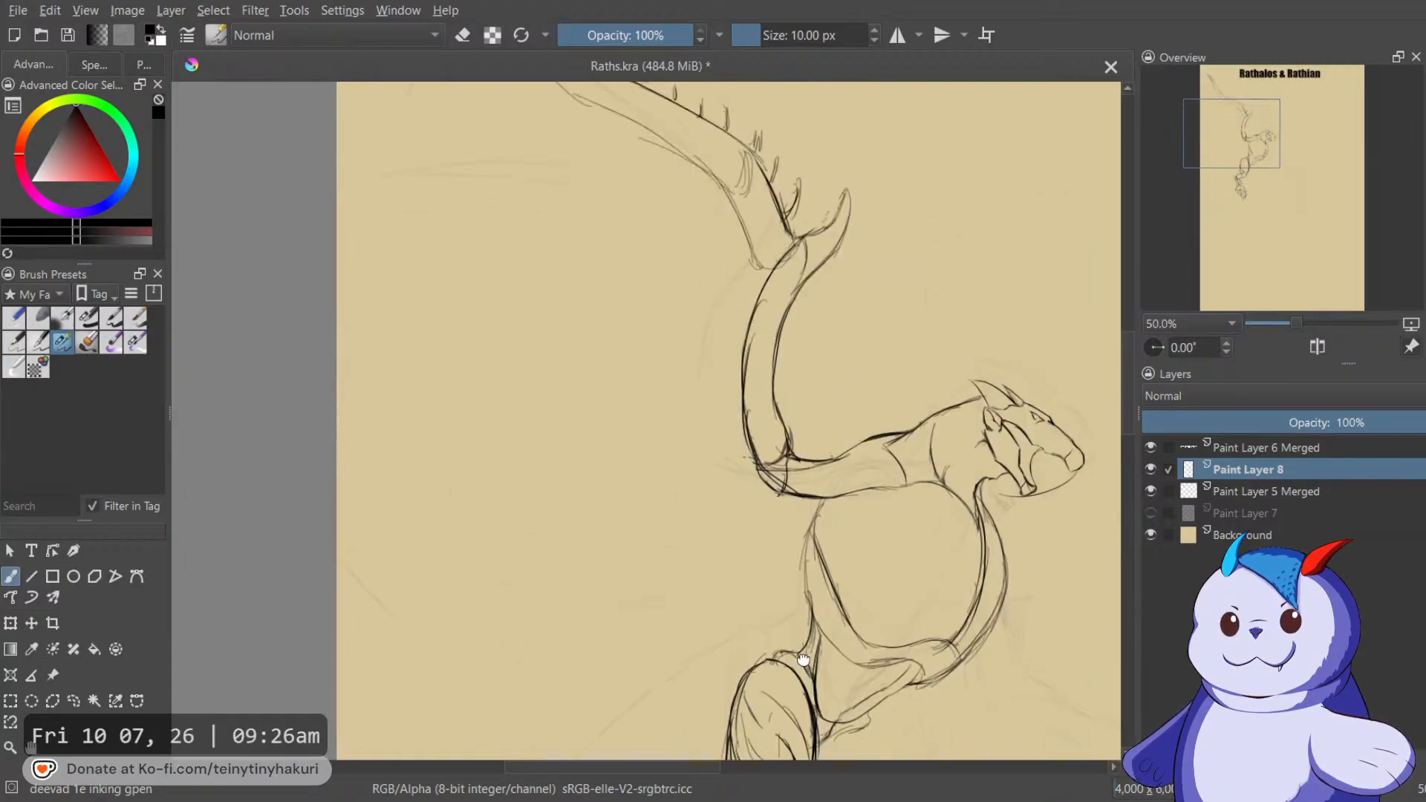
scroll(760, 305, "down", 4)
left_click_drag(736, 312, 769, 404)
scroll(647, 300, "up", 4)
scroll(627, 305, "up", 3)
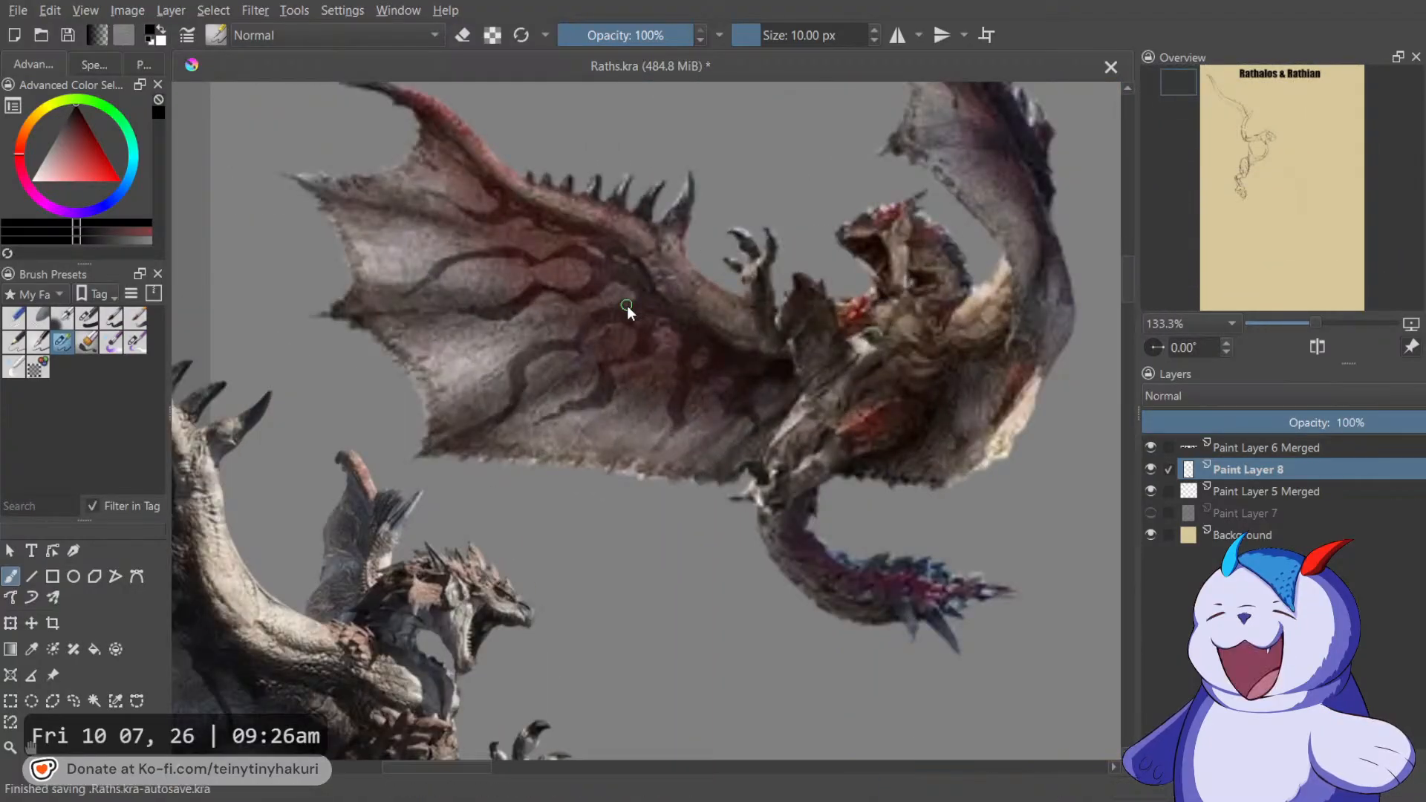
scroll(627, 305, "down", 4)
left_click_drag(802, 431, 697, 312)
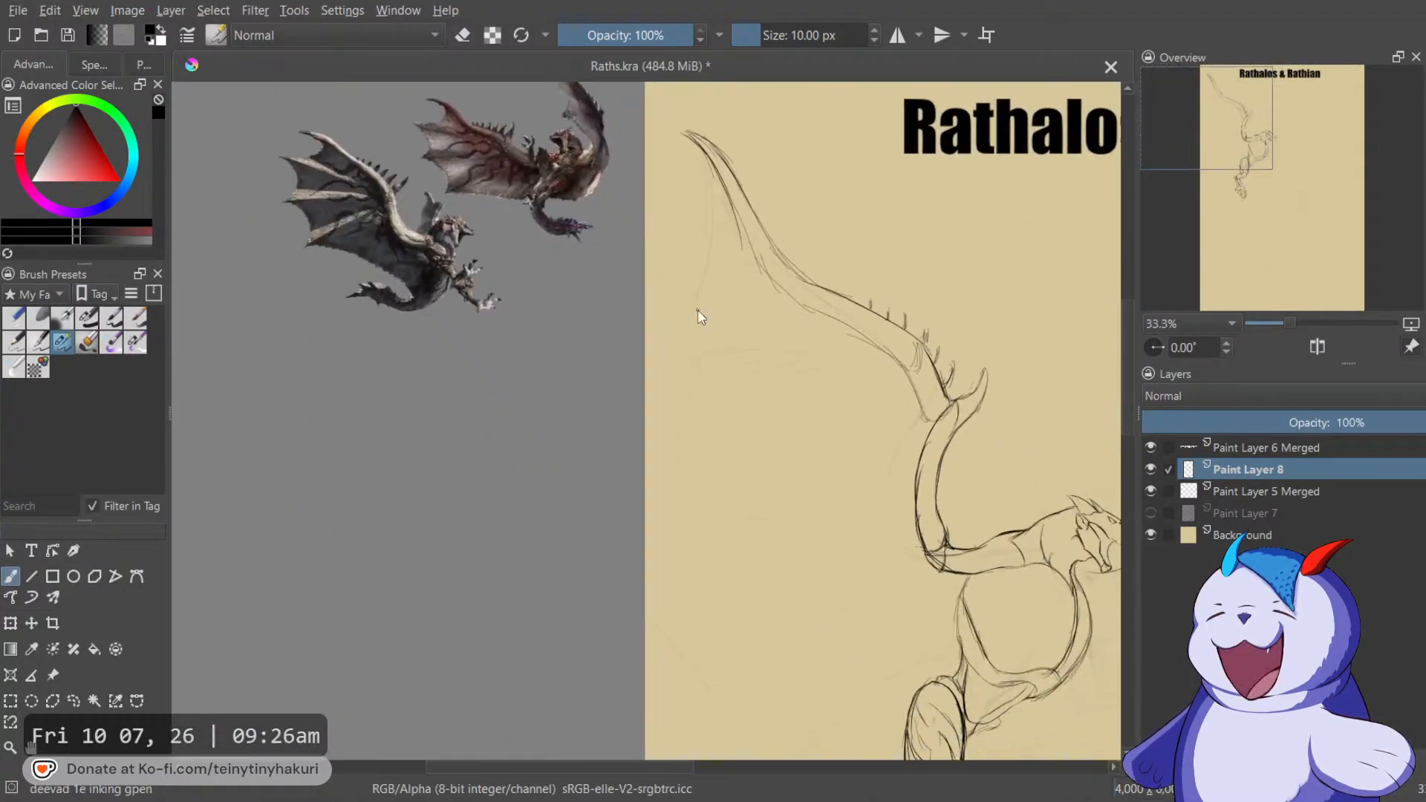
left_click_drag(916, 503, 903, 438)
left_click_drag(914, 375, 664, 423)
left_click_drag(719, 360, 819, 385)
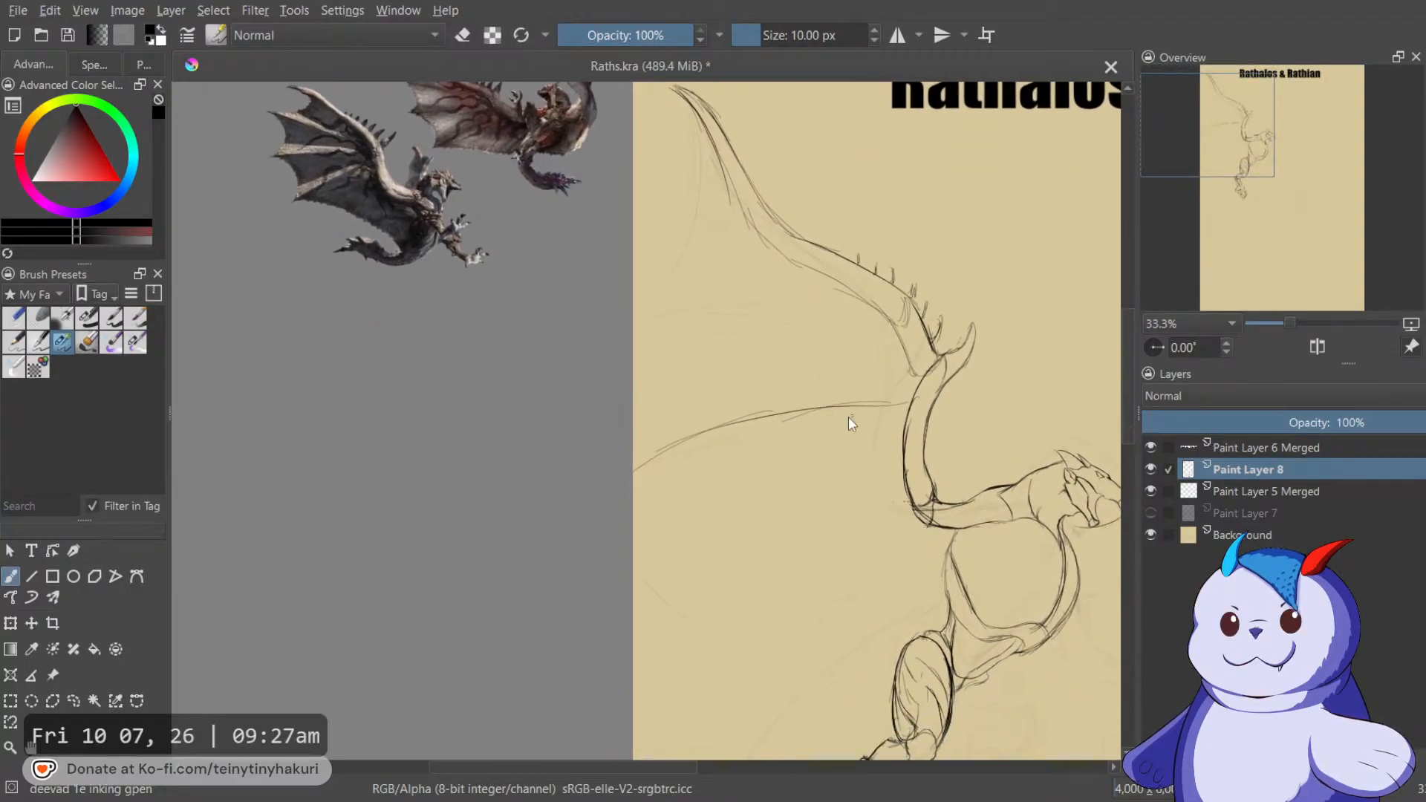
left_click_drag(736, 447, 646, 496)
Ink the next wing finger above it, undoing and redrawing its upper curve from the wrist to the page edge.
left_click_drag(850, 386, 634, 418)
left_click_drag(748, 334, 728, 410)
left_click_drag(858, 451, 528, 386)
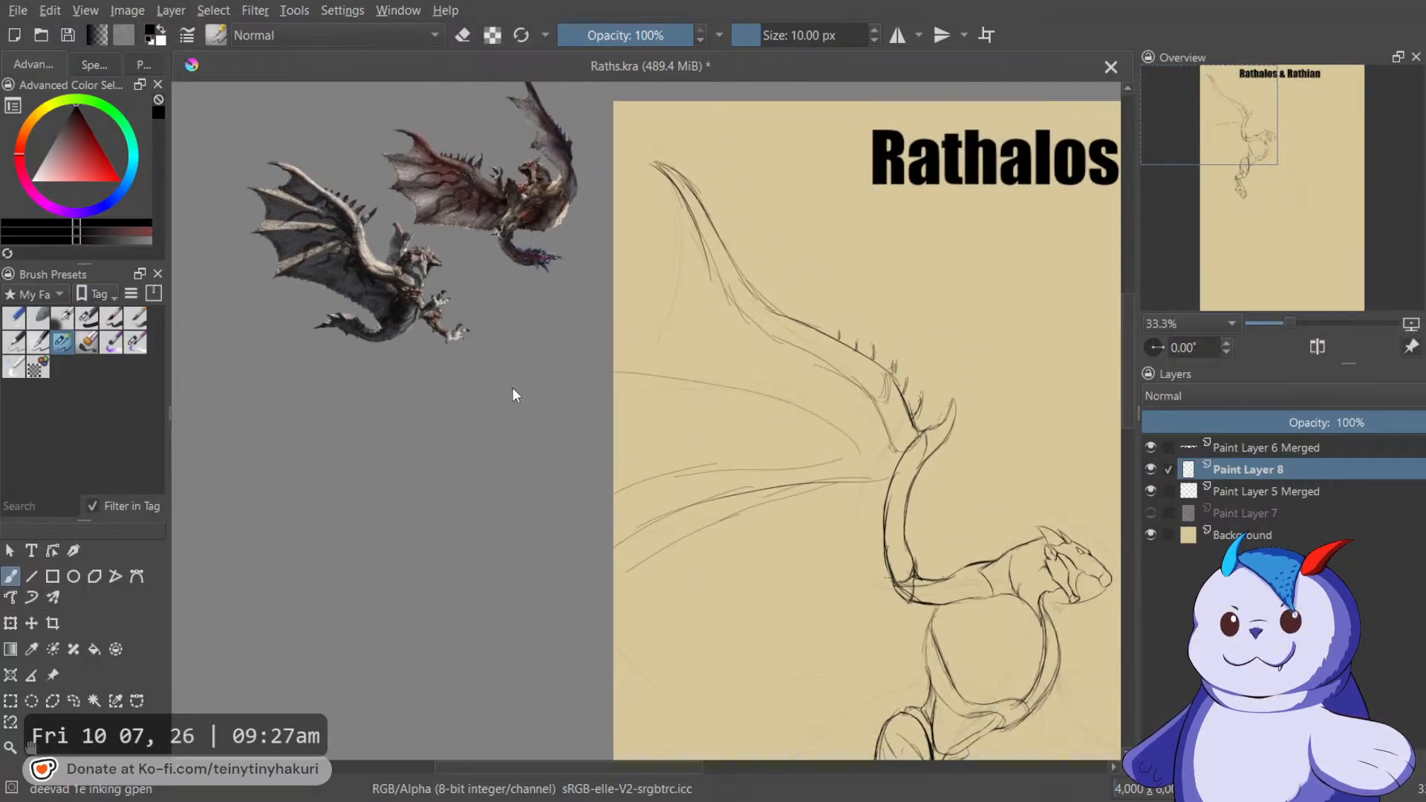
key("ctrl+z")
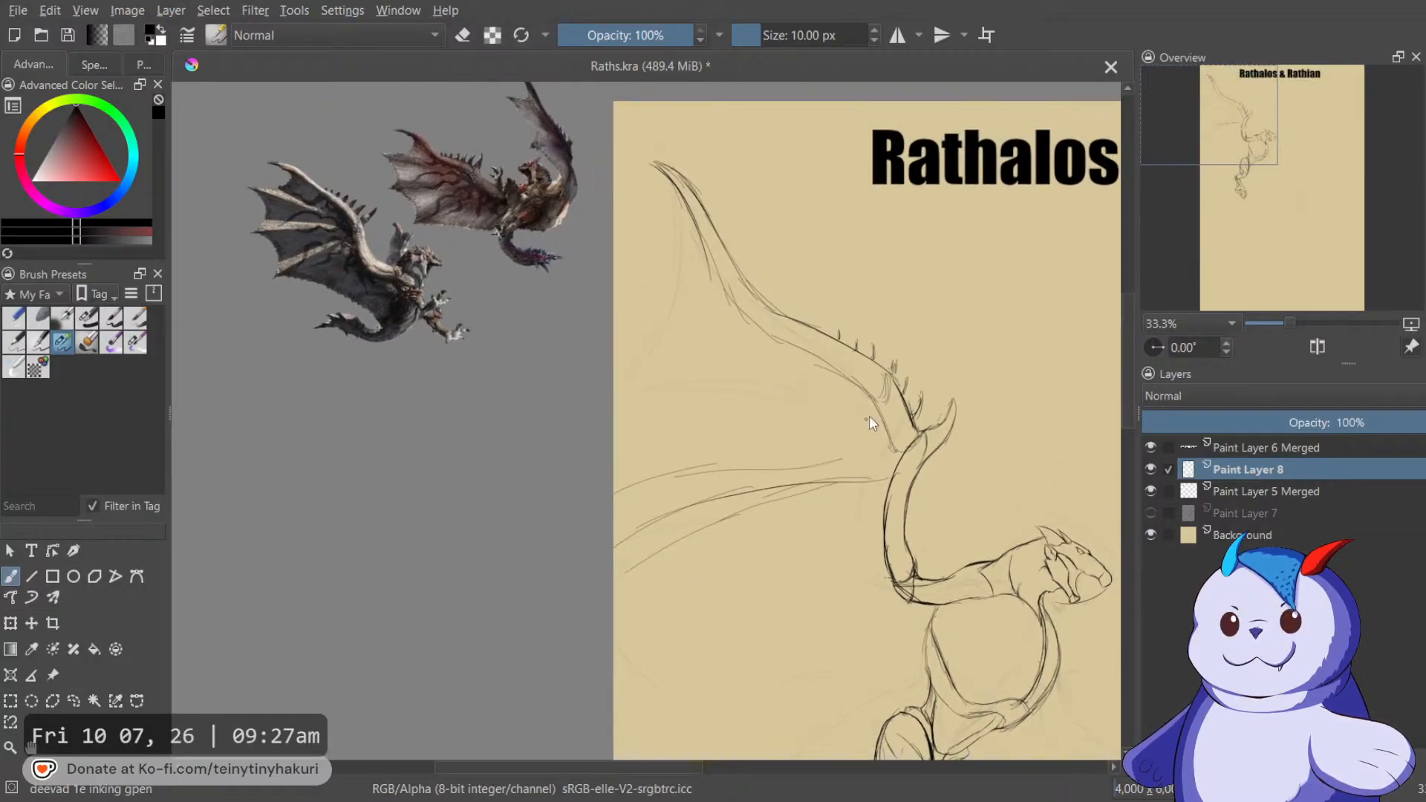
left_click_drag(887, 438, 614, 389)
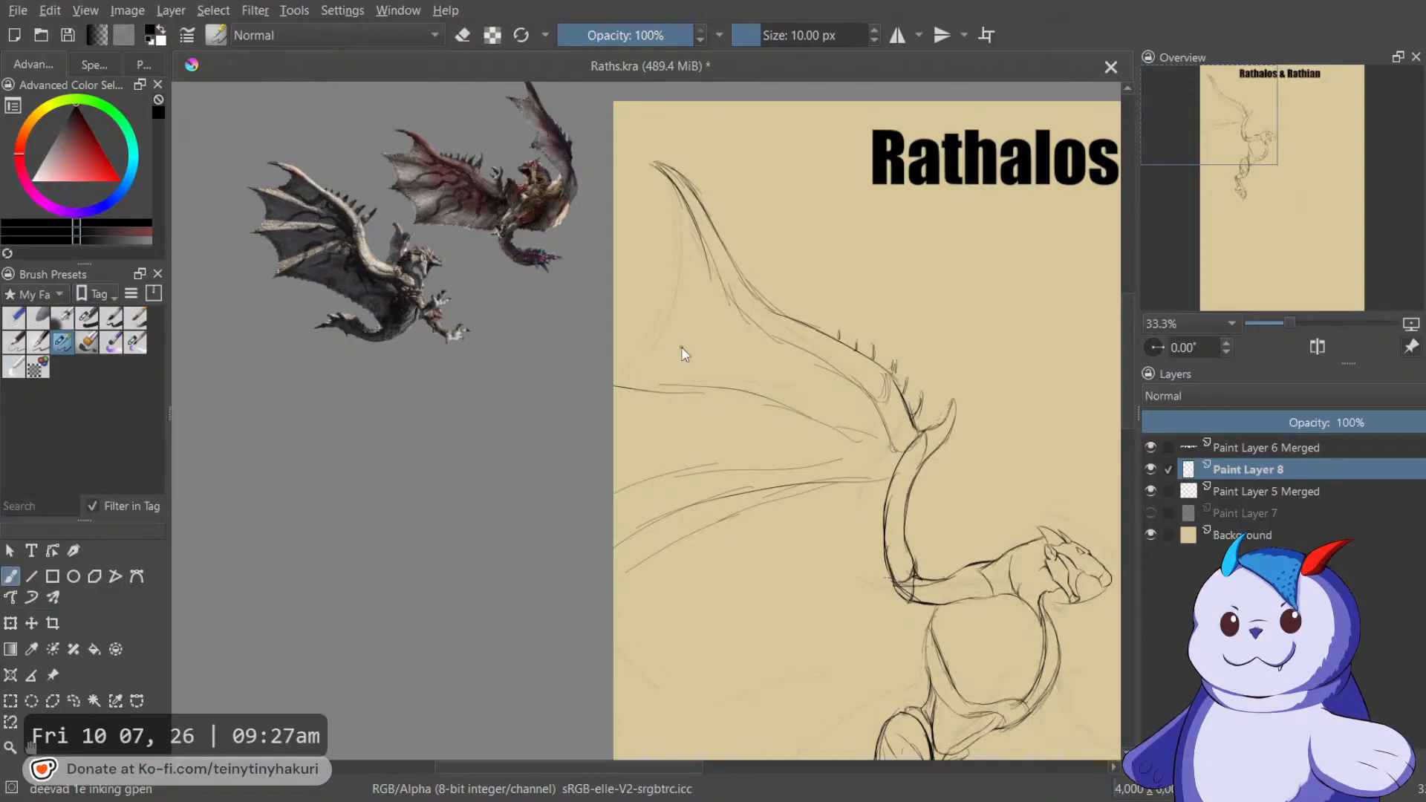
Rotate the canvas to -60° and ink another wing finger fanning out beneath the wing's leading edge.
key("4")
key("4")
key("4")
key("4")
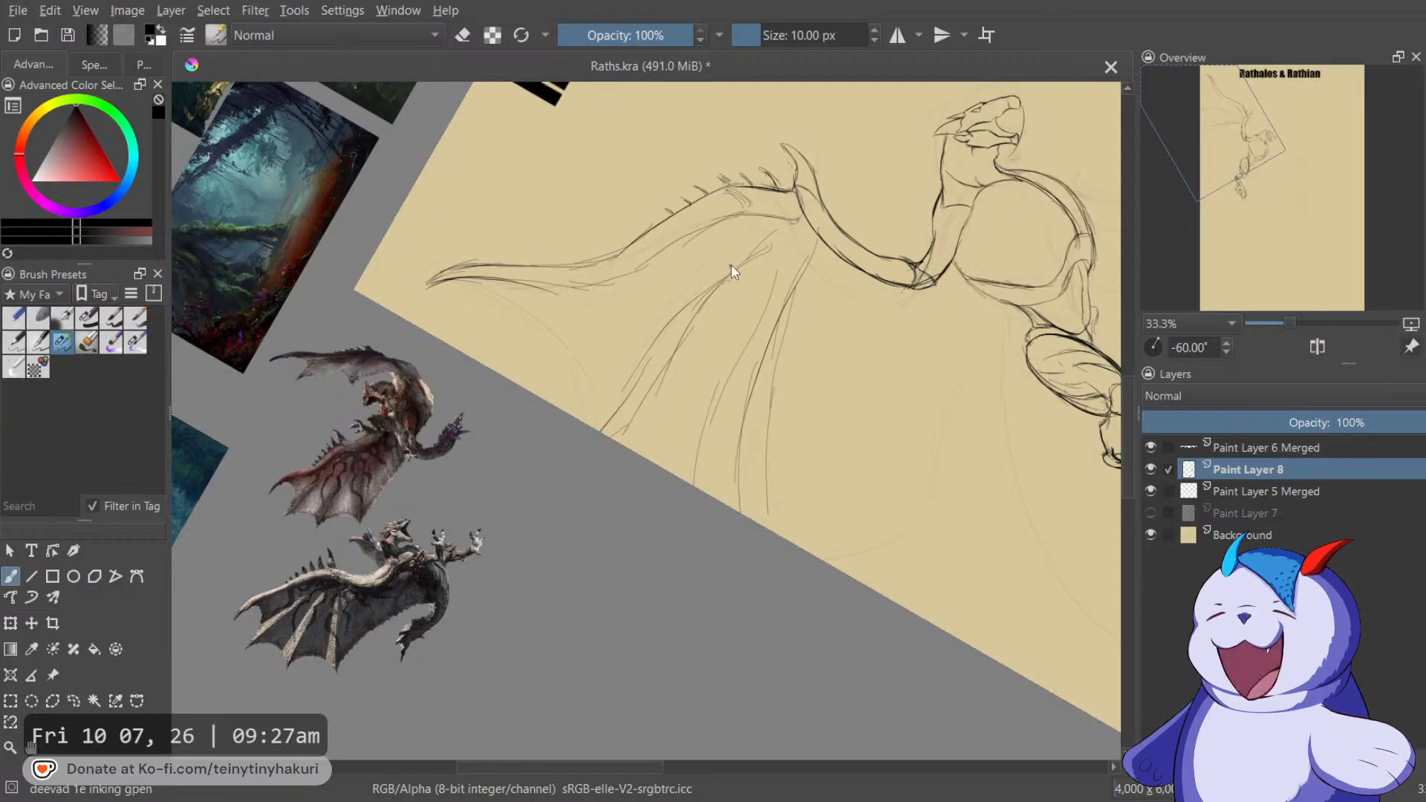
mouse_move(646, 317)
left_mouse_down()
mouse_move(742, 322)
mouse_move(678, 341)
mouse_move(615, 387)
left_mouse_up()
left_click_drag(648, 303, 615, 387)
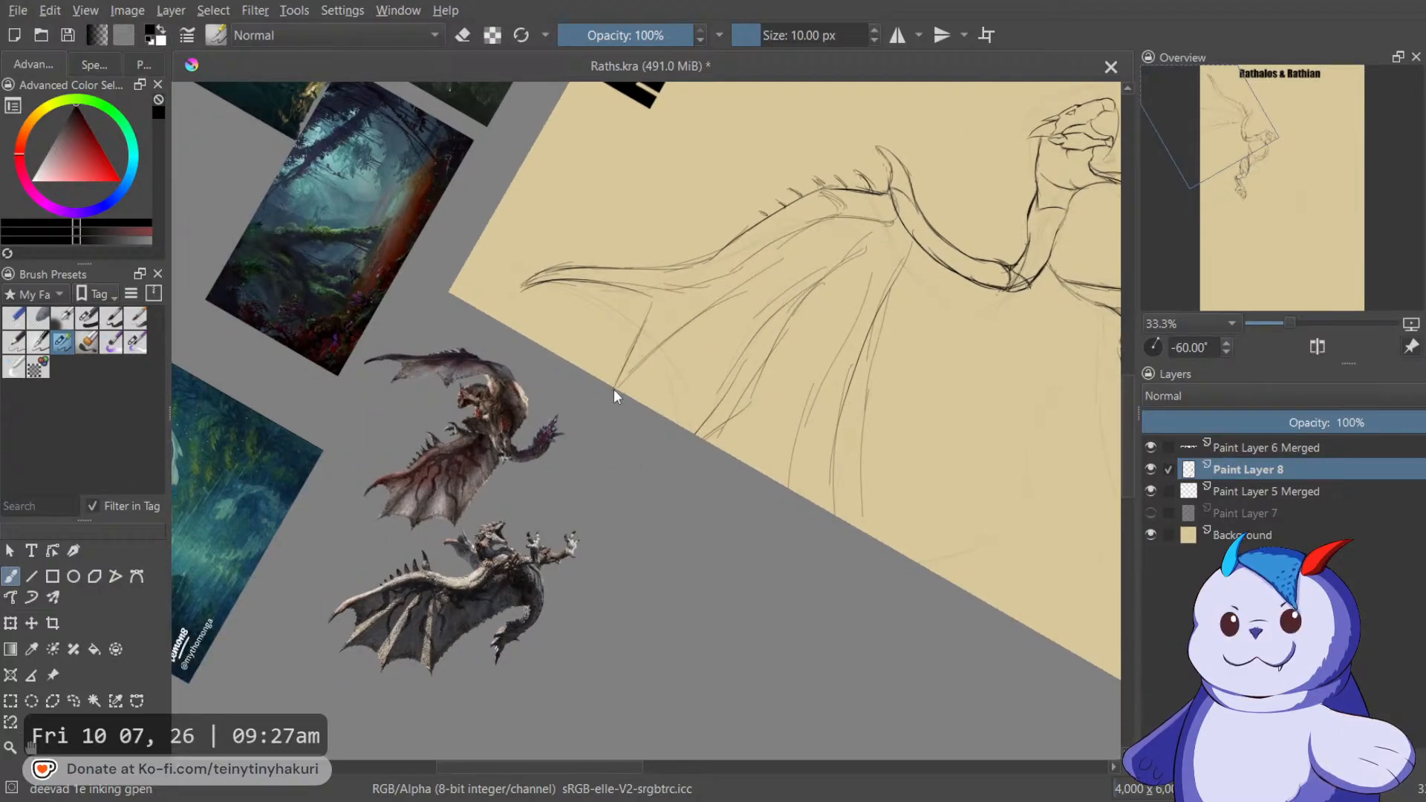
Ink the scalloped membrane edges between the wing tip and the upper fingers, undoing the last stray stroke.
mouse_move(532, 293)
left_mouse_down()
mouse_move(596, 305)
mouse_move(624, 343)
left_mouse_up()
mouse_move(649, 403)
left_mouse_down()
mouse_move(697, 421)
mouse_move(626, 431)
left_mouse_up()
key("ctrl+z")
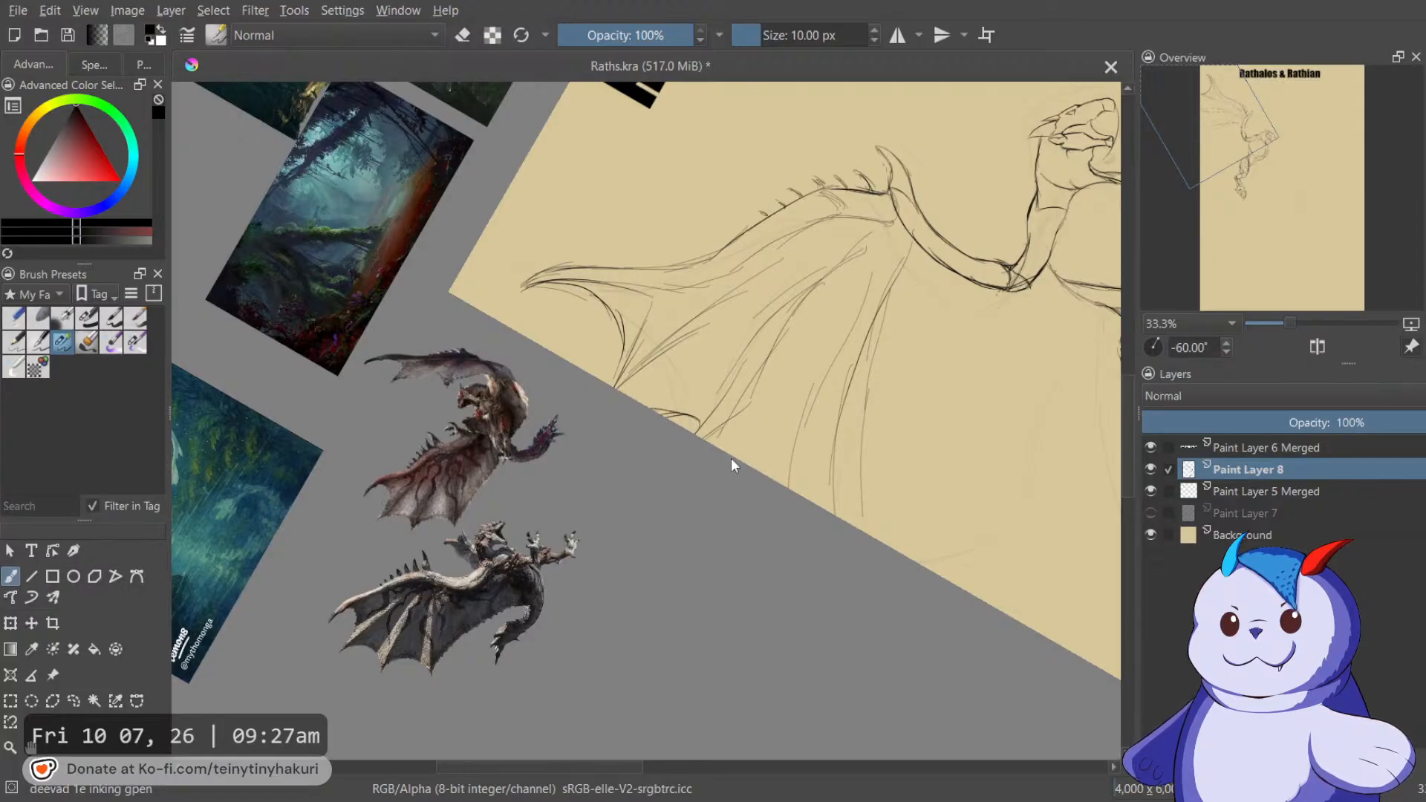
Ink the membrane's trailing edge curving from the page edge to the hip, and reset the canvas rotation to 0°.
mouse_move(764, 412)
left_mouse_down()
mouse_move(681, 513)
mouse_move(884, 341)
mouse_move(906, 292)
left_mouse_up()
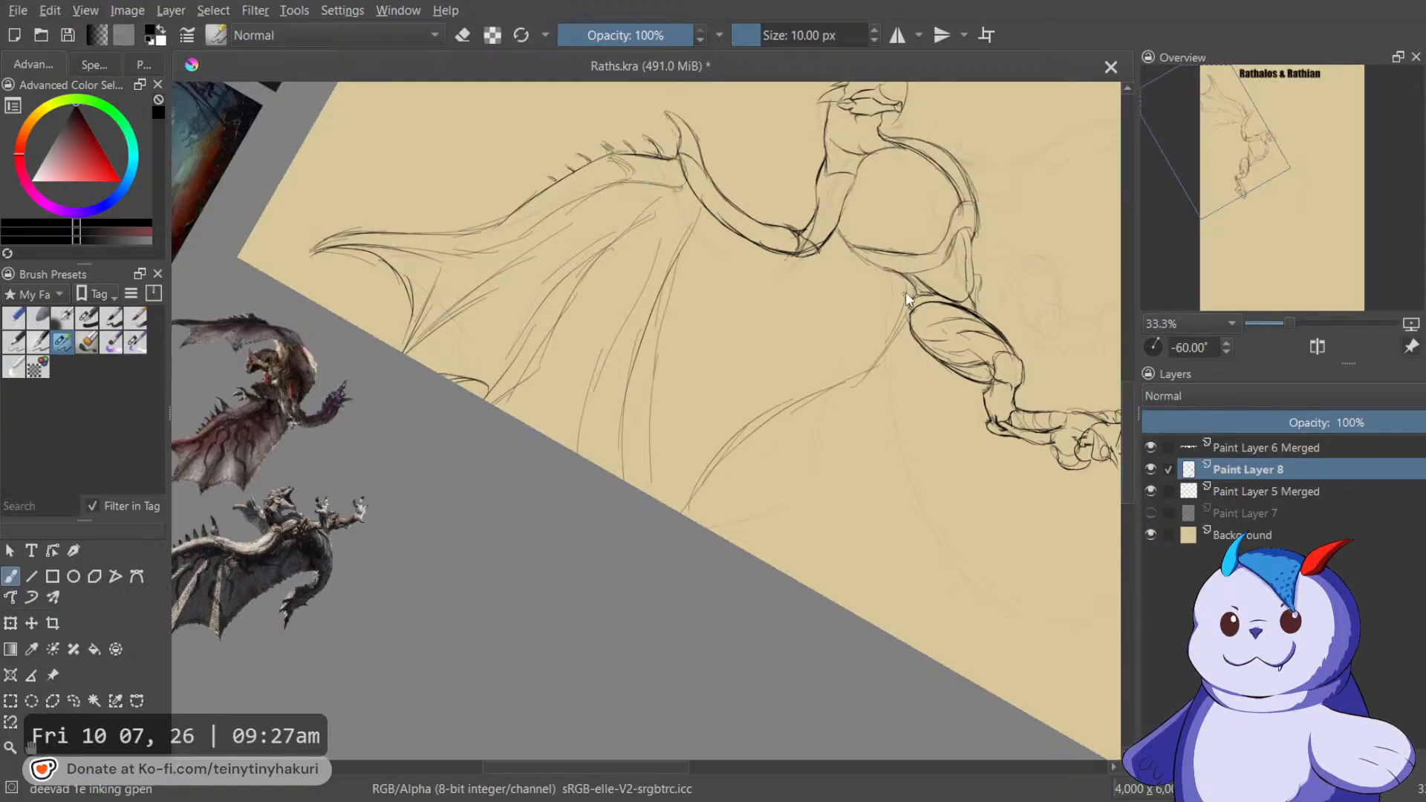
left_click_drag(754, 260, 813, 284)
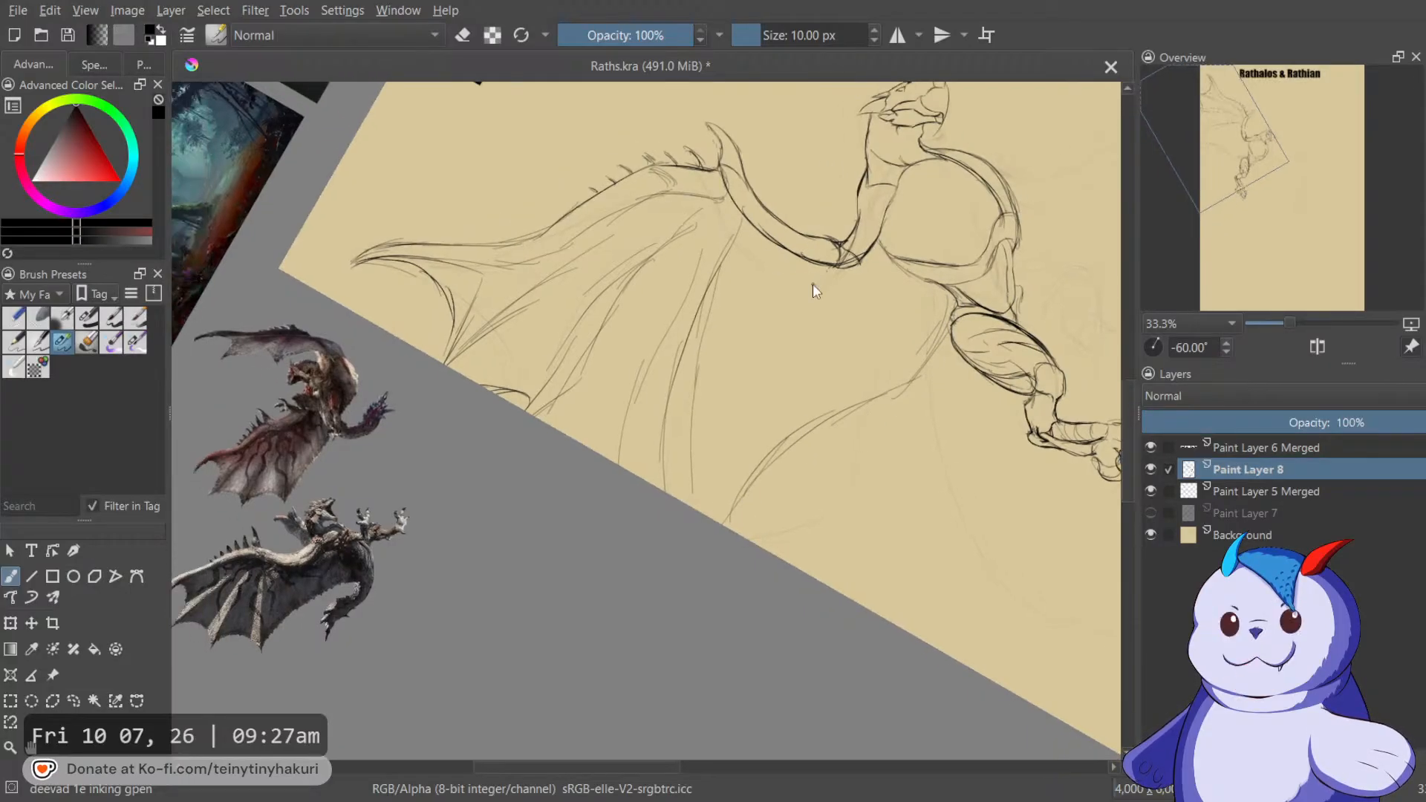
key("5")
left_click_drag(996, 261, 971, 118)
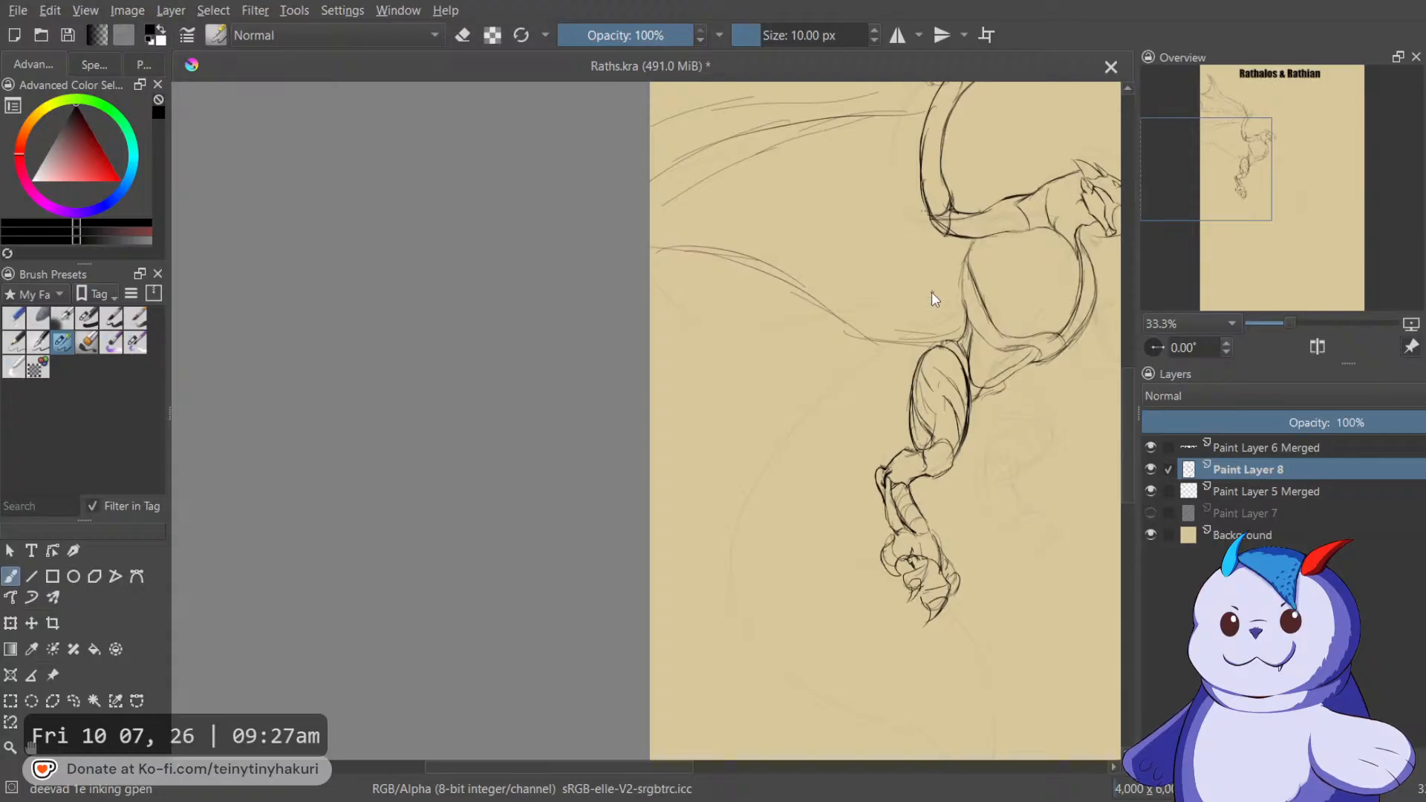
Sketch loose diagonal fold lines across the lower wing membrane beside the torso and hip.
left_click_drag(888, 334, 944, 297)
left_click_drag(852, 280, 812, 297)
left_click_drag(898, 271, 775, 303)
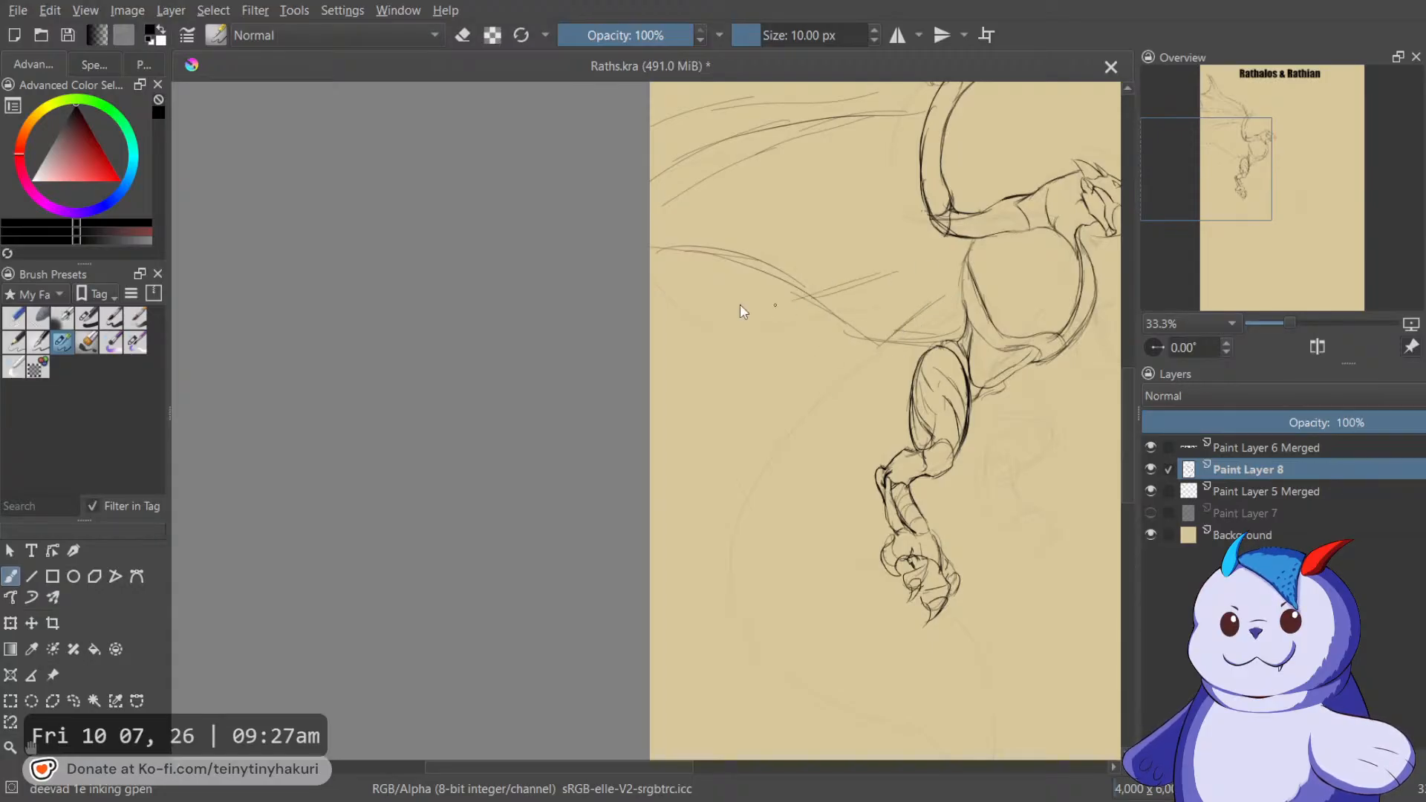
left_click_drag(830, 218, 657, 263)
mouse_move(1039, 245)
left_mouse_down()
mouse_move(768, 324)
mouse_move(879, 309)
mouse_move(624, 513)
mouse_move(659, 621)
mouse_move(674, 423)
left_mouse_up()
scroll(674, 424, "up", 2)
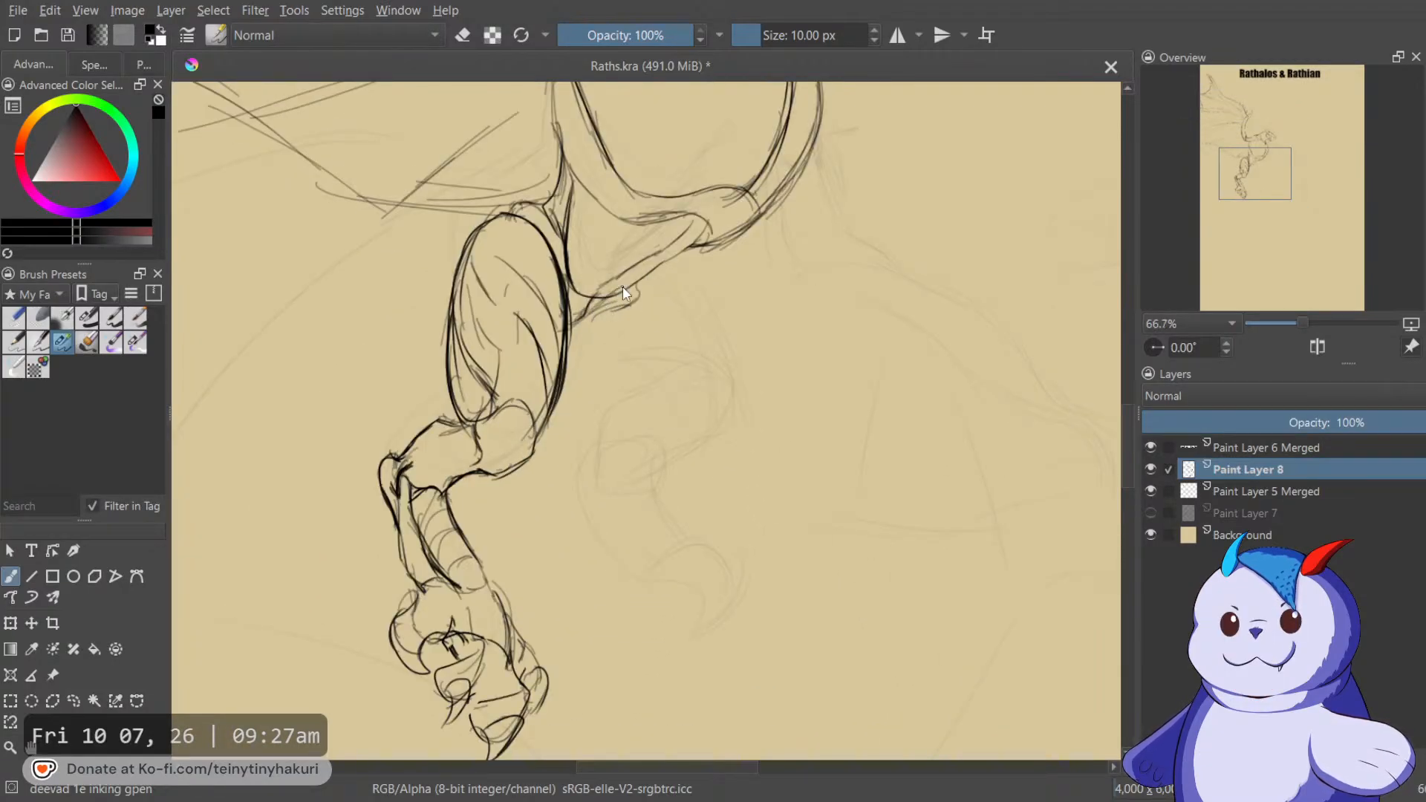
Ink the left dragon's far leg below the belly, outlining the thigh, bent knee and tapering shin.
left_click_drag(635, 288, 719, 346)
mouse_move(567, 375)
left_mouse_down()
mouse_move(681, 372)
mouse_move(741, 389)
left_mouse_up()
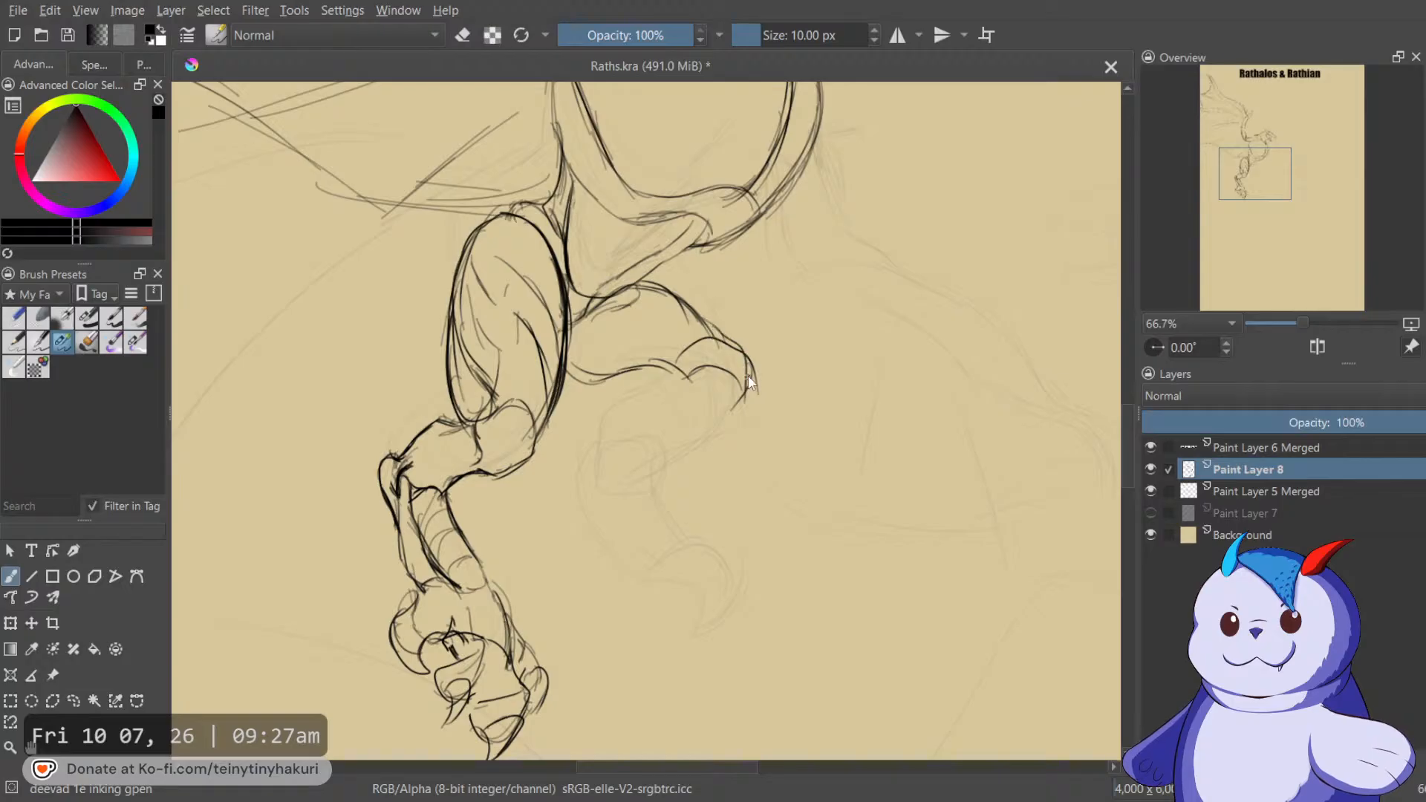
mouse_move(693, 368)
left_mouse_down()
mouse_move(718, 398)
mouse_move(858, 357)
mouse_move(786, 383)
mouse_move(838, 339)
mouse_move(765, 340)
left_mouse_up()
mouse_move(760, 344)
left_mouse_down()
mouse_move(747, 381)
mouse_move(792, 386)
mouse_move(769, 398)
mouse_move(767, 301)
mouse_move(722, 367)
mouse_move(744, 379)
mouse_move(765, 329)
mouse_move(751, 323)
mouse_move(775, 331)
mouse_move(801, 304)
mouse_move(755, 324)
left_mouse_up()
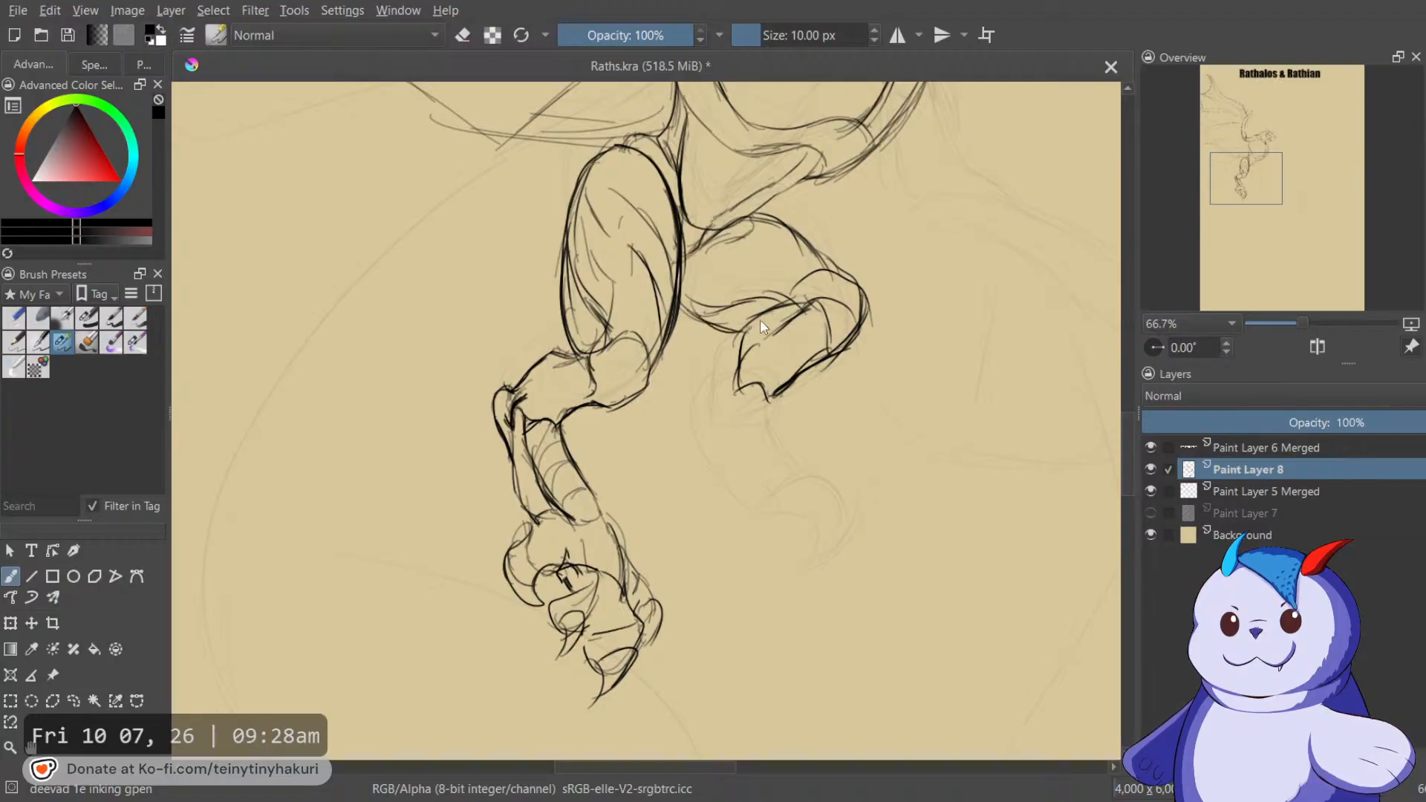
Ink the far leg's ankle and slender lower segment angling down from the heel, cleaning up its lower end.
left_click_drag(813, 342, 838, 244)
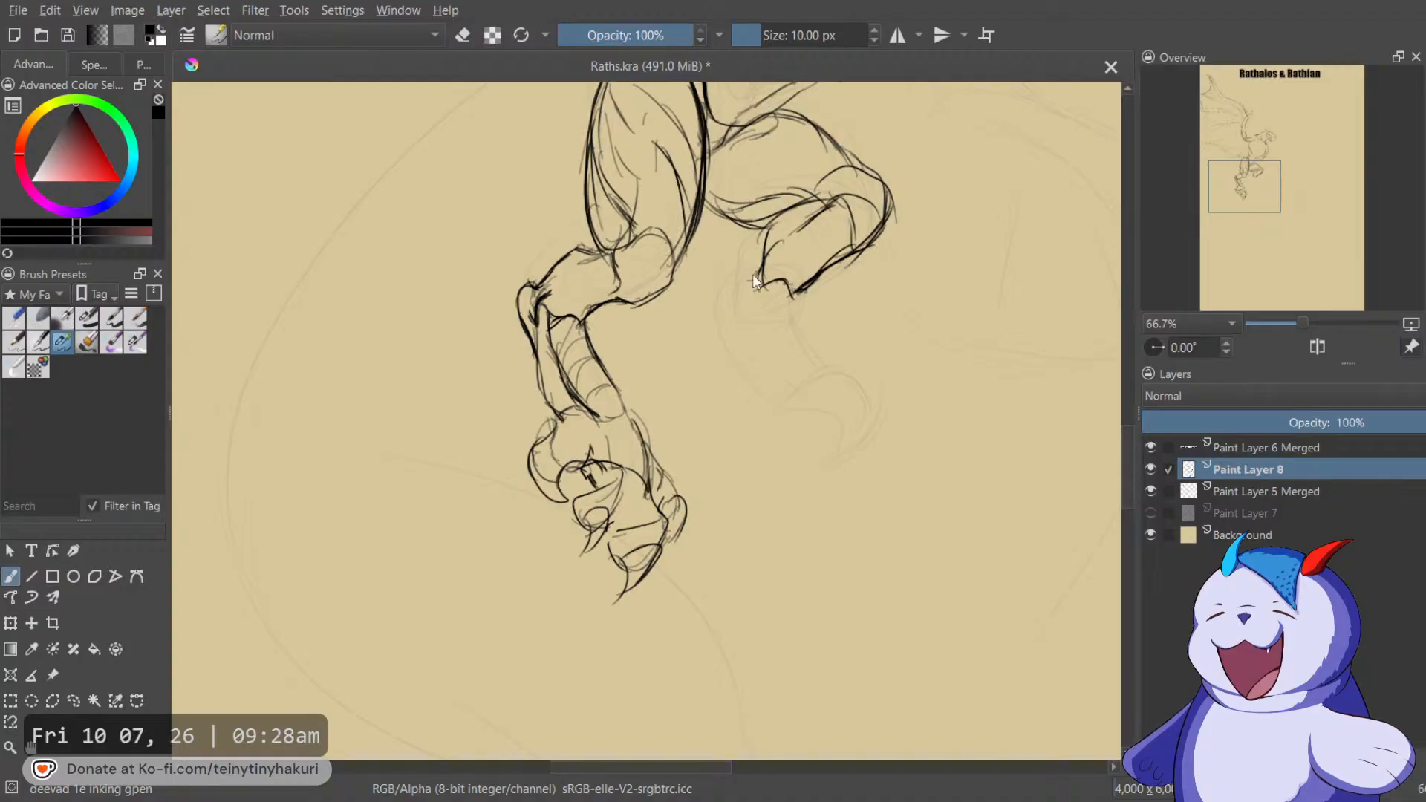
mouse_move(747, 288)
left_mouse_down()
mouse_move(751, 322)
mouse_move(739, 303)
mouse_move(757, 308)
mouse_move(750, 295)
mouse_move(783, 371)
mouse_move(759, 326)
mouse_move(776, 356)
left_mouse_up()
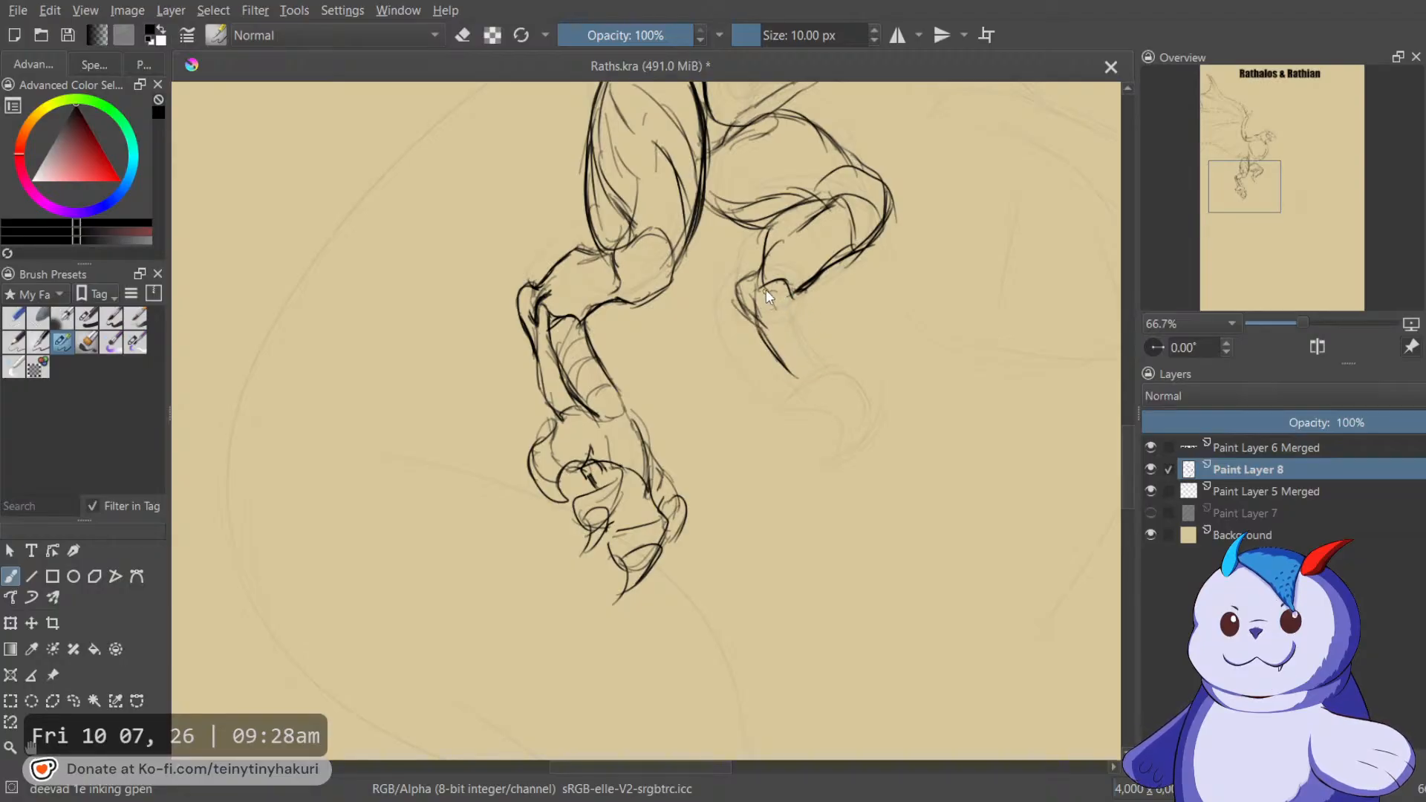
mouse_move(815, 325)
left_mouse_down()
mouse_move(844, 363)
mouse_move(809, 311)
mouse_move(839, 377)
mouse_move(802, 370)
left_mouse_up()
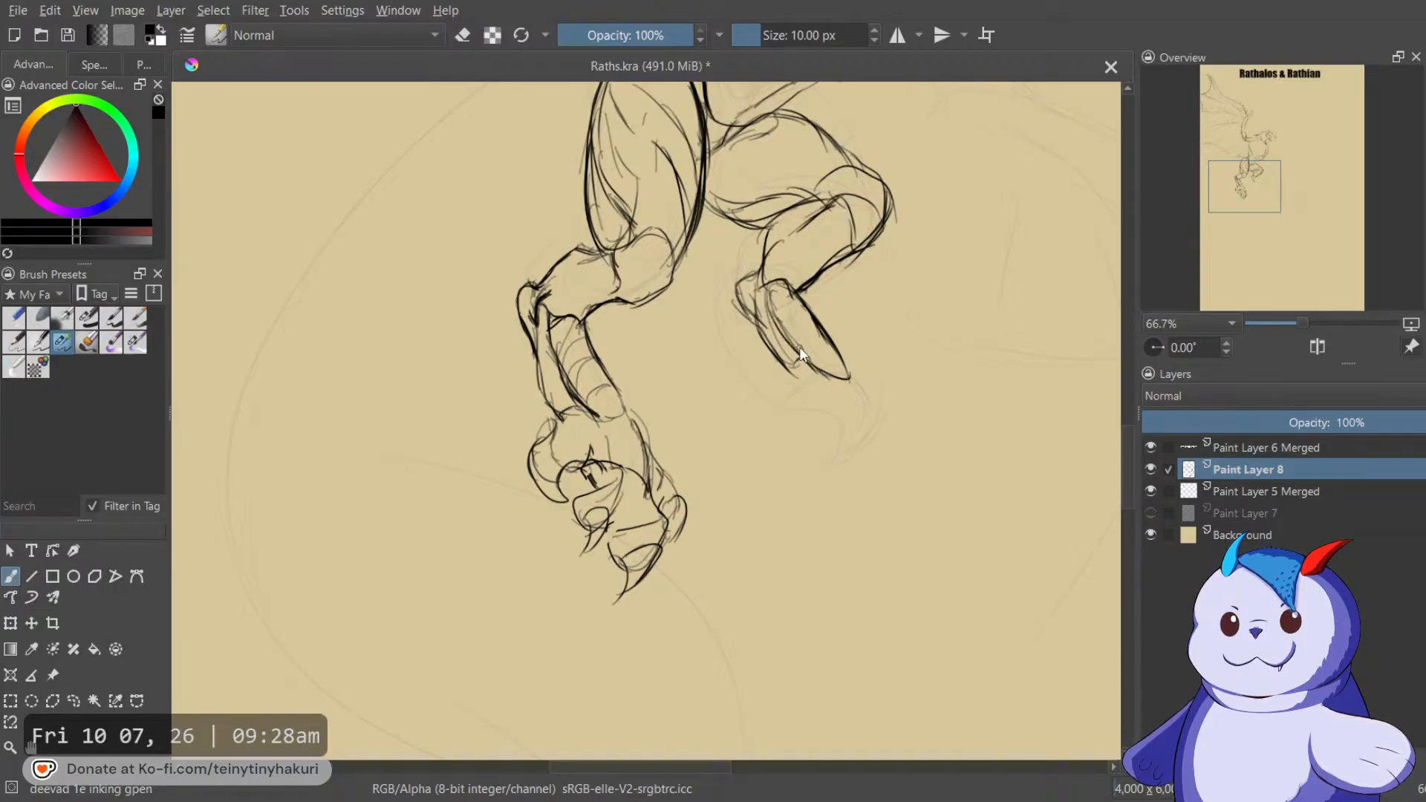
key("e")
key("e")
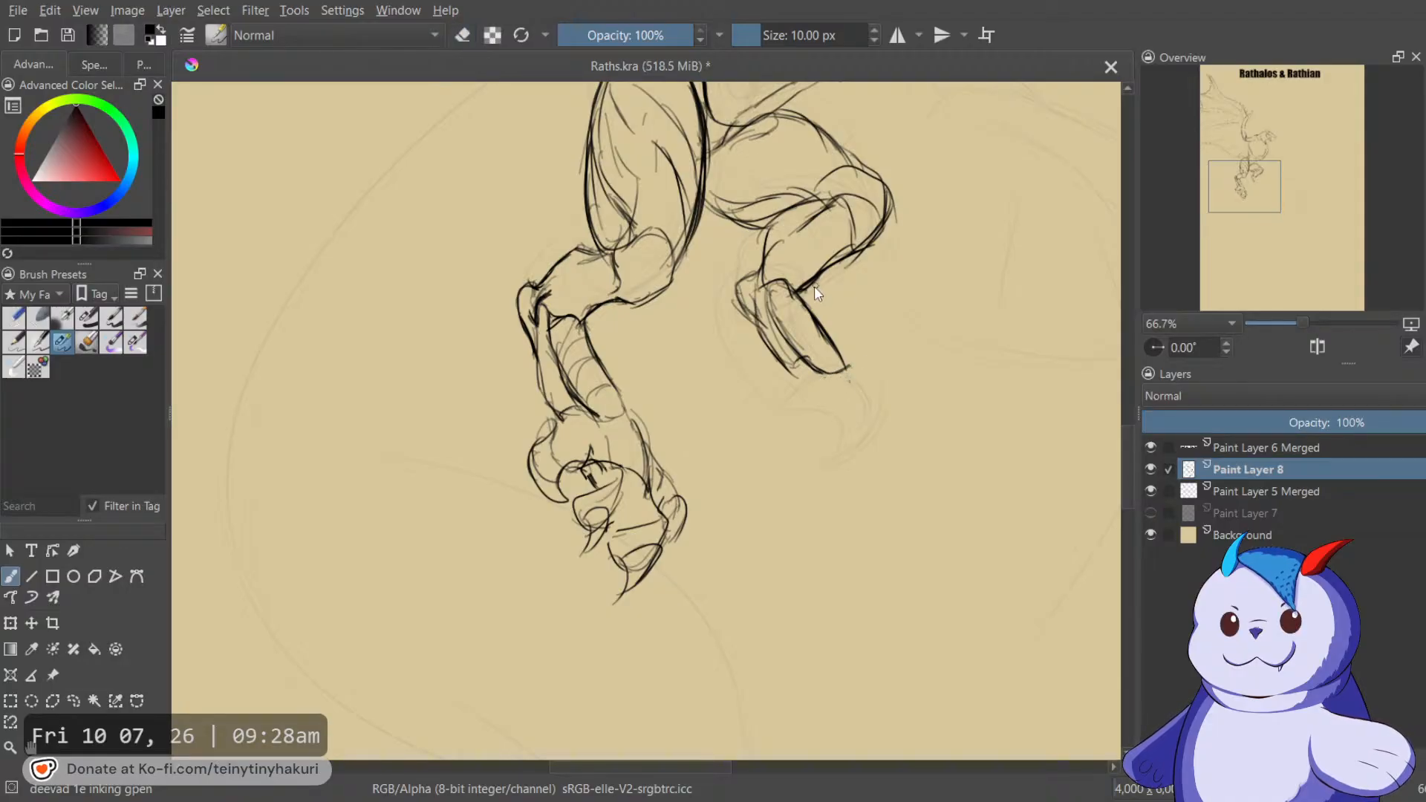
Ink the far foot at the end of the leg, with two rounded front toes and a curled rear toe.
left_click_drag(884, 371, 901, 291)
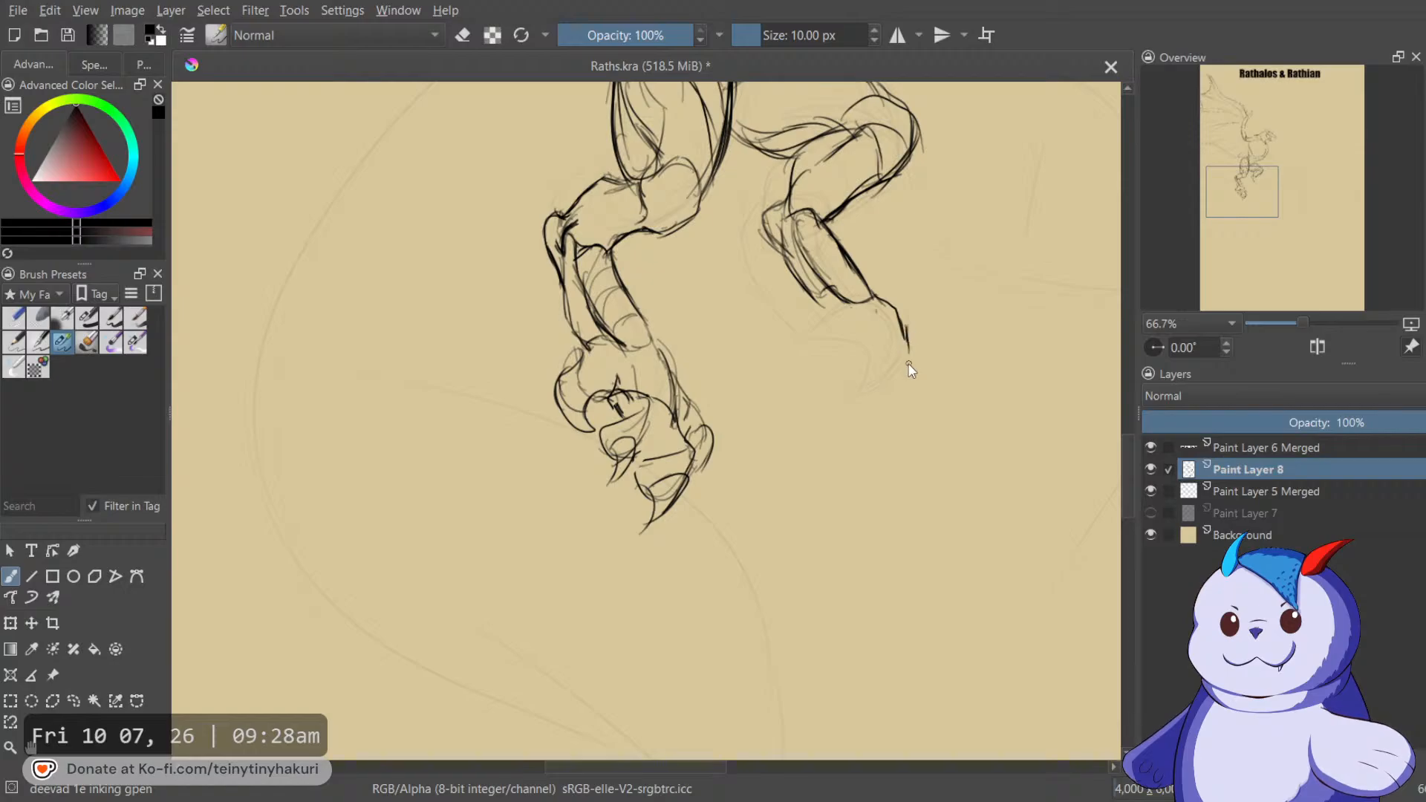
left_click_drag(909, 350, 877, 341)
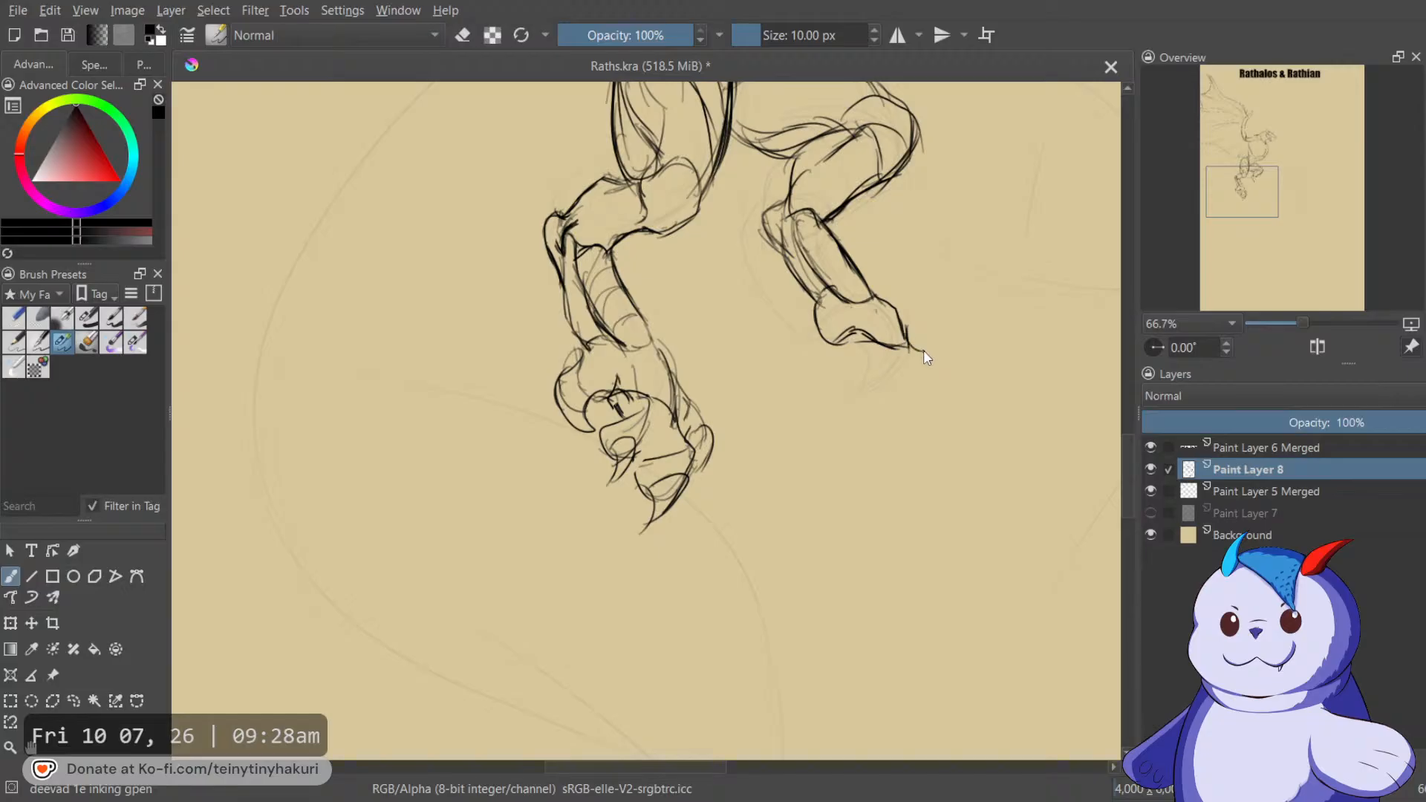
mouse_move(921, 347)
left_mouse_down()
mouse_move(942, 394)
mouse_move(927, 421)
left_mouse_up()
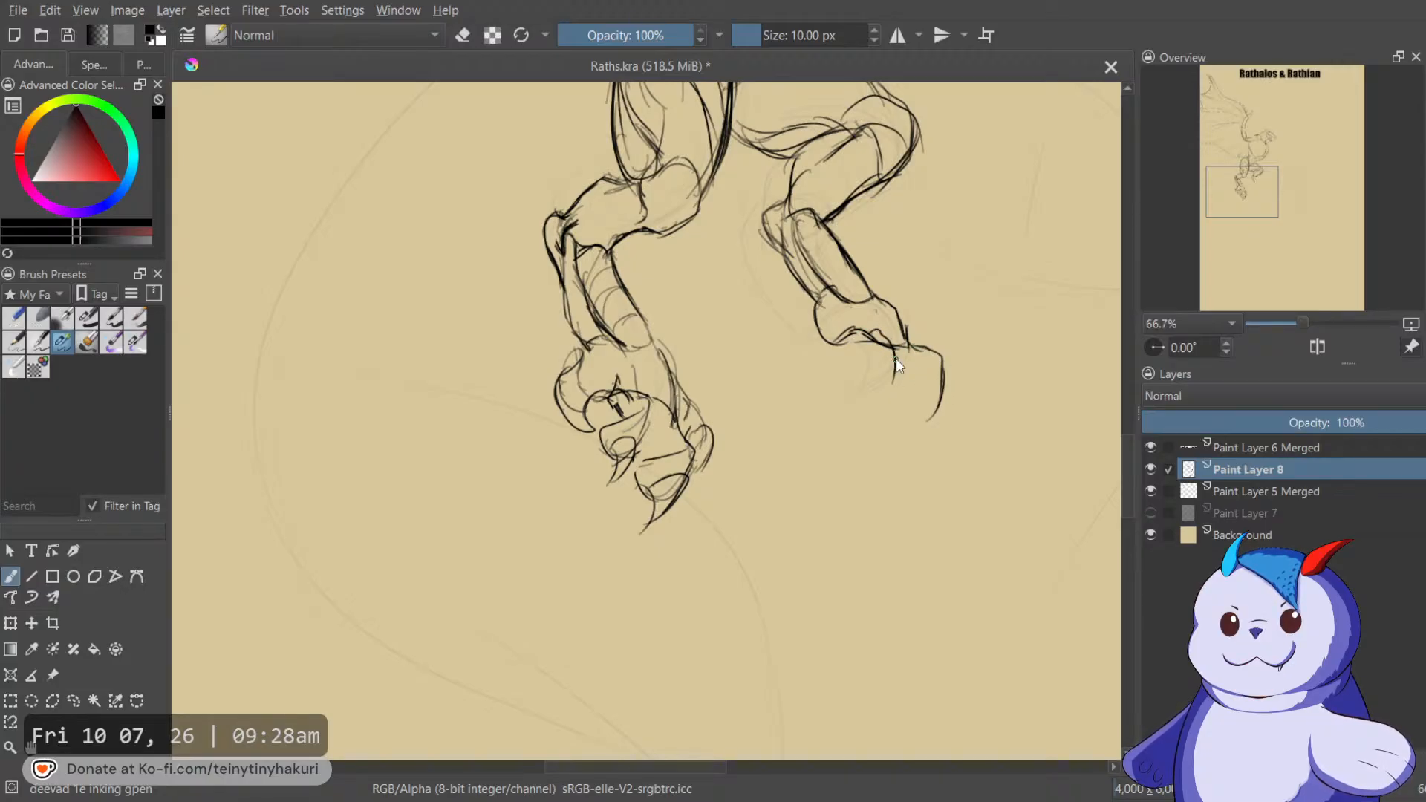
mouse_move(927, 358)
left_mouse_down()
mouse_move(907, 394)
mouse_move(933, 416)
left_mouse_up()
mouse_move(892, 334)
left_mouse_down()
mouse_move(880, 376)
mouse_move(904, 348)
left_mouse_up()
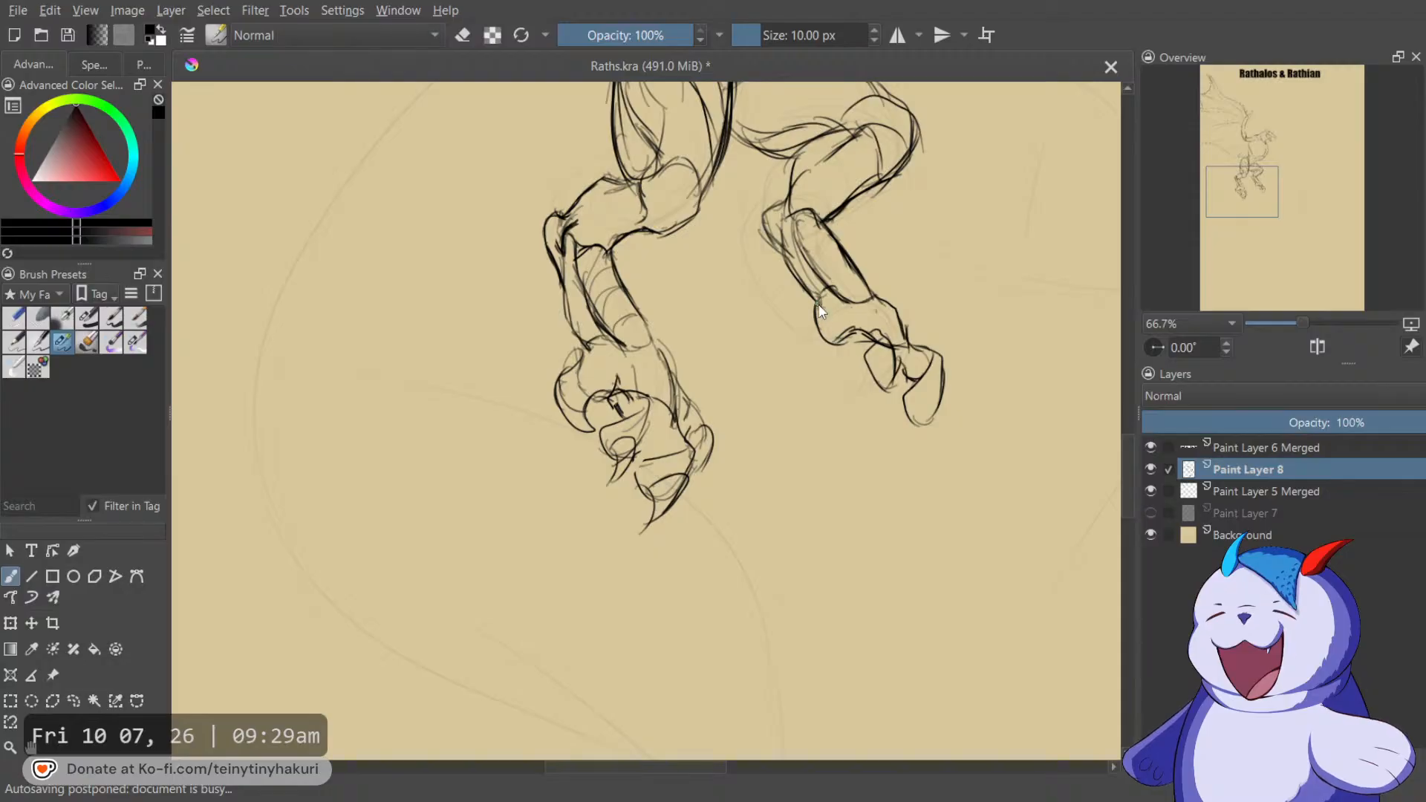
mouse_move(817, 319)
left_mouse_down()
mouse_move(809, 379)
mouse_move(805, 364)
mouse_move(834, 356)
left_mouse_up()
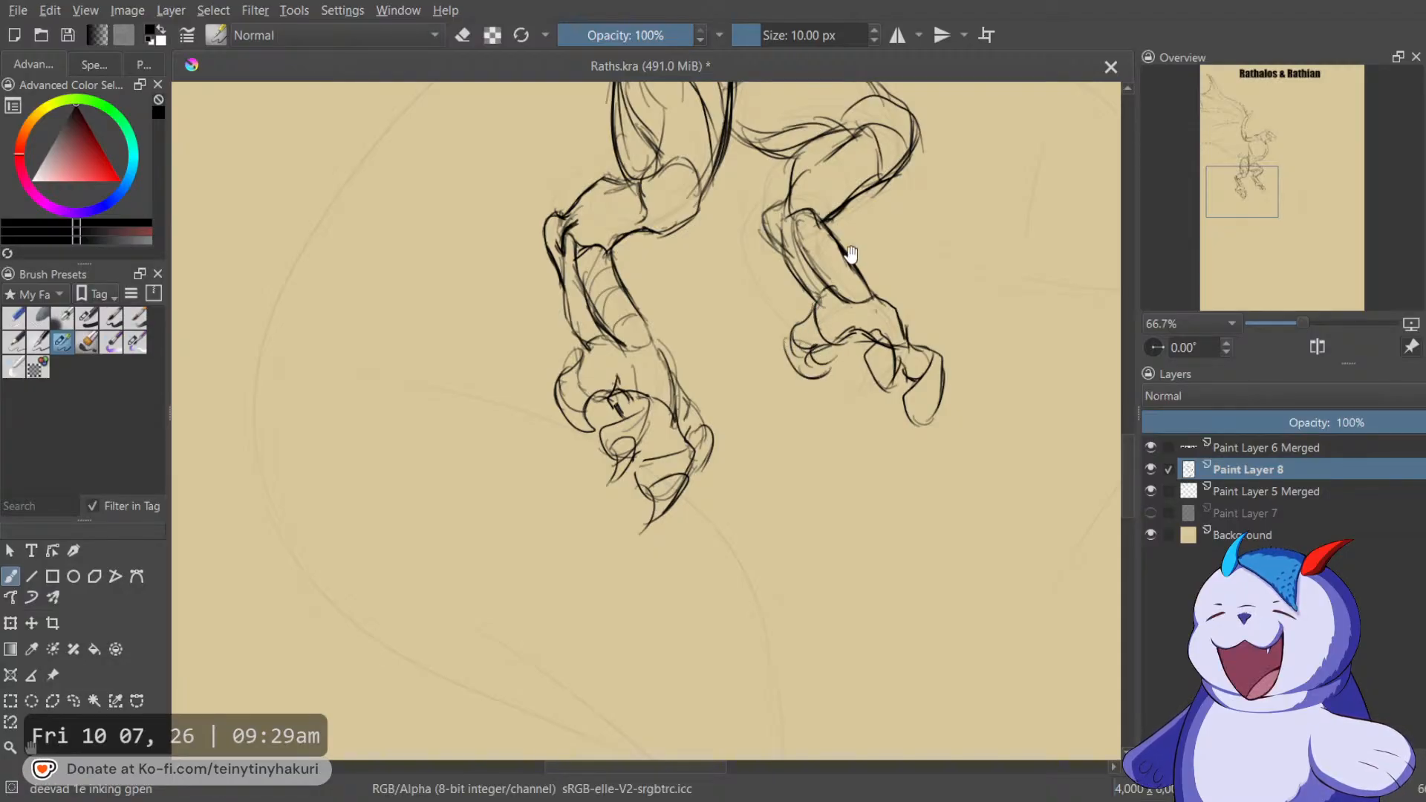
Add curved claws and overlapping contour lines to the front toes of the far foot.
left_click_drag(849, 250, 800, 358)
mouse_move(895, 486)
left_mouse_down()
mouse_move(878, 536)
mouse_move(848, 546)
mouse_move(864, 524)
left_mouse_up()
mouse_move(832, 479)
left_mouse_down()
mouse_move(846, 465)
mouse_move(814, 514)
left_mouse_up()
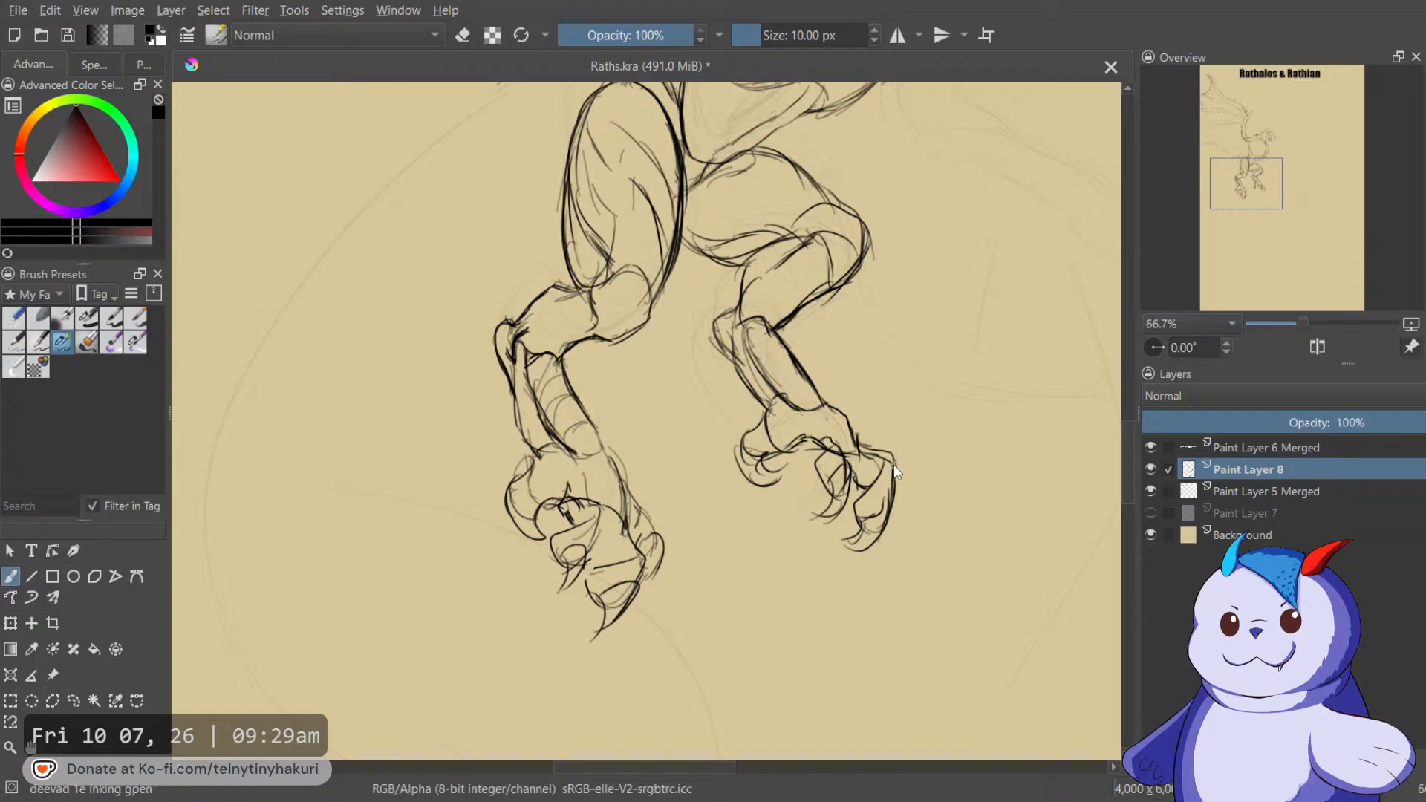
Erase the stray lines beneath the dragon's jaw where the throat meets the chest.
scroll(862, 446, "up", 5)
left_click_drag(818, 405, 1059, 376)
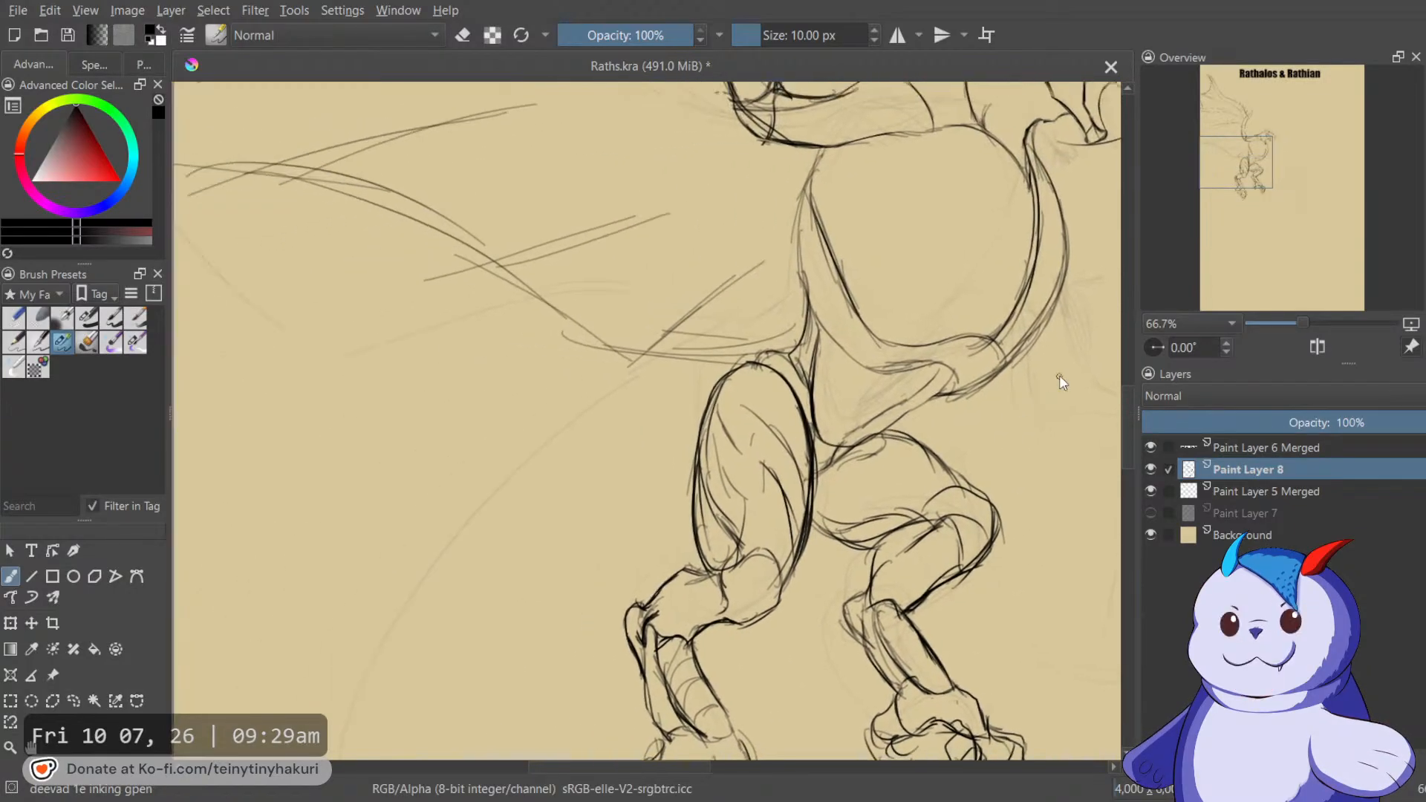
scroll(844, 372, "down", 3)
left_click_drag(706, 336, 891, 505)
left_click_drag(751, 421, 610, 281)
scroll(871, 461, "up", 2)
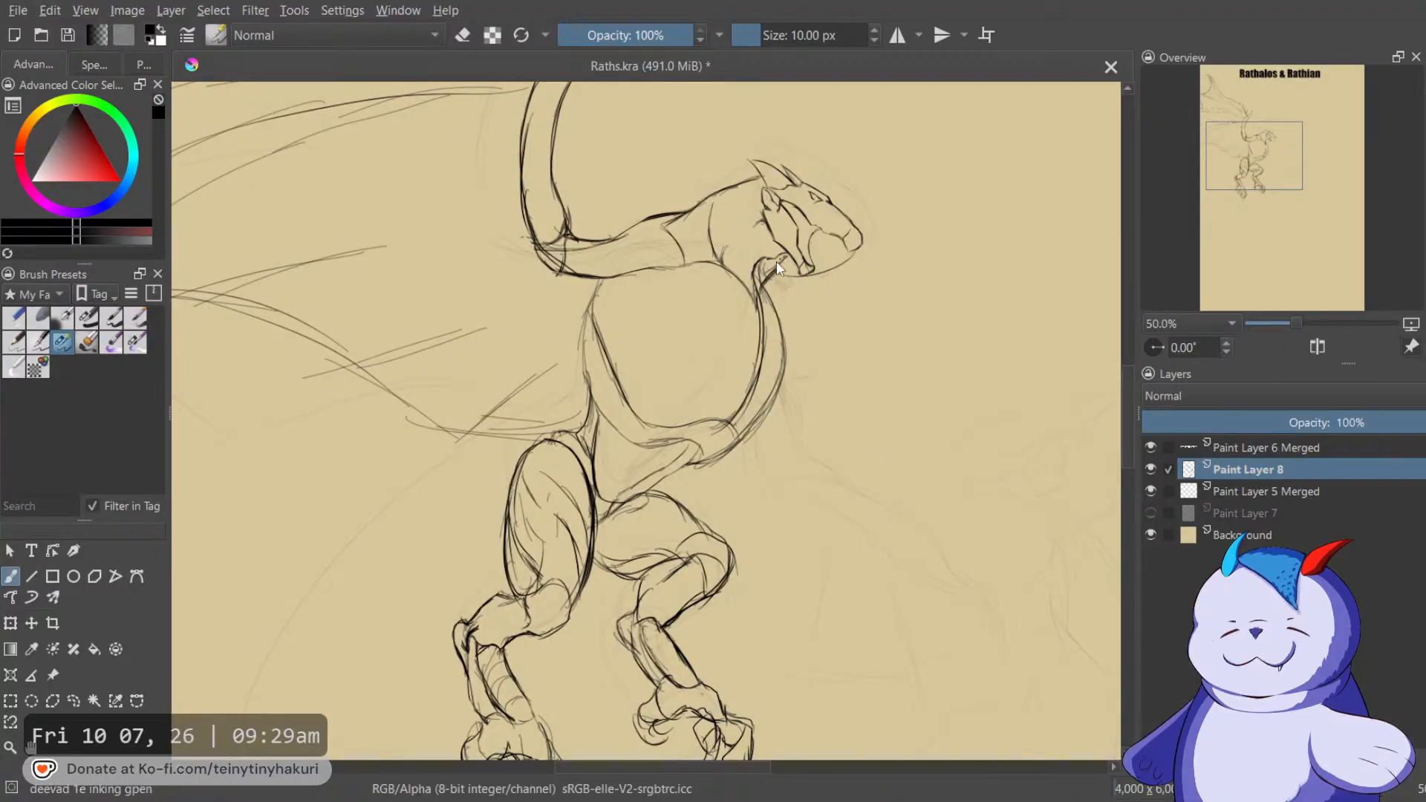
key("e")
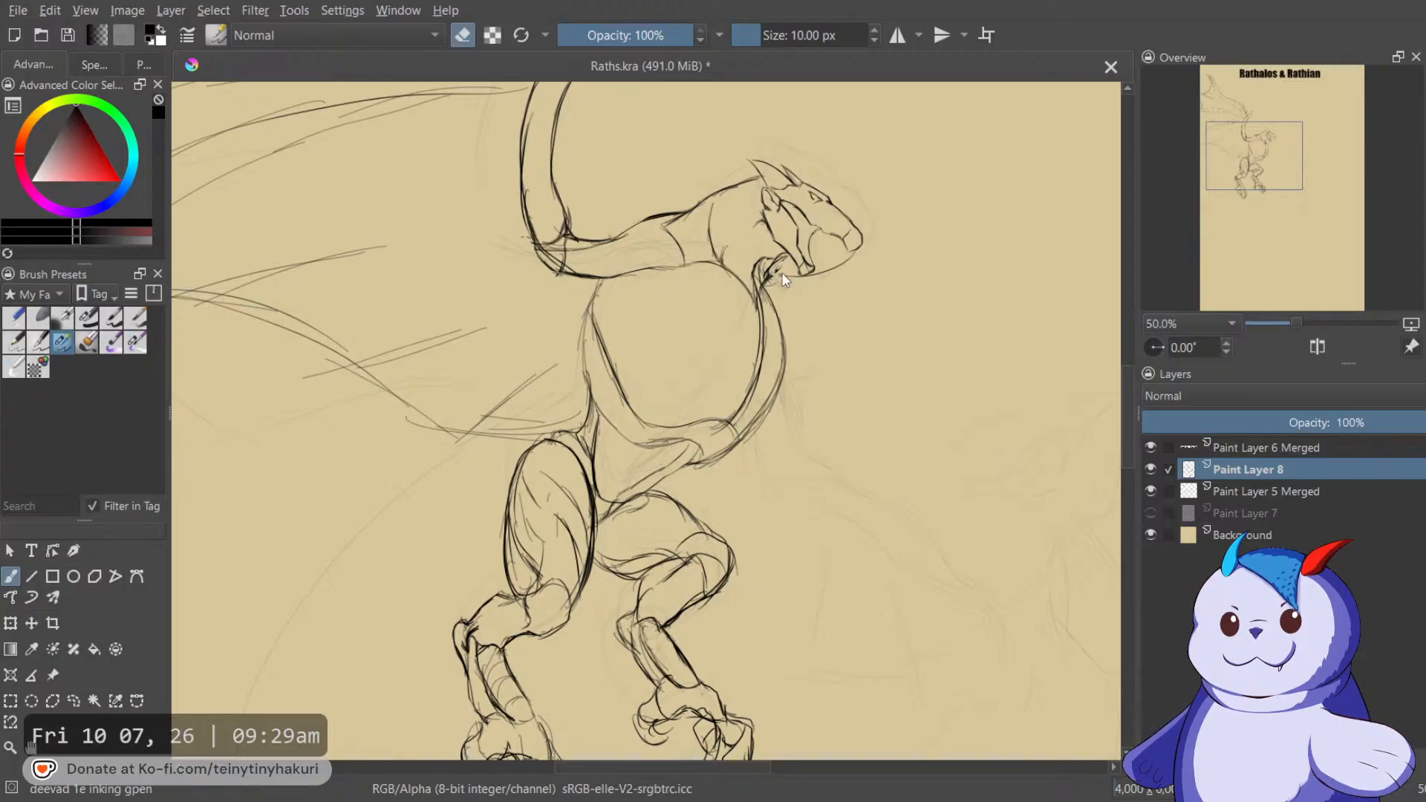
left_click_drag(777, 277, 777, 279)
key("e")
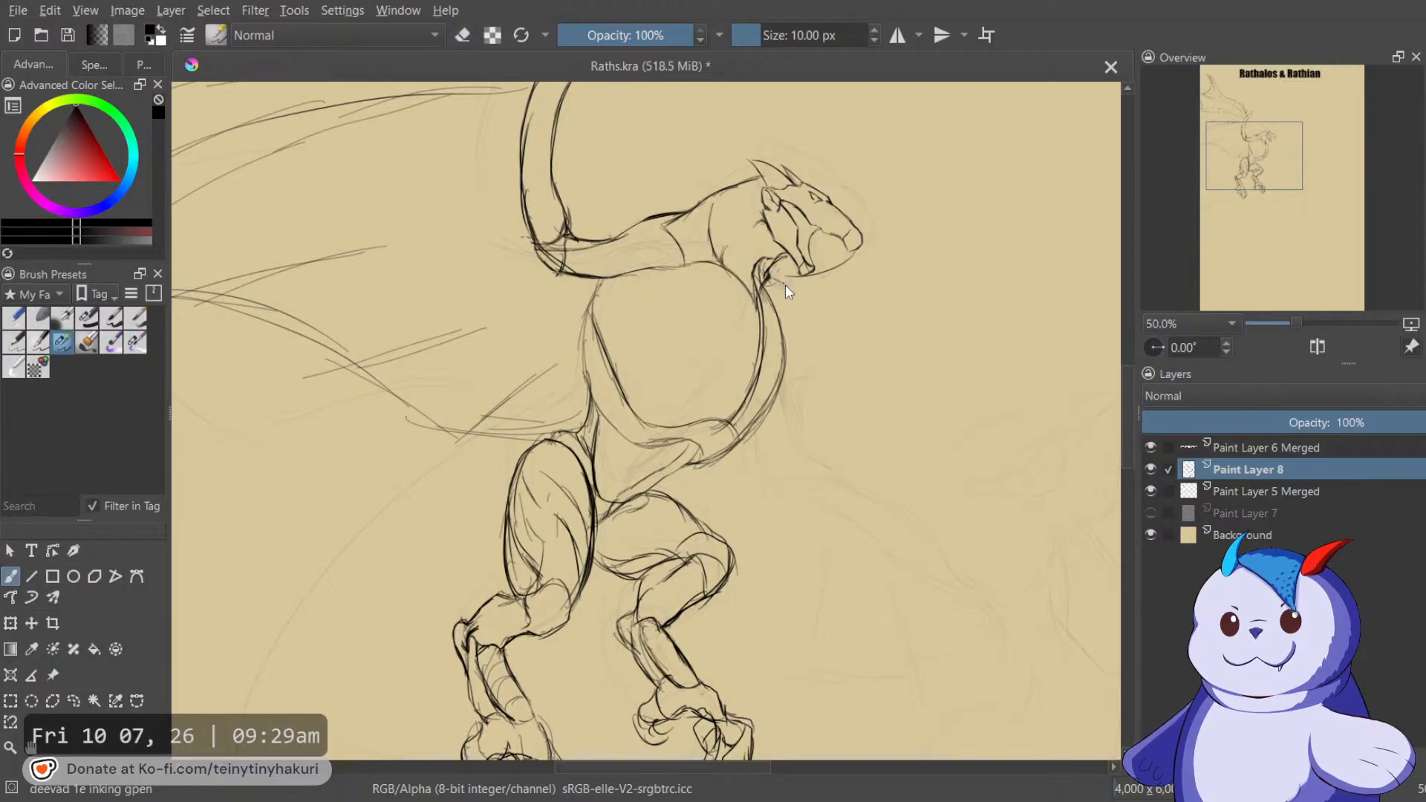
Ink the far wing's short upper arm hanging from beneath the neck, and begin the forearm at its elbow.
mouse_move(762, 301)
left_mouse_down()
mouse_move(803, 306)
mouse_move(778, 282)
mouse_move(839, 368)
mouse_move(790, 288)
mouse_move(832, 363)
mouse_move(820, 353)
mouse_move(819, 380)
mouse_move(800, 315)
left_mouse_up()
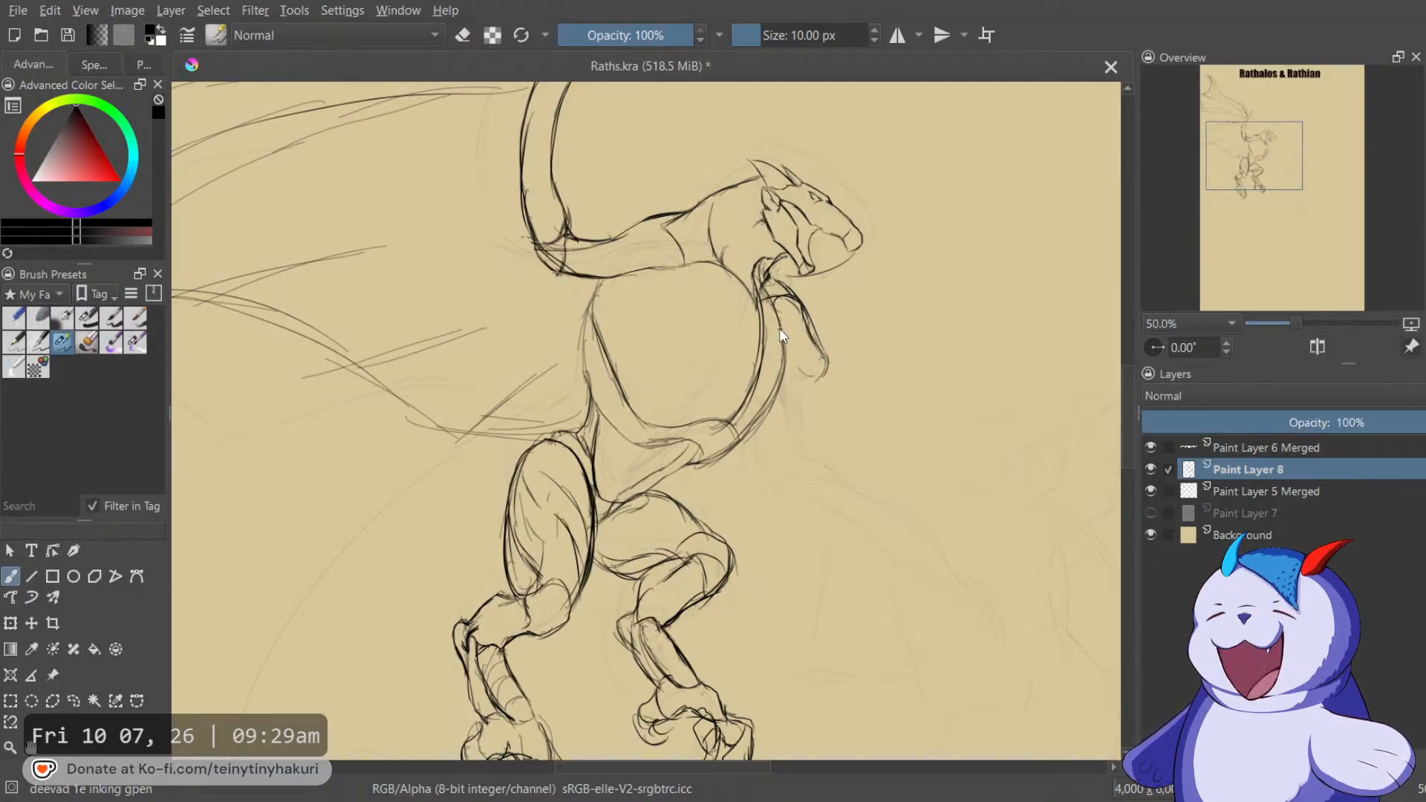
left_click_drag(904, 350, 726, 321)
key("e")
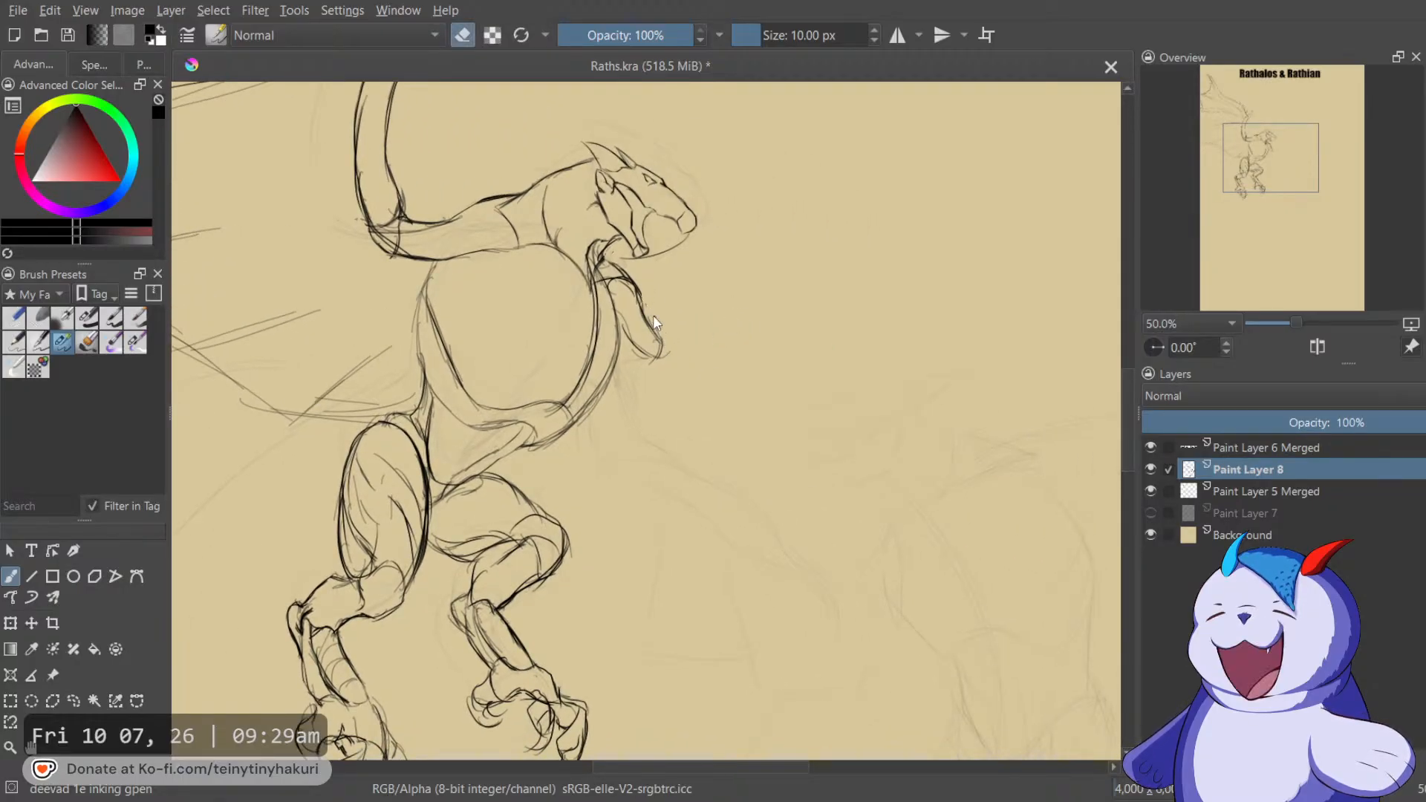
key("e")
left_click_drag(674, 296, 656, 243)
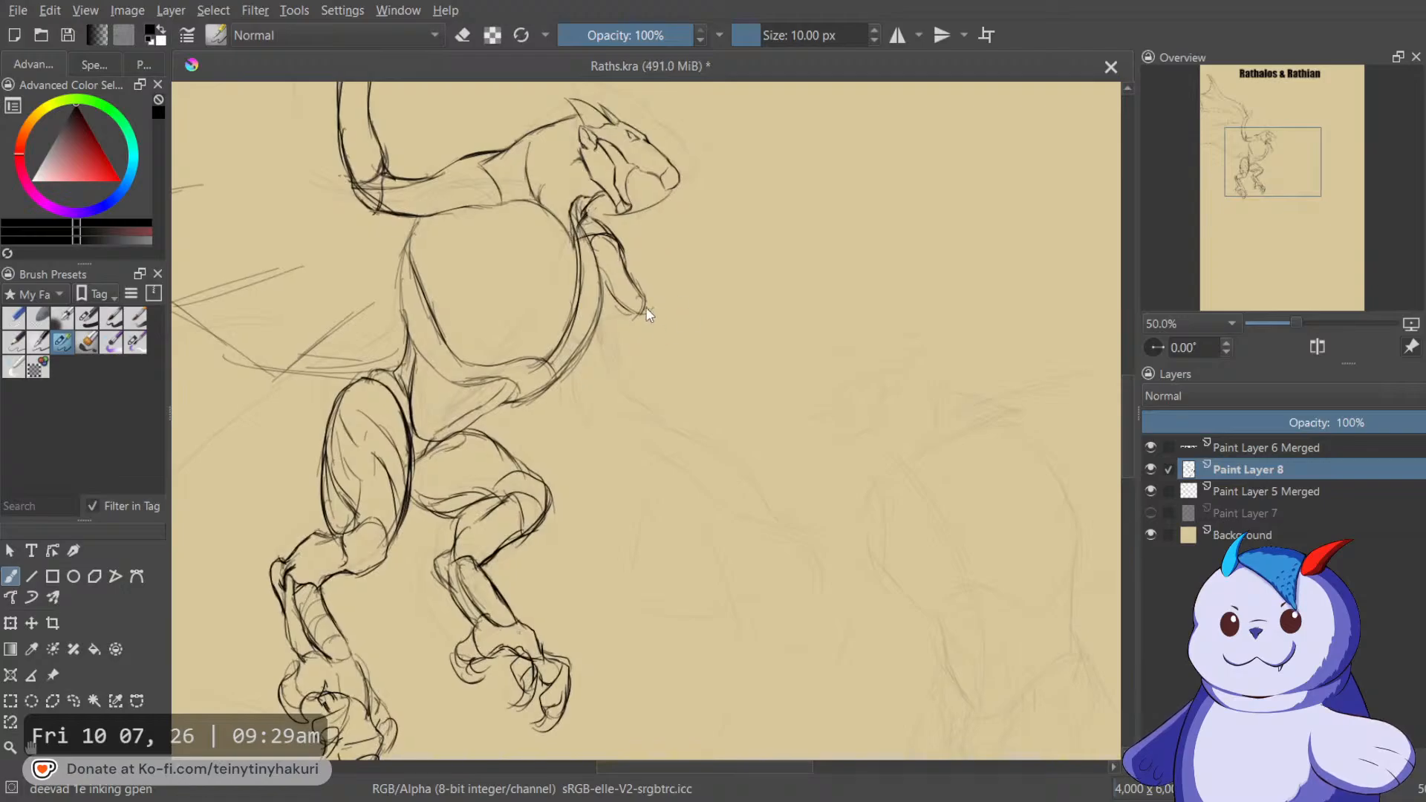
mouse_move(626, 304)
left_mouse_down()
mouse_move(654, 293)
mouse_move(713, 318)
mouse_move(783, 246)
mouse_move(772, 263)
left_mouse_up()
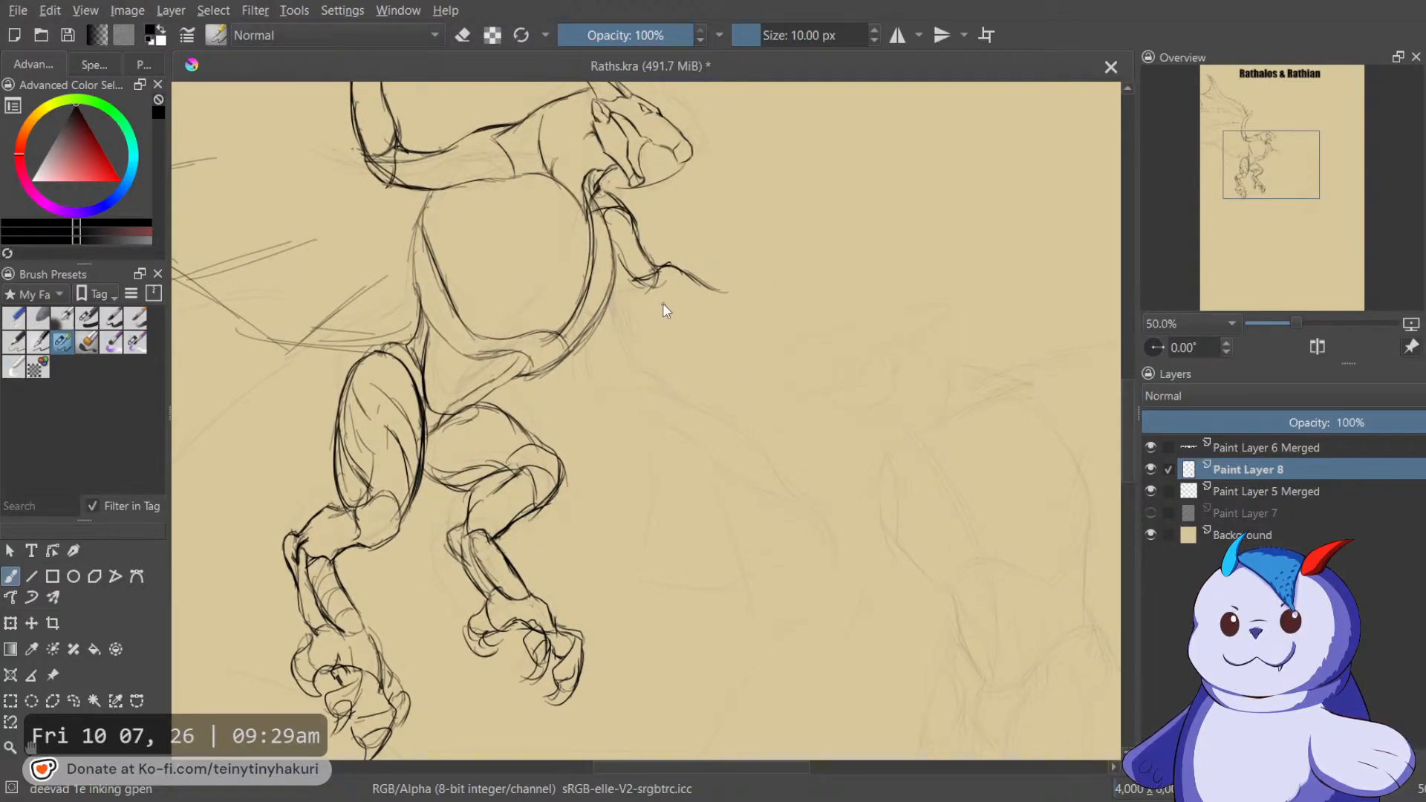
Mirror the canvas view and ink a longer, sweeping forearm line from the elbow, cleaning up the overlapping strokes.
key("m")
mouse_move(624, 275)
left_mouse_down()
mouse_move(709, 272)
mouse_move(724, 256)
mouse_move(660, 342)
left_mouse_up()
left_click_drag(710, 261, 614, 368)
key("e")
mouse_move(705, 256)
left_mouse_down()
mouse_move(750, 220)
mouse_move(738, 287)
mouse_move(793, 229)
mouse_move(742, 330)
mouse_move(757, 231)
mouse_move(704, 257)
mouse_move(690, 297)
mouse_move(497, 488)
mouse_move(691, 234)
left_mouse_up()
key("e")
Select the far wing's arm with a freehand outline, rotate it closer to the torso, and clear the selection.
key("l")
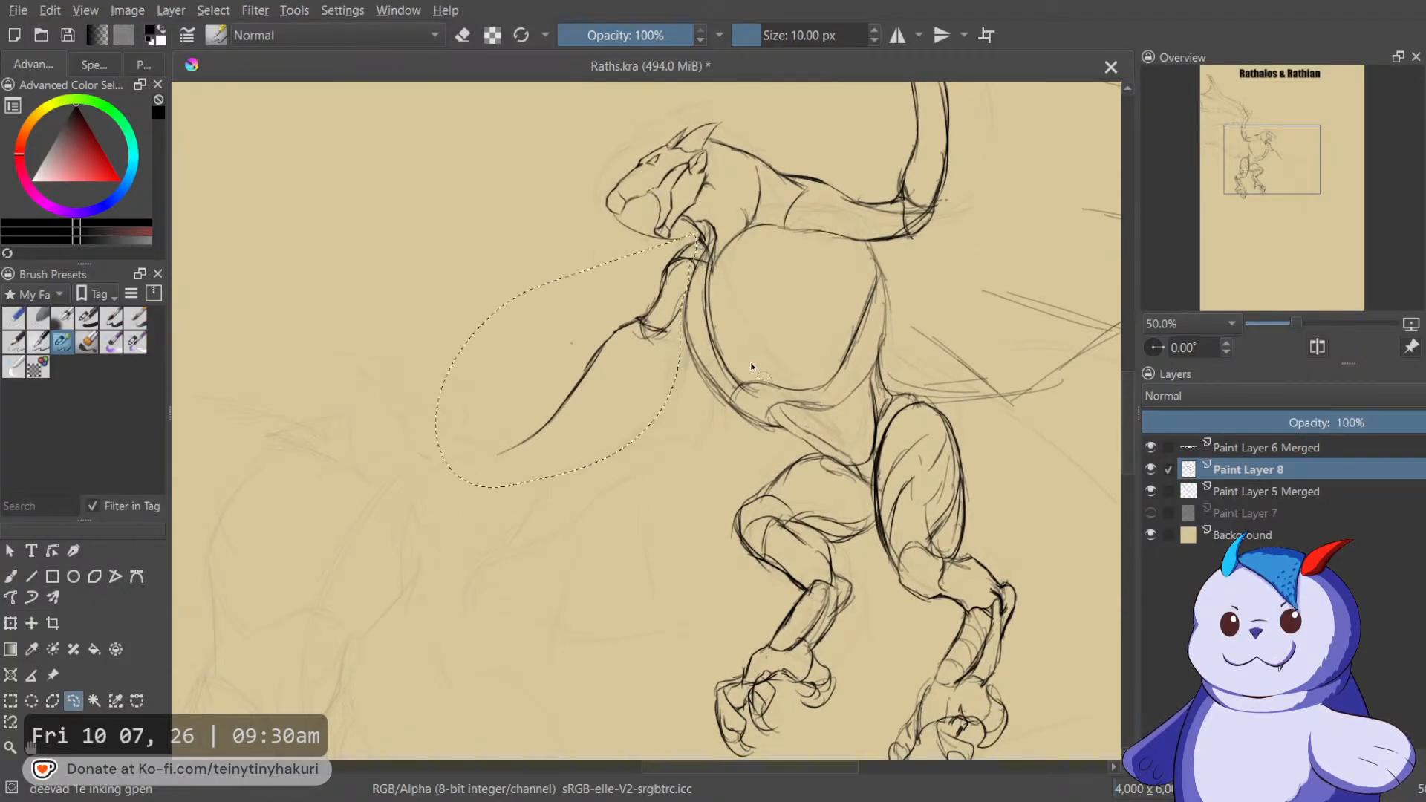
key("ctrl+t")
mouse_move(714, 483)
left_mouse_down()
mouse_move(679, 363)
mouse_move(720, 376)
left_mouse_up()
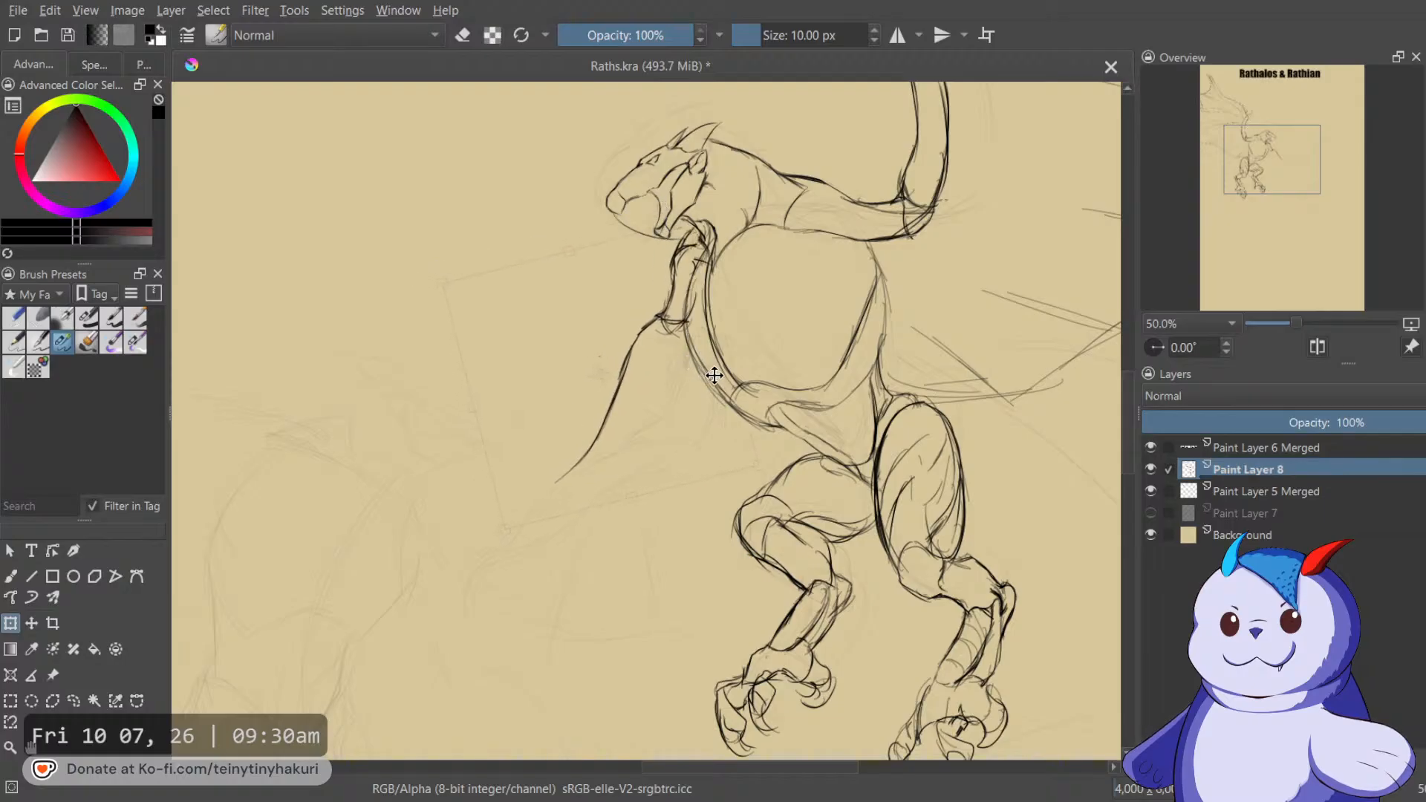
key("Return")
key("b")
key("ctrl+shift+a")
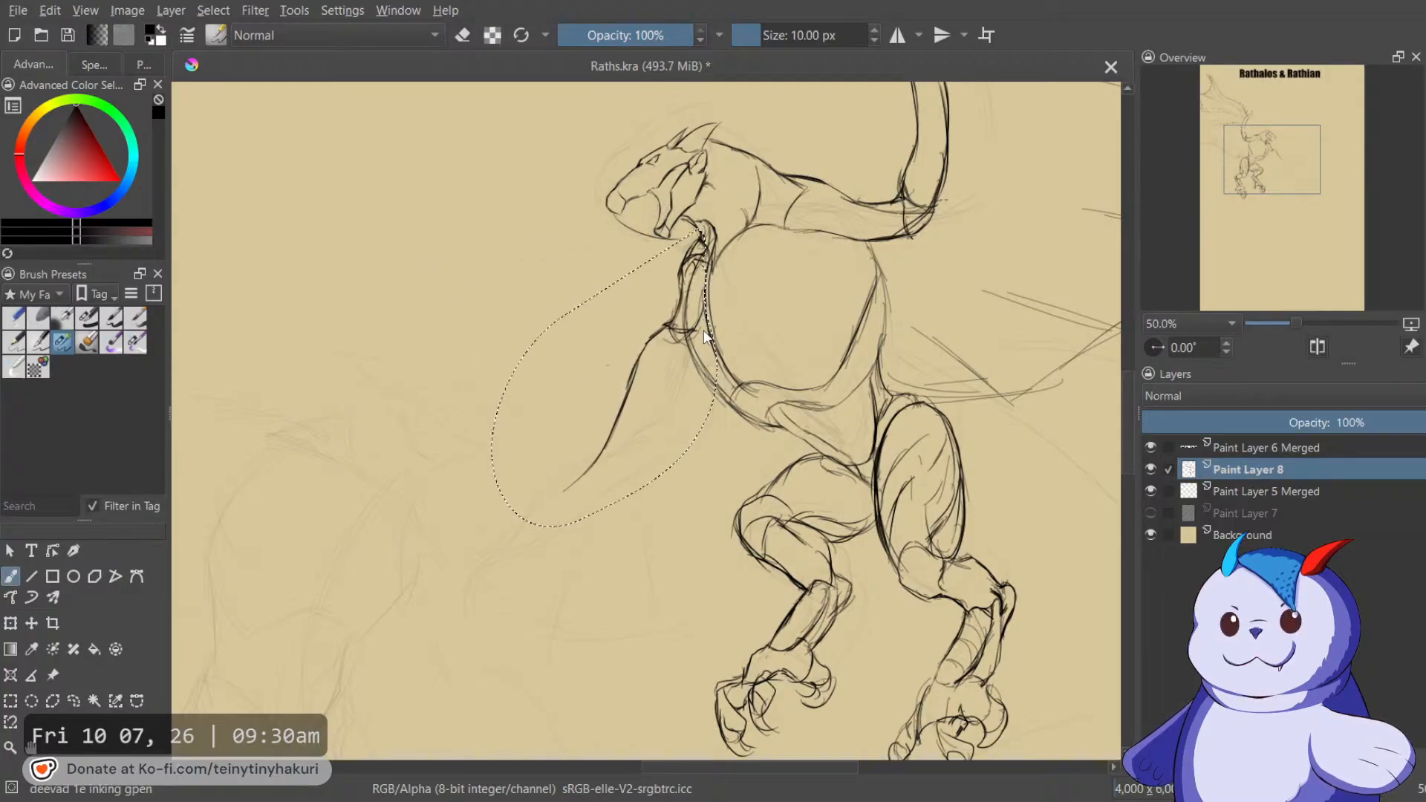
Clean up the lines where the rotated upper arm overlaps the dragon's chest.
key("e")
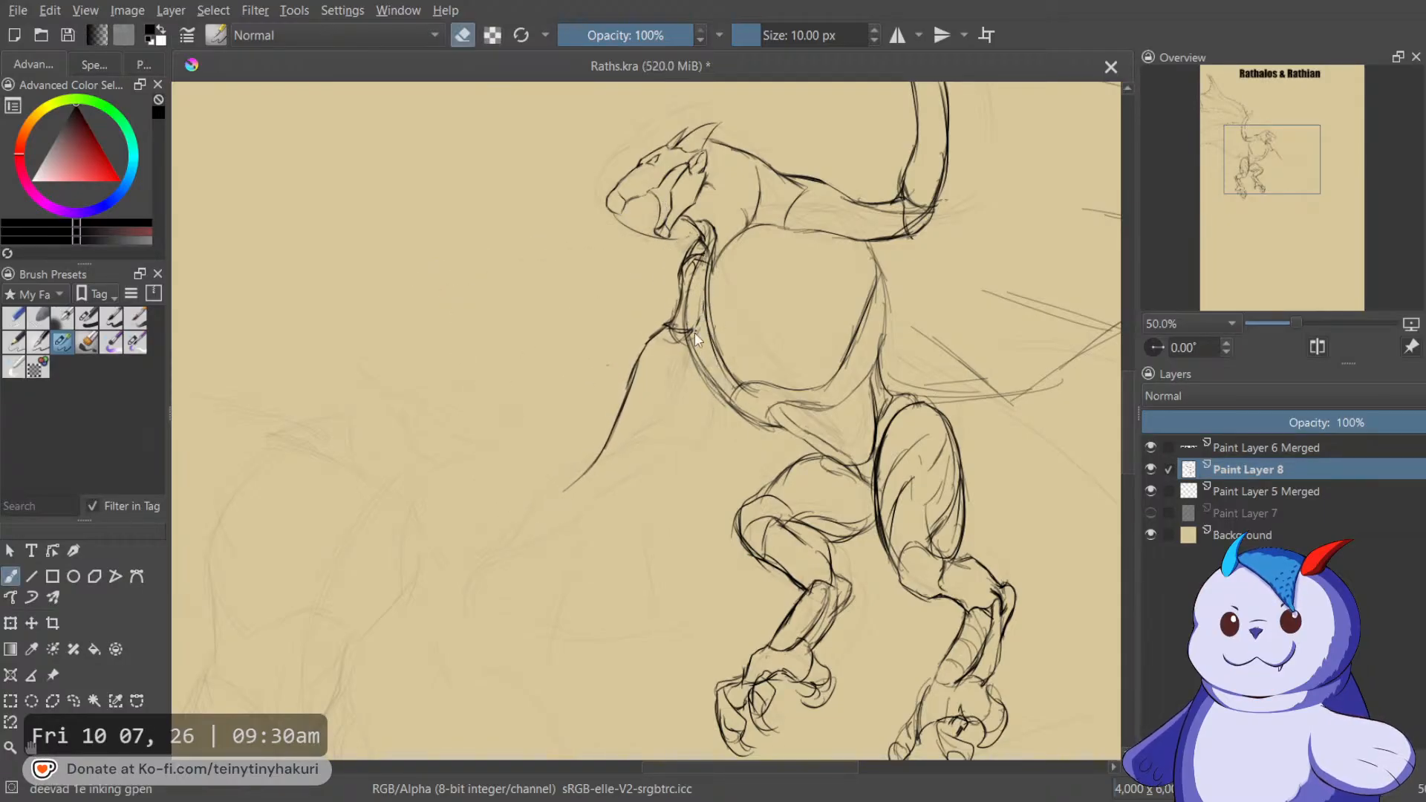
key("e")
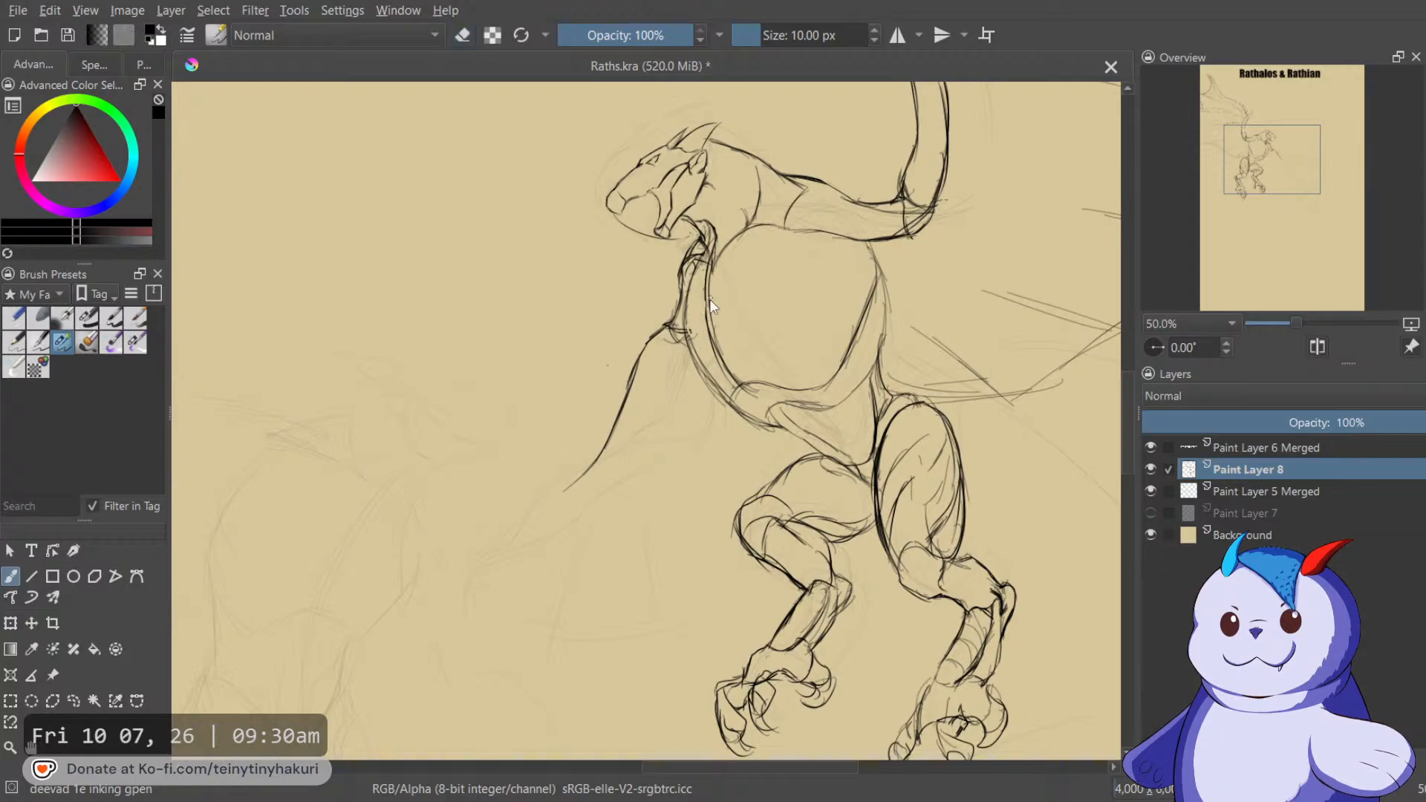
left_click_drag(710, 296, 621, 431)
Select the far wing's forearm, move it upward to shorten the upper arm, and touch up the elbow joint.
left_click_drag(672, 485, 799, 324)
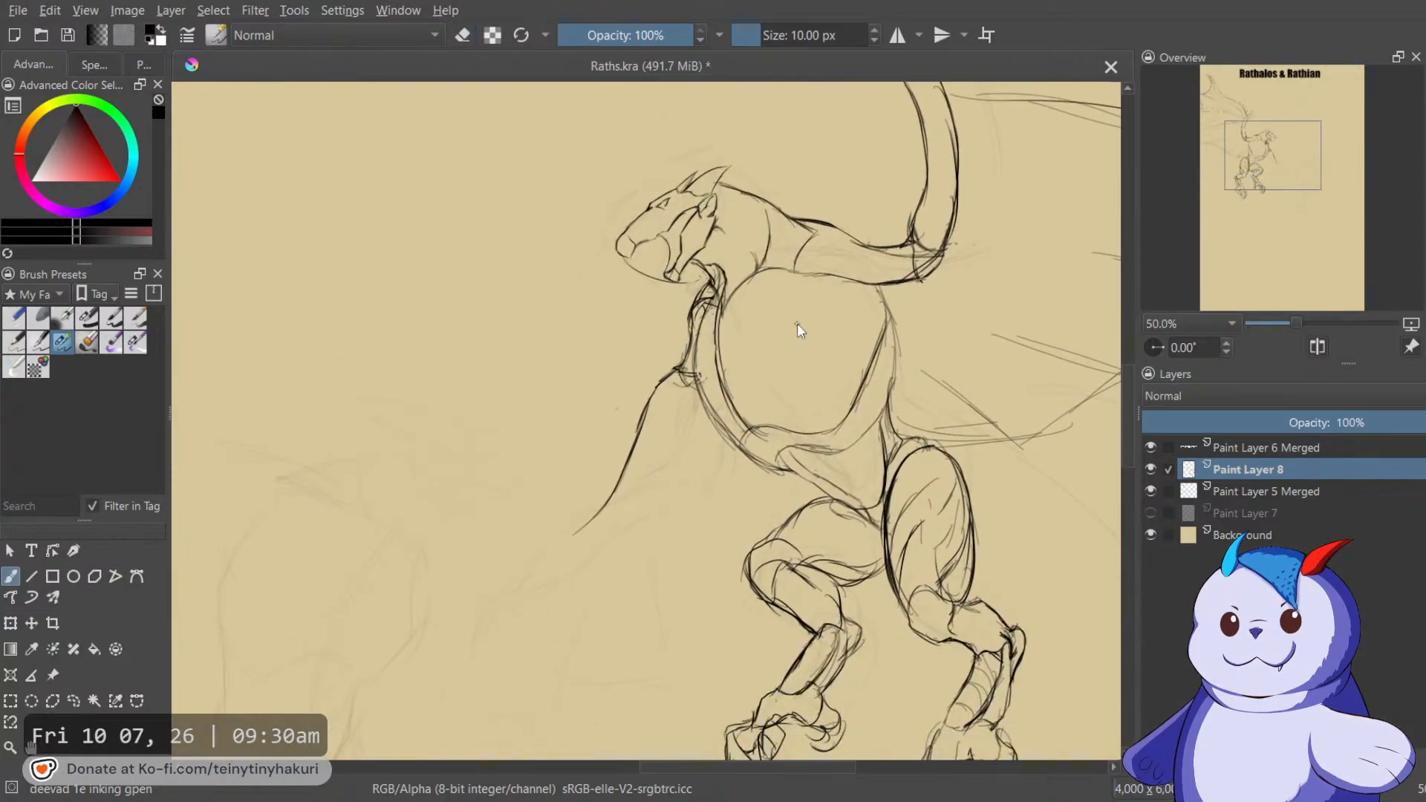
key("l")
mouse_move(686, 329)
left_mouse_down()
mouse_move(667, 483)
mouse_move(677, 374)
left_mouse_up()
key("ctrl+t")
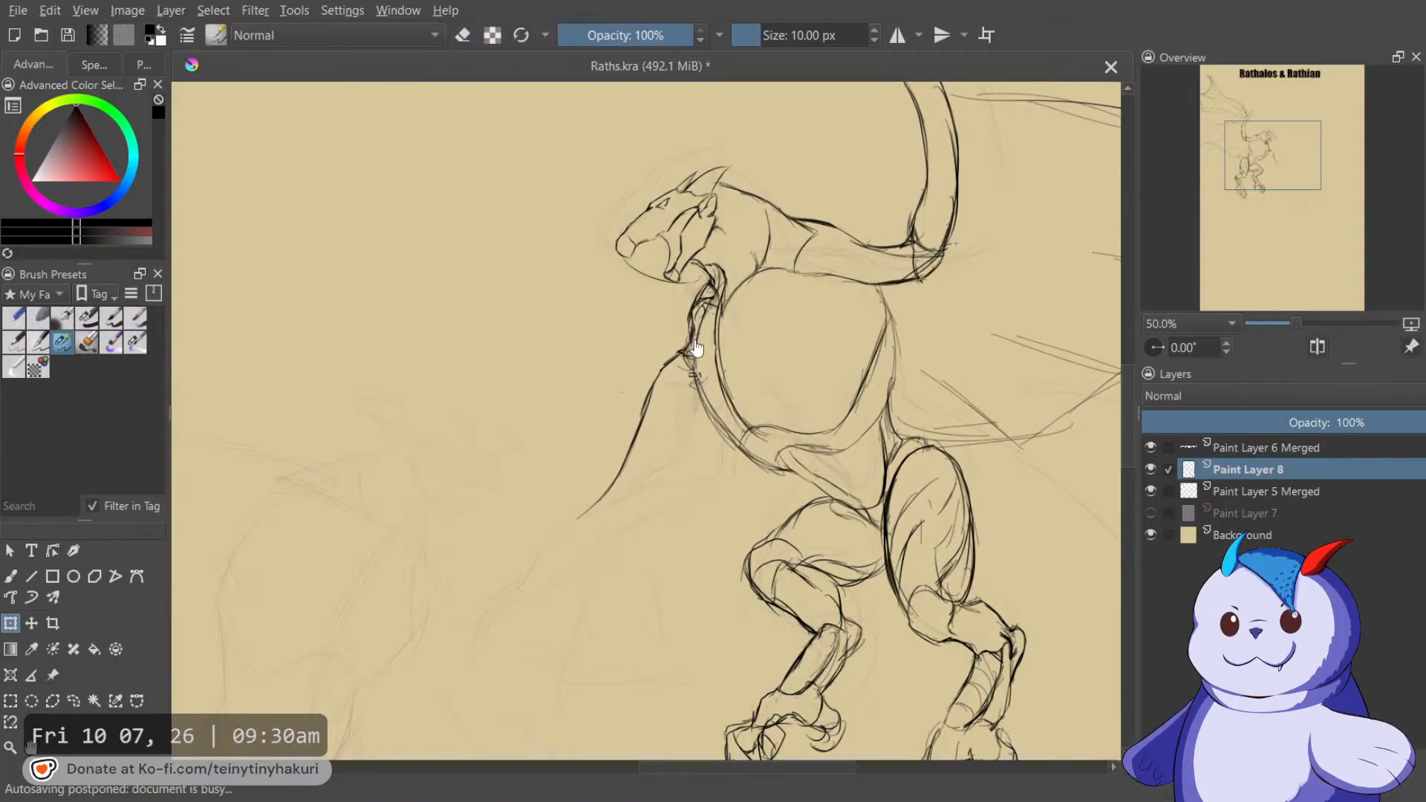
key("Return")
key("b")
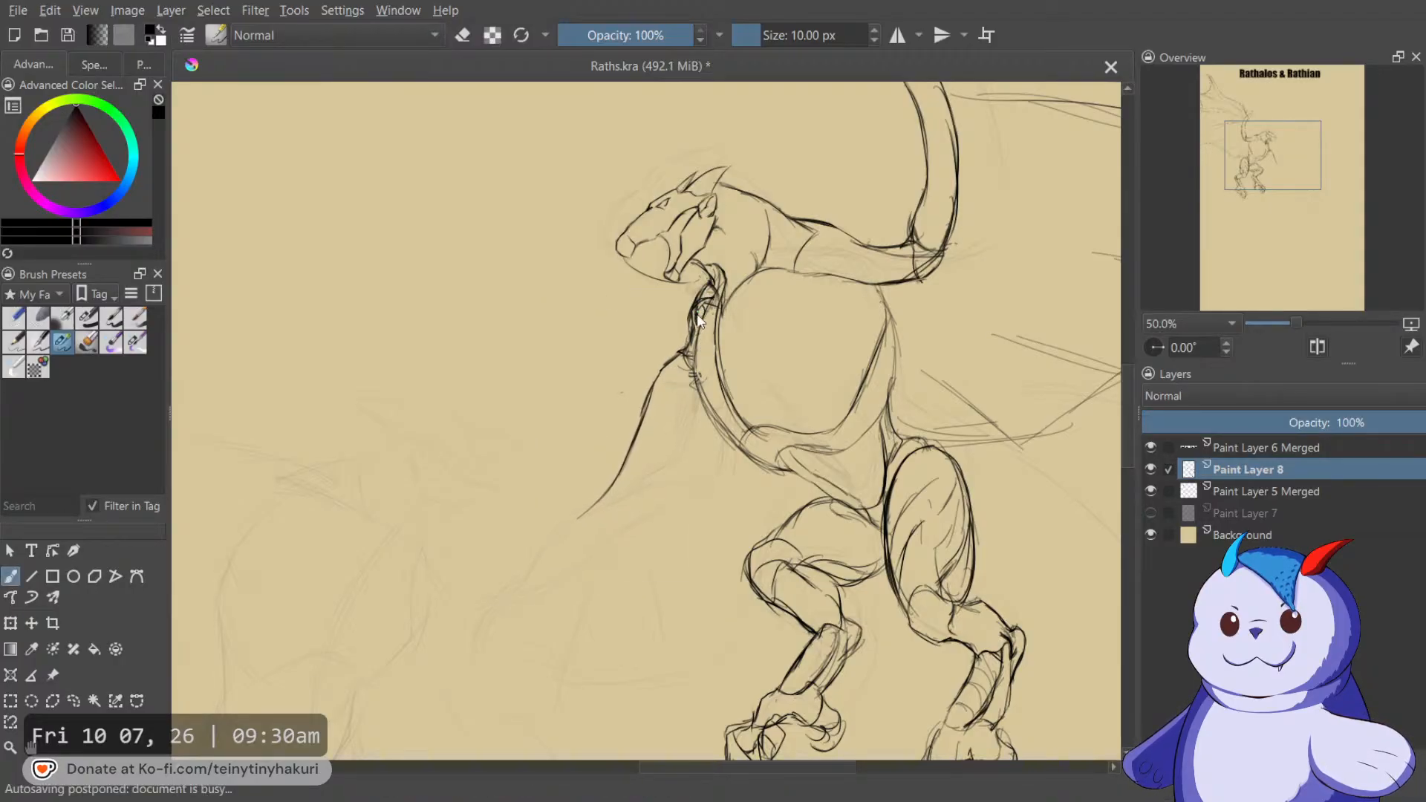
key("e")
key("e")
mouse_move(697, 328)
left_mouse_down()
mouse_move(738, 257)
mouse_move(735, 293)
left_mouse_up()
Extend the far wing's leading edge down from the forearm and add spiky strokes along its outer side.
scroll(733, 304, "down", 1)
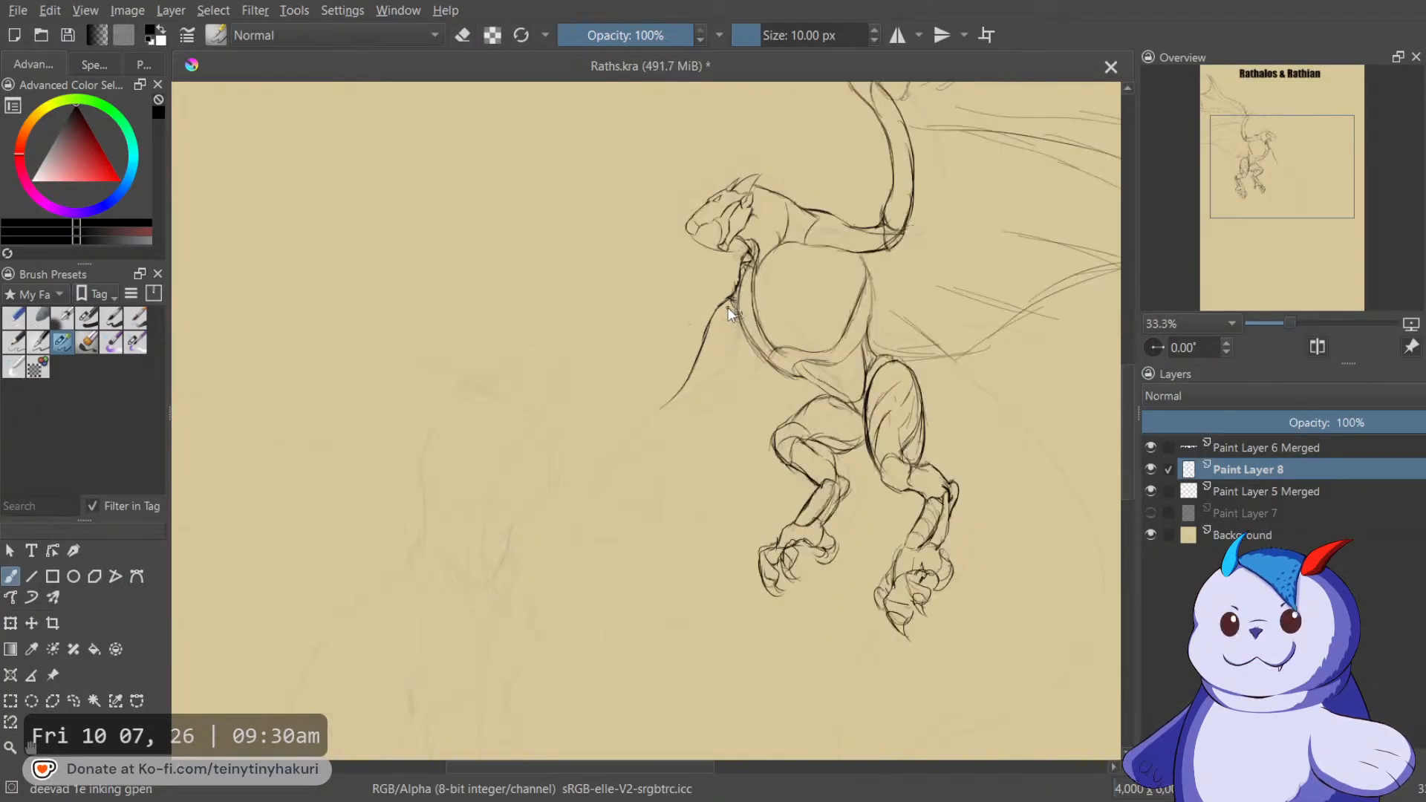
scroll(715, 310, "up", 1)
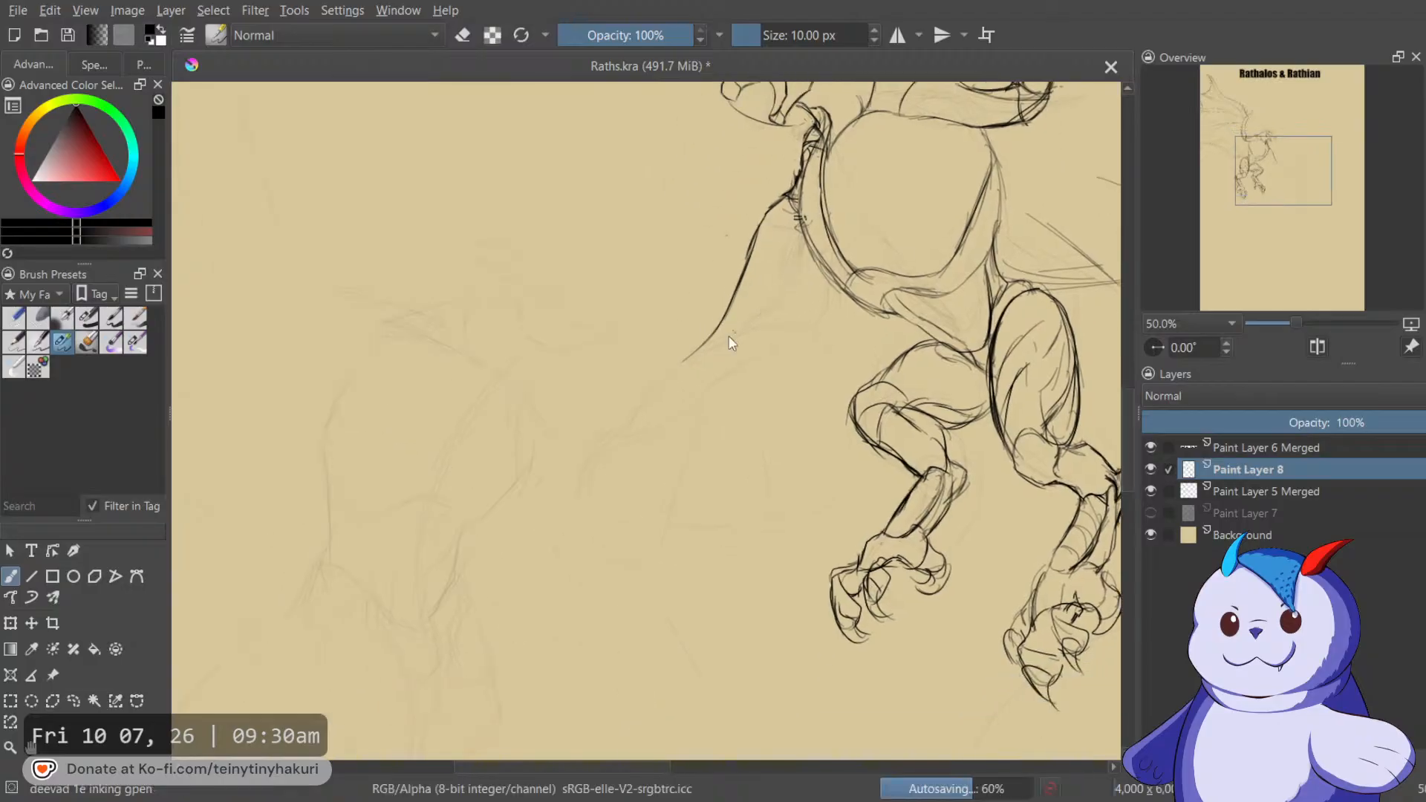
left_click_drag(680, 371, 546, 522)
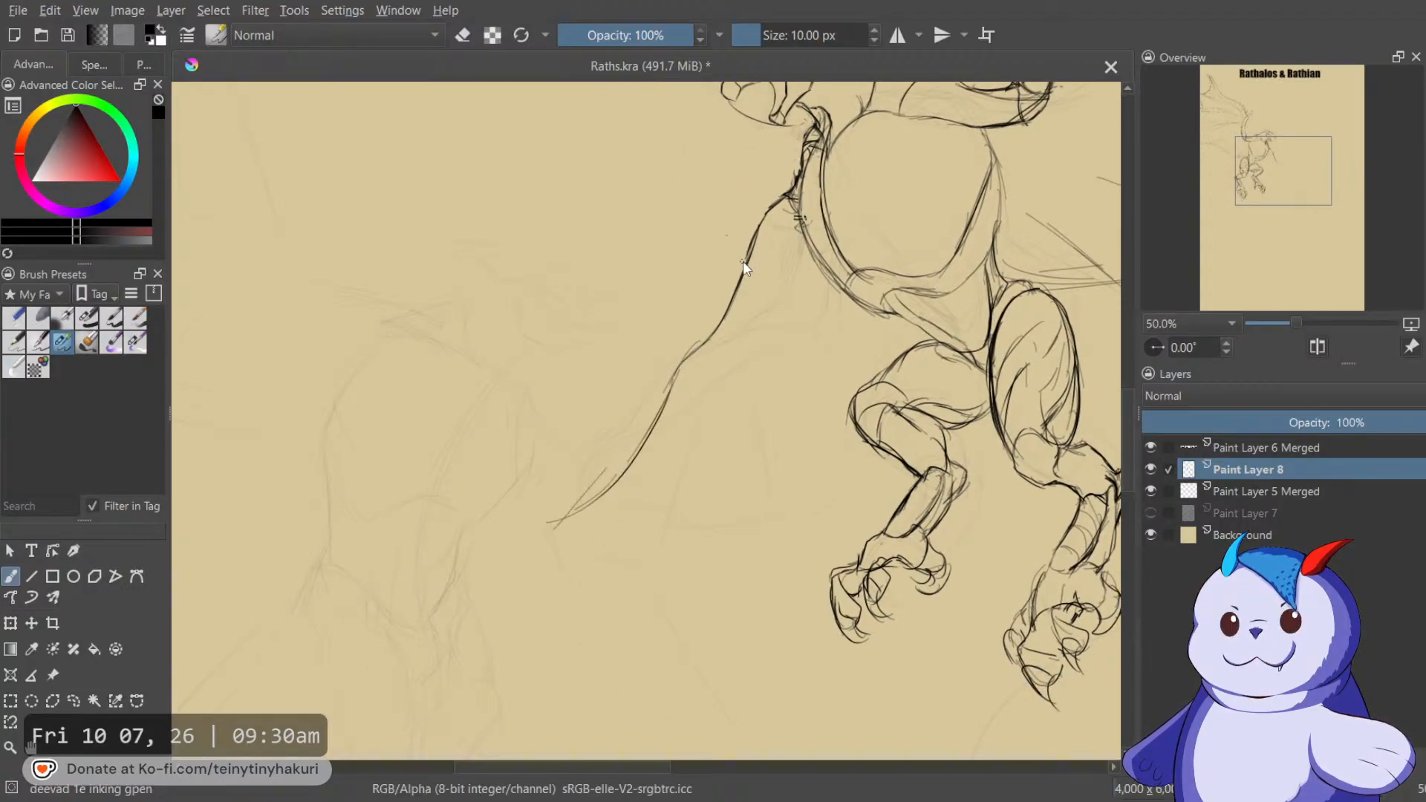
mouse_move(707, 319)
left_mouse_down()
mouse_move(648, 367)
mouse_move(658, 380)
mouse_move(633, 396)
mouse_move(651, 411)
mouse_move(638, 429)
mouse_move(726, 274)
mouse_move(637, 434)
left_mouse_up()
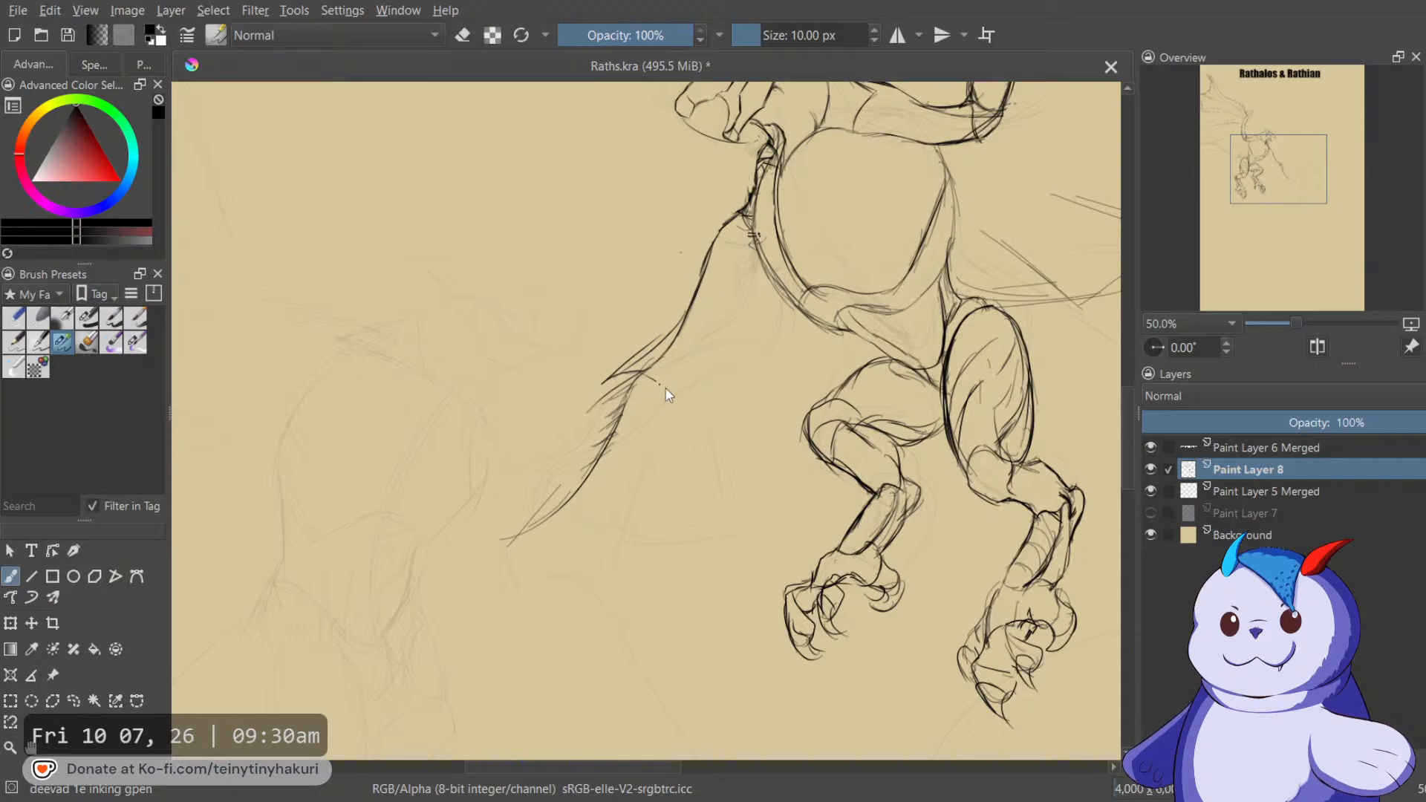
left_click_drag(685, 381, 724, 306)
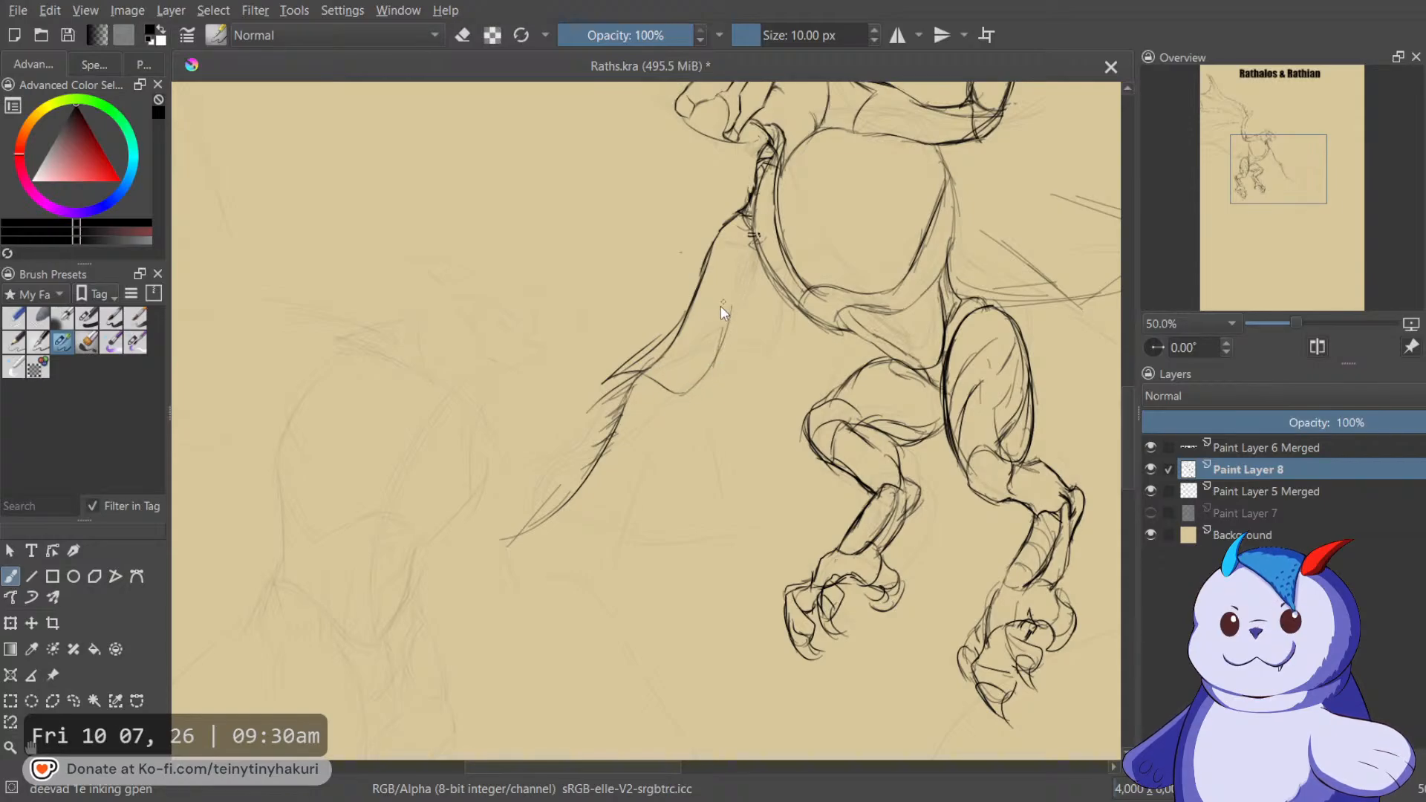
left_click(656, 370, "ctrl")
key("ctrl+z")
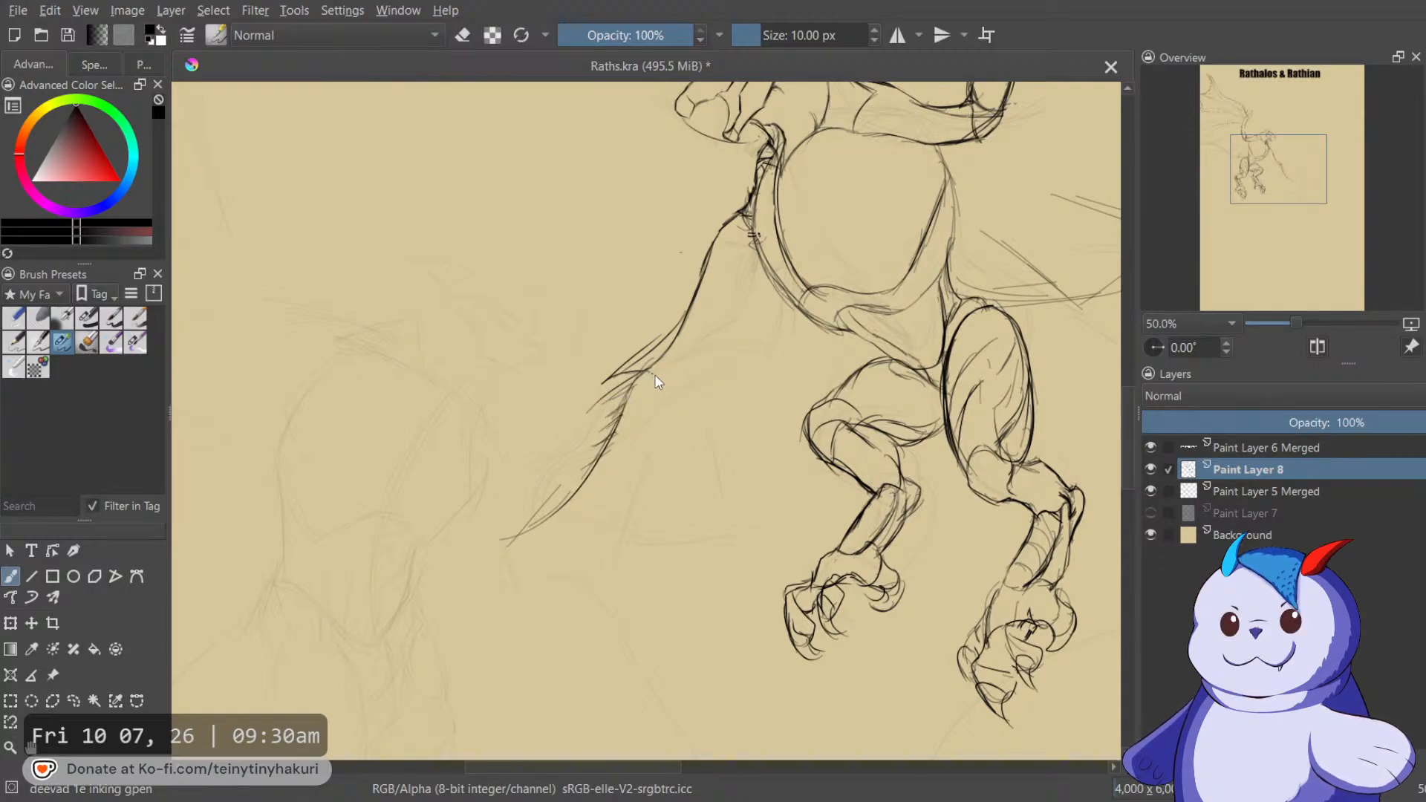
Ink the forearm's inner contour curving from the far wing's wrist back up to the elbow.
left_click_drag(648, 375, 676, 375)
left_click_drag(733, 281, 740, 253)
left_click_drag(738, 303, 725, 317)
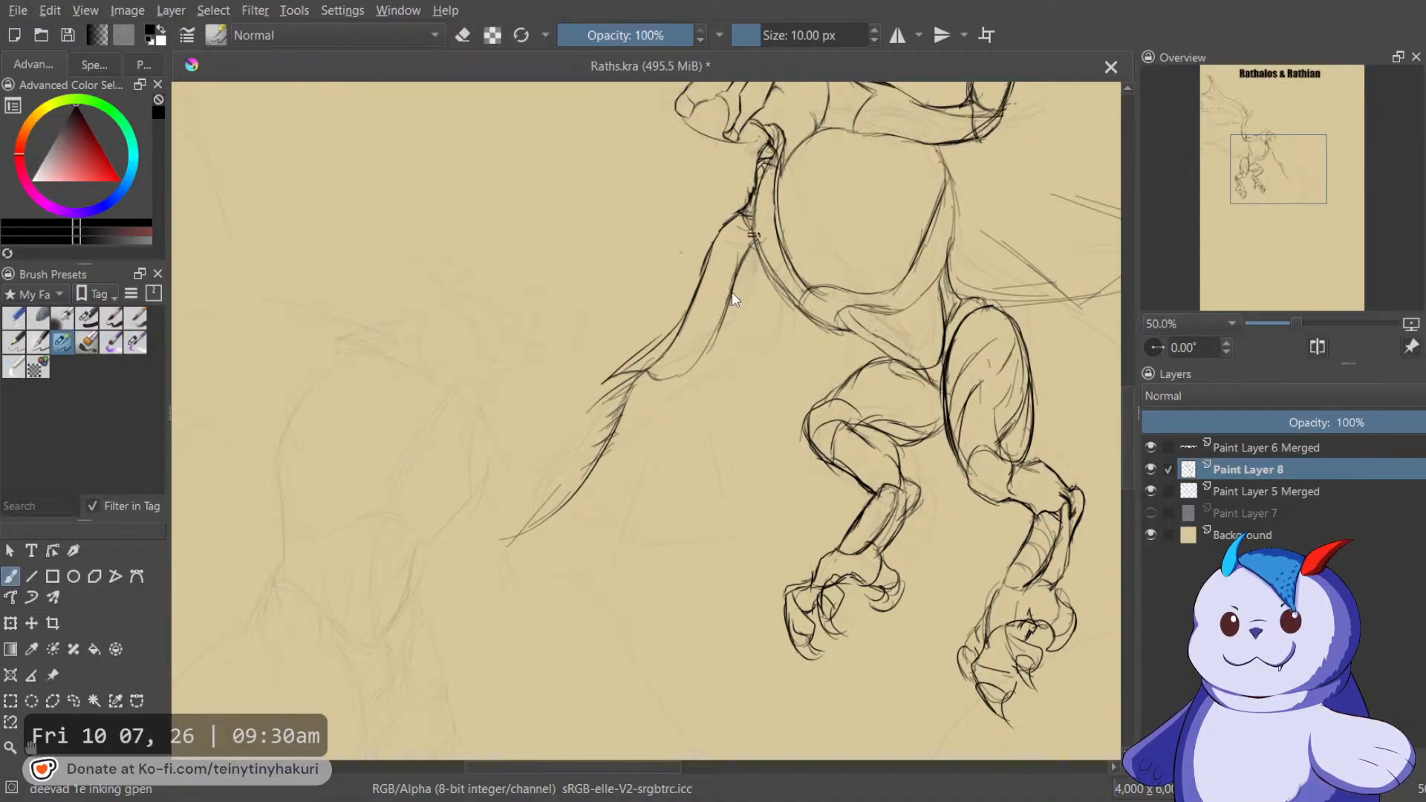
Finish the far wing's forearm by strengthening its inner contour up to the joint with the upper arm.
left_click_drag(694, 372, 695, 302)
mouse_move(622, 401)
left_mouse_down()
mouse_move(529, 485)
mouse_move(645, 407)
mouse_move(706, 290)
left_mouse_up()
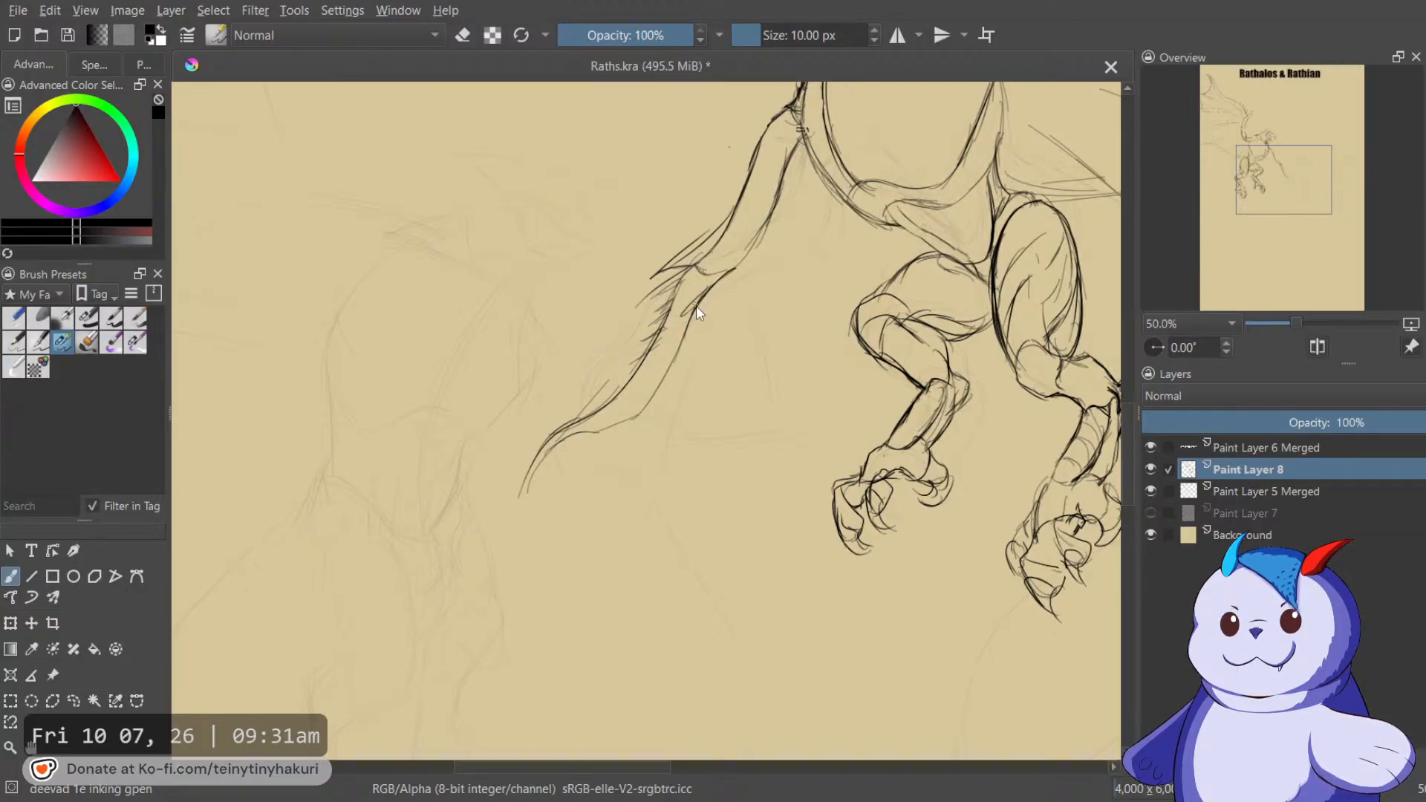
left_click_drag(782, 265, 792, 255)
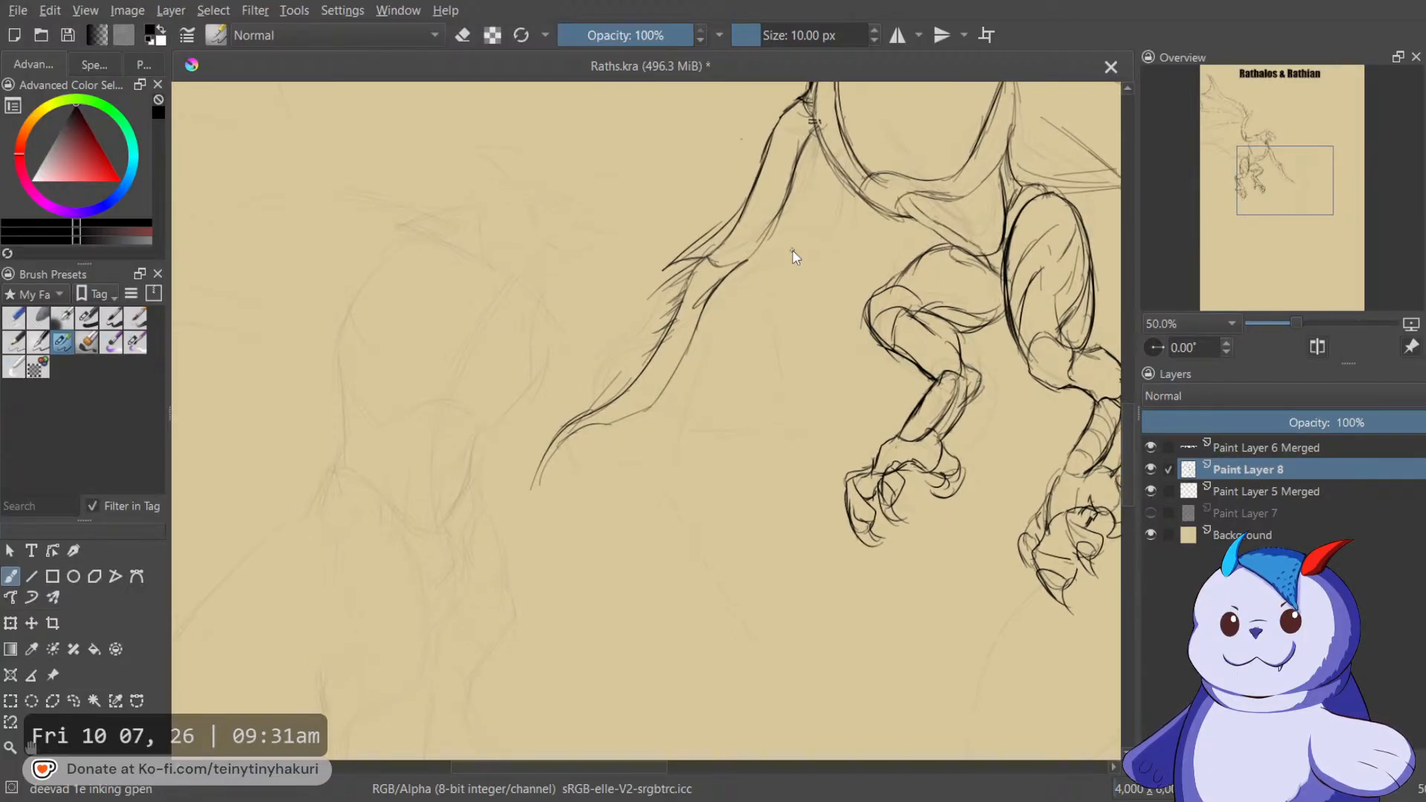
left_click_drag(793, 257, 840, 268)
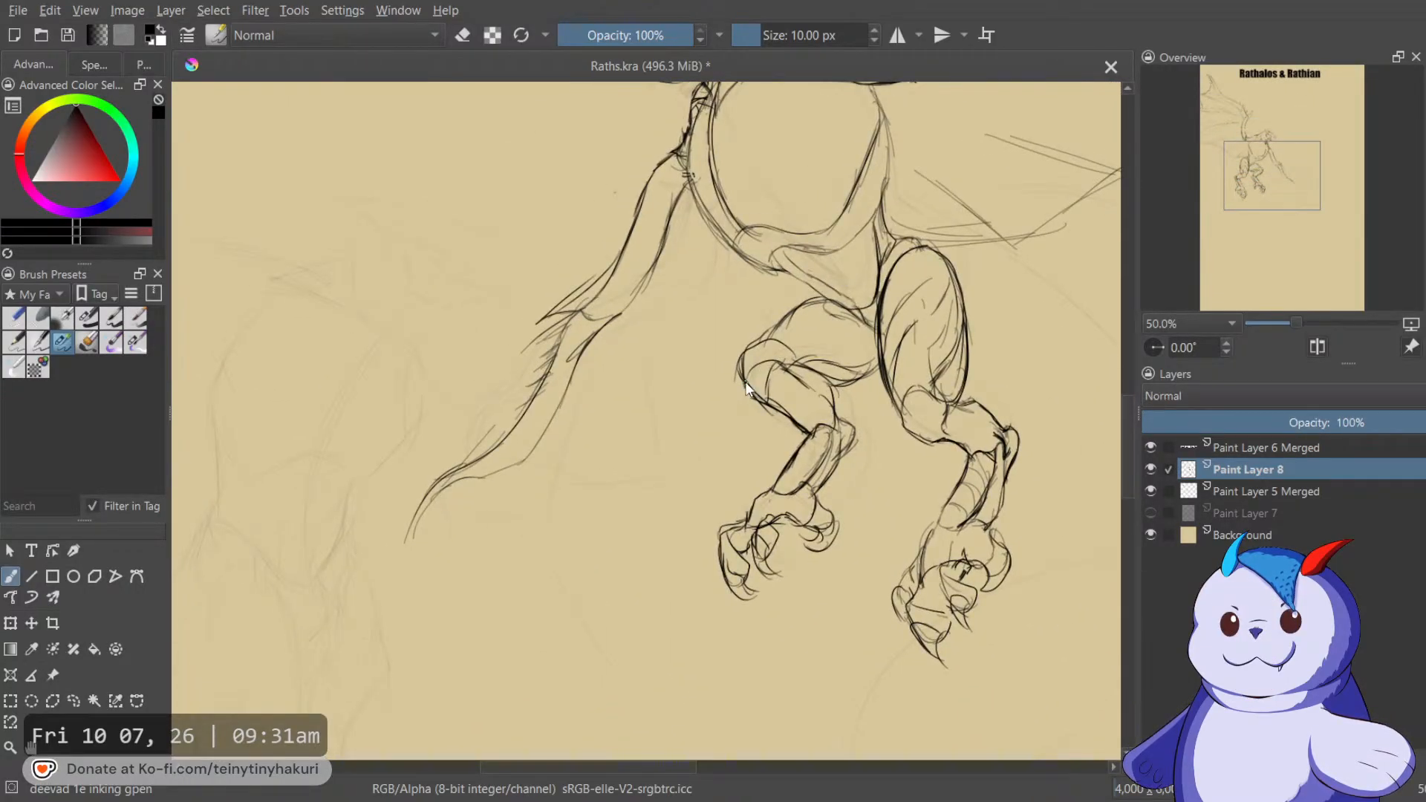
Draw the far wing's first finger as a curve sweeping down from below the elbow toward the far foot, checking it in mirrored view.
key("m")
mouse_move(710, 386)
left_mouse_down()
mouse_move(890, 454)
mouse_move(866, 441)
mouse_move(880, 444)
mouse_move(829, 646)
mouse_move(858, 647)
mouse_move(827, 344)
mouse_move(712, 468)
left_mouse_up()
left_click_drag(780, 361, 698, 512)
key("m")
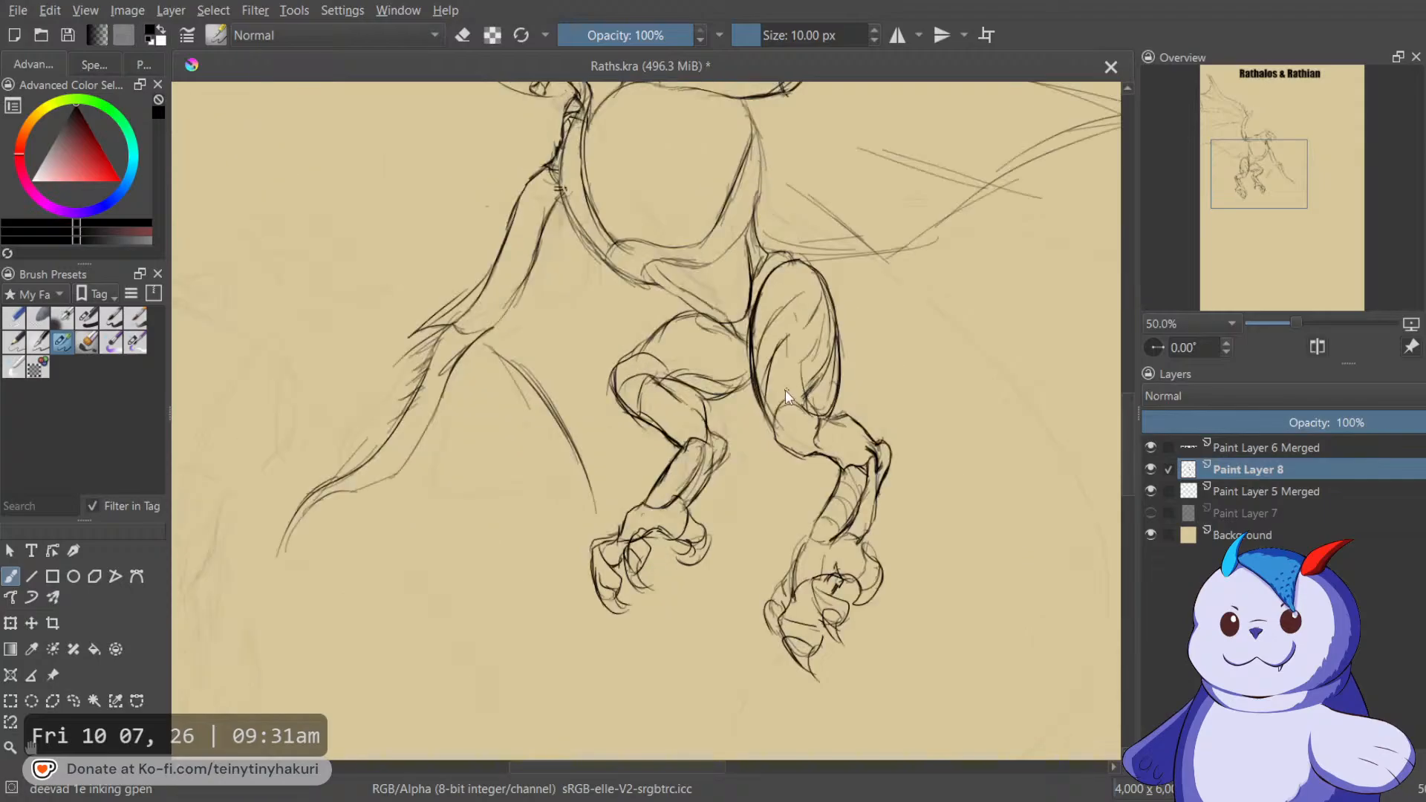
left_click_drag(501, 380, 587, 399)
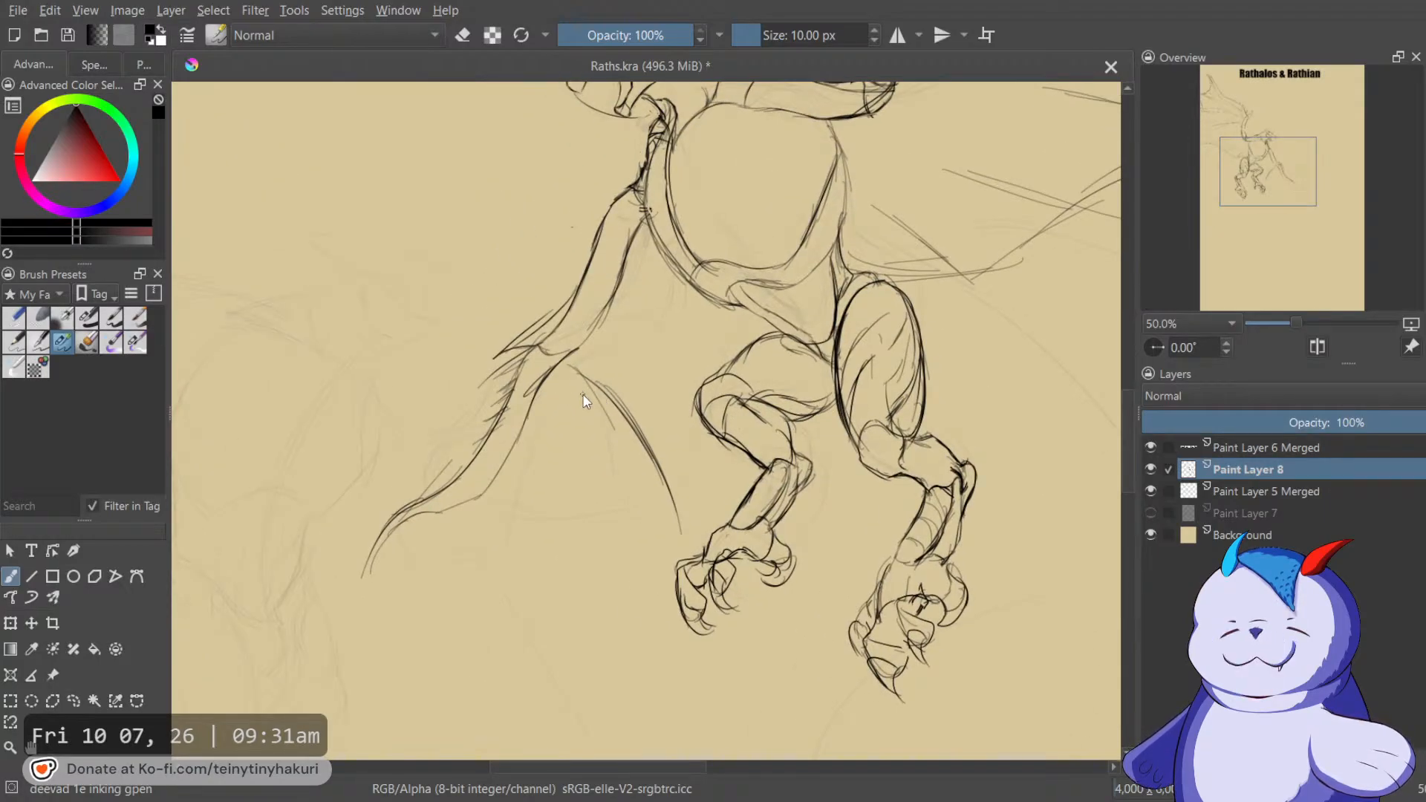
Select the far wing's first finger curve, rotate it steeper and shift it closer to the body beneath the elbow.
key("l")
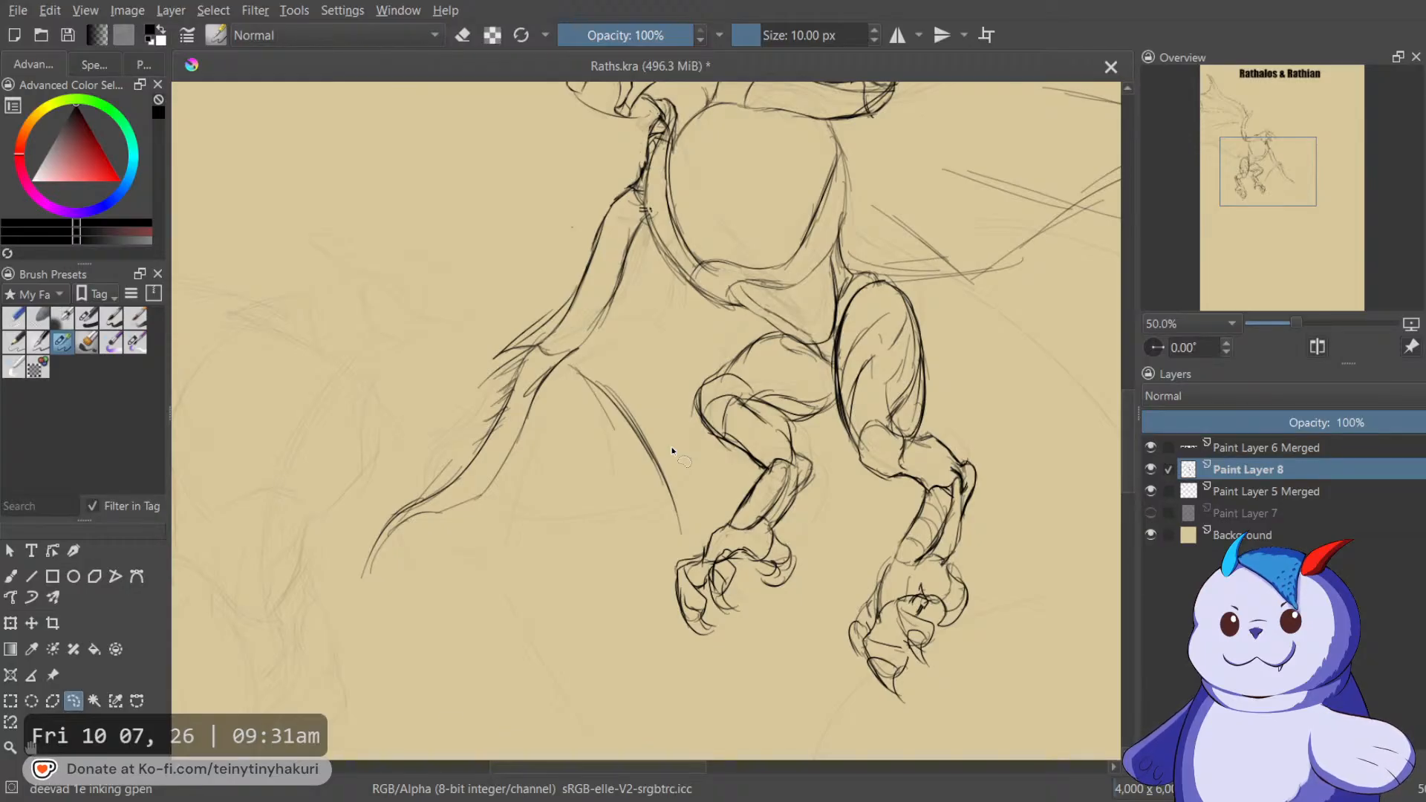
key("m")
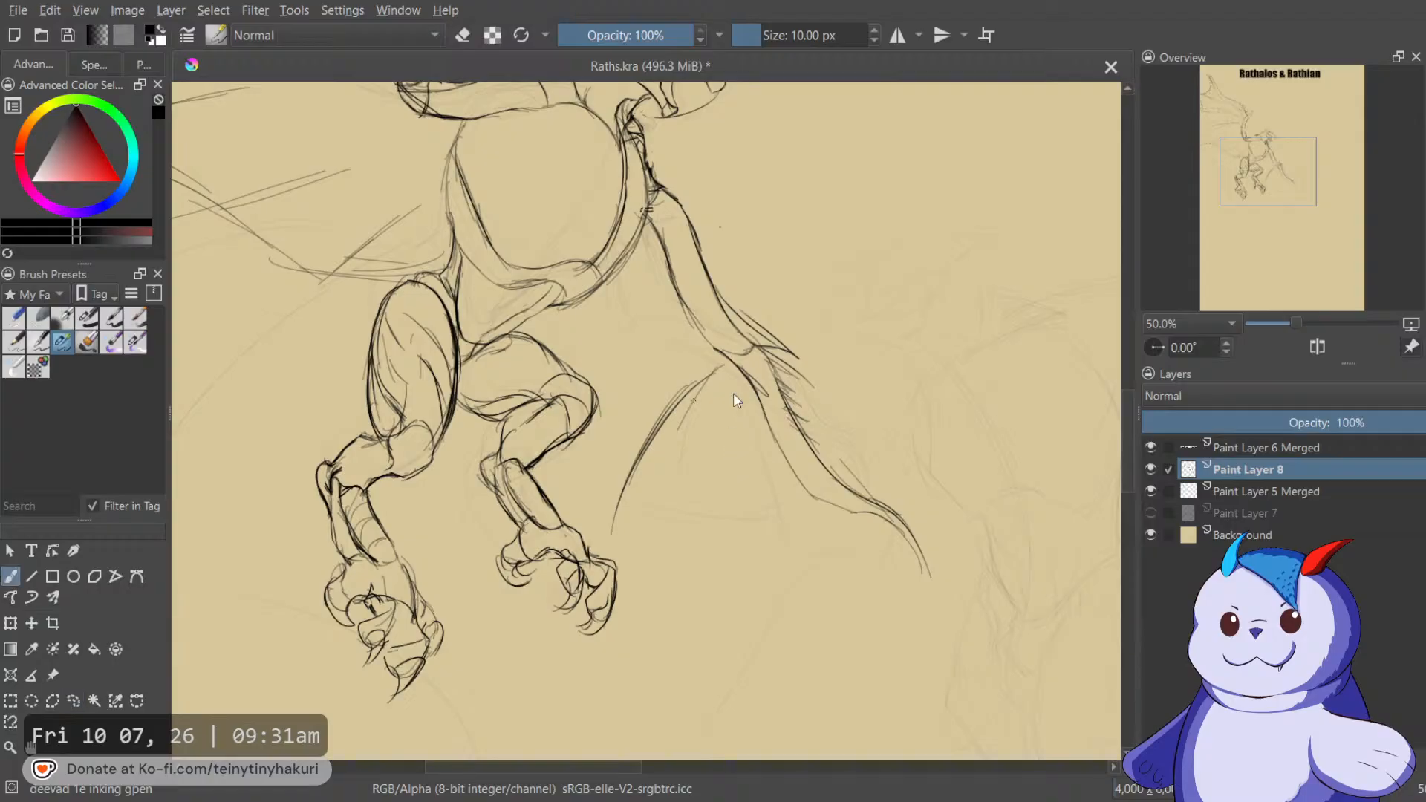
key("4")
key("4")
key("4")
key("4")
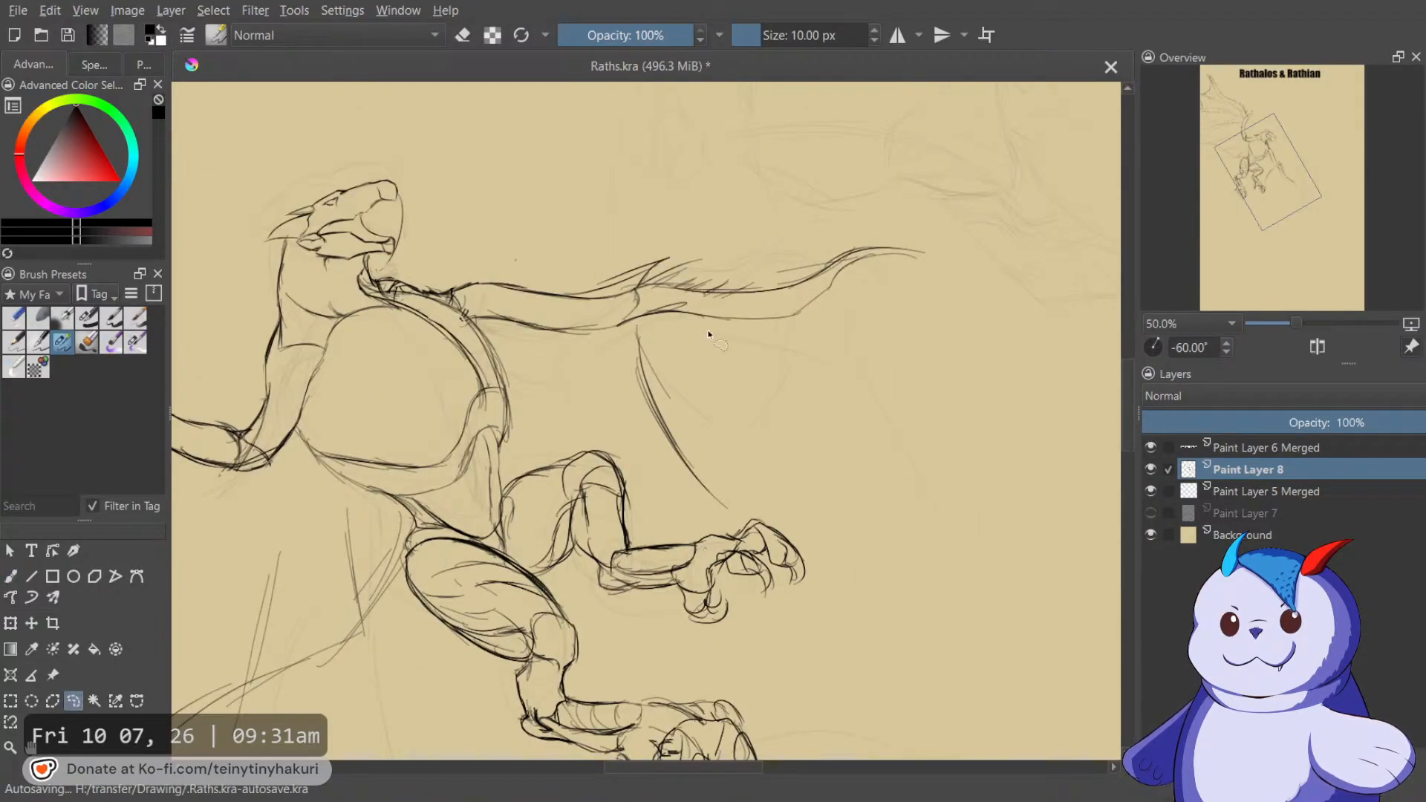
left_click_drag(698, 315, 694, 319)
key("ctrl+t")
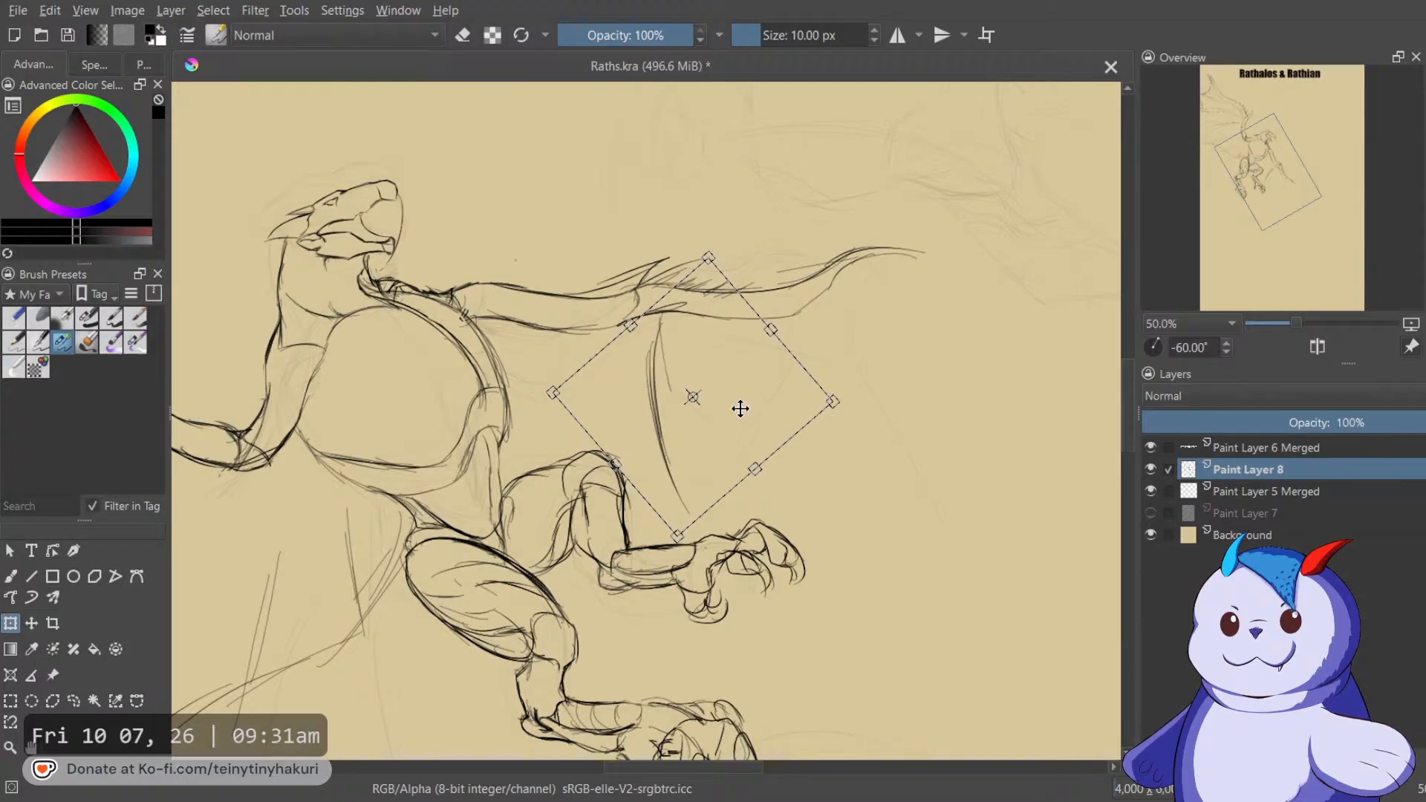
left_click_drag(748, 414, 717, 421)
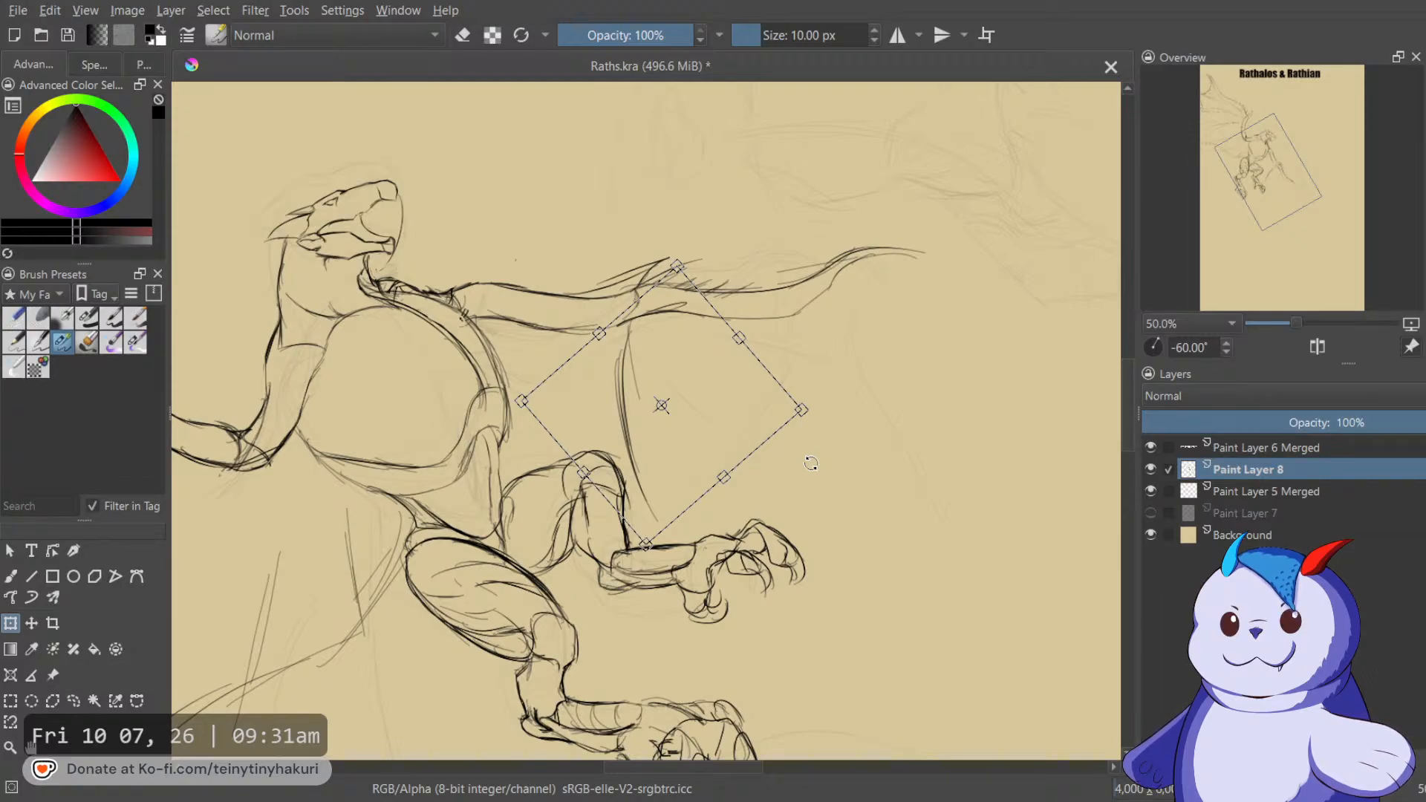
key("Return")
Draw the far wing's second finger and sketch the scalloped membrane edge between it and the first finger.
key("b")
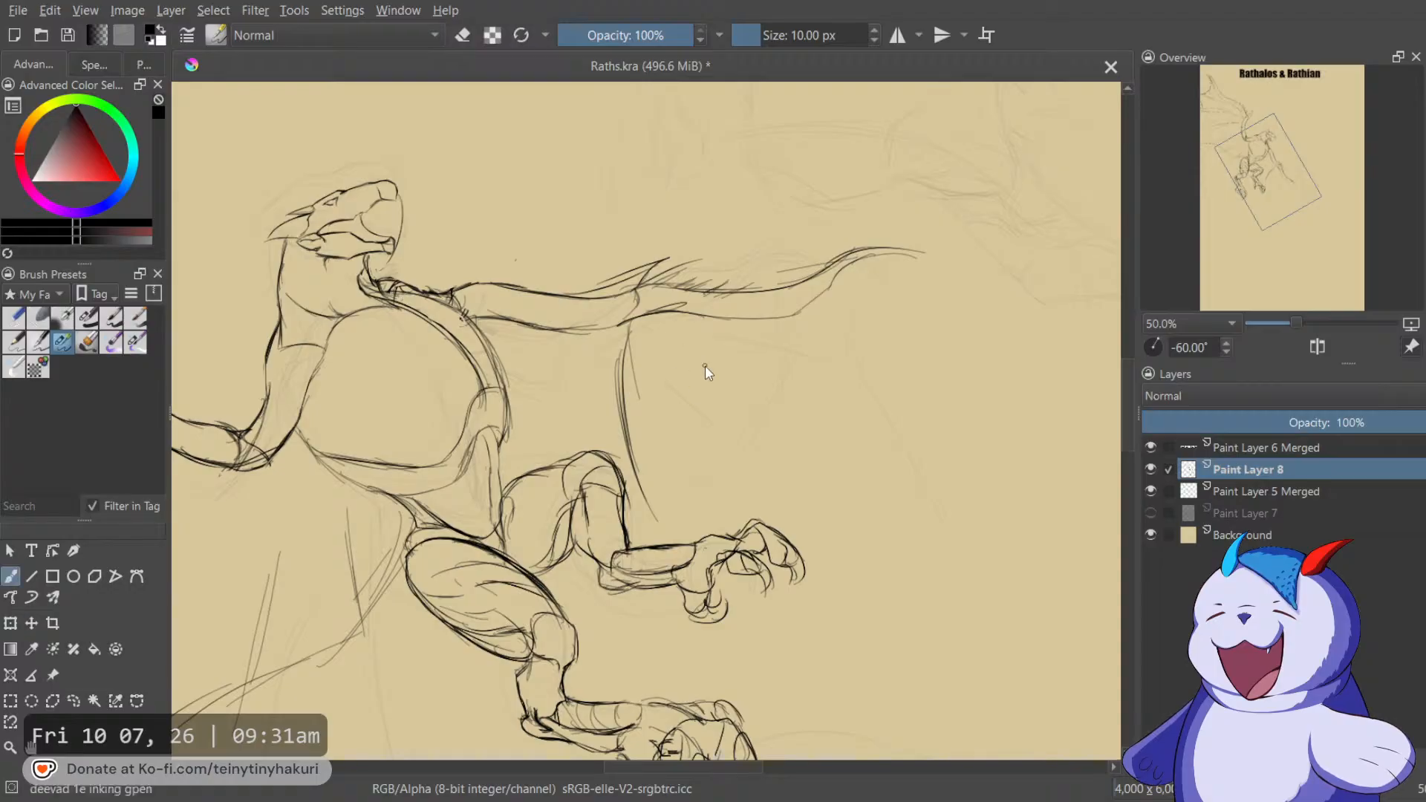
mouse_move(669, 342)
left_mouse_down()
mouse_move(741, 405)
mouse_move(873, 448)
left_mouse_up()
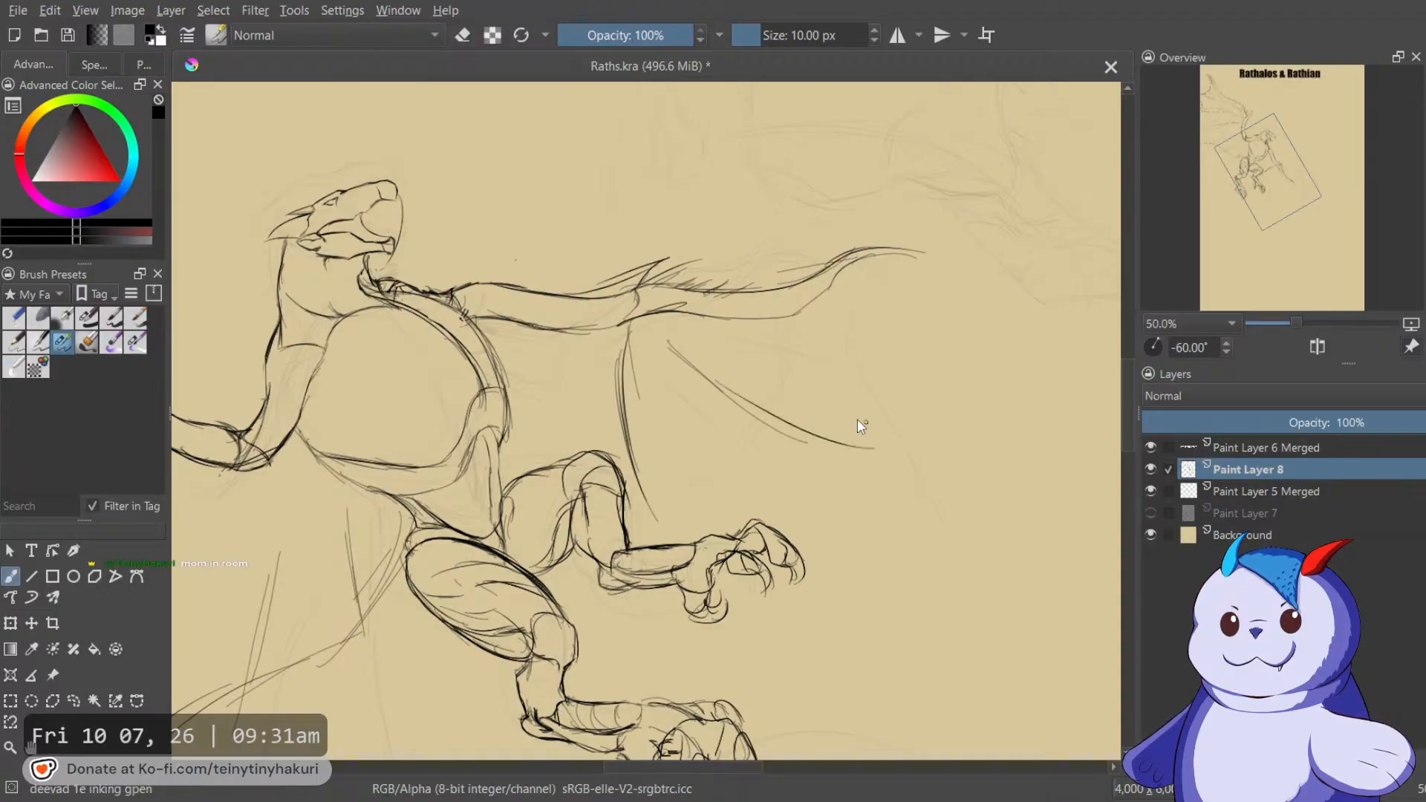
left_click_drag(633, 333, 653, 376)
left_click_drag(652, 504, 659, 520)
left_click_drag(639, 474, 685, 537)
mouse_move(674, 451)
left_mouse_down()
mouse_move(678, 511)
mouse_move(670, 488)
left_mouse_up()
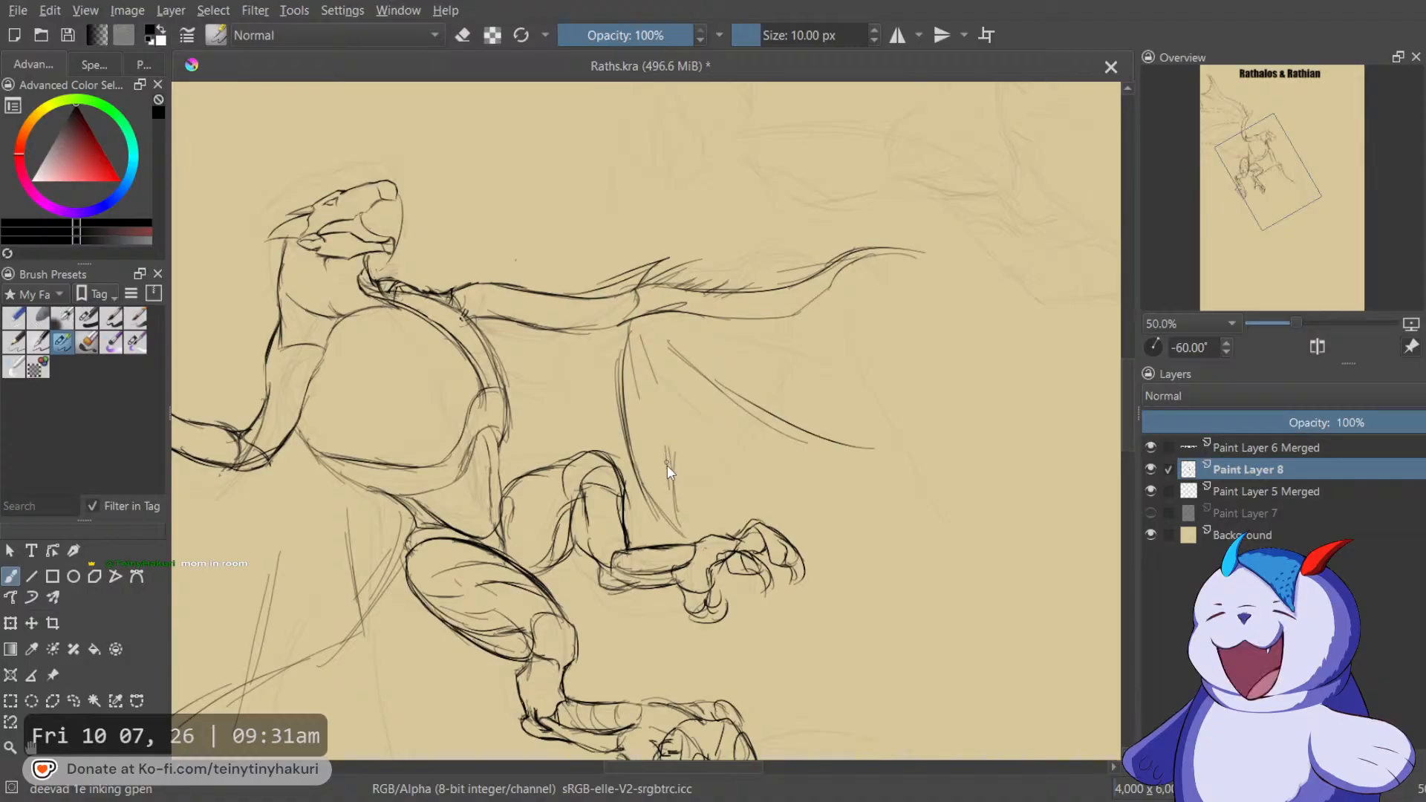
mouse_move(633, 349)
left_mouse_down()
mouse_move(672, 493)
mouse_move(698, 467)
mouse_move(745, 462)
left_mouse_up()
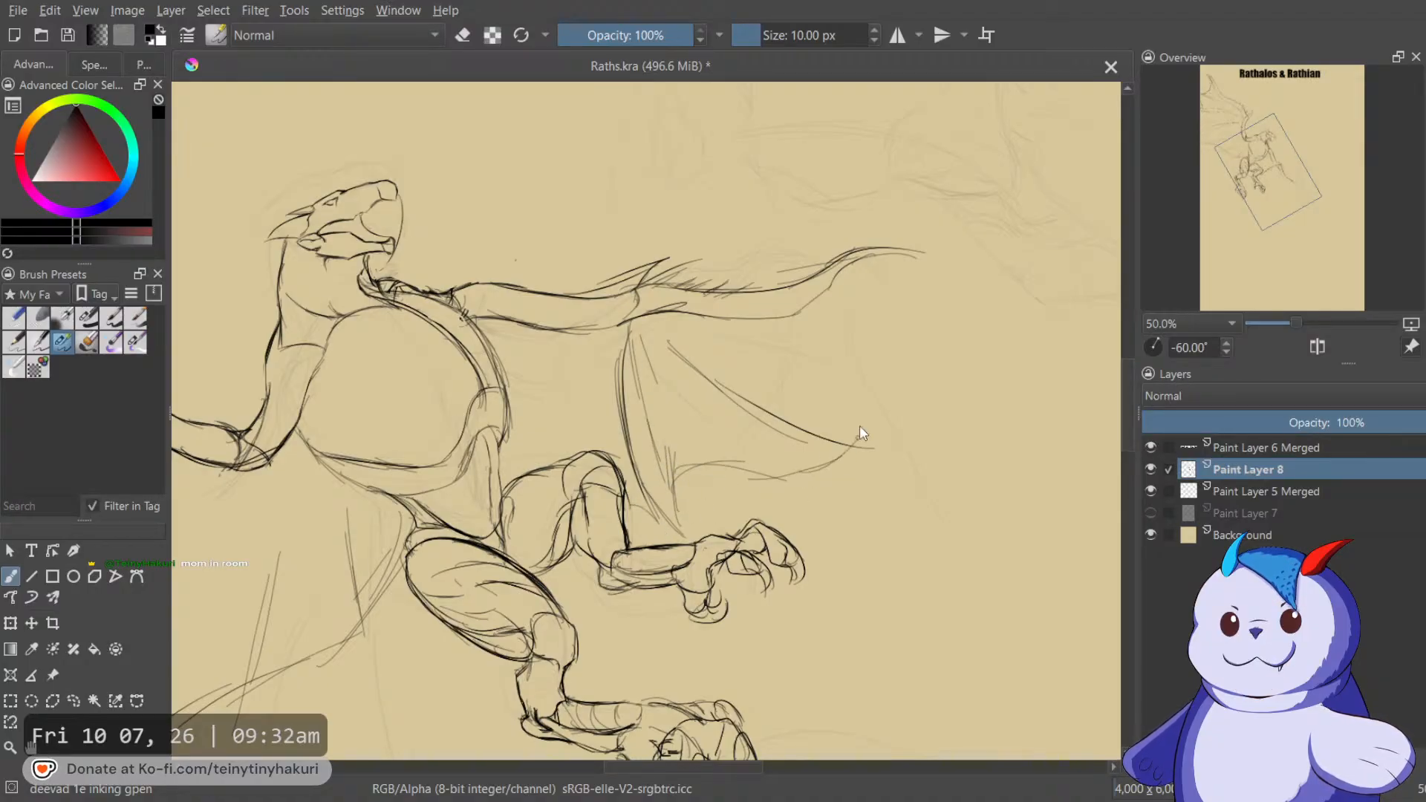
left_click_drag(714, 385, 776, 423)
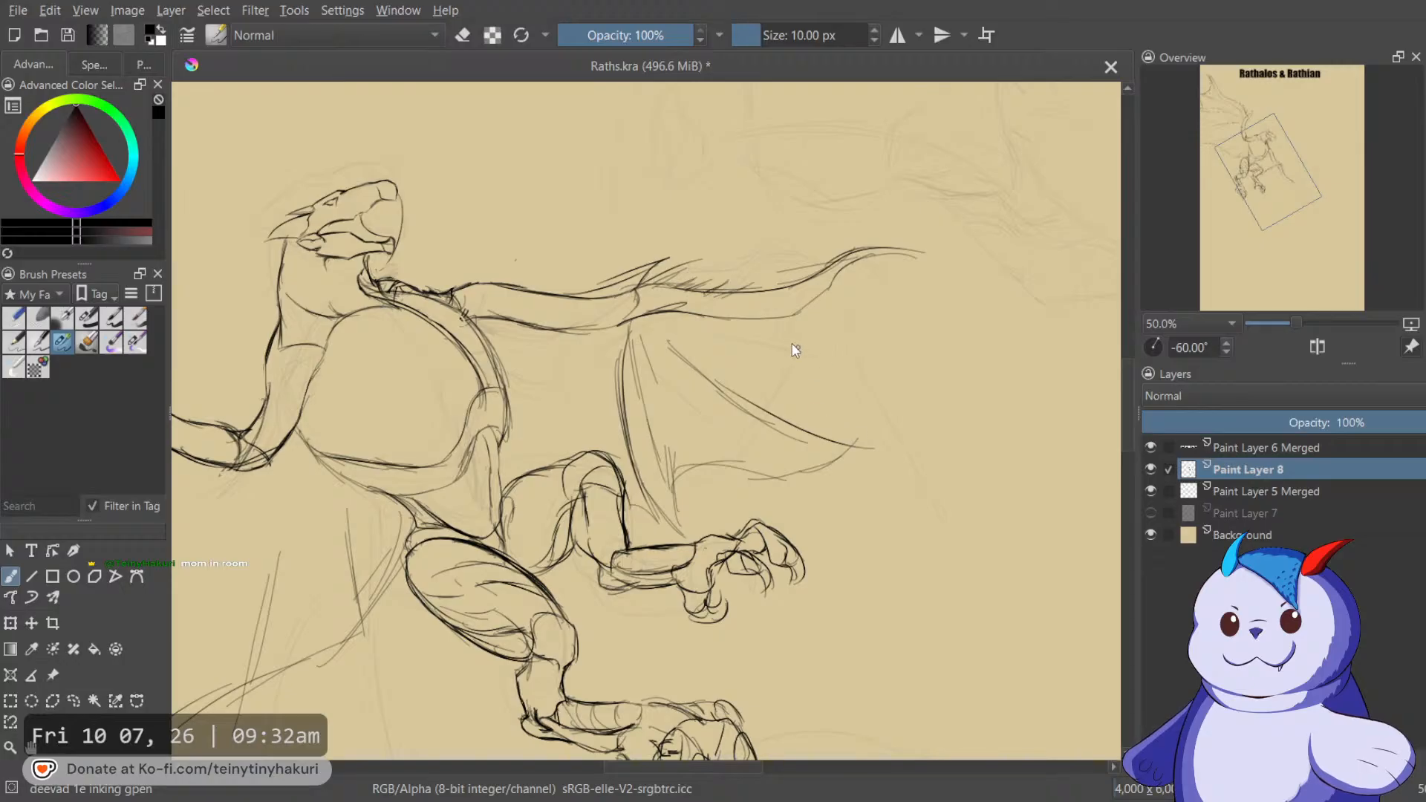
Add the far wing's third finger and continue the scalloped membrane edge from the second finger up to the wing tip.
left_click_drag(840, 354, 921, 368)
left_click_drag(853, 432, 918, 352)
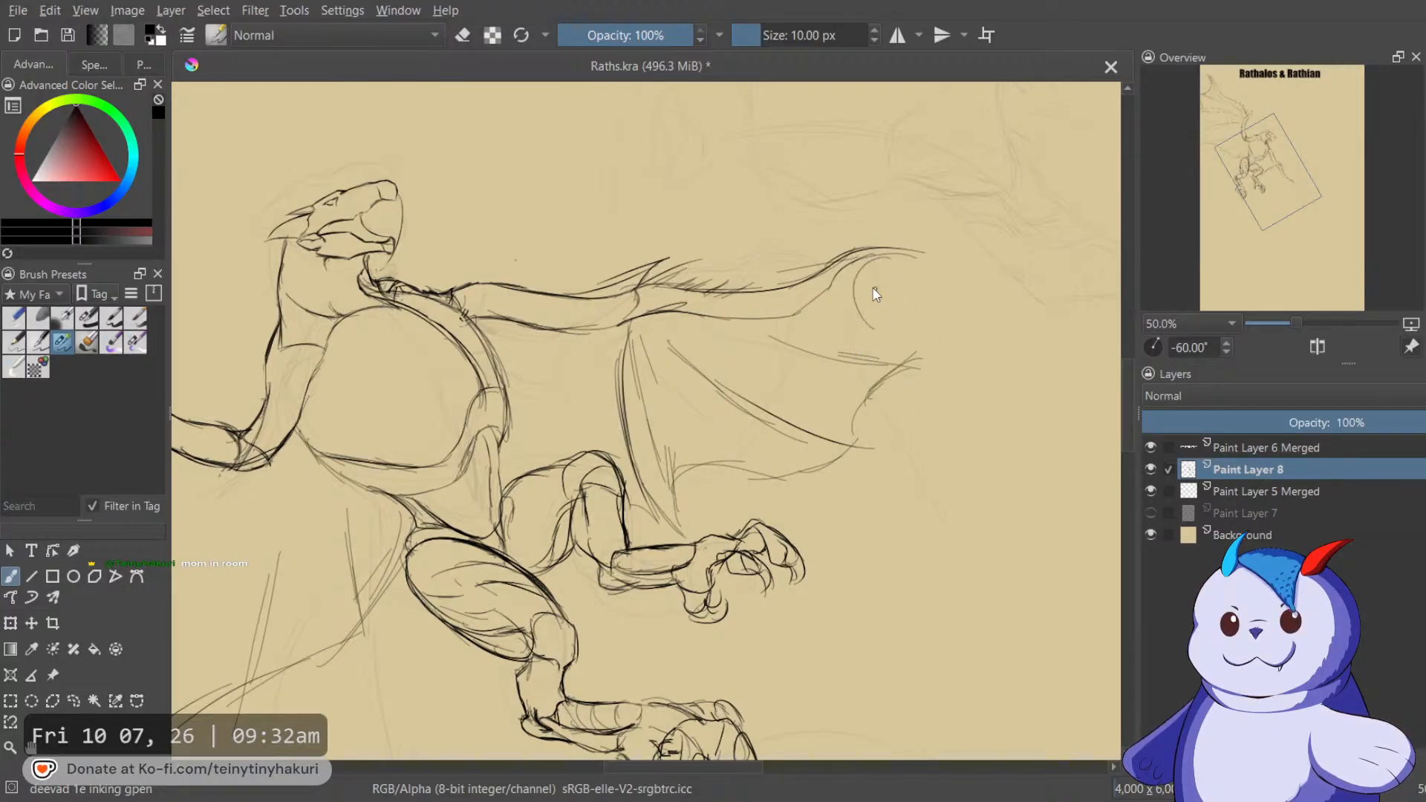
key("e")
key("e")
left_click_drag(841, 325, 1055, 315)
Sketch the dragon's tail as two long curves sweeping down behind the near leg and tapering to a pointed tip.
key("5")
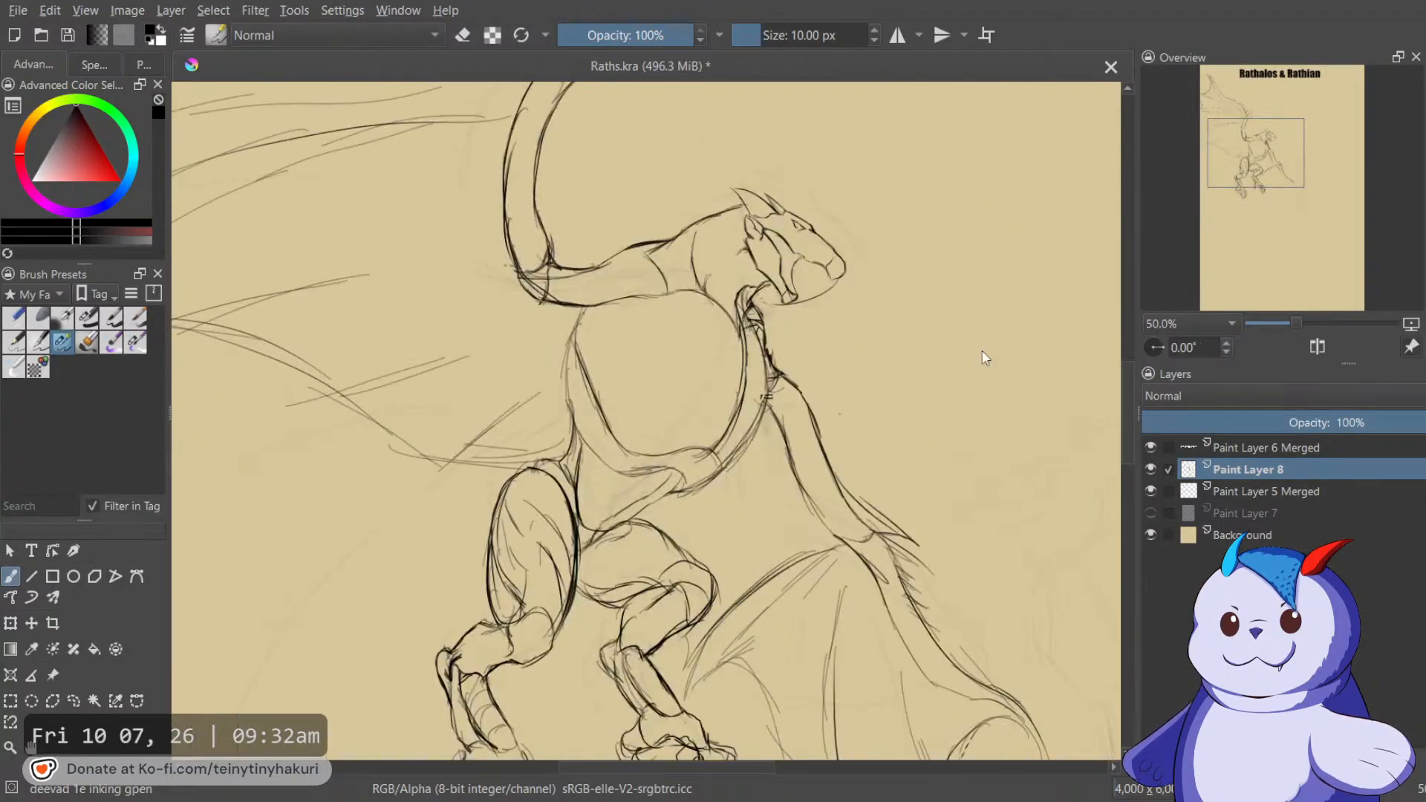
scroll(738, 413, "down", 2)
mouse_move(807, 477)
left_mouse_down()
mouse_move(792, 500)
mouse_move(809, 526)
mouse_move(697, 332)
mouse_move(617, 361)
mouse_move(559, 453)
mouse_move(556, 494)
left_mouse_up()
scroll(768, 477, "down", 1)
scroll(695, 331, "up", 1)
mouse_move(630, 344)
left_mouse_down()
mouse_move(572, 452)
mouse_move(603, 624)
left_mouse_up()
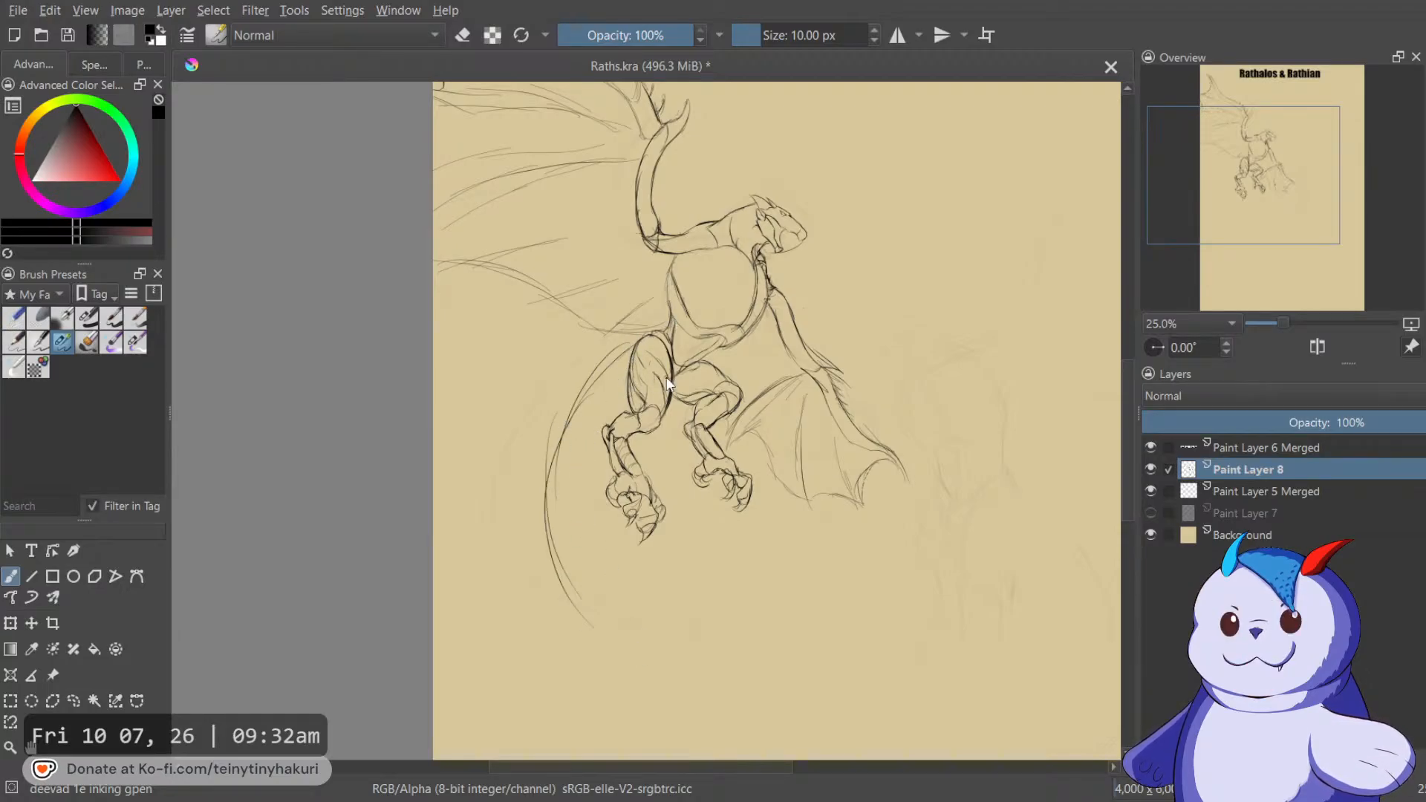
mouse_move(626, 396)
left_mouse_down()
mouse_move(599, 459)
mouse_move(590, 434)
mouse_move(616, 480)
mouse_move(580, 452)
left_mouse_up()
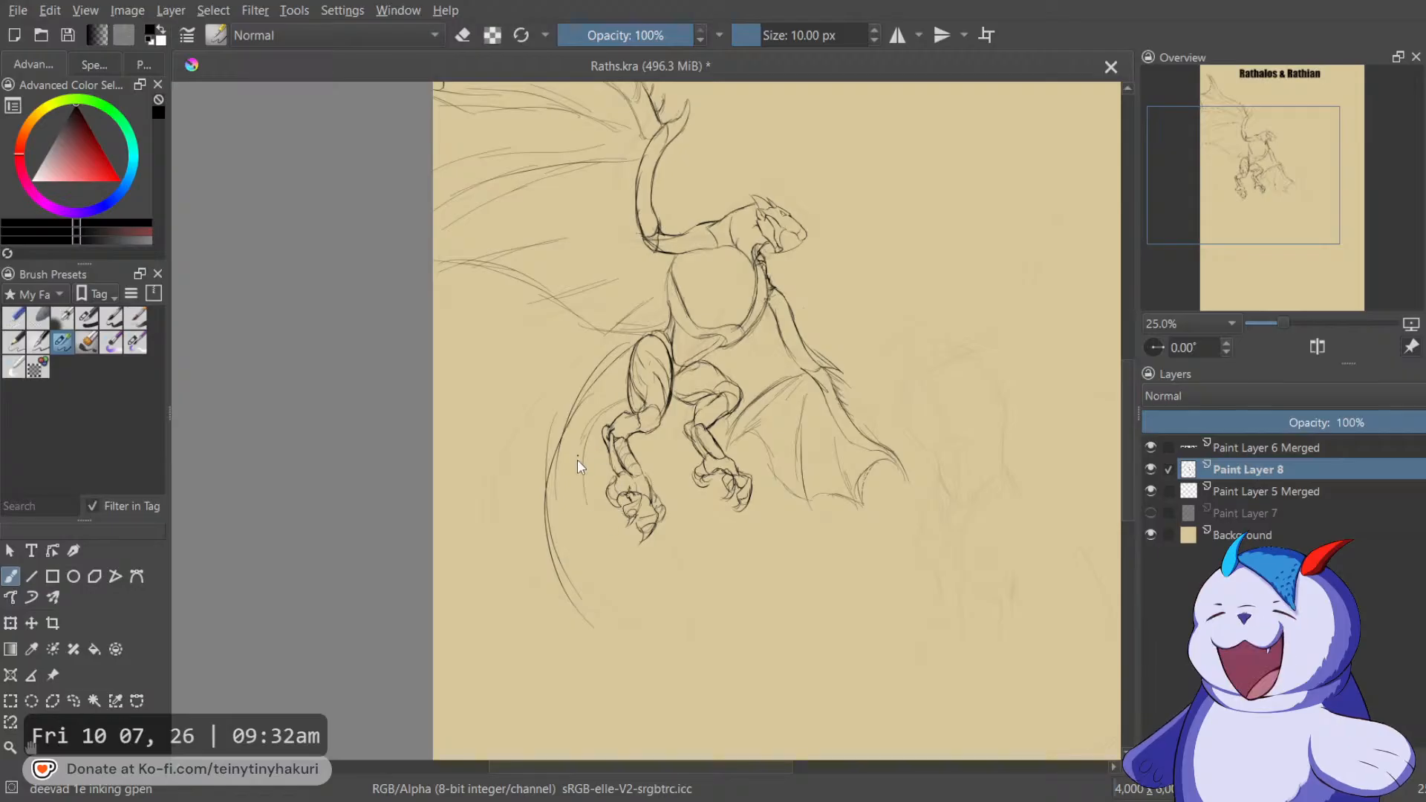
mouse_move(609, 541)
left_mouse_down()
mouse_move(668, 566)
mouse_move(672, 638)
left_mouse_up()
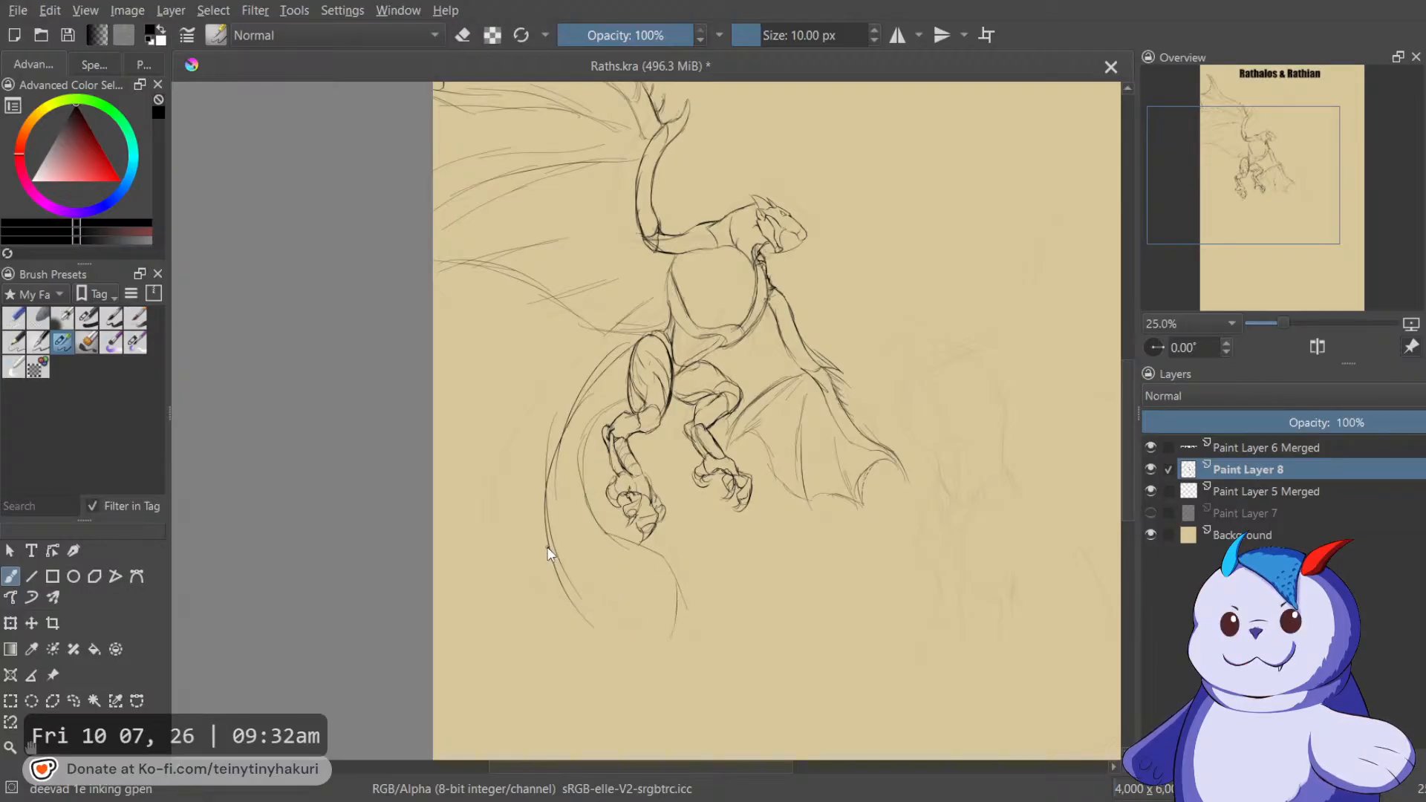
left_click_drag(611, 597, 668, 650)
left_click_drag(677, 576, 677, 675)
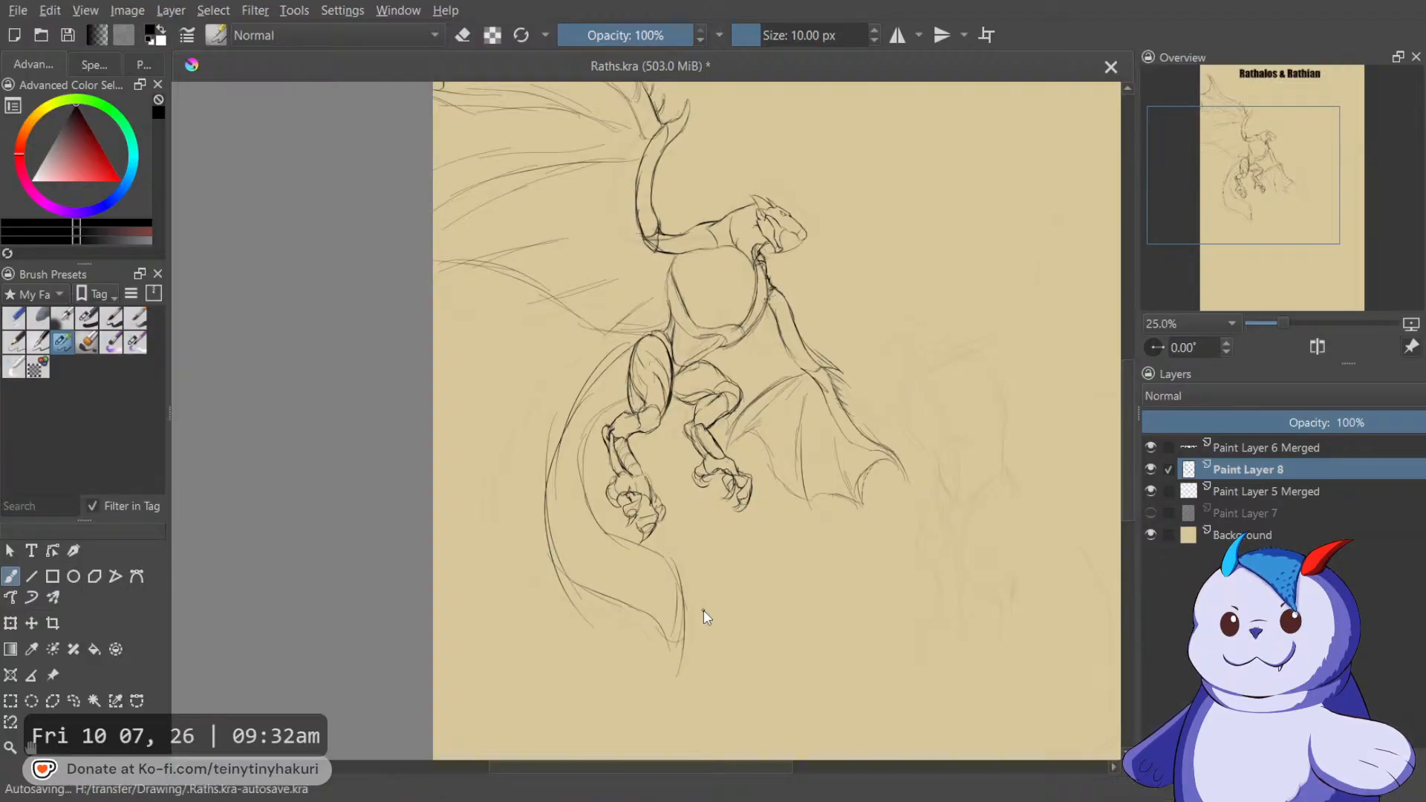
Add curved spikes along both sides of the tail's end, redrawing the unsatisfactory strokes.
left_click_drag(747, 370, 747, 327)
left_click_drag(670, 465, 743, 442)
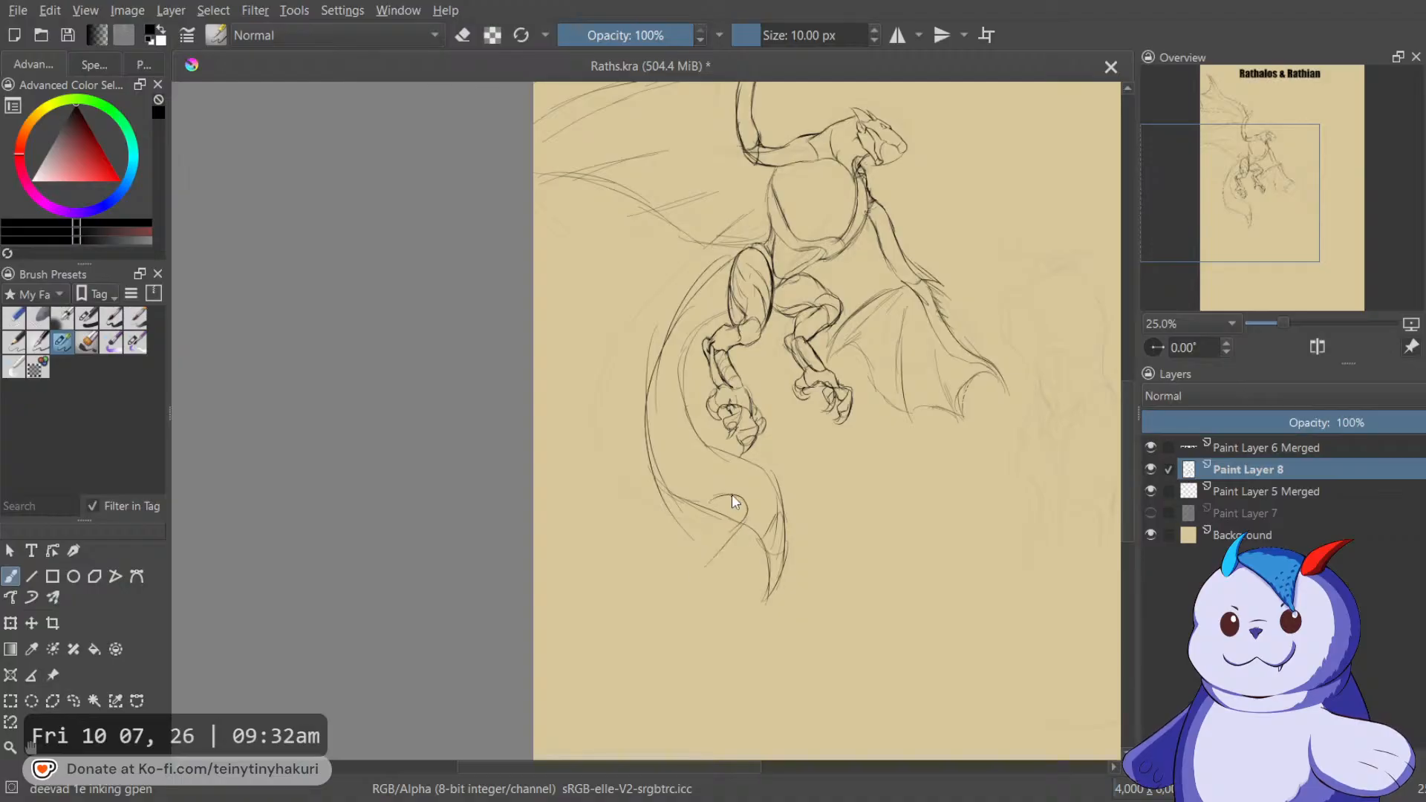
key("ctrl+z")
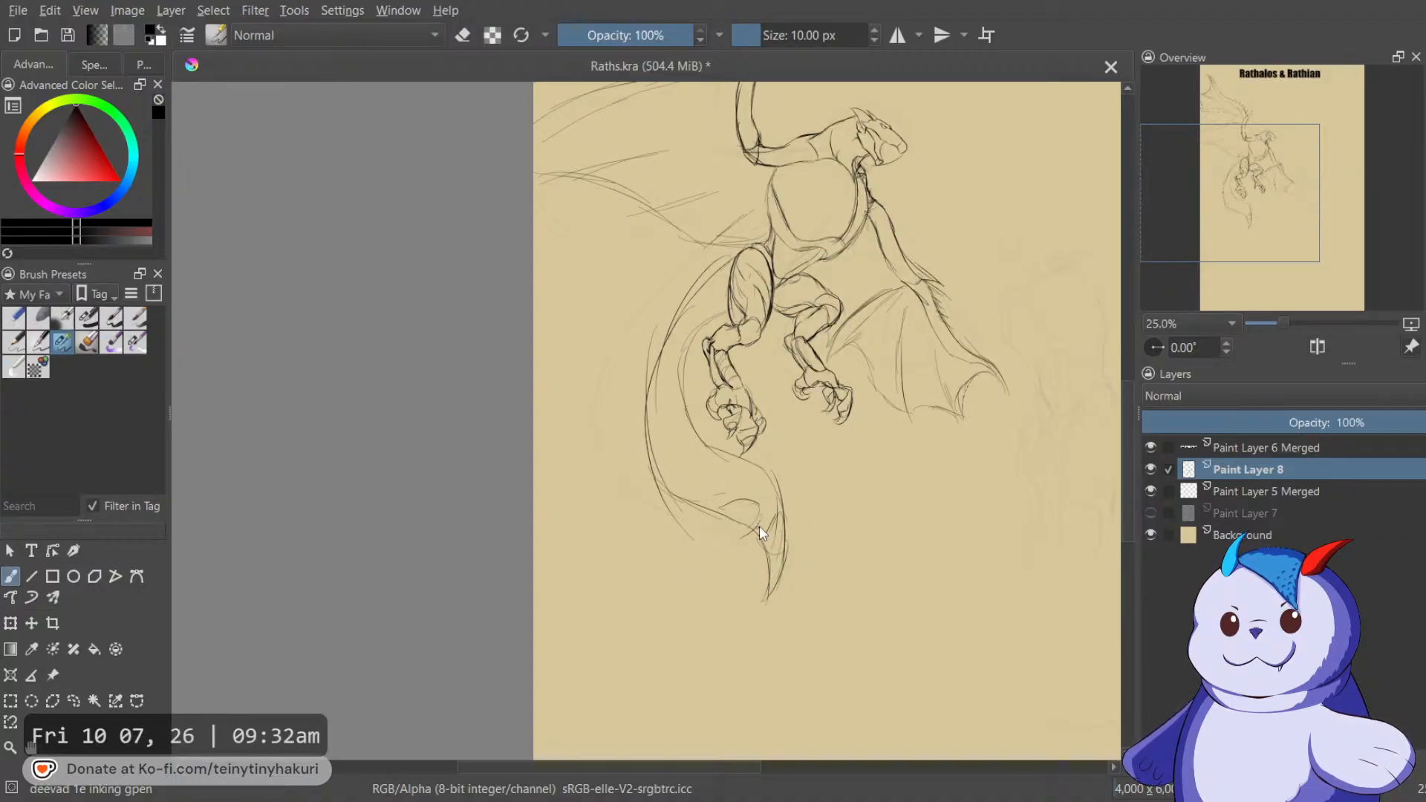
mouse_move(692, 524)
left_mouse_down()
mouse_move(688, 484)
mouse_move(661, 560)
left_mouse_up()
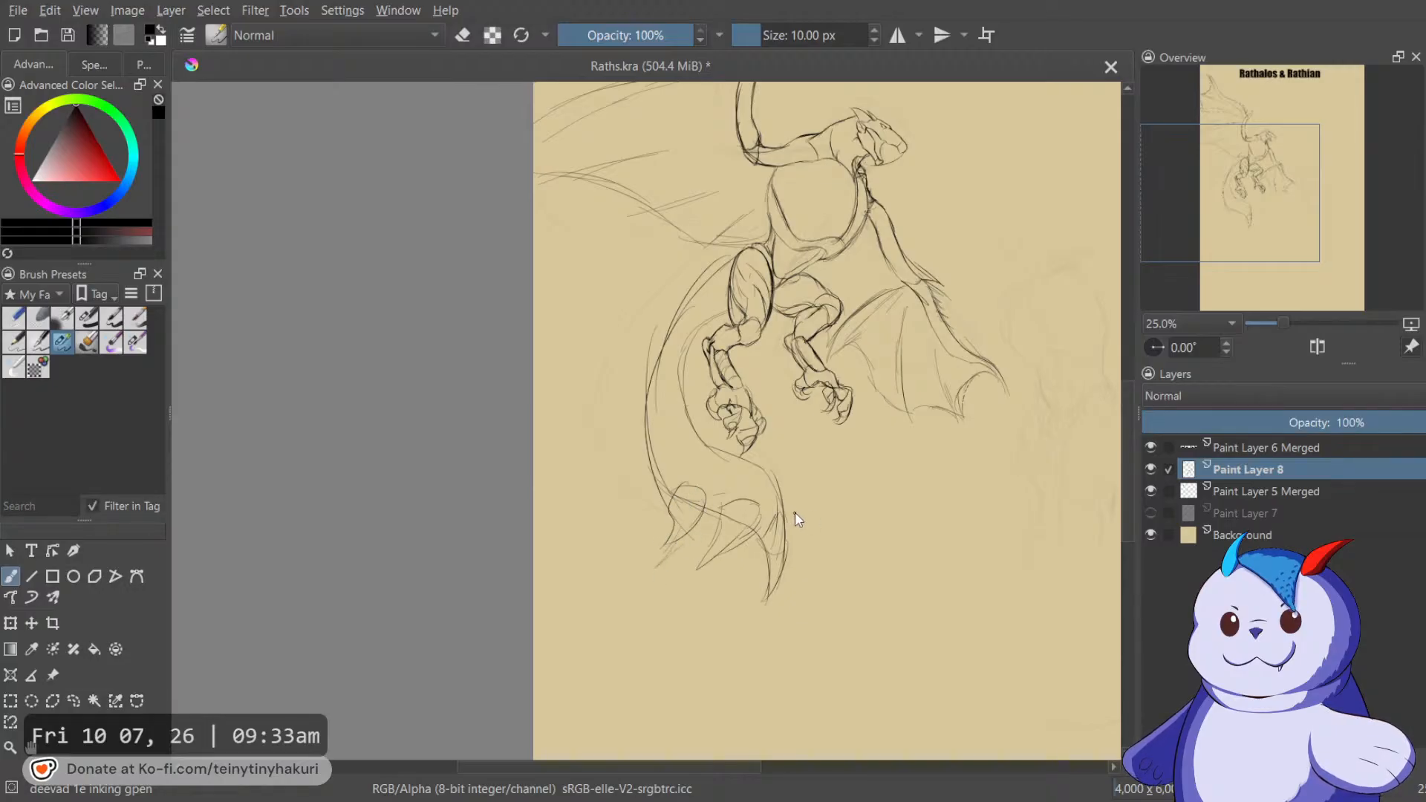
left_click_drag(784, 492, 793, 503)
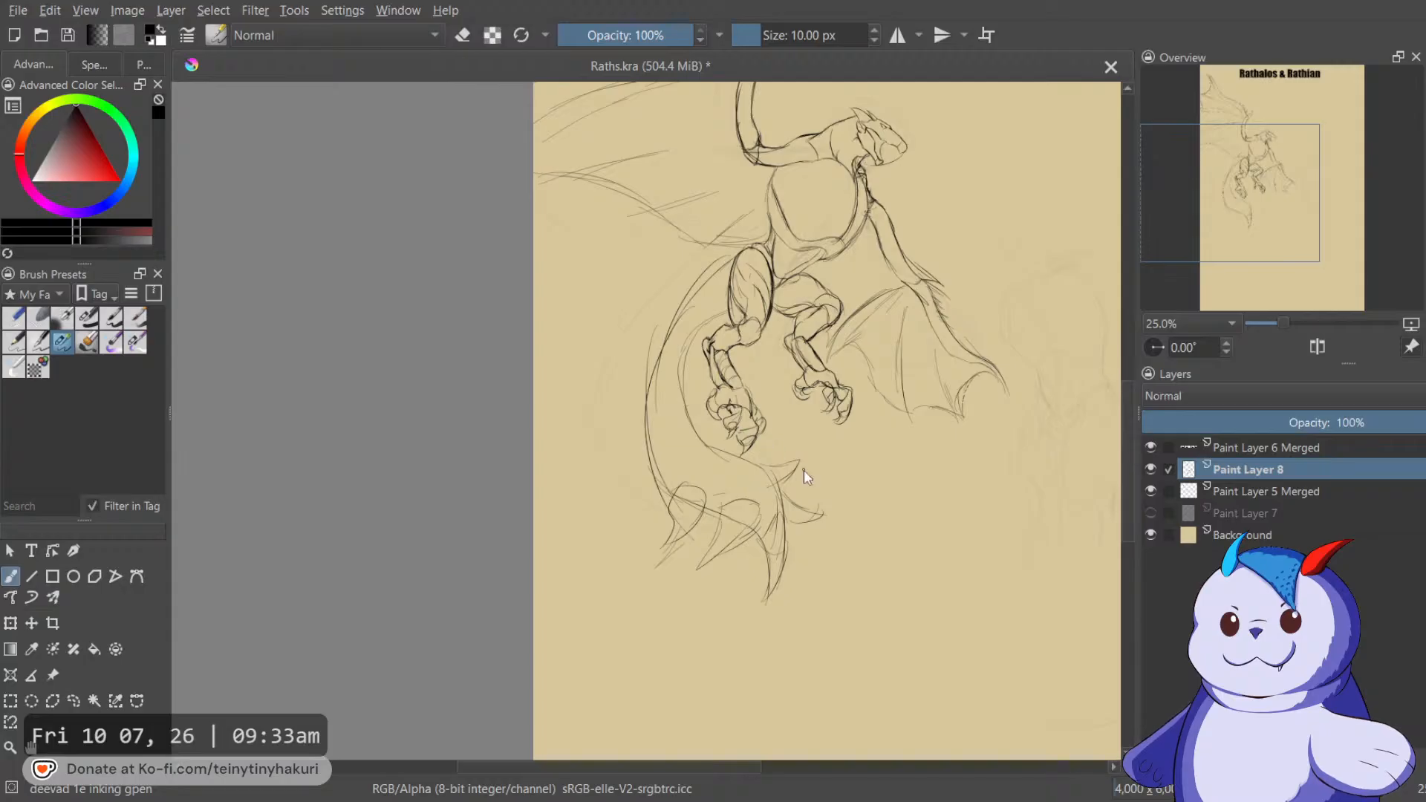
key("ctrl+z")
mouse_move(770, 471)
left_mouse_down()
mouse_move(803, 480)
mouse_move(778, 488)
left_mouse_up()
Draw inner contour lines following the tail's curve from the hip and arcs at the base of the tail spikes.
left_click_drag(691, 312, 787, 540)
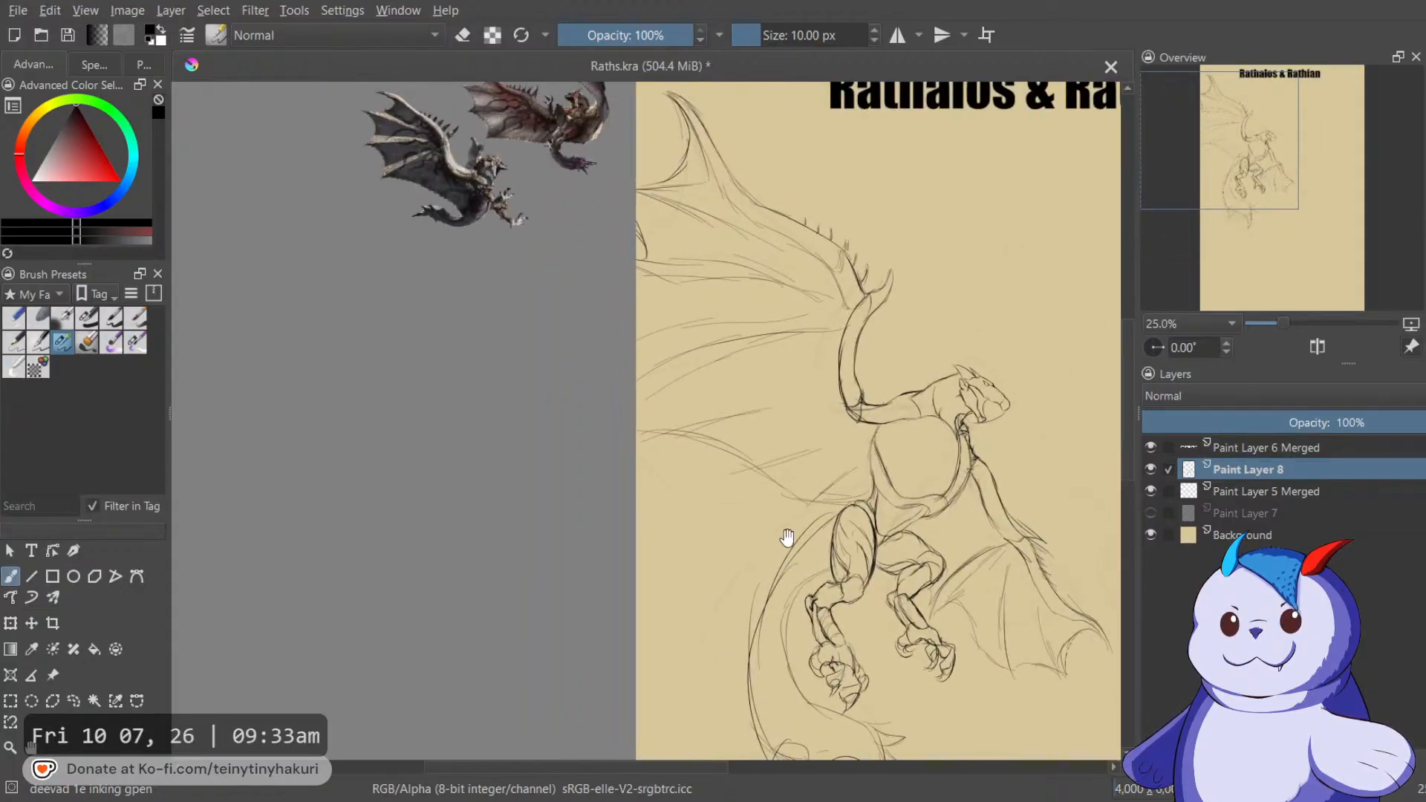
left_click_drag(816, 407, 761, 257)
mouse_move(804, 339)
left_mouse_down()
mouse_move(745, 446)
mouse_move(747, 472)
left_mouse_up()
left_click_drag(805, 310, 740, 440)
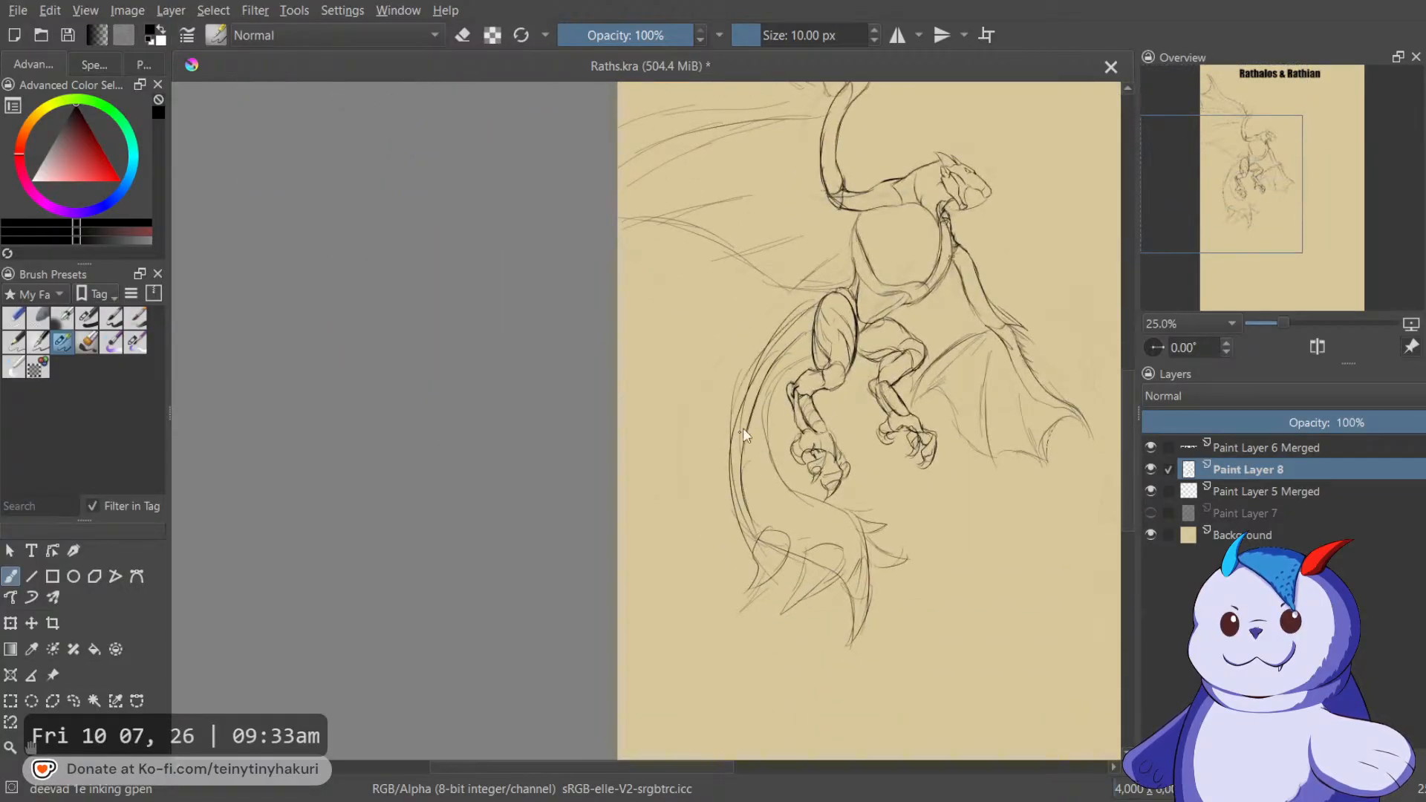
key("e")
left_click_drag(759, 373, 743, 418)
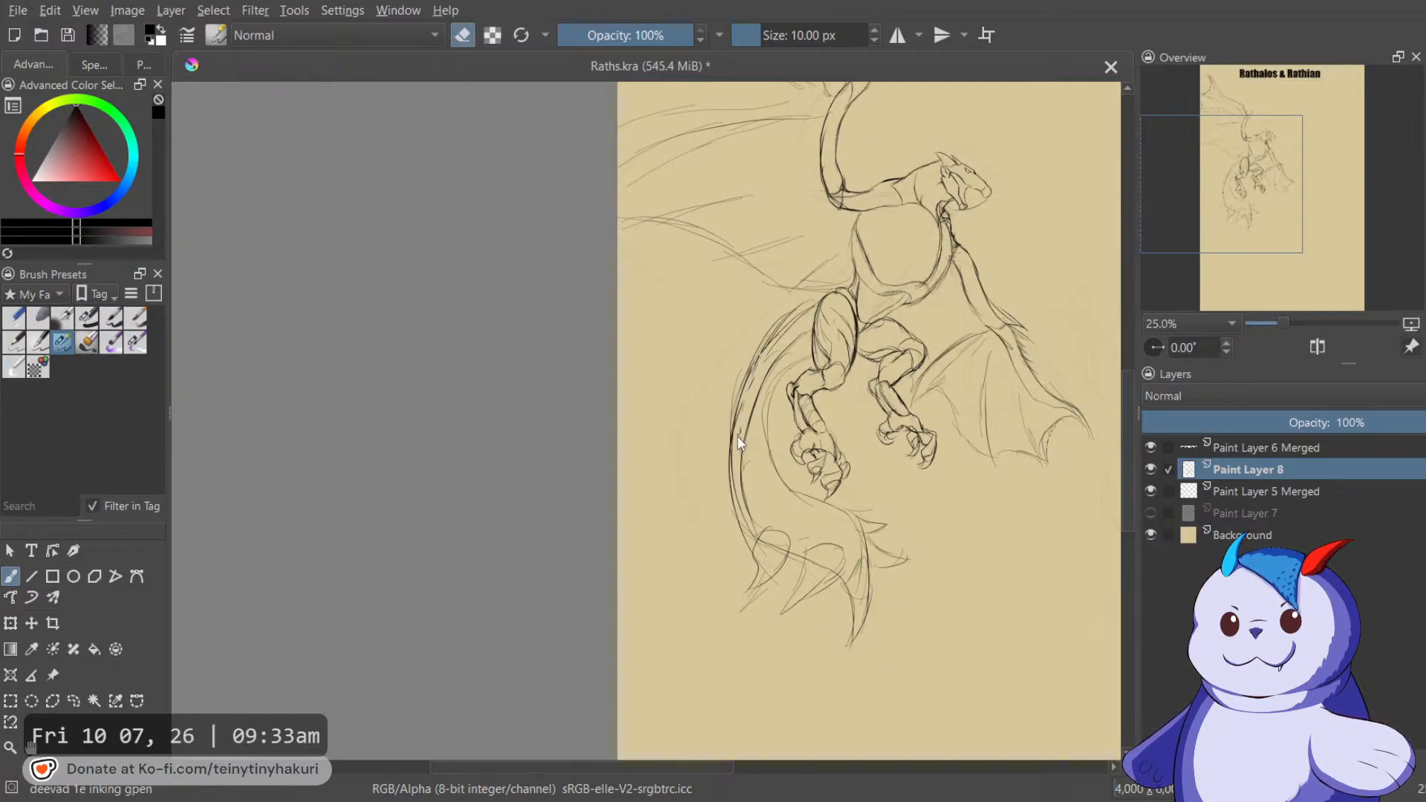
key("e")
left_click_drag(799, 369, 786, 387)
left_click_drag(836, 542, 814, 509)
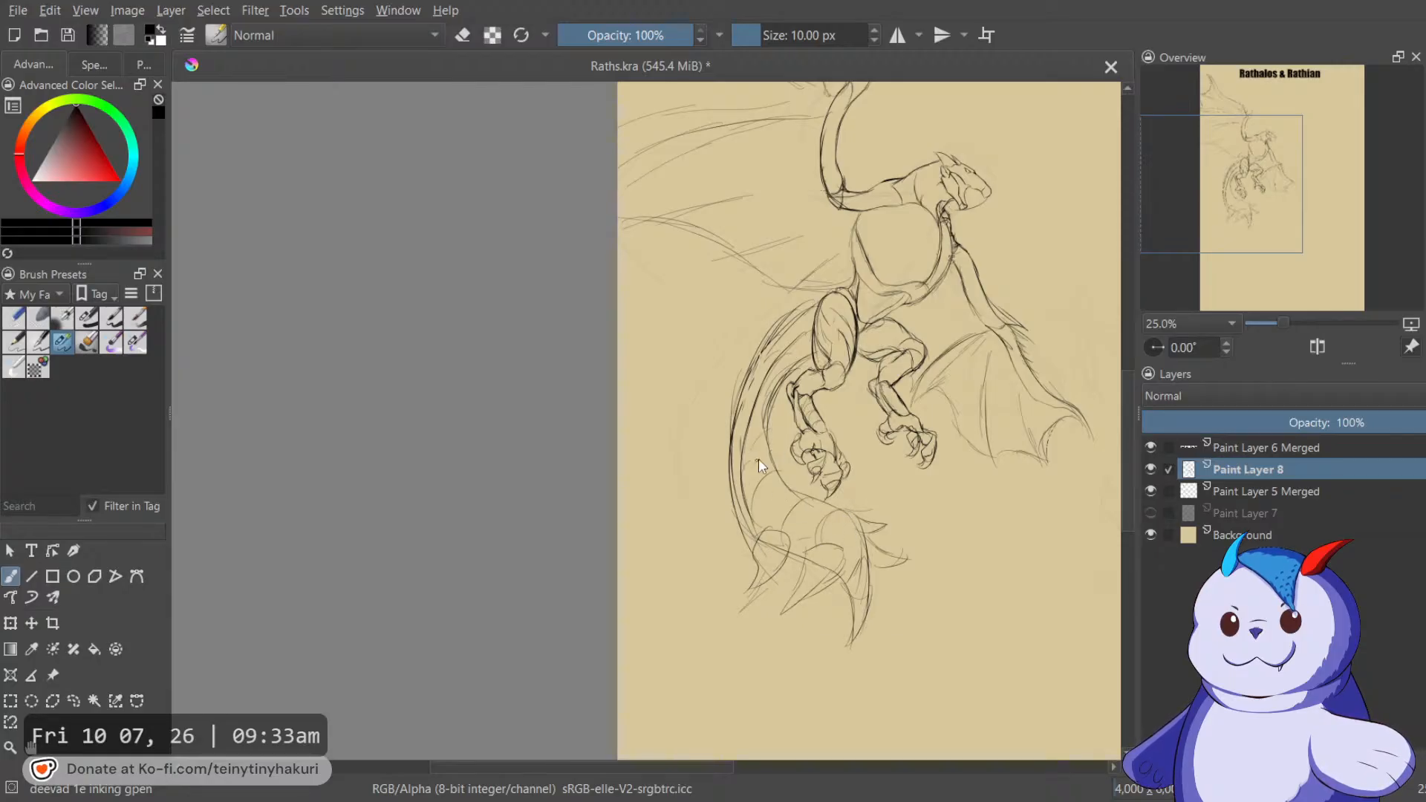
Add a row of short backward-pointing spikes along the back of the dragon's neck behind the horns.
left_click_drag(819, 351, 865, 422)
left_click_drag(993, 443, 957, 307)
scroll(965, 351, "up", 2)
scroll(966, 357, "up", 3)
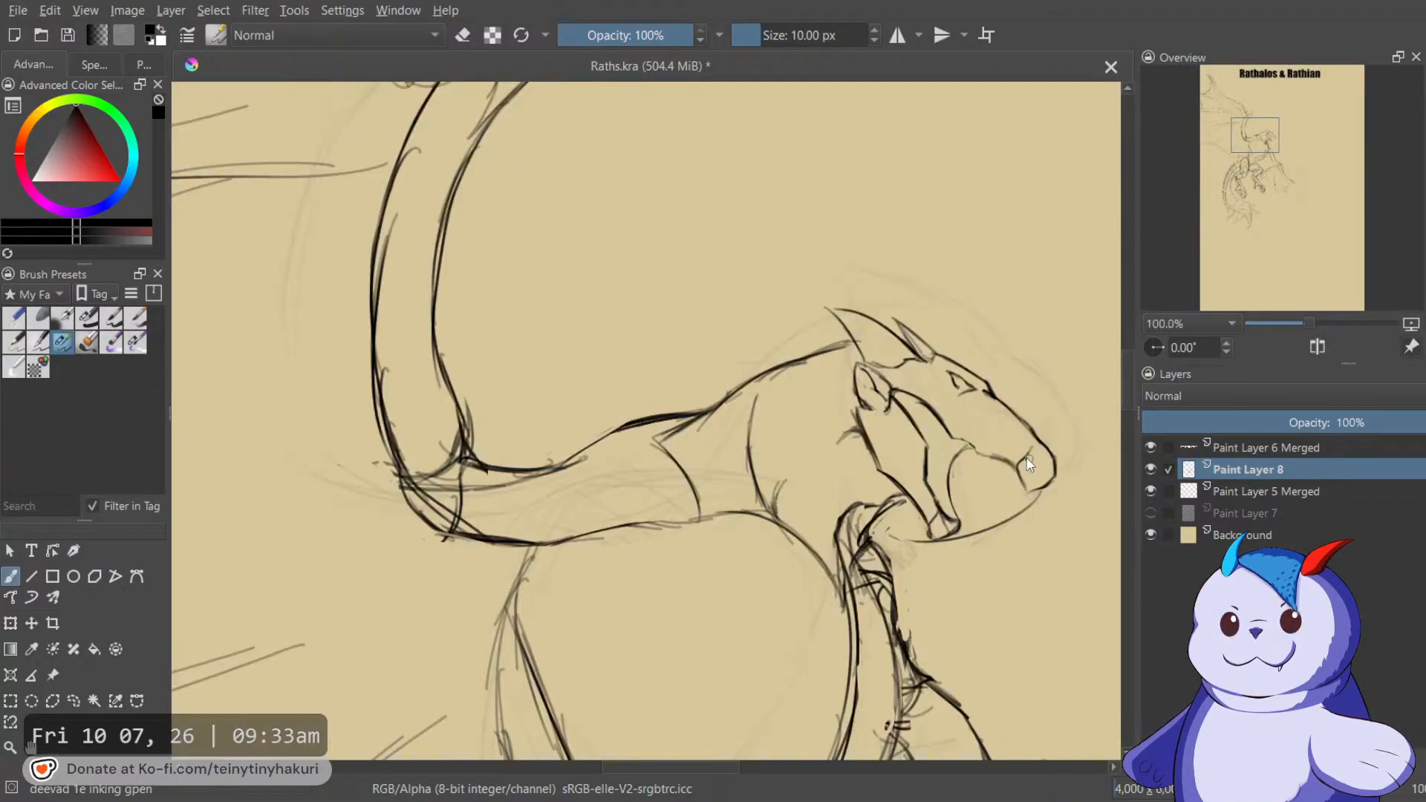
mouse_move(829, 349)
left_mouse_down()
mouse_move(872, 297)
mouse_move(780, 362)
left_mouse_up()
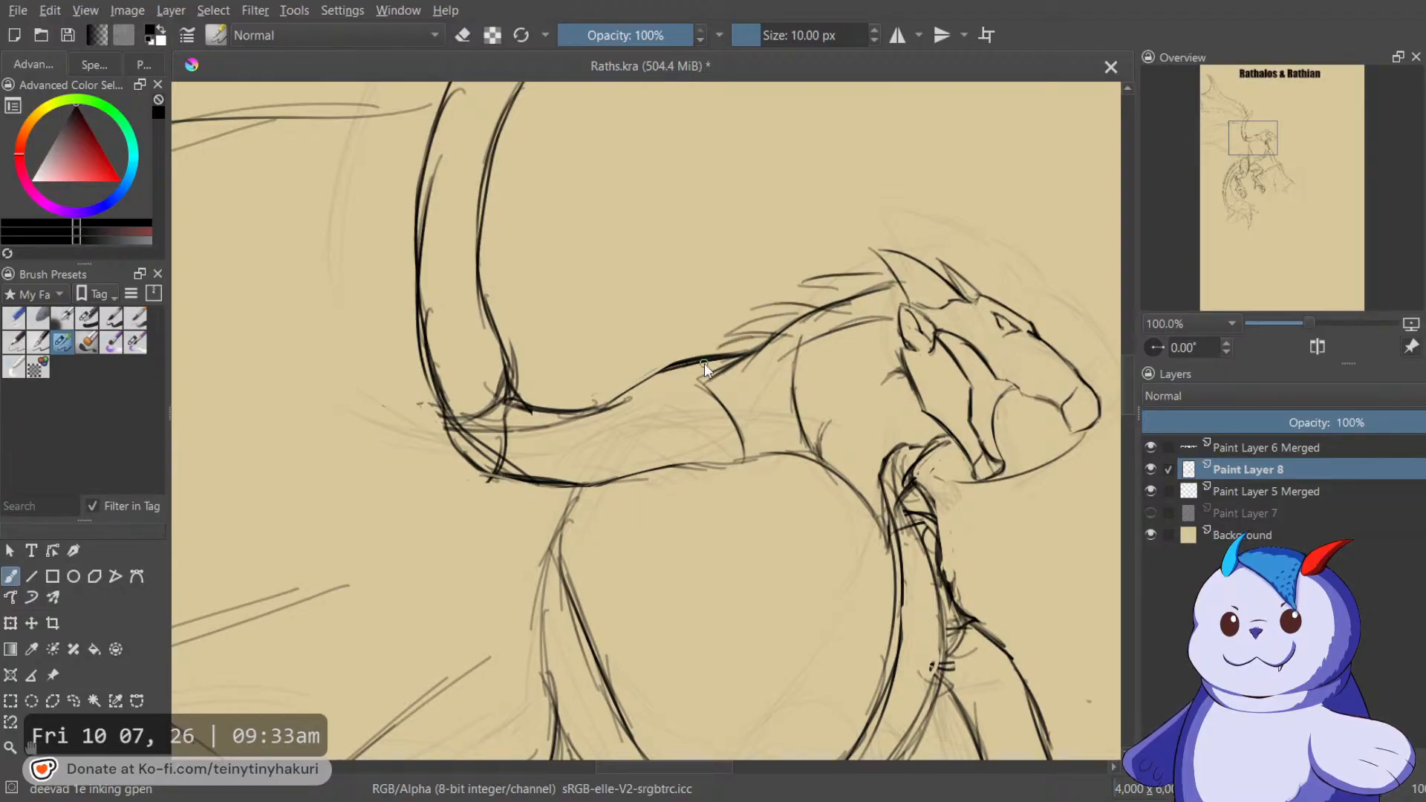
Review the whole dragon sketch on the page against the dragon reference images beside it.
scroll(704, 363, "down", 3)
scroll(697, 359, "down", 5)
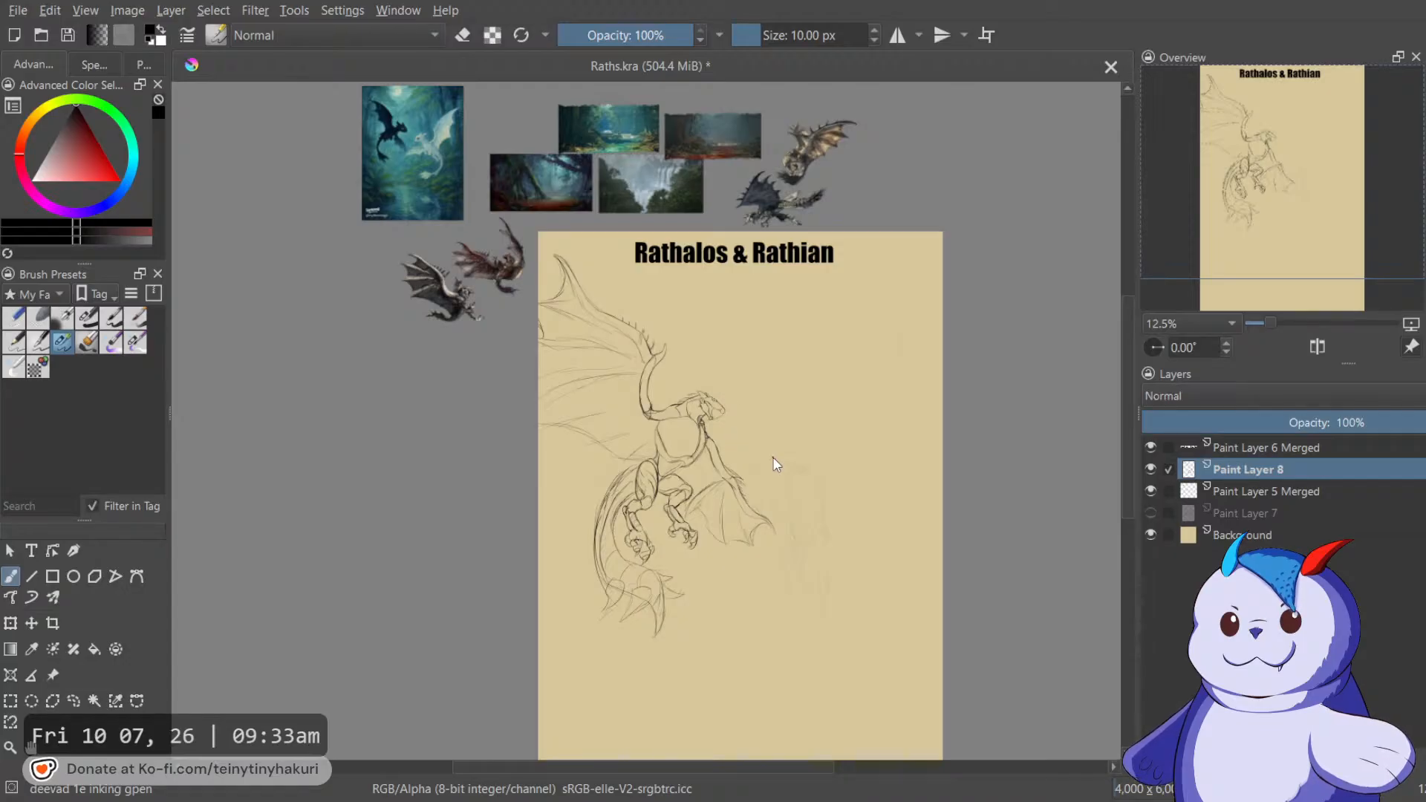
left_click_drag(773, 446, 739, 309)
scroll(741, 310, "up", 2)
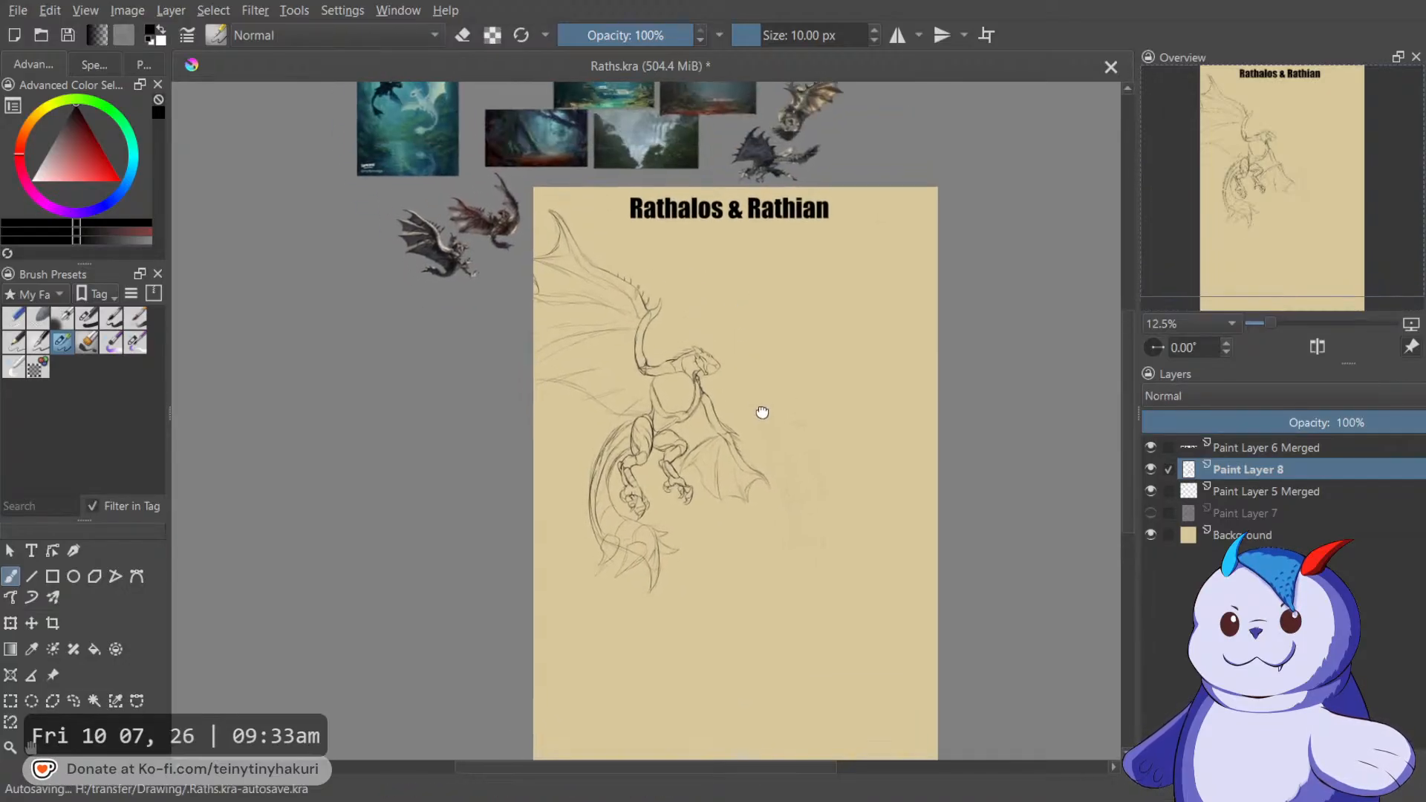
scroll(483, 305, "down", 2)
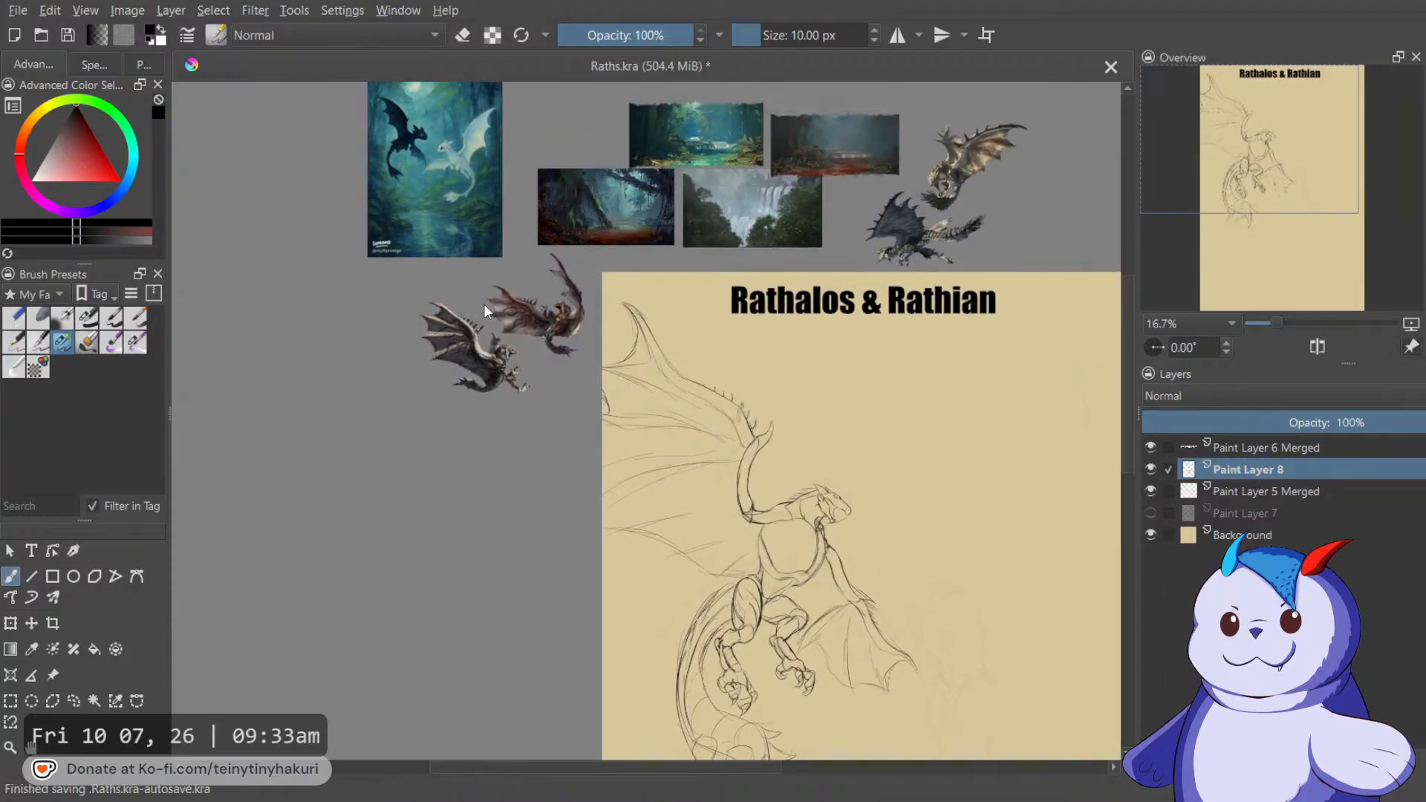
scroll(599, 330, "up", 5)
scroll(624, 342, "down", 4)
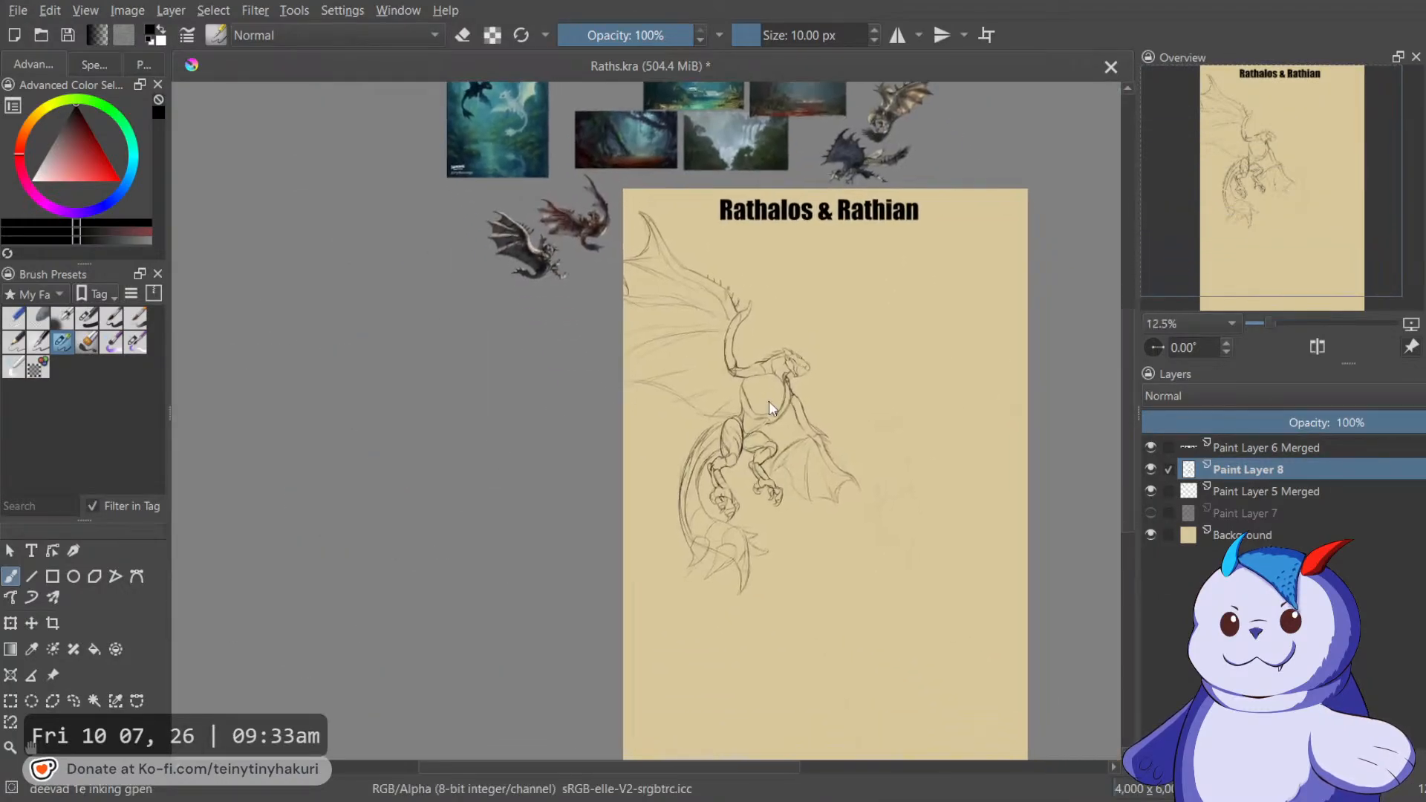
Draw a curved contour along the left dragon's flank, hatch the area behind it, and add a short arc above the belly.
scroll(765, 401, "up", 5)
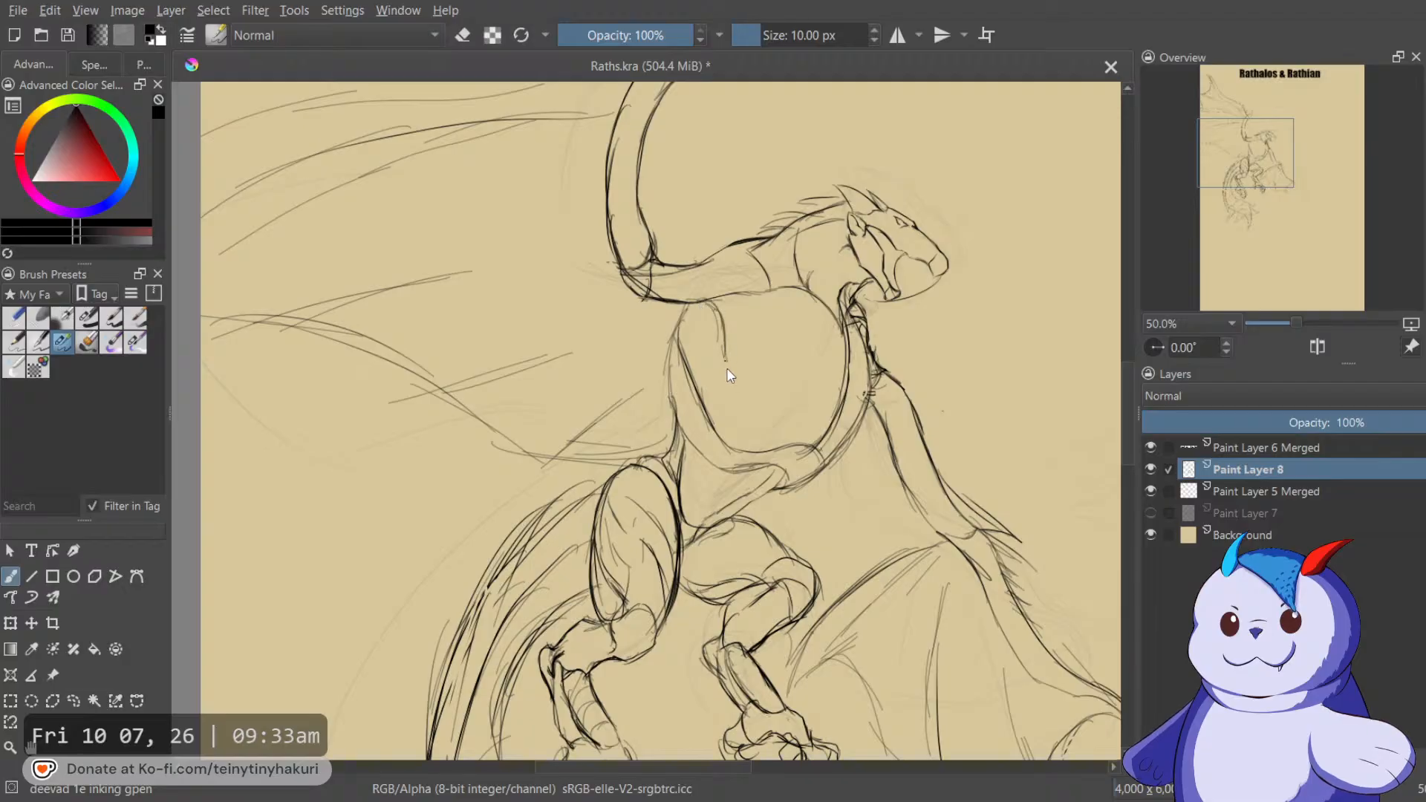
left_click_drag(742, 401, 738, 455)
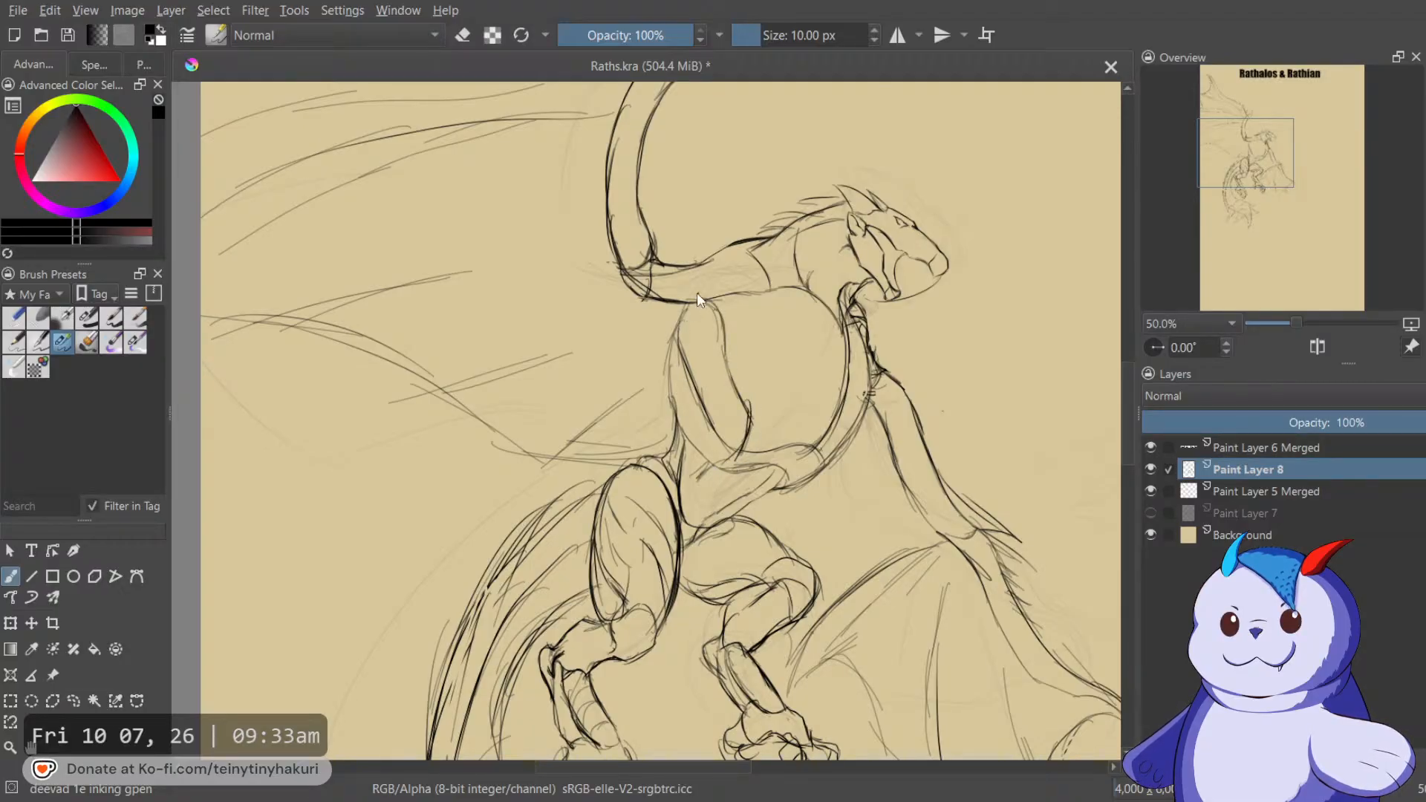
left_click_drag(681, 431, 738, 389)
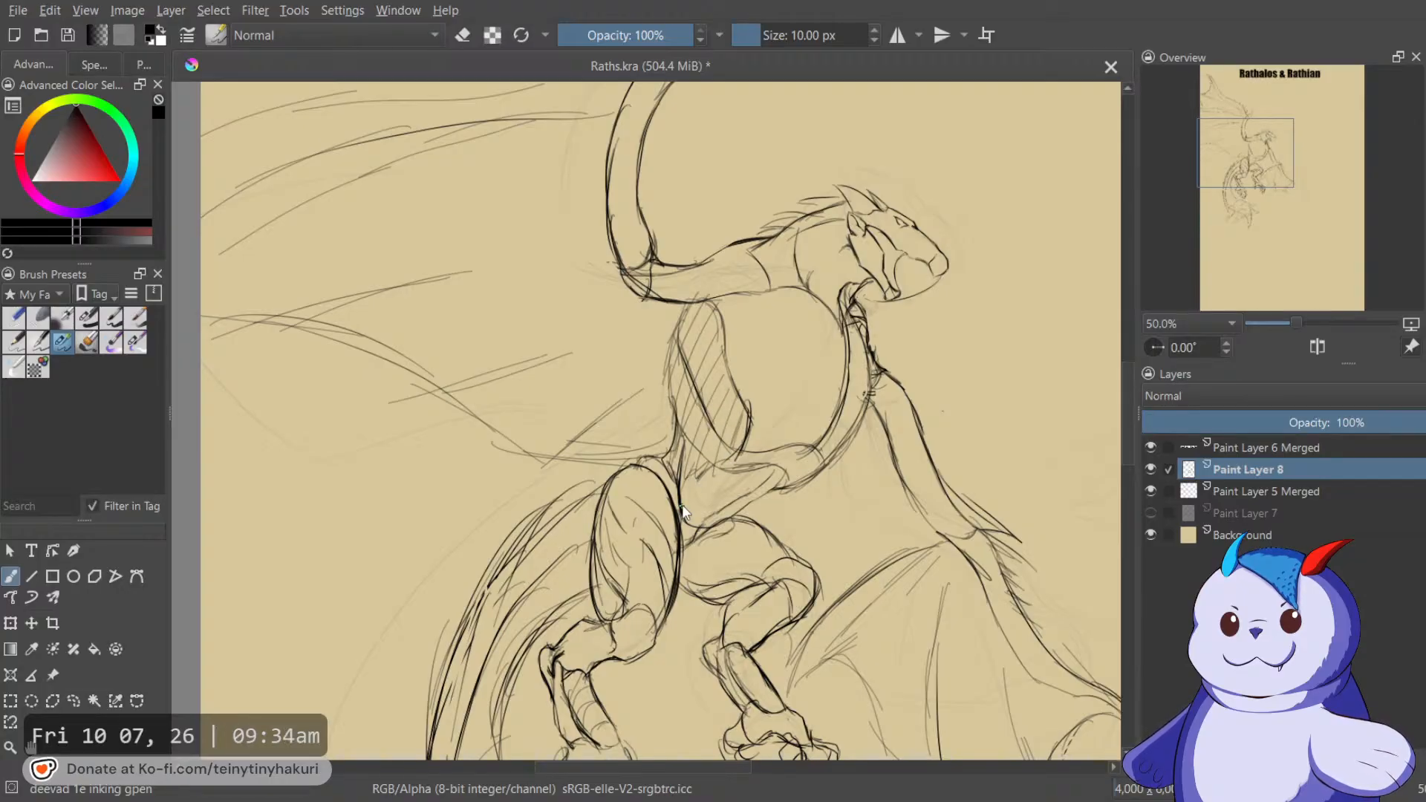
scroll(693, 487, "down", 1)
scroll(693, 486, "up", 1)
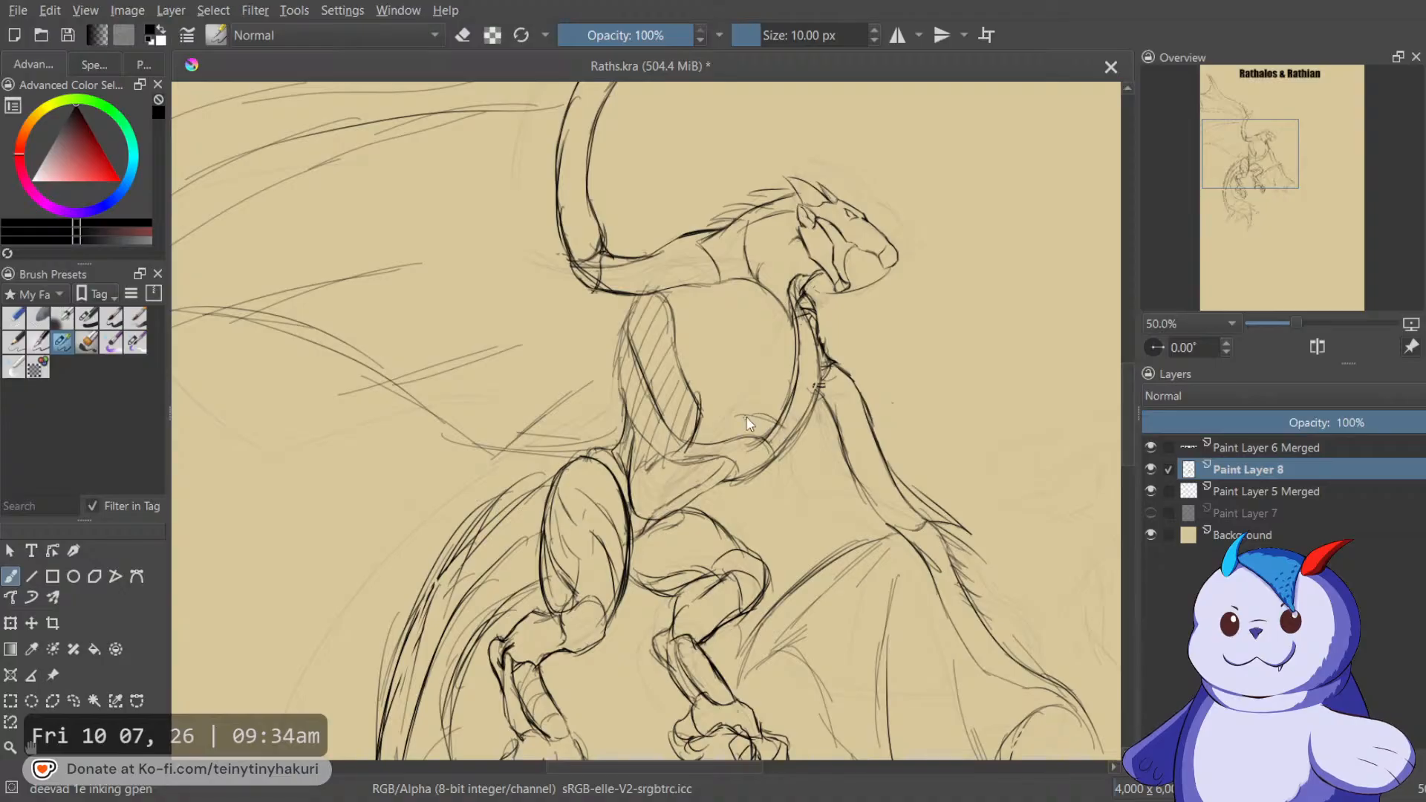
left_click_drag(728, 440, 787, 418)
Review the whole left dragon's proportions on the page against the dragon reference images.
scroll(739, 425, "down", 4)
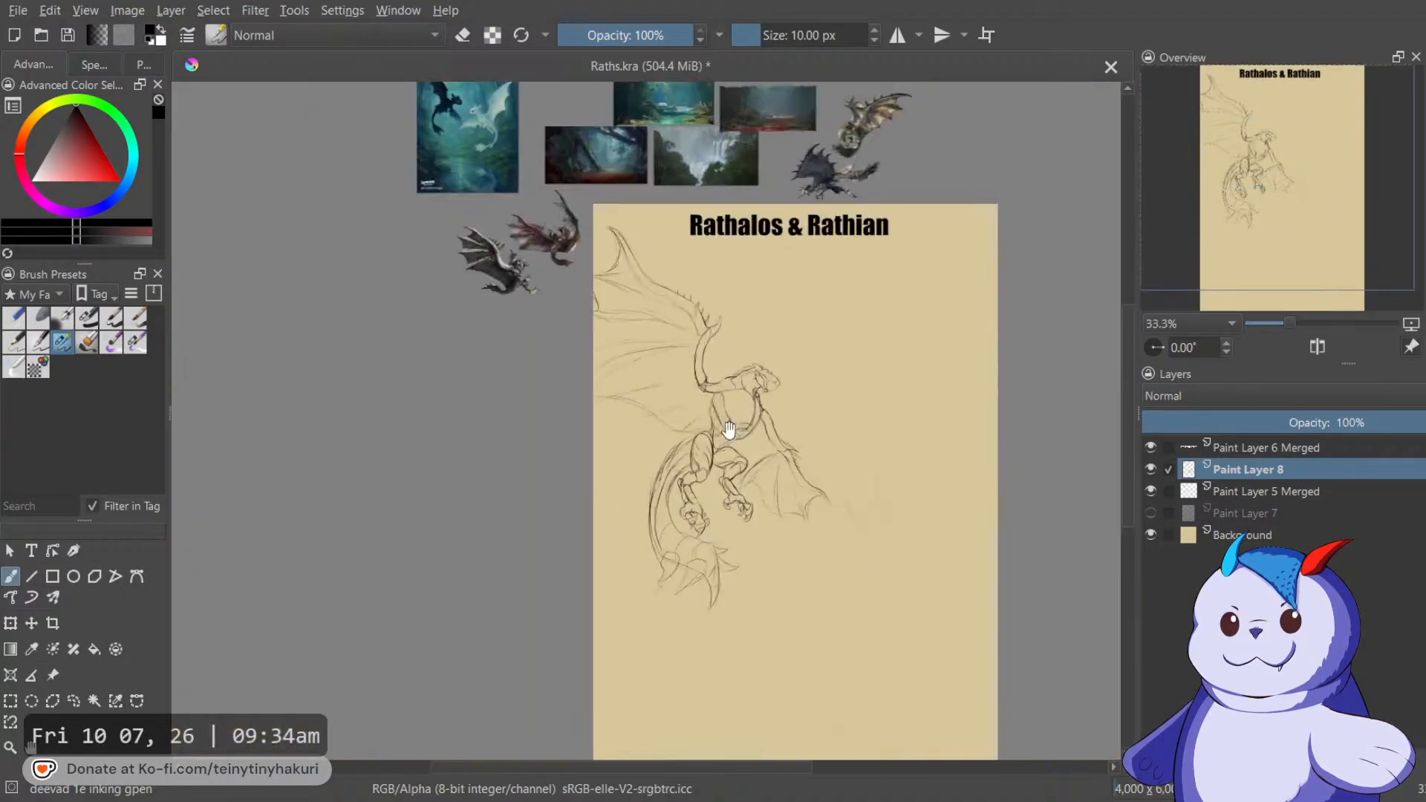
left_click_drag(641, 222, 745, 506)
scroll(630, 417, "up", 4)
mouse_move(569, 401)
left_mouse_down()
mouse_move(605, 380)
mouse_move(610, 133)
mouse_move(422, 67)
left_mouse_up()
scroll(596, 228, "down", 3)
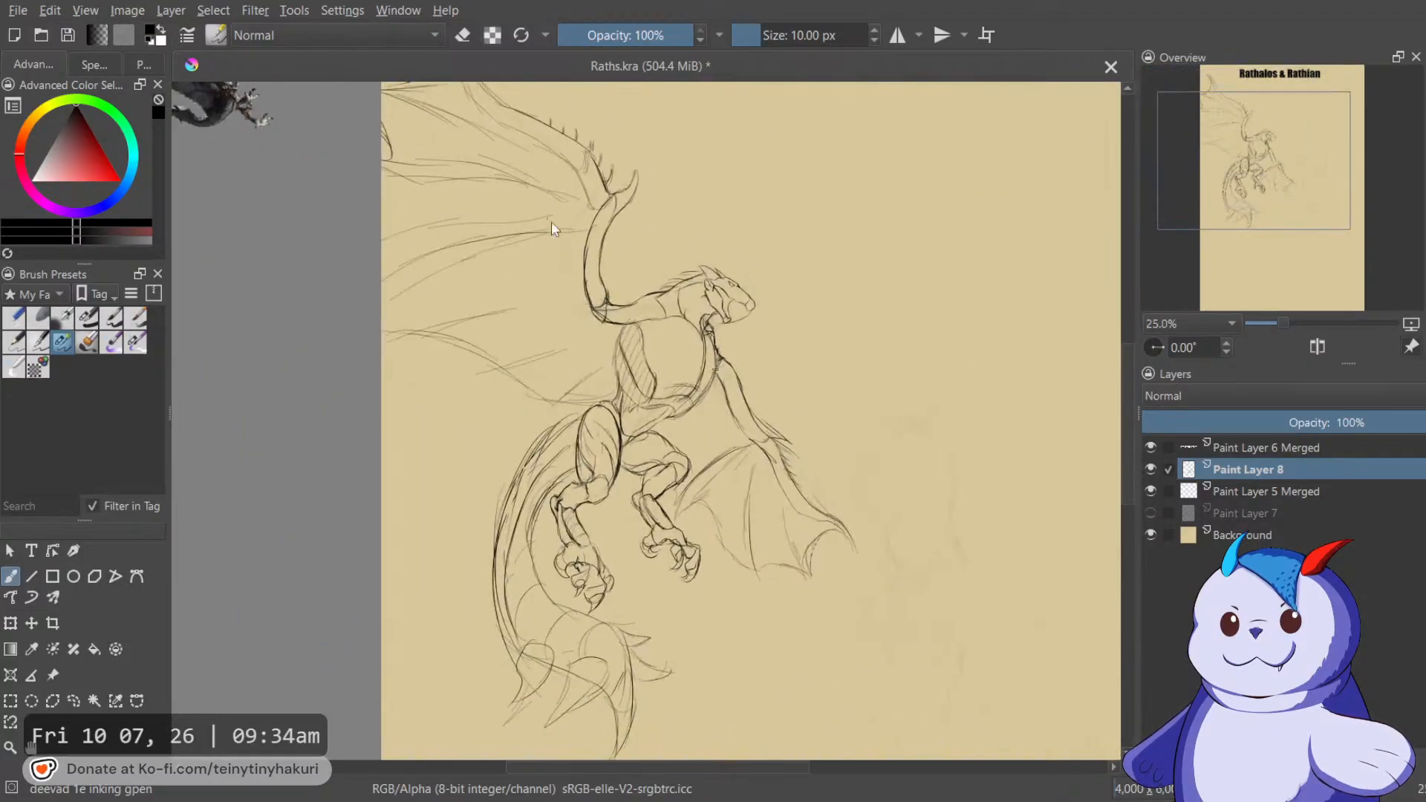
scroll(609, 260, "up", 4)
left_click_drag(648, 292, 941, 662)
scroll(624, 391, "down", 1)
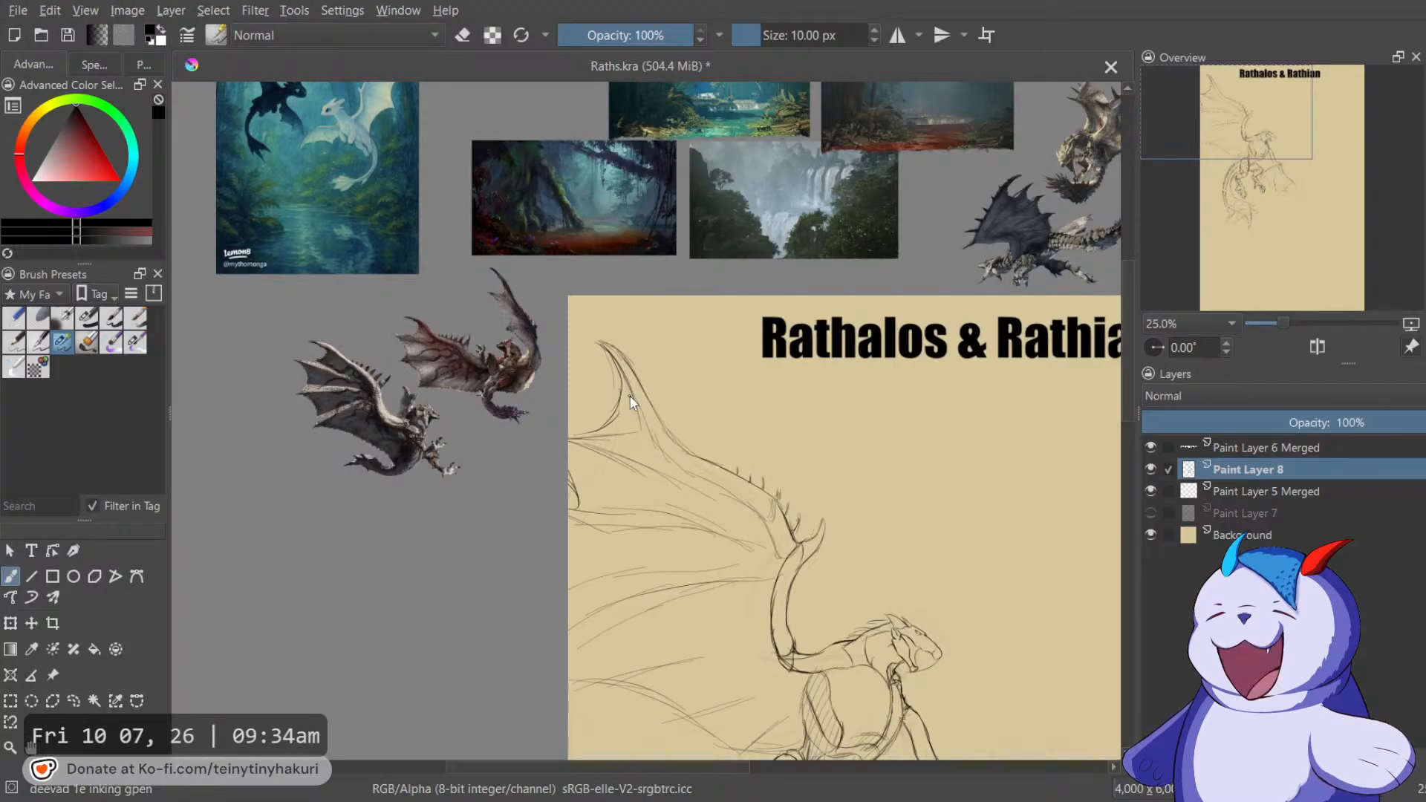
scroll(641, 384, "down", 3)
scroll(707, 478, "up", 5)
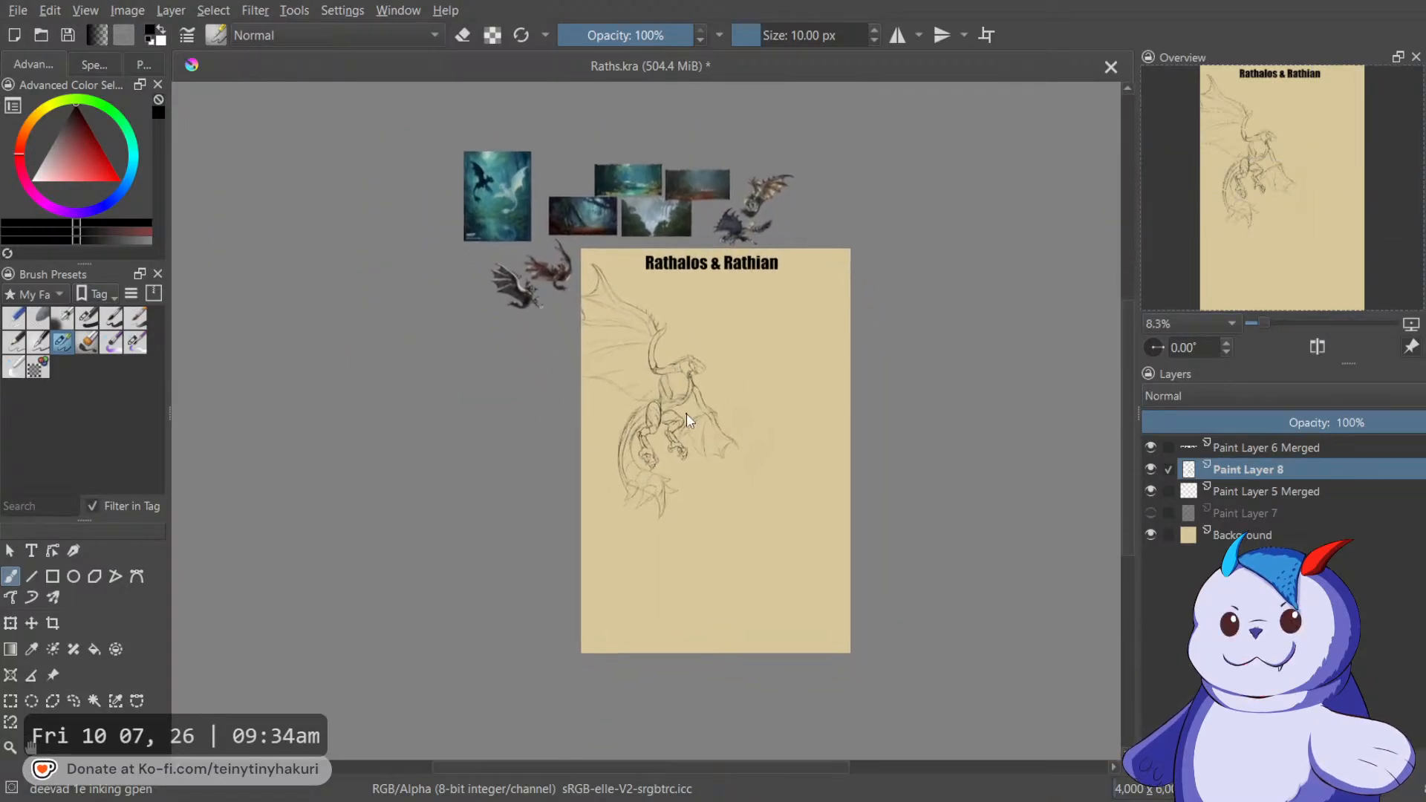
scroll(677, 362, "down", 4)
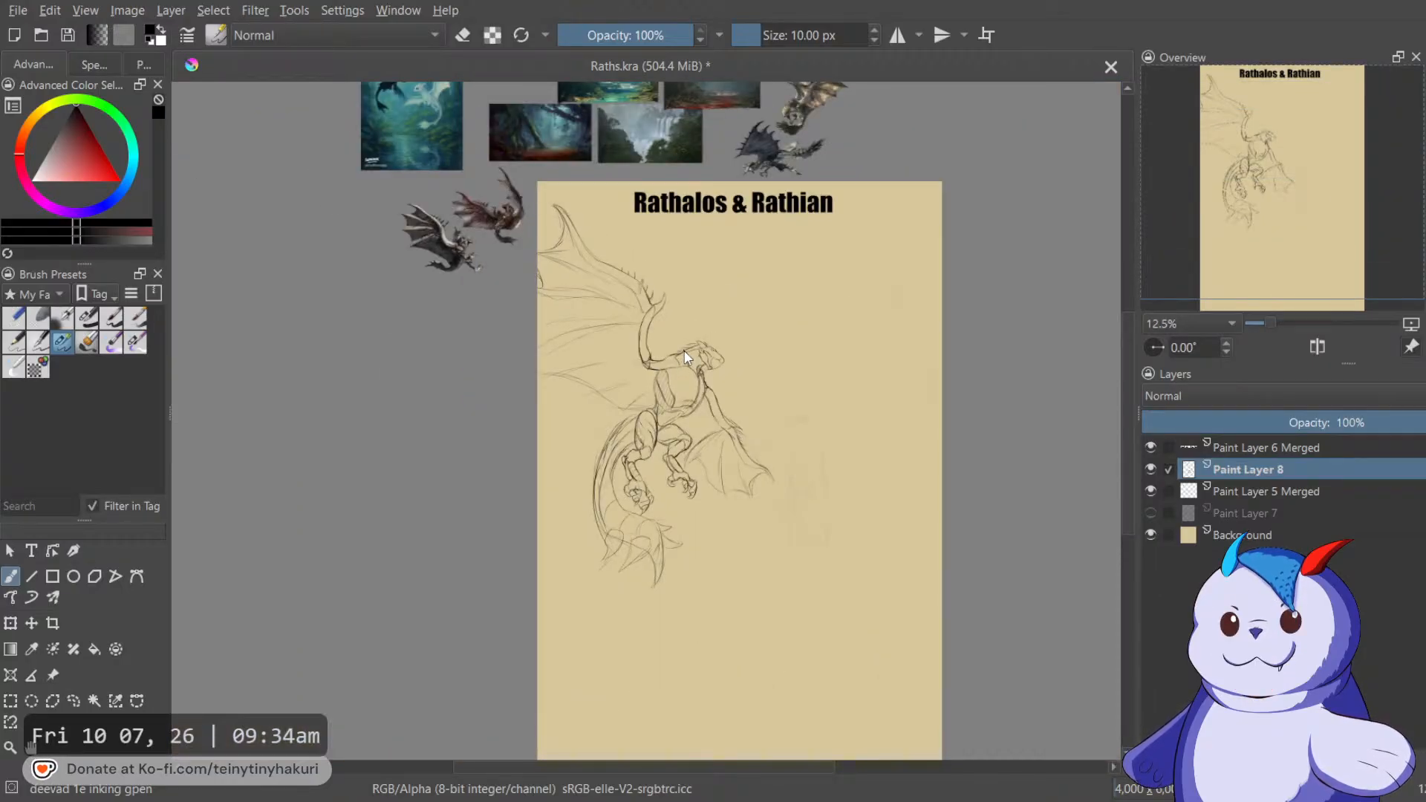
scroll(722, 354, "up", 2)
scroll(721, 353, "down", 1)
left_click_drag(720, 353, 806, 297)
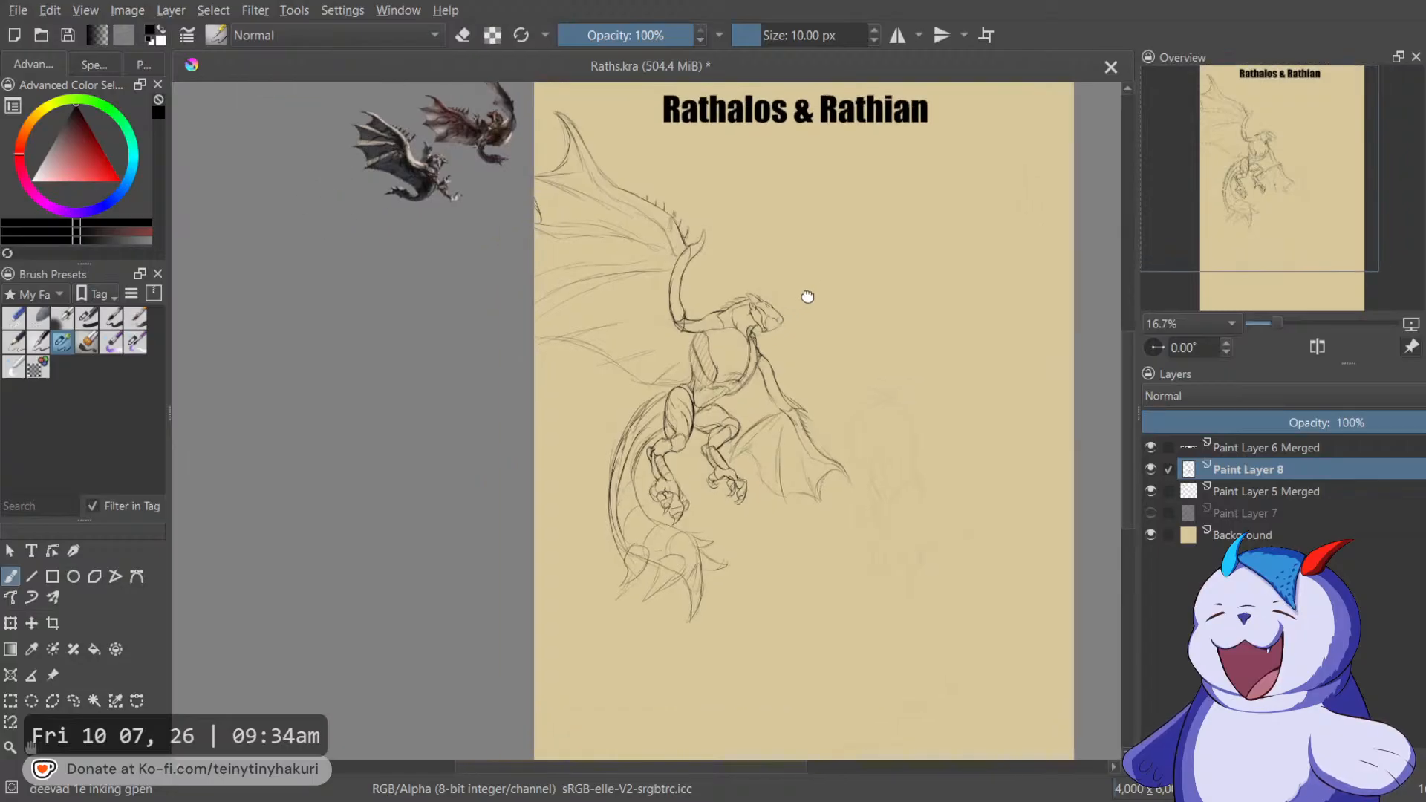
Try to enlarge the left dragon's head by selecting it freehand and transforming it.
key("l")
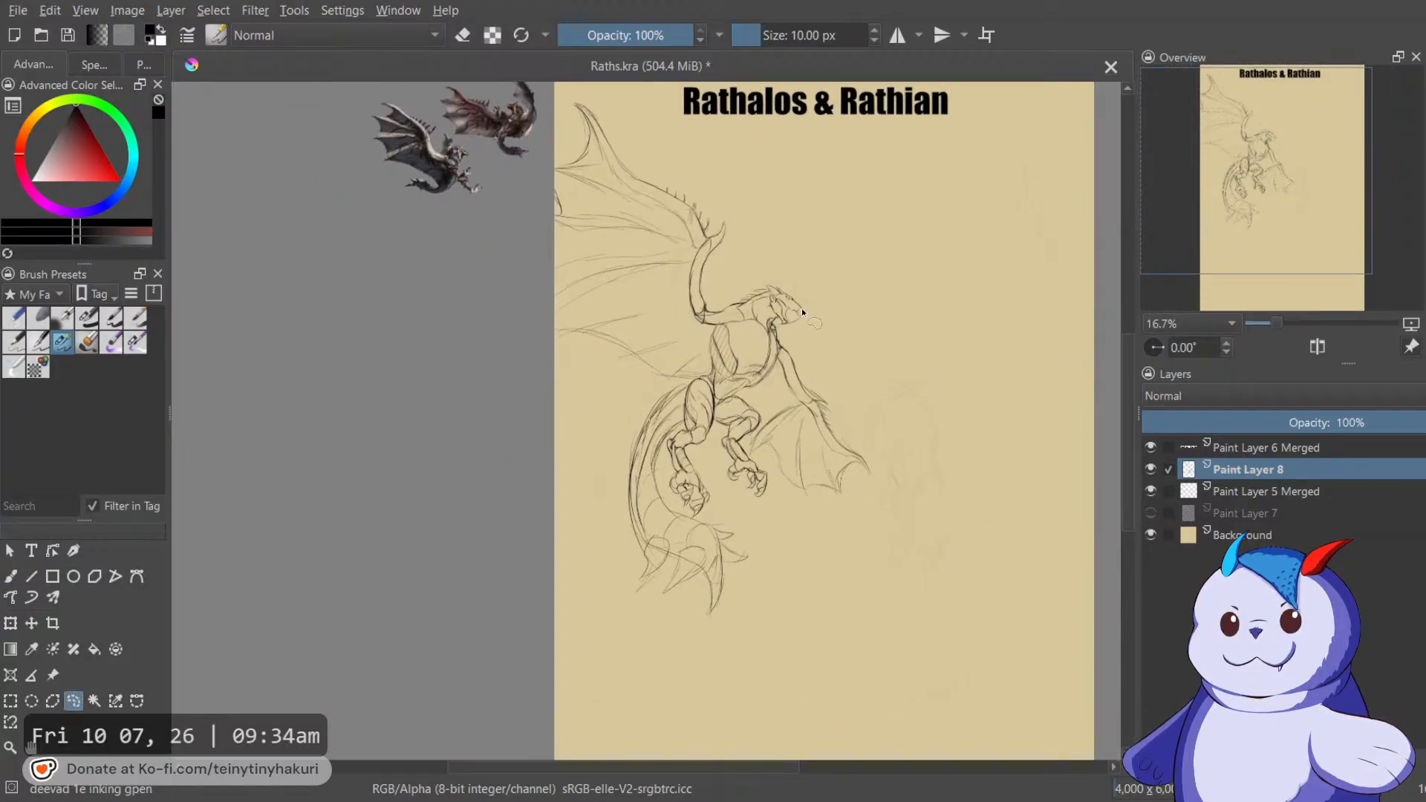
scroll(803, 313, "up", 3)
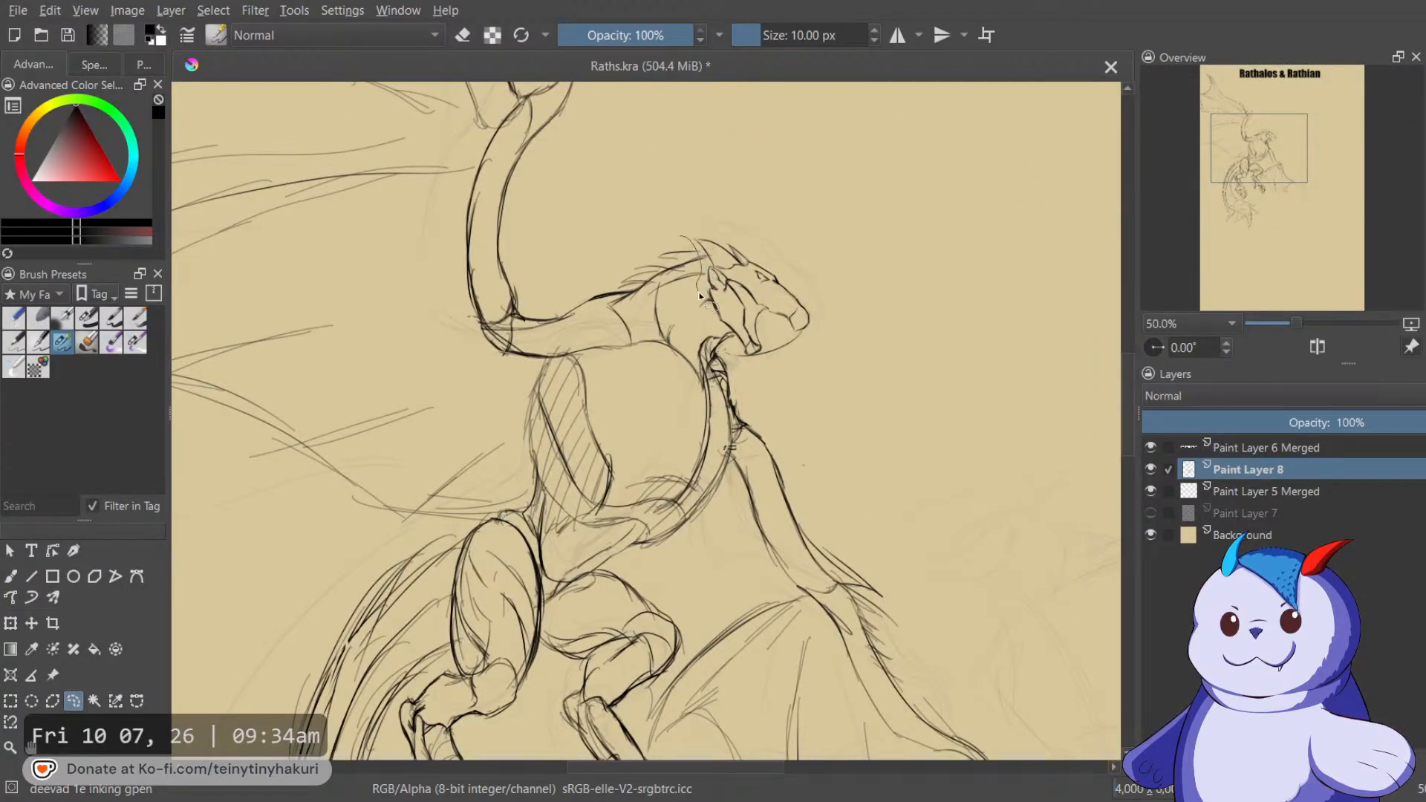
mouse_move(827, 354)
left_mouse_down()
mouse_move(822, 268)
mouse_move(838, 296)
mouse_move(902, 312)
mouse_move(820, 311)
left_mouse_up()
key("ctrl+t")
key("ctrl+z")
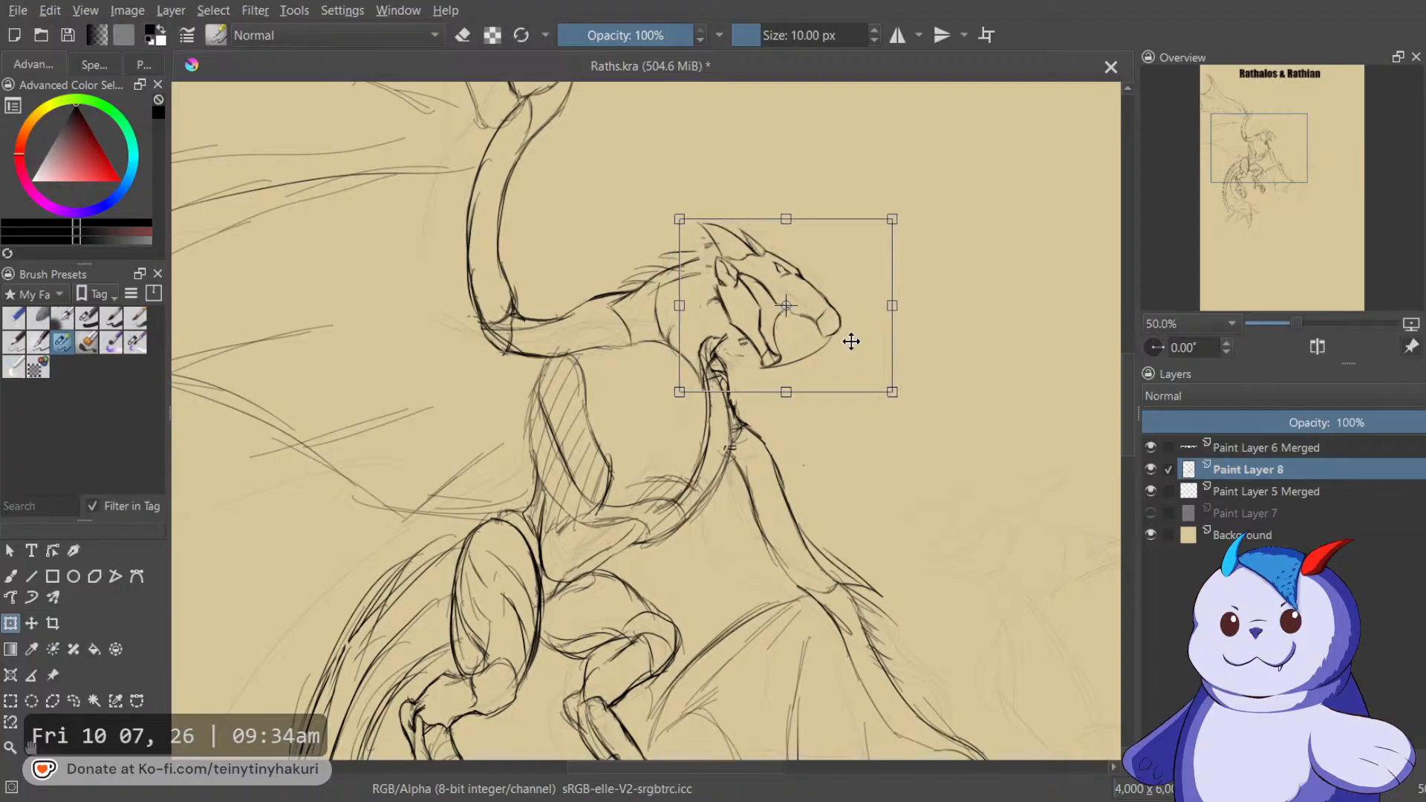
key("Return")
scroll(839, 382, "down", 4)
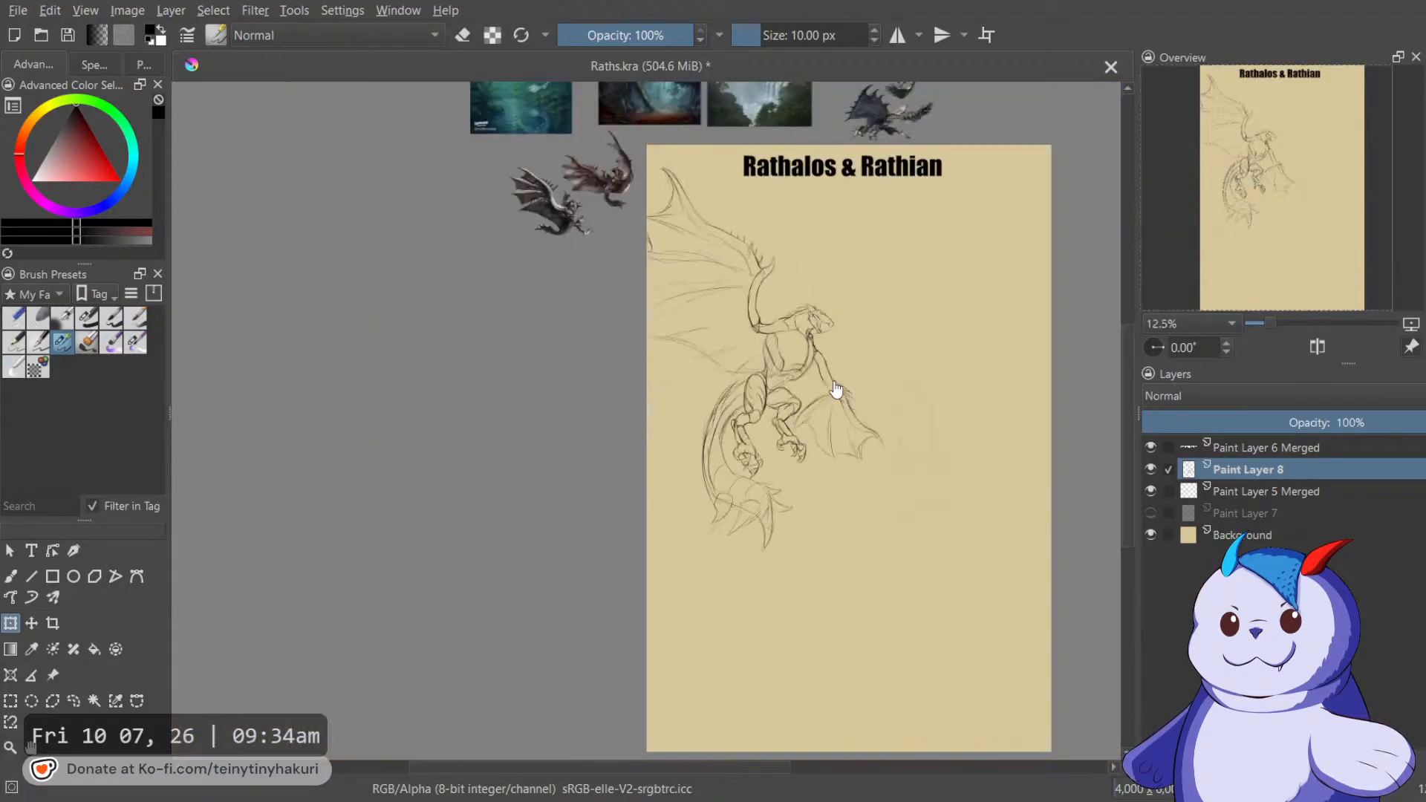
Raise the opacity of Paint Layer 5 Merged to 60% and hide Paint Layer 8 to expose the right dragon's rough sketch.
key("b")
mouse_move(841, 387)
left_mouse_down()
mouse_move(839, 518)
mouse_move(804, 380)
left_mouse_up()
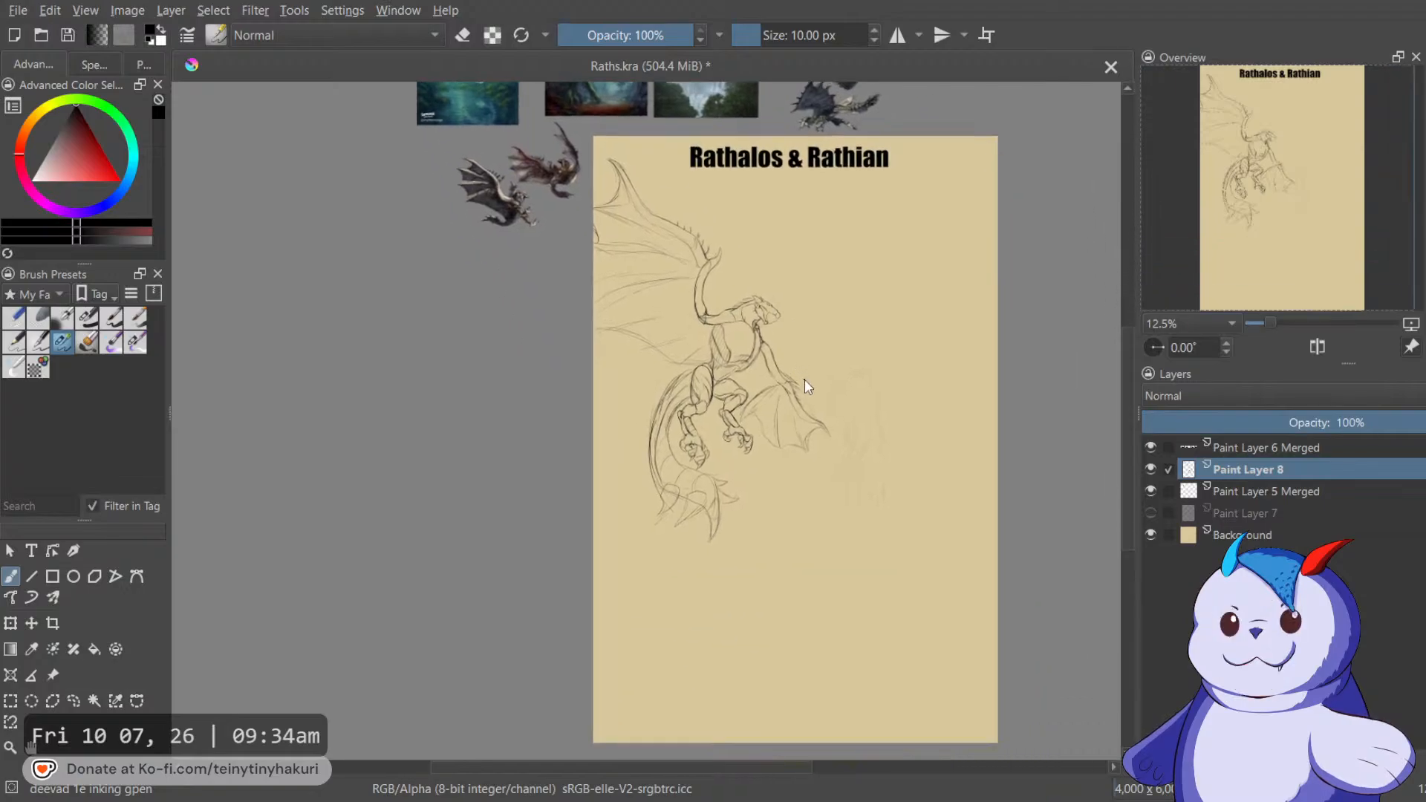
scroll(829, 389, "up", 1)
scroll(868, 466, "up", 1)
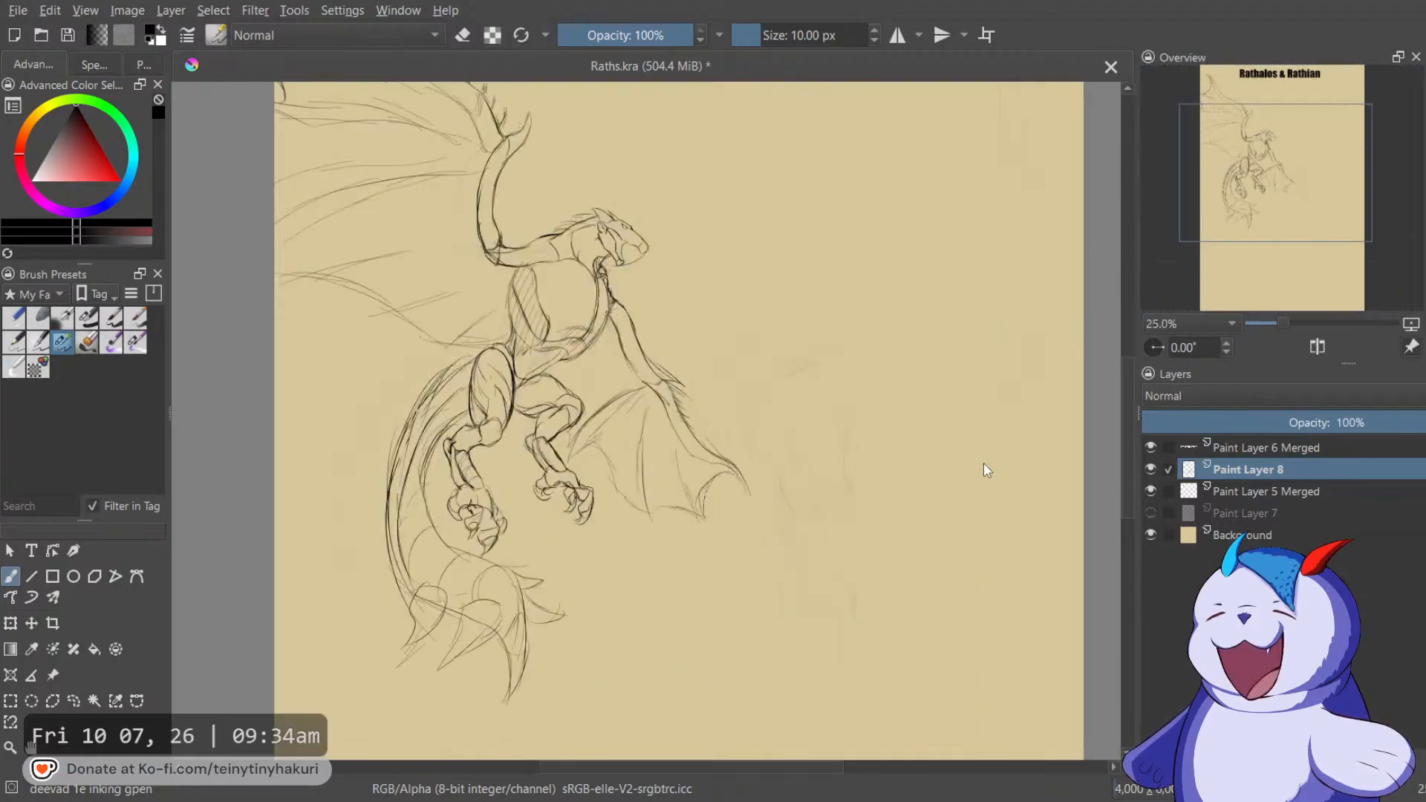
left_click(1219, 489)
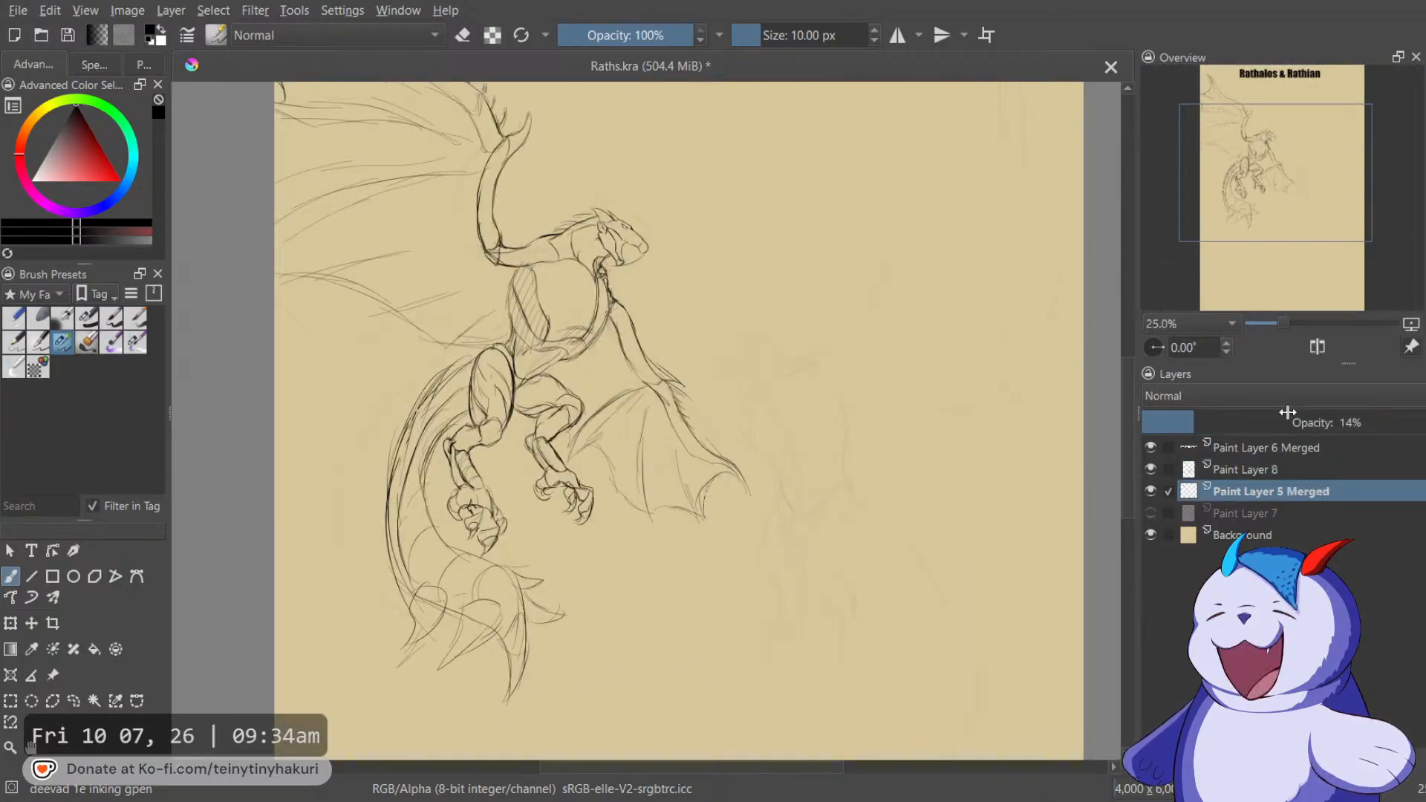
left_click(1149, 471)
left_click_drag(1203, 422, 1361, 422)
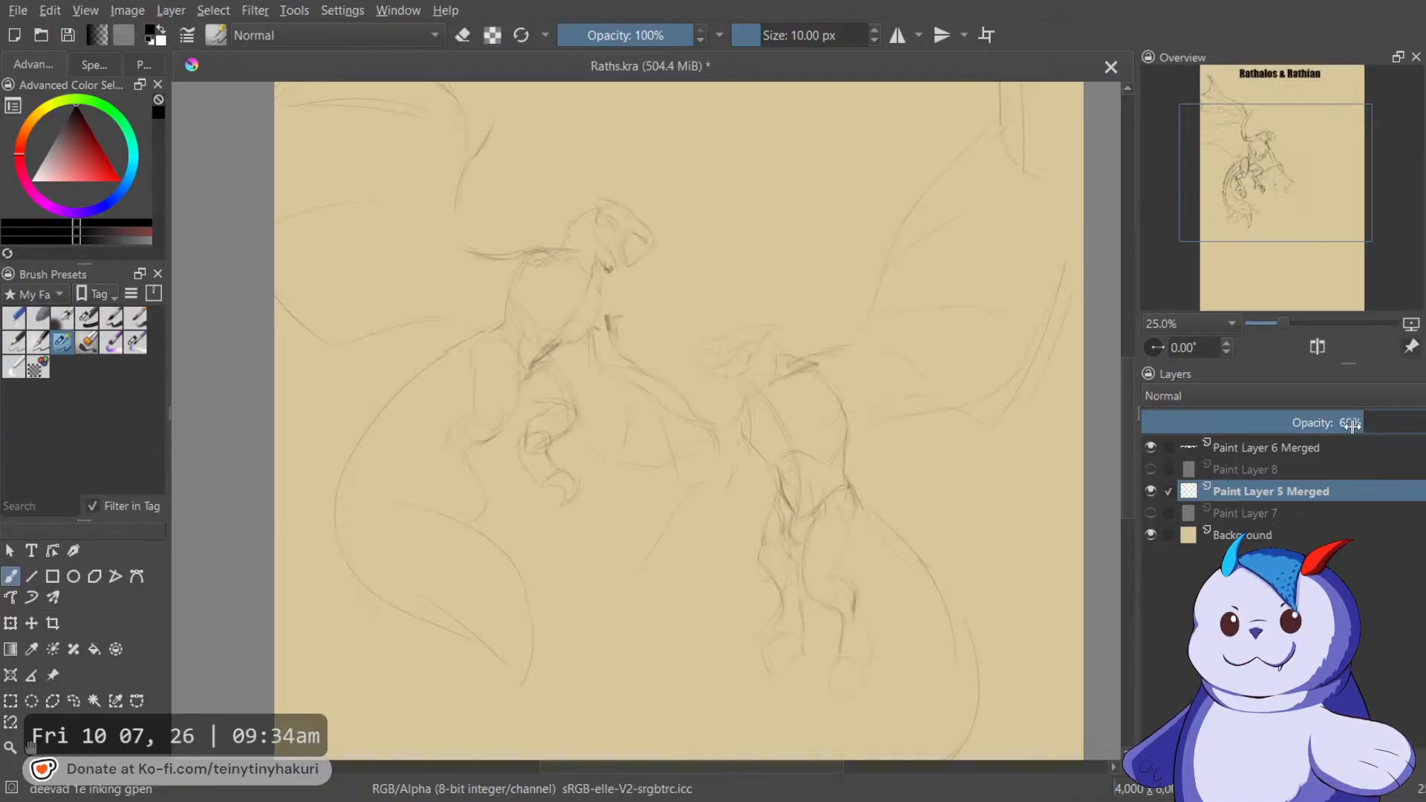
left_click(1144, 468)
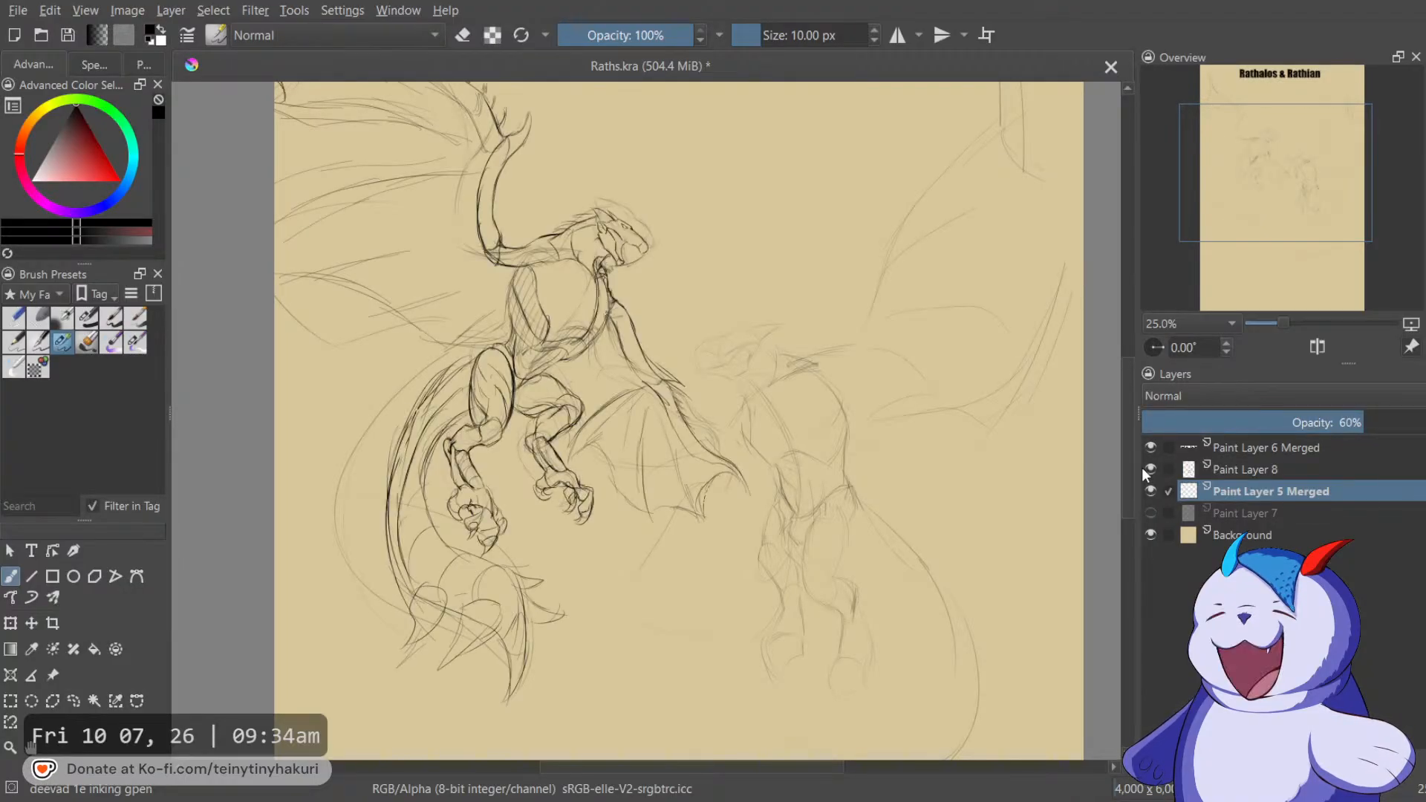
left_click(1144, 467)
scroll(869, 411, "up", 1)
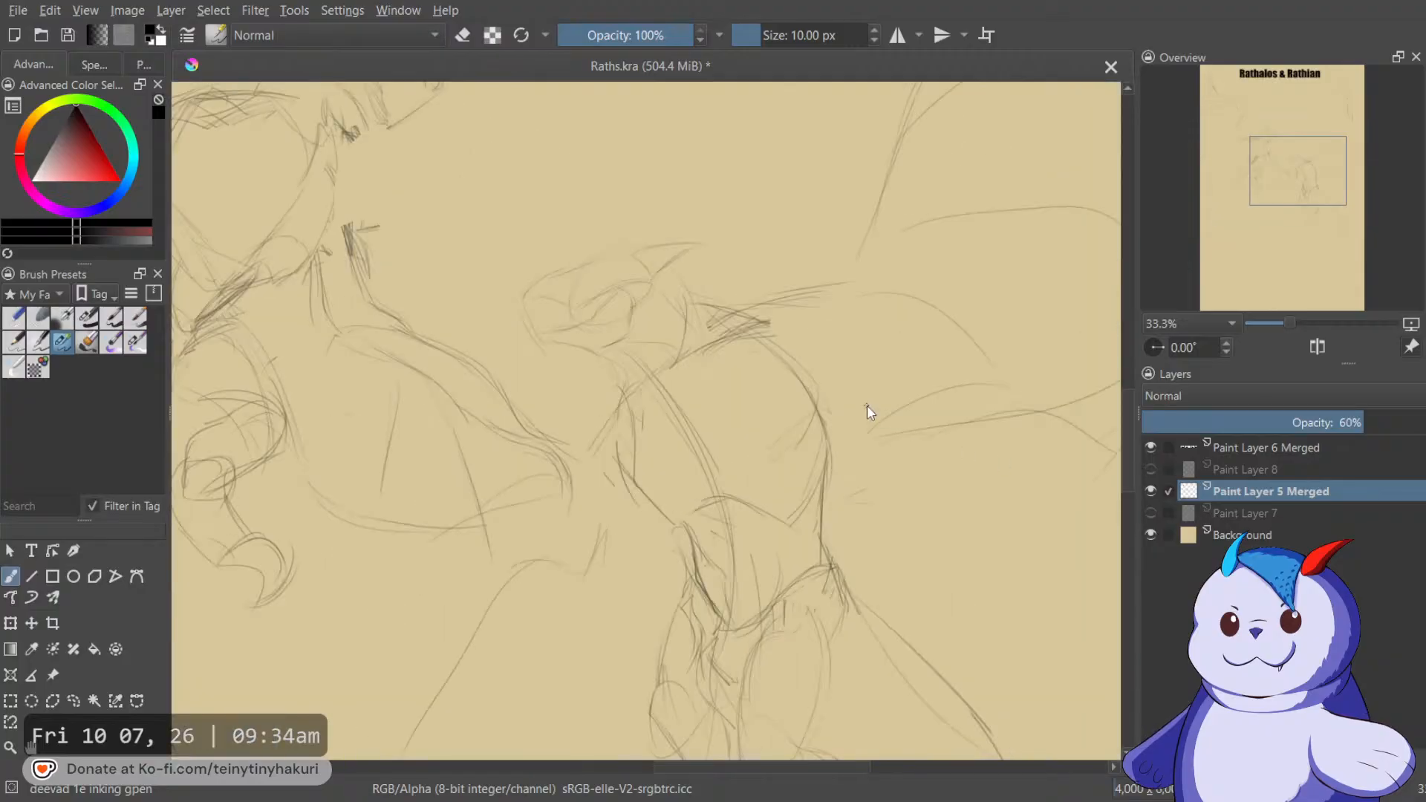
Add a new paint layer directly above Paint Layer 8 for the right dragon's line work.
left_click(1263, 469)
scroll(832, 407, "left", 3)
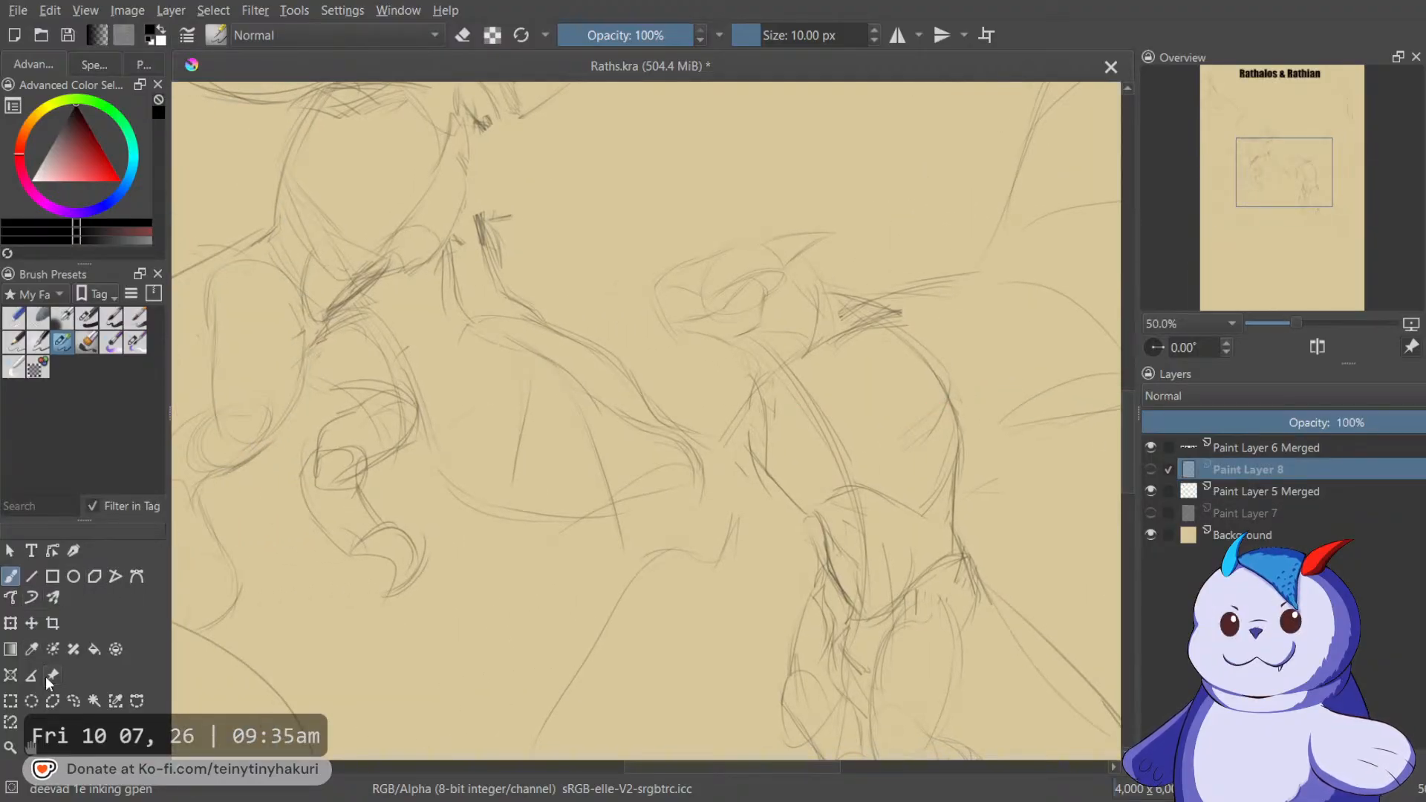
key("ctrl+[")
key("ctrl+[")
key("ctrl+[")
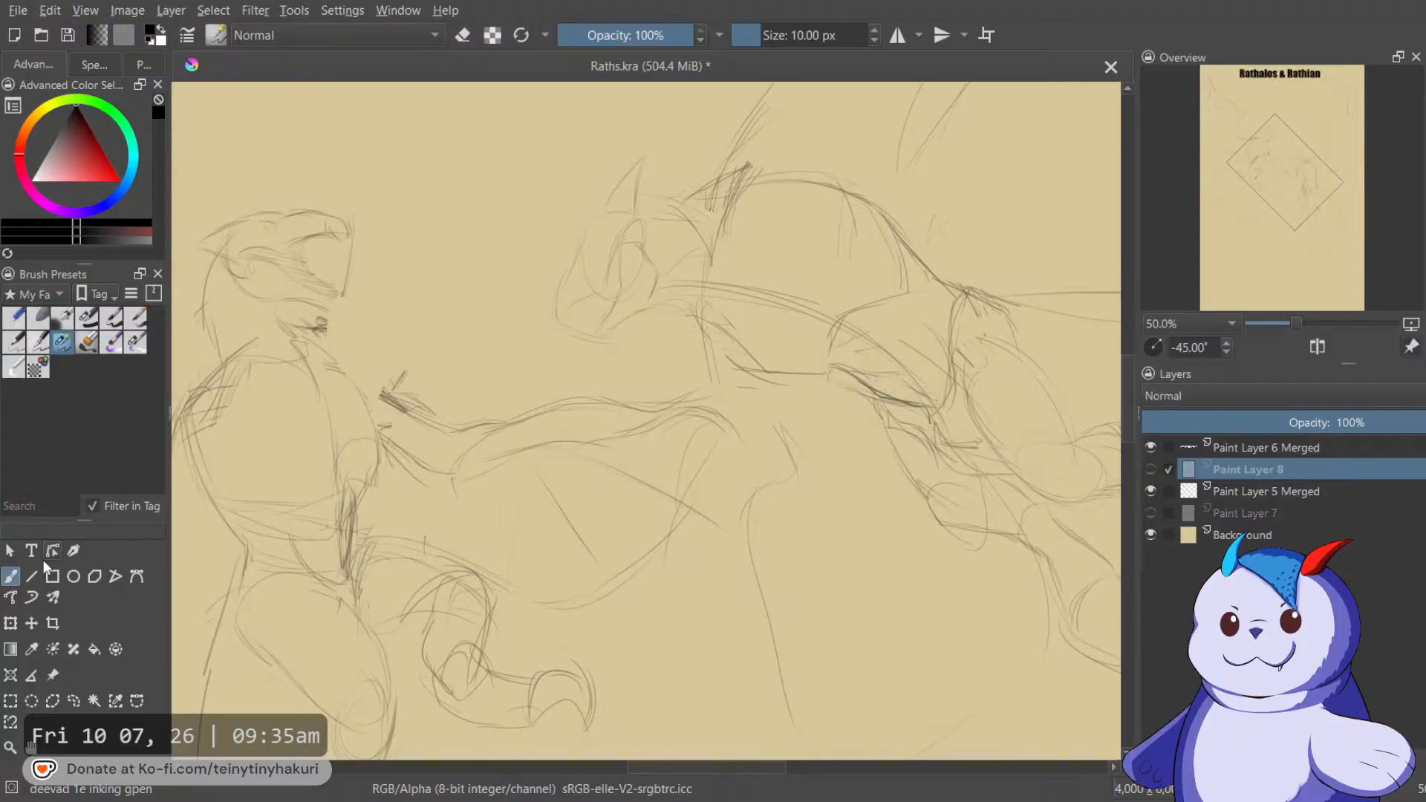
key("plus")
key("plus")
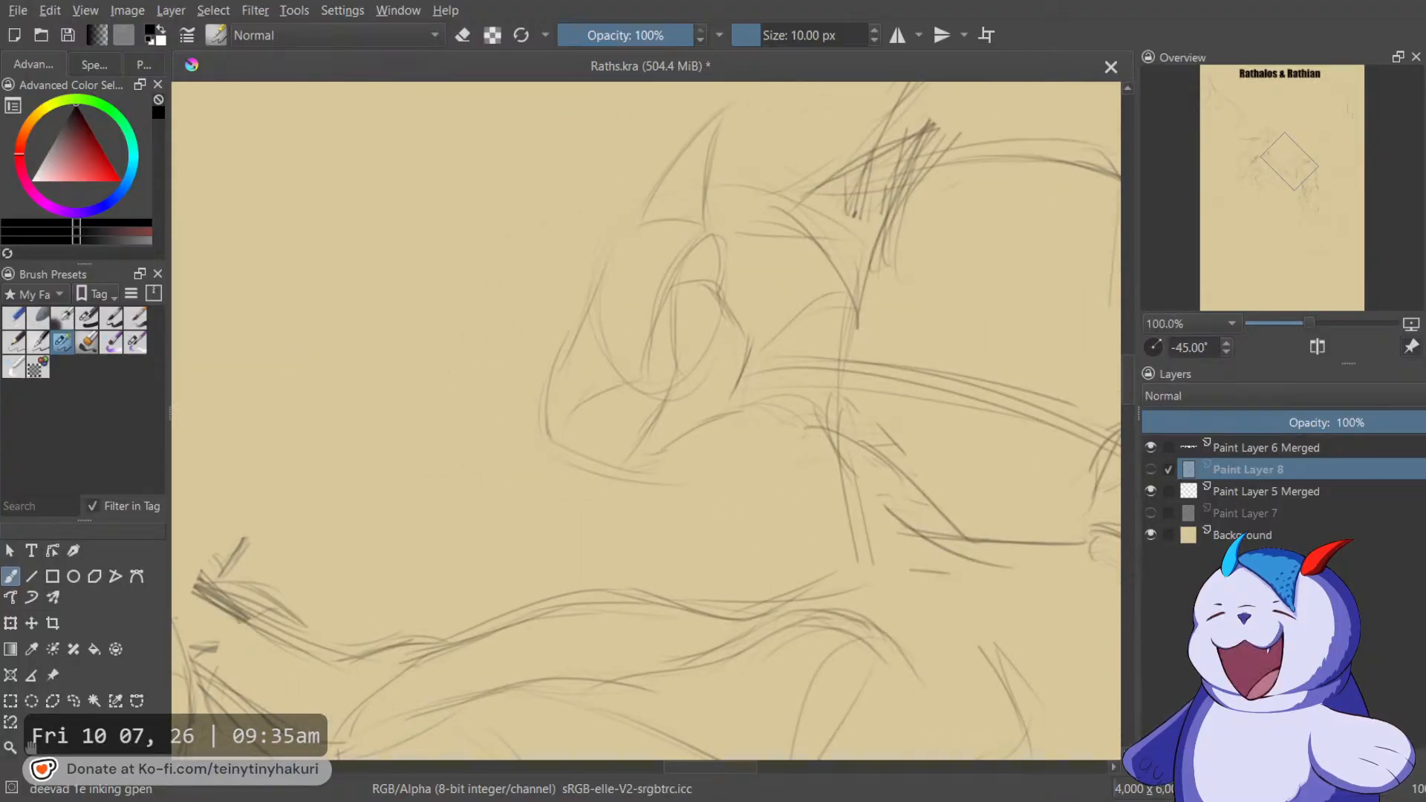
key("Insert")
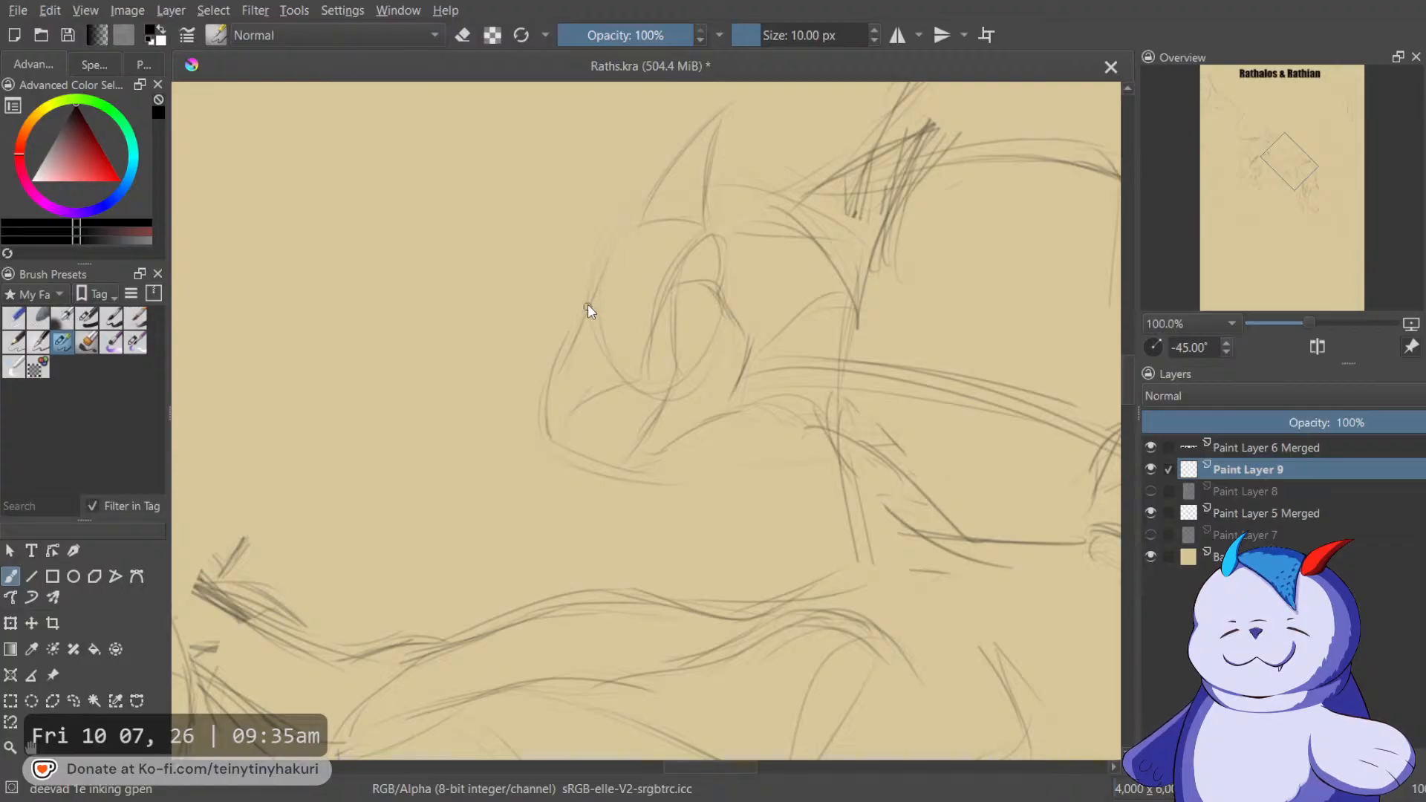
Ink the right dragon's brow, eye, snout bridge, nostril area and hooked upper lip over the rough sketch.
mouse_move(616, 233)
left_mouse_down()
mouse_move(577, 350)
mouse_move(545, 393)
mouse_move(599, 334)
mouse_move(551, 389)
left_mouse_up()
key("e")
mouse_move(616, 248)
left_mouse_down()
mouse_move(629, 215)
mouse_move(572, 306)
mouse_move(613, 319)
left_mouse_up()
key("e")
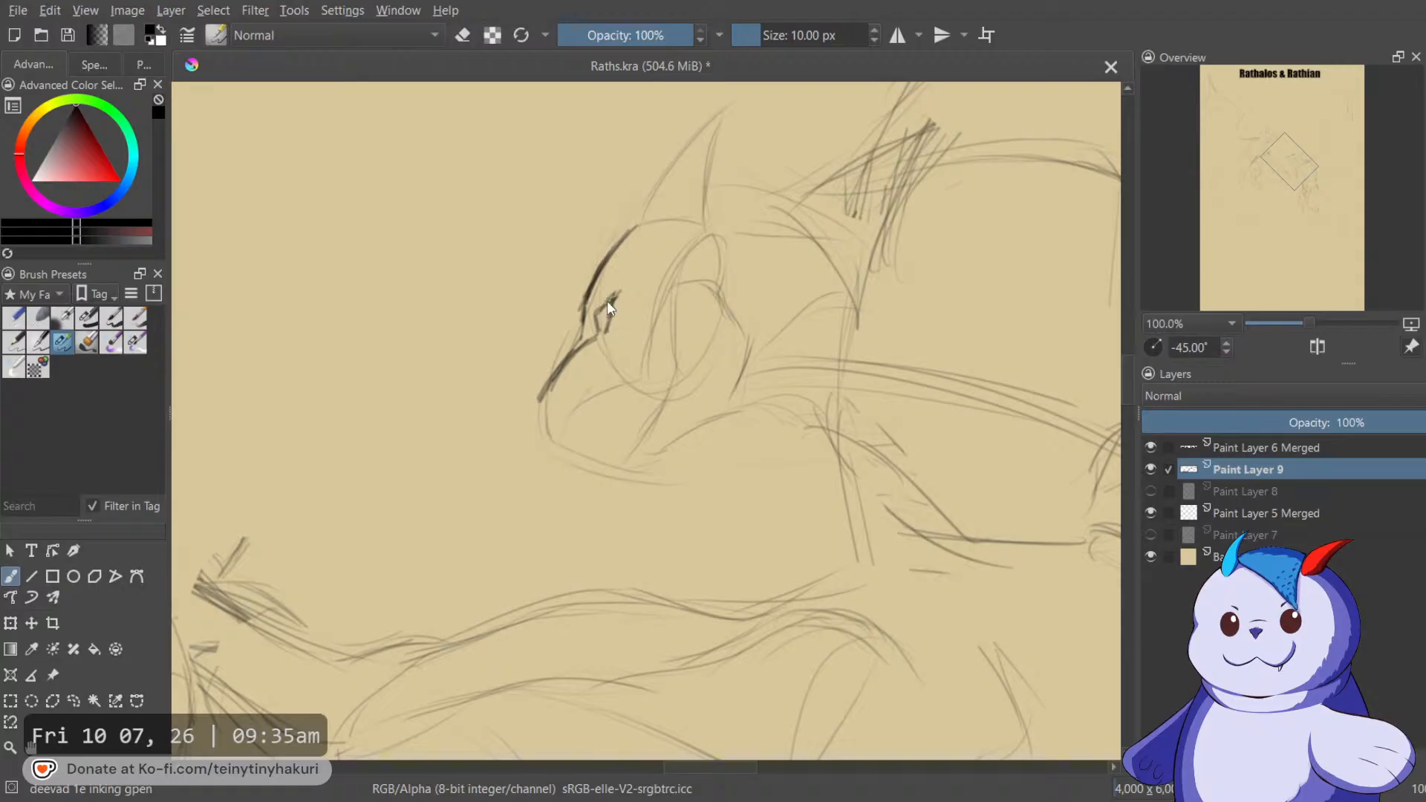
mouse_move(599, 310)
left_mouse_down()
mouse_move(605, 323)
mouse_move(607, 306)
left_mouse_up()
left_click_drag(543, 402, 569, 364)
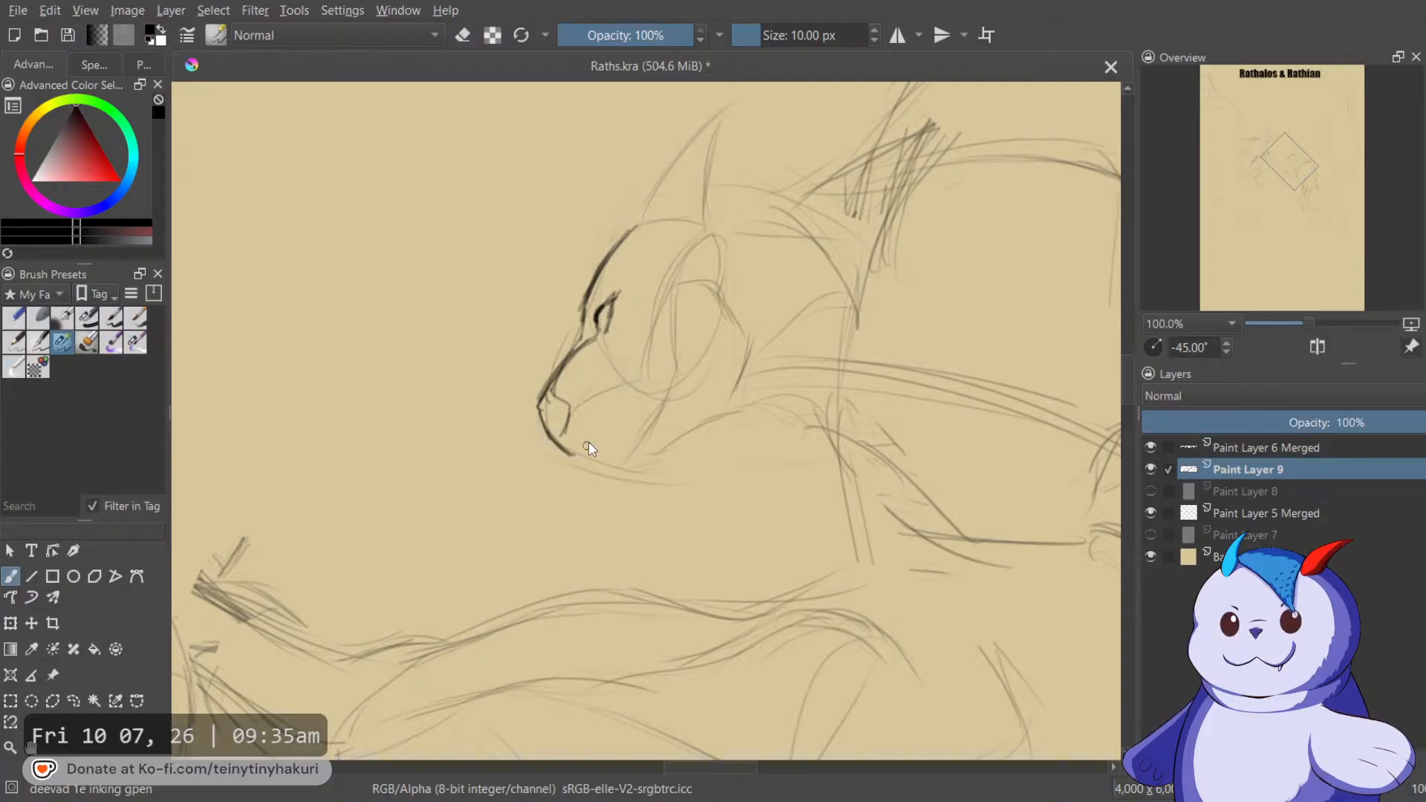
key("5")
left_click_drag(537, 359, 586, 349)
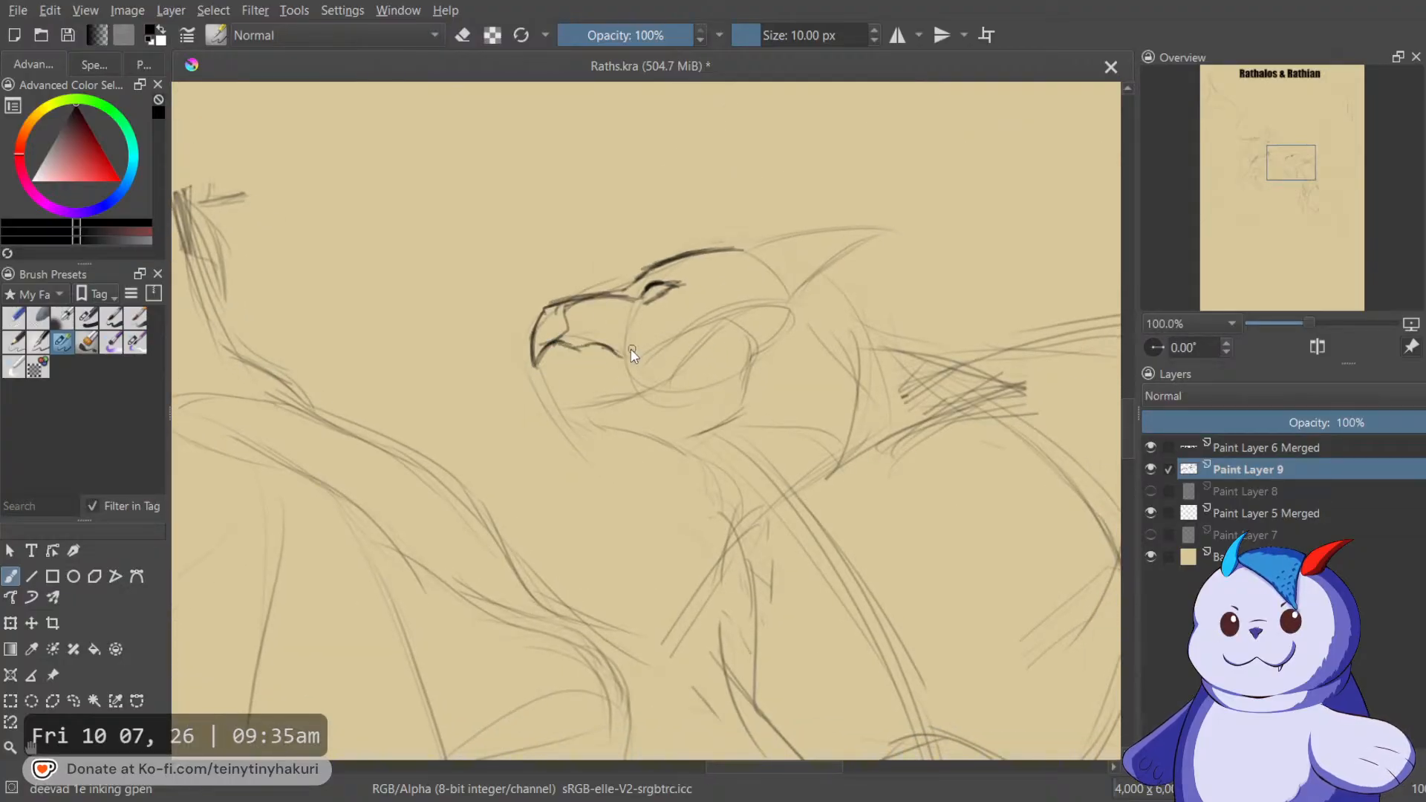
Ink the right dragon's cheek line, swept-back horns and the contour at the back of the skull.
mouse_move(751, 339)
left_mouse_down()
mouse_move(819, 310)
mouse_move(727, 331)
mouse_move(811, 279)
left_mouse_up()
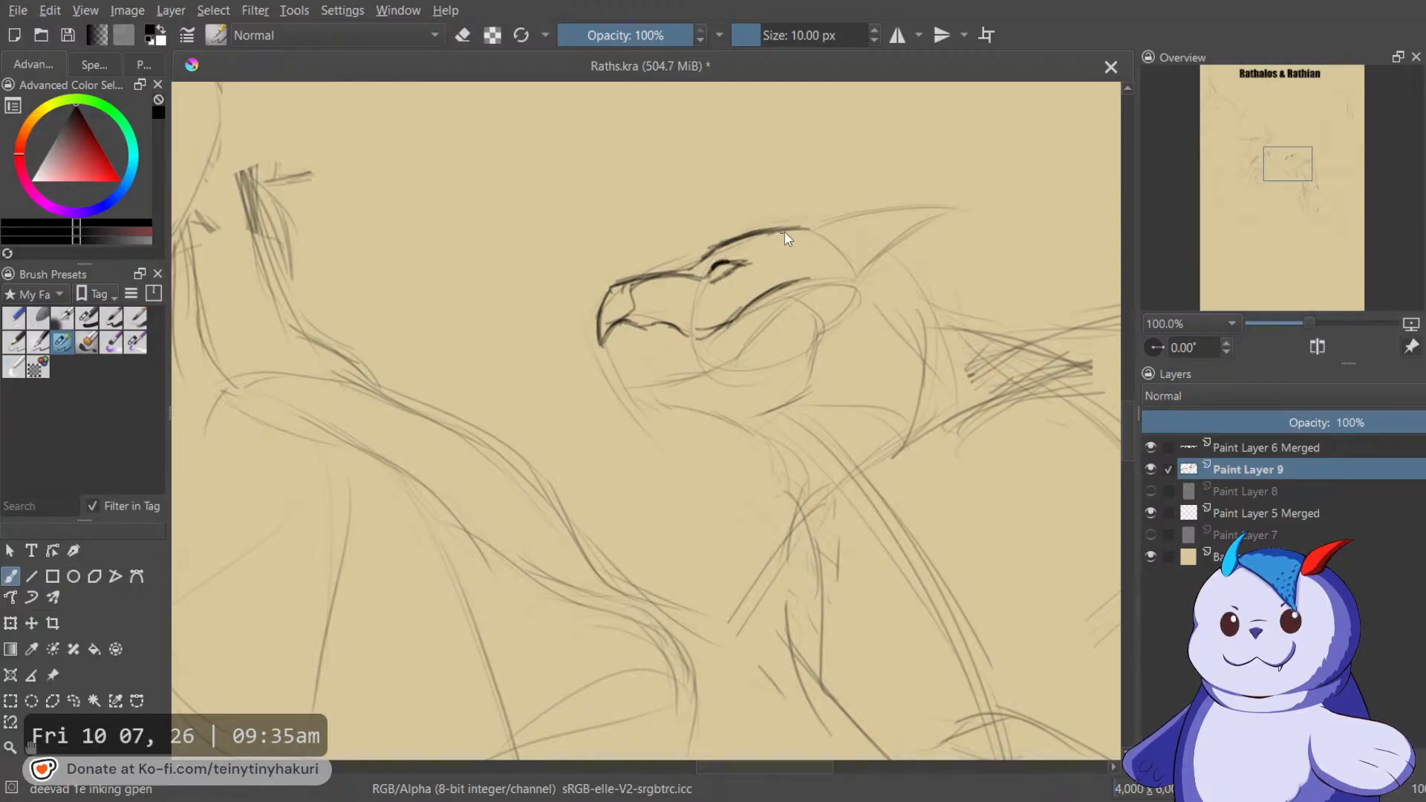
left_click_drag(800, 230, 817, 260)
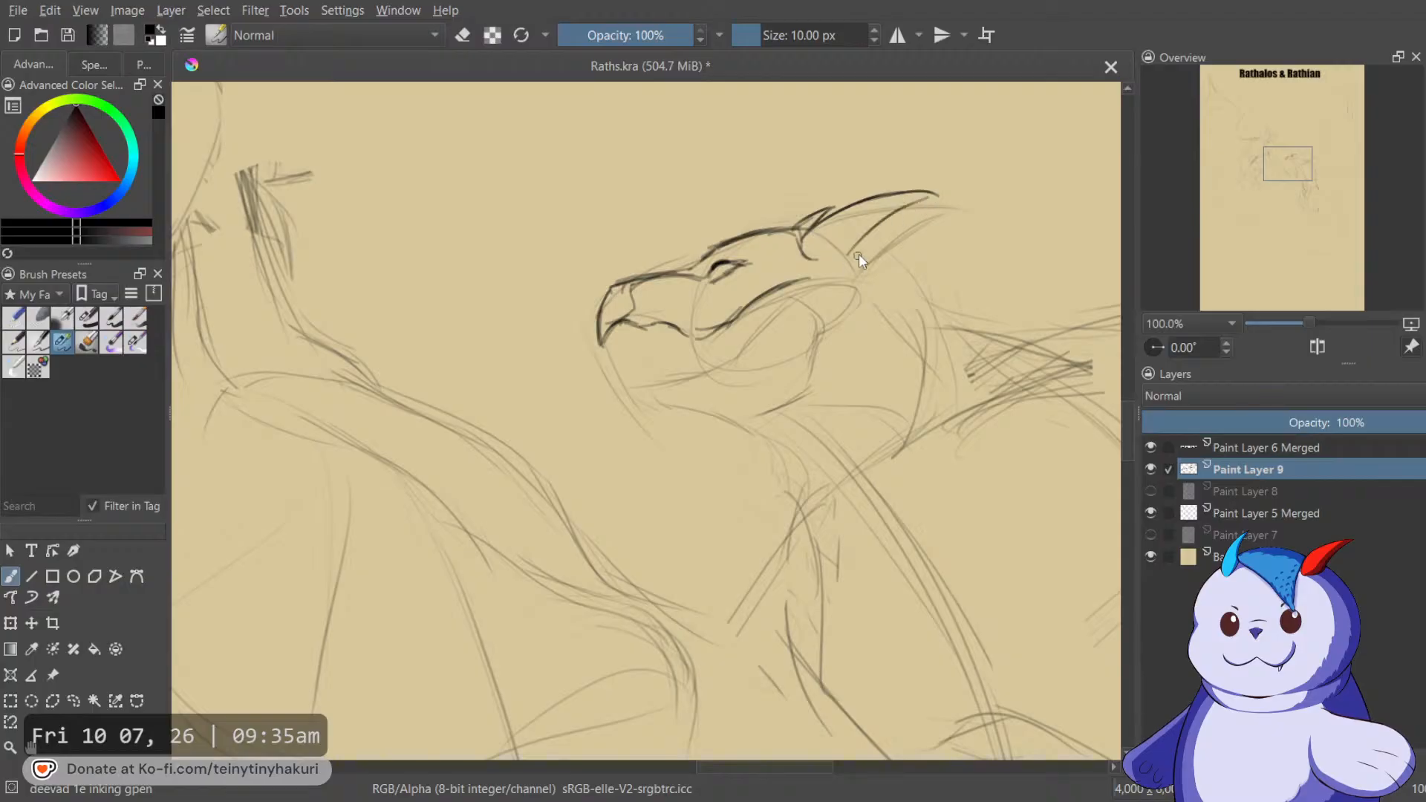
mouse_move(820, 264)
left_mouse_down()
mouse_move(850, 271)
mouse_move(817, 280)
mouse_move(846, 267)
mouse_move(807, 313)
left_mouse_up()
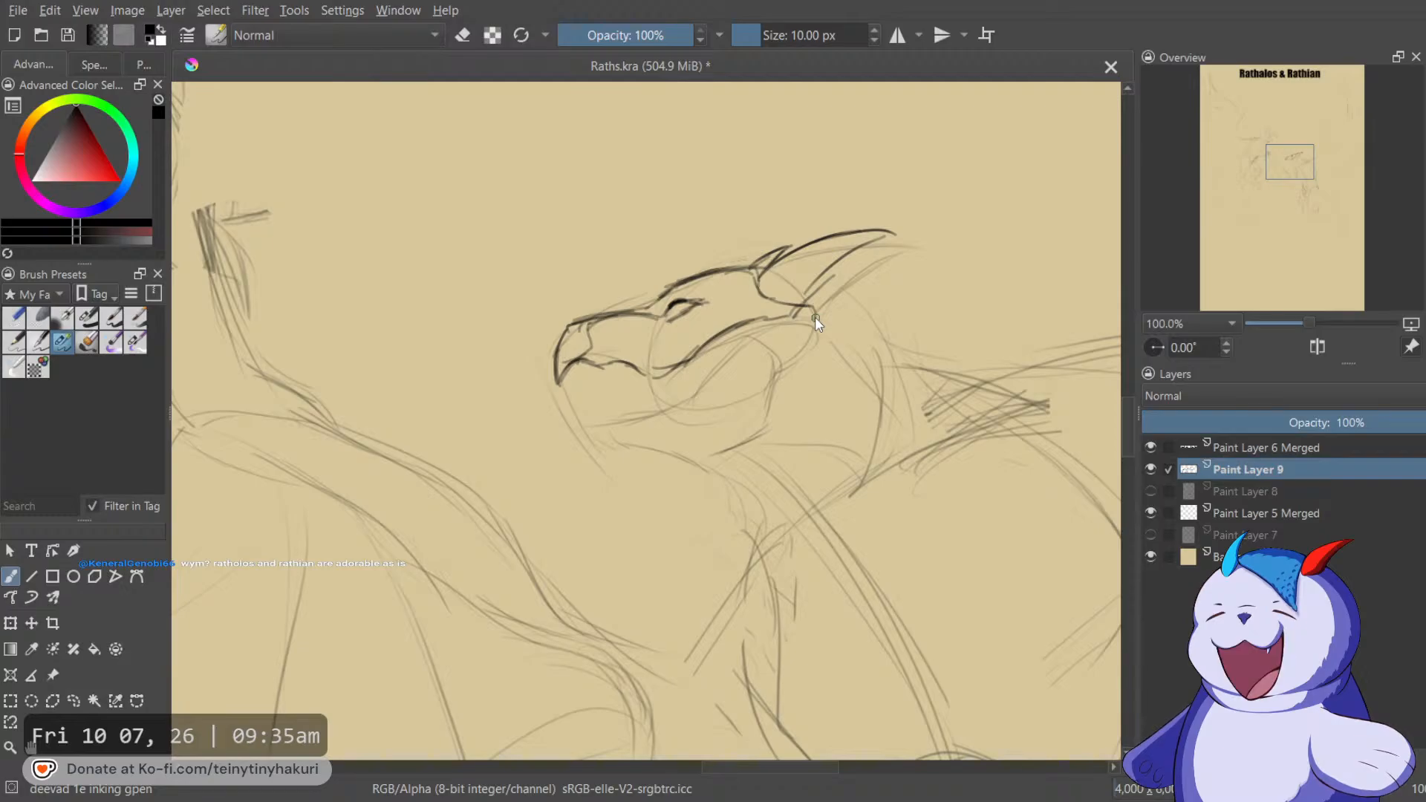
key("e")
key("e")
Draw the right dragon's open lower jaw as a curve from behind the cheek to the chin and thicken it.
mouse_move(805, 328)
left_mouse_down()
mouse_move(877, 274)
mouse_move(788, 327)
left_mouse_up()
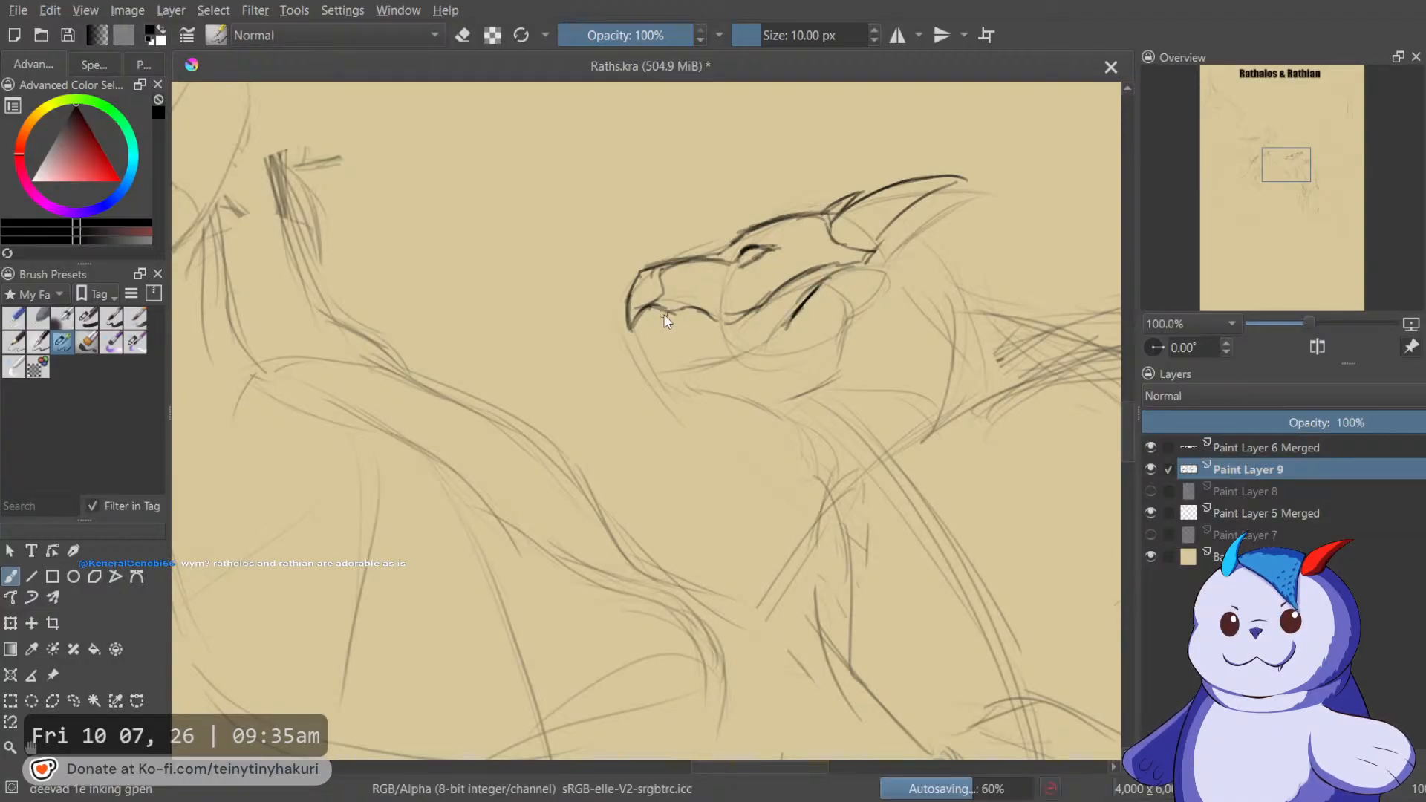
mouse_move(669, 355)
left_mouse_down()
mouse_move(732, 364)
mouse_move(783, 333)
left_mouse_up()
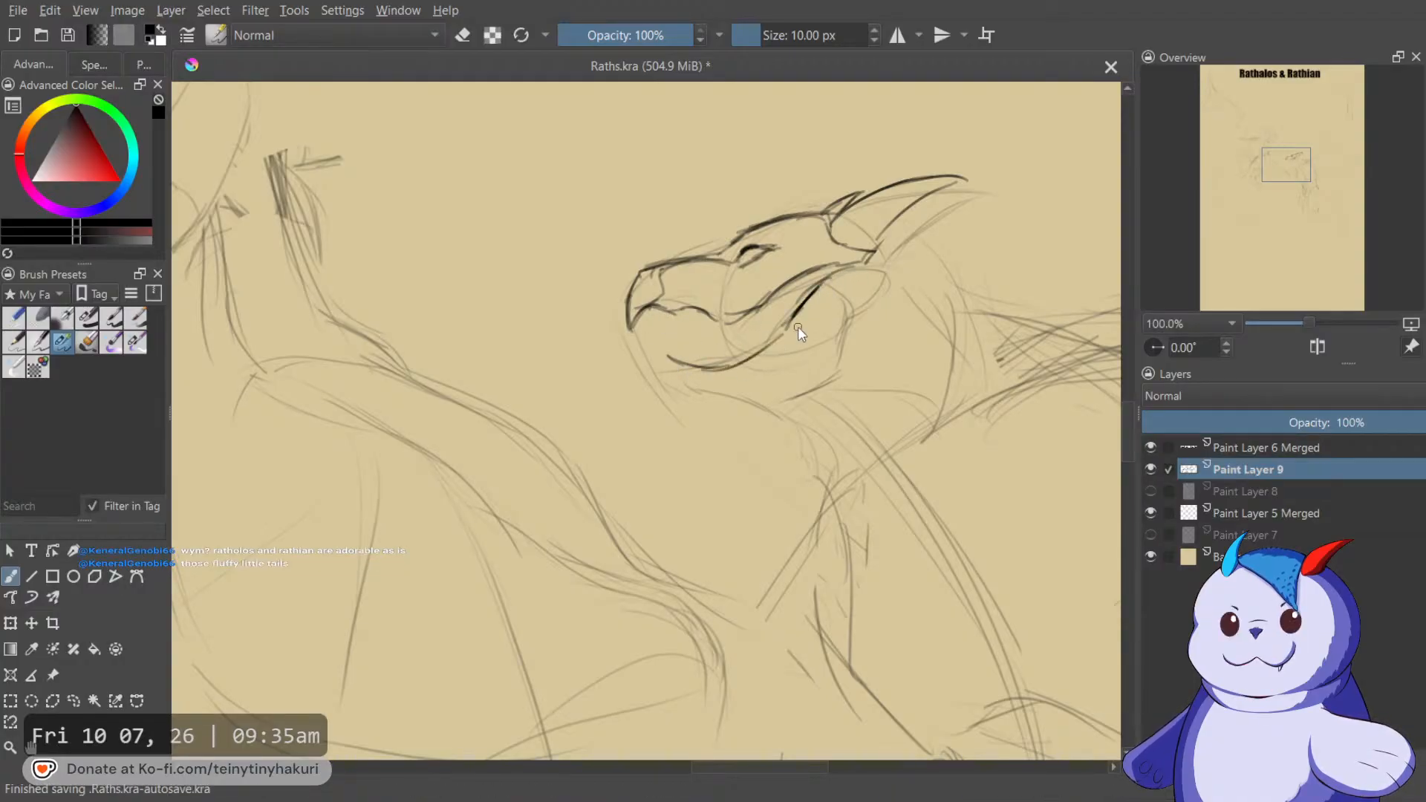
mouse_move(821, 284)
left_mouse_down()
mouse_move(759, 355)
mouse_move(783, 318)
mouse_move(848, 274)
mouse_move(806, 296)
left_mouse_up()
key("e")
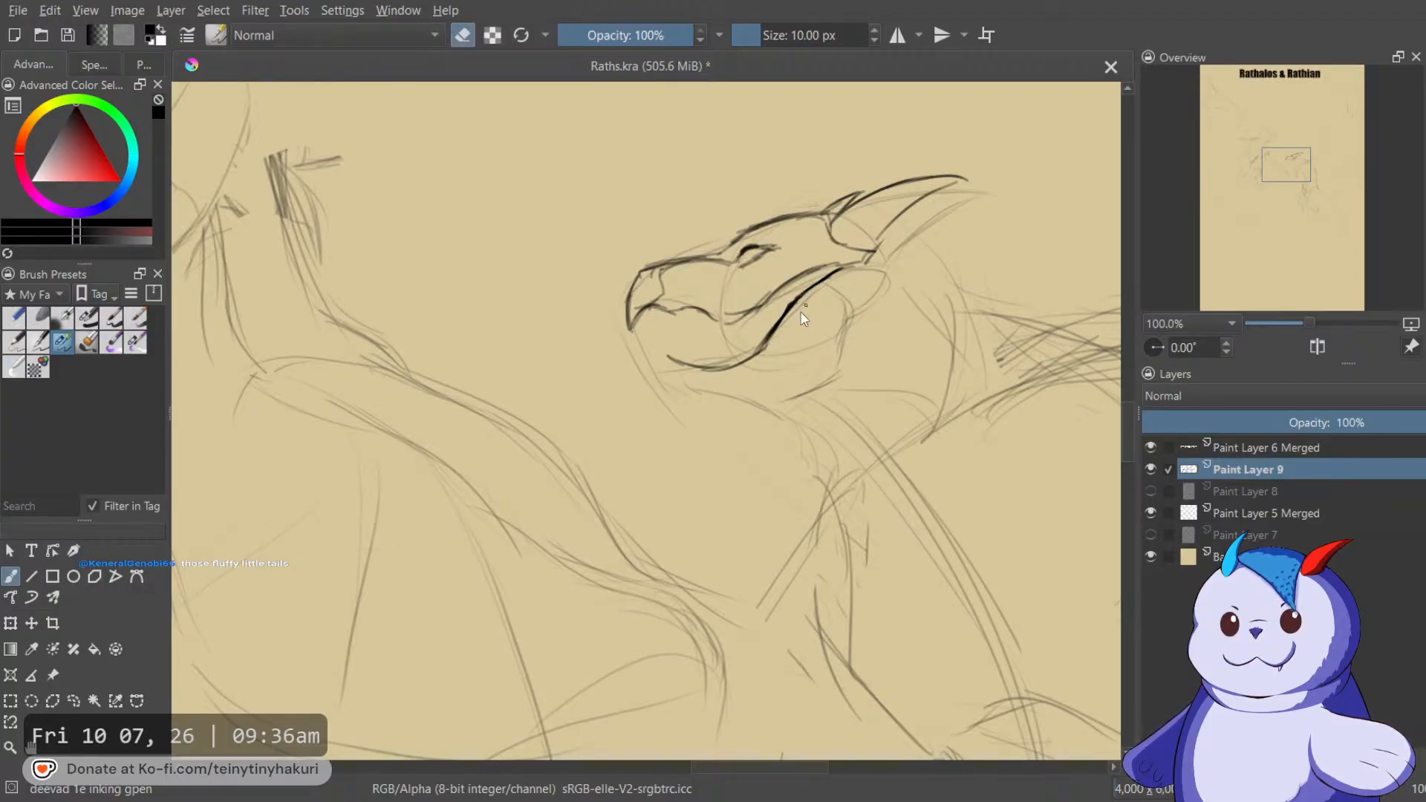
key("e")
left_click_drag(683, 359, 704, 362)
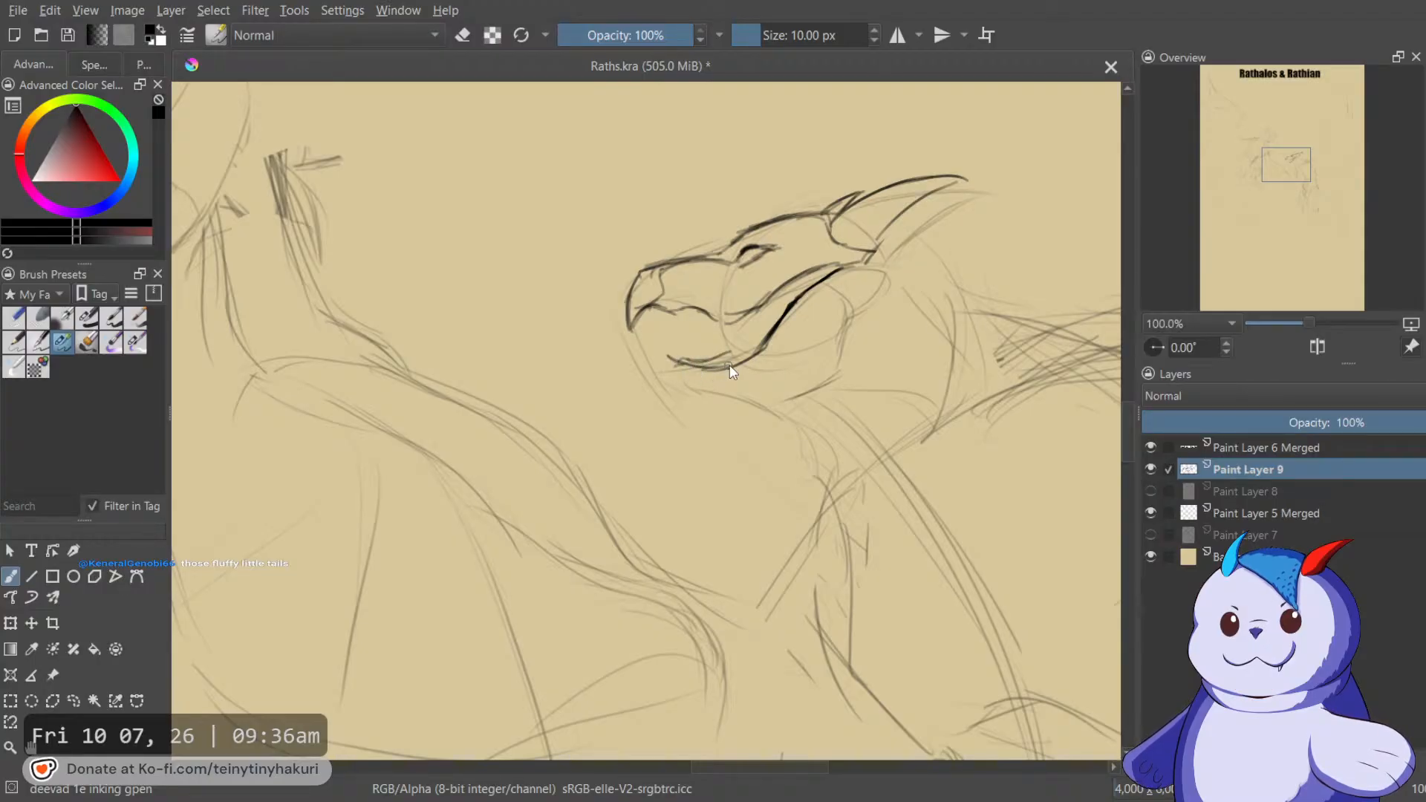
key("6")
key("6")
key("6")
key("6")
key("6")
key("6")
key("6")
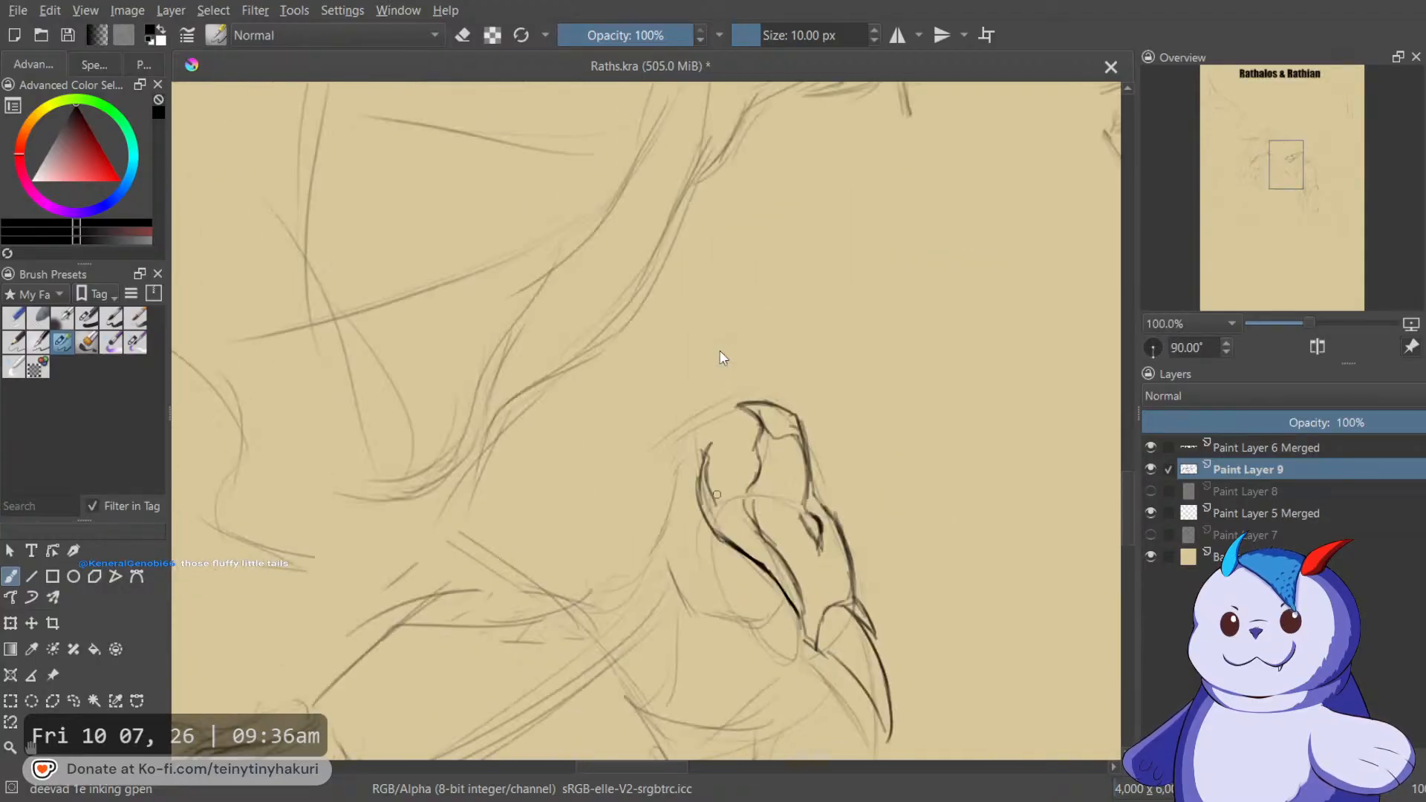
key("5")
Show Paint Layer 8 again and compare the right dragon's new head with the inked left dragon.
scroll(713, 335, "down", 3)
left_click_drag(750, 429, 826, 319)
left_click(1151, 491)
scroll(758, 589, "up", 4)
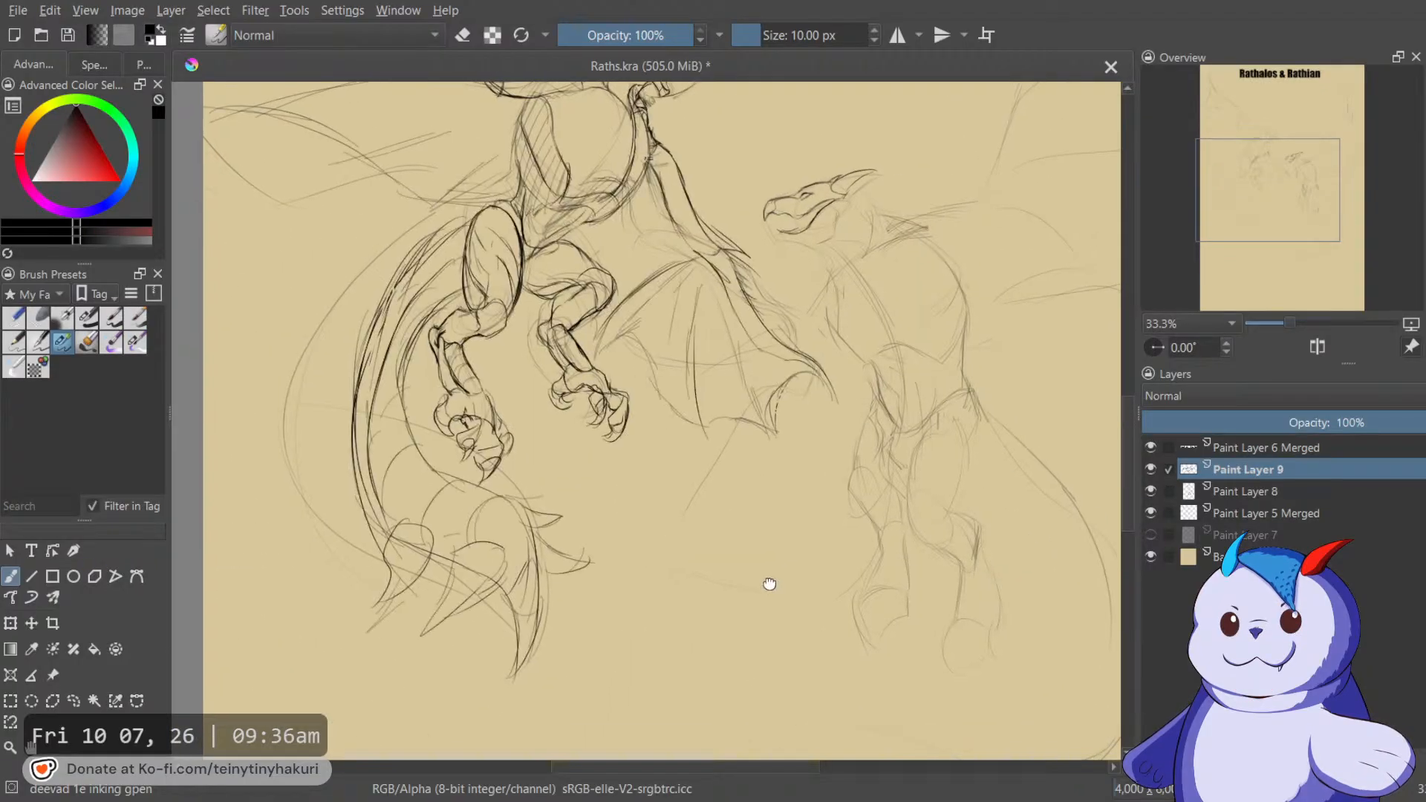
left_click_drag(612, 577, 936, 557)
scroll(936, 558, "down", 2)
left_click_drag(847, 509, 568, 511)
left_click_drag(891, 355, 442, 573)
left_click_drag(639, 332, 612, 619)
Refine the right dragon's lower jaw with a pointed tip, an inner mouth line, and the chin and underside contours.
scroll(591, 349, "up", 3)
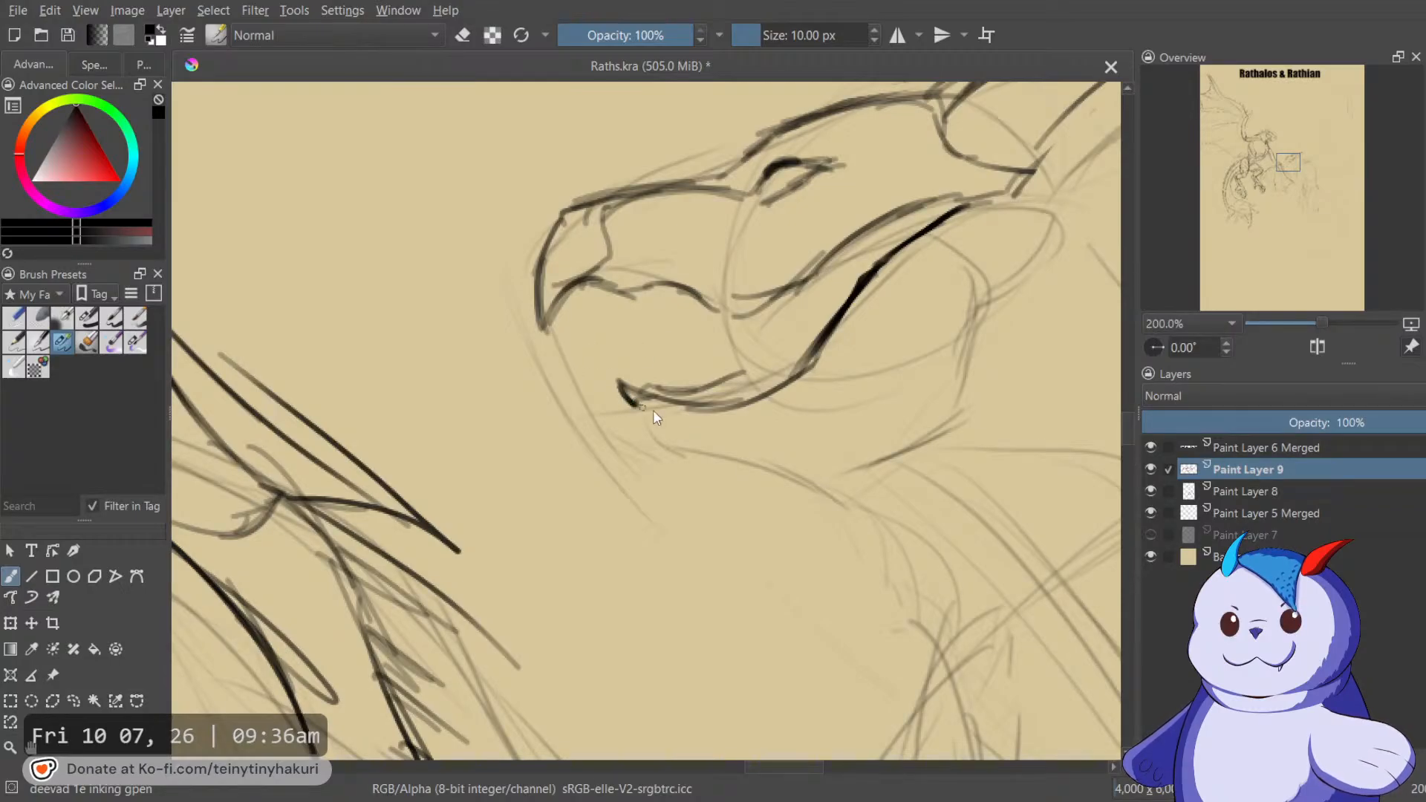
mouse_move(637, 407)
left_mouse_down()
mouse_move(799, 362)
mouse_move(788, 346)
mouse_move(822, 281)
left_mouse_up()
mouse_move(793, 340)
left_mouse_down()
mouse_move(827, 299)
mouse_move(814, 257)
left_mouse_up()
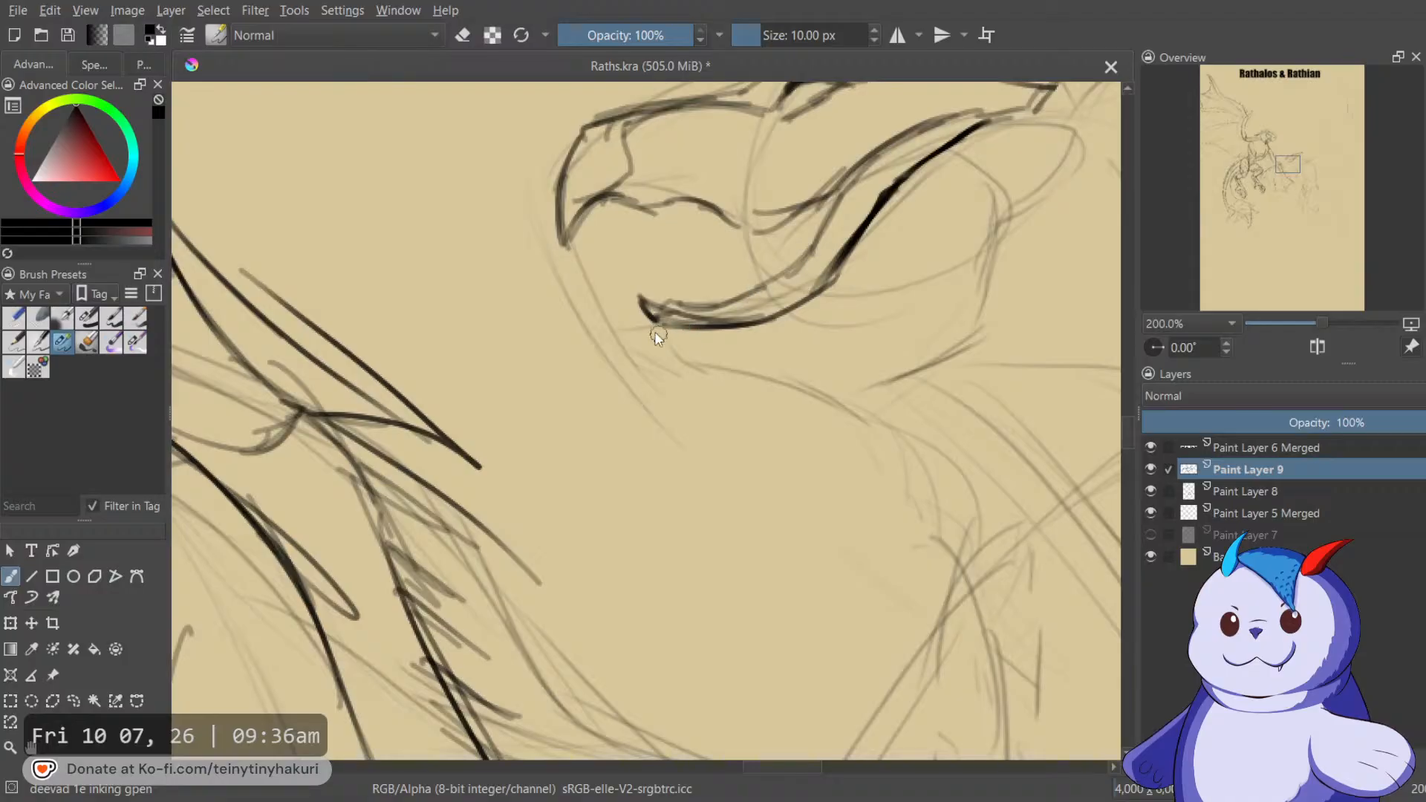
mouse_move(643, 310)
left_mouse_down()
mouse_move(725, 382)
mouse_move(582, 420)
mouse_move(569, 438)
mouse_move(676, 435)
left_mouse_up()
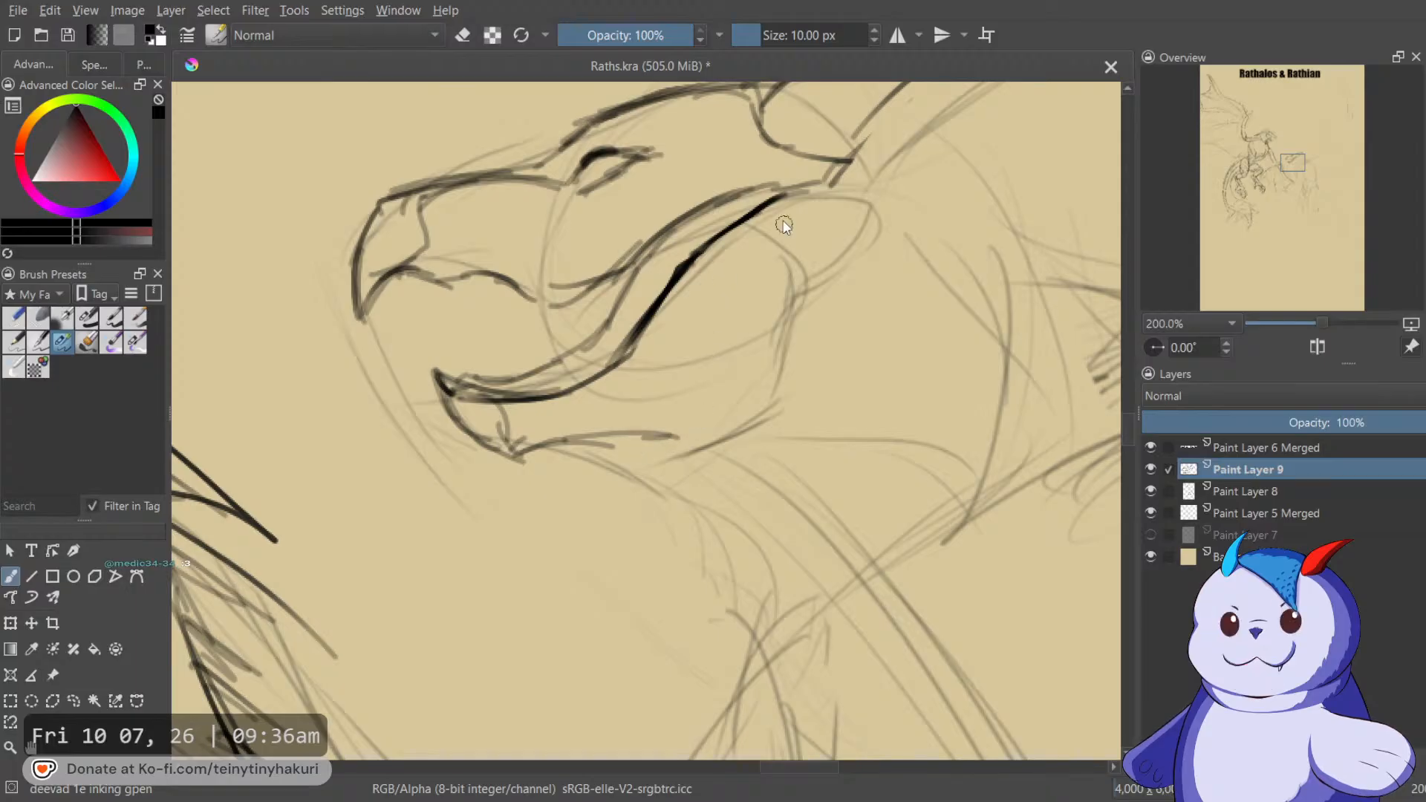
Draw a rounded, pointed flap at the jaw hinge behind the right dragon's mouth.
left_click_drag(748, 222, 758, 291)
left_click_drag(776, 199, 877, 184)
mouse_move(884, 188)
left_mouse_down()
mouse_move(819, 278)
mouse_move(780, 288)
left_mouse_up()
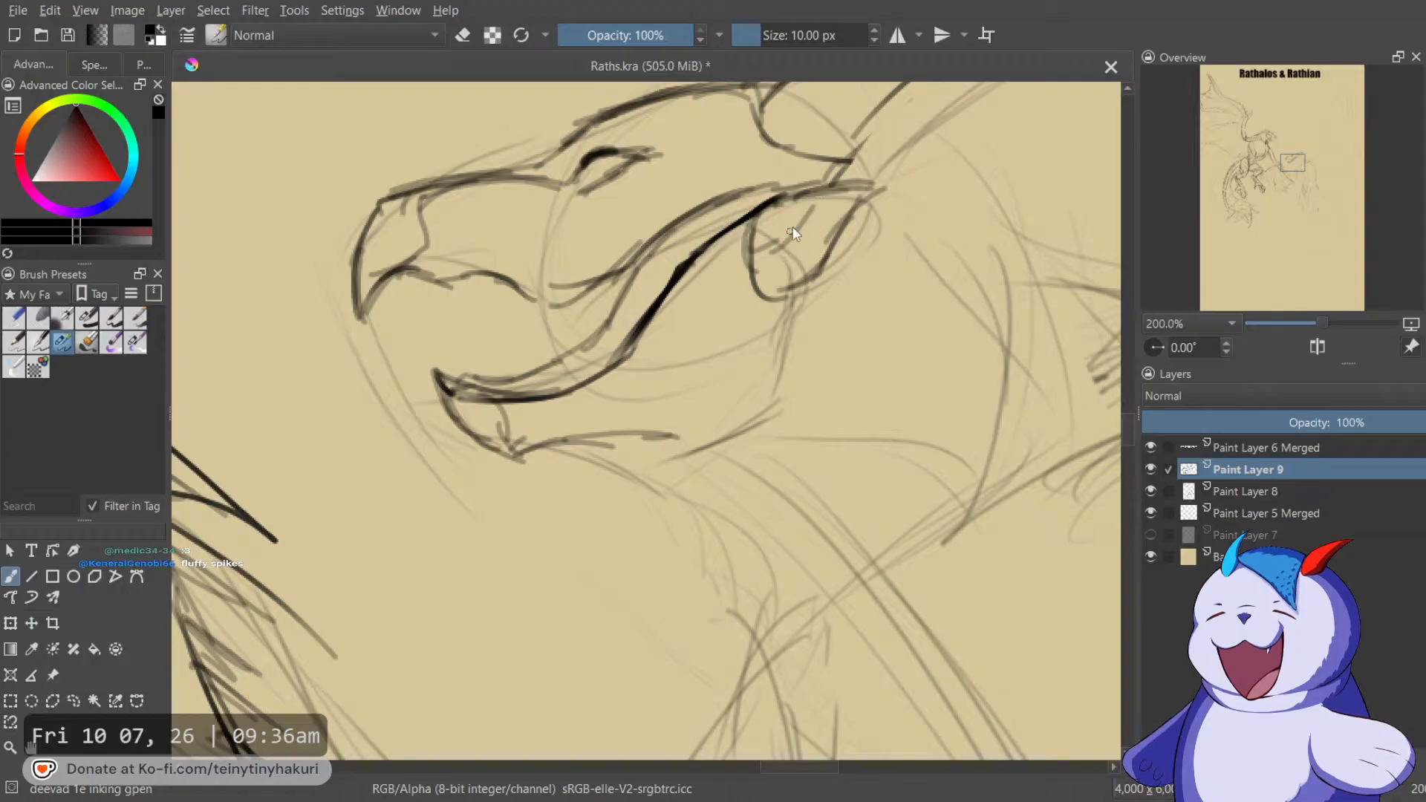
Draw the underside and rear corner of the second dragon's lower jaw, then erase the overlapping stroke ends.
left_click_drag(615, 432, 776, 414)
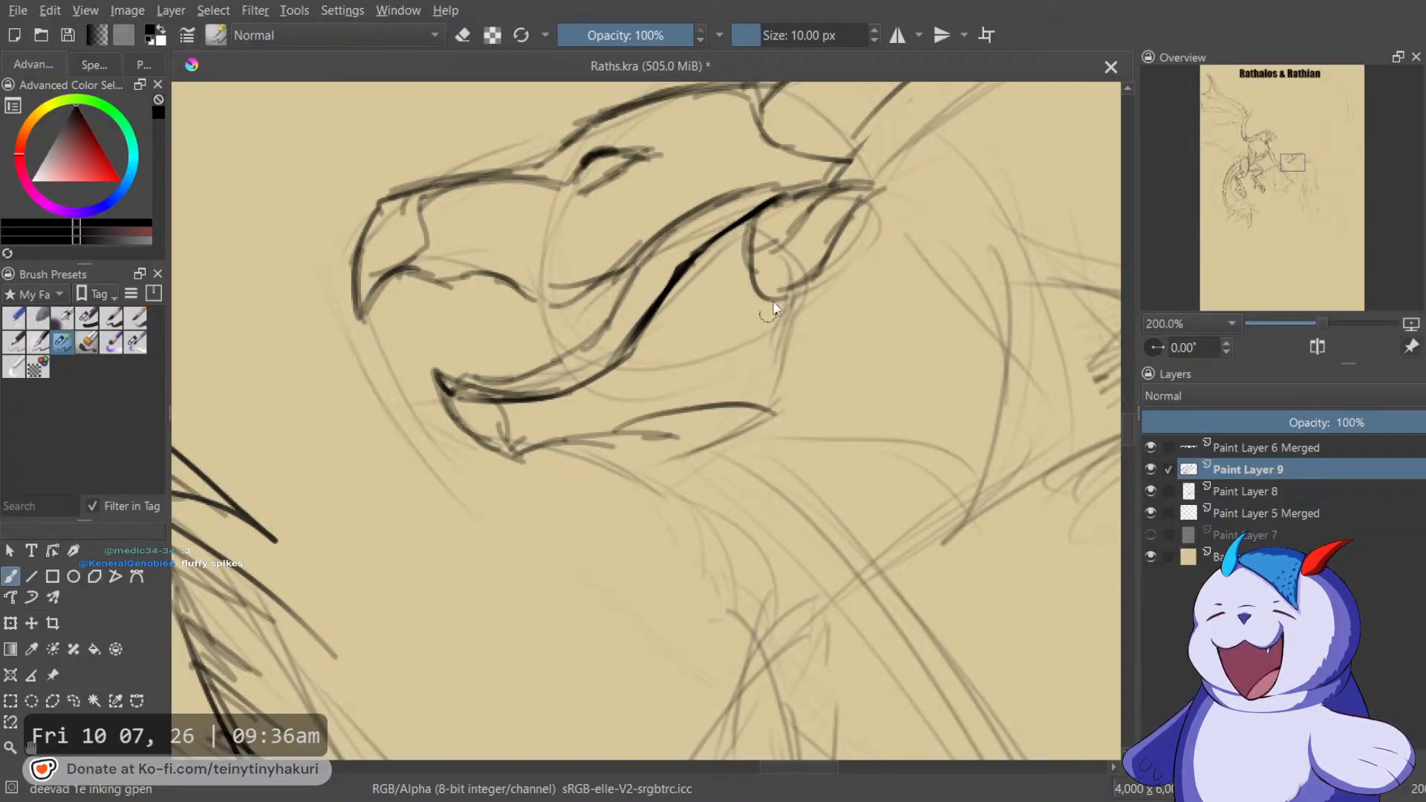
left_click_drag(803, 321, 769, 405)
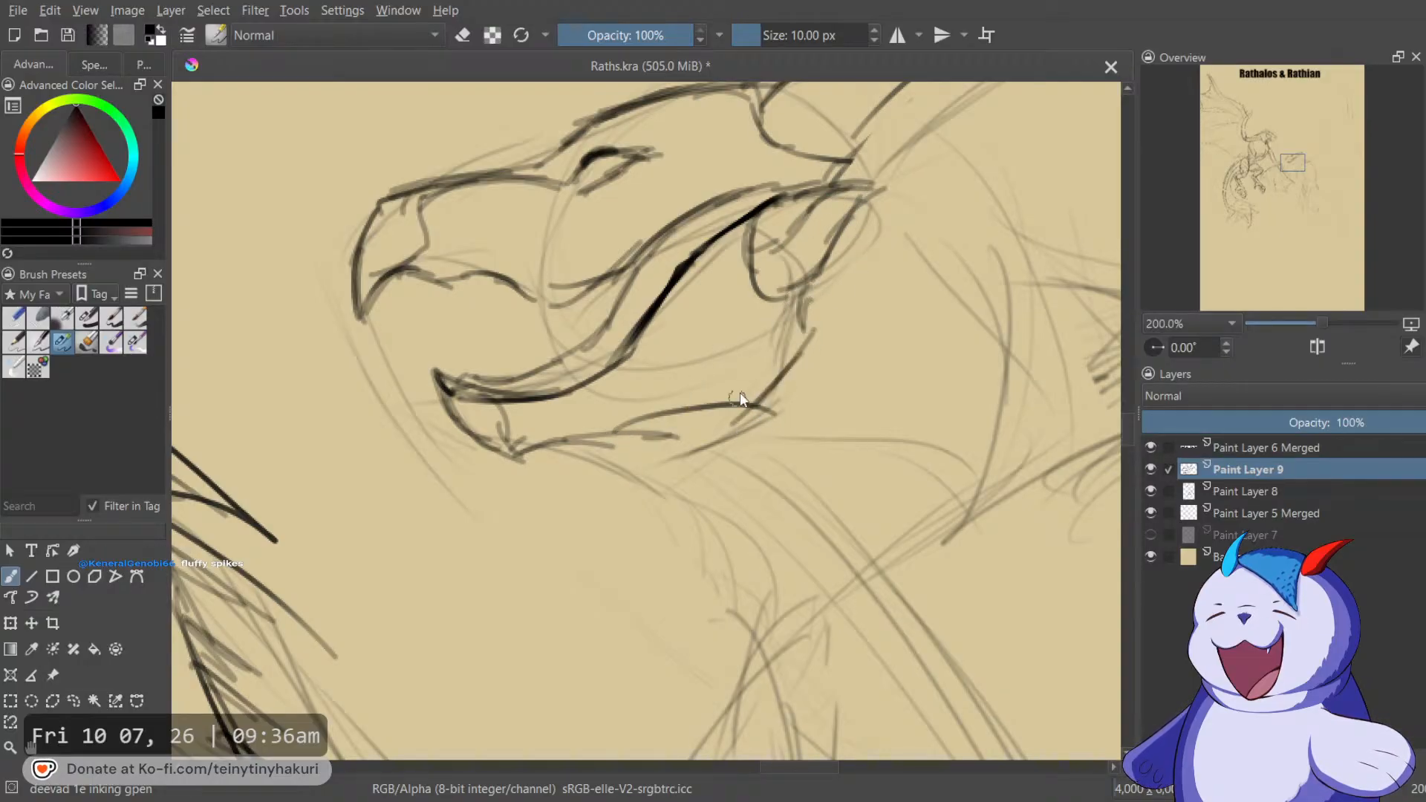
key("4")
key("4")
key("4")
key("4")
key("e")
left_click_drag(673, 403, 648, 467)
key("e")
key("5")
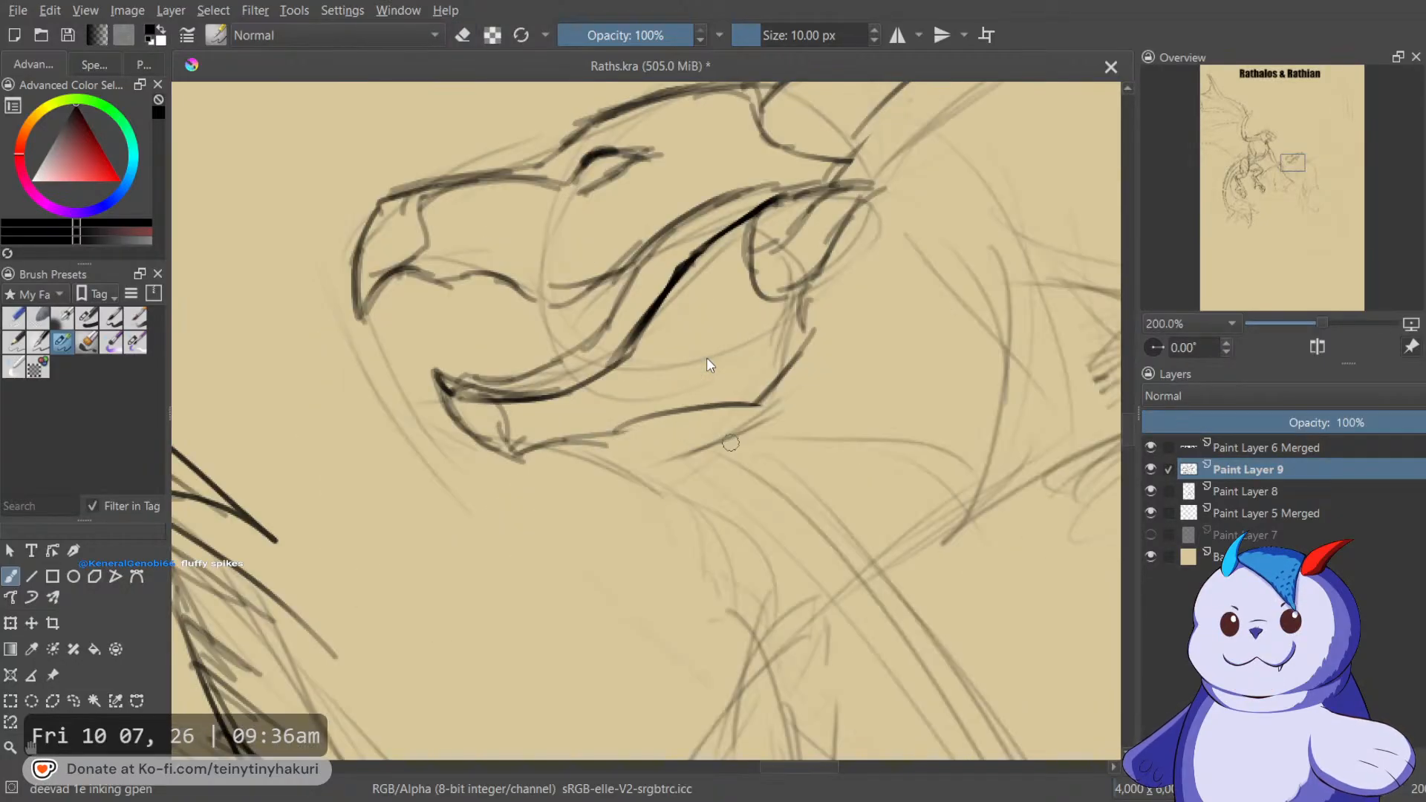
Compare the first dragon's head with the second dragon's newly drawn head.
key("minus")
key("minus")
key("minus")
key("minus")
scroll(600, 252, "up", 2)
scroll(600, 252, "down", 4)
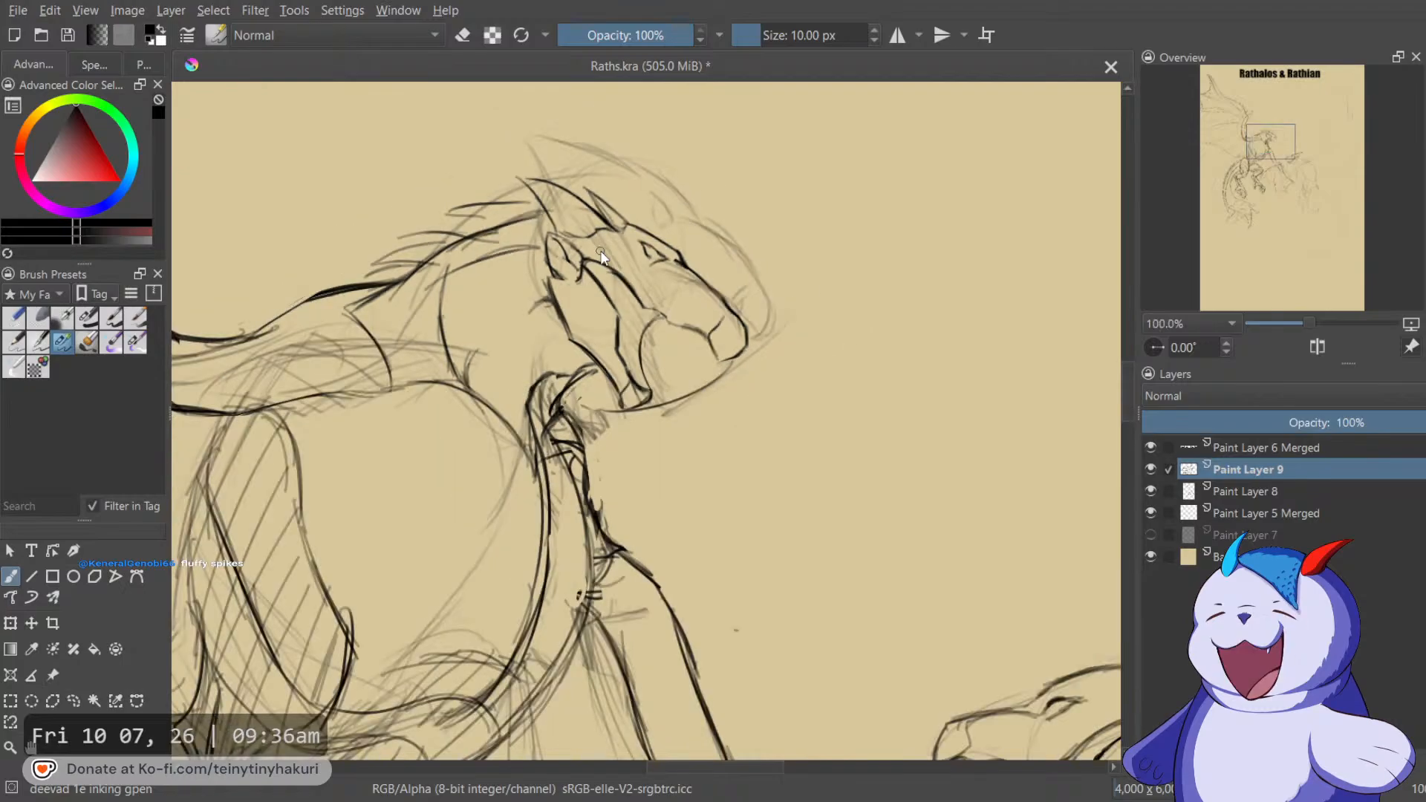
scroll(704, 330, "up", 3)
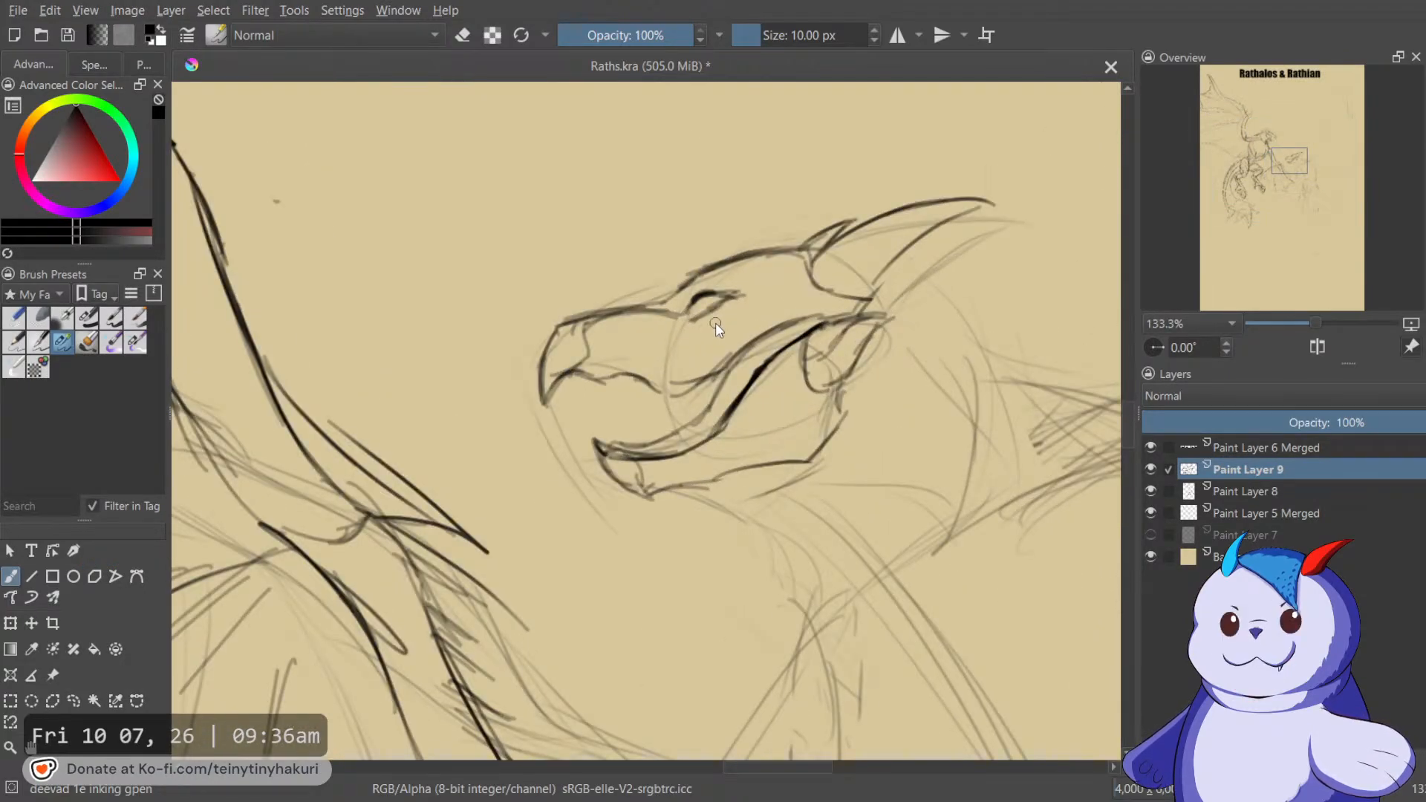
scroll(715, 322, "down", 3)
scroll(760, 398, "up", 3)
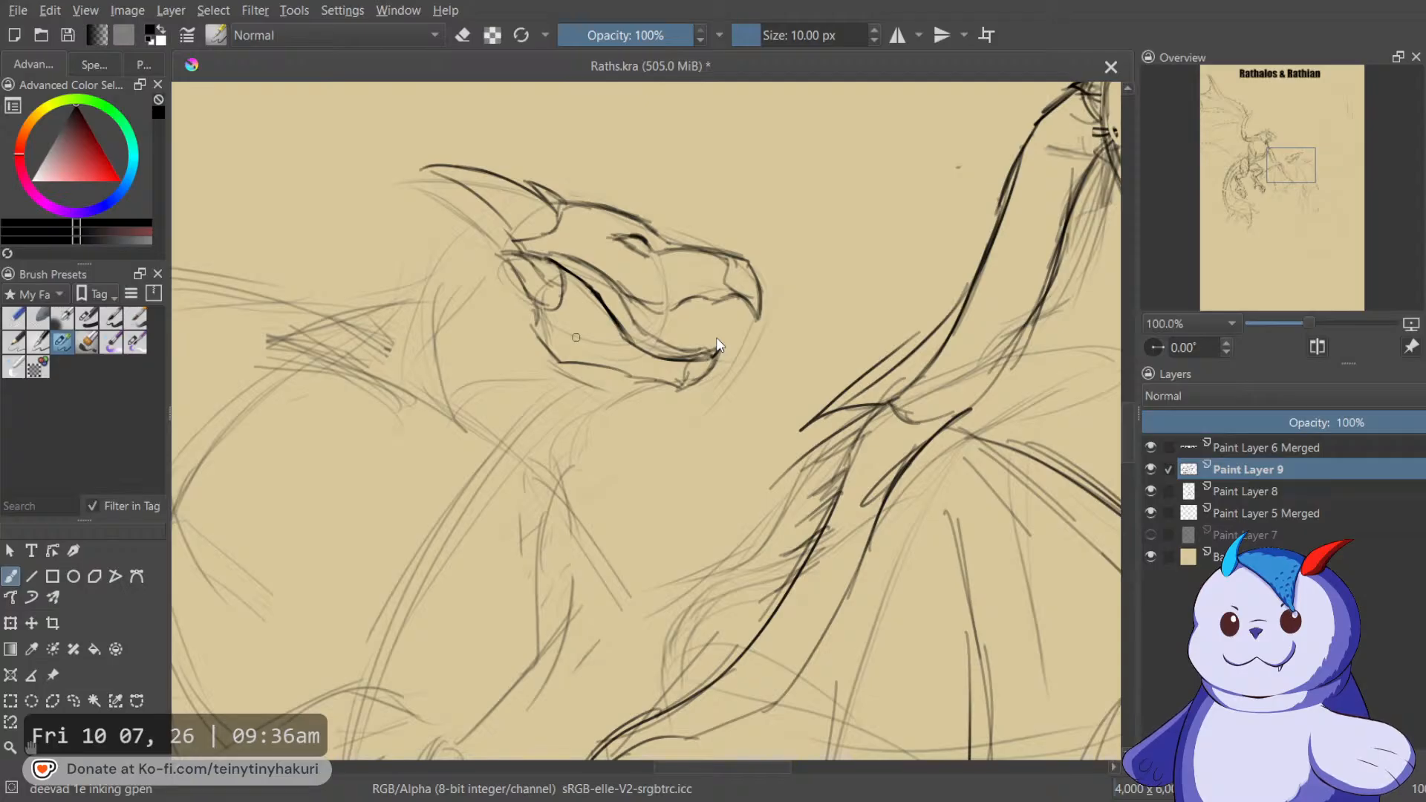
Draw the second dragon's throat line from the chin down to the pointed front of the chest.
key("m")
mouse_move(716, 352)
left_mouse_down()
mouse_move(789, 226)
mouse_move(739, 291)
mouse_move(789, 230)
mouse_move(765, 247)
mouse_move(743, 352)
mouse_move(741, 334)
mouse_move(768, 240)
mouse_move(752, 382)
mouse_move(744, 335)
mouse_move(748, 394)
mouse_move(755, 364)
mouse_move(757, 438)
left_mouse_up()
key("m")
key("4")
key("4")
key("4")
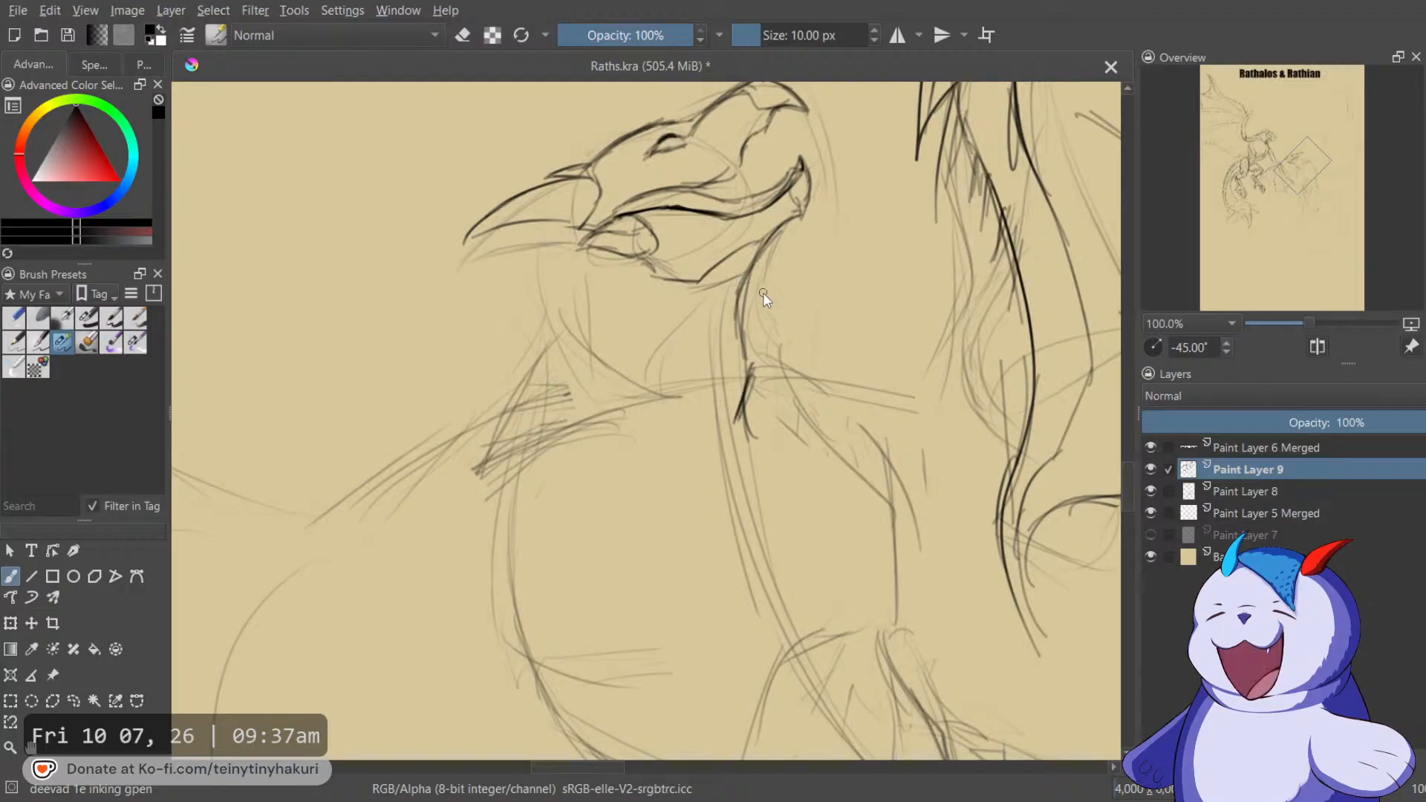
left_click_drag(752, 372, 732, 459)
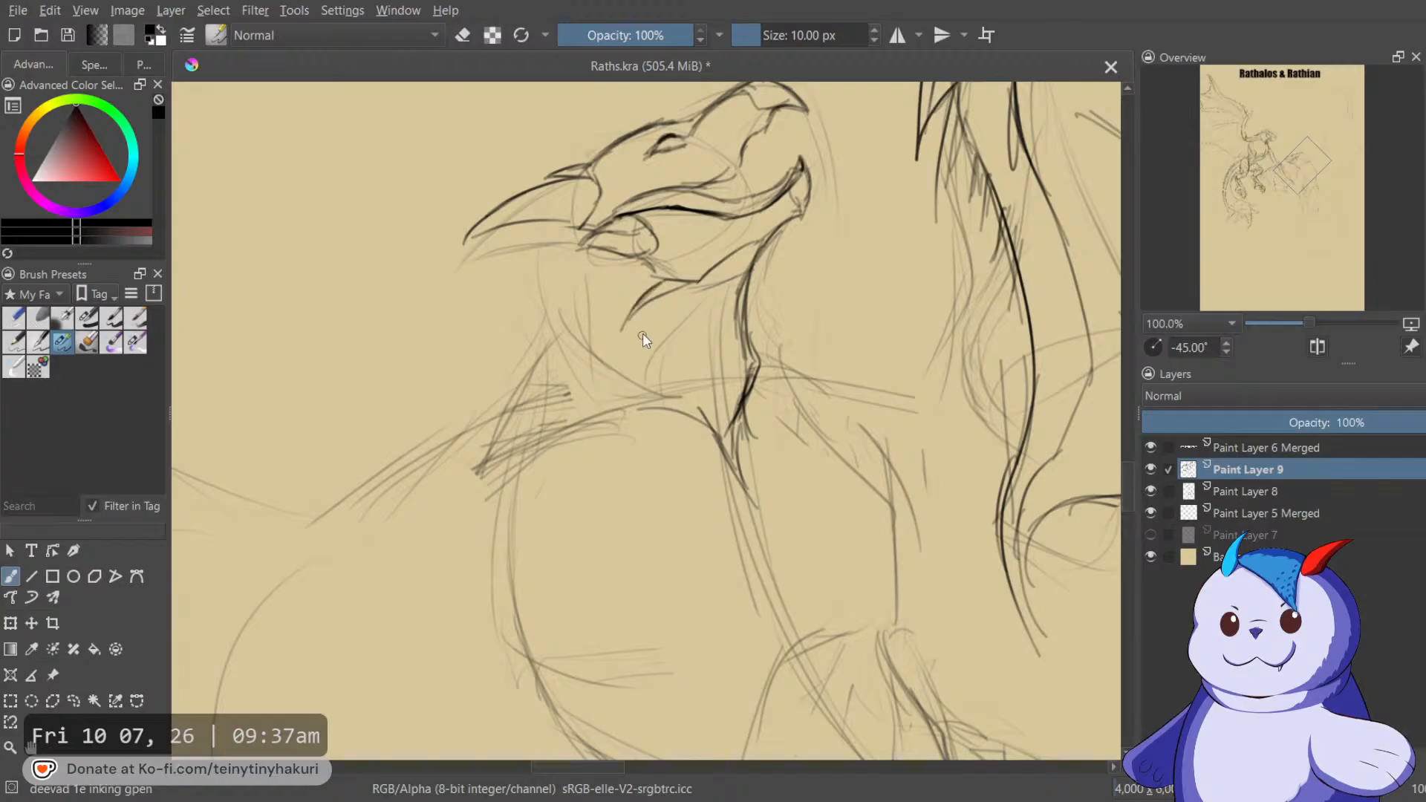
Add a short fold stroke on the neck and draw the curved collar line from the chest point up over the shoulder.
mouse_move(620, 358)
left_mouse_down()
mouse_move(597, 413)
mouse_move(510, 446)
left_mouse_up()
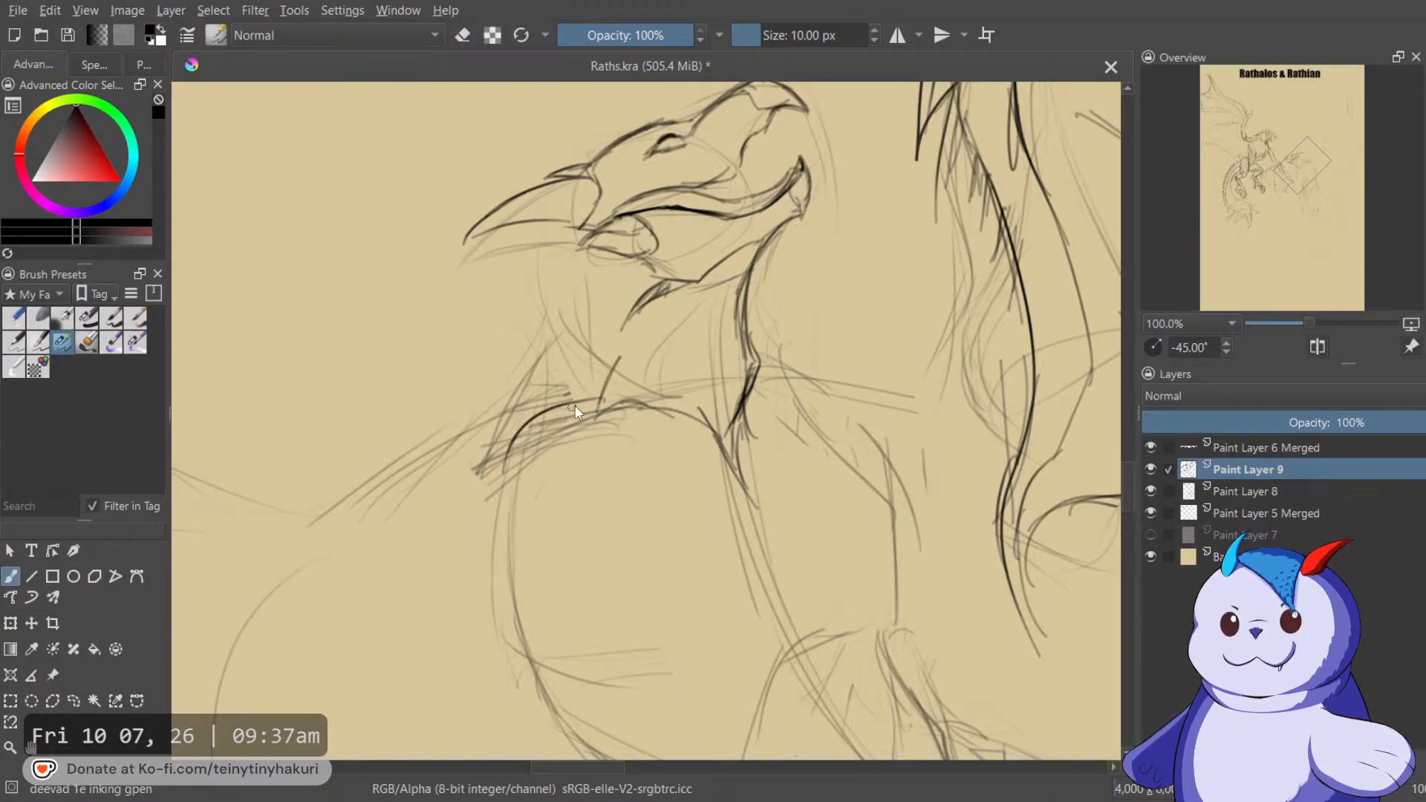
key("m")
key("5")
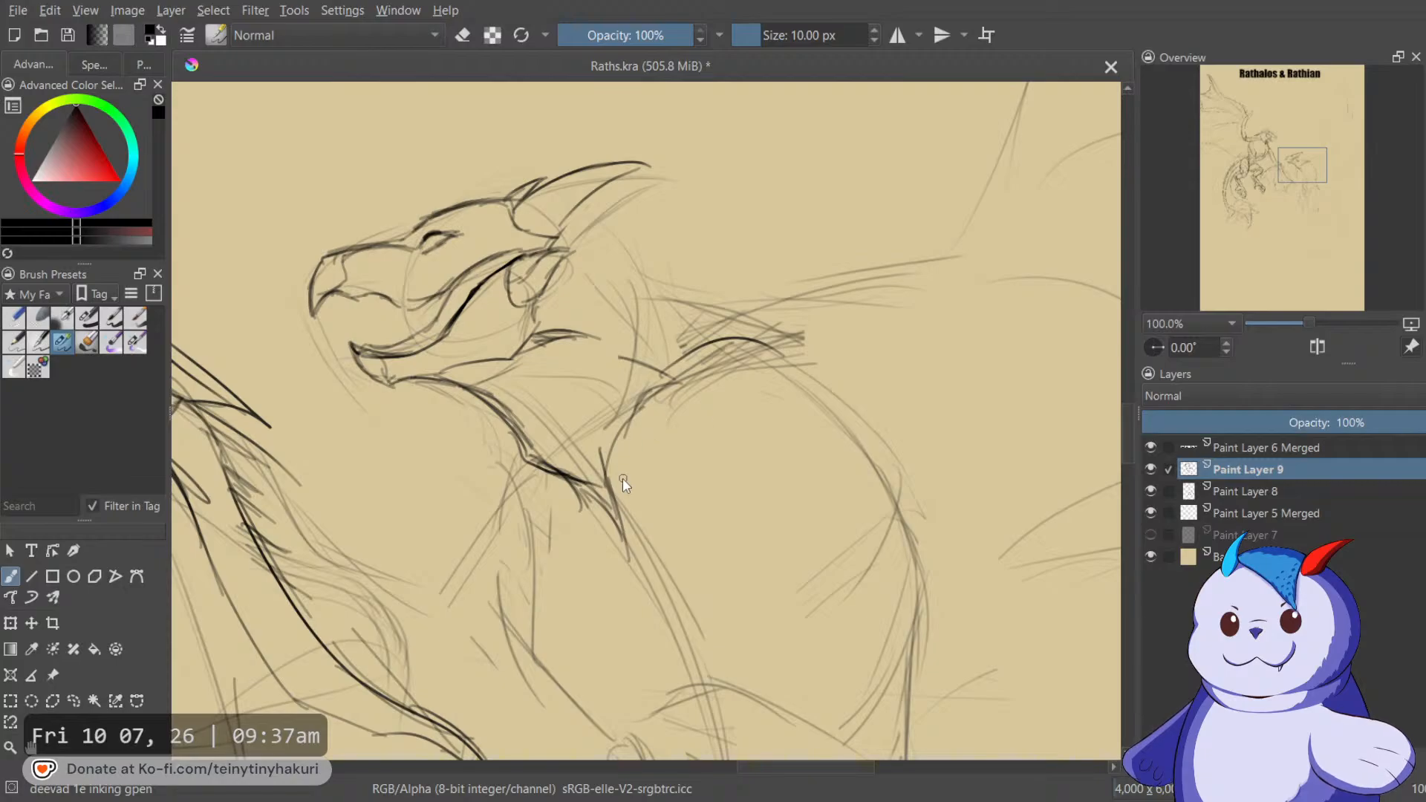
mouse_move(677, 383)
left_mouse_down()
mouse_move(754, 310)
mouse_move(799, 293)
left_mouse_up()
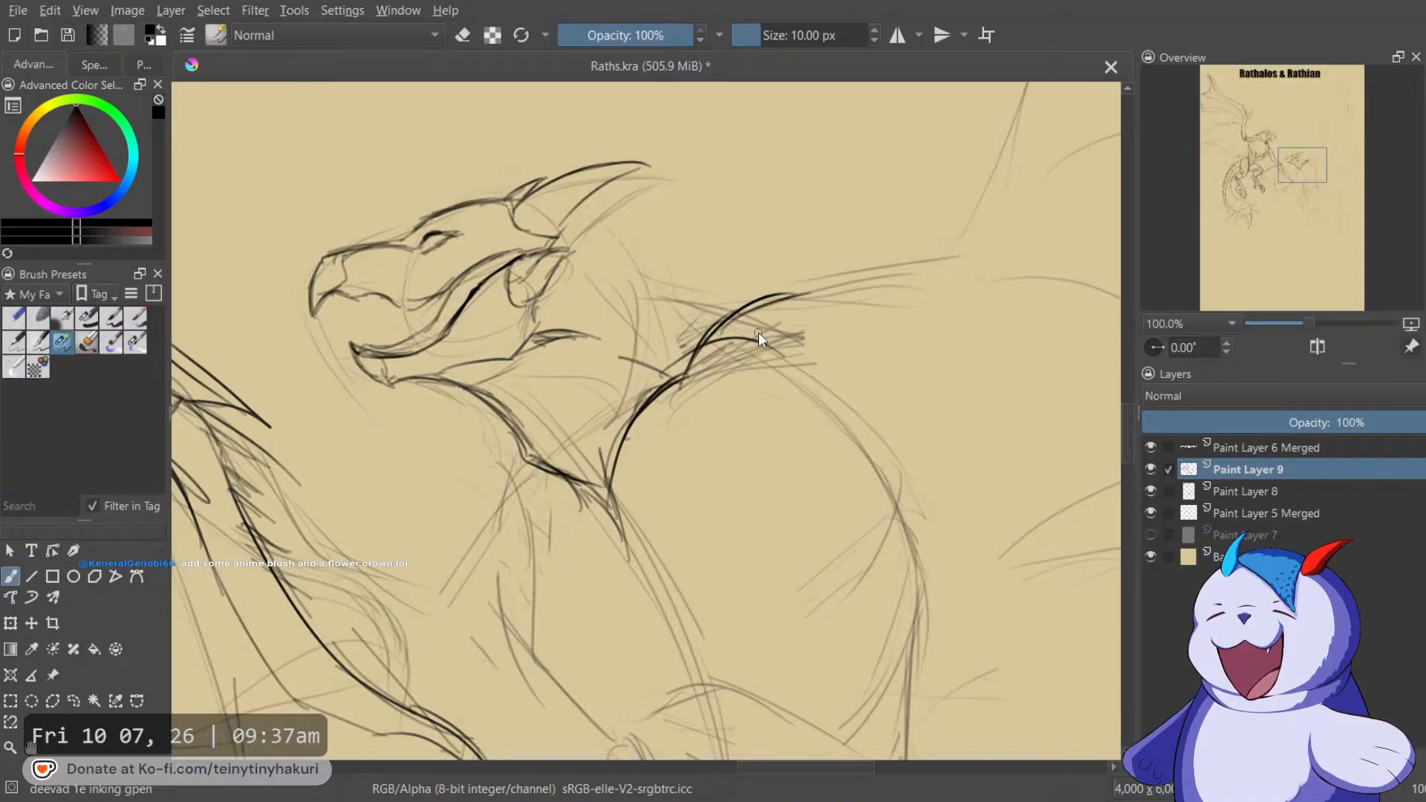
Doodle a crown of three round flowers along the top of the second dragon's head.
left_click_drag(564, 271, 773, 327)
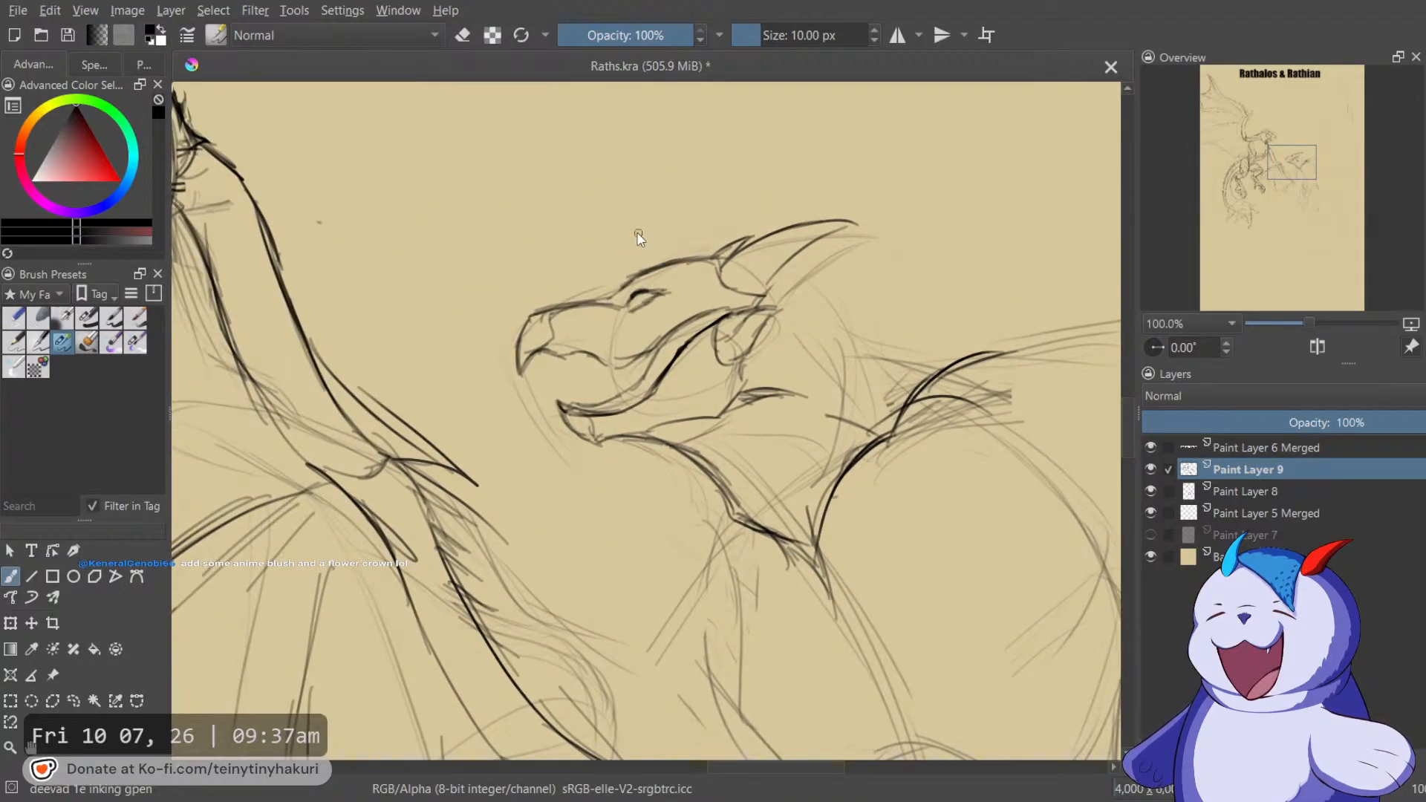
mouse_move(615, 258)
left_mouse_down()
mouse_move(635, 258)
mouse_move(587, 273)
mouse_move(582, 254)
mouse_move(633, 236)
left_mouse_up()
mouse_move(646, 255)
left_mouse_down()
mouse_move(658, 241)
mouse_move(669, 257)
left_mouse_up()
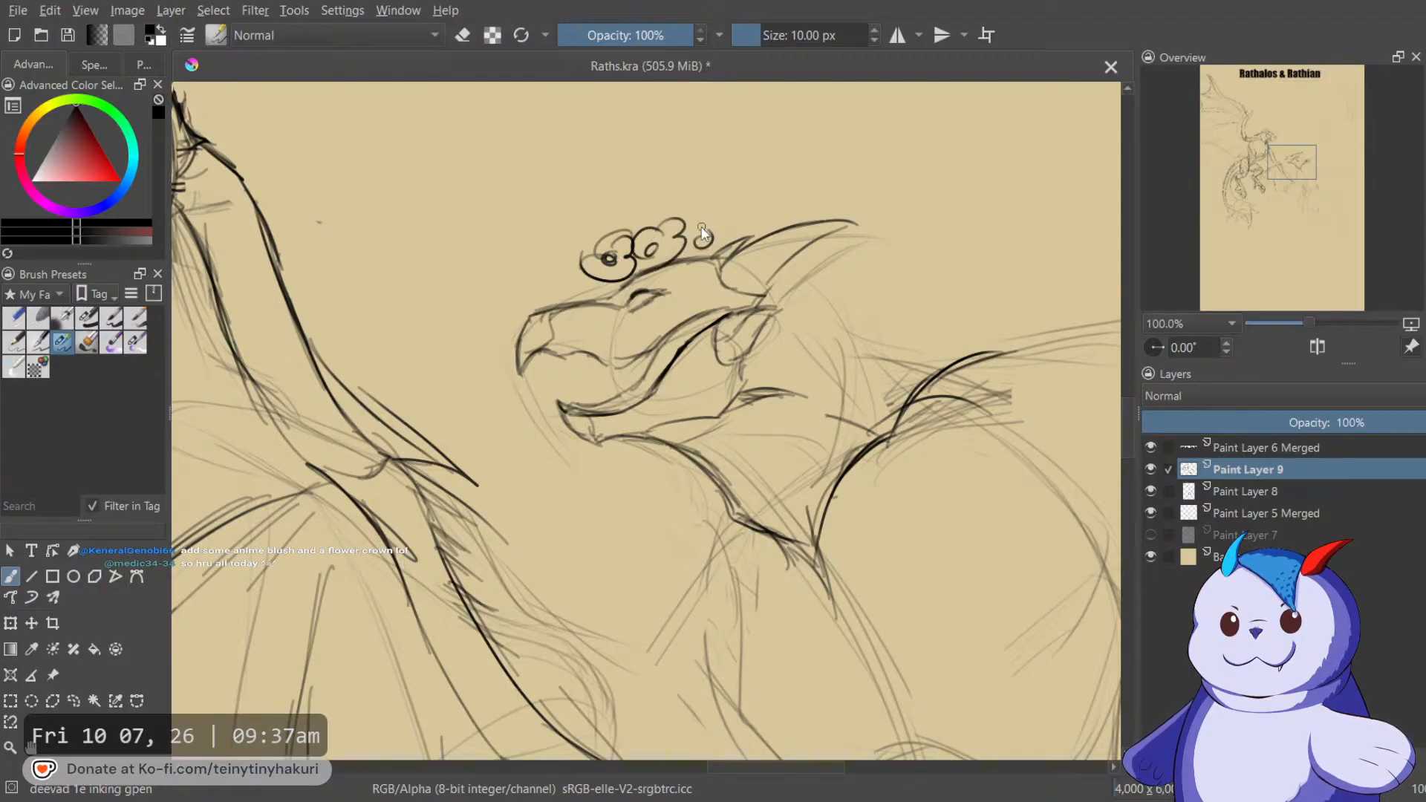
left_click_drag(702, 233, 734, 239)
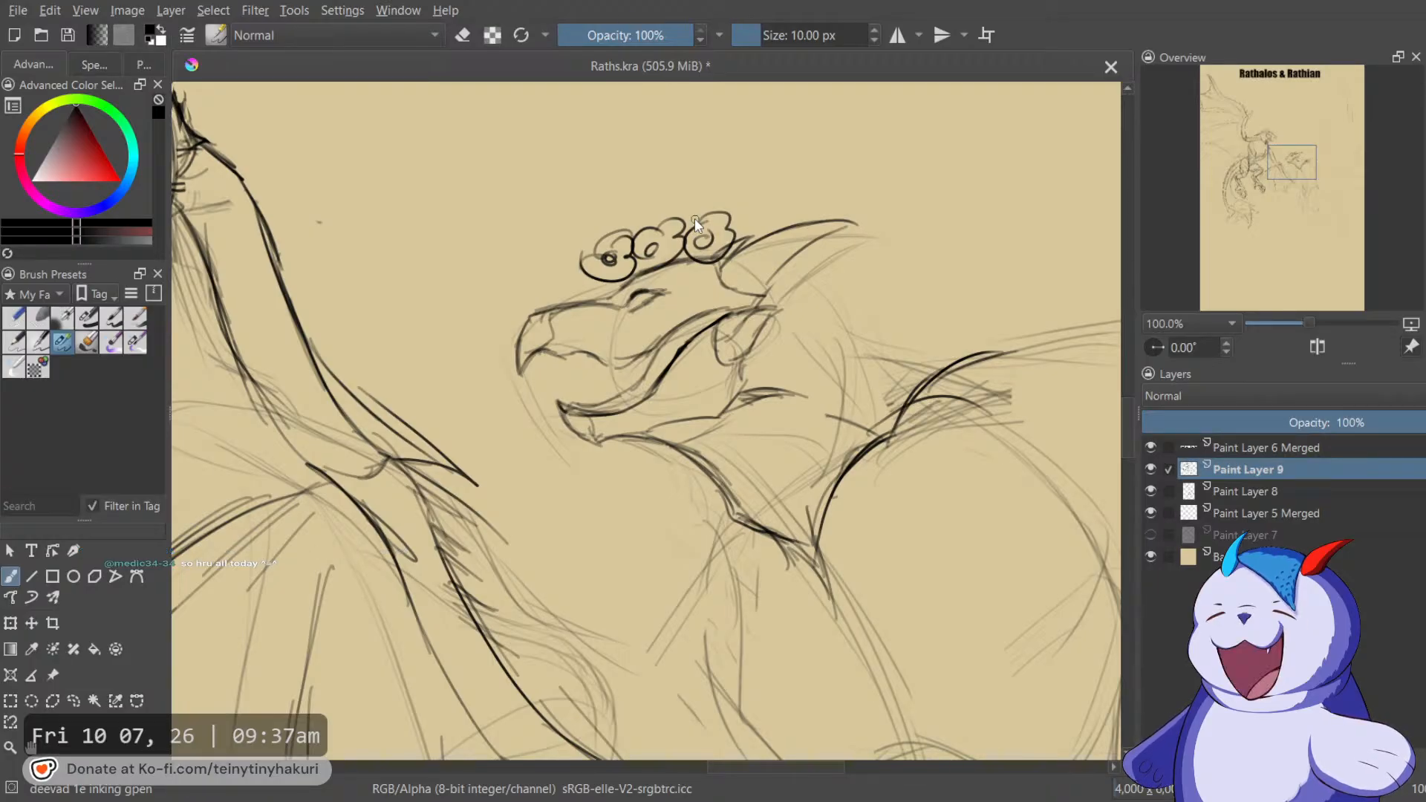
Draw the back of the second dragon's neck from the base of the horn down to the shoulder.
key("m")
left_click_drag(684, 311, 813, 317)
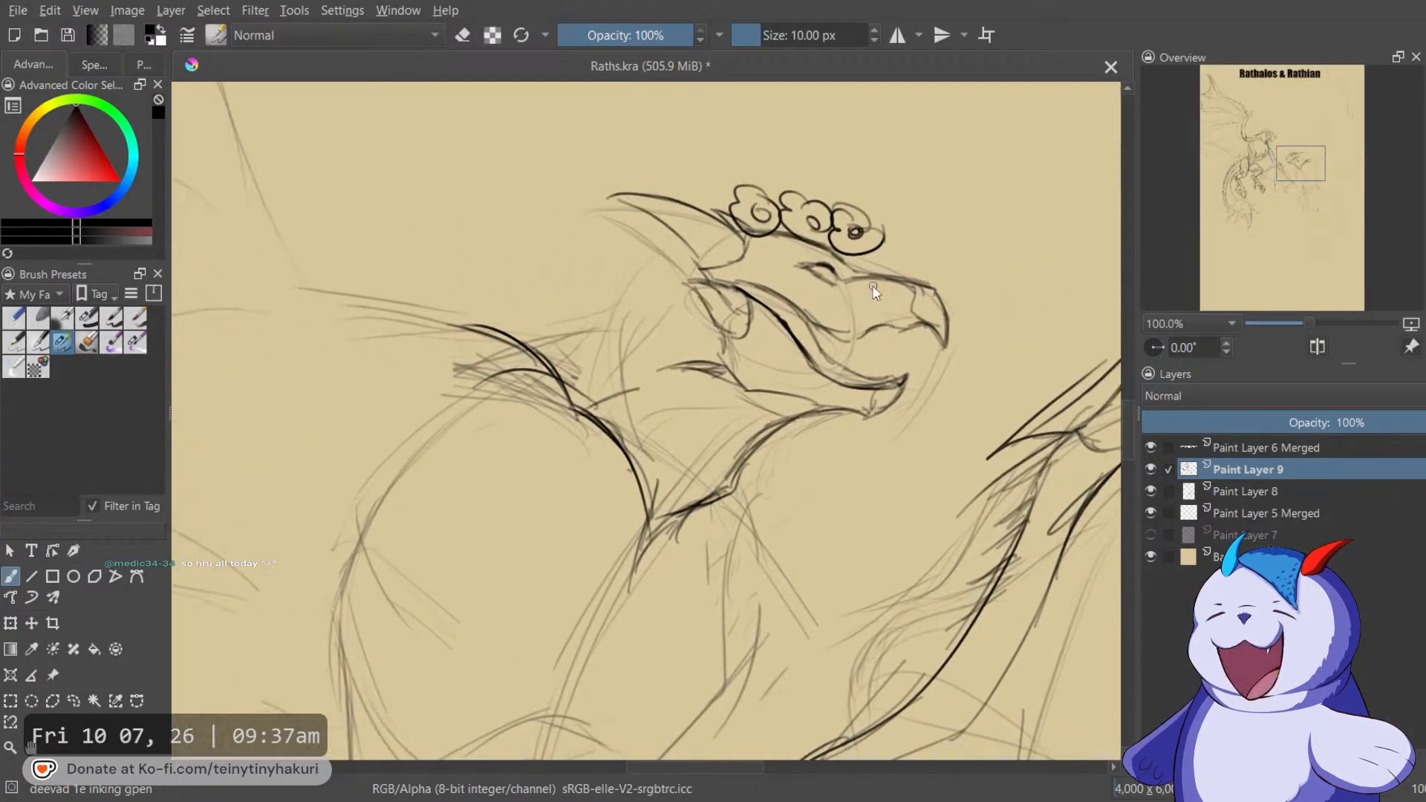
key("4")
key("4")
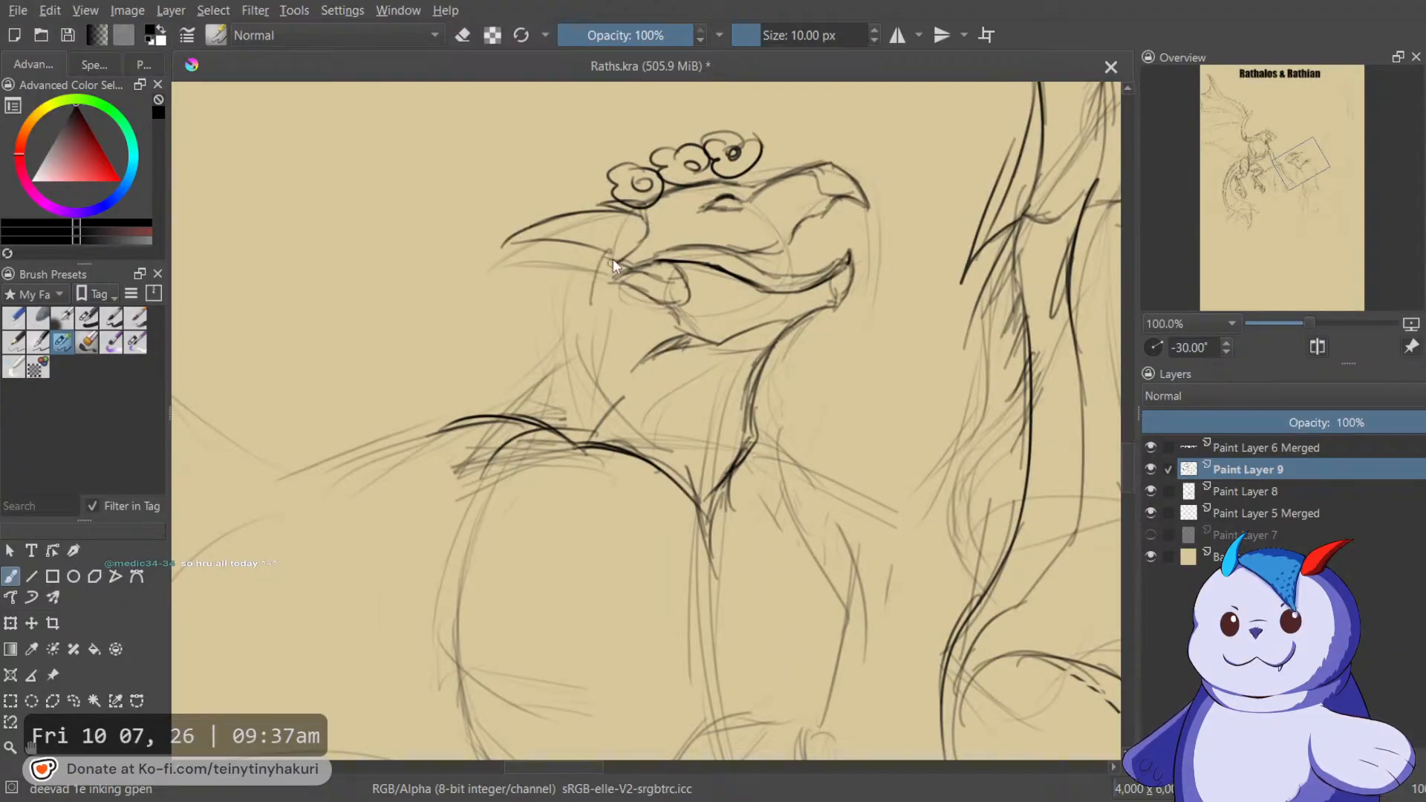
left_click_drag(610, 252, 602, 301)
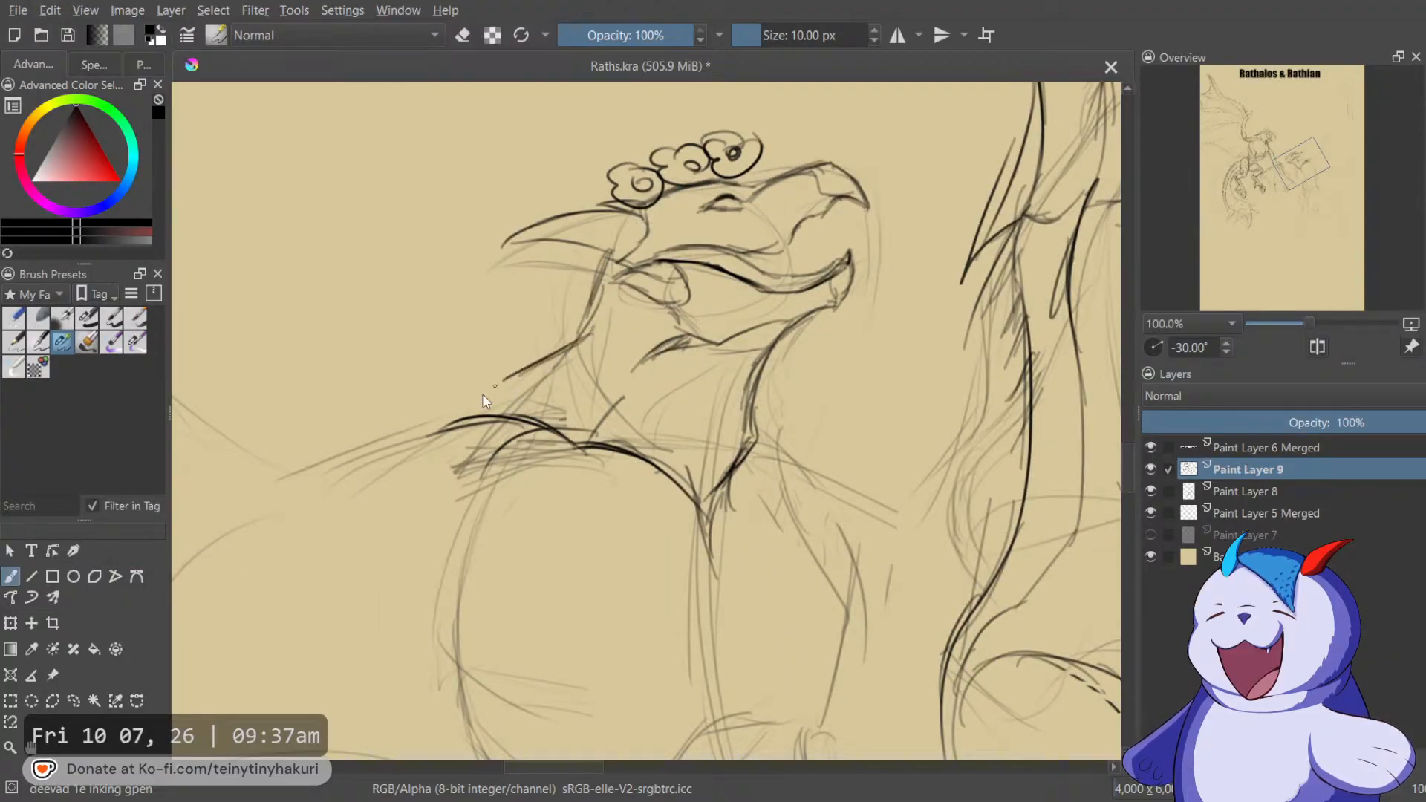
left_click_drag(518, 375, 476, 413)
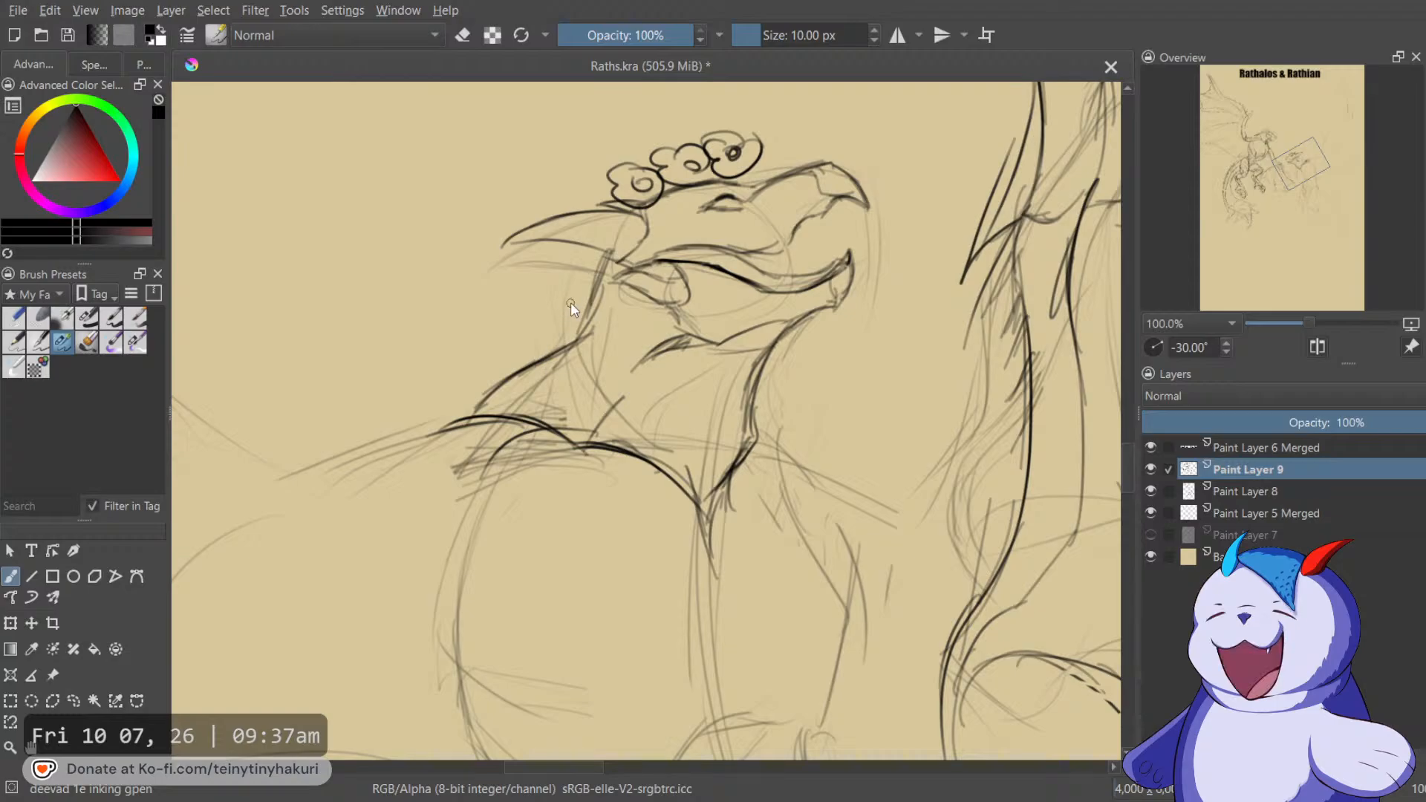
key("5")
Check the neck in mirrored view and rework the nape into a straighter slope between horn base and shoulder.
left_click_drag(726, 493, 560, 370)
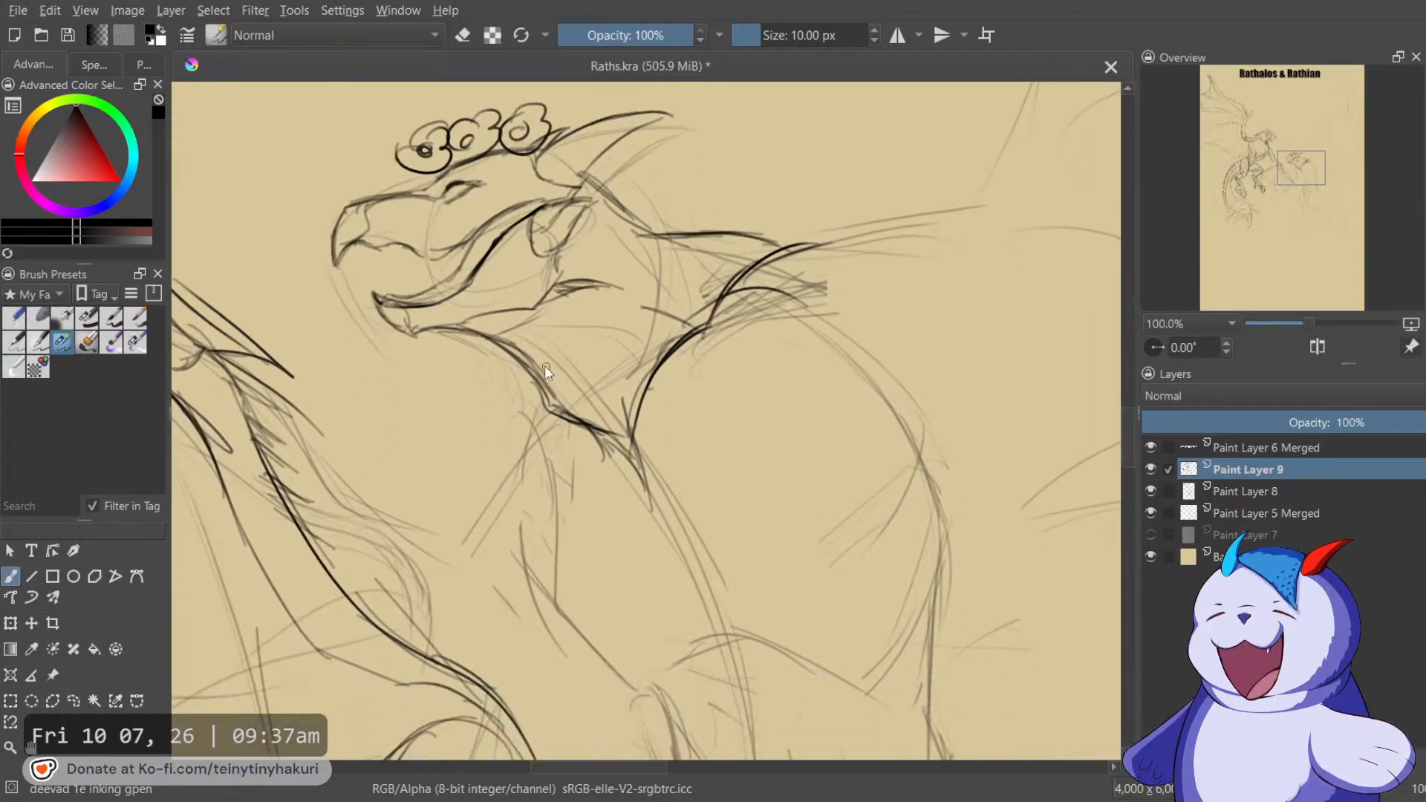
left_click_drag(649, 437, 578, 355)
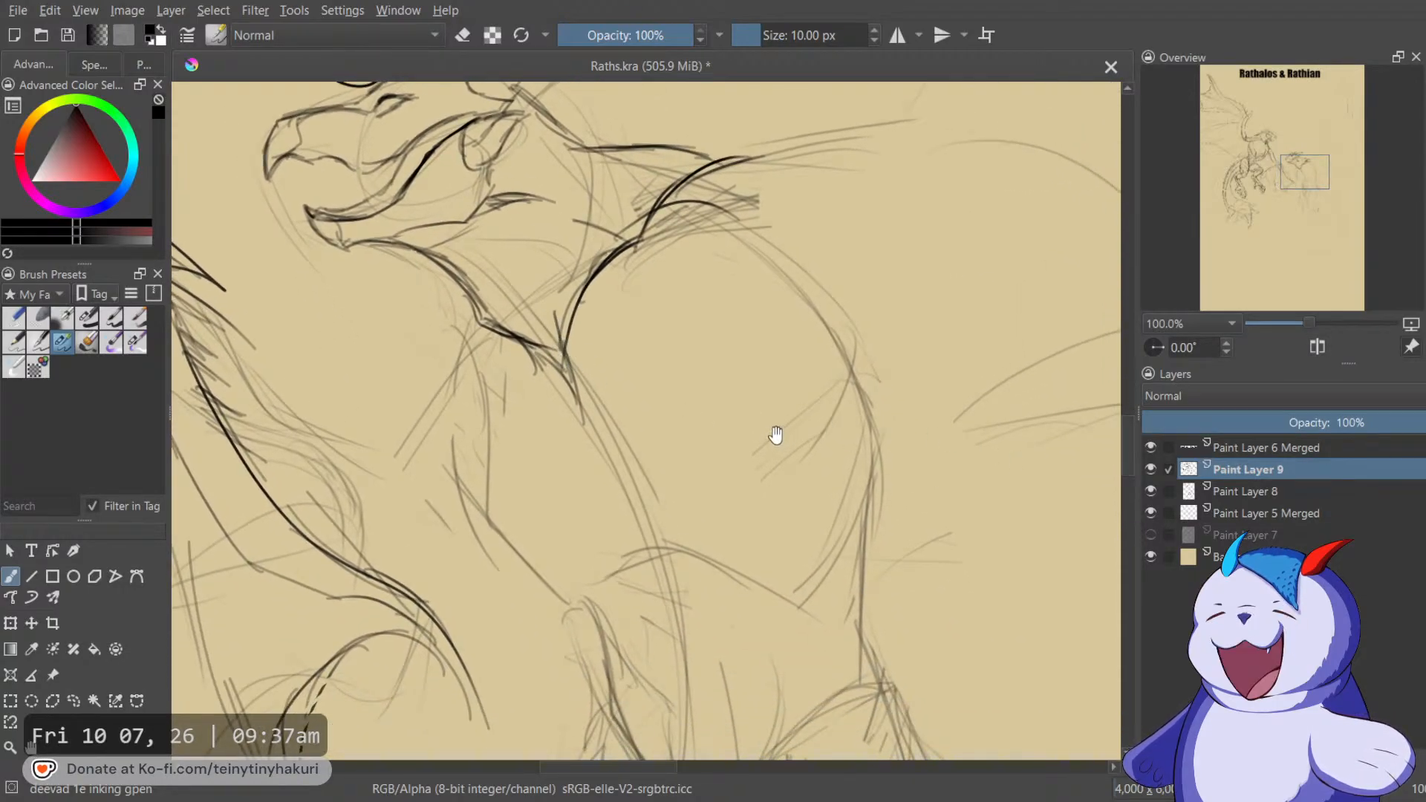
left_click_drag(774, 438, 812, 444)
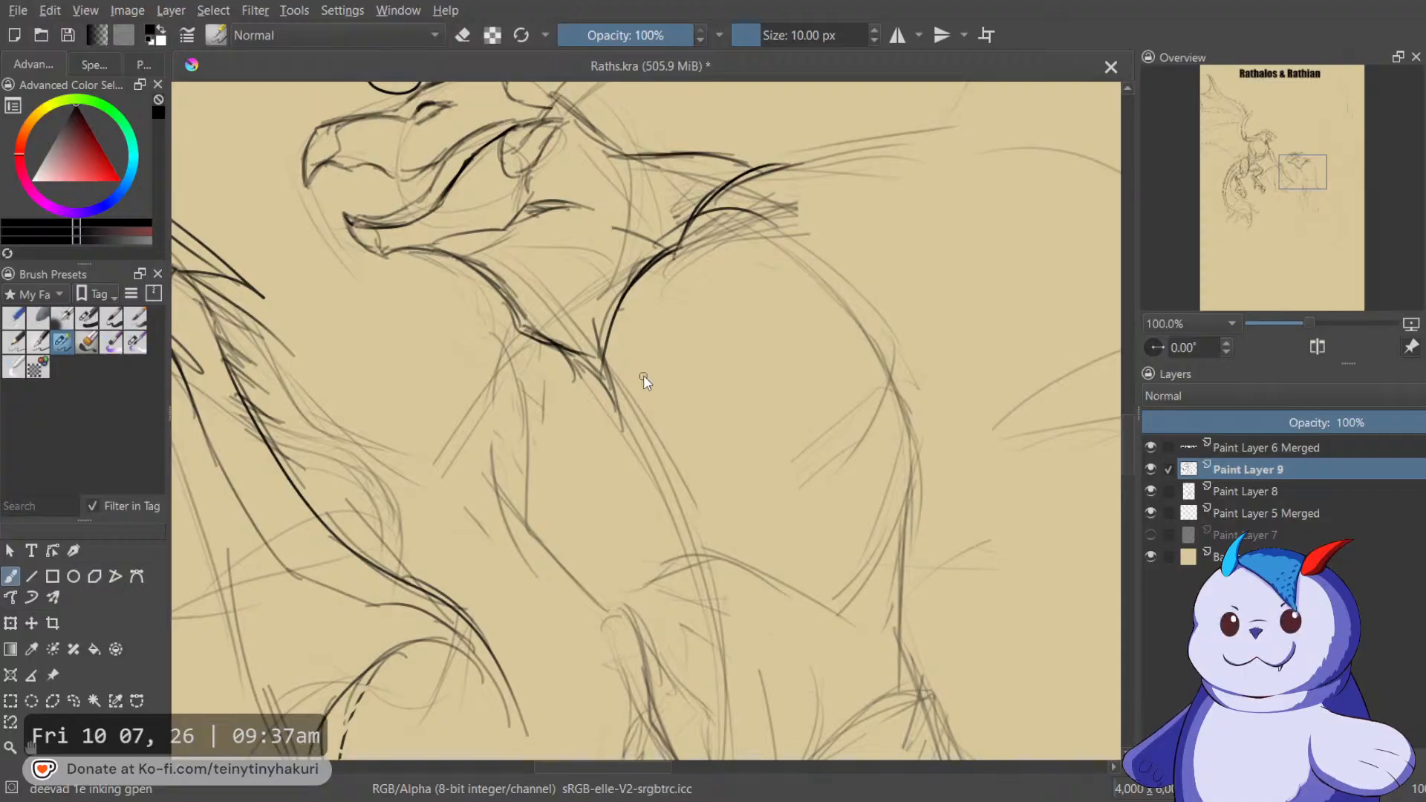
key("m")
left_click_drag(653, 341, 724, 438)
key("m")
left_click_drag(747, 352, 806, 343)
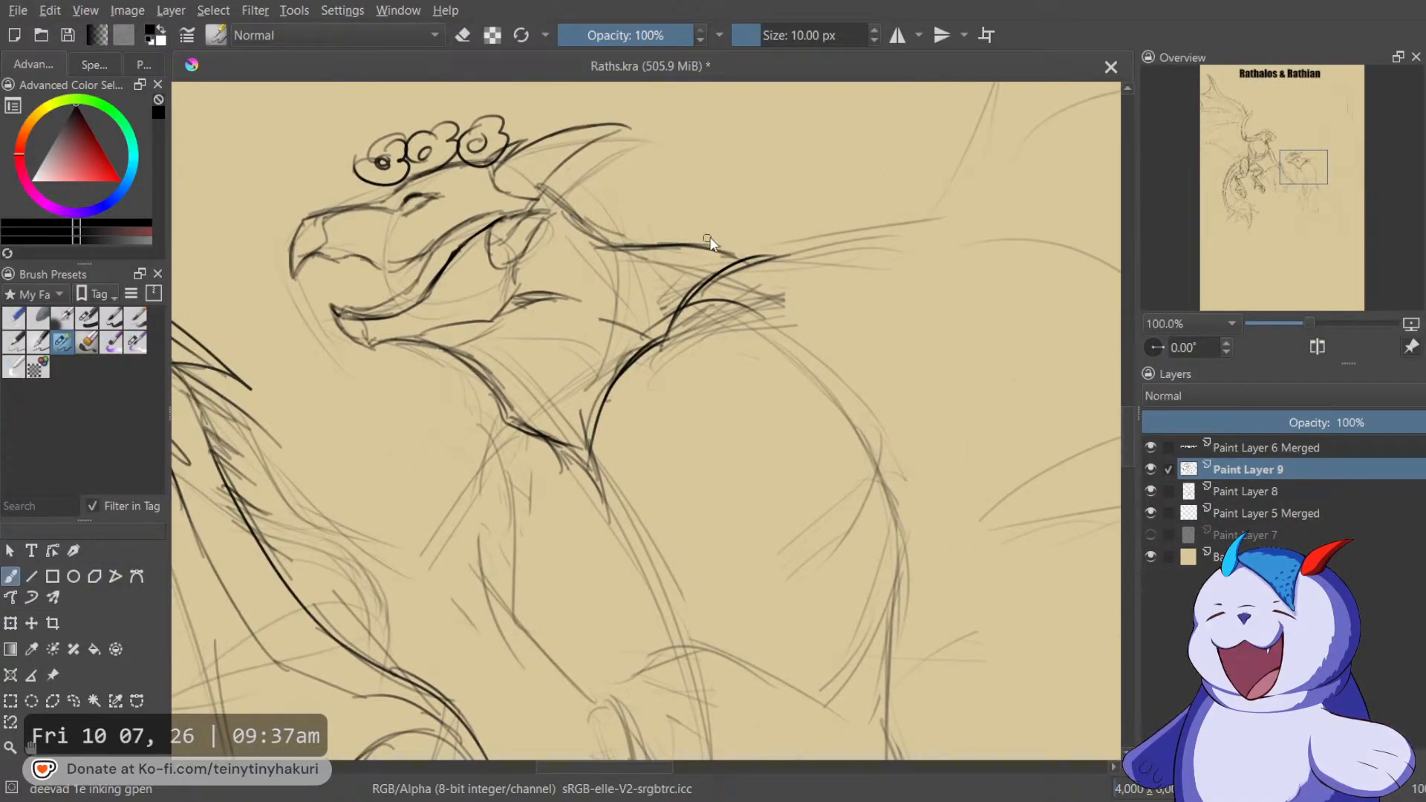
key("m")
left_click_drag(669, 182, 876, 268)
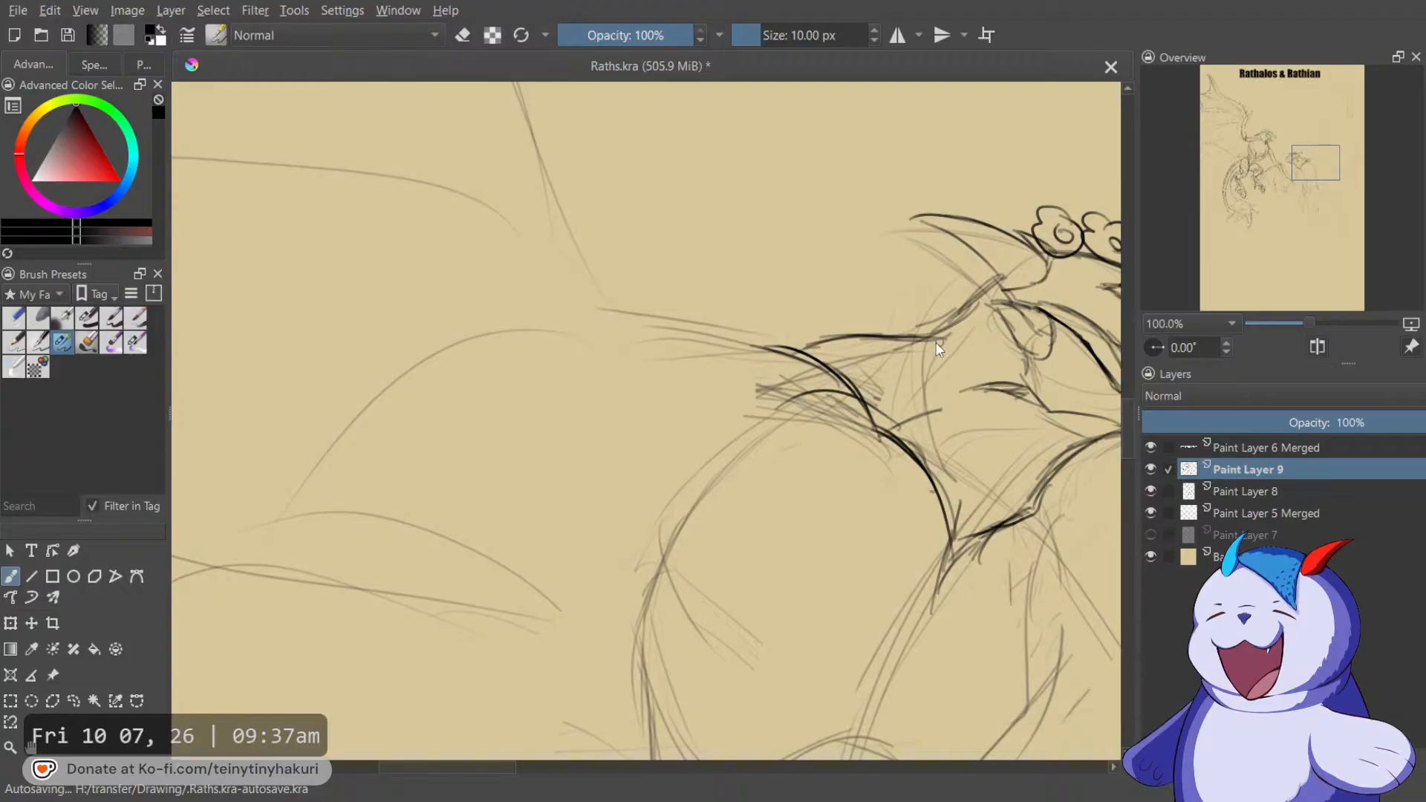
mouse_move(977, 304)
left_mouse_down()
mouse_move(860, 344)
mouse_move(966, 318)
mouse_move(685, 217)
left_mouse_up()
key("e")
key("e")
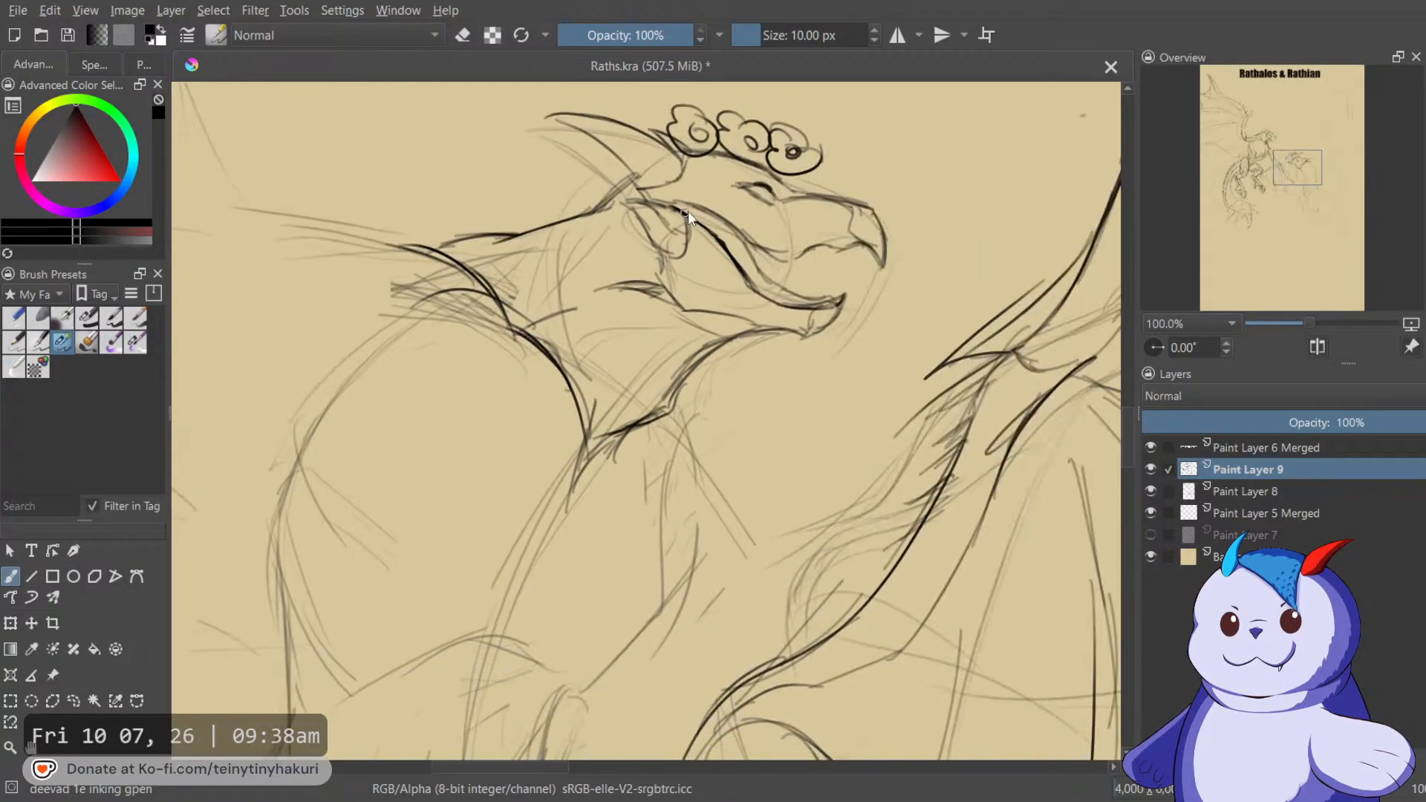
Redraw the throat line with a steeper drop and sharper corner, erasing the old stroke beneath the jaw.
left_click_drag(739, 338, 863, 250)
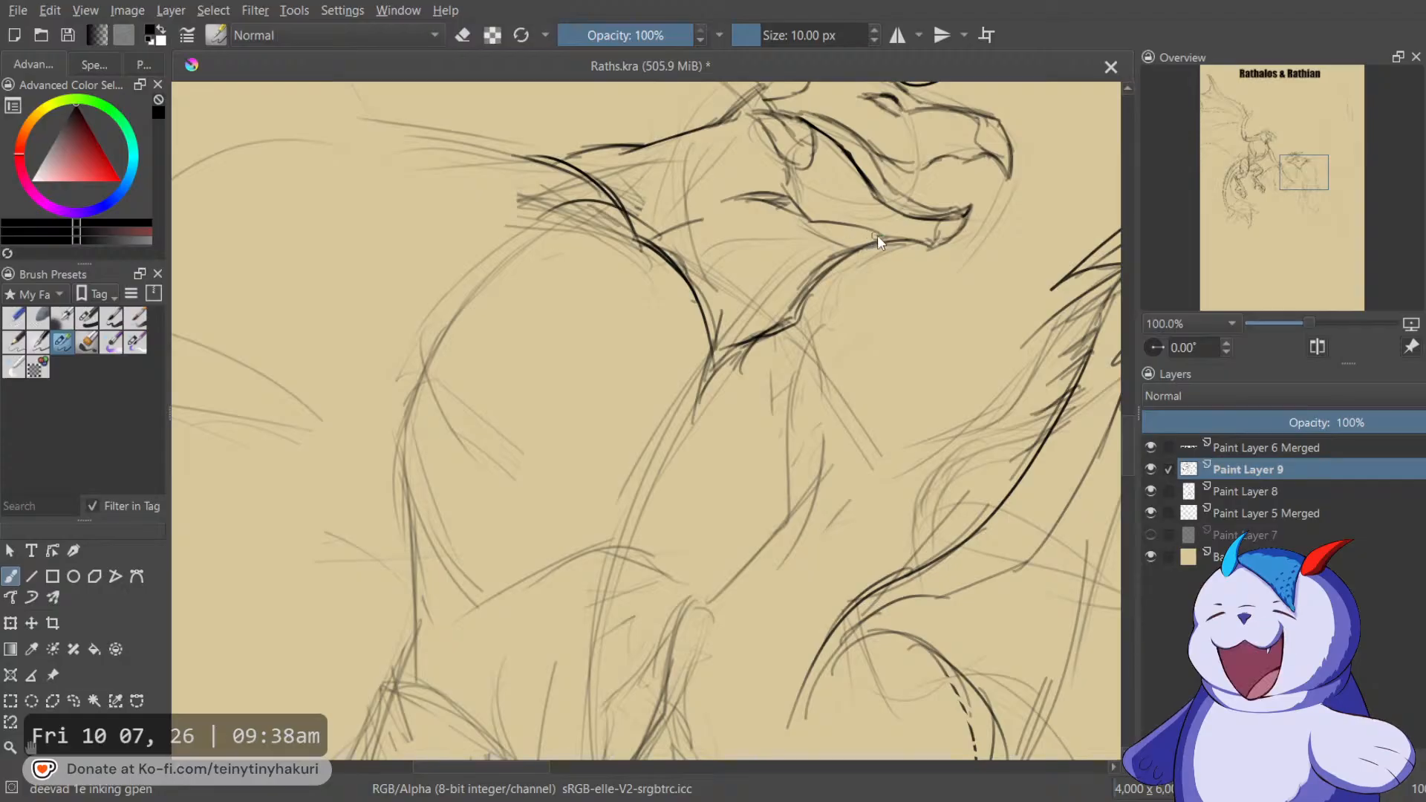
left_click_drag(823, 271, 813, 306)
left_click_drag(849, 247, 820, 288)
key("e")
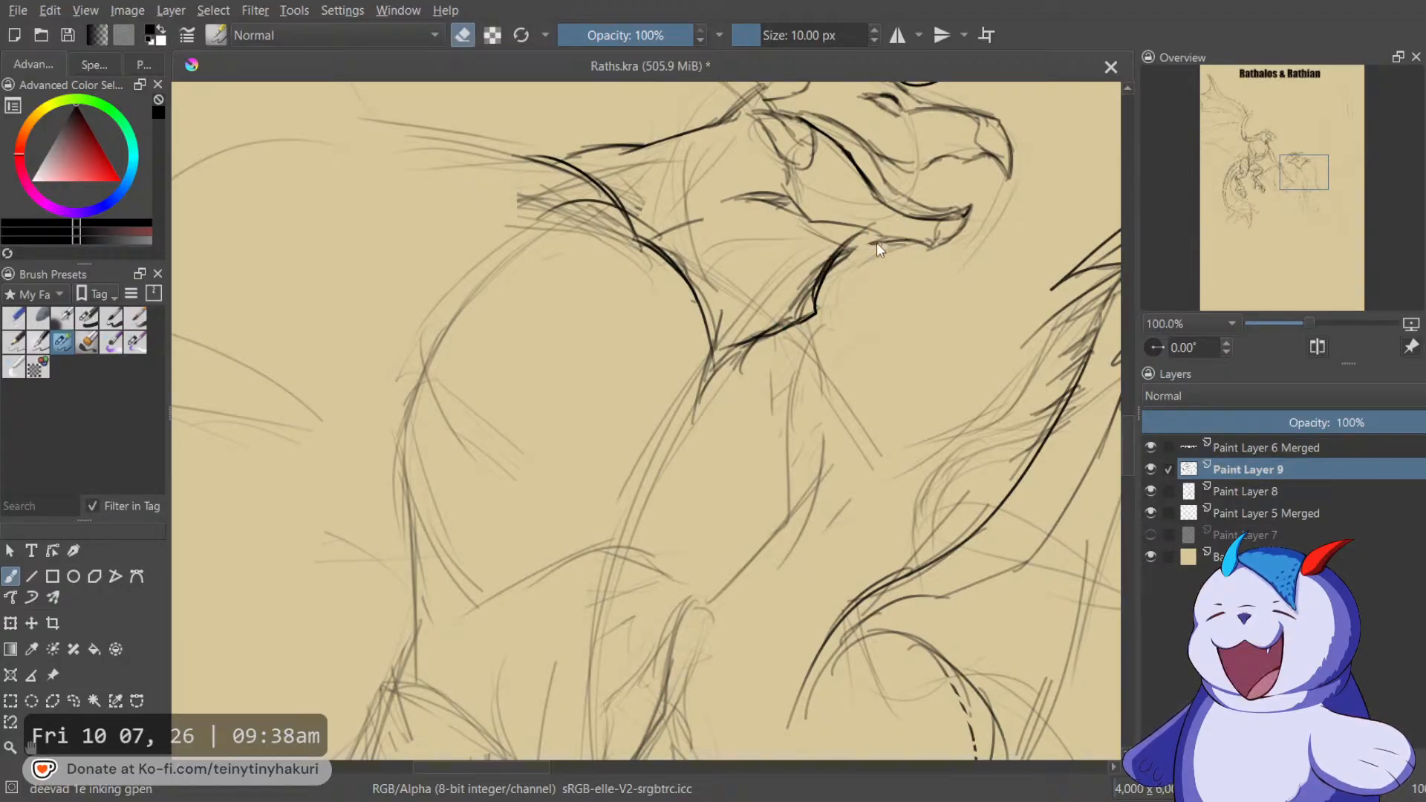
key("e")
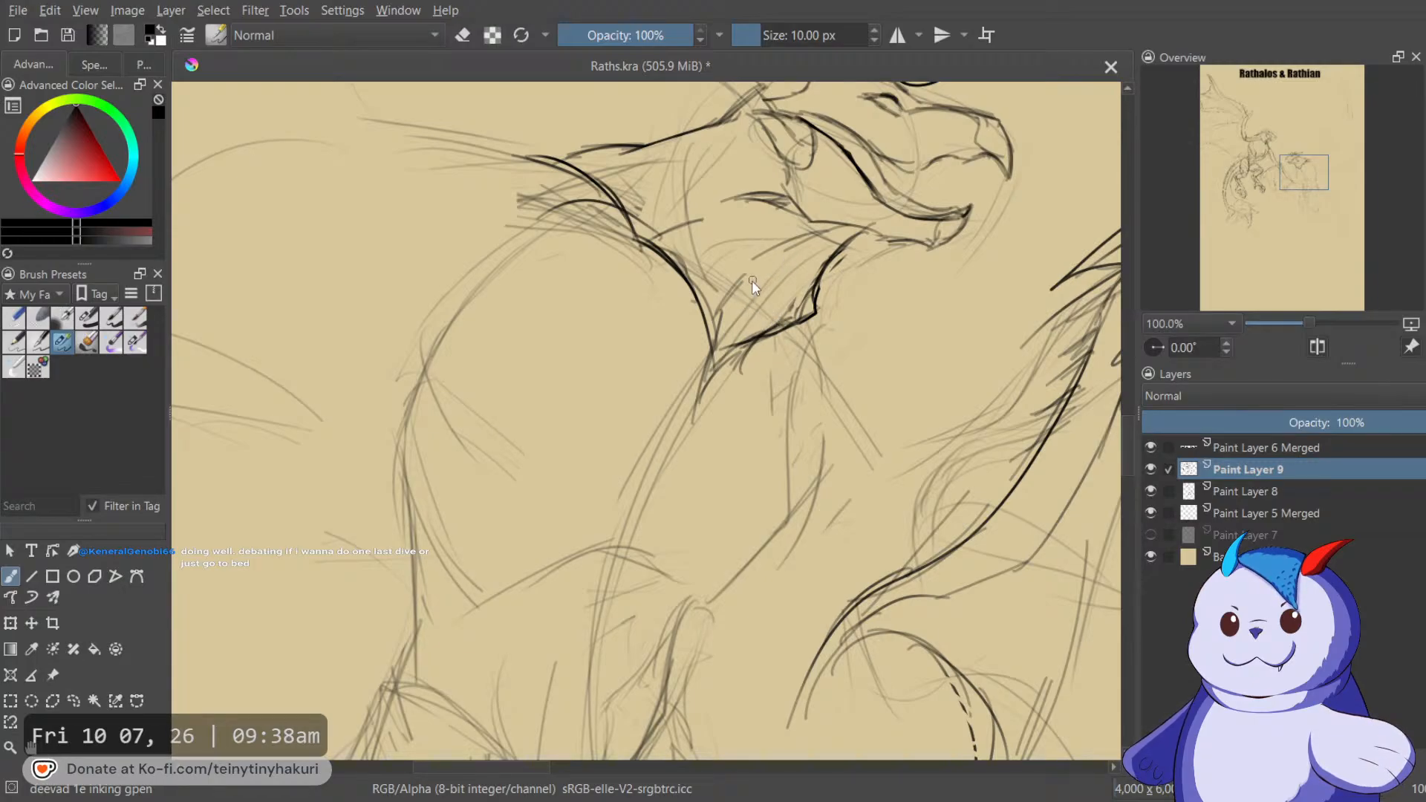
Darken the pointed V where the neck meets the chest with several converging strokes.
left_click_drag(735, 306, 690, 418)
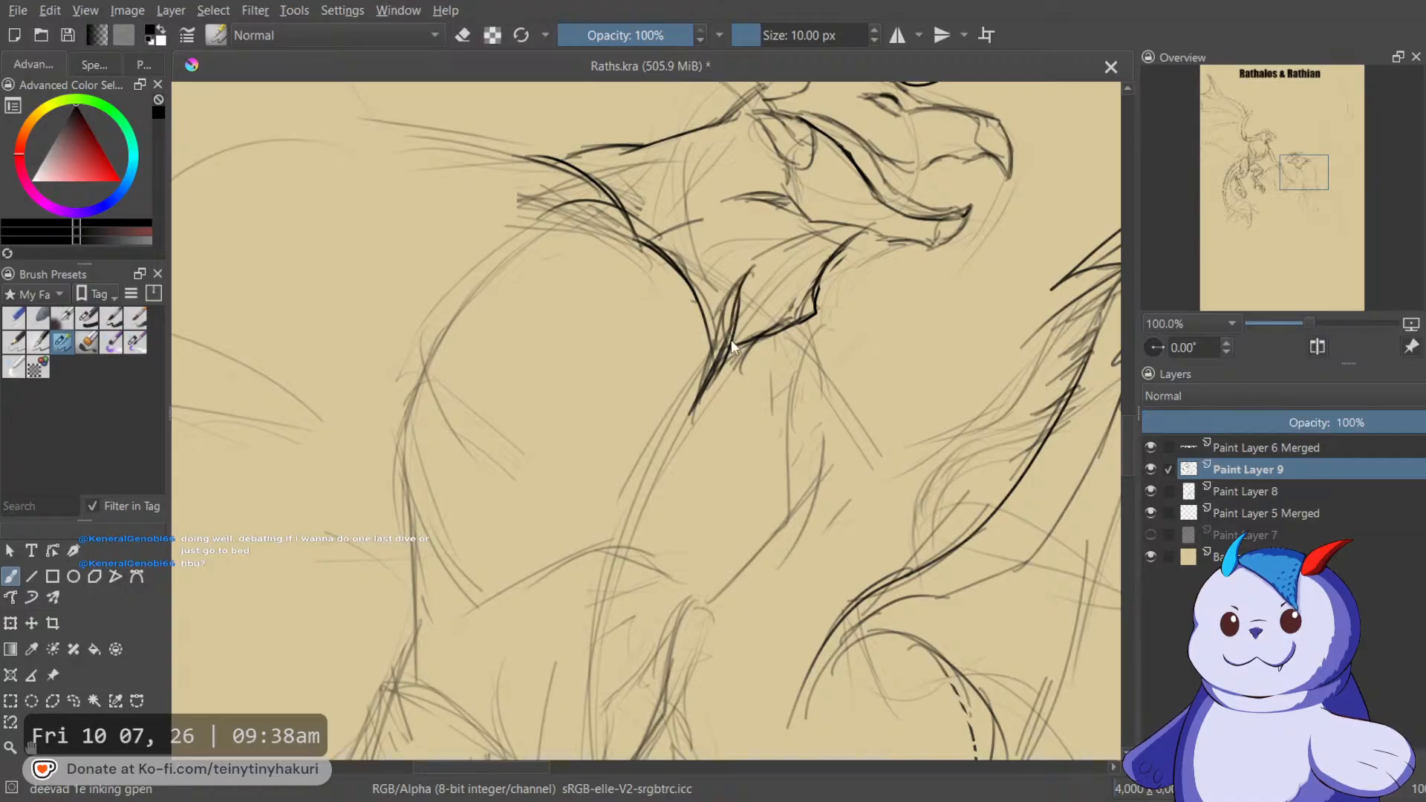
mouse_move(684, 286)
left_mouse_down()
mouse_move(700, 359)
mouse_move(692, 414)
left_mouse_up()
left_click_drag(752, 327, 746, 318)
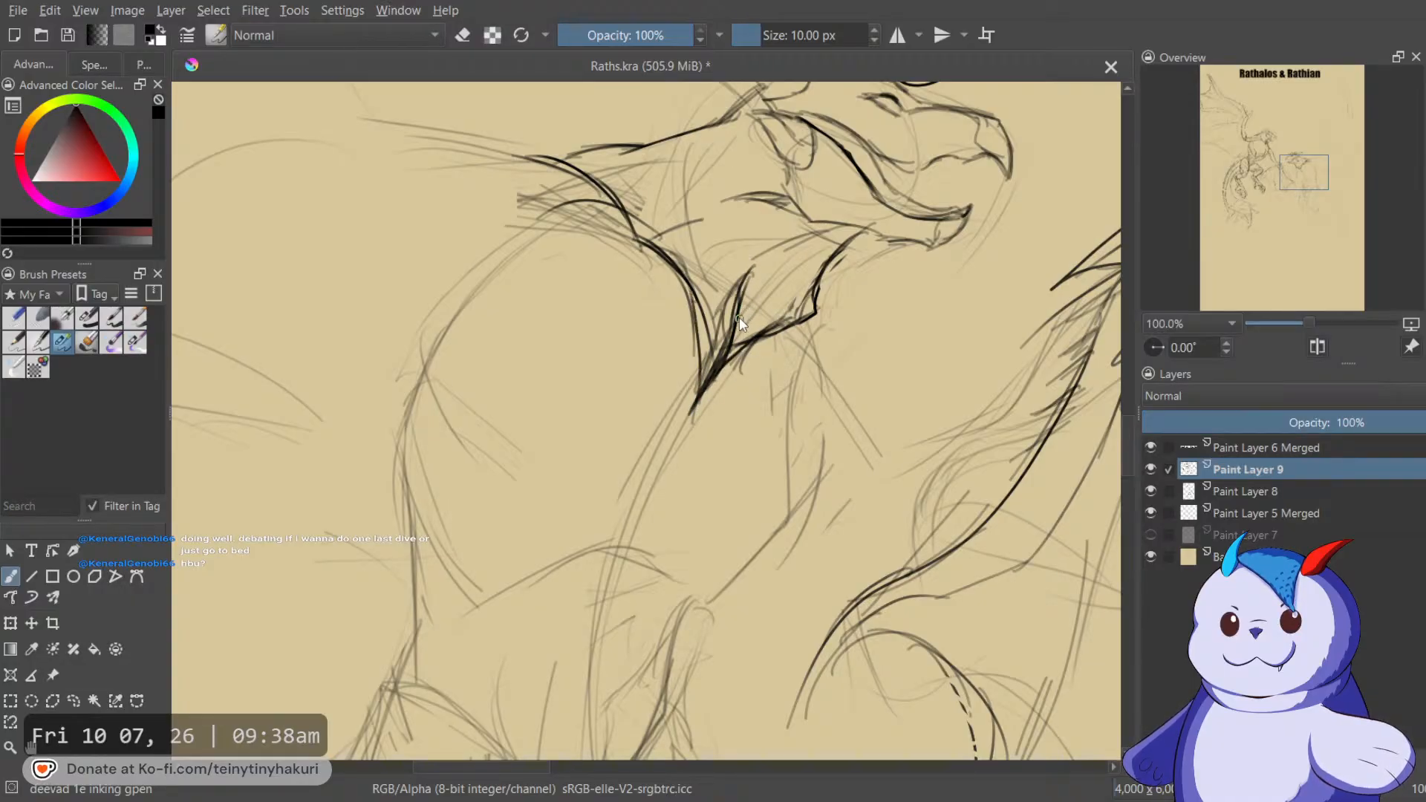
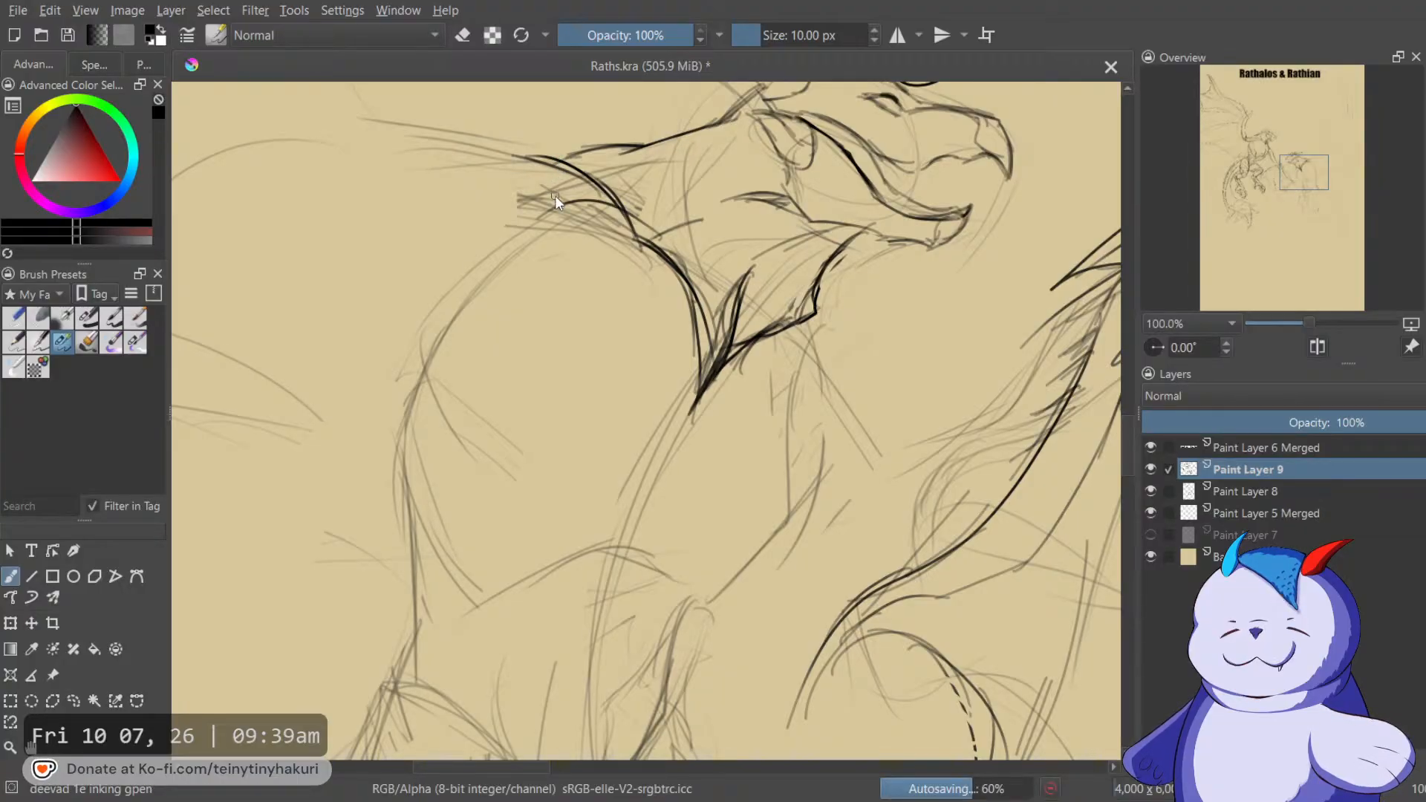
Outline the second dragon's body below the neck: the outer shoulder curve, the inner edge with its small fold, and the front contour.
scroll(566, 211, "down", 1)
left_click_drag(618, 261, 827, 334)
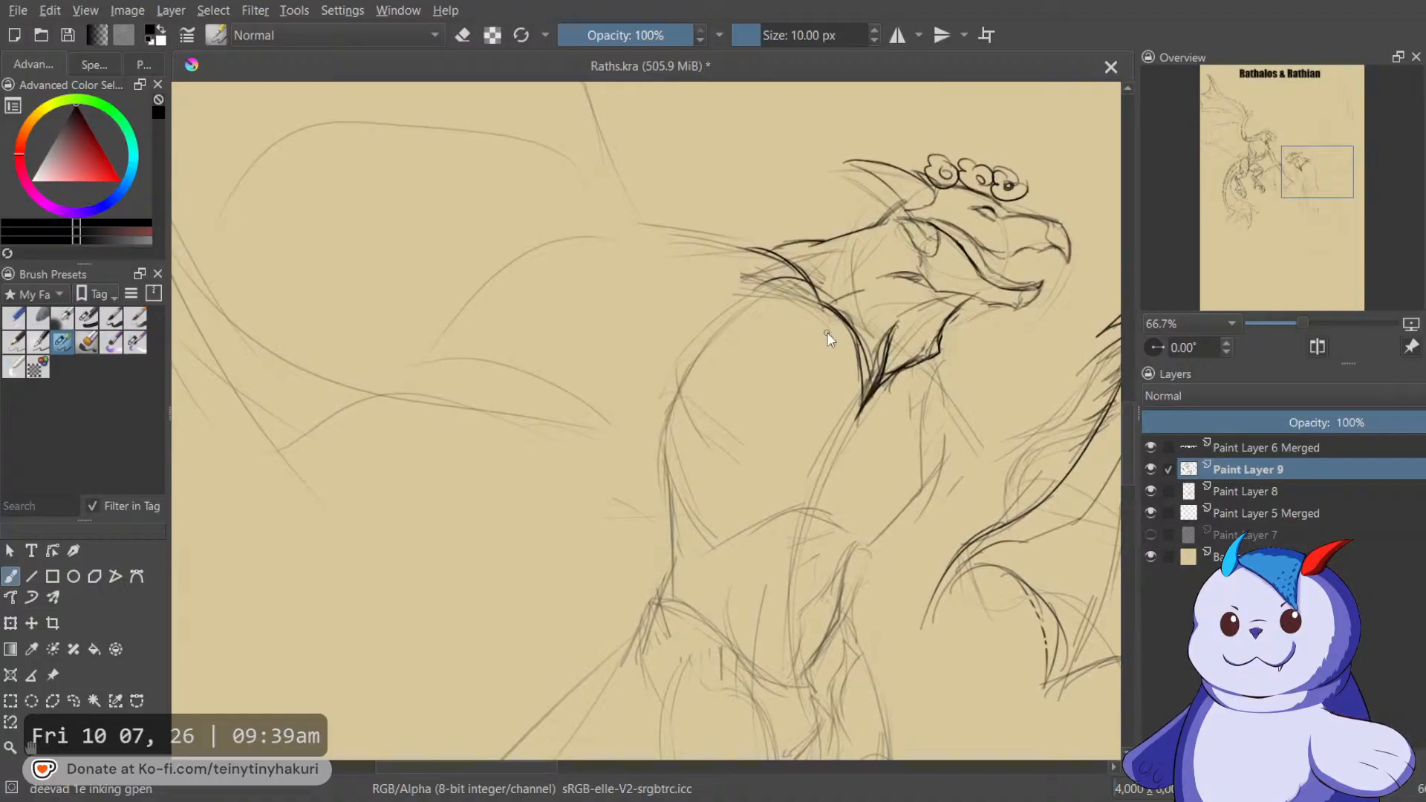
mouse_move(747, 248)
left_mouse_down()
mouse_move(636, 380)
mouse_move(676, 308)
mouse_move(639, 382)
mouse_move(648, 420)
left_mouse_up()
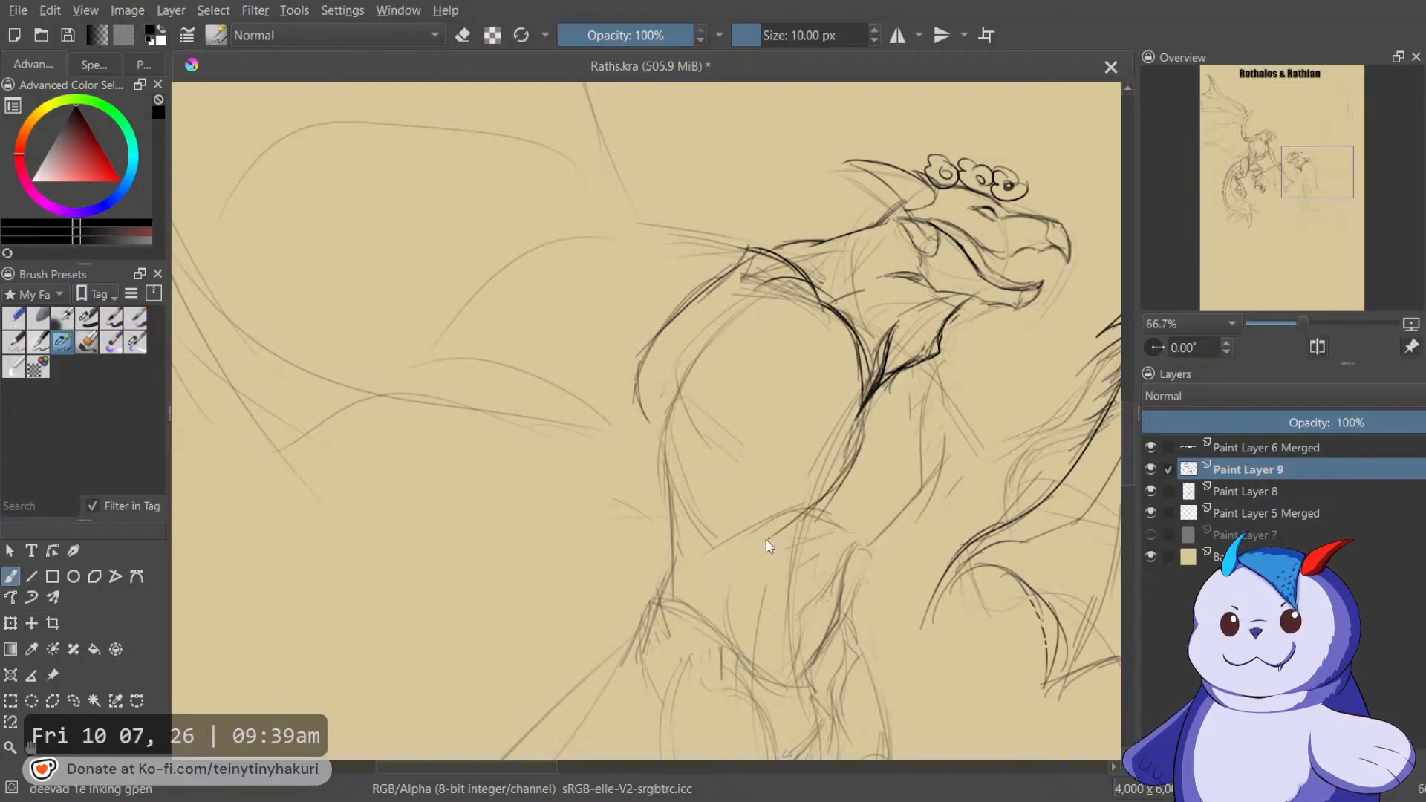
left_click_drag(806, 502, 843, 520)
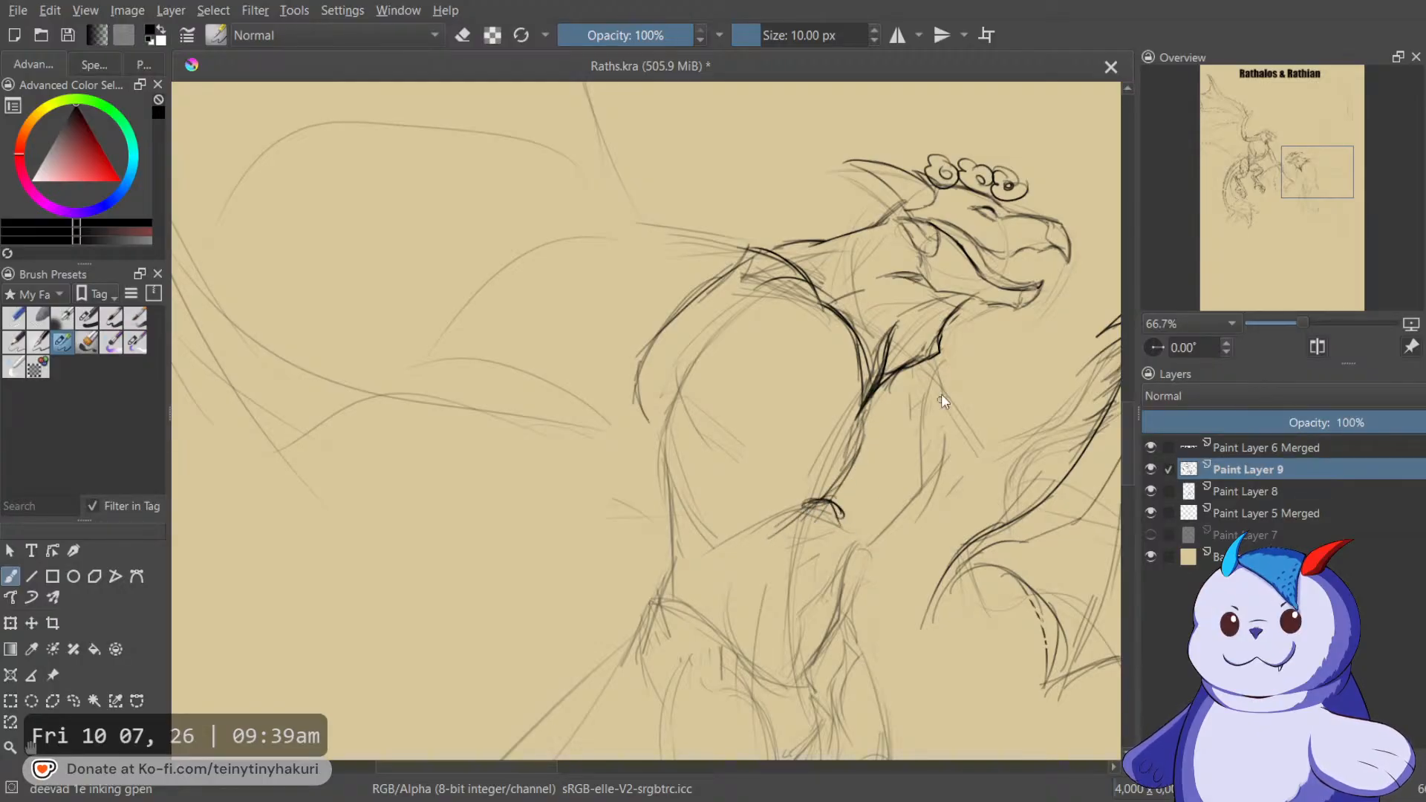
mouse_move(954, 440)
left_mouse_down()
mouse_move(952, 411)
mouse_move(903, 521)
left_mouse_up()
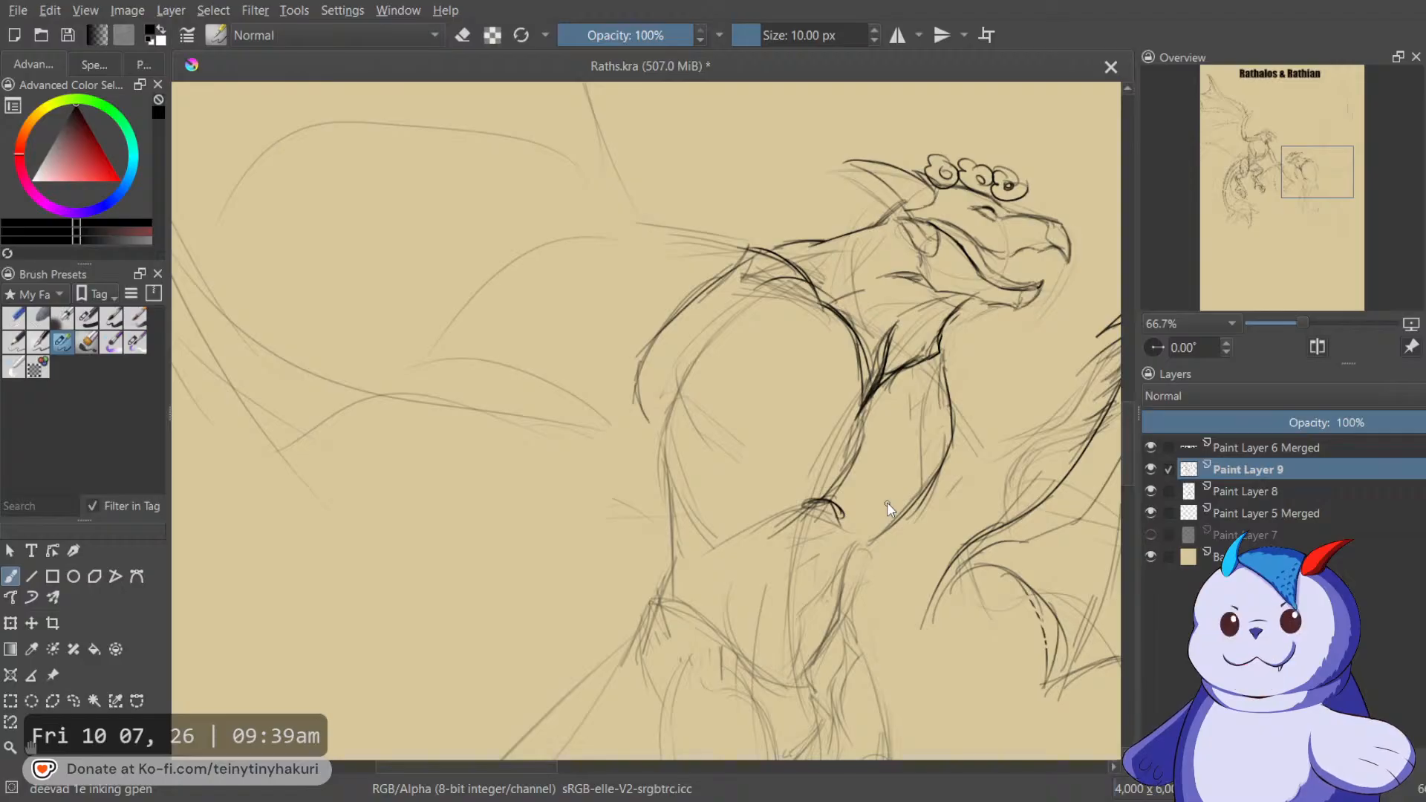
mouse_move(744, 253)
left_mouse_down()
mouse_move(643, 309)
mouse_move(639, 462)
left_mouse_up()
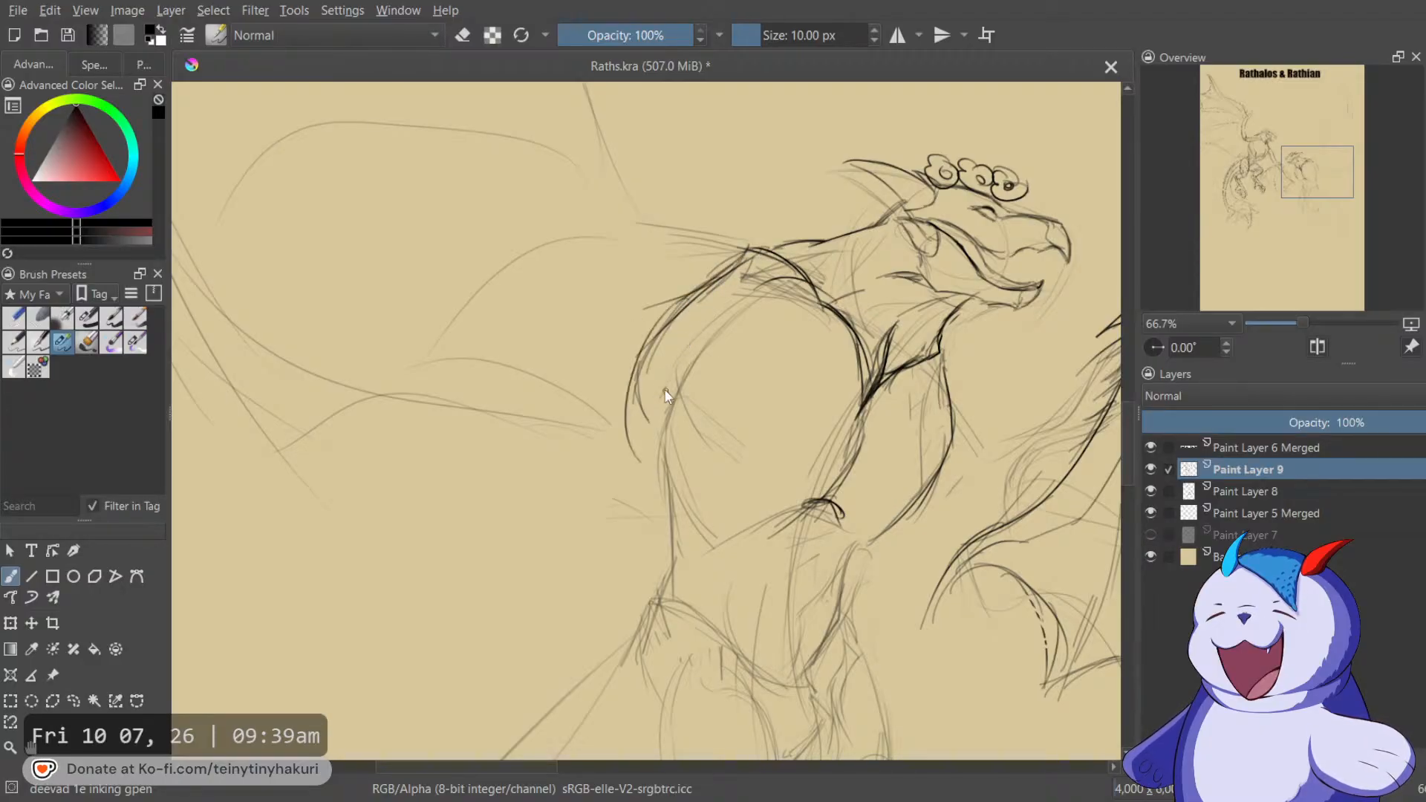
Close the lower back curve of the second dragon's torso and draw the arched underside of the rib cage to the front fold.
left_click_drag(634, 410, 679, 508)
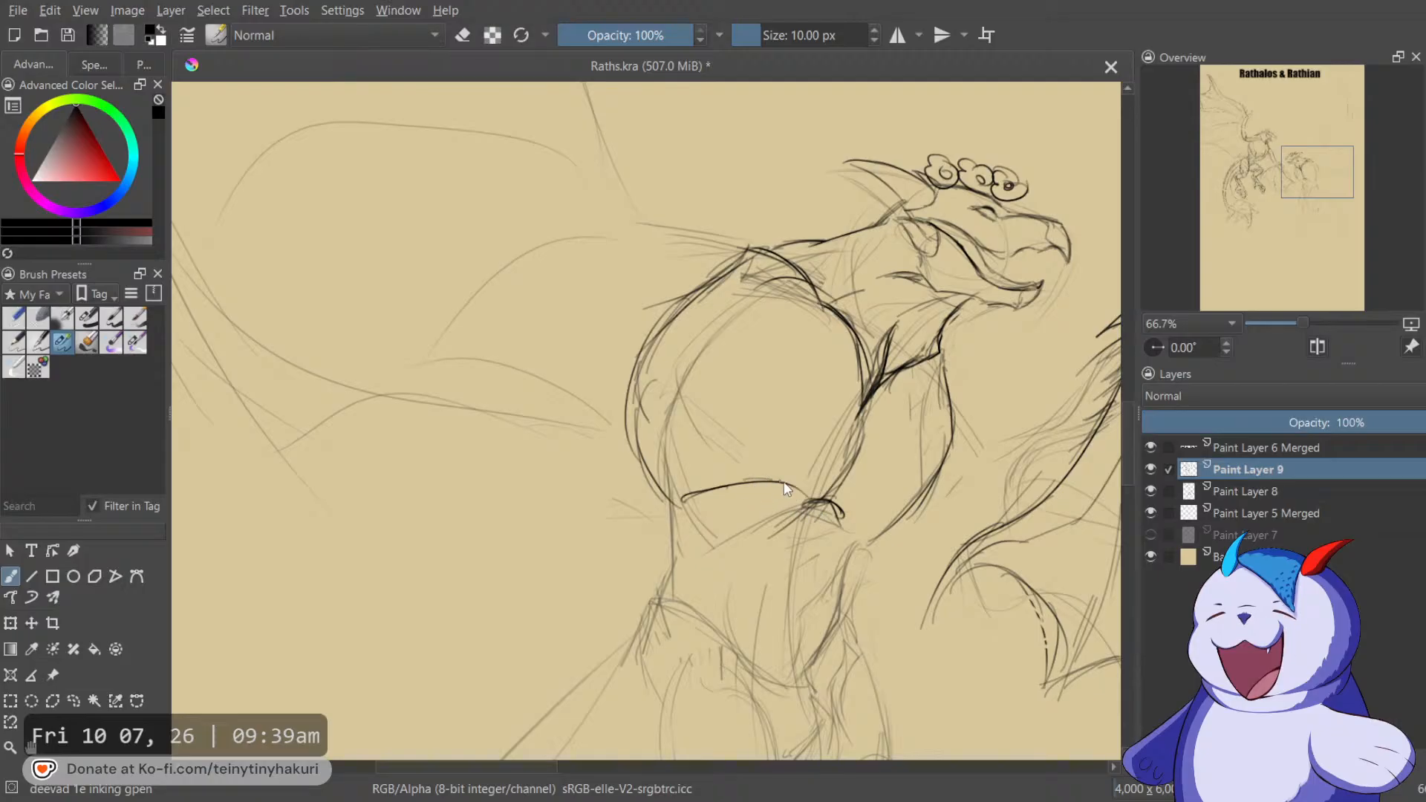
left_click_drag(777, 486, 810, 494)
left_click_drag(895, 514, 849, 546)
left_click_drag(905, 459, 921, 452)
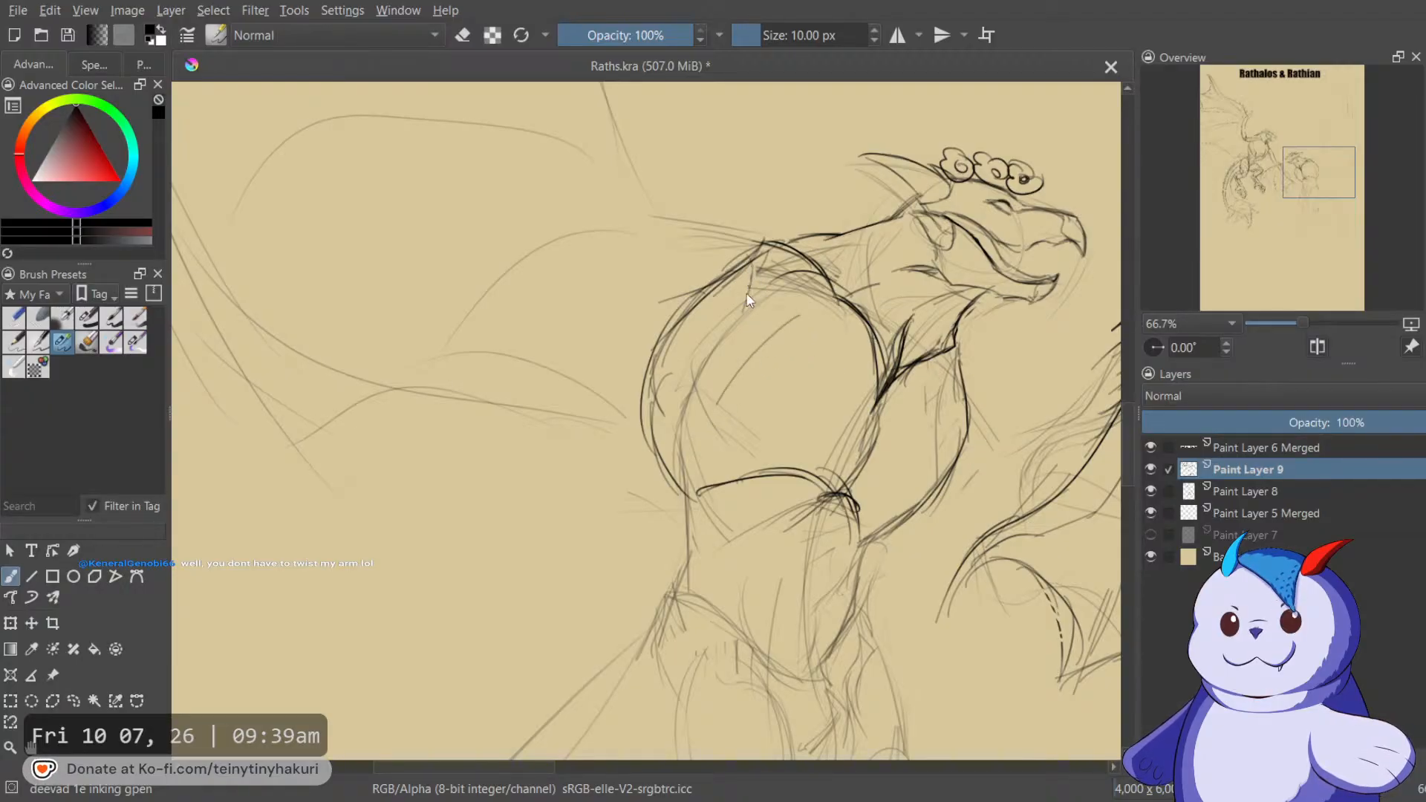
Add inner contour strokes to the torso: a dark inner shoulder edge, a light arc above the rib line and a short chest stroke.
mouse_move(709, 356)
left_mouse_down()
mouse_move(688, 427)
mouse_move(722, 453)
mouse_move(807, 456)
left_mouse_up()
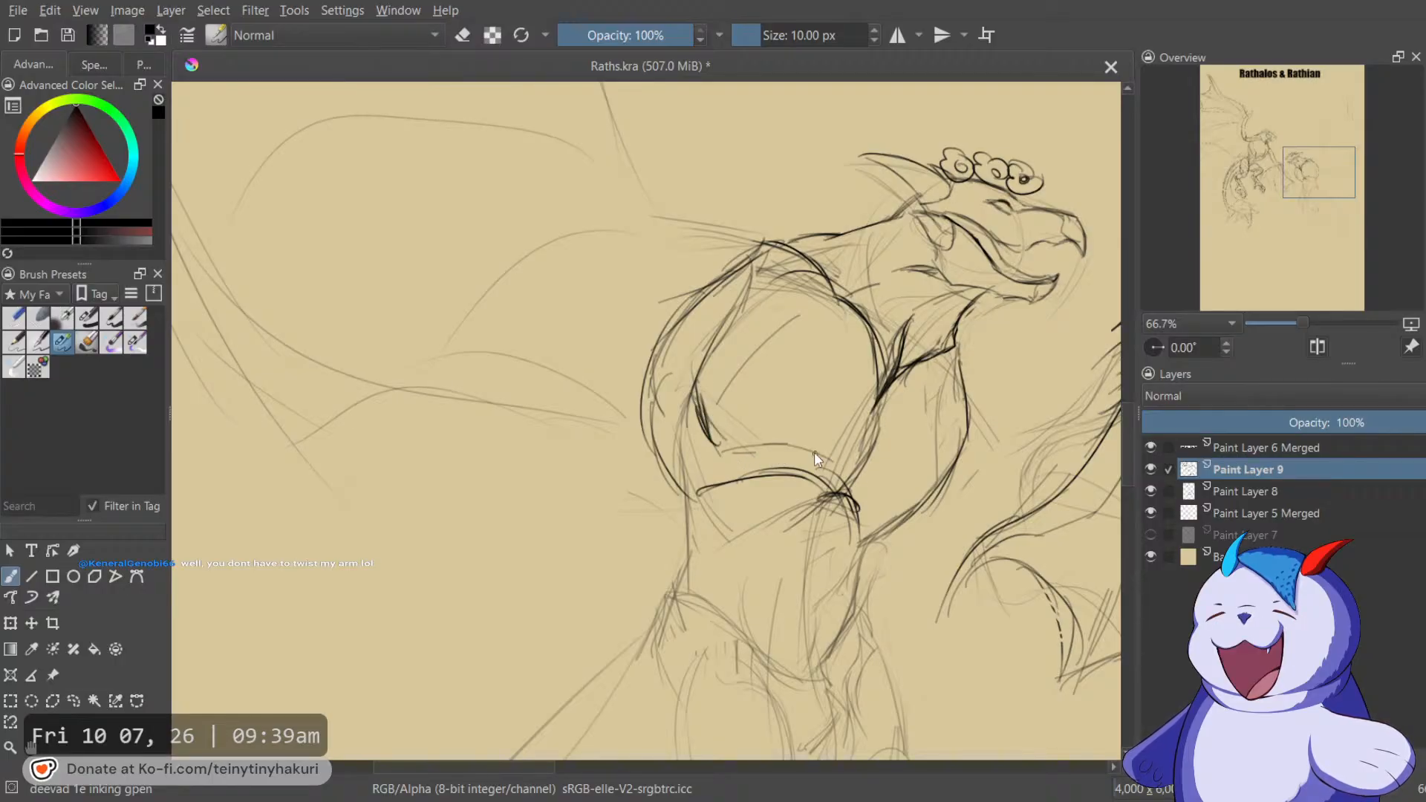
left_click_drag(865, 498, 925, 484)
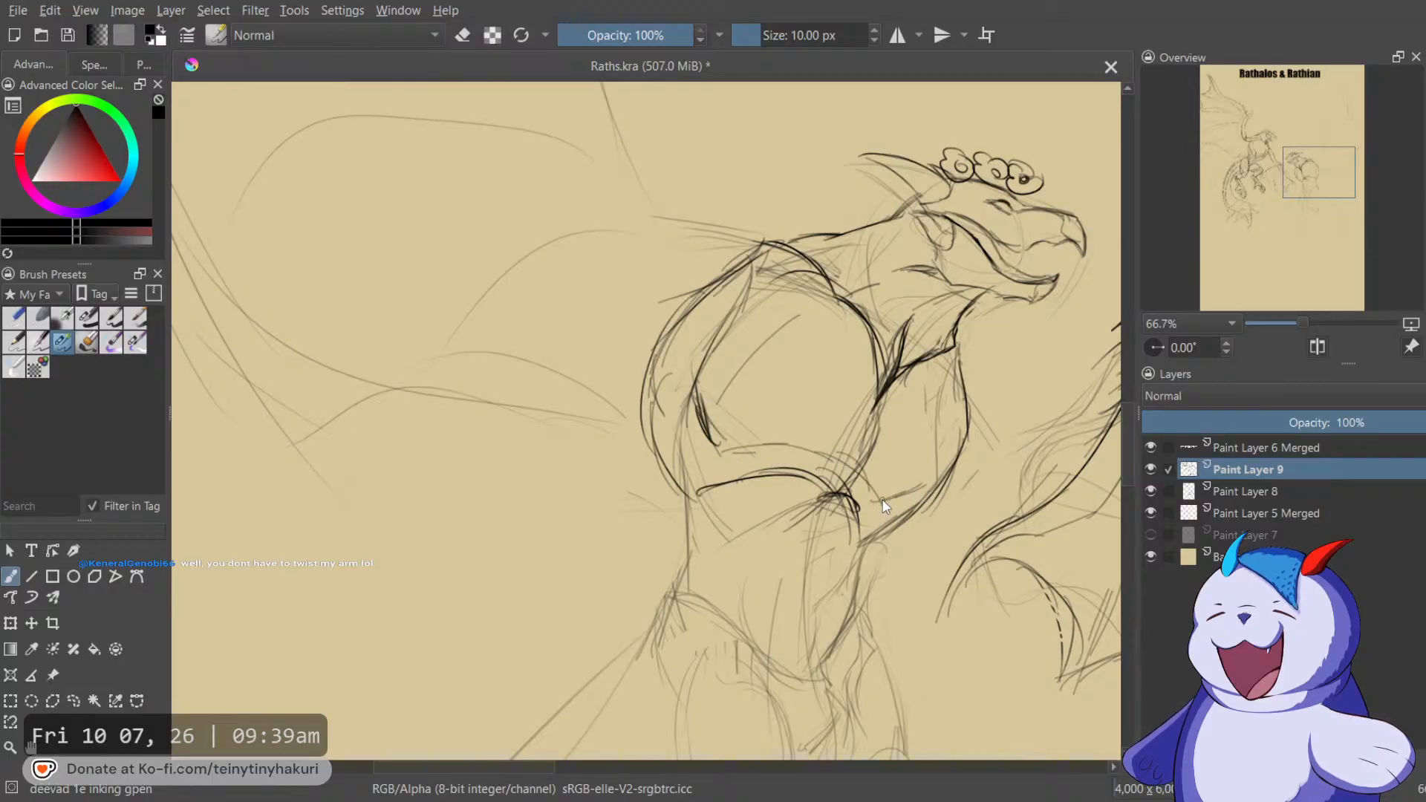
mouse_move(940, 342)
left_mouse_down()
mouse_move(1019, 350)
mouse_move(1050, 280)
left_mouse_up()
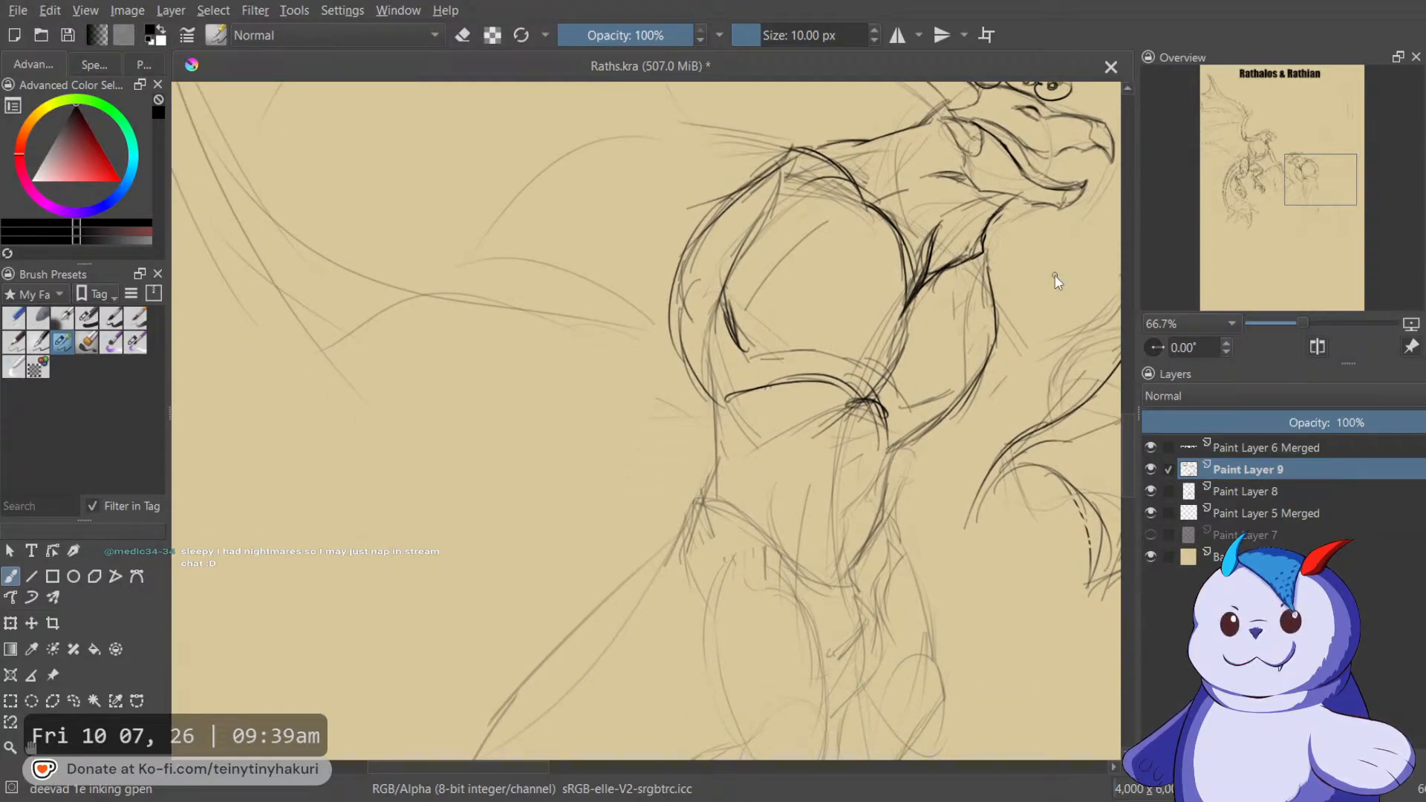
Draw the front waist line down from the rib-cage fold and trim its excess with the eraser.
mouse_move(865, 438)
left_mouse_down()
mouse_move(901, 405)
mouse_move(919, 420)
mouse_move(897, 464)
left_mouse_up()
key("e")
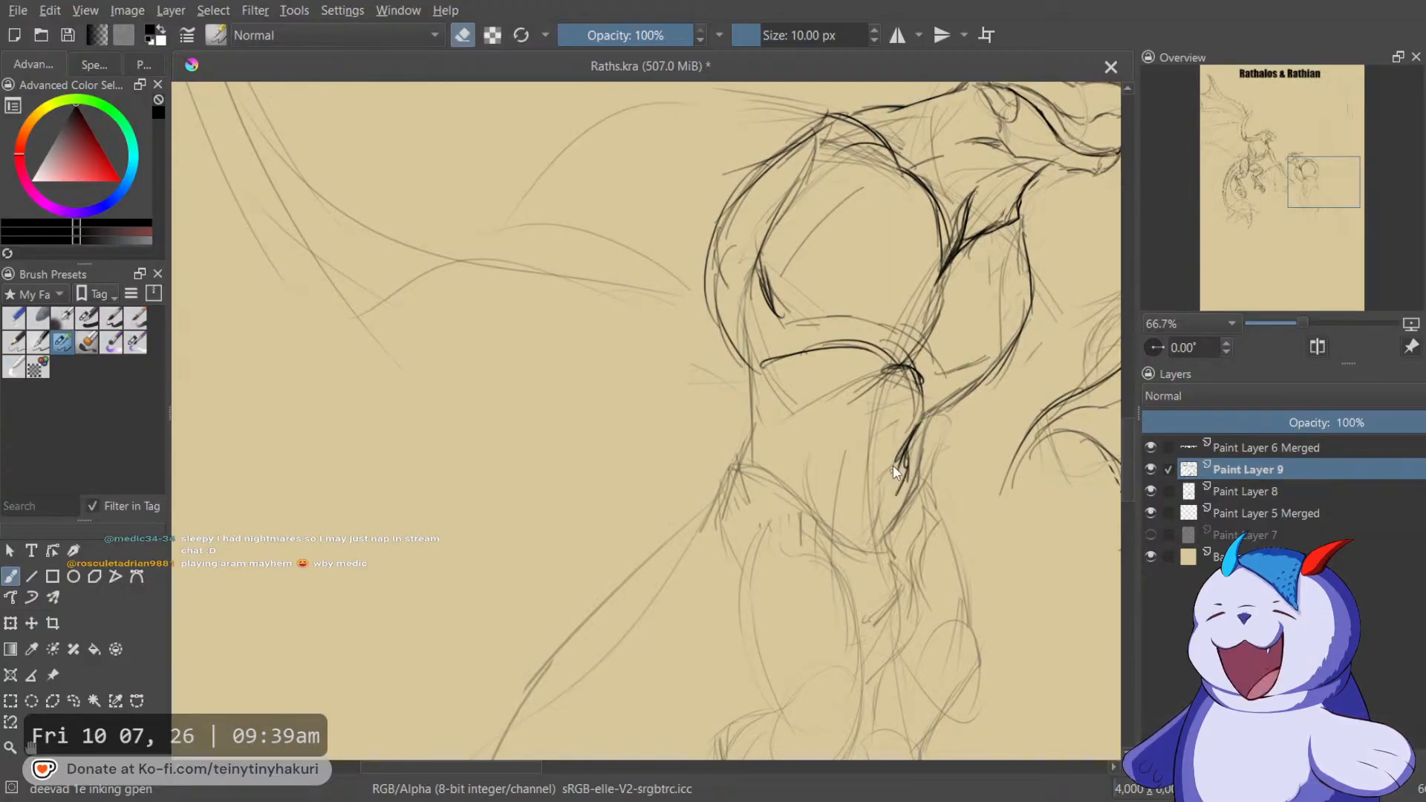
key("e")
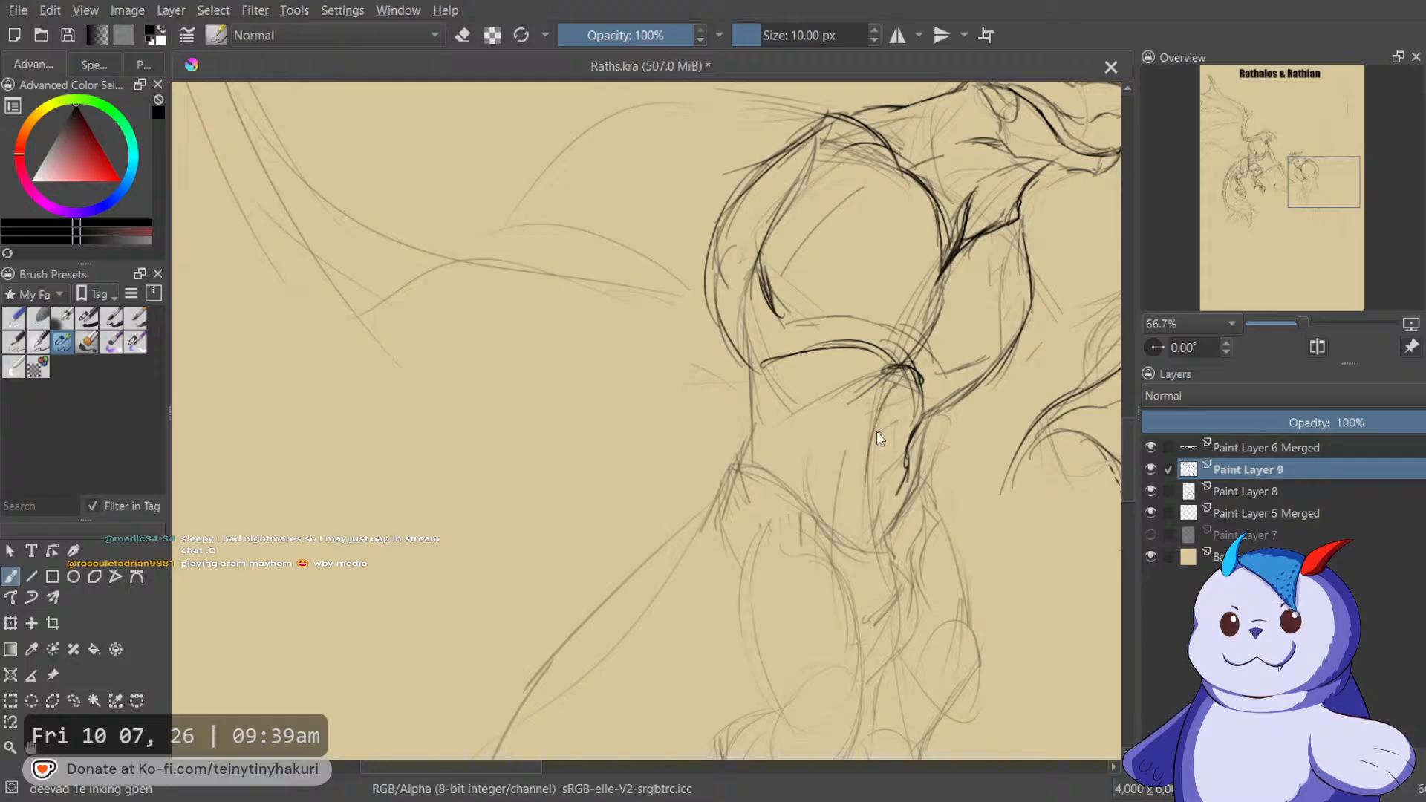
Draw the back waist line tapering toward the hip and erase the surplus outer curve along the shoulder and back.
left_click_drag(706, 350, 721, 429)
left_click_drag(716, 326, 741, 427)
left_click_drag(730, 356, 770, 461)
key("e")
mouse_move(716, 381)
left_mouse_down()
mouse_move(708, 253)
mouse_move(703, 309)
mouse_move(733, 191)
mouse_move(815, 120)
left_mouse_up()
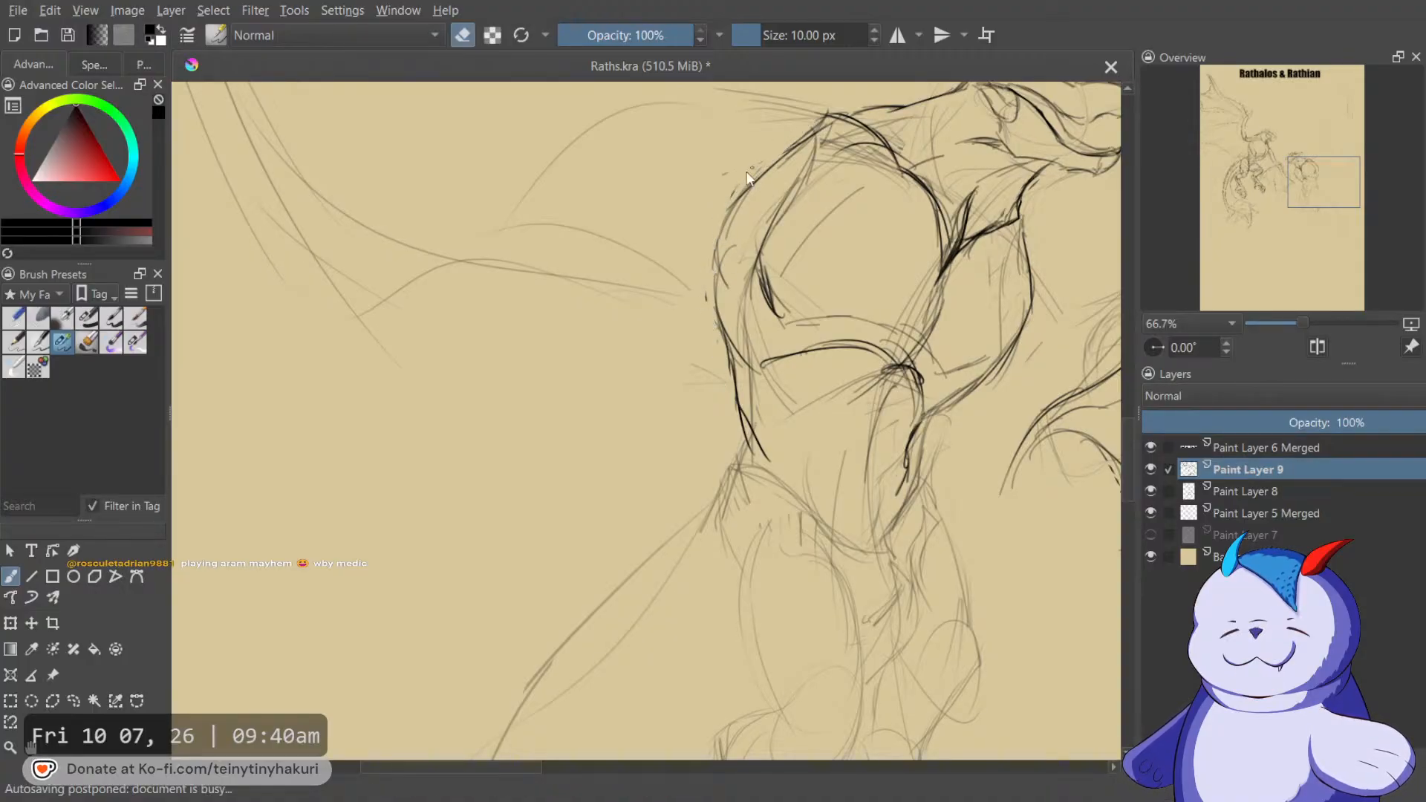
key("e")
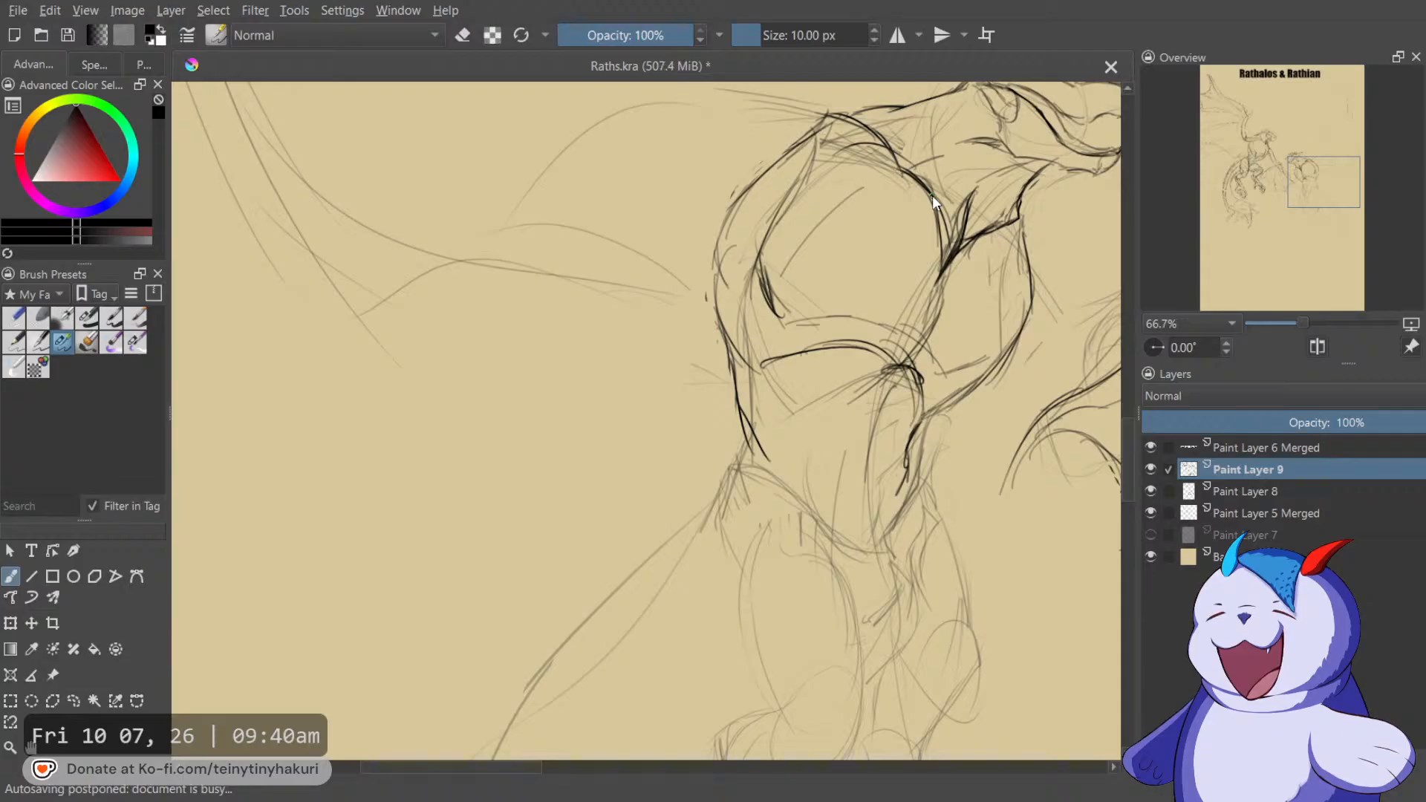
Outline the belly with a broken inner side line below the rib arc and a front contour curving in toward the pelvis.
scroll(815, 309, "down", 3)
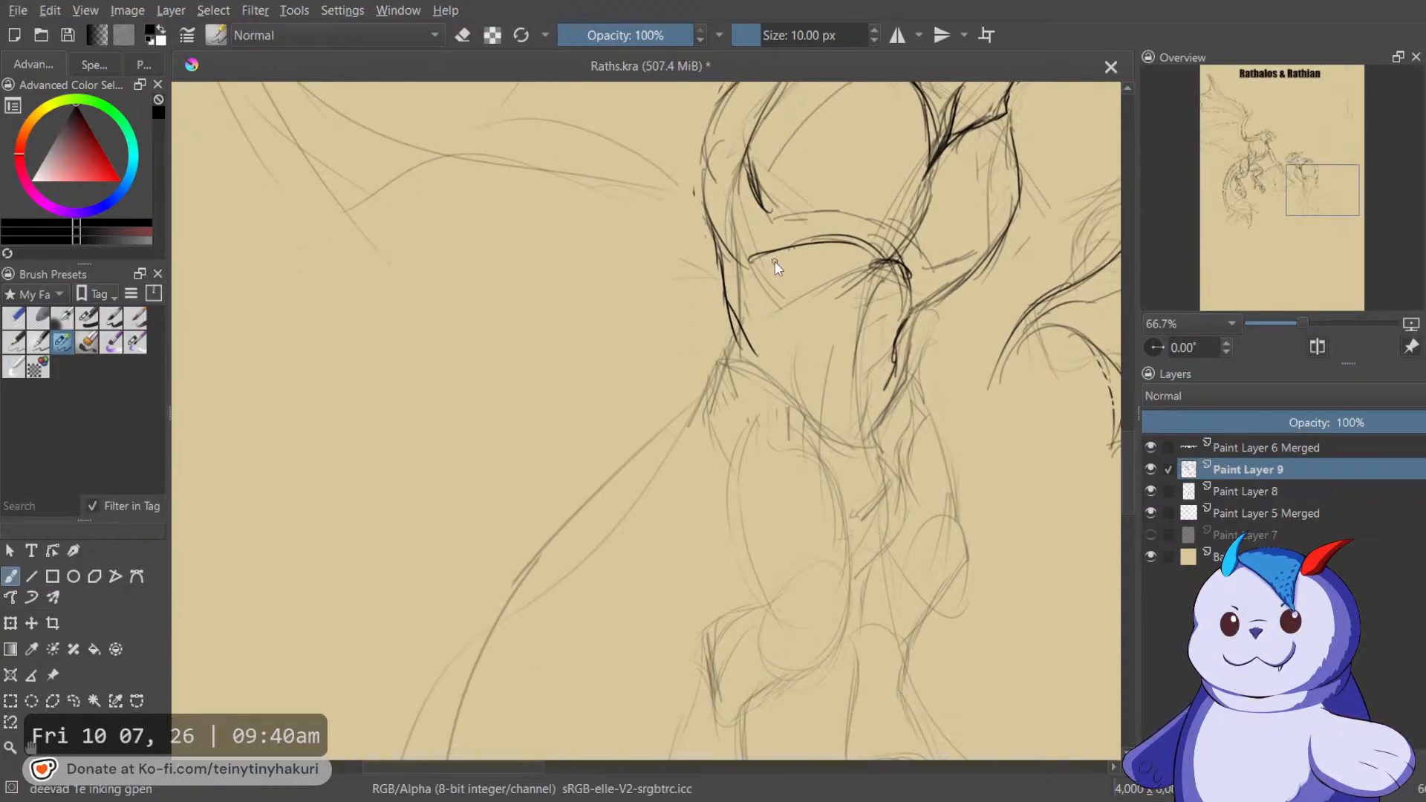
left_click_drag(759, 281, 771, 352)
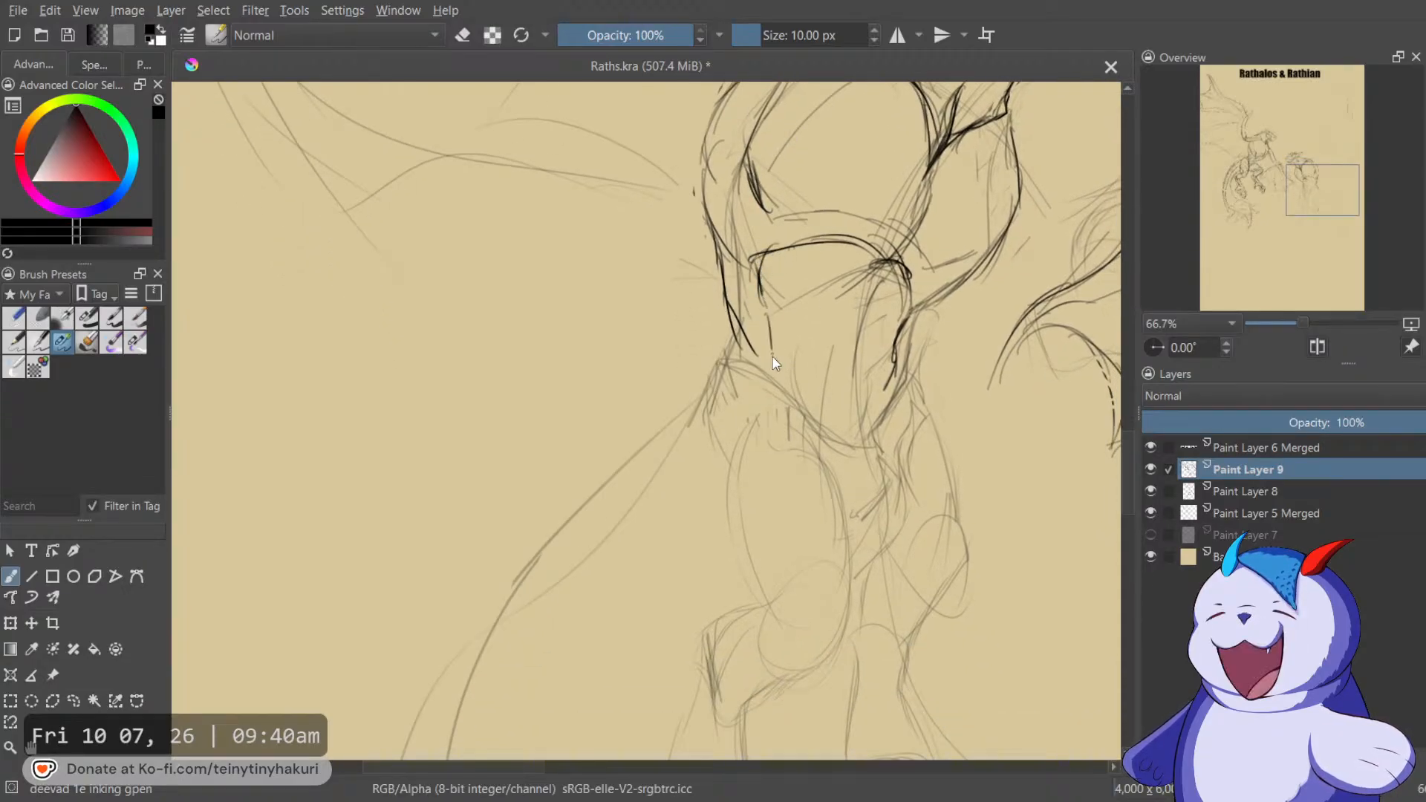
left_click_drag(894, 363, 844, 416)
Outline the pelvis as a pointed V, joining the front waist and the small corner at the back hip at the crotch.
left_click_drag(894, 321, 786, 275)
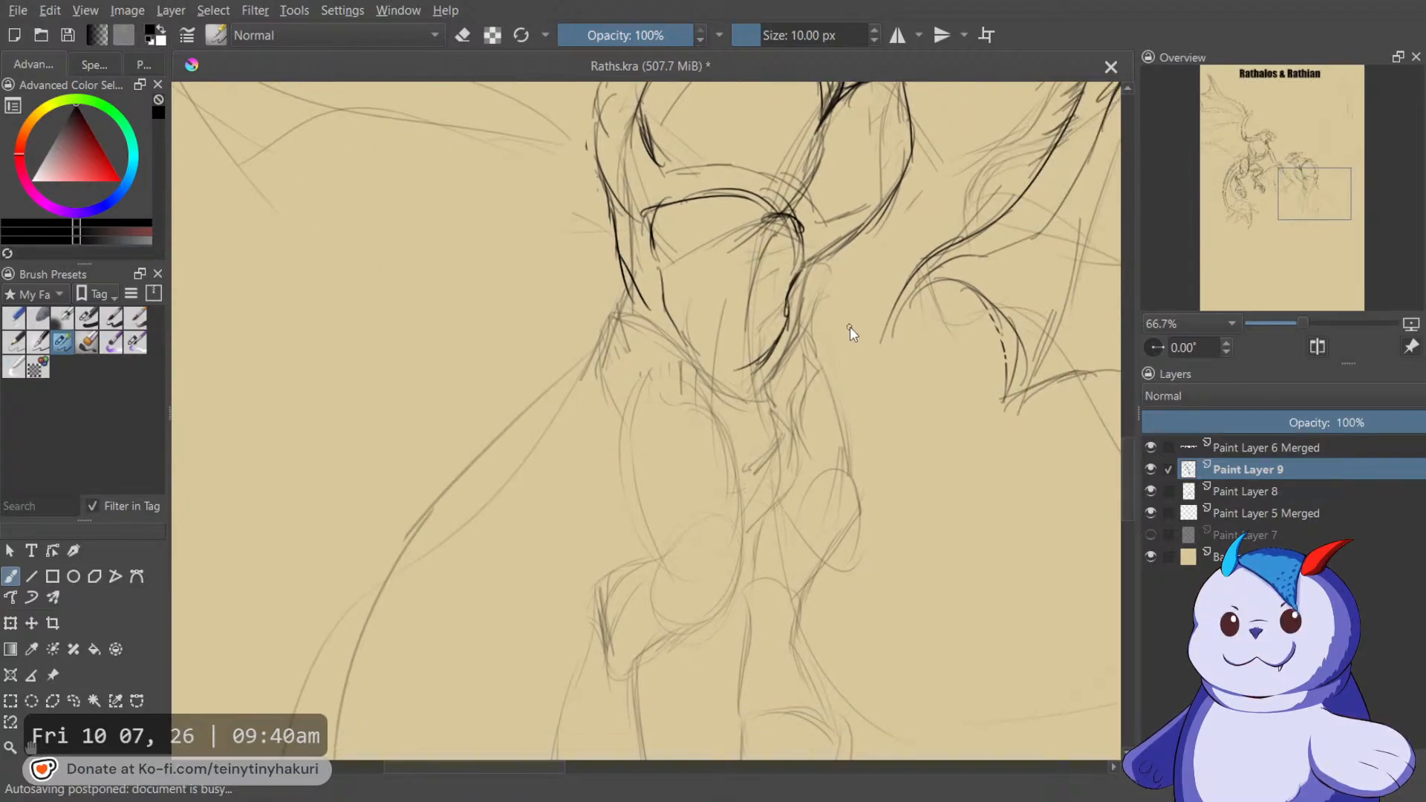
left_click_drag(847, 312, 855, 346)
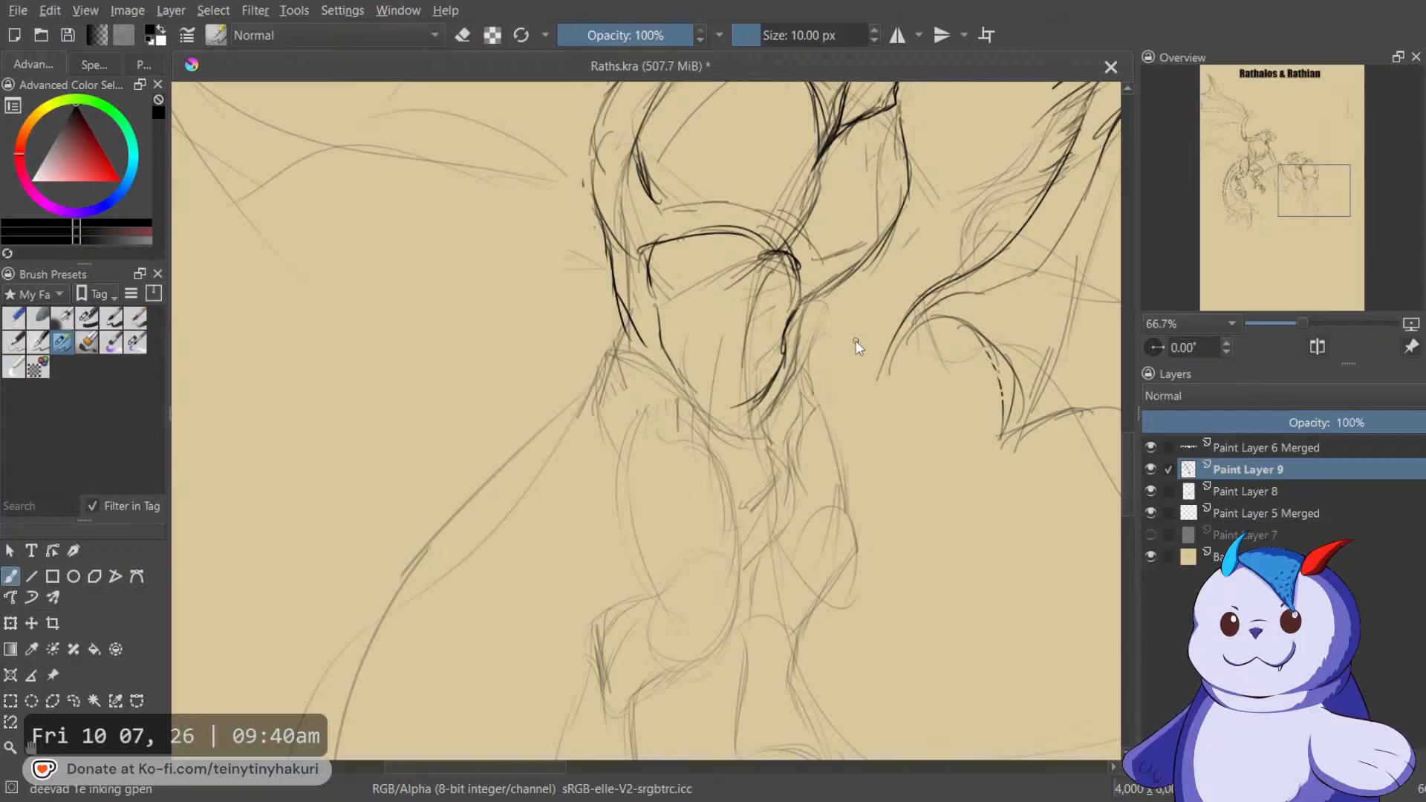
left_click_drag(816, 356, 879, 301)
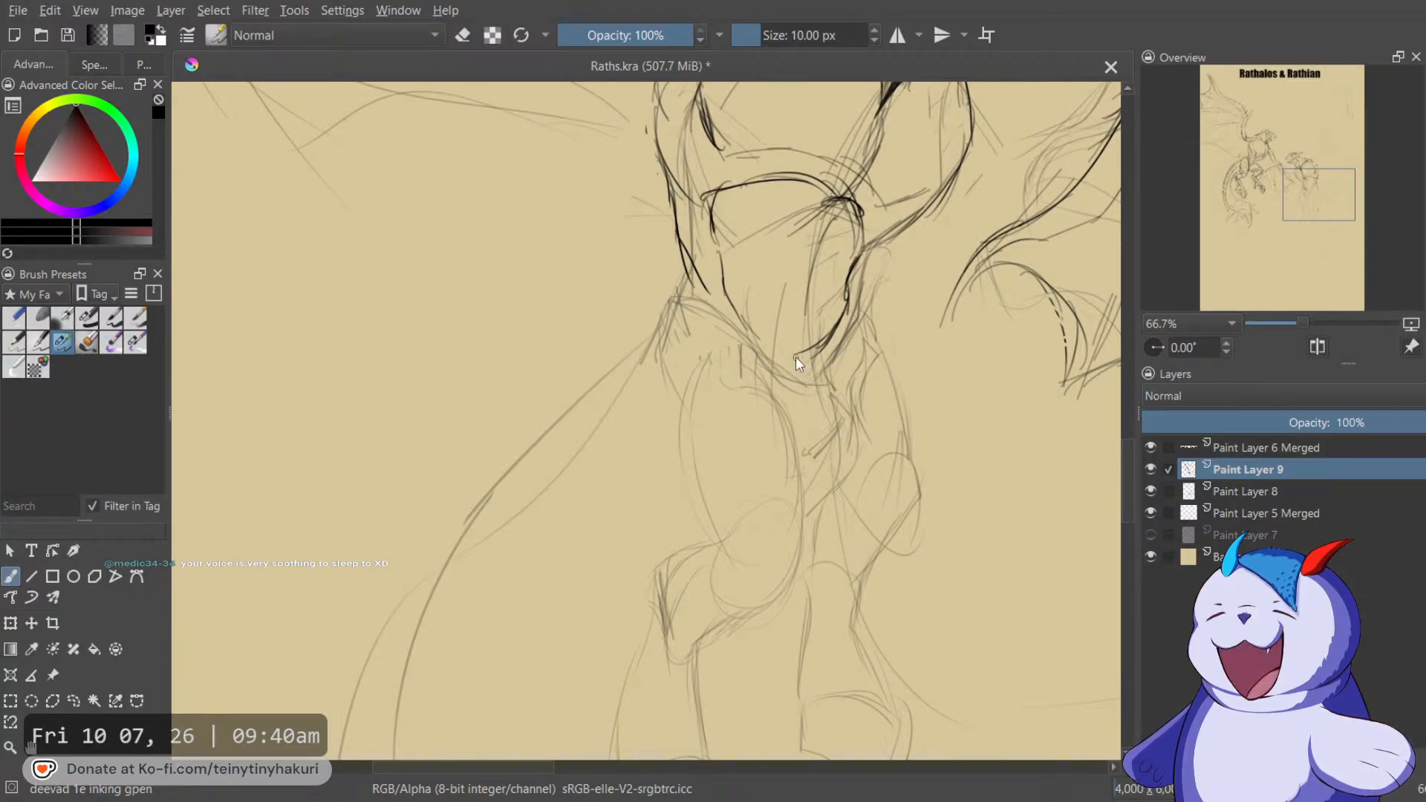
left_click_drag(804, 361, 794, 420)
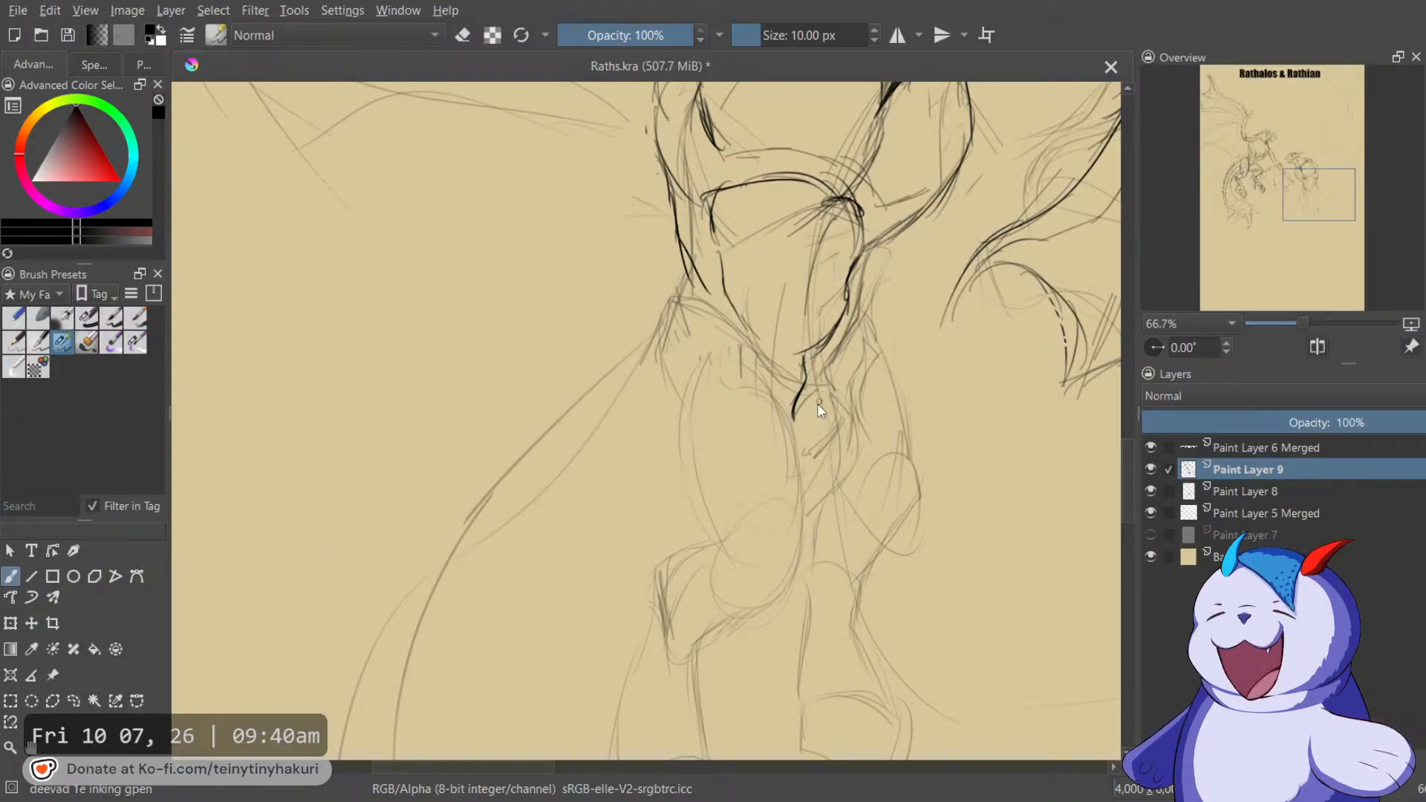
left_click_drag(849, 299, 792, 422)
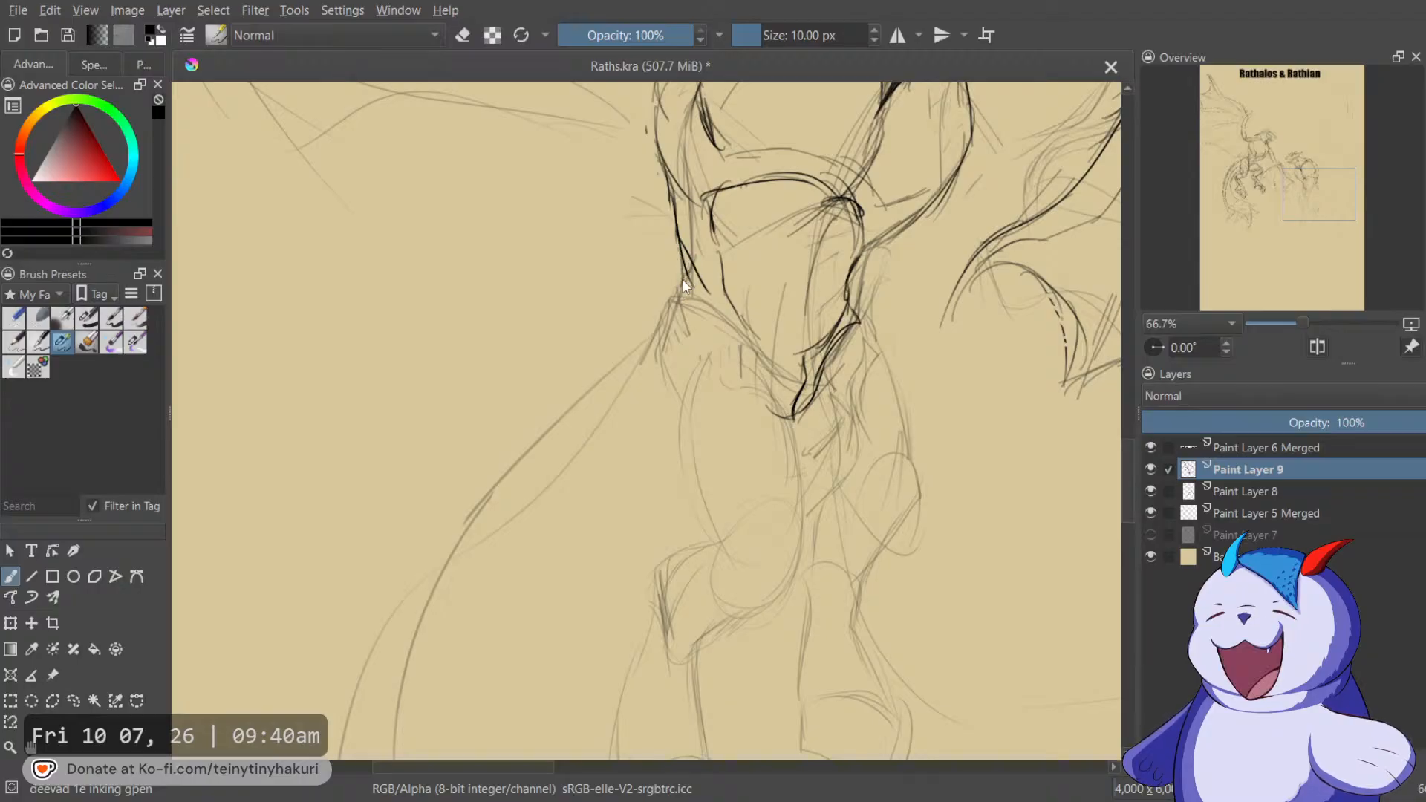
mouse_move(688, 271)
left_mouse_down()
mouse_move(670, 294)
mouse_move(733, 347)
mouse_move(715, 308)
mouse_move(747, 353)
mouse_move(742, 334)
mouse_move(769, 403)
left_mouse_up()
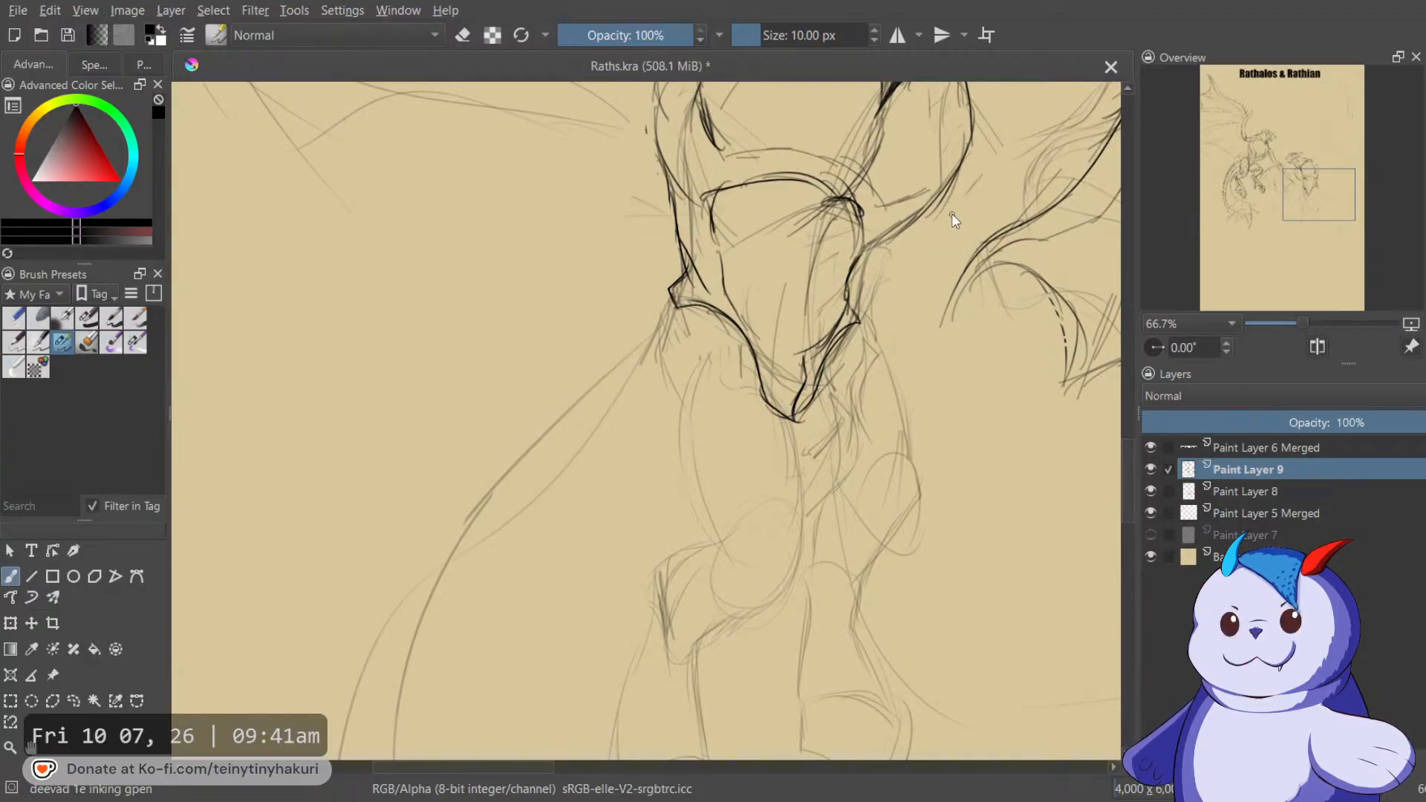
Outline the far thigh with a long outer curve from the hip and a rounded lower edge above the knee.
mouse_move(799, 335)
left_mouse_down()
mouse_move(832, 269)
mouse_move(842, 343)
left_mouse_up()
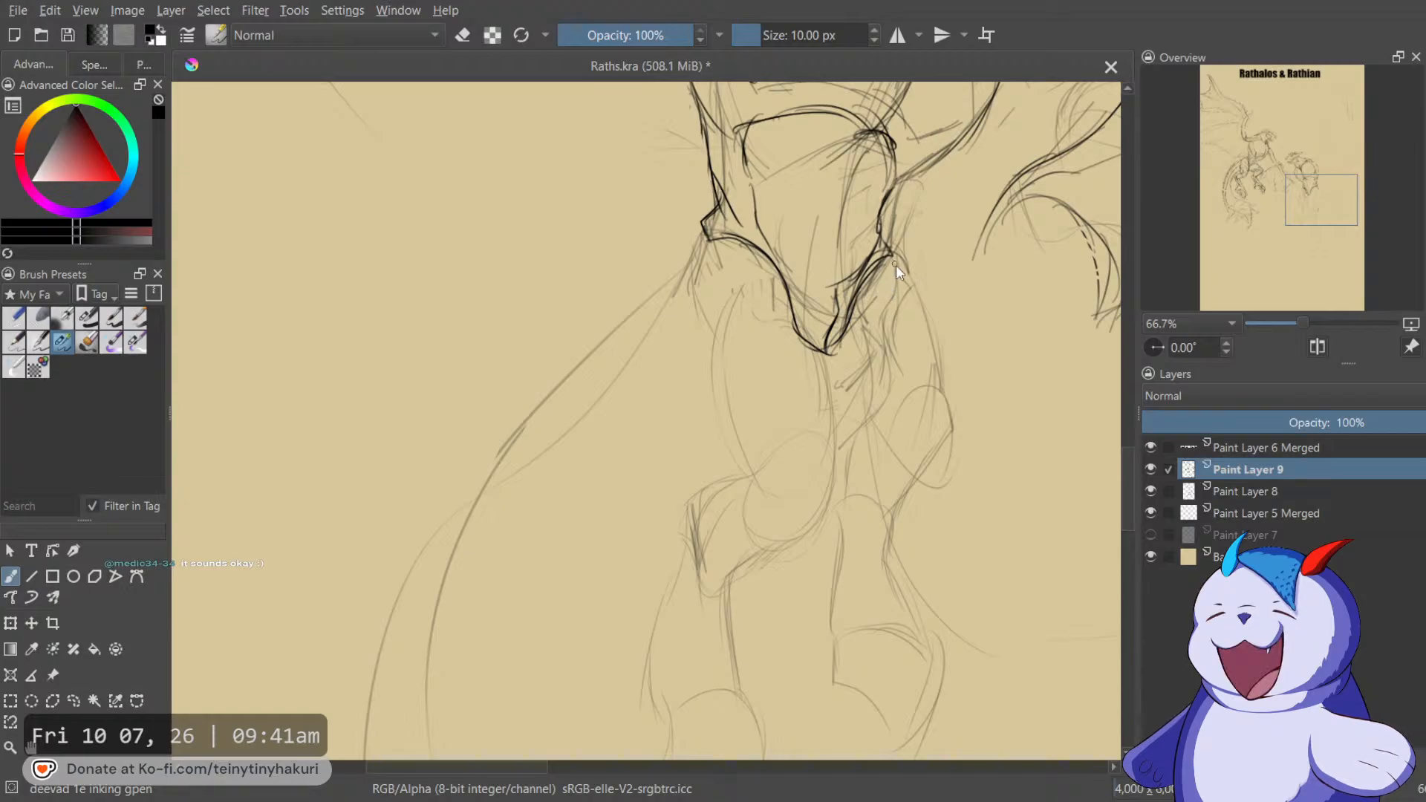
mouse_move(865, 267)
left_mouse_down()
mouse_move(849, 289)
mouse_move(924, 303)
mouse_move(945, 343)
mouse_move(945, 327)
left_mouse_up()
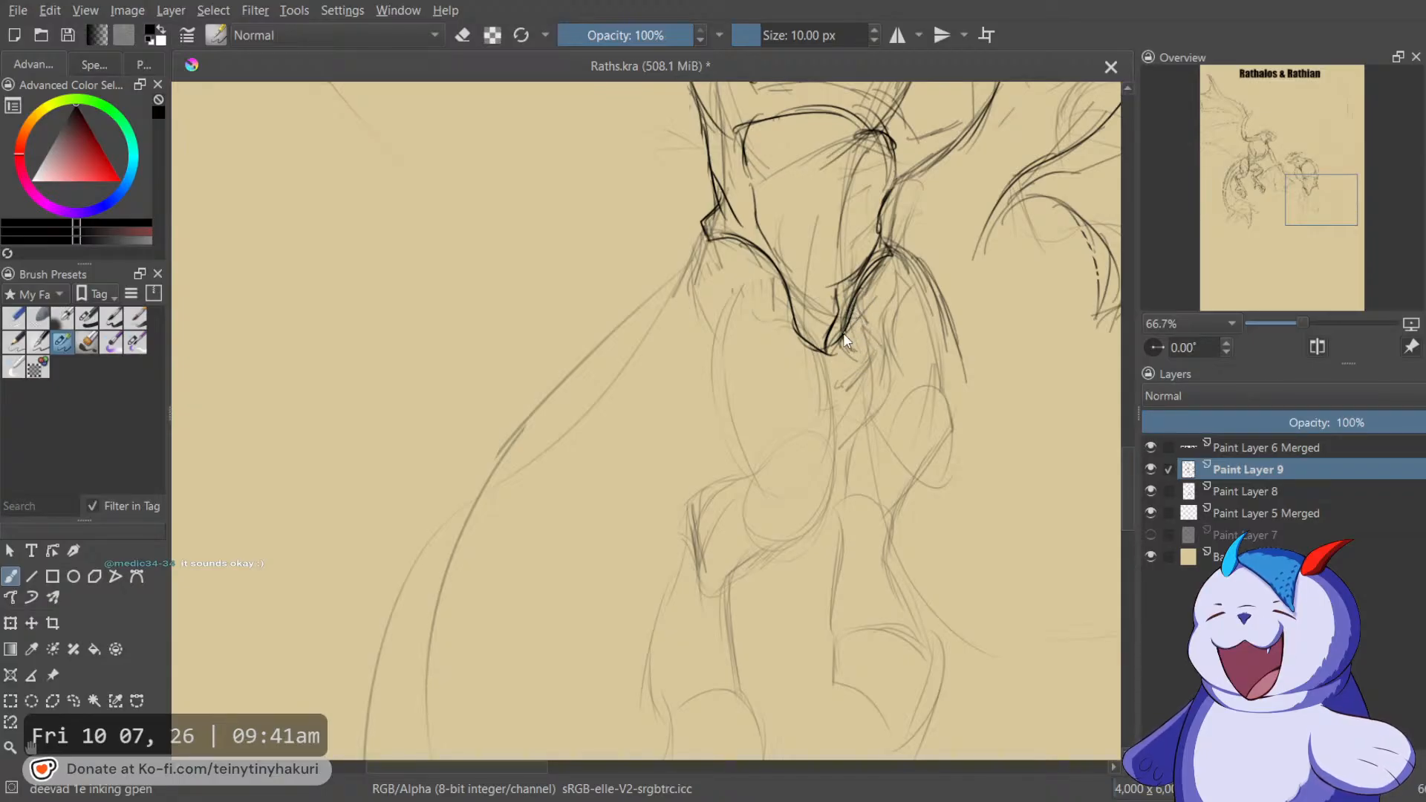
left_click_drag(916, 388, 956, 416)
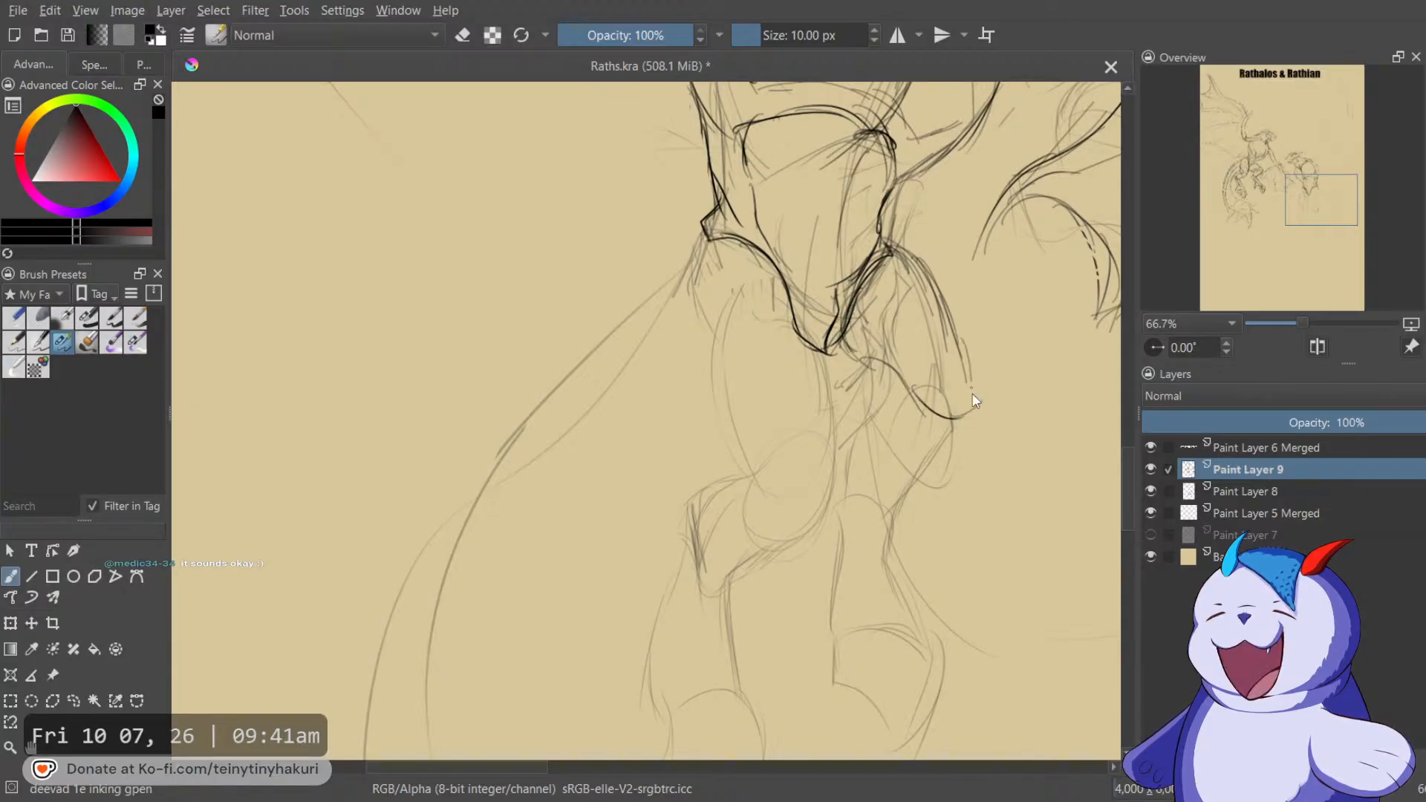
Draw the far leg's knee and calf, with the outer bend angling back inward and the inner contour beneath the thigh.
mouse_move(873, 368)
left_mouse_down()
mouse_move(885, 401)
mouse_move(901, 285)
left_mouse_up()
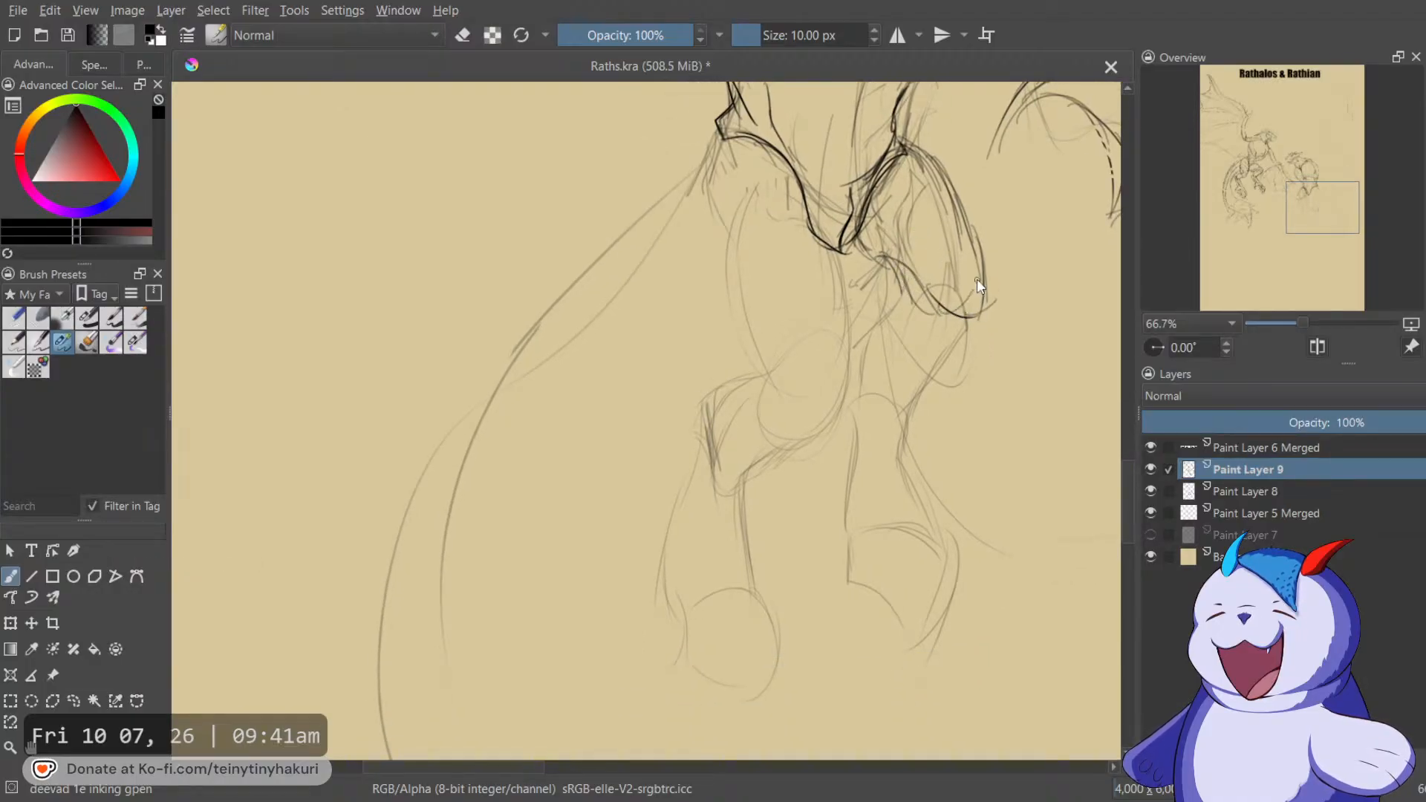
mouse_move(973, 251)
left_mouse_down()
mouse_move(990, 294)
mouse_move(975, 358)
mouse_move(979, 340)
mouse_move(993, 352)
mouse_move(929, 417)
left_mouse_up()
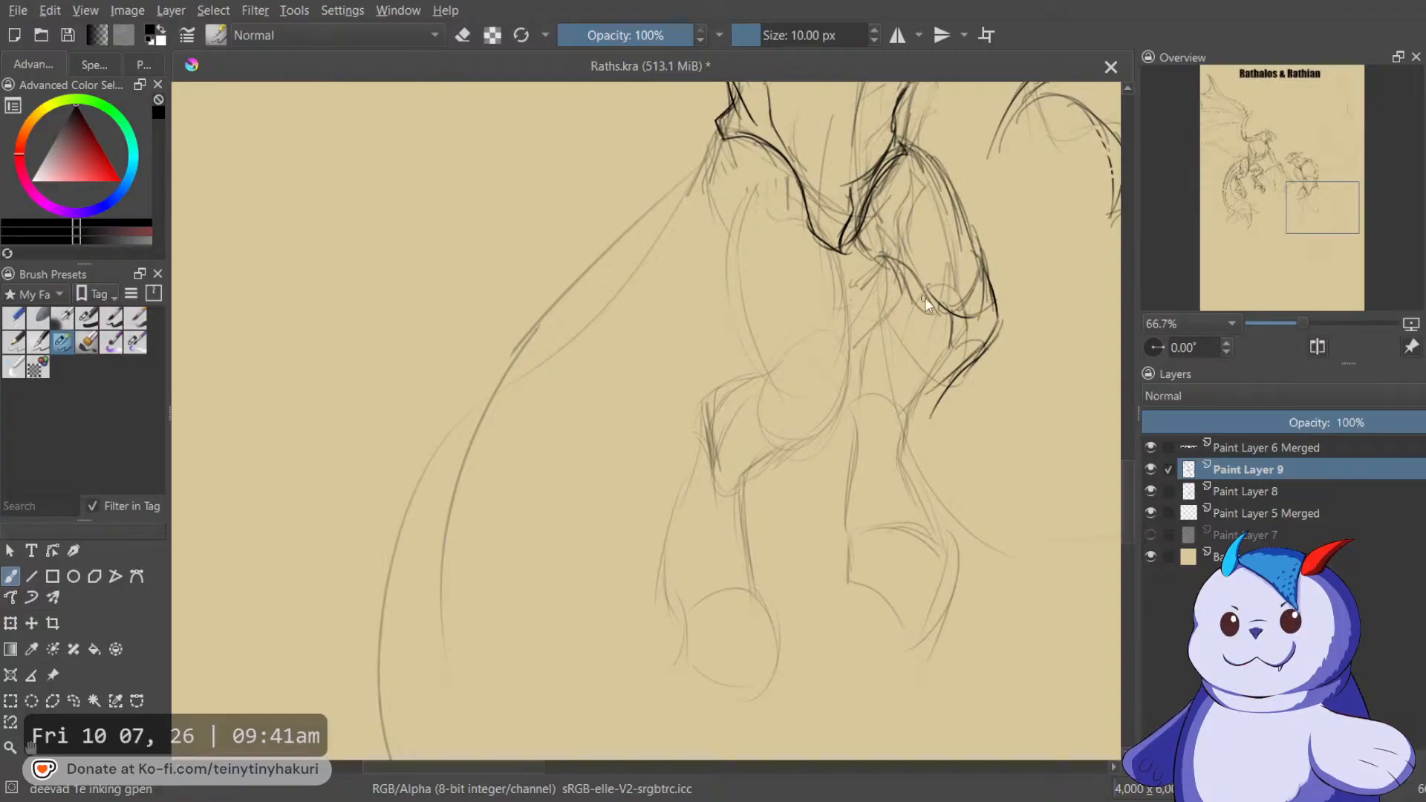
mouse_move(938, 318)
left_mouse_down()
mouse_move(898, 393)
mouse_move(944, 382)
mouse_move(919, 406)
mouse_move(957, 381)
left_mouse_up()
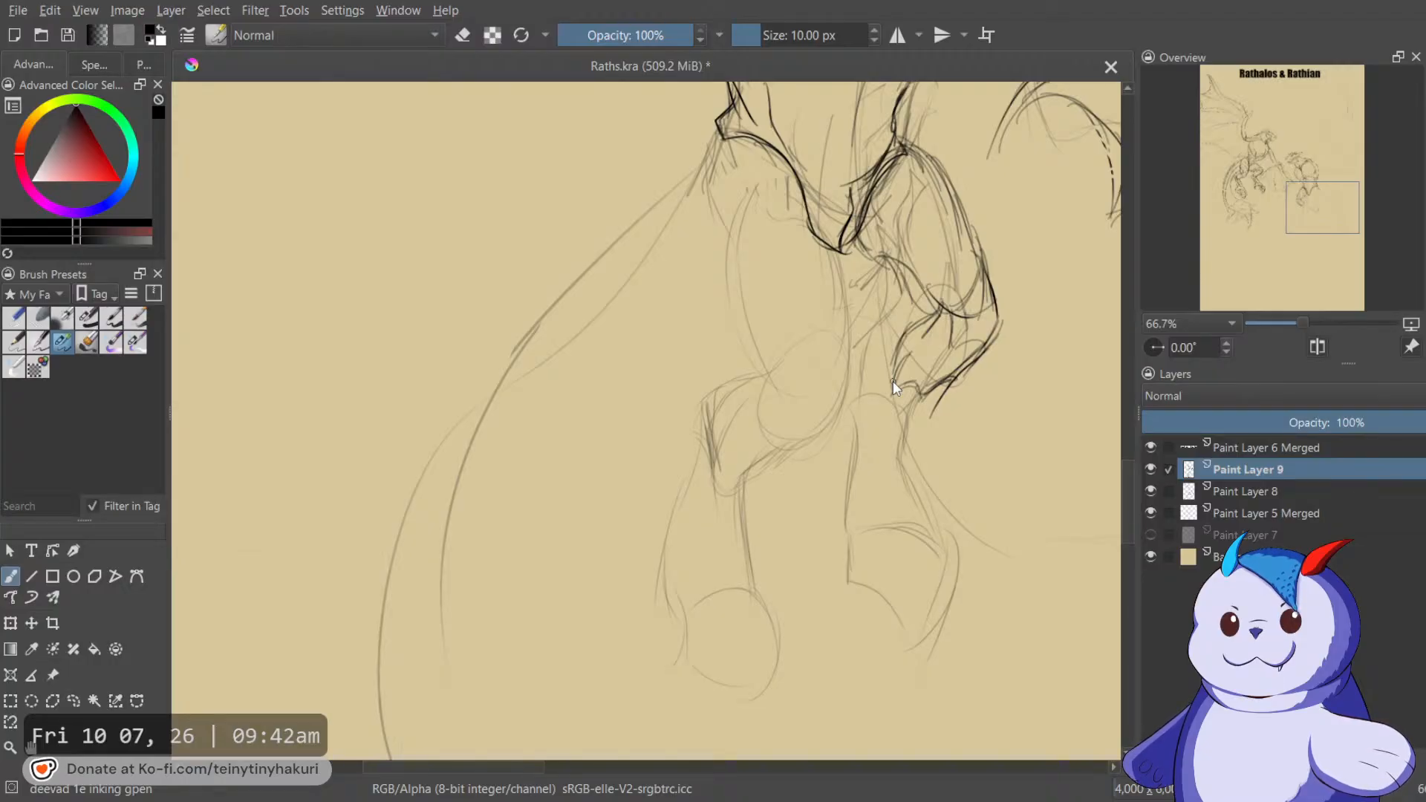
left_click_drag(942, 231, 944, 272)
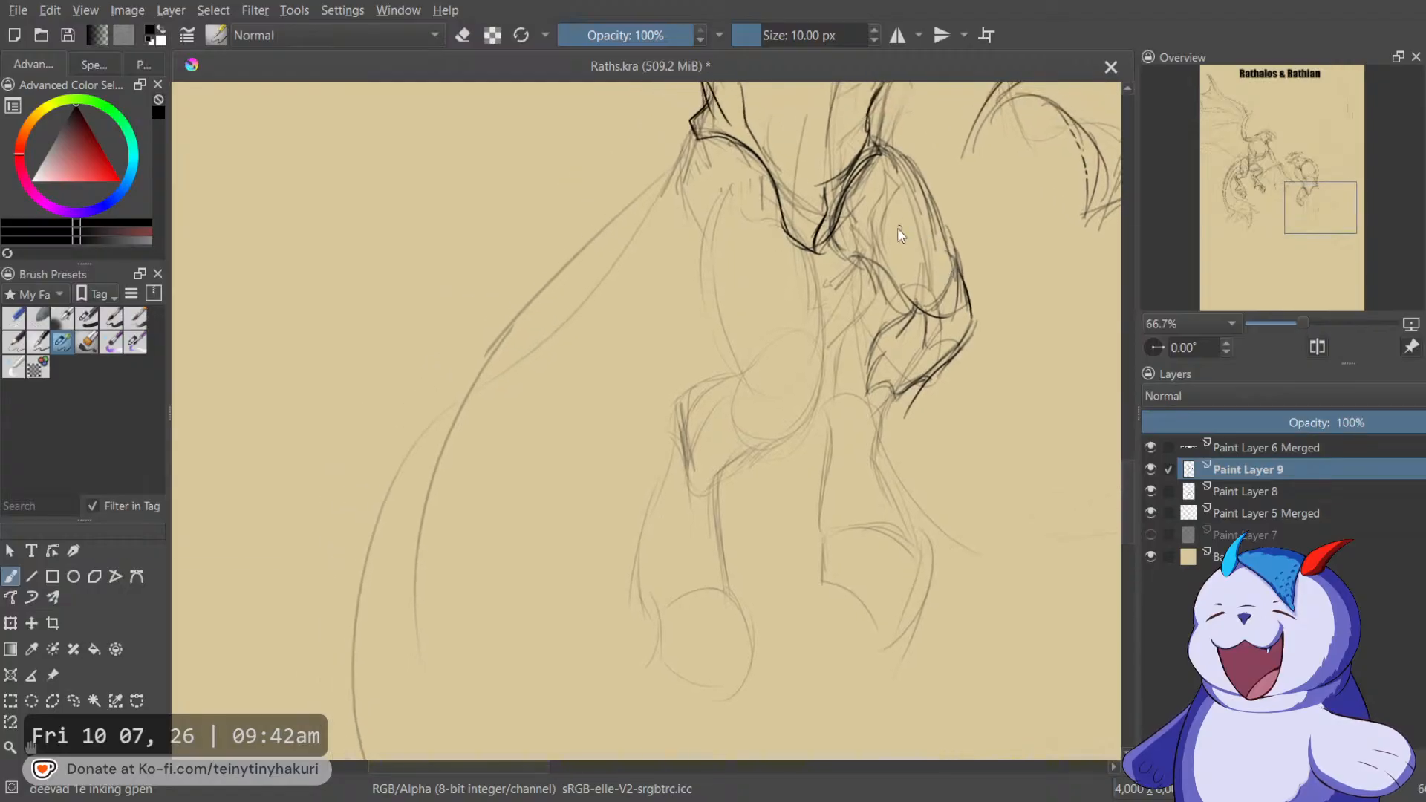
mouse_move(876, 339)
left_mouse_down()
mouse_move(870, 361)
mouse_move(940, 315)
left_mouse_up()
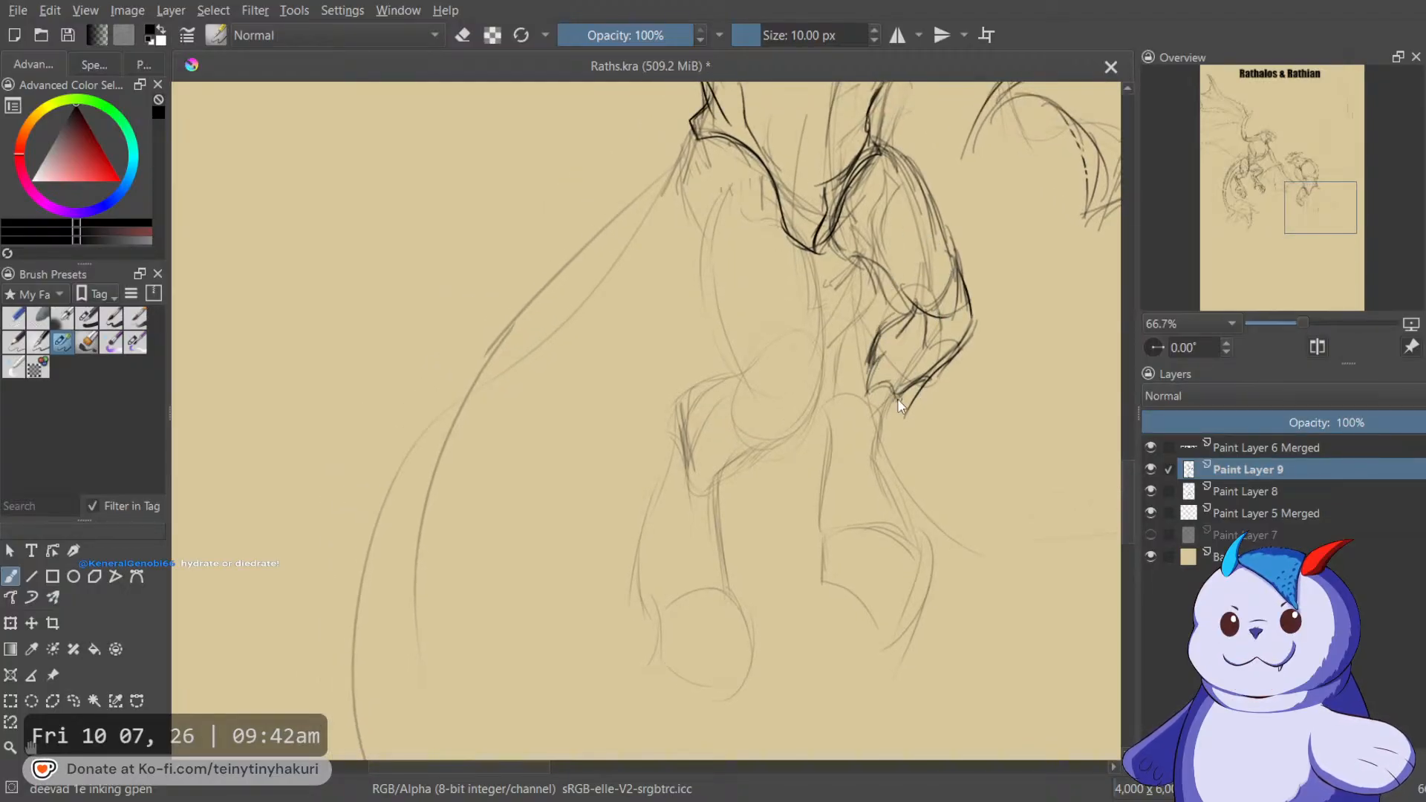
Draw the far leg's shin segment below the calf with front, back and lower edges.
left_click_drag(922, 382, 911, 453)
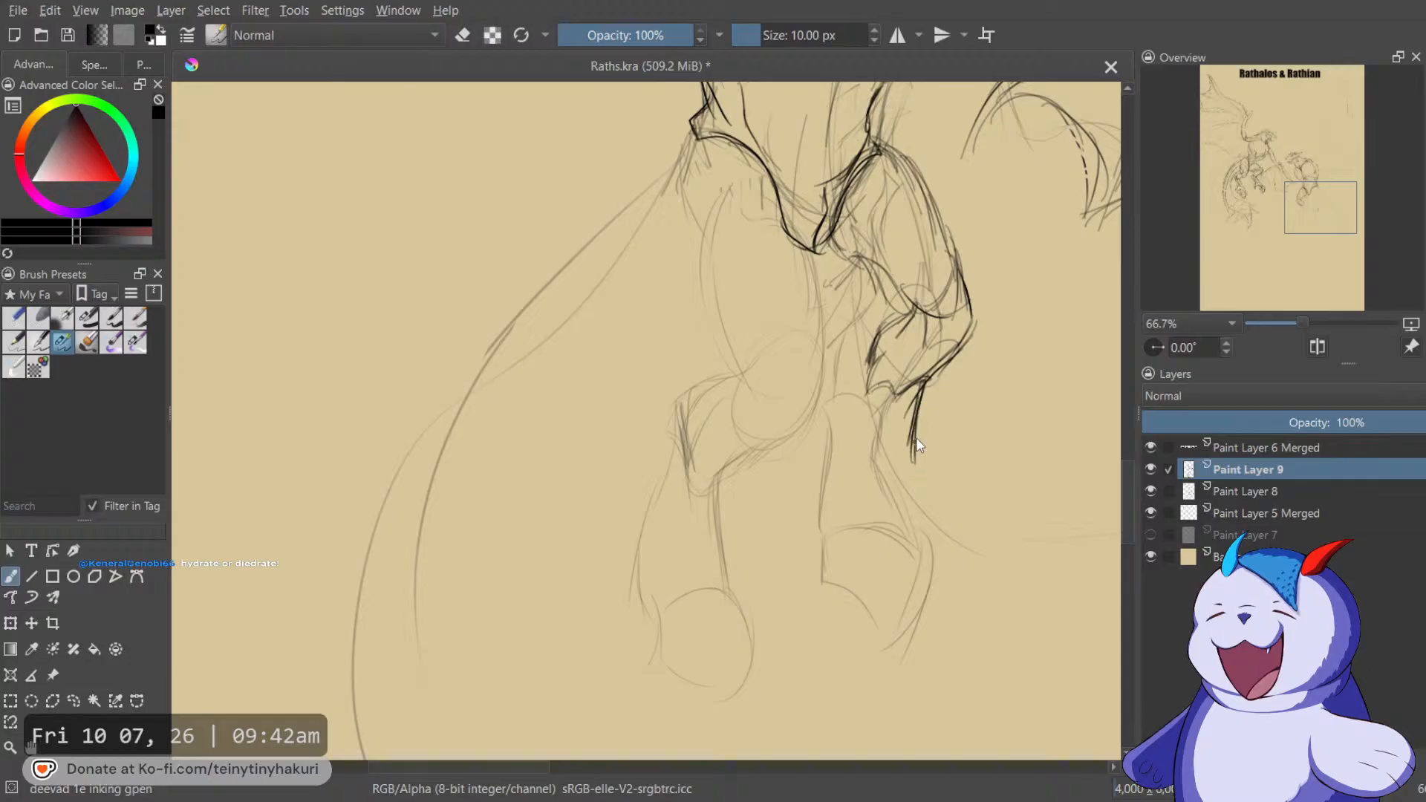
left_click_drag(922, 383, 912, 472)
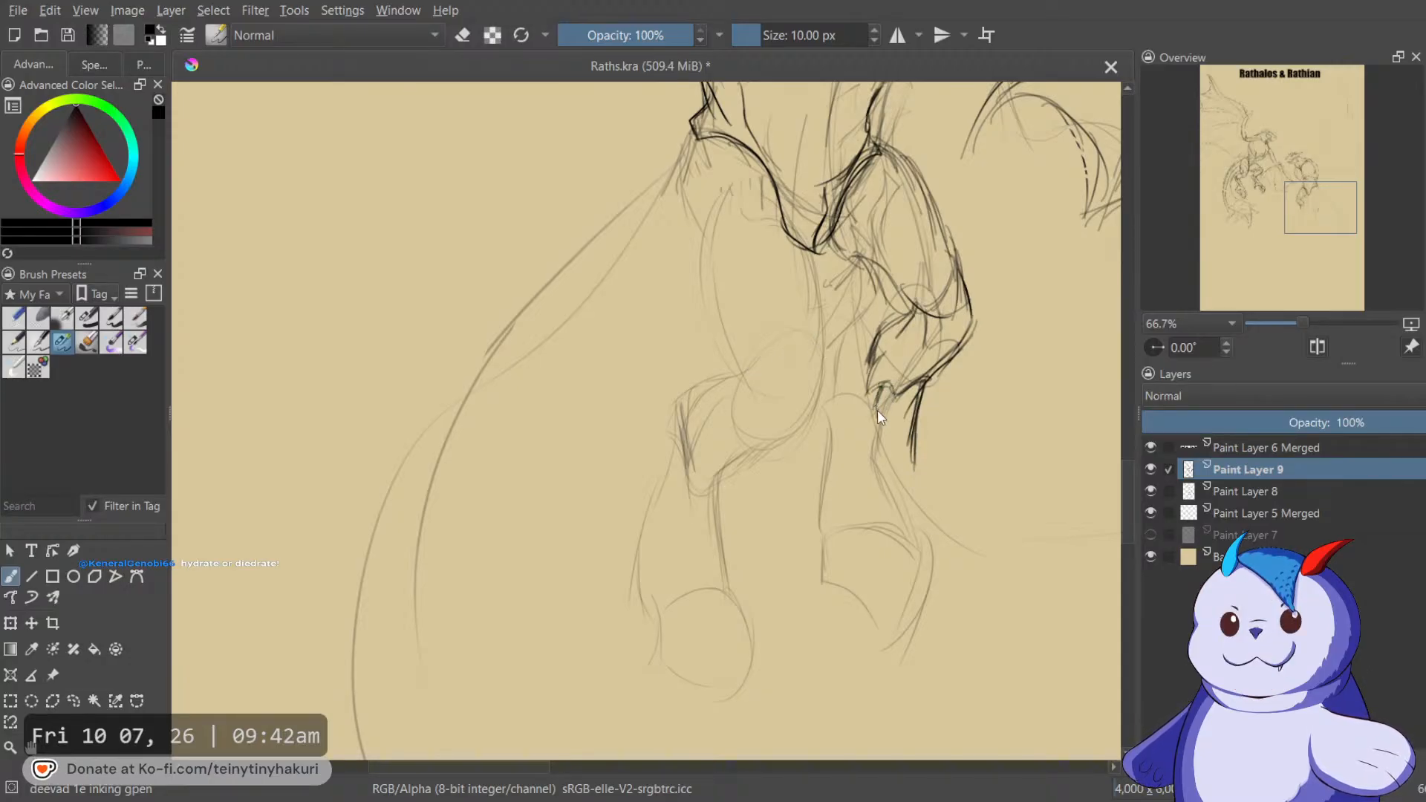
left_click_drag(880, 434, 915, 473)
mouse_move(875, 393)
left_mouse_down()
mouse_move(858, 423)
mouse_move(867, 456)
left_mouse_up()
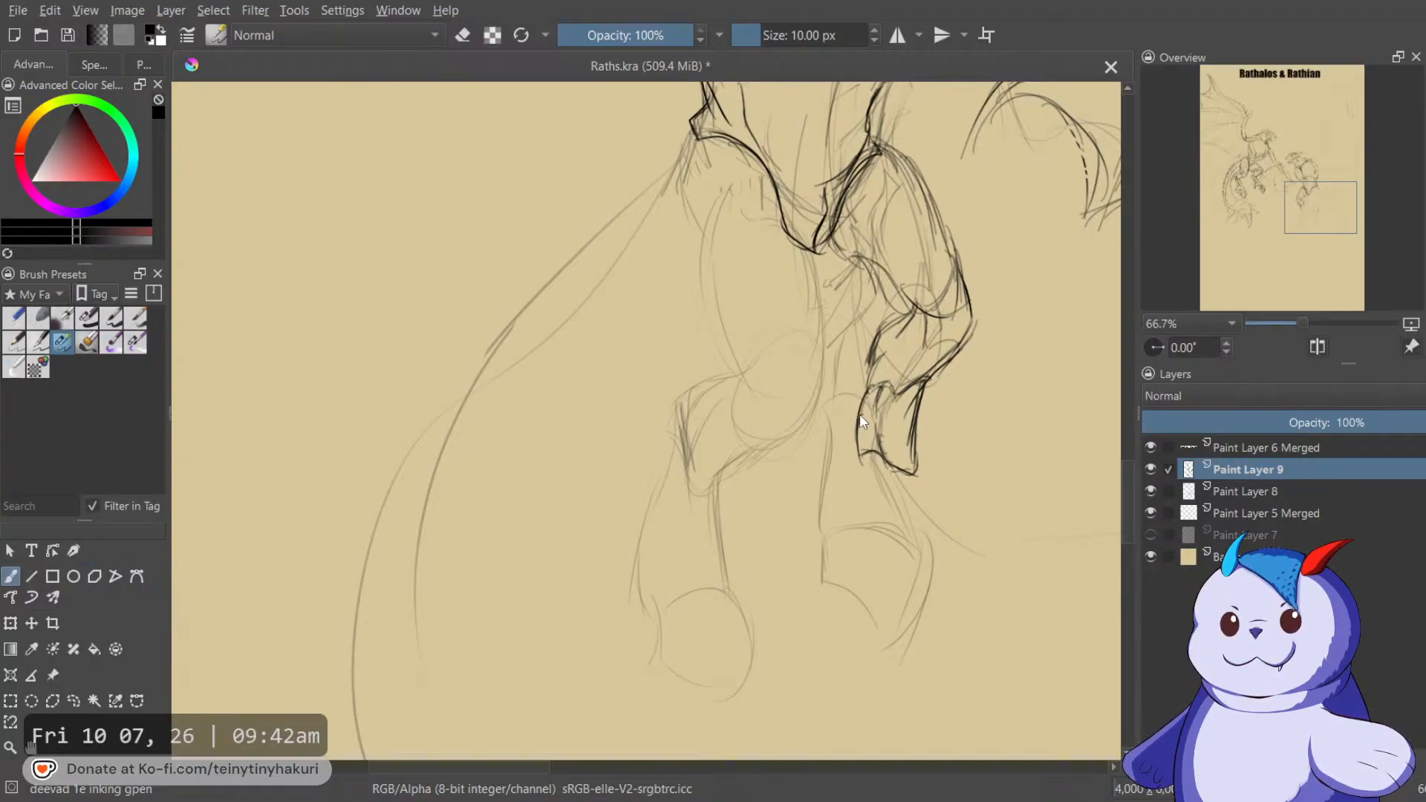
Add the angular heel joint behind the far leg's shin, erase the stray calf line above it and darken the knee crease.
left_click_drag(876, 359, 857, 407)
key("e")
left_click_drag(877, 328, 874, 347)
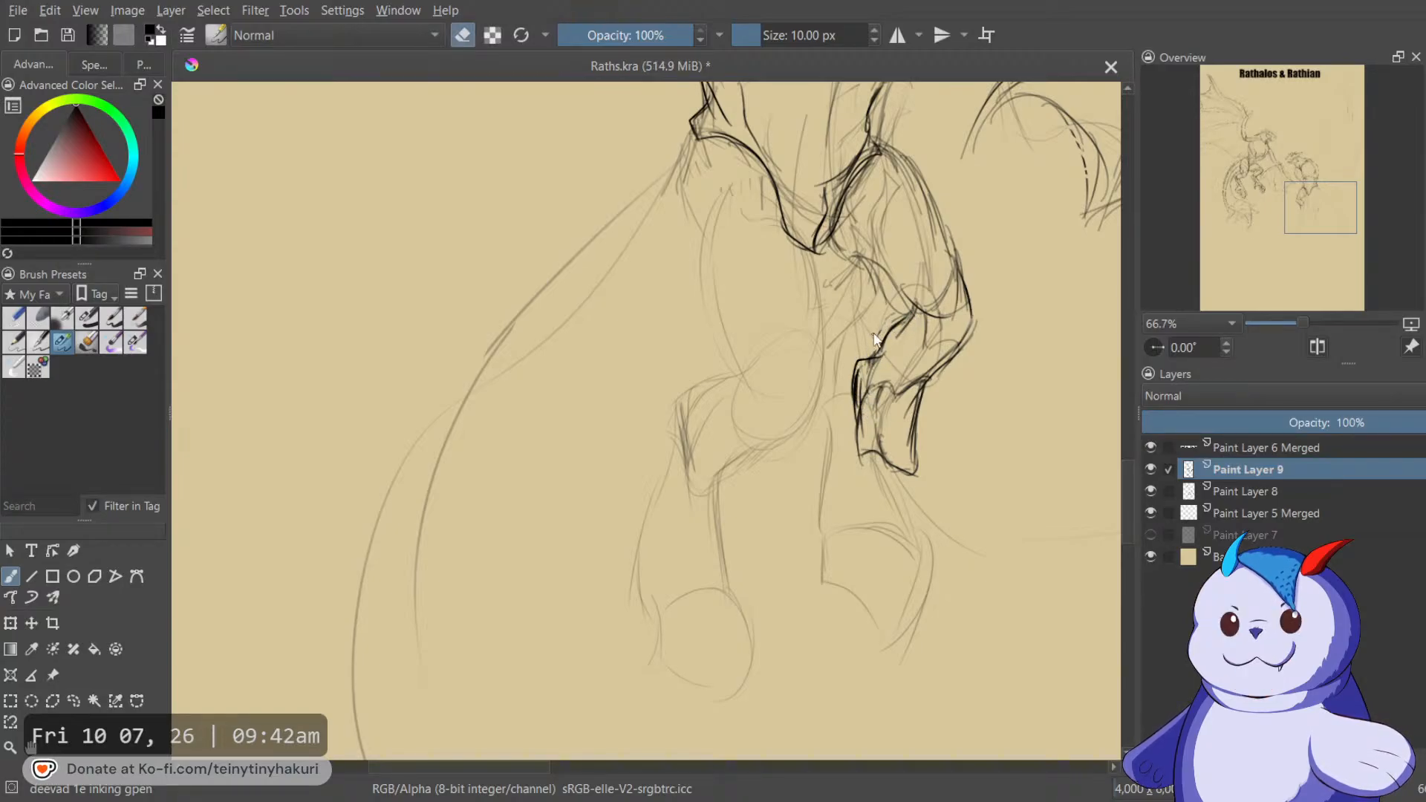
key("e")
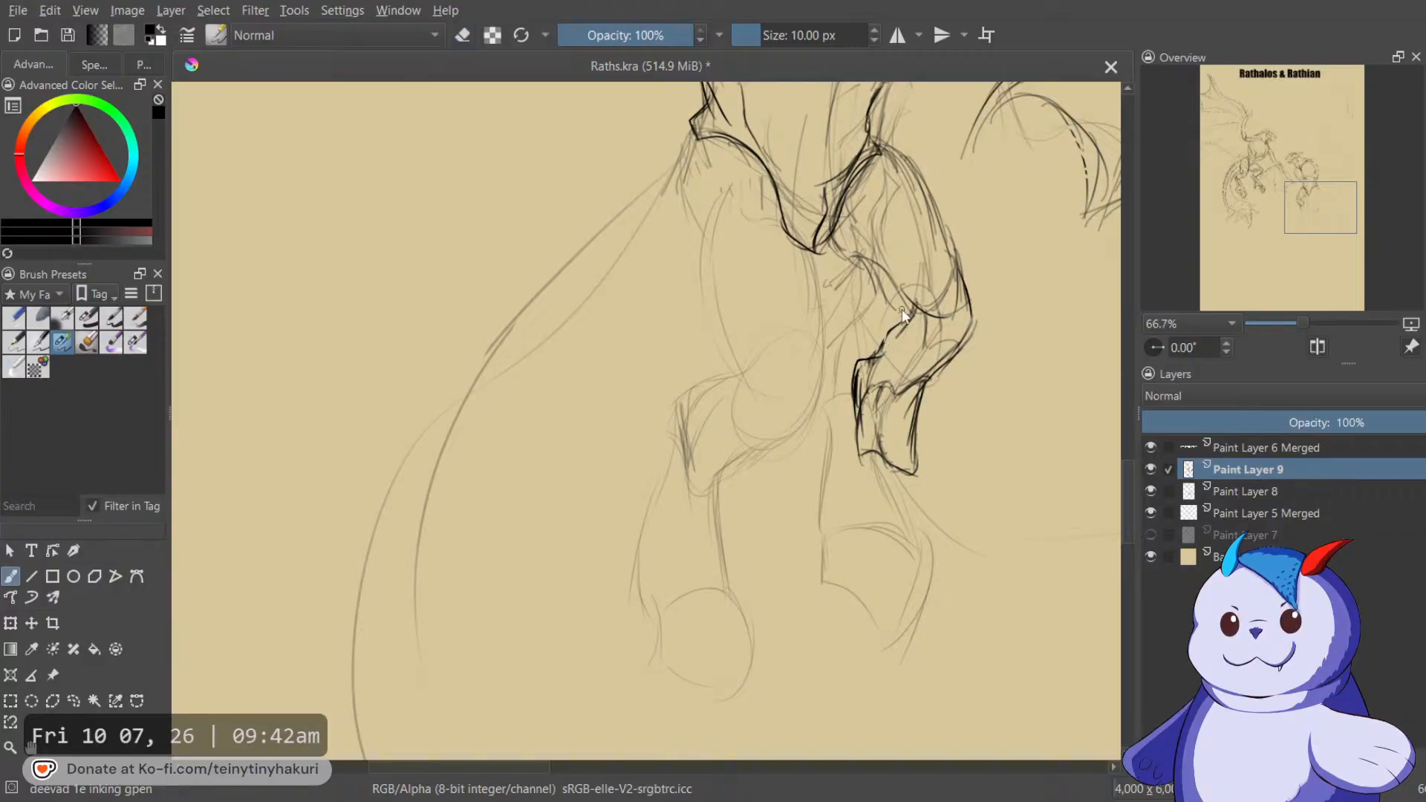
left_click_drag(914, 318, 923, 314)
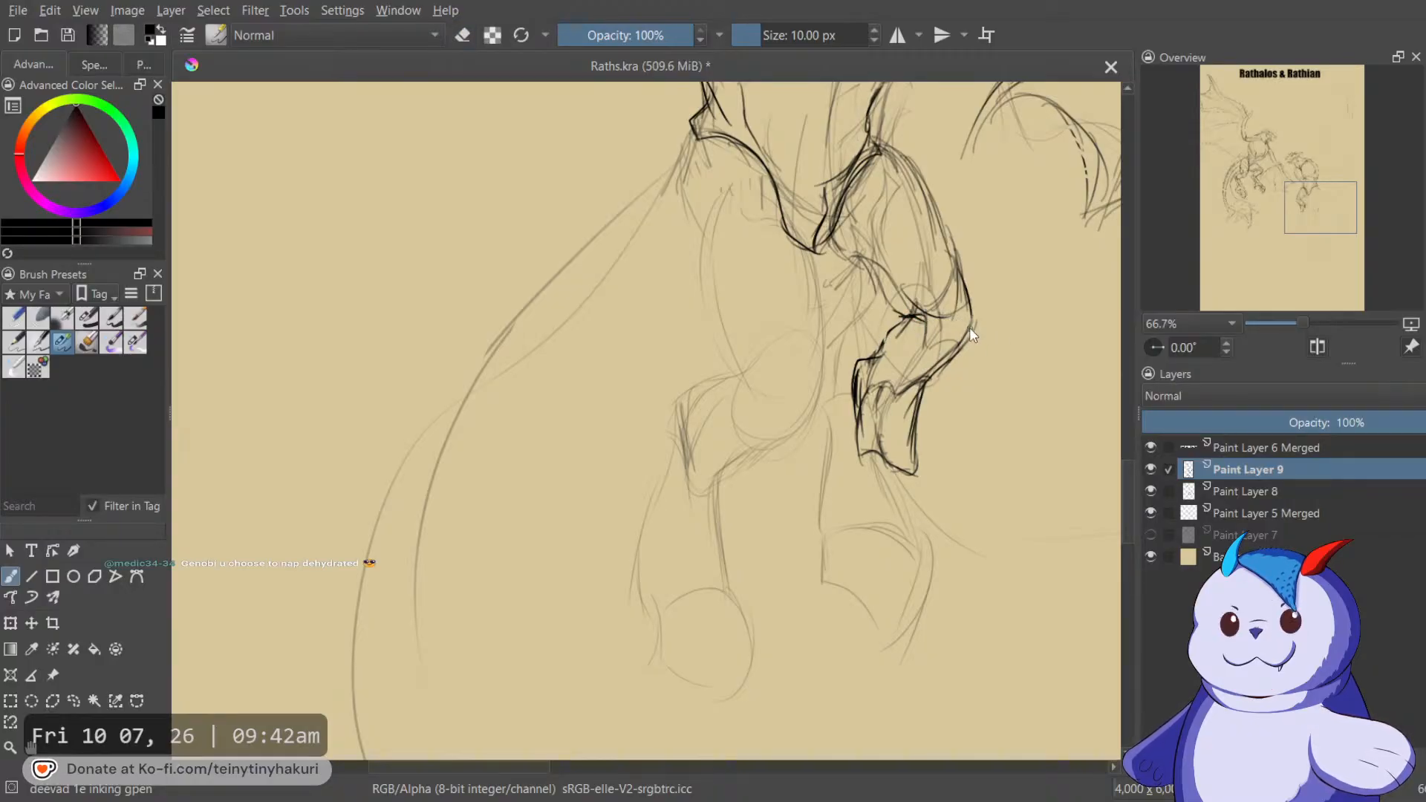
Draw the far foot below the shin: the elongated rounded foot segment and two curled toes at its end.
scroll(921, 331, "down", 3)
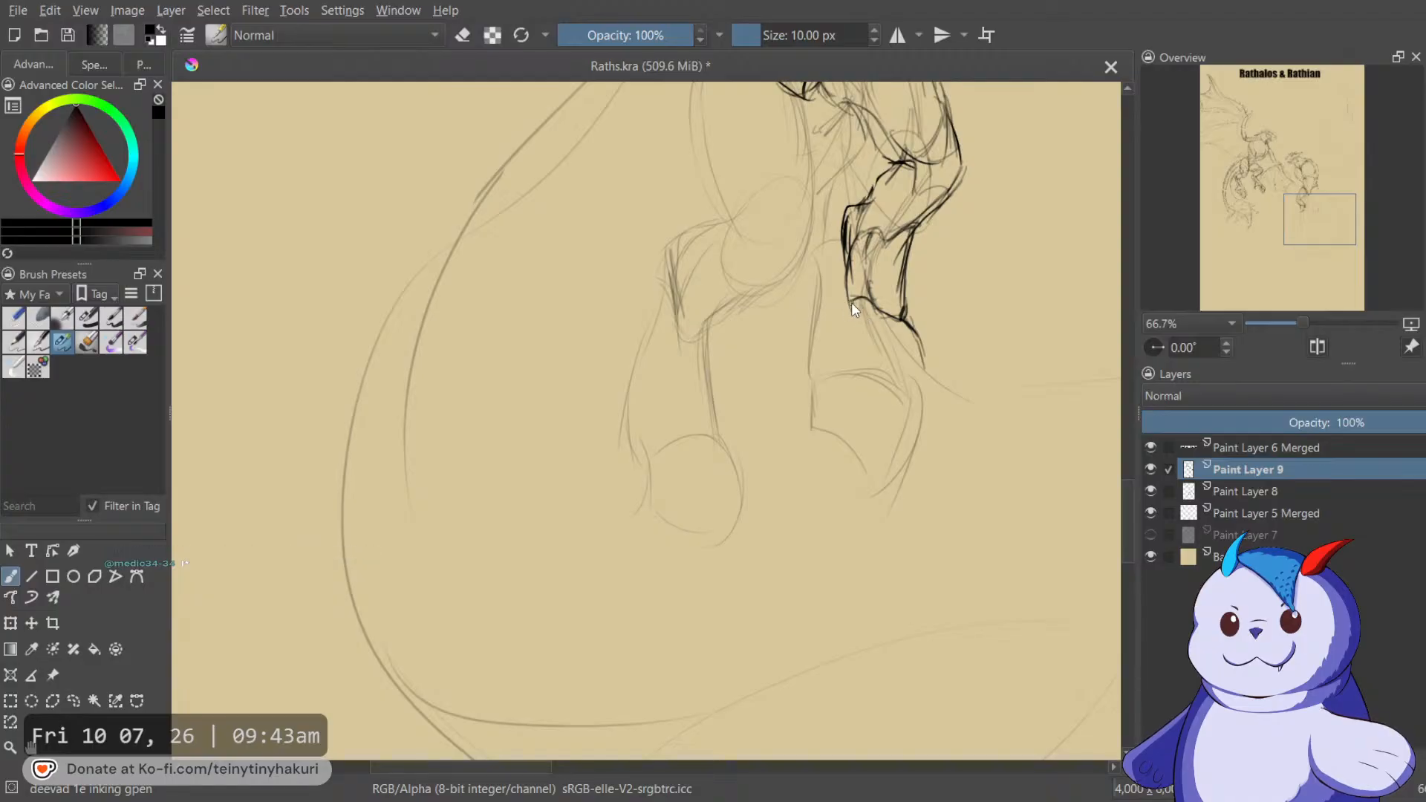
left_click_drag(842, 320, 867, 340)
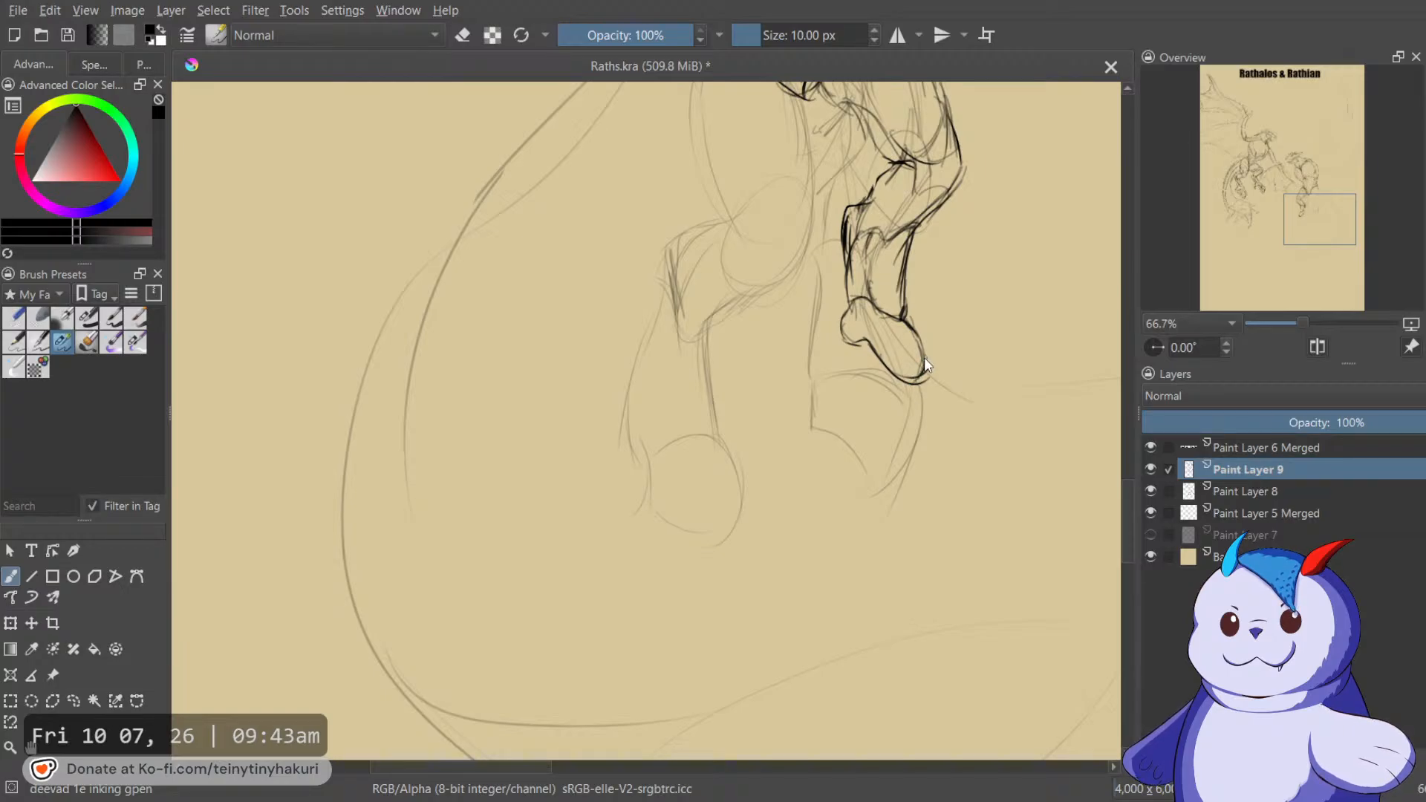
left_click_drag(818, 376, 893, 367)
mouse_move(984, 333)
left_mouse_down()
mouse_move(943, 324)
mouse_move(956, 398)
left_mouse_up()
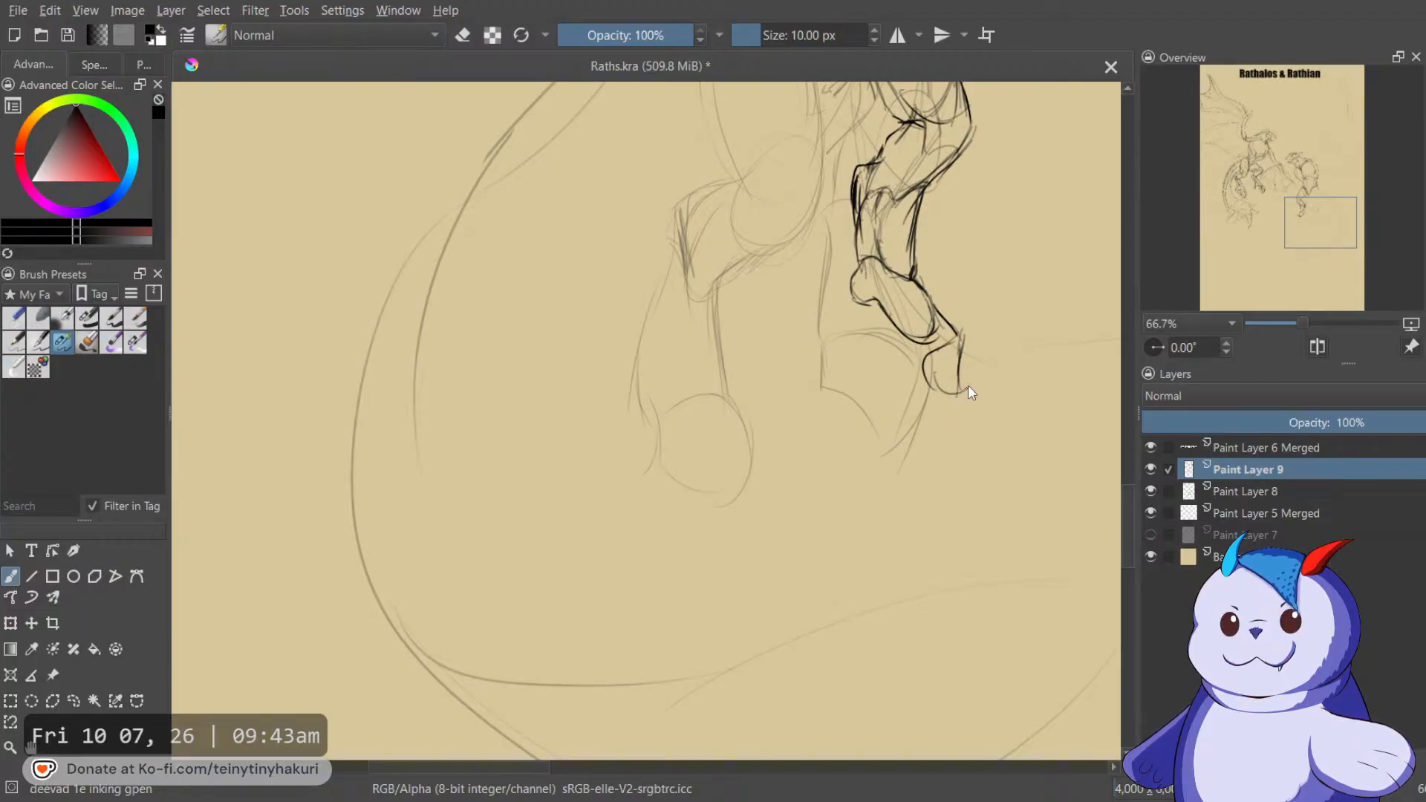
mouse_move(929, 312)
left_mouse_down()
mouse_move(917, 367)
mouse_move(917, 317)
mouse_move(891, 381)
mouse_move(932, 342)
left_mouse_up()
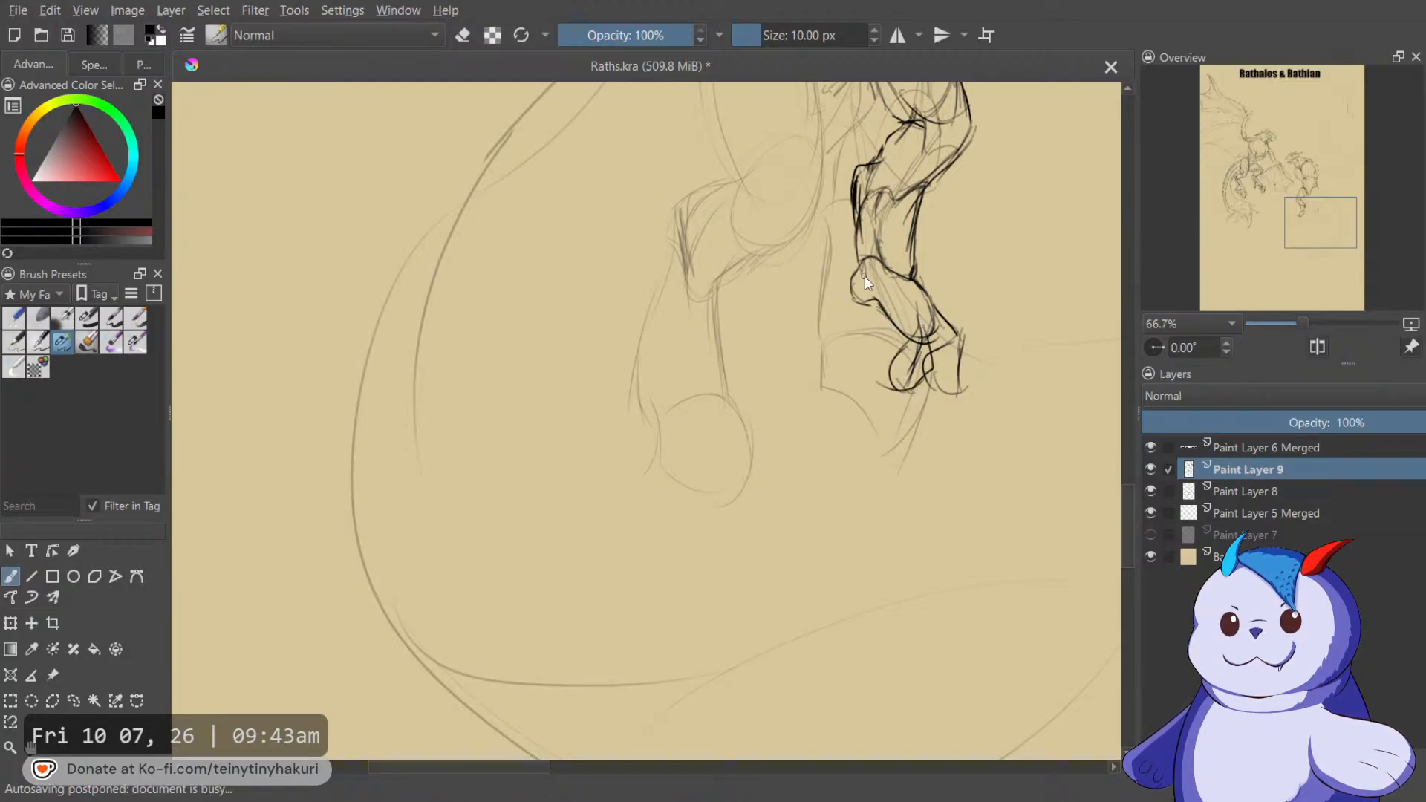
Draw the far foot's rear toe with its curved claw, and shift the two front toes slightly up toward the foot.
left_click_drag(854, 282, 825, 317)
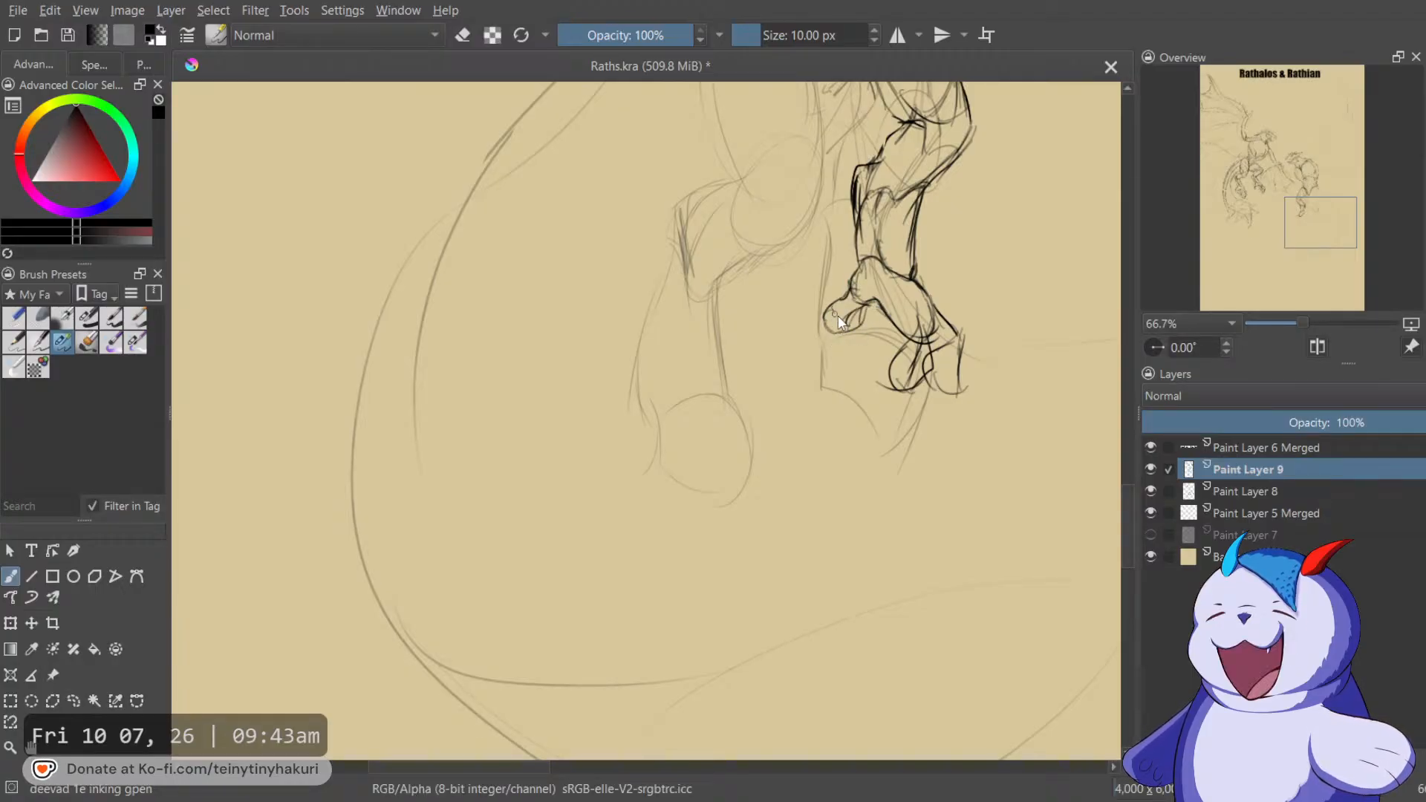
mouse_move(832, 295)
left_mouse_down()
mouse_move(840, 355)
mouse_move(822, 328)
mouse_move(860, 362)
left_mouse_up()
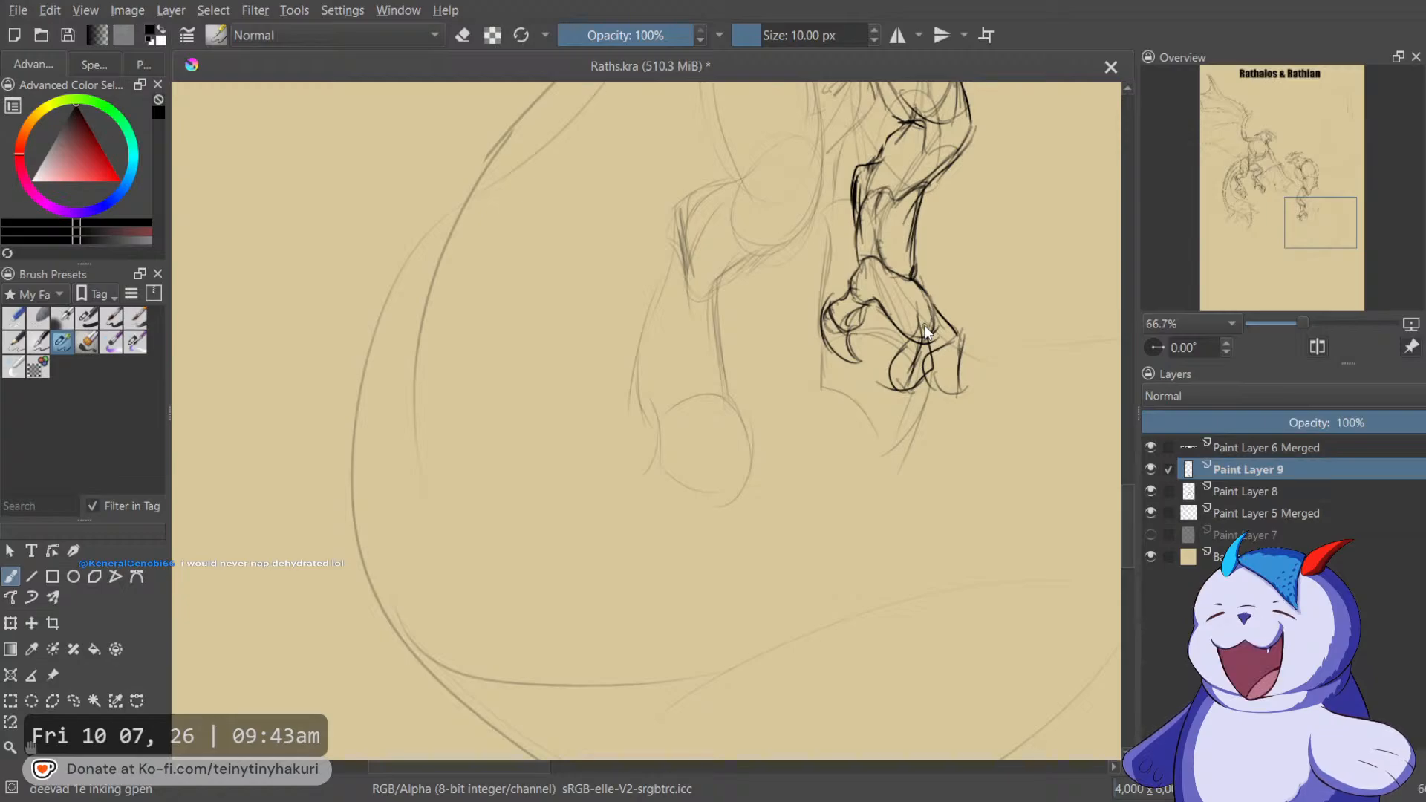
key("ctrl+r")
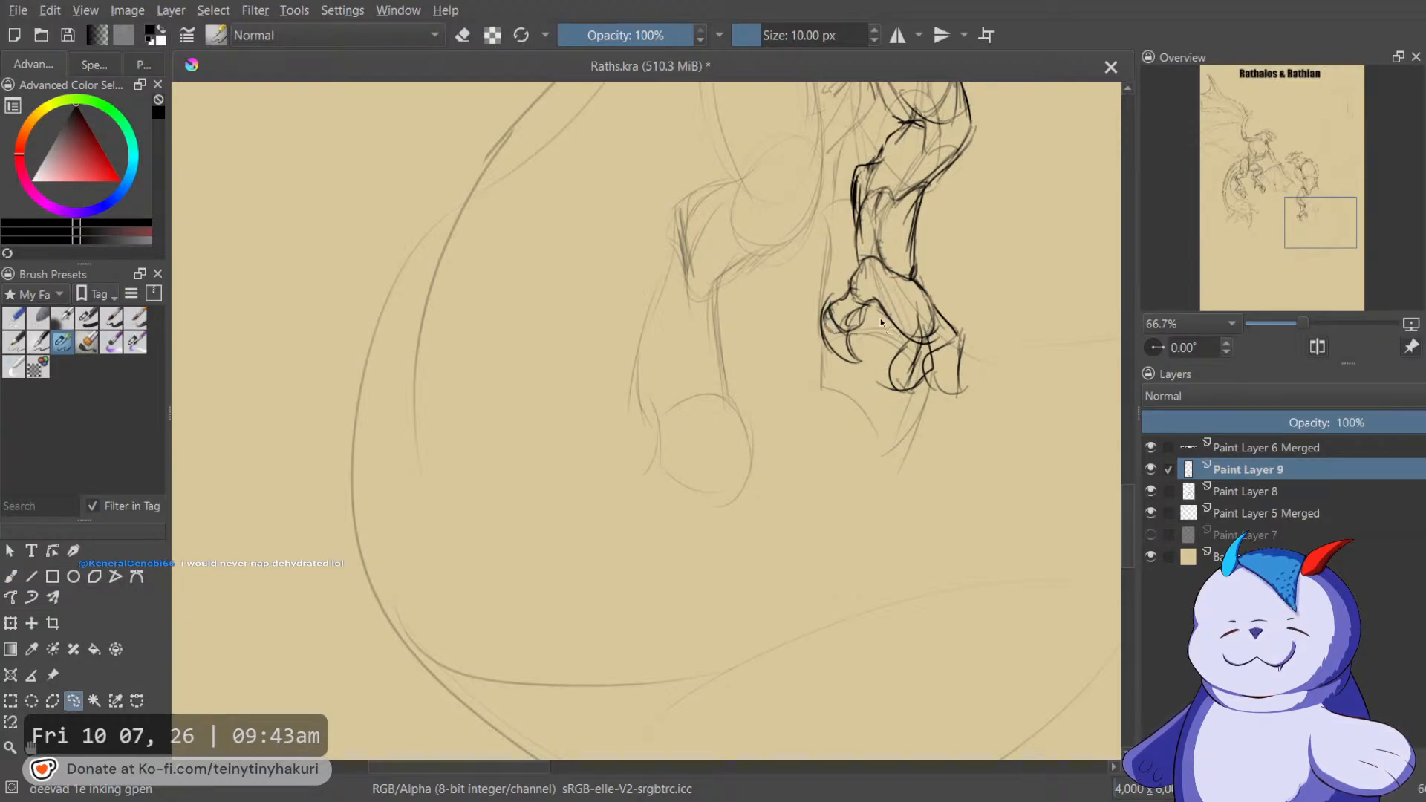
mouse_move(939, 294)
left_mouse_down()
mouse_move(894, 306)
mouse_move(916, 435)
mouse_move(941, 291)
left_mouse_up()
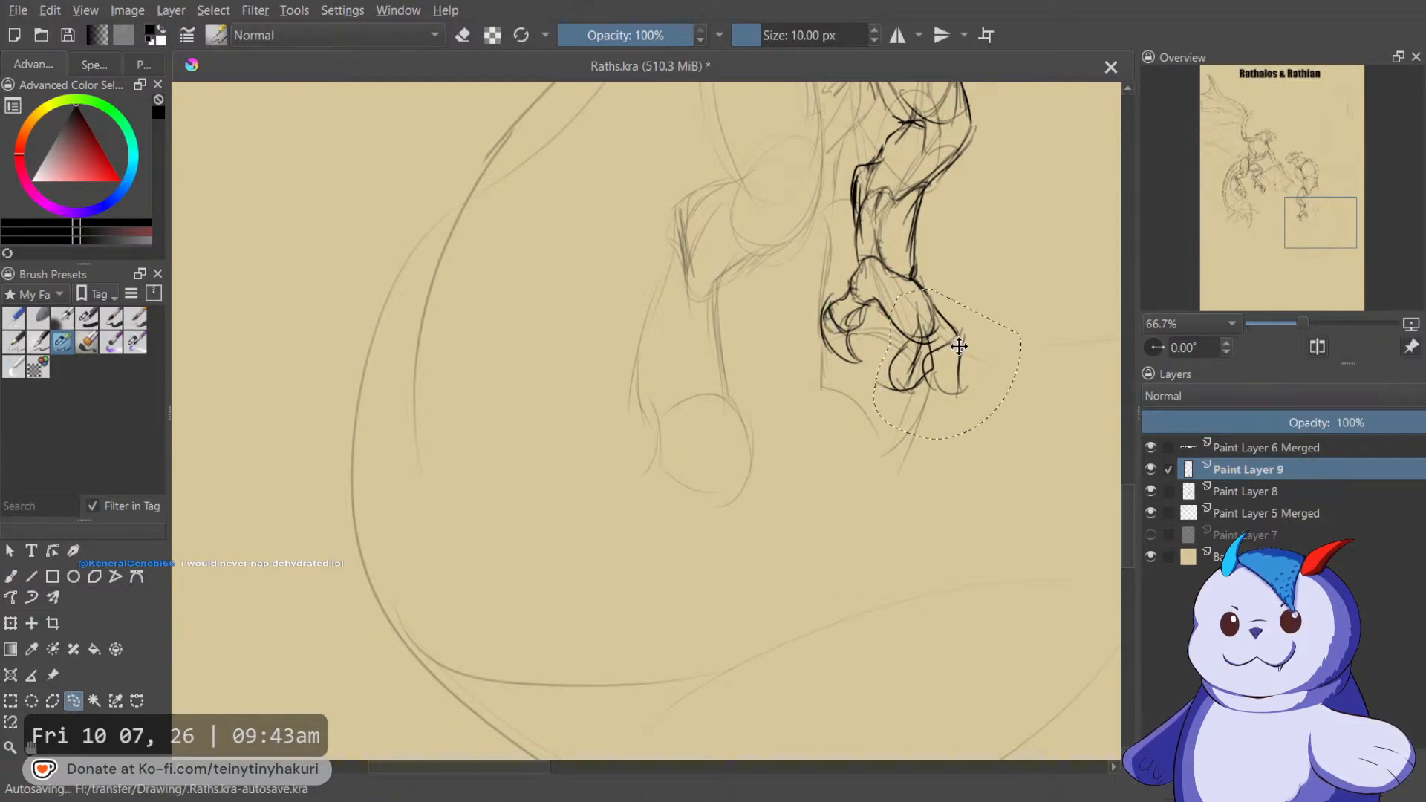
key("ctrl+t")
left_click_drag(947, 370, 945, 360)
key("Return")
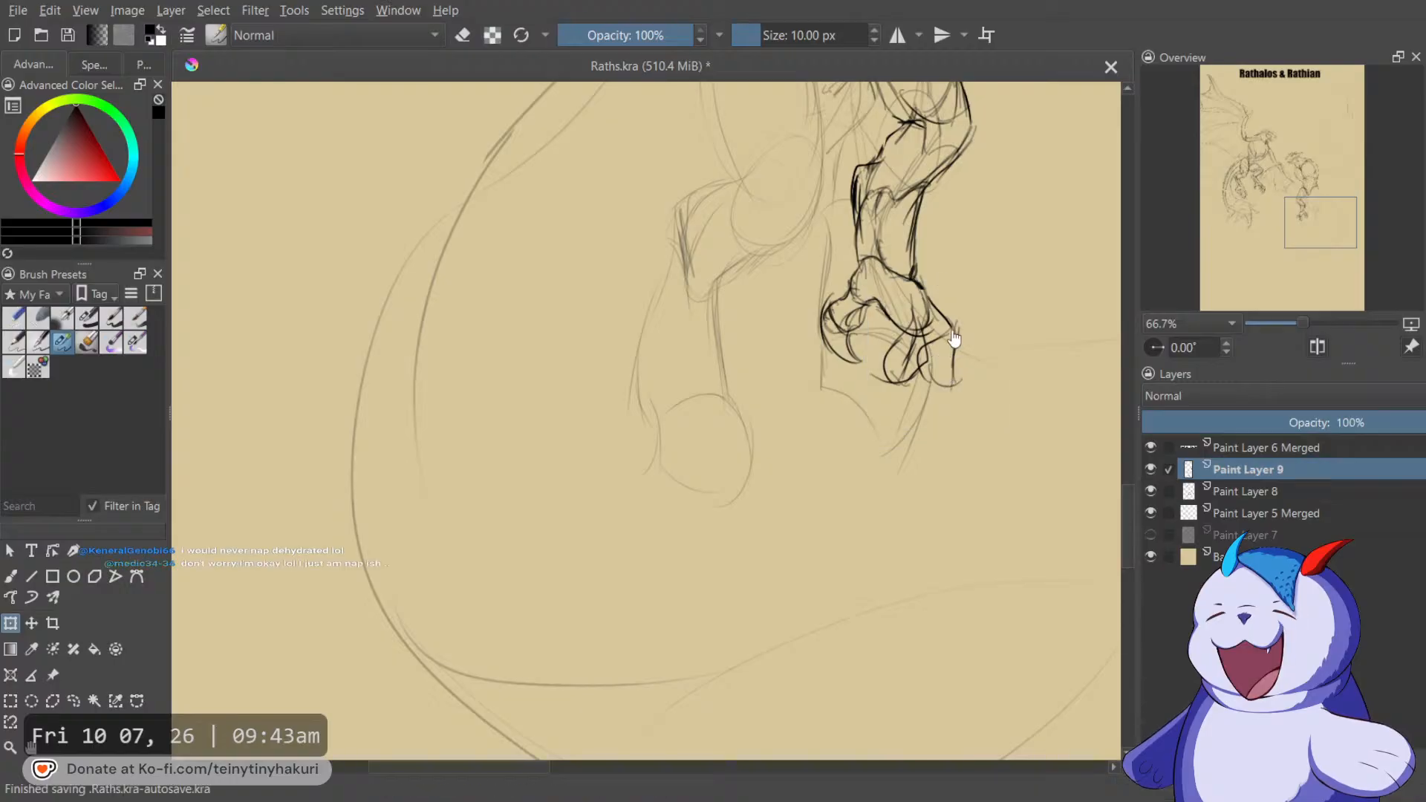
Rework the far foot's outer front toe with an angular knuckle and draw curved, pointed claws on both front toes.
key("b")
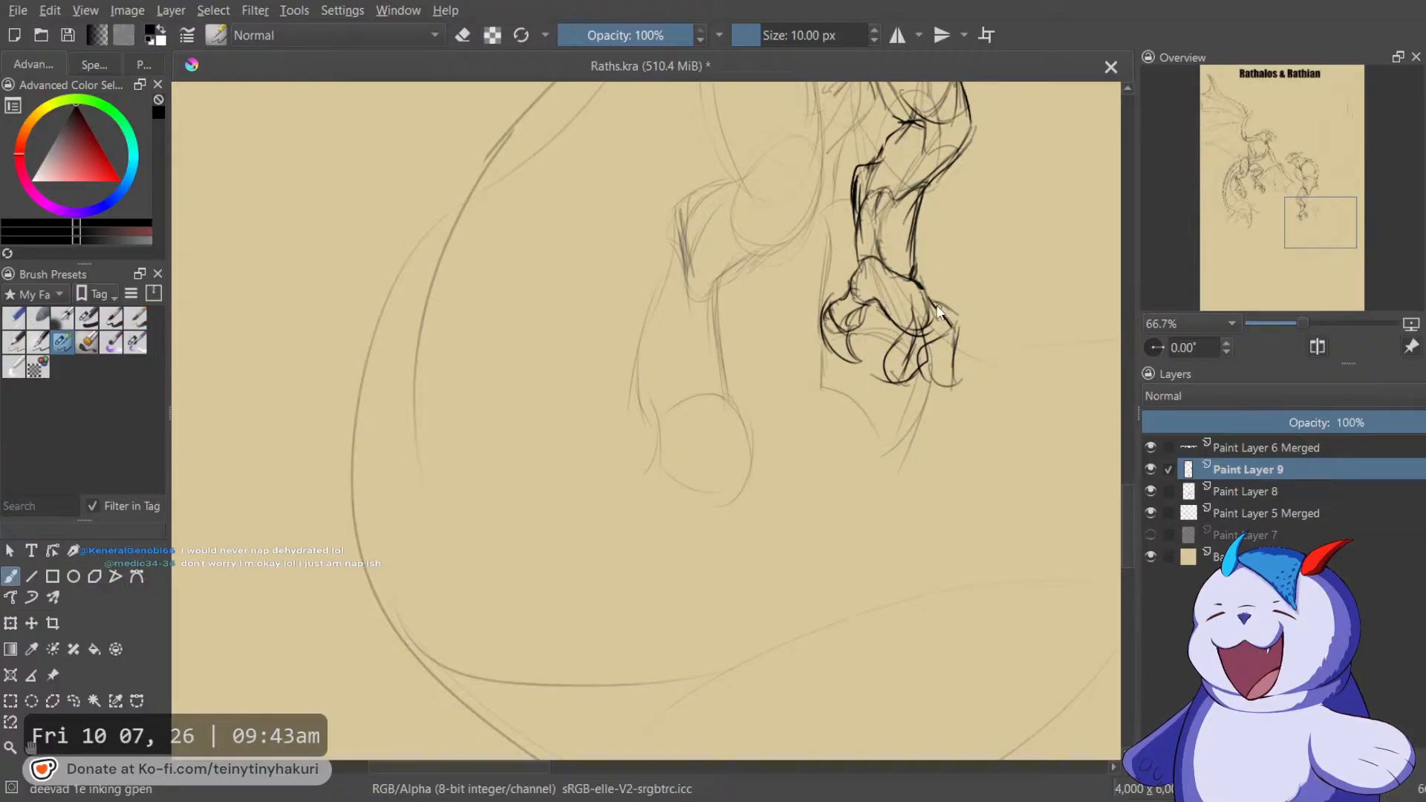
mouse_move(966, 333)
left_mouse_down()
mouse_move(977, 367)
mouse_move(980, 346)
left_mouse_up()
key("ctrl+t")
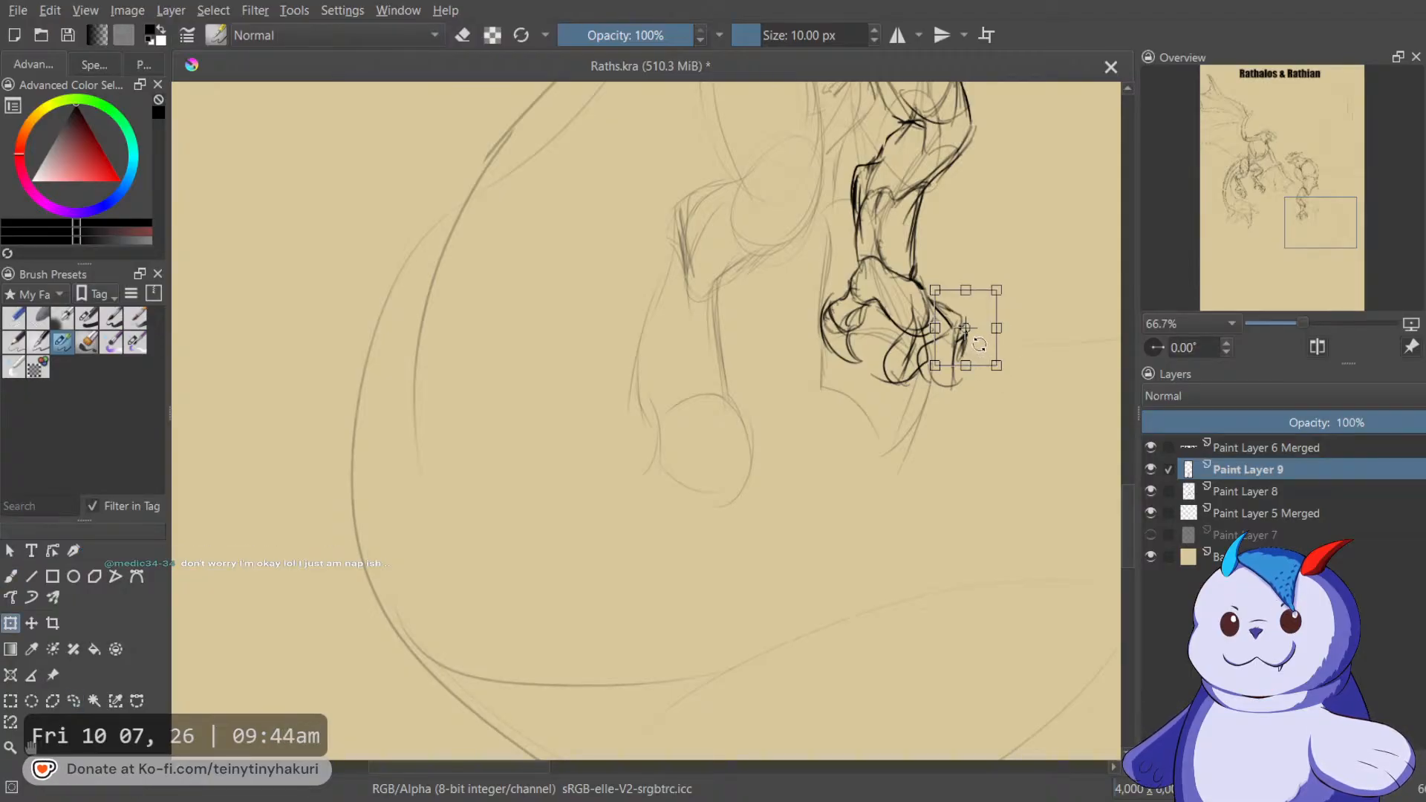
key("Return")
key("b")
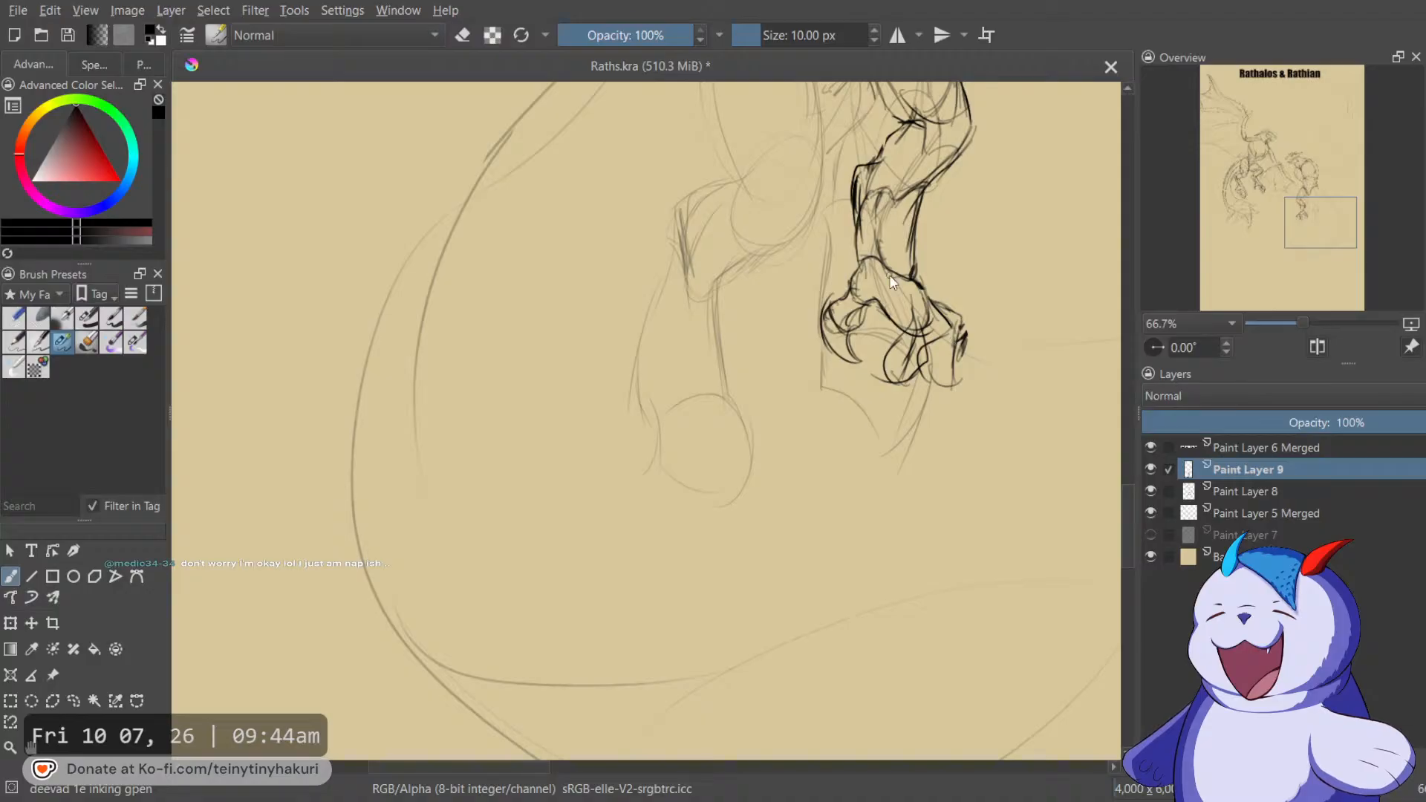
mouse_move(964, 342)
left_mouse_down()
mouse_move(964, 373)
mouse_move(926, 418)
mouse_move(967, 386)
left_mouse_up()
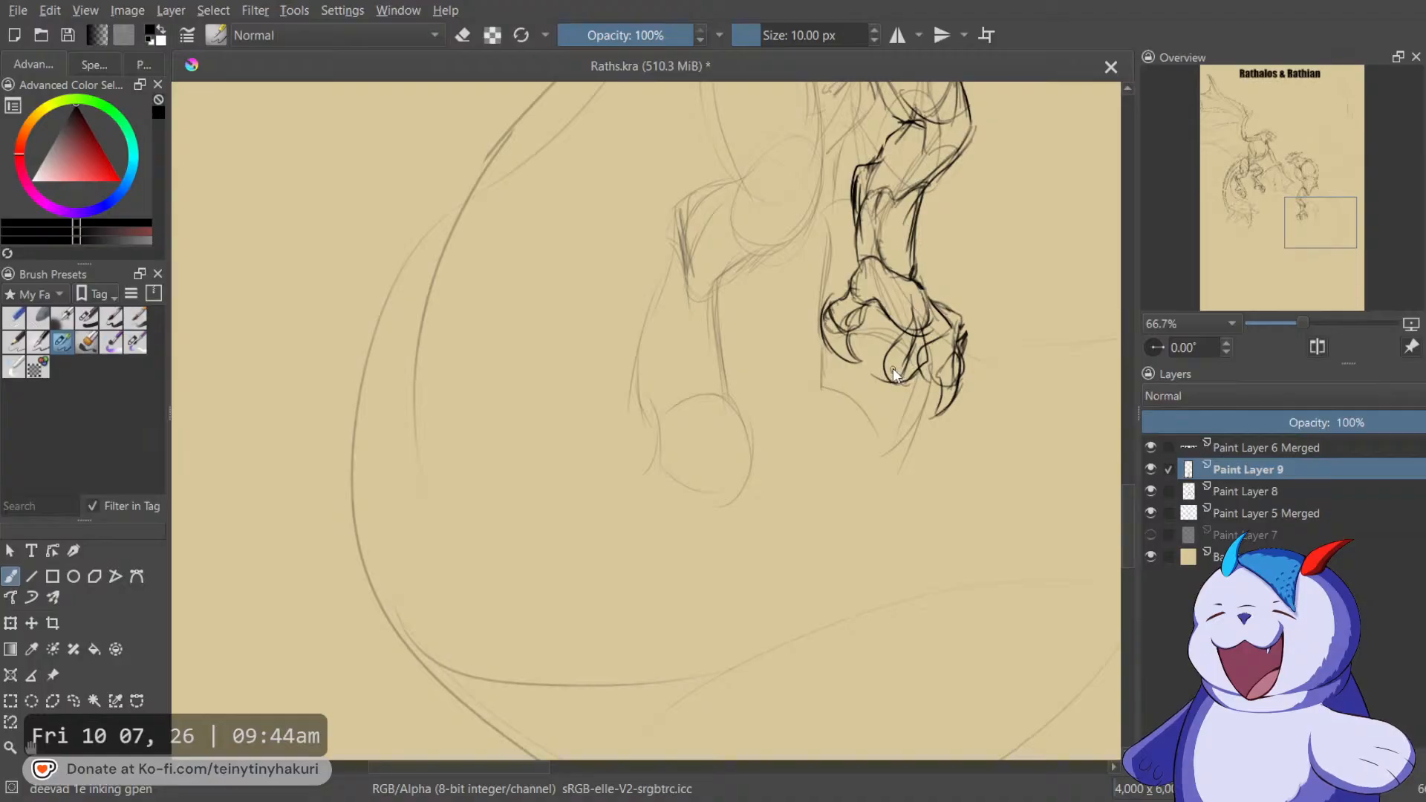
left_click_drag(897, 378, 891, 416)
left_click_drag(925, 362, 891, 416)
Draw the near leg's thigh, with the outer contour curving from the hip and the inner contour running into a rounded knee.
left_click_drag(916, 330, 887, 484)
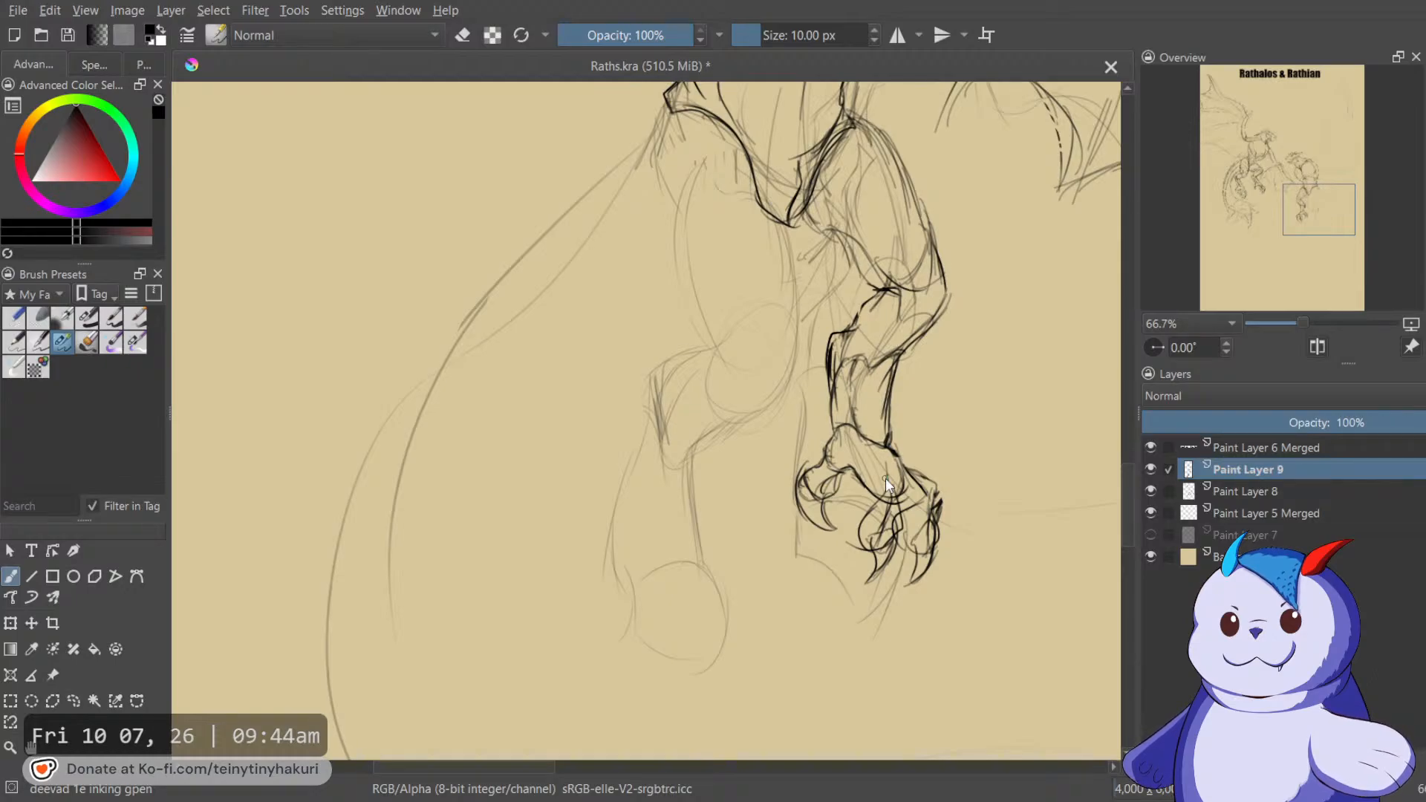
left_click_drag(835, 354, 875, 445)
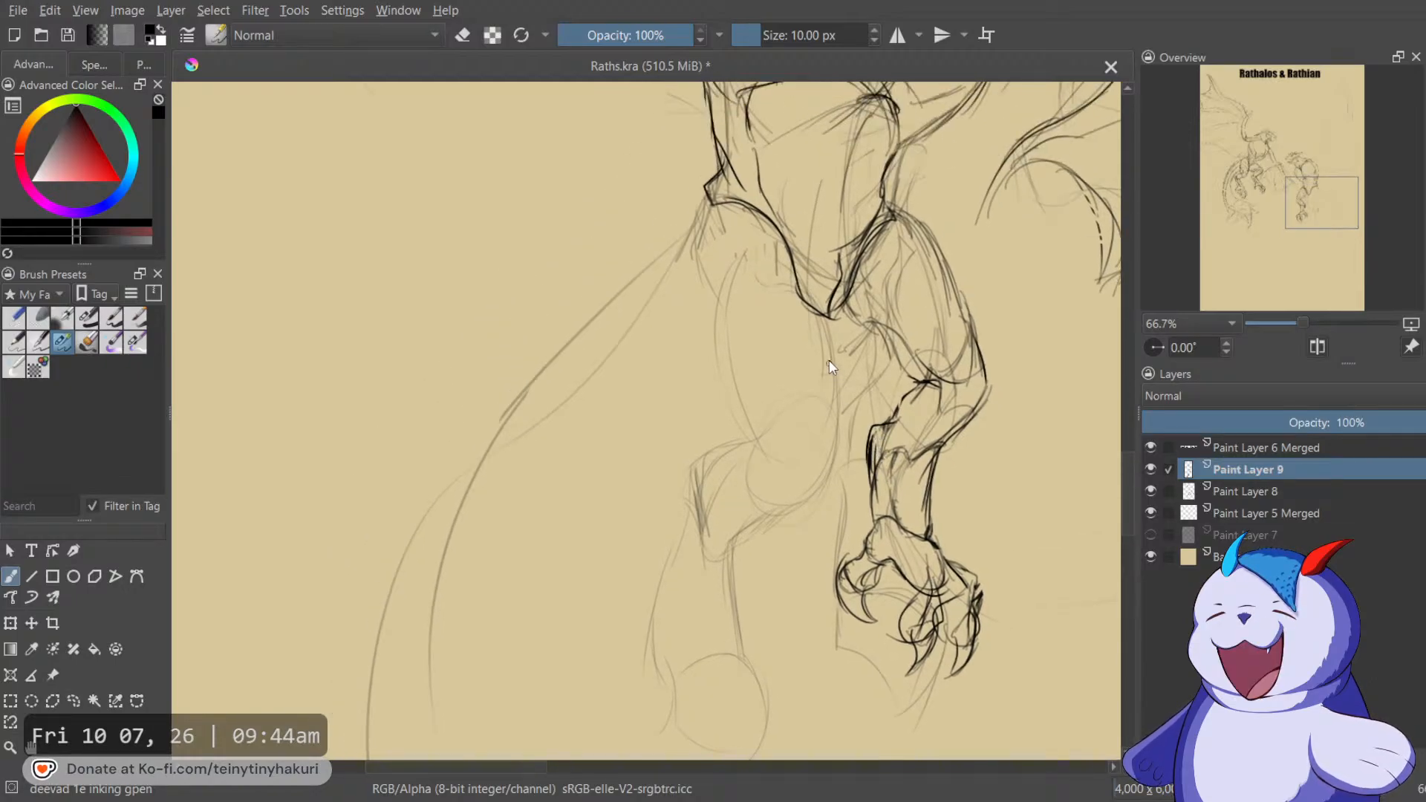
key("m")
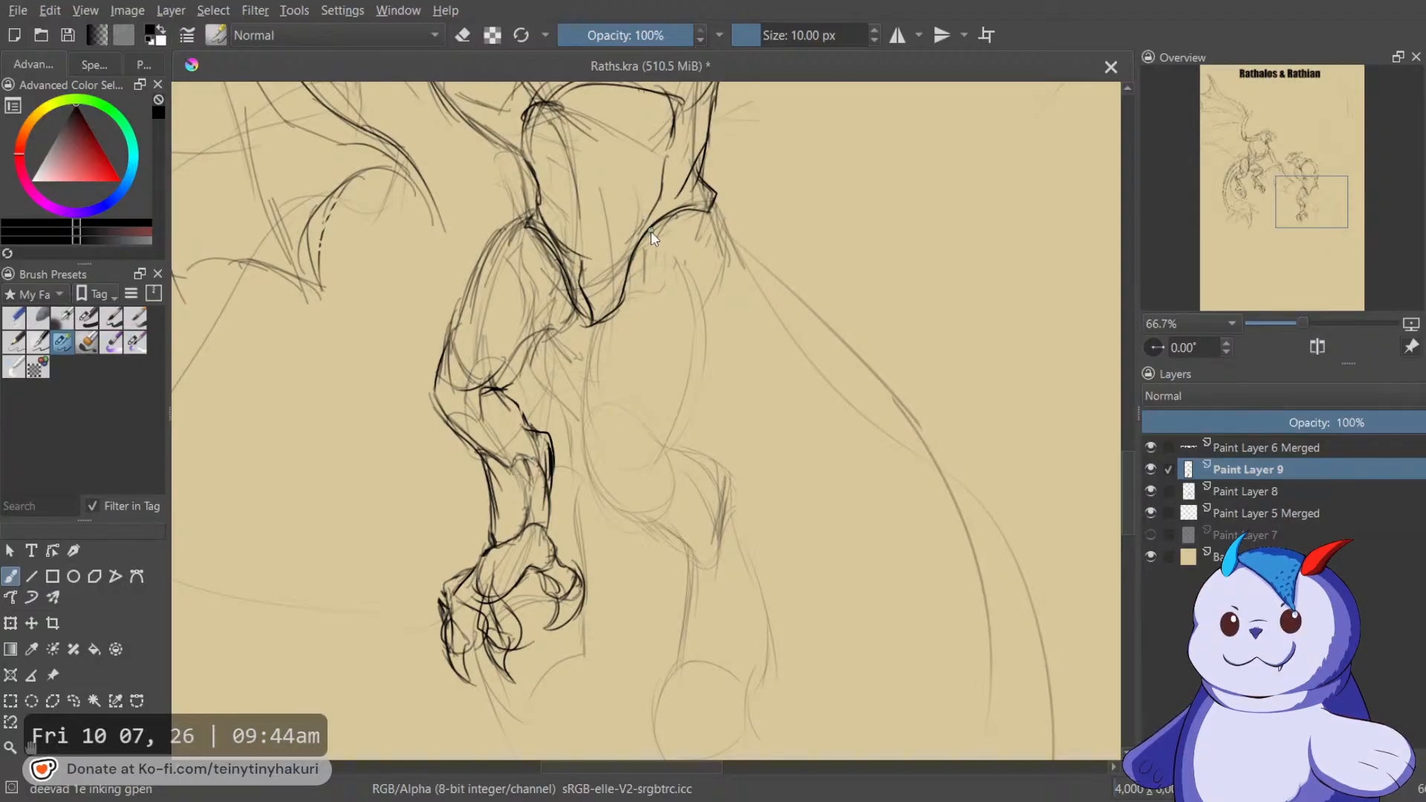
left_click_drag(724, 308, 716, 197)
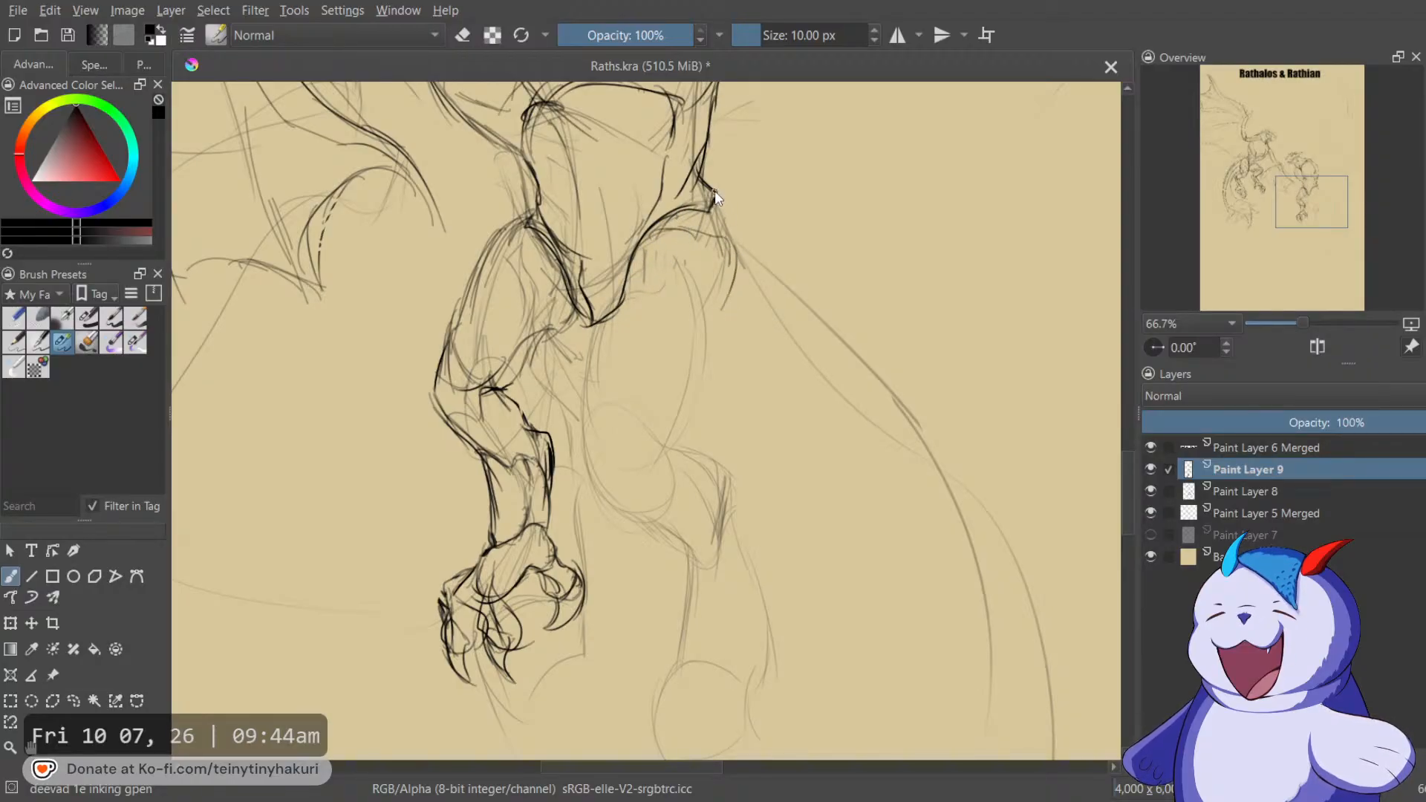
left_click_drag(737, 256, 669, 375)
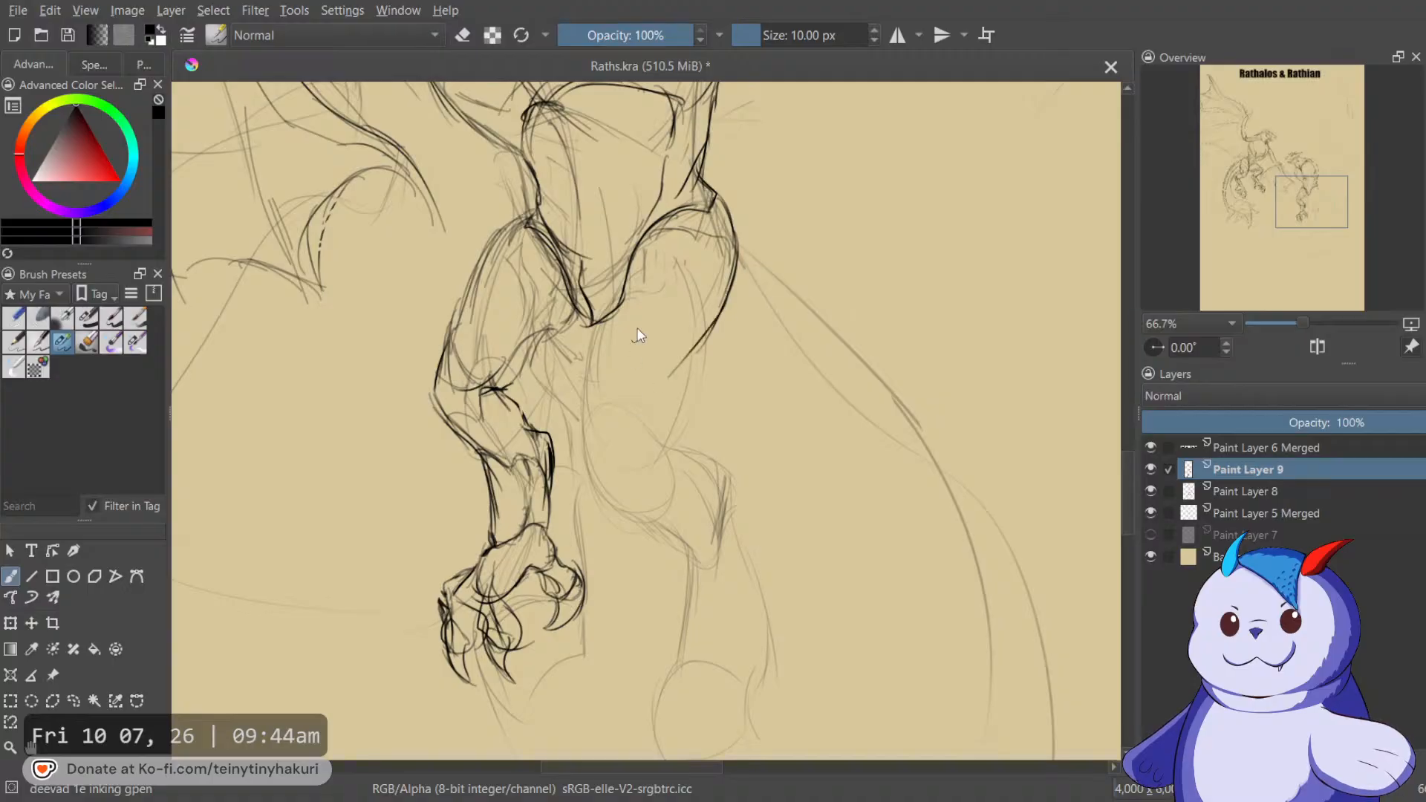
left_click_drag(678, 236, 603, 293)
mouse_move(676, 229)
left_mouse_down()
mouse_move(597, 320)
mouse_move(591, 405)
mouse_move(629, 436)
left_mouse_up()
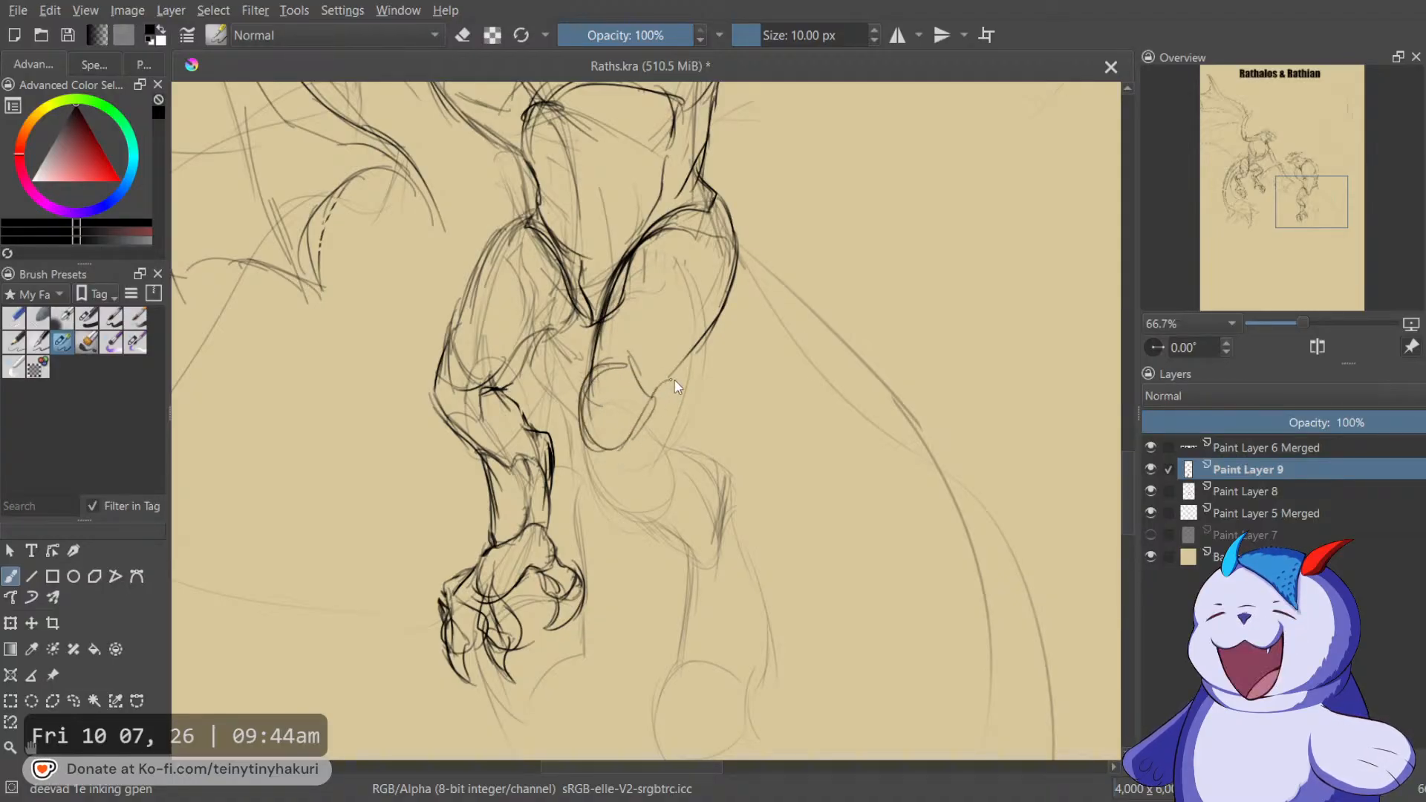
mouse_move(735, 289)
left_mouse_down()
mouse_move(681, 362)
mouse_move(751, 239)
left_mouse_up()
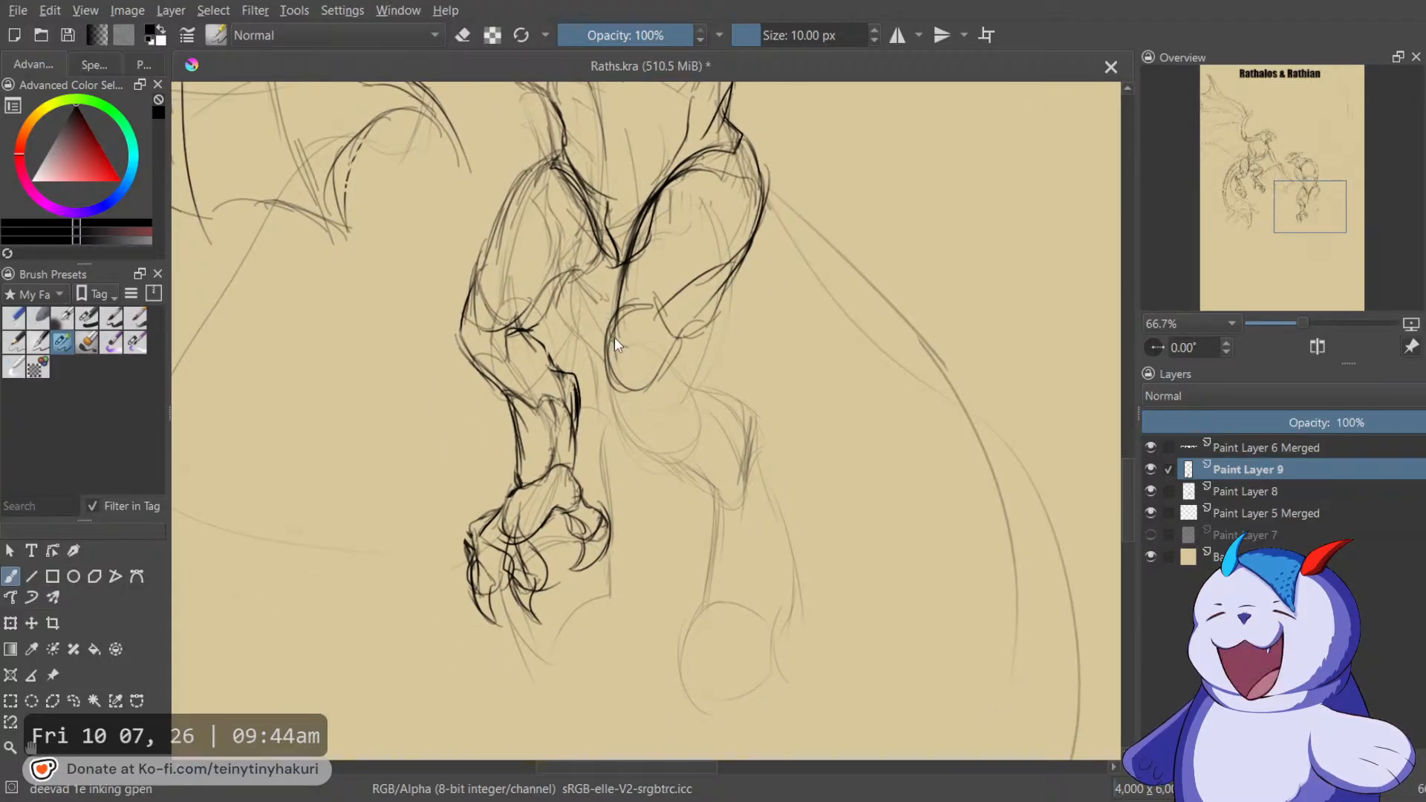
Erase the rounded lower edge of the near knee and reshape it into an angular point.
key("e")
mouse_move(644, 398)
left_mouse_down()
mouse_move(589, 354)
mouse_move(615, 382)
left_mouse_up()
key("e")
Draw the near leg's calf below the knee with front and back contours and an arched lower edge, cleaning up the overlapping line.
key("m")
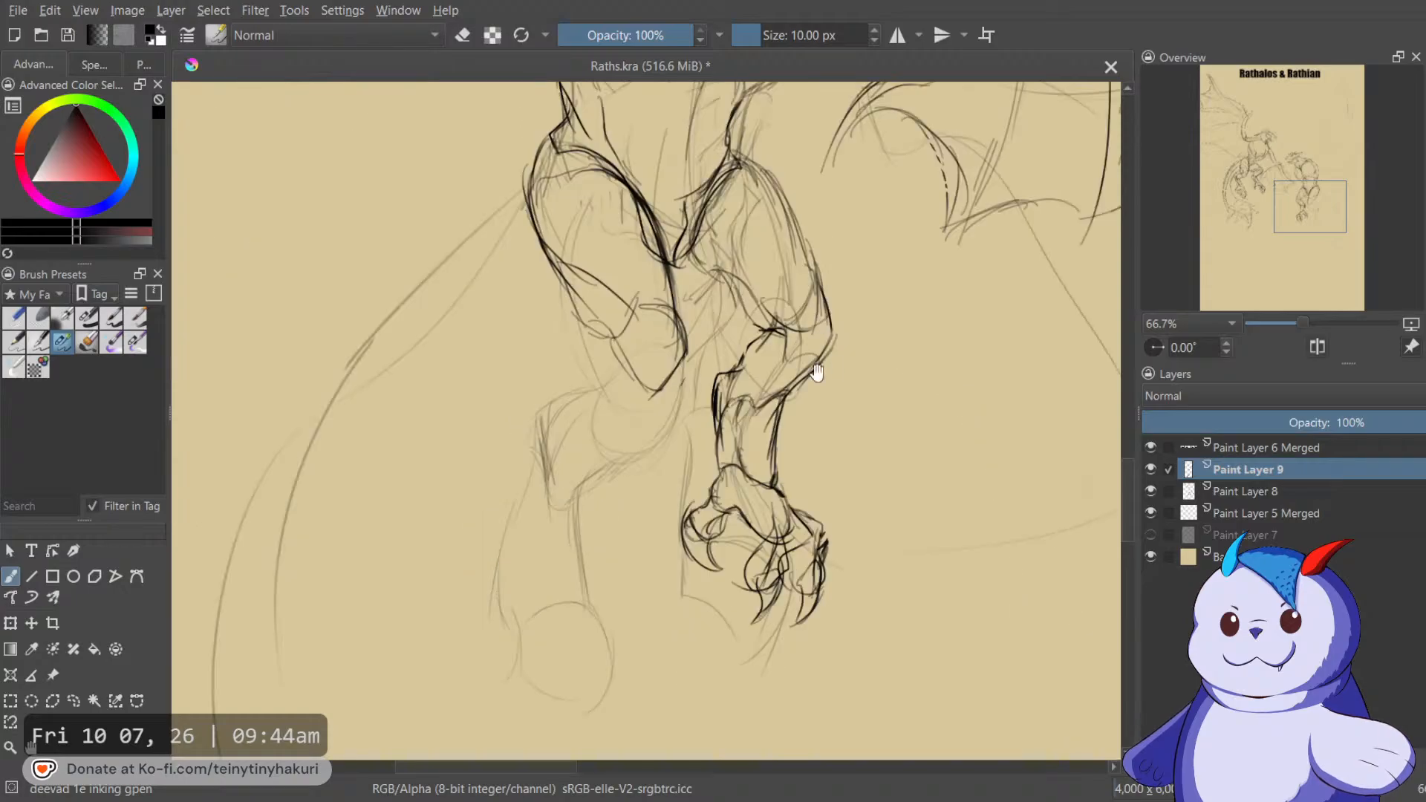
left_click_drag(823, 369, 929, 327)
mouse_move(811, 346)
left_mouse_down()
mouse_move(749, 420)
mouse_move(752, 407)
left_mouse_up()
mouse_move(754, 302)
left_mouse_down()
mouse_move(725, 337)
mouse_move(763, 282)
mouse_move(703, 378)
mouse_move(706, 363)
mouse_move(710, 402)
mouse_move(727, 399)
mouse_move(710, 406)
mouse_move(711, 433)
mouse_move(761, 417)
left_mouse_up()
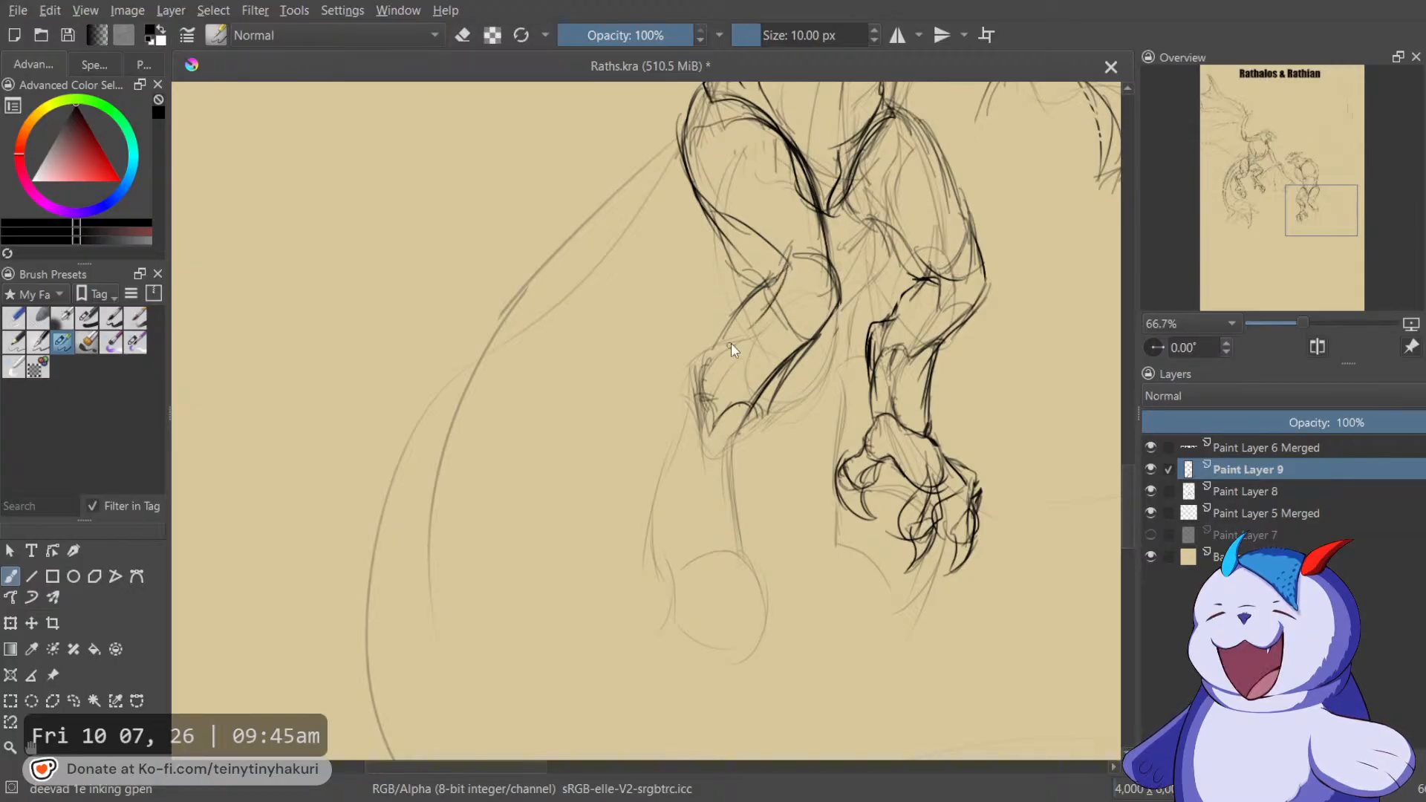
left_click_drag(698, 410, 709, 393)
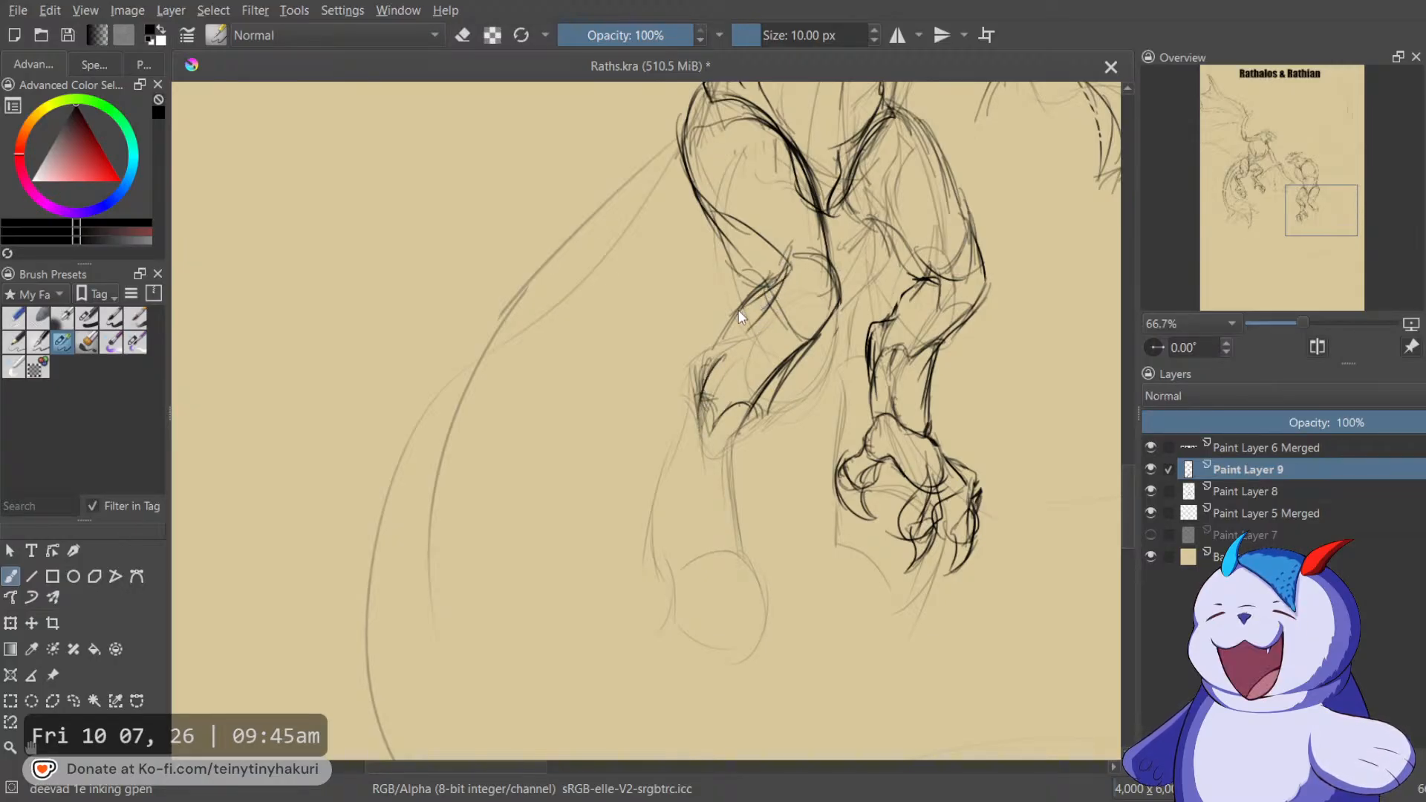
left_click_drag(761, 405, 762, 461)
key("e")
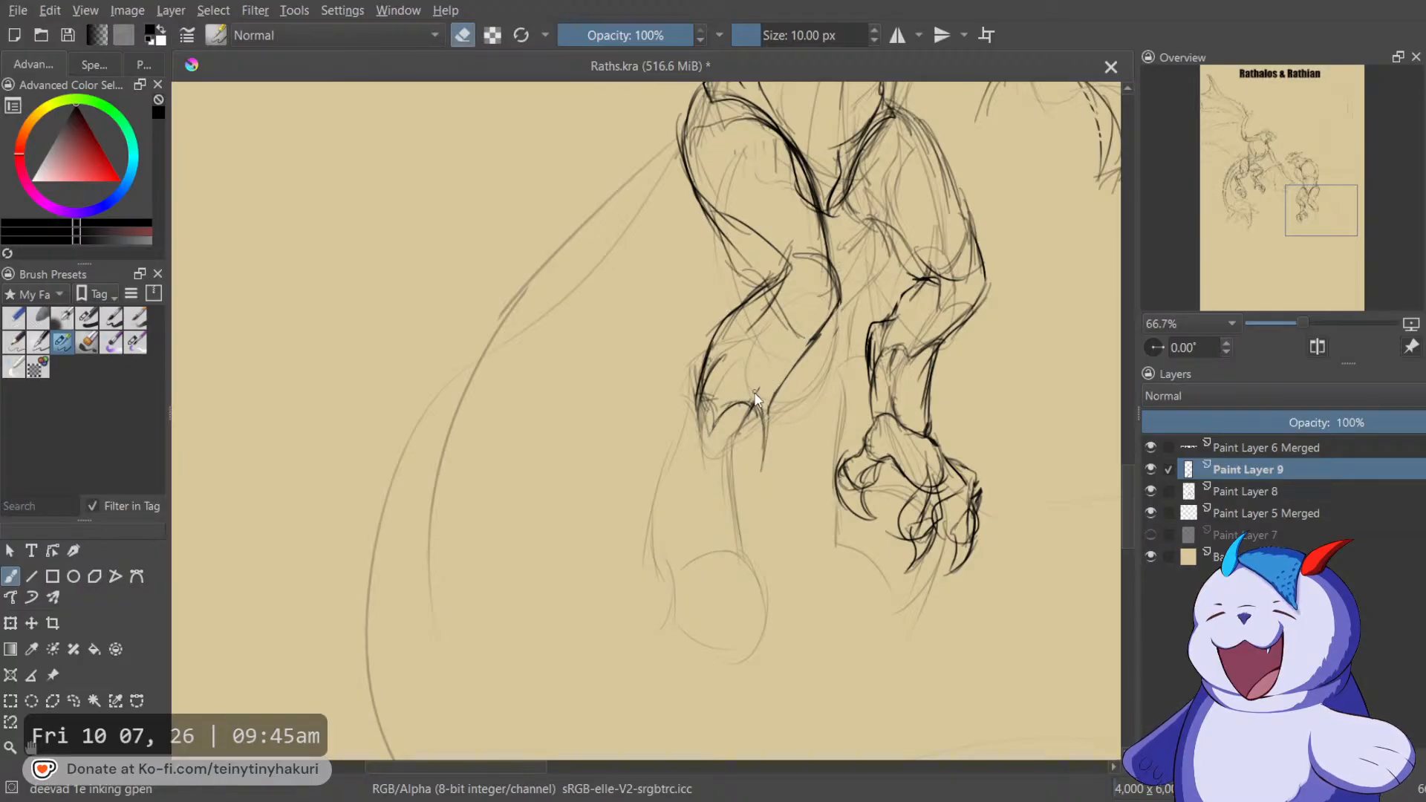
key("e")
Draw the two long edges of the near leg's shin segment below the arched calf edge.
key("m")
left_click_drag(666, 404, 823, 270)
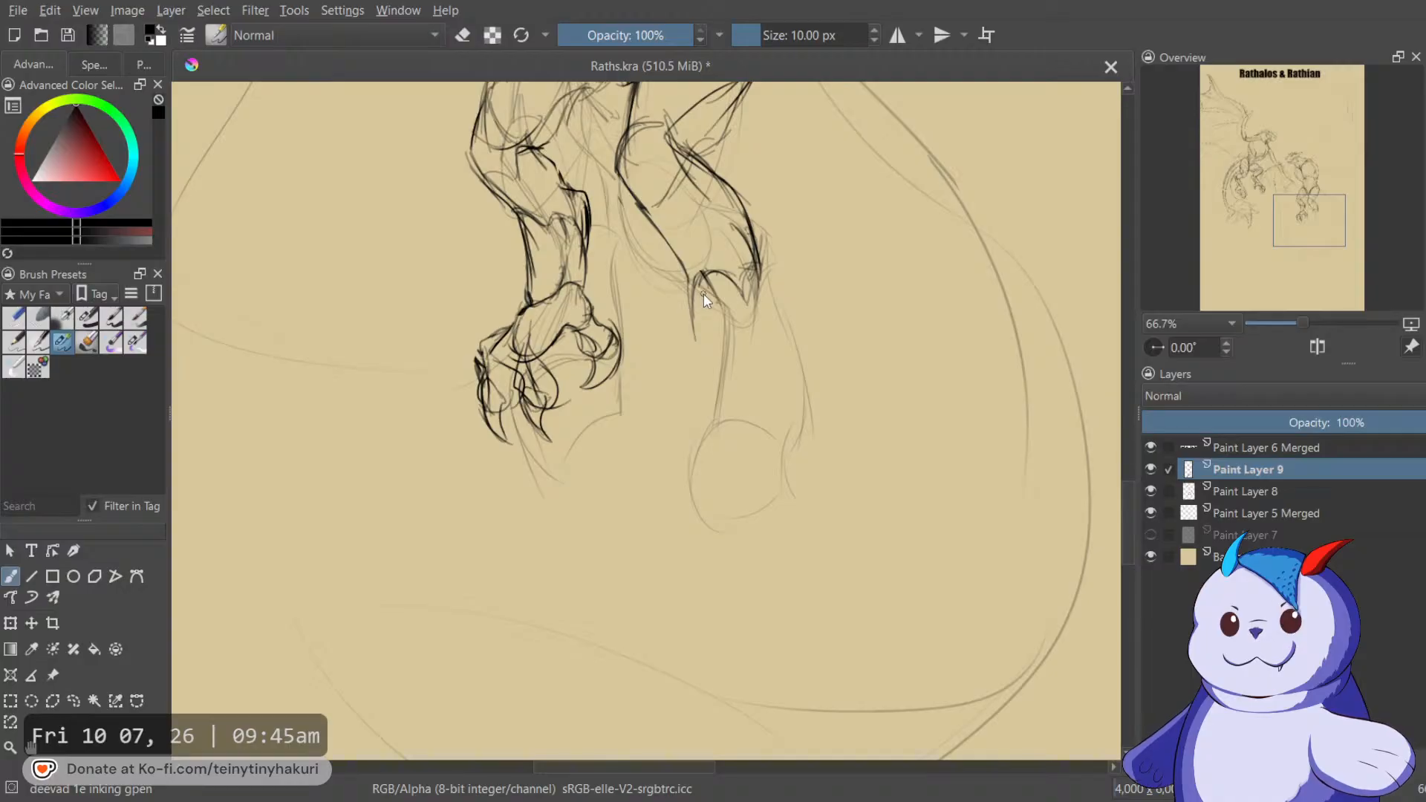
mouse_move(690, 321)
left_mouse_down()
mouse_move(673, 418)
mouse_move(689, 428)
left_mouse_up()
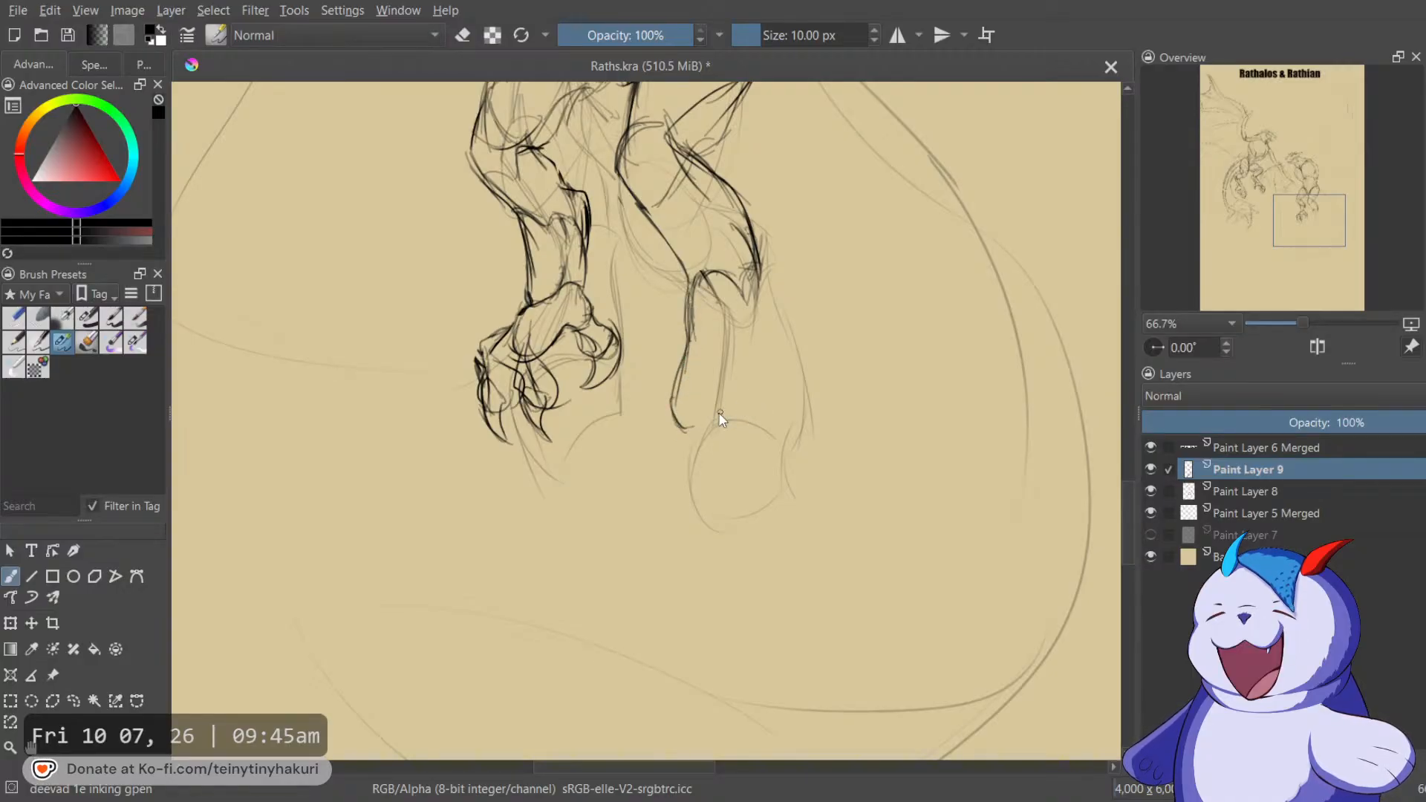
left_click_drag(757, 344, 723, 409)
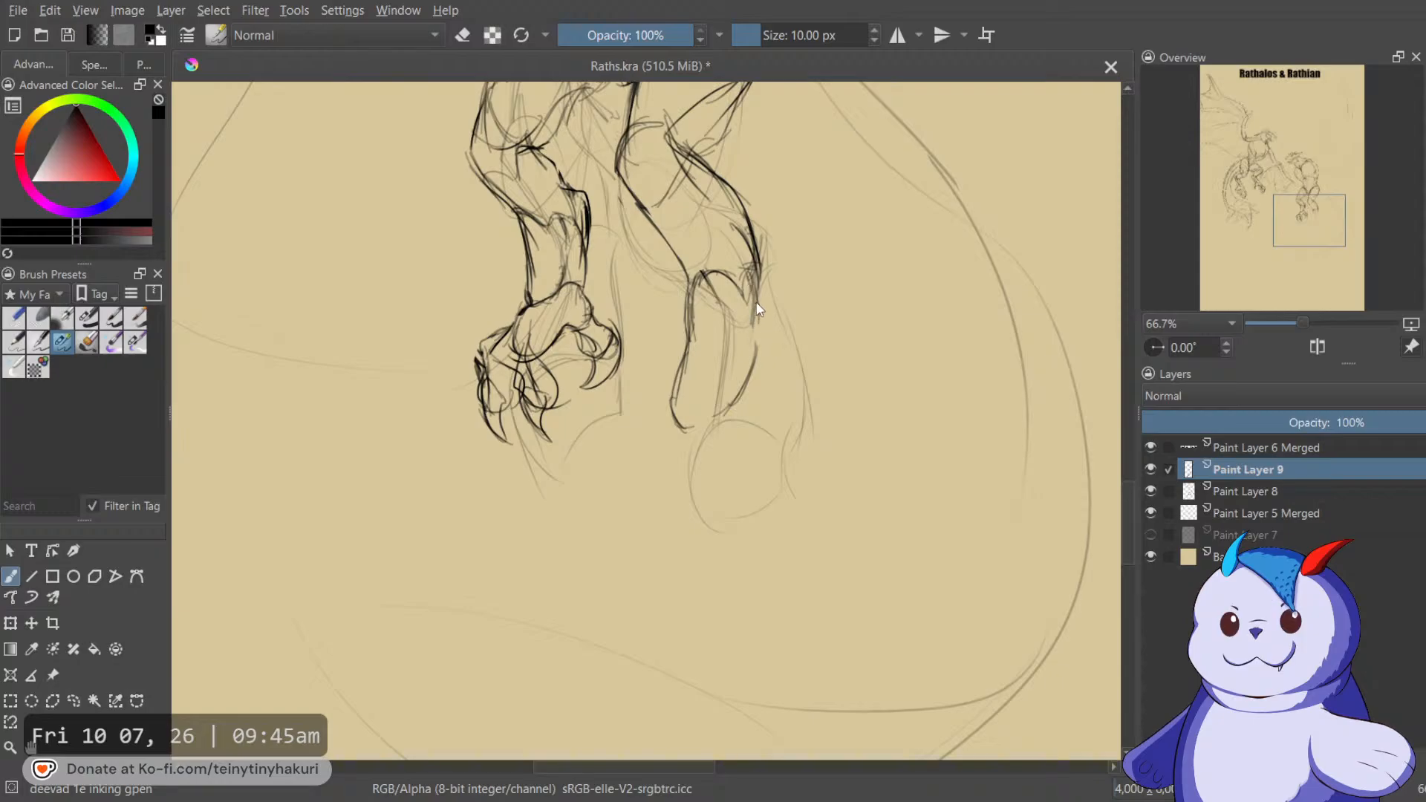
Add the rounded heel joint behind the near shin, extend its outer edge downward and close the shin's lower end with a slanted curve.
key("m")
left_click_drag(711, 278, 795, 327)
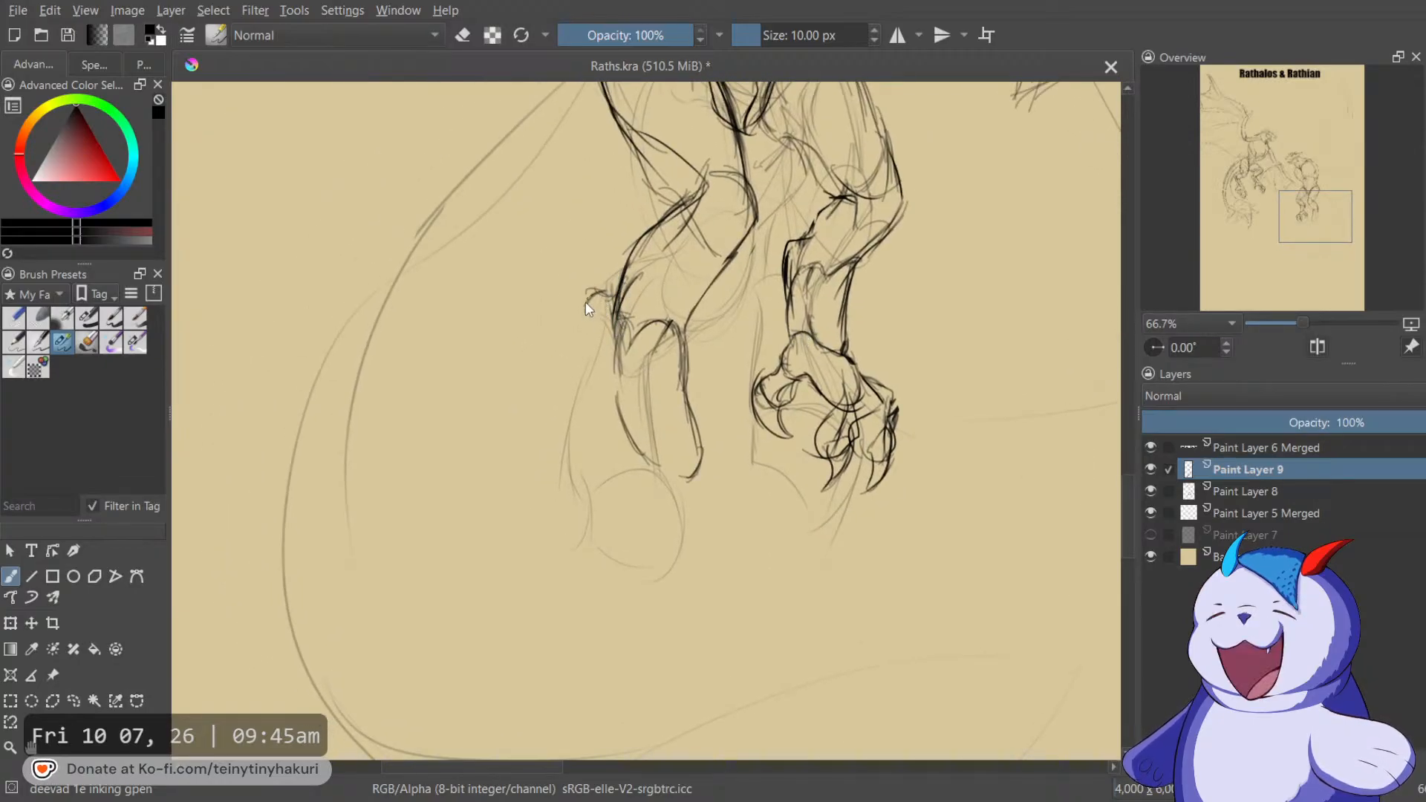
left_click_drag(585, 296, 593, 361)
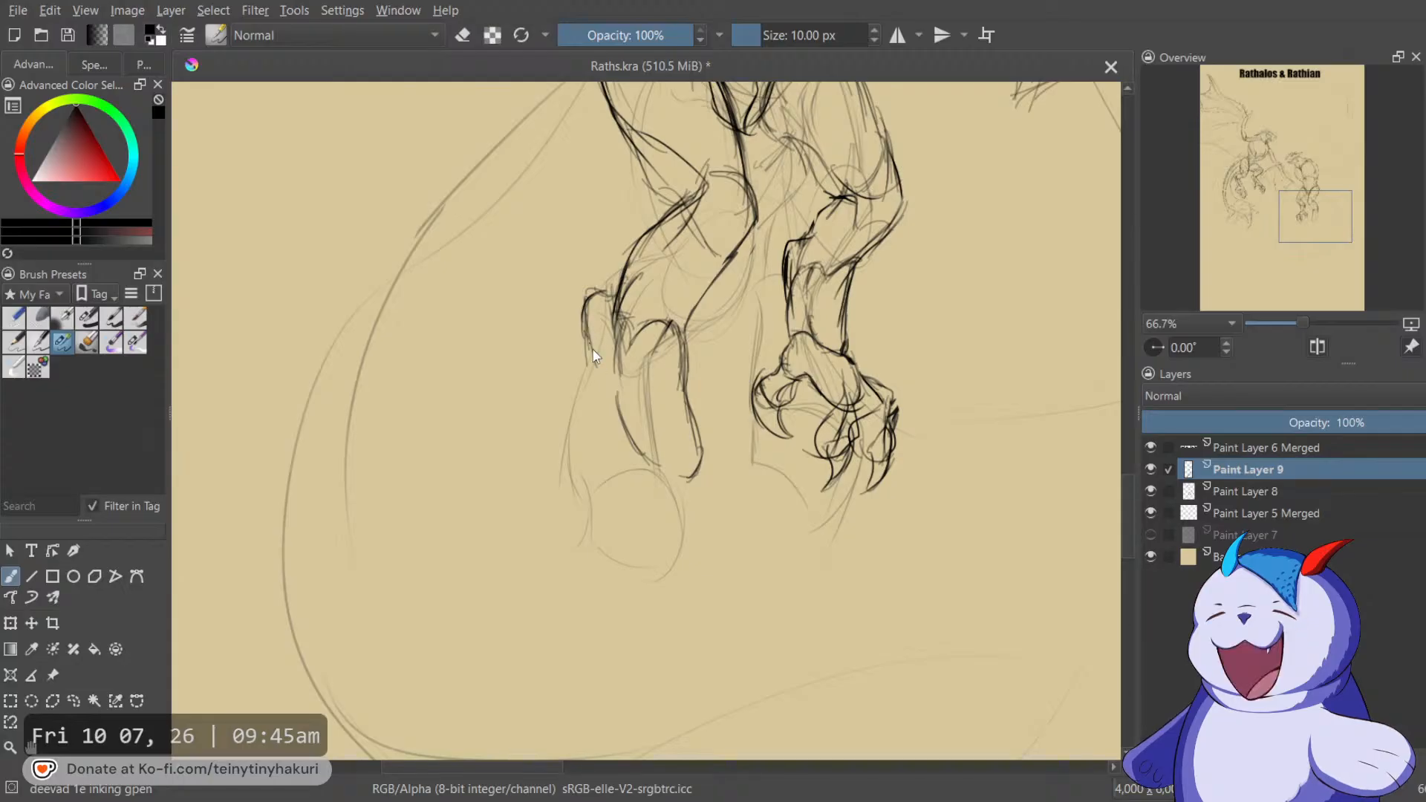
mouse_move(608, 346)
left_mouse_down()
mouse_move(594, 441)
mouse_move(659, 469)
mouse_move(741, 300)
mouse_move(913, 297)
left_mouse_up()
key("m")
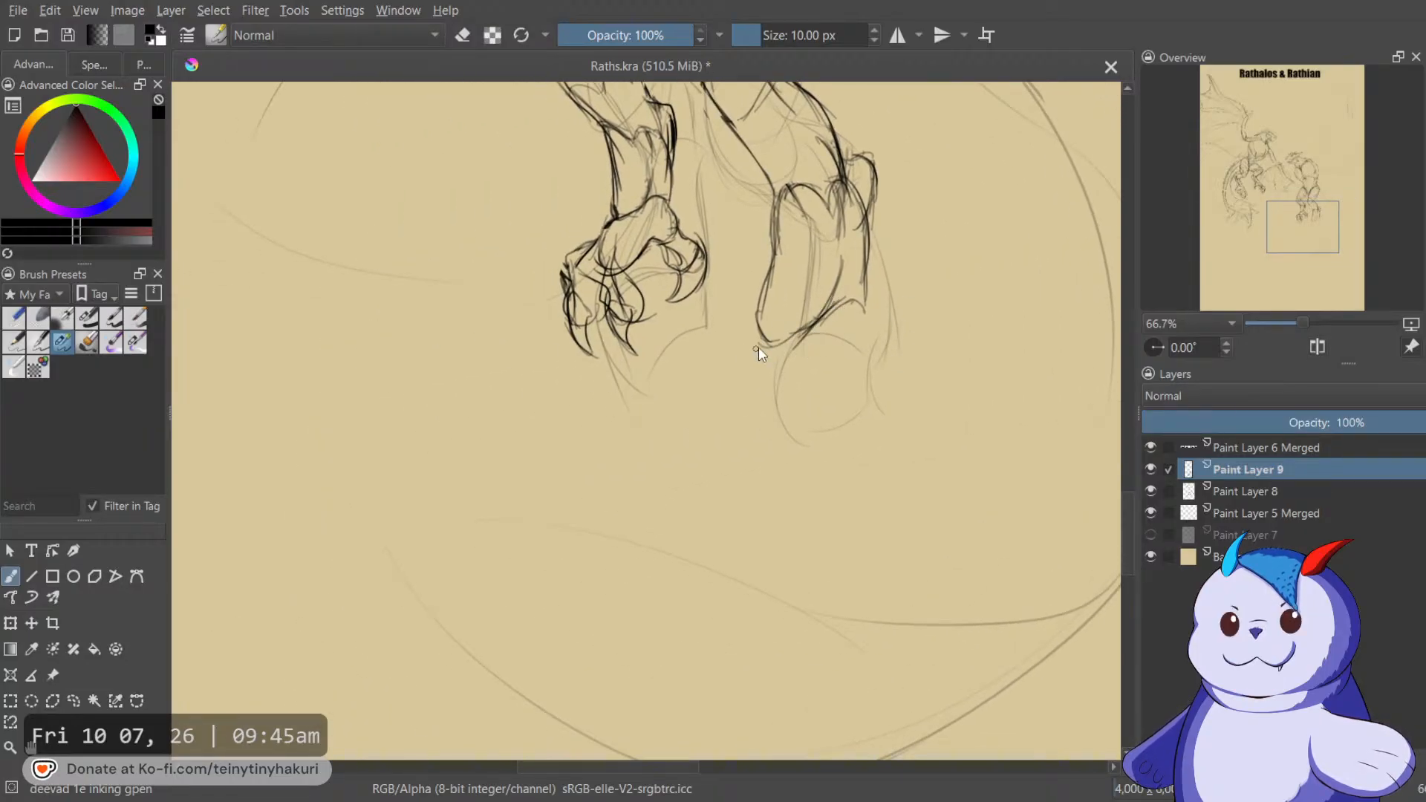
Outline the near foot below the shin, with its front edge, curved underside and a small rear toe at the heel.
left_click_drag(745, 339, 739, 365)
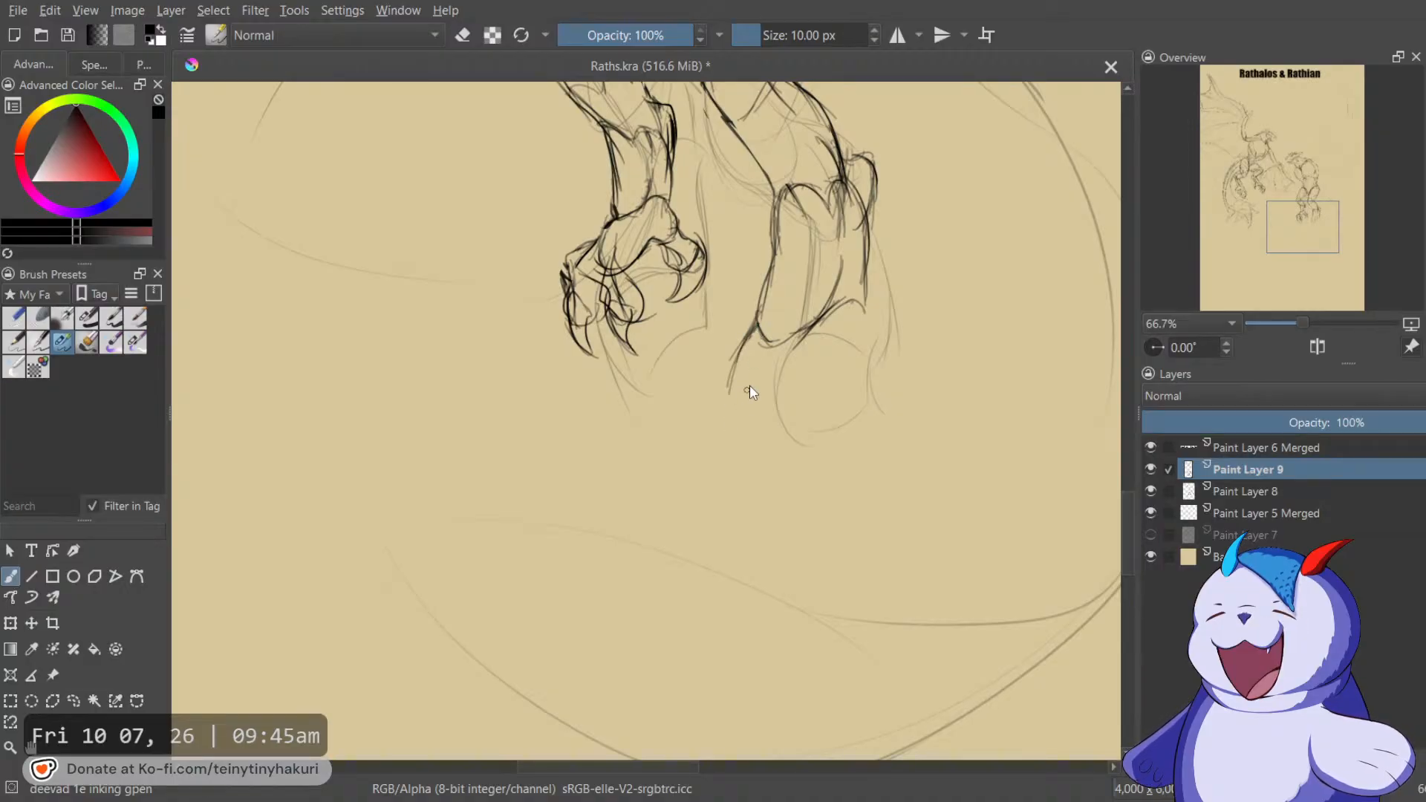
left_click_drag(849, 305, 889, 329)
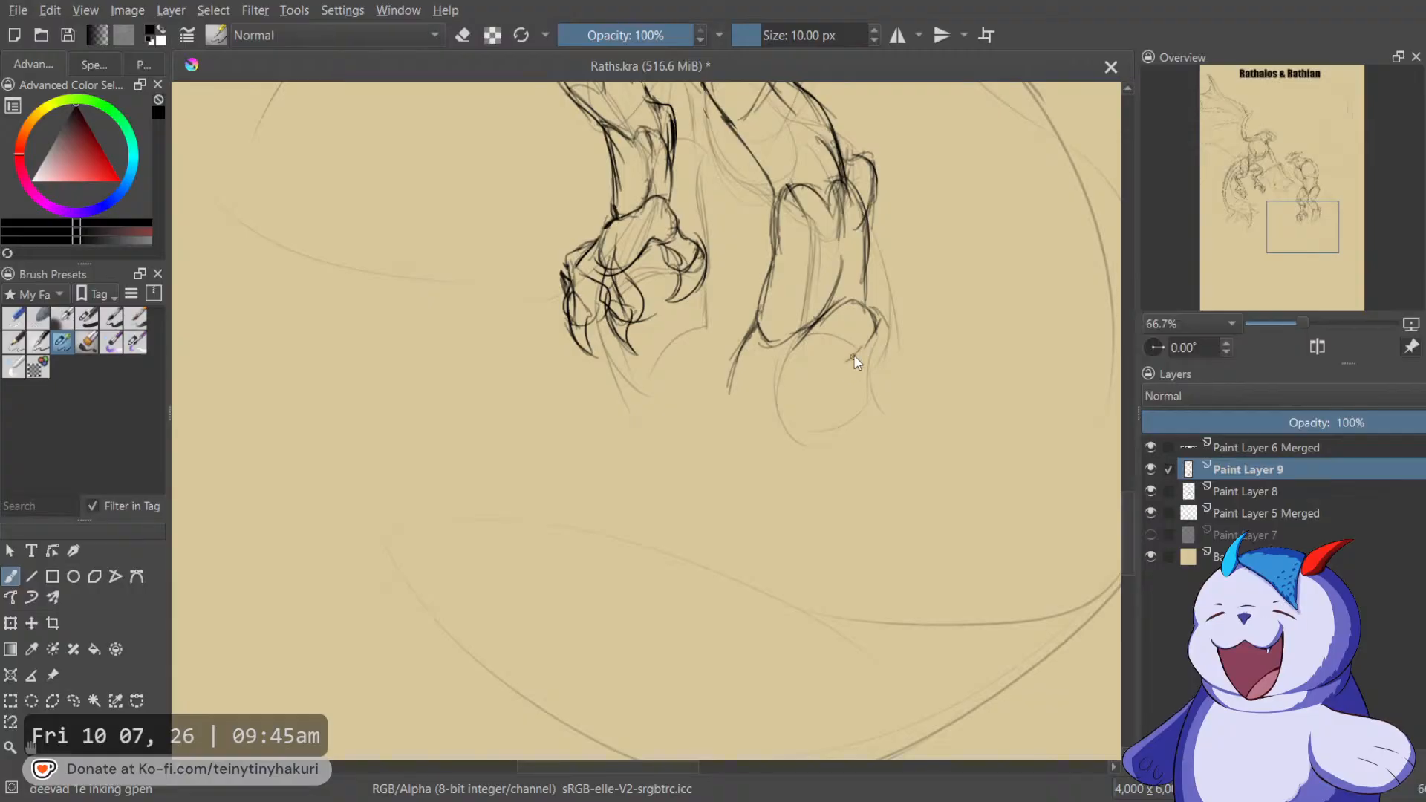
mouse_move(857, 360)
left_mouse_down()
mouse_move(745, 425)
mouse_move(729, 395)
mouse_move(795, 408)
left_mouse_up()
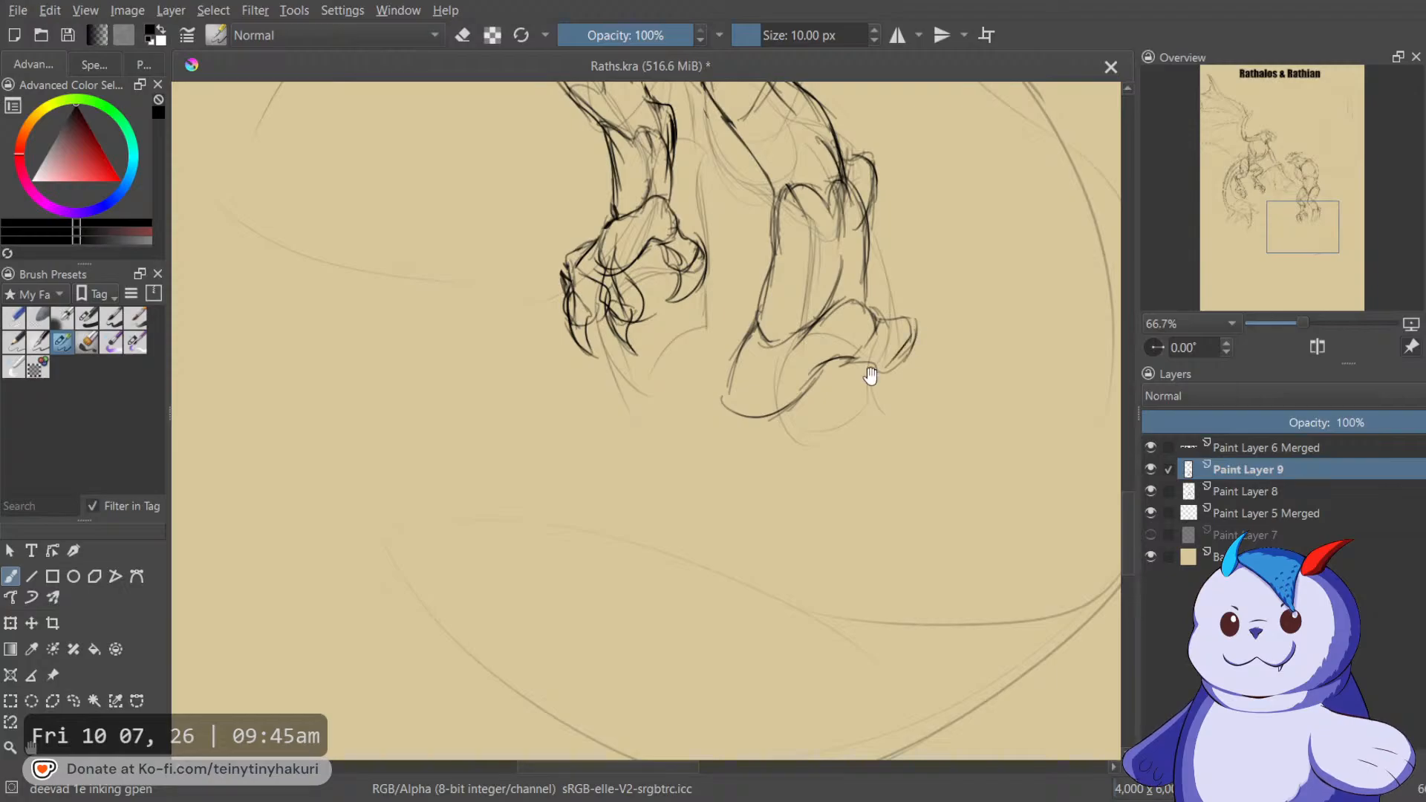
left_click_drag(877, 377, 915, 298)
mouse_move(796, 243)
left_mouse_down()
mouse_move(793, 309)
mouse_move(781, 255)
mouse_move(760, 322)
left_mouse_up()
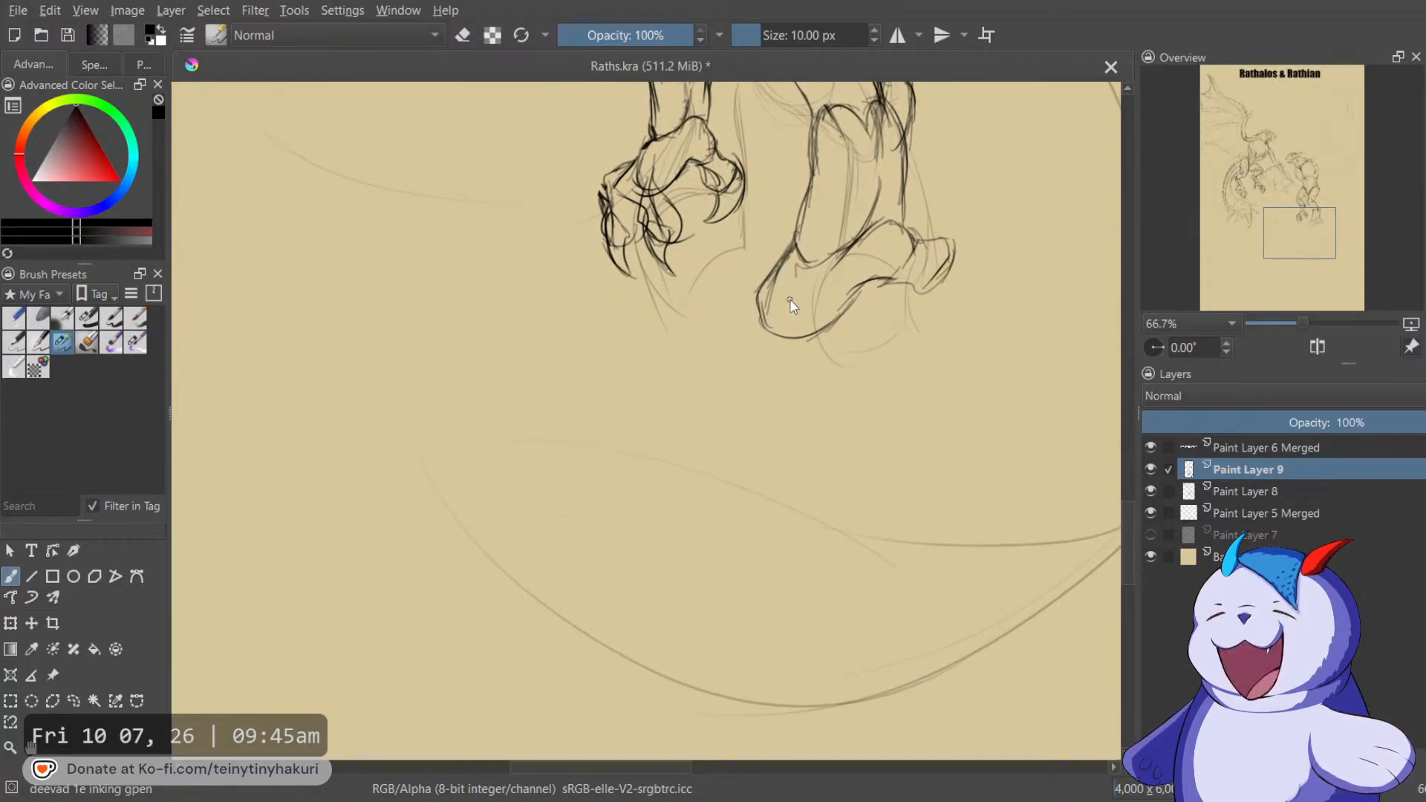
Draw two rounded front toes at the end of the near foot, with crease lines running up into the foot.
left_click_drag(788, 306, 751, 343)
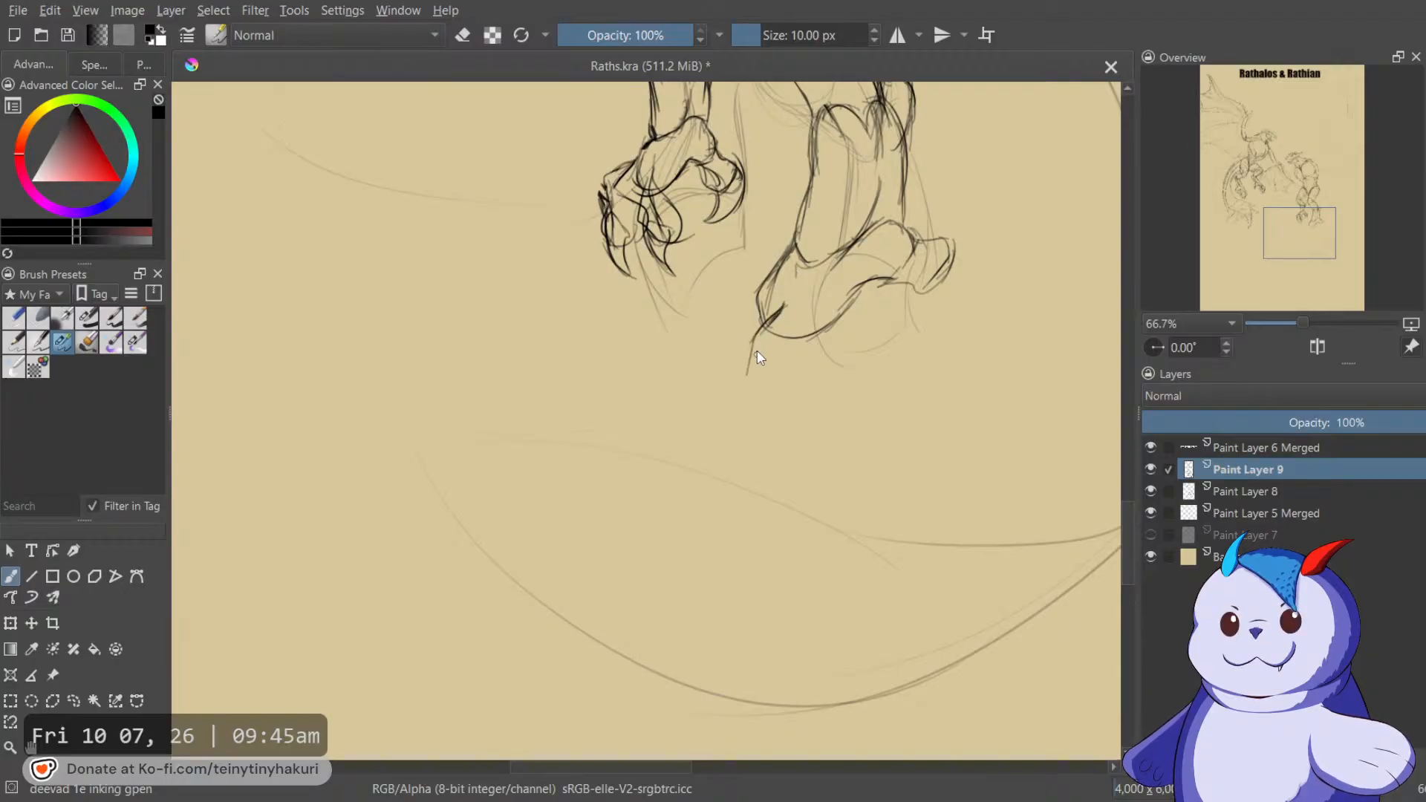
left_click_drag(752, 376, 783, 396)
mouse_move(788, 344)
left_mouse_down()
mouse_move(790, 394)
mouse_move(751, 407)
left_mouse_up()
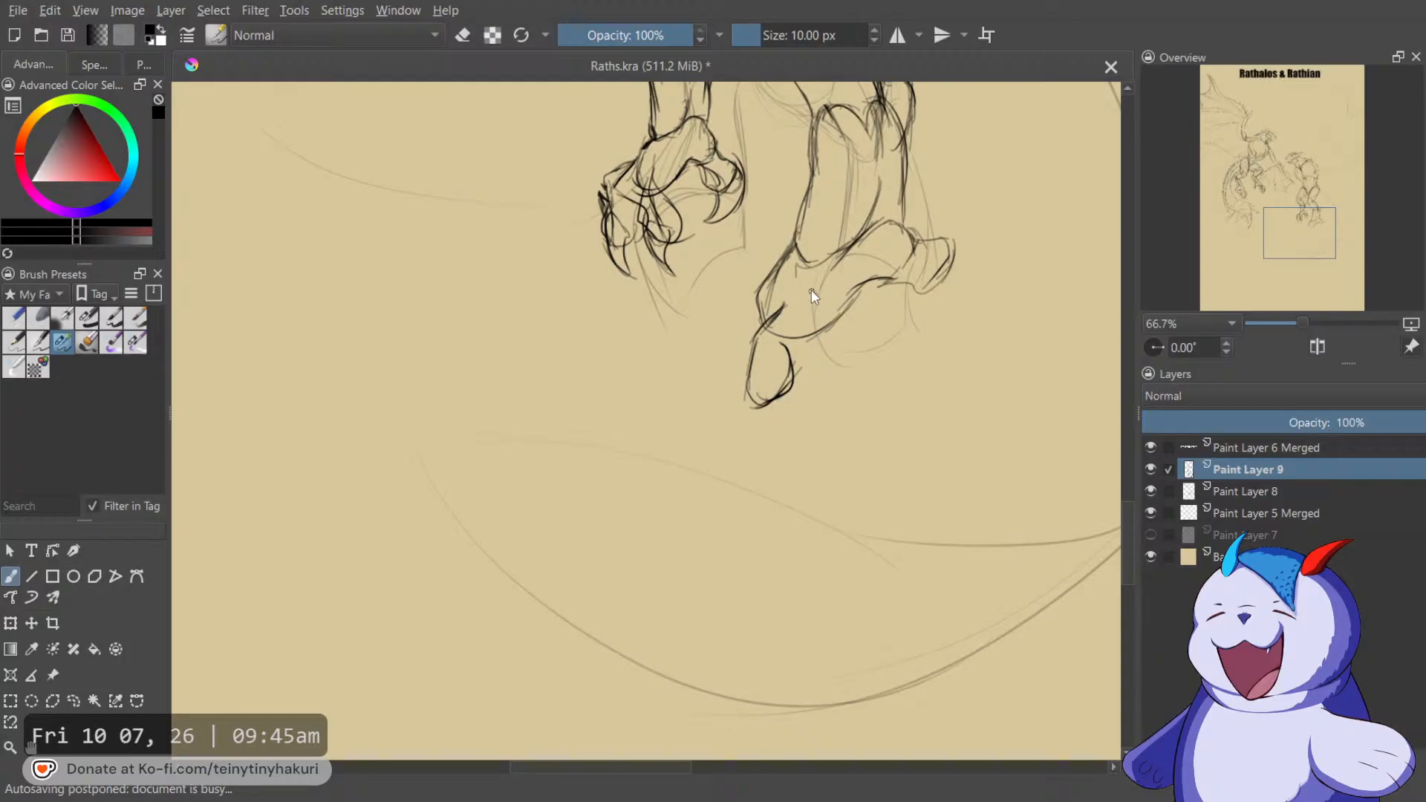
left_click_drag(801, 336, 819, 397)
left_click_drag(817, 304, 849, 358)
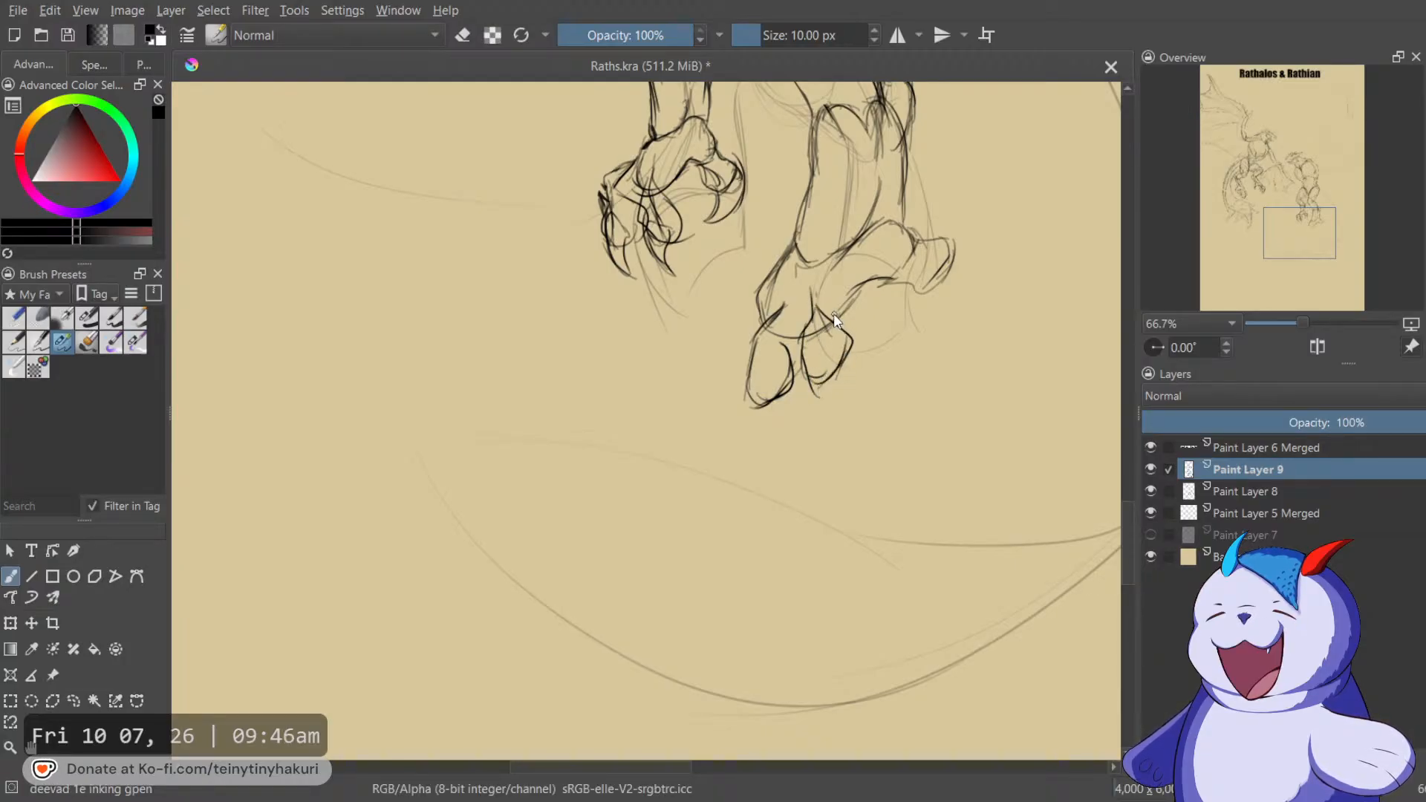
Draw curved claws on the near foot's front toes and add a smaller clawed toe on the side facing the far foot.
left_click_drag(732, 414, 754, 444)
left_click_drag(770, 397, 745, 436)
mouse_move(777, 269)
left_mouse_down()
mouse_move(744, 318)
mouse_move(867, 314)
mouse_move(832, 320)
mouse_move(832, 358)
left_mouse_up()
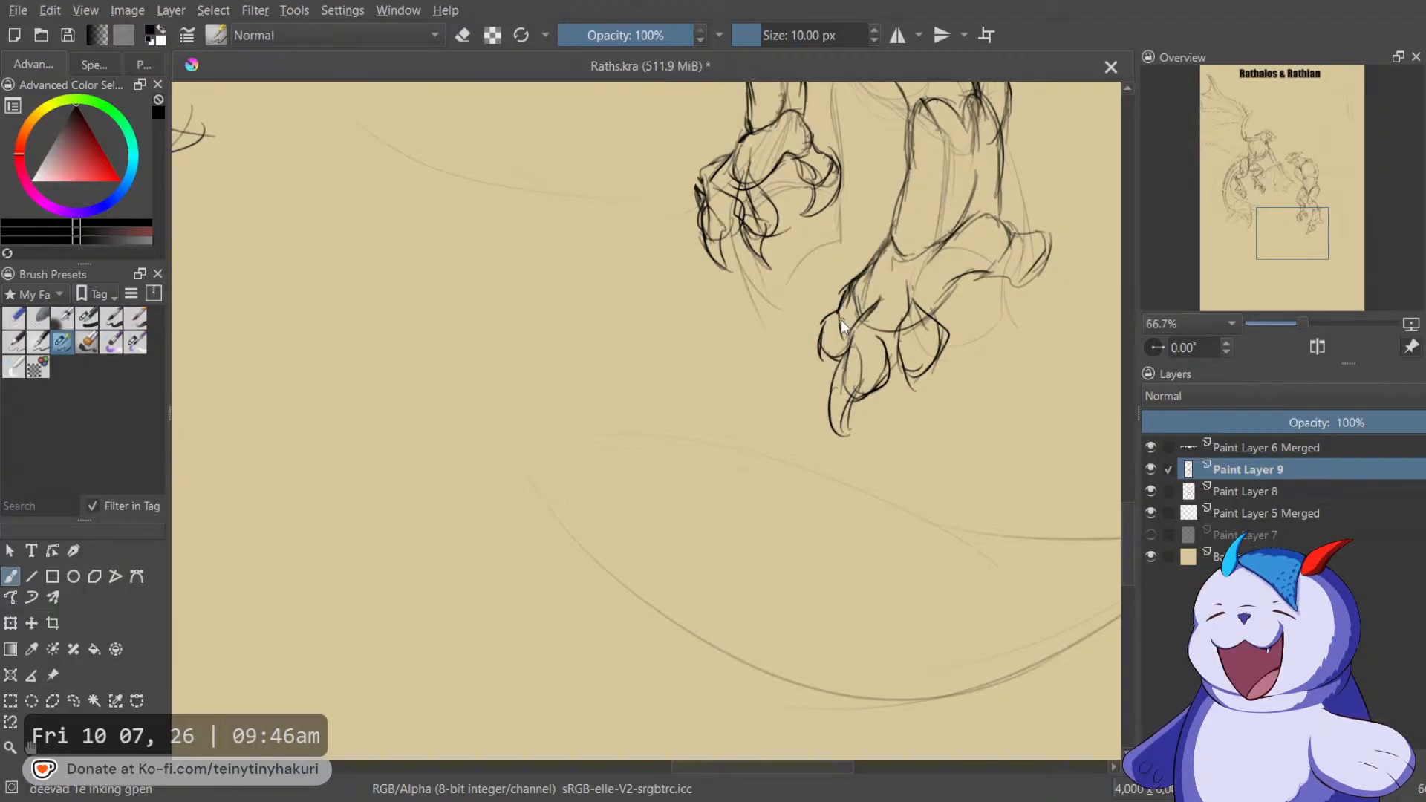
mouse_move(824, 324)
left_mouse_down()
mouse_move(807, 390)
mouse_move(831, 358)
left_mouse_up()
mouse_move(928, 343)
left_mouse_down()
mouse_move(911, 365)
mouse_move(924, 402)
mouse_move(951, 399)
mouse_move(897, 344)
mouse_move(838, 374)
left_mouse_up()
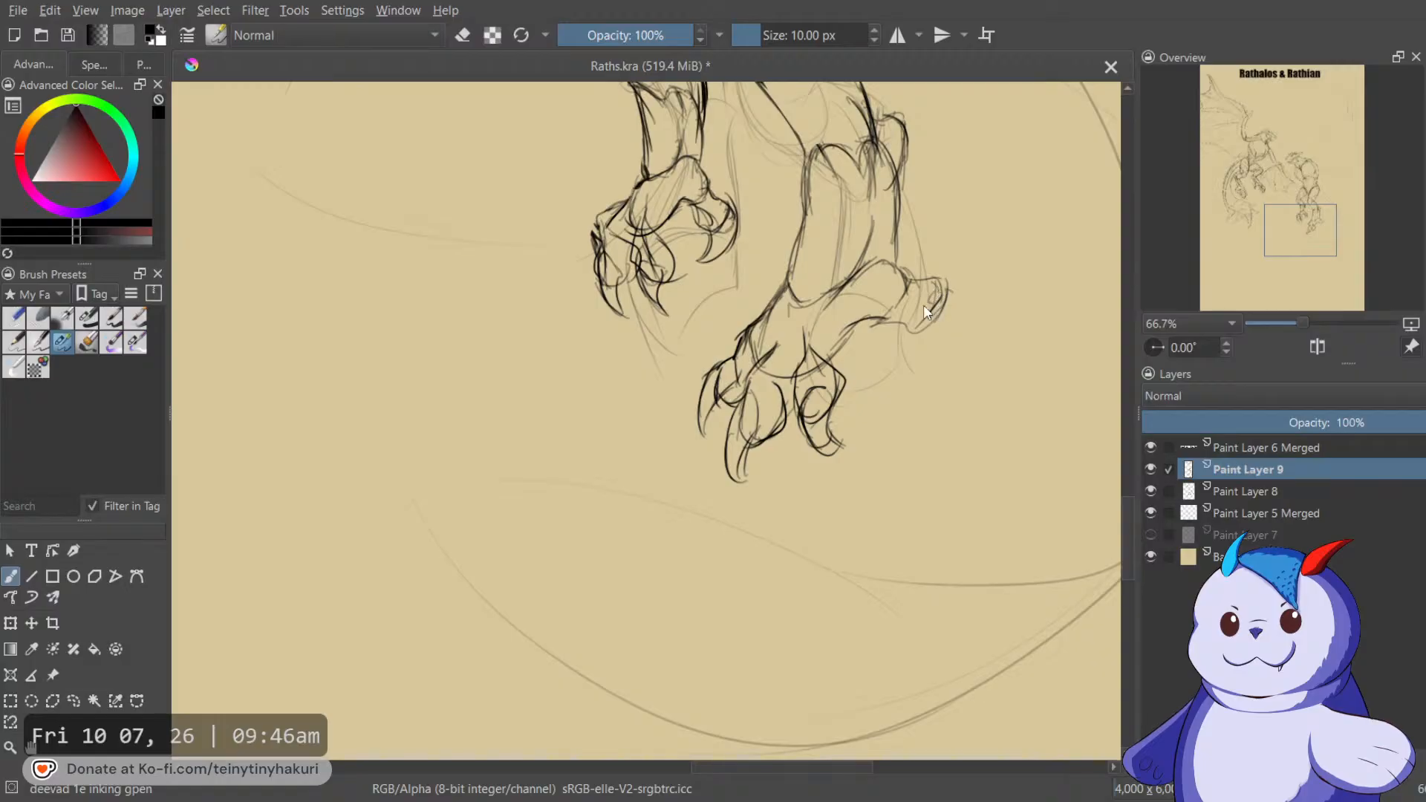
Draw the near foot's rounded rear toe with its long curved claw, and redraw the foot's underside between heel and front toes.
mouse_move(927, 288)
left_mouse_down()
mouse_move(956, 364)
mouse_move(951, 342)
mouse_move(898, 331)
mouse_move(896, 309)
left_mouse_up()
key("l")
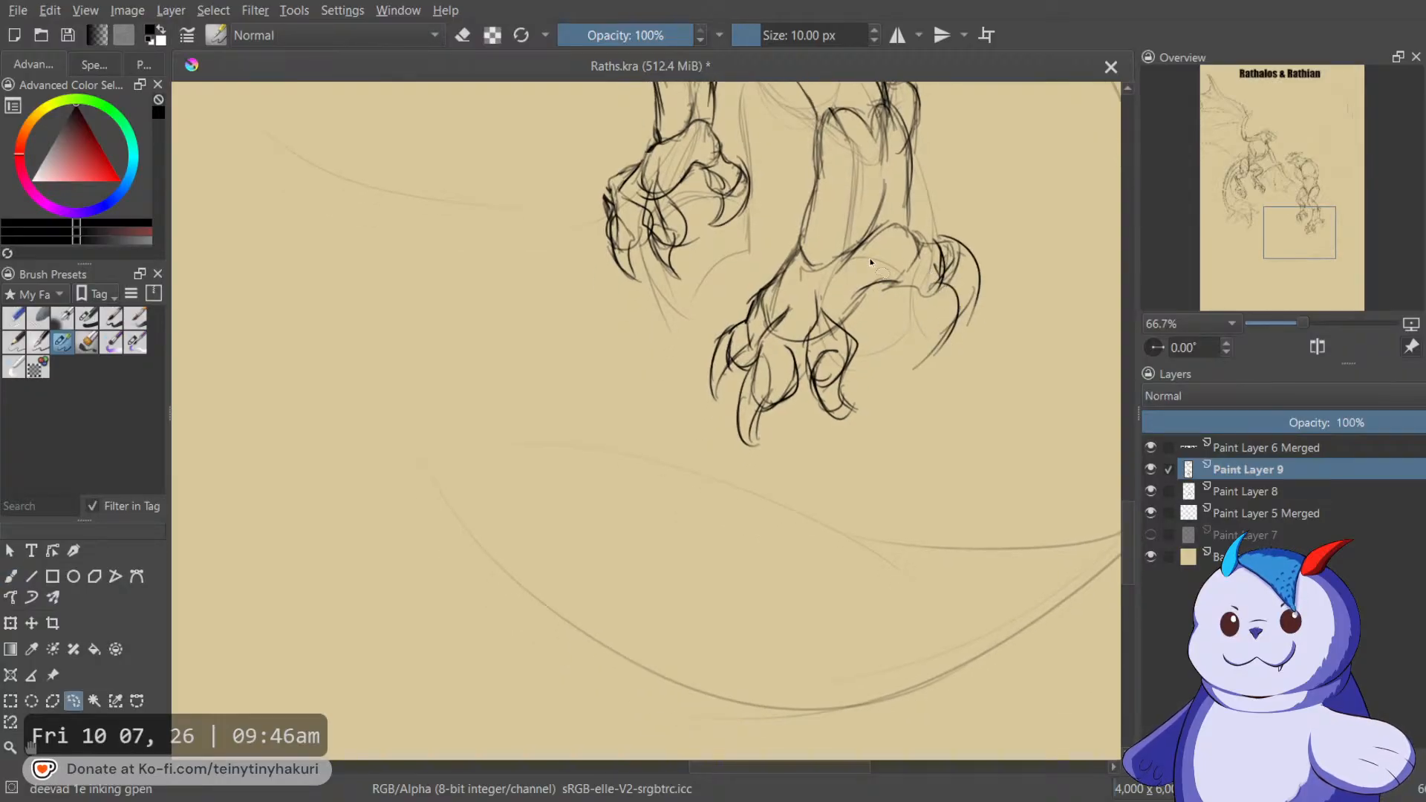
key("b")
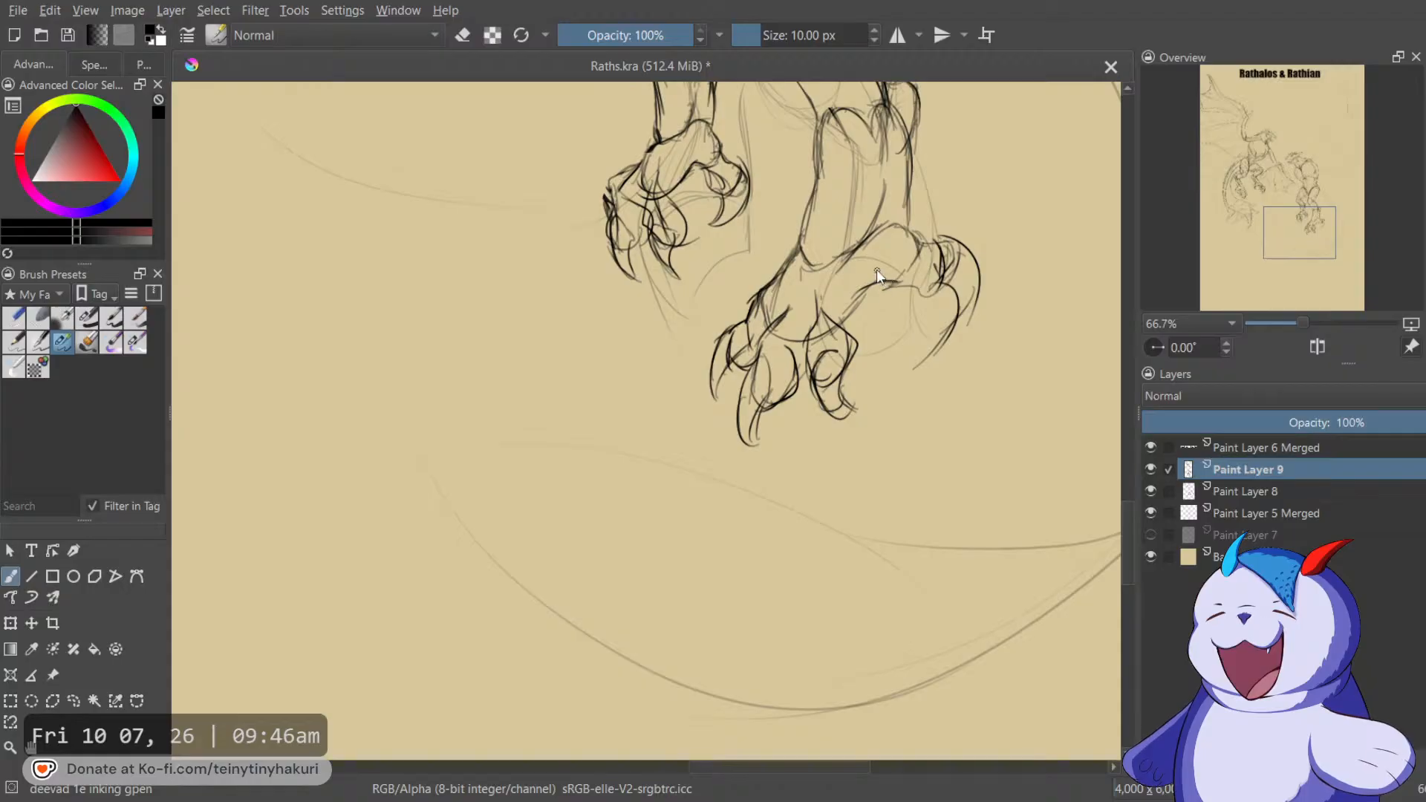
left_click_drag(880, 287, 853, 343)
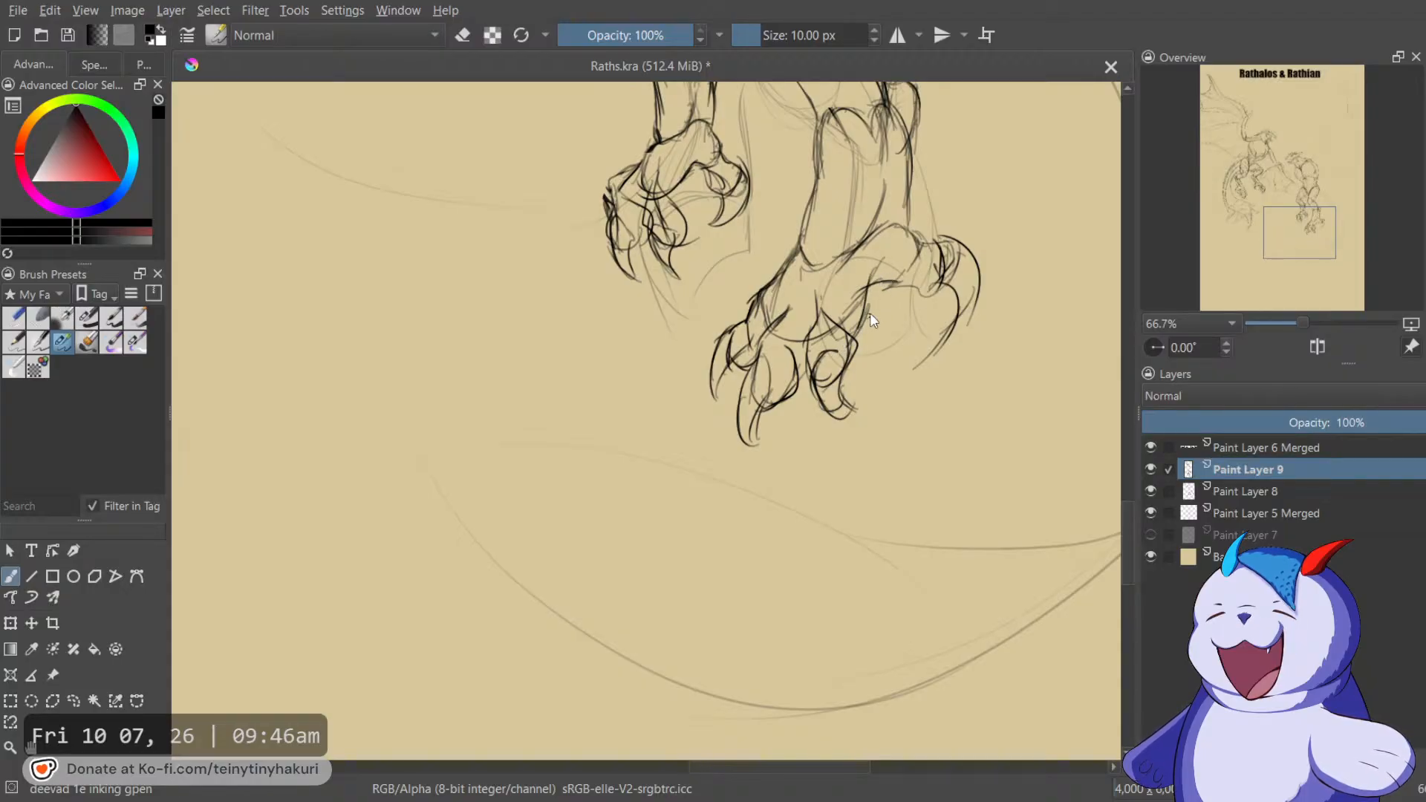
scroll(912, 453, "up", 3)
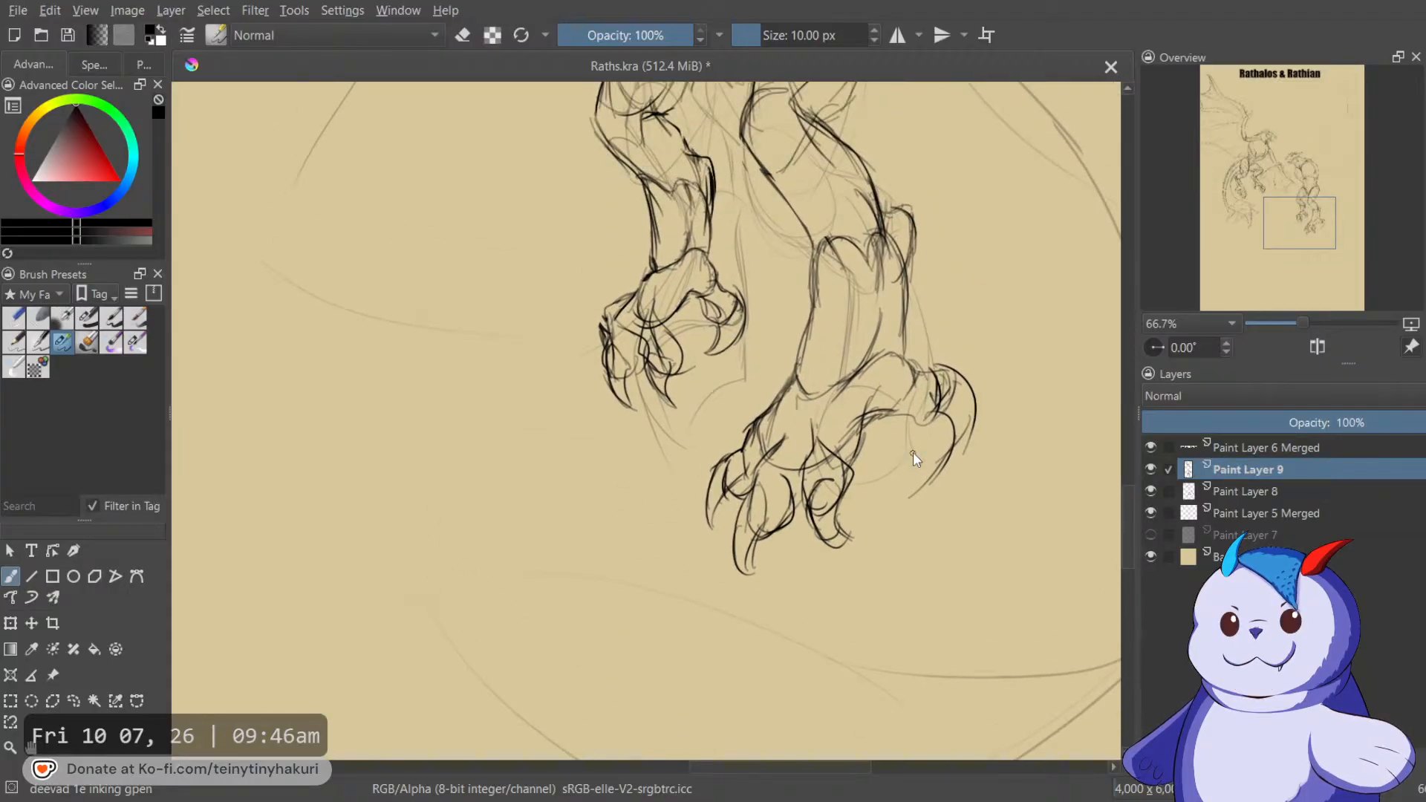
scroll(912, 452, "down", 3)
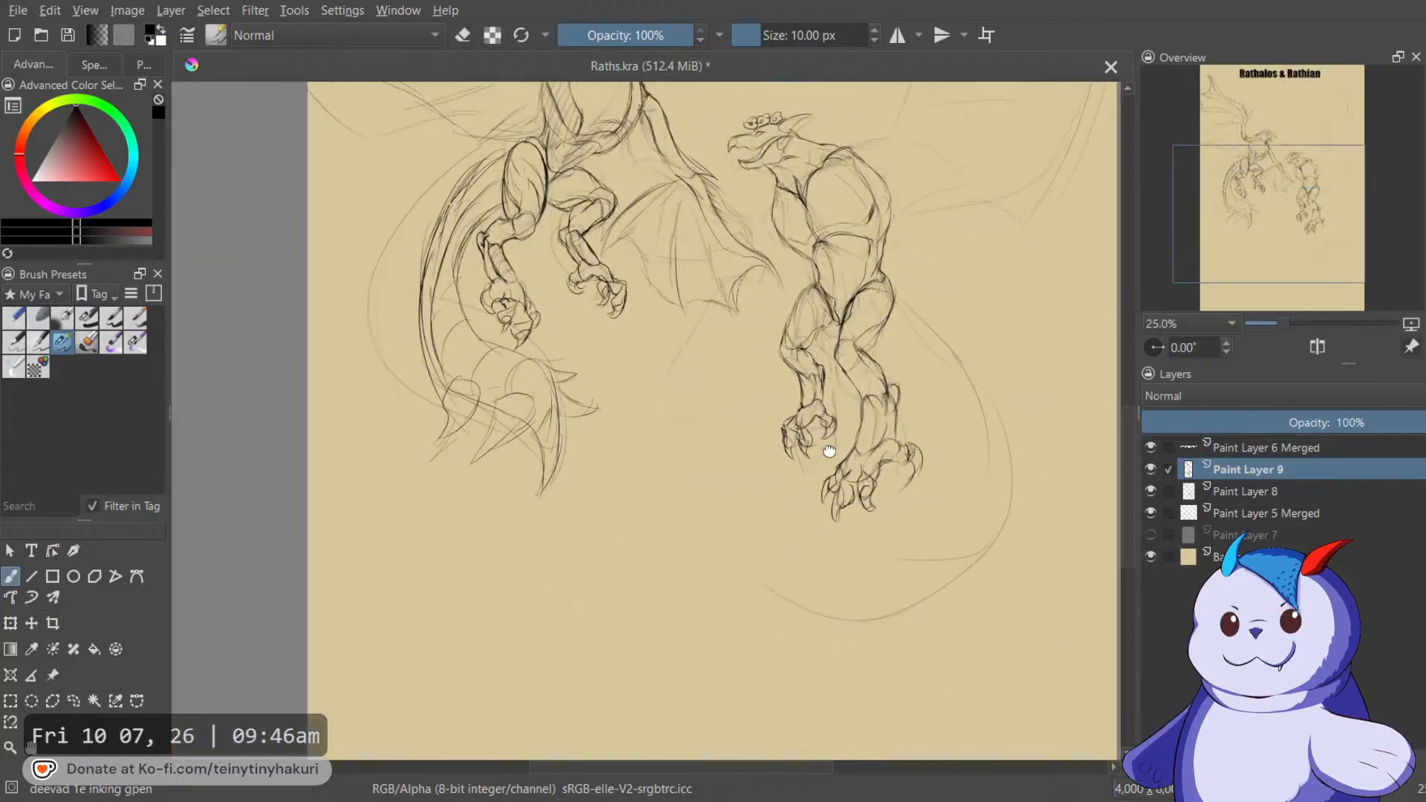
Outline the outer edge of the second dragon's tail in a wide curve from the hip down past the near foot.
left_click_drag(808, 317, 744, 418)
scroll(732, 360, "up", 1)
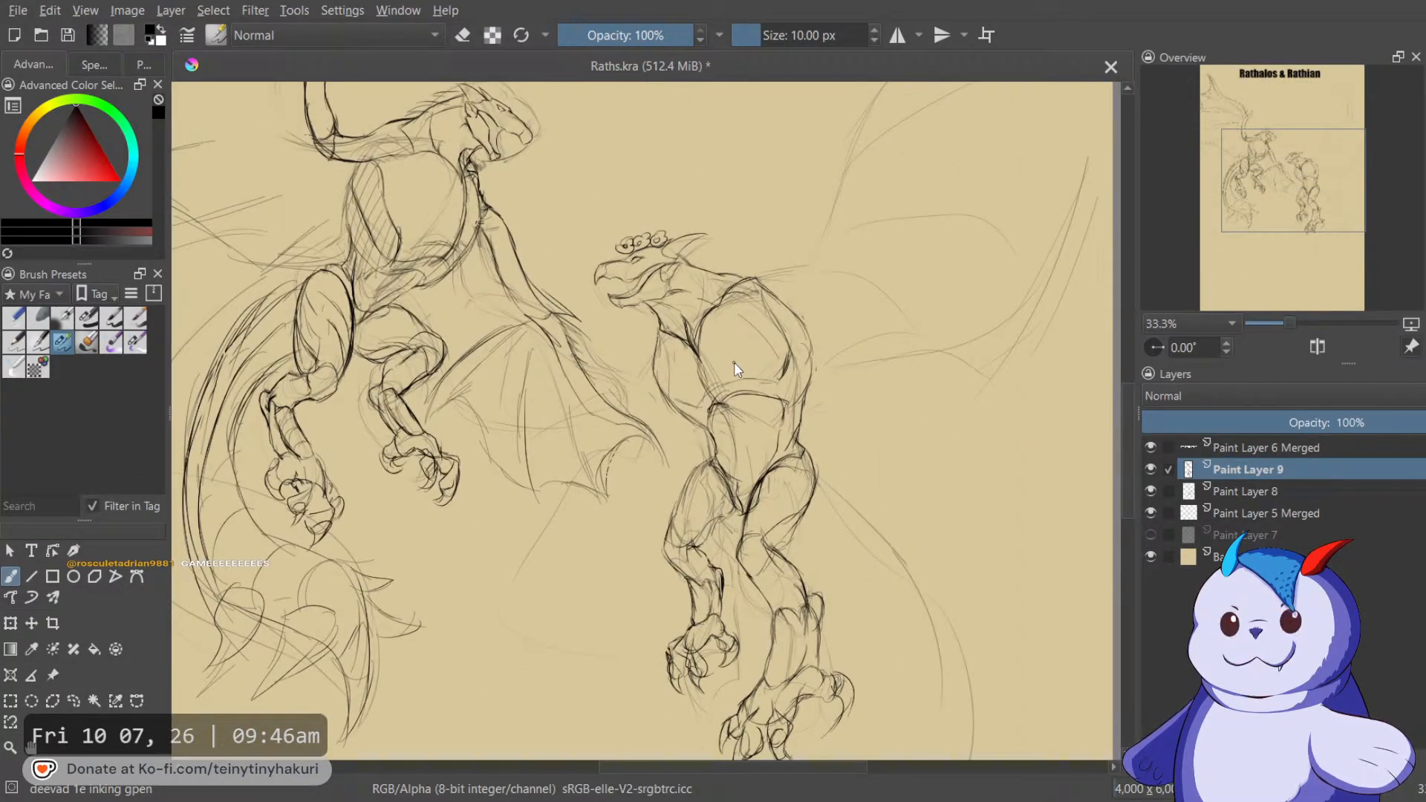
left_click_drag(759, 433, 733, 275)
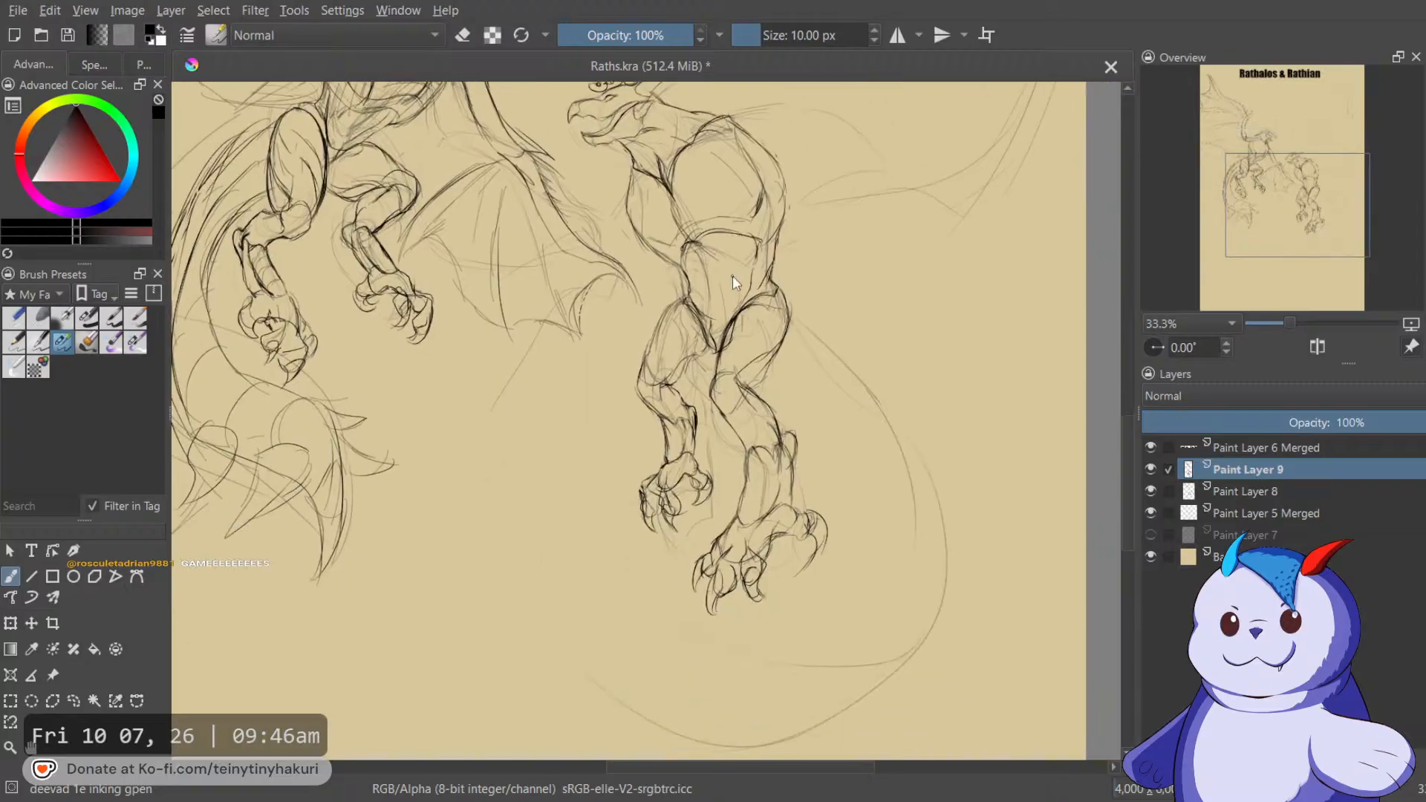
key("m")
left_click_drag(650, 373, 867, 211)
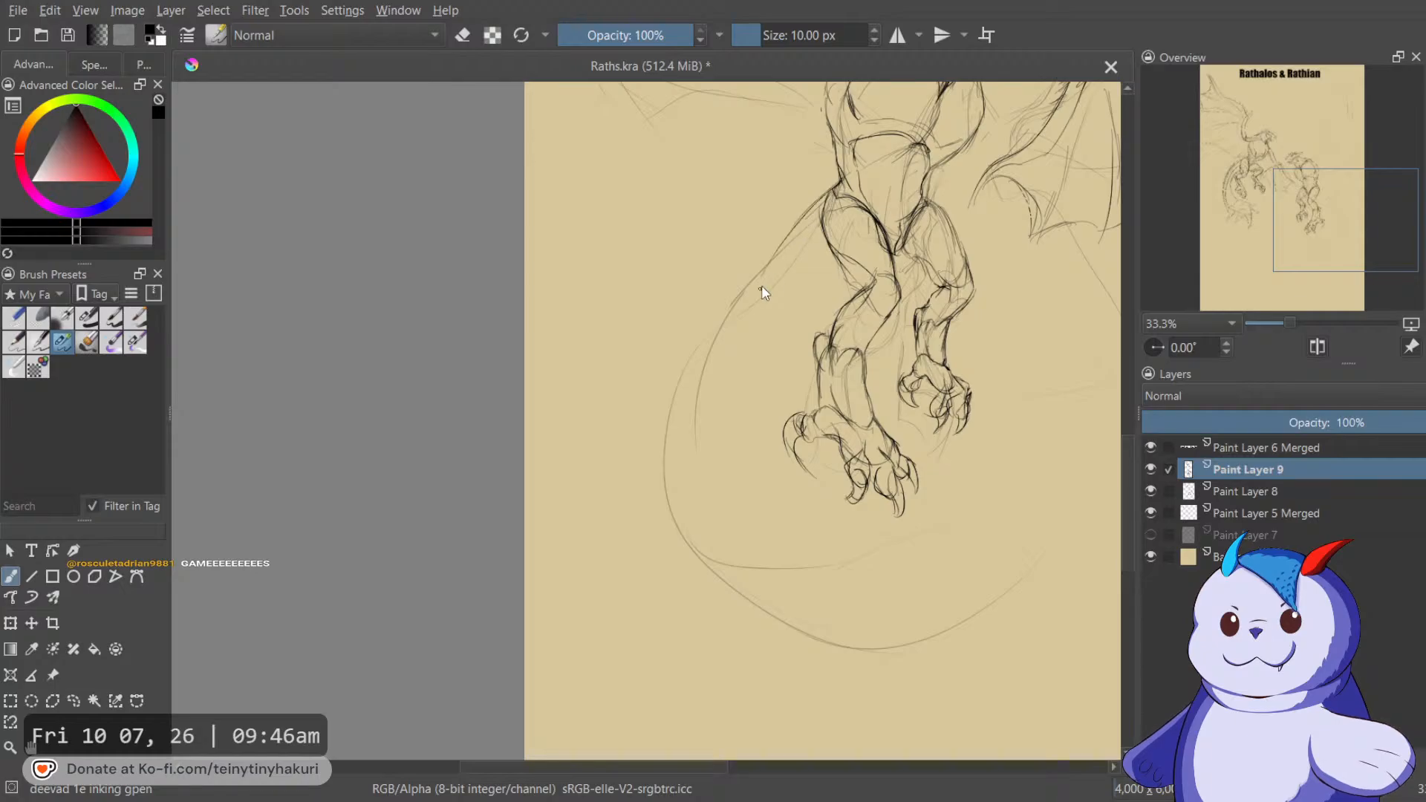
mouse_move(727, 327)
left_mouse_down()
mouse_move(835, 190)
mouse_move(654, 413)
left_mouse_up()
left_click_drag(715, 293, 651, 512)
left_click_drag(654, 416, 732, 601)
left_click_drag(654, 424, 650, 446)
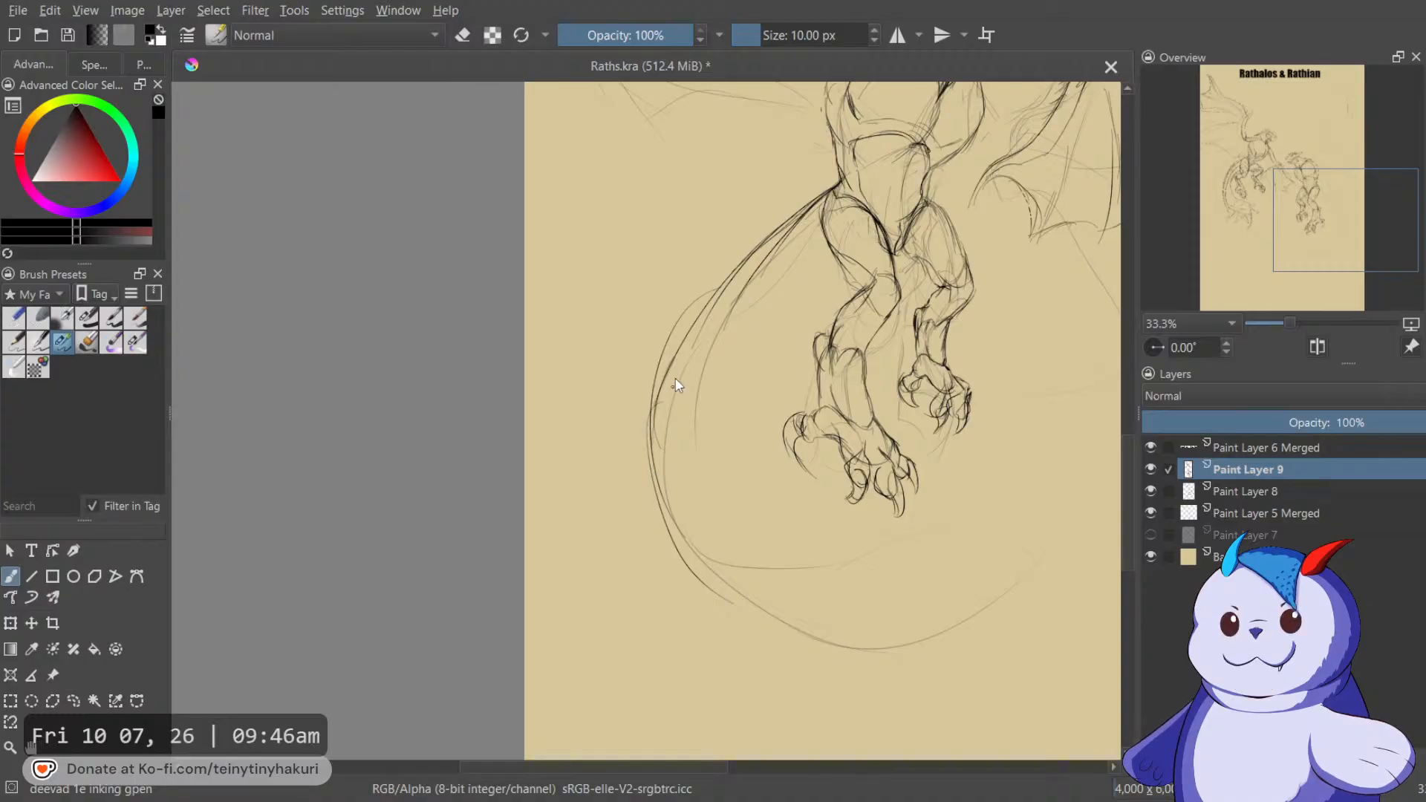
Erase the stray lines along the tail's outer curve, and draw a cross line with an inner edge running up toward the thigh.
key("e")
left_click_drag(678, 323, 654, 381)
left_click_drag(649, 437, 667, 368)
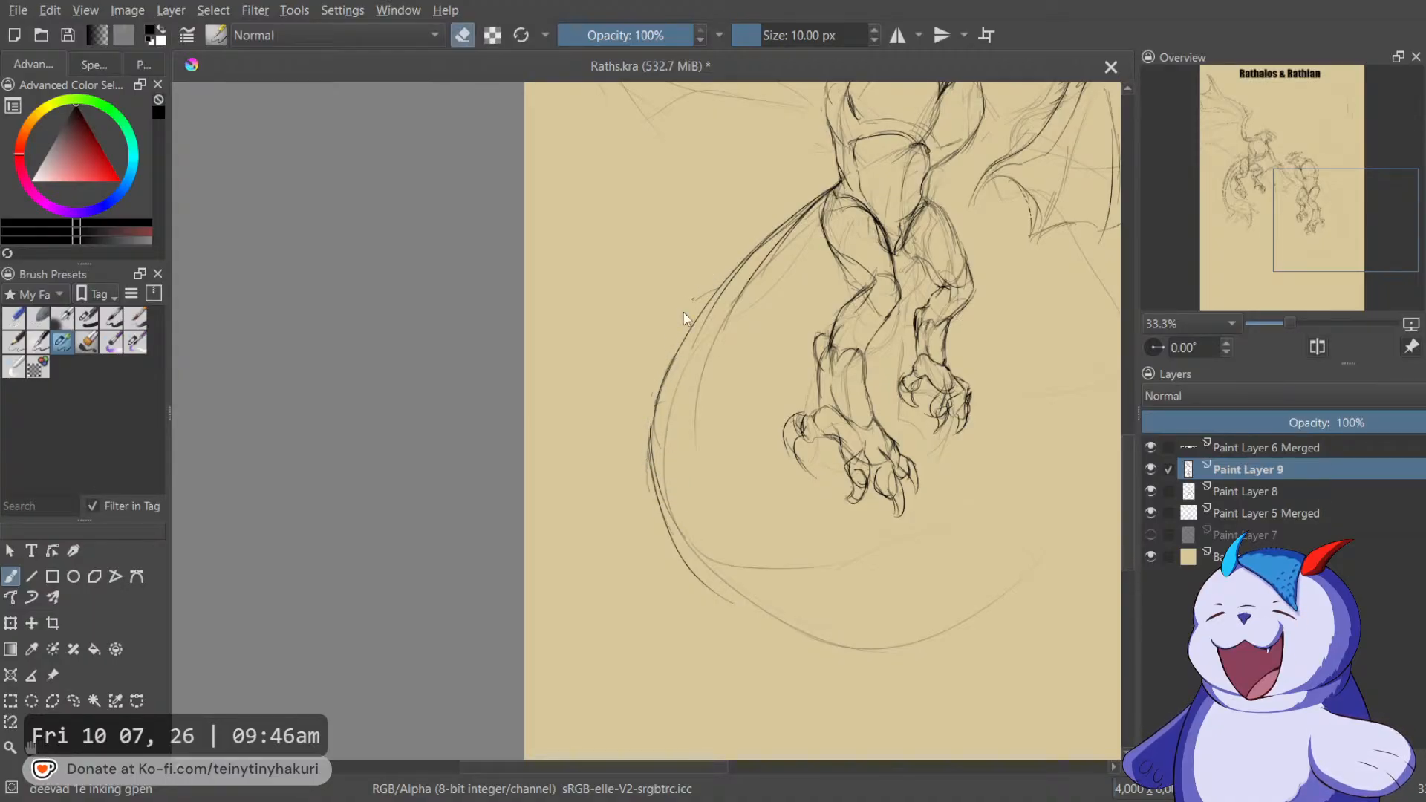
key("e")
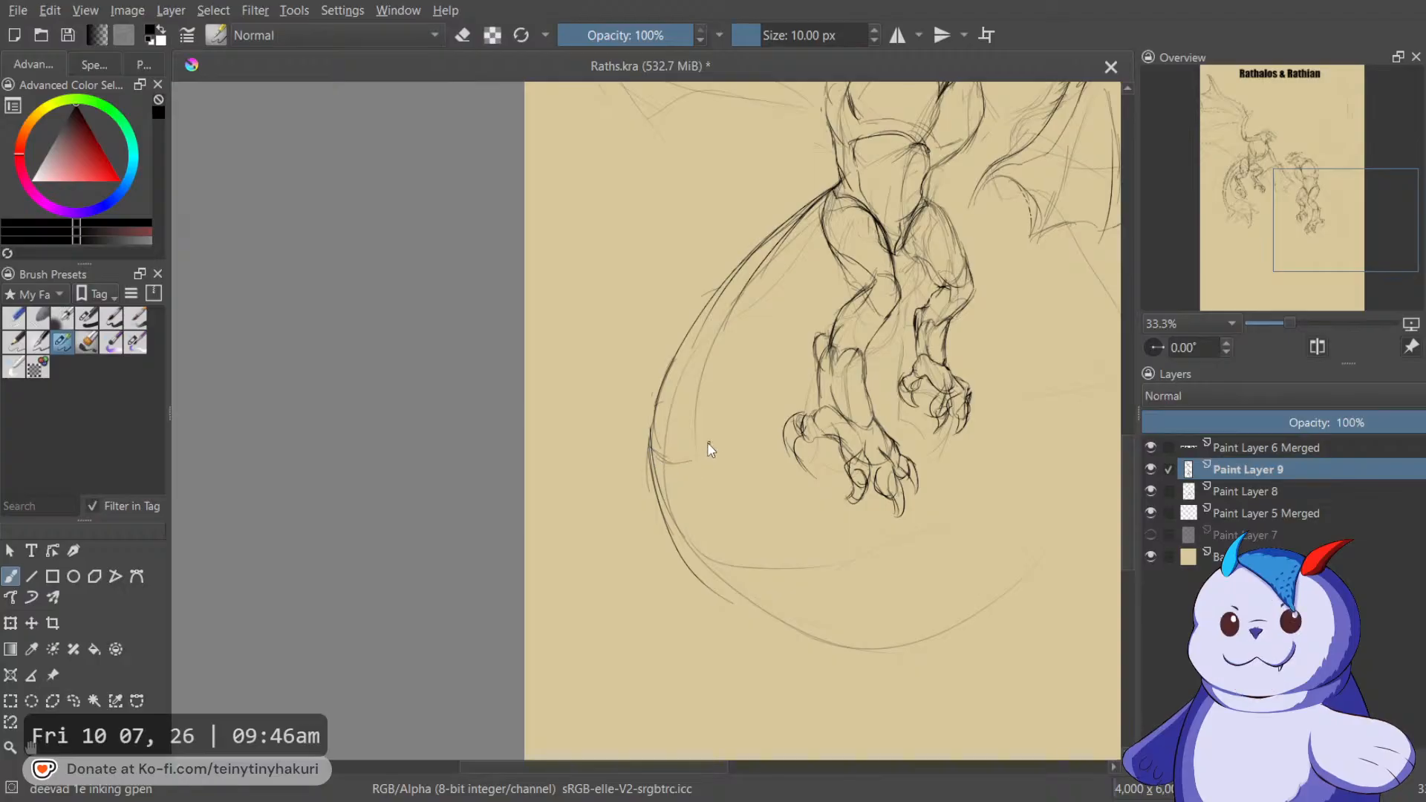
left_click_drag(695, 455, 750, 383)
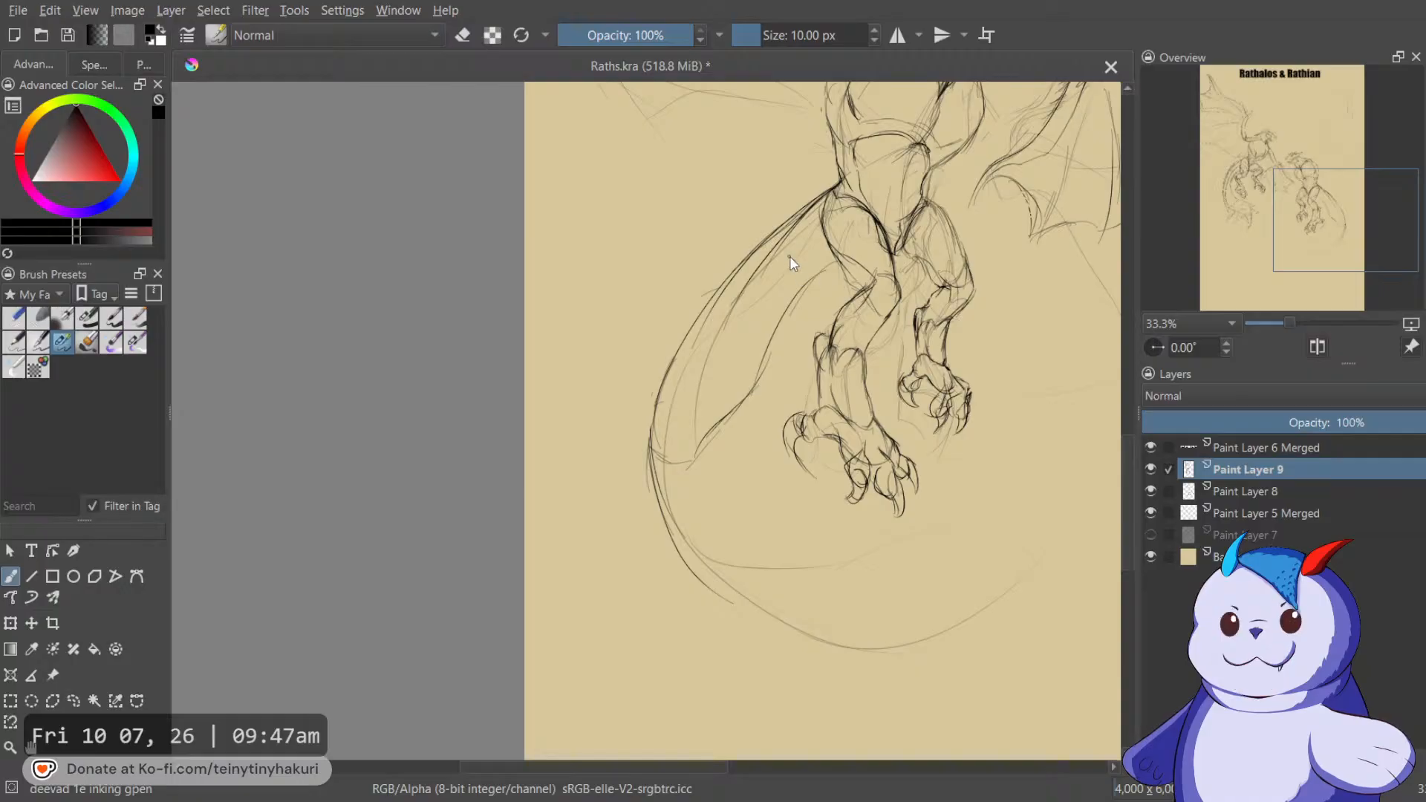
Extend the tail's inner edge from the cross line in a curve beneath the near foot toward the tail tip.
key("m")
left_click_drag(647, 380, 1032, 274)
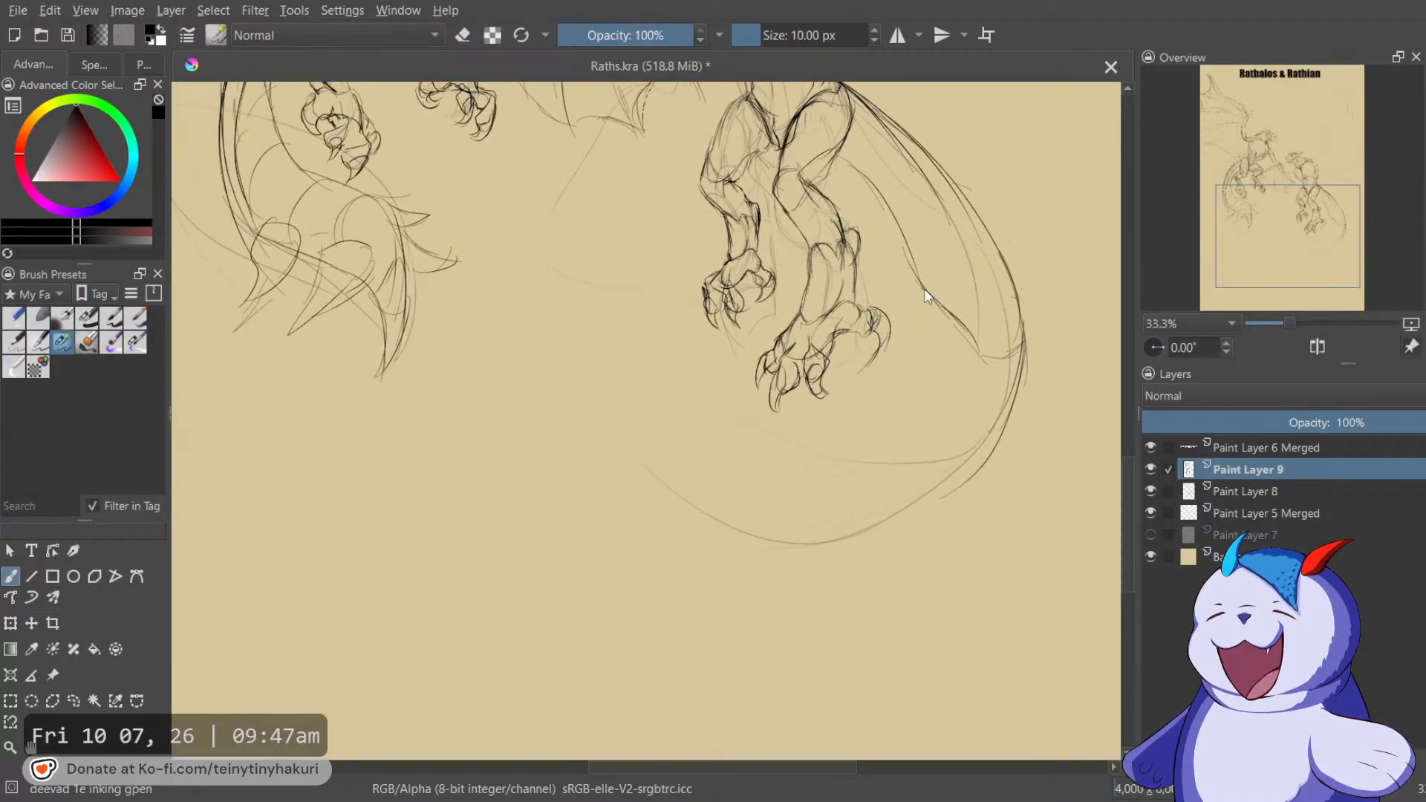
key("4")
key("4")
key("4")
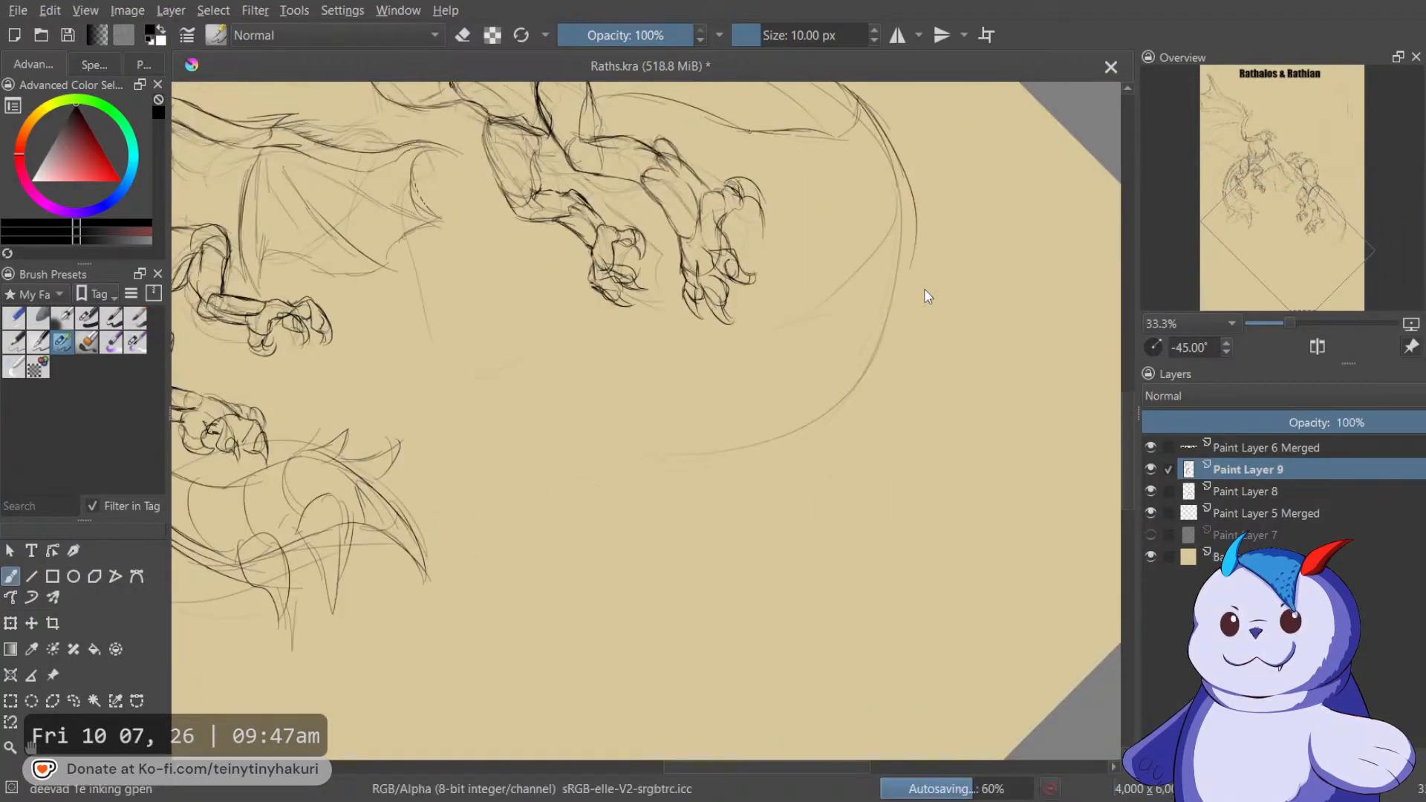
left_click_drag(854, 260, 838, 311)
left_click_drag(761, 192, 741, 341)
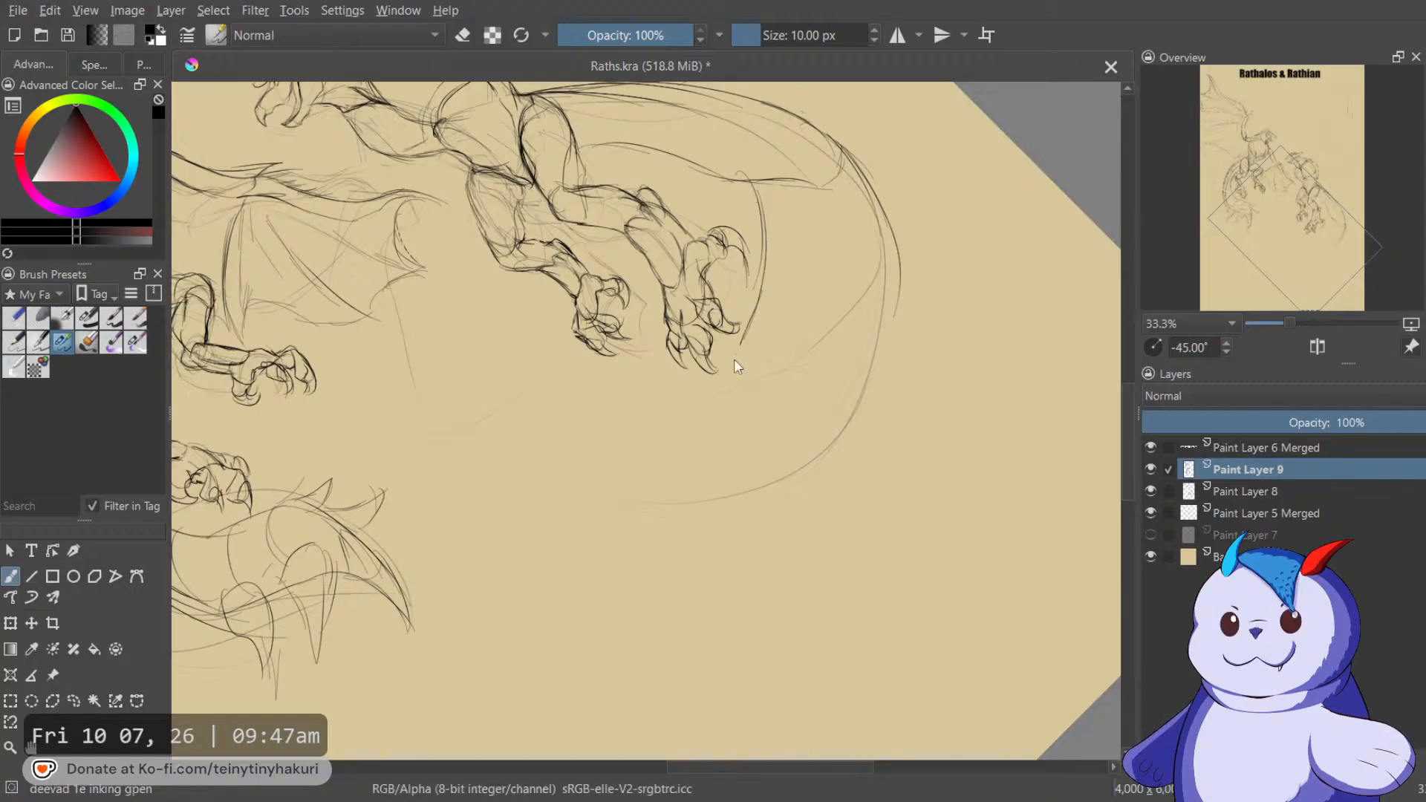
key("5")
left_click_drag(885, 248, 854, 274)
key("6")
key("6")
key("6")
key("6")
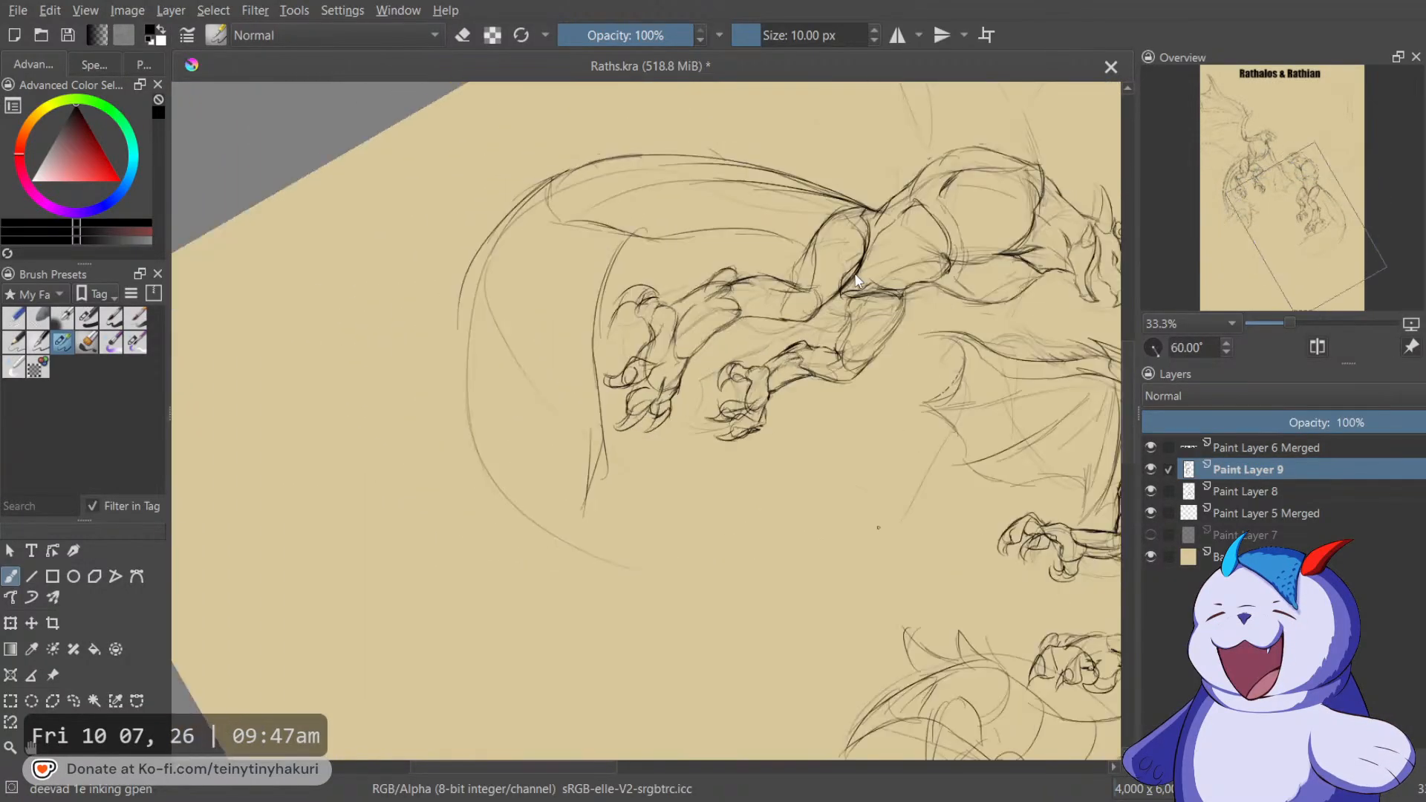
Darken the tail's upper inner edge from the thigh to the bend and erase the excess strokes beside it.
key("5")
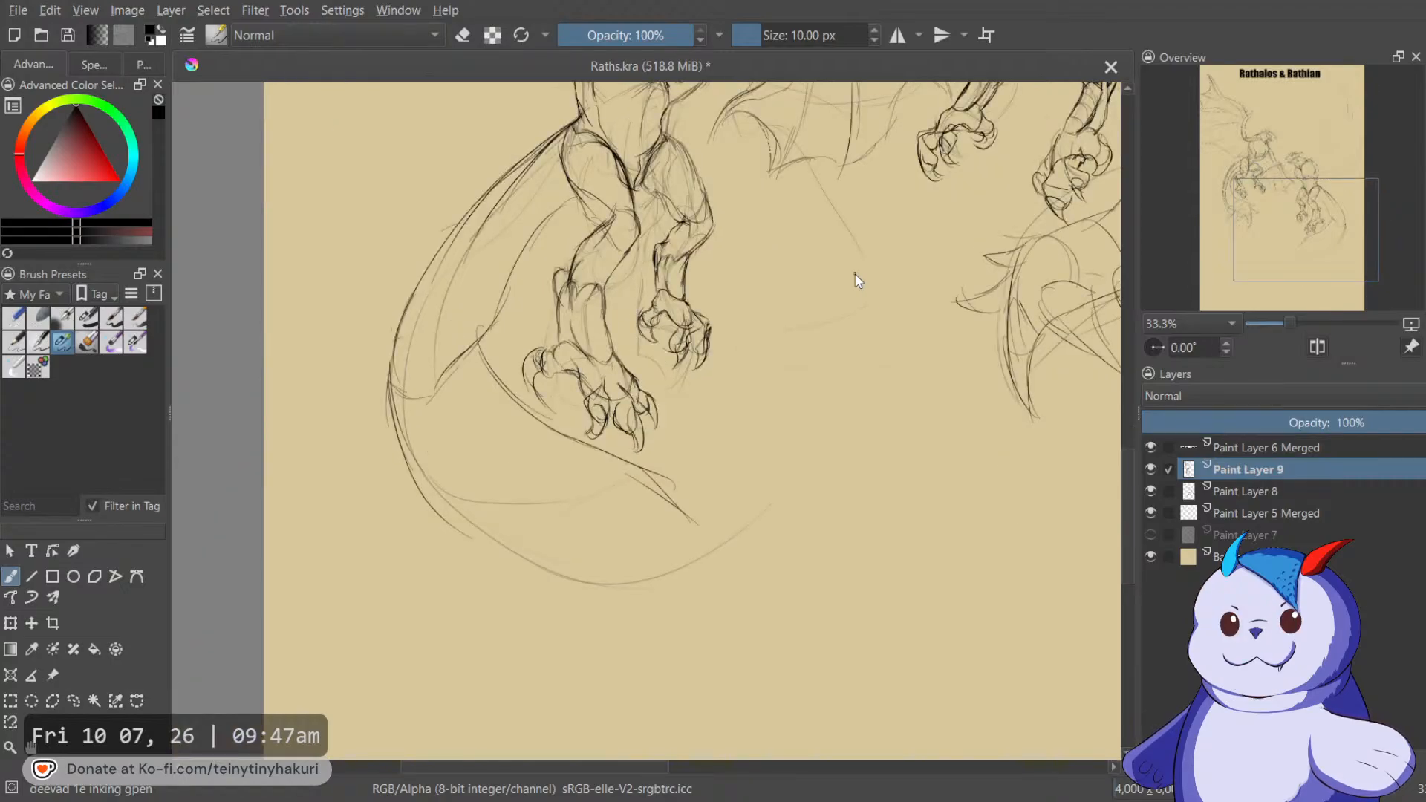
left_click_drag(562, 197, 479, 346)
key("e")
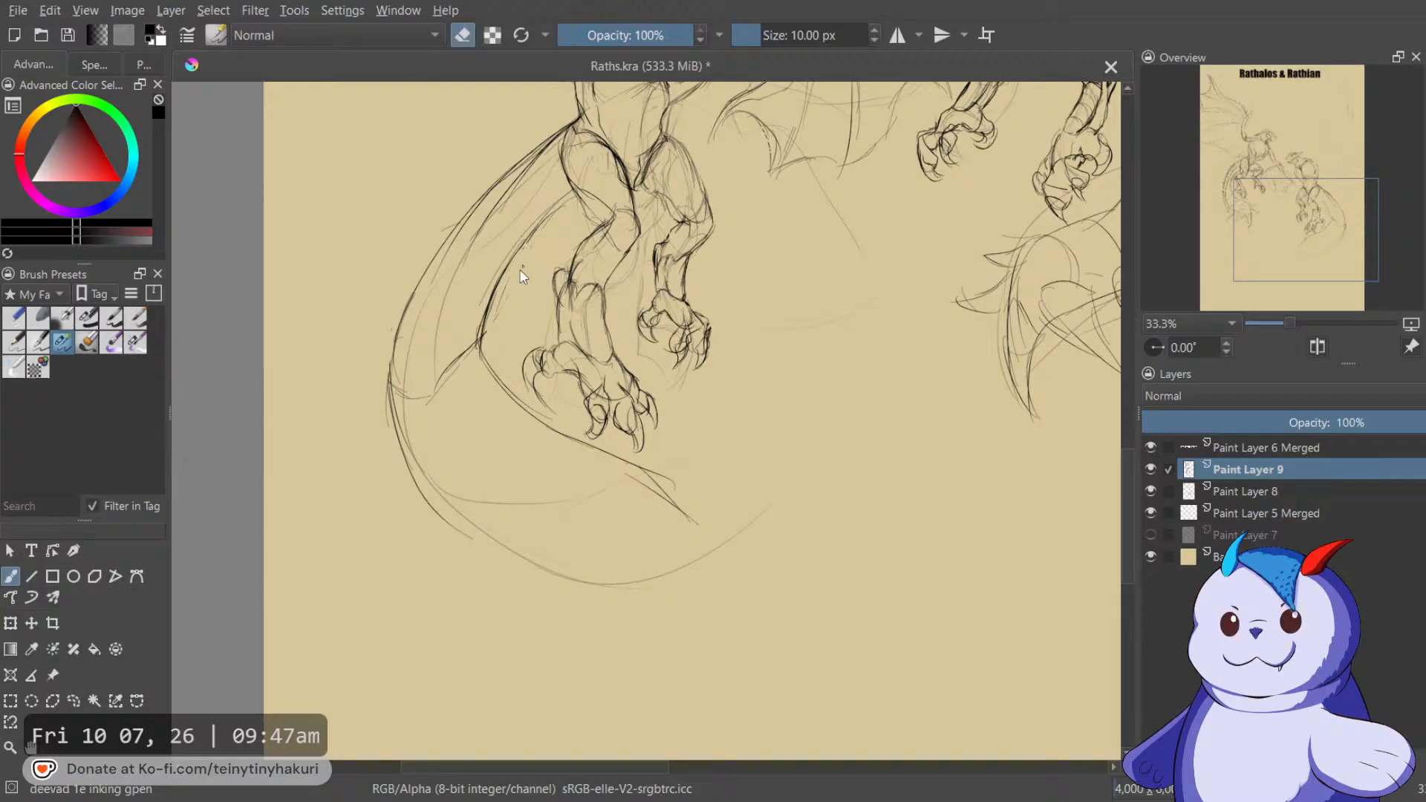
key("e")
Reinforce the lower tail's inner curve and draw its outer edge sweeping around to meet it at the tip.
mouse_move(488, 295)
left_mouse_down()
mouse_move(592, 223)
mouse_move(586, 334)
mouse_move(602, 368)
mouse_move(676, 418)
mouse_move(750, 395)
mouse_move(813, 481)
left_mouse_up()
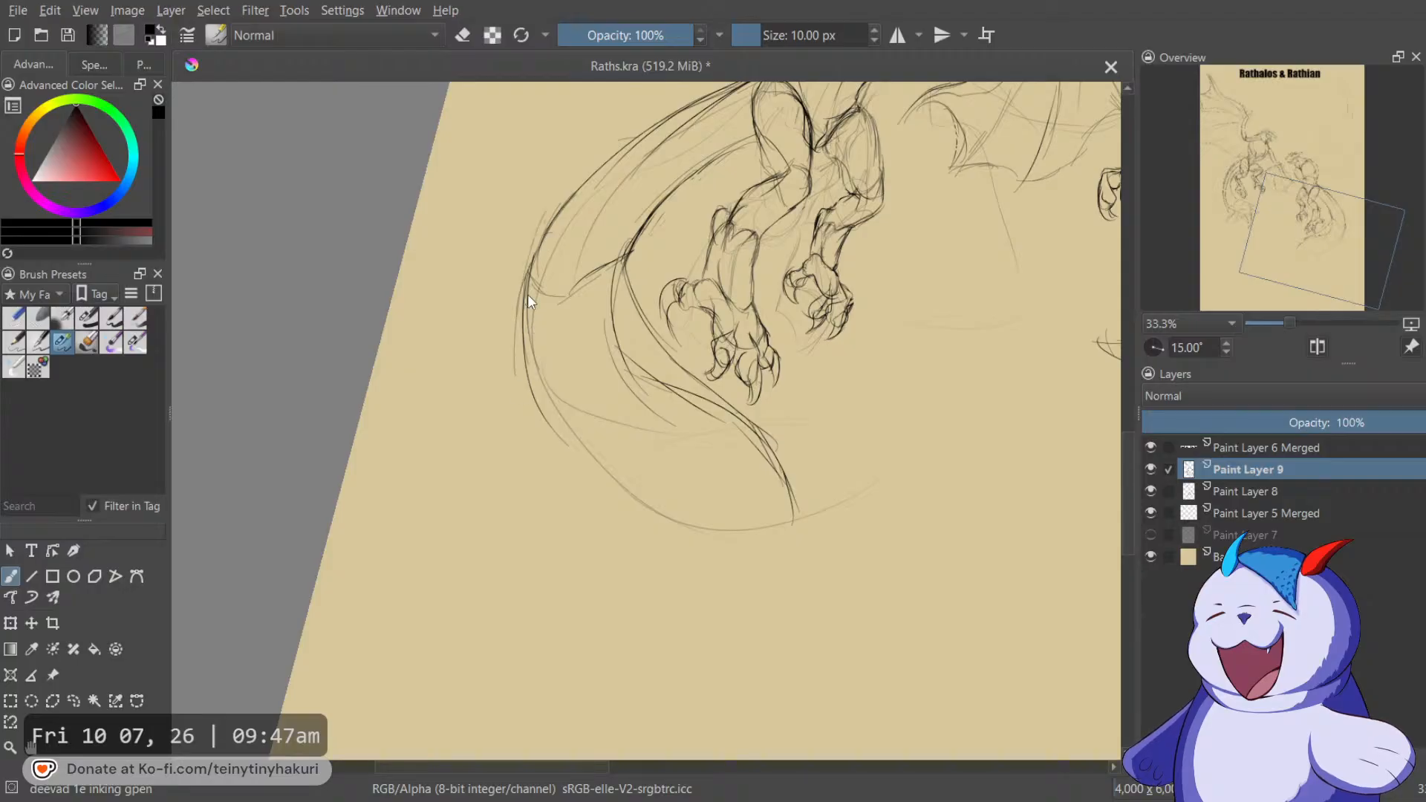
mouse_move(574, 468)
left_mouse_down()
mouse_move(719, 522)
mouse_move(770, 569)
mouse_move(737, 585)
left_mouse_up()
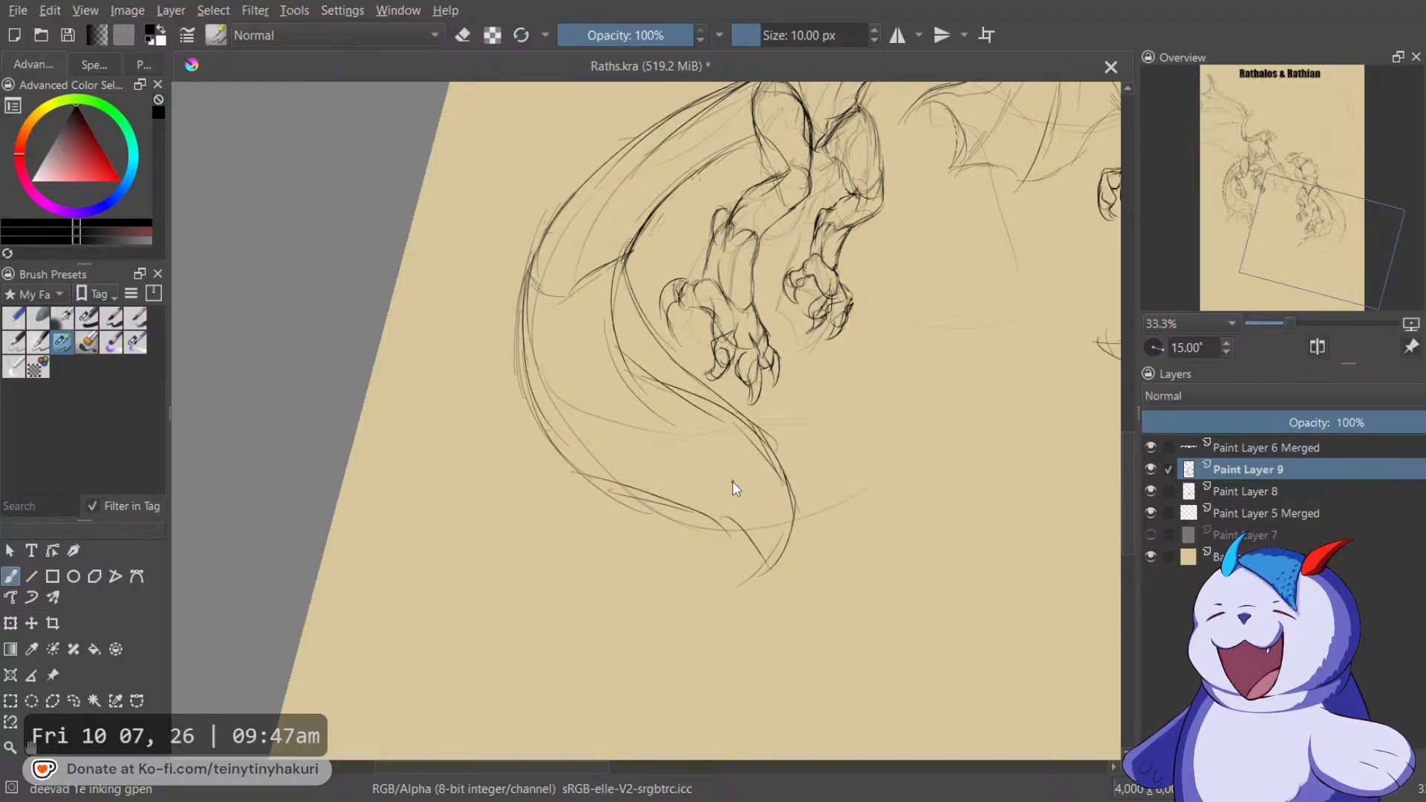
key("5")
key("m")
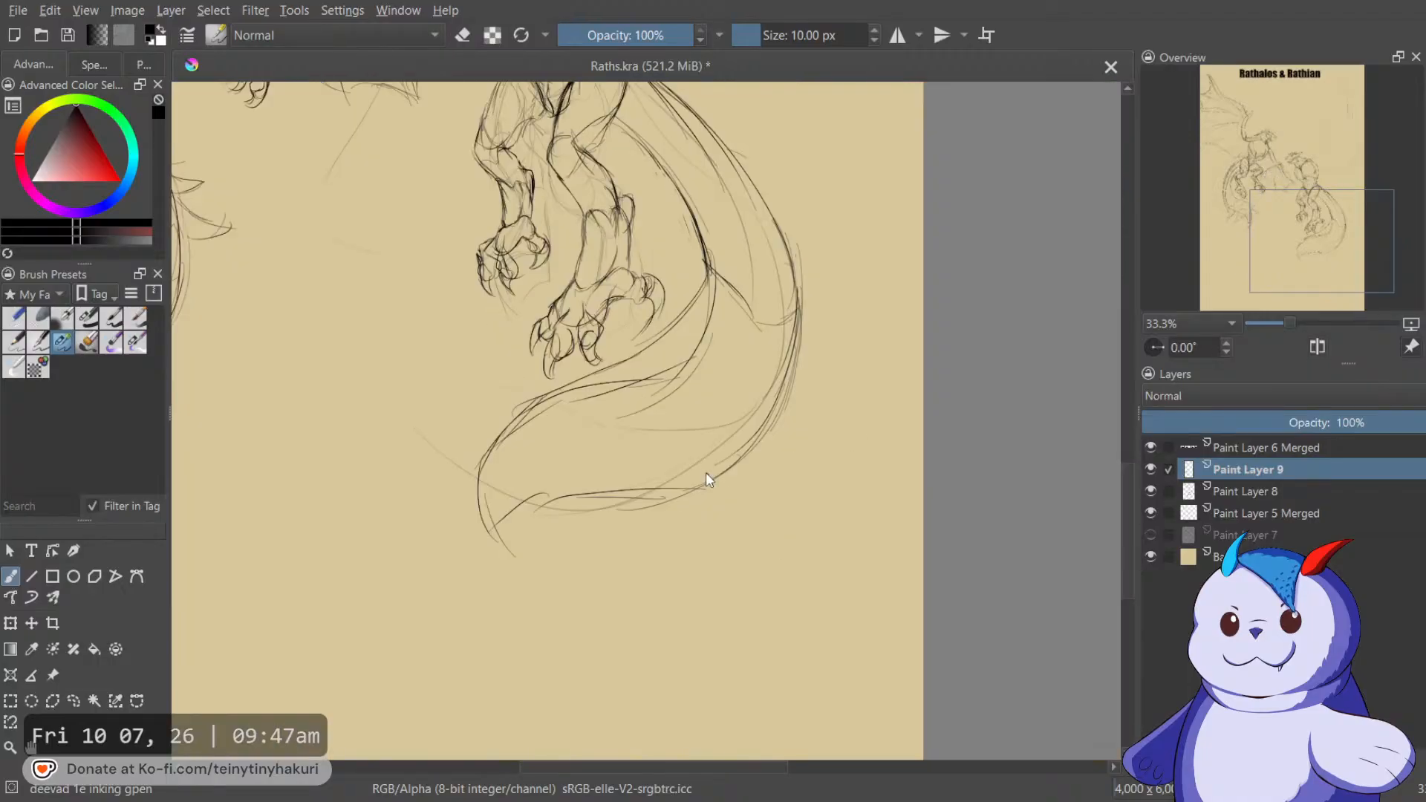
Shape the tail's end into a long curved point with an inner edge leading back into the tail.
left_click_drag(675, 414, 940, 295)
mouse_move(748, 365)
left_mouse_down()
mouse_move(776, 342)
mouse_move(750, 346)
mouse_move(776, 316)
mouse_move(757, 395)
mouse_move(760, 343)
mouse_move(808, 313)
mouse_move(815, 376)
left_mouse_up()
mouse_move(746, 451)
left_mouse_down()
mouse_move(748, 363)
mouse_move(769, 479)
left_mouse_up()
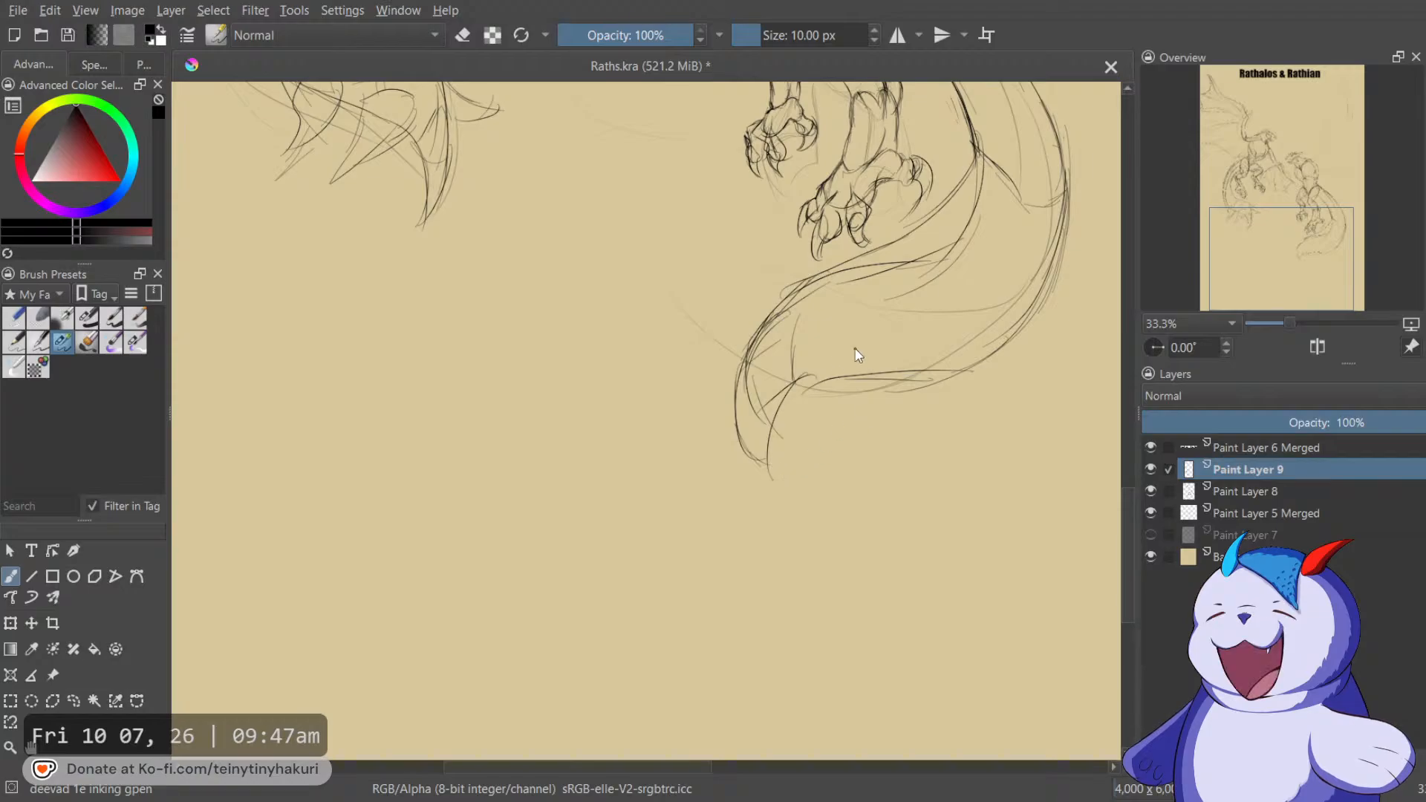
Sketch a row of overlapping curved spikes along the lower tail's underside and a smaller spike on its upper edge.
left_click_drag(831, 376, 904, 324)
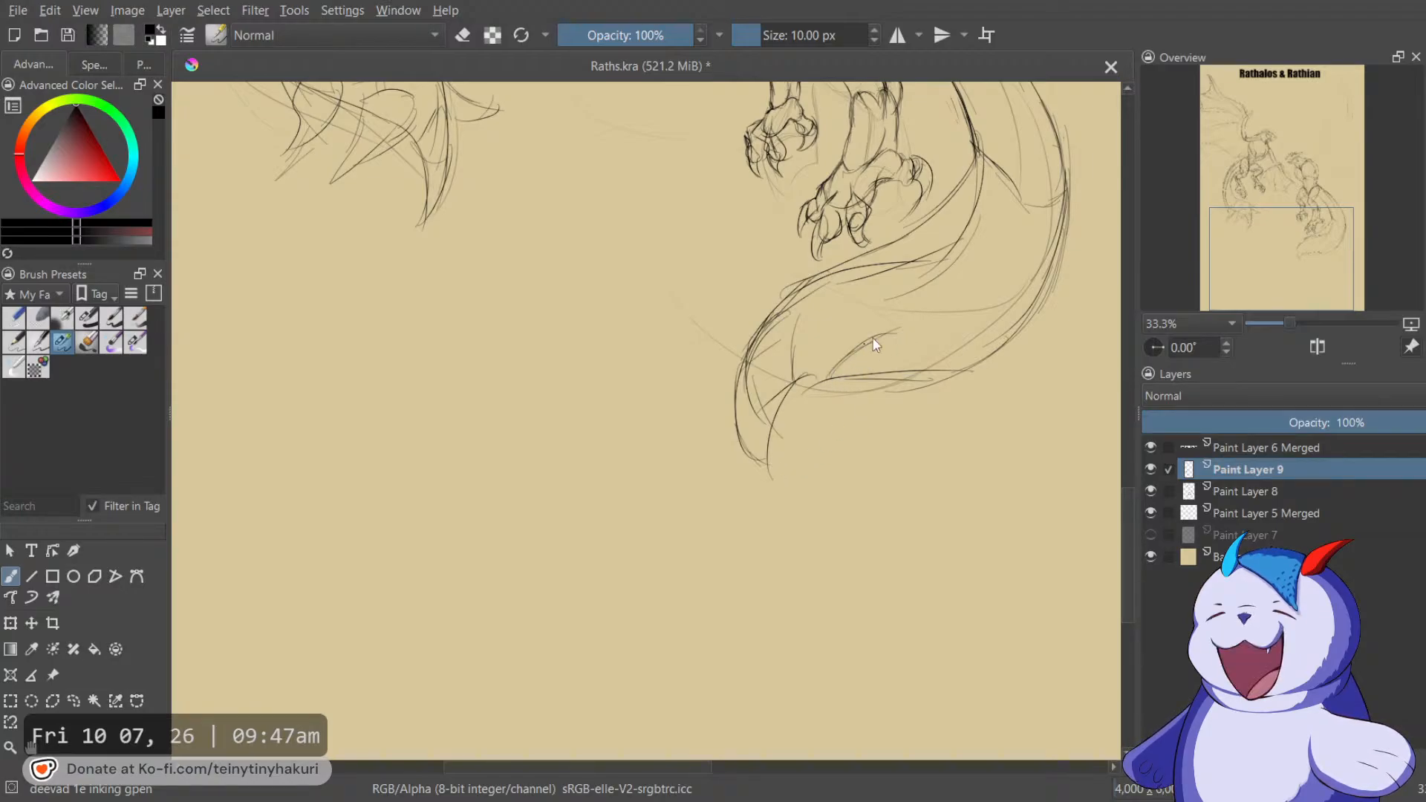
mouse_move(831, 390)
left_mouse_down()
mouse_move(863, 403)
mouse_move(883, 369)
mouse_move(916, 375)
mouse_move(956, 360)
left_mouse_up()
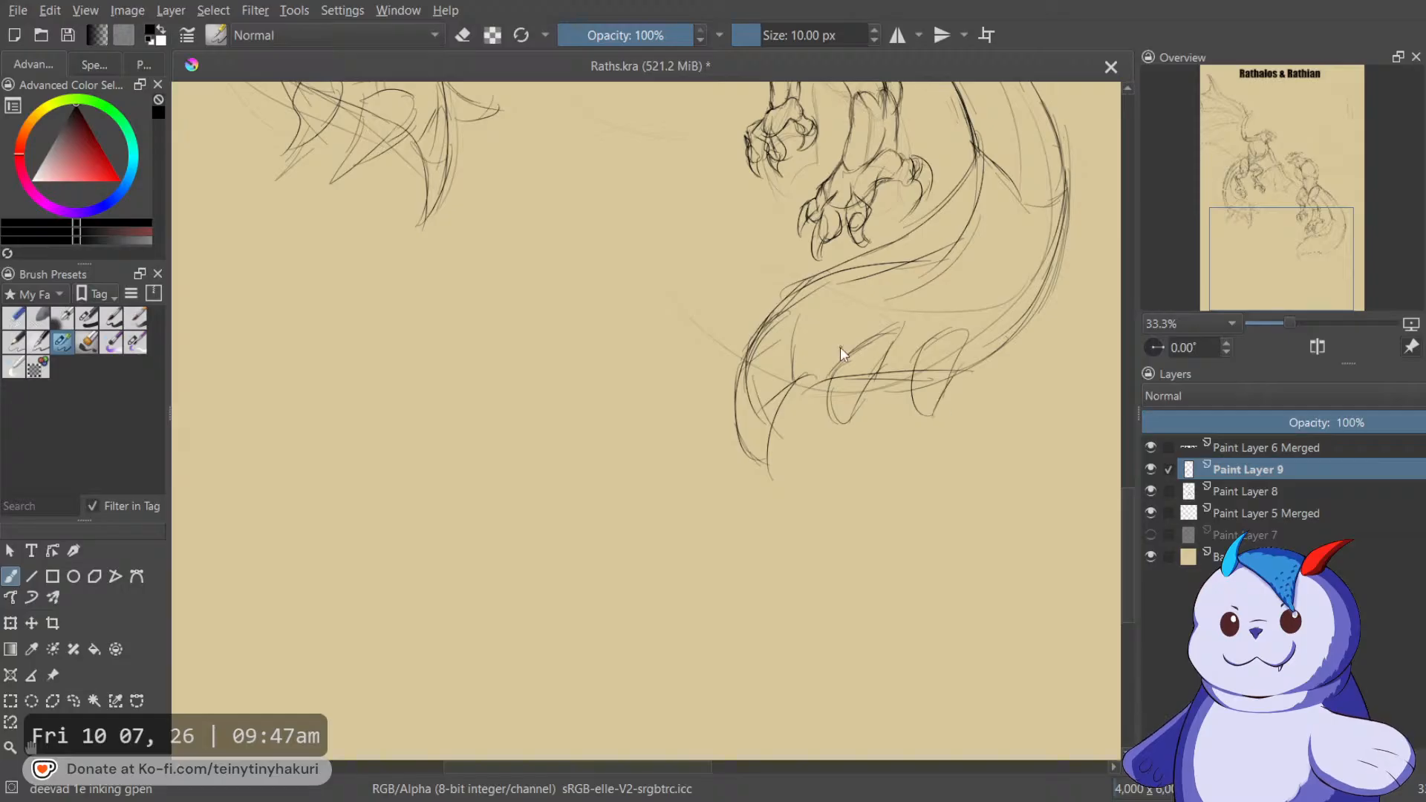
mouse_move(985, 384)
left_mouse_down()
mouse_move(895, 420)
mouse_move(903, 399)
mouse_move(867, 426)
left_mouse_up()
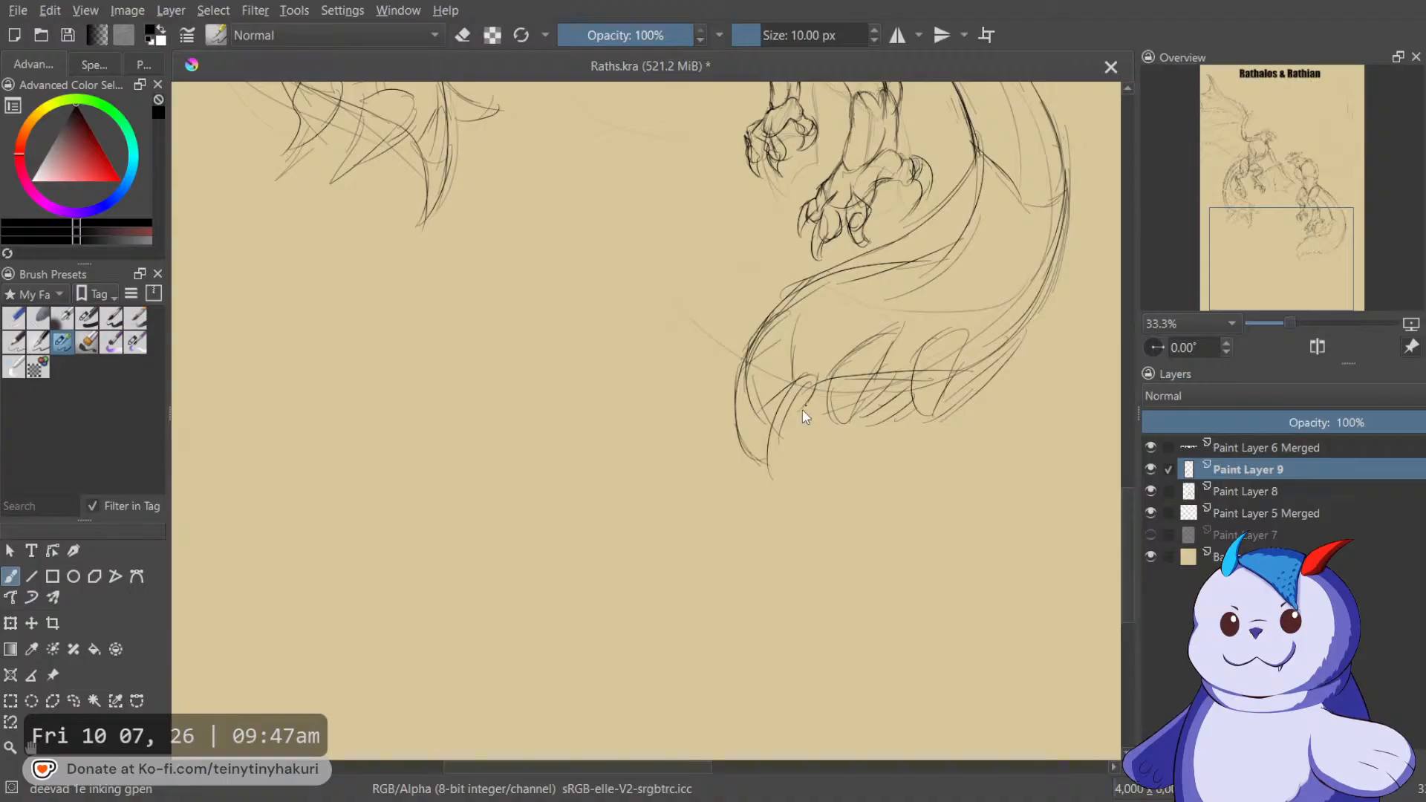
mouse_move(830, 375)
left_mouse_down()
mouse_move(807, 446)
mouse_move(878, 411)
left_mouse_up()
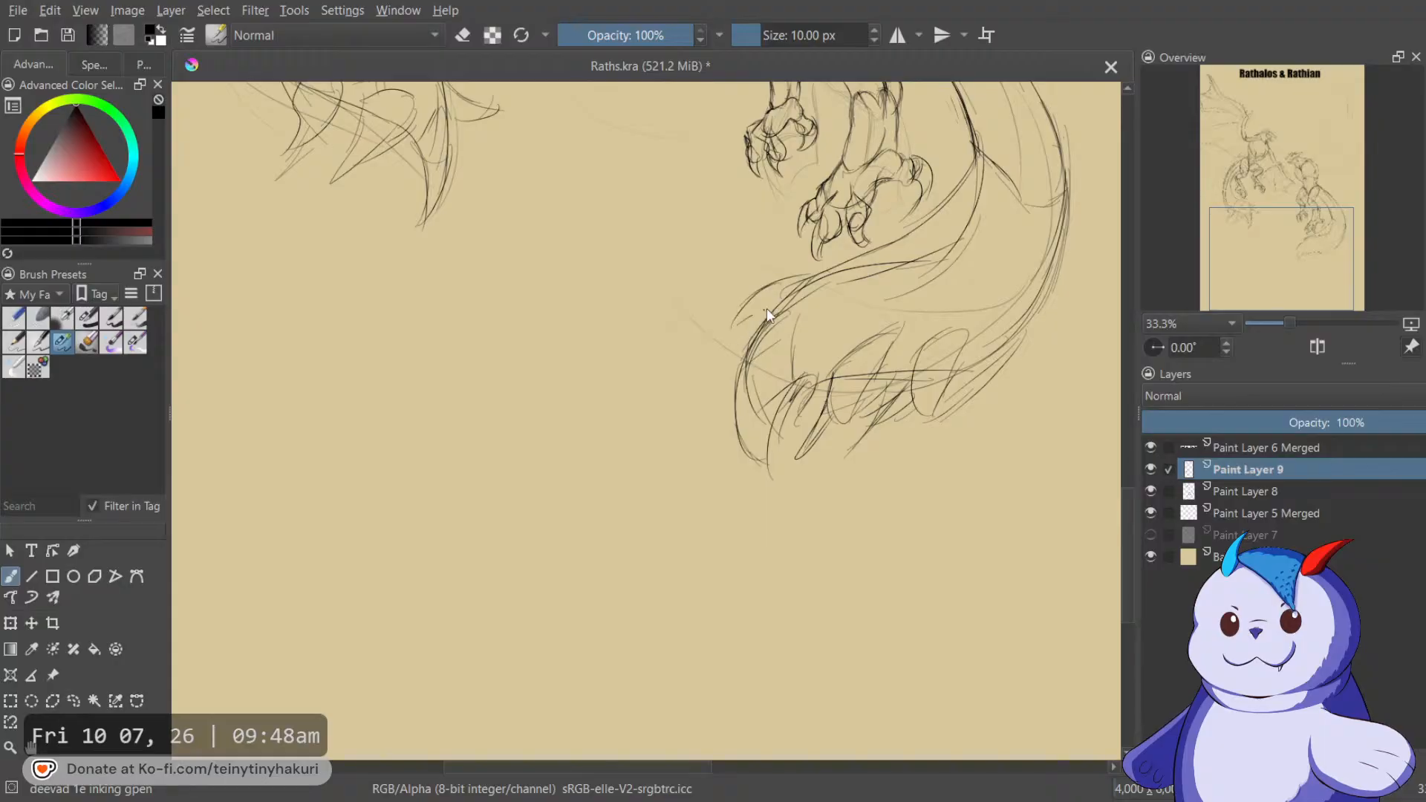
Draw the wing joint on the second dragon's shoulder and the upper contour of the wing arm extending away from the back.
left_click_drag(824, 266, 839, 565)
left_click_drag(846, 416, 988, 577)
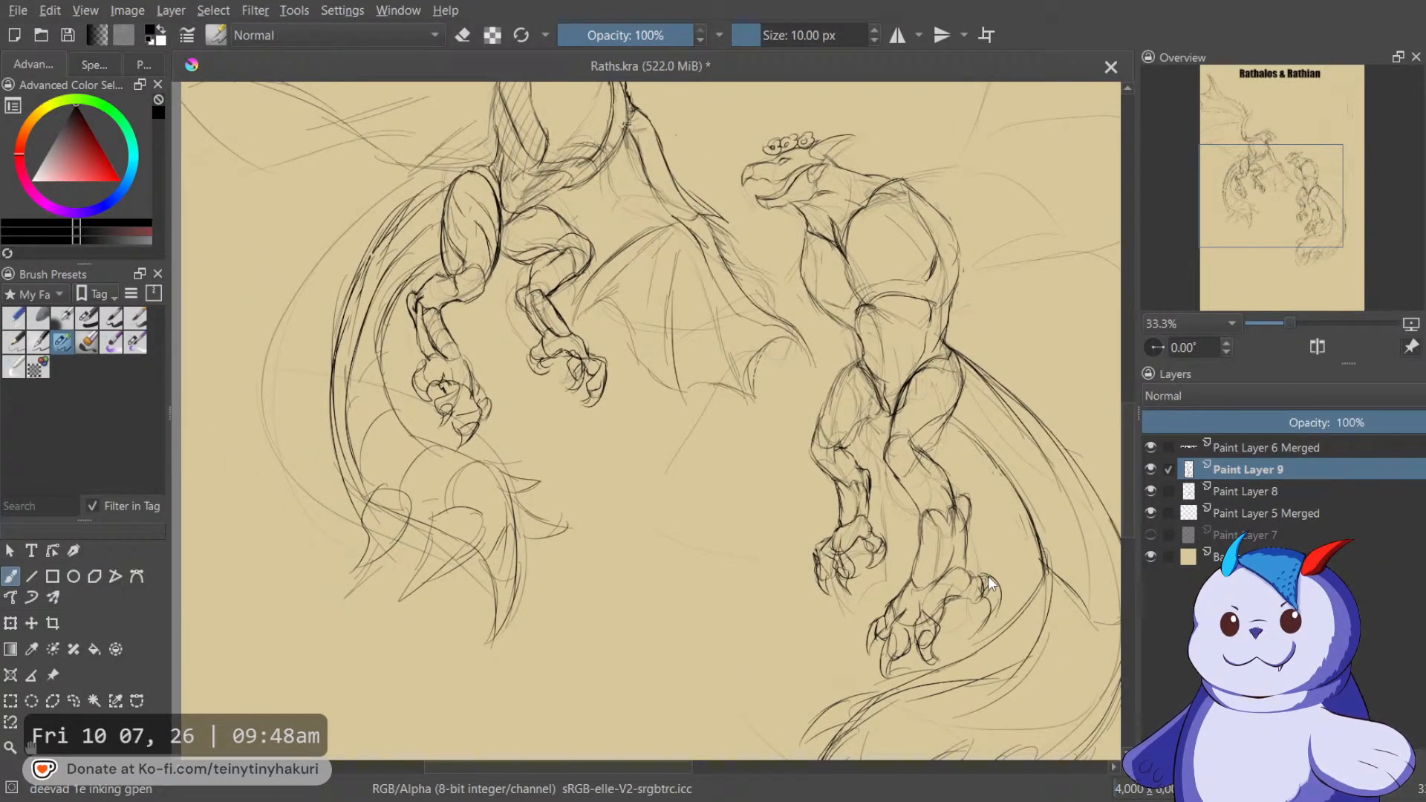
left_click_drag(774, 179, 727, 310)
left_click_drag(755, 392, 719, 465)
scroll(770, 363, "up", 1)
scroll(774, 375, "down", 3)
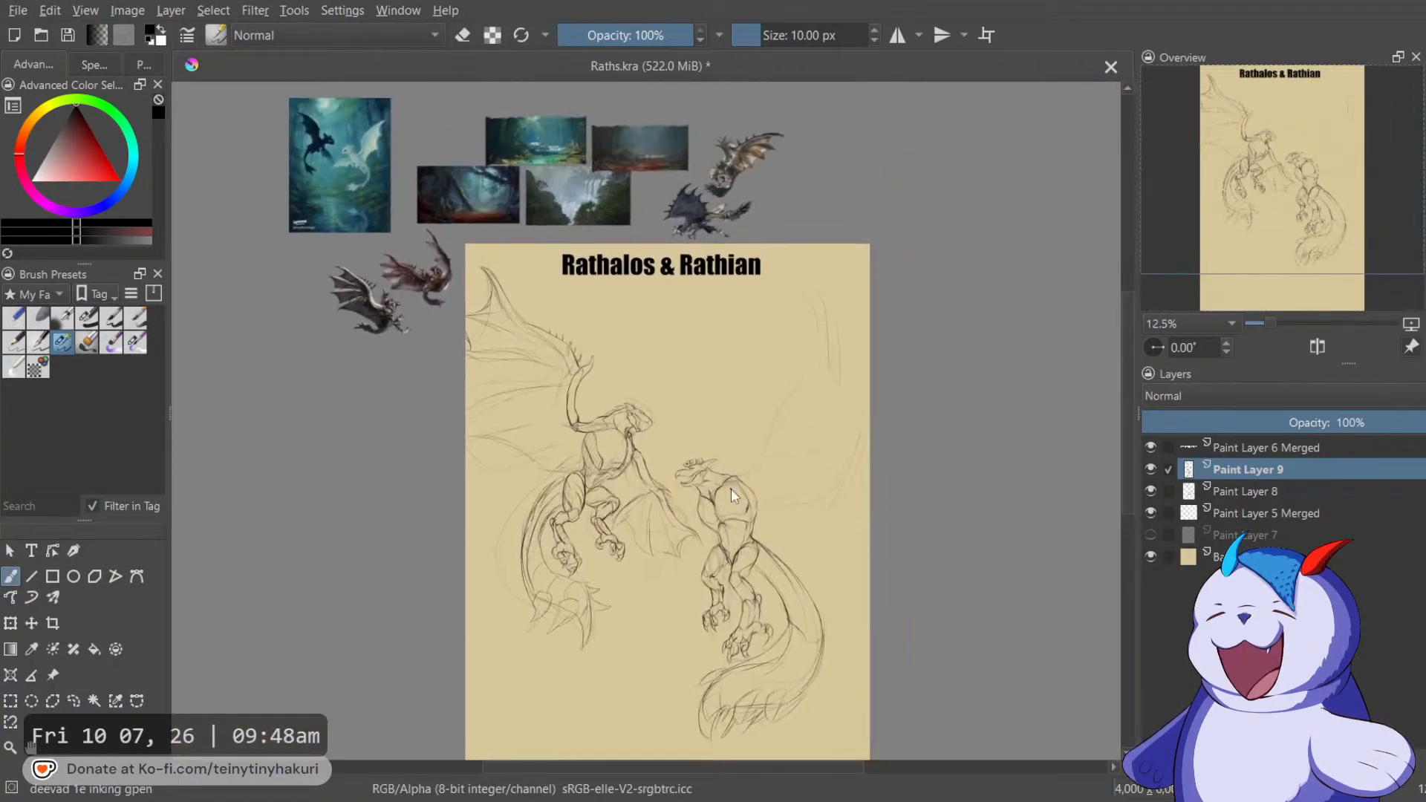
scroll(731, 489, "up", 3)
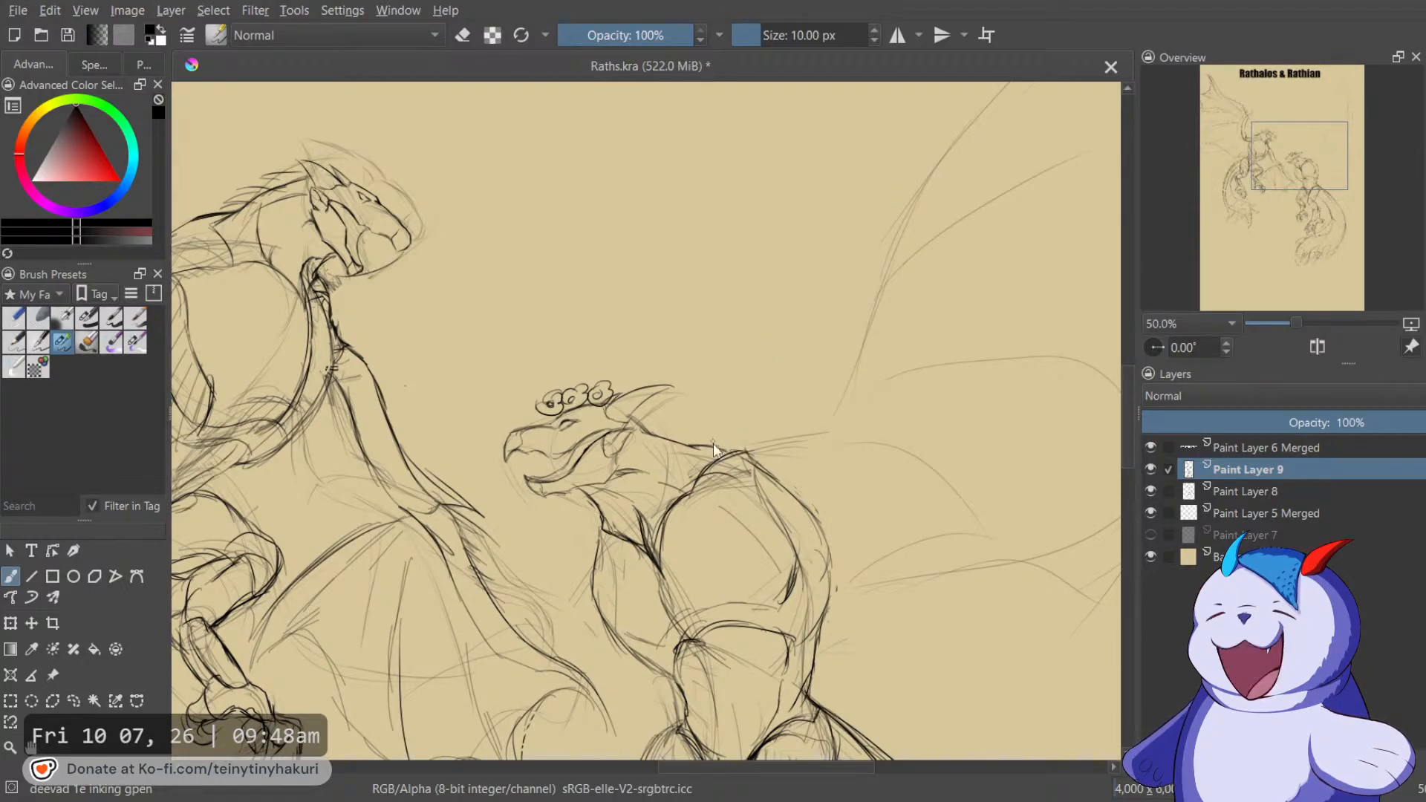
left_click_drag(744, 446, 741, 466)
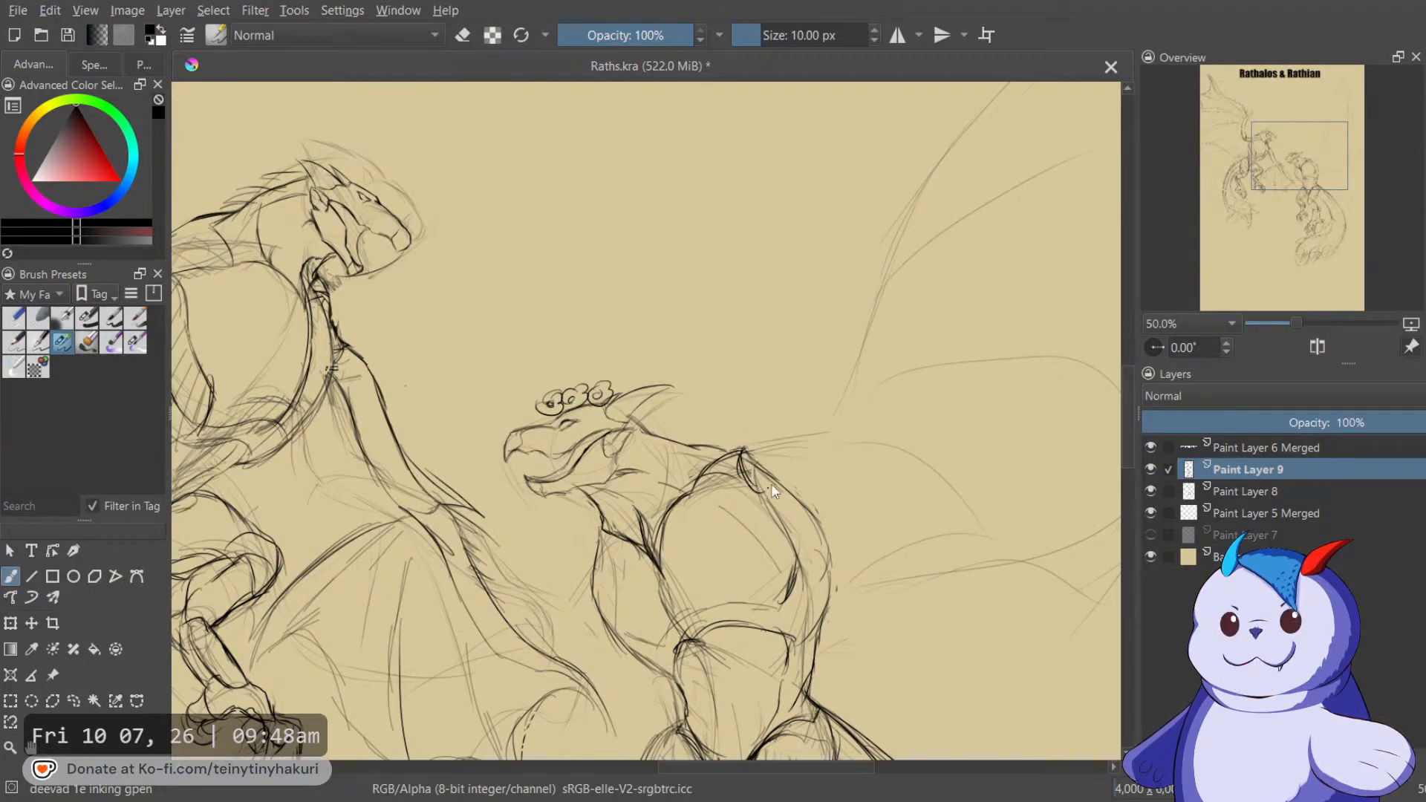
mouse_move(774, 429)
left_mouse_down()
mouse_move(879, 355)
mouse_move(922, 394)
left_mouse_up()
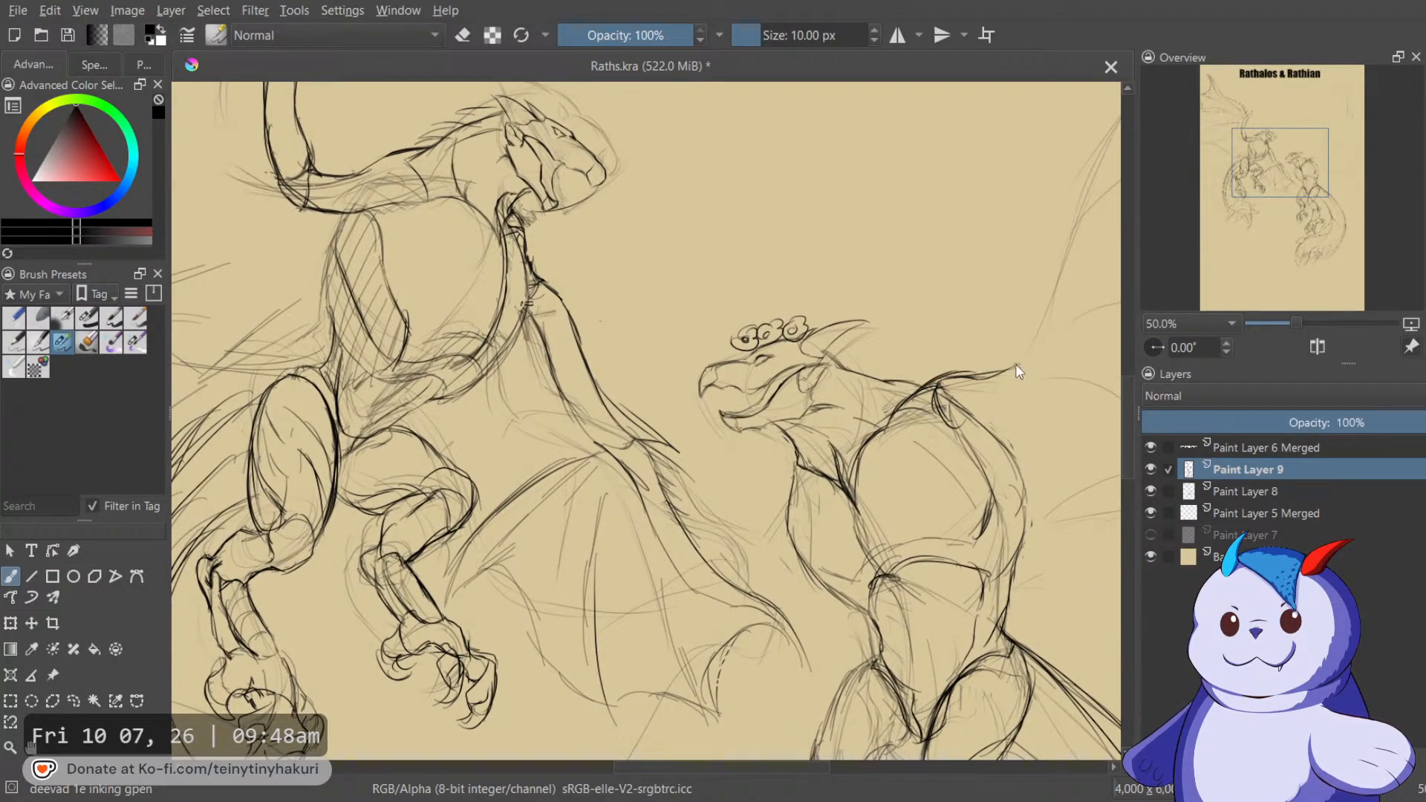
Erase excess strokes around the shoulder's wing joint and redraw the wing arm's contour leading to the upward bend at the elbow.
key("e")
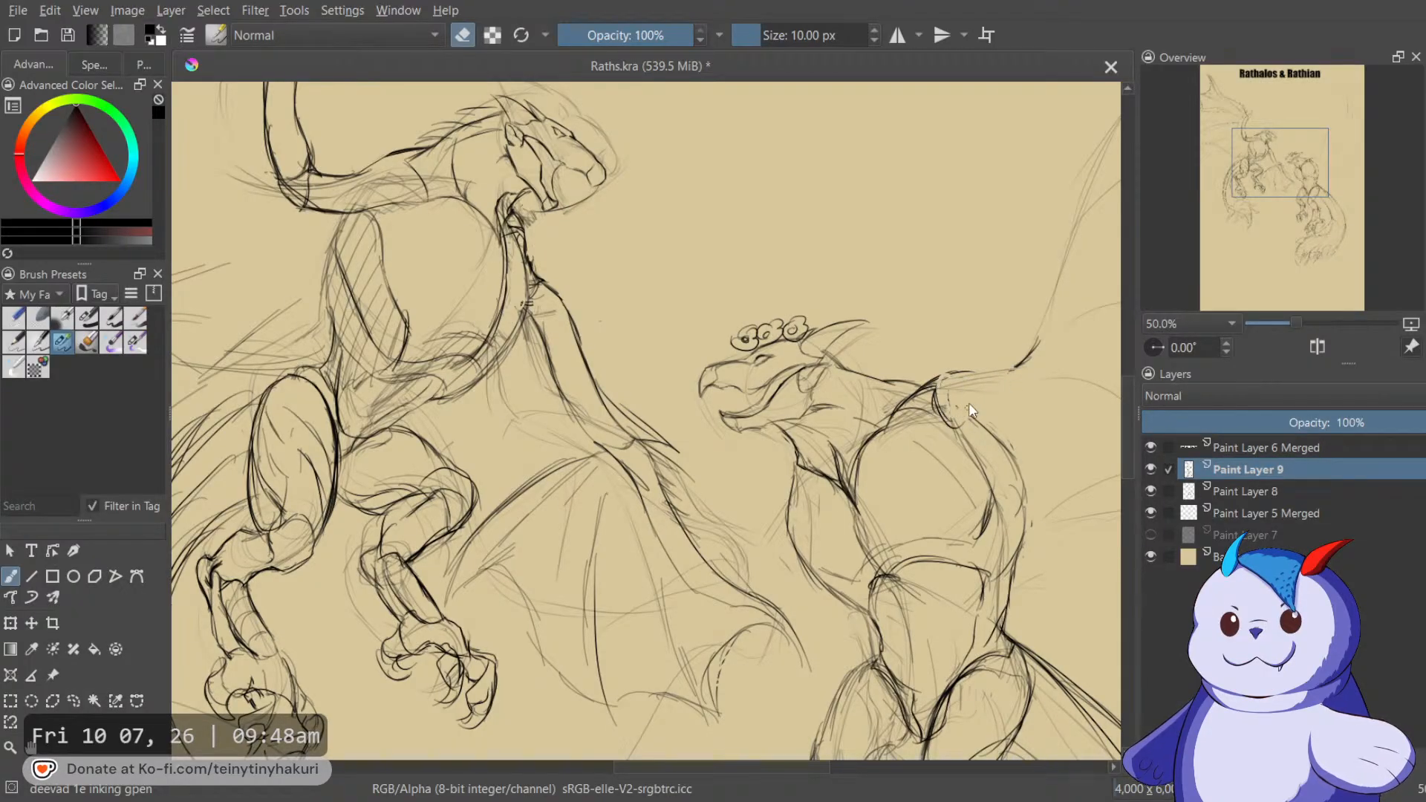
key("e")
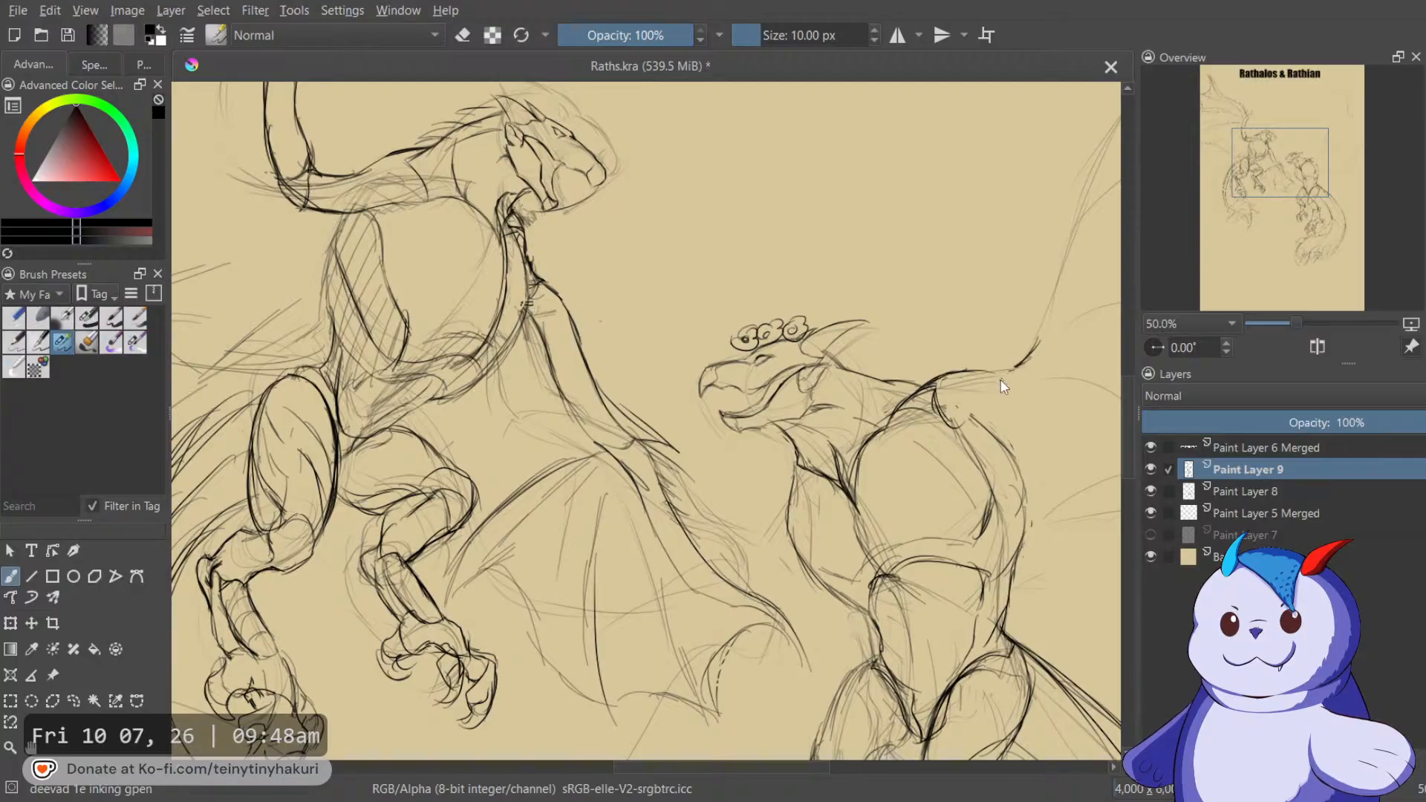
left_click_drag(1001, 380, 838, 535)
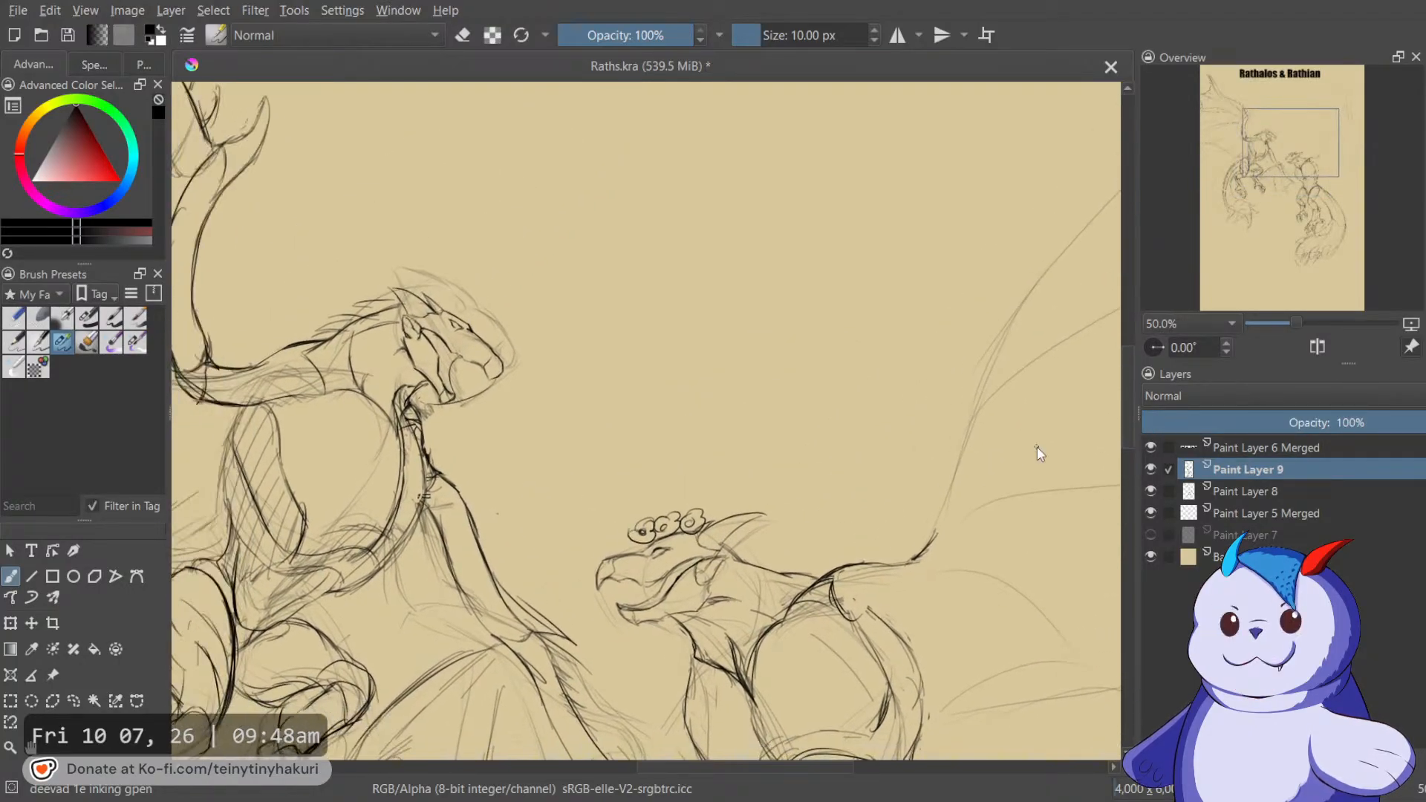
scroll(856, 371, "down", 1)
mouse_move(908, 336)
left_mouse_down()
mouse_move(875, 284)
mouse_move(840, 289)
mouse_move(900, 269)
left_mouse_up()
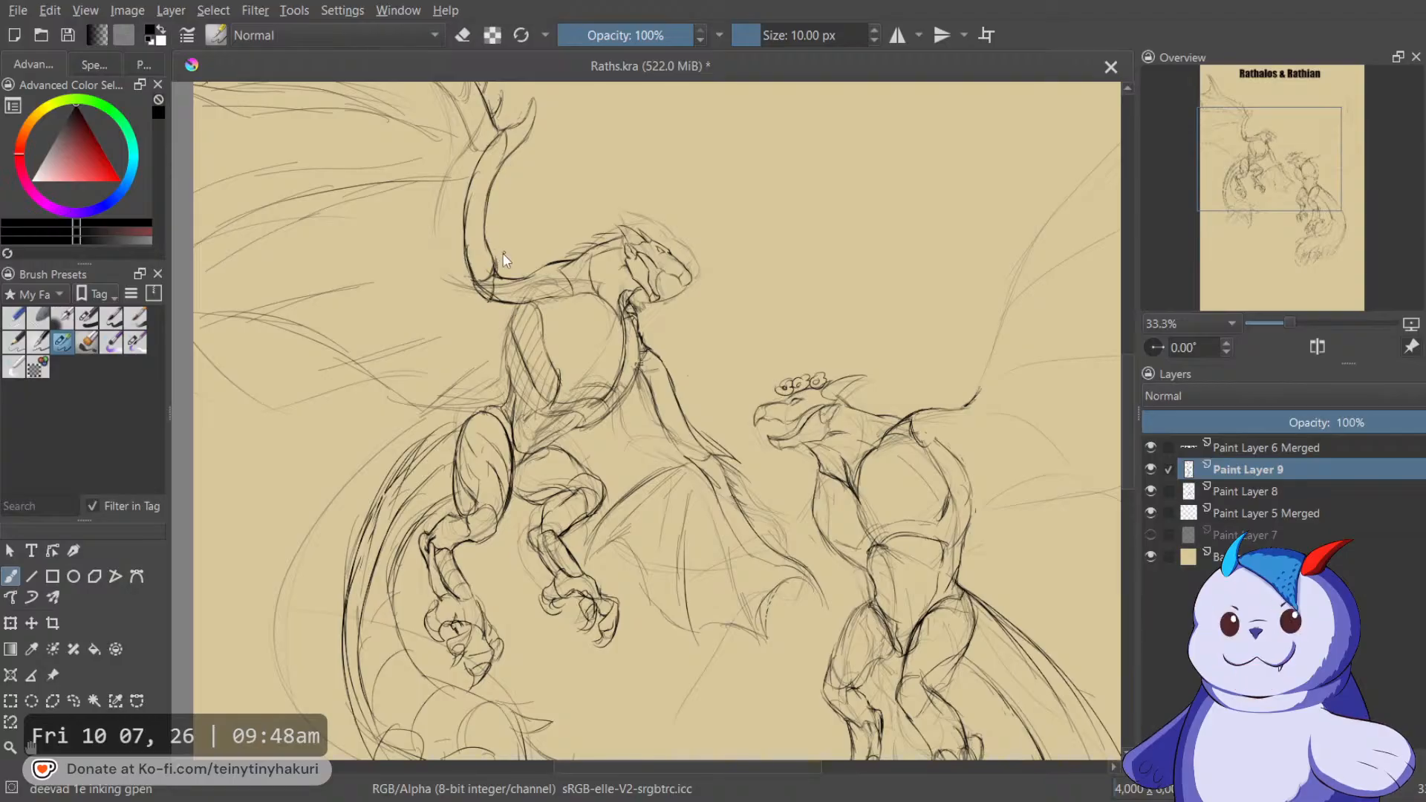
Draw the second dragon's wing forearm rising from the elbow to the wrist, ending in a thin pointed claw stroke.
left_click_drag(980, 350, 924, 368)
mouse_move(919, 417)
left_mouse_down()
mouse_move(922, 416)
mouse_move(942, 313)
left_mouse_up()
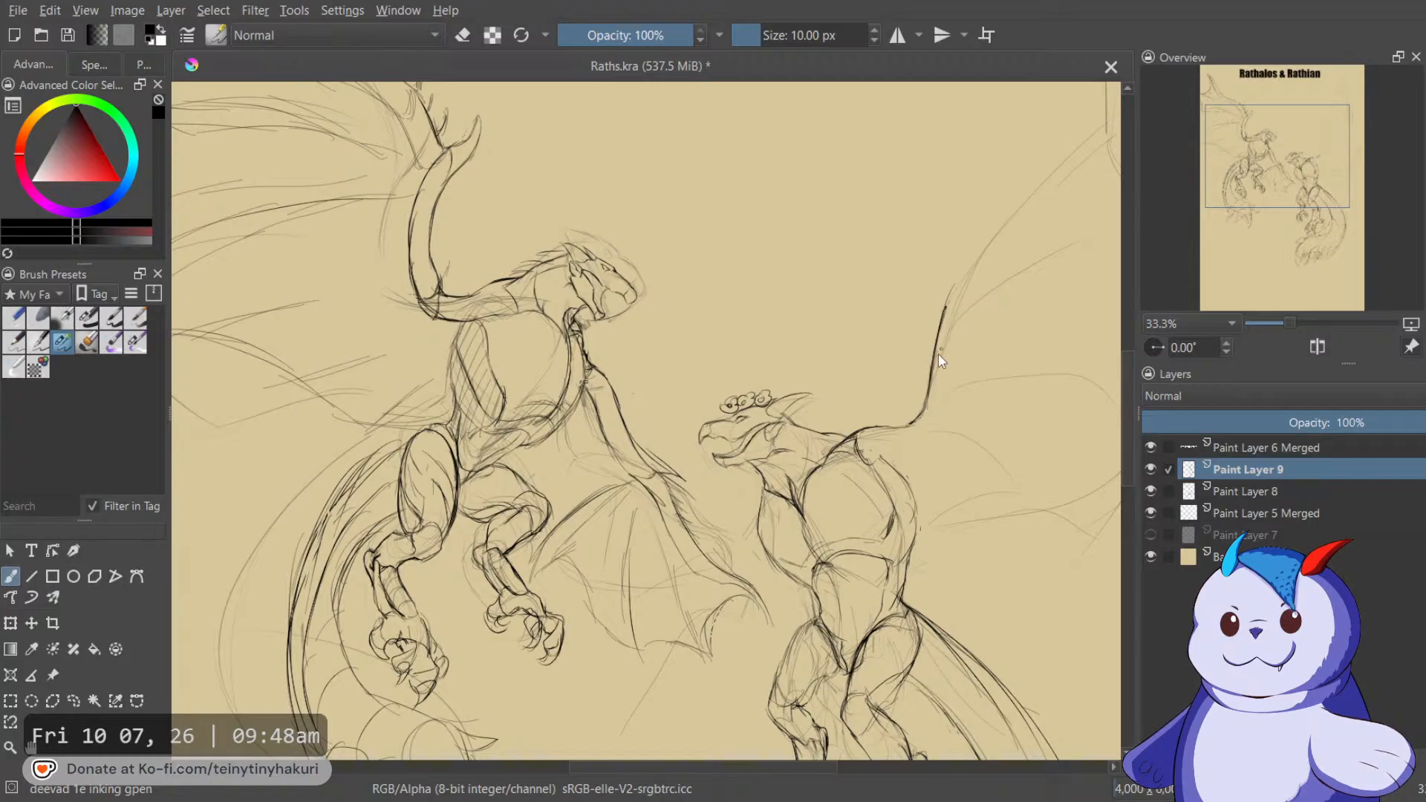
left_click_drag(982, 214, 944, 295)
left_click_drag(979, 220, 962, 276)
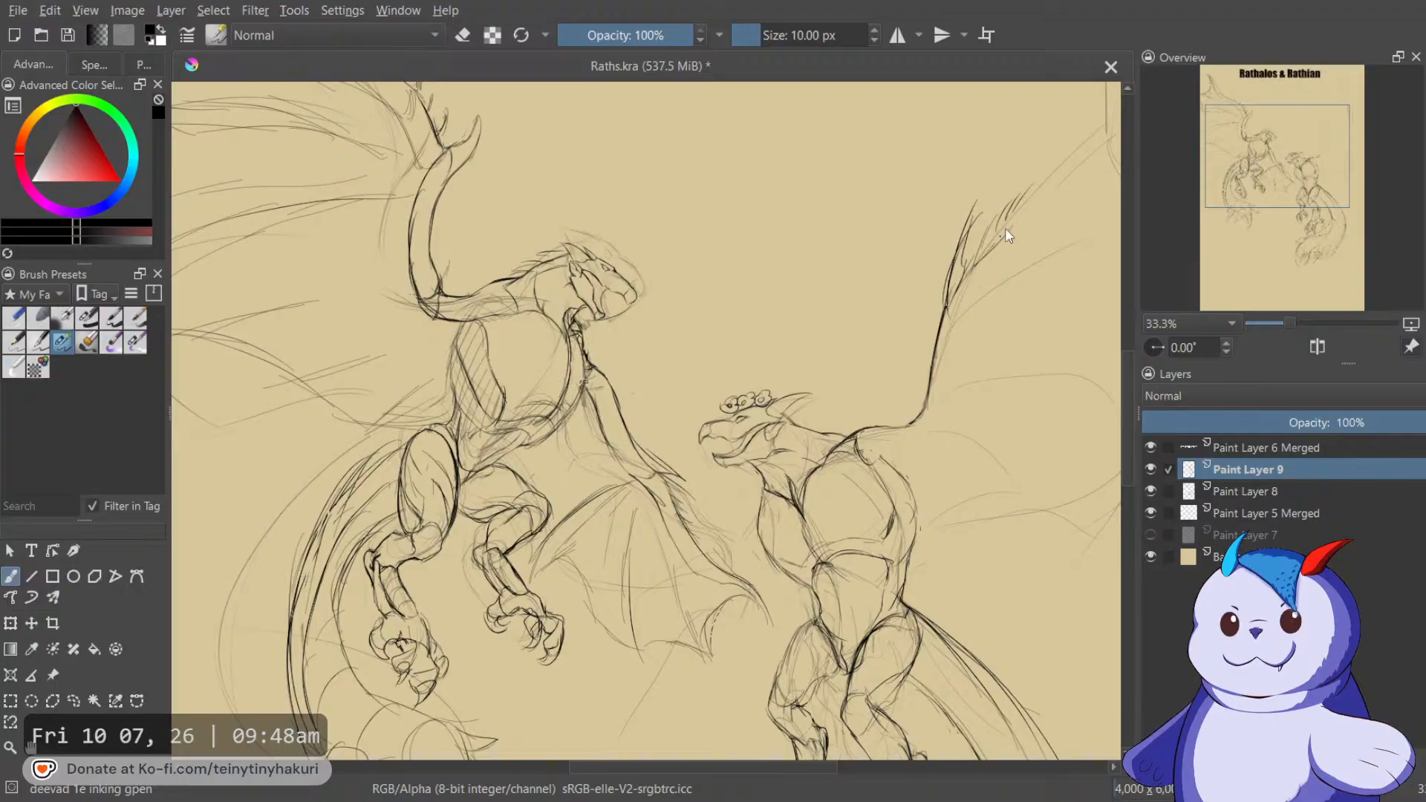
mouse_move(991, 261)
left_mouse_down()
mouse_move(1046, 178)
mouse_move(910, 359)
mouse_move(988, 348)
left_mouse_up()
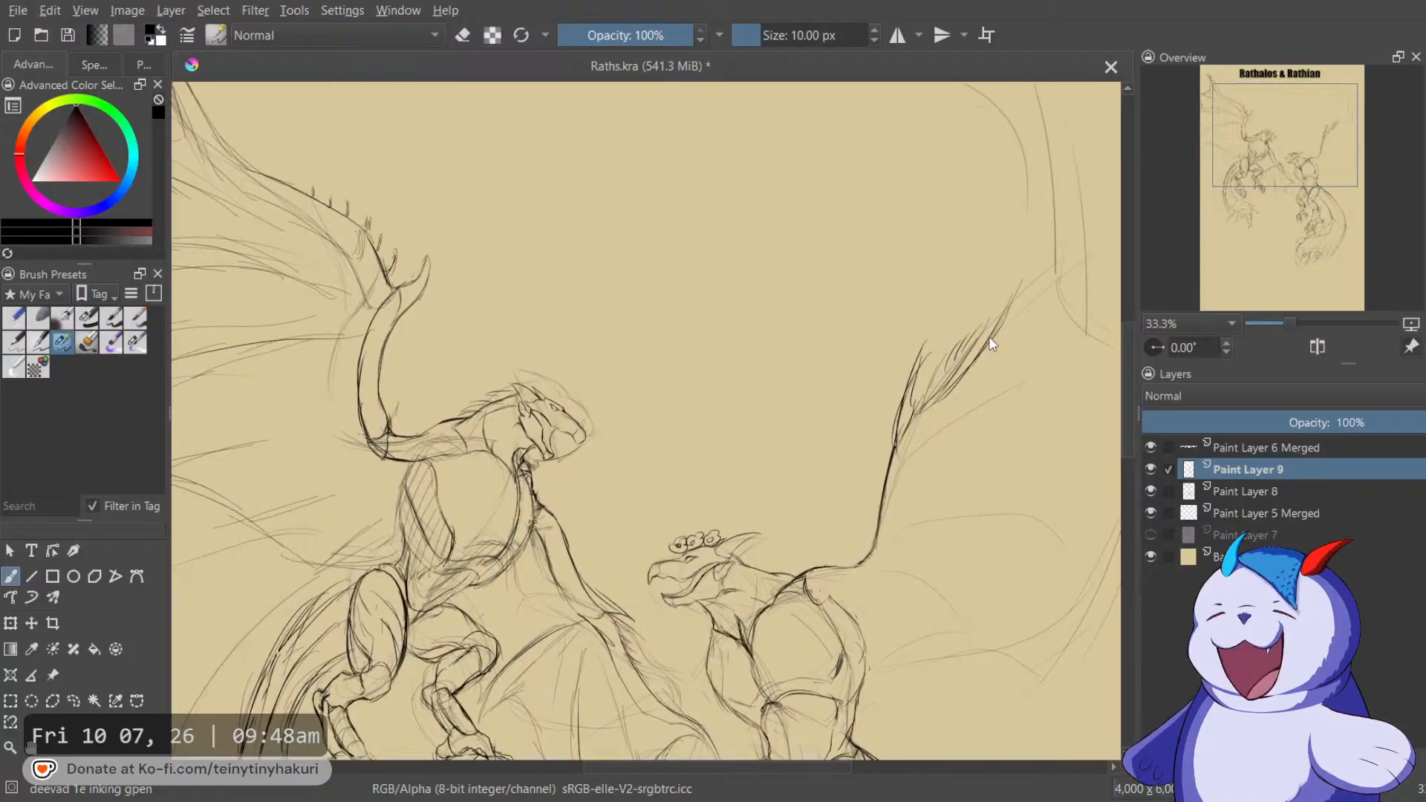
mouse_move(1018, 295)
left_mouse_down()
mouse_move(1009, 389)
mouse_move(1020, 253)
left_mouse_up()
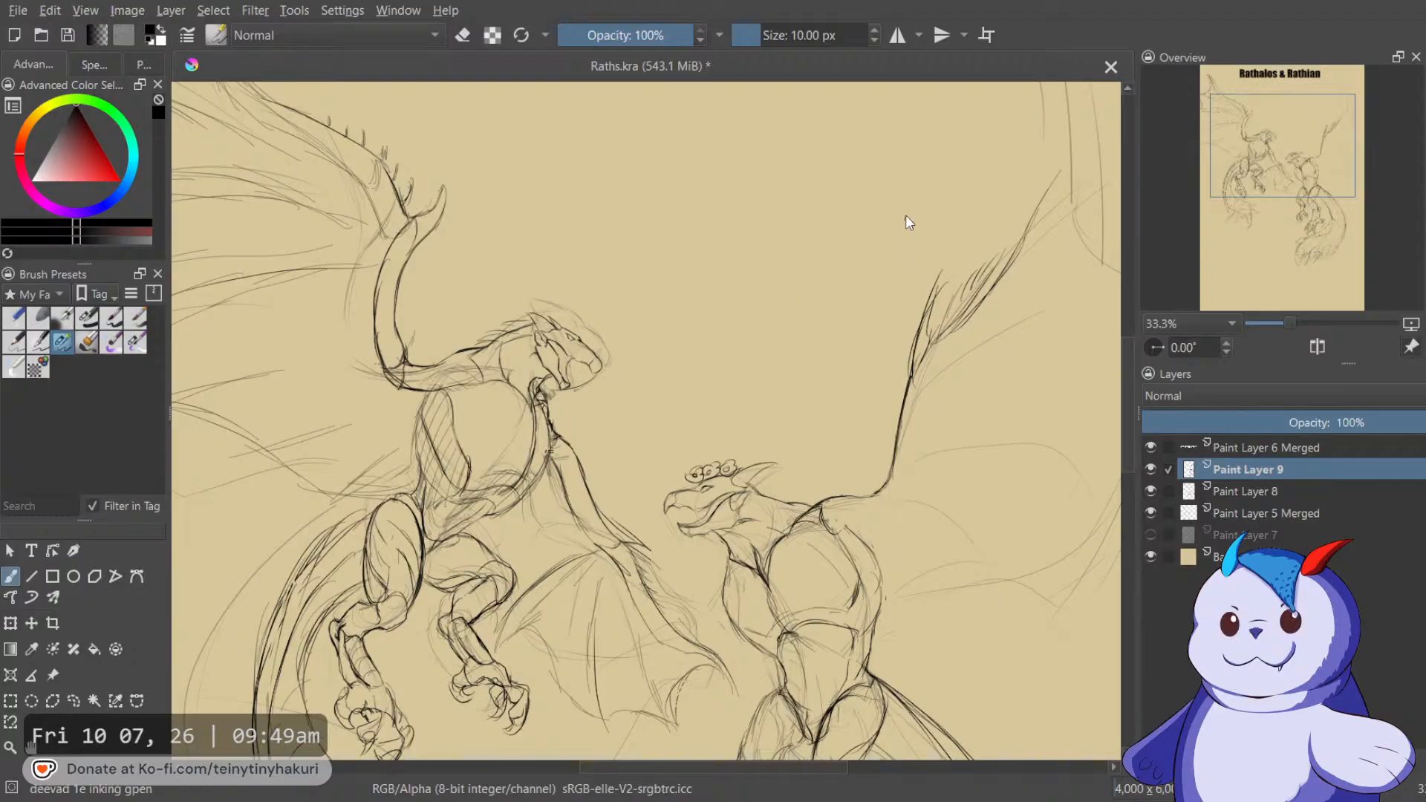
key("l")
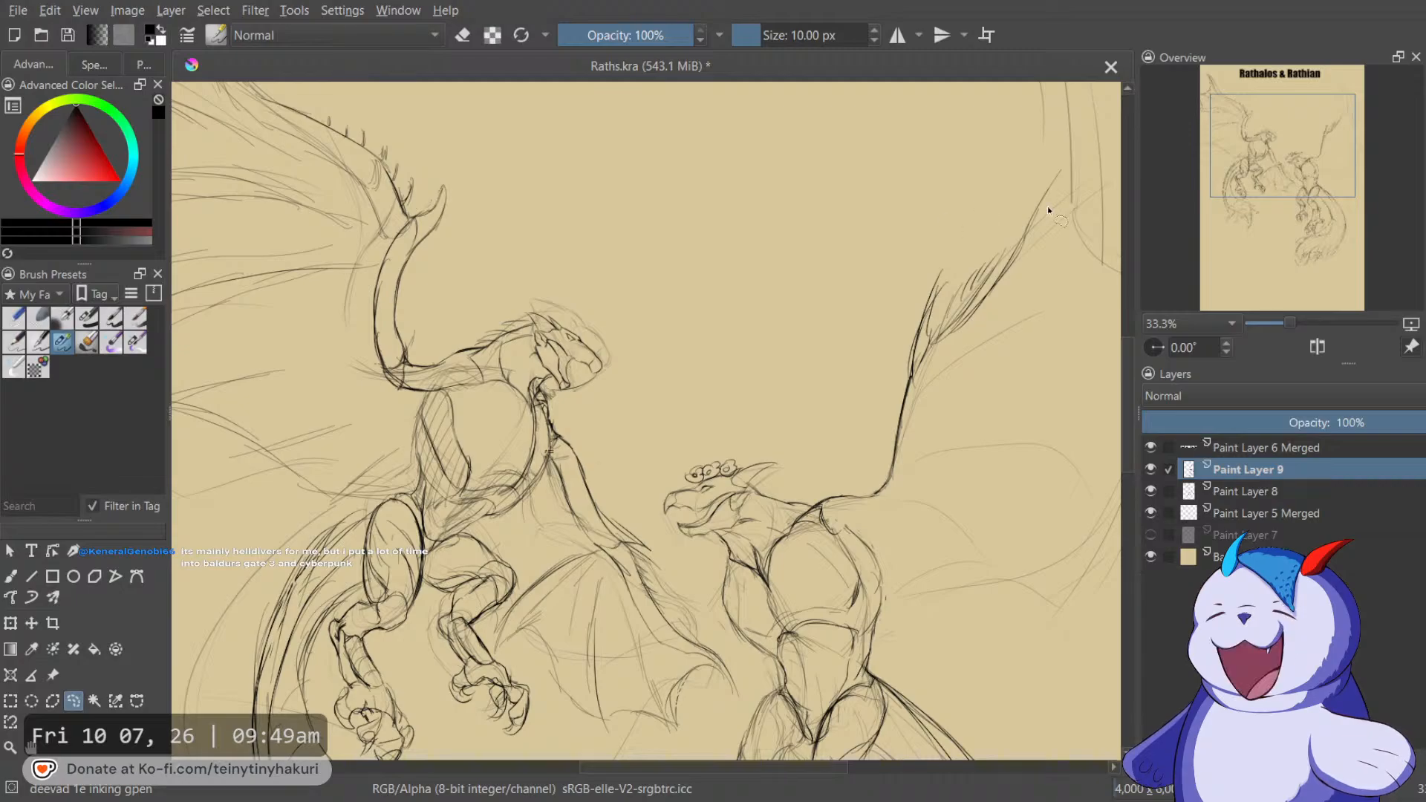
left_click_drag(1054, 204, 929, 226)
mouse_move(986, 176)
left_mouse_down()
mouse_move(893, 182)
mouse_move(767, 393)
left_mouse_up()
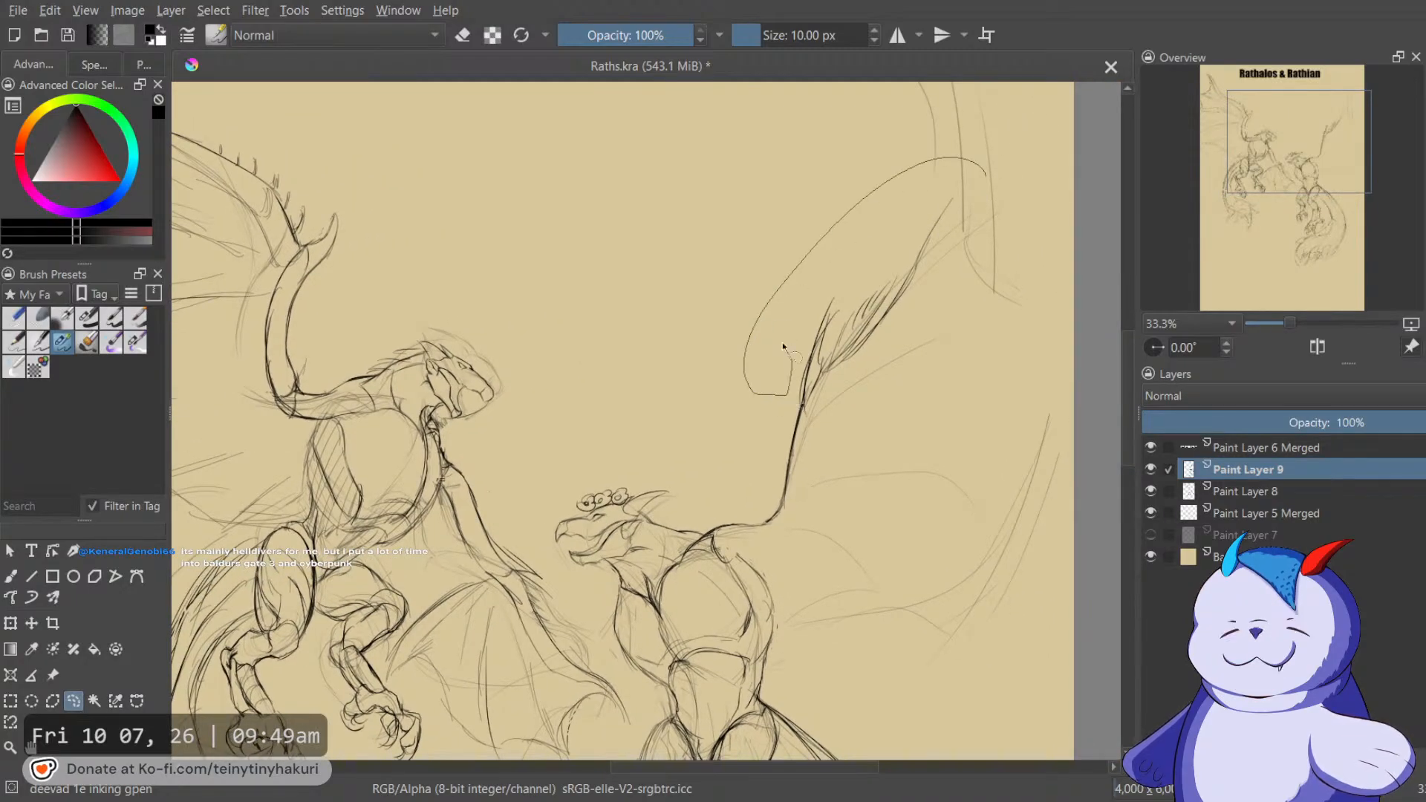
key("ctrl+z")
key("ctrl+z")
key("ctrl+z")
key("ctrl+z")
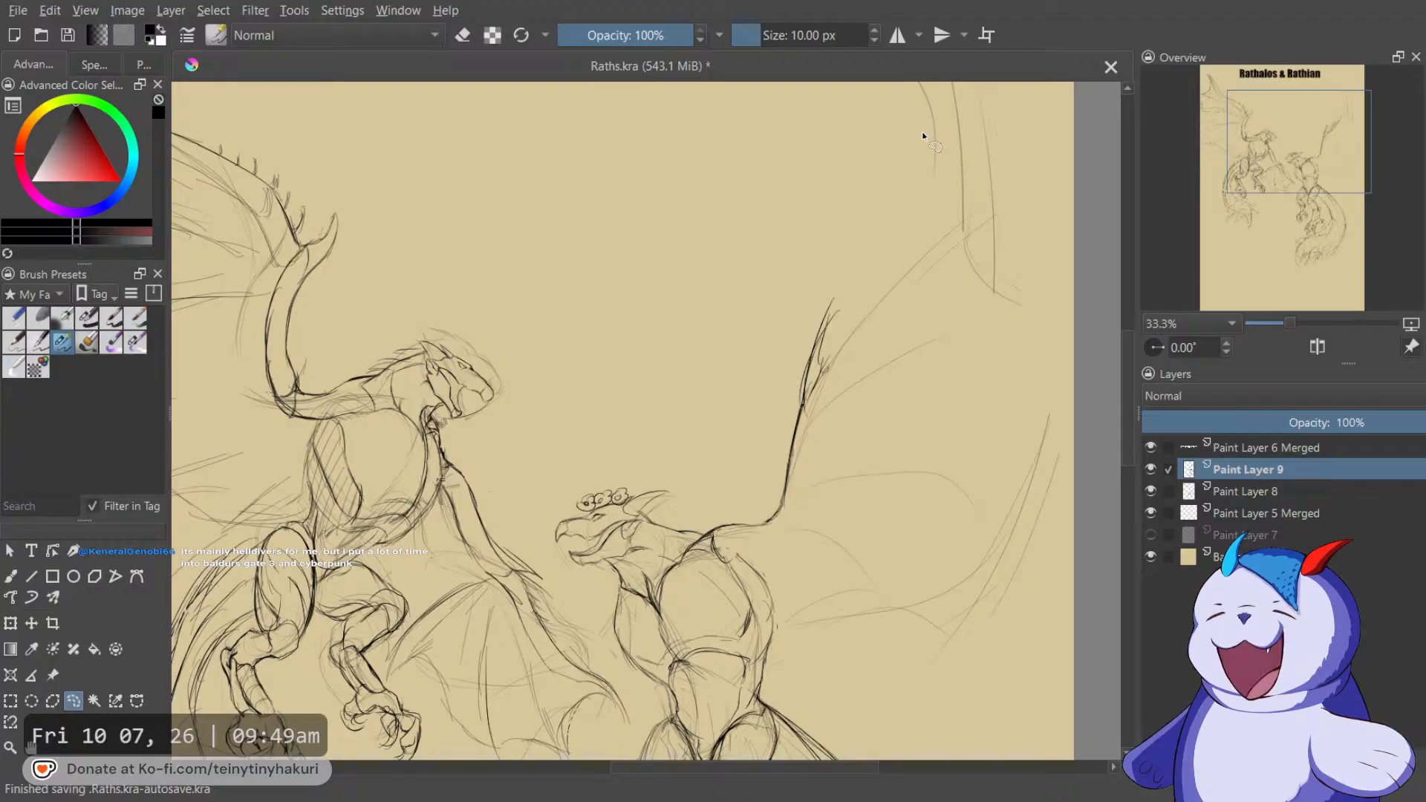
Draw the upper contour of the second dragon's leading wing finger from the wrist outward past the rough guide lines.
key("b")
mouse_move(901, 296)
left_mouse_down()
mouse_move(953, 299)
mouse_move(876, 362)
mouse_move(995, 239)
mouse_move(911, 436)
left_mouse_up()
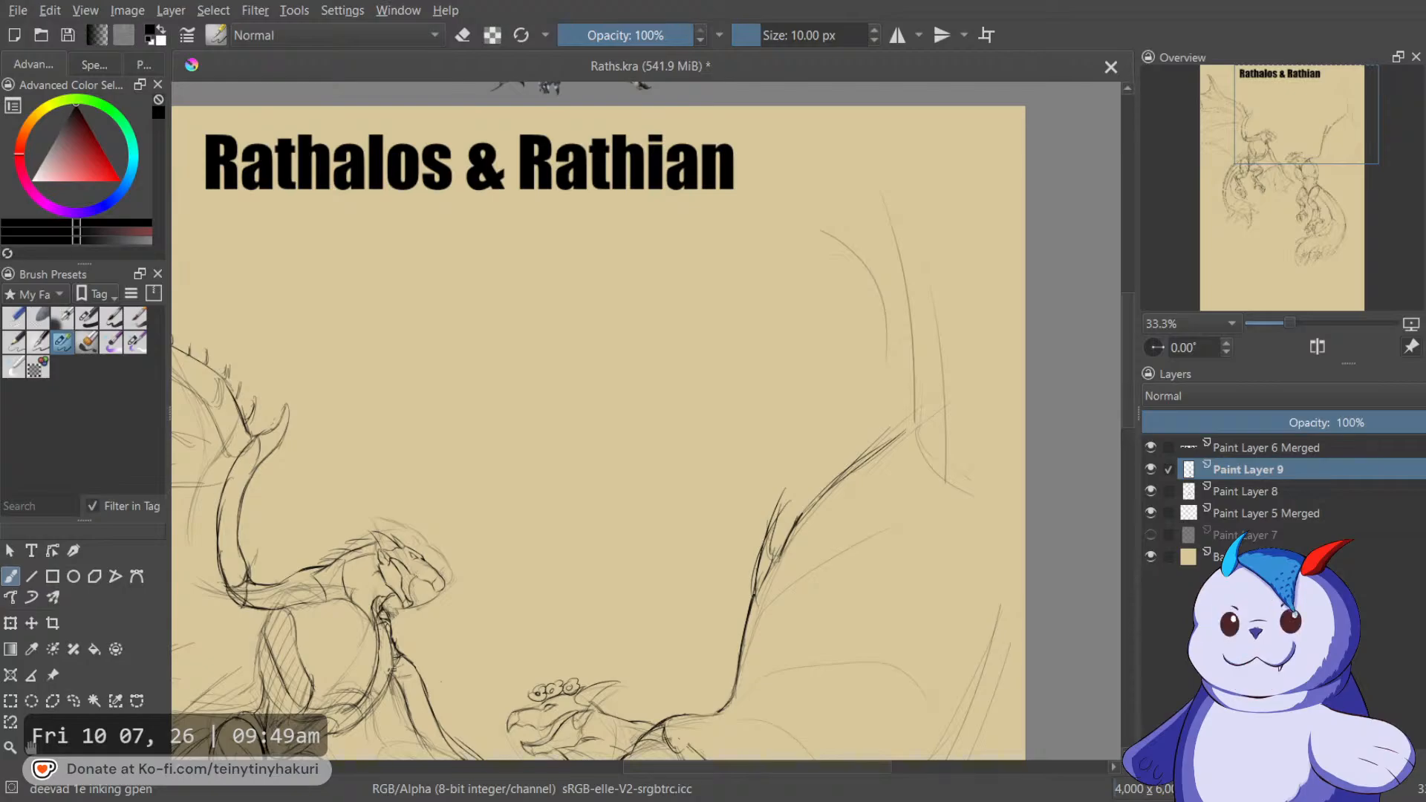
left_click_drag(1055, 319, 1137, 353)
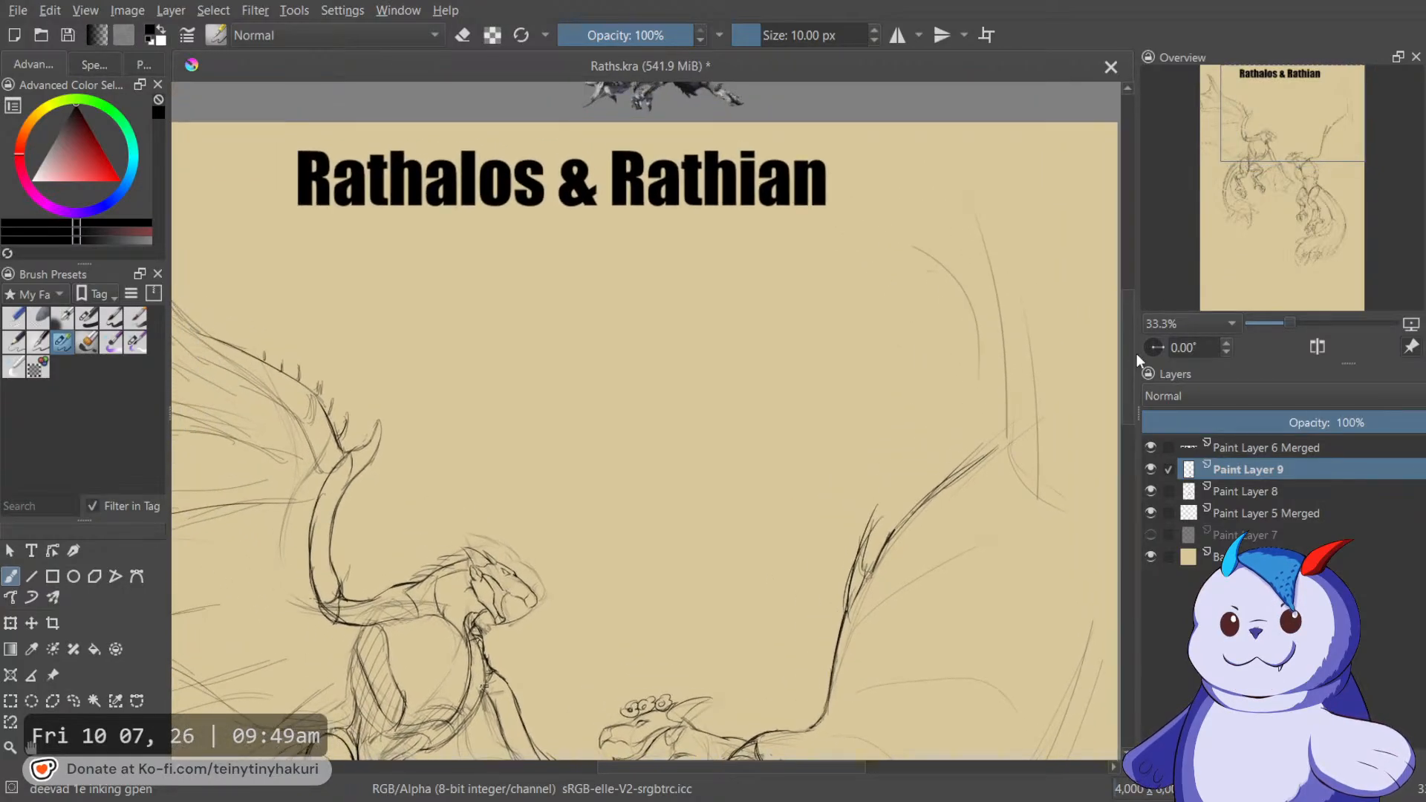
left_click_drag(1003, 328, 950, 277)
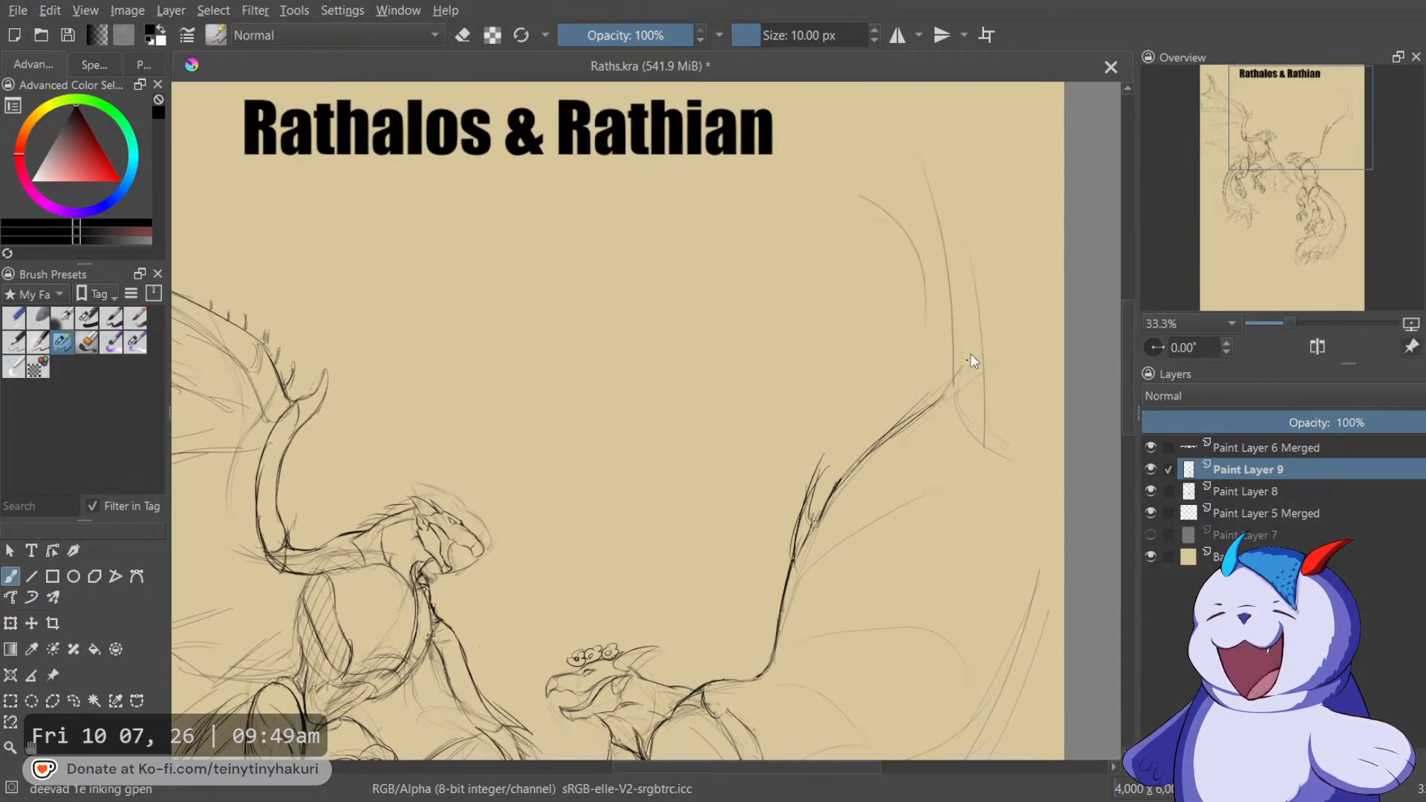
left_click_drag(938, 399, 1005, 306)
mouse_move(808, 513)
left_mouse_down()
mouse_move(837, 431)
mouse_move(868, 413)
mouse_move(886, 338)
left_mouse_up()
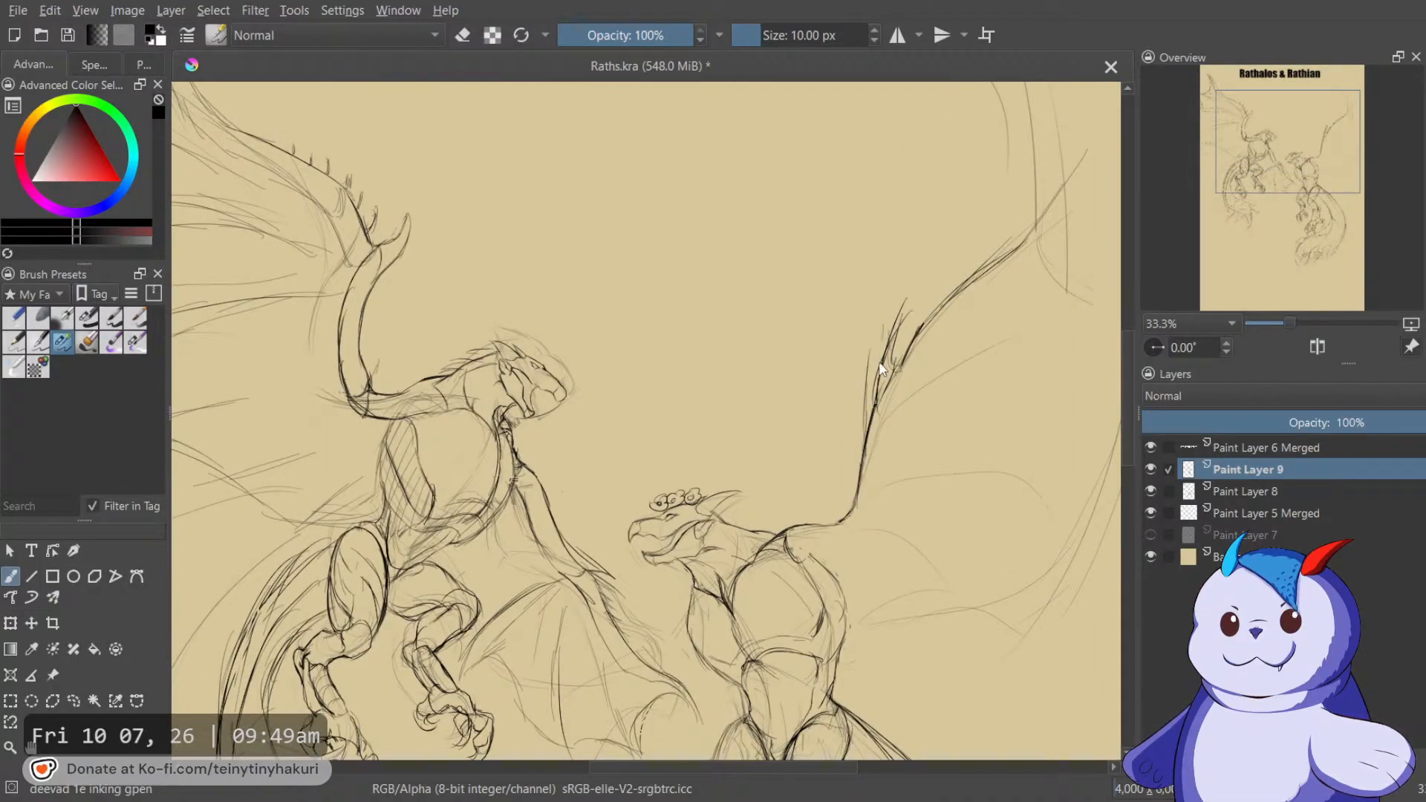
Erase the overlapping strokes at the wing's wrist and redraw the joint with a long curved claw using the 10 px inking pen.
left_click(113, 318)
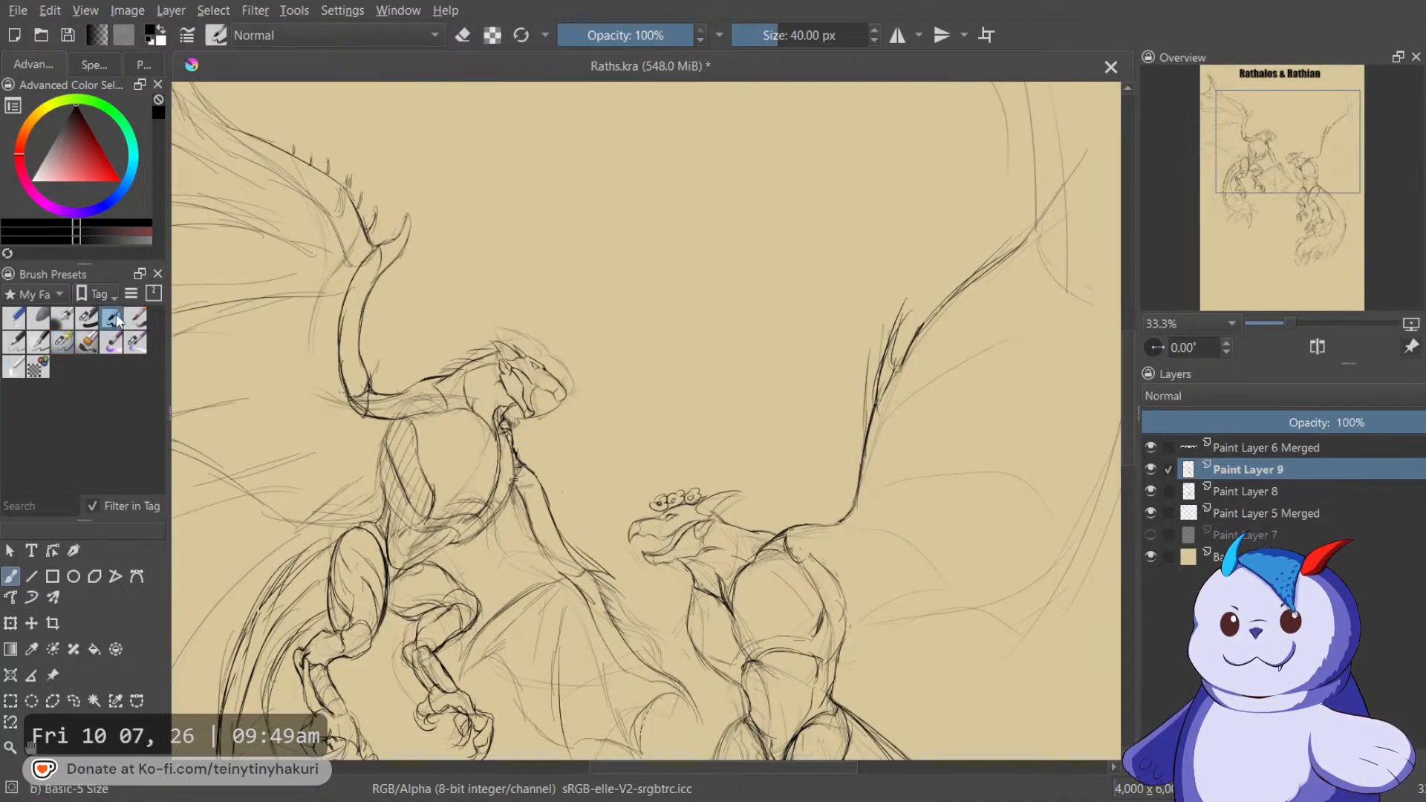
key("e")
left_click_drag(885, 414, 864, 418)
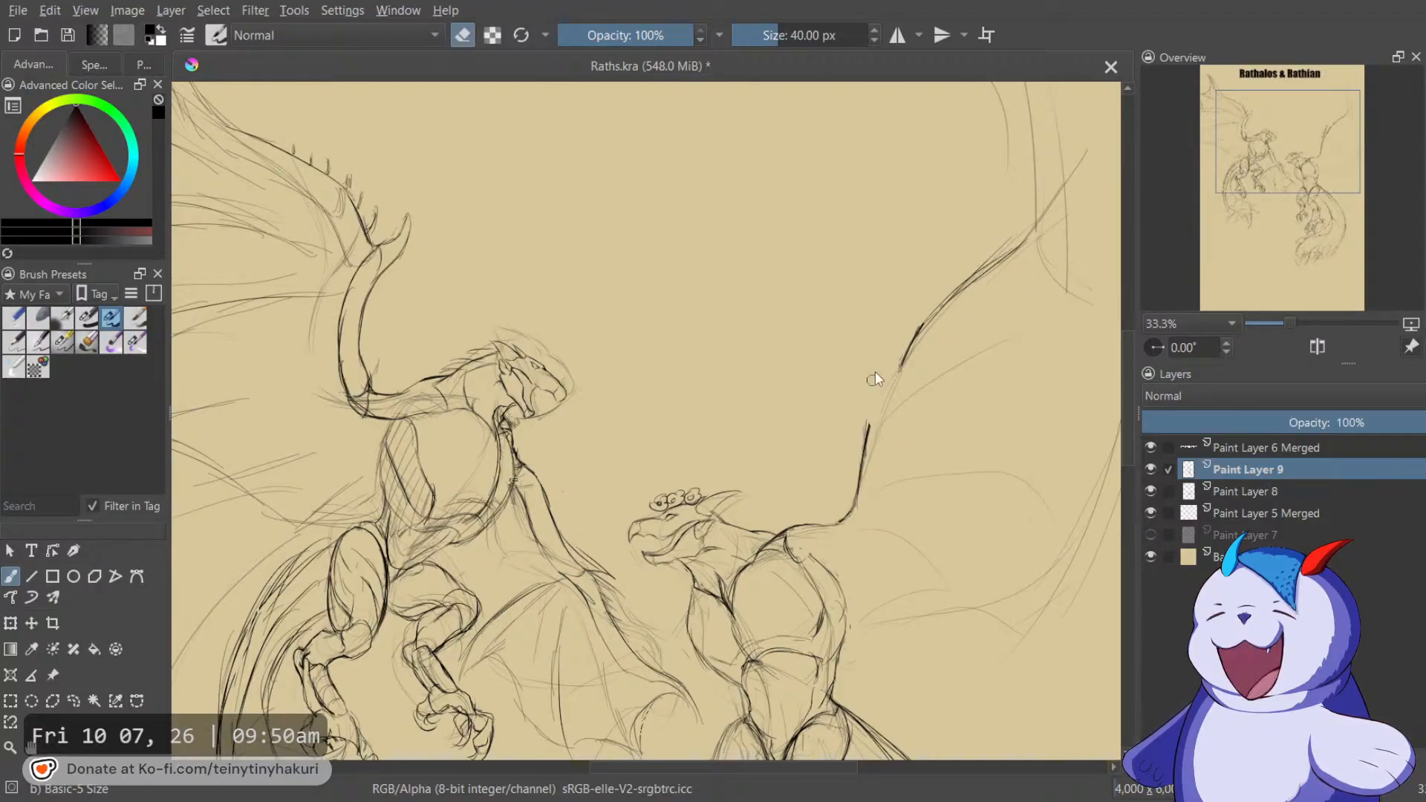
key("e")
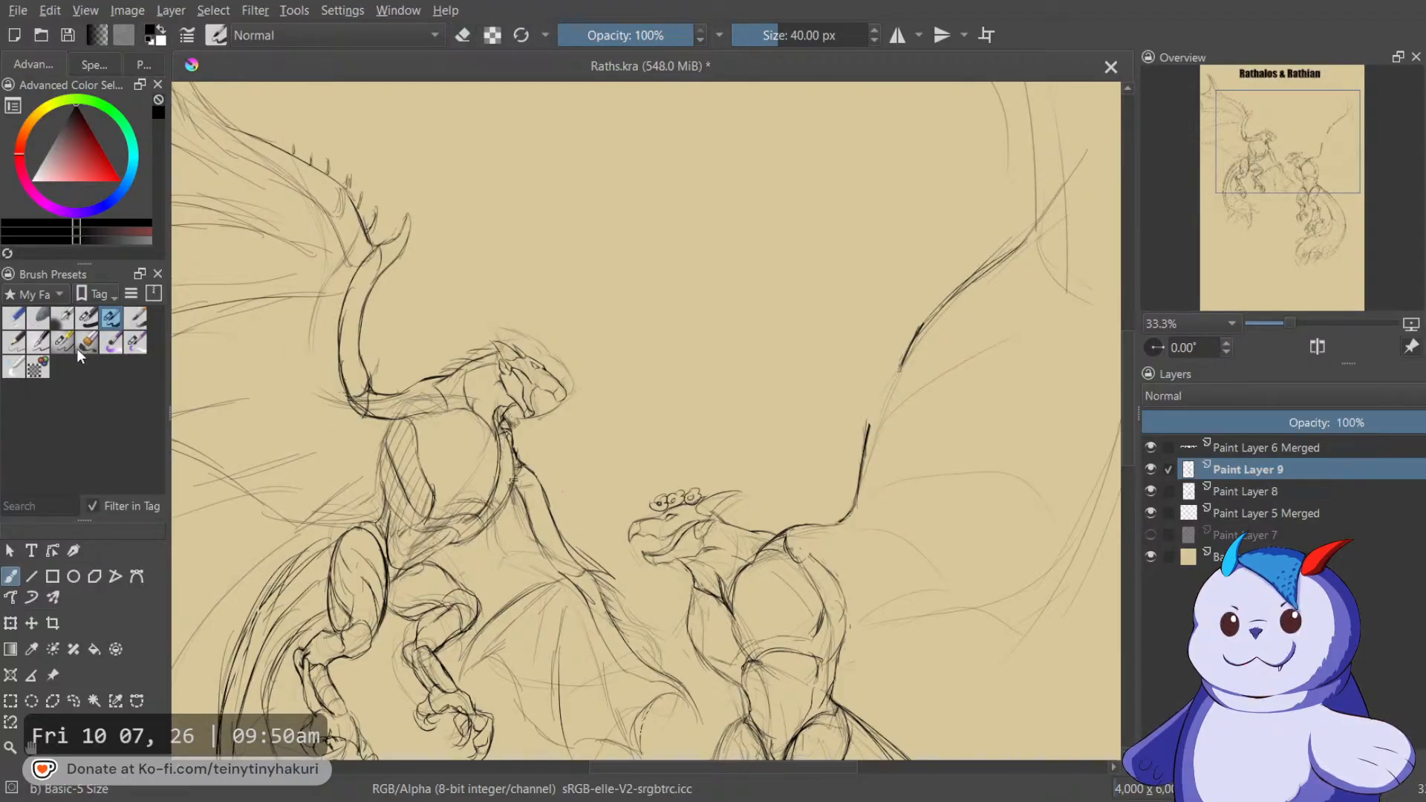
left_click(63, 341)
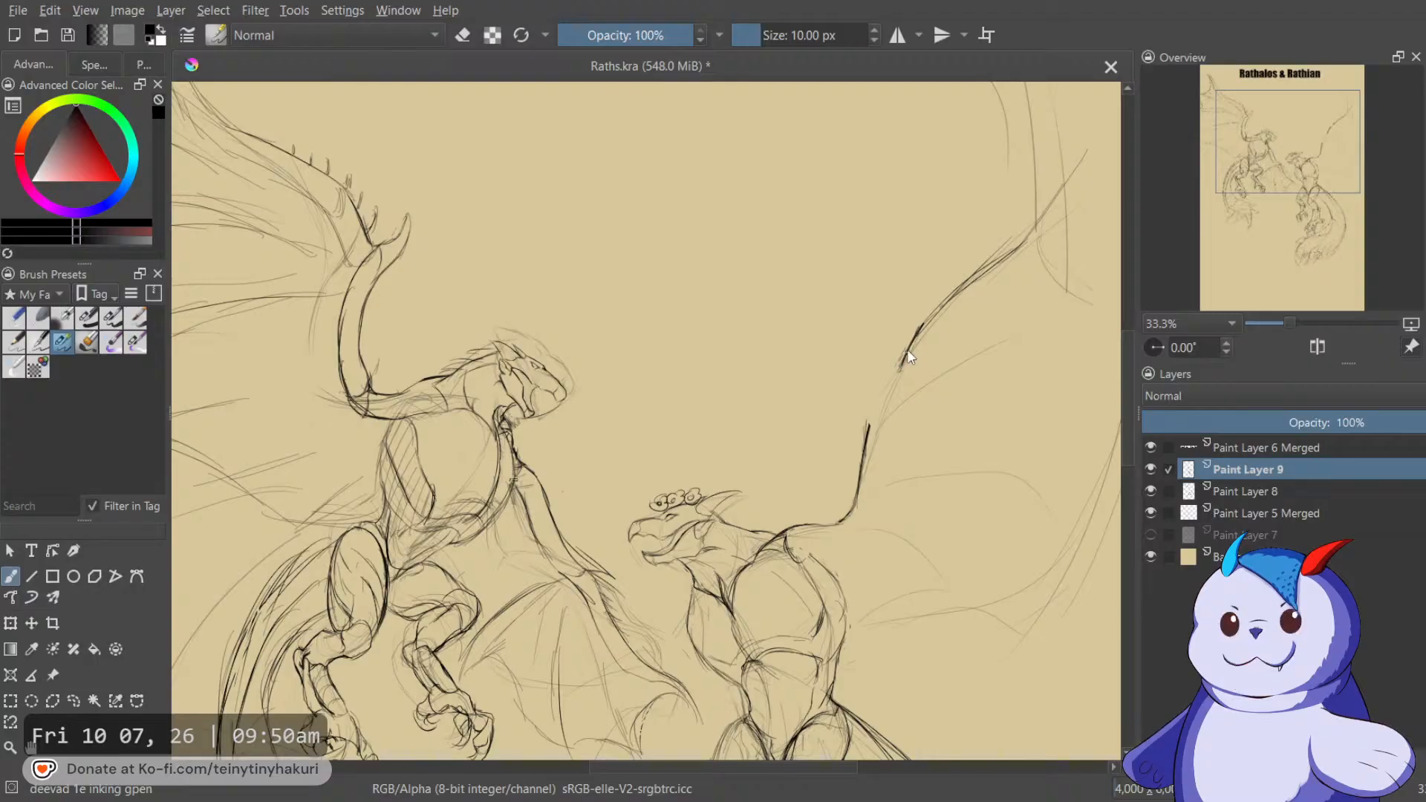
mouse_move(901, 363)
left_mouse_down()
mouse_move(867, 411)
mouse_move(872, 347)
mouse_move(866, 426)
left_mouse_up()
Draw a row of short pointed spikes along the upper edge of the wing finger, starting beside the wrist claw.
left_click_drag(889, 347, 884, 377)
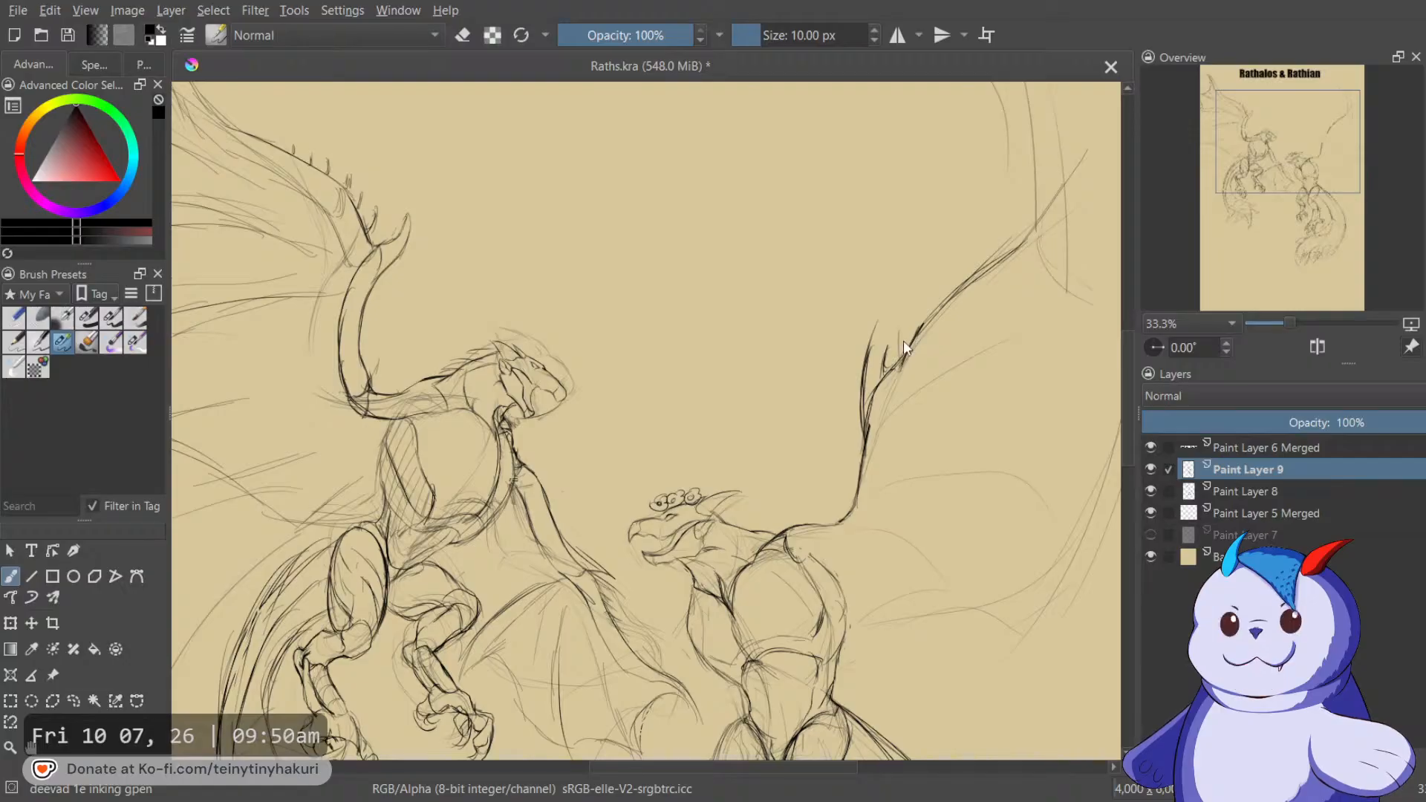
mouse_move(920, 306)
left_mouse_down()
mouse_move(924, 323)
mouse_move(871, 345)
left_mouse_up()
left_click_drag(934, 296, 930, 315)
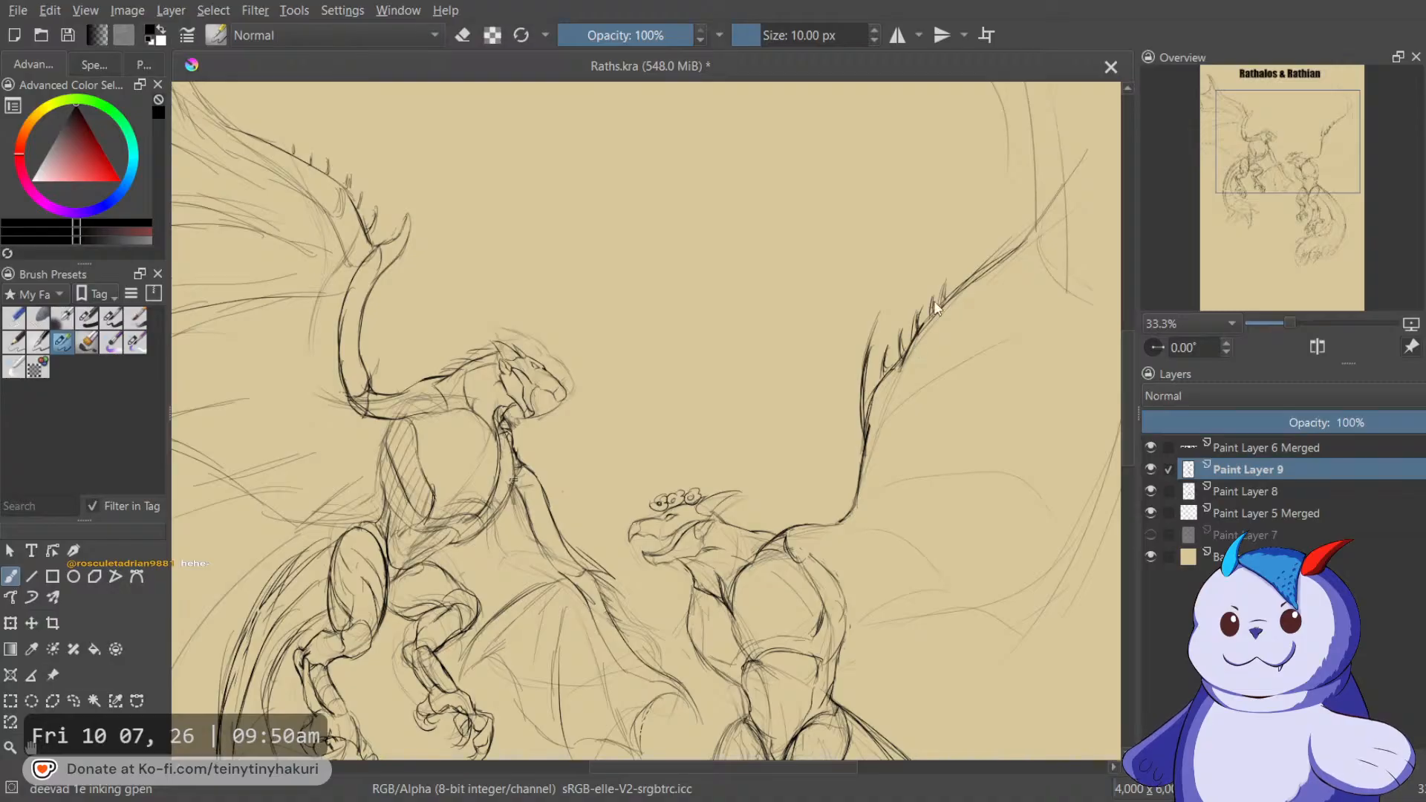
left_click_drag(959, 277, 956, 293)
Extend the leading wing finger's upper contour towards the wing tip near the page's upper side edge.
mouse_move(939, 371)
left_mouse_down()
mouse_move(959, 271)
mouse_move(905, 314)
left_mouse_up()
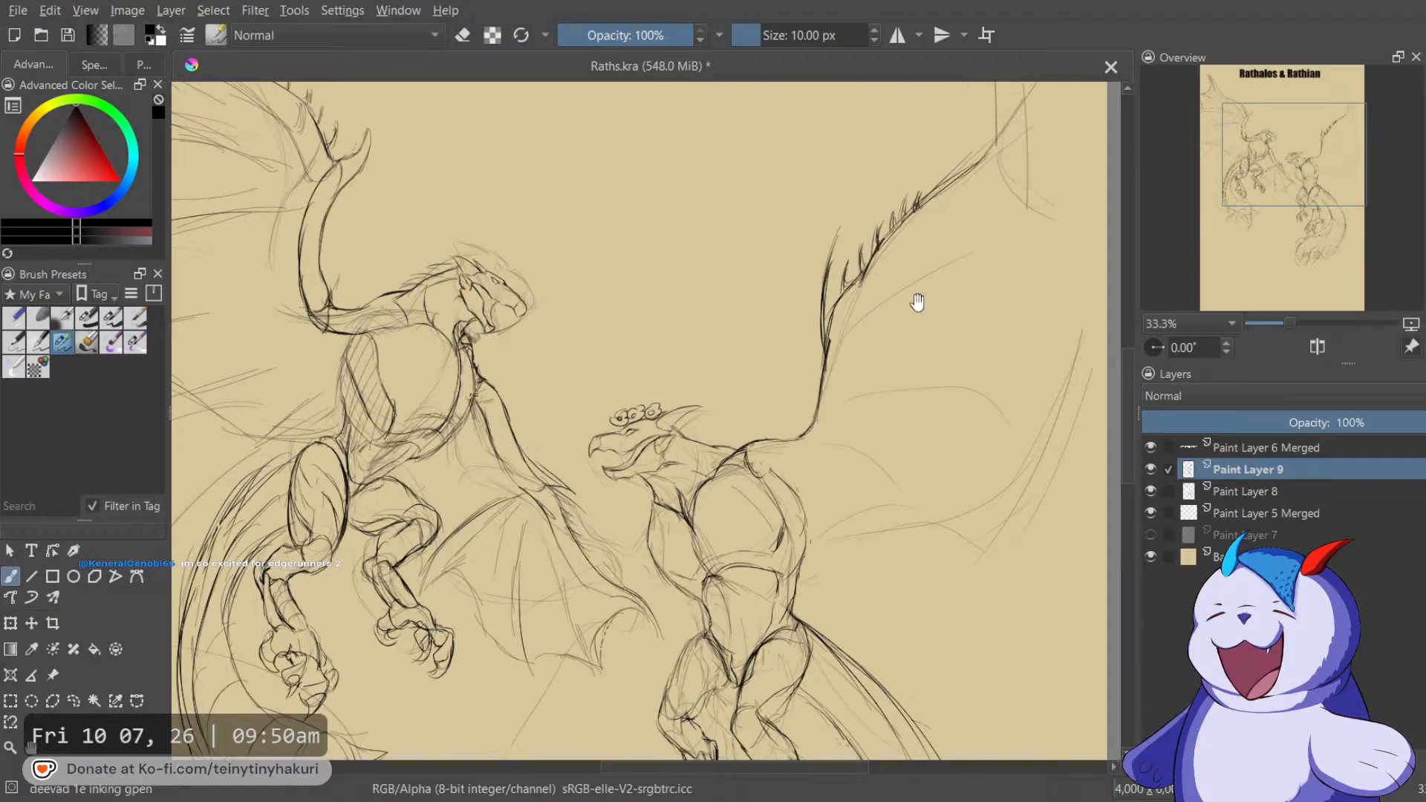
left_click_drag(973, 248, 1139, 404)
left_click_drag(917, 346, 1041, 379)
left_click_drag(1118, 342, 751, 420)
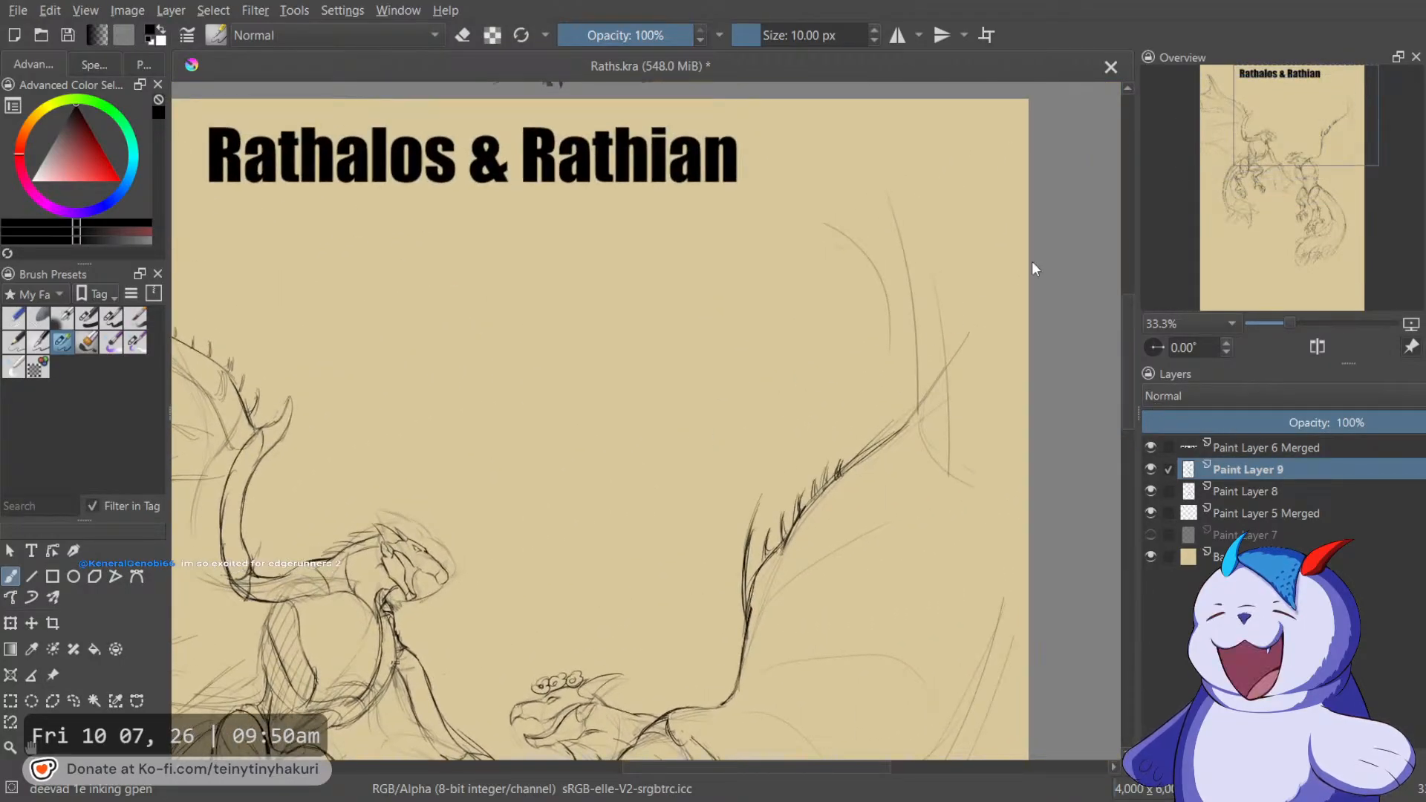
left_click_drag(917, 383, 1035, 309)
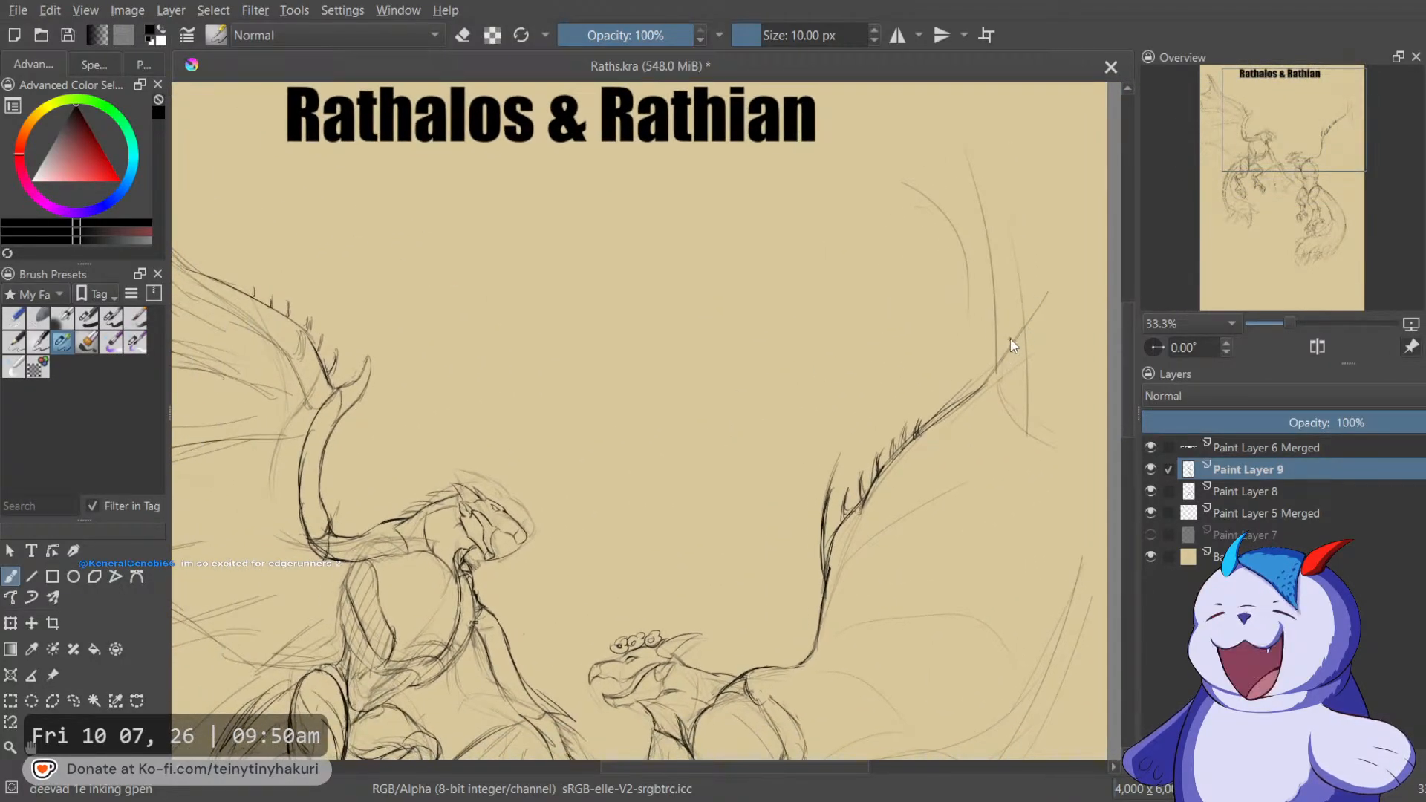
scroll(1010, 337, "down", 1)
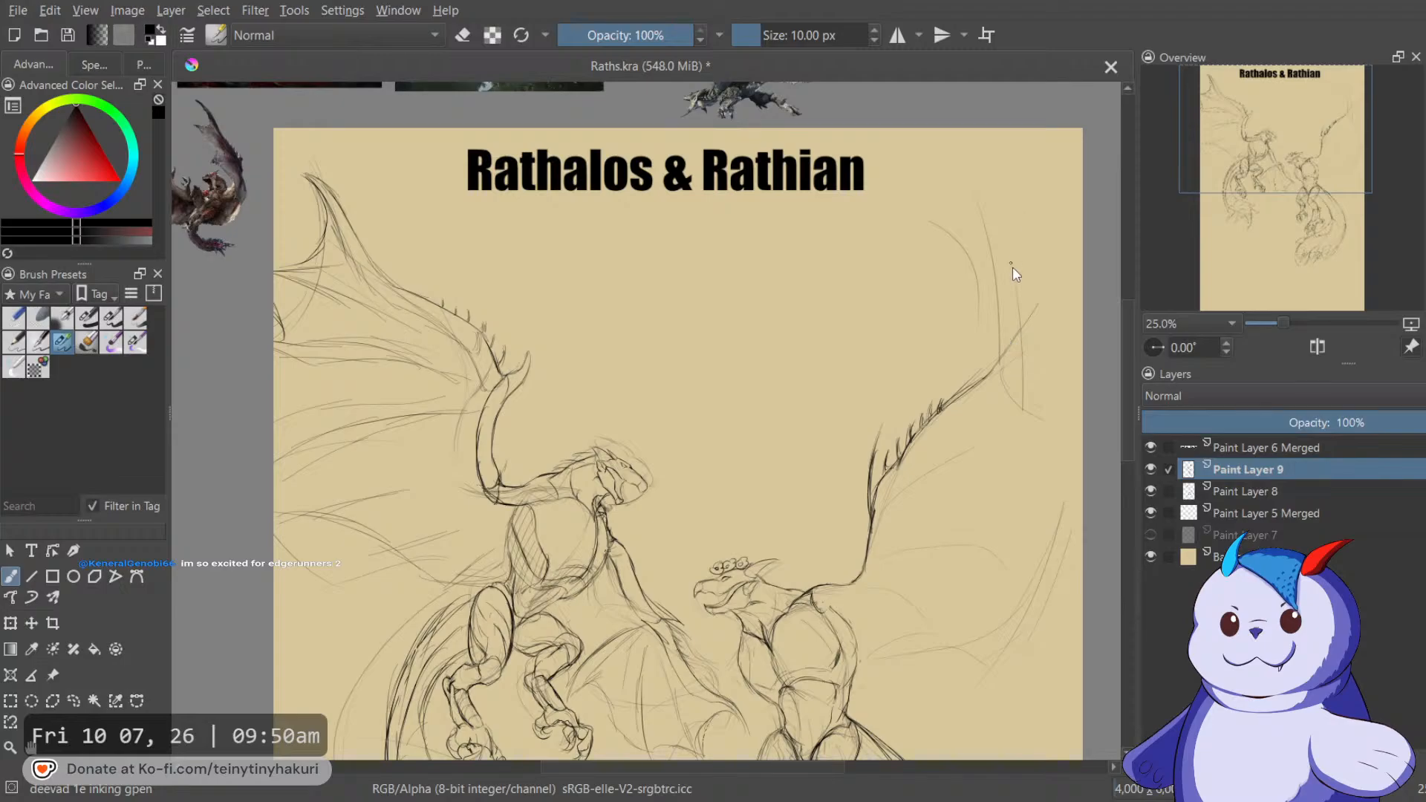
left_click_drag(1019, 351, 1102, 174)
Draw the underside of the second dragon's upper wing arm and the forearm's inner contour from the elbow to the wrist.
left_click_drag(942, 462, 978, 339)
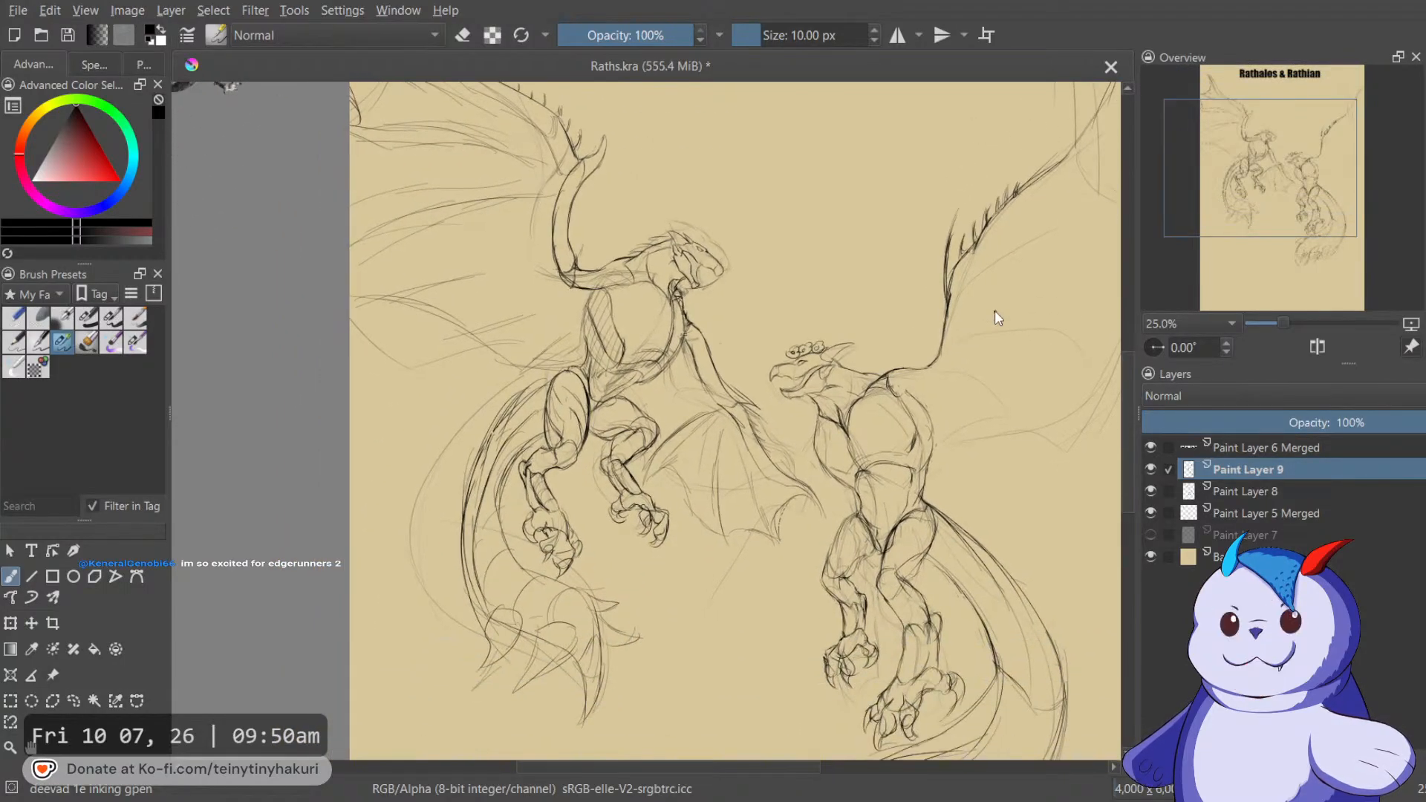
scroll(938, 351, "up", 2)
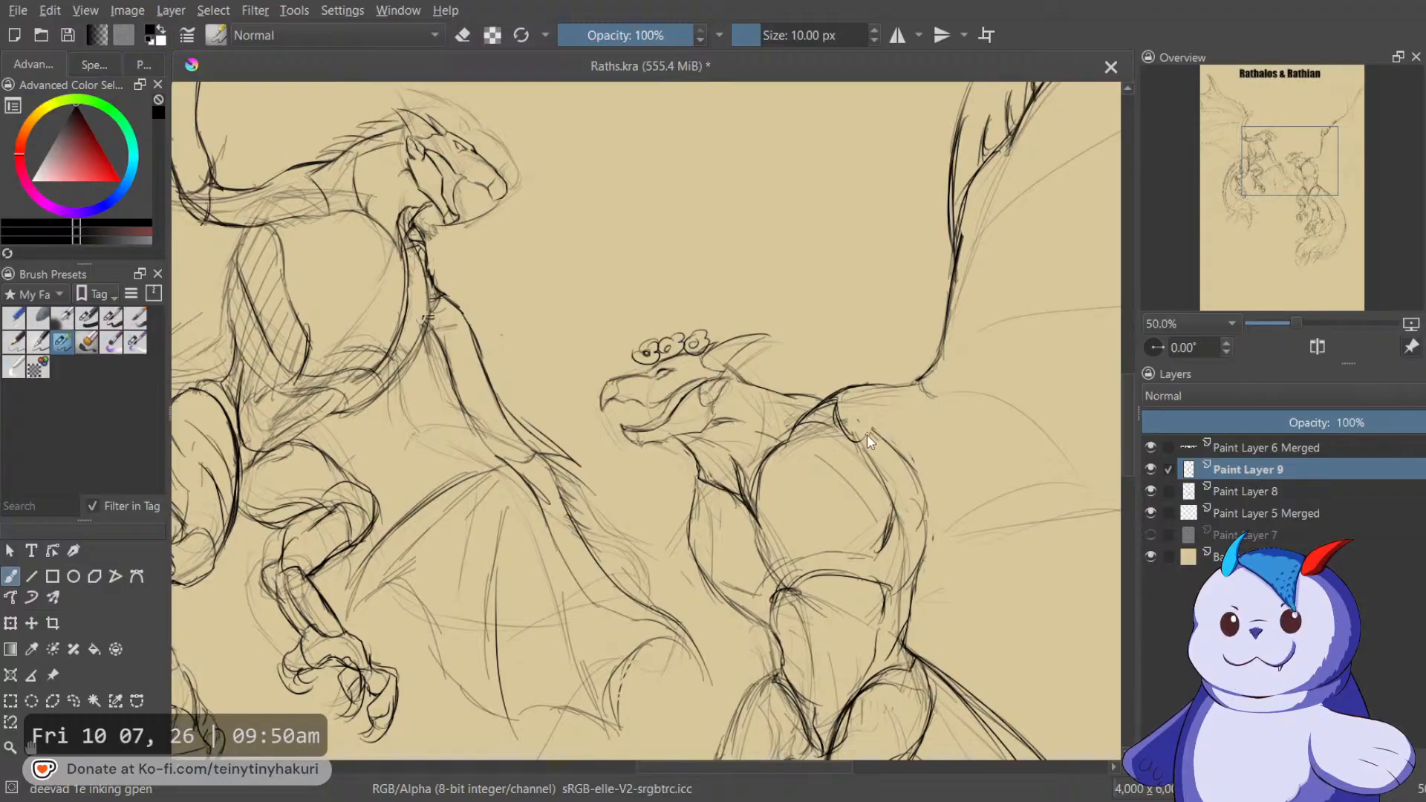
left_click_drag(902, 430, 871, 433)
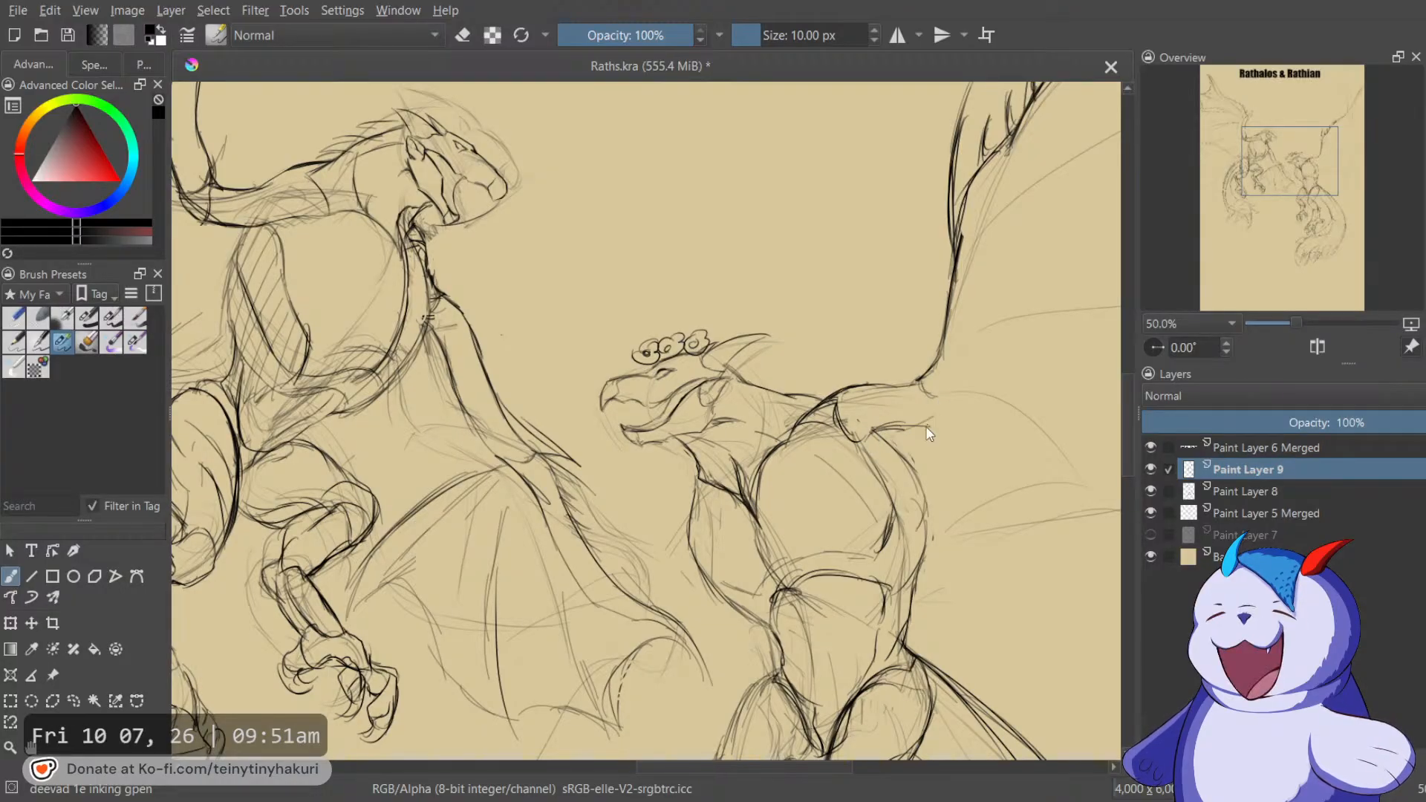
left_click_drag(990, 299, 774, 349)
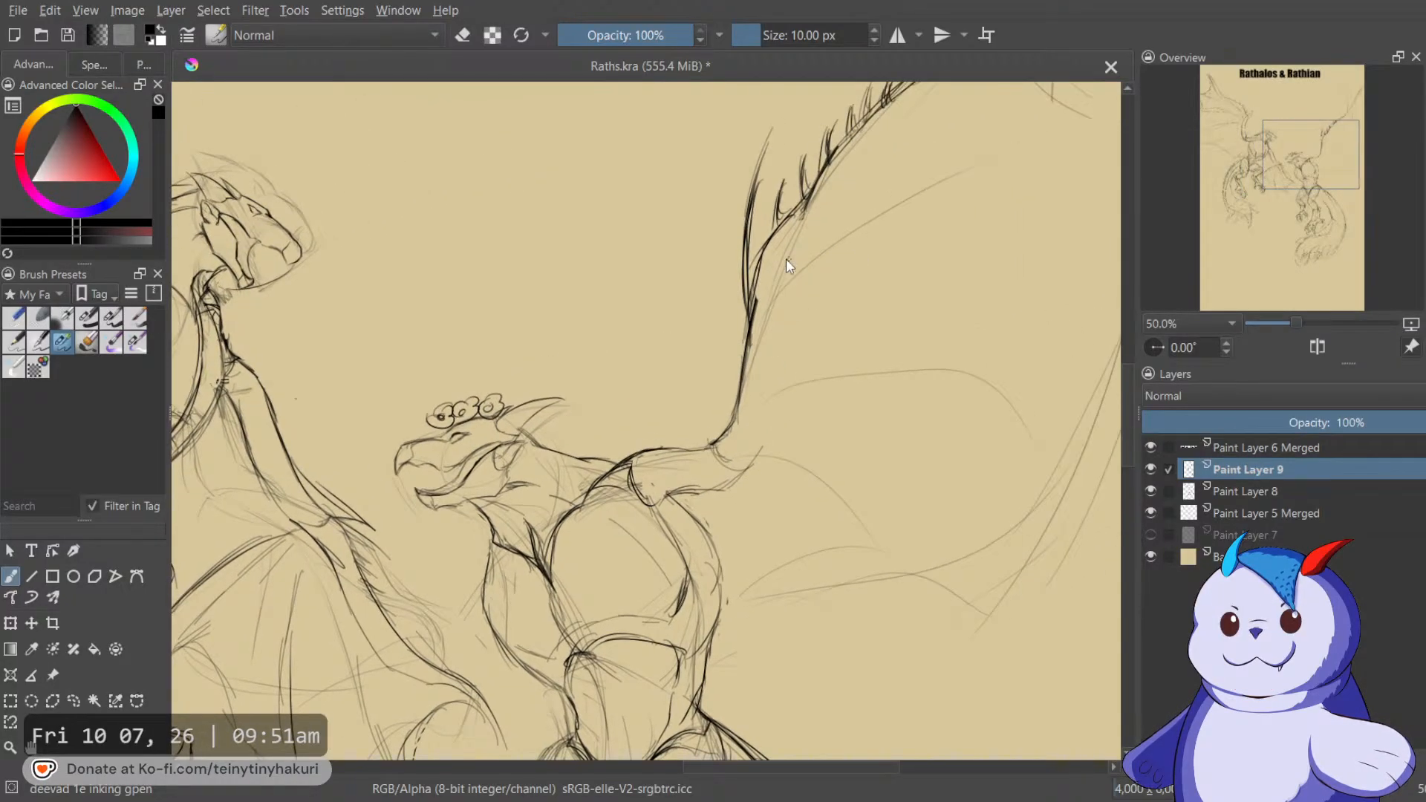
left_click_drag(824, 217, 749, 464)
left_click_drag(795, 360, 776, 422)
left_click_drag(801, 271, 792, 287)
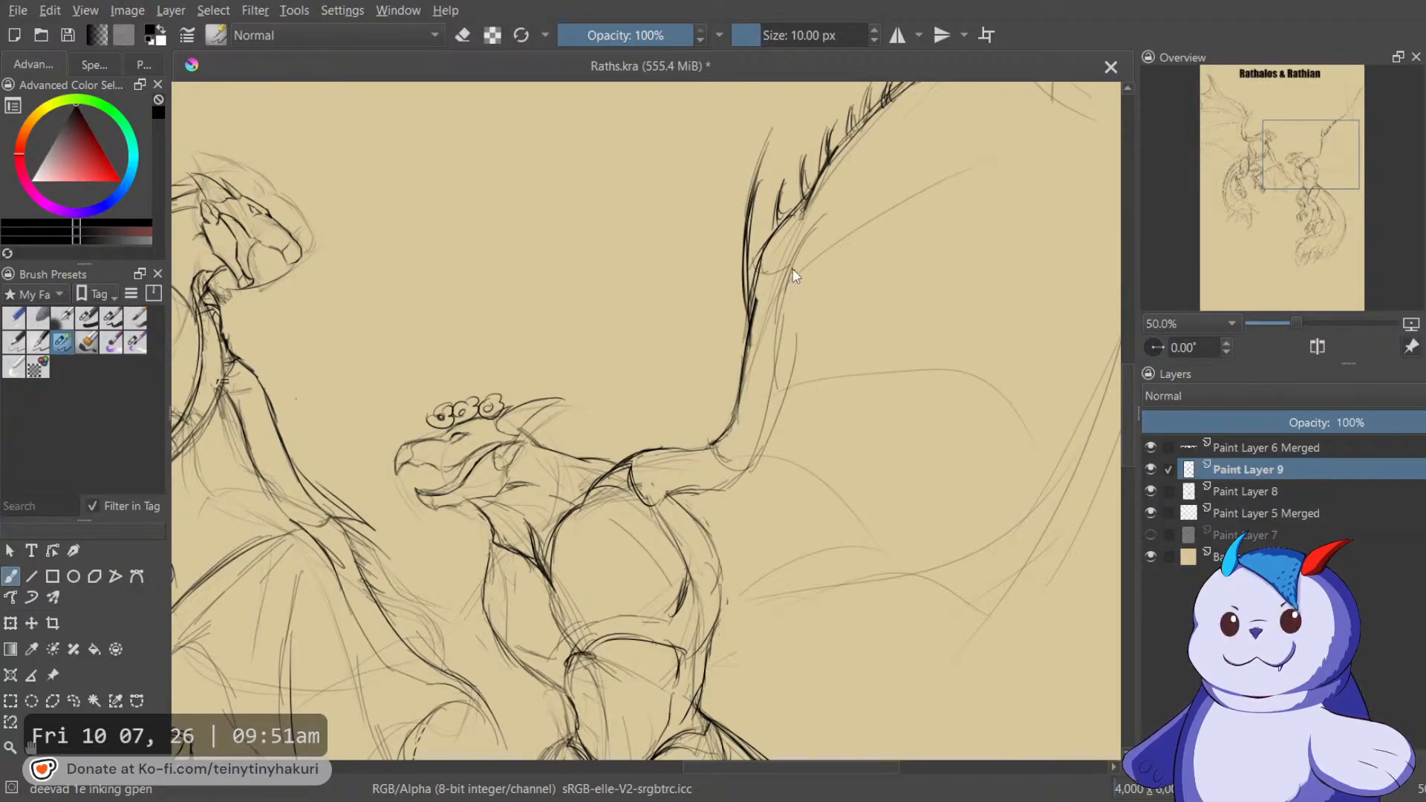
left_click_drag(778, 363, 777, 423)
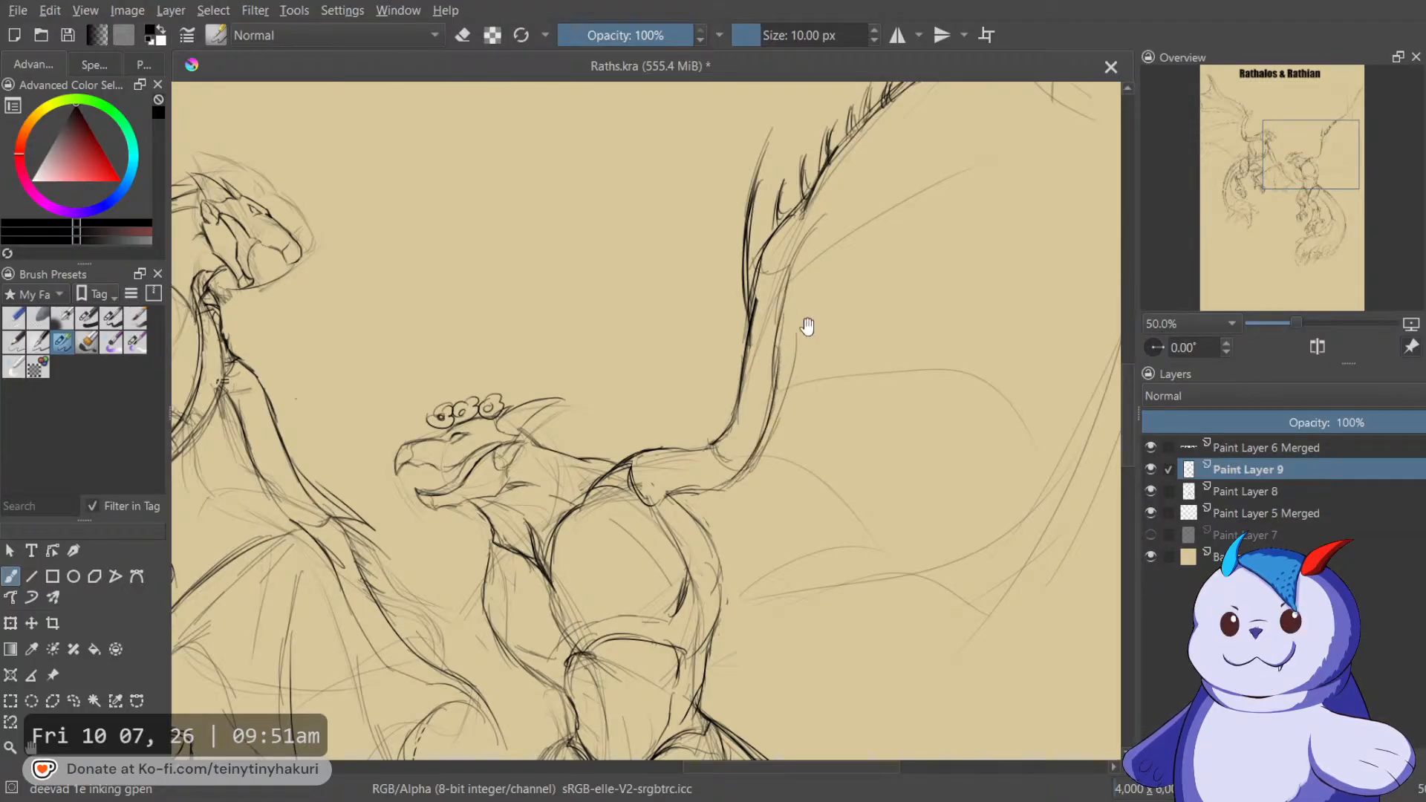
Draw the lower contour of the leading wing finger from the wrist to the wing tip, giving the finger its thickness.
left_click_drag(808, 327, 775, 422)
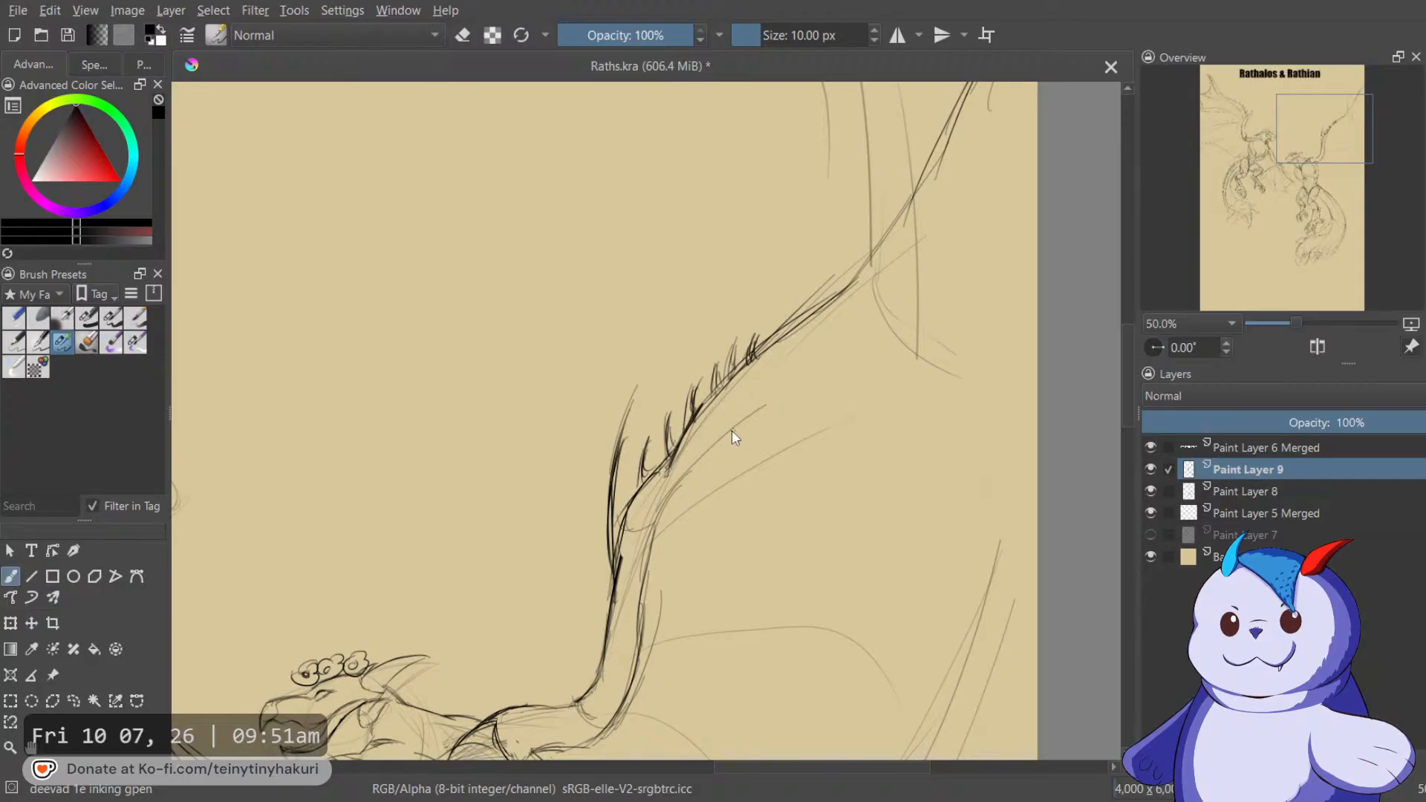
key("e")
key("e")
left_click_drag(713, 469, 840, 324)
scroll(938, 193, "up", 4)
mouse_move(932, 192)
left_mouse_down()
mouse_move(913, 284)
mouse_move(1004, 182)
mouse_move(895, 356)
left_mouse_up()
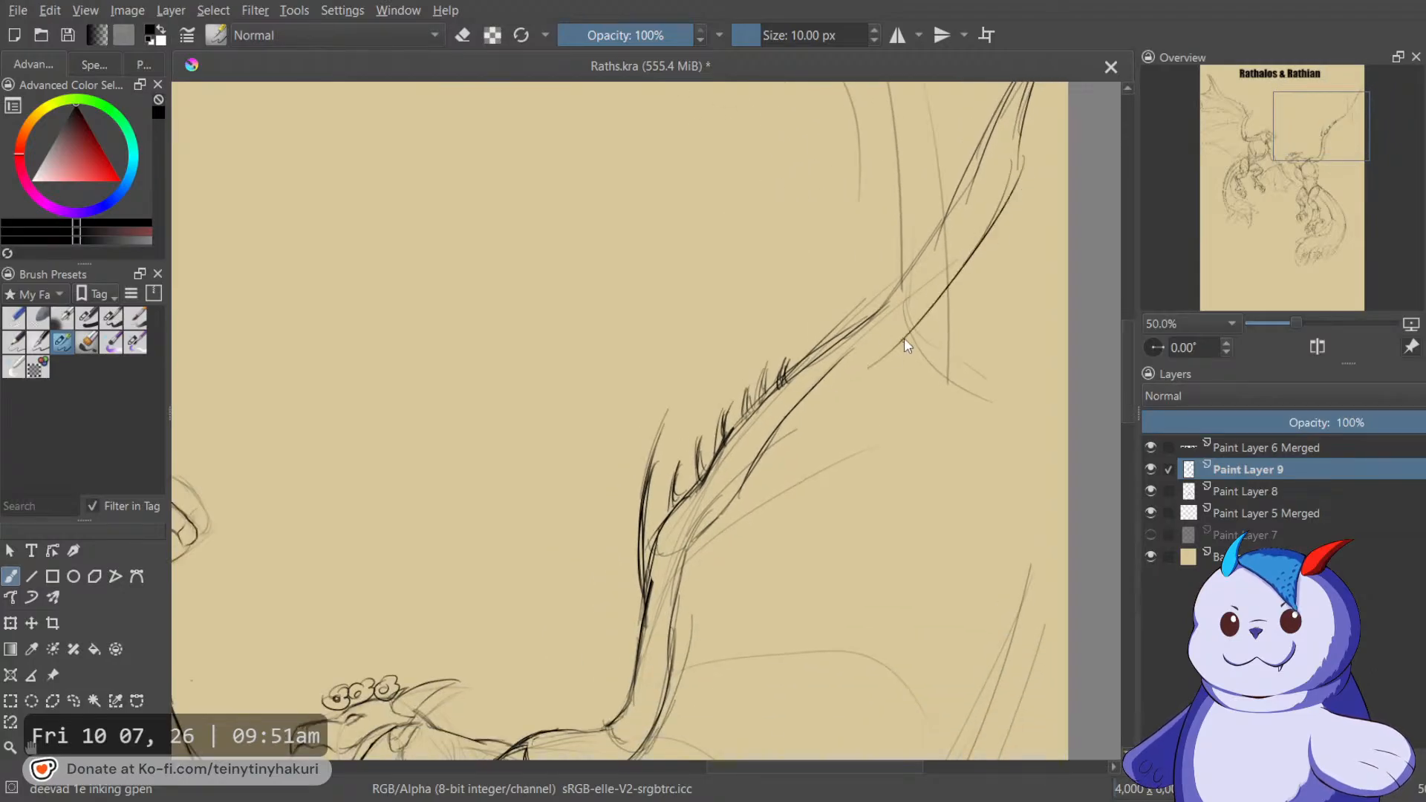
scroll(958, 298, "up", 3)
mouse_move(968, 165)
left_mouse_down()
mouse_move(960, 219)
mouse_move(860, 381)
left_mouse_up()
mouse_move(897, 332)
left_mouse_down()
mouse_move(967, 257)
mouse_move(866, 370)
left_mouse_up()
mouse_move(949, 295)
left_mouse_down()
mouse_move(738, 495)
mouse_move(829, 373)
left_mouse_up()
Erase stray strokes on the wing finger's lower edge beyond the wrist and redraw it as a smoother contour.
key("e")
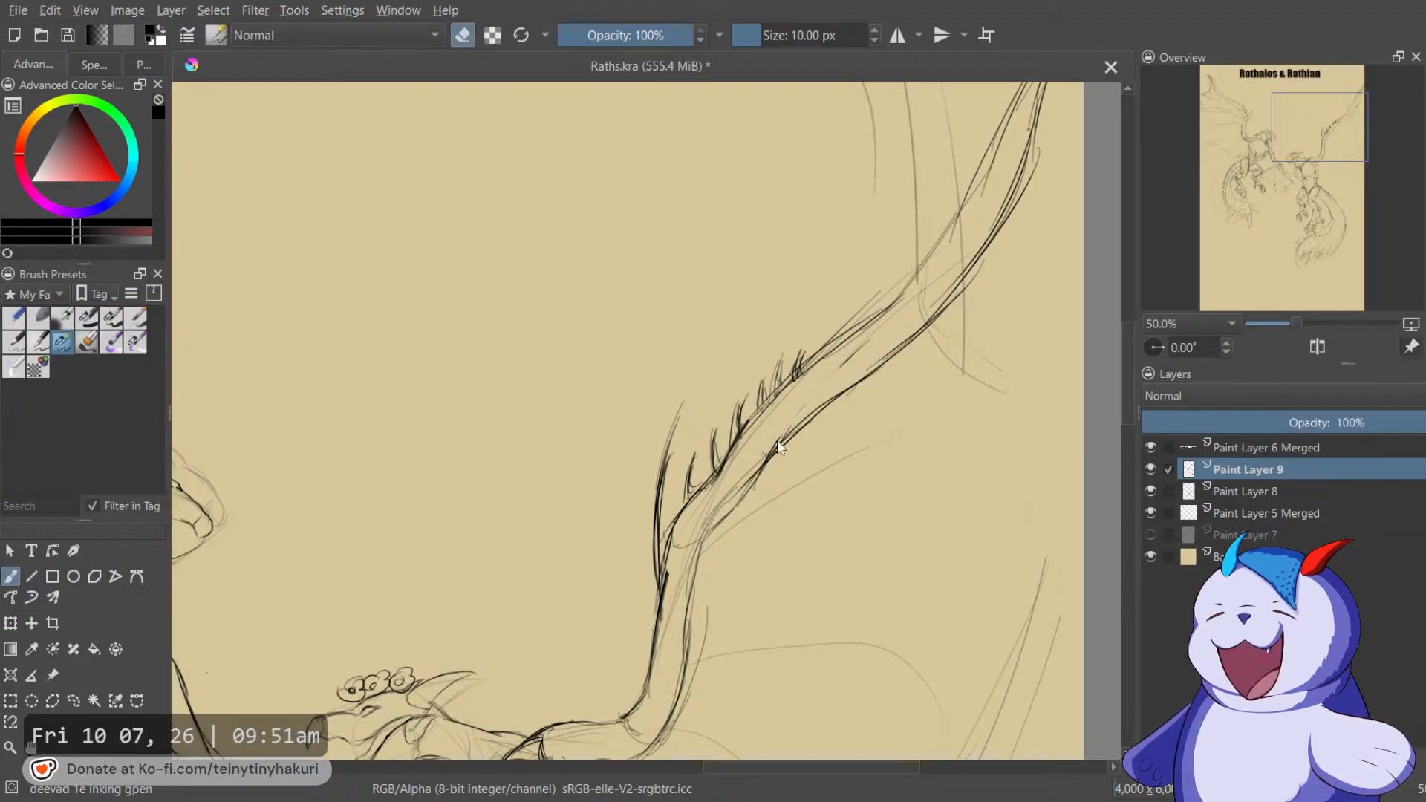
left_click_drag(759, 462, 818, 407)
key("e")
mouse_move(717, 514)
left_mouse_down()
mouse_move(895, 307)
mouse_move(957, 268)
mouse_move(883, 321)
mouse_move(999, 241)
left_mouse_up()
left_click_drag(894, 313, 840, 323)
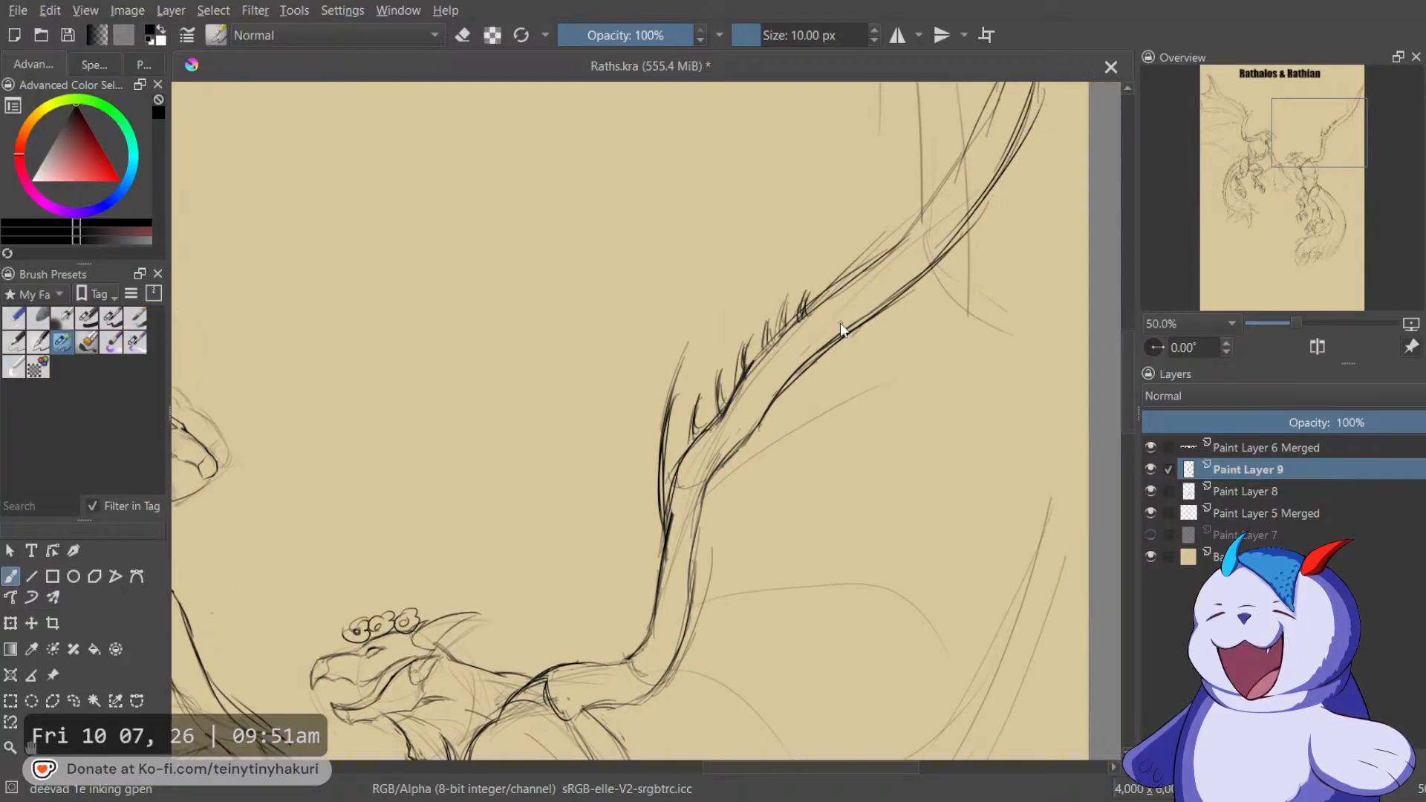
Draw two more curved wing fingers fanning from the second dragon's upraised wing wrist towards the page's nearby side edge.
scroll(840, 322, "down", 4)
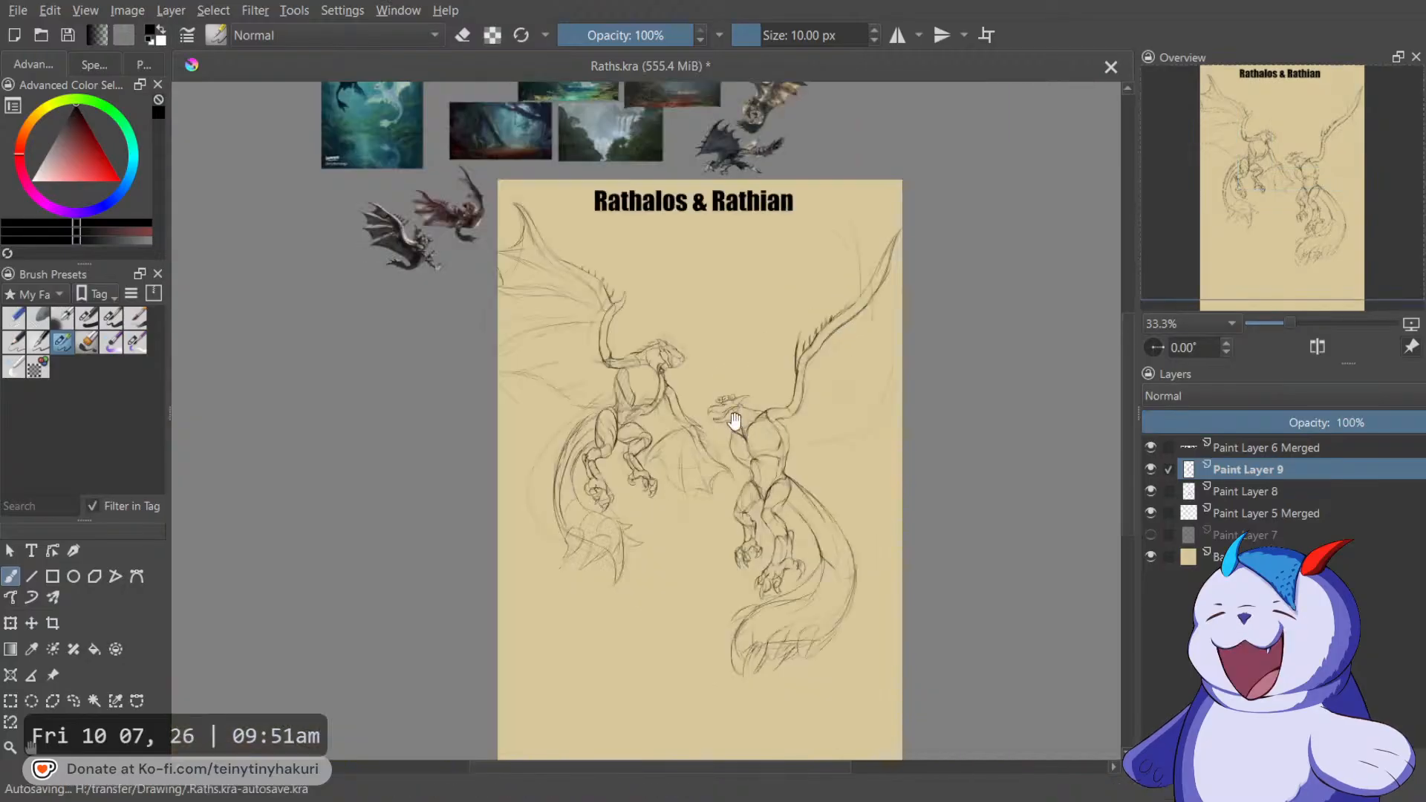
scroll(685, 375, "up", 2)
left_click_drag(774, 381, 688, 300)
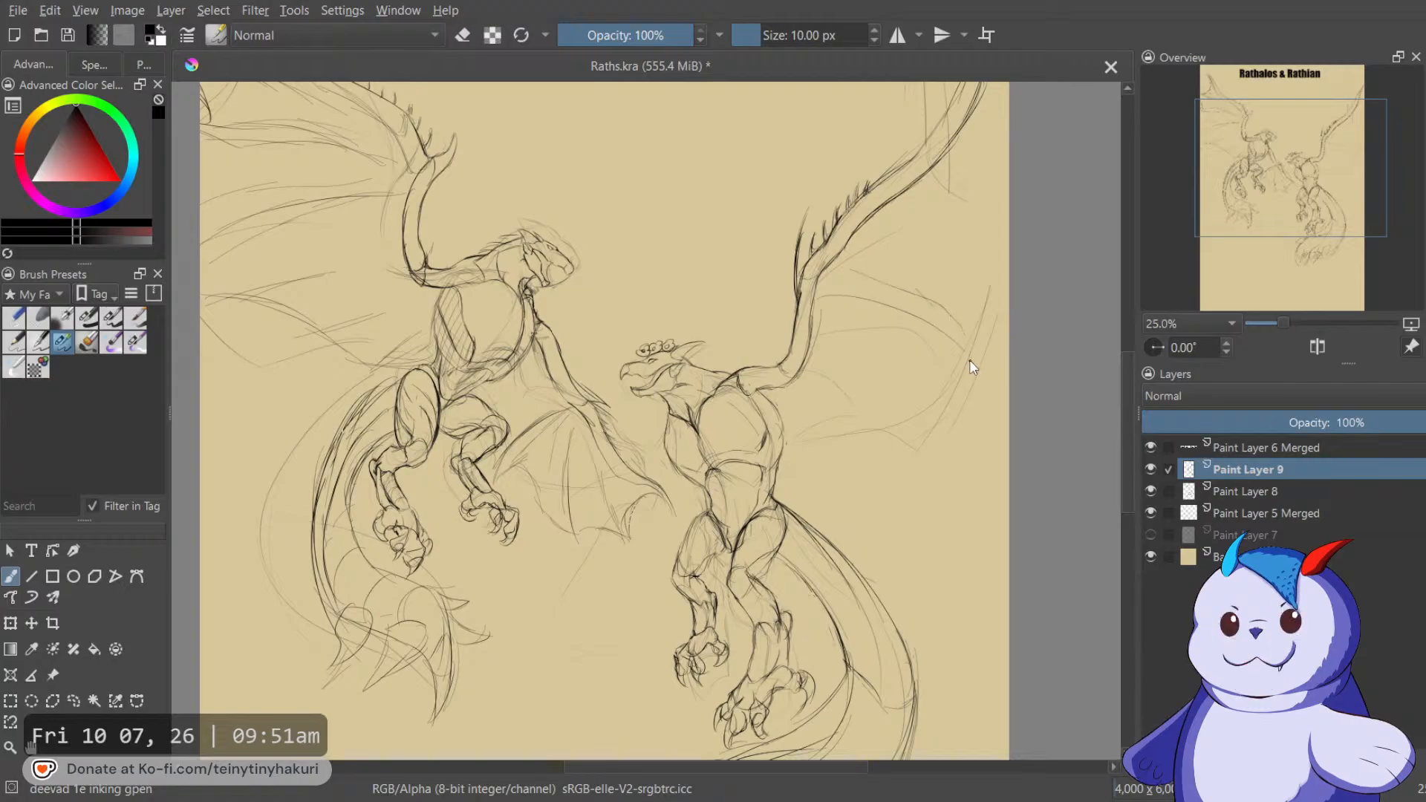
left_click_drag(891, 260, 982, 236)
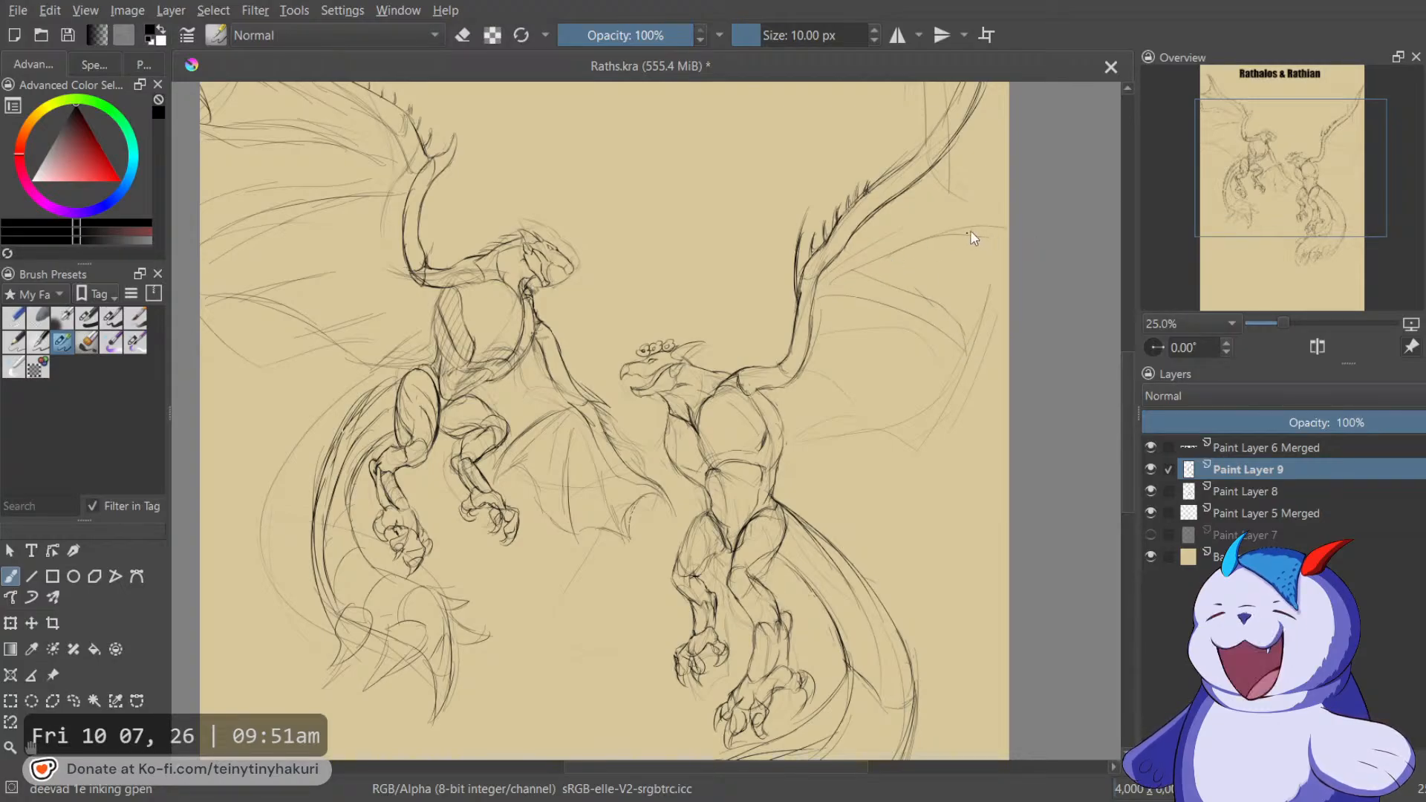
left_click_drag(970, 171, 983, 229)
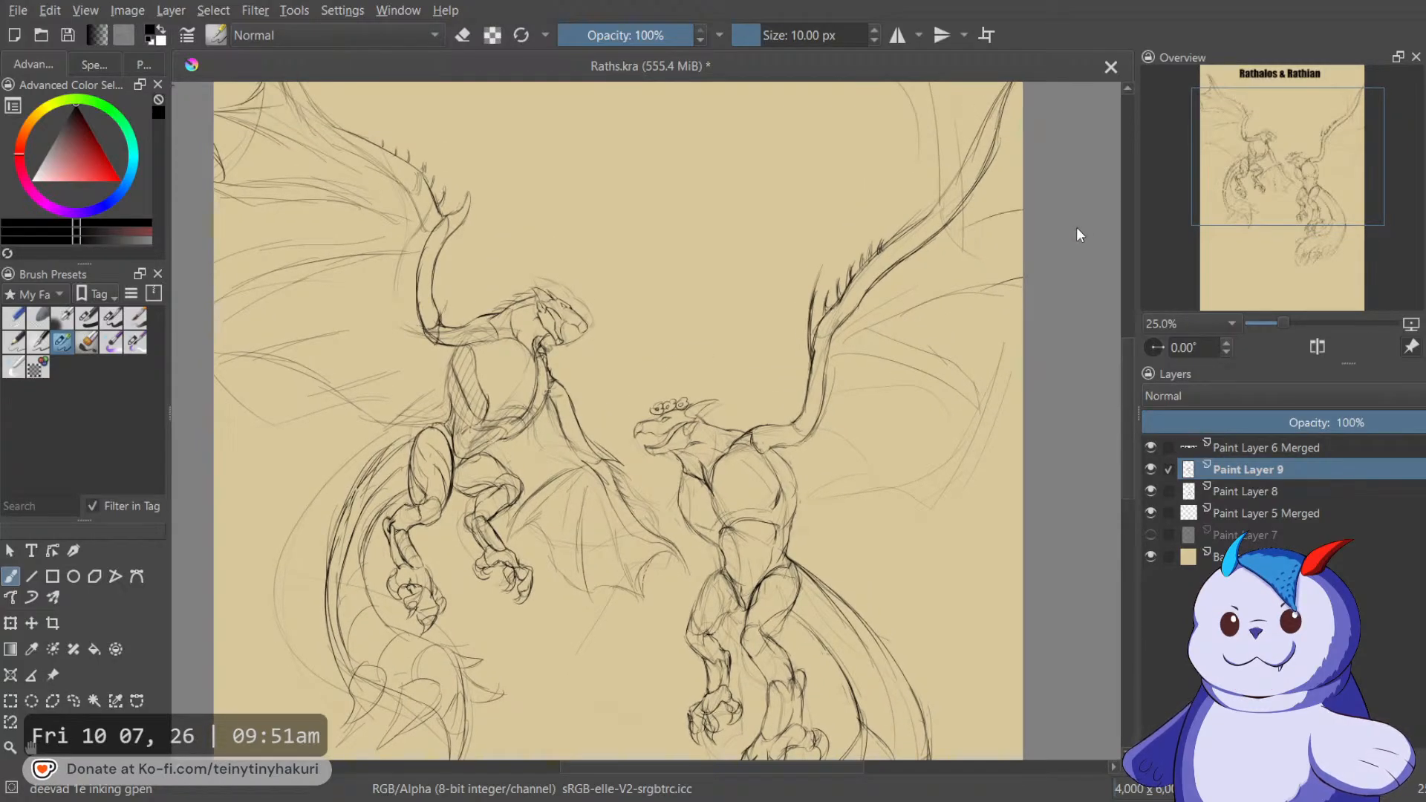
Sketch the membrane edges between the wing tip and the lower fingers, plus the trailing edge sweeping back to the dragon's hip.
scroll(1010, 175, "up", 2)
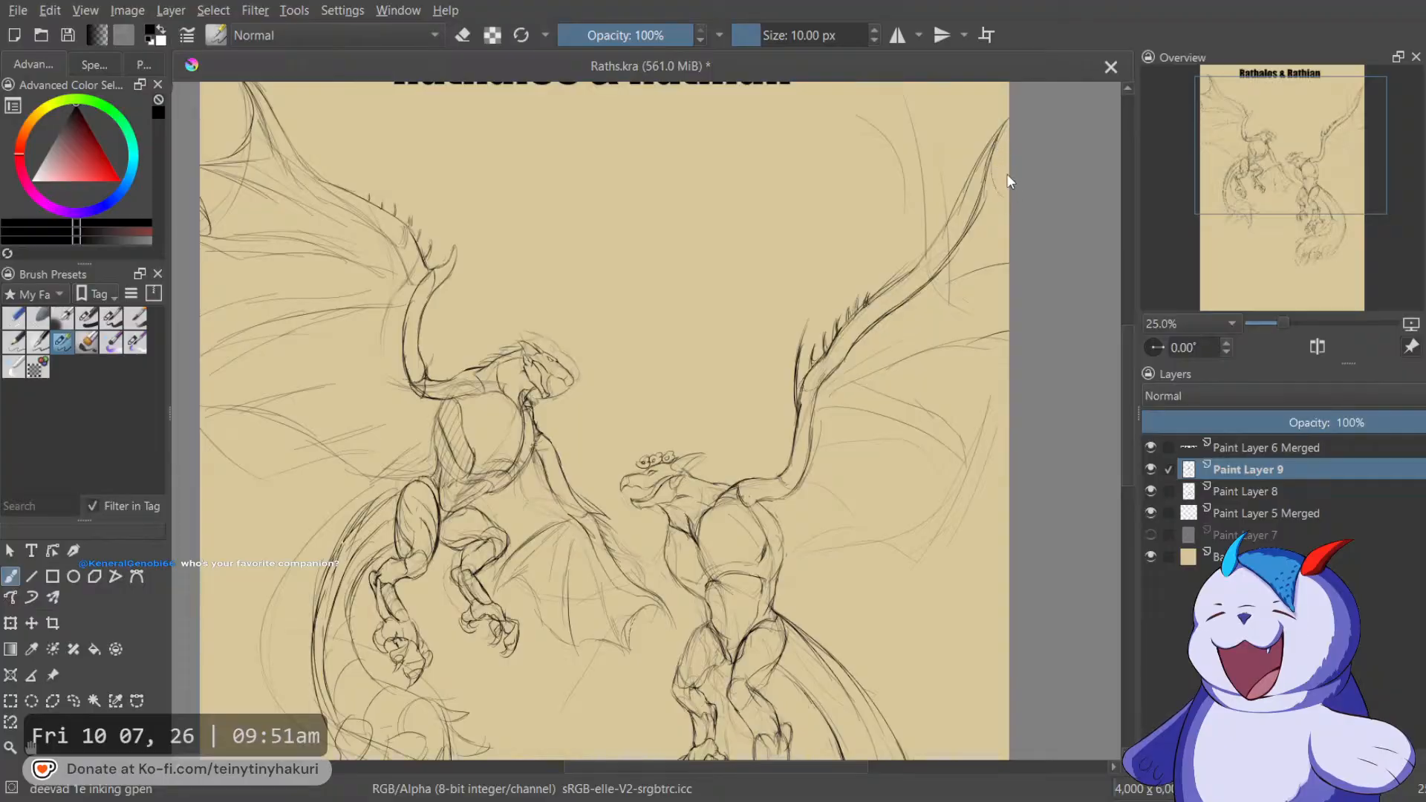
scroll(1036, 239, "up", 1)
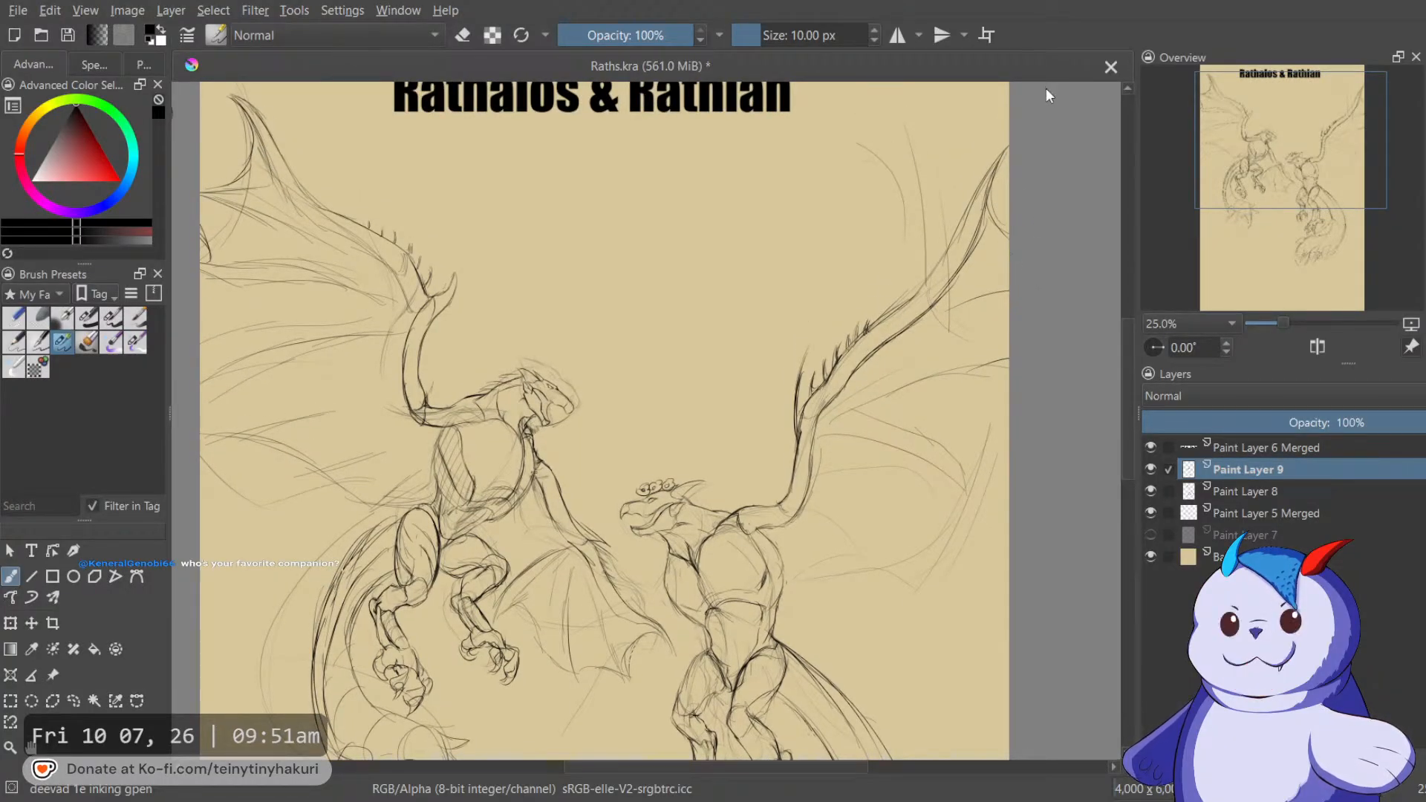
scroll(1070, 264, "down", 5)
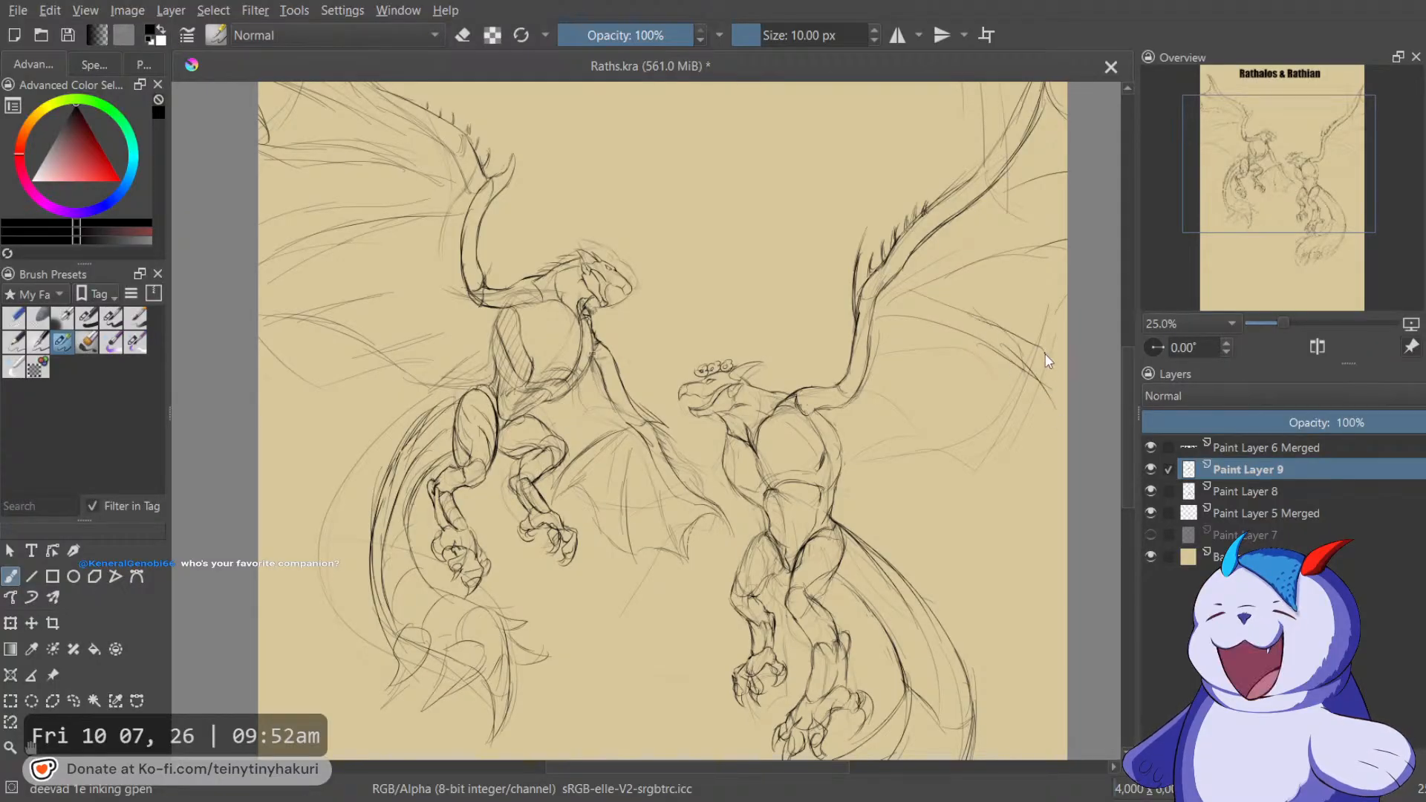
scroll(1084, 324, "down", 5)
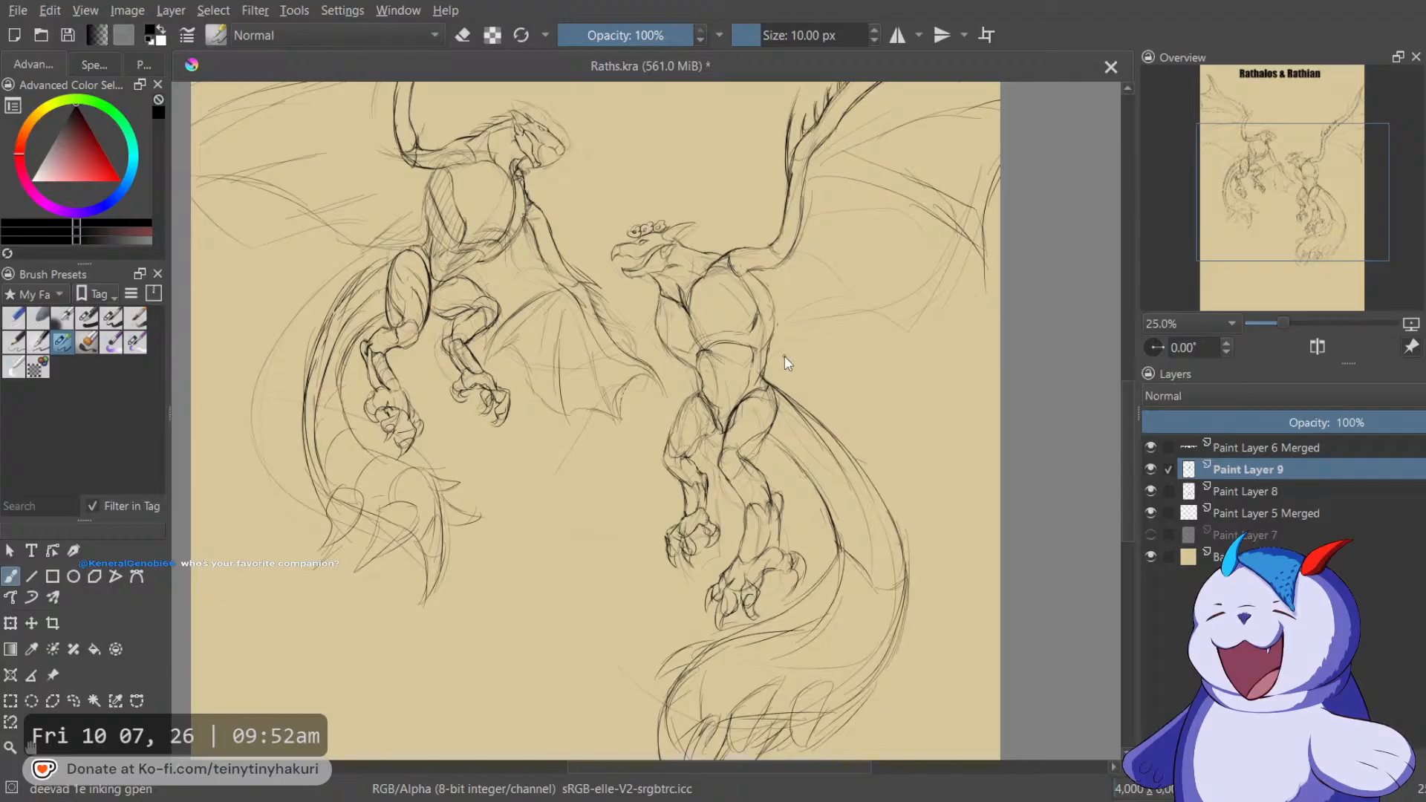
mouse_move(778, 371)
left_mouse_down()
mouse_move(960, 309)
mouse_move(941, 382)
left_mouse_up()
Mirror the view and darken the lowest wing finger's arc from the wrist to its tip near the page edge.
key("m")
left_click_drag(742, 269, 964, 267)
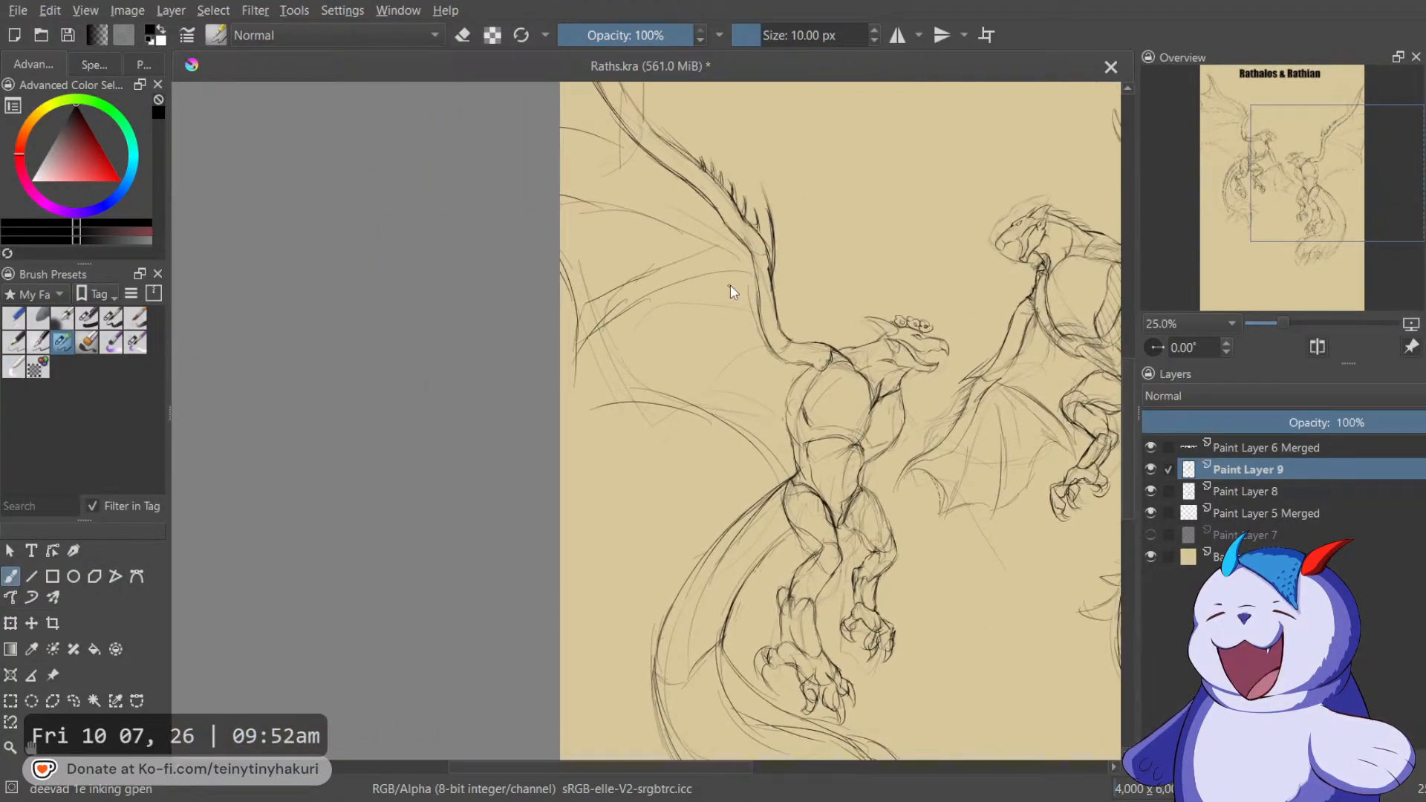
mouse_move(744, 259)
left_mouse_down()
mouse_move(622, 293)
mouse_move(571, 406)
left_mouse_up()
left_click_drag(624, 299, 561, 447)
Erase stray strokes along the lowest wing finger, then restore the 10 px inking brush and the unmirrored view.
left_click(86, 317)
key("e")
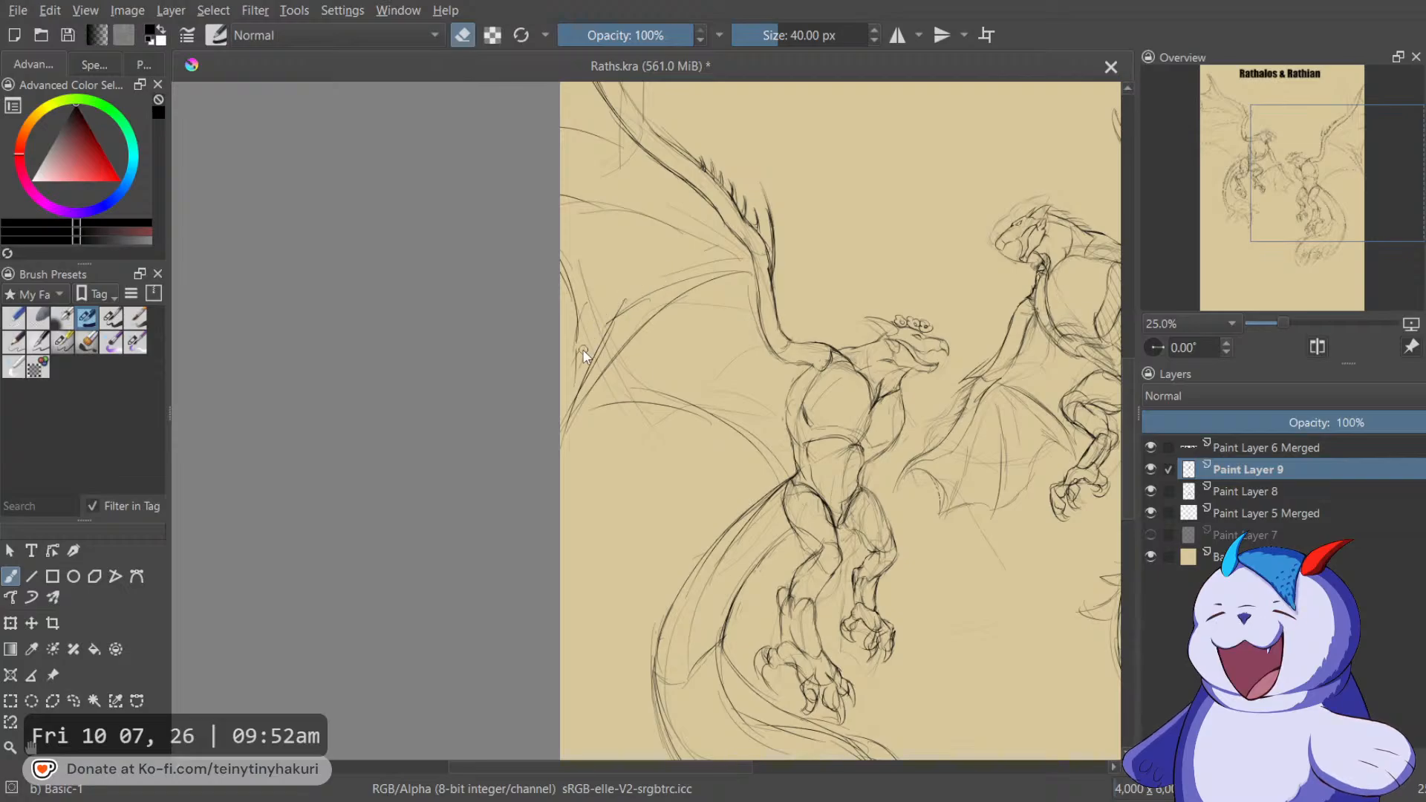
left_click_drag(615, 316, 599, 346)
key("e")
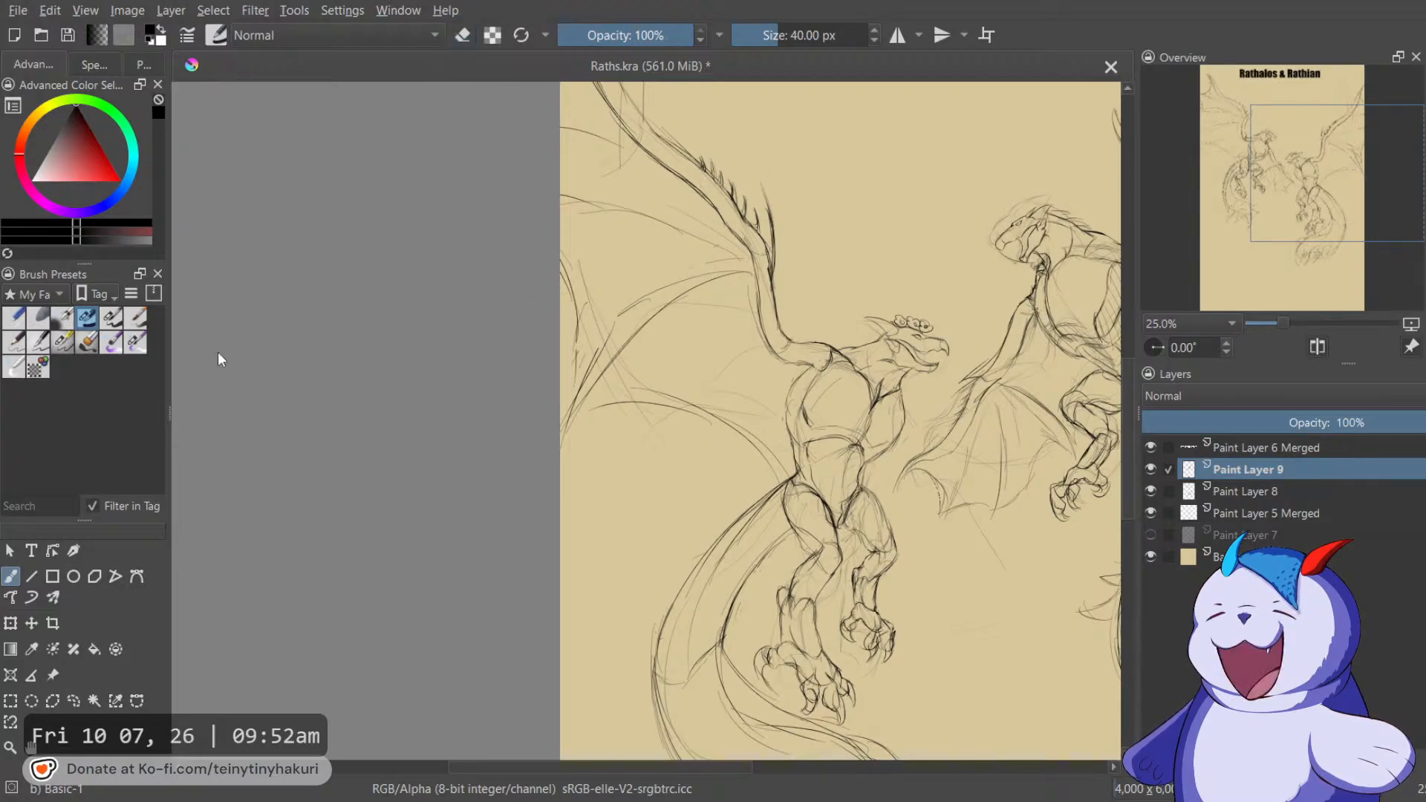
left_click(111, 318)
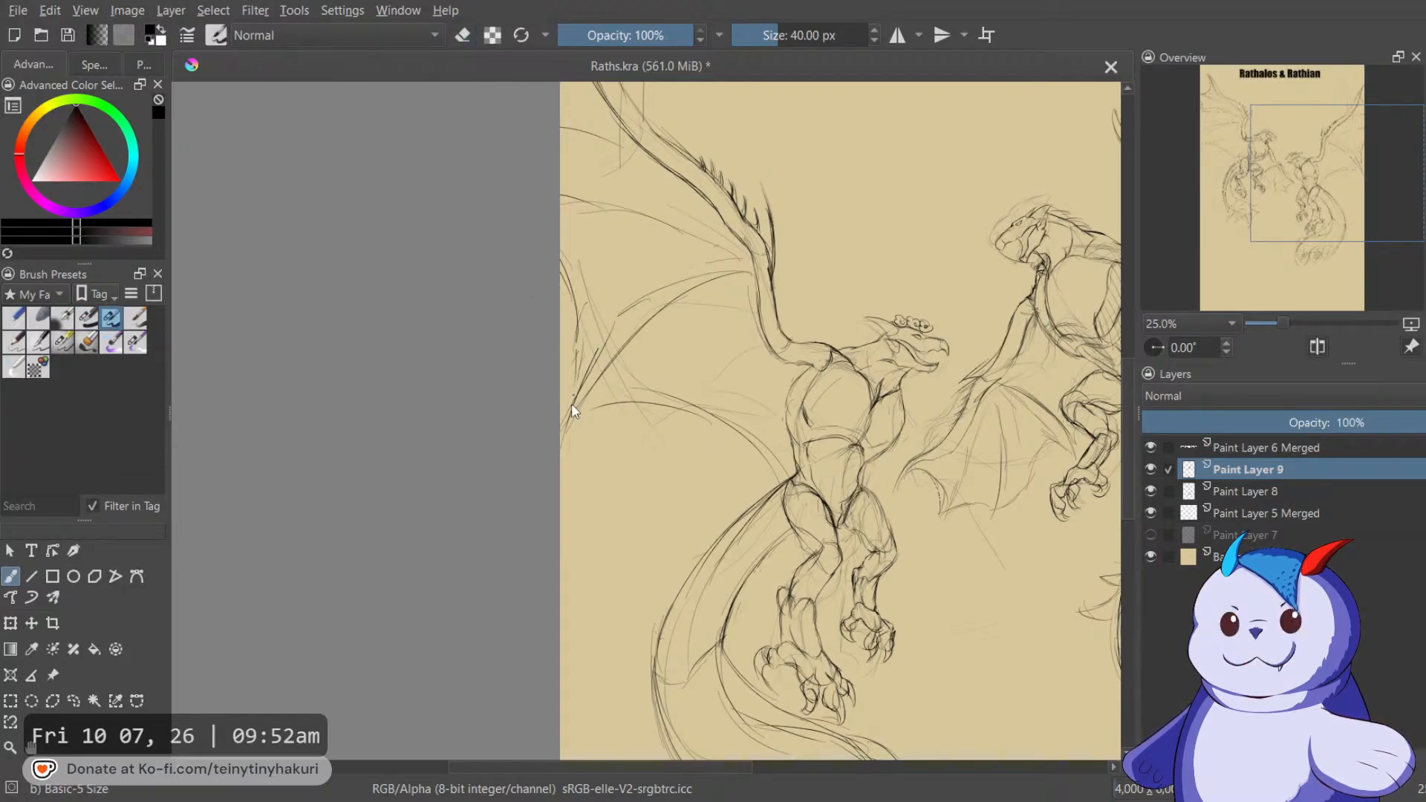
left_click(63, 344)
key("m")
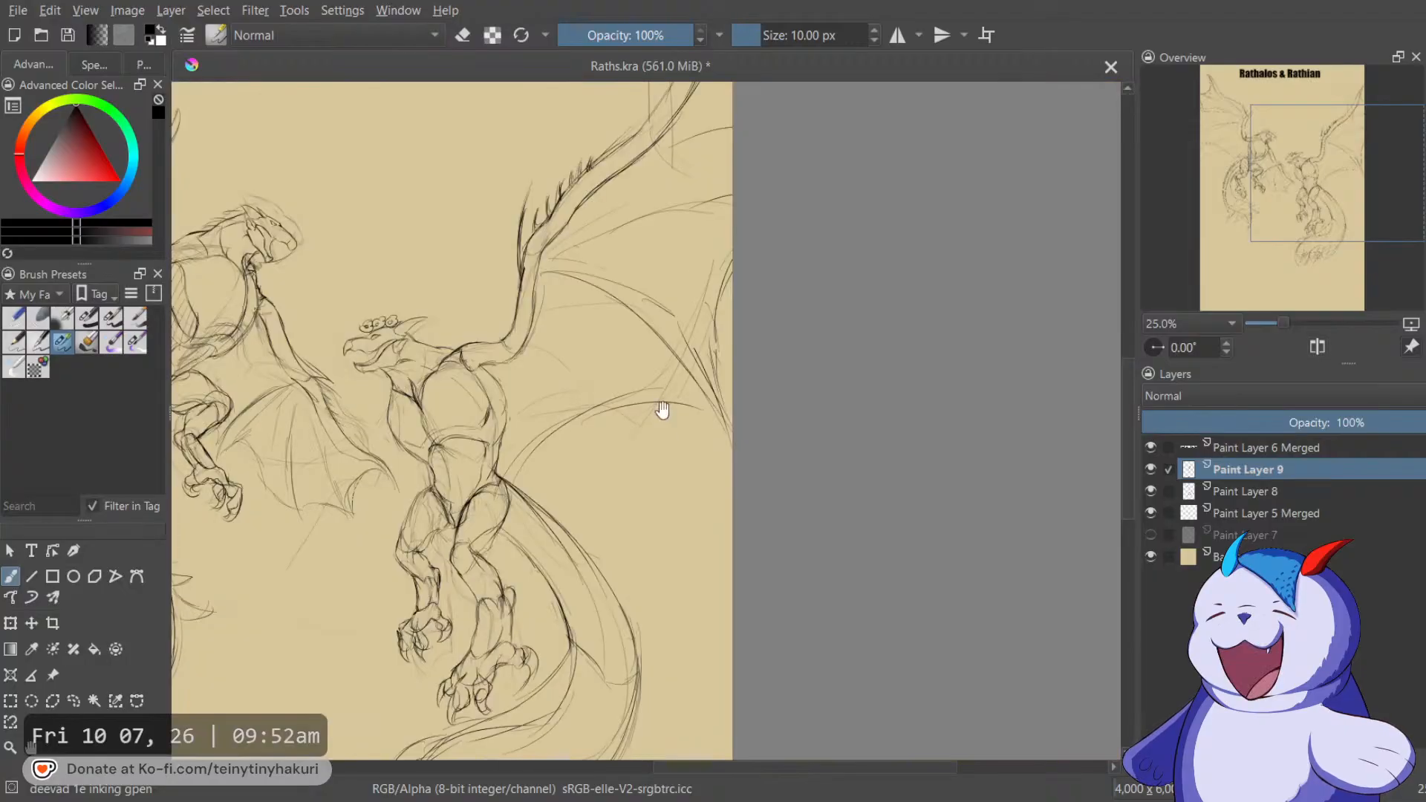
left_click_drag(669, 407, 1012, 350)
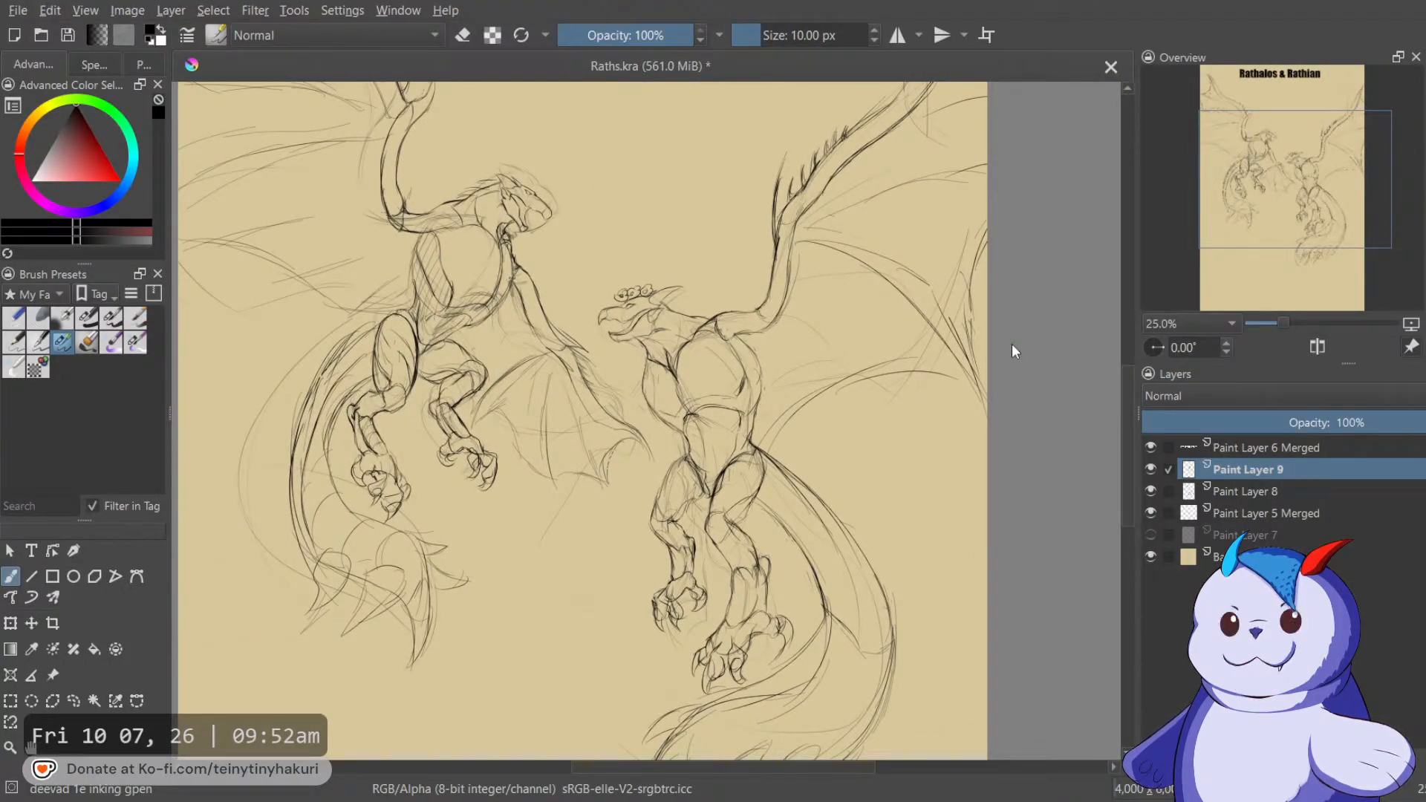
Select the second dragon's upraised wing freehand and rotate it more upright, bringing its tip inside the page's edge.
mouse_move(973, 337)
left_mouse_down()
mouse_move(980, 409)
mouse_move(931, 410)
left_mouse_up()
scroll(973, 410, "down", 1)
key("l")
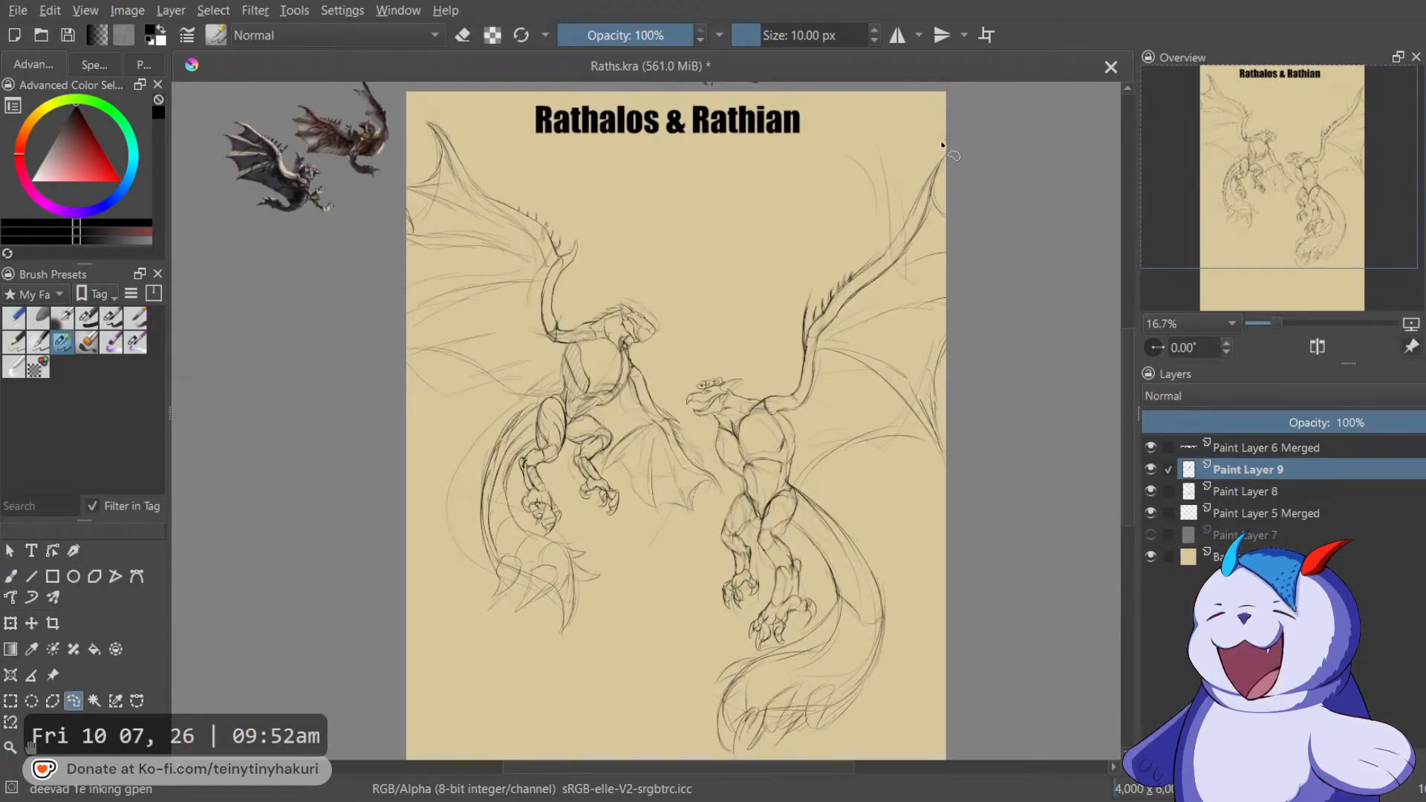
mouse_move(795, 275)
left_mouse_down()
mouse_move(758, 395)
mouse_move(767, 417)
mouse_move(791, 421)
mouse_move(800, 484)
mouse_move(1031, 438)
mouse_move(1056, 143)
left_mouse_up()
key("ctrl+t")
left_click_drag(1083, 532, 936, 378)
key("Return")
key("b")
scroll(930, 368, "up", 1)
Redraw the rotated wing's lower membrane edge from the dragon's back towards the lowest finger, checking it in the mirrored view.
key("m")
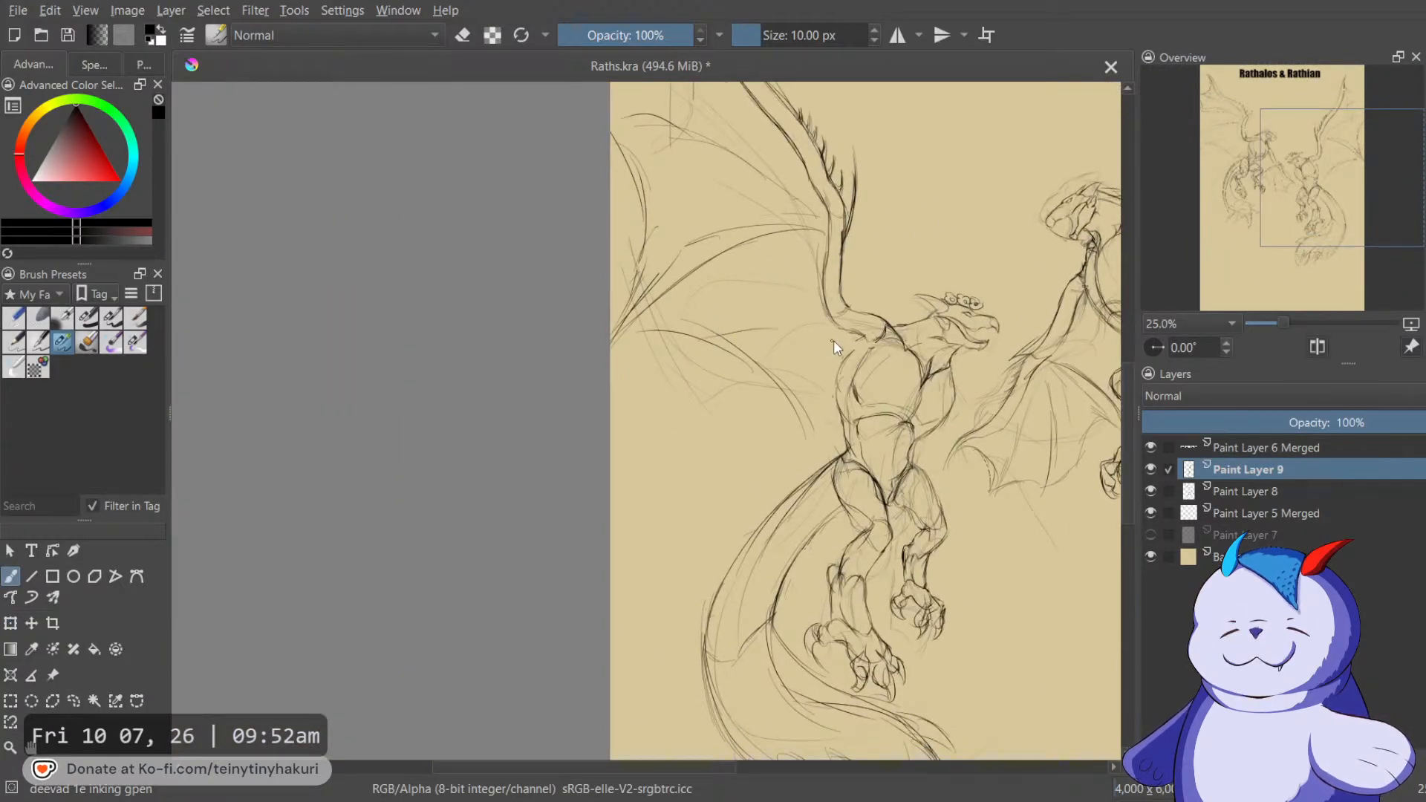
scroll(778, 321, "down", 1)
key("m")
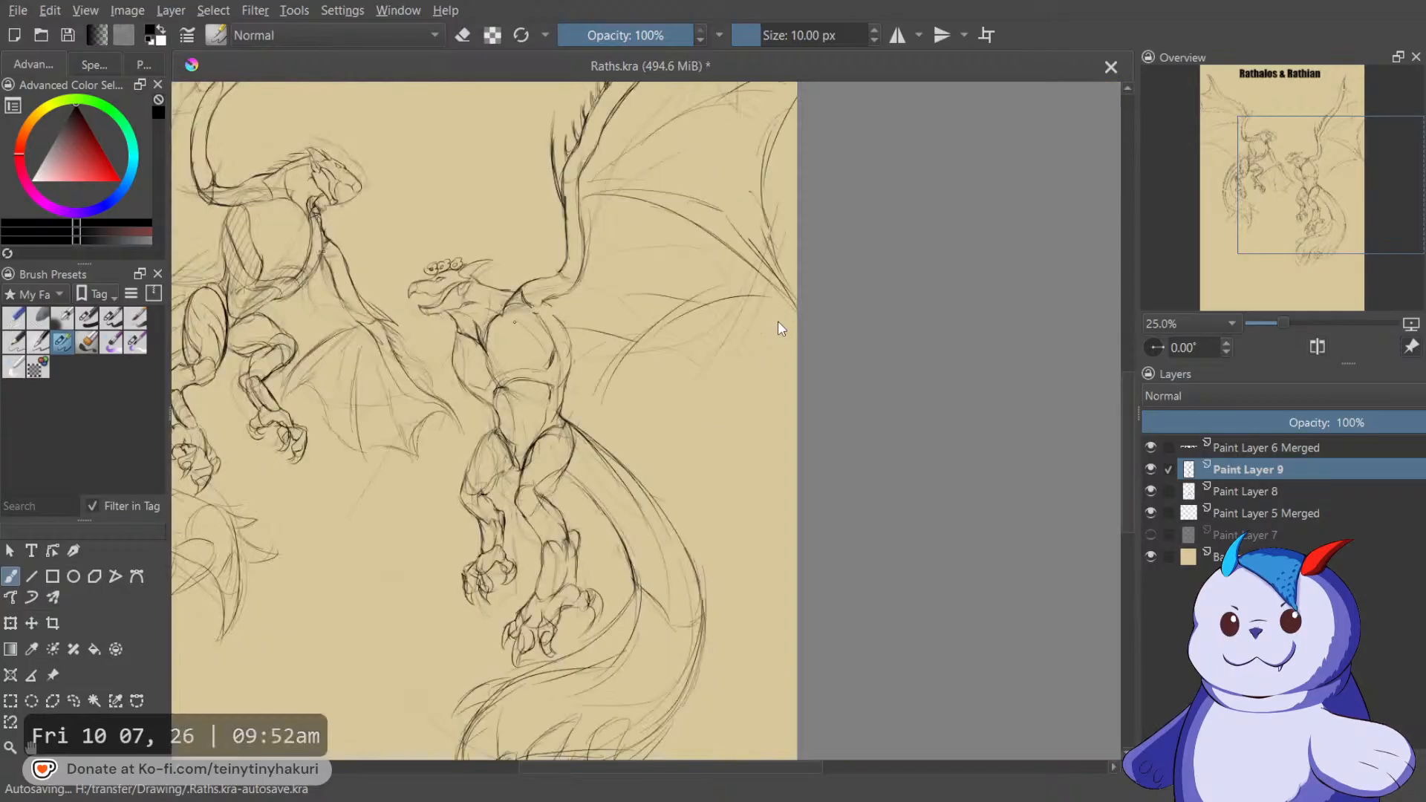
left_click_drag(716, 318, 796, 409)
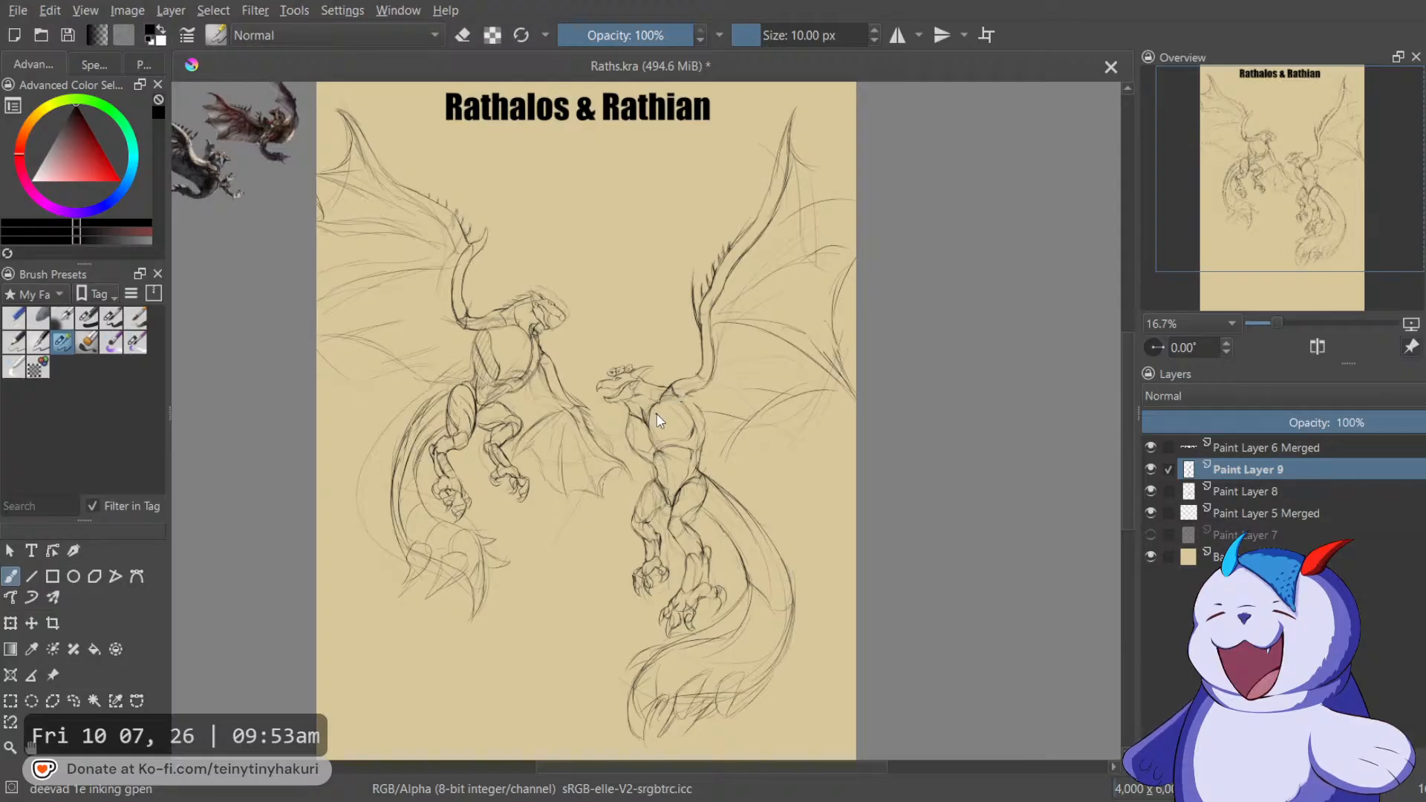
Draw the outer contour of the second dragon's other wing arm from the shoulder below the jaw down to the elbow.
scroll(613, 426, "up", 1)
left_click_drag(629, 430, 671, 456)
scroll(671, 456, "down", 1)
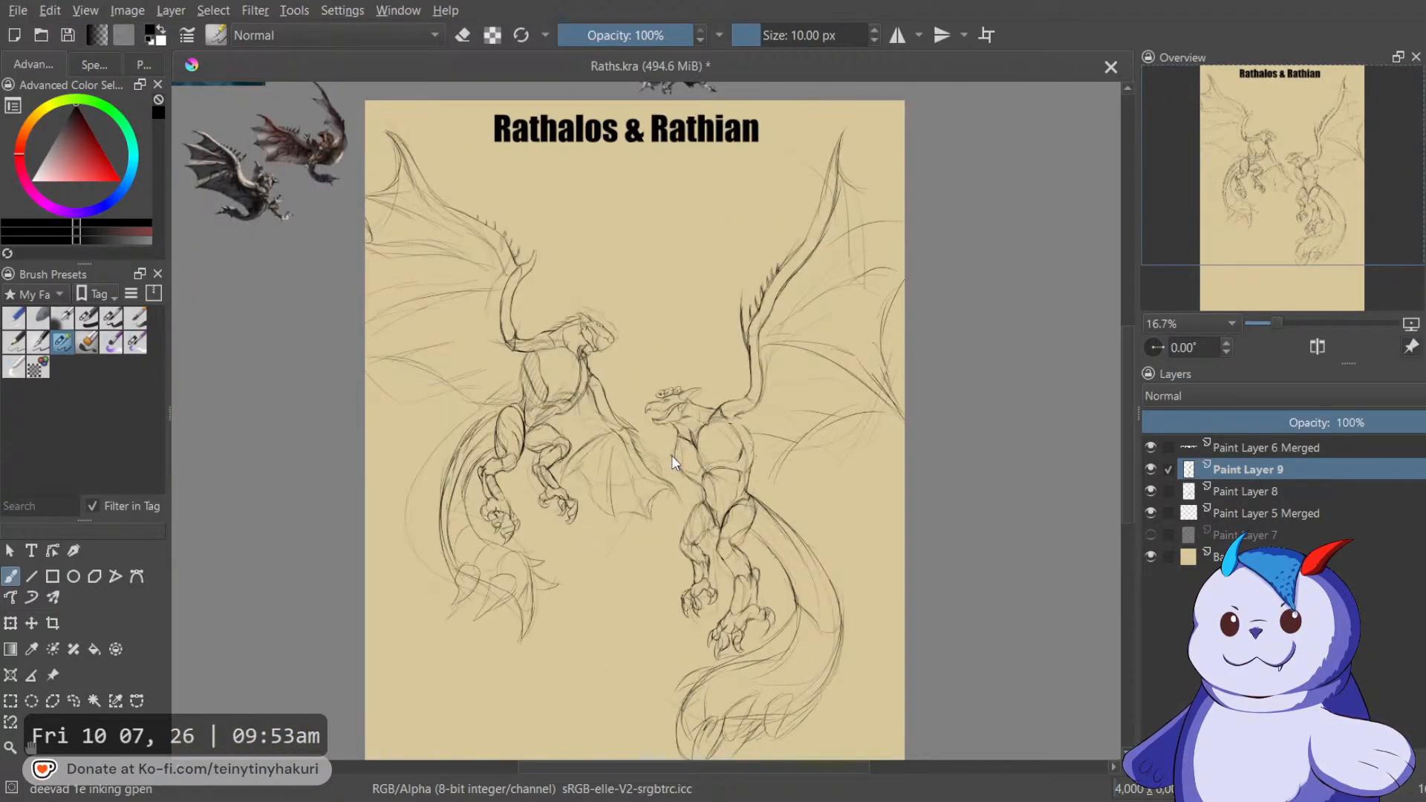
scroll(653, 459, "up", 1)
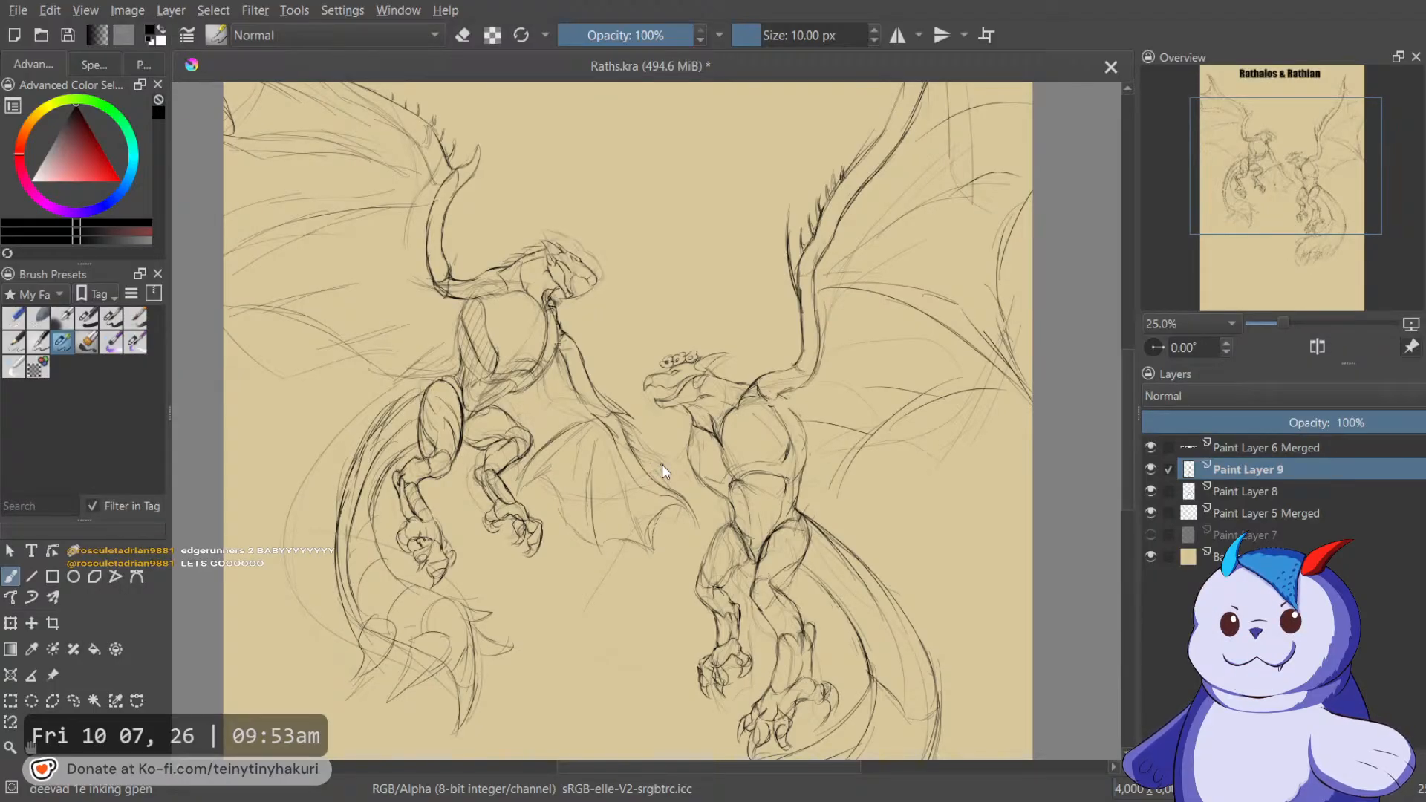
scroll(662, 465, "up", 1)
left_click_drag(662, 465, 780, 415)
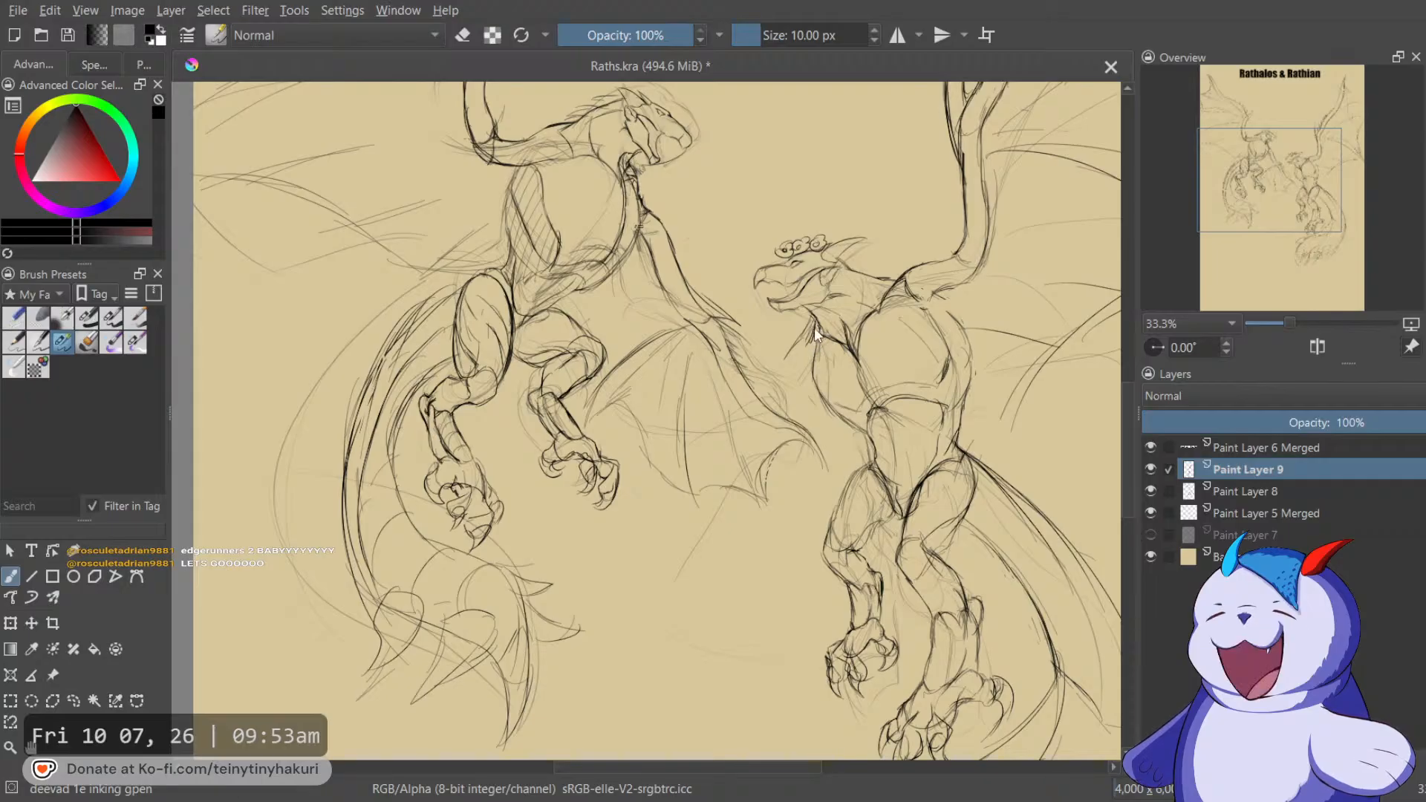
key("e")
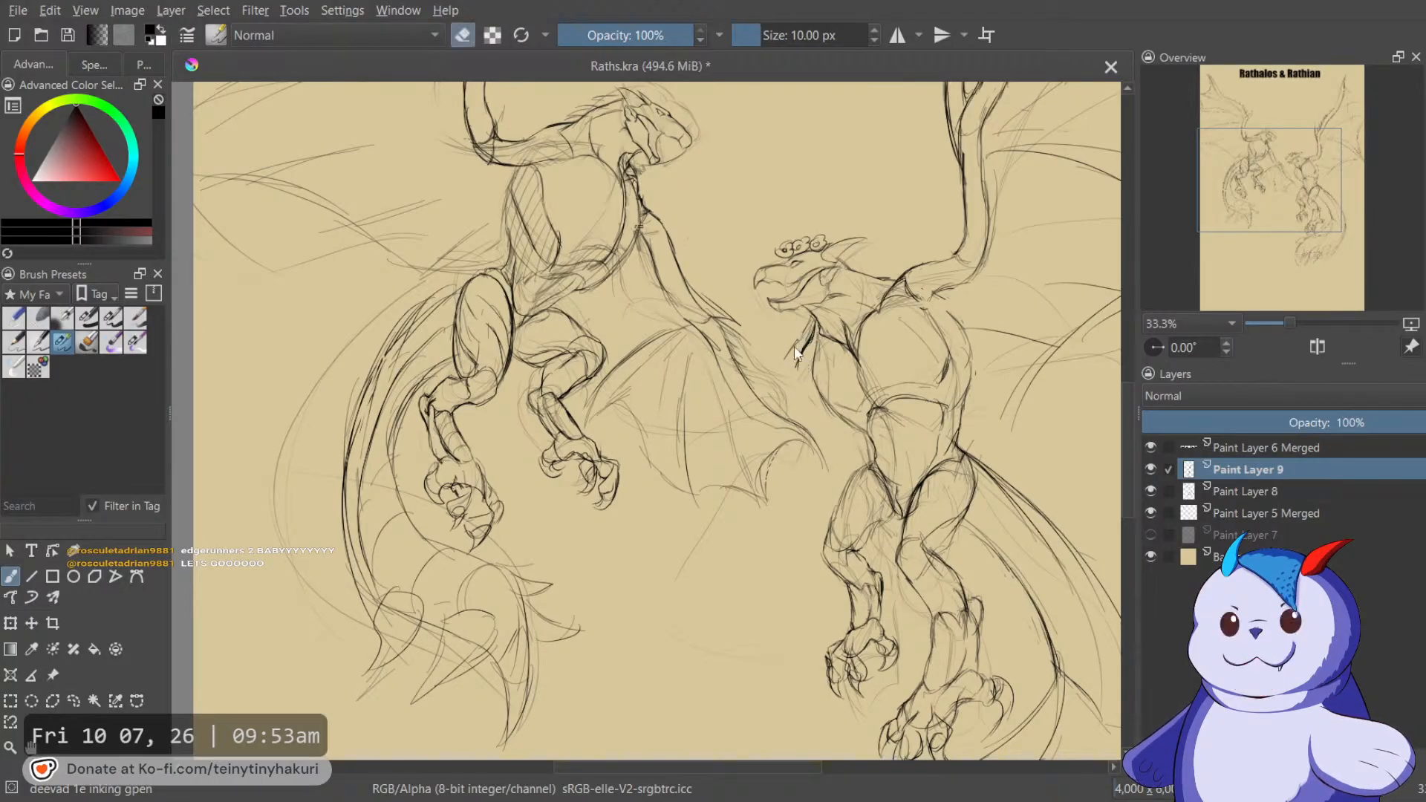
key("e")
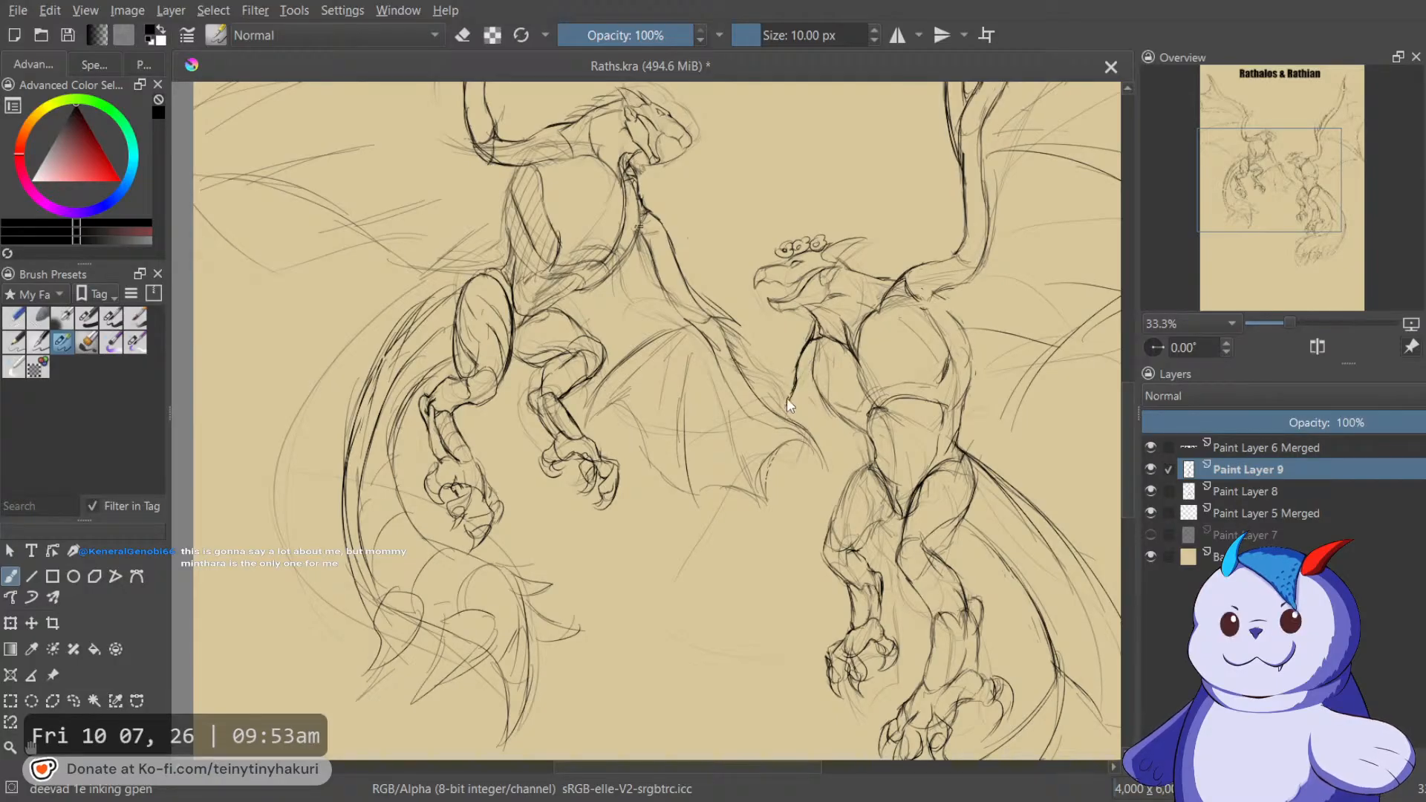
mouse_move(793, 392)
left_mouse_down()
mouse_move(805, 358)
mouse_move(862, 351)
mouse_move(878, 259)
left_mouse_up()
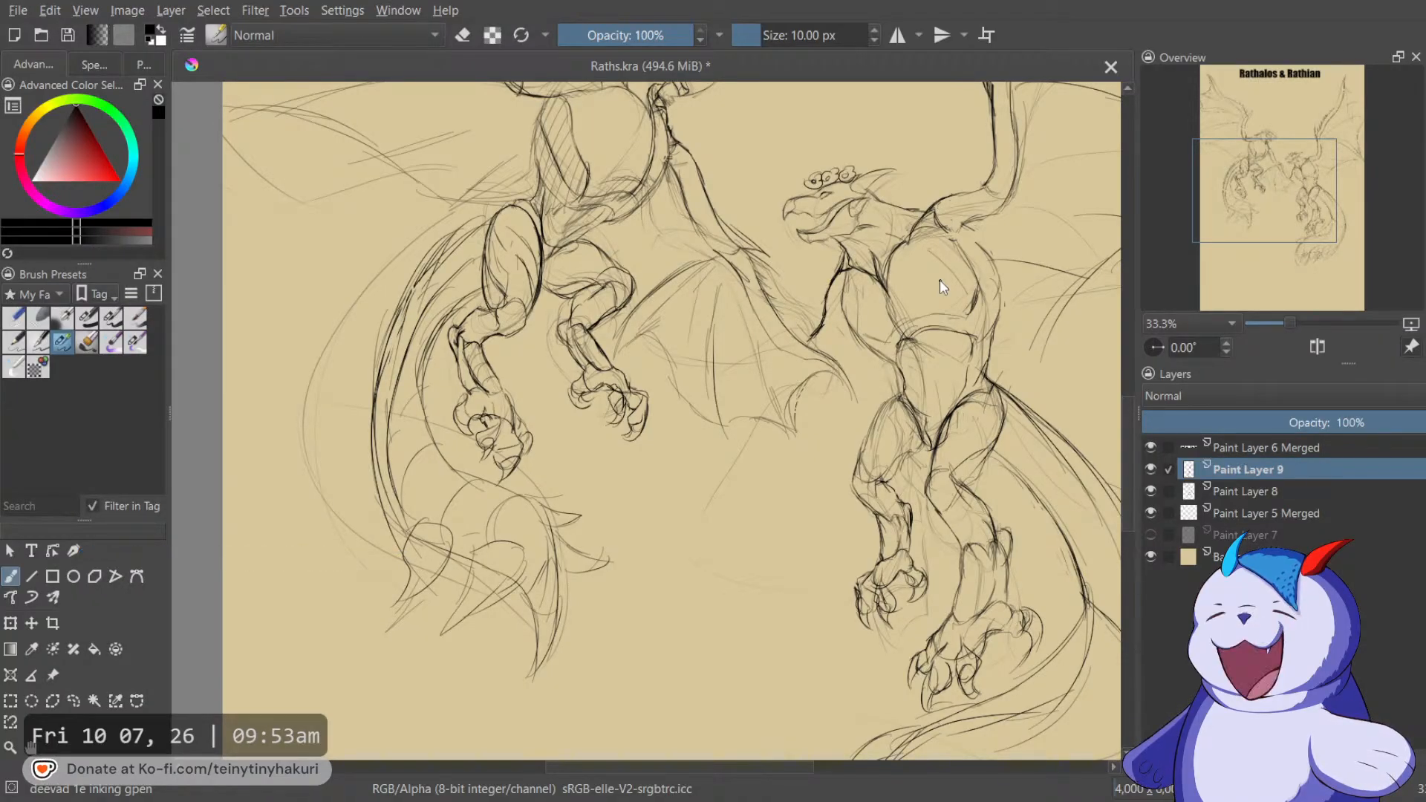
Clean up the lowered wing's elbow and draw the upper arm's inner contour beside the chest.
left_click_drag(761, 325, 876, 376)
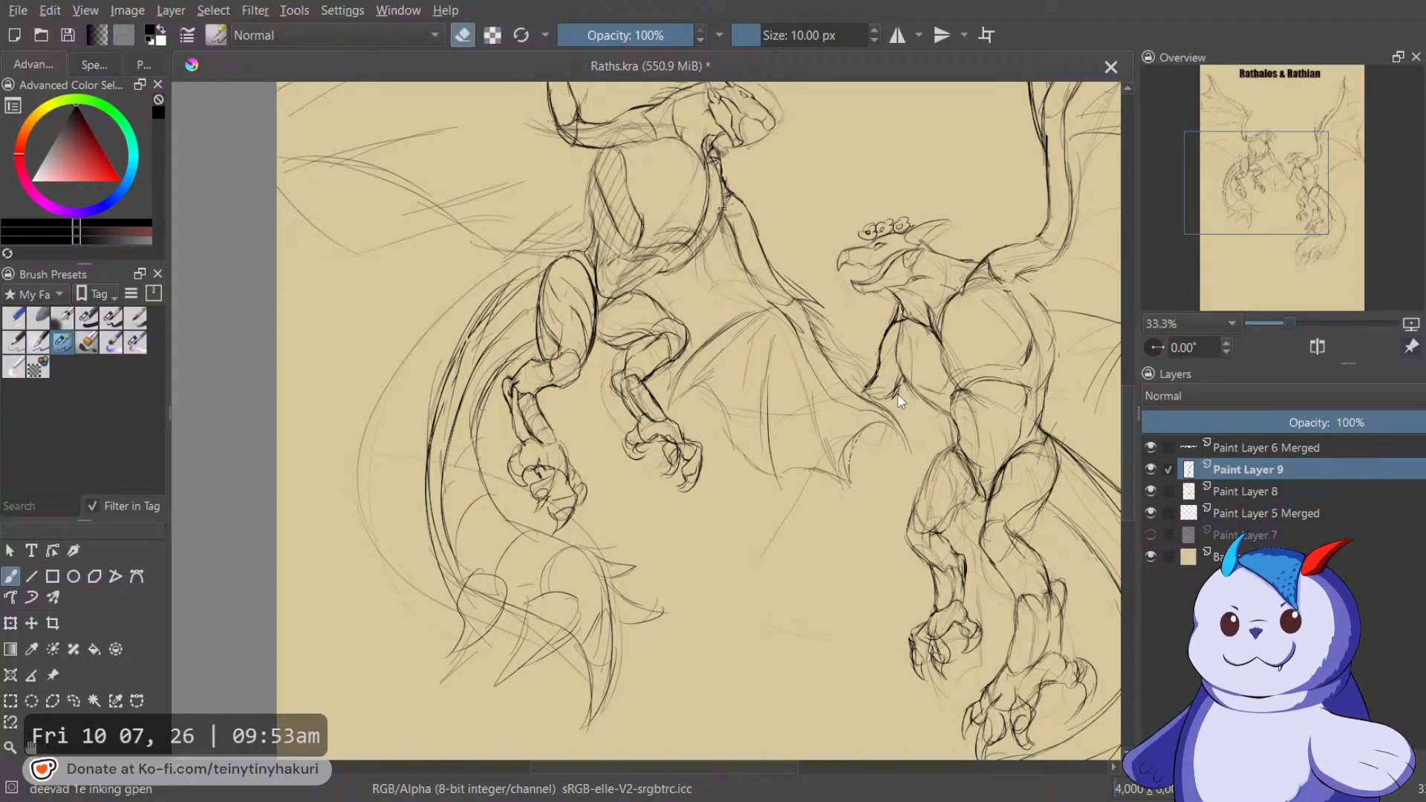
left_click_drag(889, 399, 894, 390)
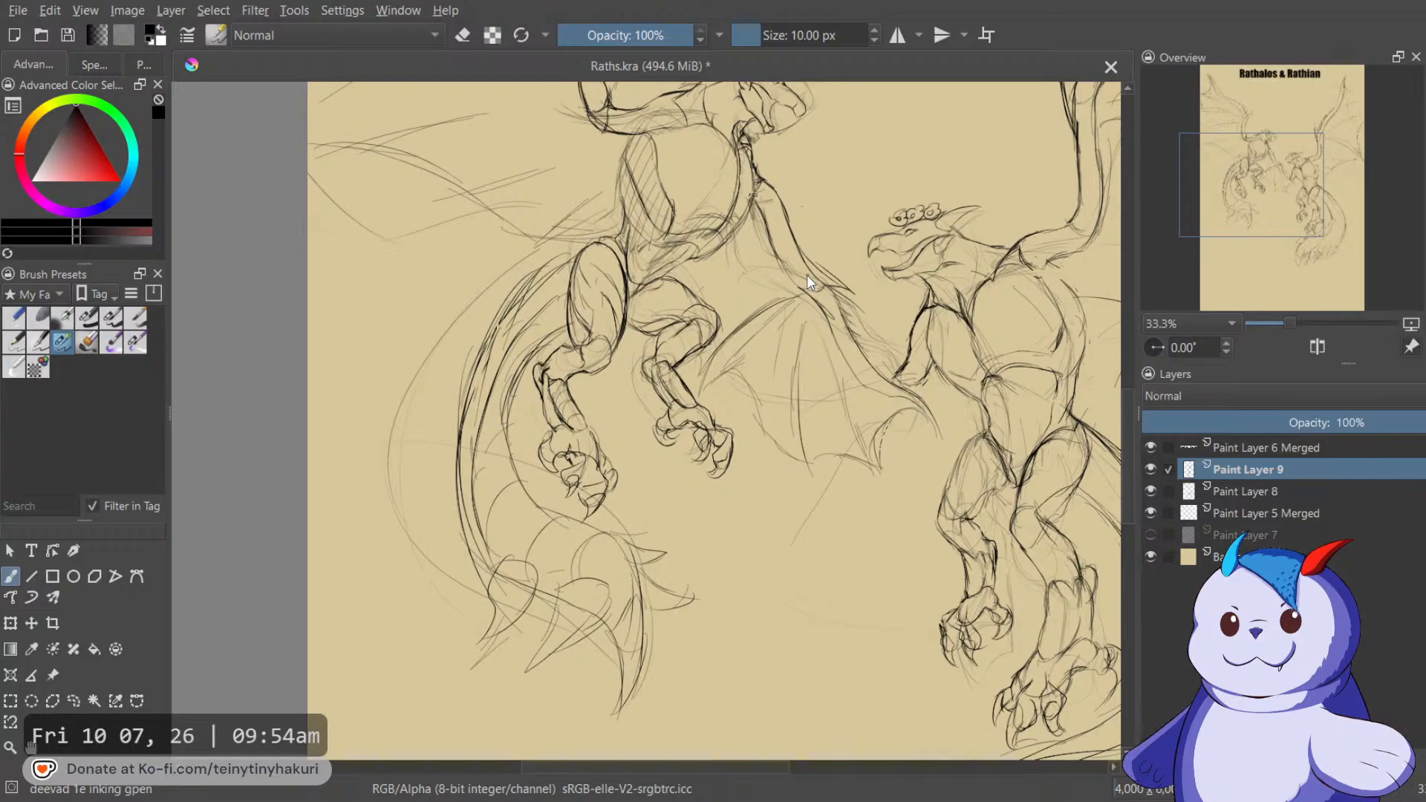
left_click_drag(863, 399, 901, 360)
left_click_drag(966, 314, 904, 411)
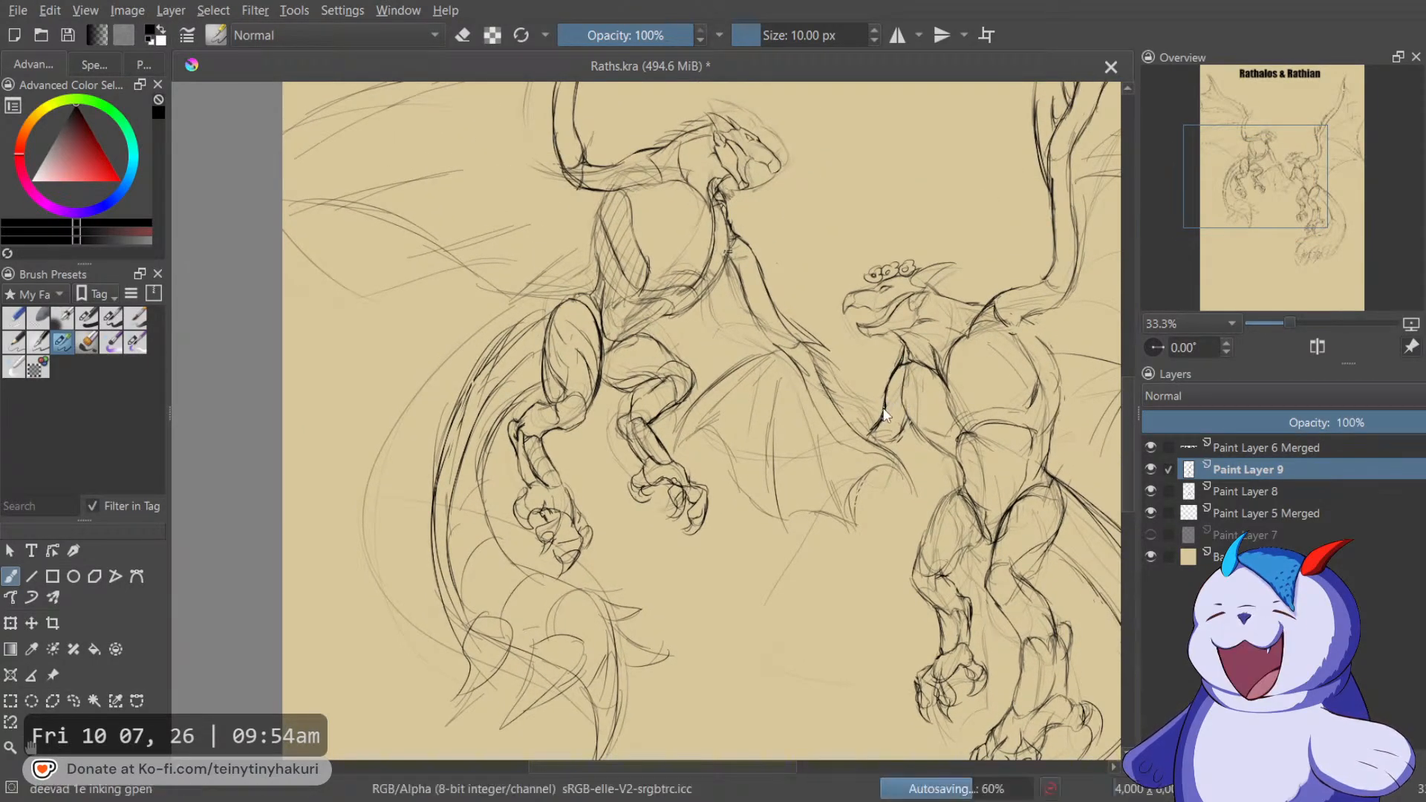
left_click_drag(890, 387, 926, 332)
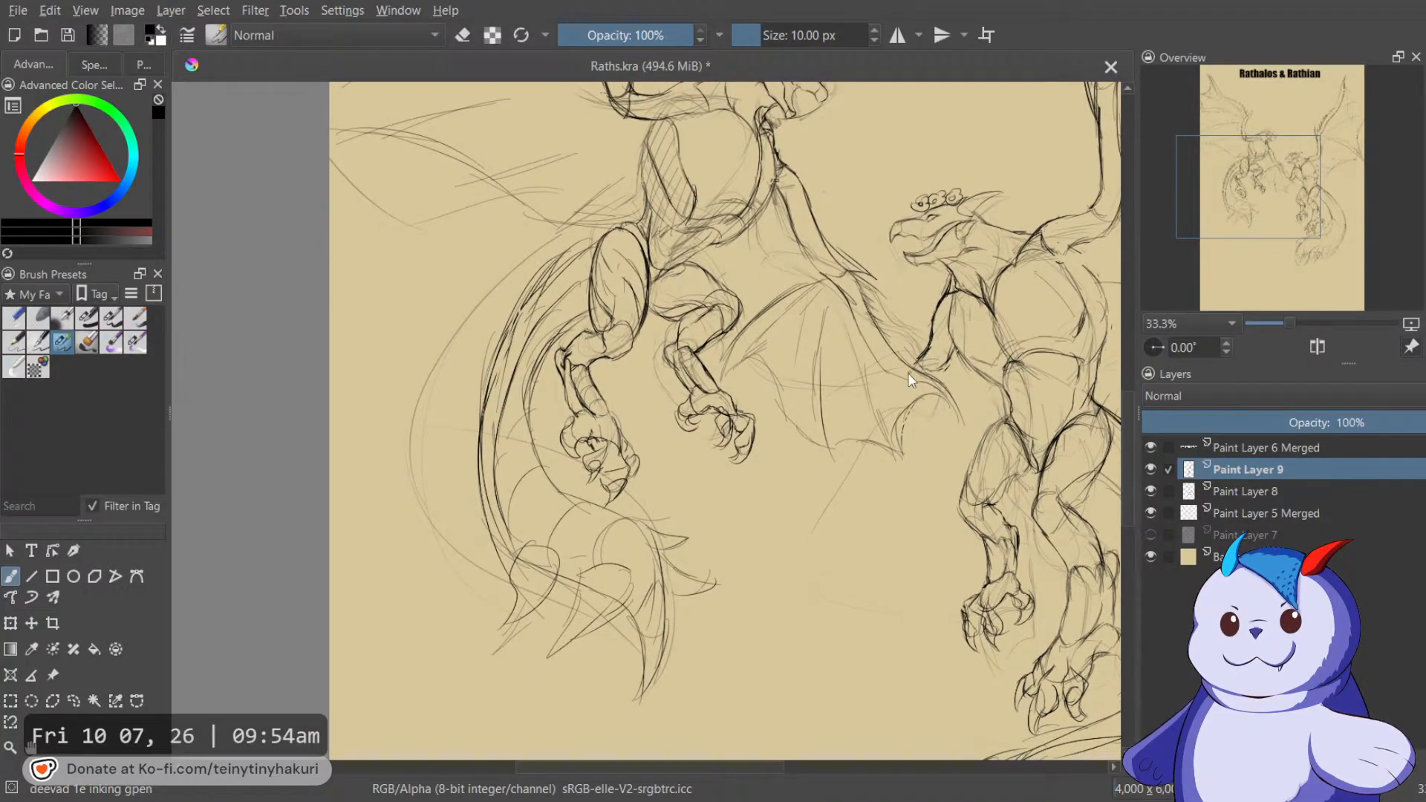
Draw the lowered wing's forearm and leading finger sloping down from the elbow across the first dragon's wing membrane.
left_click_drag(920, 369, 939, 340)
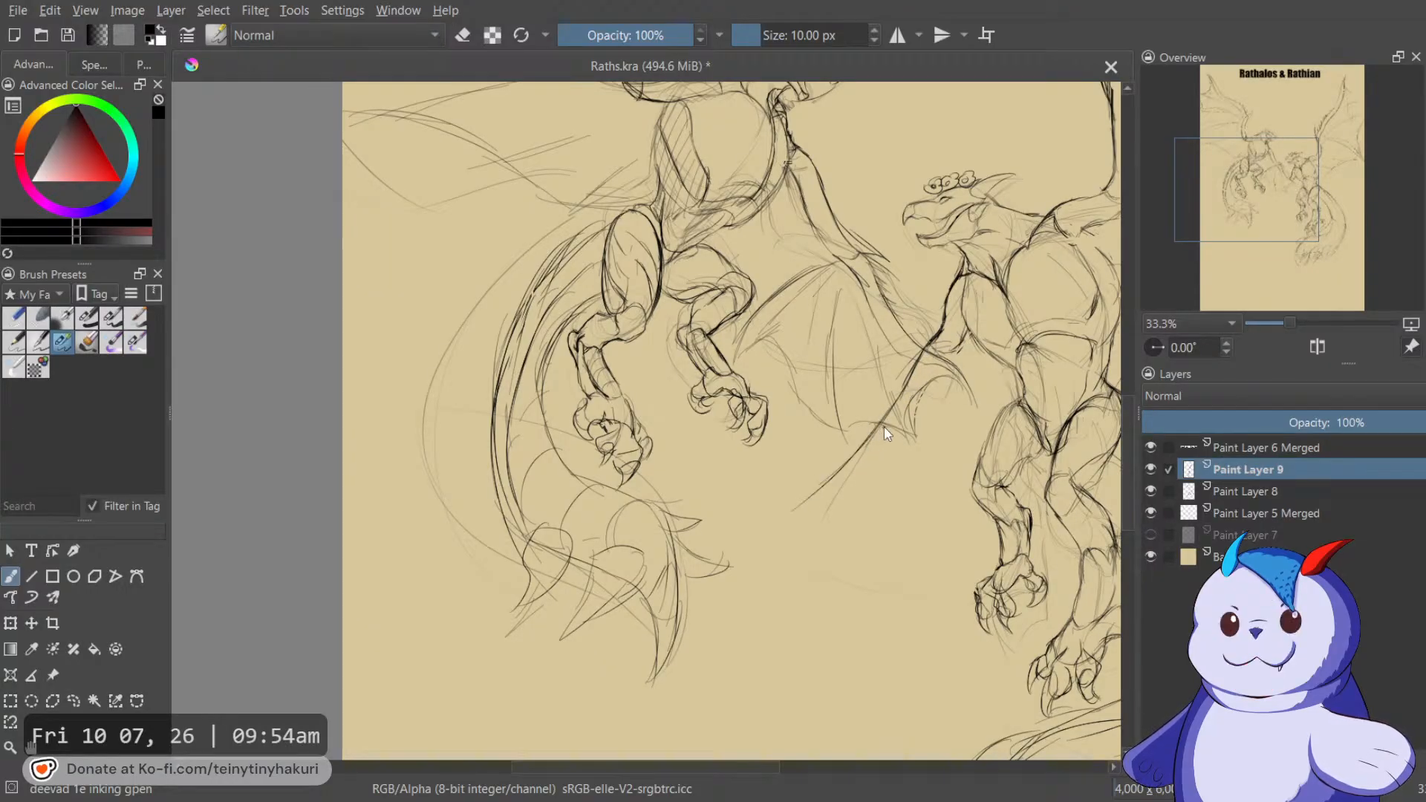
left_click_drag(801, 536, 924, 354)
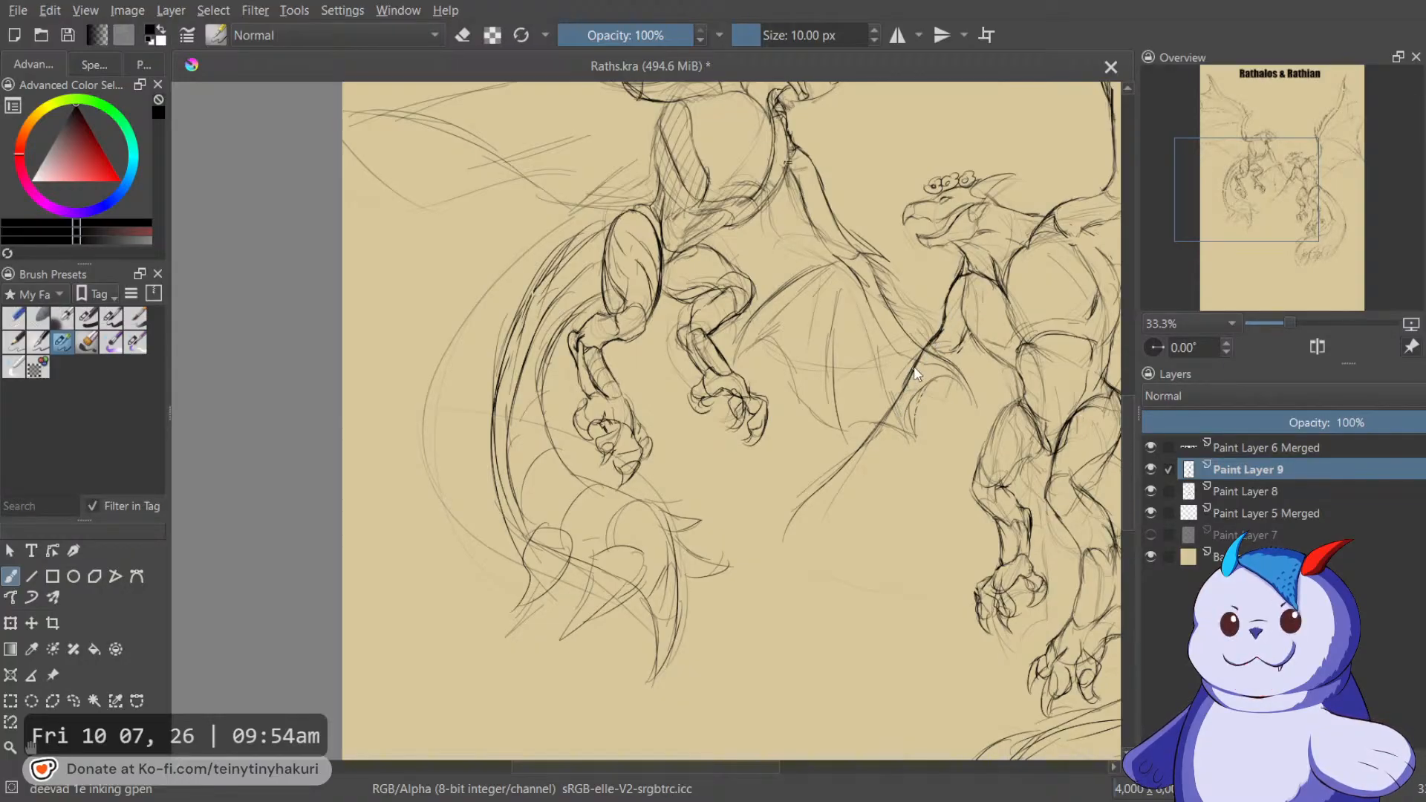
left_click_drag(911, 384, 854, 438)
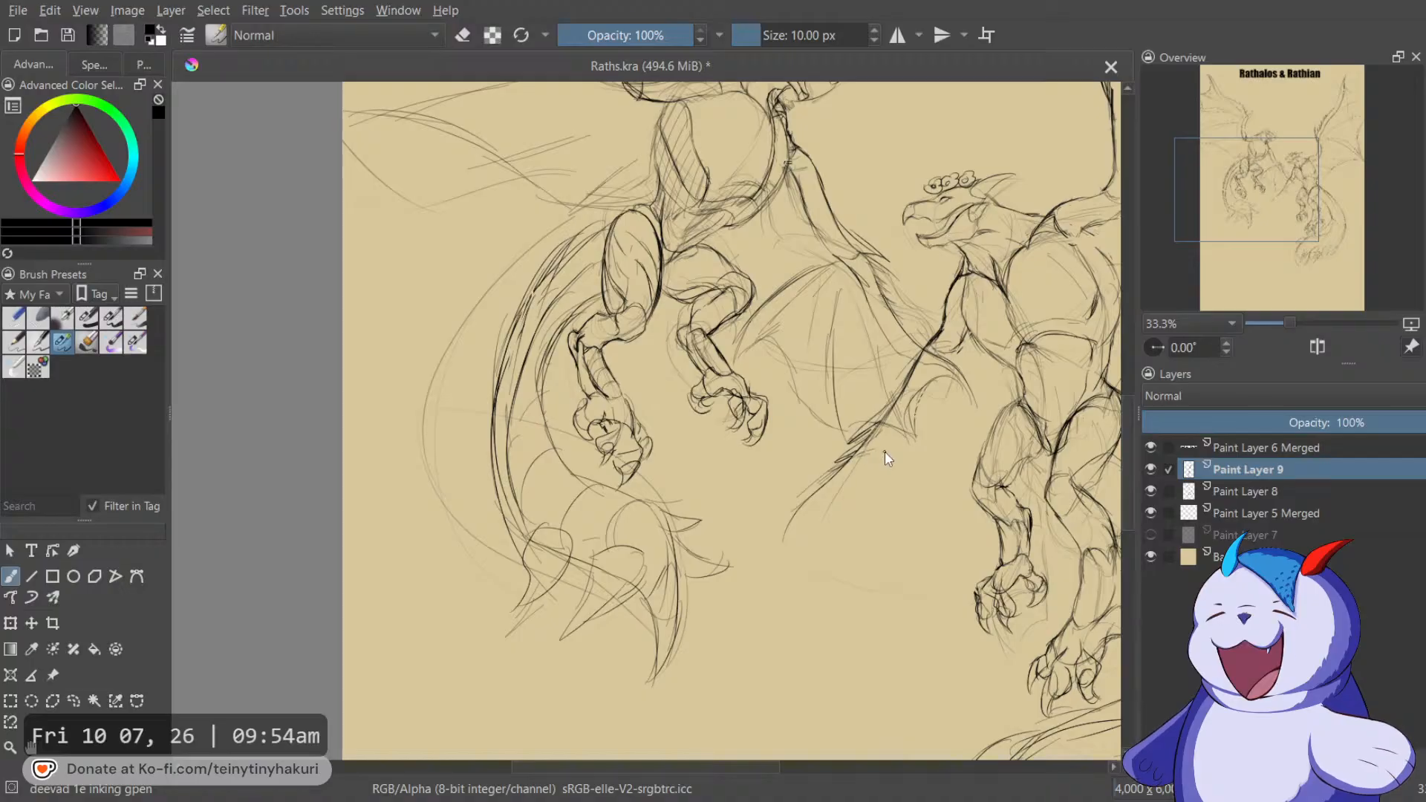
scroll(924, 384, "down", 1)
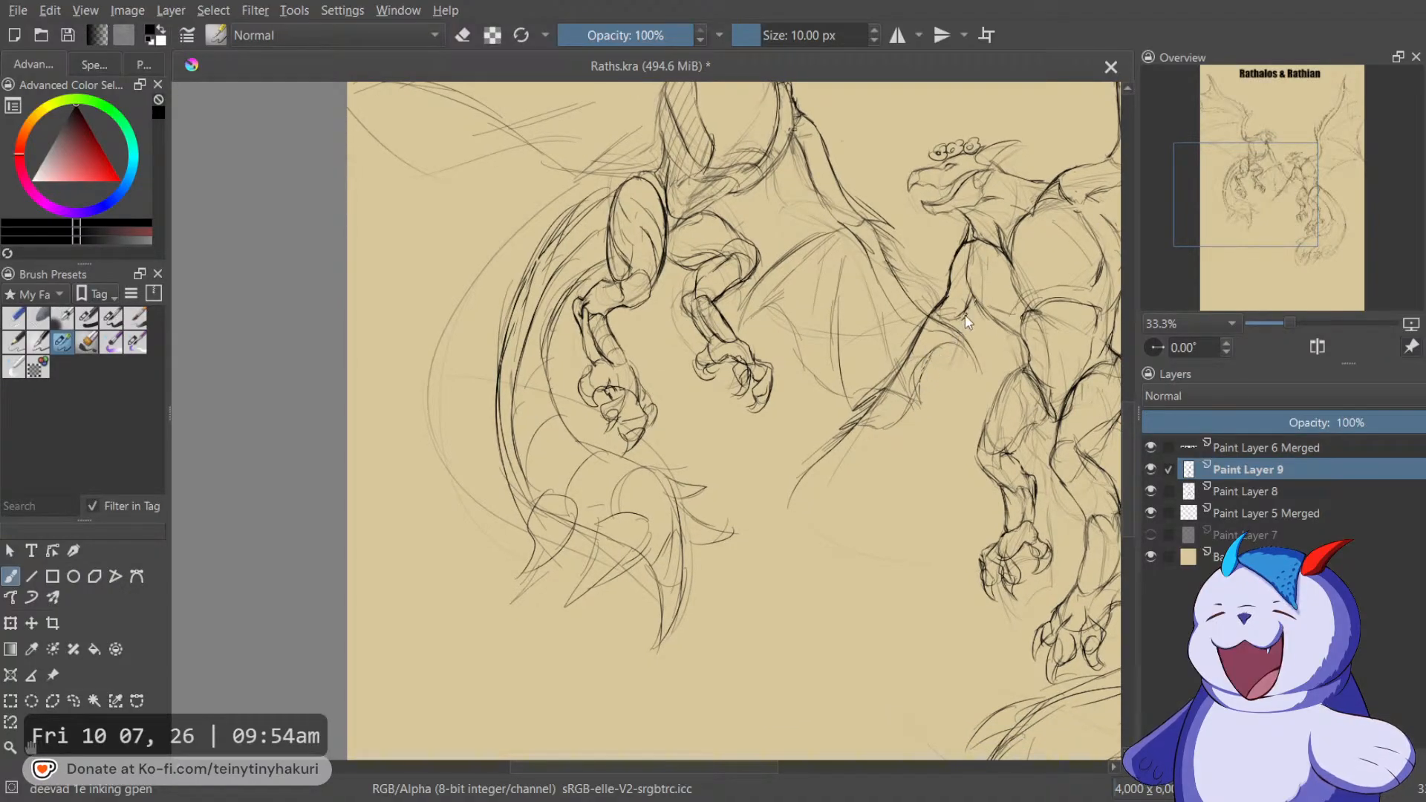
left_click_drag(917, 373, 897, 409)
mouse_move(954, 332)
left_mouse_down()
mouse_move(926, 322)
mouse_move(957, 278)
left_mouse_up()
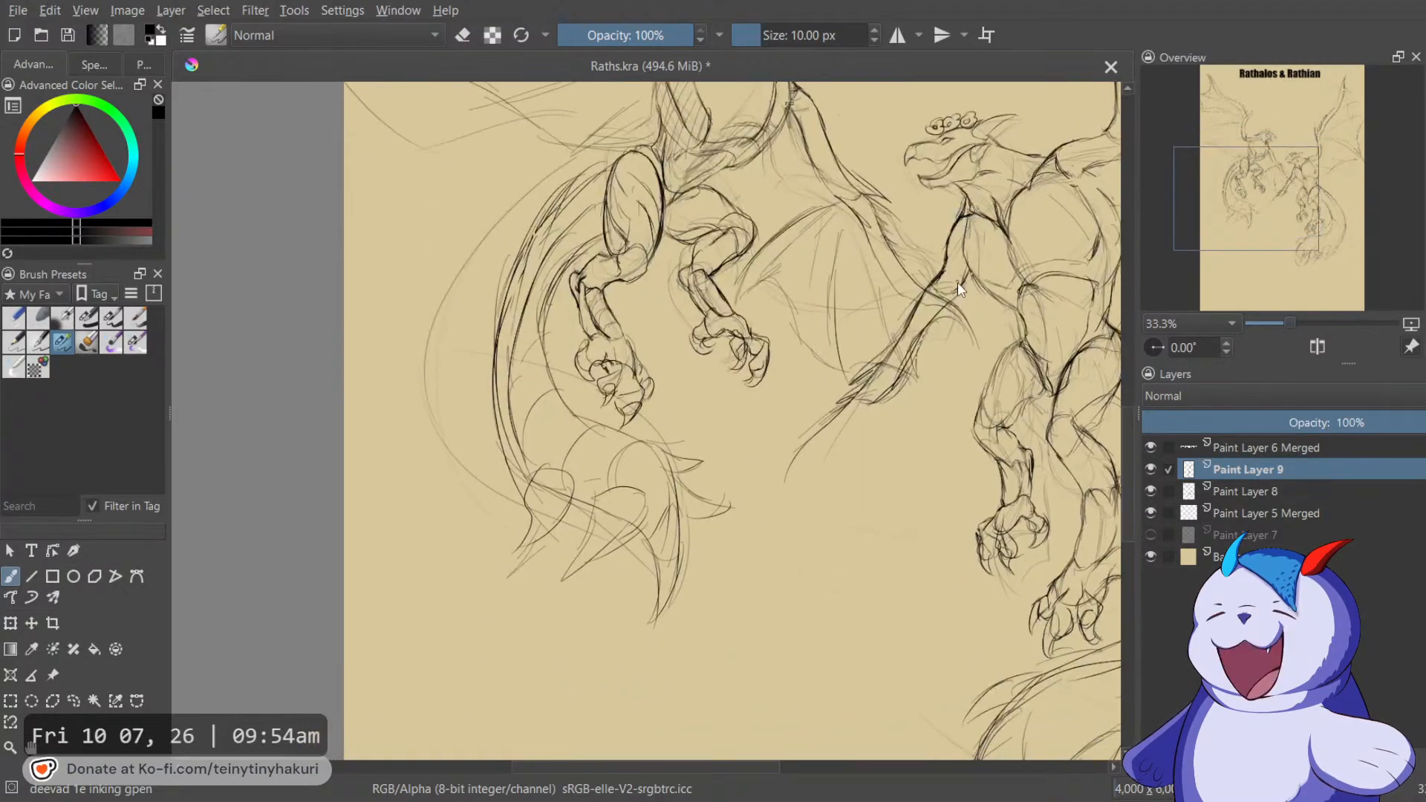
Select the lowered wing's forearm and leading finger and rotate them to a flatter slope, touching up the joint.
key("l")
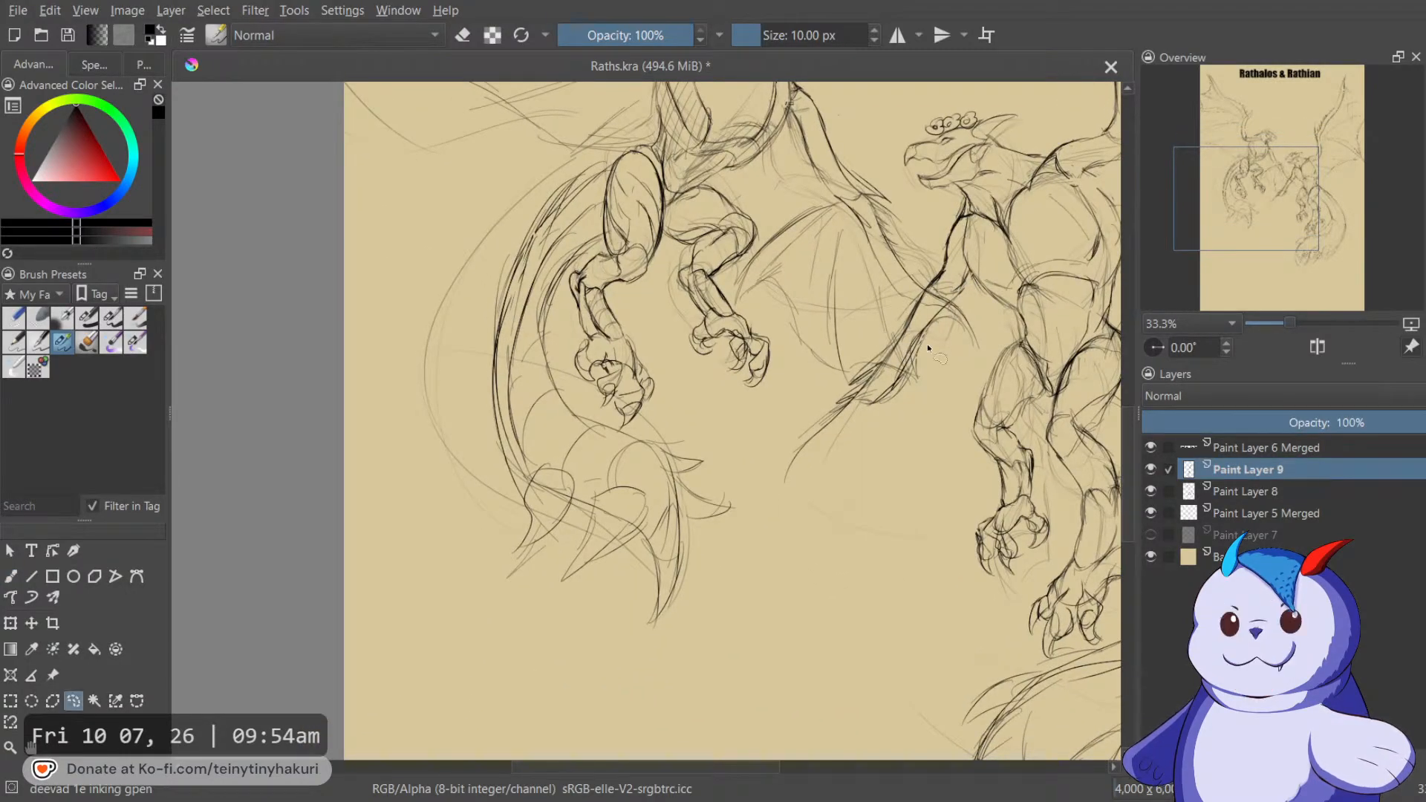
mouse_move(928, 330)
left_mouse_down()
mouse_move(780, 427)
mouse_move(939, 367)
left_mouse_up()
key("ctrl+t")
mouse_move(958, 416)
left_mouse_down()
mouse_move(956, 454)
mouse_move(895, 391)
left_mouse_up()
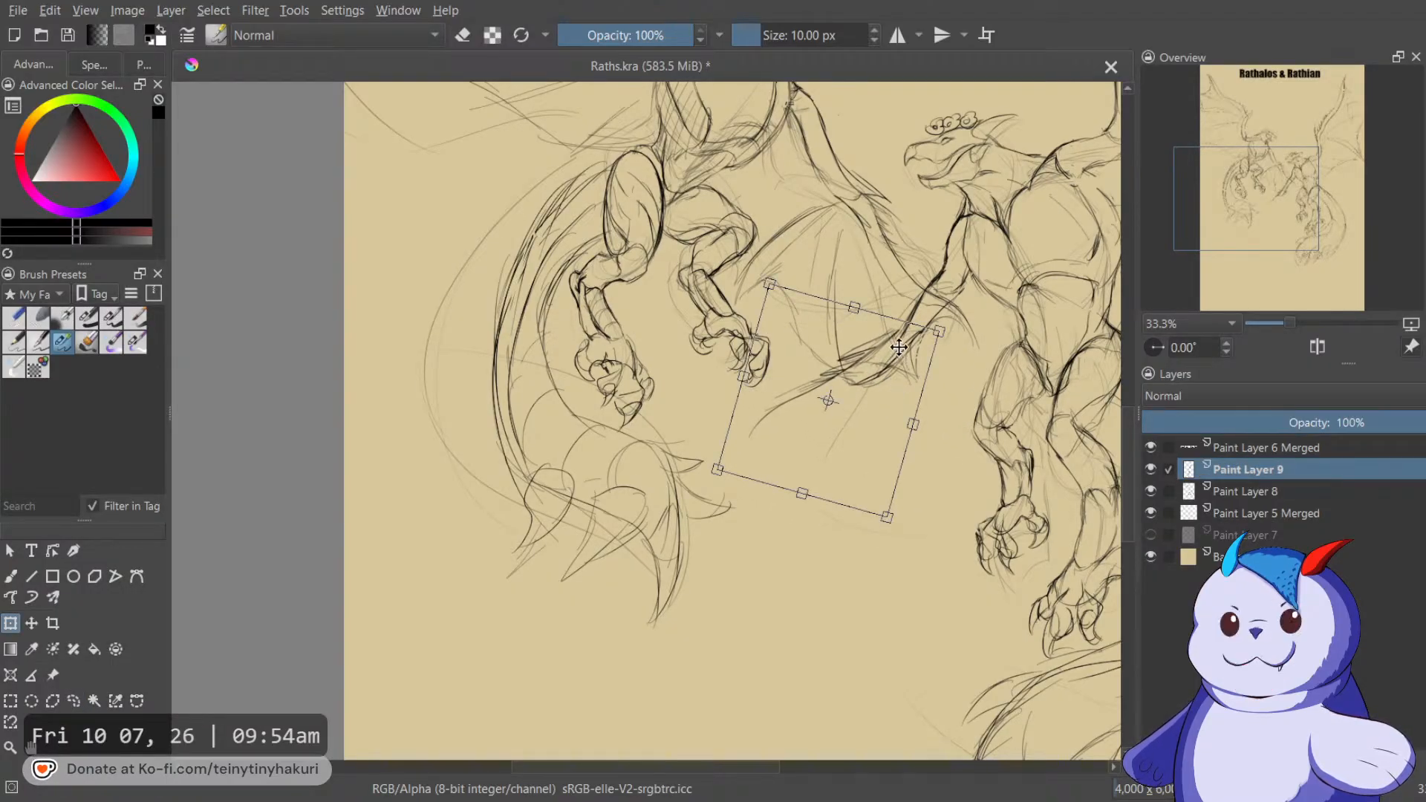
key("Return")
key("b")
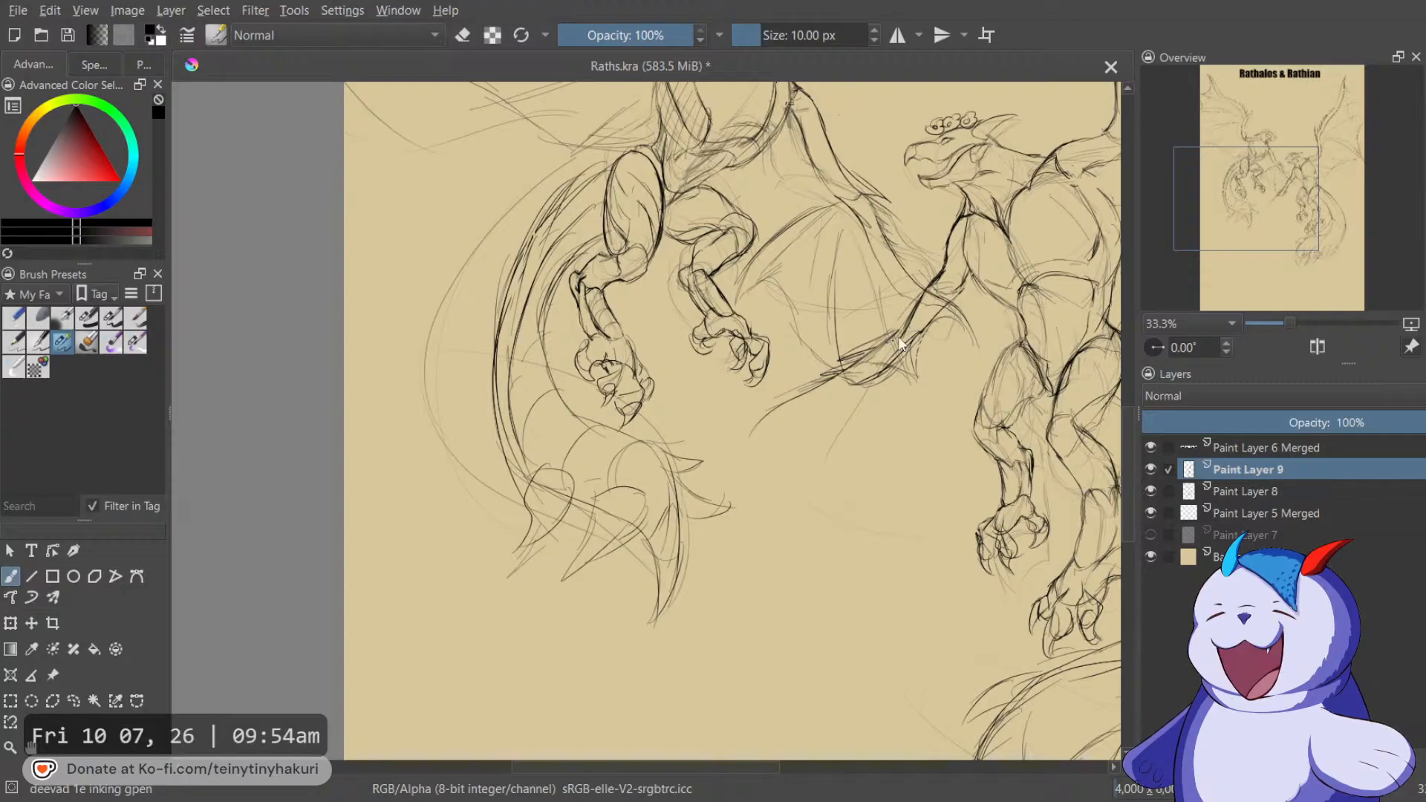
left_click_drag(893, 340, 883, 354)
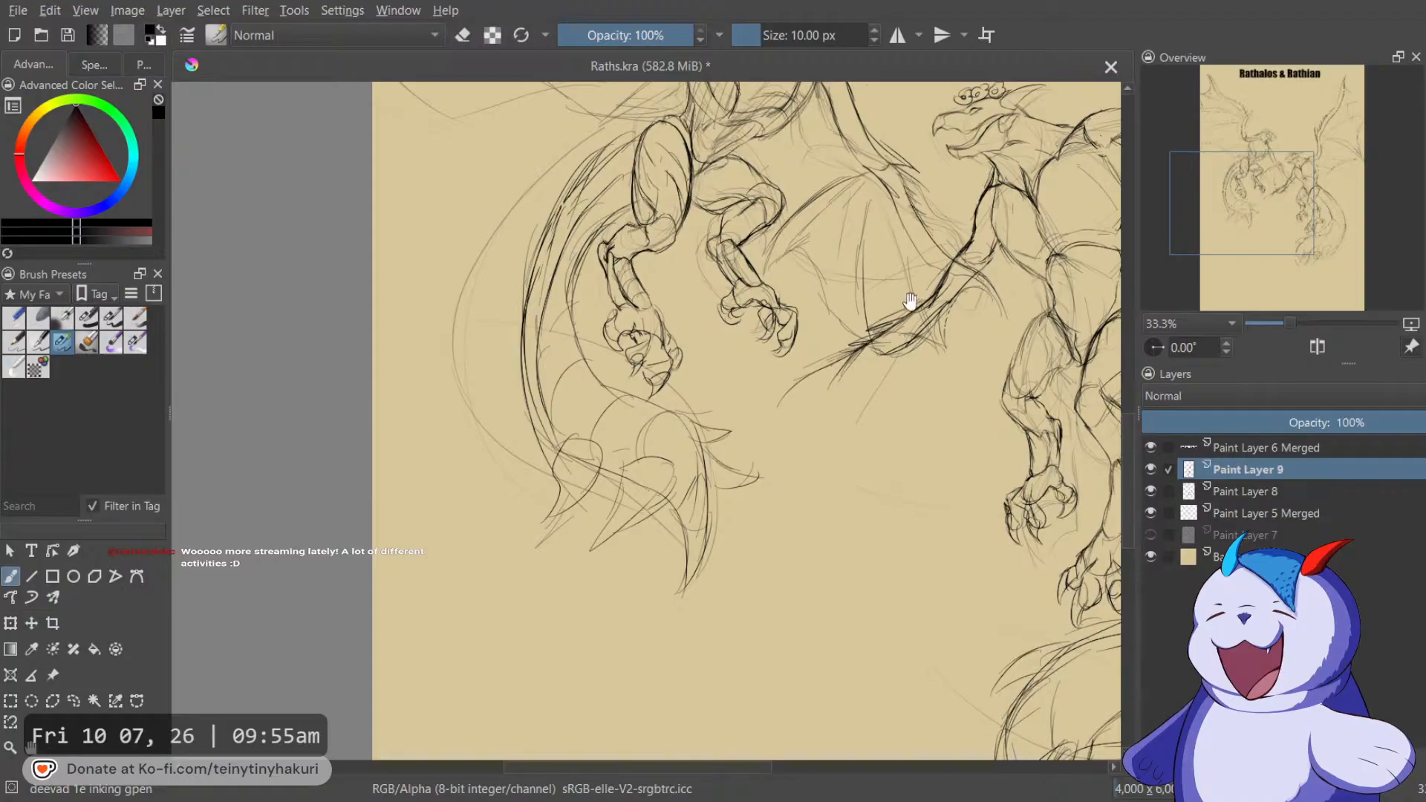
Erase the old finger end and redraw the lowered wing's leading finger bending steeply down from the wrist to a pointed tip.
left_click_drag(917, 295, 924, 237)
key("e")
mouse_move(787, 331)
left_mouse_down()
mouse_move(829, 292)
mouse_move(793, 340)
mouse_move(844, 316)
mouse_move(856, 285)
mouse_move(776, 404)
left_mouse_up()
key("e")
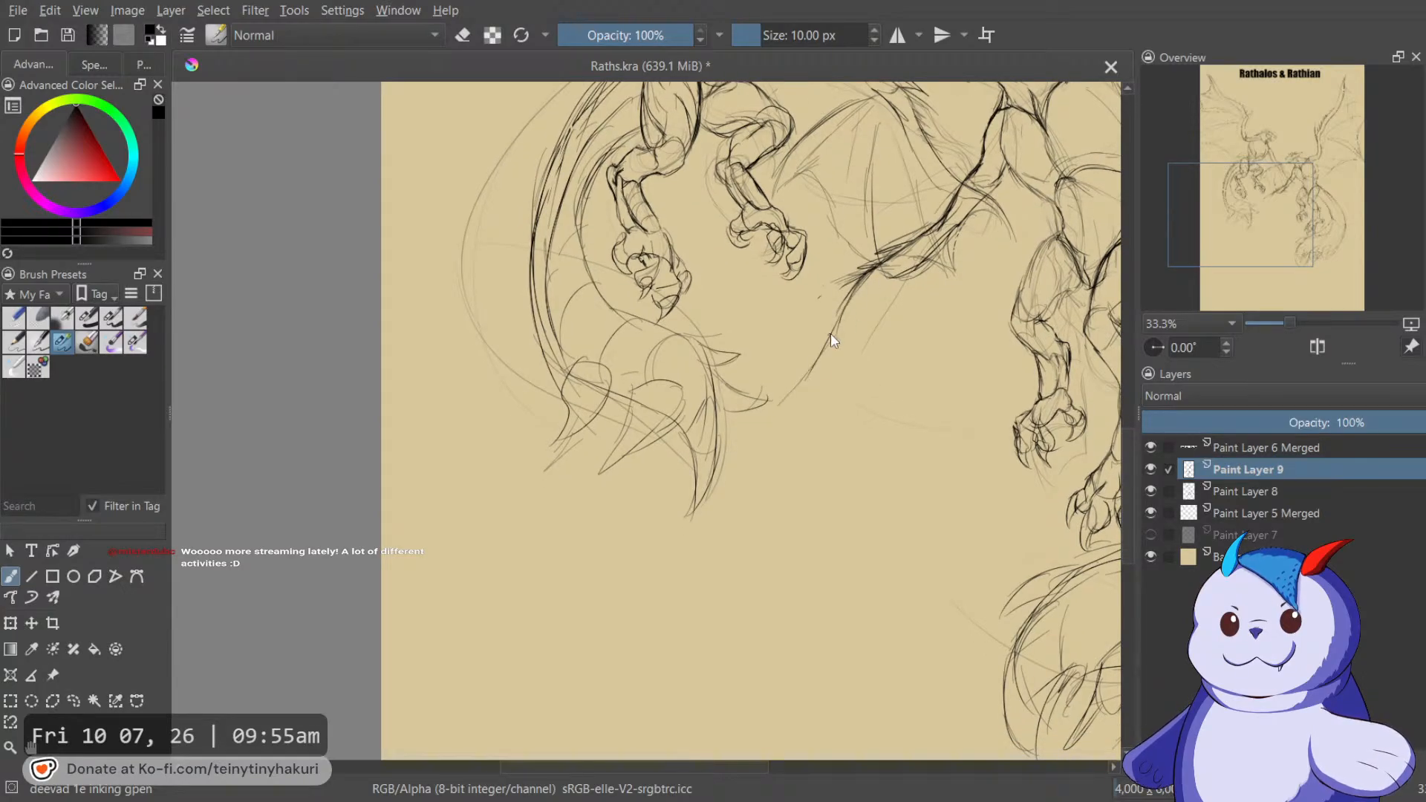
mouse_move(768, 453)
left_mouse_down()
mouse_move(820, 371)
mouse_move(786, 420)
mouse_move(826, 381)
left_mouse_up()
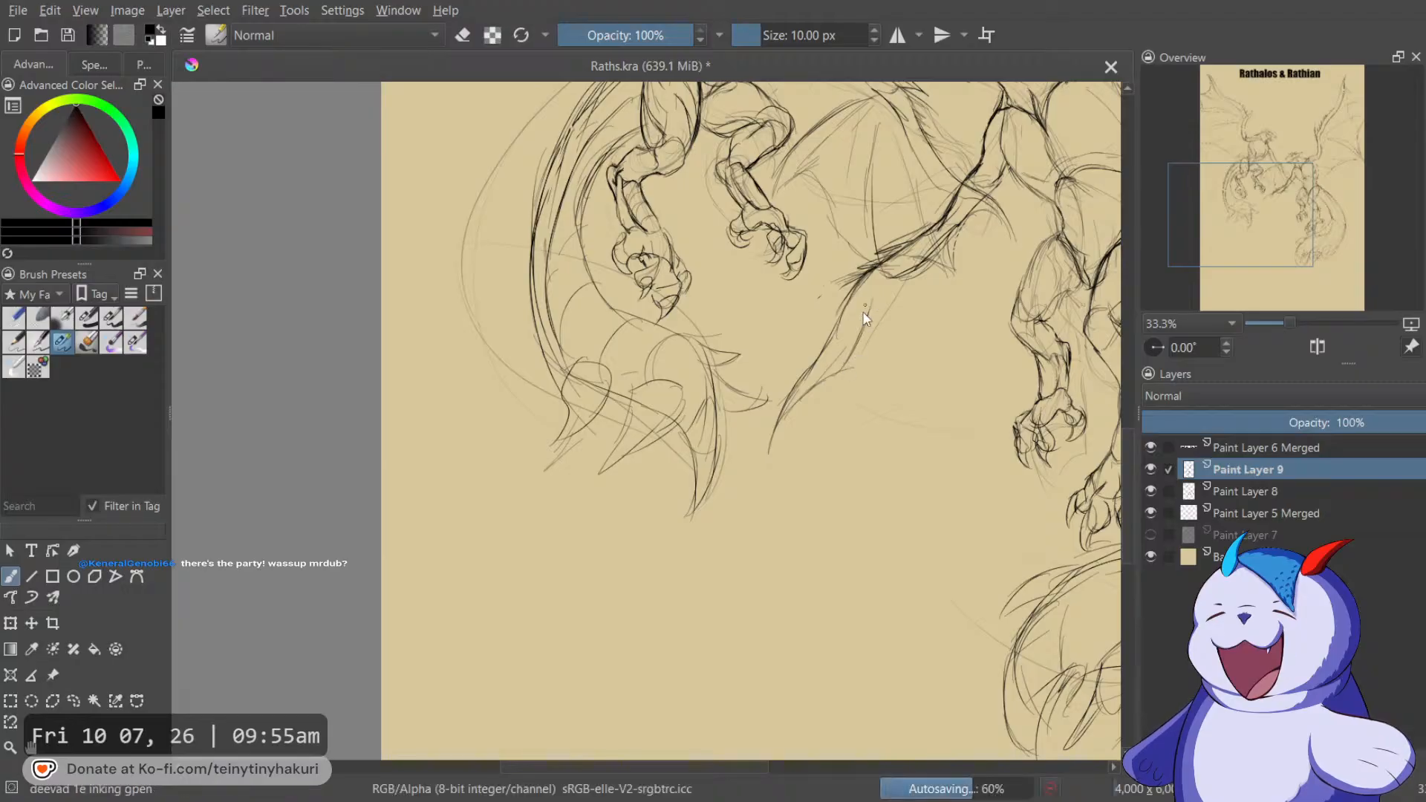
left_click_drag(917, 297, 929, 269)
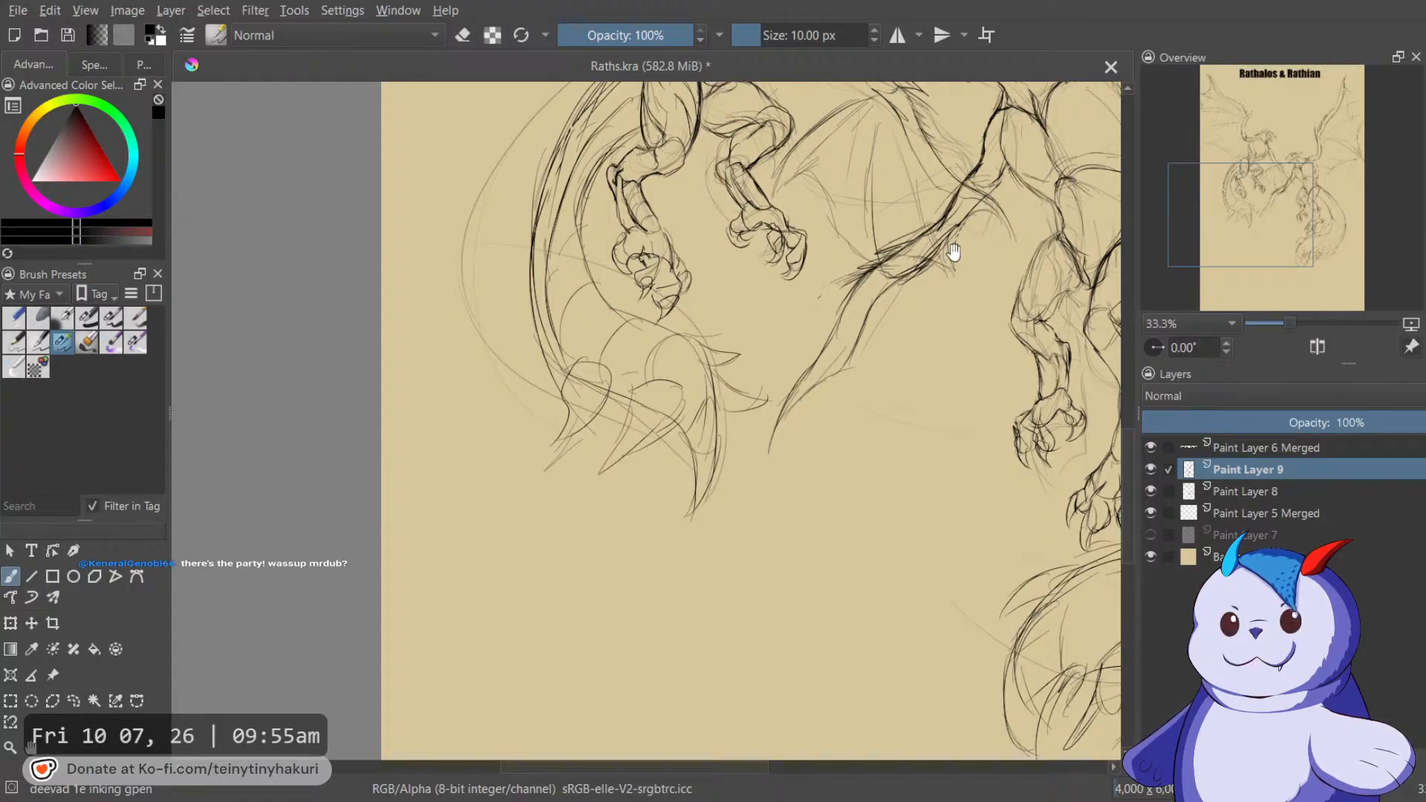
left_click_drag(933, 297, 920, 282)
Draw the lowered wing's inner fingers fanning from the wrist and the scalloped membrane edge between them, working in the mirrored, rotated view.
key("m")
left_click_drag(698, 313, 1158, 368)
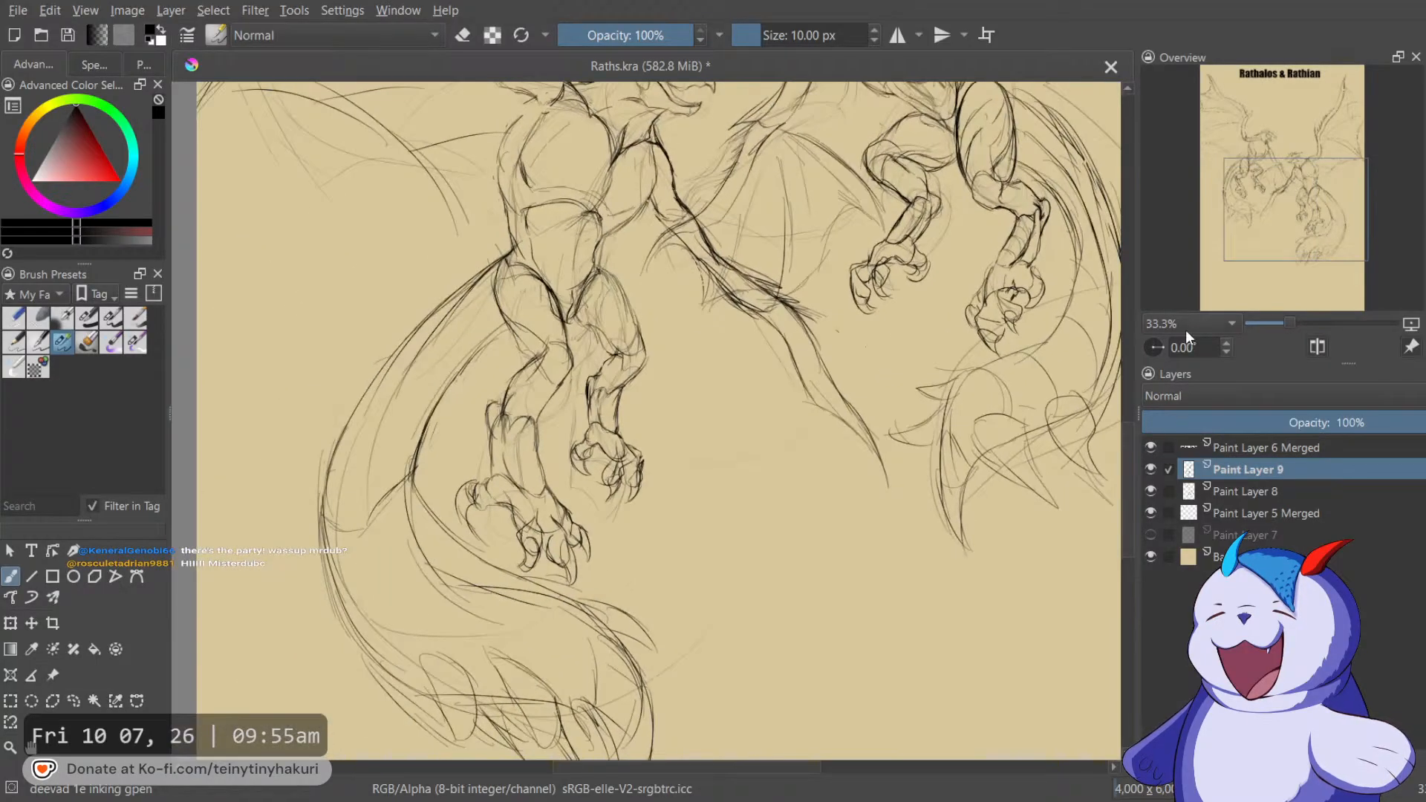
key("4")
key("4")
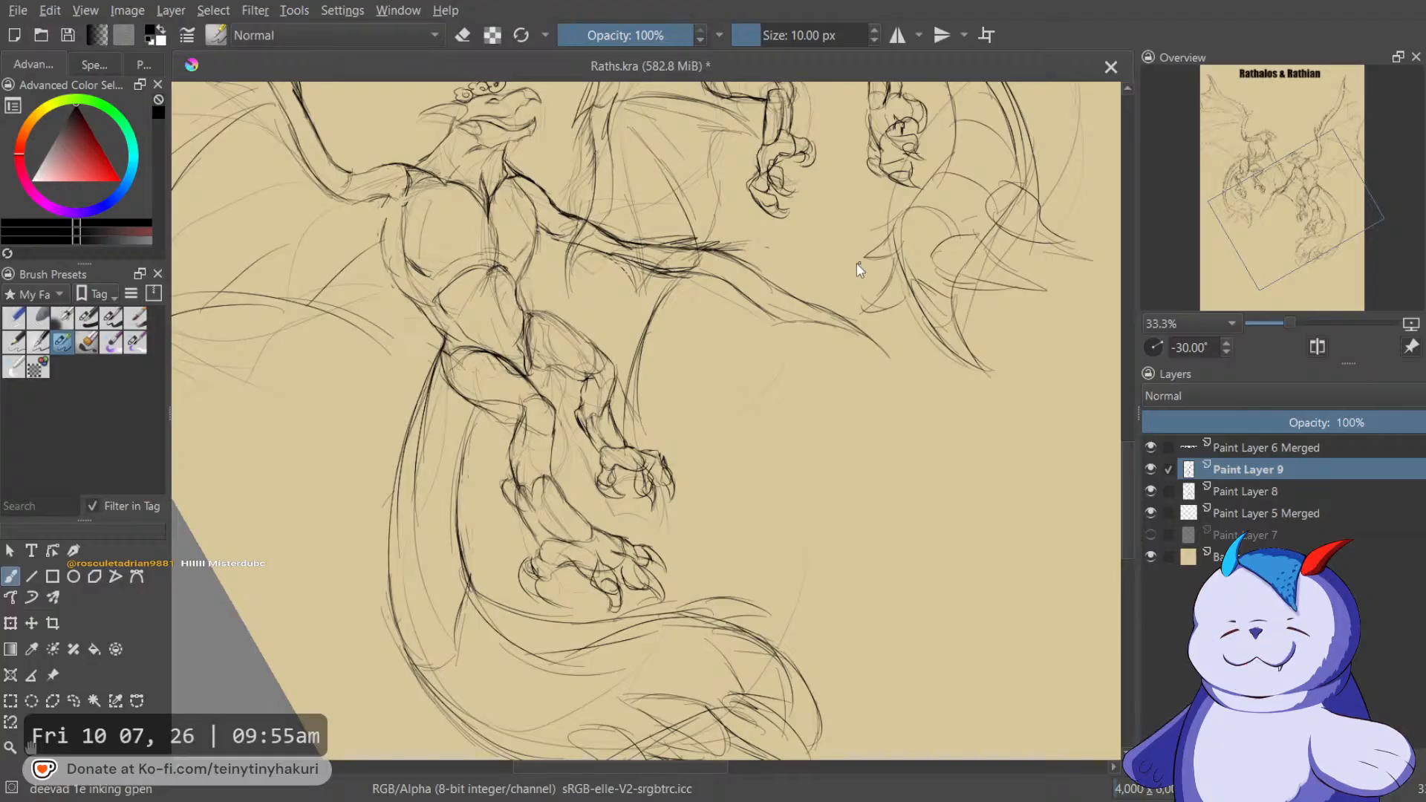
left_click_drag(766, 418, 787, 450)
left_click_drag(727, 365, 779, 433)
left_click_drag(696, 325, 725, 424)
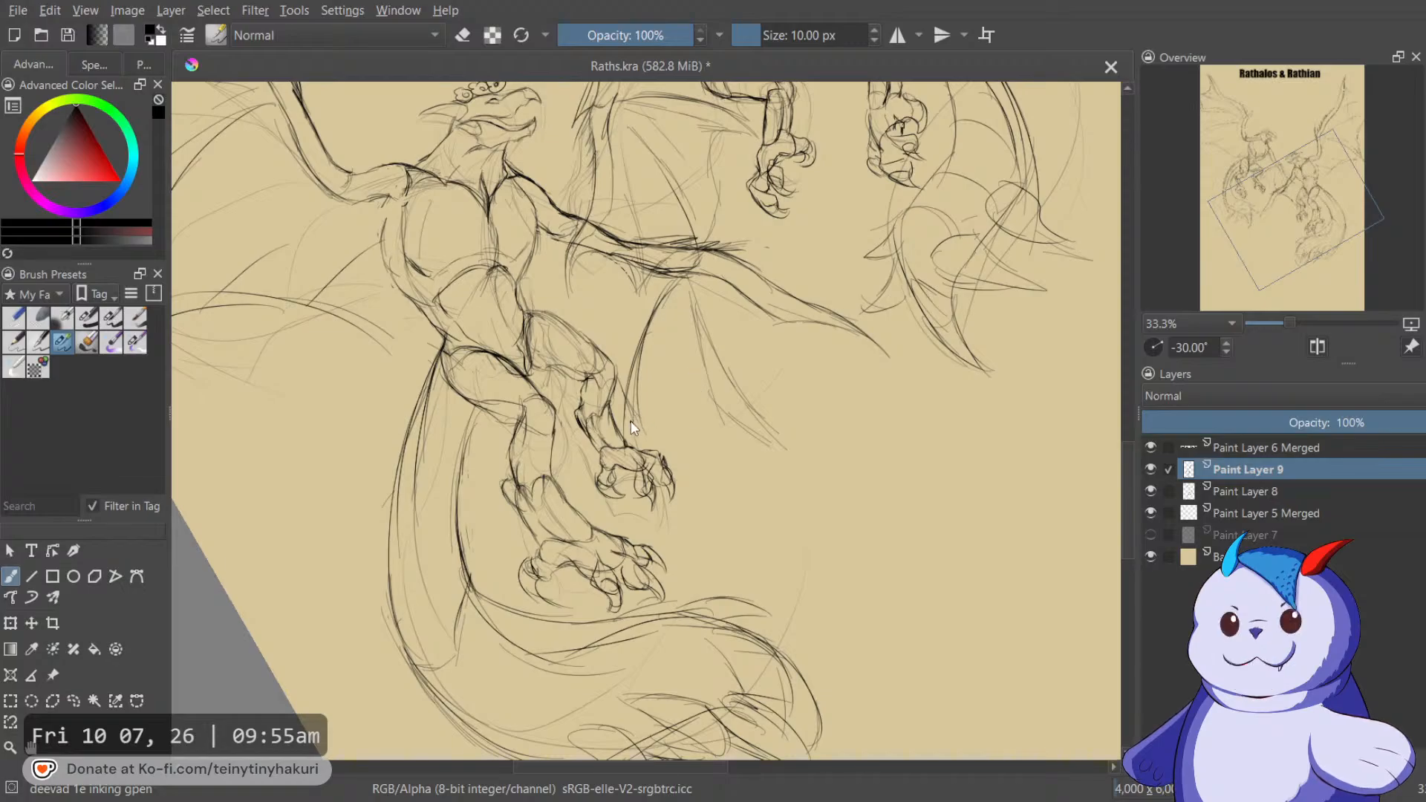
left_click_drag(789, 334, 824, 380)
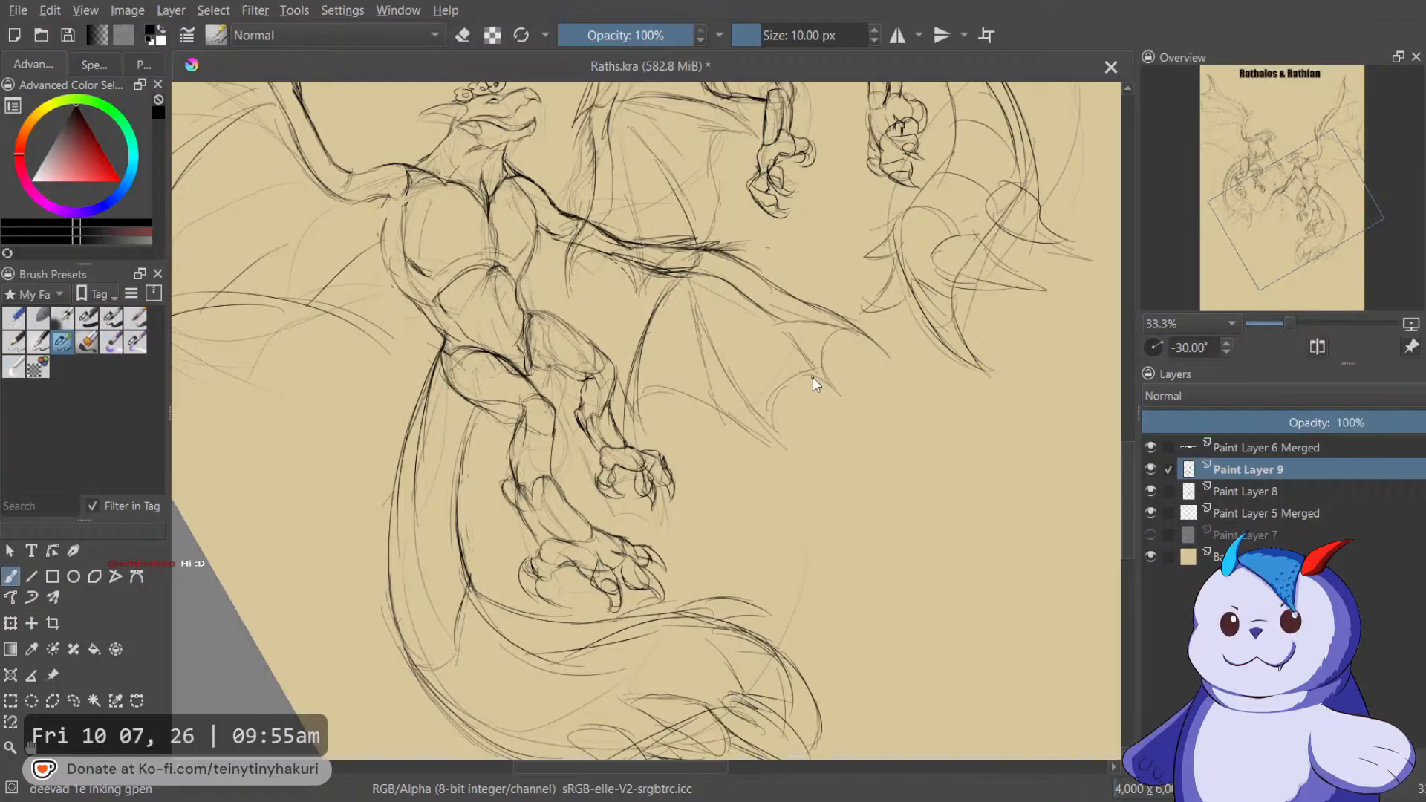
key("5")
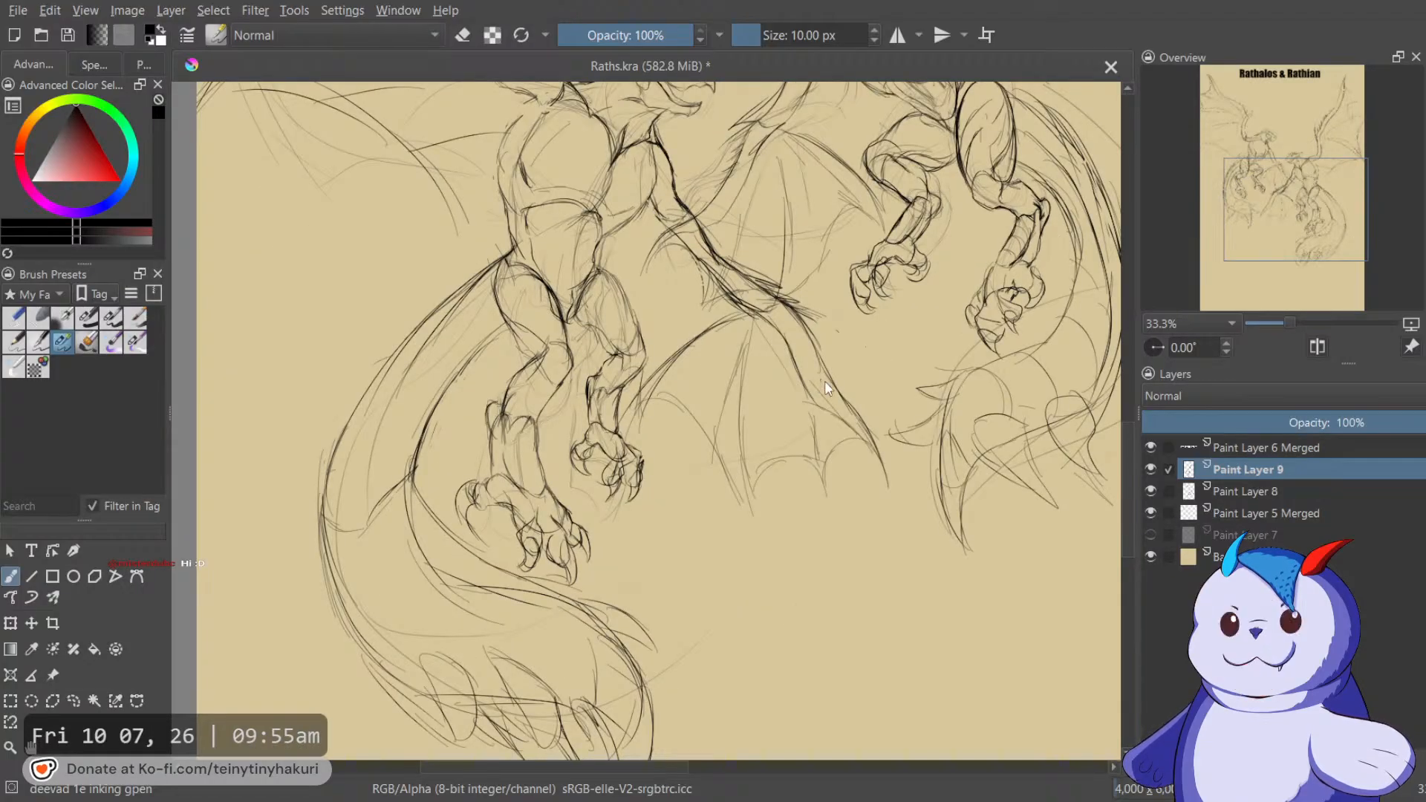
Examine the whole two-dragon composition in mirrored and normal view, checking the balance of wings and tails.
scroll(817, 377, "down", 1)
scroll(784, 357, "up", 1)
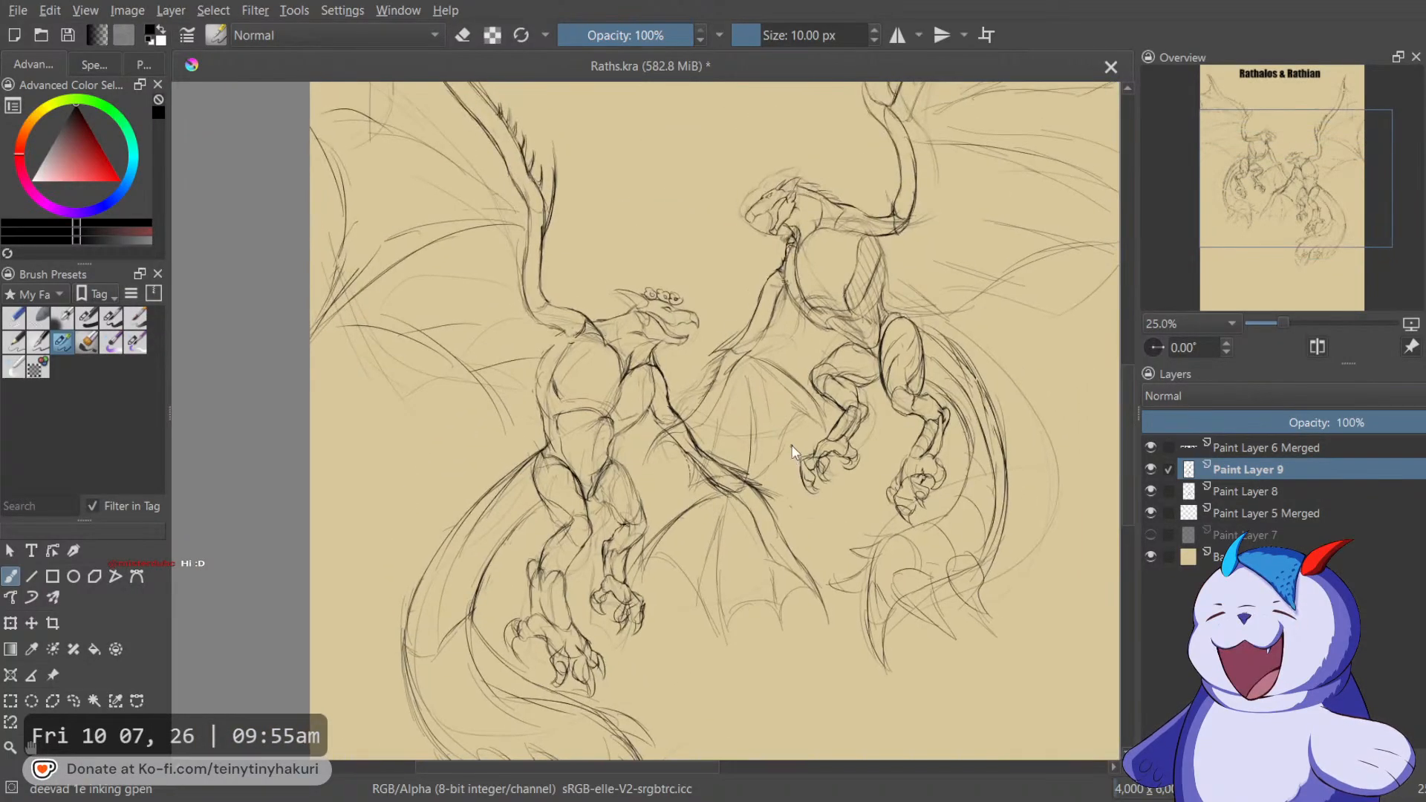
scroll(789, 440, "down", 1)
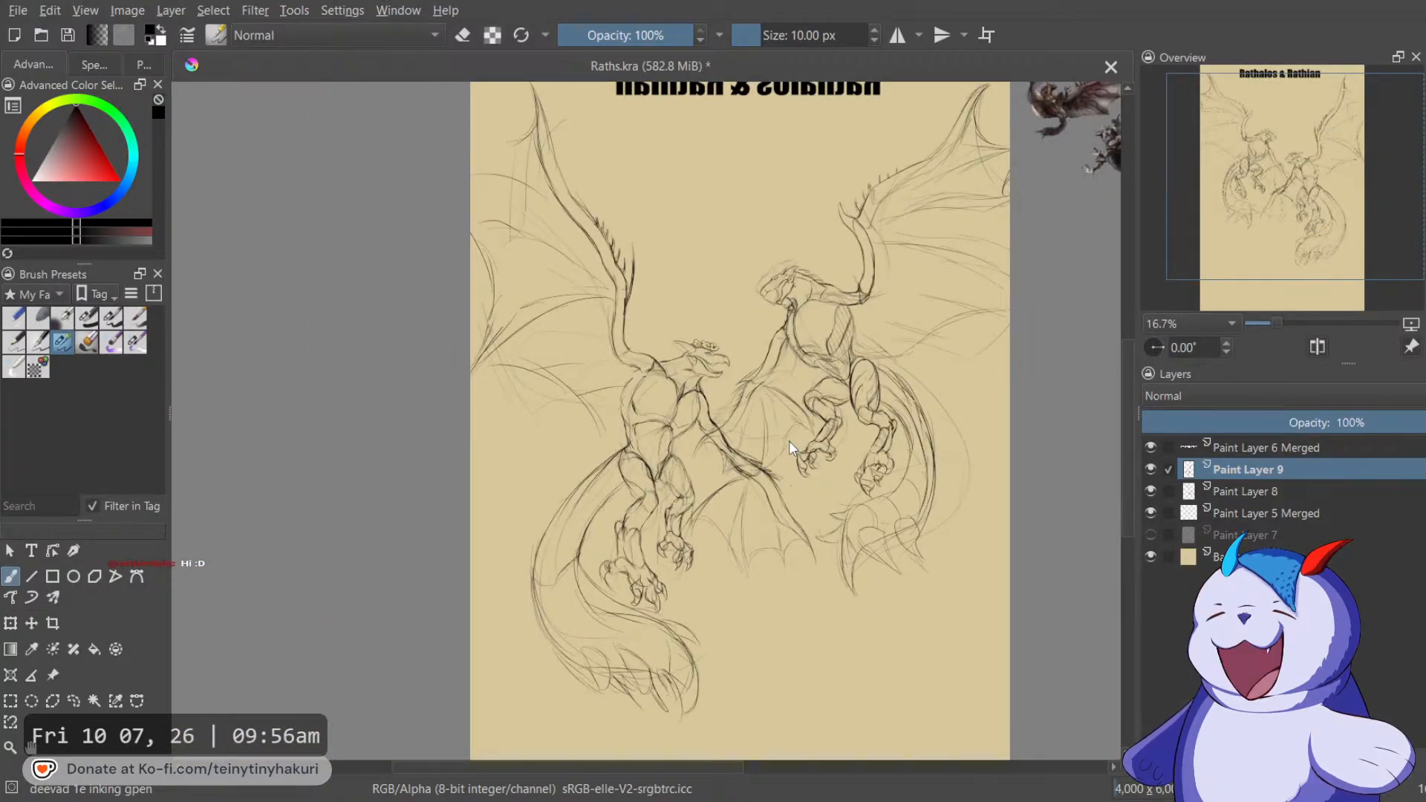
left_click_drag(789, 413, 795, 471)
key("m")
left_click_drag(702, 292, 735, 299)
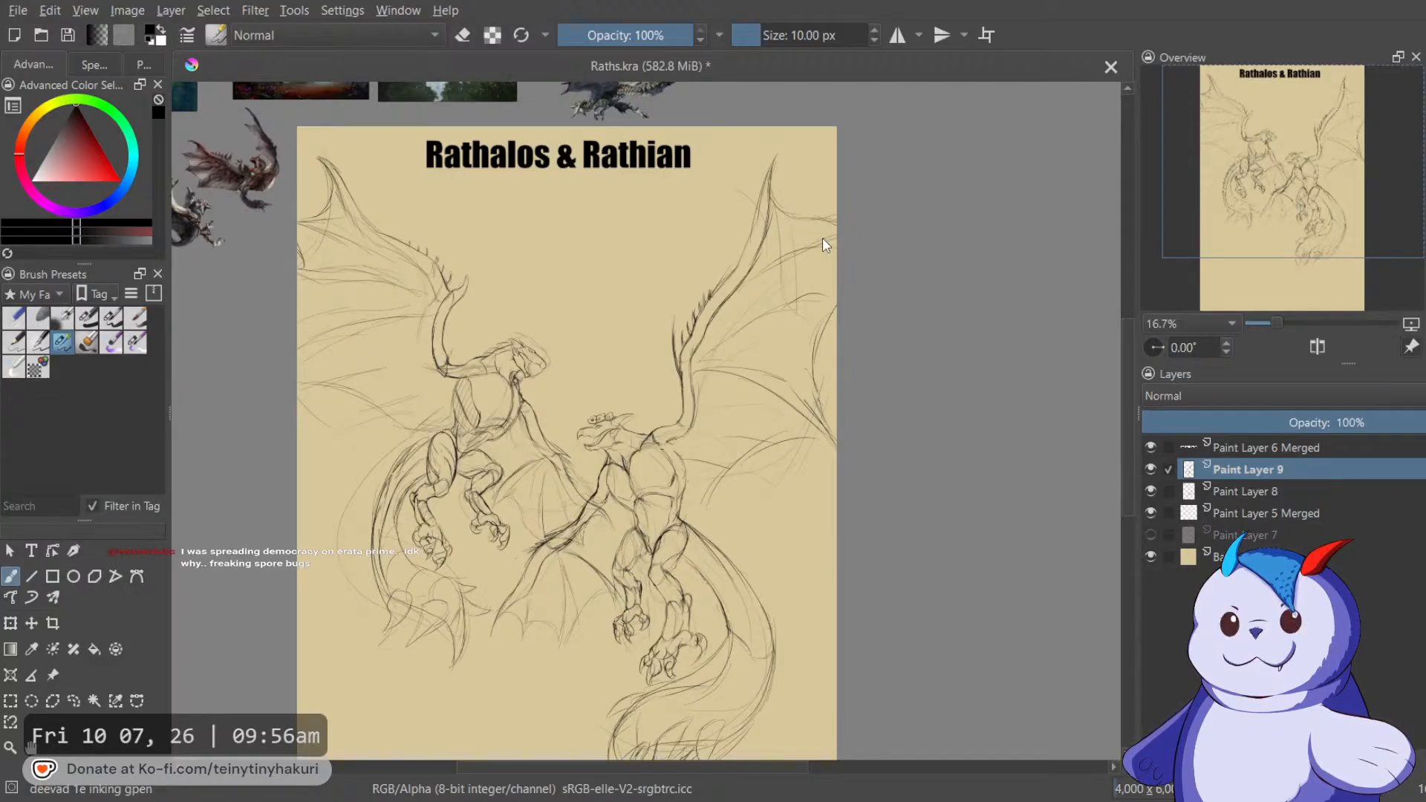
left_click_drag(894, 235, 1047, 175)
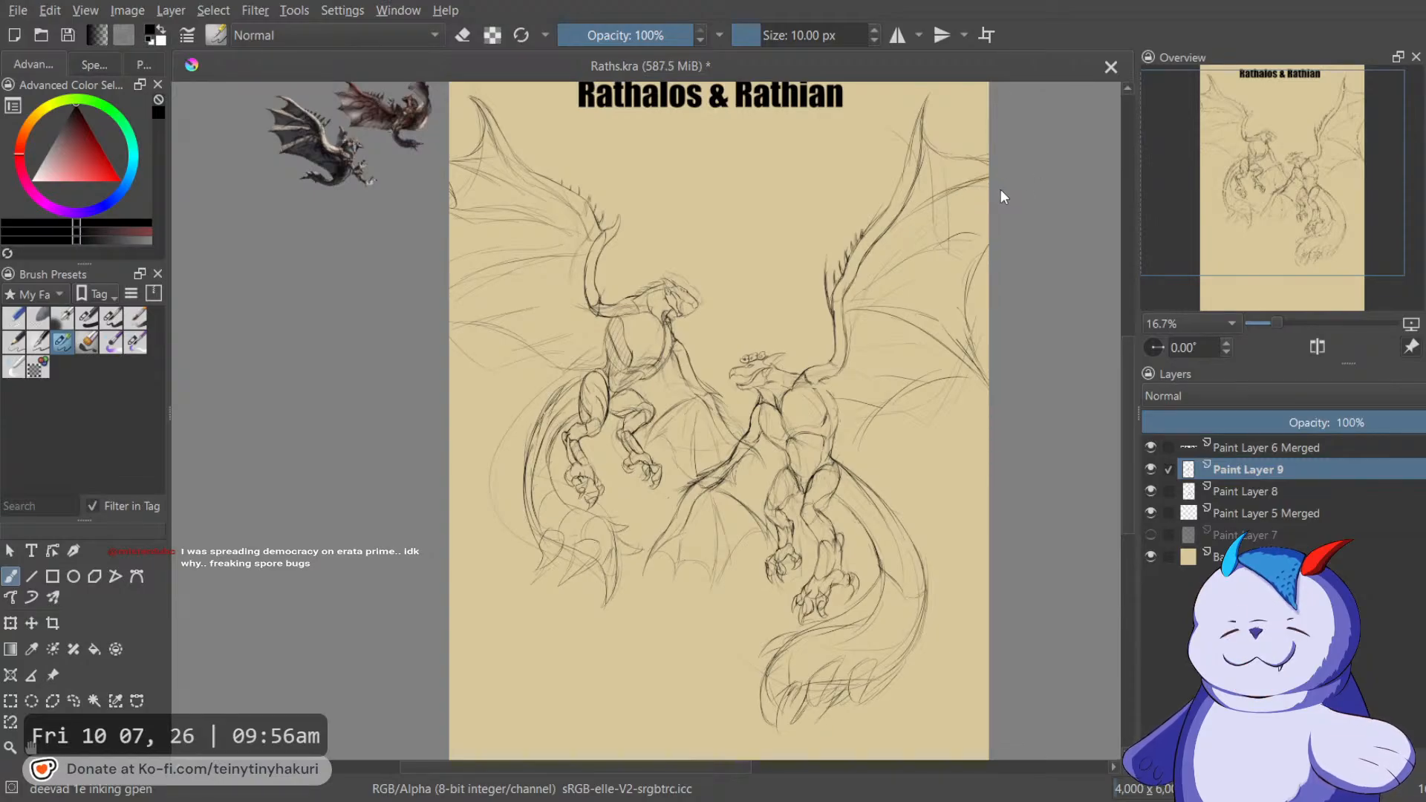
scroll(971, 181, "up", 1)
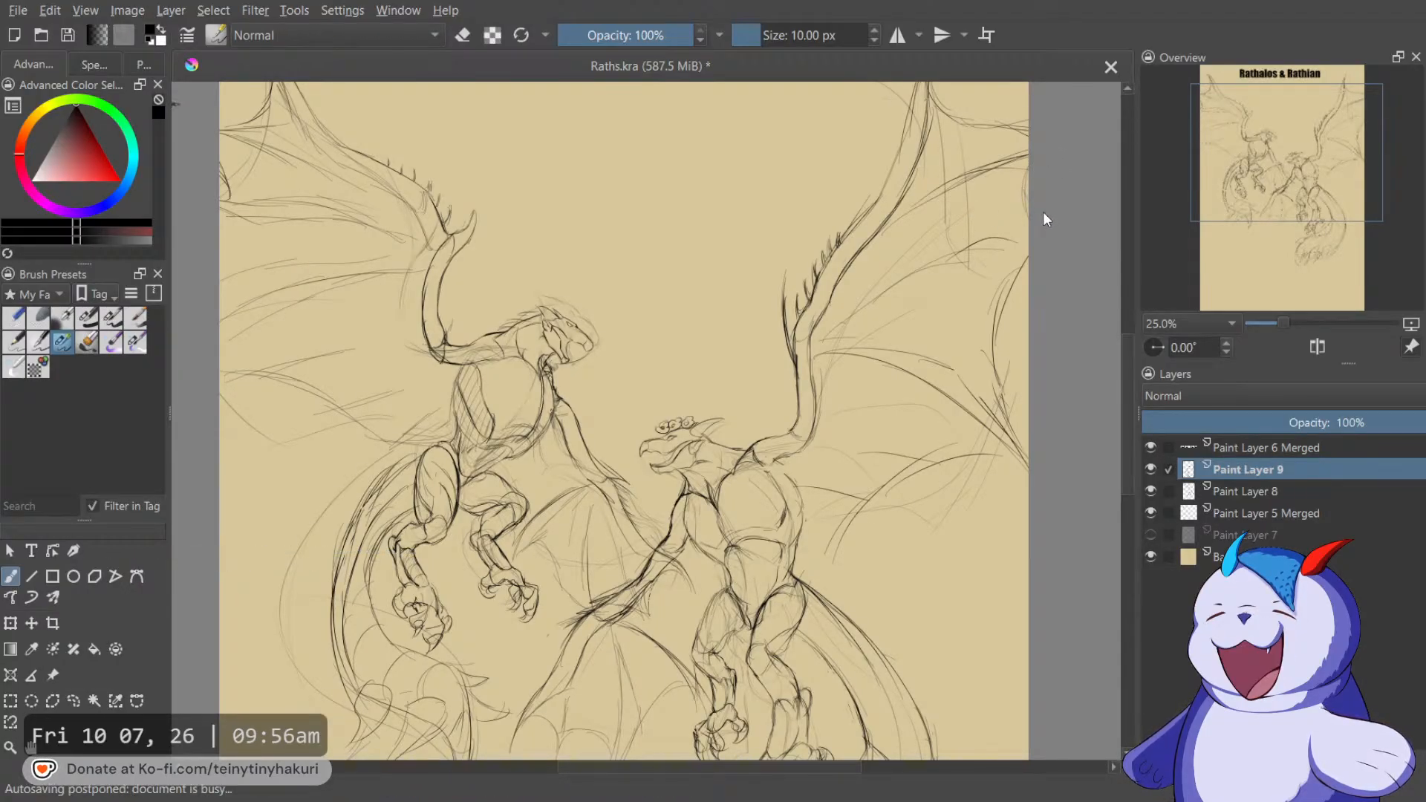
scroll(1043, 212, "down", 1)
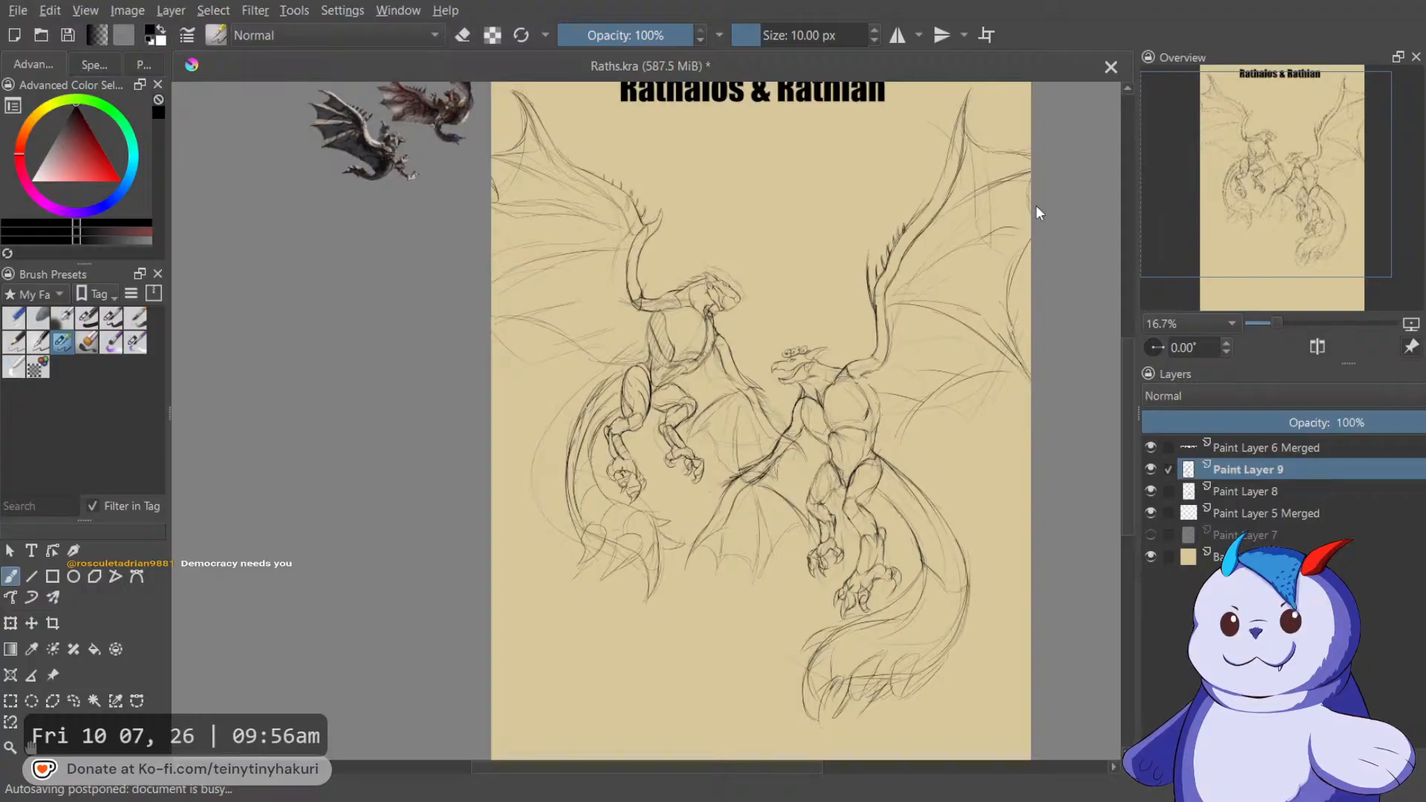
scroll(1032, 215, "down", 1)
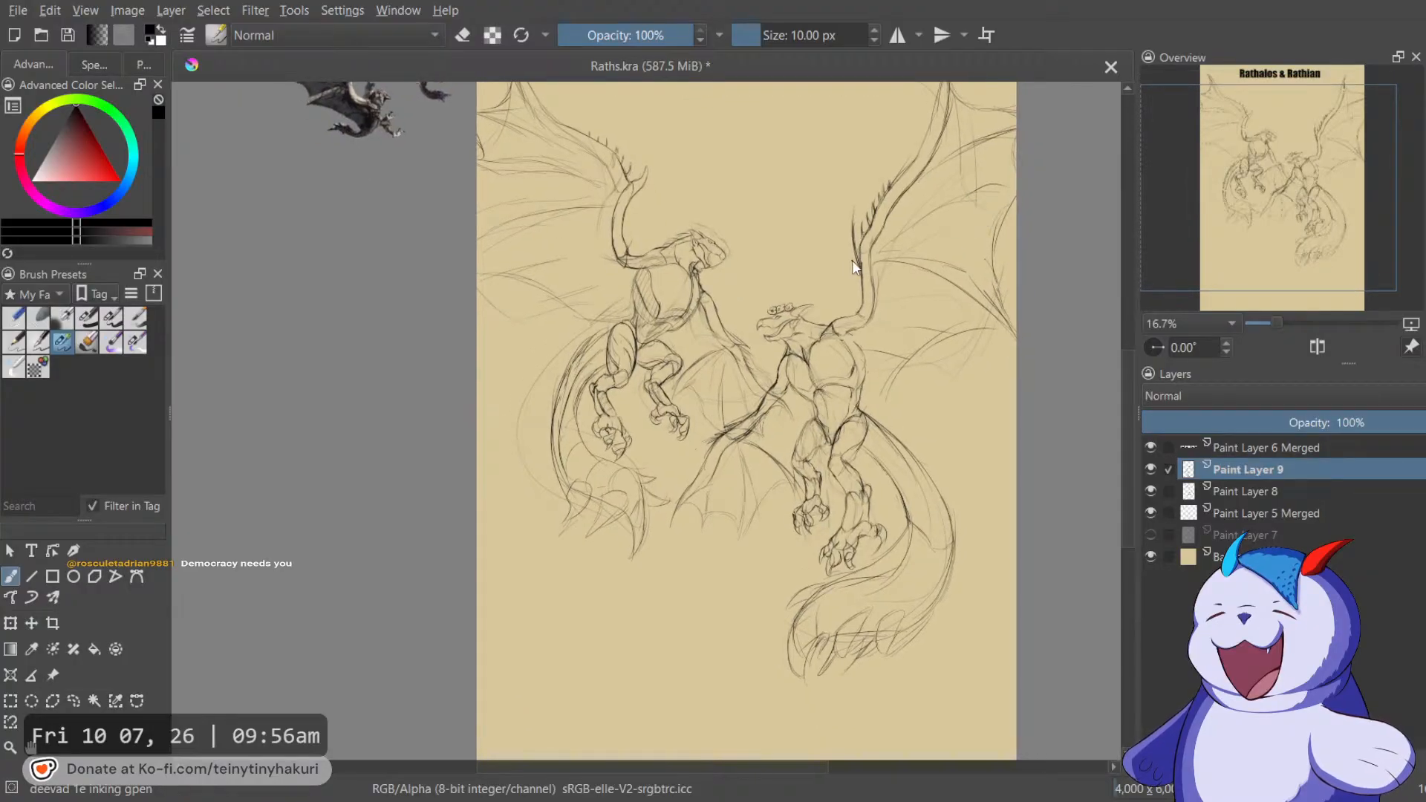
scroll(761, 313, "down", 1)
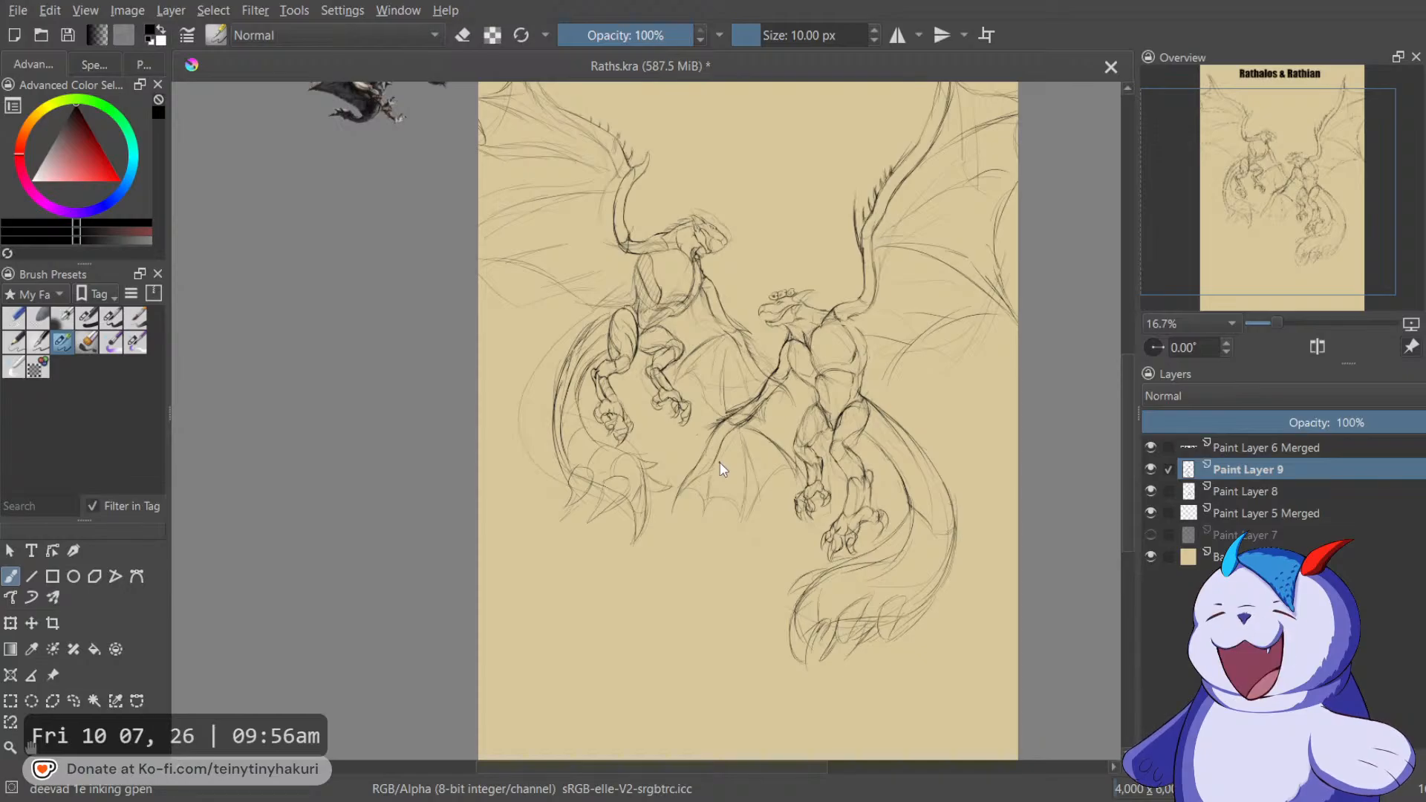
scroll(719, 462, "down", 1)
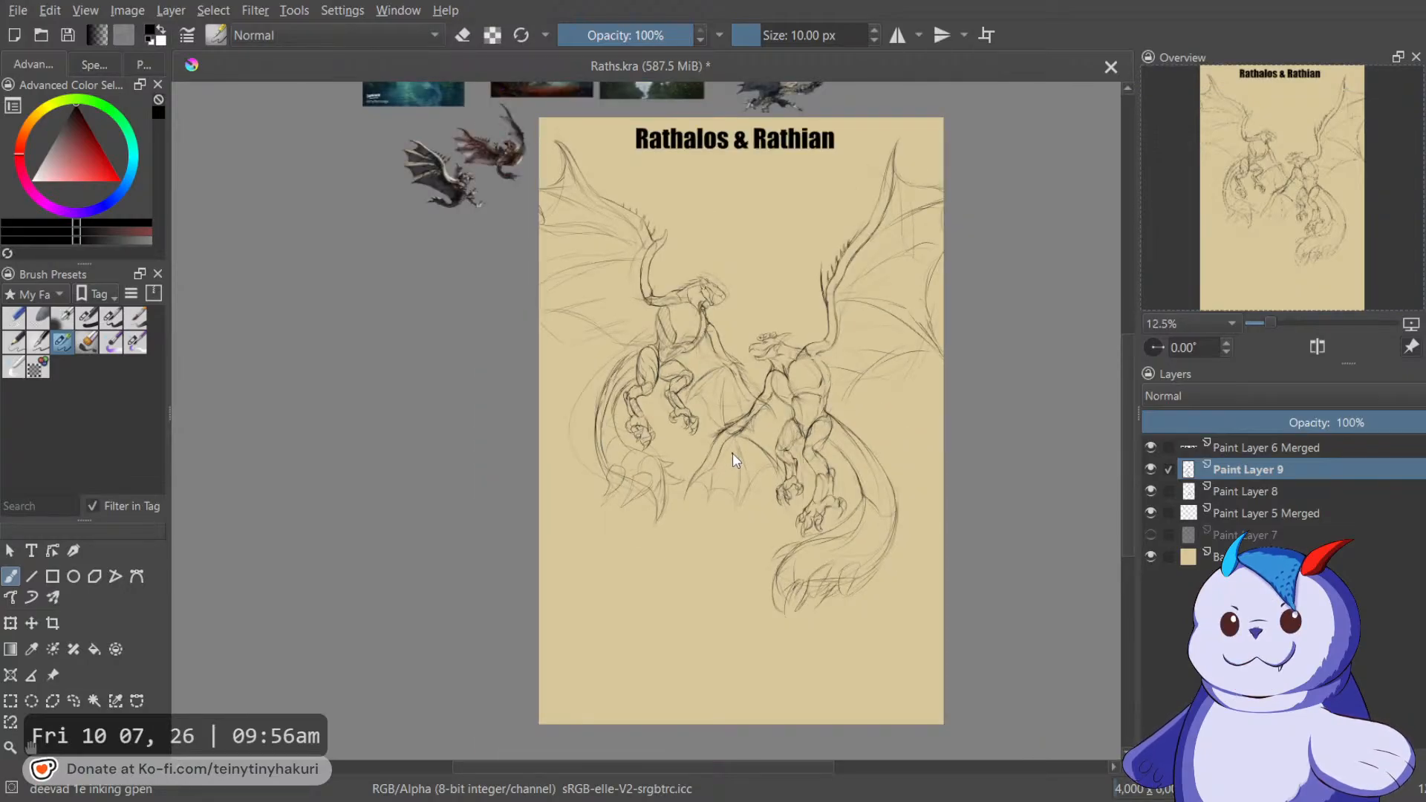
scroll(730, 312, "up", 2)
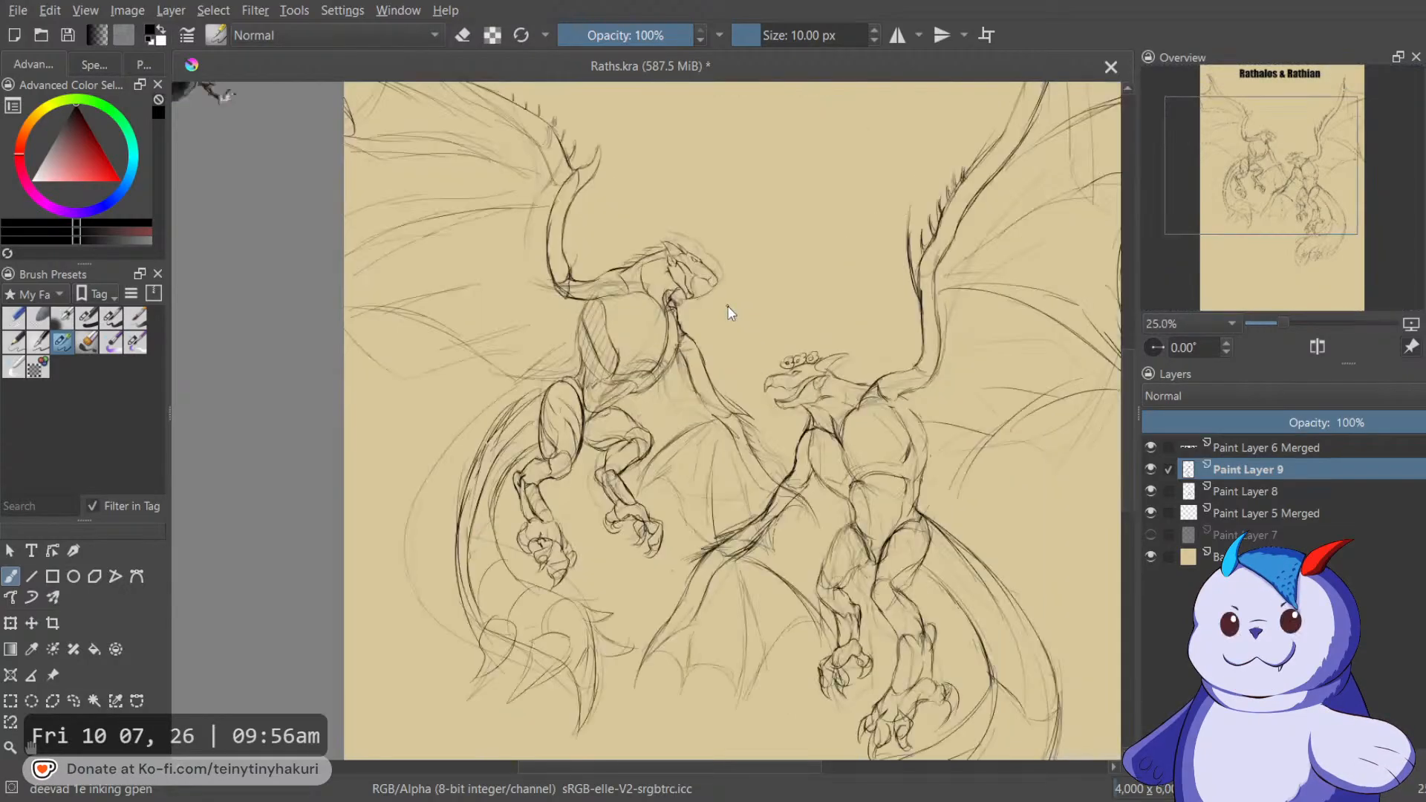
Look over the dragon and forest reference images above the canvas and compare them with the second dragon's head and shoulders.
mouse_move(730, 312)
left_mouse_down()
mouse_move(741, 238)
mouse_move(765, 280)
left_mouse_up()
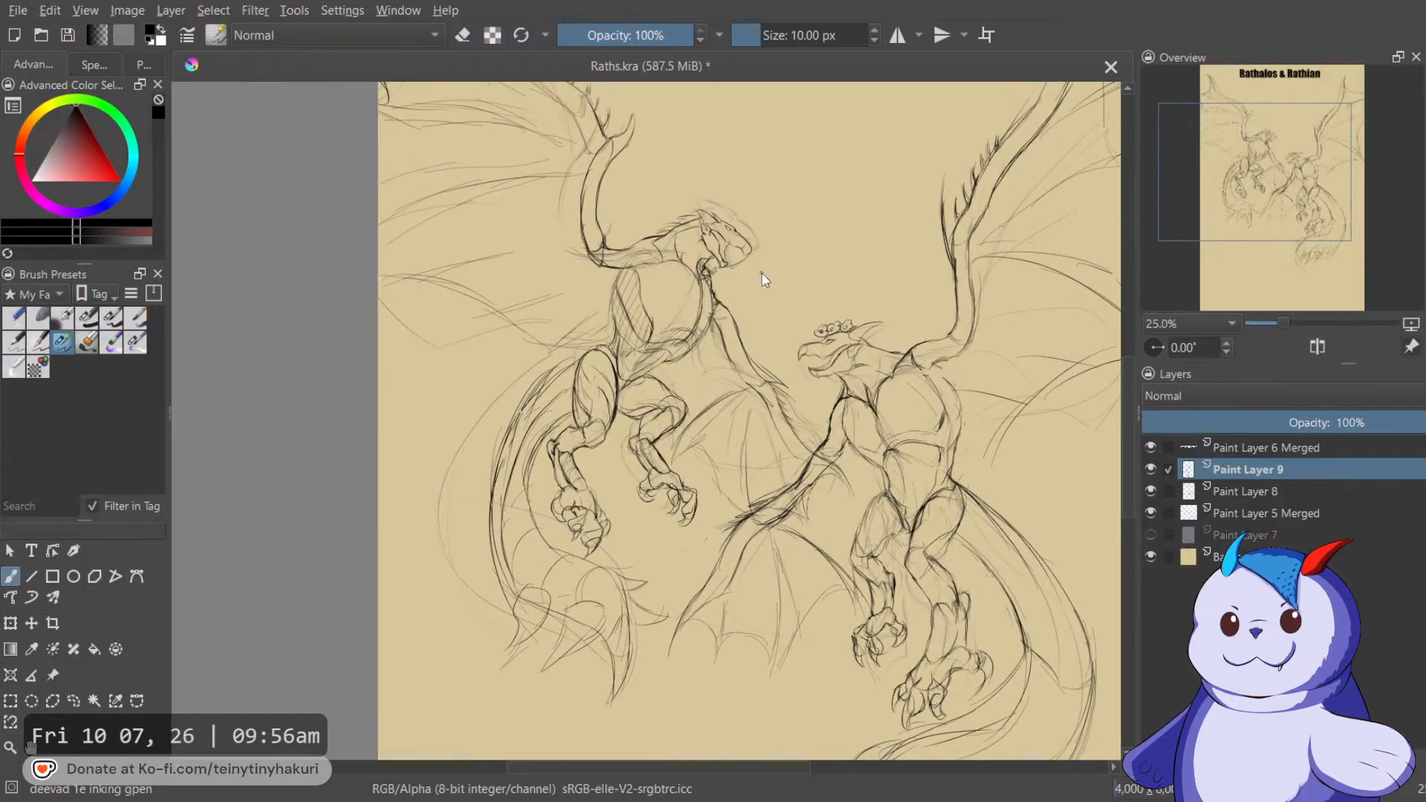
scroll(765, 280, "down", 2)
left_click_drag(703, 235, 672, 439)
scroll(672, 431, "up", 4)
left_click_drag(768, 377, 543, 360)
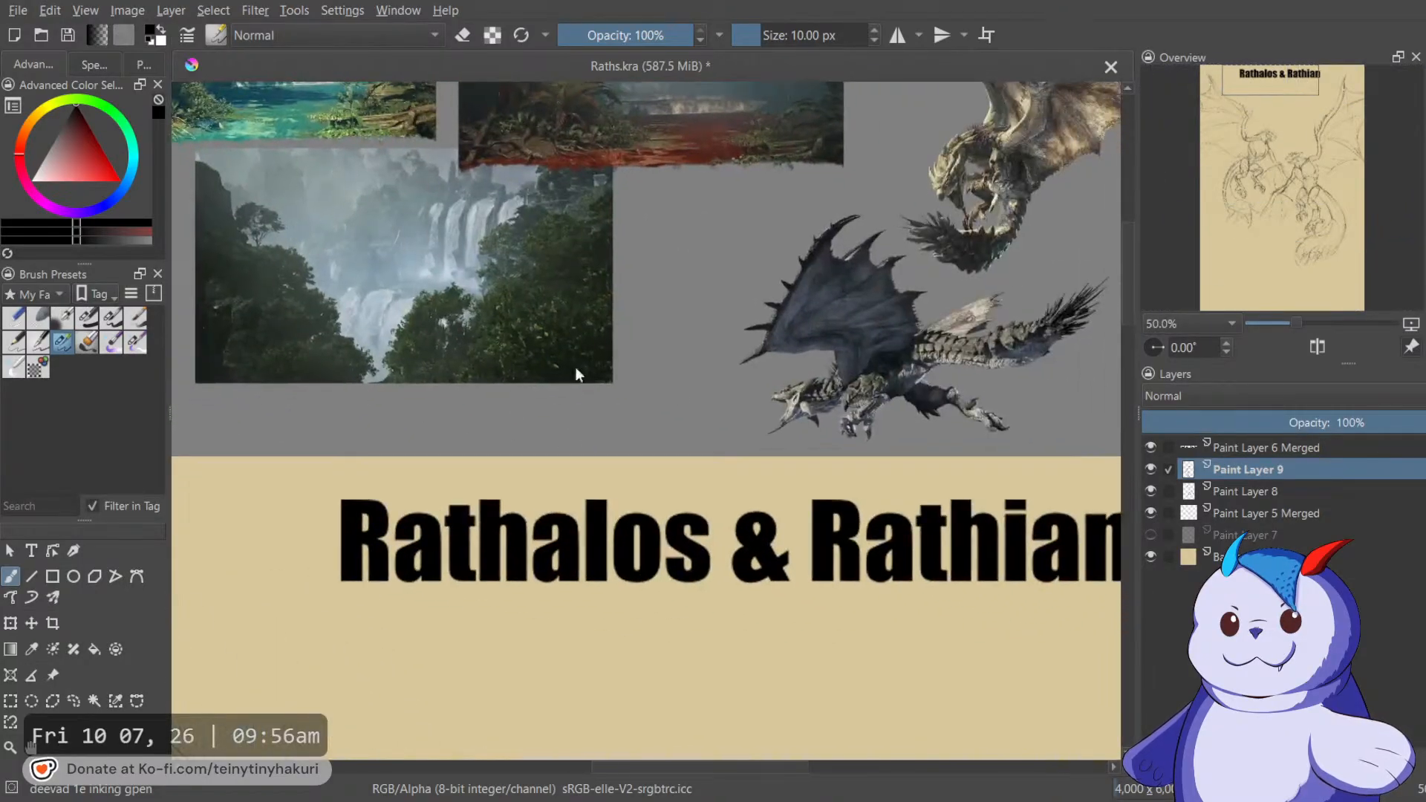
scroll(761, 395, "up", 2)
scroll(761, 395, "down", 5)
mouse_move(808, 702)
left_mouse_down()
mouse_move(807, 301)
mouse_move(791, 369)
mouse_move(886, 349)
left_mouse_up()
scroll(790, 369, "up", 5)
mouse_move(852, 387)
left_mouse_down()
mouse_move(885, 350)
mouse_move(952, 336)
mouse_move(974, 358)
left_mouse_up()
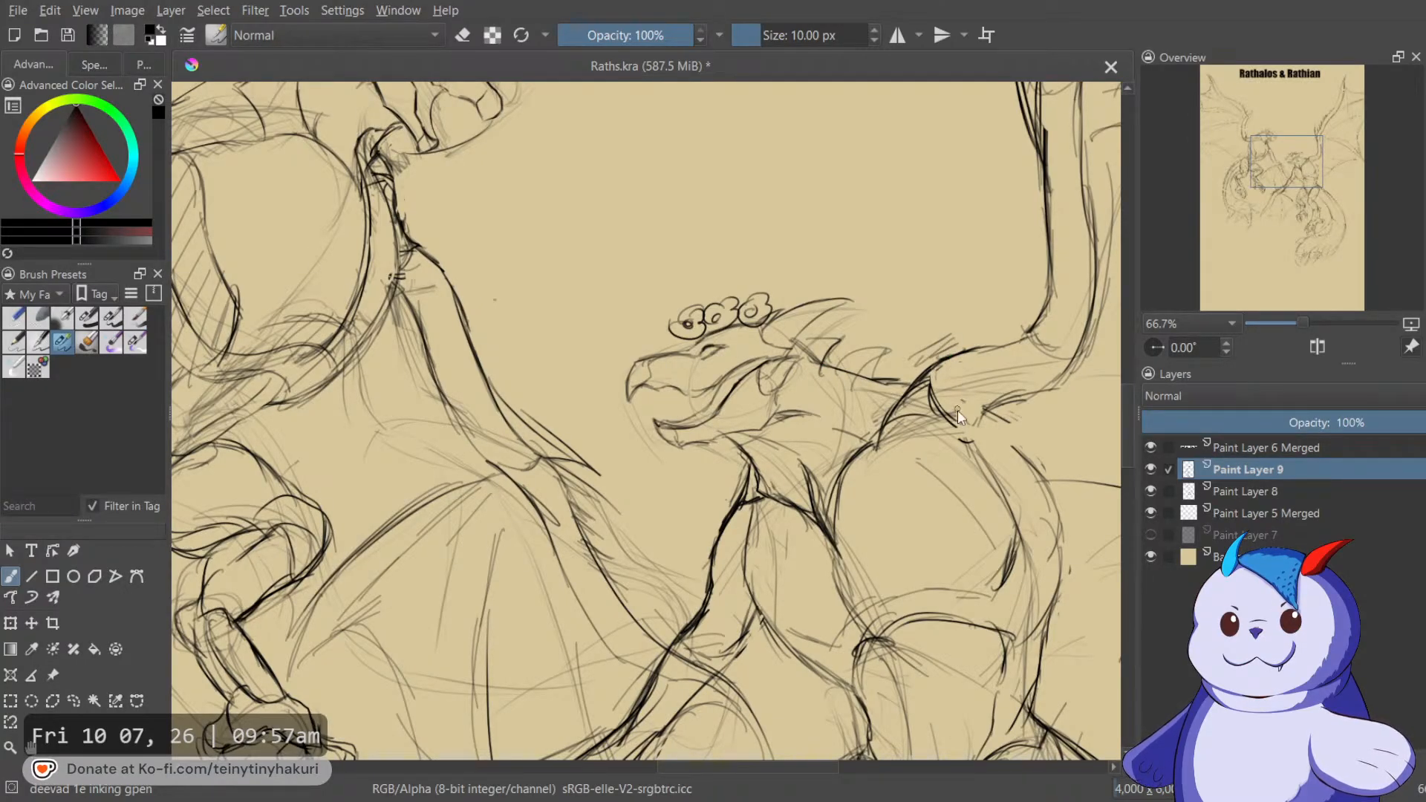
Review the second dragon's legs and tail against the full page and save the illustration.
left_click_drag(1051, 645, 735, 213)
left_click_drag(817, 541, 752, 189)
scroll(752, 197, "down", 2)
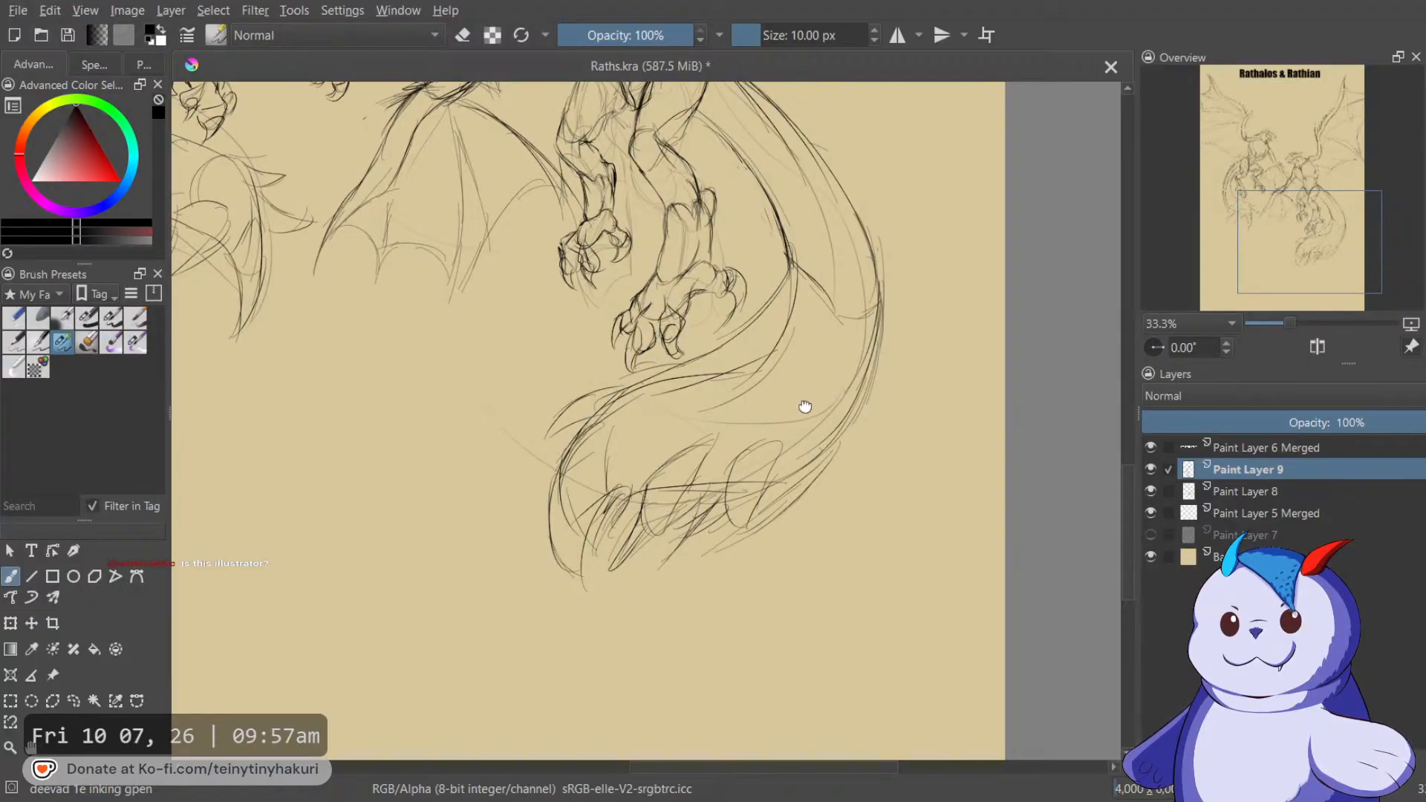
left_click_drag(801, 401, 906, 578)
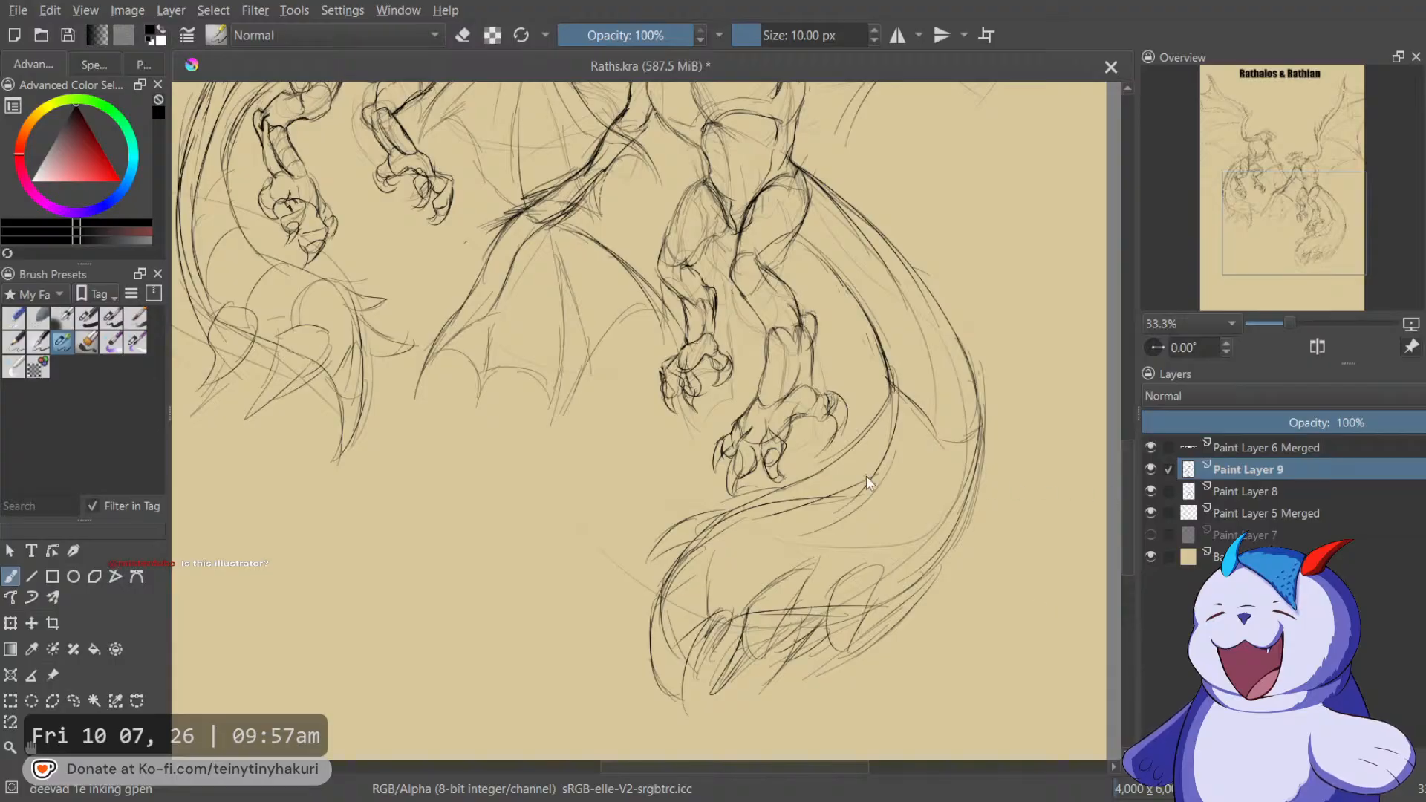
scroll(866, 476, "down", 3)
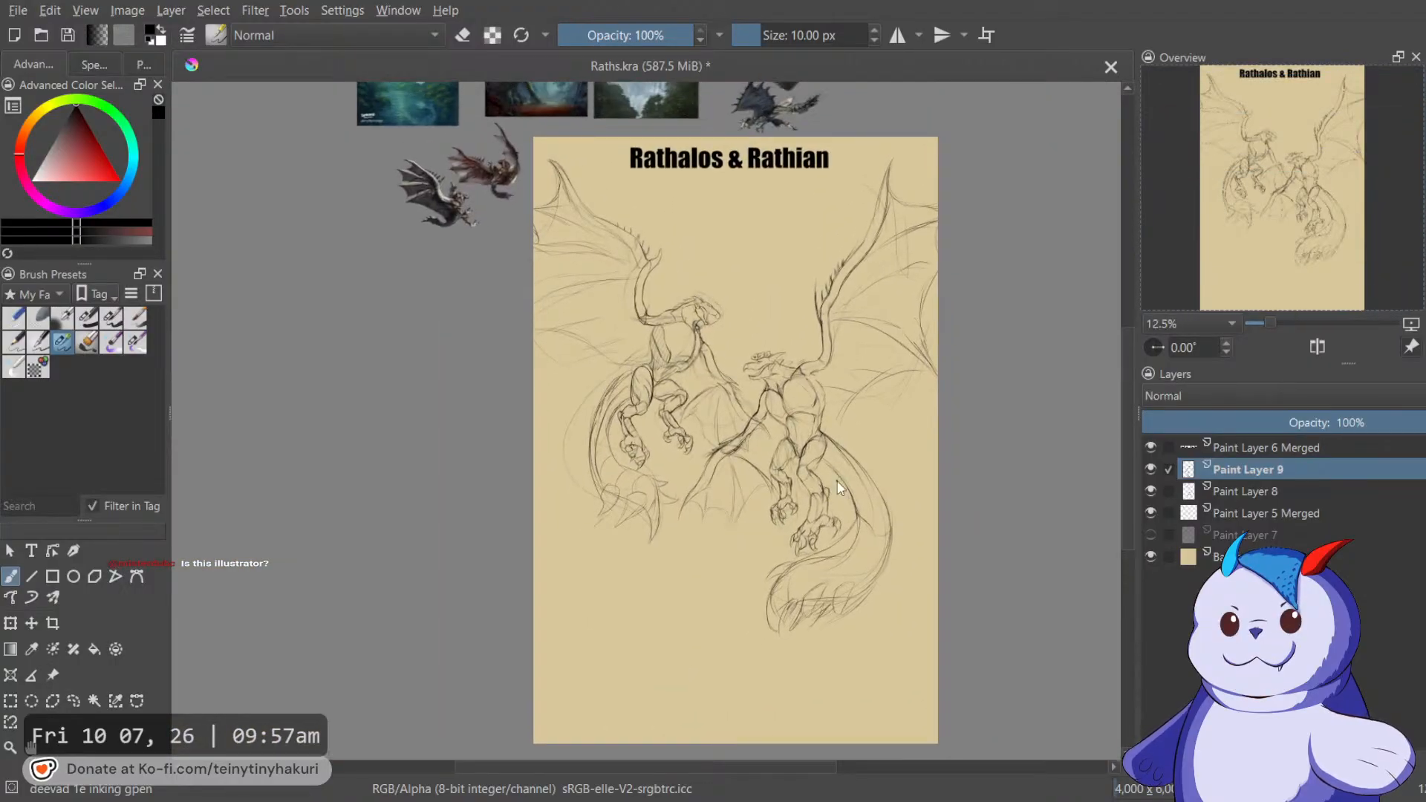
left_click_drag(839, 488, 829, 550)
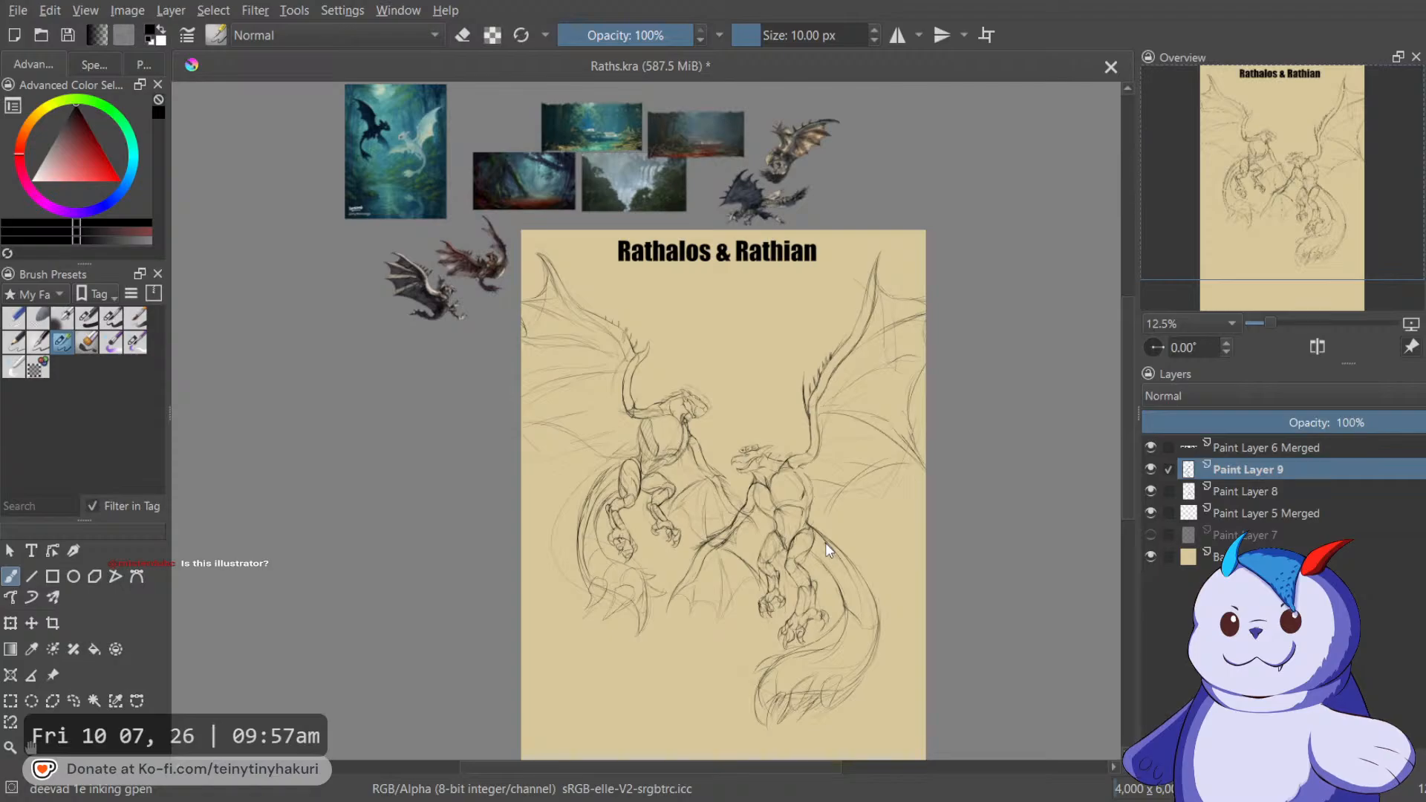
key("ctrl+s")
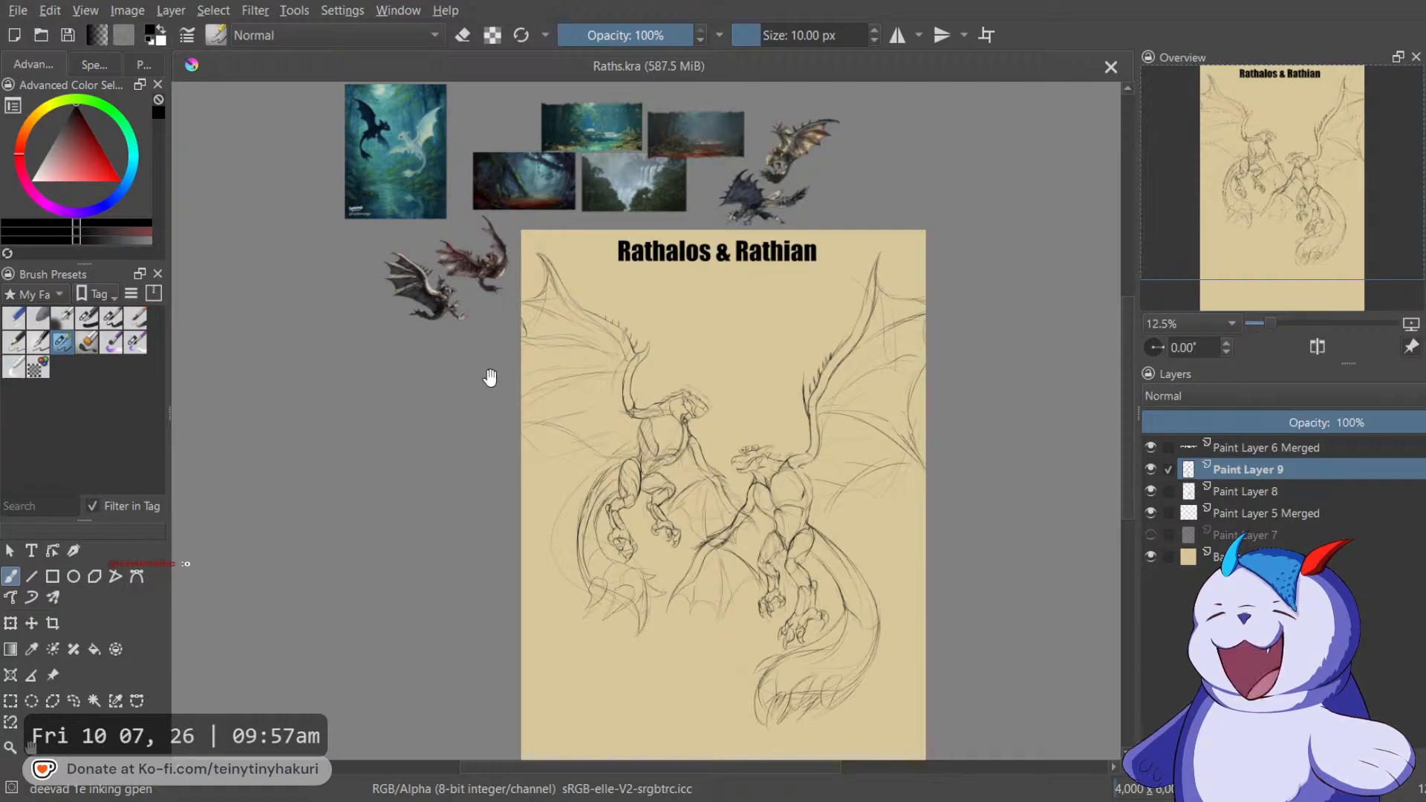
Examine the full page, focusing on the first dragon's head, neck and wing shoulder up close.
left_click_drag(478, 372, 451, 301)
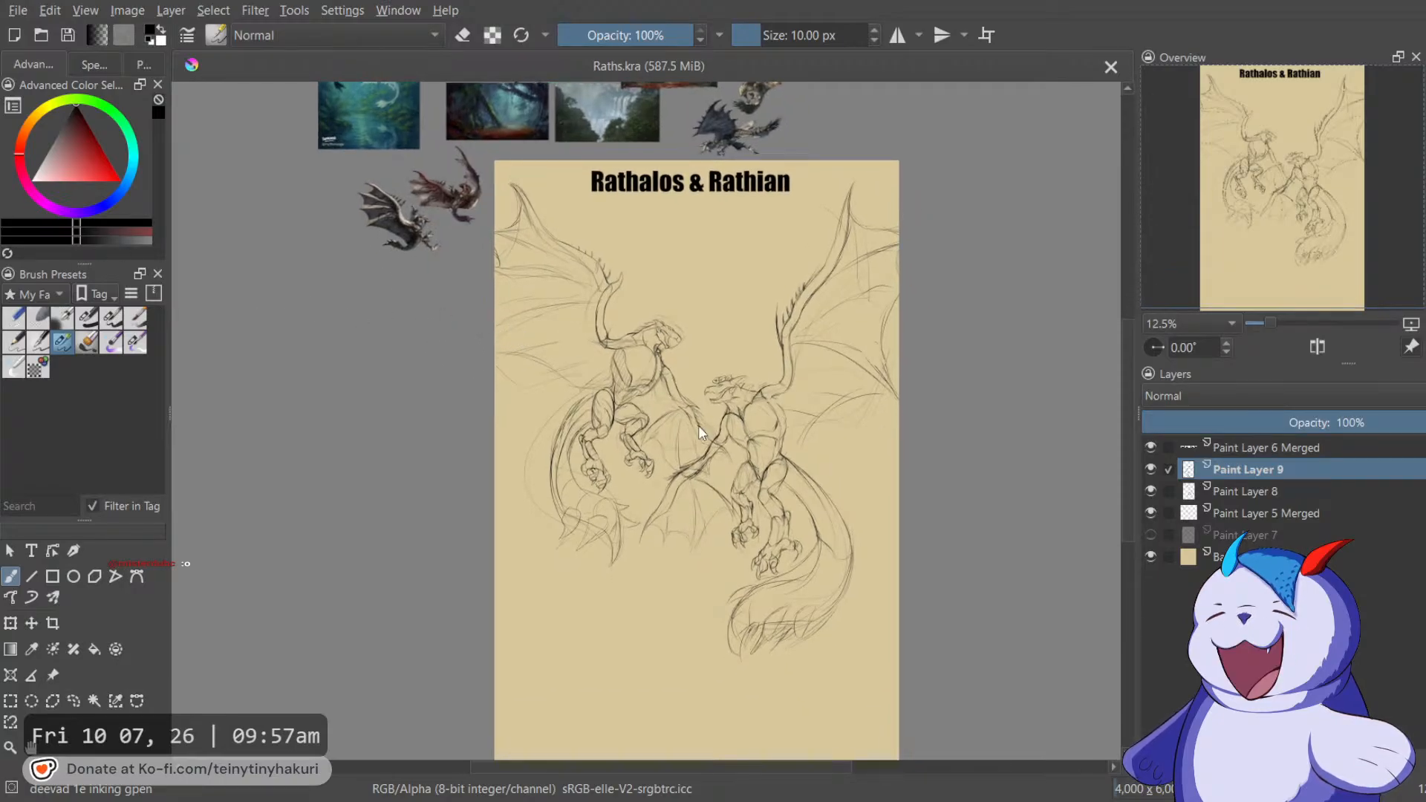
scroll(698, 425, "up", 2)
scroll(698, 426, "down", 2)
left_click_drag(698, 416, 721, 447)
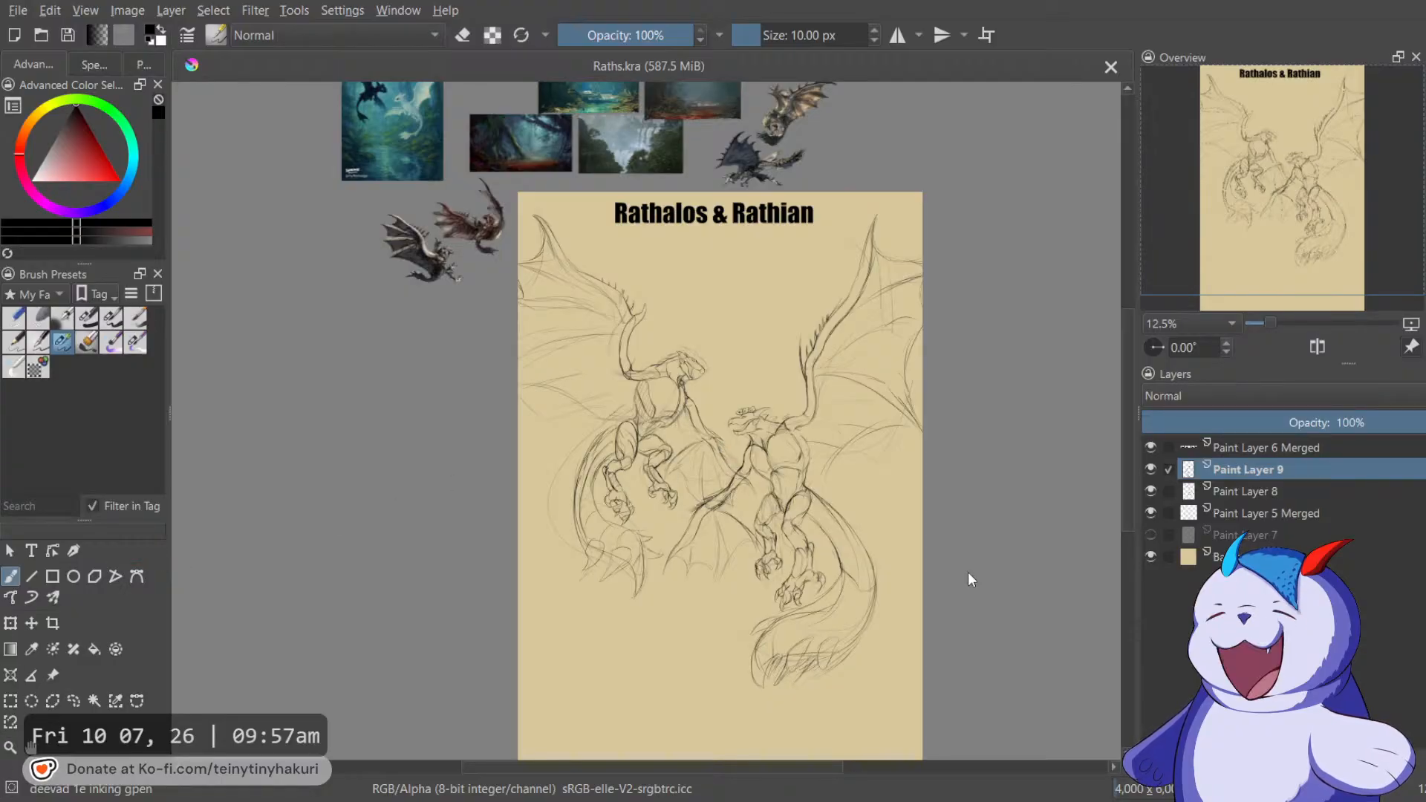
left_click_drag(750, 406, 761, 364)
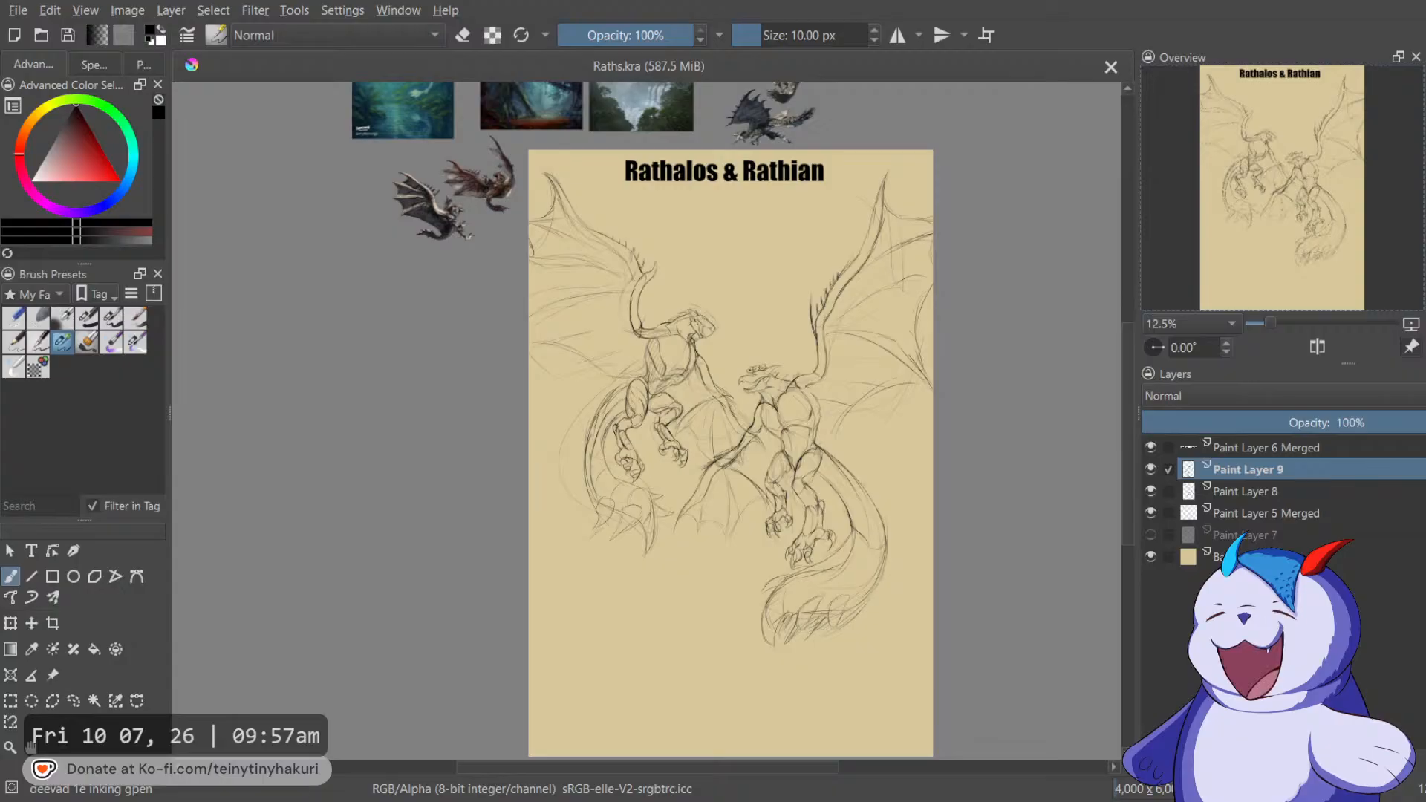
scroll(760, 413, "up", 2)
left_click_drag(772, 466, 793, 517)
scroll(667, 477, "down", 1)
scroll(654, 464, "up", 5)
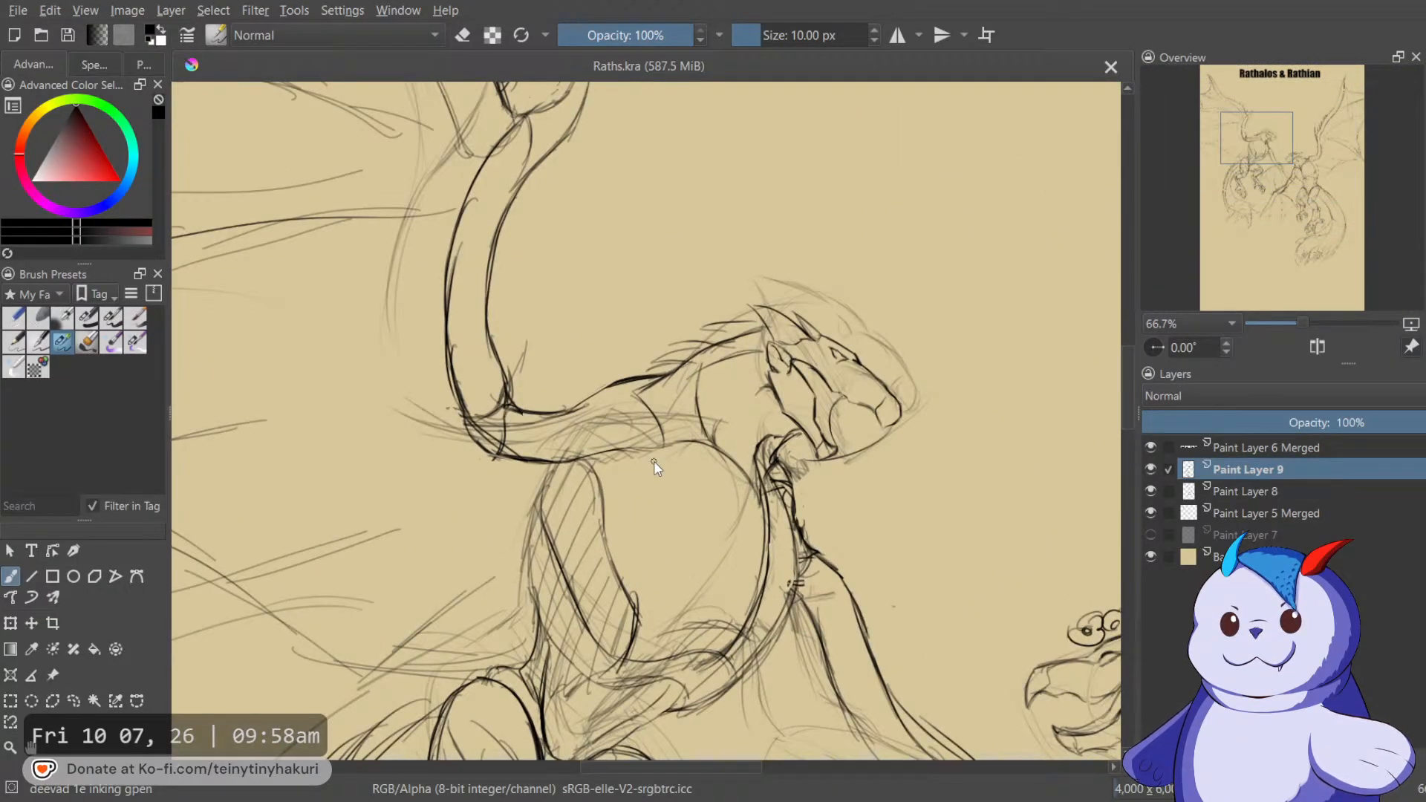
left_click_drag(649, 358, 856, 557)
left_click_drag(733, 567, 637, 409)
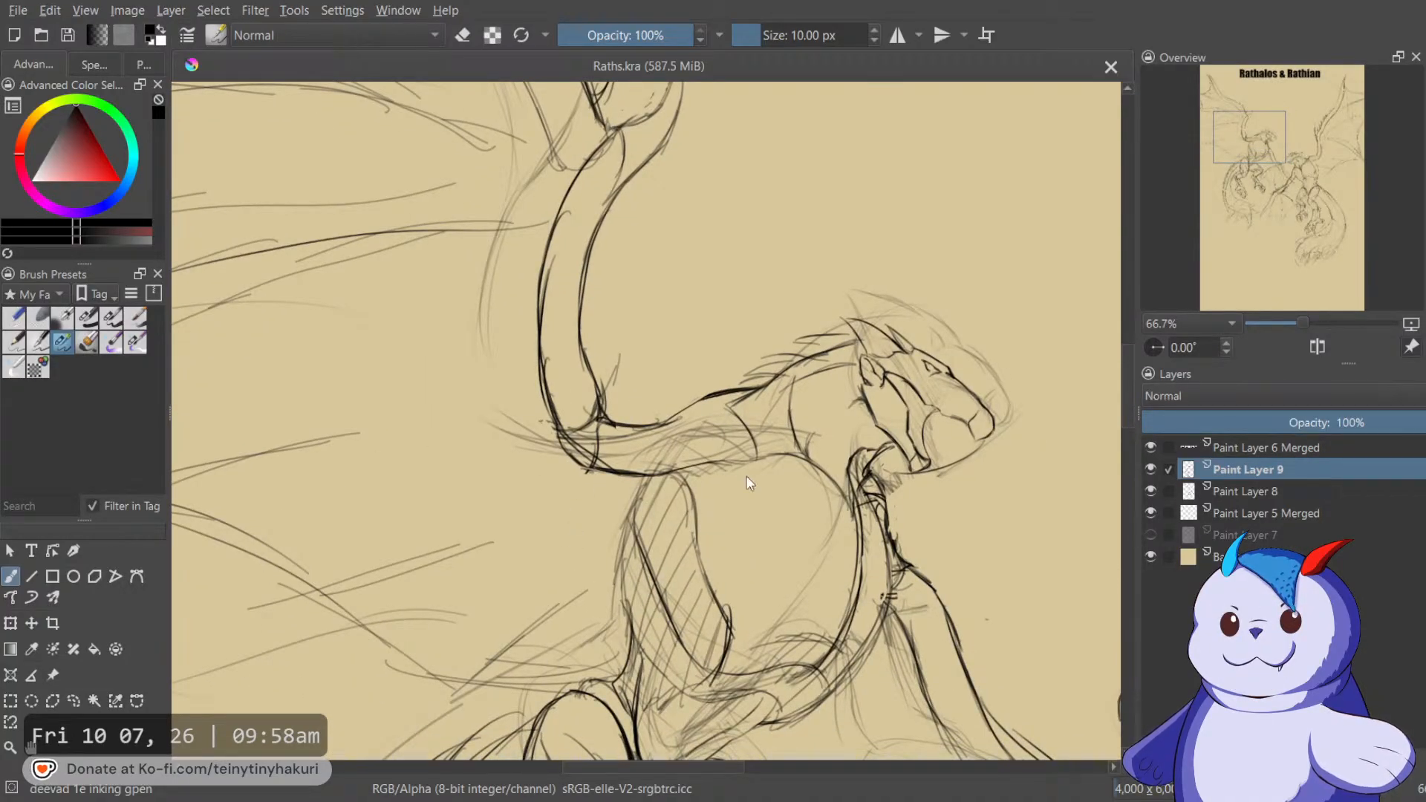
Select the second dragon's raised wing freehand and transform it, skewing the wing tip outward and slightly downward.
scroll(733, 489, "down", 4)
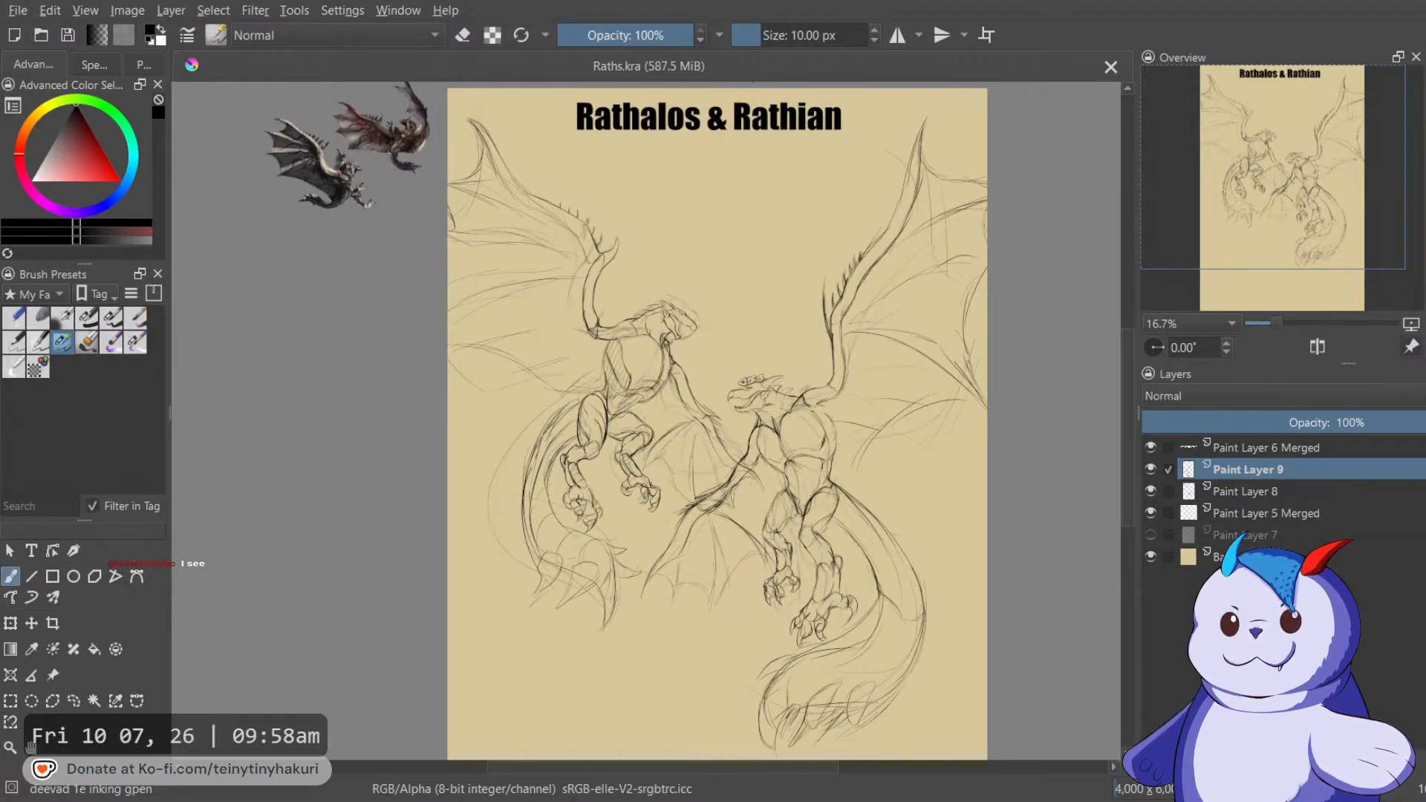
left_click_drag(826, 275, 834, 366)
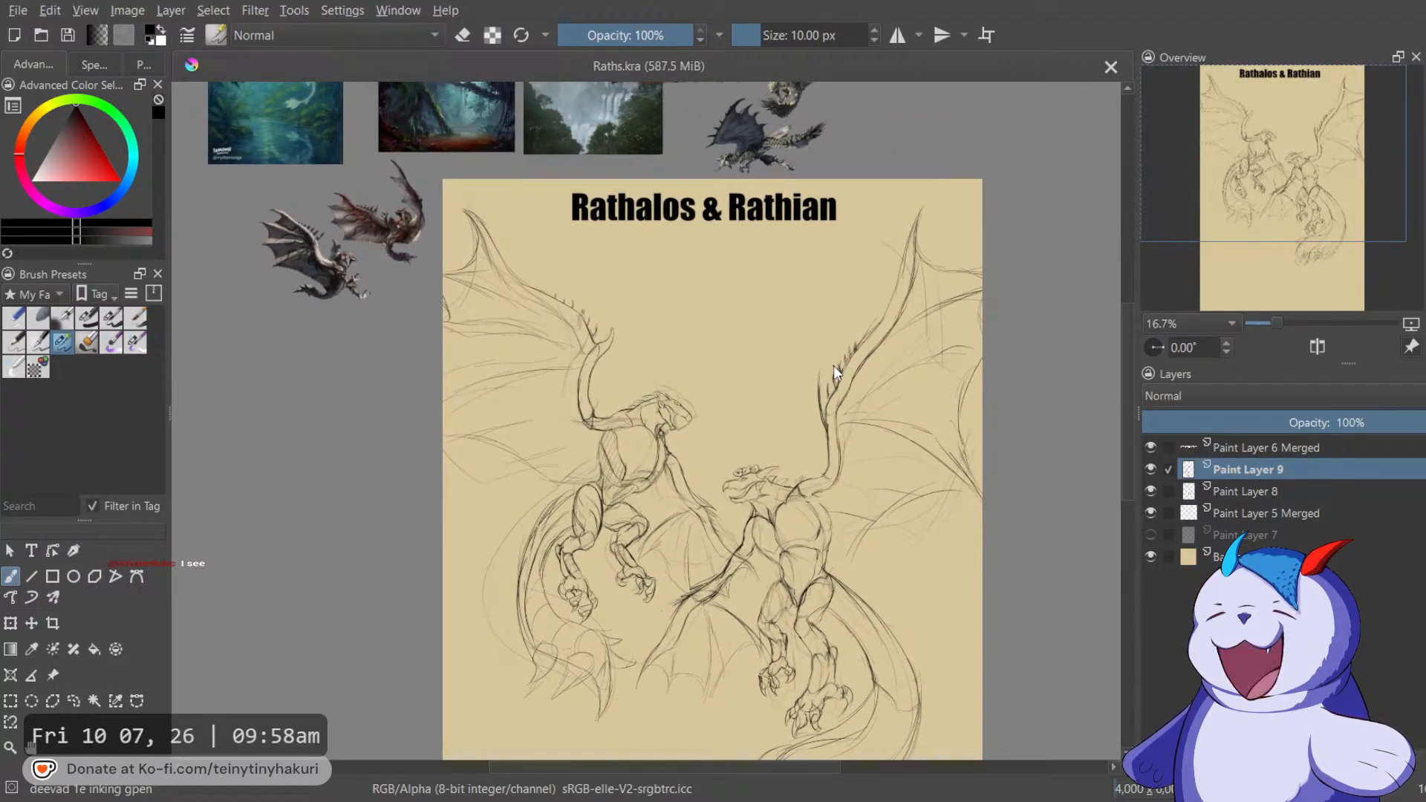
scroll(834, 365, "down", 1)
scroll(853, 397, "up", 1)
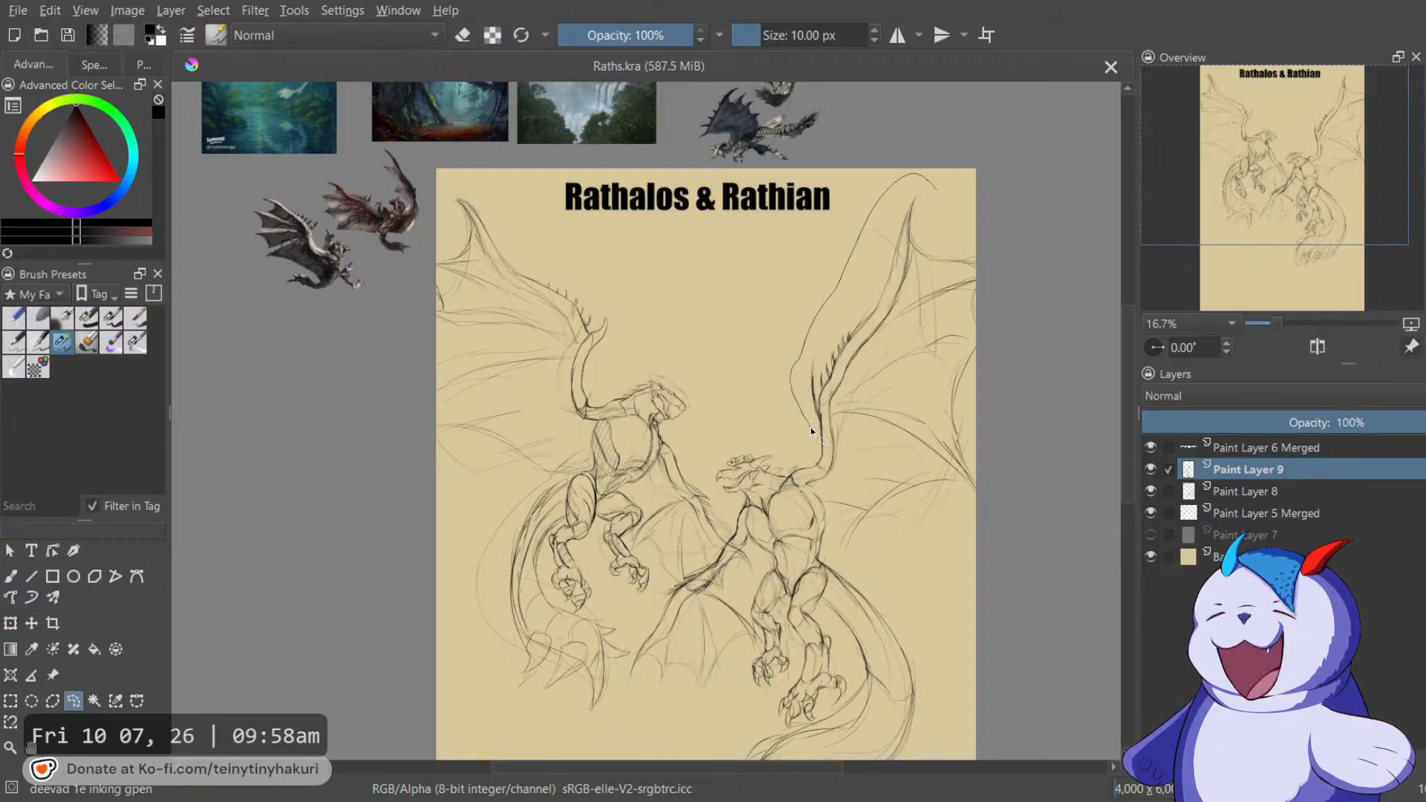
key("ctrl+z")
key("ctrl+t")
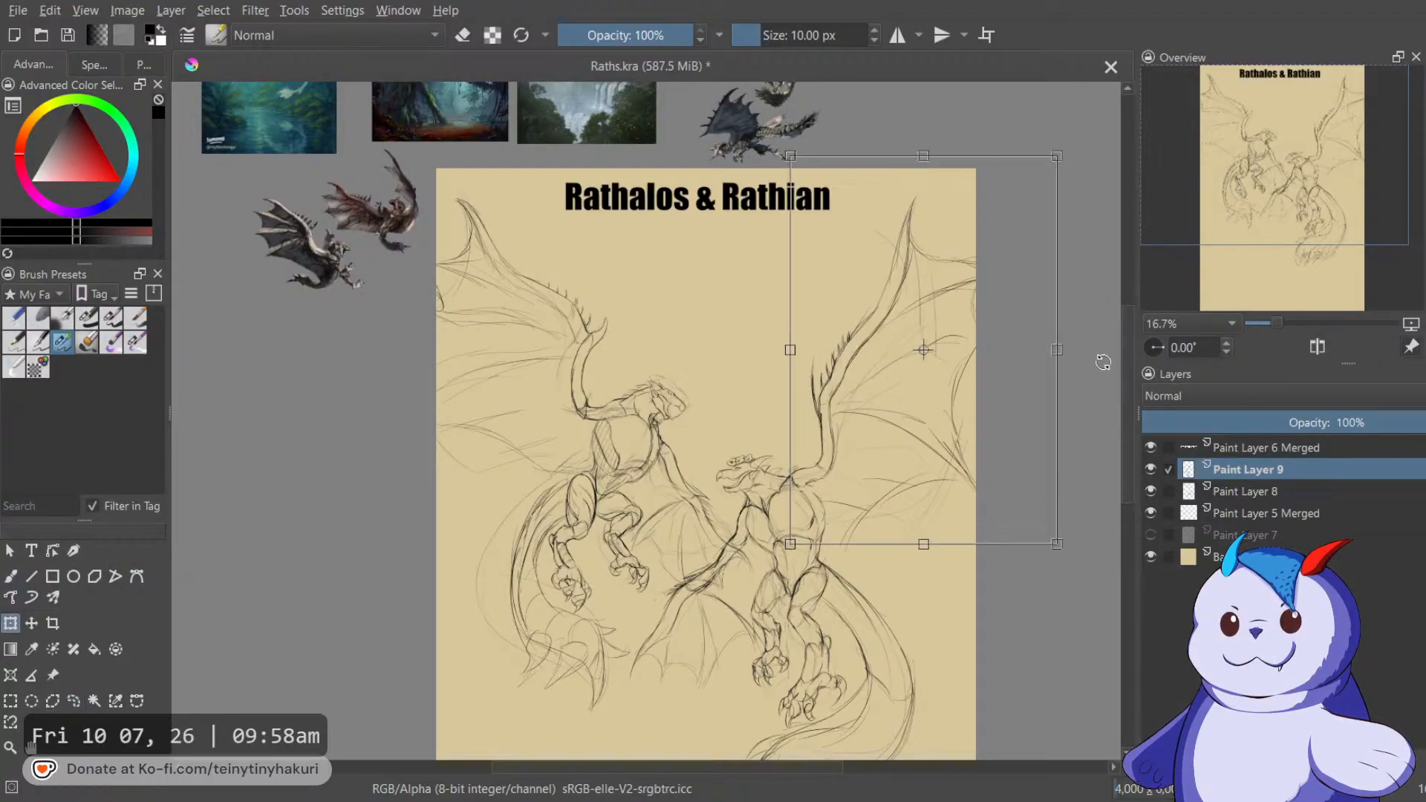
left_click_drag(1053, 405, 978, 372)
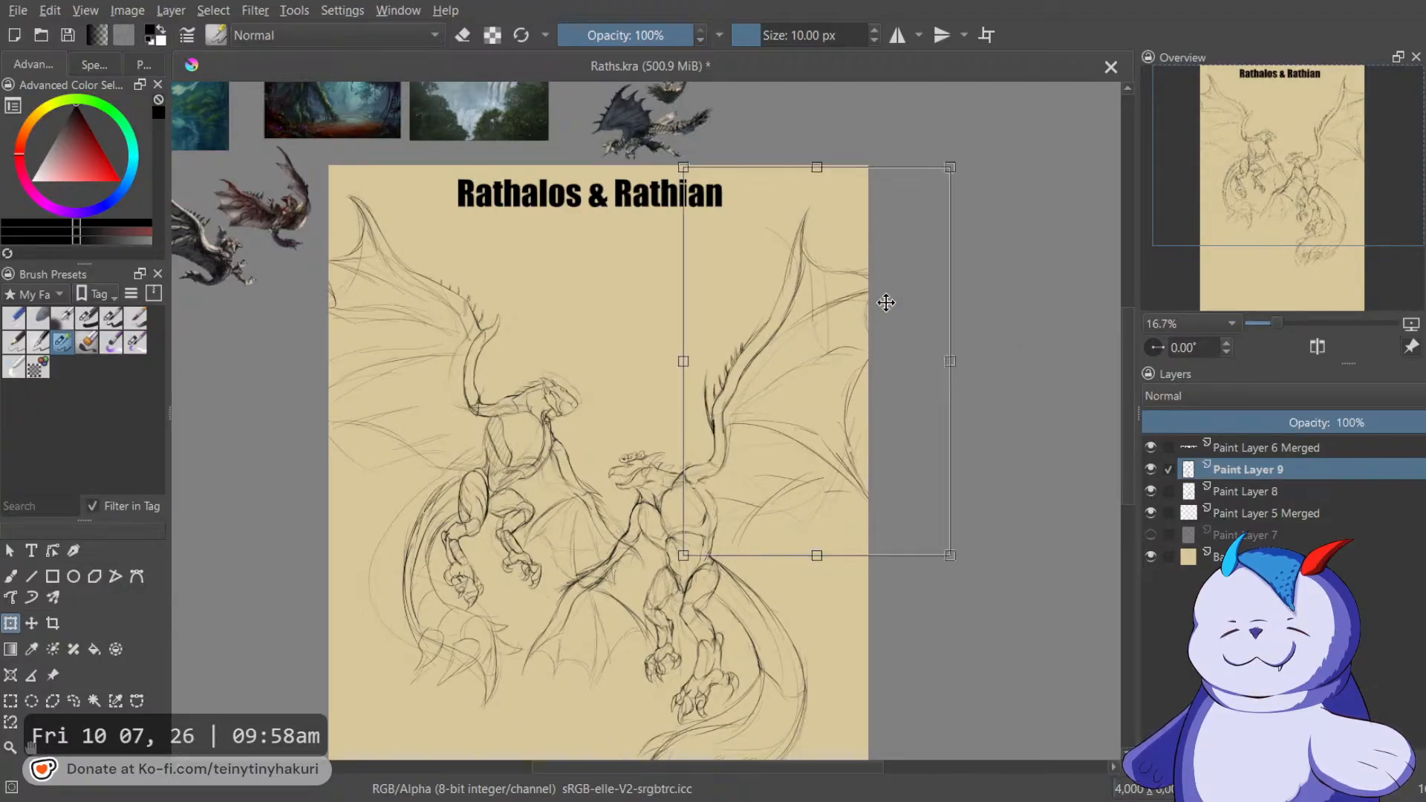
left_click_drag(952, 171, 982, 188)
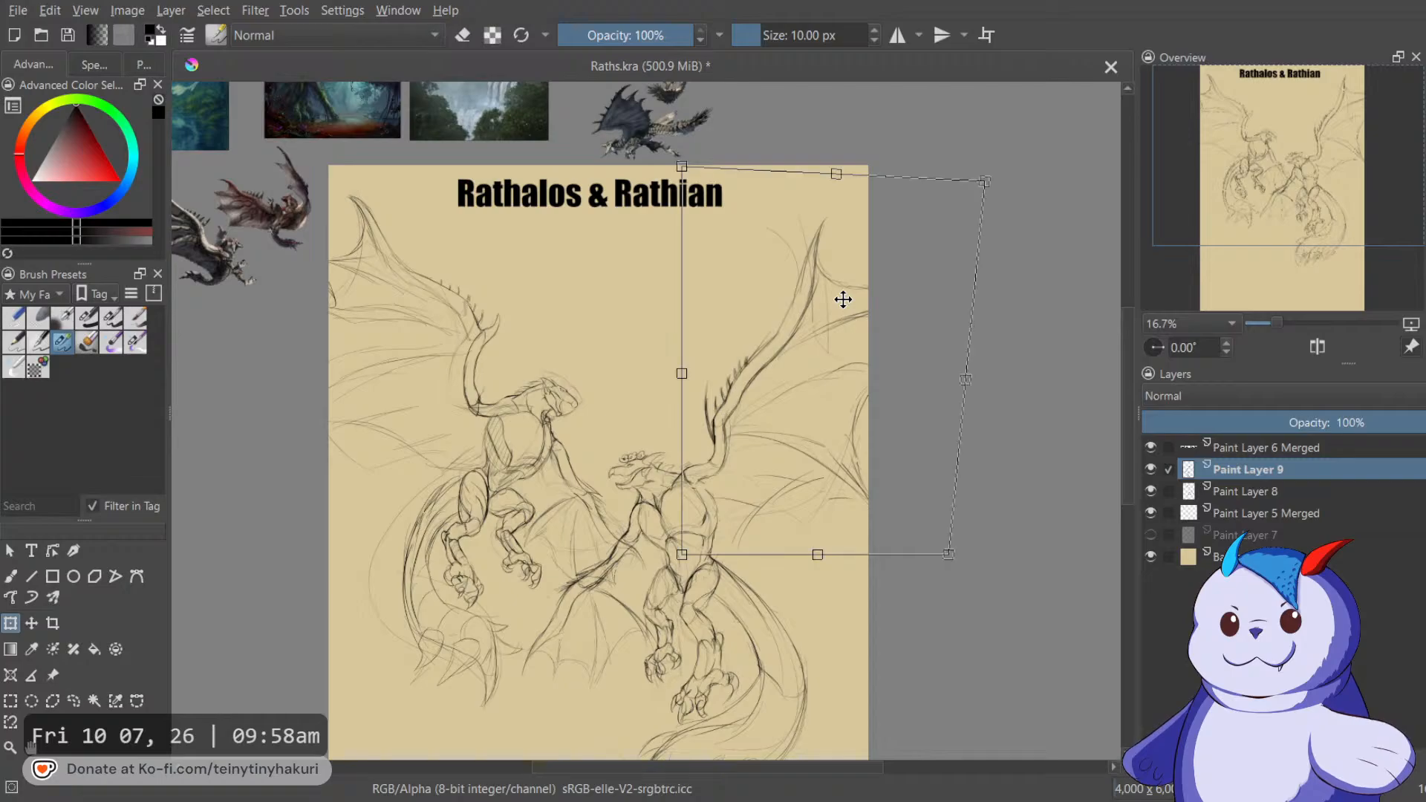
key("Return")
key("b")
Check the reshaped wing against the full page and the reference images, and save the illustration.
scroll(792, 400, "up", 1)
scroll(791, 396, "down", 3)
scroll(774, 381, "up", 1)
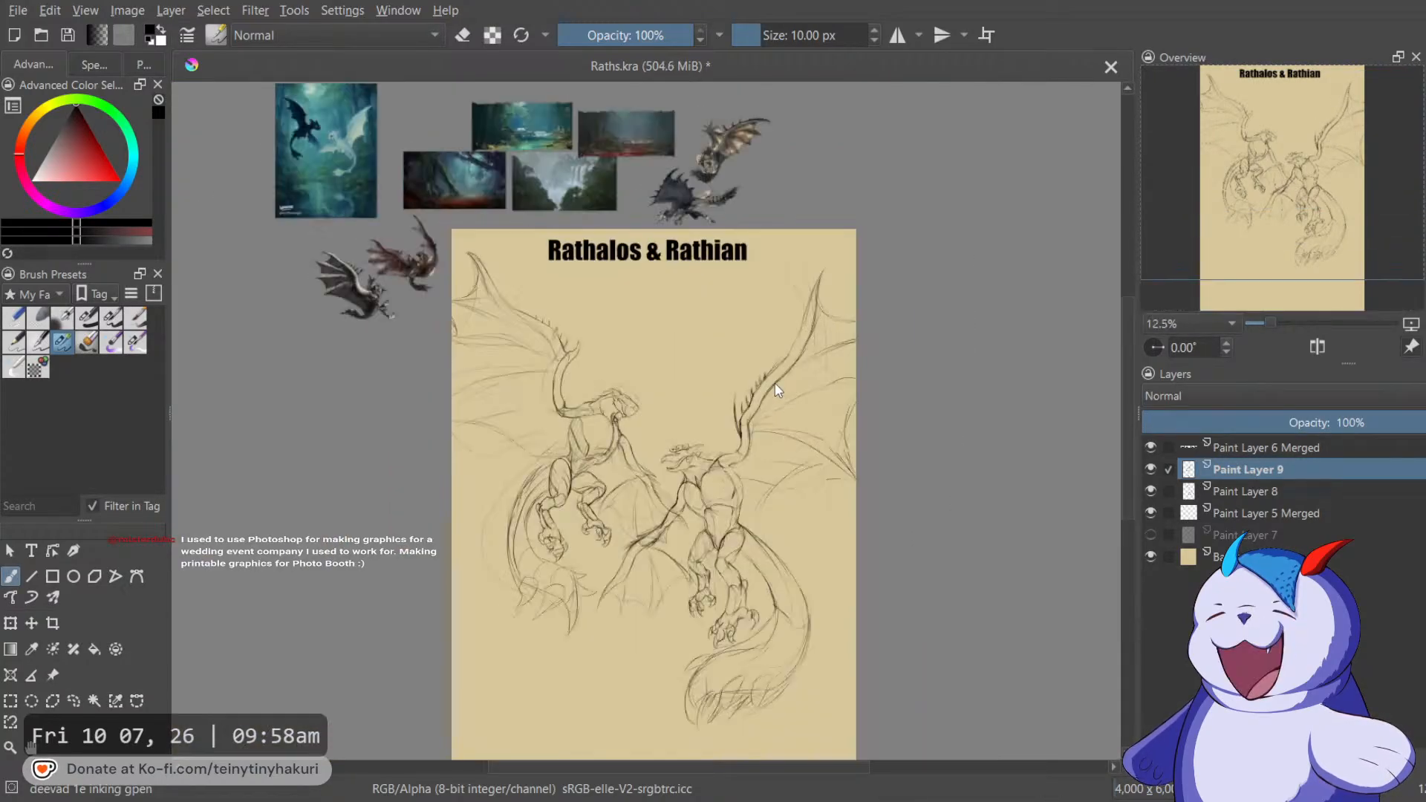
left_click_drag(767, 392, 859, 503)
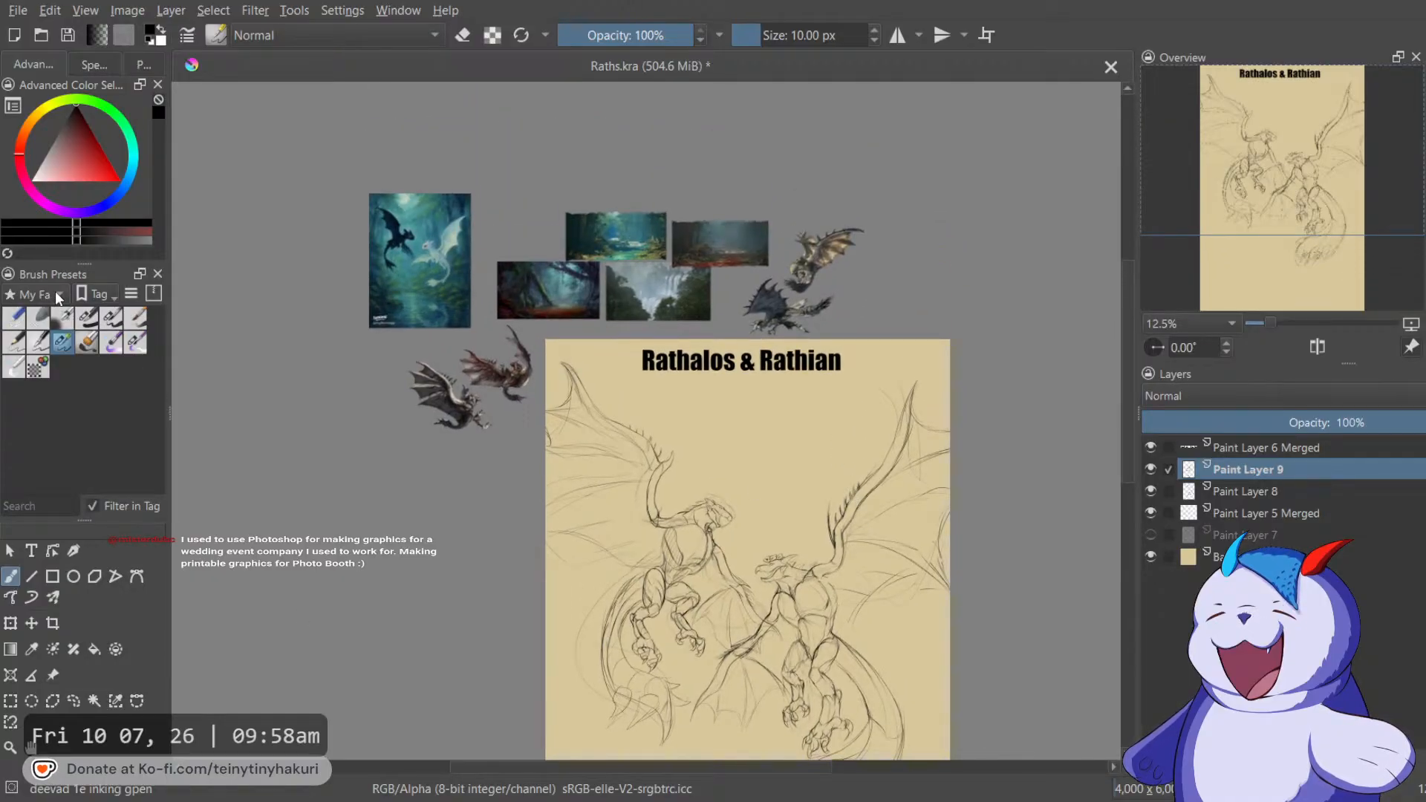
key("ctrl+s")
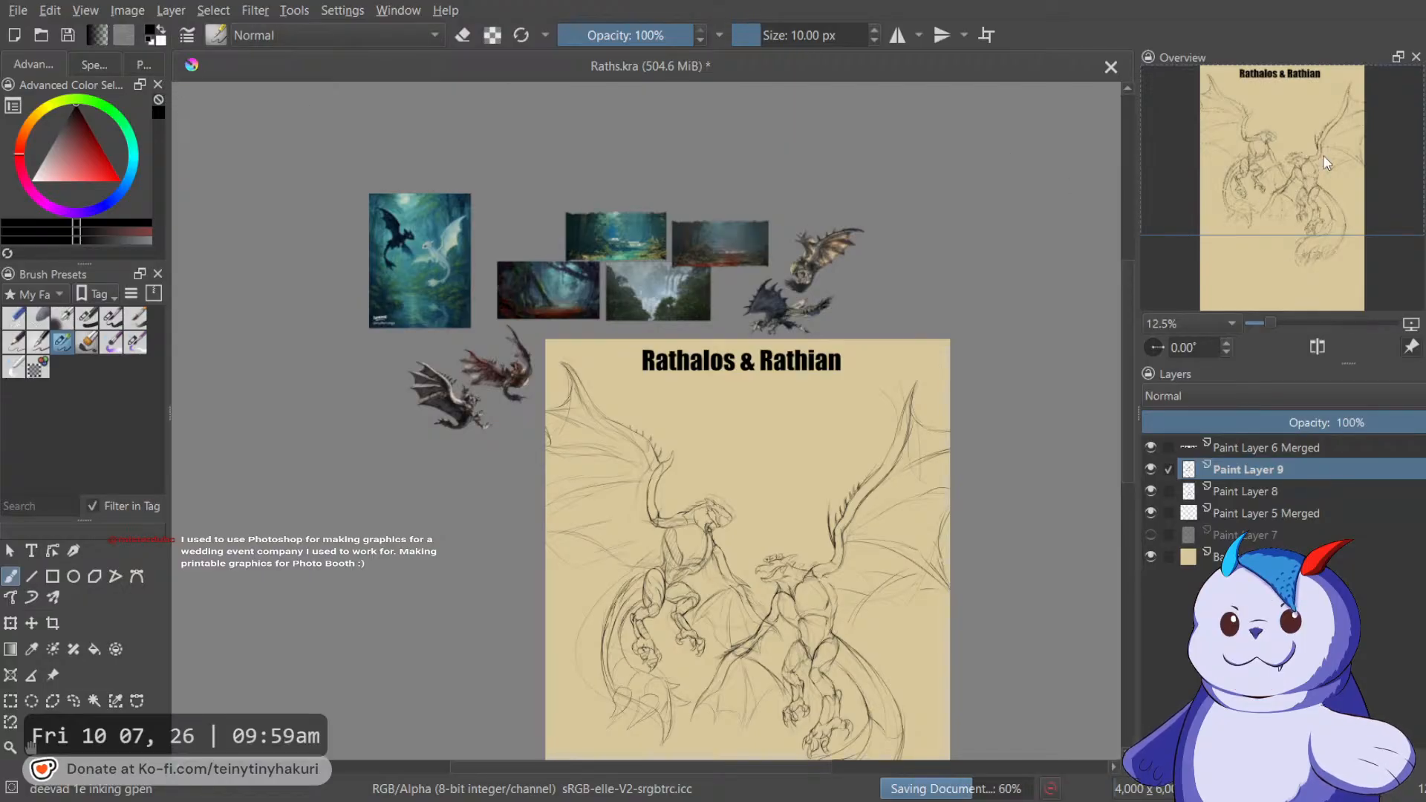
left_click_drag(1136, 158, 1125, 205)
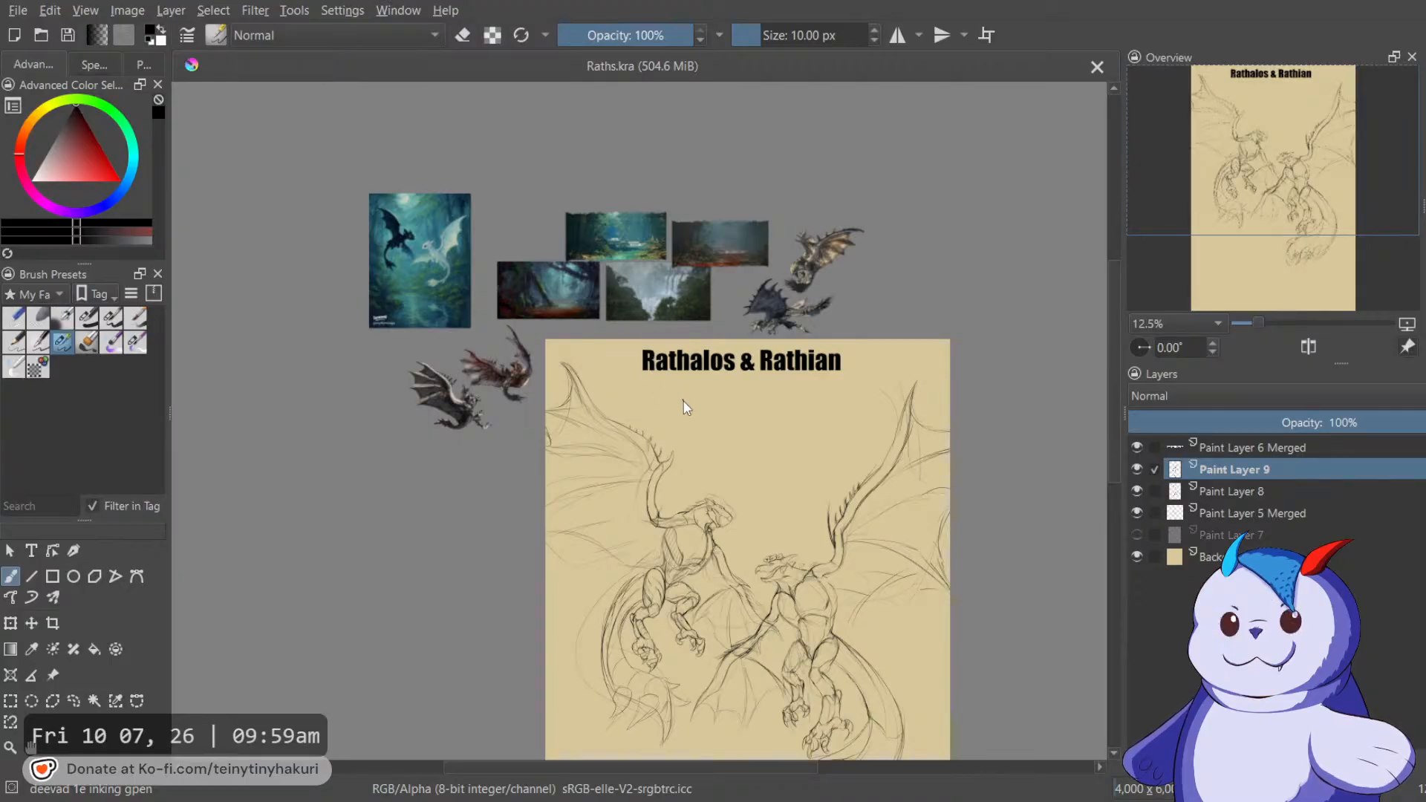
left_click_drag(684, 399, 614, 231)
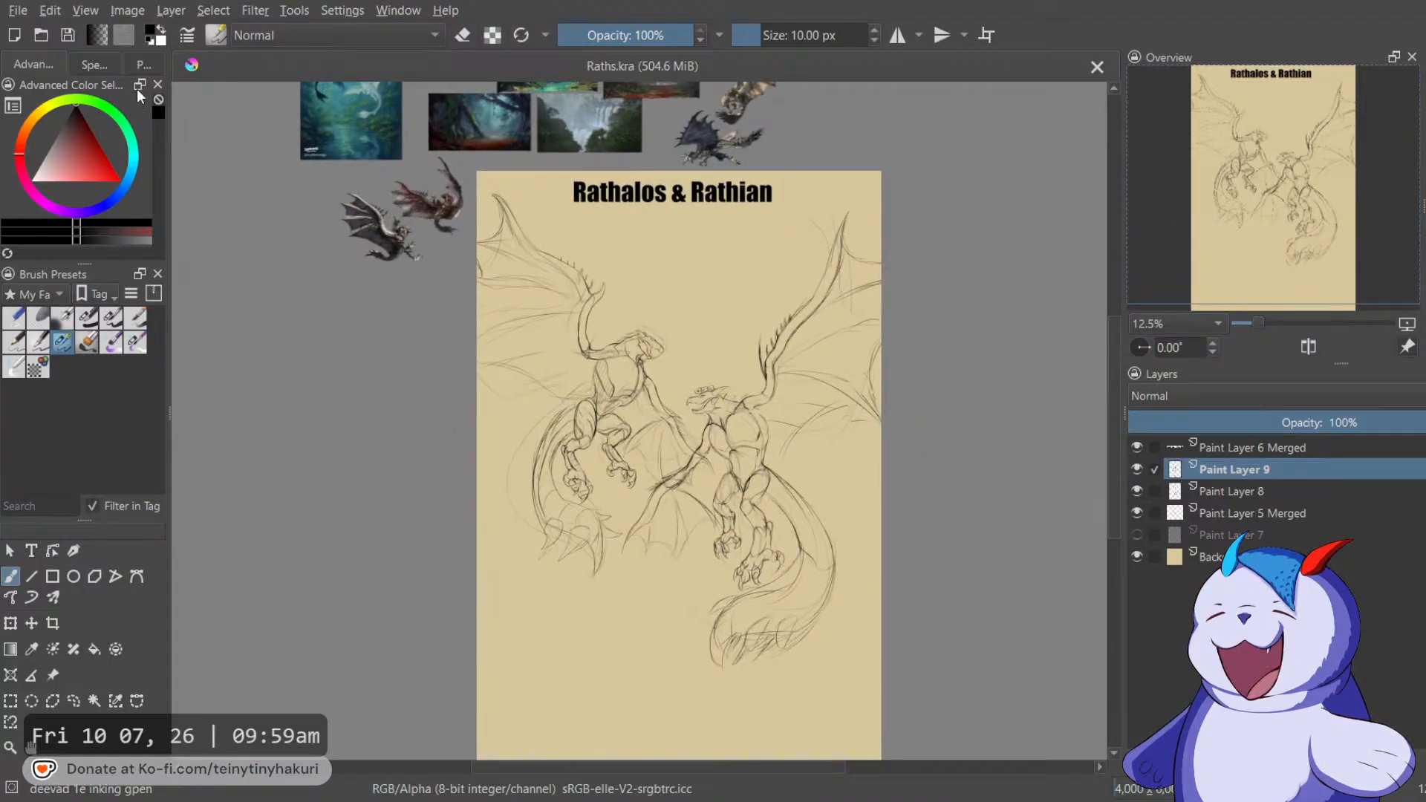
Look through the brush presets tagged deevad, demo, Size Flow and Textures, and return to the favourites.
left_click(33, 64)
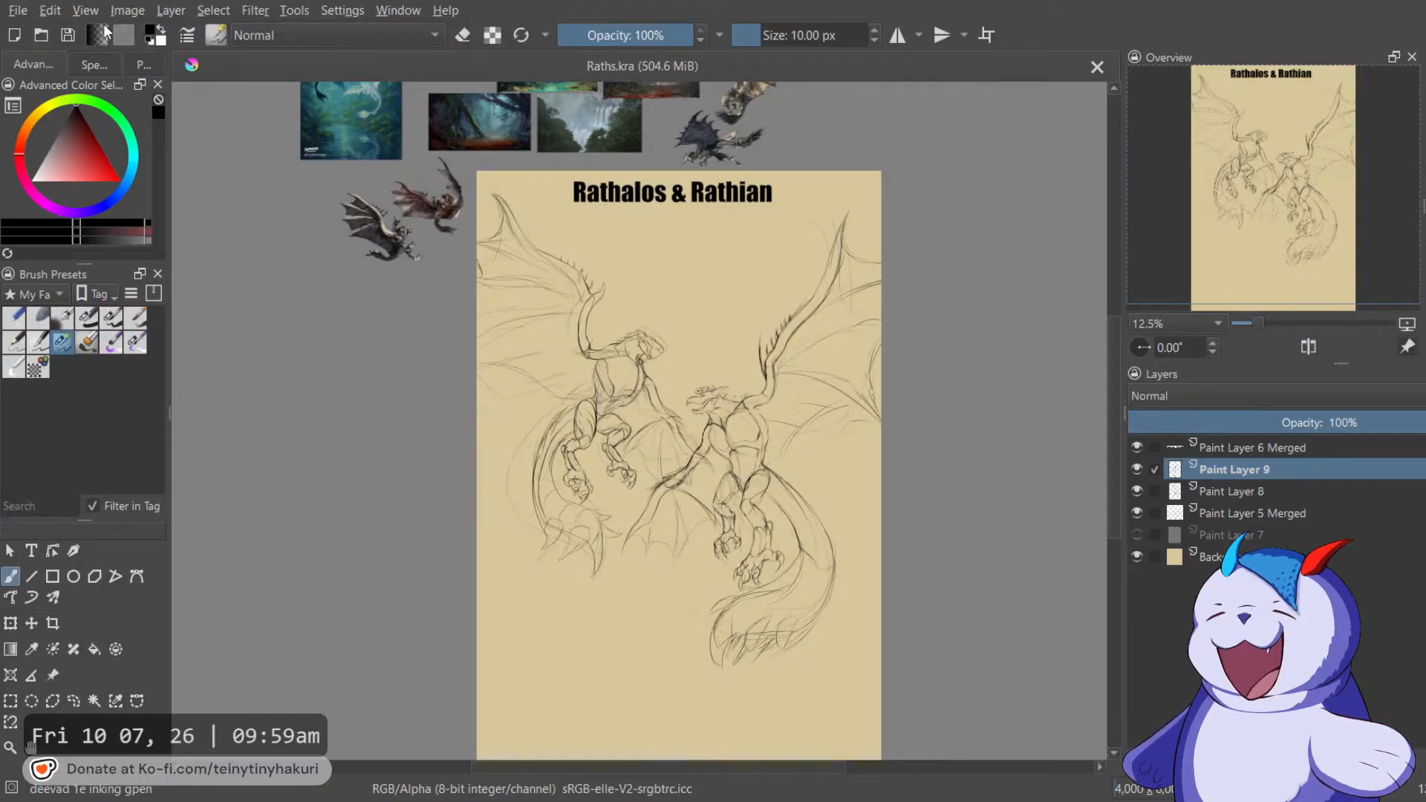
left_click_drag(413, 278, 484, 239)
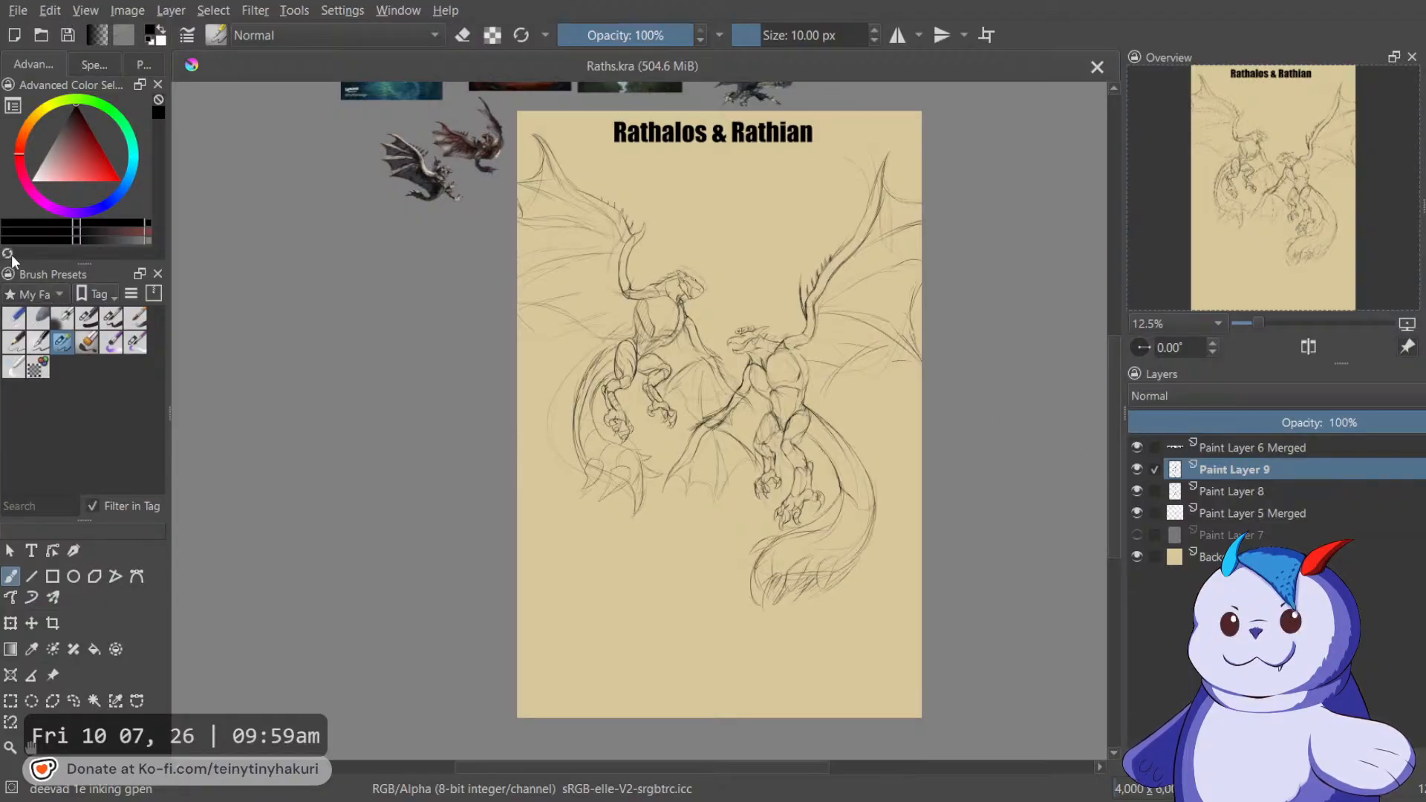
left_click_drag(451, 372, 453, 375)
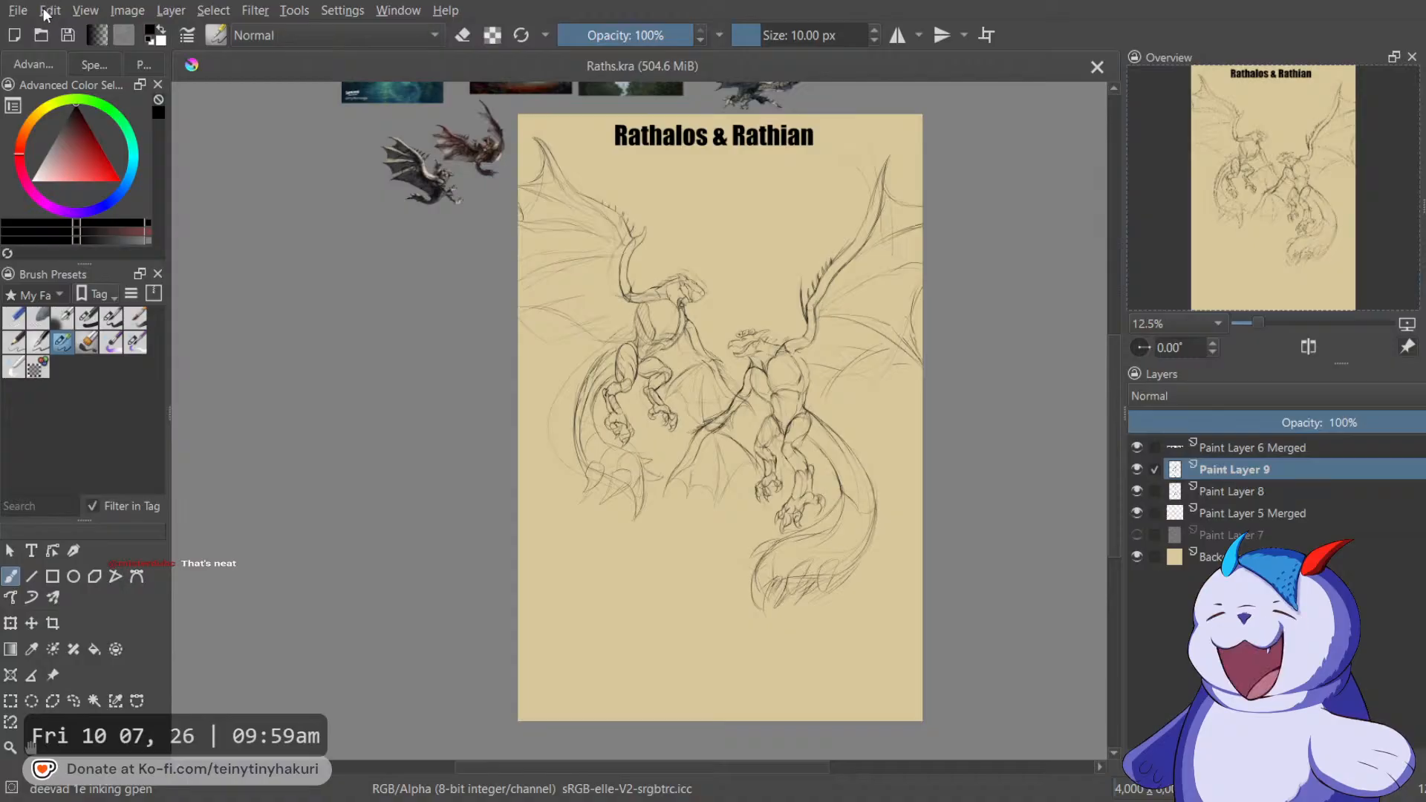
left_click(44, 31)
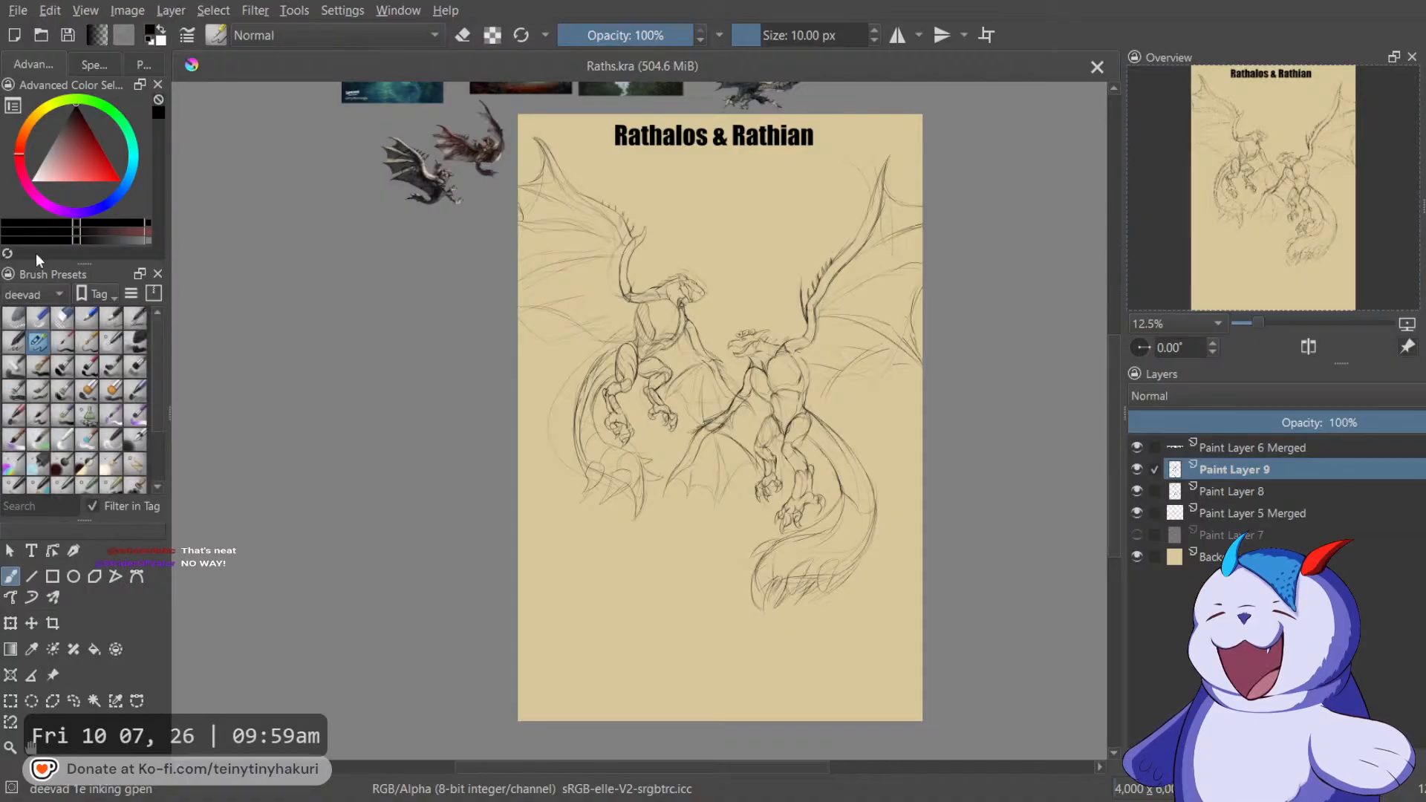
left_click(51, 307)
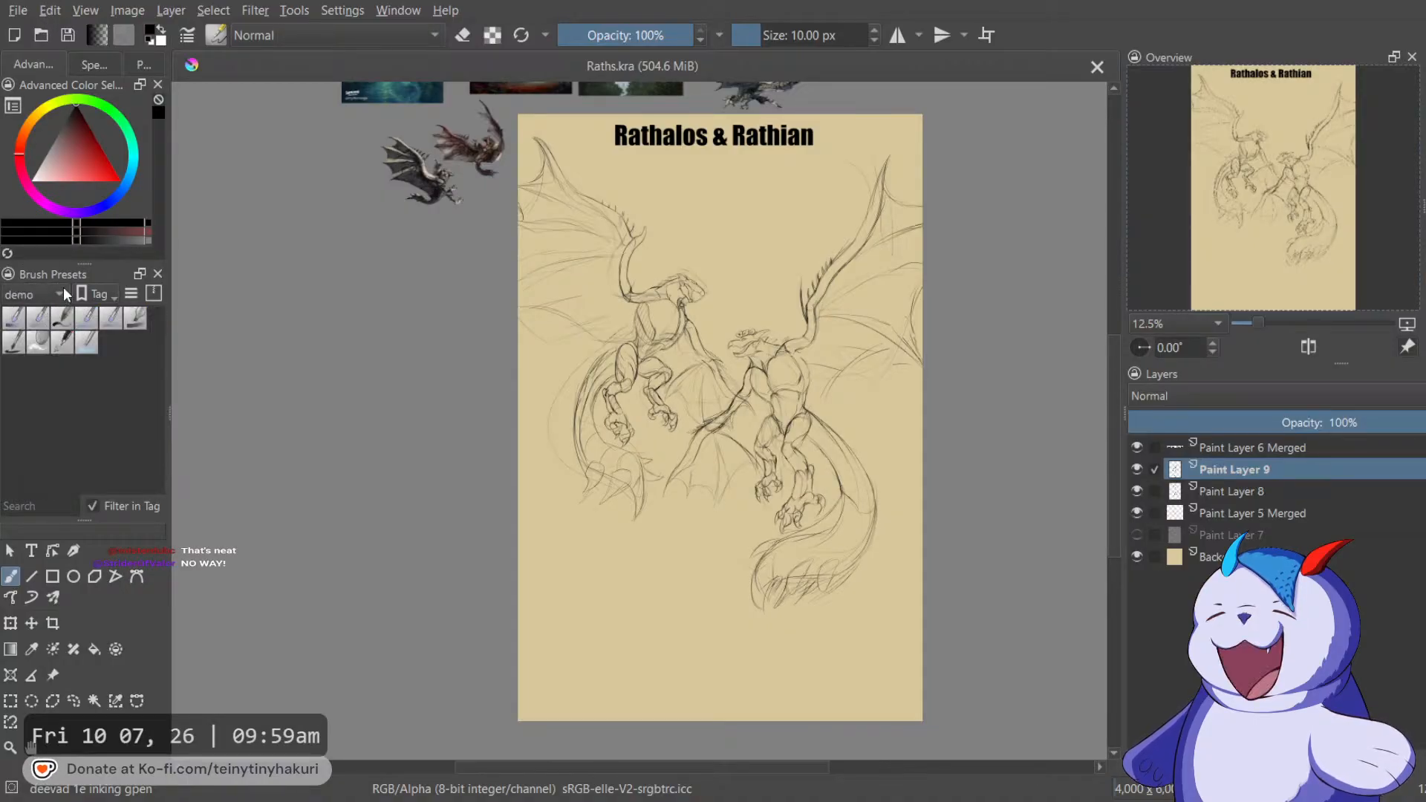
left_click(60, 295)
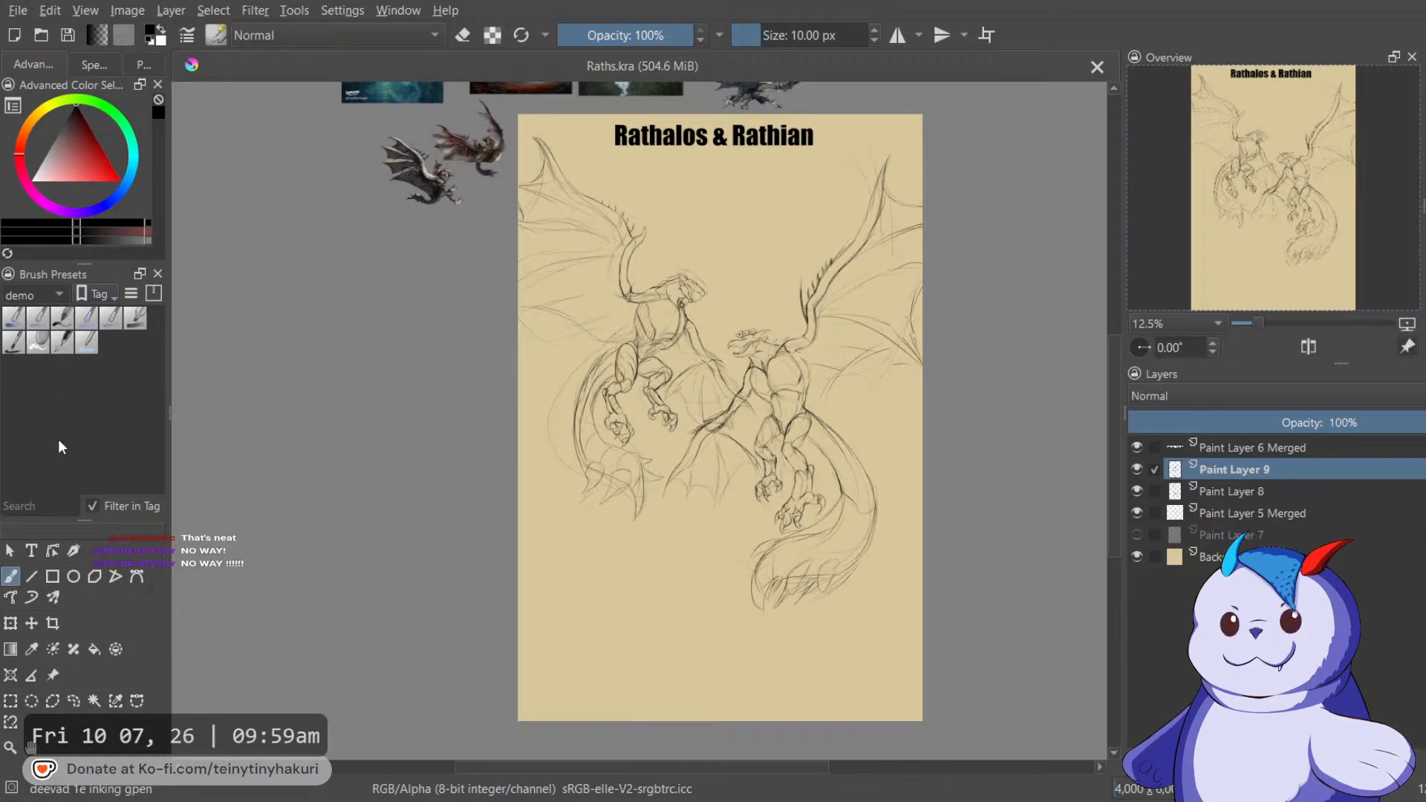
left_click(61, 462)
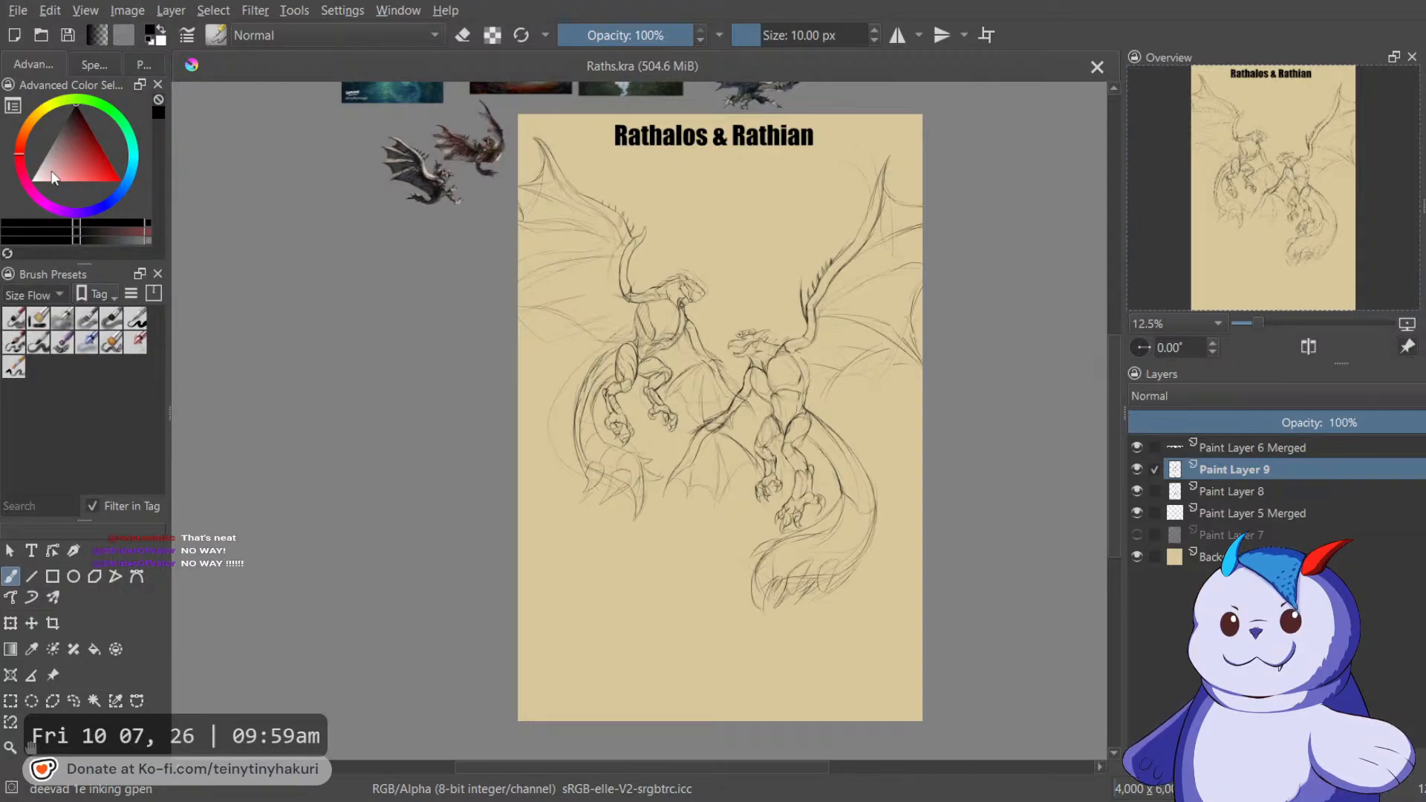
left_click(49, 102)
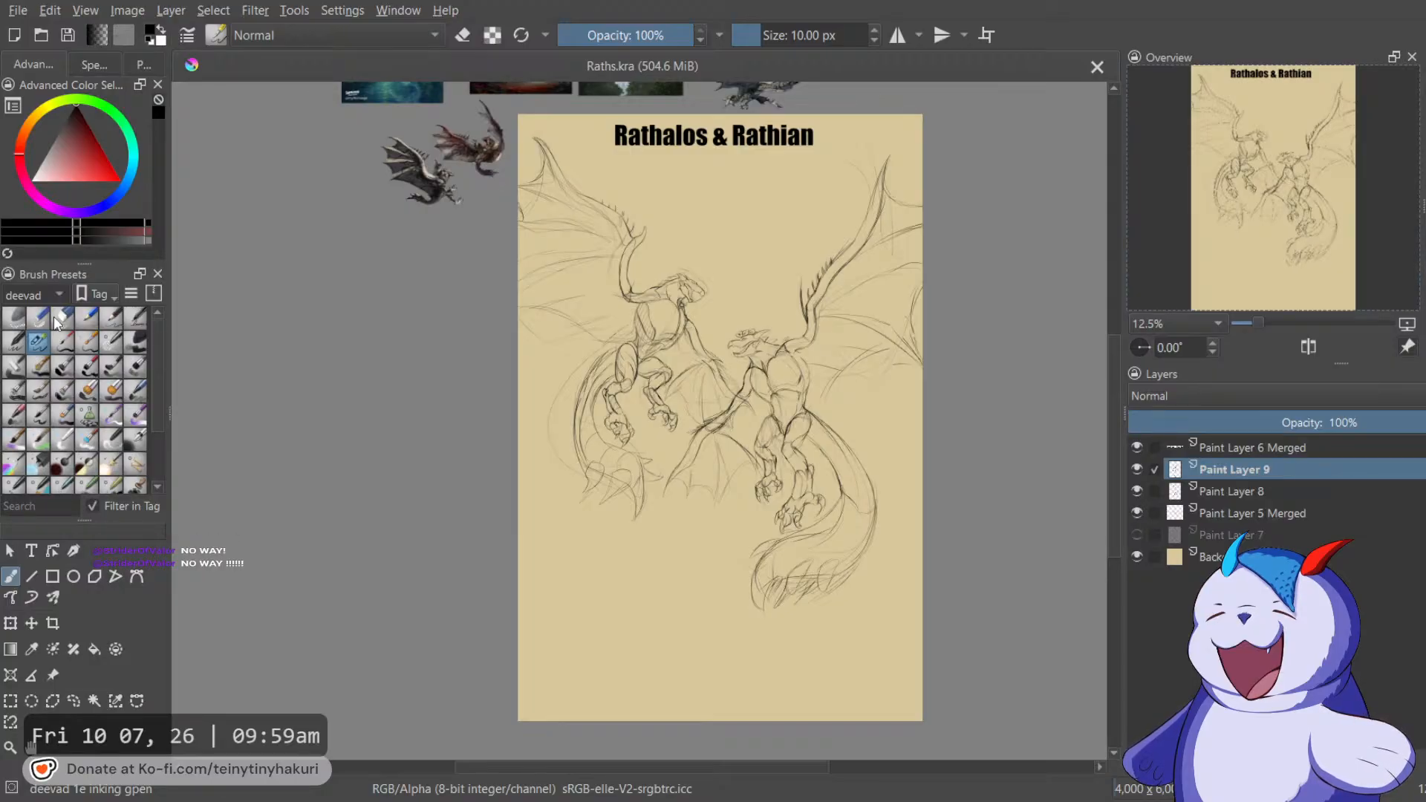
left_click(55, 296)
left_click(59, 318)
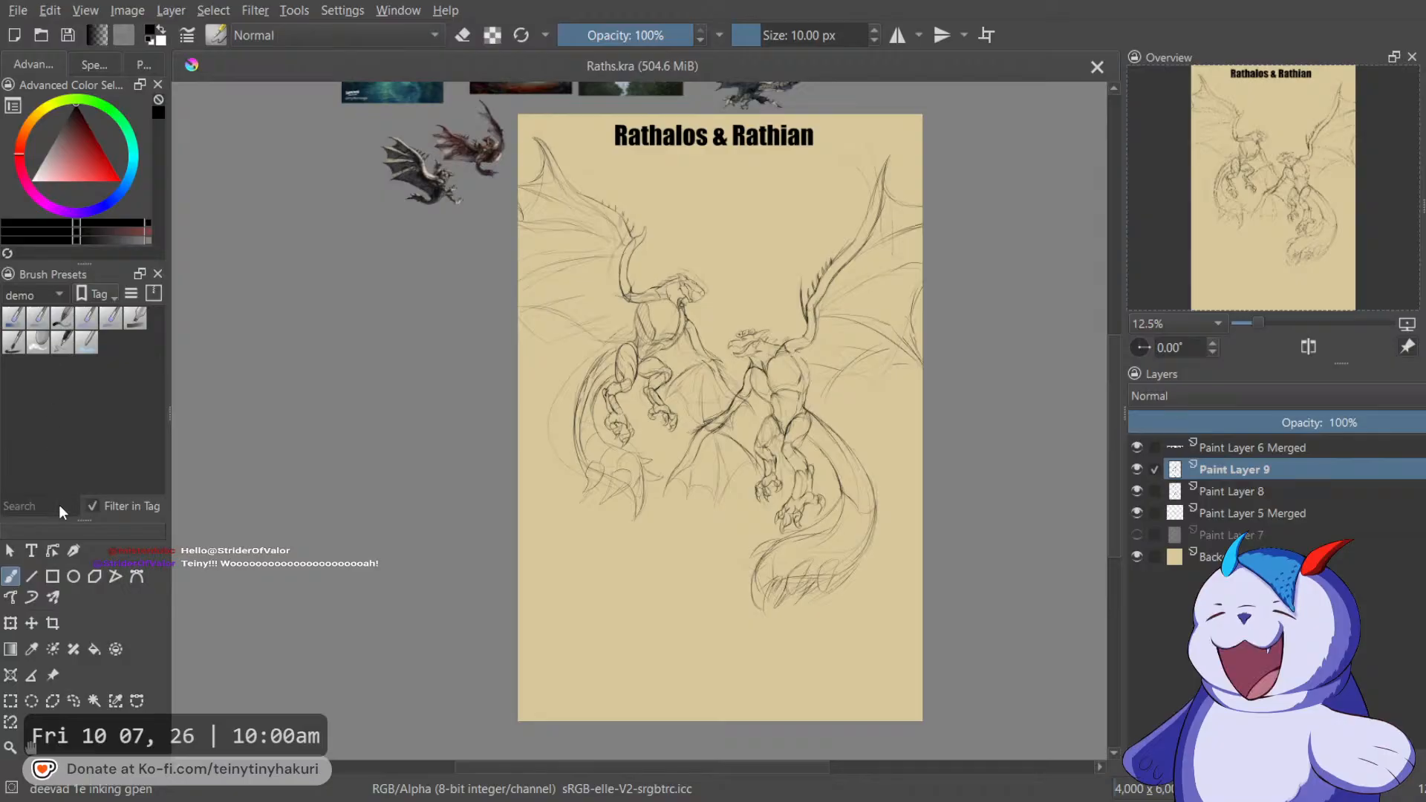
scroll(33, 295, "down", 1)
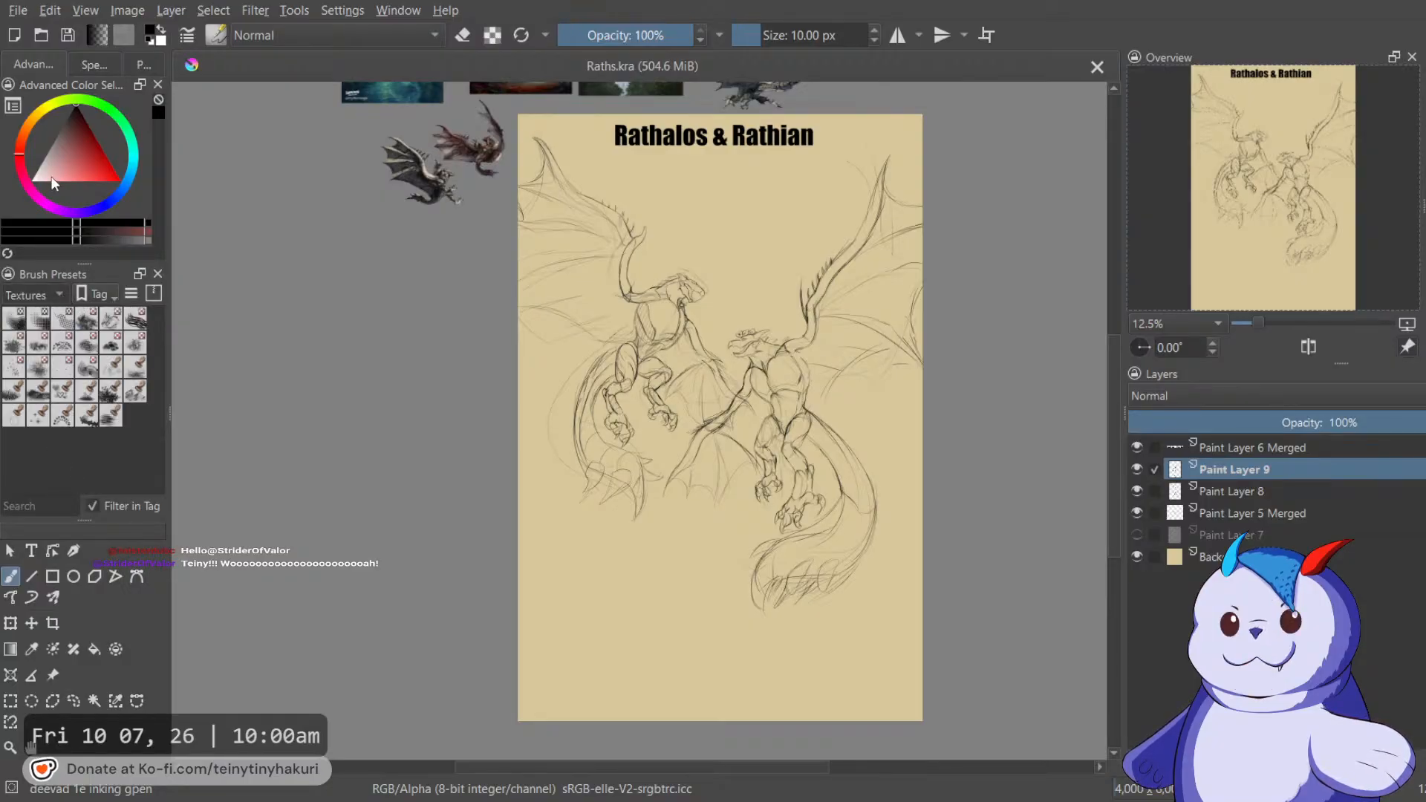
scroll(63, 295, "up", 1)
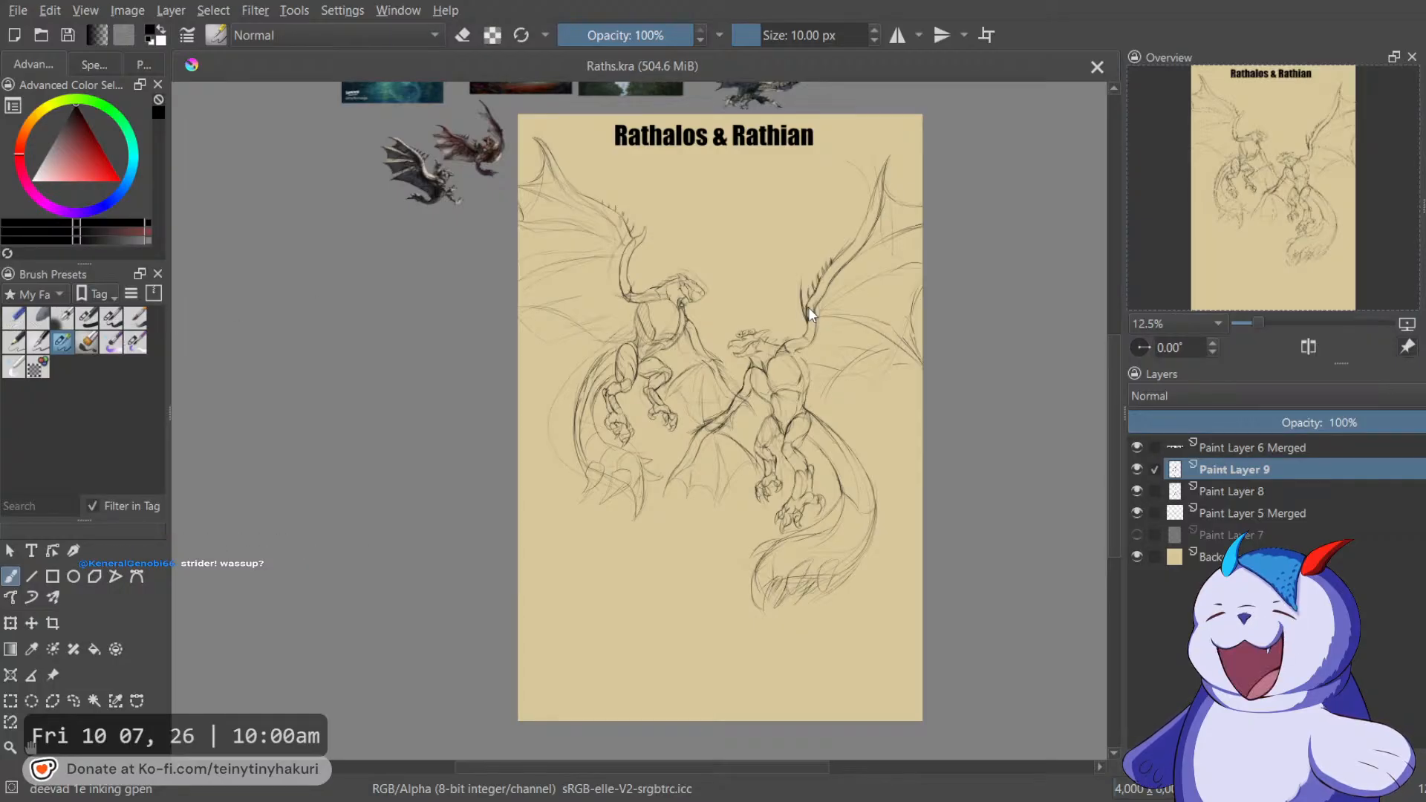
Try the Stamp Leaves texture brush once above the dragons, undo the stamp and return to the deevad 1e inking gpen.
scroll(769, 306, "up", 1)
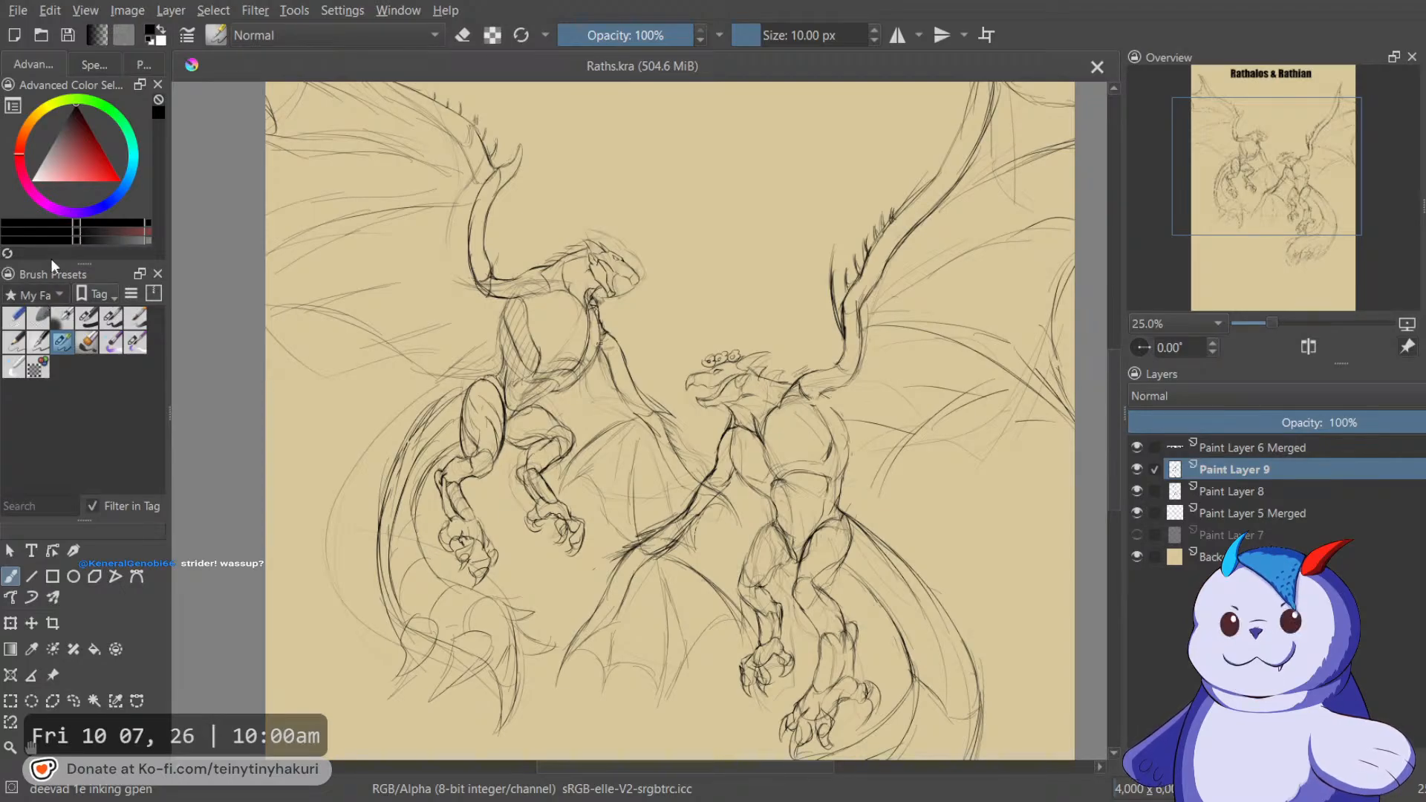
left_click(31, 296)
left_click(52, 265)
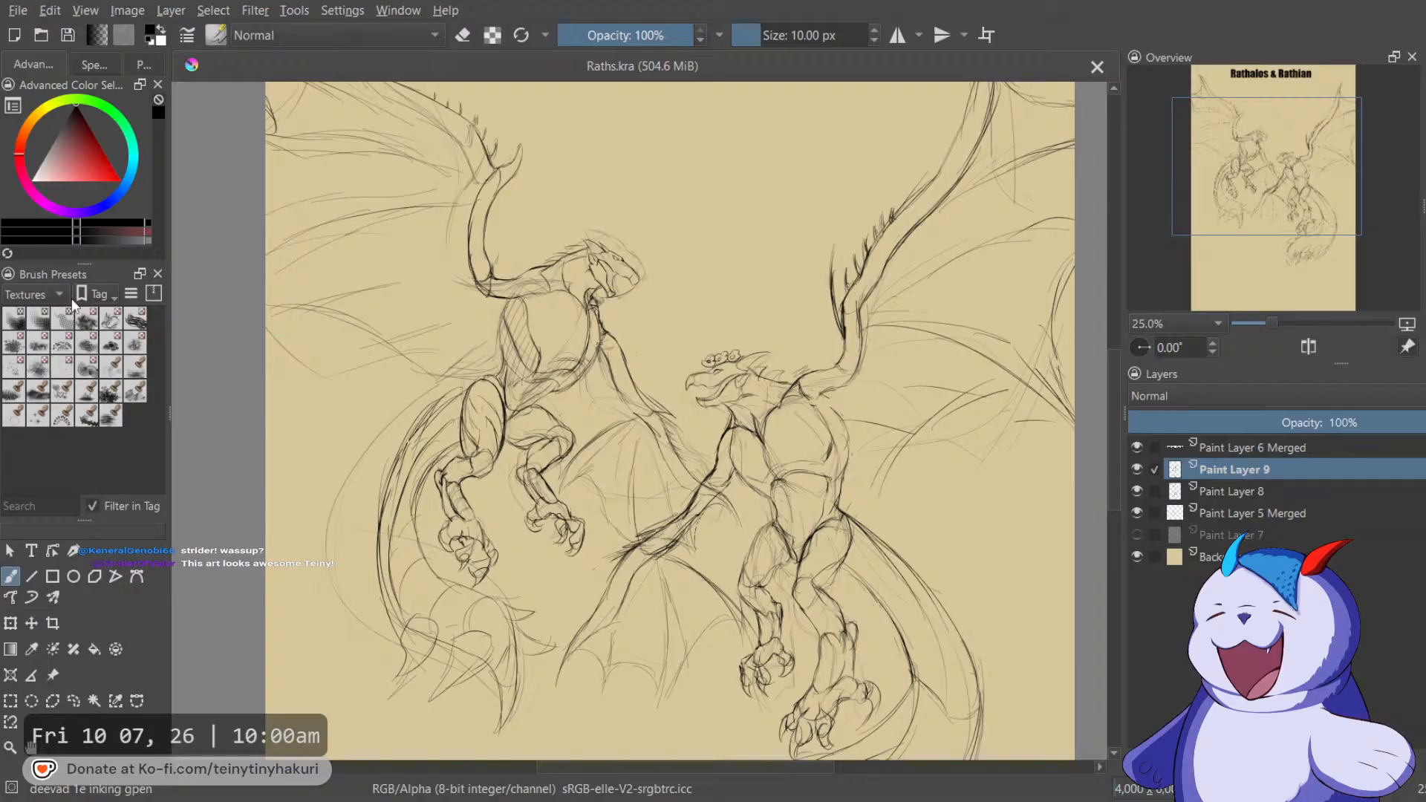
left_click(134, 318)
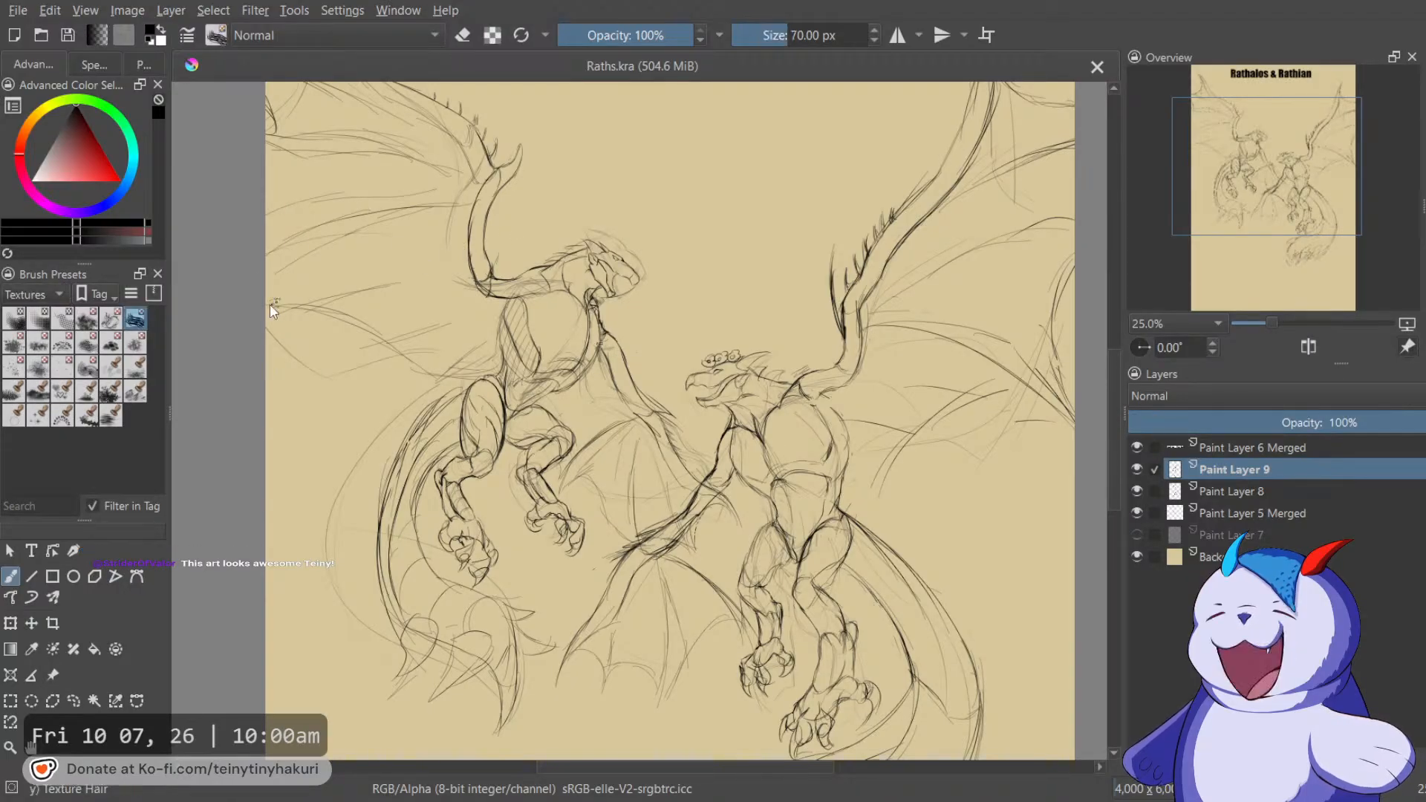
left_click(110, 391)
left_click(680, 186)
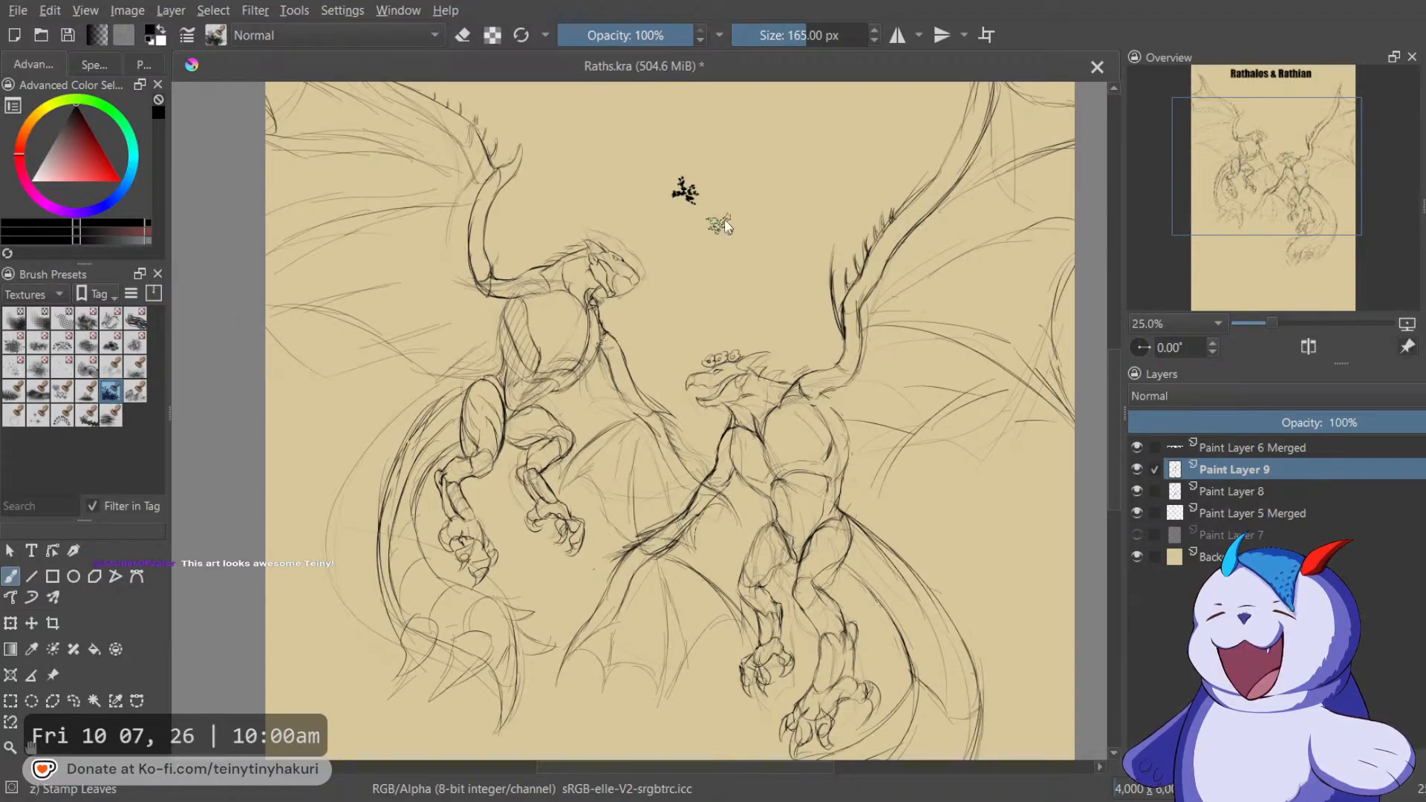
key("ctrl+z")
left_click(32, 294)
left_click(36, 288)
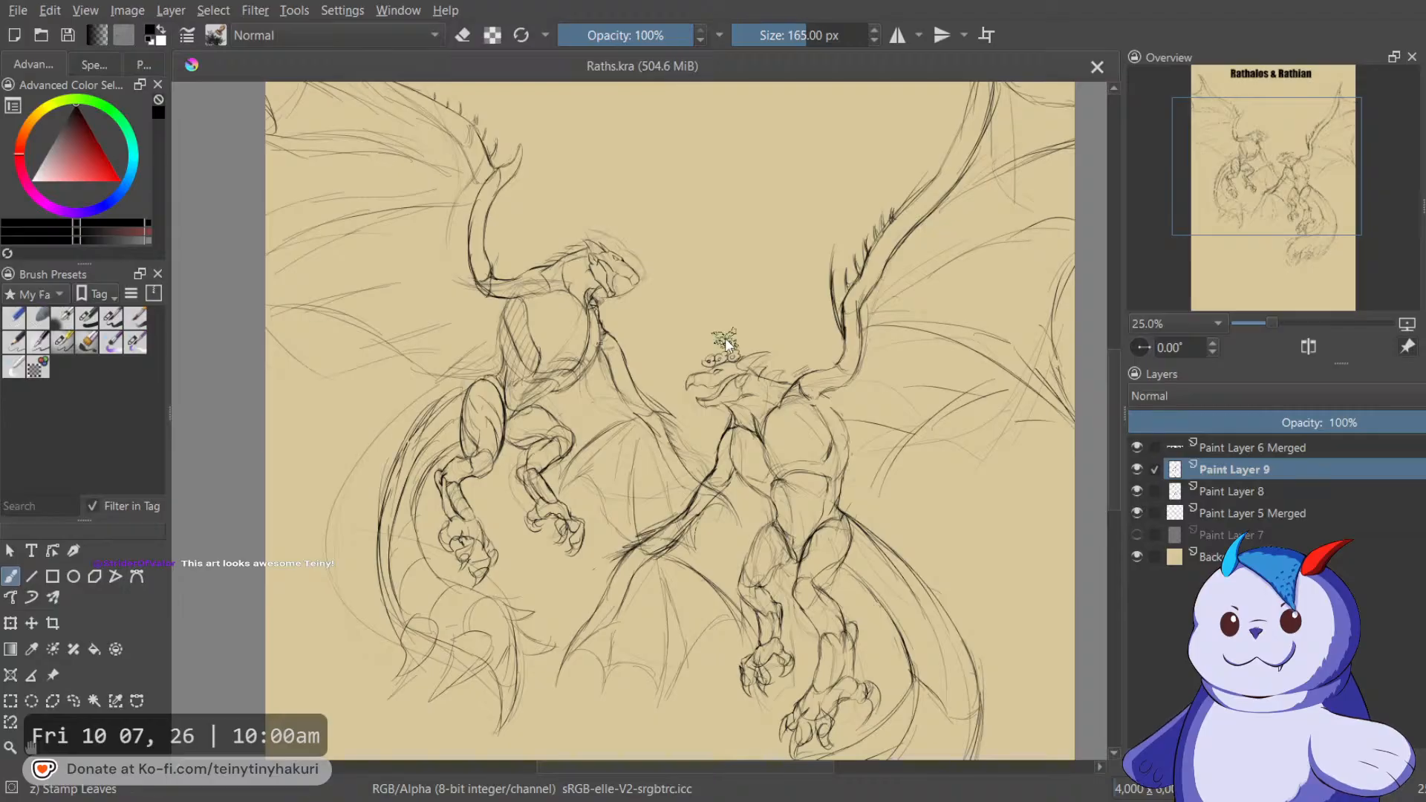
scroll(725, 337, "down", 1)
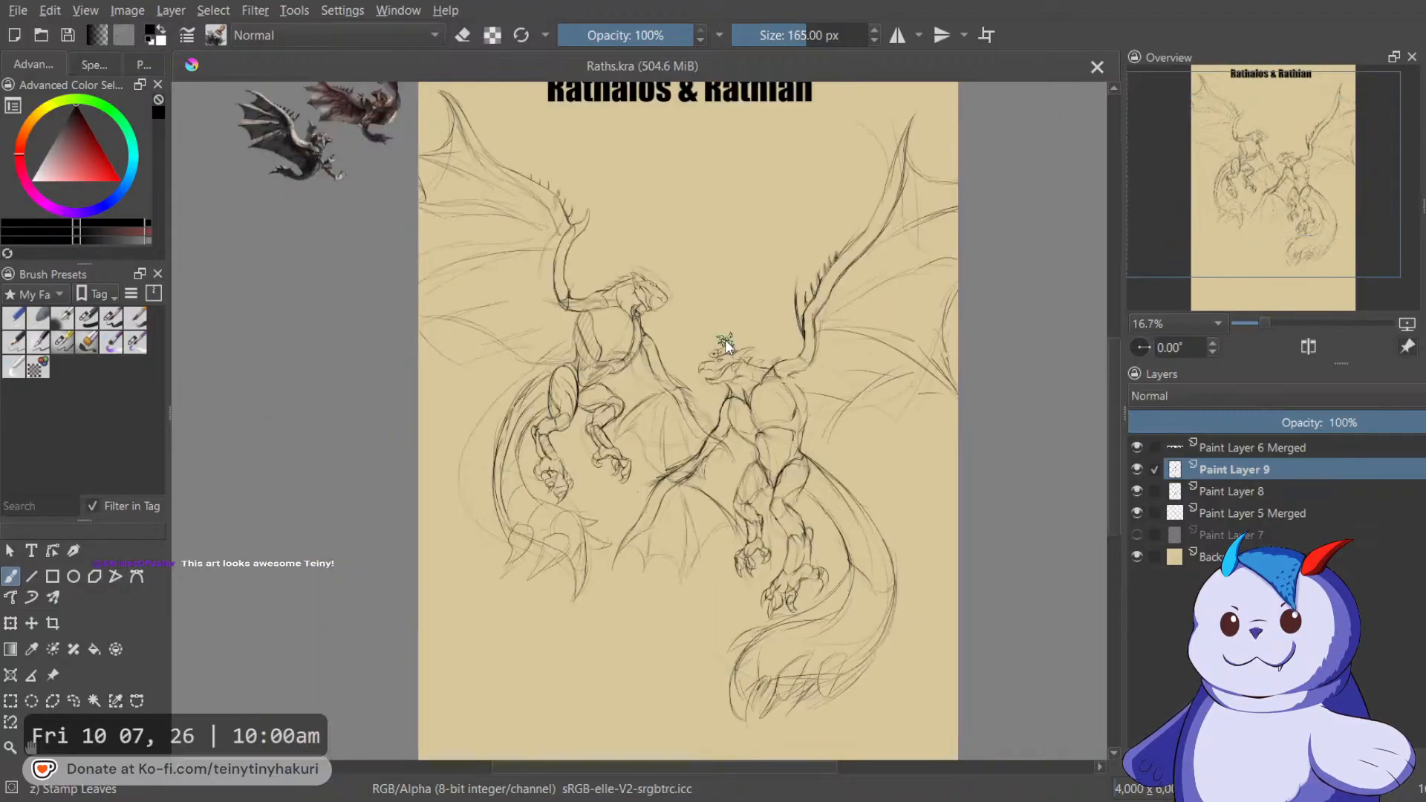
left_click(62, 341)
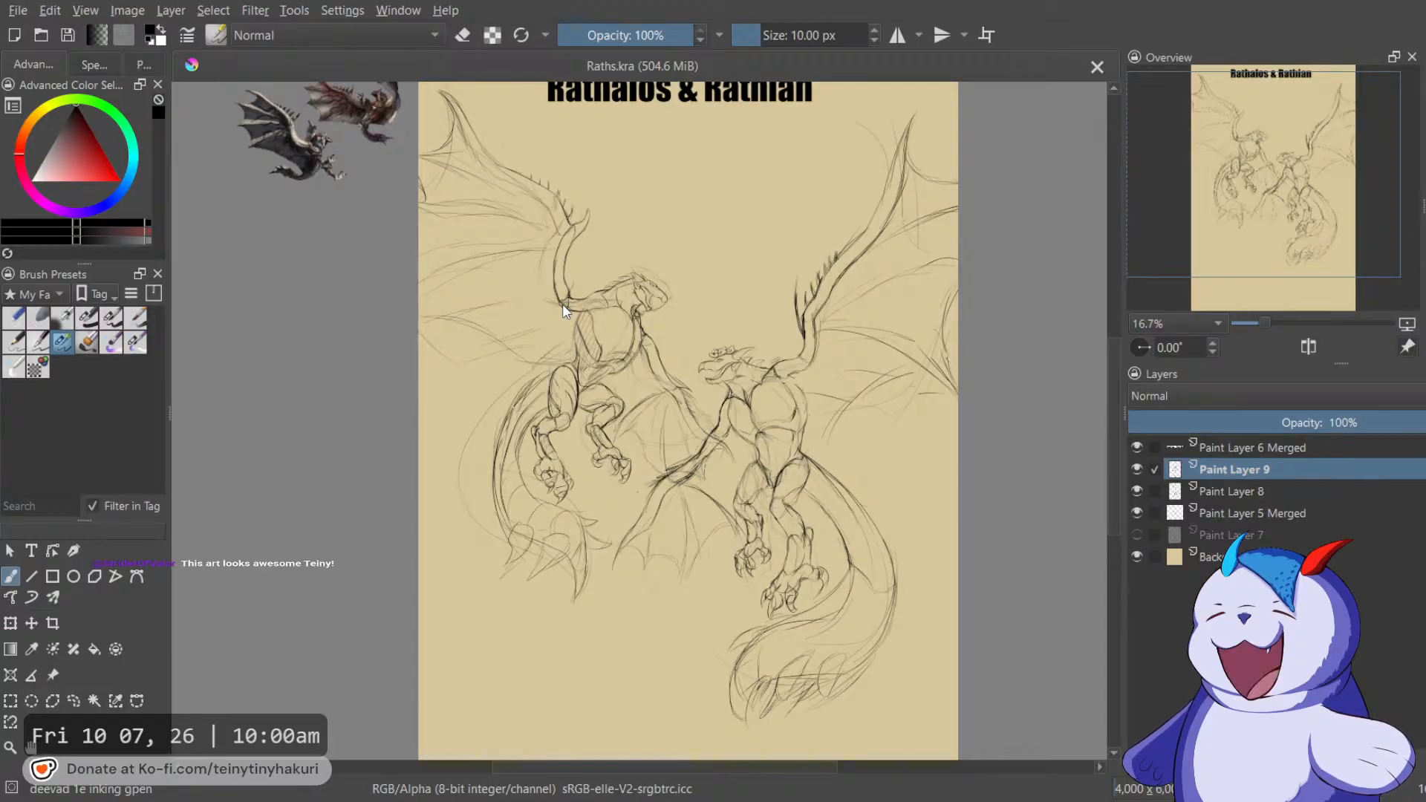
Examine the full page composition, including under the crop tool's thirds grid, and look closely at both dragons' upper bodies.
left_click_drag(634, 305, 662, 285)
scroll(647, 286, "down", 1)
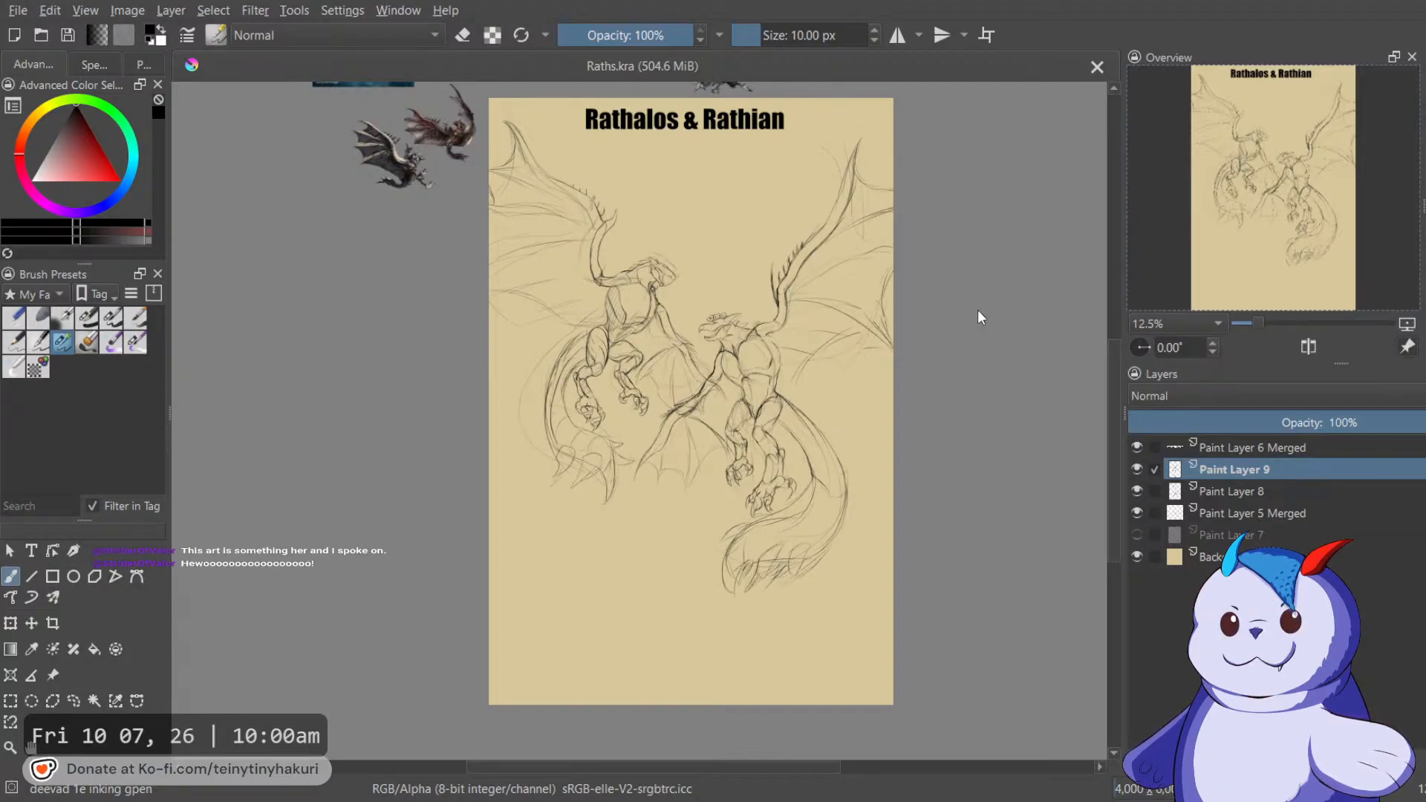
mouse_move(978, 311)
left_mouse_down()
mouse_move(979, 284)
mouse_move(980, 300)
left_mouse_up()
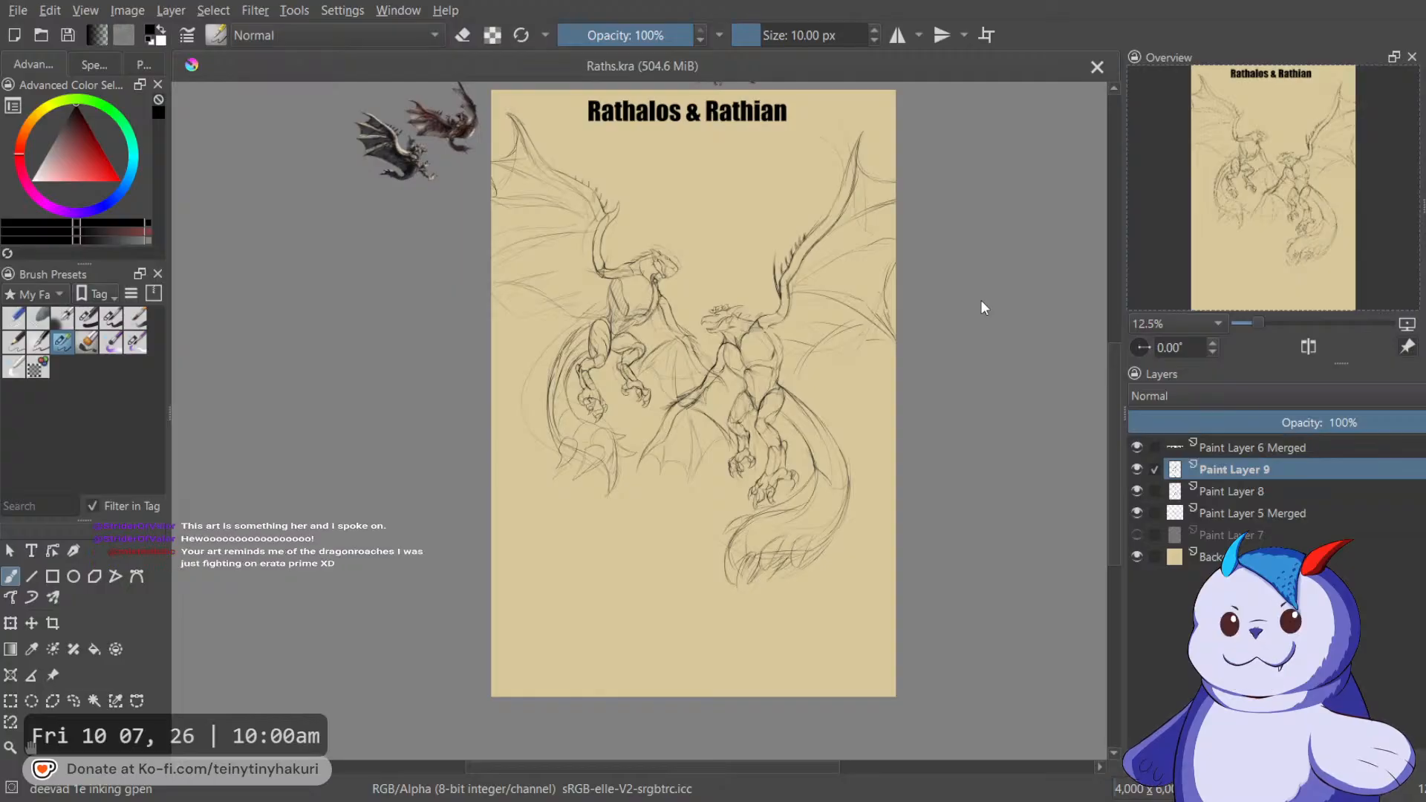
scroll(751, 391, "down", 1)
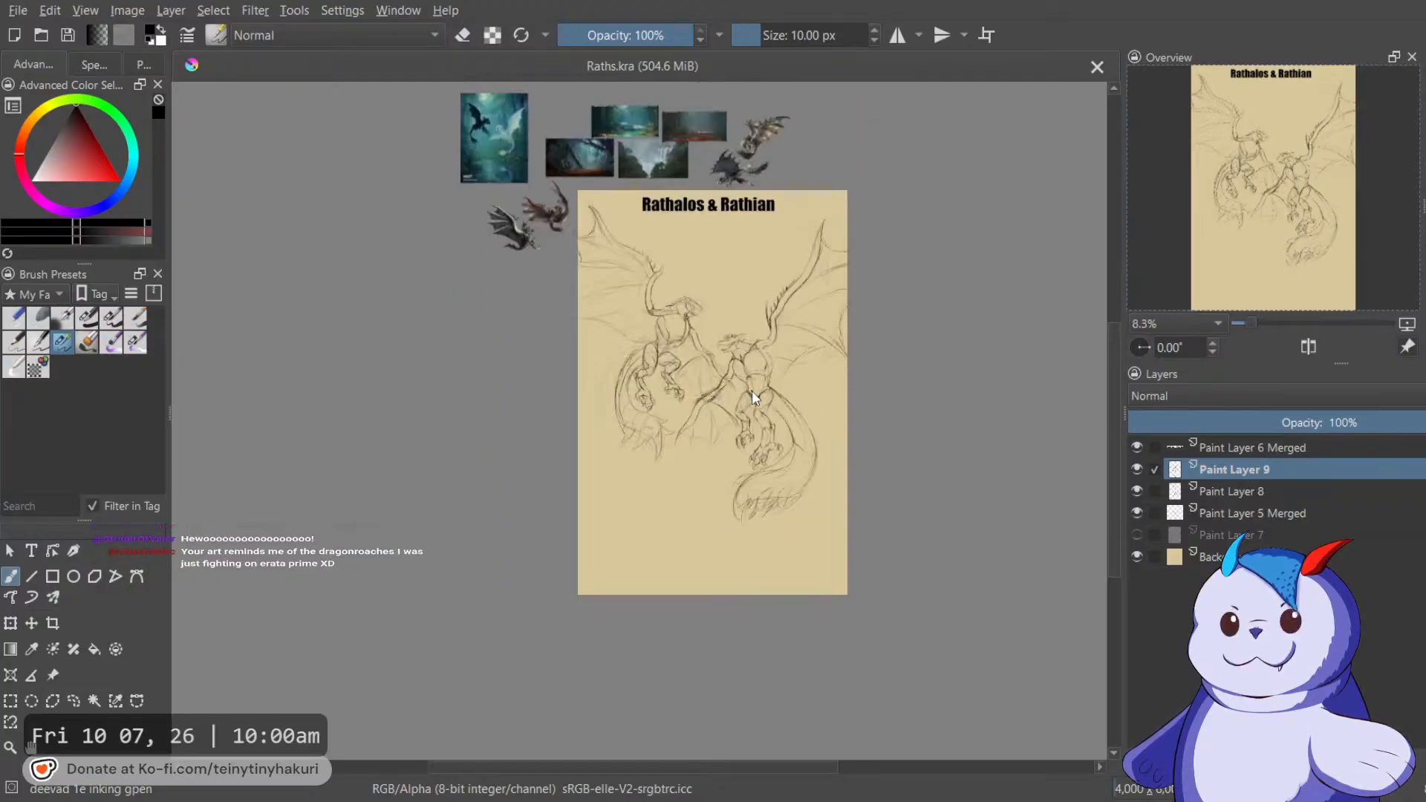
key("c")
left_click(719, 454)
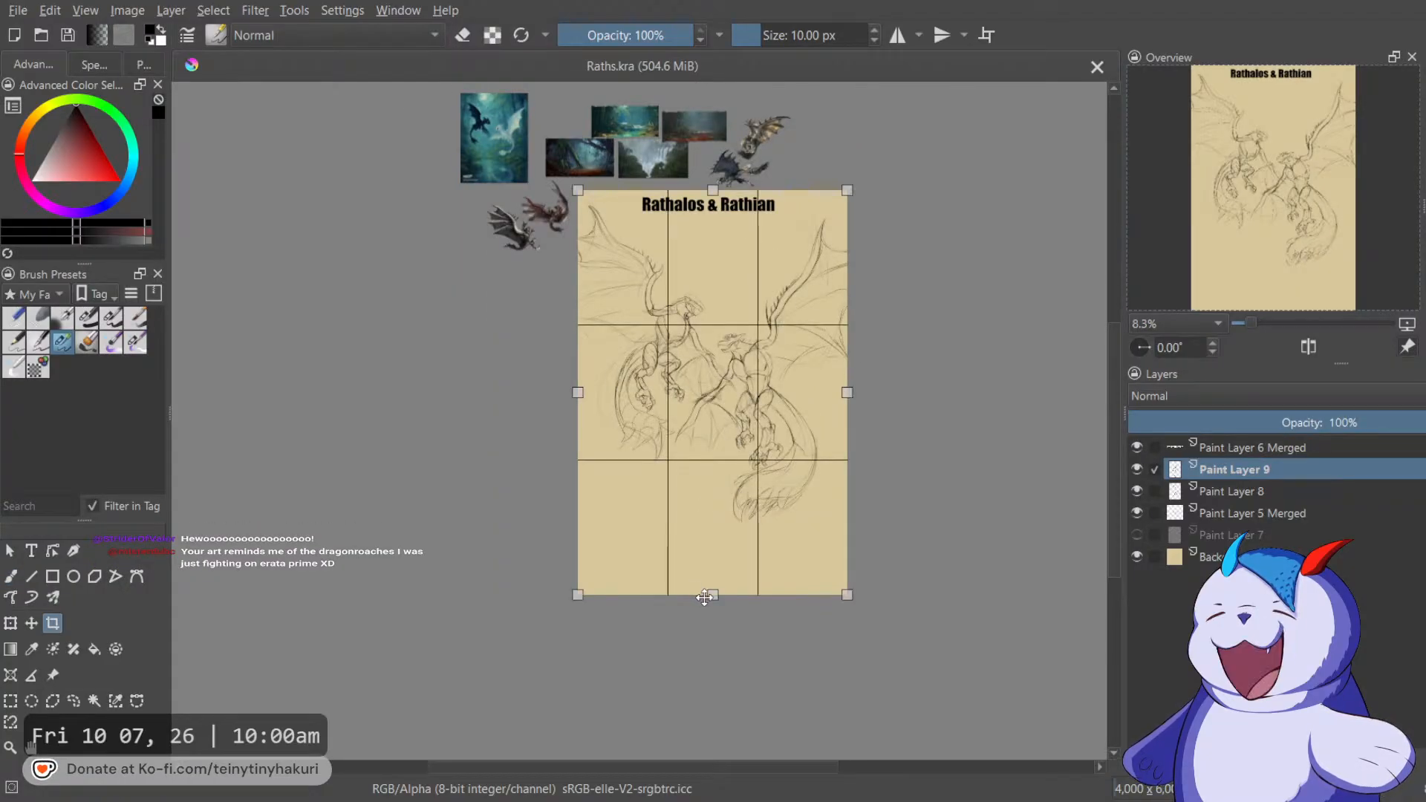
key("b")
scroll(732, 393, "up", 2)
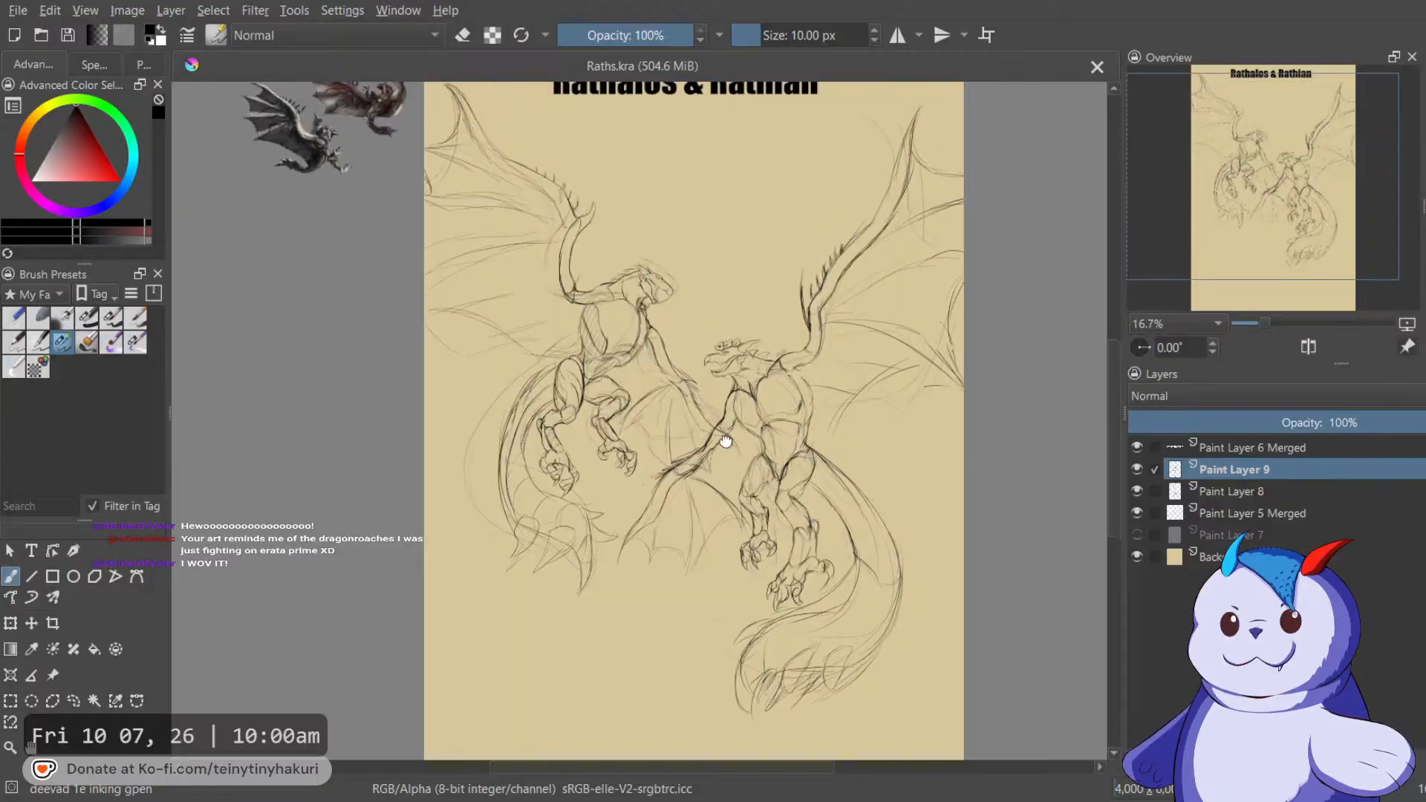
scroll(608, 314, "up", 1)
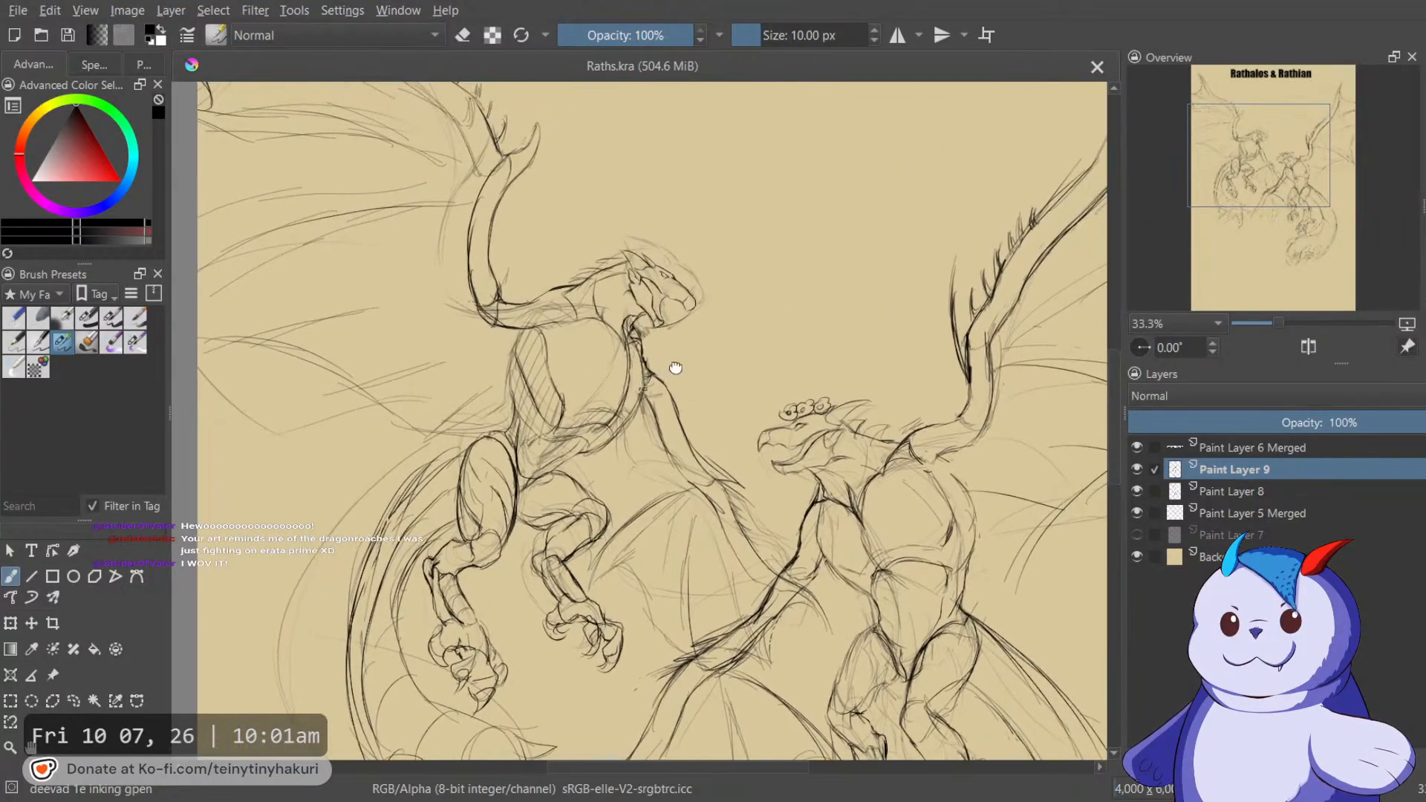
Examine the sketched dragons up close and across the full page beside the reference images.
scroll(696, 393, "down", 1)
left_click_drag(702, 403, 707, 386)
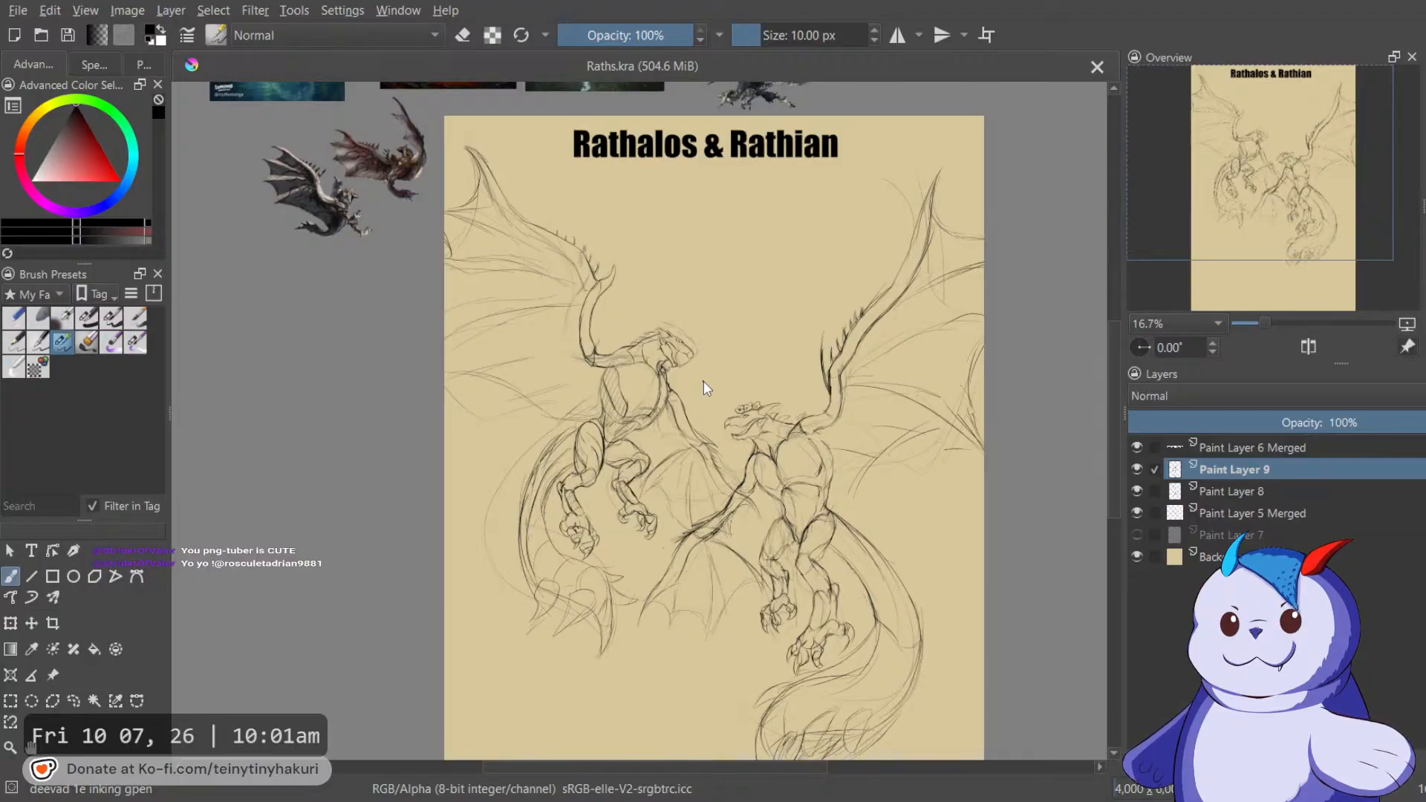
scroll(702, 381, "up", 1)
left_click_drag(705, 361, 639, 364)
scroll(639, 364, "down", 2)
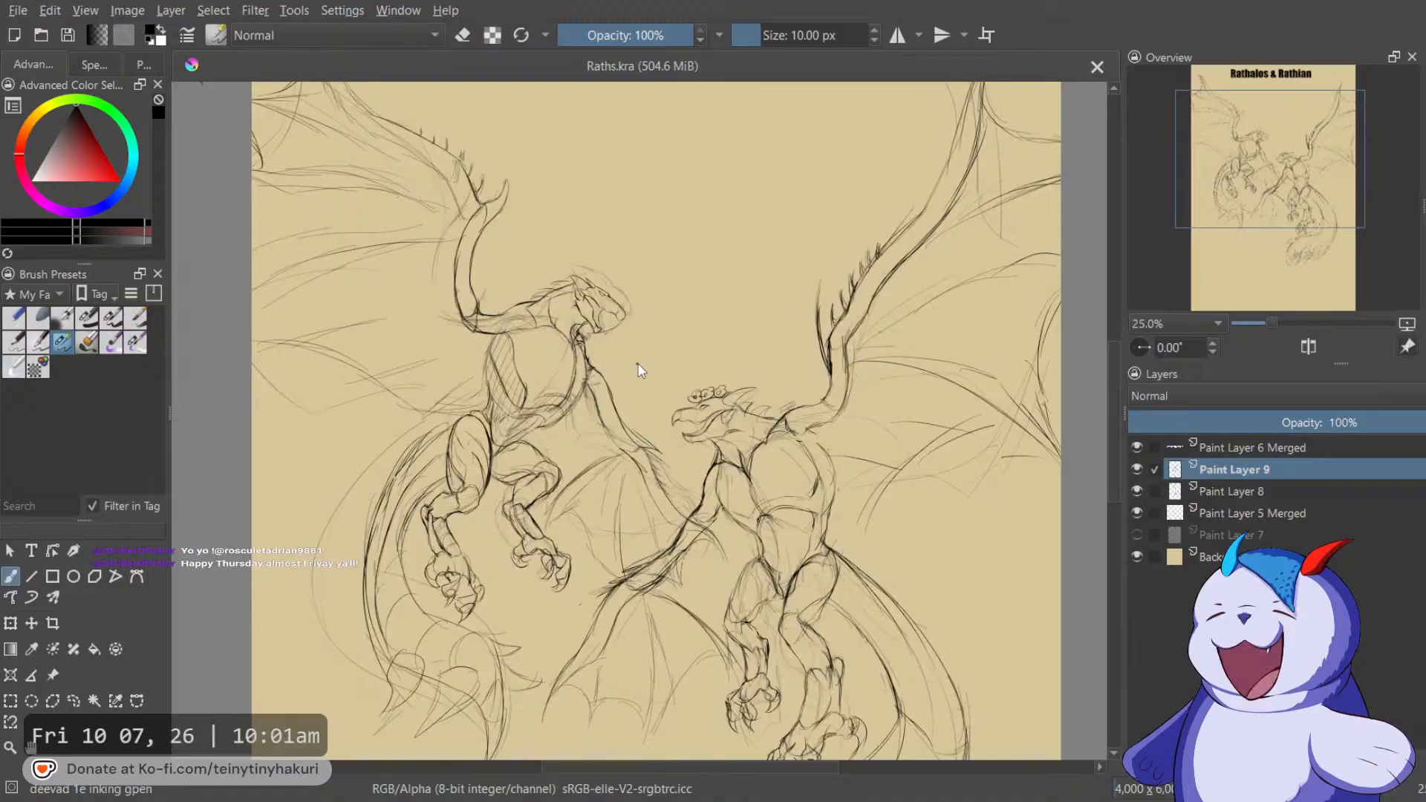
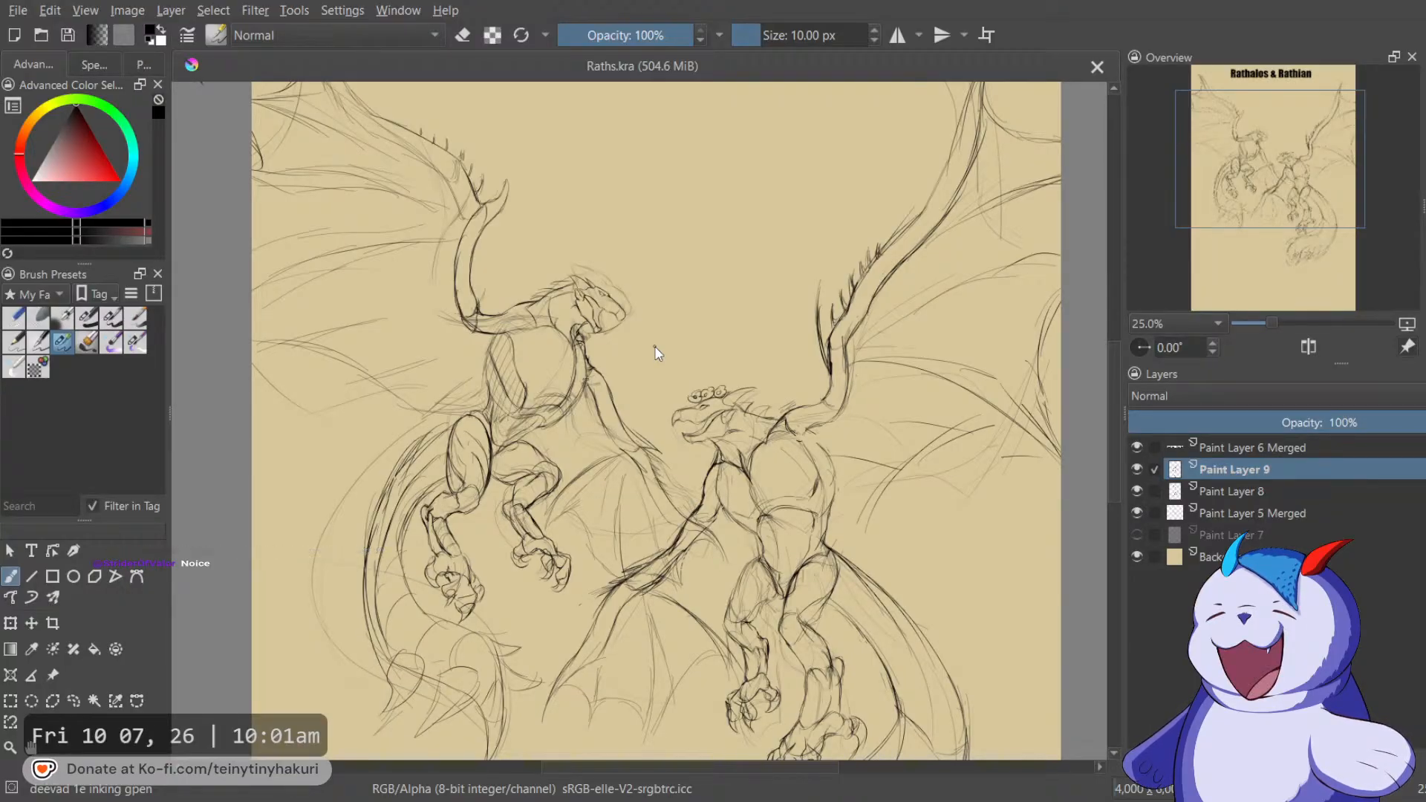
left_click_drag(655, 346, 690, 431)
scroll(699, 285, "down", 2)
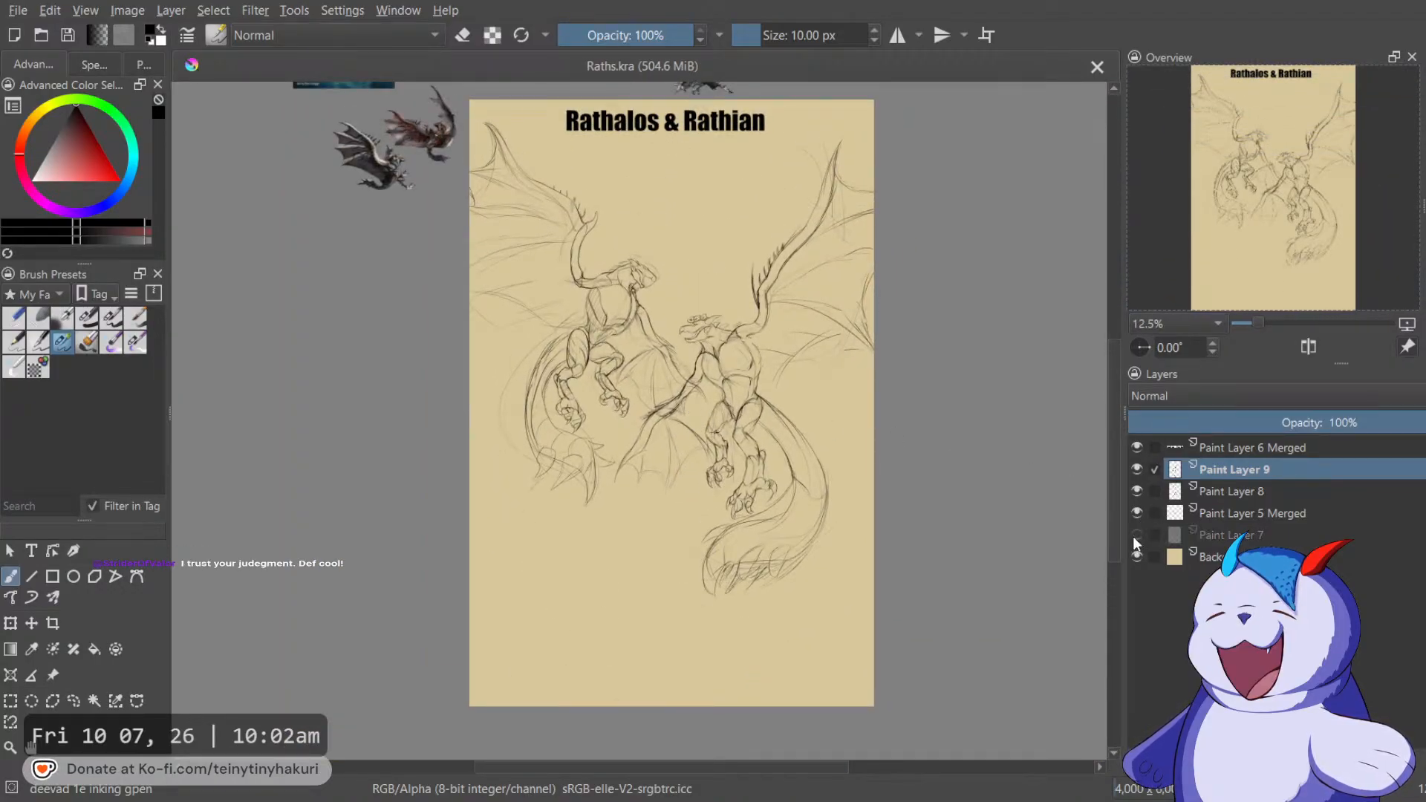
left_click_drag(794, 456, 857, 549)
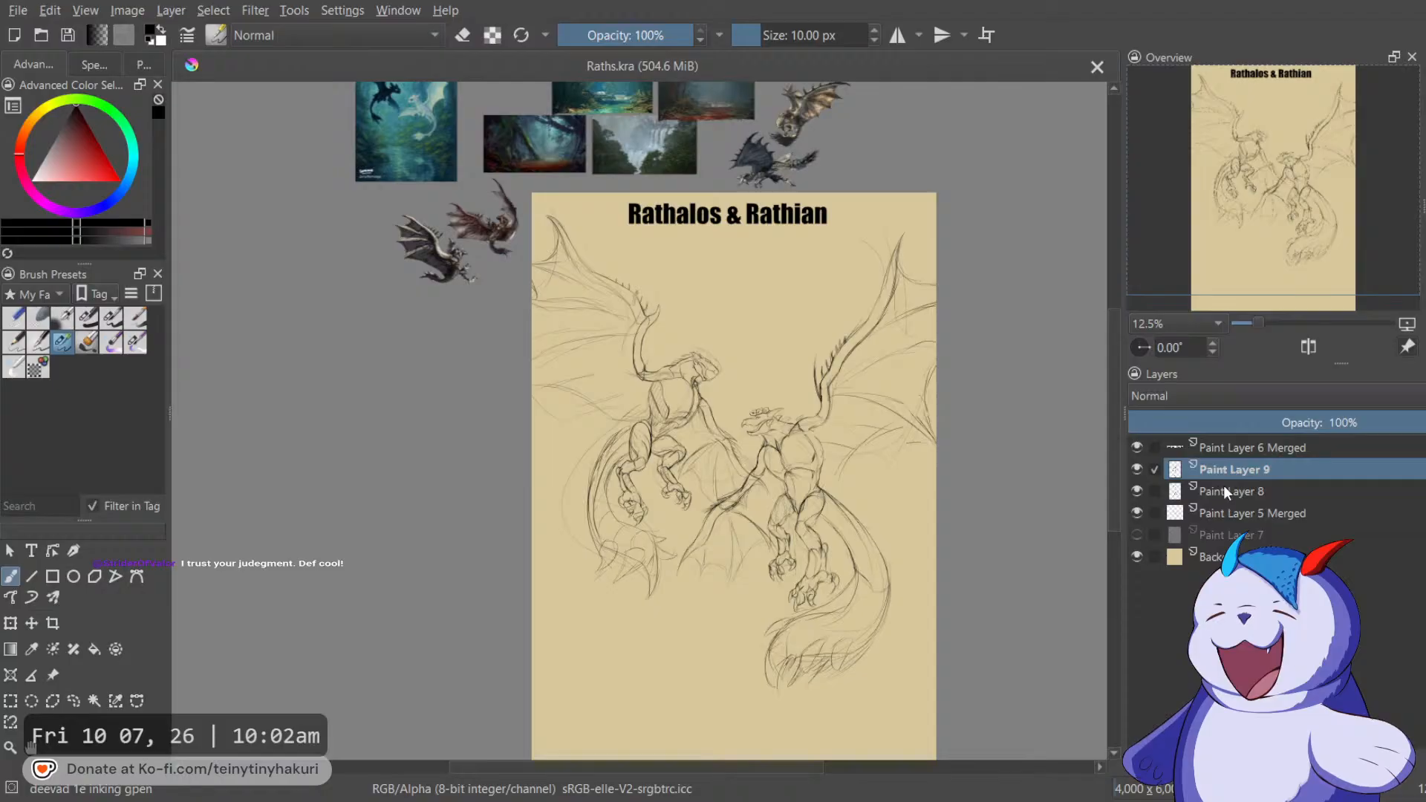
Move Paint Layer 5 Merged above Paint Layer 9 and merge Paint Layer 9 down into Paint Layer 8.
left_click(1270, 518)
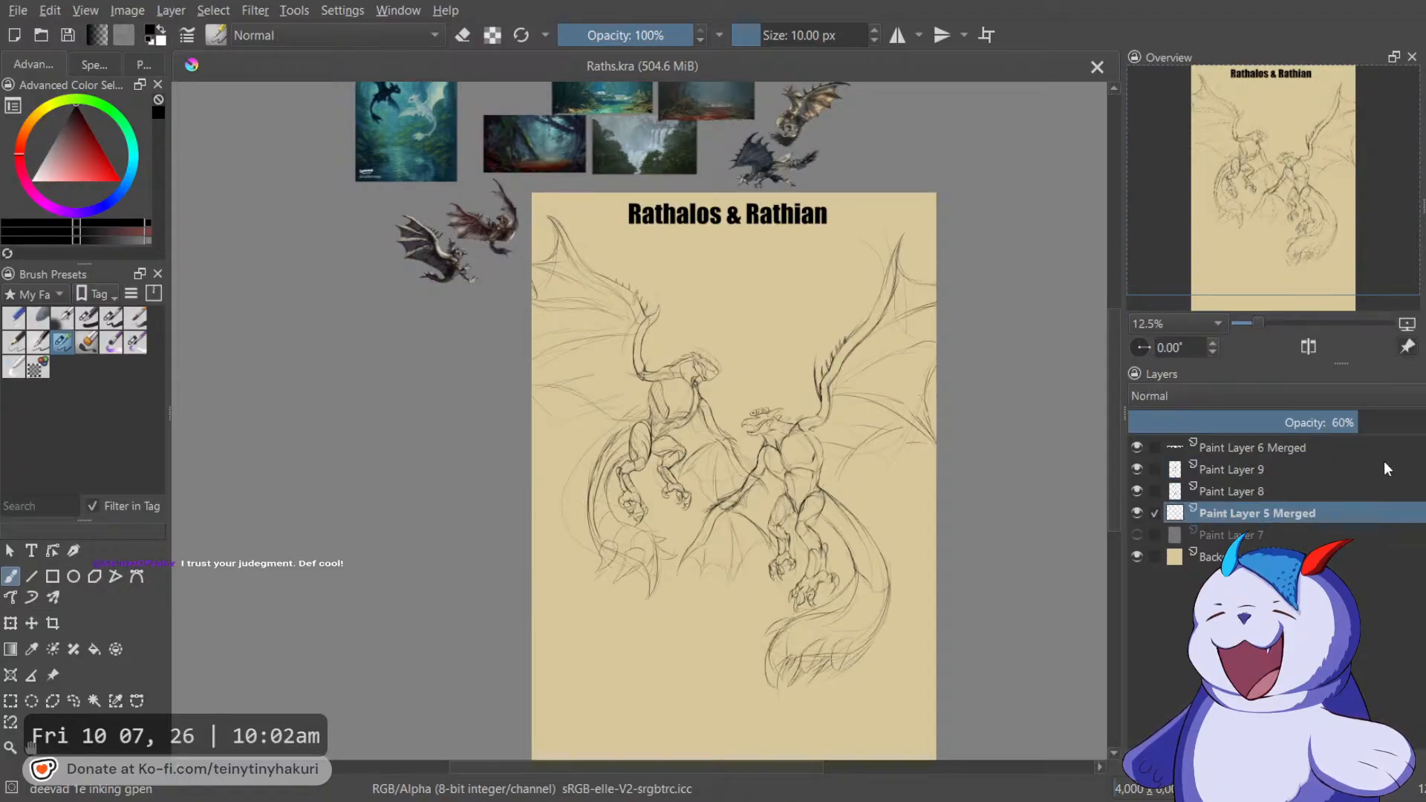
left_click_drag(1269, 518, 1291, 462)
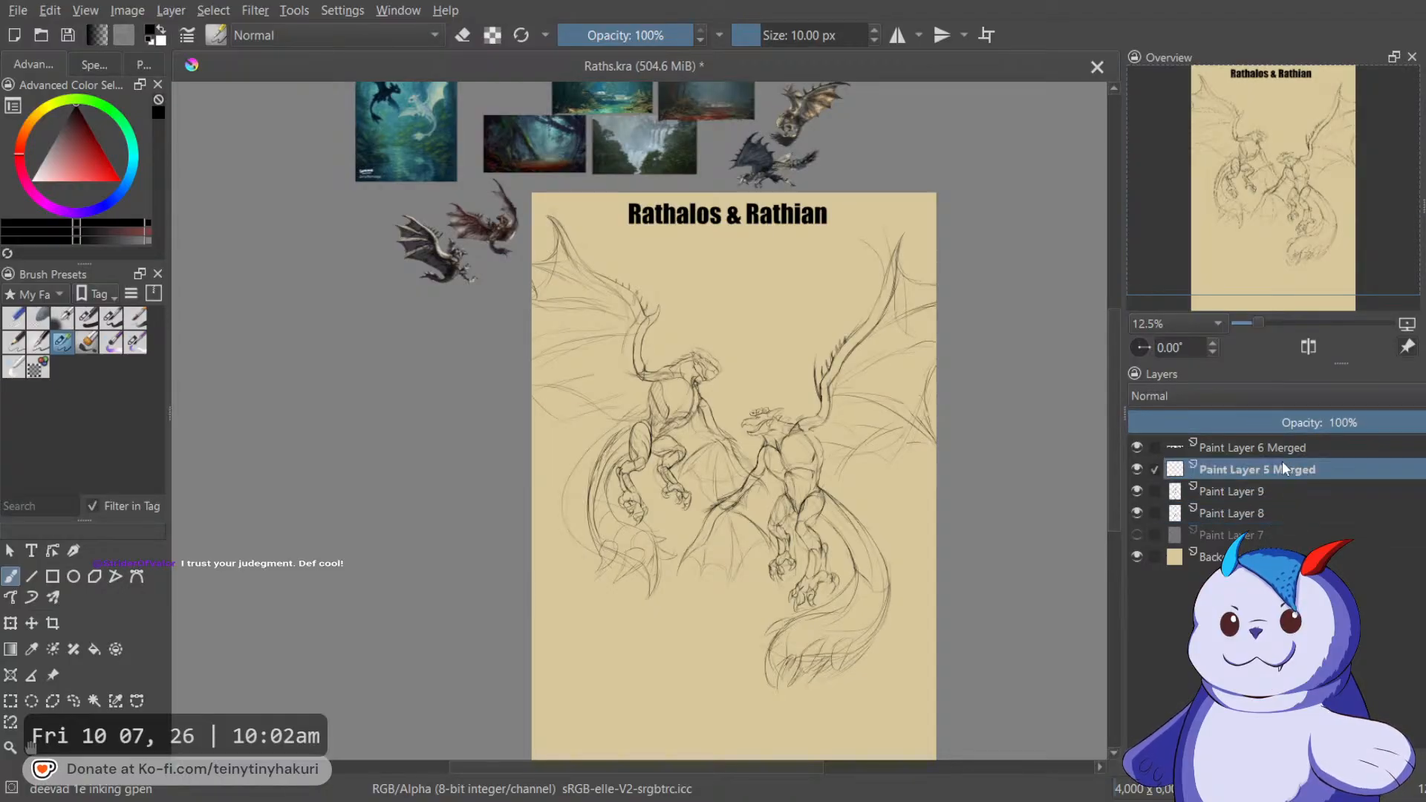
left_click(1246, 489)
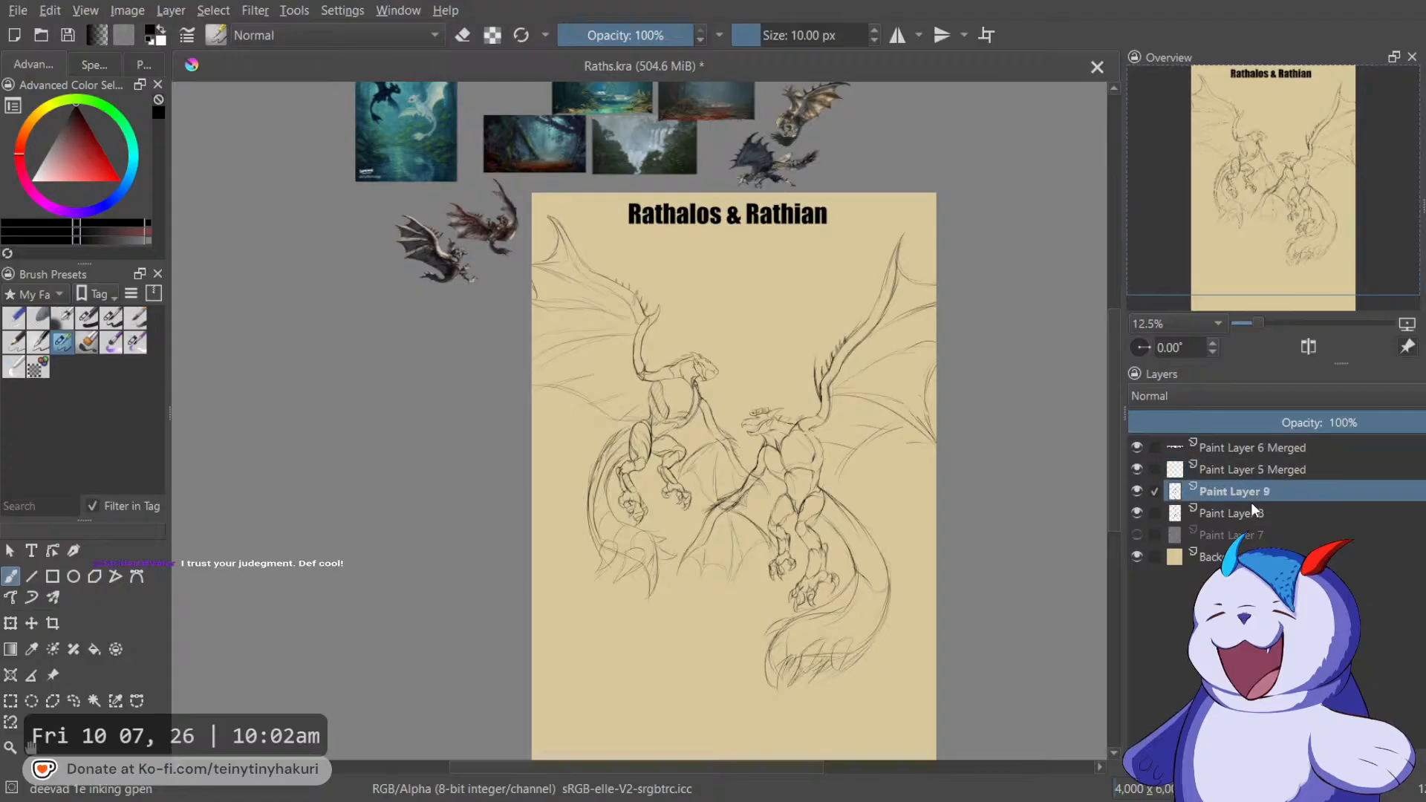
key("ctrl+e")
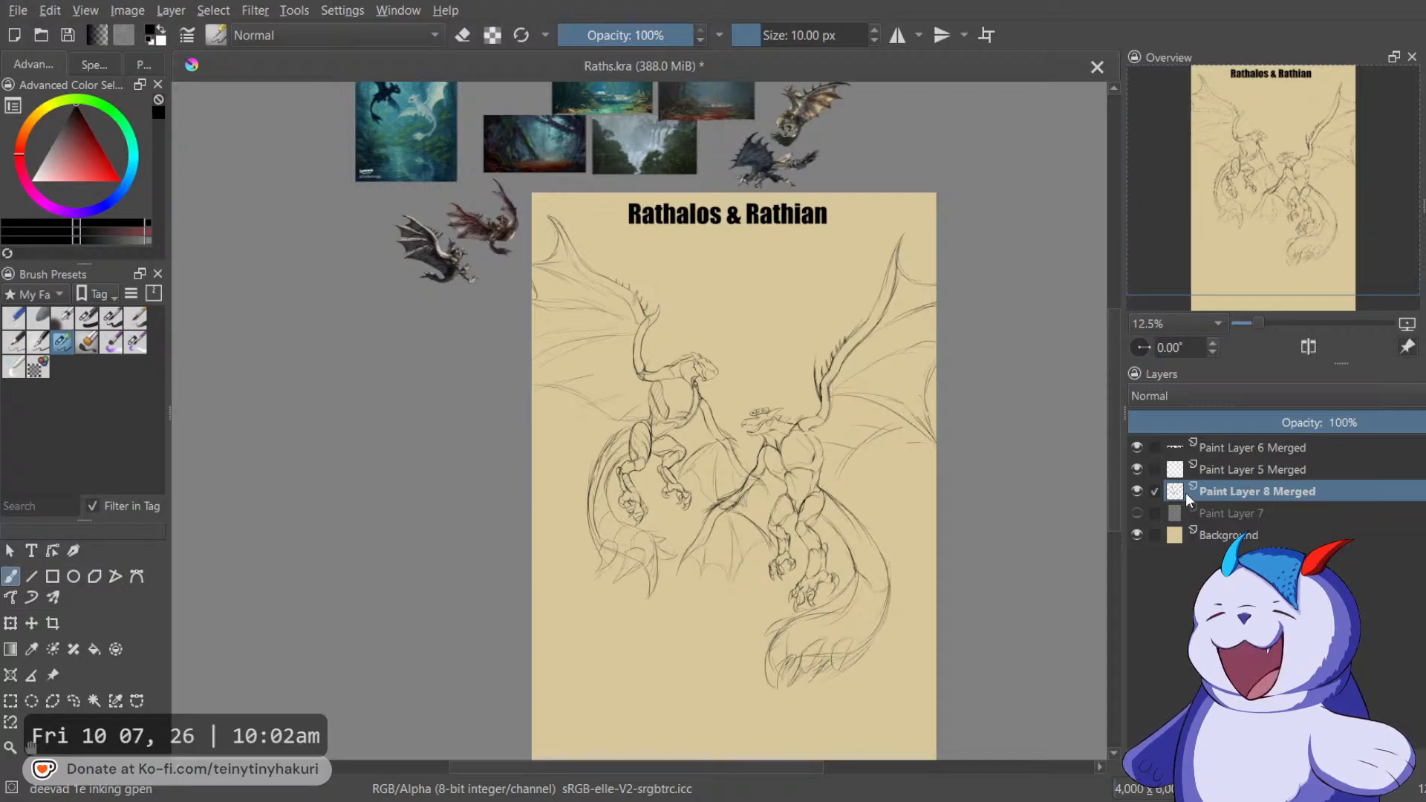
Check the merged sketch of both dragons and save the illustration.
scroll(942, 492, "up", 2)
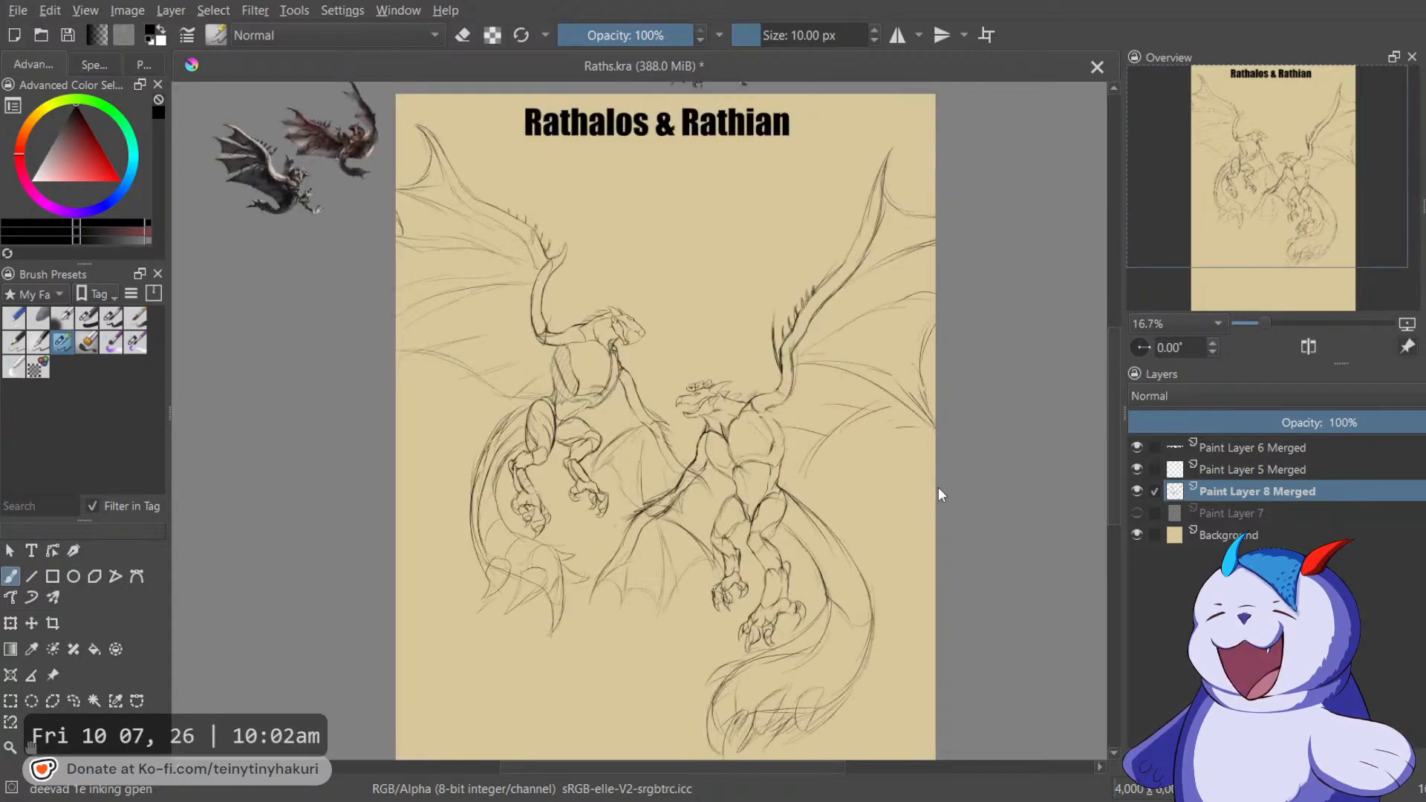
left_click_drag(887, 433, 1002, 479)
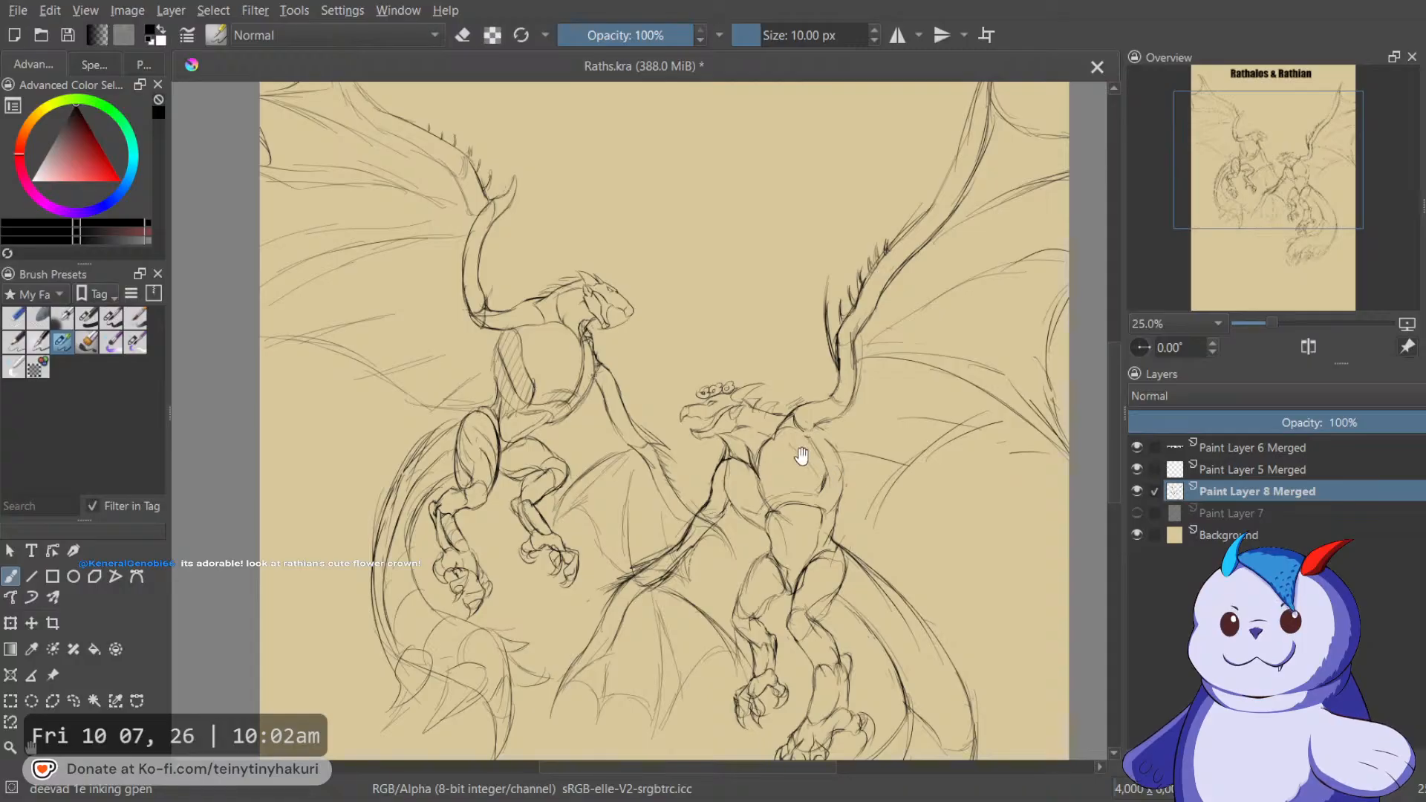
left_click_drag(804, 461, 885, 554)
scroll(777, 394, "up", 1)
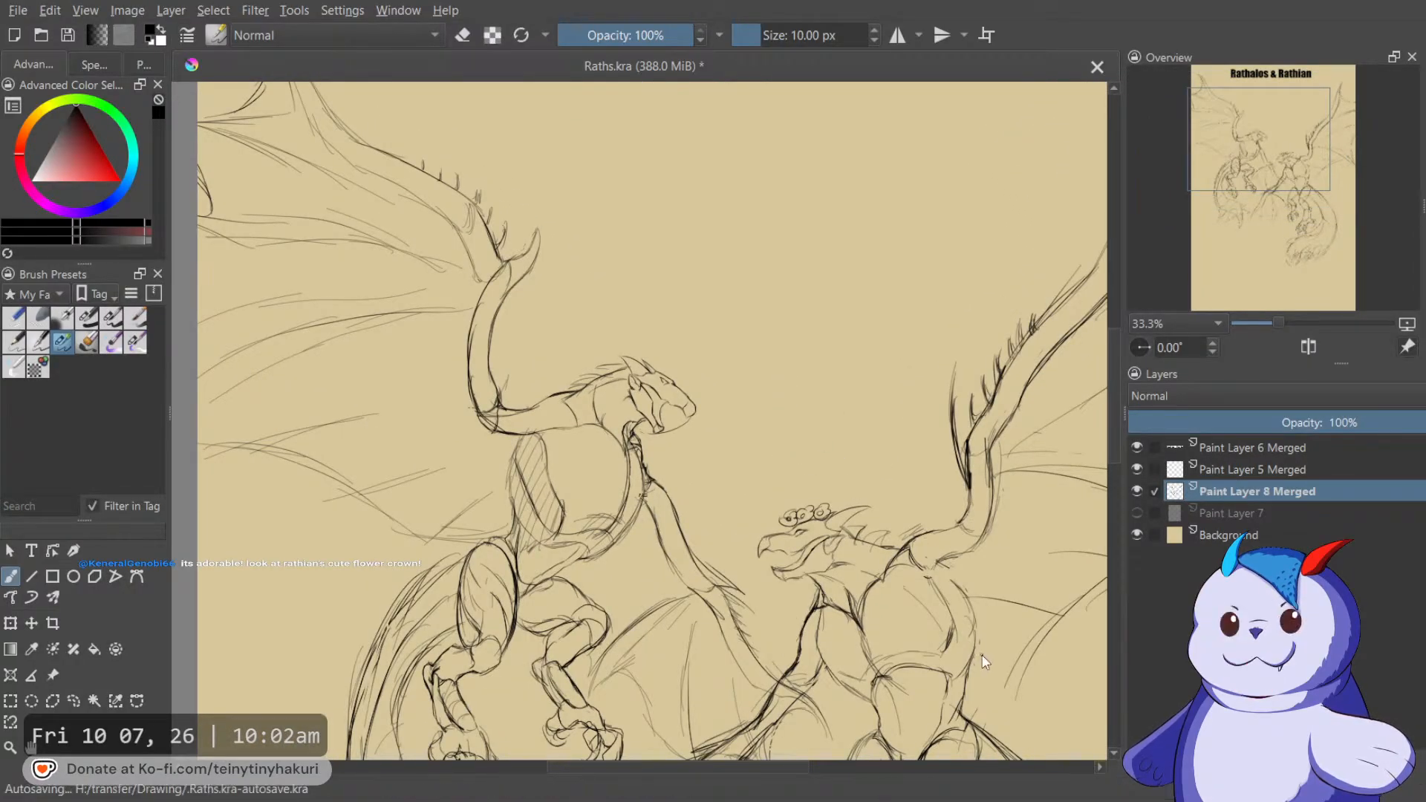
key("ctrl+s")
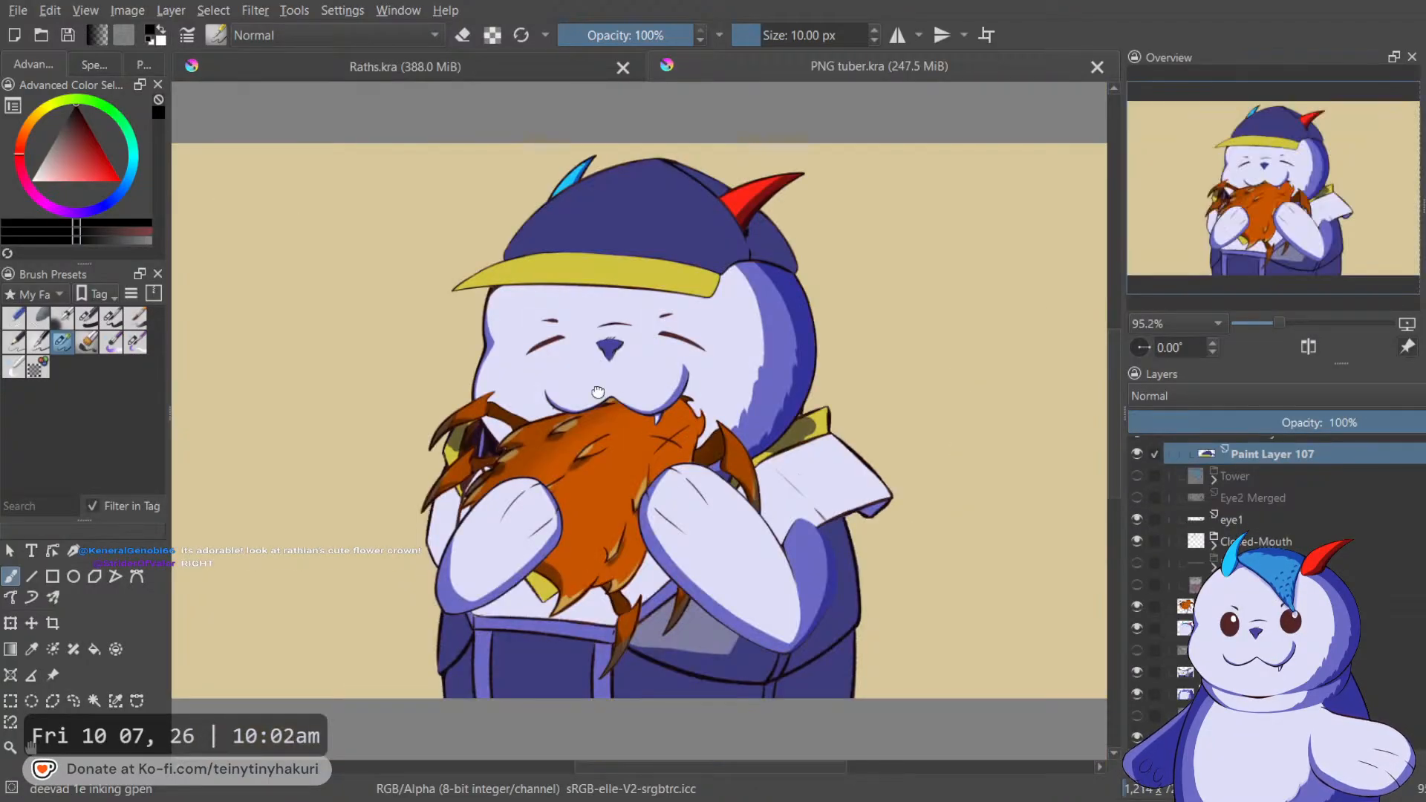
Examine the capped character artwork in PNG tuber.kra and return to the Raths.kra illustration.
left_click_drag(597, 390, 677, 472)
scroll(667, 340, "up", 1)
scroll(667, 340, "down", 3)
scroll(667, 340, "up", 2)
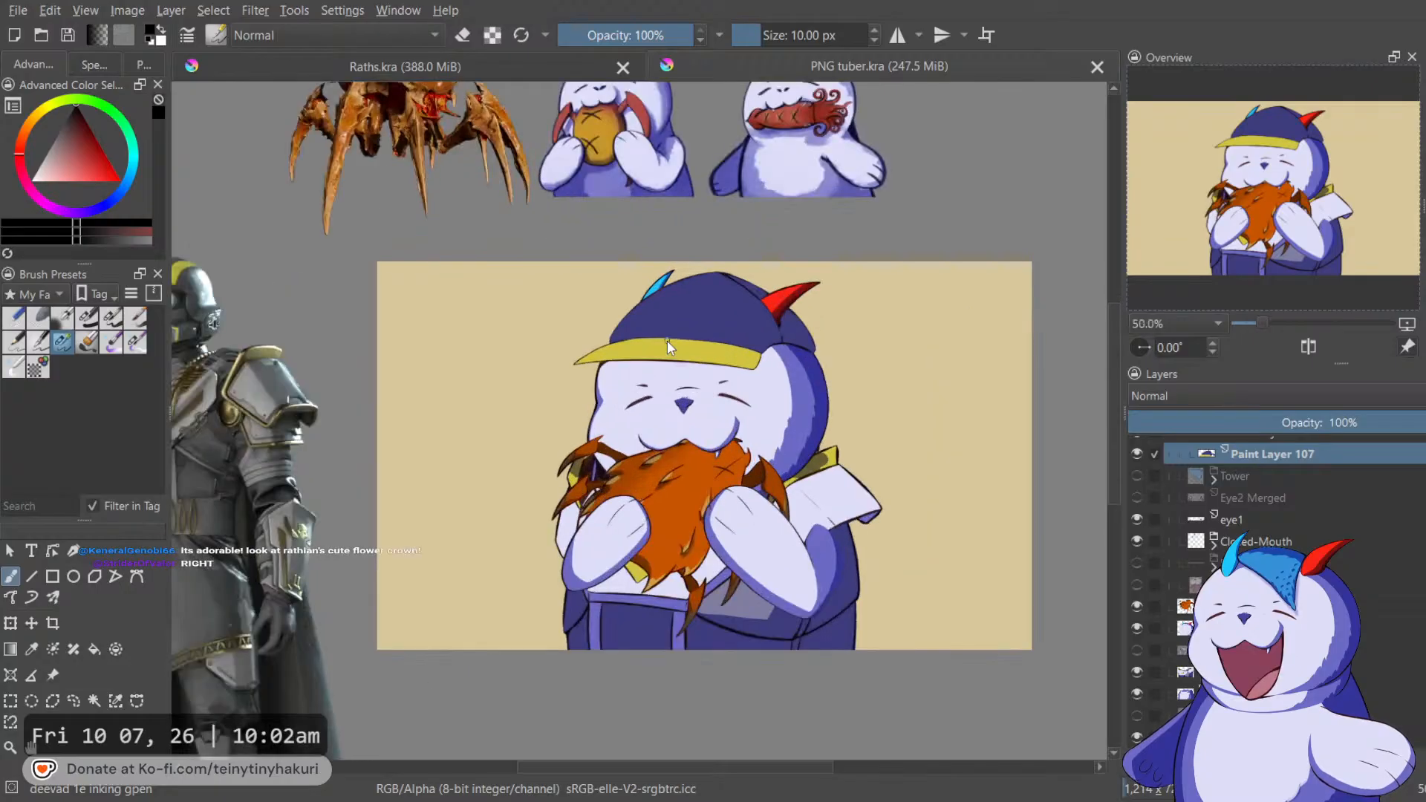
scroll(667, 340, "up", 2)
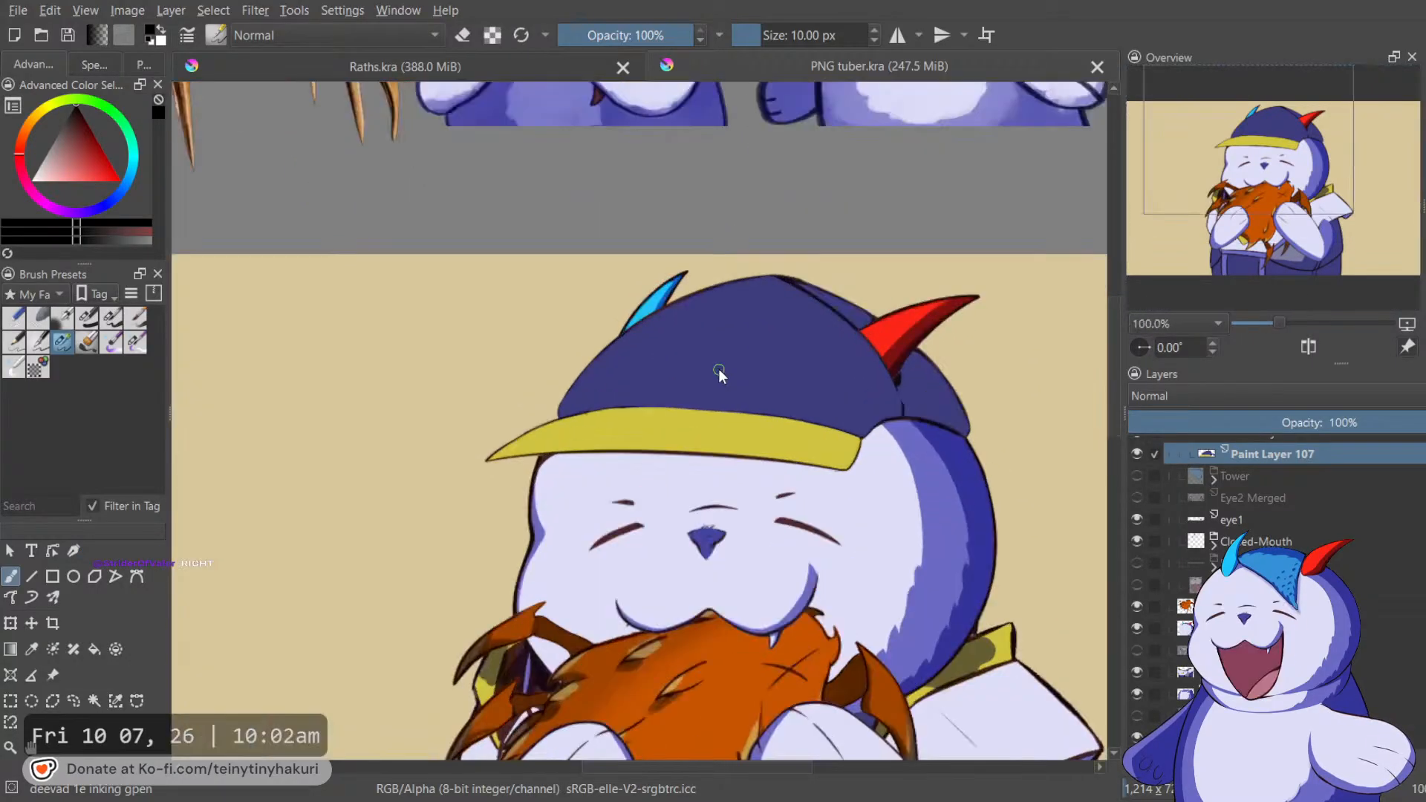
scroll(719, 368, "up", 1)
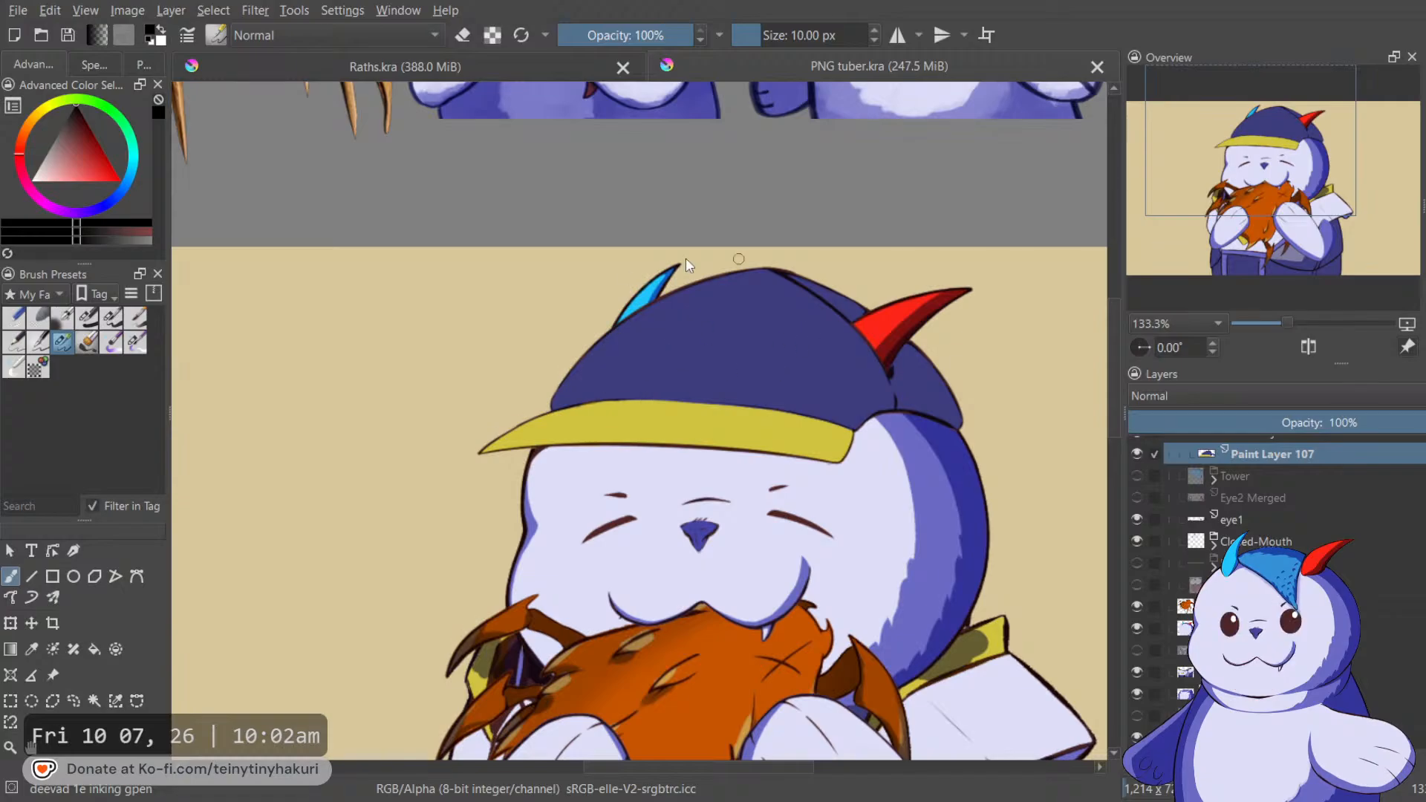
scroll(738, 338, "down", 2)
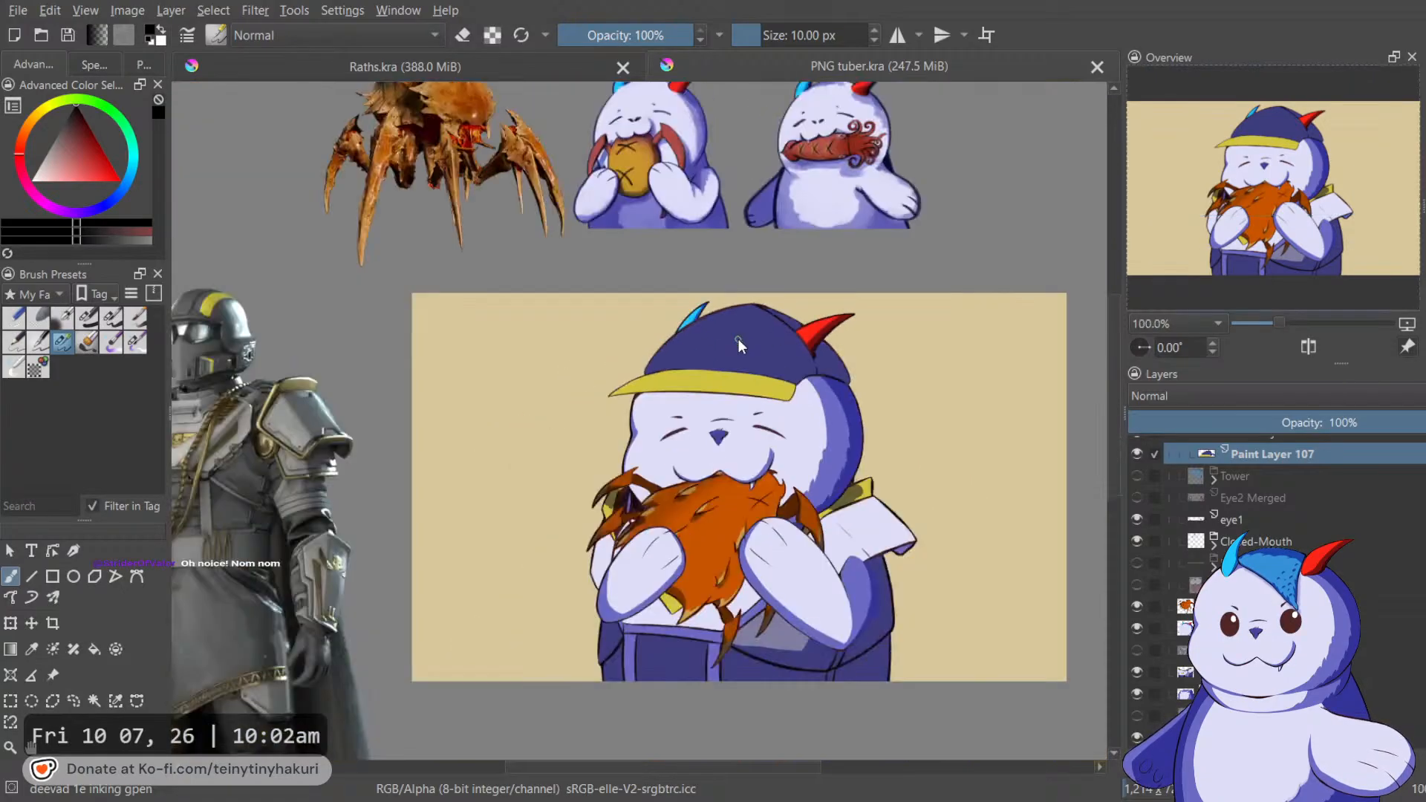
scroll(739, 339, "down", 1)
left_click(471, 64)
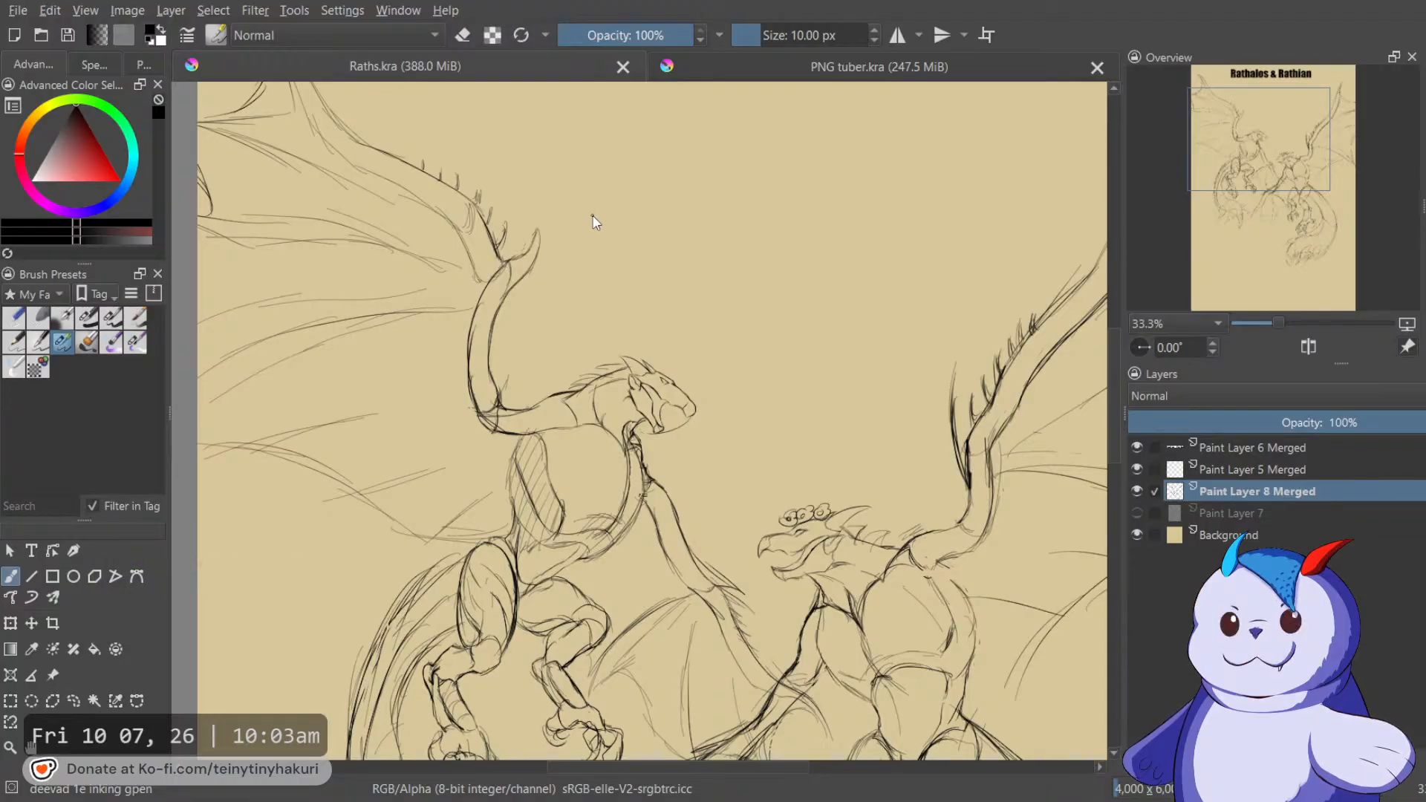
Switch to PNG tuber.kra and add a new paint layer at the top of the layer stack.
left_click(734, 60)
left_click_drag(700, 310, 777, 373)
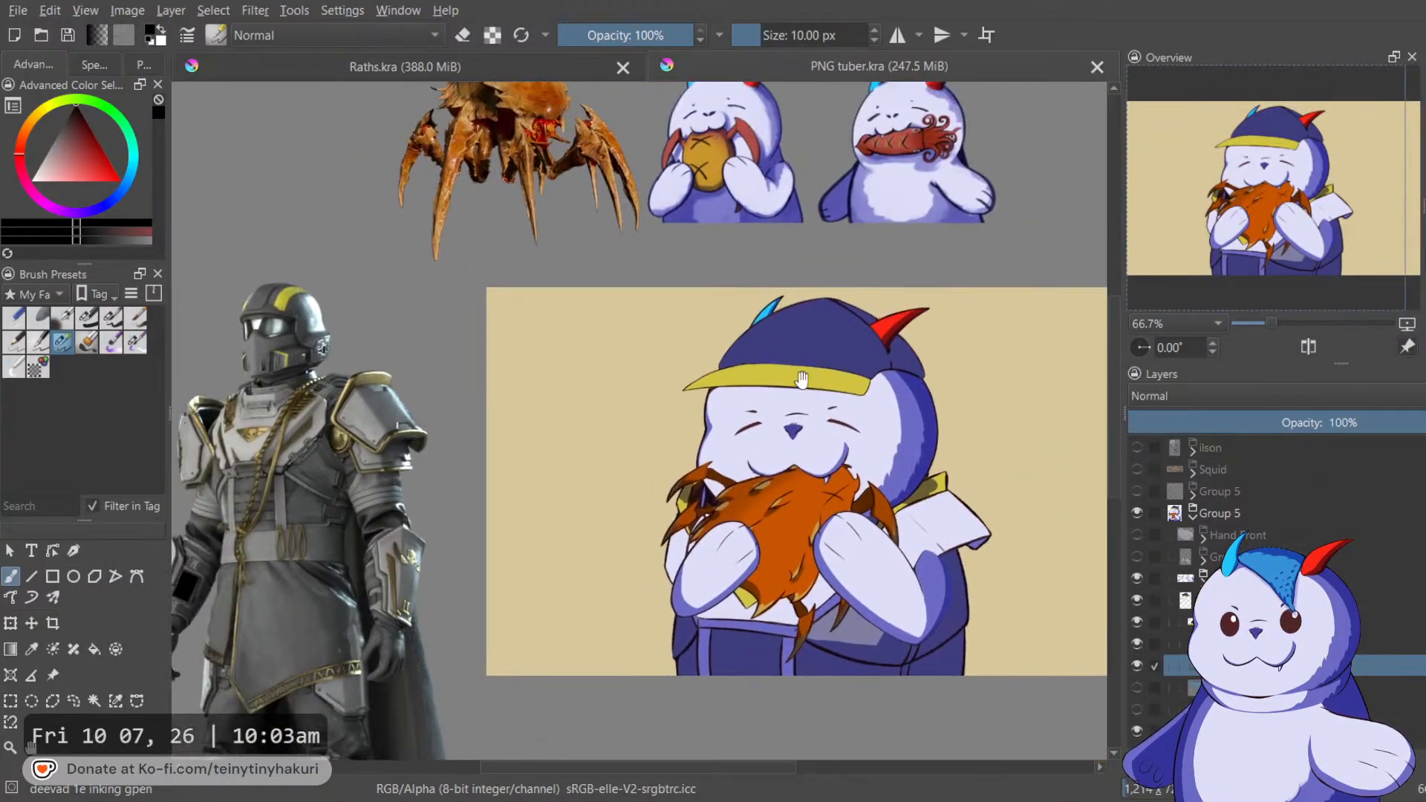
scroll(1089, 466, "up", 1)
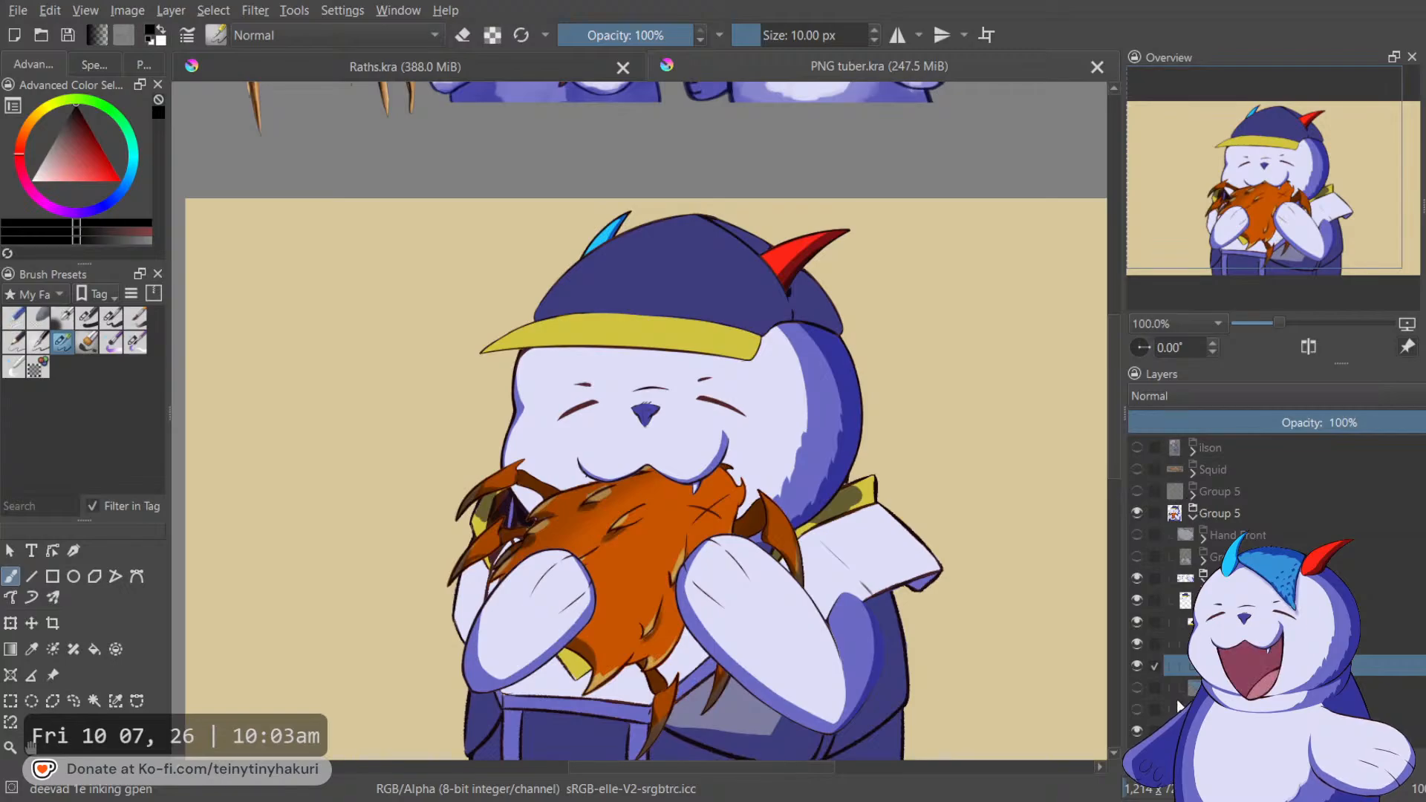
left_click(1205, 467)
left_click(1227, 446)
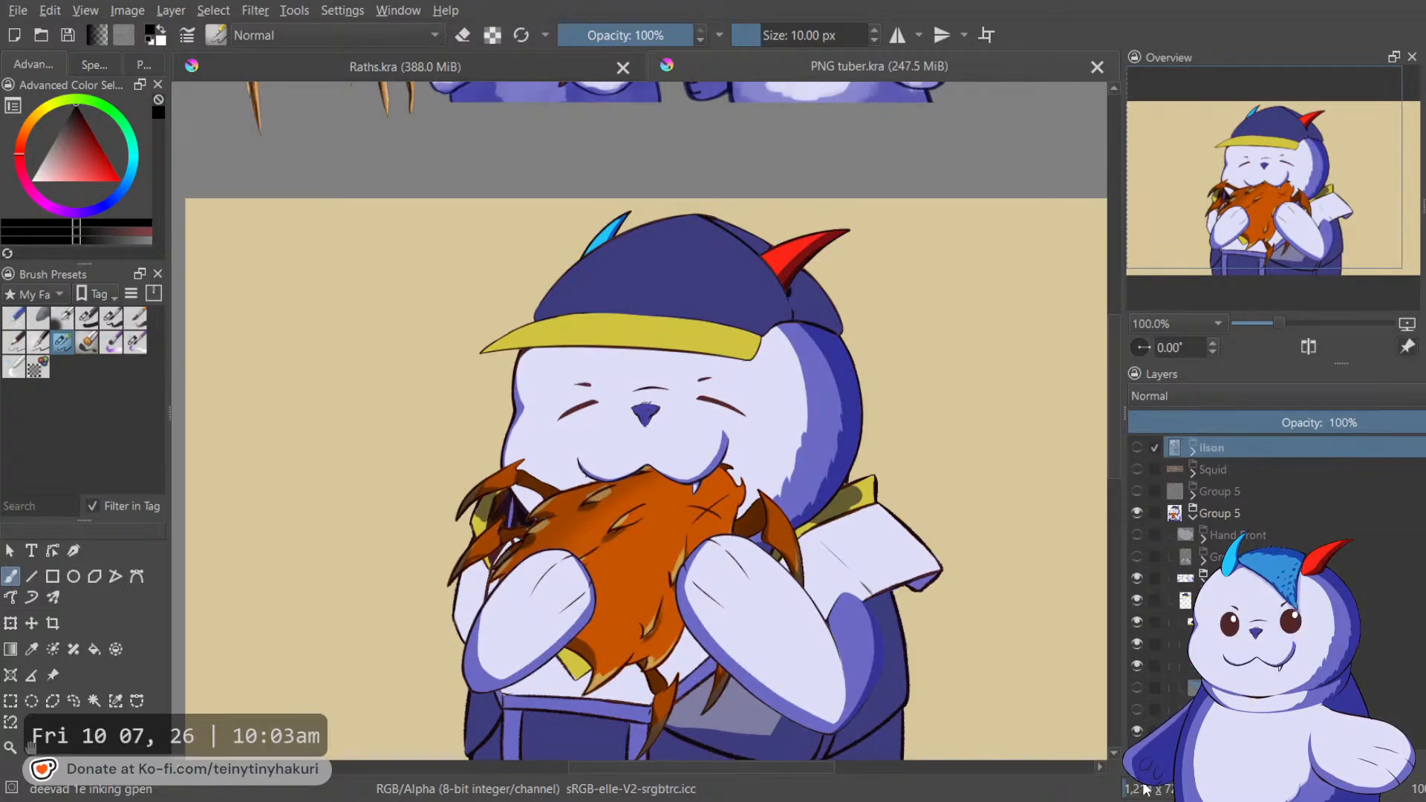
key("Insert")
left_click_drag(714, 464, 943, 497)
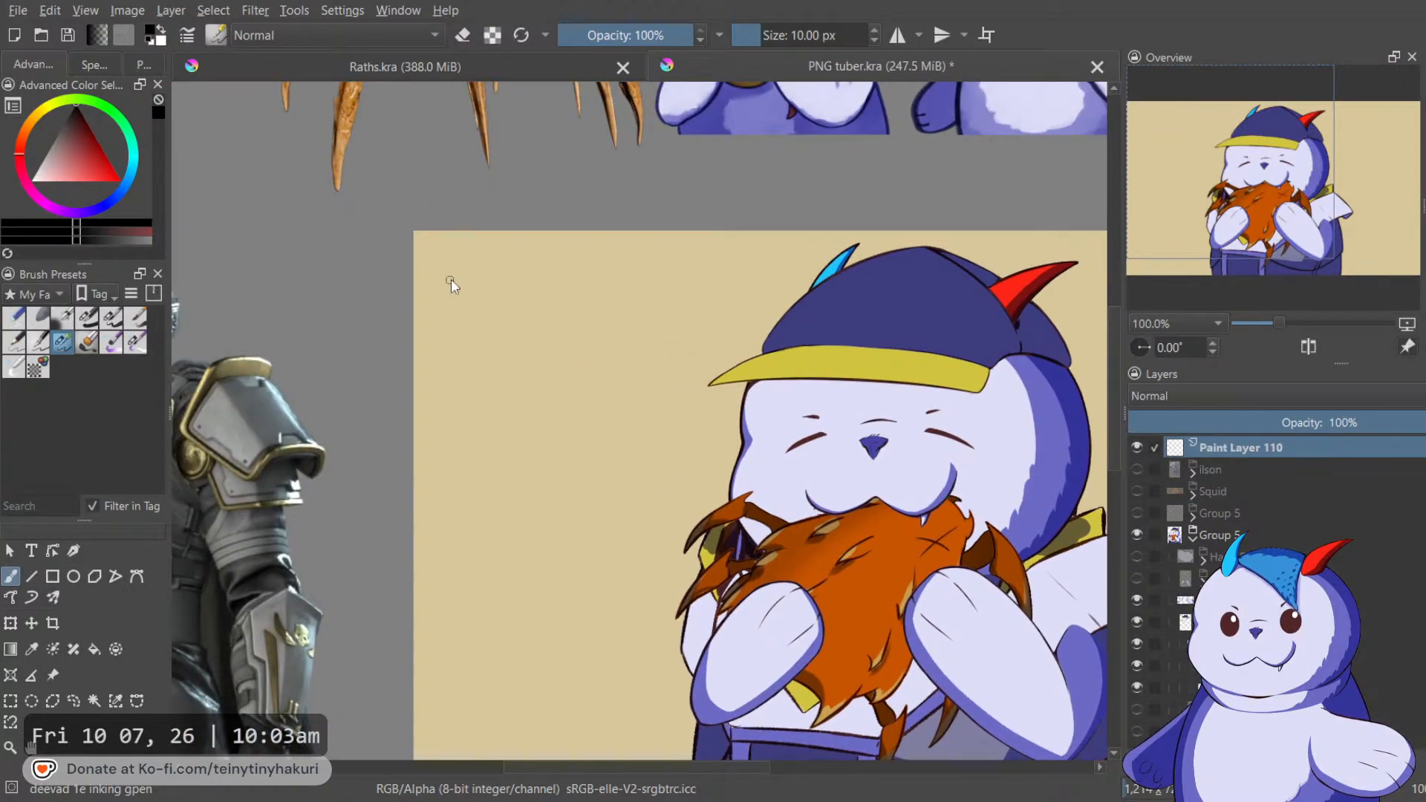
Handwrite the note "need Shrimp chips" in the empty background beside the capped character and save the file.
mouse_move(438, 303)
left_mouse_down()
mouse_move(478, 292)
mouse_move(489, 269)
mouse_move(537, 317)
left_mouse_up()
left_click_drag(470, 380, 448, 387)
mouse_move(484, 338)
left_mouse_down()
mouse_move(484, 391)
mouse_move(546, 344)
mouse_move(515, 354)
mouse_move(531, 339)
mouse_move(521, 329)
mouse_move(542, 351)
left_mouse_up()
key("ctrl+z")
key("ctrl+z")
mouse_move(549, 323)
left_mouse_down()
mouse_move(577, 335)
mouse_move(589, 365)
left_mouse_up()
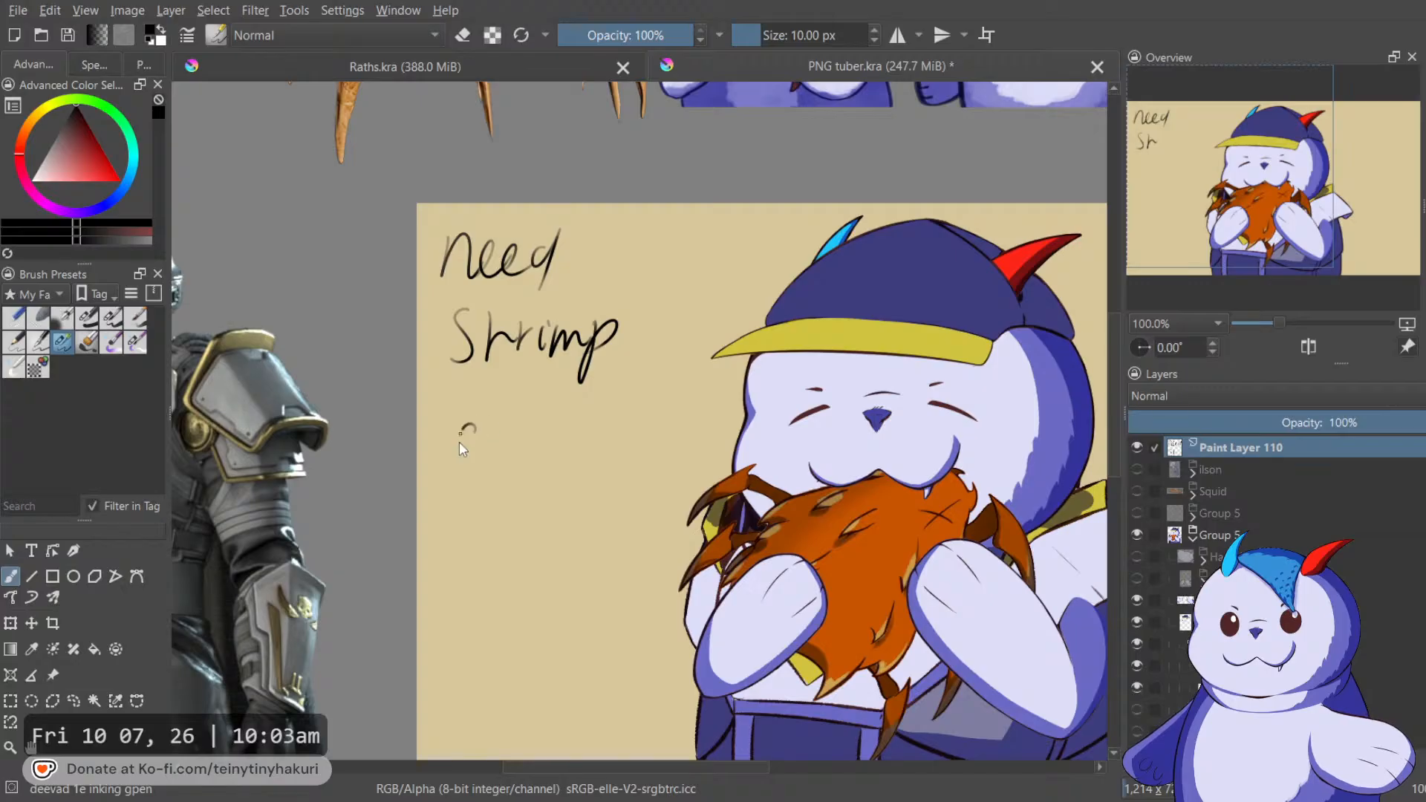
mouse_move(544, 429)
left_mouse_down()
mouse_move(543, 468)
mouse_move(584, 461)
left_mouse_up()
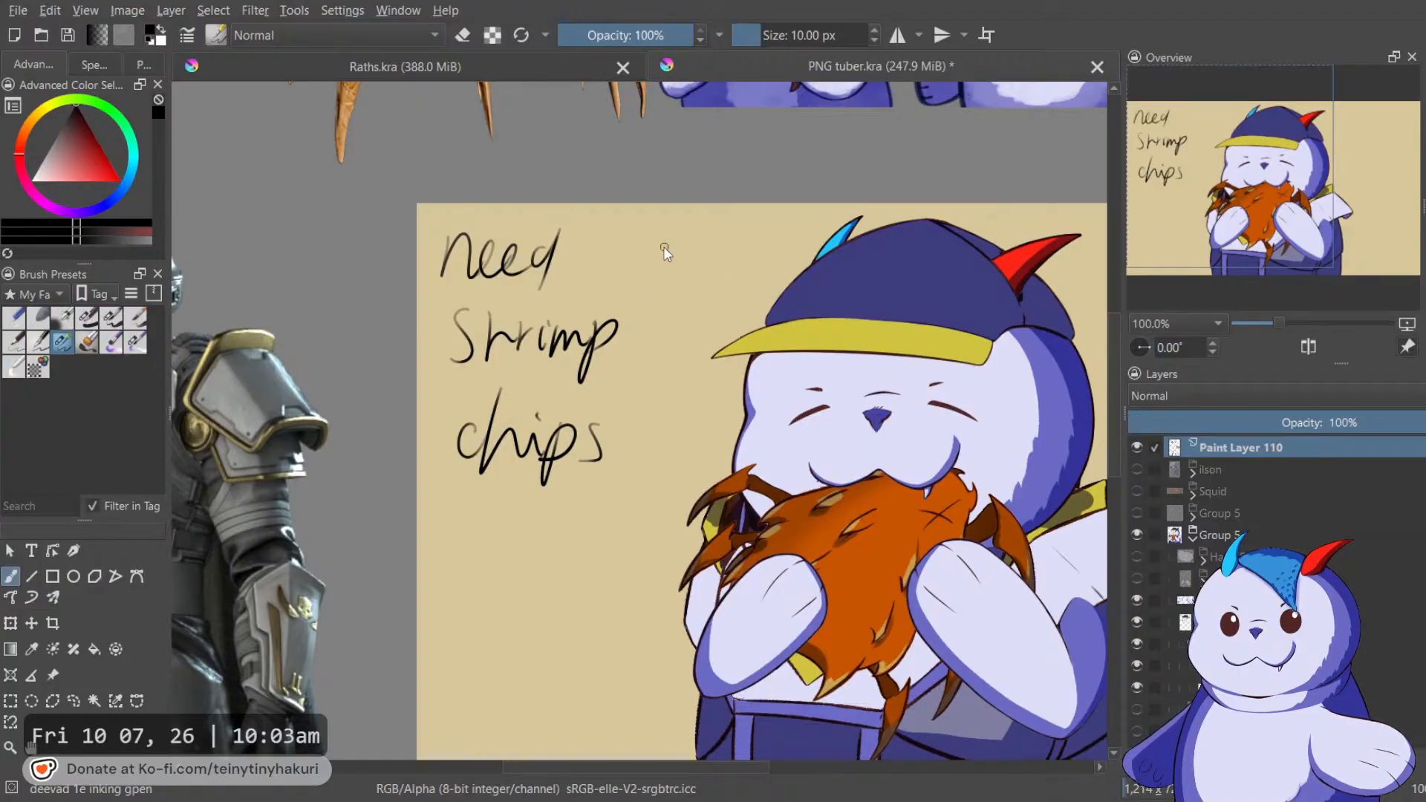
key("ctrl+s")
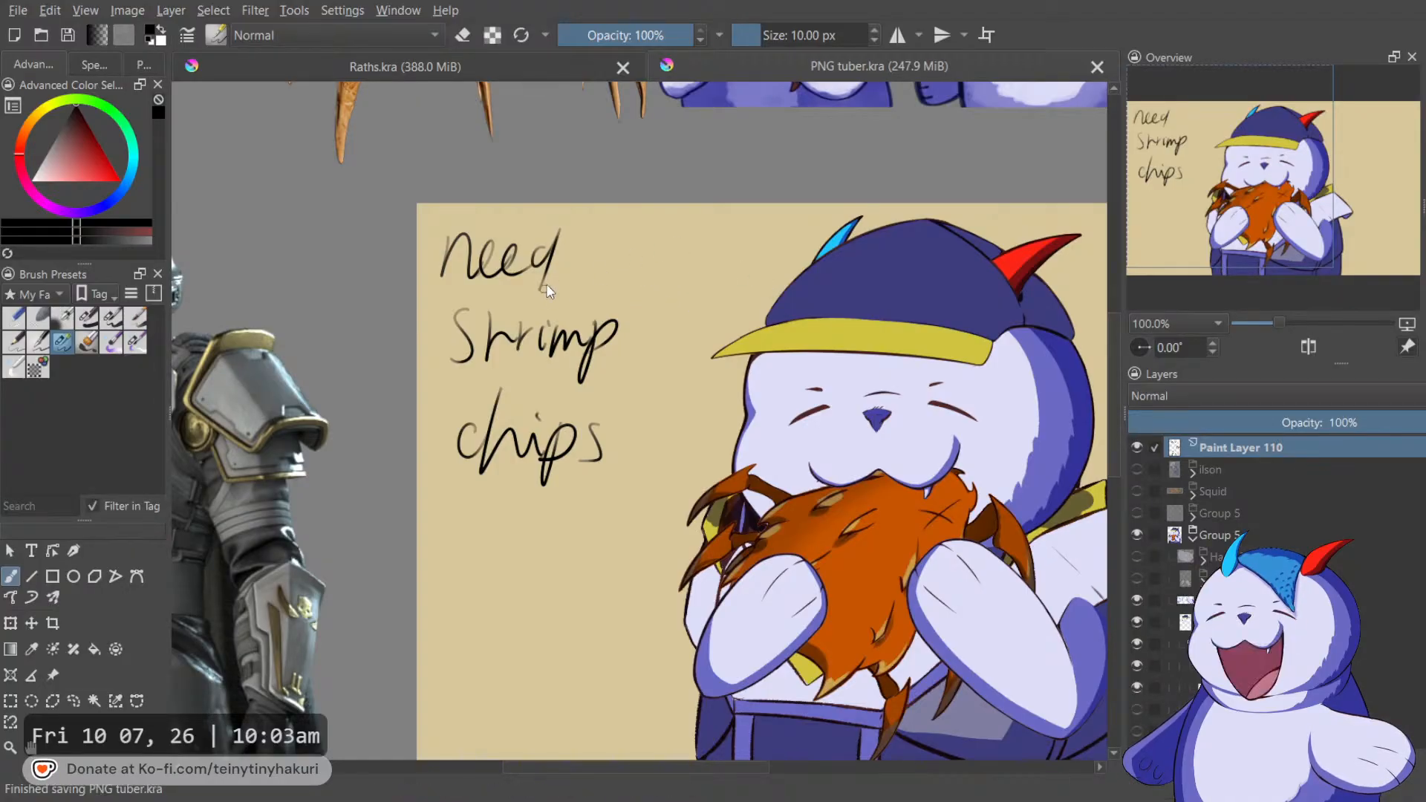
Return to the Raths.kra illustration and examine the full page composition with its reference images.
left_click(532, 68)
scroll(608, 278, "down", 2)
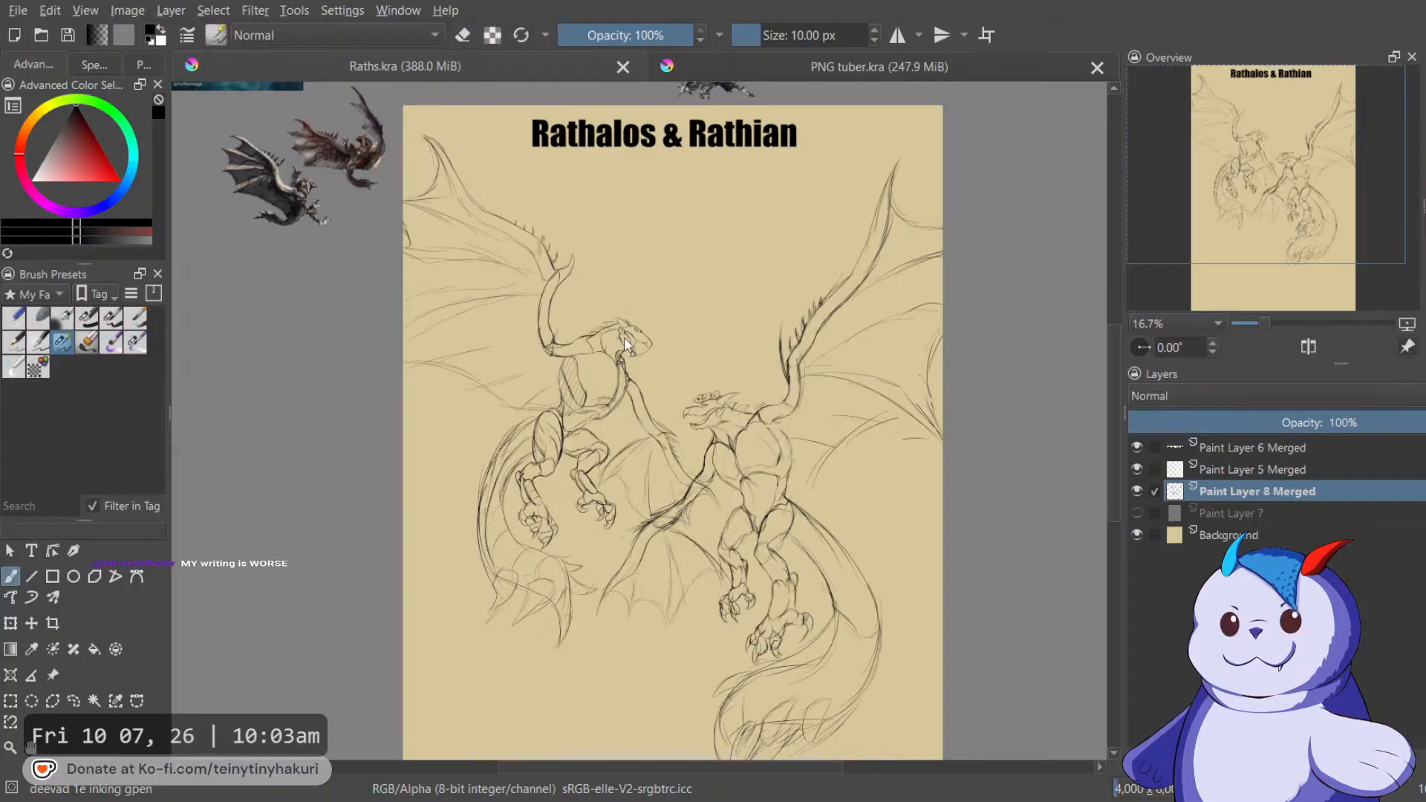
left_click_drag(718, 417, 820, 435)
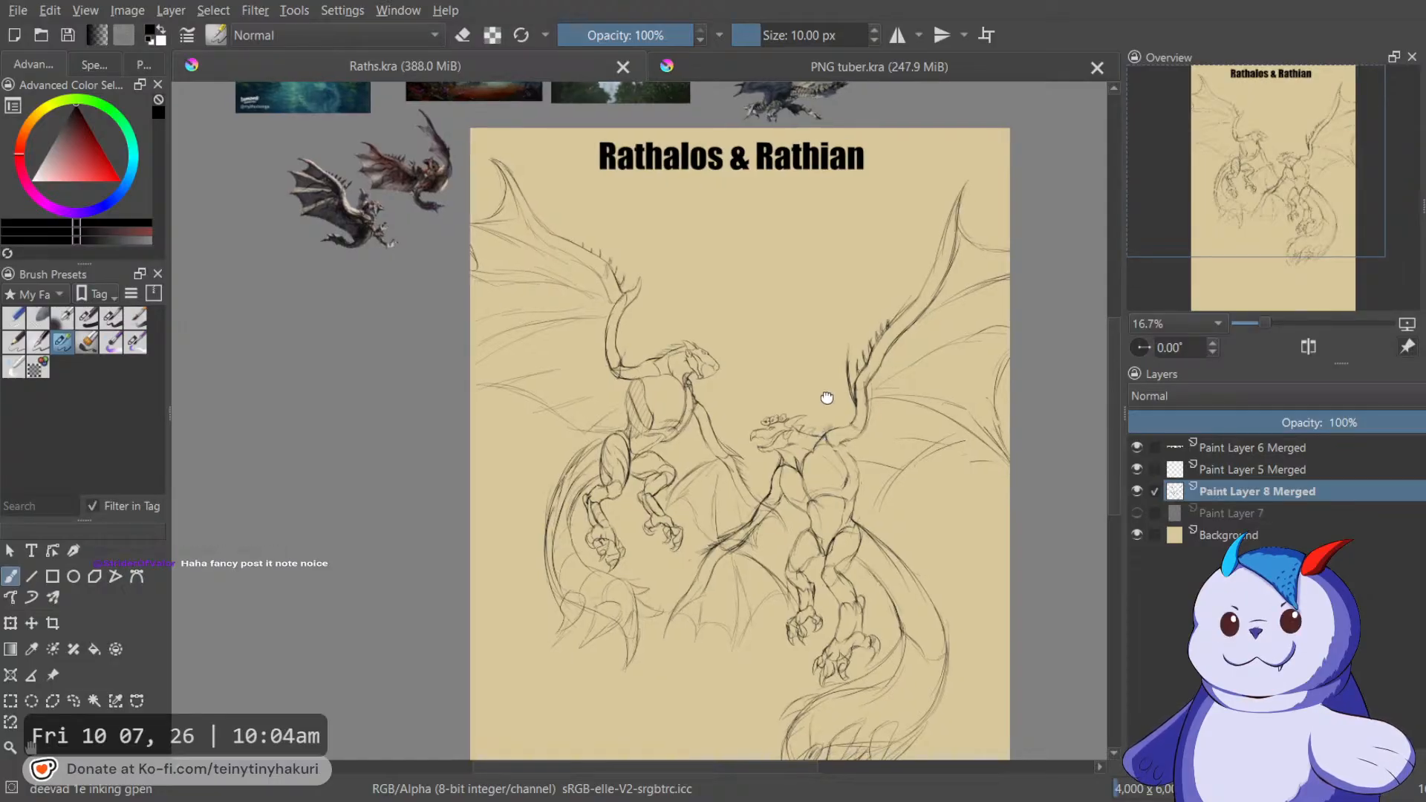
left_click_drag(822, 397, 834, 449)
left_click_drag(850, 344, 848, 210)
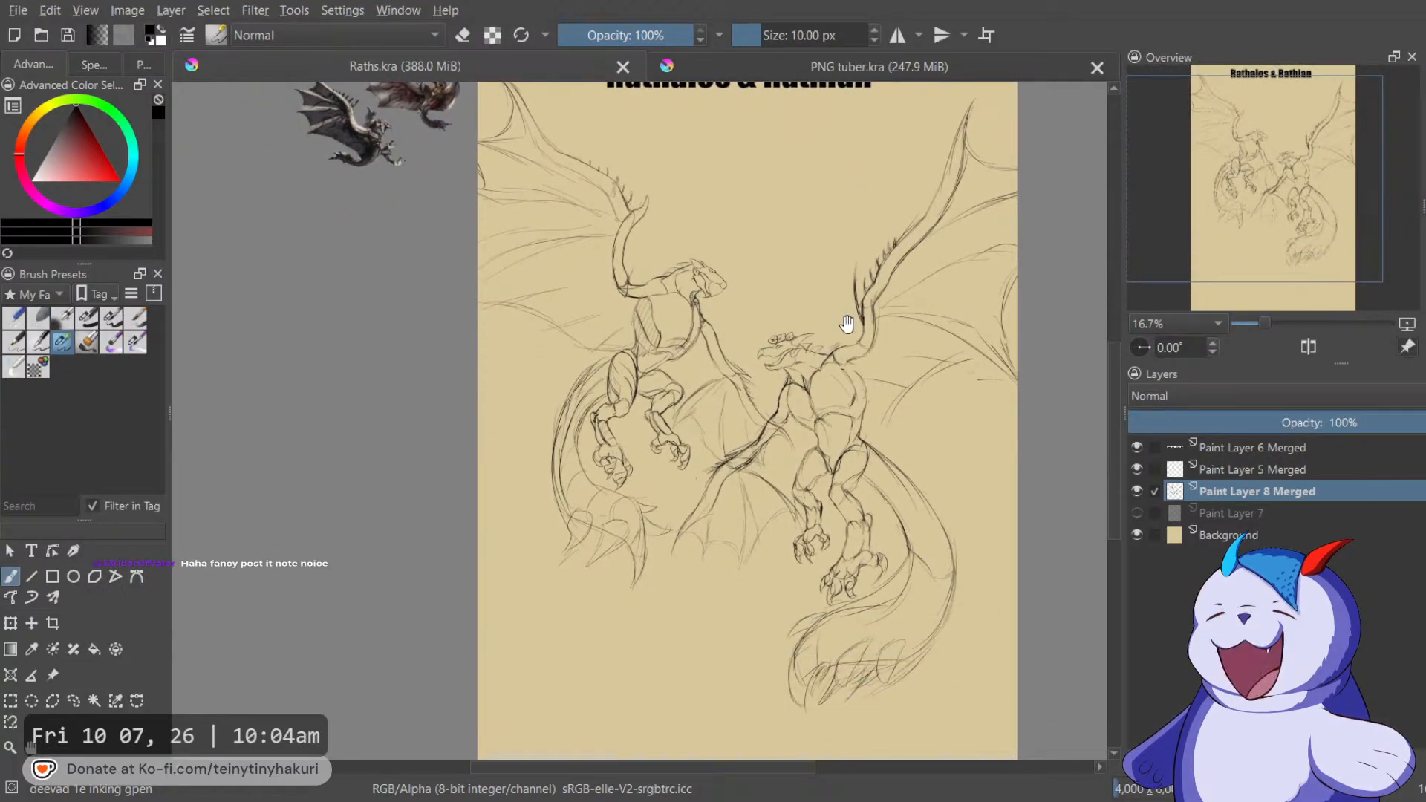
scroll(847, 333, "down", 4)
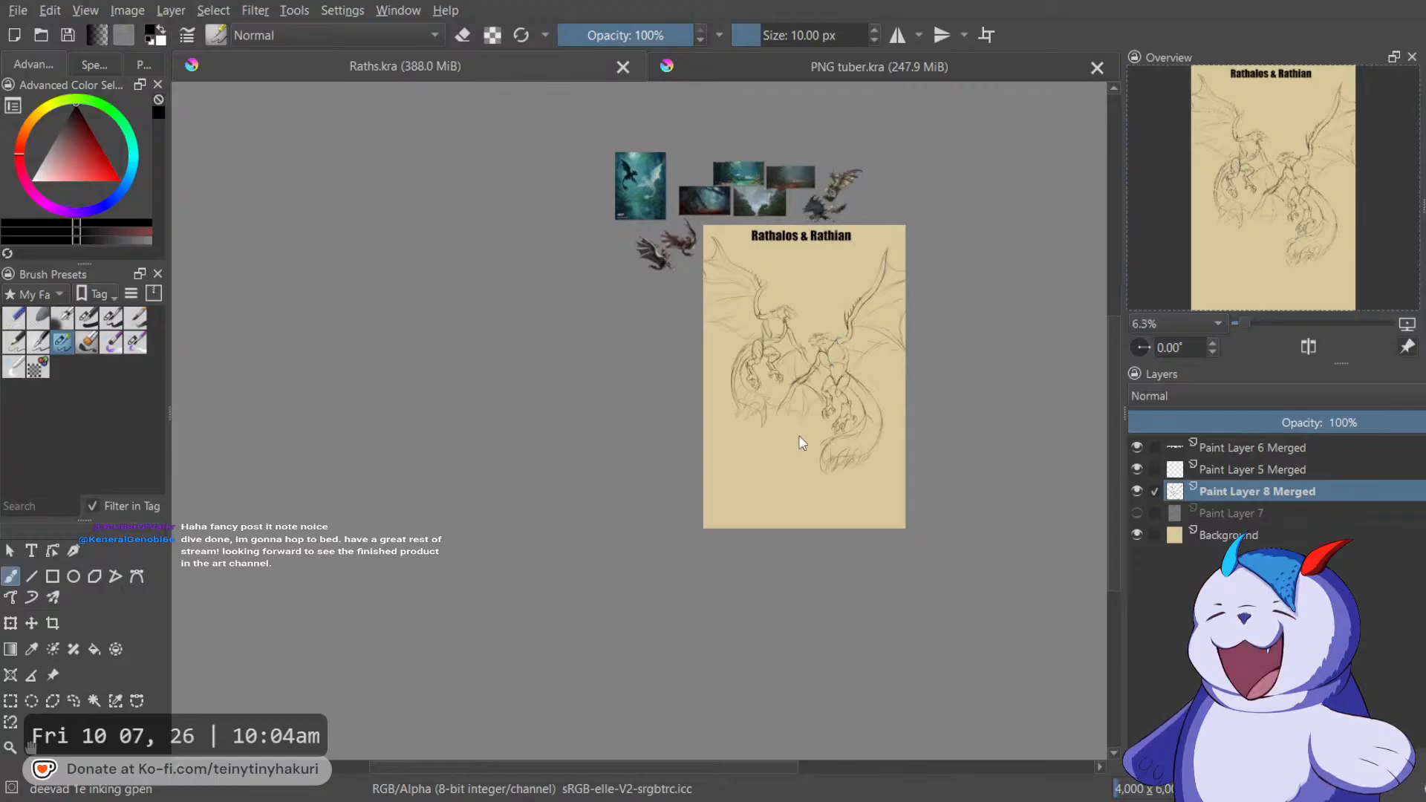
Check the page against the crop tool's thirds grid, return to the brush and look closely at both dragons.
key("c")
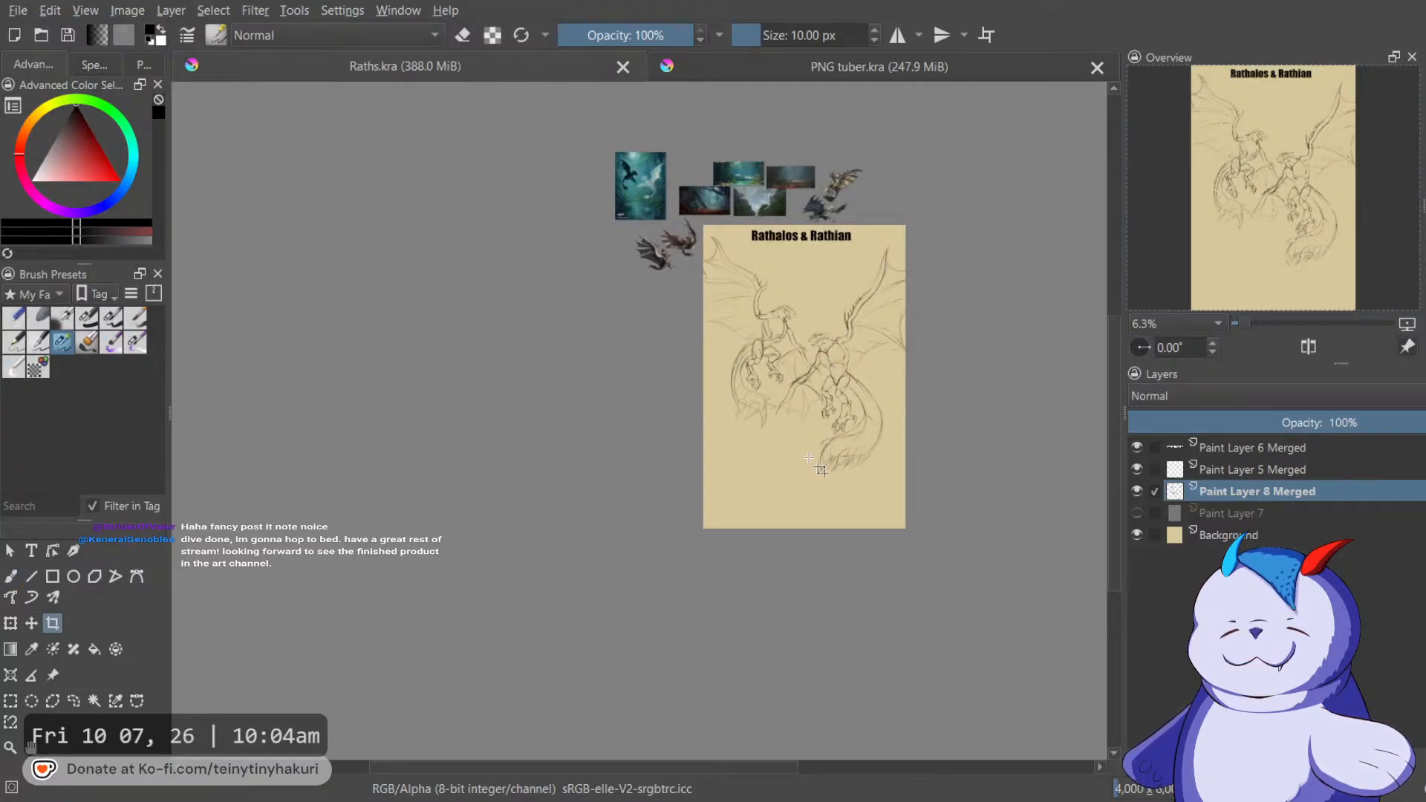
scroll(809, 459, "up", 3)
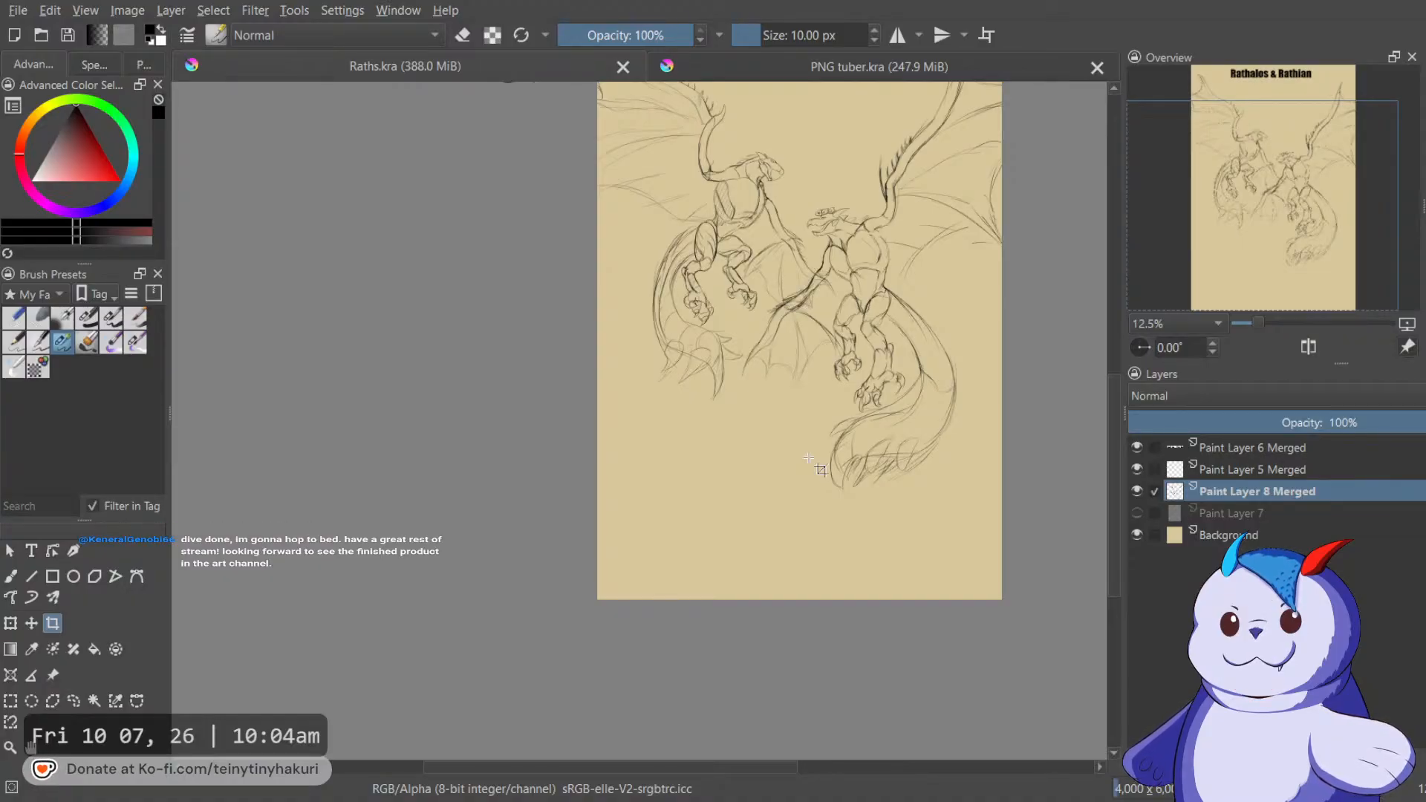
left_click(820, 505)
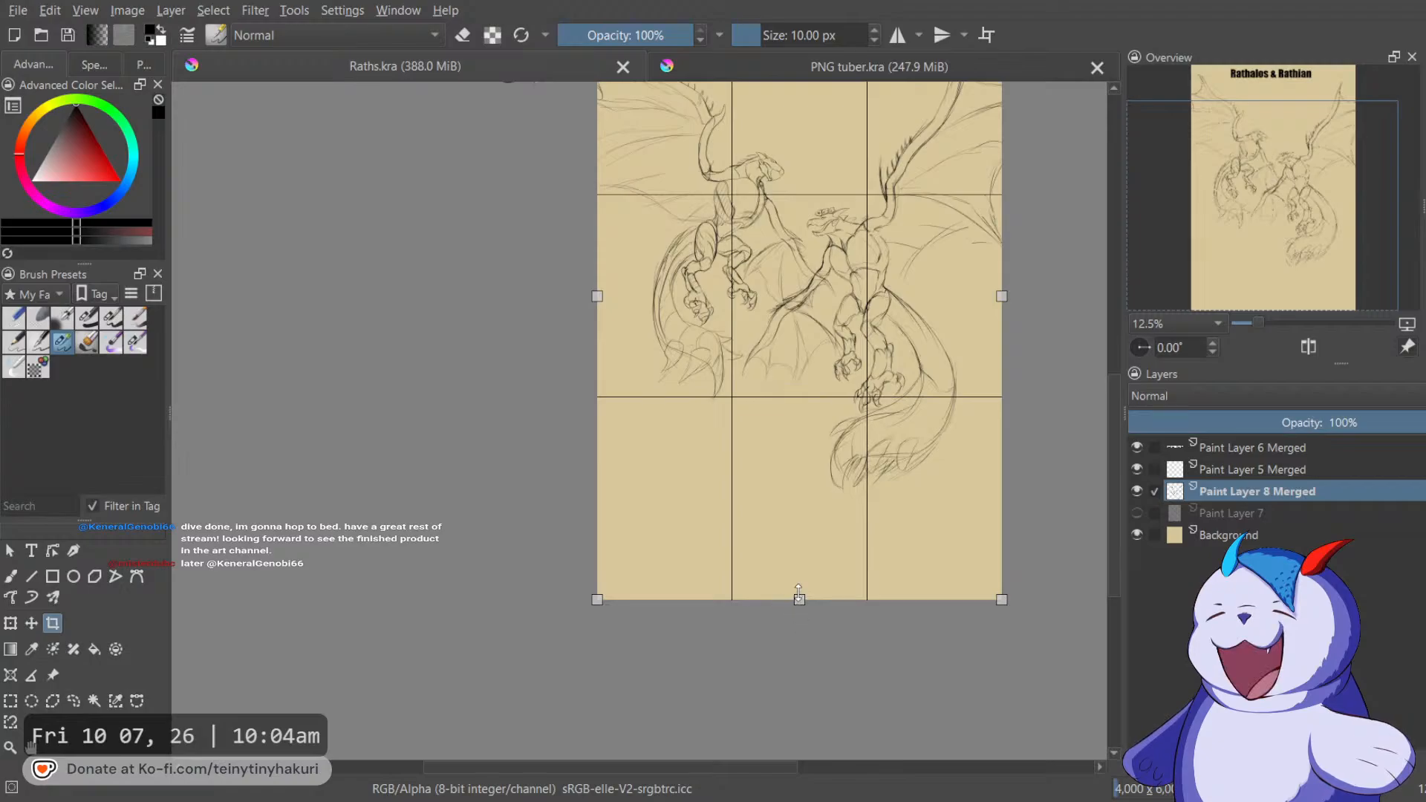
key("b")
scroll(768, 381, "up", 3)
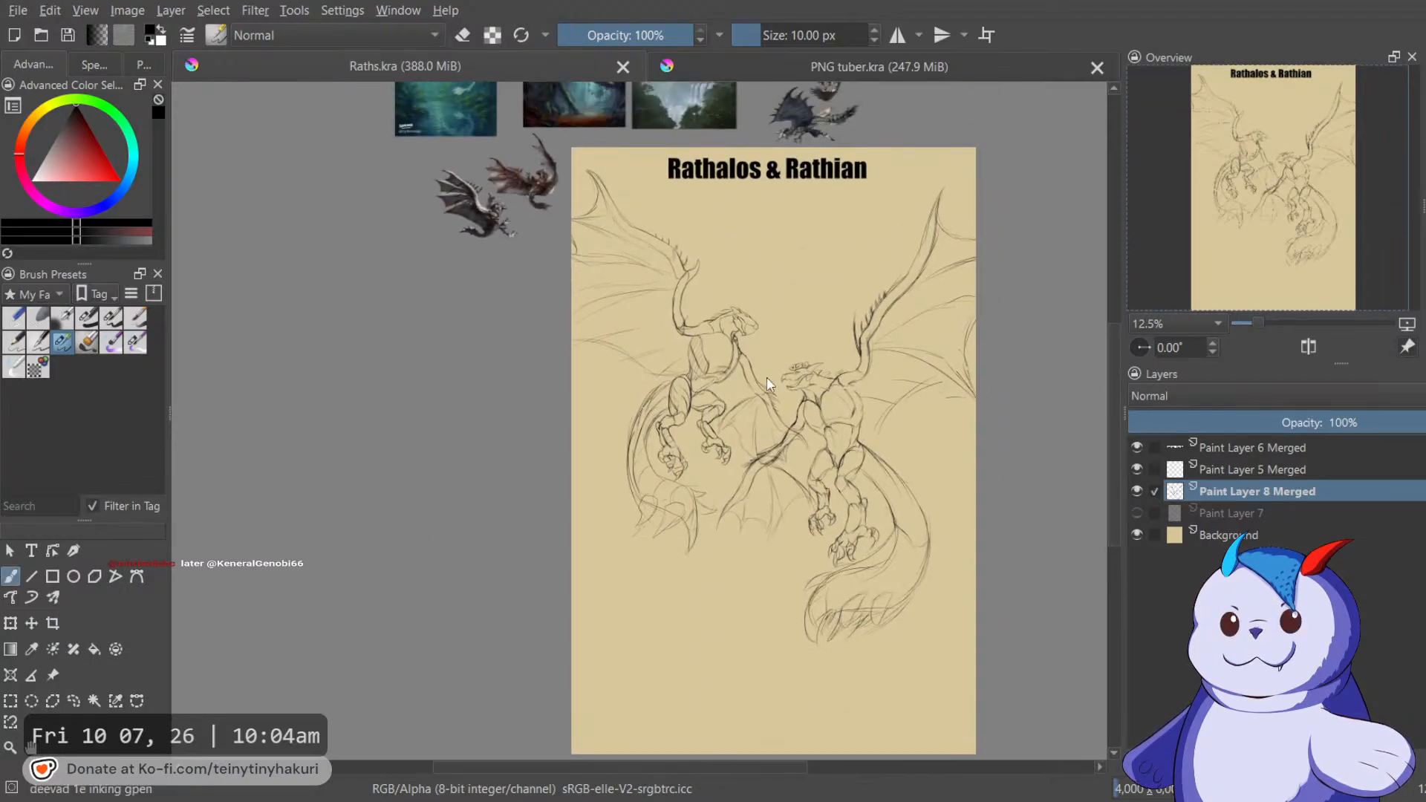
scroll(768, 353, "up", 3)
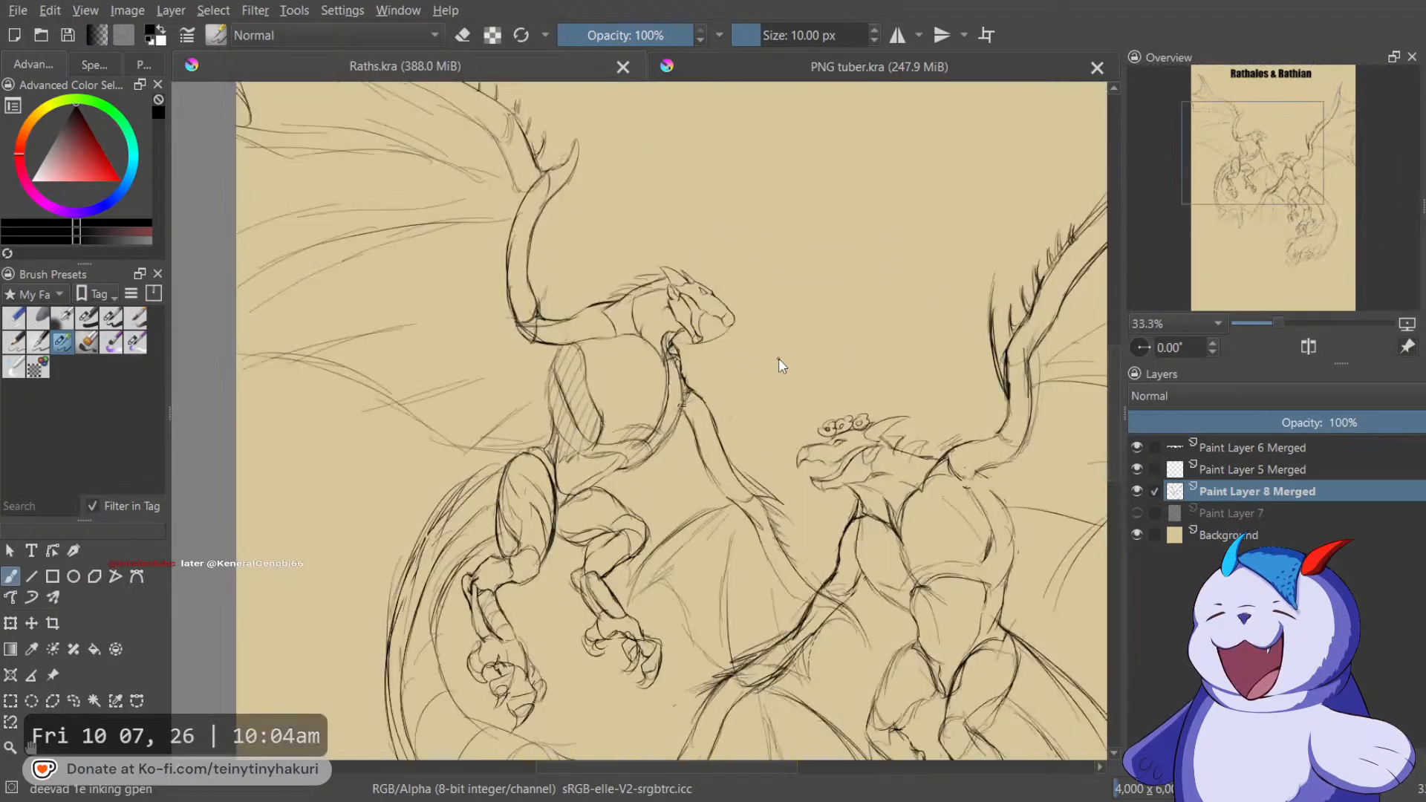
left_click_drag(825, 399, 812, 349)
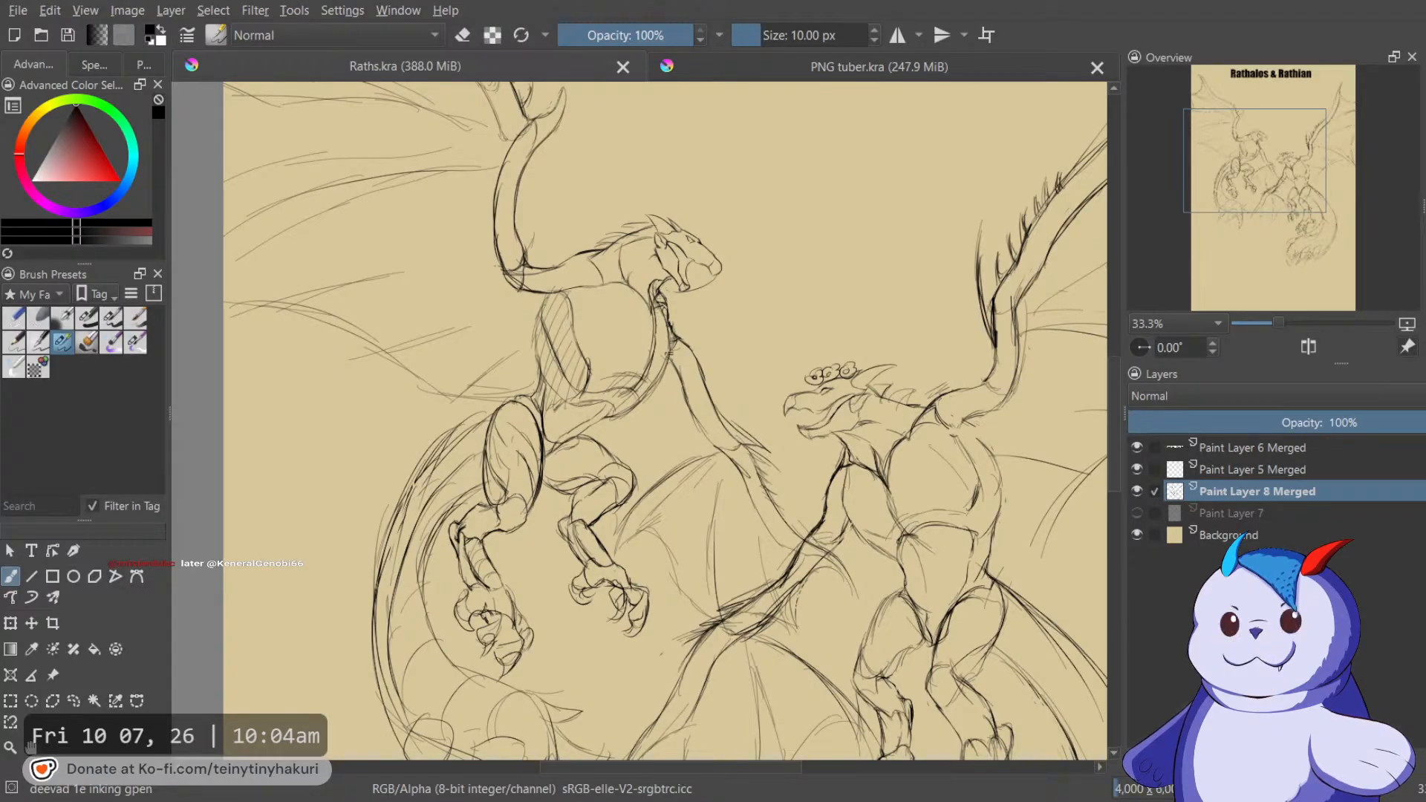
Fade the sketch on Paint Layer 8 Merged to 13% opacity and make Paint Layer 5 Merged the active layer.
left_click_drag(764, 449, 650, 483)
left_click(1268, 473)
left_click(1256, 491)
left_click(1172, 422)
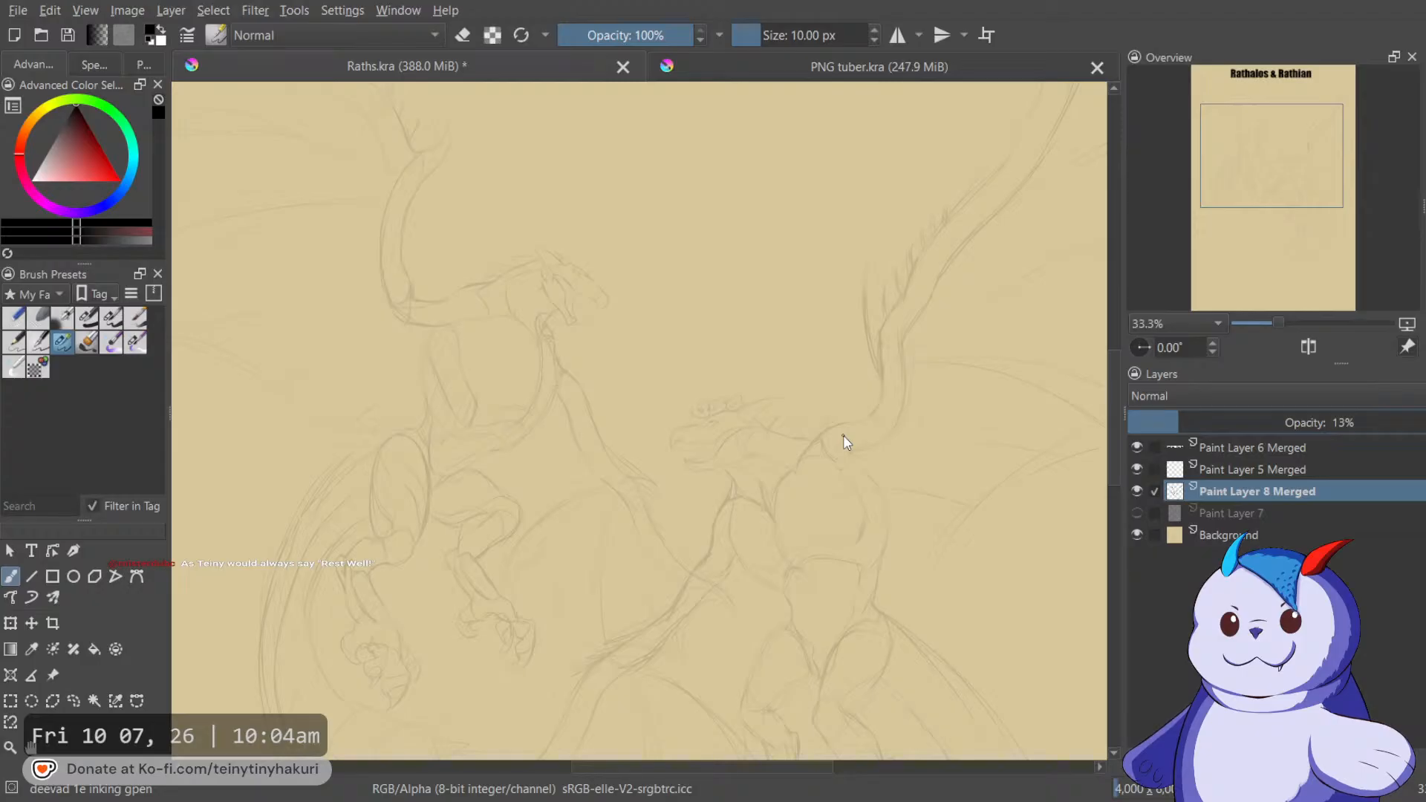
scroll(834, 493, "up", 1)
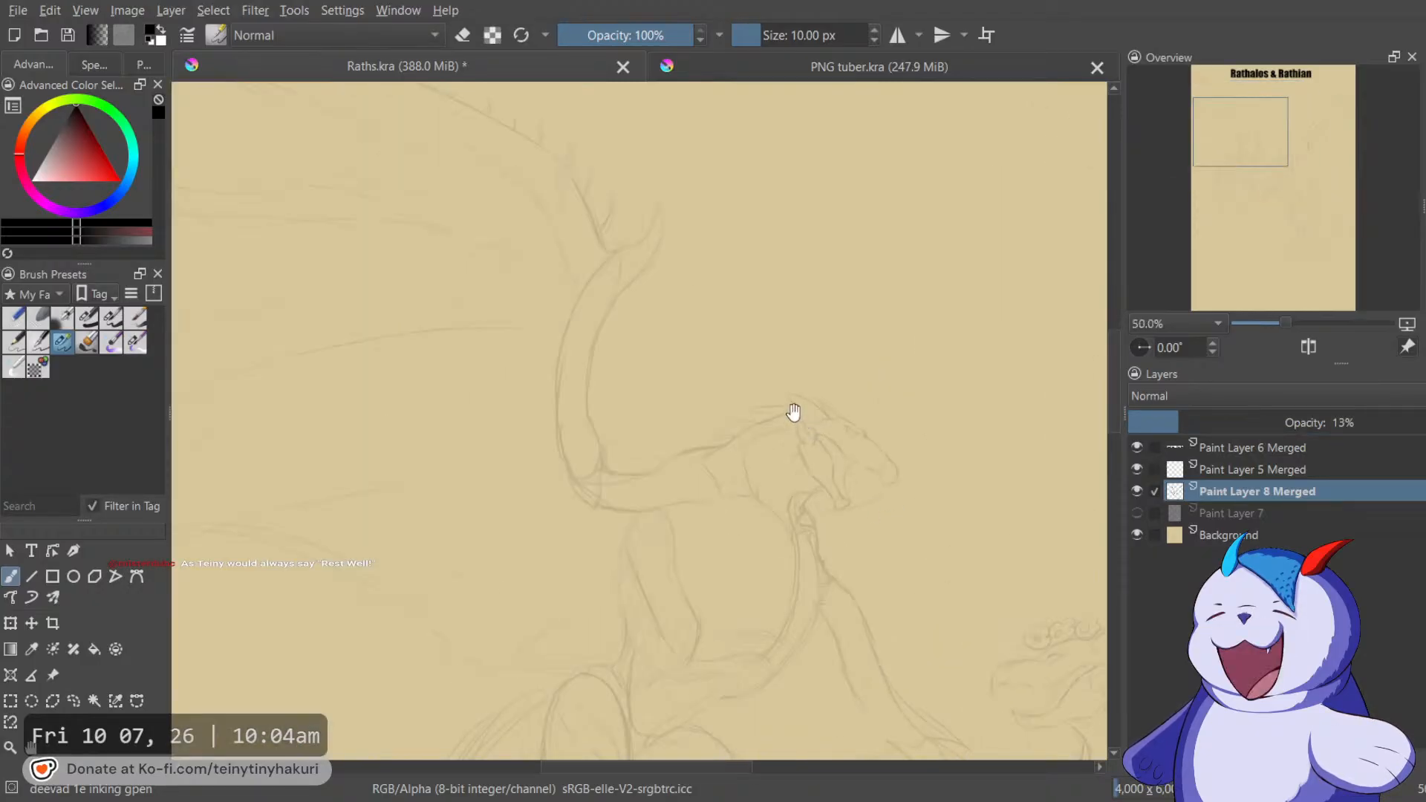
left_click(1261, 471)
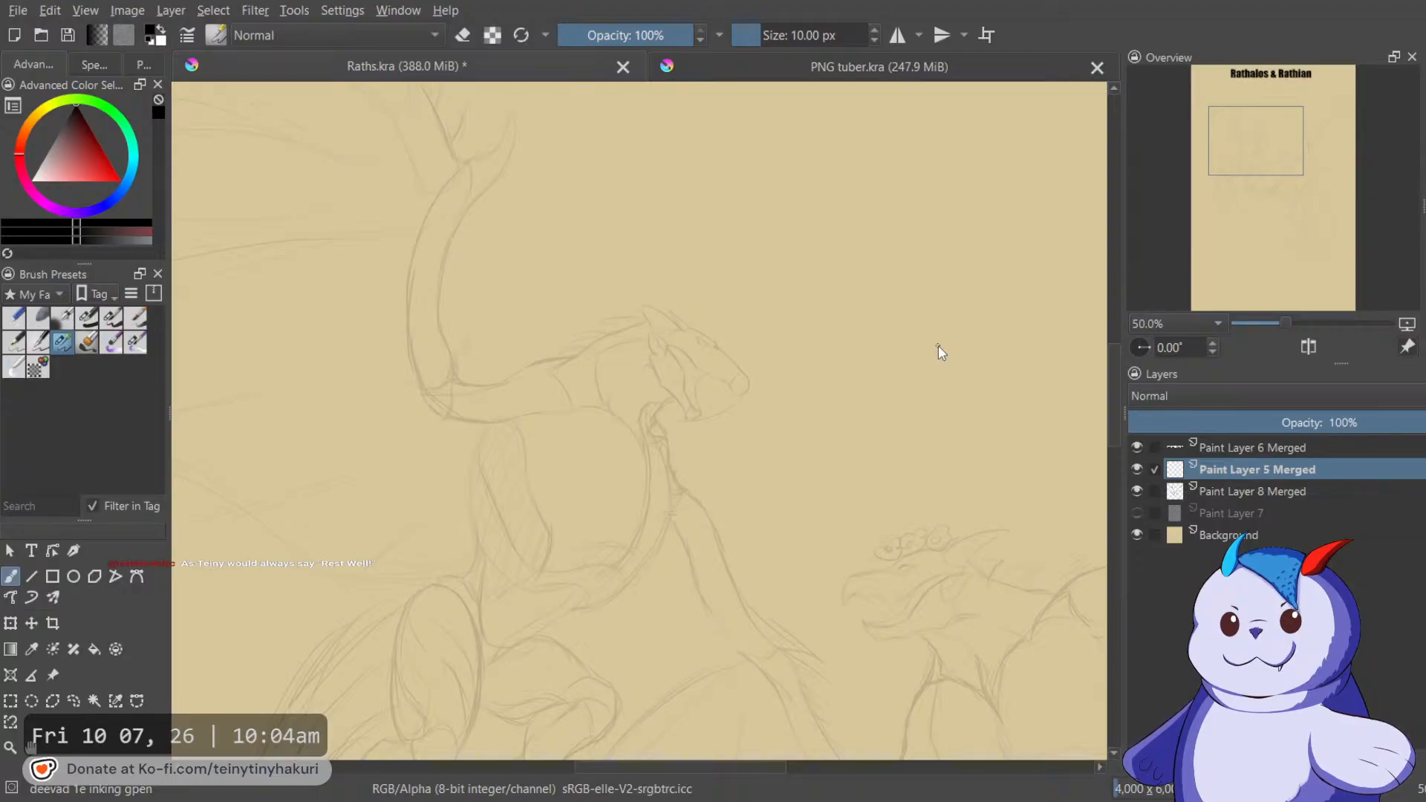
Ink a short tapered brow stroke on the upper dragon's head with the Basic-5 Size brush at 40 px, trimming its edge.
scroll(938, 346, "down", 1)
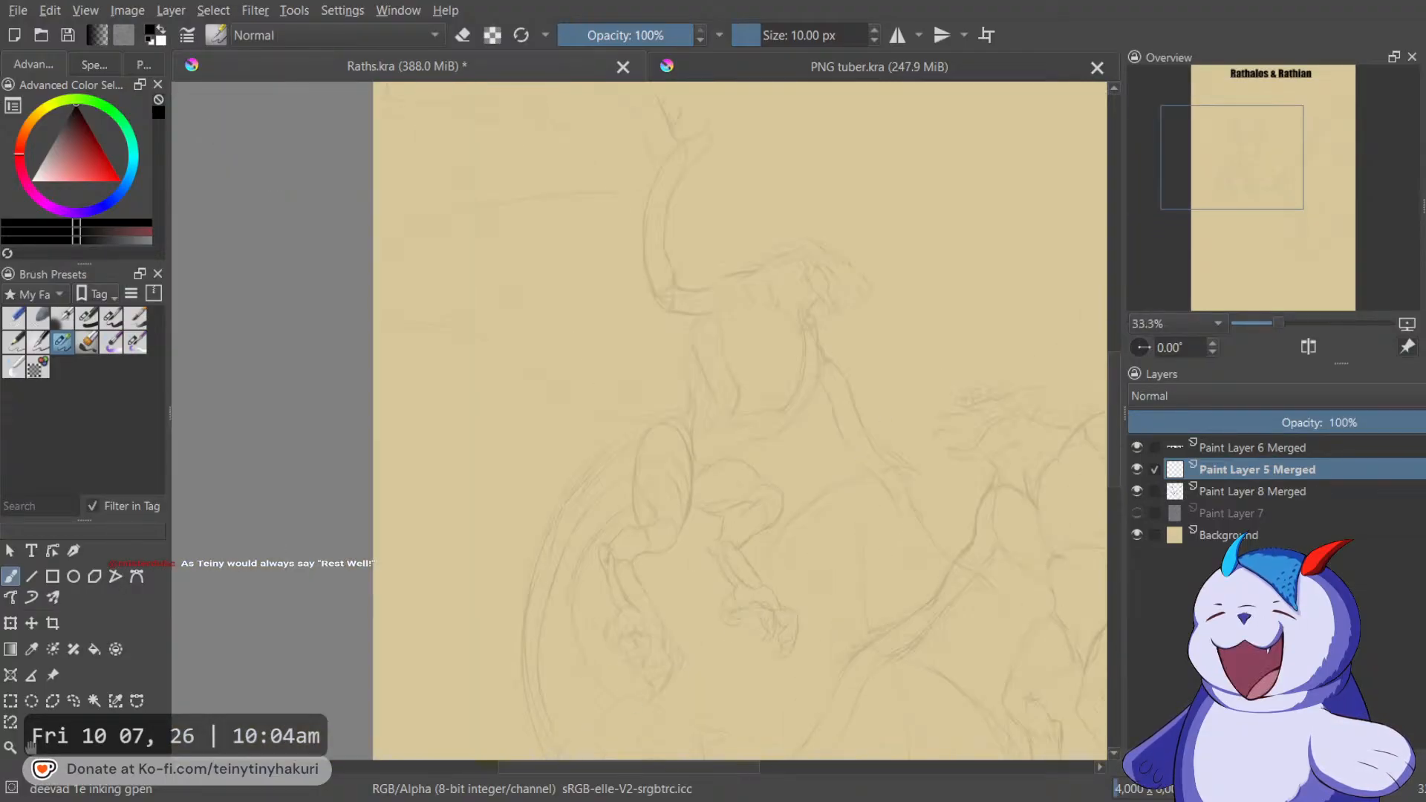
left_click_drag(892, 267, 764, 360)
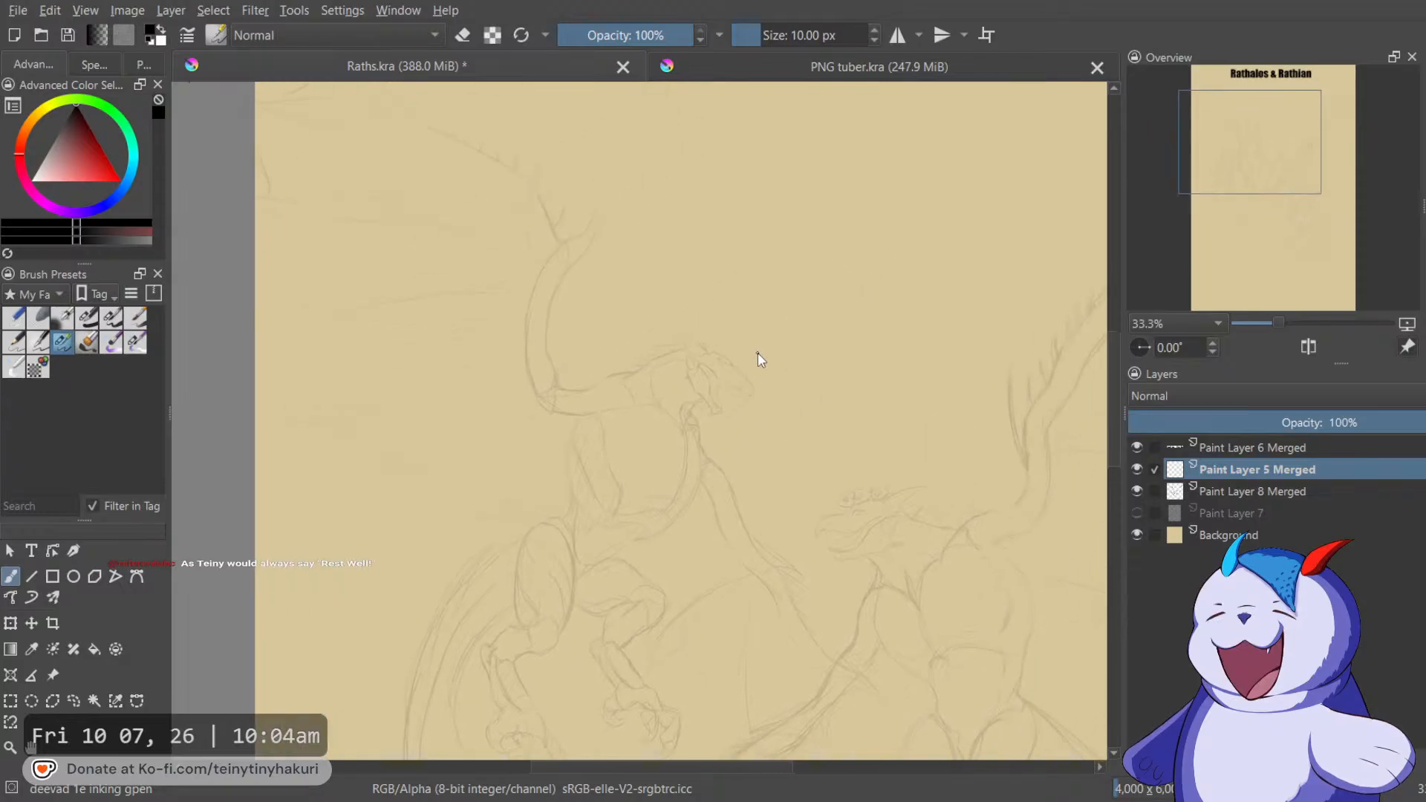
scroll(675, 338, "up", 5)
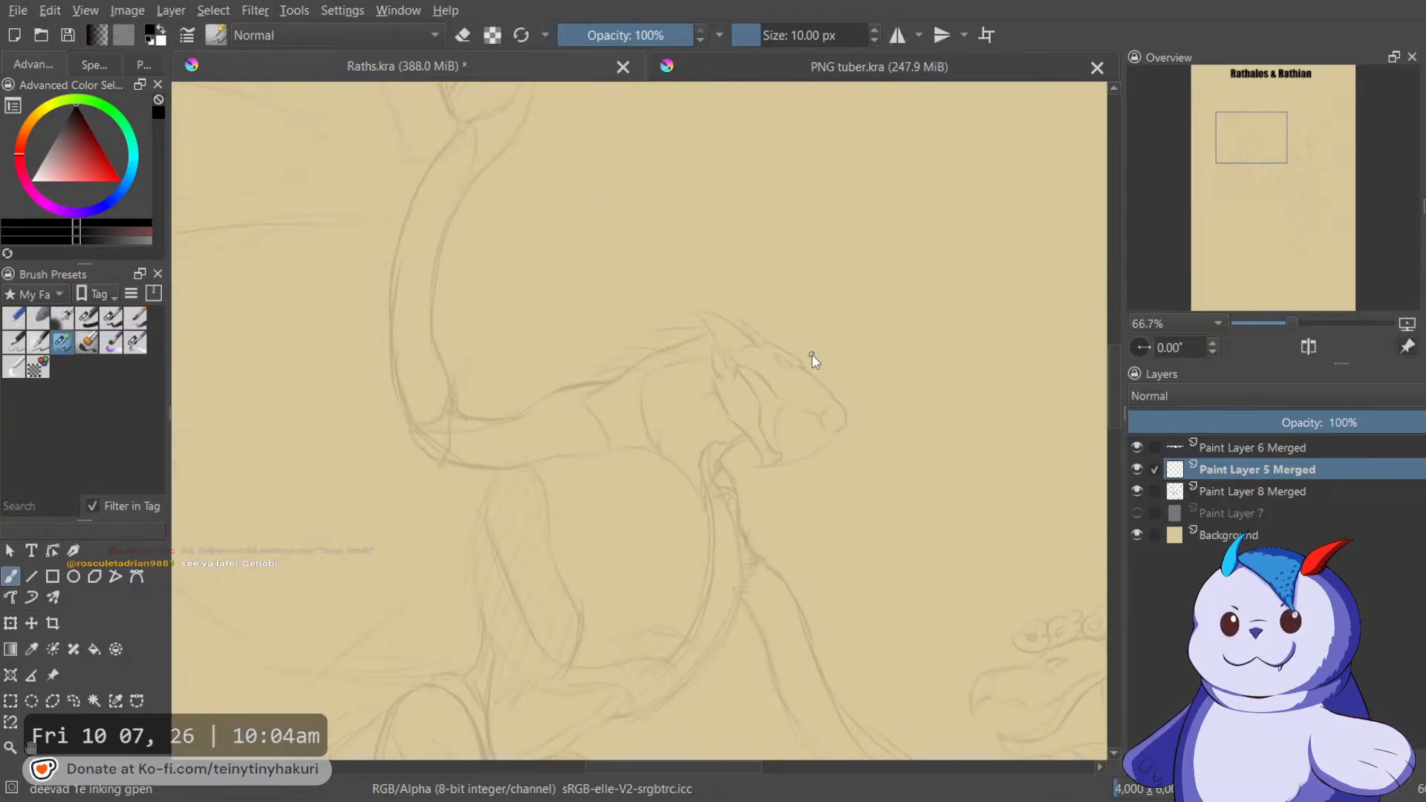
scroll(812, 354, "down", 1)
left_click_drag(813, 354, 456, 332)
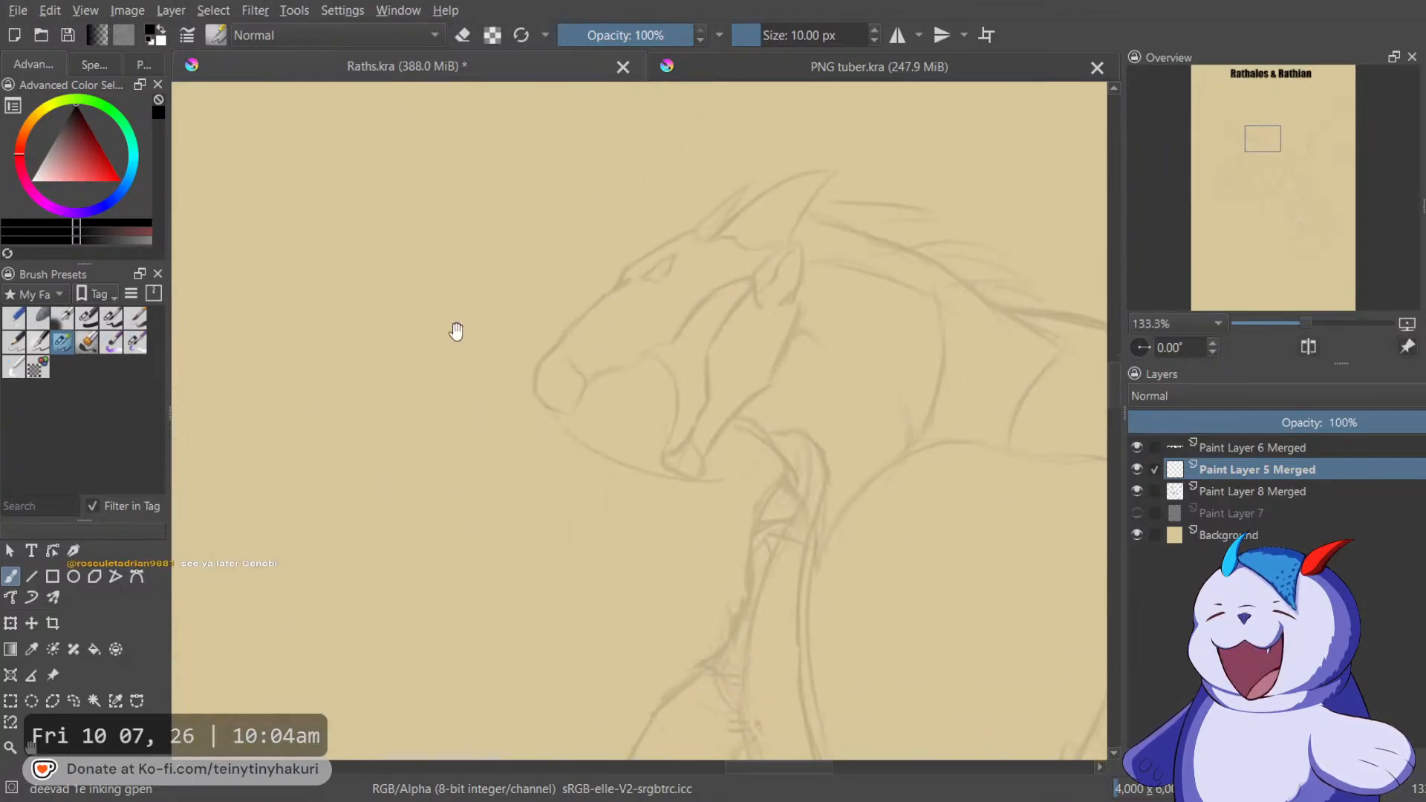
left_click(110, 318)
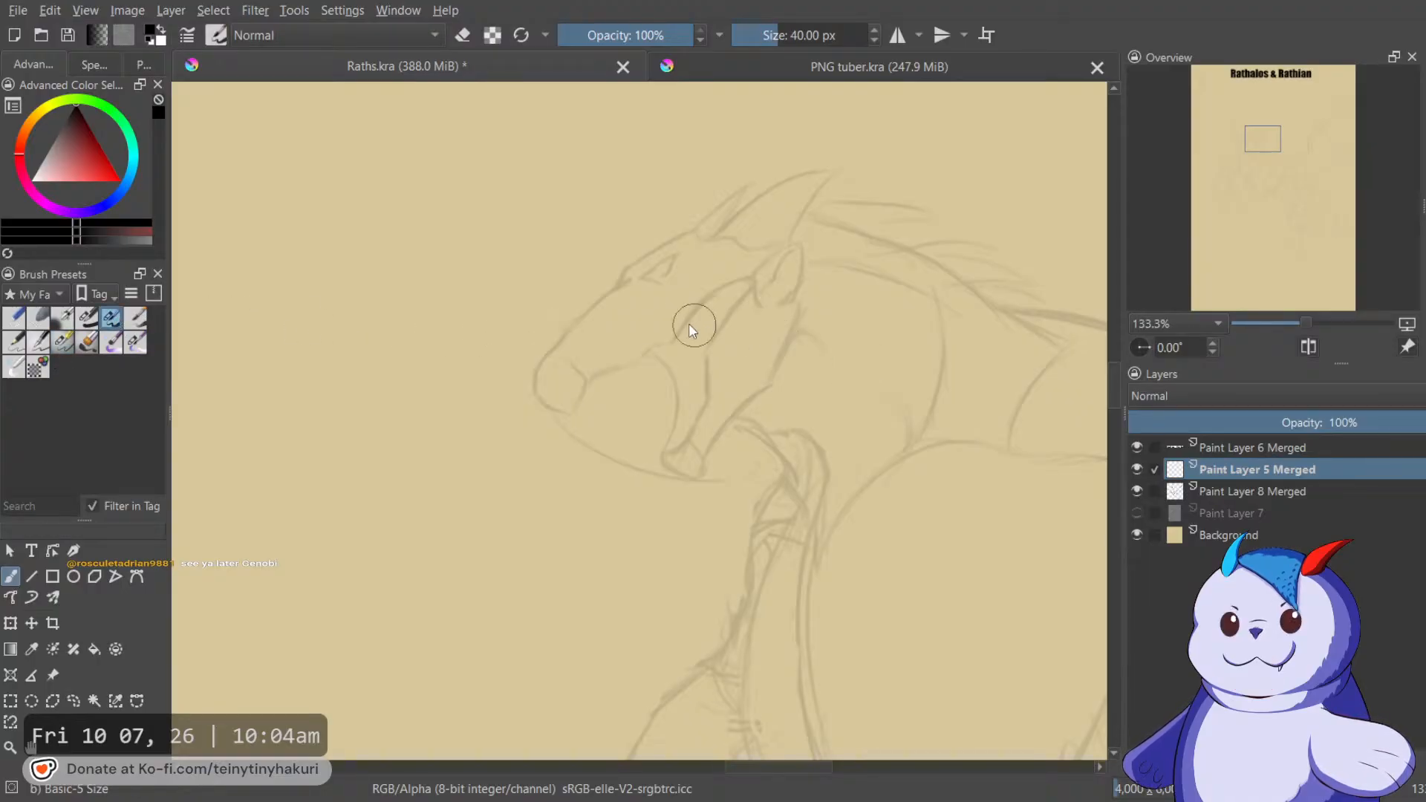
scroll(613, 292, "up", 1)
left_click_drag(613, 292, 710, 242)
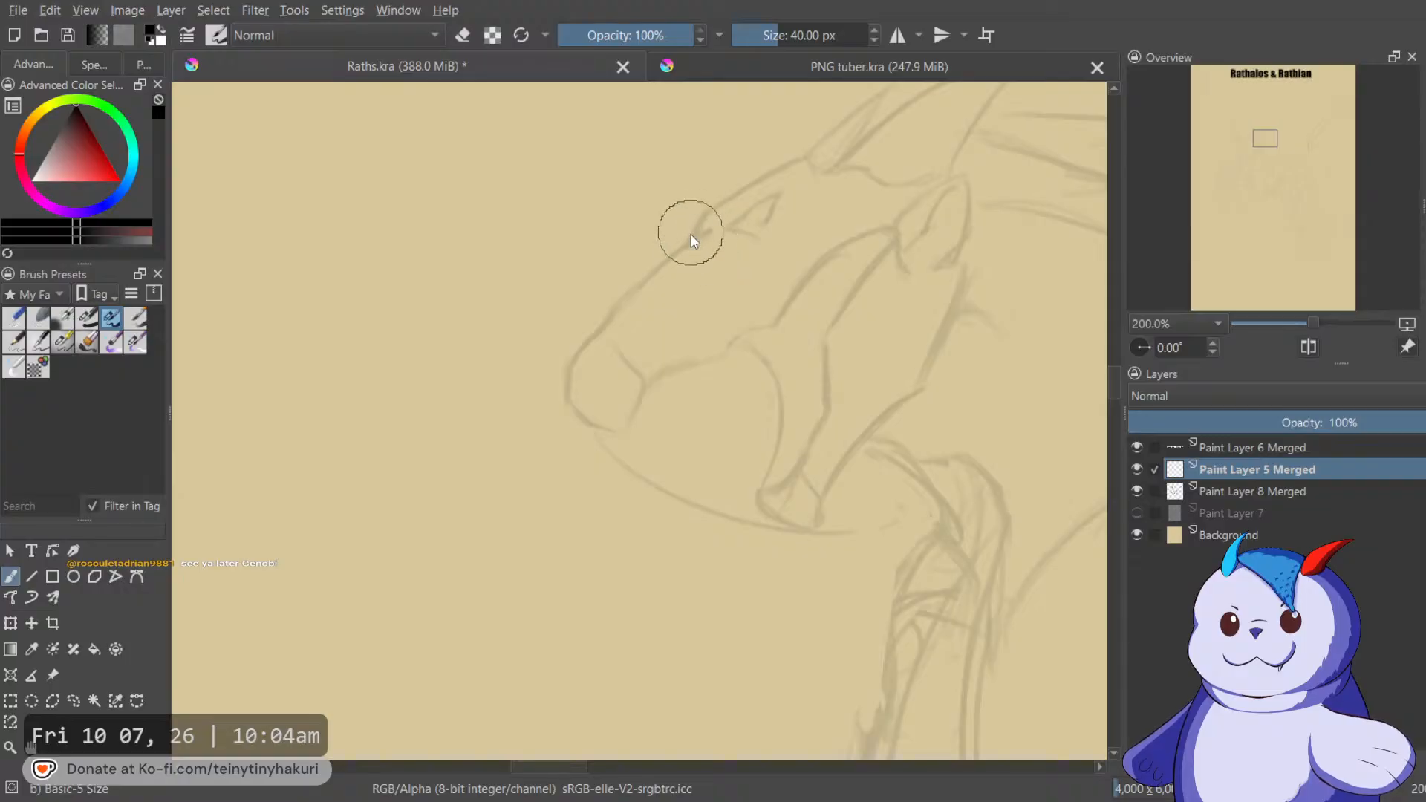
left_click_drag(691, 251, 704, 217)
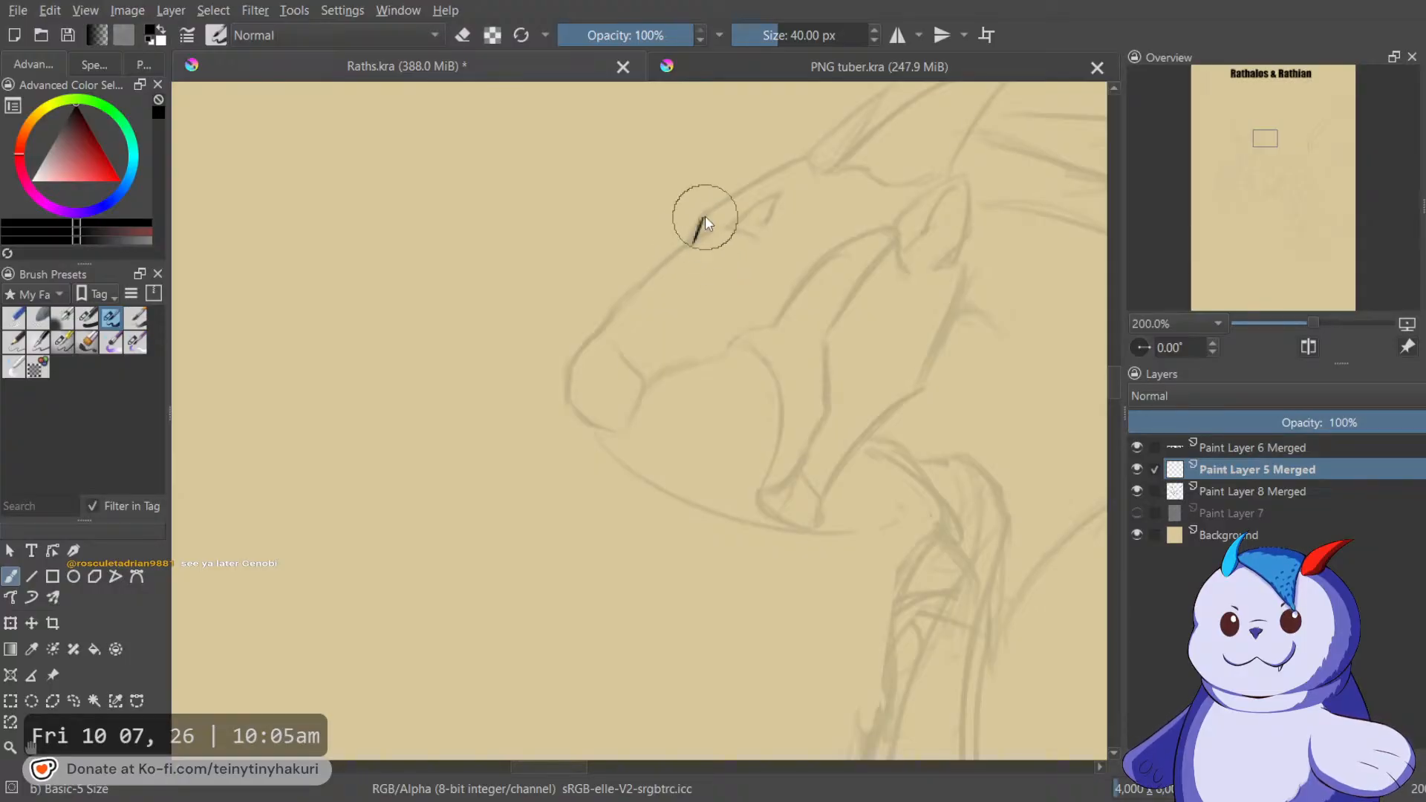
key("e")
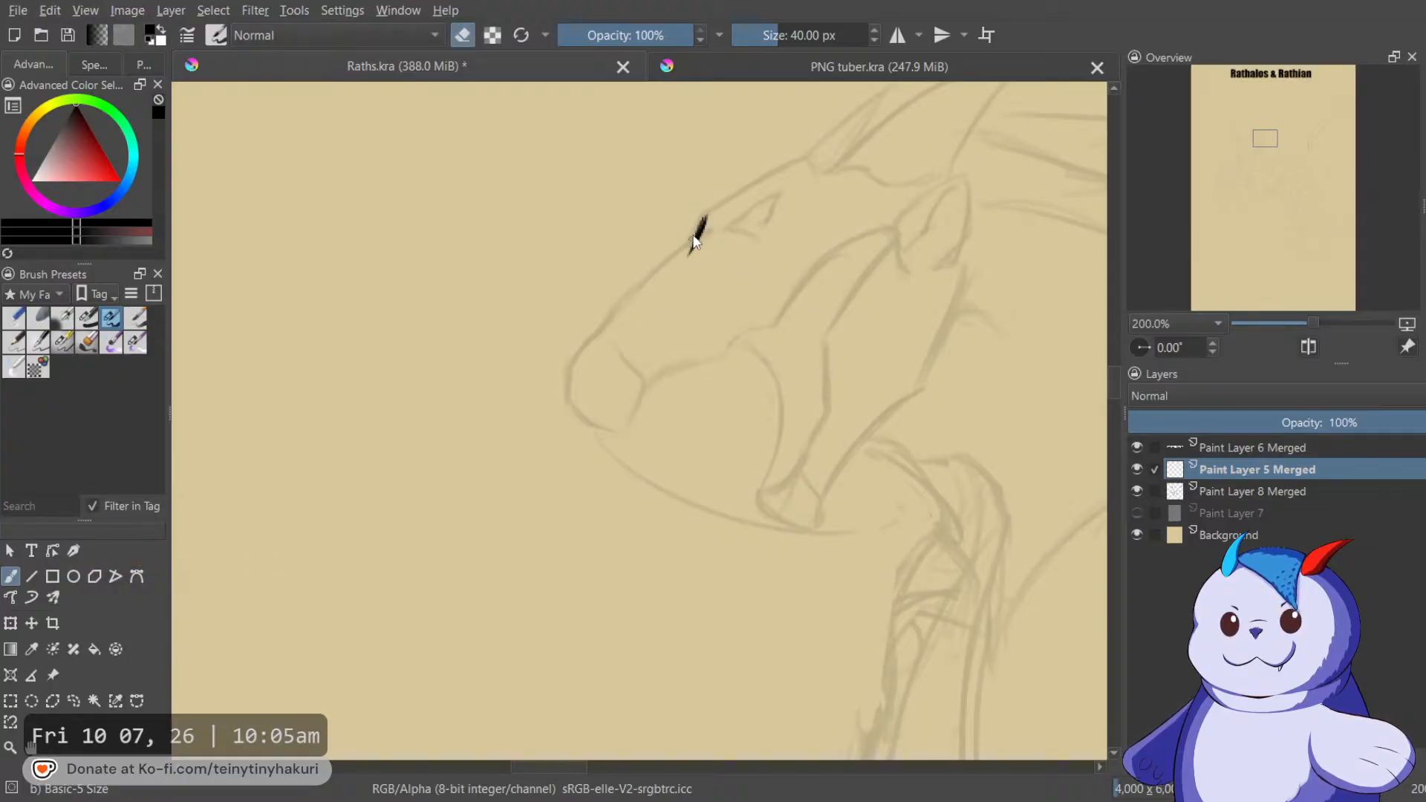
key("e")
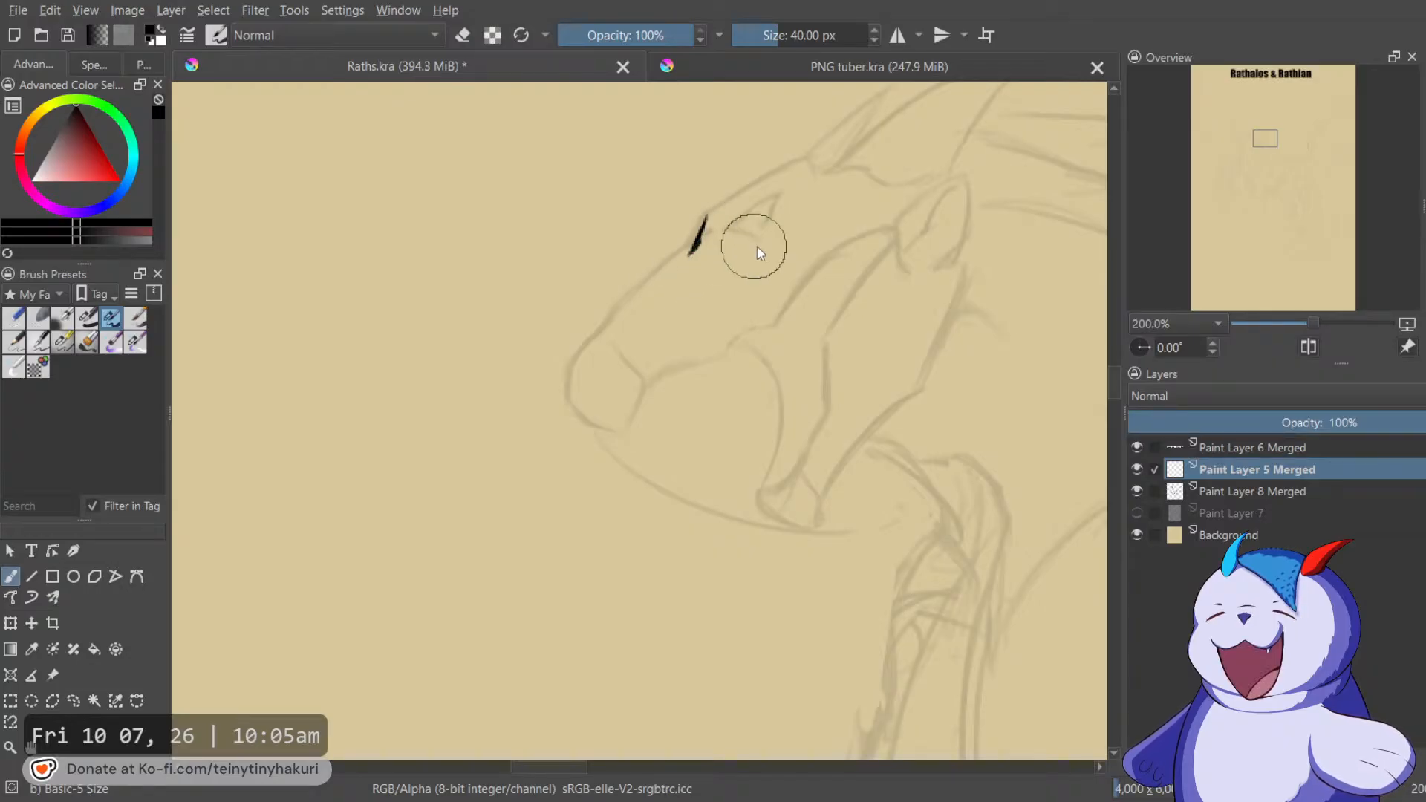
Ink the bridge of the upper dragon's snout from the brow stroke down to the beak, ending in a small notch.
left_click_drag(743, 239, 964, 227)
left_click_drag(882, 172, 860, 205)
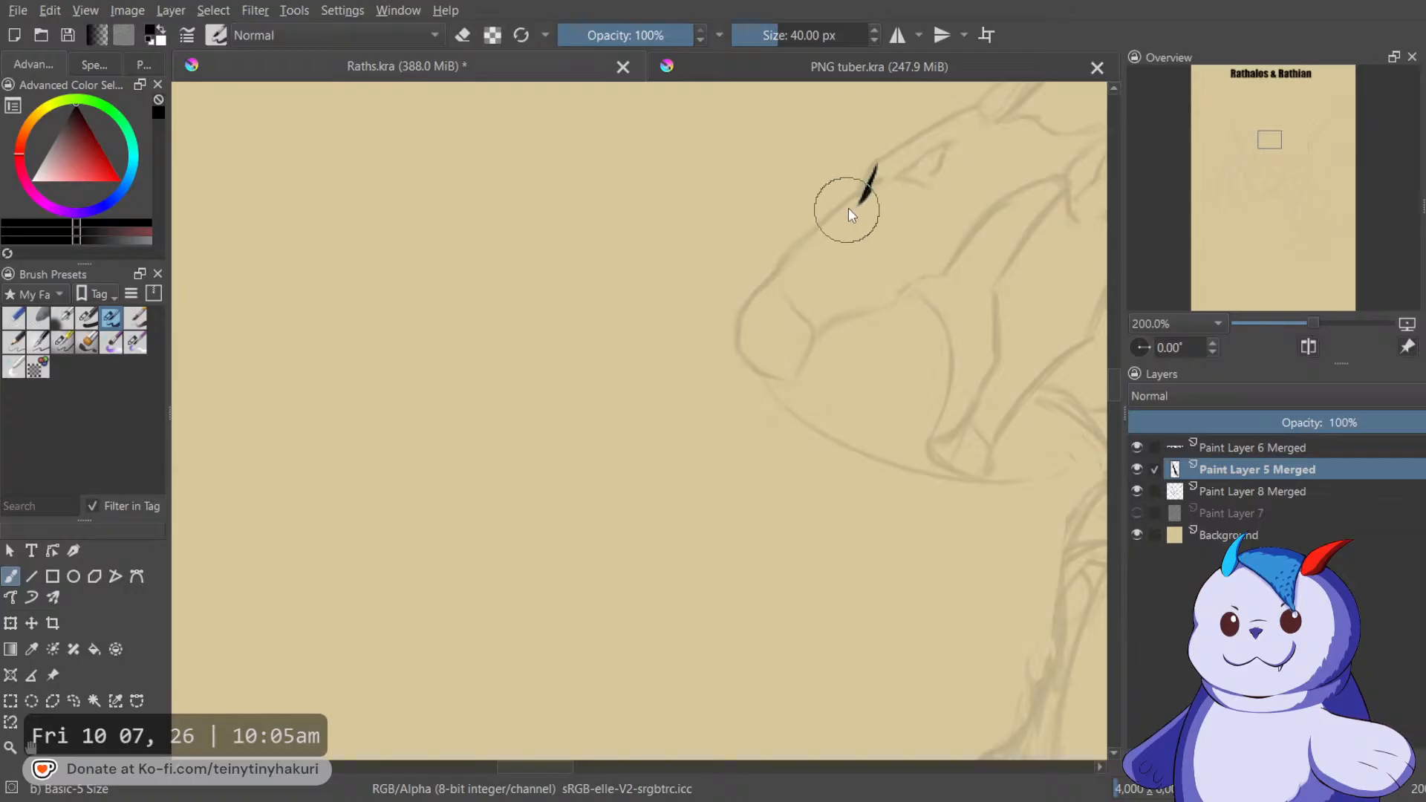
mouse_move(823, 230)
left_mouse_down()
mouse_move(858, 202)
mouse_move(795, 265)
left_mouse_up()
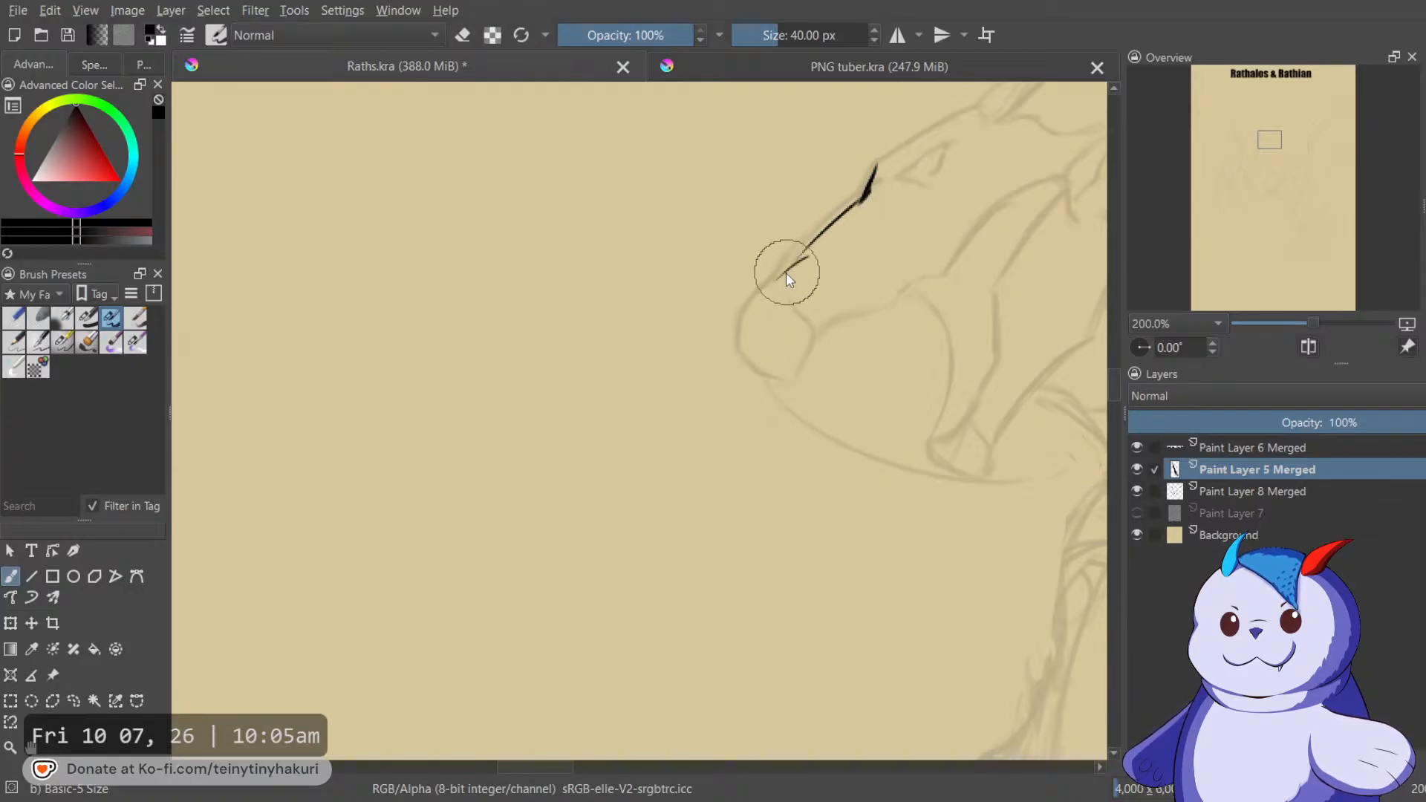
left_click_drag(807, 250, 804, 266)
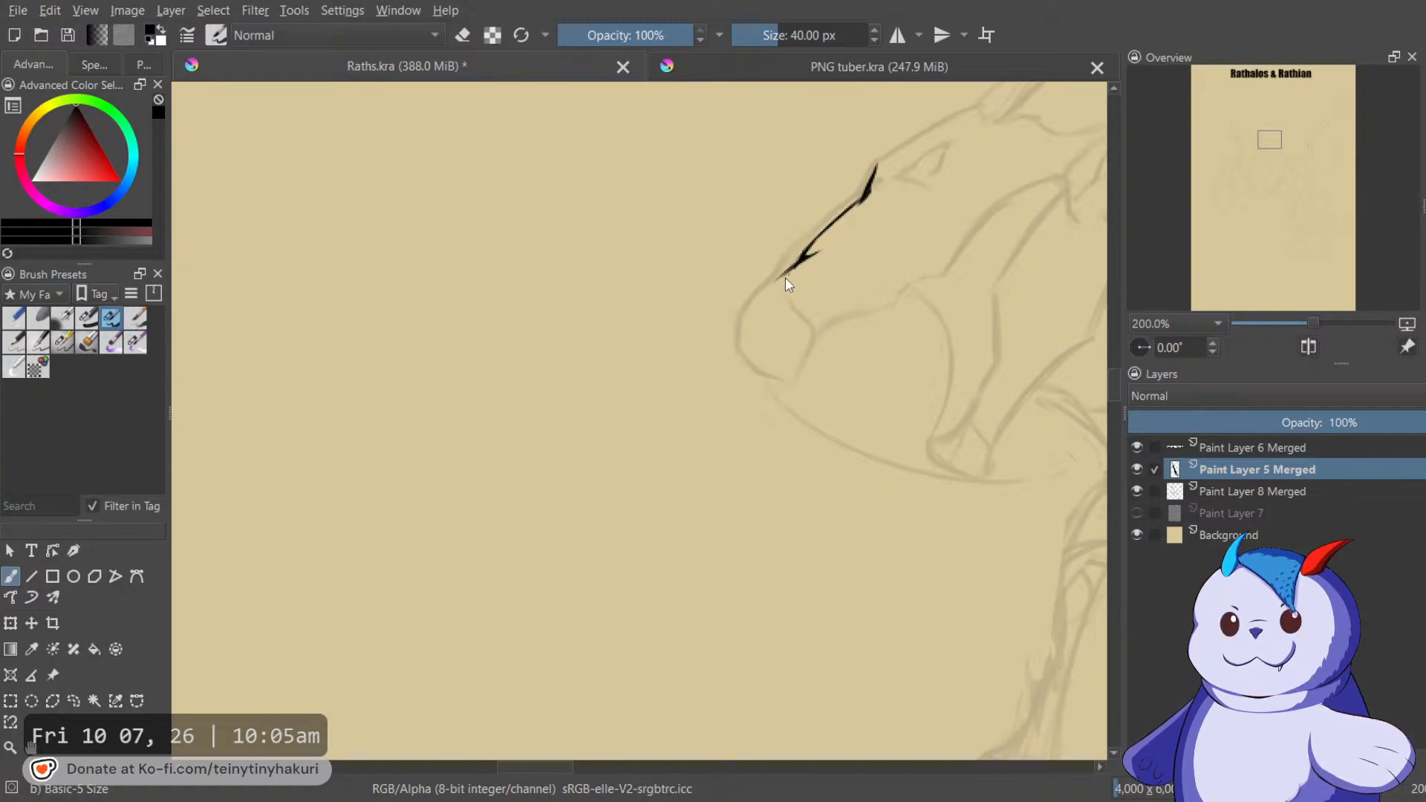
scroll(816, 269, "down", 2)
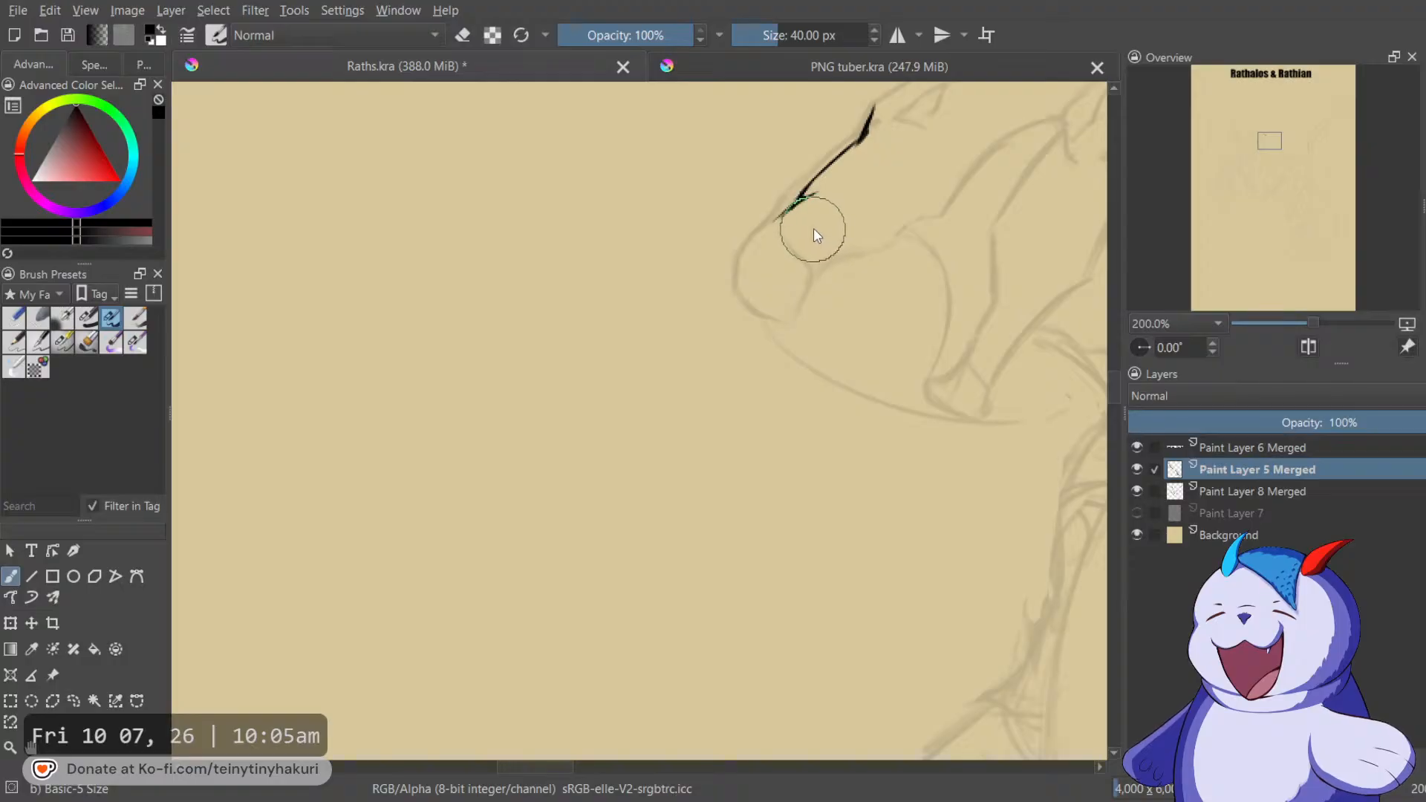
Ink the beak tip's outline with a front edge, an angled lower edge and a curved back edge.
mouse_move(821, 189)
left_mouse_down()
mouse_move(787, 211)
mouse_move(783, 251)
left_mouse_up()
key("ctrl+z")
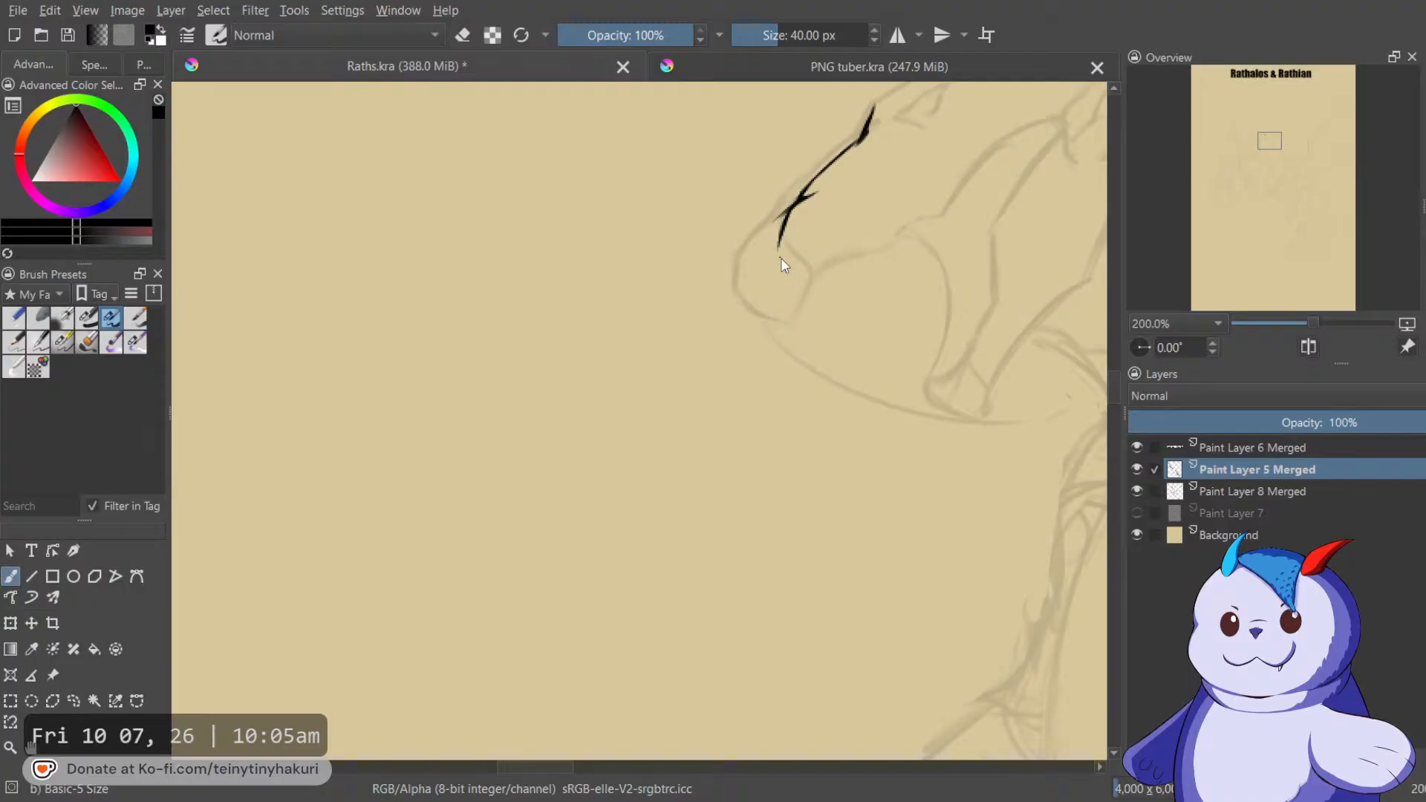
left_click_drag(804, 286, 813, 291)
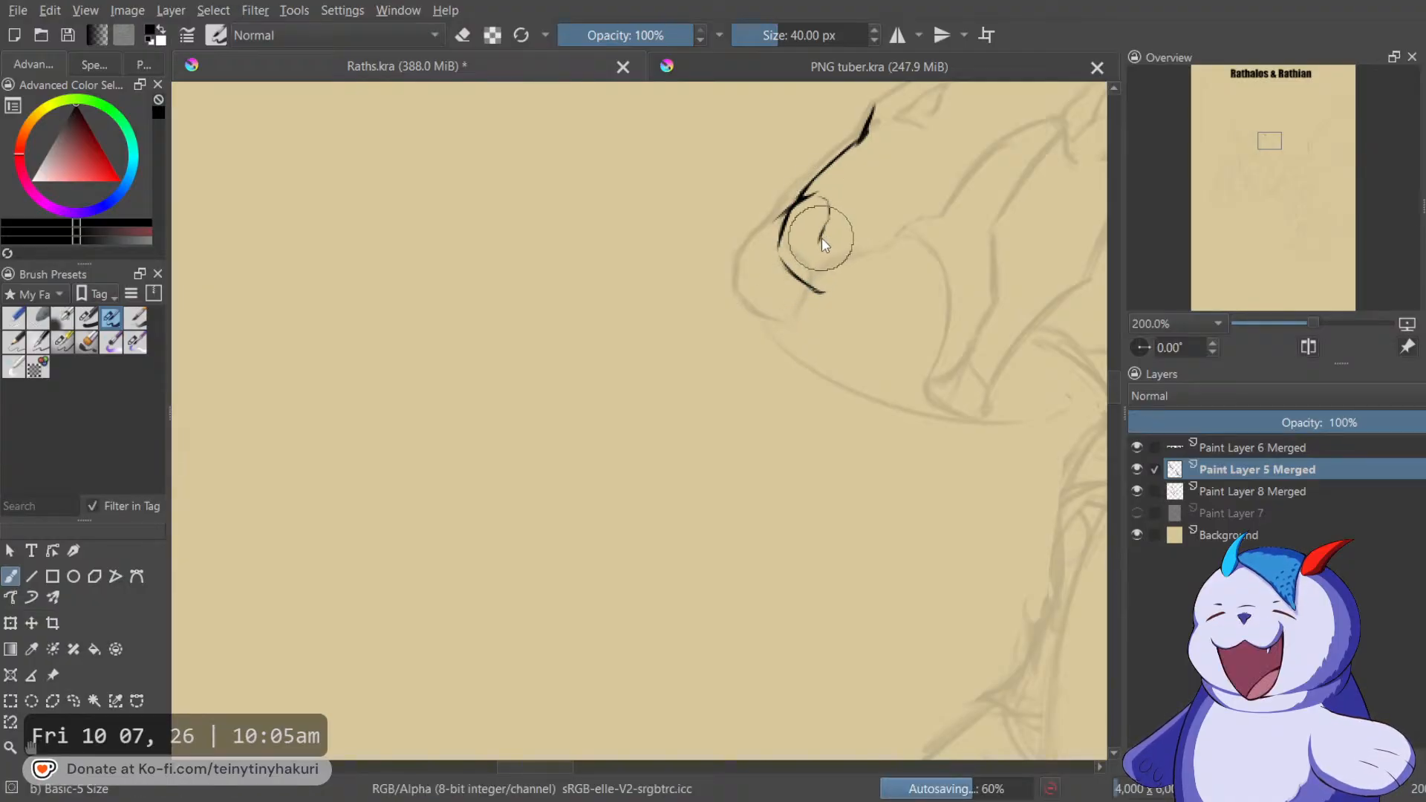
left_click_drag(831, 217, 823, 239)
left_click_drag(823, 292, 820, 234)
key("e")
key("e")
Check the head in mirrored view, and thicken and clean up the beak's front edge.
key("m")
left_click_drag(657, 245, 901, 236)
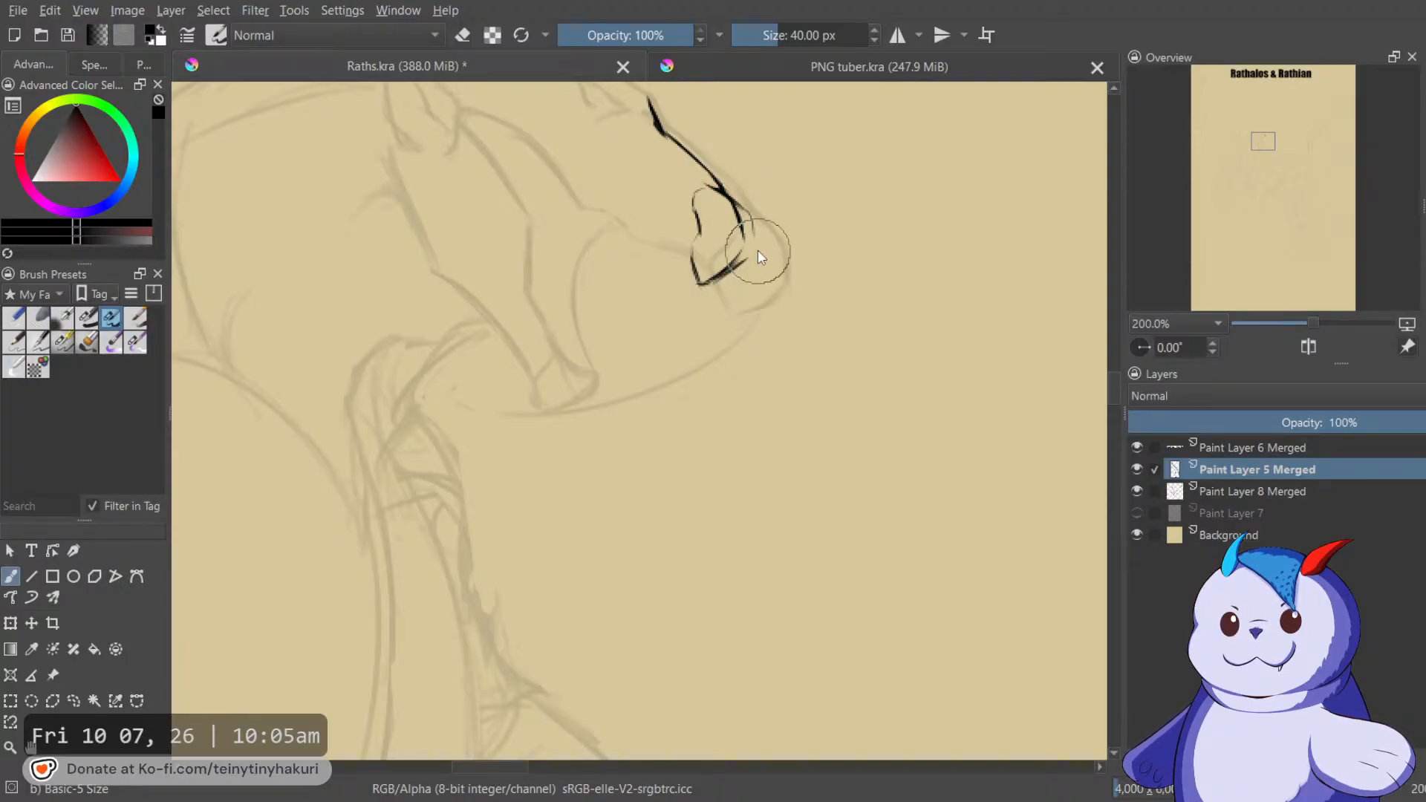
key("m")
left_click_drag(764, 201, 790, 210)
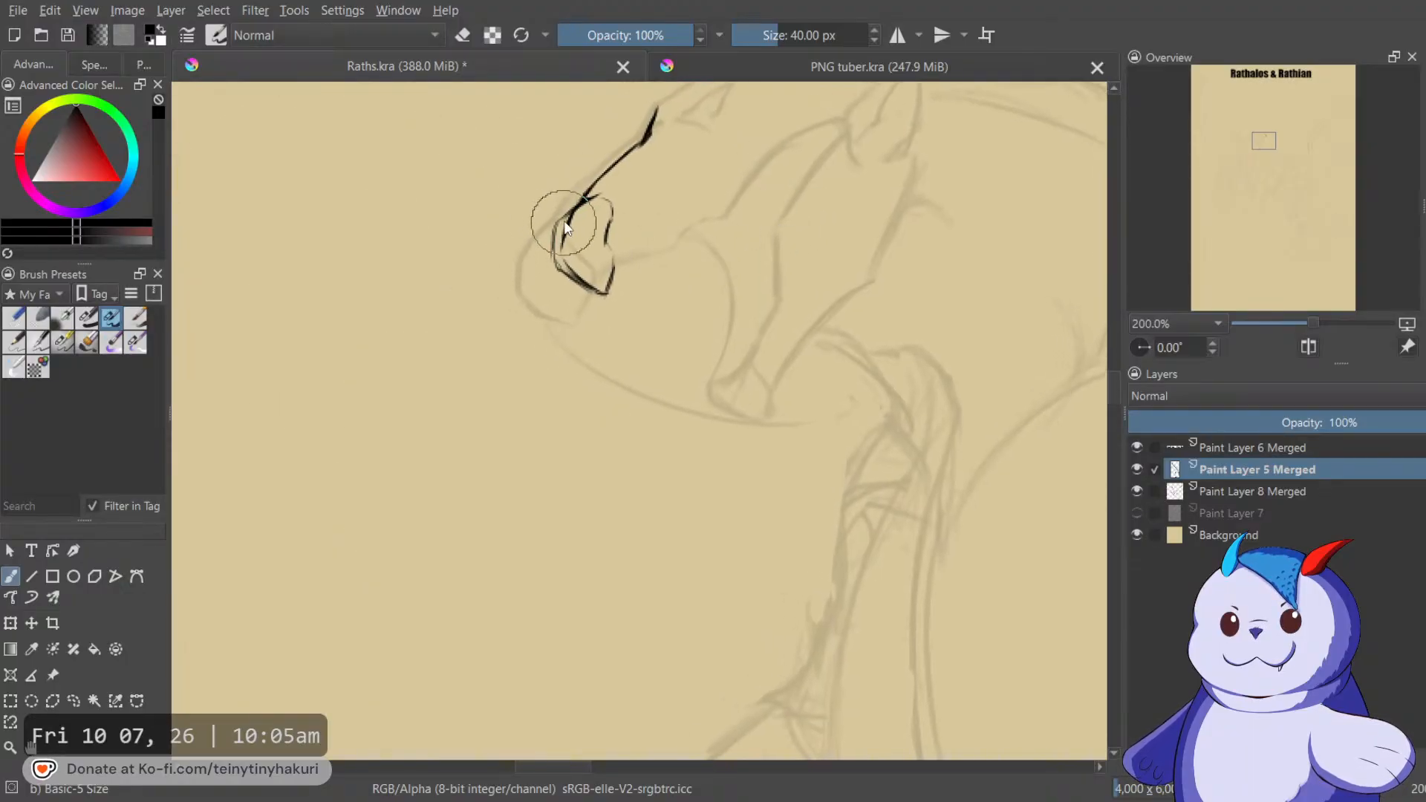
key("e")
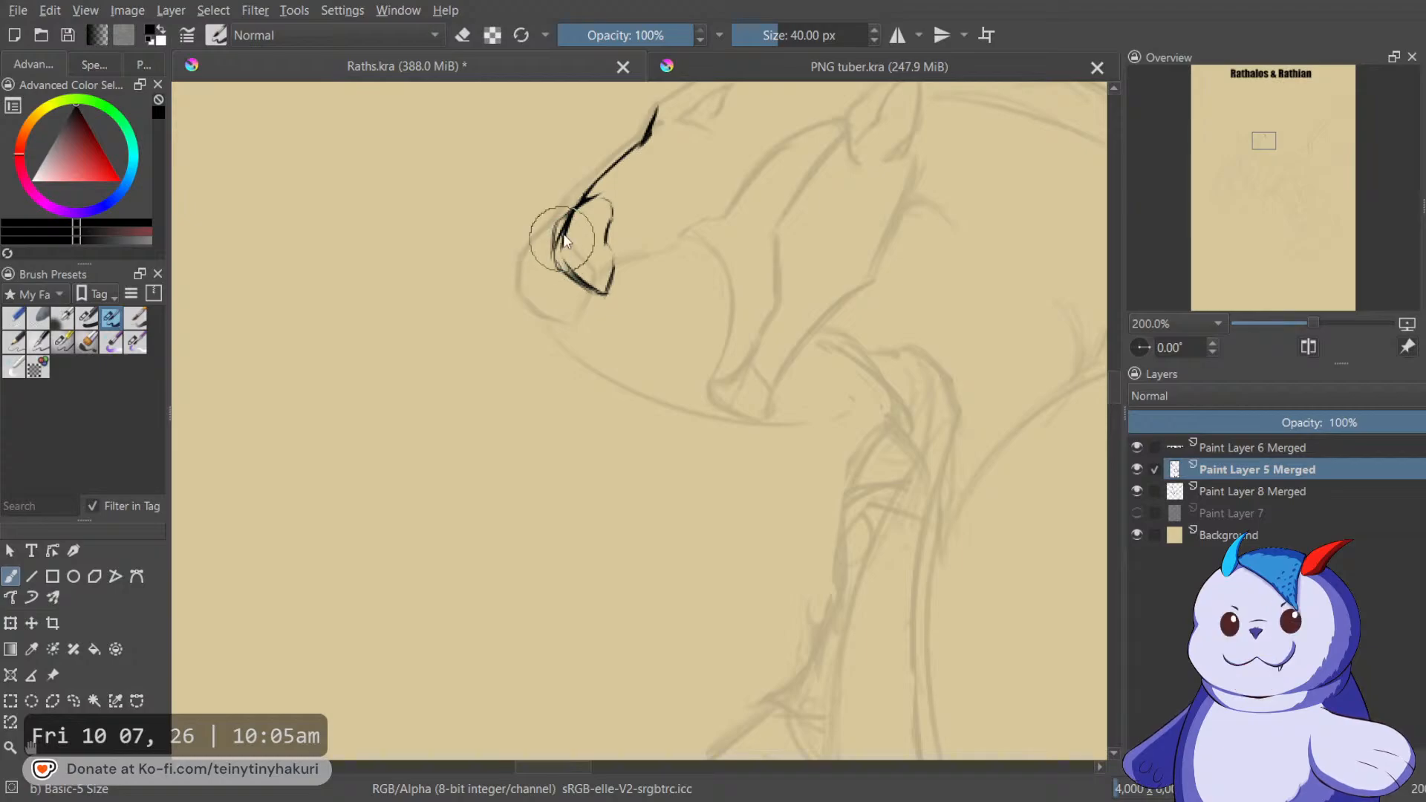
left_click_drag(566, 211, 550, 246)
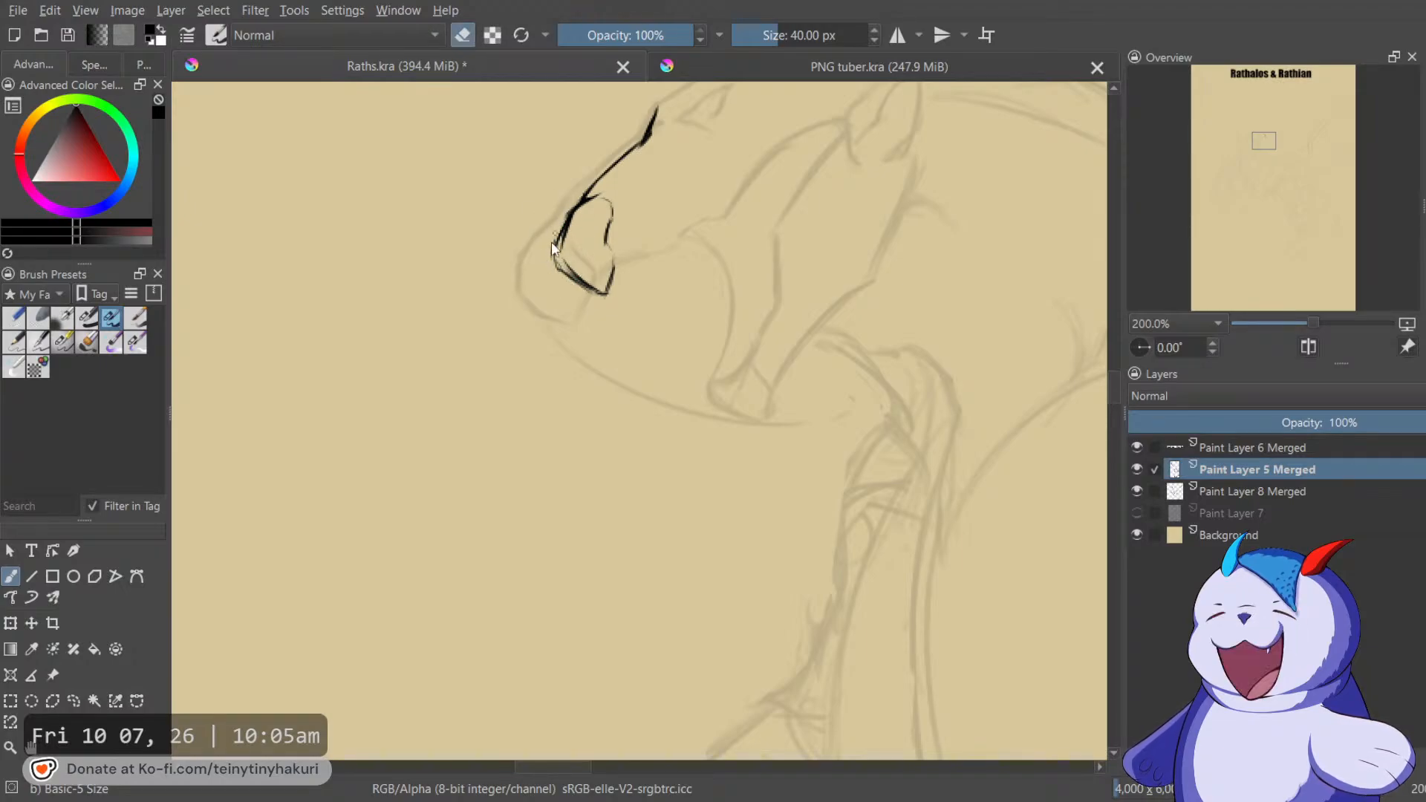
key("e")
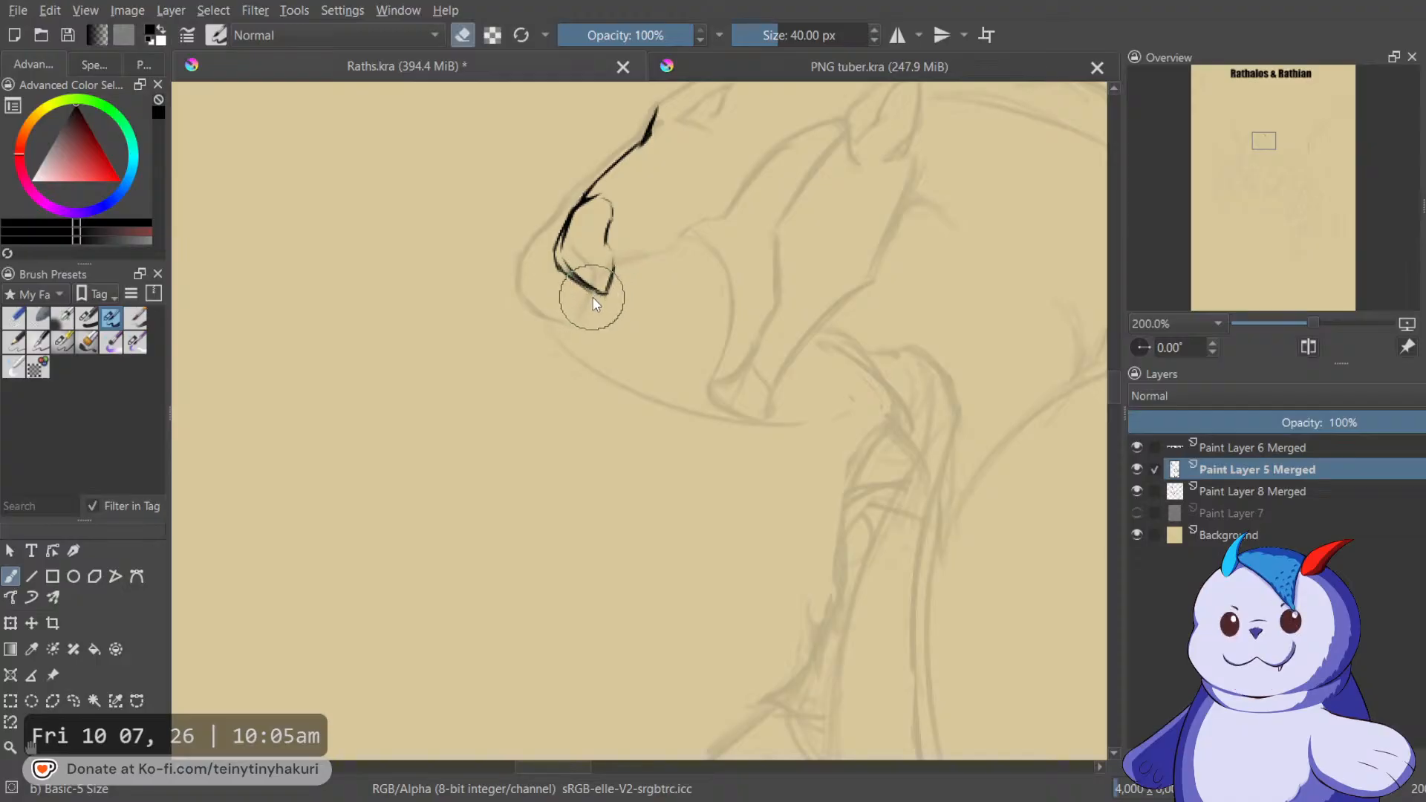
Add a small notch line at the brow ridge and erase the excess ink beneath it.
left_click_drag(650, 226, 735, 304)
left_click_drag(767, 225, 787, 248)
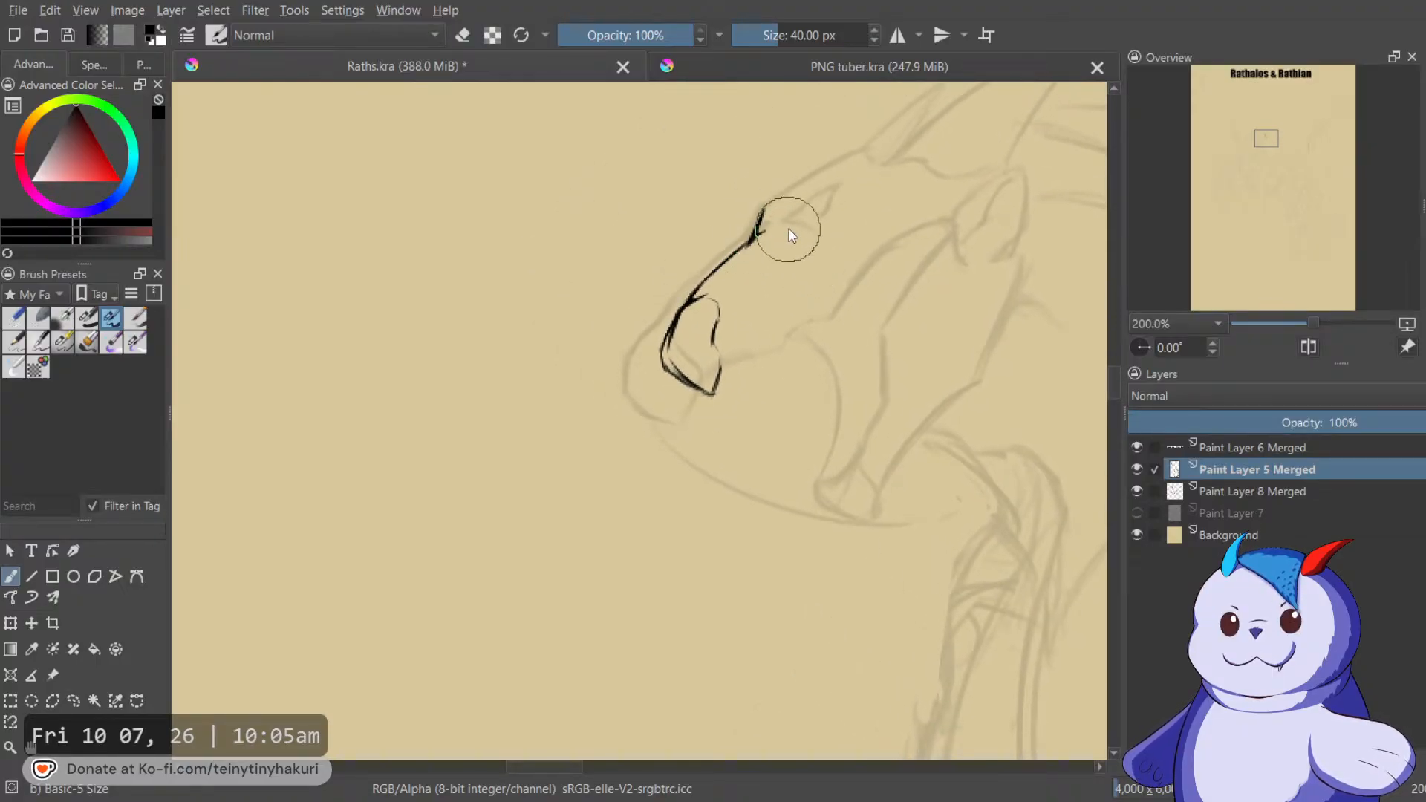
key("e")
left_click_drag(759, 242, 751, 244)
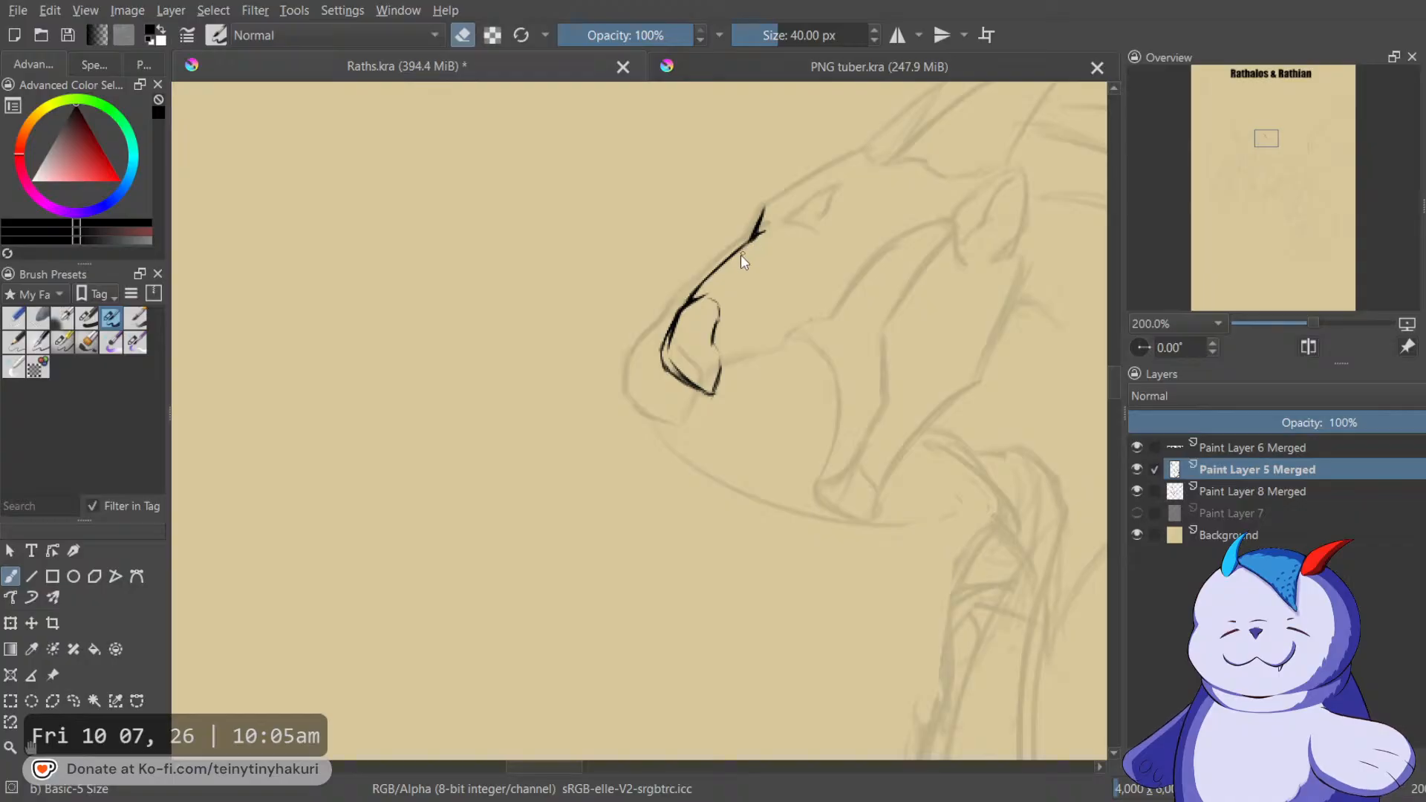
key("e")
Ink the dragon's narrow, pointed eye with a heavy upper lid and trim its inner lines.
left_click_drag(785, 228, 814, 206)
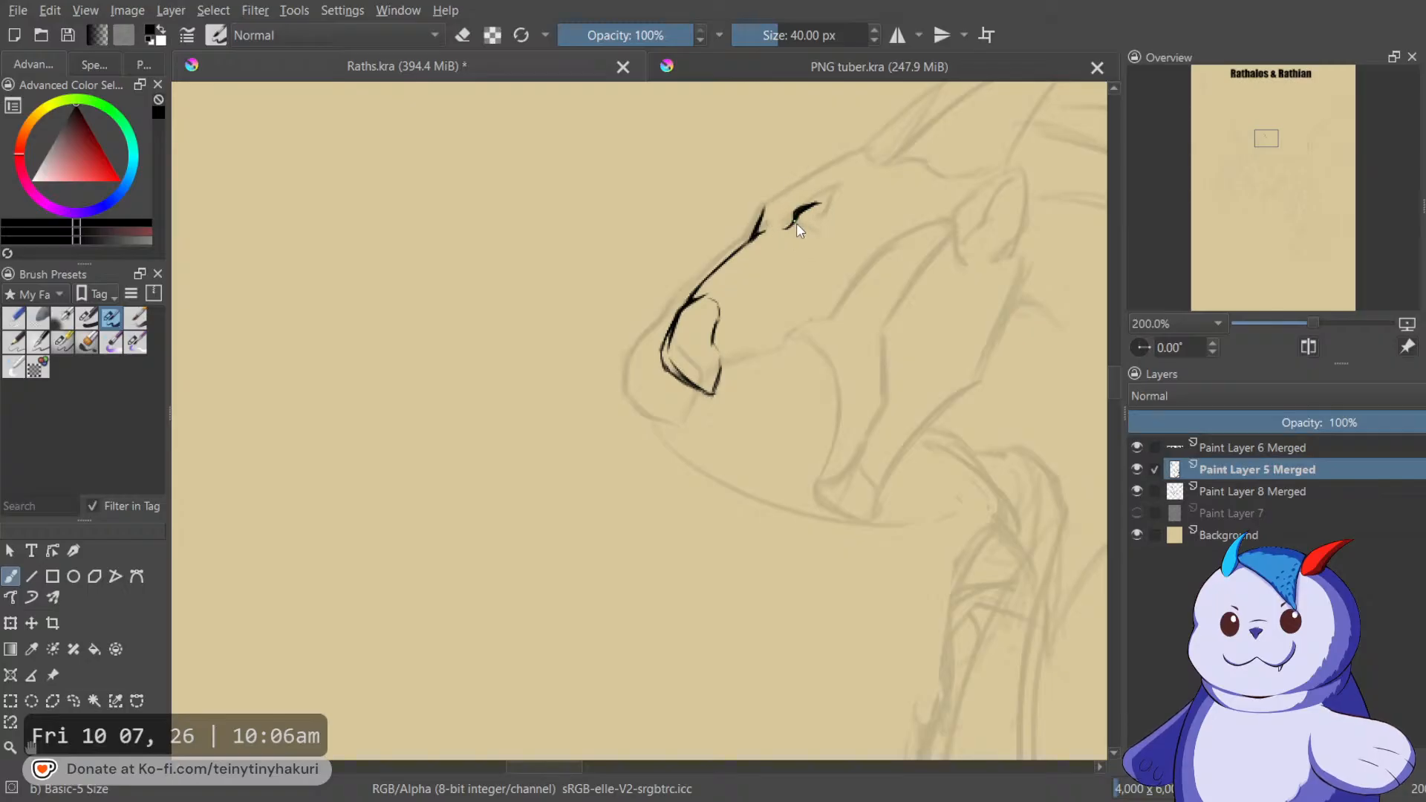
left_click_drag(797, 231, 809, 232)
key("ctrl+z")
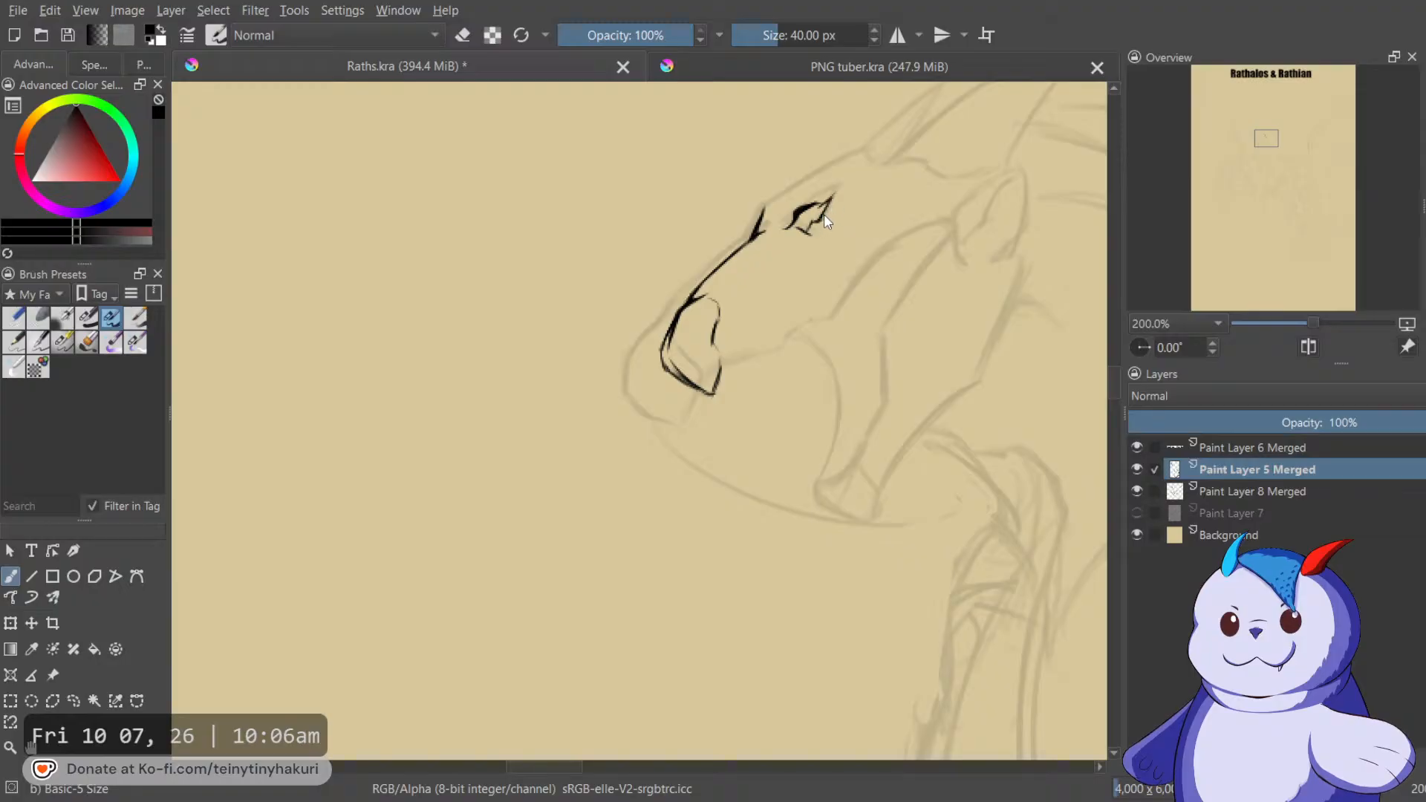
key("e")
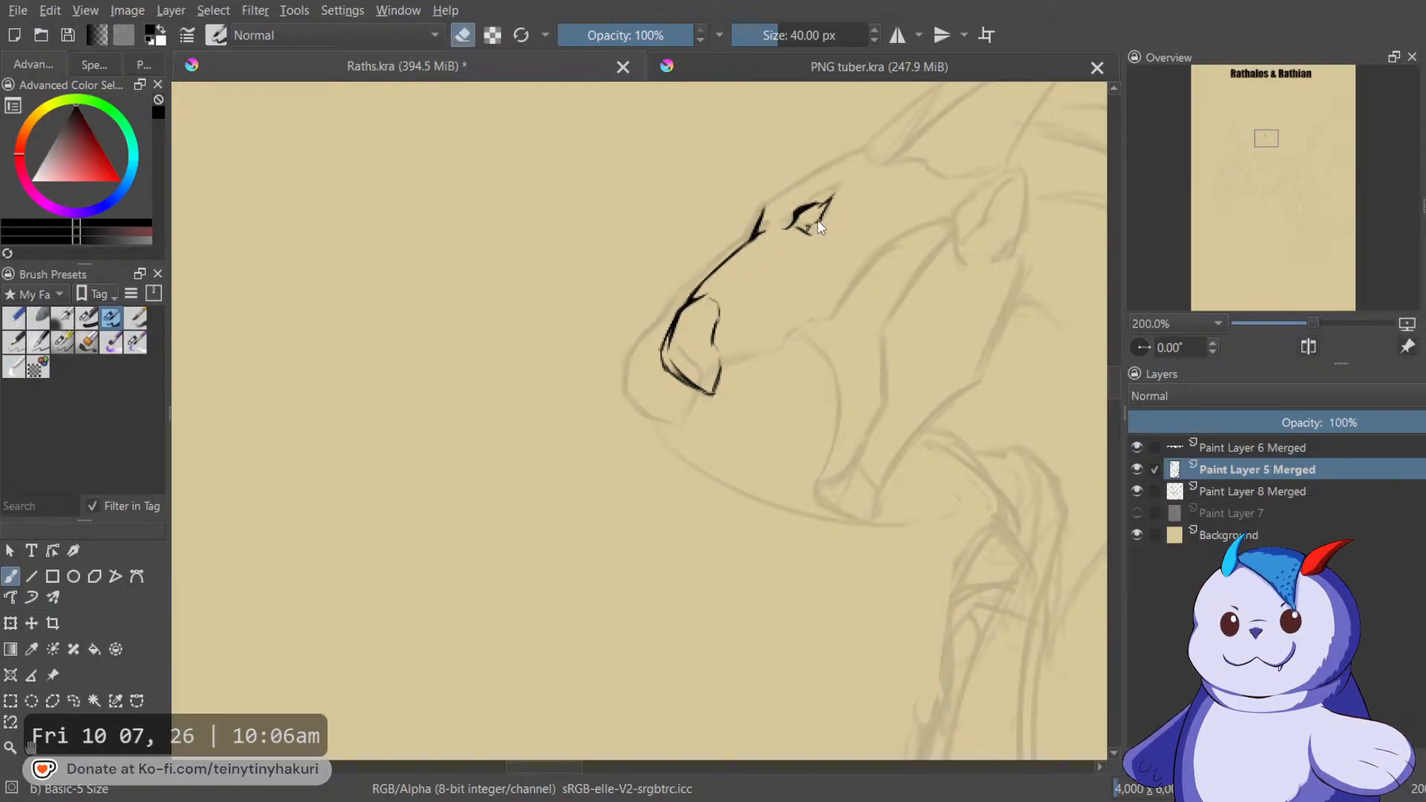
key("e")
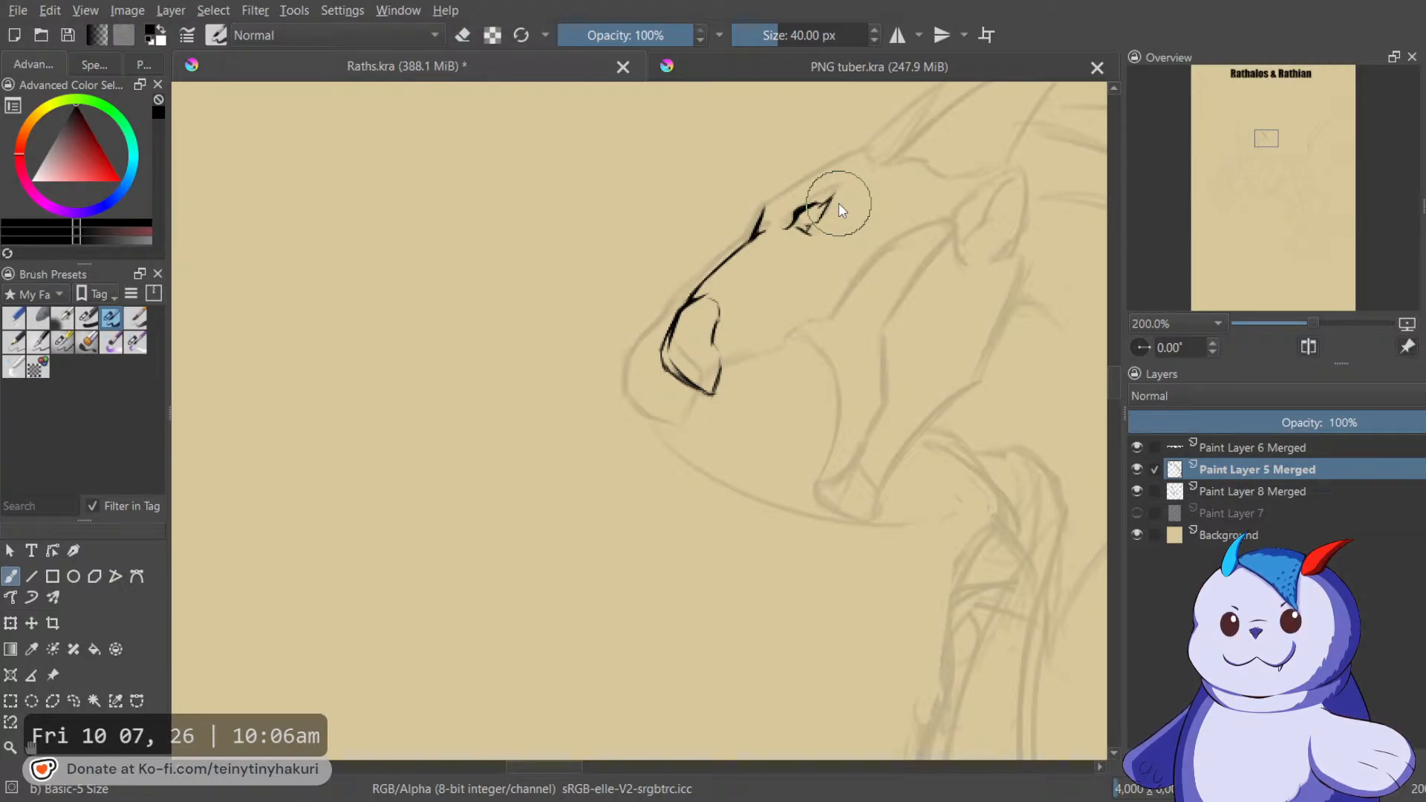
Ink the forehead line from the brow ridge back to the horn base and clean up the corner where they meet.
left_click_drag(870, 256, 849, 313)
mouse_move(929, 221)
left_mouse_down()
mouse_move(927, 312)
mouse_move(989, 232)
left_mouse_up()
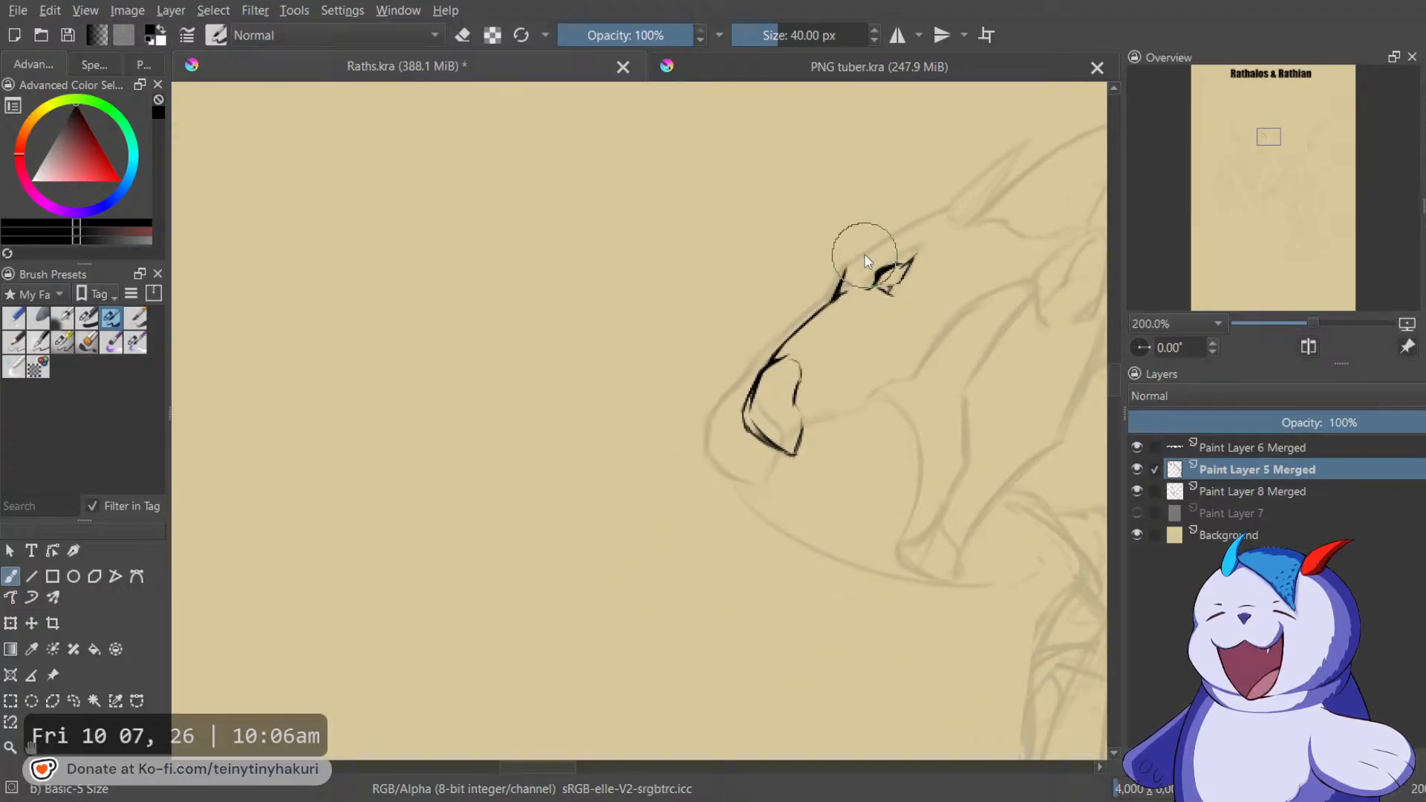
left_click_drag(845, 268, 908, 229)
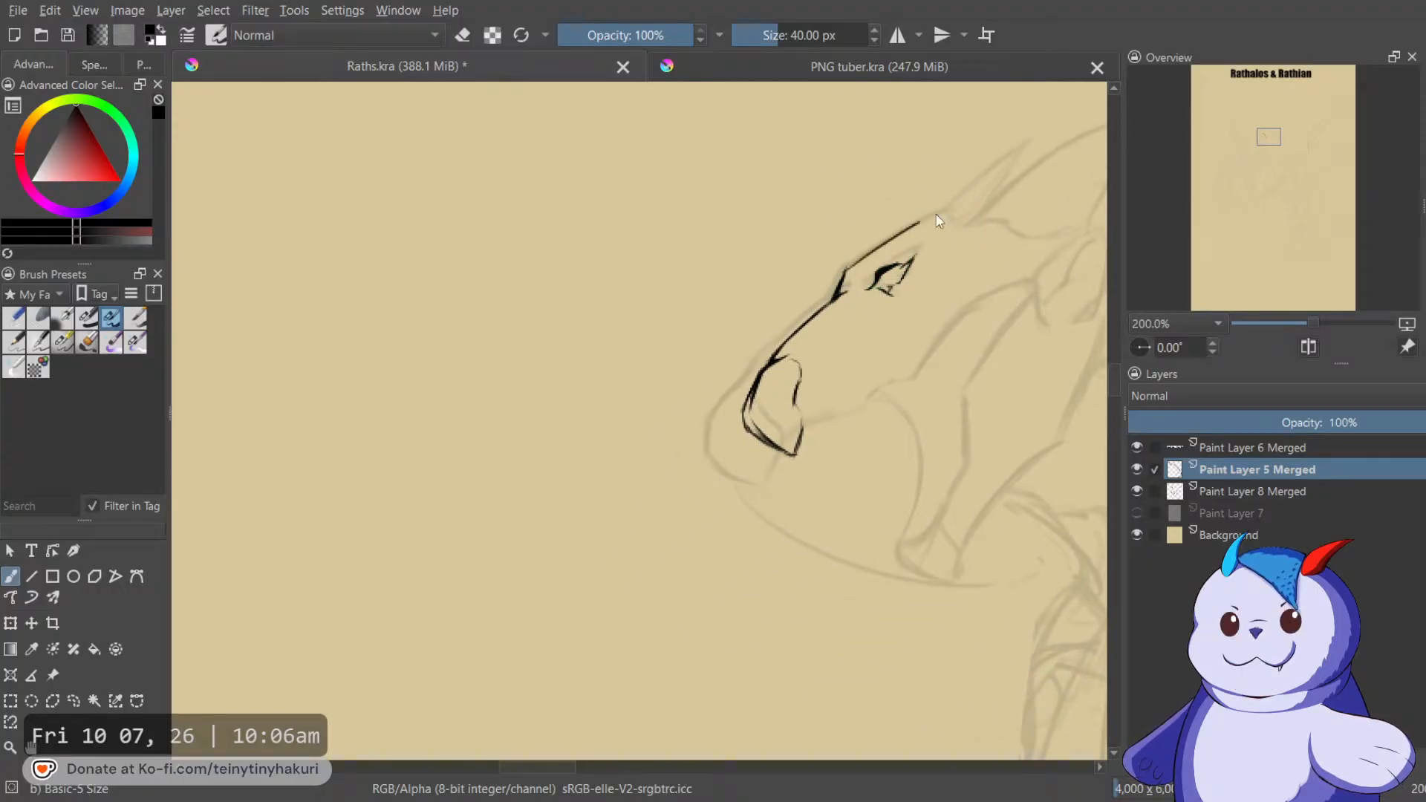
left_click_drag(846, 271, 955, 204)
key("e")
left_click_drag(848, 270, 839, 281)
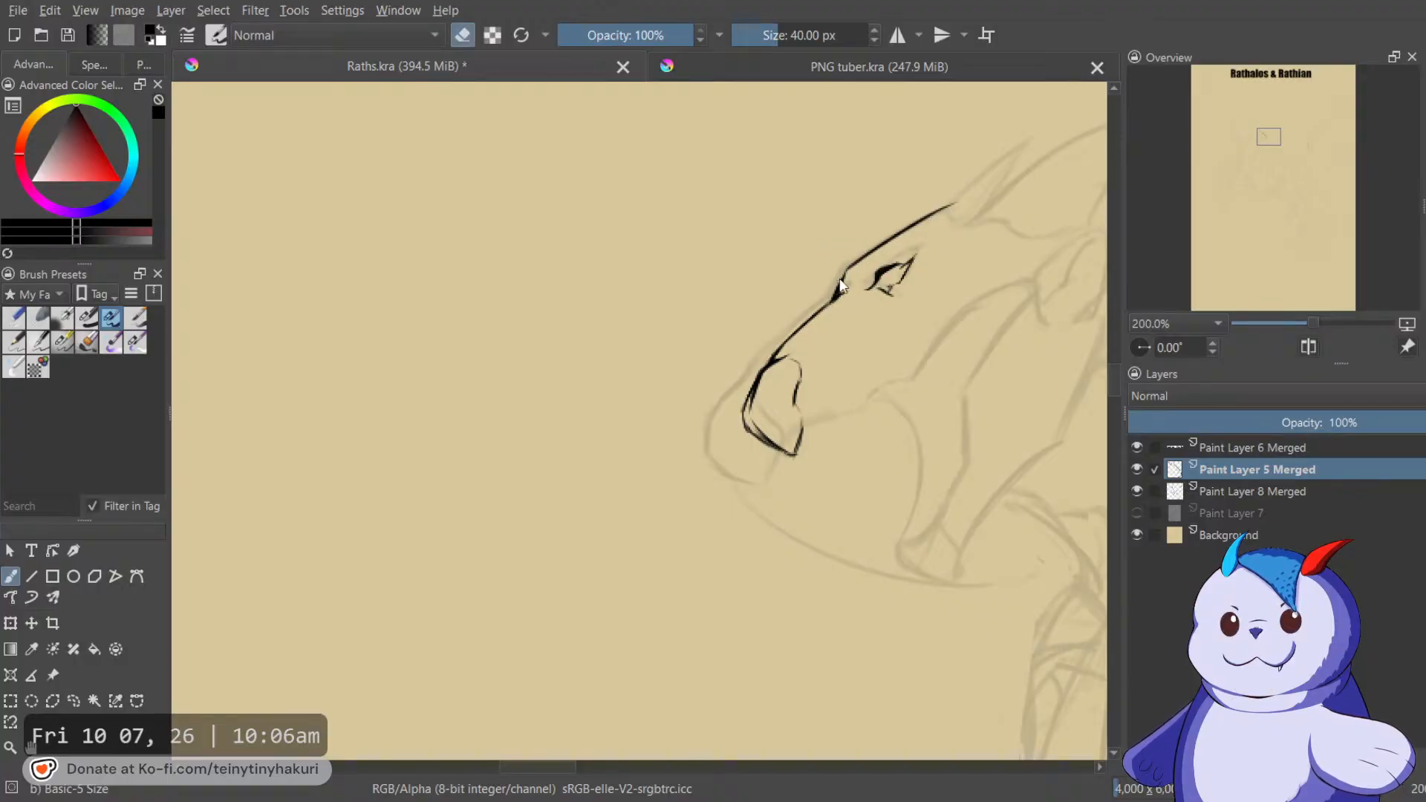
Ink the upper jaw line from the beak's lower tip back along the mouth and curve it up into the cheek.
left_click_drag(859, 387, 883, 292)
key("e")
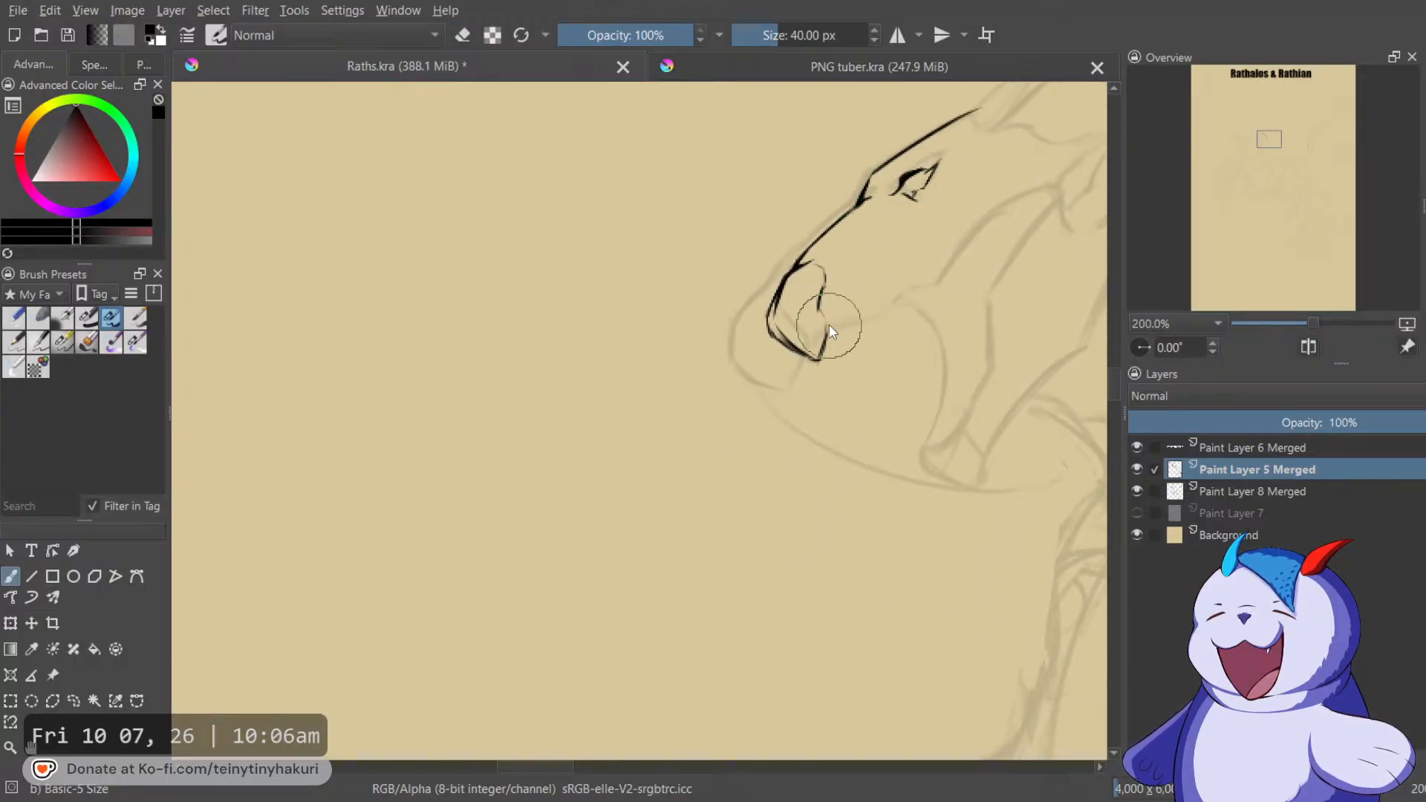
mouse_move(825, 328)
left_mouse_down()
mouse_move(912, 305)
mouse_move(886, 314)
mouse_move(906, 293)
left_mouse_up()
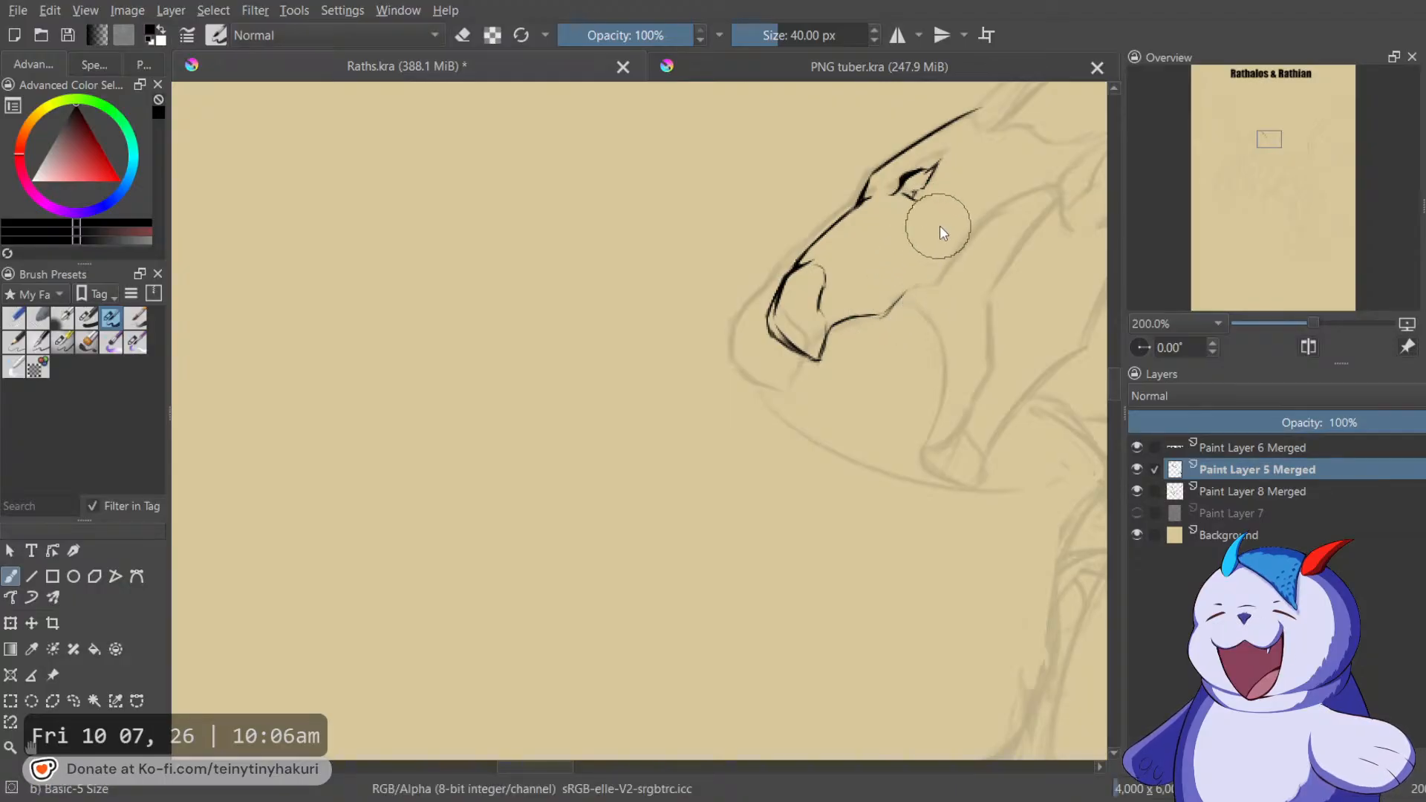
left_click_drag(946, 233, 946, 260)
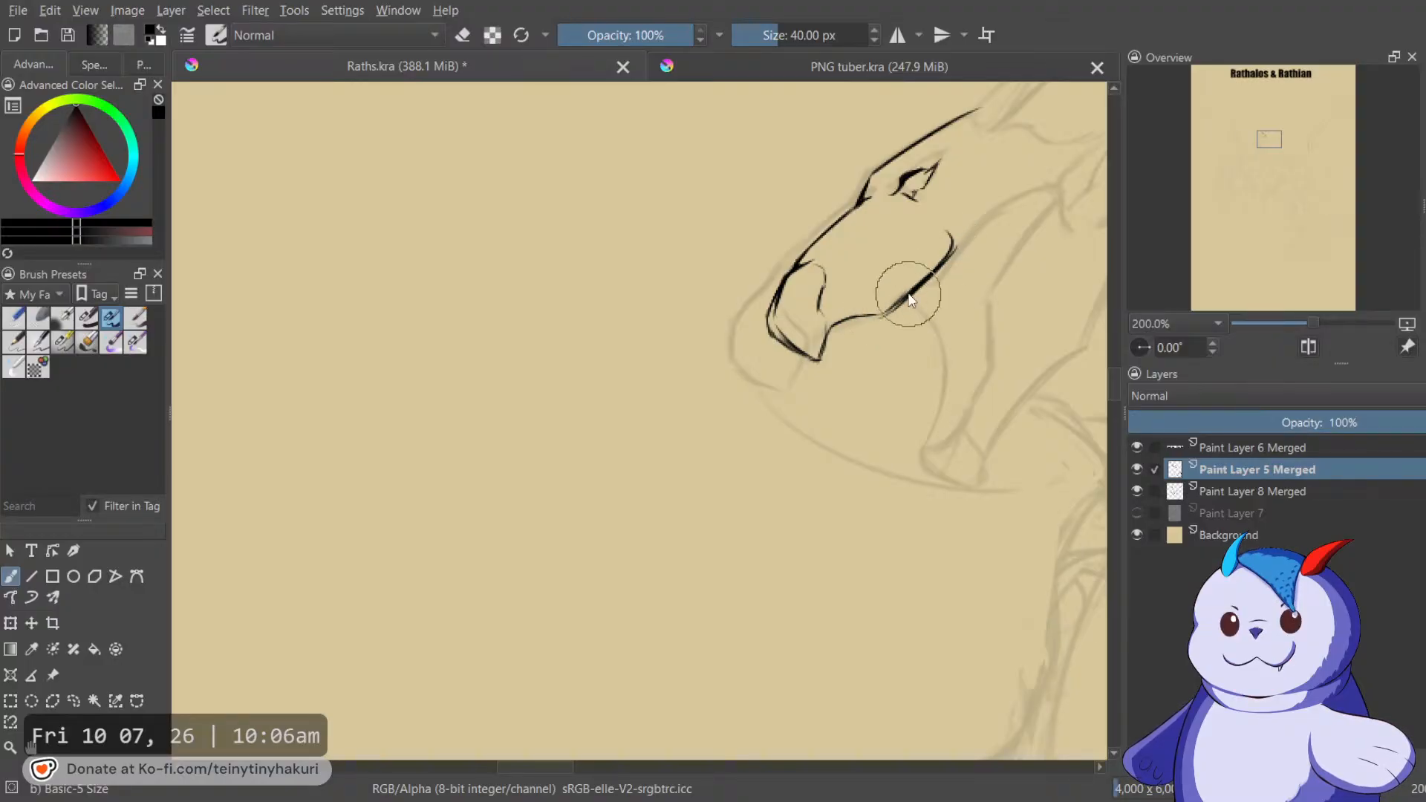
Redraw the mouth line between the upper jaw's notch and the cheek as one cleaner stroke and erase the old ink beneath it.
scroll(909, 296, "up", 3)
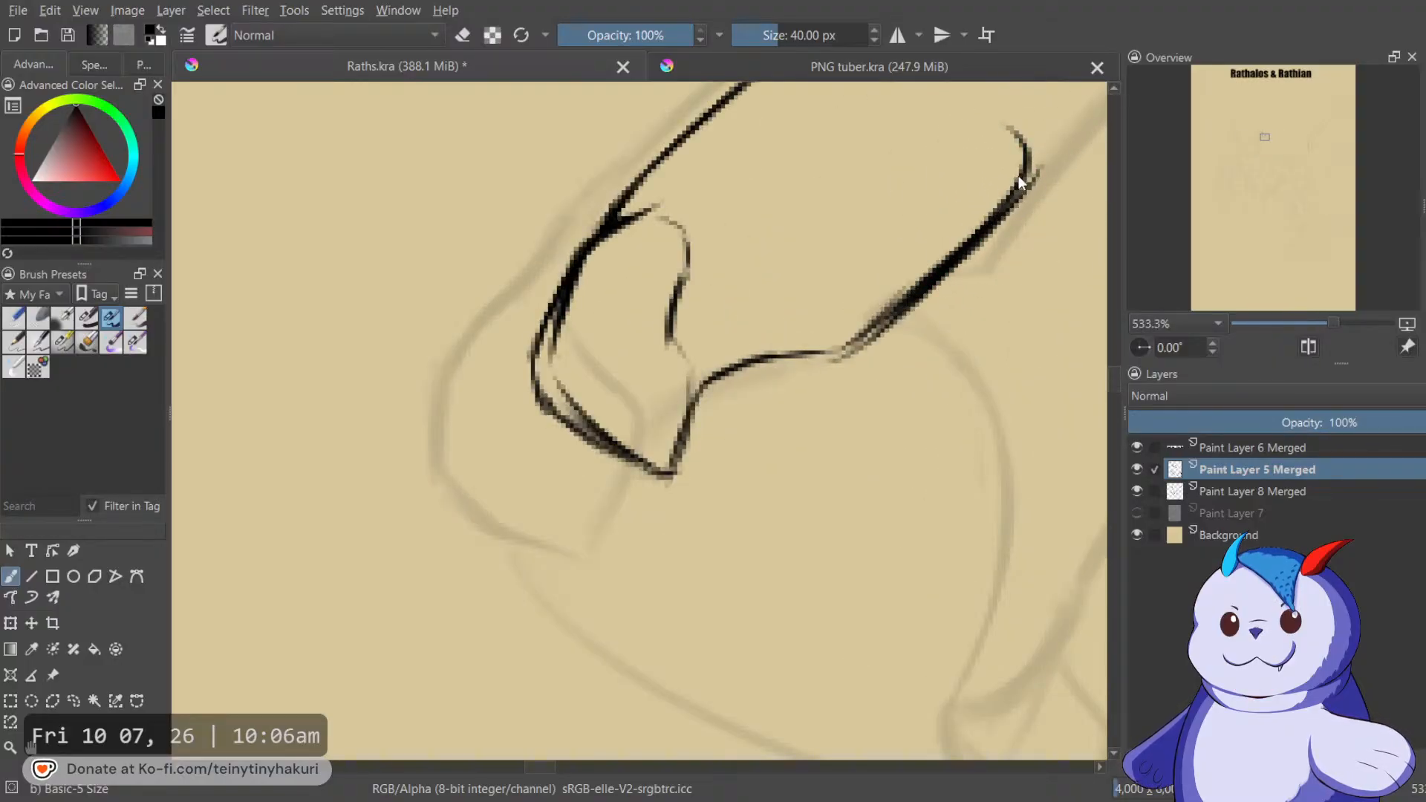
left_click_drag(1015, 180, 840, 362)
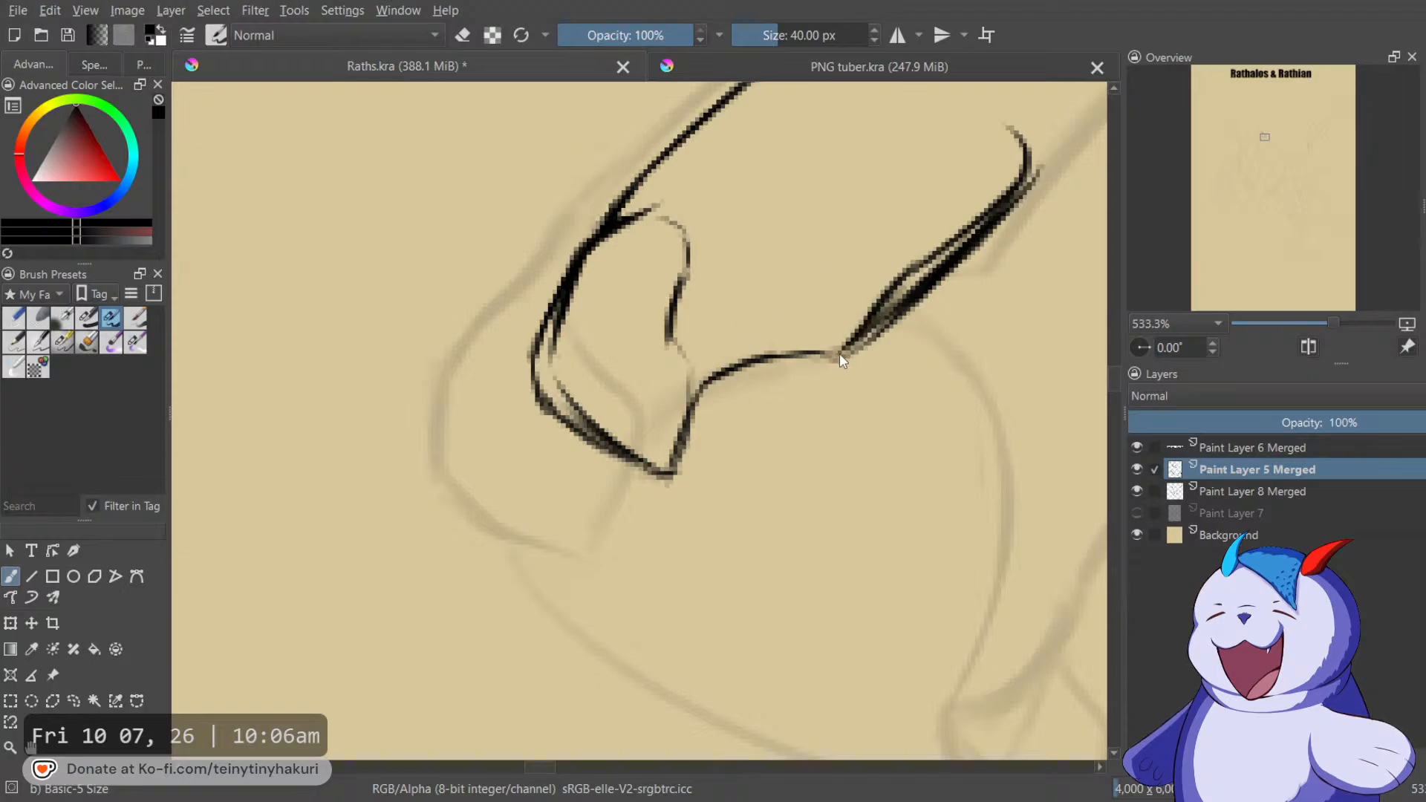
key("e")
key("ctrl+z")
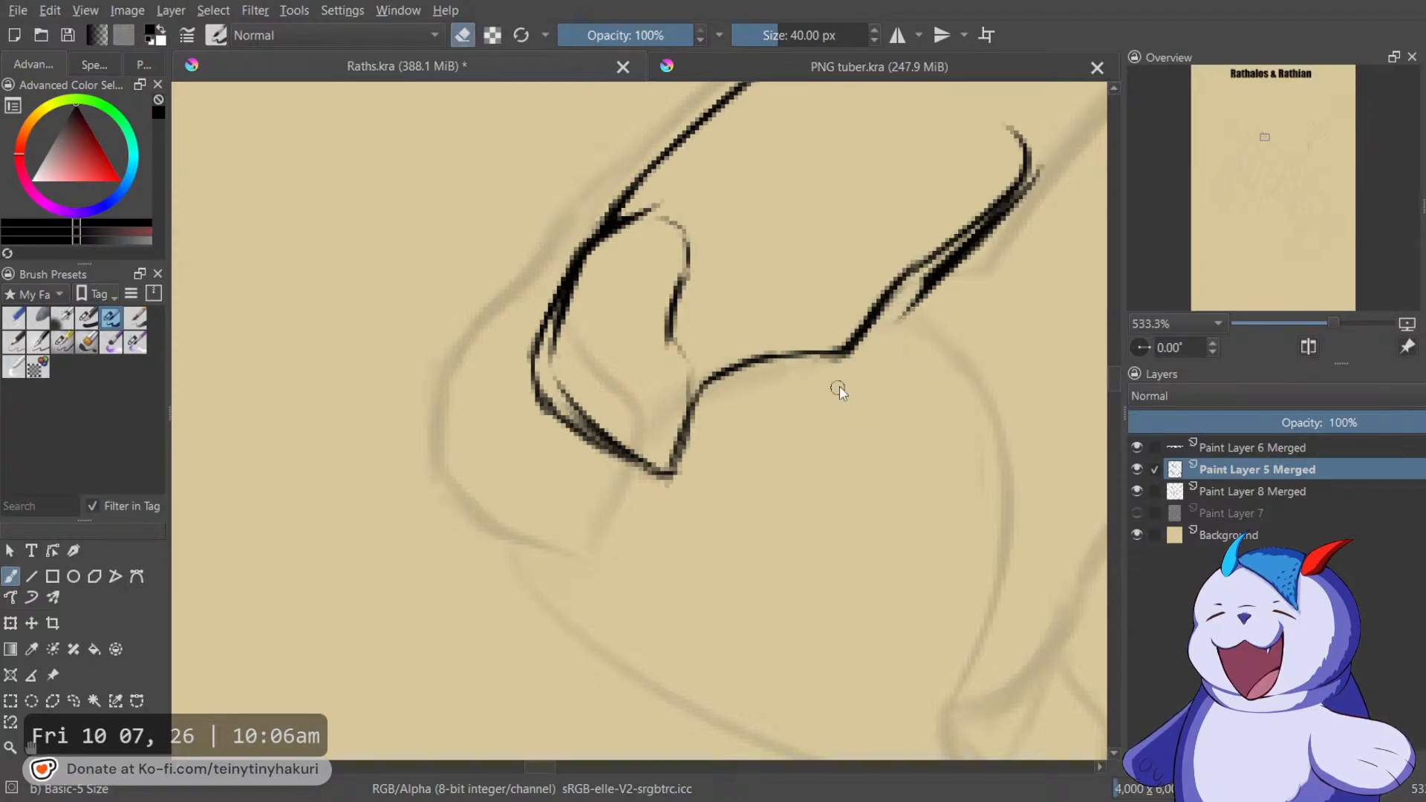
left_click_drag(903, 313, 1046, 205)
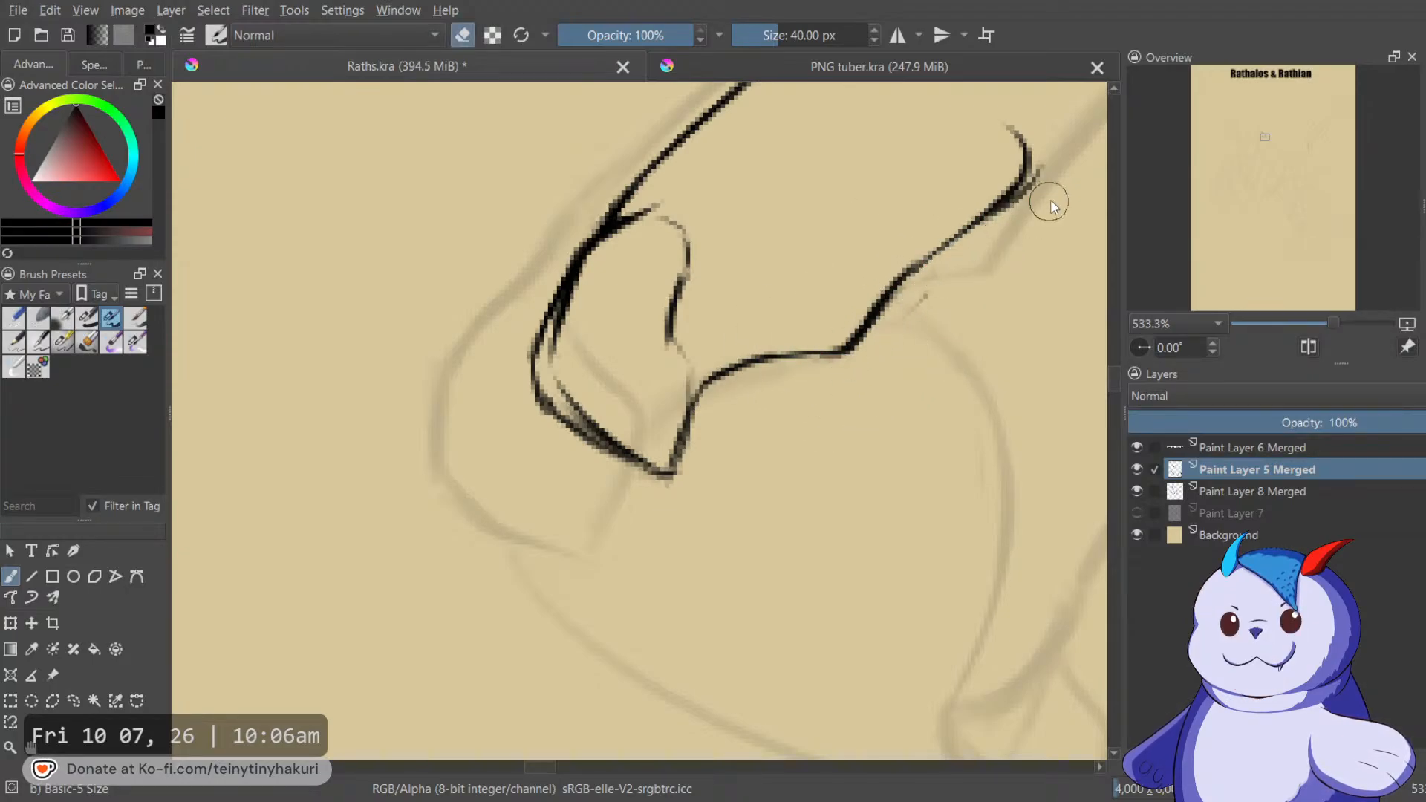
key("e")
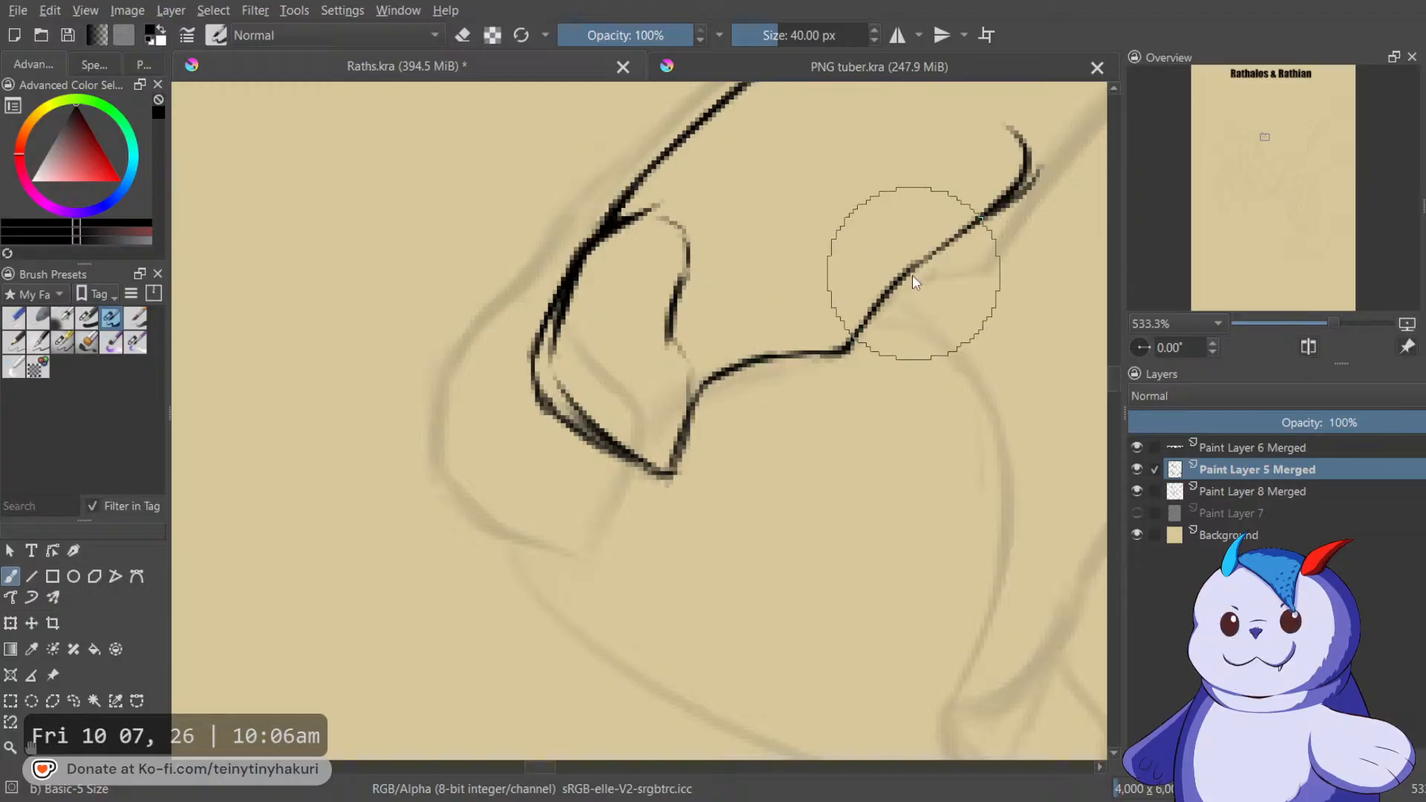
left_click_drag(999, 194, 870, 317)
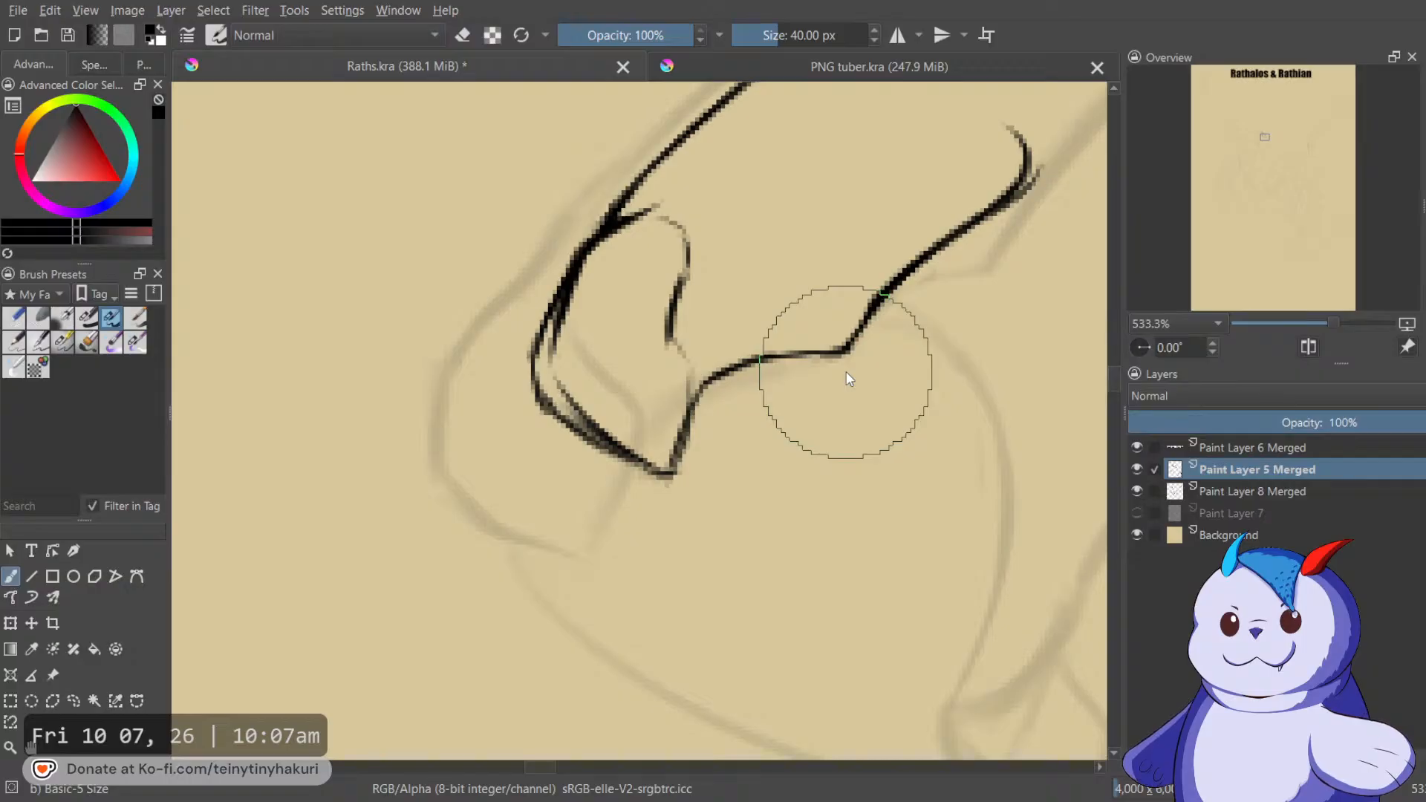
Add a thin contour line along the snout's bridge and two short hooked scale marks just under its outline.
scroll(845, 373, "up", 1)
scroll(845, 372, "right", 1)
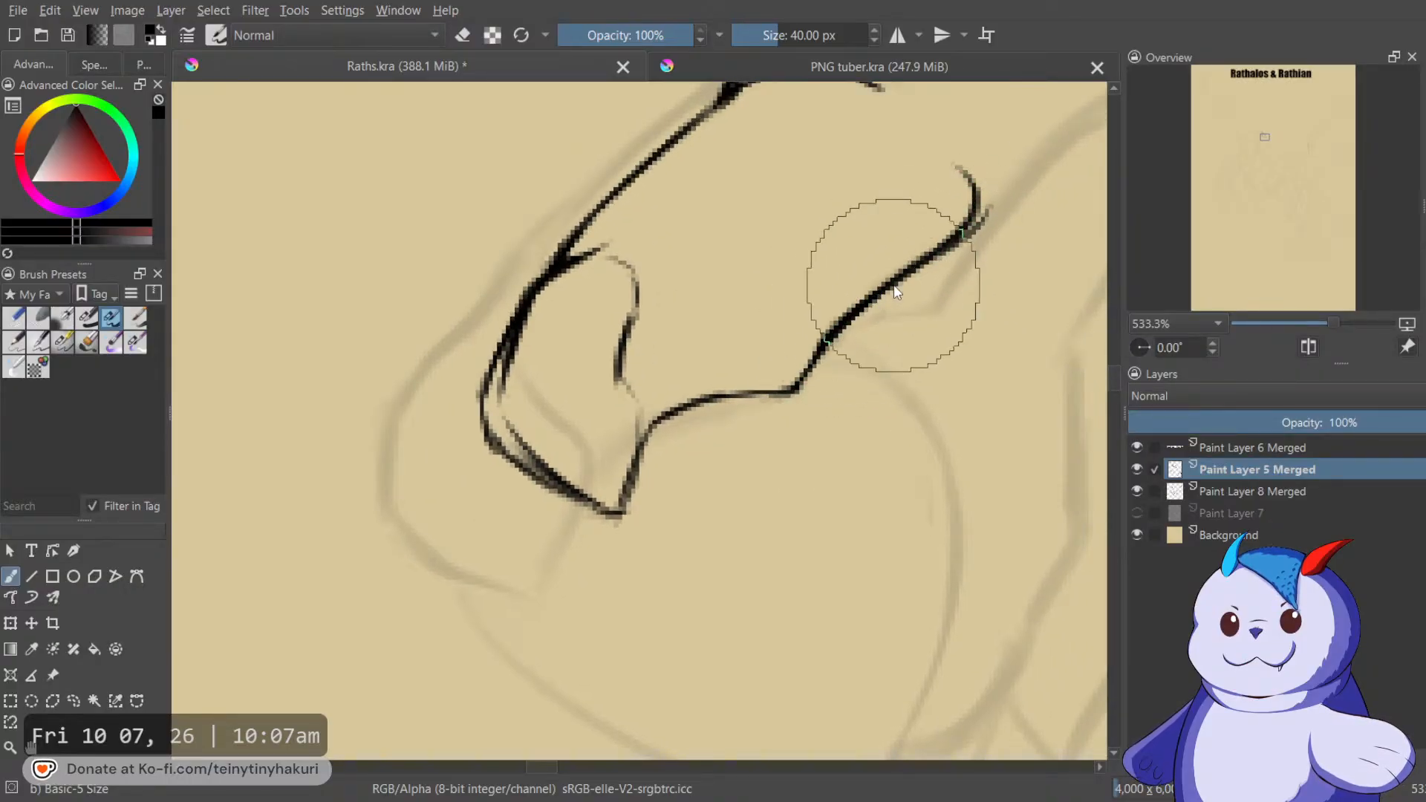
scroll(780, 375, "up", 3)
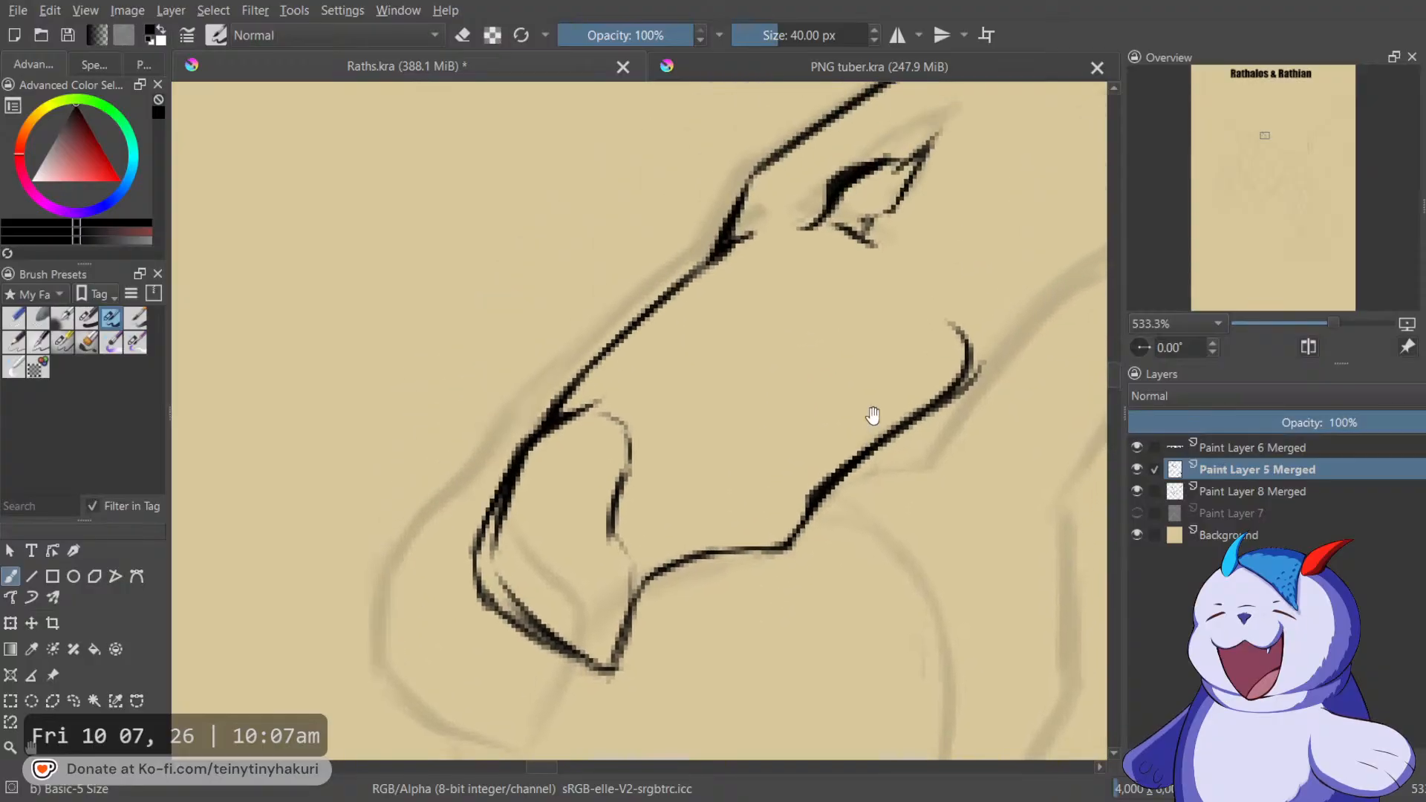
scroll(872, 435, "down", 1)
left_click_drag(633, 276, 728, 168)
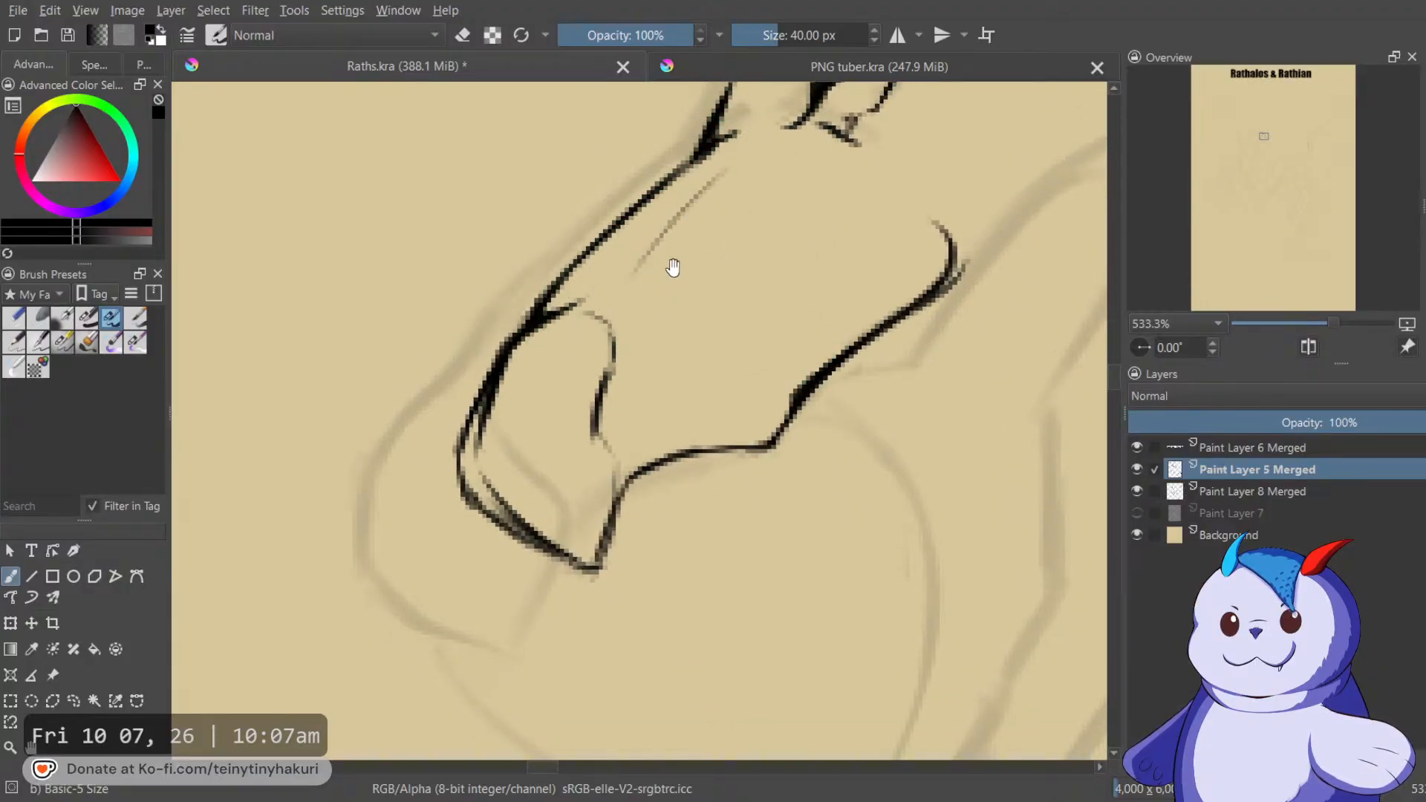
left_click_drag(659, 257, 710, 273)
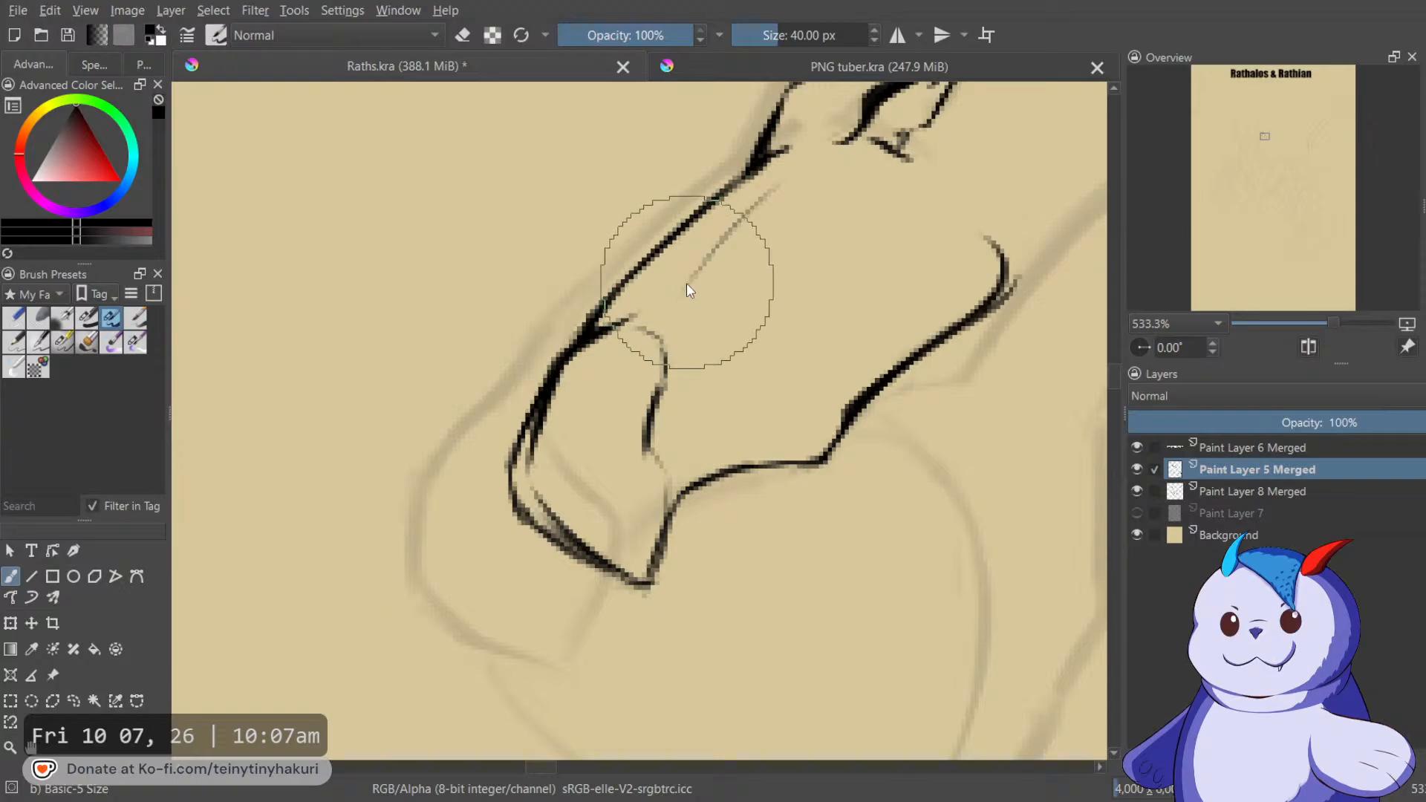
left_click_drag(659, 253, 667, 279)
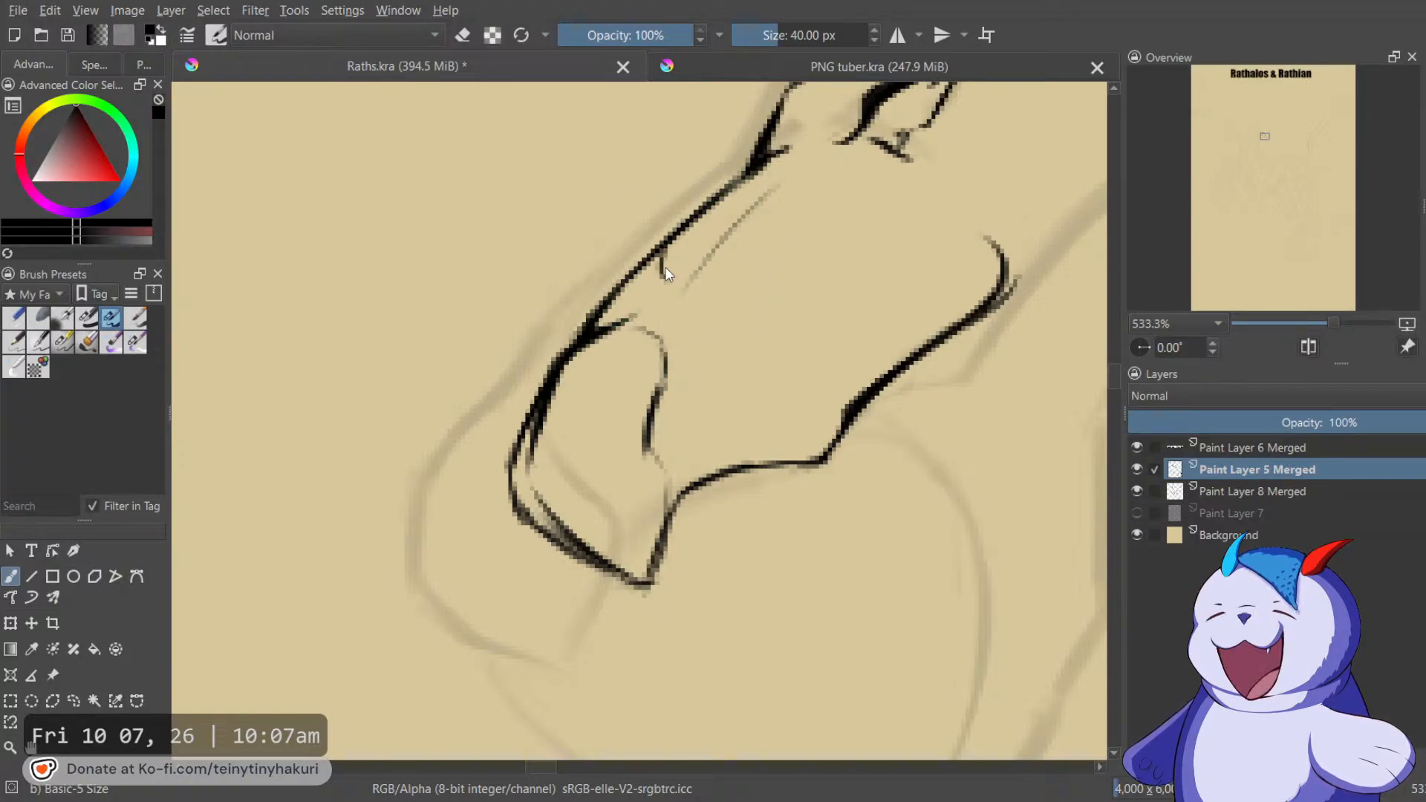
left_click_drag(713, 204, 719, 220)
left_click_drag(778, 162, 605, 391)
left_click_drag(789, 330, 652, 329)
mouse_move(688, 260)
left_mouse_down()
mouse_move(592, 433)
mouse_move(783, 178)
mouse_move(790, 254)
mouse_move(708, 363)
left_mouse_up()
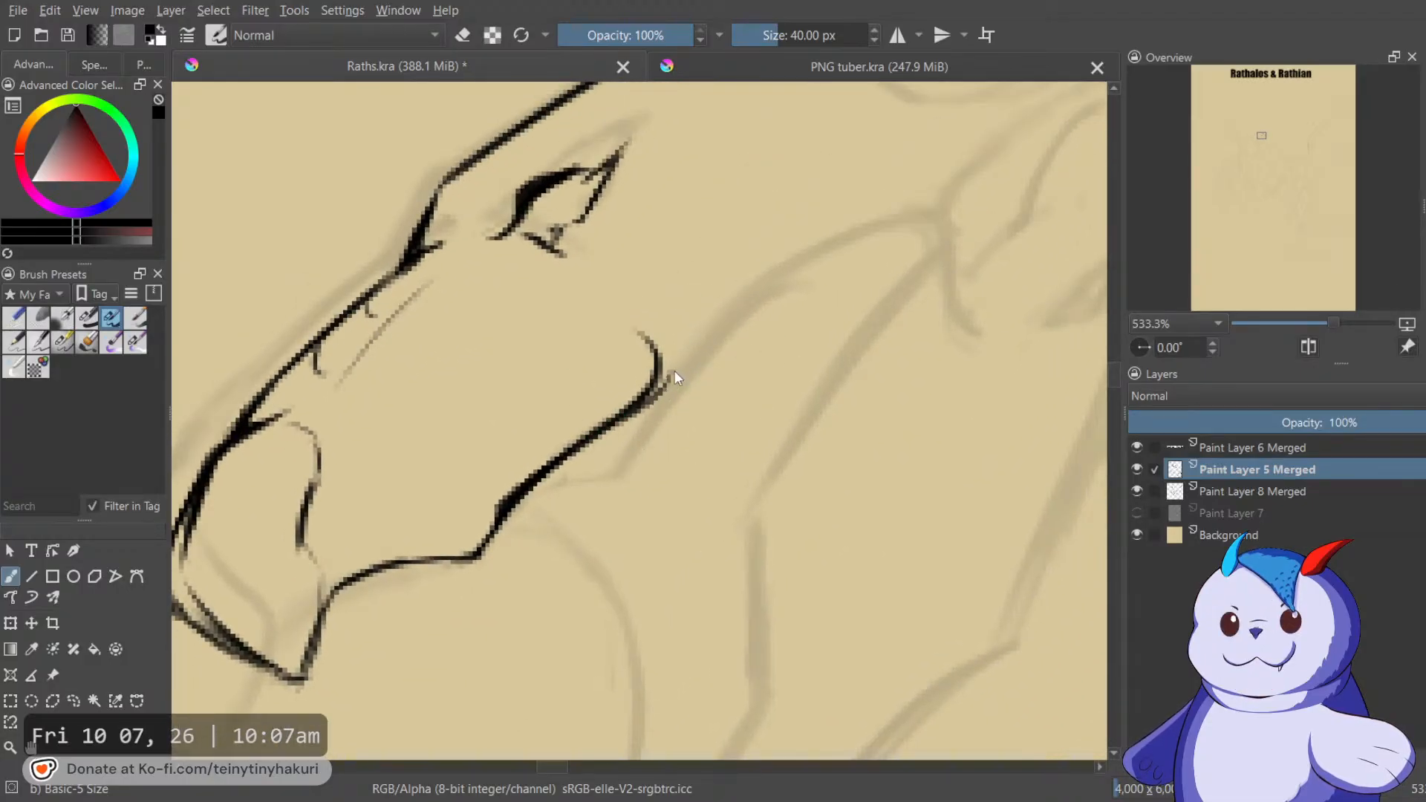
Ink the cheek line from the mouth corner up and back to the jaw hinge, and erase the stray ink at the corner.
mouse_move(663, 353)
left_mouse_down()
mouse_move(832, 238)
mouse_move(896, 216)
left_mouse_up()
key("e")
left_click_drag(647, 424, 660, 395)
key("e")
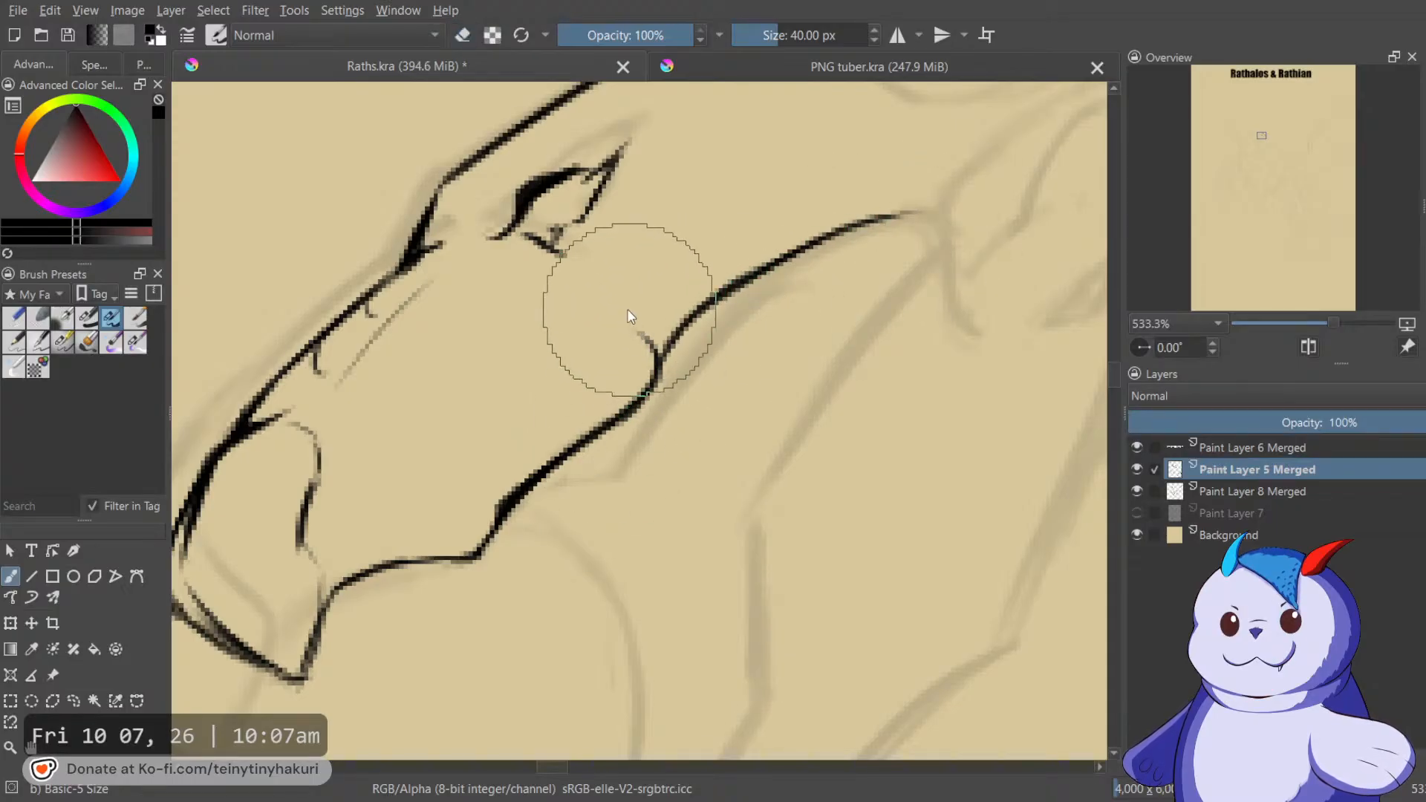
Ink a thin straight contour across the cheek and a curved line behind the eye, checking the head in mirrored view.
left_click_drag(616, 306, 619, 303)
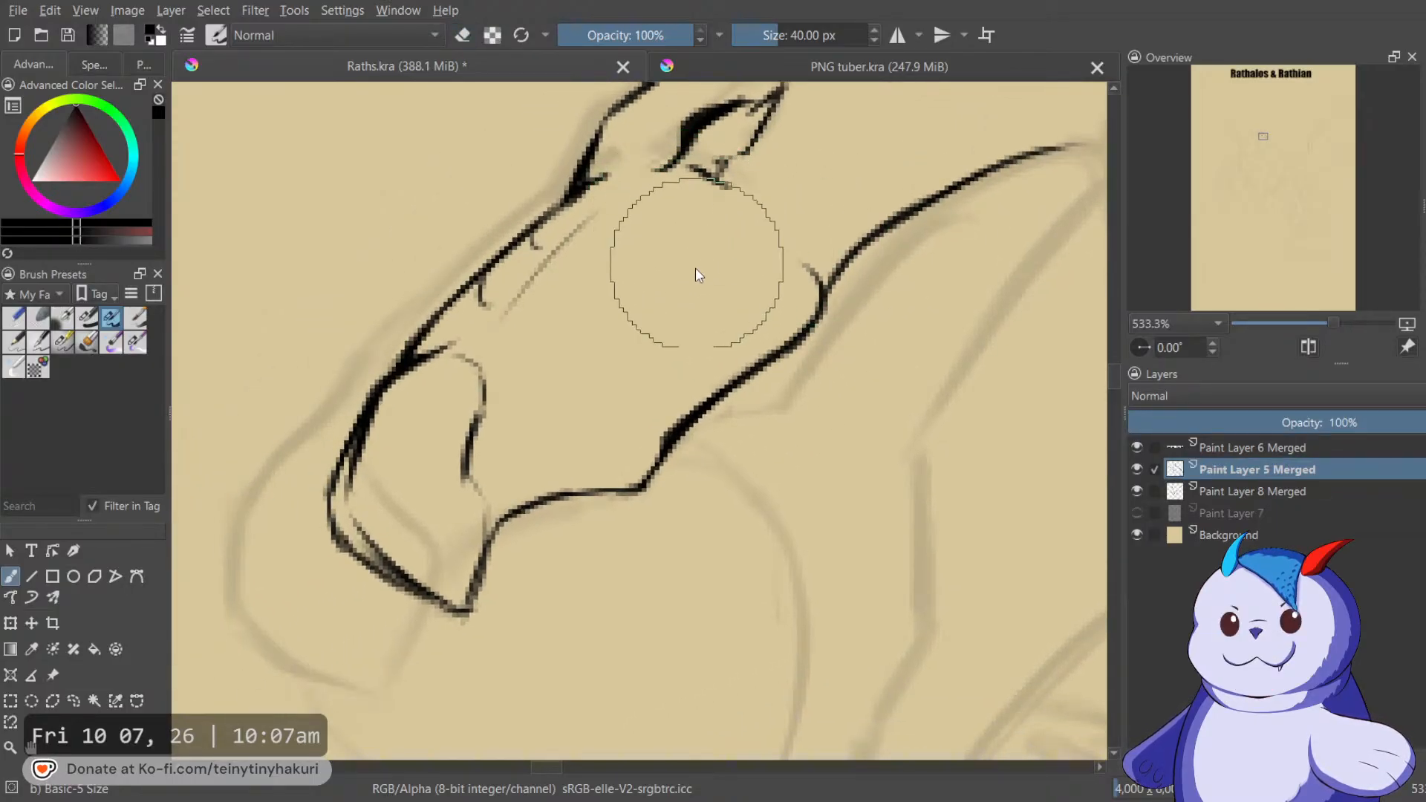
mouse_move(644, 425)
left_mouse_down()
mouse_move(697, 273)
mouse_move(645, 424)
left_mouse_up()
mouse_move(910, 223)
left_mouse_down()
mouse_move(687, 567)
mouse_move(782, 474)
left_mouse_up()
left_click_drag(739, 275, 711, 401)
left_click_drag(755, 252, 717, 330)
mouse_move(805, 449)
left_mouse_down()
mouse_move(802, 289)
mouse_move(953, 383)
mouse_move(1046, 478)
left_mouse_up()
key("m")
key("m")
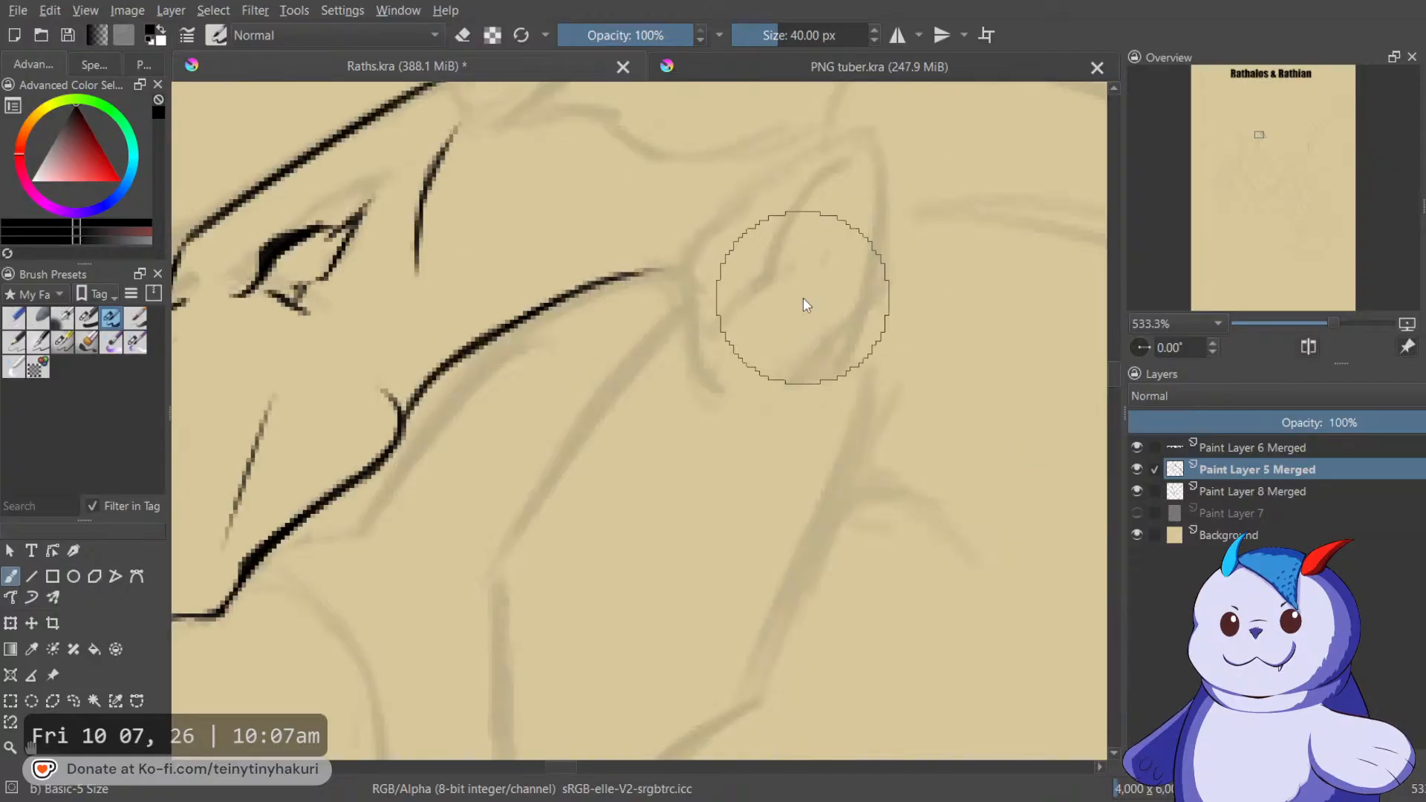
Ink the lower jaw's back edge diagonally down from the jaw hinge and continue it with a thick, tapered stroke.
key("minus")
key("minus")
left_click_drag(684, 334, 799, 249)
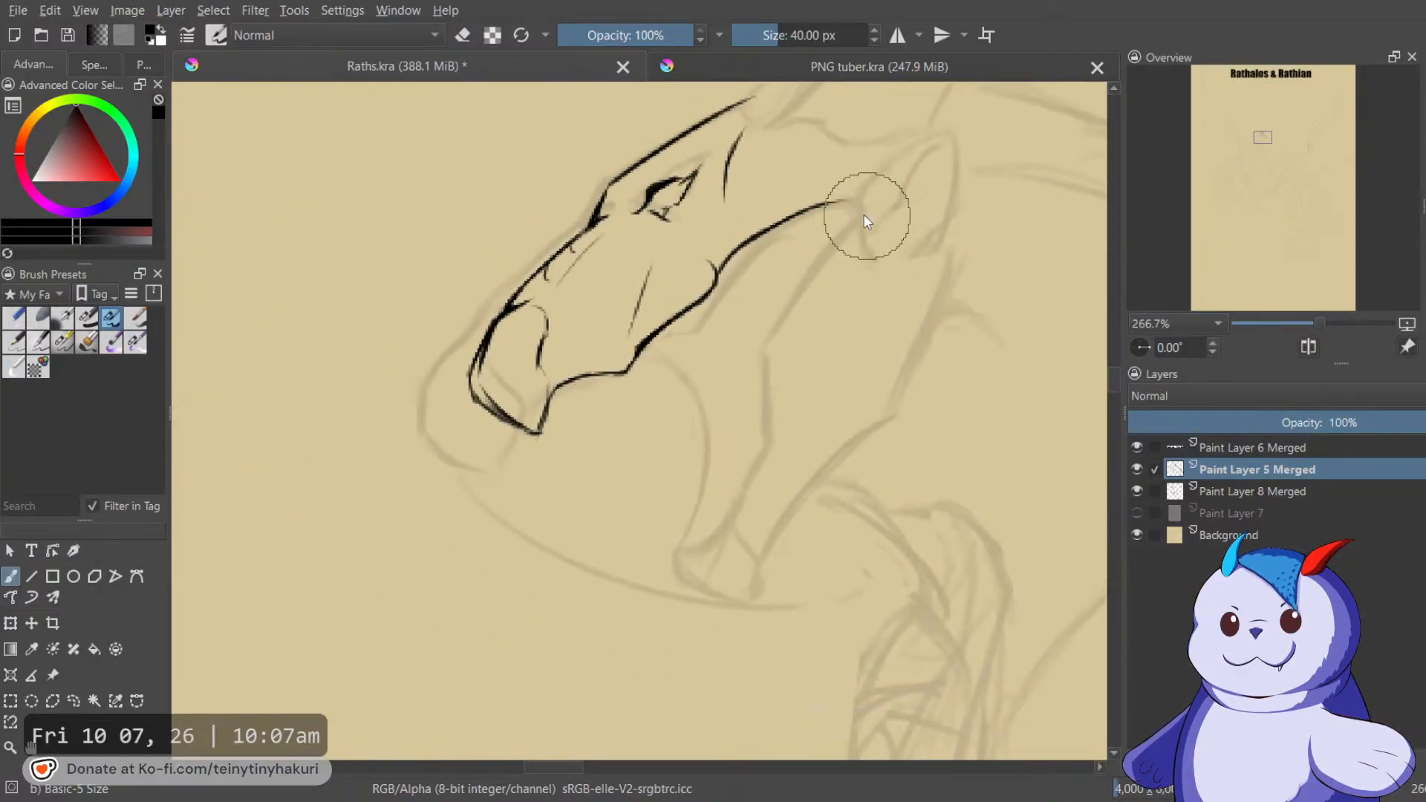
left_click_drag(854, 198, 763, 325)
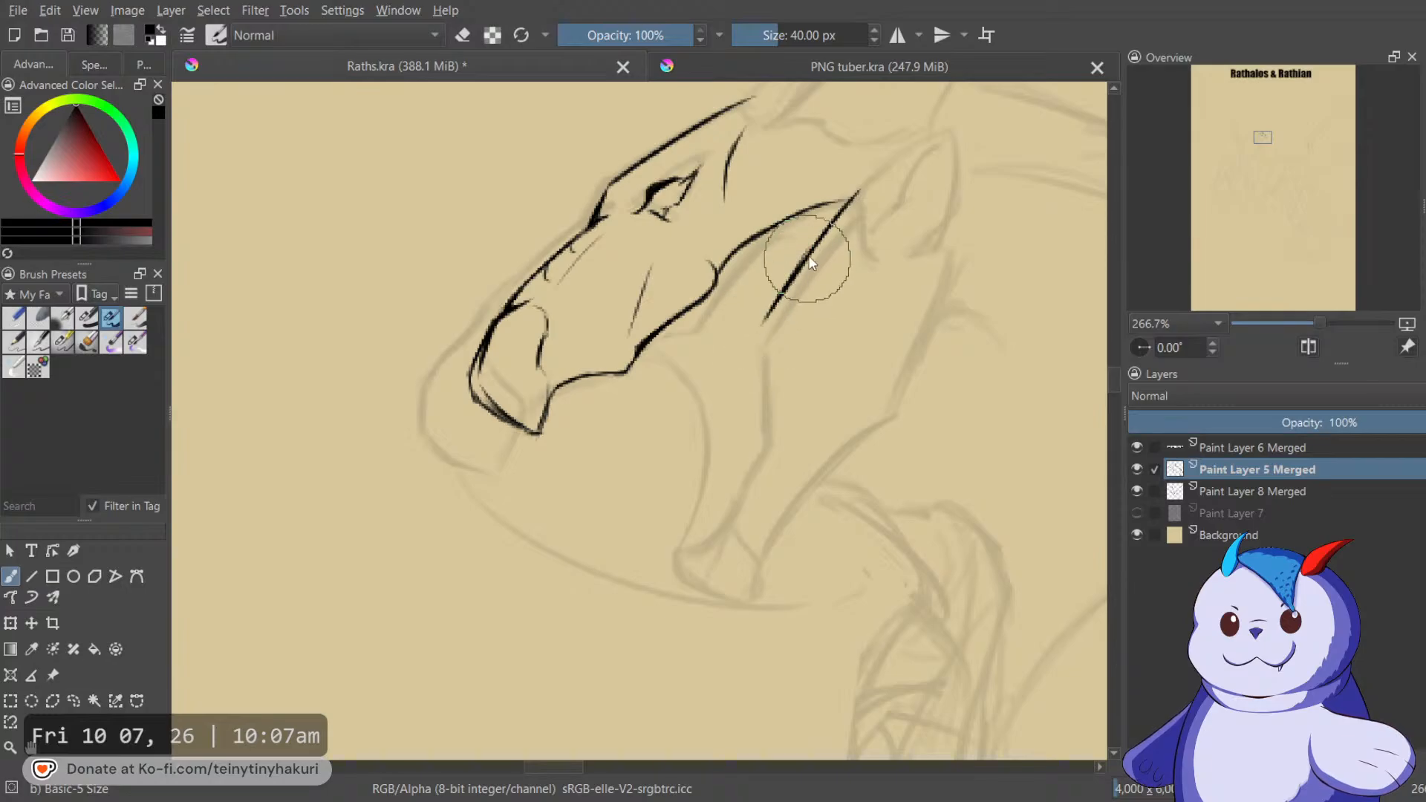
key("m")
mouse_move(456, 327)
left_mouse_down()
mouse_move(604, 312)
mouse_move(617, 388)
mouse_move(623, 309)
left_mouse_up()
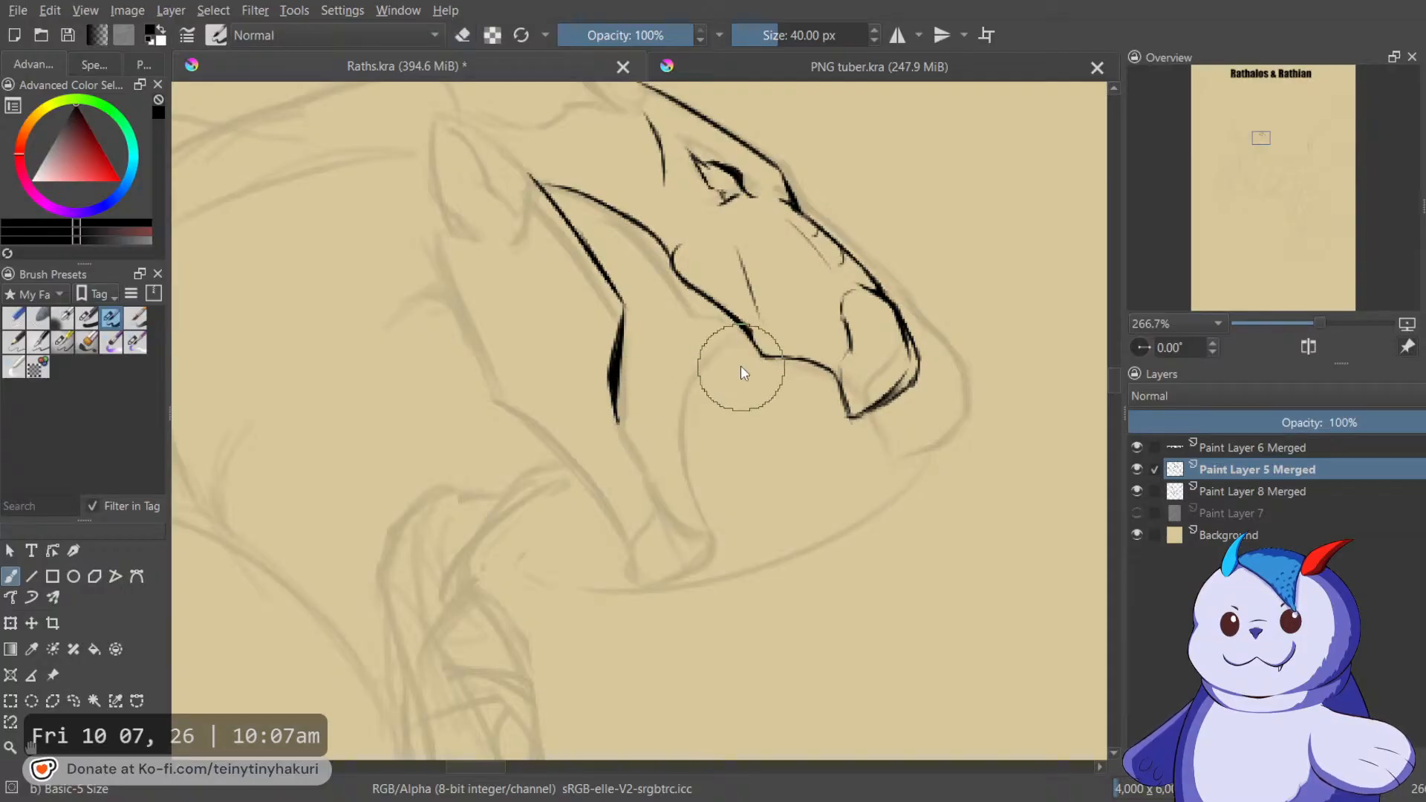
Ink the curve inside the open mouth down into the lower jaw's front edge, and erase the overlap where the strokes meet.
mouse_move(679, 295)
left_mouse_down()
mouse_move(713, 306)
mouse_move(676, 428)
left_mouse_up()
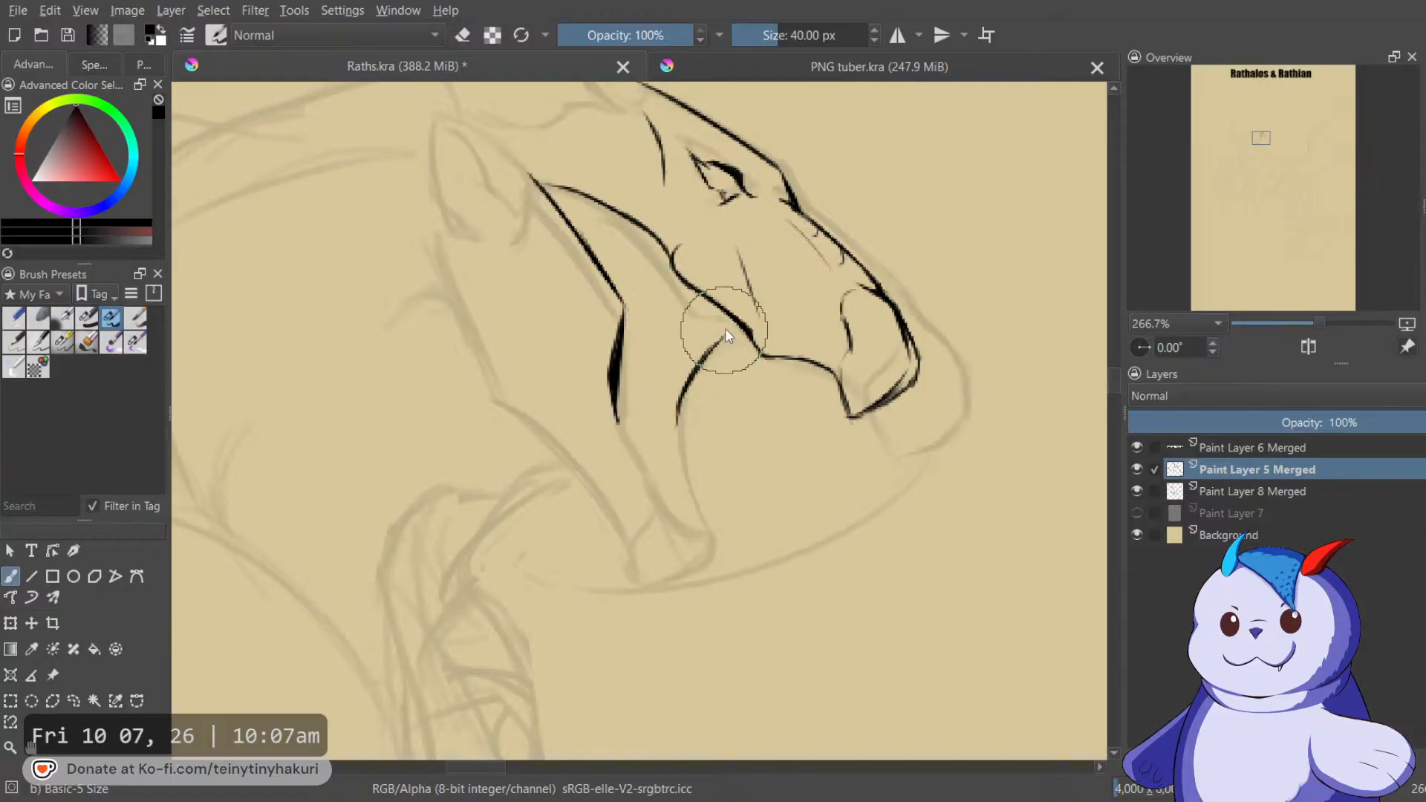
key("m")
mouse_move(713, 294)
left_mouse_down()
mouse_move(762, 256)
mouse_move(802, 126)
left_mouse_up()
mouse_move(732, 248)
left_mouse_down()
mouse_move(651, 392)
mouse_move(698, 292)
mouse_move(657, 425)
mouse_move(683, 308)
mouse_move(645, 405)
left_mouse_up()
left_click_drag(687, 344, 644, 425)
key("e")
left_click_drag(682, 311, 687, 338)
key("e")
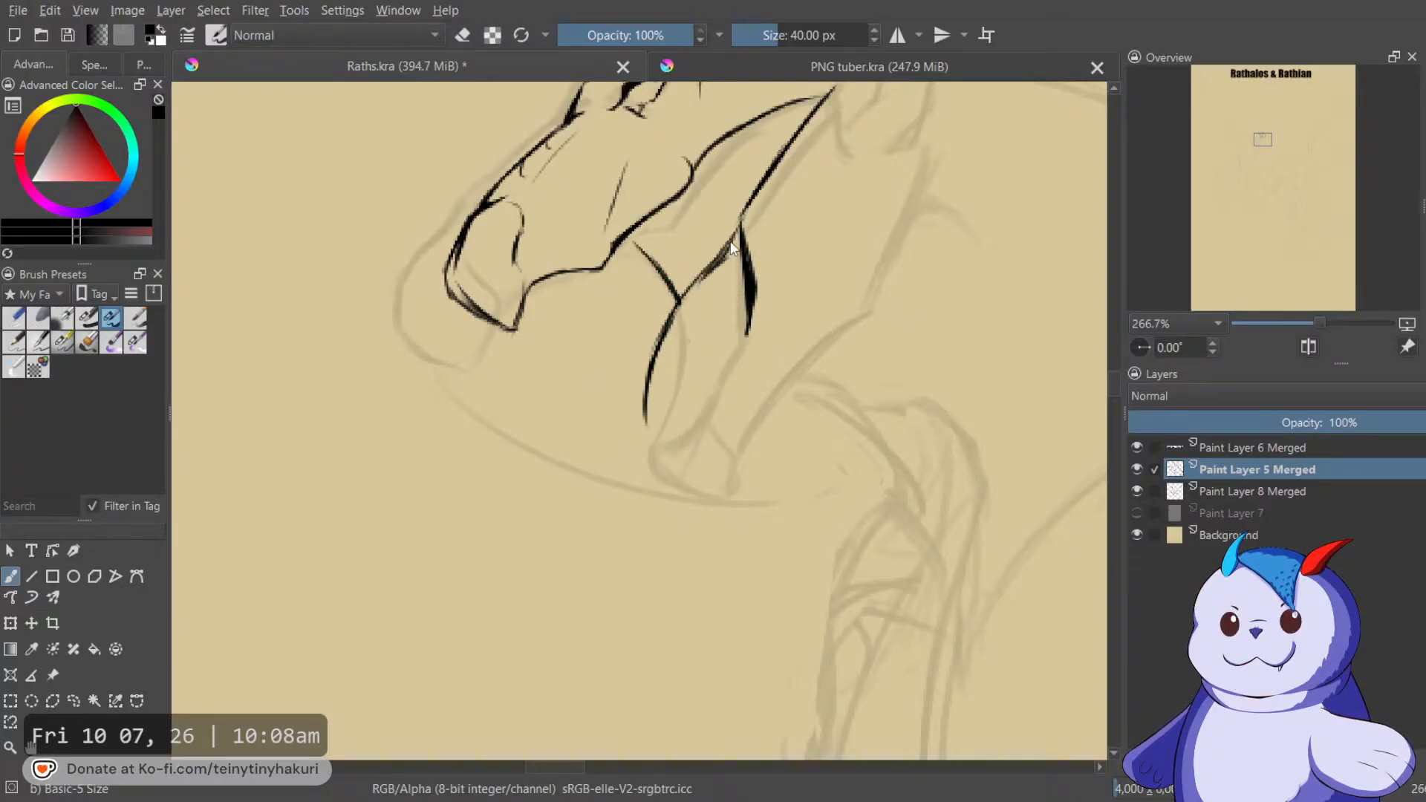
Add fold lines inside the lower jaw, arch a line across its lower end and extend its back edge downward.
left_click_drag(731, 247, 712, 281)
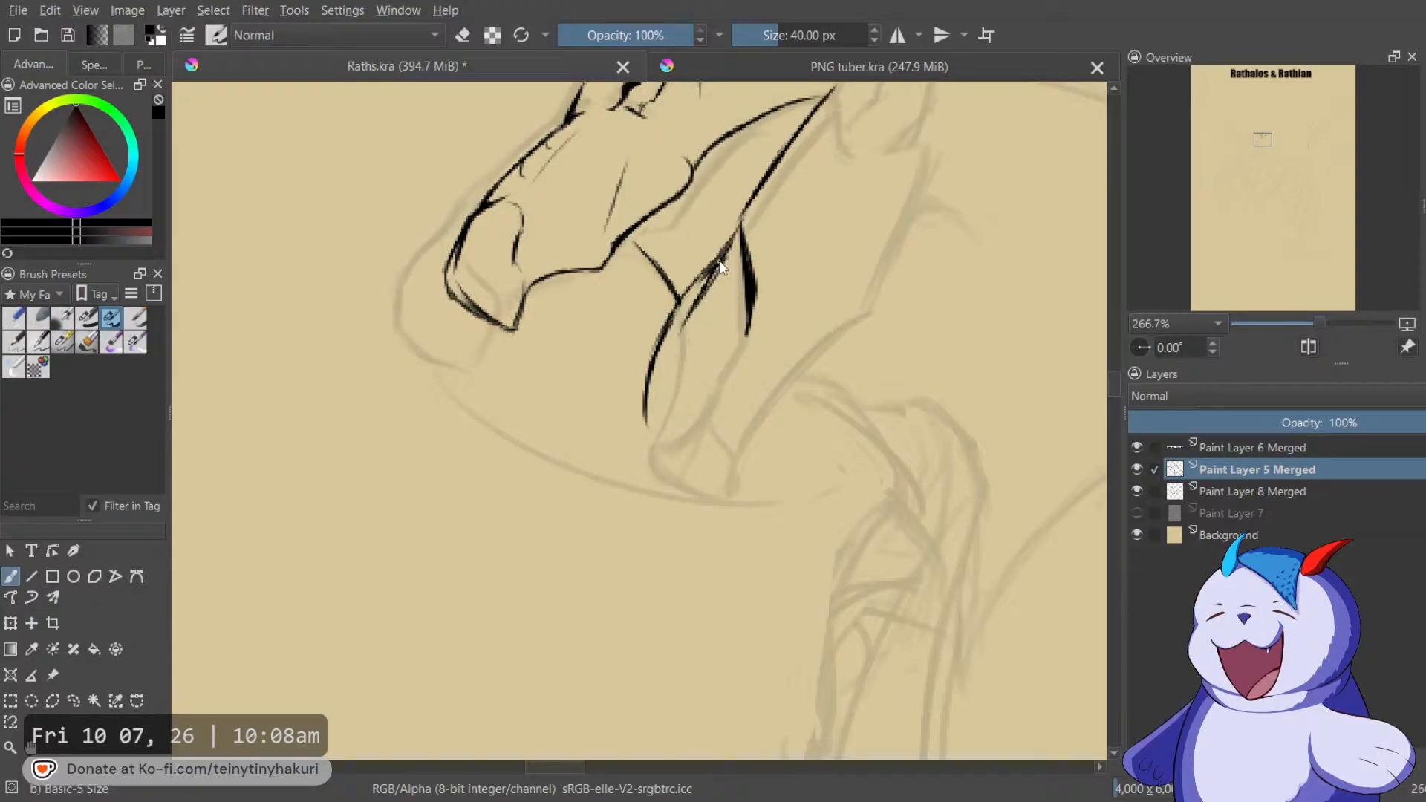
mouse_move(652, 420)
left_mouse_down()
mouse_move(650, 387)
mouse_move(660, 421)
mouse_move(685, 381)
left_mouse_up()
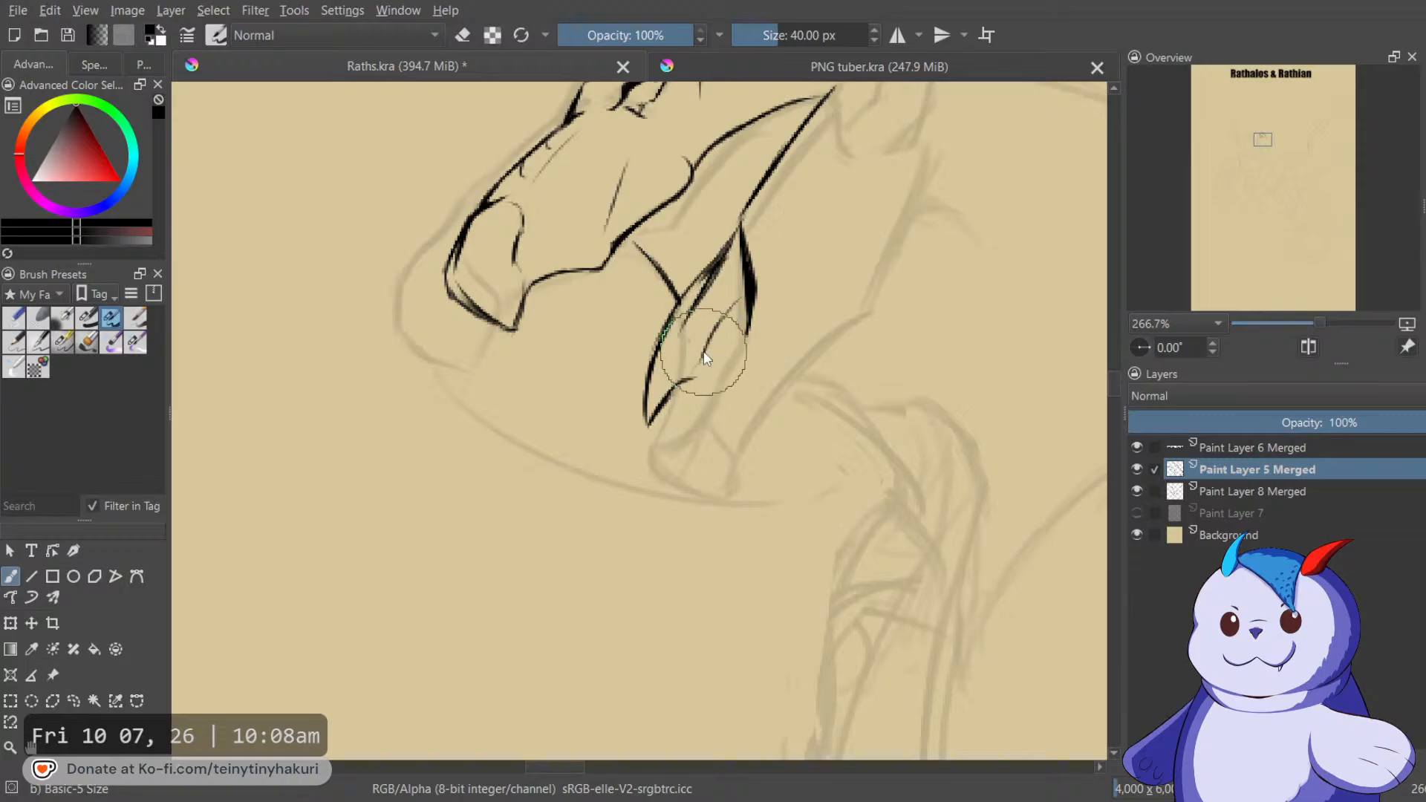
left_click_drag(694, 376, 718, 363)
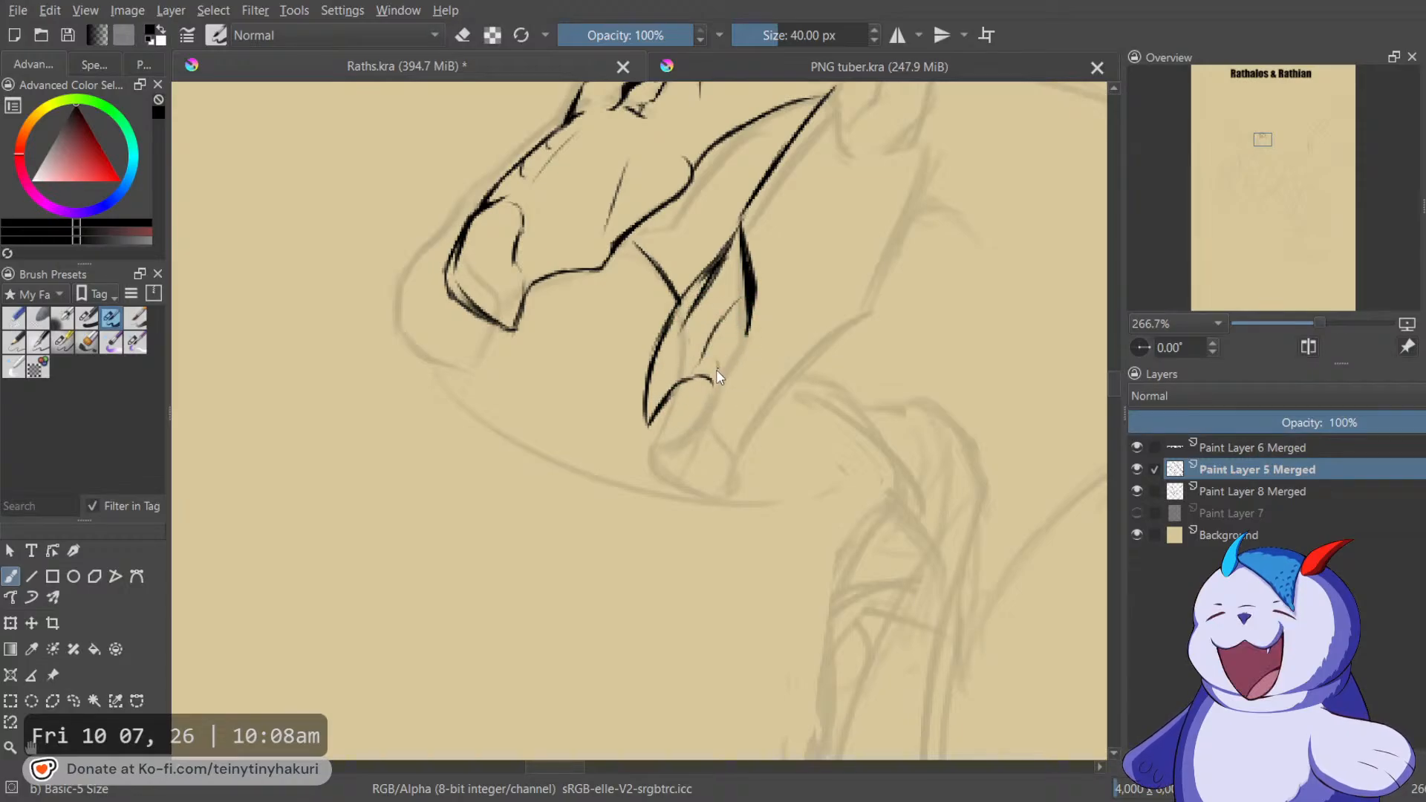
mouse_move(743, 286)
left_mouse_down()
mouse_move(748, 319)
mouse_move(713, 405)
left_mouse_up()
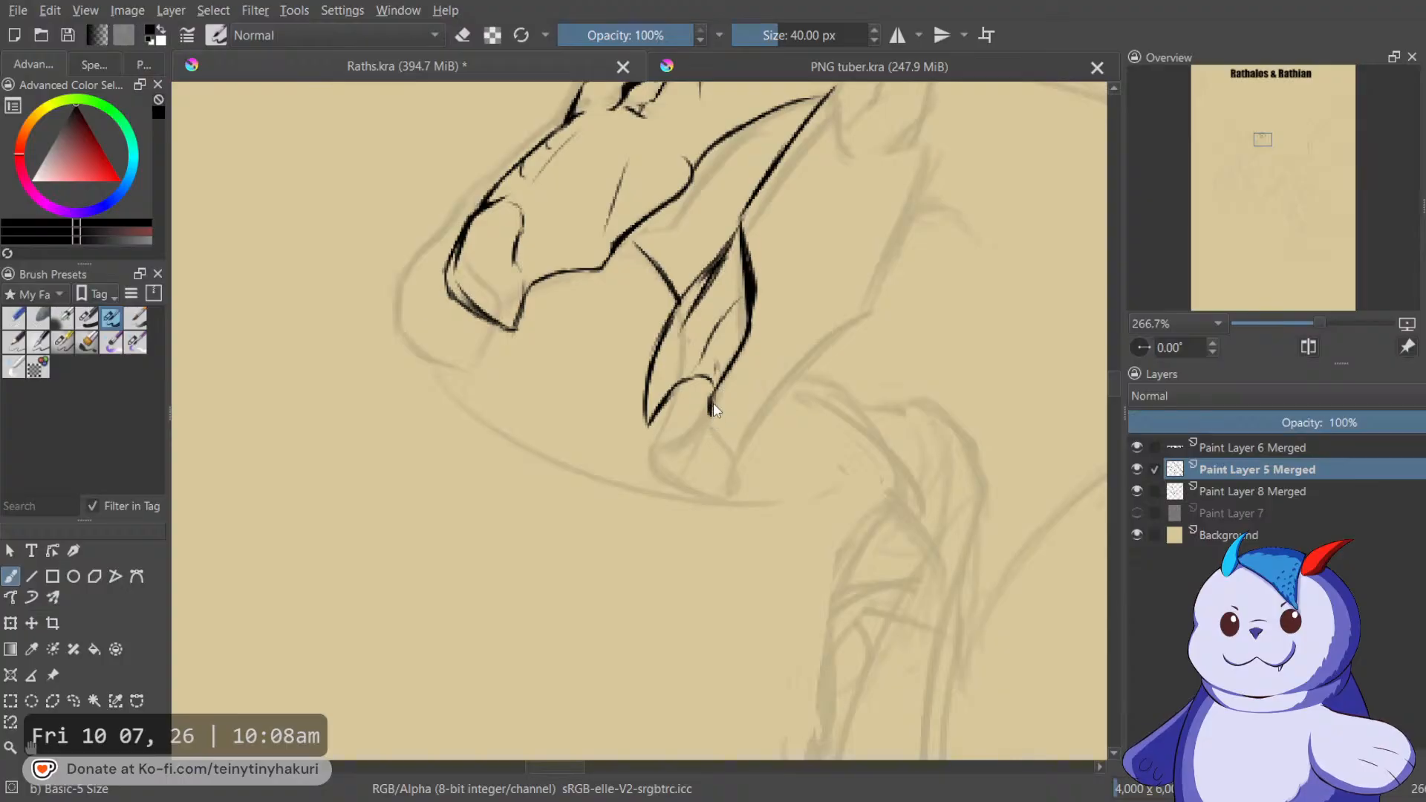
Ink a small rounded shape beneath the arched line at the lower end of the jaw.
left_click_drag(766, 320, 510, 309)
mouse_move(567, 388)
left_mouse_down()
mouse_move(739, 446)
mouse_move(687, 406)
mouse_move(745, 395)
left_mouse_up()
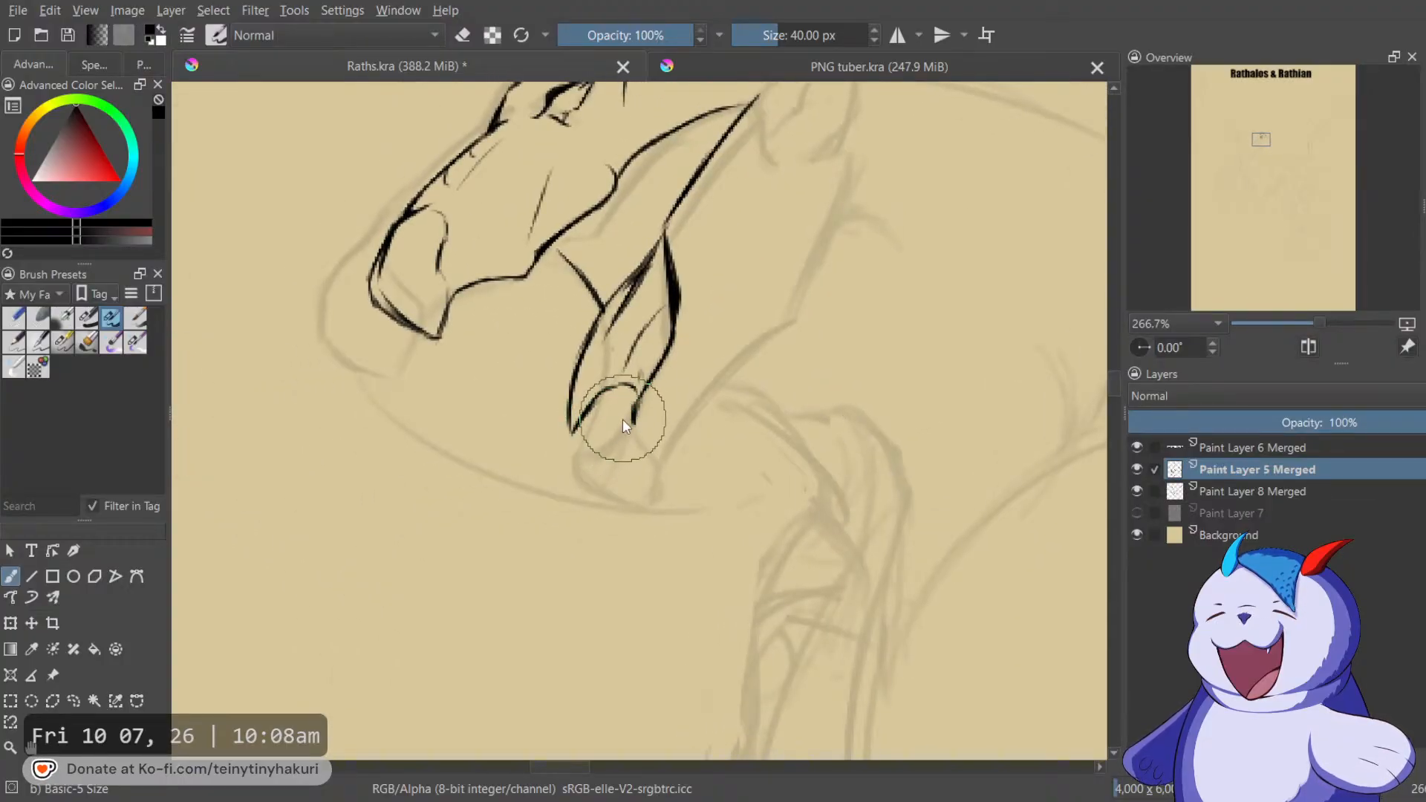
mouse_move(631, 407)
left_mouse_down()
mouse_move(621, 425)
mouse_move(599, 417)
mouse_move(595, 435)
mouse_move(598, 413)
left_mouse_up()
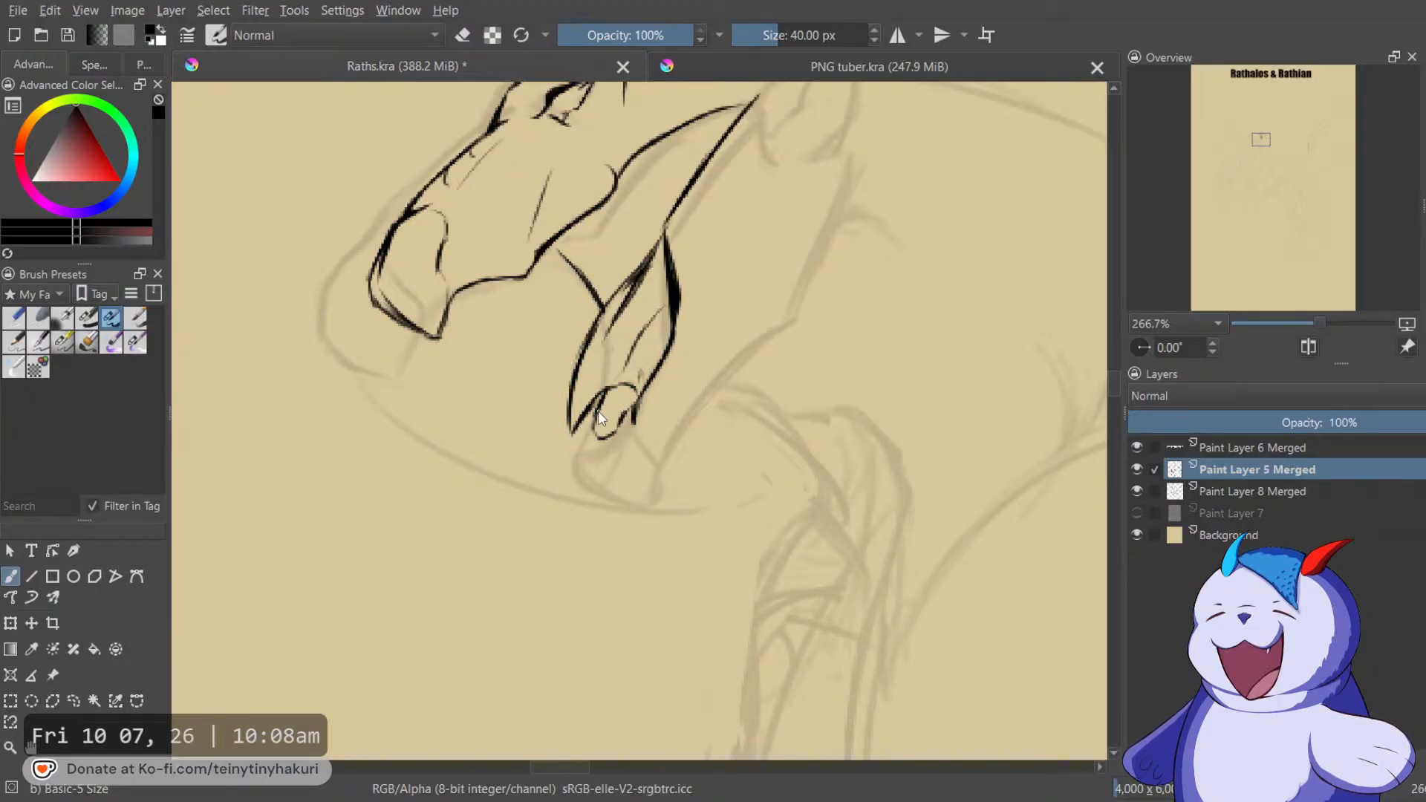
Ink small curved folds between the cheek line and the jaw's back edge, and start the line below the jaw's rounded end.
key("m")
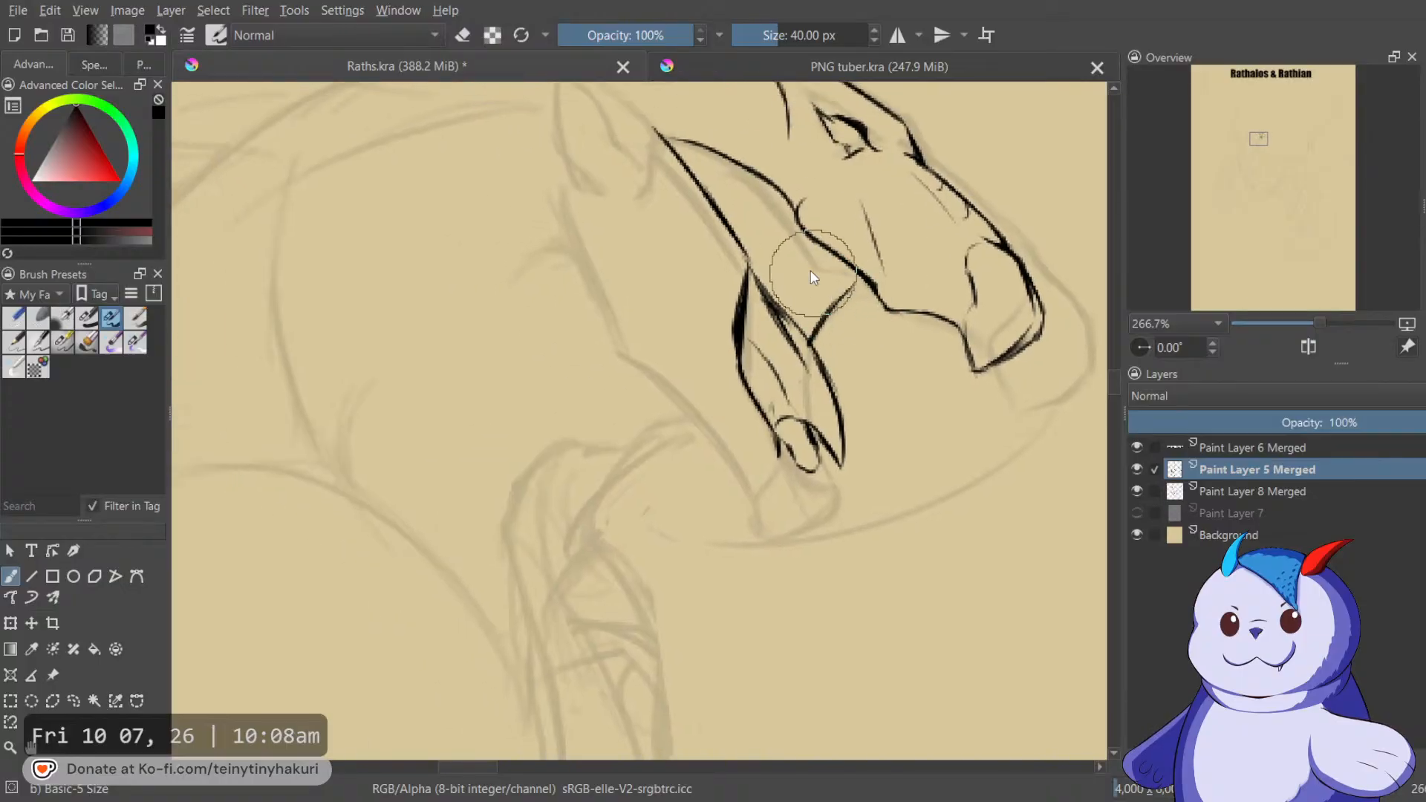
left_click_drag(750, 234, 783, 205)
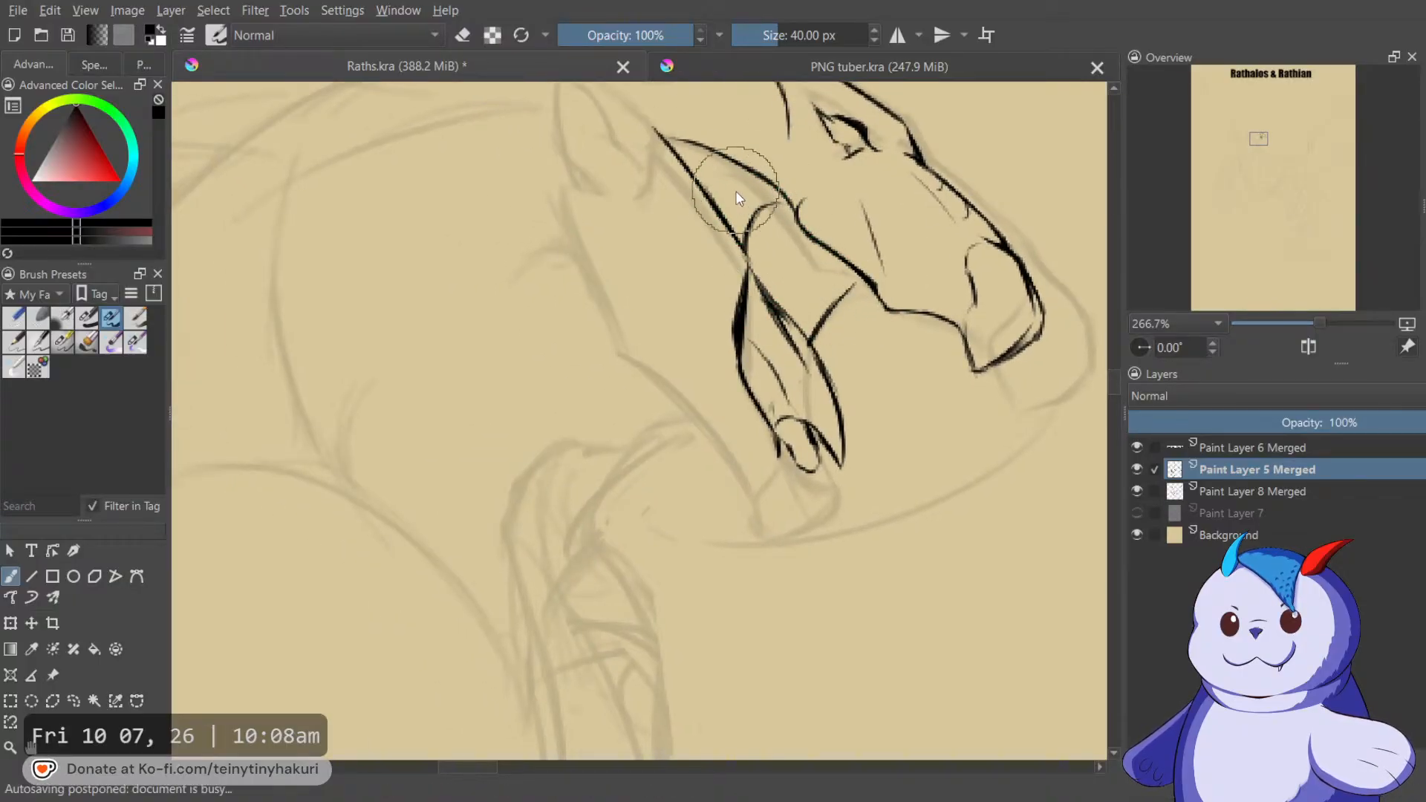
mouse_move(738, 171)
left_mouse_down()
mouse_move(731, 195)
mouse_move(703, 178)
left_mouse_up()
key("m")
left_click_drag(584, 300, 640, 153)
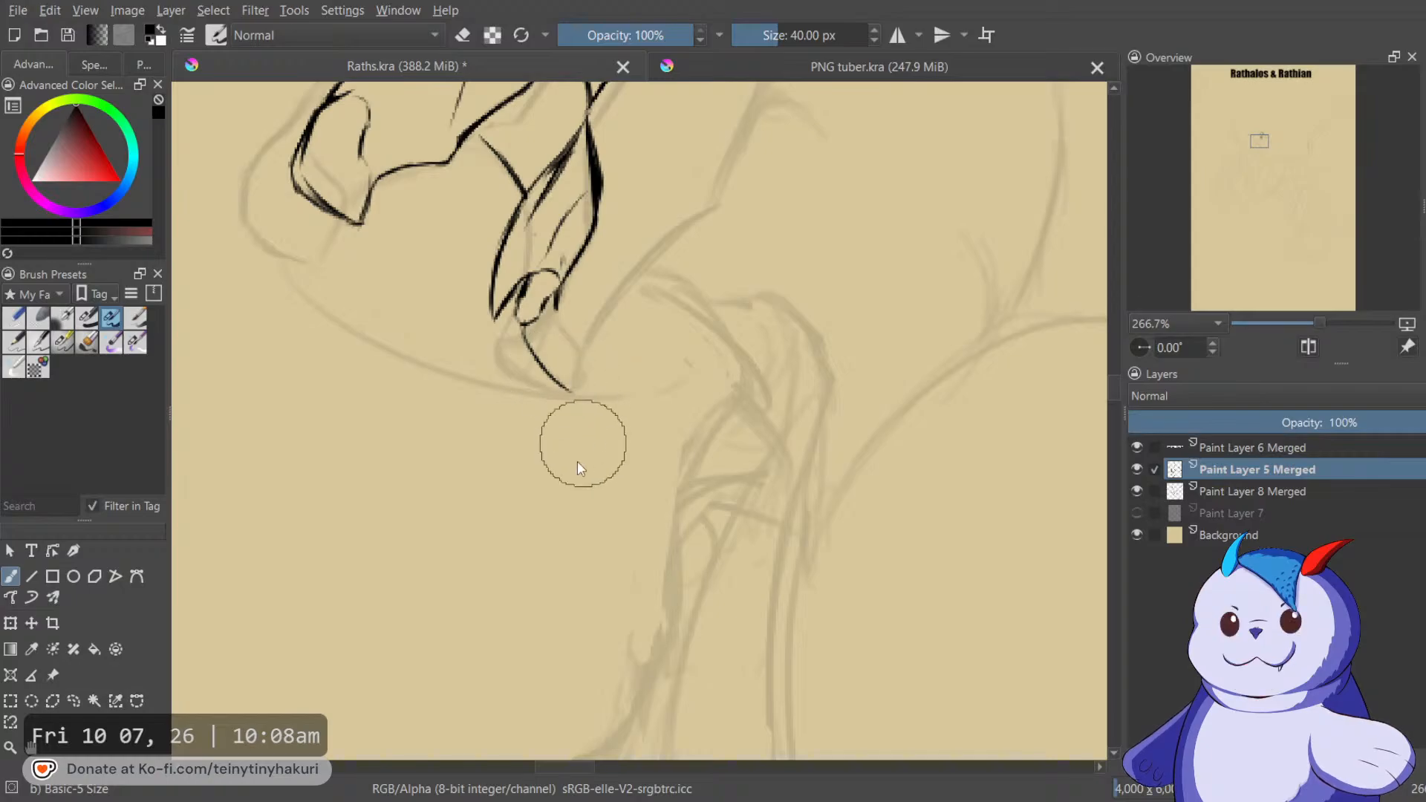
Examine the dragon reference images beside the canvas for the shape of the open lower jaw.
scroll(543, 547, "down", 5)
scroll(595, 465, "down", 3)
left_click_drag(457, 396, 297, 400)
scroll(732, 259, "up", 5)
scroll(502, 282, "up", 1)
left_click_drag(833, 650, 754, 475)
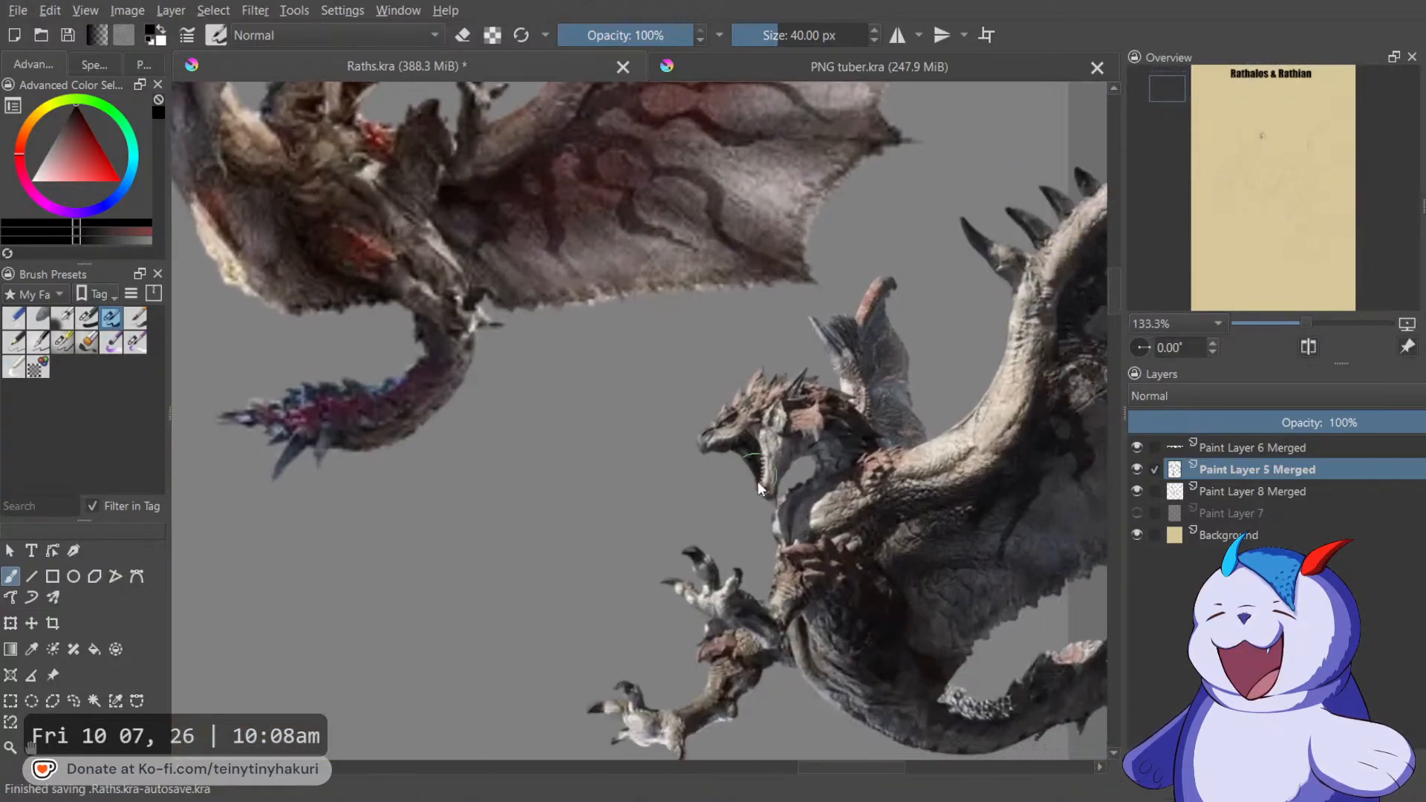
scroll(761, 479, "up", 3)
scroll(787, 443, "down", 4)
left_click_drag(297, 565, 1032, 298)
scroll(565, 435, "down", 4)
mouse_move(513, 446)
left_mouse_down()
mouse_move(598, 439)
mouse_move(888, 280)
left_mouse_up()
scroll(673, 472, "up", 5)
left_click_drag(889, 368, 632, 391)
scroll(631, 391, "up", 2)
Ink the jagged line from the jaw's rounded end down to the chin tip and erase its excess ink.
key("m")
mouse_move(582, 334)
left_mouse_down()
mouse_move(719, 323)
mouse_move(672, 407)
left_mouse_up()
key("e")
left_click_drag(730, 363, 703, 397)
key("e")
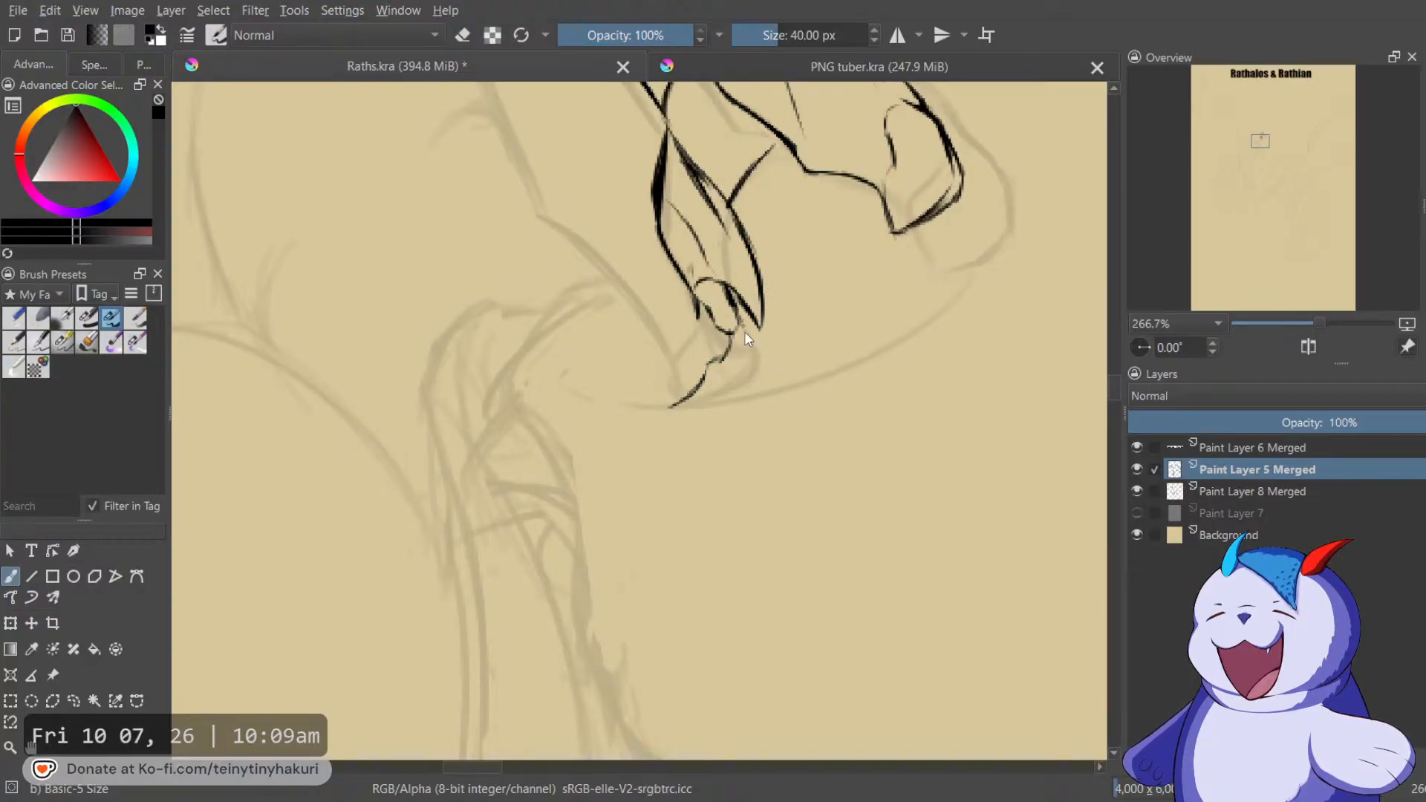
Add a second outer line along the chin, trim the ink inside it and darken the pointed tip.
mouse_move(695, 342)
left_mouse_down()
mouse_move(730, 371)
mouse_move(711, 392)
left_mouse_up()
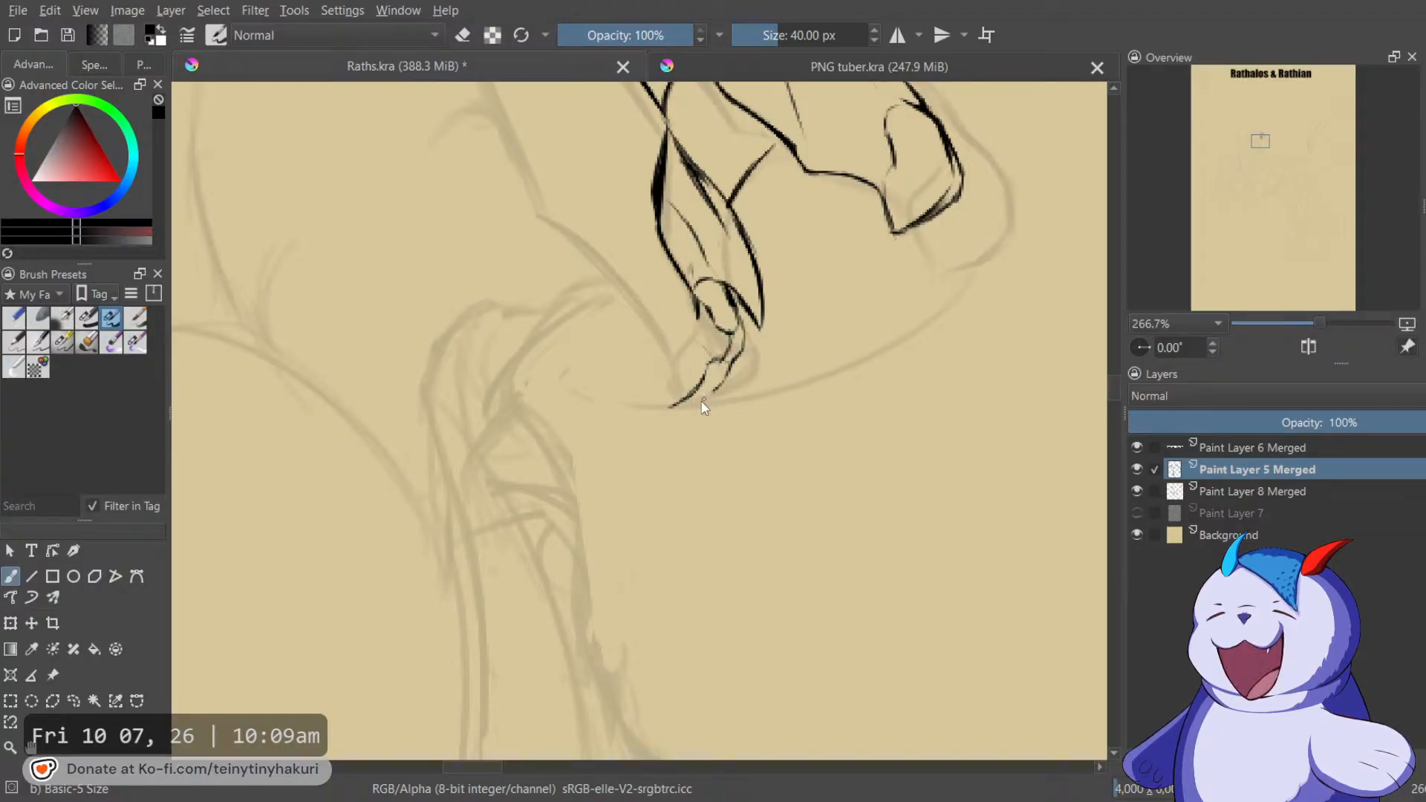
key("m")
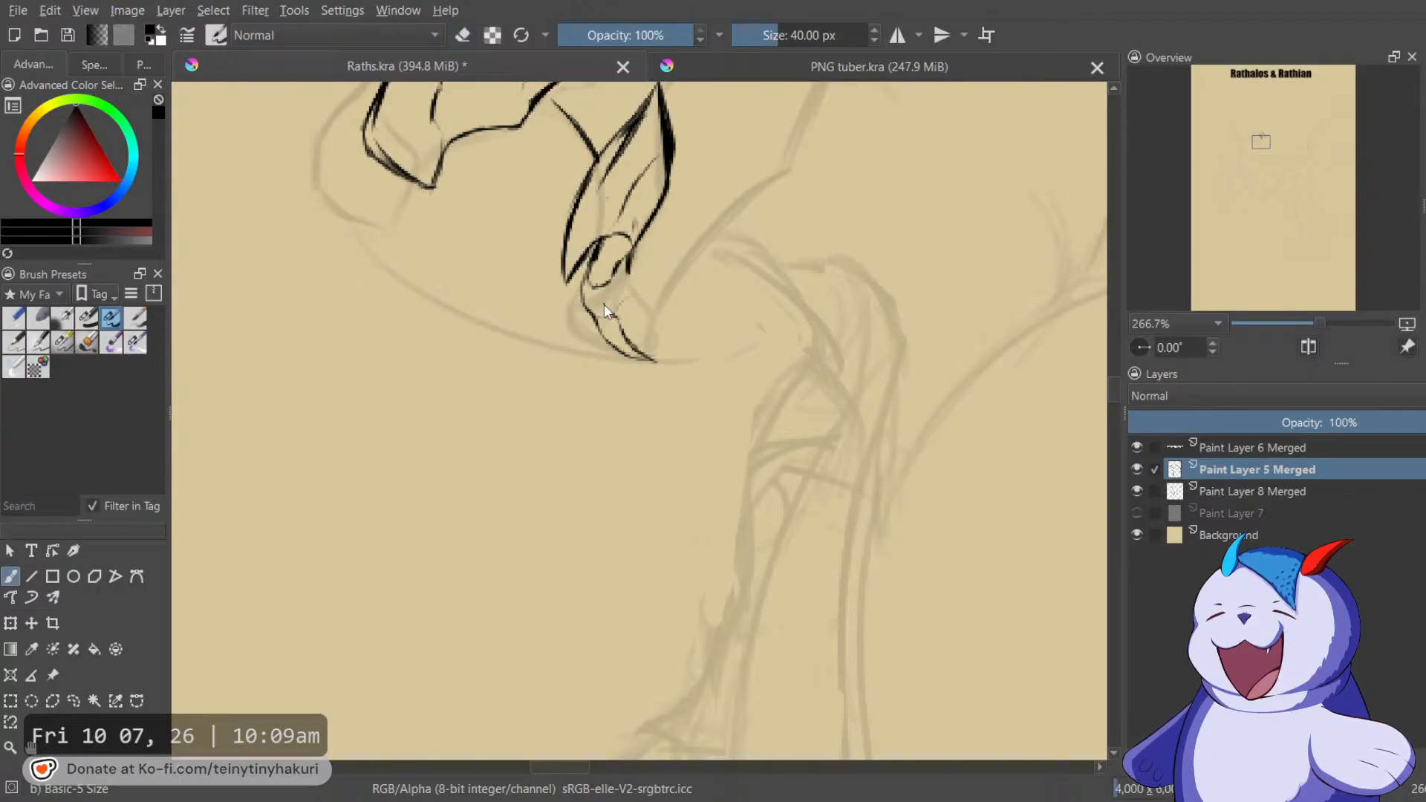
key("e")
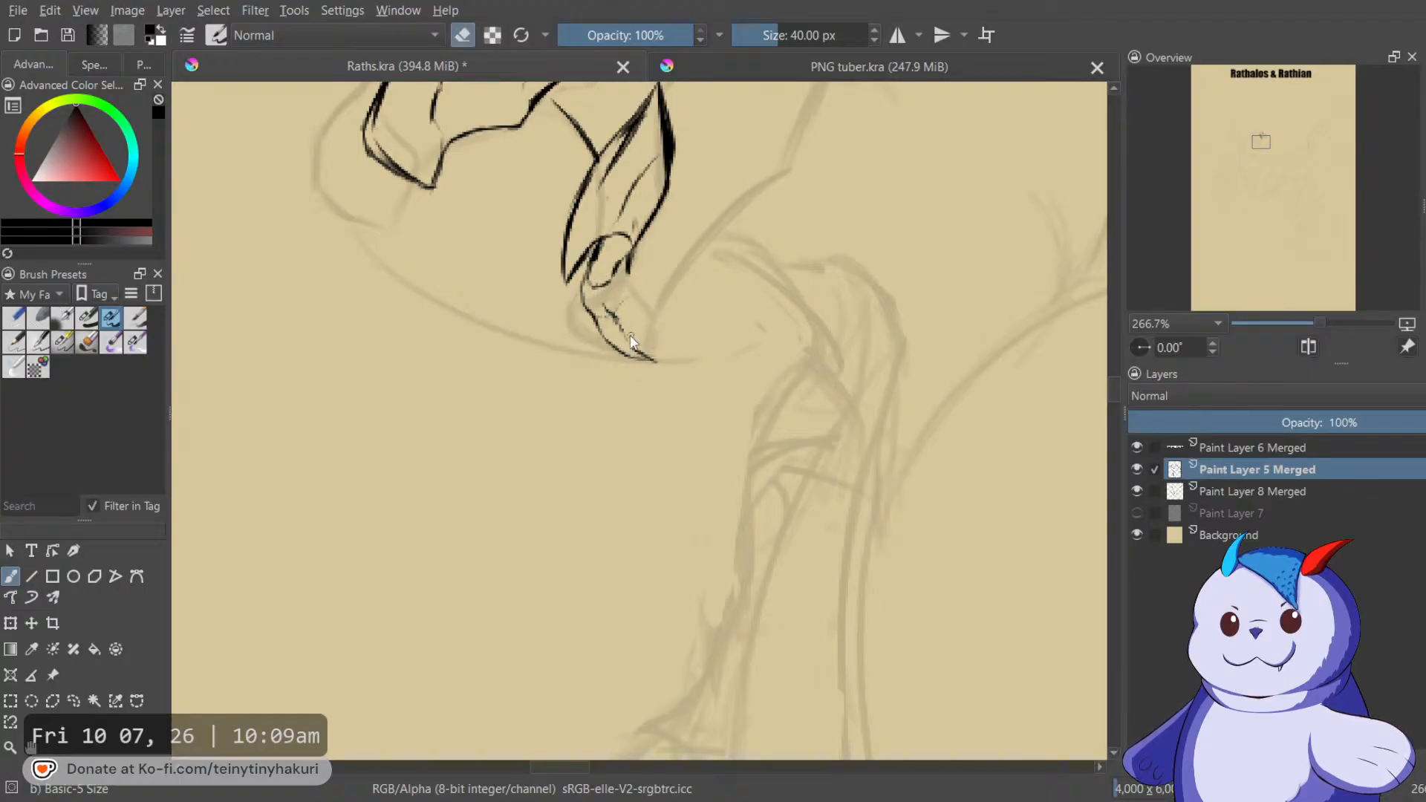
left_click_drag(634, 346, 654, 364)
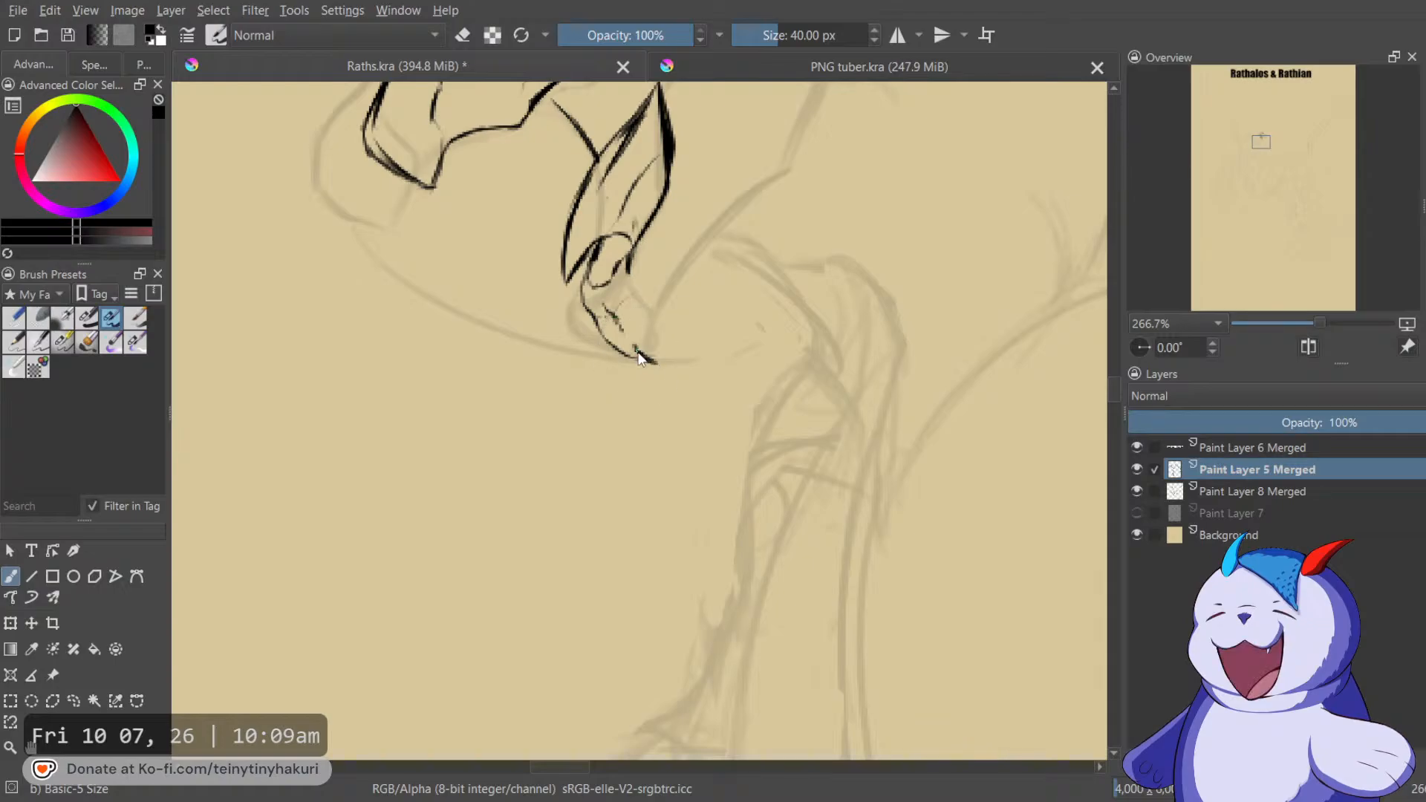
Undo the last chin stroke, then ink the jaw's lower edge rising from the chin tip and a short parallel line above it.
key("ctrl+z")
key("e")
key("e")
mouse_move(655, 364)
left_mouse_down()
mouse_move(654, 317)
mouse_move(691, 262)
mouse_move(644, 291)
mouse_move(699, 199)
left_mouse_up()
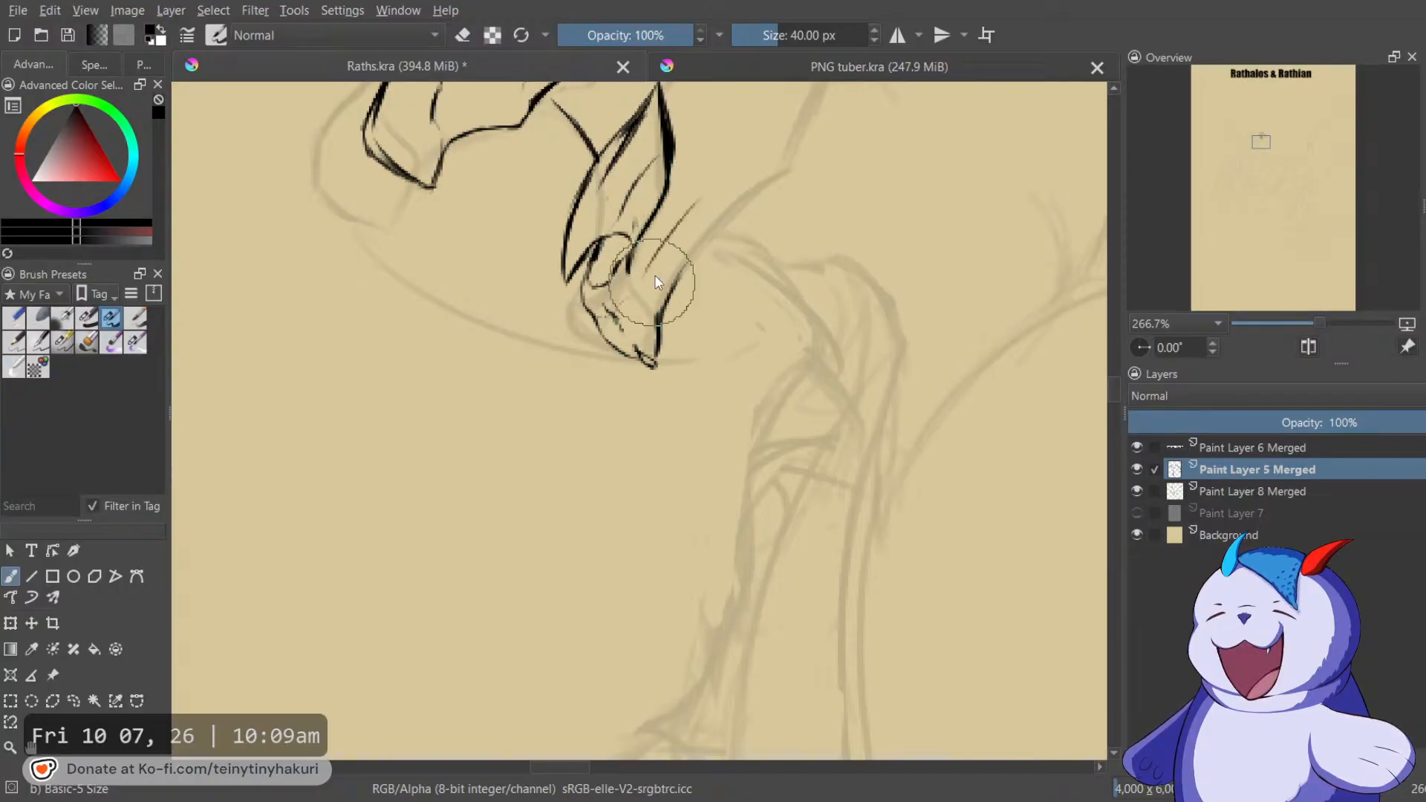
Examine the pair of dragon reference images beside the canvas for the lower jaw's underside and the back of the cheek.
scroll(635, 431, "down", 5)
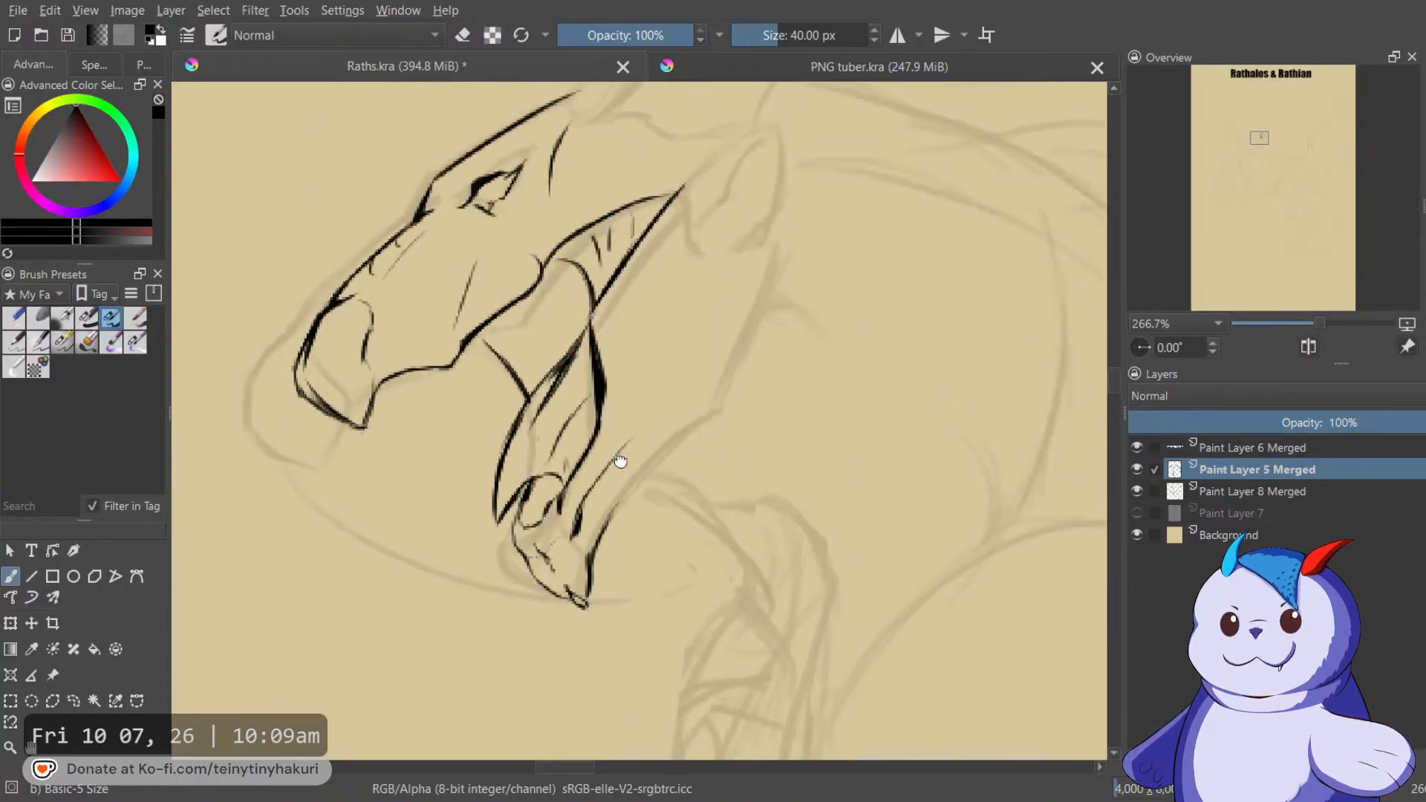
scroll(635, 431, "down", 1)
scroll(735, 350, "down", 1)
left_click_drag(996, 275, 394, 421)
left_click_drag(595, 297, 416, 427)
scroll(416, 426, "up", 3)
scroll(416, 427, "down", 5)
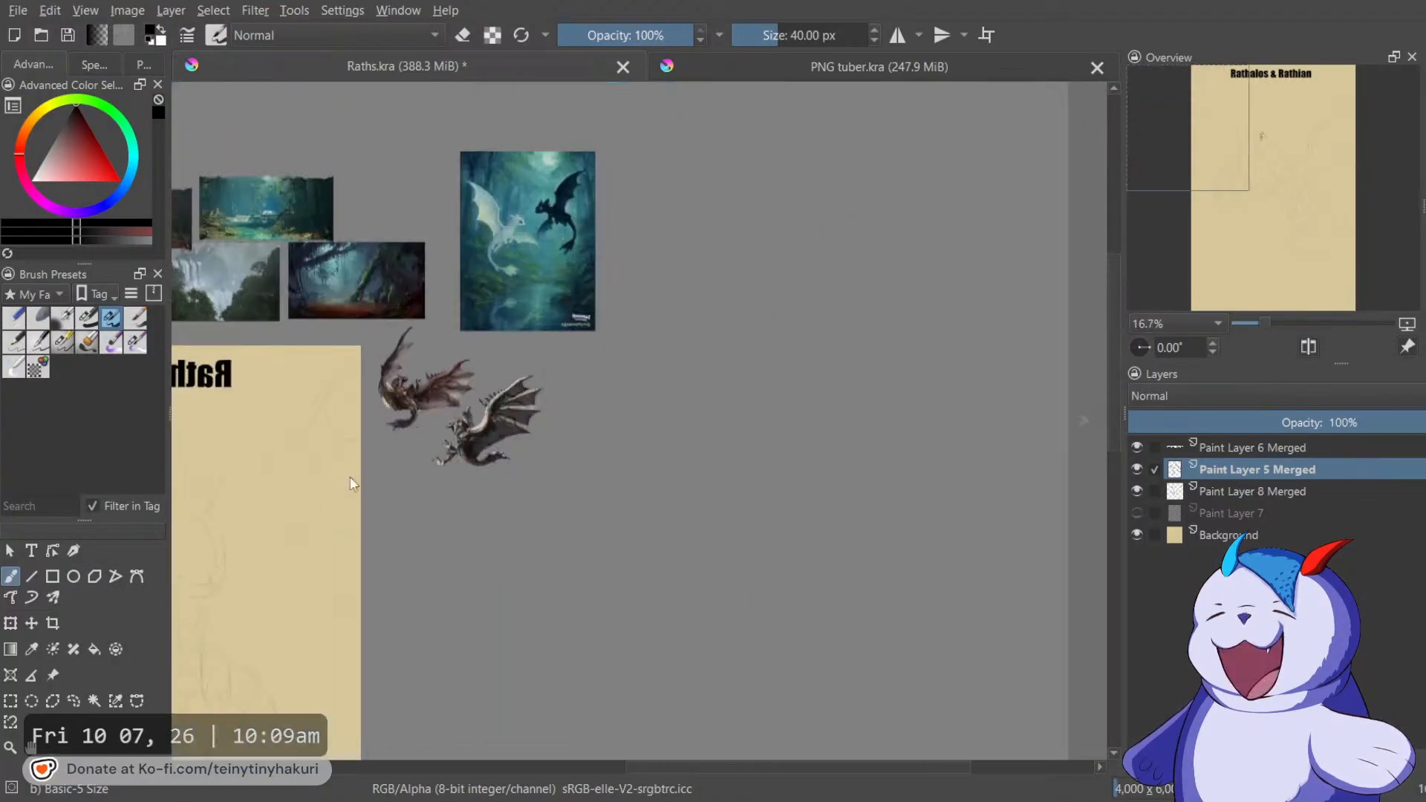
left_click_drag(368, 468, 607, 353)
scroll(691, 380, "up", 3)
scroll(691, 380, "up", 2)
left_click_drag(401, 247, 1022, 475)
left_click_drag(942, 438, 750, 413)
scroll(735, 418, "up", 2)
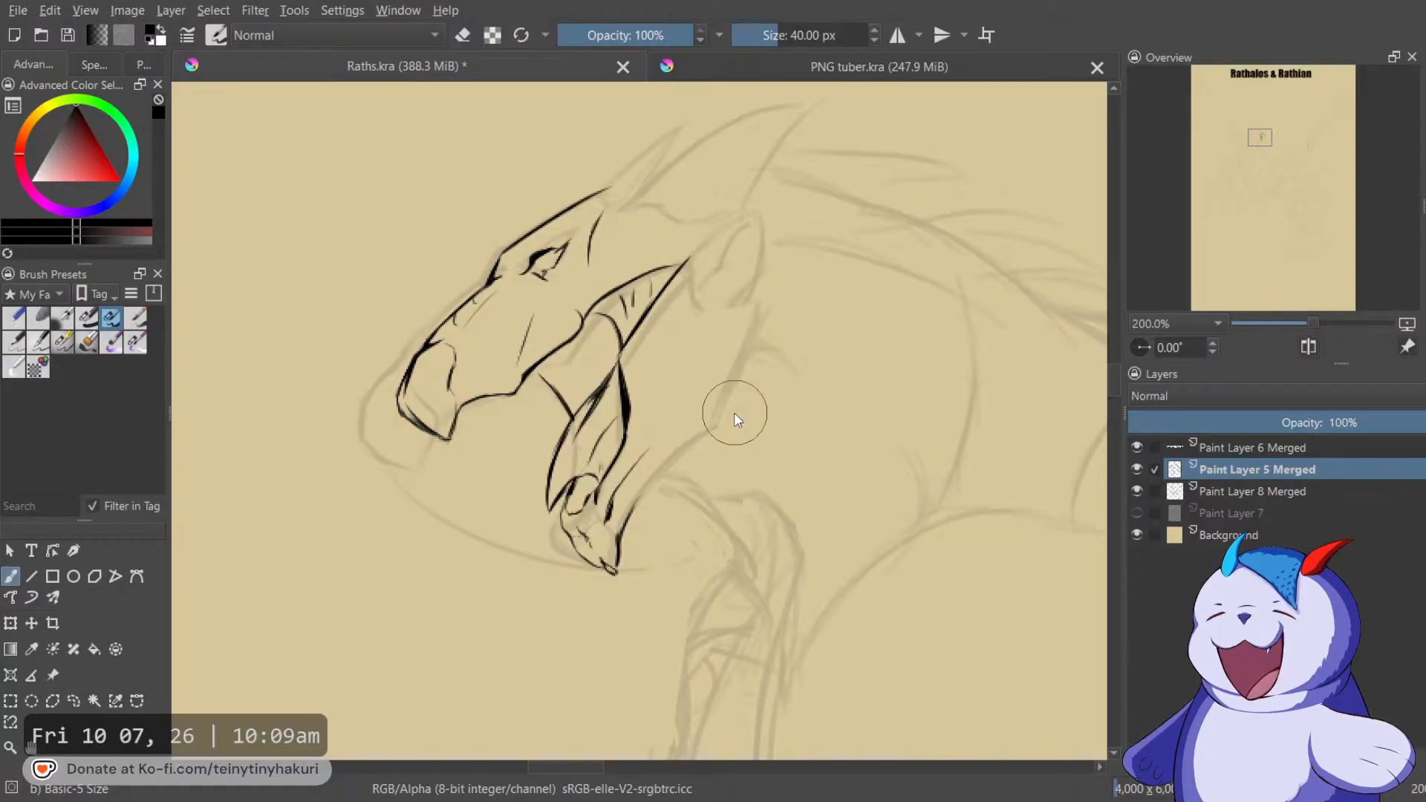
Ink short fold lines across the cheek behind the mouth and extend the jaw's underside line up to the throat.
mouse_move(673, 316)
left_mouse_down()
mouse_move(648, 393)
mouse_move(652, 369)
mouse_move(690, 392)
left_mouse_up()
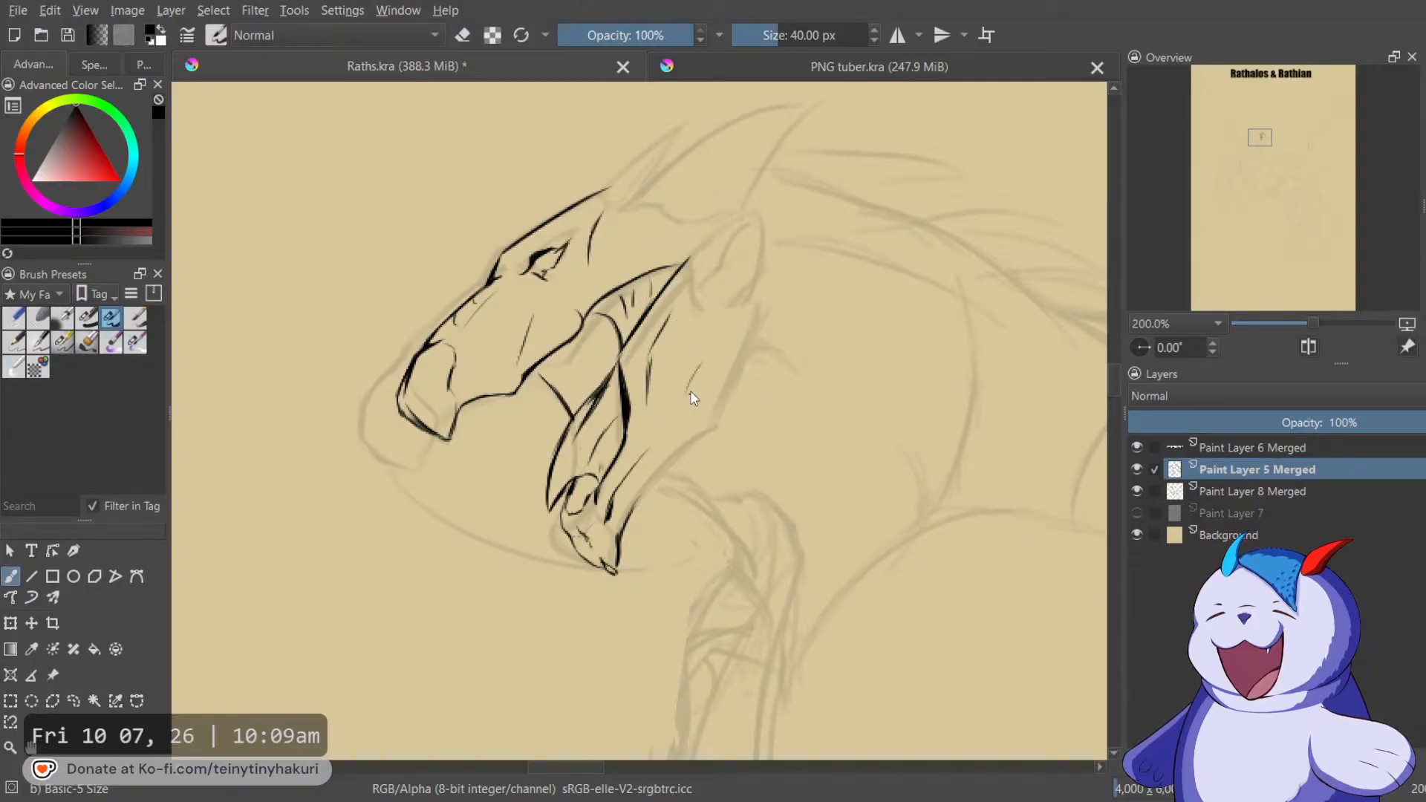
mouse_move(712, 332)
left_mouse_down()
mouse_move(706, 362)
mouse_move(760, 288)
left_mouse_up()
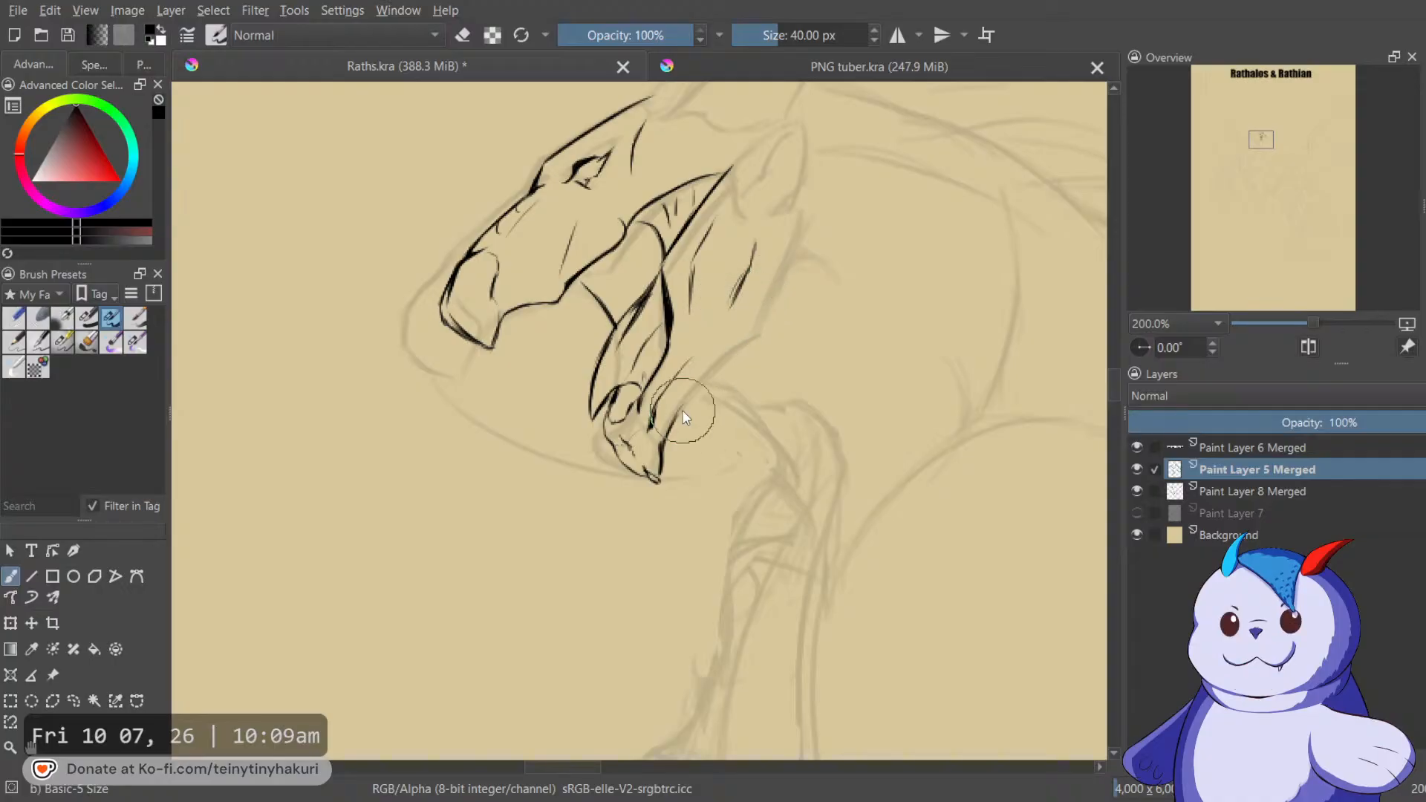
left_click_drag(676, 417, 781, 266)
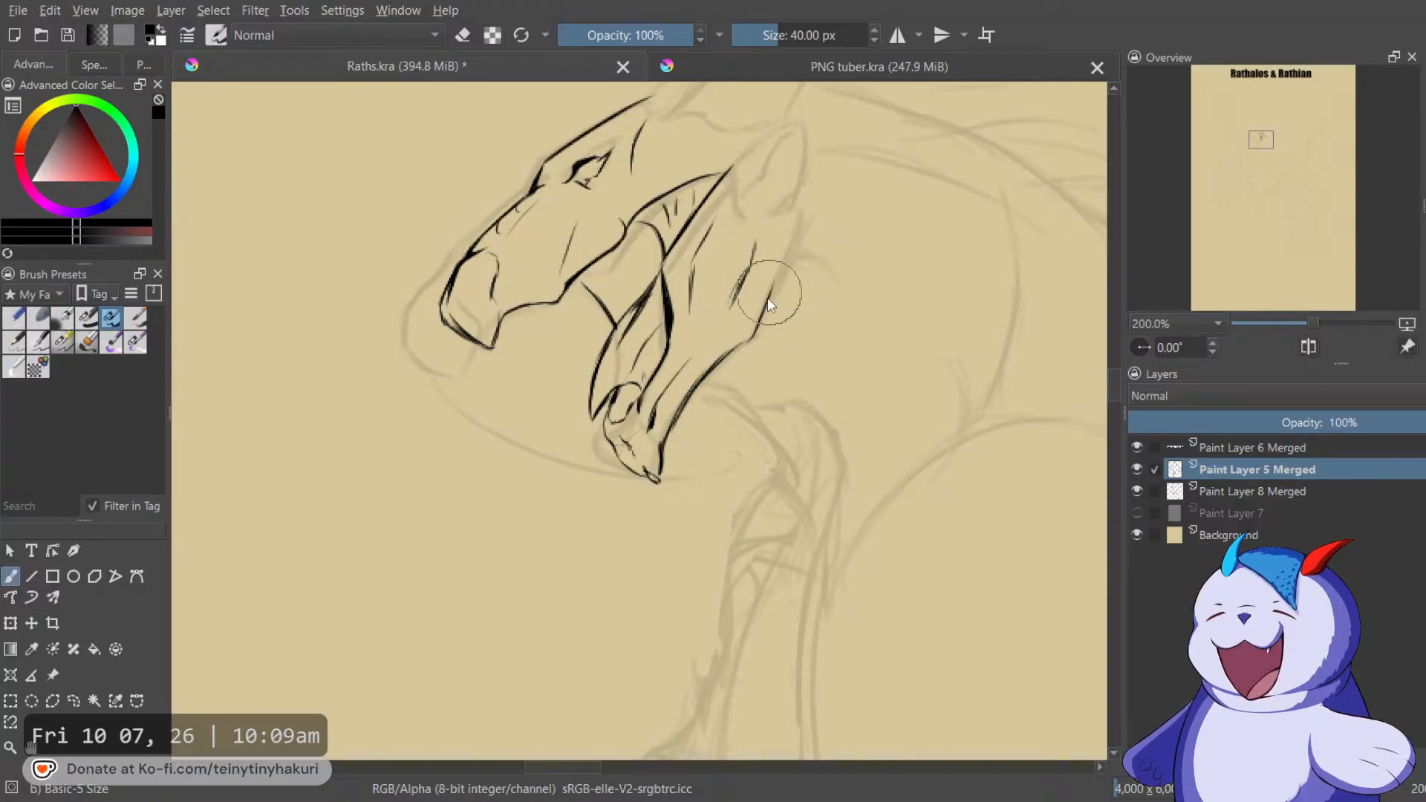
Mirror the canvas view and ink a rounded curve at the upper end of the jaw's back edge, below the ear-like frill.
key("m")
left_click_drag(517, 154, 691, 236)
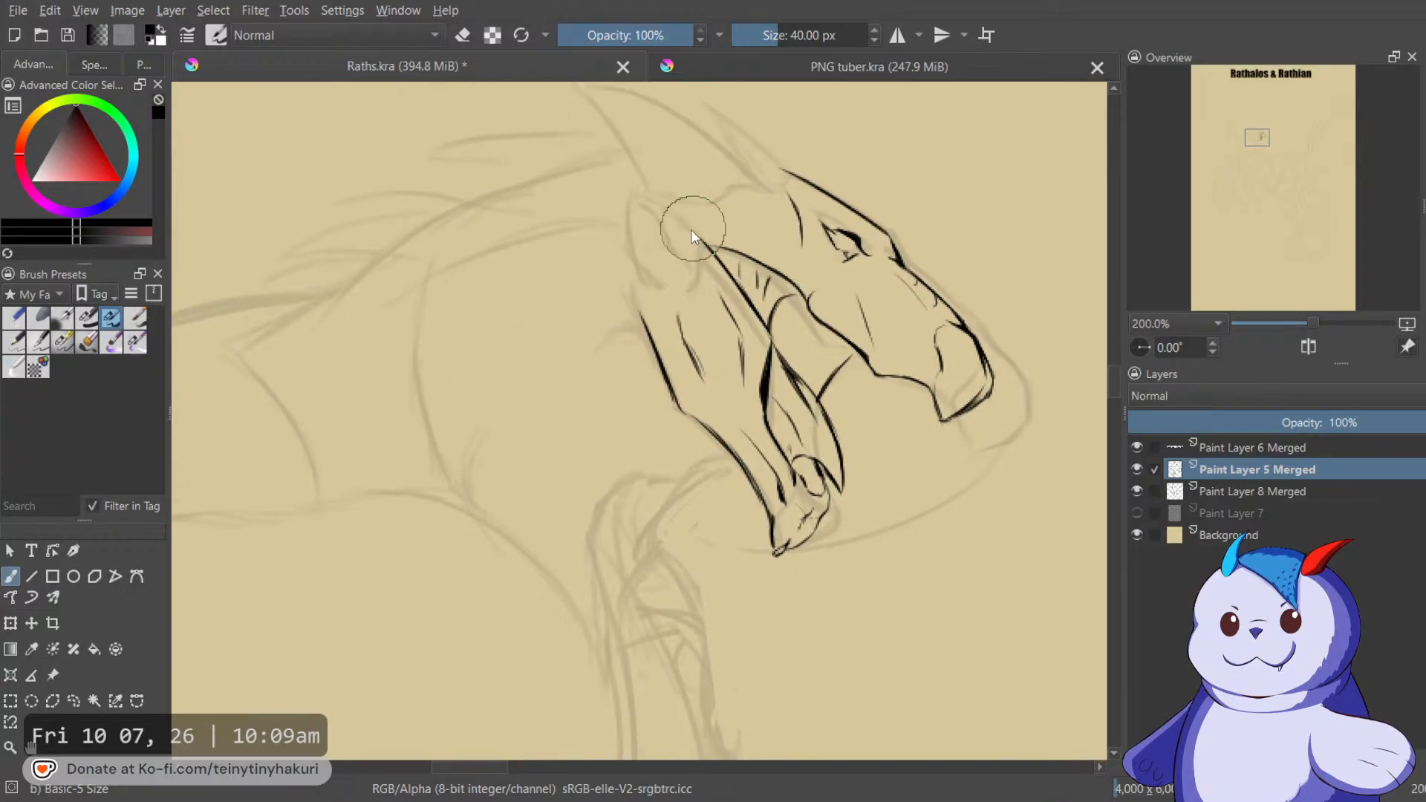
left_click_drag(643, 284, 650, 339)
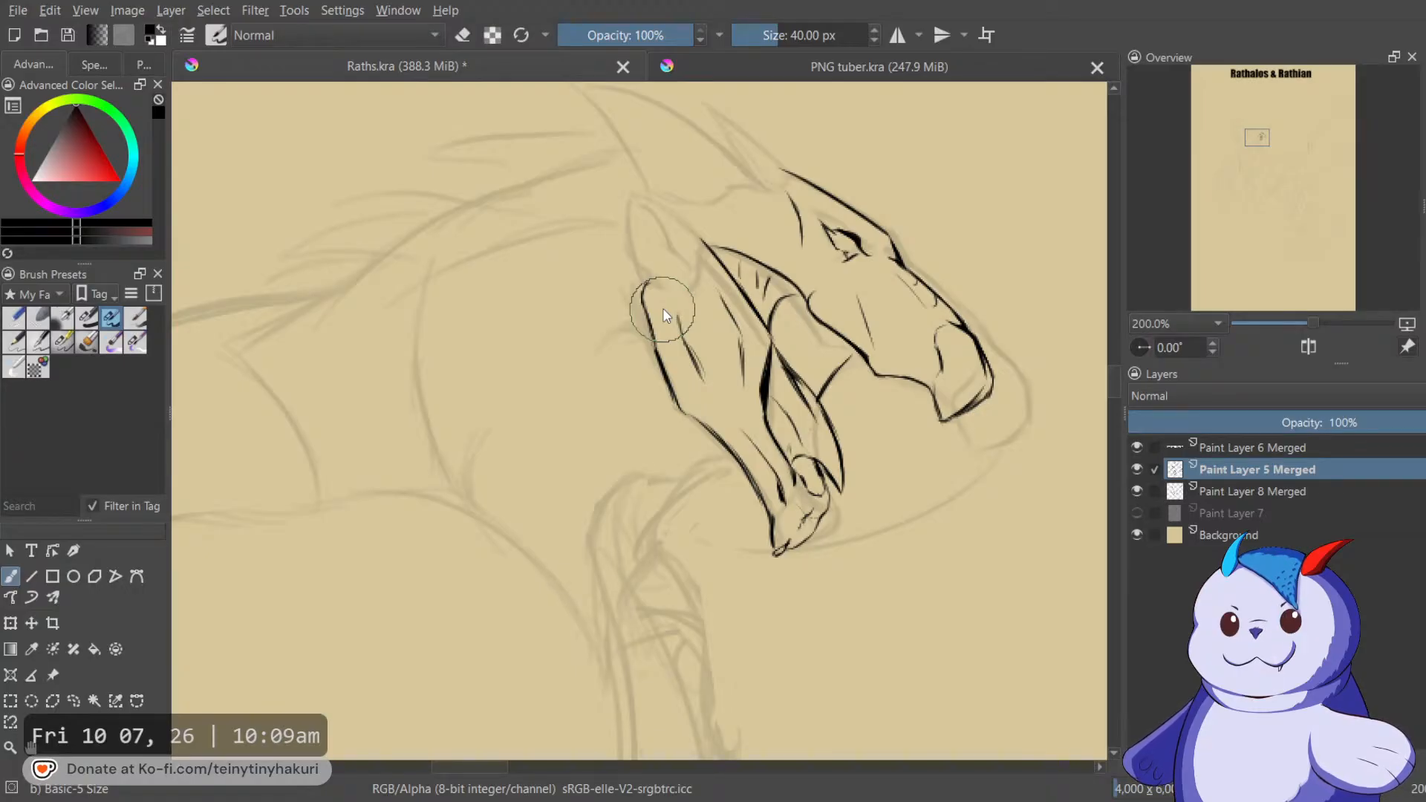
Ink a tapered fold line inside the dragon's open mouth, just below the jaw hinge.
key("m")
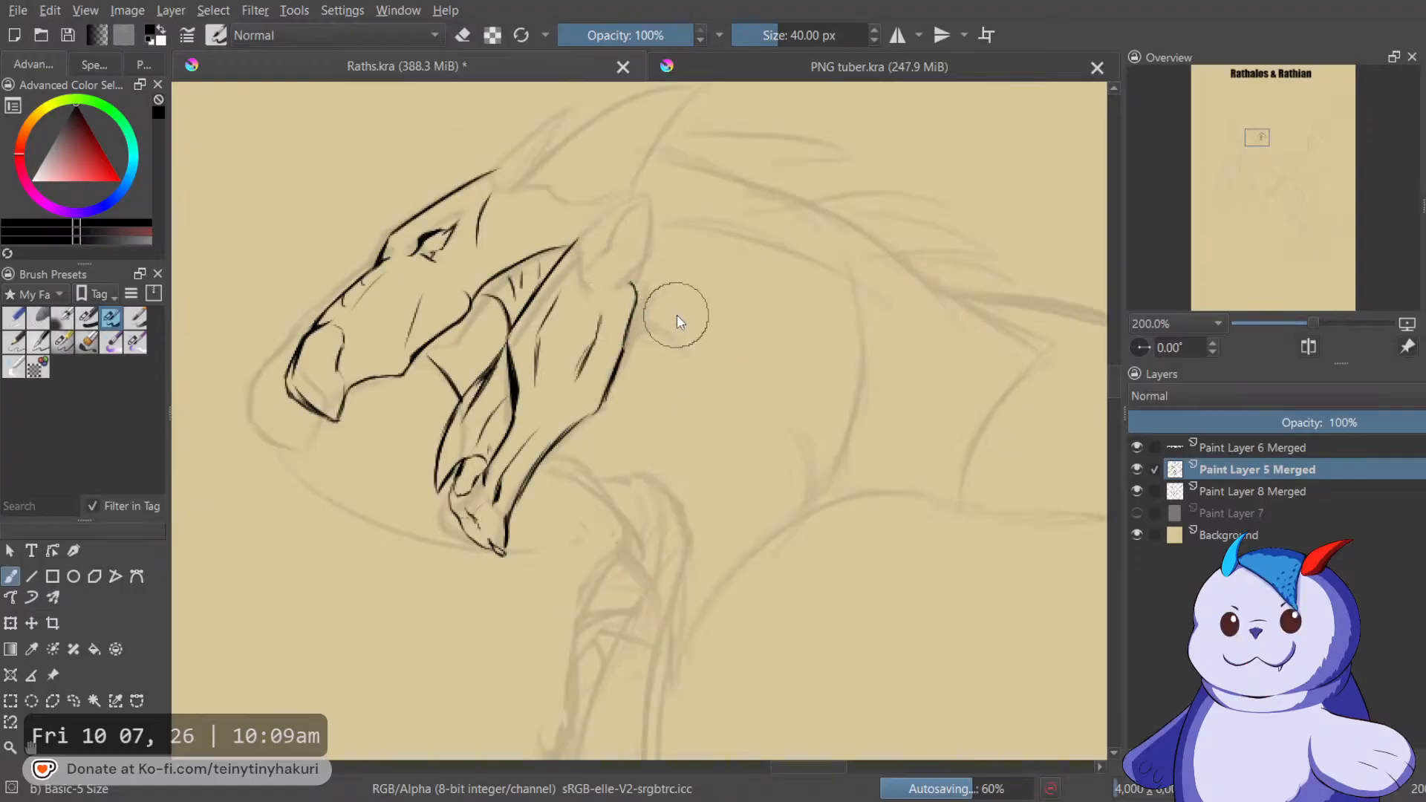
key("plus")
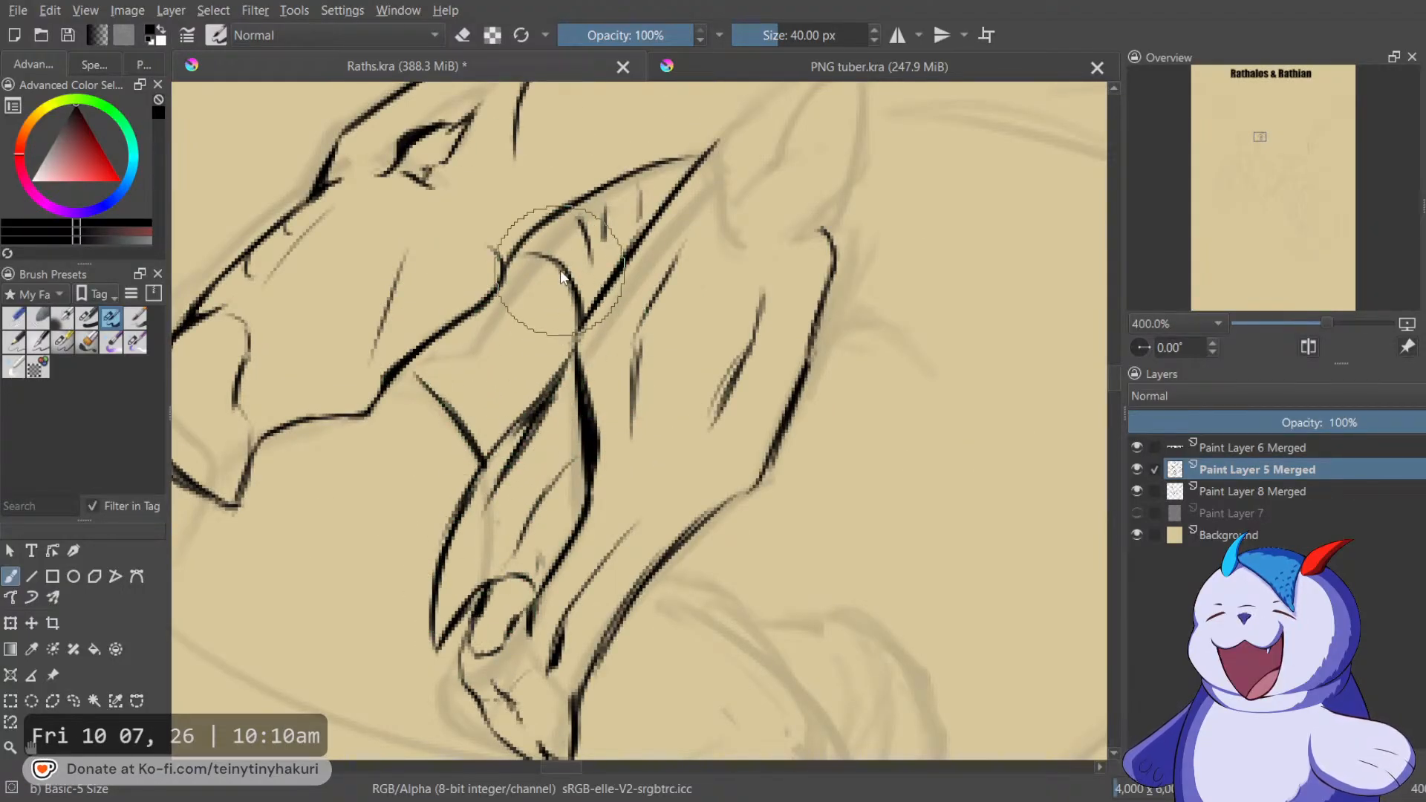
left_click_drag(558, 312, 507, 407)
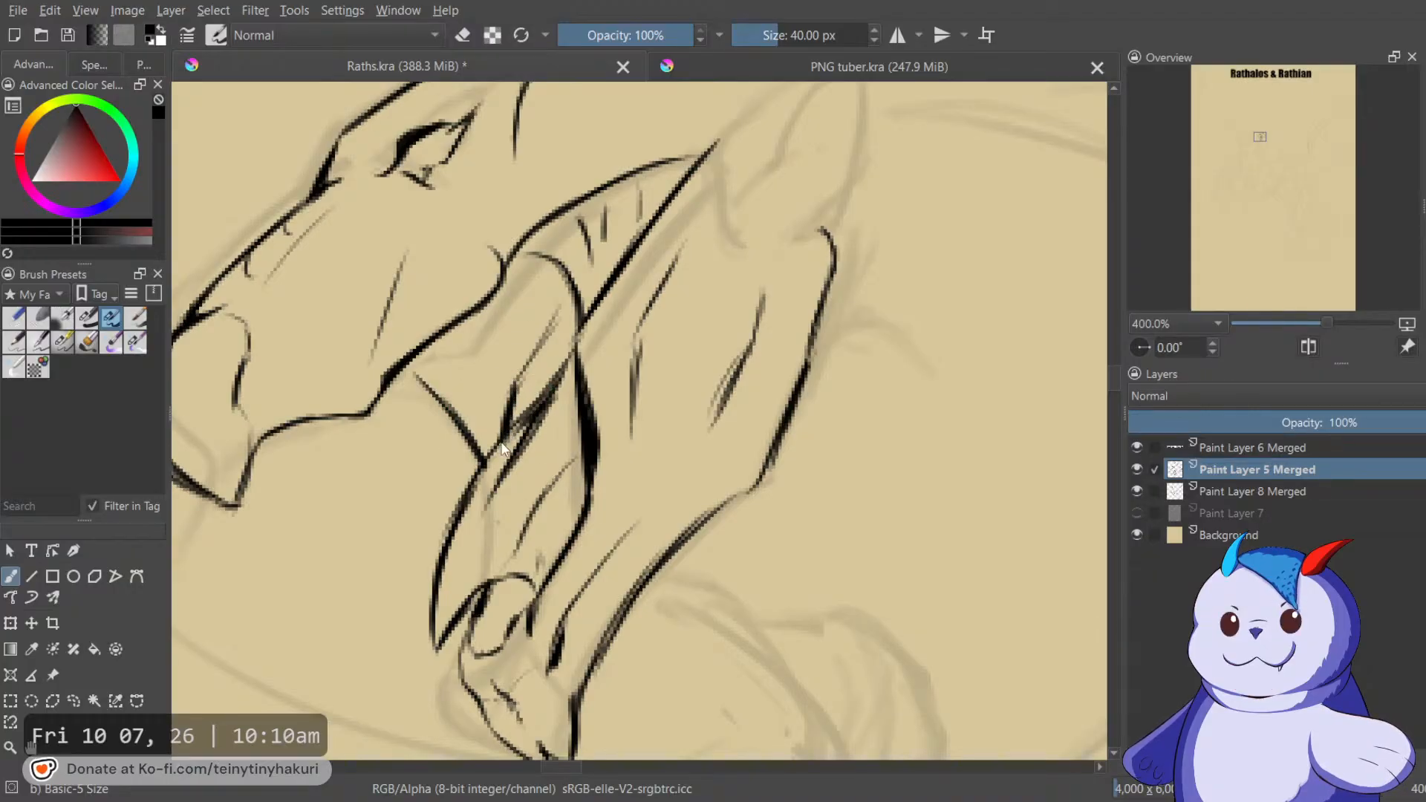
left_click_drag(507, 440, 685, 269)
key("e")
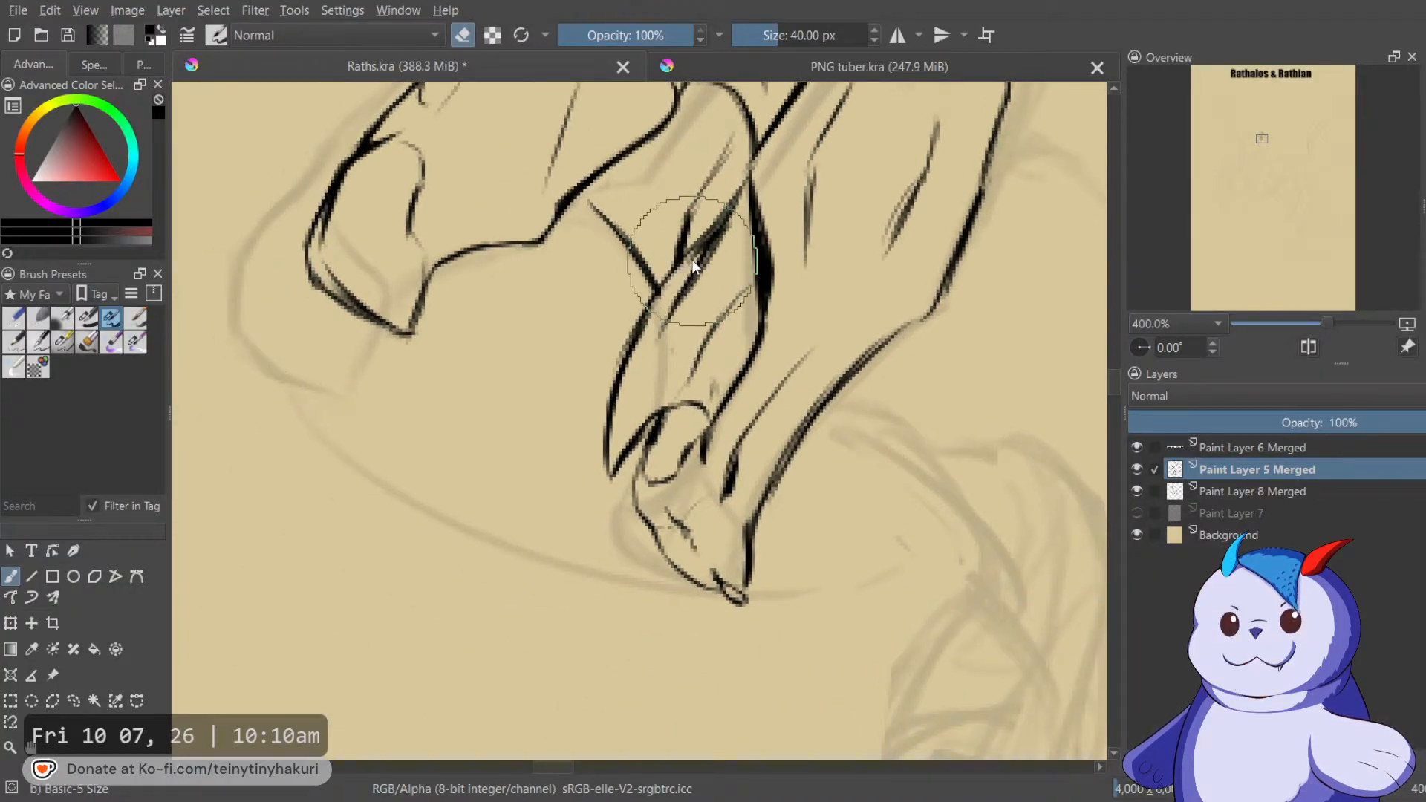
key("e")
Redraw the mouth-corner skin line between the upper and lower jaw as a concave curve and add a short fold stroke behind it.
key("m")
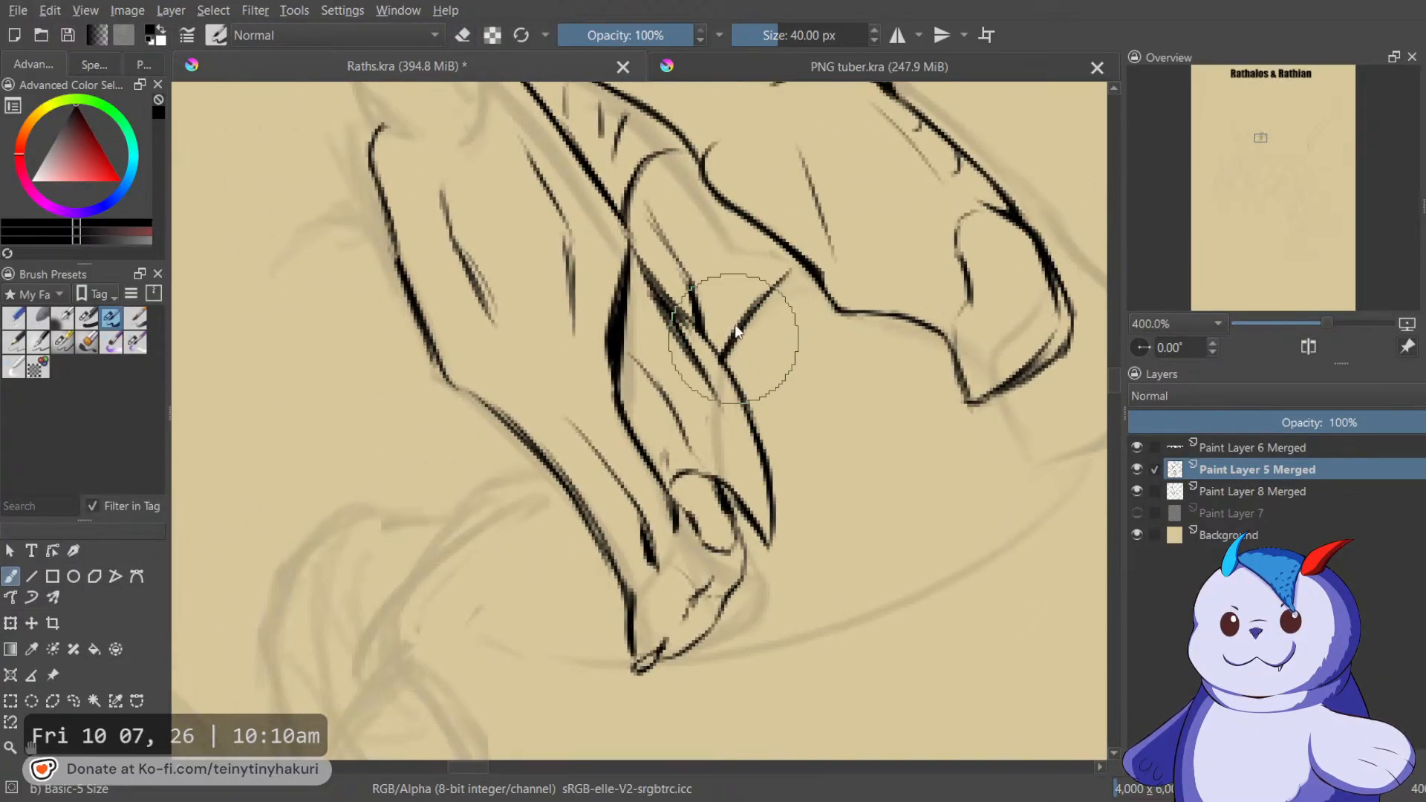
mouse_move(794, 265)
left_mouse_down()
mouse_move(743, 302)
mouse_move(730, 333)
left_mouse_up()
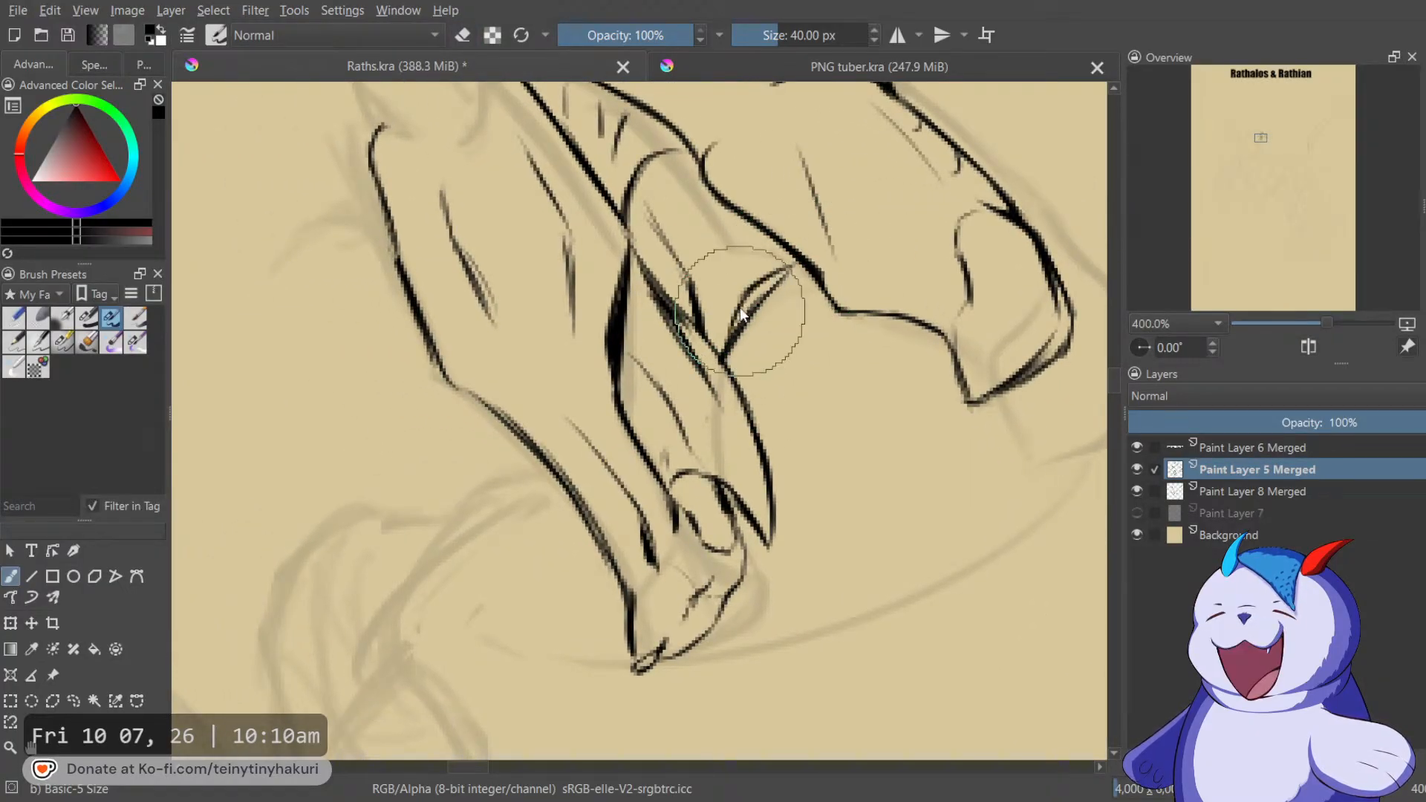
key("e")
key("e")
left_click_drag(773, 274, 812, 261)
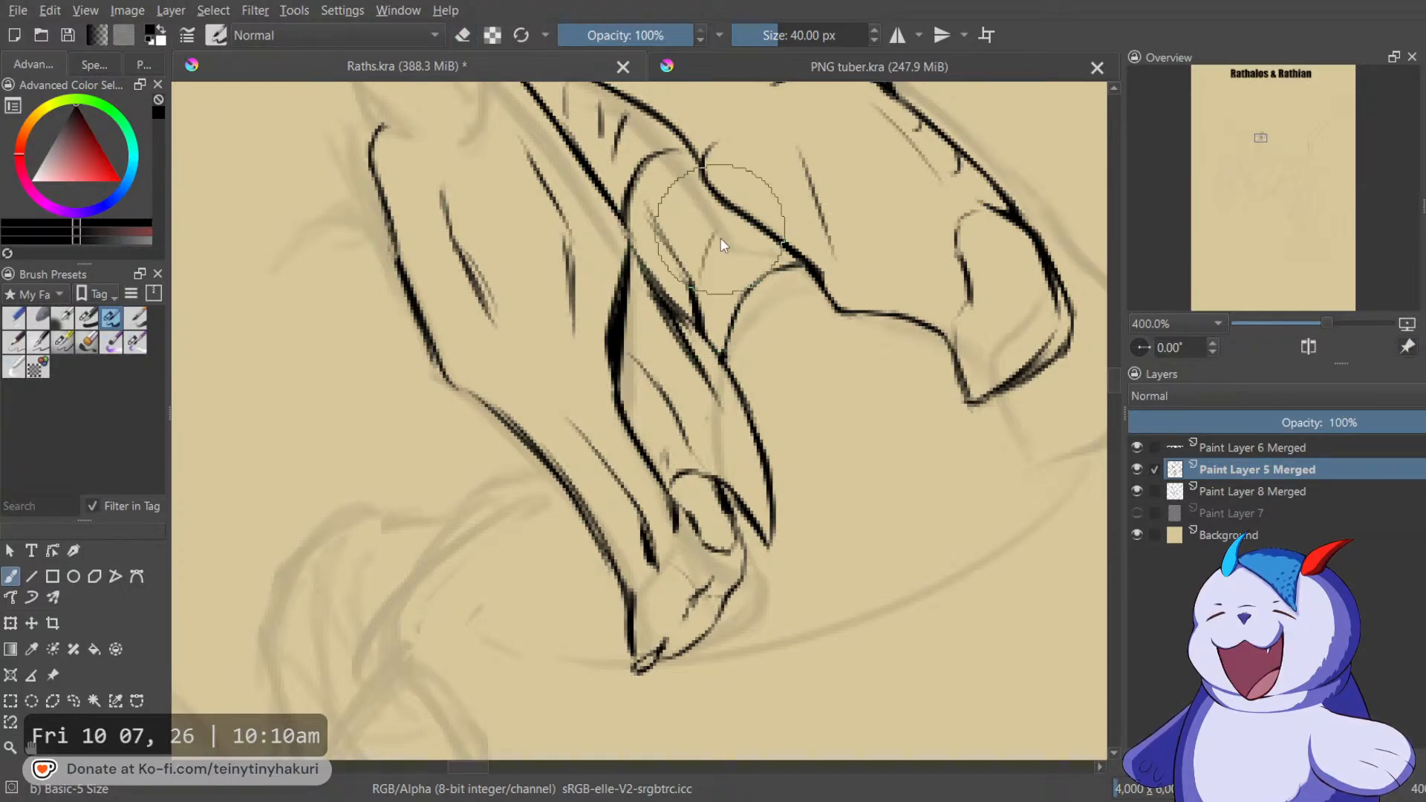
left_click_drag(721, 232, 701, 272)
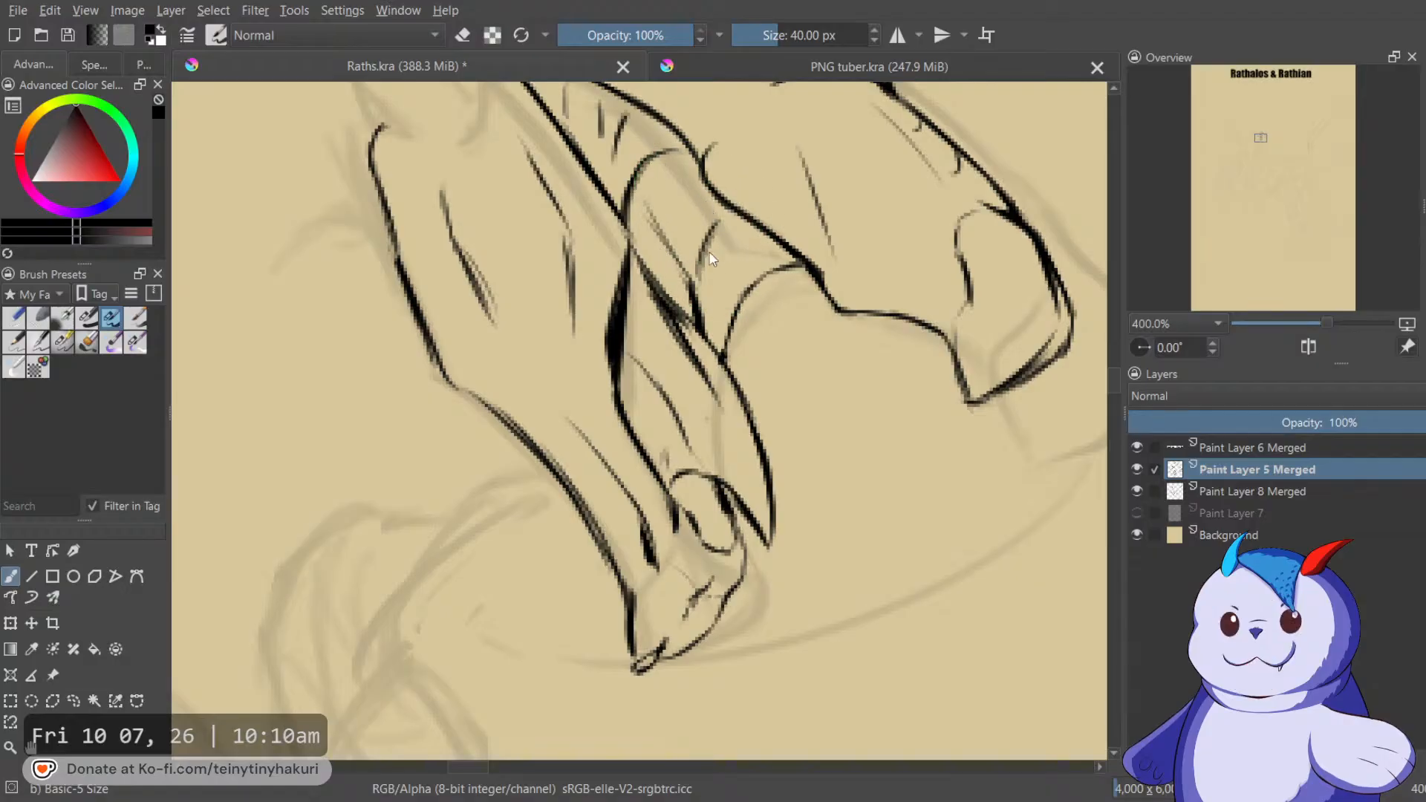
Examine the dragon reference images beside the canvas, focusing on the open-mouthed head.
scroll(707, 208, "down", 2)
scroll(707, 209, "down", 5)
scroll(759, 362, "up", 2)
scroll(760, 363, "down", 4)
scroll(792, 255, "up", 3)
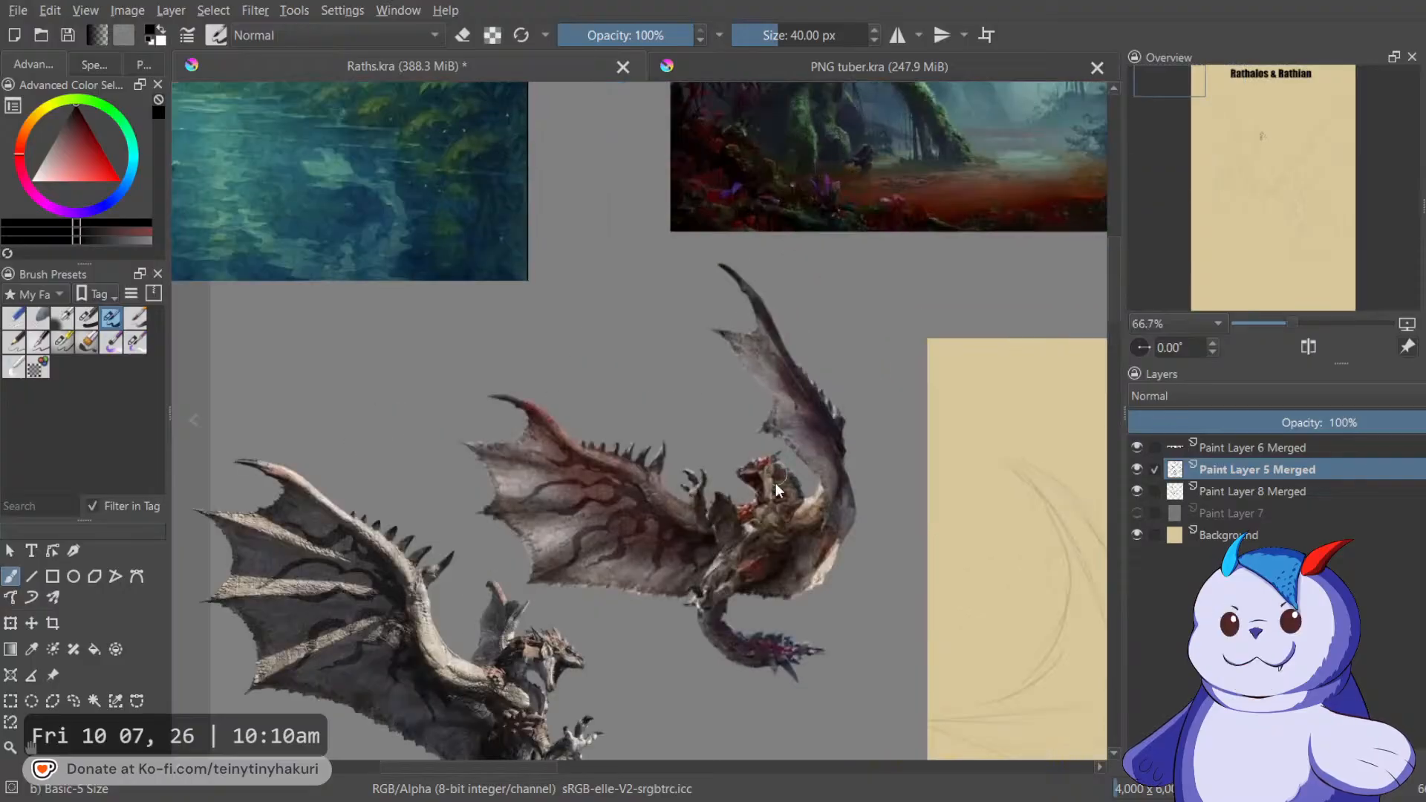
left_click_drag(777, 474, 738, 268)
scroll(643, 324, "up", 2)
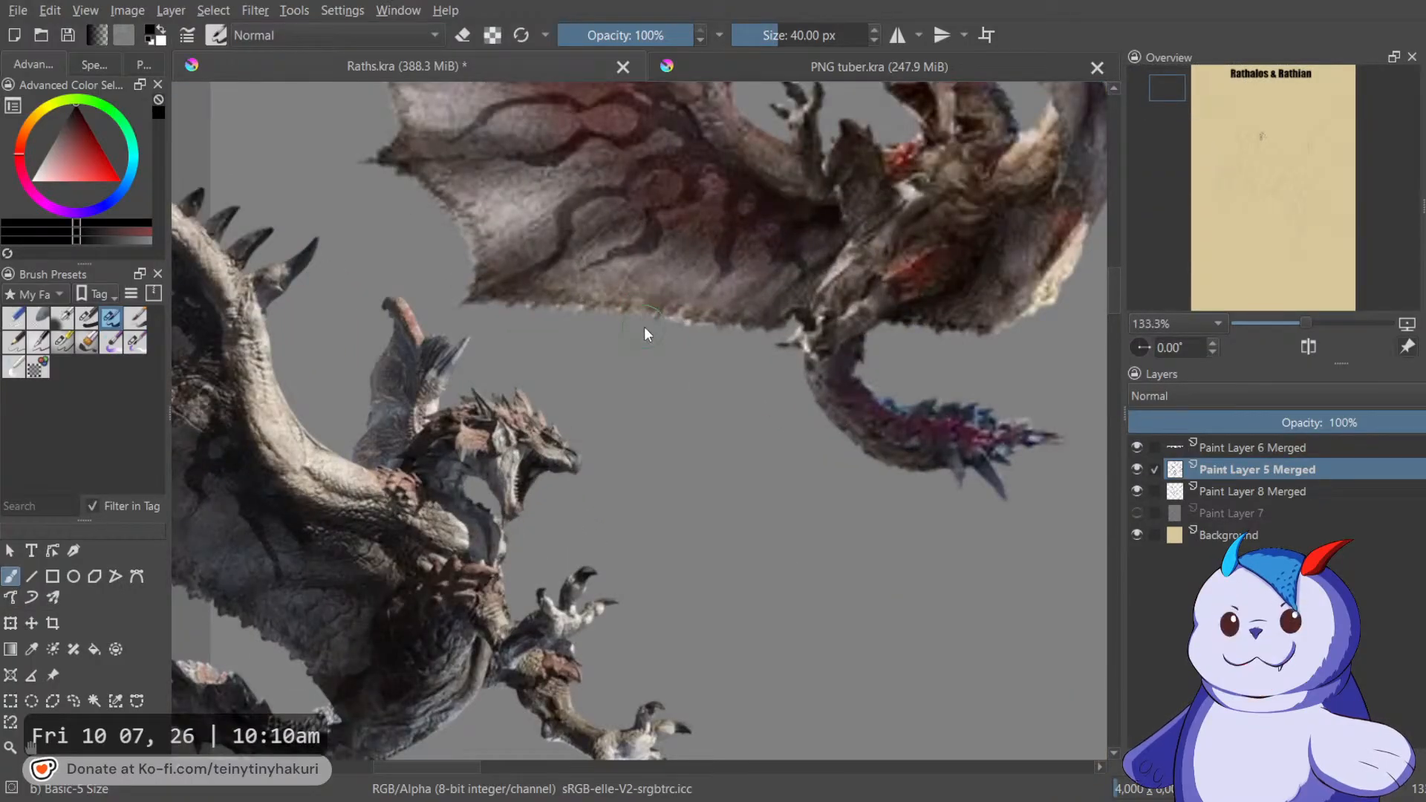
scroll(541, 452, "up", 1)
scroll(580, 453, "down", 5)
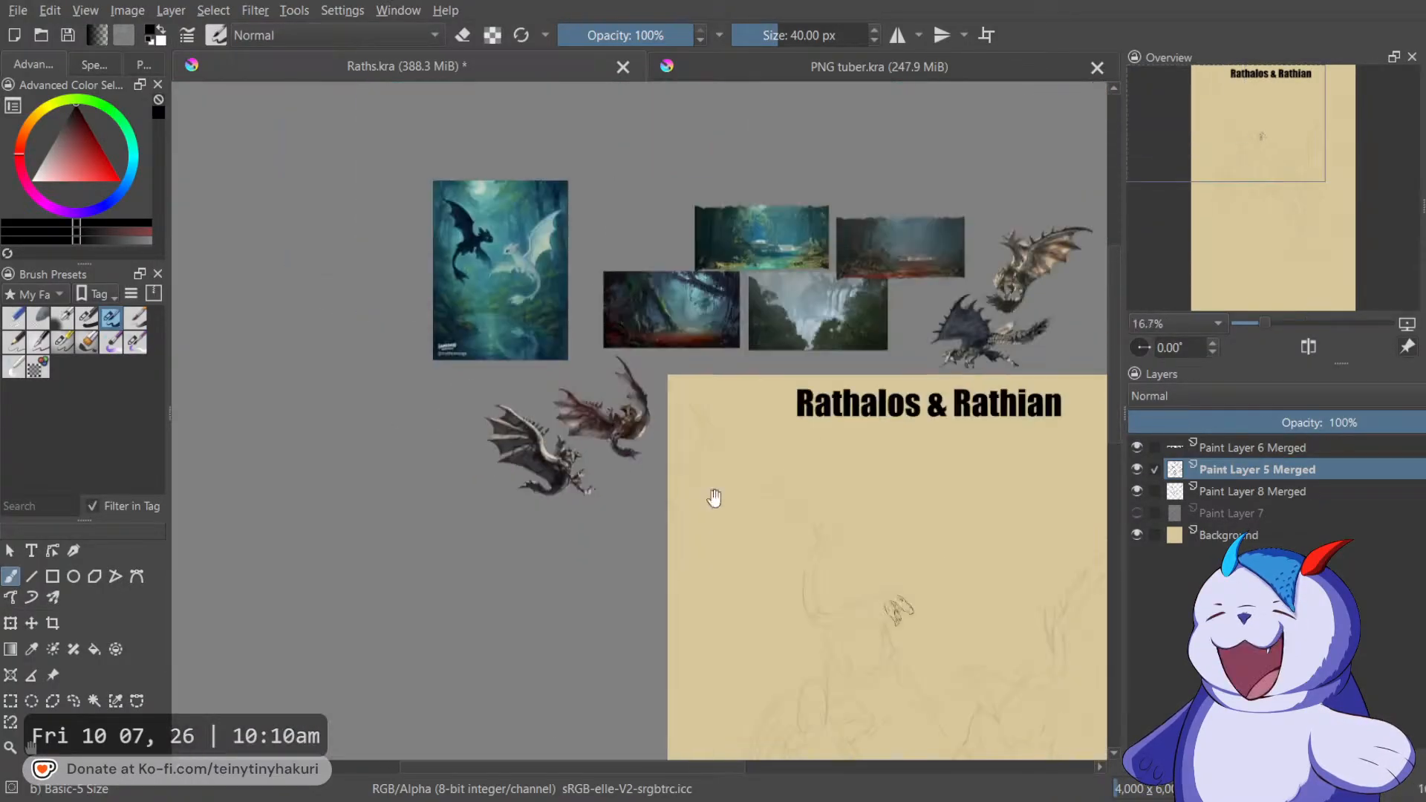
scroll(773, 360, "up", 3)
scroll(621, 387, "up", 5)
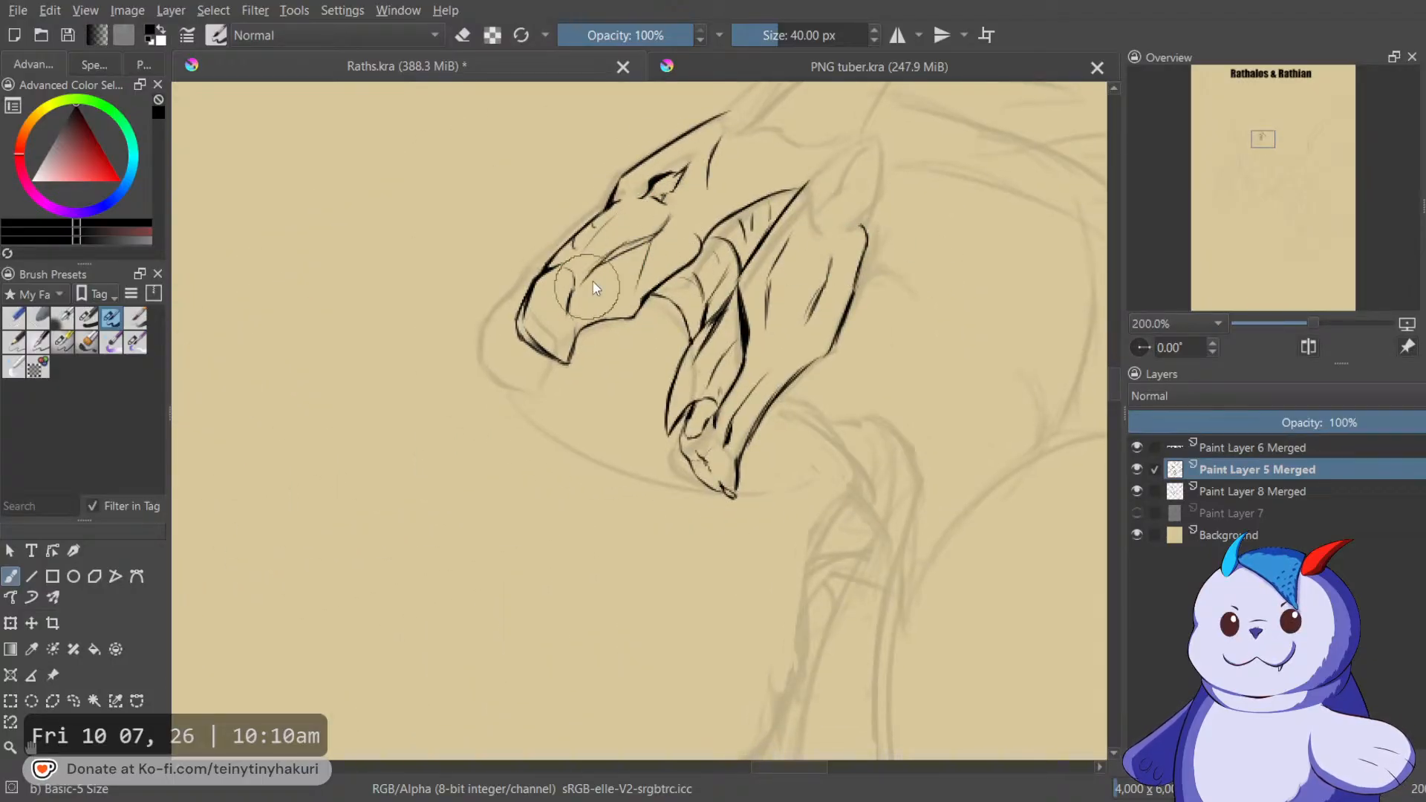
Reshape the lower edge of the dragon's upper jaw into a smooth arch, erasing the old angular line.
key("e")
key("e")
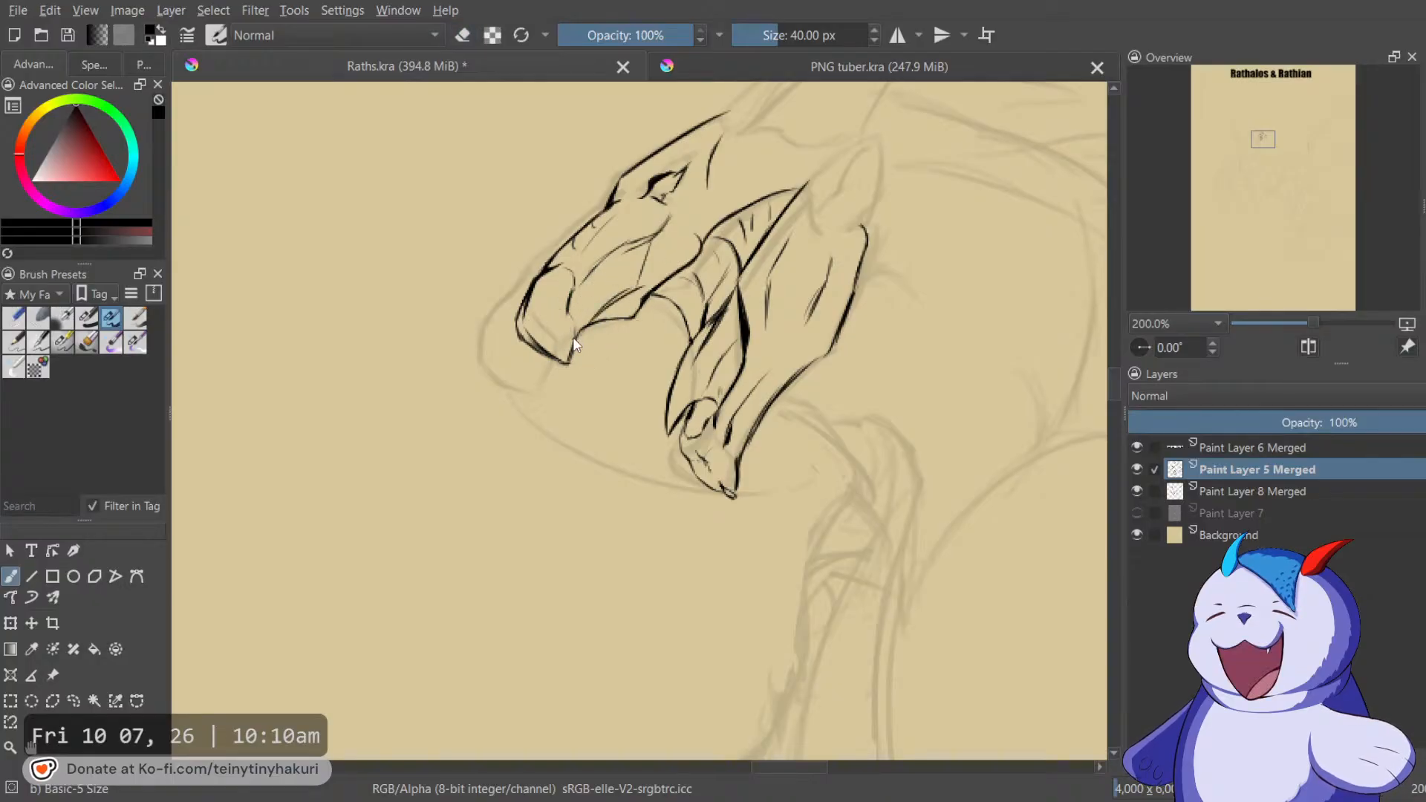
key("e")
left_click_drag(596, 327, 688, 276)
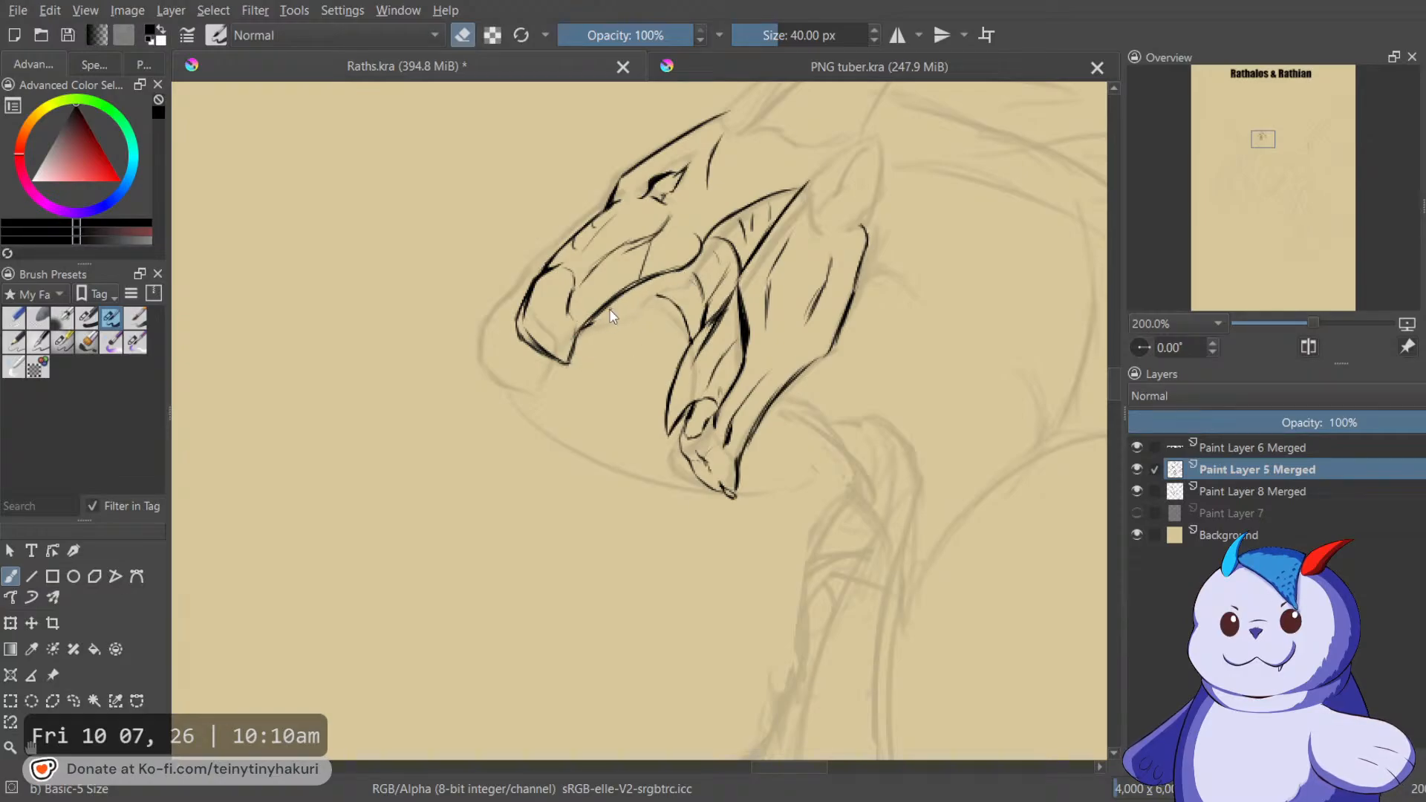
key("e")
Select the dragon's snout freehand and transform it so it sits slightly closer to the rest of the head.
key("l")
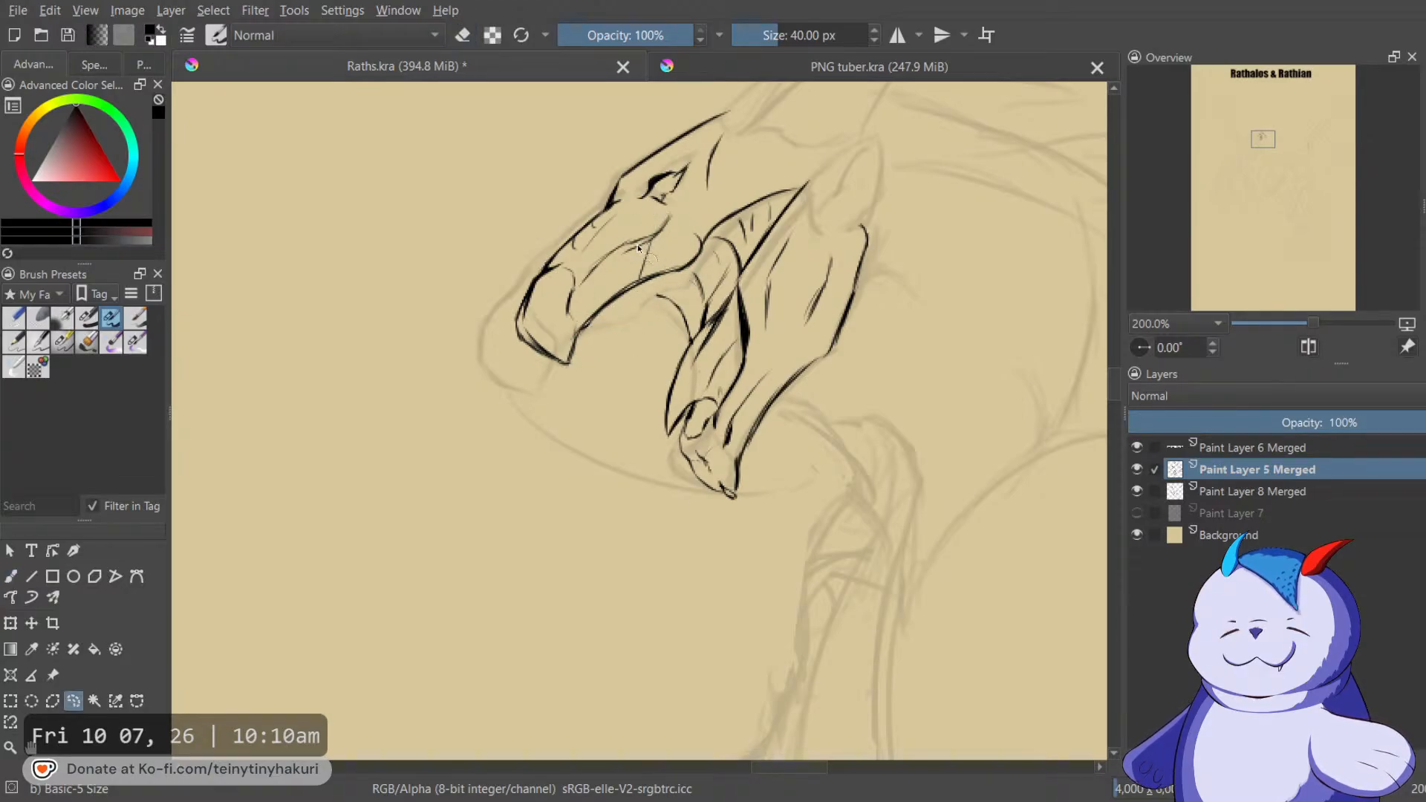
left_click_drag(647, 193, 703, 251)
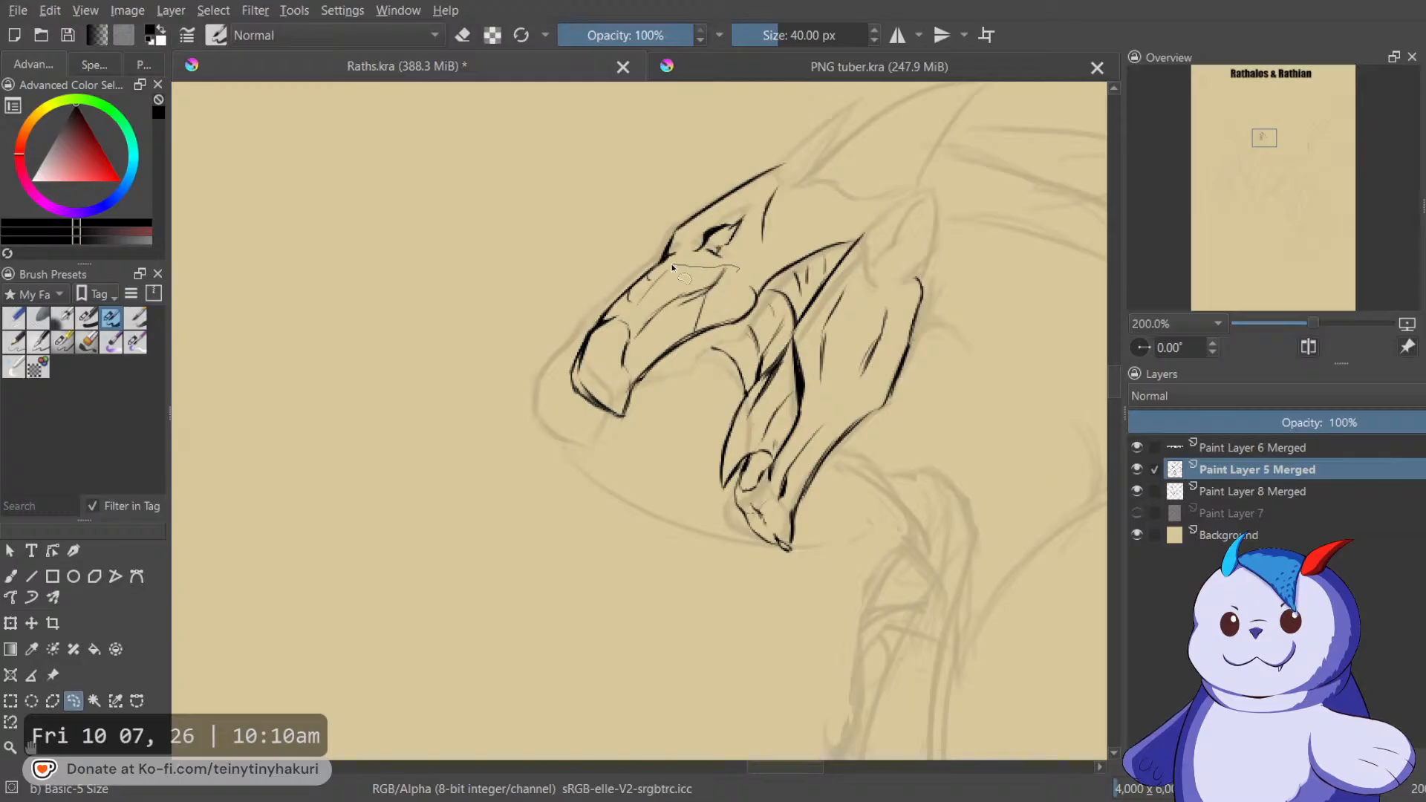
mouse_move(713, 345)
left_mouse_down()
mouse_move(740, 329)
mouse_move(749, 298)
mouse_move(730, 295)
left_mouse_up()
key("ctrl+t")
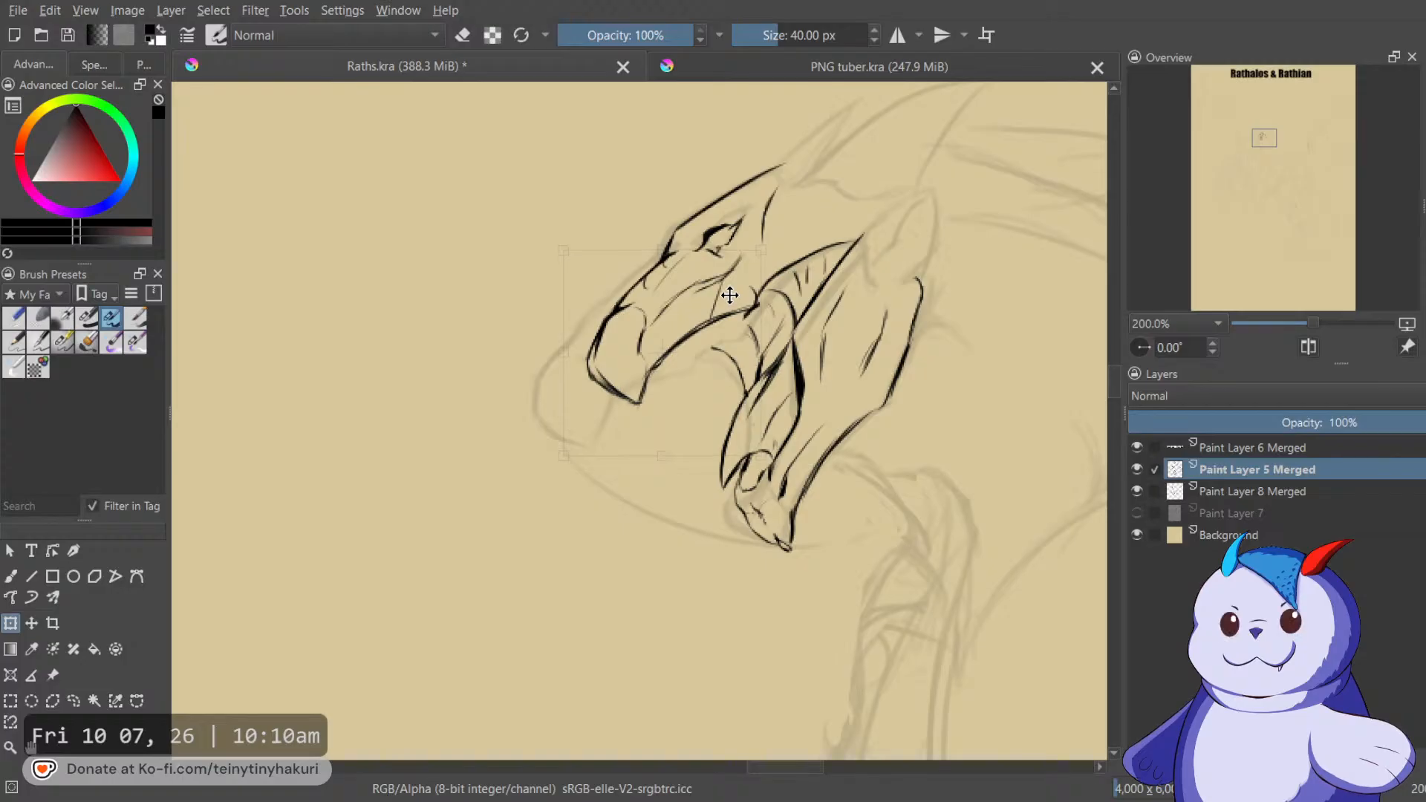
key("Return")
key("b")
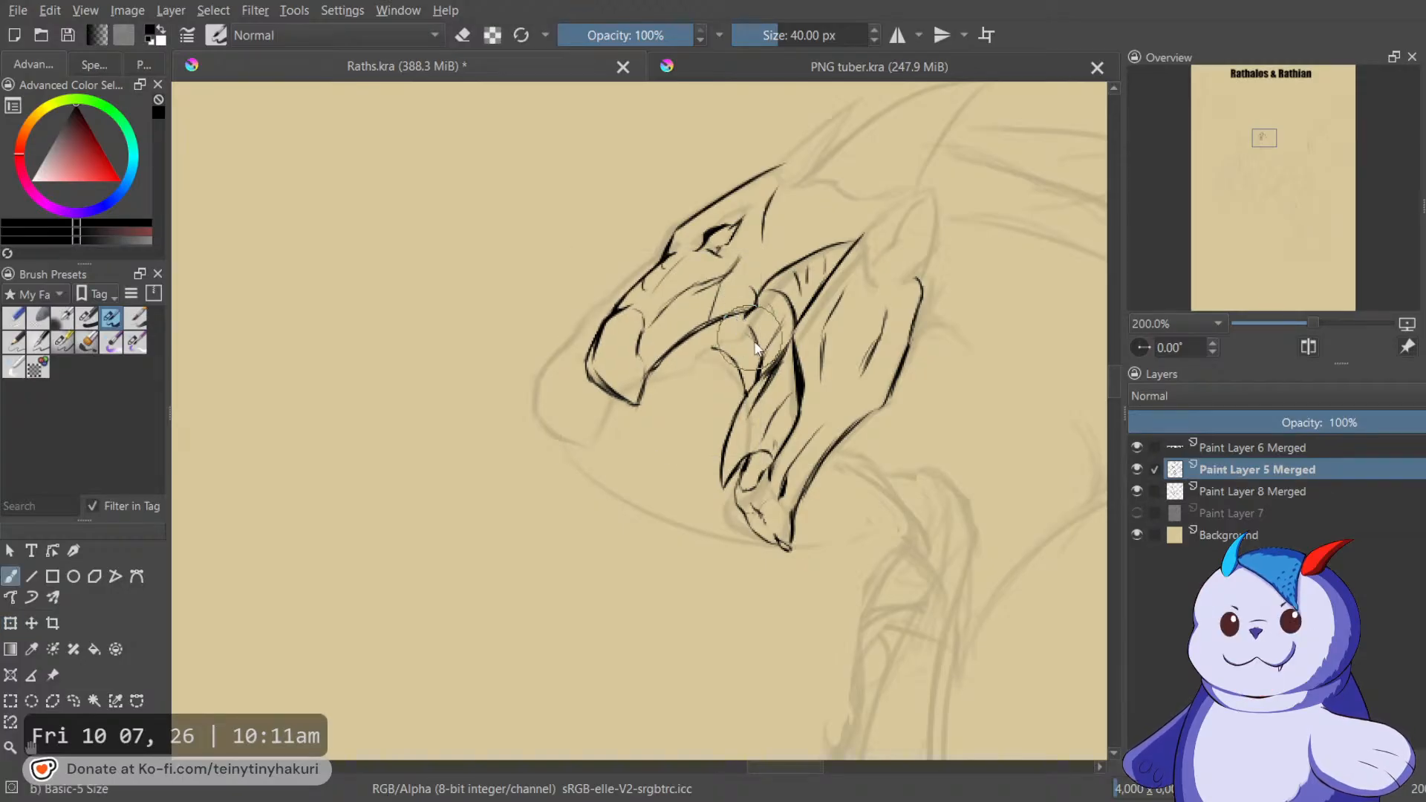
Select the lower jaw freehand and shift it slightly up and back toward the neck.
left_click_drag(823, 364, 763, 352)
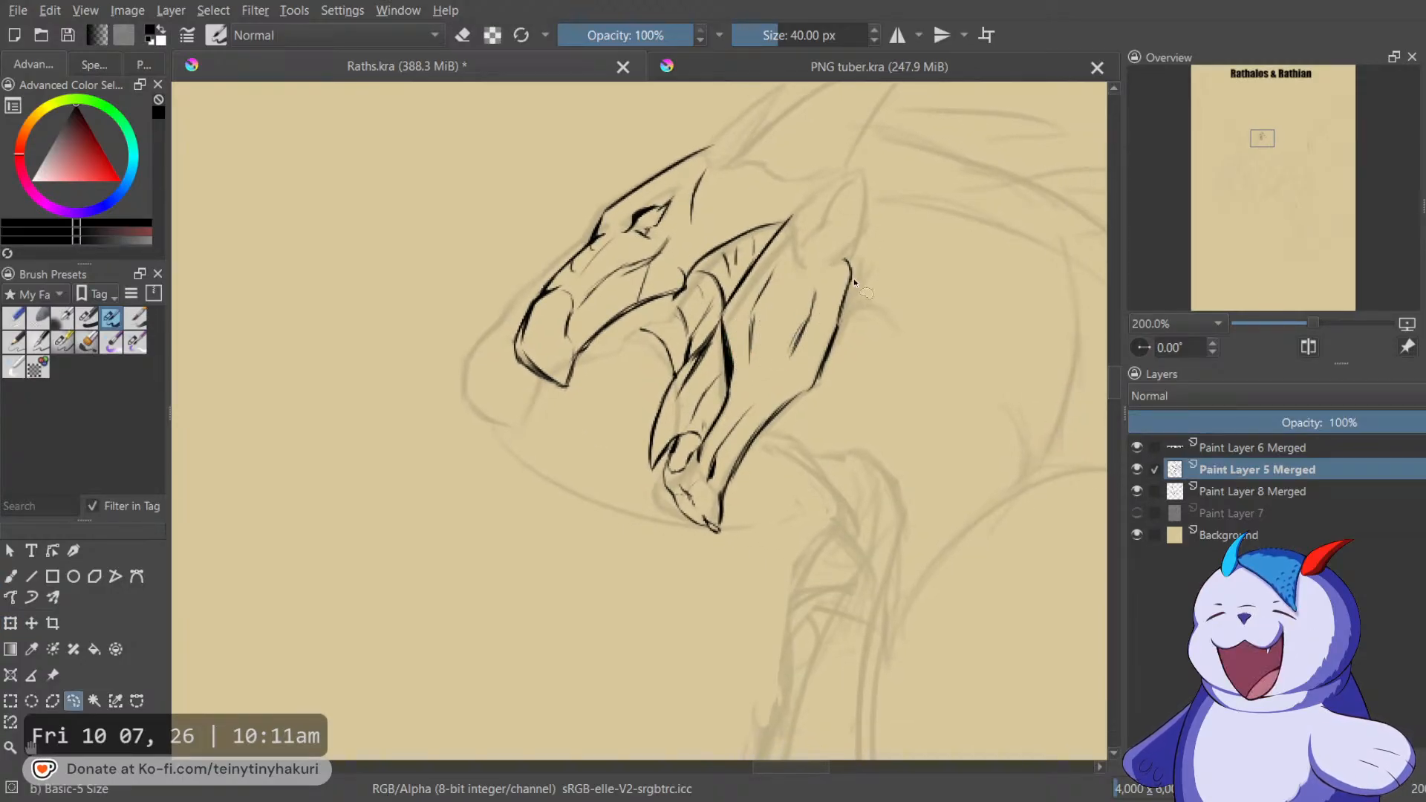
key("ctrl+r")
mouse_move(846, 245)
left_mouse_down()
mouse_move(819, 212)
mouse_move(807, 250)
mouse_move(761, 268)
mouse_move(741, 351)
mouse_move(722, 355)
mouse_move(722, 395)
mouse_move(690, 418)
mouse_move(658, 376)
left_mouse_up()
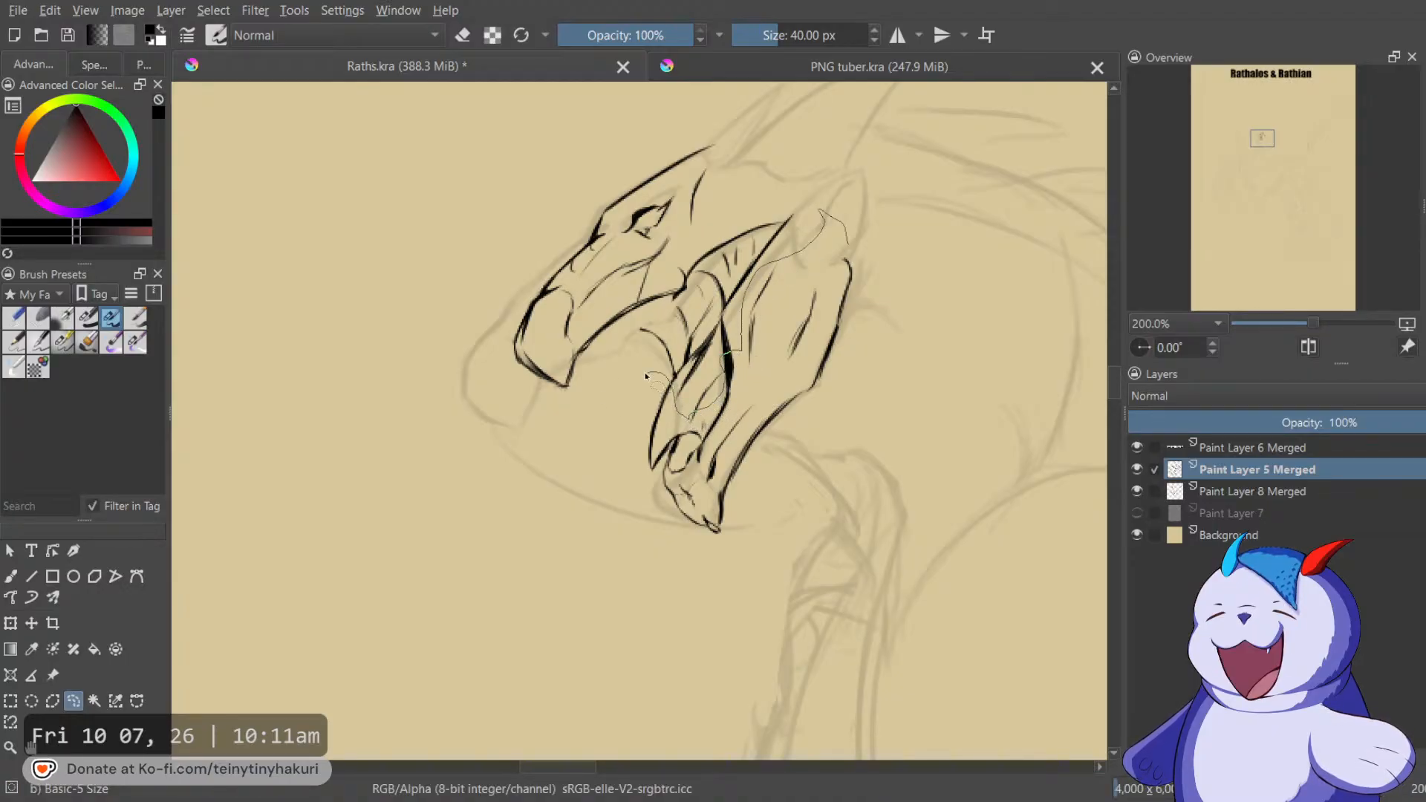
left_click_drag(864, 466, 880, 212)
key("ctrl+t")
left_click_drag(771, 354, 789, 340)
key("Return")
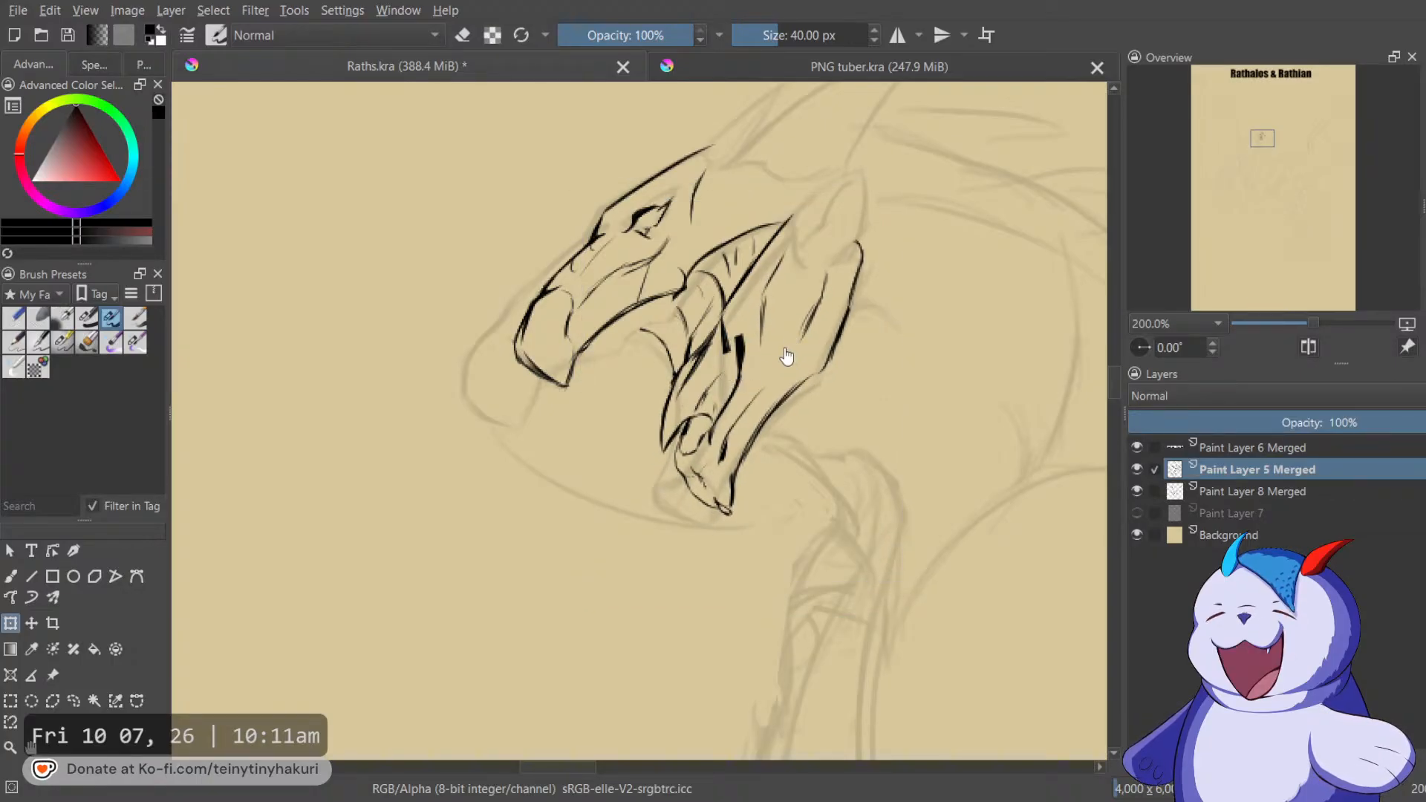
Select the detached thick line segment at the mouth corner and move it back to join the inner jaw line.
key("l")
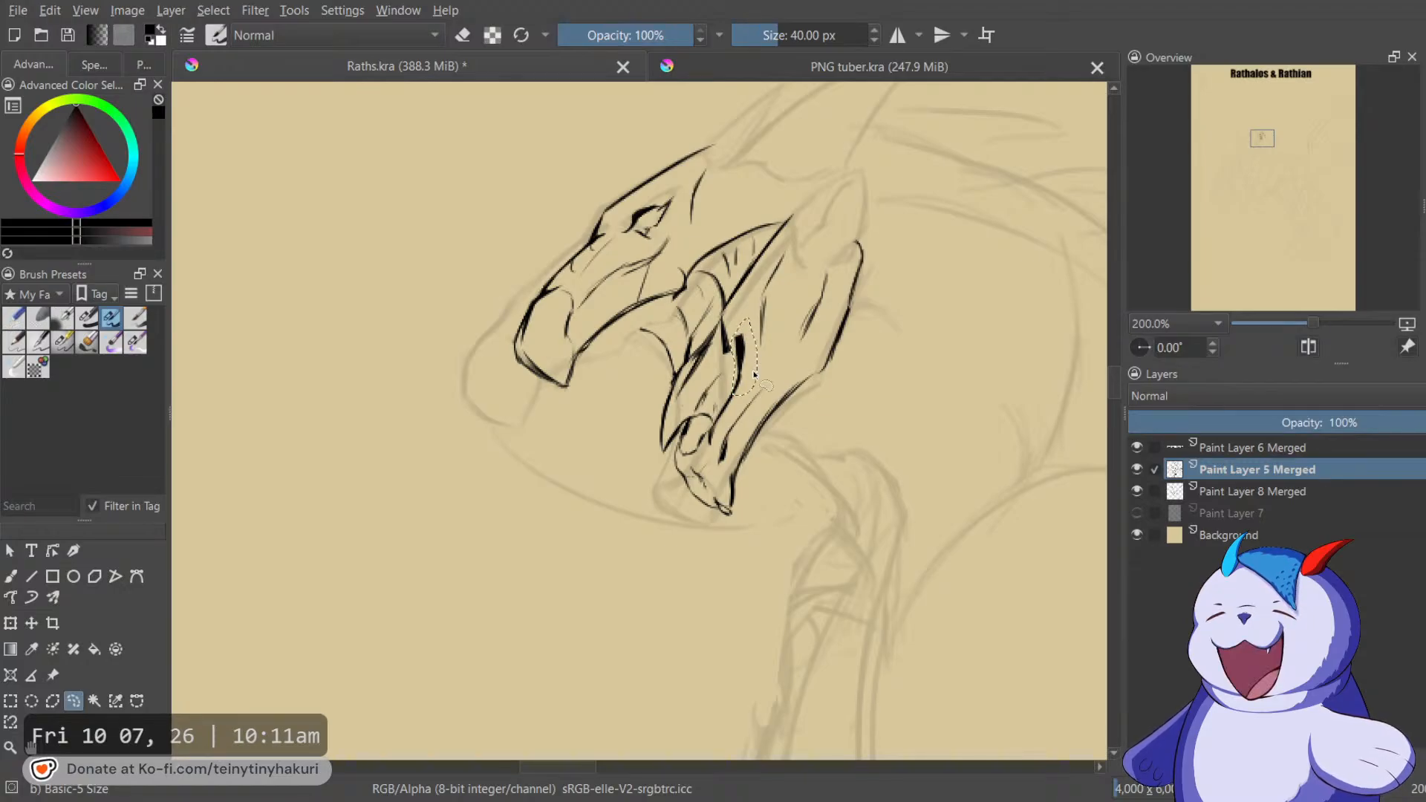
key("ctrl+t")
key("Return")
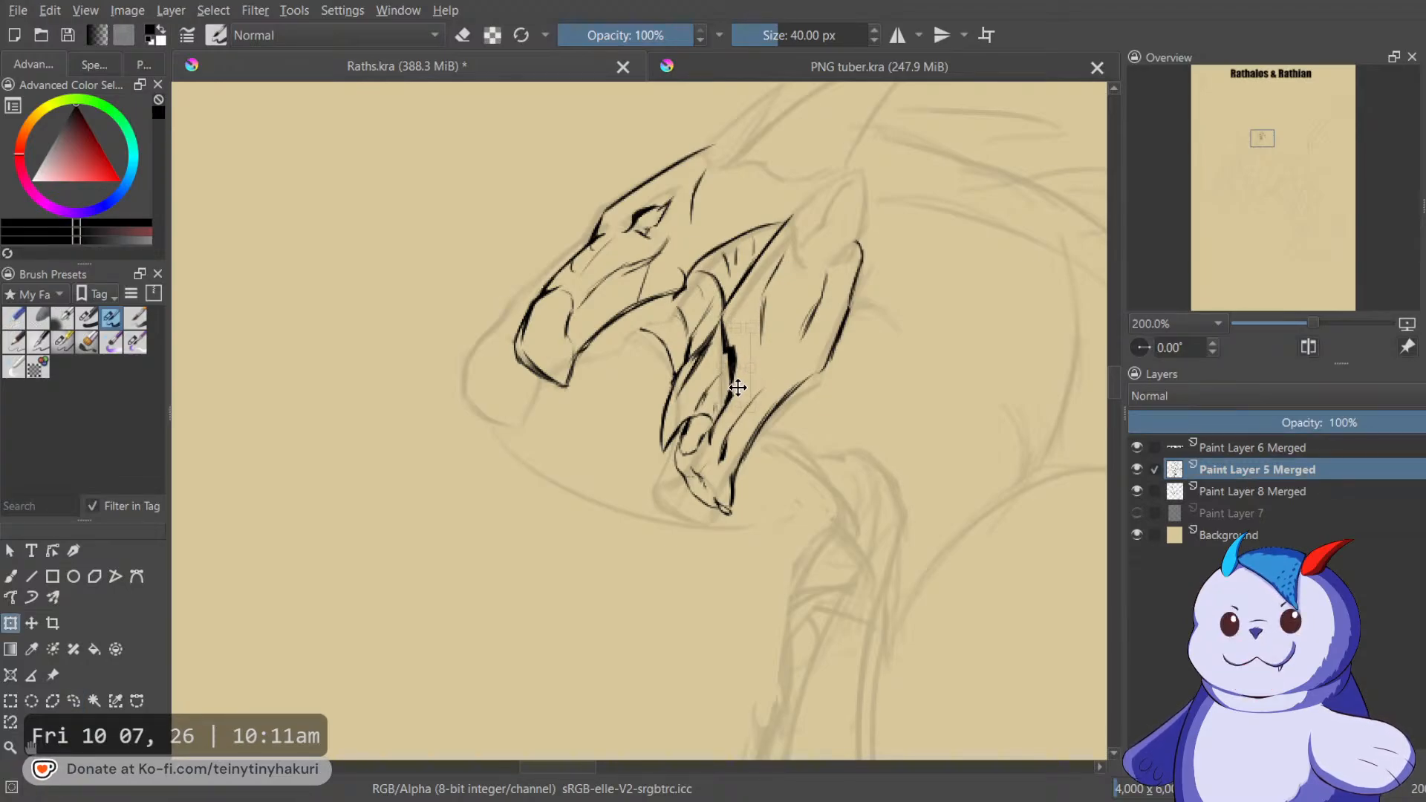
key("/")
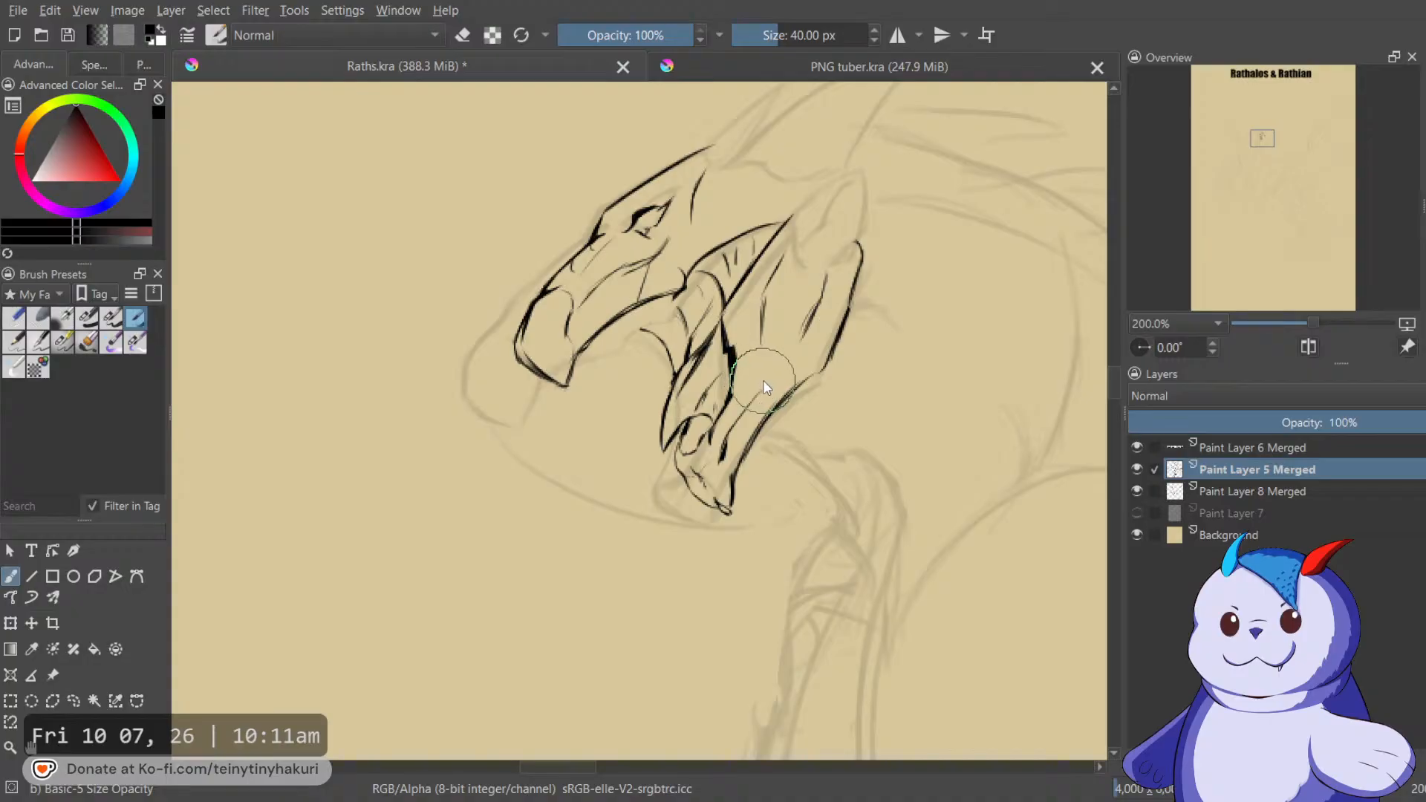
key("slash")
Redraw the mouth-corner skin curve so it joins the arched upper jaw, erasing the old curve beneath it.
key("m")
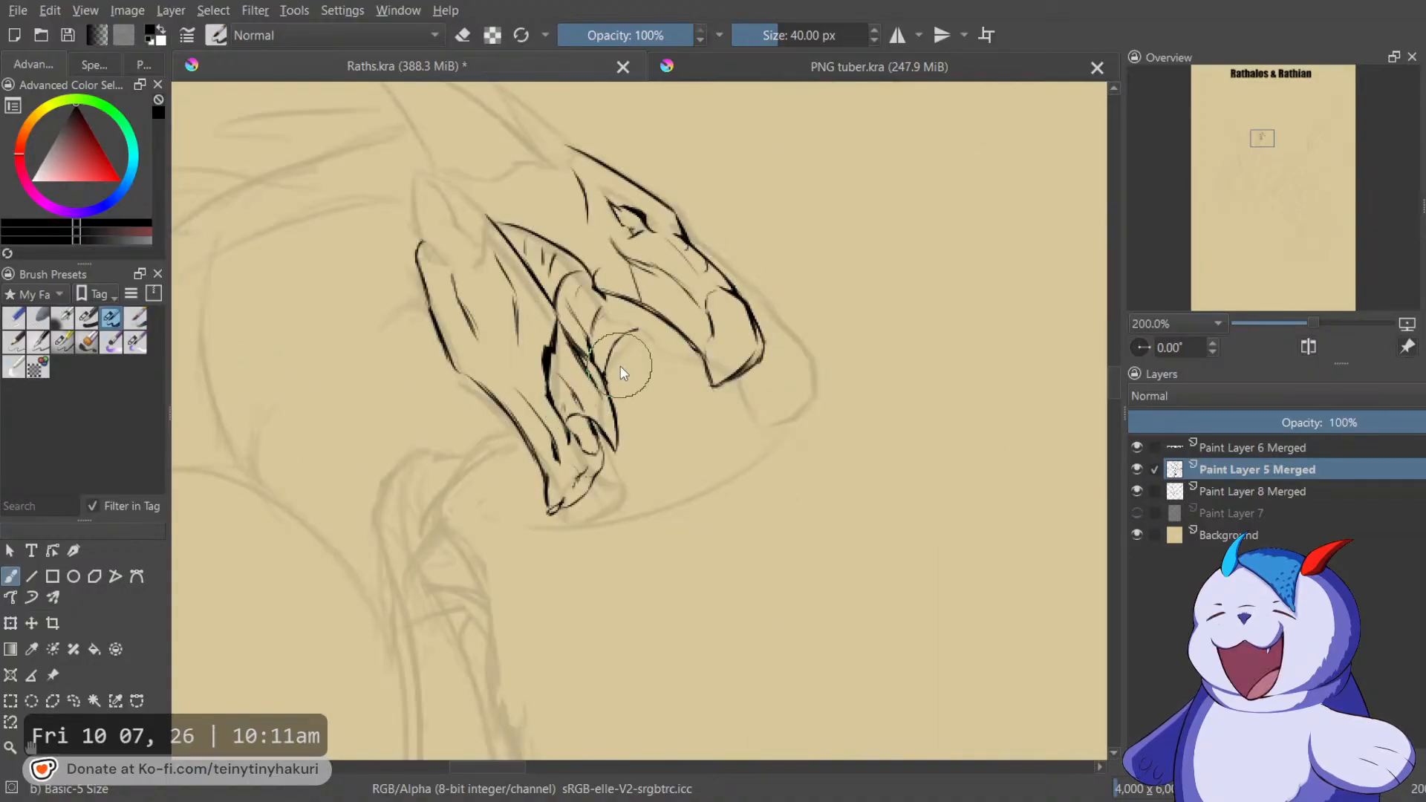
scroll(774, 444, "up", 1)
scroll(774, 444, "up", 1)
left_click_drag(761, 366, 841, 402)
key("e")
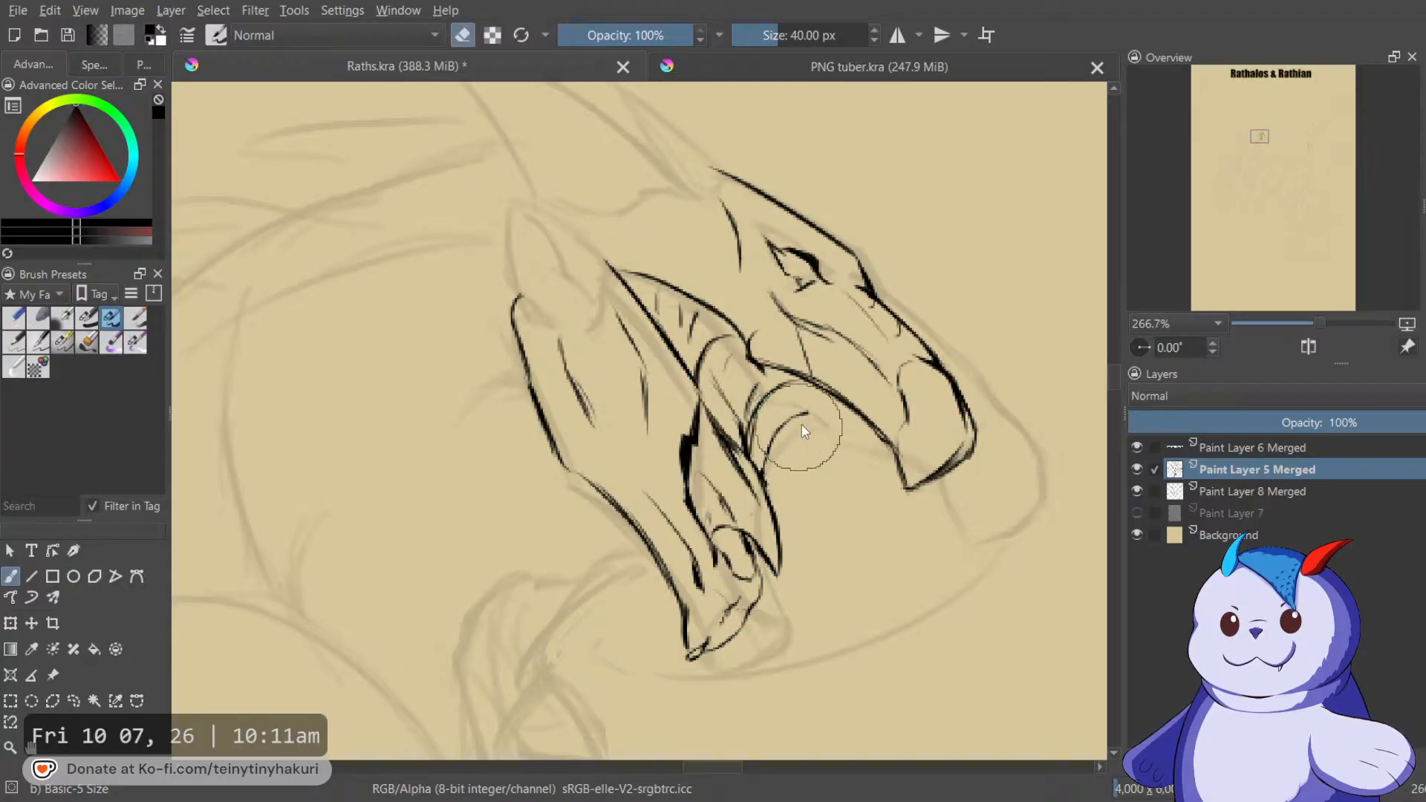
left_click_drag(773, 477, 774, 489)
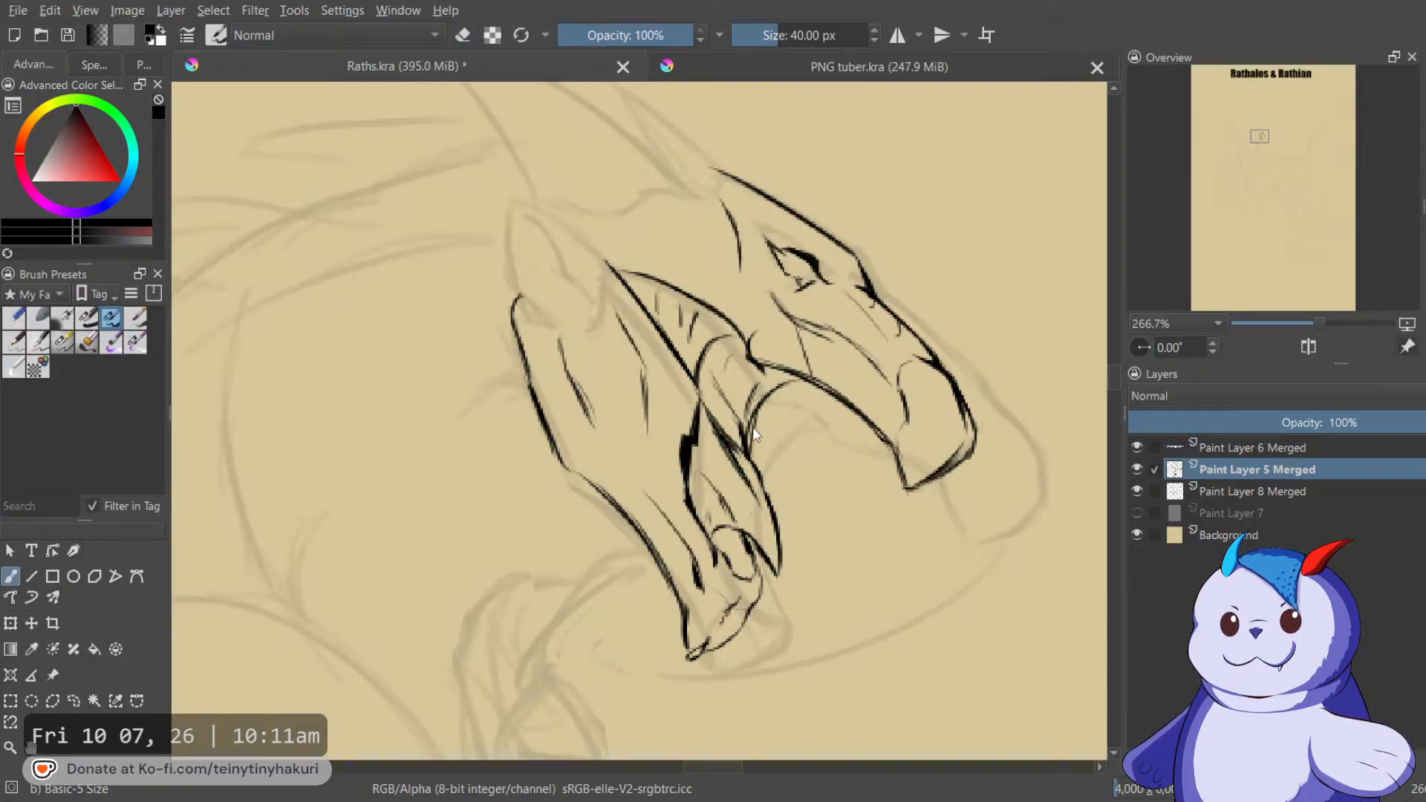
left_click_drag(760, 458, 793, 359)
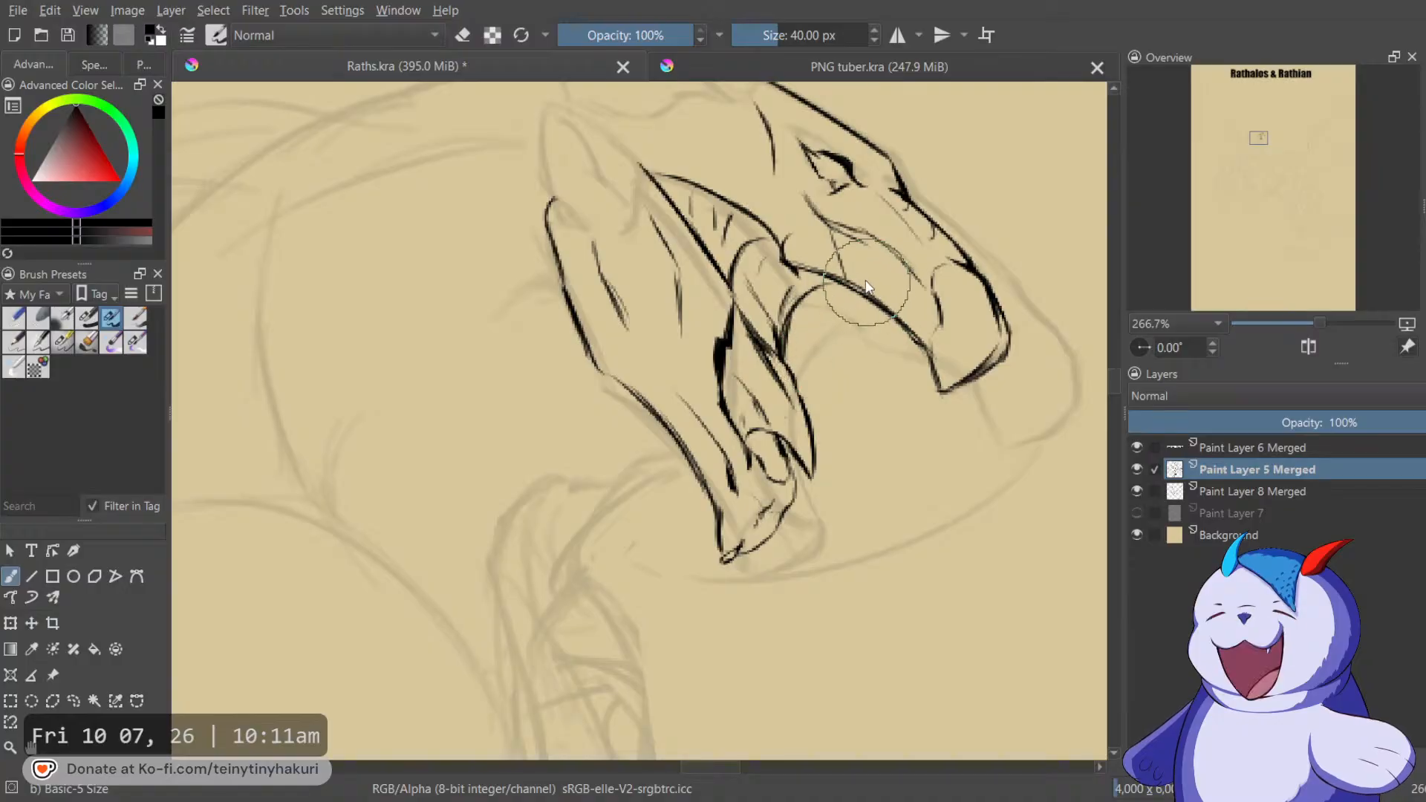
Extend and darken the crease line running along the inside of the lower jaw.
key("m")
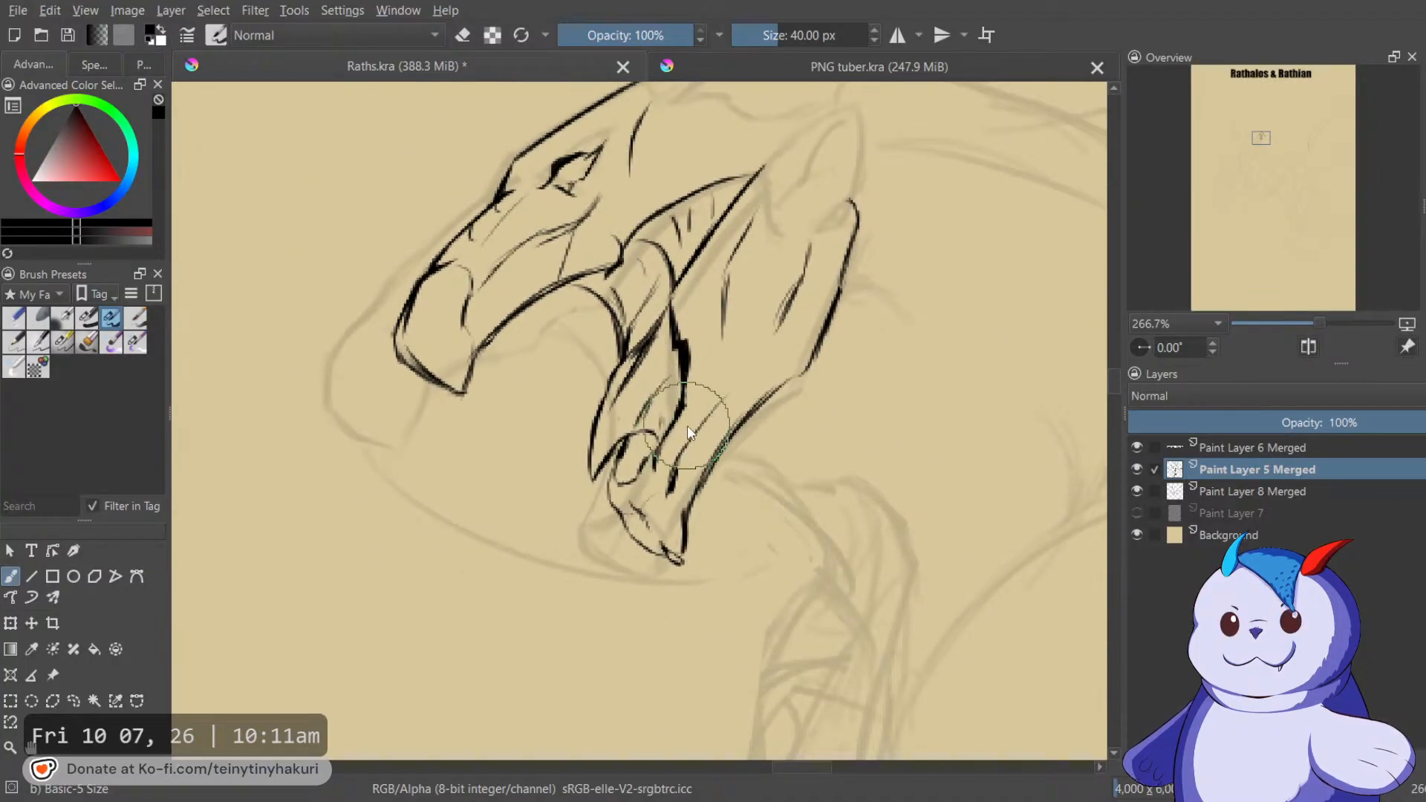
left_click_drag(718, 413, 710, 431)
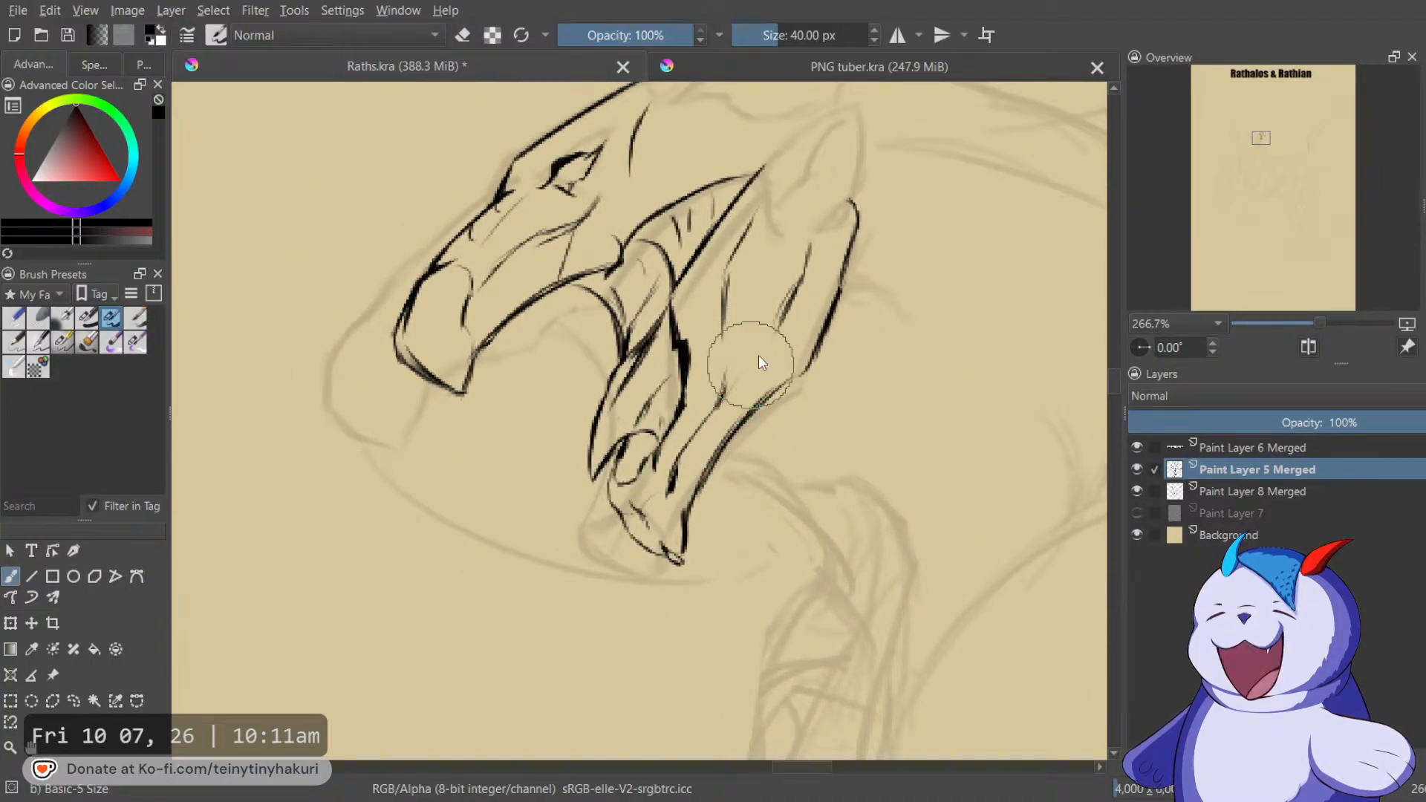
left_click_drag(786, 382, 794, 389)
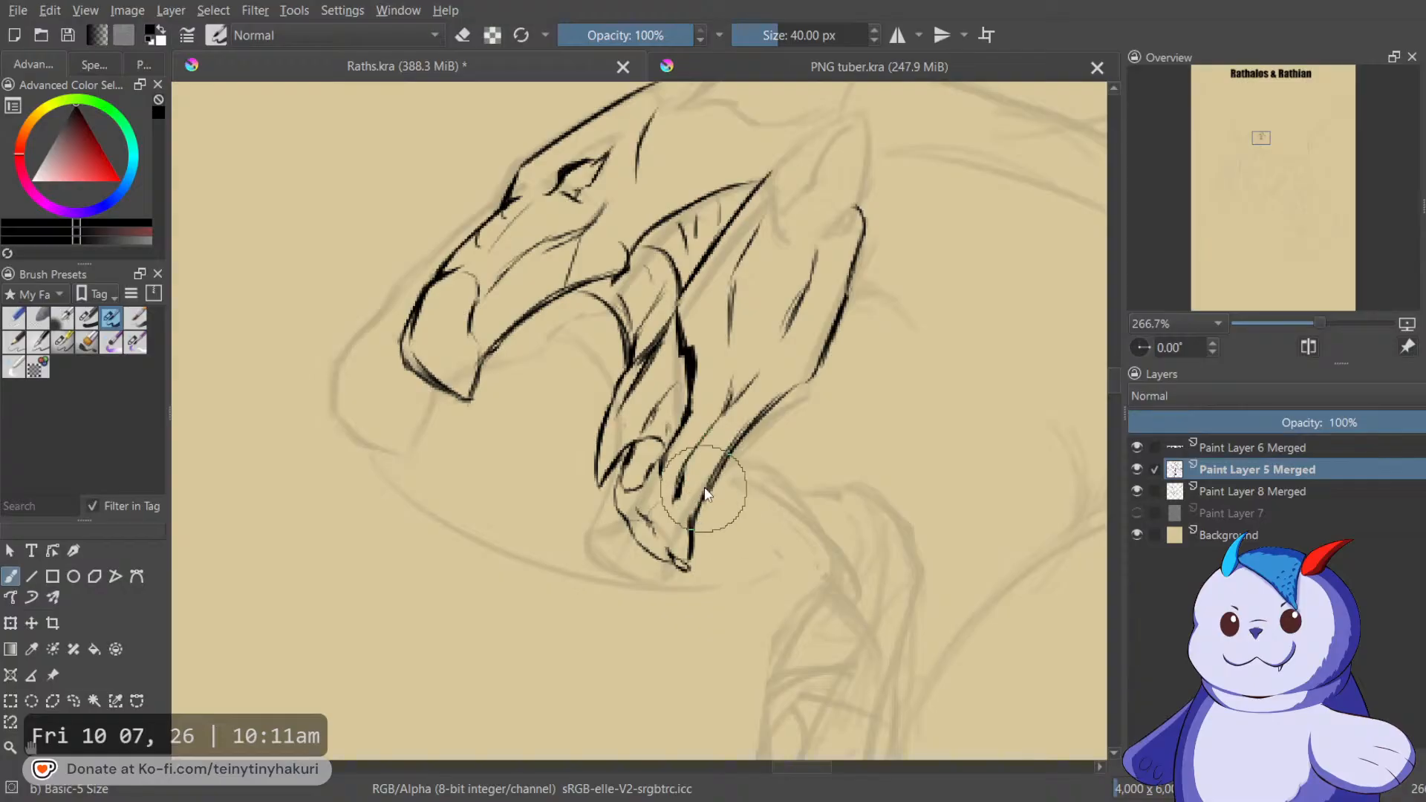
Redraw the lower jaw's underside contour as a smoother inward curve and erase the old outer line.
left_click_drag(695, 512, 772, 405)
mouse_move(713, 475)
left_mouse_down()
mouse_move(822, 373)
mouse_move(734, 430)
mouse_move(803, 388)
mouse_move(745, 427)
mouse_move(804, 379)
left_mouse_up()
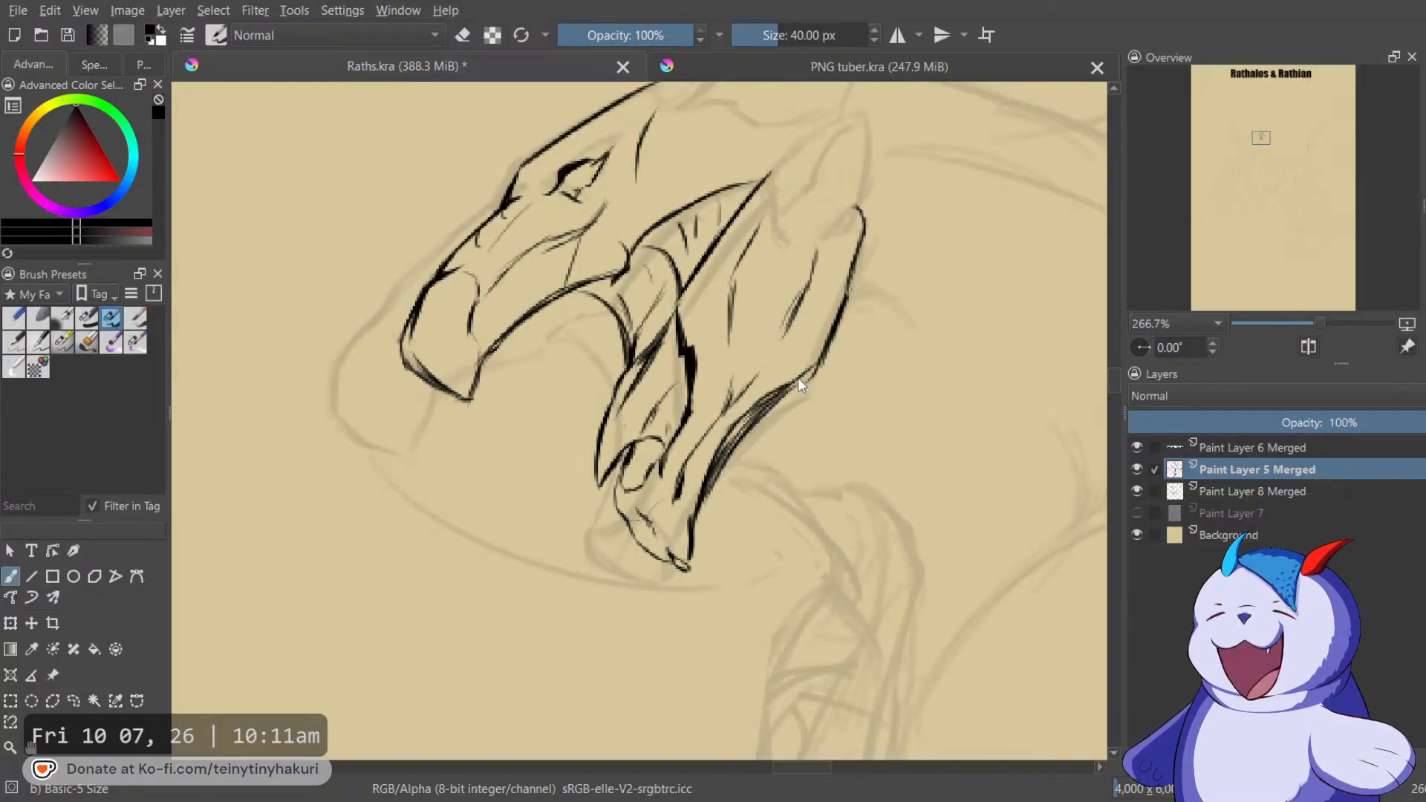
key("e")
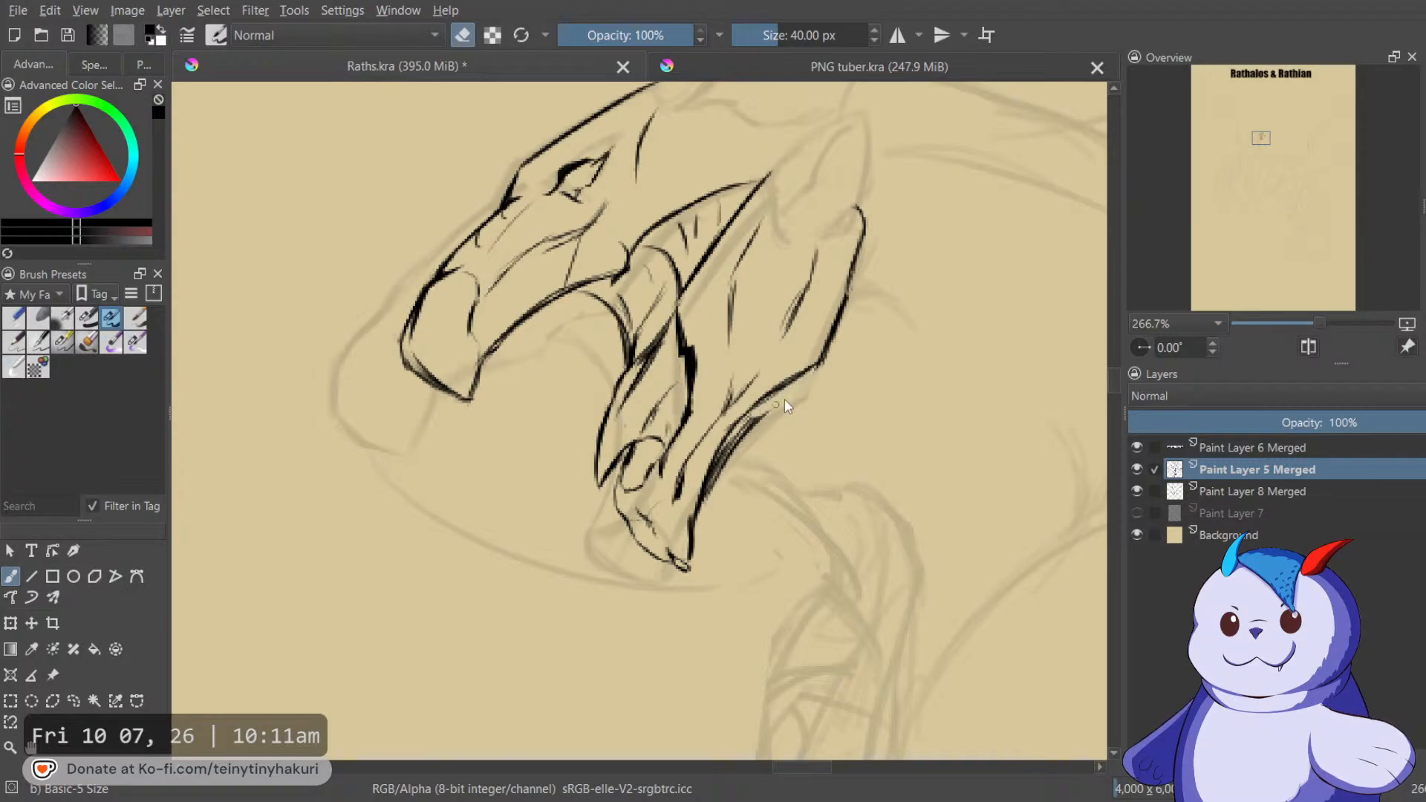
key("e")
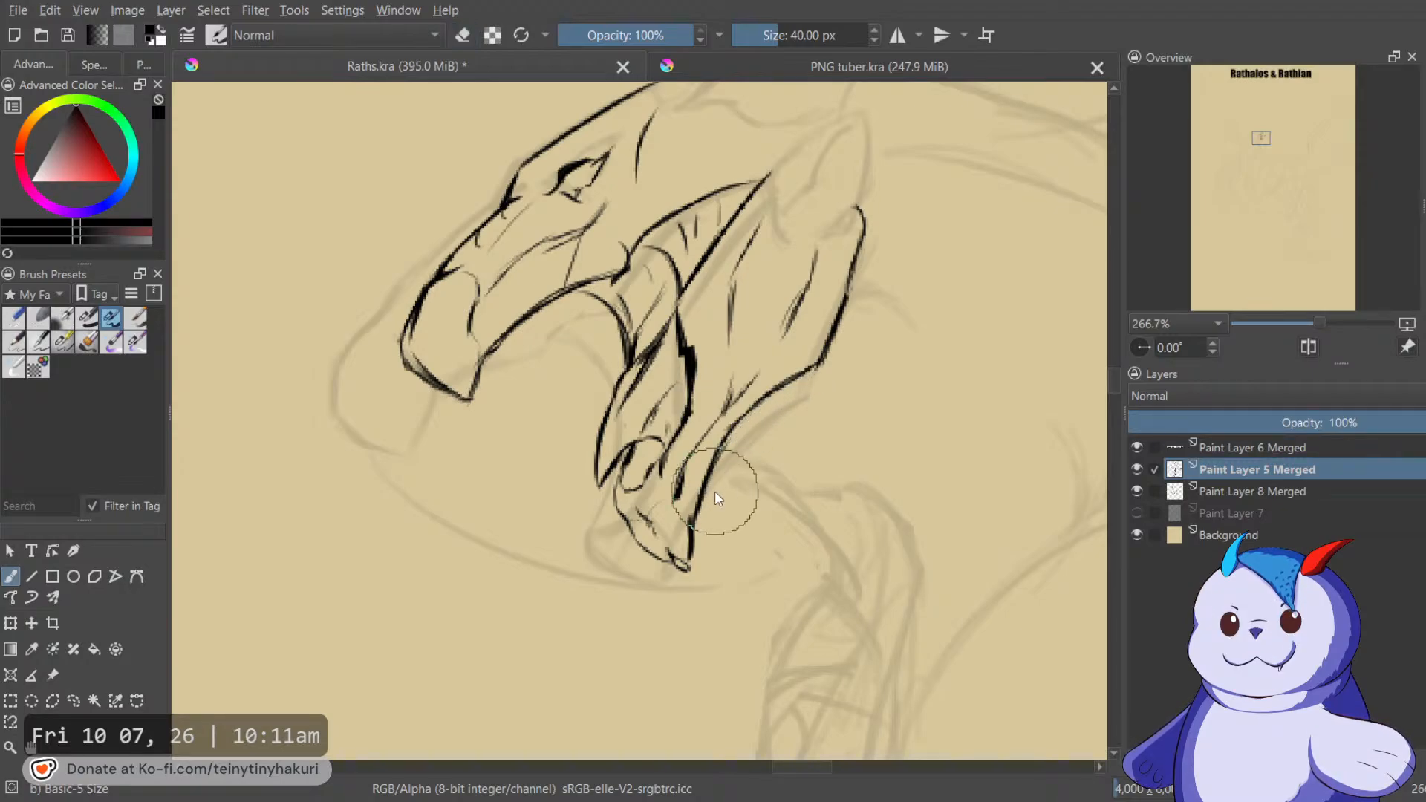
scroll(788, 385, "up", 3)
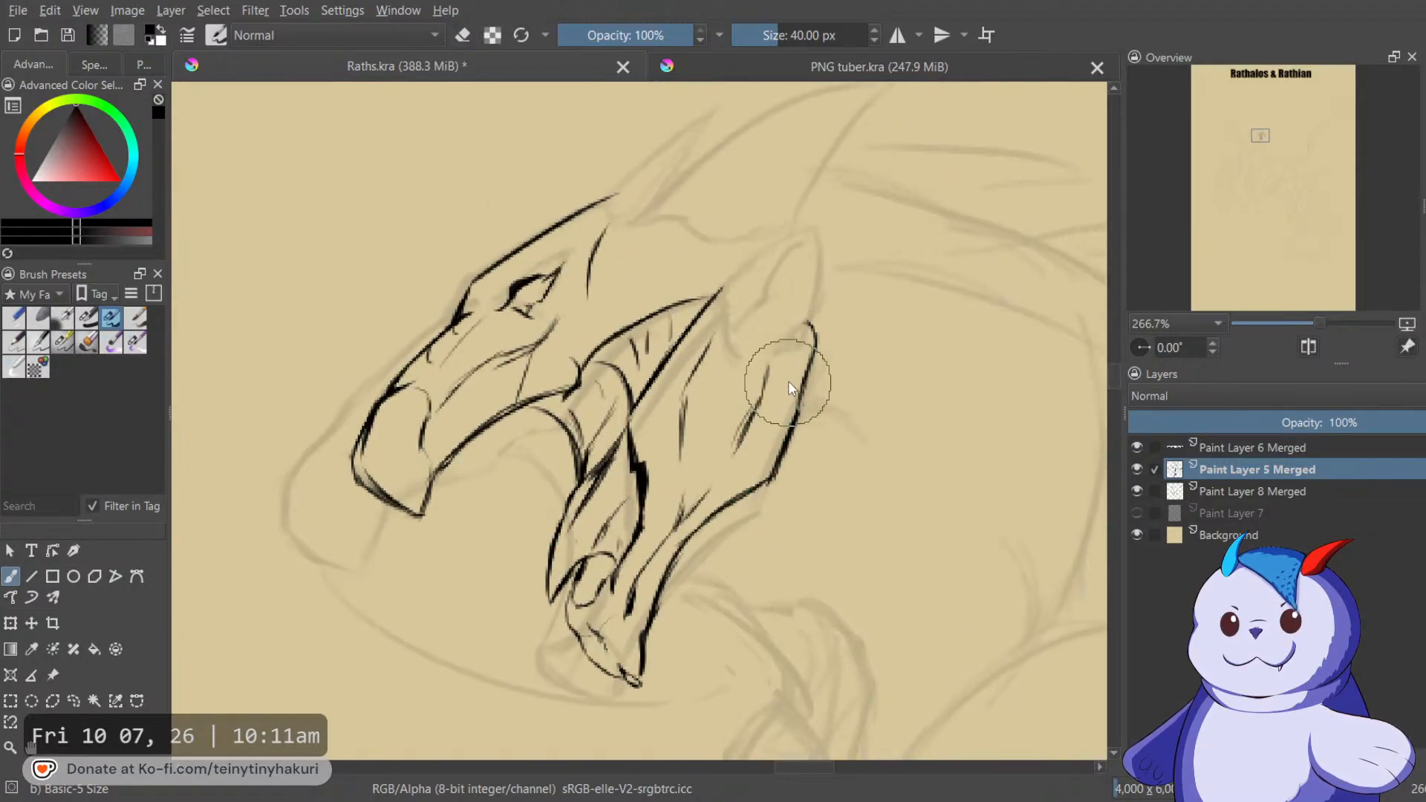
Redraw the rear edge of the cheek plate further inward, add a fine inner line, and erase the old outer edge.
left_click_drag(765, 435, 805, 324)
left_click_drag(768, 459, 806, 340)
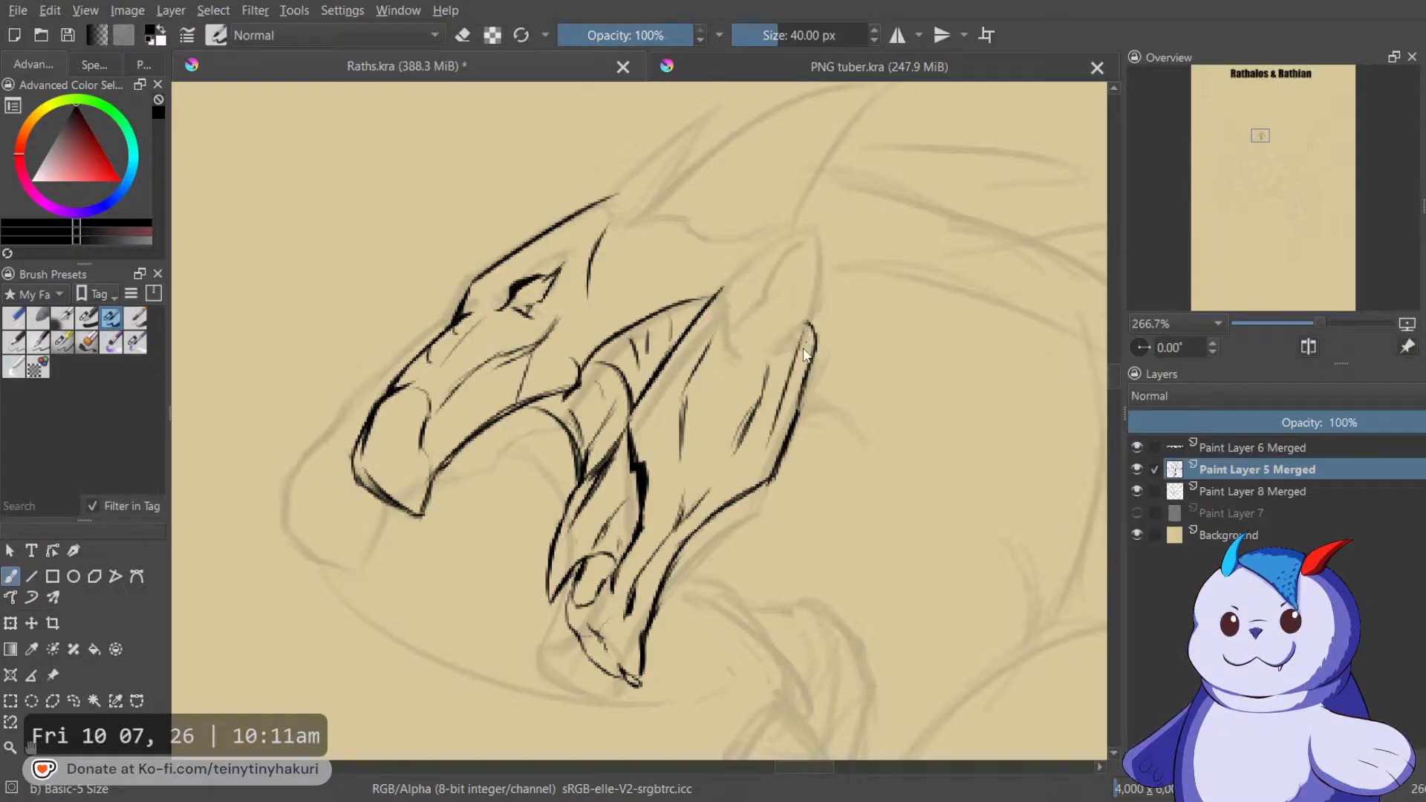
left_click_drag(740, 532, 805, 347)
key("e")
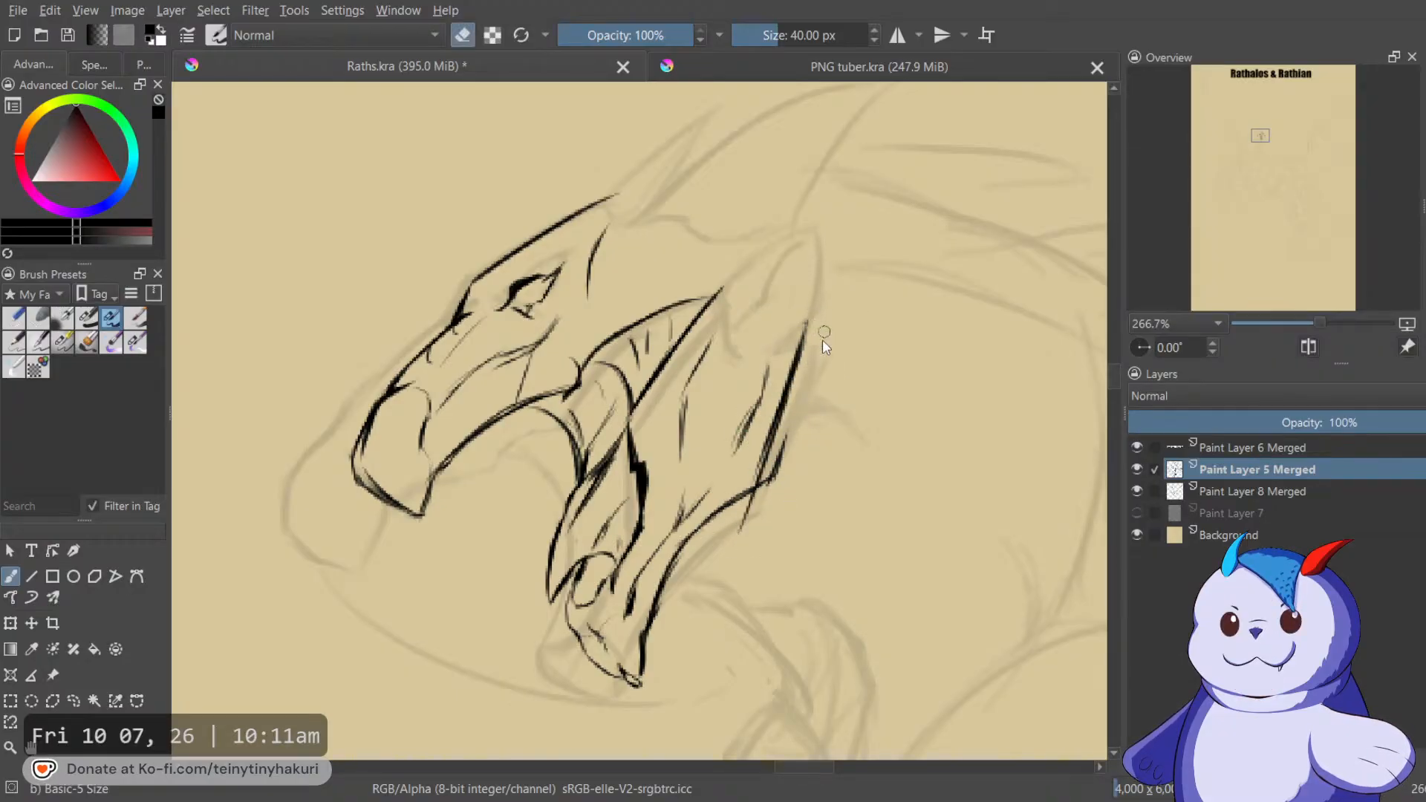
key("e")
left_click_drag(659, 634, 677, 578)
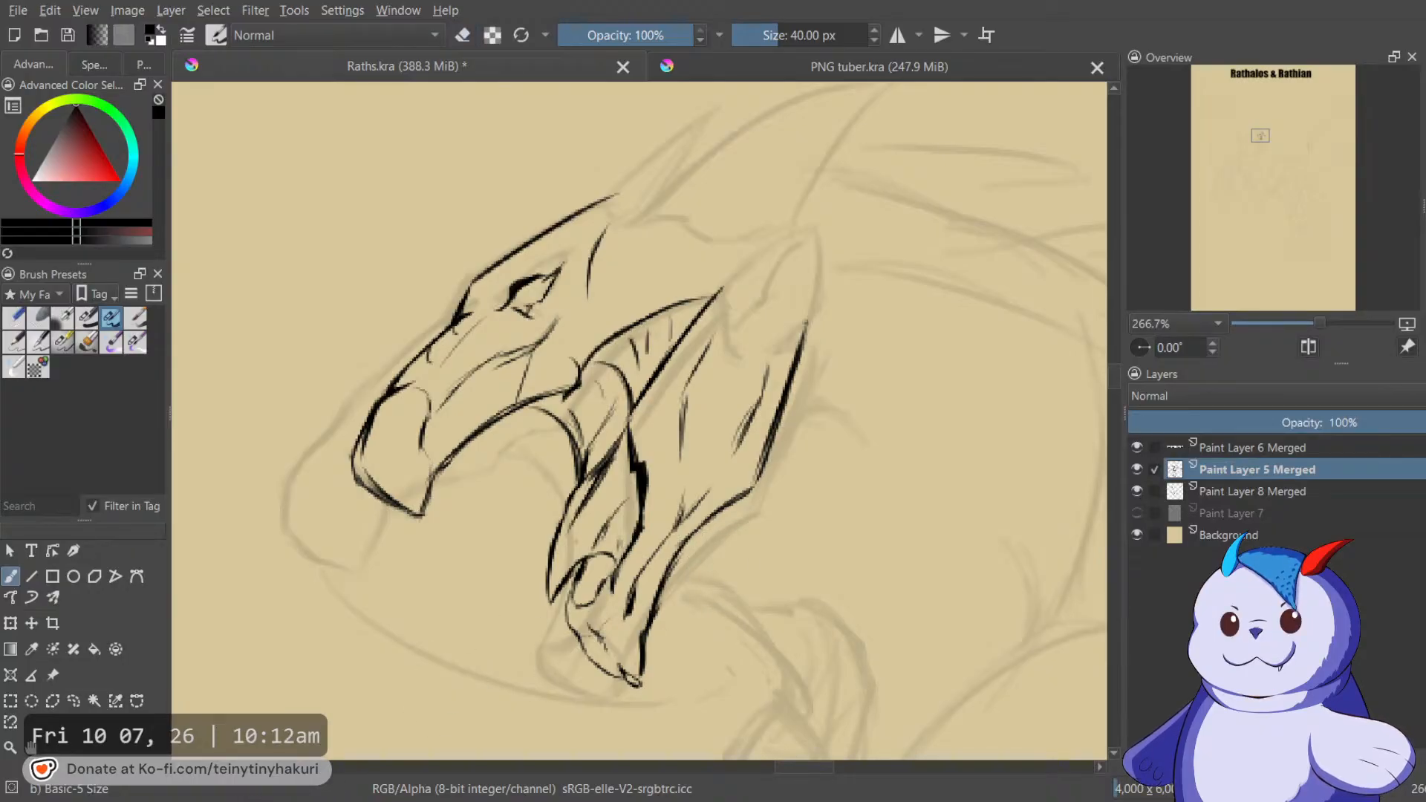
Ink the pointed ear-like spike on top of the cheek plate, with an inner crease and dark accents at its base.
left_click_drag(758, 375, 800, 370)
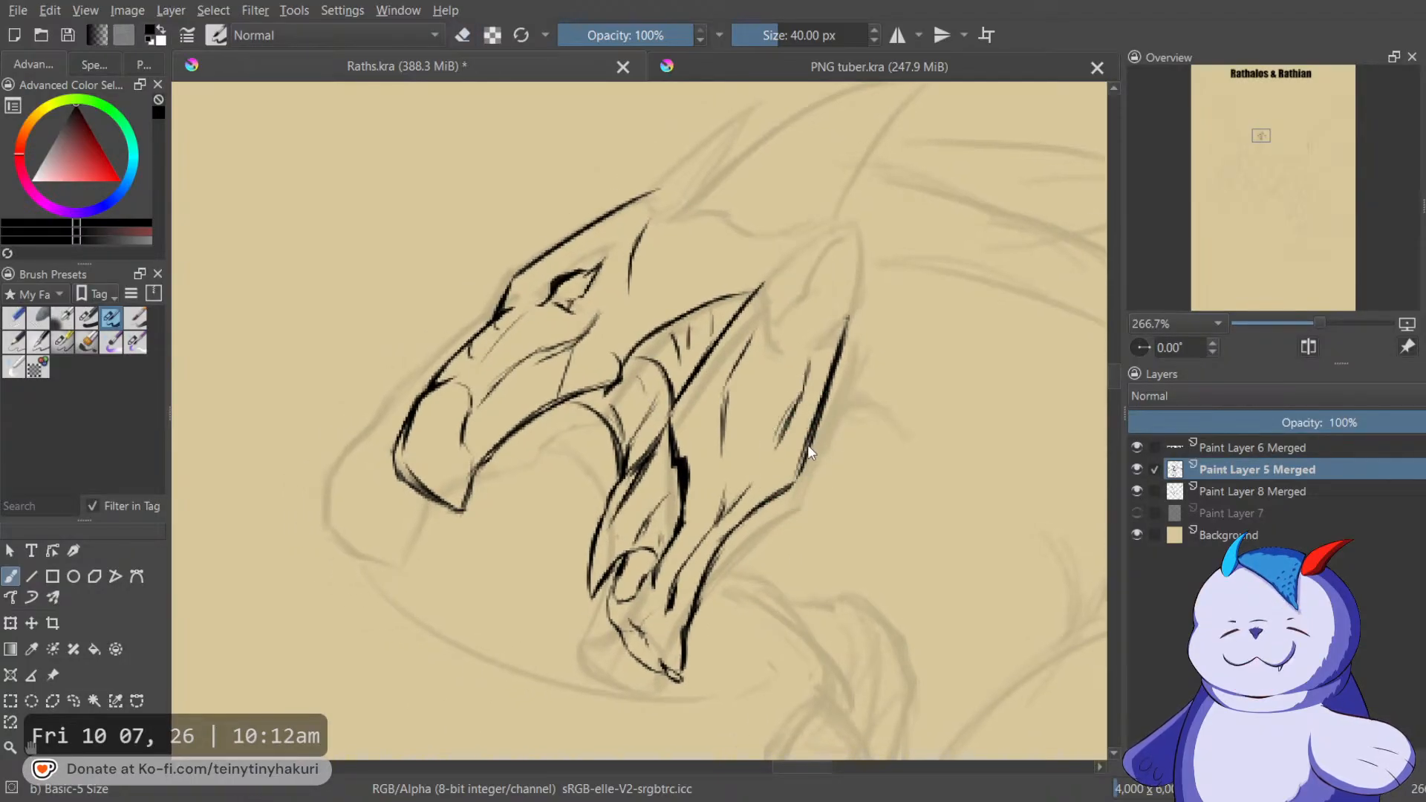
mouse_move(808, 312)
left_mouse_down()
mouse_move(849, 376)
mouse_move(809, 381)
mouse_move(830, 377)
mouse_move(873, 295)
mouse_move(803, 354)
left_mouse_up()
left_click_drag(895, 286, 887, 376)
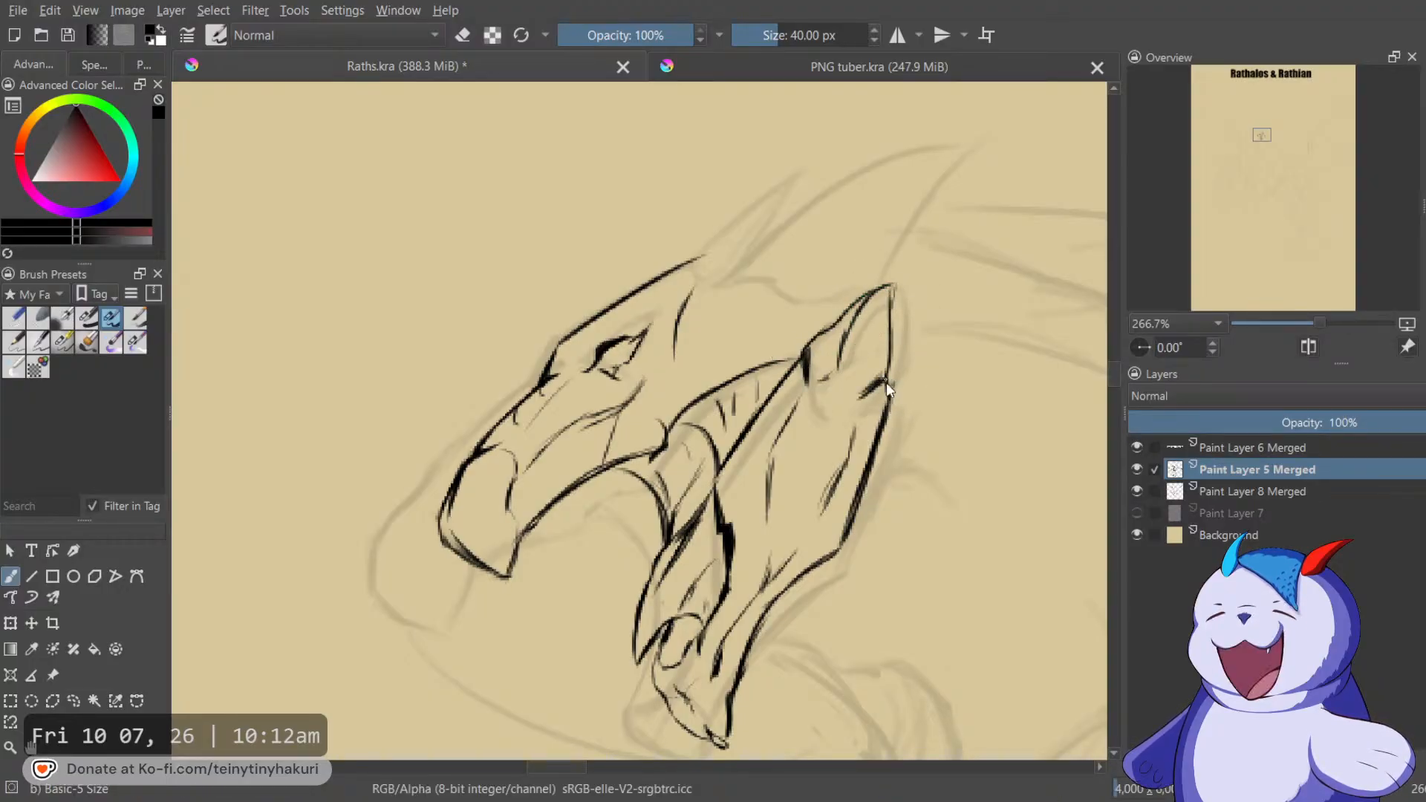
key("e")
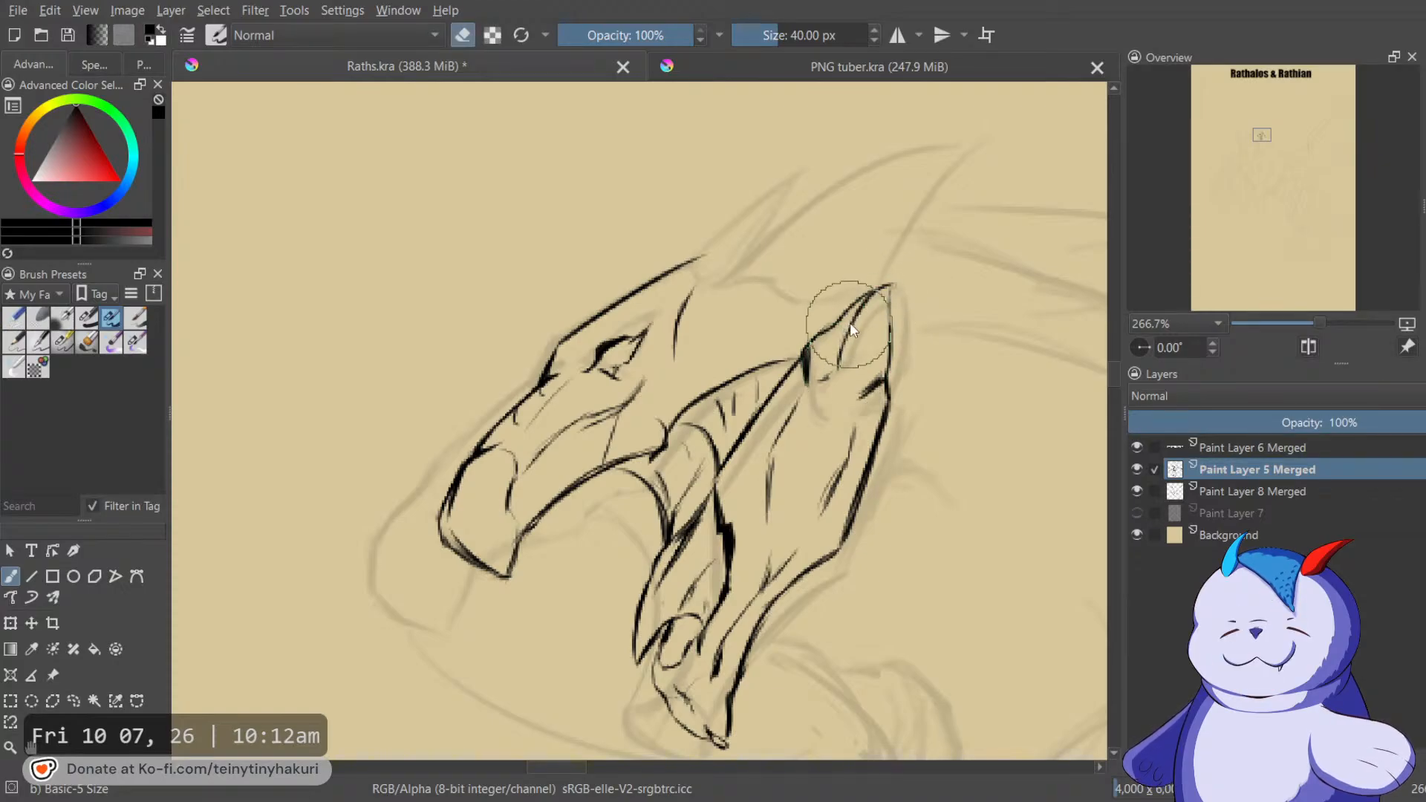
key("e")
Examine the head of the red dragon in the reference image beside the canvas.
mouse_move(754, 324)
left_mouse_down()
mouse_move(921, 269)
mouse_move(711, 389)
mouse_move(827, 264)
left_mouse_up()
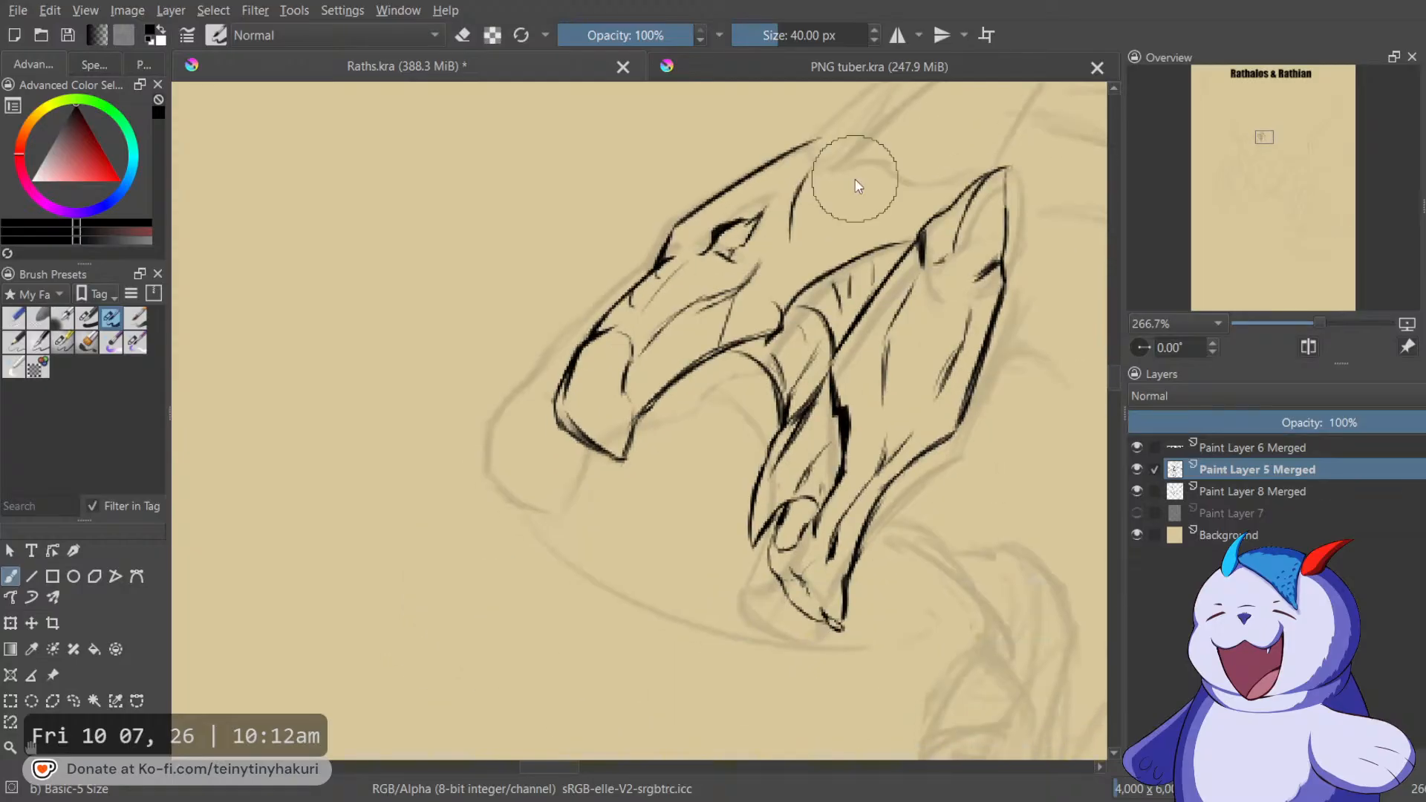
scroll(862, 245, "down", 8)
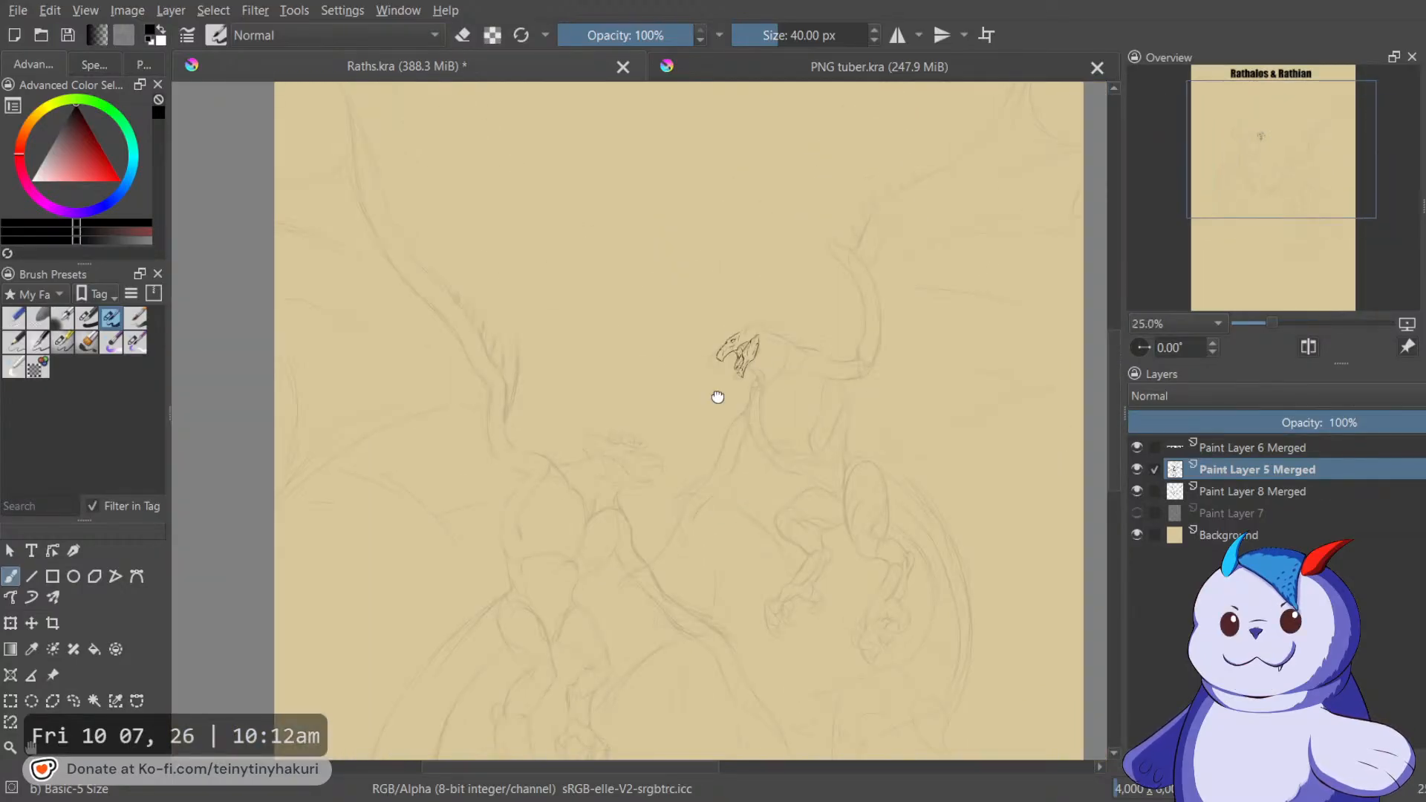
key("m")
left_click_drag(823, 322, 754, 357)
key("ctrl+z")
scroll(911, 278, "up", 5)
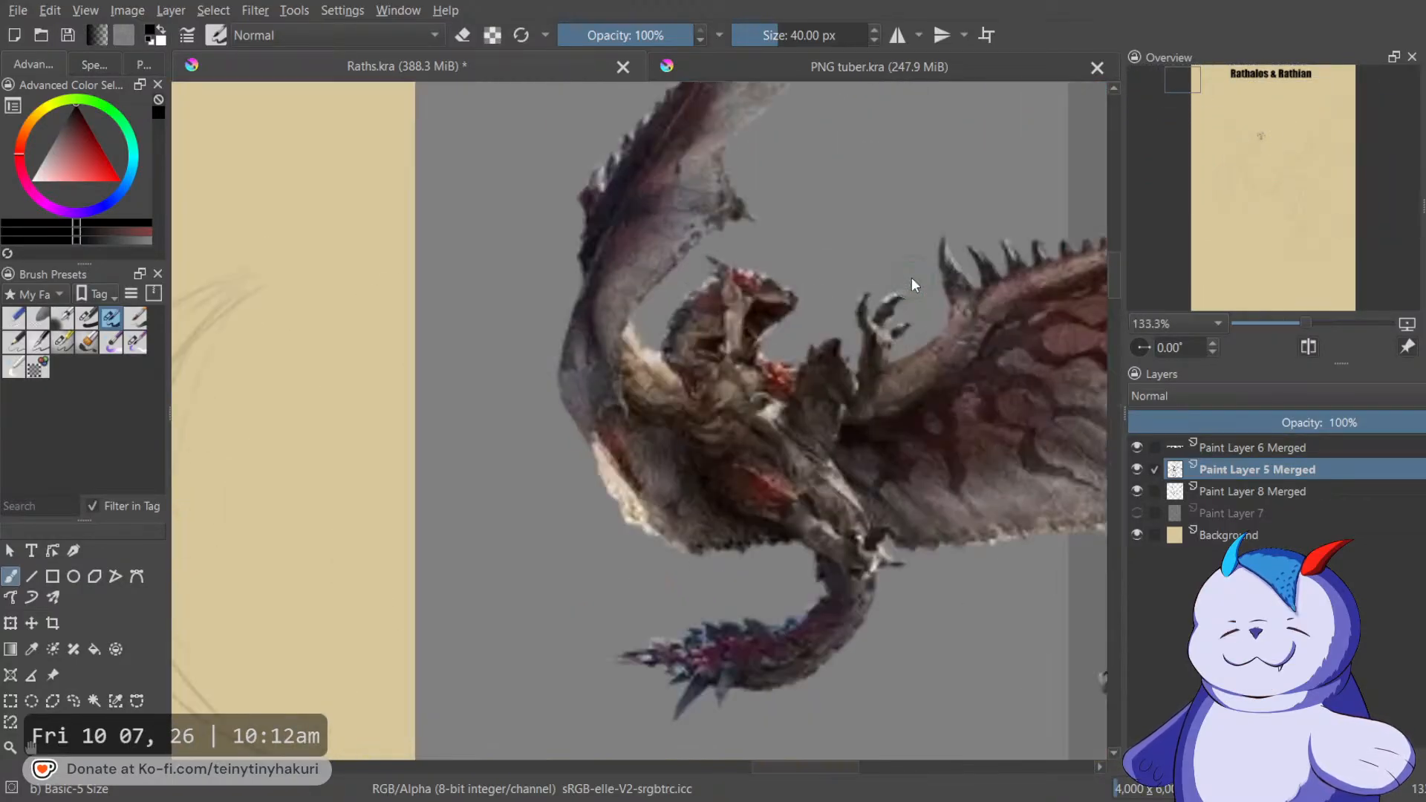
scroll(902, 279, "down", 7)
left_click_drag(537, 430, 750, 315)
scroll(698, 372, "up", 8)
left_click_drag(1054, 320, 640, 332)
scroll(796, 279, "up", 1)
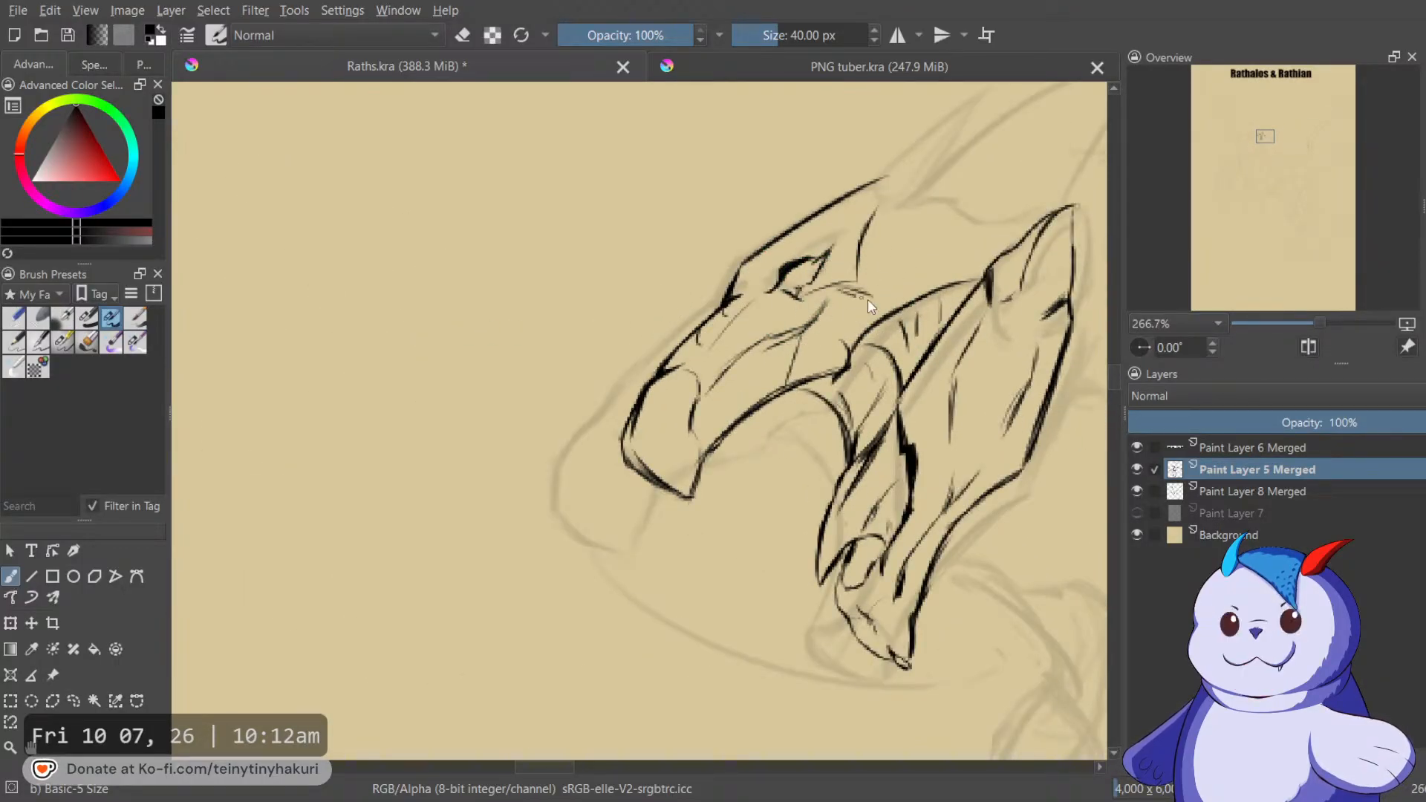
Redraw the upper edge of the mouth-corner skin as a flatter line from the cheek plate to behind the eye, erasing the old curve.
mouse_move(856, 342)
left_mouse_down()
mouse_move(886, 300)
mouse_move(975, 278)
left_mouse_up()
key("e")
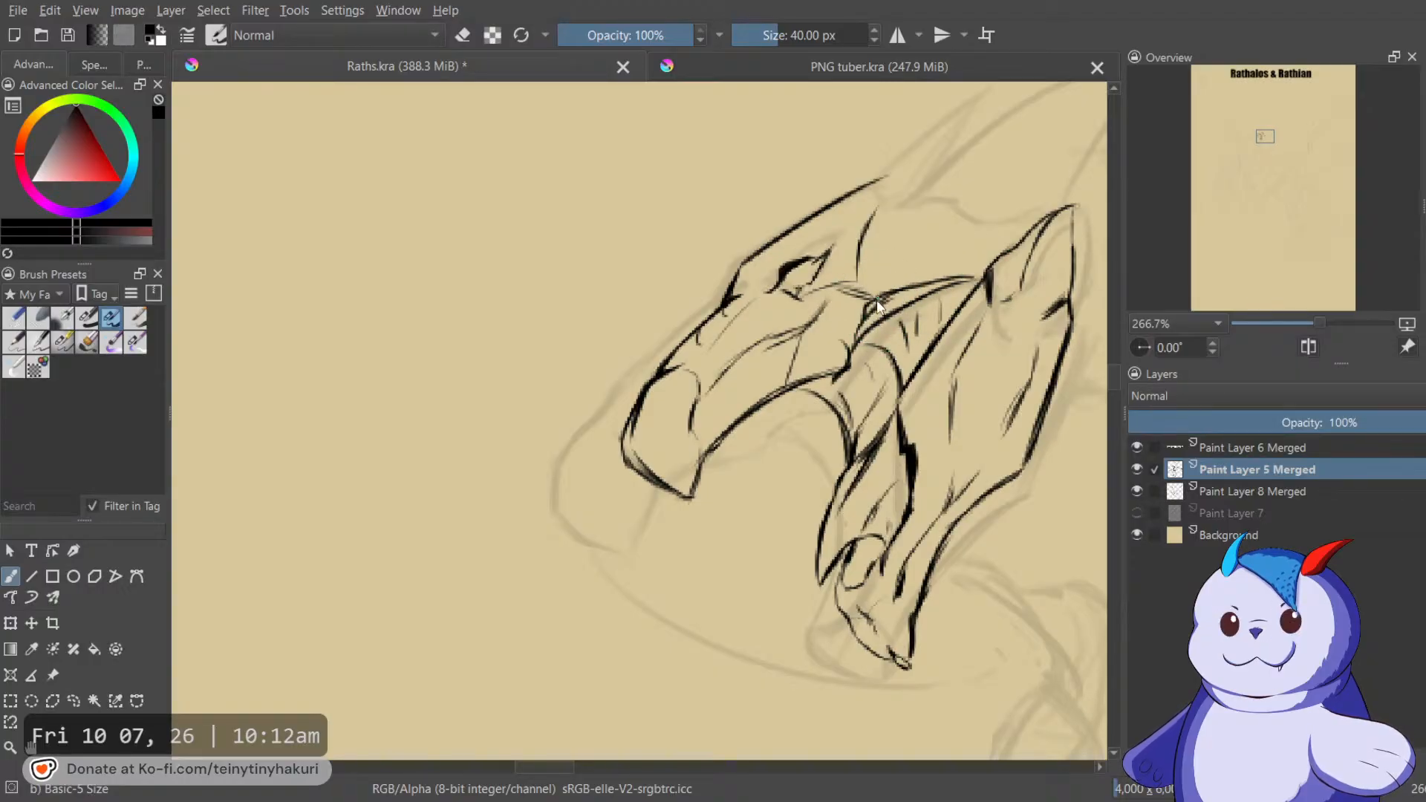
mouse_move(869, 338)
left_mouse_down()
mouse_move(897, 297)
mouse_move(881, 324)
left_mouse_up()
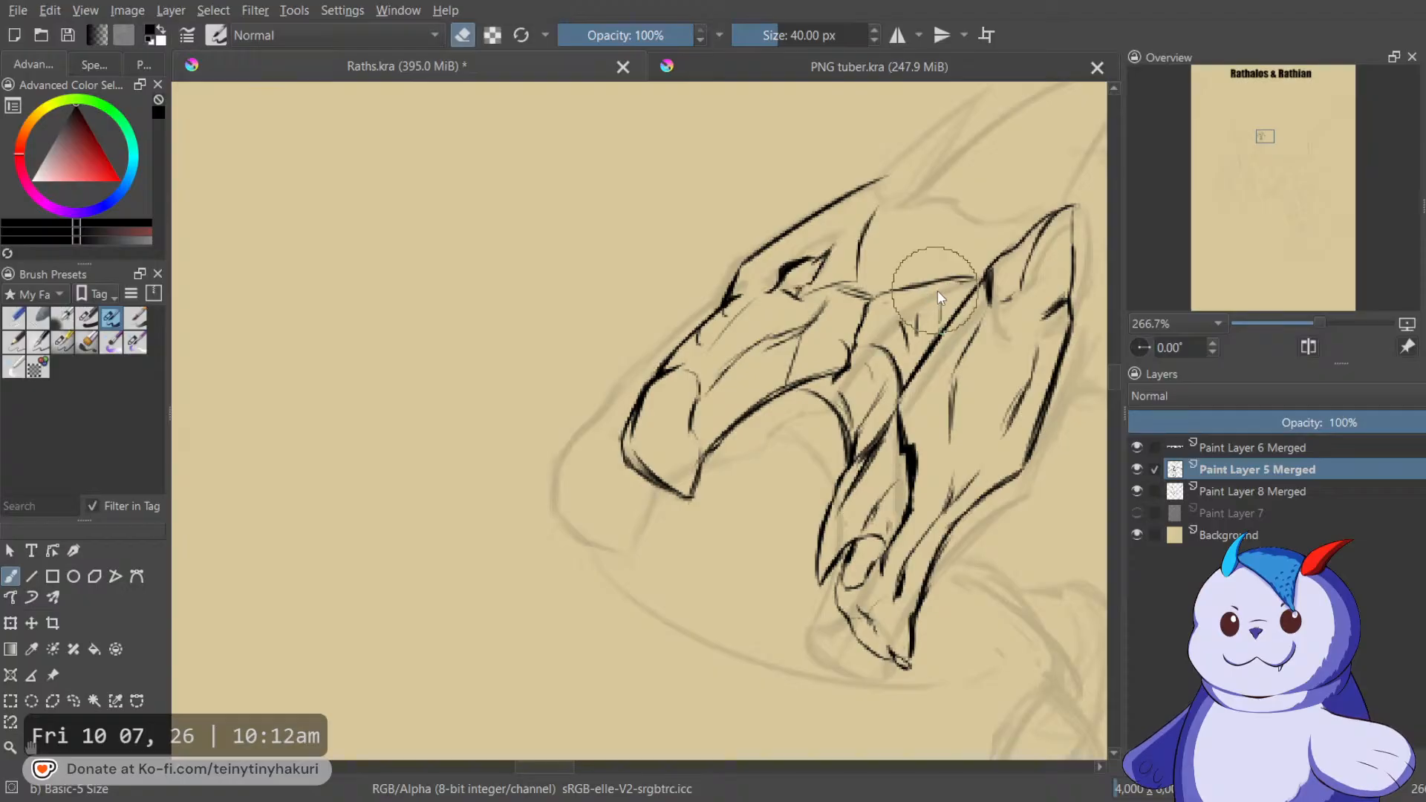
key("e")
Ink two small oval scales along the line between the eye and the cheek plate, cleaning up their overlapping strokes.
mouse_move(884, 297)
left_mouse_down()
mouse_move(906, 278)
mouse_move(951, 288)
mouse_move(928, 286)
left_mouse_up()
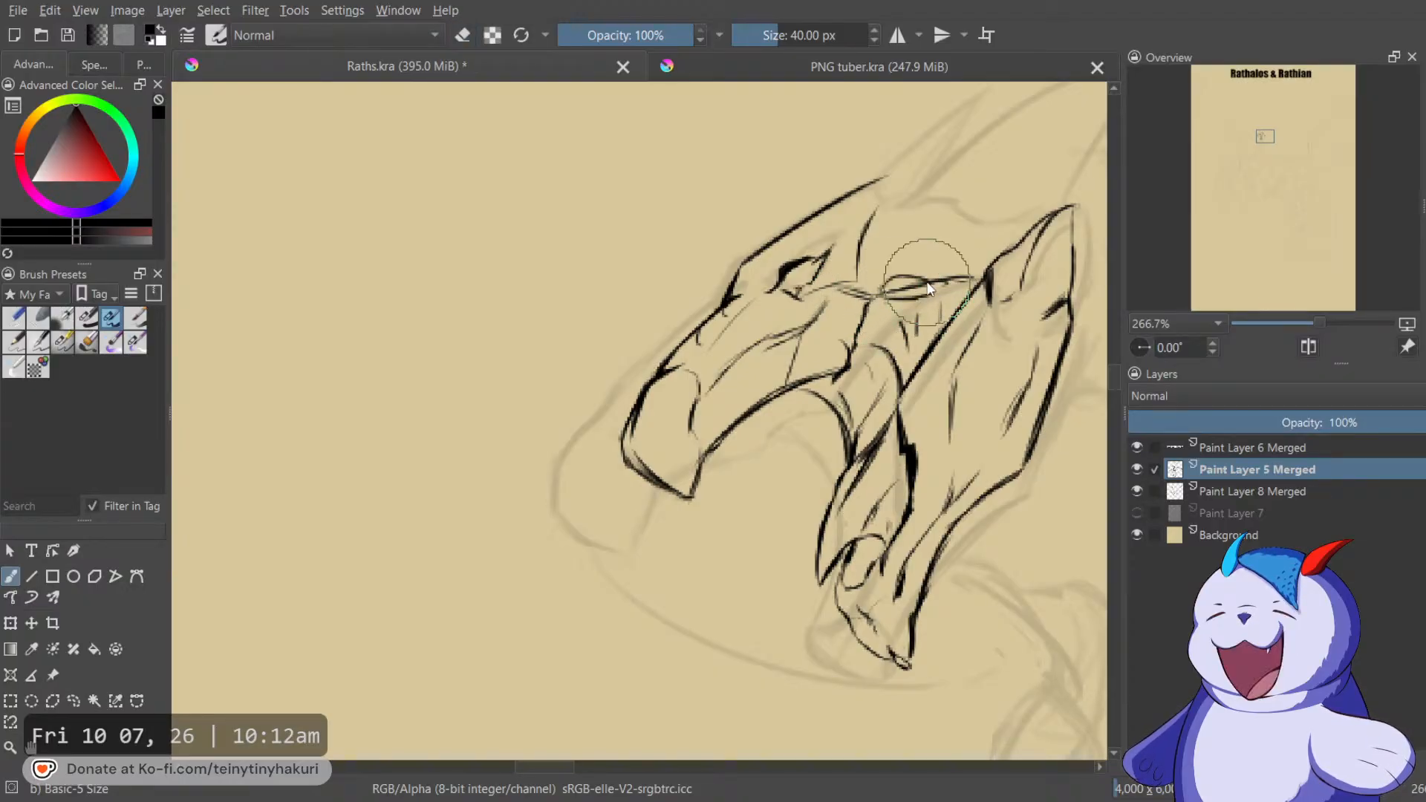
key("e")
key("e")
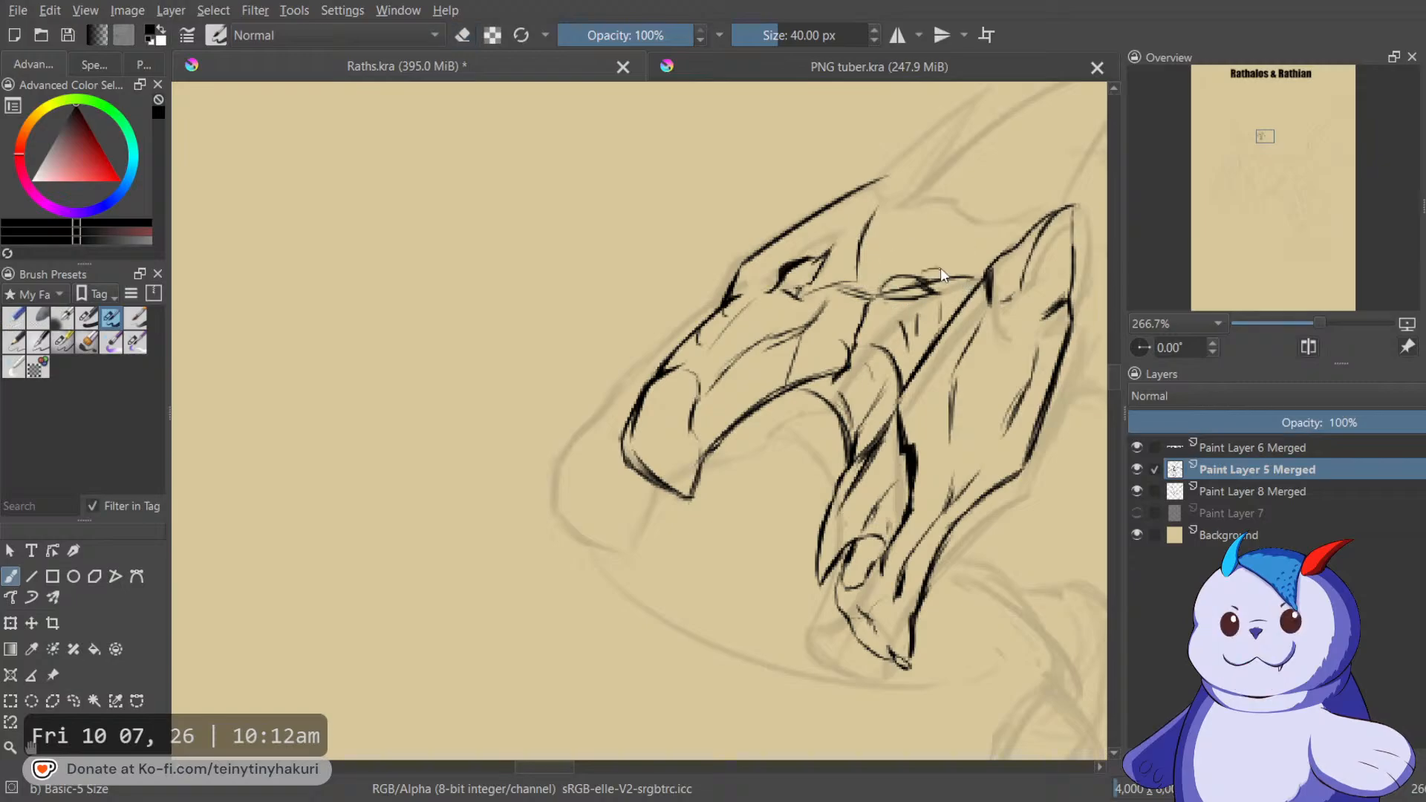
key("e")
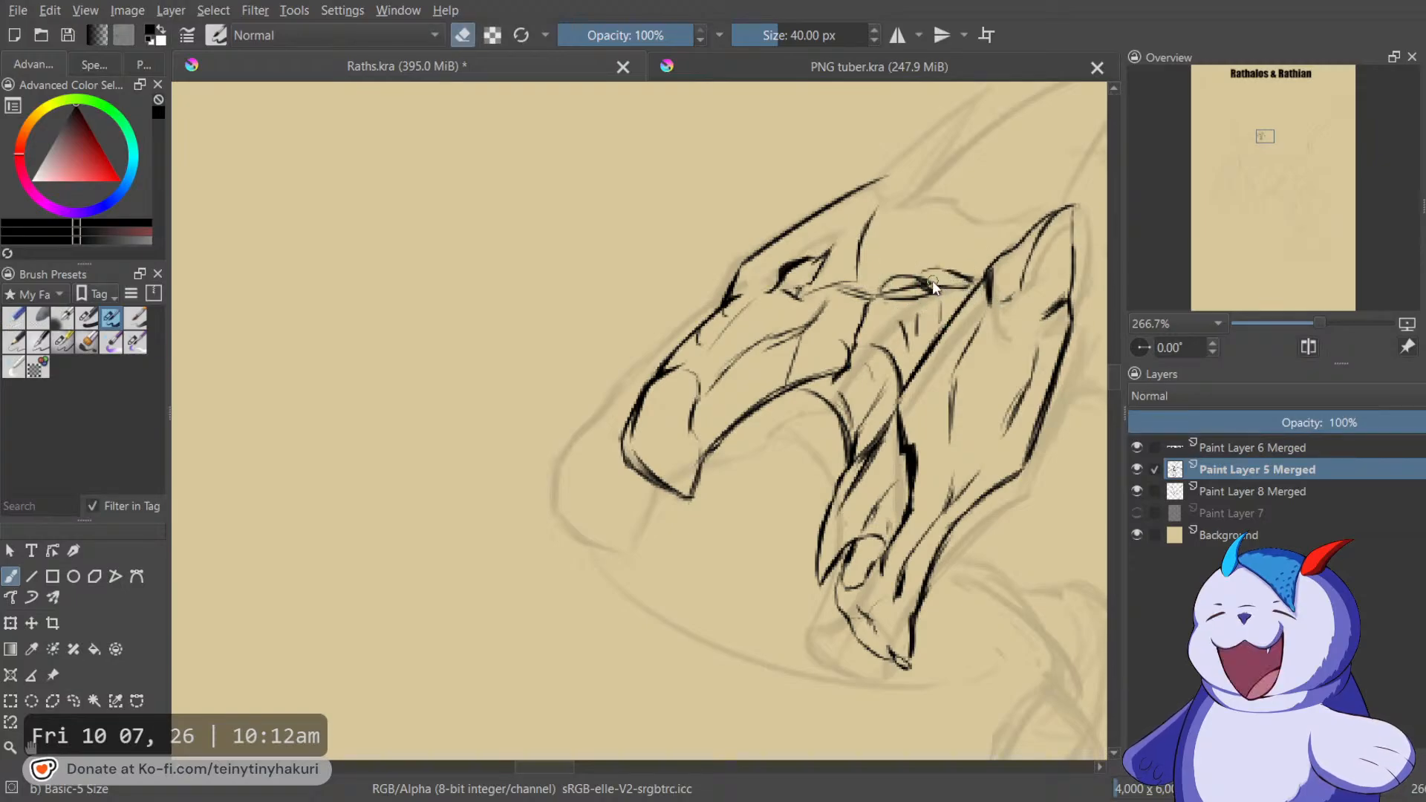
key("e")
Ink the brow ridge in front of the eye with an inner line and erase the stray strokes below it.
left_click_drag(891, 268, 795, 330)
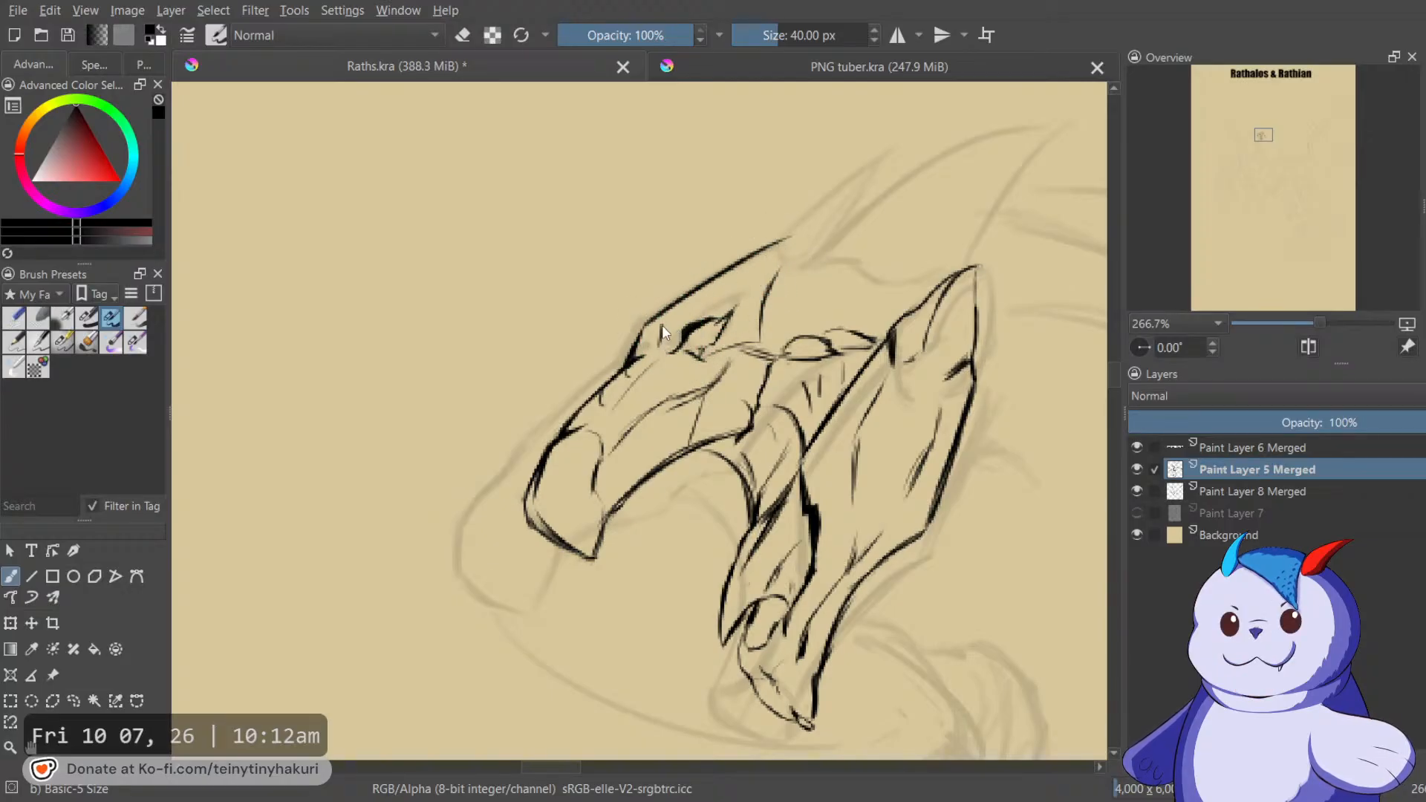
left_click_drag(691, 305, 659, 346)
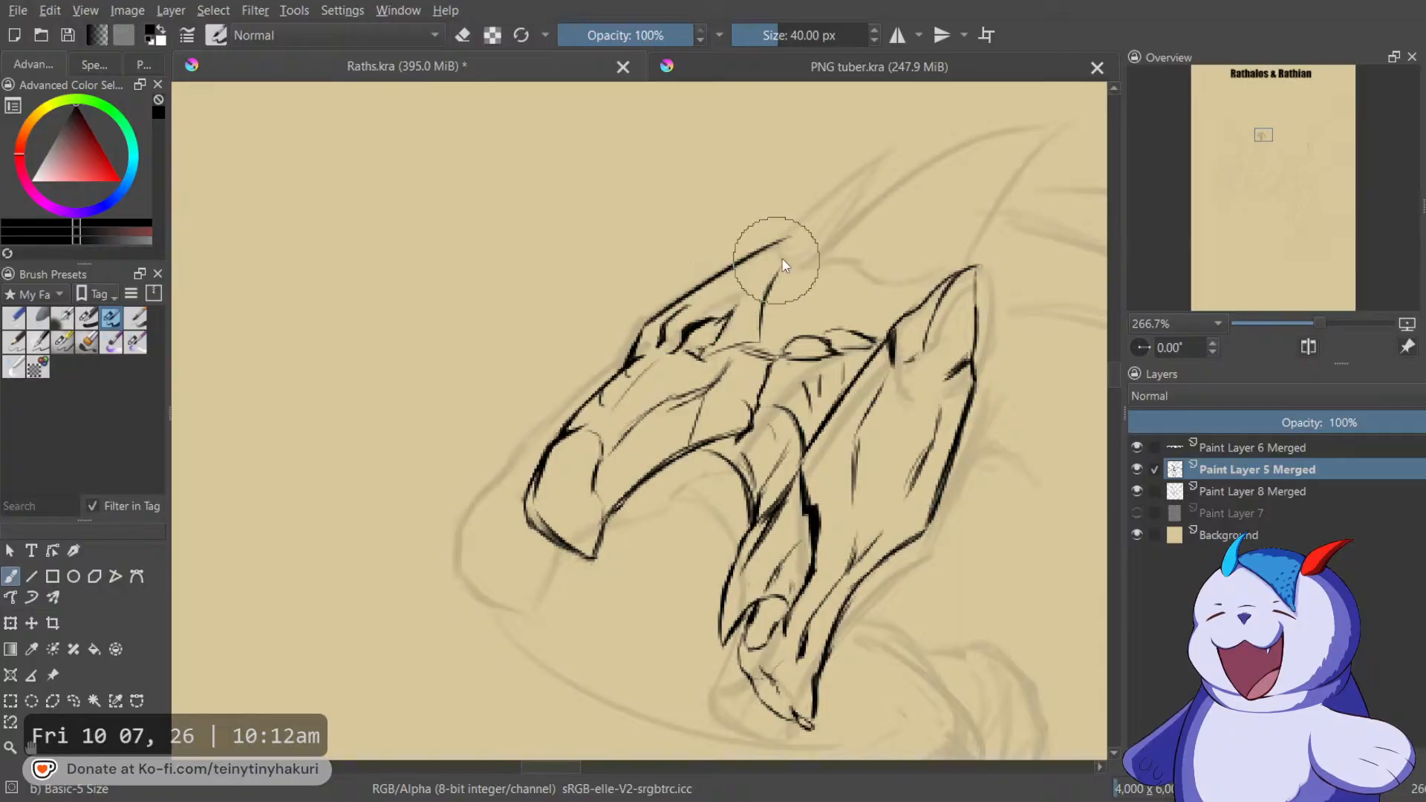
left_click_drag(777, 259, 823, 210)
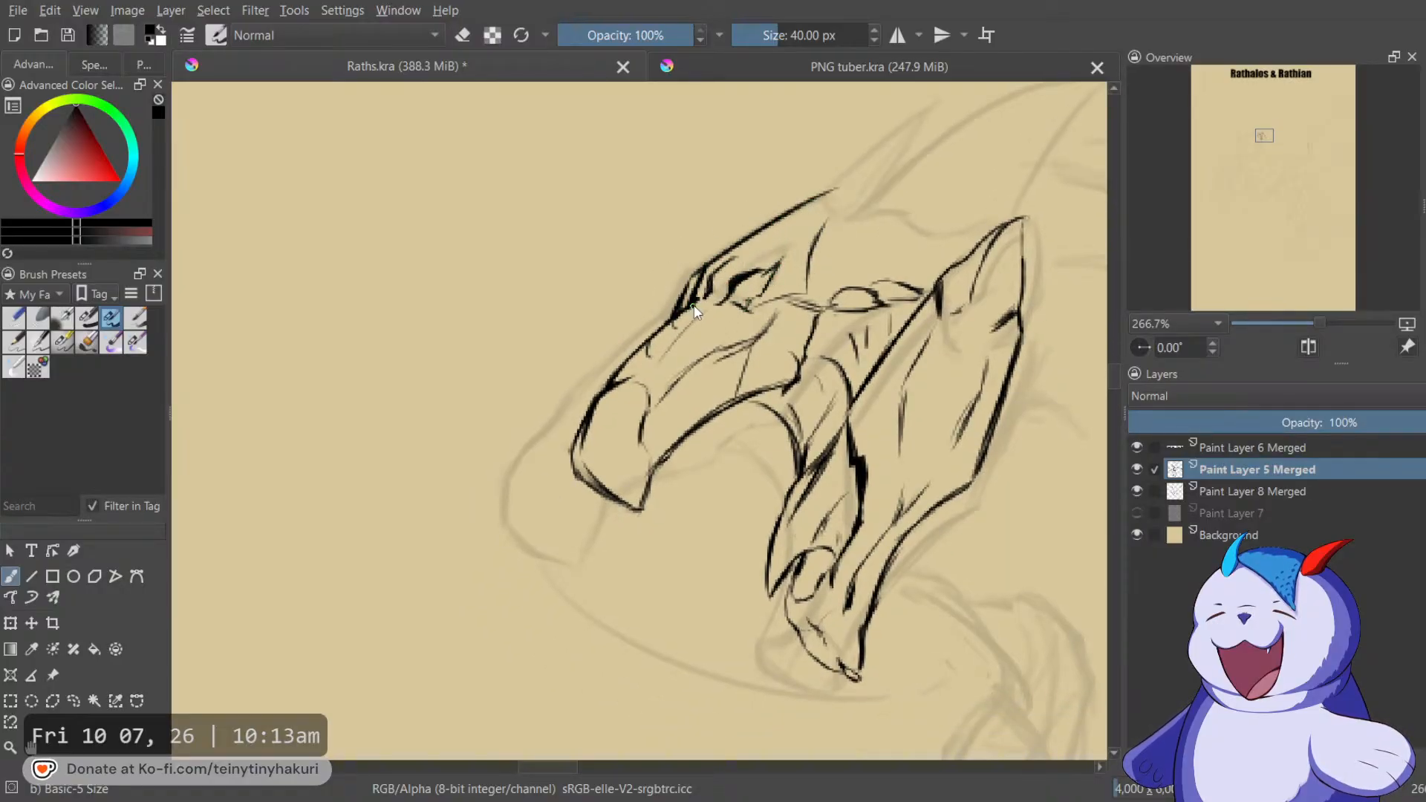
key("e")
key("e")
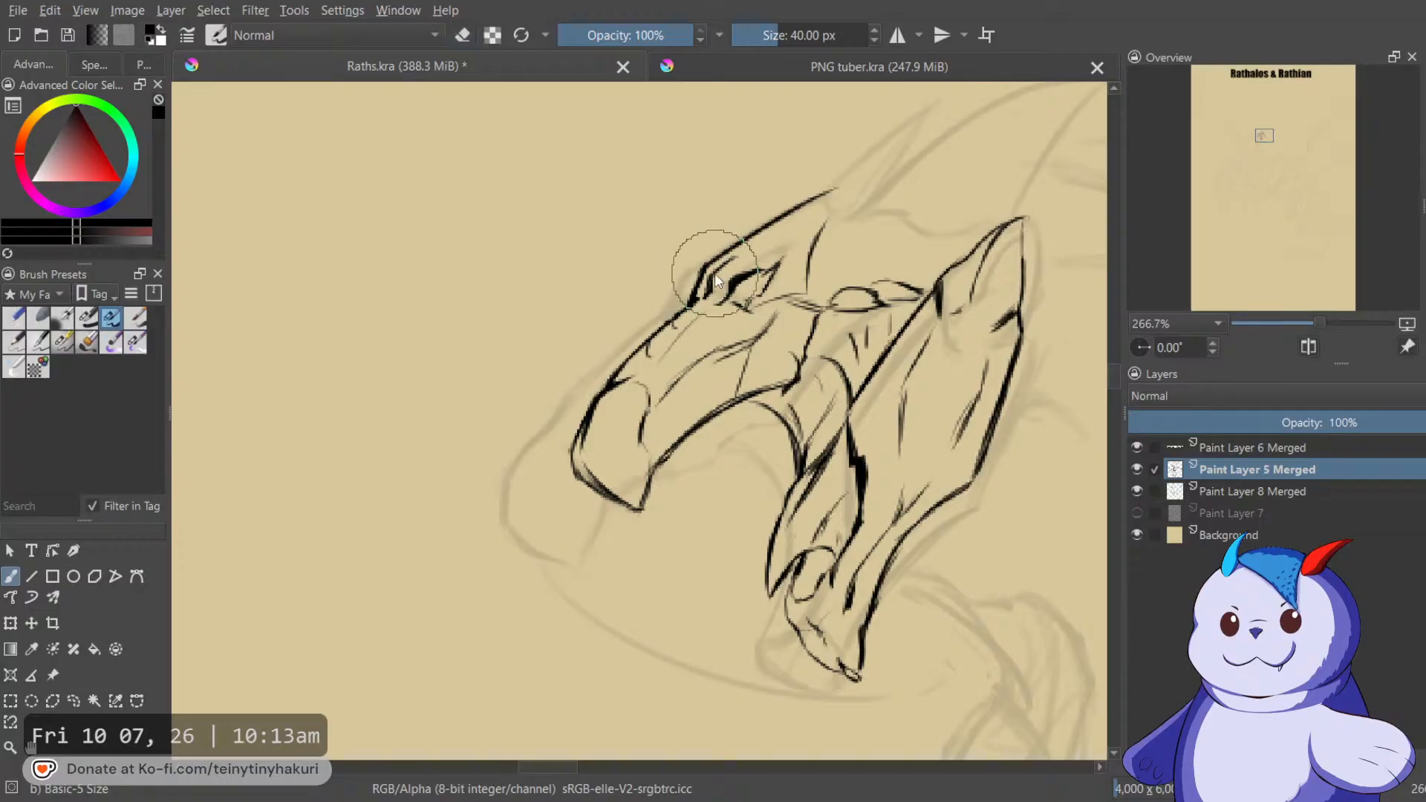
mouse_move(677, 317)
left_mouse_down()
mouse_move(729, 267)
mouse_move(529, 433)
left_mouse_up()
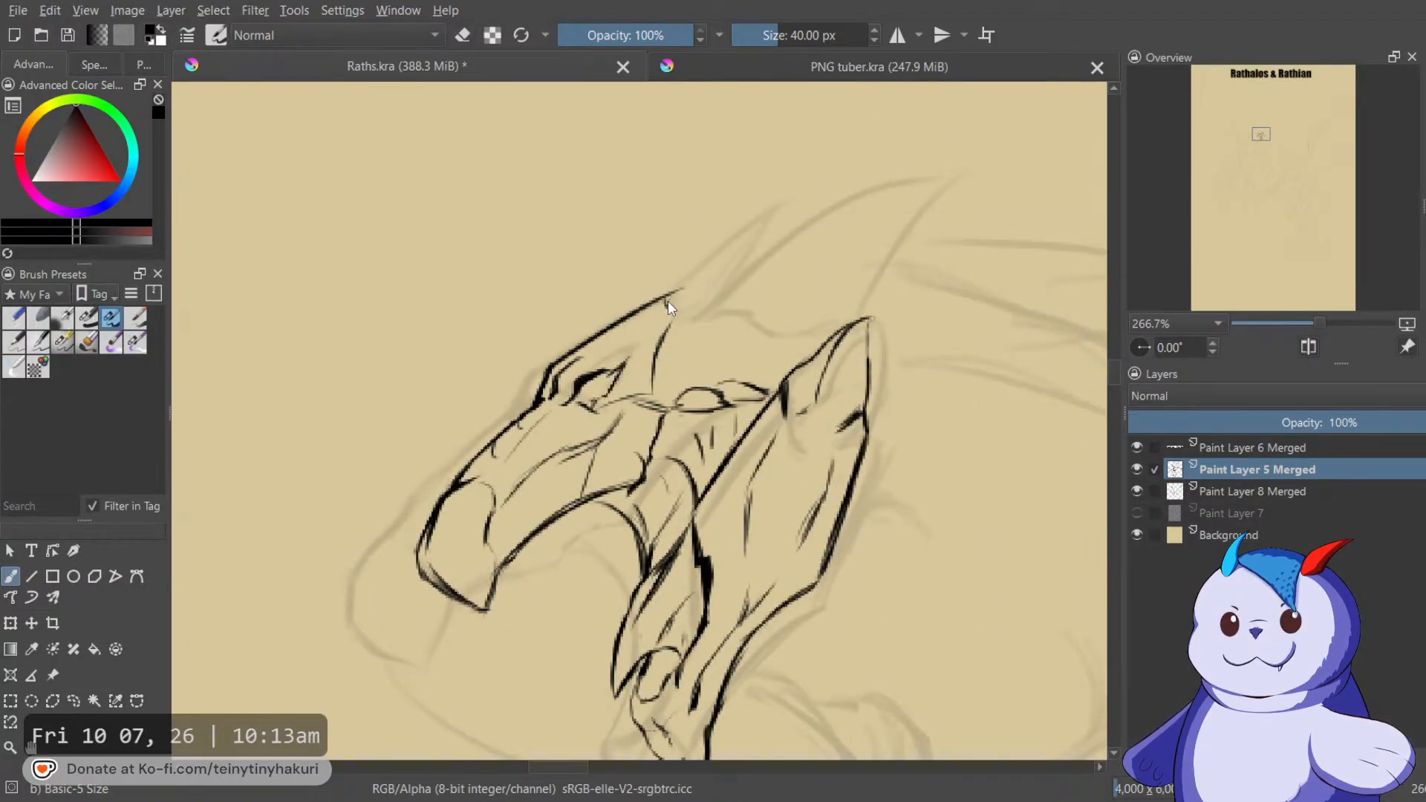
Ink a small hook at the brow's rear end, undo the trial spike above it, and ink the wavy crown line toward the cheek spike.
mouse_move(670, 300)
left_mouse_down()
mouse_move(723, 233)
mouse_move(679, 308)
mouse_move(698, 277)
mouse_move(676, 303)
left_mouse_up()
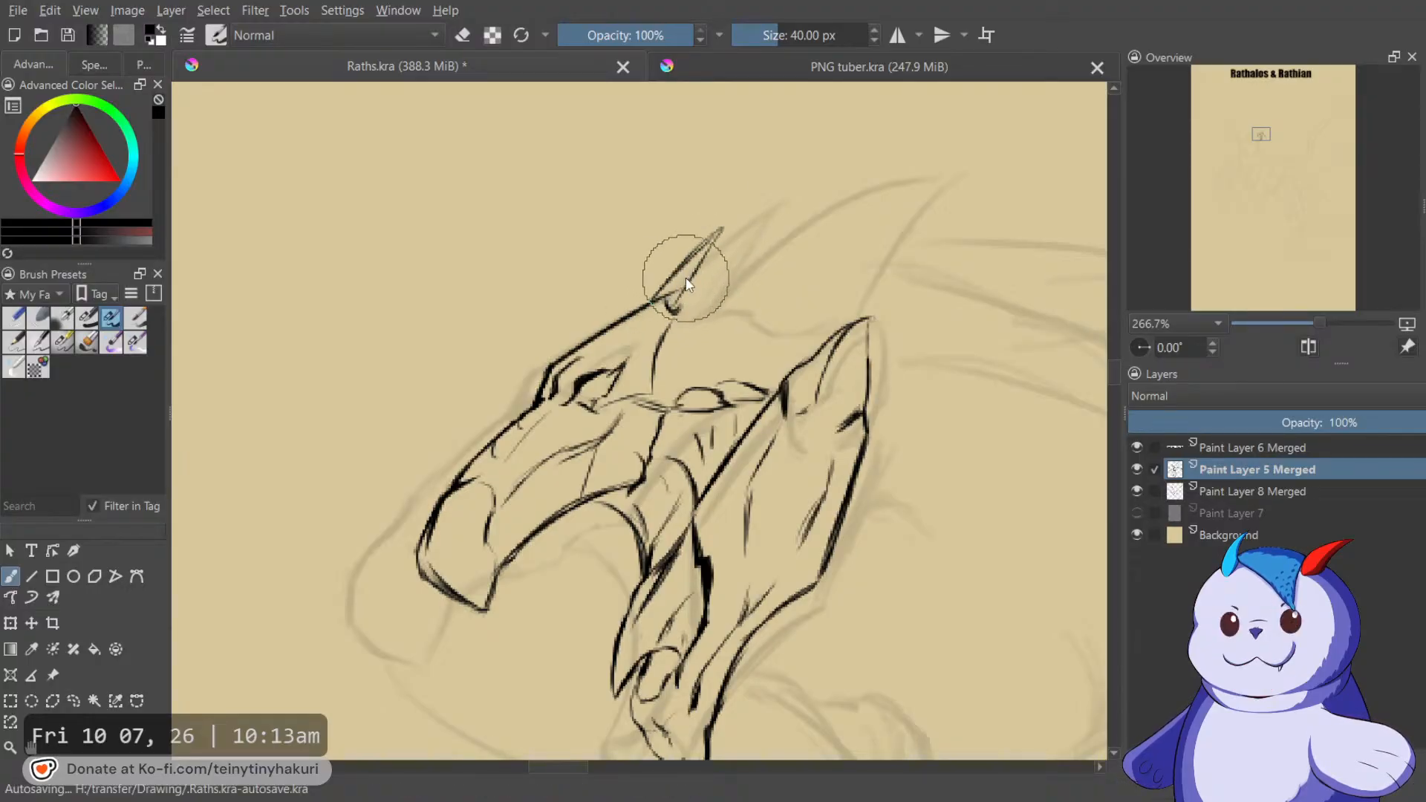
key("ctrl+z")
key("ctrl+z")
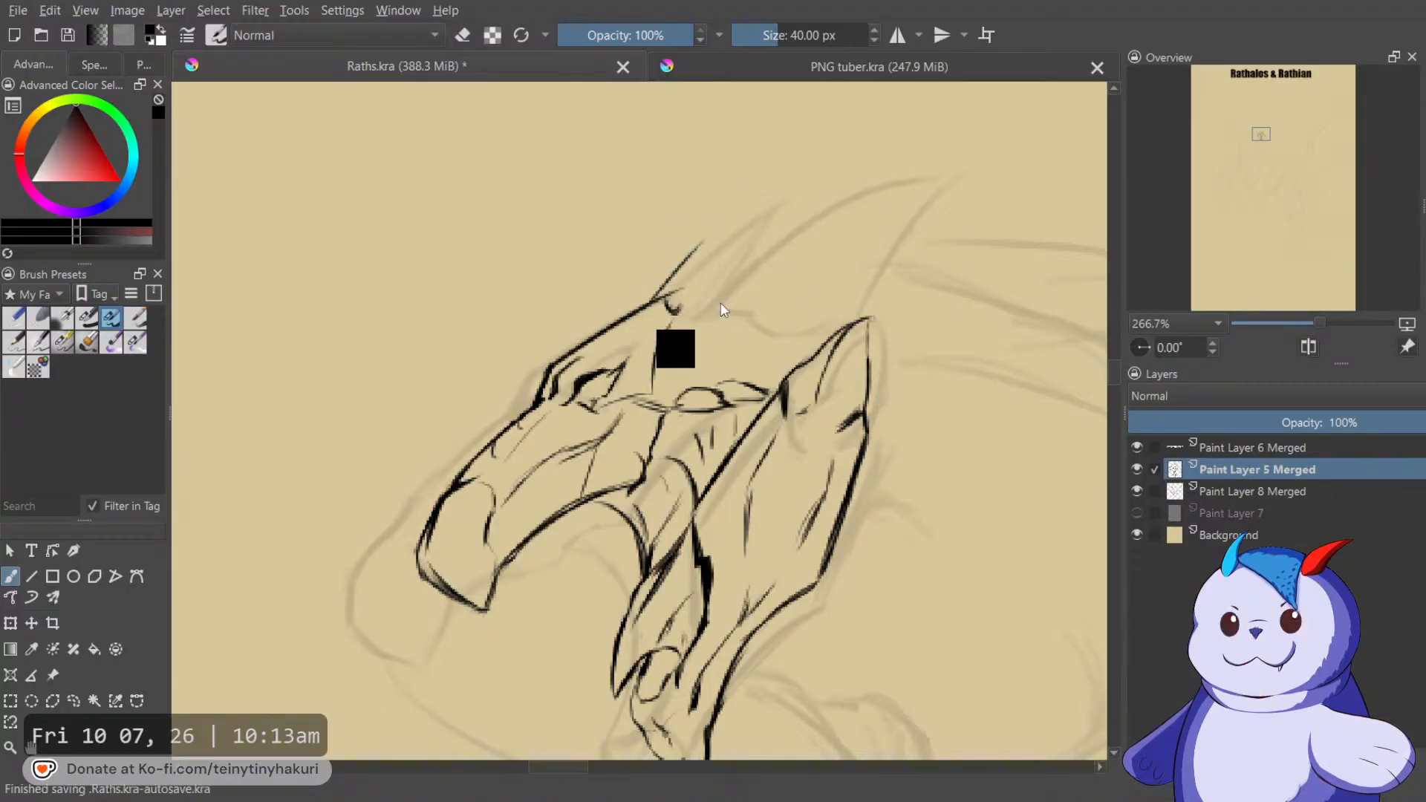
mouse_move(673, 304)
left_mouse_down()
mouse_move(765, 339)
mouse_move(715, 315)
mouse_move(778, 338)
mouse_move(840, 315)
left_mouse_up()
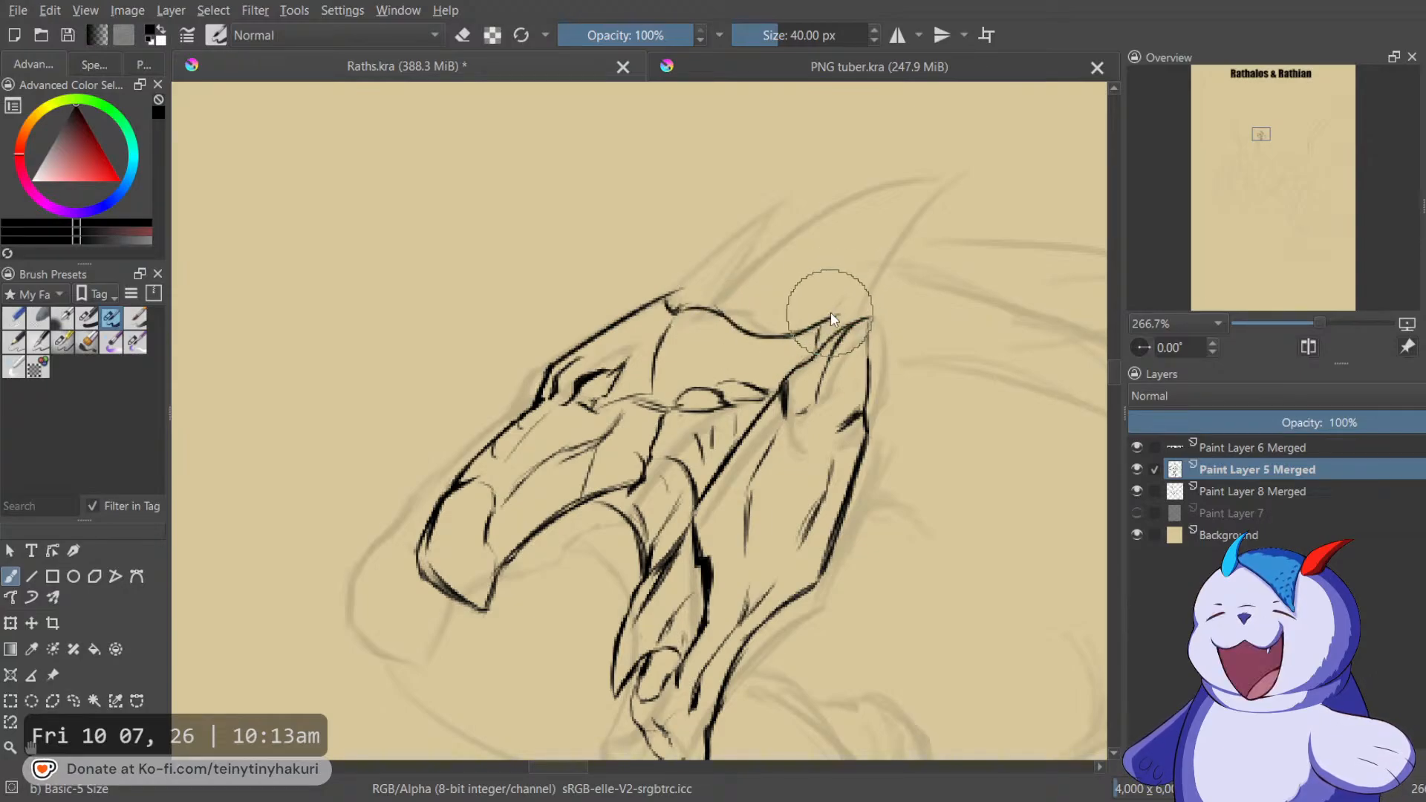
Ink the large backward-curving horn above the crown line, clean up its upper edge, and darken where its base meets the skull.
left_click_drag(835, 309, 860, 358)
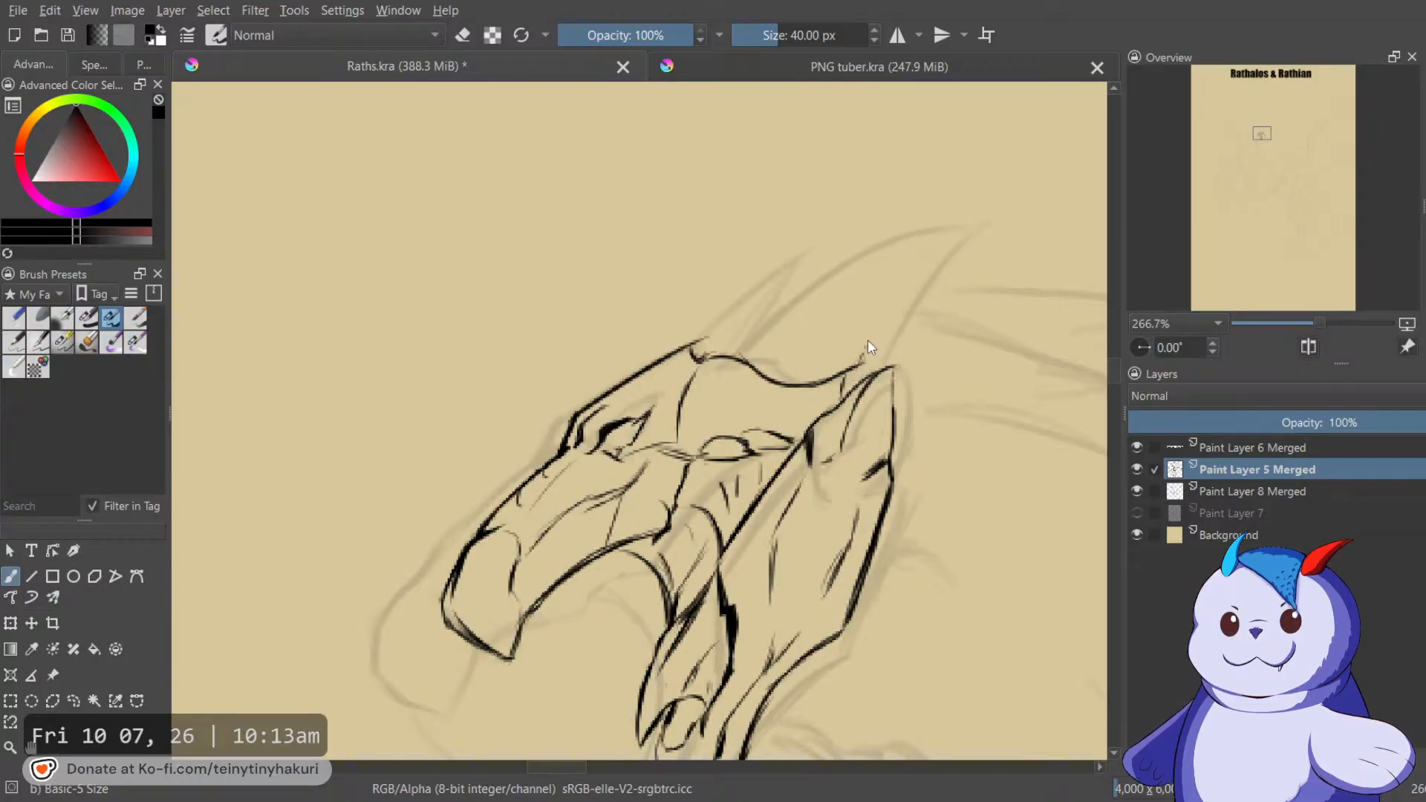
mouse_move(884, 308)
left_mouse_down()
mouse_move(857, 361)
mouse_move(877, 302)
mouse_move(1000, 197)
left_mouse_up()
key("e")
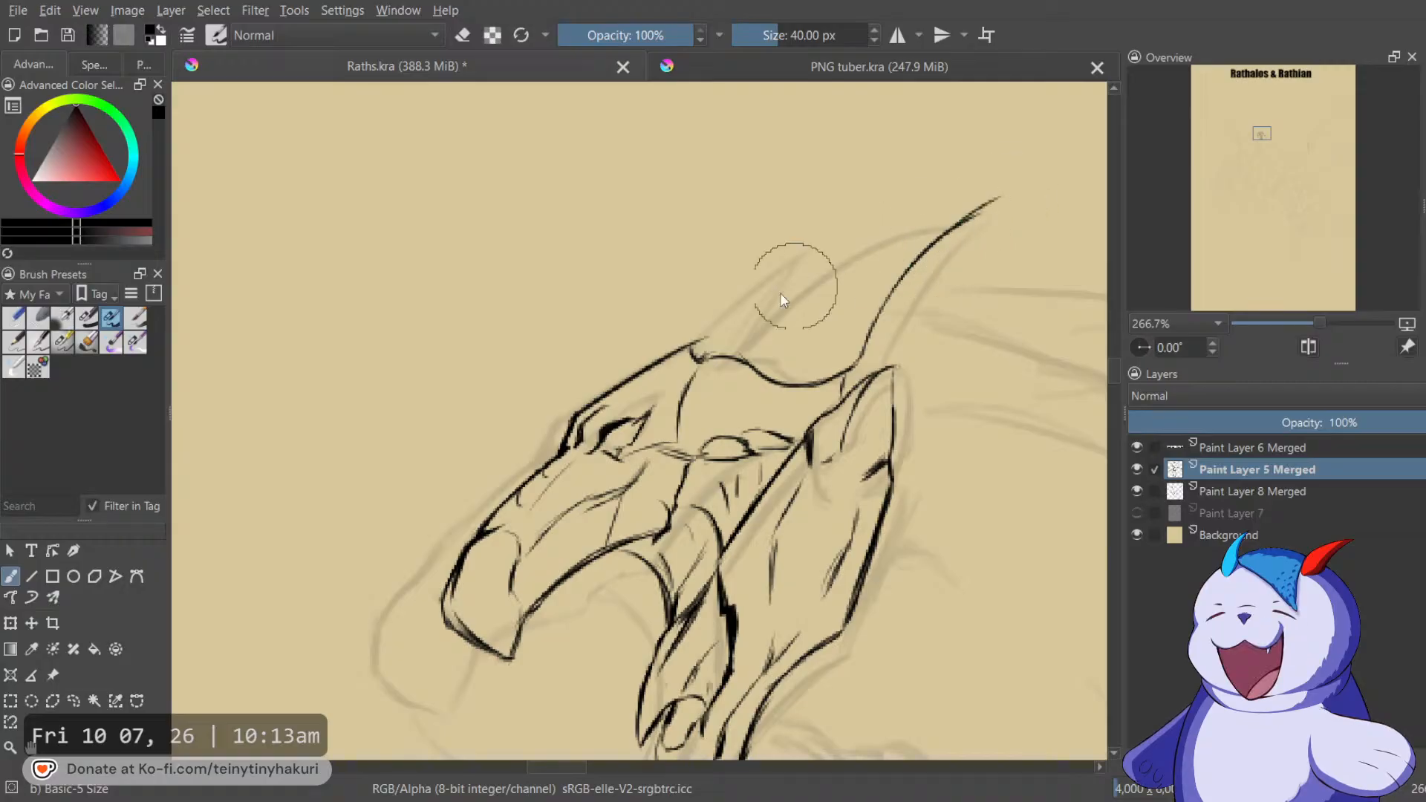
left_click_drag(711, 350, 847, 244)
mouse_move(771, 291)
left_mouse_down()
mouse_move(942, 203)
mouse_move(866, 220)
mouse_move(732, 310)
mouse_move(858, 242)
left_mouse_up()
key("e")
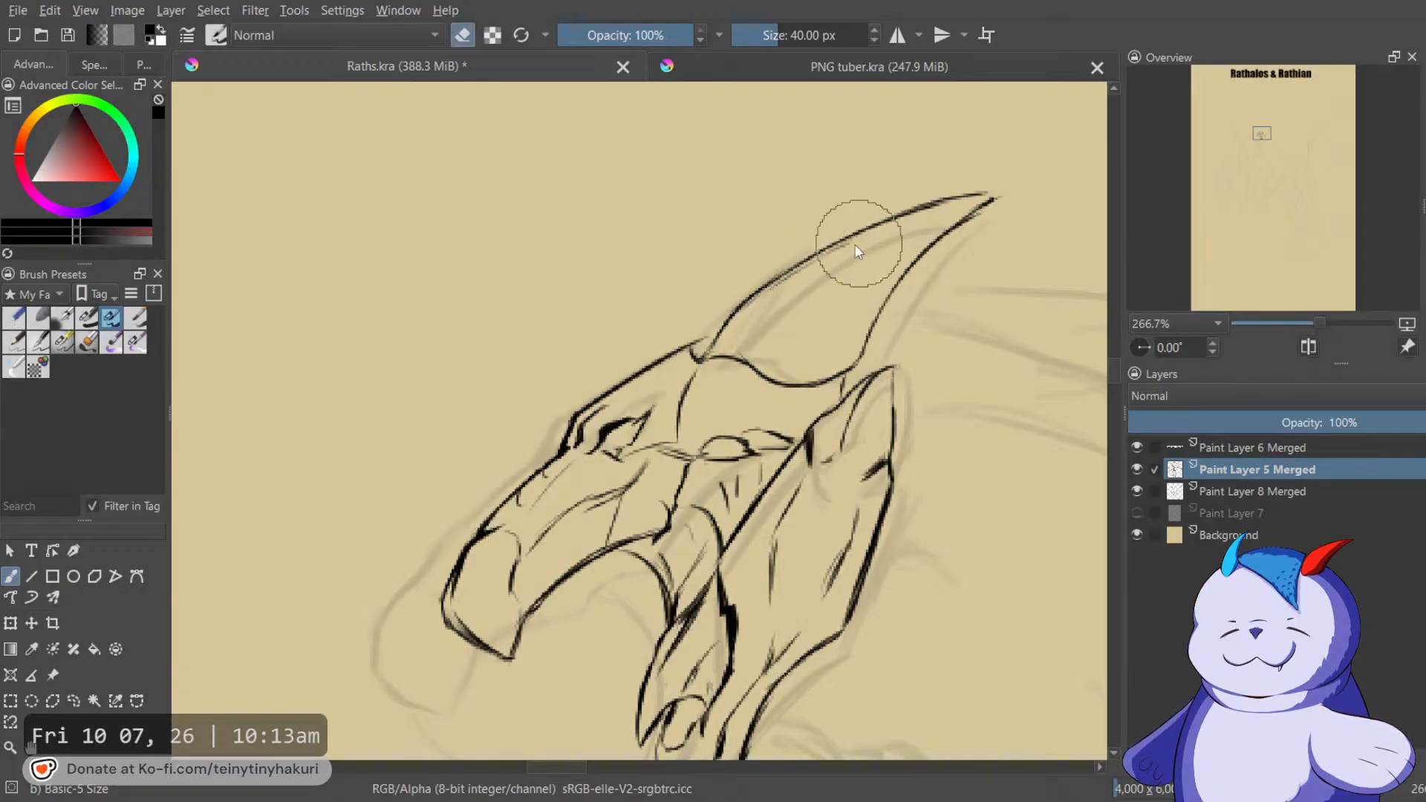
left_click_drag(760, 299, 812, 266)
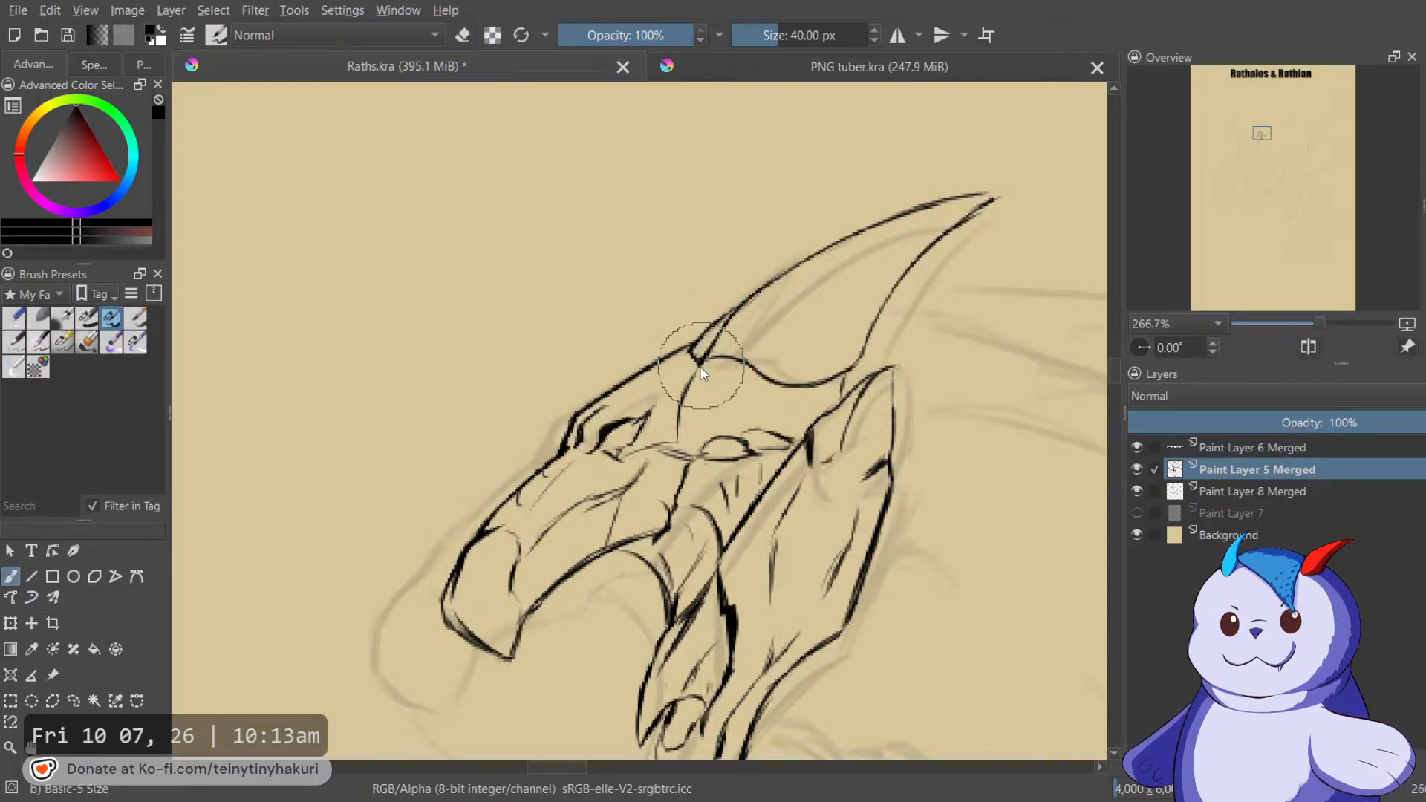
left_click_drag(707, 359, 744, 314)
mouse_move(880, 343)
left_mouse_down()
mouse_move(892, 329)
mouse_move(847, 376)
left_mouse_up()
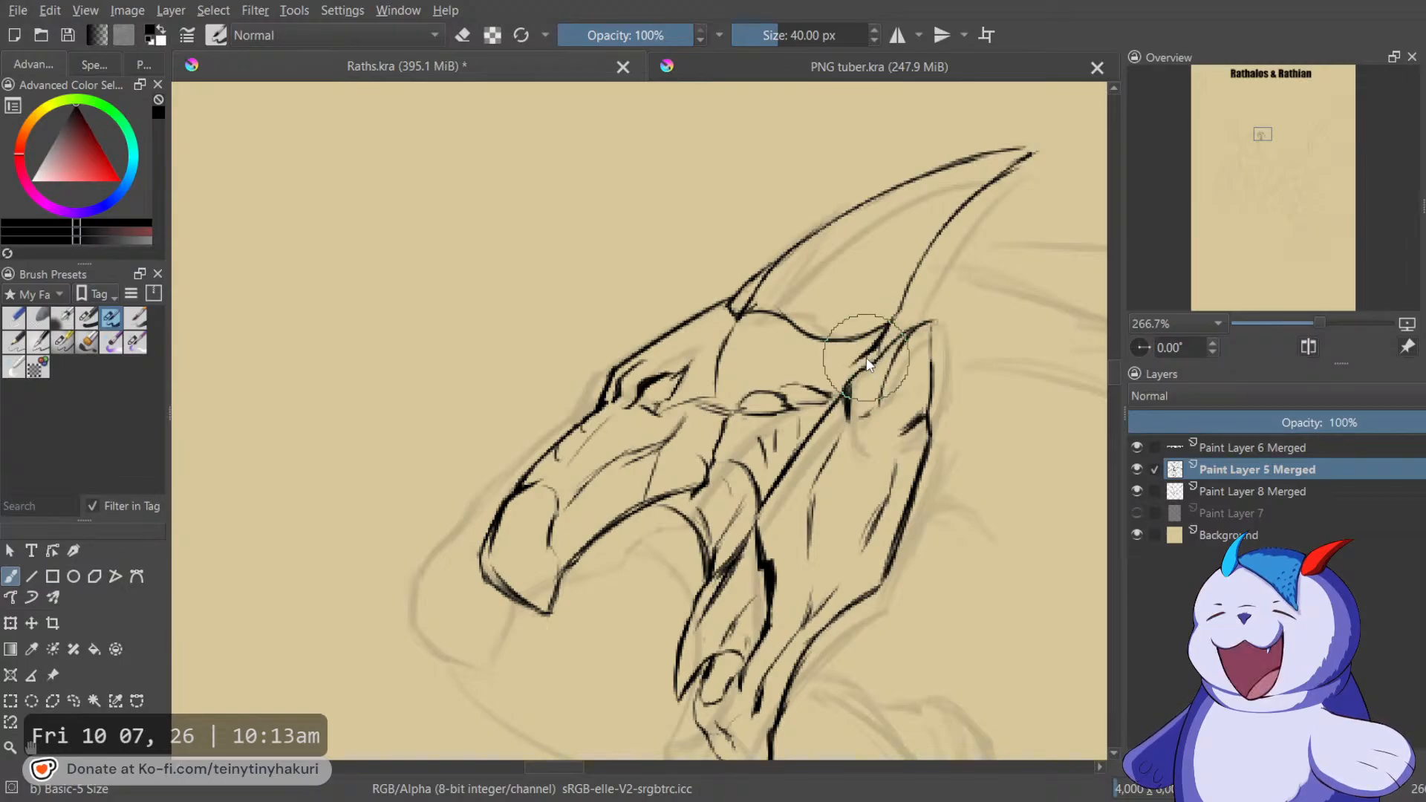
Compare the inked head with the red and grey dragon reference images, viewing the canvas mirrored and unmirrored.
key("minus")
key("minus")
key("minus")
key("minus")
left_click_drag(727, 421, 681, 350)
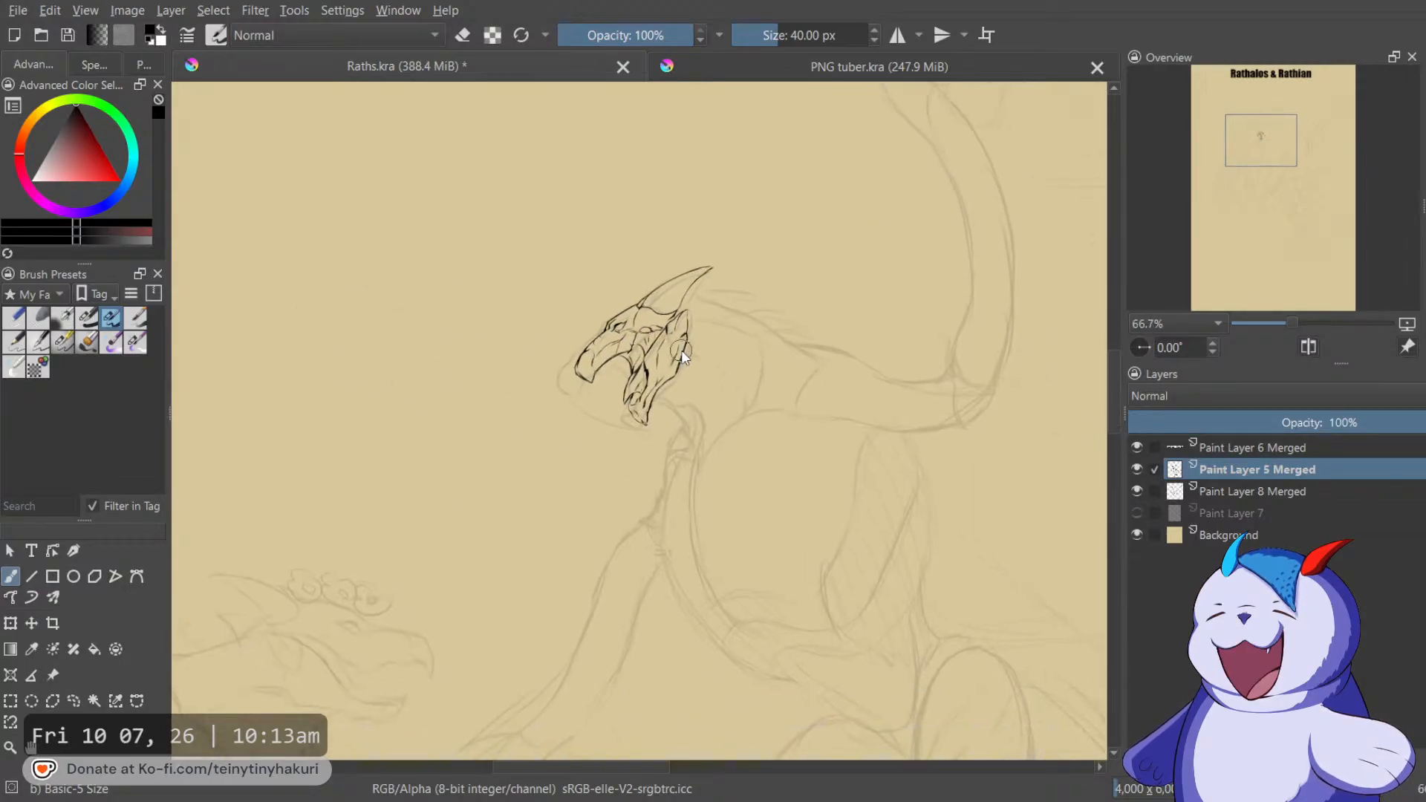
scroll(680, 349, "down", 3)
left_click_drag(933, 194, 567, 408)
scroll(670, 306, "up", 1)
scroll(670, 306, "up", 1)
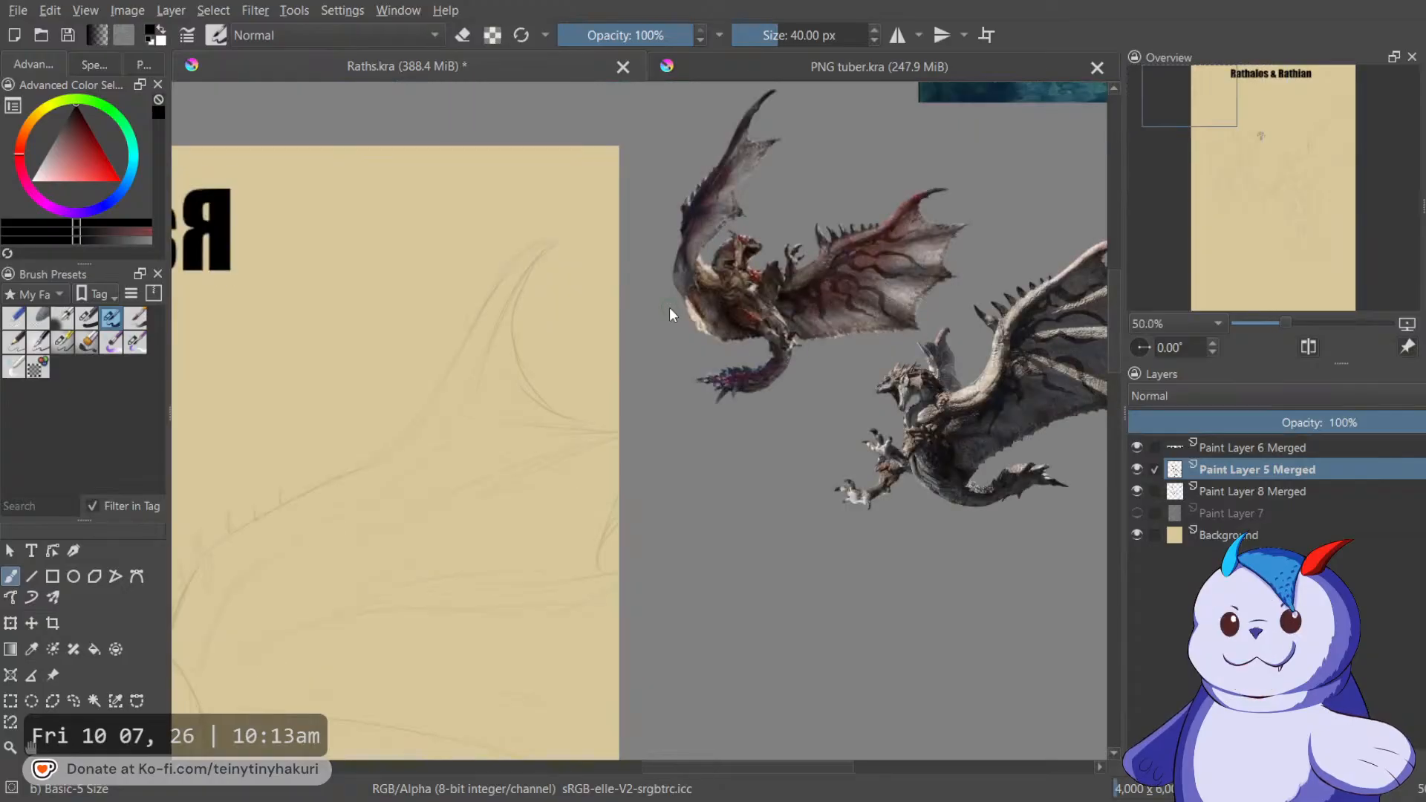
scroll(714, 265, "up", 2)
scroll(640, 327, "down", 5)
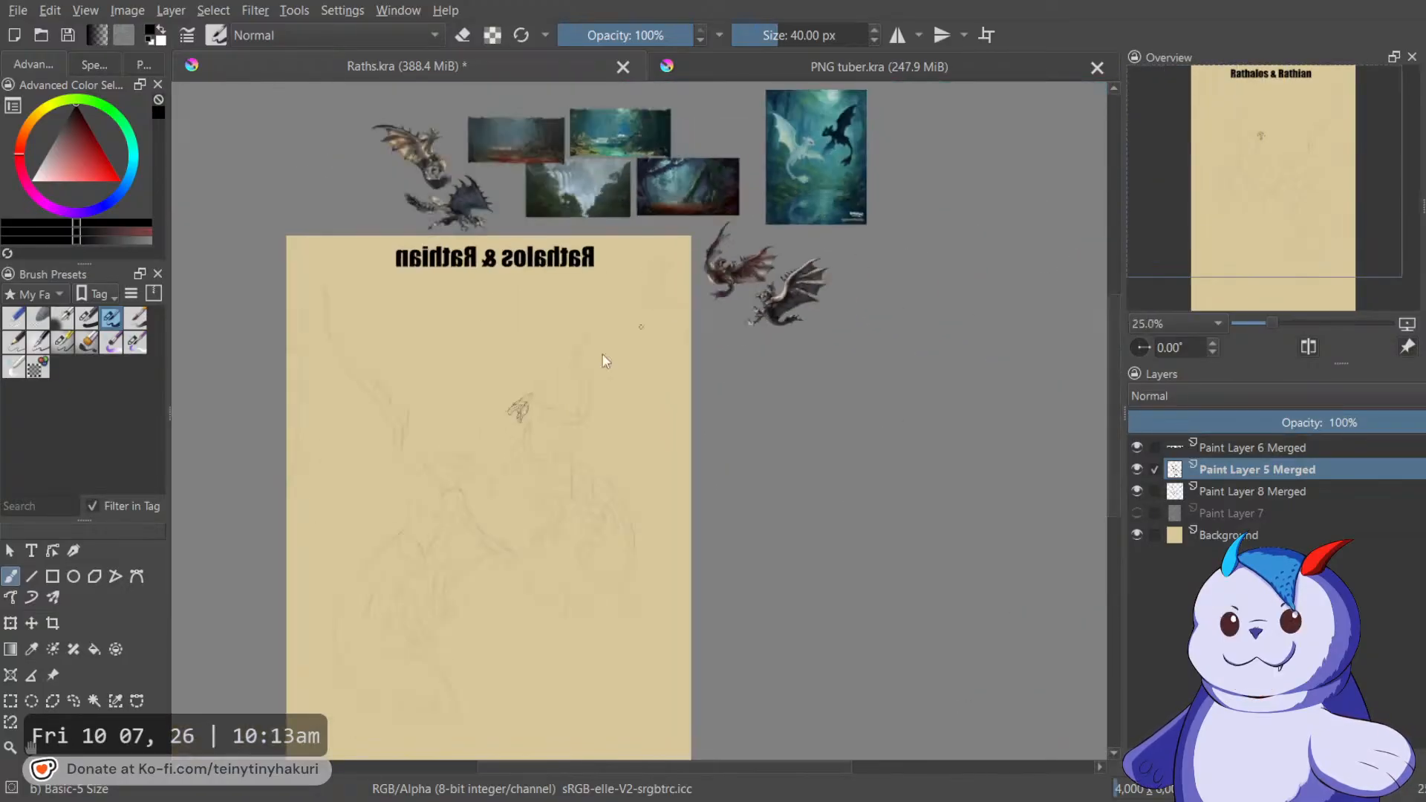
scroll(684, 315, "up", 5)
key("m")
scroll(727, 397, "up", 1)
key("m")
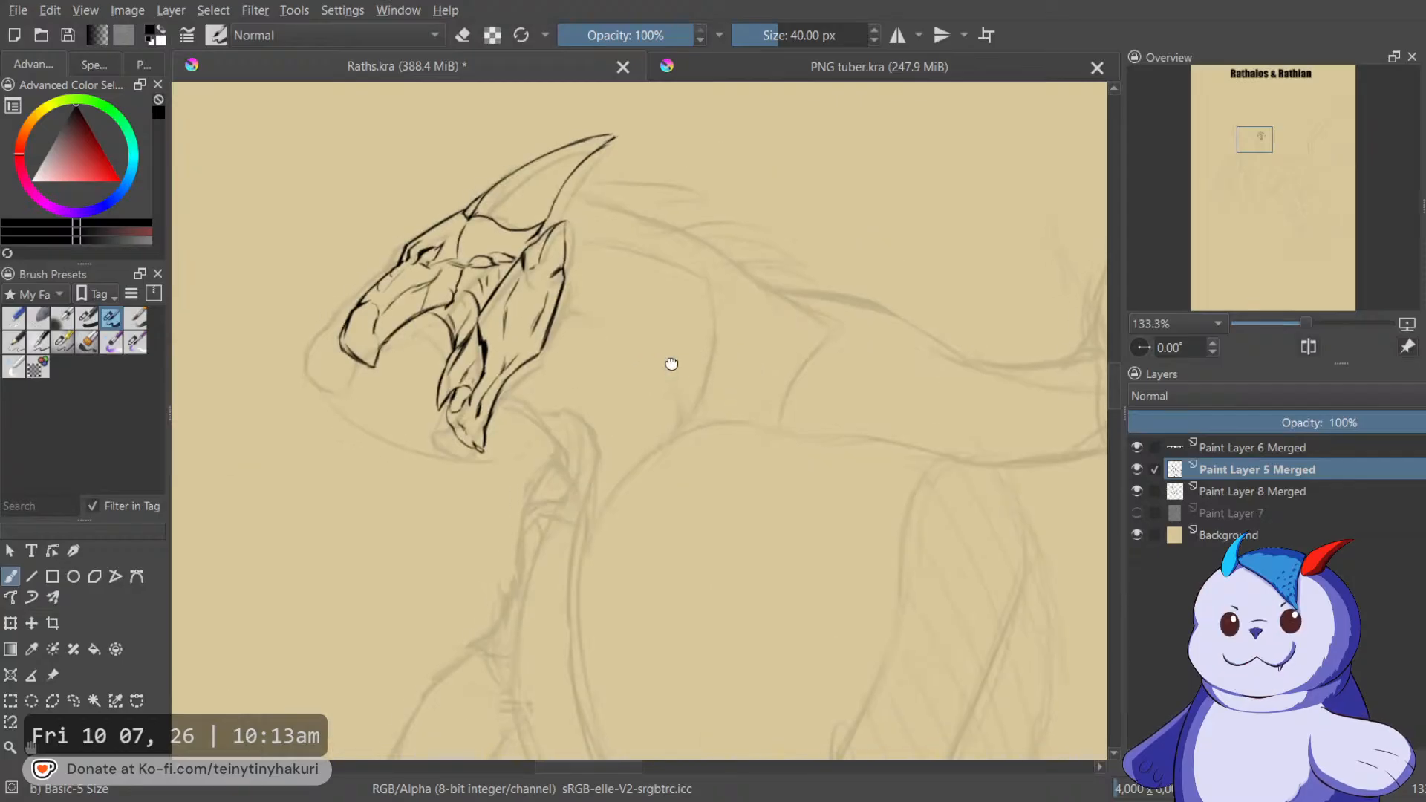
Ink a short throat line curving from under the lower jaw and a small neck stroke behind the horn's base.
left_click_drag(649, 366, 858, 325)
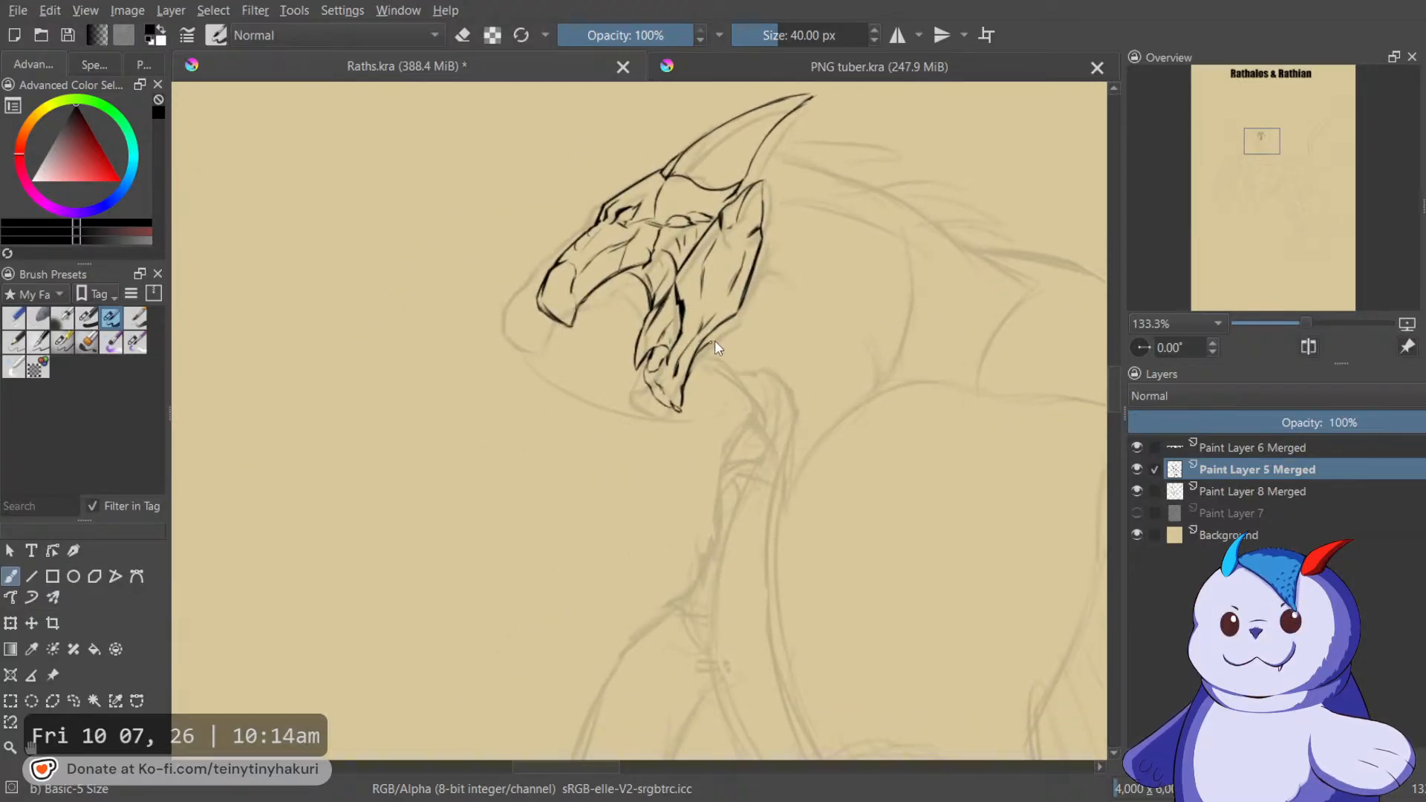
left_click_drag(729, 340, 698, 358)
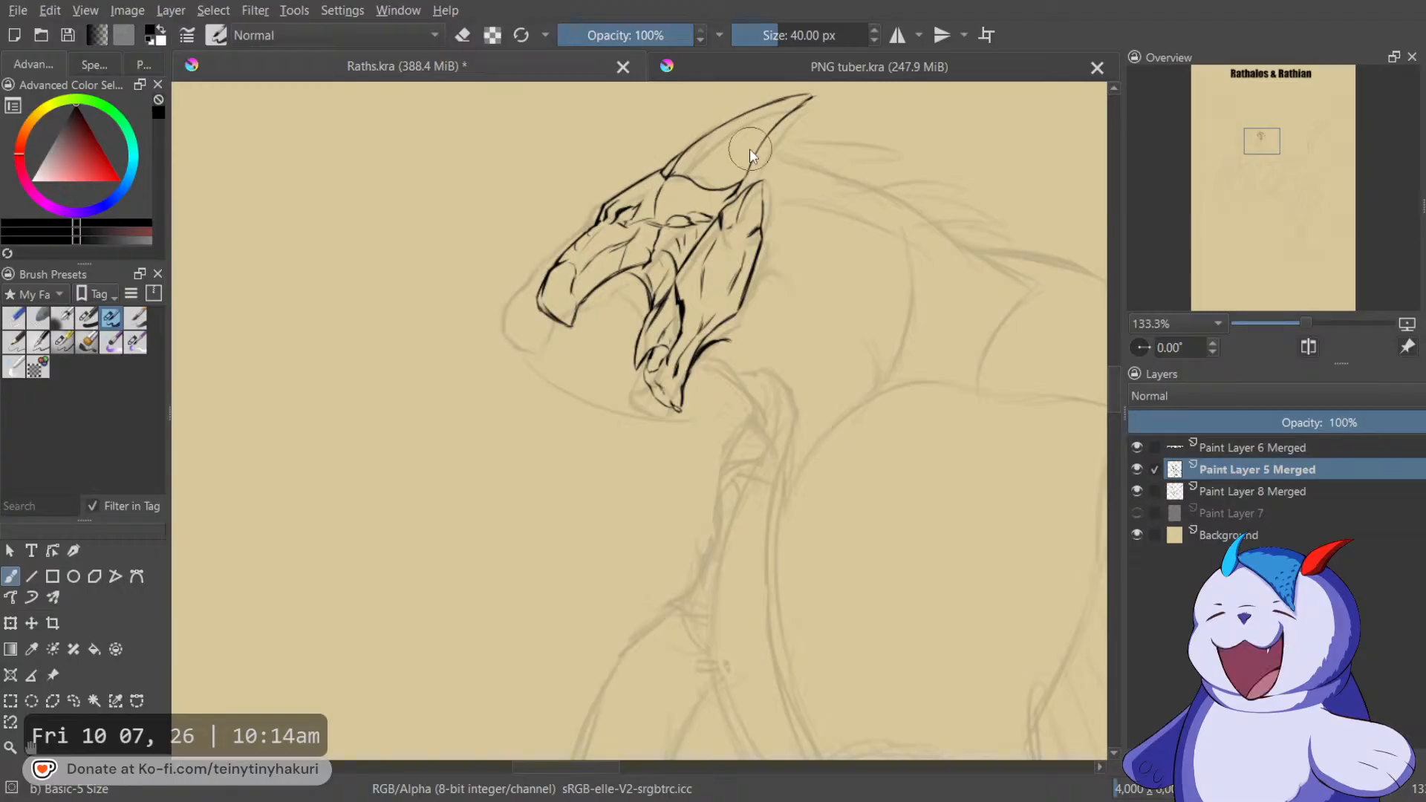
mouse_move(750, 162)
left_mouse_down()
mouse_move(773, 155)
mouse_move(754, 164)
left_mouse_up()
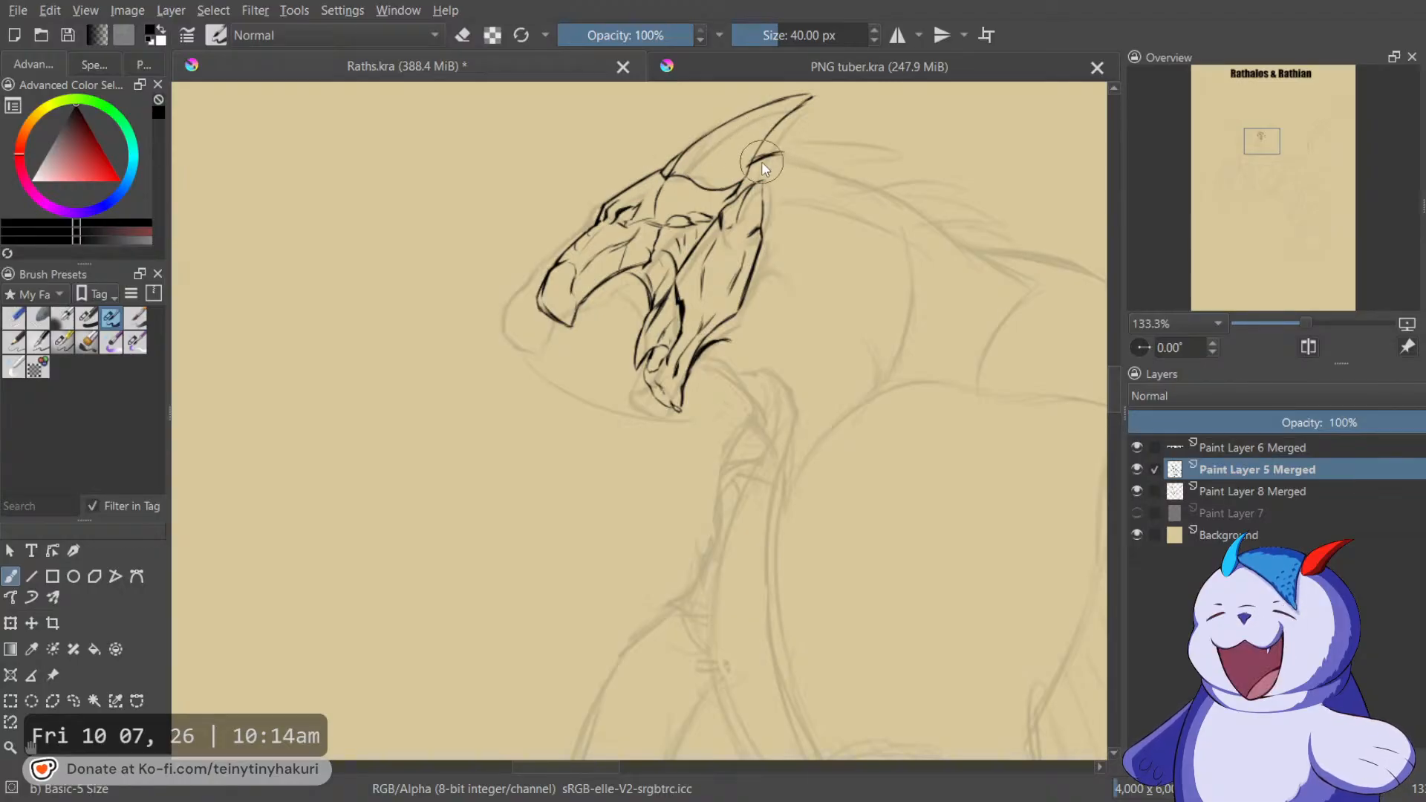
key("e")
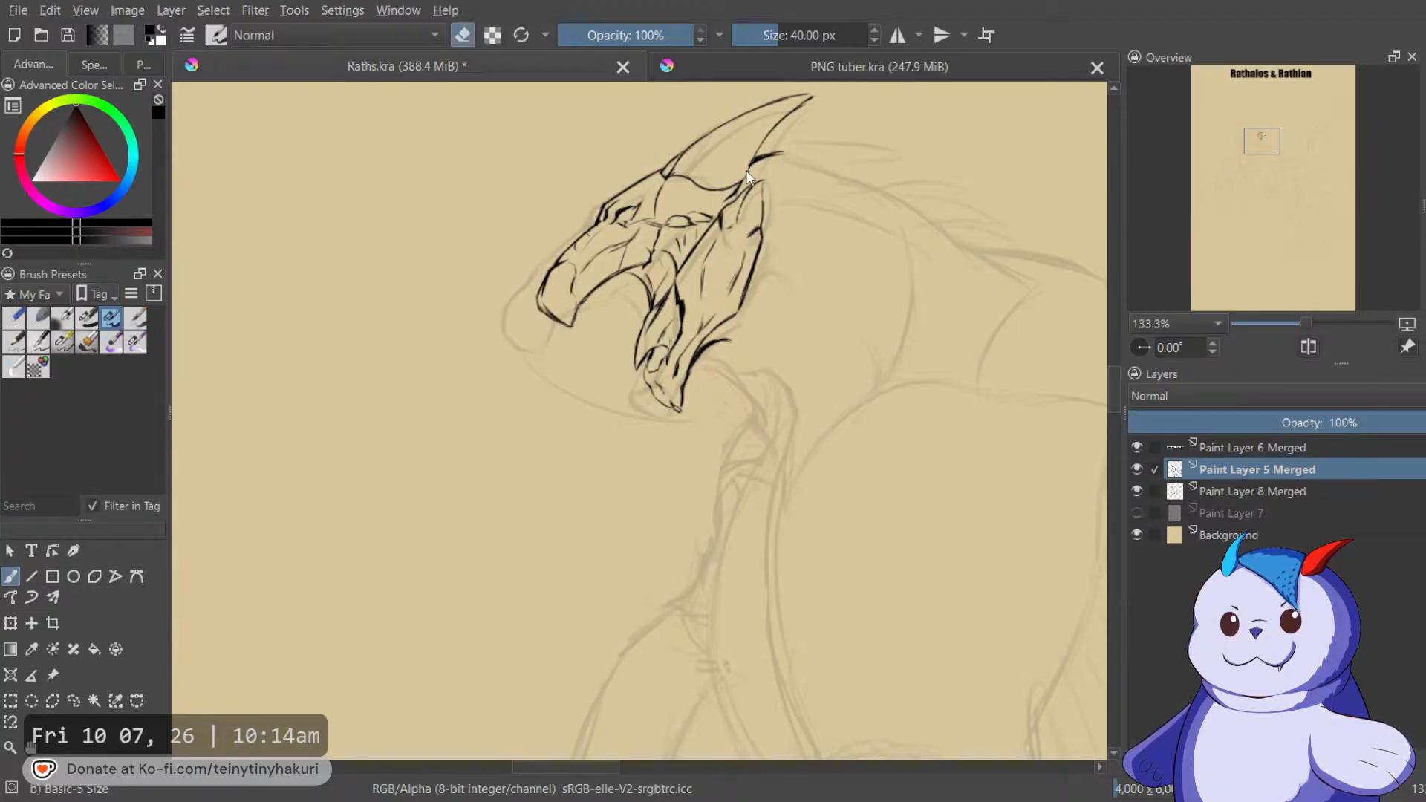
key("e")
Transform the inked head to enlarge it down and forward over the rough sketch, apply it, and close the PNG tuber document.
key("ctrl+t")
left_click_drag(713, 340, 683, 359)
left_click_drag(803, 269, 820, 269)
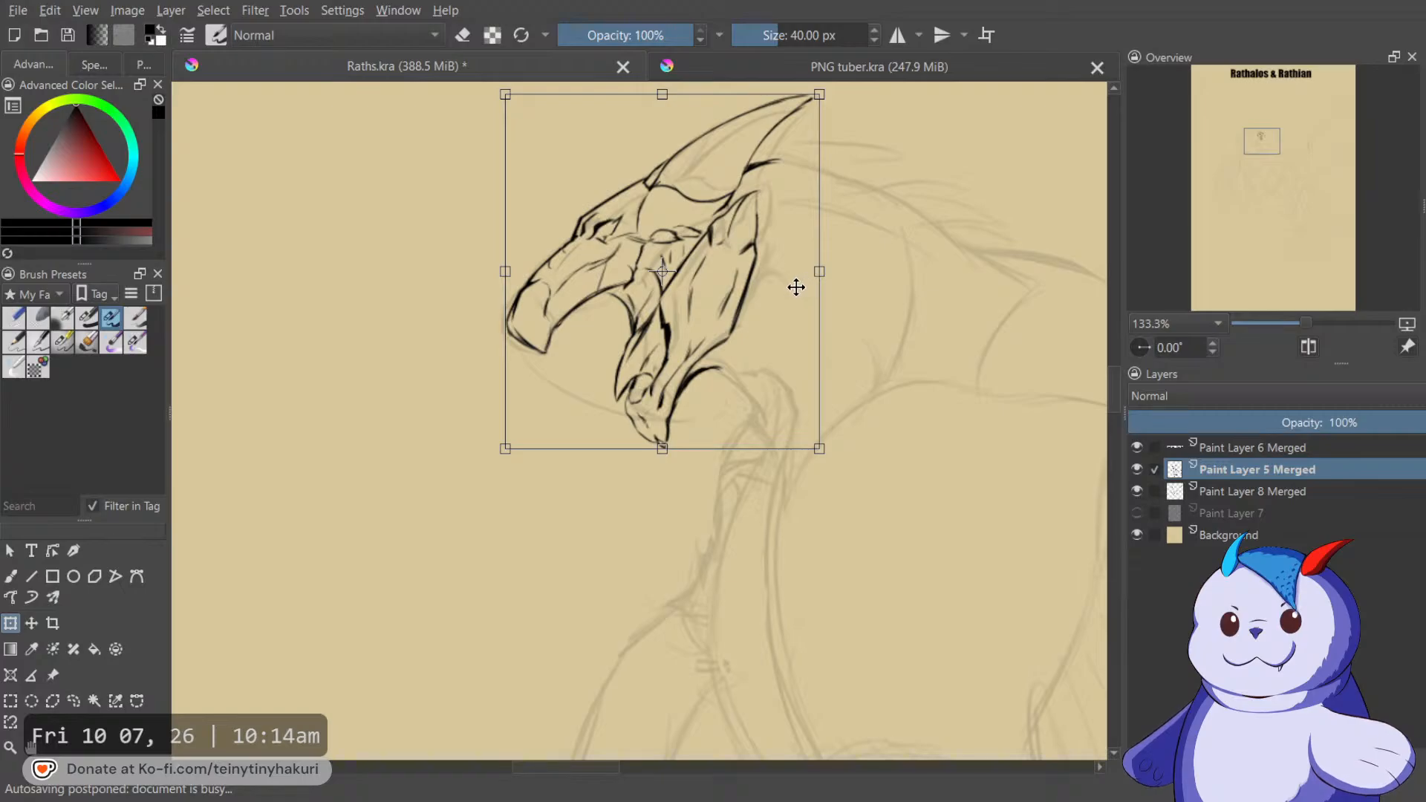
key("b")
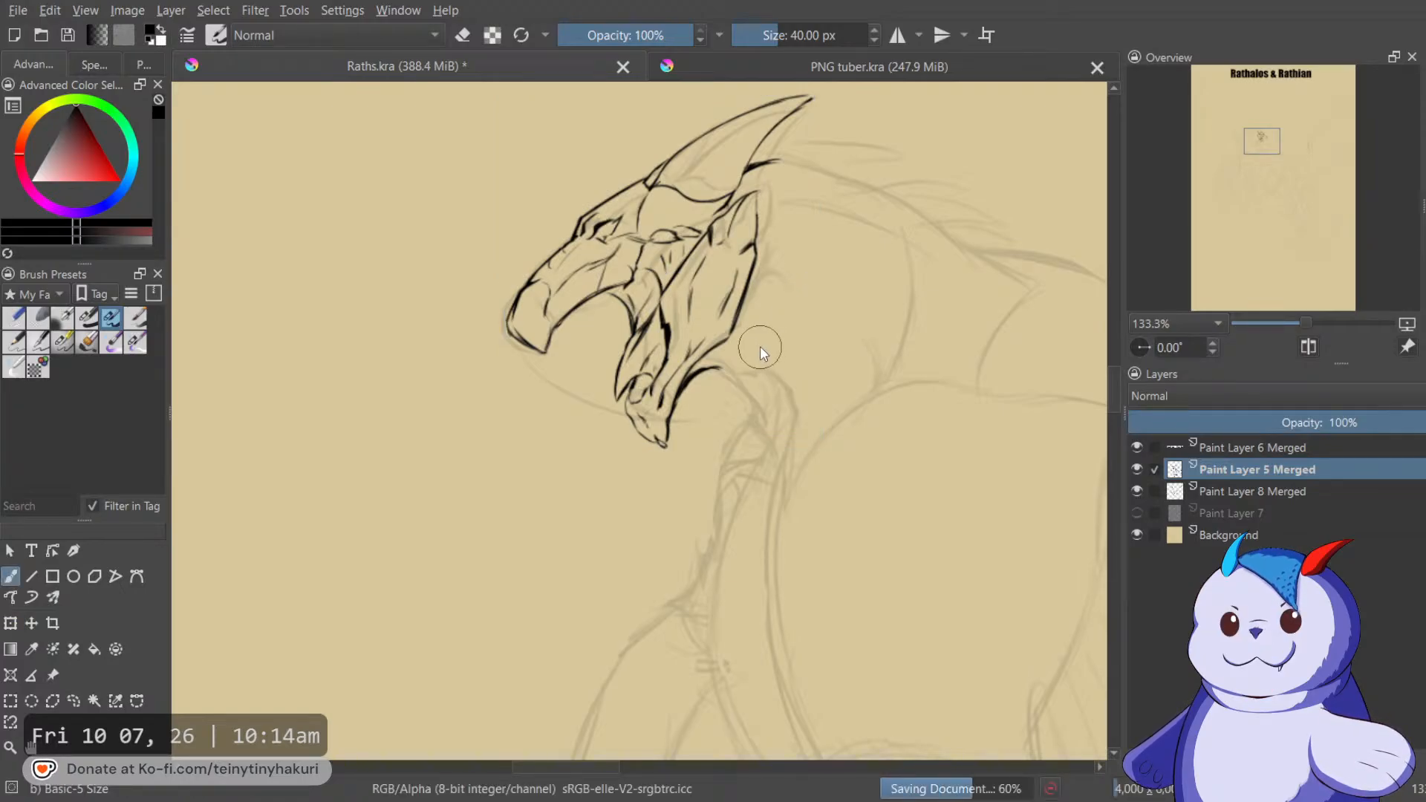
left_click(1097, 65)
Extend the inked throat line below the jaw toward the chest and thin its end with the eraser.
key("4")
key("4")
key("4")
key("4")
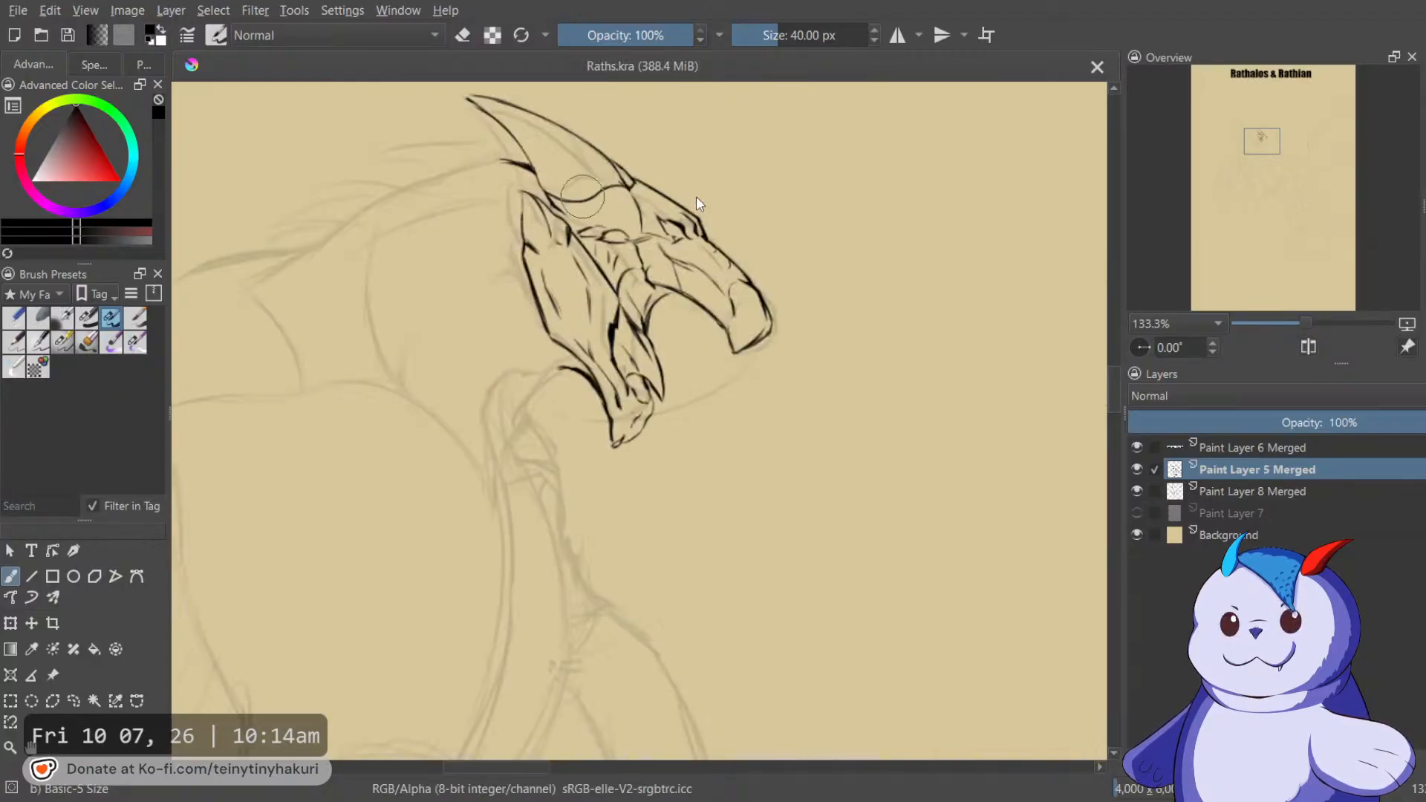
left_click_drag(702, 352, 856, 222)
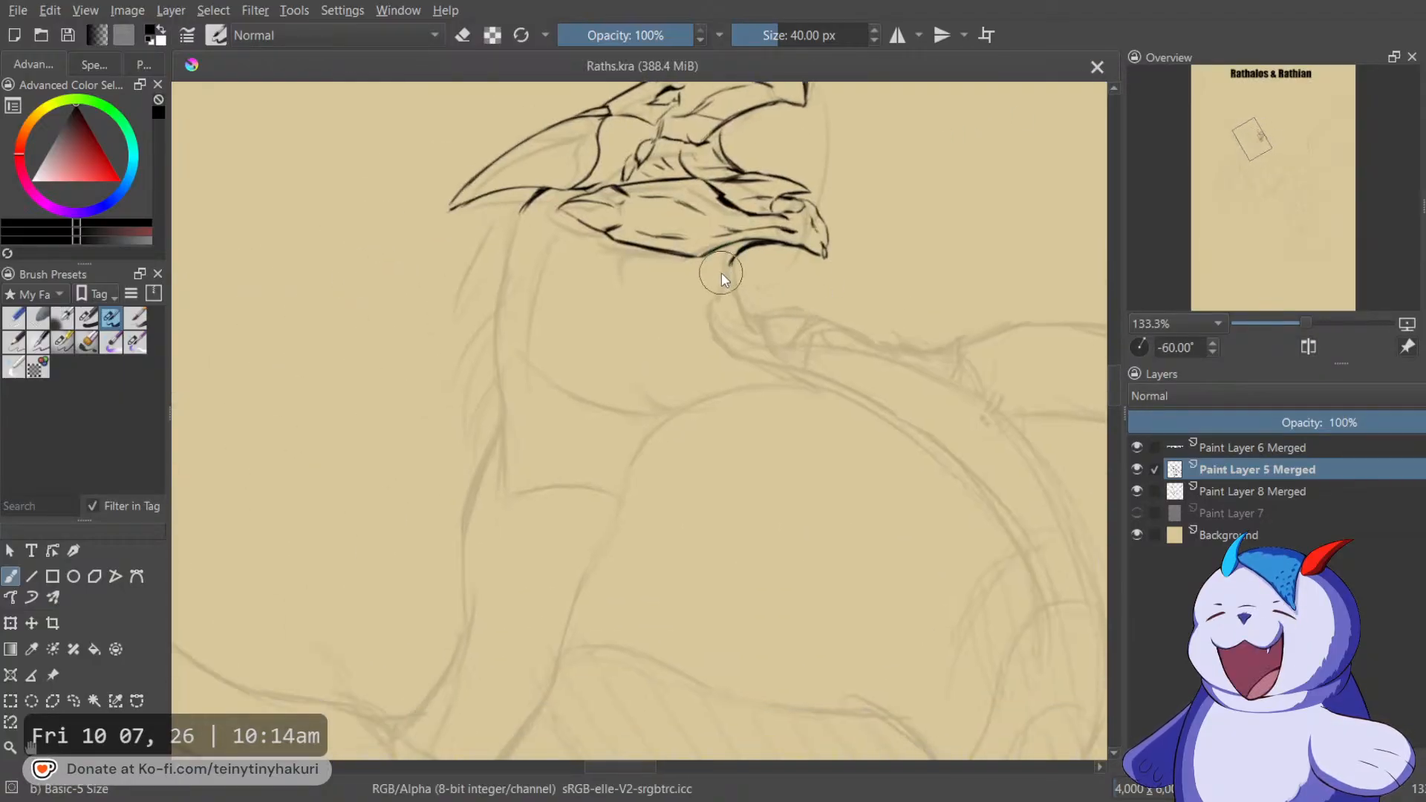
left_click_drag(744, 248, 726, 275)
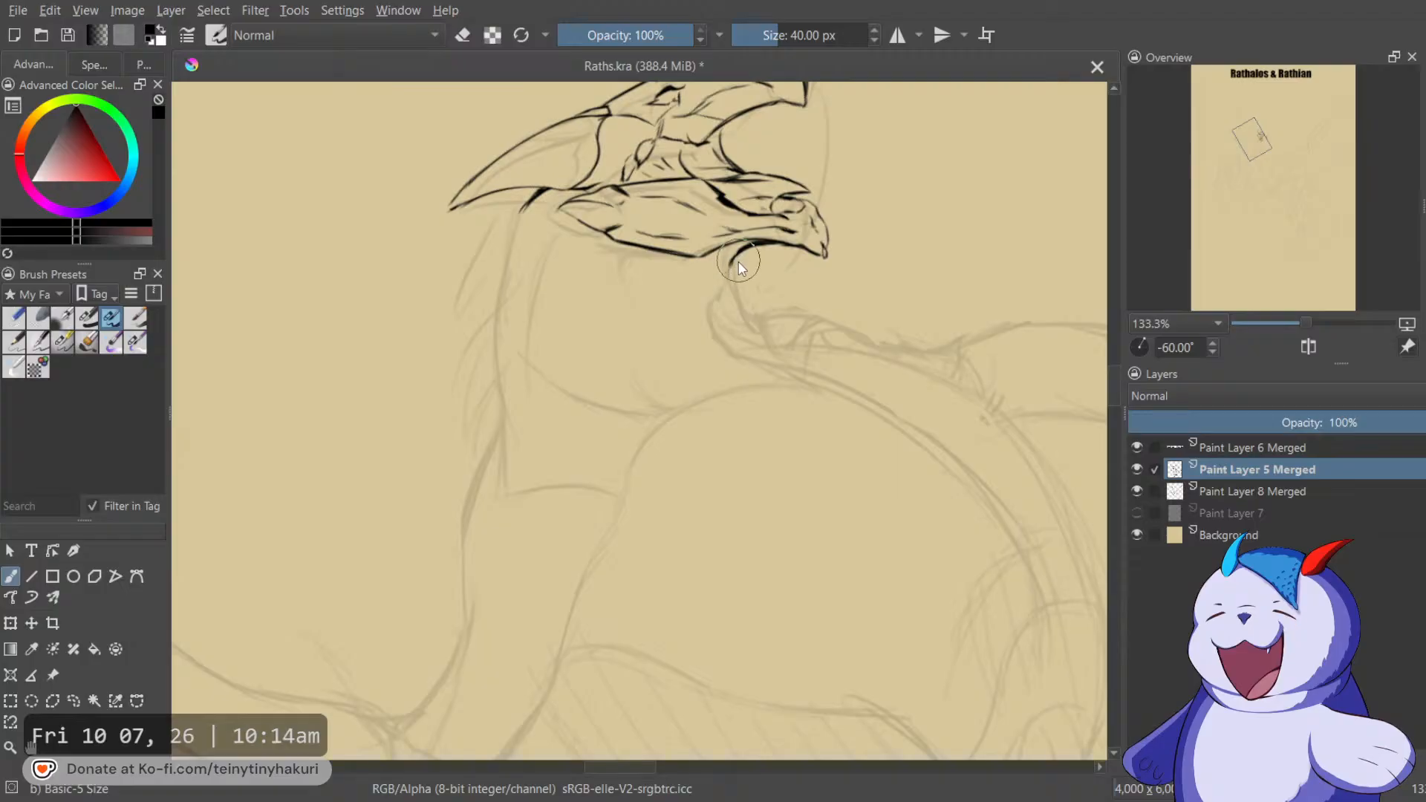
key("e")
left_click_drag(726, 269, 738, 259)
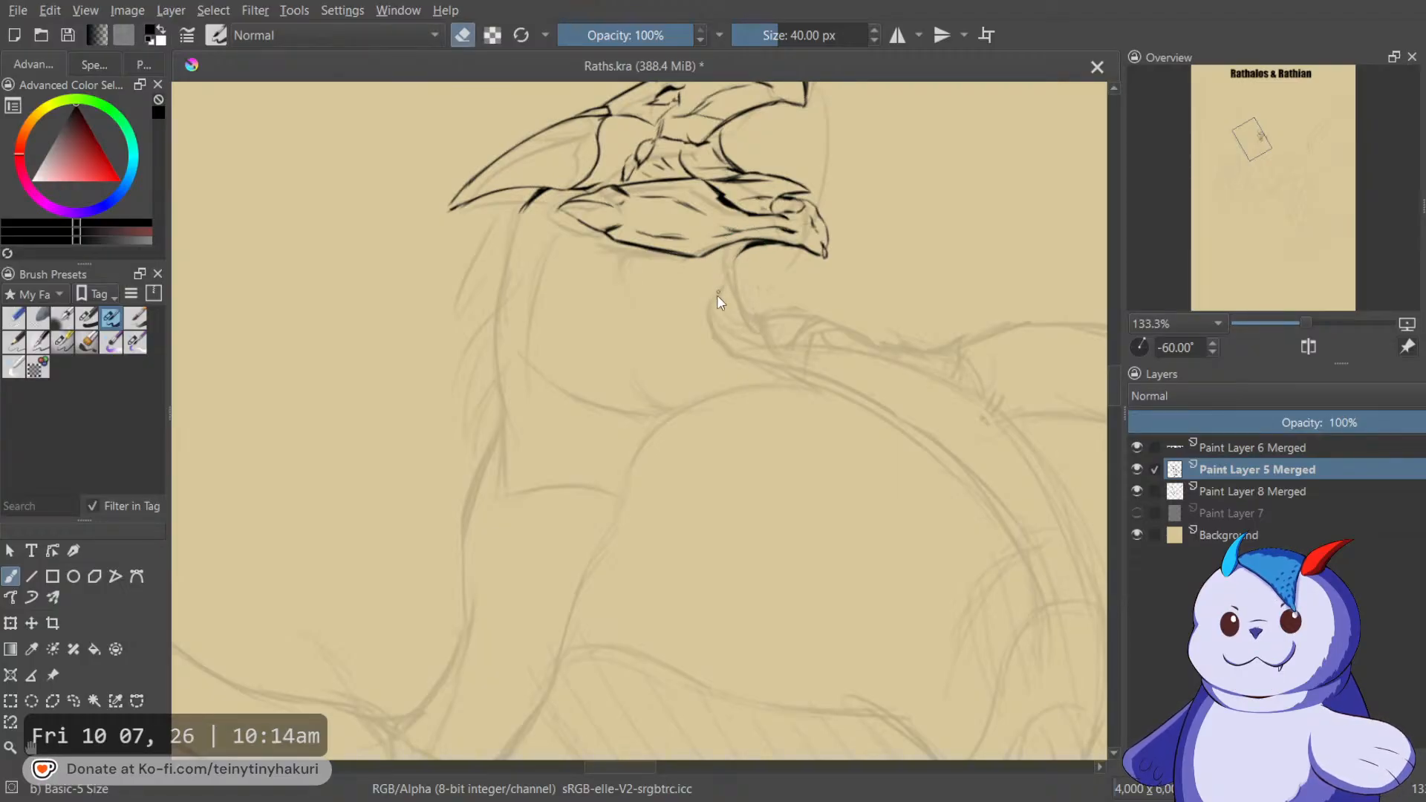
key("e")
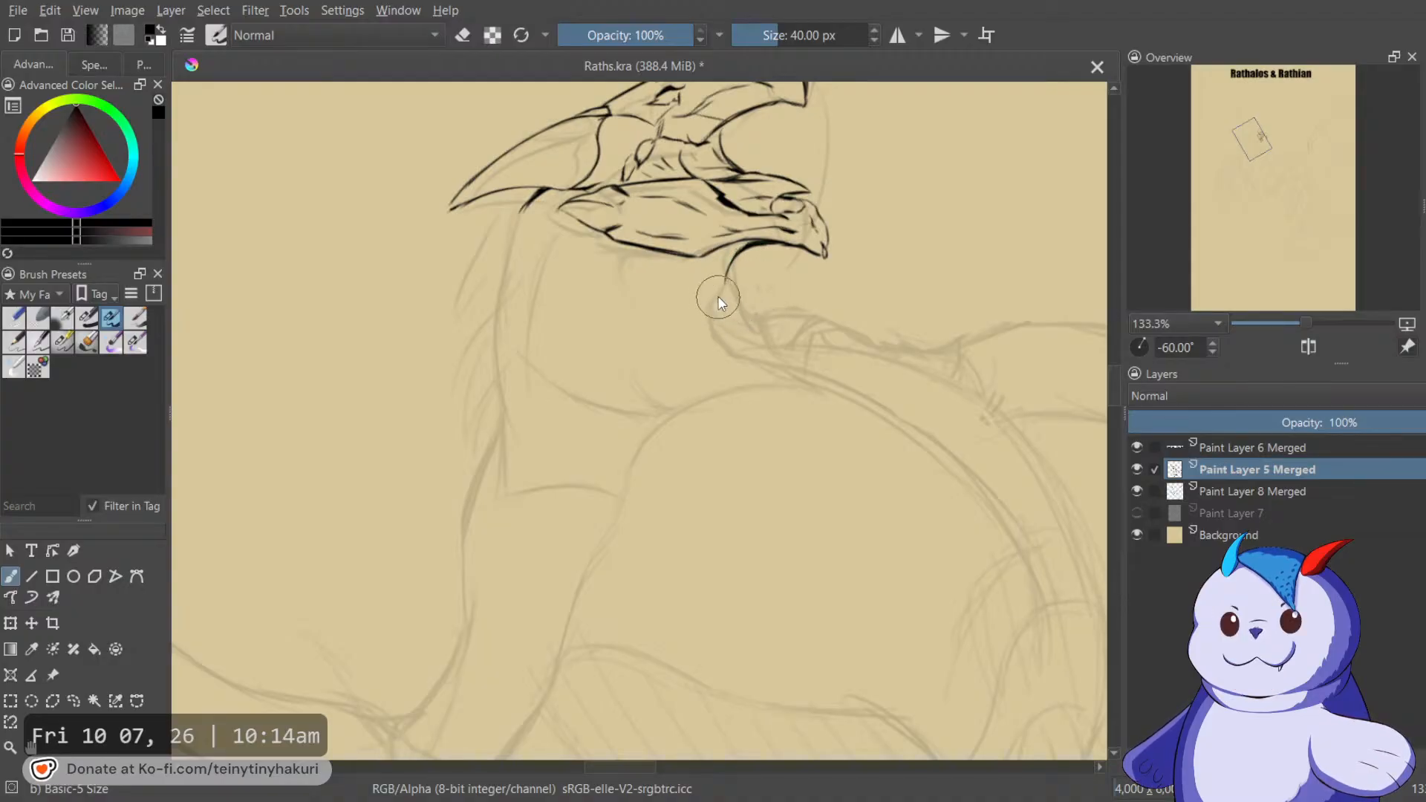
Ink a short thick stroke on top of the shoulder bump and the long line running down from it.
mouse_move(740, 314)
left_mouse_down()
mouse_move(708, 315)
mouse_move(783, 321)
mouse_move(745, 346)
mouse_move(757, 372)
left_mouse_up()
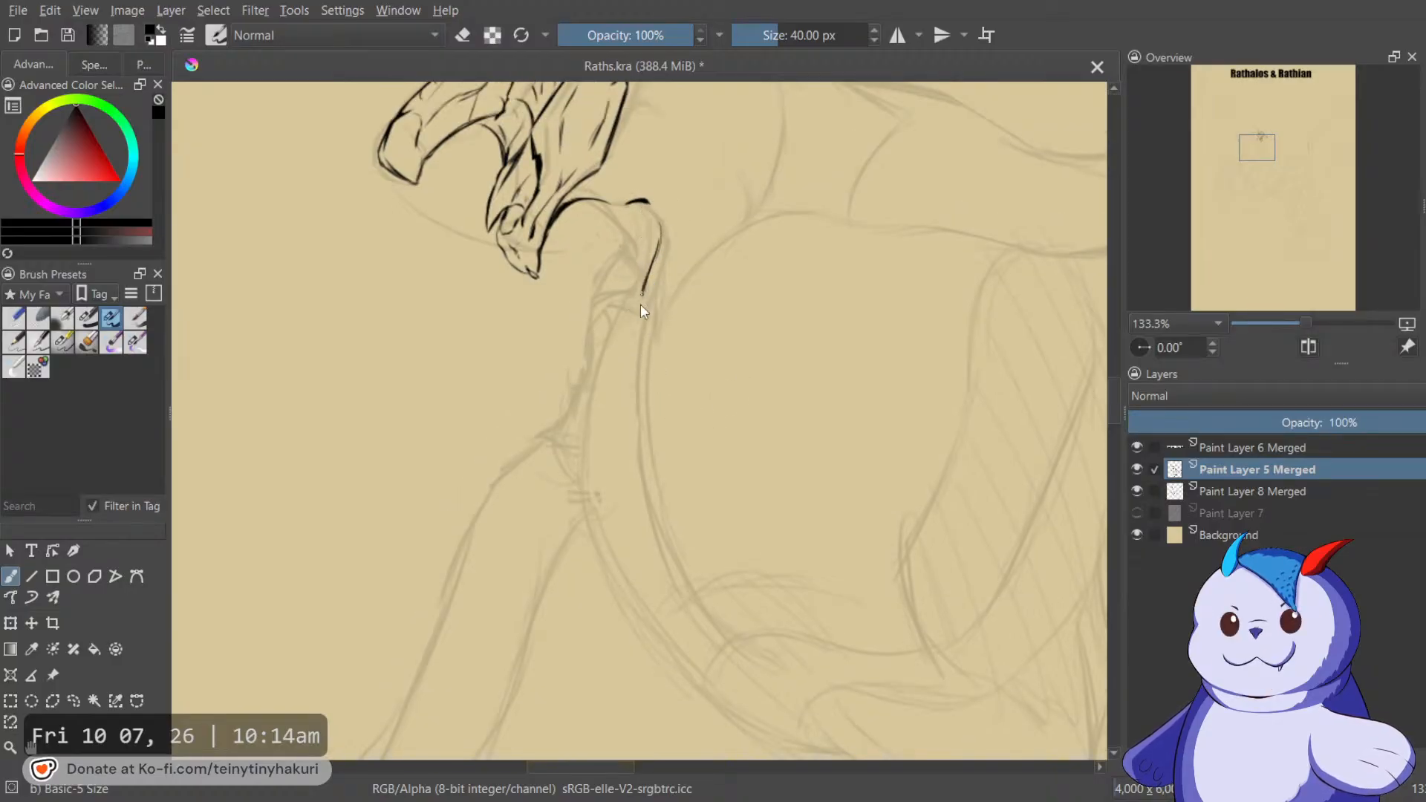
left_click_drag(645, 289, 635, 385)
left_click_drag(738, 323, 703, 342)
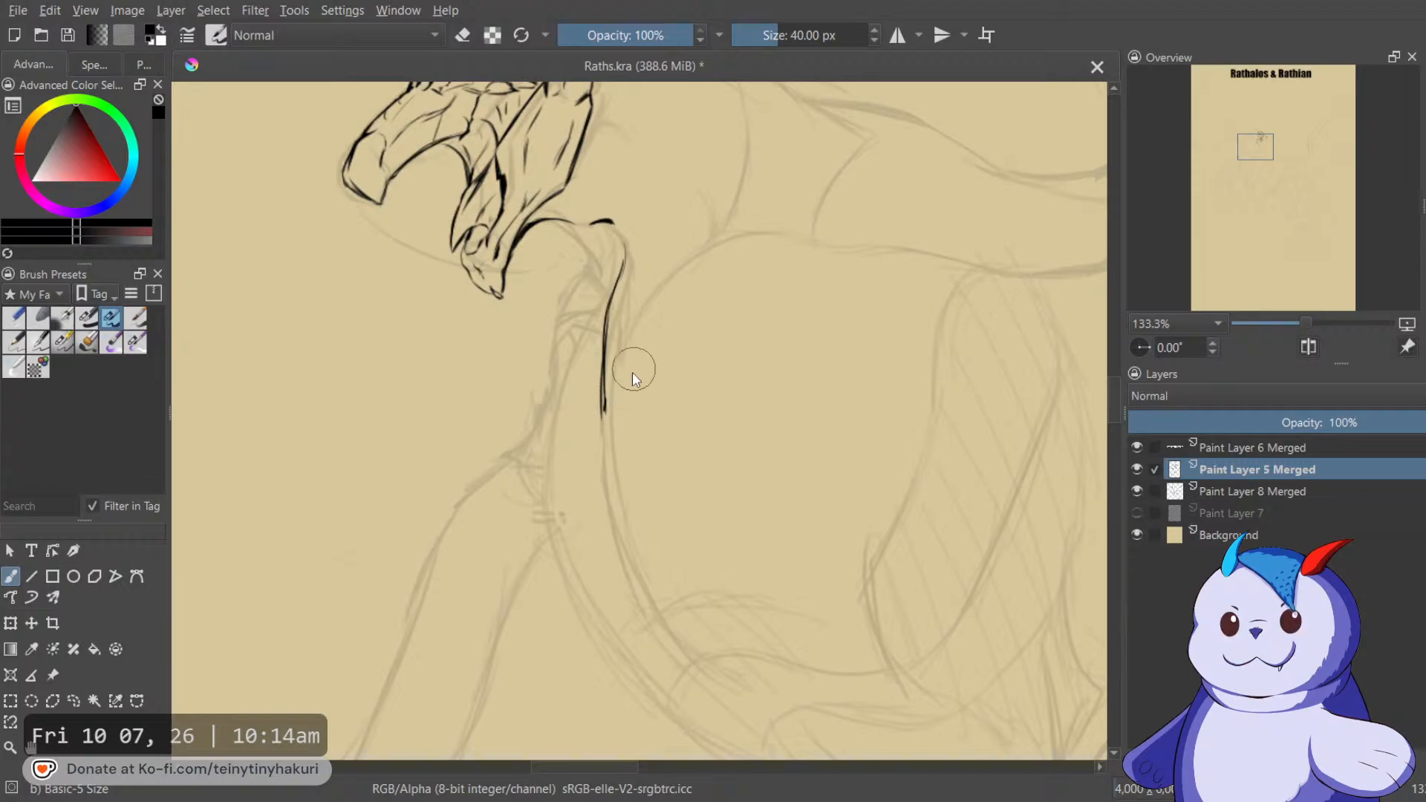
Ink the curve rising from the lower tip of the shoulder line along the wing arm's underside, undoing the stray stroke.
left_click_drag(621, 389, 645, 349)
mouse_move(679, 290)
left_mouse_down()
mouse_move(739, 252)
mouse_move(866, 235)
left_mouse_up()
key("4")
key("4")
key("4")
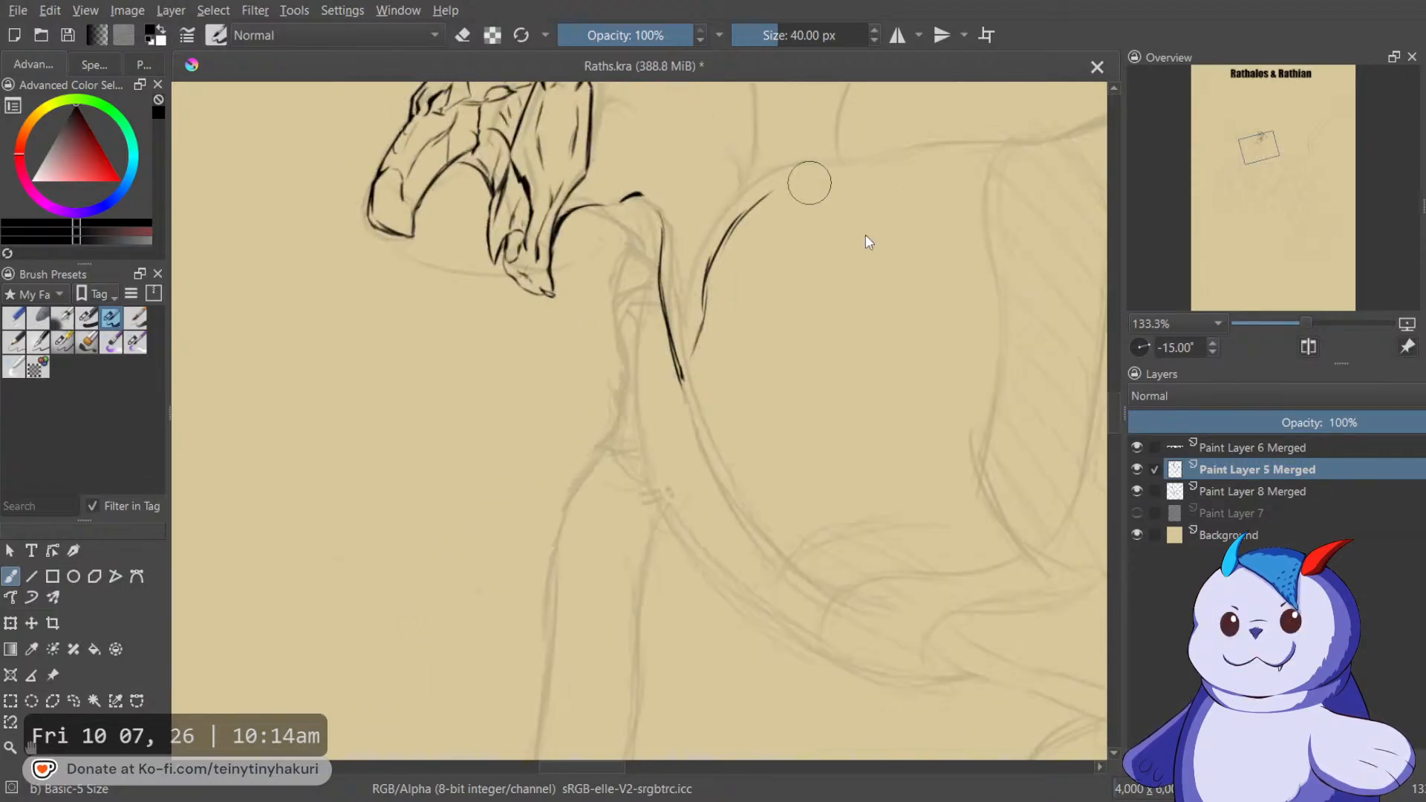
key("plus")
key("plus")
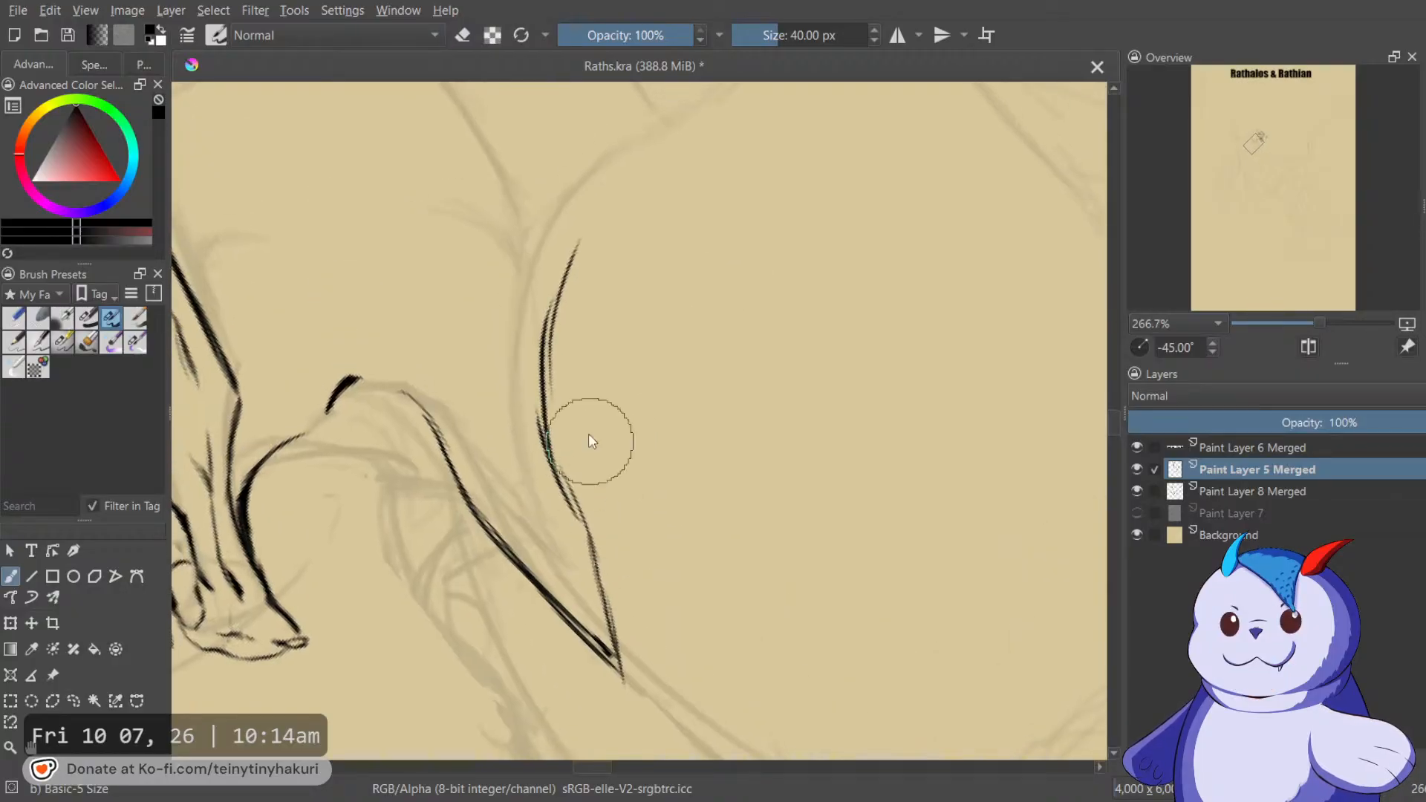
key("ctrl+z")
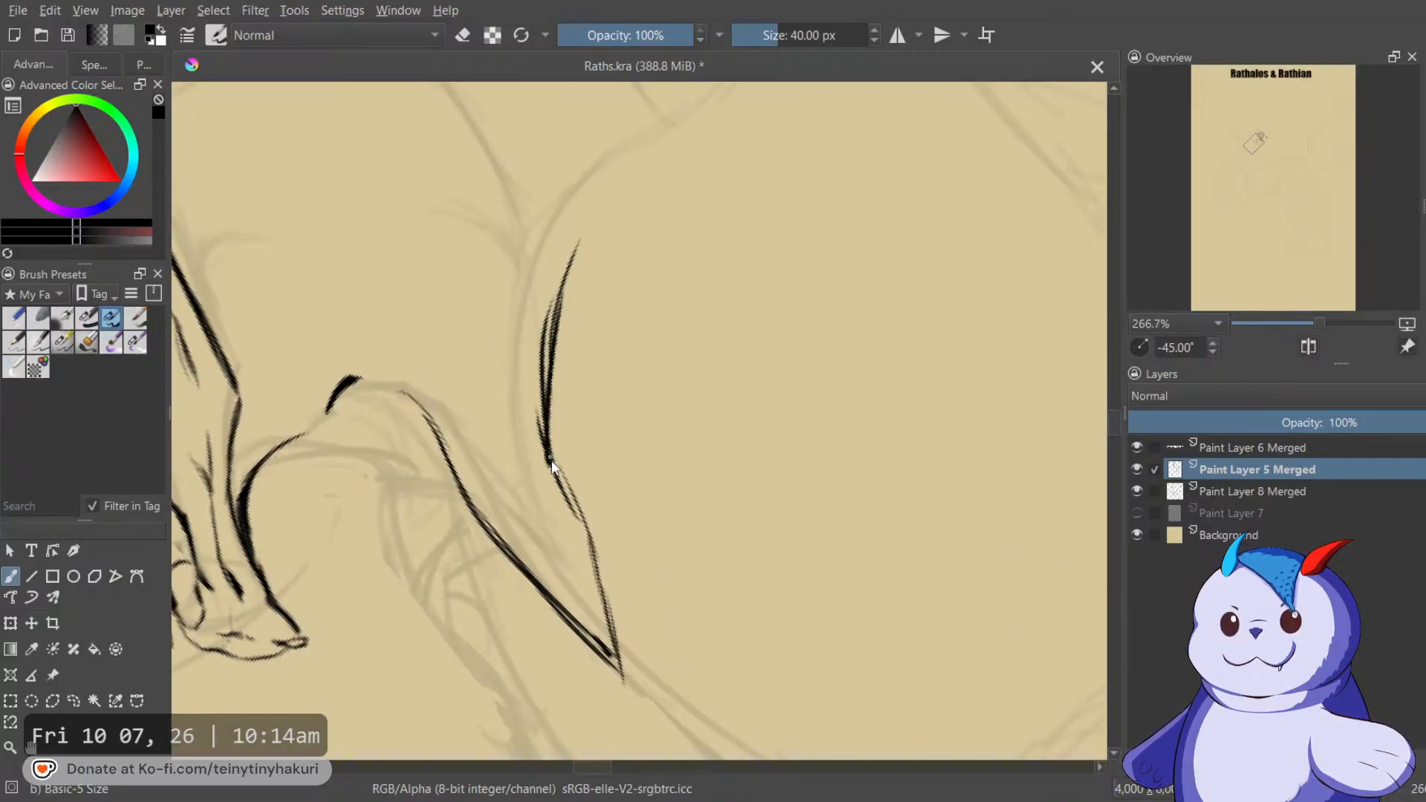
Erase the excess thickness along the wing arm's underside curve and sharpen its two bends.
key("e")
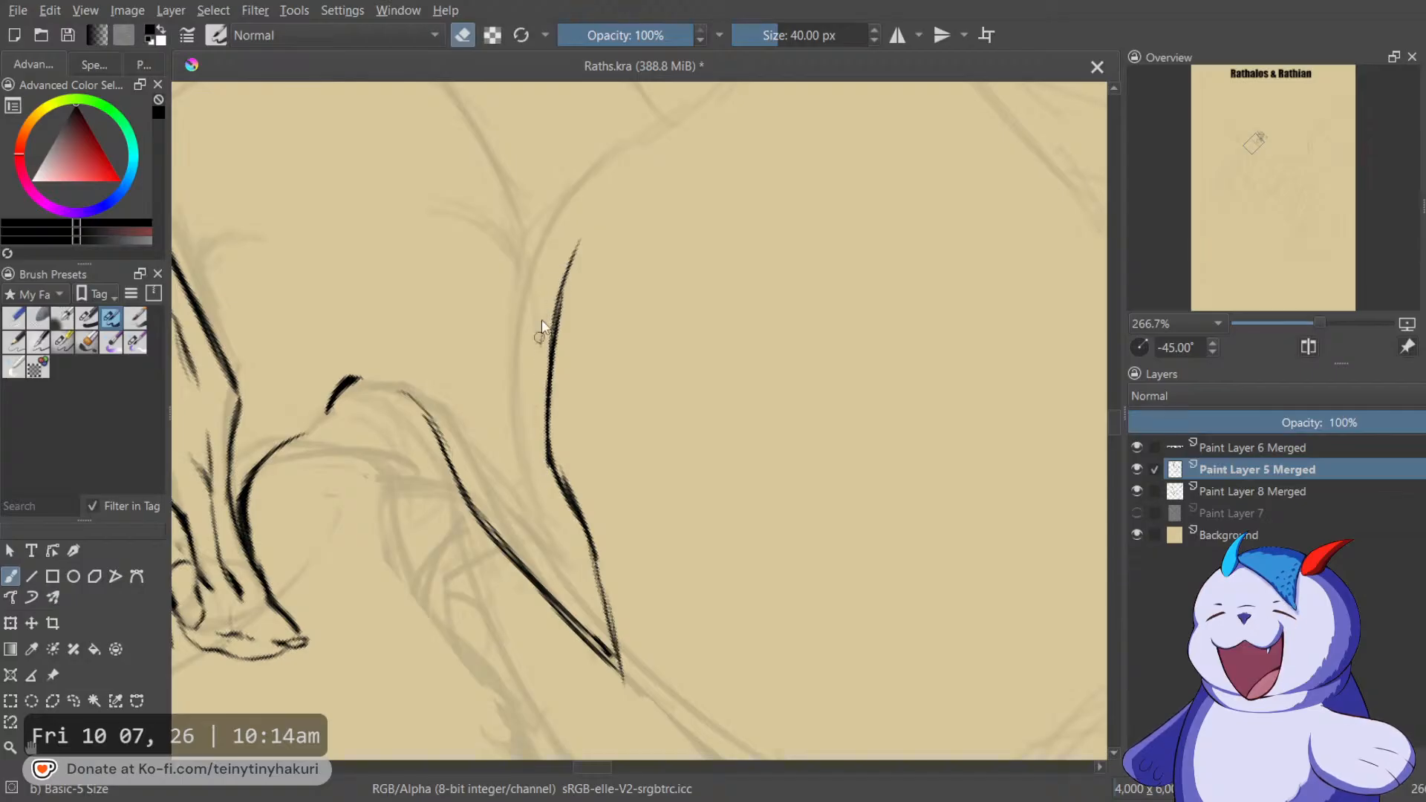
left_click_drag(541, 325, 543, 413)
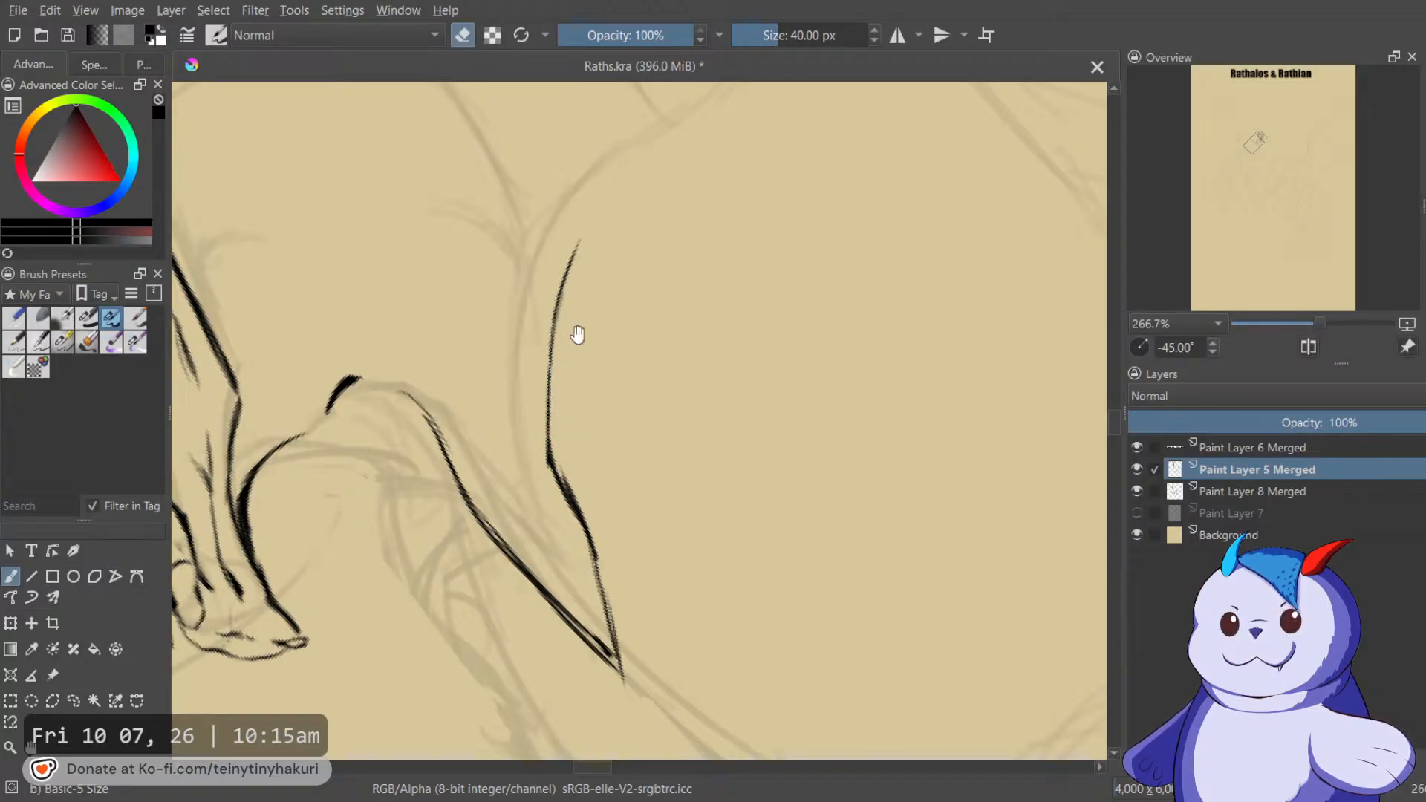
key("5")
left_click(819, 306)
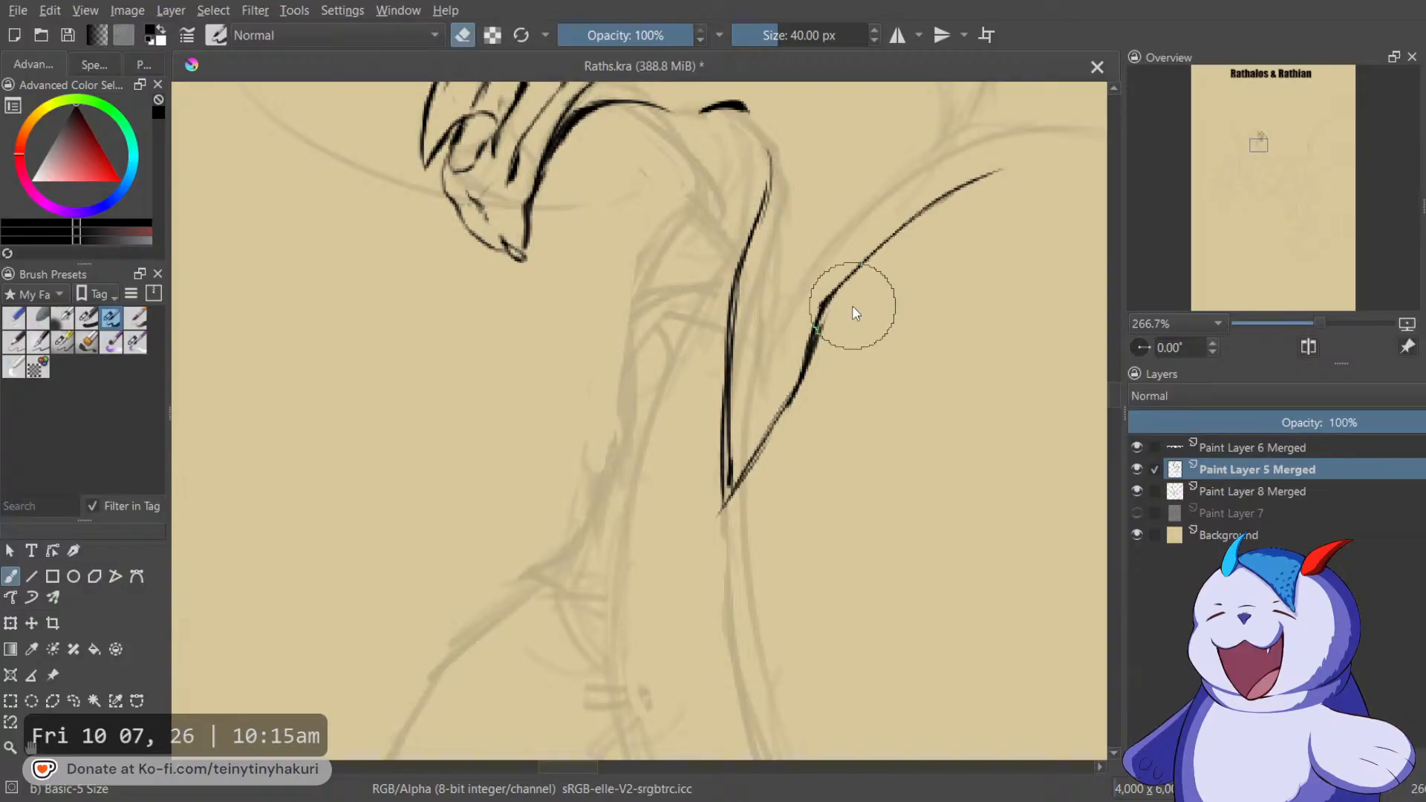
left_click_drag(829, 310, 806, 404)
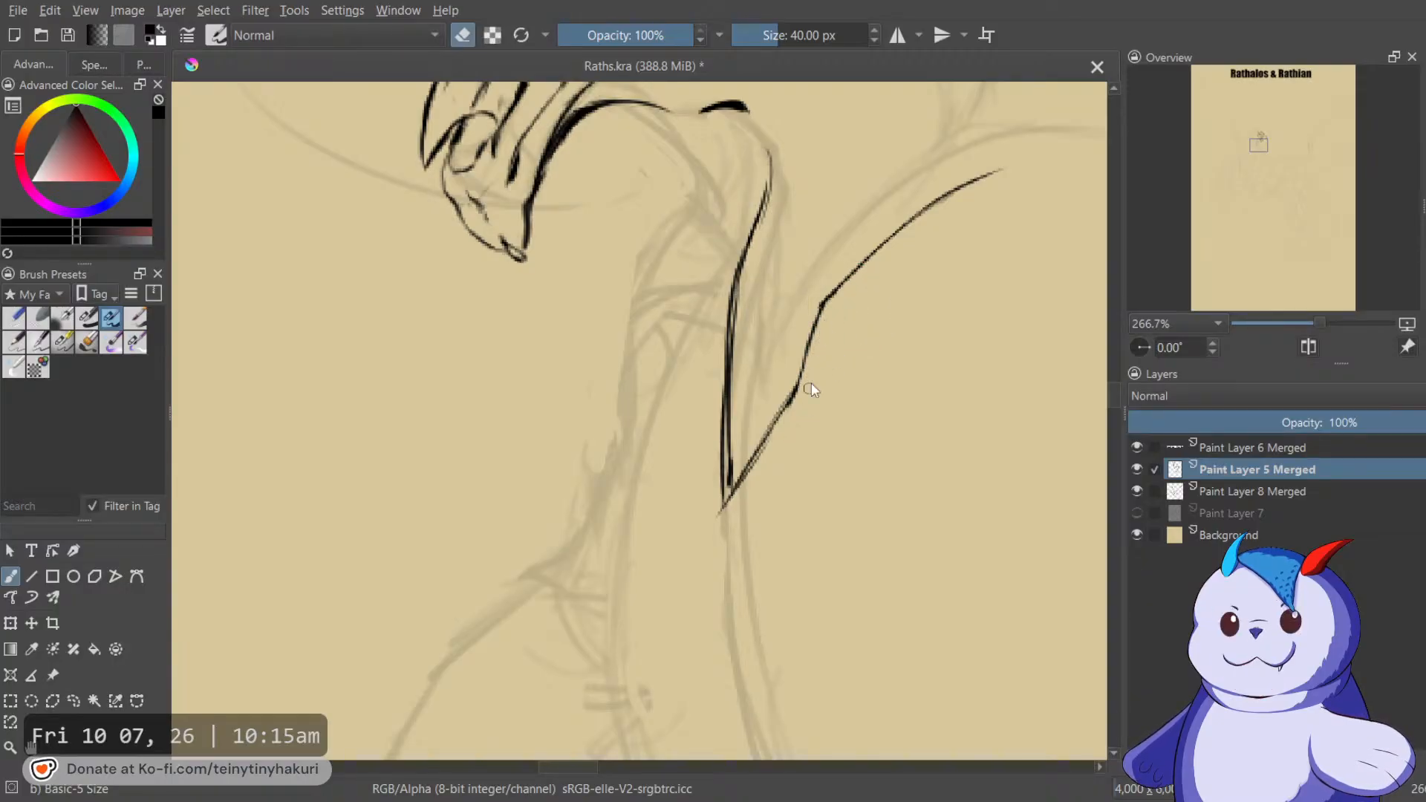
key("e")
Ink the neck-side edge up from the pointed tip, trim its upper end, and continue the throat curve down the front of the neck.
key("m")
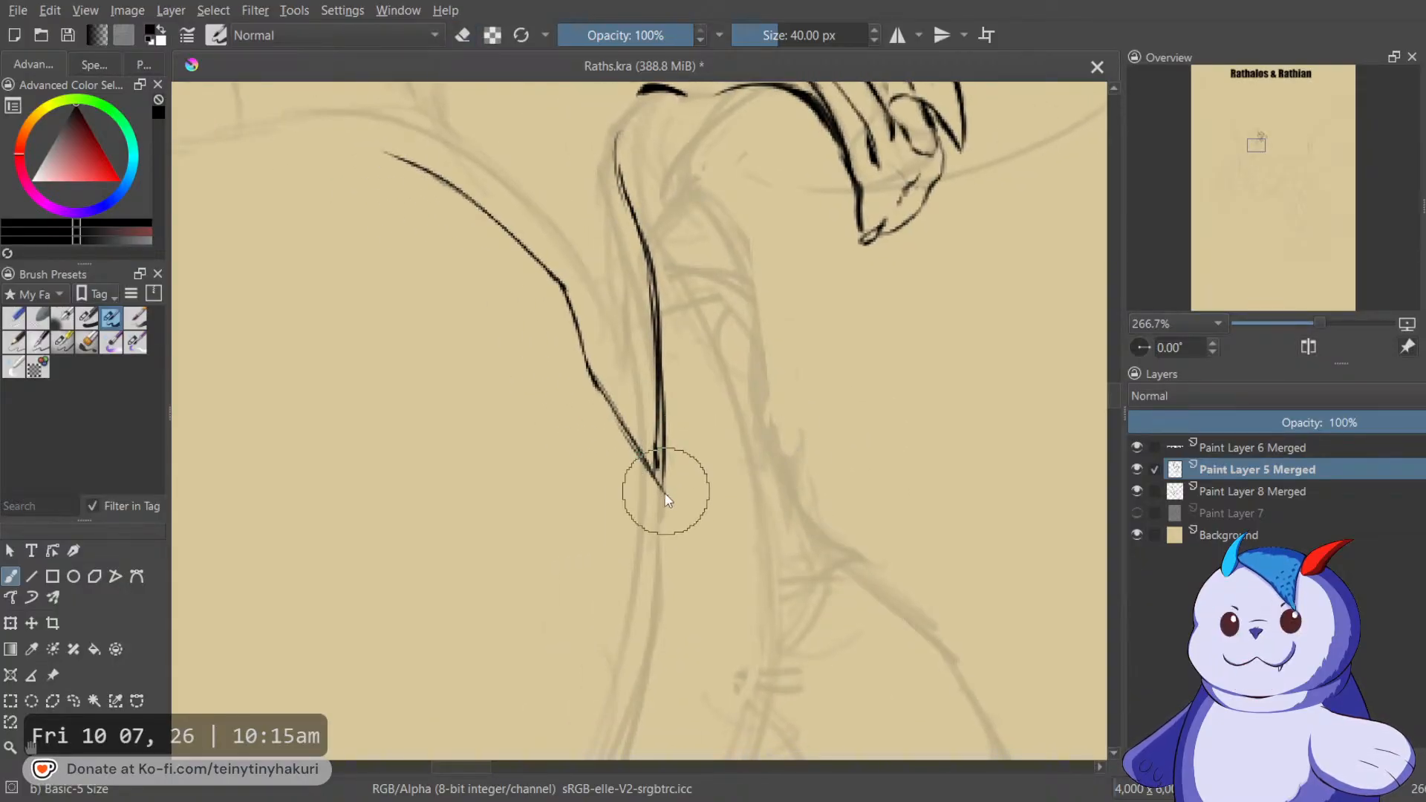
mouse_move(672, 483)
left_mouse_down()
mouse_move(722, 275)
mouse_move(696, 332)
left_mouse_up()
key("m")
key("m")
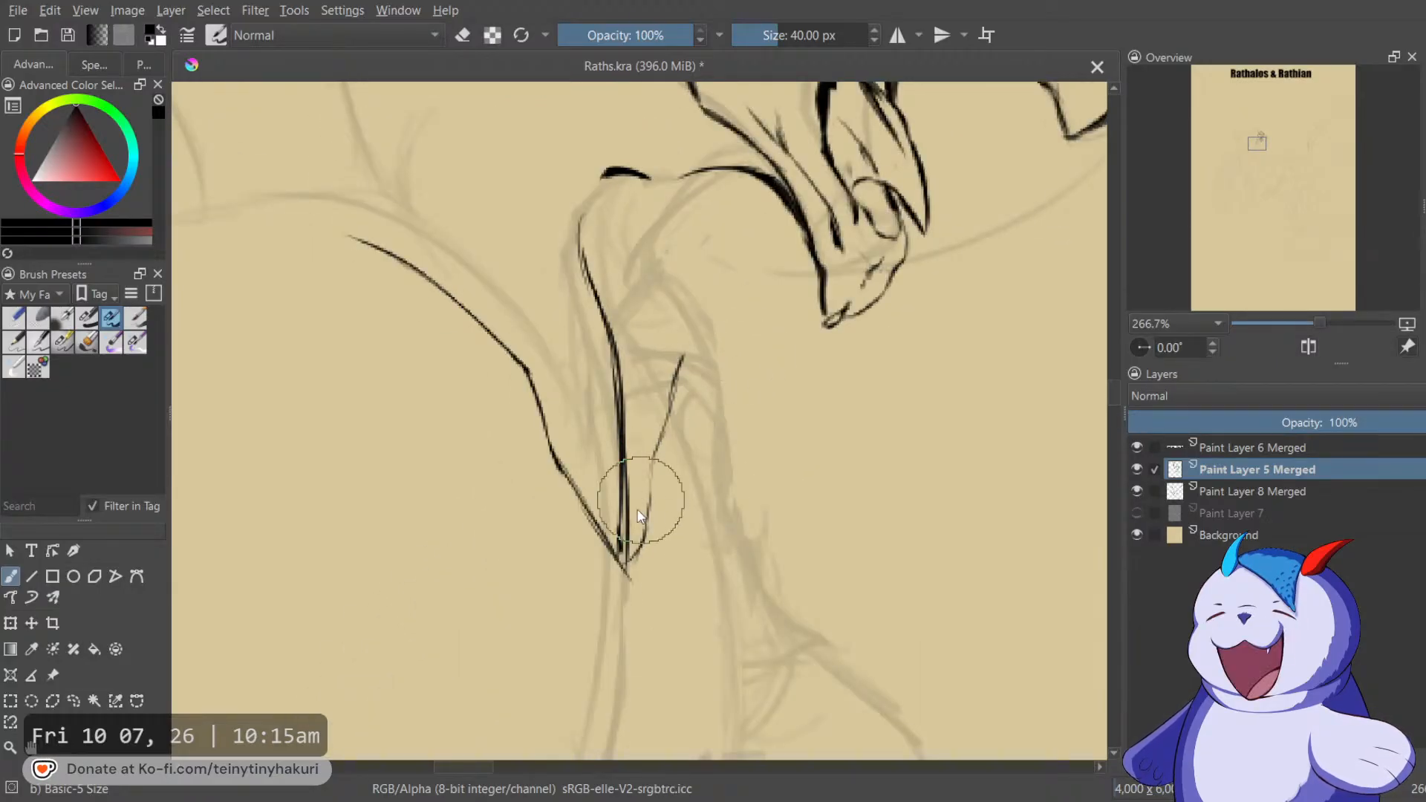
left_click_drag(635, 494, 639, 447)
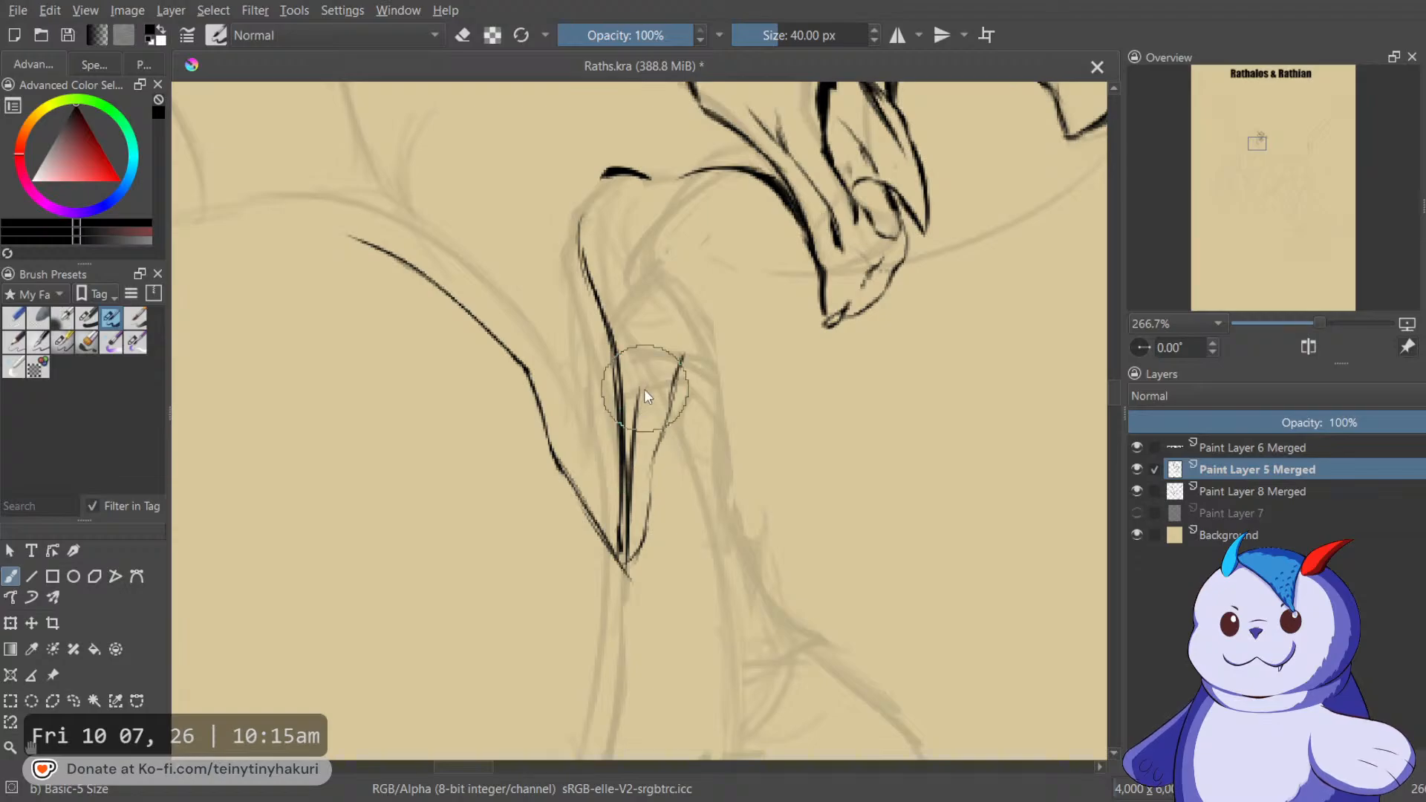
key("e")
left_click_drag(676, 336, 688, 355)
key("e")
scroll(704, 278, "up", 2)
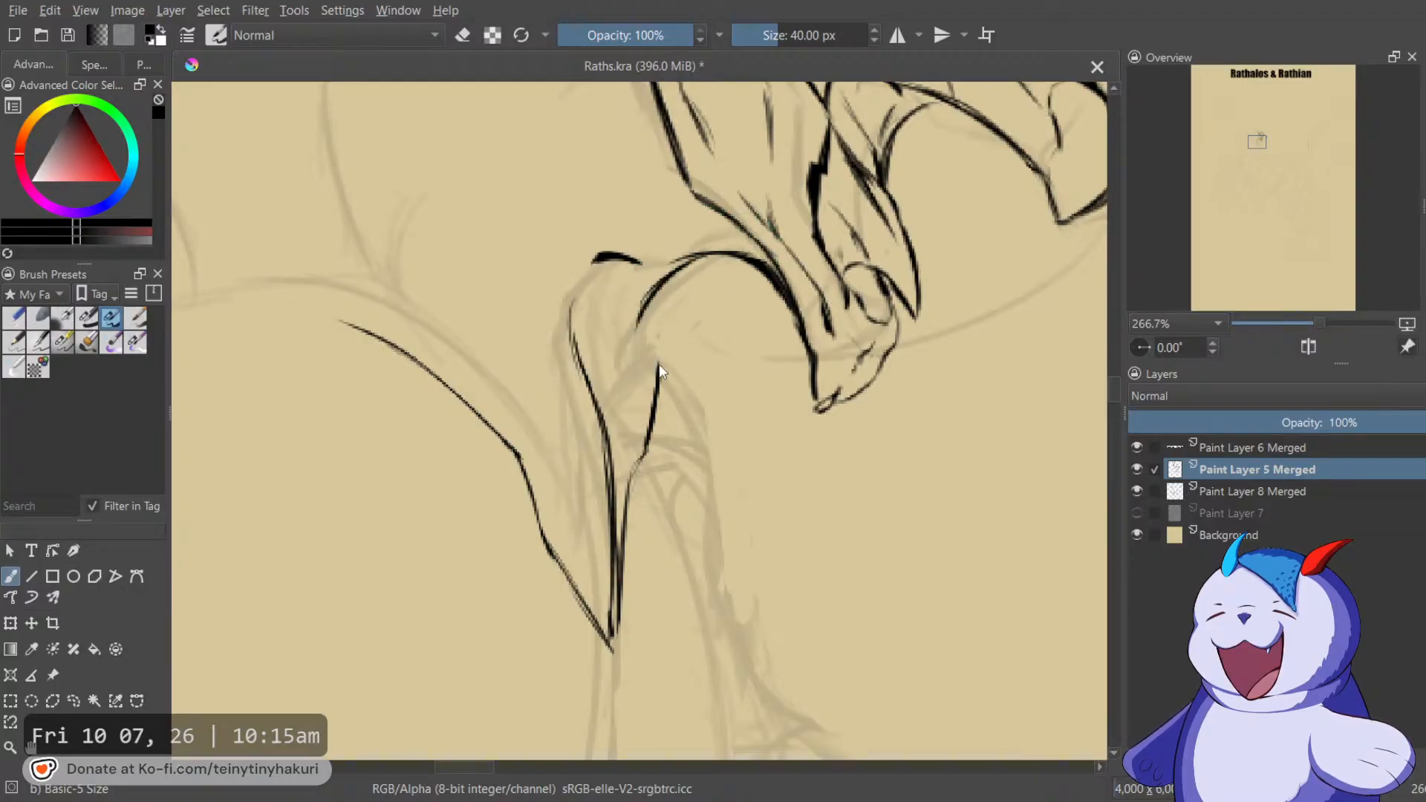
mouse_move(644, 305)
left_mouse_down()
mouse_move(635, 388)
mouse_move(650, 305)
mouse_move(639, 316)
mouse_move(668, 367)
mouse_move(657, 388)
mouse_move(665, 361)
mouse_move(648, 334)
mouse_move(699, 408)
mouse_move(712, 490)
mouse_move(682, 374)
mouse_move(717, 515)
left_mouse_up()
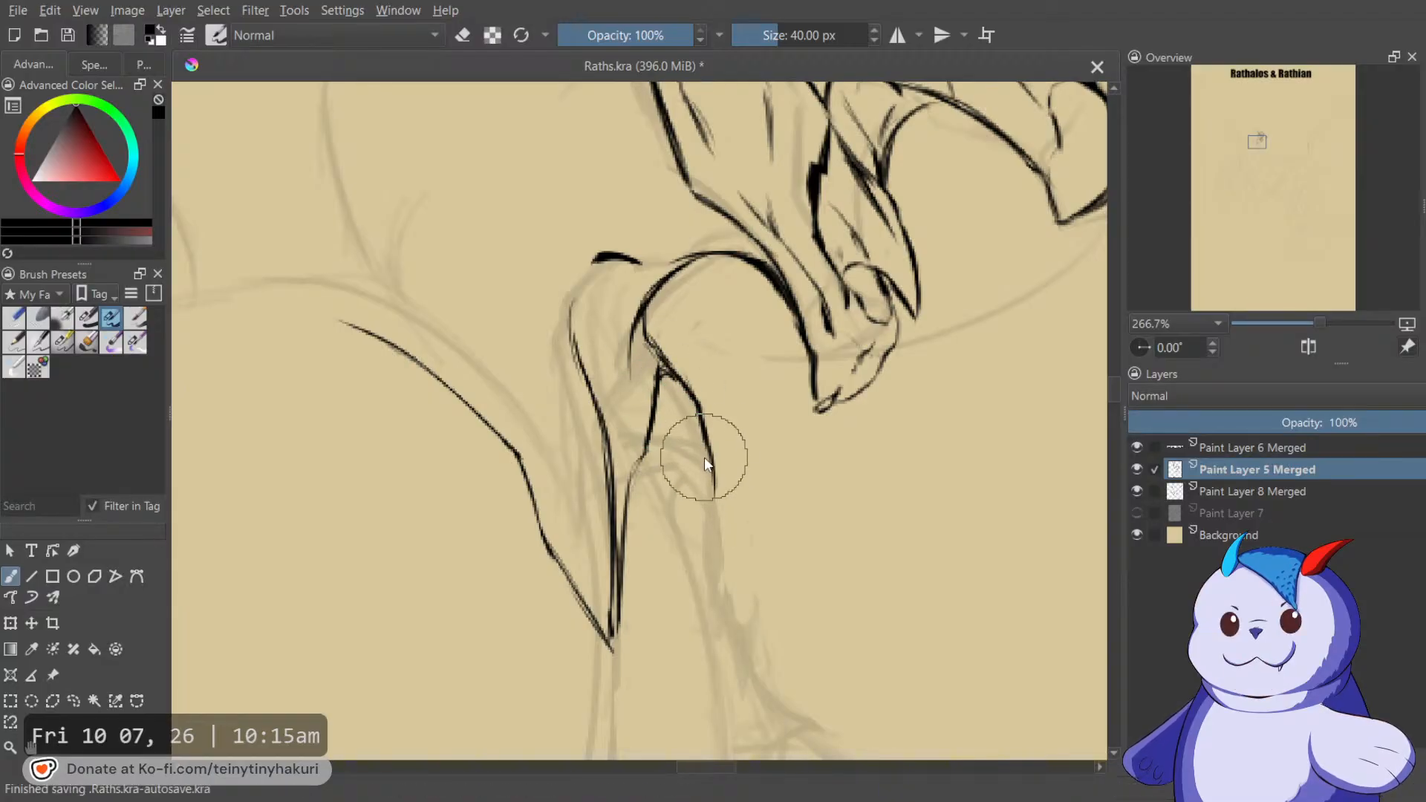
Ink a small hook below the throat and sweep a long curved line from it down the front of the chest.
key("m")
mouse_move(628, 464)
left_mouse_down()
mouse_move(805, 263)
mouse_move(757, 380)
left_mouse_up()
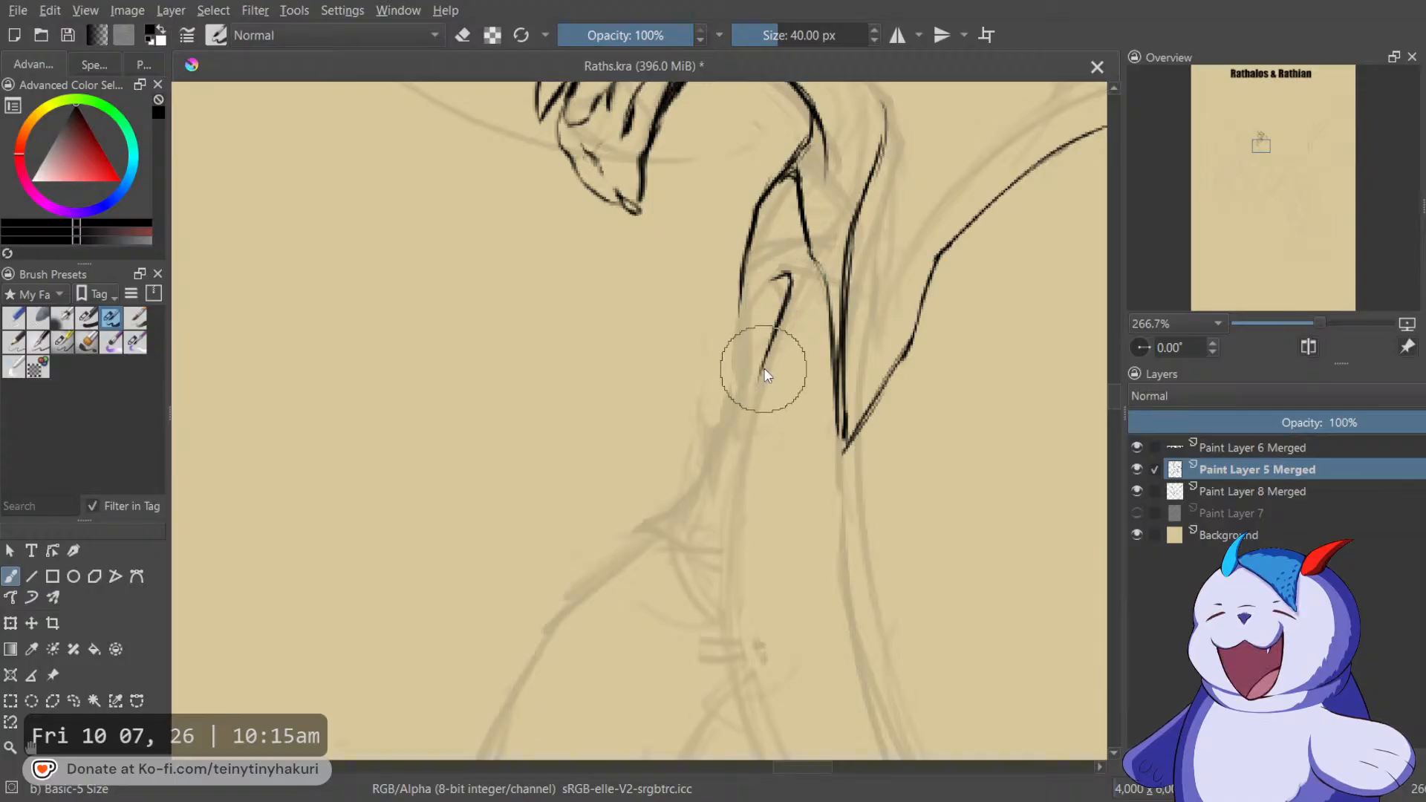
scroll(764, 372, "down", 1)
left_click_drag(764, 370, 648, 275)
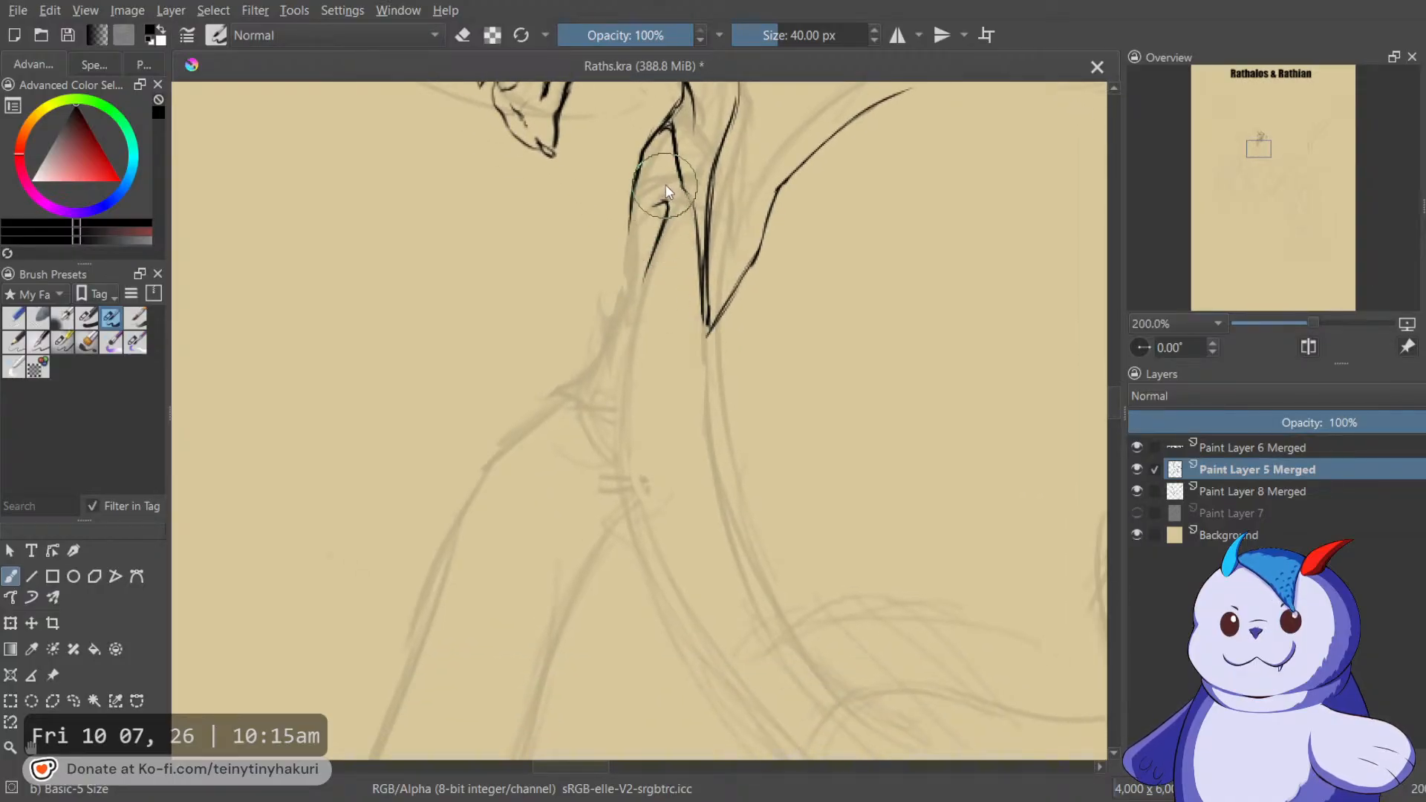
left_click_drag(670, 193, 618, 351)
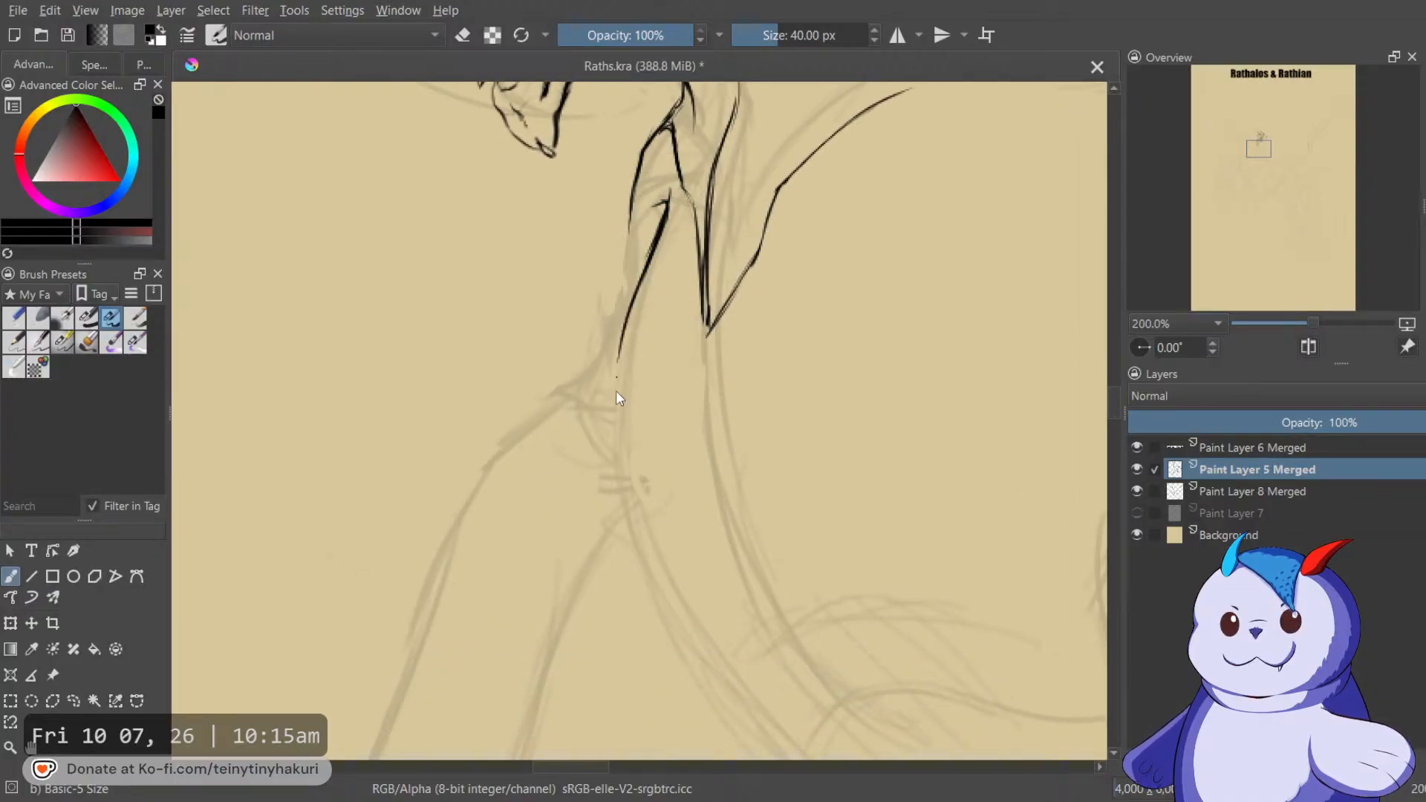
left_click_drag(666, 202, 612, 490)
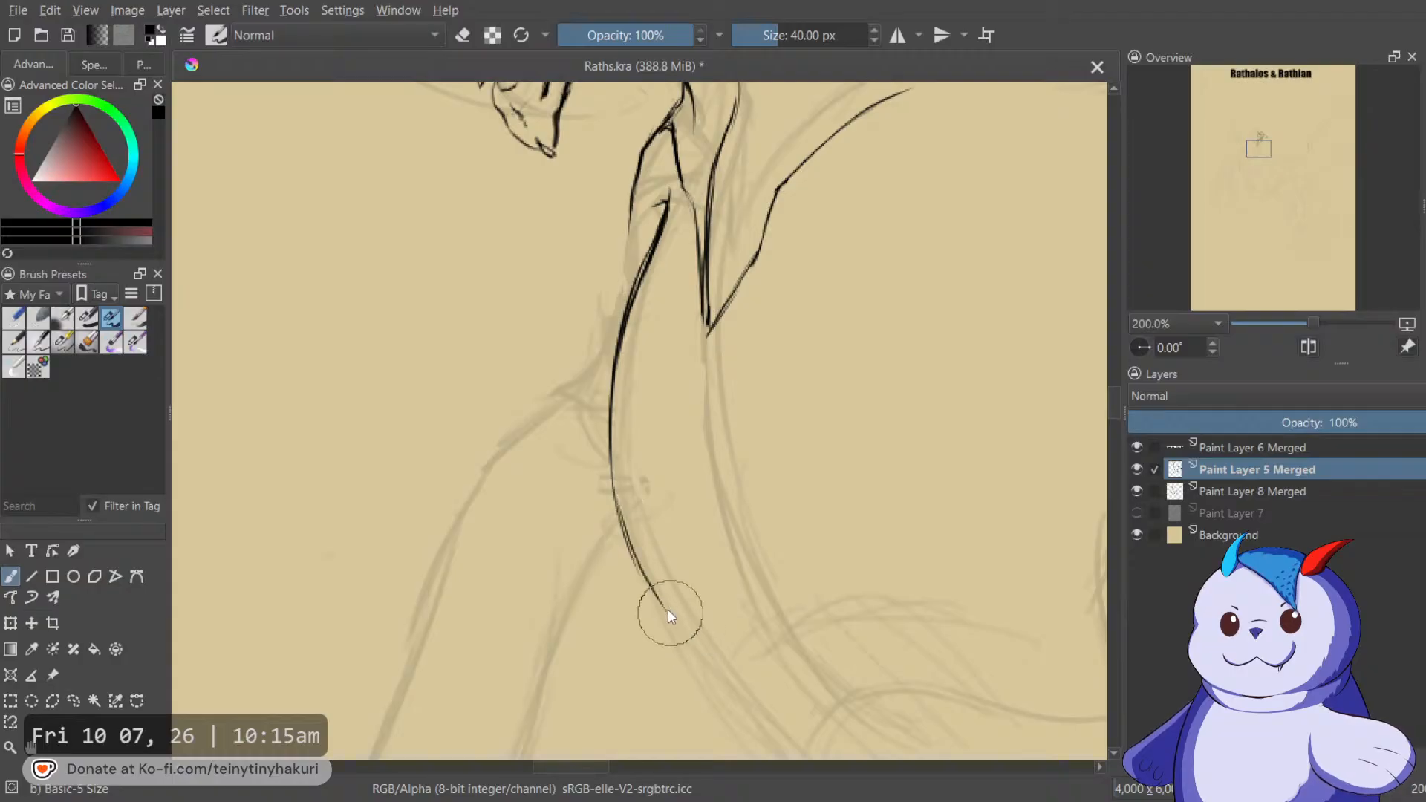
left_click_drag(679, 625, 700, 656)
Examine the neck, shoulder and chest of the open-mouthed dragon in the reference images.
scroll(733, 631, "down", 5)
left_click_drag(808, 584, 532, 511)
scroll(594, 497, "down", 1)
left_click_drag(738, 394, 476, 490)
scroll(546, 340, "up", 4)
left_click_drag(738, 306, 702, 286)
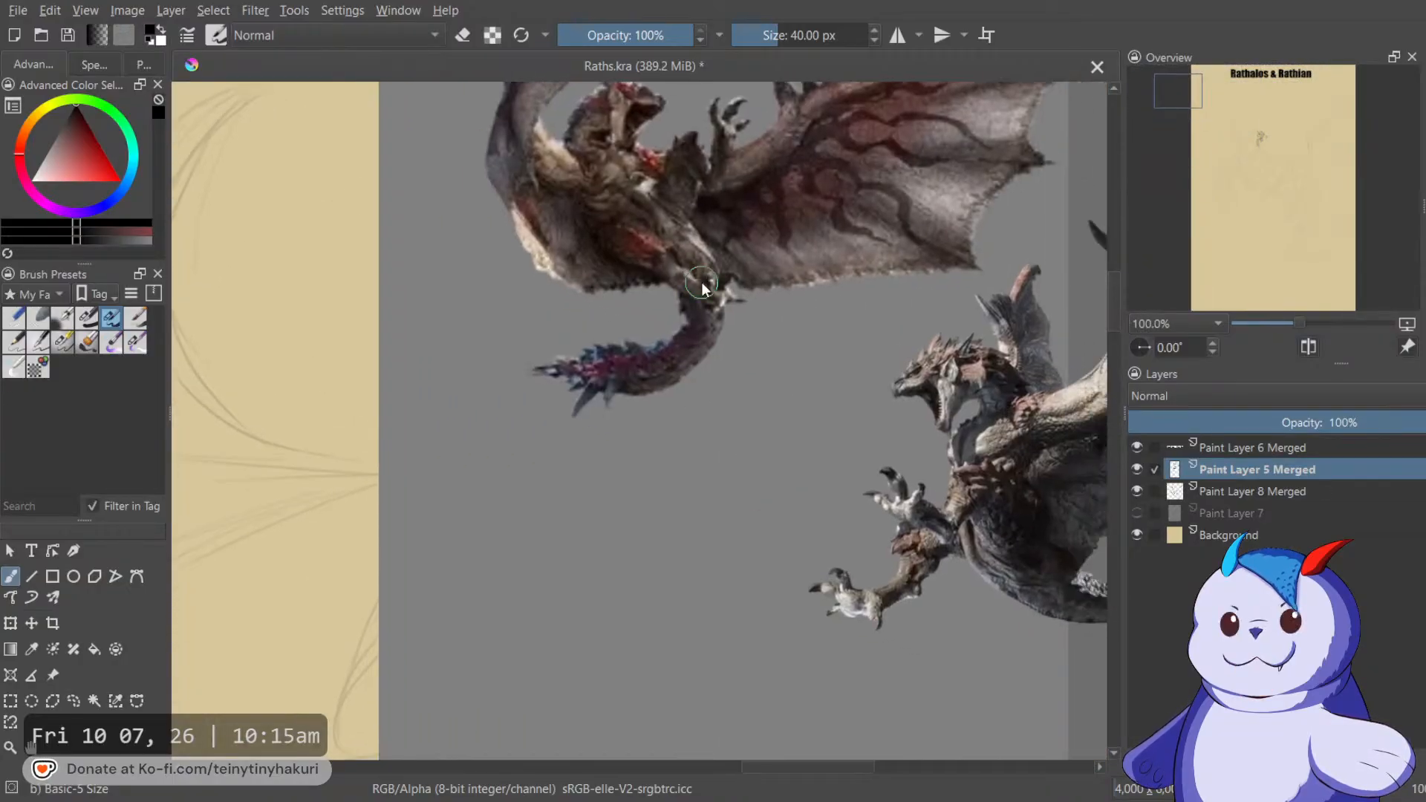
scroll(974, 471, "up", 3)
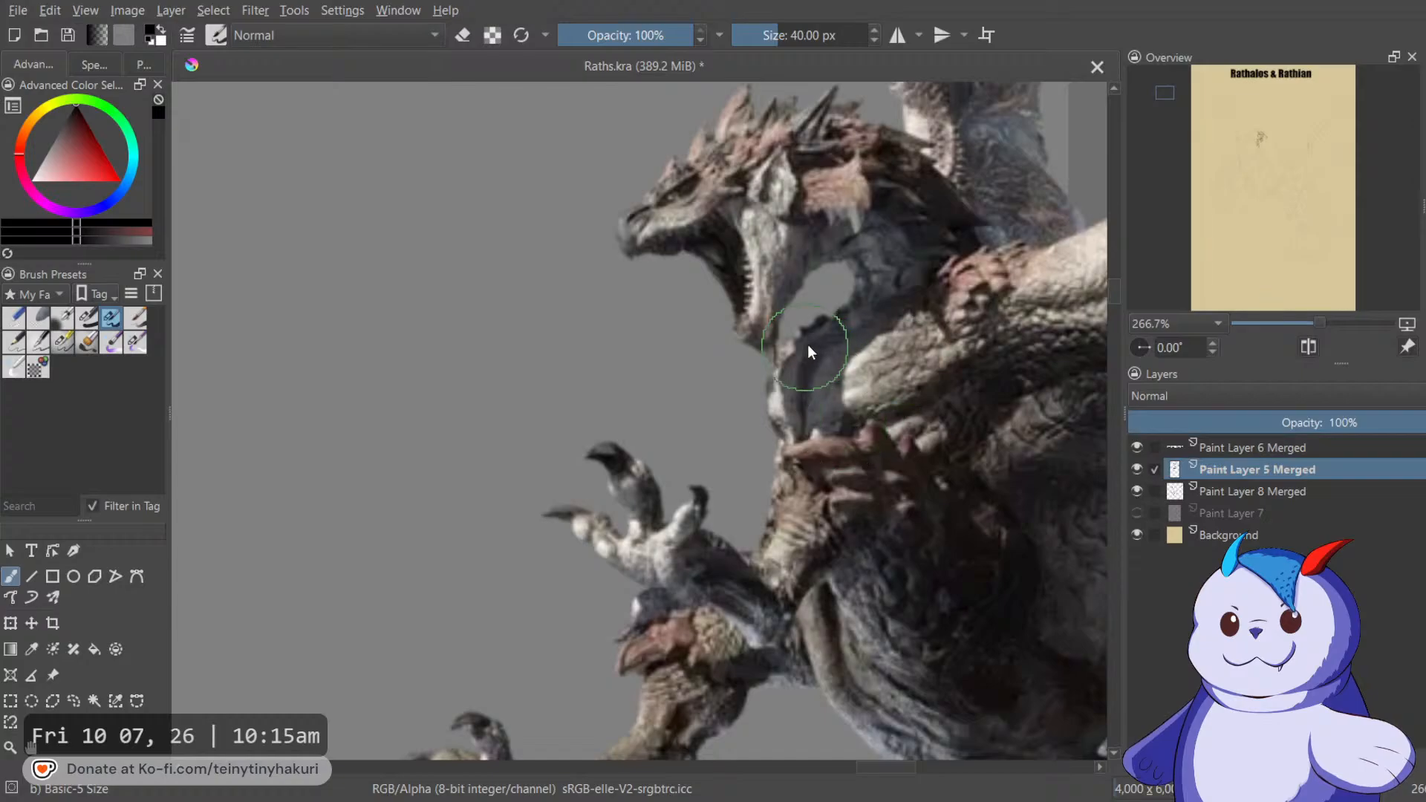
scroll(837, 434, "up", 1)
scroll(837, 433, "down", 4)
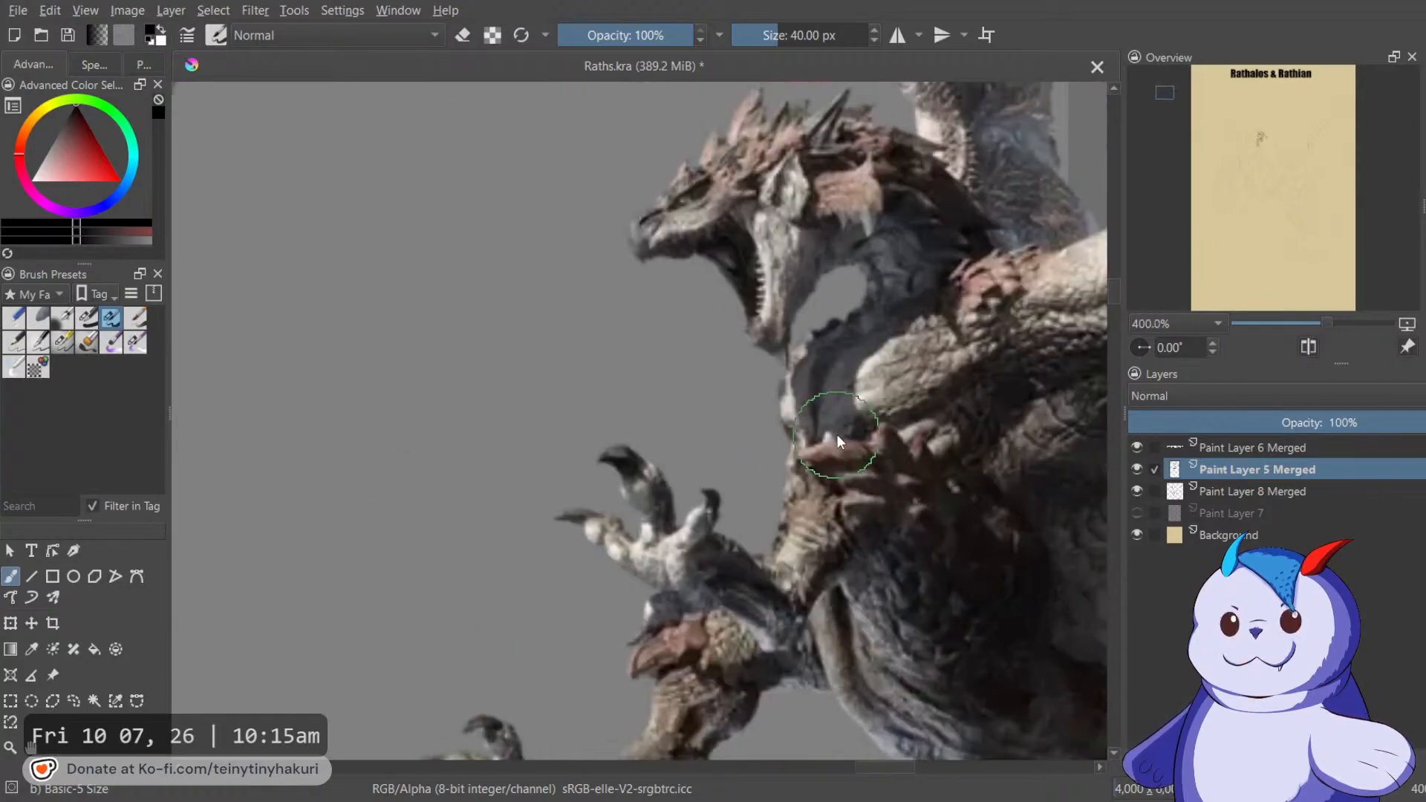
left_click_drag(364, 644, 787, 341)
scroll(655, 451, "up", 4)
left_click_drag(675, 503, 760, 328)
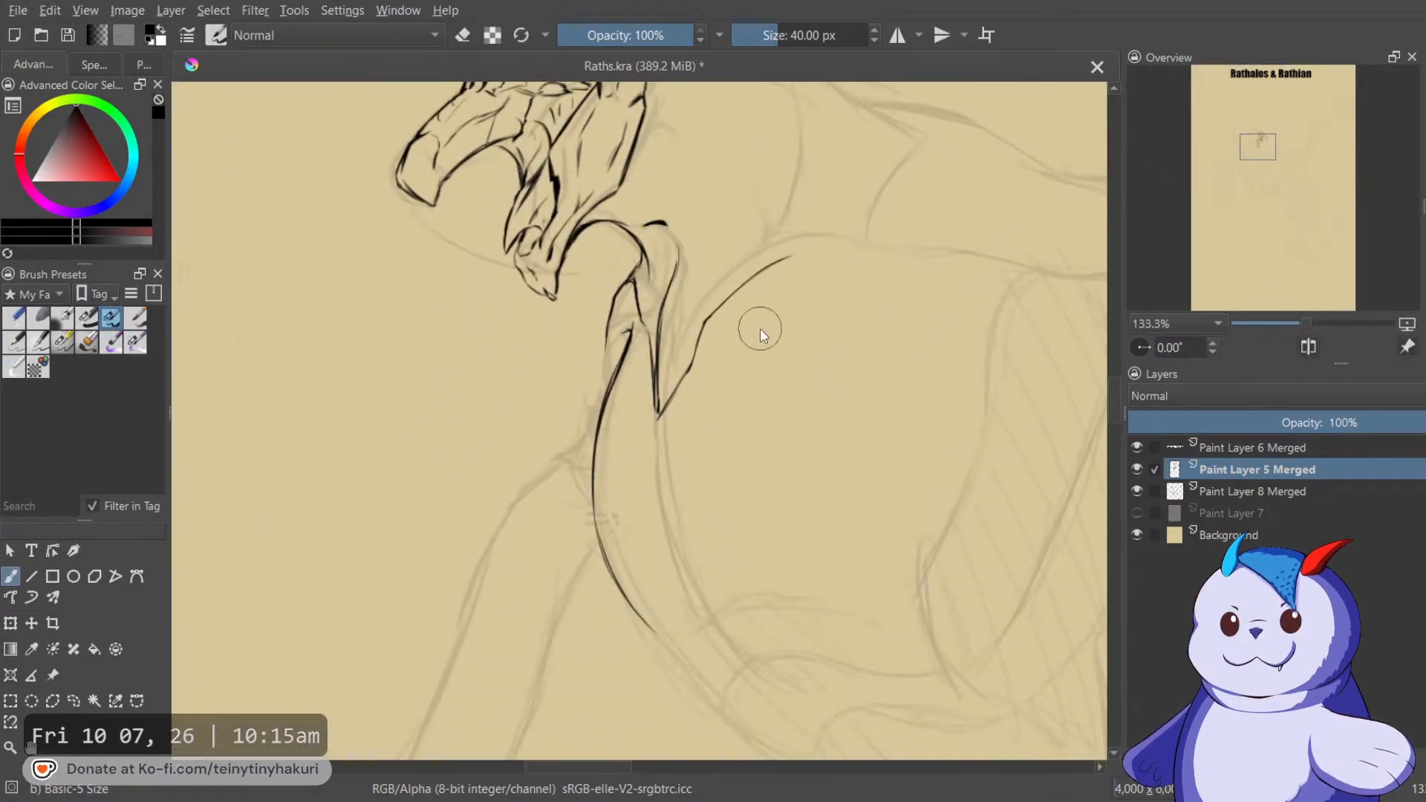
Add a stroke inside the pointed neck tip and ink the chest's inner contour lines running down from it.
left_click_drag(663, 379, 700, 329)
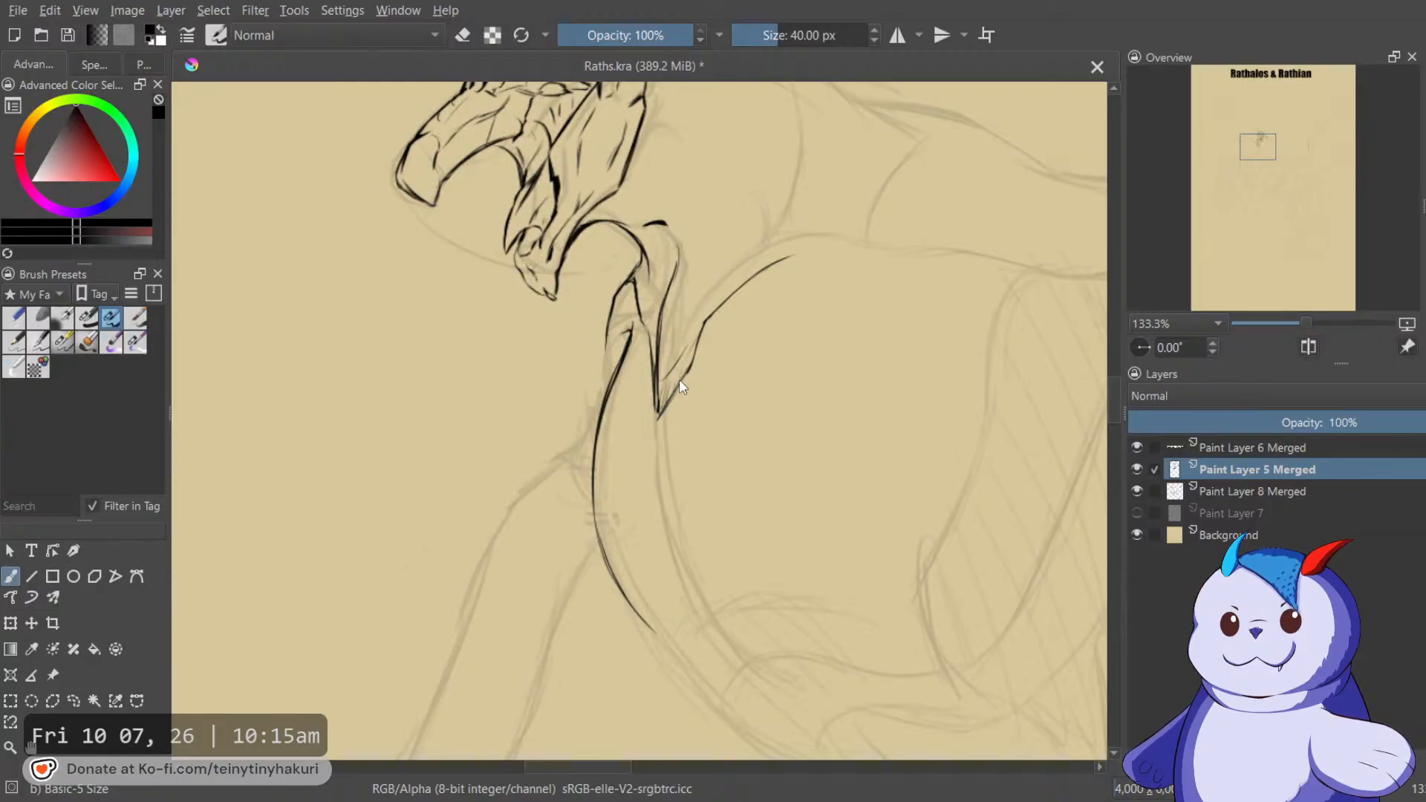
left_click_drag(691, 401, 673, 320)
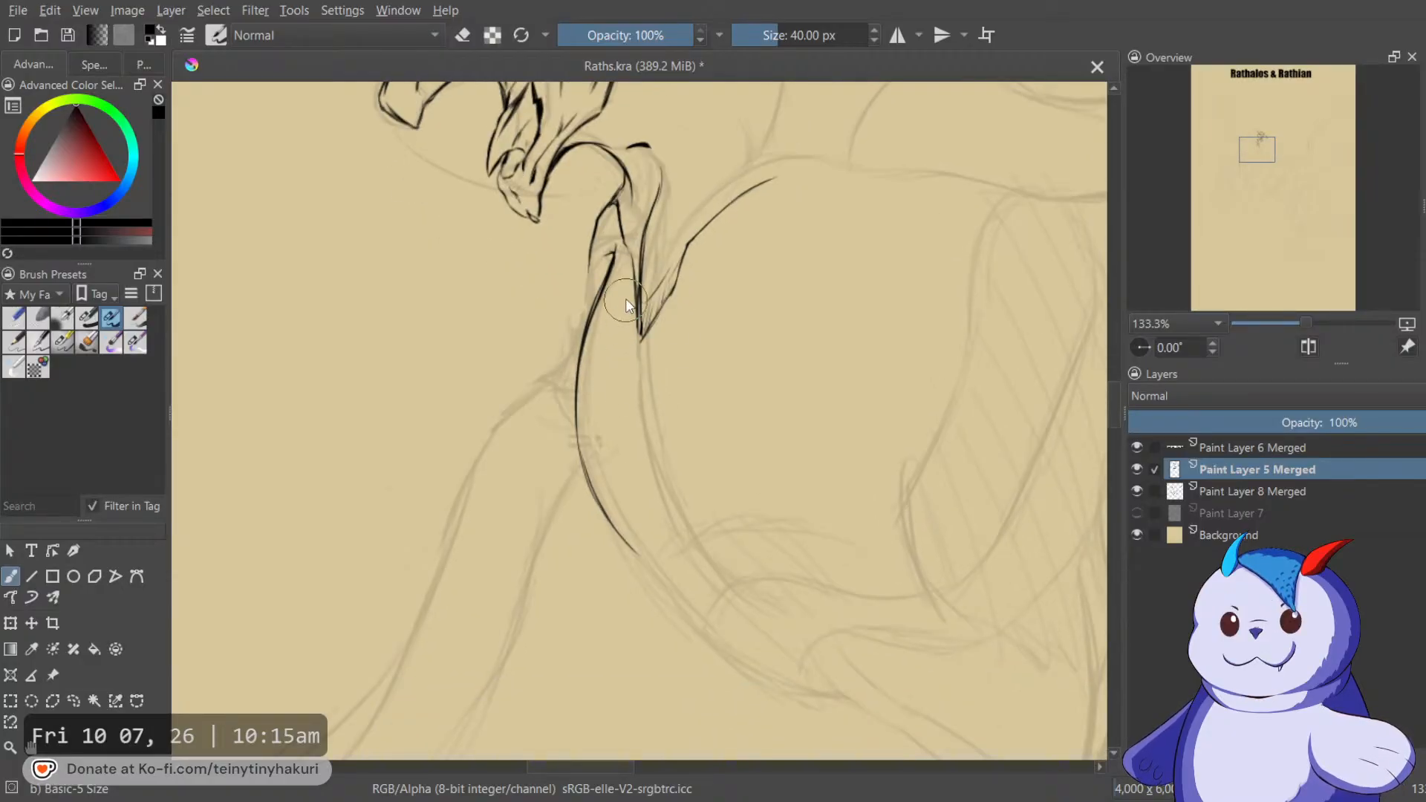
left_click_drag(837, 303, 797, 233)
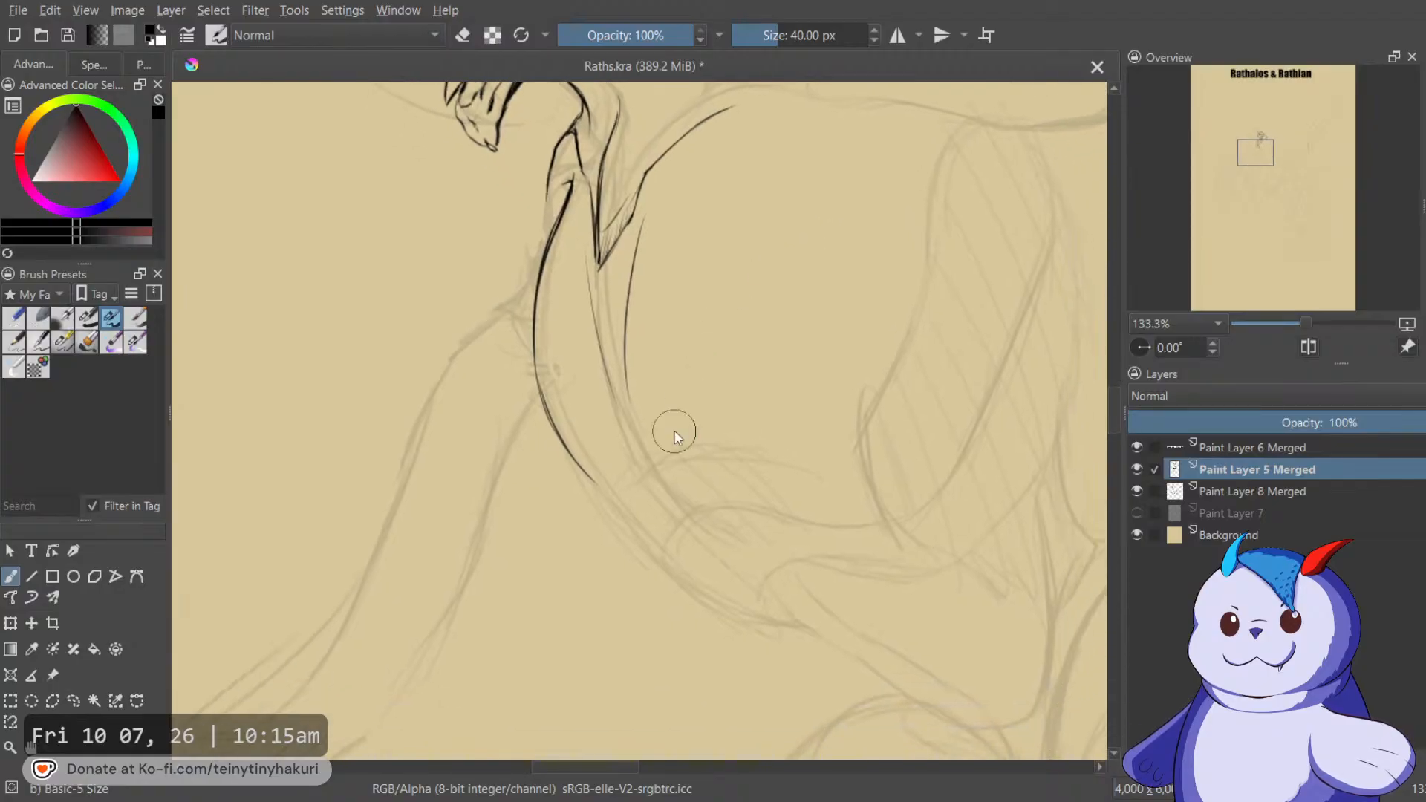
Ink a small hooked bend at the base of the chest's inner lines and extend the chest's front contour down.
key("m")
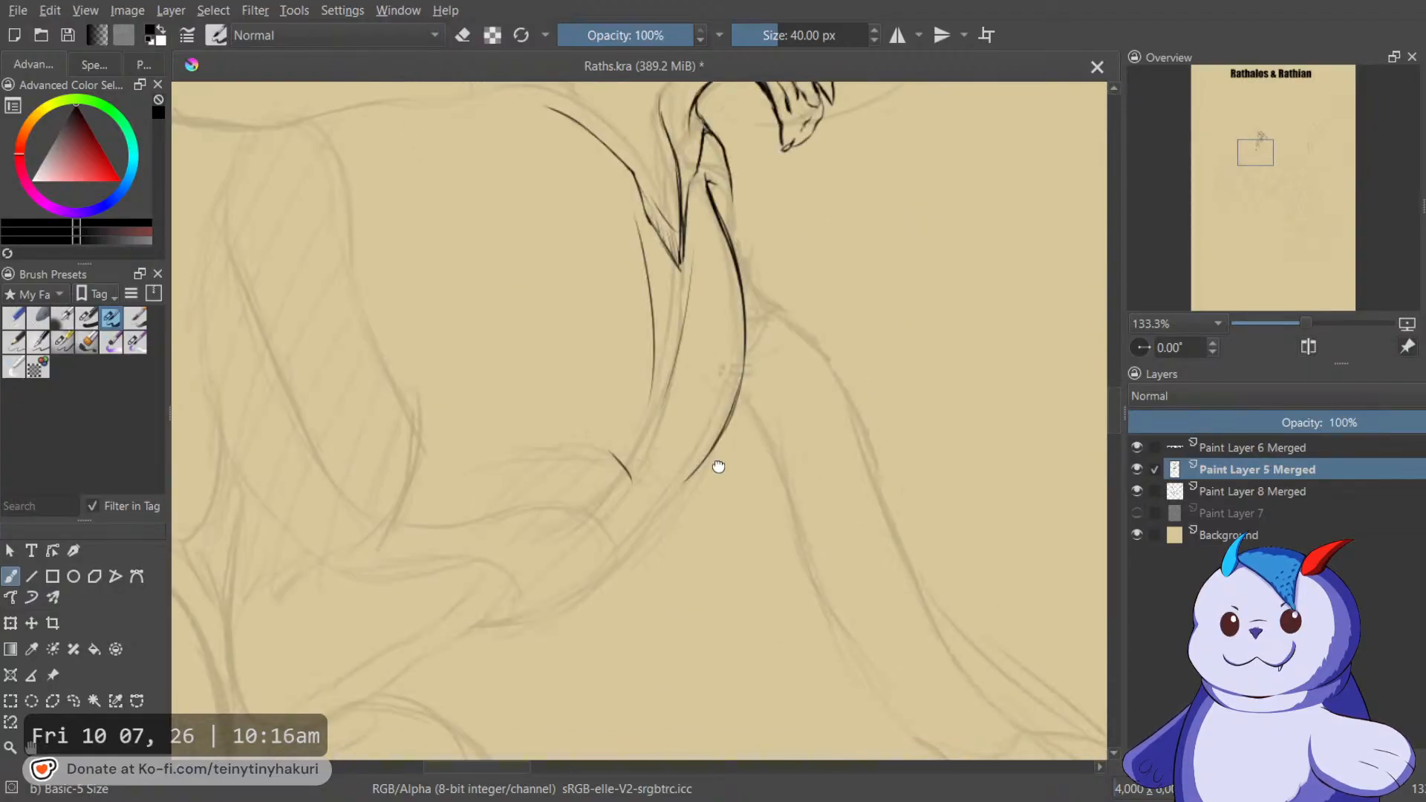
left_click_drag(716, 465, 873, 428)
left_click_drag(783, 424, 731, 421)
key("m")
key("6")
key("6")
key("6")
key("6")
key("6")
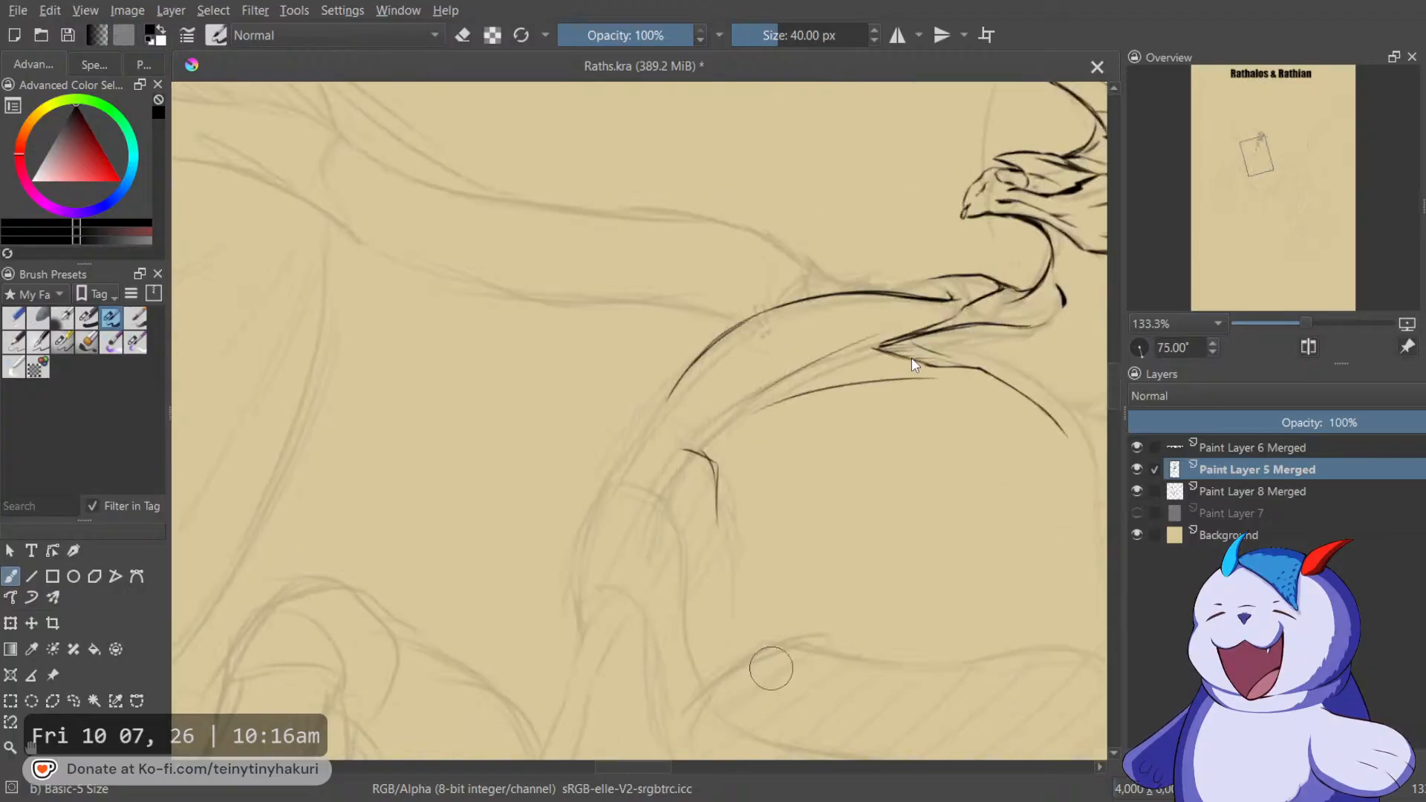
scroll(764, 318, "up", 2)
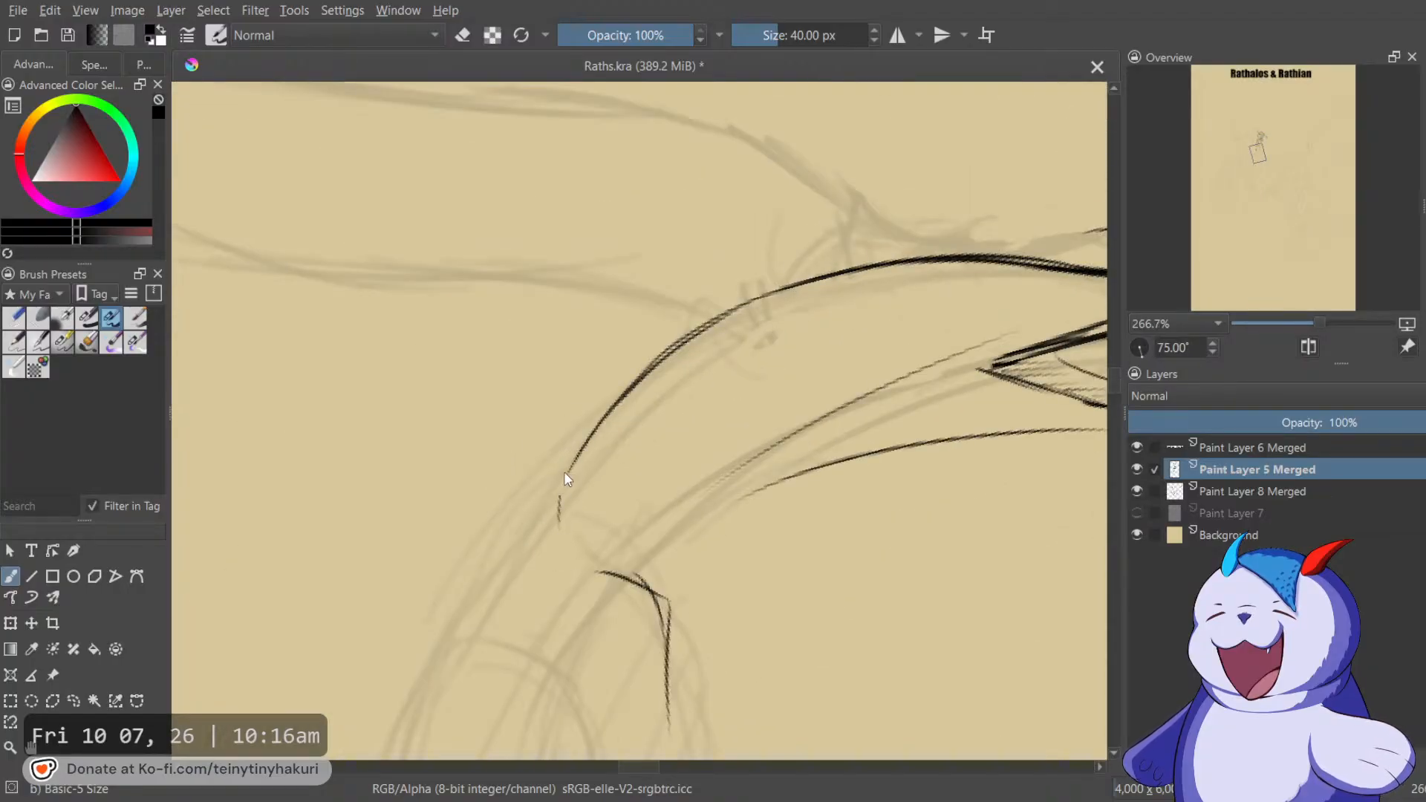
key("5")
scroll(786, 385, "down", 3)
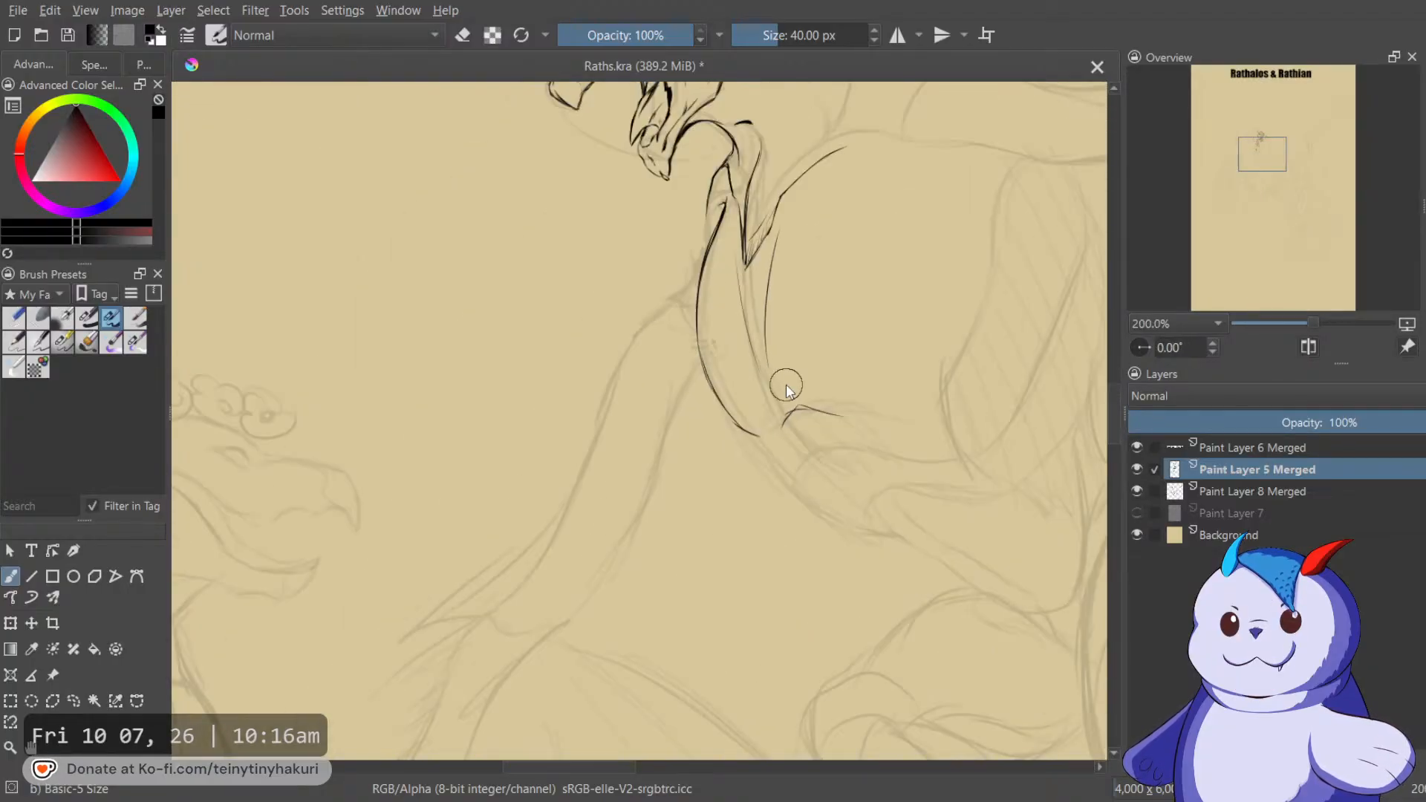
Ink the curved line along the body's underside and three lines fanning down from the wing joint.
left_click_drag(718, 519, 794, 490)
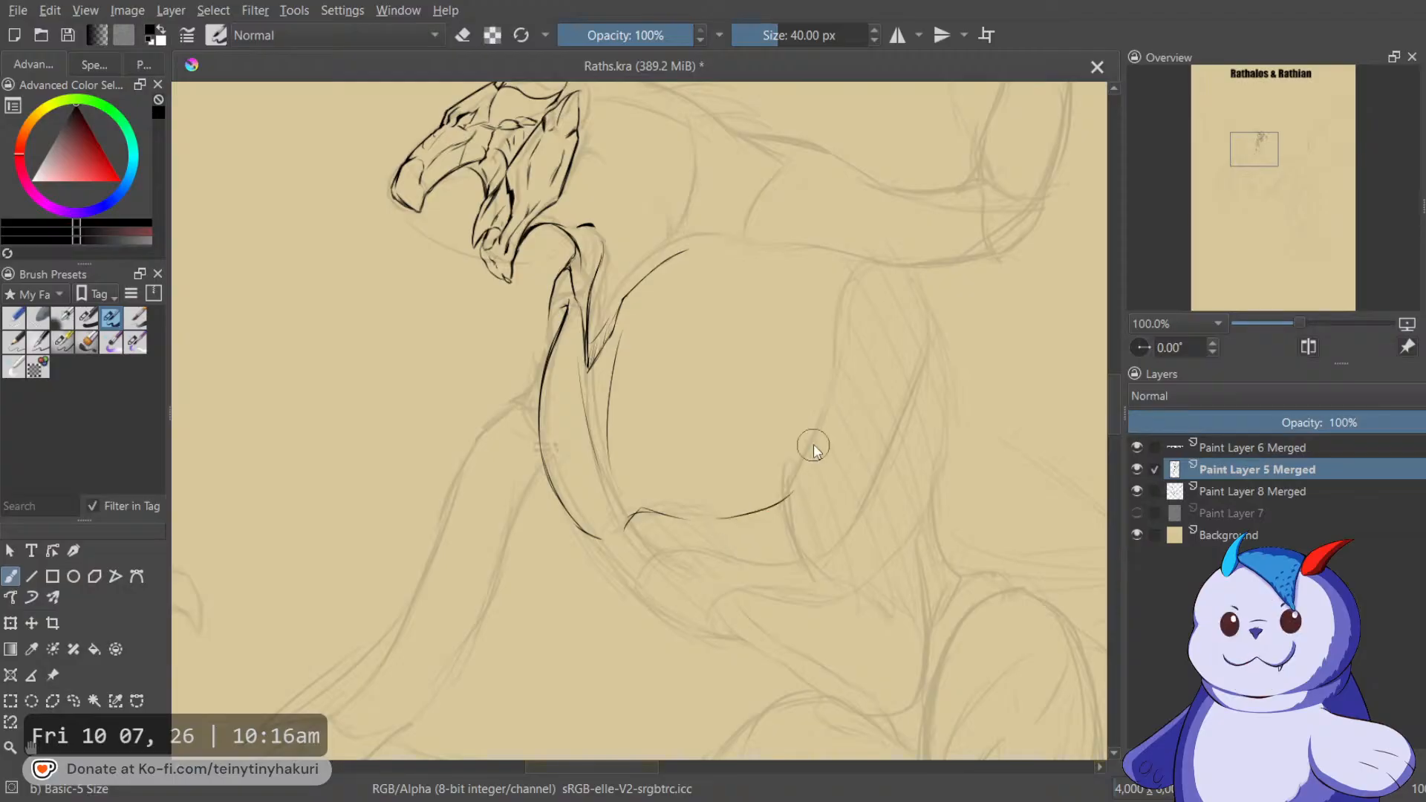
mouse_move(830, 429)
left_mouse_down()
mouse_move(847, 301)
mouse_move(786, 392)
left_mouse_up()
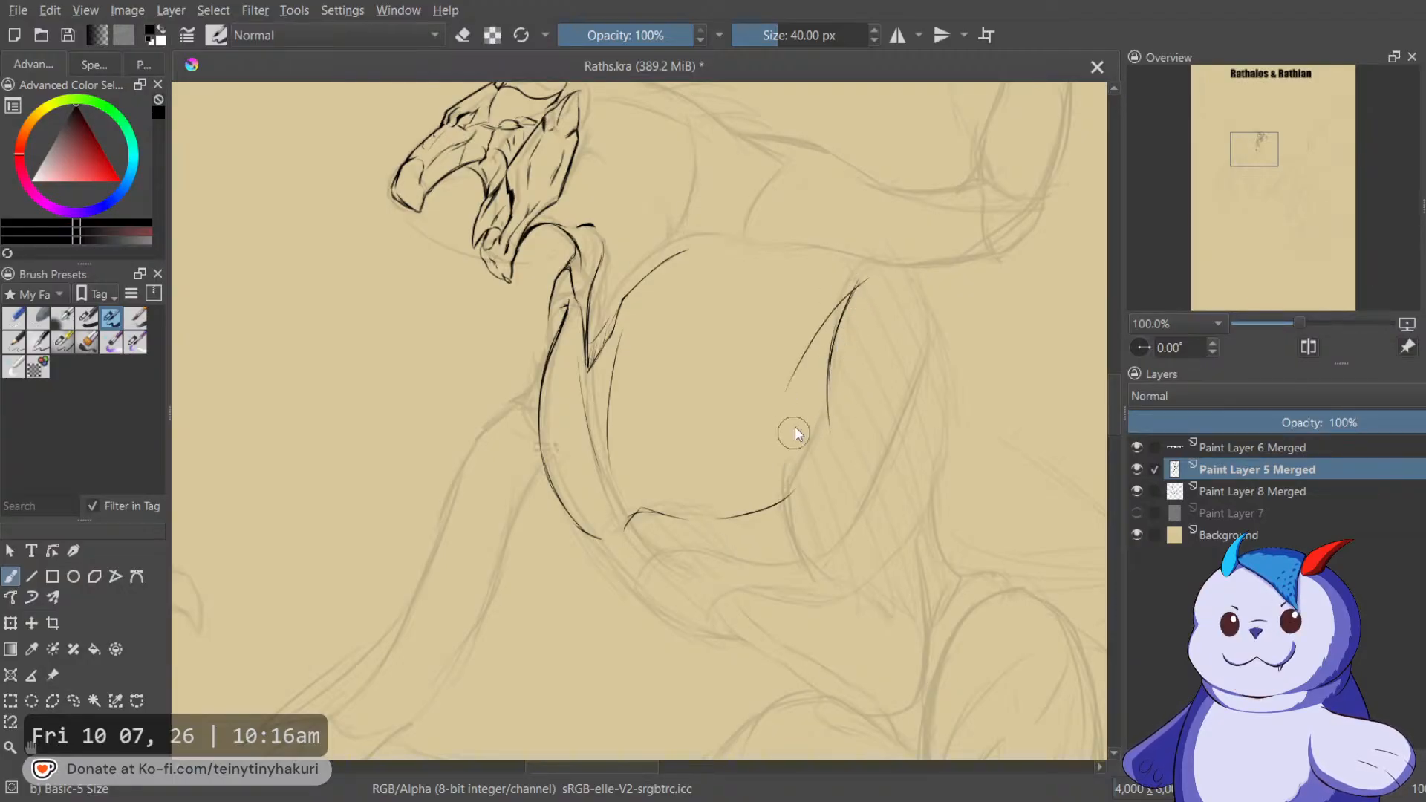
left_click_drag(865, 272, 732, 347)
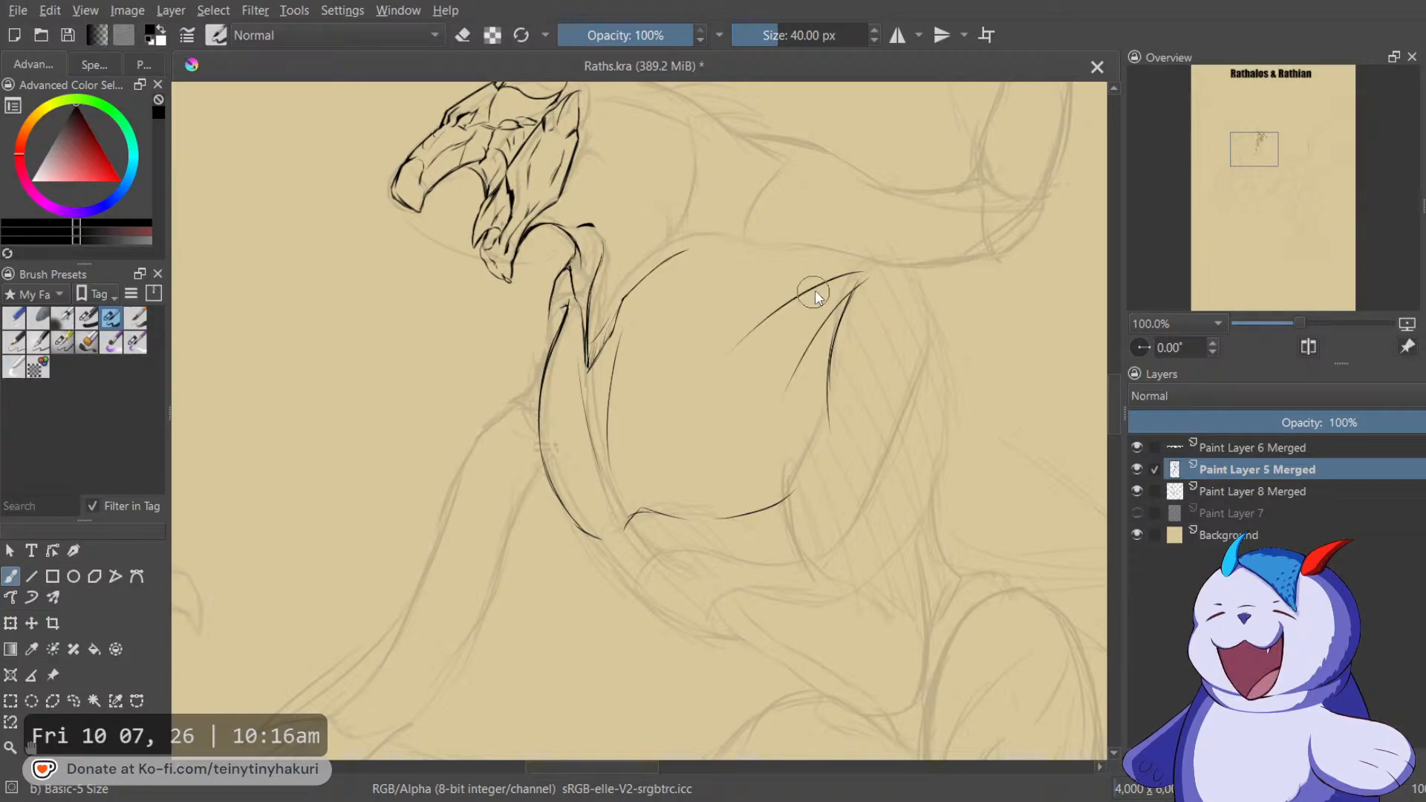
Select the three fanned wing-joint lines, move them slightly up and closer to the neck, and adjust their size.
key("ctrl+r")
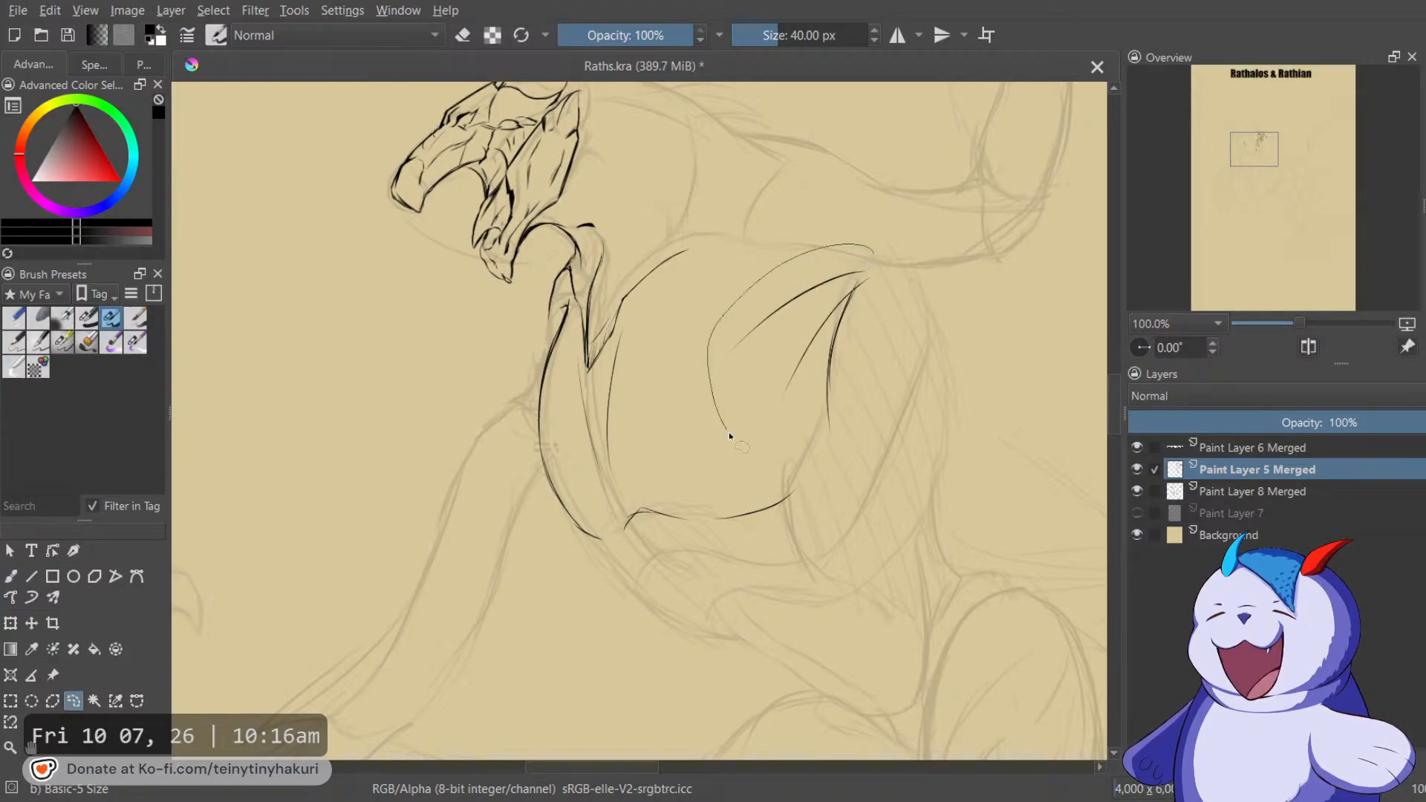
left_click_drag(720, 414, 875, 252)
key("ctrl+t")
left_click_drag(868, 346, 813, 332)
left_click_drag(944, 420, 941, 389)
left_click_drag(838, 350, 852, 352)
key("Return")
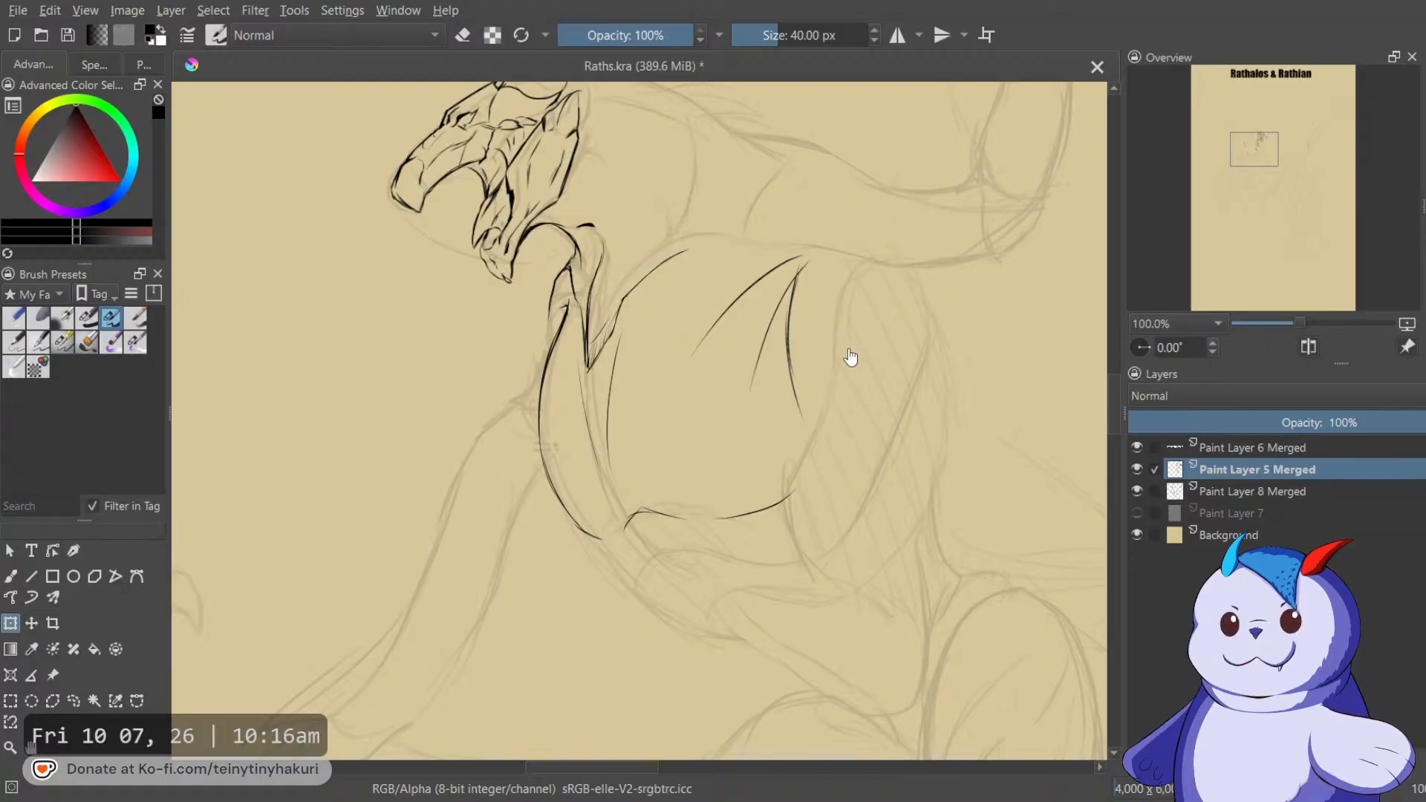
Thicken the horn's rear edge near its tip and erase the excess to sharpen the point.
key("b")
key("m")
mouse_move(697, 284)
left_mouse_down()
mouse_move(779, 255)
mouse_move(779, 373)
left_mouse_up()
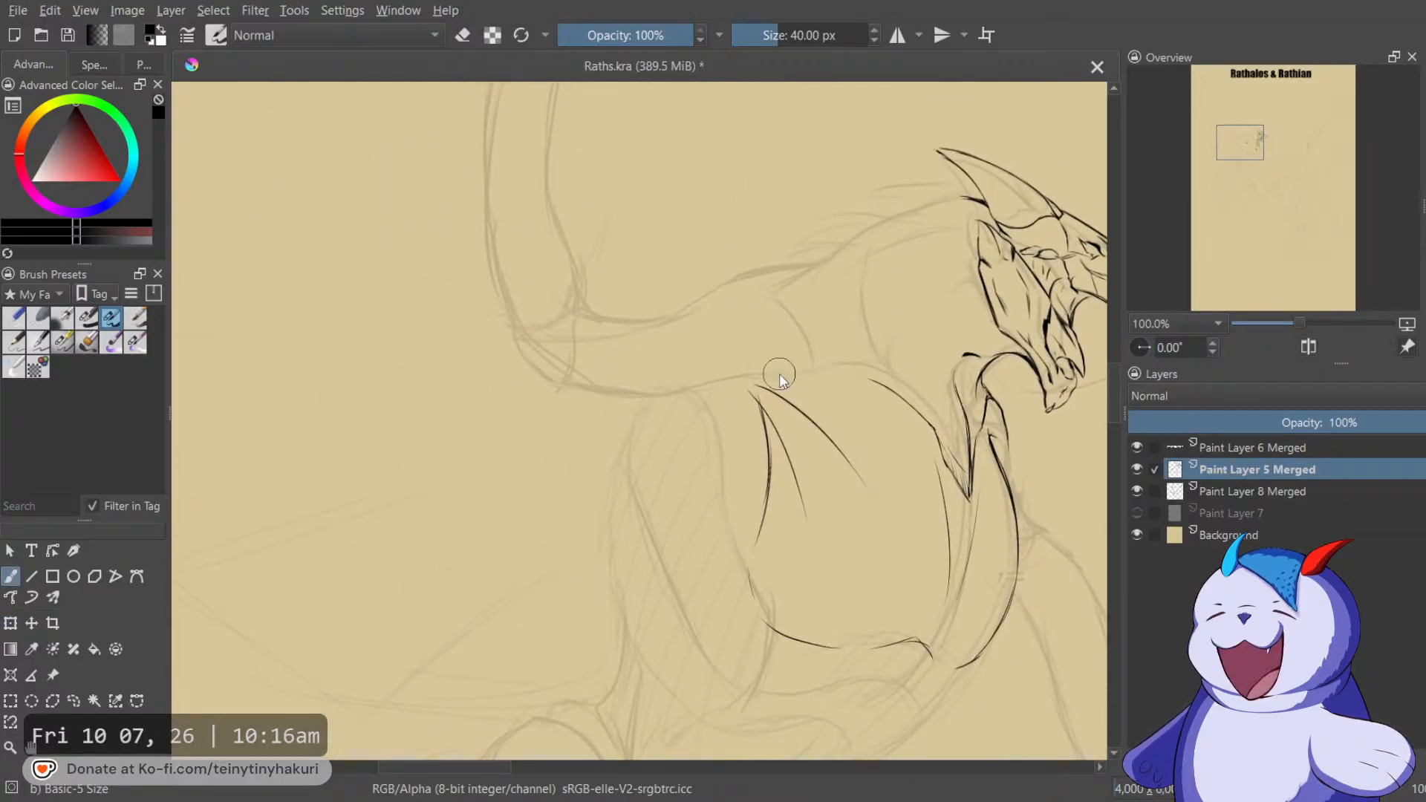
left_click_drag(866, 233, 693, 312)
scroll(693, 312, "up", 2)
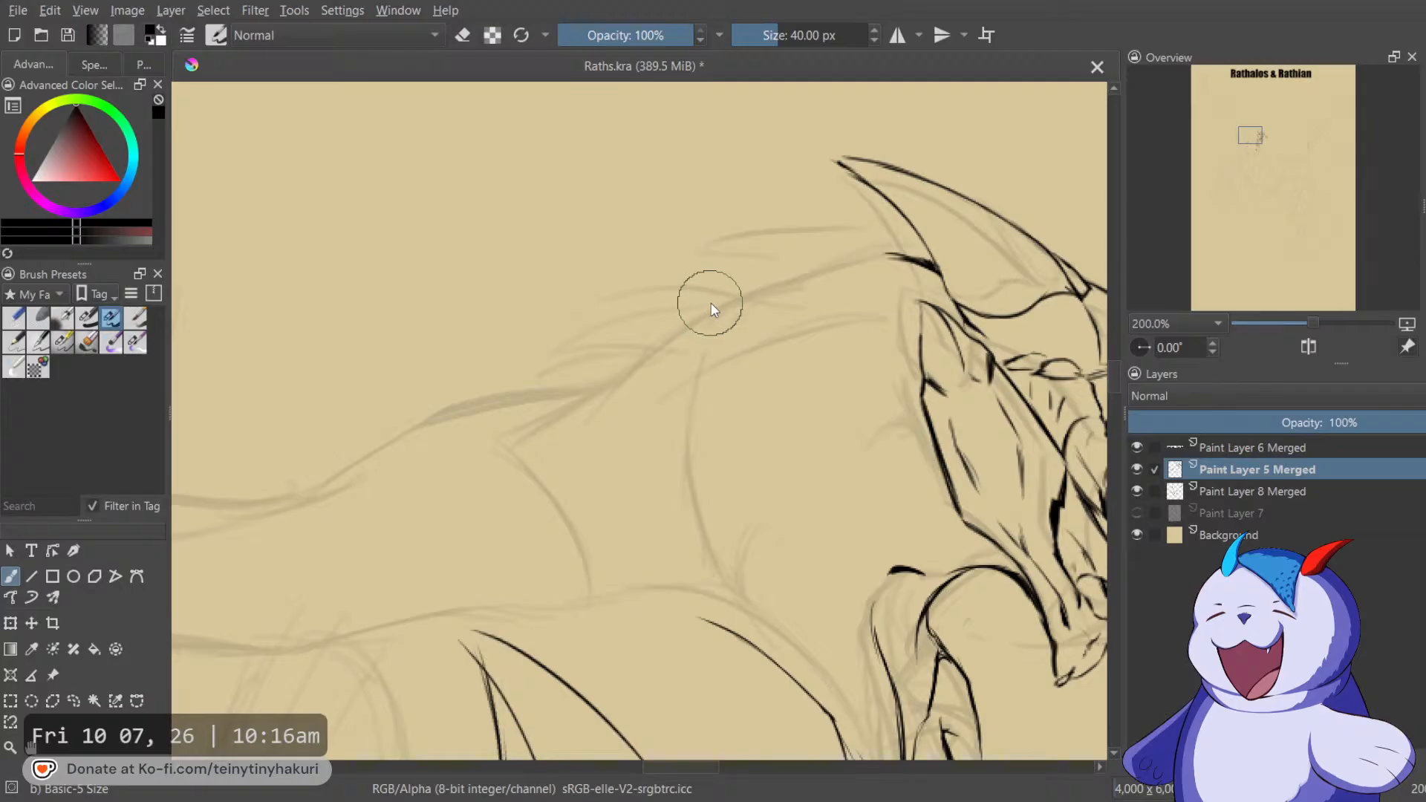
key("4")
key("4")
key("4")
key("4")
left_click_drag(711, 303, 713, 414)
left_click_drag(626, 226, 654, 233)
key("e")
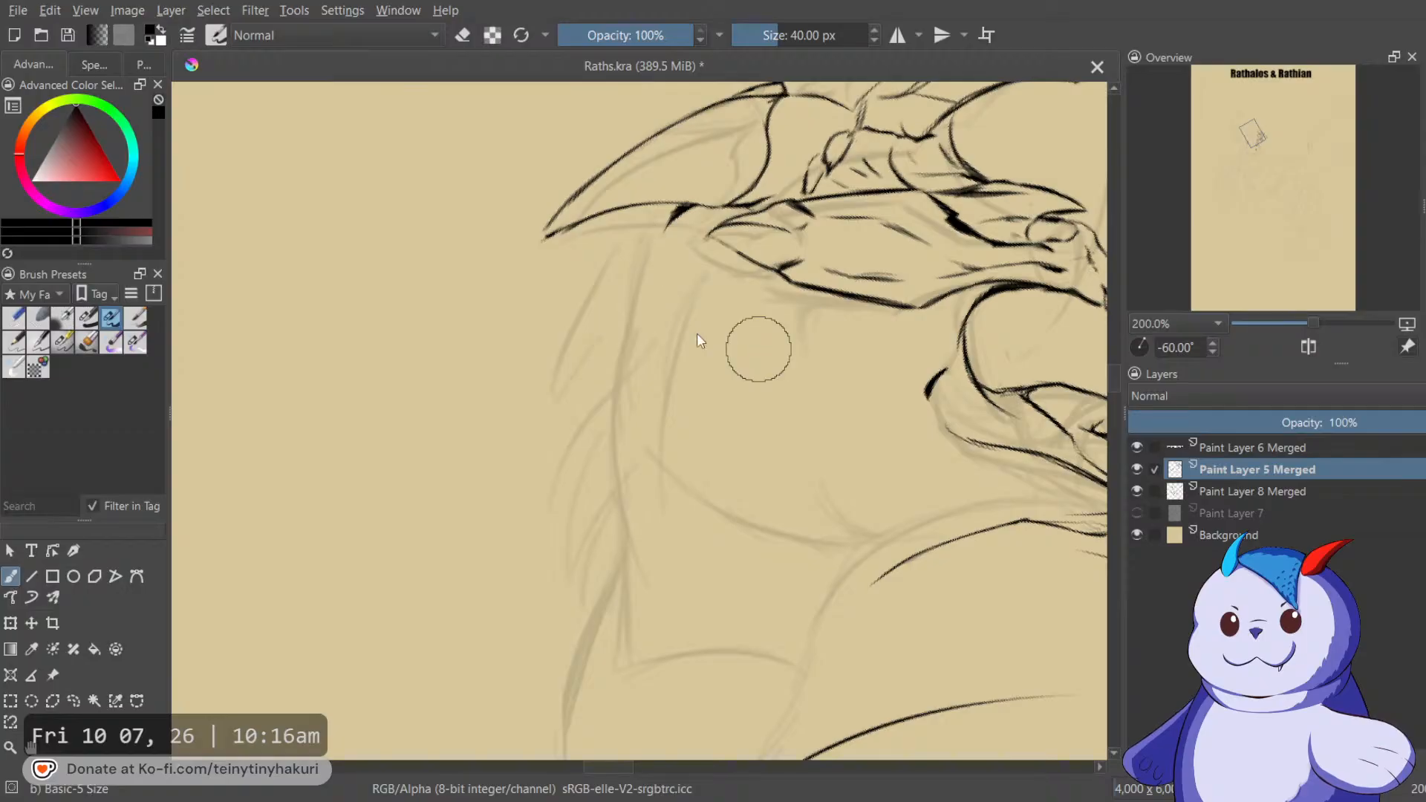
scroll(626, 271, "up", 2)
key("4")
key("4")
left_click_drag(589, 361, 866, 471)
mouse_move(652, 386)
left_mouse_down()
mouse_move(651, 409)
mouse_move(695, 368)
left_mouse_up()
key("e")
left_click_drag(660, 413, 717, 355)
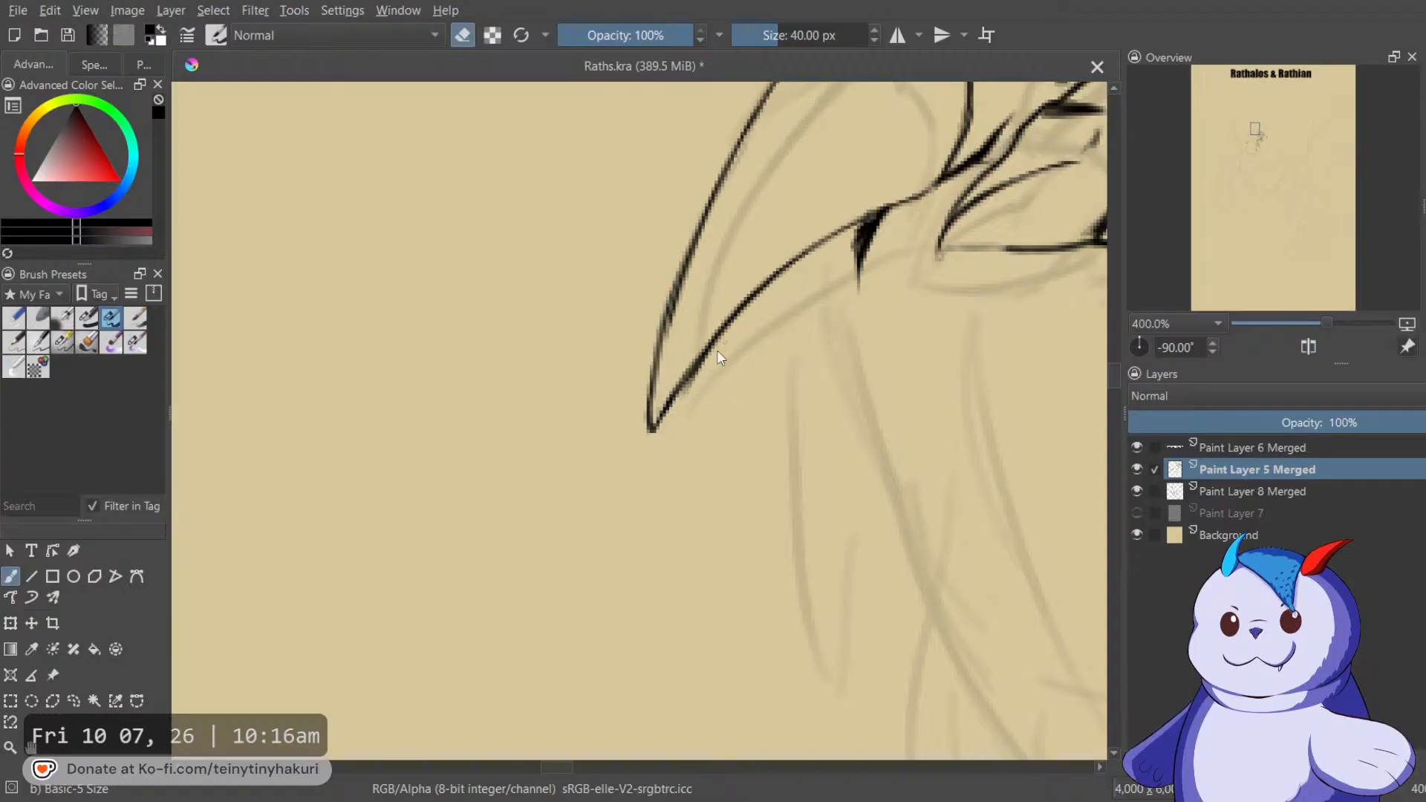
key("e")
Ink a line from the upper corner of the cheek plate back along the neck and bend its end downward.
scroll(694, 386, "down", 4)
key("5")
scroll(810, 486, "up", 5)
mouse_move(732, 580)
left_mouse_down()
mouse_move(806, 423)
mouse_move(869, 382)
mouse_move(685, 427)
mouse_move(1107, 383)
left_mouse_up()
mouse_move(875, 385)
left_mouse_down()
mouse_move(875, 311)
mouse_move(780, 318)
left_mouse_up()
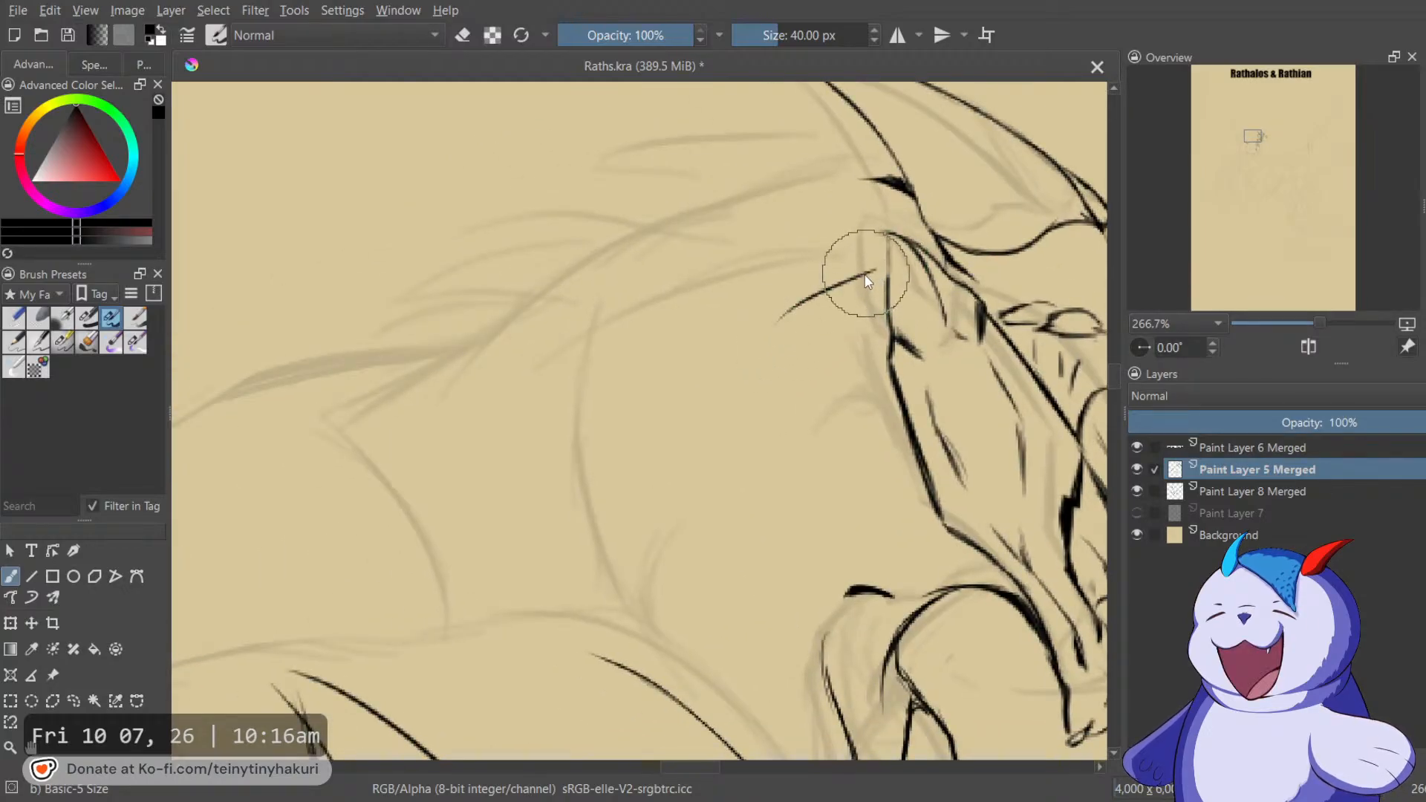
left_click_drag(888, 254, 877, 271)
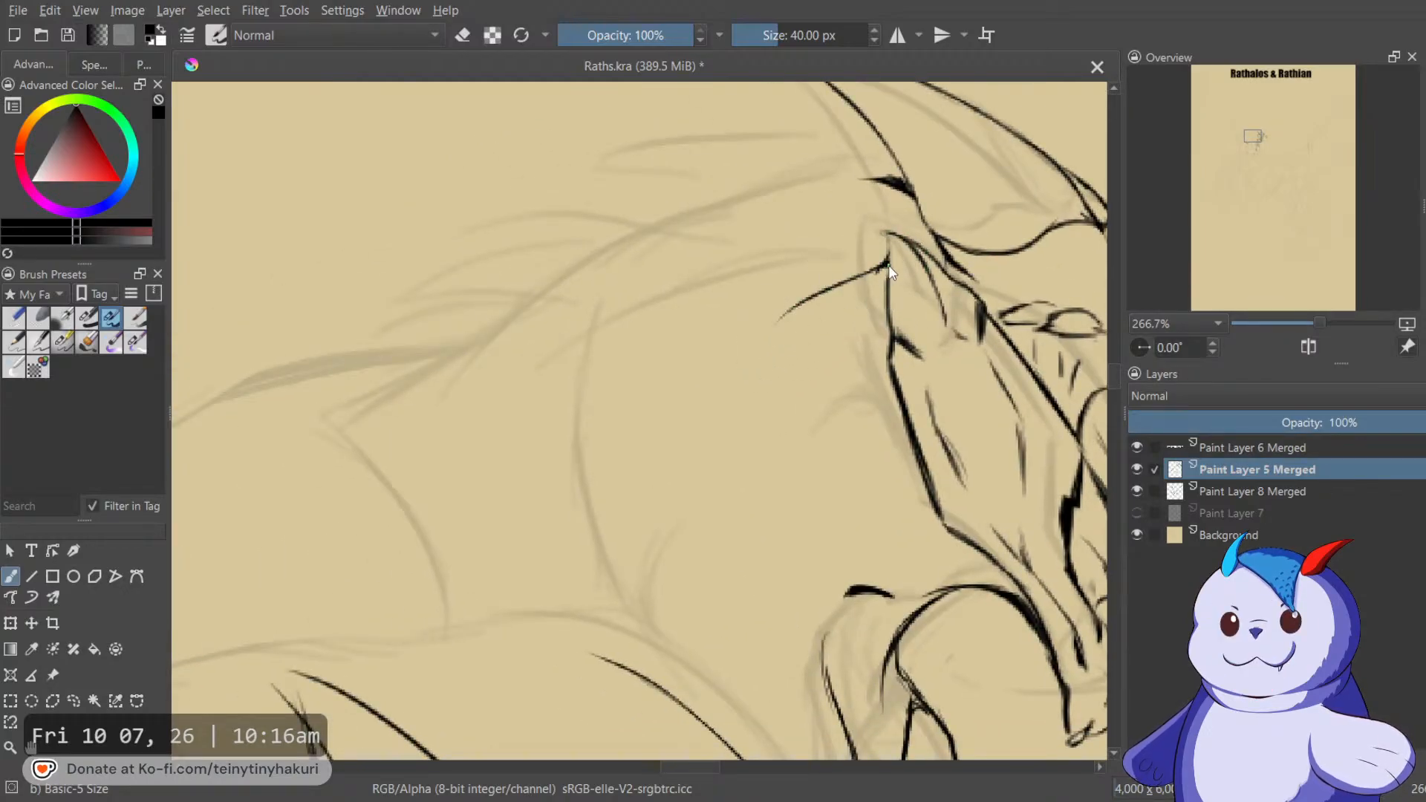
key("e")
key("e")
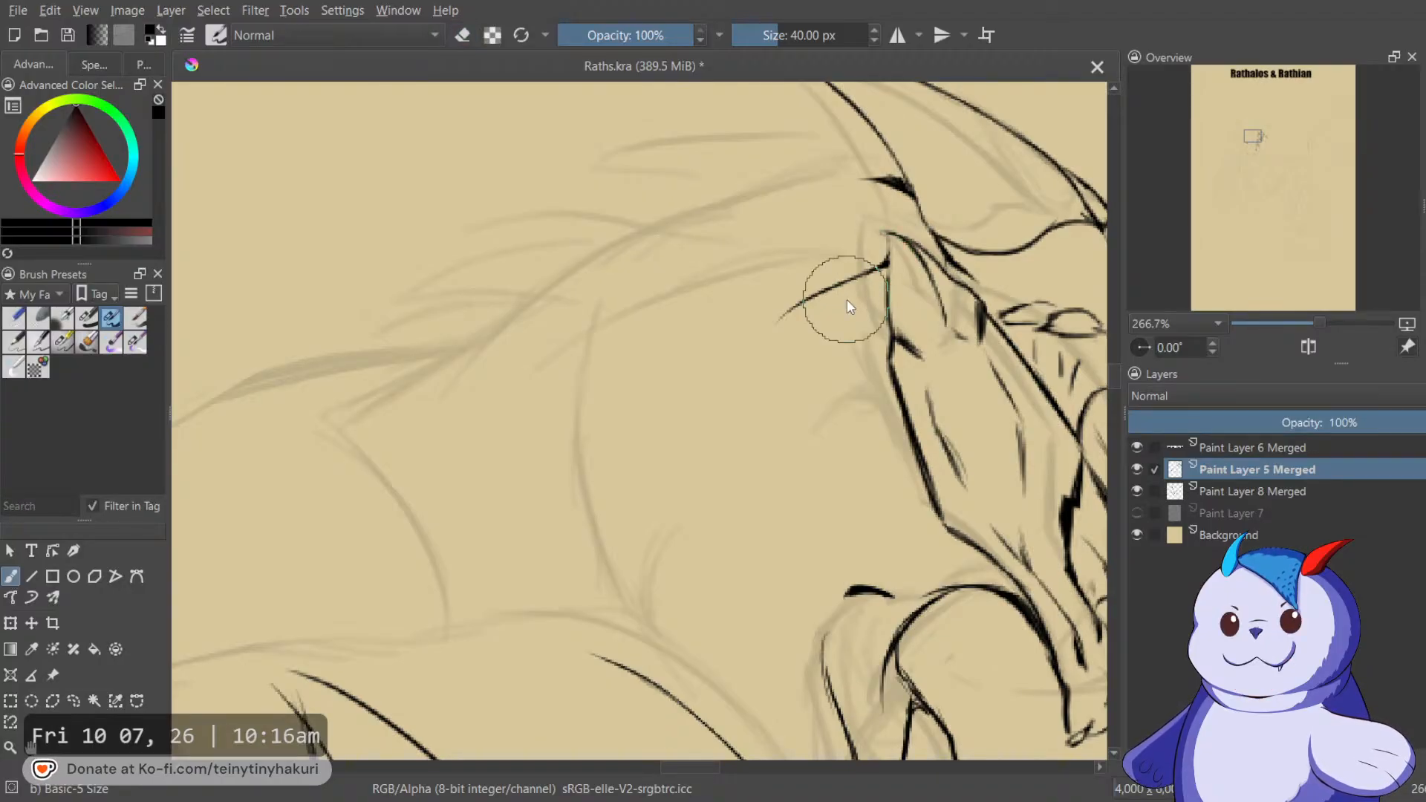
mouse_move(886, 261)
left_mouse_down()
mouse_move(739, 315)
mouse_move(721, 362)
left_mouse_up()
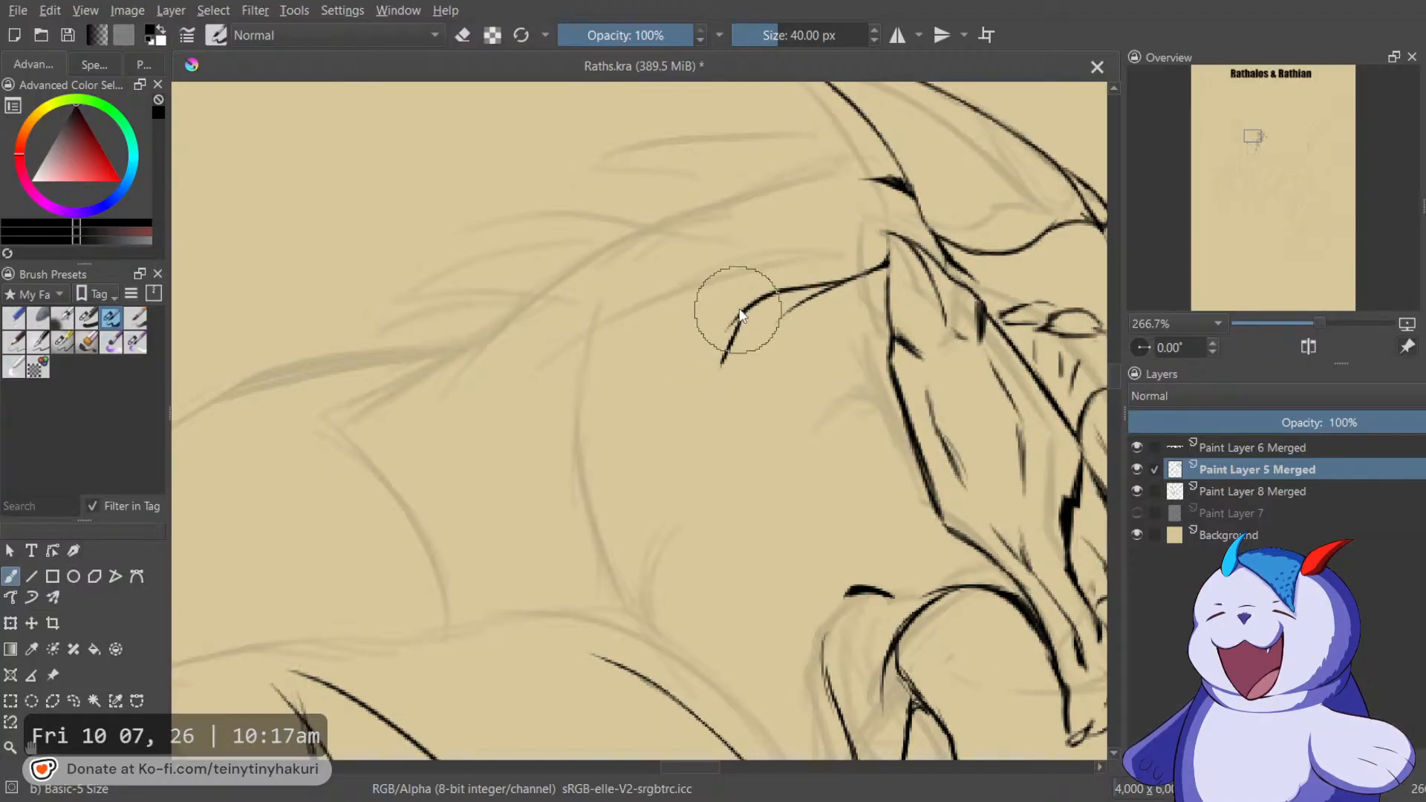
Ink a leaf-shaped spike tip at the end of the neck line and erase the overshoot at its point and inner edge.
mouse_move(734, 314)
left_mouse_down()
mouse_move(691, 364)
mouse_move(706, 419)
mouse_move(711, 396)
mouse_move(699, 403)
left_mouse_up()
key("e")
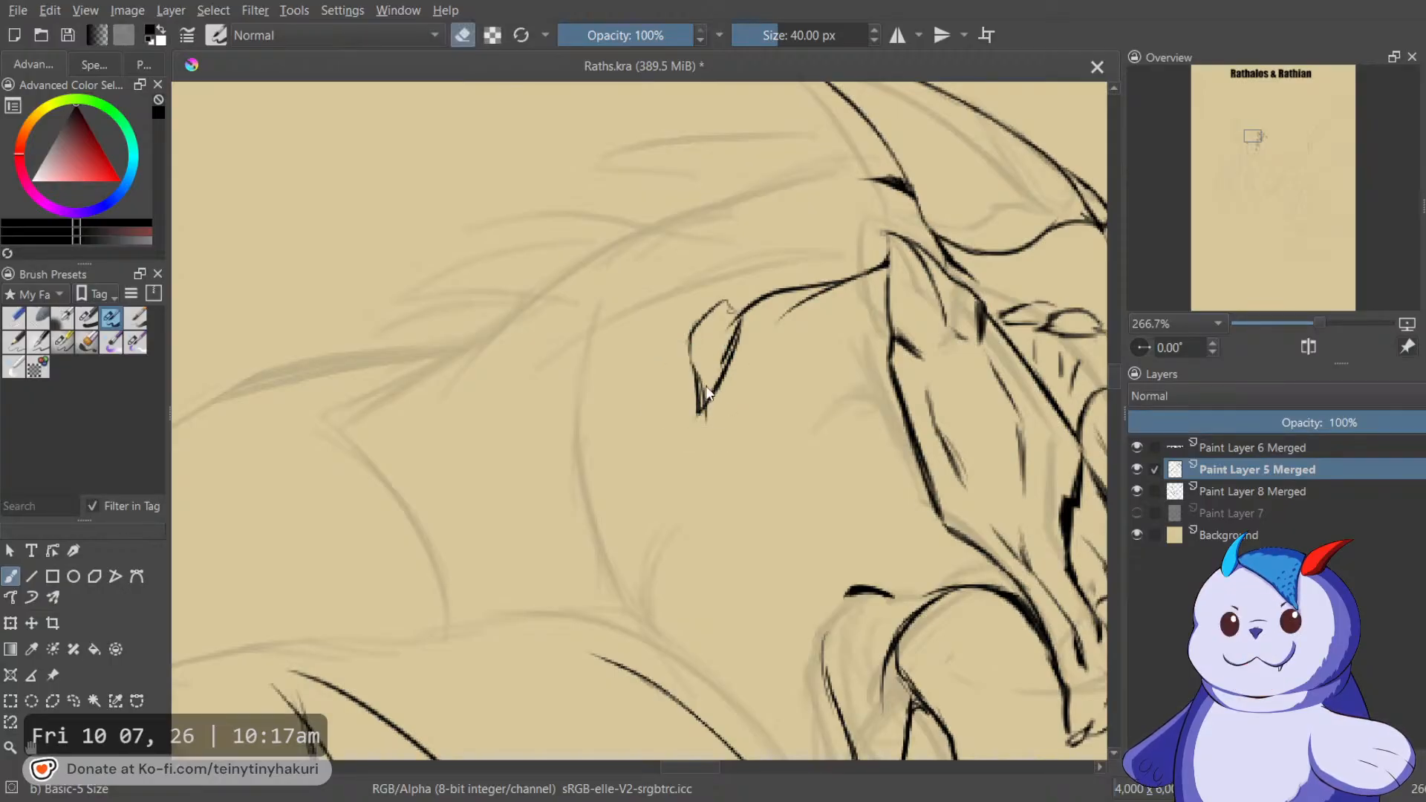
left_click_drag(706, 407, 712, 423)
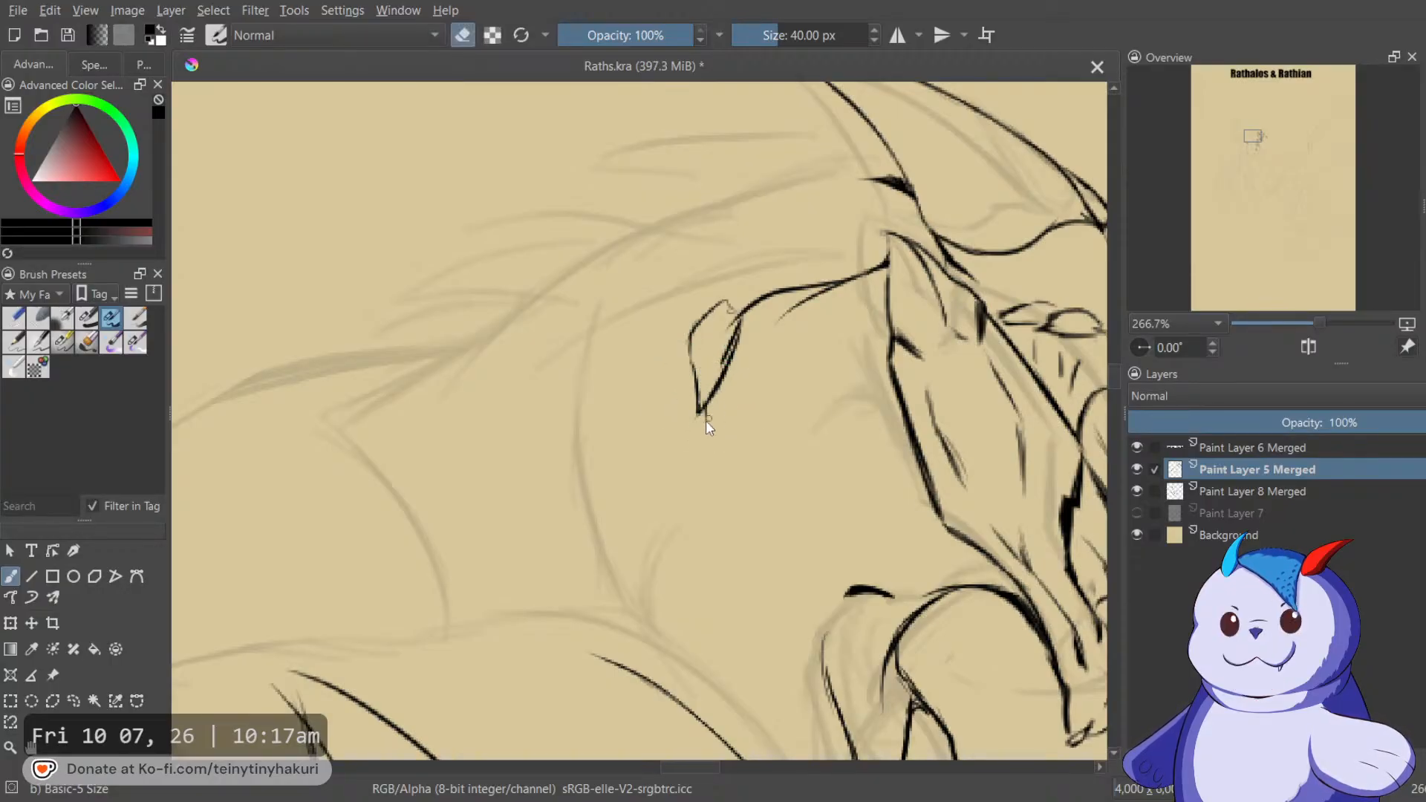
left_click_drag(734, 321, 725, 361)
key("e")
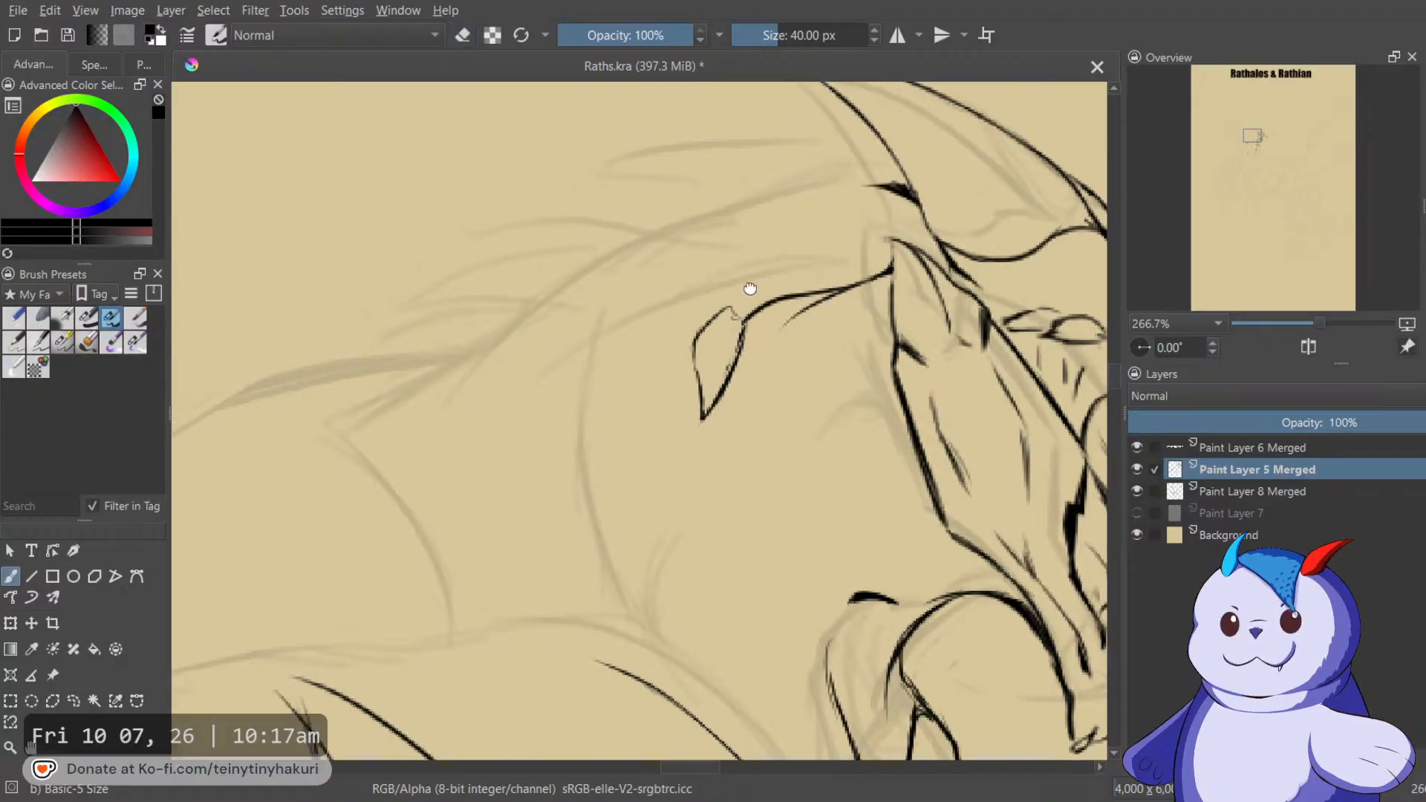
Ink the angular notch of the neck scale above the first spike tip and join it to the tip's outer edge.
left_click_drag(742, 280, 796, 354)
left_click_drag(698, 287, 784, 316)
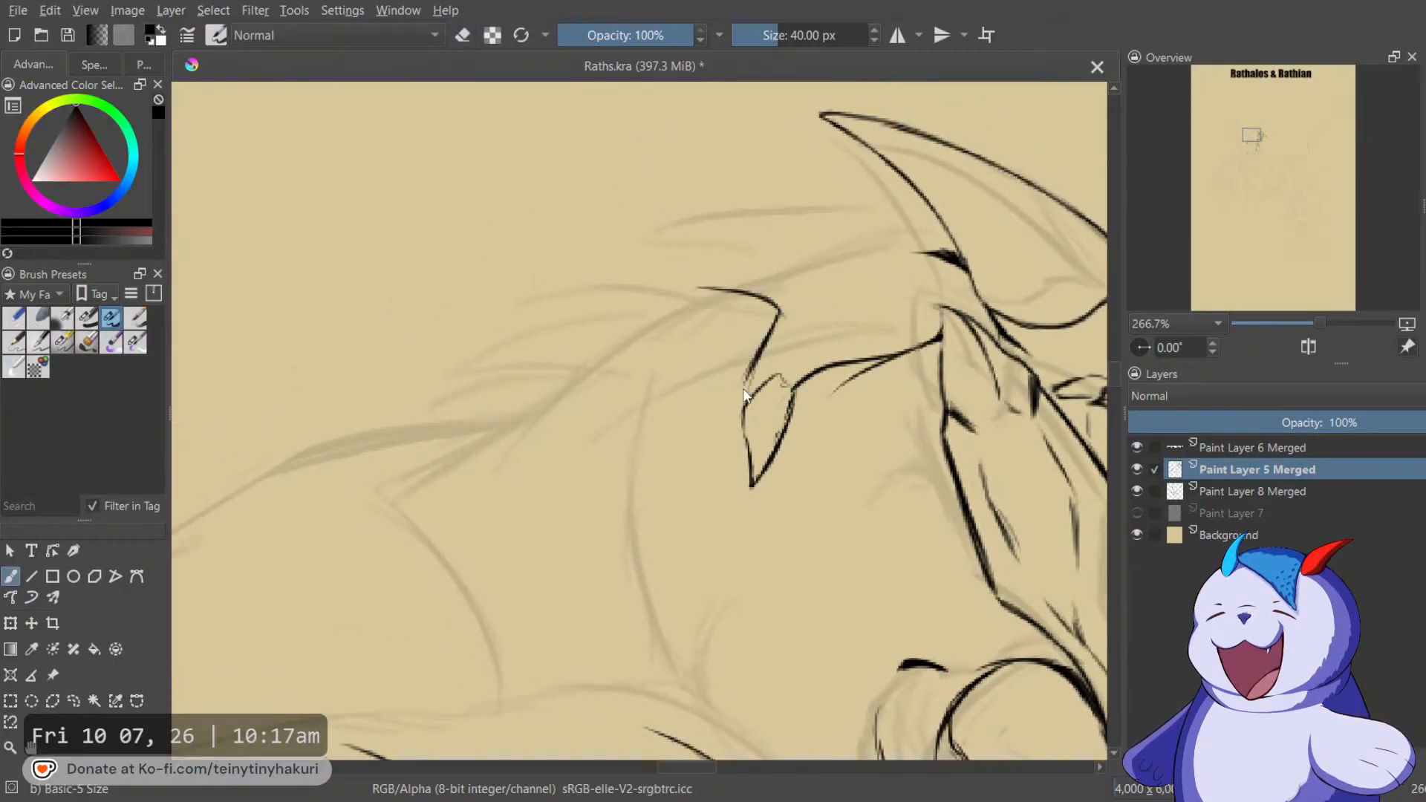
left_click_drag(742, 386, 778, 318)
key("m")
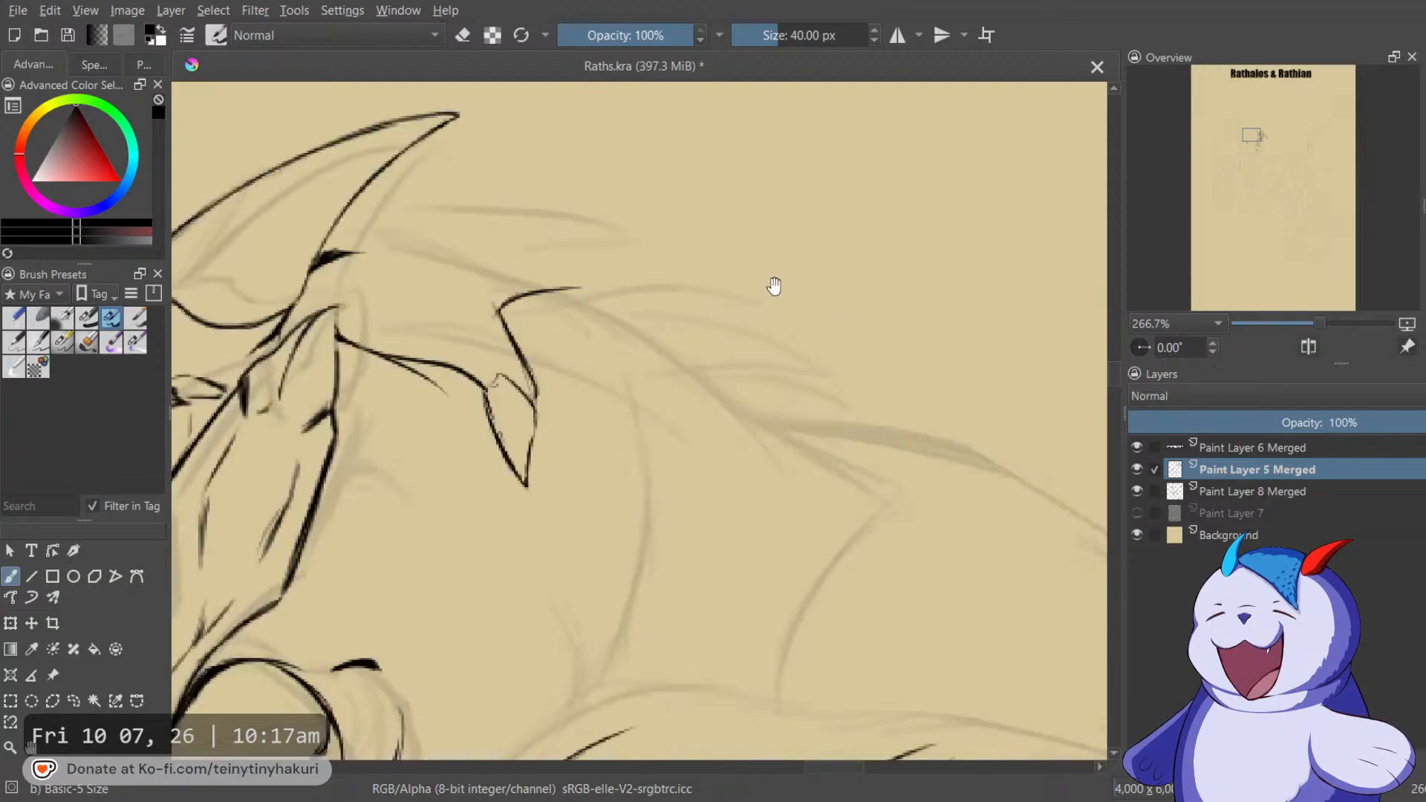
Ink the long pointed spike on the back of the neck behind the horn and refine its outline.
key("ctrl+[")
key("ctrl+[")
key("ctrl+[")
key("ctrl+[")
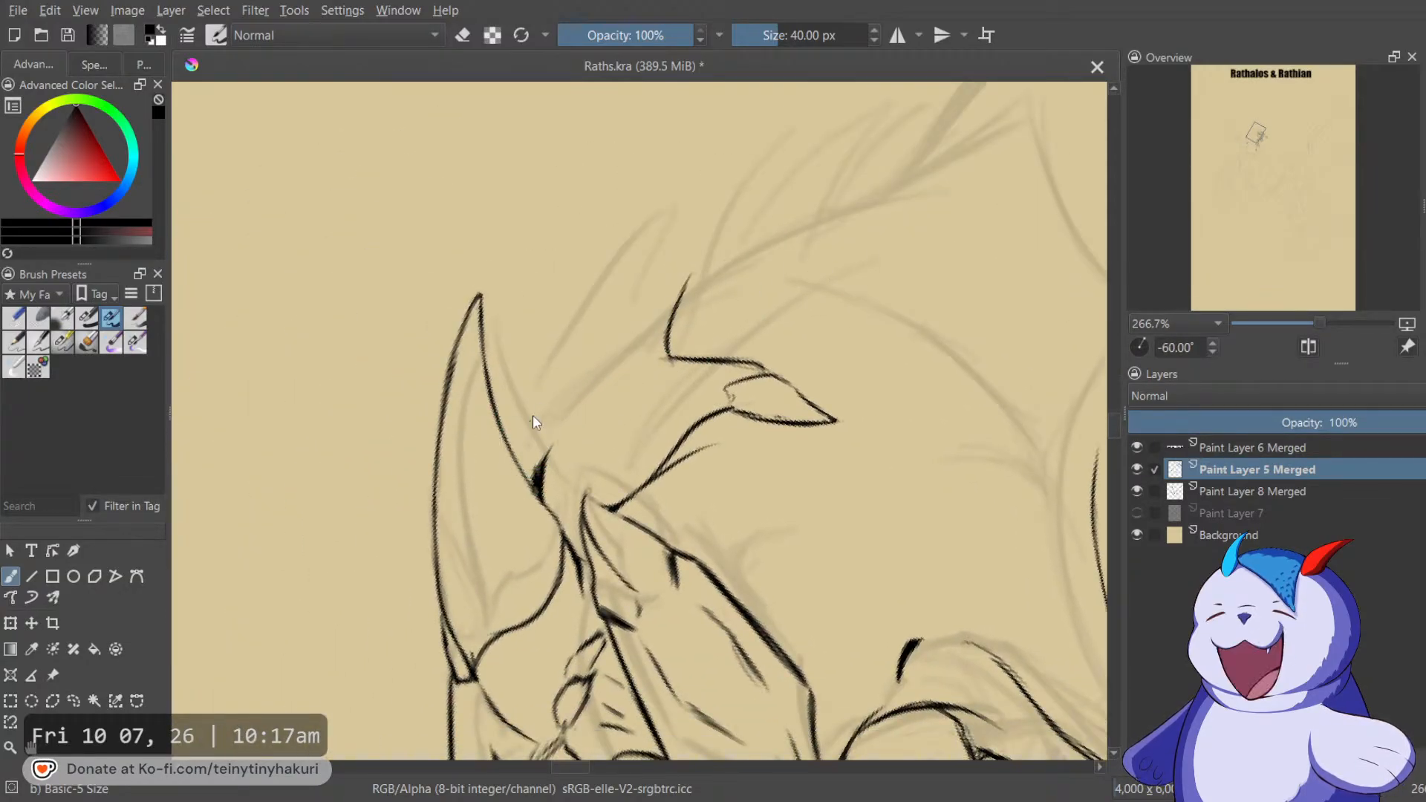
mouse_move(605, 337)
left_mouse_down()
mouse_move(688, 248)
mouse_move(564, 388)
left_mouse_up()
key("e")
key("e")
key("ctrl+z")
mouse_move(641, 286)
left_mouse_down()
mouse_move(731, 202)
mouse_move(682, 282)
left_mouse_up()
mouse_move(591, 378)
left_mouse_down()
mouse_move(633, 320)
mouse_move(572, 406)
left_mouse_up()
key("e")
key("e")
Ink the inner edge of the next neck scale, running down from the notch and bending toward its end.
key("5")
key("m")
left_click_drag(616, 226, 1058, 89)
key("4")
key("4")
key("4")
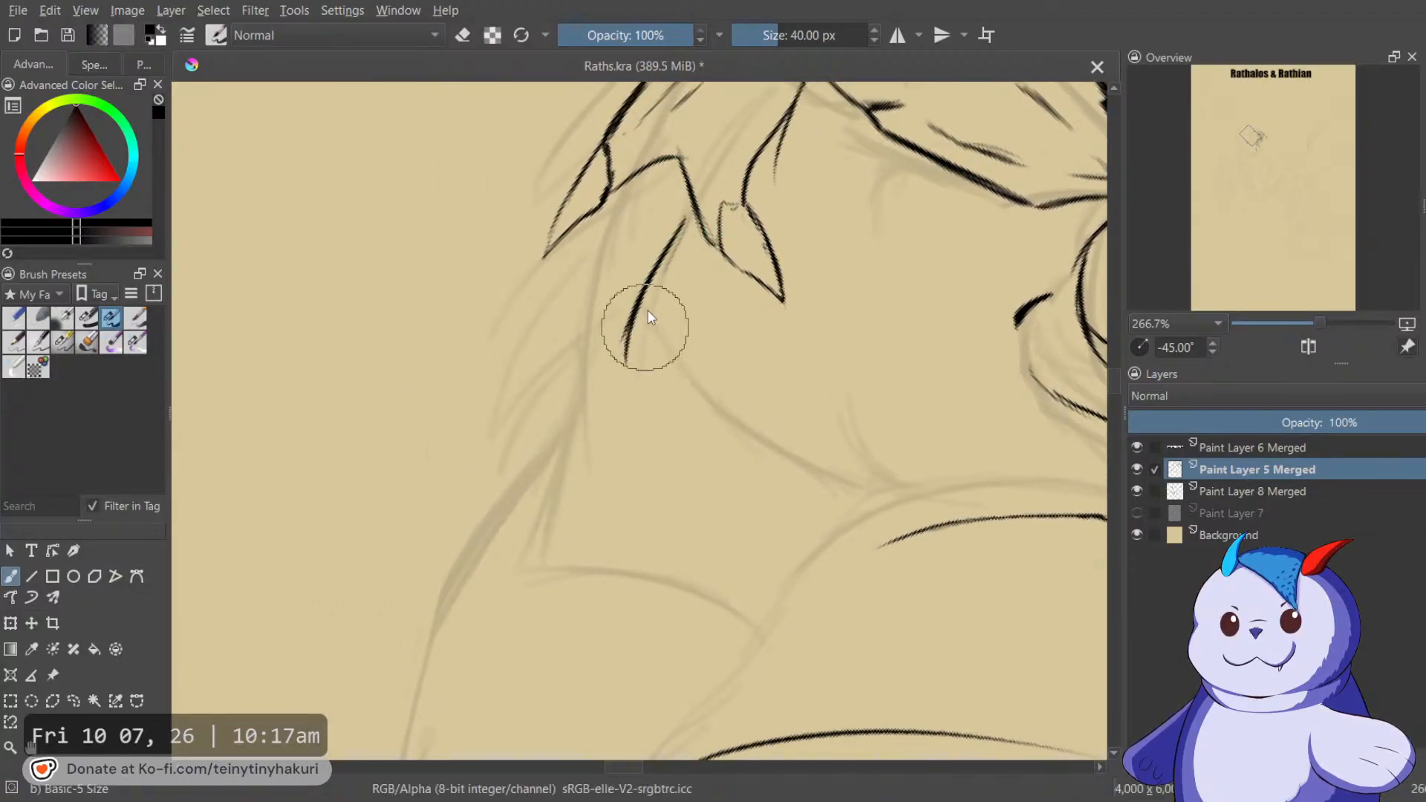
left_click_drag(643, 295, 630, 368)
mouse_move(679, 219)
left_mouse_down()
mouse_move(686, 199)
mouse_move(631, 305)
mouse_move(636, 366)
left_mouse_up()
key("e")
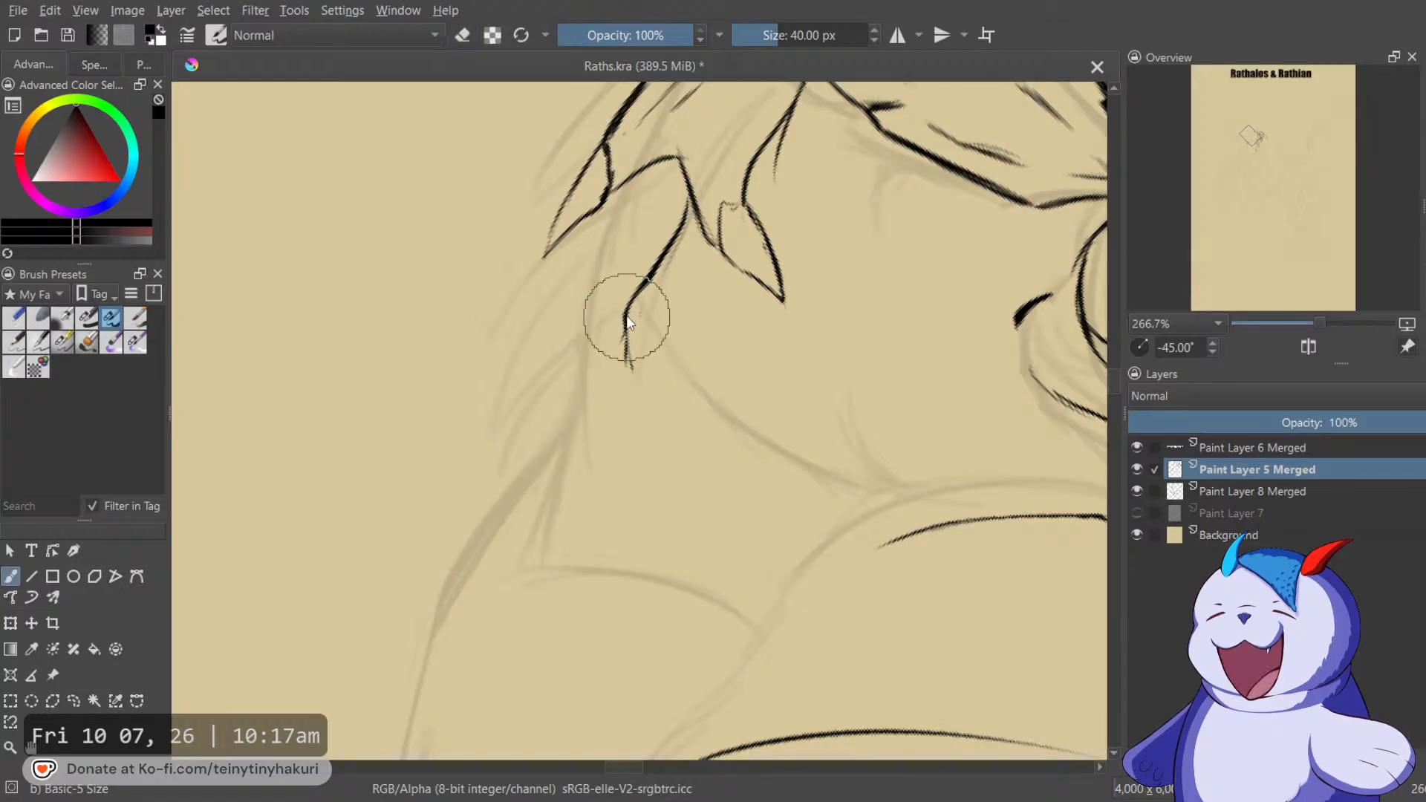
key("e")
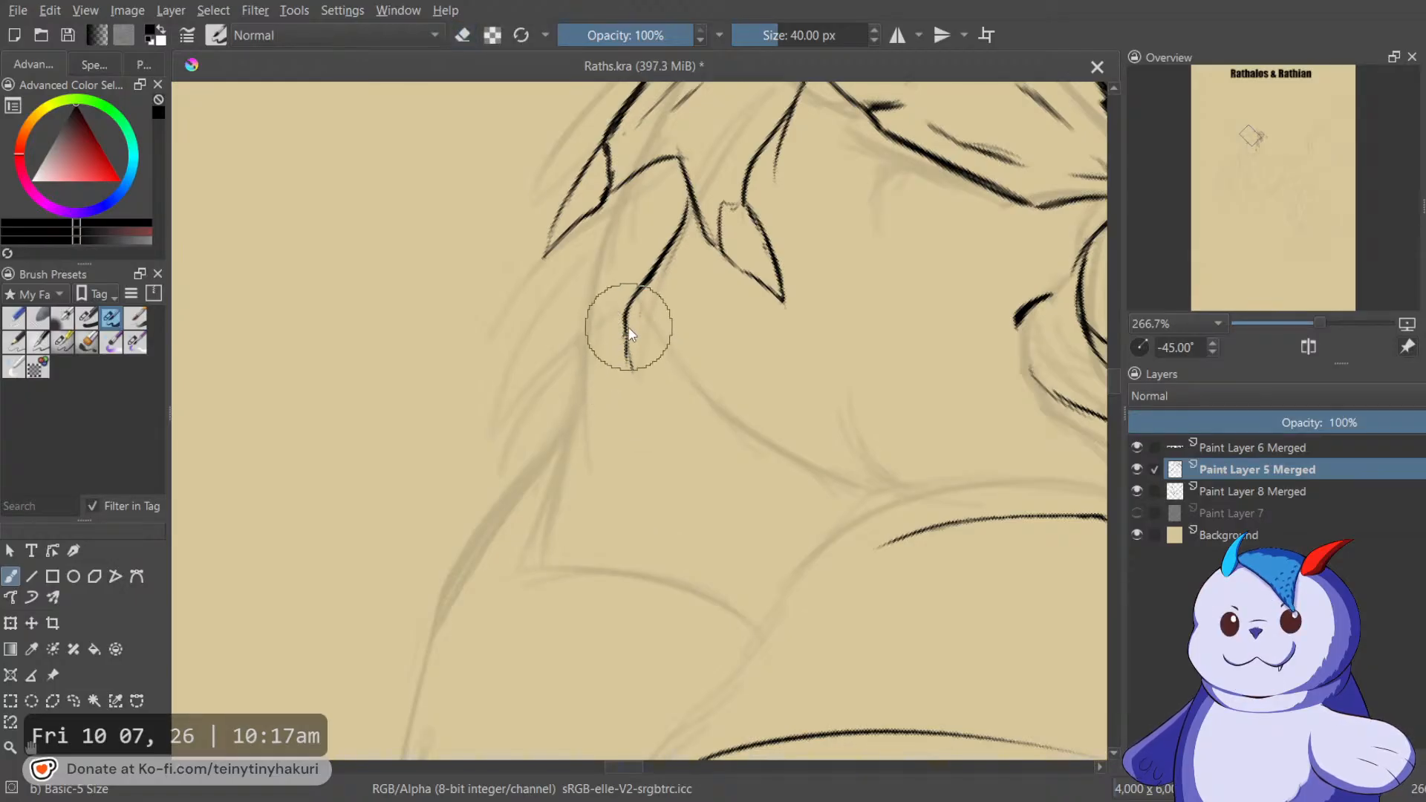
Ink the scale's outer edge and draw two pointed spike tips at its lower end.
mouse_move(628, 349)
left_mouse_down()
mouse_move(604, 390)
mouse_move(609, 370)
mouse_move(639, 454)
mouse_move(636, 395)
mouse_move(627, 473)
left_mouse_up()
left_click_drag(538, 388, 604, 303)
left_click_drag(587, 231, 533, 363)
mouse_move(529, 418)
left_mouse_down()
mouse_move(556, 357)
mouse_move(535, 379)
mouse_move(538, 346)
mouse_move(527, 427)
mouse_move(523, 362)
mouse_move(519, 448)
left_mouse_up()
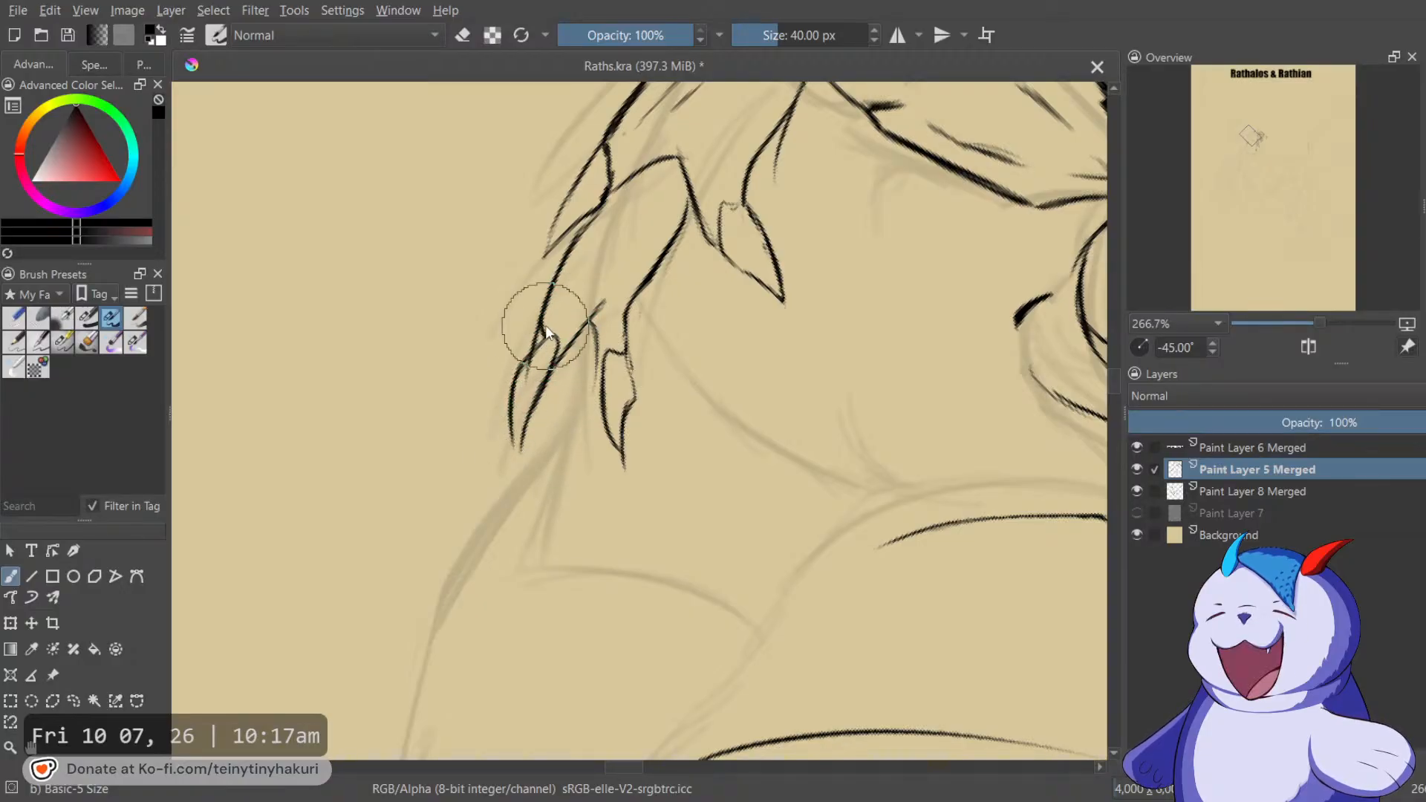
Strengthen the outer spike tip's outline, then erase stray ink inside it and sharpen its point.
mouse_move(524, 371)
left_mouse_down()
mouse_move(591, 323)
mouse_move(514, 362)
mouse_move(518, 445)
left_mouse_up()
key("e")
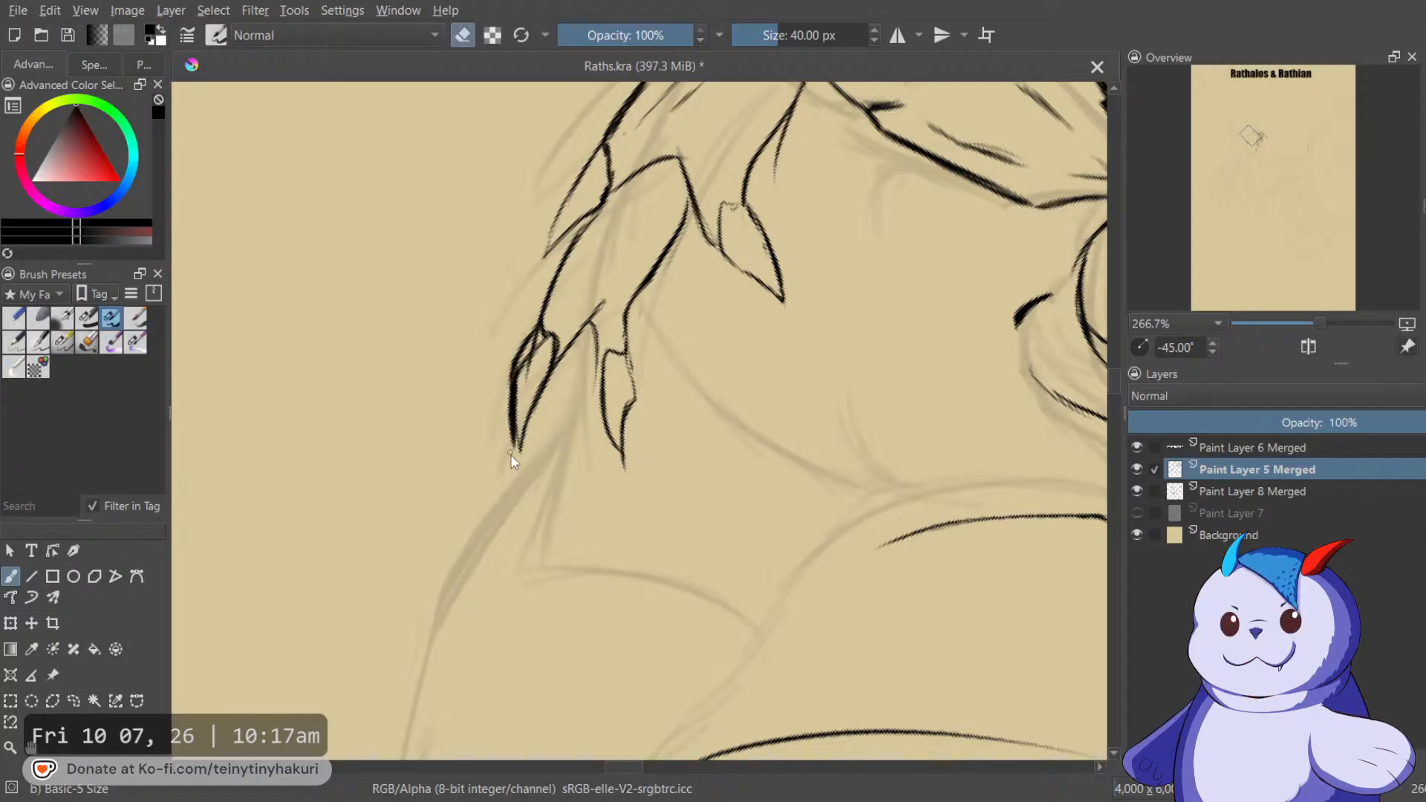
mouse_move(520, 357)
left_mouse_down()
mouse_move(542, 335)
mouse_move(524, 390)
left_mouse_up()
mouse_move(545, 340)
left_mouse_down()
mouse_move(516, 401)
mouse_move(525, 430)
left_mouse_up()
key("e")
key("e")
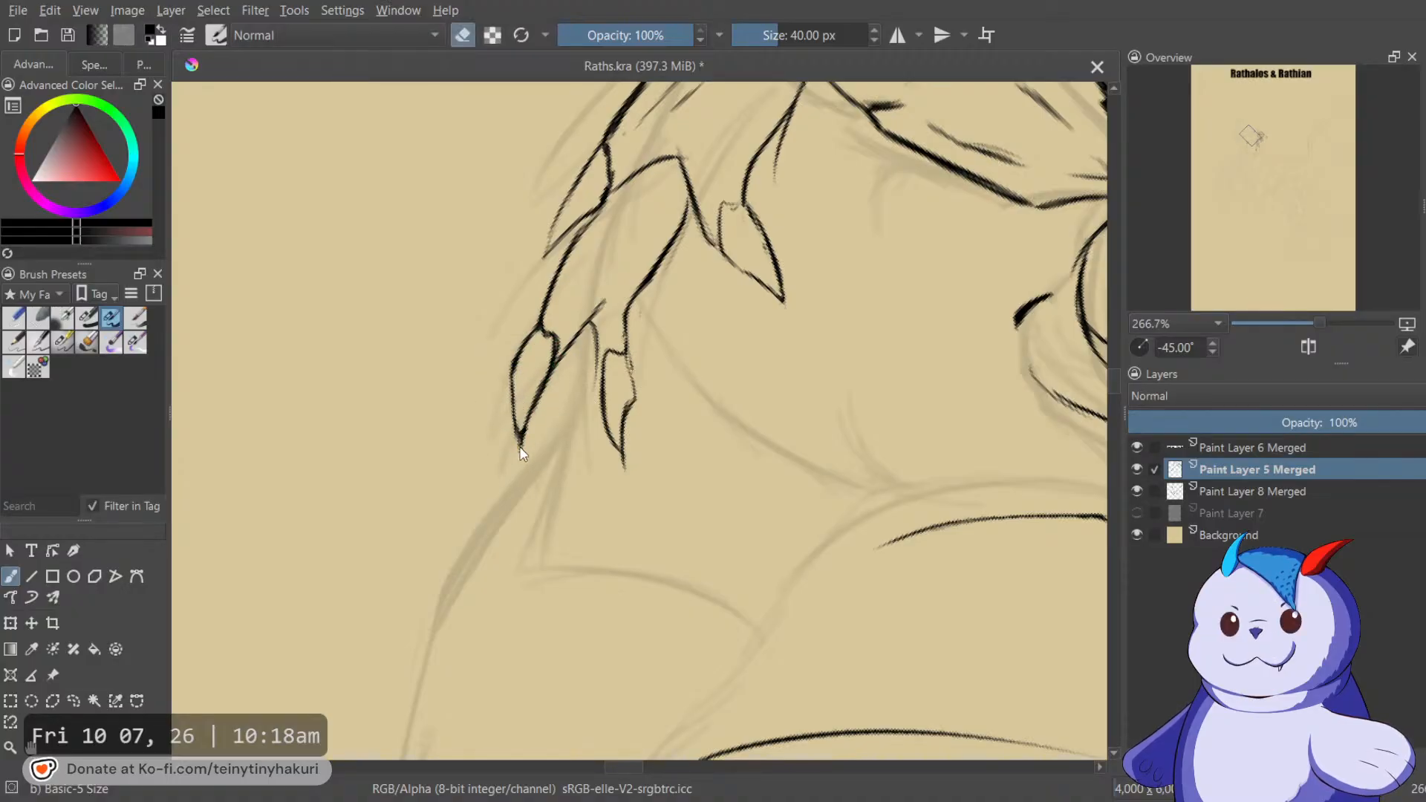
key("e")
Ink a curved edge joining the two spike tips, trim the overlapping strokes, and add short detail lines inside the scale.
left_click_drag(605, 335, 623, 393)
left_click_drag(579, 385, 570, 397)
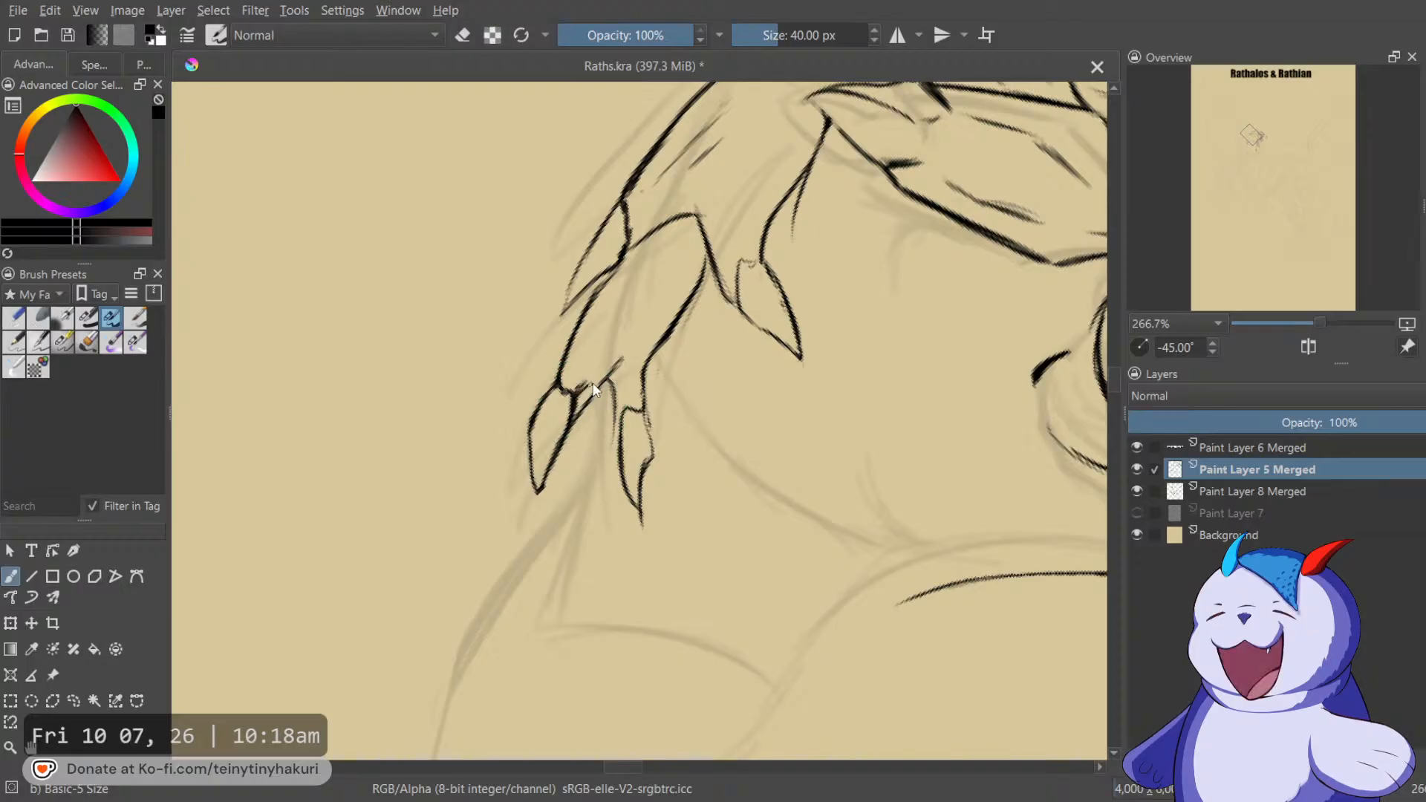
key("e")
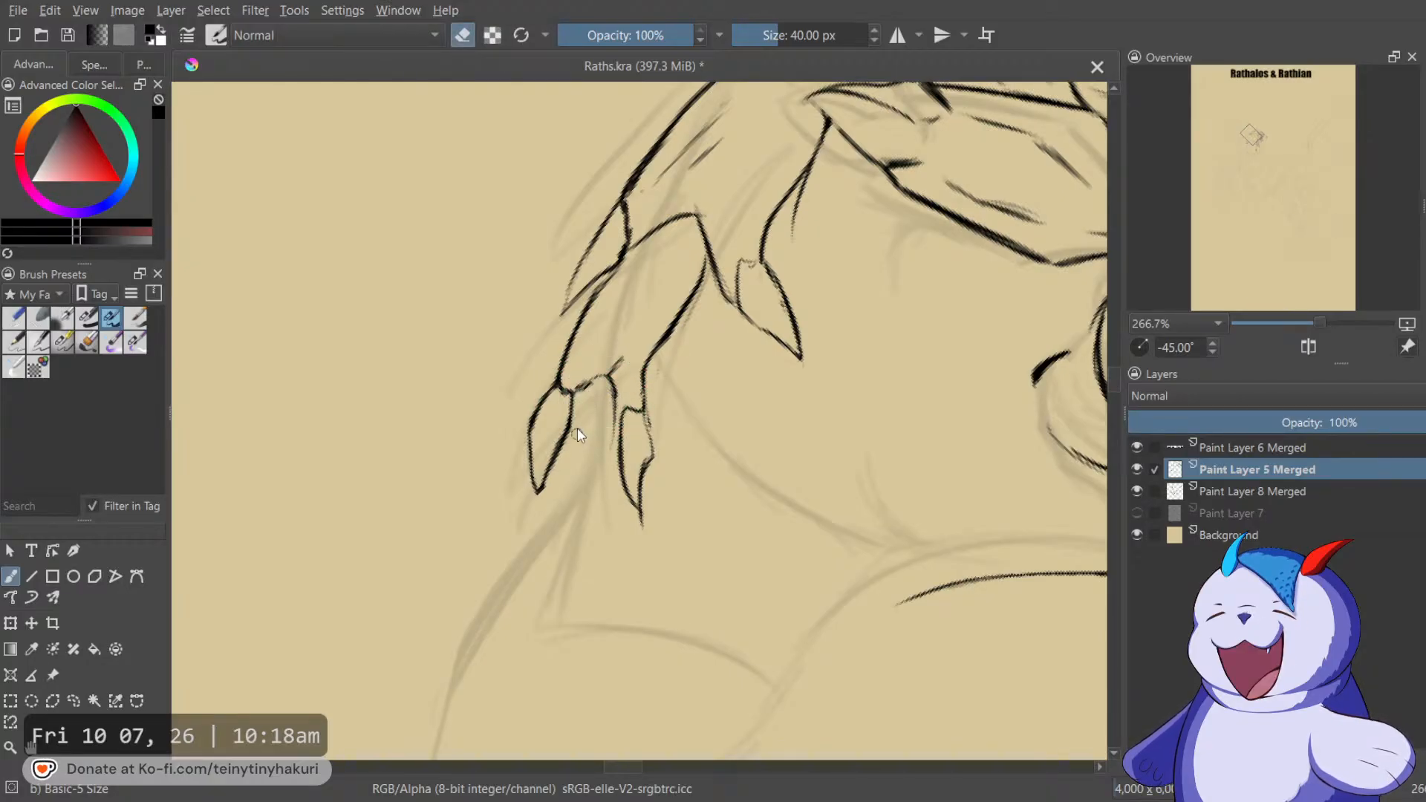
left_click_drag(618, 350, 620, 422)
key("e")
left_click_drag(598, 352, 623, 373)
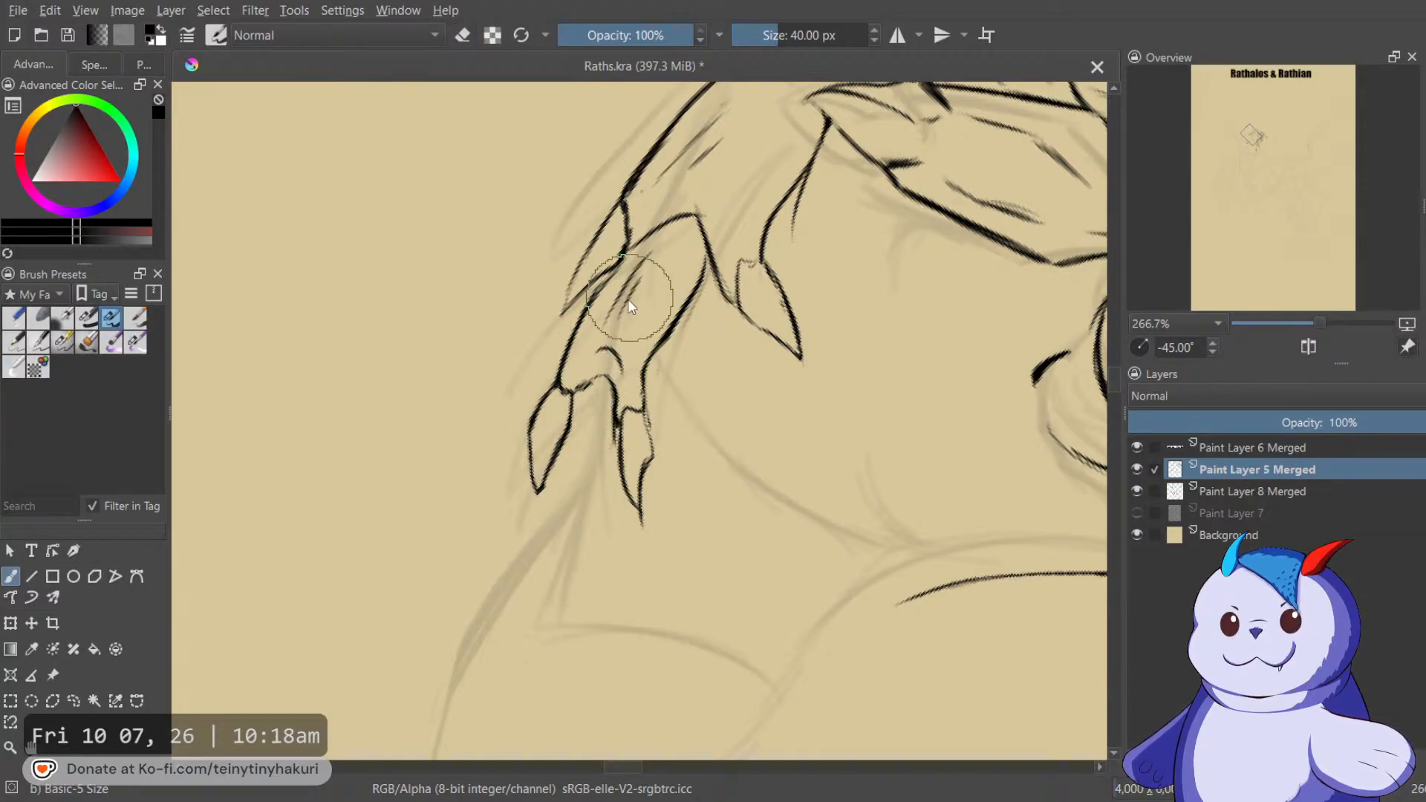
Clean up the outer spike tip at the end of the neck scale, erasing stray ink and shortening its point.
scroll(848, 188, "down", 3)
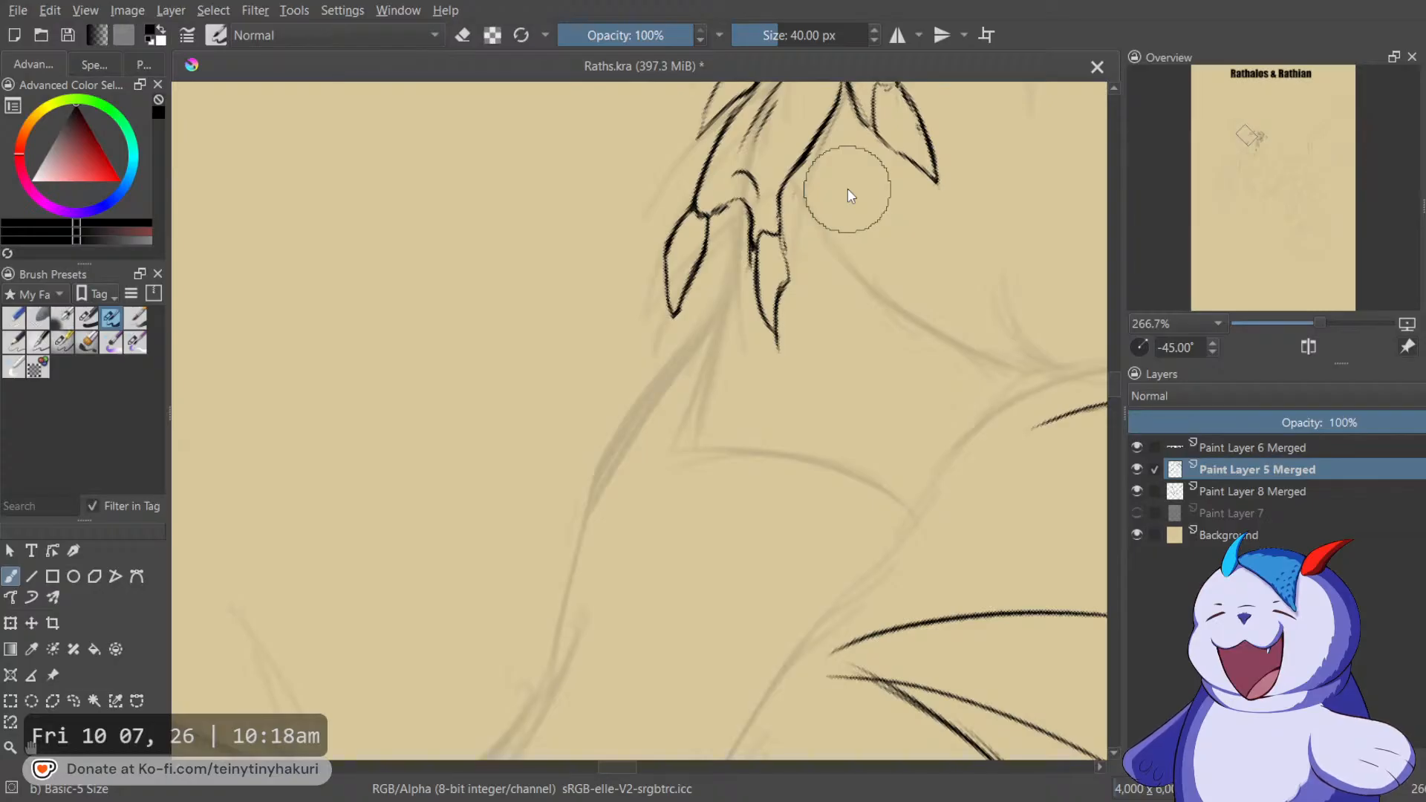
left_click_drag(848, 189, 872, 196)
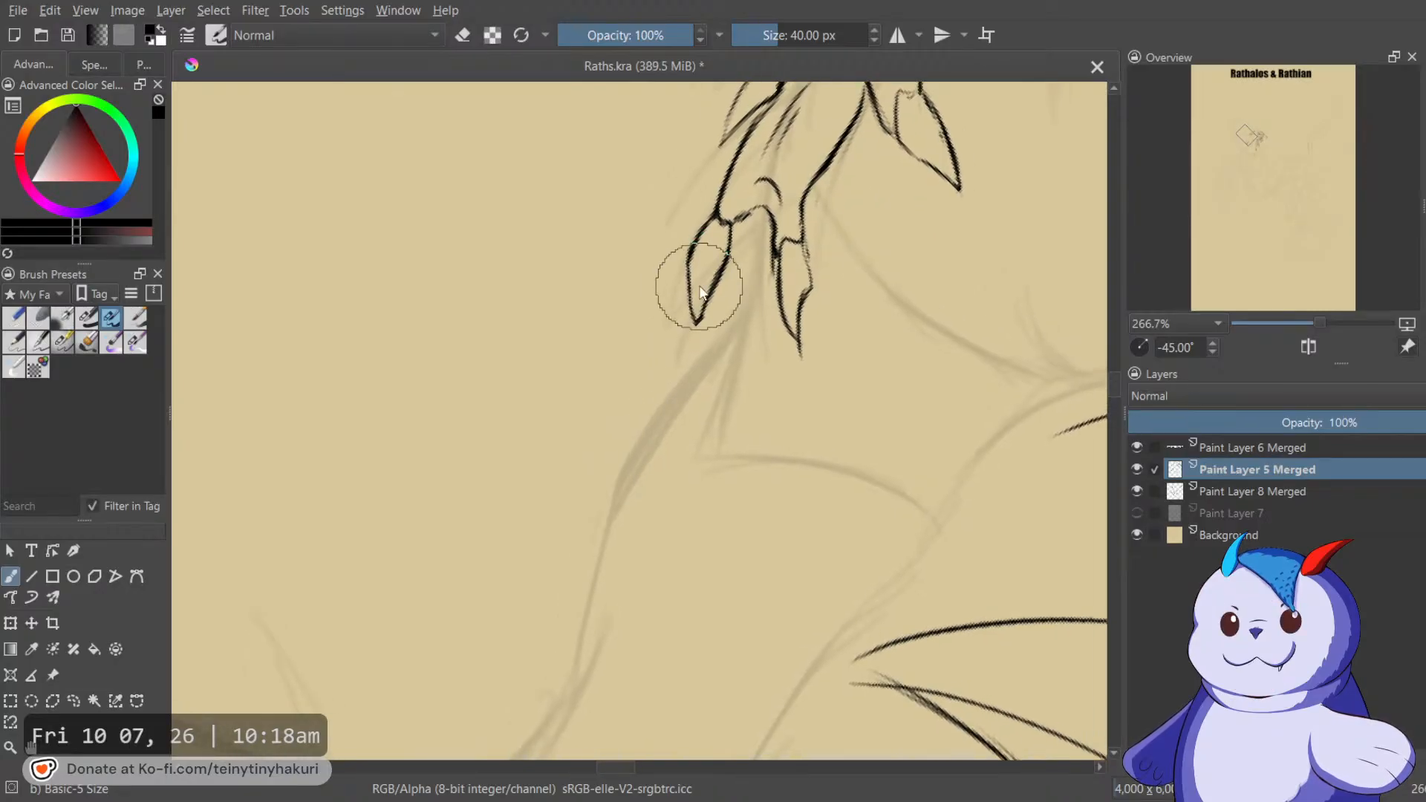
mouse_move(738, 223)
left_mouse_down()
mouse_move(732, 312)
mouse_move(738, 294)
mouse_move(701, 382)
left_mouse_up()
key("e")
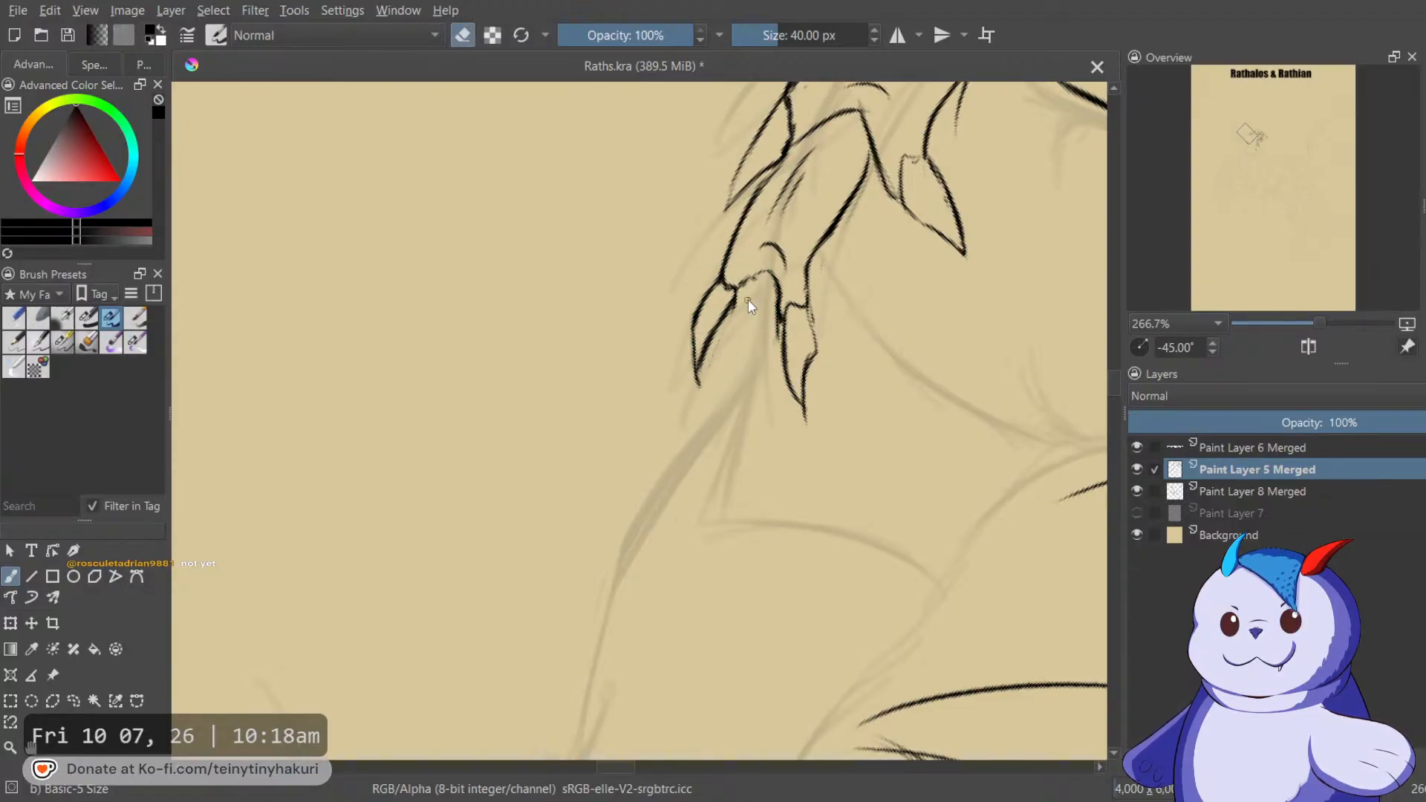
key("e")
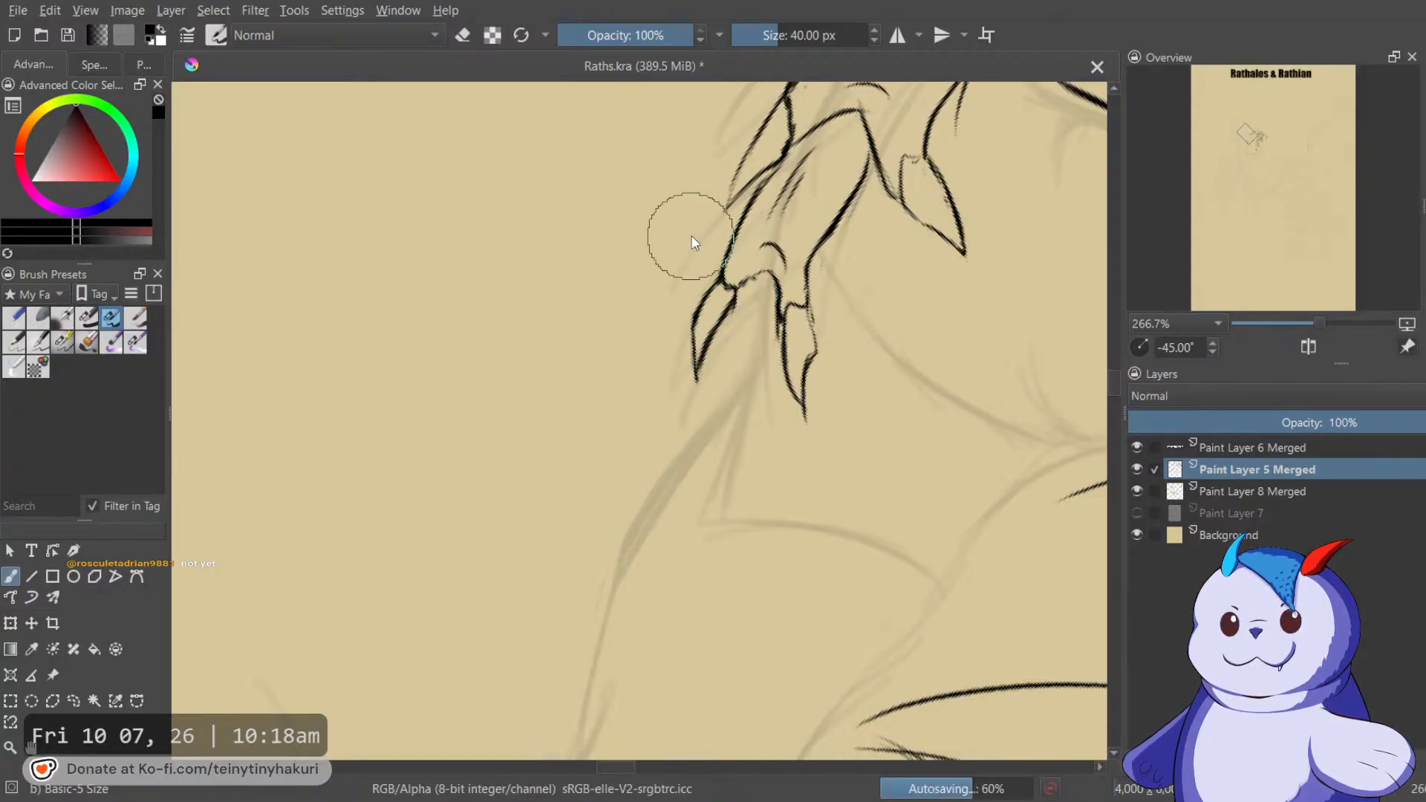
key("e")
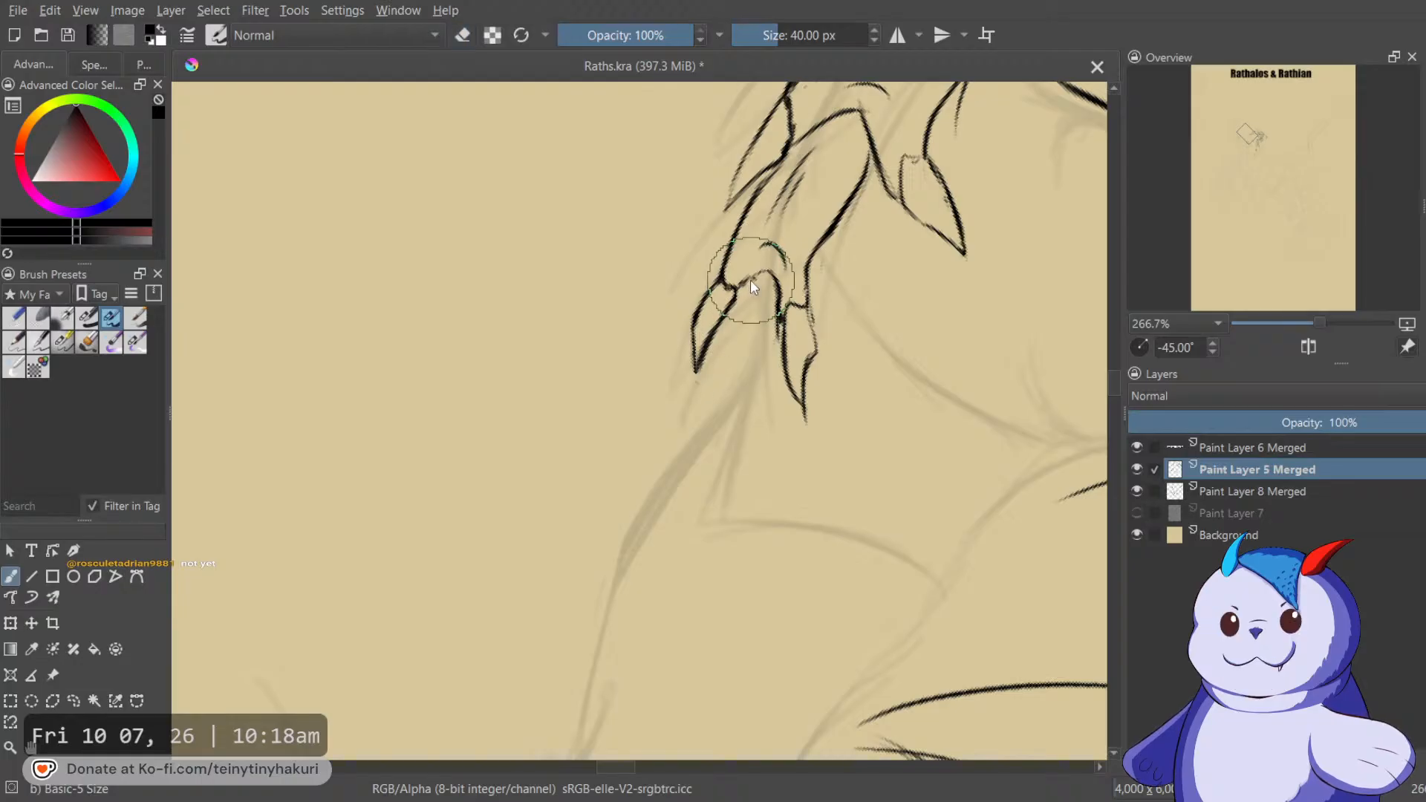
key("e")
Ink a stroke running down between the two spike tips and clean up its upper end where it meets the scale.
mouse_move(736, 286)
left_mouse_down()
mouse_move(767, 269)
mouse_move(635, 519)
mouse_move(706, 261)
mouse_move(671, 337)
left_mouse_up()
left_click_drag(774, 216, 813, 134)
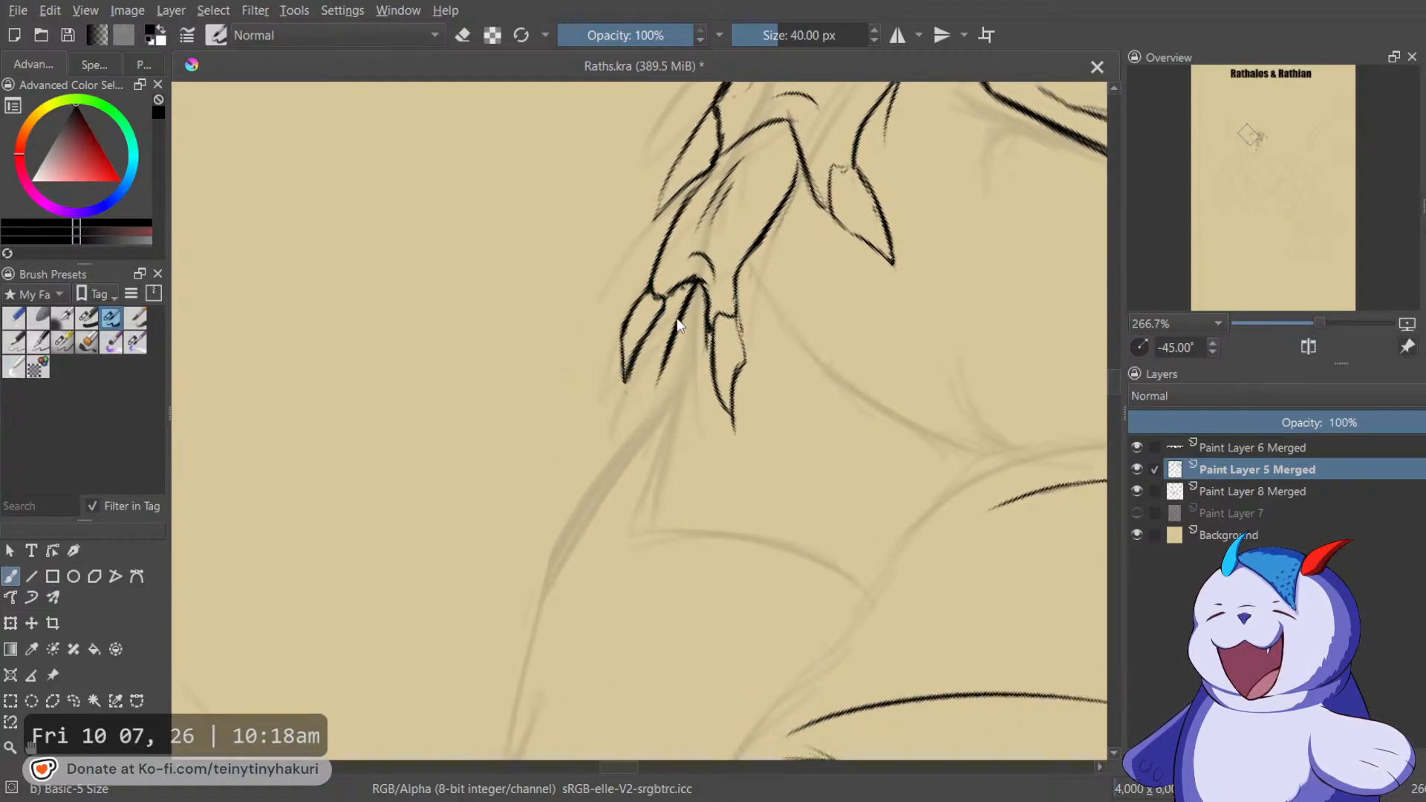
key("e")
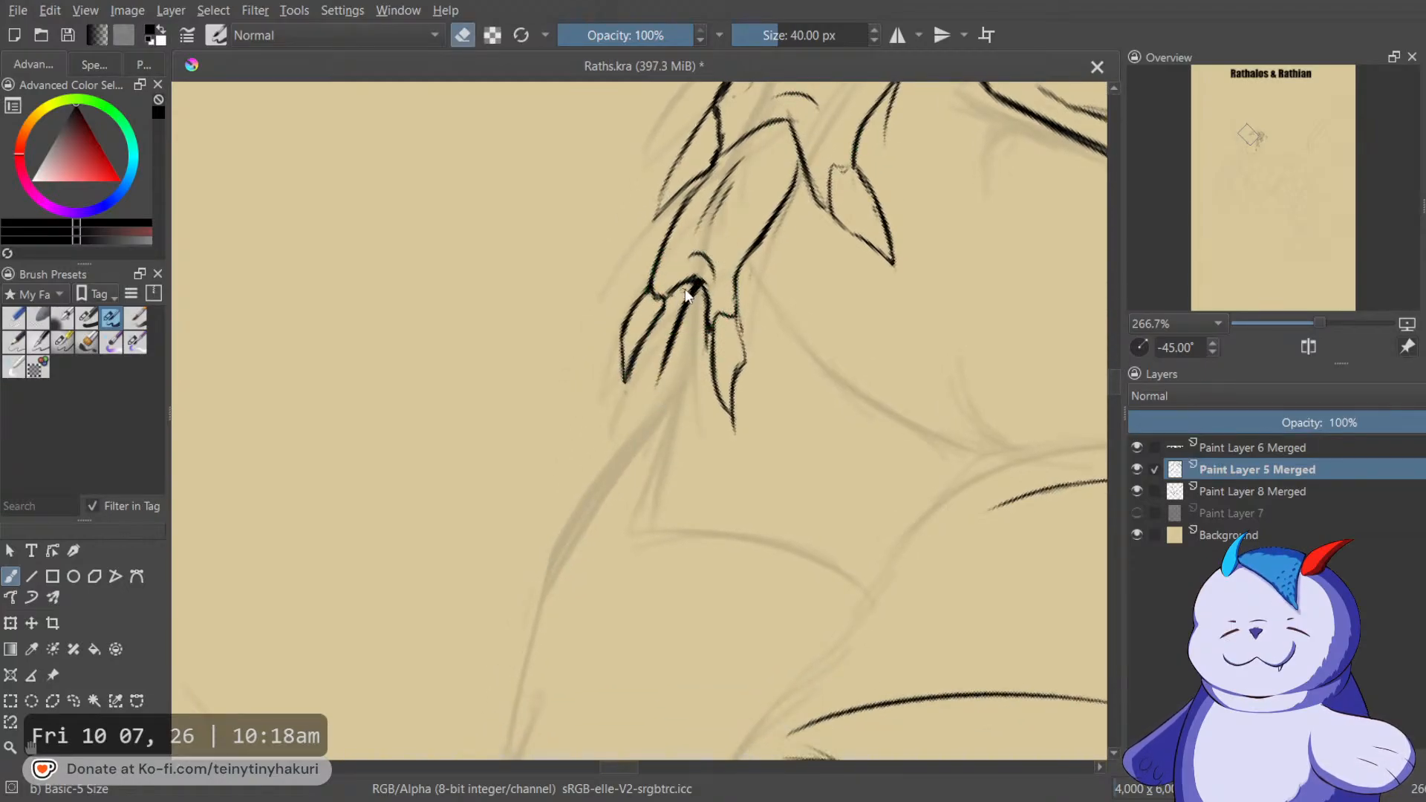
key("e")
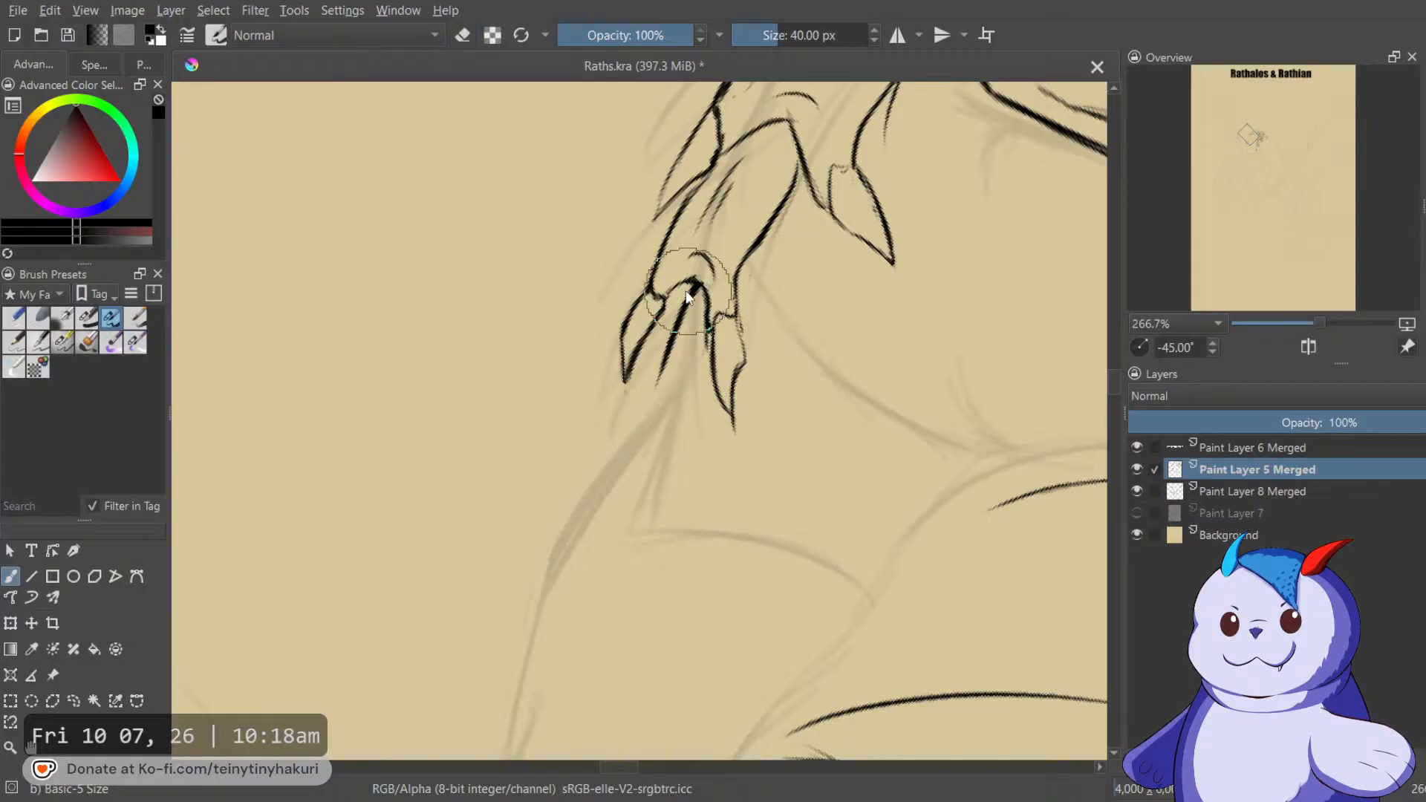
left_click_drag(668, 305, 734, 251)
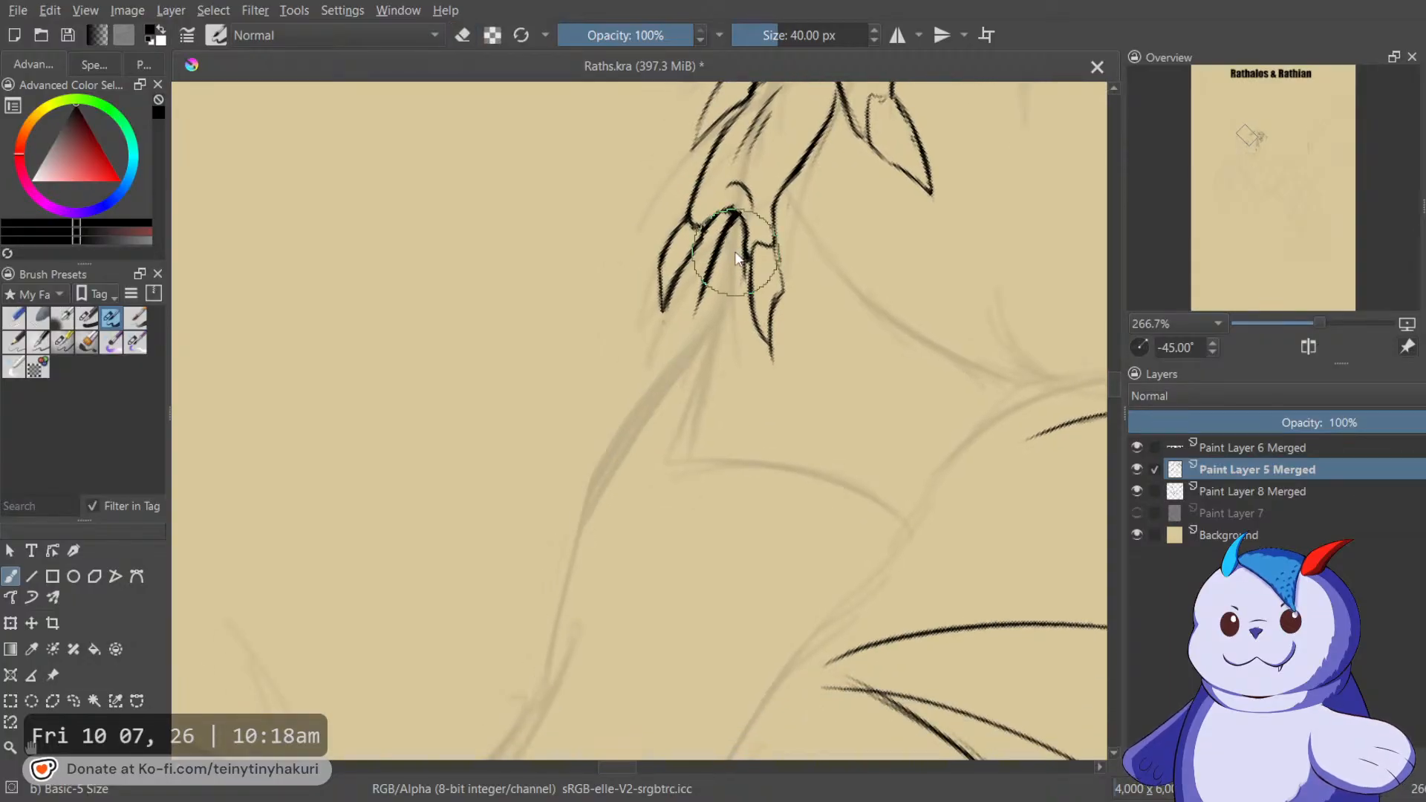
Extend the chest's upper contour up toward the neck spikes with a long, gently bending line.
scroll(734, 252, "down", 2)
key("5")
left_click_drag(740, 337, 637, 221)
key("m")
scroll(663, 256, "up", 1)
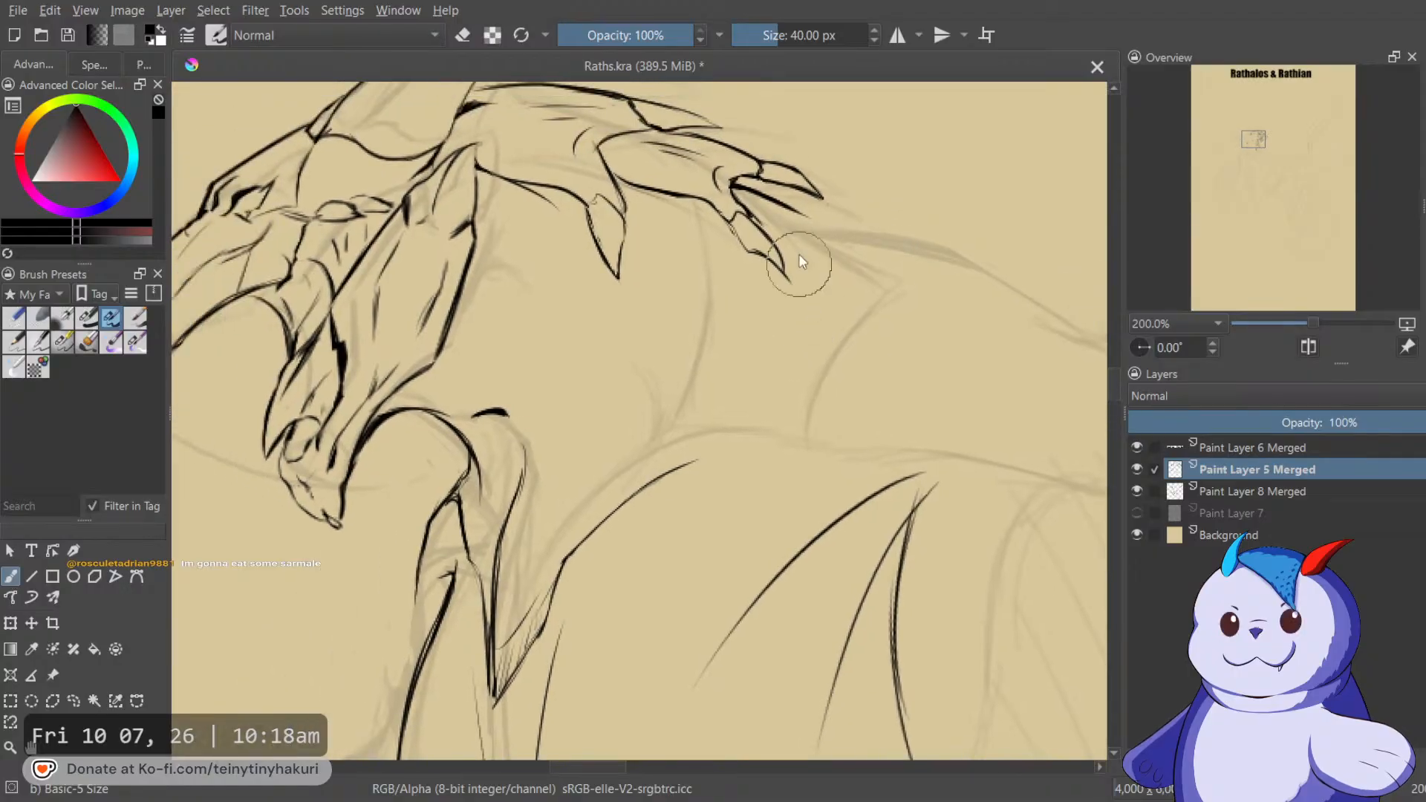
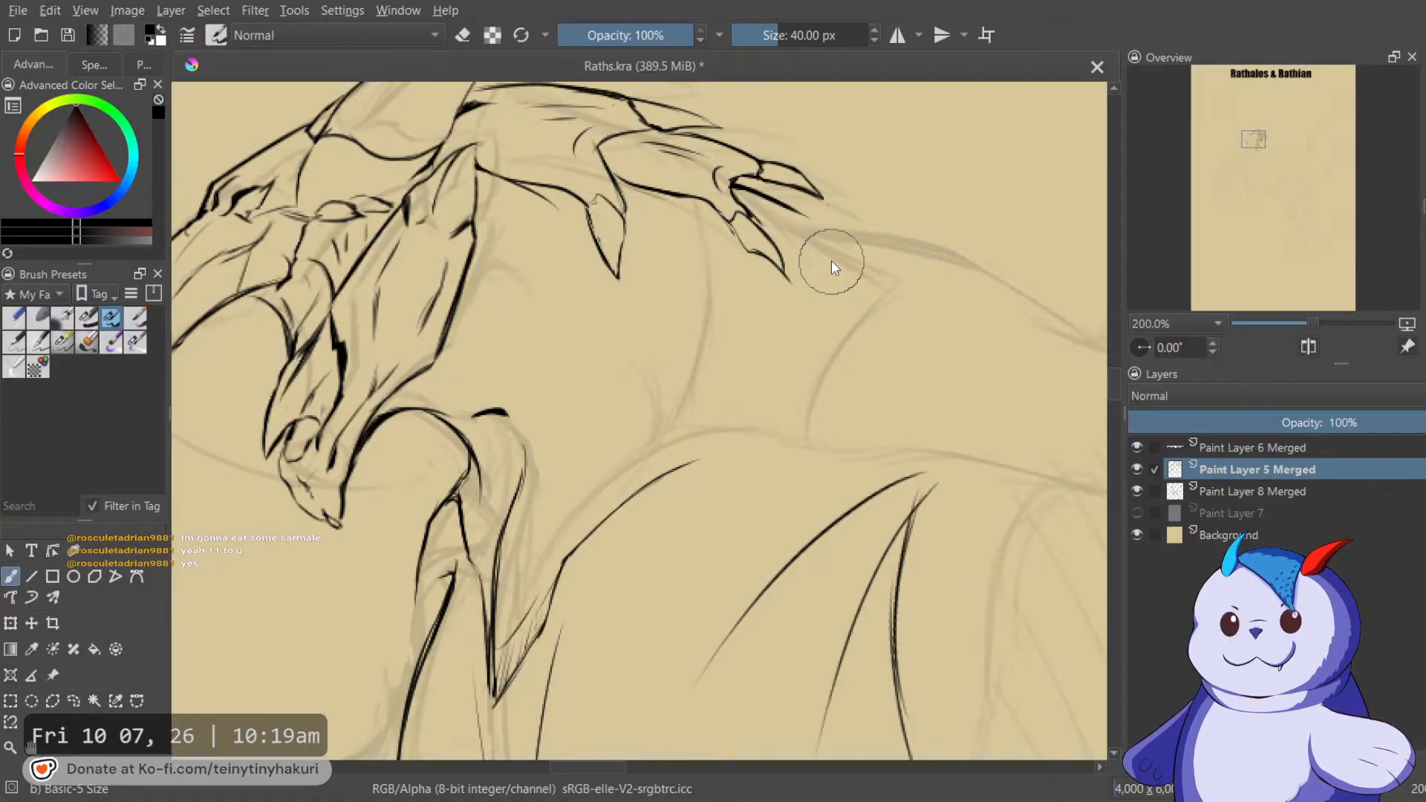
left_click_drag(860, 259, 901, 291)
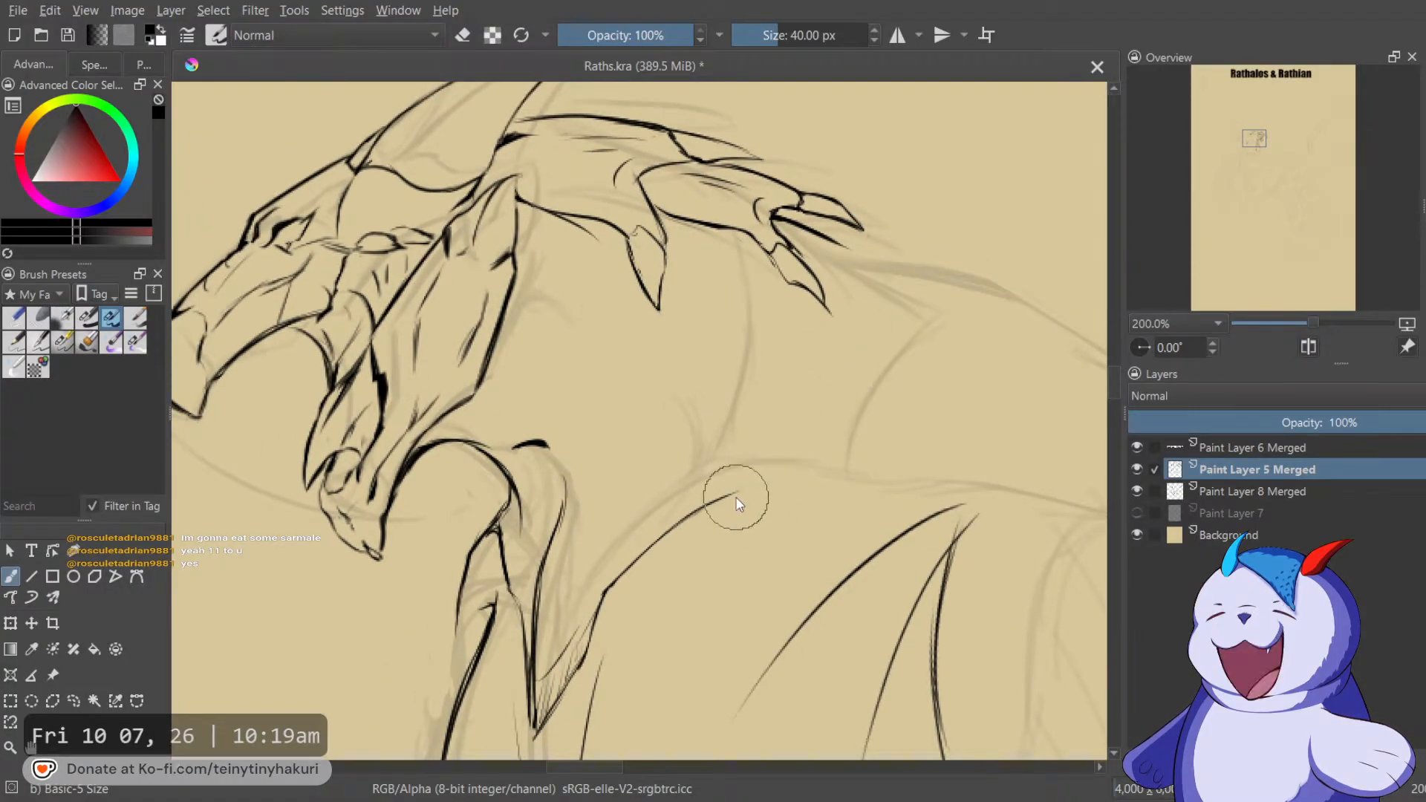
left_click_drag(743, 489, 823, 401)
left_click_drag(787, 460, 892, 310)
Ink the neck edge from the spikes to the top of the chest line, and begin the back line beneath the outer spike.
key("m")
left_click_drag(682, 303, 1025, 314)
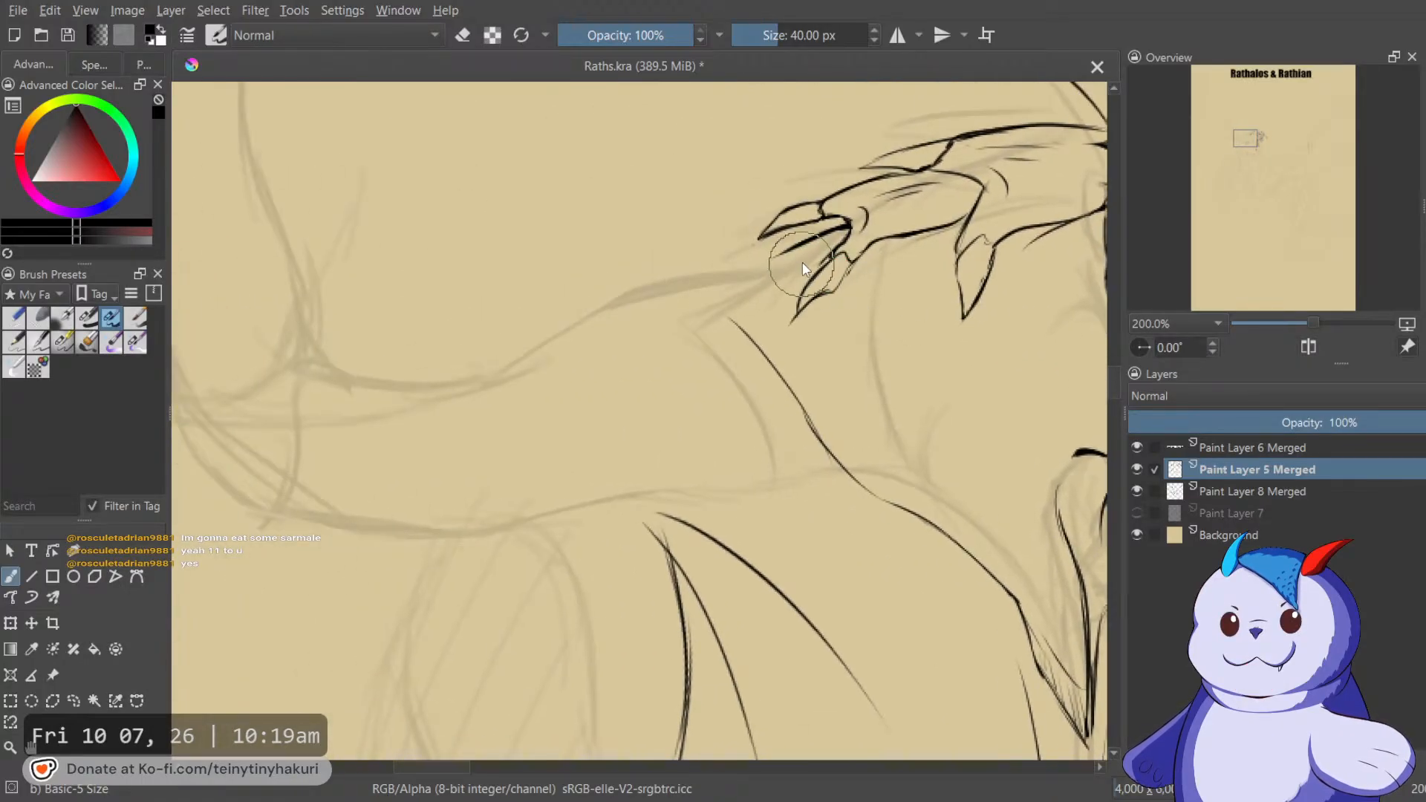
mouse_move(753, 278)
left_mouse_down()
mouse_move(681, 344)
mouse_move(1003, 282)
left_mouse_up()
key("m")
key("m")
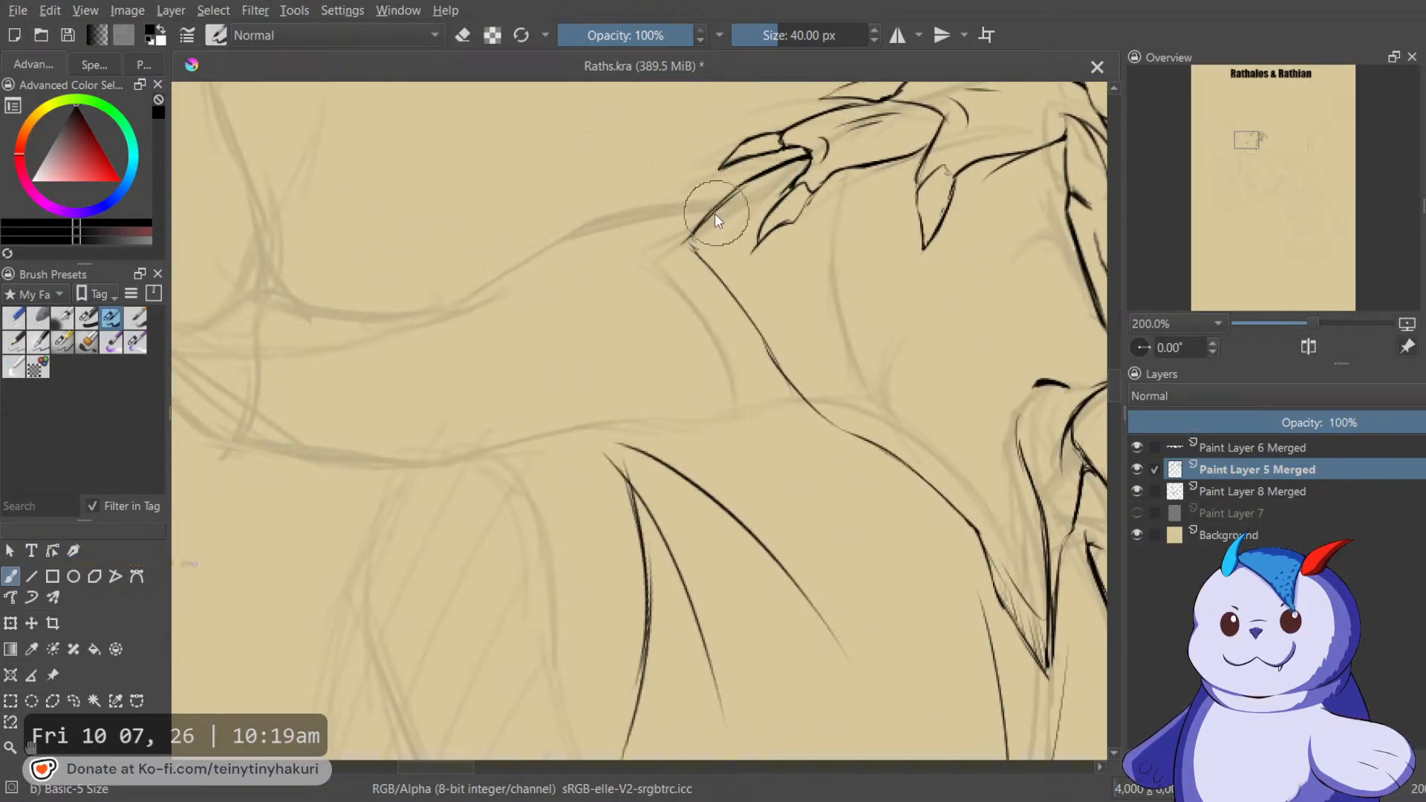
left_click_drag(732, 194, 697, 240)
mouse_move(784, 163)
left_mouse_down()
mouse_move(750, 302)
mouse_move(677, 326)
left_mouse_up()
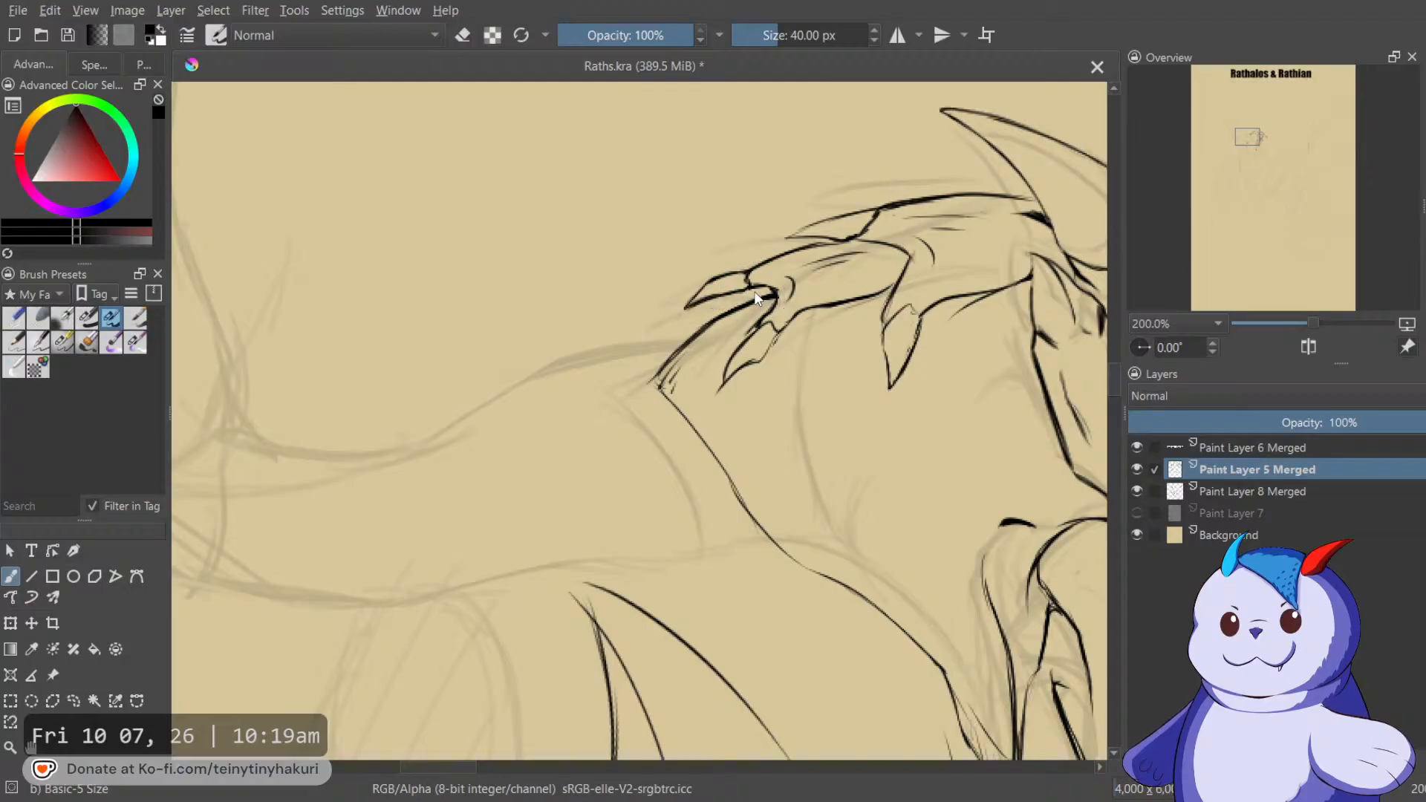
left_click_drag(675, 311, 618, 344)
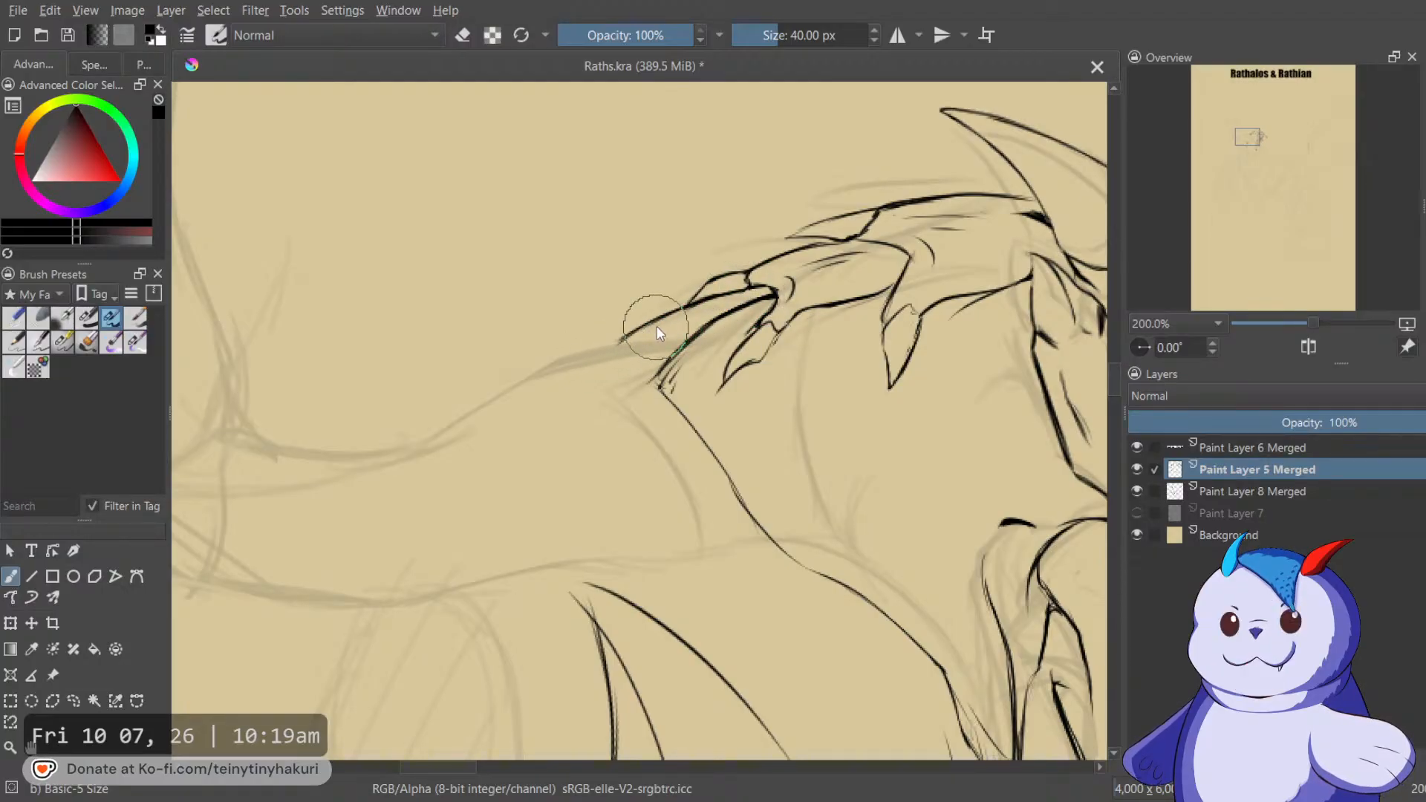
Trim the lower end of the curved outer line running down the front of the chest.
scroll(657, 326, "down", 2)
left_click_drag(726, 382, 768, 133)
scroll(780, 235, "down", 2)
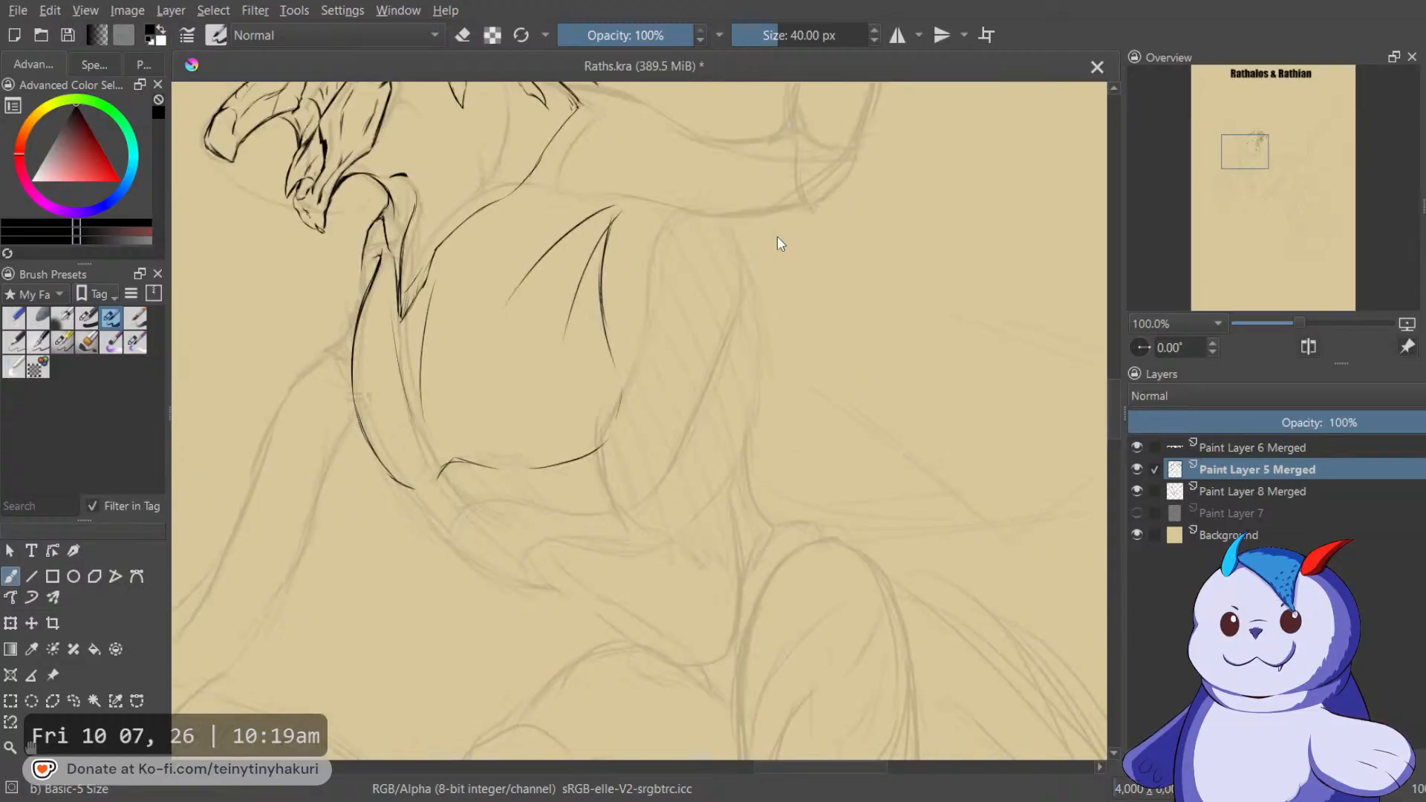
scroll(743, 315, "up", 2)
scroll(714, 292, "up", 1)
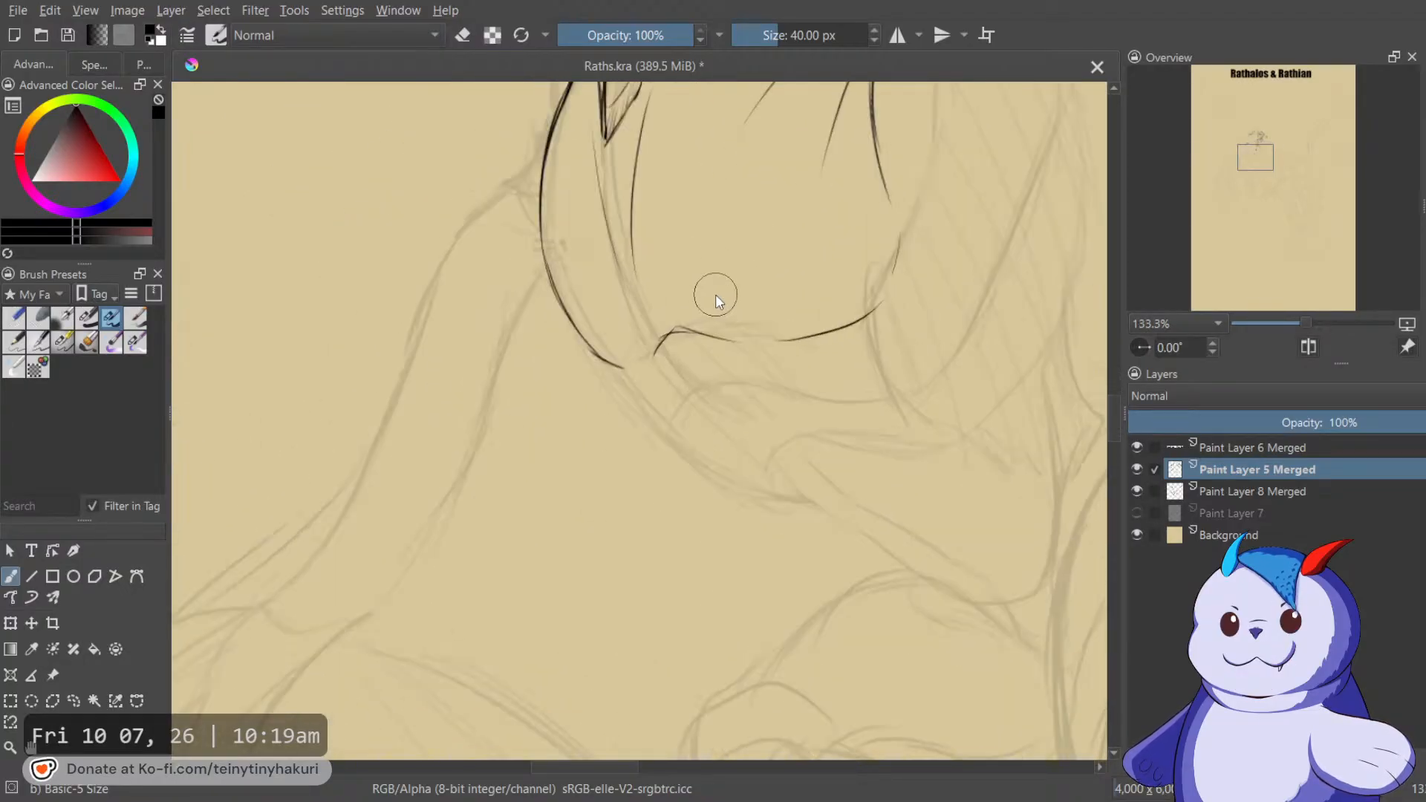
key("6")
key("6")
key("6")
key("6")
mouse_move(715, 294)
left_mouse_down()
mouse_move(691, 414)
mouse_move(622, 217)
left_mouse_up()
key("e")
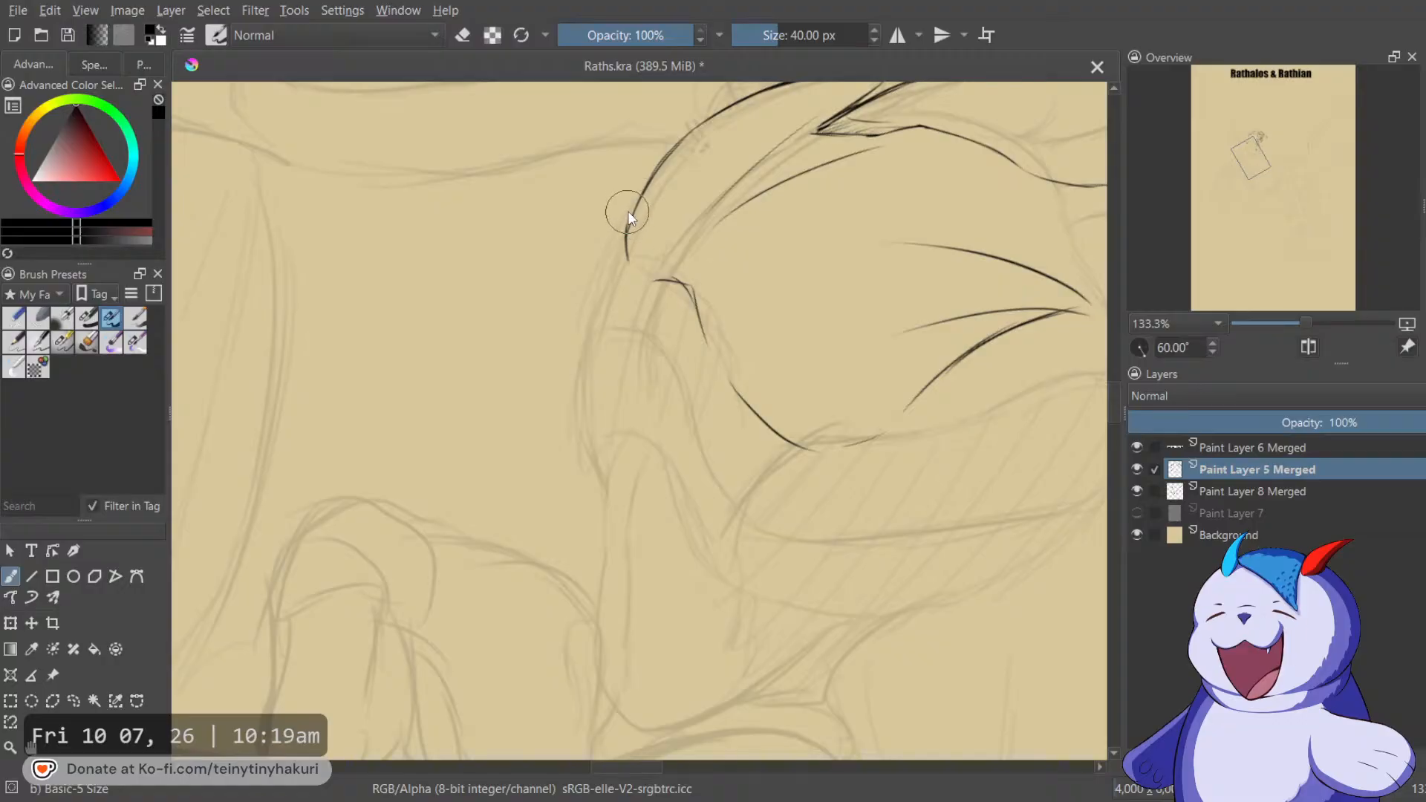
key("e")
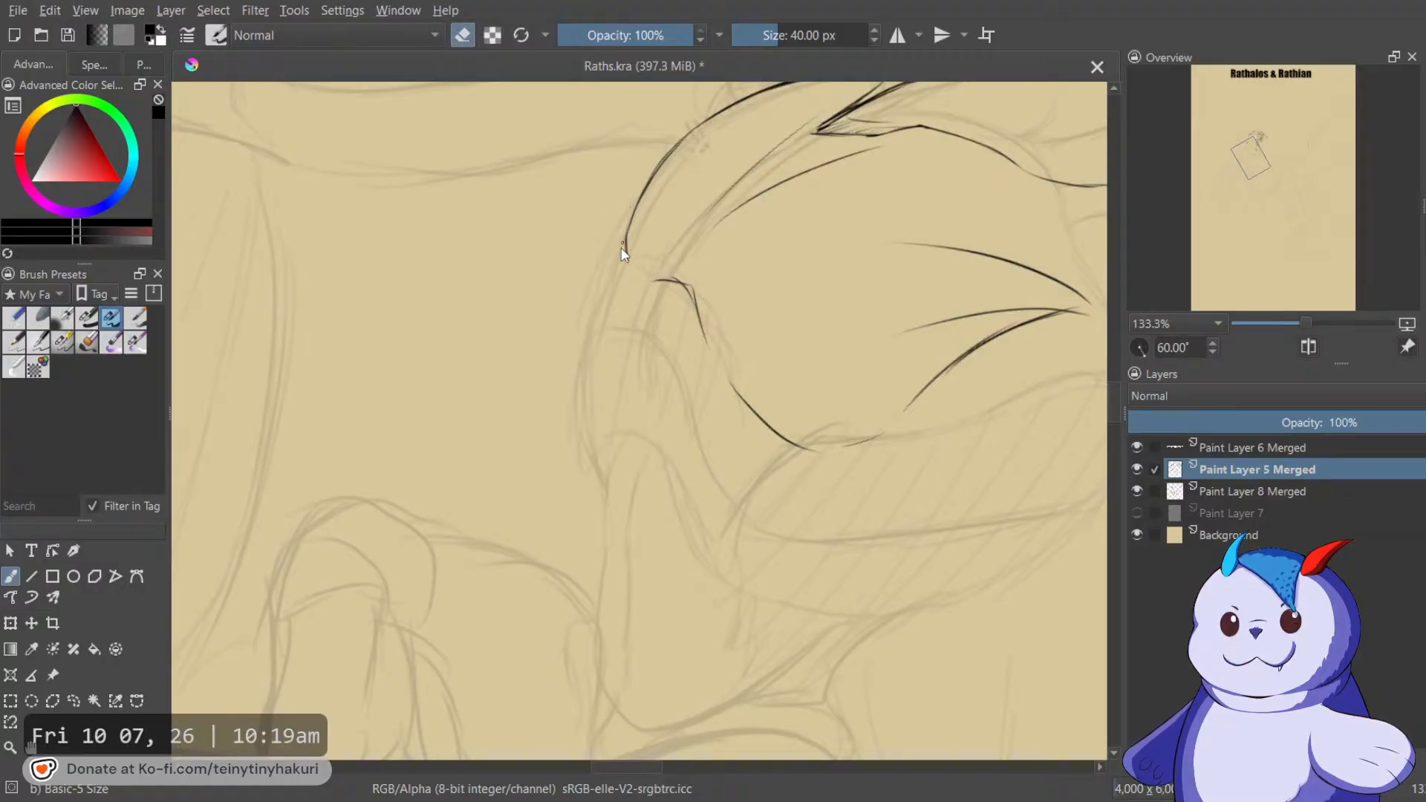
Continue the chest's outer contour along the underside with a thick curve and angular bend, adding a short curved line inside it.
mouse_move(622, 248)
left_mouse_down()
mouse_move(601, 305)
mouse_move(626, 234)
mouse_move(593, 348)
mouse_move(601, 328)
mouse_move(739, 329)
mouse_move(758, 299)
mouse_move(753, 378)
left_mouse_up()
key("m")
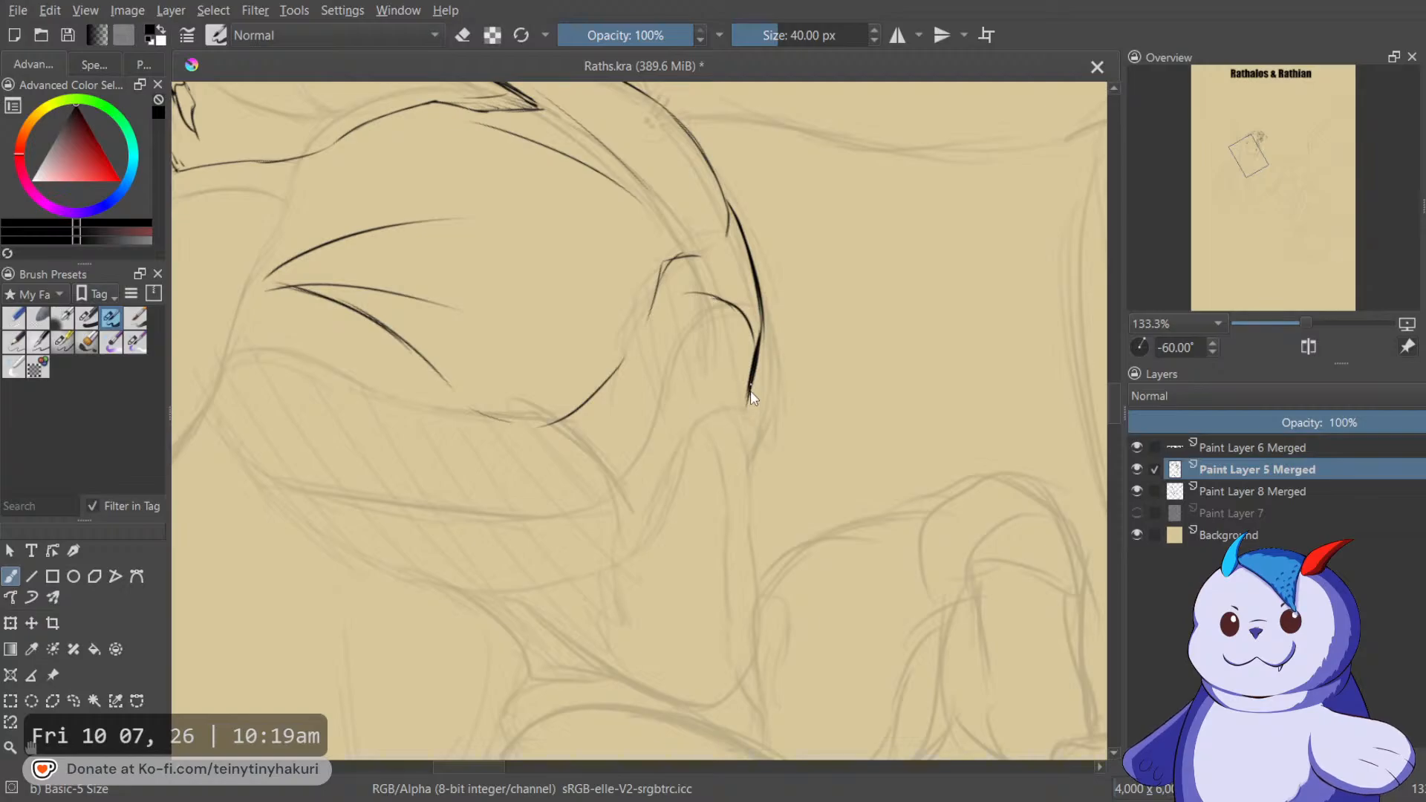
left_click_drag(750, 422, 751, 406)
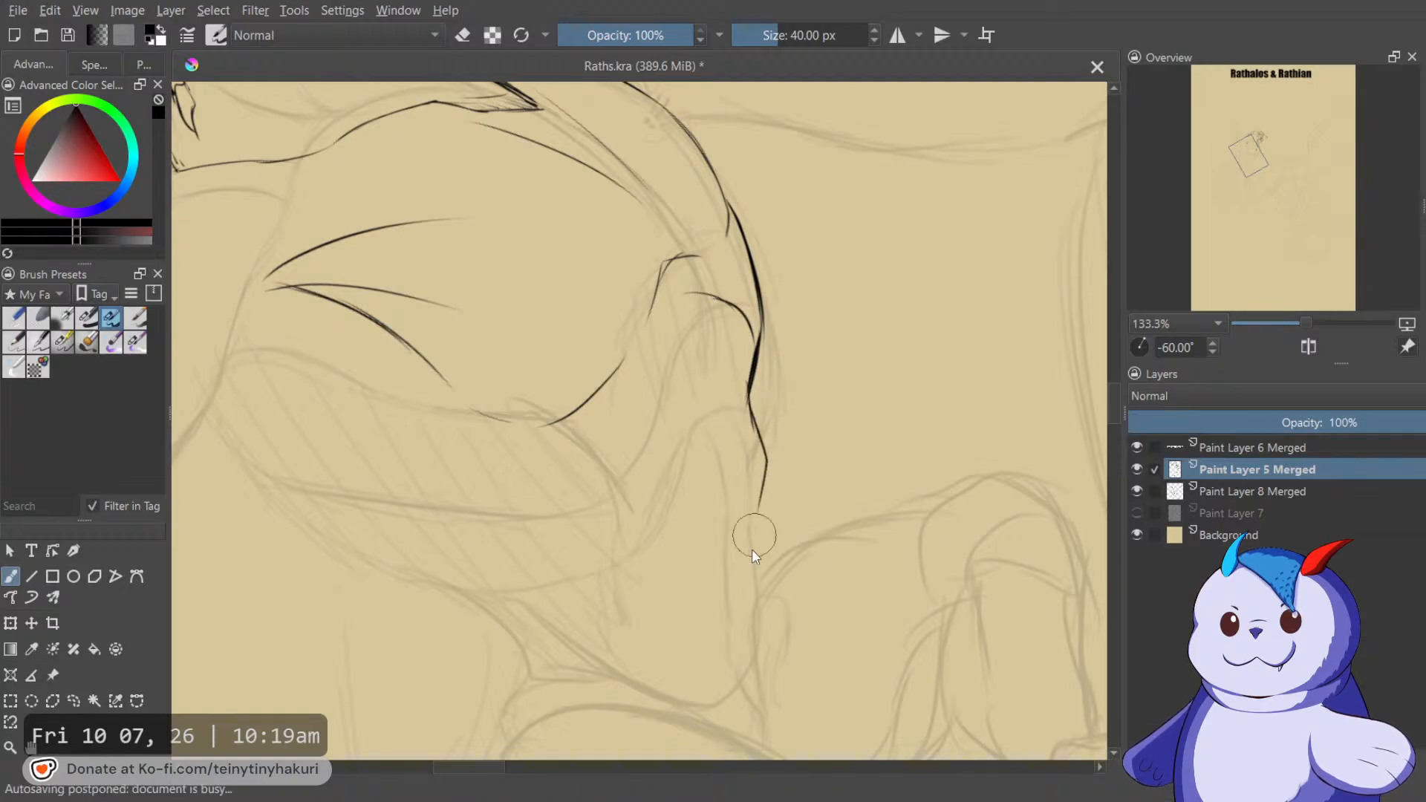
mouse_move(760, 504)
left_mouse_down()
mouse_move(754, 537)
mouse_move(783, 523)
left_mouse_up()
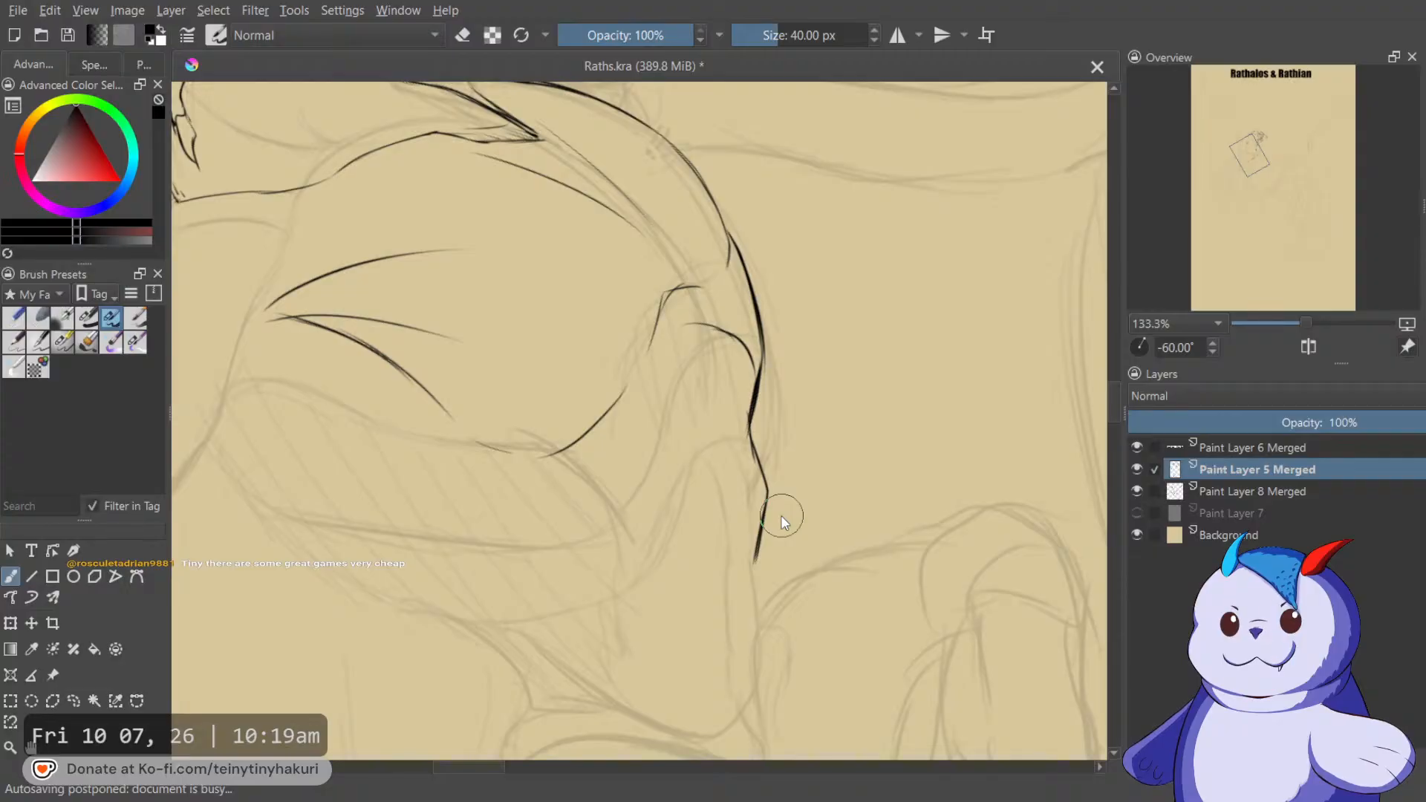
mouse_move(805, 436)
left_mouse_down()
mouse_move(915, 283)
mouse_move(929, 358)
left_mouse_up()
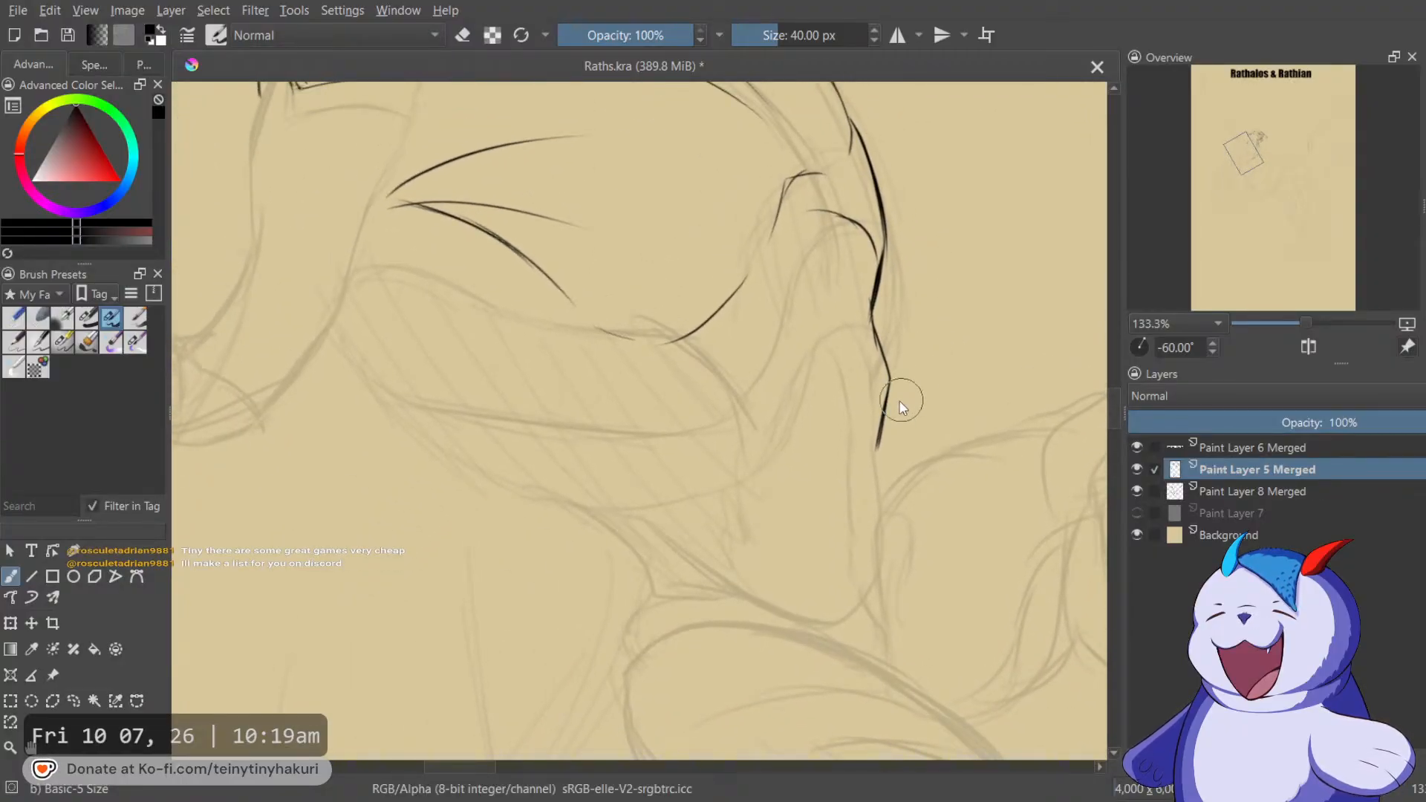
Redraw the notch in the underside contour as a smoother curve and erase the leftover overlapping ink.
key("5")
left_click_drag(920, 421, 1104, 171)
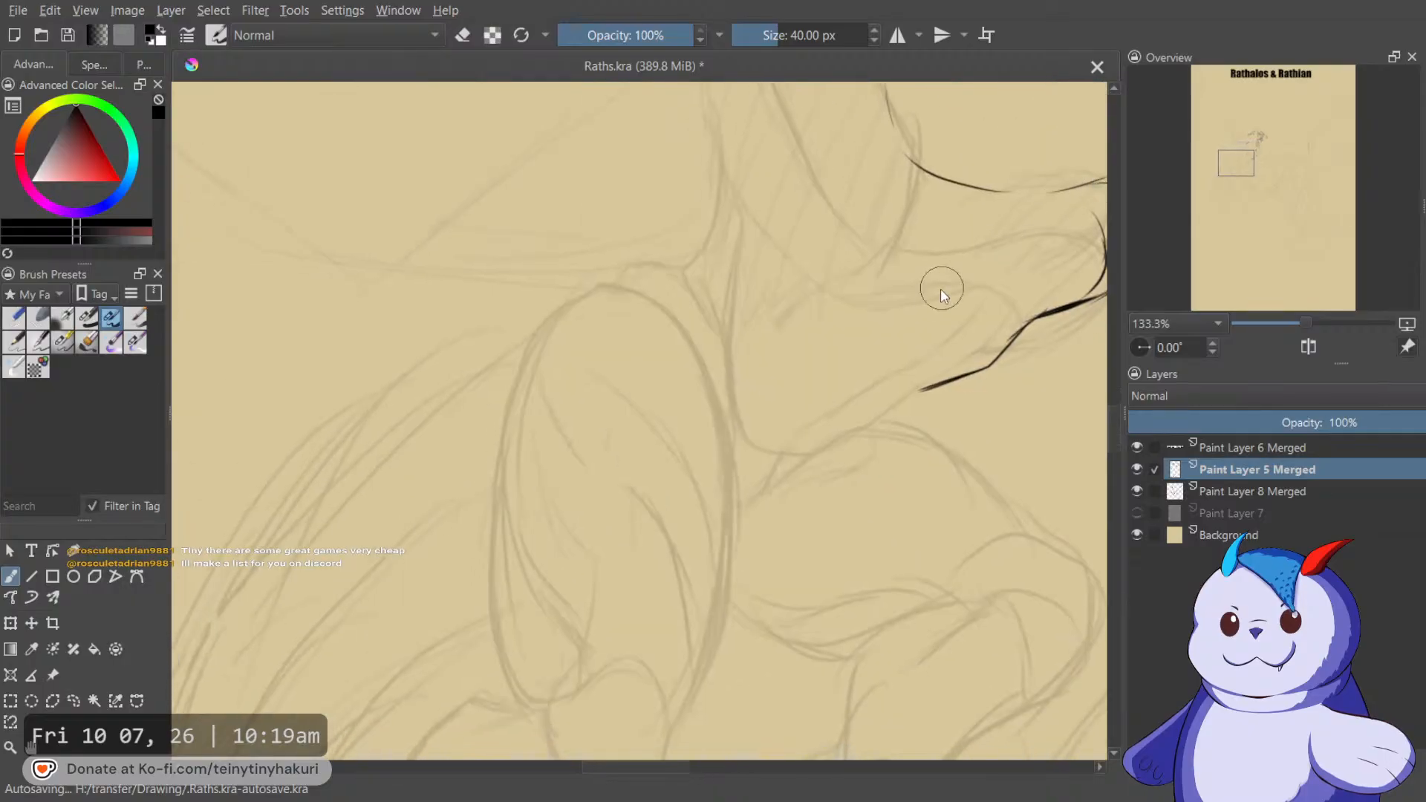
key("e")
key("e")
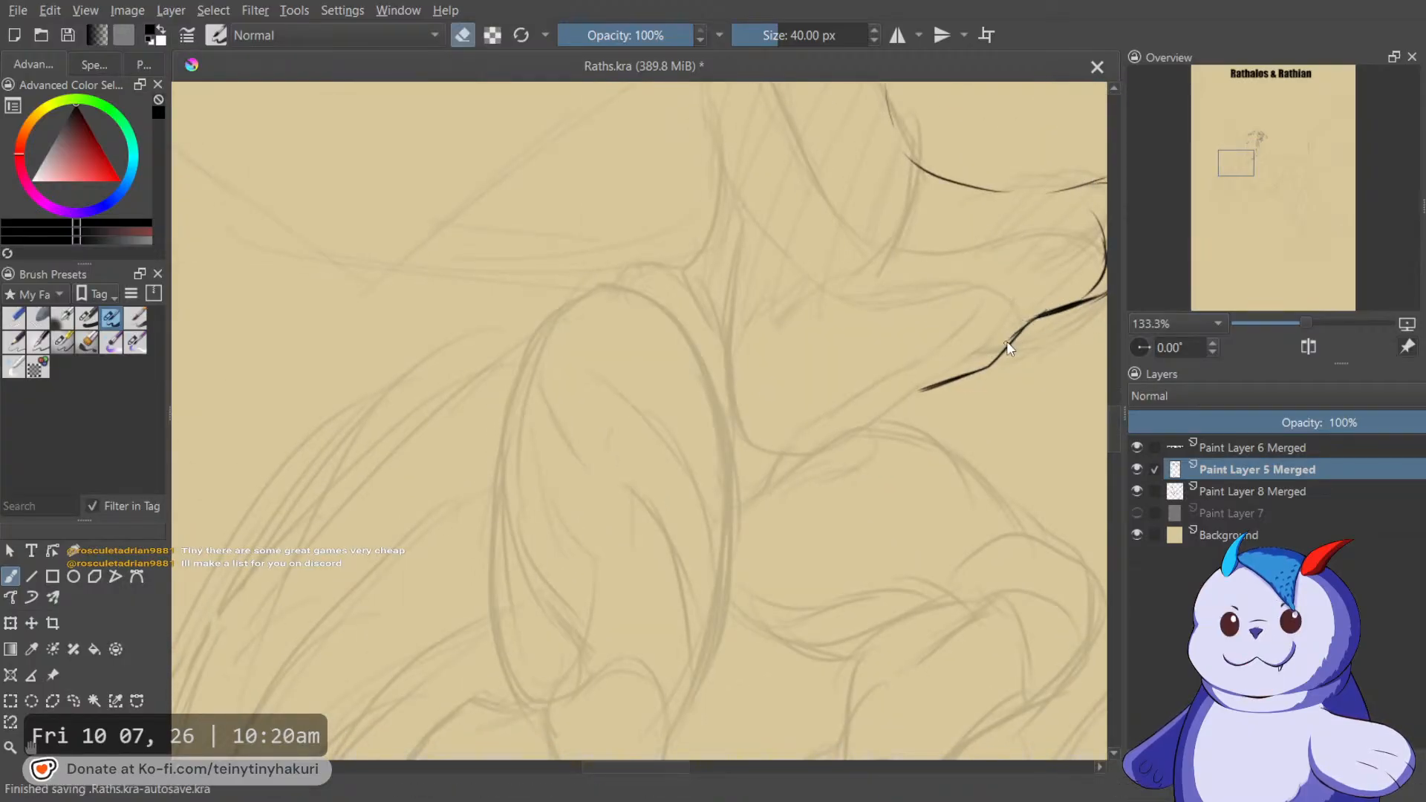
left_click_drag(1044, 314, 949, 291)
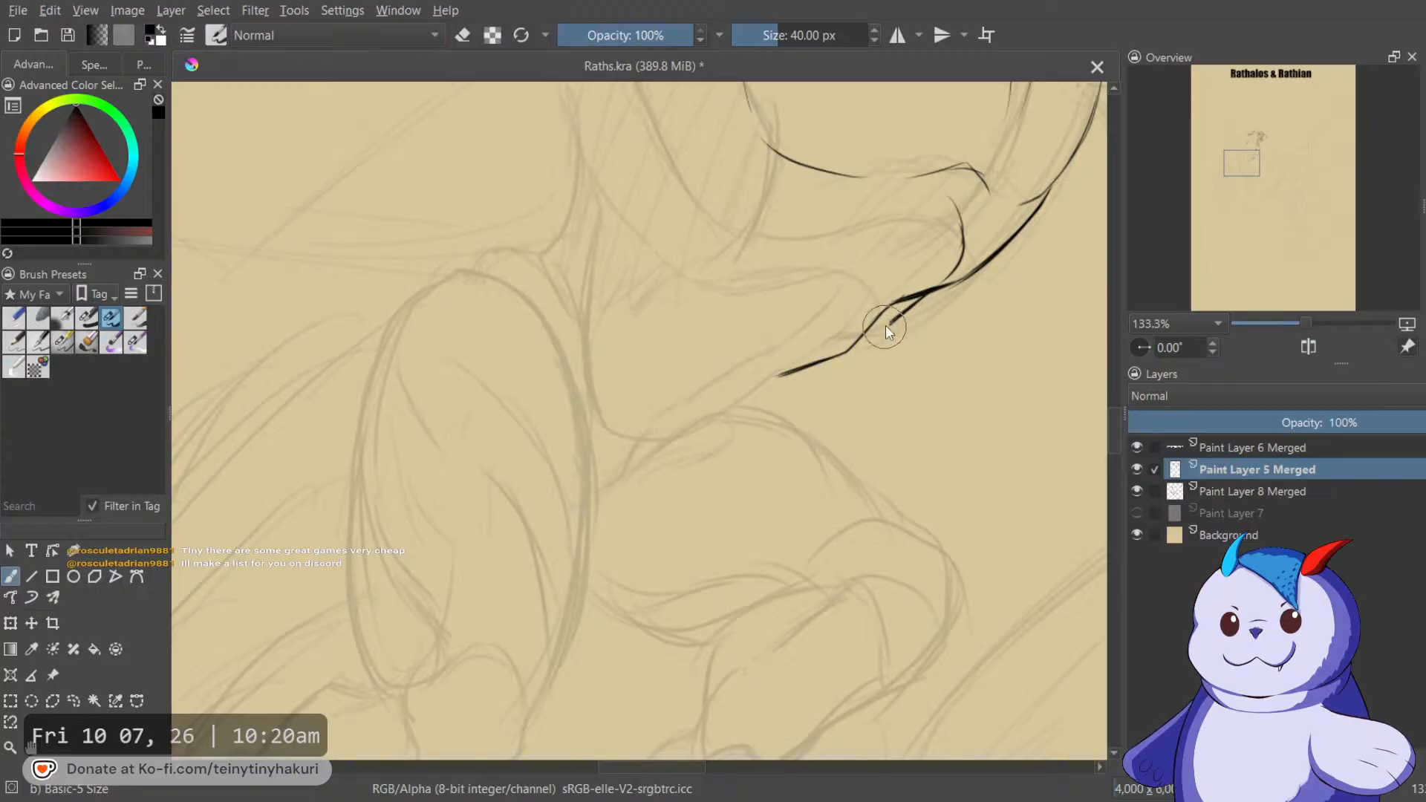
key("e")
mouse_move(891, 308)
left_mouse_down()
mouse_move(860, 334)
mouse_move(910, 296)
left_mouse_up()
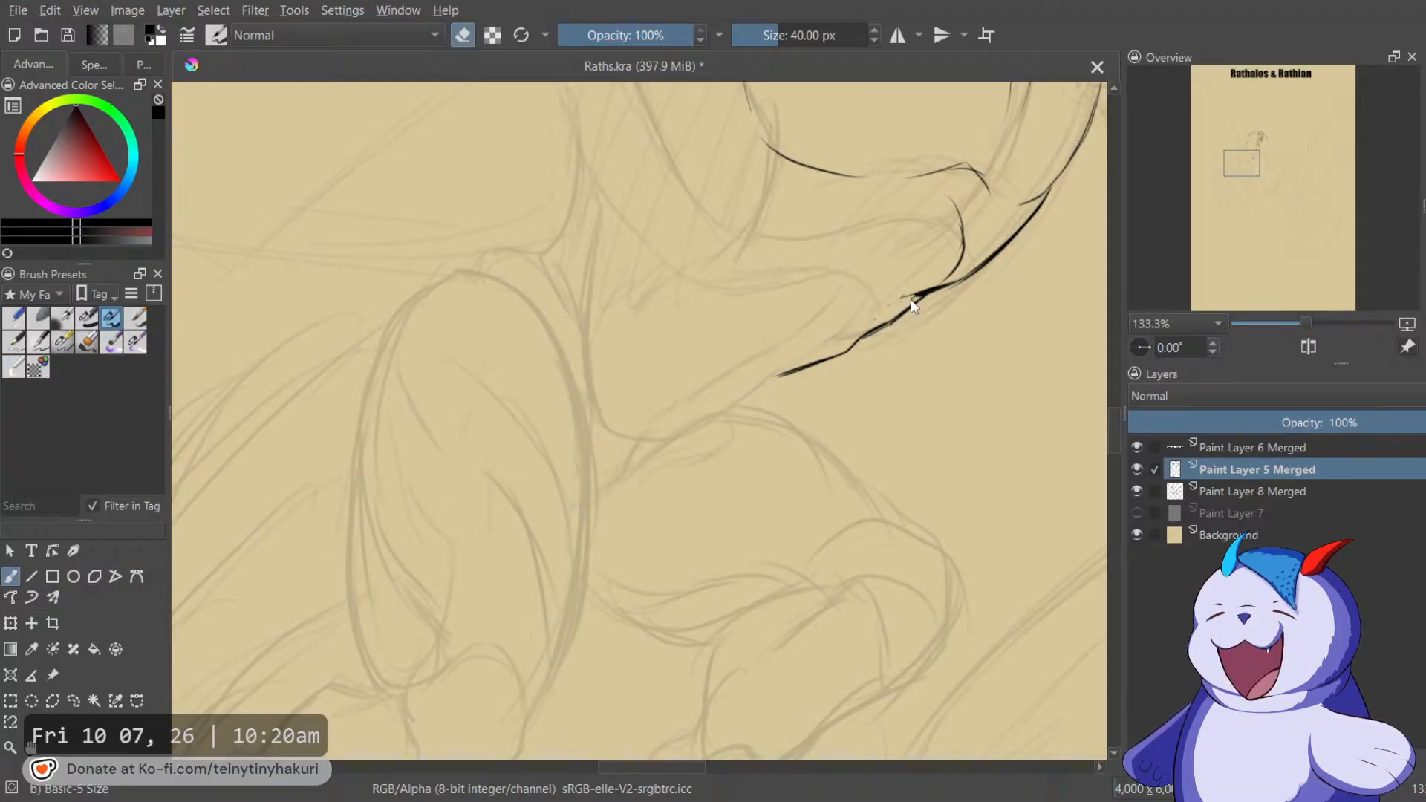
key("e")
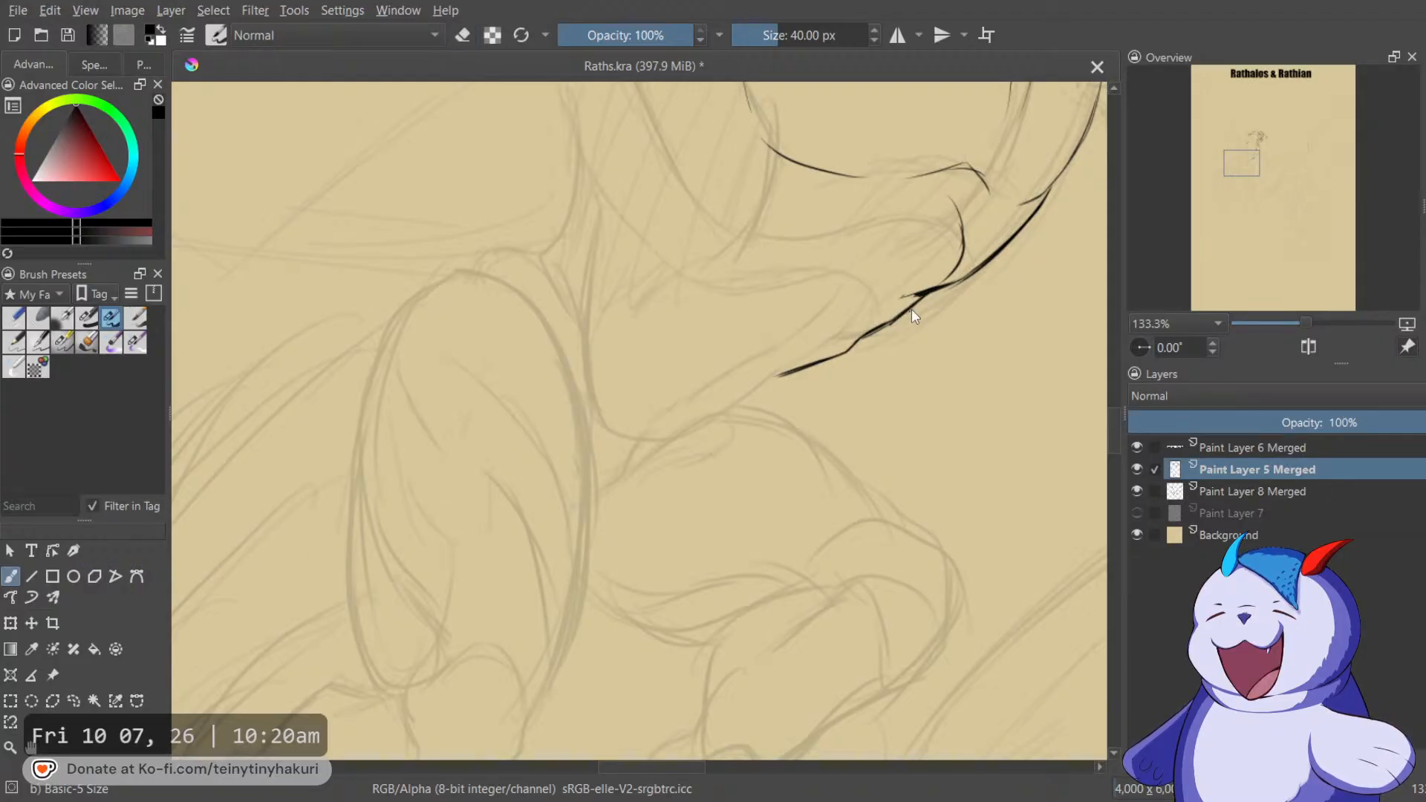
key("e")
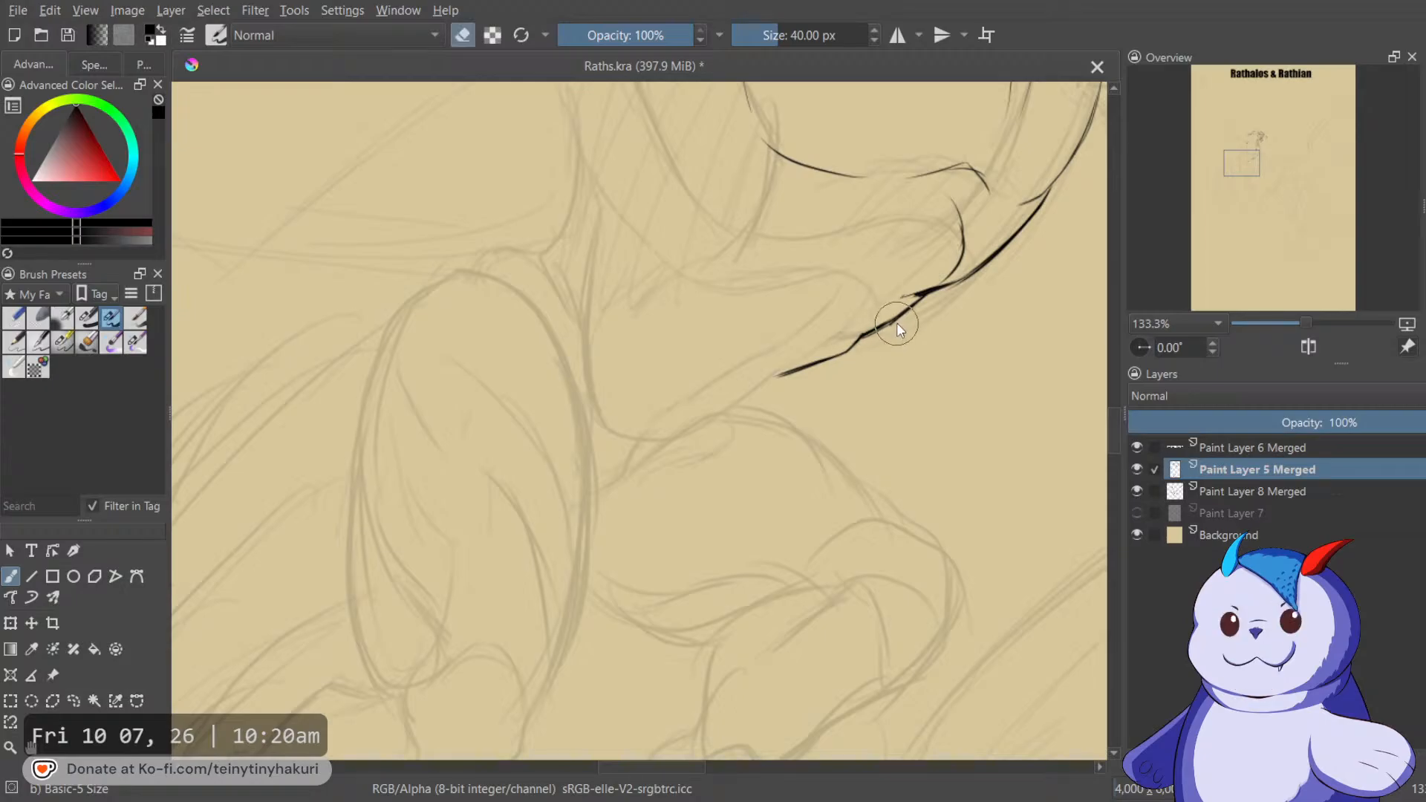
key("e")
Ink the fold line below the belly edge with a hooked end at the hatched area, replacing the first attempt.
mouse_move(790, 377)
left_mouse_down()
mouse_move(875, 343)
mouse_move(753, 453)
left_mouse_up()
left_click_drag(849, 372, 767, 494)
key("m")
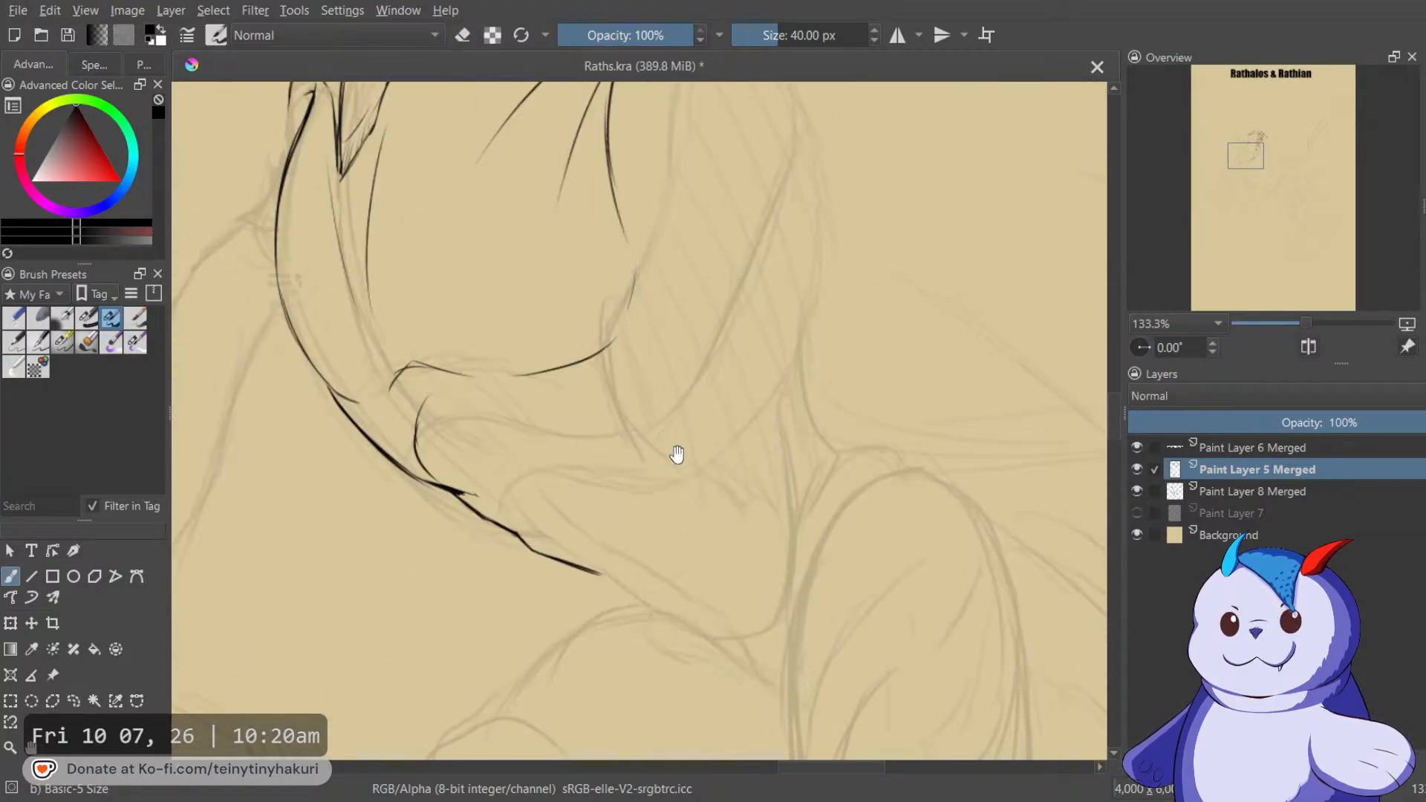
left_click_drag(676, 455, 723, 476)
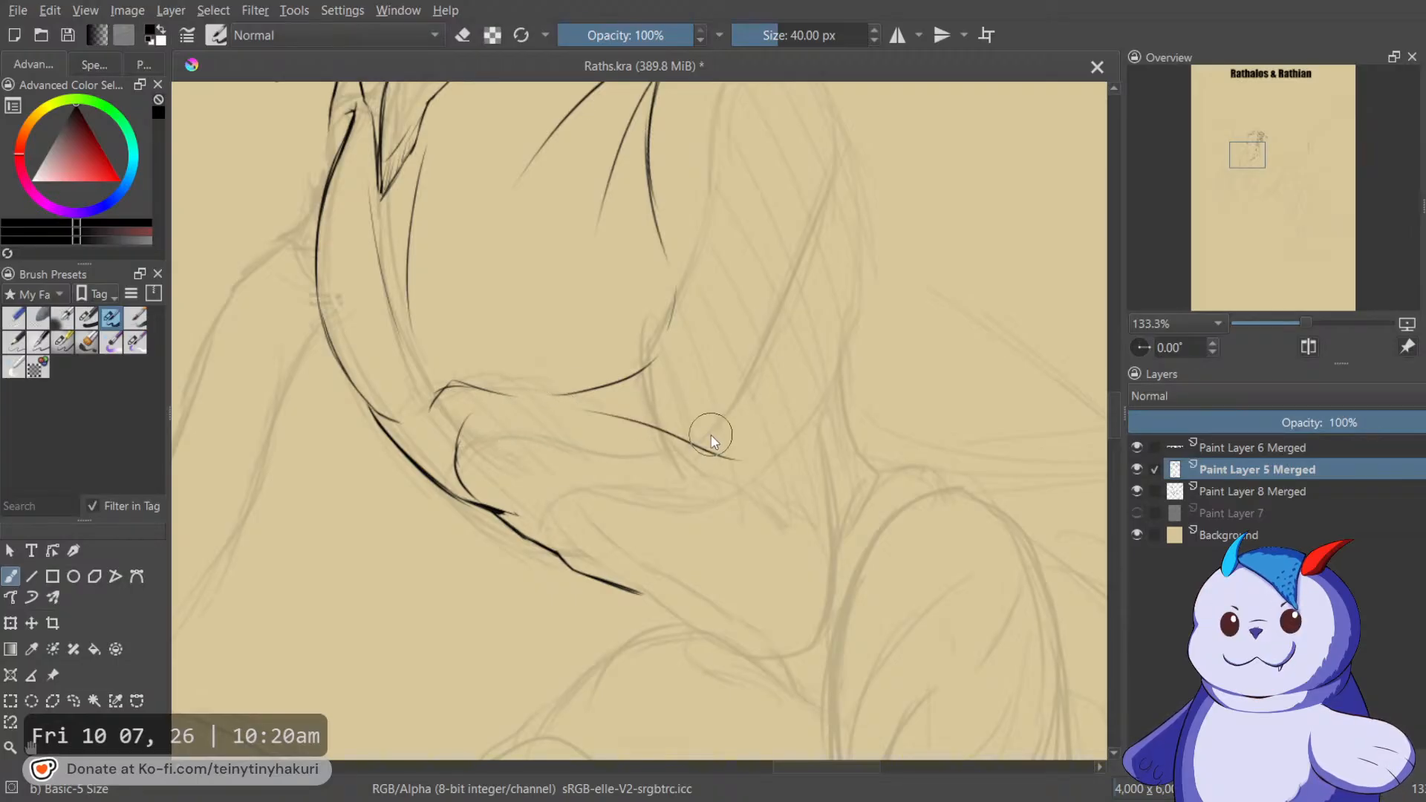
key("ctrl+z")
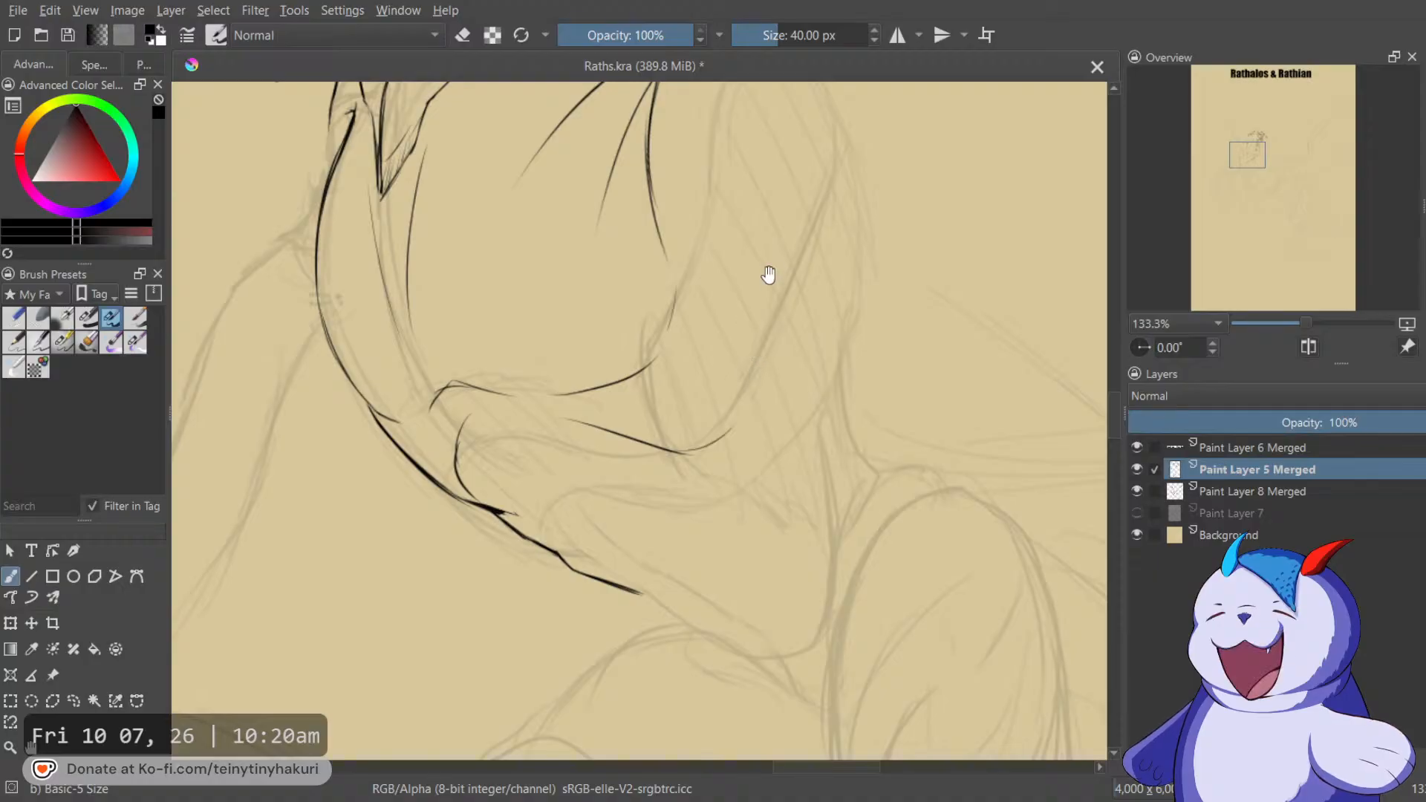
Ink the upper part of the hatched shape's outer edge behind the chest with one curved stroke.
scroll(750, 334, "up", 3)
key("m")
left_click_drag(743, 287, 838, 285)
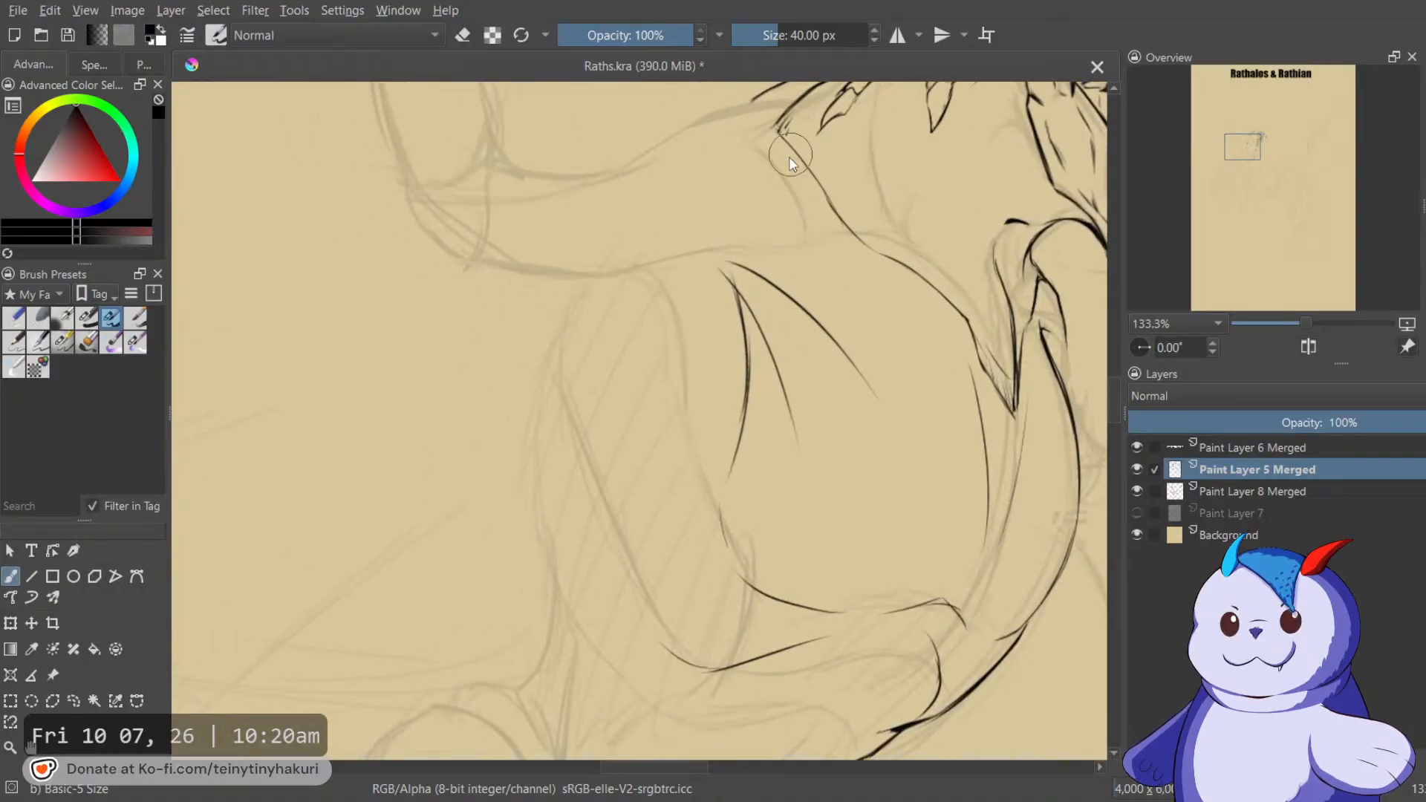
left_click_drag(729, 241, 795, 253)
left_click_drag(648, 300, 600, 445)
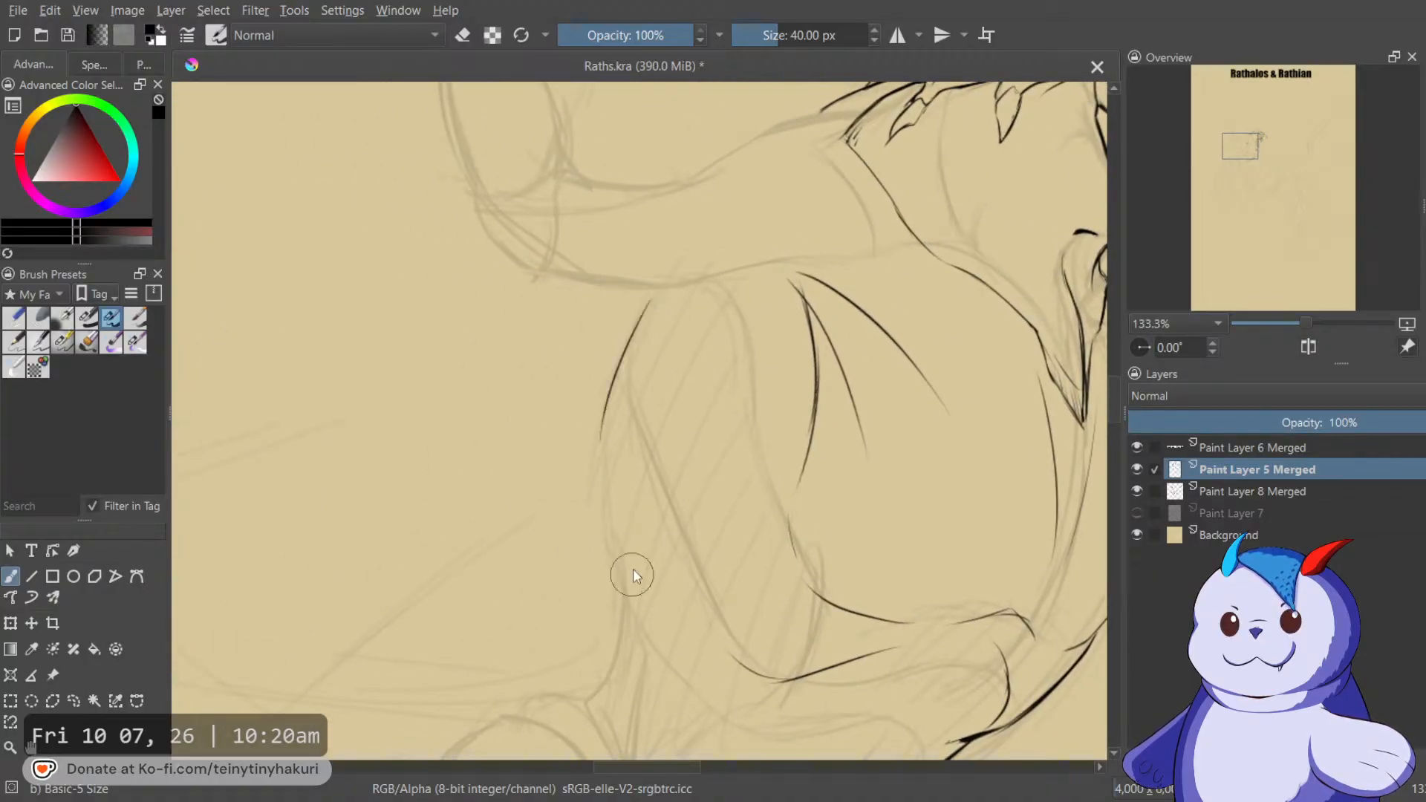
Replace the upper outer edge of the hatched shape with a thicker curve and ink its inner edge from the same top point.
key("ctrl+z")
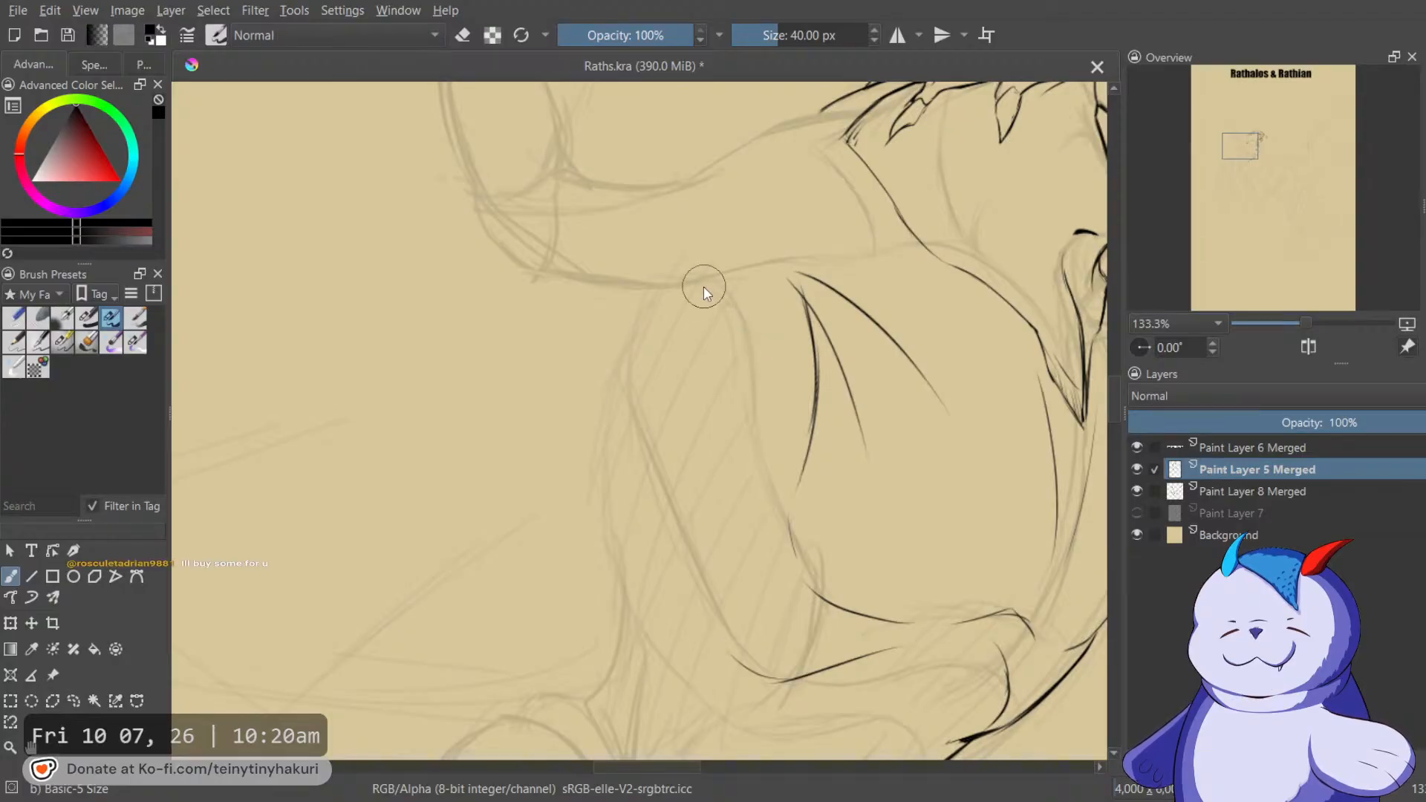
left_click_drag(612, 375, 631, 305)
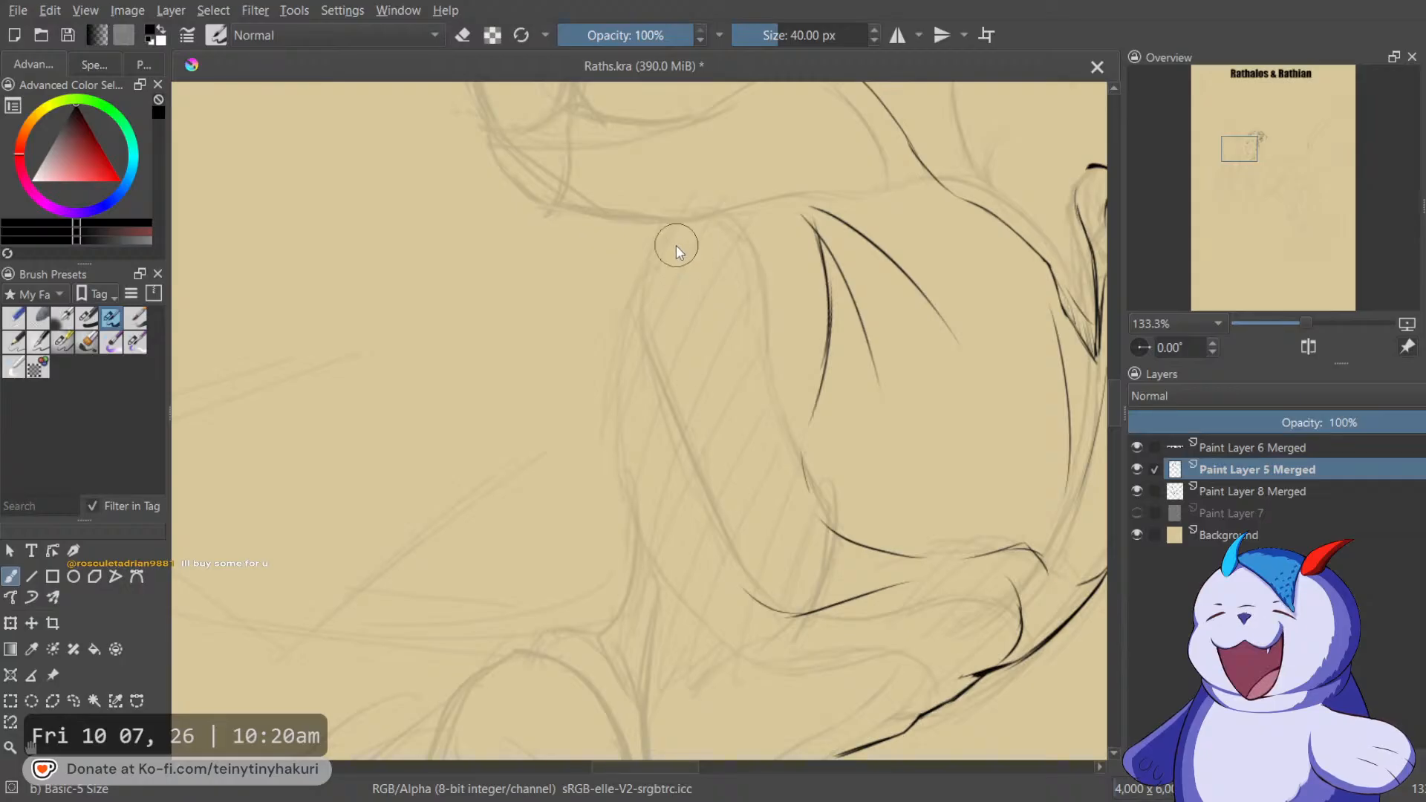
left_click_drag(673, 226, 680, 442)
left_click_drag(673, 227, 622, 376)
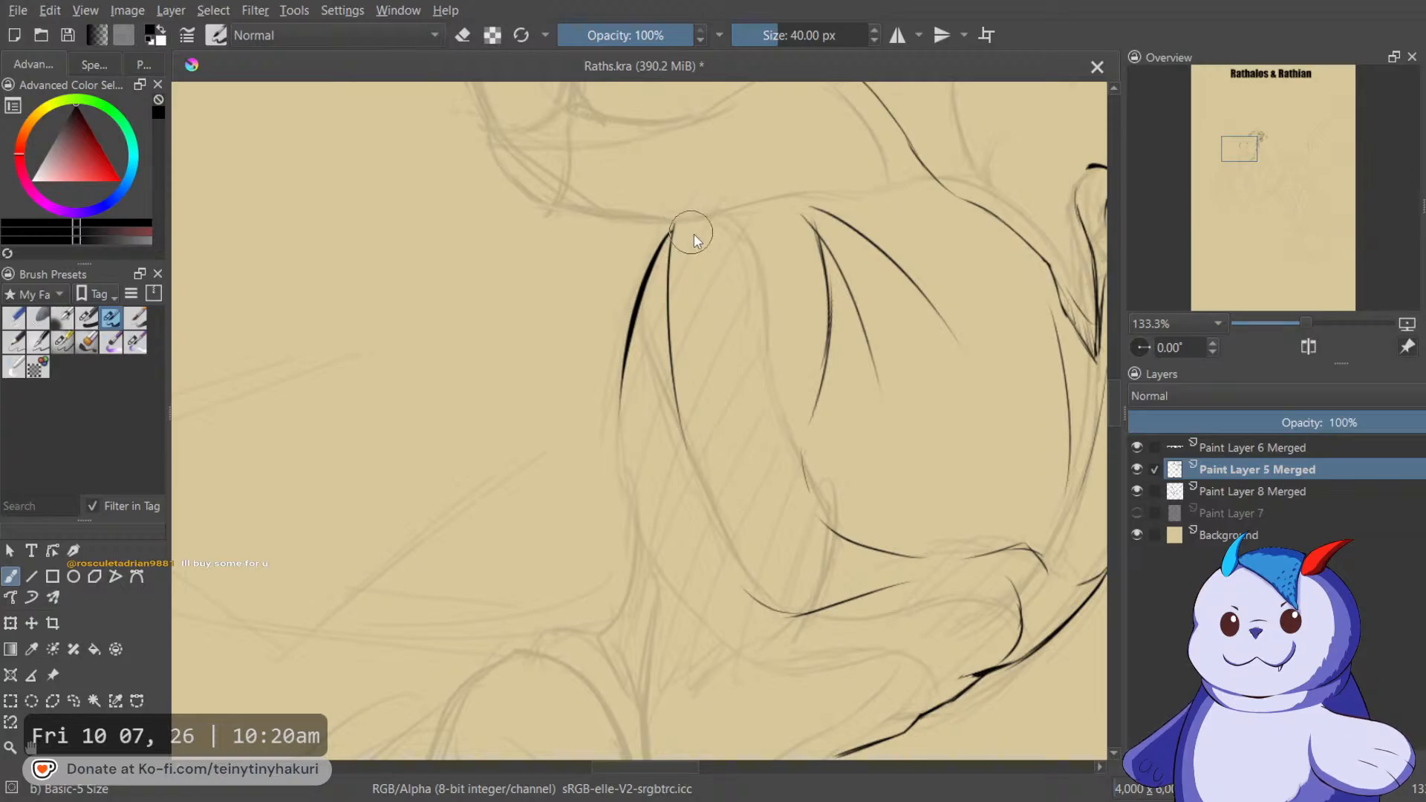
key("ctrl+z")
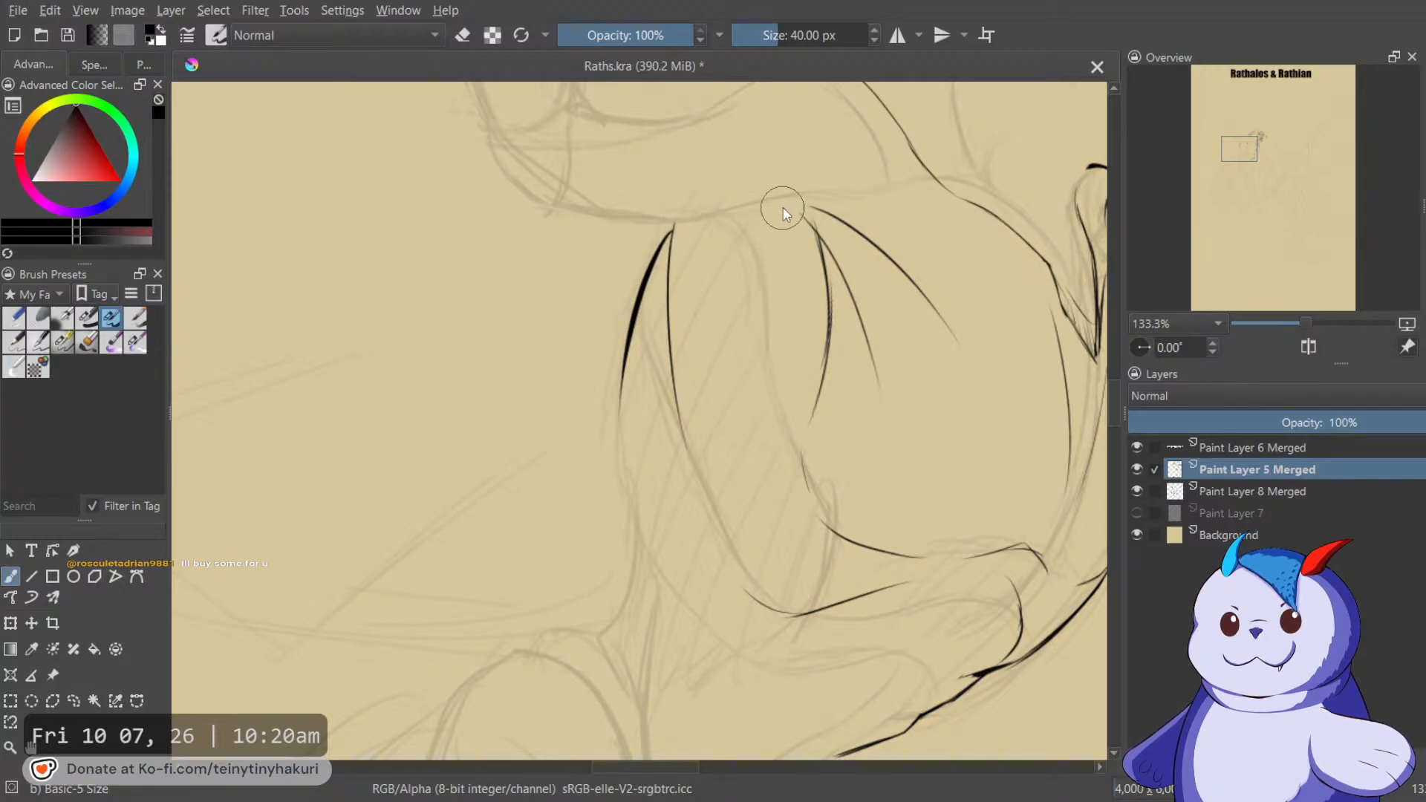
Continue the hatched shape's outer edge down to the sketched thigh, ending in a thick small hook and cleaning its corner.
scroll(720, 300, "down", 3)
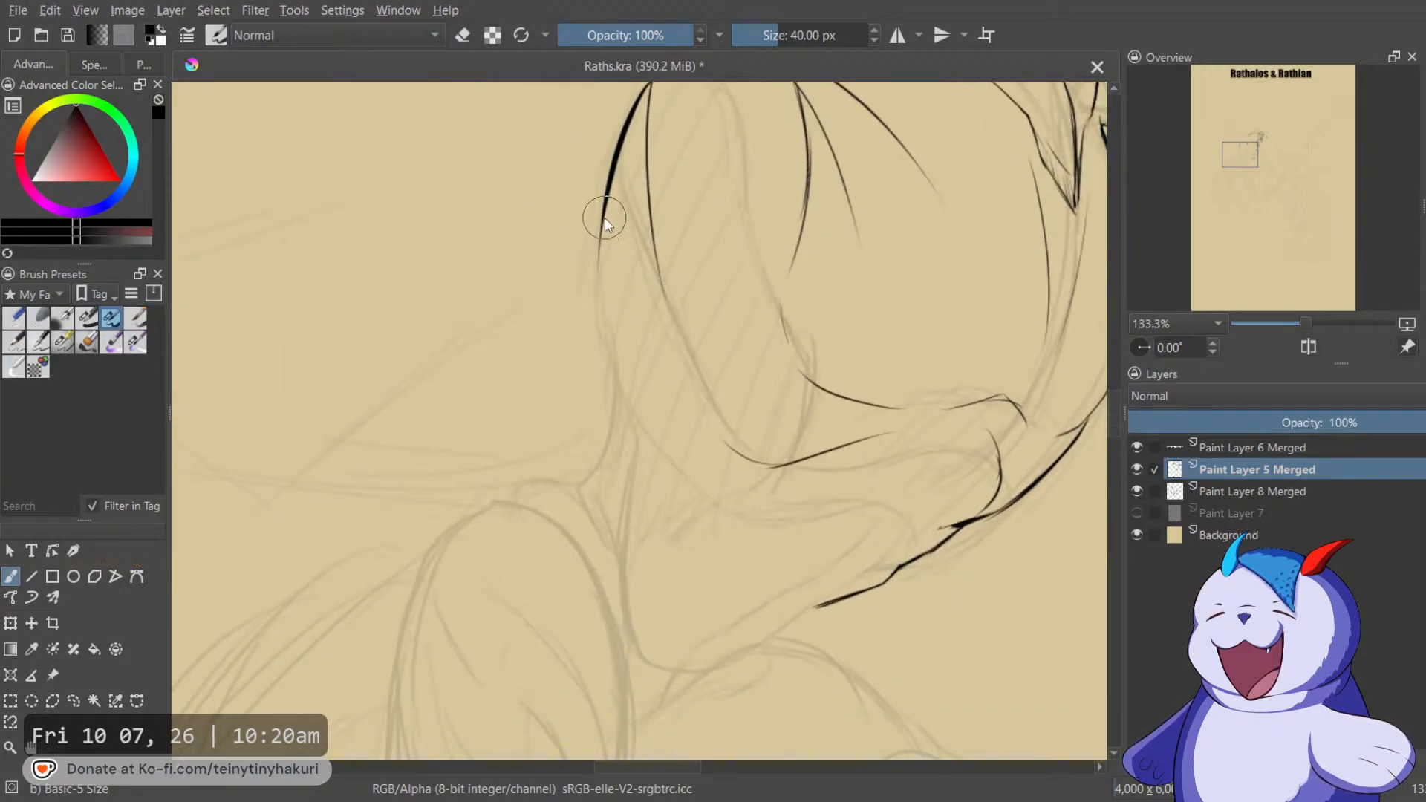
left_click_drag(602, 260, 604, 444)
key("m")
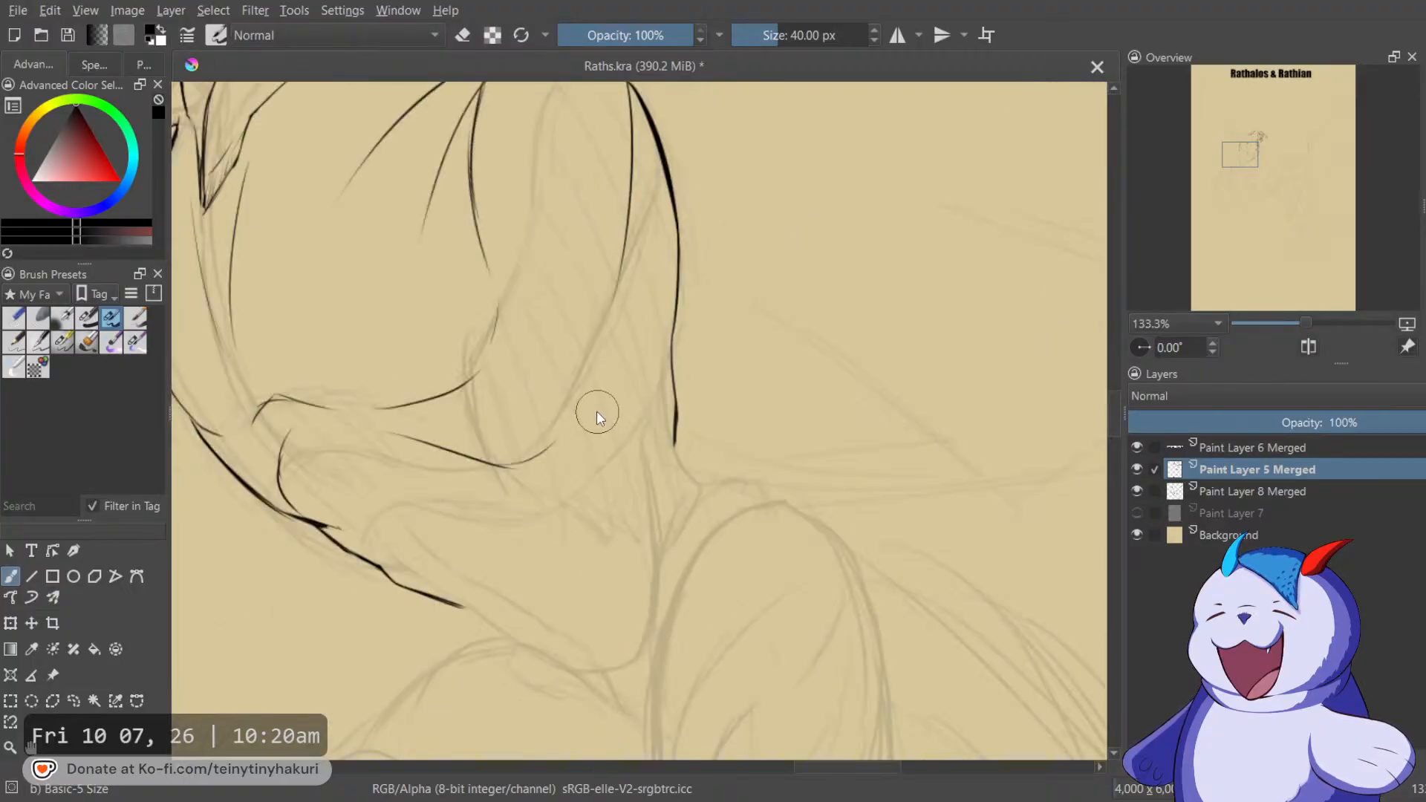
scroll(735, 375, "down", 2)
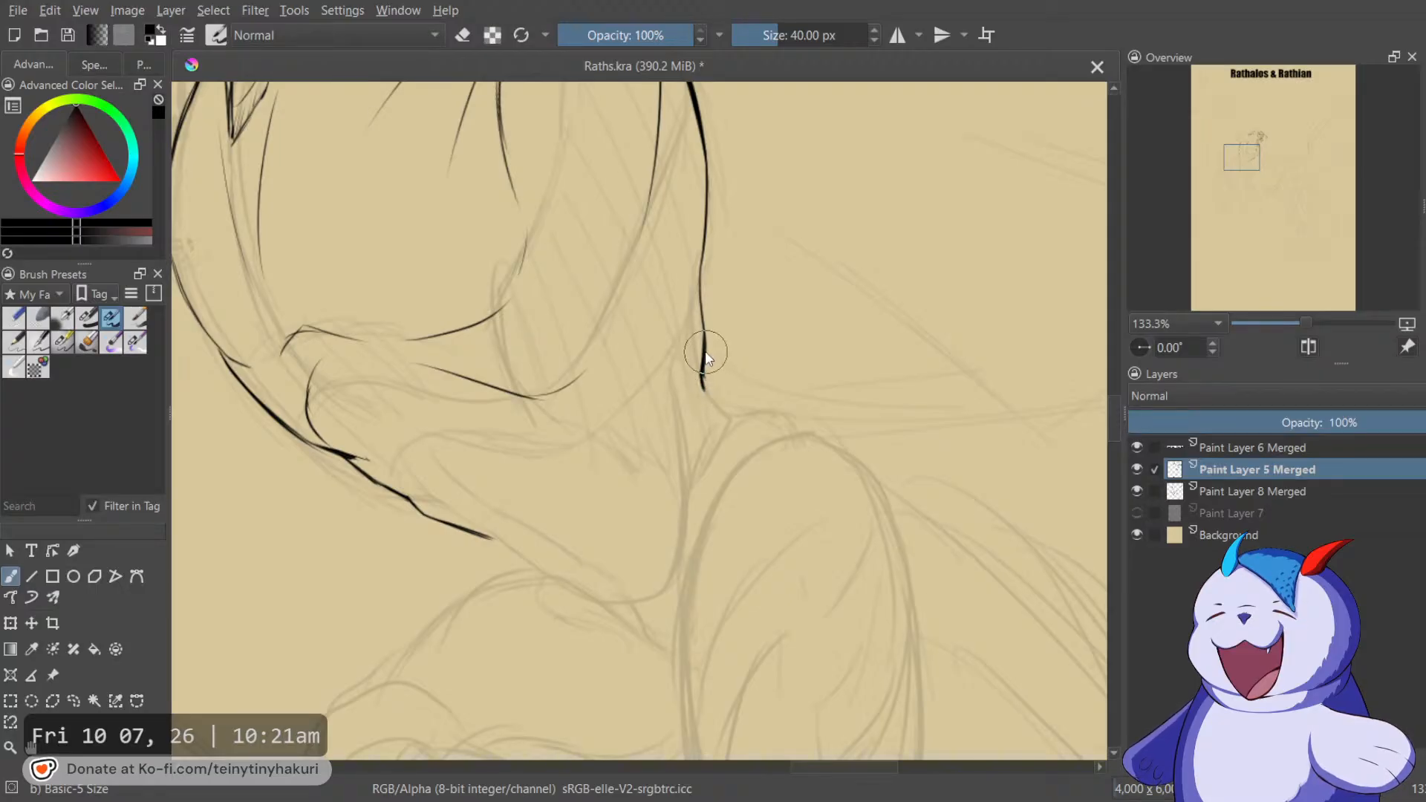
key("e")
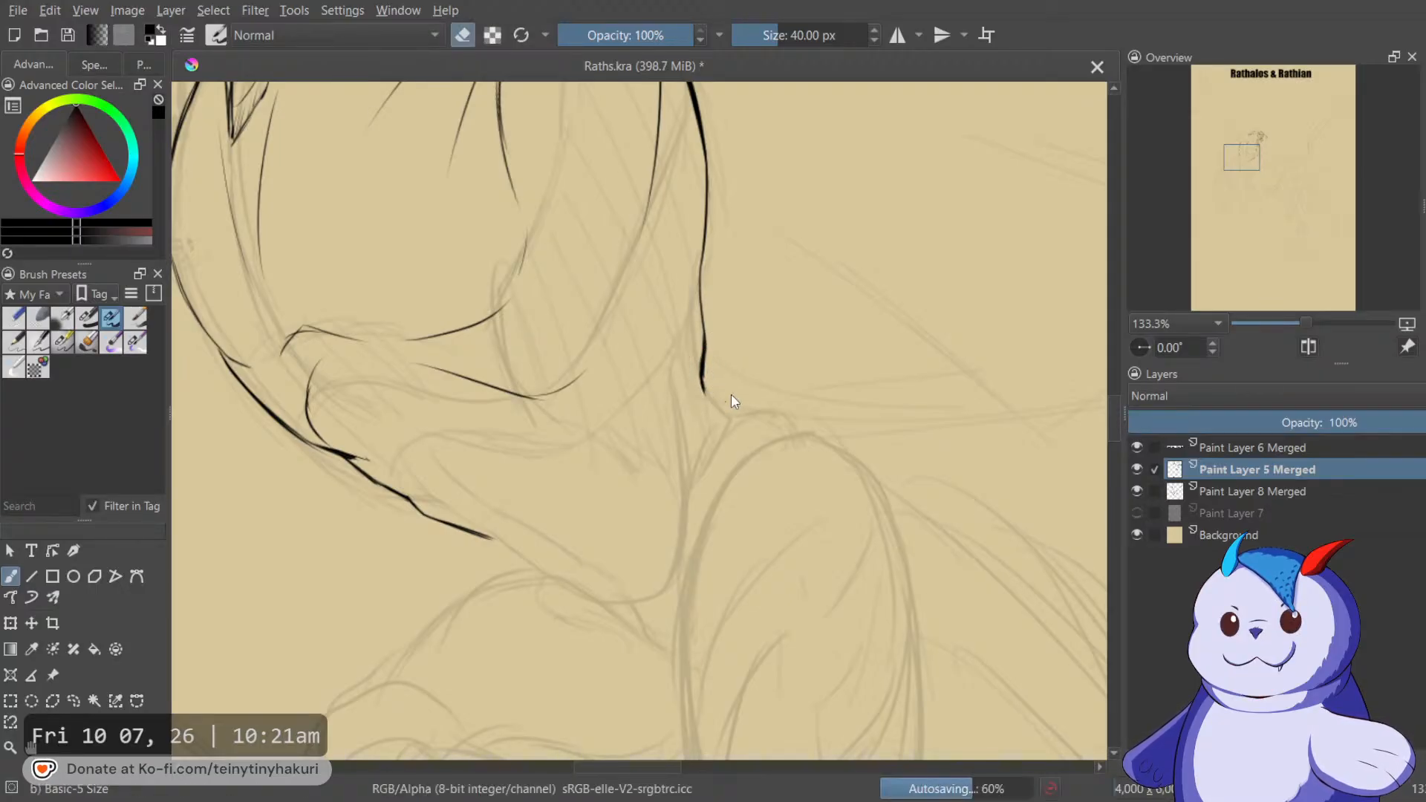
key("e")
key("m")
scroll(745, 312, "down", 1)
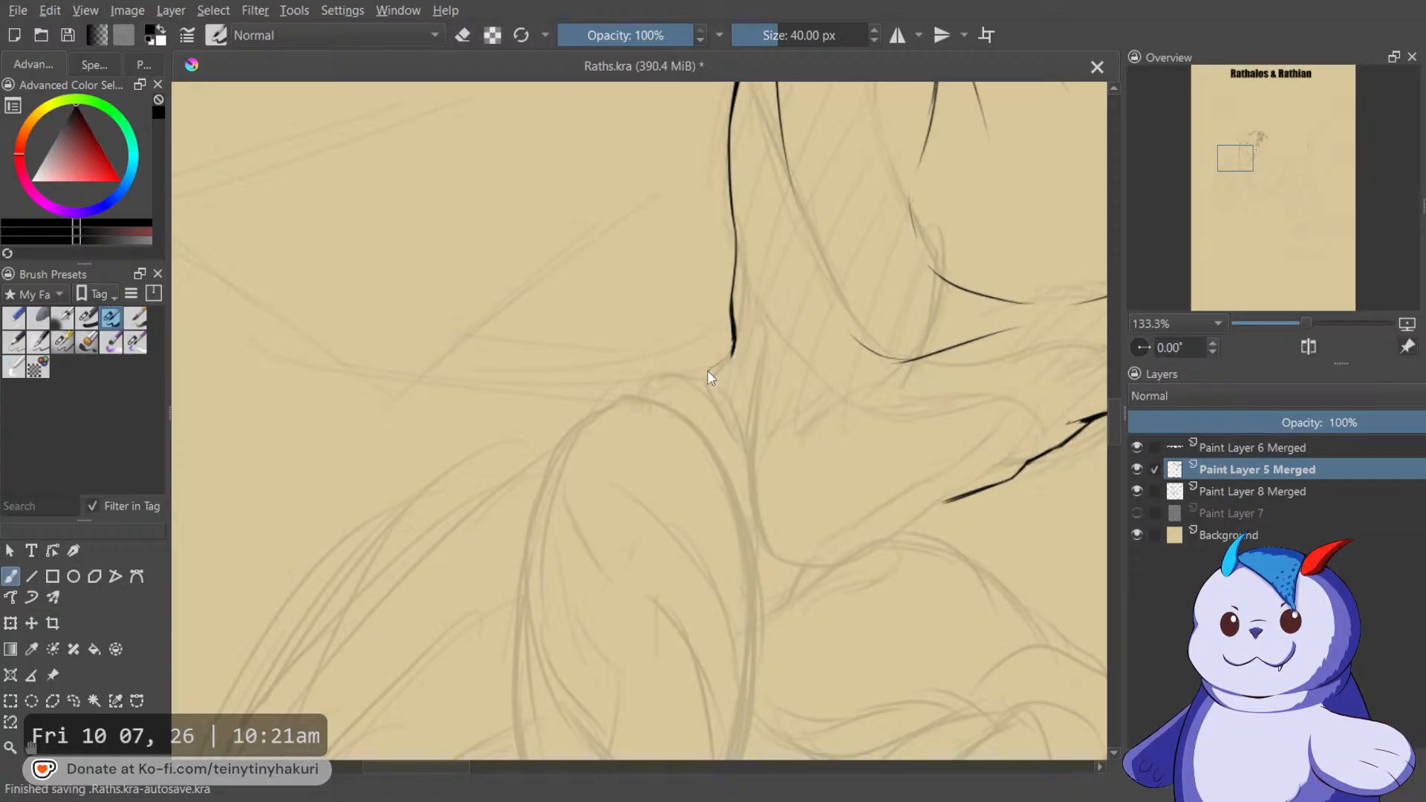
key("e")
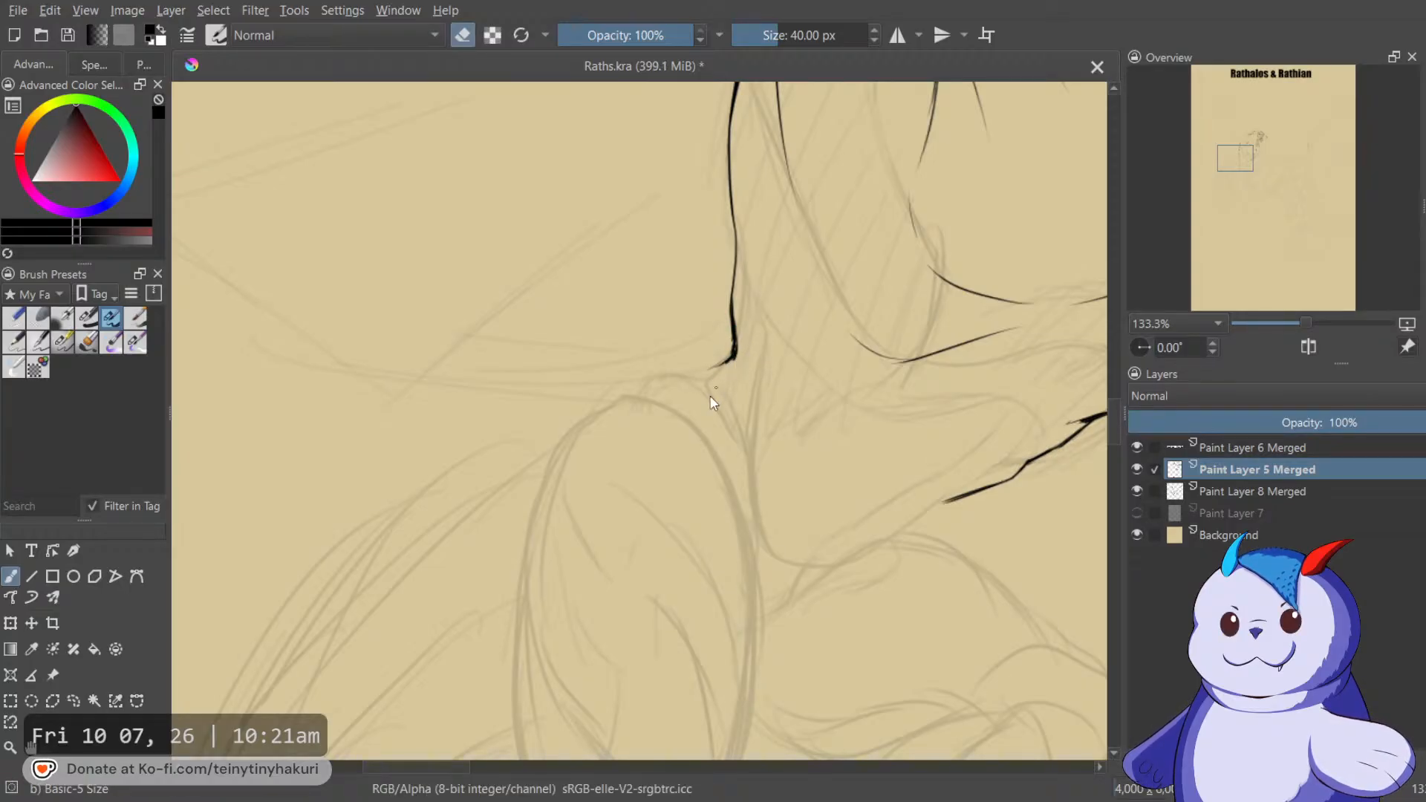
key("e")
key("m")
scroll(795, 312, "down", 1)
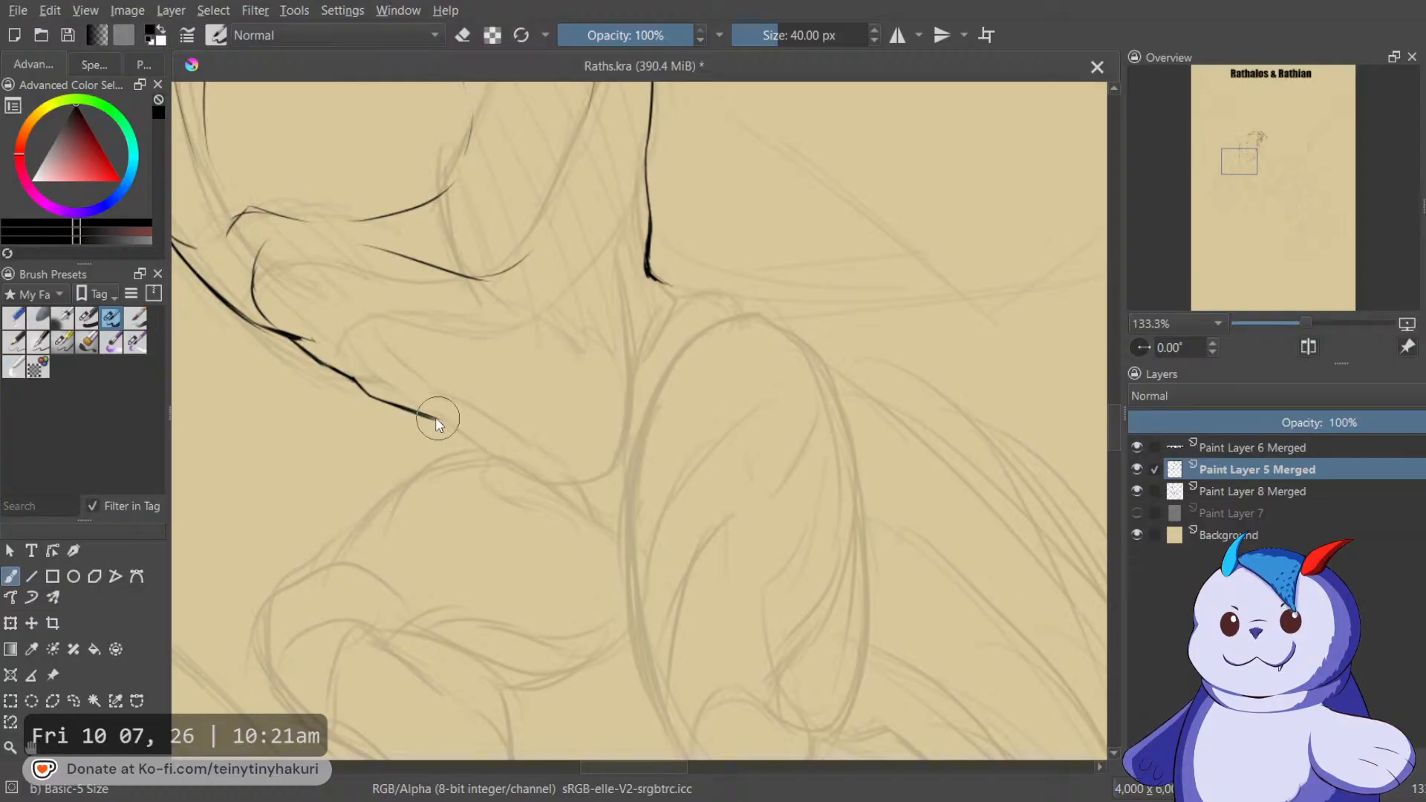
Extend the underside contour past its open end and curve it upward to meet the hatched shape's outer edge above the thigh.
mouse_move(423, 414)
left_mouse_down()
mouse_move(483, 428)
mouse_move(428, 414)
mouse_move(482, 426)
mouse_move(544, 373)
left_mouse_up()
mouse_move(653, 275)
left_mouse_down()
mouse_move(653, 286)
mouse_move(826, 332)
left_mouse_up()
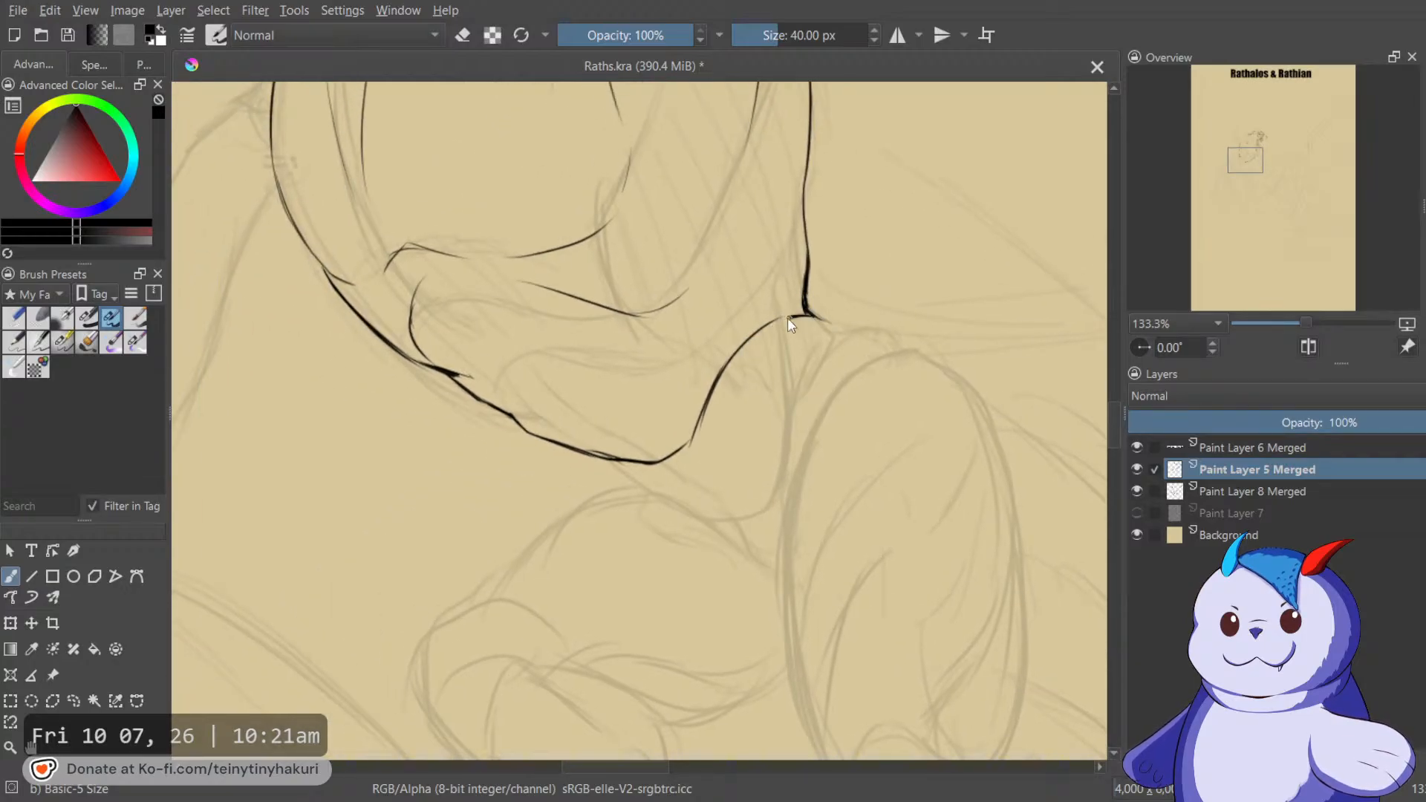
mouse_move(726, 382)
left_mouse_down()
mouse_move(748, 500)
mouse_move(813, 476)
mouse_move(861, 592)
left_mouse_up()
key("m")
Sharpen the pointed tip at the top of the hatched shape where its outer and inner edges meet.
left_click_drag(621, 465, 541, 316)
left_click_drag(531, 258, 535, 313)
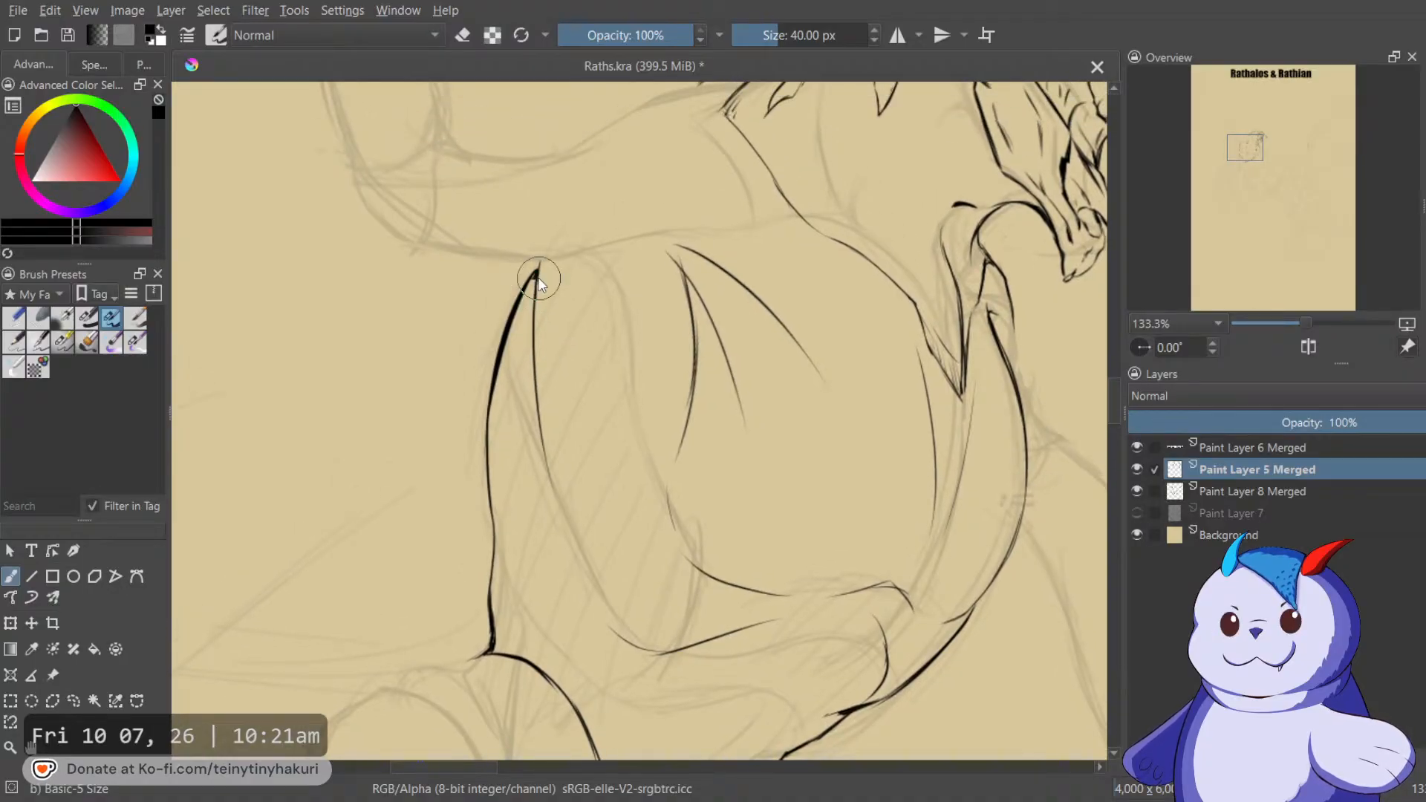
scroll(550, 293, "down", 2)
scroll(624, 297, "up", 2)
scroll(600, 308, "down", 3)
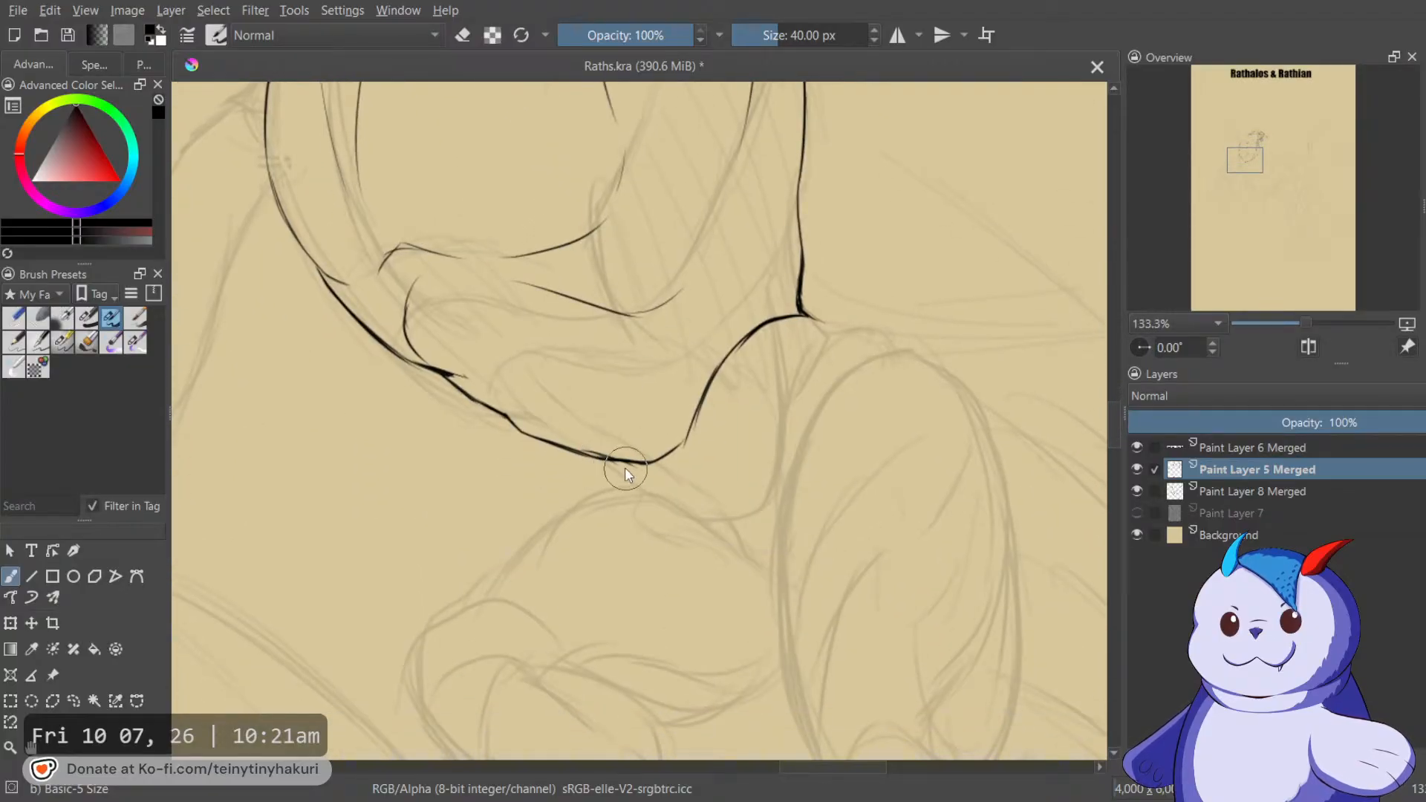
Ink a short angular branch below the lowest part of the underside contour and a small hook at the corner above the thigh.
left_click_drag(630, 462, 655, 495)
left_click_drag(788, 402, 815, 566)
left_click_drag(823, 512, 801, 405)
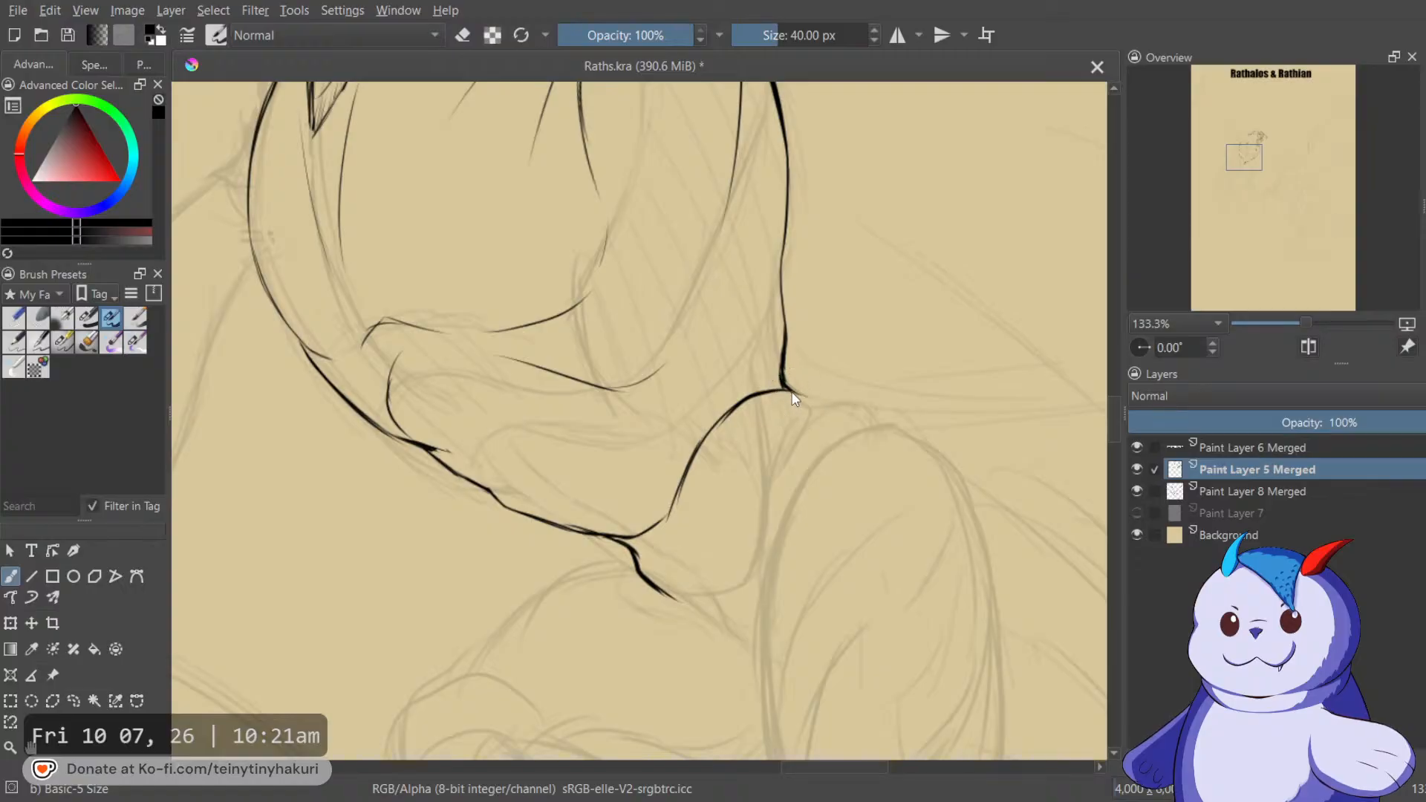
left_click_drag(814, 400, 823, 413)
left_click_drag(794, 356, 822, 230)
Rotate the canvas and trim the excess ink at the corner where the outer edge meets the underside contour.
key("4")
key("4")
key("4")
key("4")
key("4")
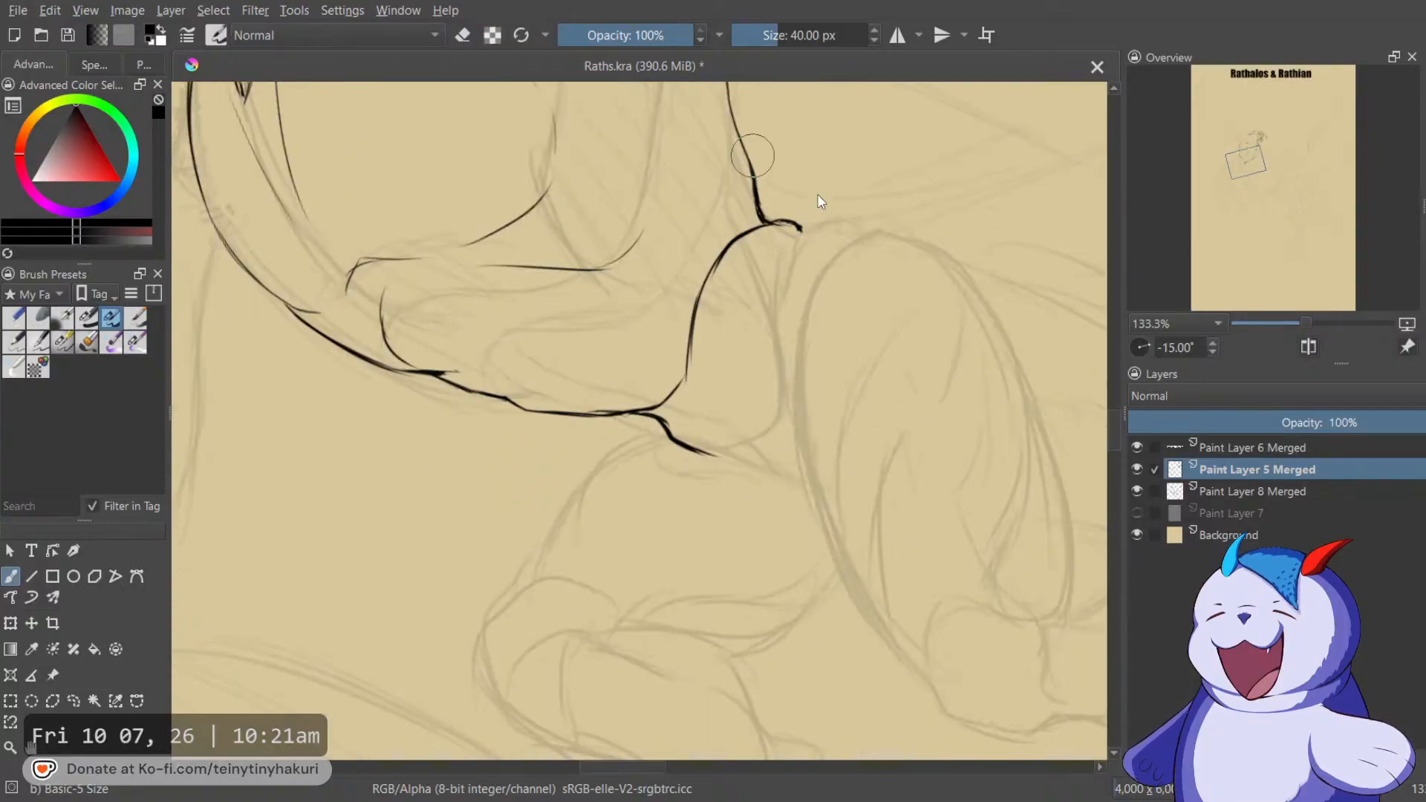
key("e")
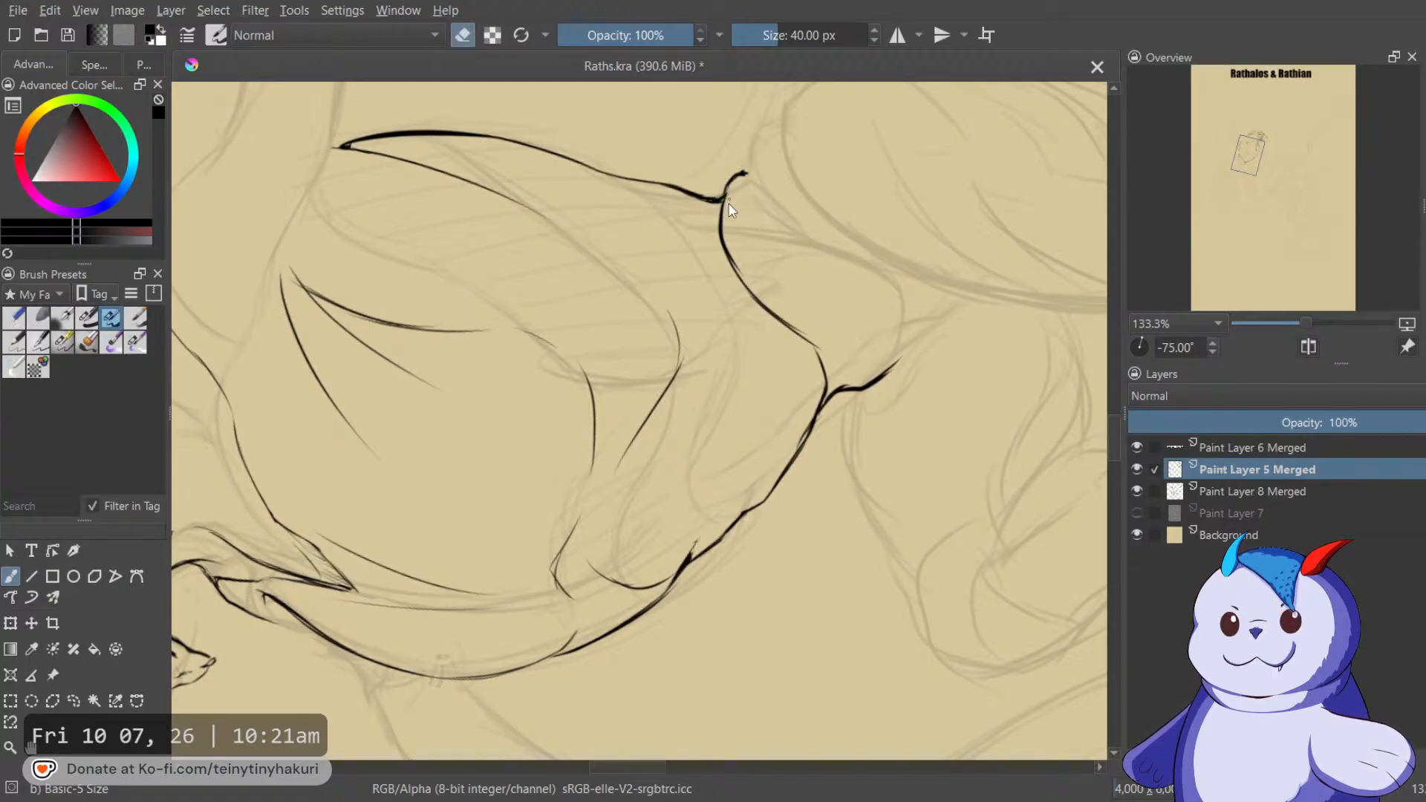
left_click_drag(734, 186, 725, 213)
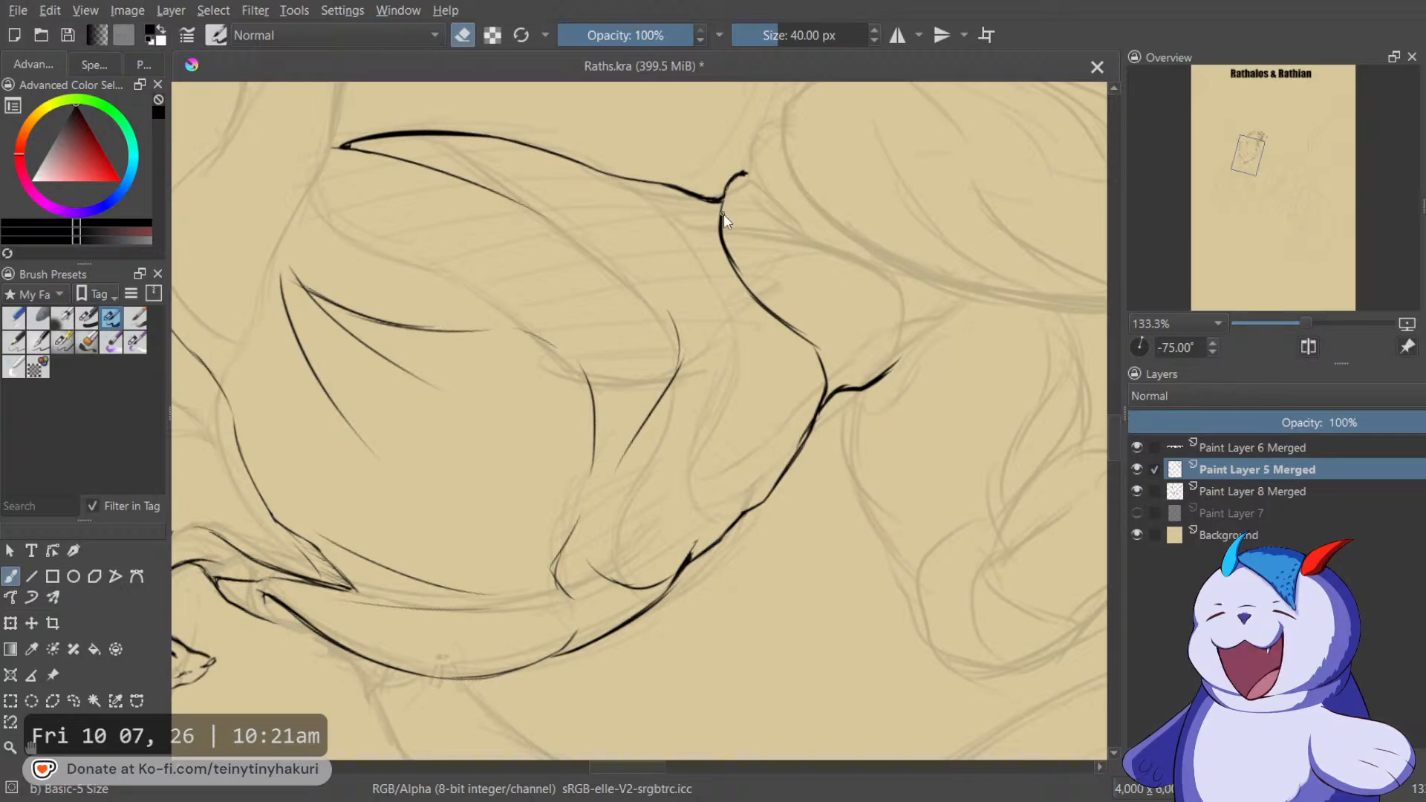
key("e")
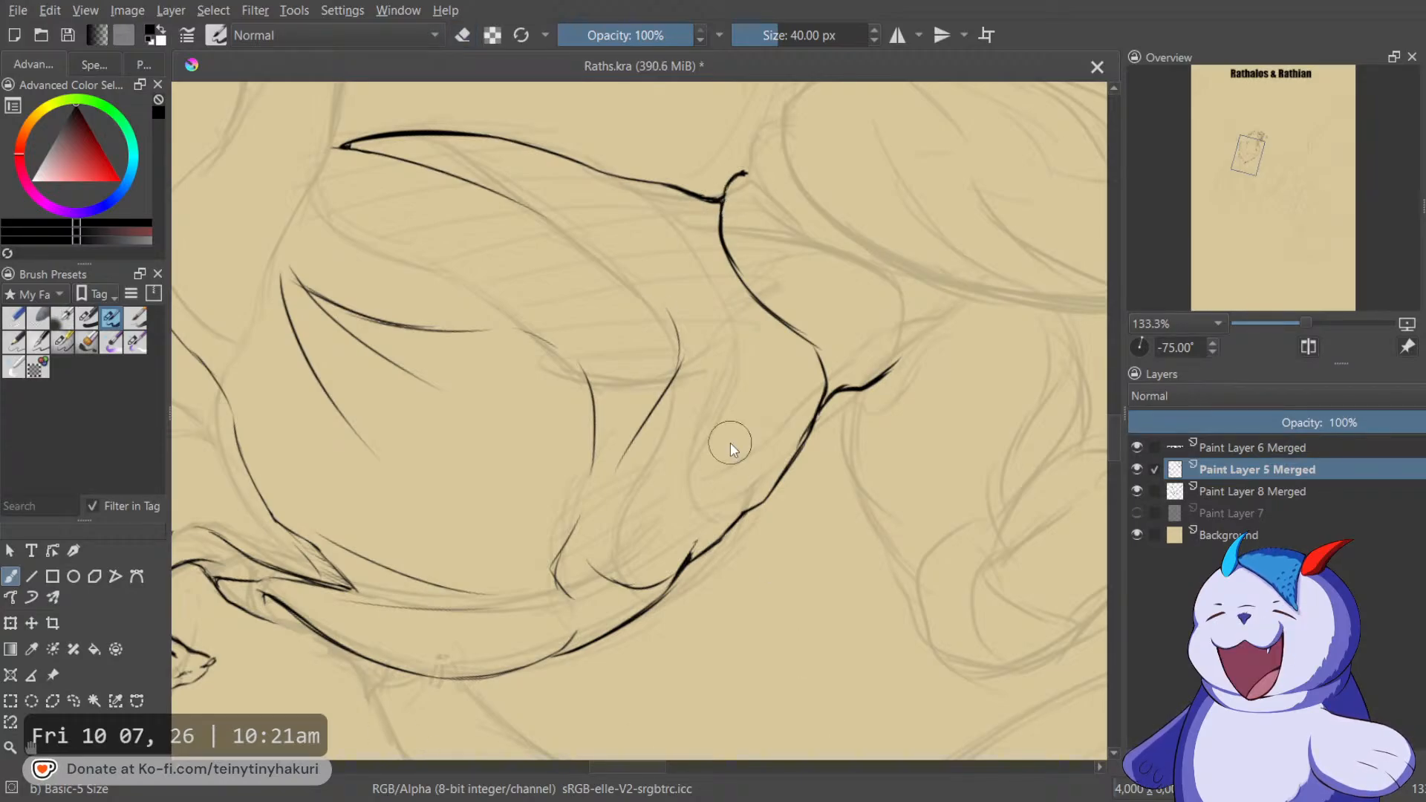
key("5")
Refine the rising curve between the underside contour and the corner, alternating ink and eraser to clean its line.
left_click_drag(875, 293, 965, 159)
key("e")
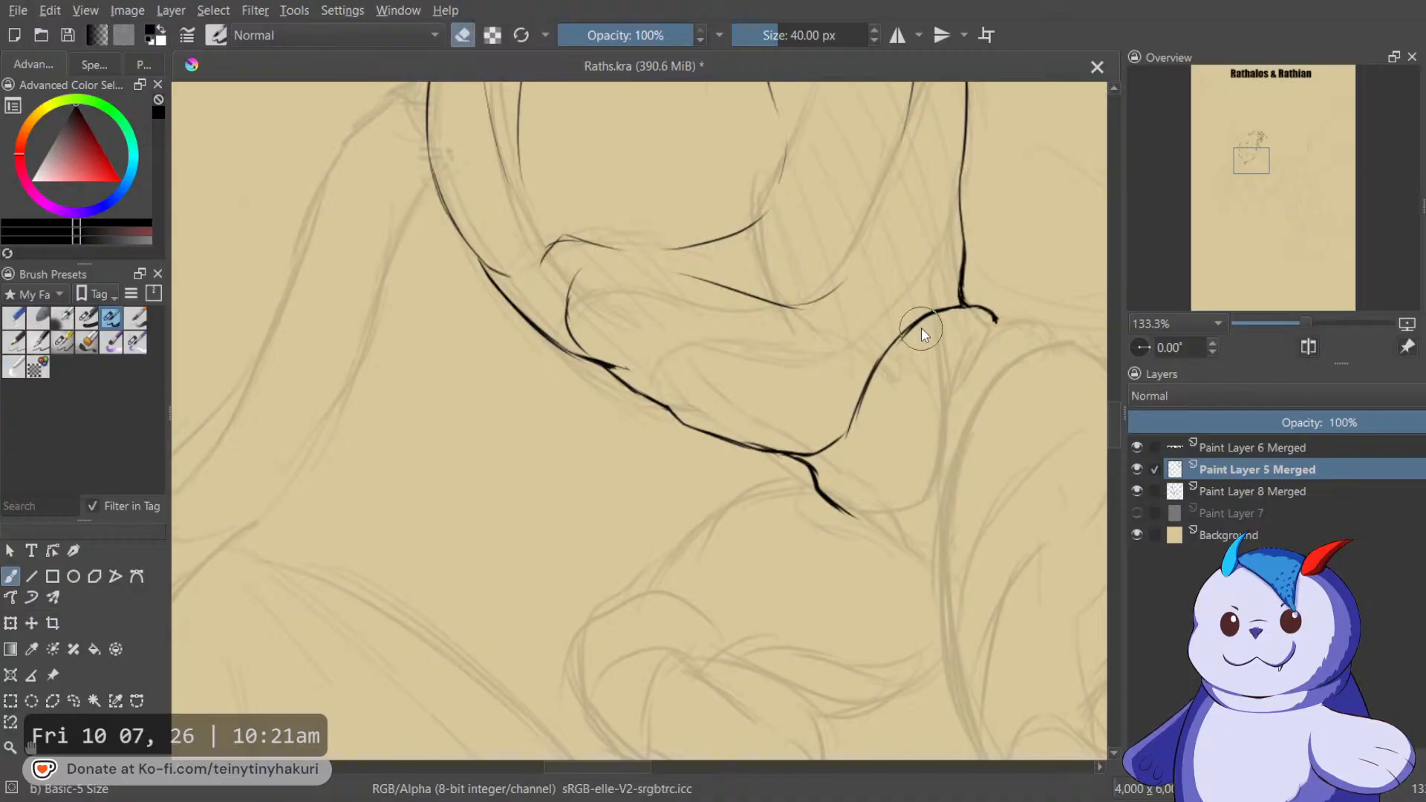
key("e")
mouse_move(916, 331)
left_mouse_down()
mouse_move(936, 270)
mouse_move(862, 291)
mouse_move(851, 310)
left_mouse_up()
key("e")
key("e")
key("e")
key("e")
left_click_drag(976, 391, 828, 383)
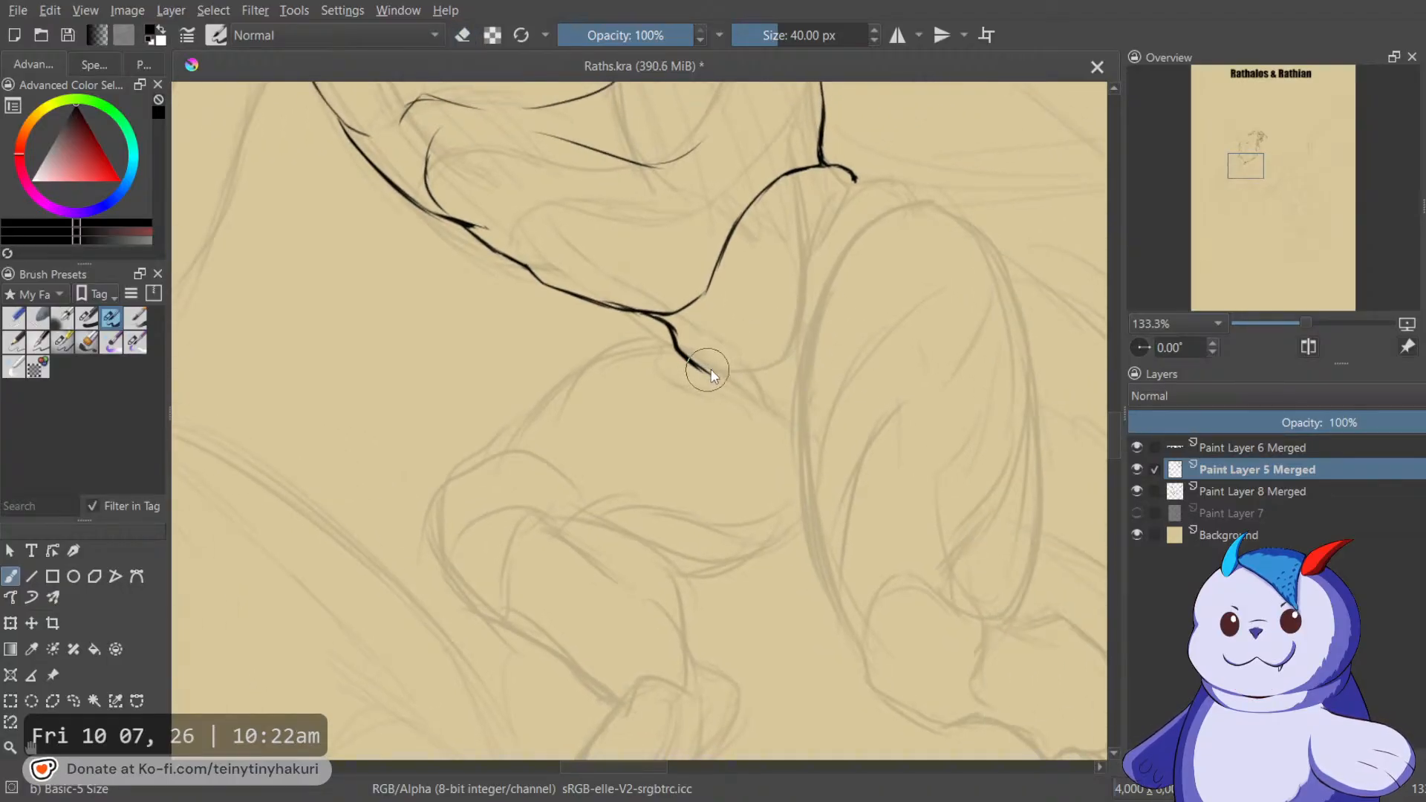
Redraw the short branch below the underside contour as a smooth curve and extend it around toward the thigh.
key("m")
left_click_drag(719, 351, 783, 355)
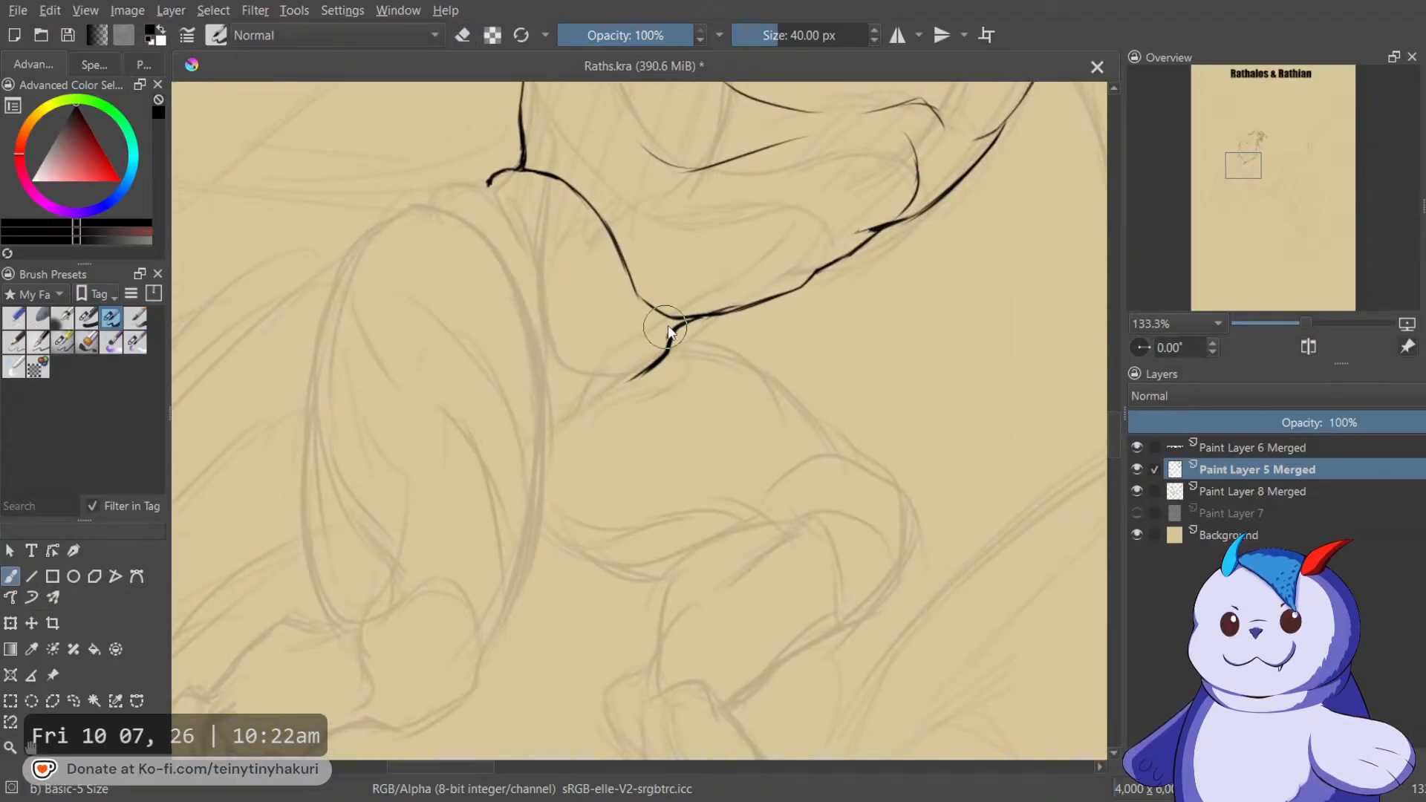
mouse_move(679, 325)
left_mouse_down()
mouse_move(639, 406)
mouse_move(687, 335)
mouse_move(661, 378)
mouse_move(678, 345)
mouse_move(644, 362)
left_mouse_up()
key("e")
key("e")
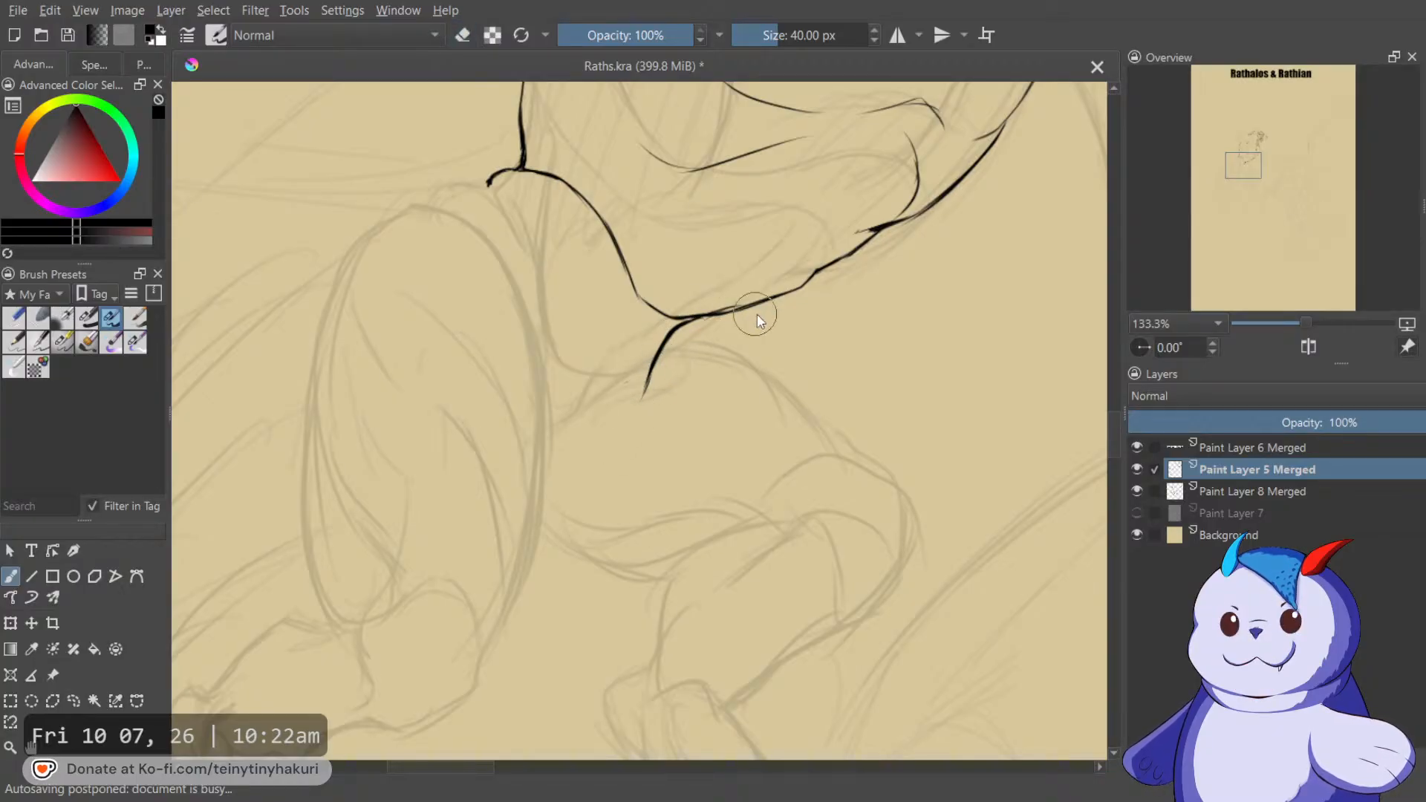
key("m")
mouse_move(679, 401)
left_mouse_down()
mouse_move(759, 387)
mouse_move(750, 398)
mouse_move(790, 362)
mouse_move(764, 385)
mouse_move(788, 376)
mouse_move(843, 267)
mouse_move(824, 331)
left_mouse_up()
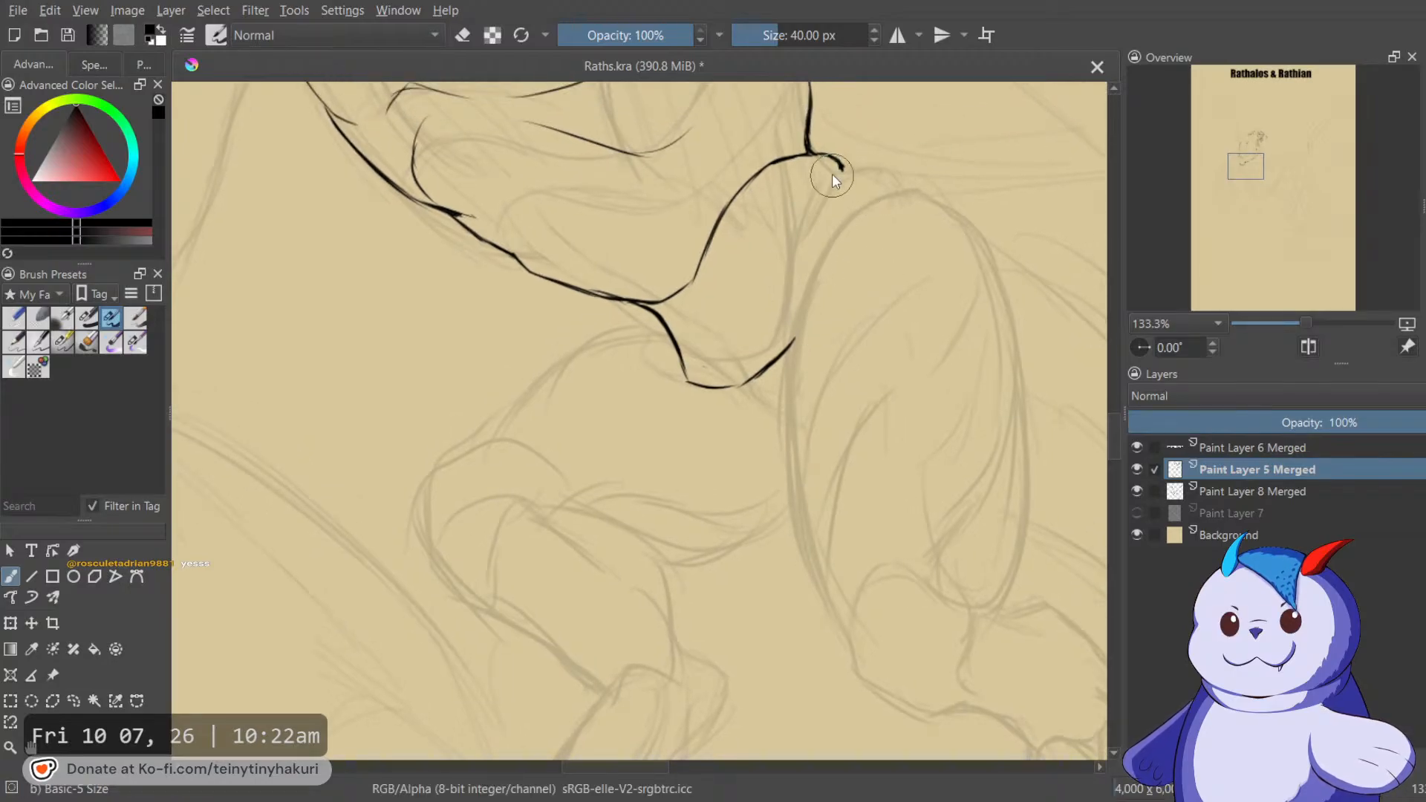
Examine the inked body's overall proportions and the winged dragon reference images beside the canvas.
scroll(798, 216, "down", 3)
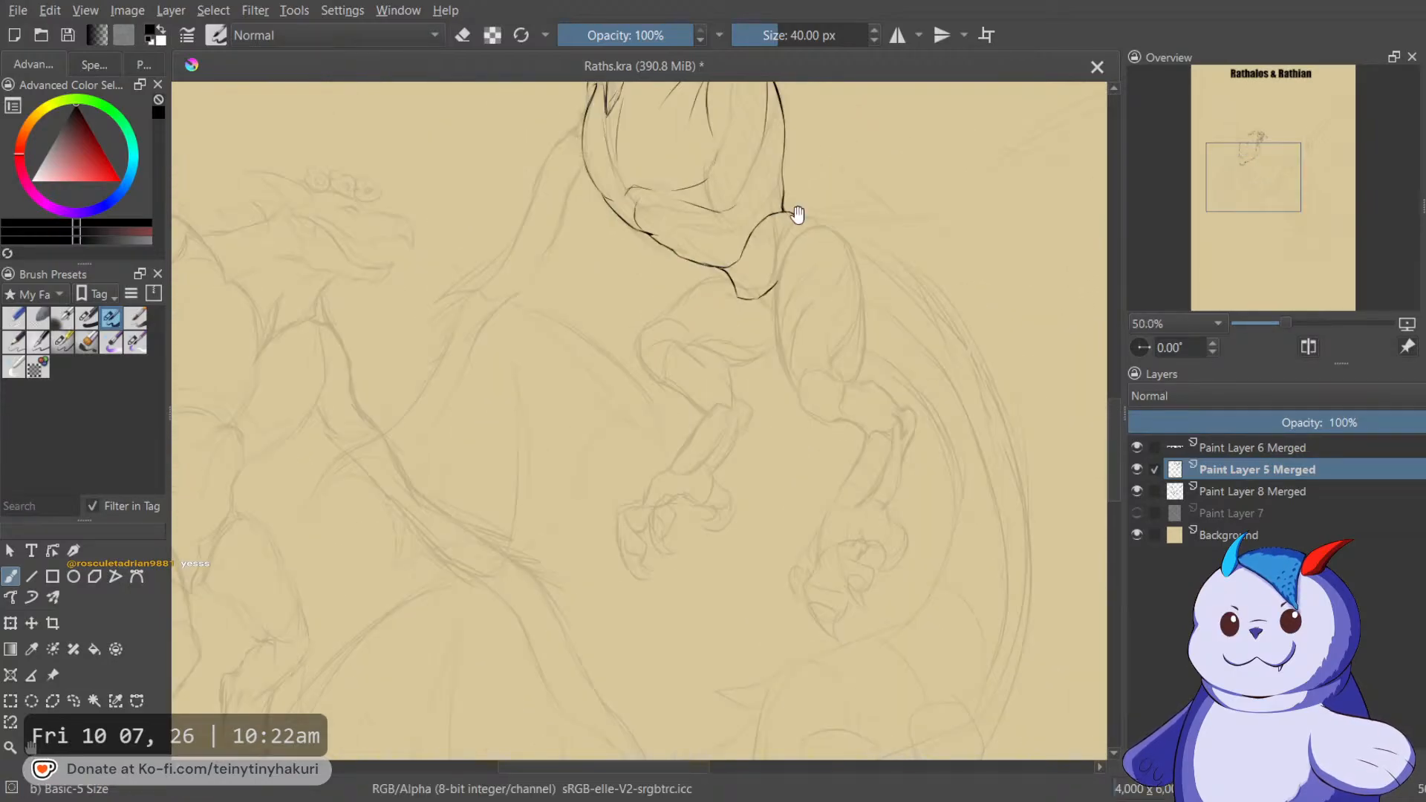
left_click_drag(798, 215, 741, 354)
scroll(691, 215, "up", 3)
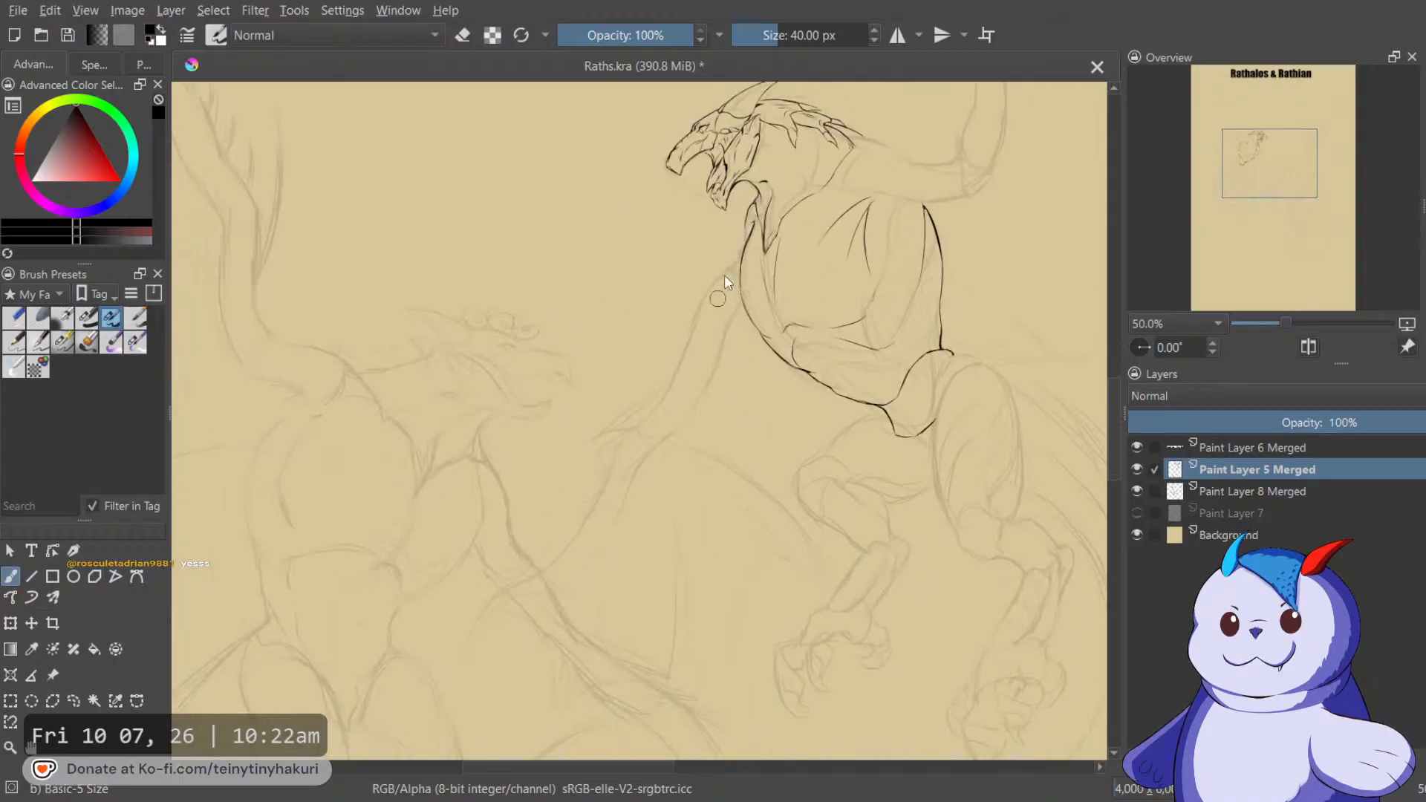
left_click_drag(845, 339, 756, 422)
scroll(757, 422, "down", 6)
left_click_drag(802, 360, 550, 551)
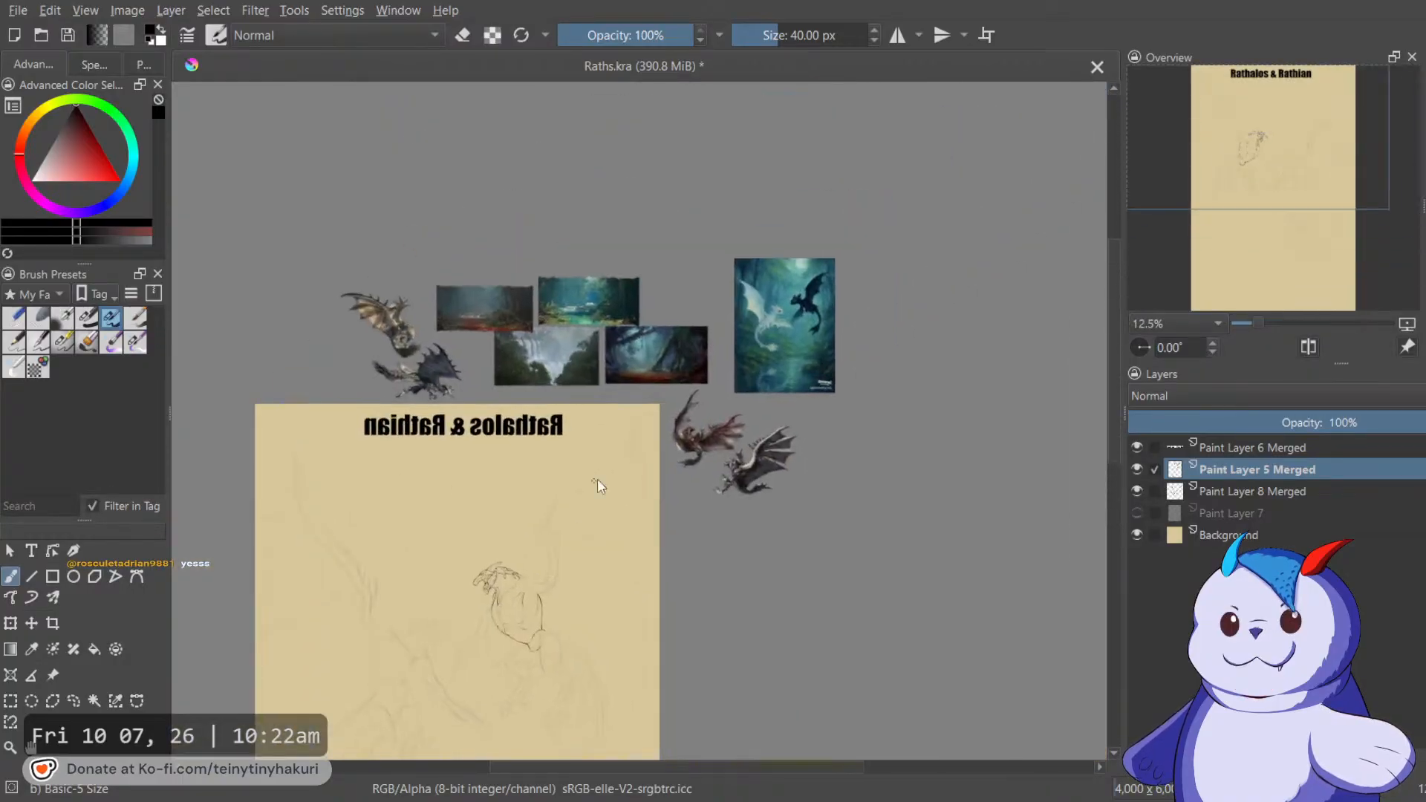
scroll(638, 491, "up", 5)
left_click_drag(827, 449, 703, 511)
scroll(826, 299, "up", 4)
scroll(828, 306, "down", 3)
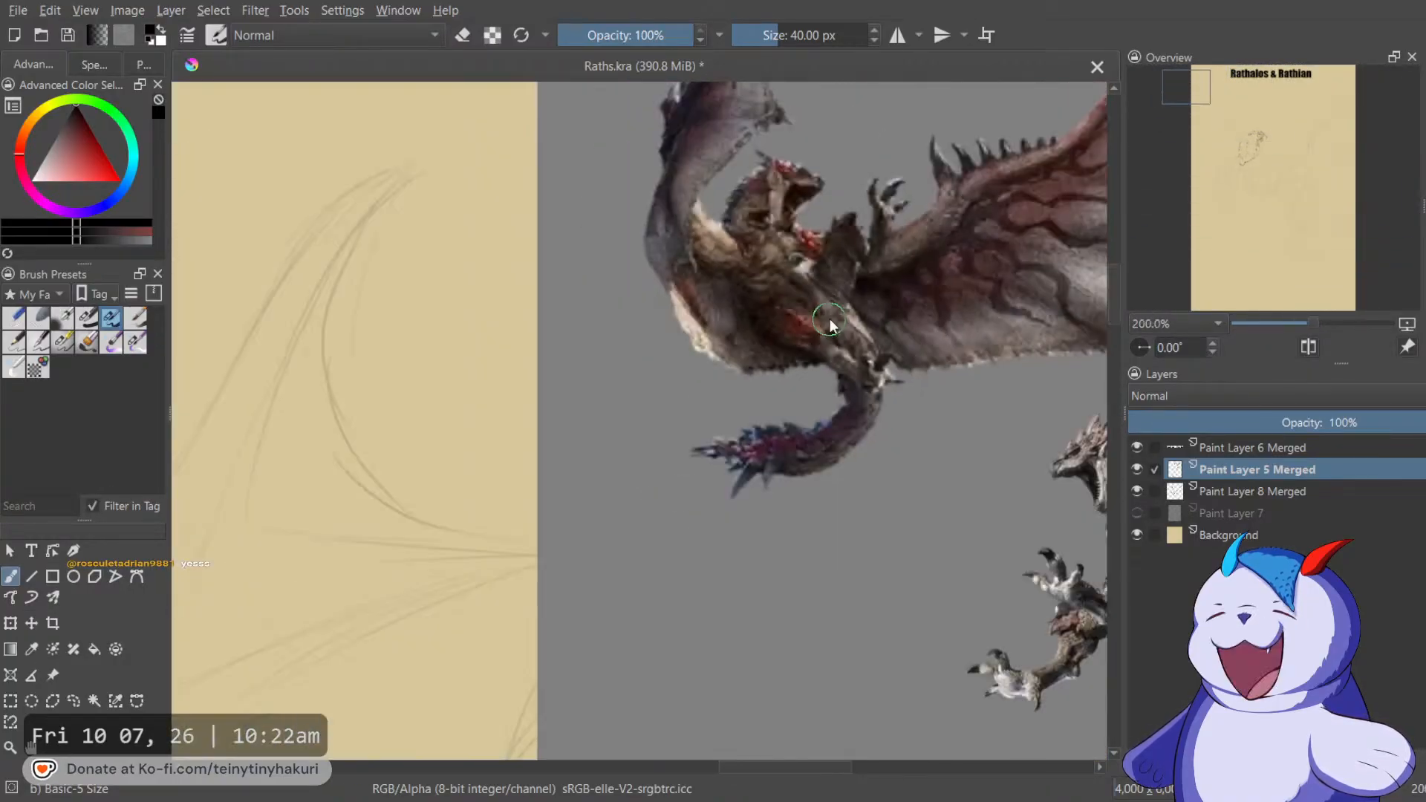
left_click_drag(958, 426, 727, 274)
scroll(897, 383, "up", 1)
scroll(906, 394, "up", 2)
scroll(915, 403, "down", 6)
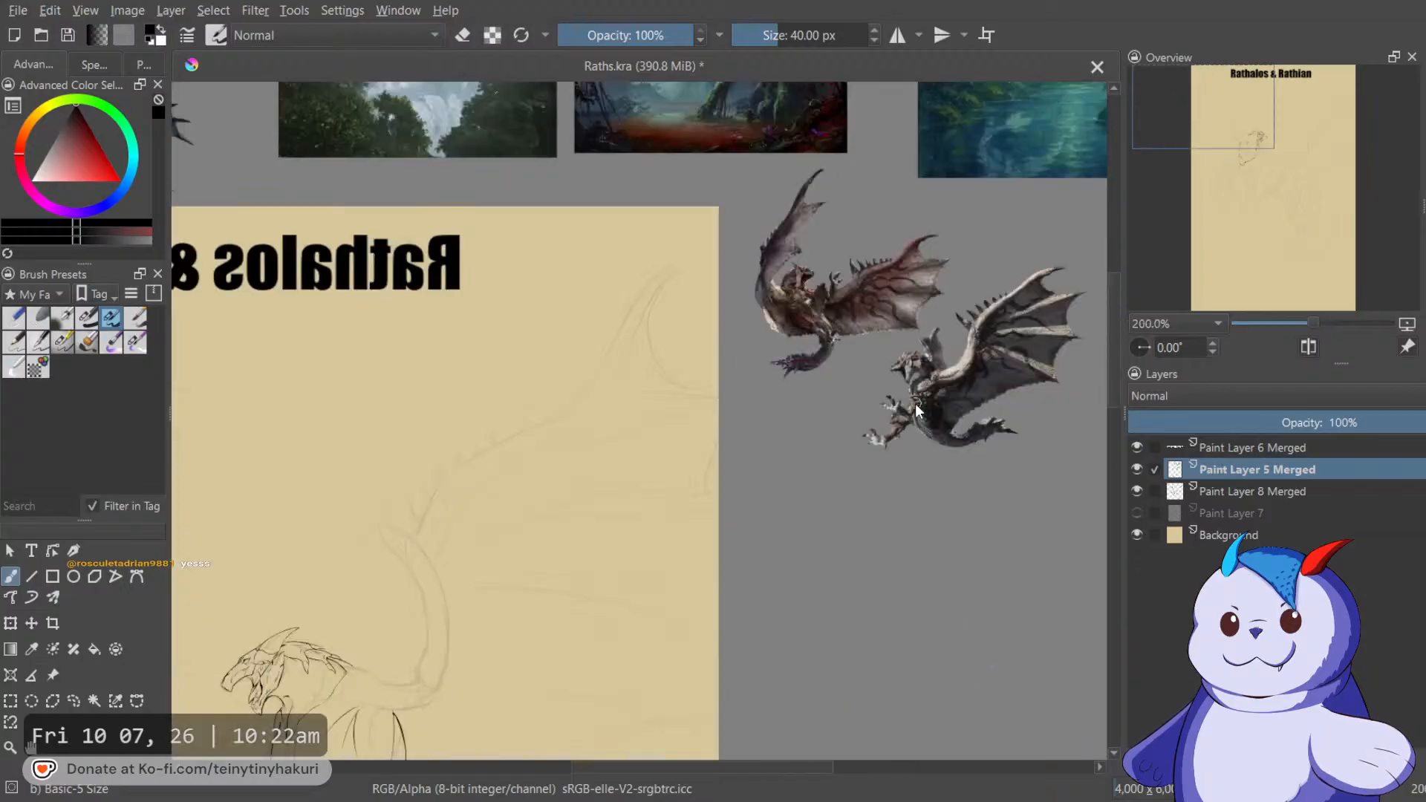
left_click_drag(605, 573, 720, 131)
scroll(496, 375, "up", 1)
scroll(496, 377, "up", 2)
left_click_drag(681, 289, 694, 280)
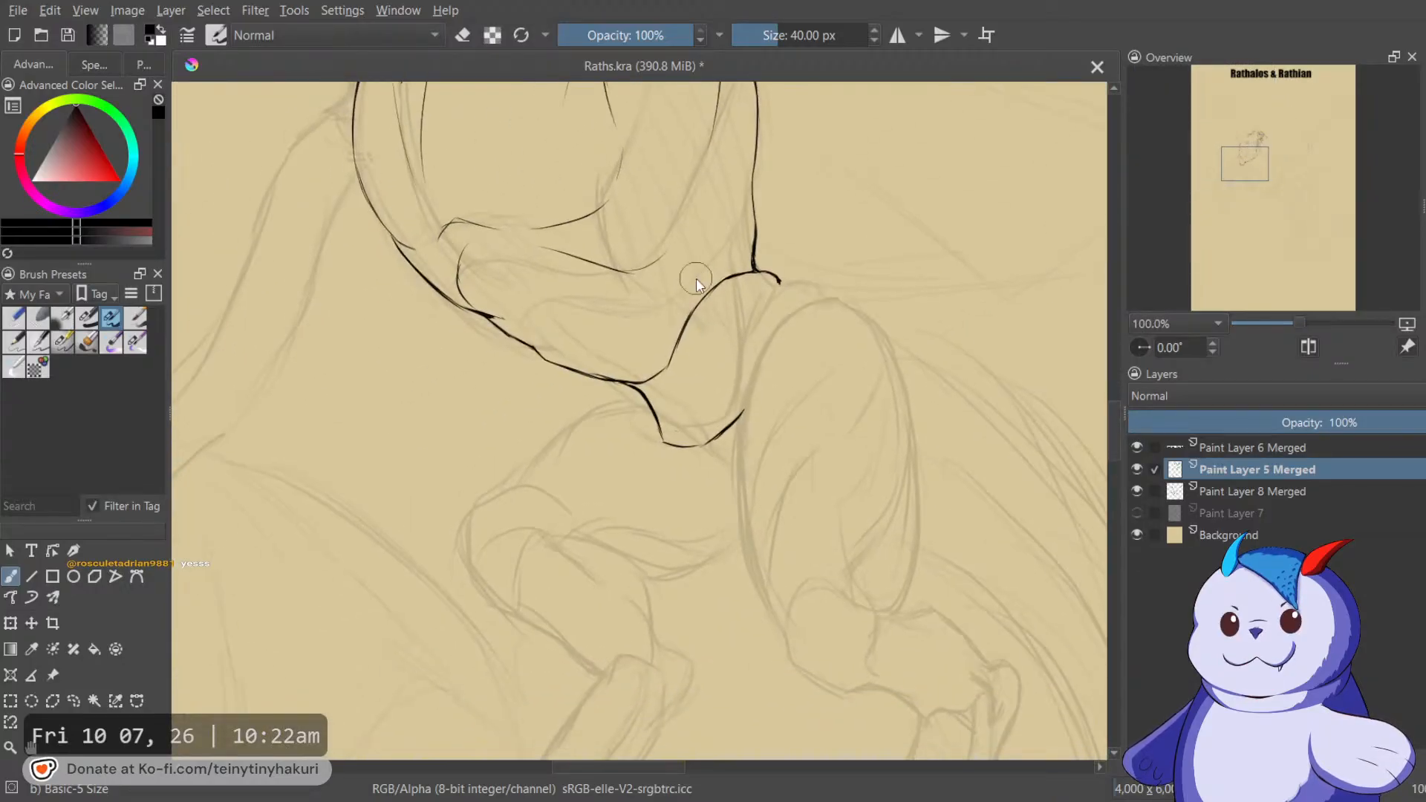
Select the lower section of the underside contour and shift it slightly downward with a transform.
mouse_move(561, 325)
left_mouse_down()
mouse_move(749, 498)
mouse_move(820, 298)
left_mouse_up()
key("ctrl+t")
left_click_drag(818, 354, 825, 363)
key("Return")
key("b")
Bridge the gaps at both ends of the moved contour section with short ink strokes and tidy the joins.
key("m")
left_click_drag(586, 295, 584, 303)
left_click_drag(807, 386, 799, 393)
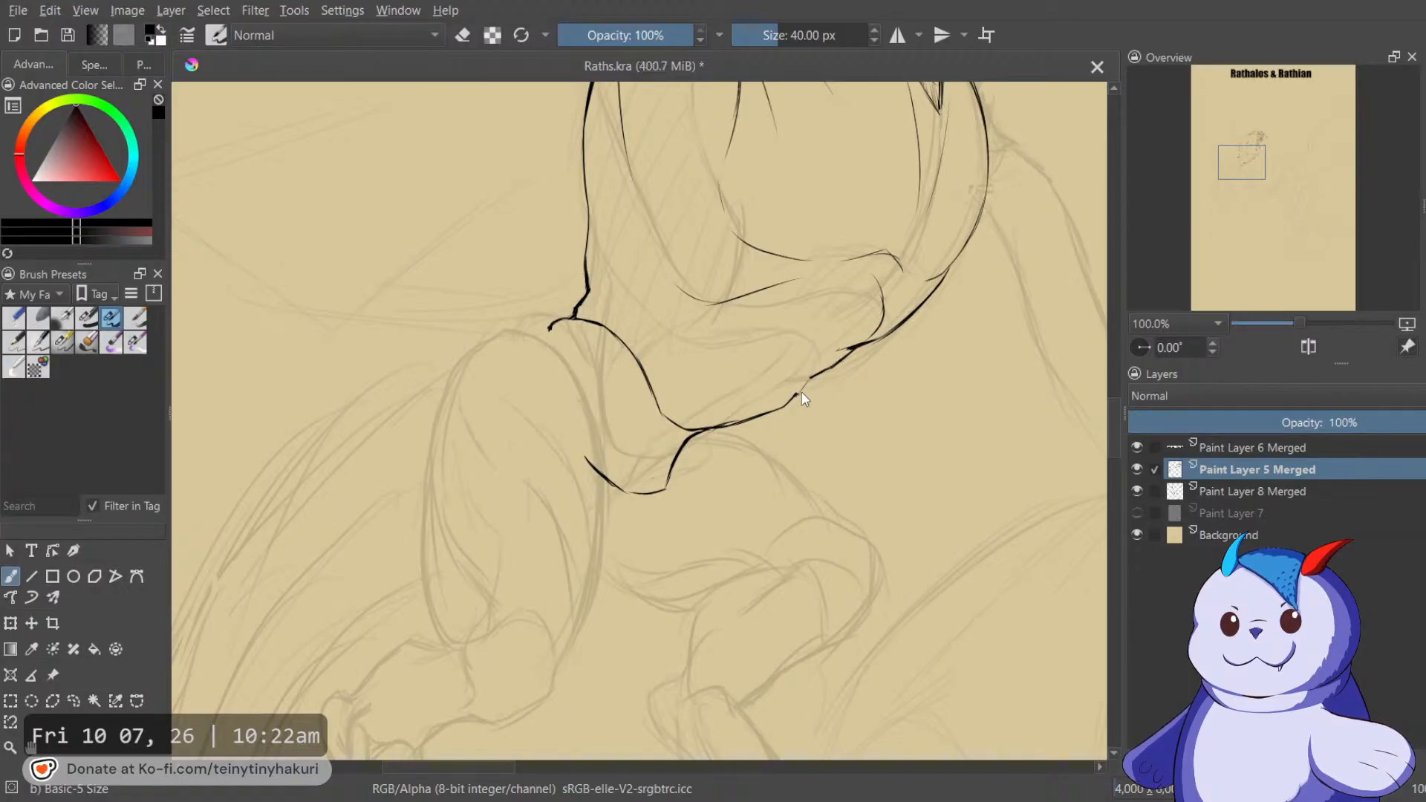
key("e")
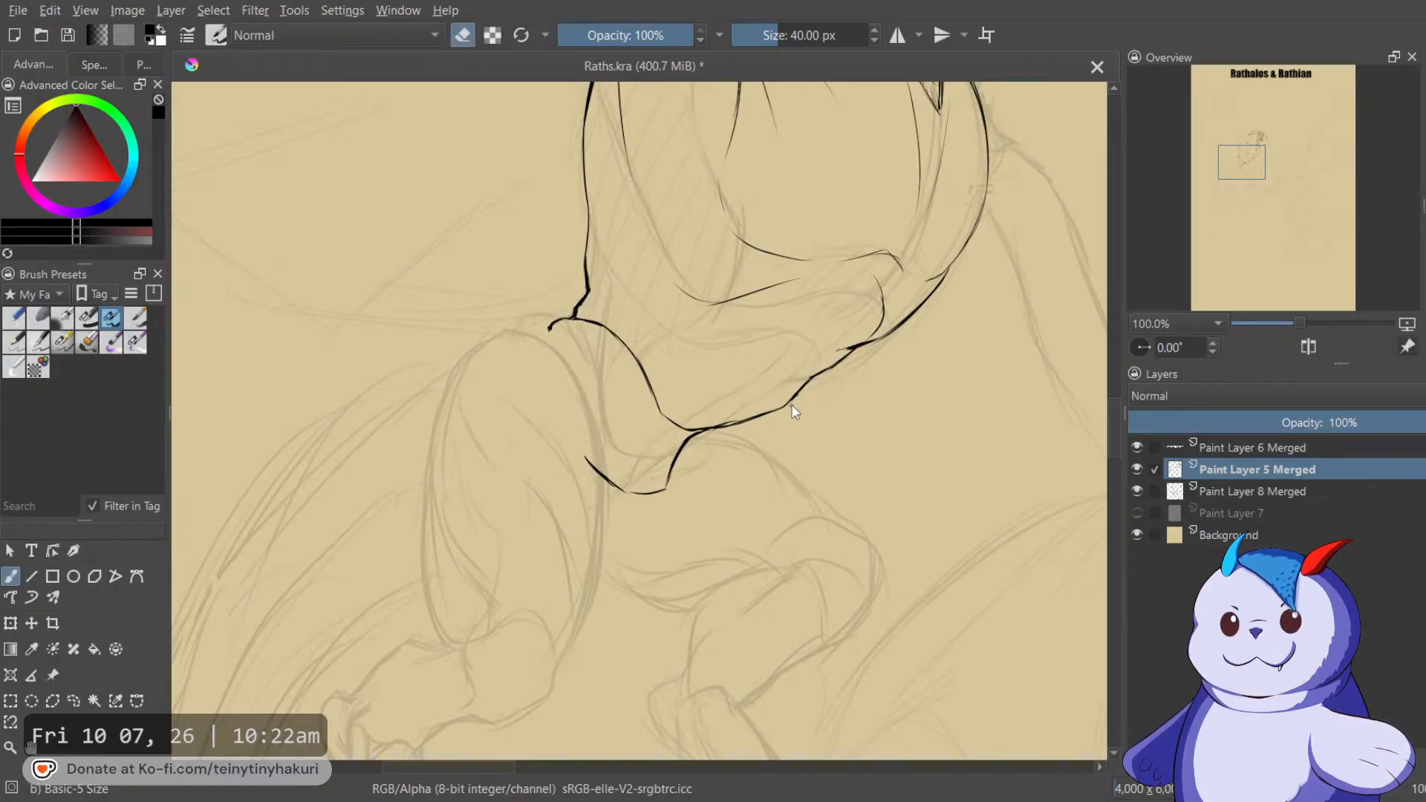
key("e")
left_click_drag(830, 321, 740, 503)
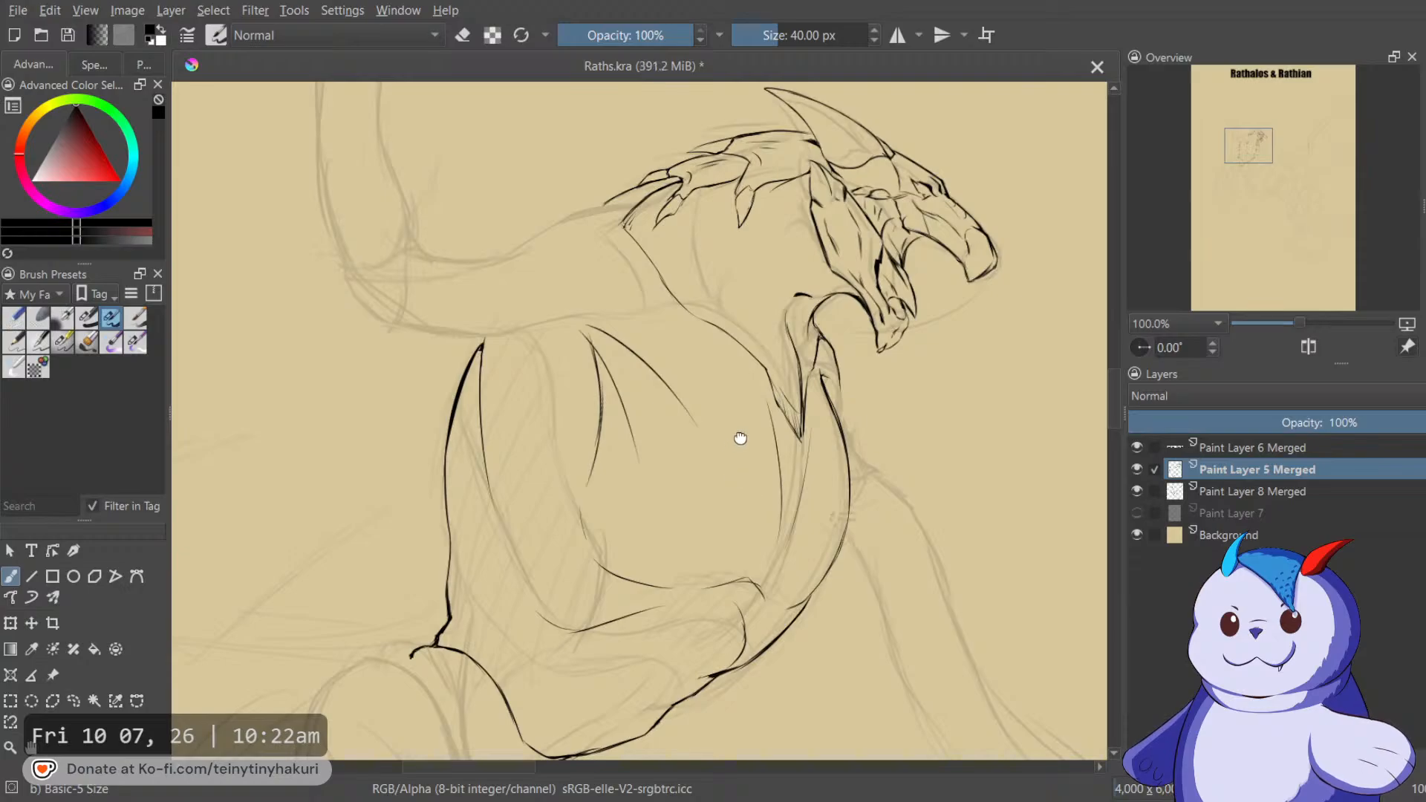
left_click_drag(737, 442, 732, 557)
left_click_drag(684, 500, 881, 311)
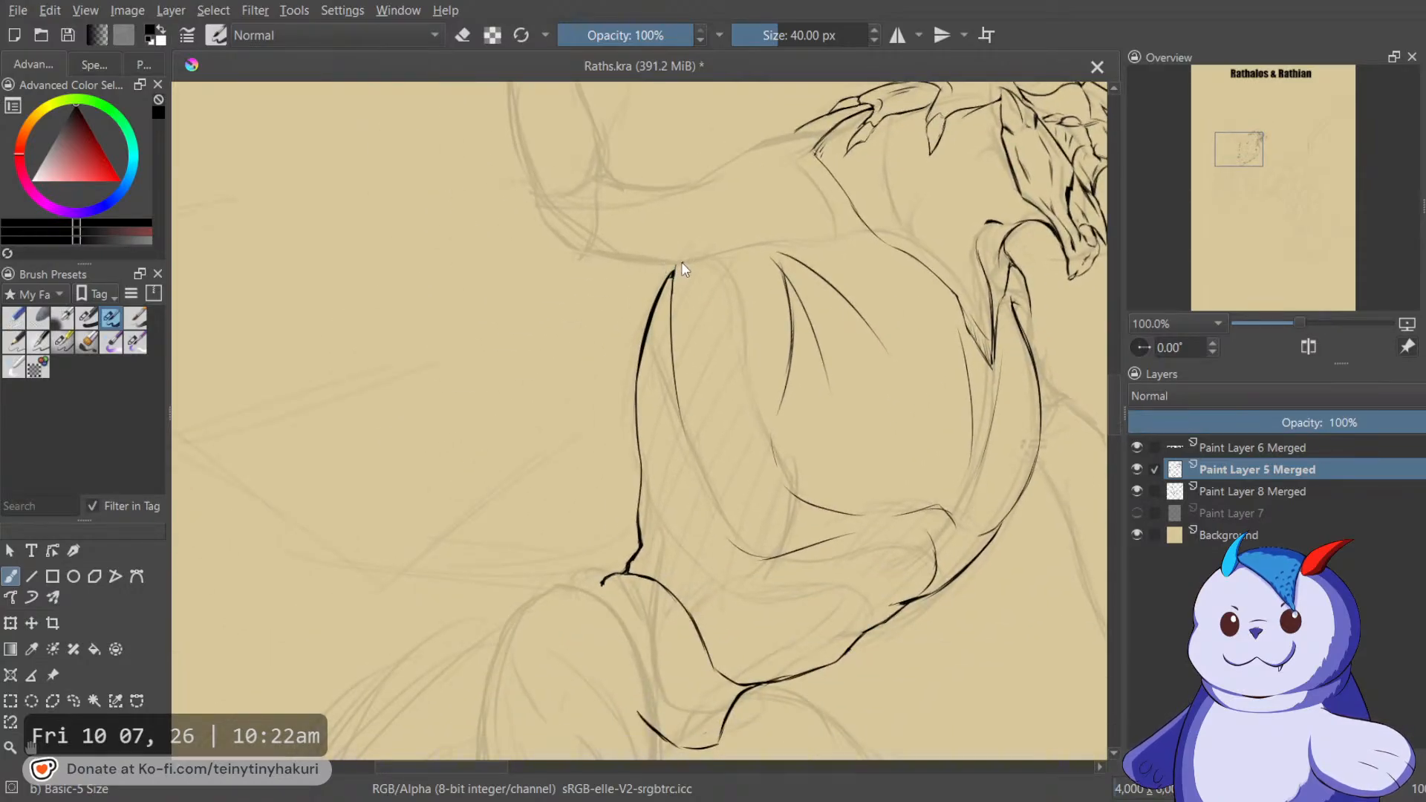
left_click_drag(704, 248, 631, 444)
key("m")
left_click_drag(672, 385, 1103, 141)
left_click_drag(765, 295, 797, 245)
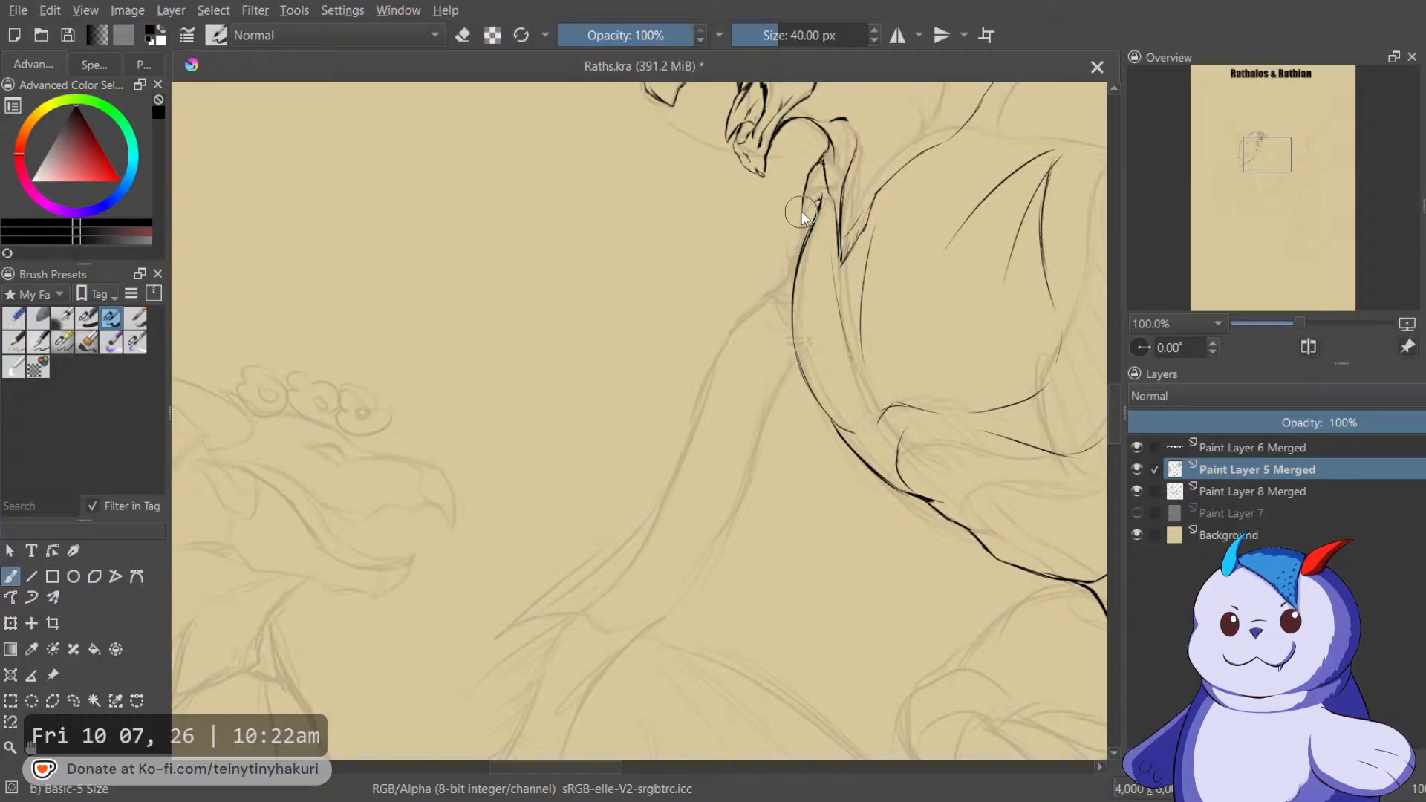
Ink the upper part of the wing arm's outer edge downward from the shoulder, redoing its lower stroke.
mouse_move(816, 211)
left_mouse_down()
mouse_move(778, 292)
mouse_move(897, 221)
left_mouse_up()
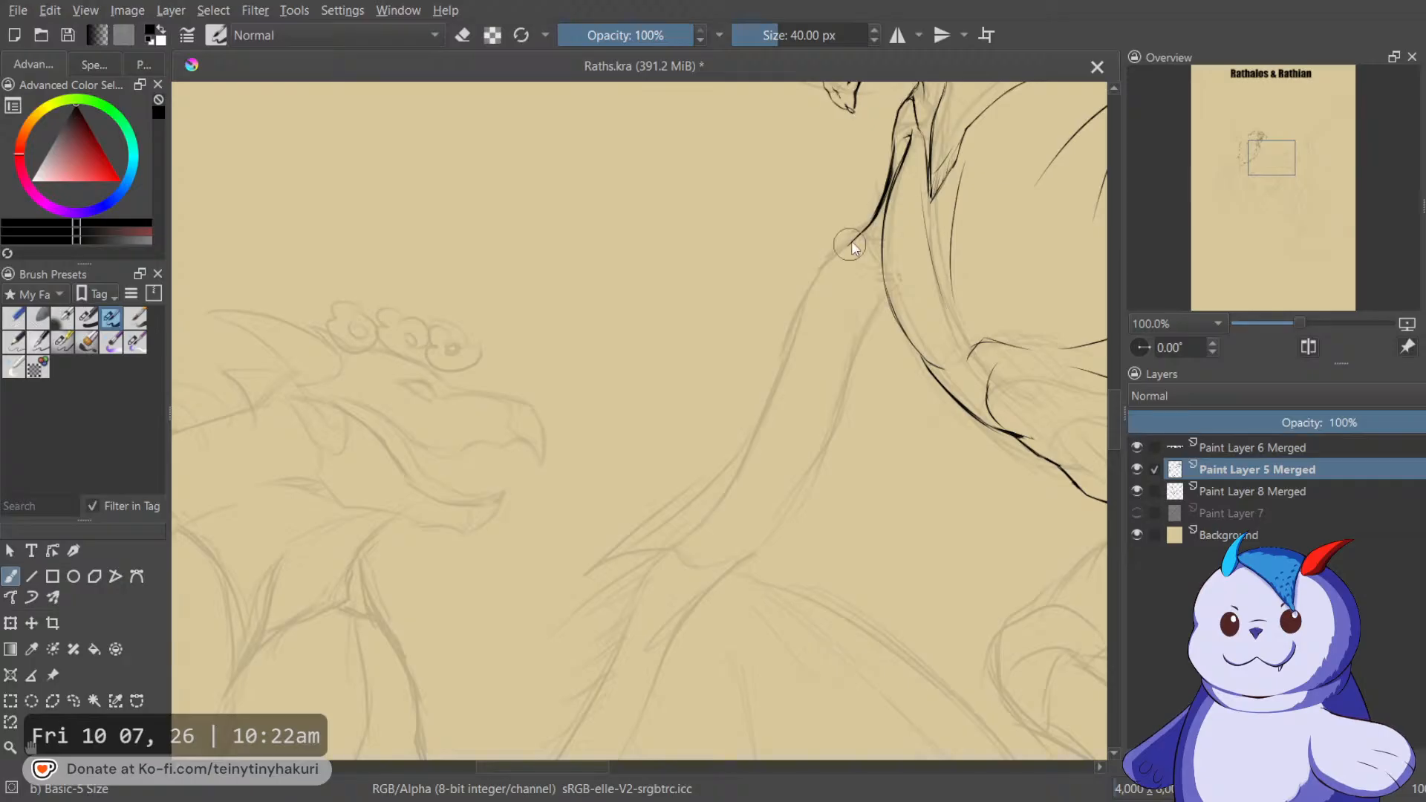
left_click_drag(854, 237, 791, 341)
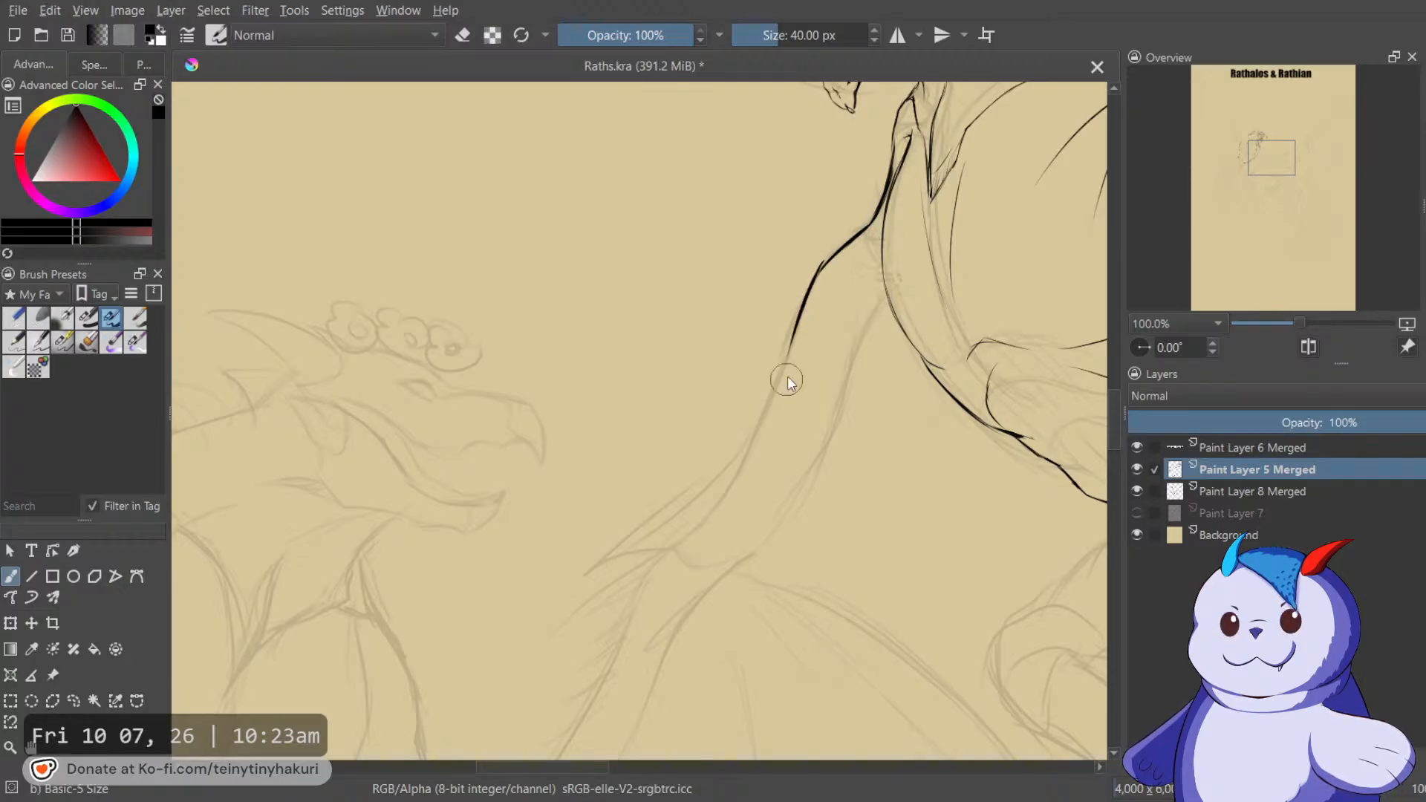
key("ctrl+z")
left_click_drag(827, 264, 782, 382)
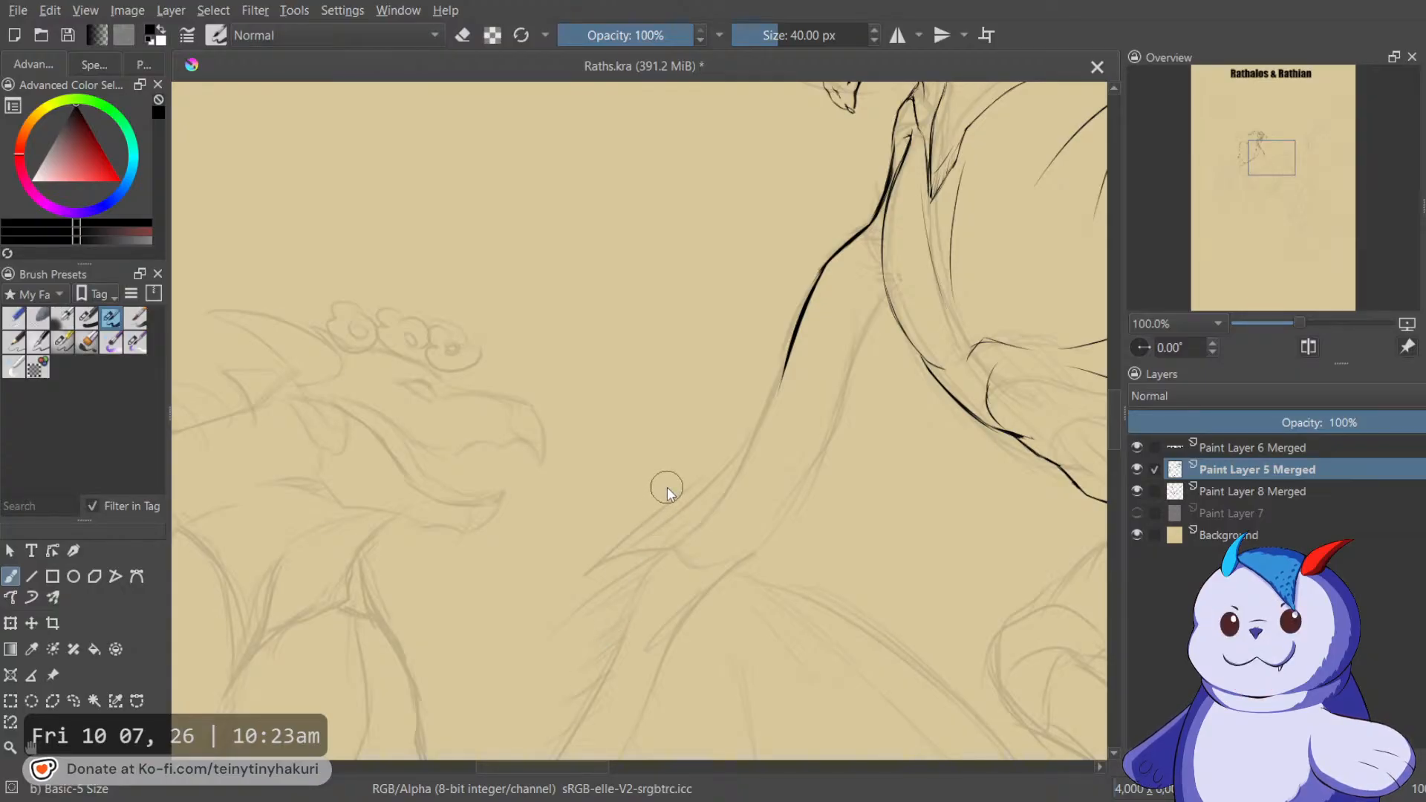
Extend the wing arm's outer edge in a smooth curve down to the wrist.
key("6")
key("6")
key("6")
key("6")
key("6")
key("6")
key("6")
key("6")
key("6")
key("6")
key("6")
key("6")
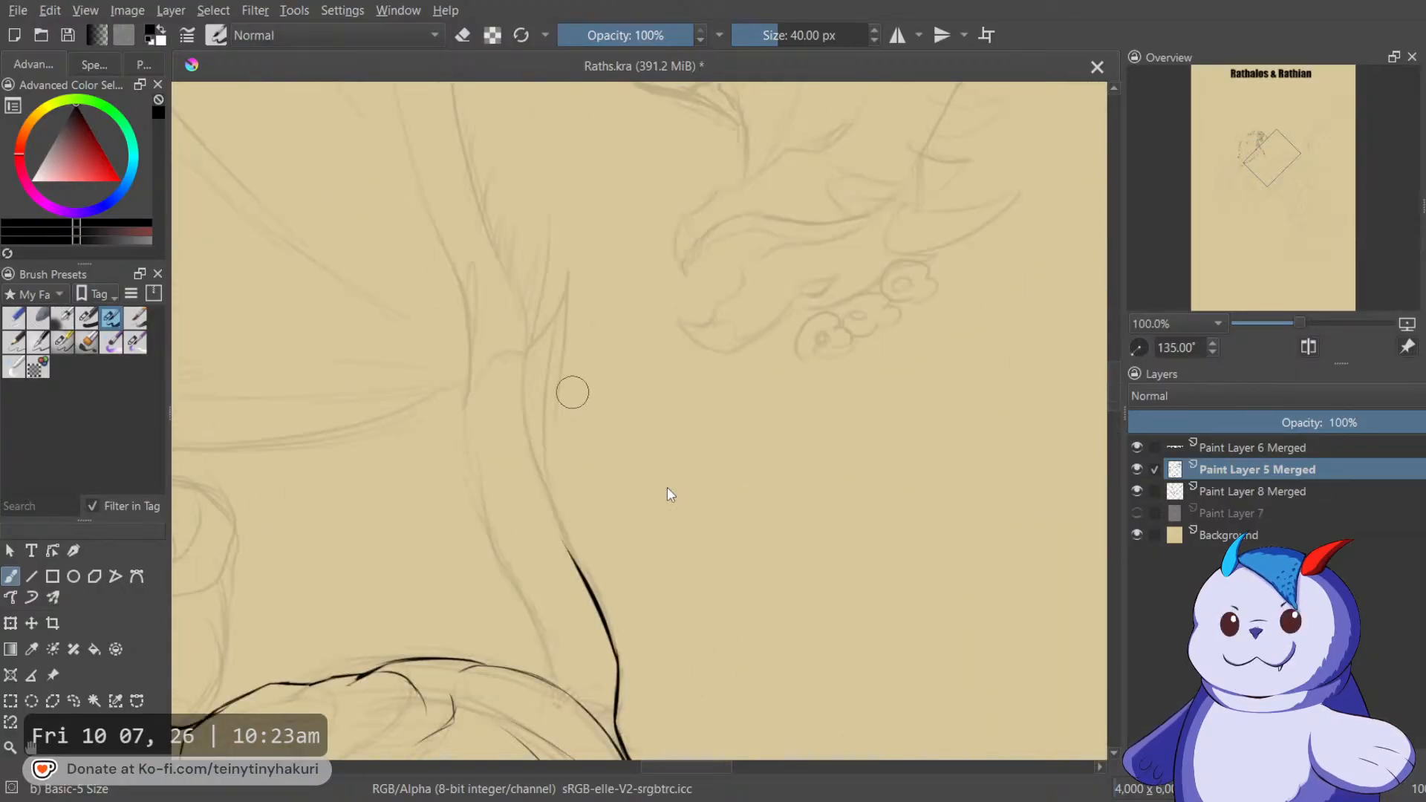
left_click_drag(667, 488, 806, 332)
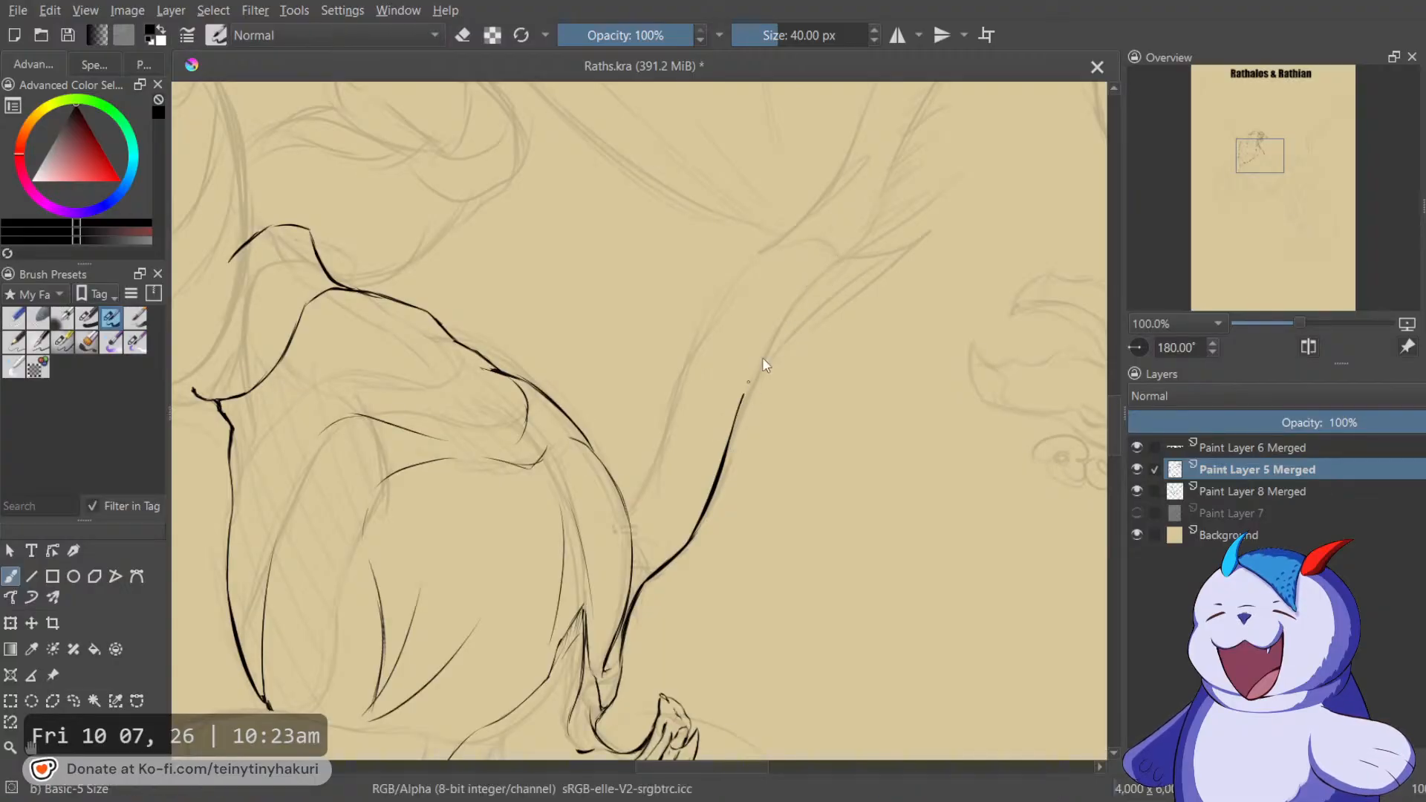
mouse_move(732, 430)
left_mouse_down()
mouse_move(768, 345)
mouse_move(820, 292)
left_mouse_up()
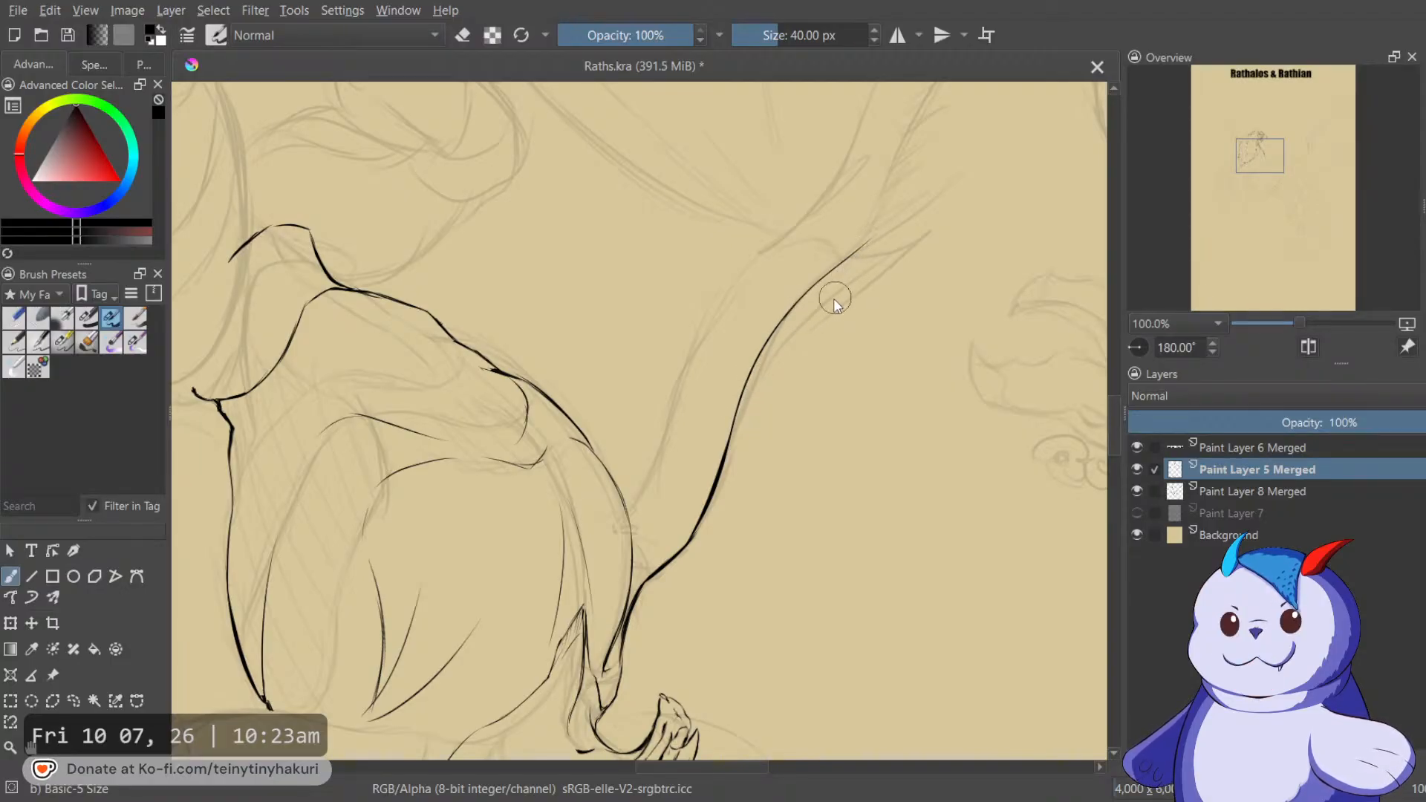
key("5")
left_click_drag(814, 312, 854, 260)
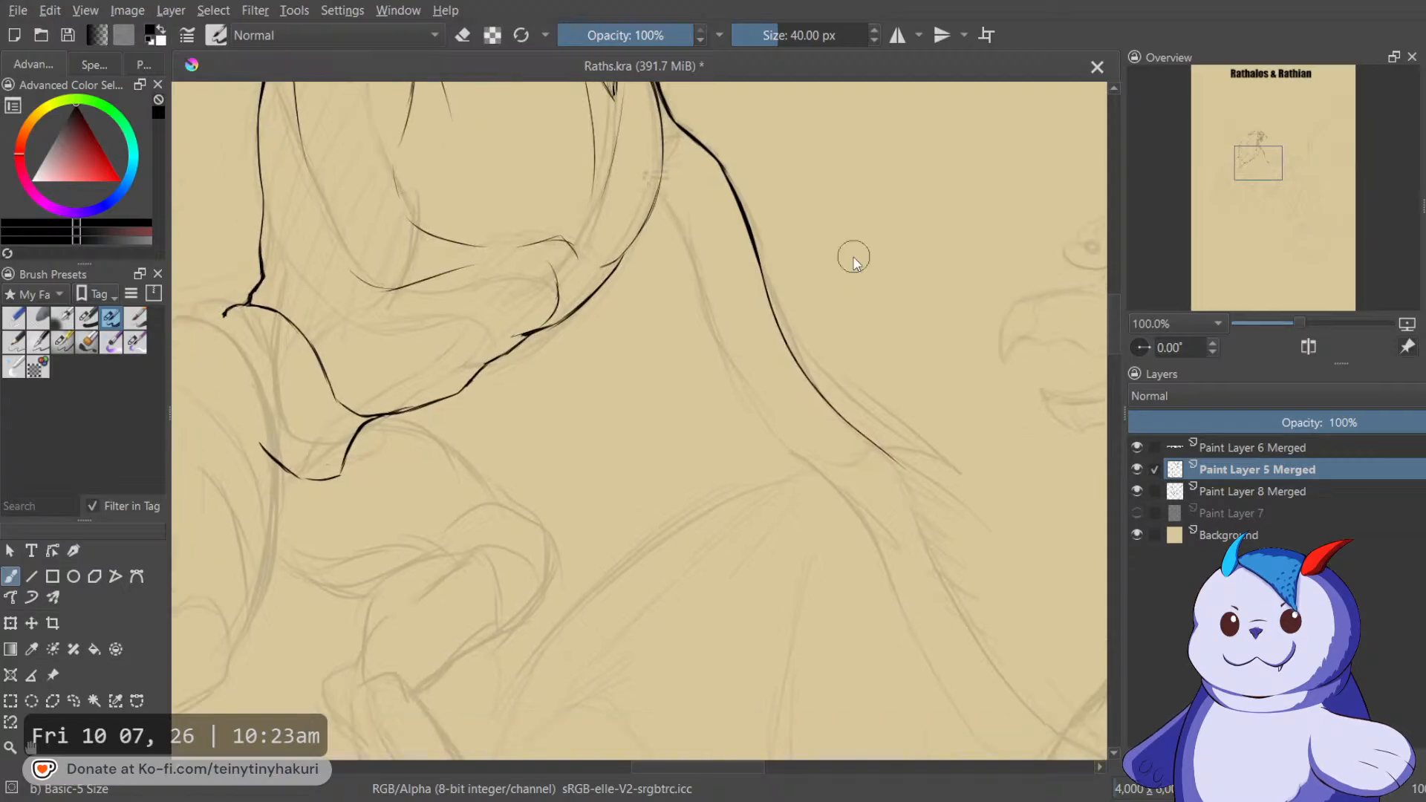
Continue the outer wing edge past the wrist in a thin S-curve down to the pointed tip.
key("6")
key("6")
key("6")
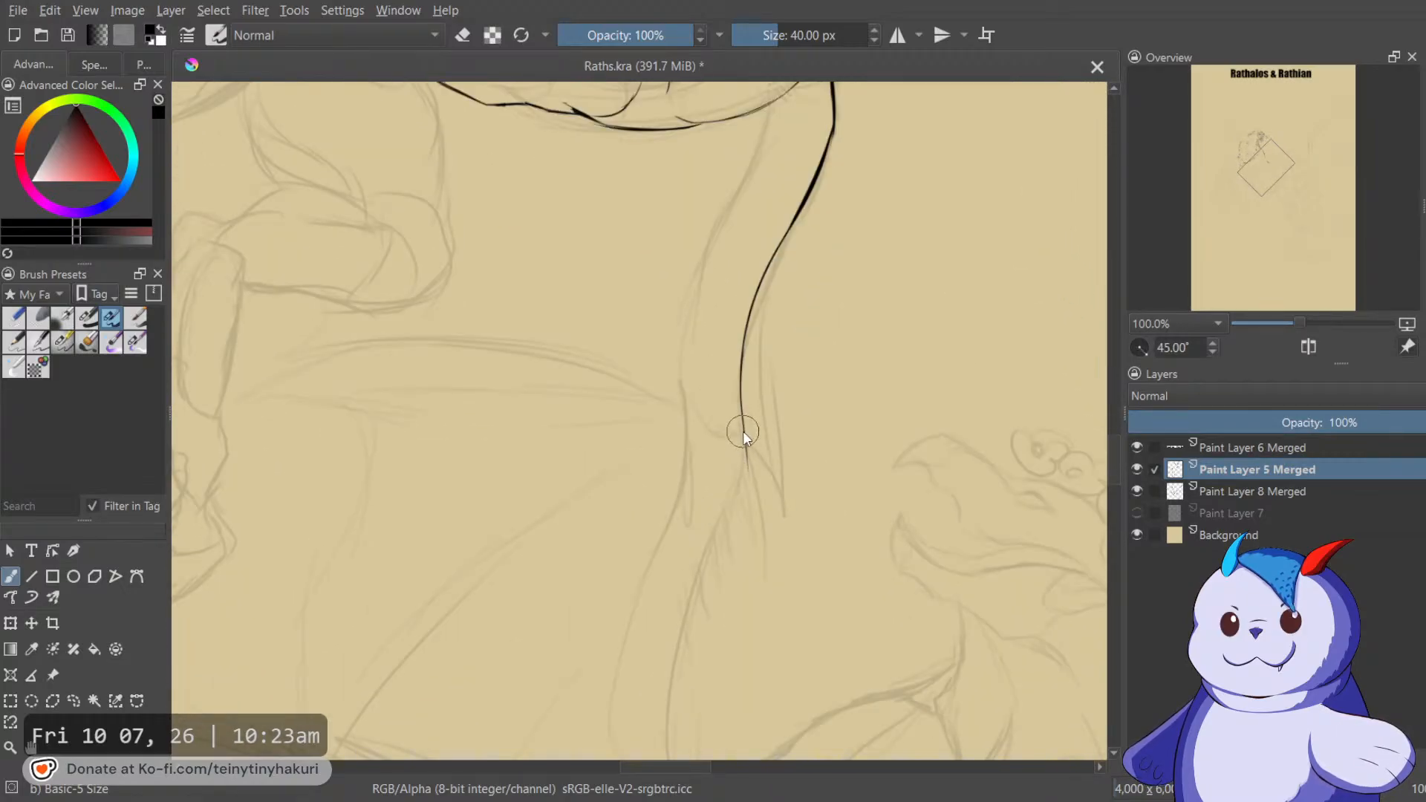
left_click_drag(741, 429, 840, 274)
key("e")
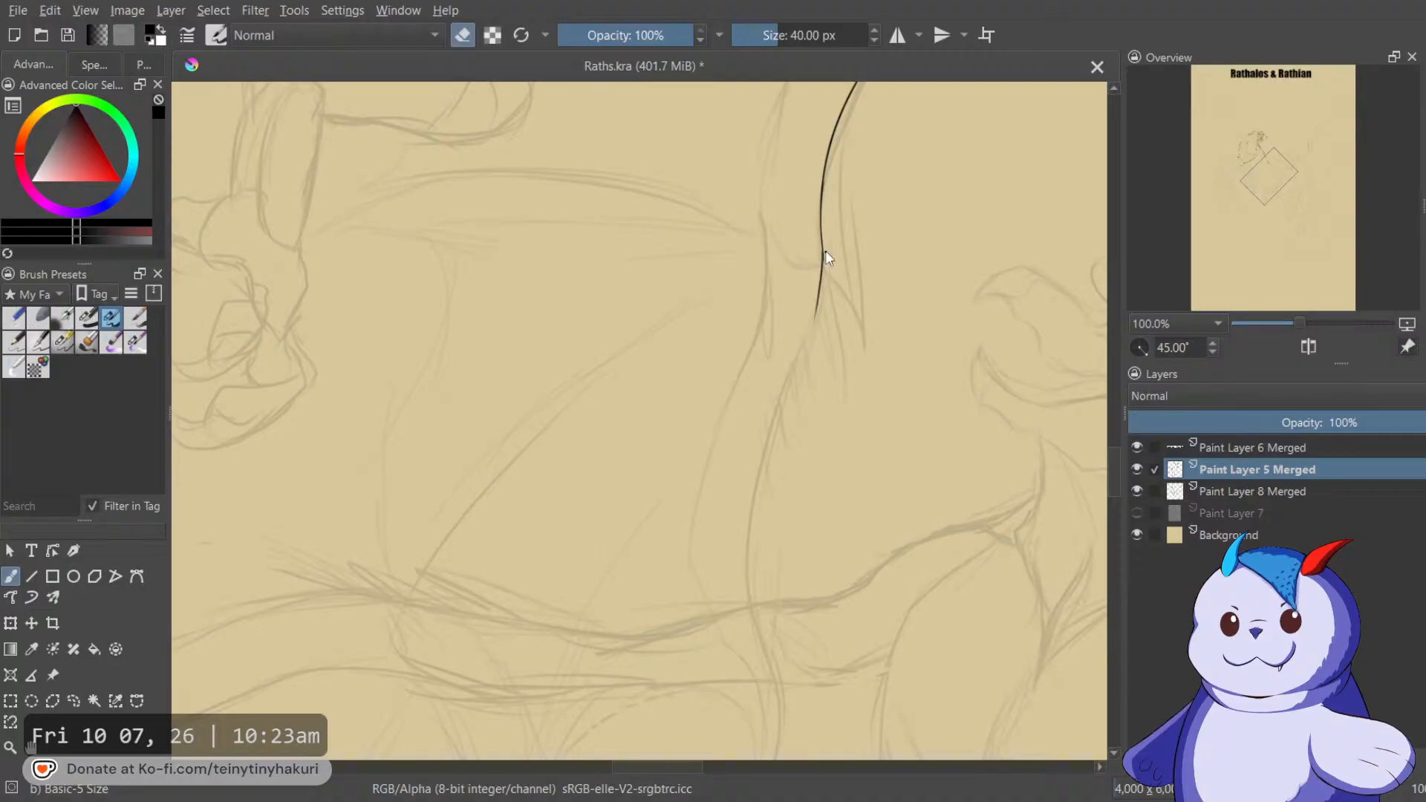
key("e")
left_click_drag(817, 304, 750, 479)
mouse_move(770, 435)
left_mouse_down()
mouse_move(773, 334)
mouse_move(757, 438)
left_mouse_up()
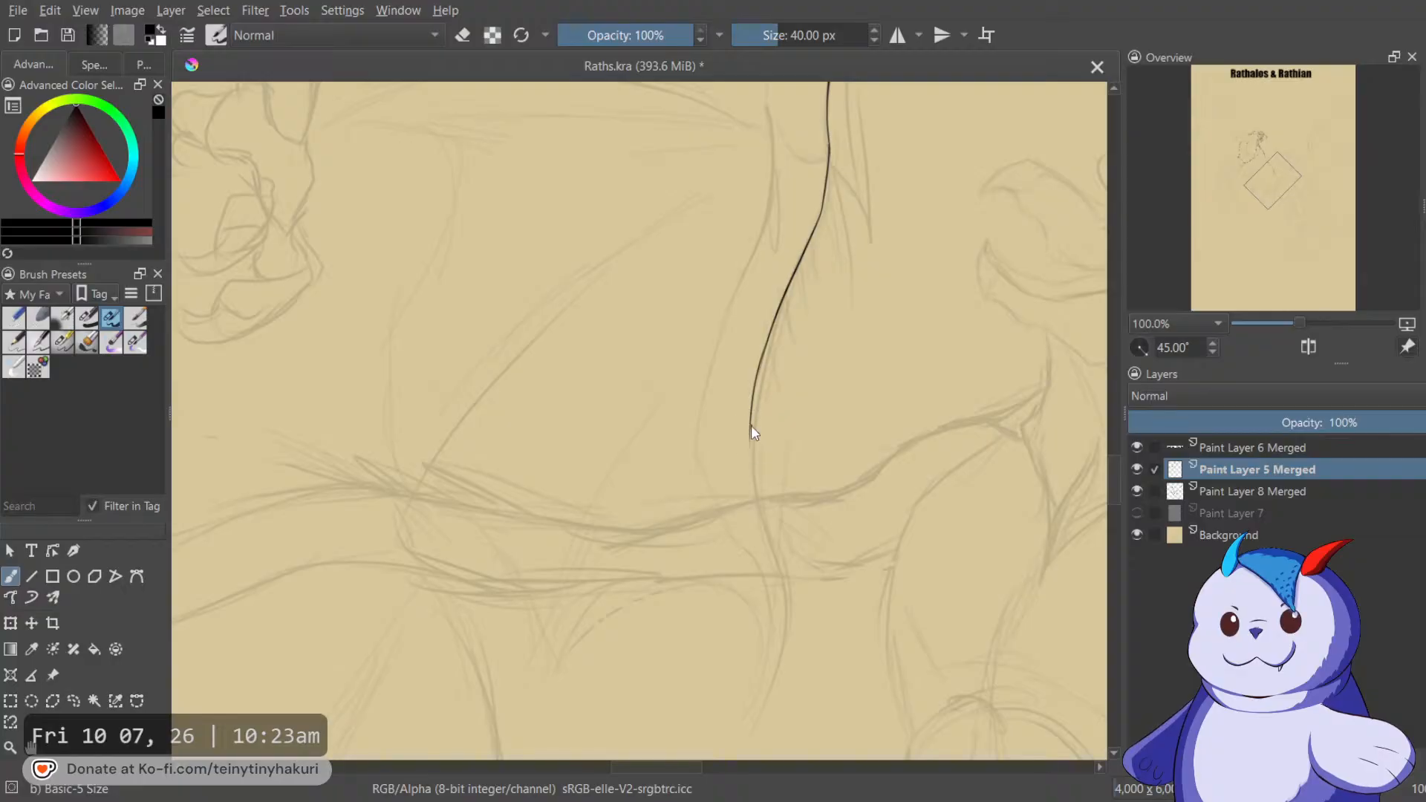
key("m")
mouse_move(591, 504)
left_mouse_down()
mouse_move(653, 363)
mouse_move(544, 503)
left_mouse_up()
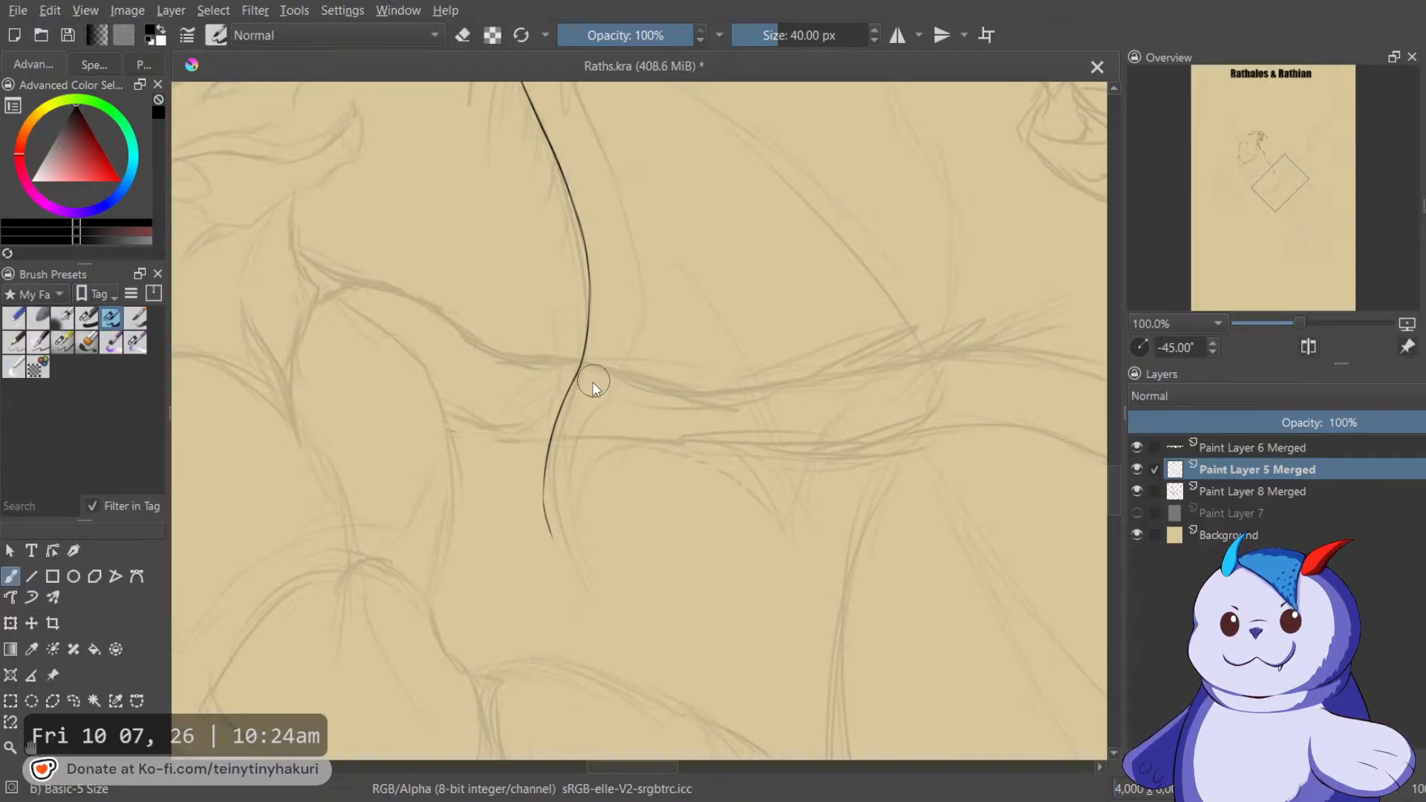
Ink the inner edge of the wing finger from its pointed tip back up, parallel to the outer line.
left_click_drag(555, 544, 578, 428)
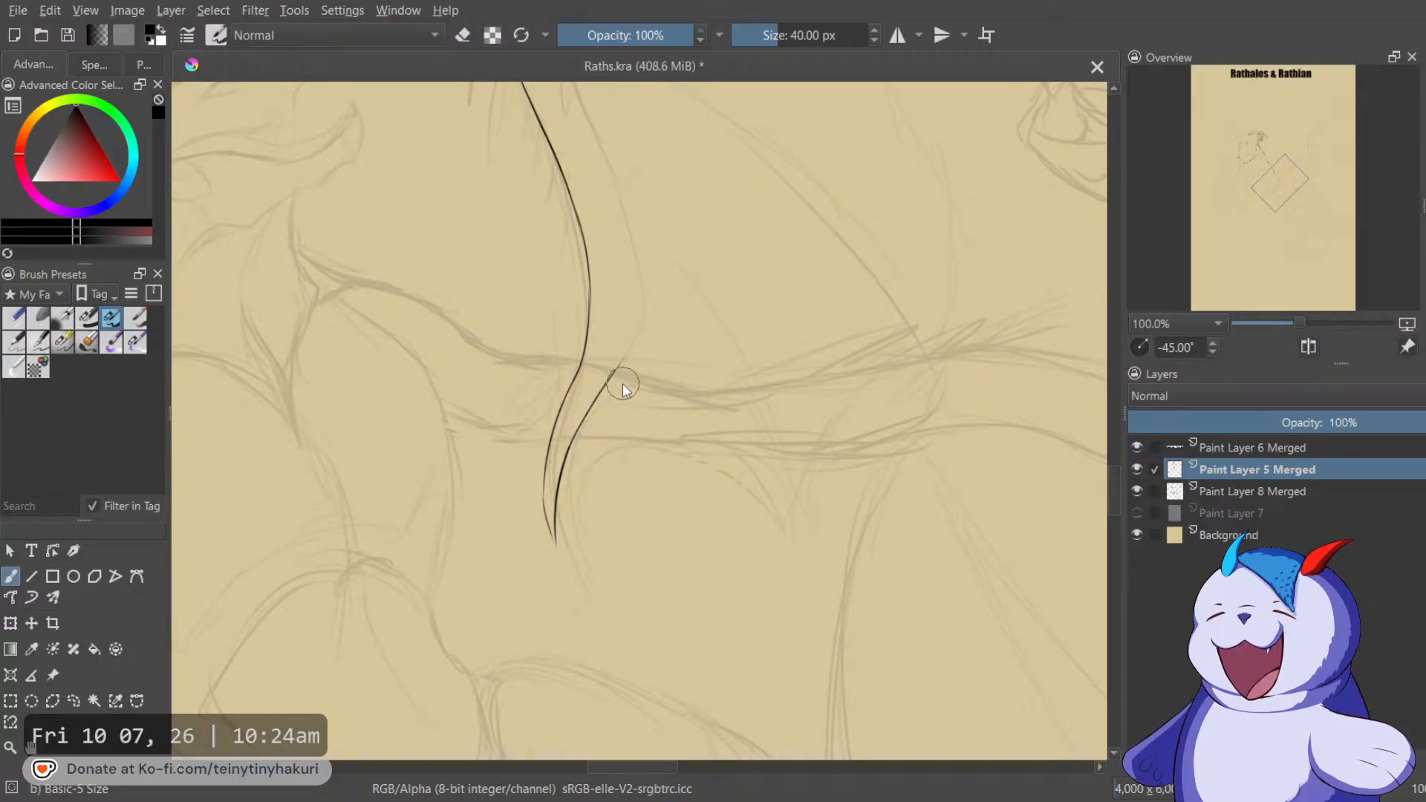
key("5")
left_click_drag(681, 497, 634, 405)
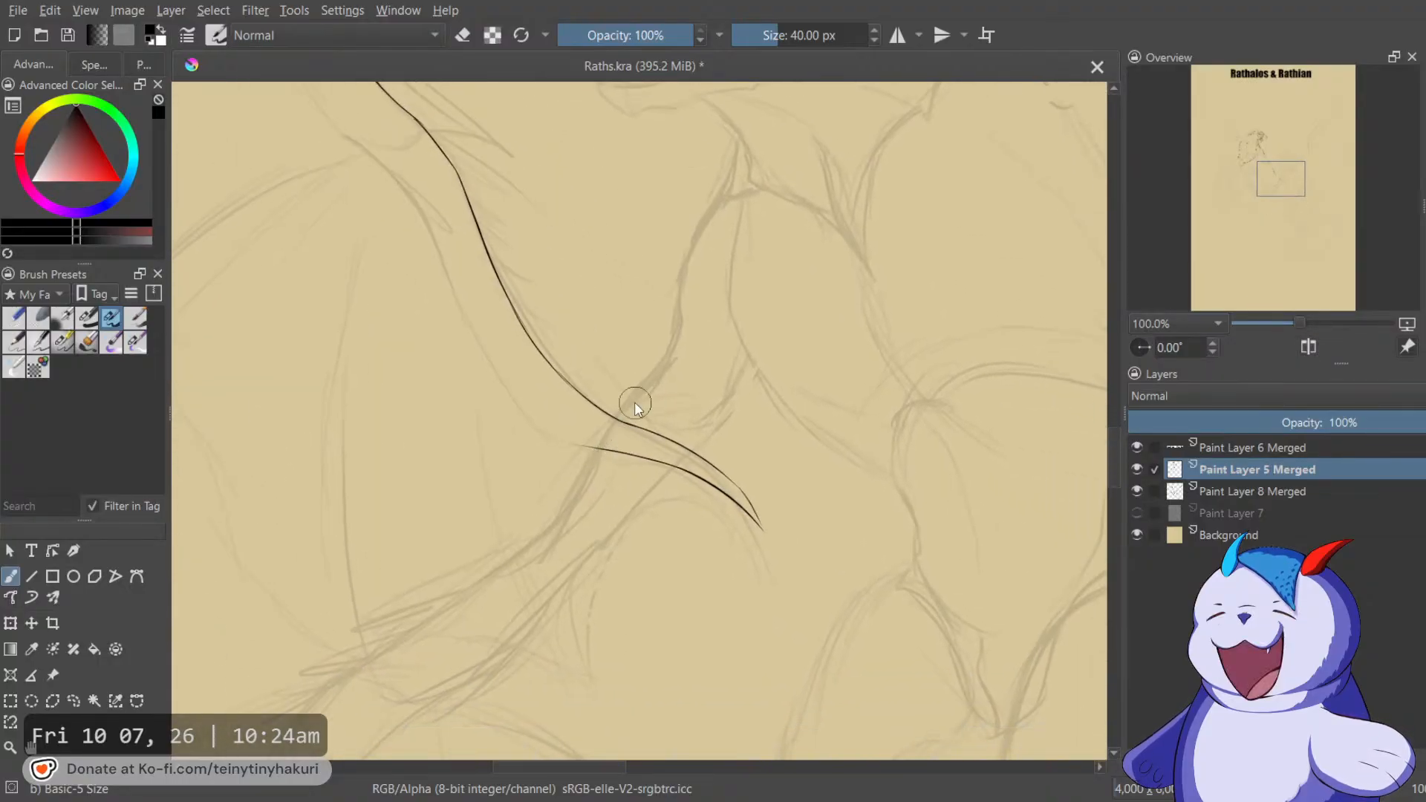
key("m")
key("6")
key("6")
key("6")
key("6")
key("6")
key("6")
key("6")
key("6")
key("6")
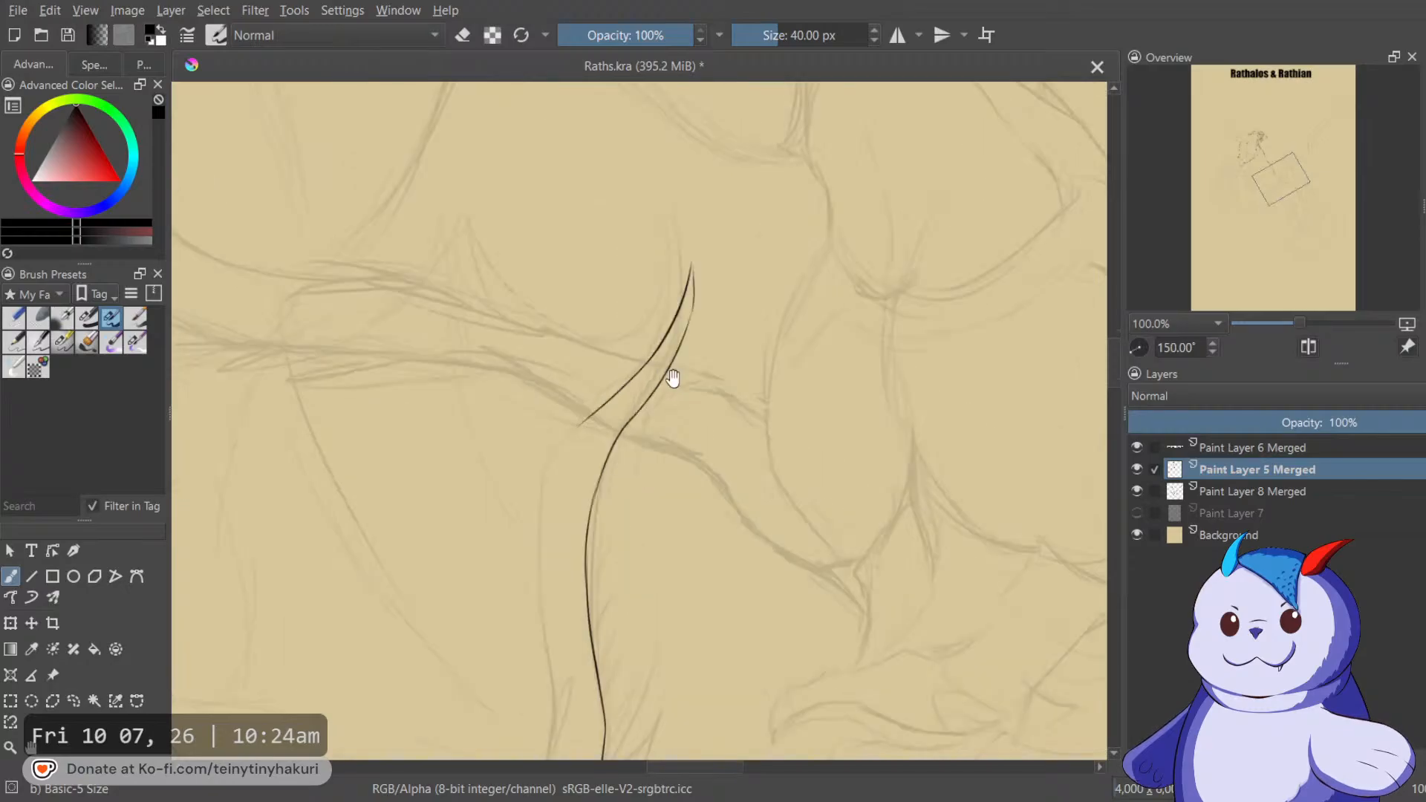
key("6")
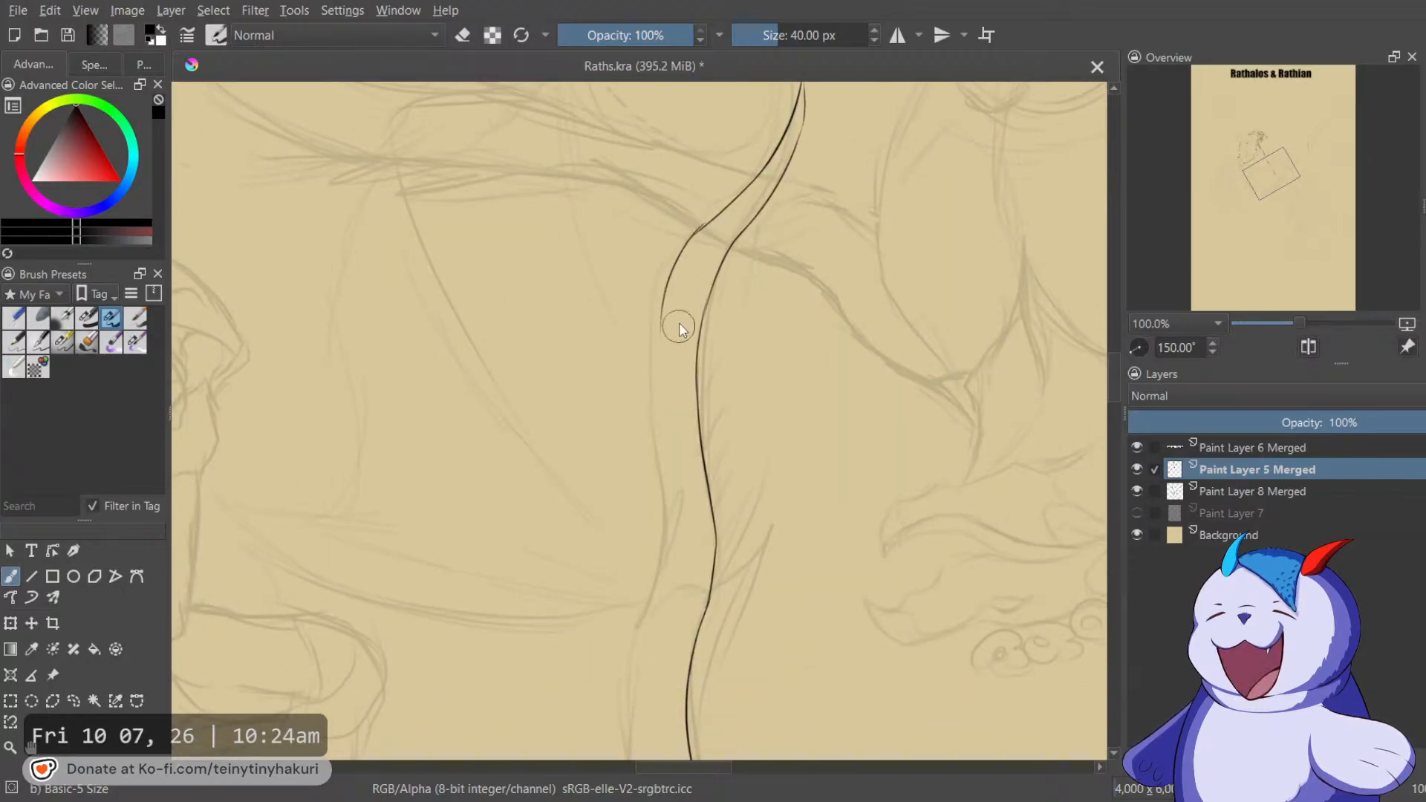
Extend the inner wing finger edge up to the wrist, redrawing the last section as a cleaner curve.
key("5")
mouse_move(666, 315)
left_mouse_down()
mouse_move(751, 360)
mouse_move(847, 323)
left_mouse_up()
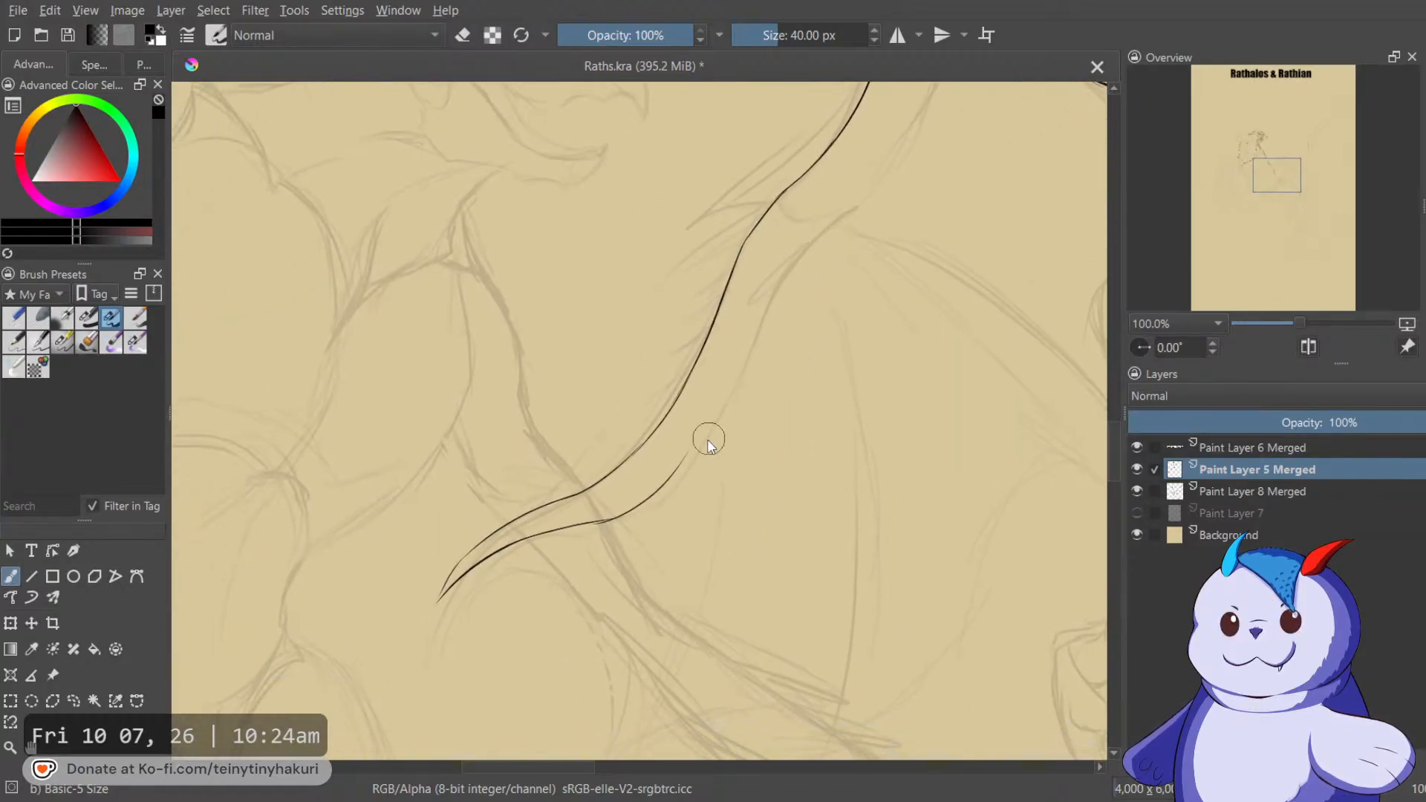
left_click_drag(726, 379, 817, 226)
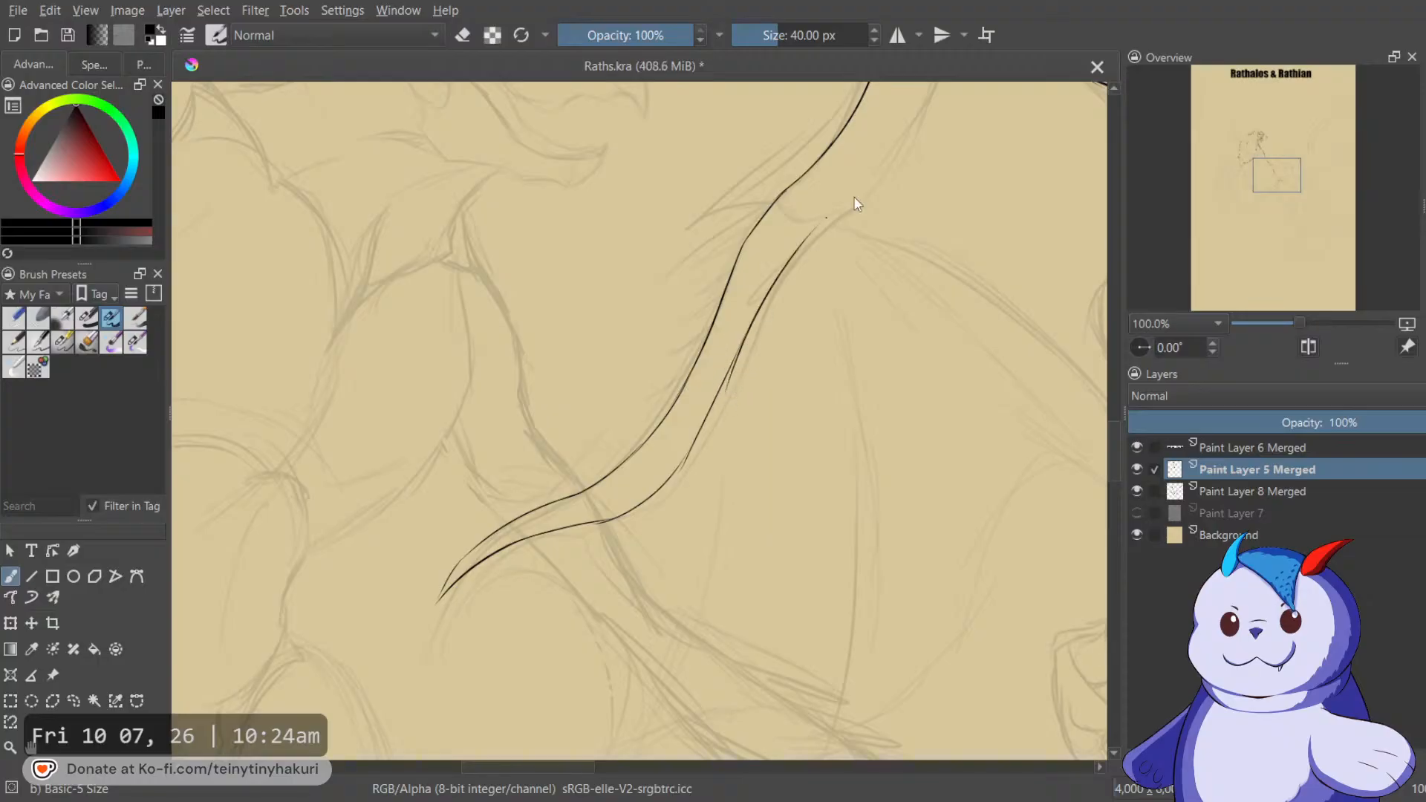
key("ctrl+z")
left_click_drag(731, 353, 843, 221)
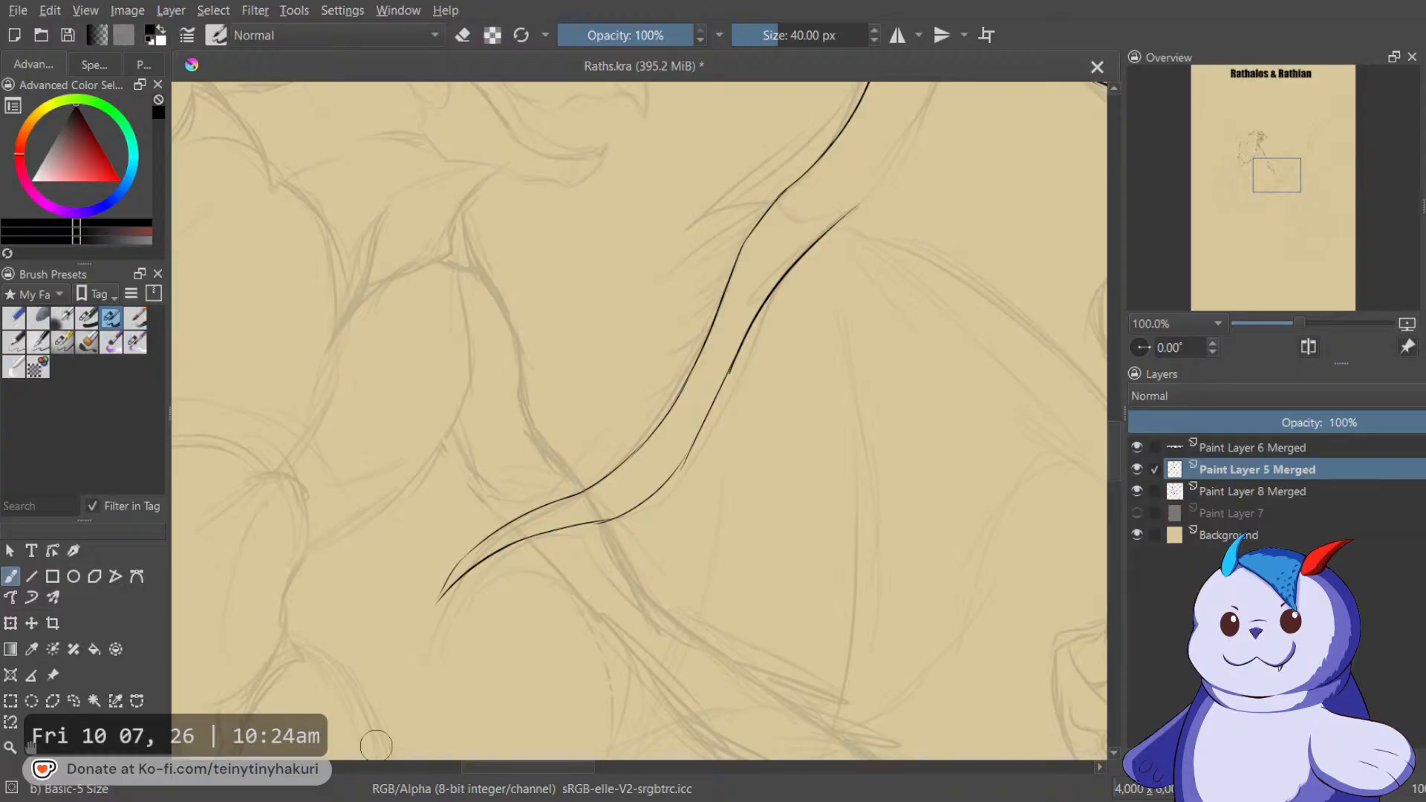
key("e")
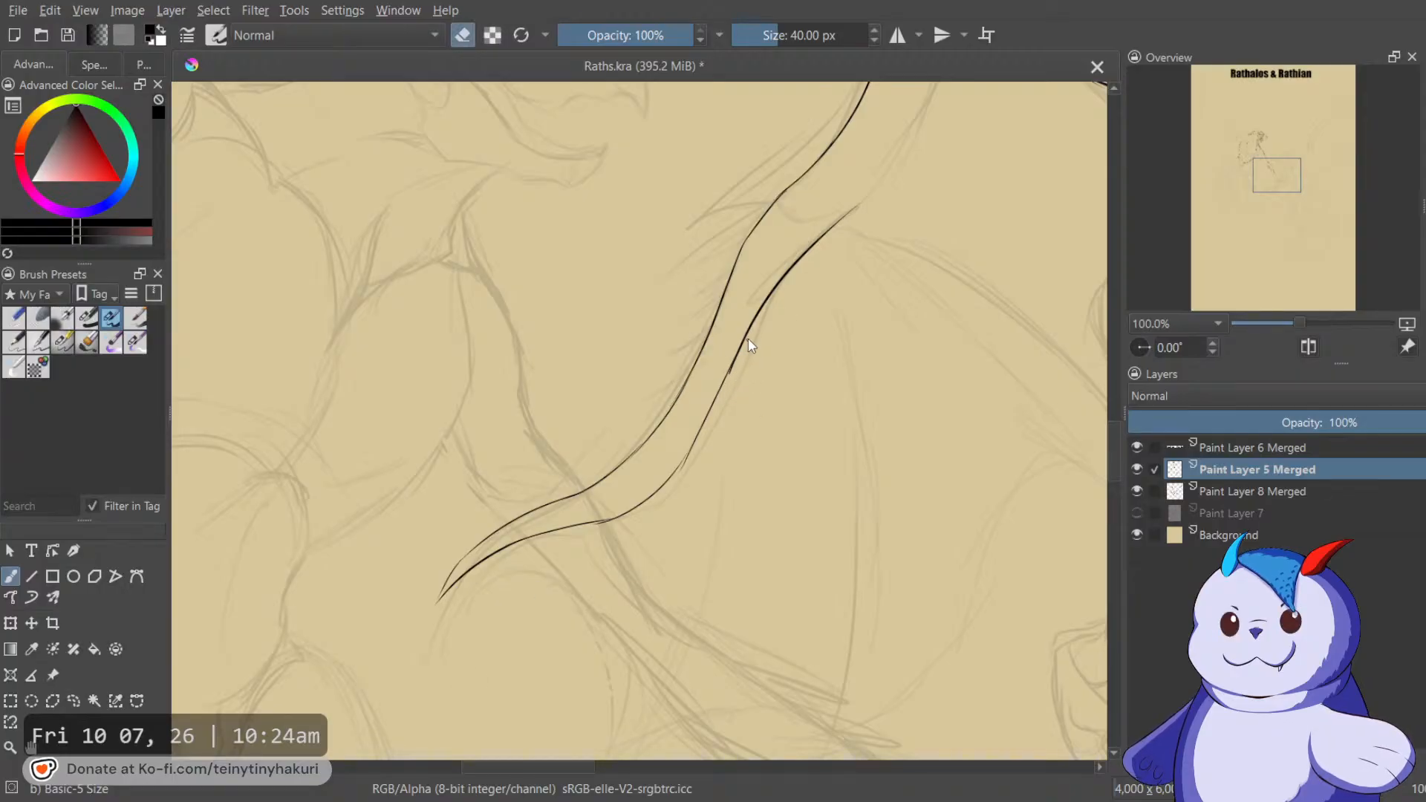
key("e")
Erase the rough spots and tidy the line weight on the inked wing arm edges.
mouse_move(858, 223)
left_mouse_down()
mouse_move(726, 529)
mouse_move(688, 529)
left_mouse_up()
key("m")
left_click_drag(710, 334, 785, 352)
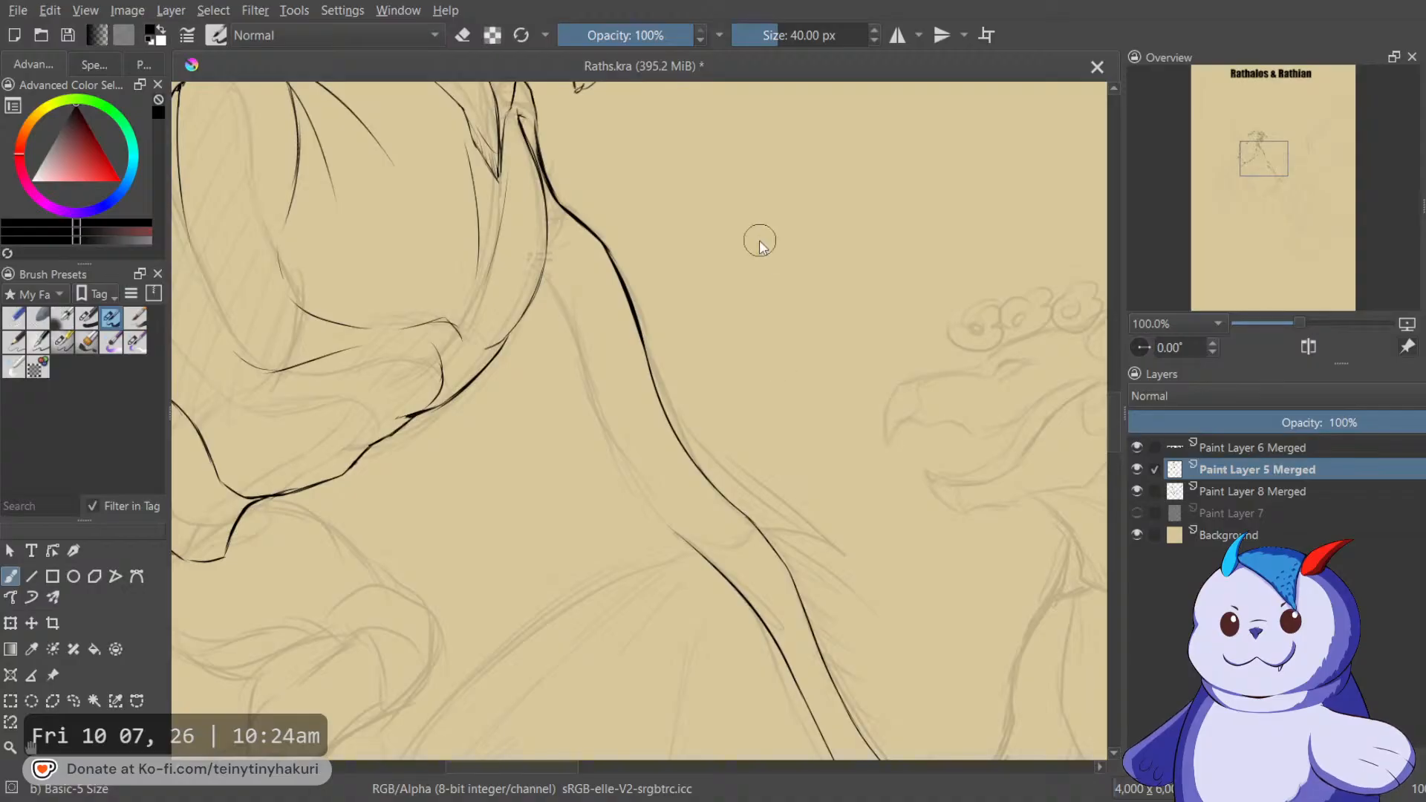
scroll(760, 240, "up", 3)
key("e")
mouse_move(685, 397)
left_mouse_down()
mouse_move(782, 286)
mouse_move(773, 293)
mouse_move(808, 301)
mouse_move(742, 448)
left_mouse_up()
key("e")
mouse_move(802, 356)
left_mouse_down()
mouse_move(788, 401)
mouse_move(869, 223)
mouse_move(748, 181)
left_mouse_up()
key("e")
key("e")
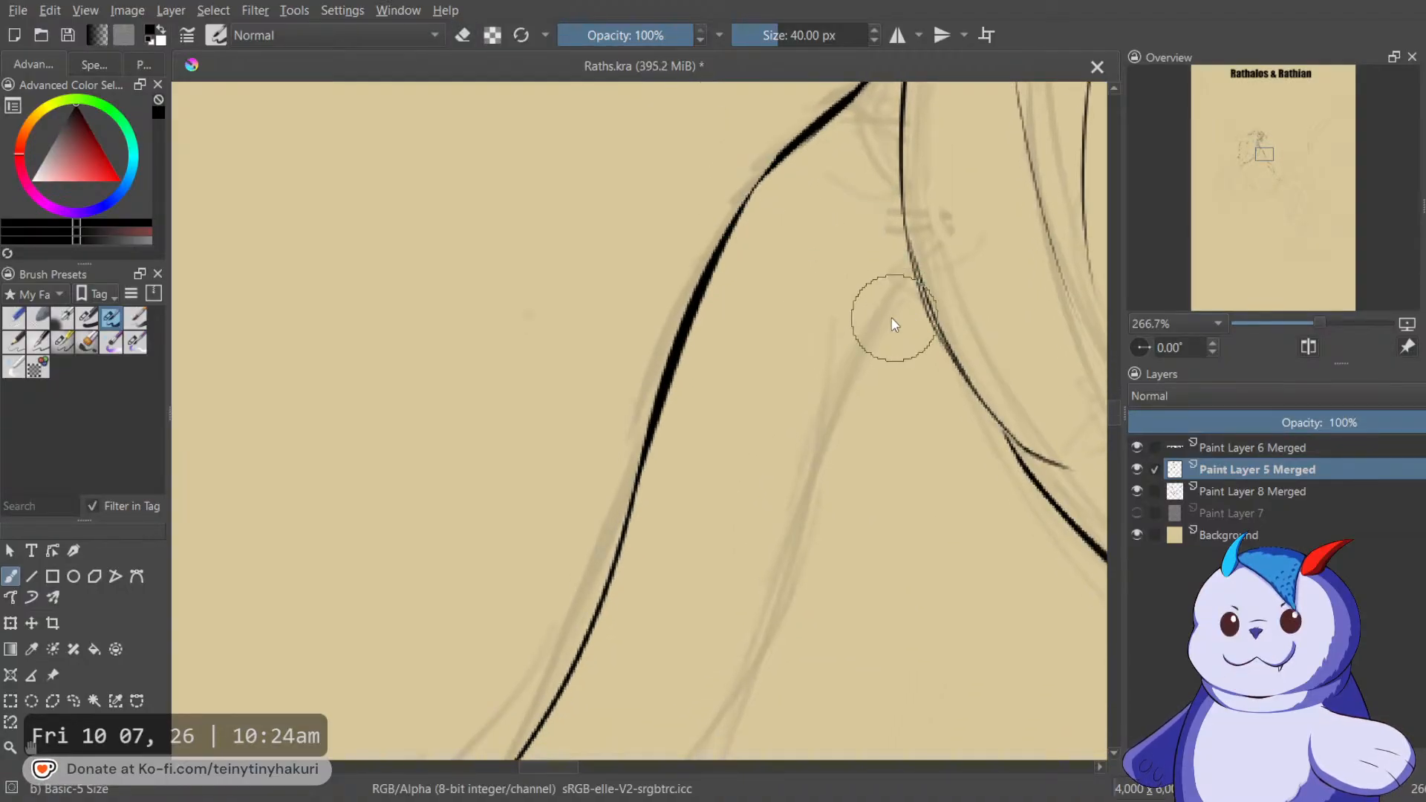
Ink the upper arm's inner edge from the body contour down to the wrist and join it to the finger line.
left_click_drag(880, 324, 918, 291)
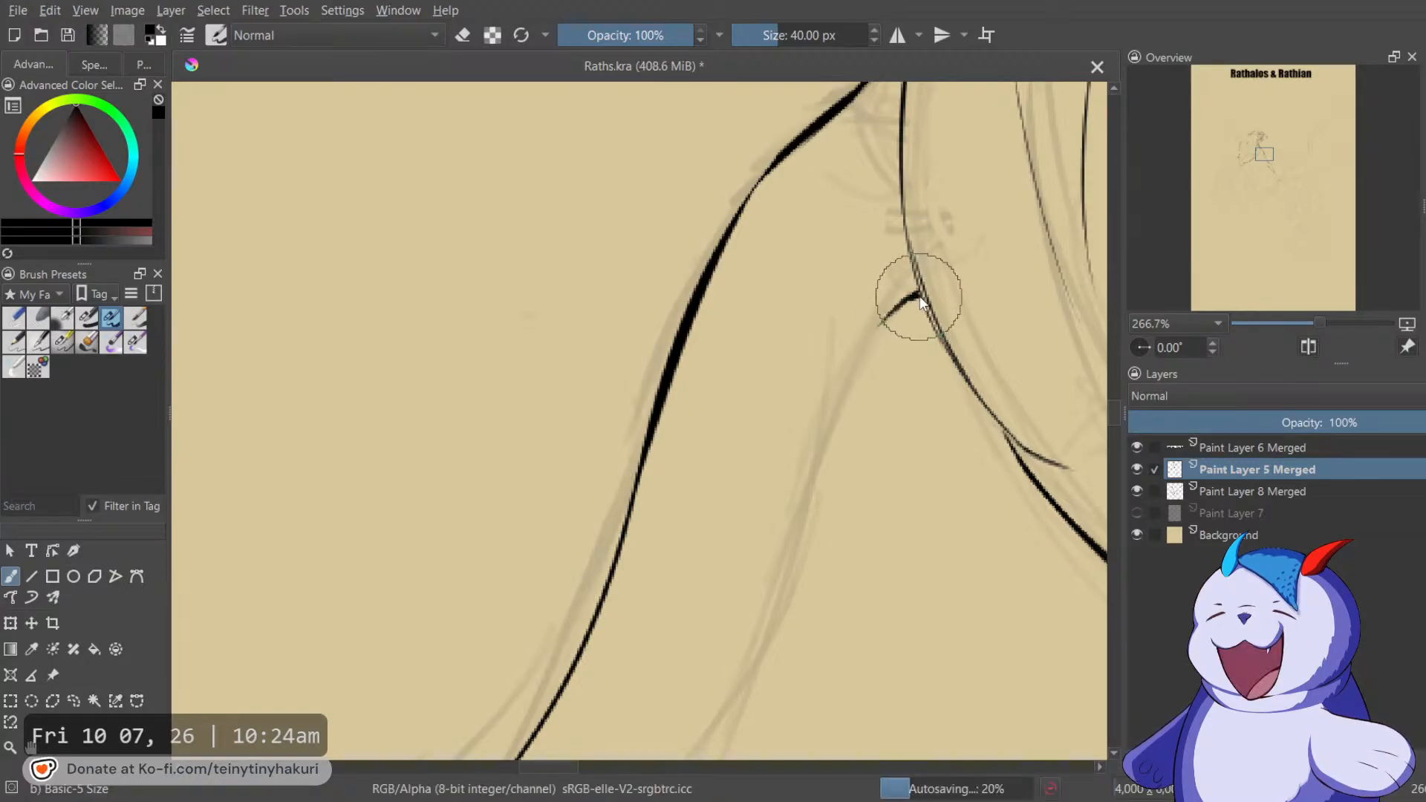
scroll(924, 282, "down", 2)
key("m")
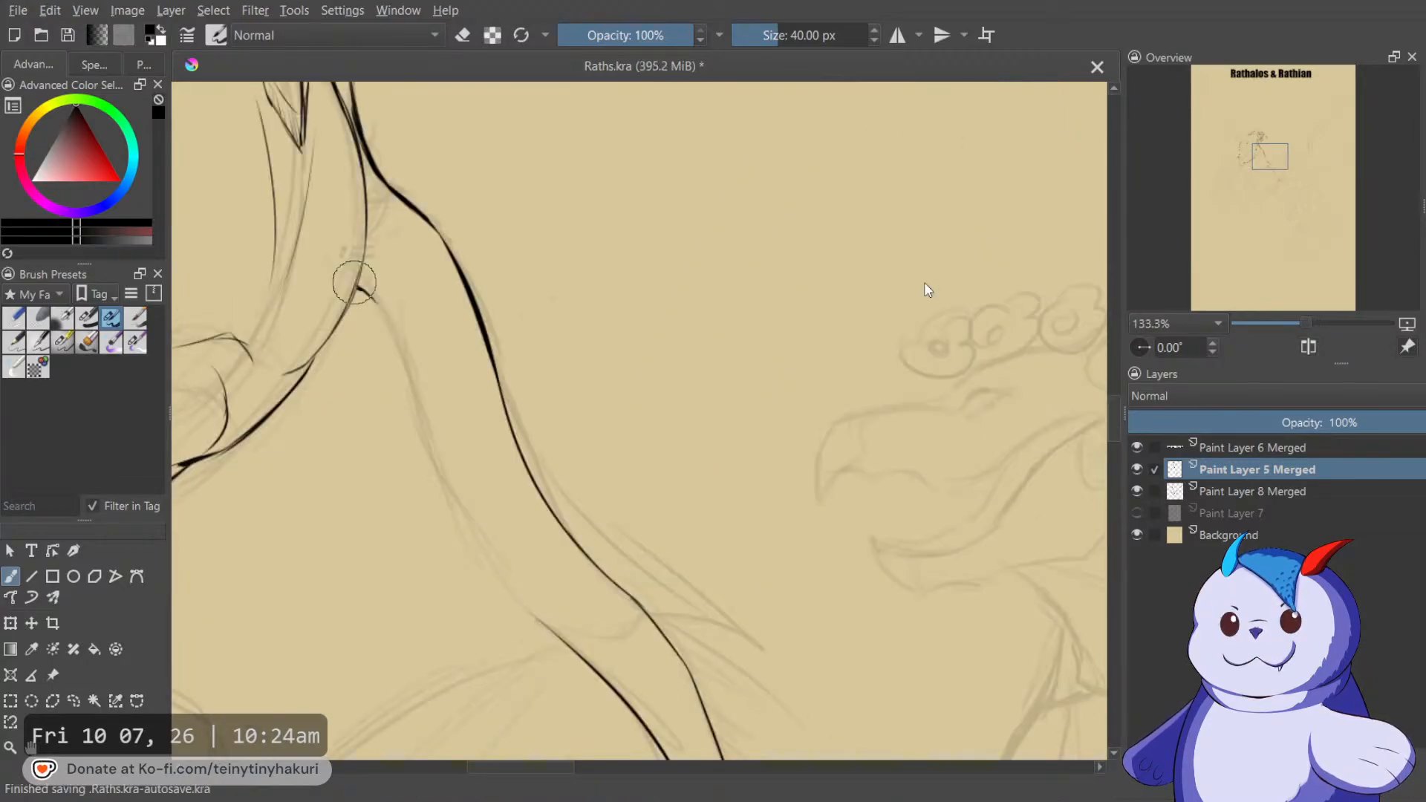
key("6")
key("6")
key("6")
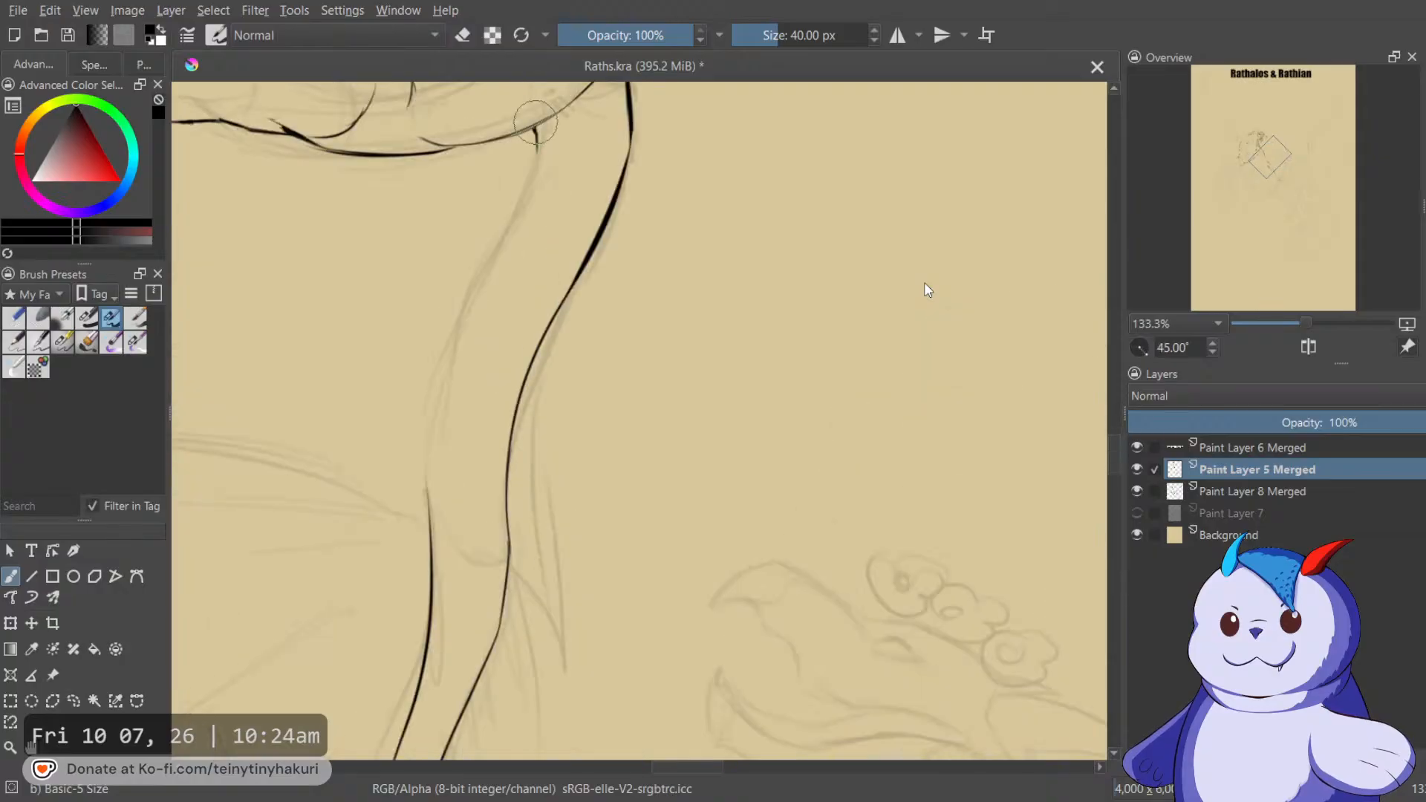
left_click_drag(604, 270, 822, 301)
left_click_drag(654, 177, 747, 164)
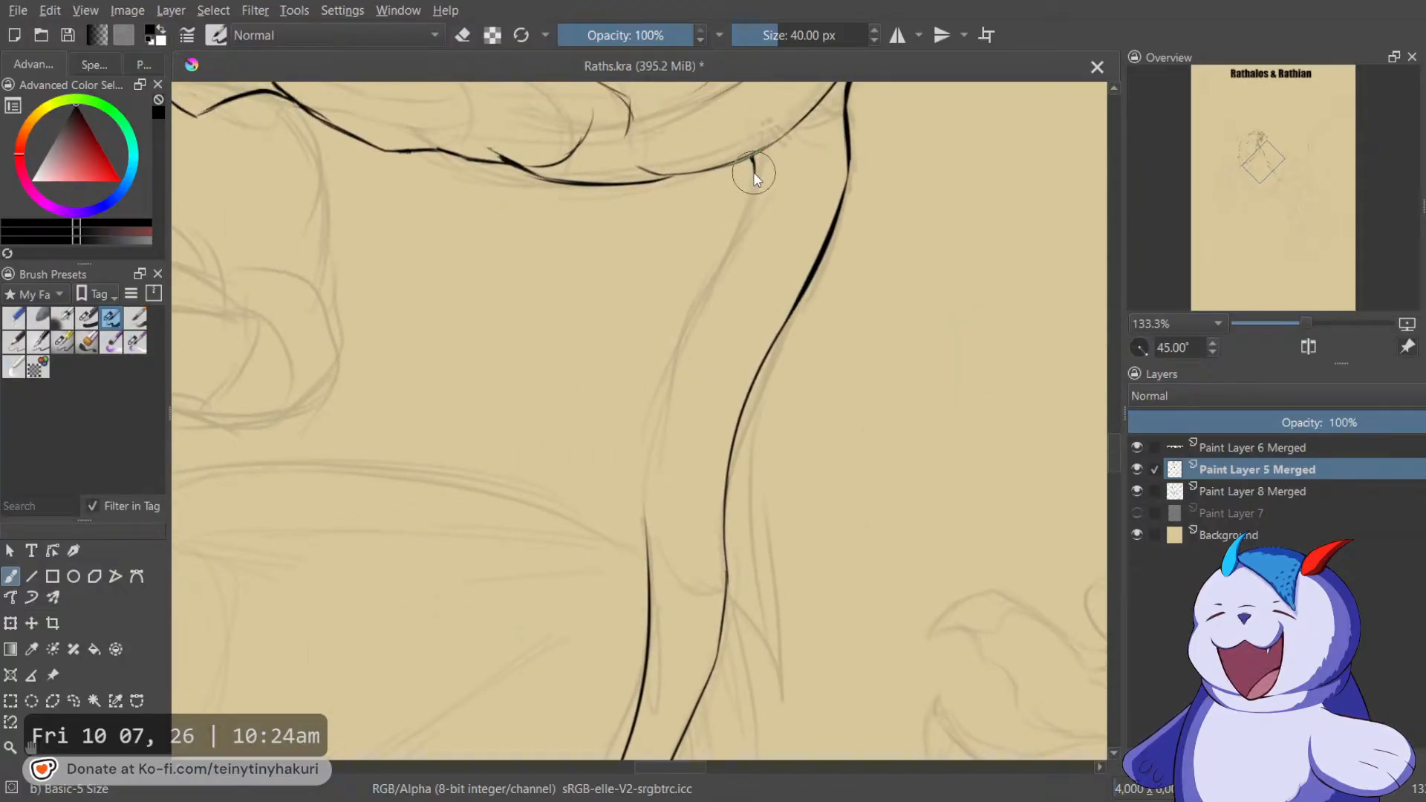
left_click_drag(754, 165, 691, 293)
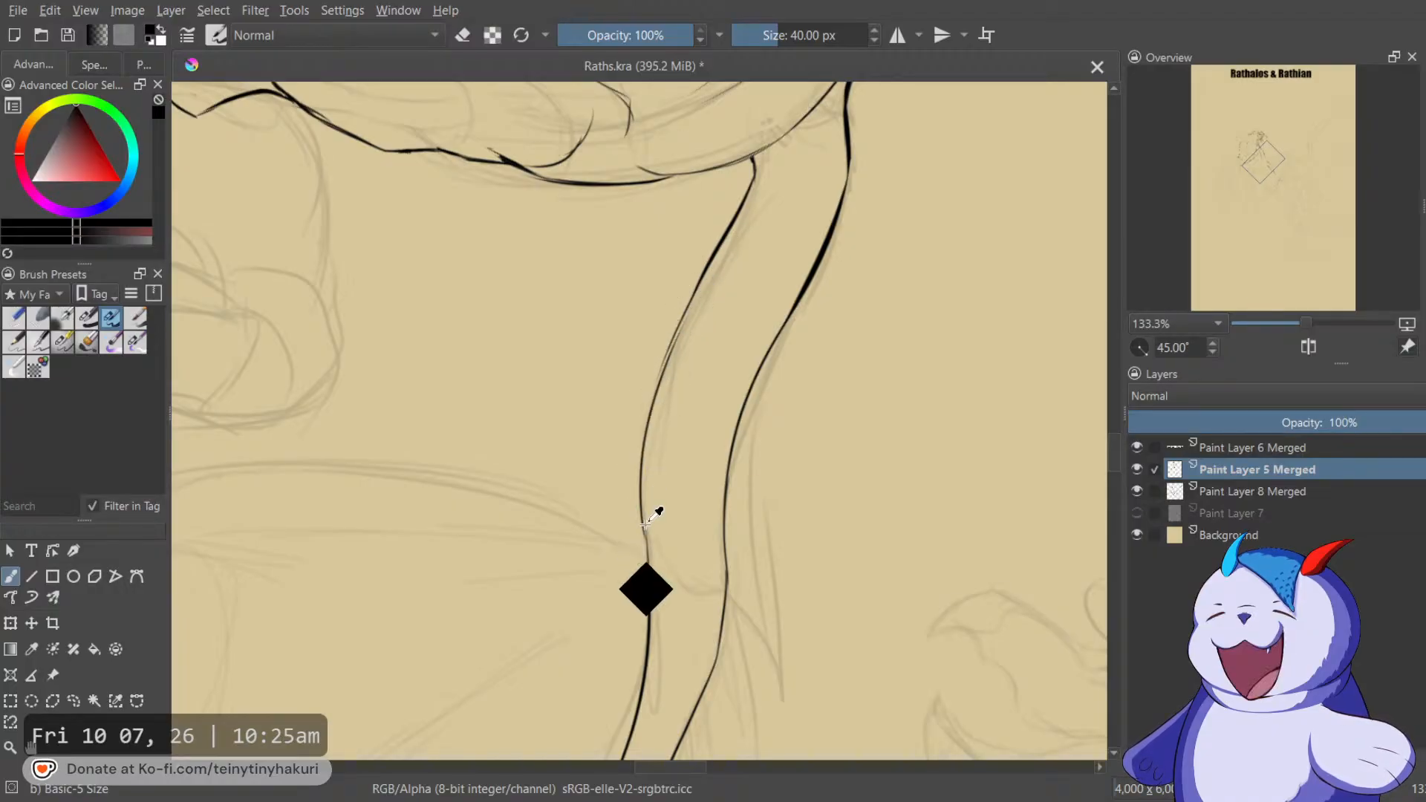
left_click_drag(649, 530, 672, 342)
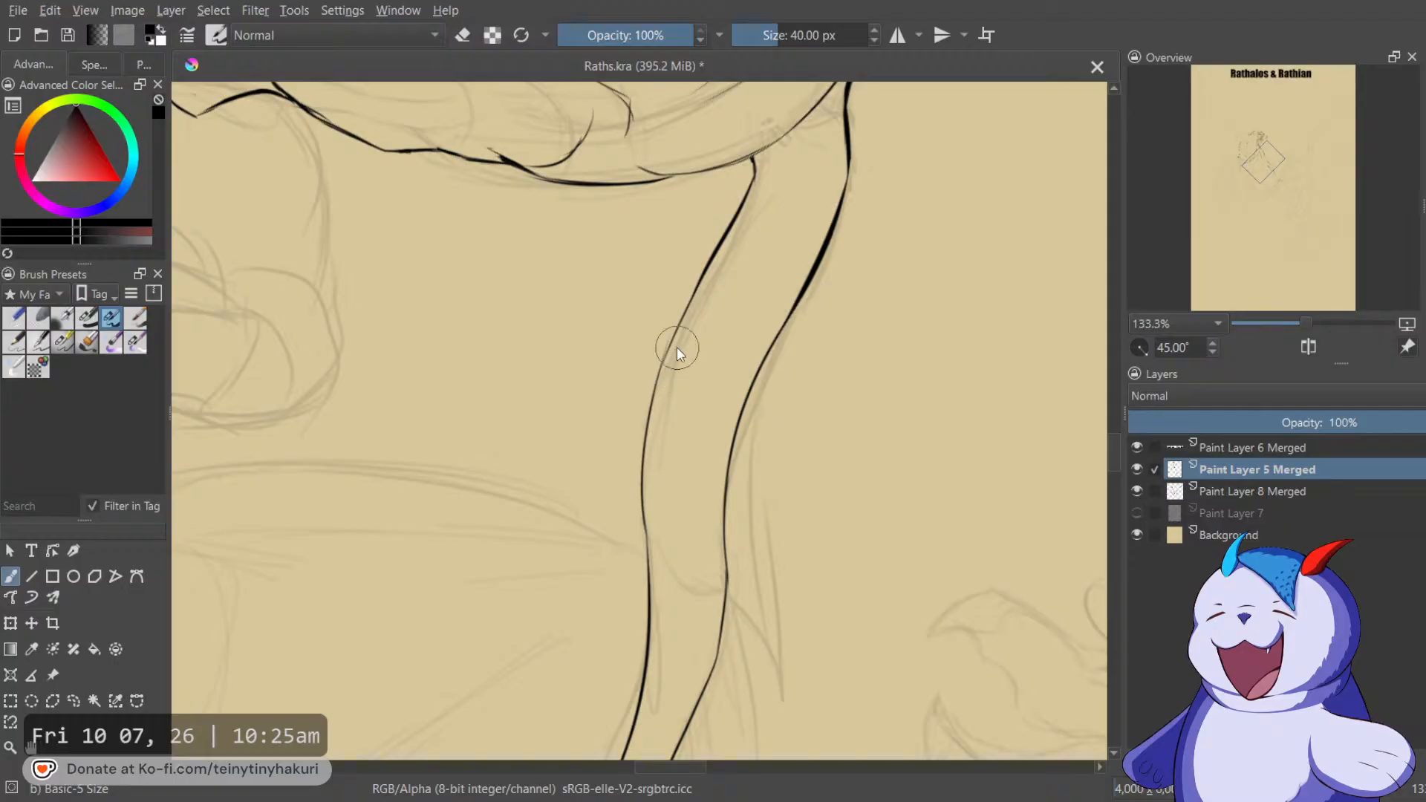
Erase the rough doubled strokes midway along the upper arm's inner edge.
scroll(676, 346, "up", 4)
key("e")
mouse_move(658, 340)
left_mouse_down()
mouse_move(606, 532)
mouse_move(646, 346)
mouse_move(626, 391)
left_mouse_up()
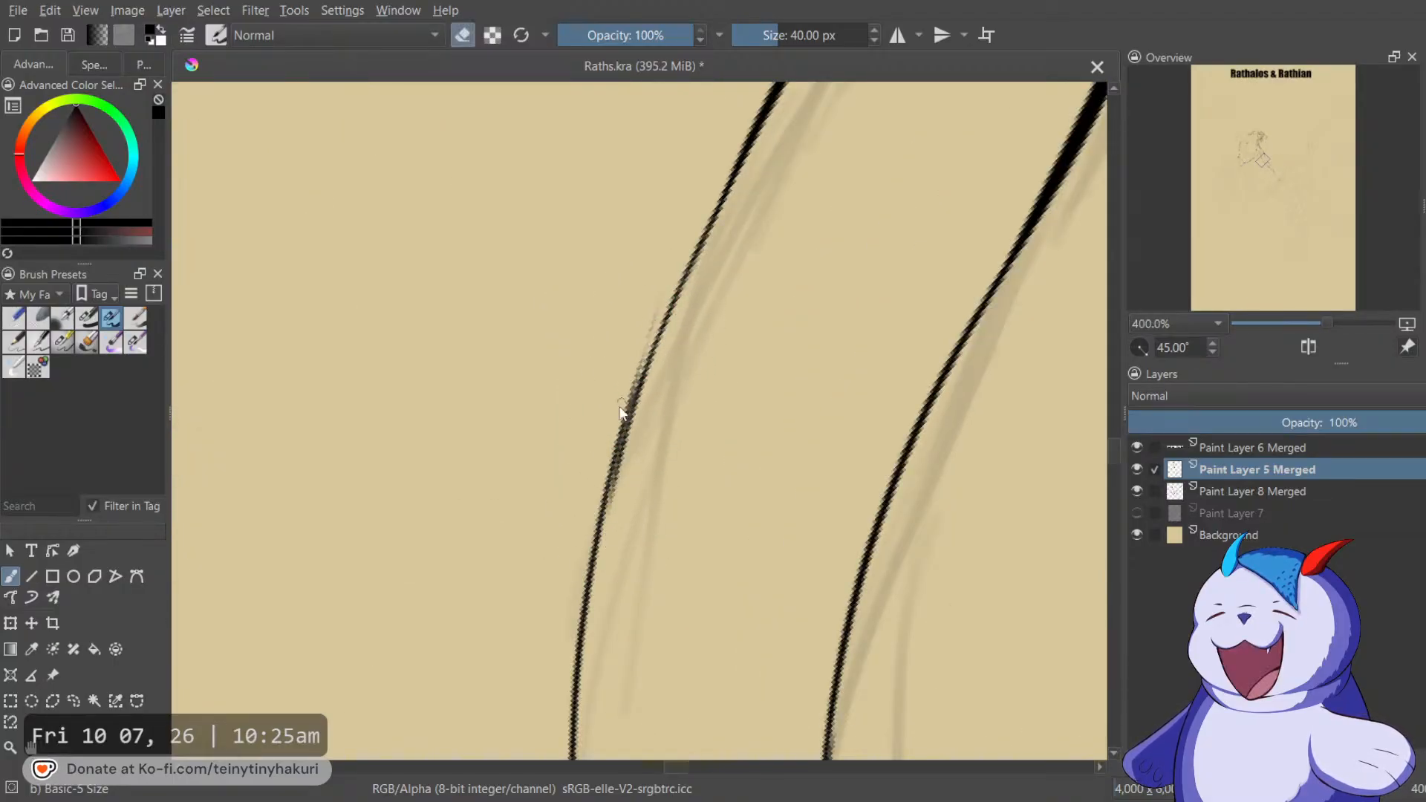
left_click_drag(654, 321, 664, 299)
mouse_move(615, 502)
left_mouse_down()
mouse_move(639, 403)
mouse_move(633, 446)
mouse_move(617, 309)
left_mouse_up()
key("e")
Select the whole inked wing arm and distort it with a transform so that its tip is pulled up toward the shoulder.
key("5")
scroll(634, 498, "down", 5)
key("space")
scroll(611, 371, "down", 2)
mouse_move(605, 425)
left_mouse_down()
mouse_move(604, 470)
mouse_move(612, 417)
left_mouse_up()
scroll(605, 401, "up", 2)
key("m")
left_click_drag(847, 379, 676, 349)
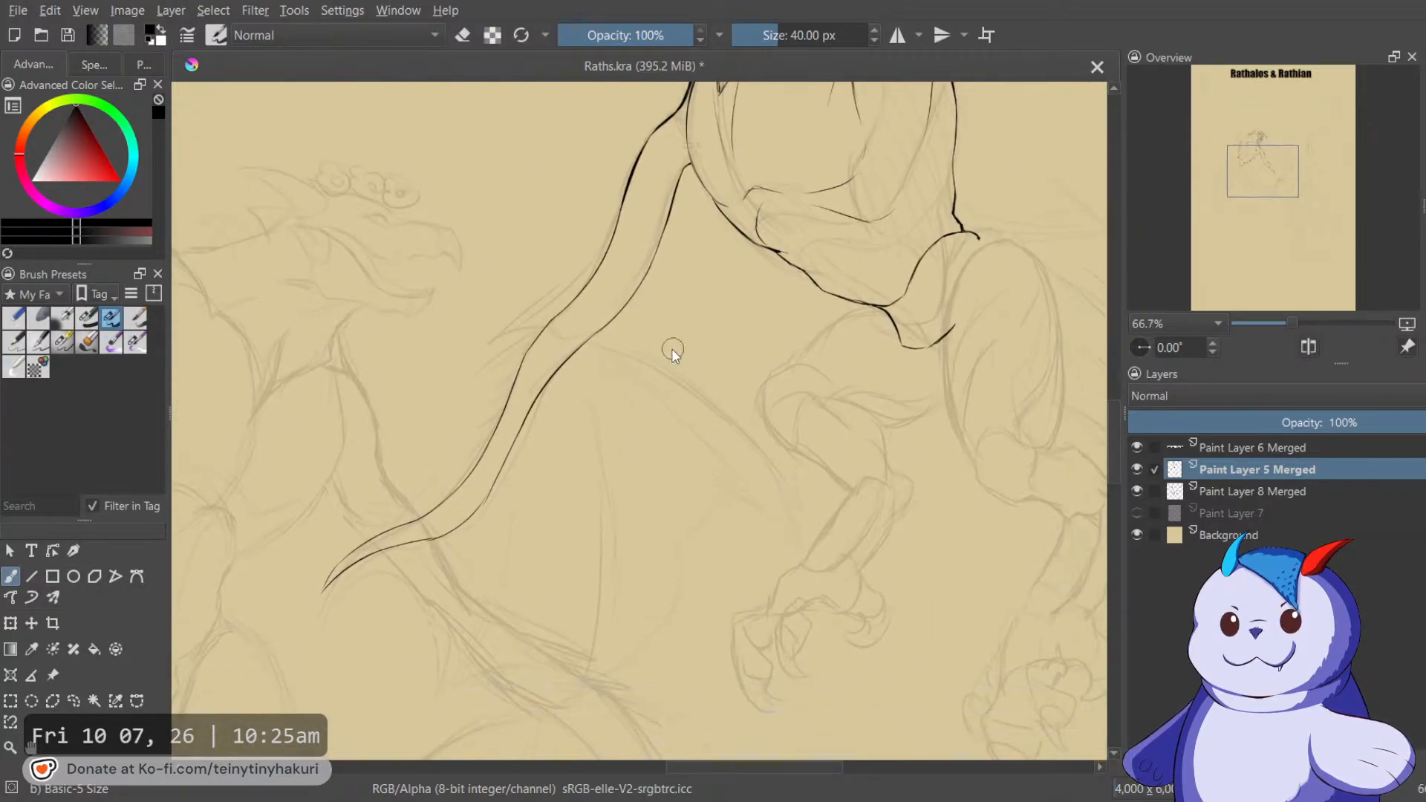
key("l")
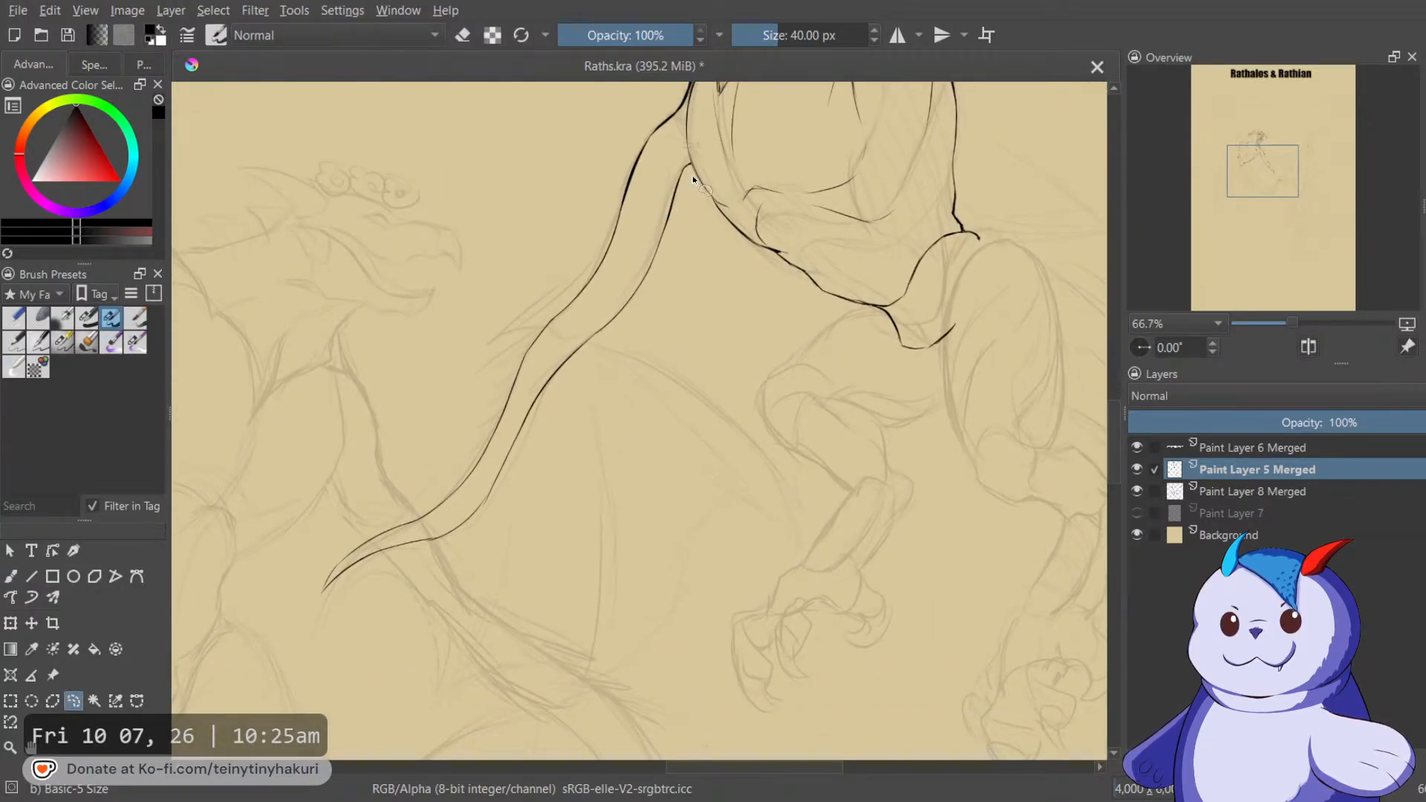
mouse_move(657, 131)
left_mouse_down()
mouse_move(438, 301)
mouse_move(262, 540)
mouse_move(442, 617)
mouse_move(652, 485)
mouse_move(654, 357)
left_mouse_up()
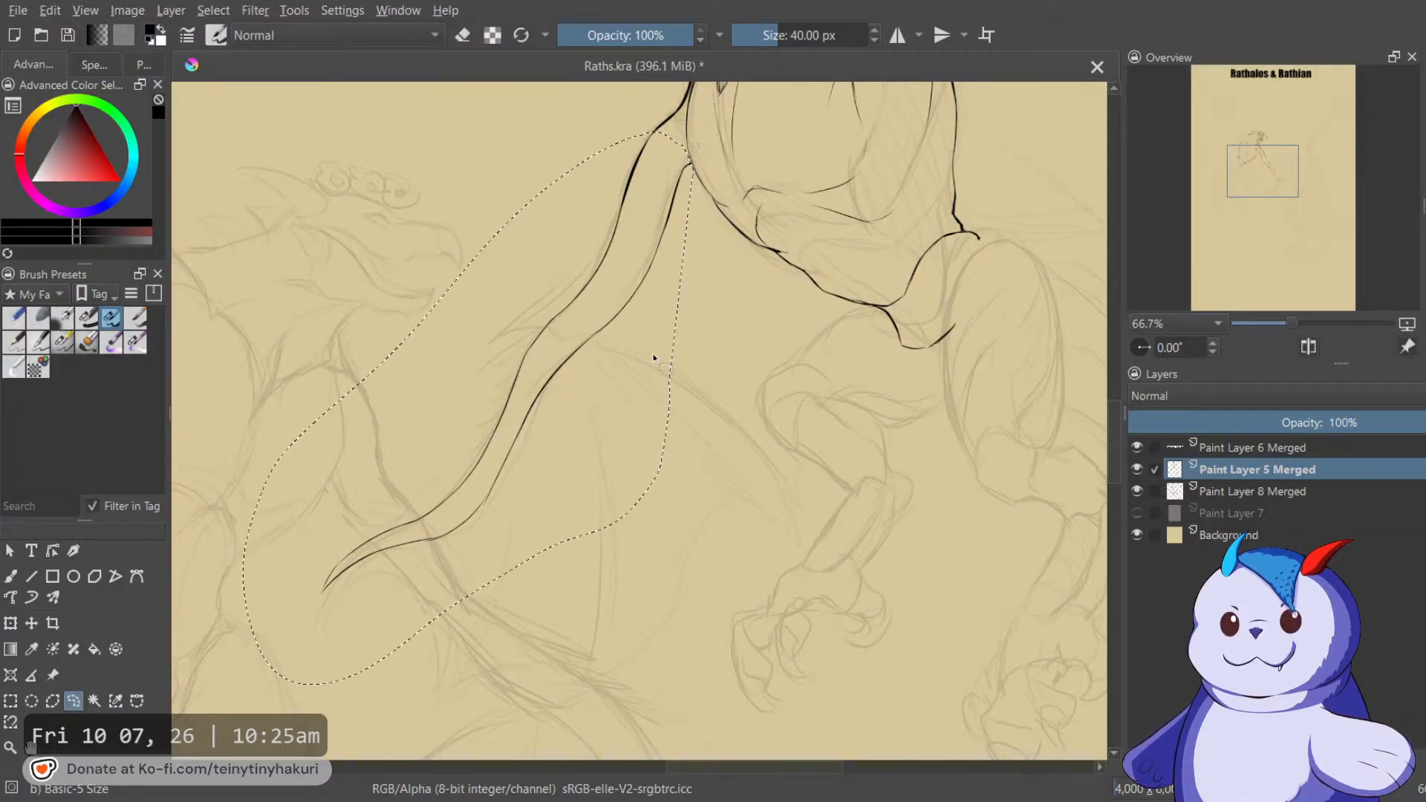
key("ctrl+t")
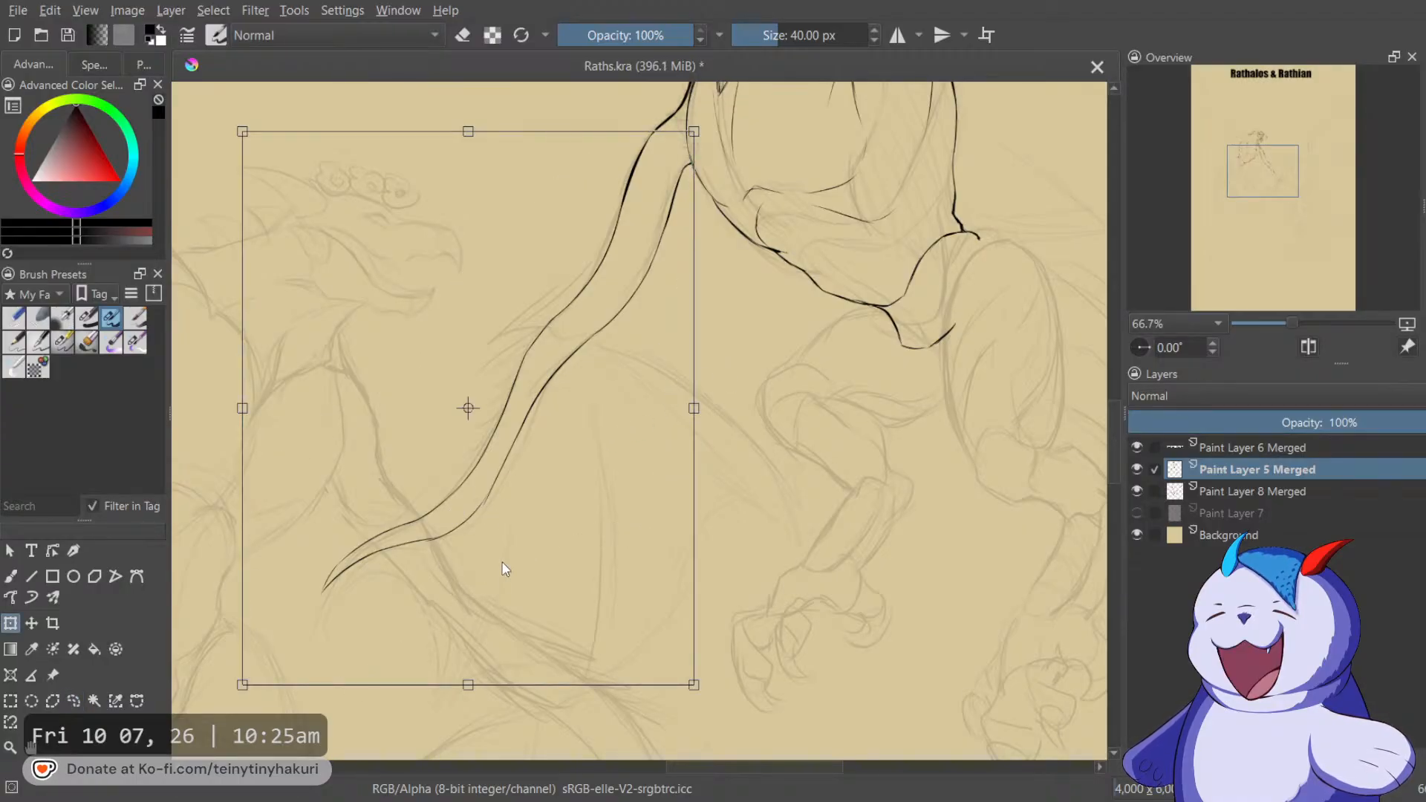
left_click_drag(242, 688, 283, 598)
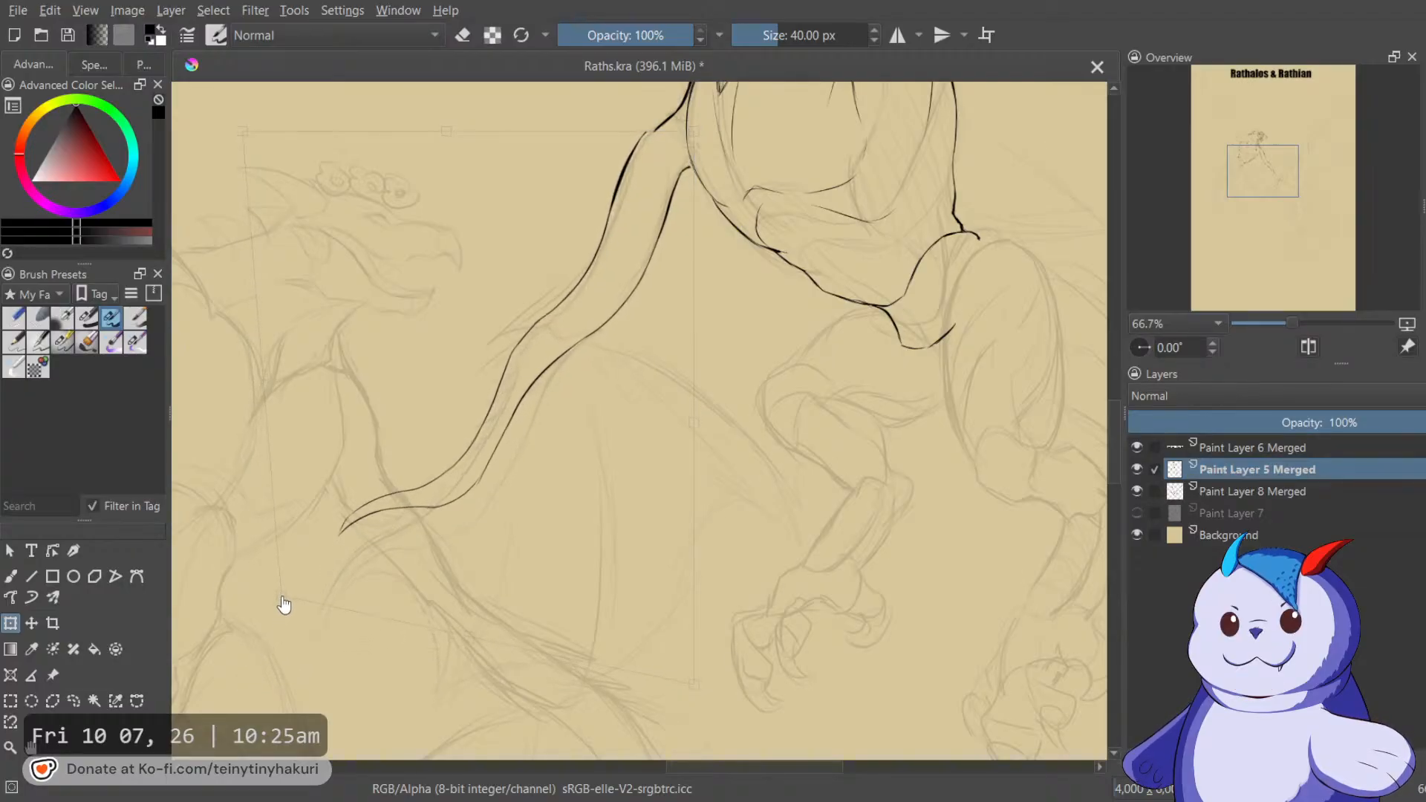
key("Return")
Close the gap in the wing arm's outer contour at the shoulder with a brush stroke and erase the overlapping line end.
key("b")
scroll(641, 156, "up", 4)
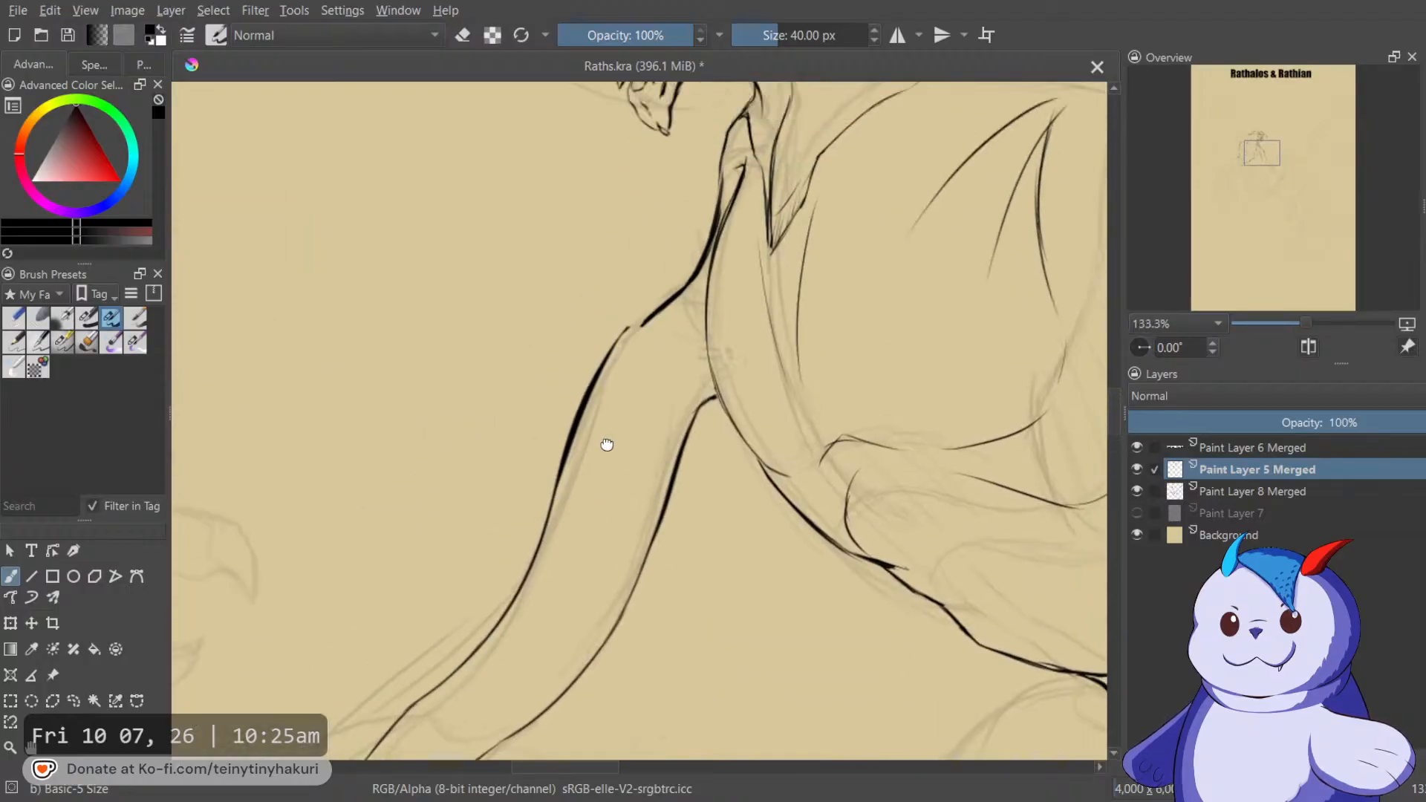
left_click_drag(751, 309, 935, 223)
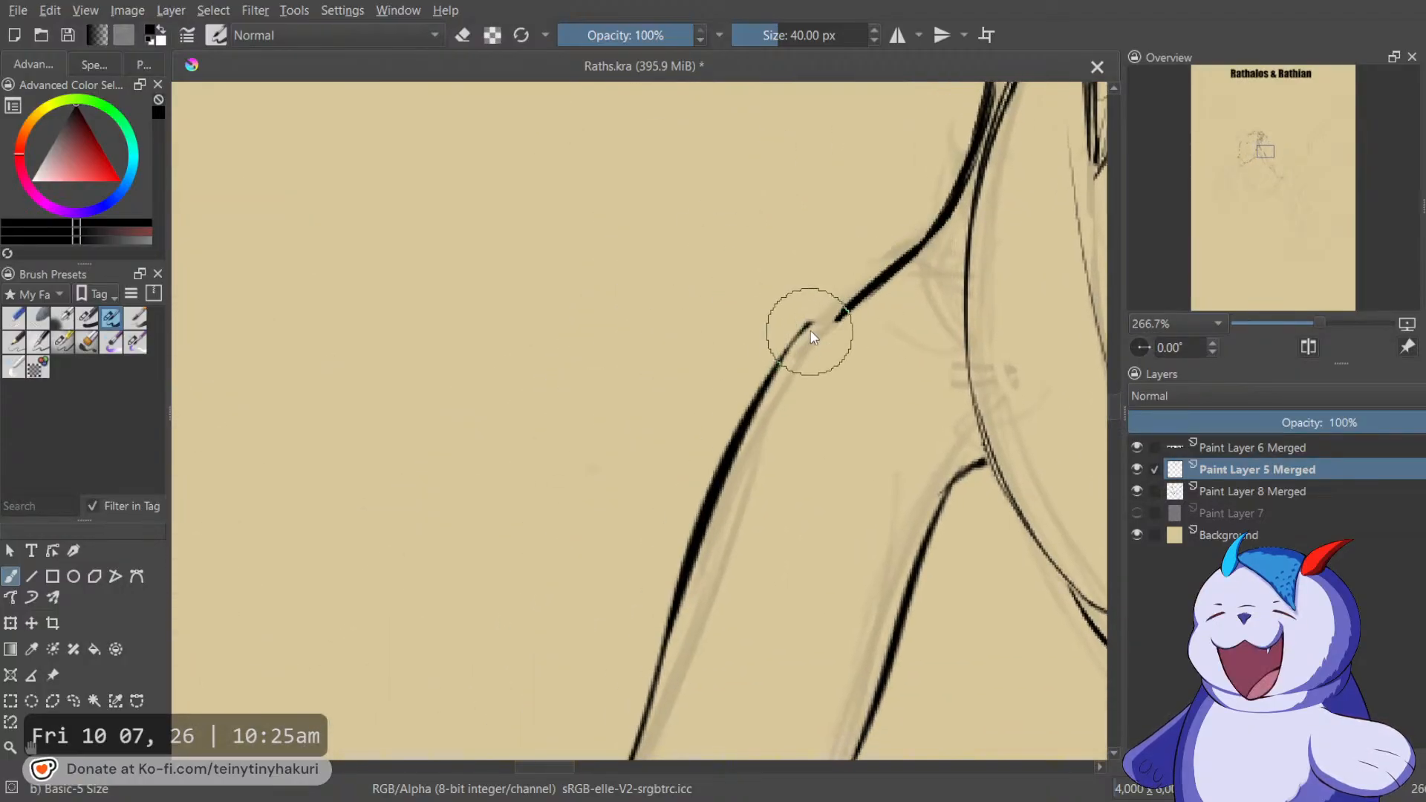
left_click_drag(808, 326, 866, 290)
key("e")
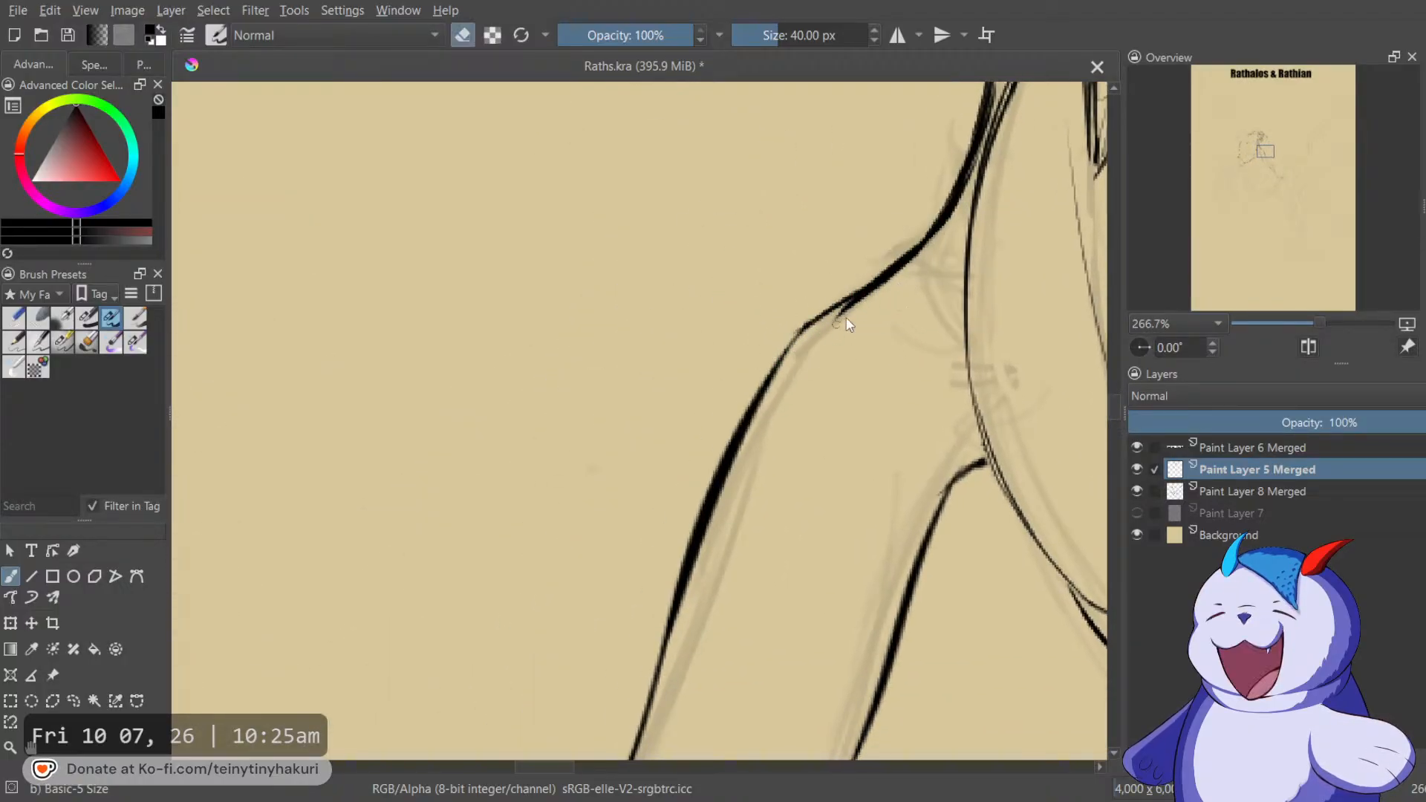
key("e")
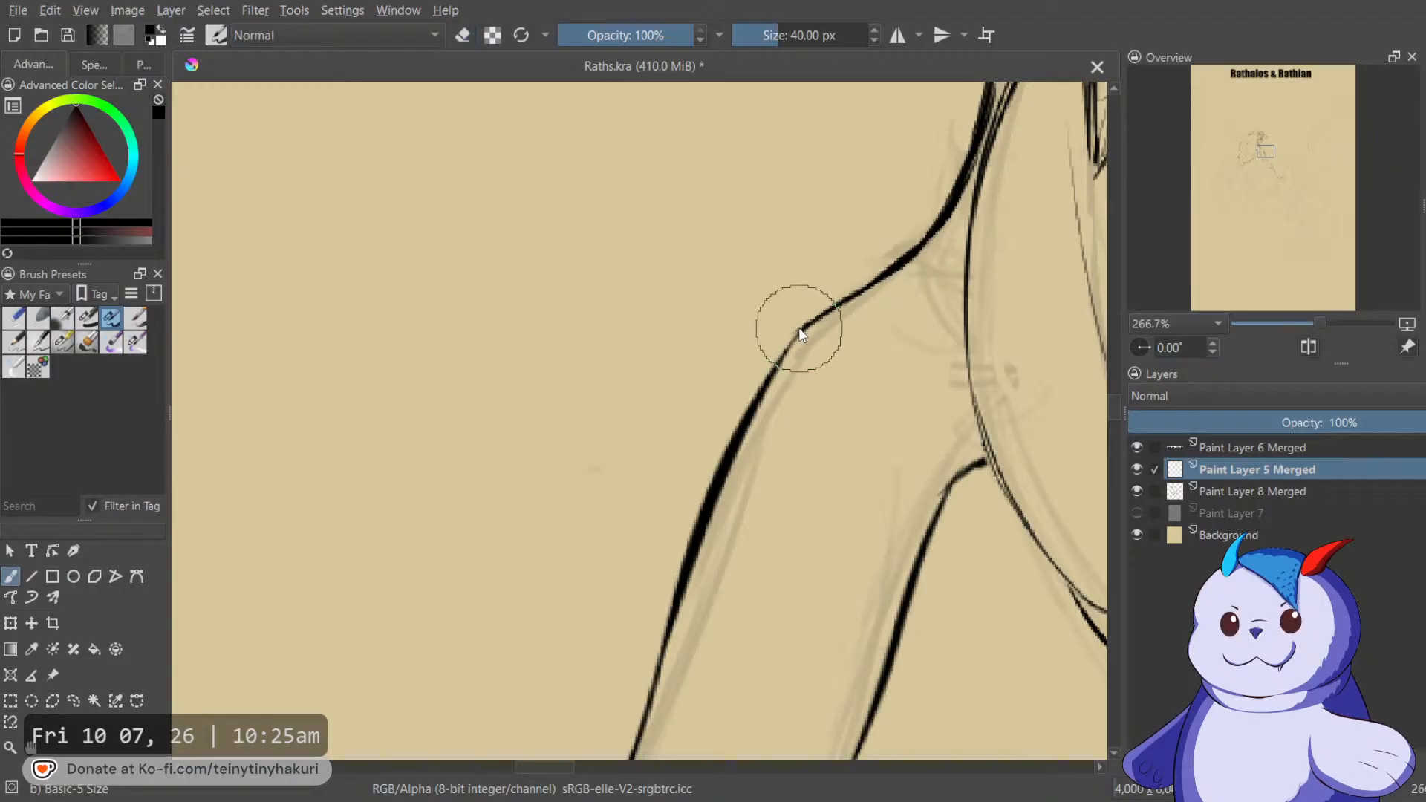
key("e")
key("e")
Ink a large curved spike on the outer edge of the wing arm at the elbow bend.
scroll(816, 292, "down", 10)
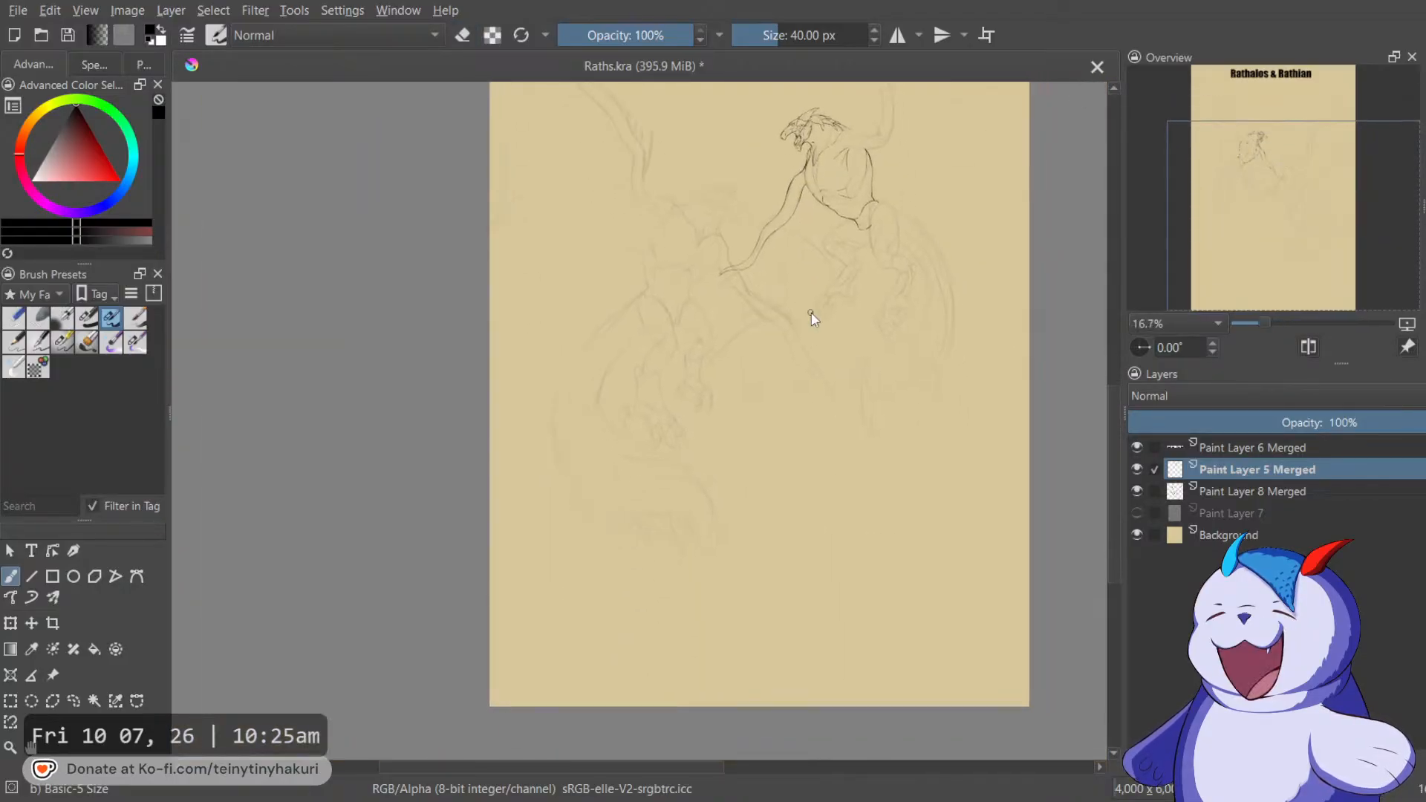
scroll(798, 256, "up", 4)
key("m")
left_click_drag(698, 242, 1010, 429)
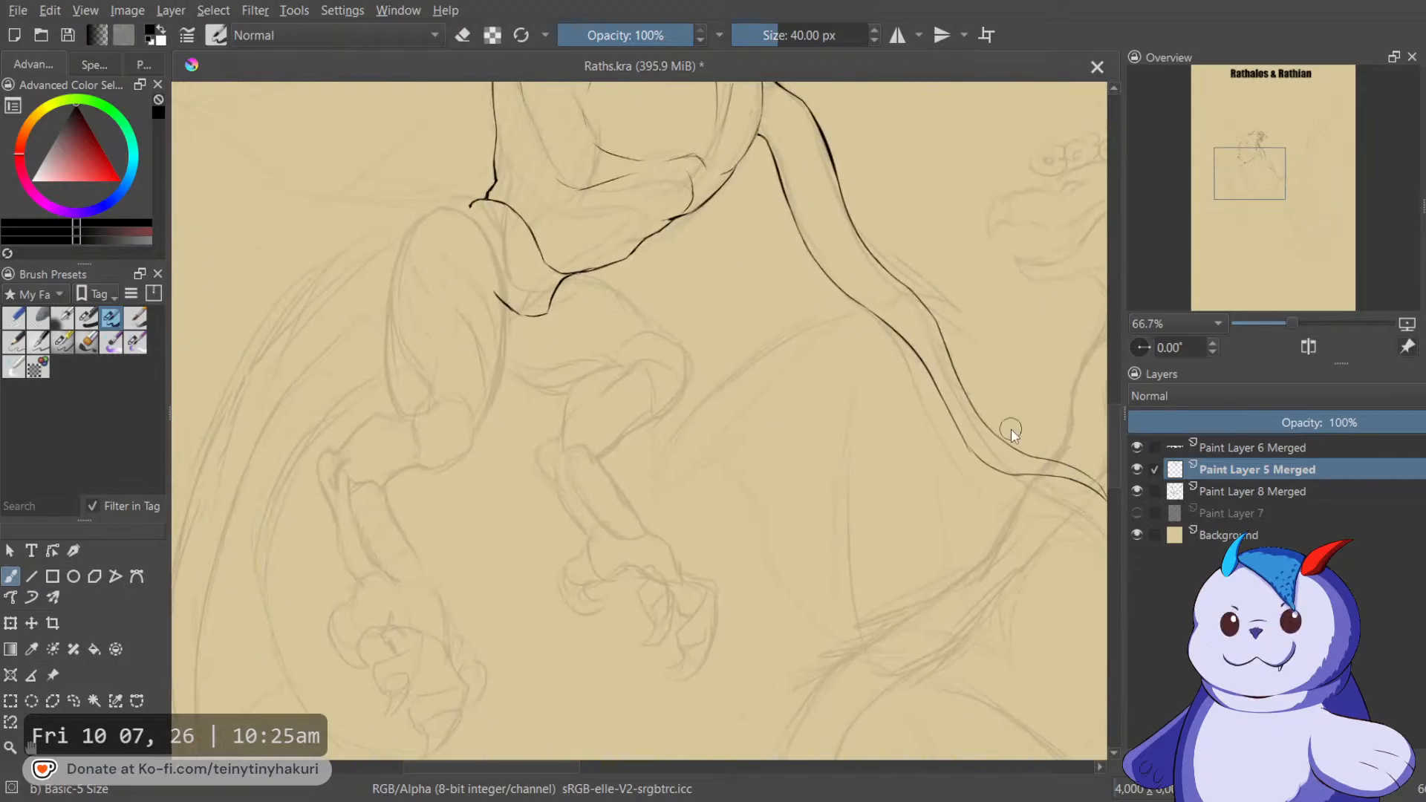
key("4")
key("4")
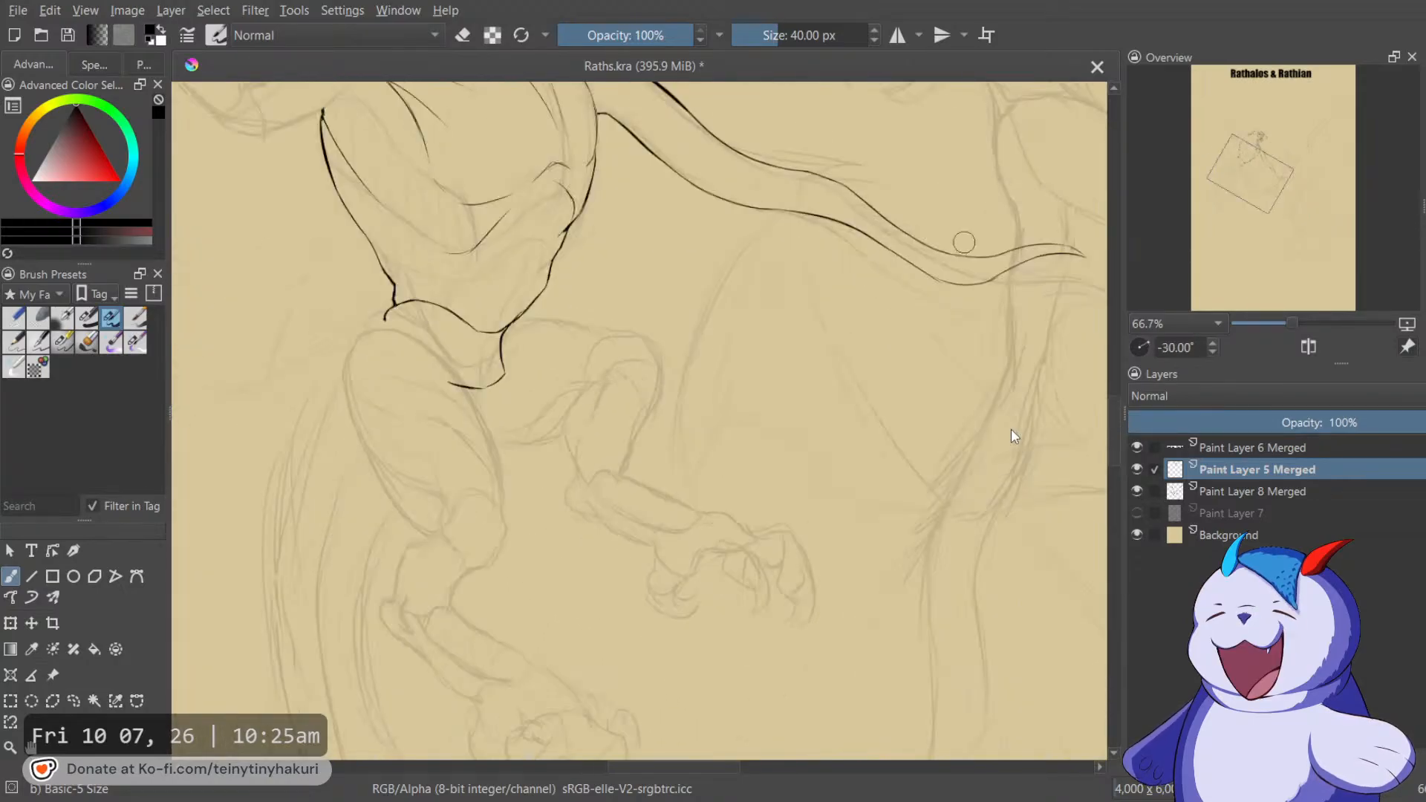
key("4")
left_click_drag(847, 215, 906, 460)
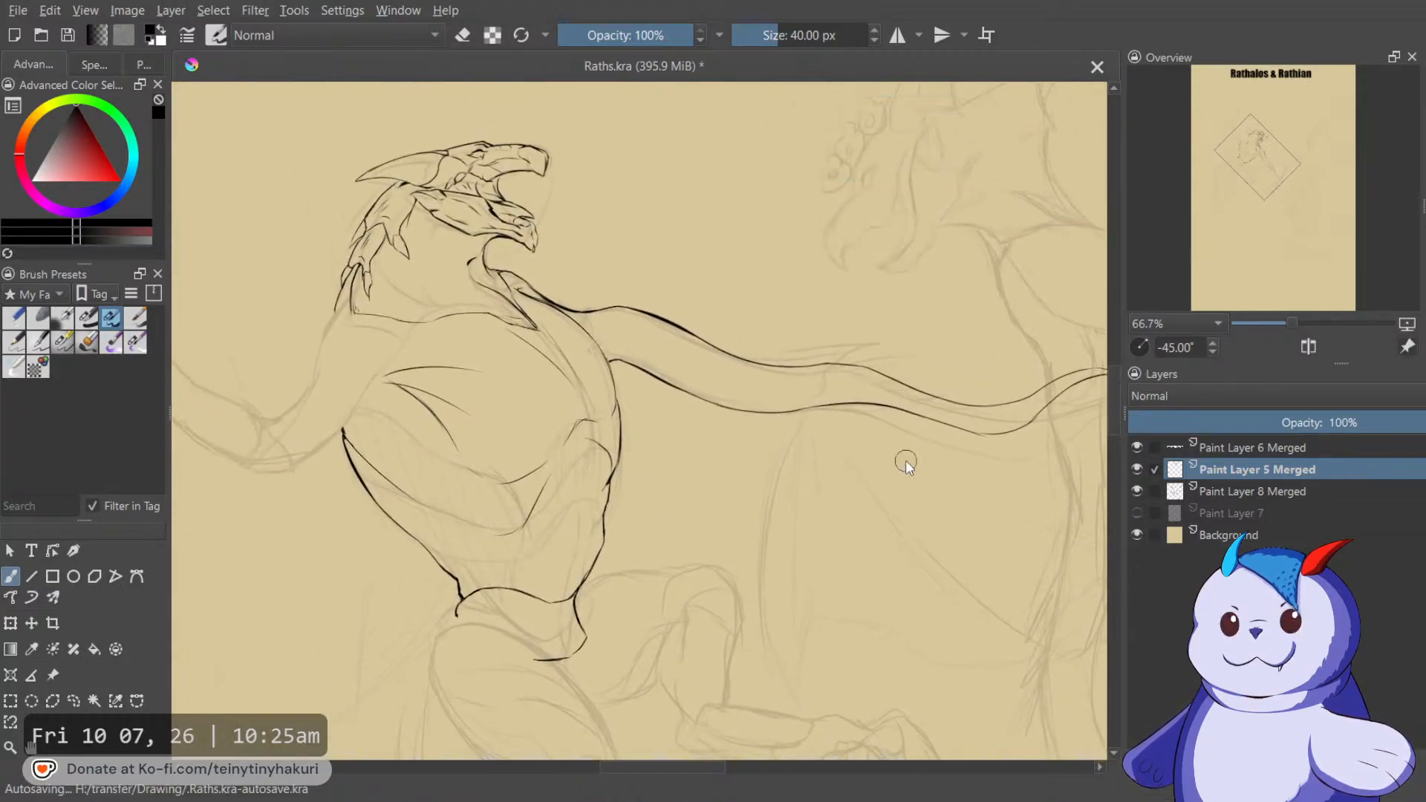
scroll(826, 332, "up", 3)
key("4")
key("4")
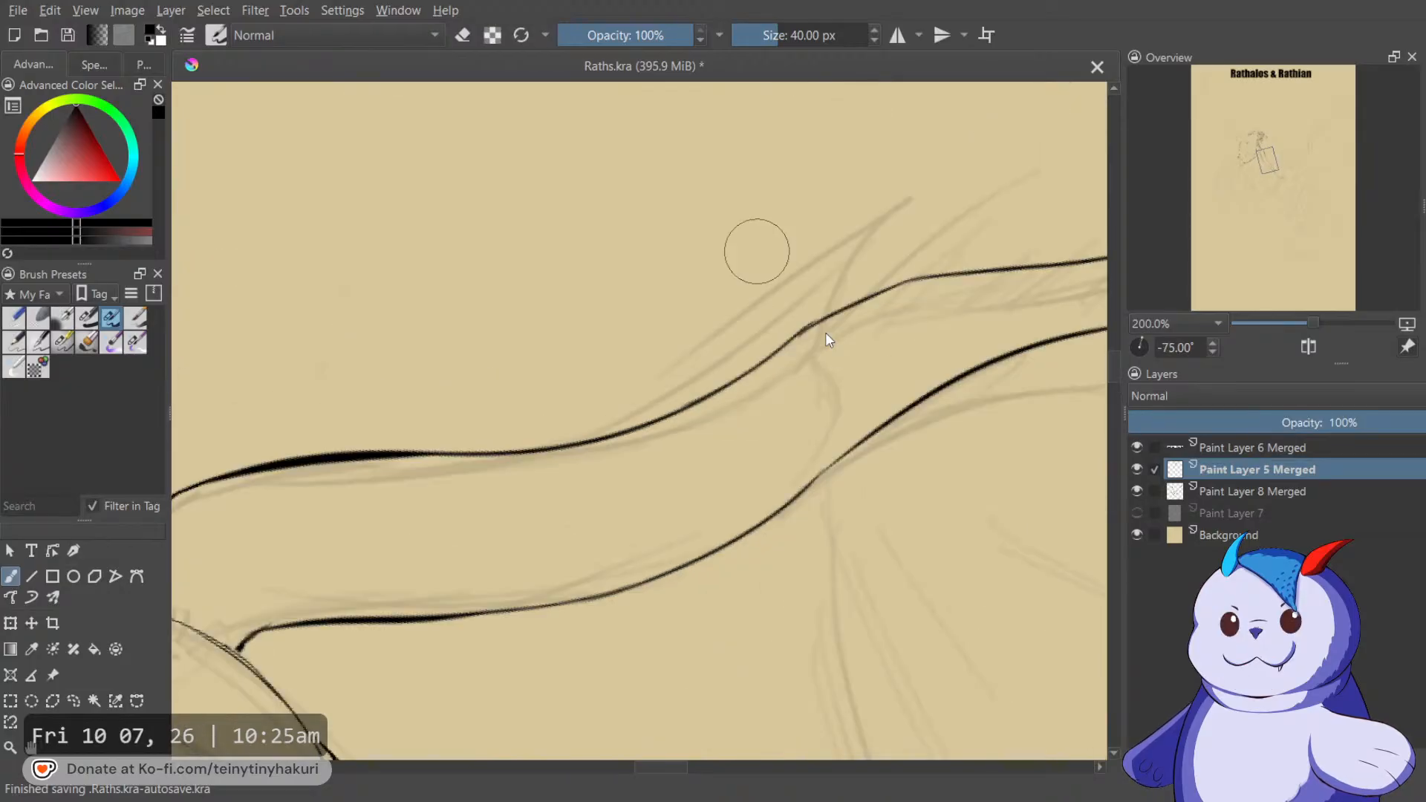
left_click_drag(673, 414, 908, 147)
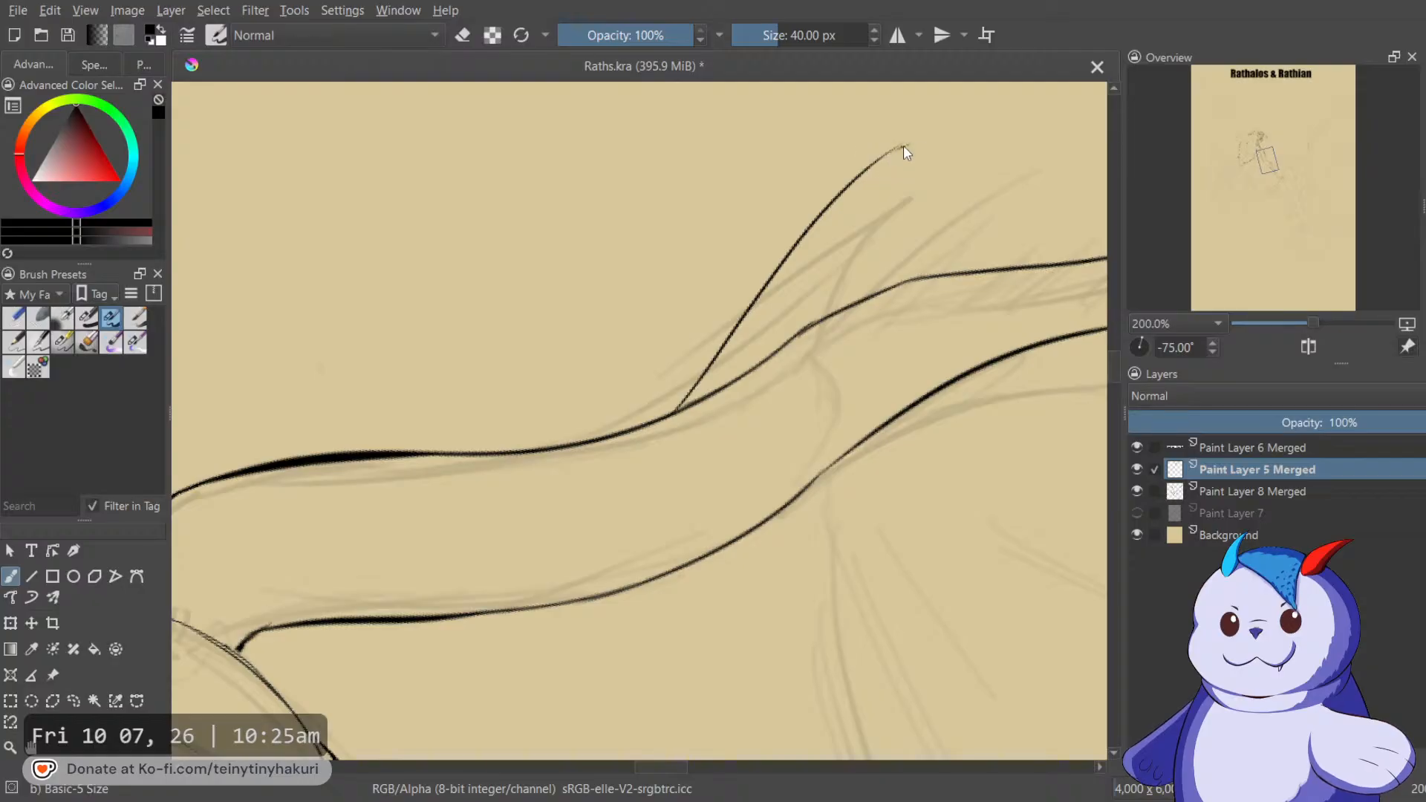
mouse_move(905, 145)
left_mouse_down()
mouse_move(861, 177)
mouse_move(892, 184)
mouse_move(826, 305)
left_mouse_up()
Ink a row of smaller curved spikes behind the large one along the wing arm's outer edge.
mouse_move(875, 202)
left_mouse_down()
mouse_move(802, 333)
mouse_move(990, 190)
left_mouse_up()
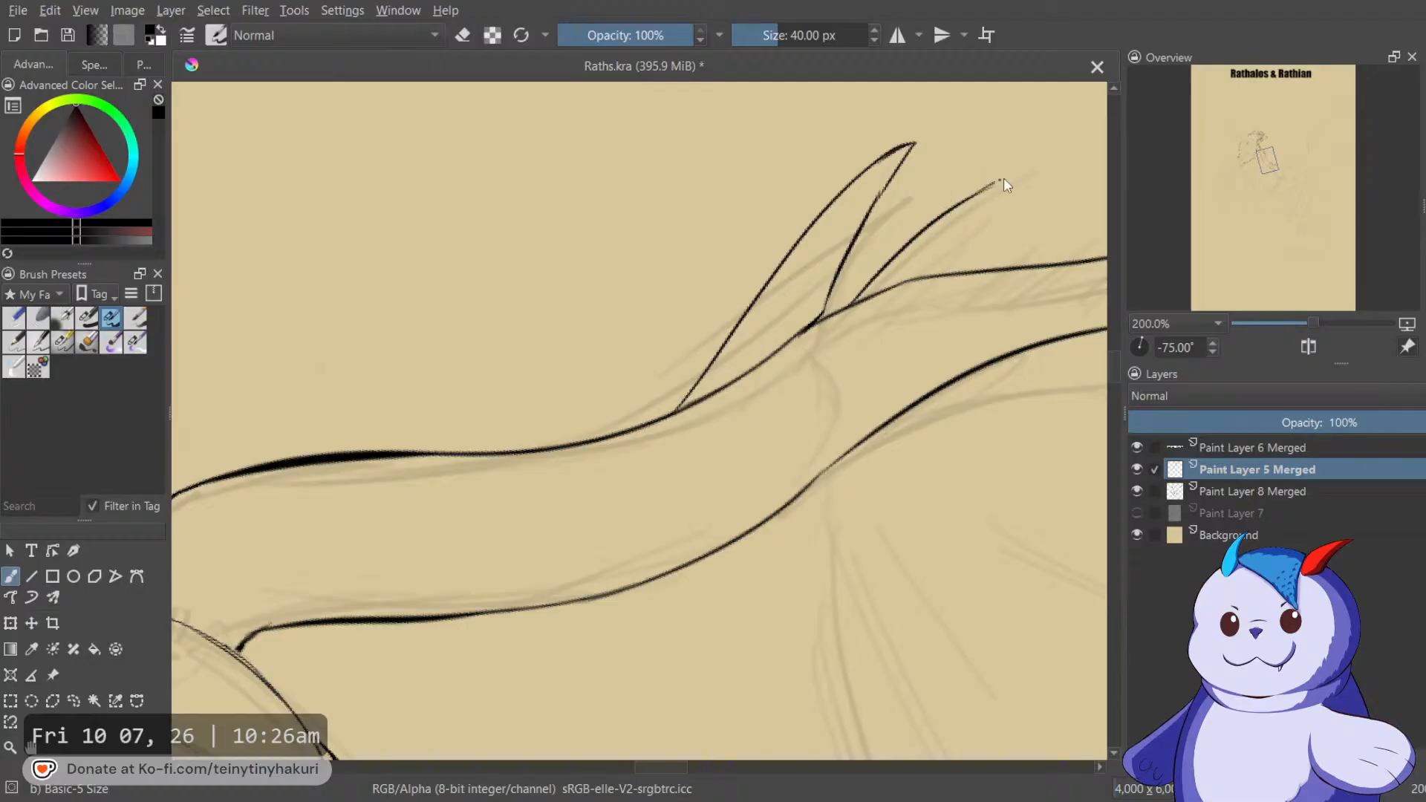
mouse_move(1010, 180)
left_mouse_down()
mouse_move(917, 278)
mouse_move(986, 225)
mouse_move(795, 251)
mouse_move(842, 226)
left_mouse_up()
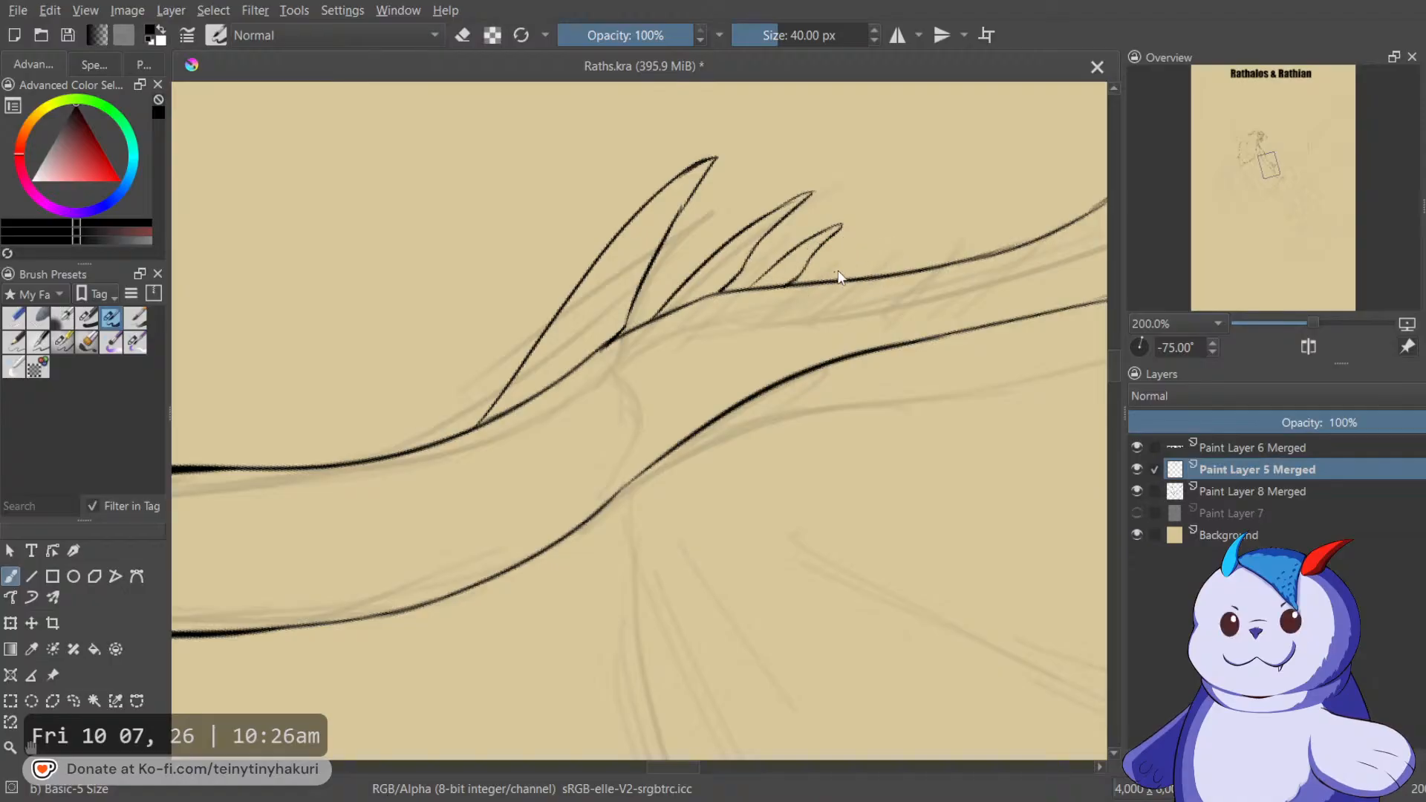
mouse_move(825, 282)
left_mouse_down()
mouse_move(870, 242)
mouse_move(846, 282)
mouse_move(924, 230)
left_mouse_up()
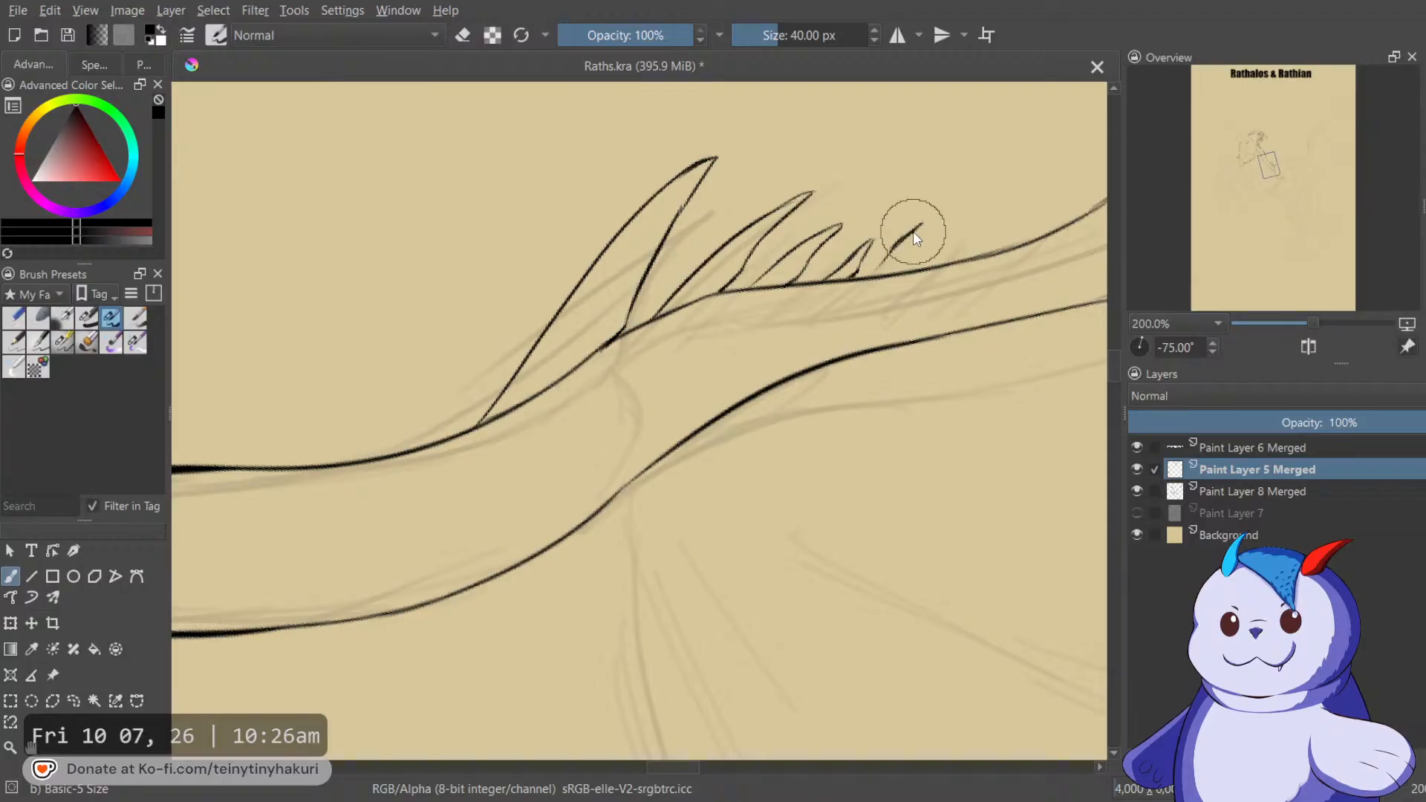
mouse_move(921, 225)
left_mouse_down()
mouse_move(891, 273)
mouse_move(979, 209)
left_mouse_up()
Finish the last two small spikes toward the wrist and erase the overshooting tips in the spike row.
key("e")
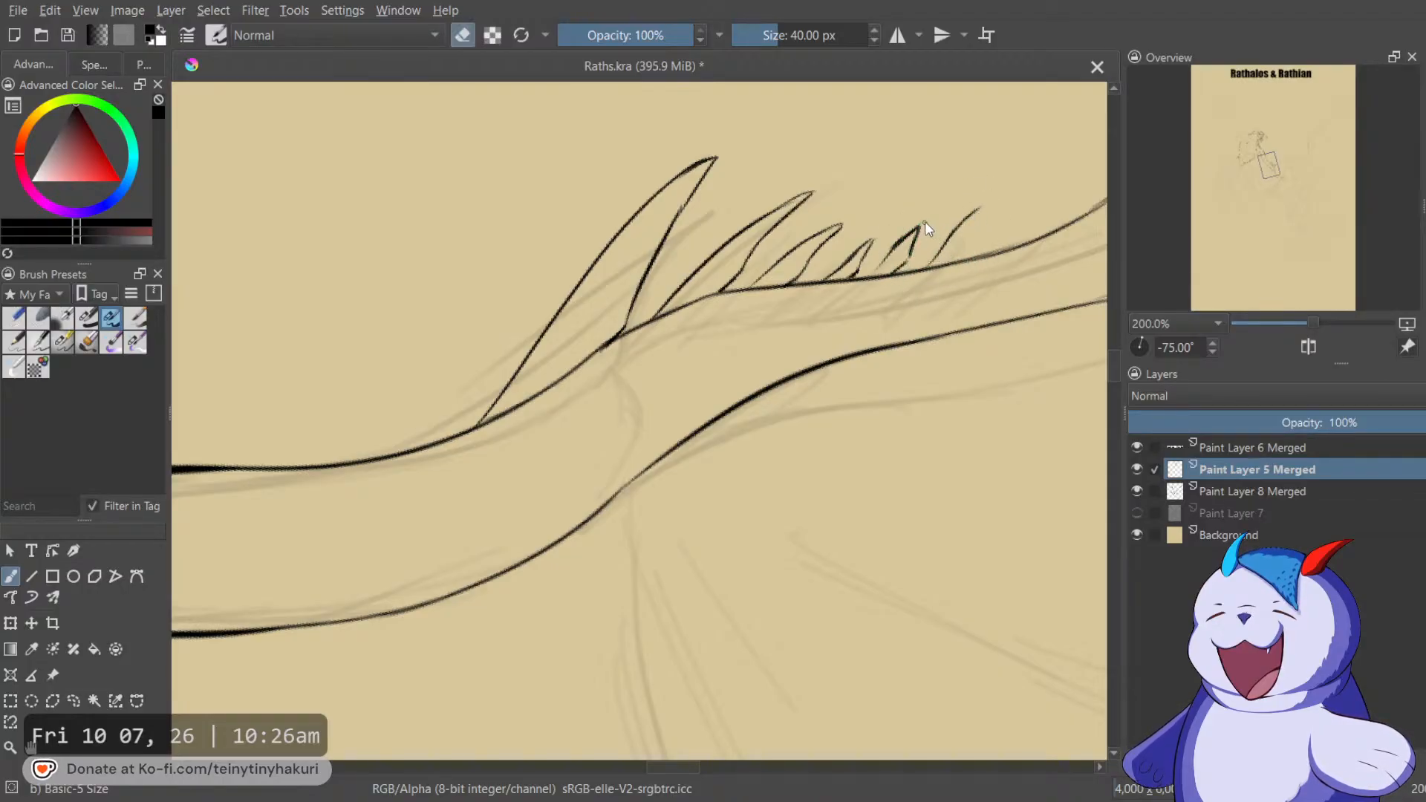
key("e")
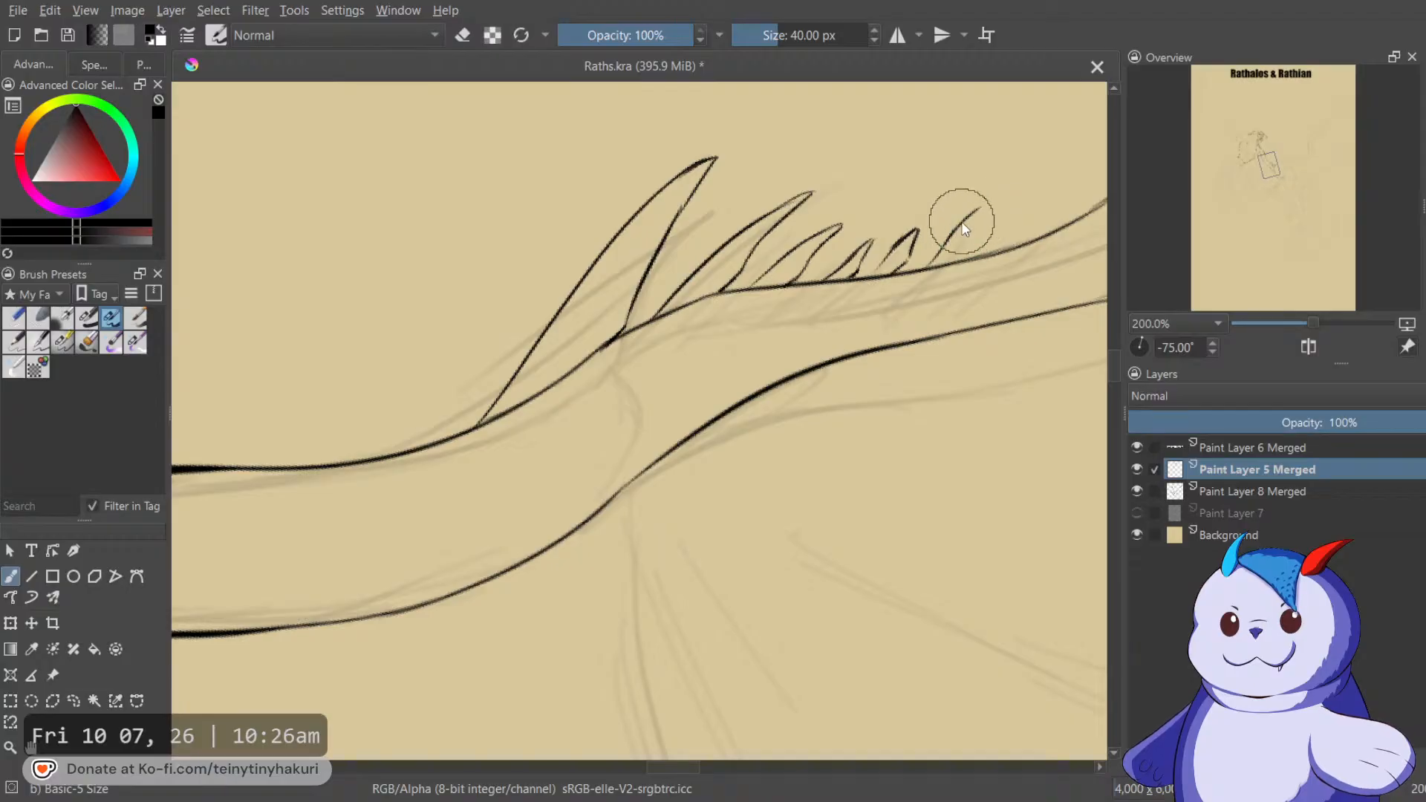
mouse_move(979, 210)
left_mouse_down()
mouse_move(953, 262)
mouse_move(988, 253)
mouse_move(976, 260)
mouse_move(1028, 199)
mouse_move(1002, 254)
left_mouse_up()
key("e")
left_click_drag(1031, 196, 1027, 202)
key("e")
key("e")
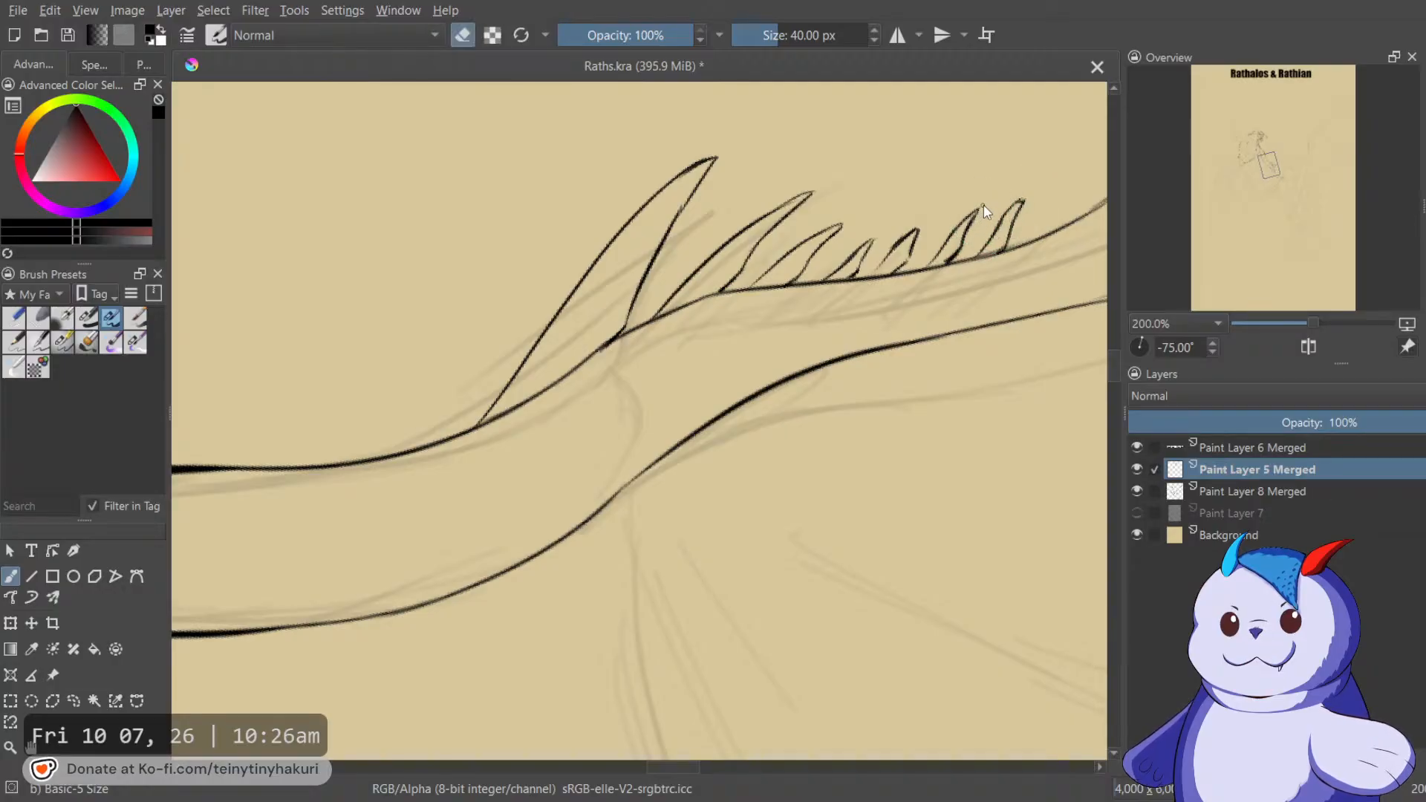
key("e")
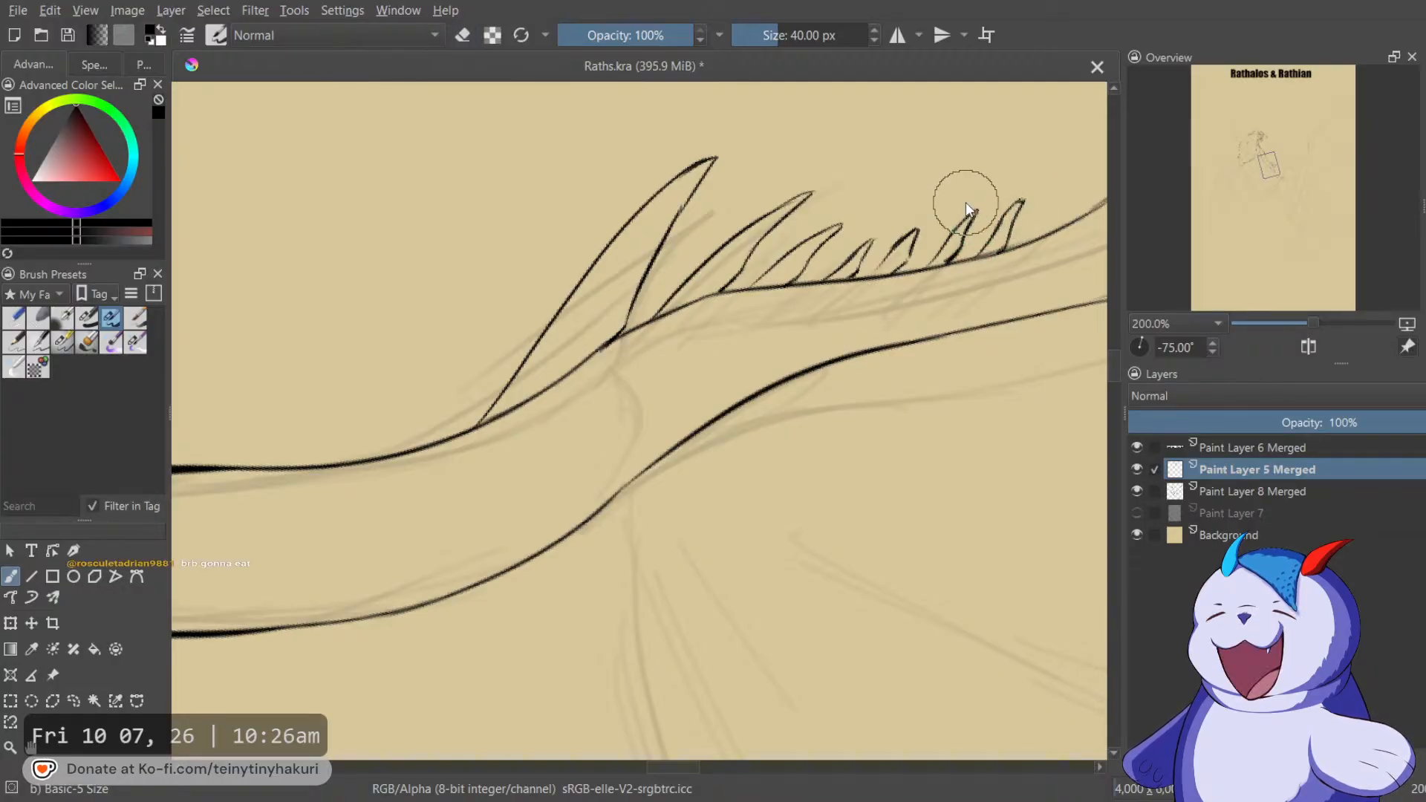
Ink the first long wing rib as a single arc from the elbow toward the sketched hind leg.
key("5")
key("minus")
key("minus")
key("minus")
key("minus")
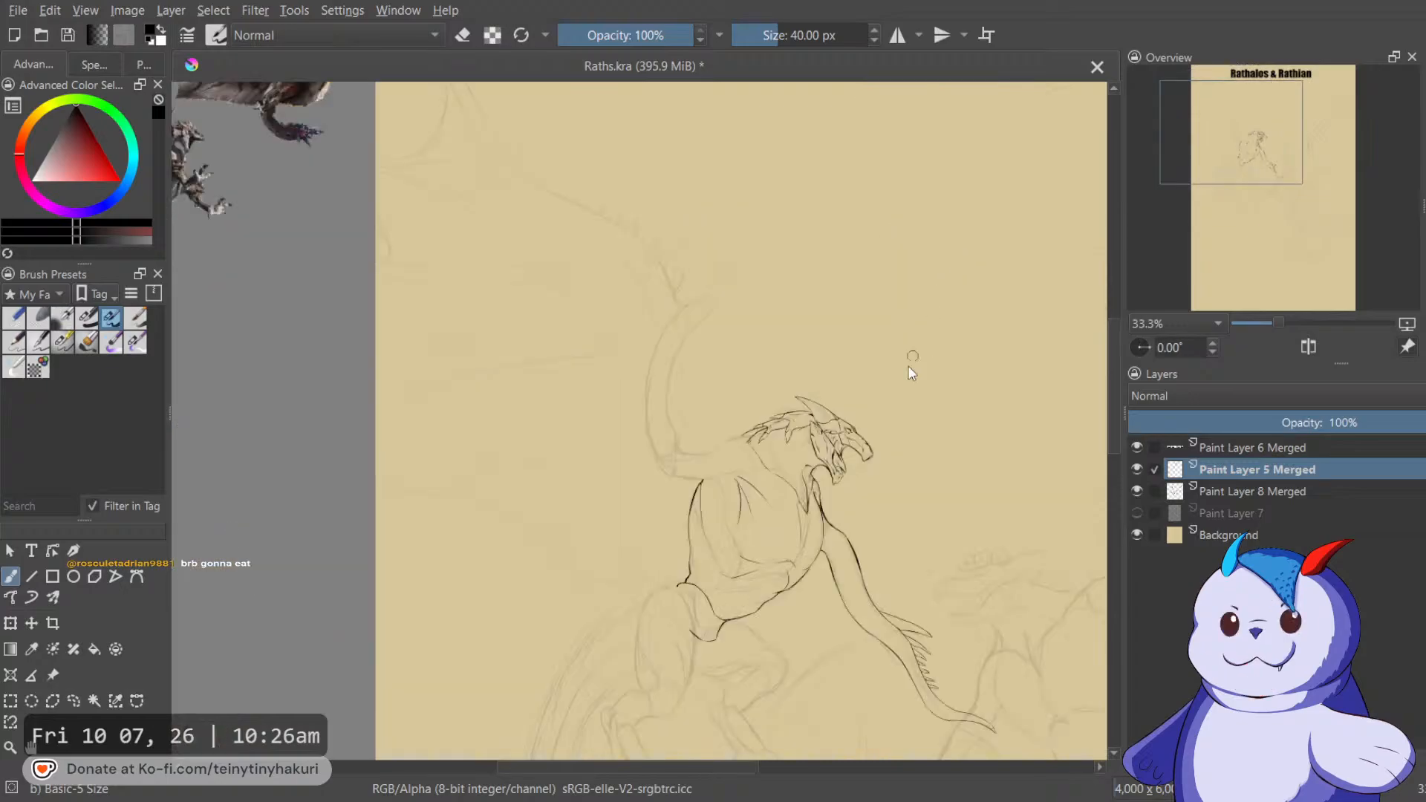
left_click_drag(899, 550, 893, 151)
key("plus")
key("plus")
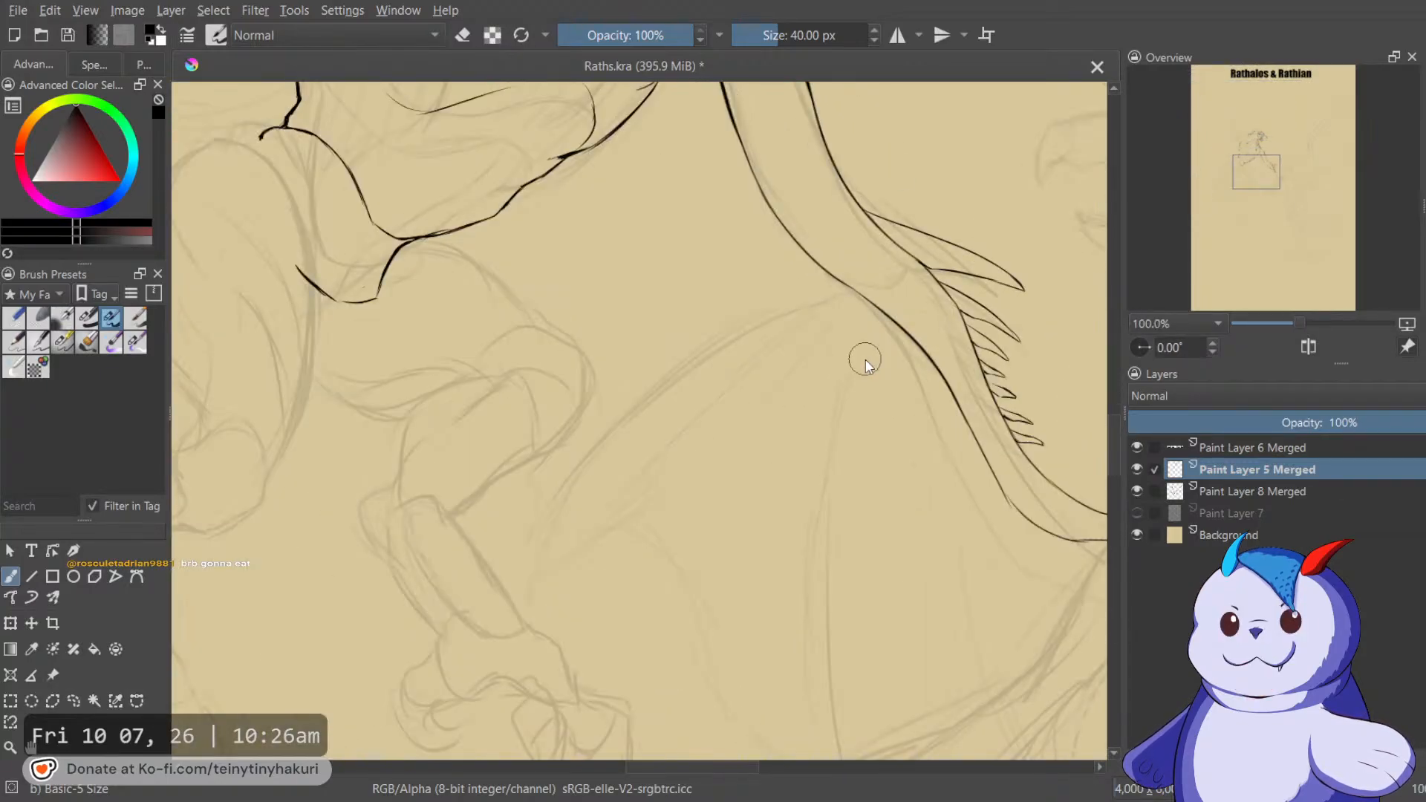
key("4")
key("4")
key("4")
key("4")
mouse_move(669, 233)
left_mouse_down()
mouse_move(745, 229)
mouse_move(705, 672)
left_mouse_up()
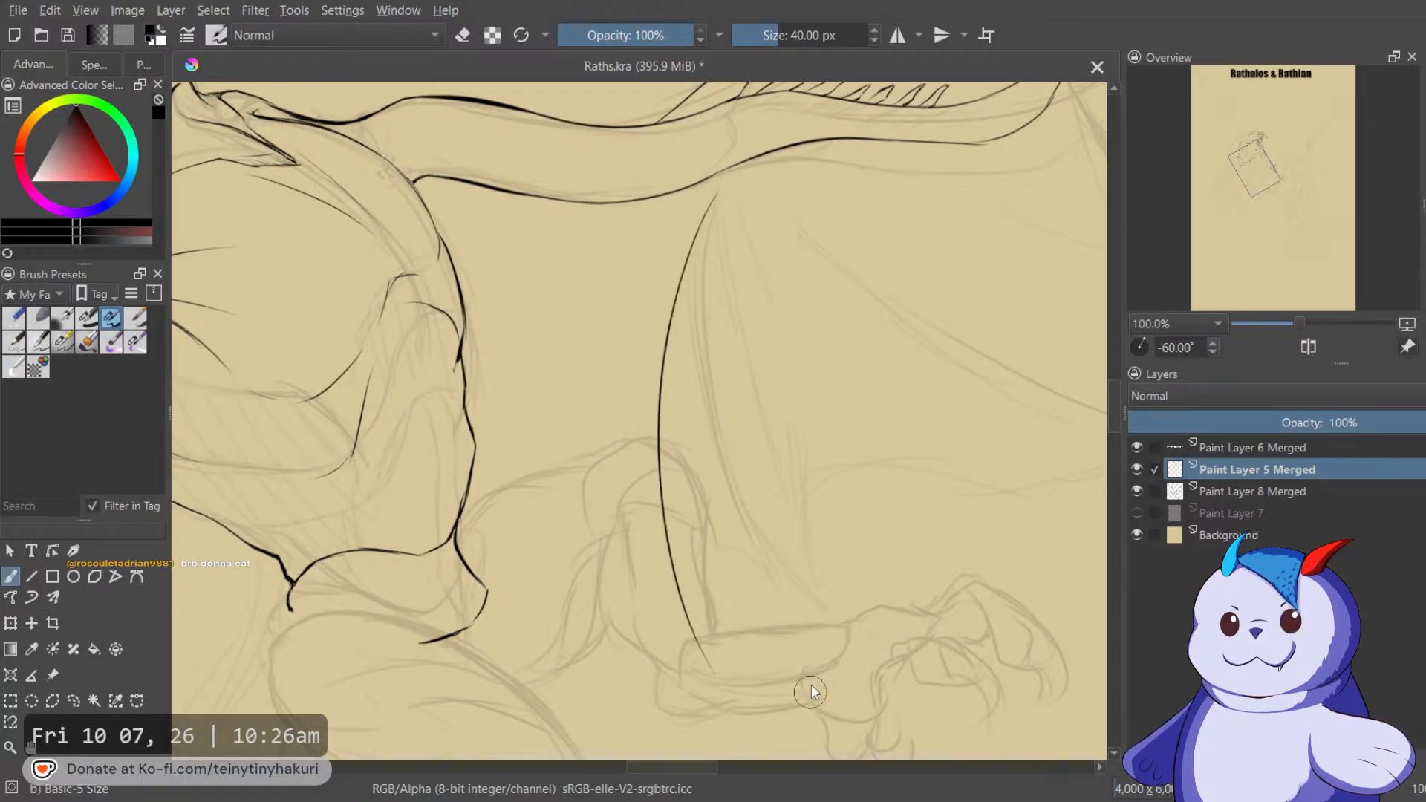
Ink a second curved wing rib from just below the elbow and a shorter third rib closer to the wrist.
key("5")
mouse_move(739, 331)
left_mouse_down()
mouse_move(853, 201)
mouse_move(670, 402)
left_mouse_up()
left_click_drag(631, 488, 622, 515)
mouse_move(941, 328)
left_mouse_down()
mouse_move(833, 263)
mouse_move(866, 540)
left_mouse_up()
mouse_move(840, 393)
left_mouse_down()
mouse_move(879, 448)
mouse_move(895, 512)
left_mouse_up()
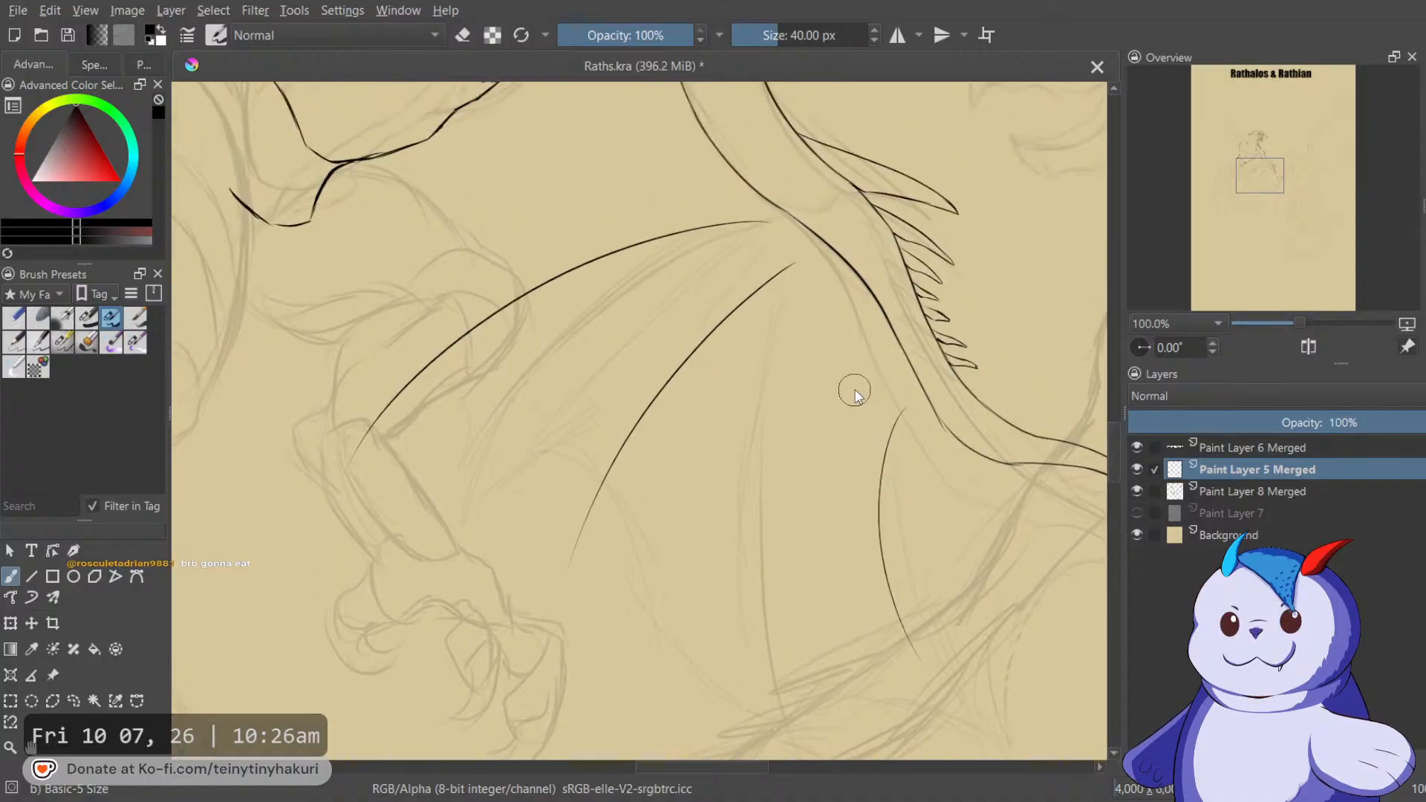
Ink the arched membrane edge from the tip of the first wing rib across to the second rib's end.
left_click_drag(847, 393, 1053, 365)
scroll(758, 424, "up", 1)
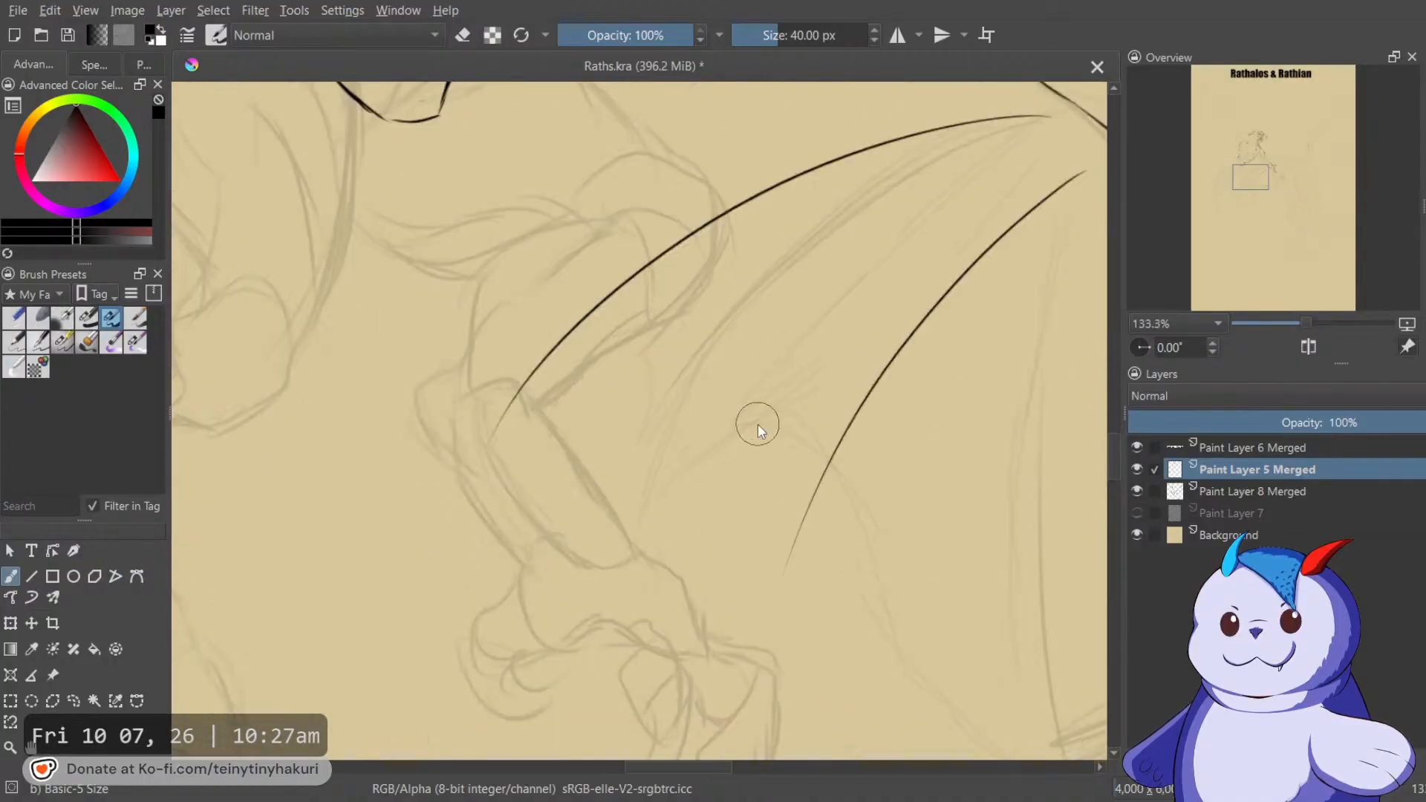
mouse_move(665, 425)
left_mouse_down()
mouse_move(793, 337)
mouse_move(855, 320)
left_mouse_up()
left_click_drag(679, 341, 823, 295)
key("m")
left_click_drag(625, 333, 969, 240)
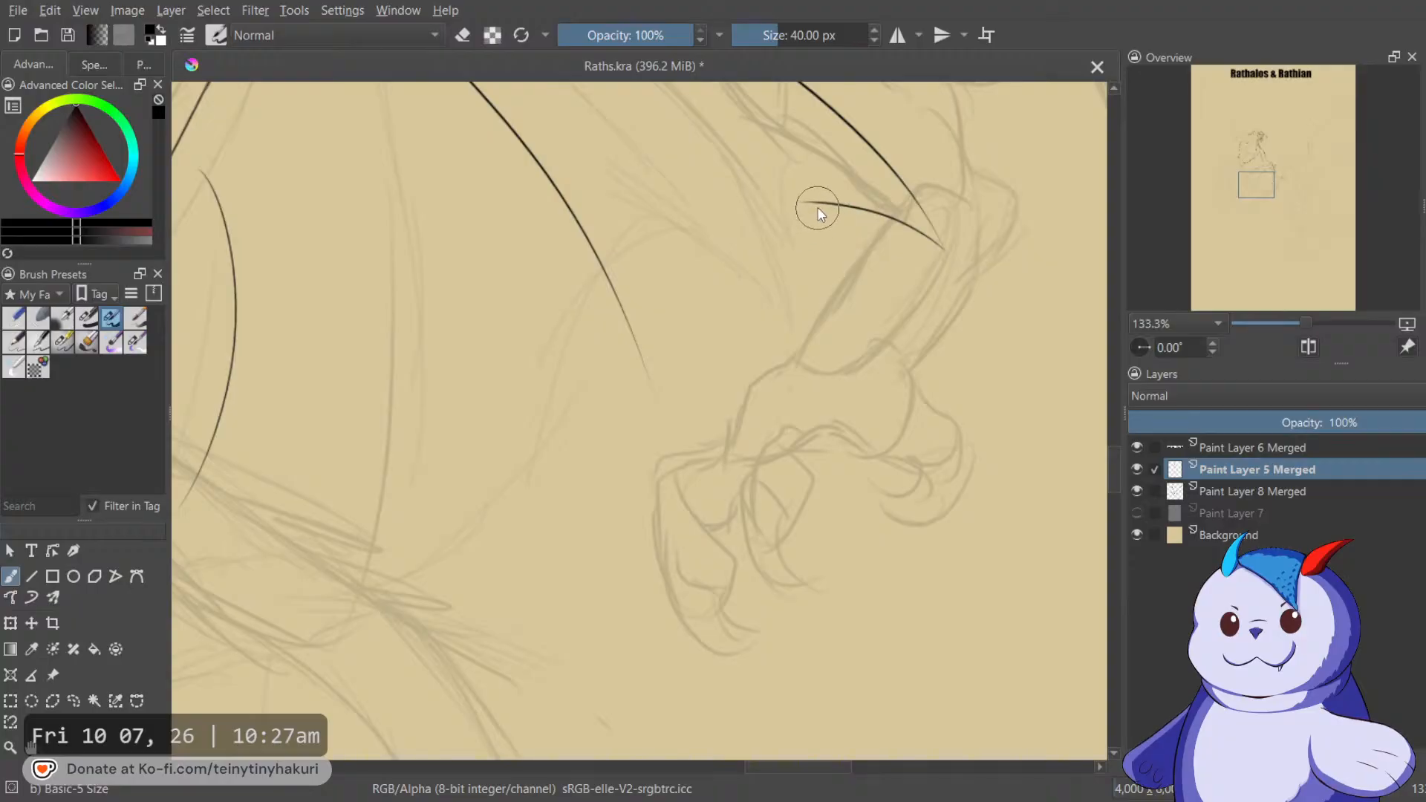
left_click_drag(770, 227, 660, 420)
key("ctrl+z")
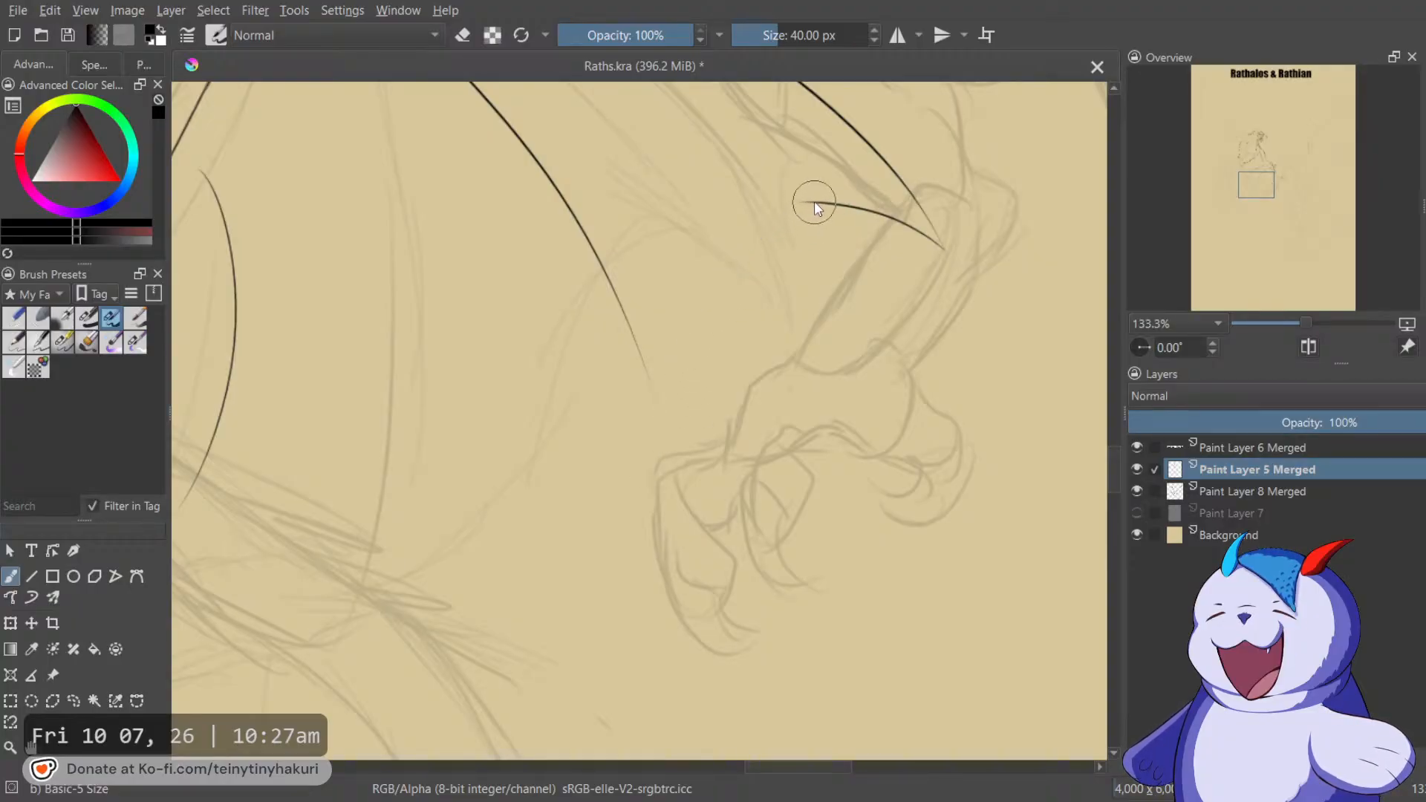
left_click_drag(811, 204, 643, 434)
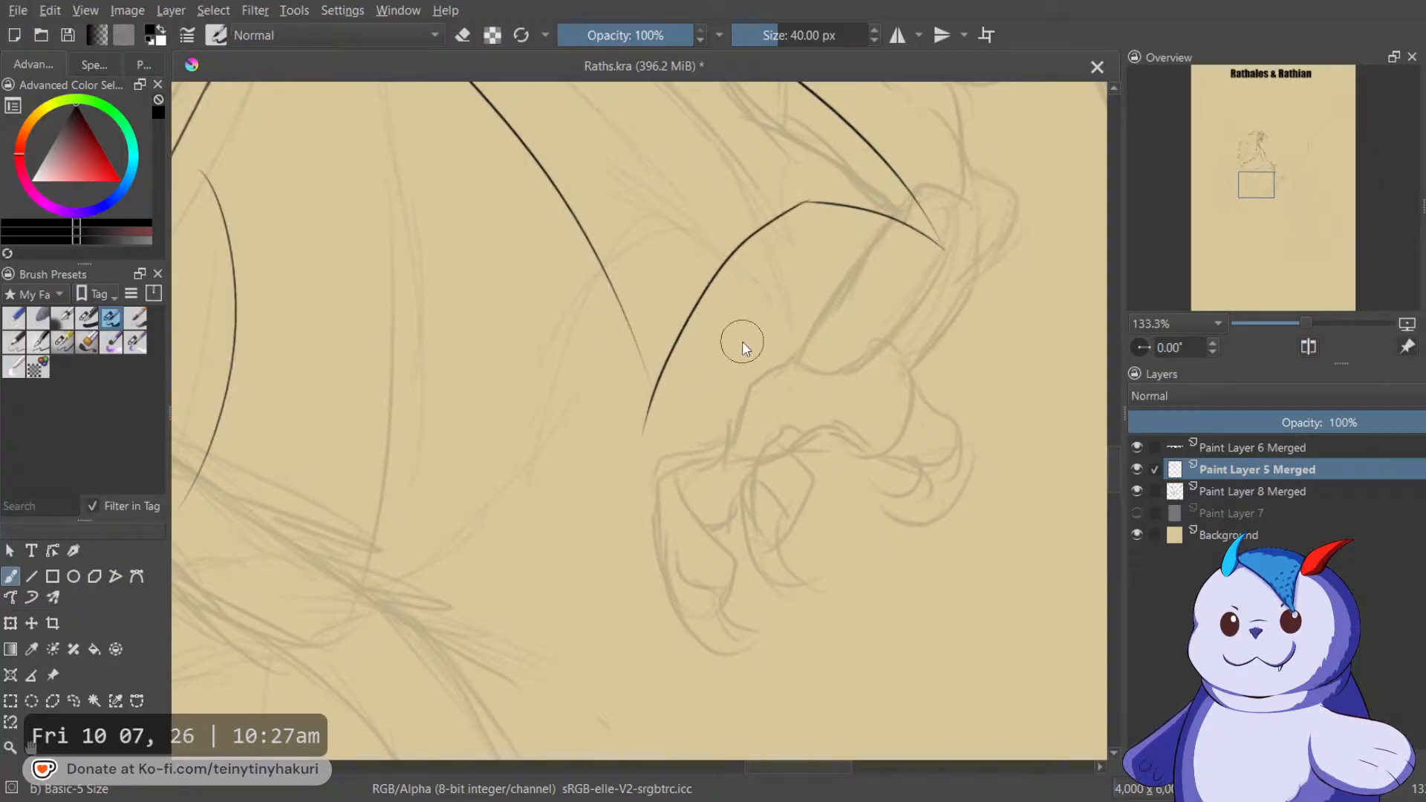
Extend the second wing rib to a sharp point with the membrane edge and erase the stray line ends.
key("m")
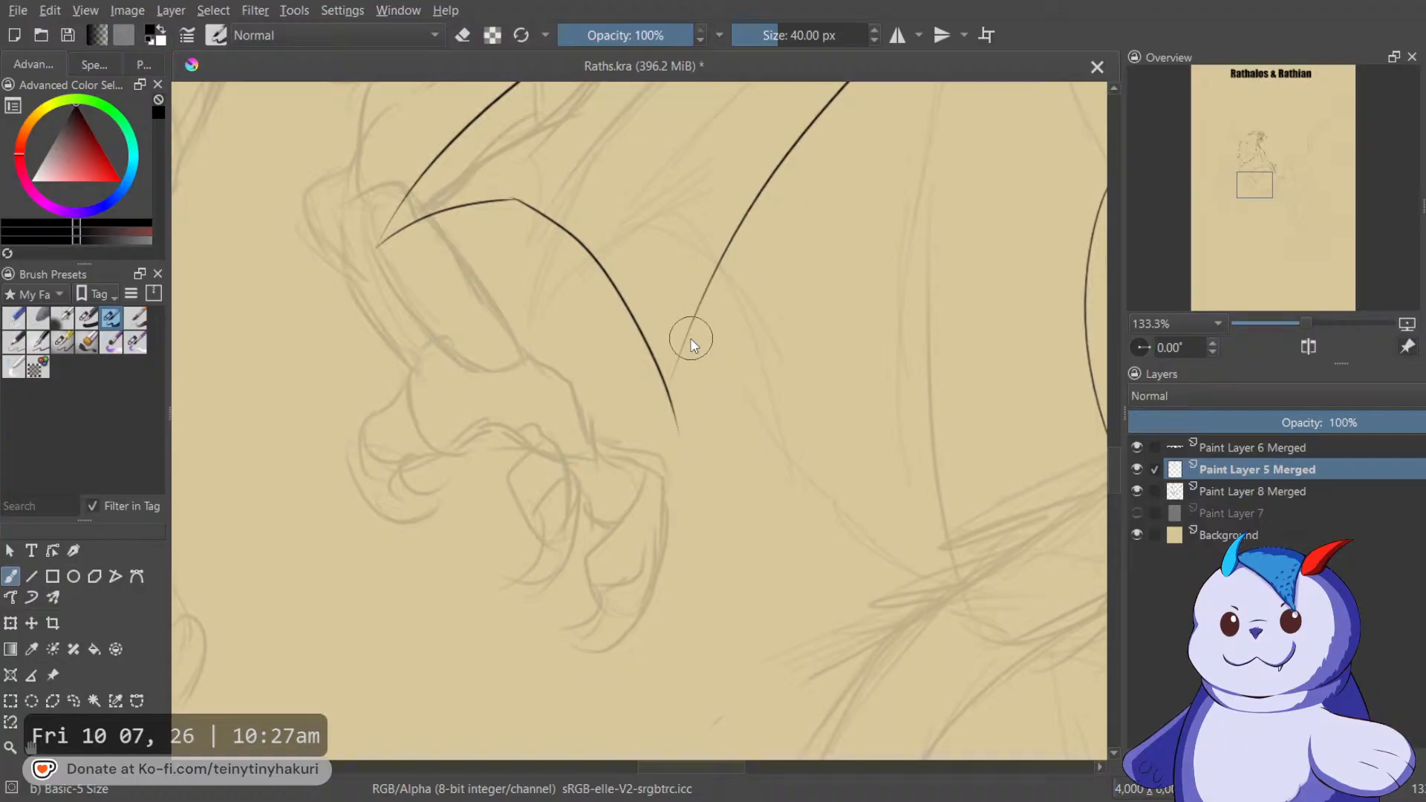
left_click_drag(691, 309, 679, 425)
scroll(694, 406, "up", 1)
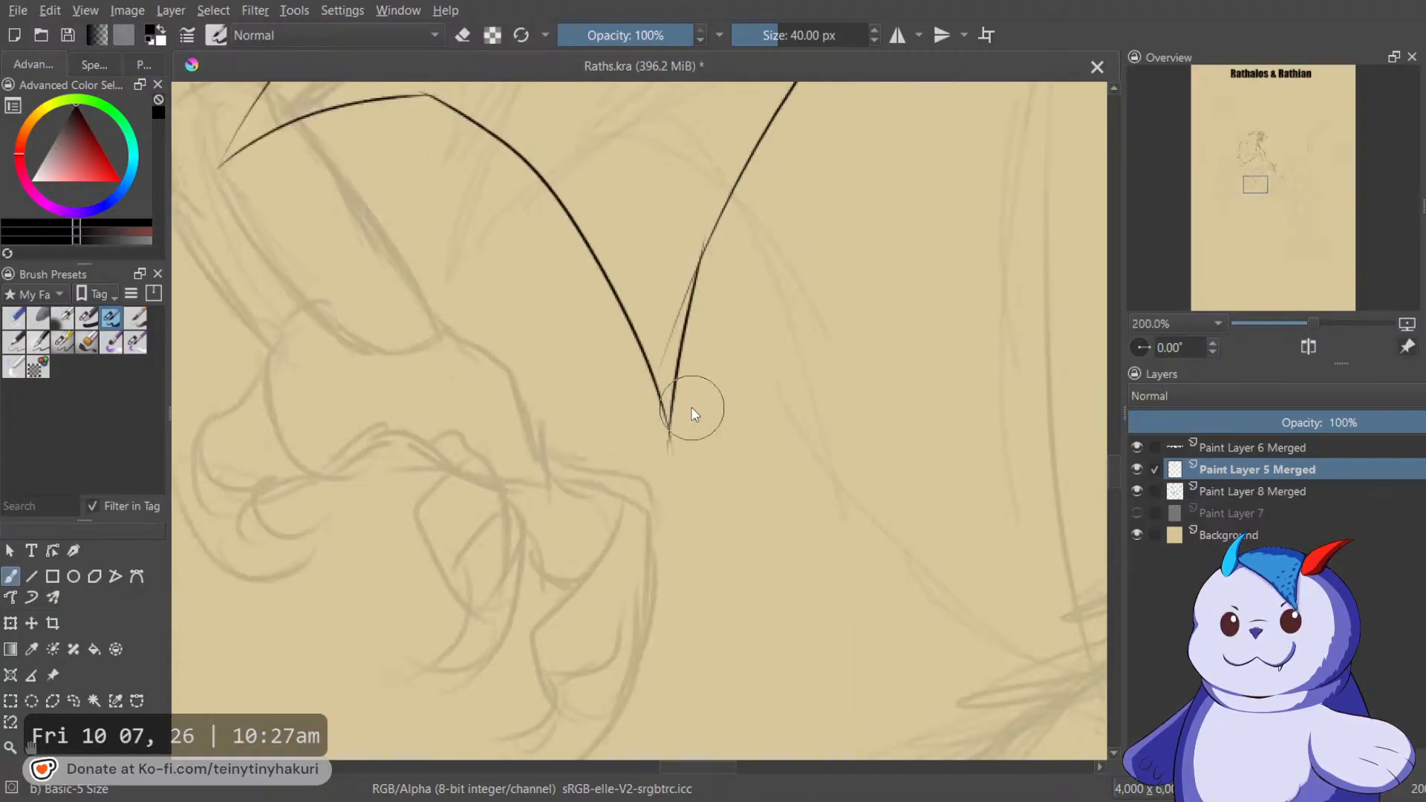
key("e")
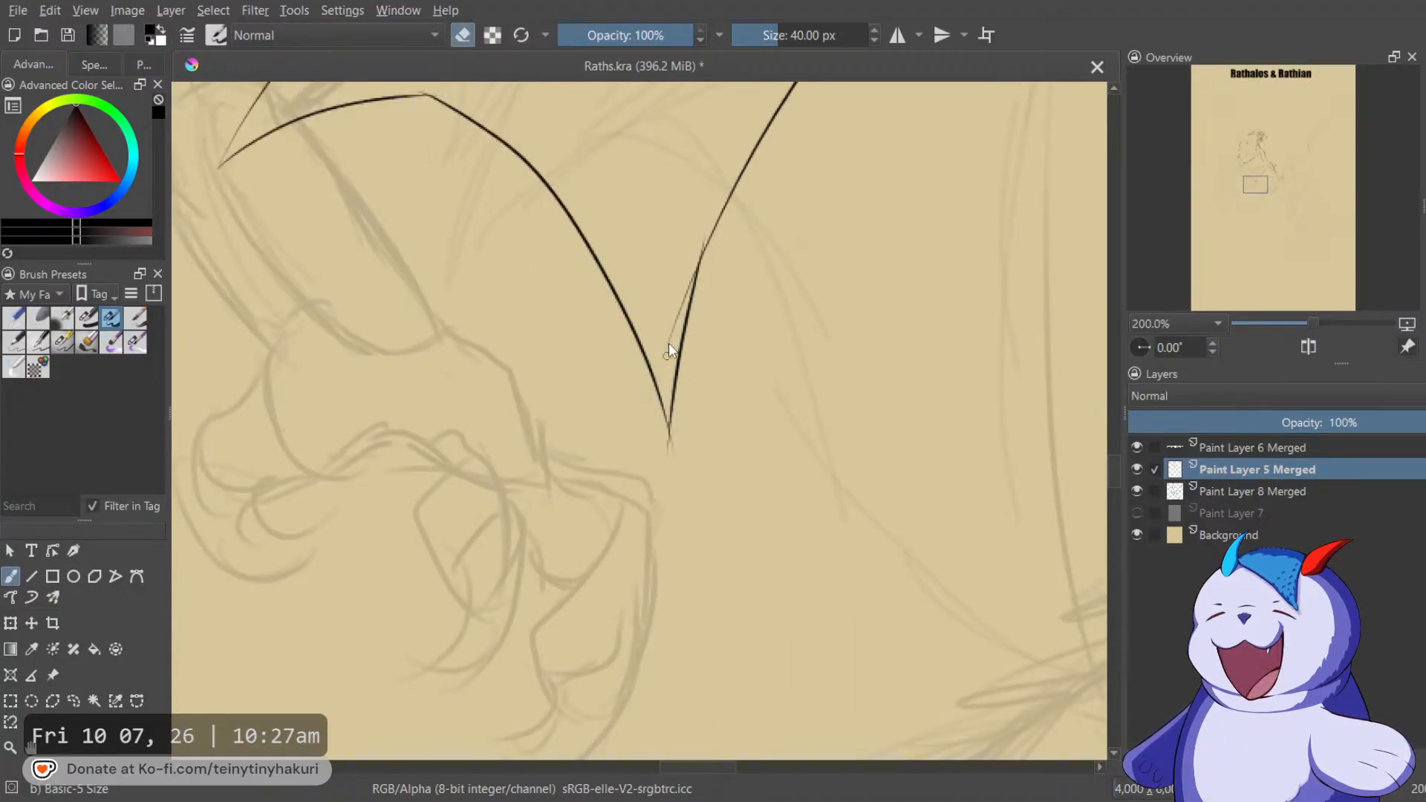
left_click_drag(693, 283, 701, 266)
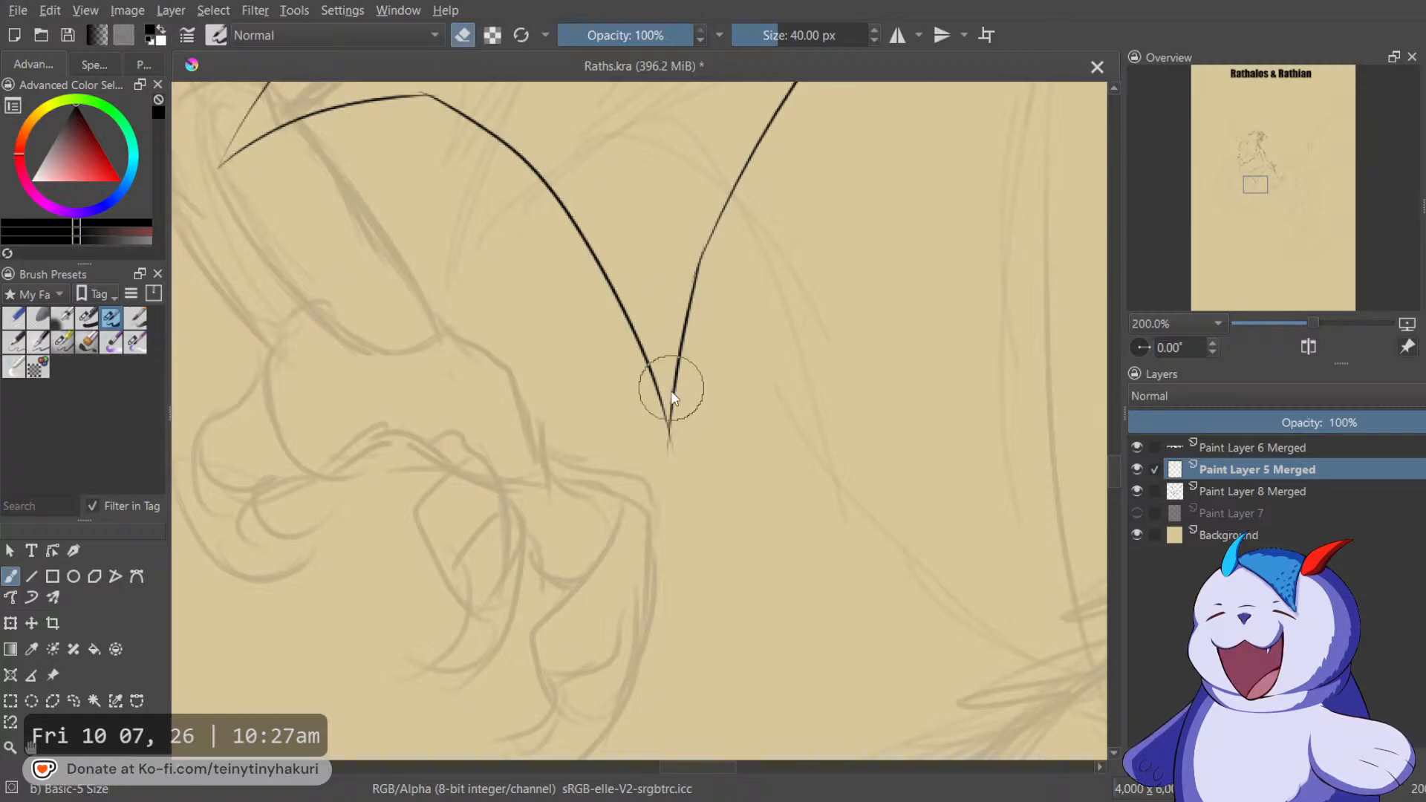
key("e")
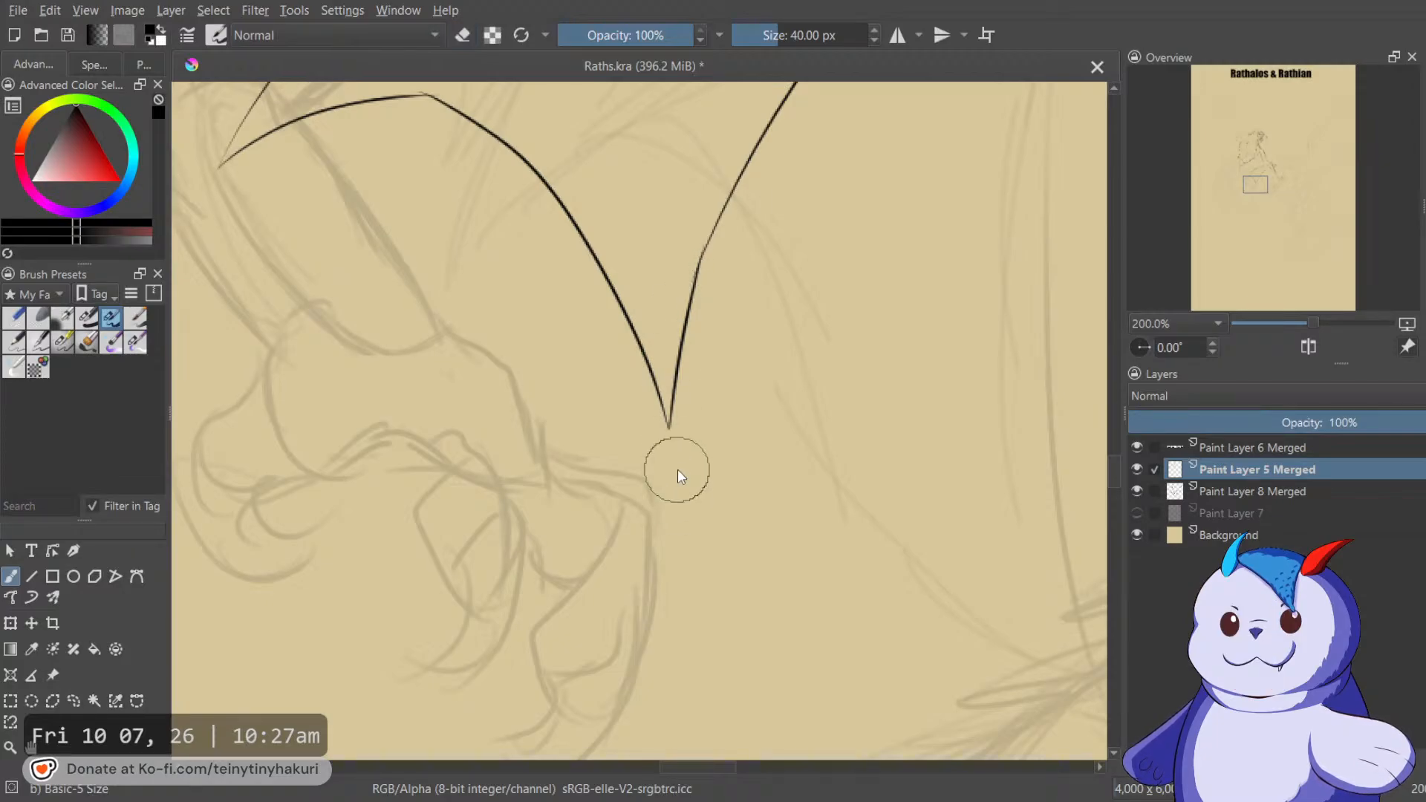
Ink the next membrane edge as a curve from the second rib's point toward the end of the third rib.
scroll(677, 469, "down", 2)
left_click_drag(626, 407, 704, 620)
scroll(704, 620, "down", 1)
mouse_move(660, 508)
left_mouse_down()
mouse_move(694, 579)
mouse_move(719, 532)
mouse_move(690, 510)
left_mouse_up()
scroll(687, 524, "up", 1)
left_click_drag(636, 392, 453, 117)
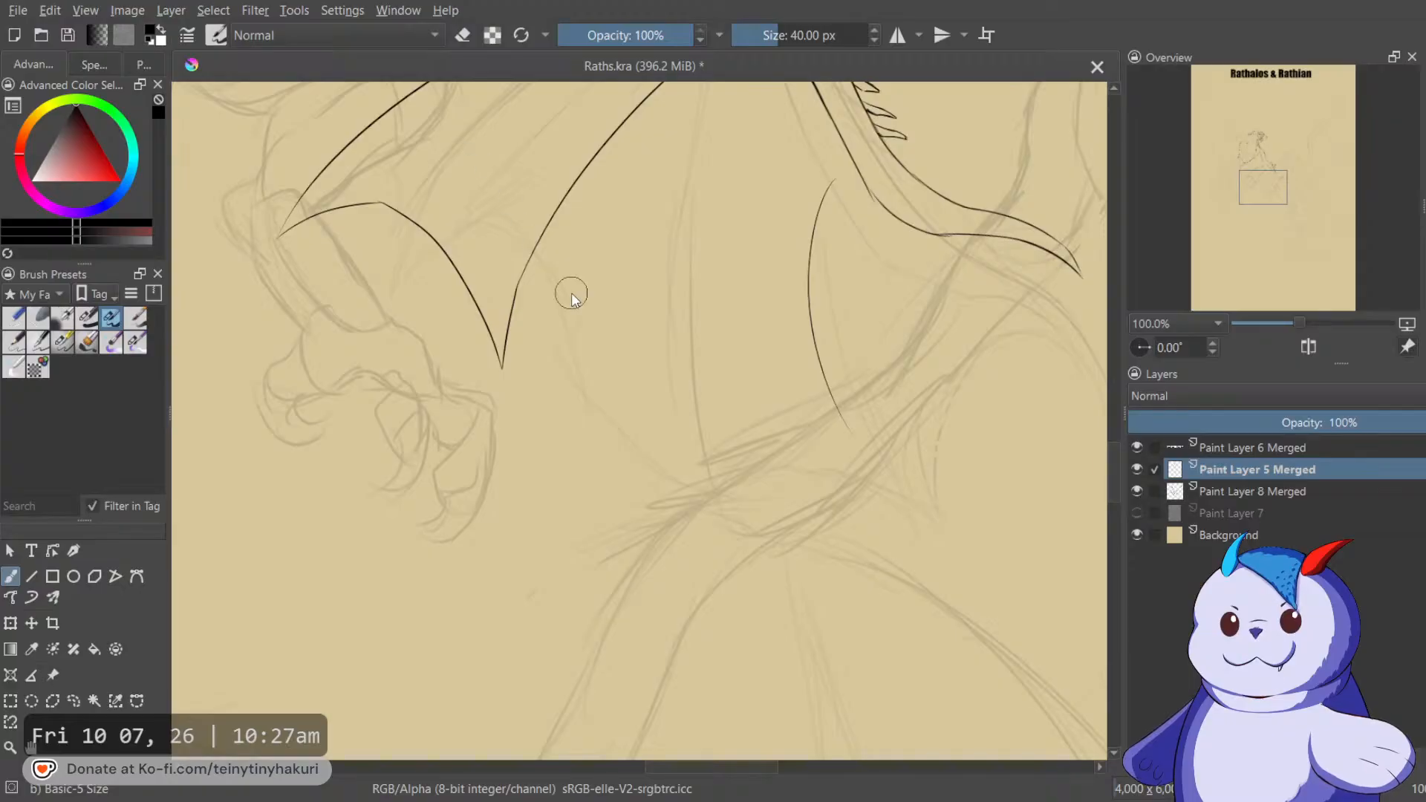
key("m")
left_click_drag(726, 280, 881, 267)
key("4")
key("4")
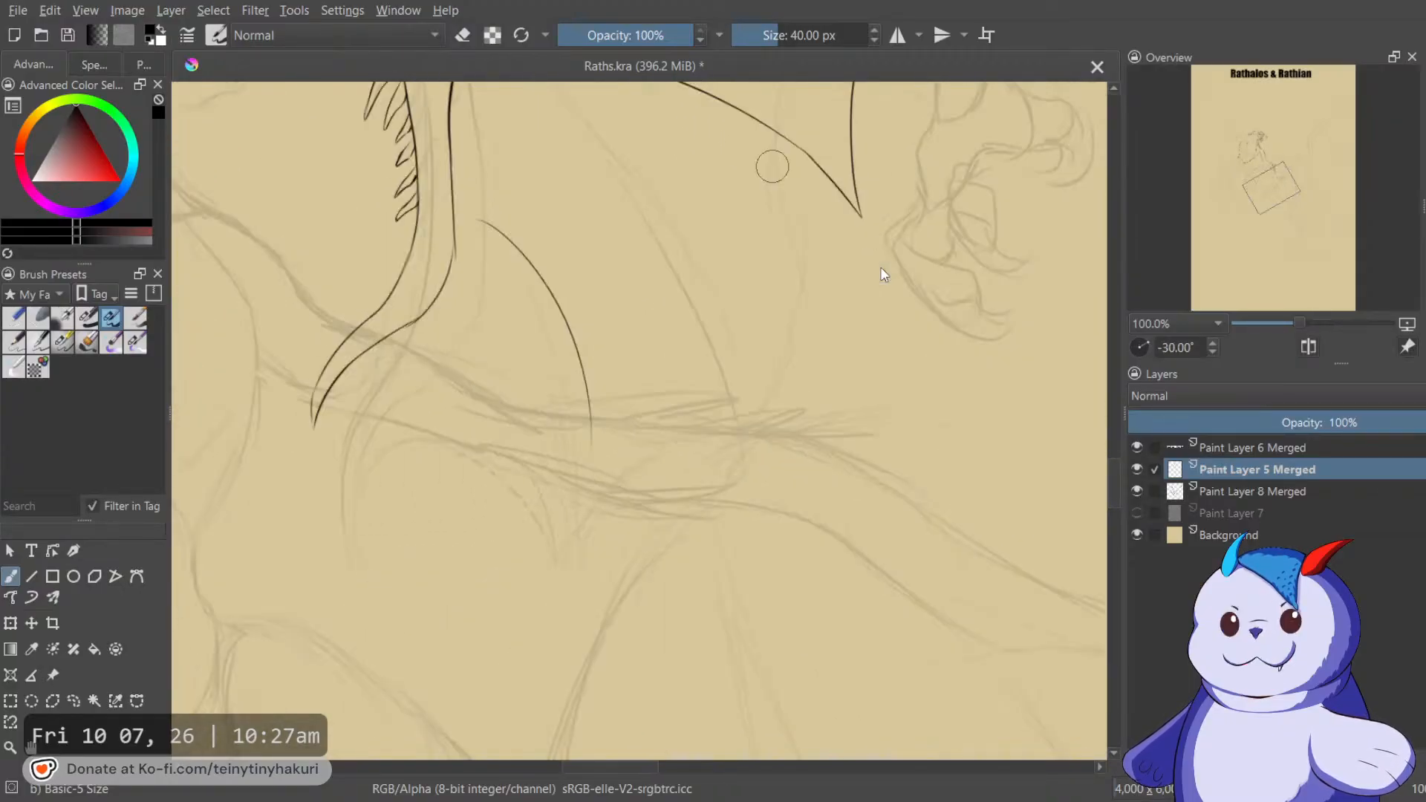
mouse_move(858, 217)
left_mouse_down()
mouse_move(820, 230)
mouse_move(623, 436)
left_mouse_up()
Lengthen the third wing rib and bend the membrane edge's end so that both meet in a sharp point.
scroll(623, 435, "up", 1)
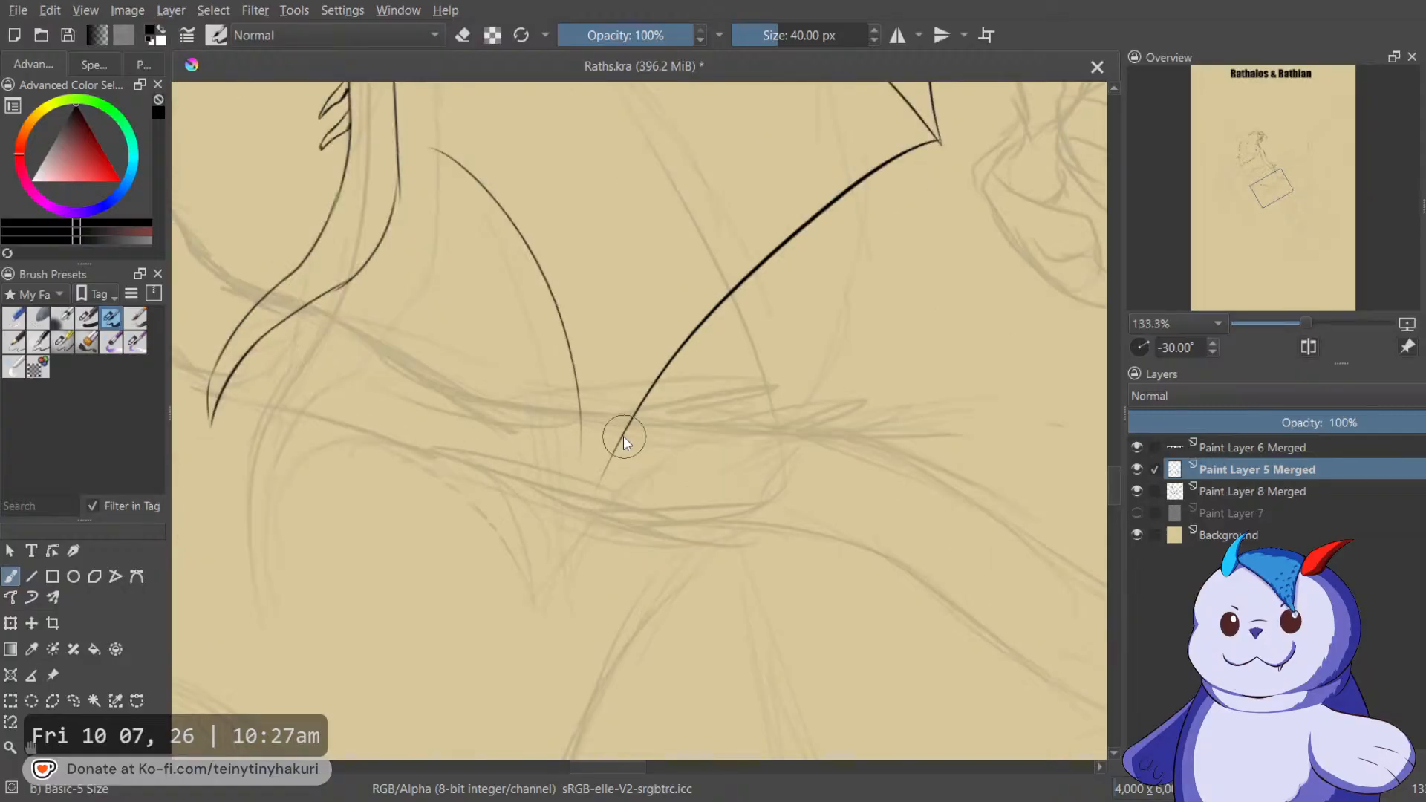
left_click_drag(580, 409, 594, 570)
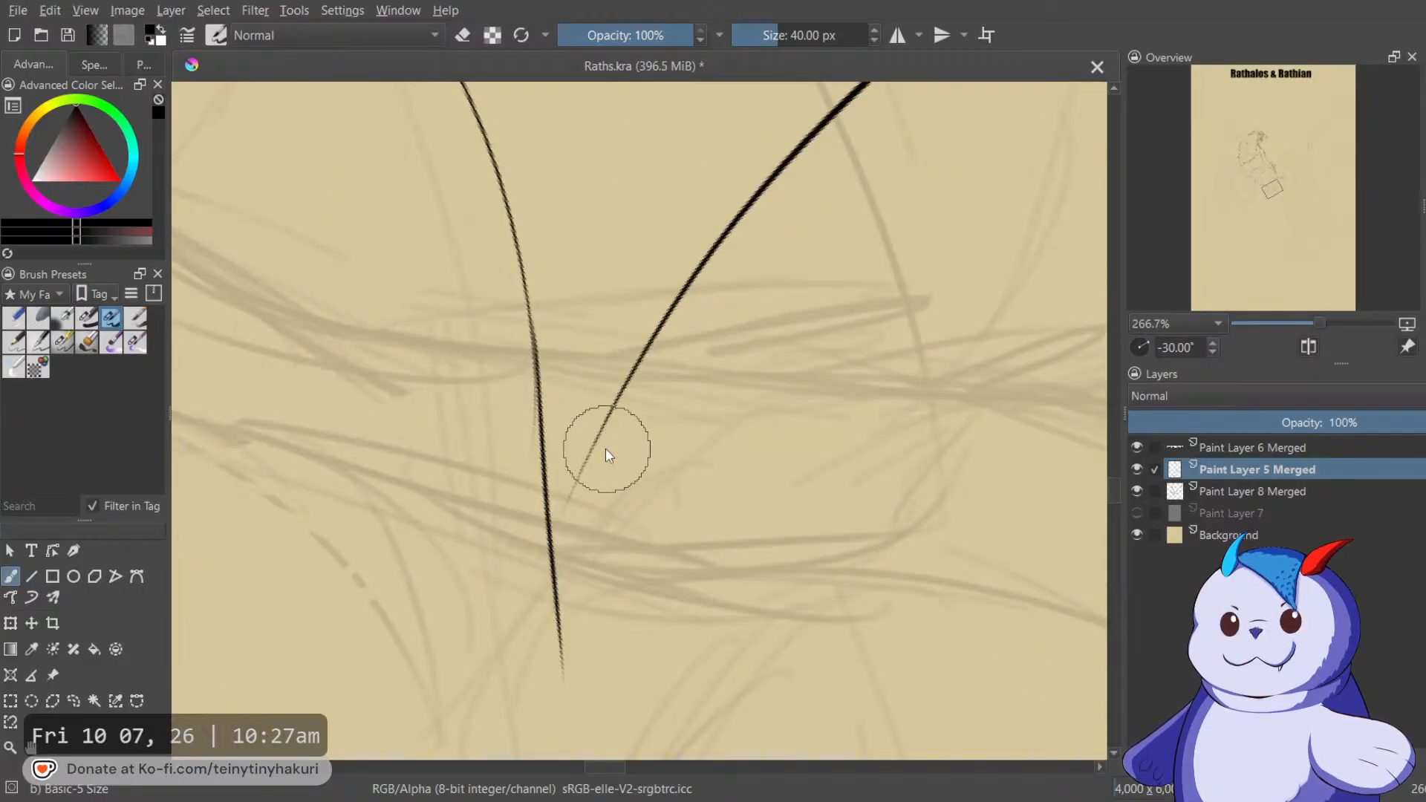
mouse_move(606, 418)
left_mouse_down()
mouse_move(563, 539)
mouse_move(559, 616)
left_mouse_up()
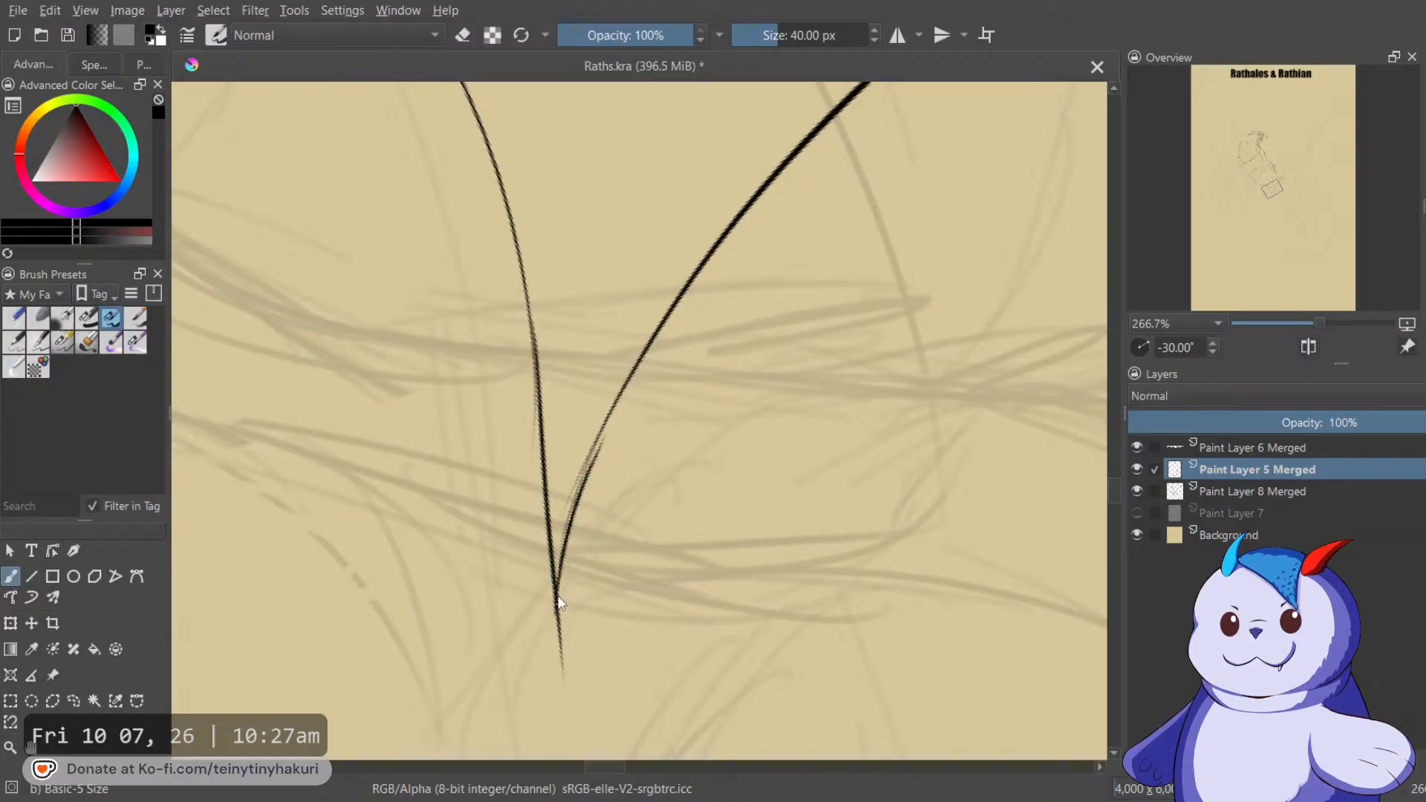
Erase the stray overshoot below the third wing rib so that the rib and membrane edge end in a clean point.
key("e")
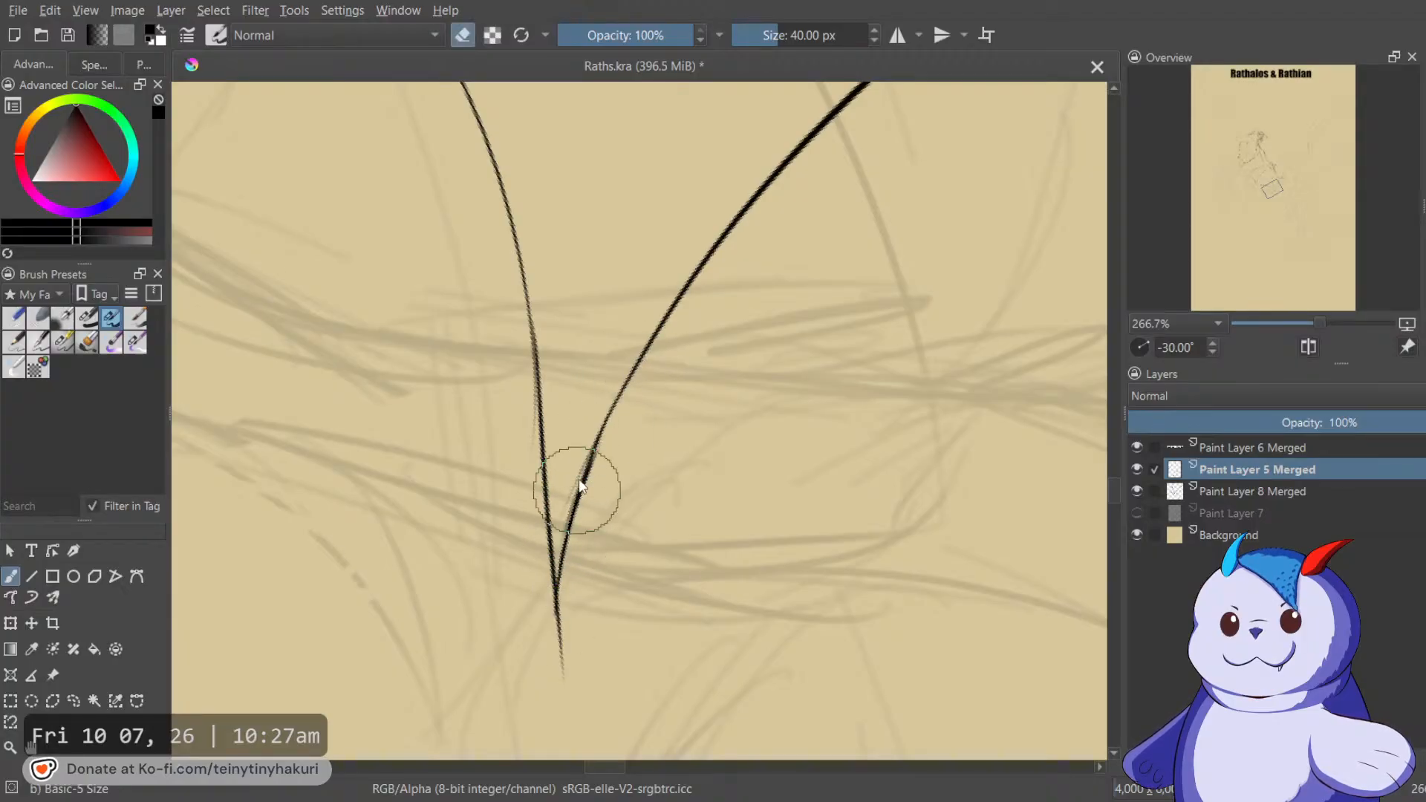
mouse_move(573, 568)
left_mouse_down()
mouse_move(557, 618)
mouse_move(585, 530)
mouse_move(560, 675)
left_mouse_up()
key("e")
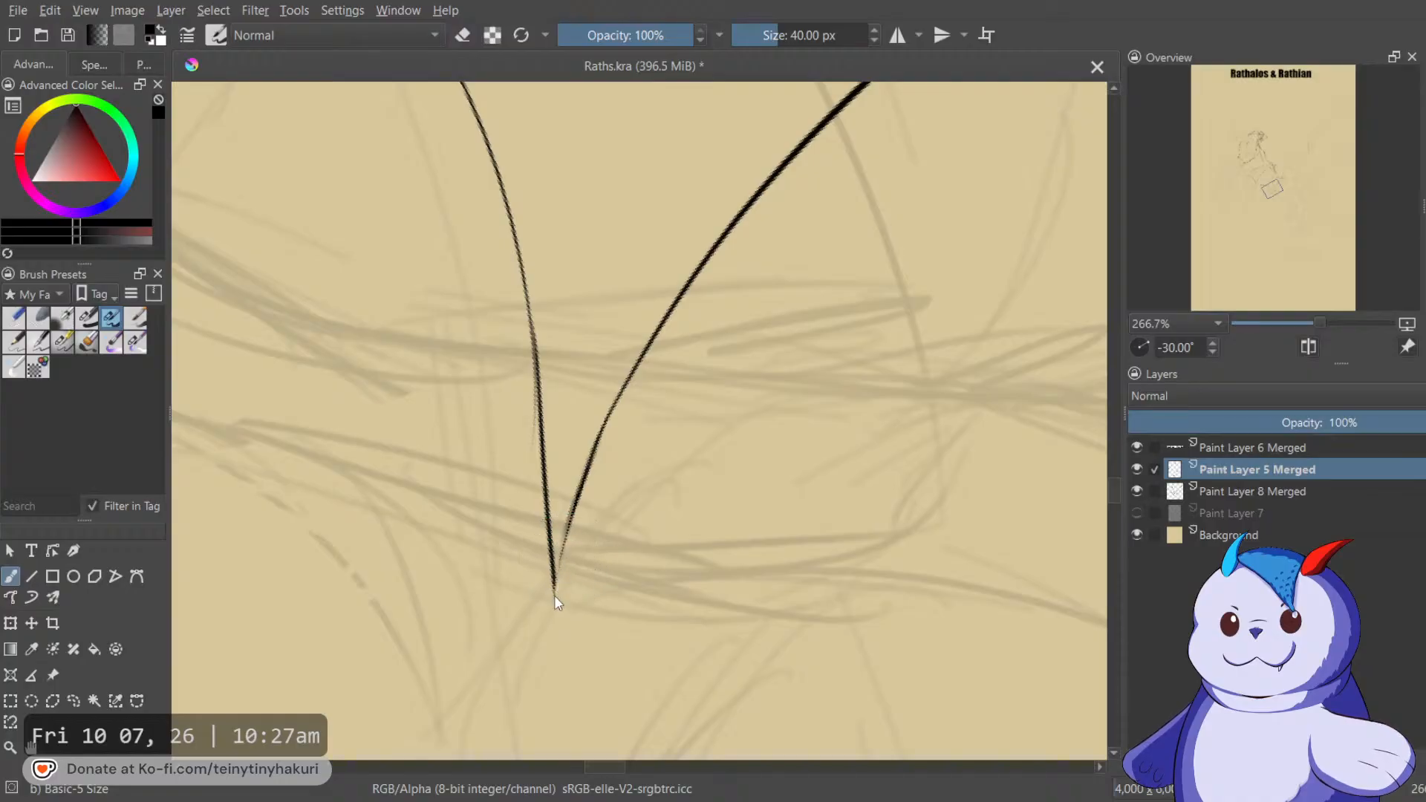
key("5")
key("e")
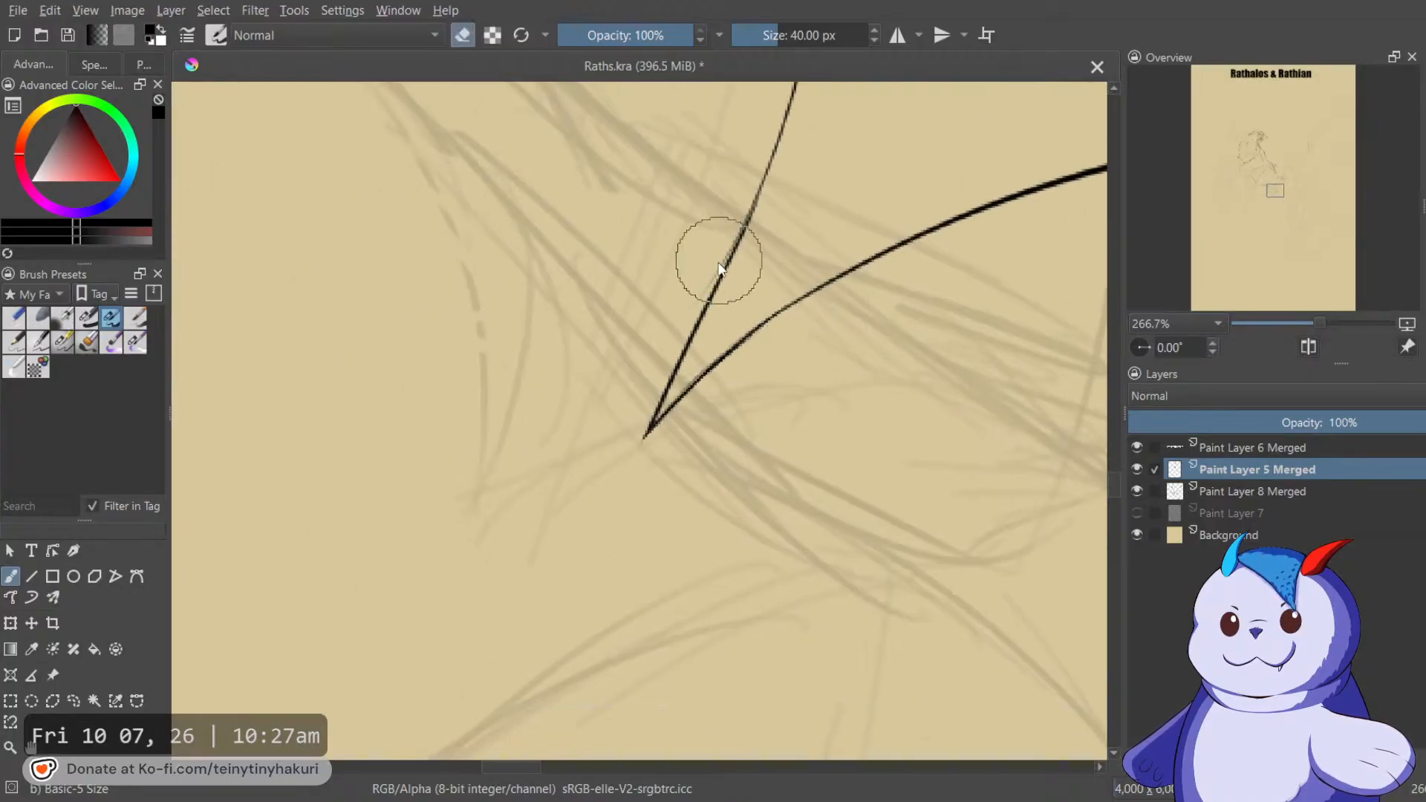
key("e")
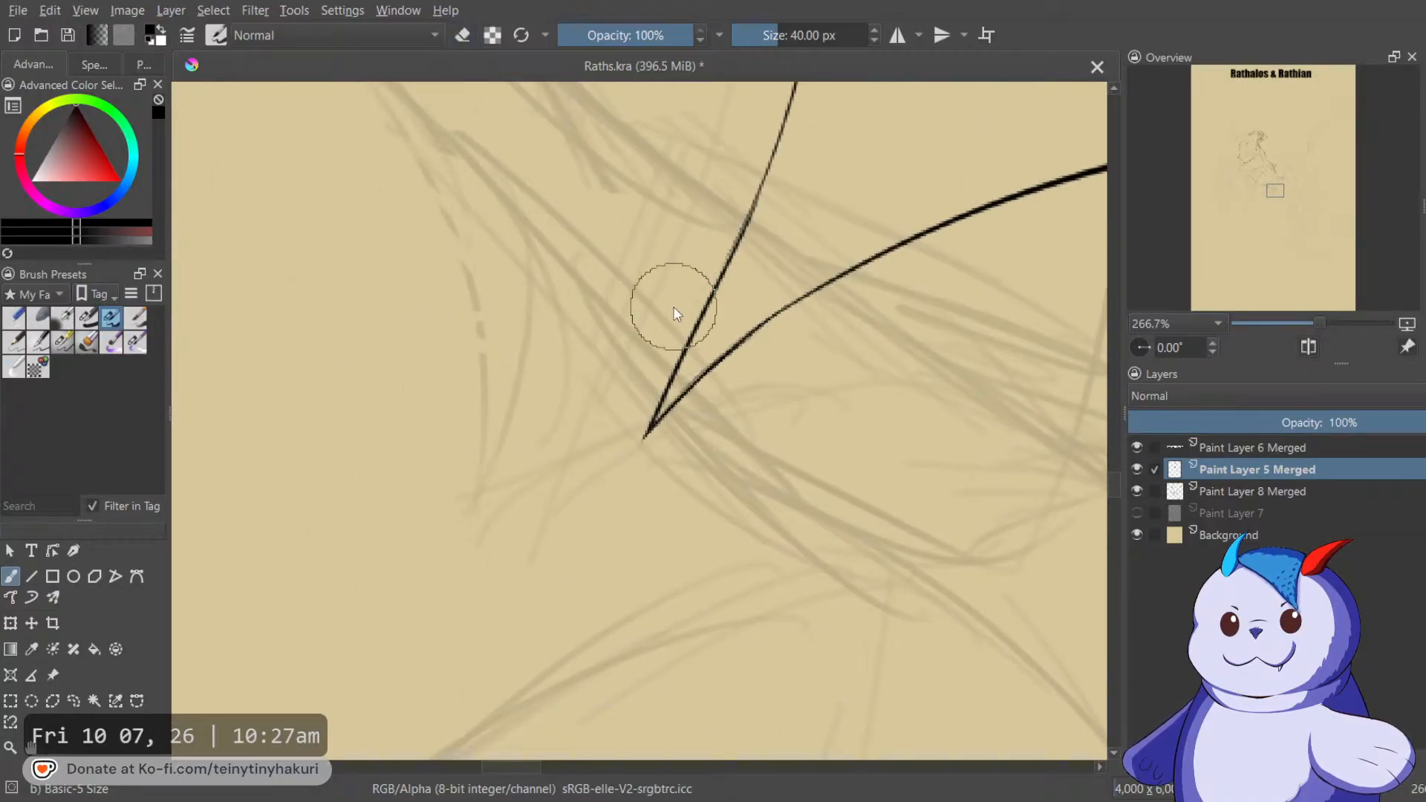
Ink the last membrane edge as a curve from the underside of the wing arm's tip down to the third rib's point.
scroll(673, 309, "down", 4)
scroll(678, 277, "up", 2)
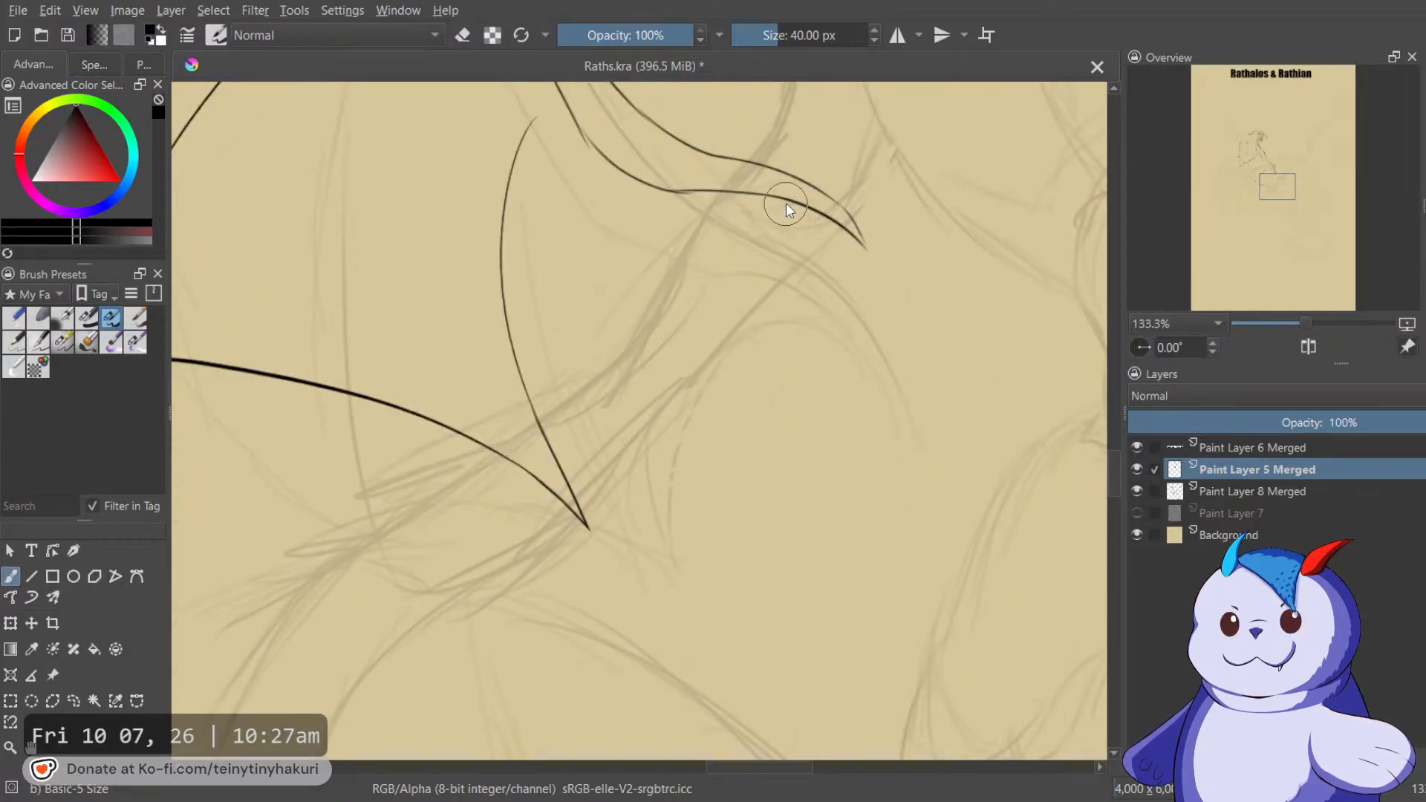
left_click_drag(796, 204, 624, 345)
left_click_drag(587, 527, 621, 359)
key("ctrl+z")
key("ctrl+z")
left_click_drag(761, 192, 607, 371)
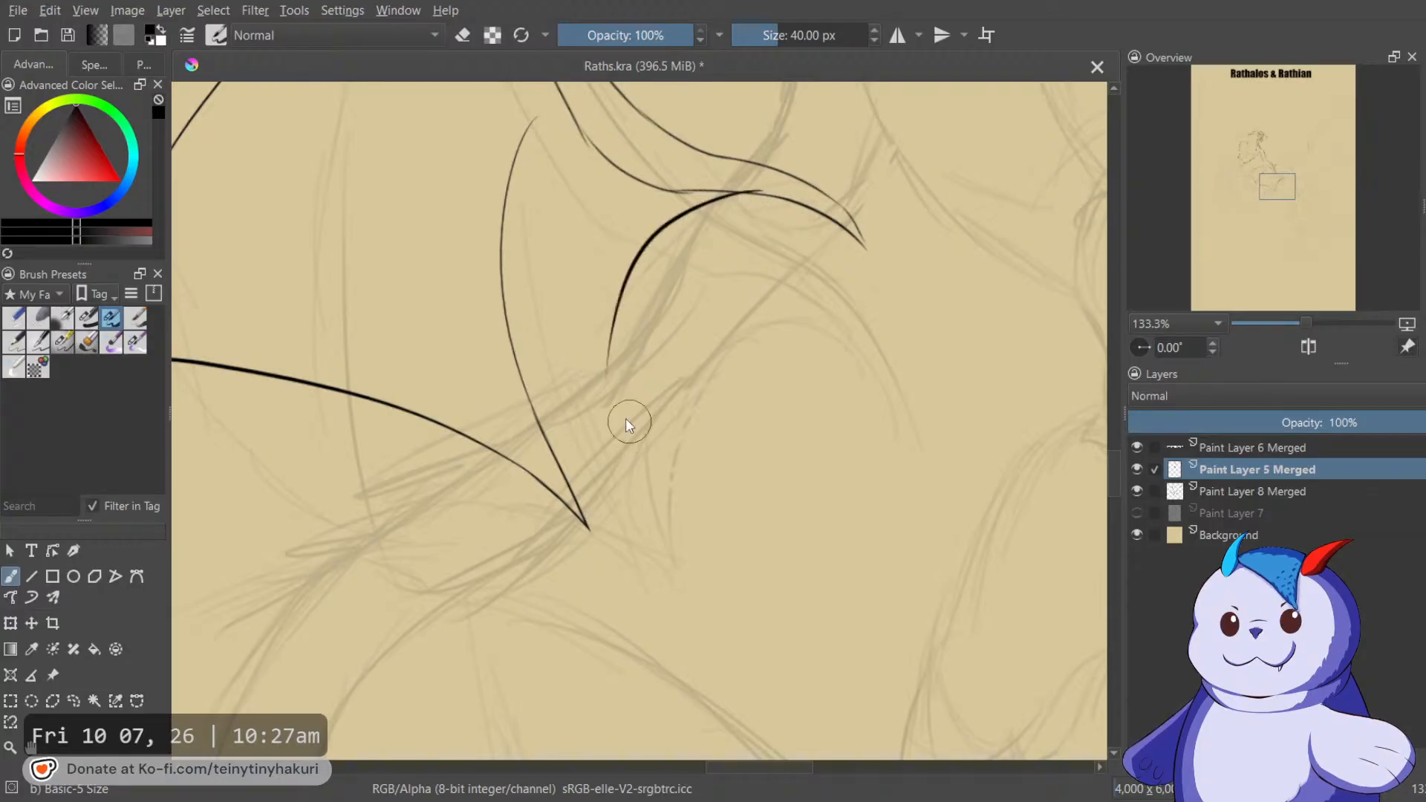
left_click_drag(586, 526, 627, 293)
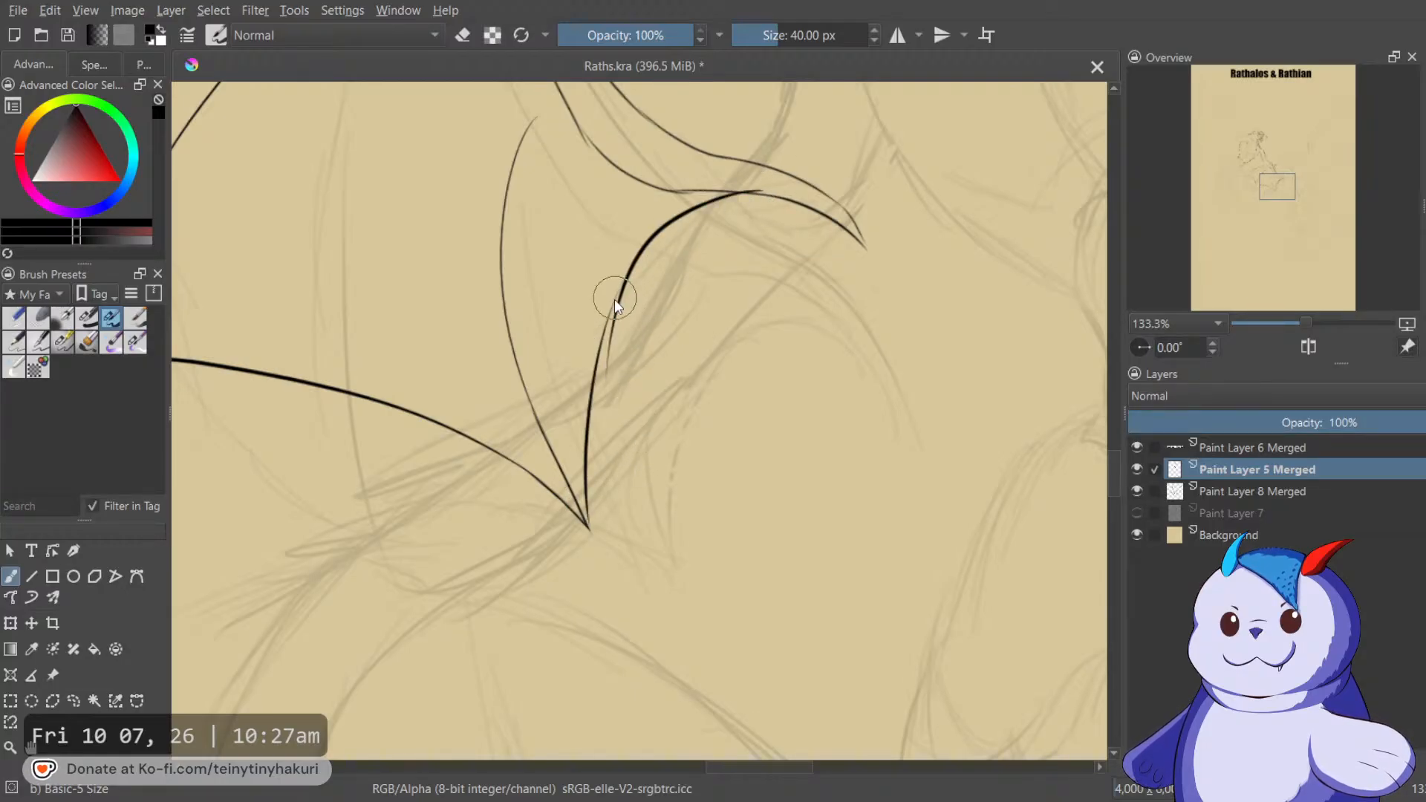
Erase the overlapping stroke end in the middle of the last membrane edge so that it reads as one line.
key("e")
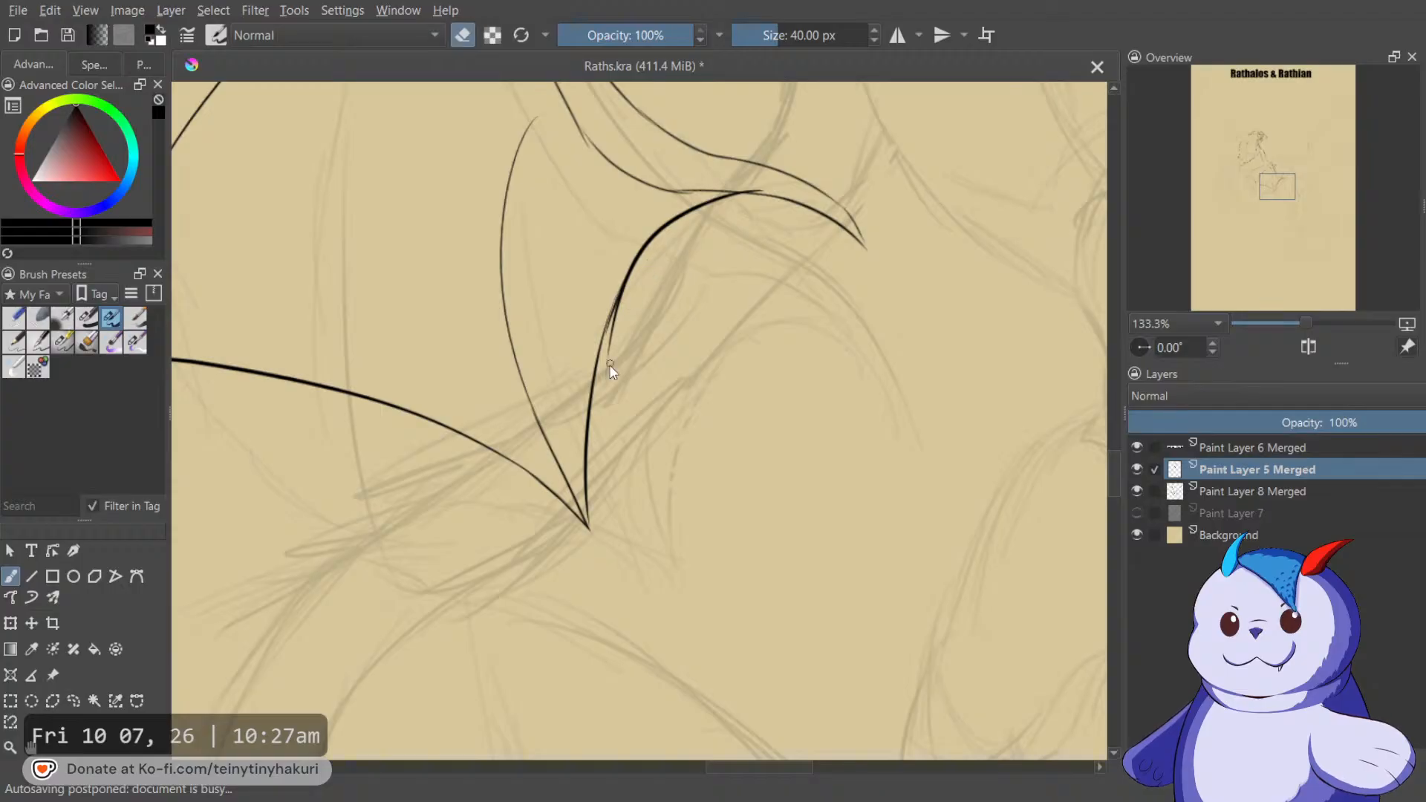
left_click_drag(643, 254, 616, 334)
key("ctrl+z")
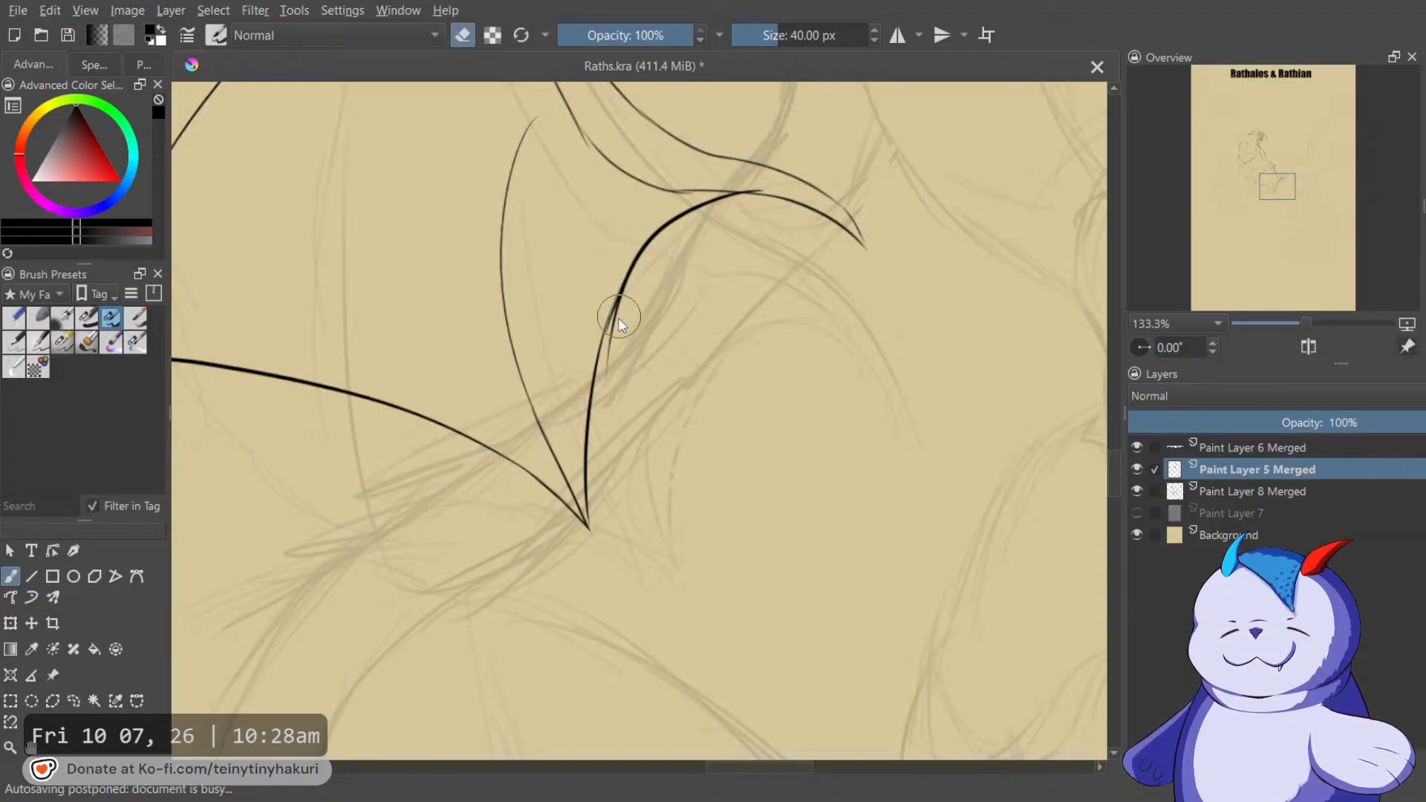
key("ctrl+z")
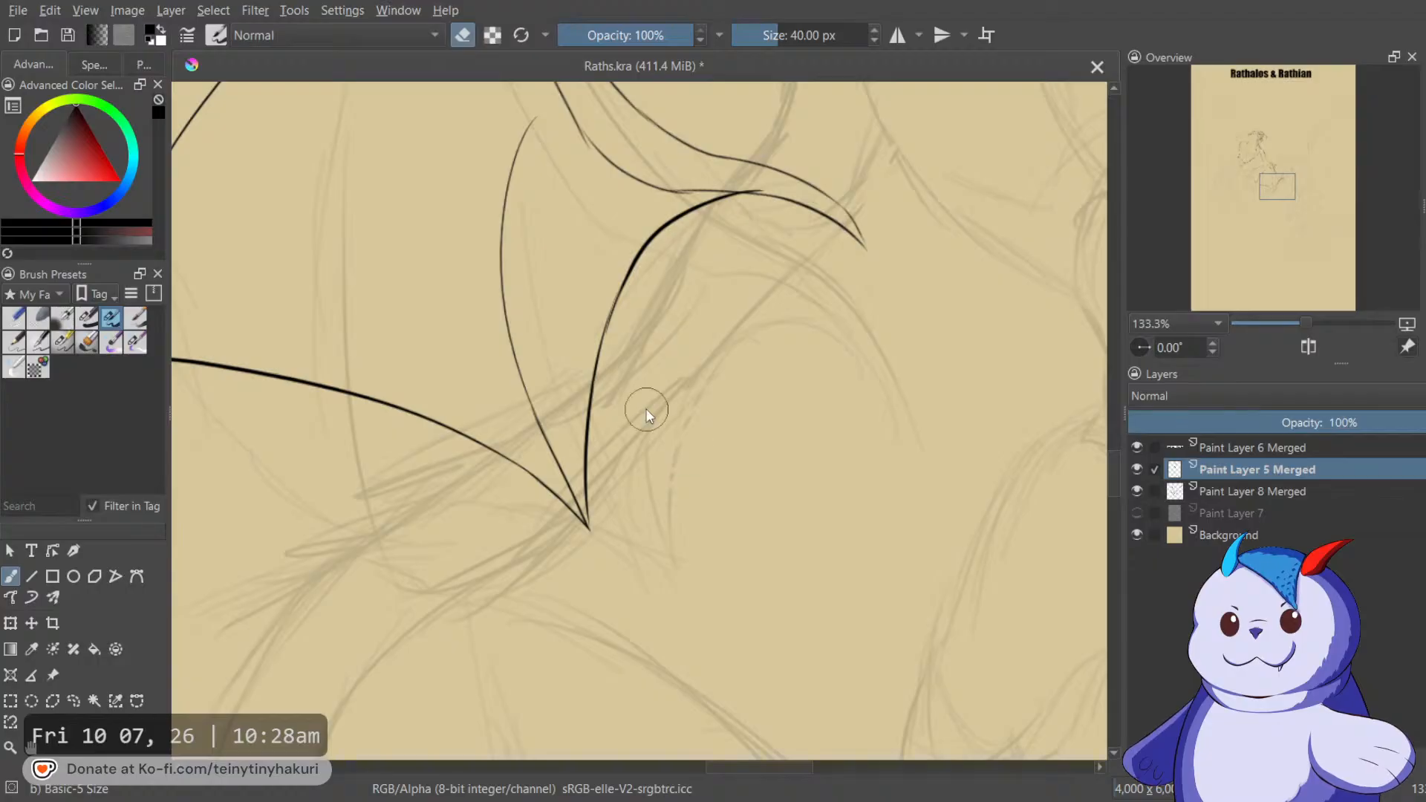
Sharpen the wing arm's pointed tip and erase the membrane edge's overshoot where it joins the arm.
scroll(646, 414, "up", 5)
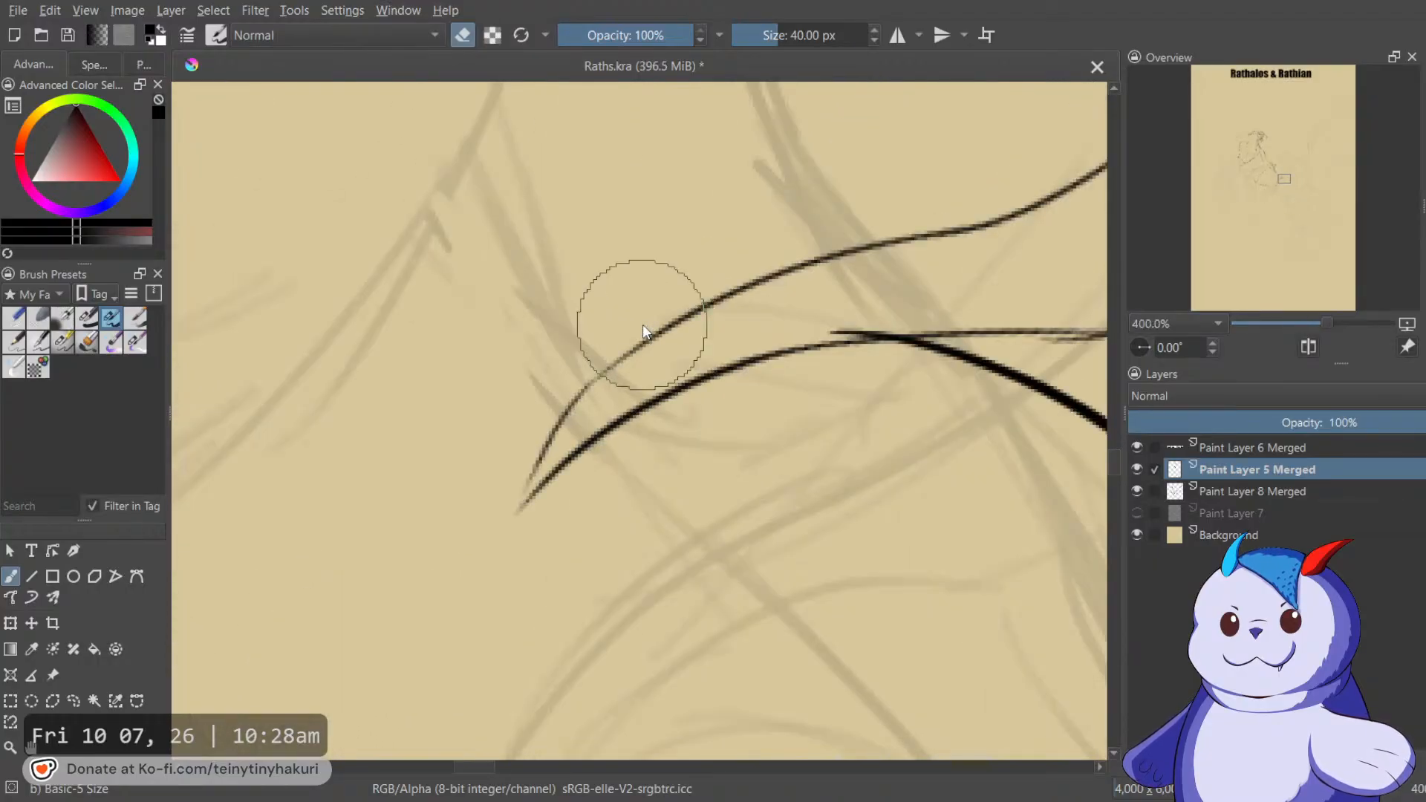
left_click_drag(838, 358, 873, 277)
key("e")
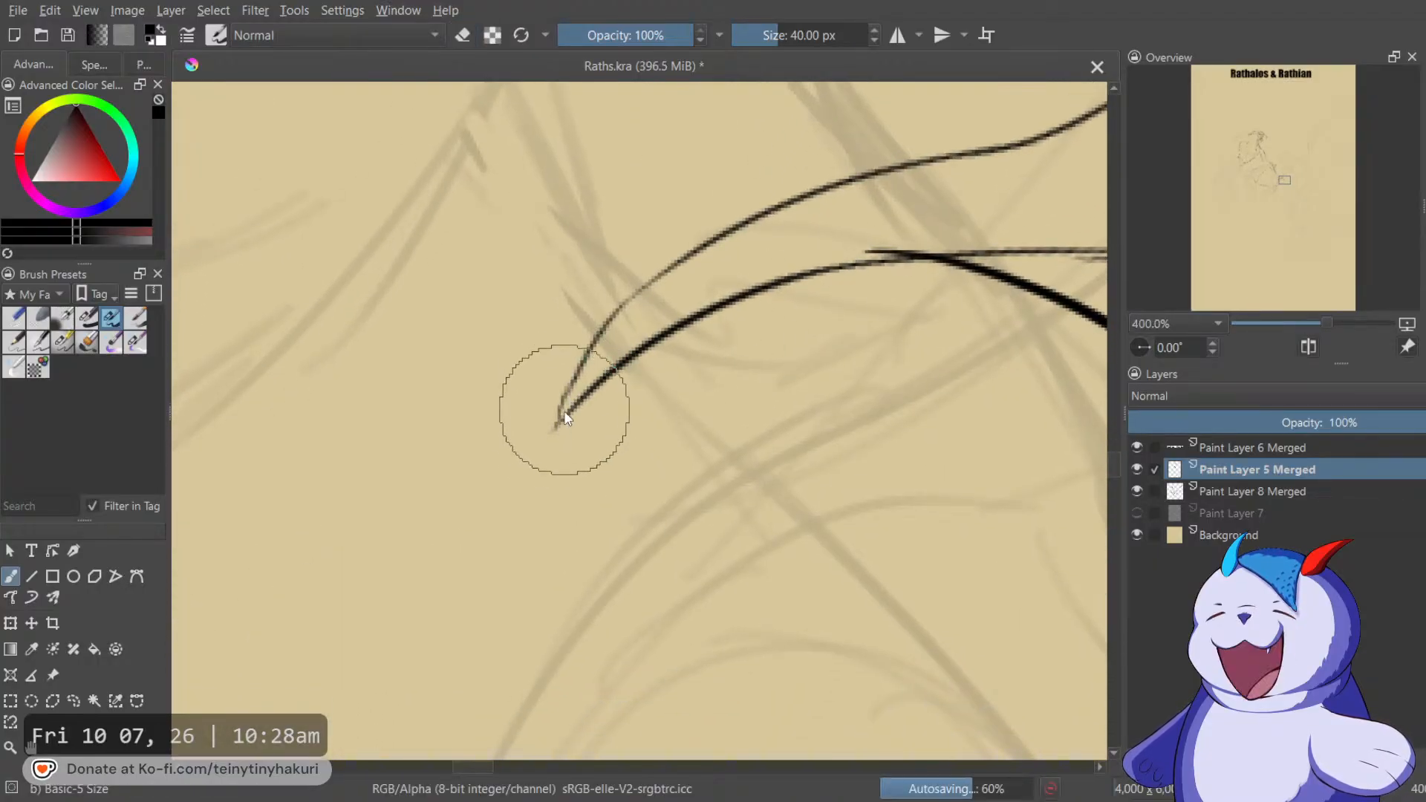
left_click_drag(557, 427, 568, 395)
key("e")
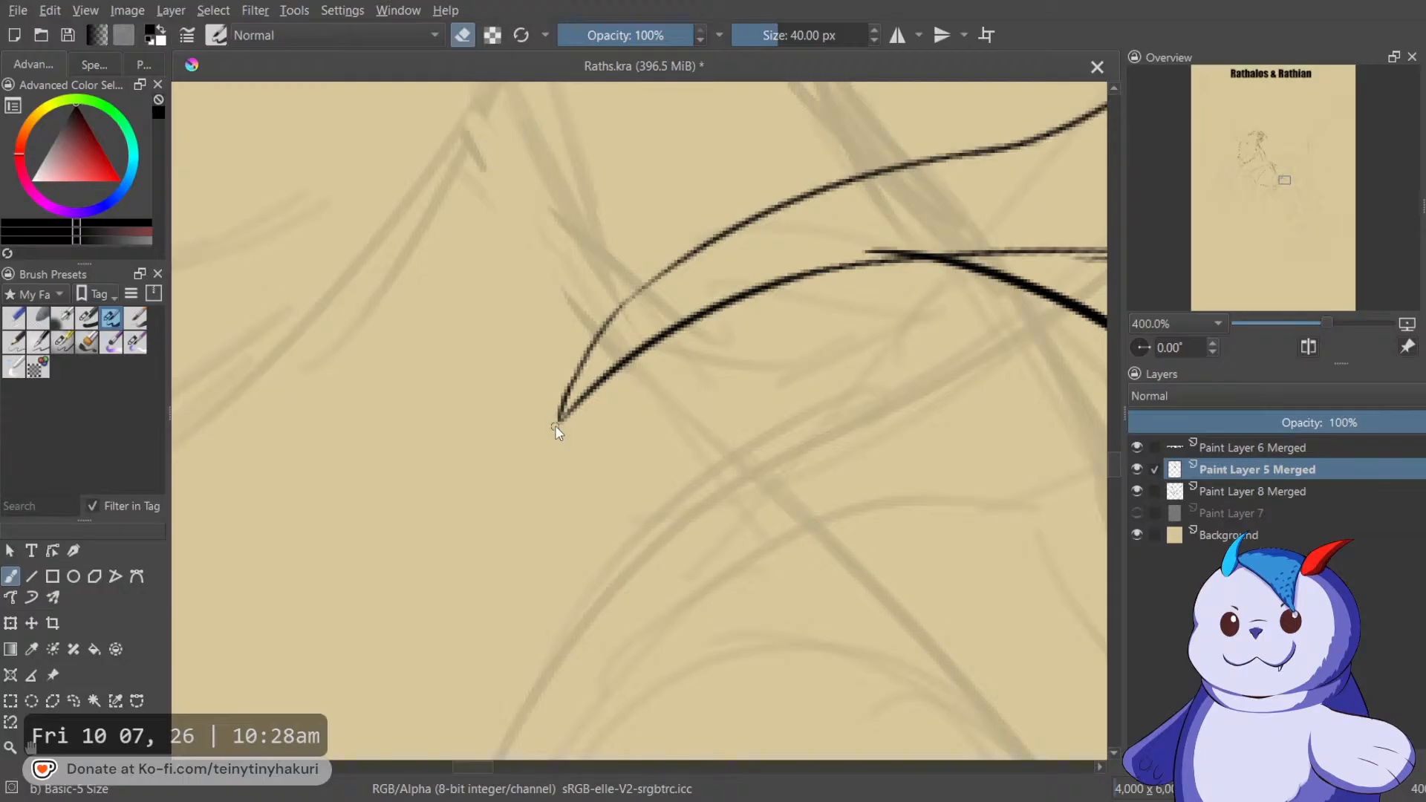
mouse_move(923, 233)
left_mouse_down()
mouse_move(874, 256)
mouse_move(1005, 237)
mouse_move(759, 158)
left_mouse_up()
key("e")
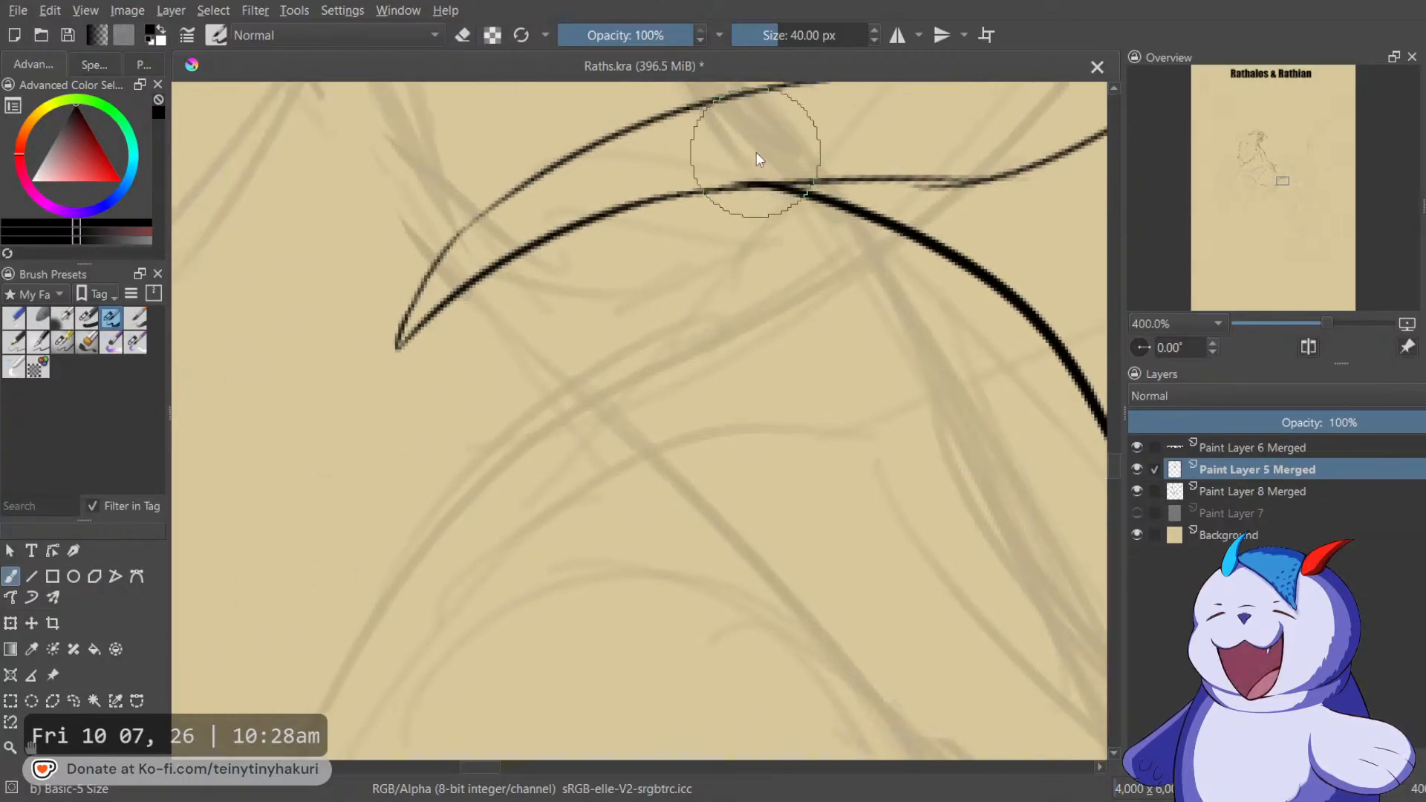
key("4")
key("4")
key("4")
key("4")
left_click_drag(478, 247, 488, 507)
key("e")
key("e")
left_click_drag(617, 257, 529, 408)
key("e")
left_click_drag(592, 293, 541, 381)
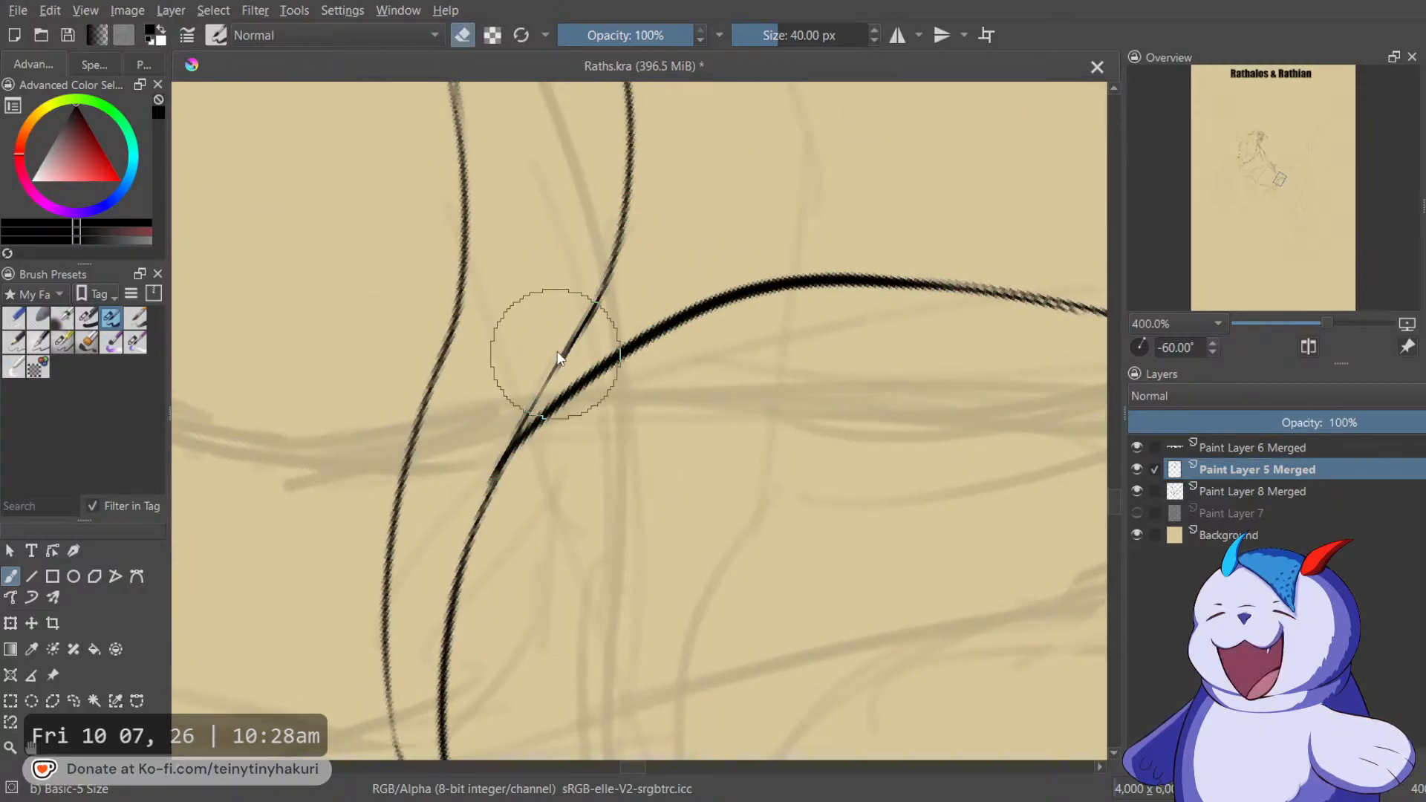
key("e")
mouse_move(509, 431)
left_mouse_down()
mouse_move(473, 540)
mouse_move(581, 317)
mouse_move(513, 356)
left_mouse_up()
key("ctrl+z")
key("ctrl+z")
key("ctrl+z")
Examine the reference renders of the dragons and compare their wing tips with the inked wing membrane.
key("5")
key("minus")
key("minus")
key("minus")
key("minus")
key("minus")
key("minus")
key("minus")
key("plus")
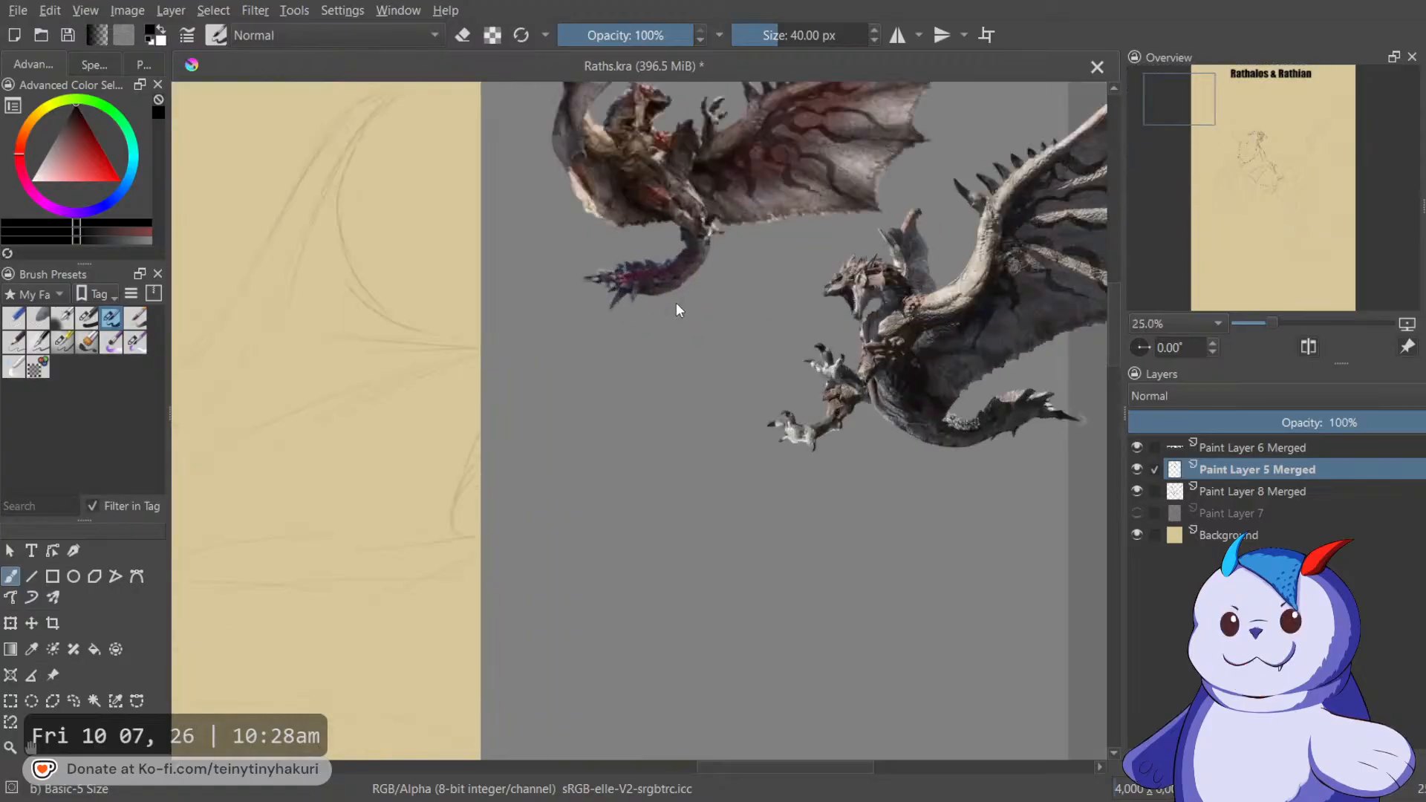
key("plus")
key("plus")
key("m")
key("minus")
key("minus")
key("minus")
left_click_drag(815, 239, 735, 334)
scroll(611, 529, "up", 5)
left_click_drag(910, 182, 350, 443)
left_click_drag(347, 367, 697, 556)
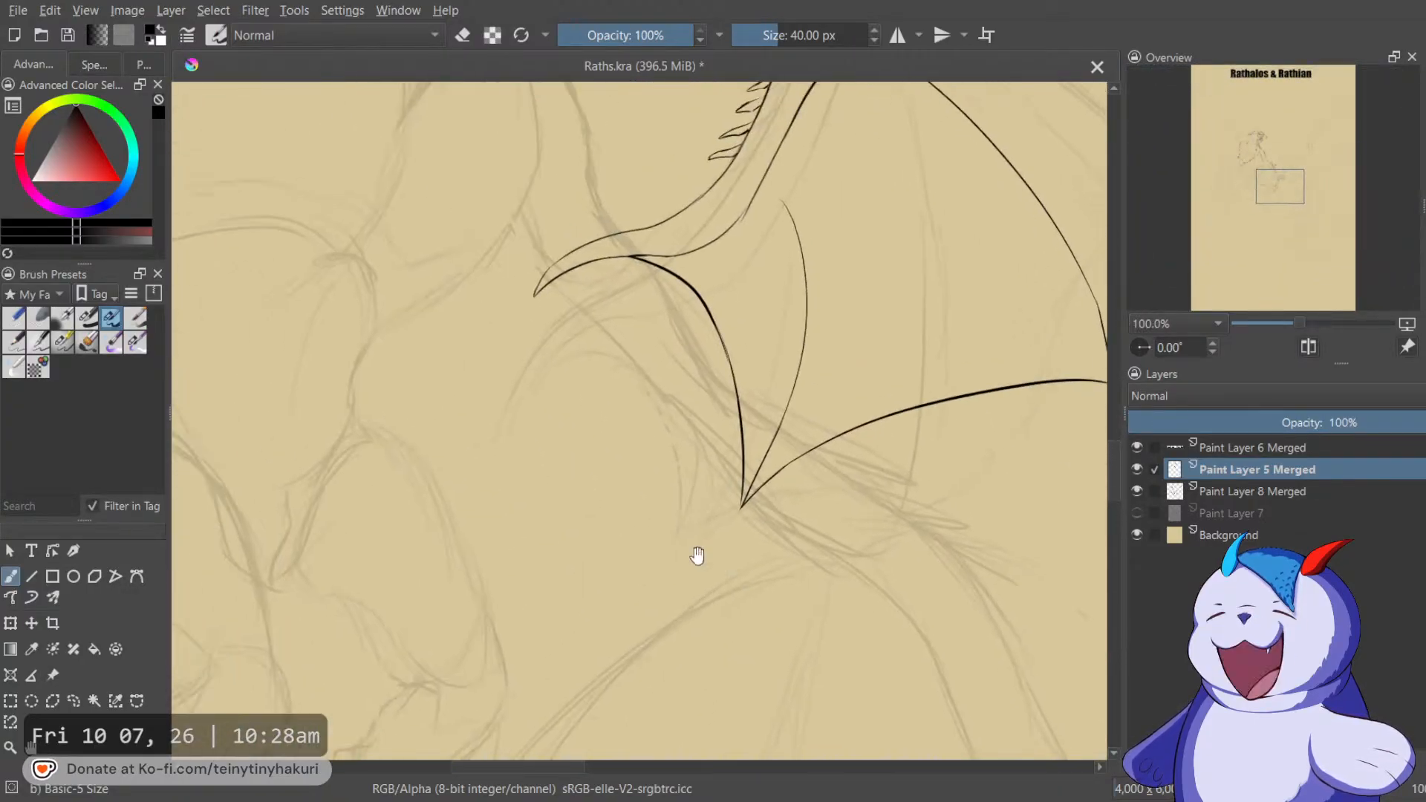
scroll(678, 527, "up", 3)
left_click_drag(879, 453, 816, 357)
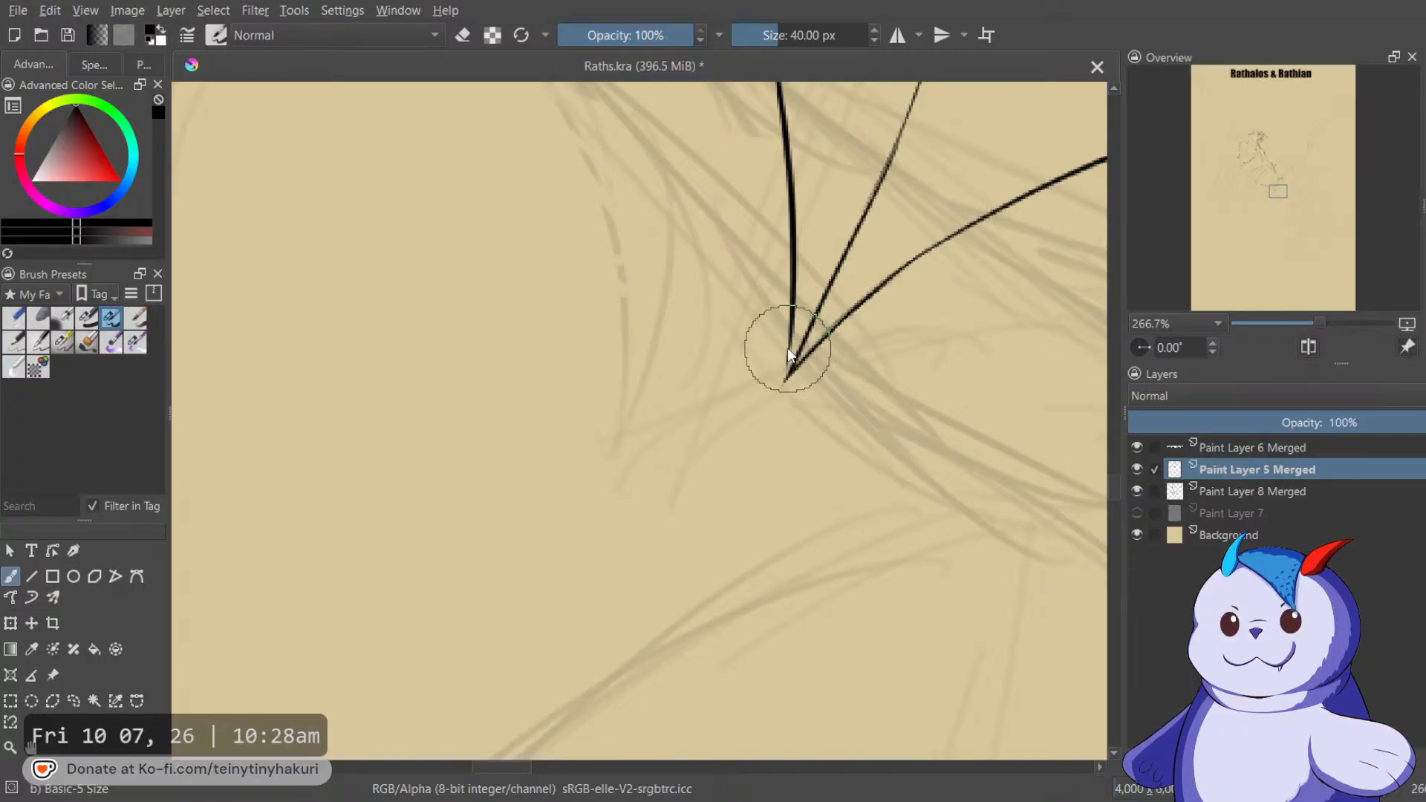
Ink a small narrow claw at the second wing rib's end and clean up its tip.
mouse_move(751, 439)
left_mouse_down()
mouse_move(789, 364)
mouse_move(756, 437)
mouse_move(589, 404)
mouse_move(780, 318)
mouse_move(716, 306)
mouse_move(698, 319)
mouse_move(688, 422)
mouse_move(719, 346)
left_mouse_up()
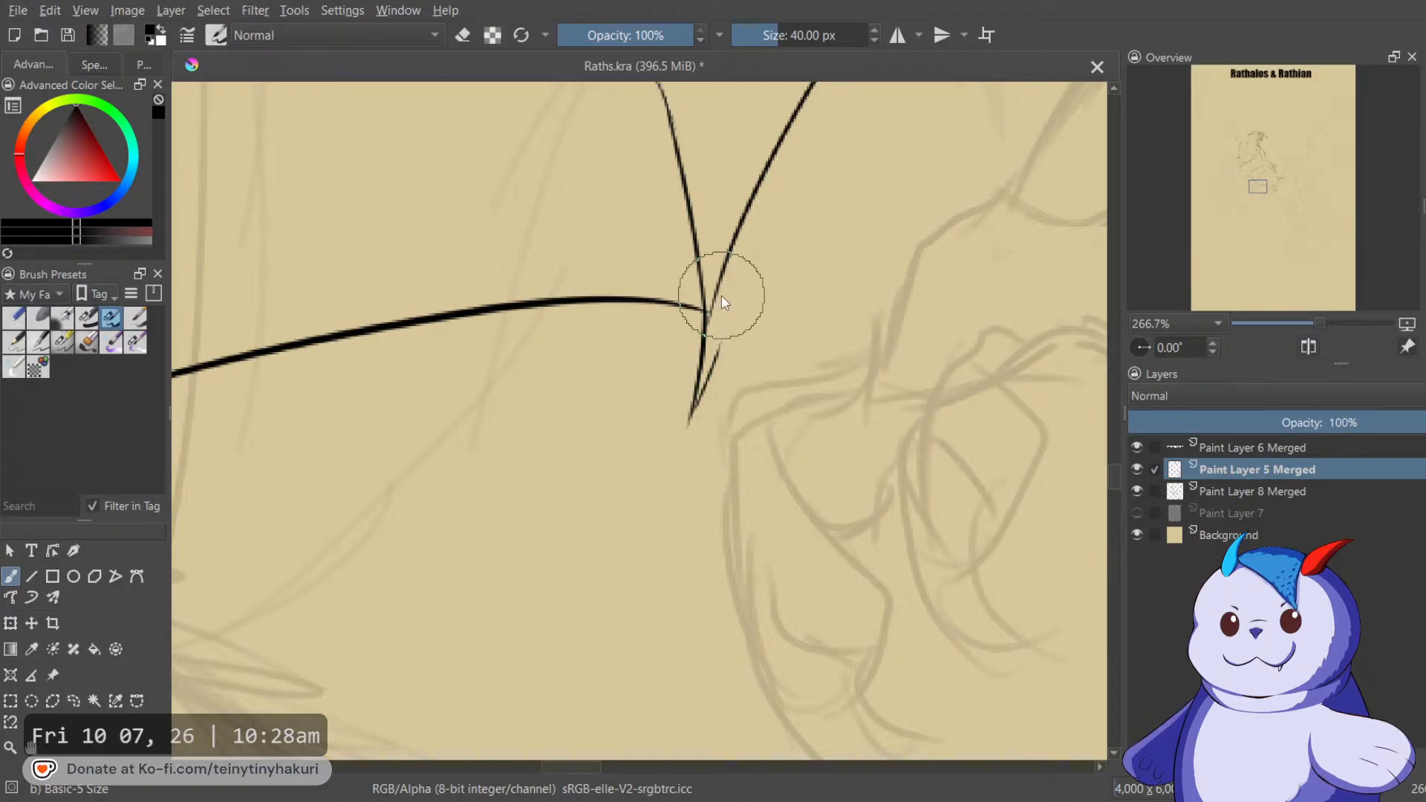
left_click_drag(720, 297, 694, 415)
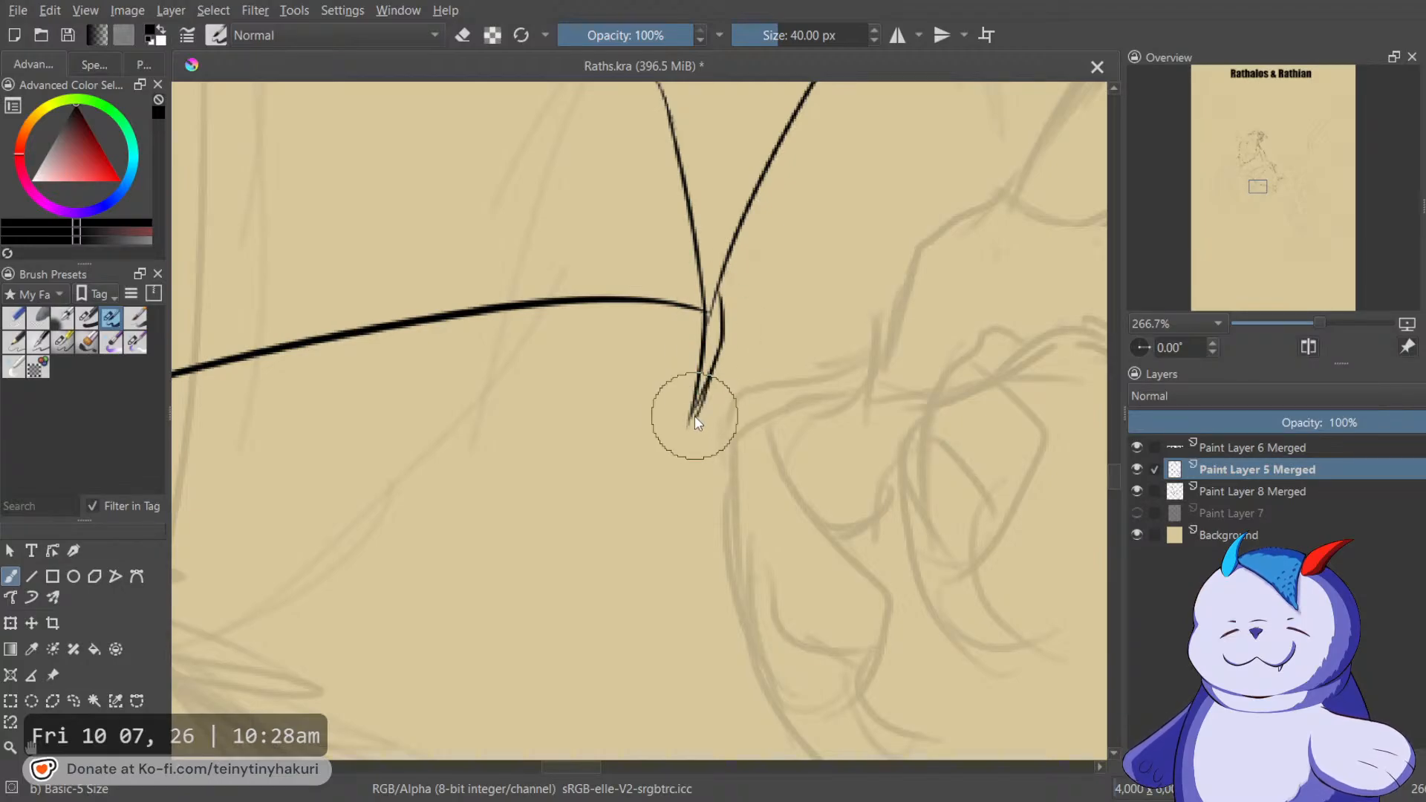
key("e")
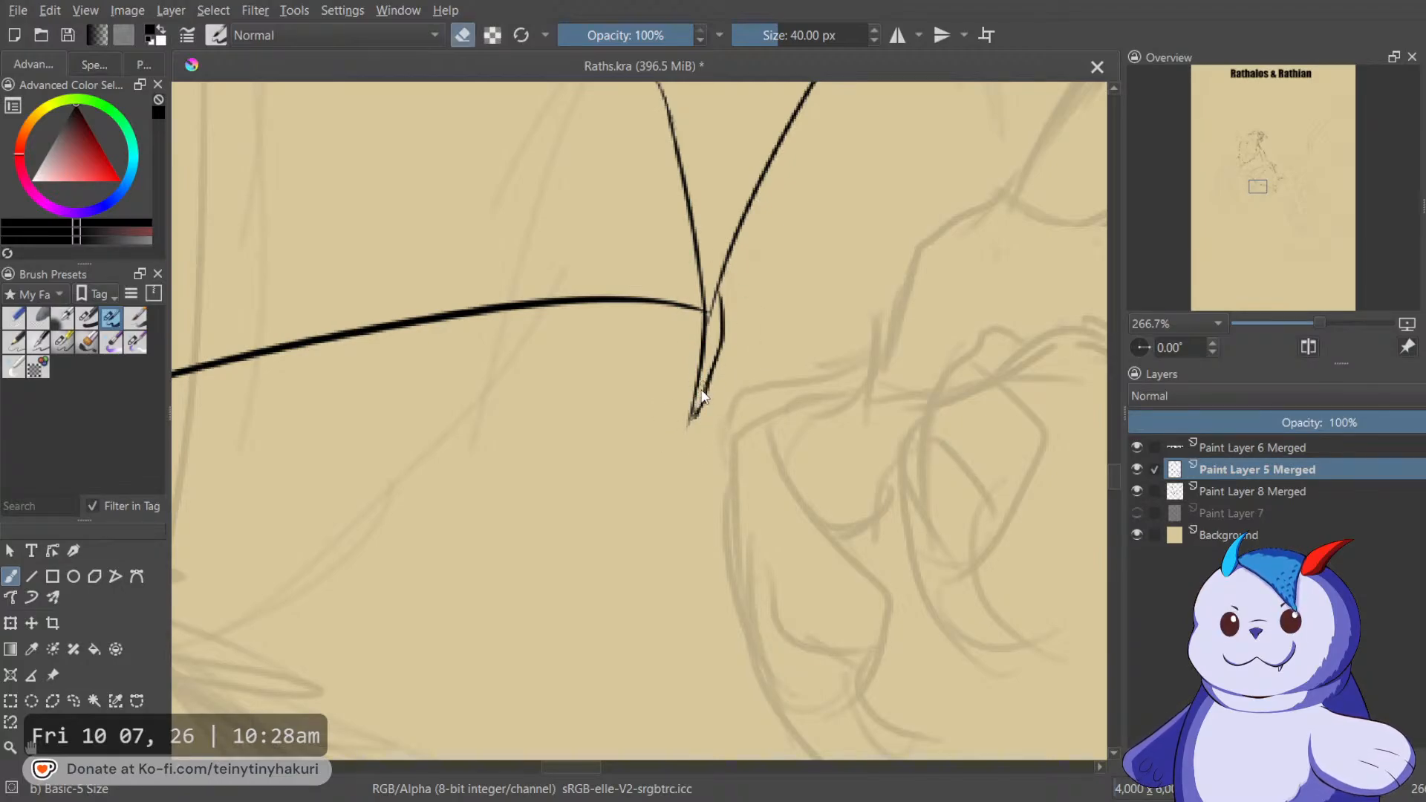
left_click_drag(702, 405, 694, 420)
key("e")
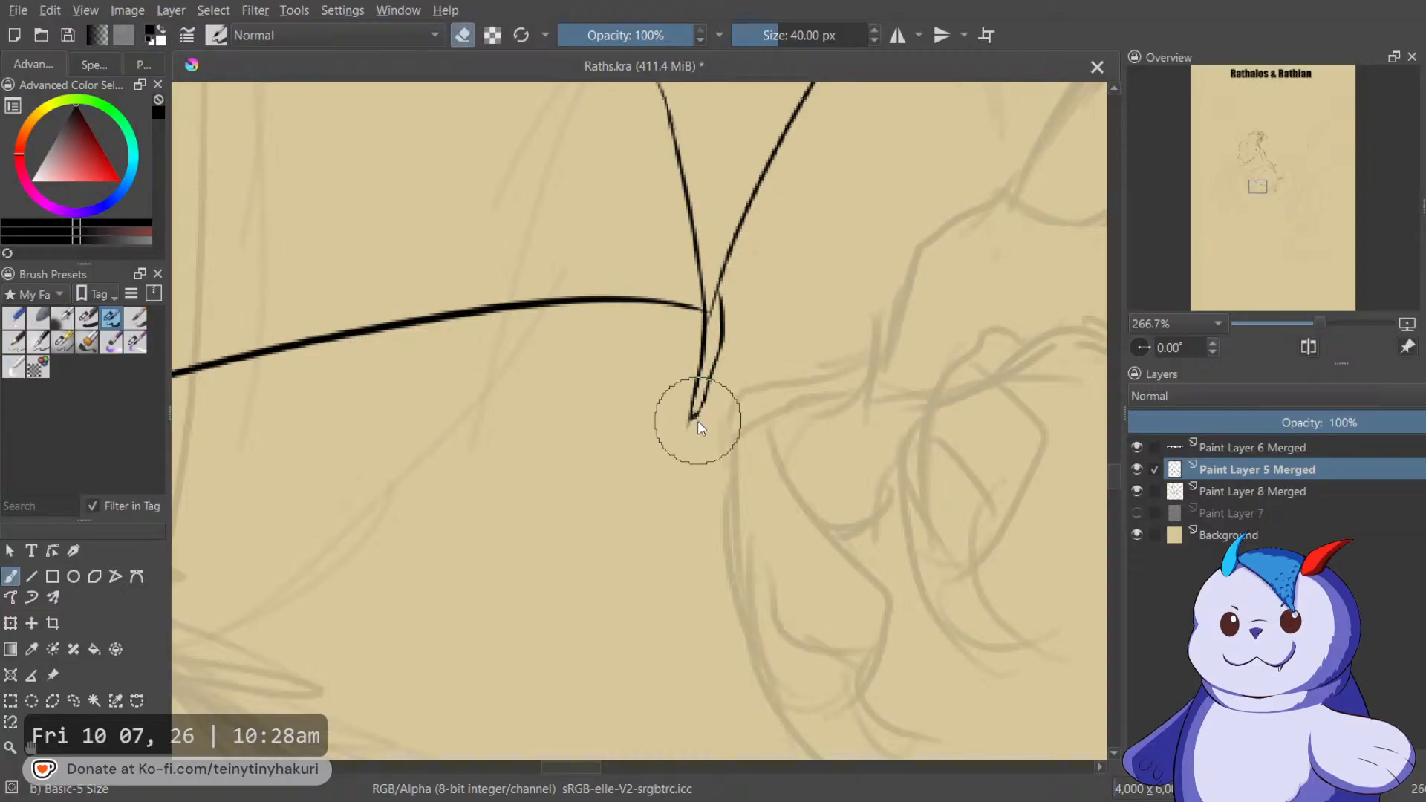
Examine the inked wing, torso and the whole dragon, also mirrored, and locate the sketched leg below the hip.
left_click_drag(839, 164, 694, 312)
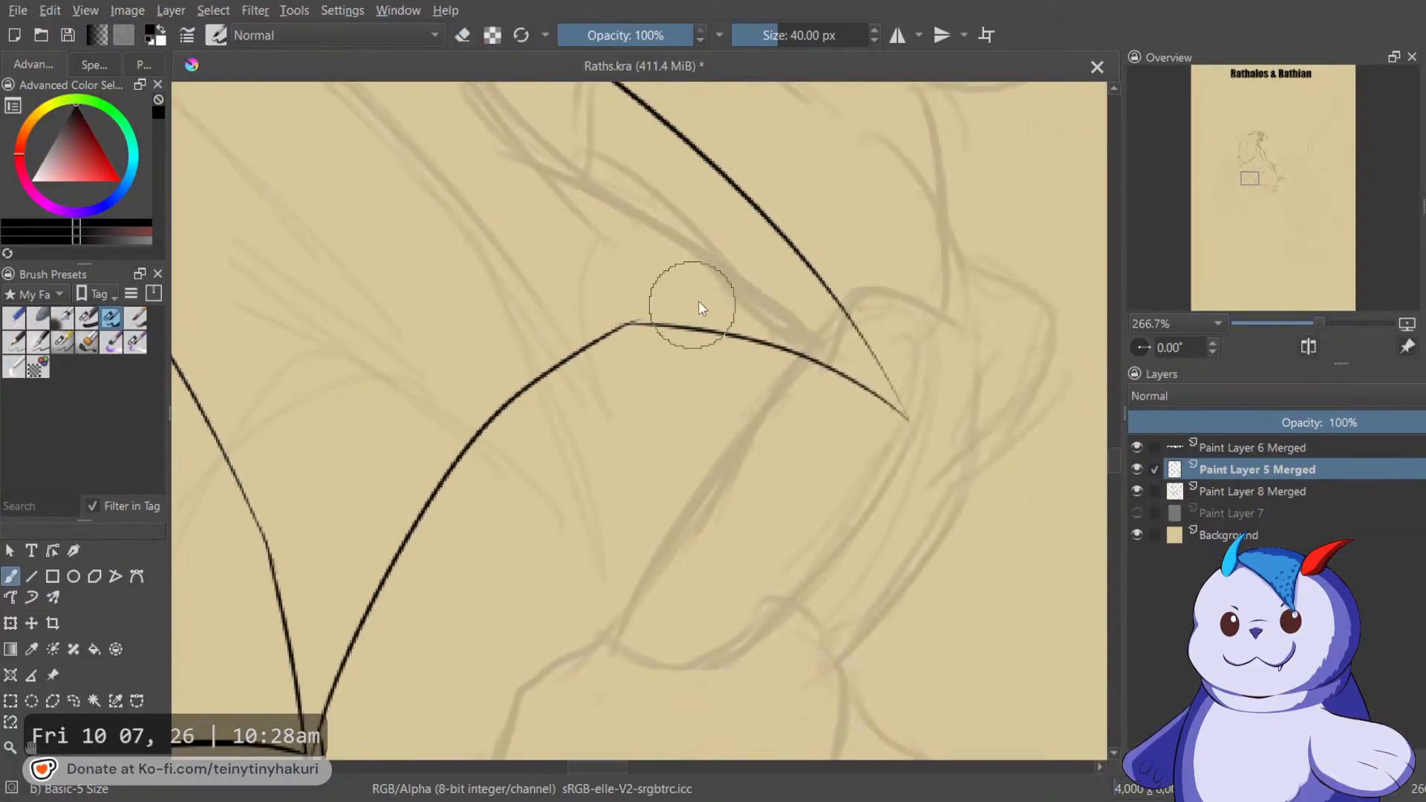
key("m")
scroll(761, 266, "down", 3)
scroll(762, 268, "down", 3)
mouse_move(753, 273)
left_mouse_down()
mouse_move(706, 324)
mouse_move(652, 458)
left_mouse_up()
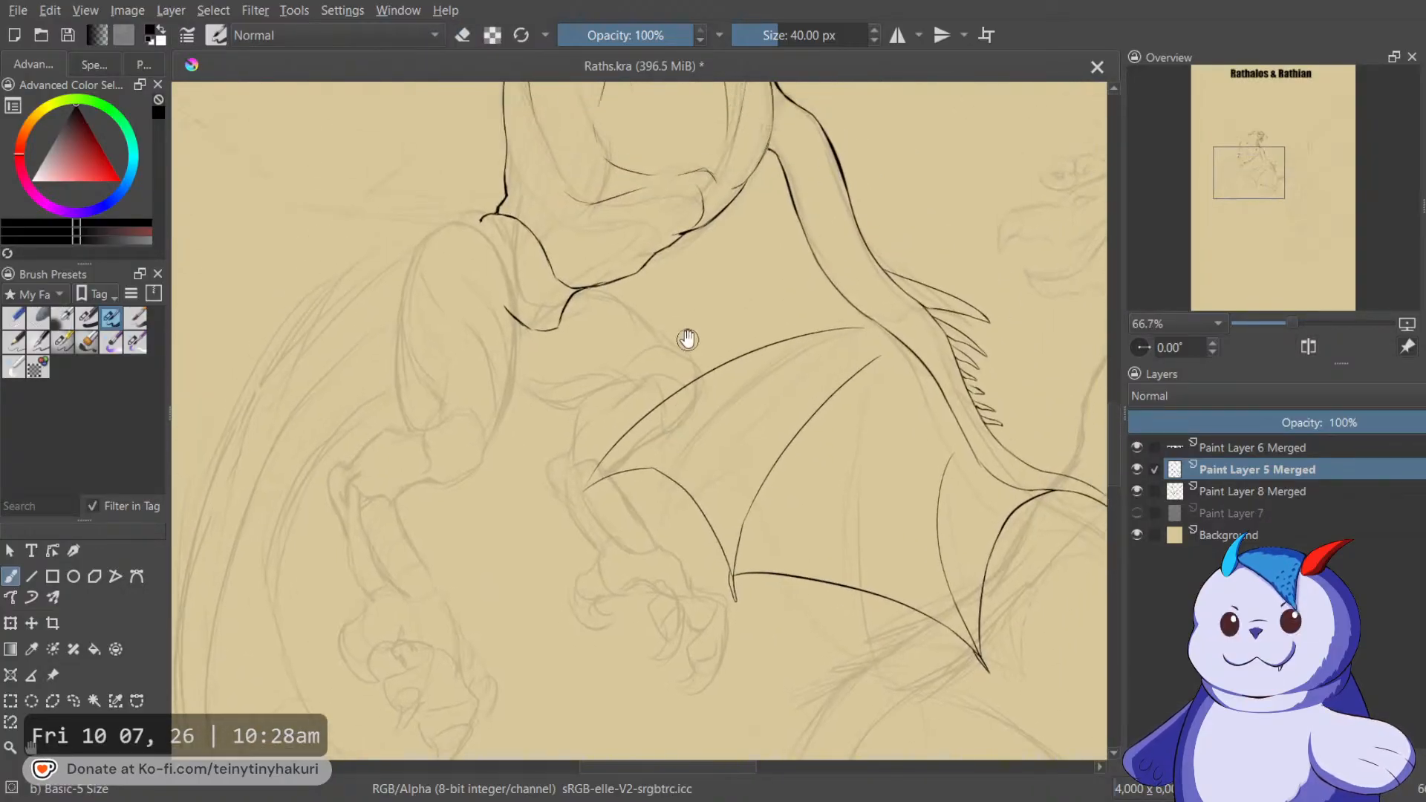
left_click_drag(687, 339, 673, 576)
left_click_drag(634, 371, 560, 205)
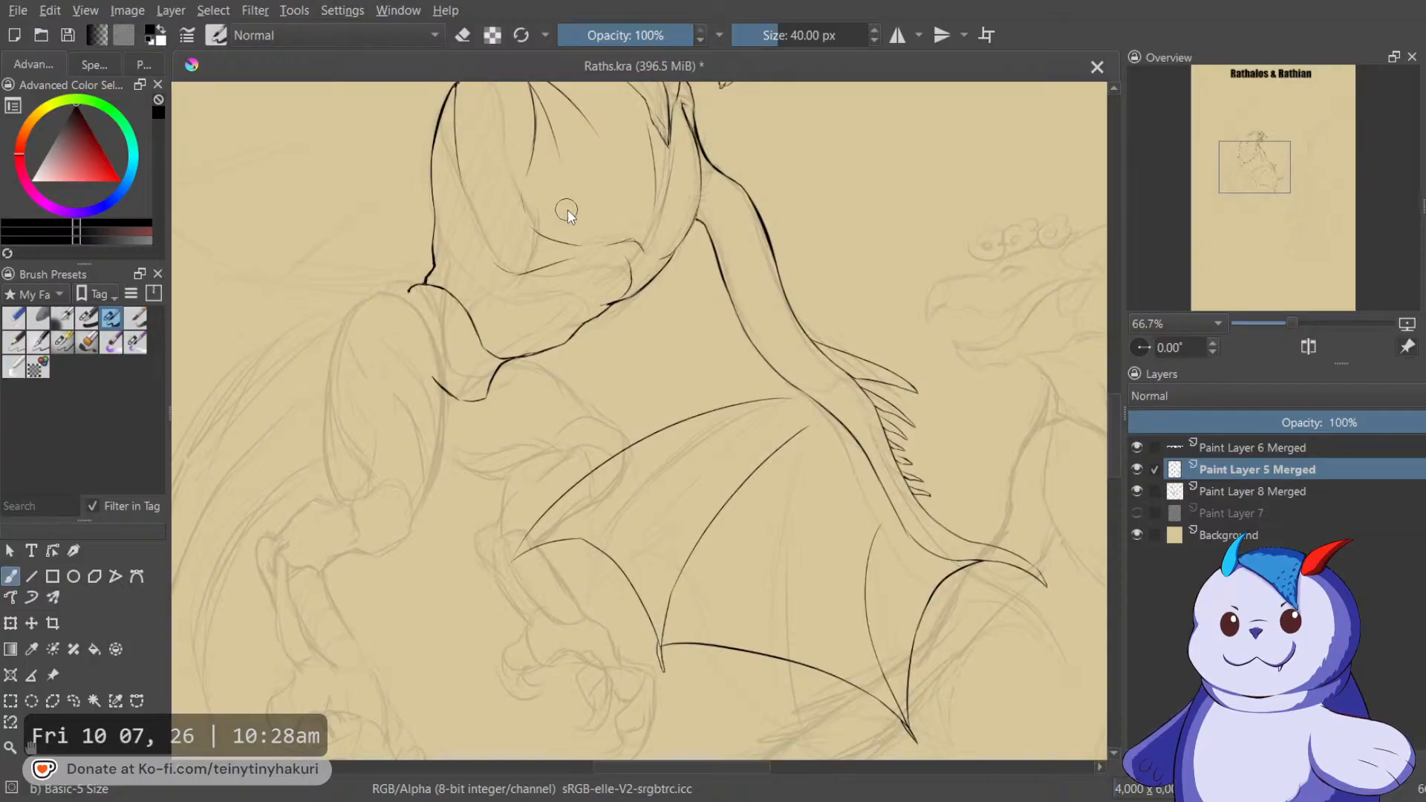
scroll(568, 214, "down", 3)
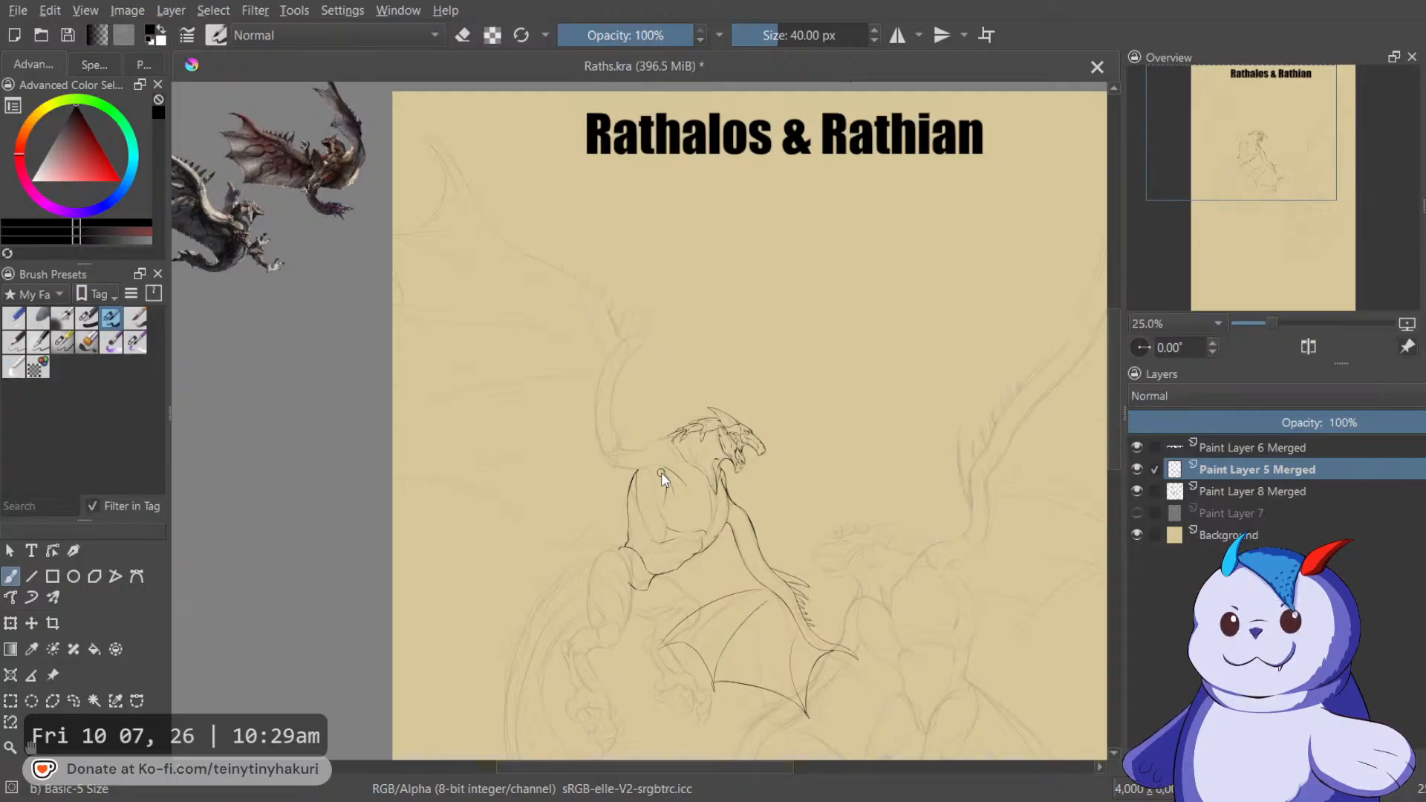
scroll(661, 473, "up", 3)
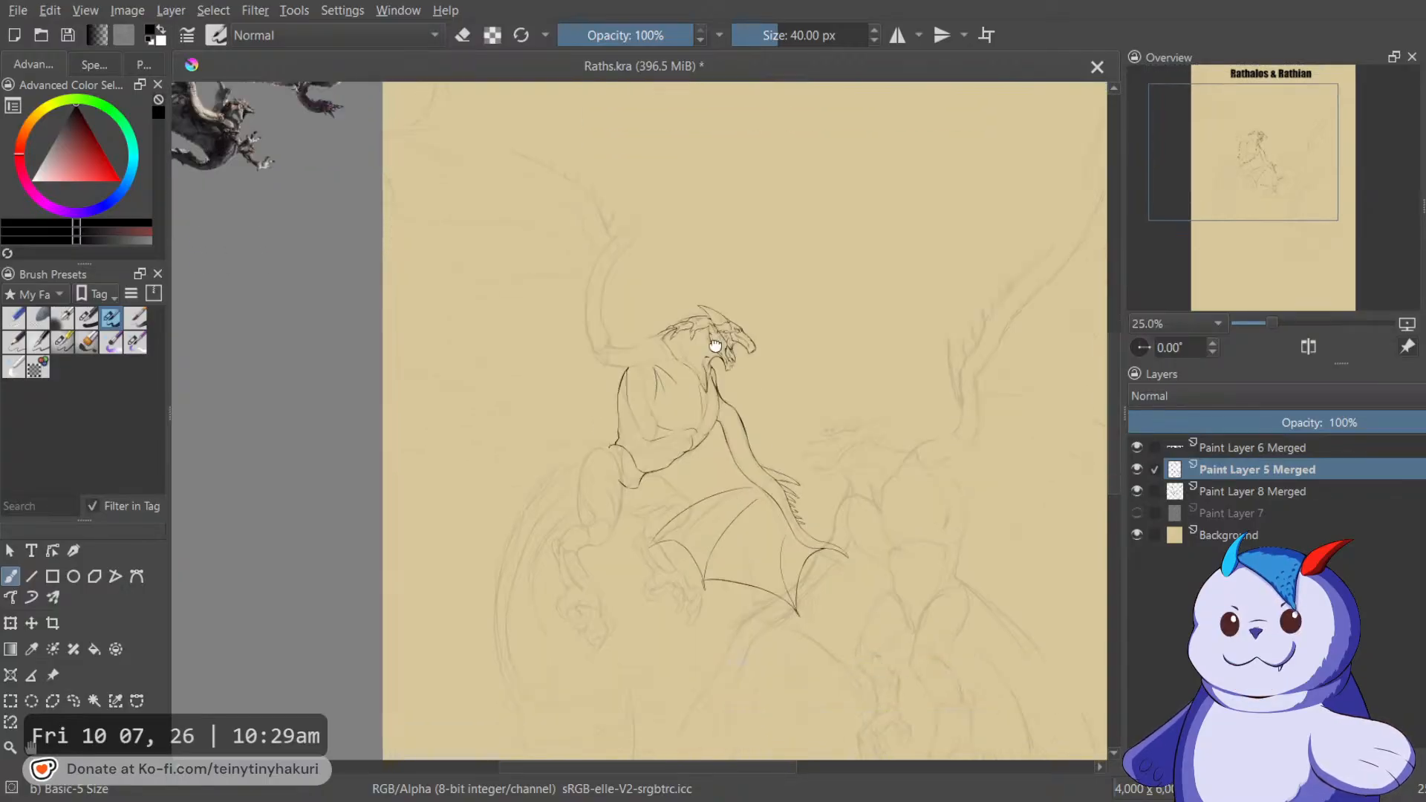
scroll(627, 373, "up", 2)
scroll(645, 359, "down", 4)
left_click_drag(551, 439, 446, 544)
left_click_drag(1013, 89, 672, 430)
scroll(587, 358, "up", 3)
left_click_drag(443, 445, 829, 141)
left_click_drag(965, 476, 580, 89)
left_click_drag(806, 378, 829, 282)
scroll(773, 337, "up", 1)
key("m")
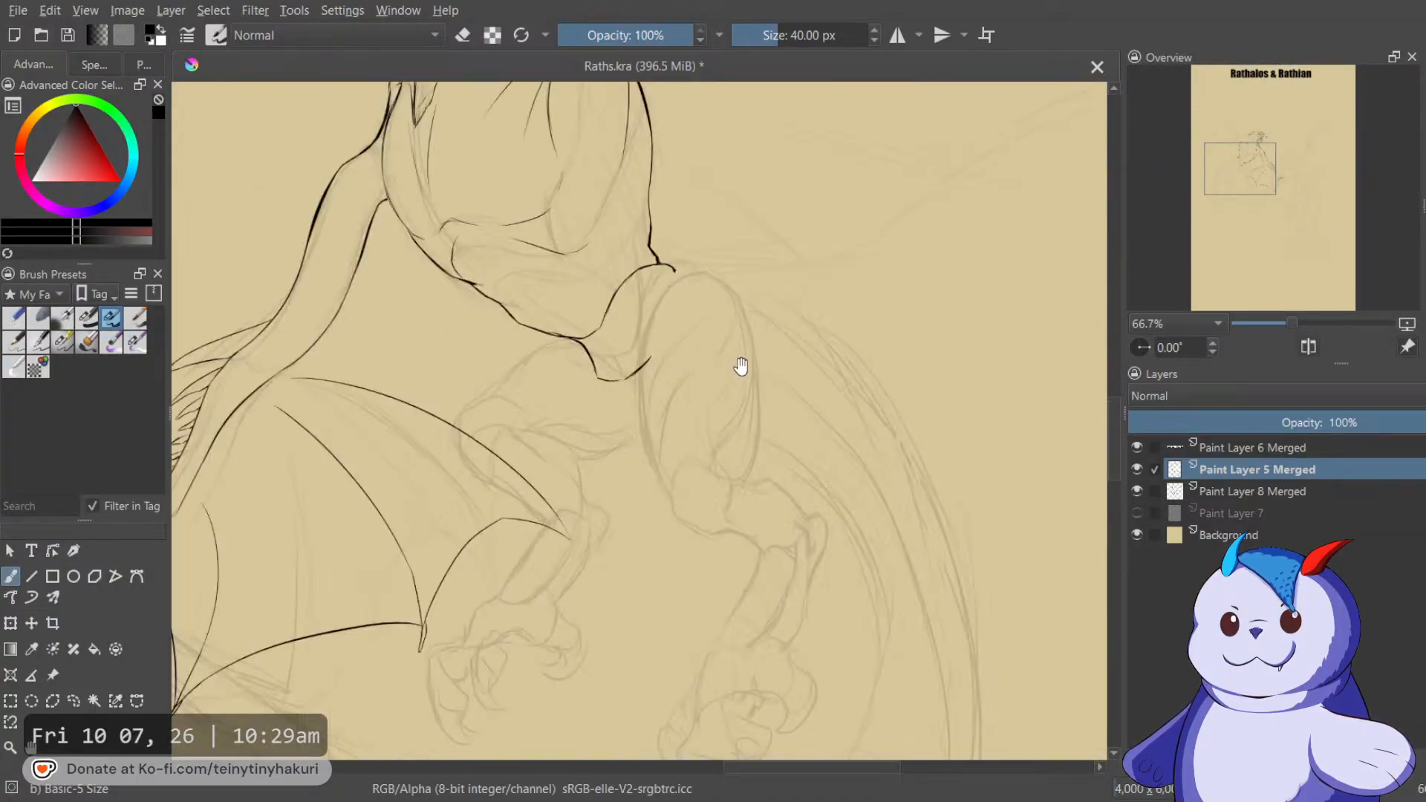
Add a new paint layer and ink the thigh's front edge as a curve down from the hip.
key("Insert")
scroll(796, 434, "up", 1)
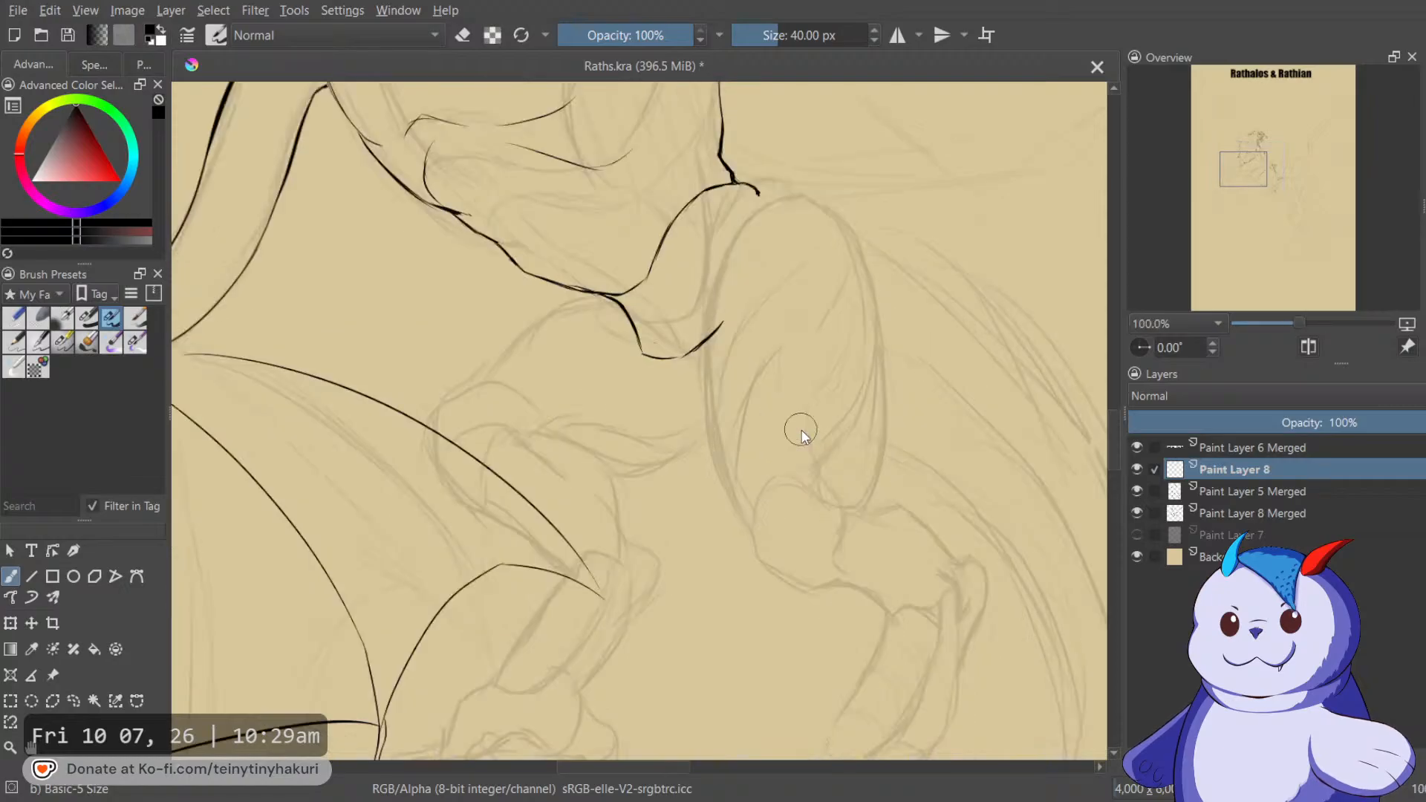
left_click_drag(737, 218, 680, 203)
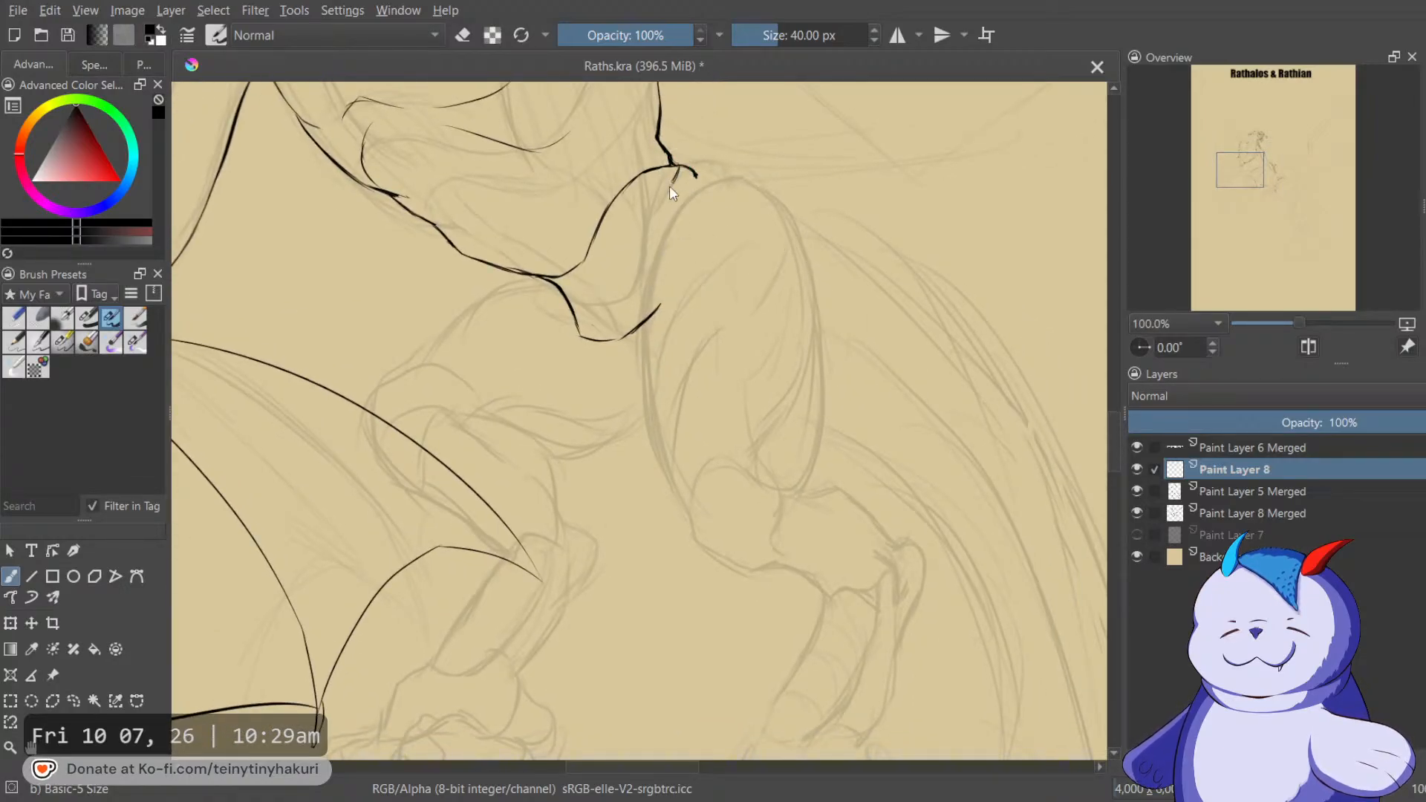
mouse_move(688, 159)
left_mouse_down()
mouse_move(646, 262)
mouse_move(668, 189)
mouse_move(633, 338)
left_mouse_up()
left_click_drag(677, 182, 638, 401)
Refine the lower end of the thigh's front edge and ink a short muscle curve rising from it into the thigh.
key("e")
key("e")
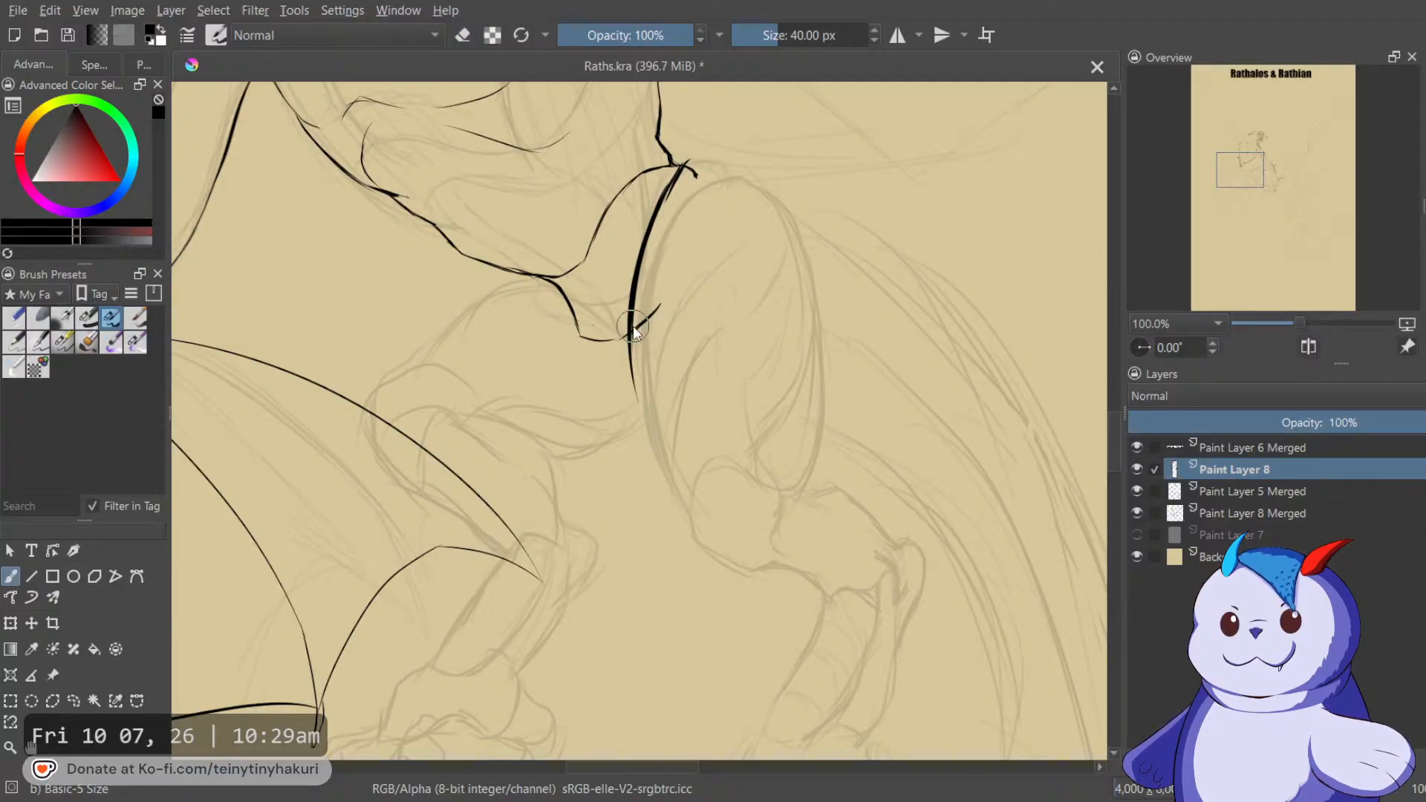
key("e")
mouse_move(643, 401)
left_mouse_down()
mouse_move(624, 364)
mouse_move(643, 401)
mouse_move(709, 279)
left_mouse_up()
key("e")
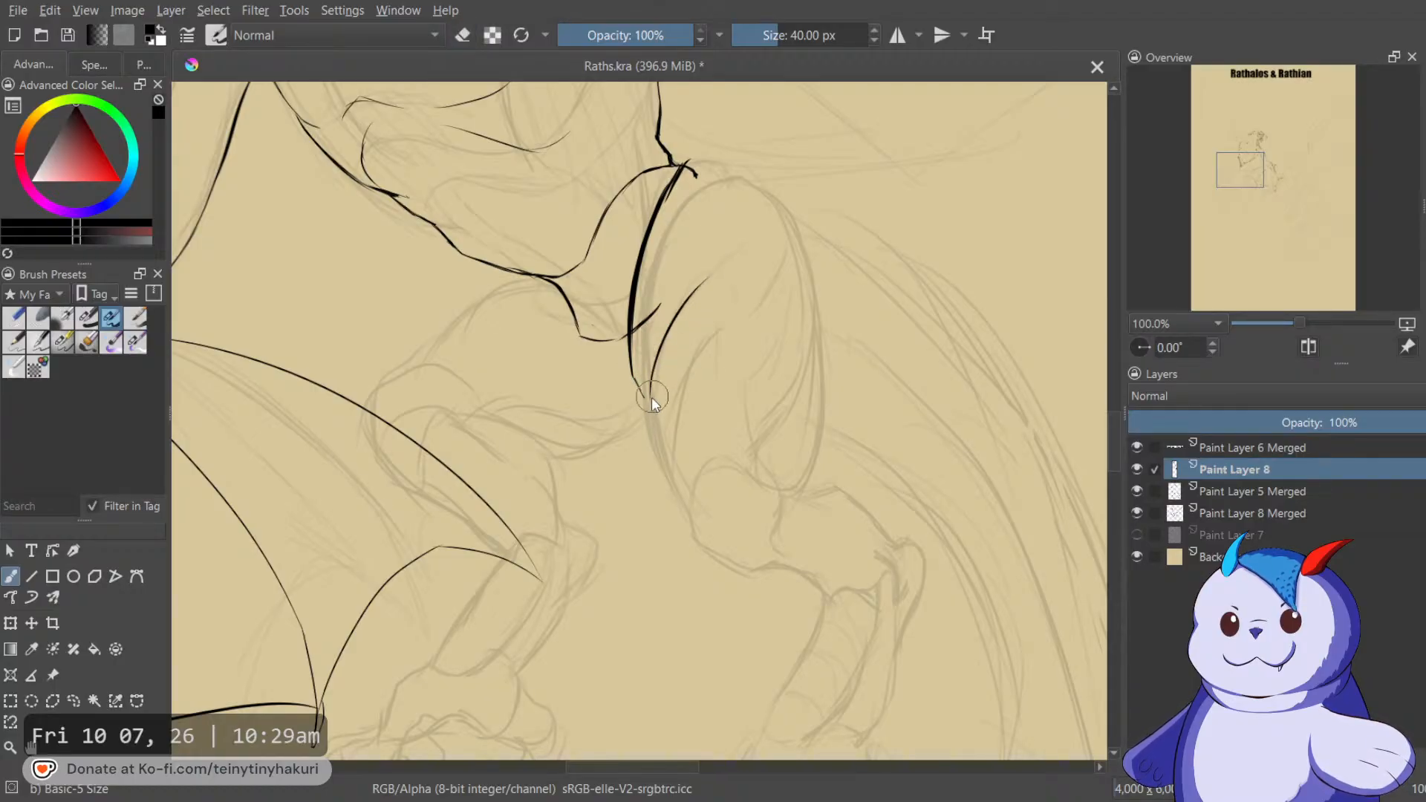
Ink the rounded top of the thigh from the hip over to the start of its back edge.
key("m")
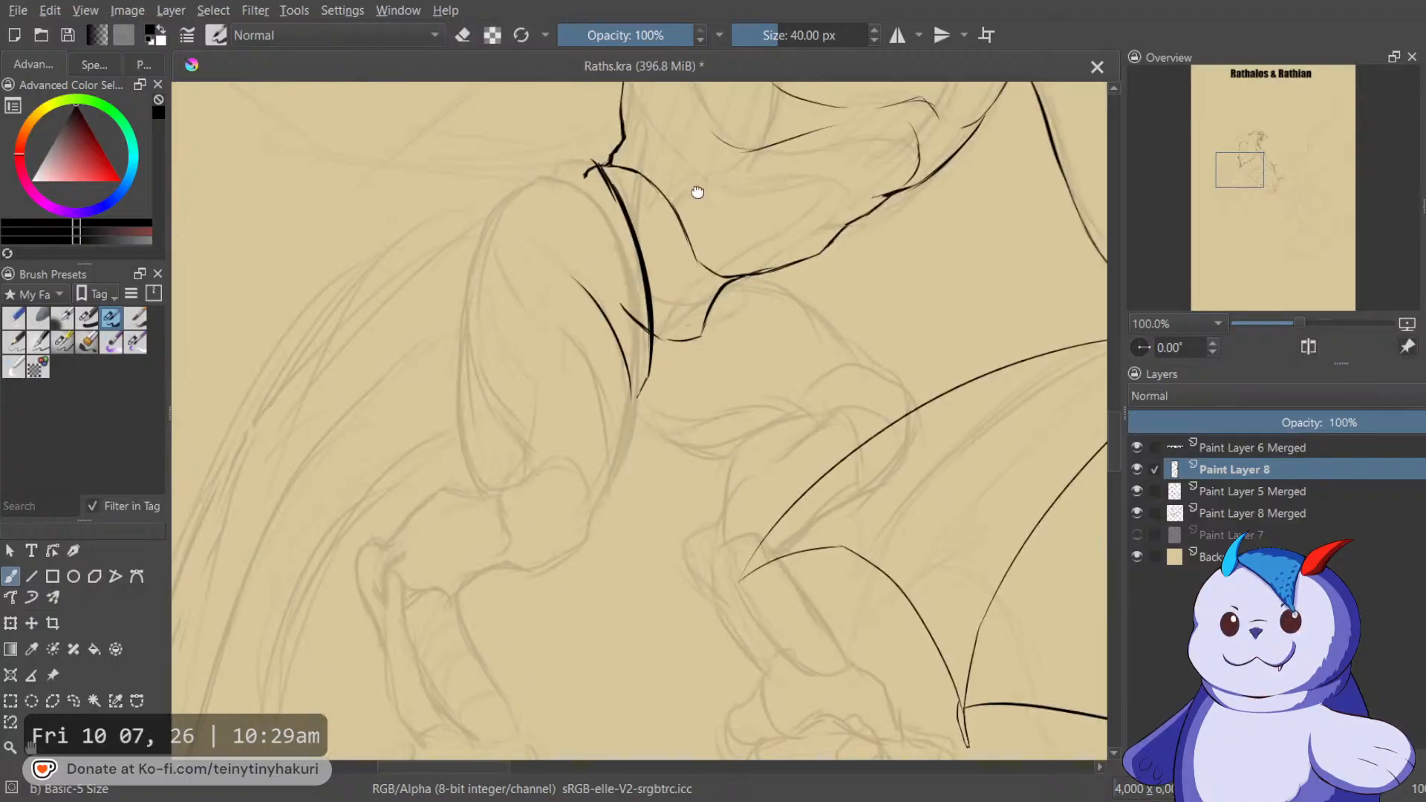
left_click_drag(725, 177, 955, 270)
scroll(915, 265, "up", 2)
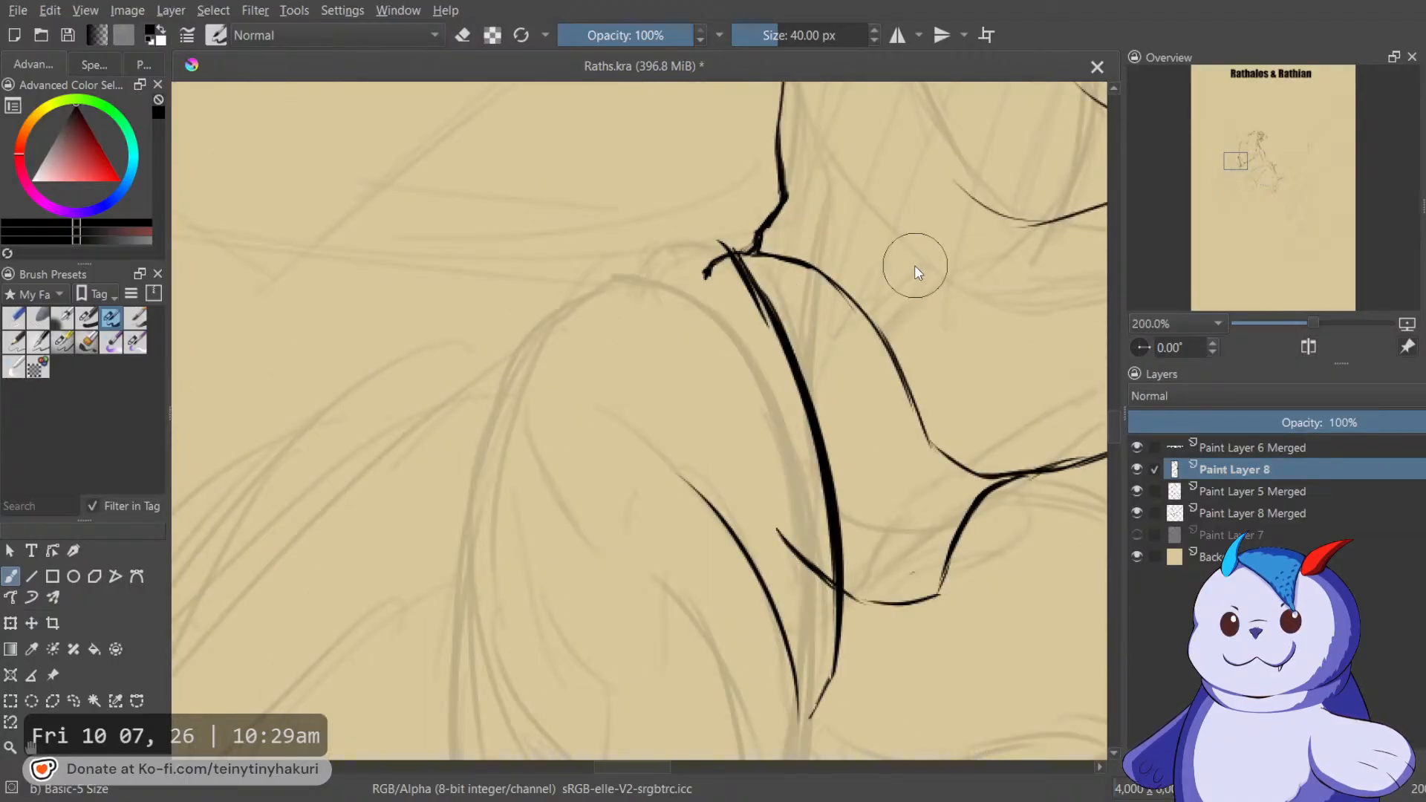
key("4")
key("4")
key("4")
mouse_move(631, 341)
left_mouse_down()
mouse_move(631, 167)
mouse_move(600, 411)
mouse_move(686, 284)
left_mouse_up()
scroll(662, 424, "down", 1)
key("5")
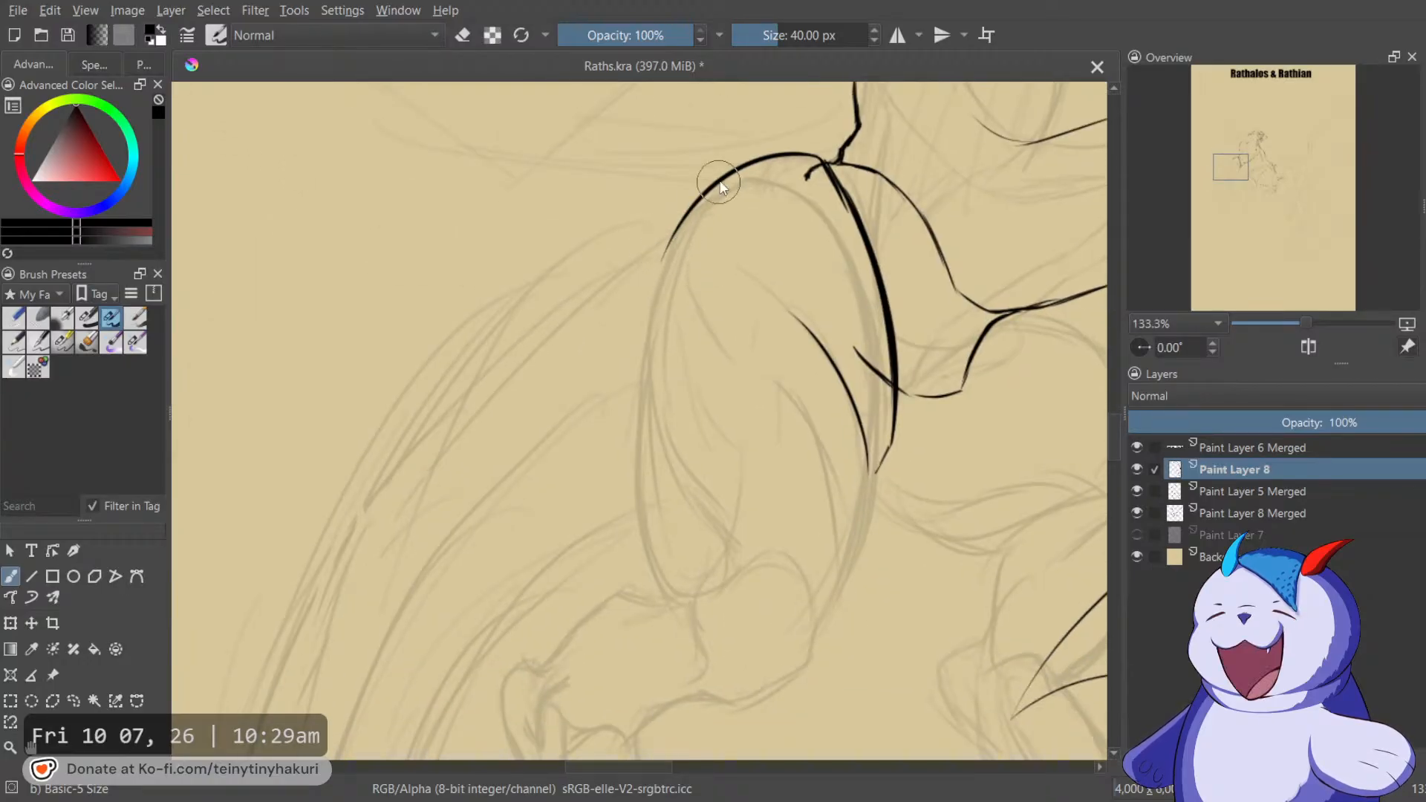
Ink the thigh's back edge down to a short hooked line, and add the bulging muscle contour behind its lower half.
mouse_move(663, 252)
left_mouse_down()
mouse_move(667, 472)
mouse_move(724, 550)
left_mouse_up()
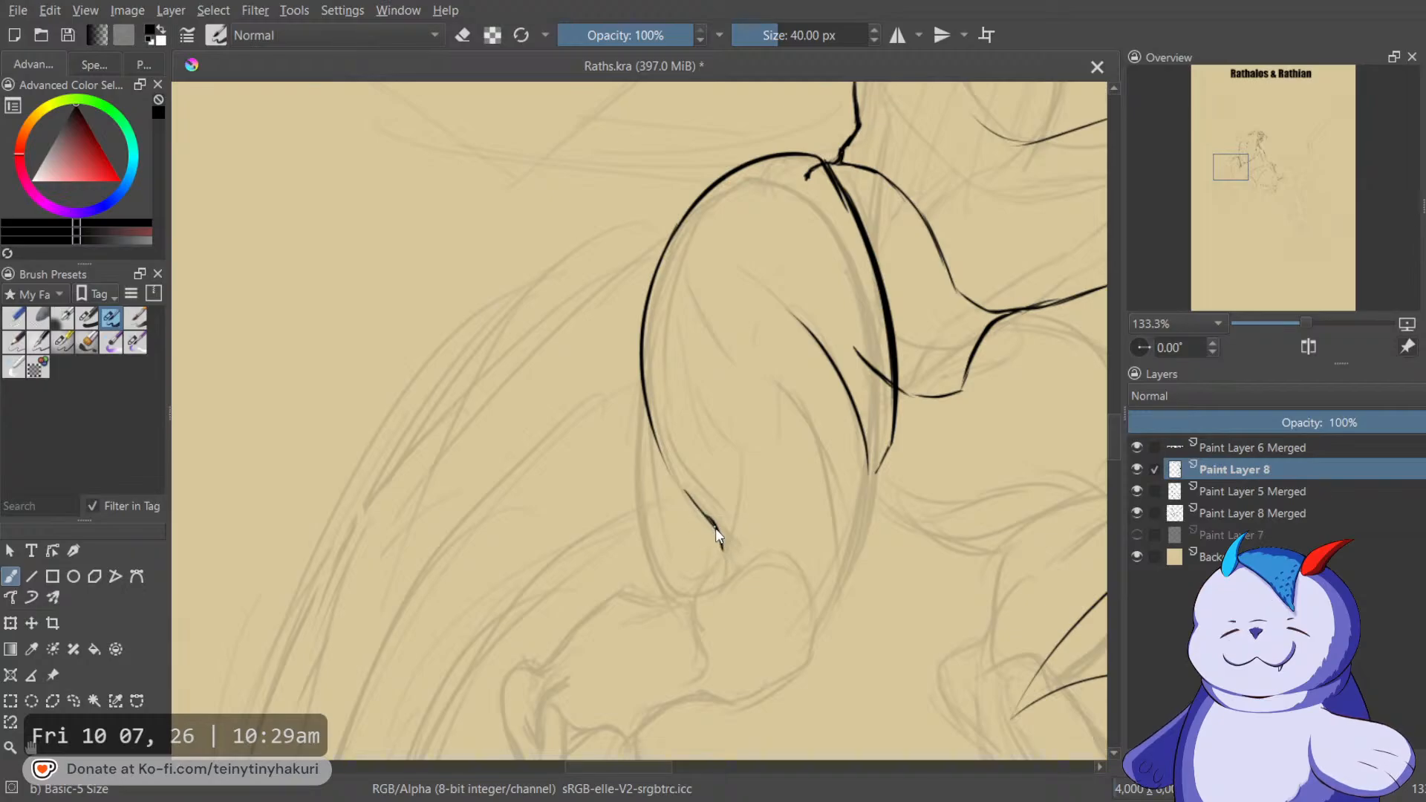
left_click_drag(705, 461, 694, 371)
key("ctrl+z")
left_click_drag(634, 301, 624, 381)
key("ctrl+z")
left_click_drag(631, 295, 619, 391)
key("ctrl+z")
left_click_drag(633, 296, 616, 409)
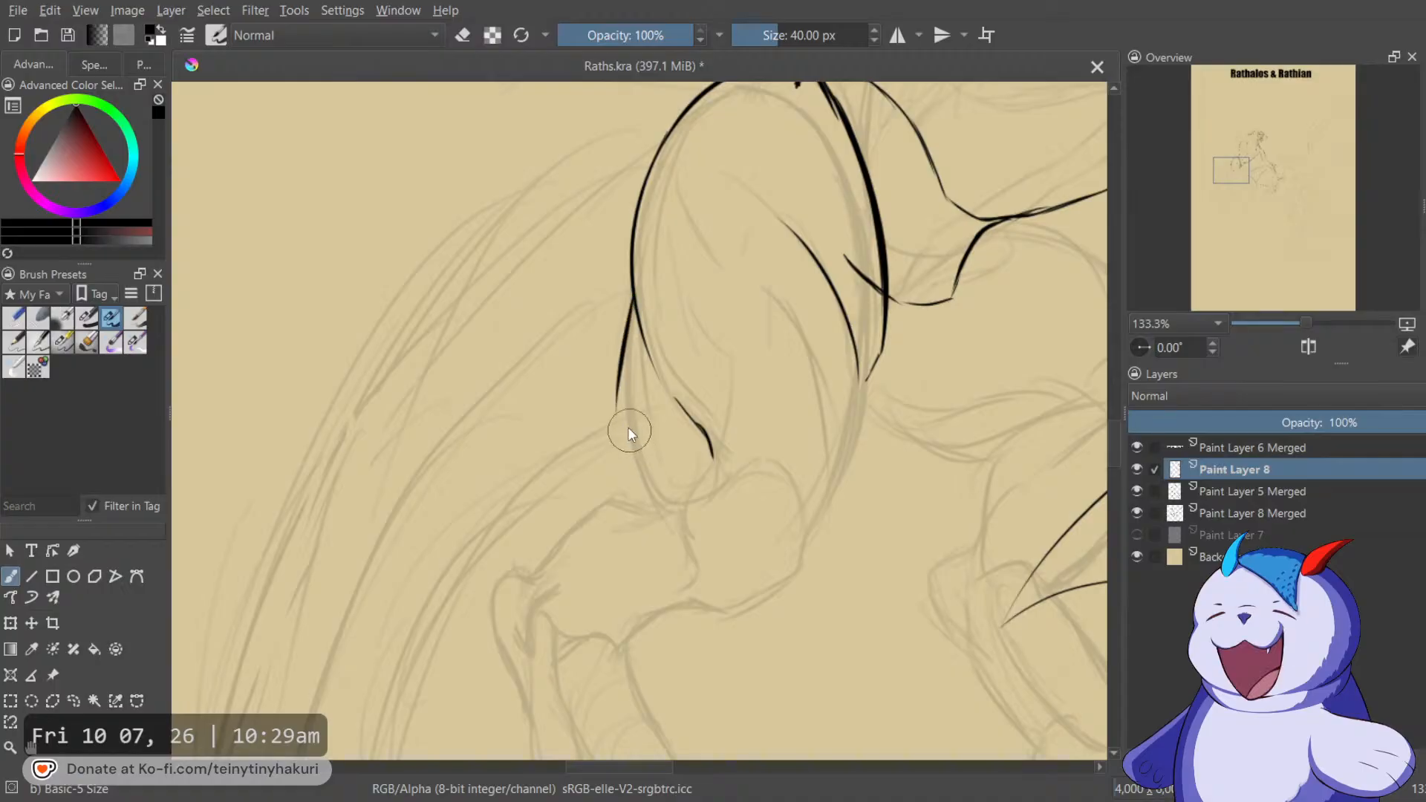
key("ctrl+z")
left_click_drag(633, 305, 627, 461)
mouse_move(626, 395)
left_mouse_down()
mouse_move(633, 453)
mouse_move(664, 496)
left_mouse_up()
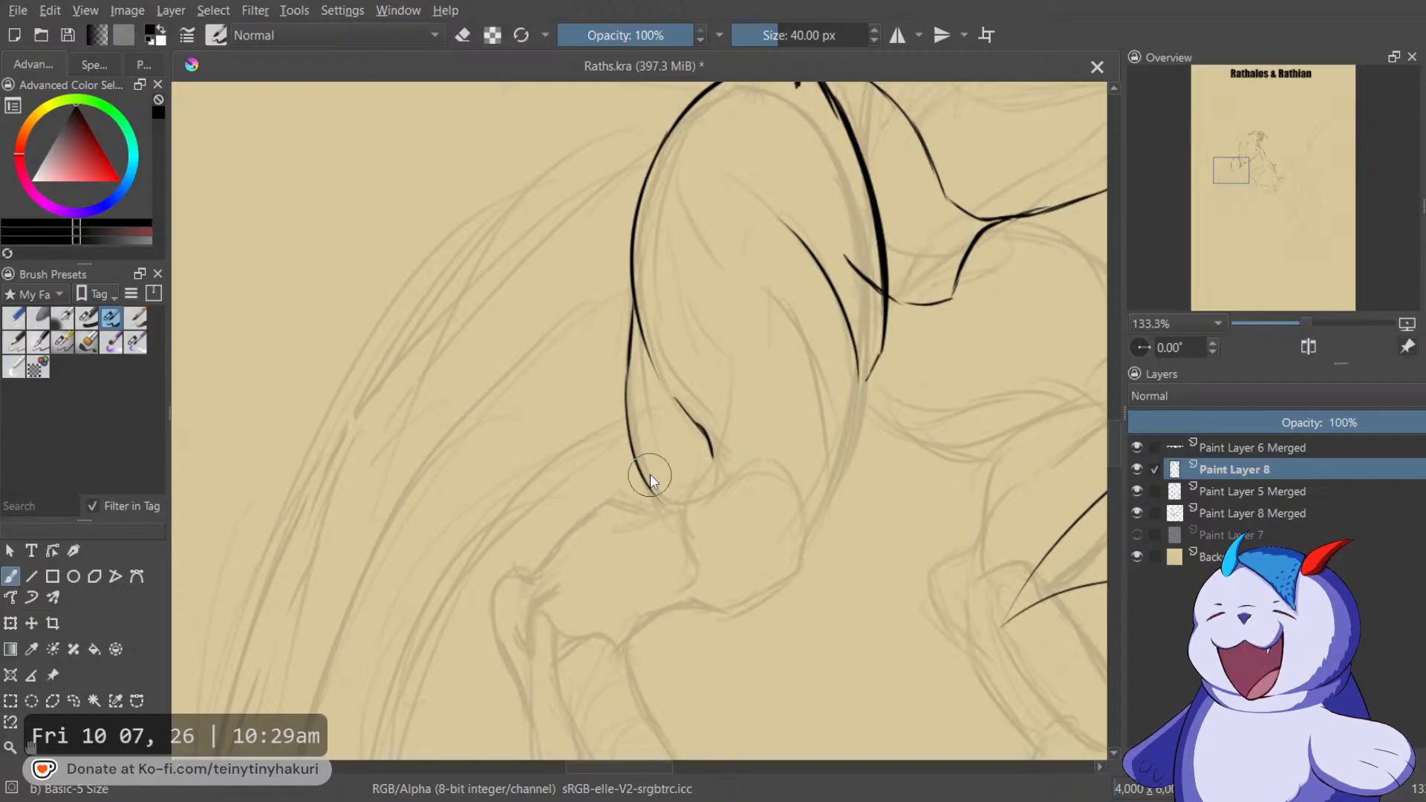
Thicken the lower tip of the rear muscle contour and erase the overshoot past its end.
scroll(754, 305, "up", 2)
left_click_drag(750, 375, 807, 154)
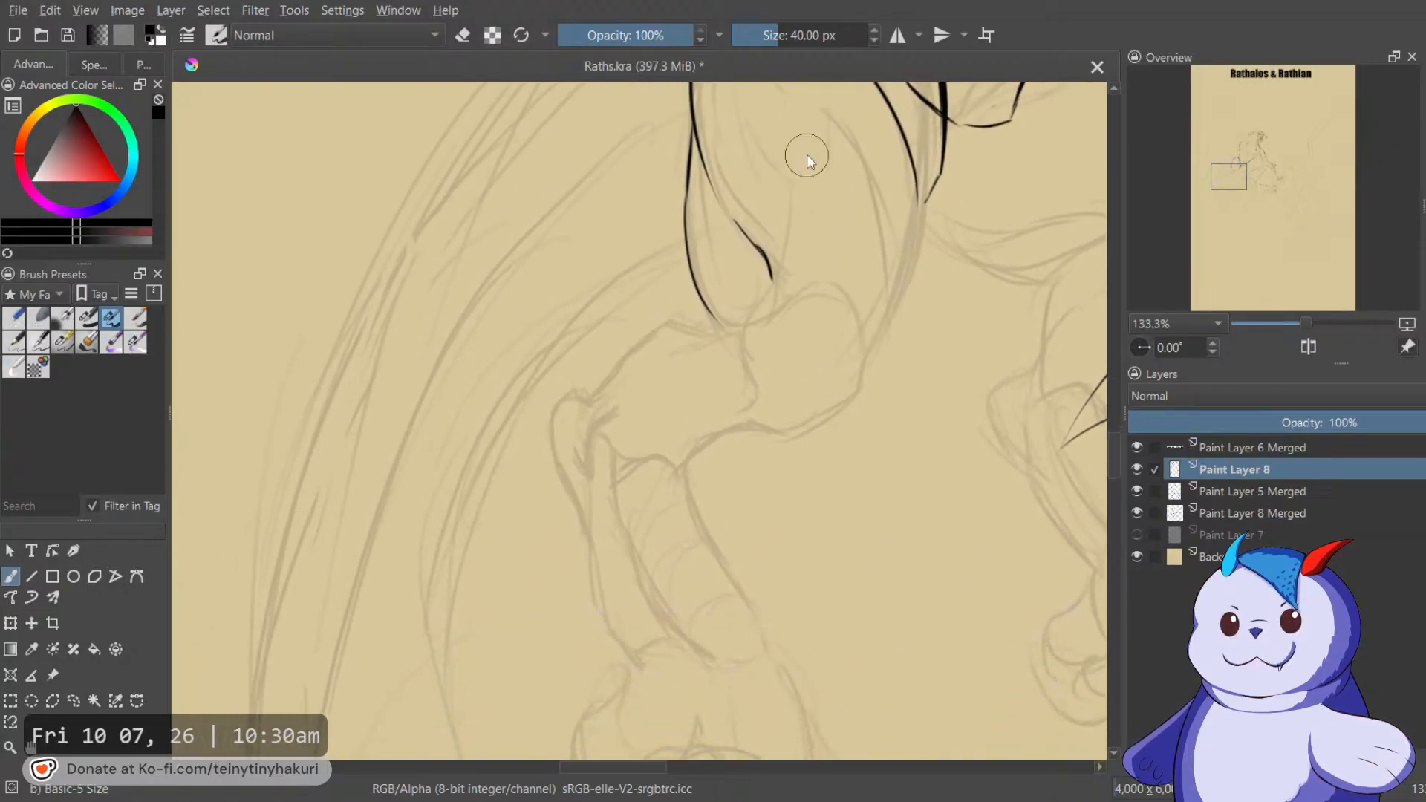
scroll(763, 230, "up", 1)
key("m")
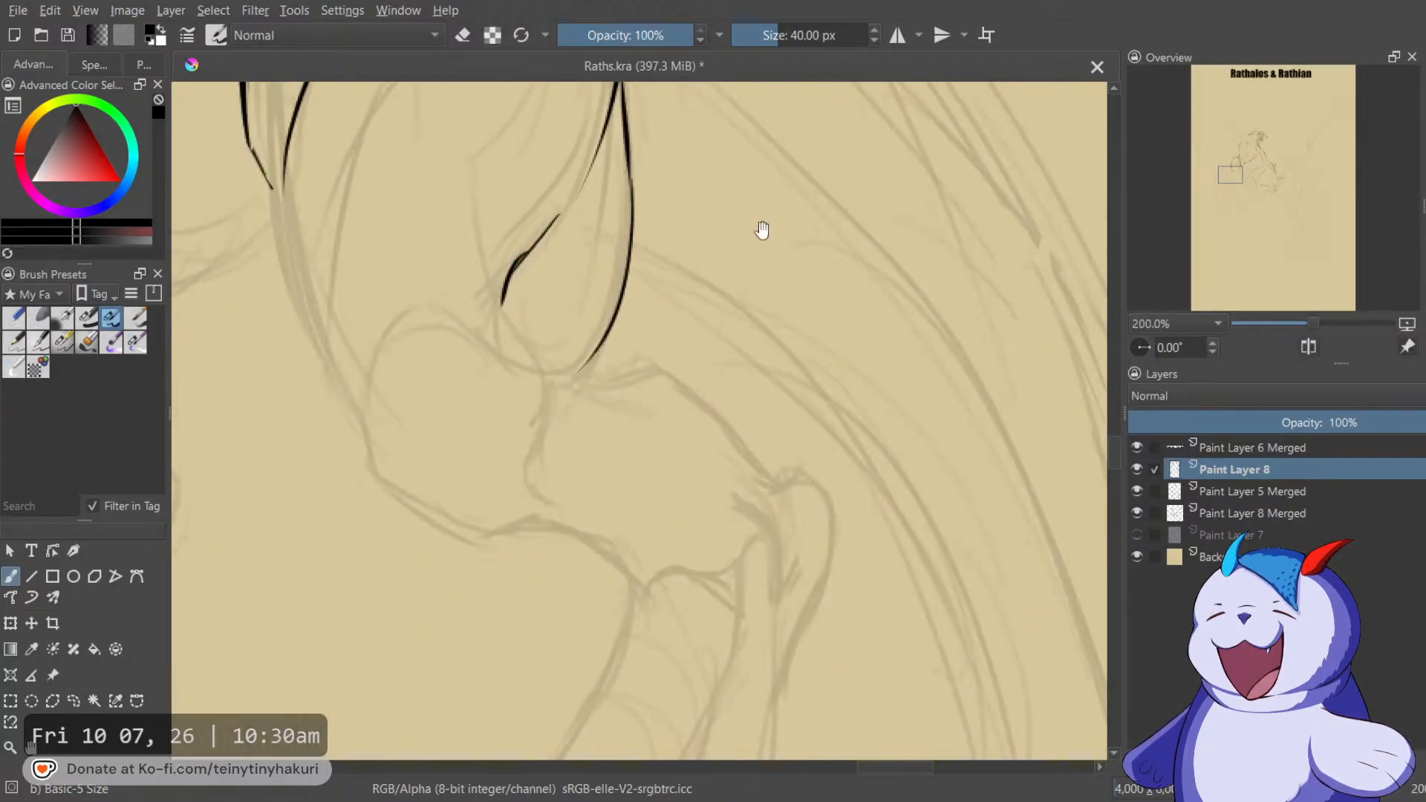
mouse_move(758, 322)
left_mouse_down()
mouse_move(817, 256)
mouse_move(768, 368)
left_mouse_up()
key("ctrl+z")
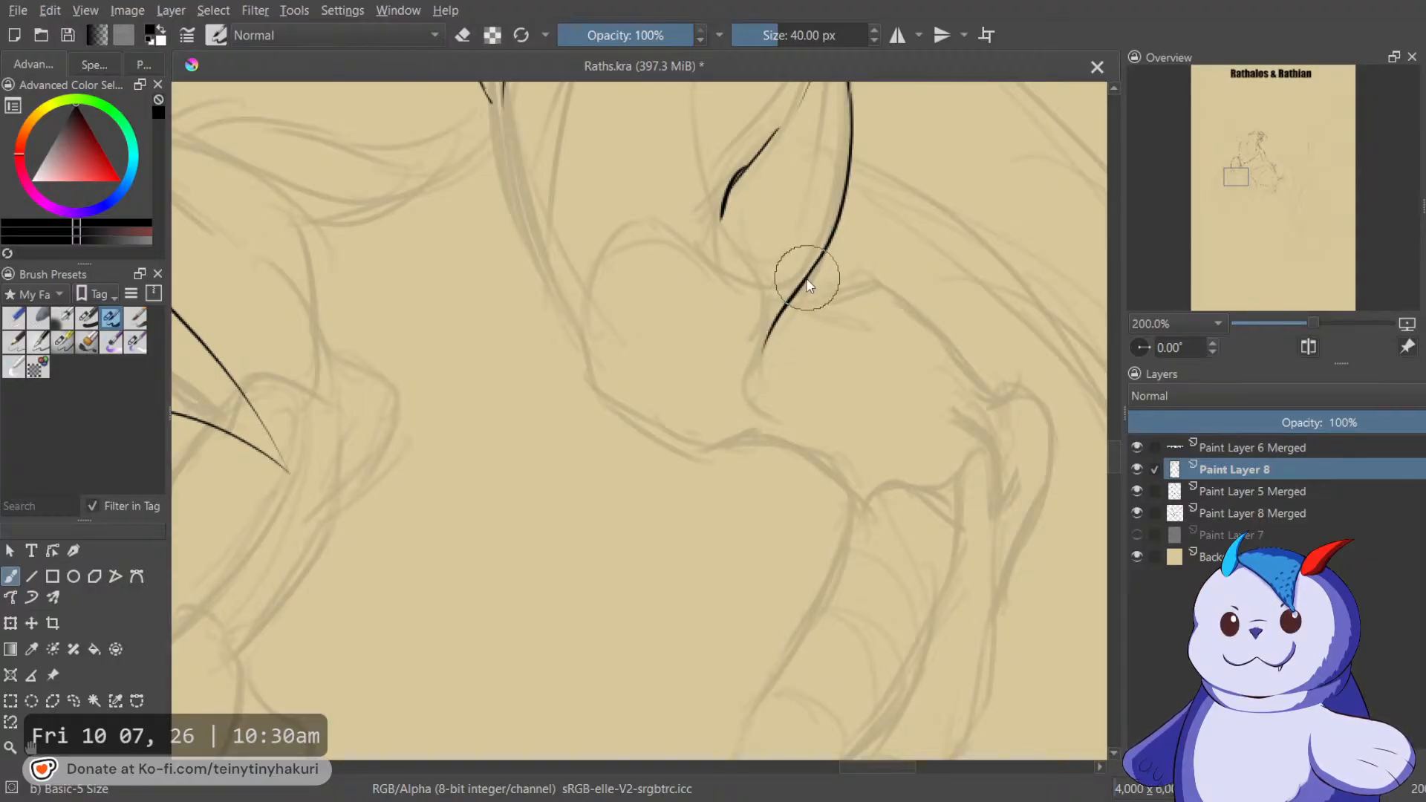
key("ctrl+z")
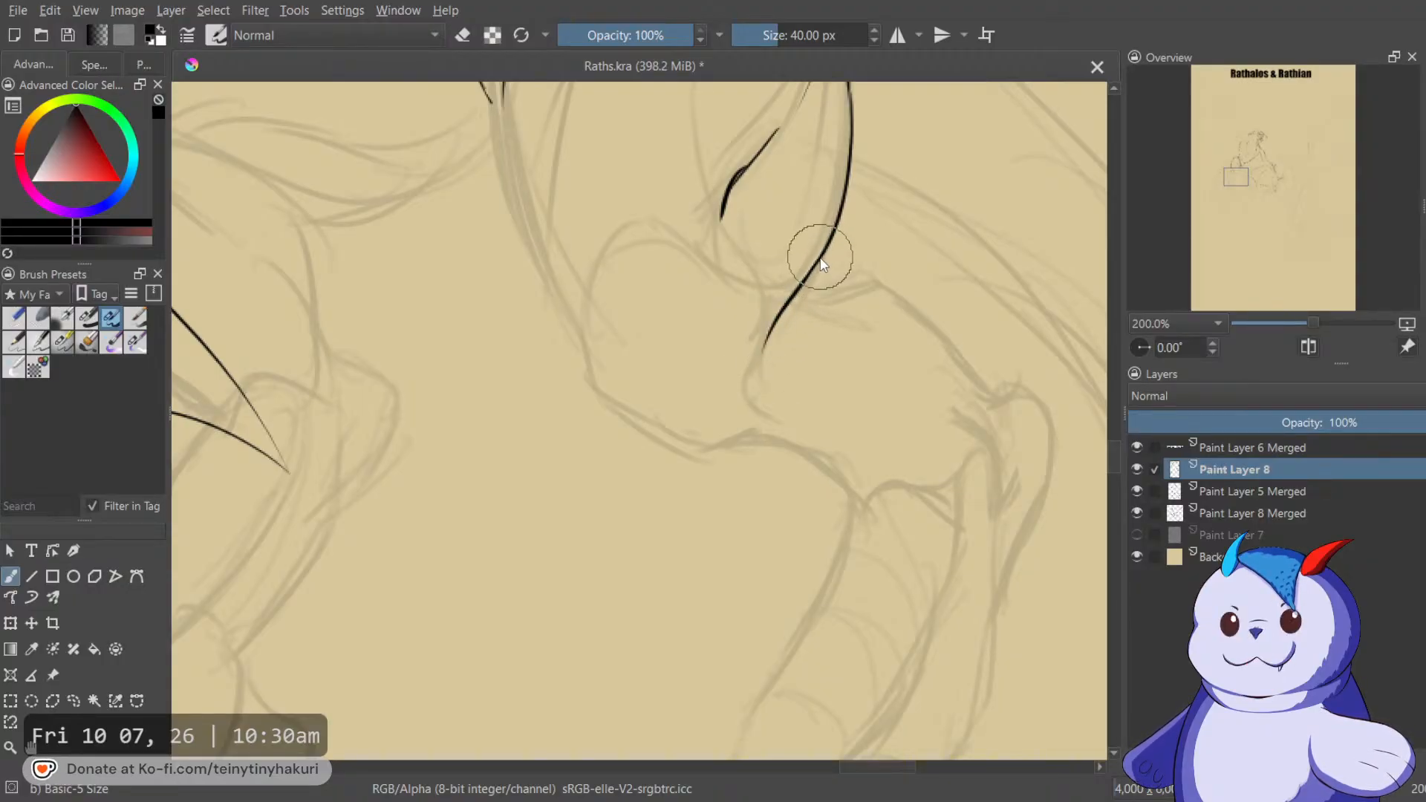
key("ctrl+z")
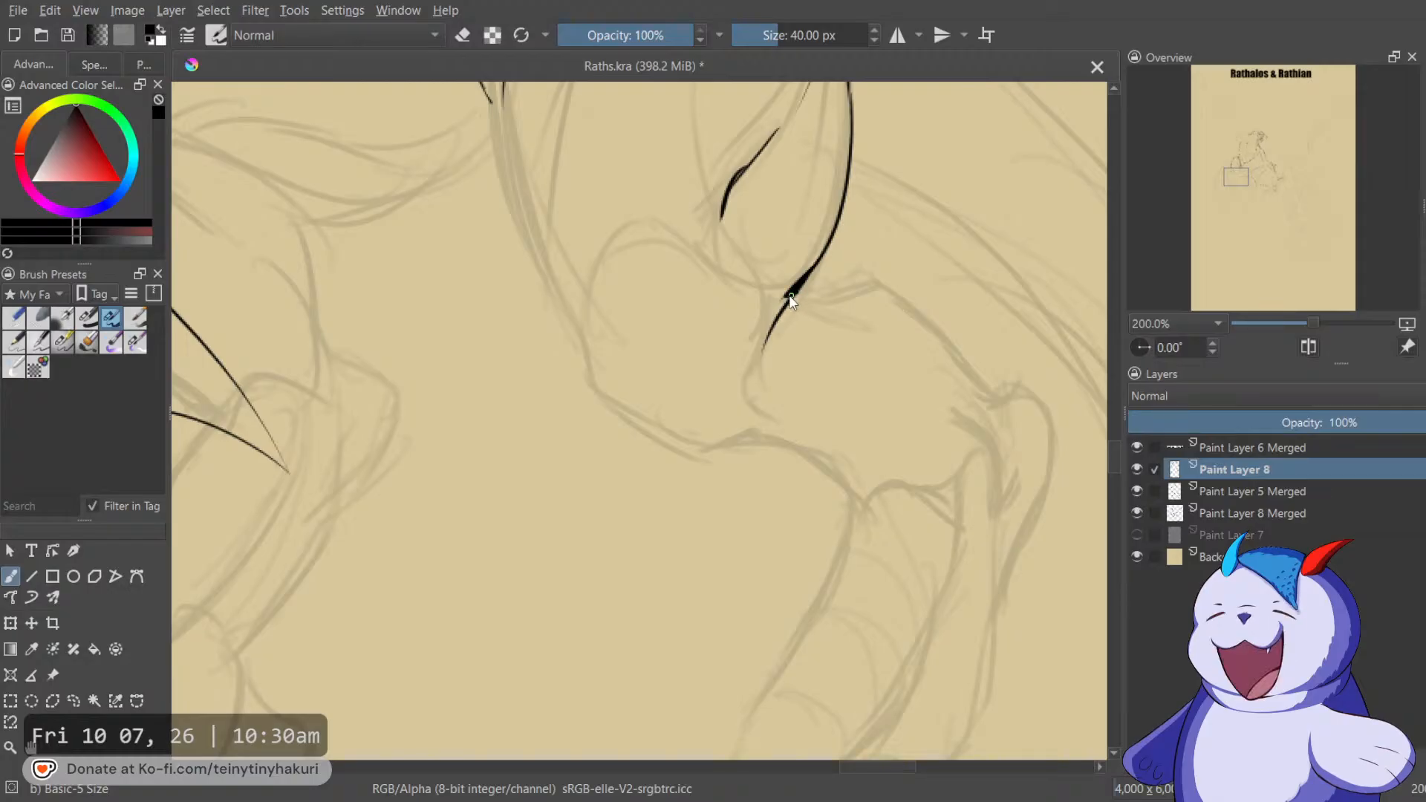
key("e")
left_click_drag(797, 297, 770, 361)
key("e")
Ink the upper edge of the lower leg from the rear contour to a pointed tip at the sketched heel, with short crease strokes.
key("m")
left_click_drag(713, 306, 1057, 259)
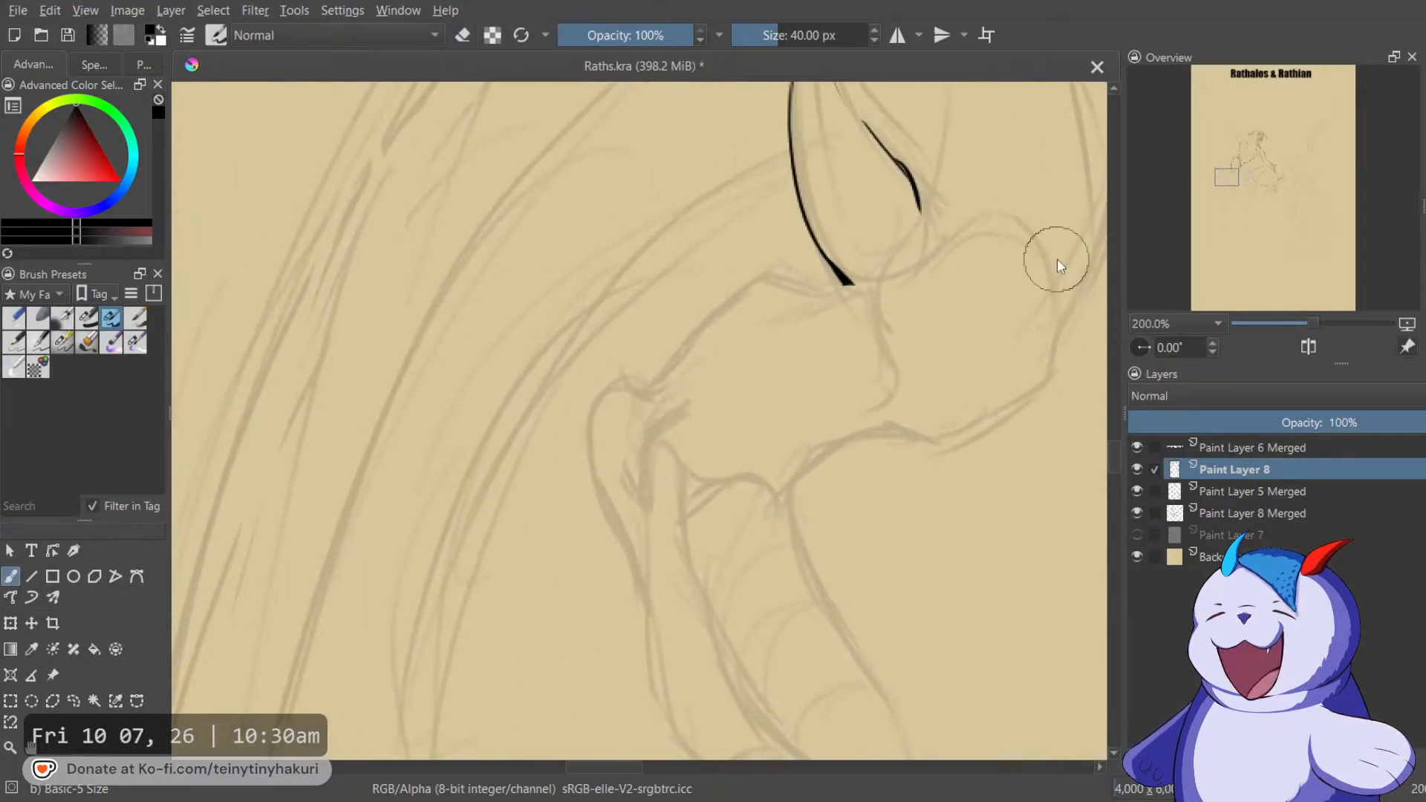
key("4")
key("4")
key("4")
mouse_move(765, 193)
left_mouse_down()
mouse_move(859, 251)
mouse_move(821, 298)
left_mouse_up()
key("e")
mouse_move(870, 228)
left_mouse_down()
mouse_move(776, 349)
mouse_move(782, 474)
left_mouse_up()
key("e")
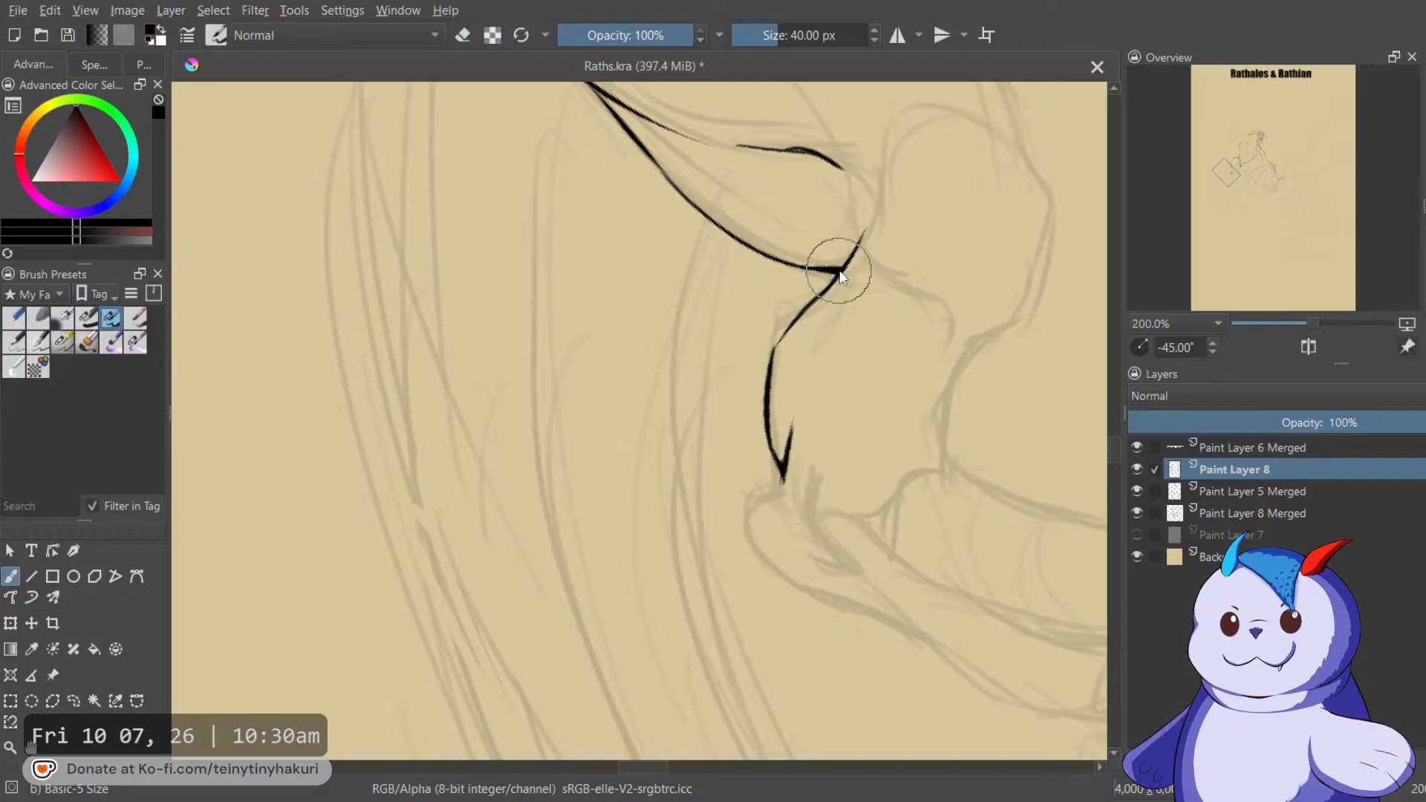
left_click_drag(856, 264, 815, 337)
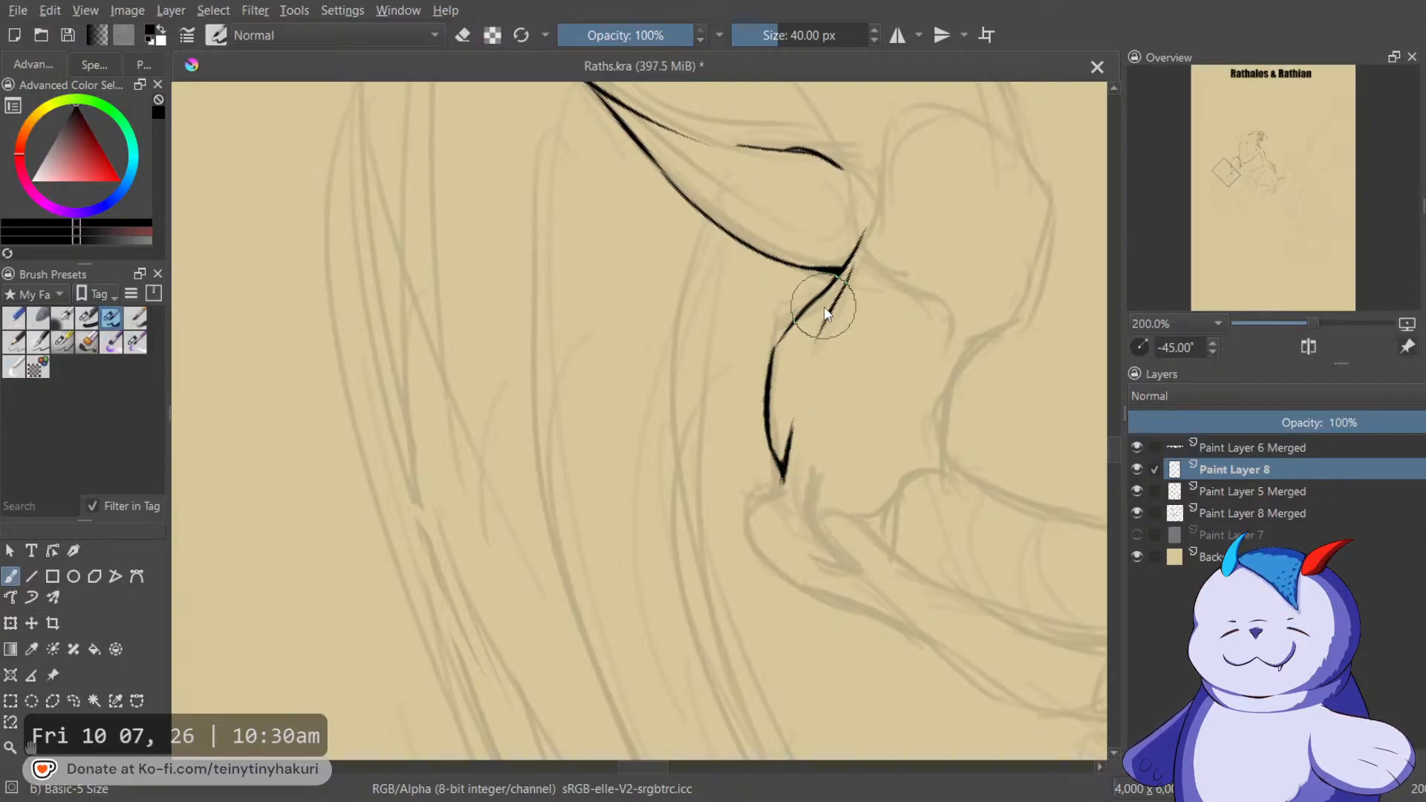
left_click_drag(813, 294, 813, 418)
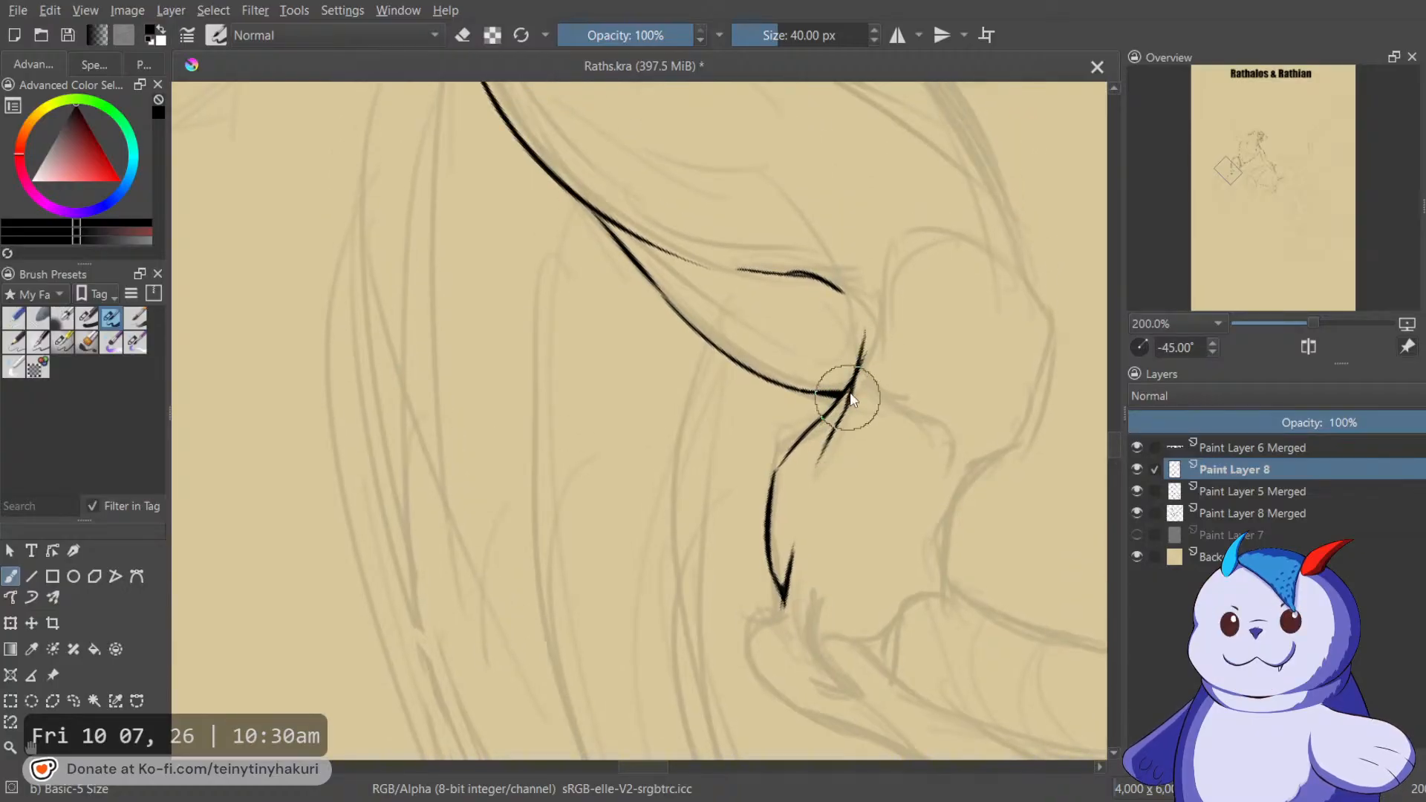
Examine the legs in the winged dragon reference image and compare them with the inked thigh, also mirrored.
key("5")
scroll(862, 386, "down", 7)
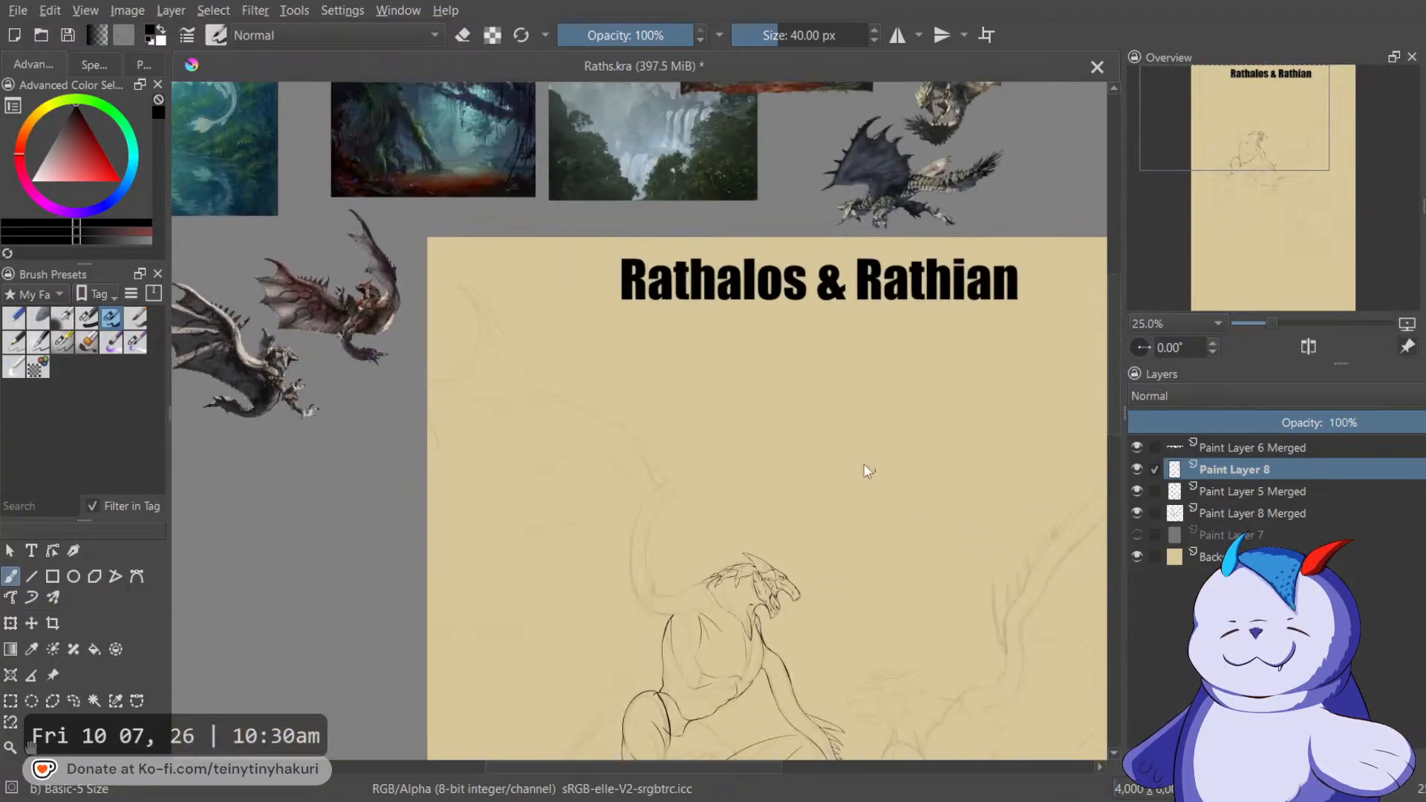
left_click_drag(327, 448, 735, 513)
scroll(734, 511, "up", 4)
left_click_drag(600, 357, 633, 424)
scroll(597, 360, "up", 4)
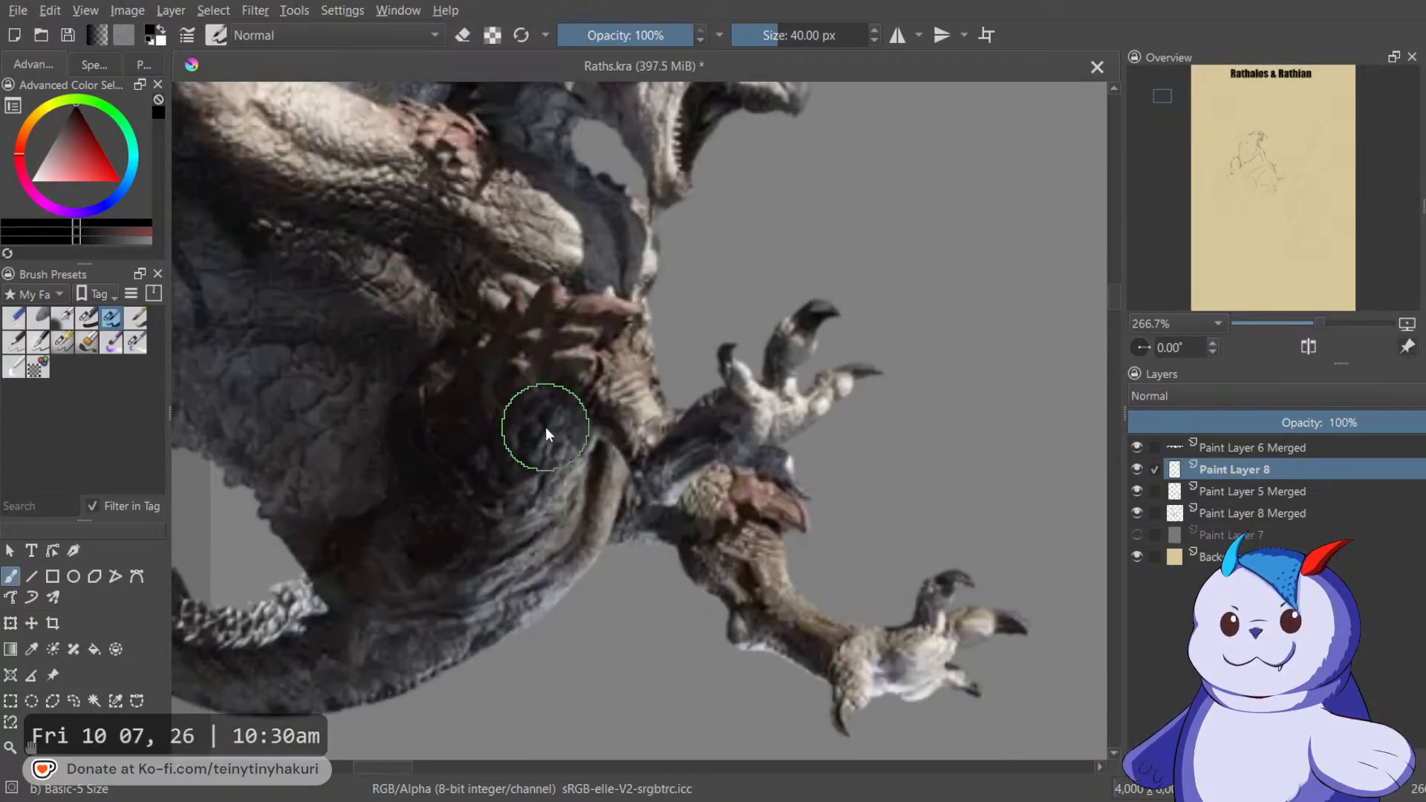
scroll(545, 427, "down", 8)
mouse_move(763, 548)
left_mouse_down()
mouse_move(719, 353)
mouse_move(764, 431)
left_mouse_up()
scroll(733, 513, "up", 3)
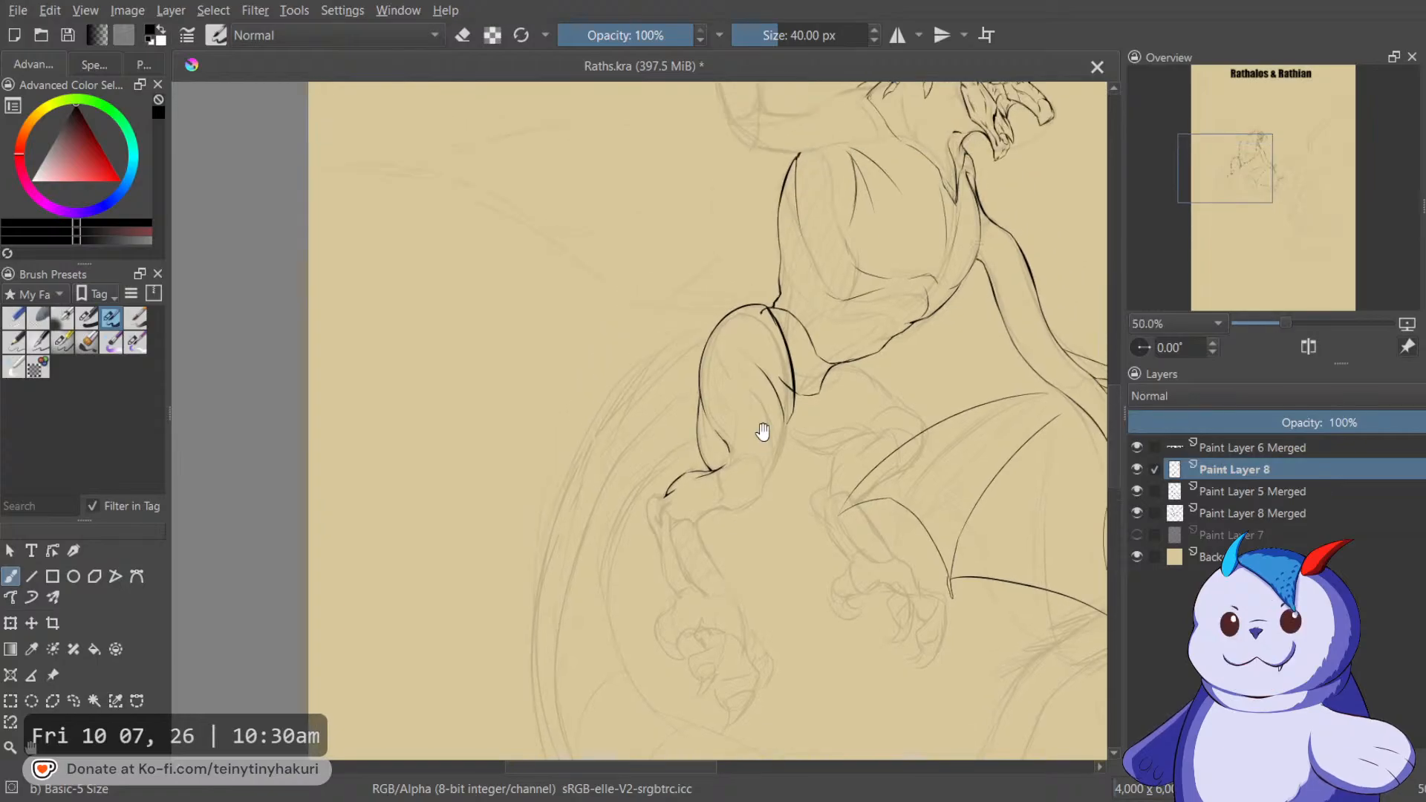
scroll(764, 431, "up", 1)
key("m")
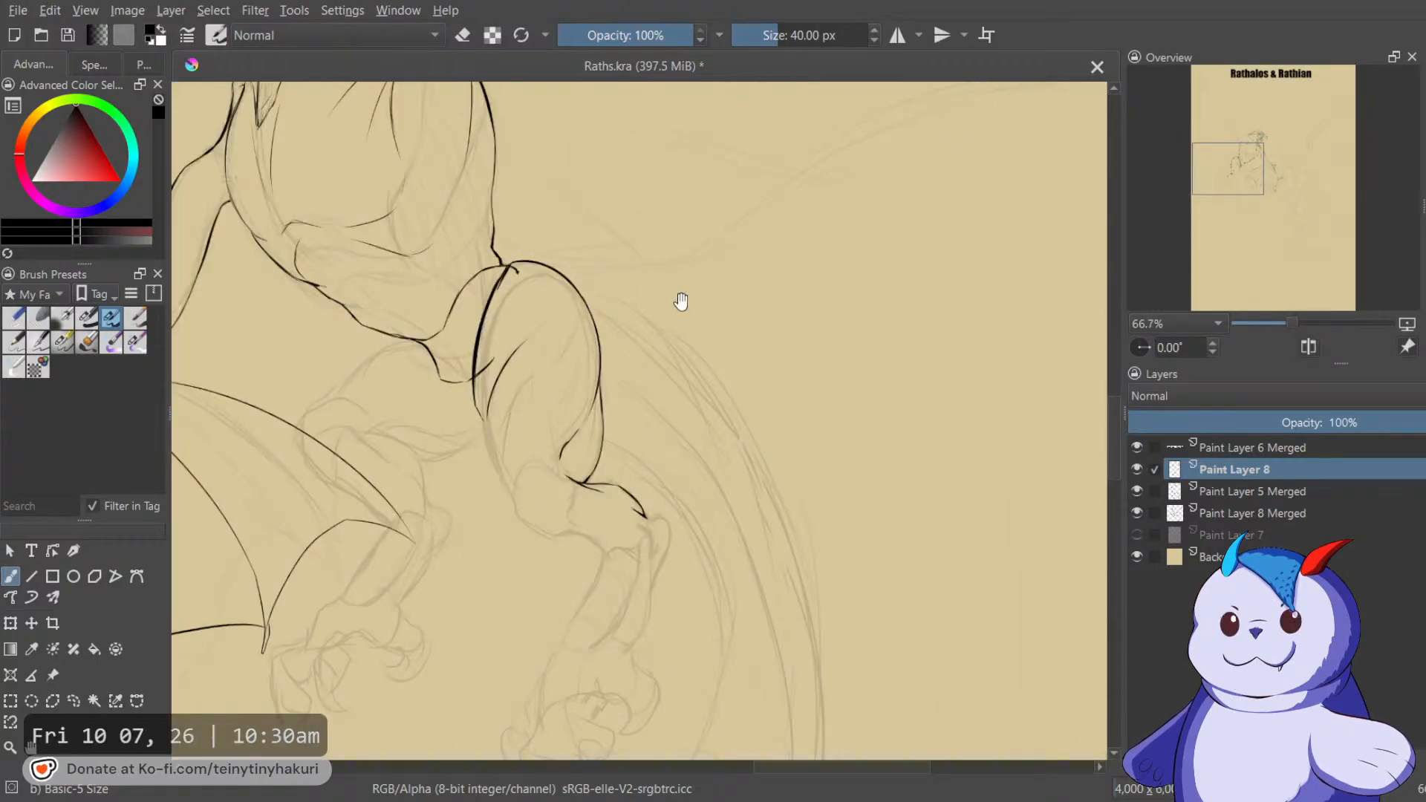
left_click_drag(518, 332, 671, 310)
key("e")
key("e")
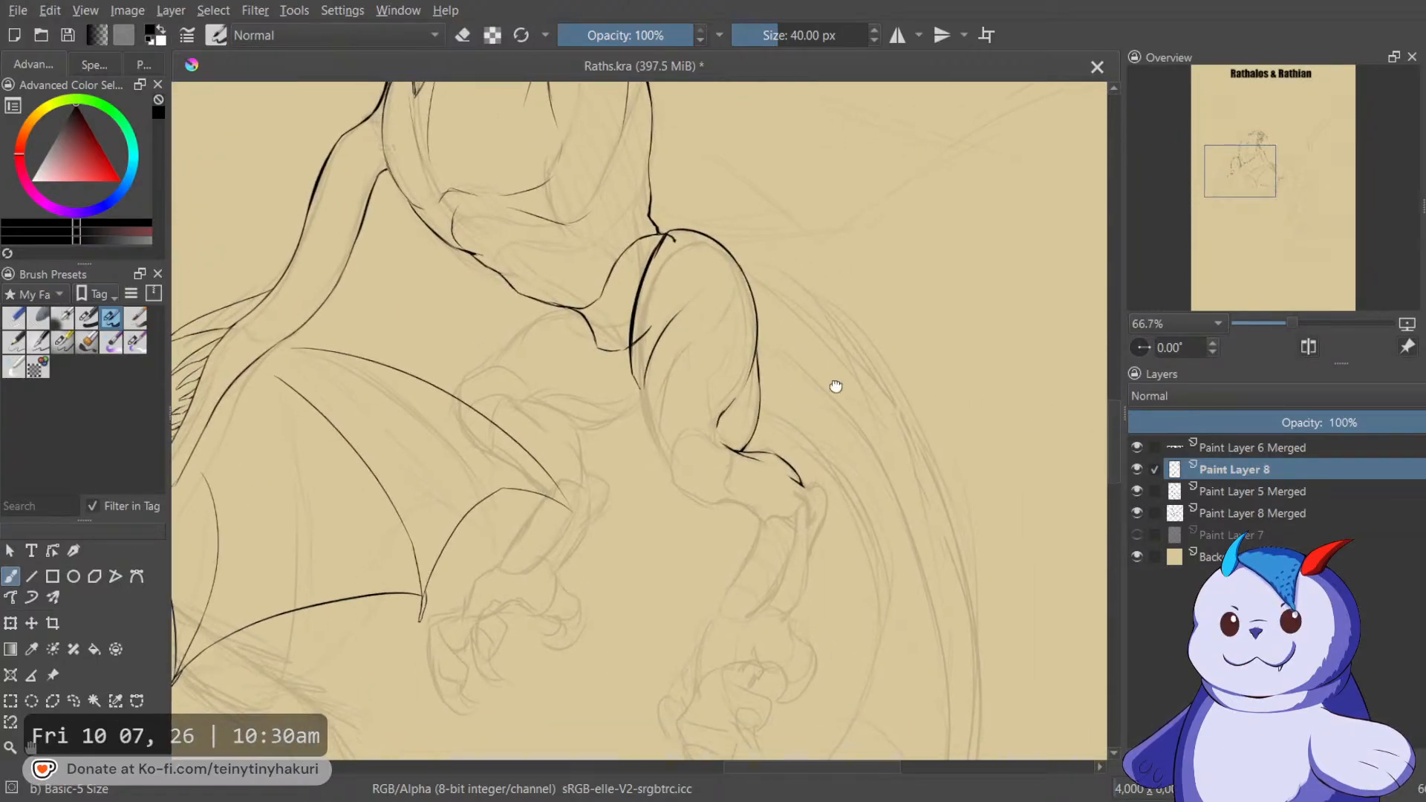
Ink a first pass of the front edge from the base of the thigh curve down toward the knee.
left_click_drag(604, 431, 669, 371)
mouse_move(706, 371)
left_mouse_down()
mouse_move(740, 454)
mouse_move(715, 424)
mouse_move(720, 456)
left_mouse_up()
key("e")
key("e")
scroll(720, 456, "up", 2)
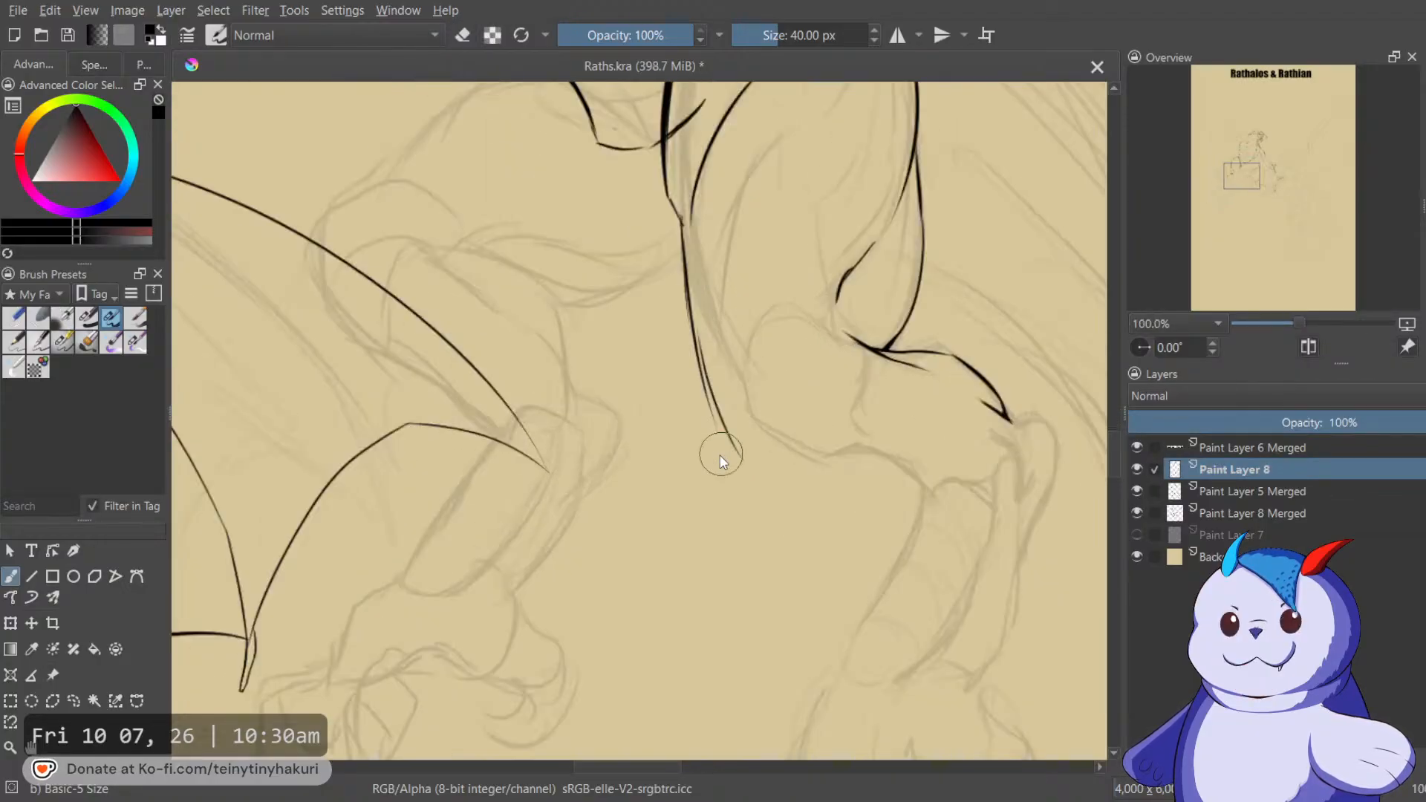
key("ctrl+]")
key("ctrl+]")
key("ctrl+]")
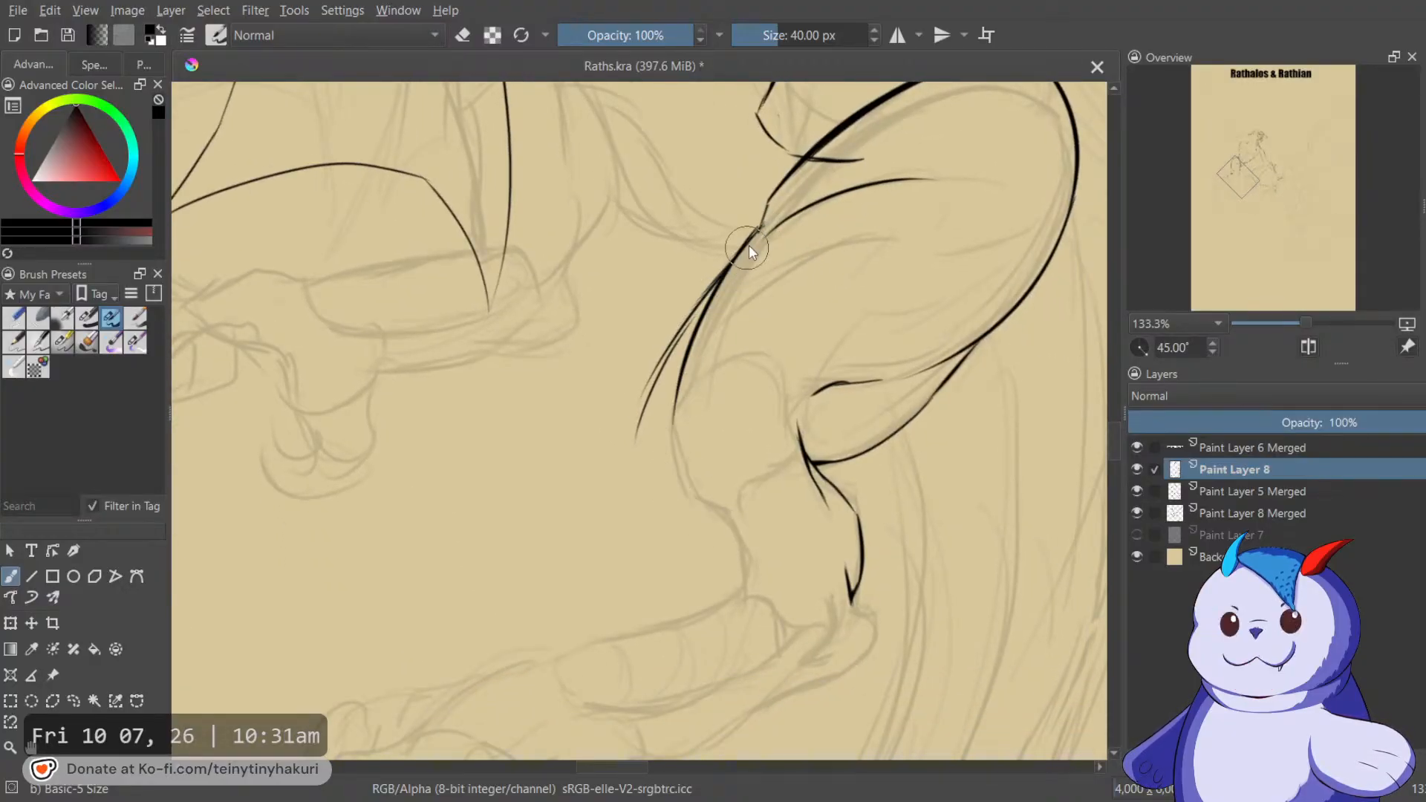
Redraw the front edge above the knee as one thick tapering curve and erase the stray lines beside it.
left_click_drag(742, 245, 635, 492)
key("ctrl+z")
left_click_drag(759, 234, 653, 493)
key("ctrl+z")
left_click_drag(731, 271, 672, 360)
key("e")
left_click_drag(627, 444, 693, 309)
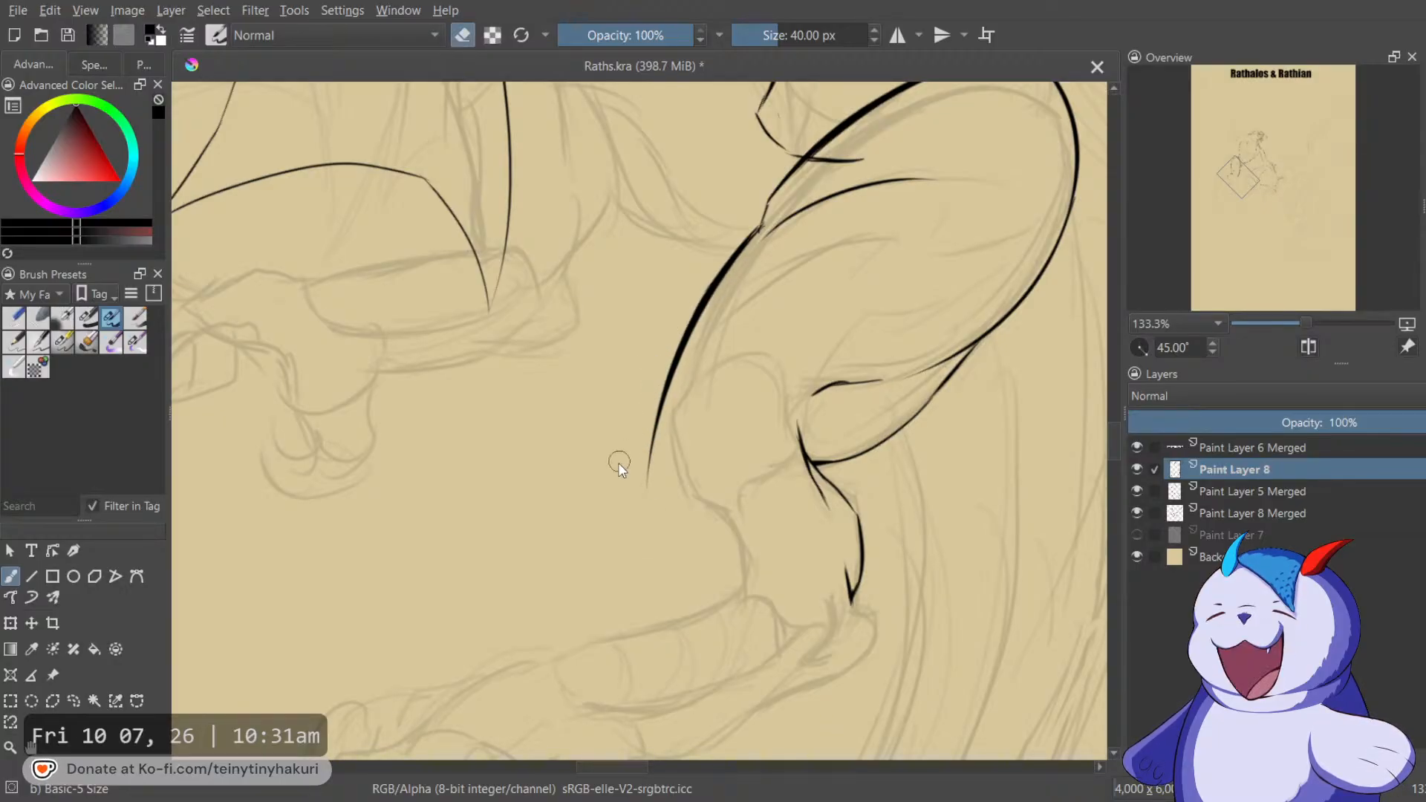
key("e")
key("5")
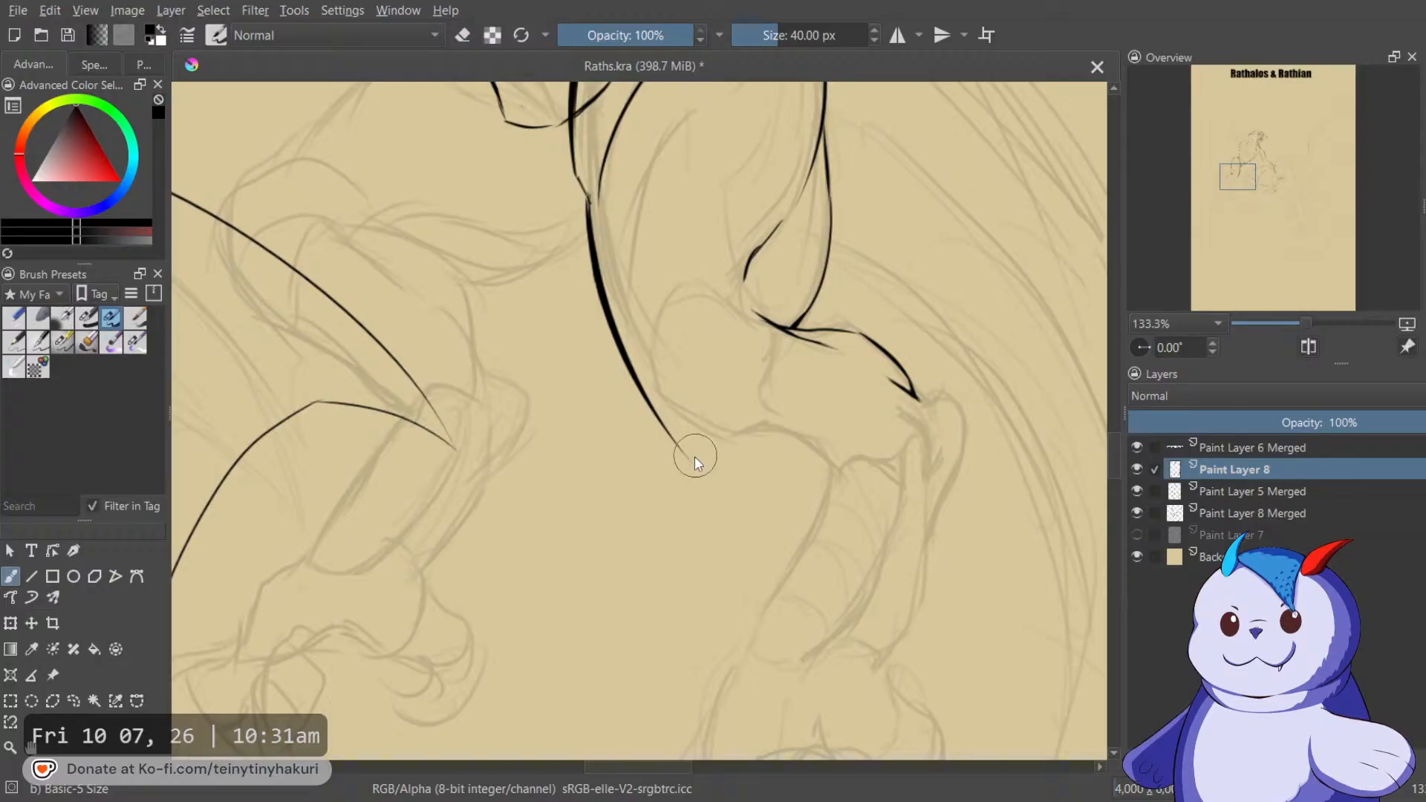
Close the front edge into a pointed tip at the knee, ink a second pointed scale behind it, and erase the overlapping line.
mouse_move(673, 443)
left_mouse_down()
mouse_move(712, 467)
mouse_move(714, 441)
left_mouse_up()
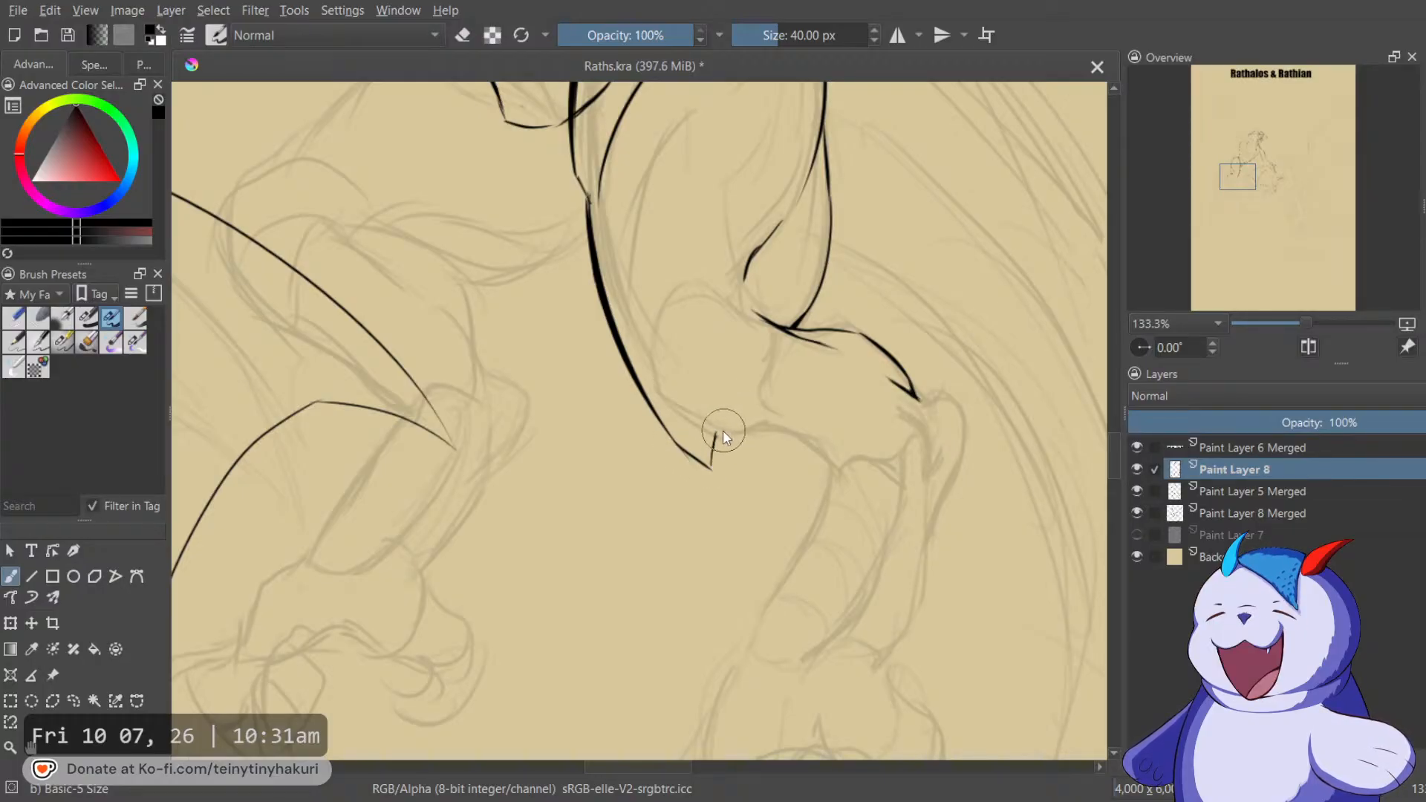
key("m")
left_click_drag(743, 390, 1071, 301)
key("4")
key("4")
key("4")
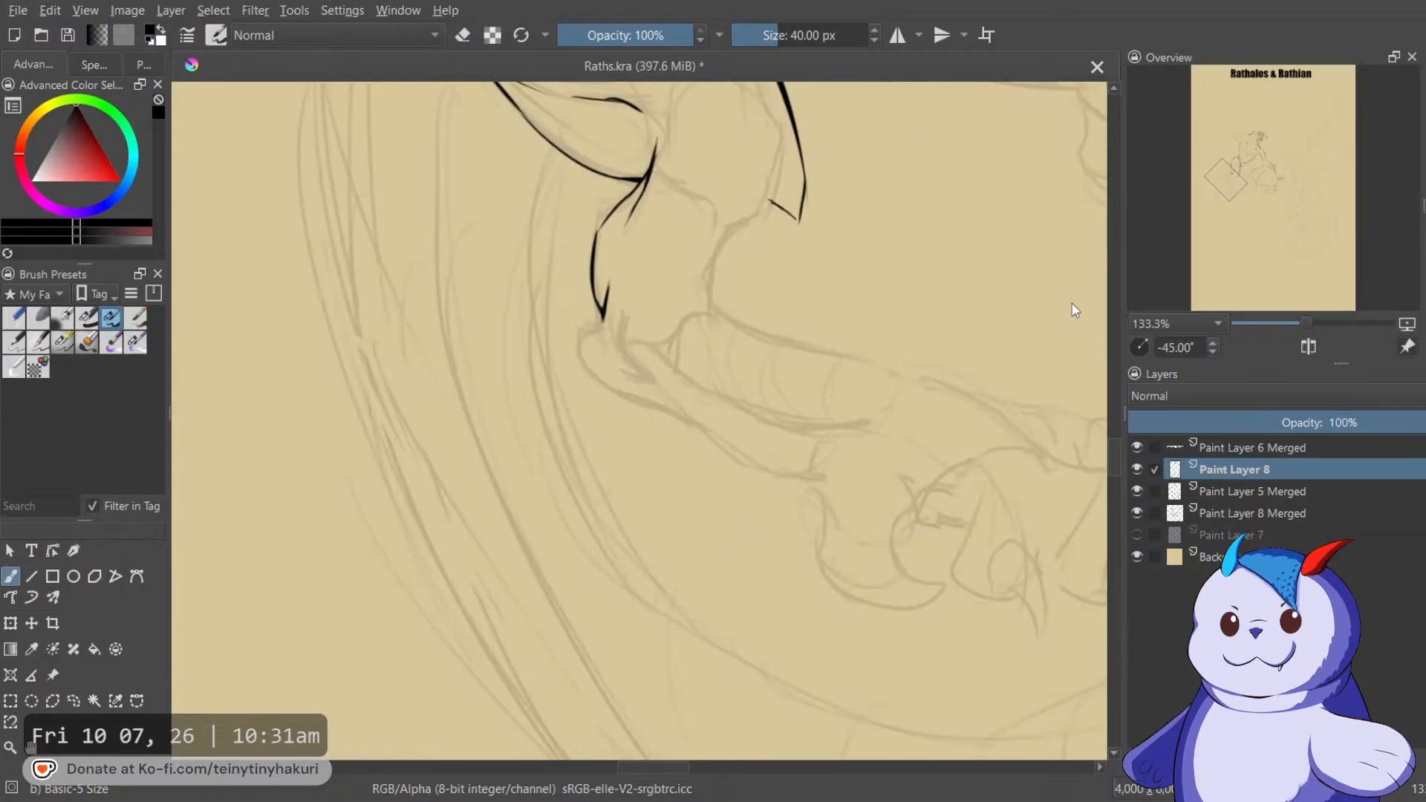
mouse_move(778, 152)
left_mouse_down()
mouse_move(740, 245)
mouse_move(733, 162)
left_mouse_up()
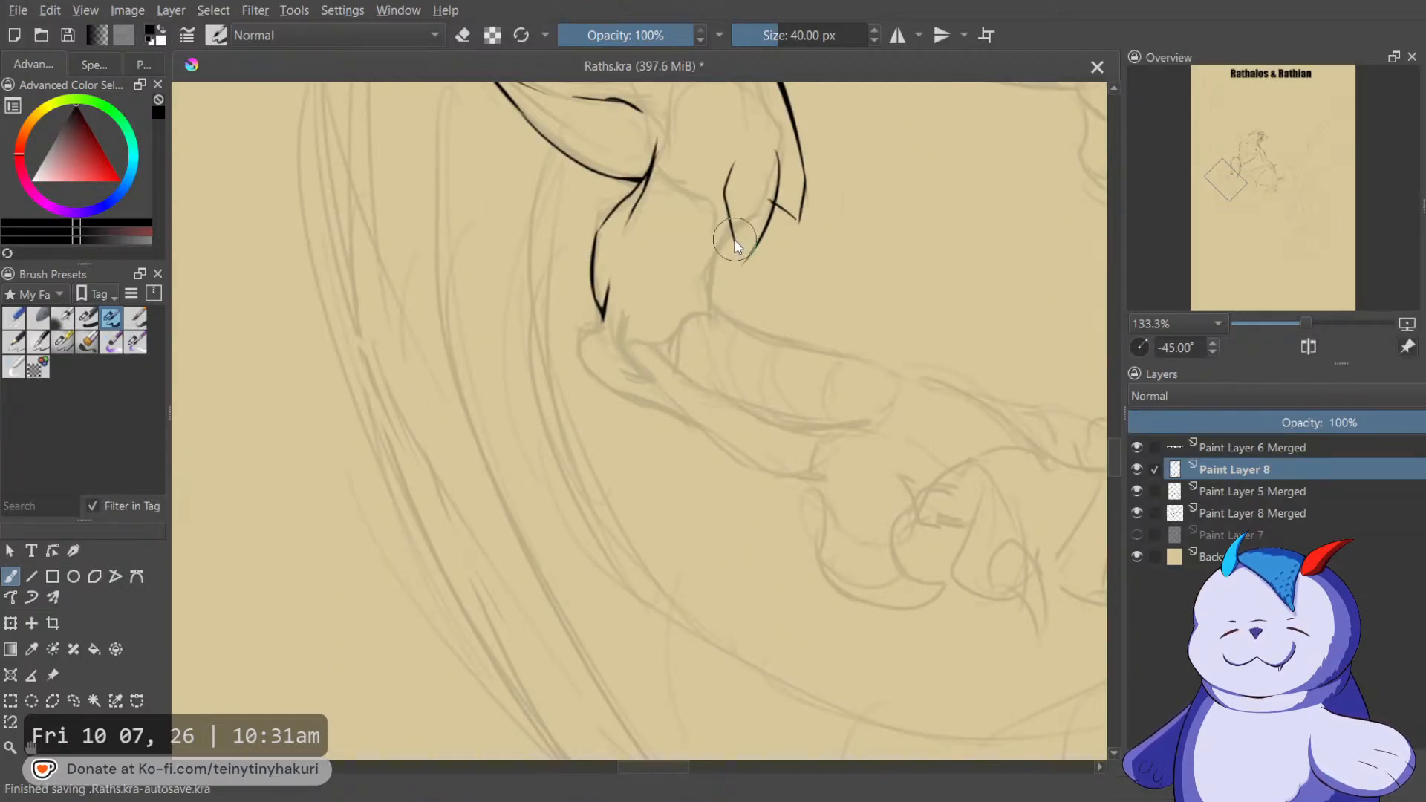
key("e")
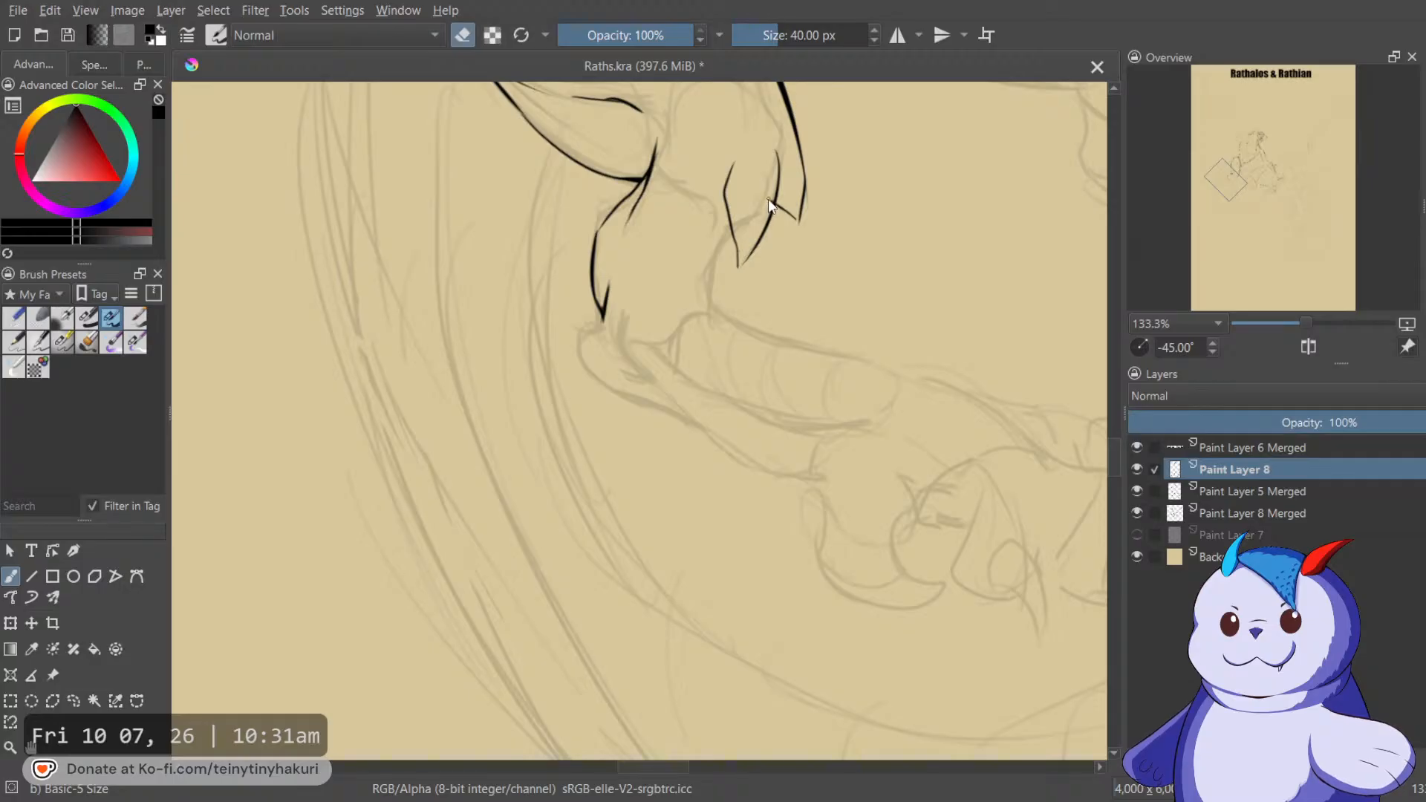
key("e")
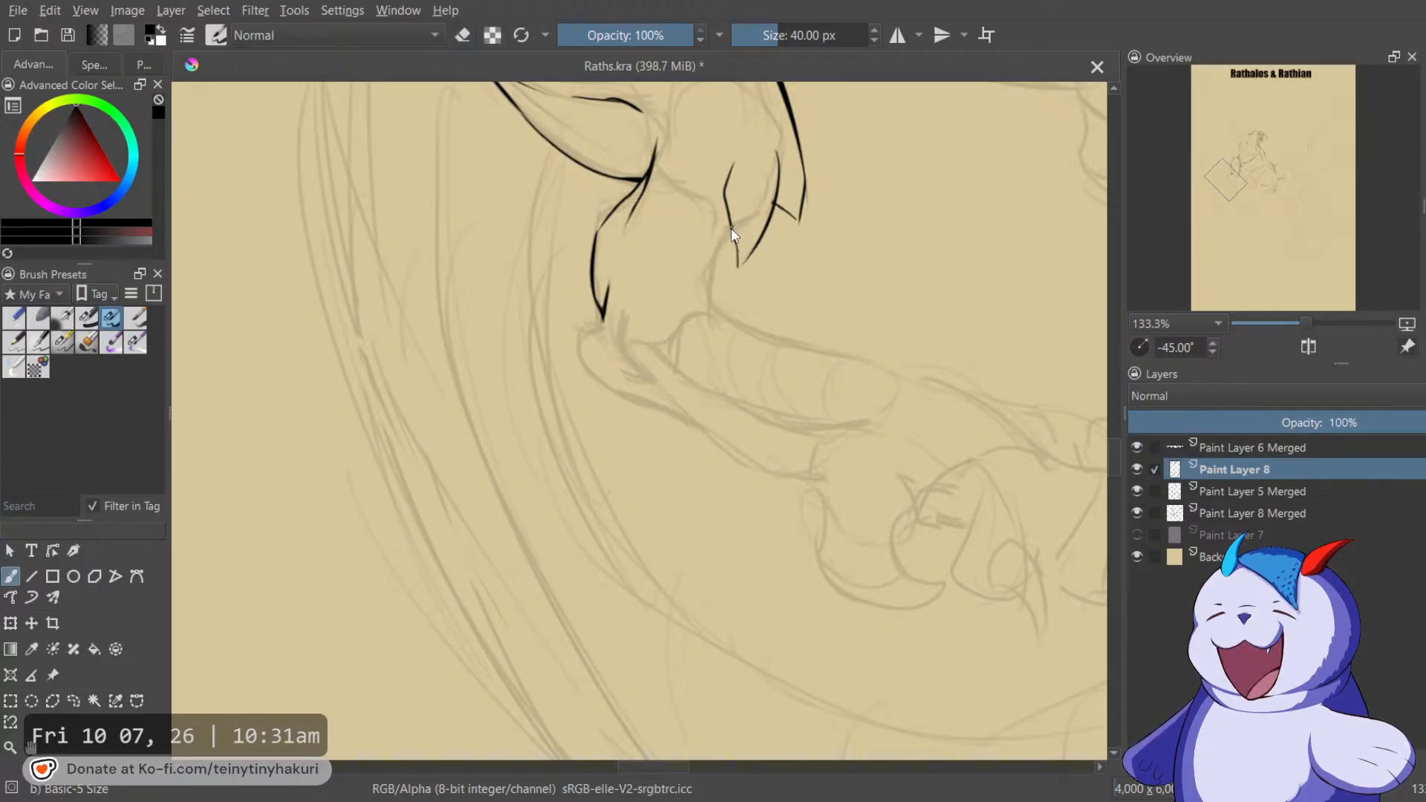
Thicken the junction where the lower leg's underside curve meets the second pointed knee scale.
key("5")
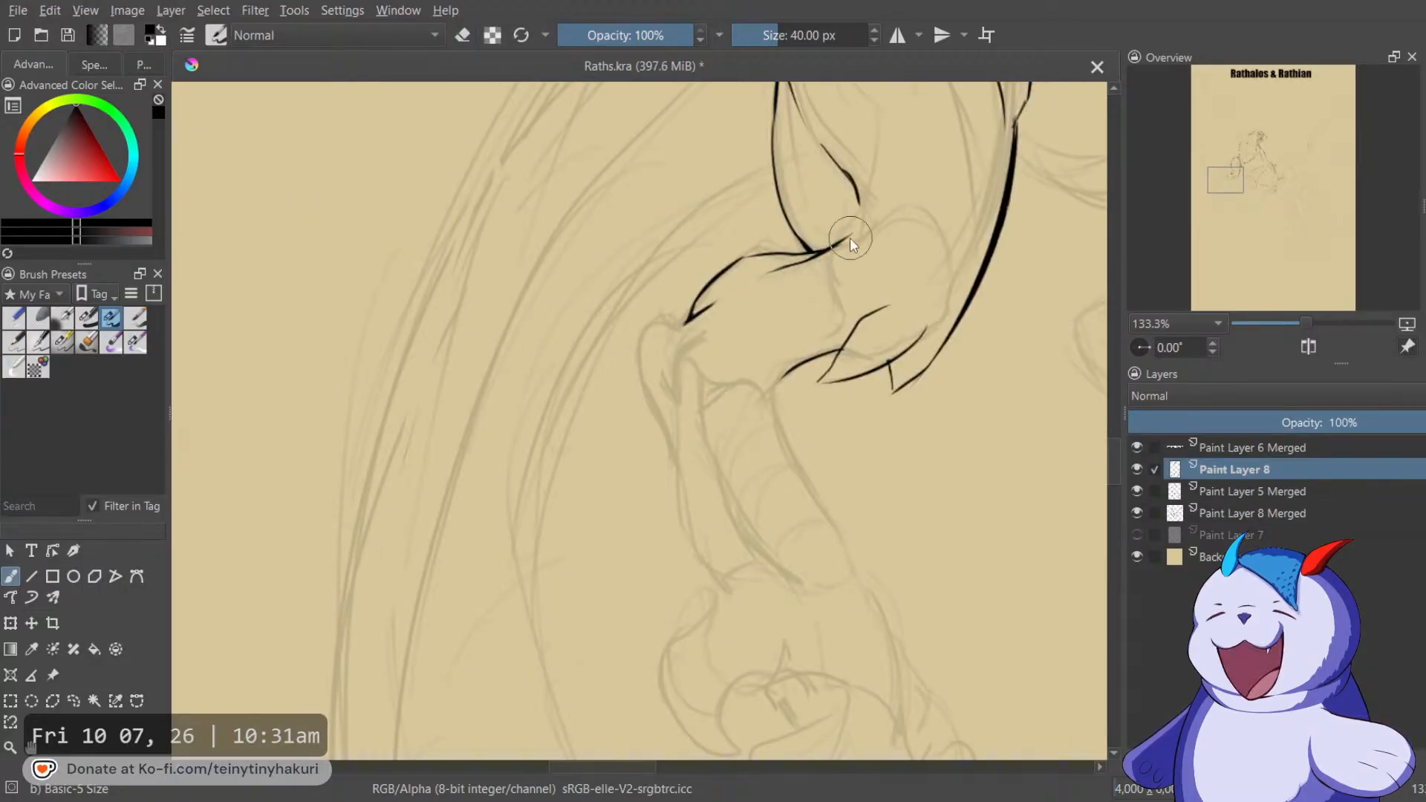
scroll(849, 237, "right", 5)
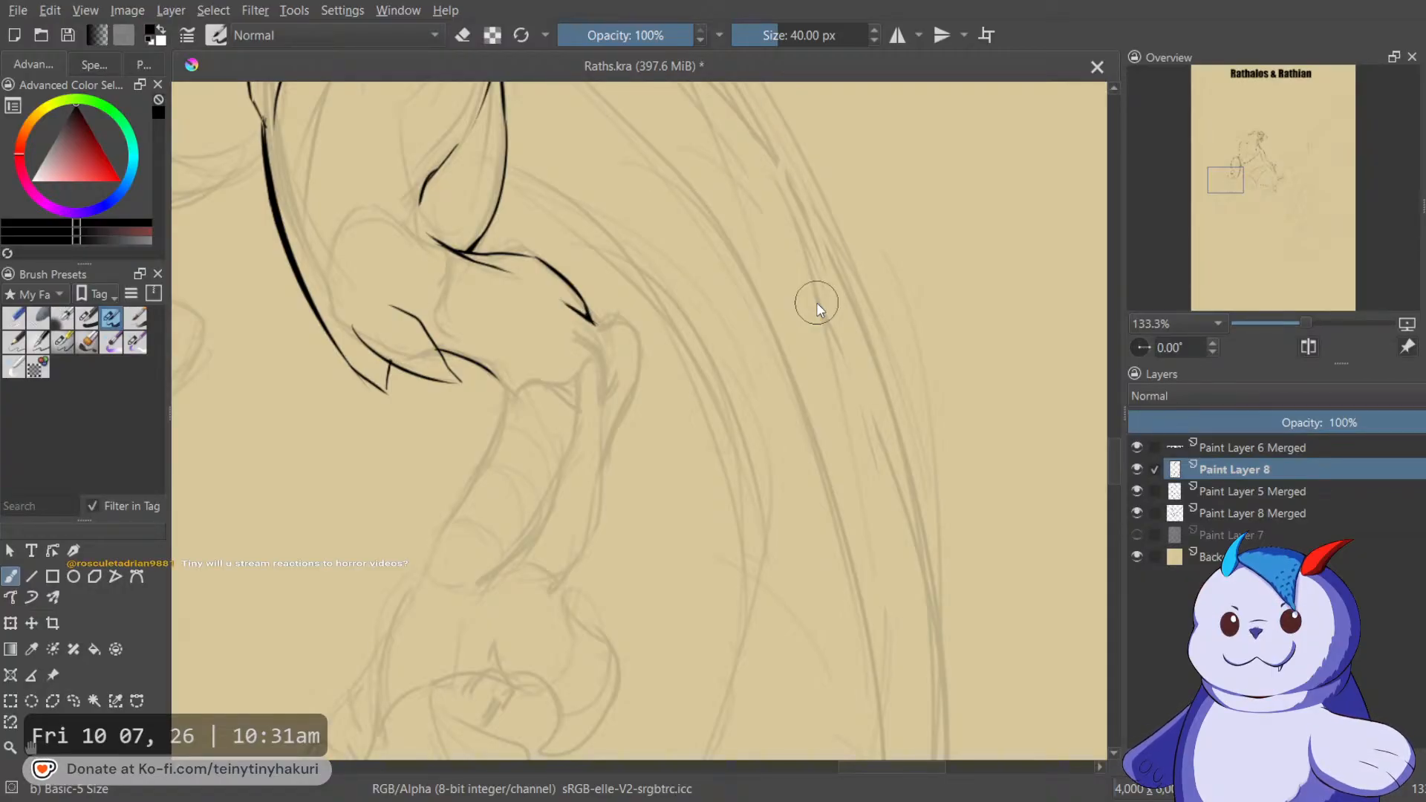
left_click_drag(755, 315, 826, 317)
scroll(577, 373, "up", 2)
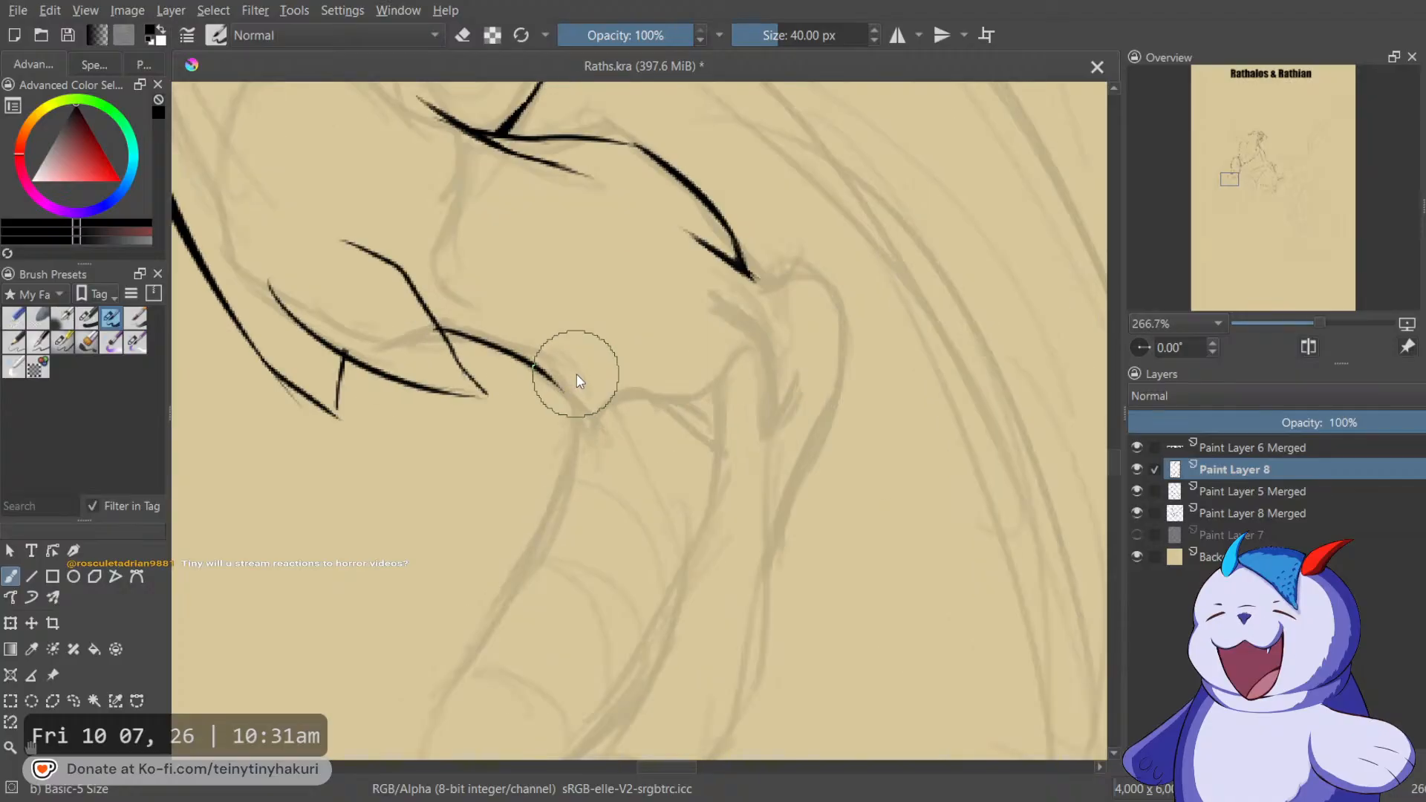
key("6")
key("6")
key("6")
key("6")
key("6")
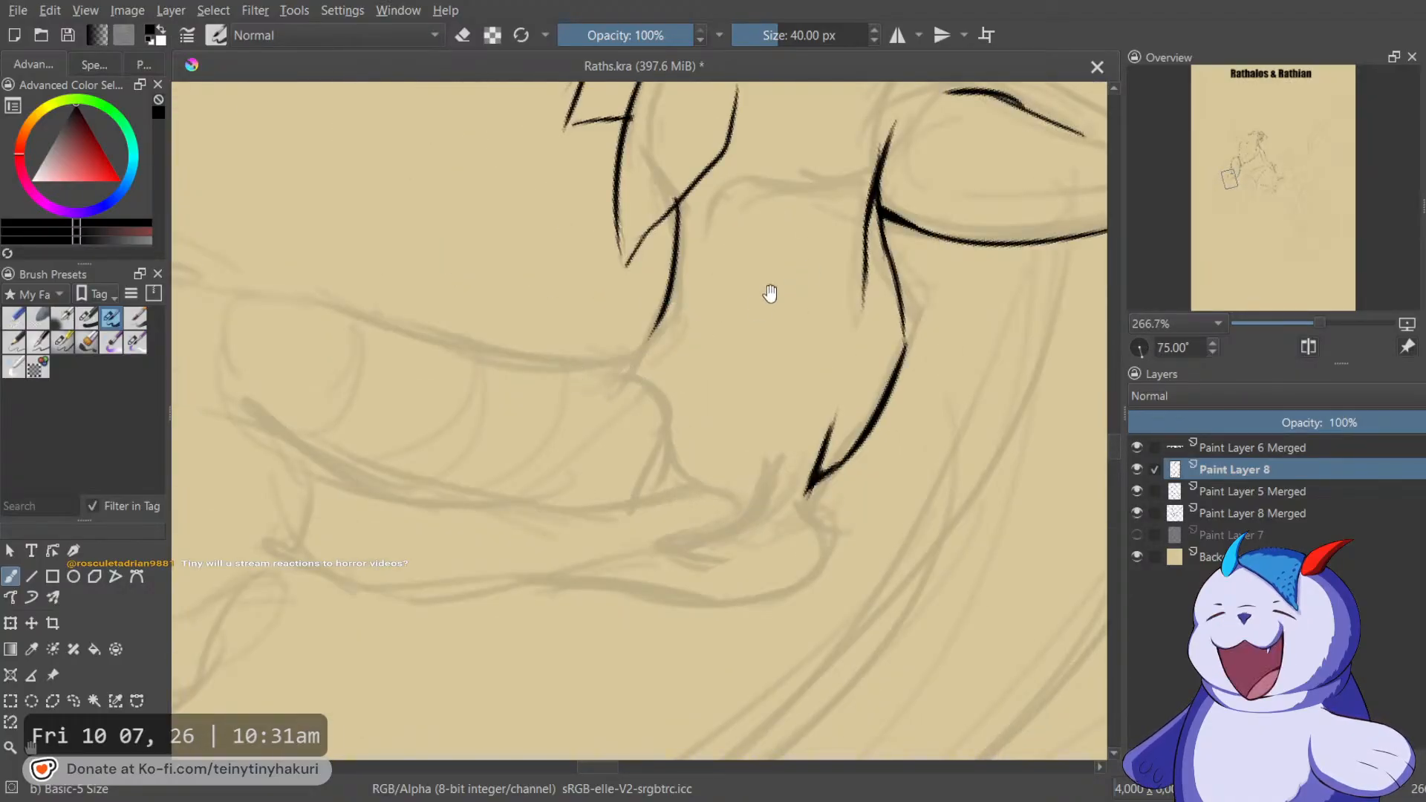
left_click_drag(766, 297, 877, 316)
key("e")
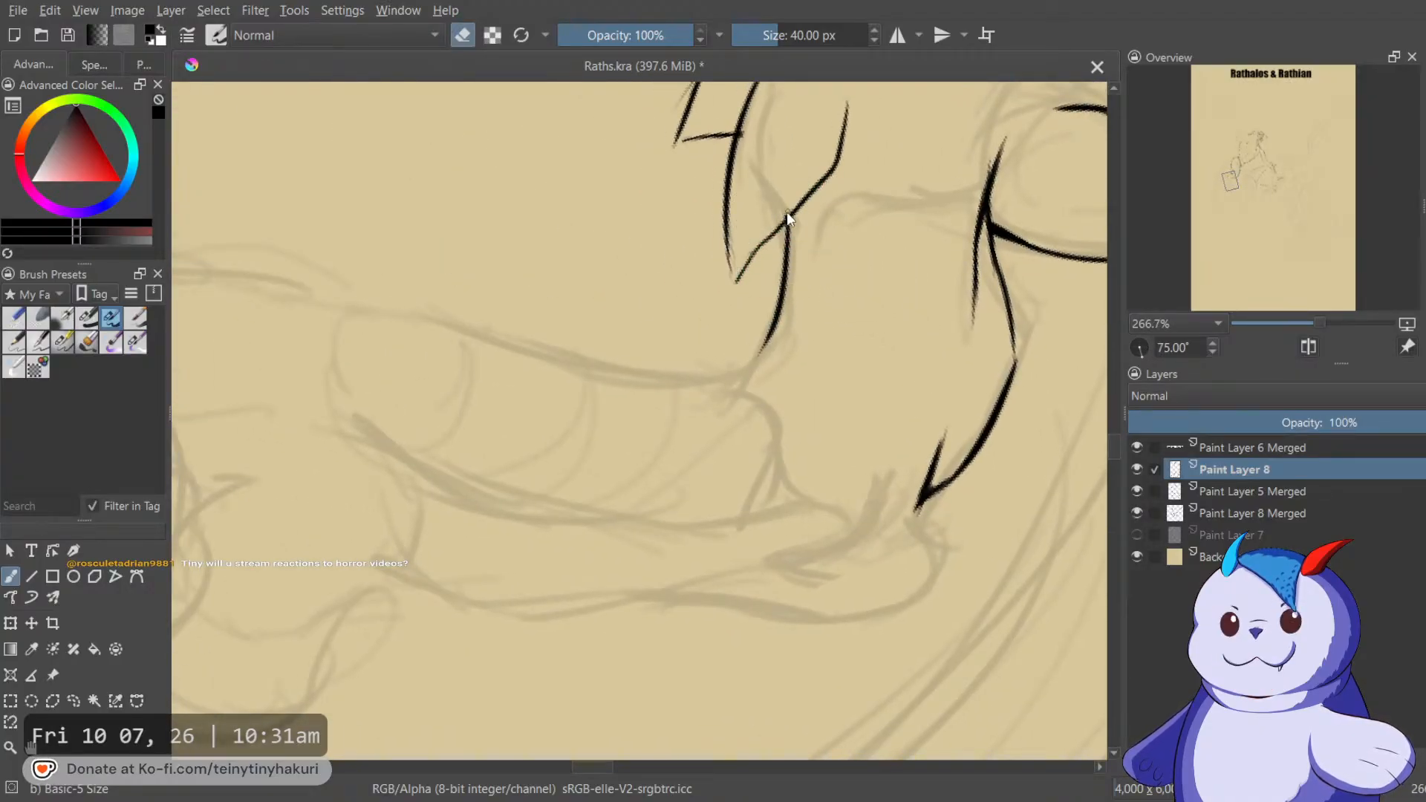
key("e")
scroll(747, 217, "up", 2)
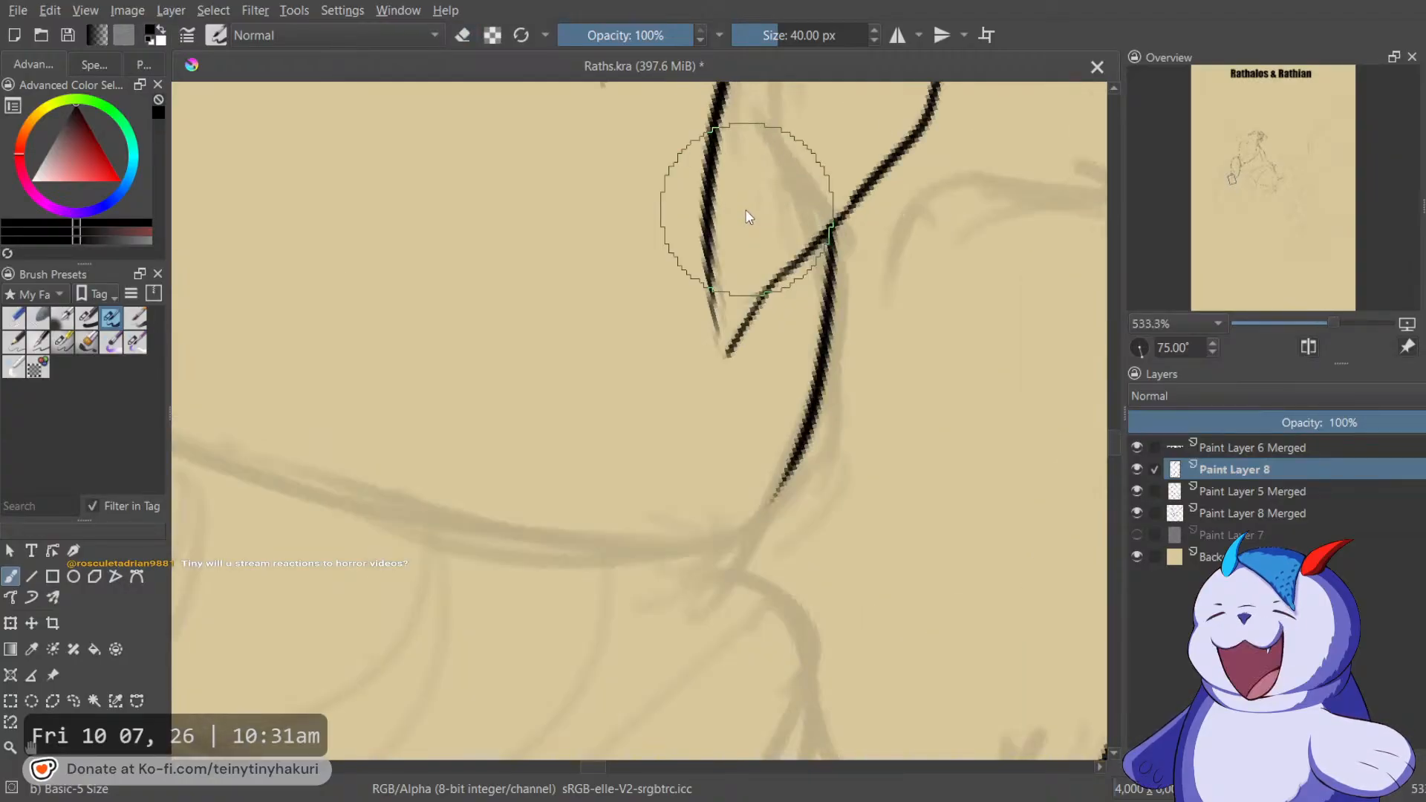
left_click_drag(856, 214, 833, 234)
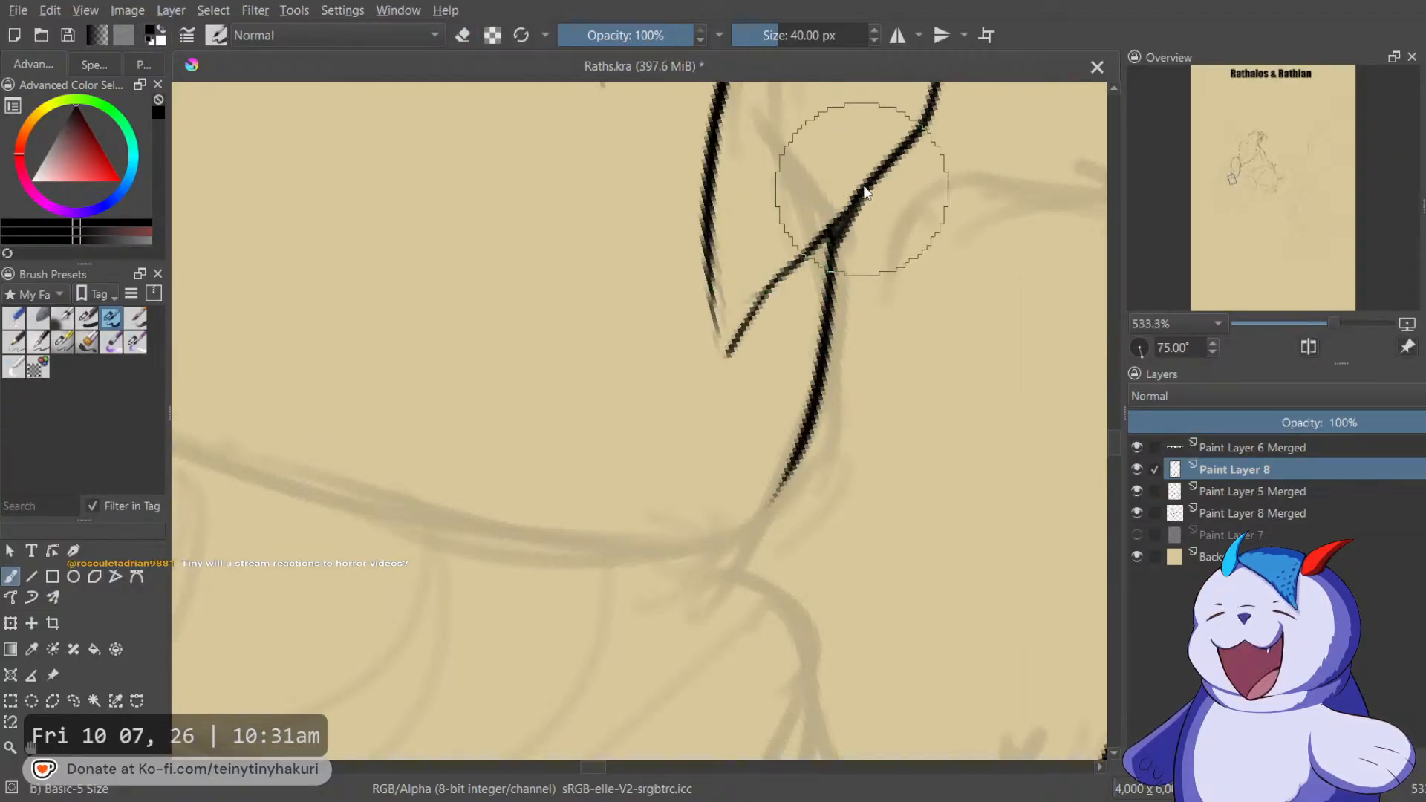
mouse_move(873, 186)
left_mouse_down()
mouse_move(719, 349)
mouse_move(768, 293)
left_mouse_up()
Extend the lower leg's underside curve with a short hooked end at the top of the sketched shin.
mouse_move(823, 438)
left_mouse_down()
mouse_move(999, 261)
mouse_move(973, 264)
mouse_move(919, 378)
left_mouse_up()
left_click_drag(926, 332, 918, 353)
left_click_drag(941, 418, 977, 287)
key("5")
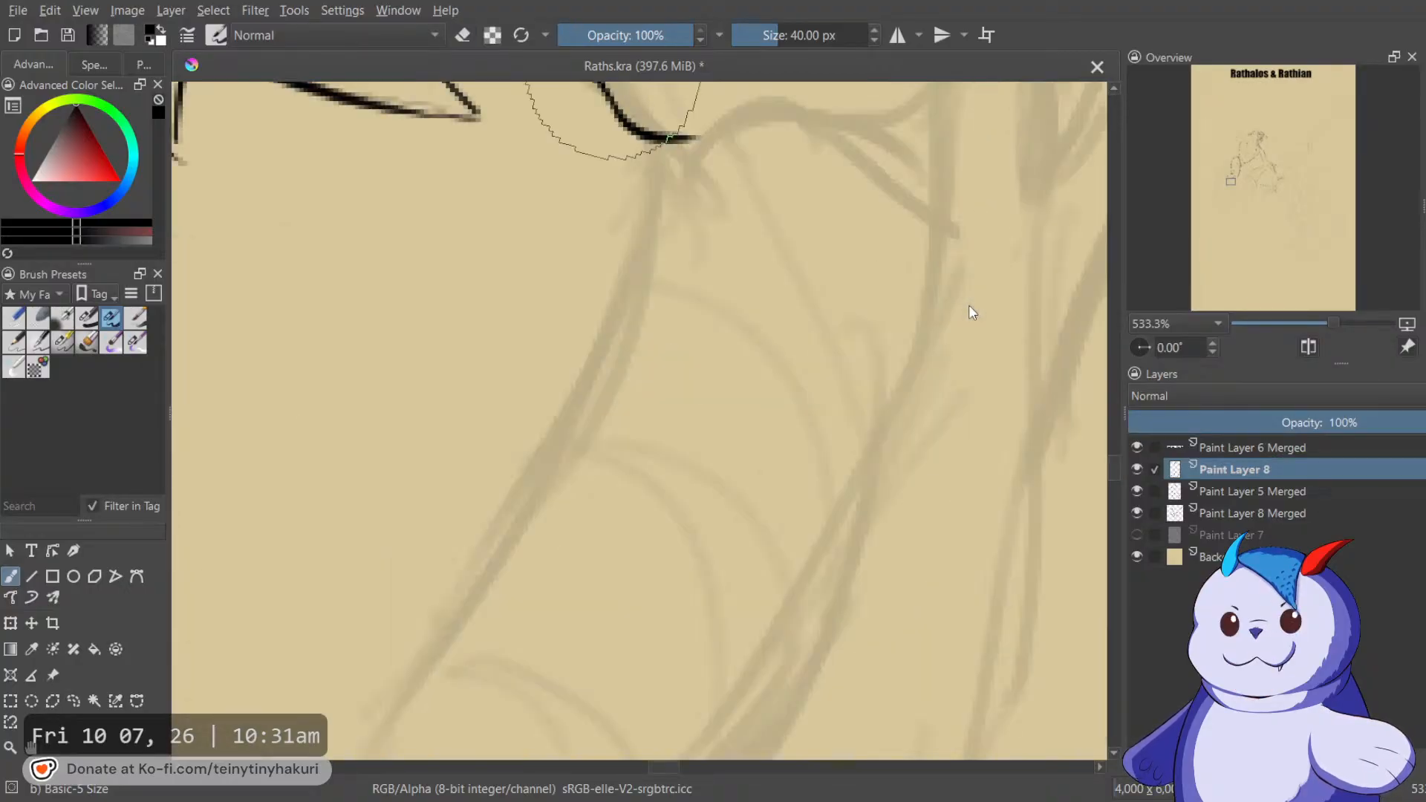
scroll(969, 304, "down", 4)
scroll(902, 264, "up", 3)
key("m")
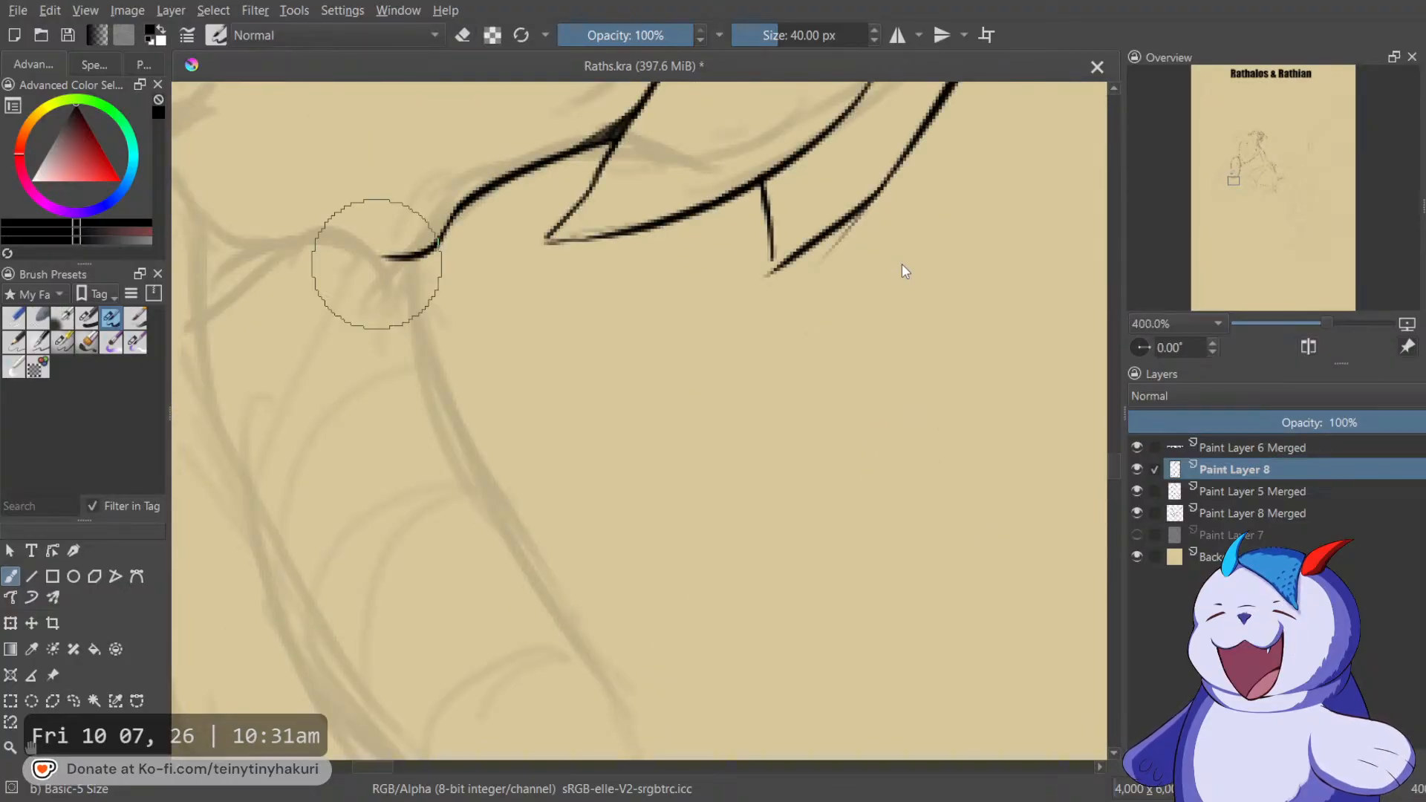
Continue the lower leg's underside past the hooked end with a thick wavy curve over the sketched shin, trimming its edge.
key("4")
key("4")
left_click_drag(575, 352, 1207, 278)
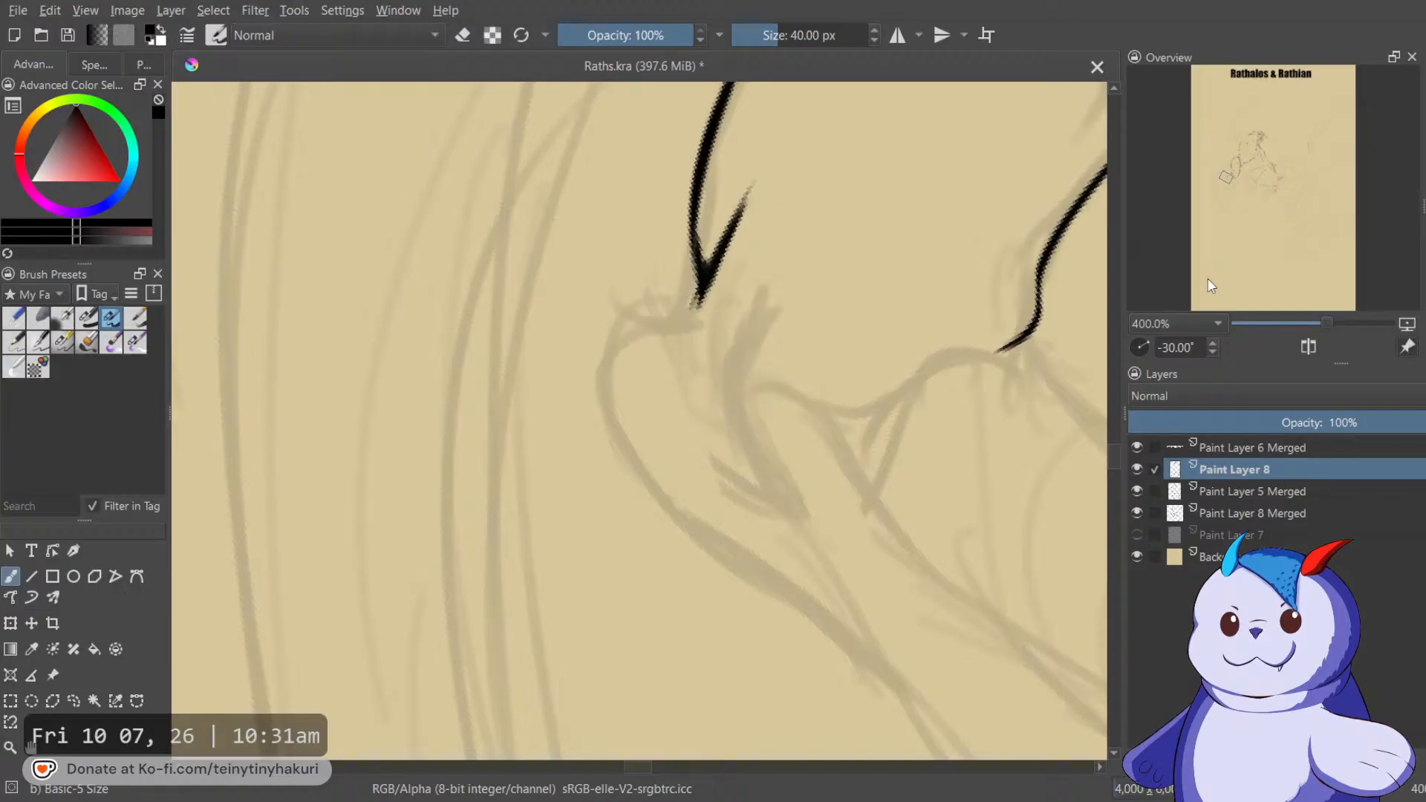
key("4")
key("4")
left_click_drag(994, 320, 891, 342)
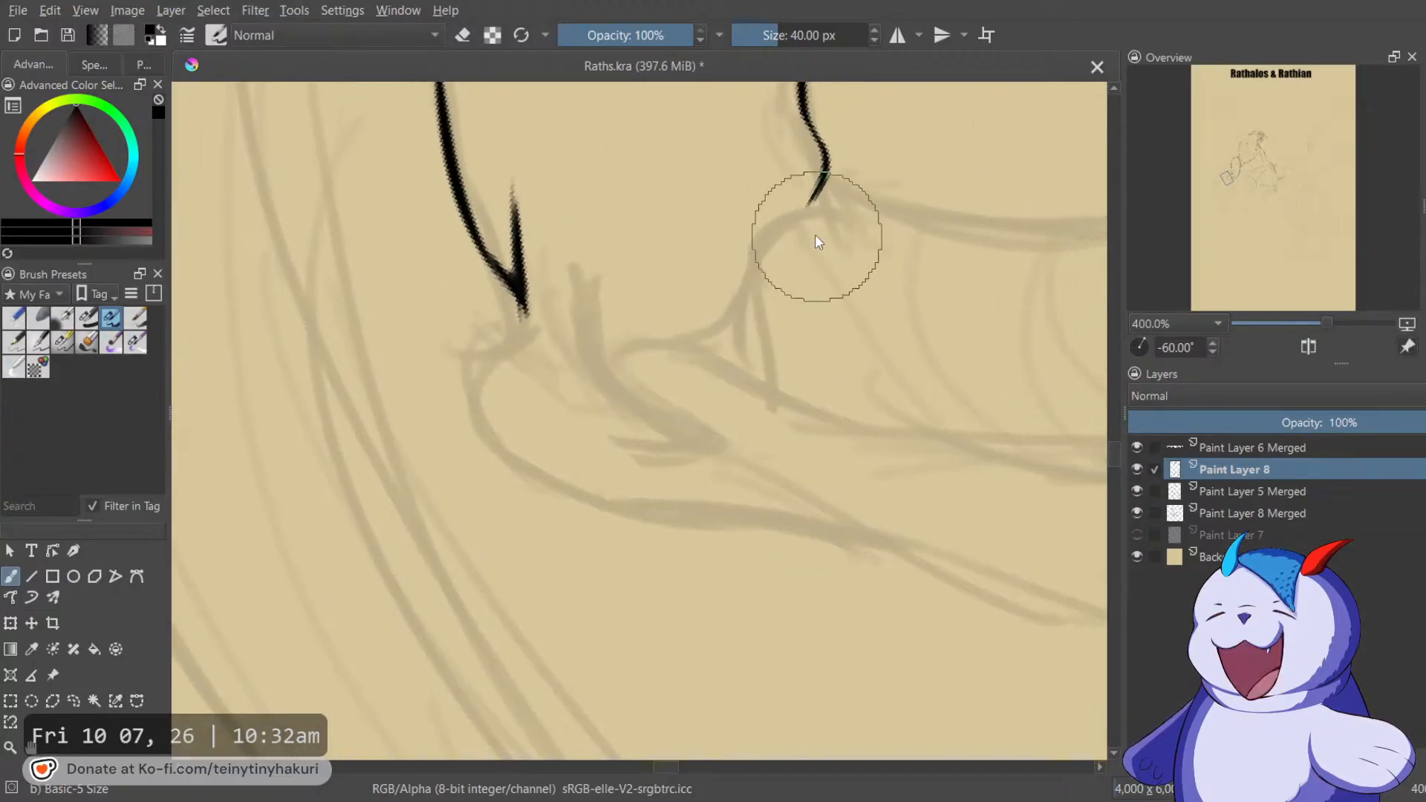
left_click_drag(780, 213, 748, 274)
left_click_drag(768, 224, 747, 296)
key("e")
mouse_move(750, 231)
left_mouse_down()
mouse_move(725, 341)
mouse_move(693, 370)
left_mouse_up()
key("e")
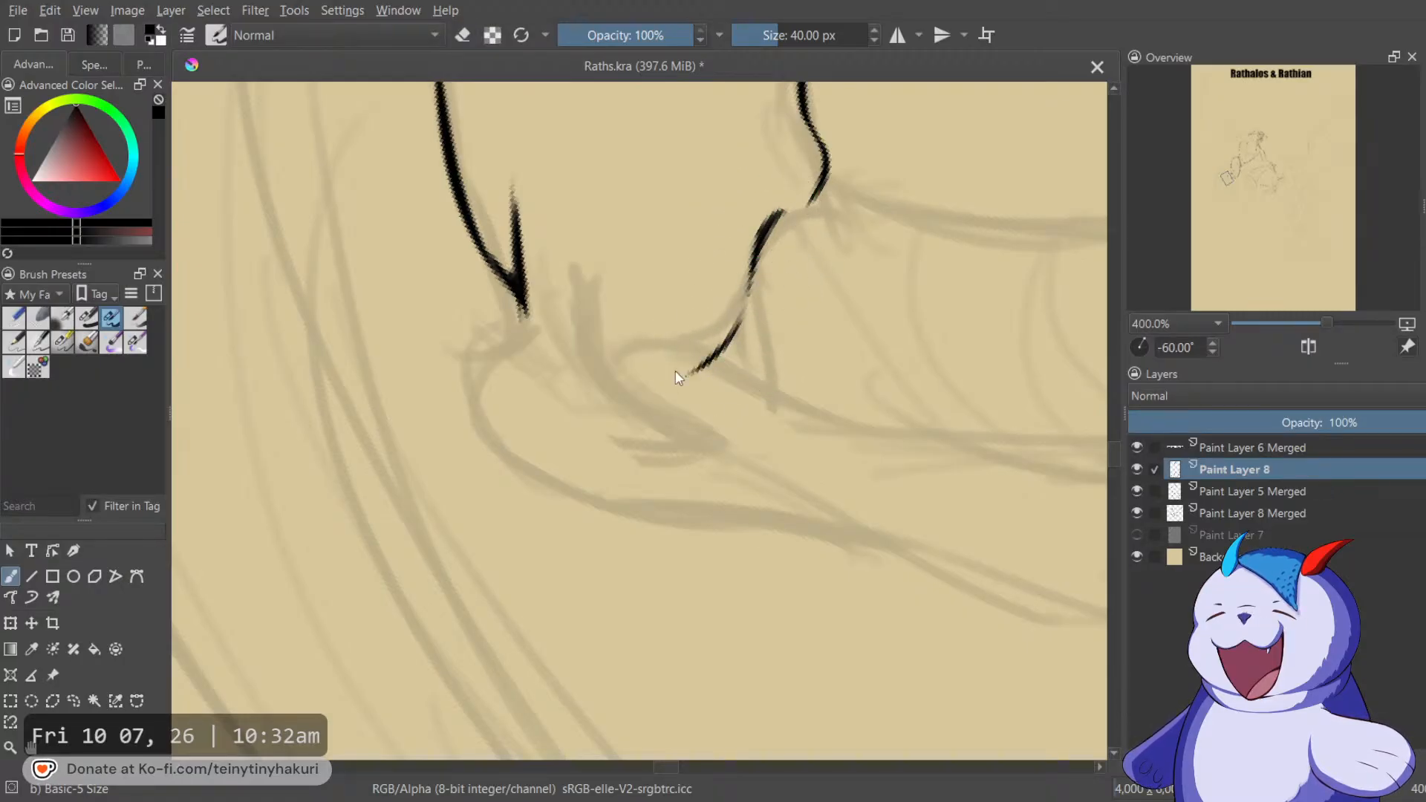
Extend the wavy underside curve with a short upturned end toward the inside of the heel.
key("5")
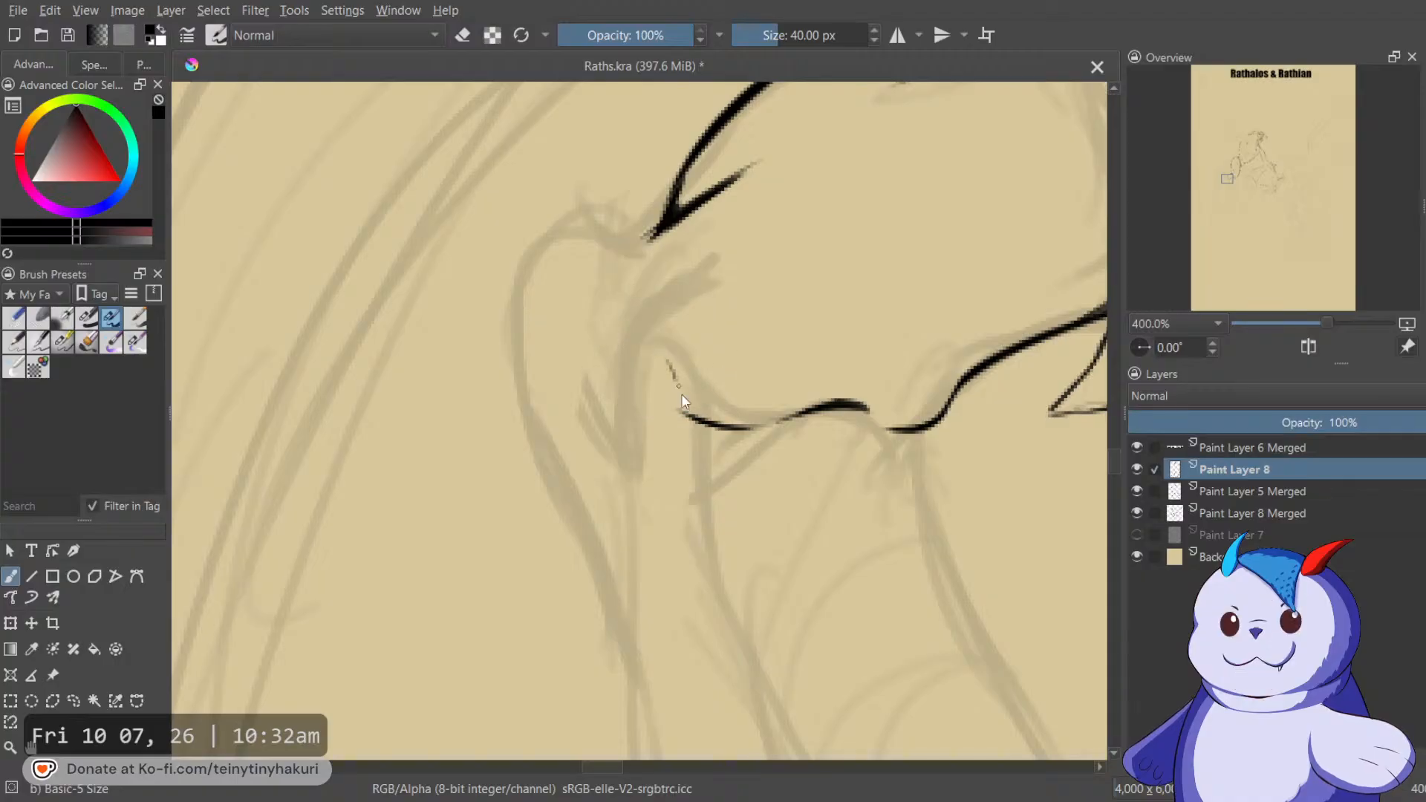
left_click_drag(672, 368, 702, 423)
key("e")
key("e")
Ink the bent fold line inside the heel, with a second stroke thickening its corner.
mouse_move(717, 249)
left_mouse_down()
mouse_move(636, 328)
mouse_move(651, 315)
mouse_move(620, 412)
left_mouse_up()
mouse_move(654, 300)
left_mouse_down()
mouse_move(623, 437)
mouse_move(630, 311)
mouse_move(614, 402)
left_mouse_up()
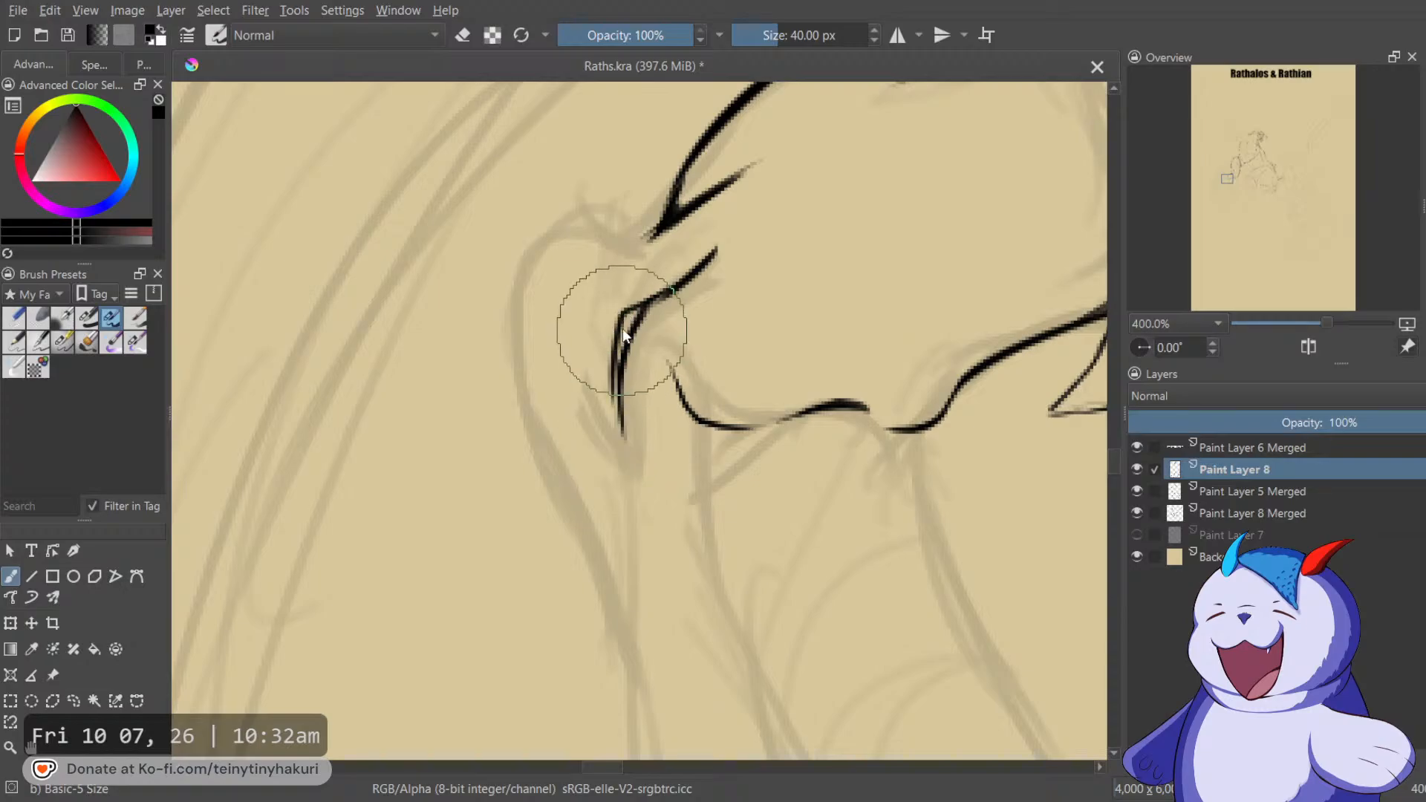
key("ctrl+z")
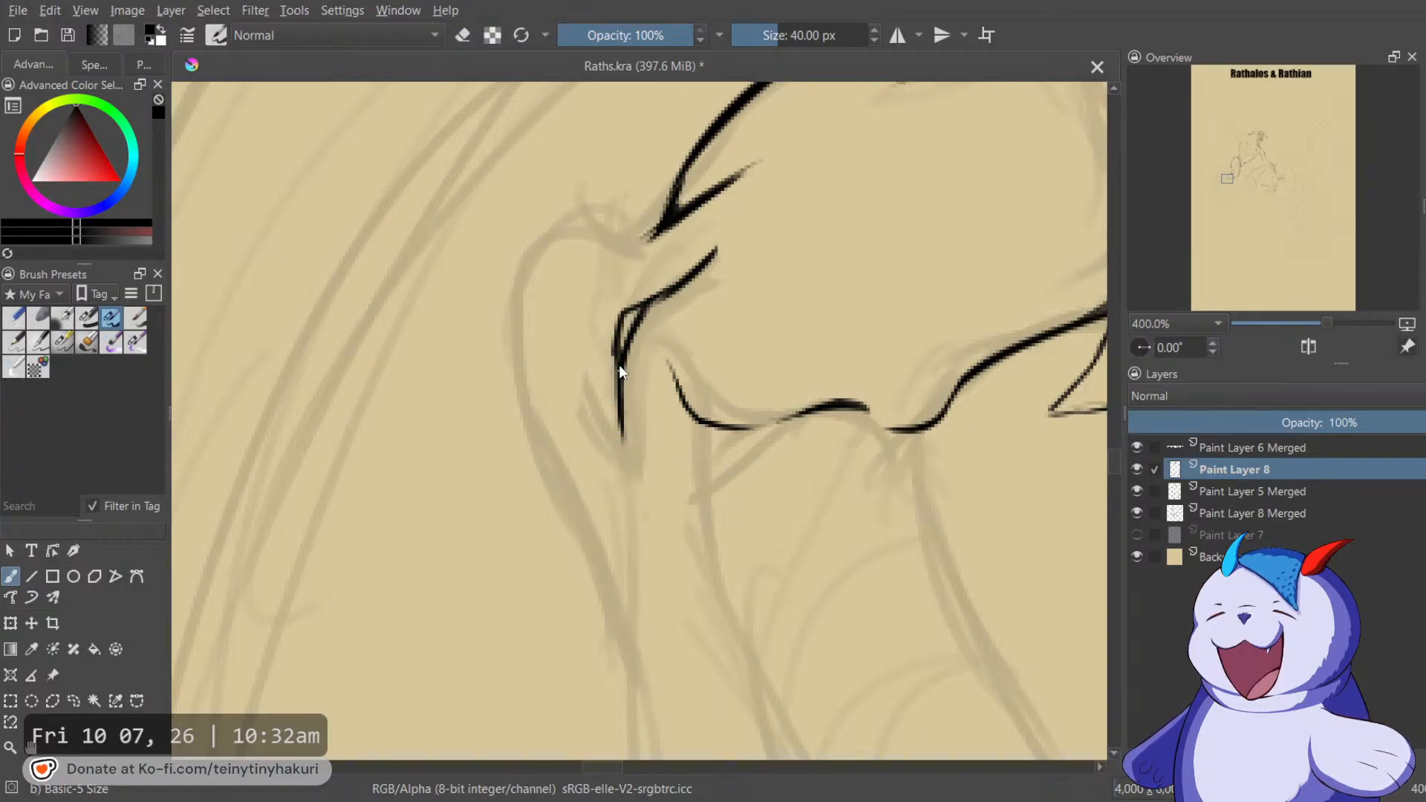
Lengthen the lower leg's pointed tip and ink the rounded heel outline behind it, smoothing the outline's upper corner.
key("minus")
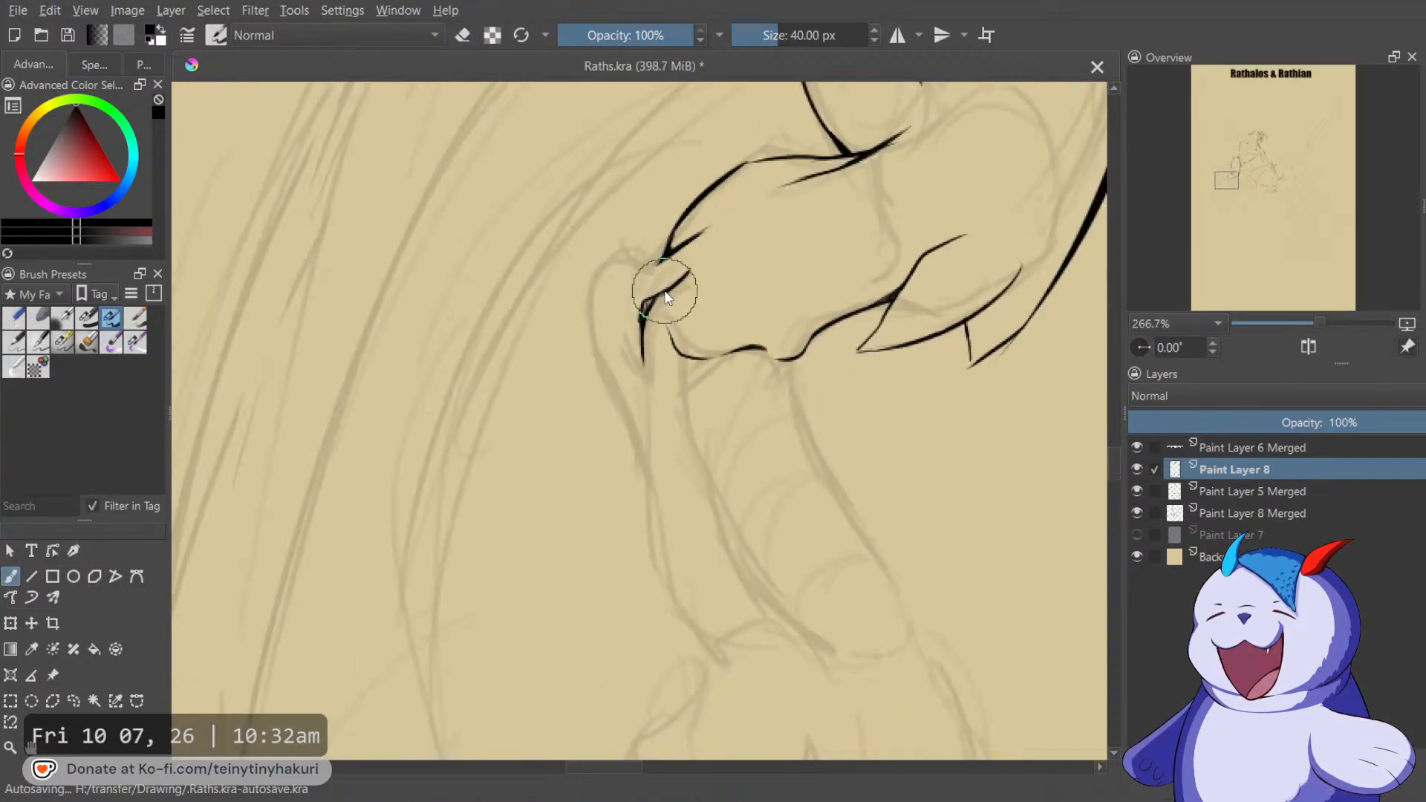
left_click_drag(668, 250, 652, 274)
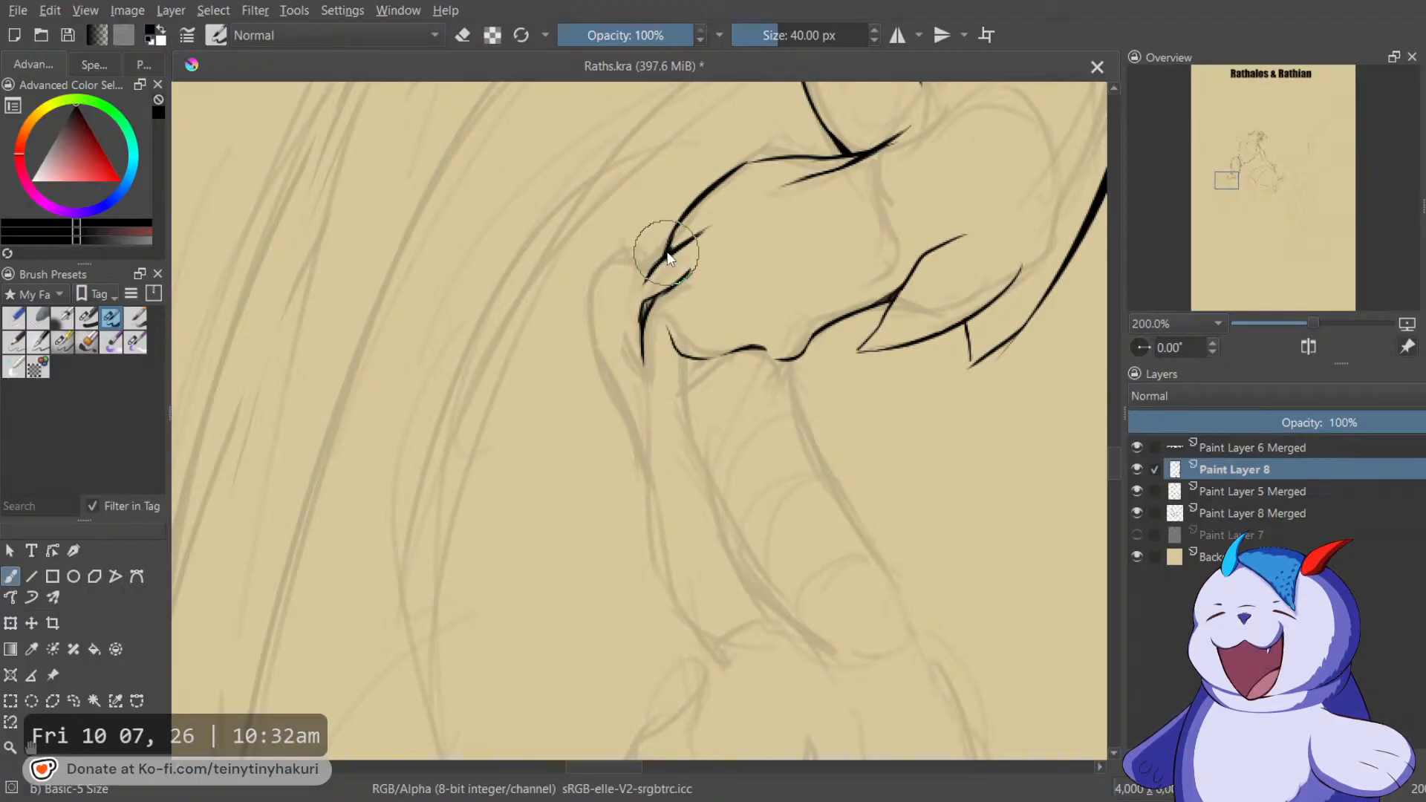
mouse_move(632, 246)
left_mouse_down()
mouse_move(661, 260)
mouse_move(604, 289)
mouse_move(627, 370)
left_mouse_up()
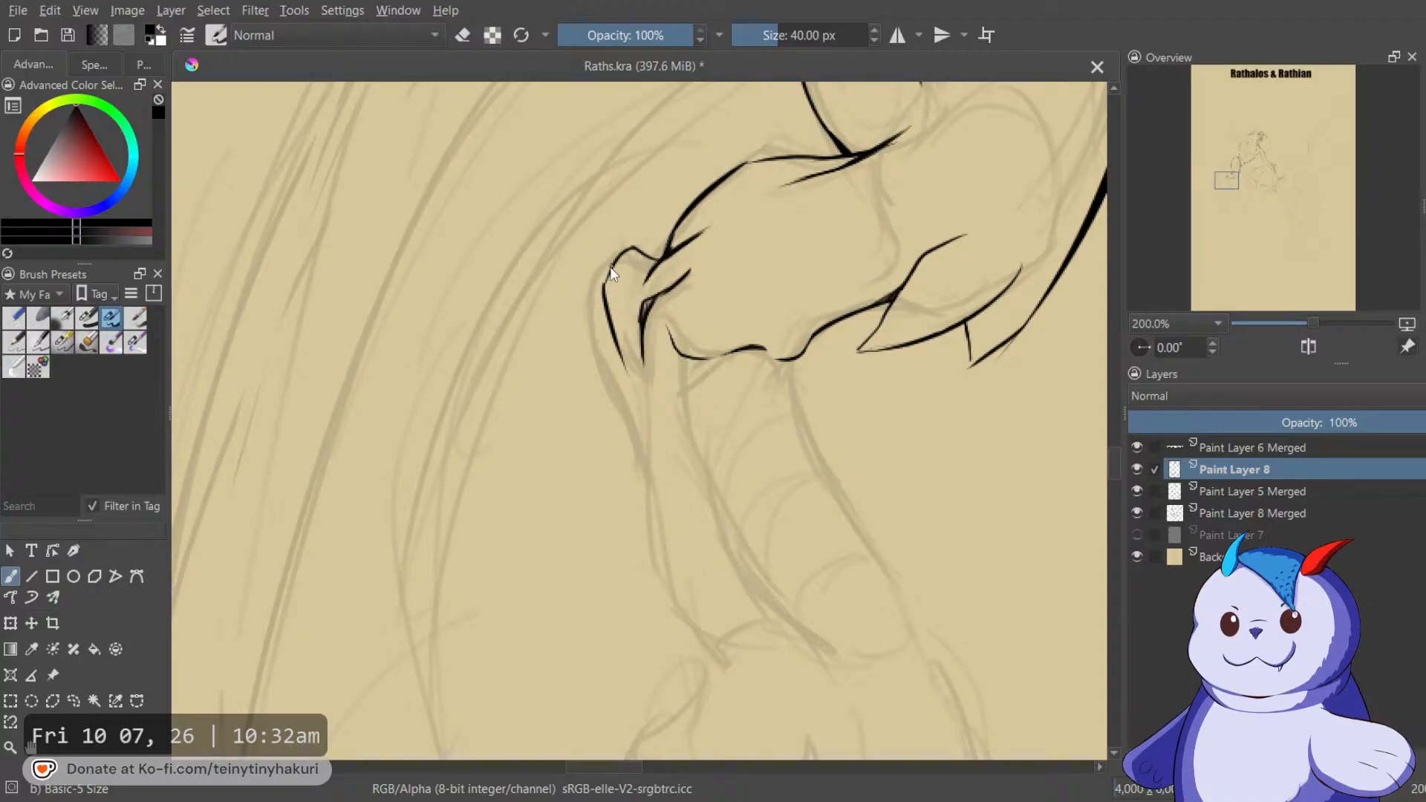
key("e")
left_click_drag(615, 254, 622, 244)
key("e")
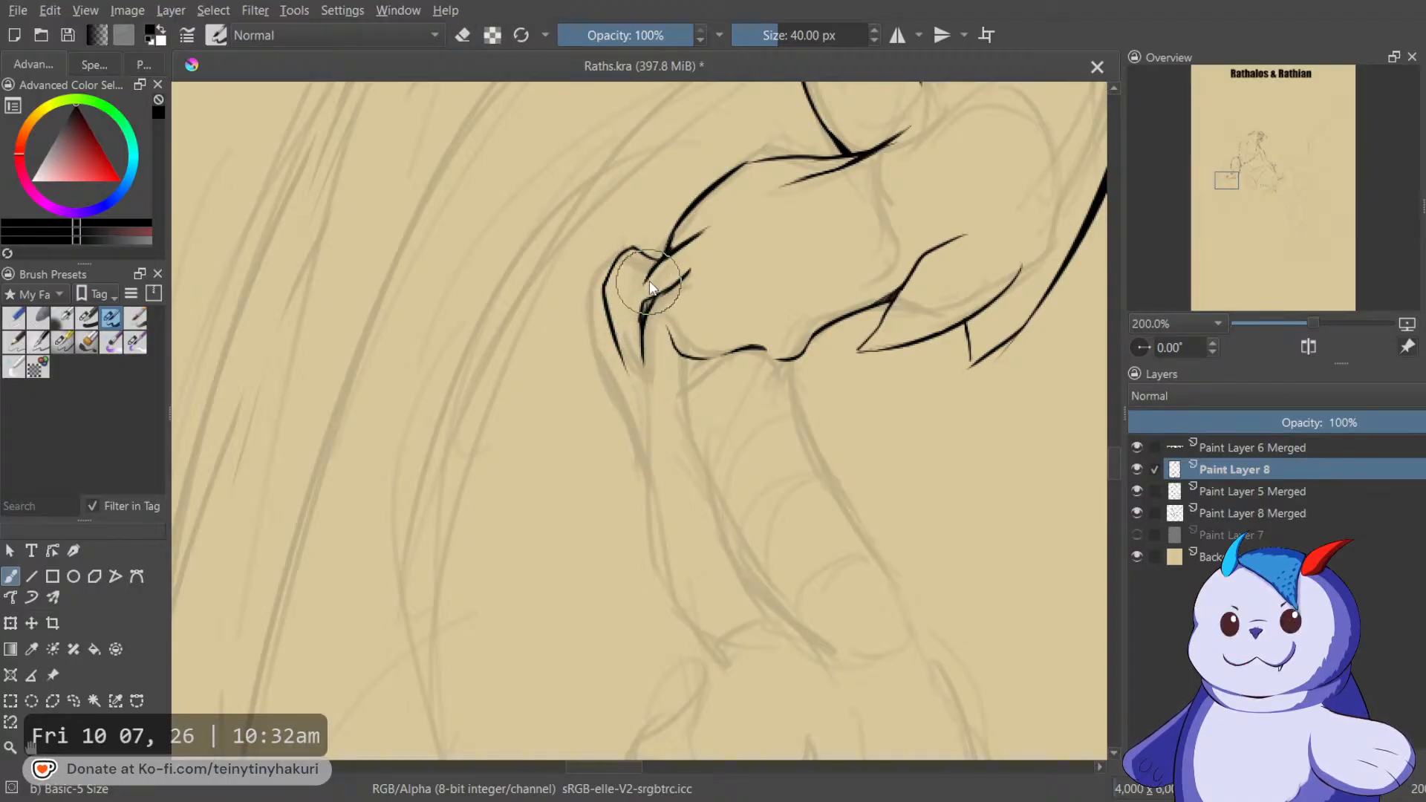
Ink the shin's long back edge from the heel down to the foot and erase the overlap where it meets the heel.
key("m")
scroll(691, 223, "down", 3)
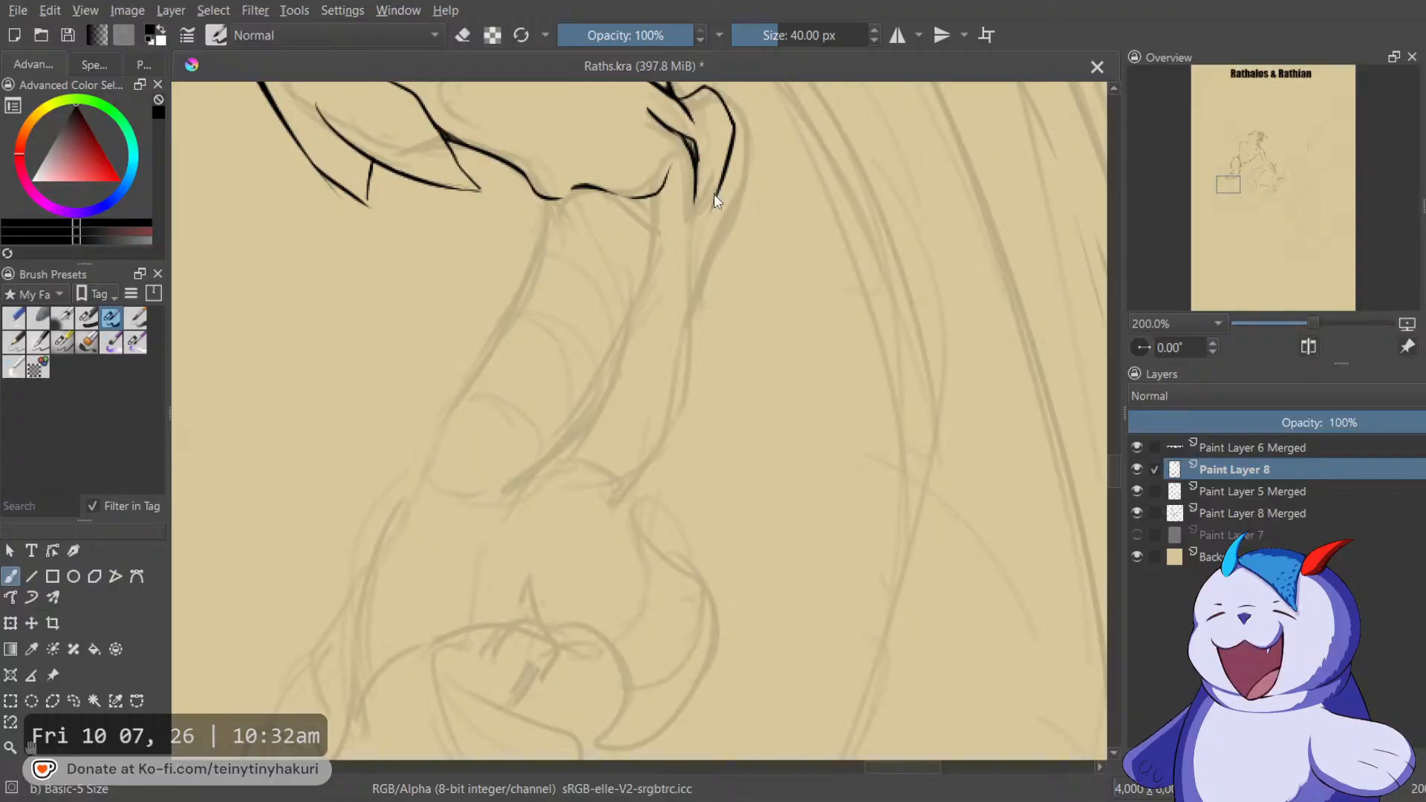
mouse_move(689, 297)
left_mouse_down()
mouse_move(702, 243)
mouse_move(663, 507)
left_mouse_up()
key("ctrl+z")
left_click_drag(709, 202, 641, 509)
key("e")
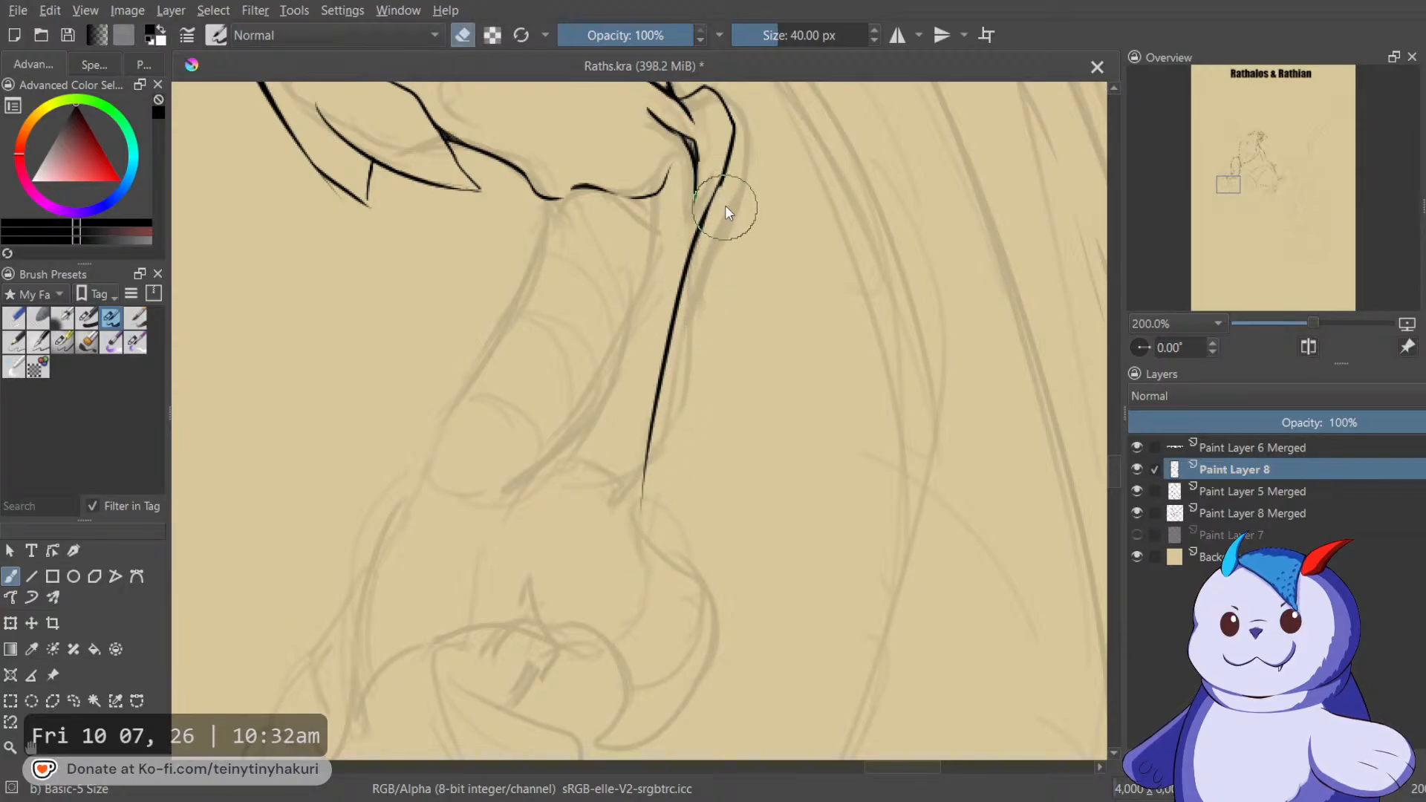
mouse_move(737, 159)
left_mouse_down()
mouse_move(685, 350)
mouse_move(707, 260)
left_mouse_up()
key("e")
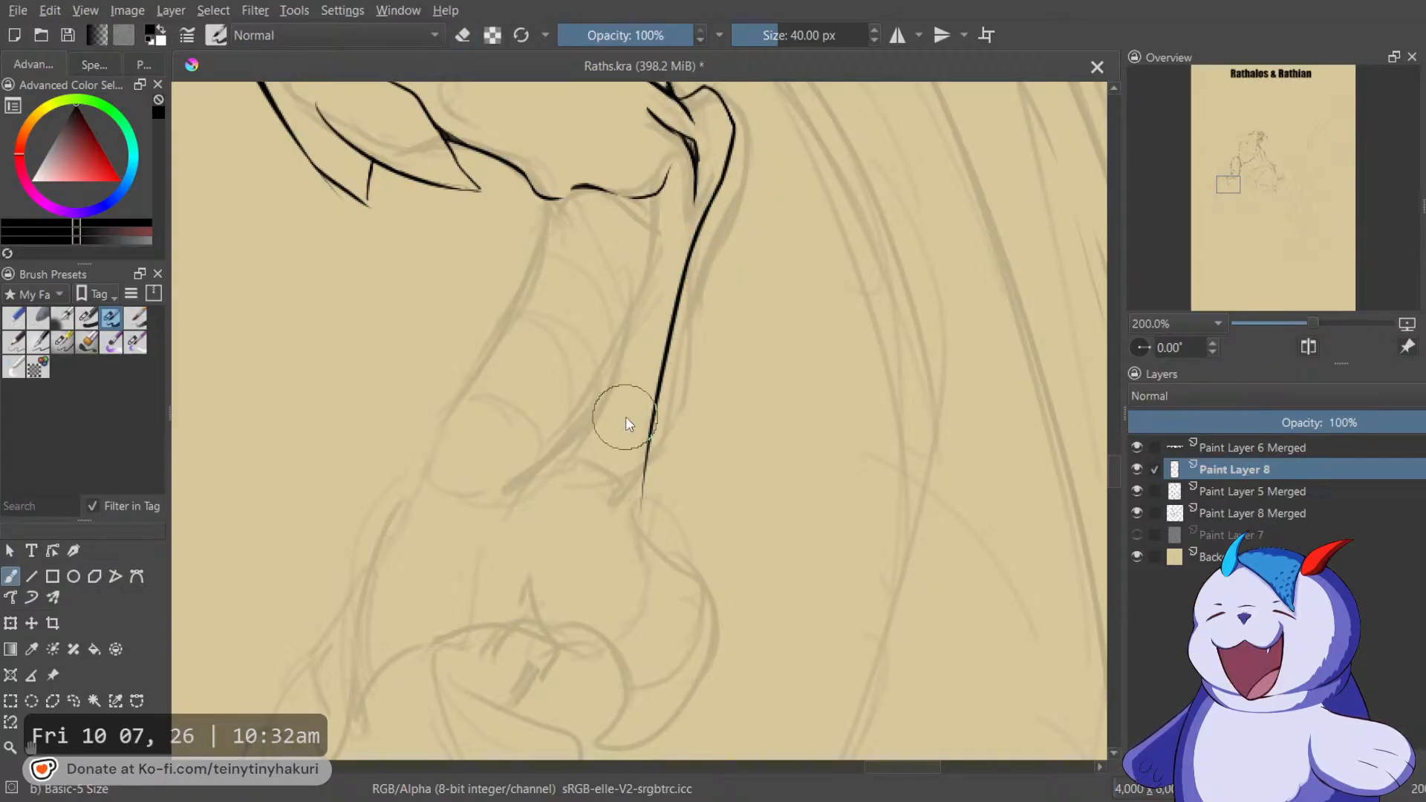
Erase the lower tip of the shin's back edge and redraw it bending inward at the foot.
key("m")
scroll(657, 433, "up", 1)
key("6")
key("6")
key("6")
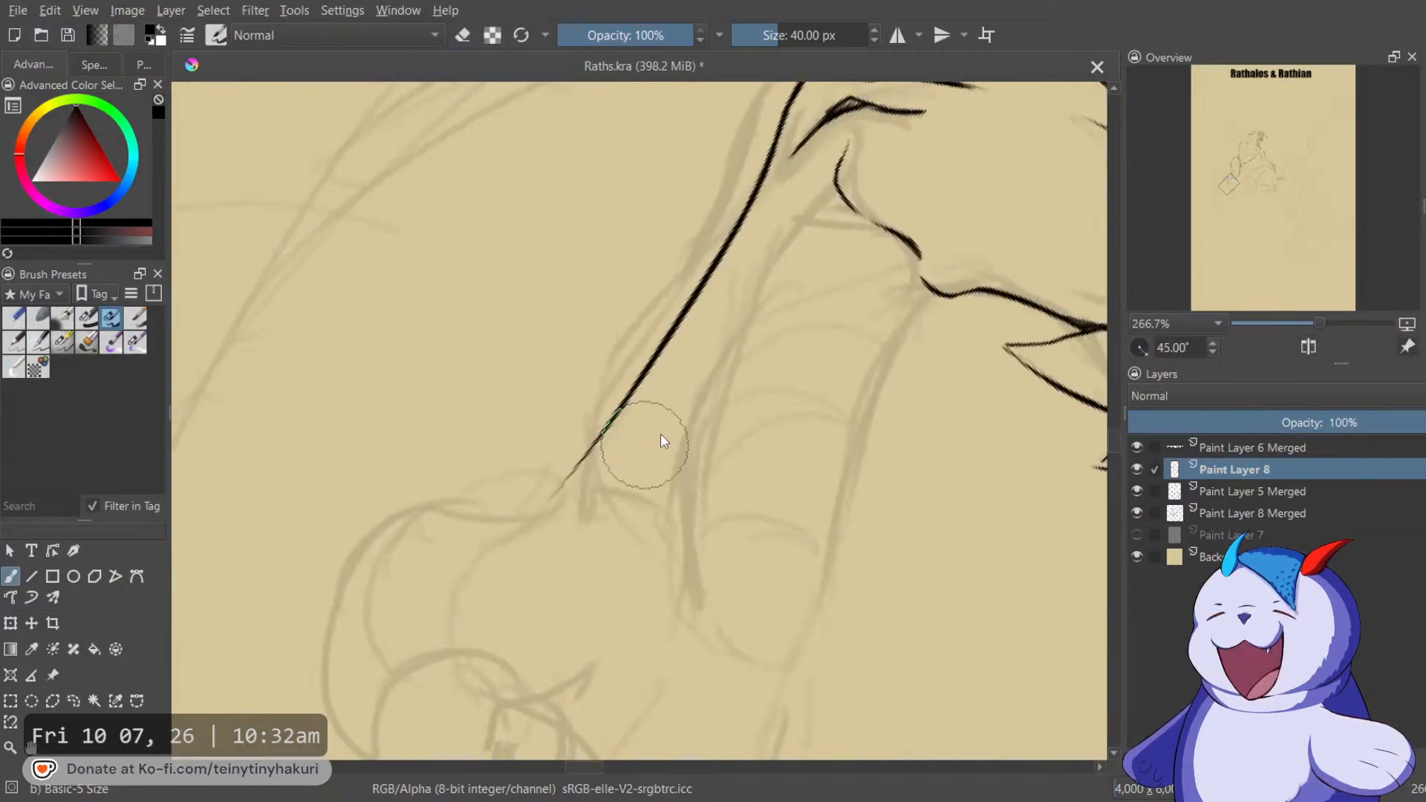
left_click_drag(661, 434, 678, 364)
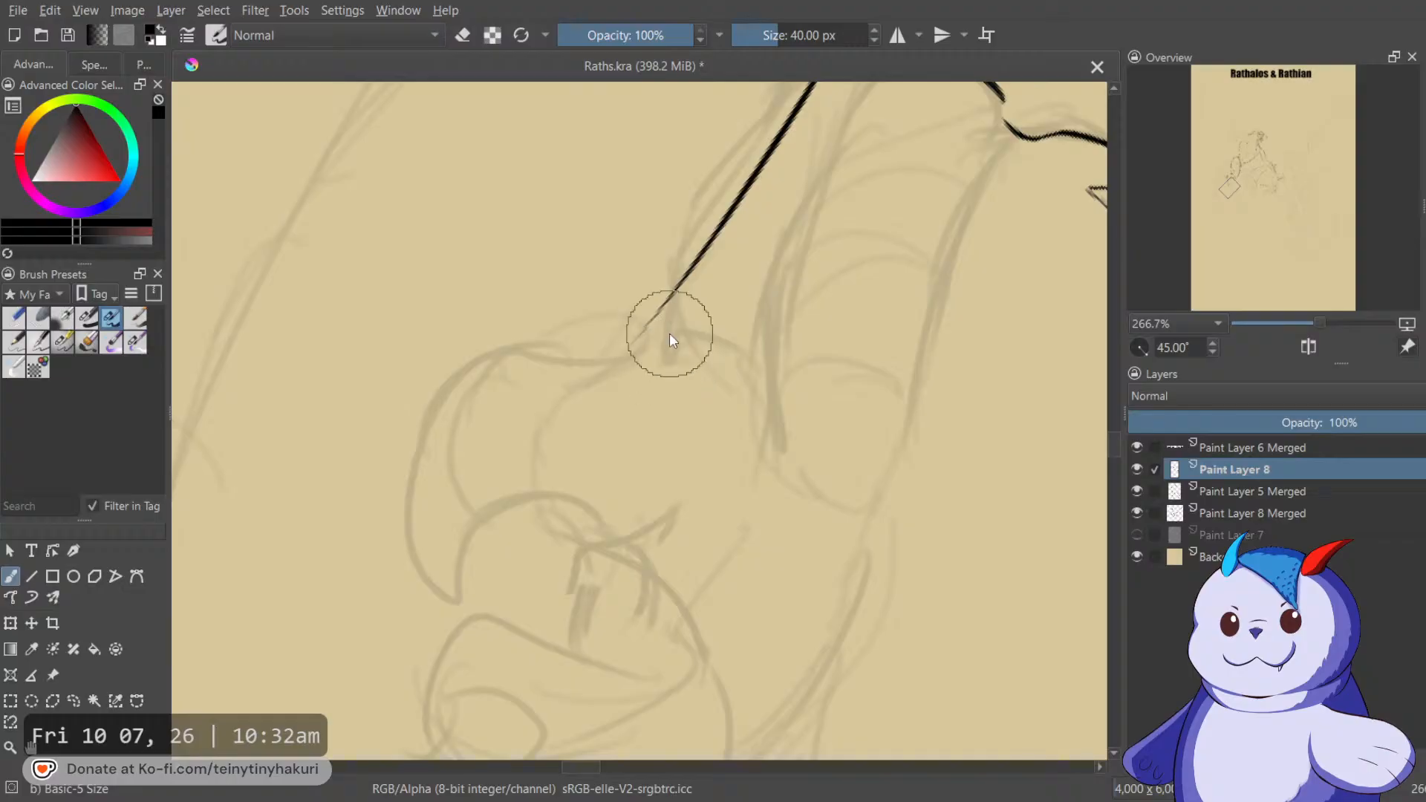
key("e")
mouse_move(675, 290)
left_mouse_down()
mouse_move(641, 338)
mouse_move(677, 251)
left_mouse_up()
key("e")
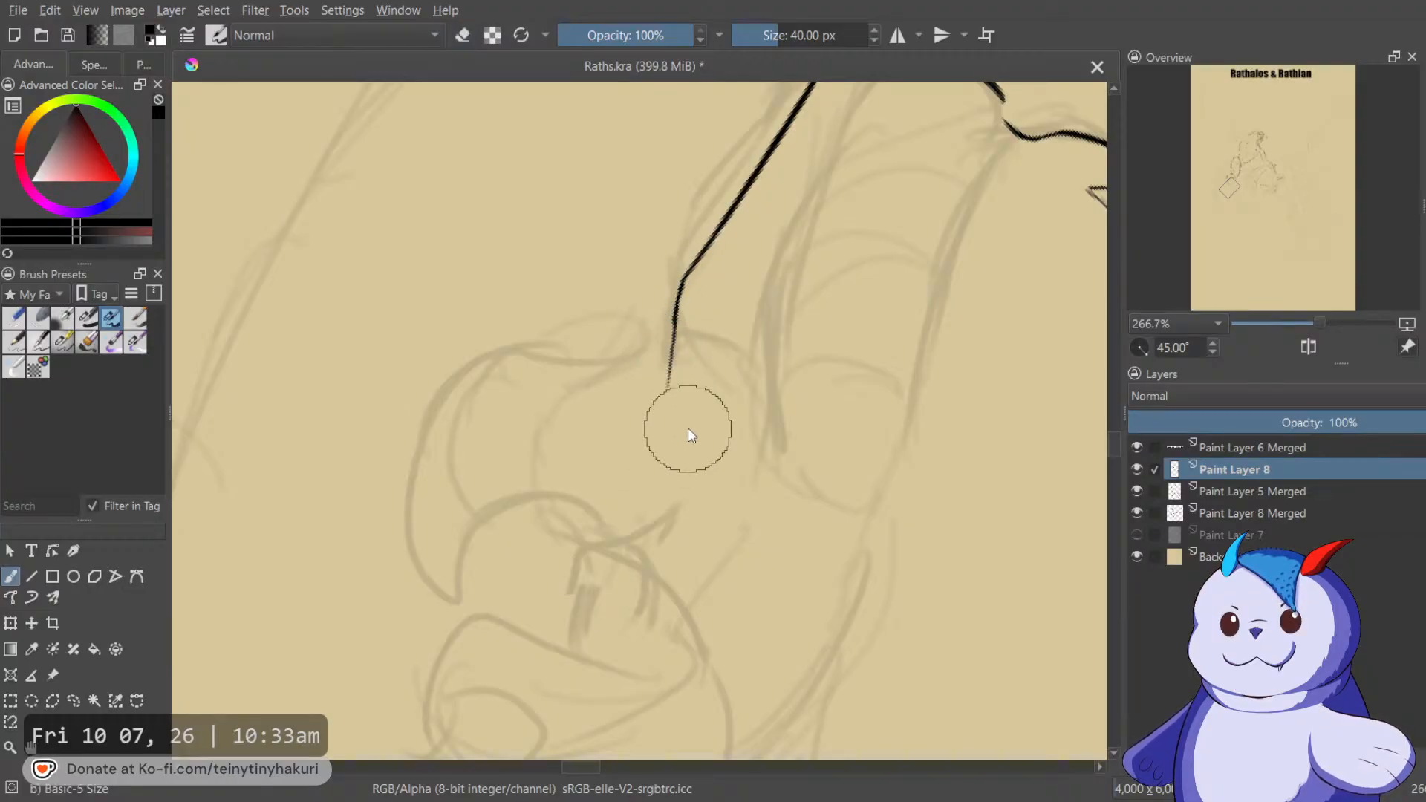
Examine the dragon reference images beside the canvas for the shape of the feet and claws.
key("5")
key("m")
left_click_drag(696, 372, 742, 333)
scroll(942, 242, "down", 4)
scroll(921, 216, "down", 1)
scroll(928, 188, "down", 2)
scroll(742, 332, "down", 3)
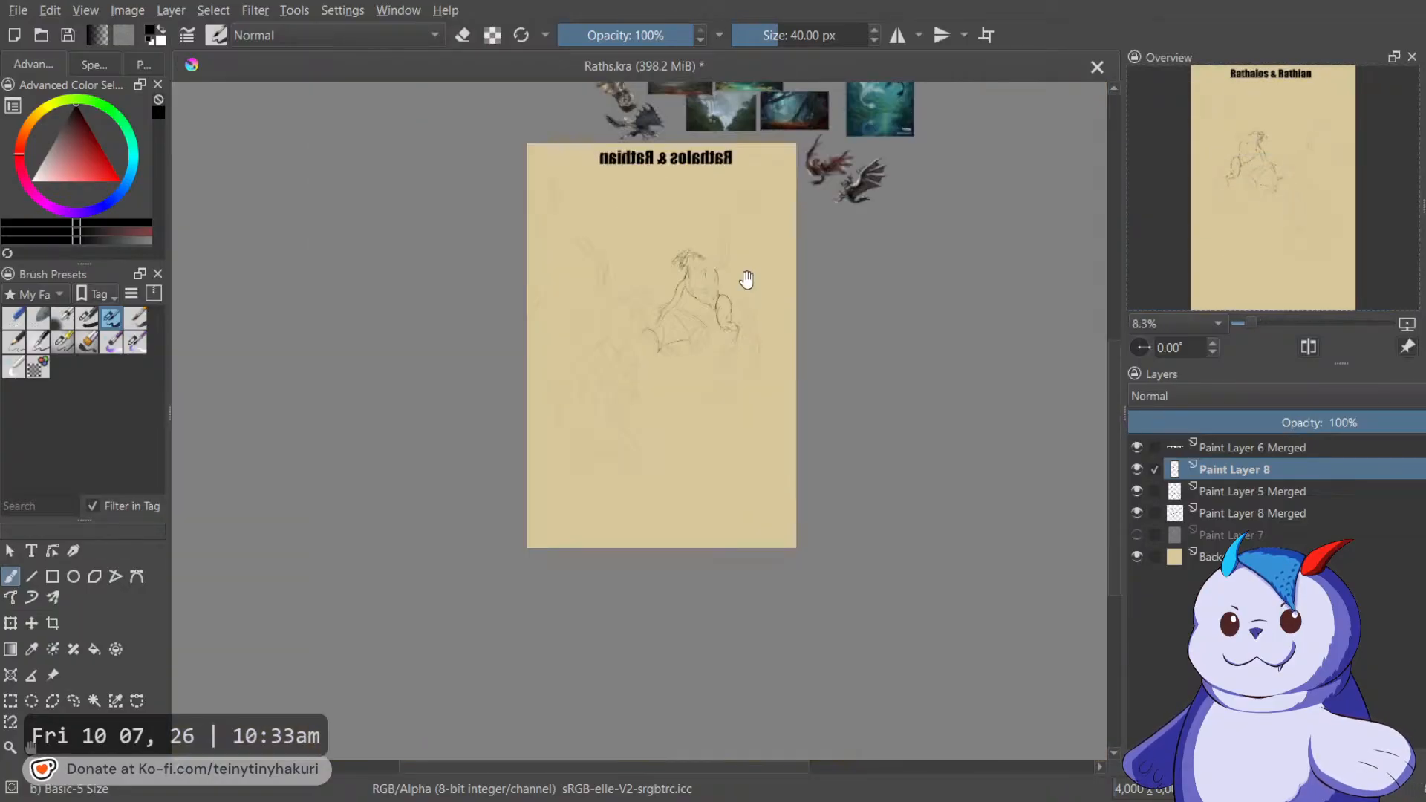
left_click_drag(746, 279, 847, 386)
scroll(878, 259, "up", 5)
left_click_drag(878, 260, 667, 145)
scroll(908, 371, "up", 2)
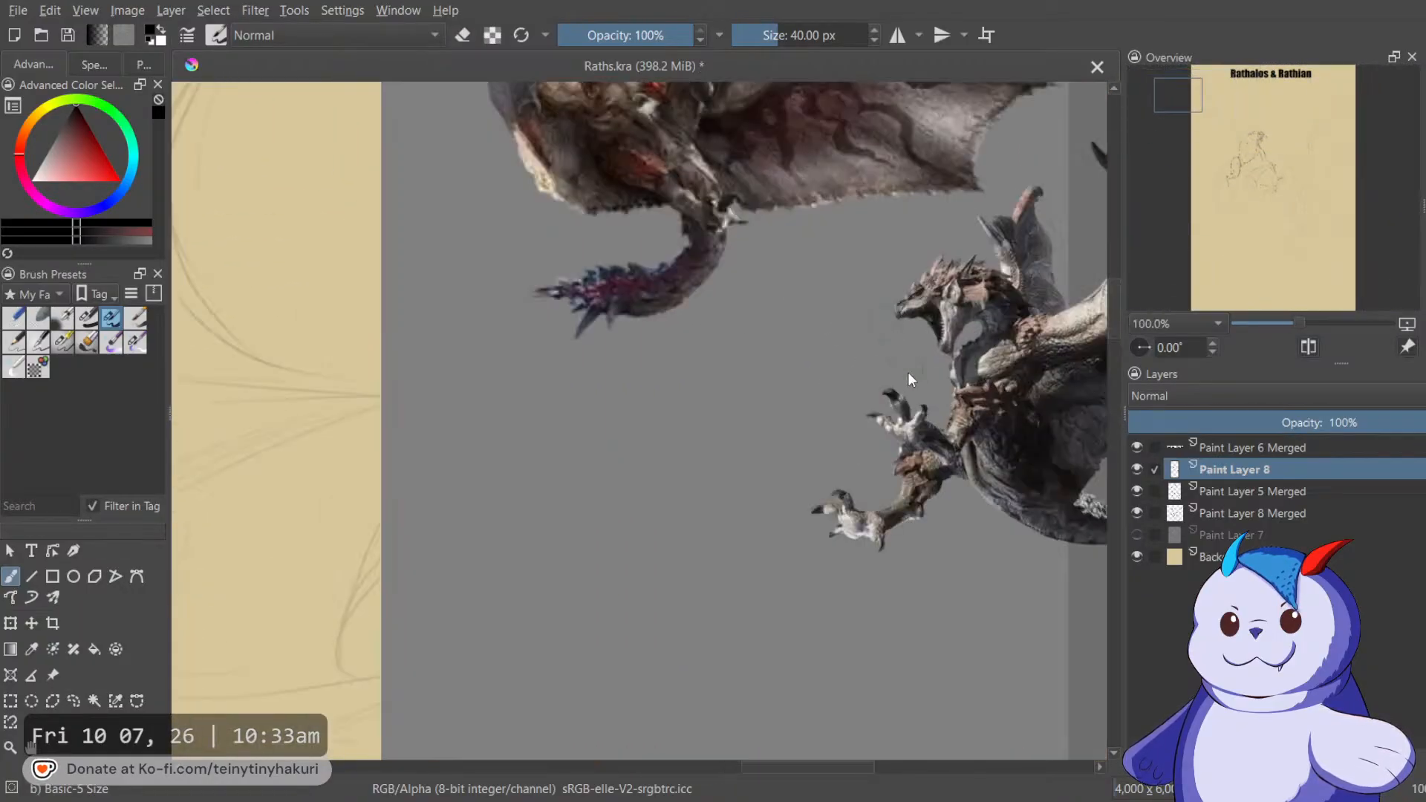
scroll(906, 559, "down", 4)
left_click_drag(579, 586, 884, 118)
scroll(765, 469, "up", 1)
left_click_drag(697, 551, 1000, 152)
left_click_drag(838, 302, 228, 542)
scroll(630, 309, "up", 4)
key("m")
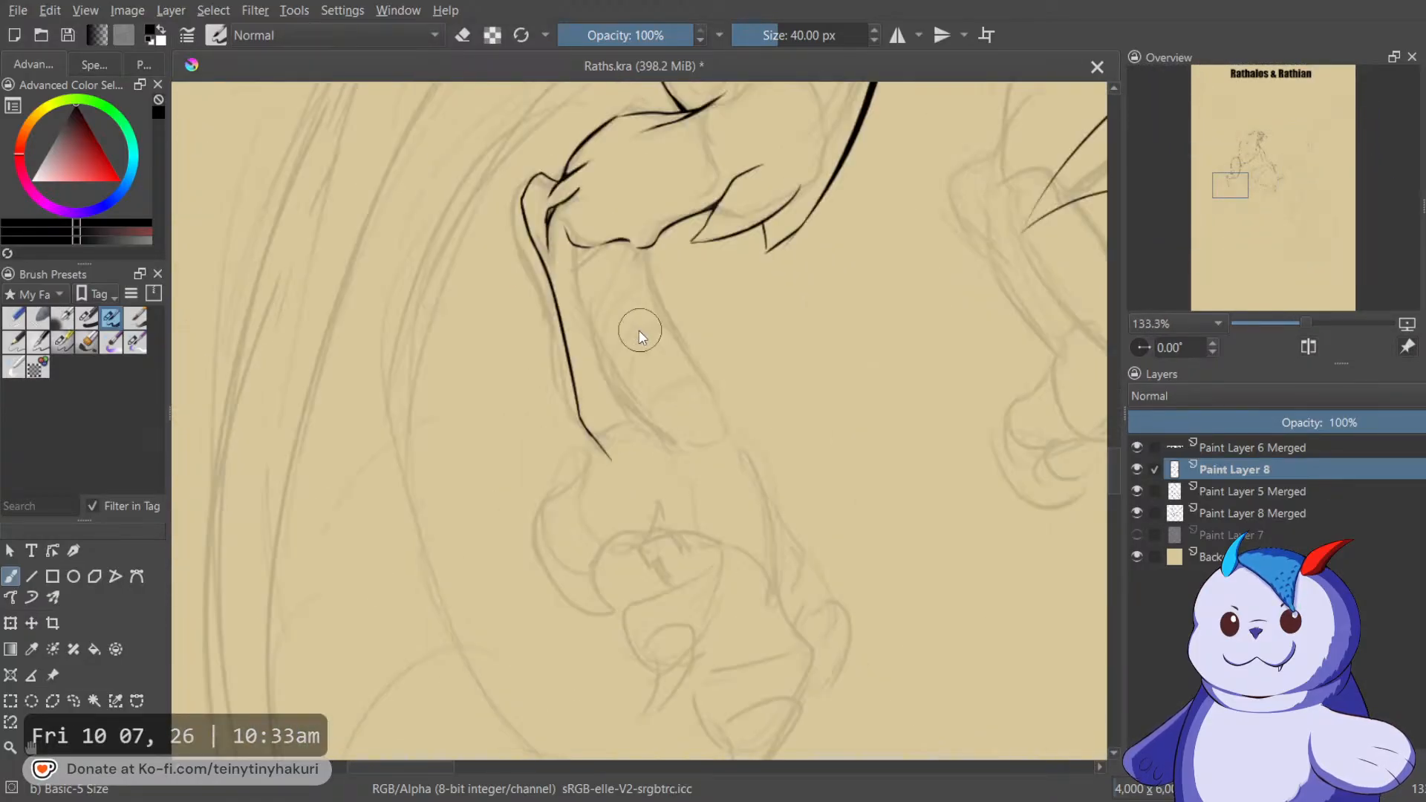
Ink a short thick curve turning from the shin's back edge into the rear toe, and erase the stray end beside it.
left_click_drag(654, 366, 853, 234)
left_click_drag(788, 335, 867, 277)
scroll(856, 292, "up", 2)
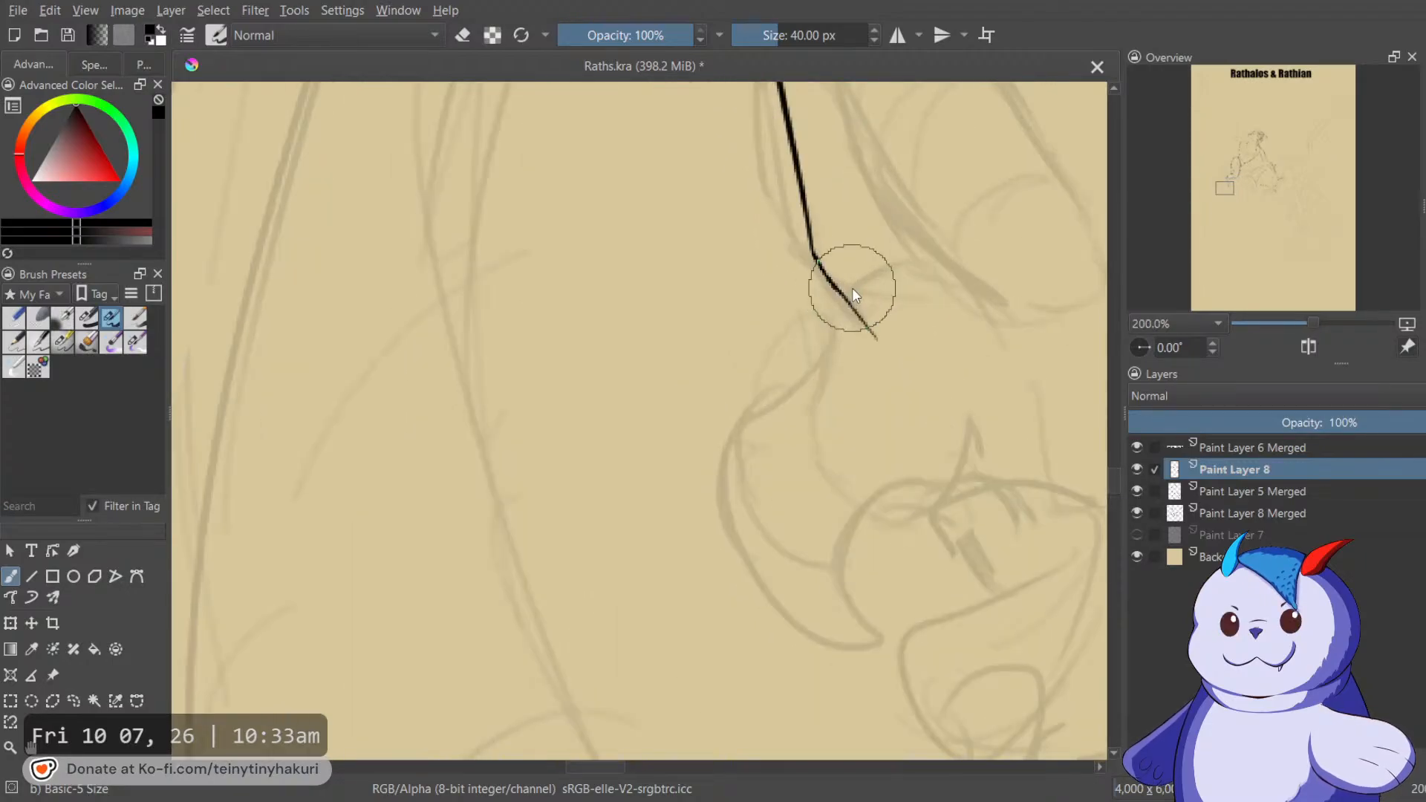
left_click_drag(832, 362, 845, 303)
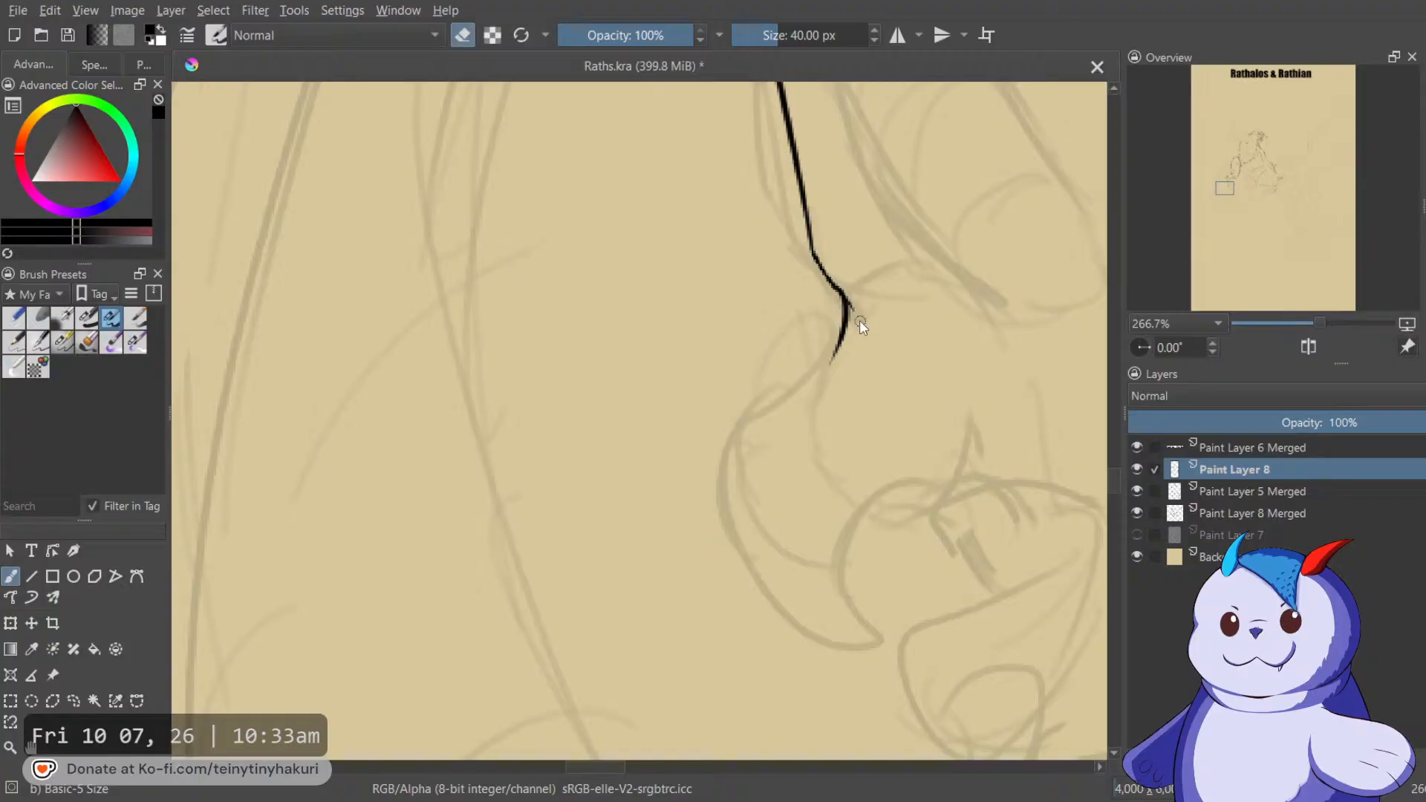
key("e")
left_click_drag(854, 306, 832, 359)
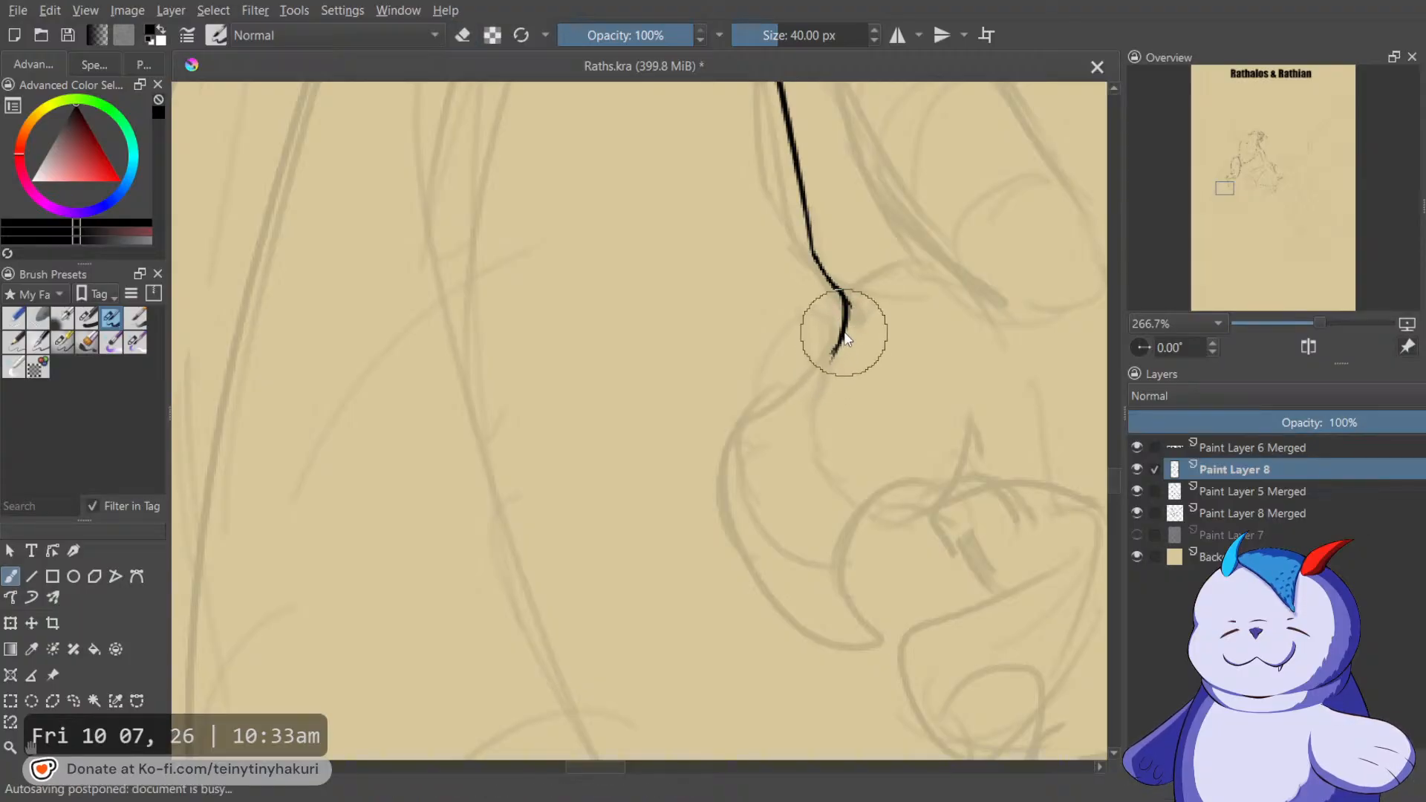
left_click_drag(843, 296, 832, 355)
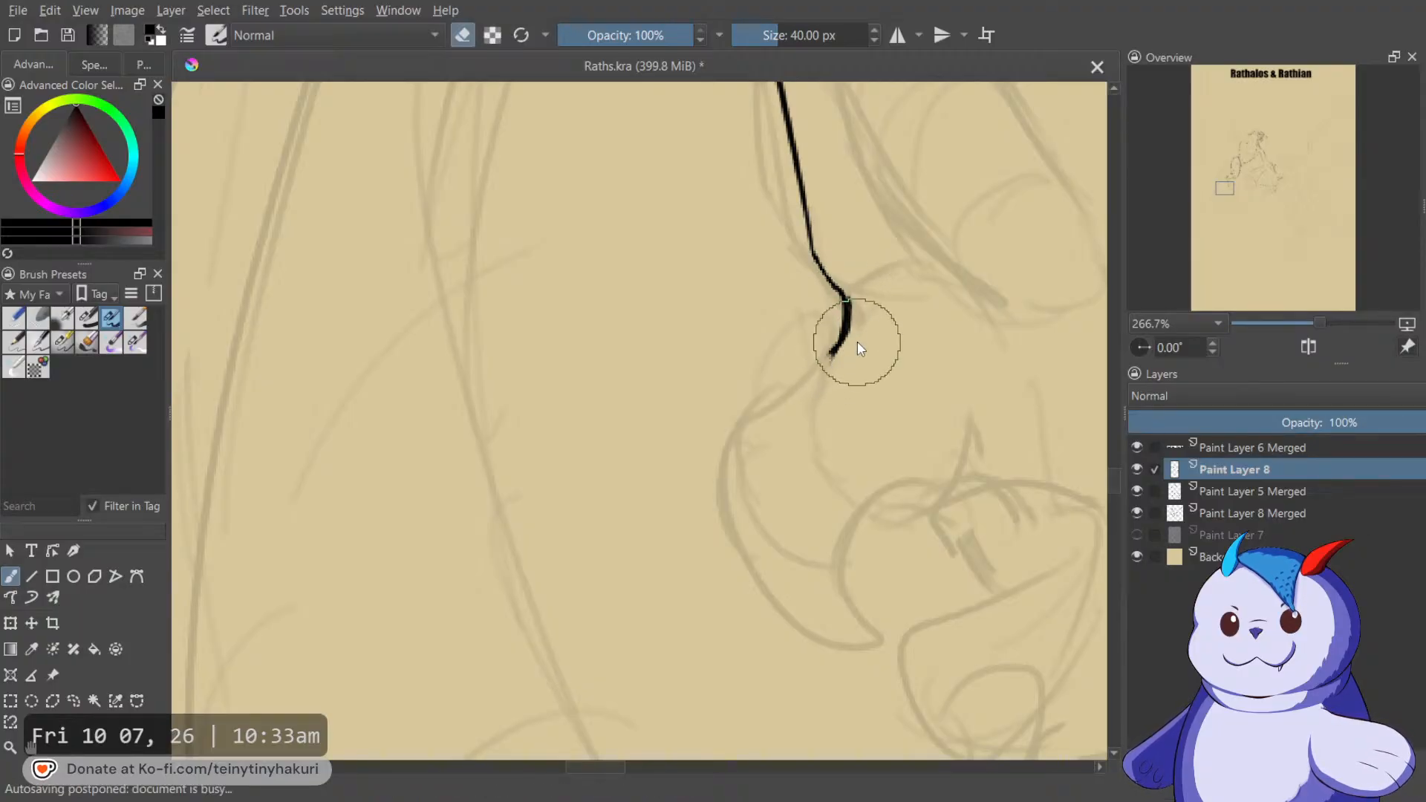
key("e")
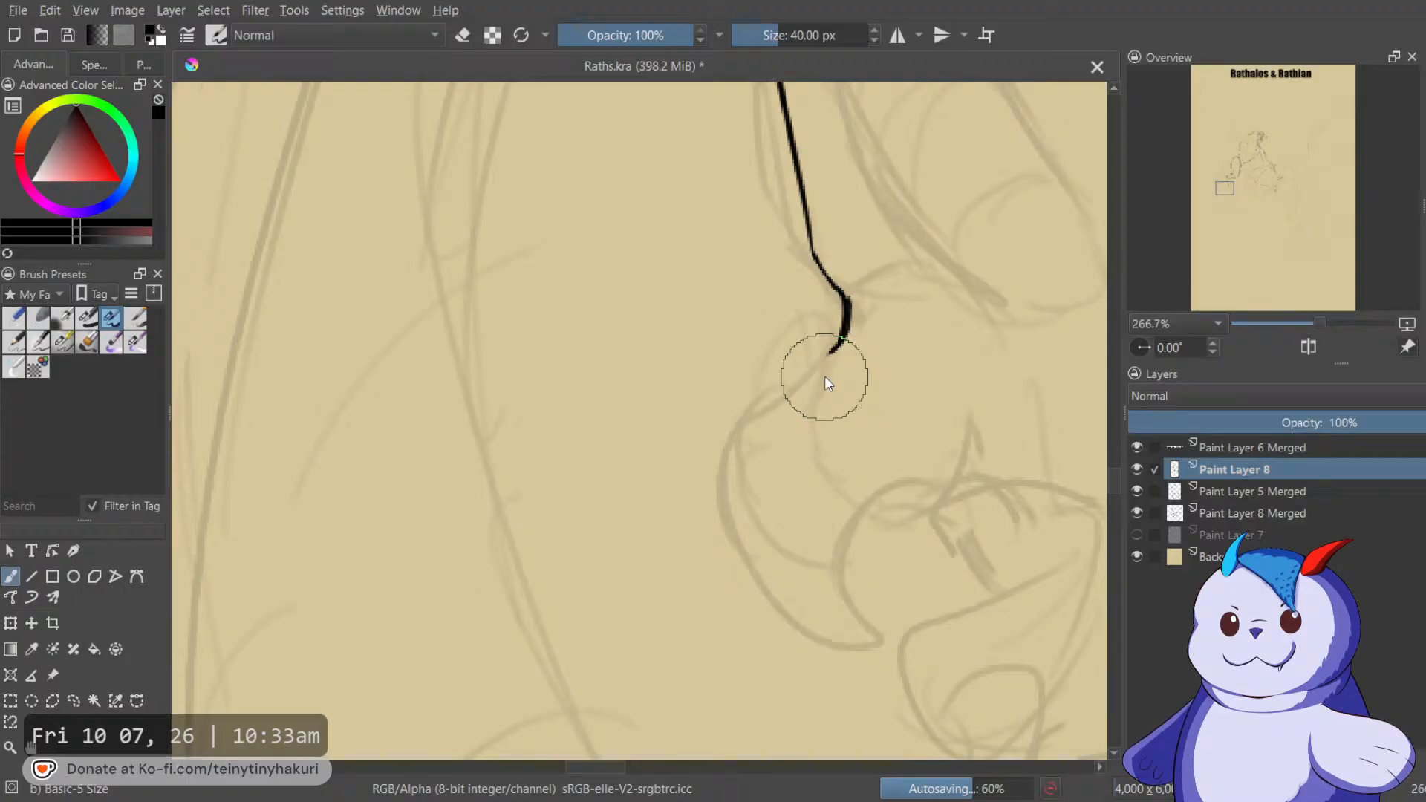
Ink the rear toe's upper edge outward from the thick curve and erase the bump at its corner.
left_click_drag(823, 370, 866, 325)
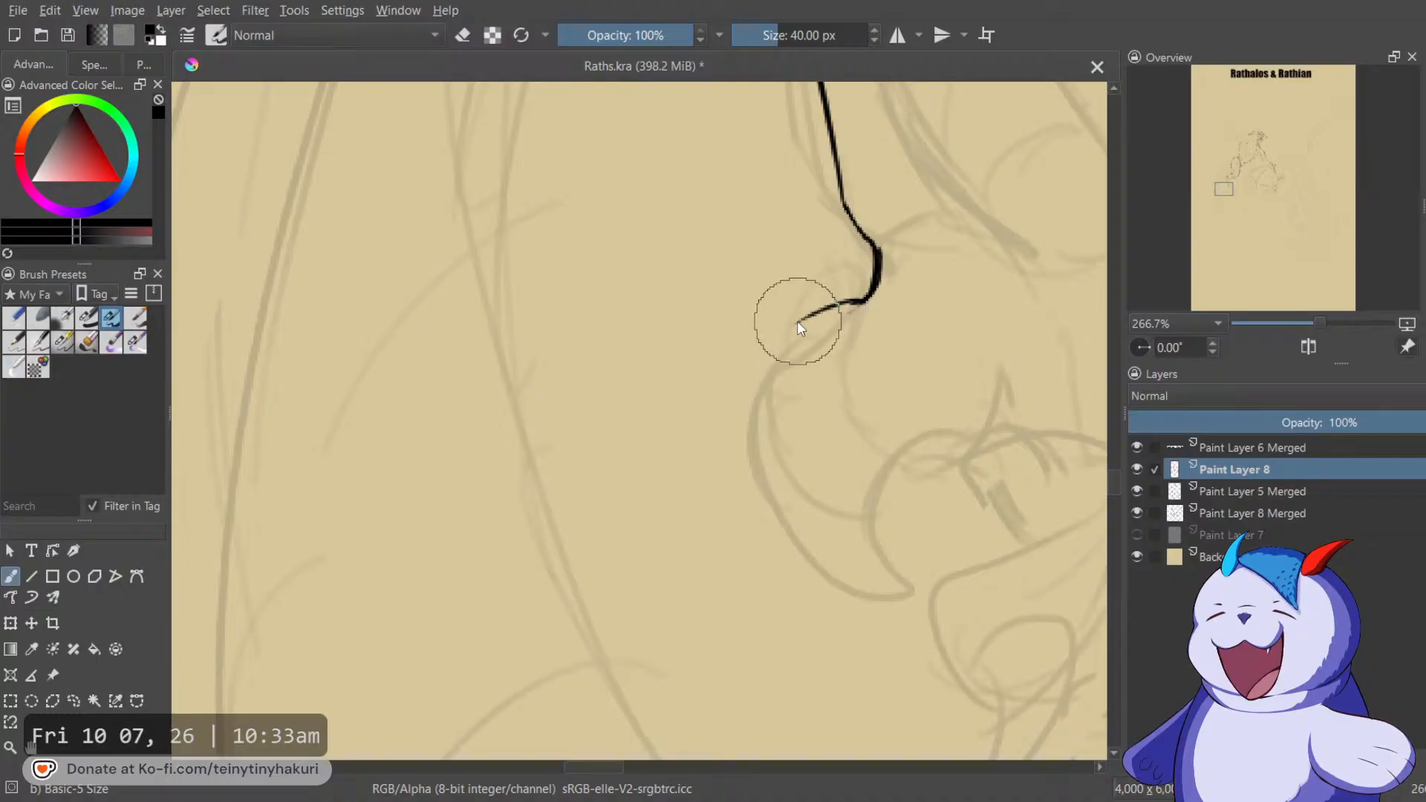
key("m")
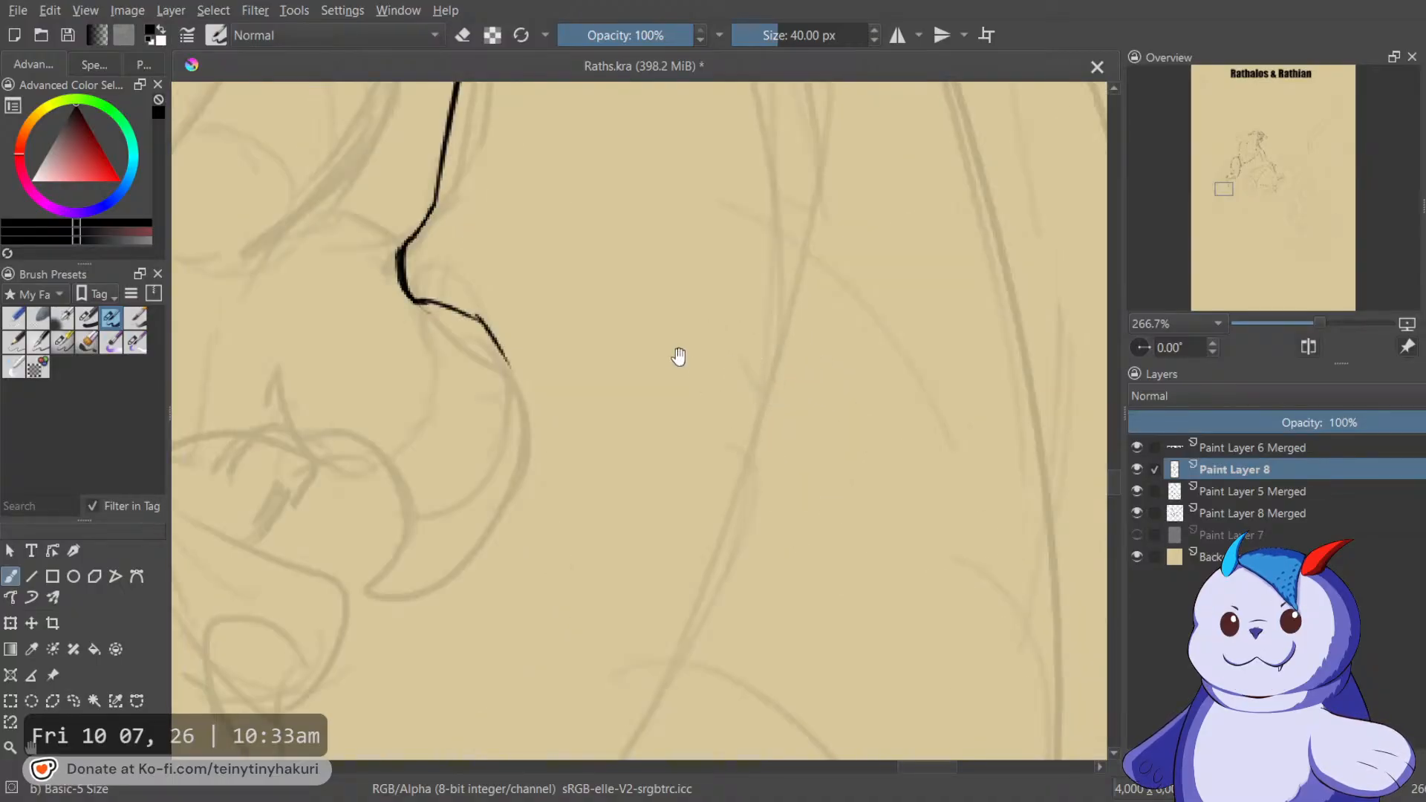
left_click_drag(687, 356, 893, 326, "space")
key("e")
left_click_drag(689, 277, 682, 284)
key("e")
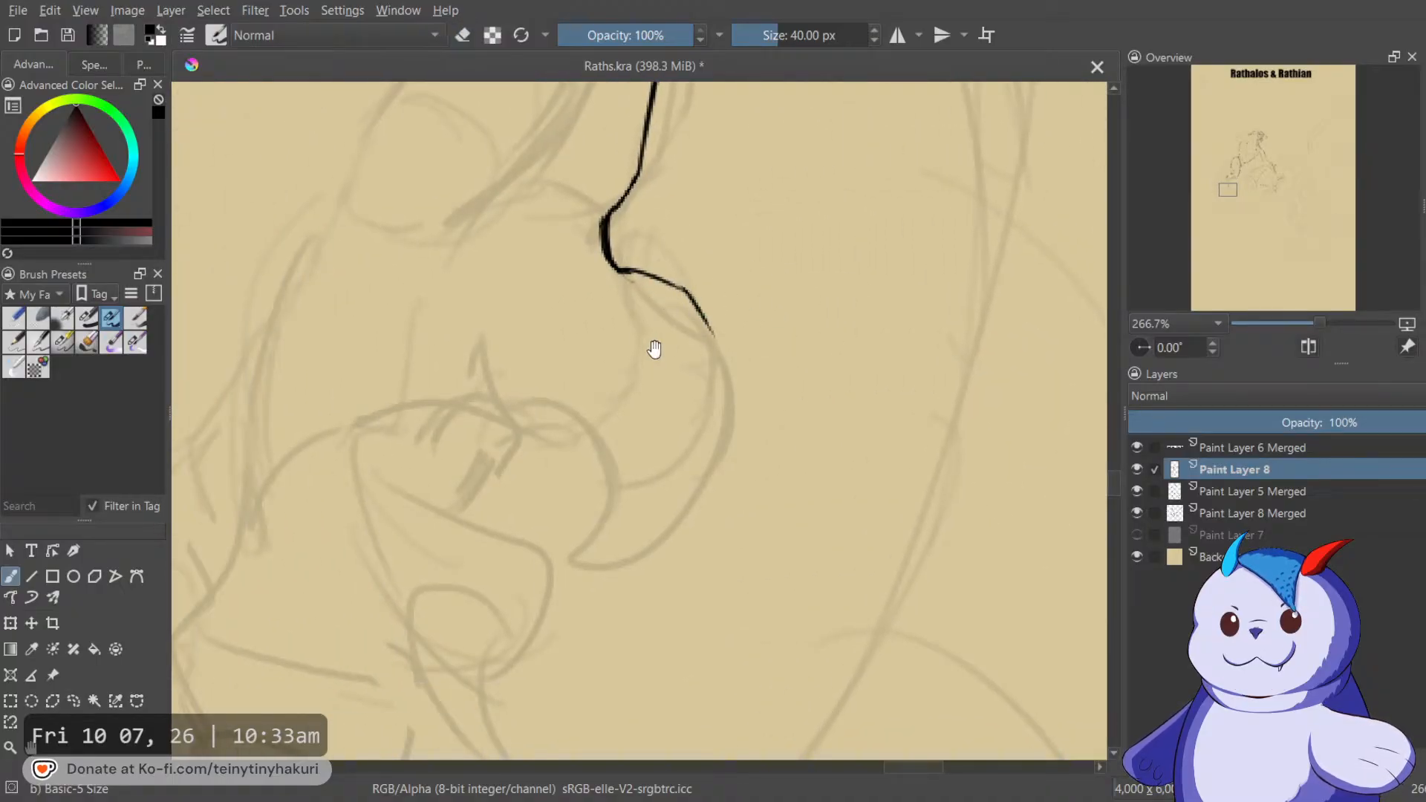
Ink the rear toe's rounded U-shaped end at the base of the claw and curl its outer edge slightly inward.
left_click_drag(656, 347, 693, 301, "space")
mouse_move(621, 381)
left_mouse_down()
mouse_move(668, 433)
mouse_move(715, 401)
left_mouse_up()
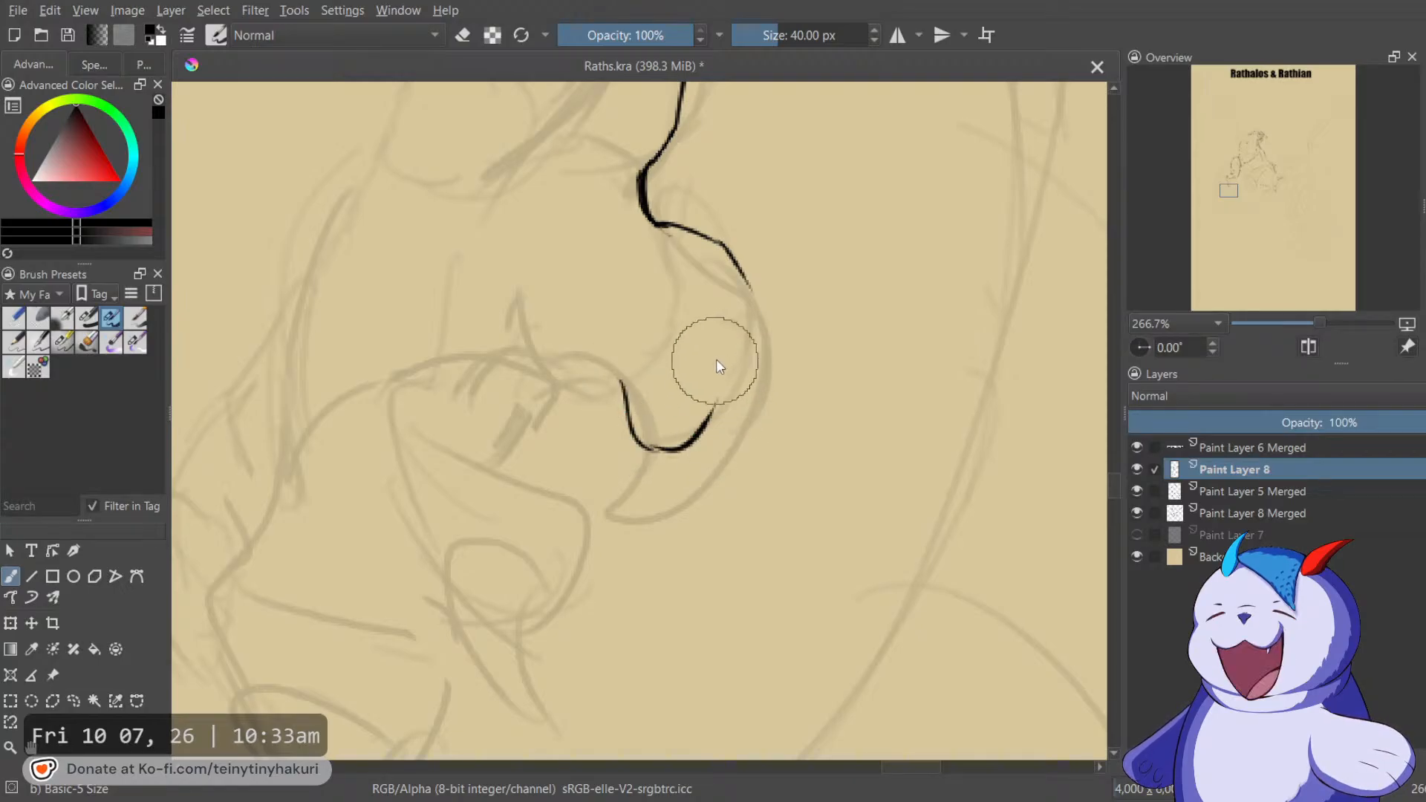
left_click_drag(750, 286, 745, 309)
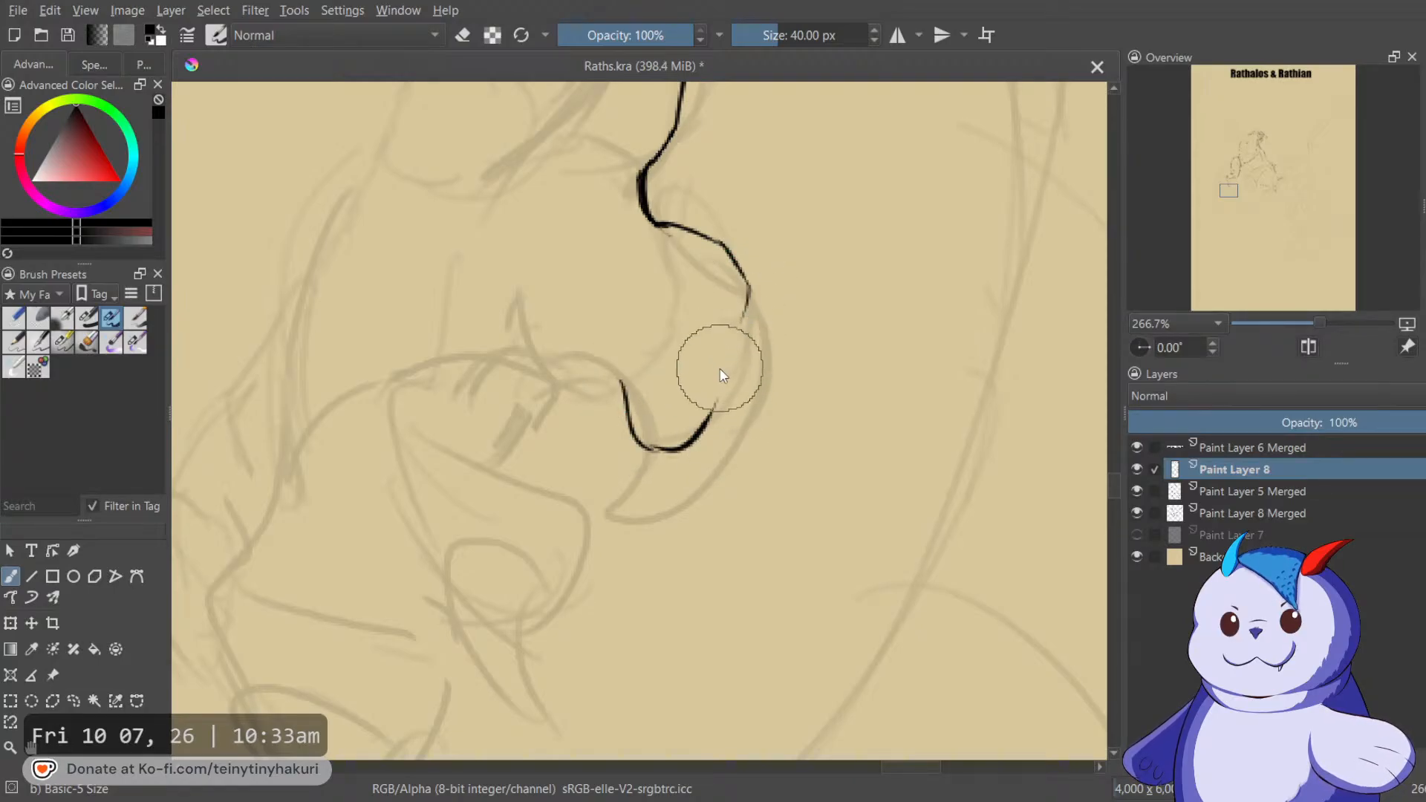
left_click_drag(725, 370, 704, 443)
key("m")
left_click_drag(721, 387, 768, 348)
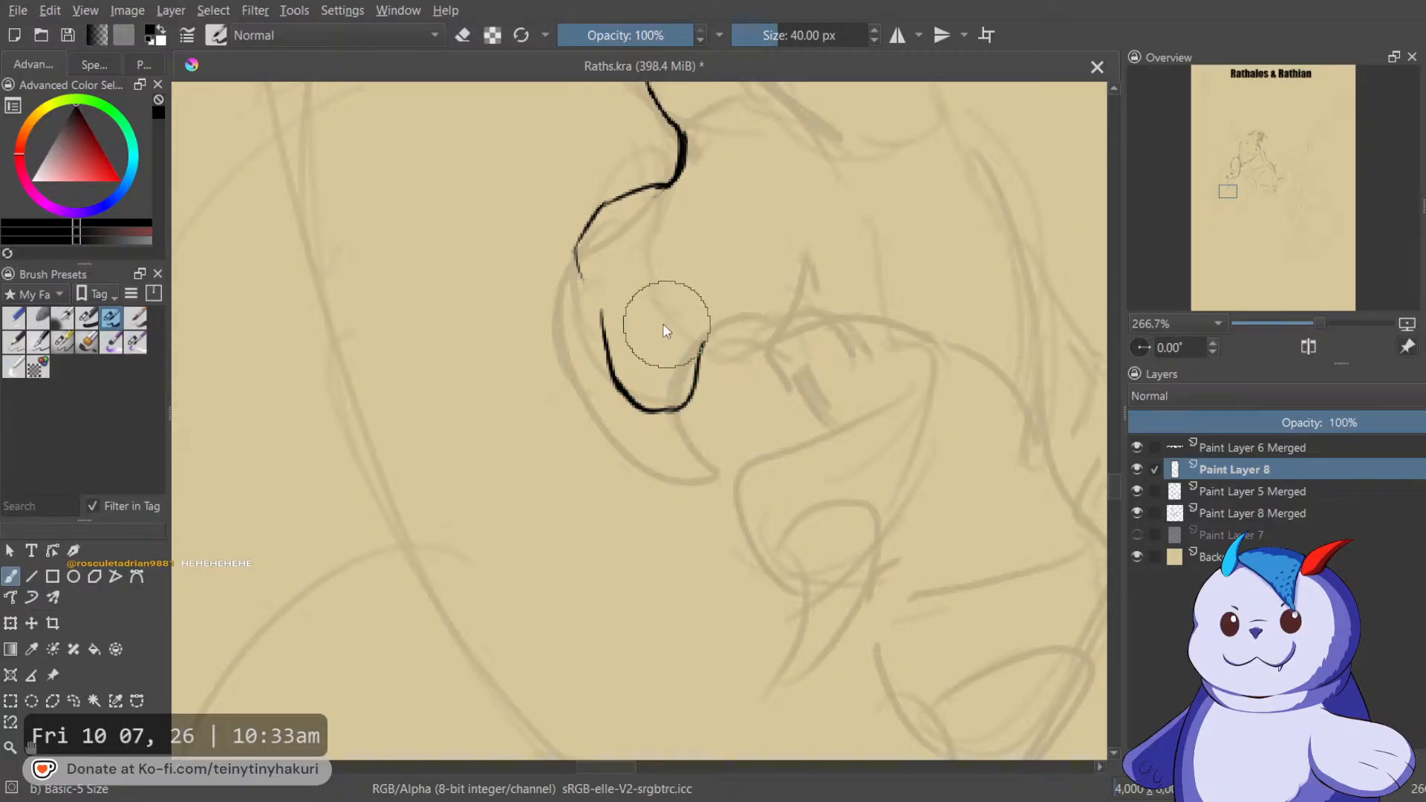
Ink the fold beside the rear toe's rounded end and continue it as an arch over the neighbouring toe.
left_click_drag(663, 313, 704, 346)
key("e")
key("e")
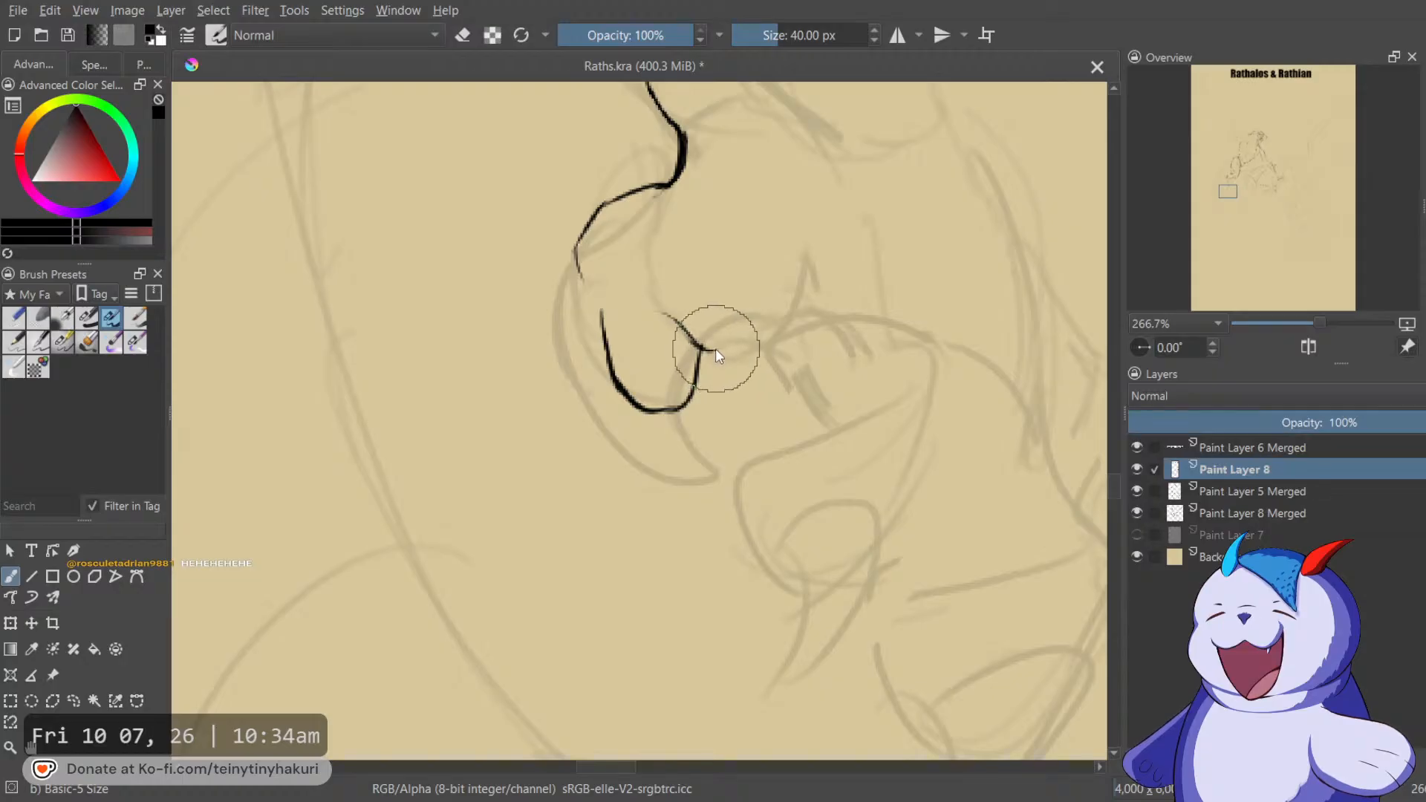
mouse_move(717, 344)
left_mouse_down()
mouse_move(768, 318)
mouse_move(787, 329)
left_mouse_up()
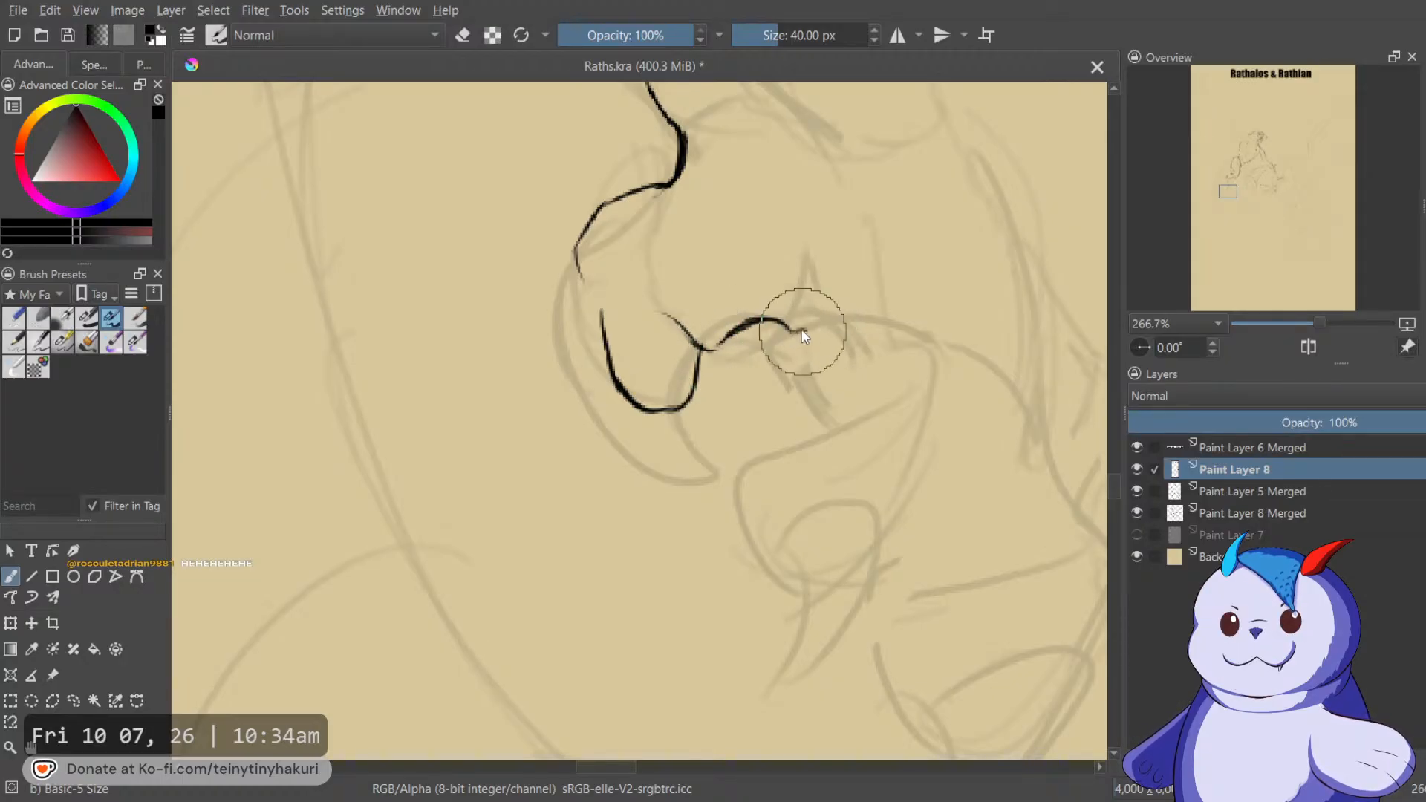
Ink a long S-shaped crease down across the end of the arch and darken their junction.
left_click_drag(778, 253, 802, 357)
left_click_drag(795, 295, 810, 386)
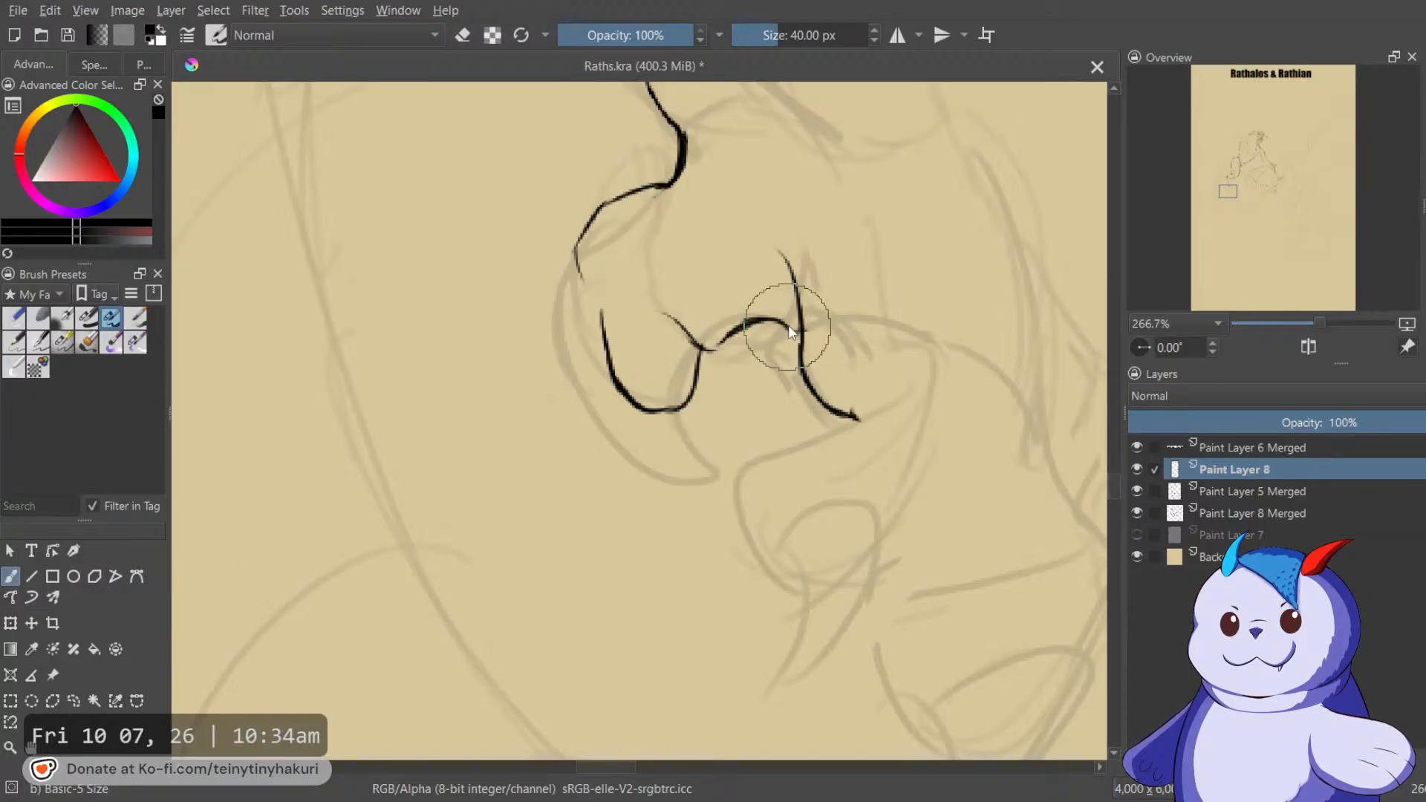
left_click_drag(799, 333, 797, 363)
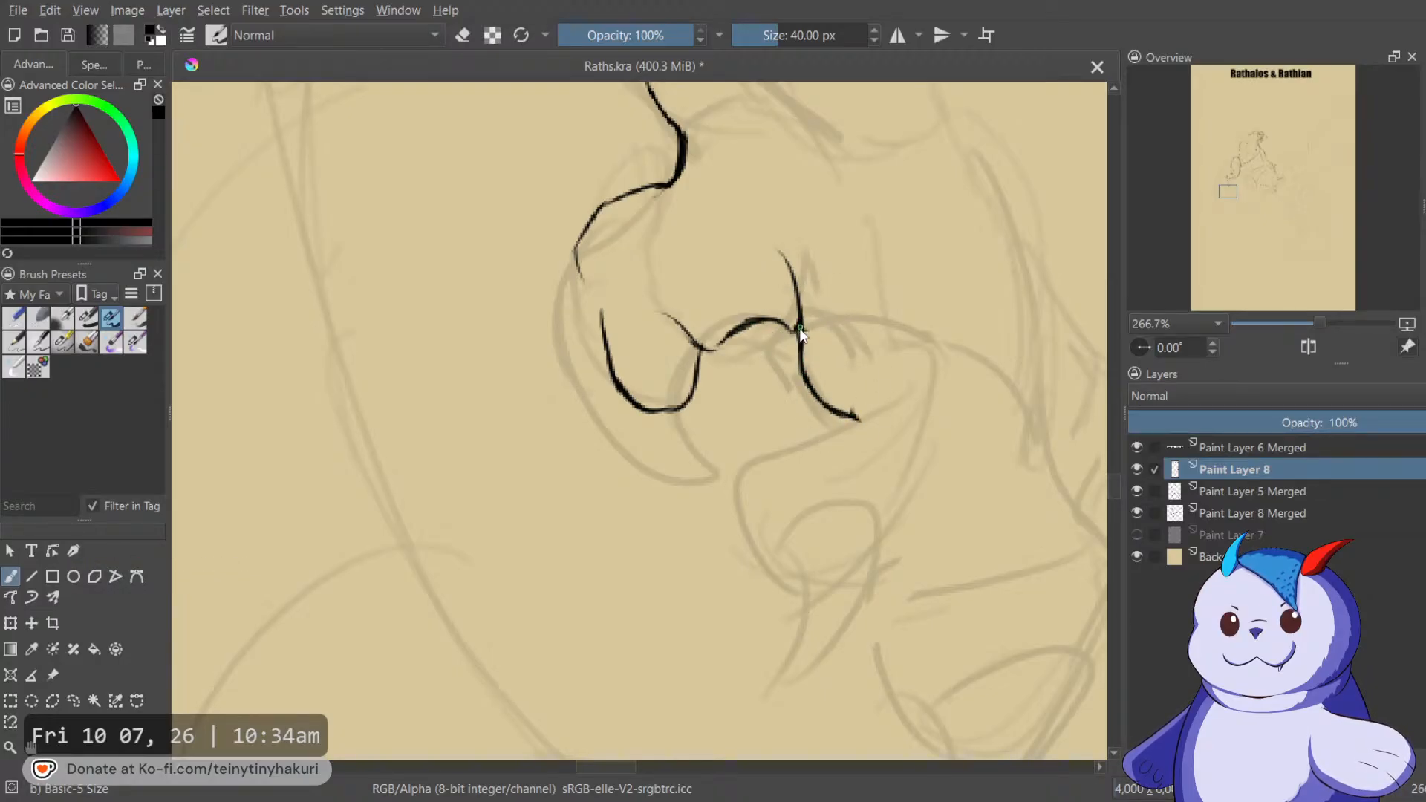
Ink the rear toe's curved claw with a long outer edge and a short inner edge meeting at a point.
mouse_move(576, 260)
left_mouse_down()
mouse_move(596, 382)
mouse_move(563, 370)
mouse_move(566, 354)
mouse_move(667, 511)
left_mouse_up()
left_click_drag(685, 411, 672, 513)
key("e")
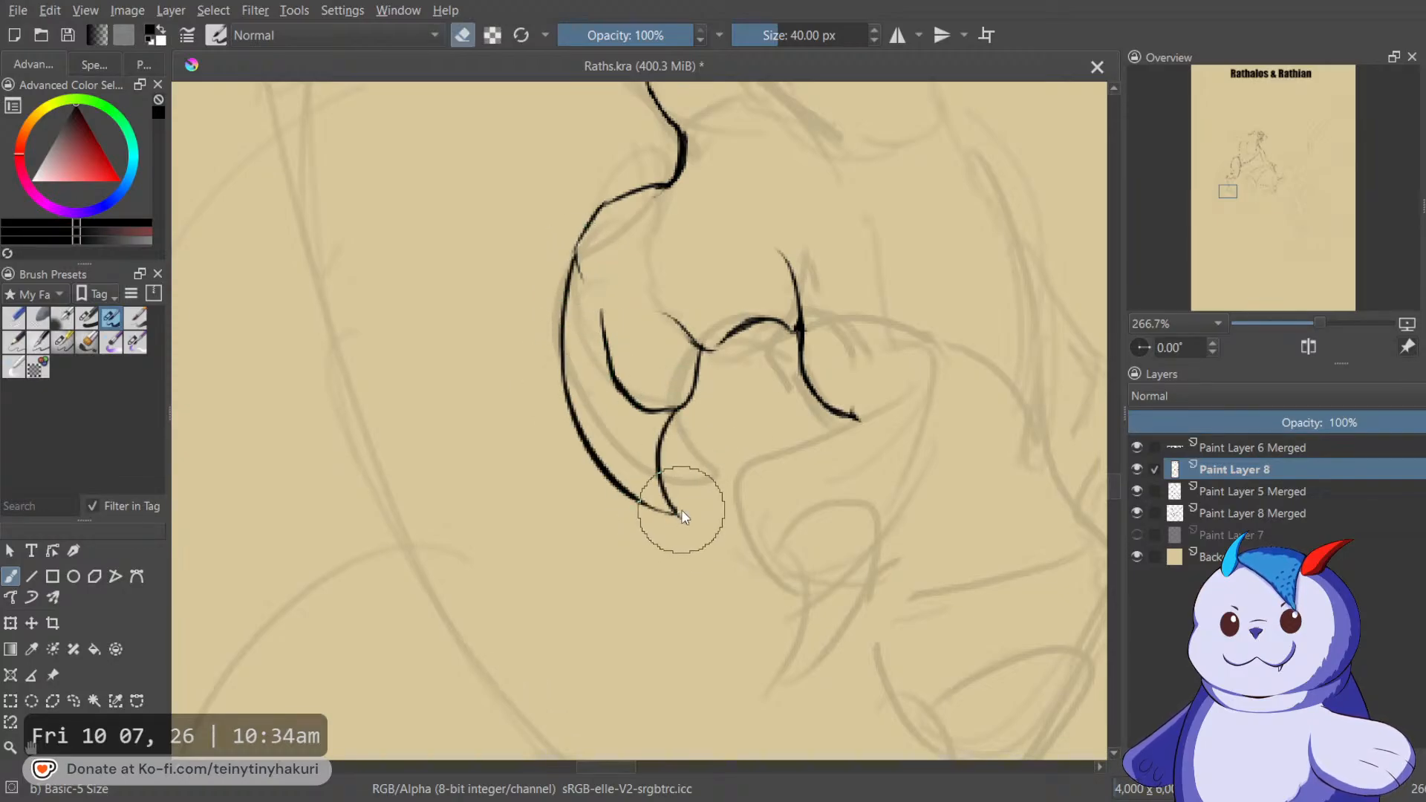
Ink a short, slightly curved ridge line inside the rear toe's claw, between its outer edge and the toe's rounded end.
key("e")
left_click_drag(610, 416, 628, 465)
left_click_drag(776, 373, 828, 347)
Ink the neighbouring toe's side edge from the end of the S-shaped crease in a long curve down to the base of its claw.
key("m")
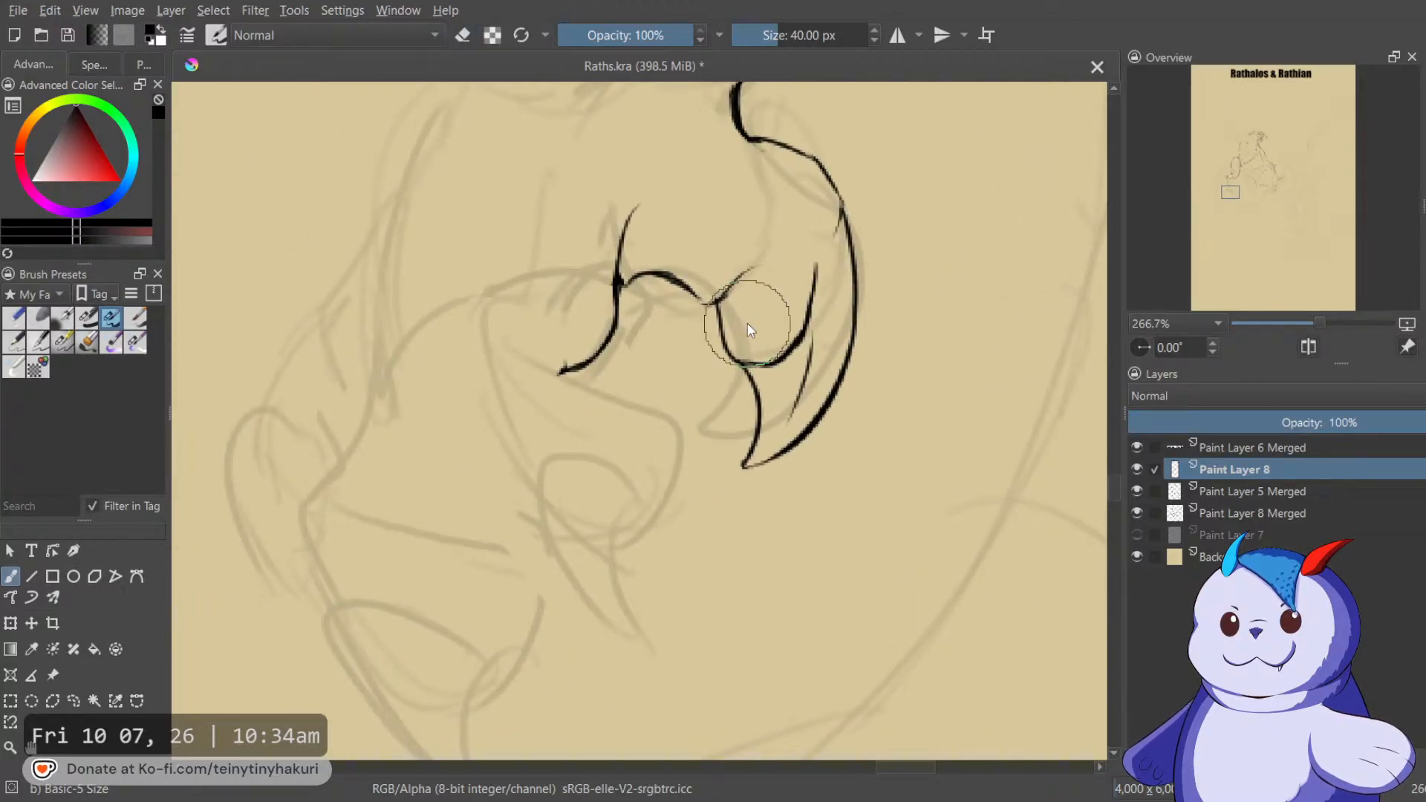
key("ctrl+]")
key("ctrl+]")
key("ctrl+]")
left_click_drag(767, 231, 1049, 183)
mouse_move(912, 305)
left_mouse_down()
mouse_move(796, 299)
mouse_move(793, 333)
left_mouse_up()
key("e")
key("e")
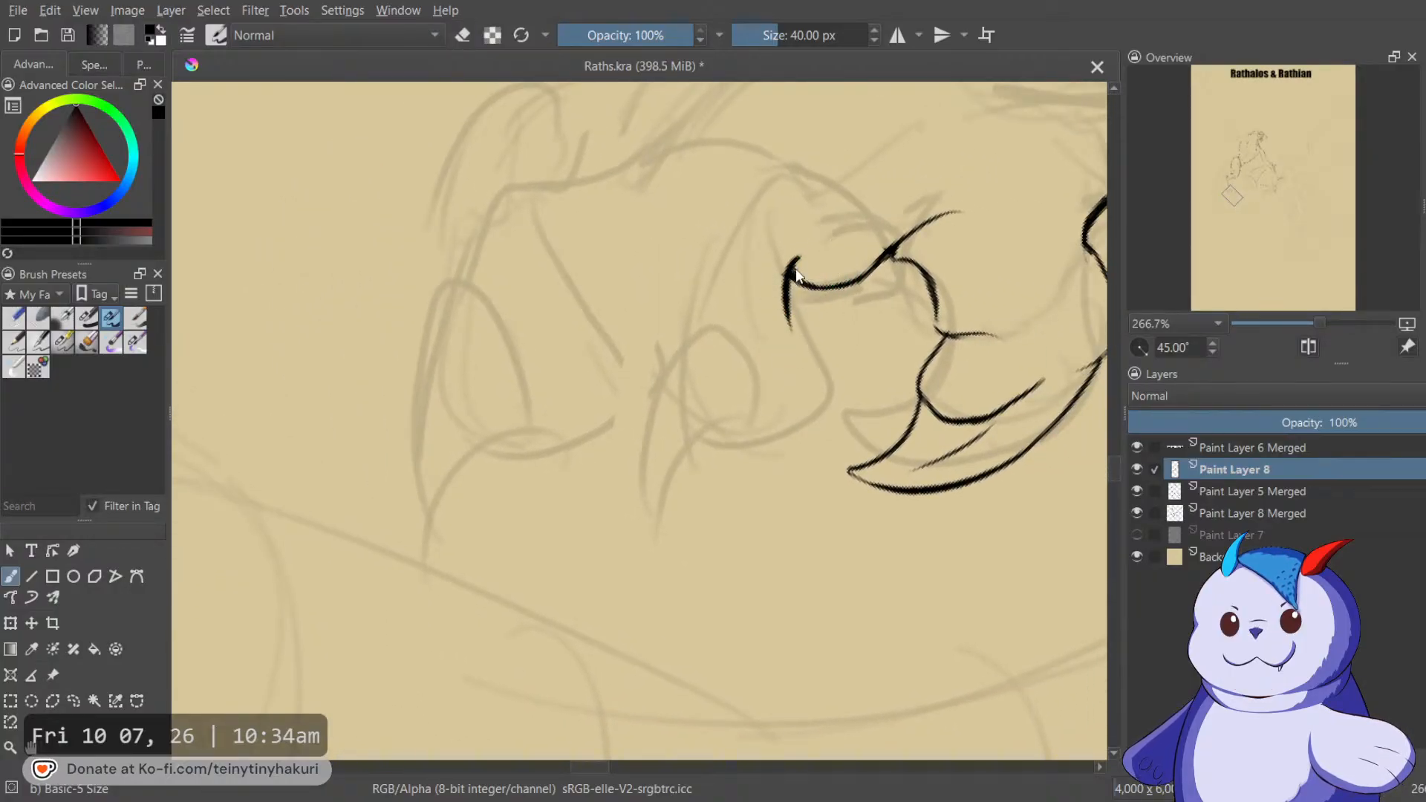
mouse_move(794, 332)
left_mouse_down()
mouse_move(872, 310)
mouse_move(795, 442)
left_mouse_up()
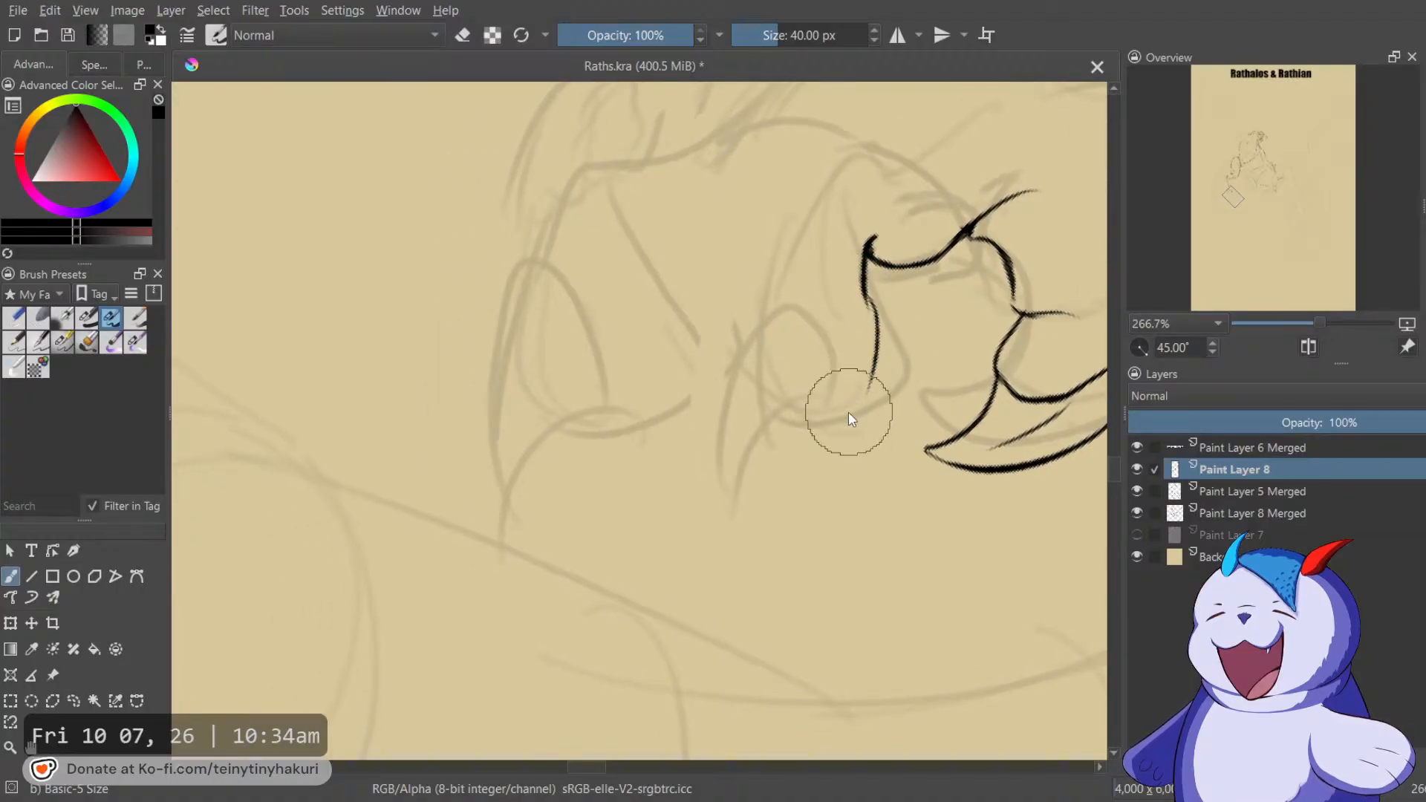
left_click_drag(875, 216, 834, 238)
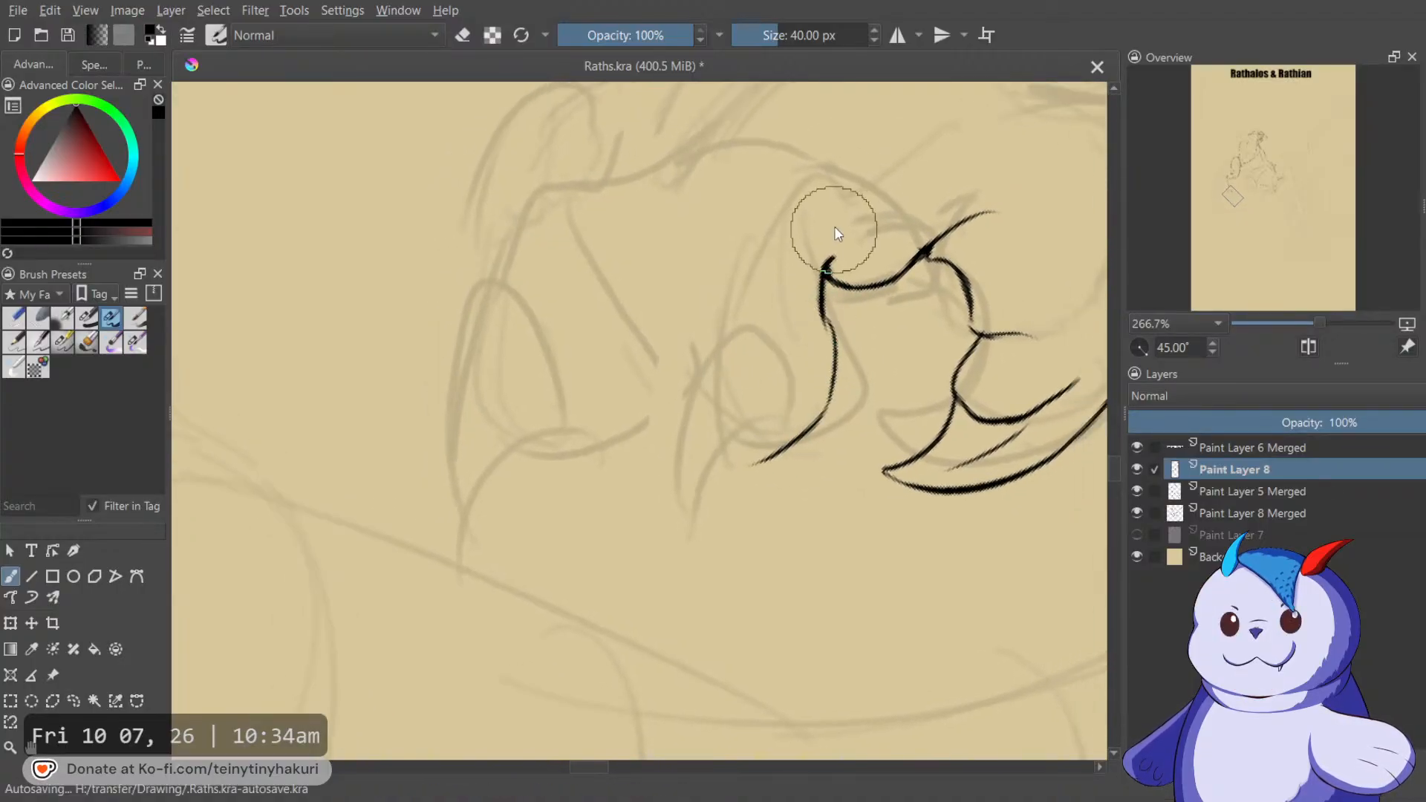
Ink the neighbouring toe's top contour as a nearly flat line over the knuckle, curving down into the toe's opposite side.
mouse_move(822, 184)
left_mouse_down()
mouse_move(725, 281)
mouse_move(832, 244)
left_mouse_up()
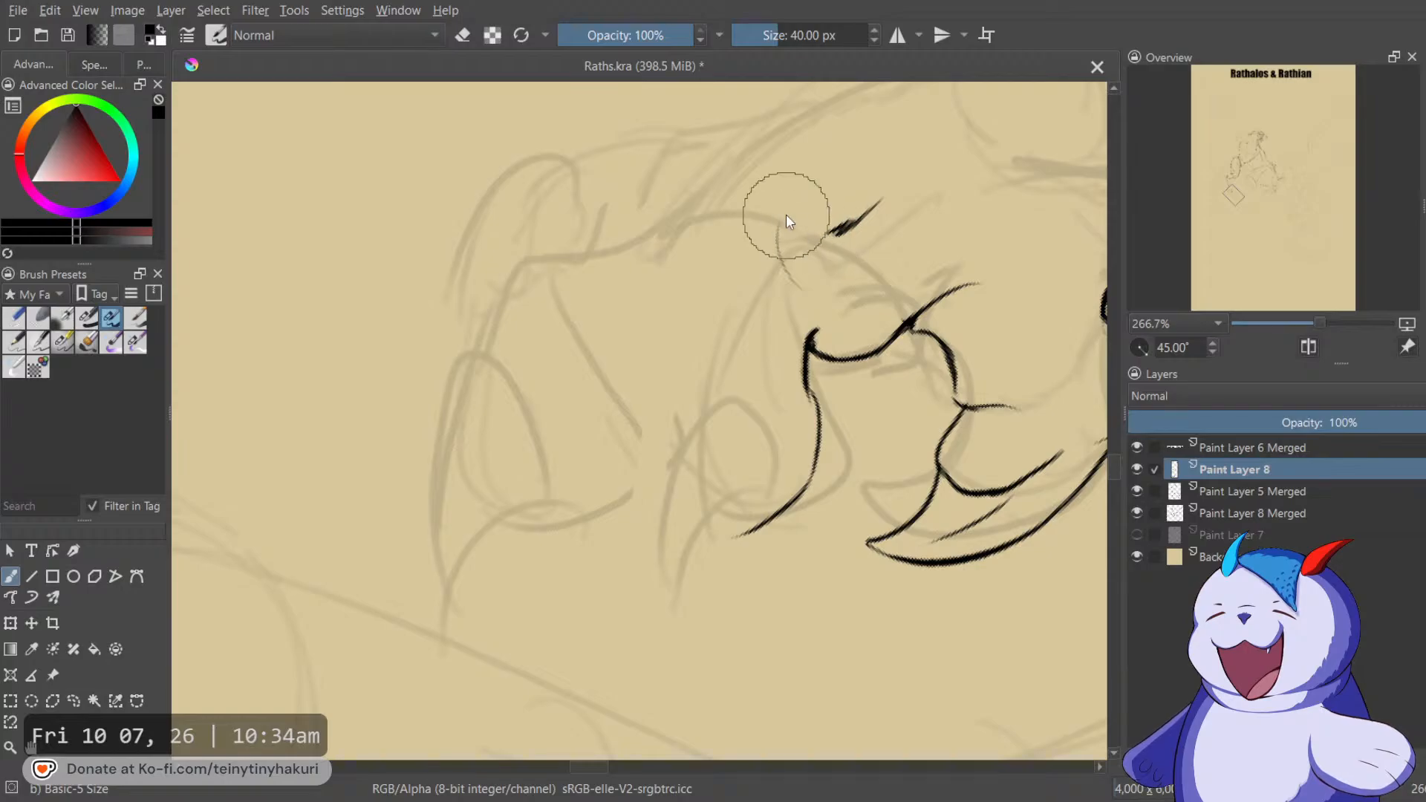
left_click_drag(786, 219, 878, 202)
key("e")
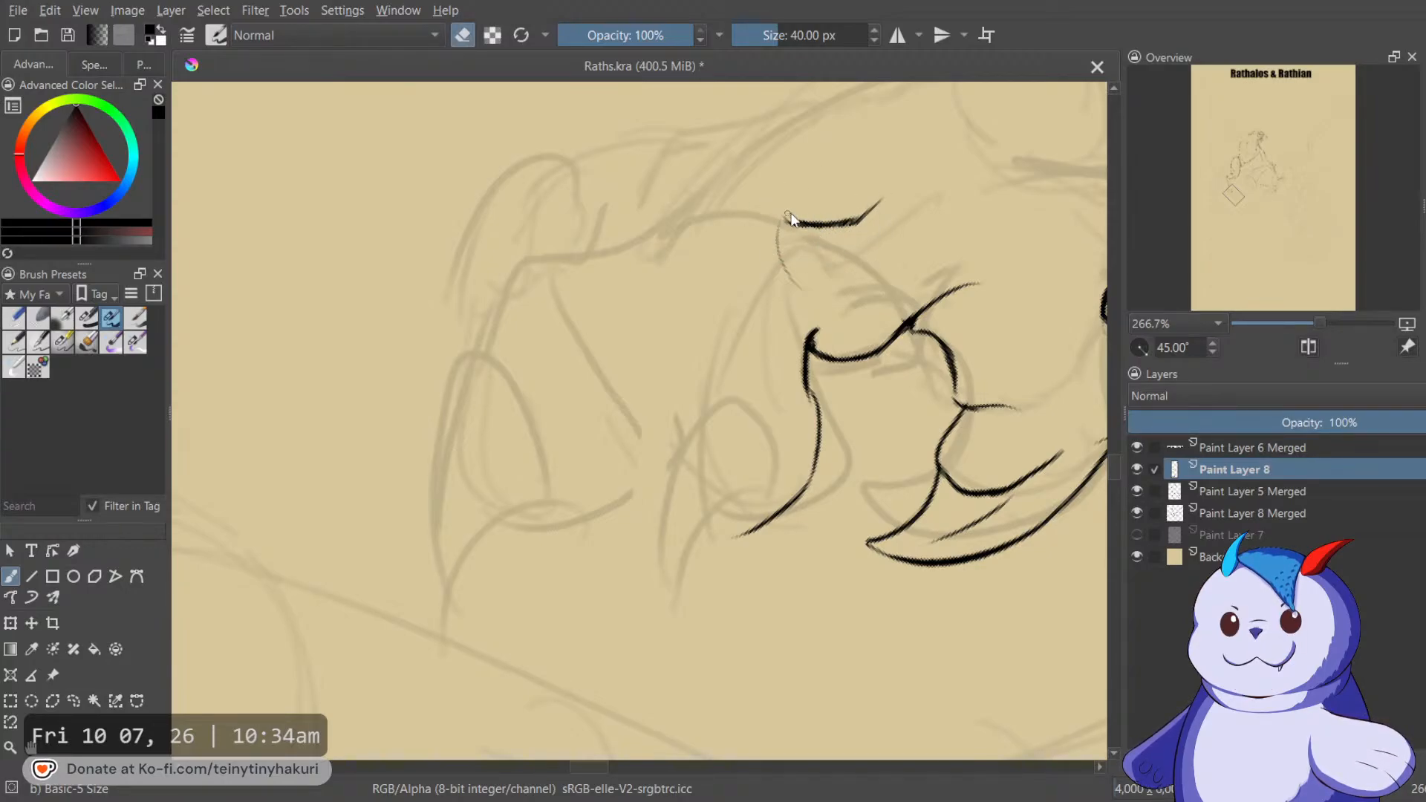
key("e")
mouse_move(784, 221)
left_mouse_down()
mouse_move(748, 239)
mouse_move(764, 246)
mouse_move(724, 359)
mouse_move(739, 257)
mouse_move(722, 327)
left_mouse_up()
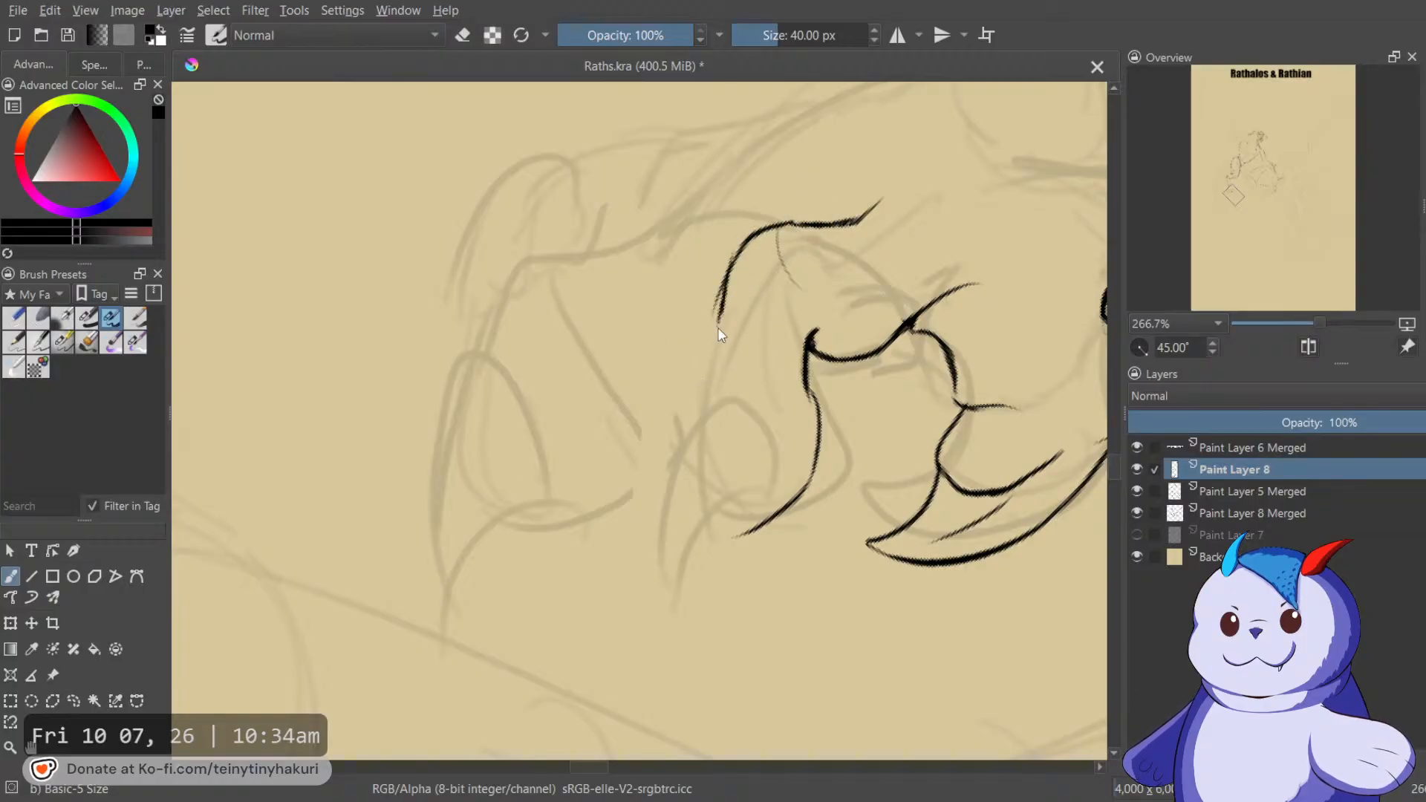
Continue the neighbouring toe's outer edge in a second curve toward the claw and clean up the joint between the two curves.
key("e")
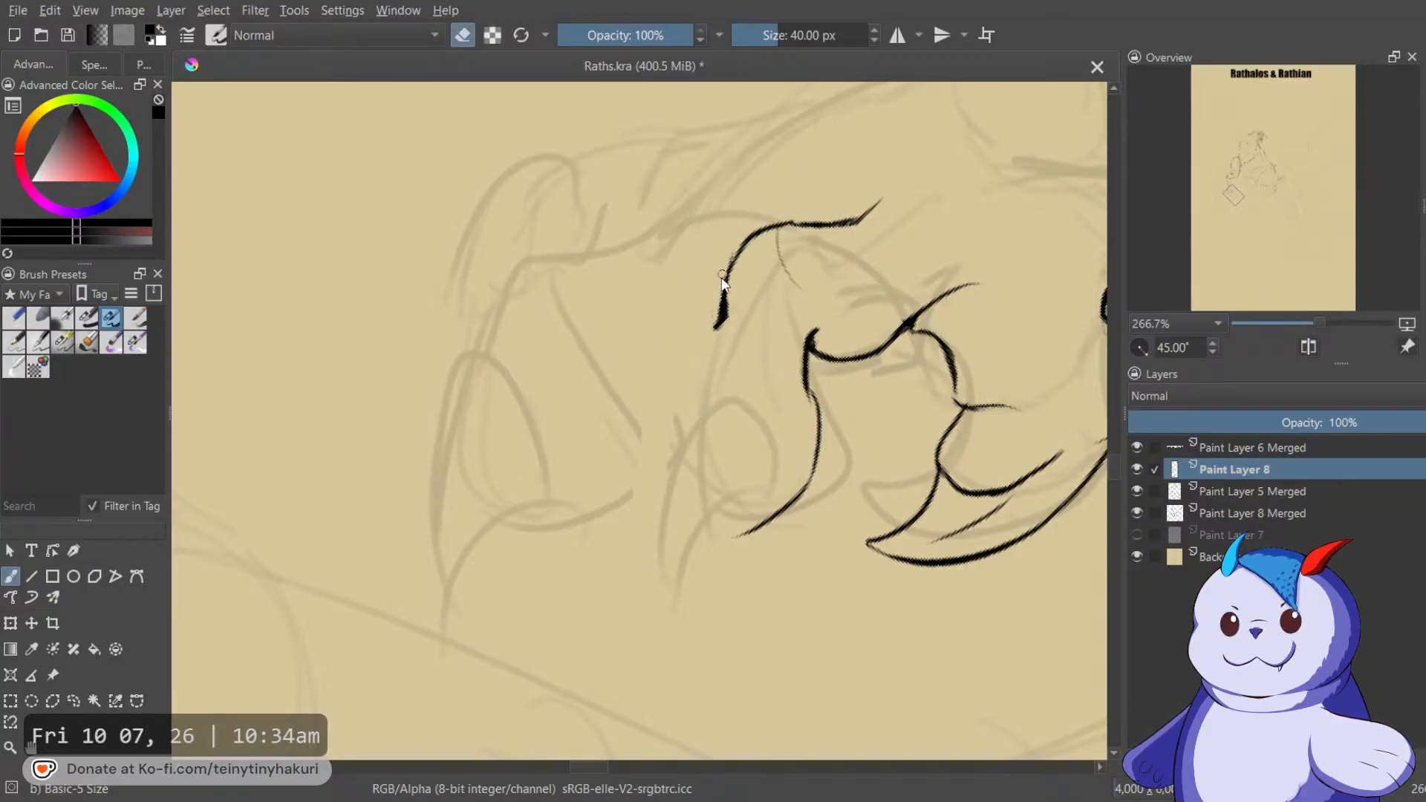
key("e")
mouse_move(727, 304)
left_mouse_down()
mouse_move(670, 443)
mouse_move(705, 355)
mouse_move(687, 370)
mouse_move(675, 430)
mouse_move(681, 384)
mouse_move(707, 436)
mouse_move(824, 283)
mouse_move(865, 379)
left_mouse_up()
key("e")
key("e")
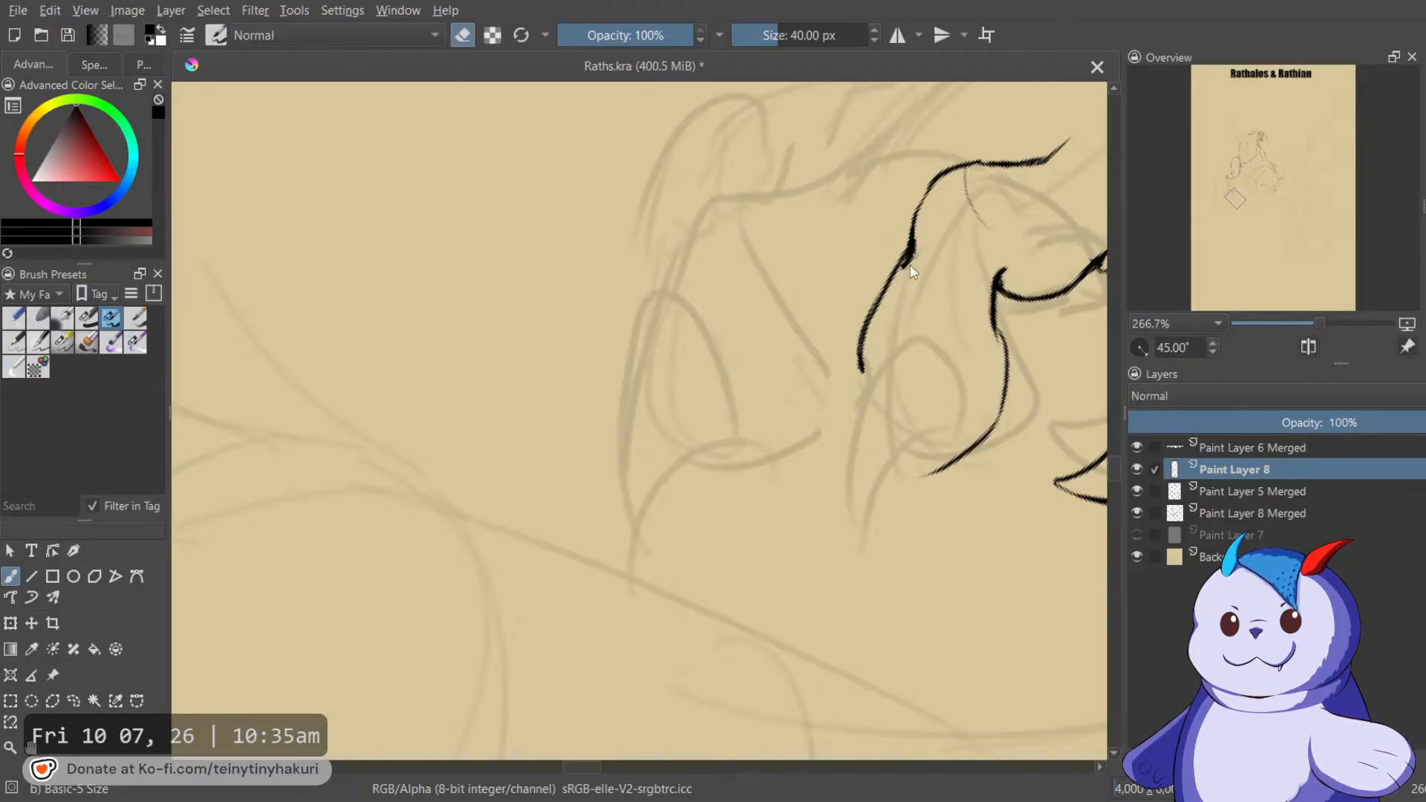
key("e")
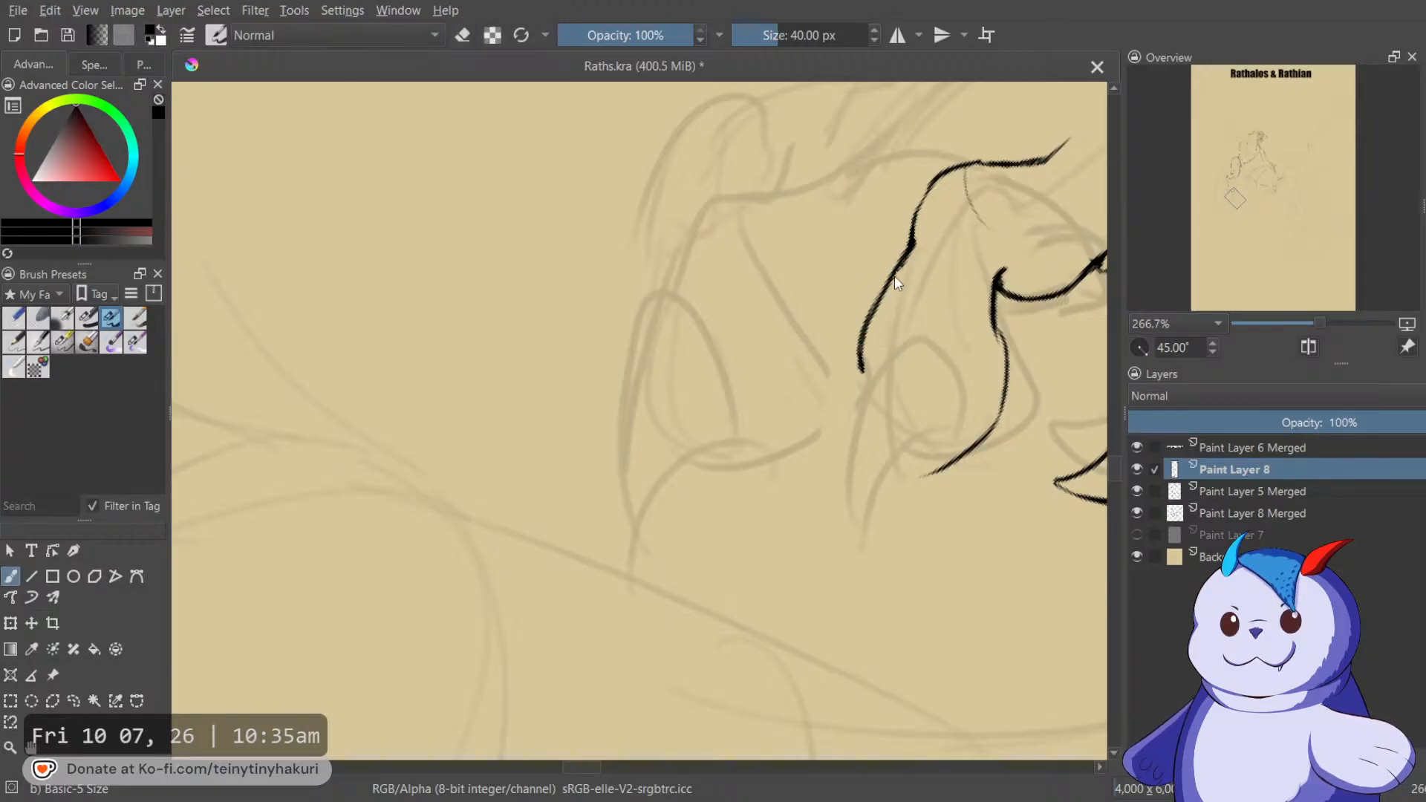
key("e")
key("e")
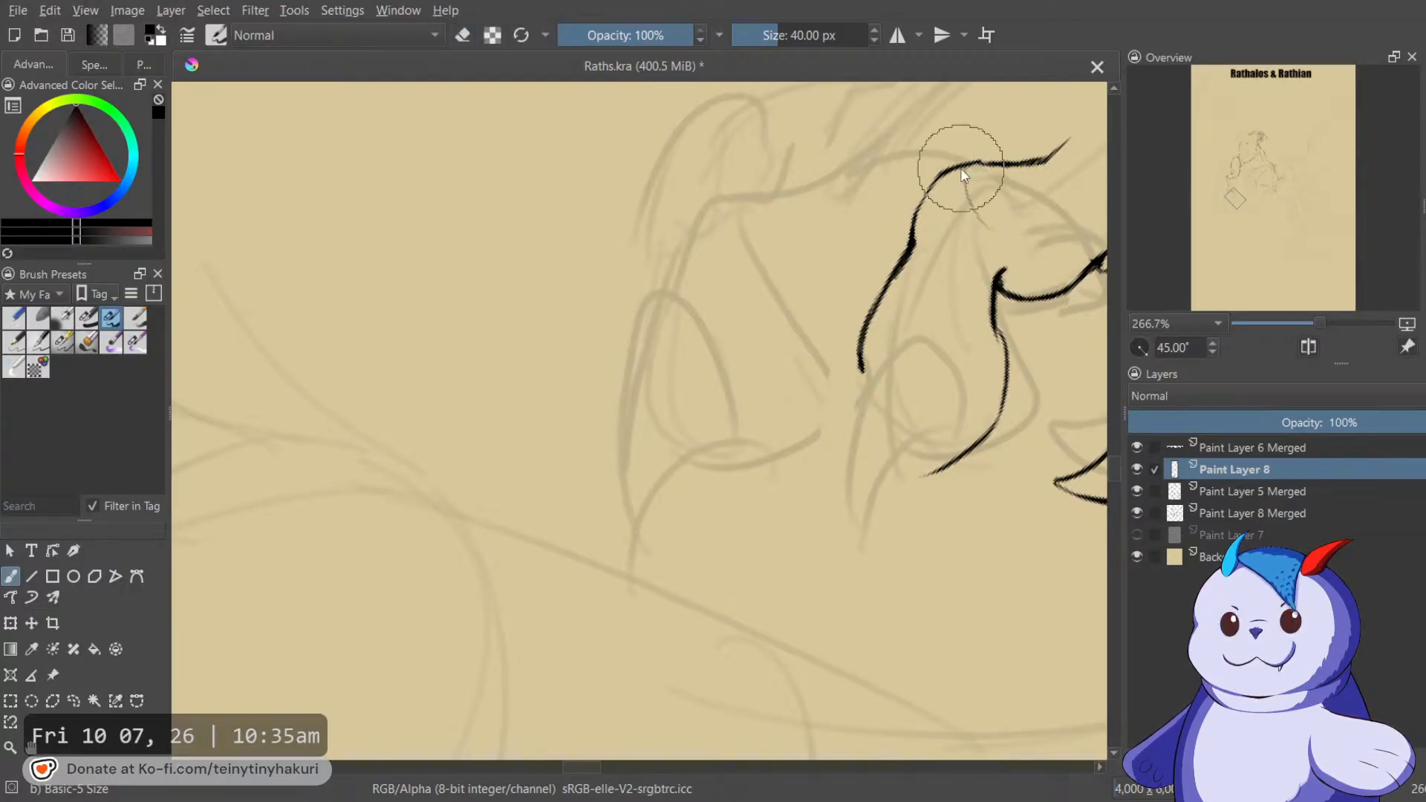
Ink short creases at the foot's middle toe joints and refine the toe's outer contour between them.
key("m")
key("e")
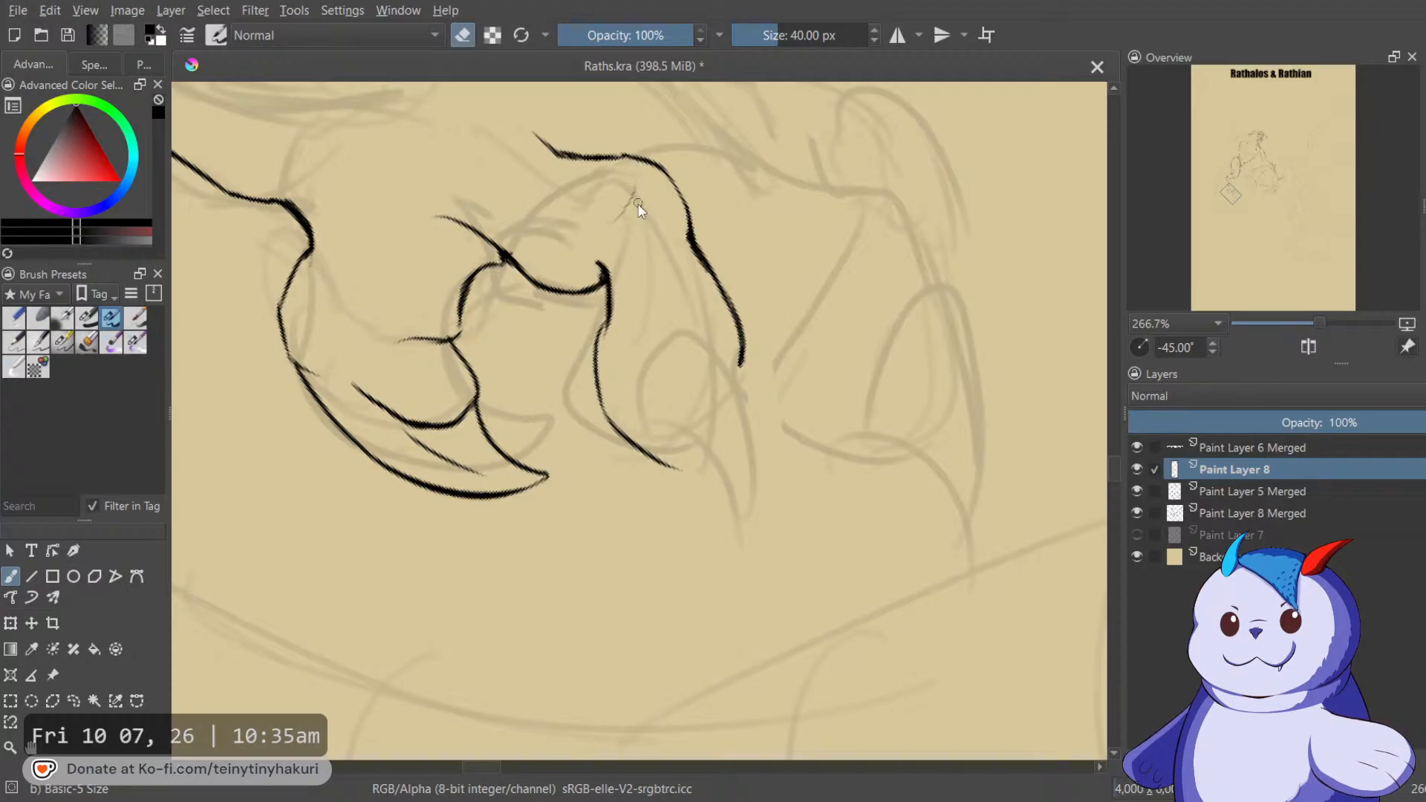
key("e")
left_click_drag(652, 225, 703, 259)
key("m")
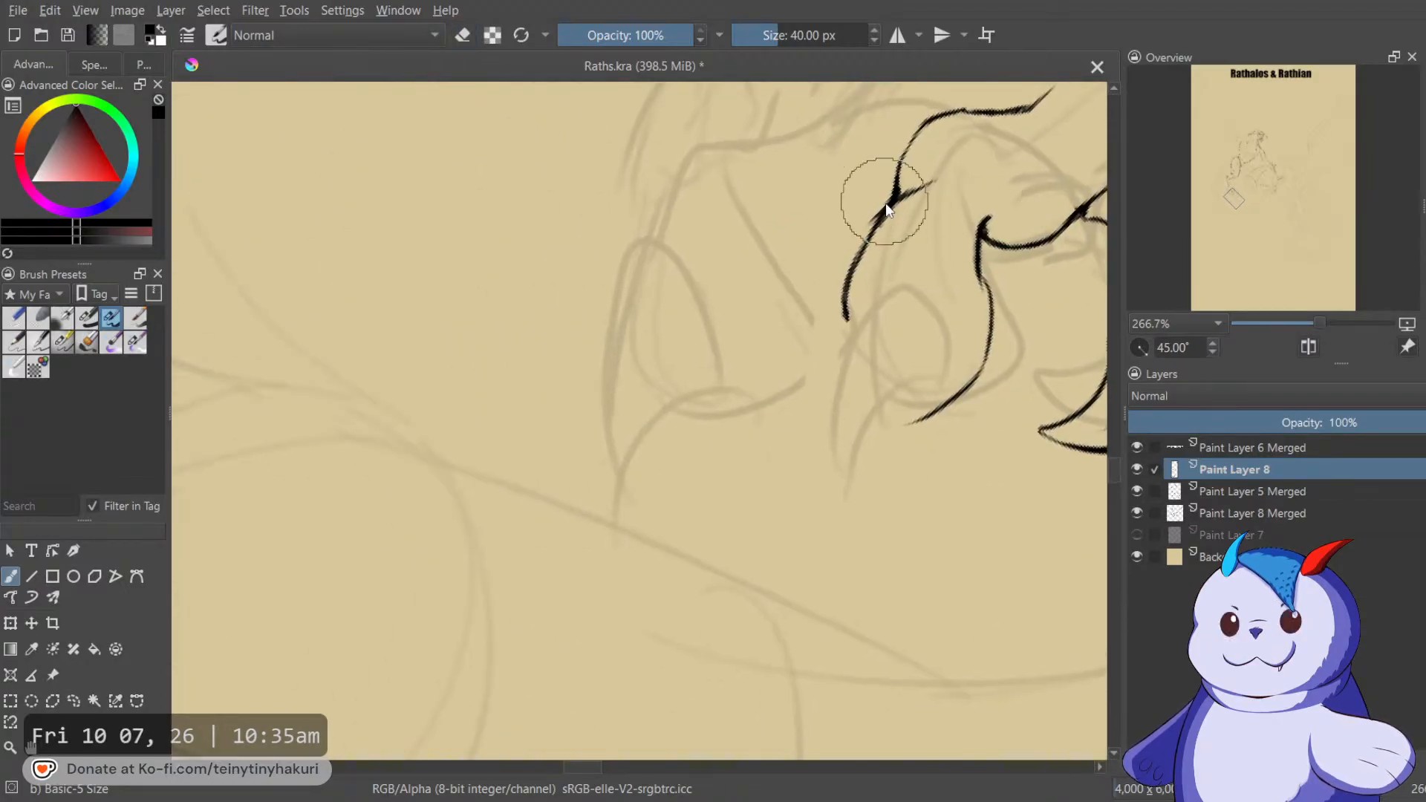
key("e")
mouse_move(862, 260)
left_mouse_down()
mouse_move(859, 285)
mouse_move(870, 278)
mouse_move(847, 320)
left_mouse_up()
key("e")
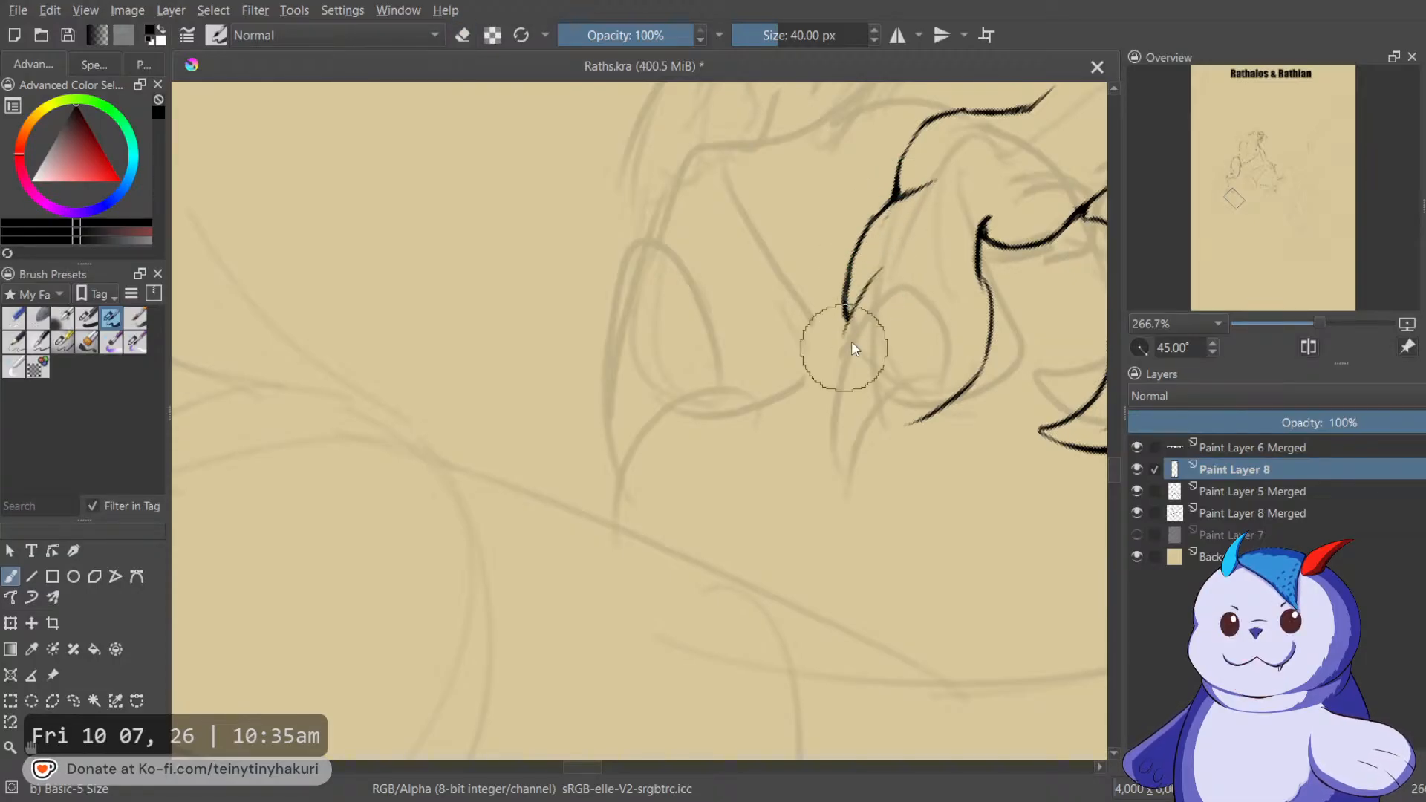
Ink the base line of the middle toe's claw, curving across the toe tip.
key("m")
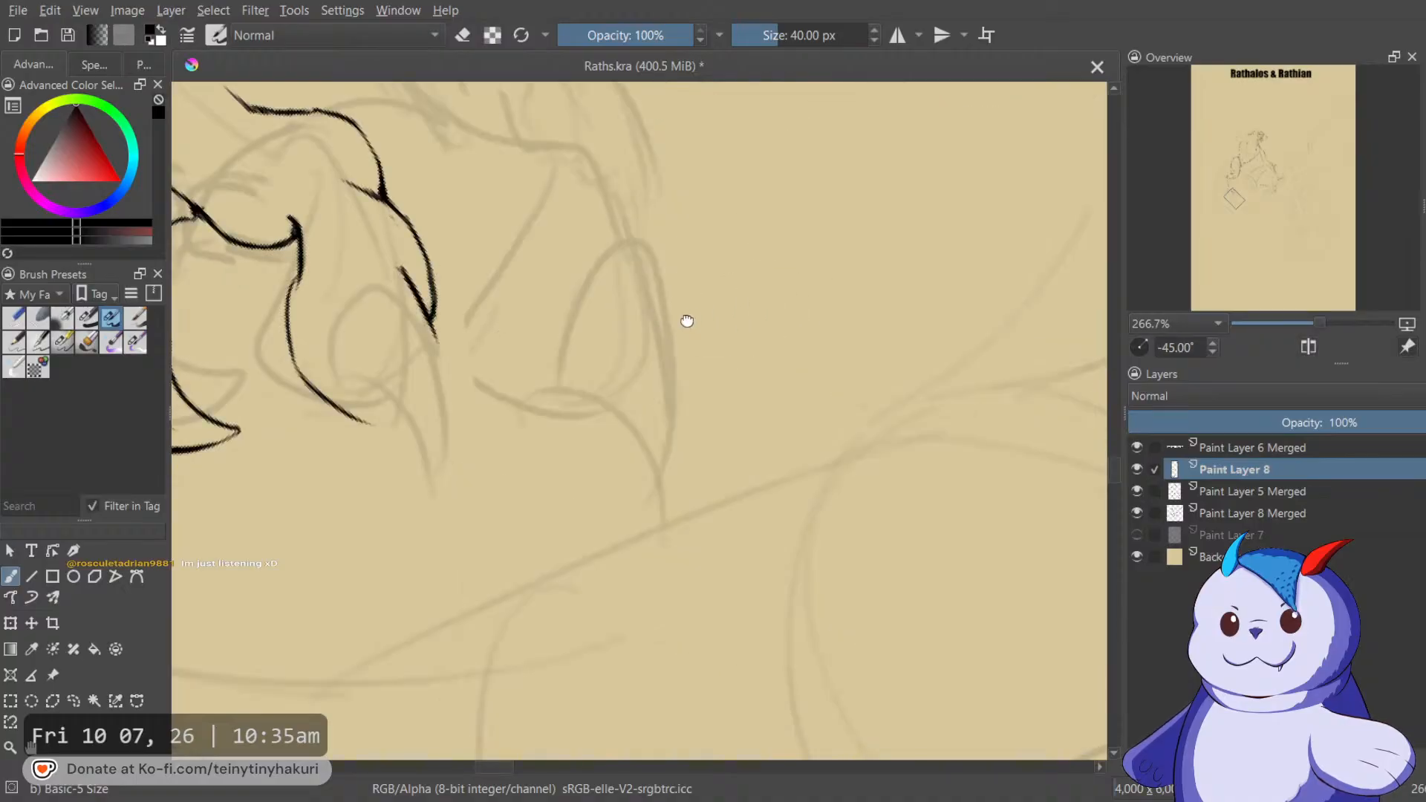
mouse_move(751, 214)
left_mouse_down()
mouse_move(824, 250)
mouse_move(750, 272)
mouse_move(722, 345)
left_mouse_up()
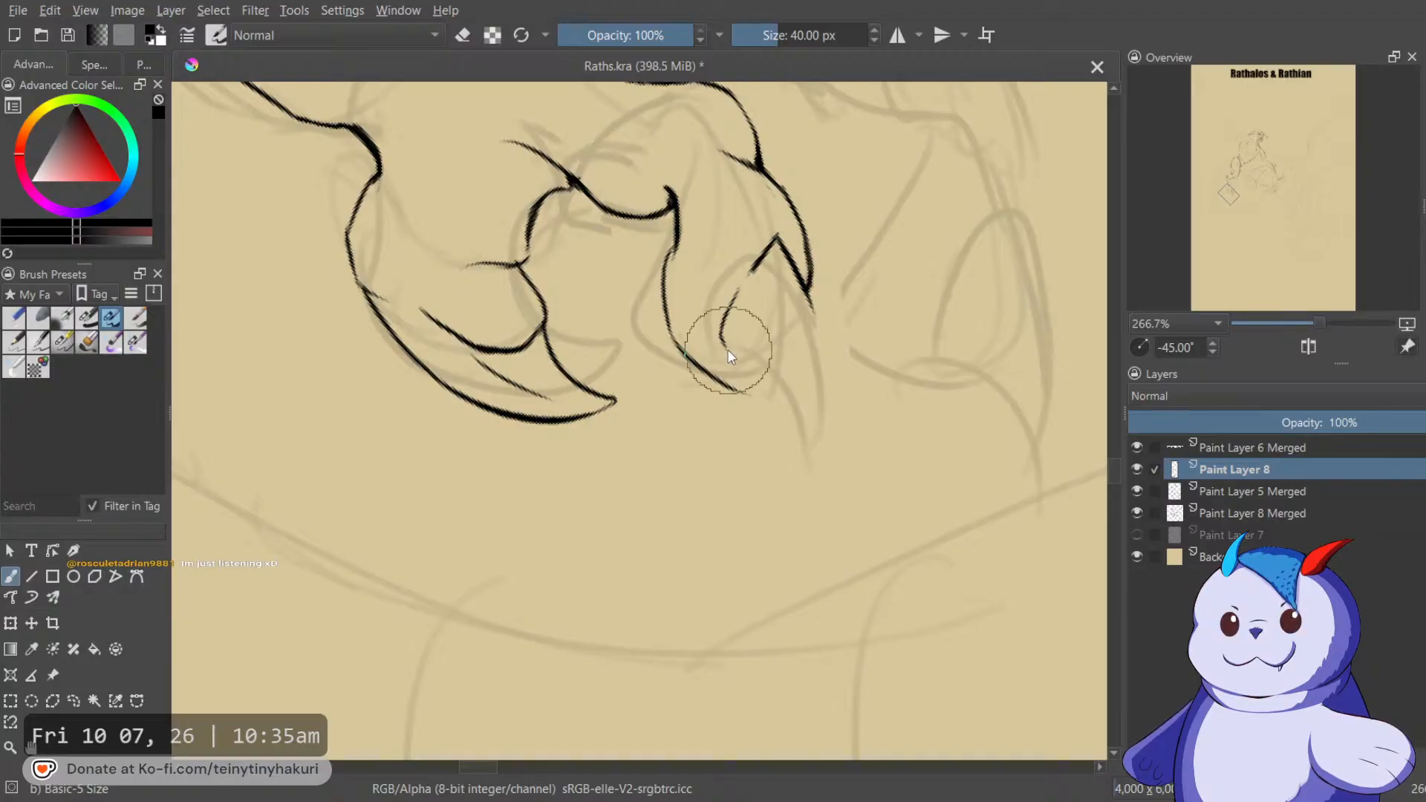
key("m")
left_click_drag(719, 290, 984, 251)
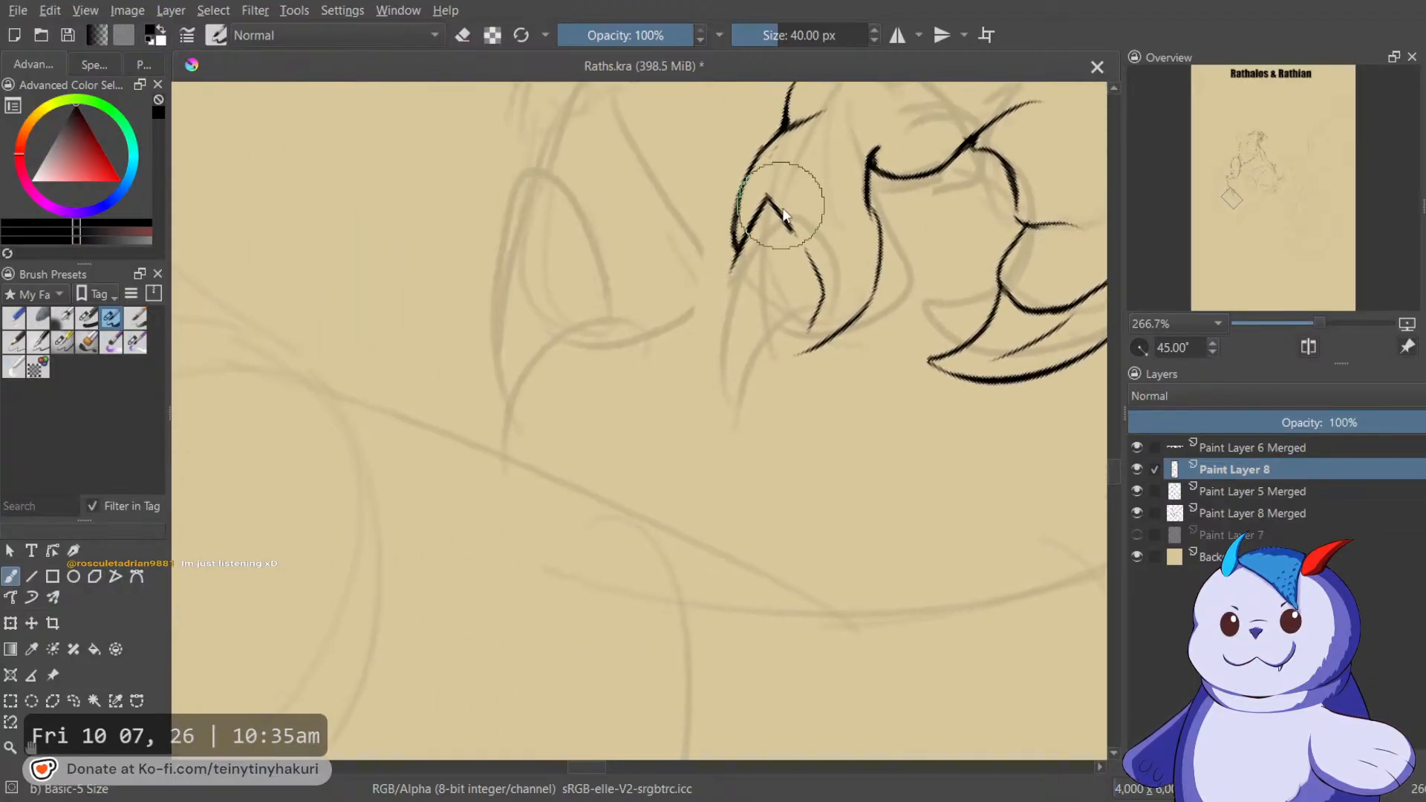
Ink the middle toe's curved claw down to its tip and back to the toe, erasing overlapping strokes.
key("e")
left_click_drag(764, 195, 711, 301)
key("e")
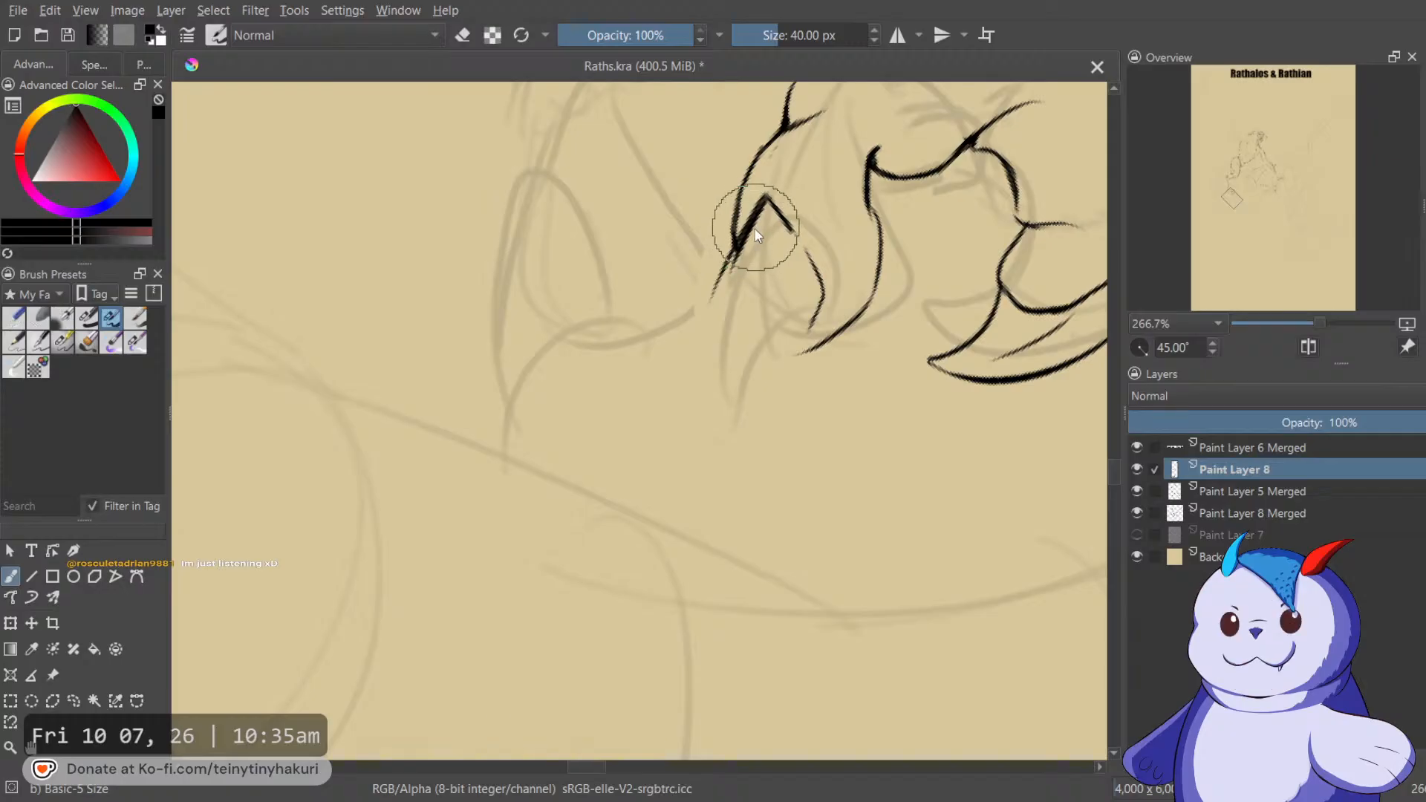
left_click_drag(768, 212, 730, 276)
mouse_move(766, 211)
left_mouse_down()
mouse_move(717, 312)
mouse_move(732, 410)
mouse_move(797, 318)
mouse_move(828, 311)
left_mouse_up()
key("e")
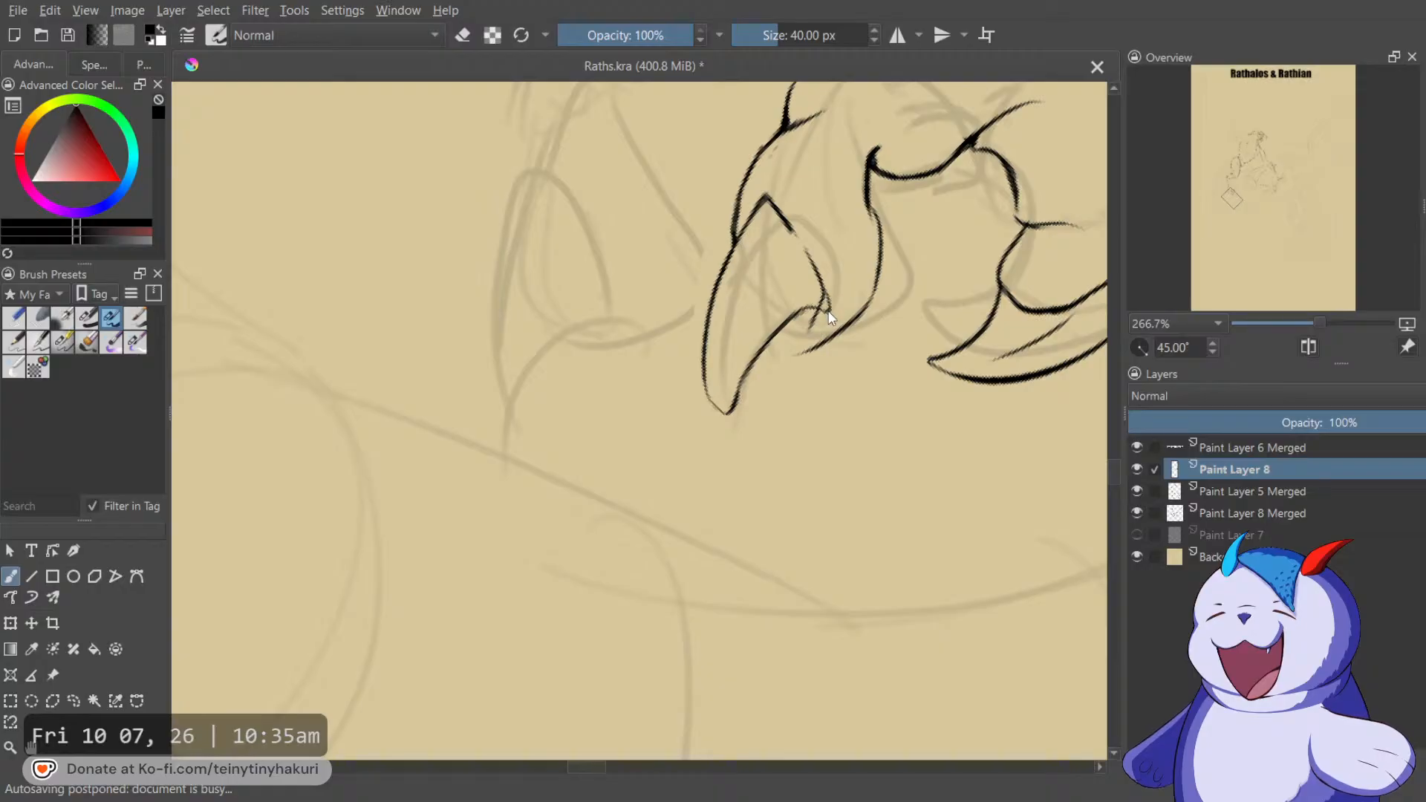
key("e")
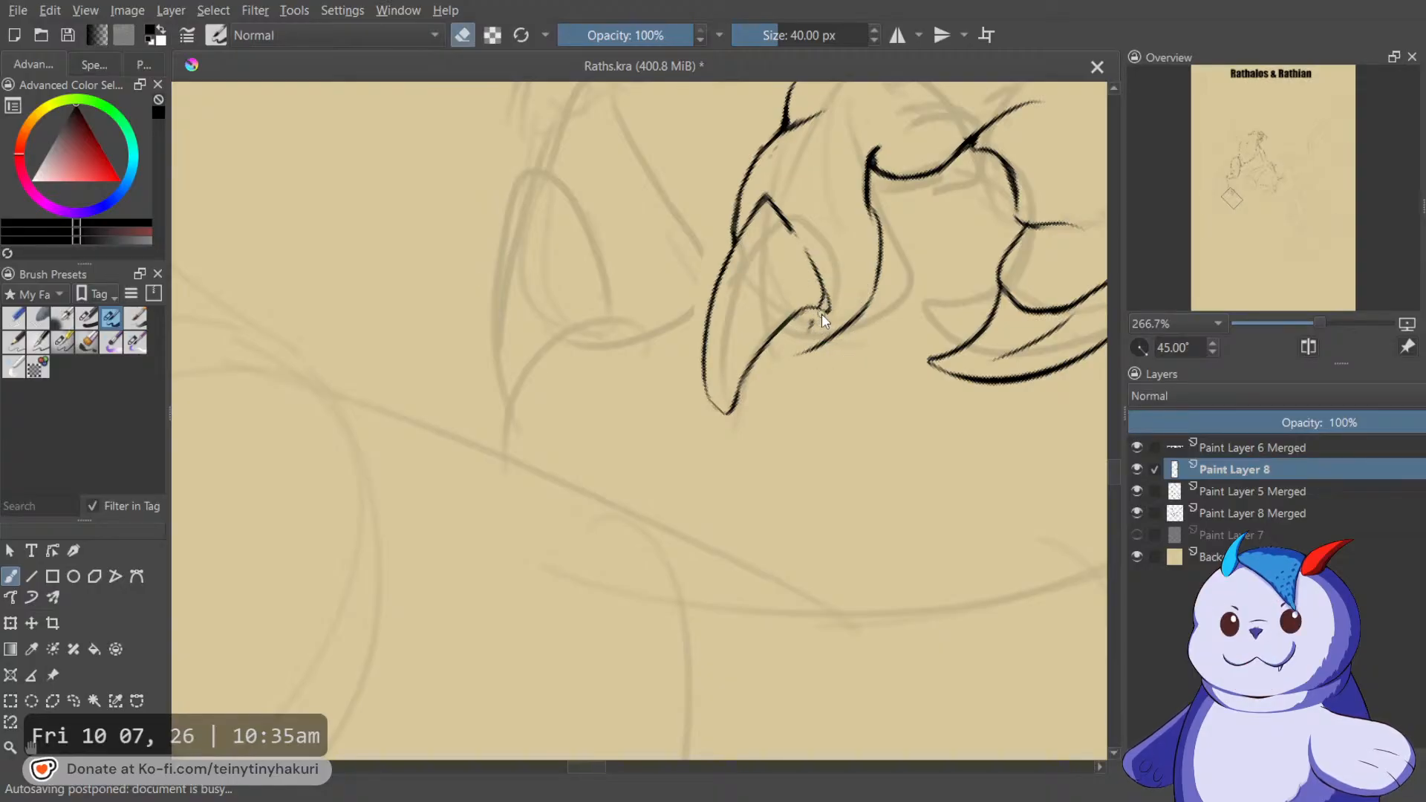
key("e")
Extend the middle toe's underside line to meet the claw and clean up where they join.
key("m")
left_click_drag(691, 264, 956, 272)
key("4")
key("4")
key("4")
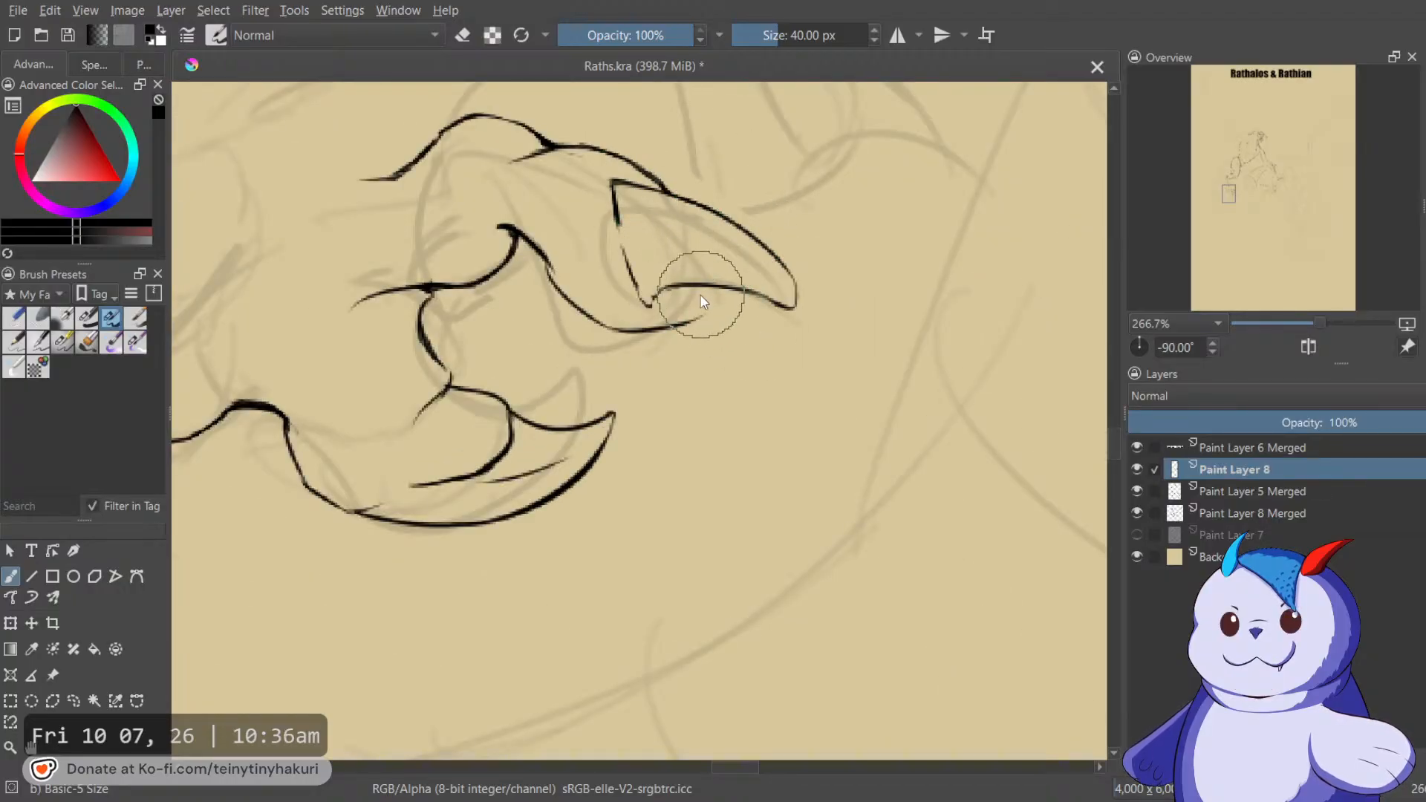
left_click_drag(698, 301, 895, 279)
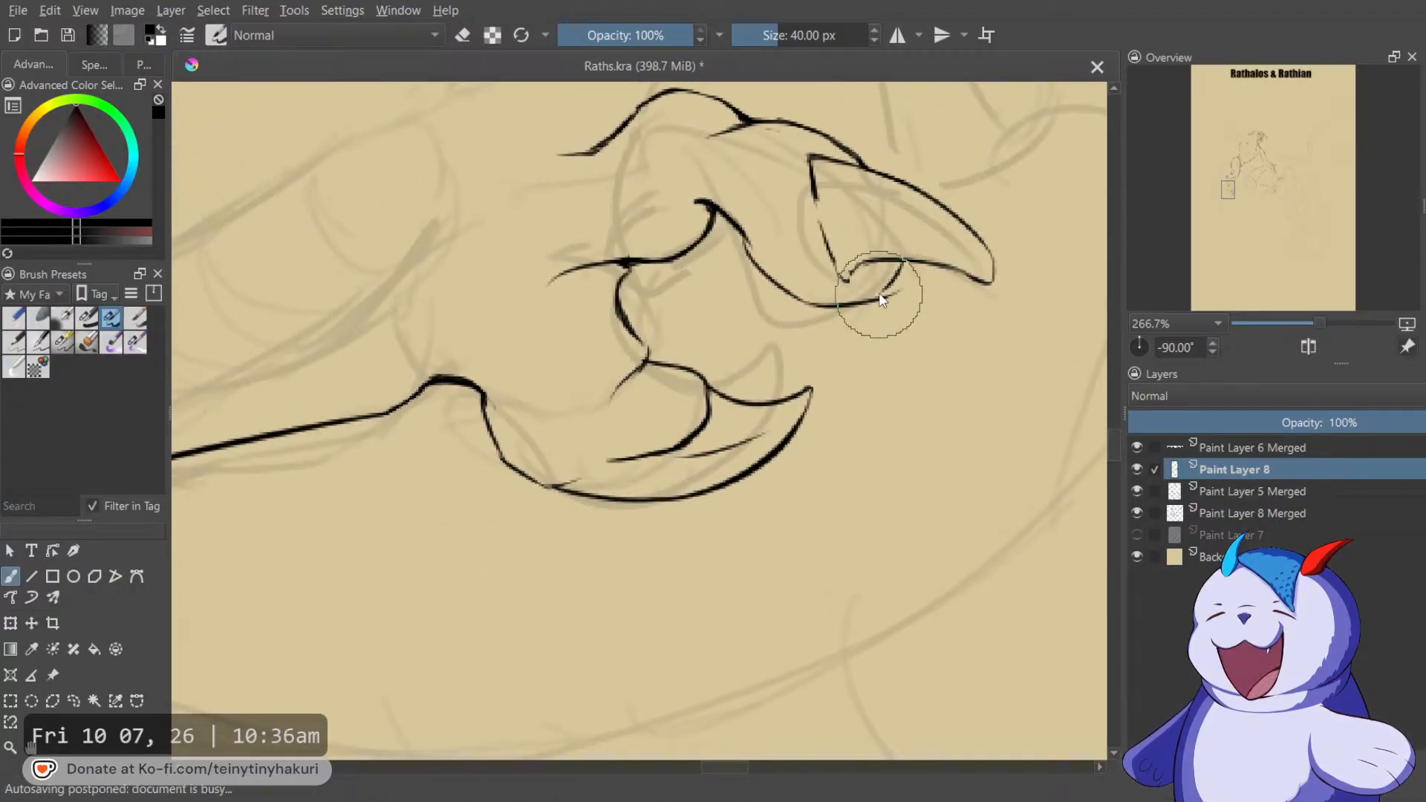
key("e")
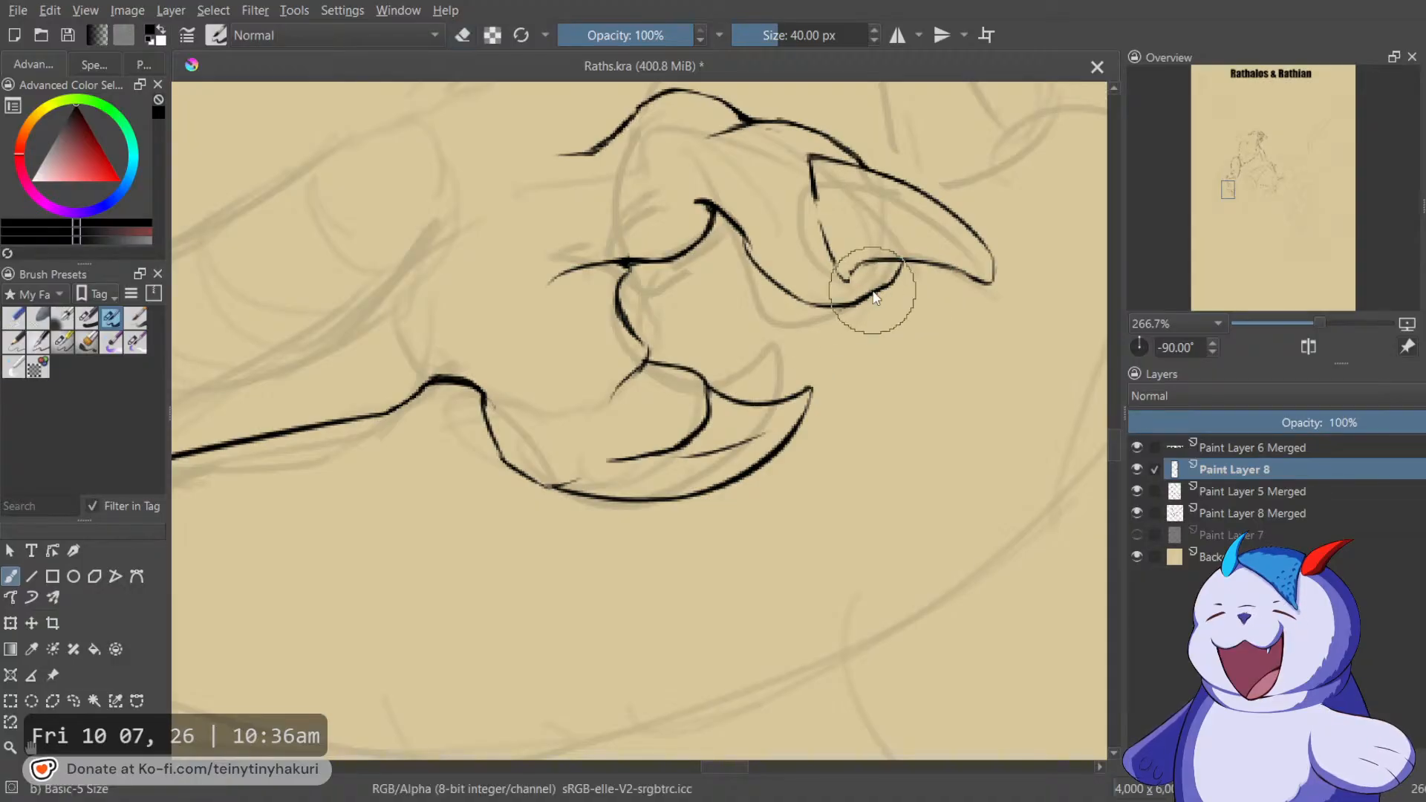
Refine the small notch where the middle toe's claw meets the underside of the toe.
key("5")
key("m")
left_click_drag(521, 347, 924, 202)
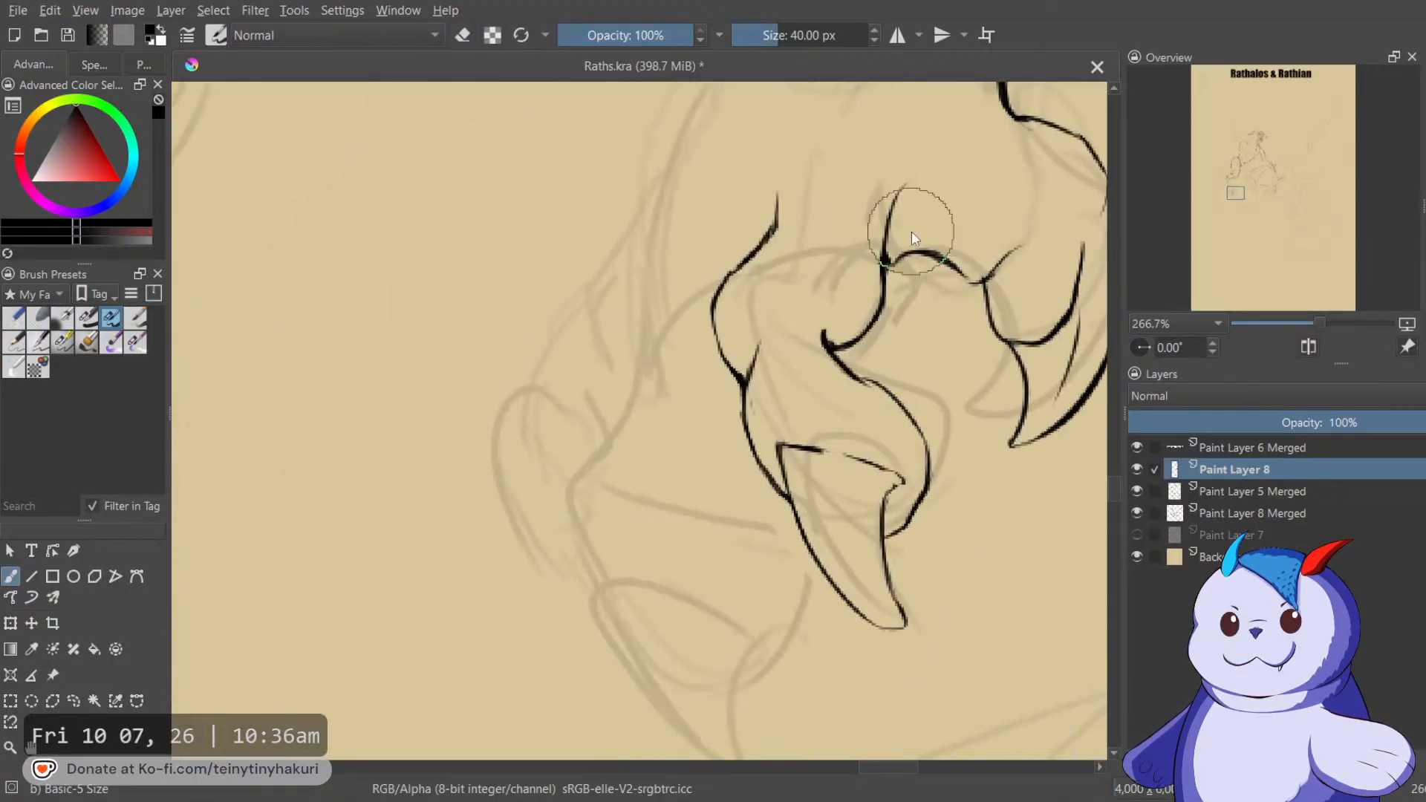
left_click_drag(924, 477, 639, 201)
scroll(649, 245, "up", 2)
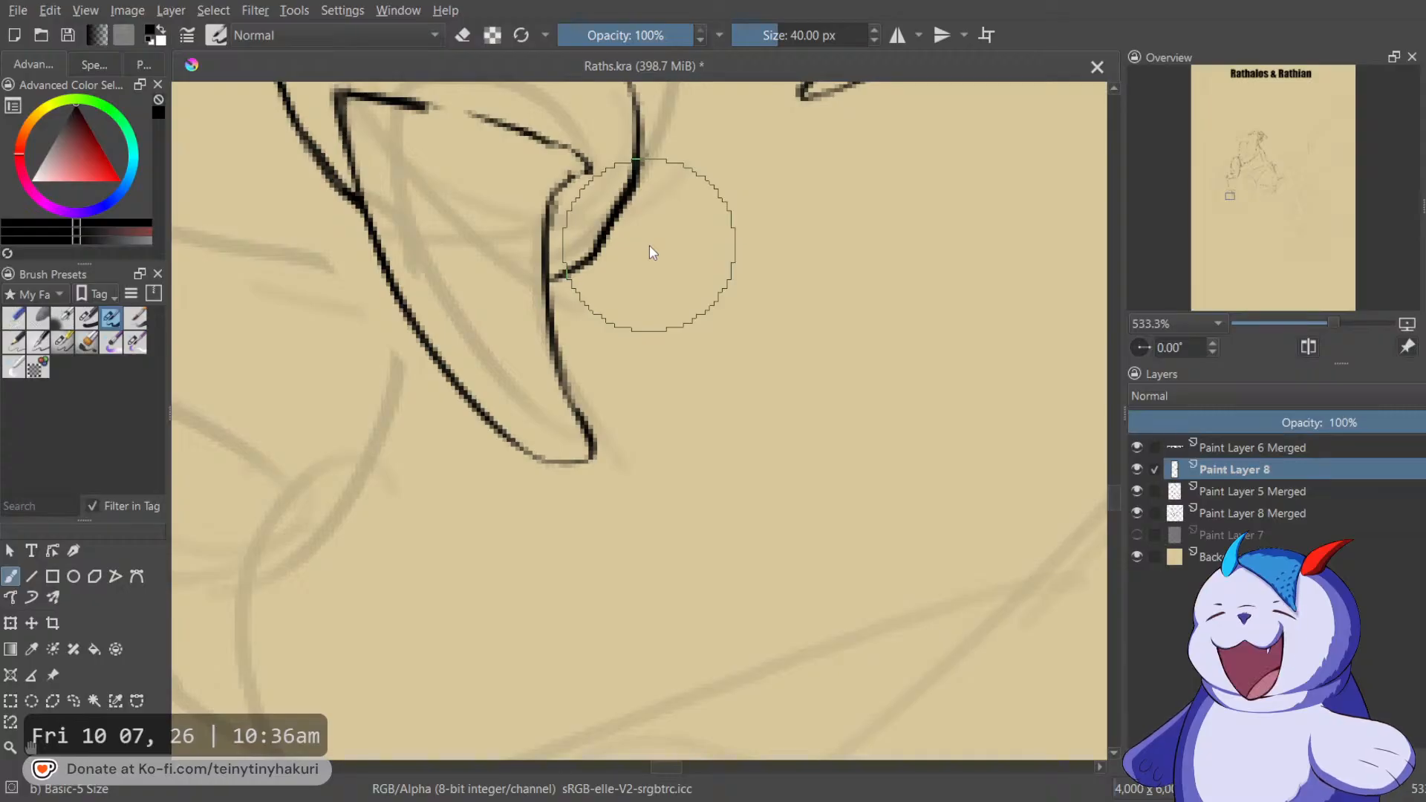
left_click_drag(589, 171, 550, 214)
left_click_drag(590, 171, 542, 222)
key("e")
key("e")
Examine the inked foot within the whole figure and compare it with the dragon reference images beside the canvas.
scroll(505, 296, "down", 4)
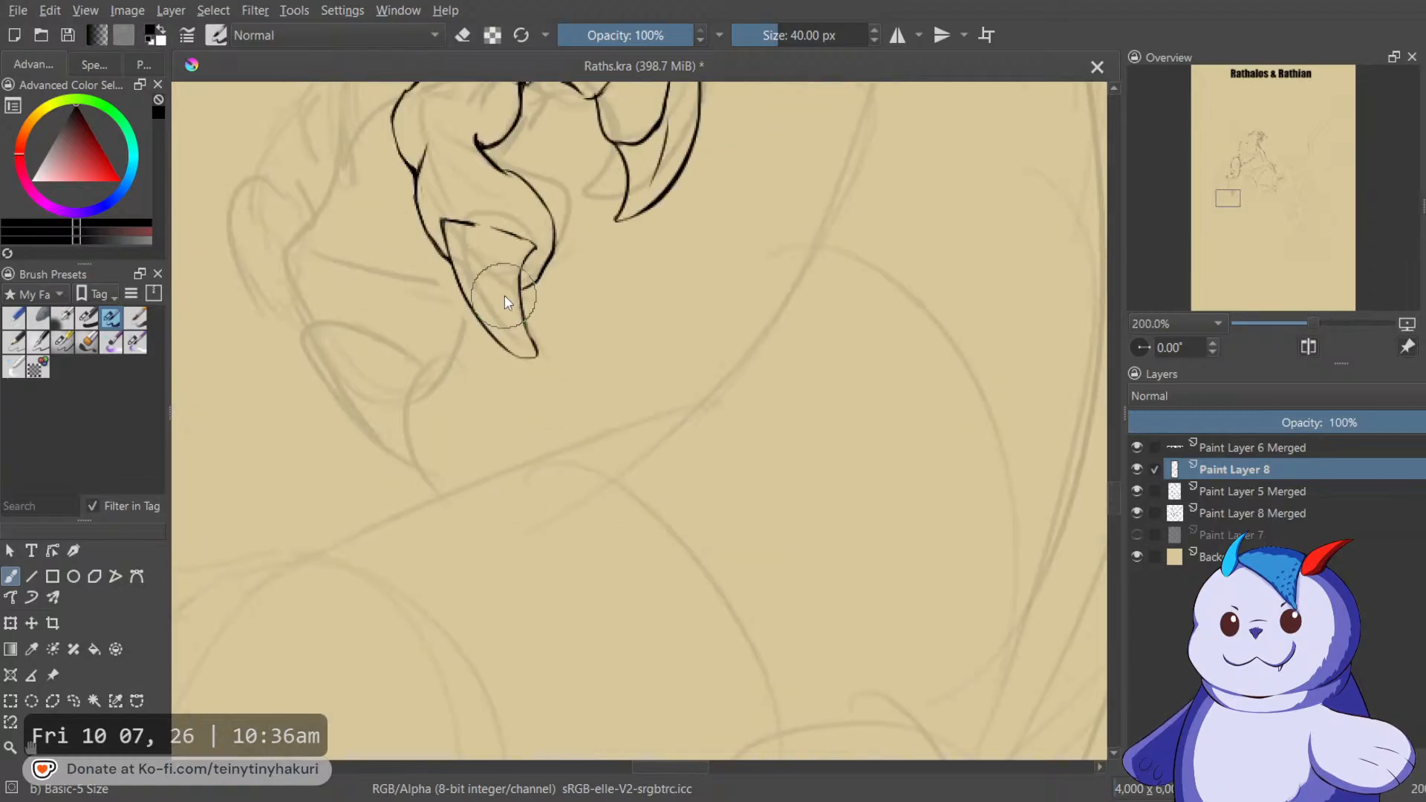
scroll(506, 296, "down", 1)
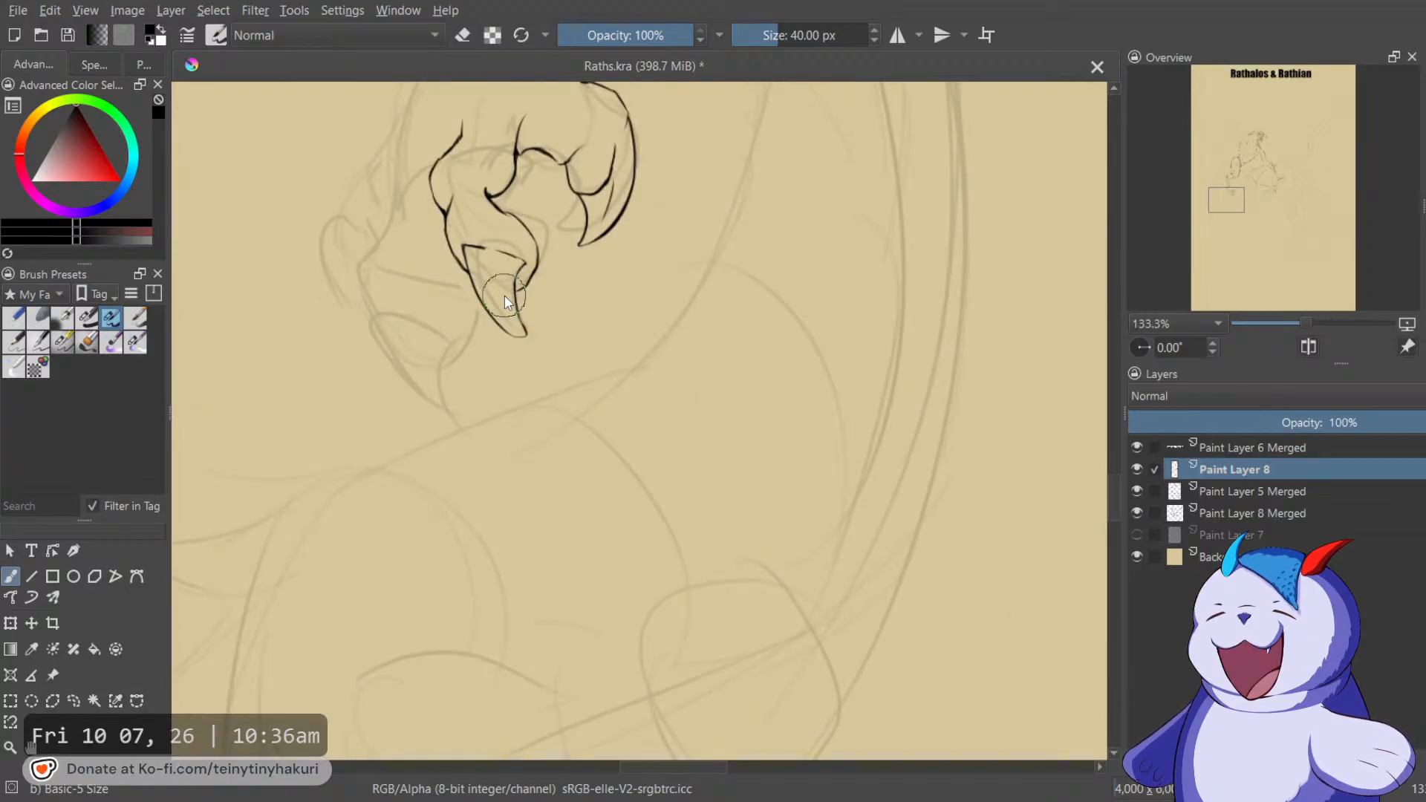
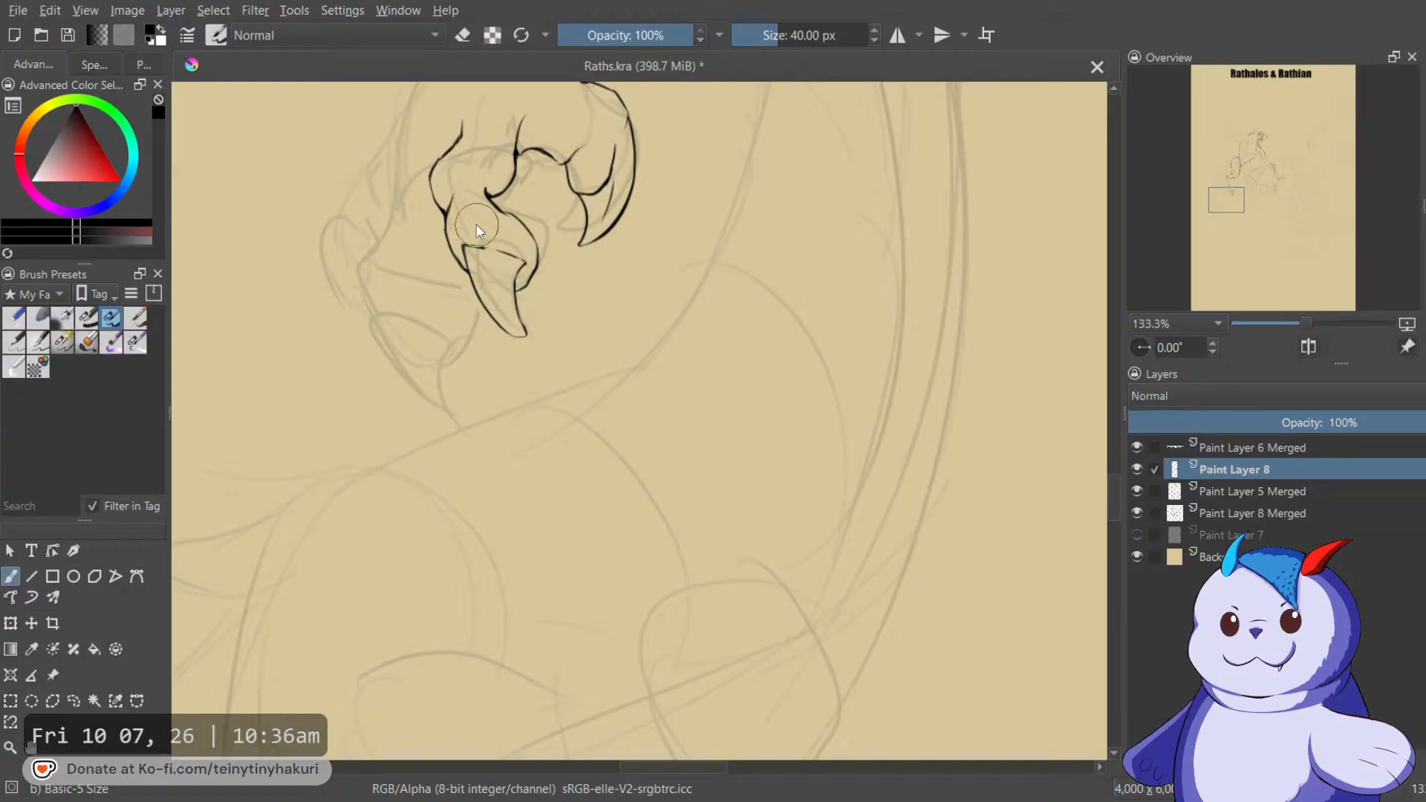
left_click_drag(478, 216, 789, 481)
scroll(577, 367, "down", 3)
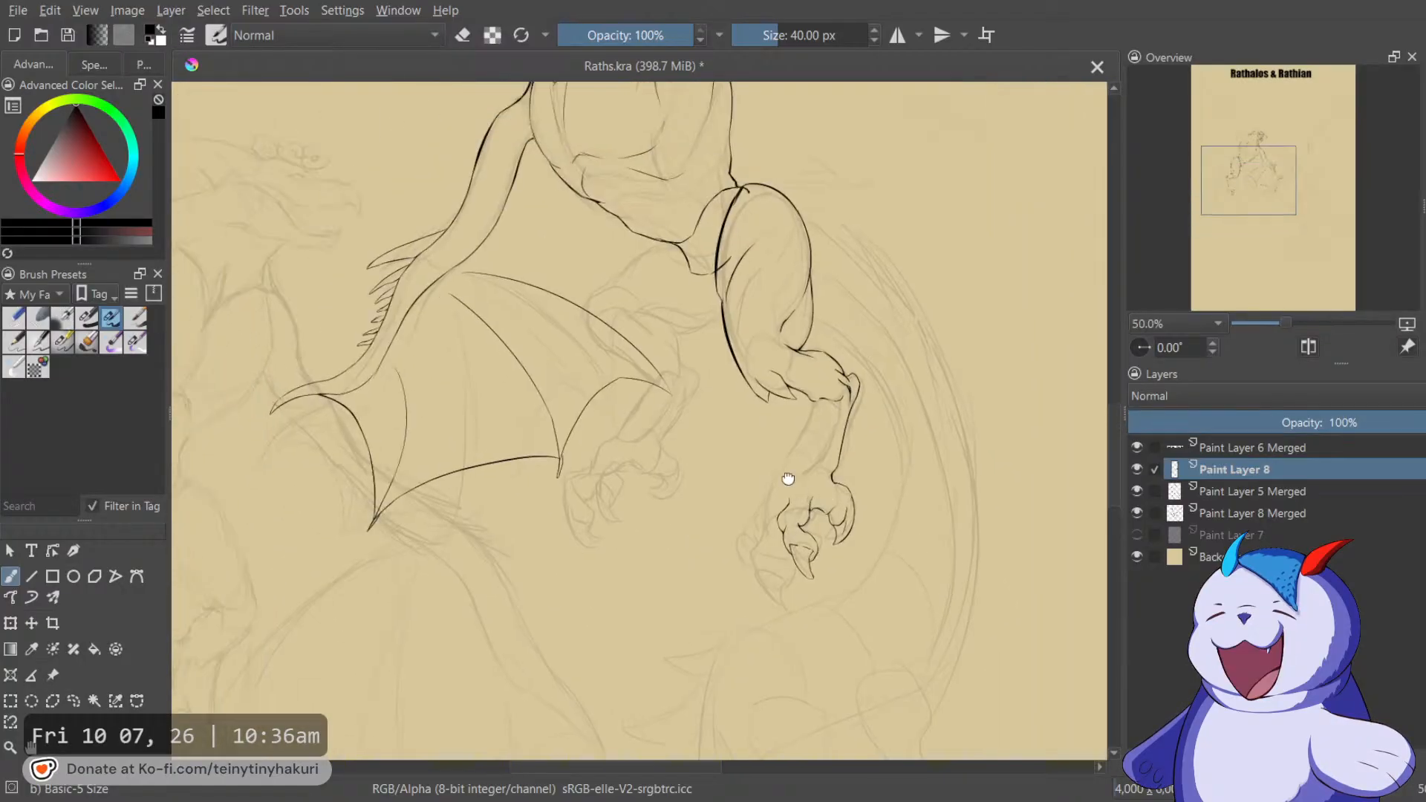
scroll(812, 540, "up", 5)
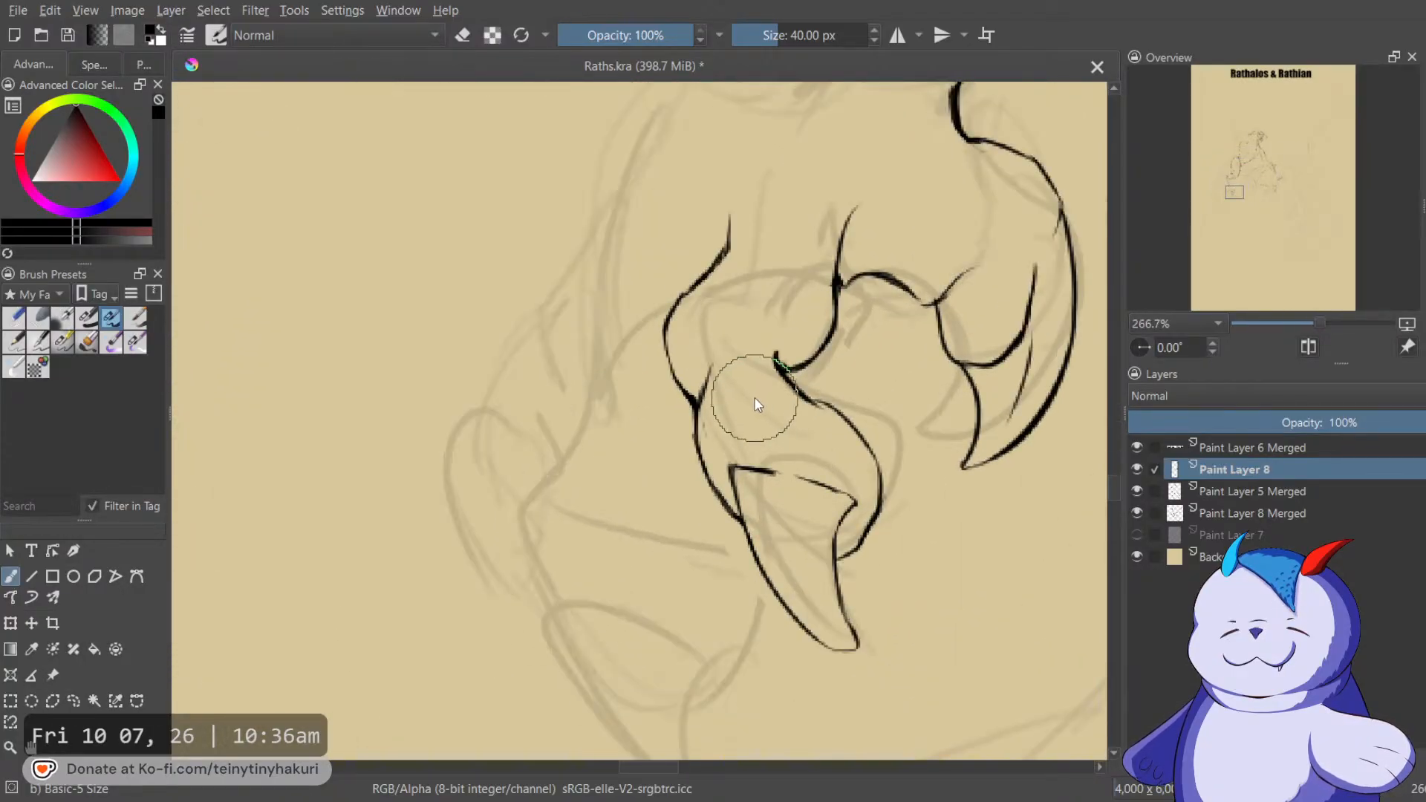
scroll(747, 389, "down", 10)
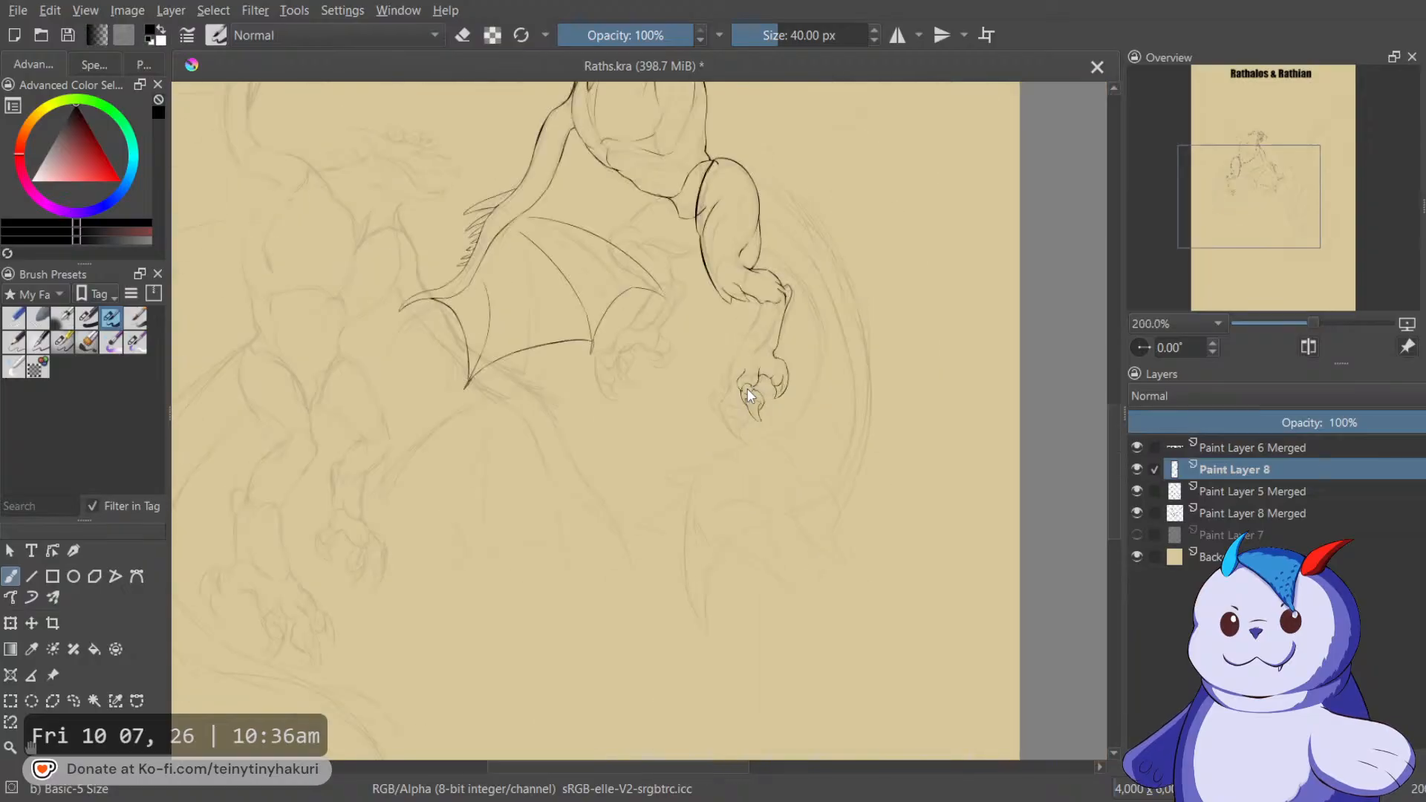
left_click_drag(833, 250, 639, 463)
scroll(680, 315, "up", 4)
left_click_drag(793, 346, 666, 421)
left_click_drag(788, 191, 759, 366)
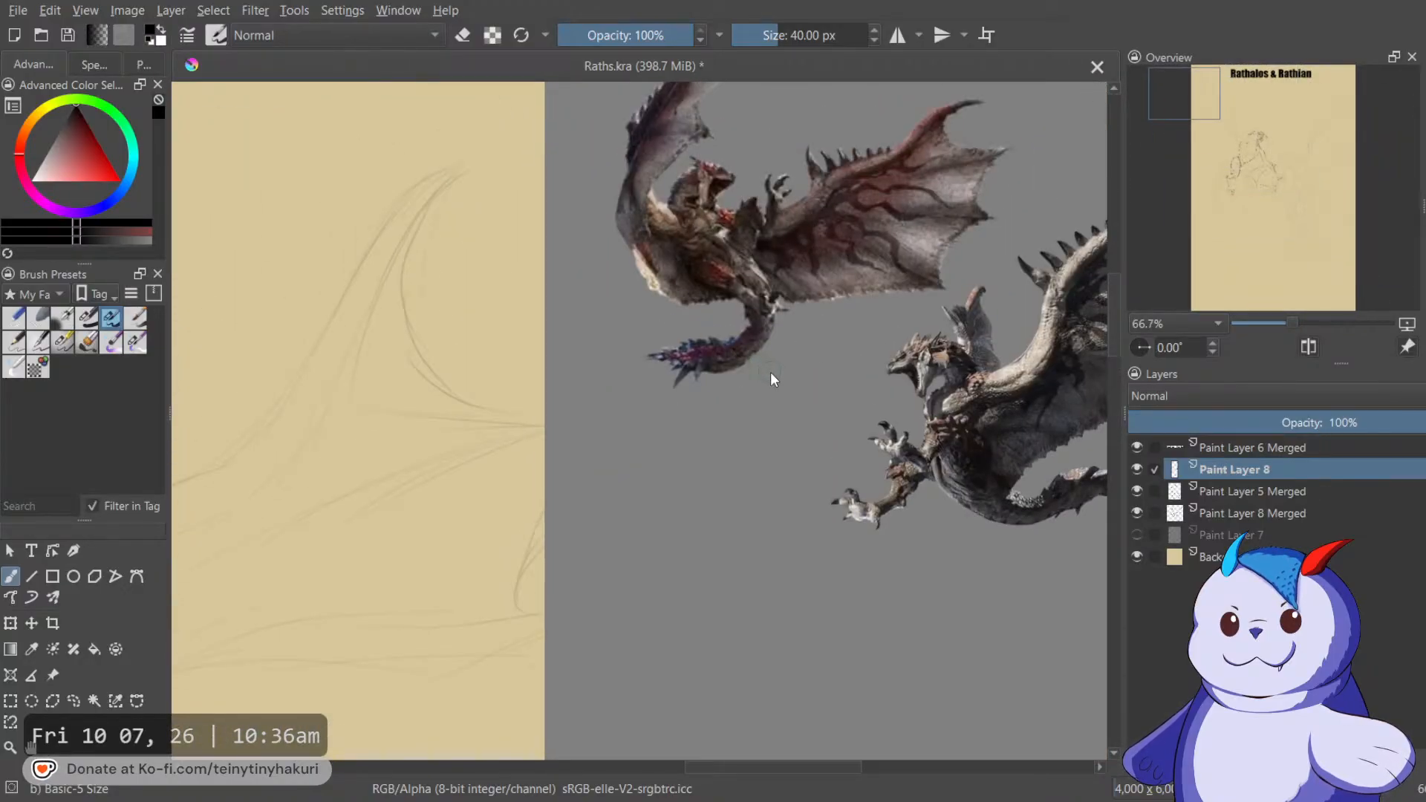
scroll(693, 546, "down", 3)
left_click_drag(659, 615, 827, 85)
scroll(569, 422, "up", 6)
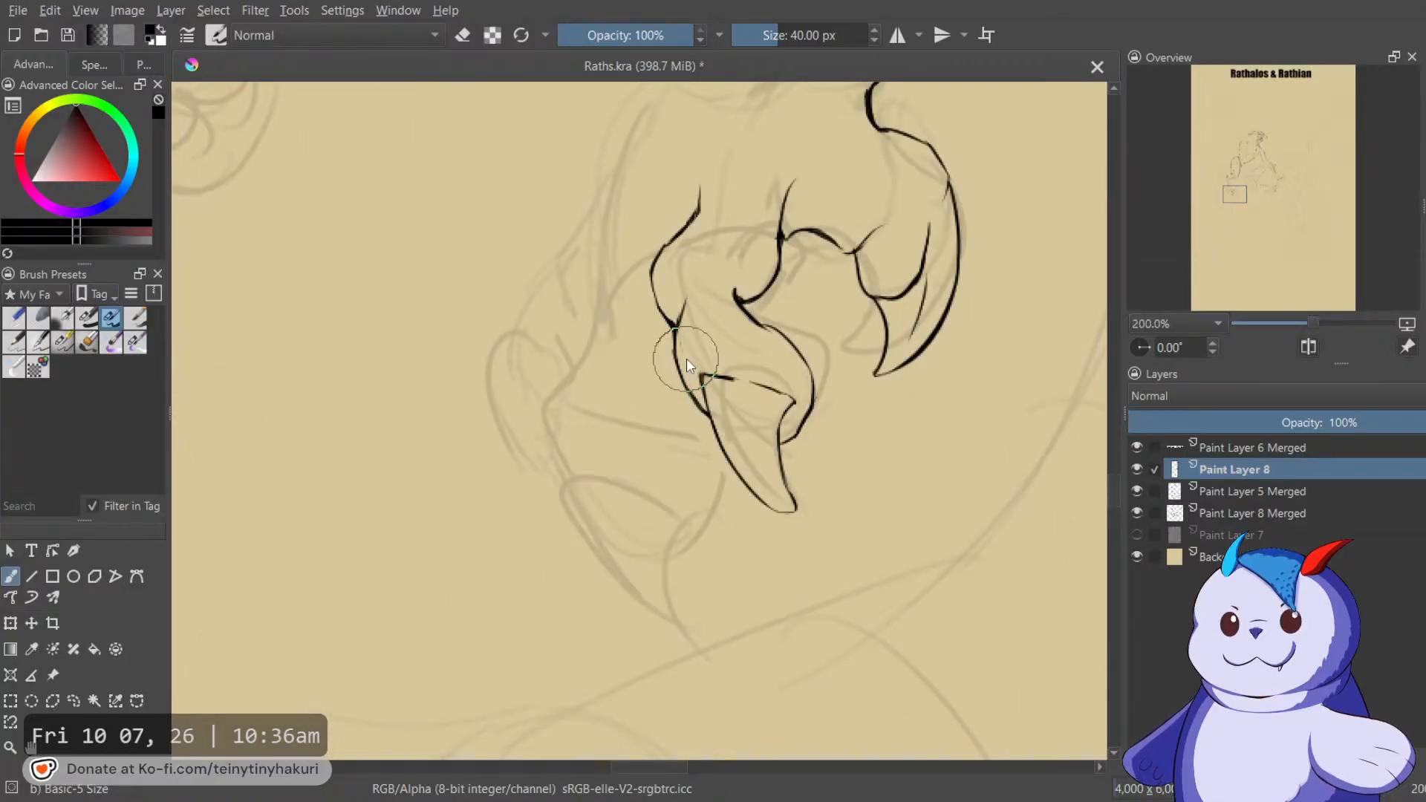
Redraw the junction between the middle toe and its neighbouring toe with a slanted crease, erasing the old connecting line.
key("6")
key("6")
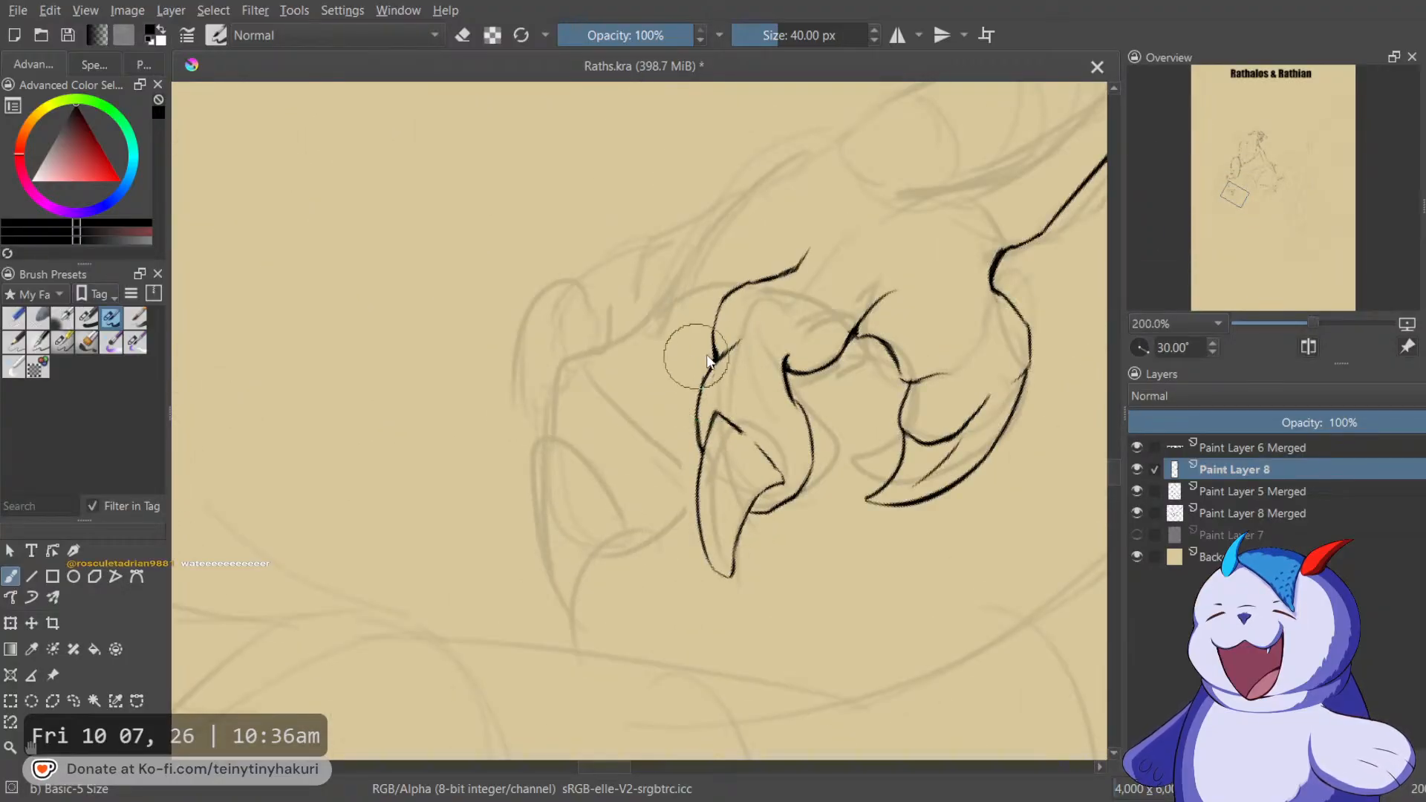
scroll(713, 349, "up", 1)
key("e")
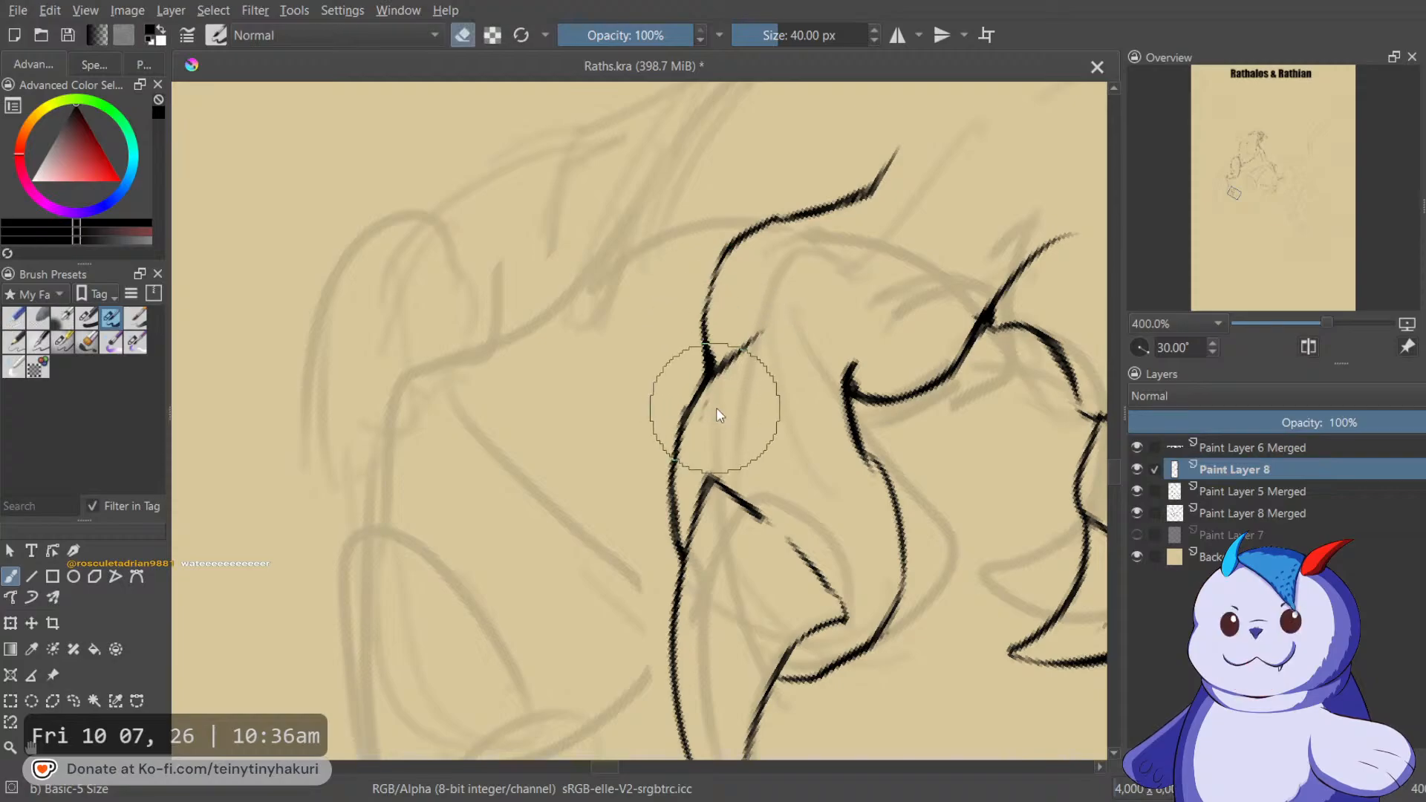
key("e")
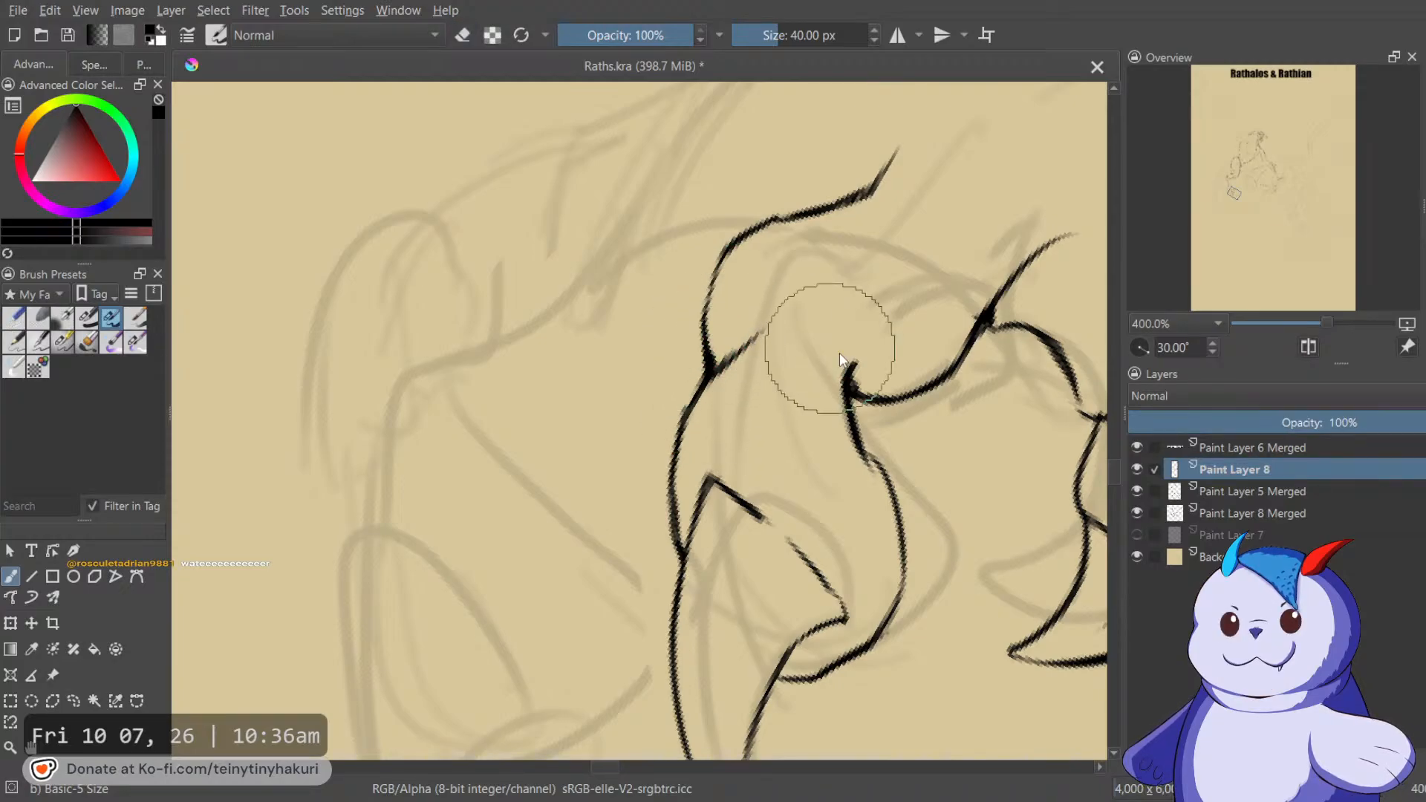
mouse_move(869, 405)
left_mouse_down()
mouse_move(864, 424)
mouse_move(910, 353)
left_mouse_up()
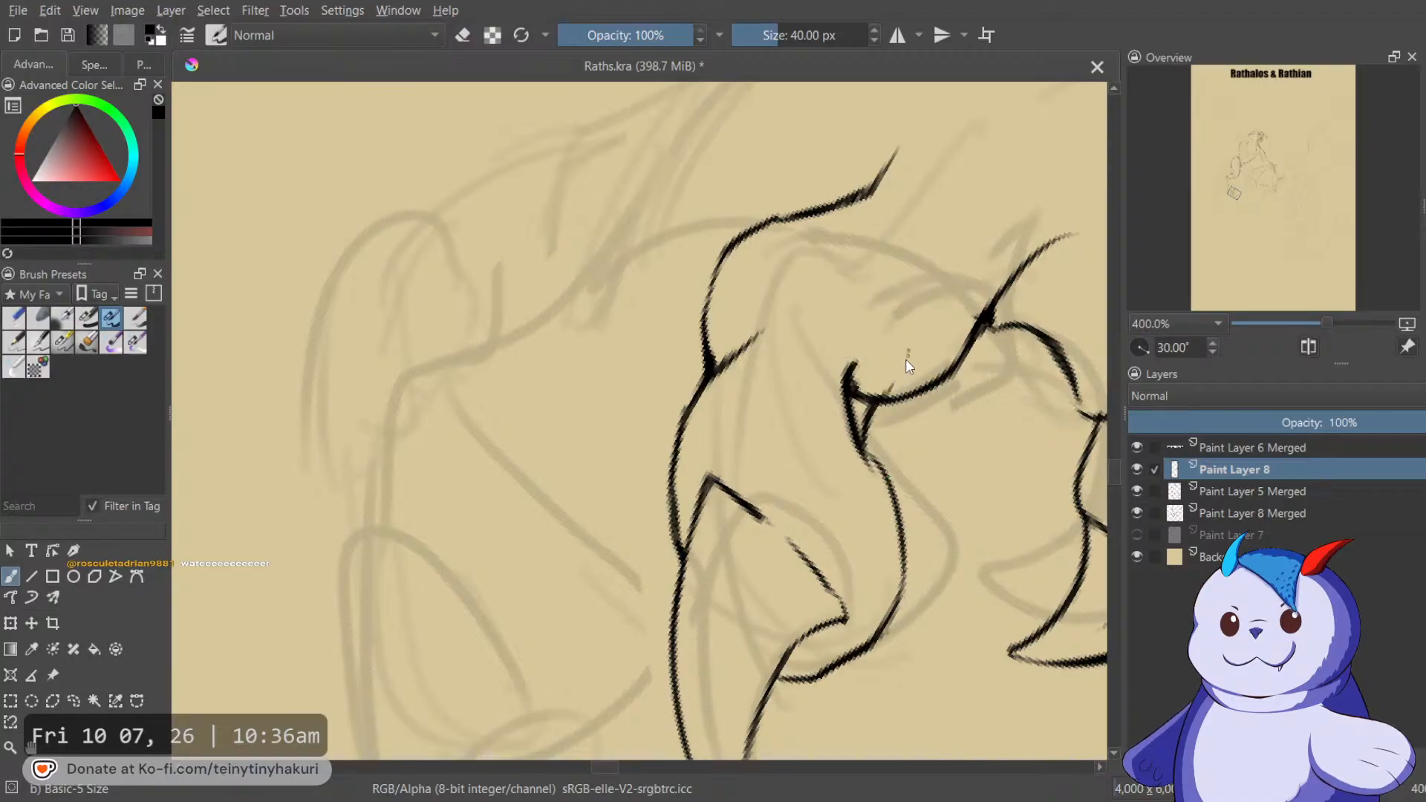
key("e")
mouse_move(855, 409)
left_mouse_down()
mouse_move(844, 375)
mouse_move(869, 383)
left_mouse_up()
key("e")
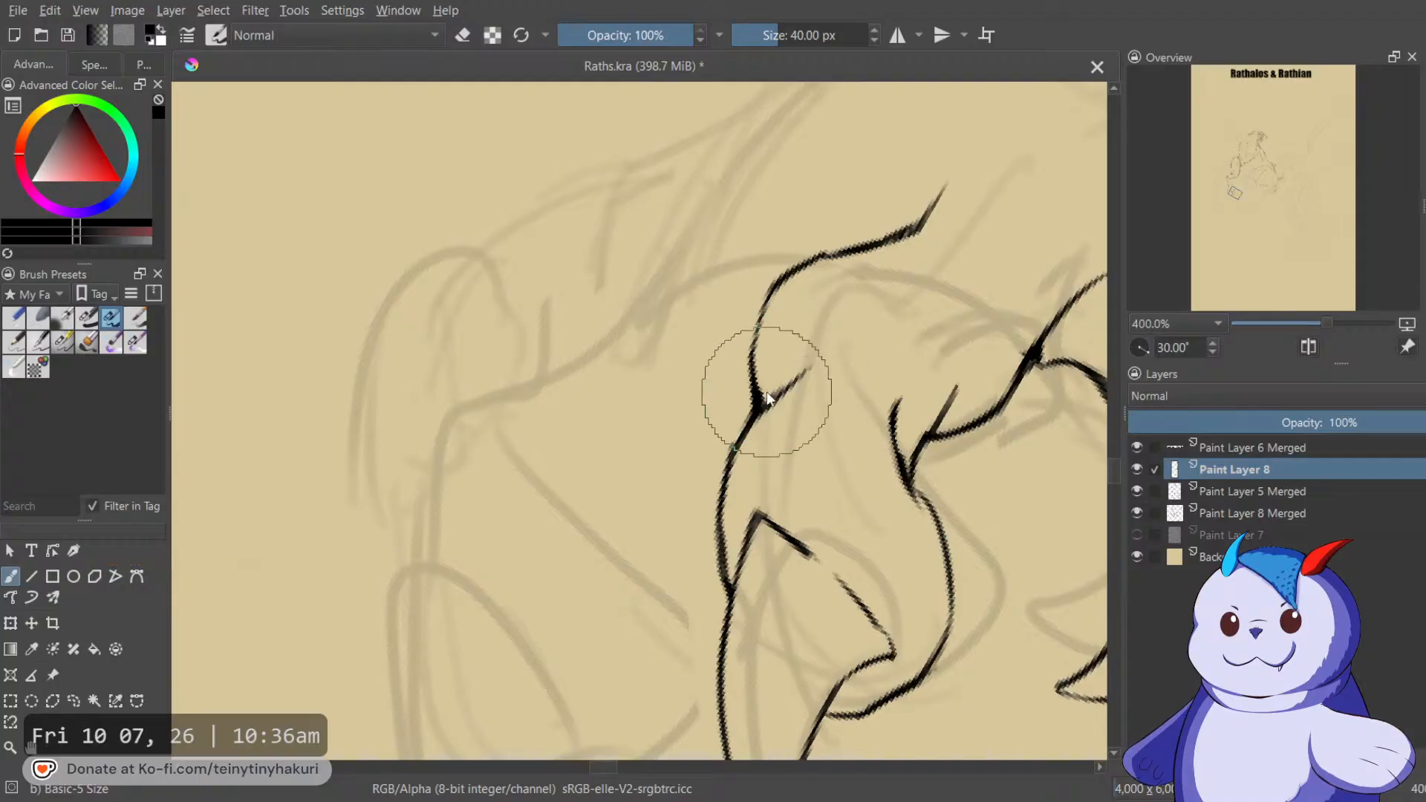
Ink an inner knuckle curve on the middle toe and replace the toe's bulging upper contour with a straighter edge.
mouse_move(851, 274)
left_mouse_down()
mouse_move(913, 361)
mouse_move(899, 306)
mouse_move(923, 358)
mouse_move(916, 336)
mouse_move(938, 402)
left_mouse_up()
key("ctrl+z")
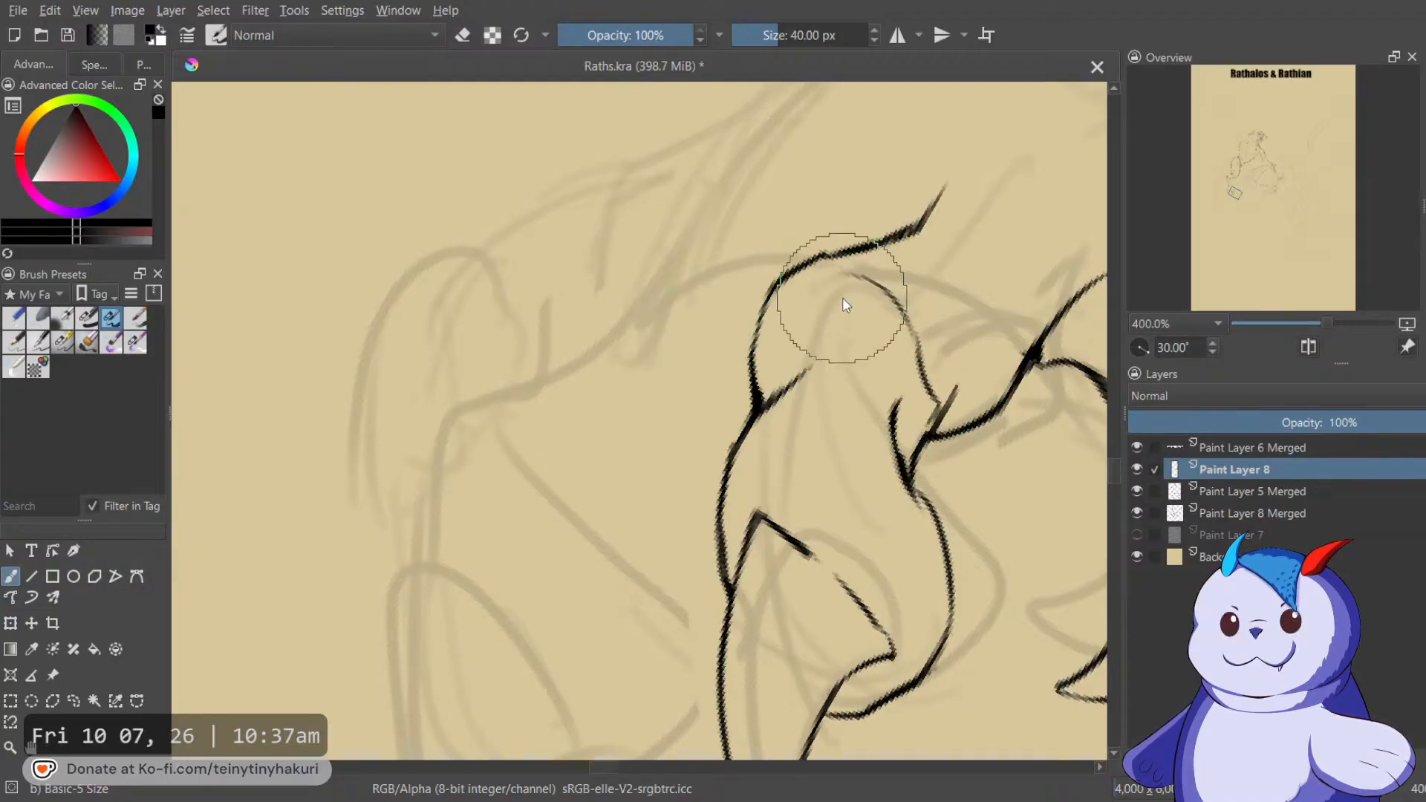
left_click_drag(812, 278, 761, 398)
key("e")
mouse_move(796, 245)
left_mouse_down()
mouse_move(740, 393)
mouse_move(750, 342)
left_mouse_up()
left_click_drag(821, 252, 915, 227)
key("e")
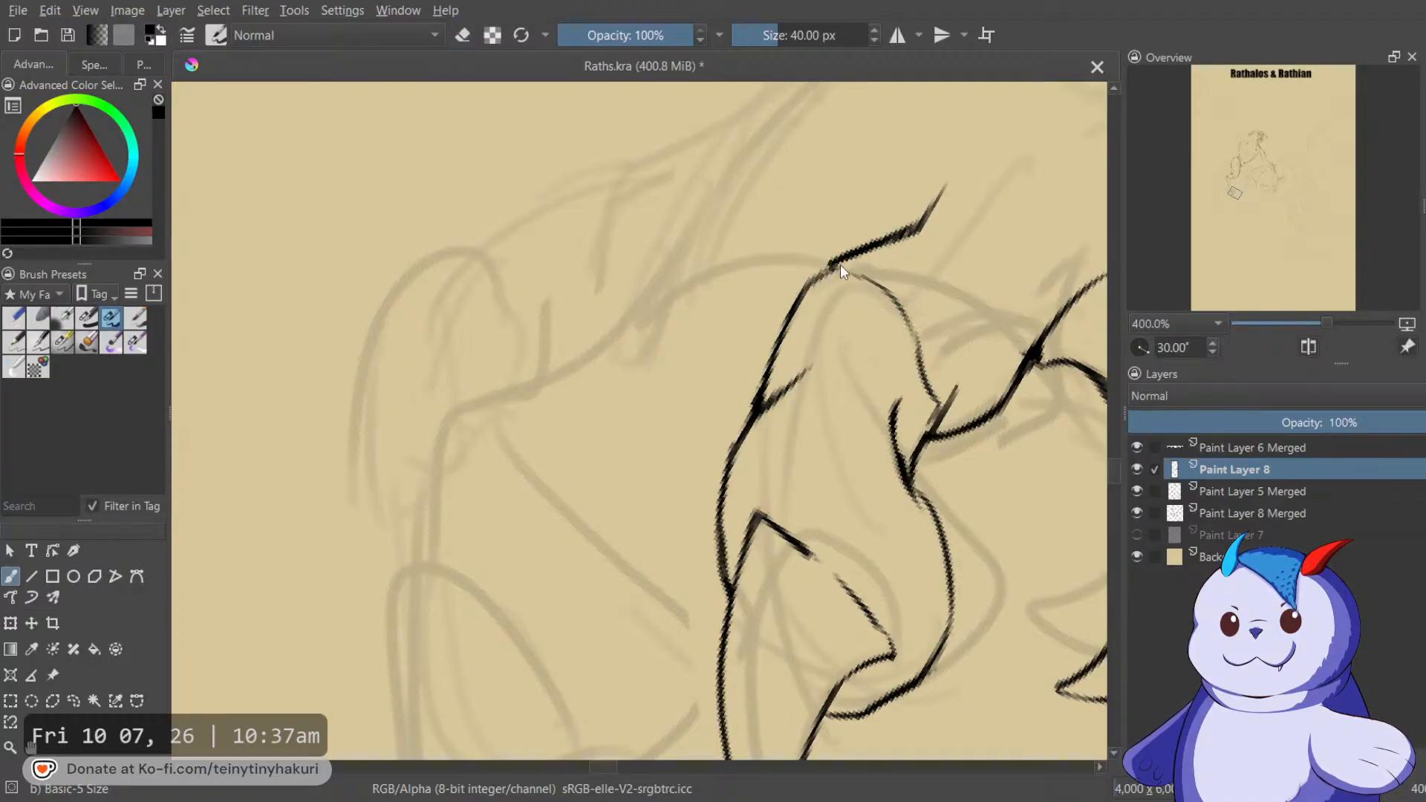
Erase most of the middle toe's inner knuckle curve, leaving short accent marks at its ends.
key("m")
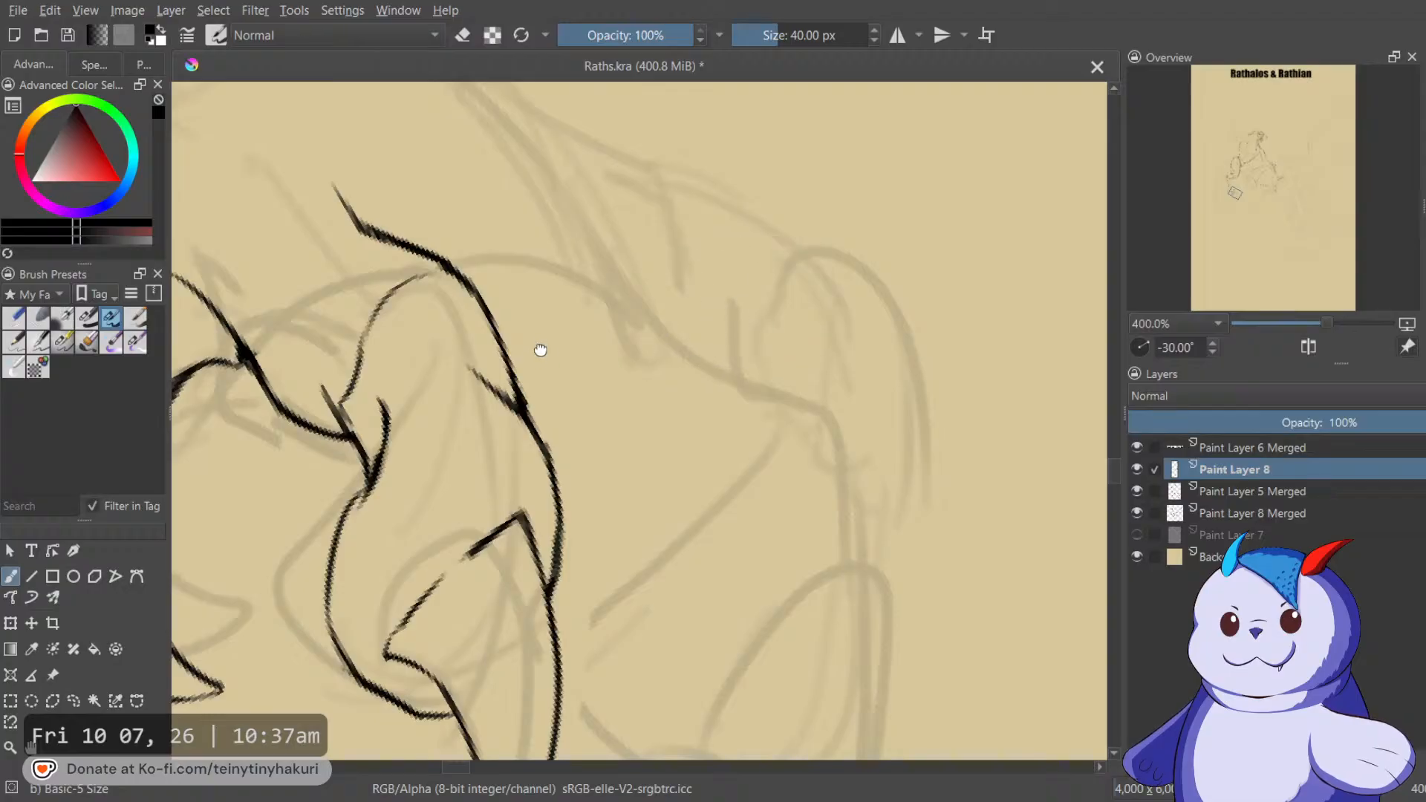
left_click_drag(541, 350, 846, 253)
key("e")
left_click_drag(670, 289, 676, 237)
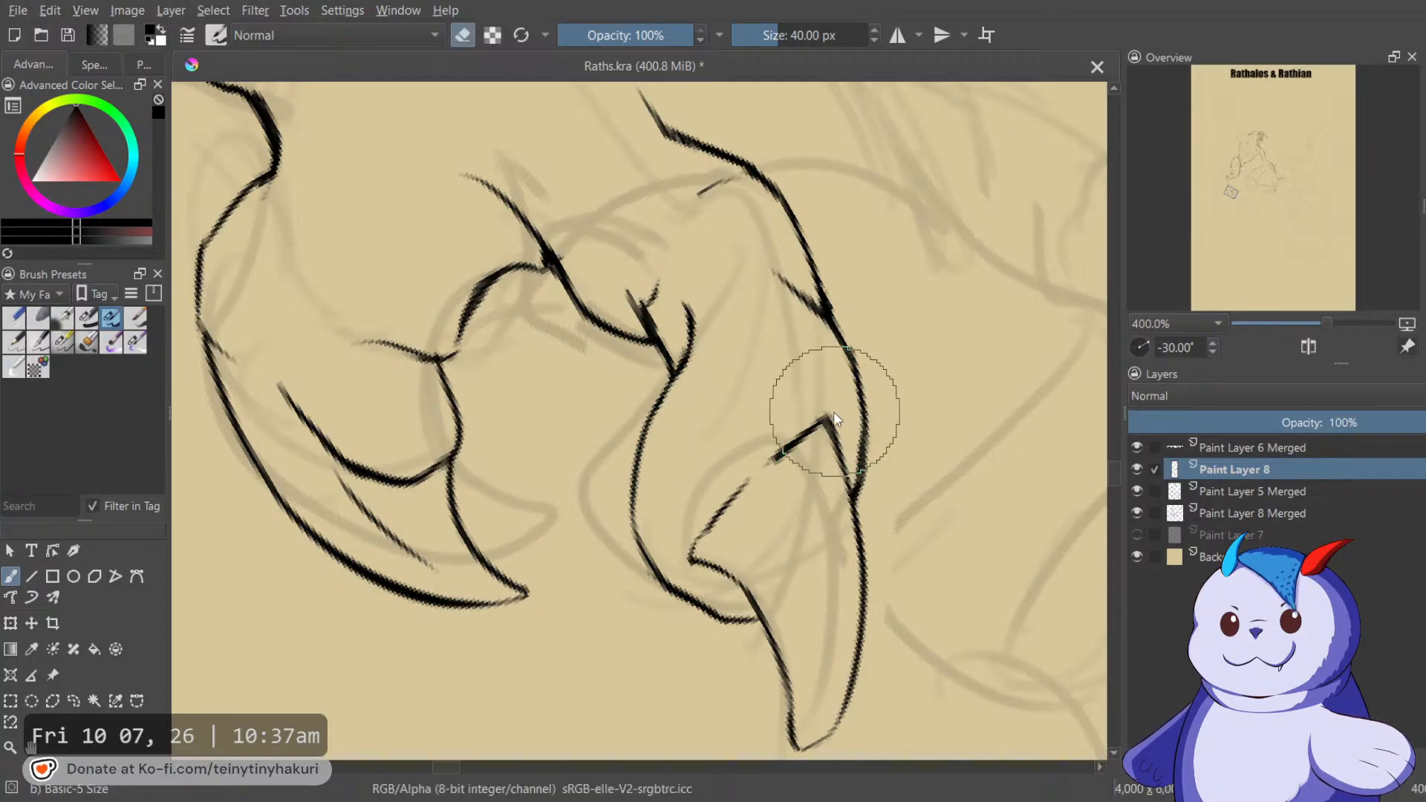
key("e")
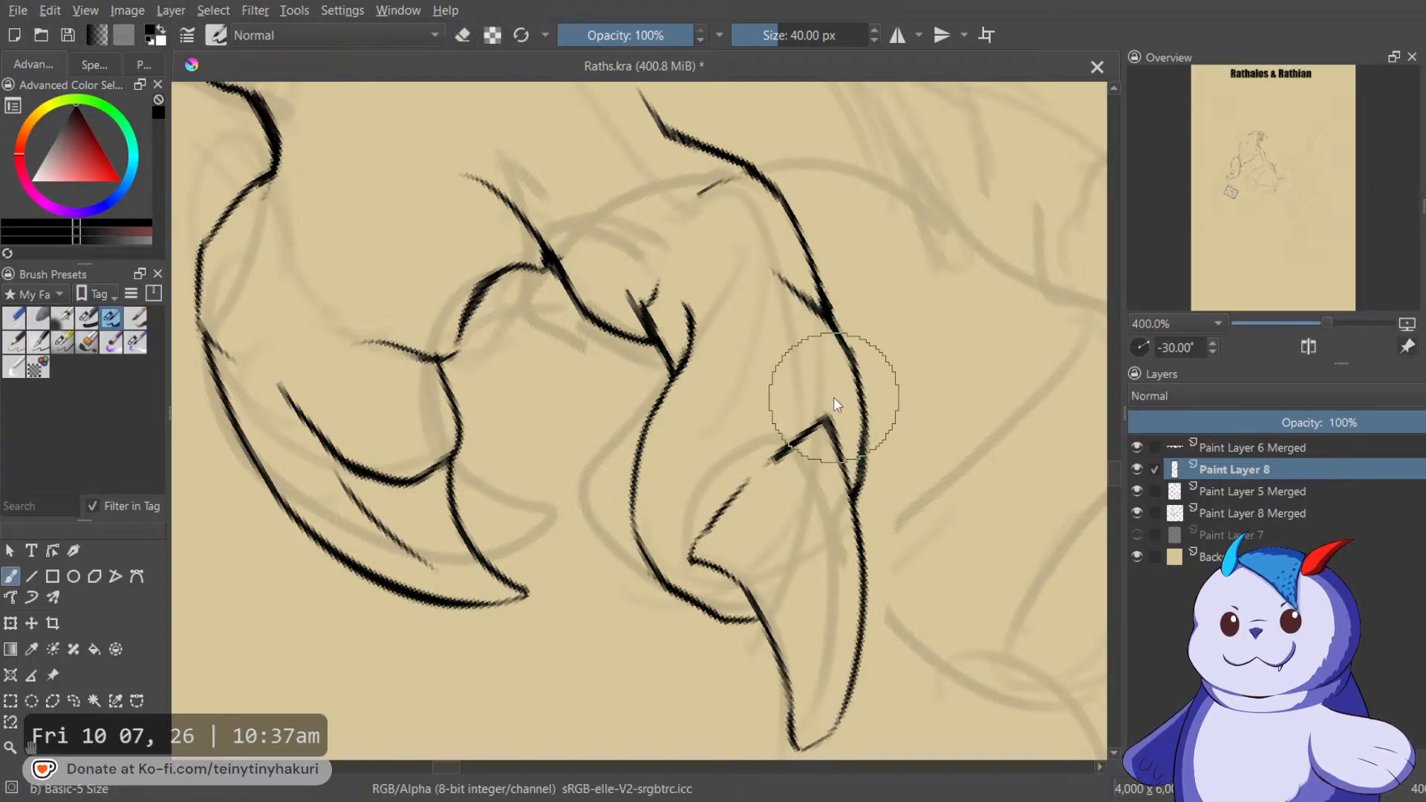
key("m")
left_click_drag(591, 293, 620, 298)
scroll(947, 429, "down", 2)
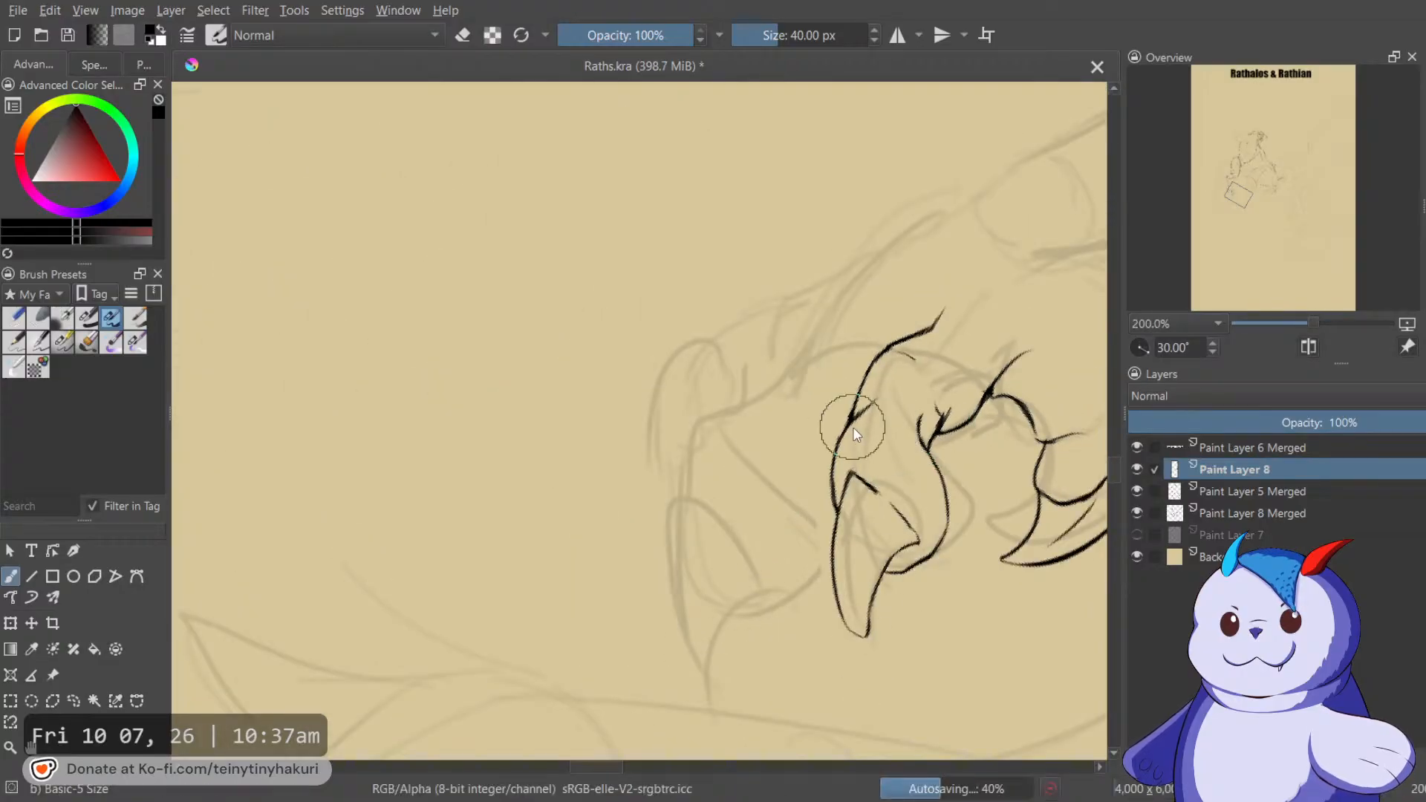
scroll(851, 428, "up", 1)
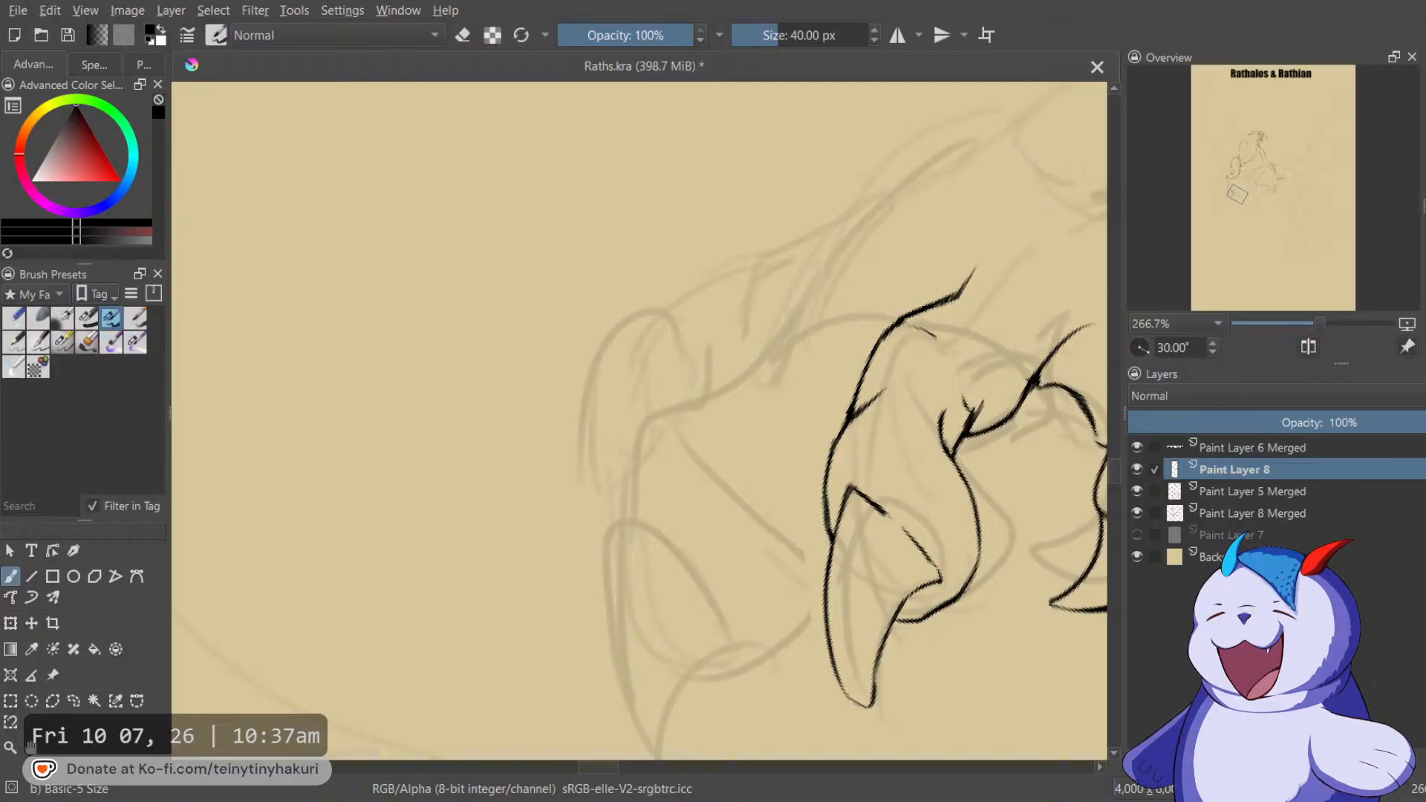
scroll(697, 440, "up", 1)
scroll(702, 434, "down", 1)
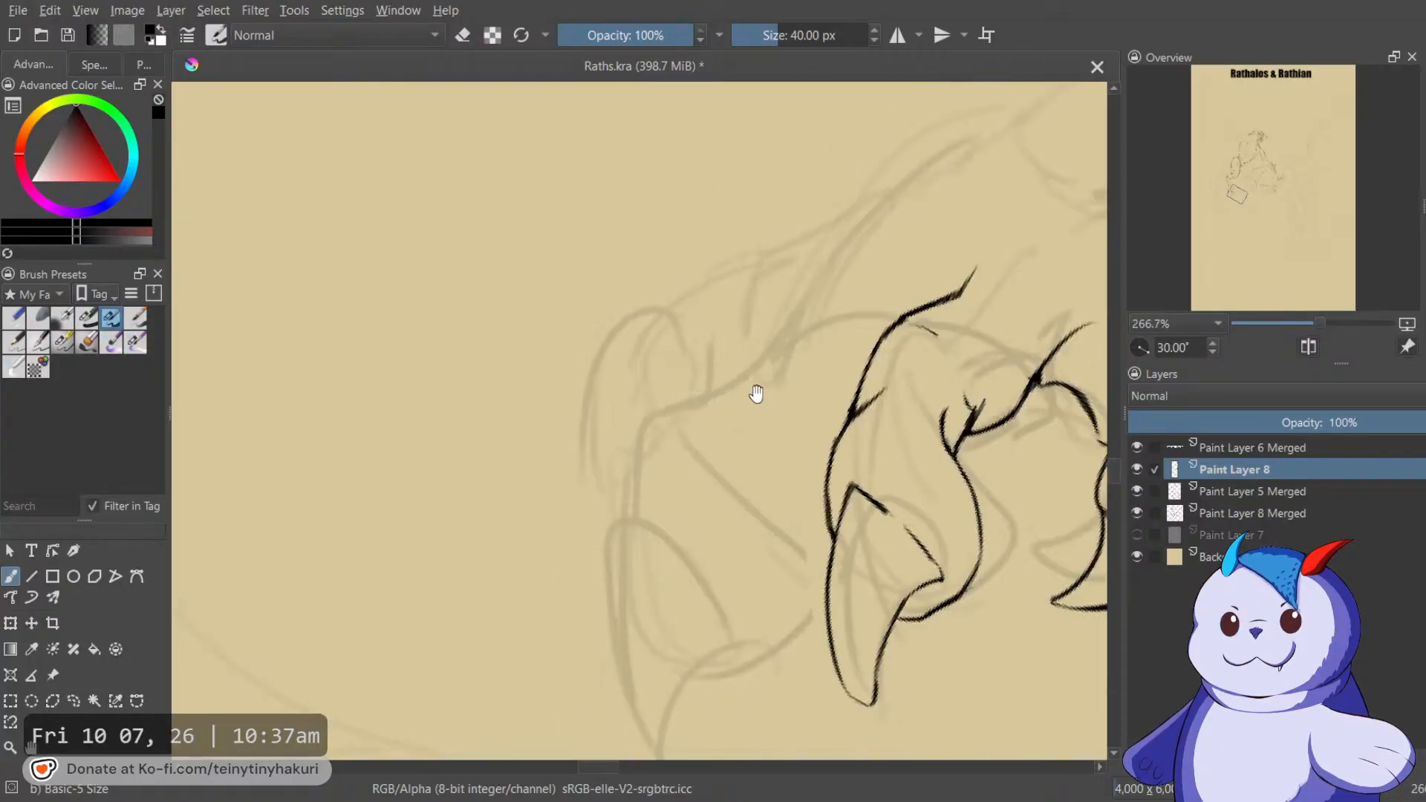
Ink the front edge and stepped upper contour of the foot's unfinished front toe, following the sketch.
left_click_drag(755, 394, 678, 455)
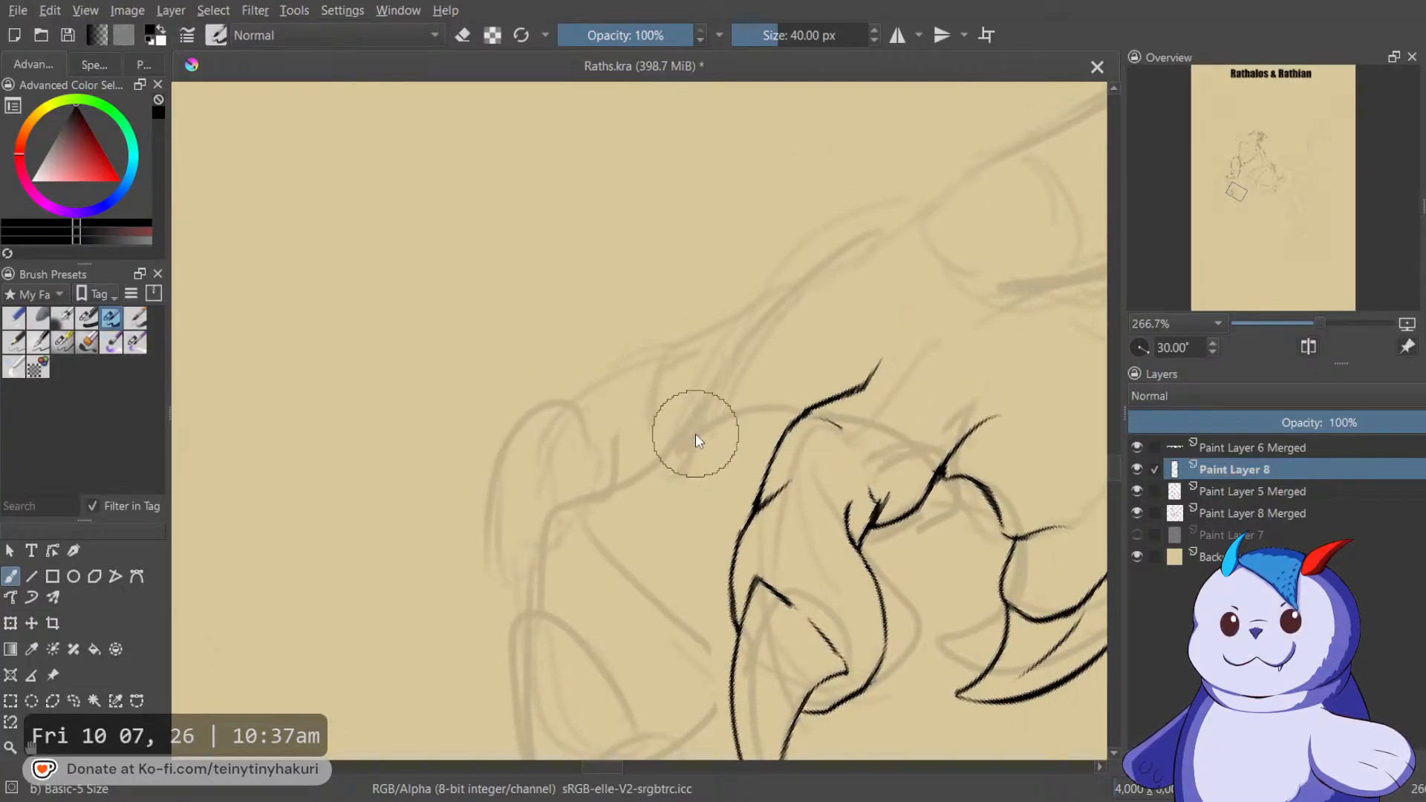
key("space")
left_click_drag(860, 289, 698, 398)
mouse_move(765, 350)
left_mouse_down()
mouse_move(920, 191)
mouse_move(649, 477)
mouse_move(907, 248)
left_mouse_up()
mouse_move(733, 274)
left_mouse_down()
mouse_move(844, 280)
mouse_move(768, 319)
left_mouse_up()
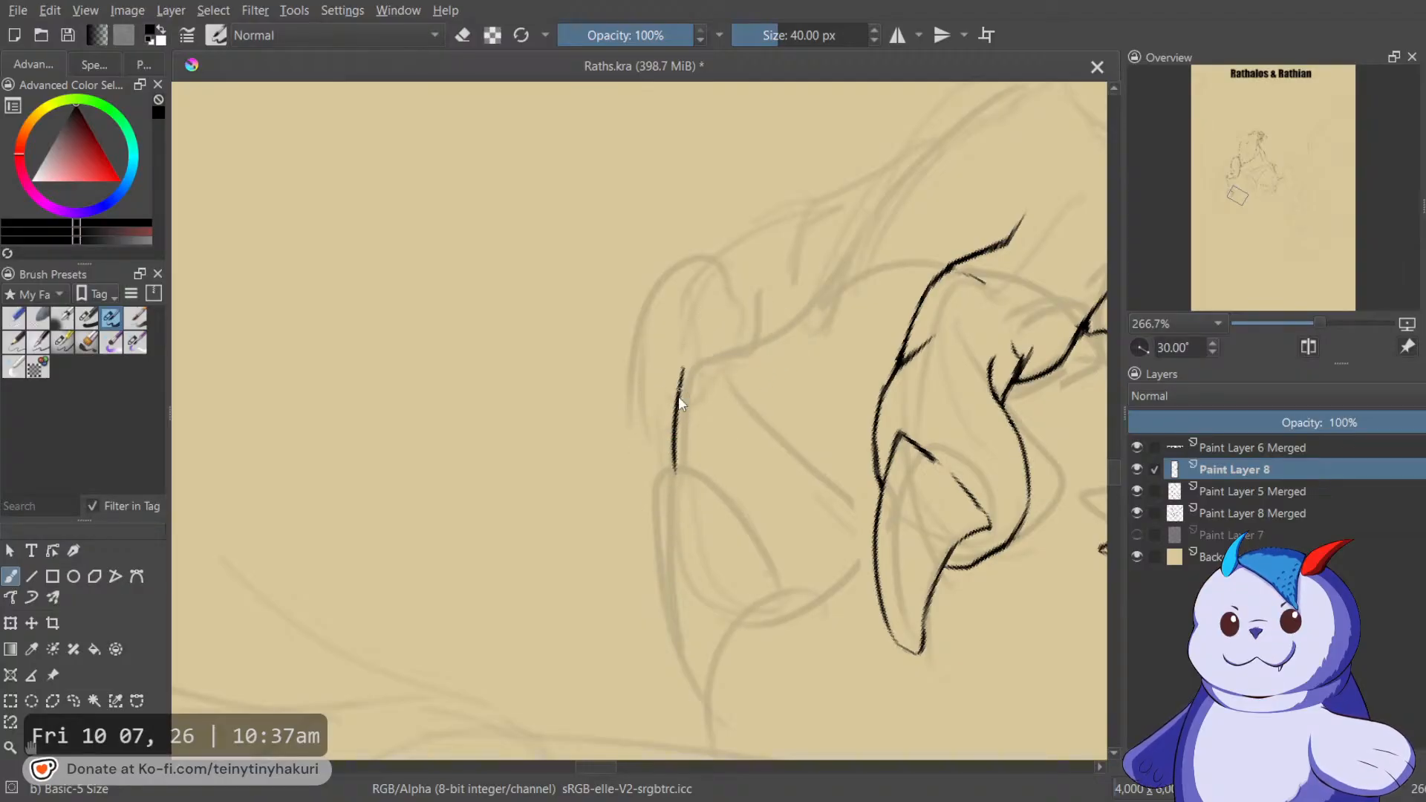
left_click_drag(681, 379, 677, 470)
key("ctrl+z")
mouse_move(709, 349)
left_mouse_down()
mouse_move(768, 319)
mouse_move(851, 318)
mouse_move(764, 376)
mouse_move(810, 329)
left_mouse_up()
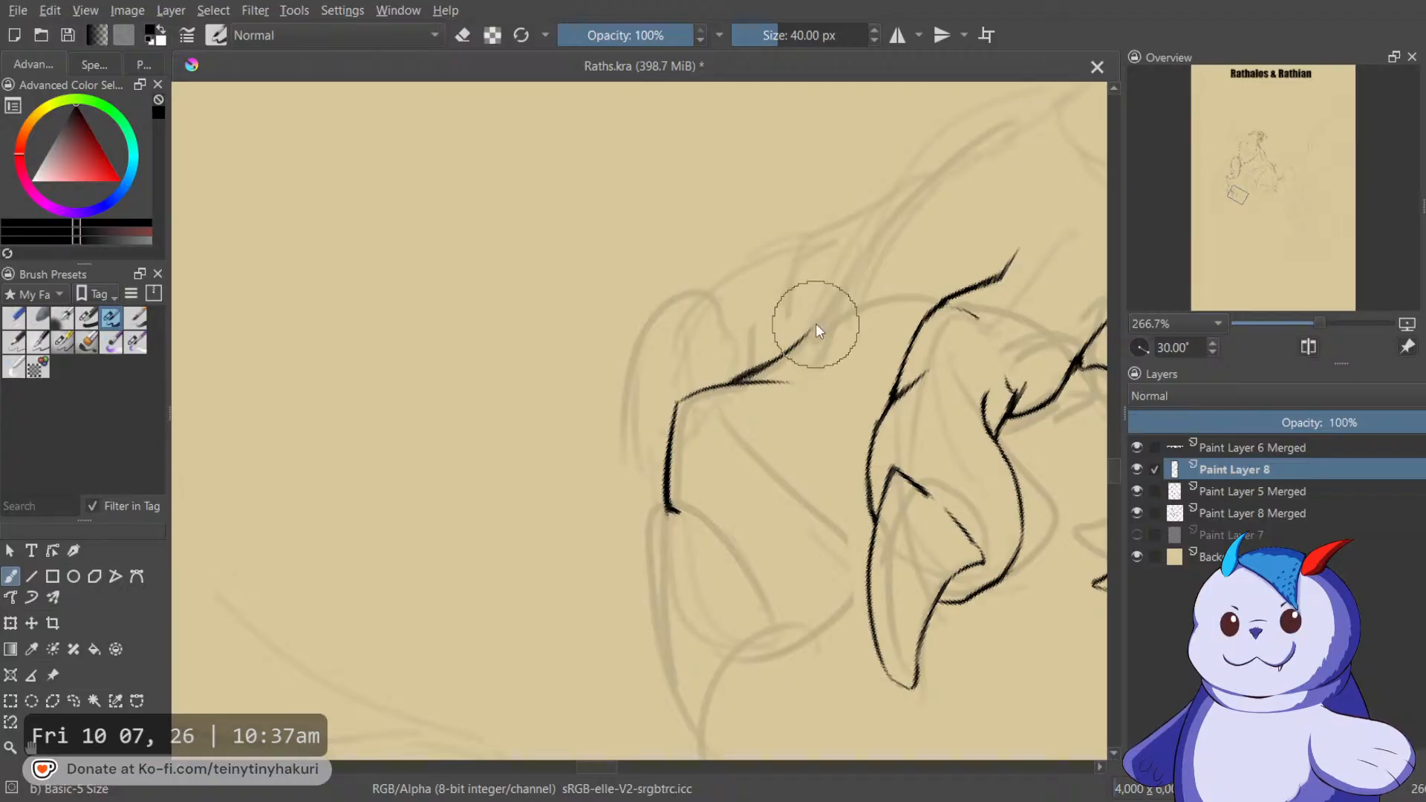
left_click_drag(806, 335, 822, 314)
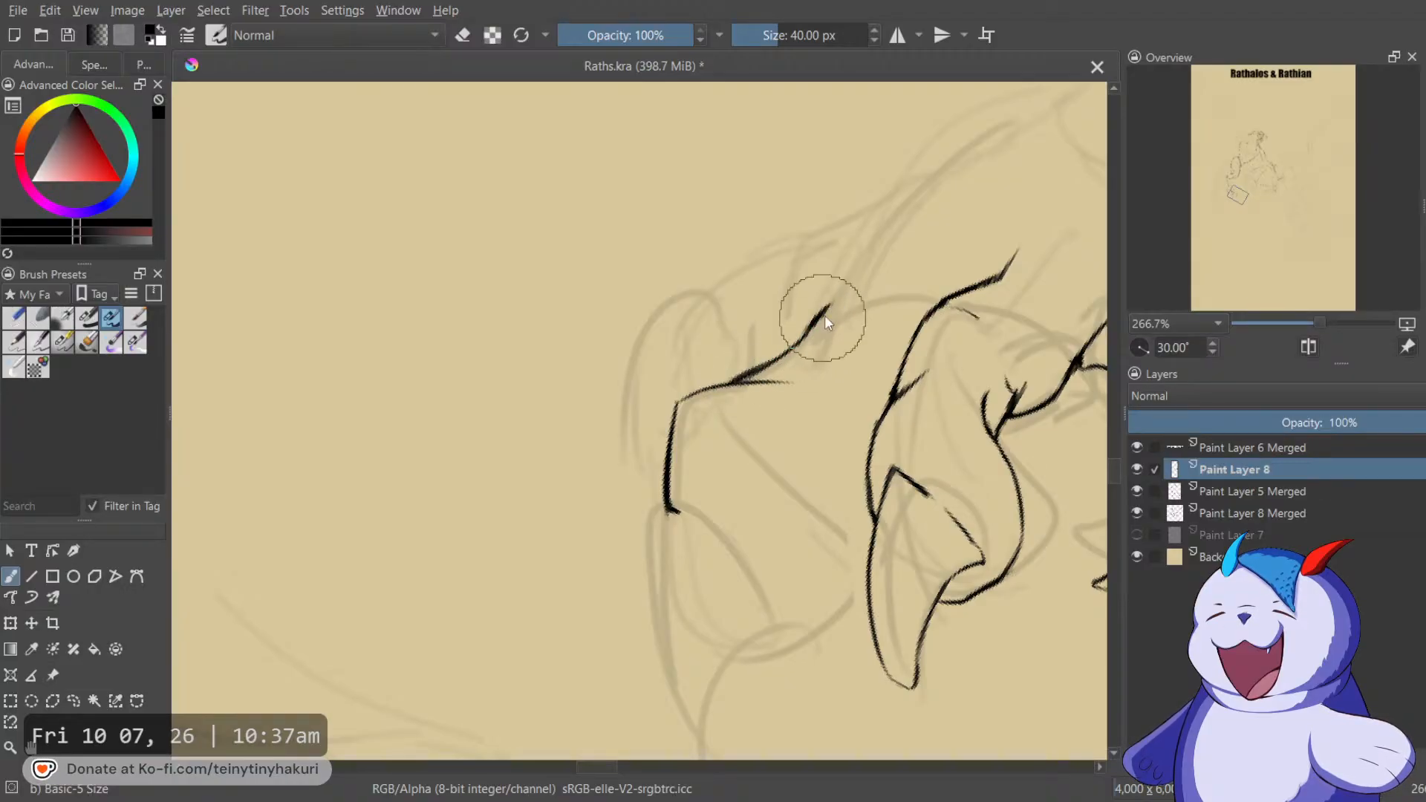
left_click_drag(820, 315, 844, 298)
Extend the front toe's upper contour toward the instep and ink the foot's outer top edge leading up to the ankle.
left_click_drag(898, 249, 810, 316)
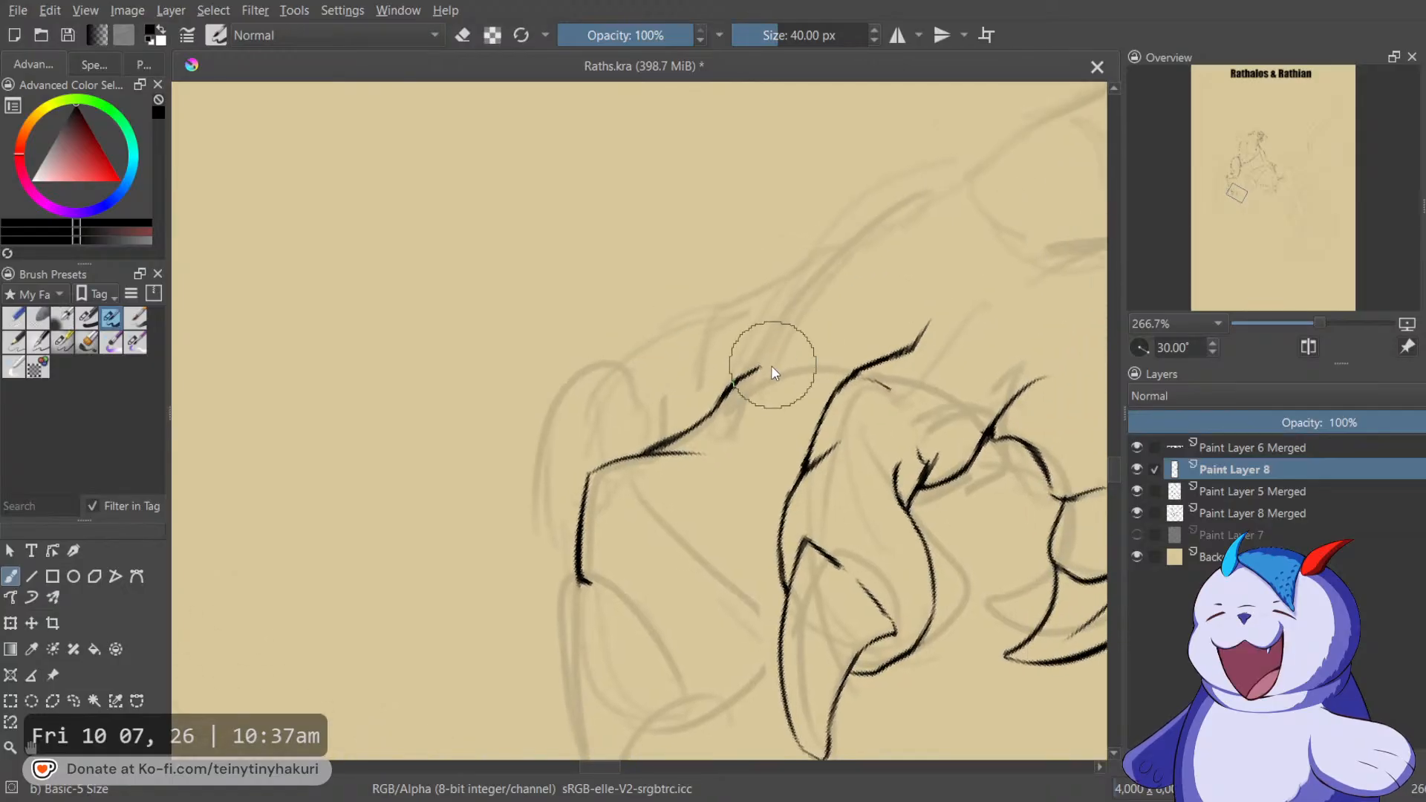
left_click_drag(767, 362, 808, 311)
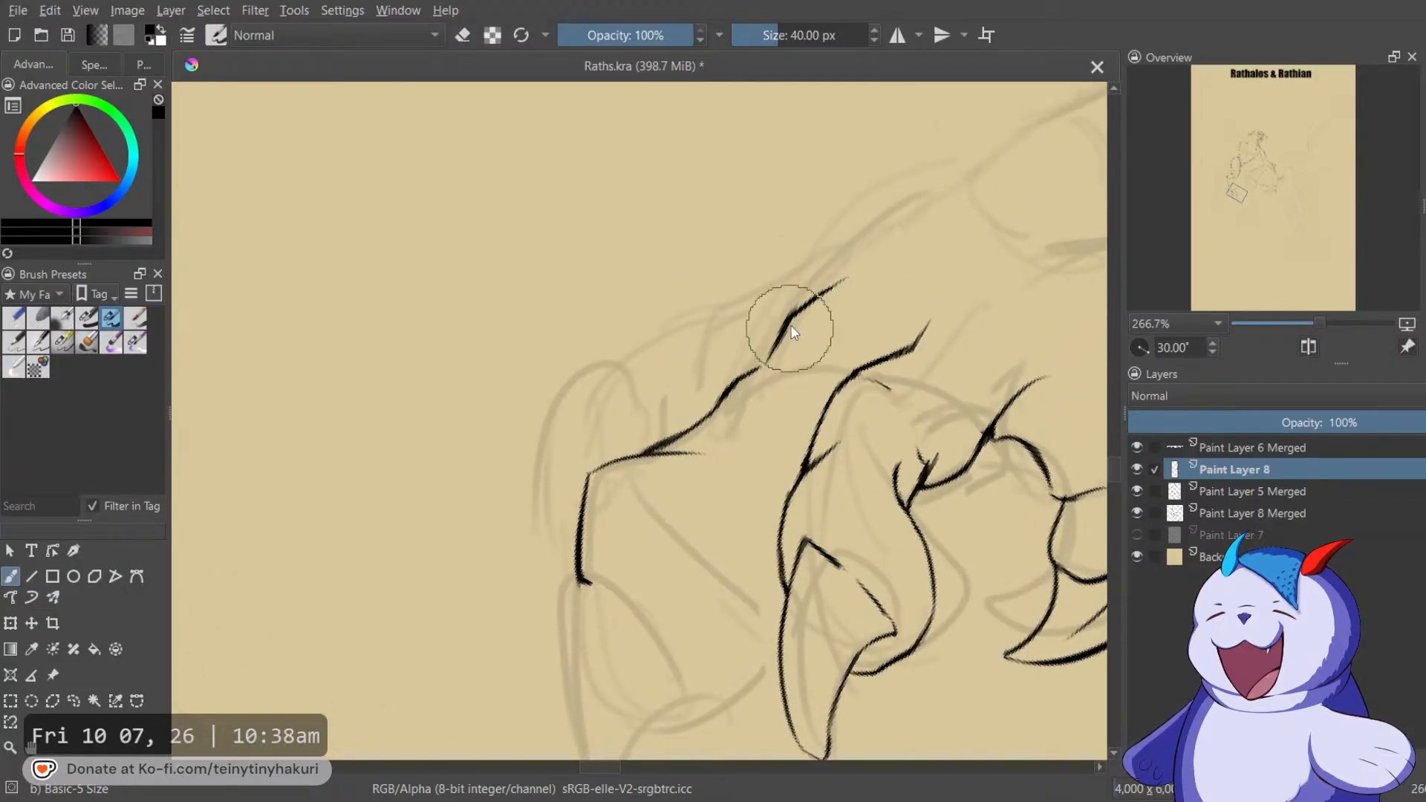
left_click_drag(964, 191, 769, 304)
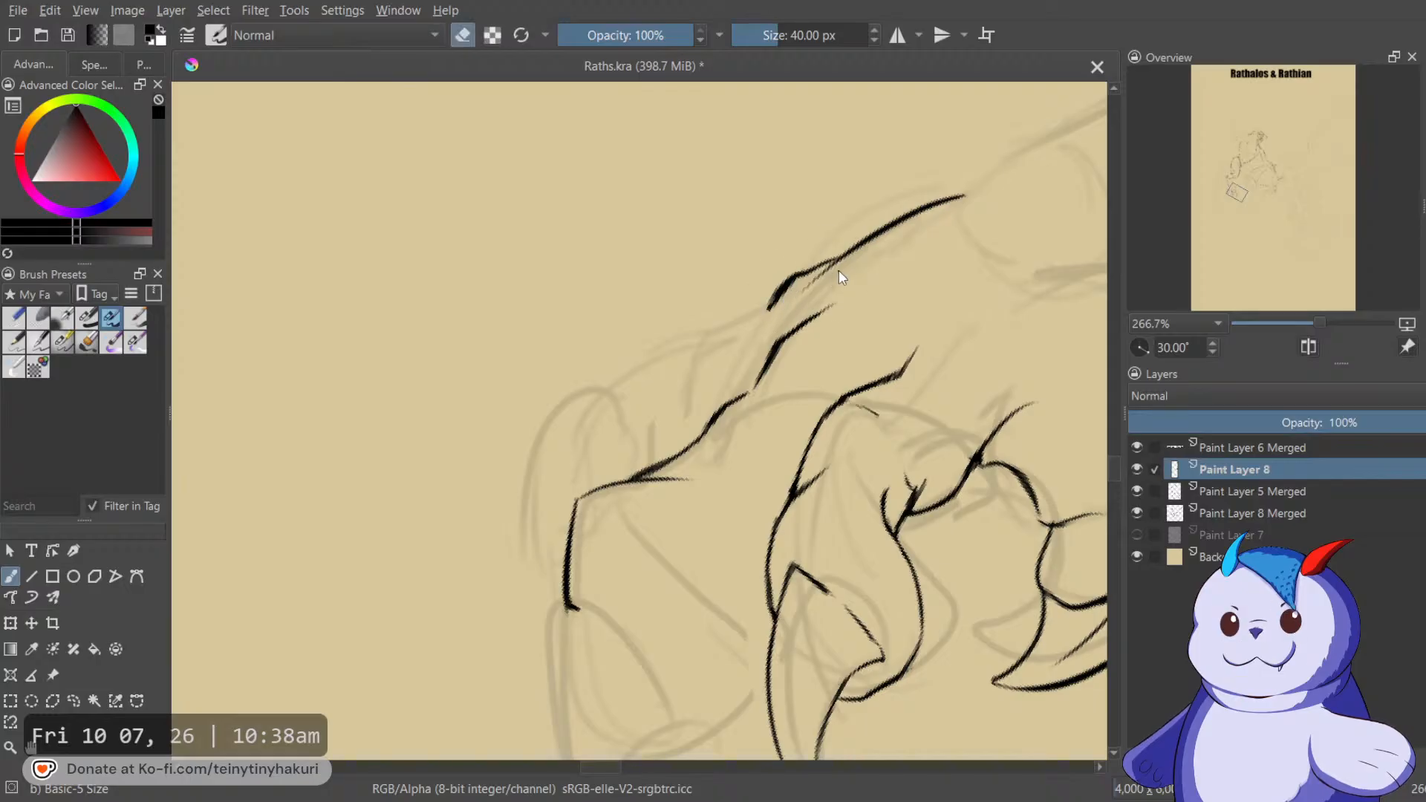
left_click_drag(778, 305, 862, 241)
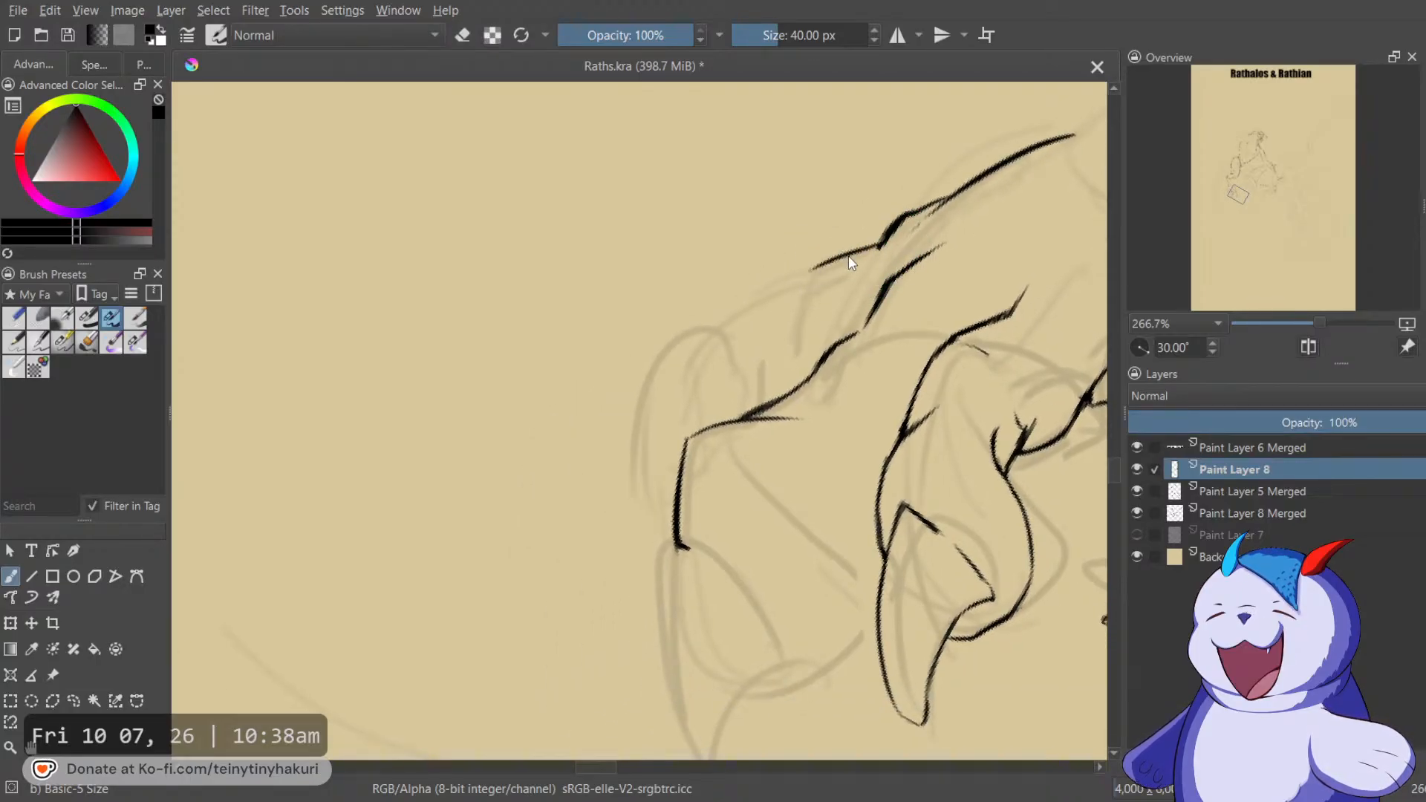
Ink the bumpy knuckle contour of the toe behind the front toe, with a short crease joining the two toes.
left_click_drag(800, 291, 879, 248)
key("e")
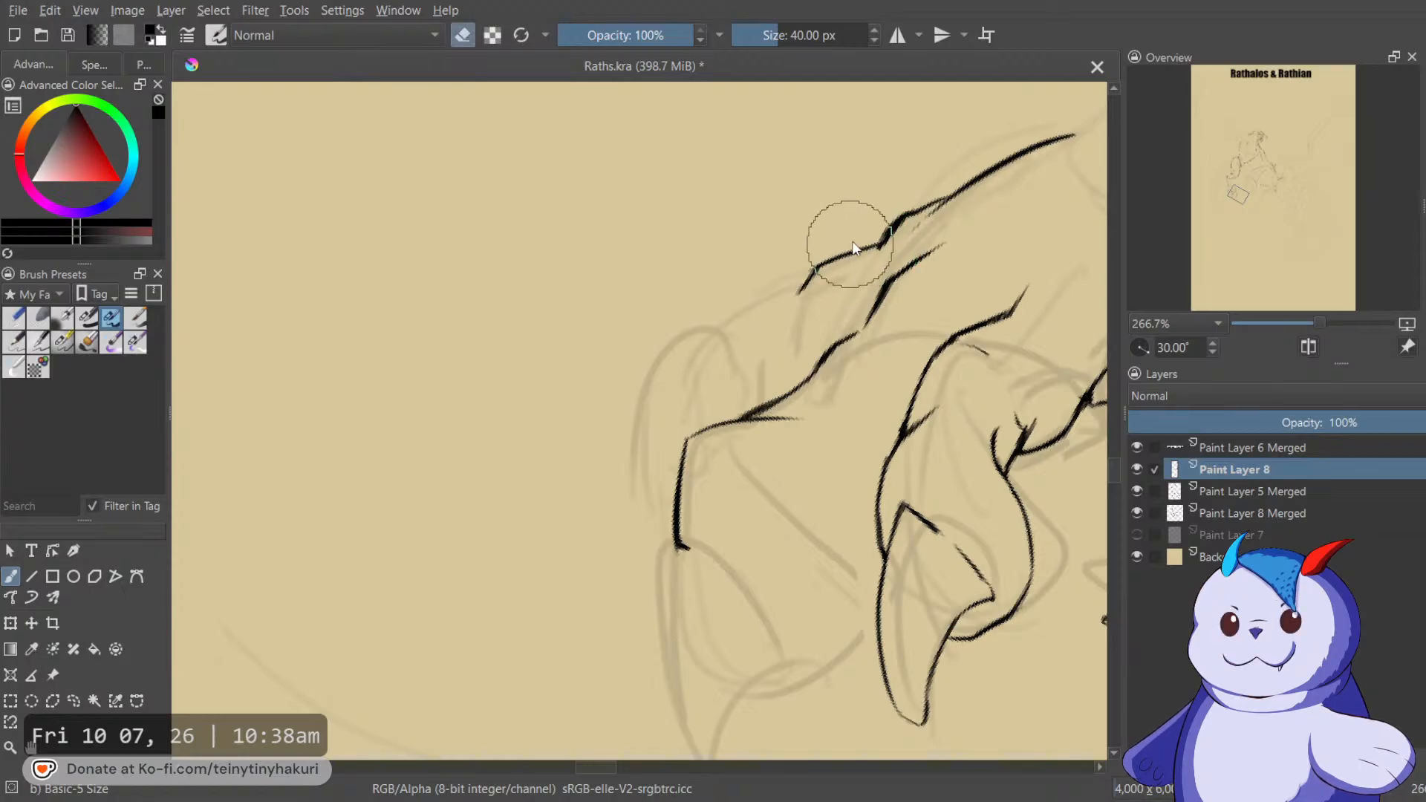
key("e")
mouse_move(853, 253)
left_mouse_down()
mouse_move(769, 310)
mouse_move(875, 268)
mouse_move(801, 342)
left_mouse_up()
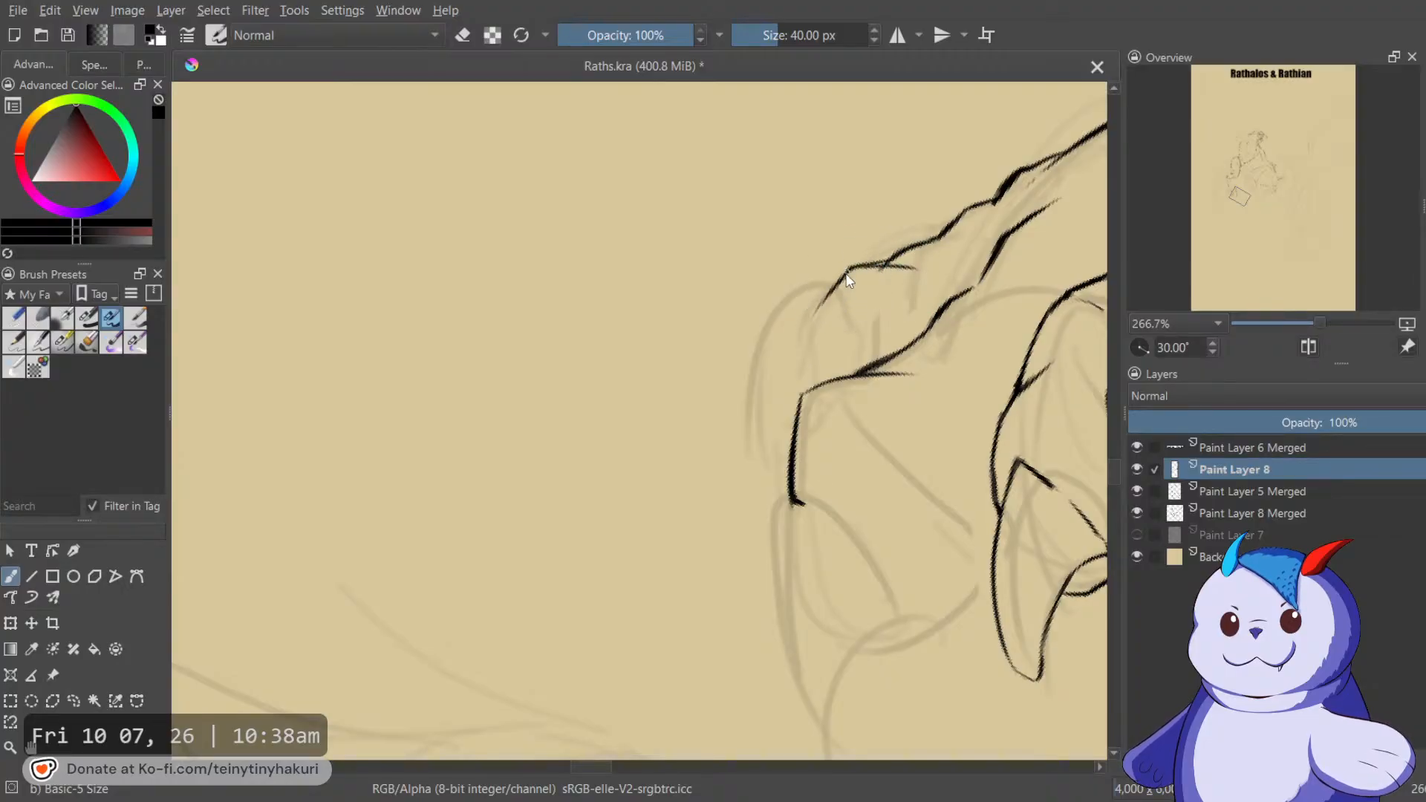
mouse_move(896, 310)
left_mouse_down()
mouse_move(840, 221)
mouse_move(843, 257)
mouse_move(902, 194)
left_mouse_up()
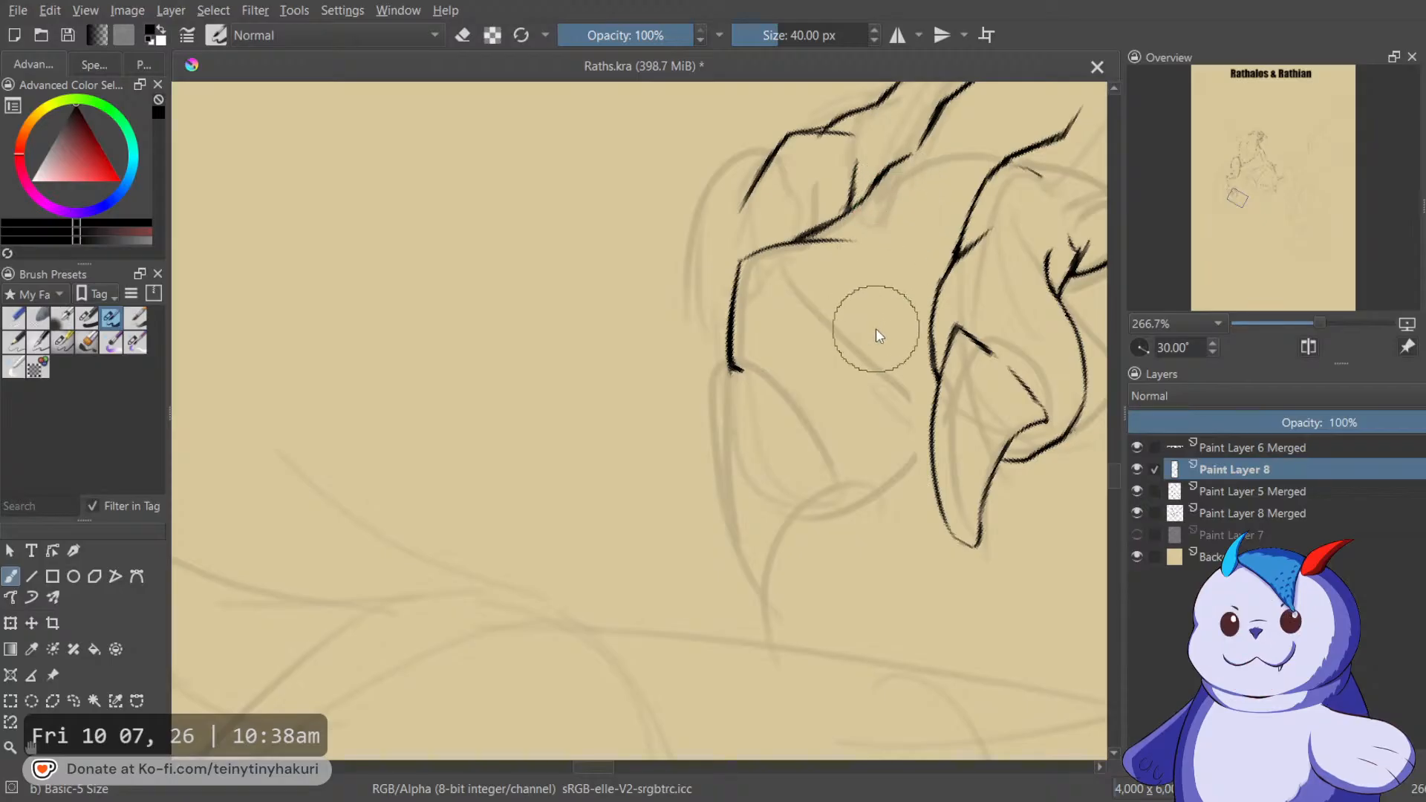
Ink a short curved crease on the front toe's side, just beside the middle toe.
left_click_drag(956, 247, 937, 299)
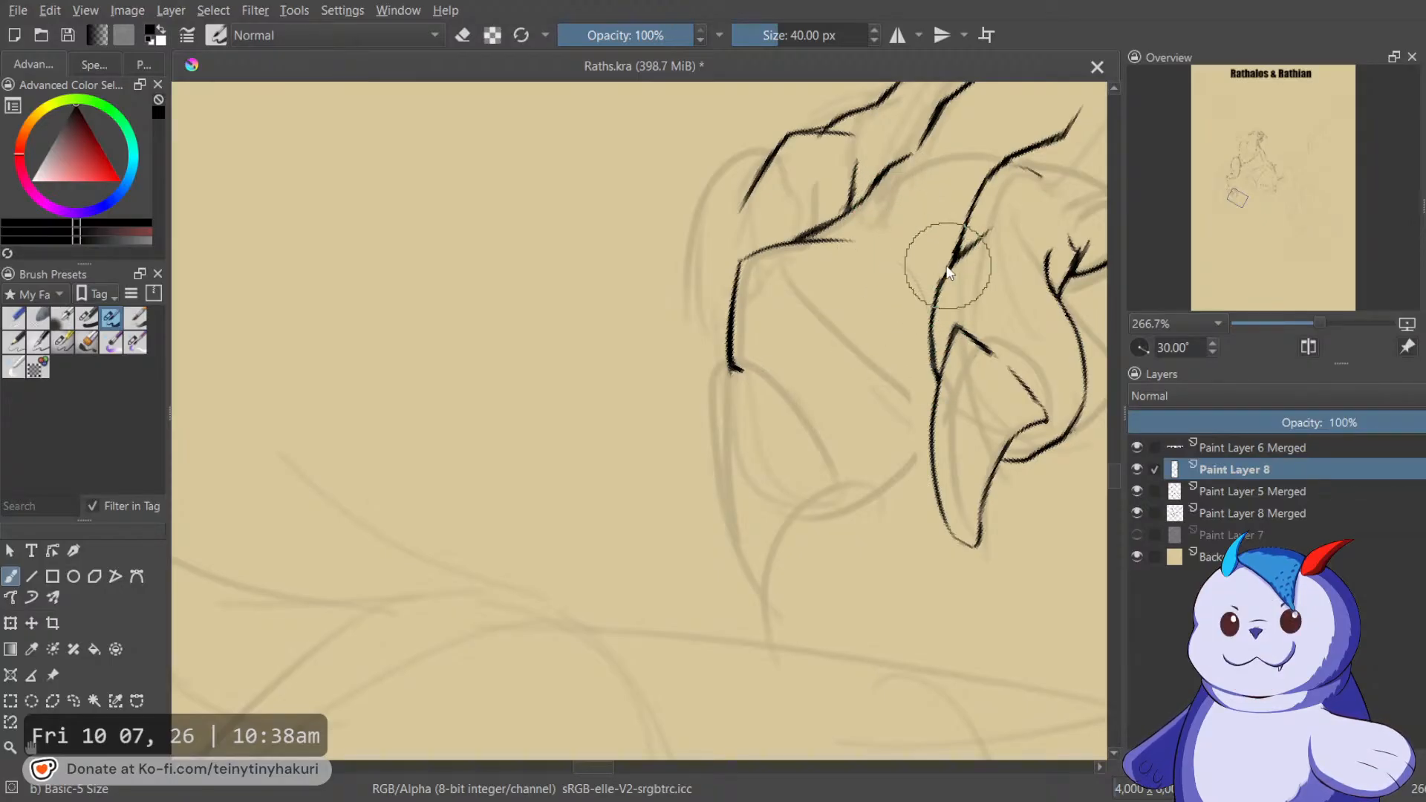
key("e")
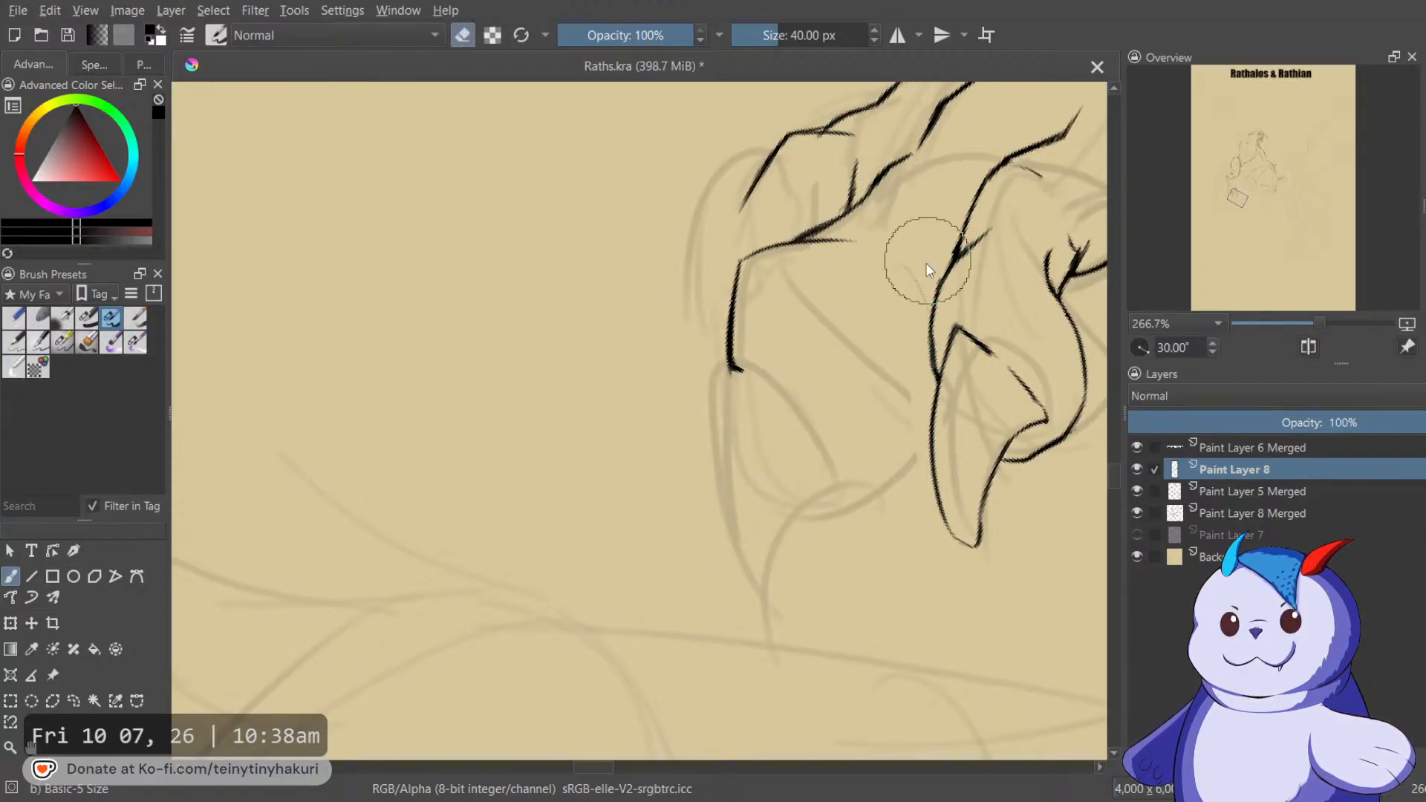
key("e")
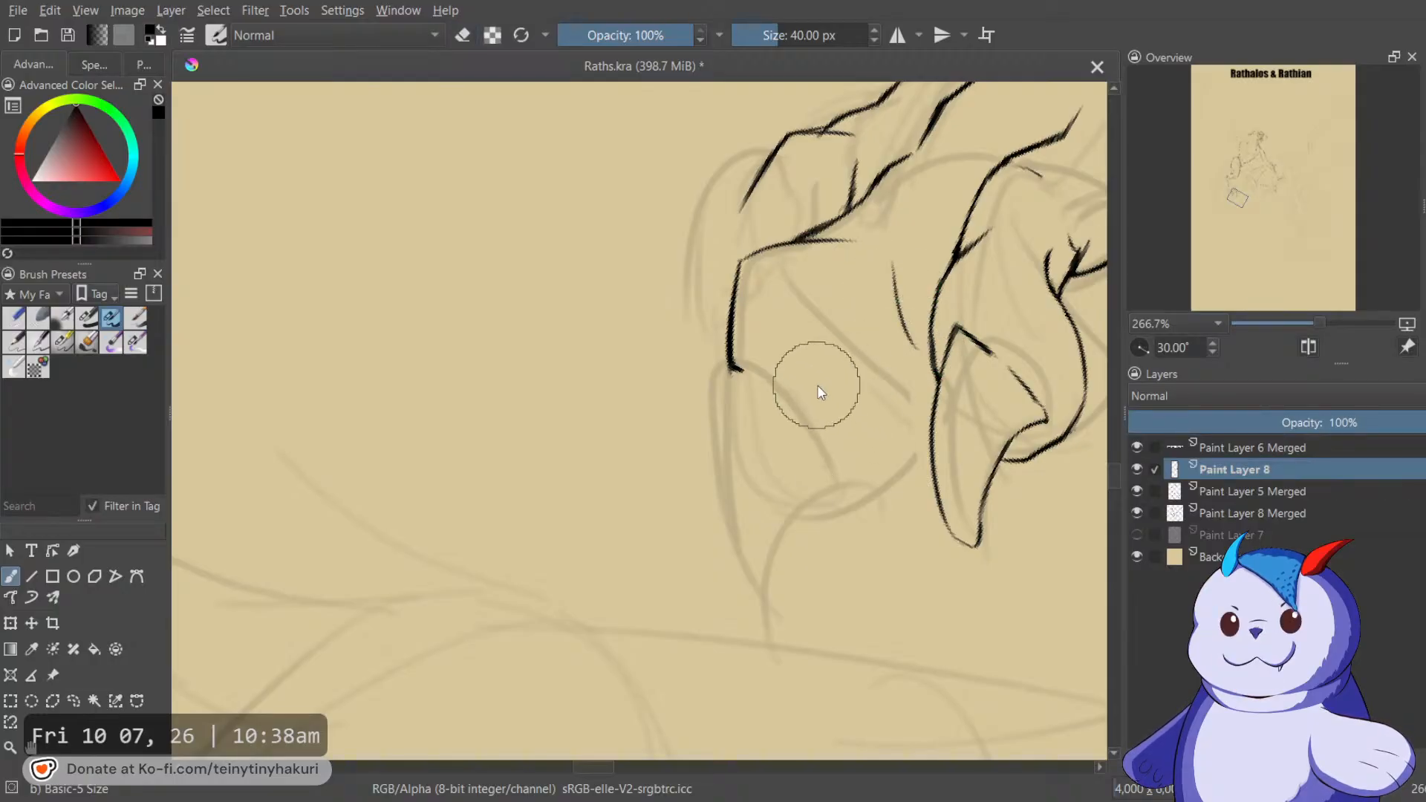
Ink the front toe's claw with a curved base line, a thick outer edge and a thinner inner edge meeting at a sharp tip.
left_click_drag(858, 388, 867, 336)
mouse_move(765, 318)
left_mouse_down()
mouse_move(855, 385)
mouse_move(858, 421)
left_mouse_up()
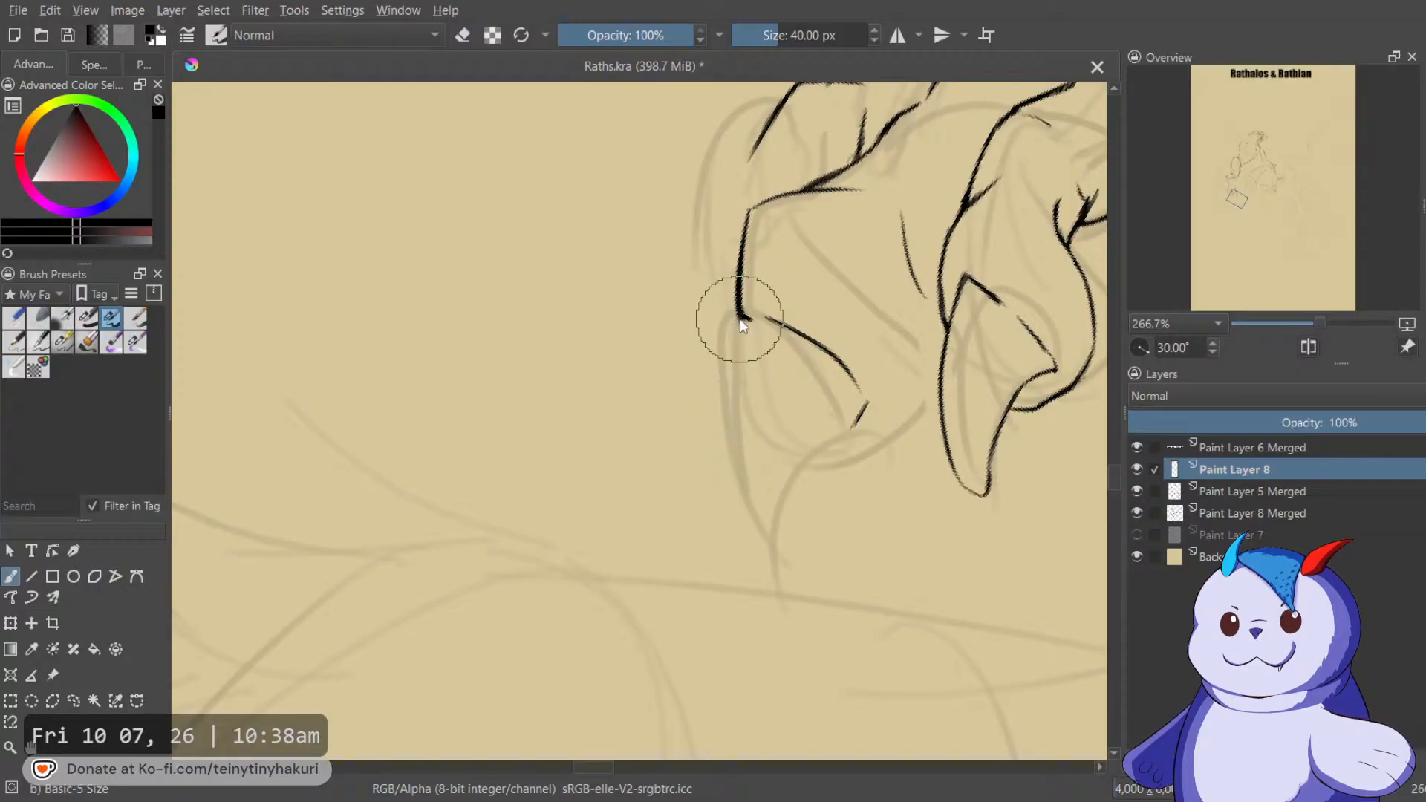
left_click_drag(740, 319, 774, 571)
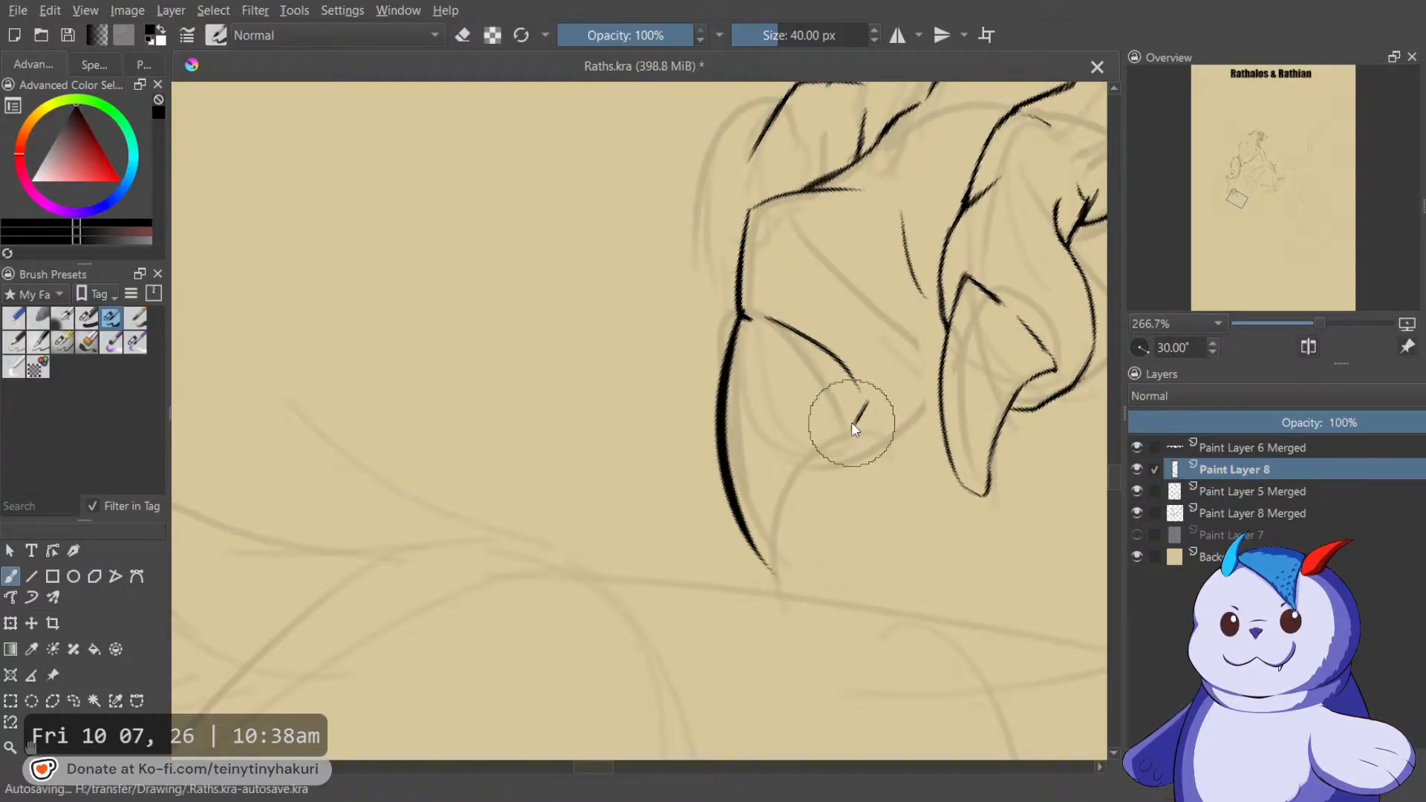
left_click_drag(852, 422, 774, 554)
scroll(812, 564, "up", 2)
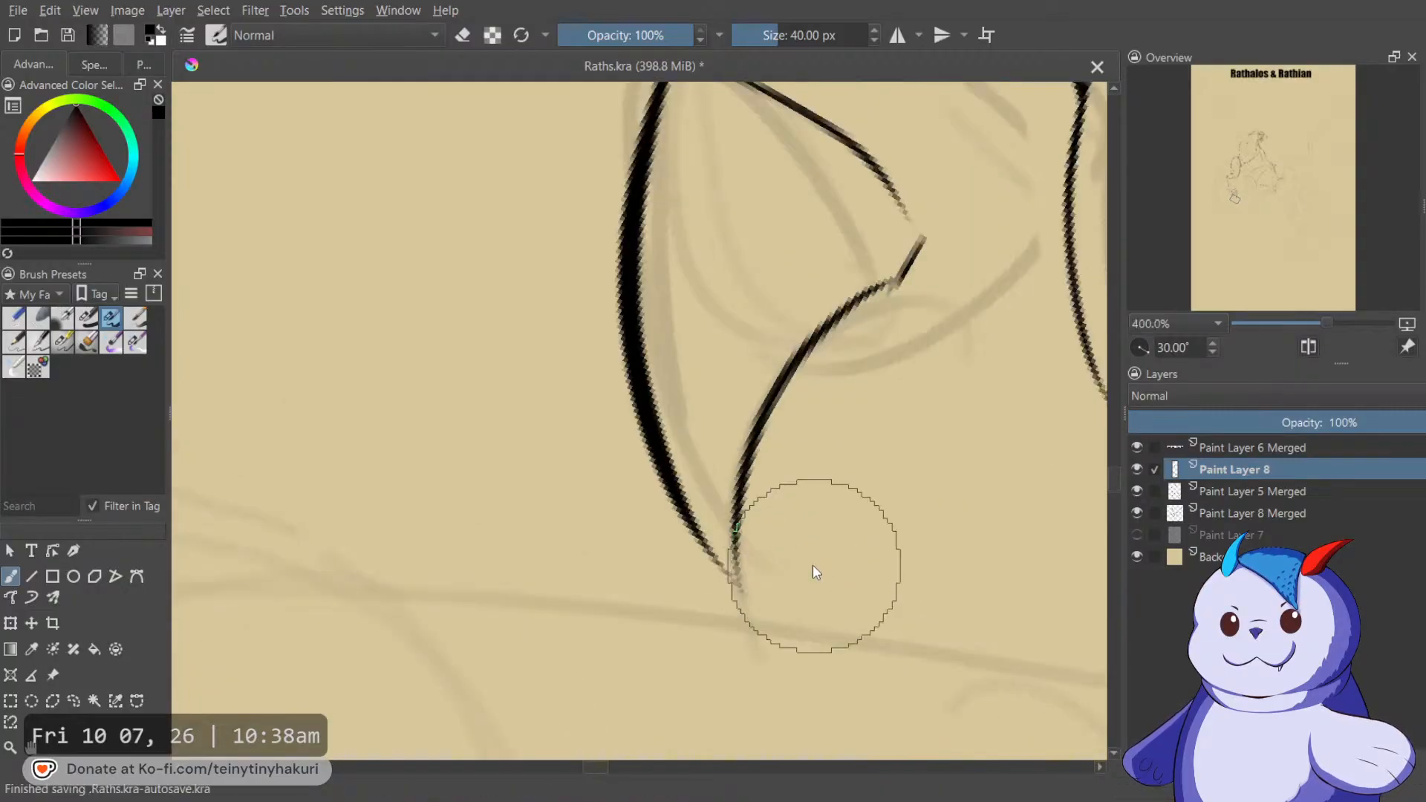
mouse_move(715, 558)
left_mouse_down()
mouse_move(739, 584)
mouse_move(735, 551)
mouse_move(740, 590)
left_mouse_up()
key("e")
key("e")
Ink the front toe's underside from the claw's base to the middle toe's claw, thickening the junction at the claw.
left_click_drag(962, 365, 856, 497)
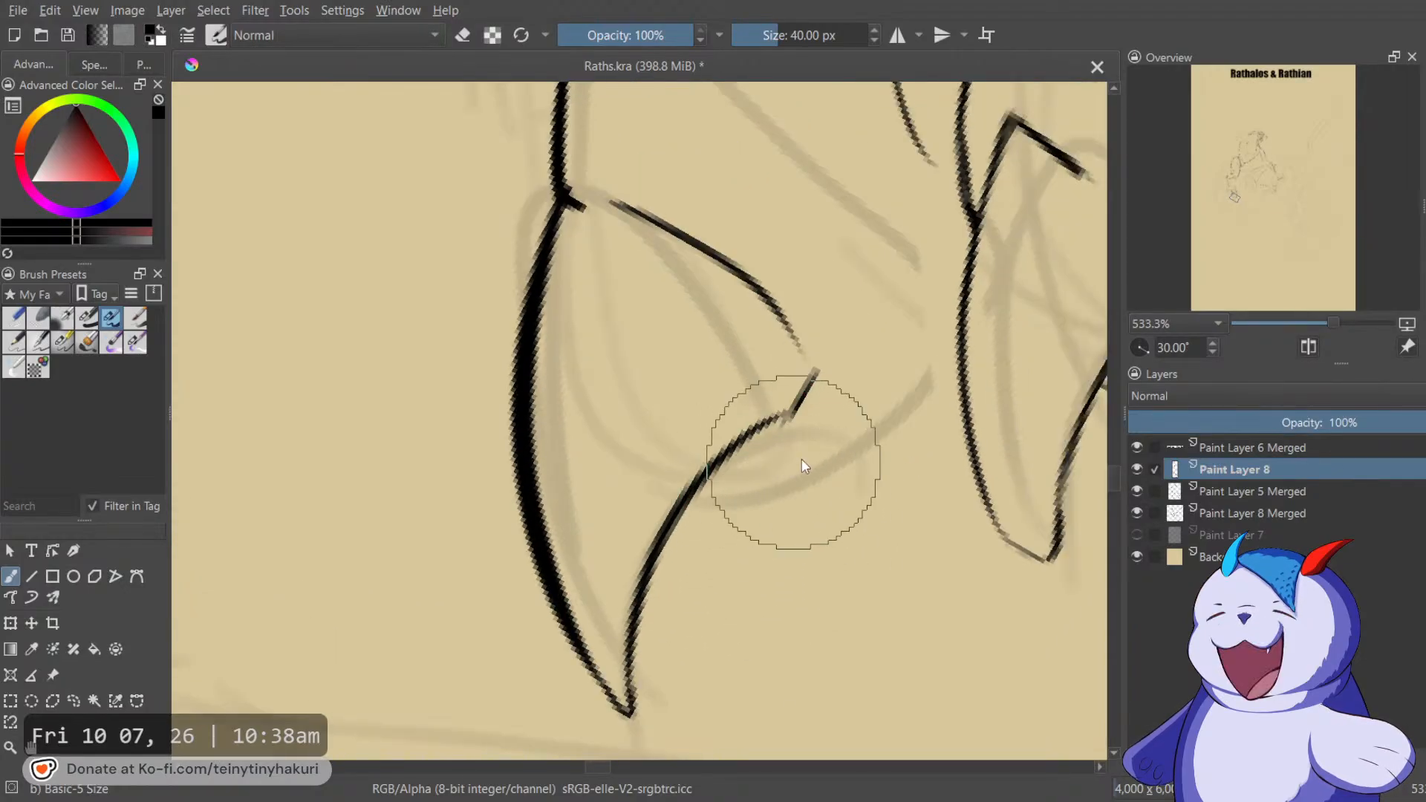
left_click_drag(729, 456, 809, 435)
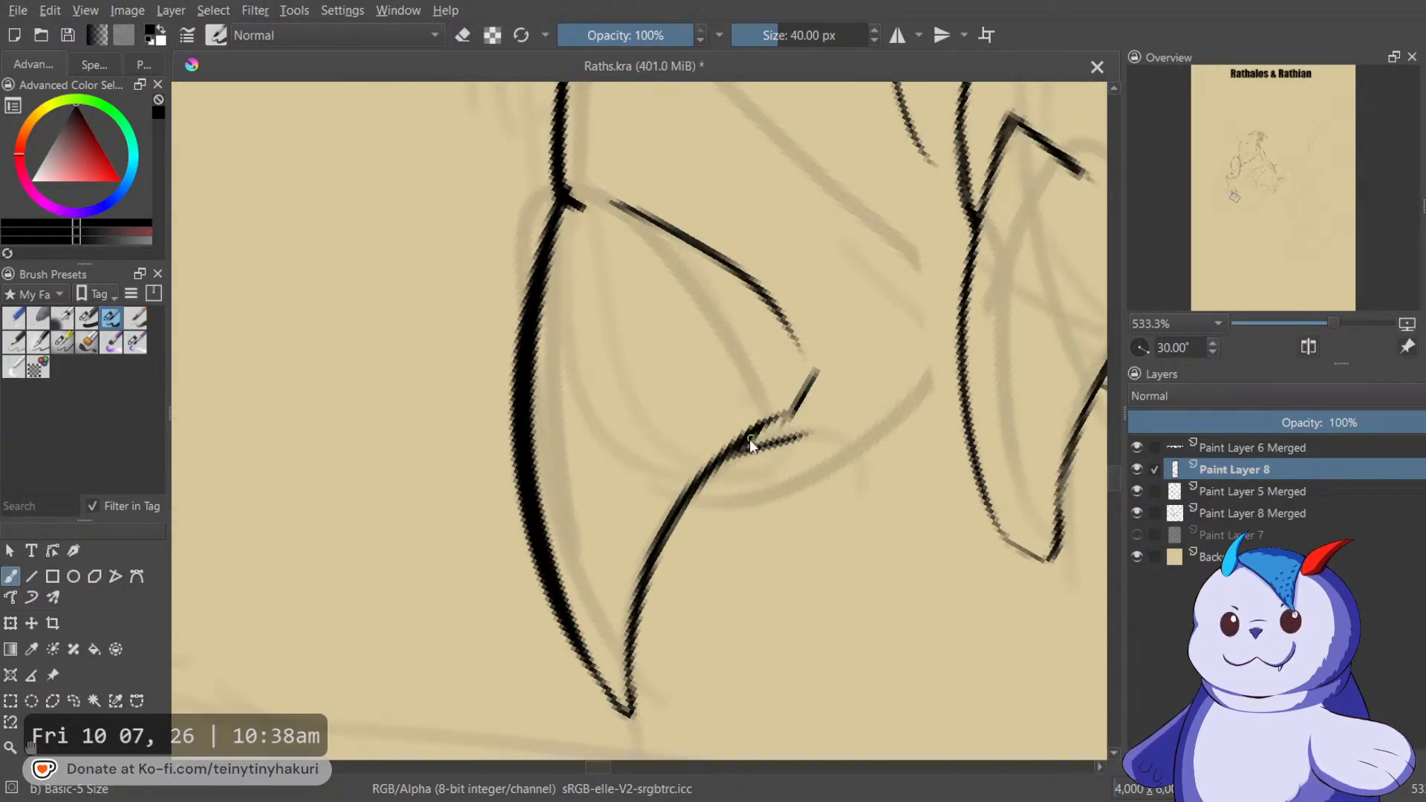
mouse_move(787, 442)
left_mouse_down()
mouse_move(906, 398)
mouse_move(958, 325)
mouse_move(896, 426)
left_mouse_up()
key("e")
key("e")
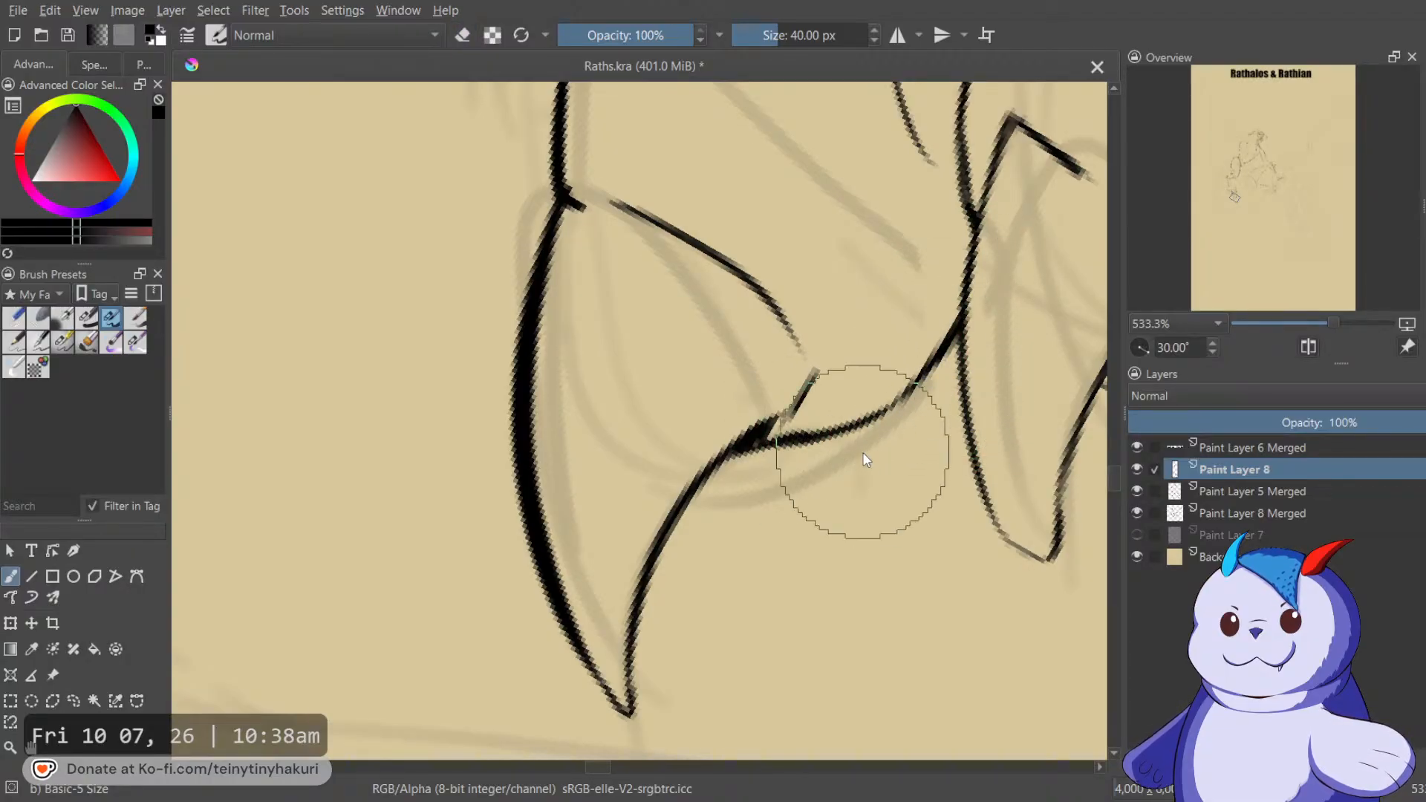
Close the rear toe's knuckle outline and ink its small claw peeking out behind the front toe, refining the tip.
scroll(862, 452, "down", 3)
left_click_drag(873, 366, 749, 474)
scroll(678, 417, "down", 3)
left_click_drag(677, 418, 711, 457)
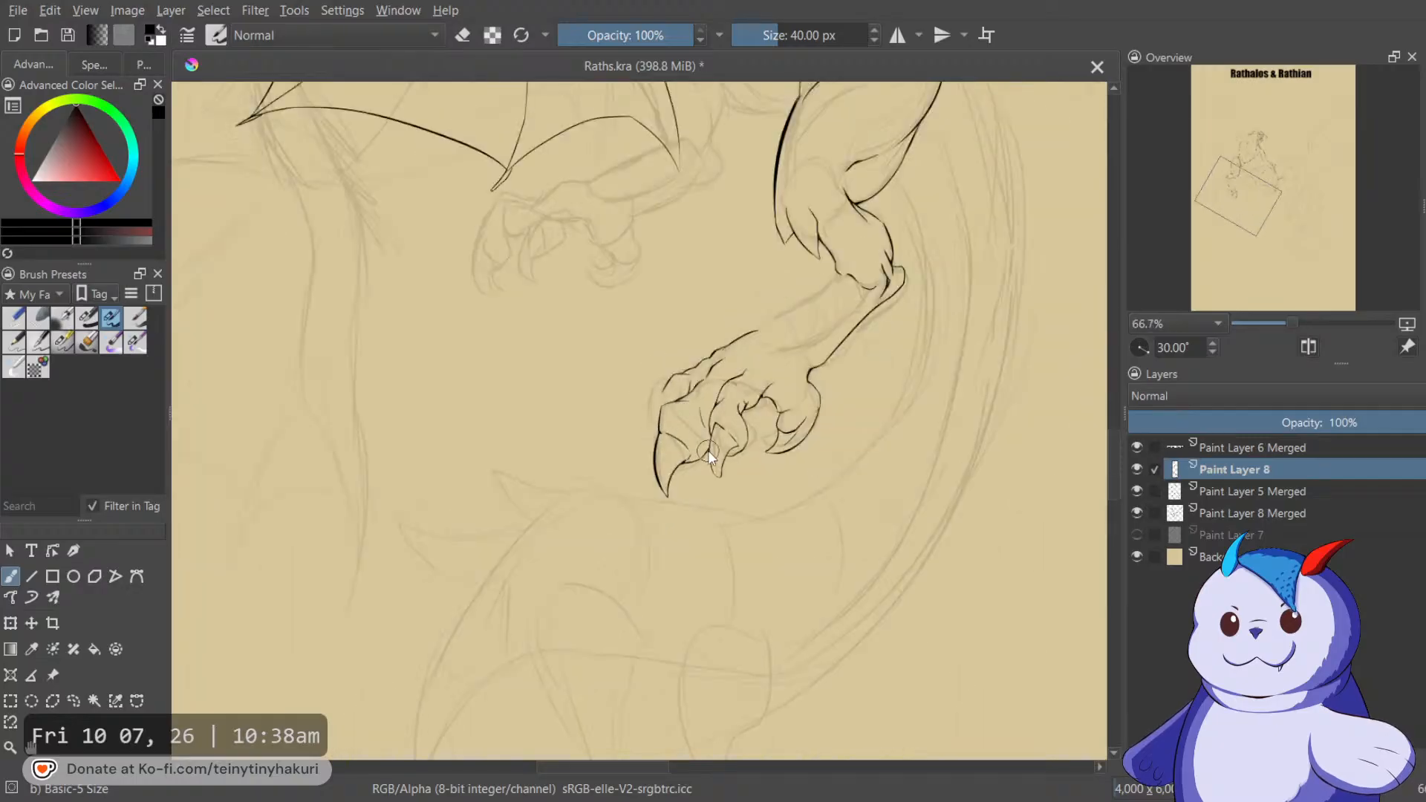
scroll(704, 457, "up", 3)
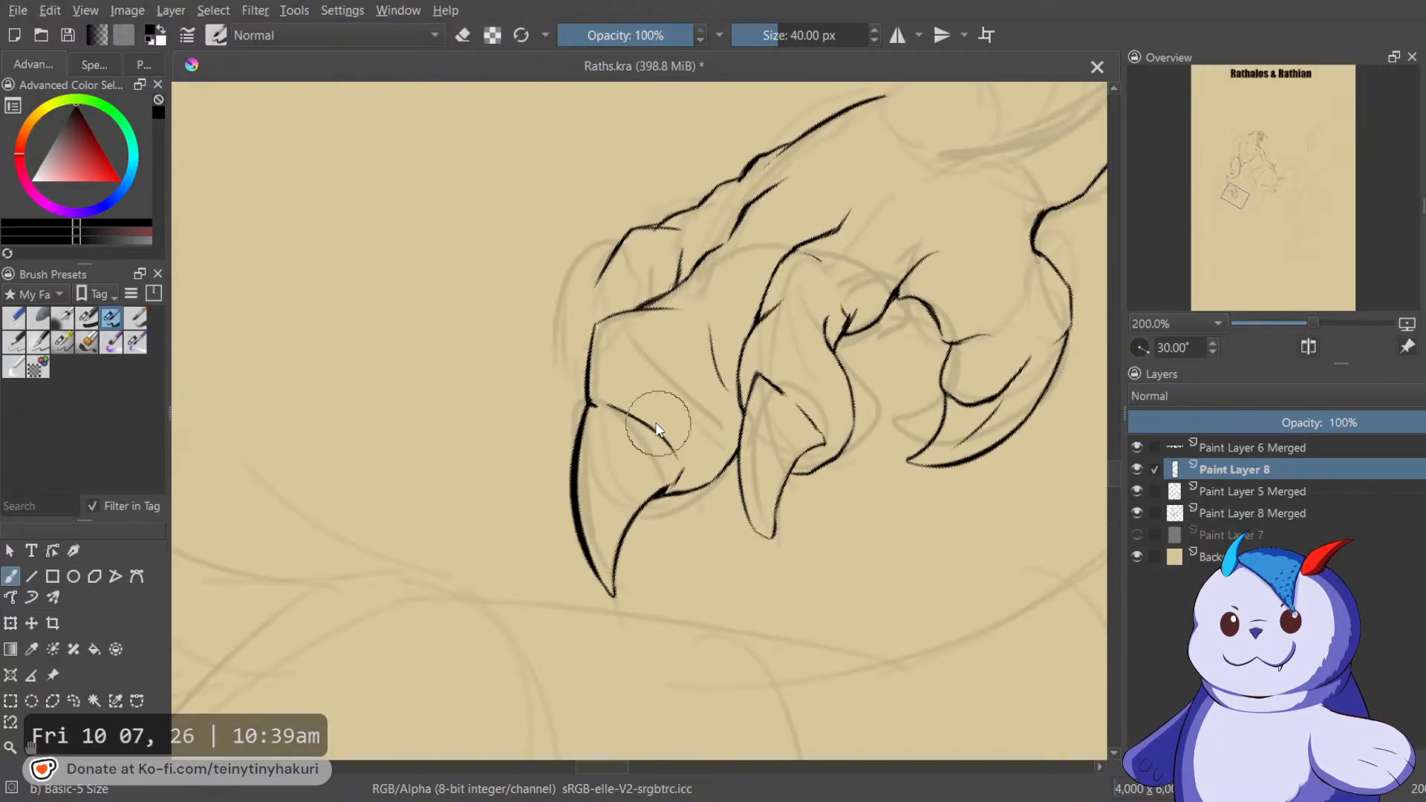
left_click_drag(605, 325, 703, 309)
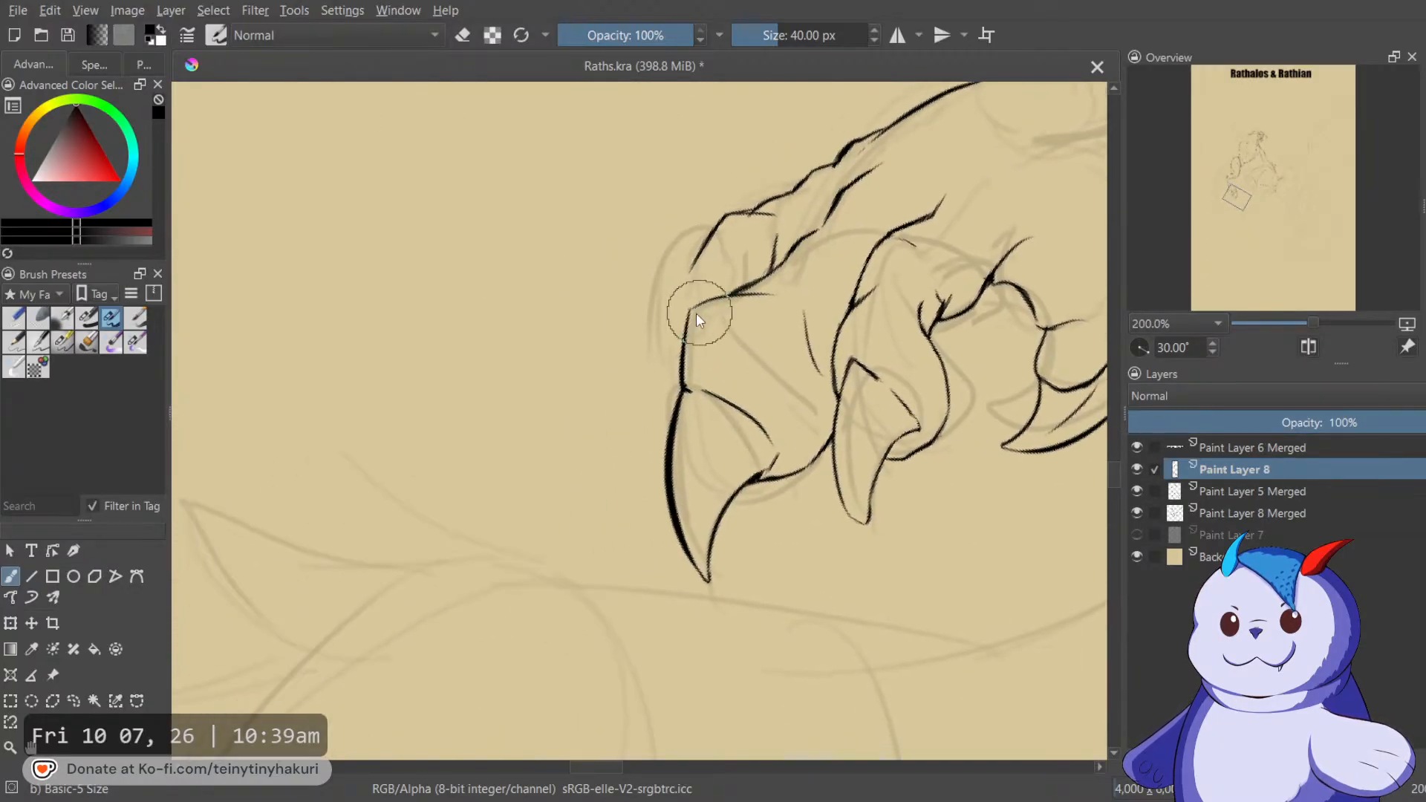
left_click_drag(726, 213, 691, 291)
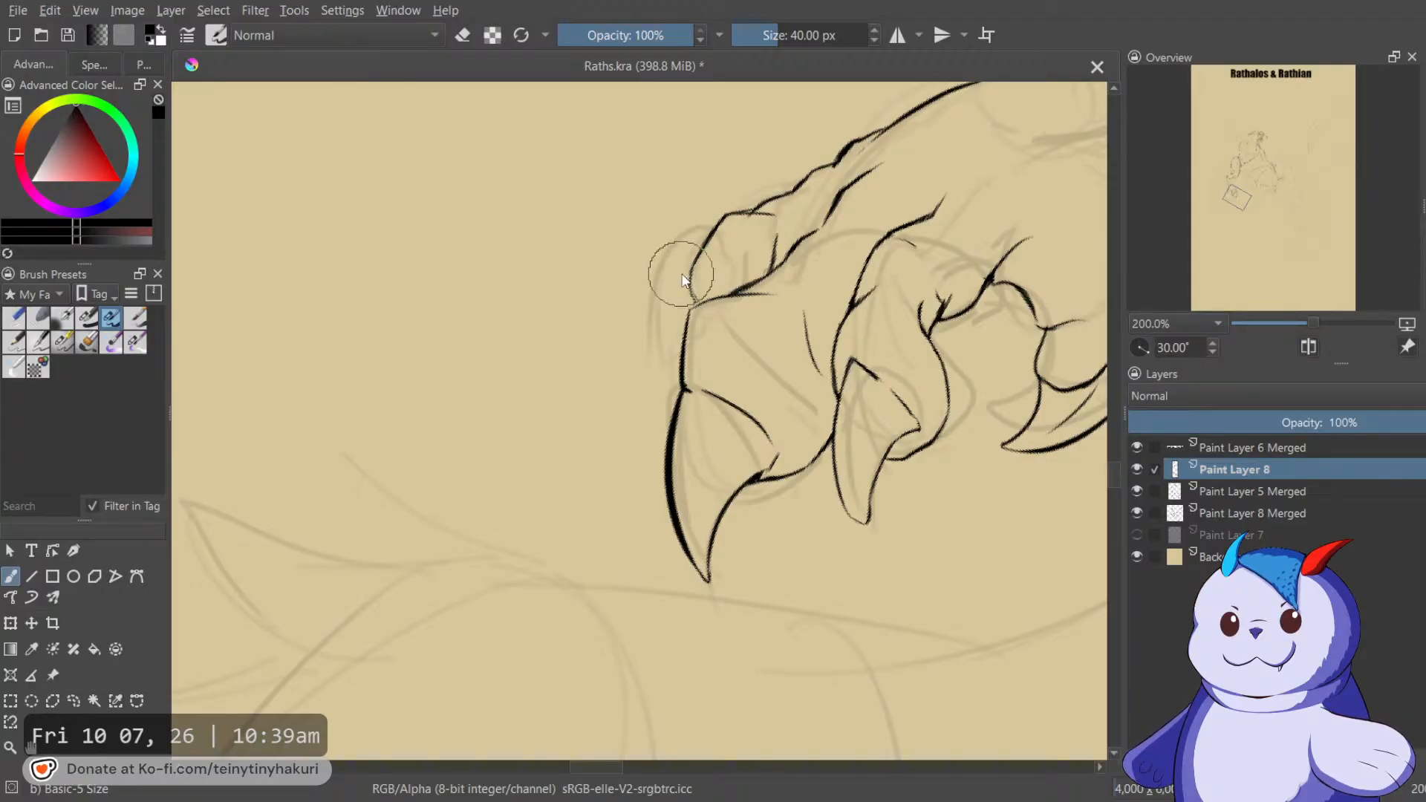
left_click_drag(711, 240, 660, 310)
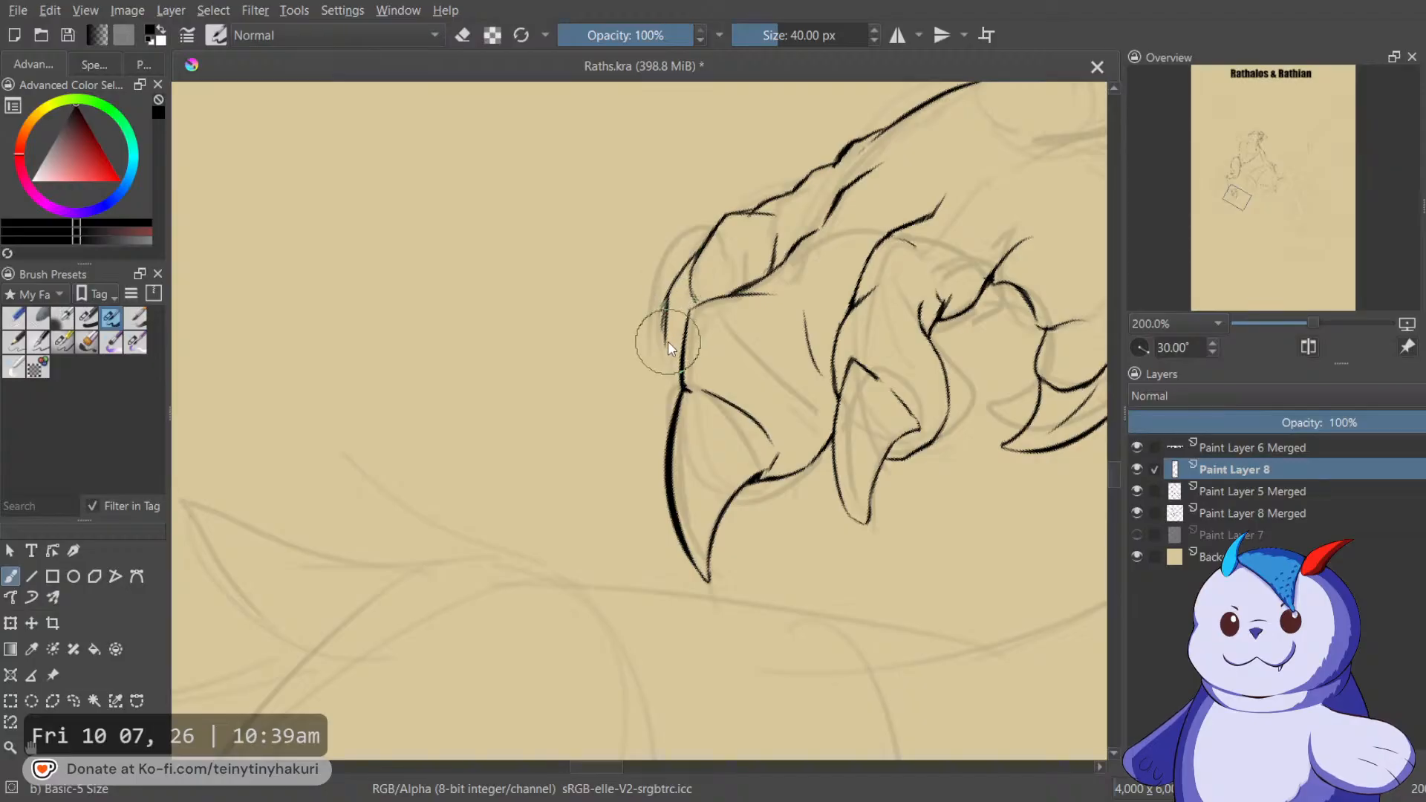
key("e")
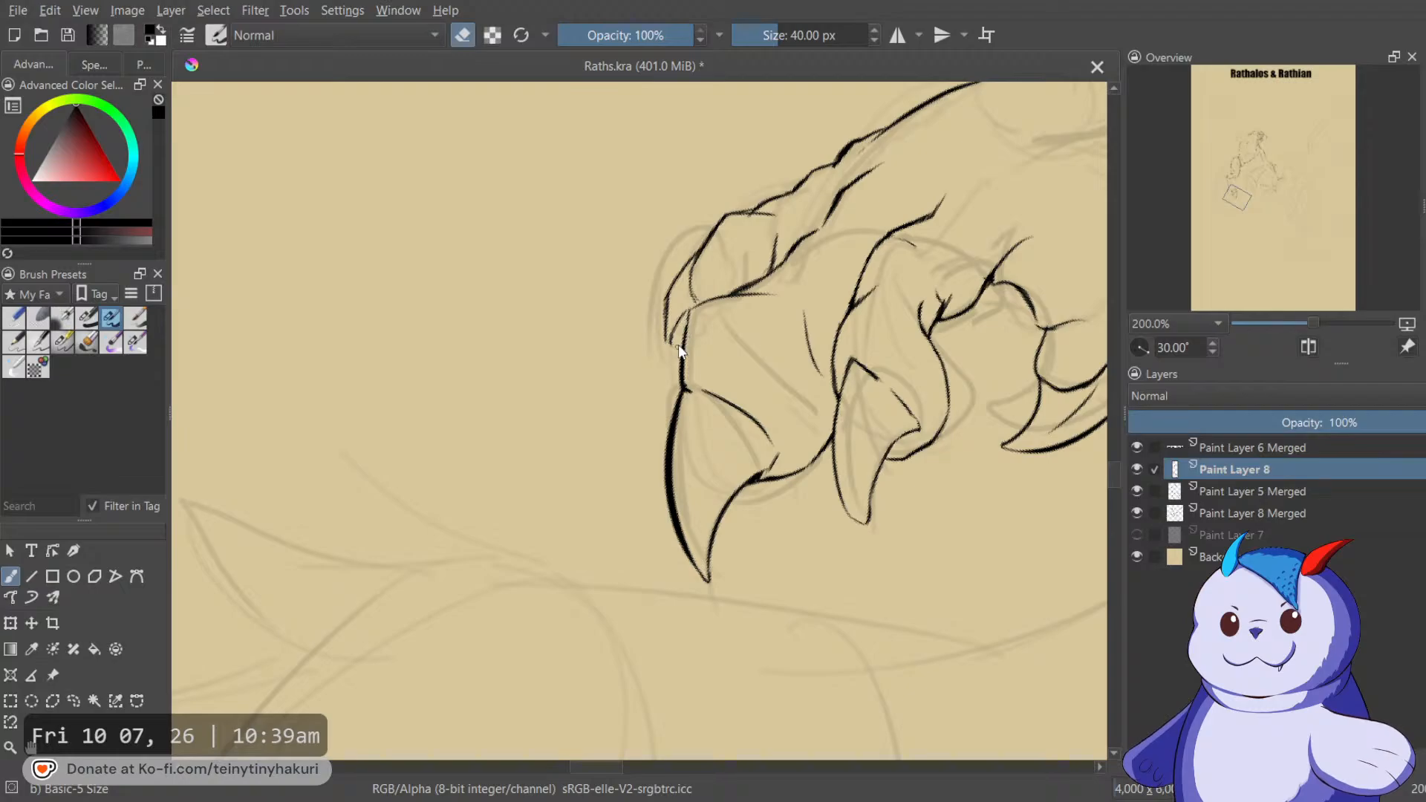
key("e")
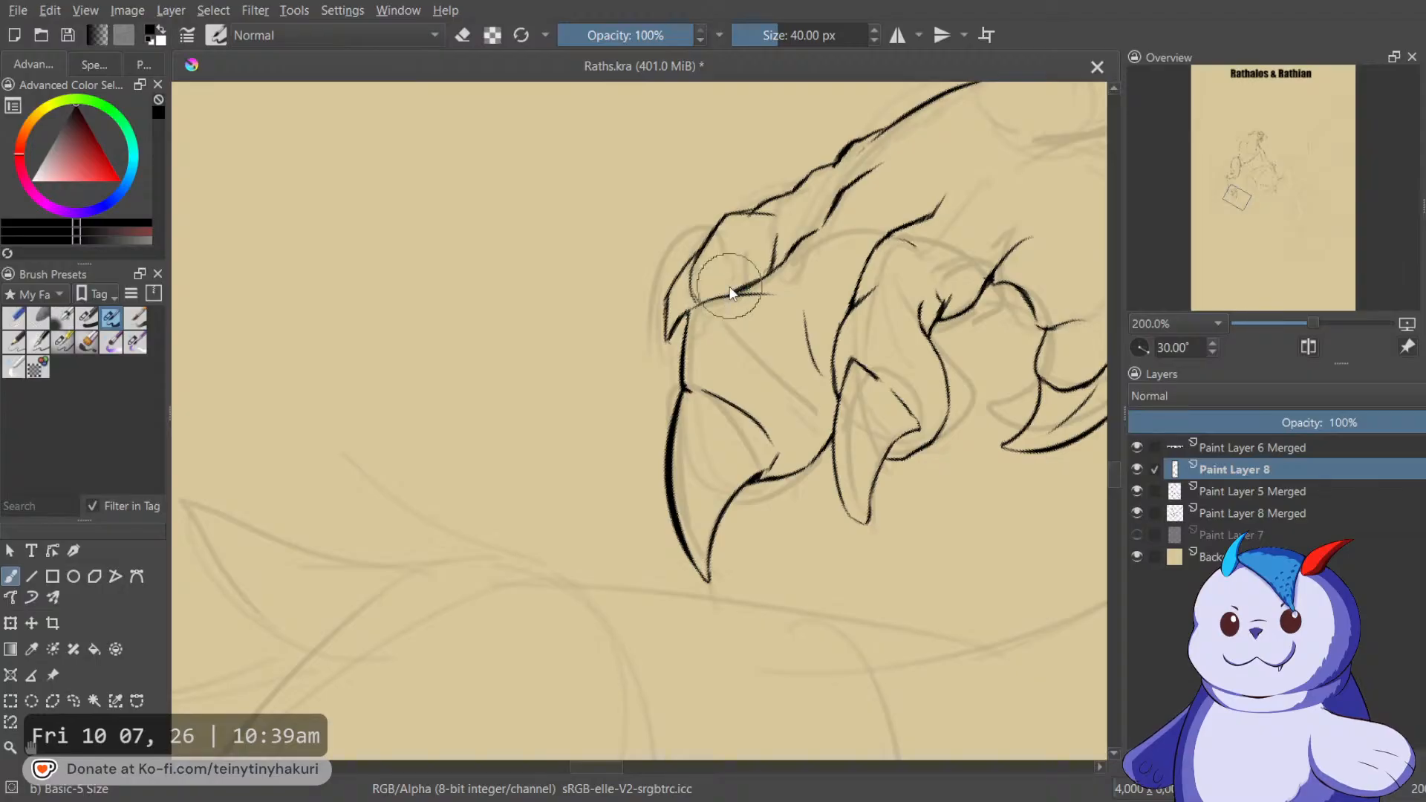
Reset the canvas rotation and compare the inked foot with the dragon reference images beside the canvas.
scroll(732, 292, "down", 3)
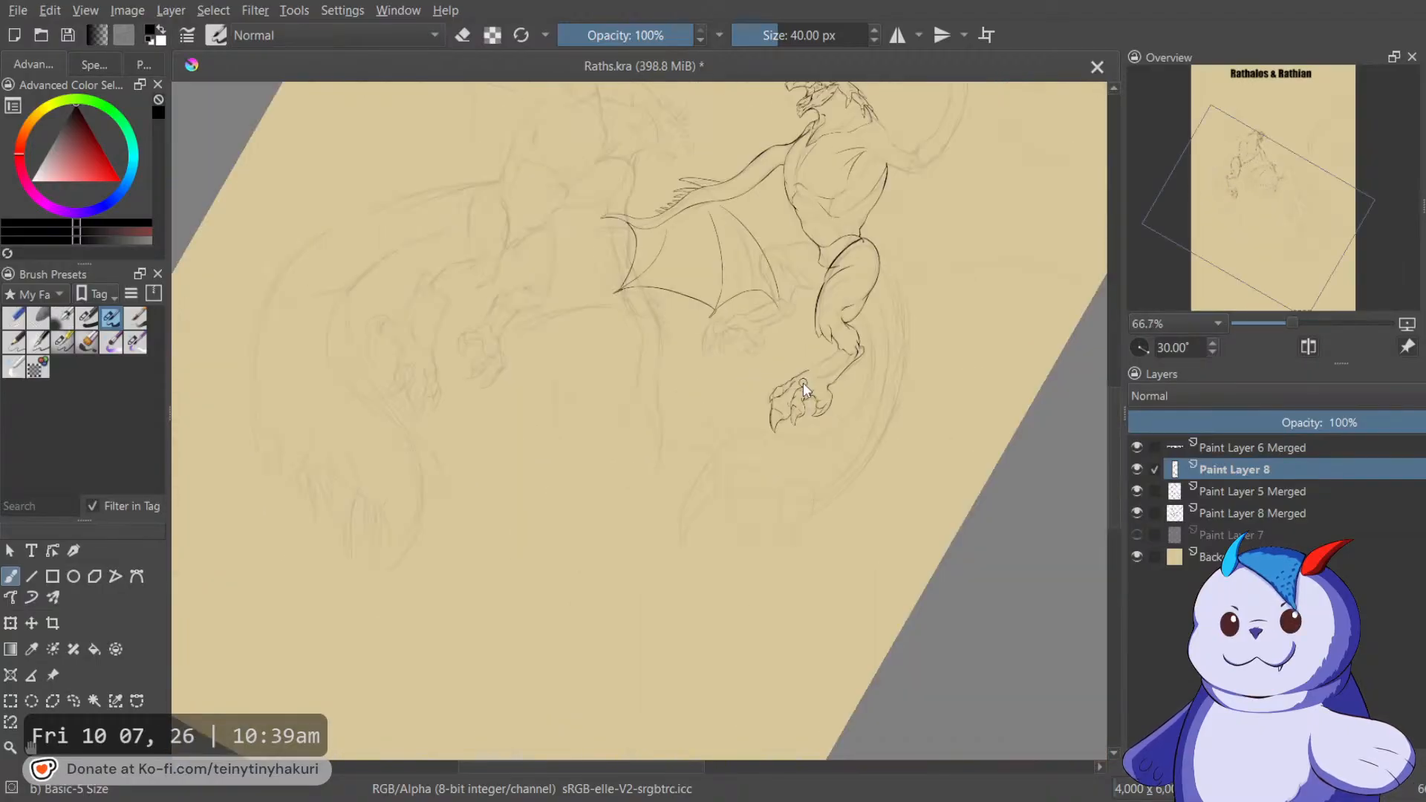
left_click_drag(768, 424, 567, 595)
left_click_drag(871, 360, 478, 405)
key("5")
scroll(724, 394, "down", 1)
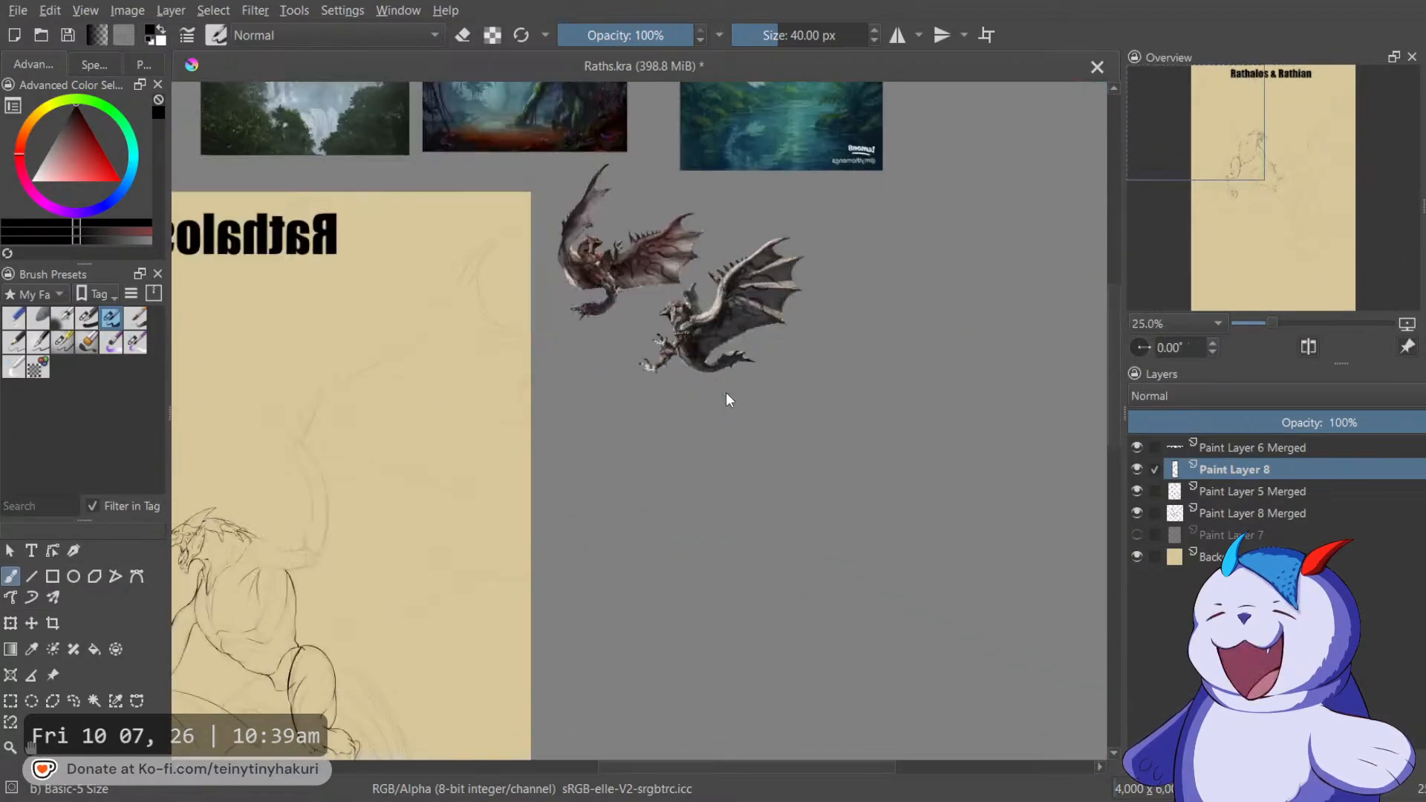
scroll(649, 363, "up", 4)
scroll(649, 362, "up", 1)
scroll(614, 417, "down", 2)
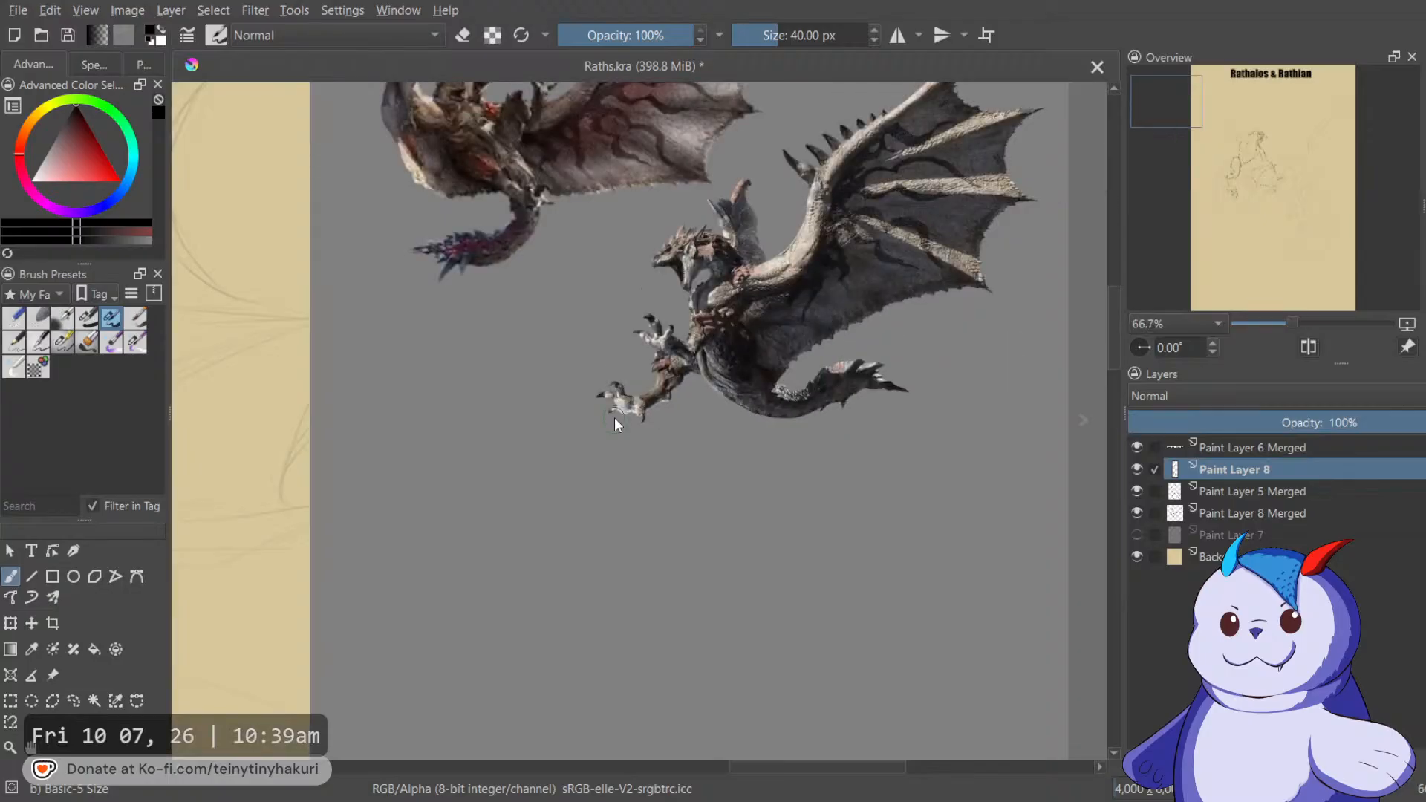
scroll(590, 385, "down", 3)
mouse_move(579, 436)
left_mouse_down()
mouse_move(773, 306)
mouse_move(944, 339)
left_mouse_up()
scroll(798, 423, "up", 4)
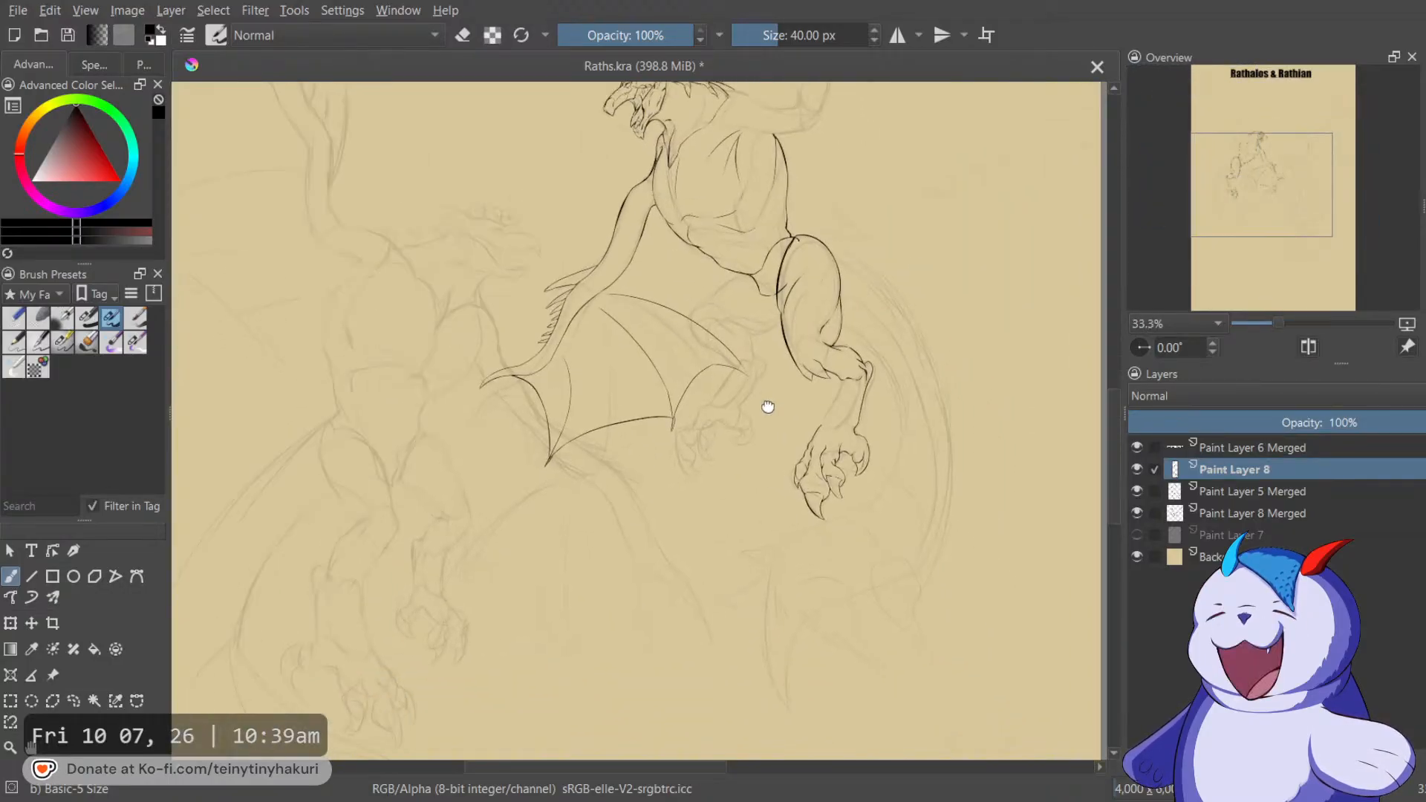
Ink the near lower leg's front edge from the joint down to the foot and erase the doubled line.
scroll(787, 419, "up", 2)
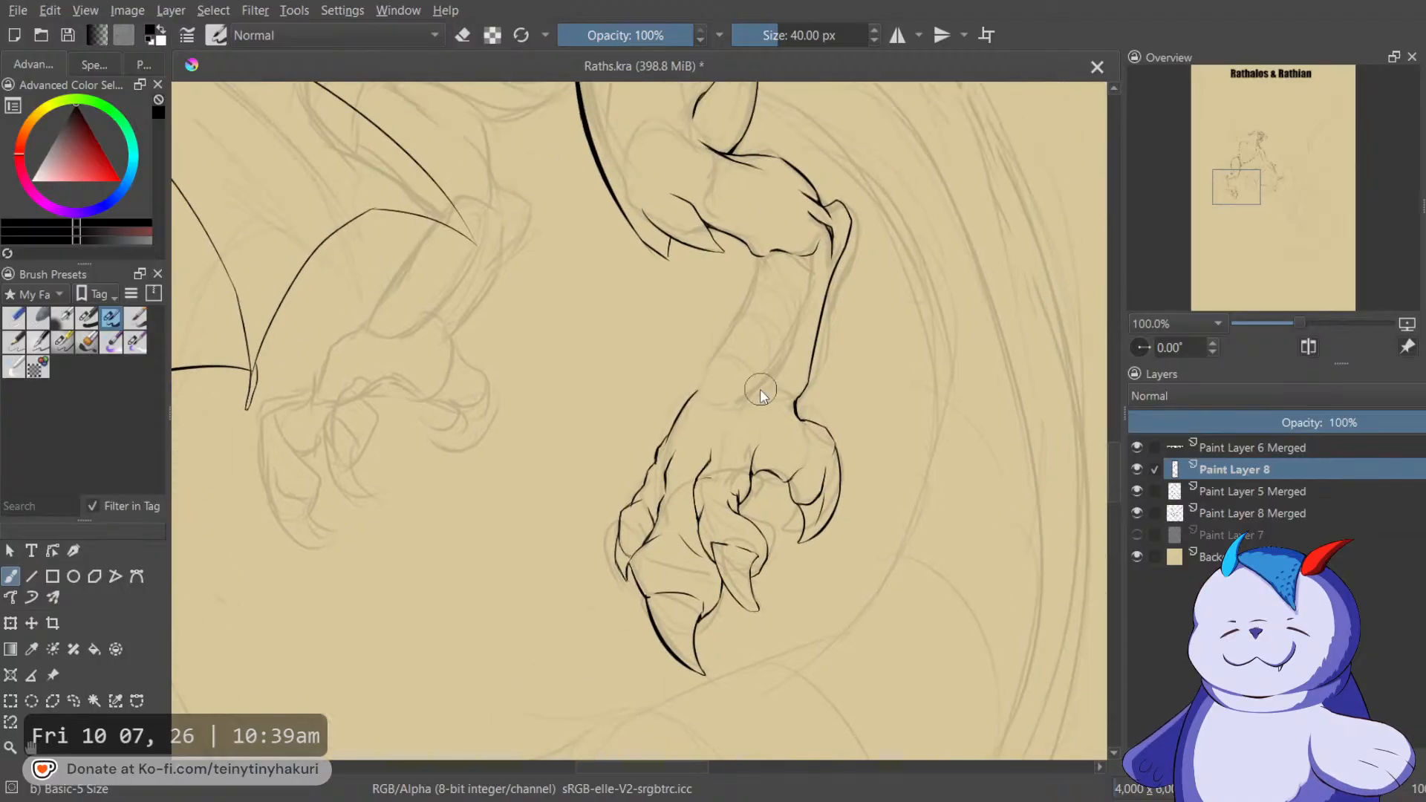
mouse_move(710, 429)
left_mouse_down()
mouse_move(890, 315)
mouse_move(826, 288)
mouse_move(732, 427)
mouse_move(749, 384)
left_mouse_up()
left_click_drag(817, 309, 807, 353)
left_click_drag(843, 210, 735, 442)
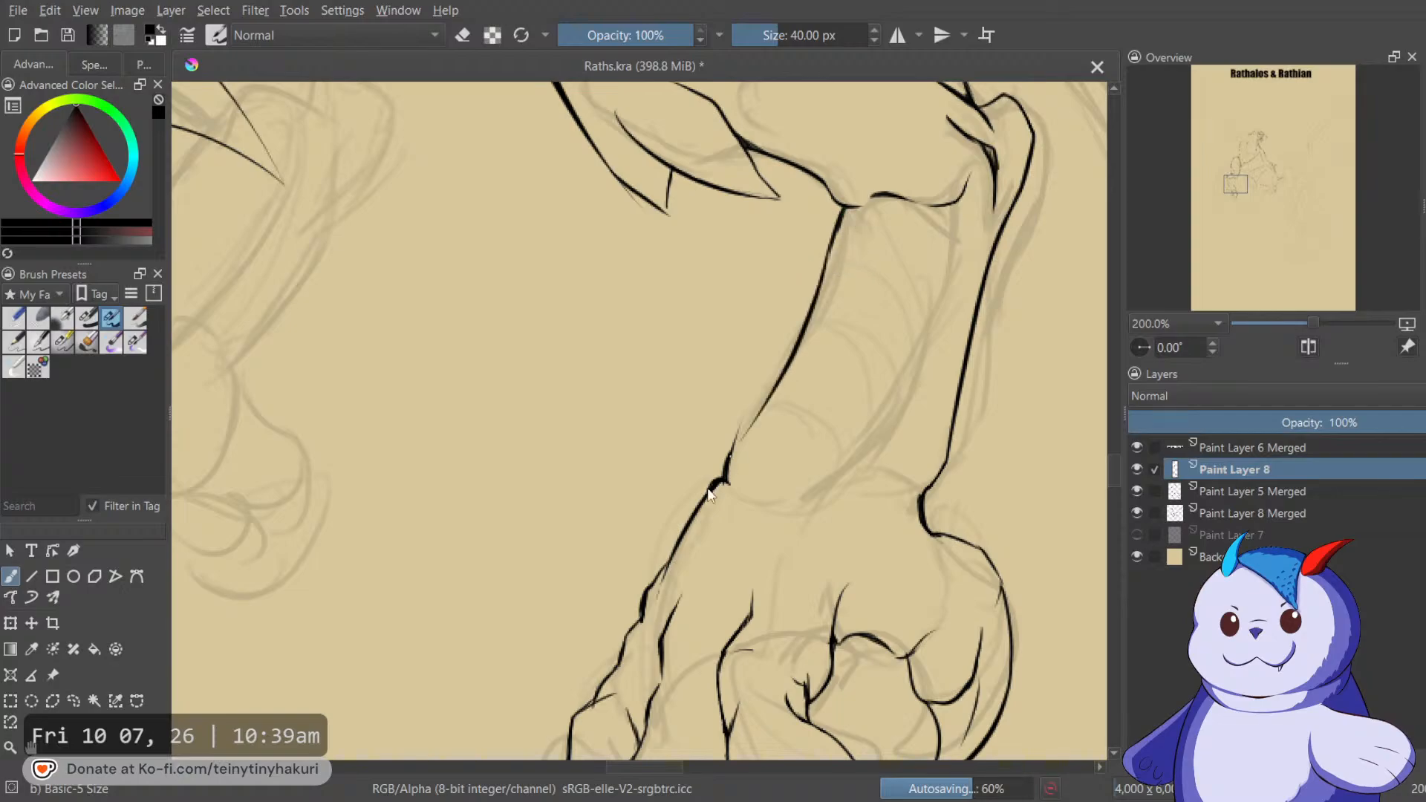
left_click_drag(818, 295, 741, 438)
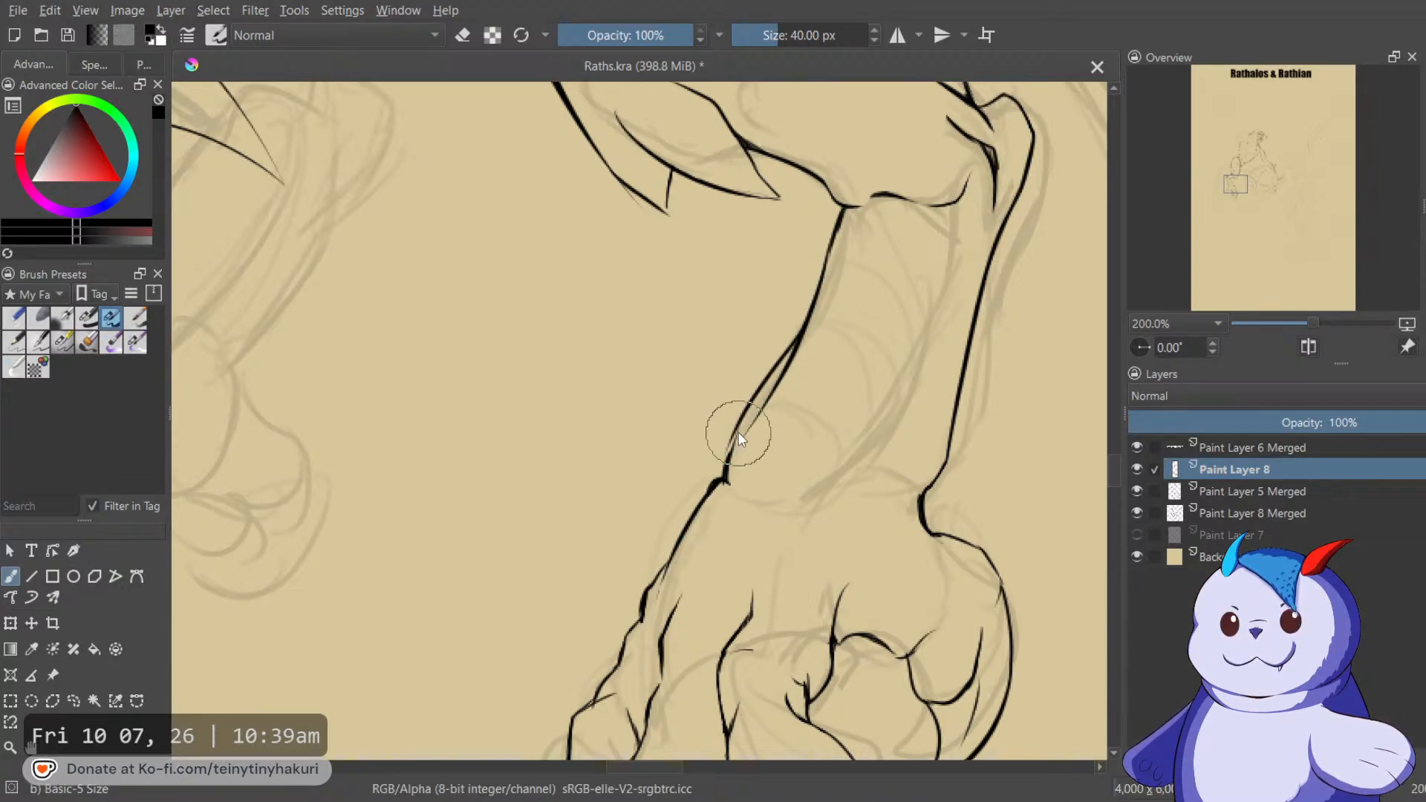
key("e")
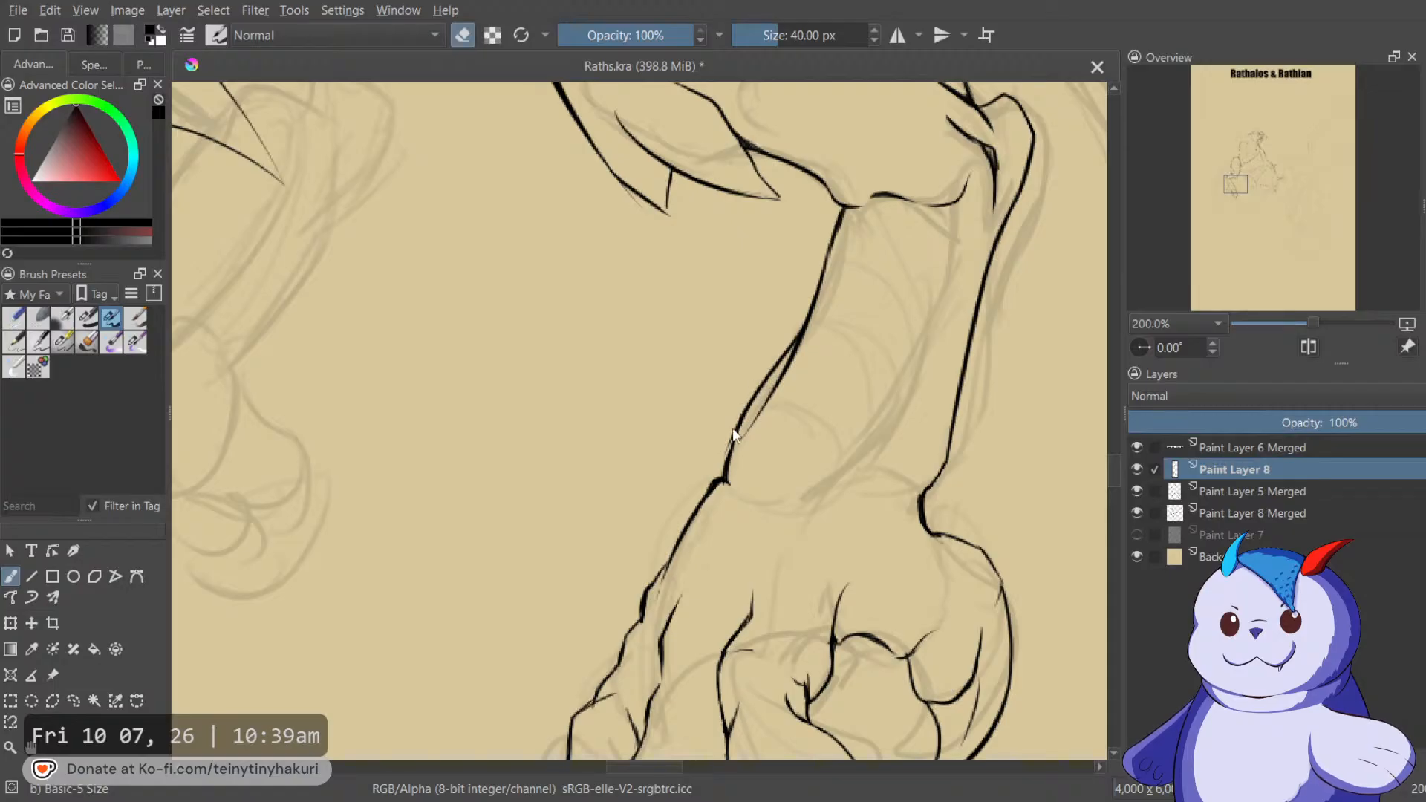
left_click_drag(733, 445, 792, 351)
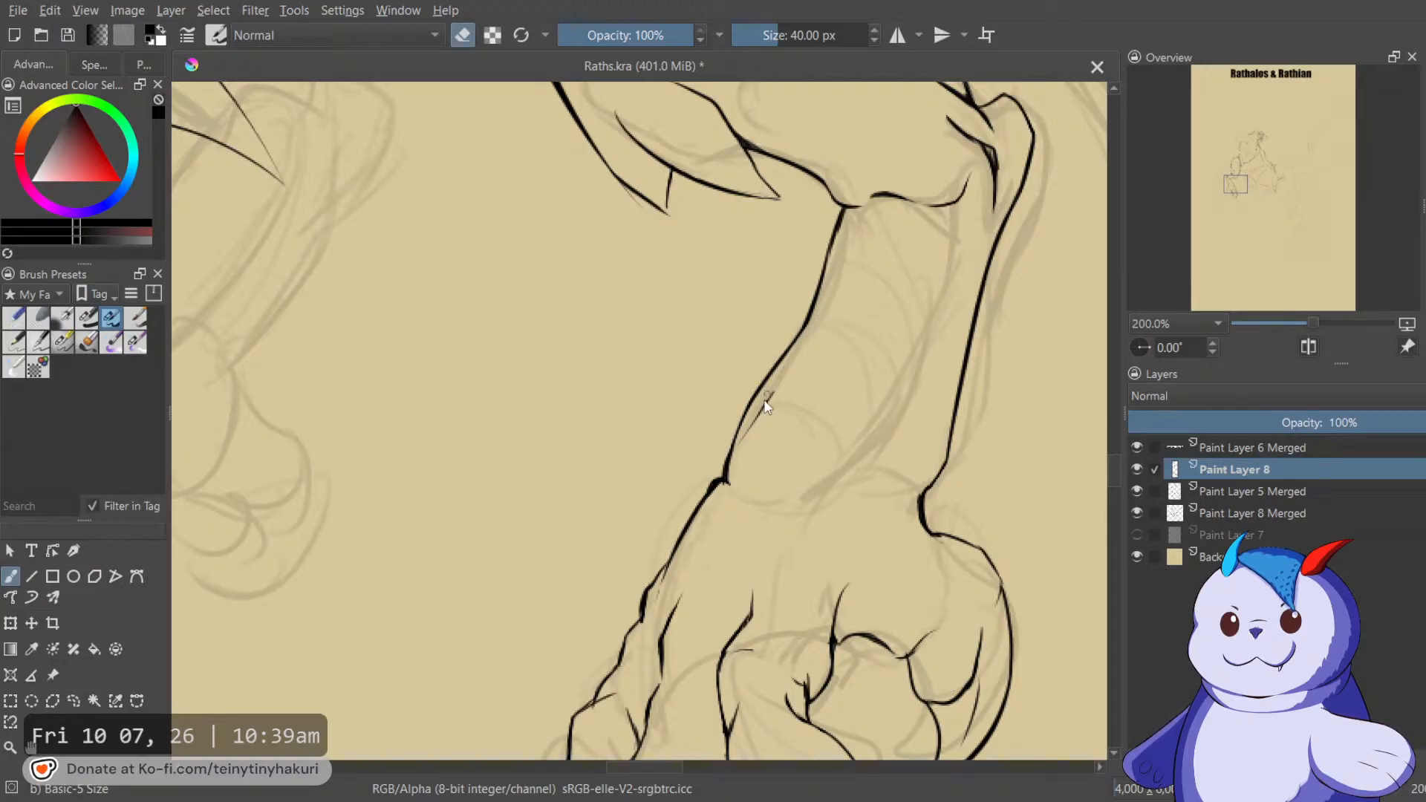
key("e")
Ink the tendon line inside the near lower leg from the upper joint to a short fold above the foot.
key("m")
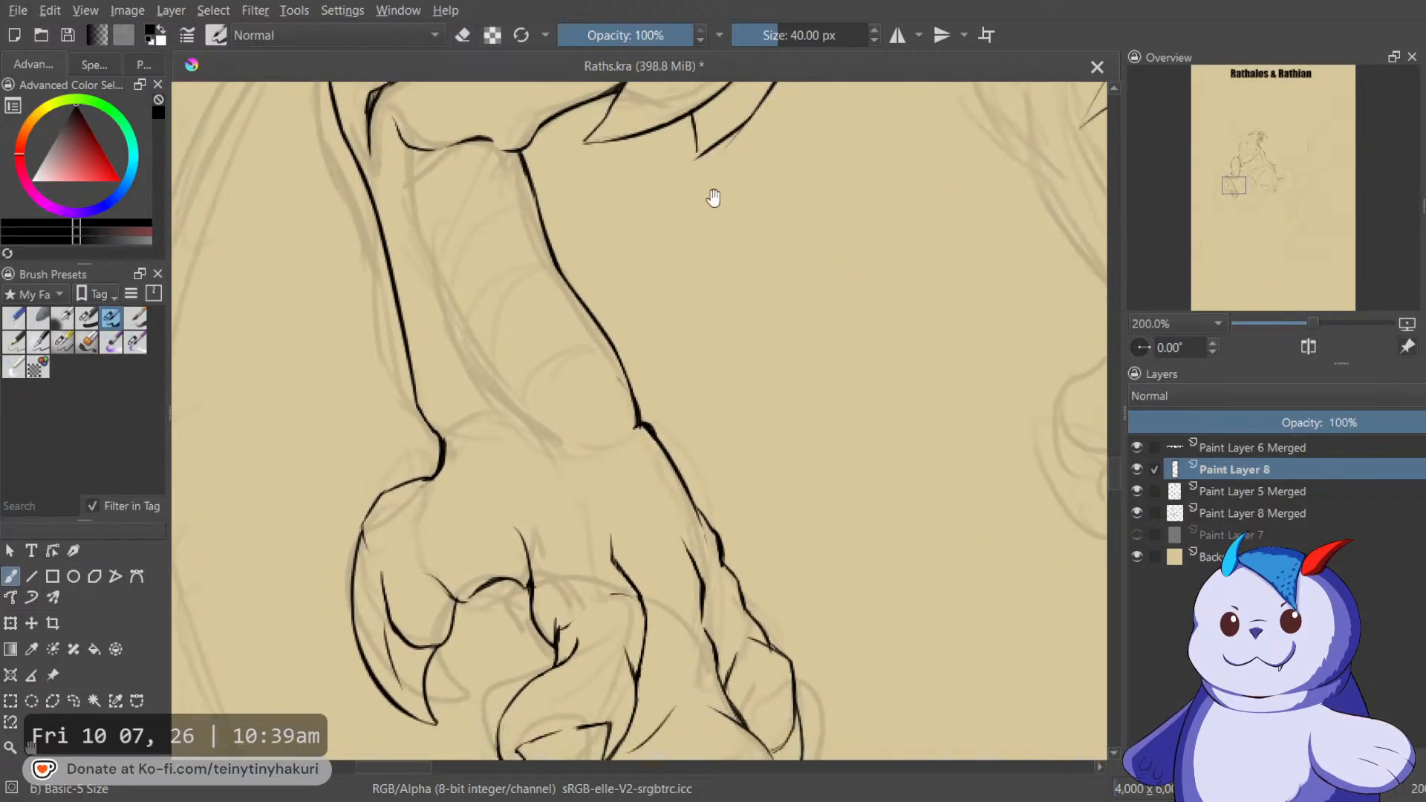
key("6")
key("6")
key("6")
key("6")
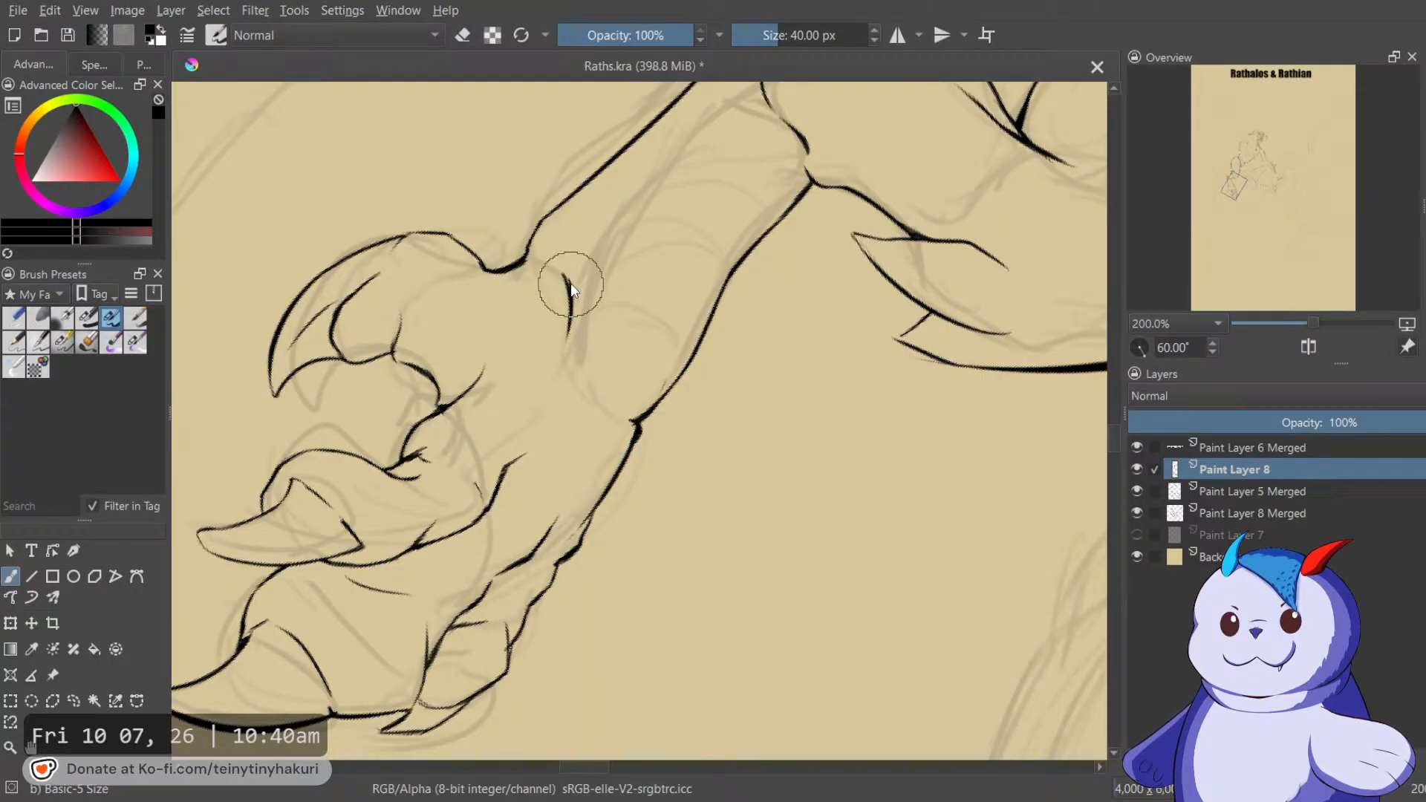
scroll(674, 310, "up", 2)
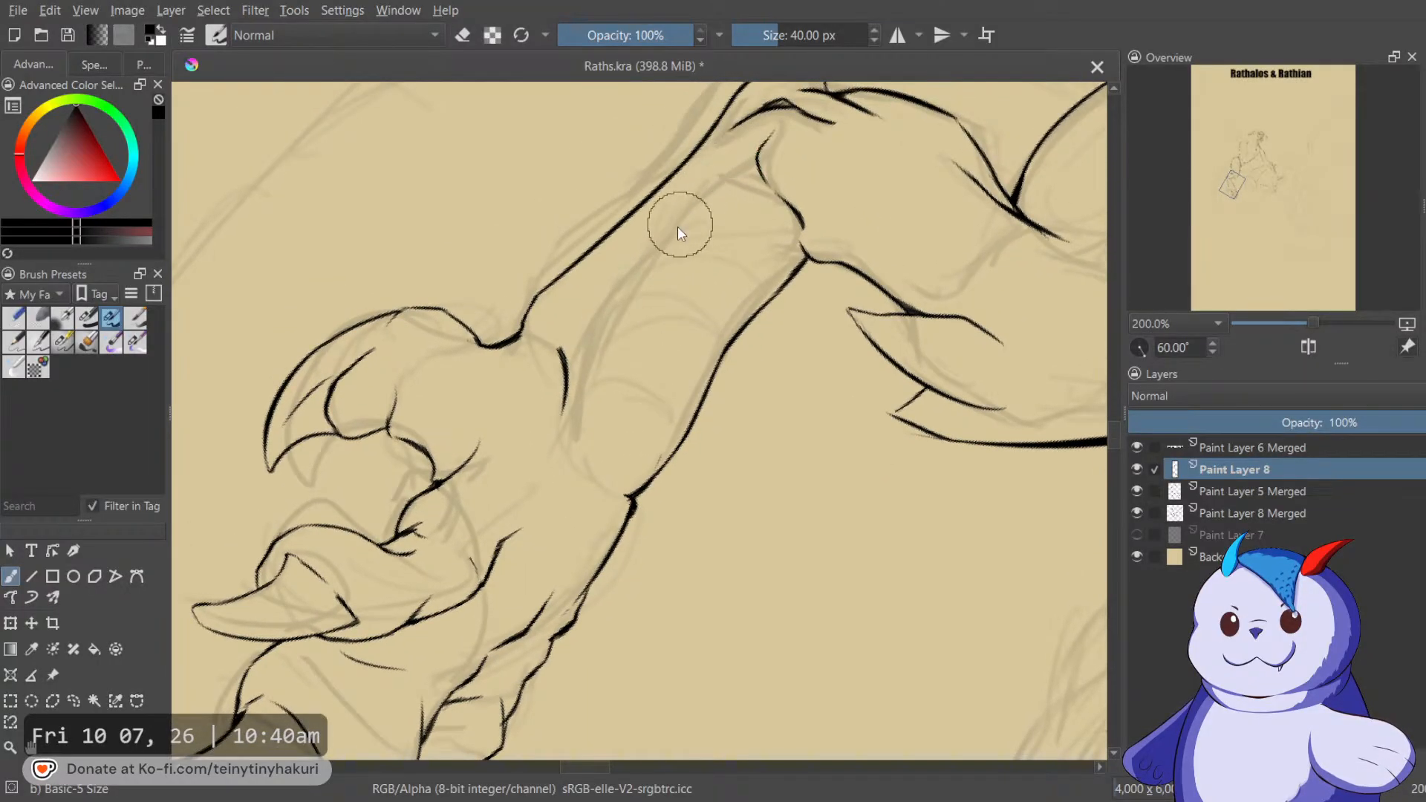
left_click_drag(763, 159, 684, 216)
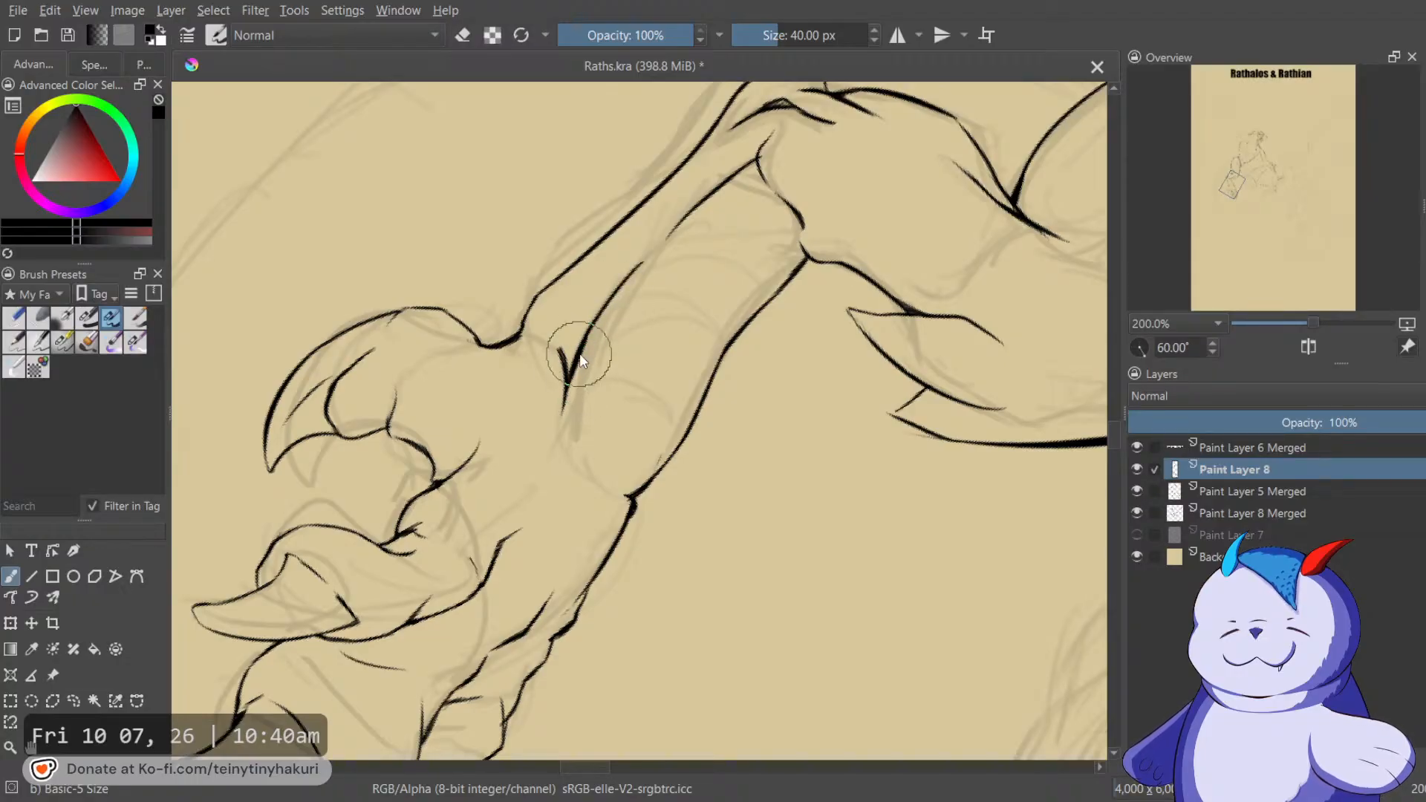
Reset the canvas rotation and merge the finished leg's Paint Layer 8 down into Paint Layer 5 Merged.
key("5")
scroll(580, 349, "down", 6)
mouse_move(616, 332)
left_mouse_down()
mouse_move(520, 430)
mouse_move(599, 366)
left_mouse_up()
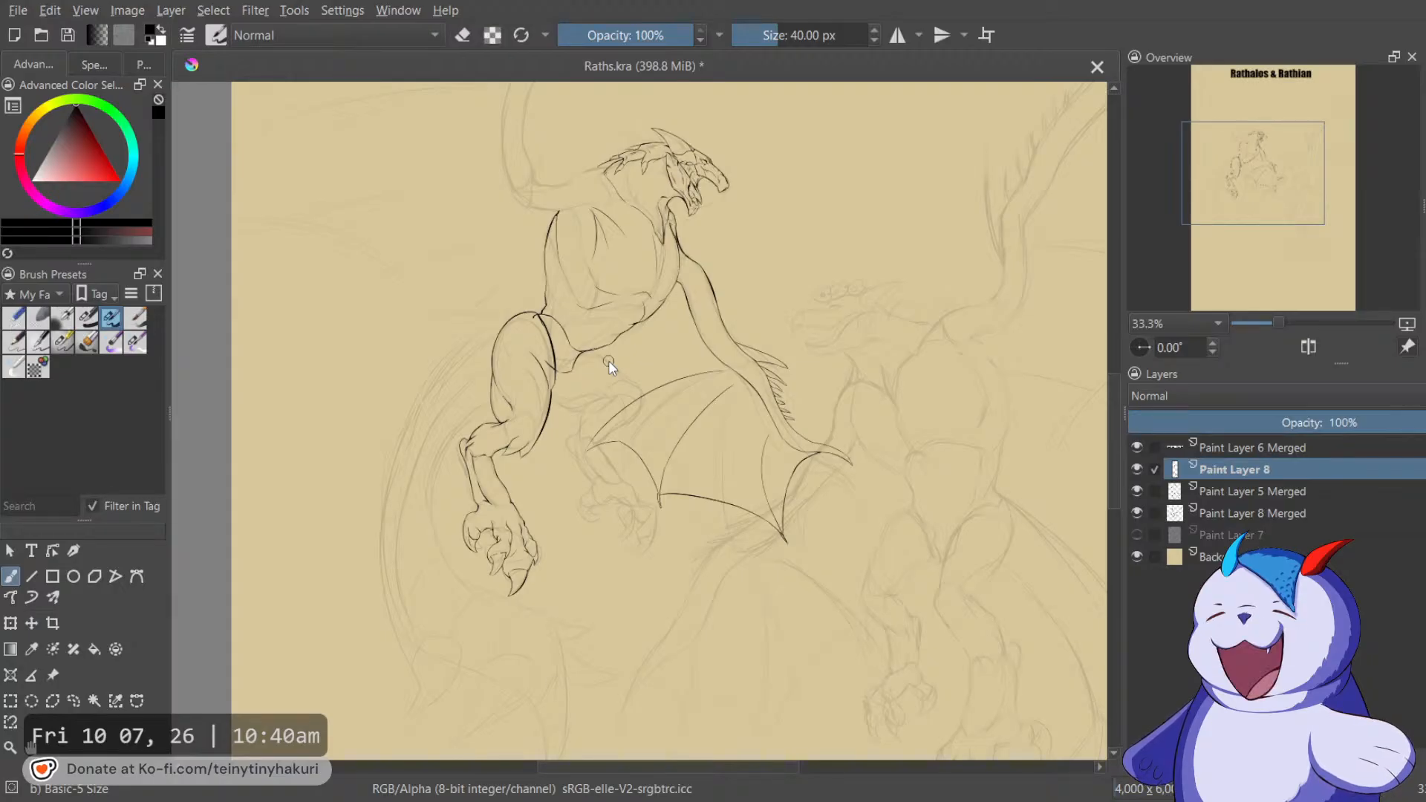
scroll(581, 408, "up", 1)
left_click_drag(616, 325, 716, 309)
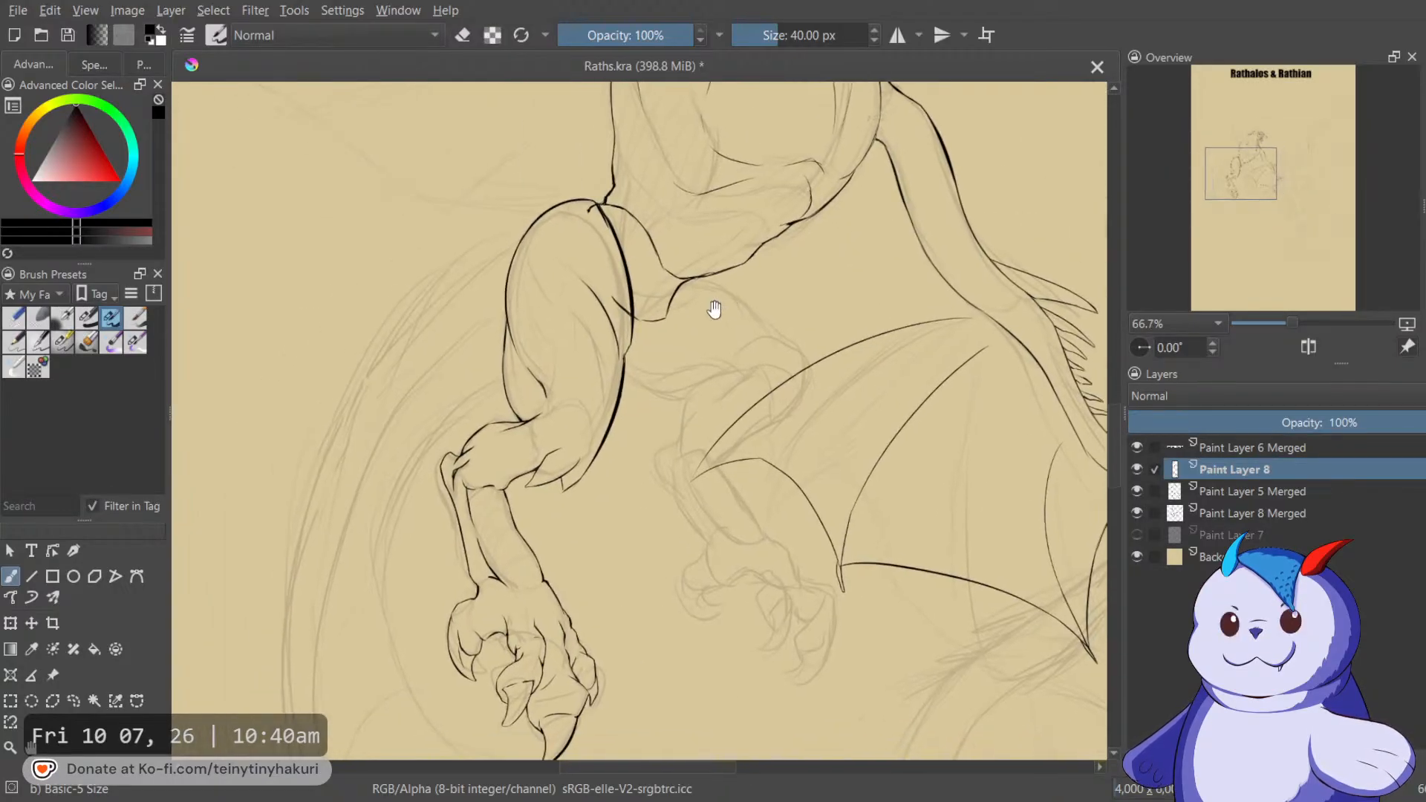
scroll(711, 309, "up", 1)
scroll(689, 399, "down", 2)
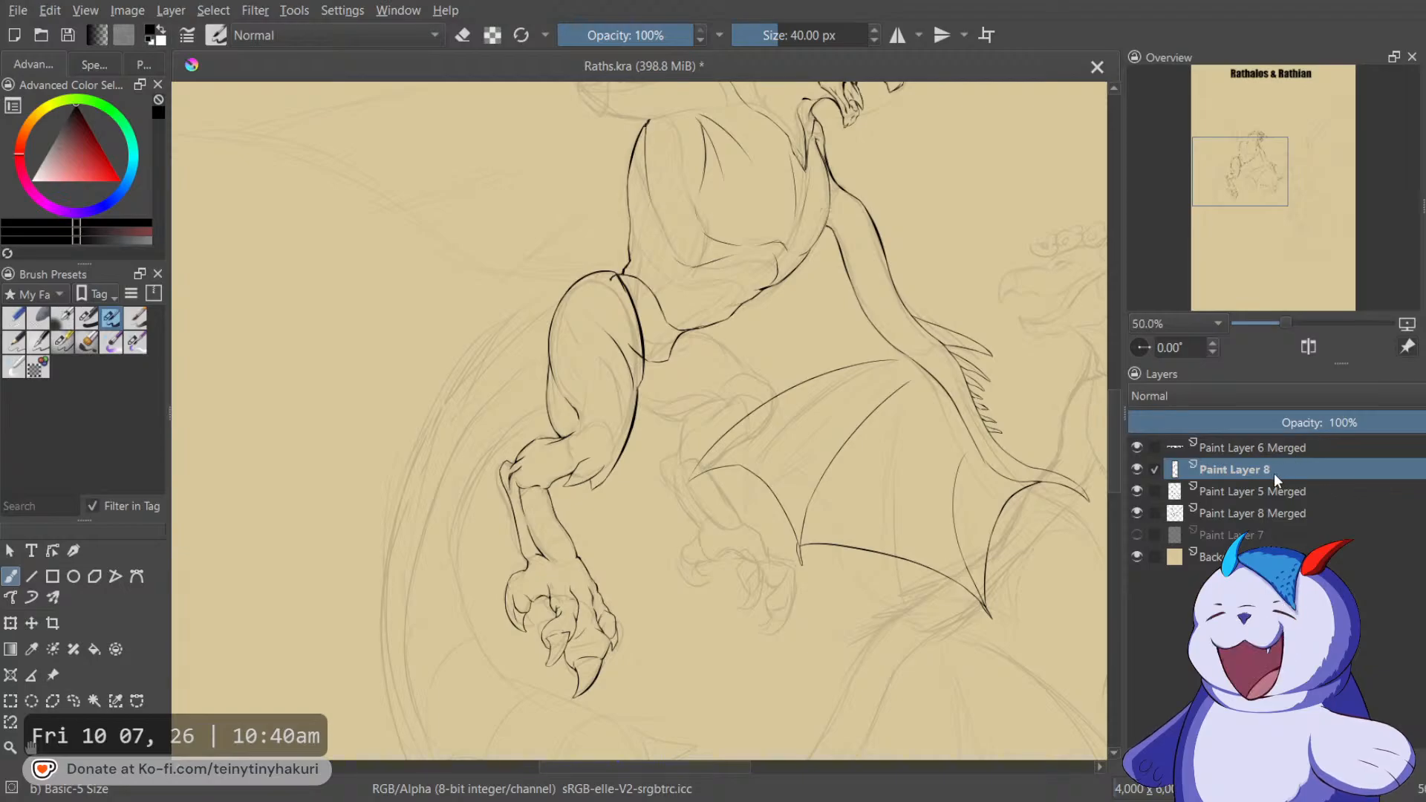
key("ctrl+e")
Erase the stray line ends and thin the near thigh's edge at the hip, adding a short curved crease beside it.
scroll(652, 368, "up", 2)
key("m")
left_click_drag(839, 261, 835, 341)
key("e")
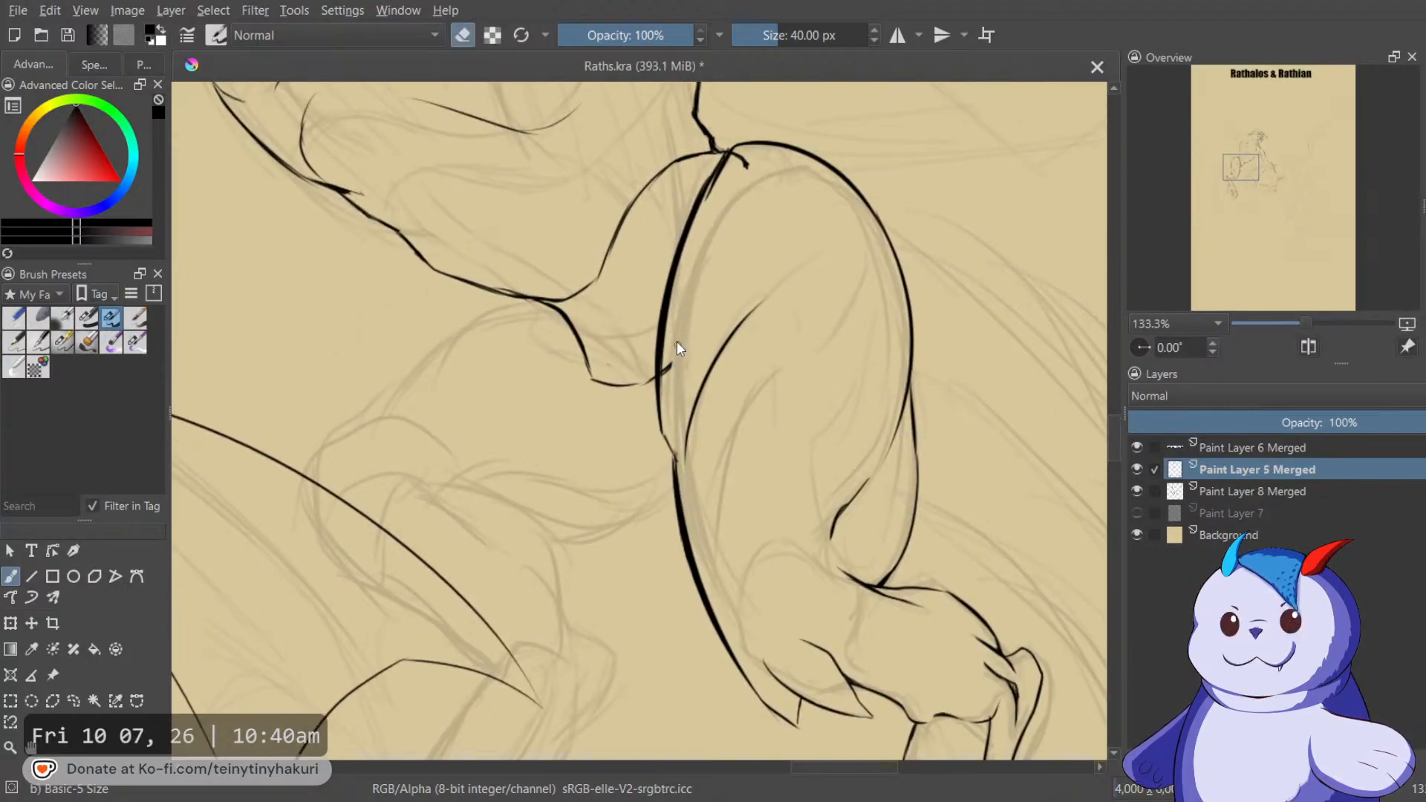
left_click_drag(673, 349, 667, 364)
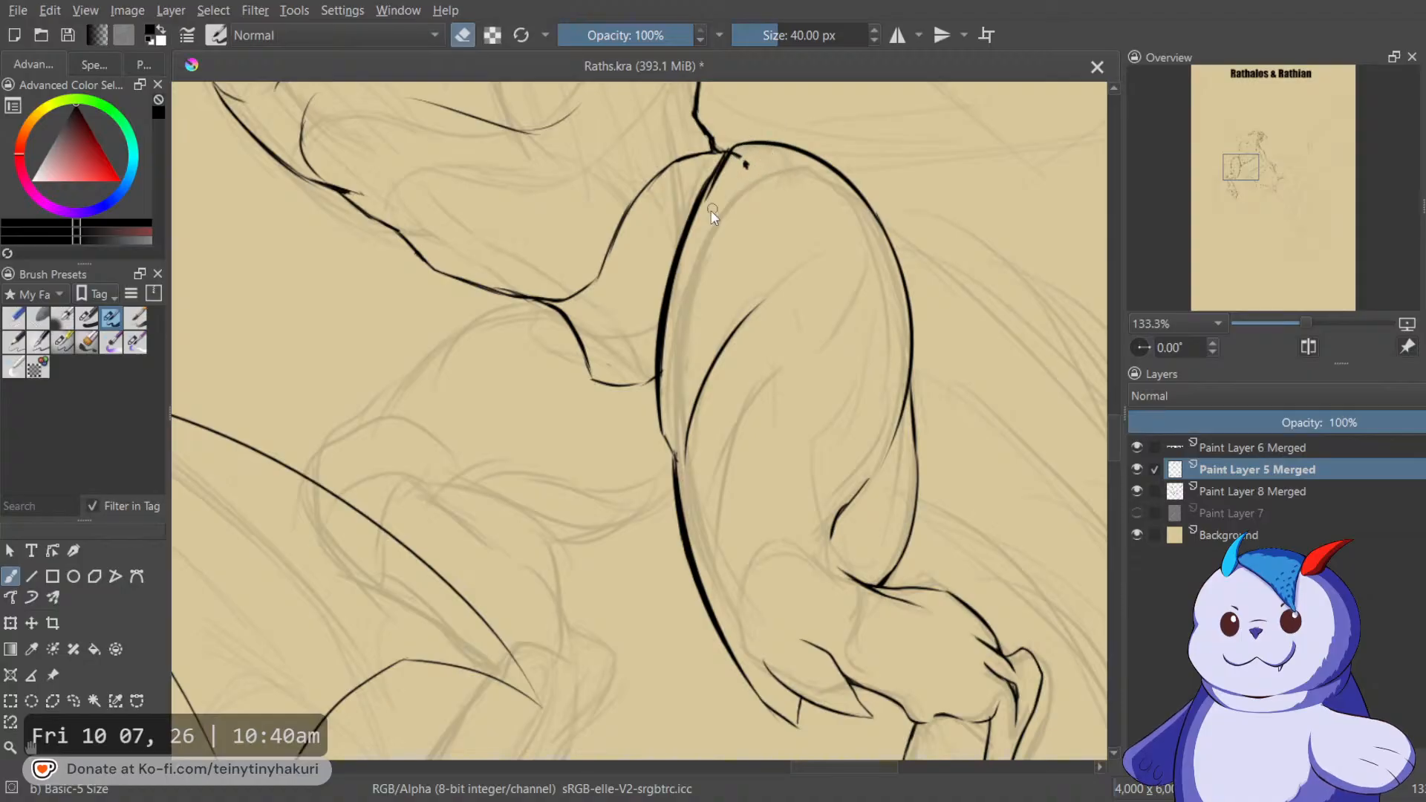
left_click_drag(738, 155, 685, 264)
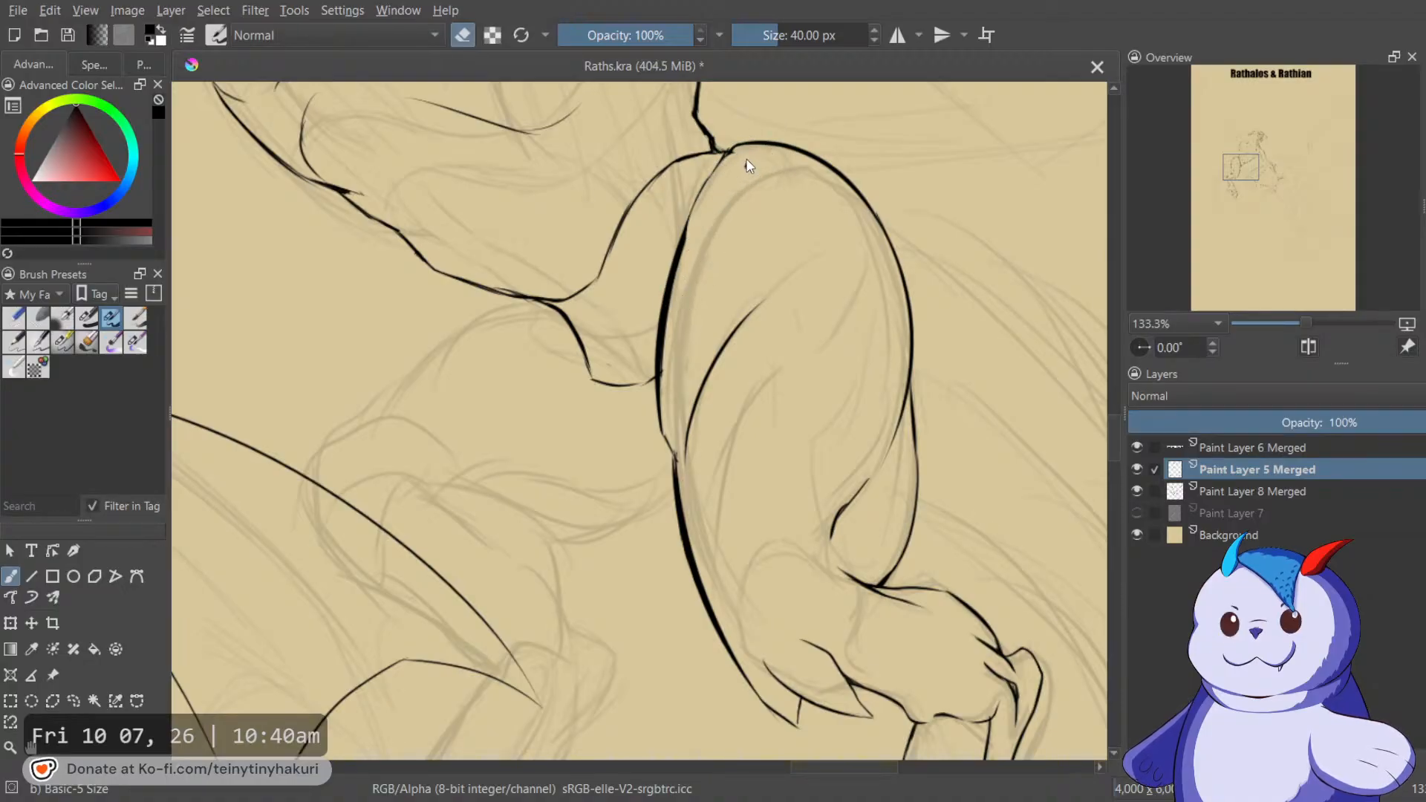
left_click(683, 349)
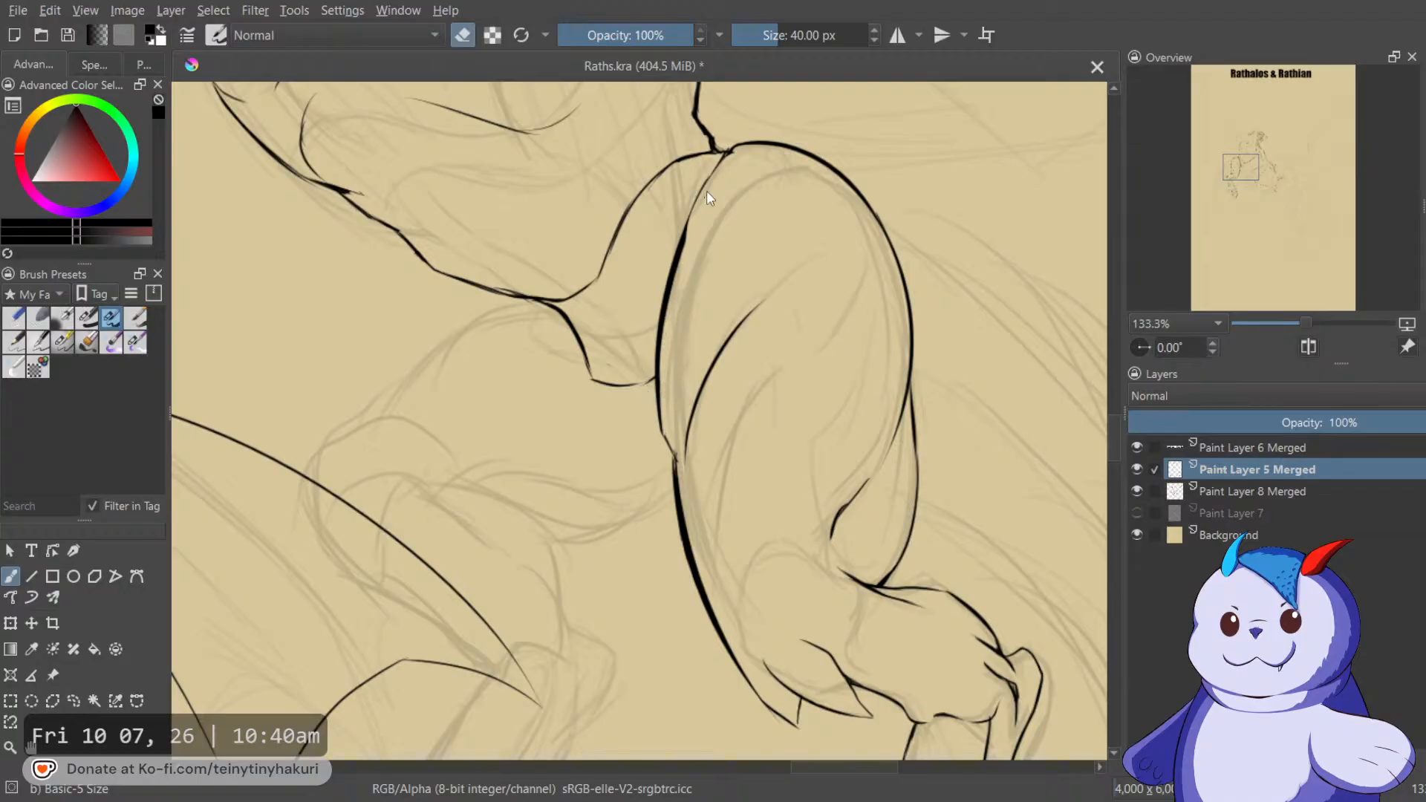
key("e")
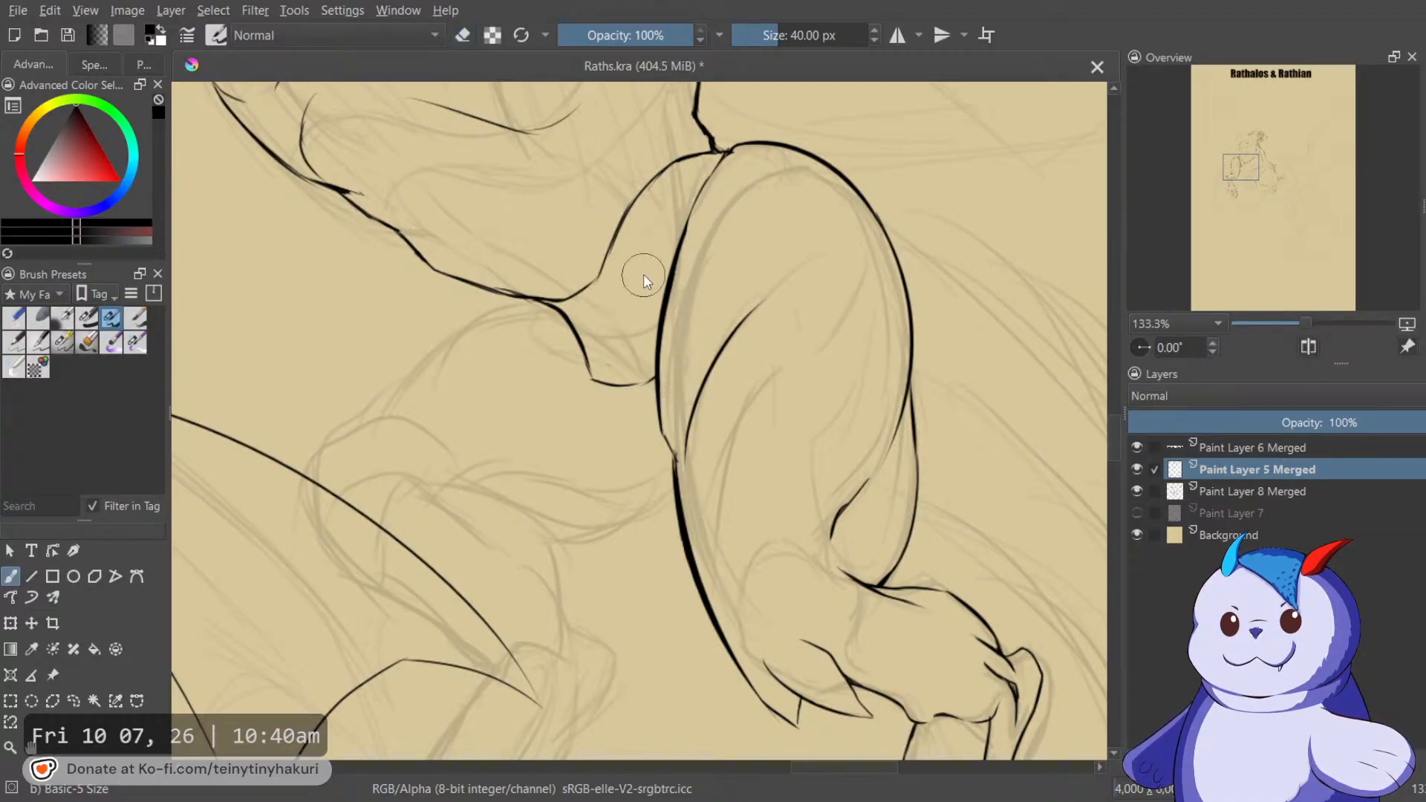
left_click_drag(648, 270, 659, 296)
Add a new paint layer above Paint Layer 5 Merged for the far hind leg's line art.
key("m")
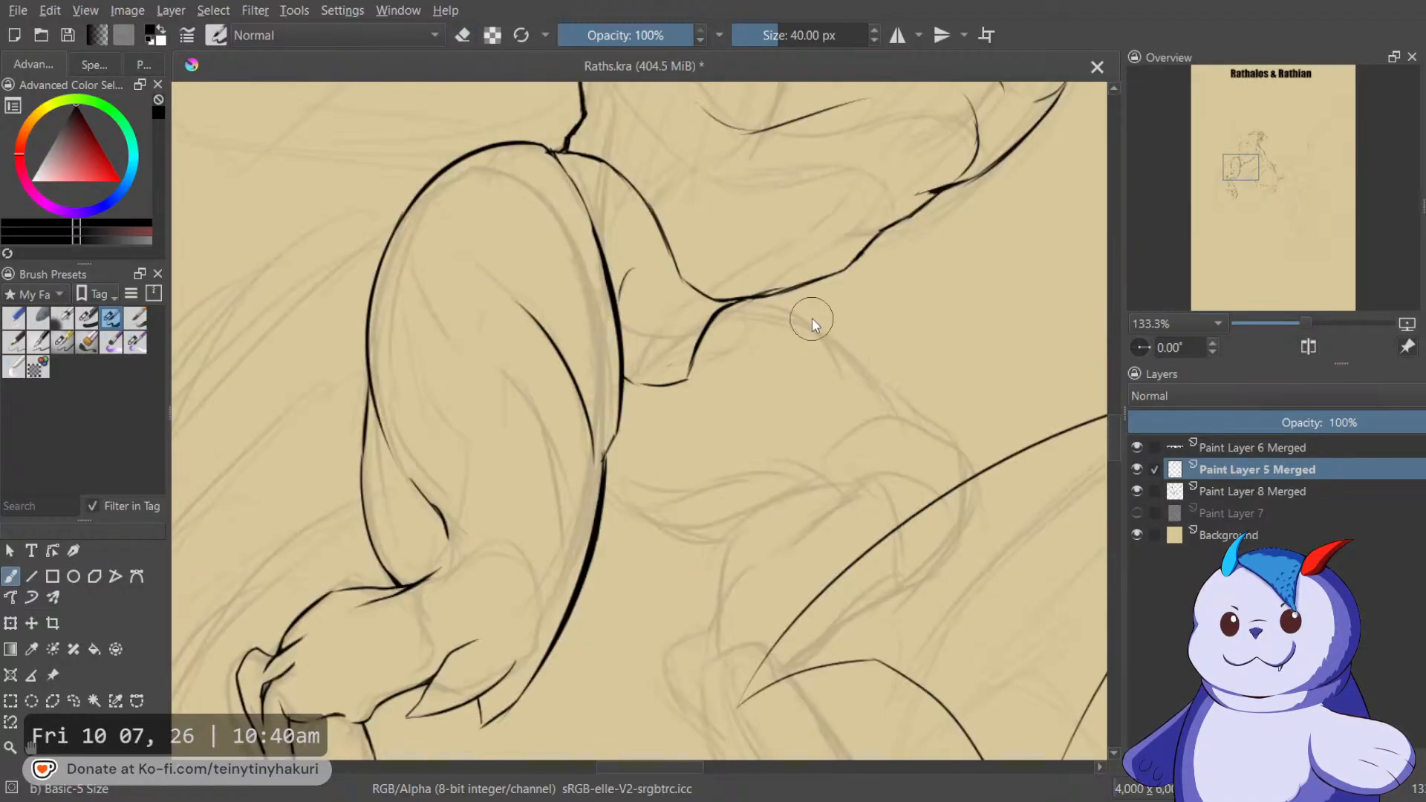
scroll(812, 318, "down", 3)
left_click_drag(813, 318, 654, 277)
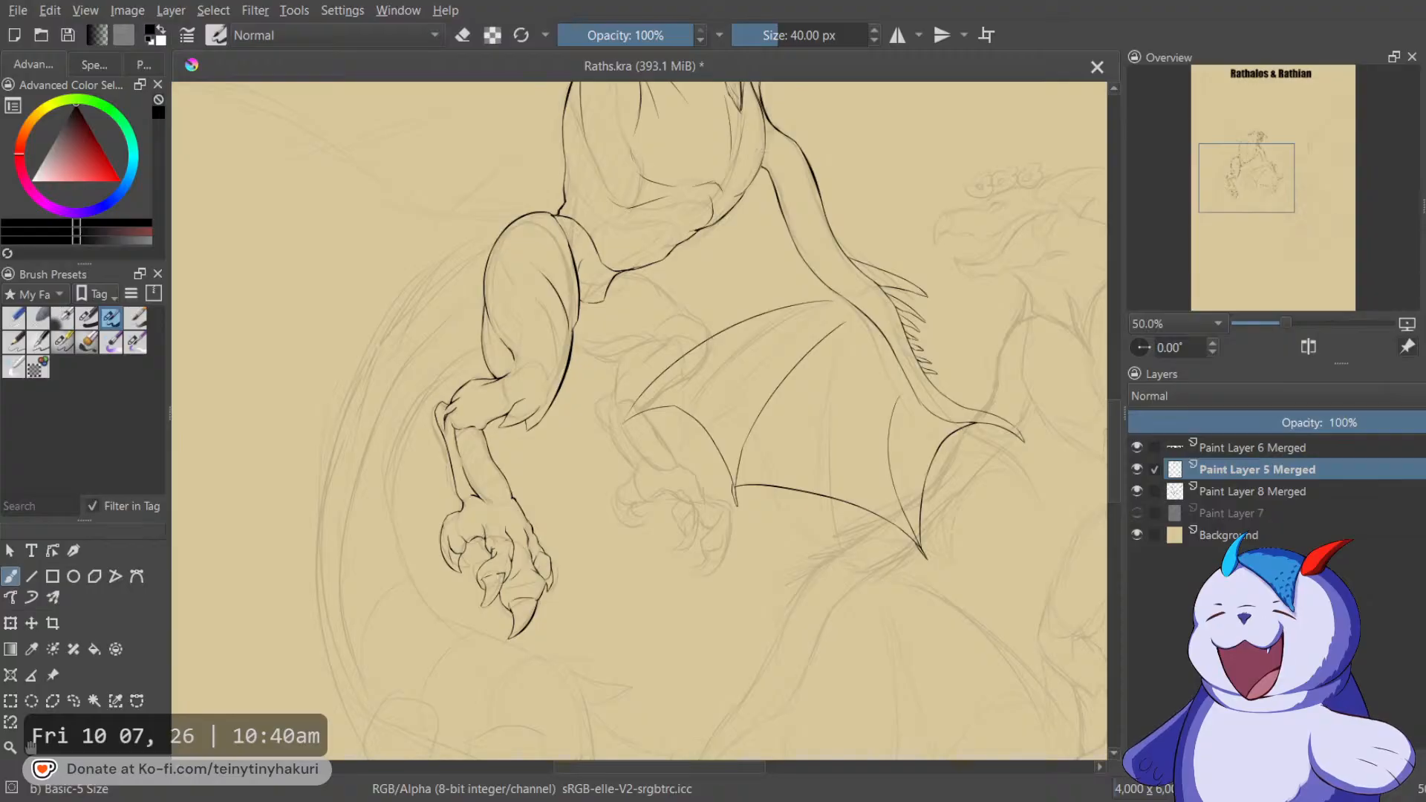
key("Insert")
scroll(523, 313, "up", 3)
key("m")
left_click_drag(523, 314, 927, 366)
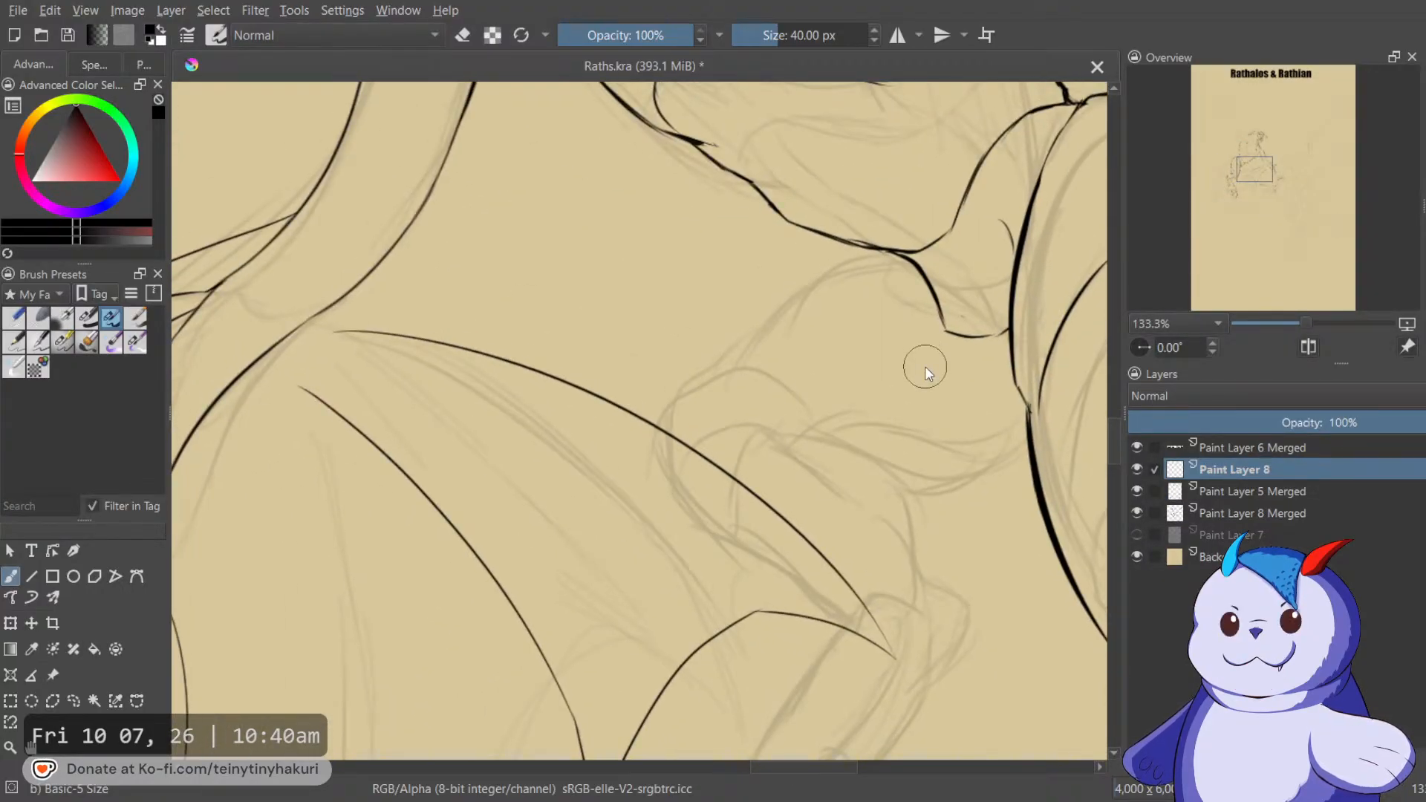
Ink the far thigh's upper edge curving out from the belly line, clean its end and add a short inner muscle line.
key("4")
key("4")
mouse_move(764, 197)
left_mouse_down()
mouse_move(679, 274)
mouse_move(633, 399)
left_mouse_up()
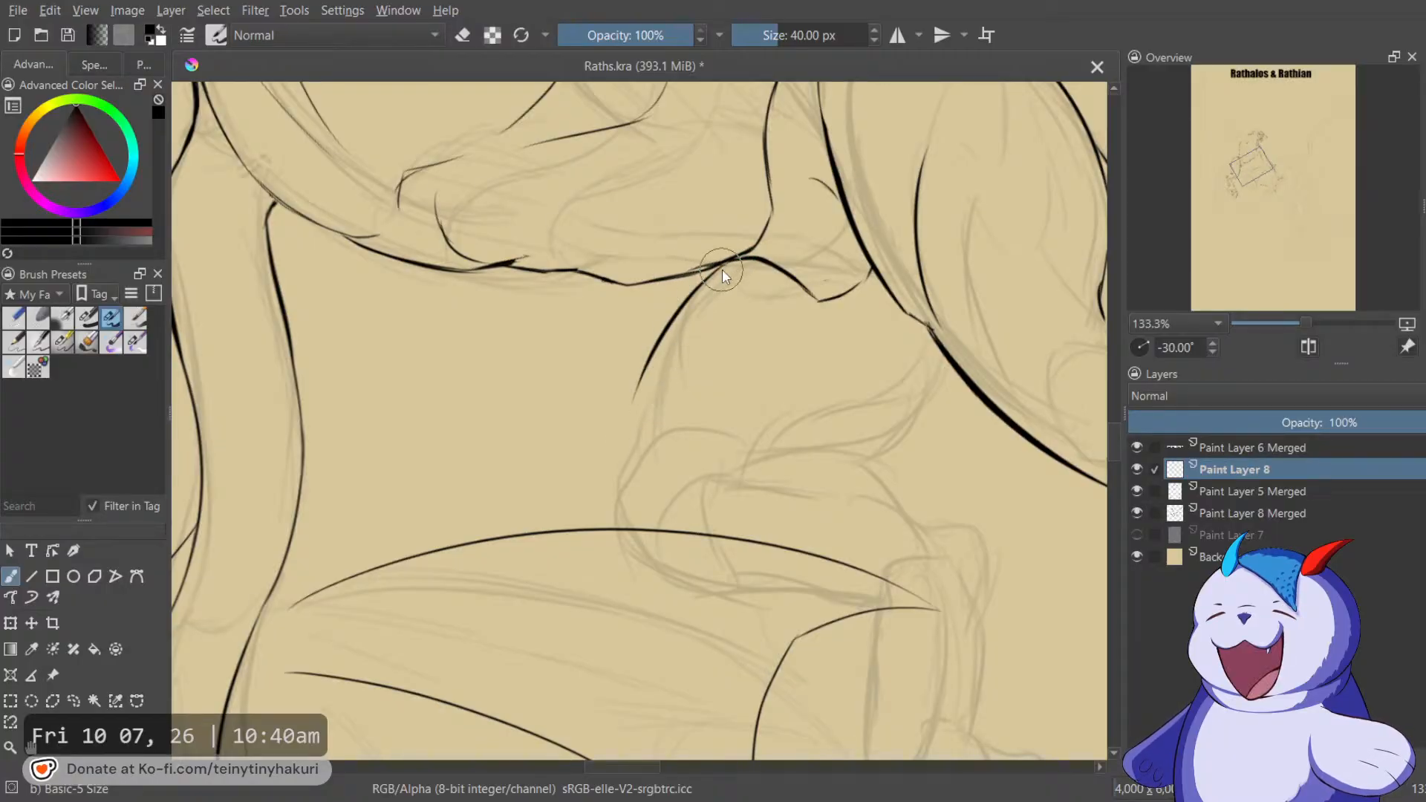
key("ctrl+z")
left_click_drag(706, 273, 656, 358)
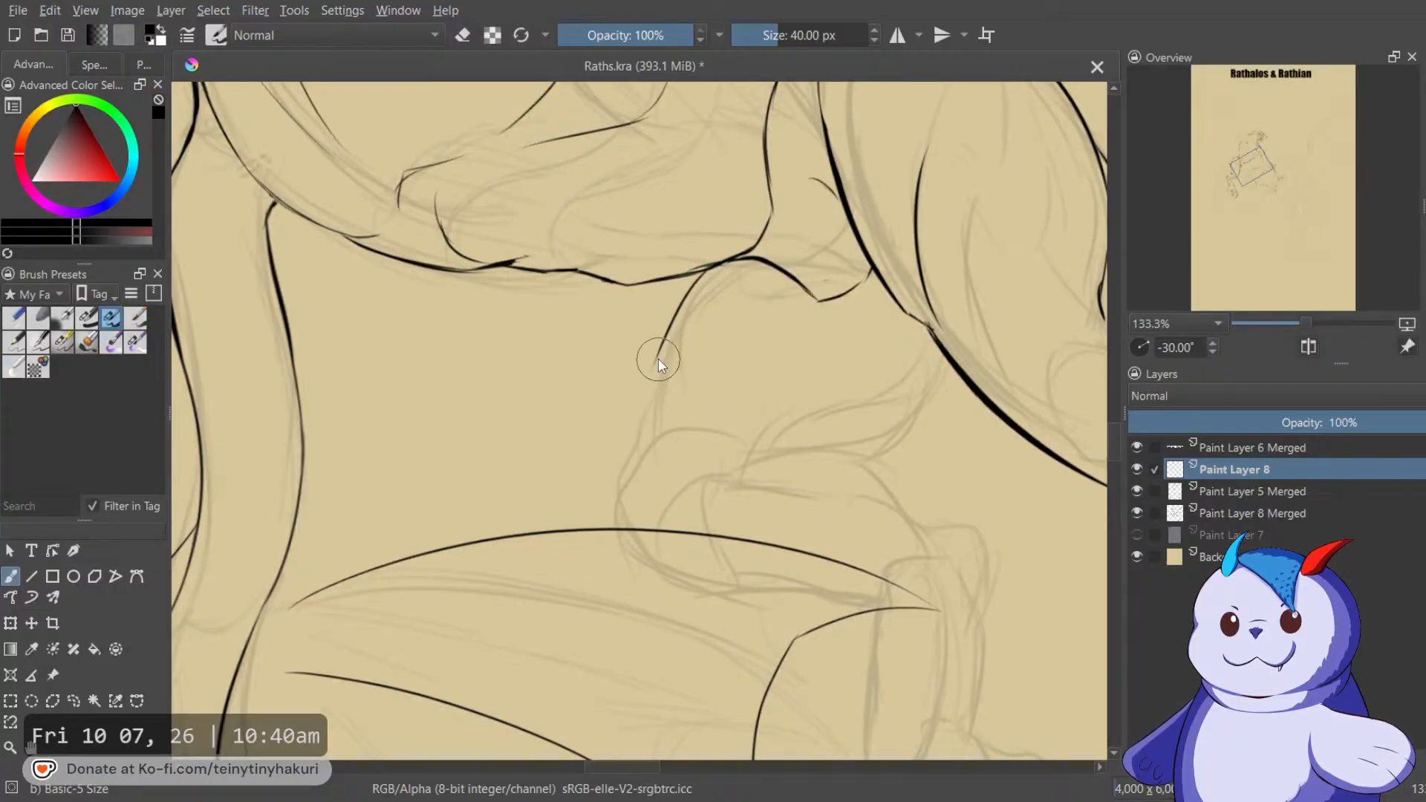
key("e")
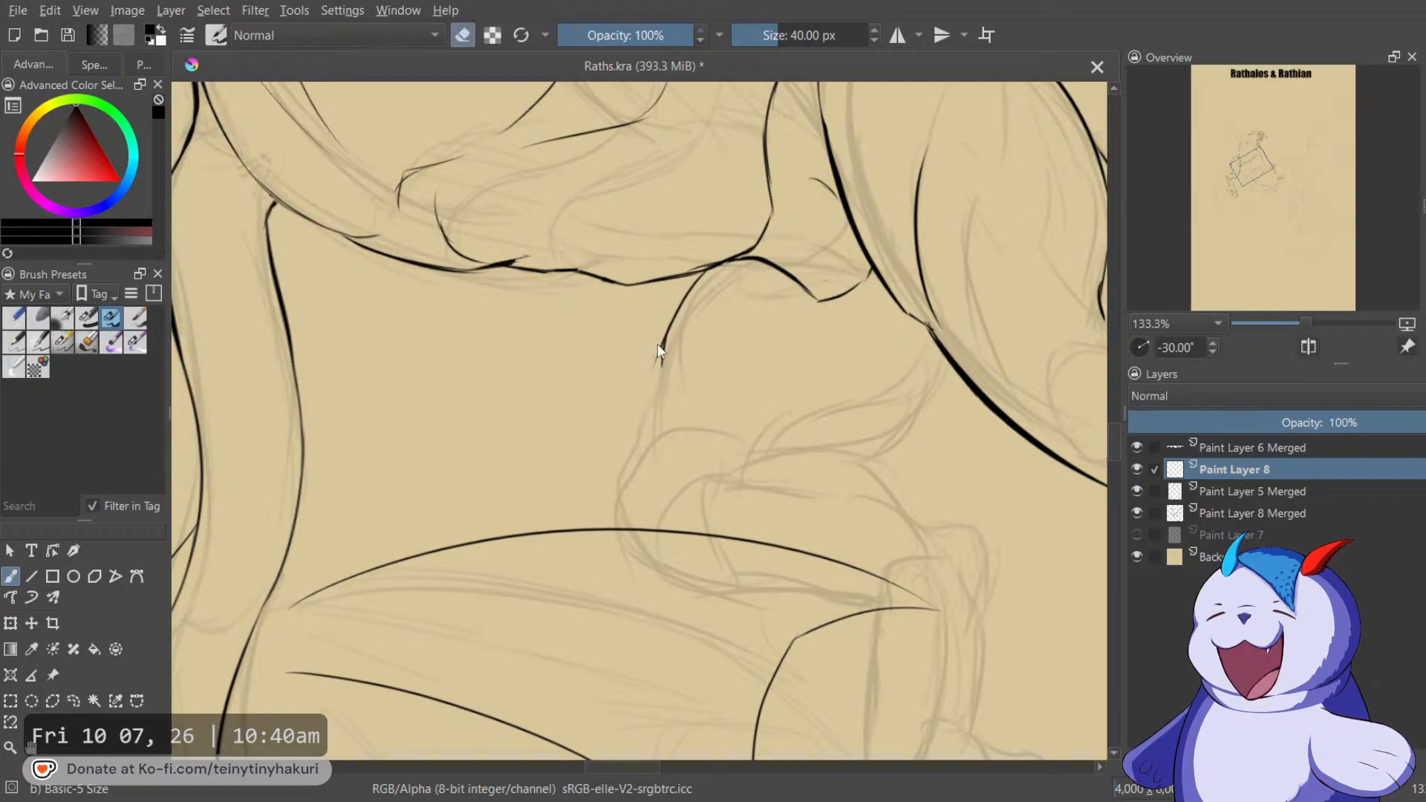
key("e")
left_click_drag(671, 364, 752, 325)
Ink the far thigh's underside and front edge down to a pointed, curved knee spike, trimming the spike's tip.
scroll(787, 327, "down", 2)
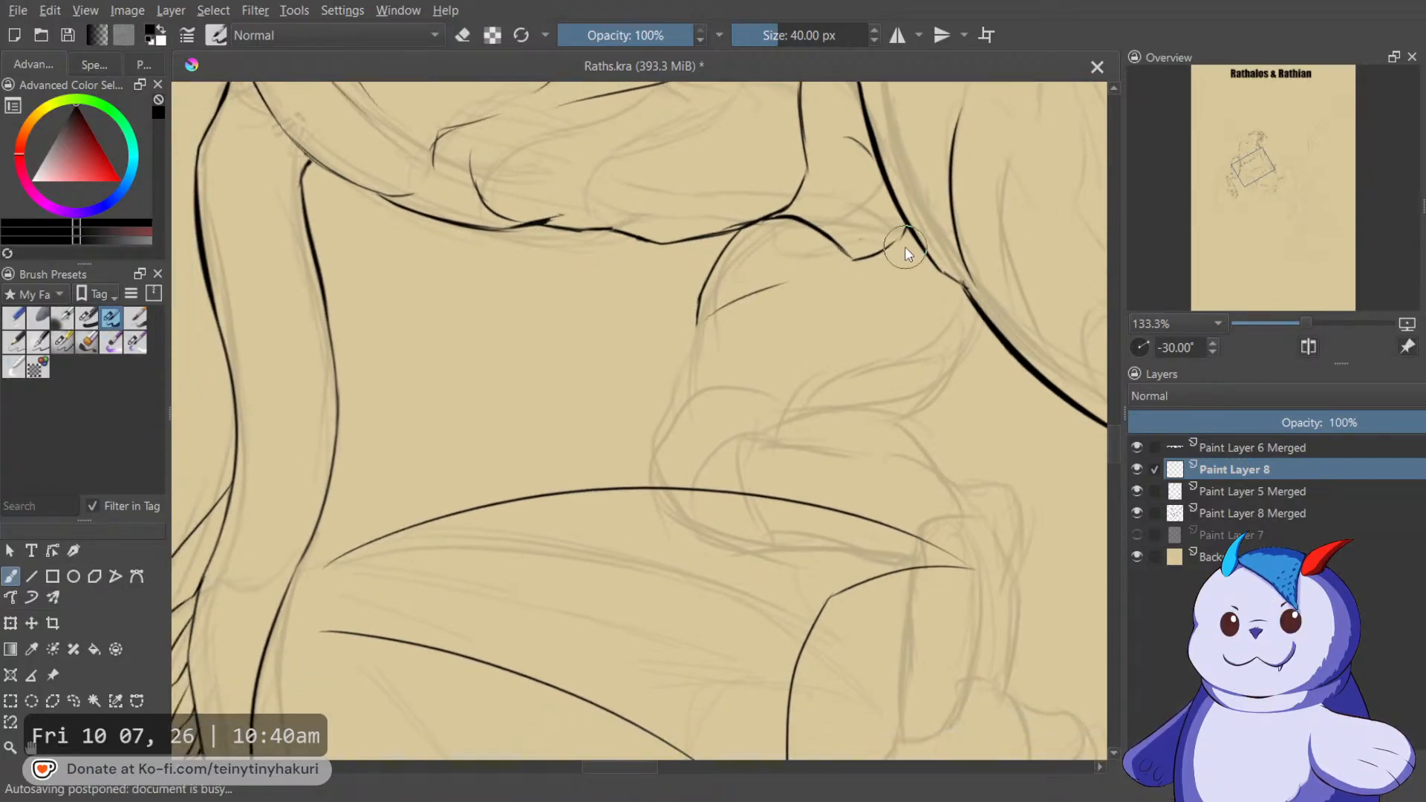
mouse_move(933, 301)
left_mouse_down()
mouse_move(837, 380)
mouse_move(832, 465)
left_mouse_up()
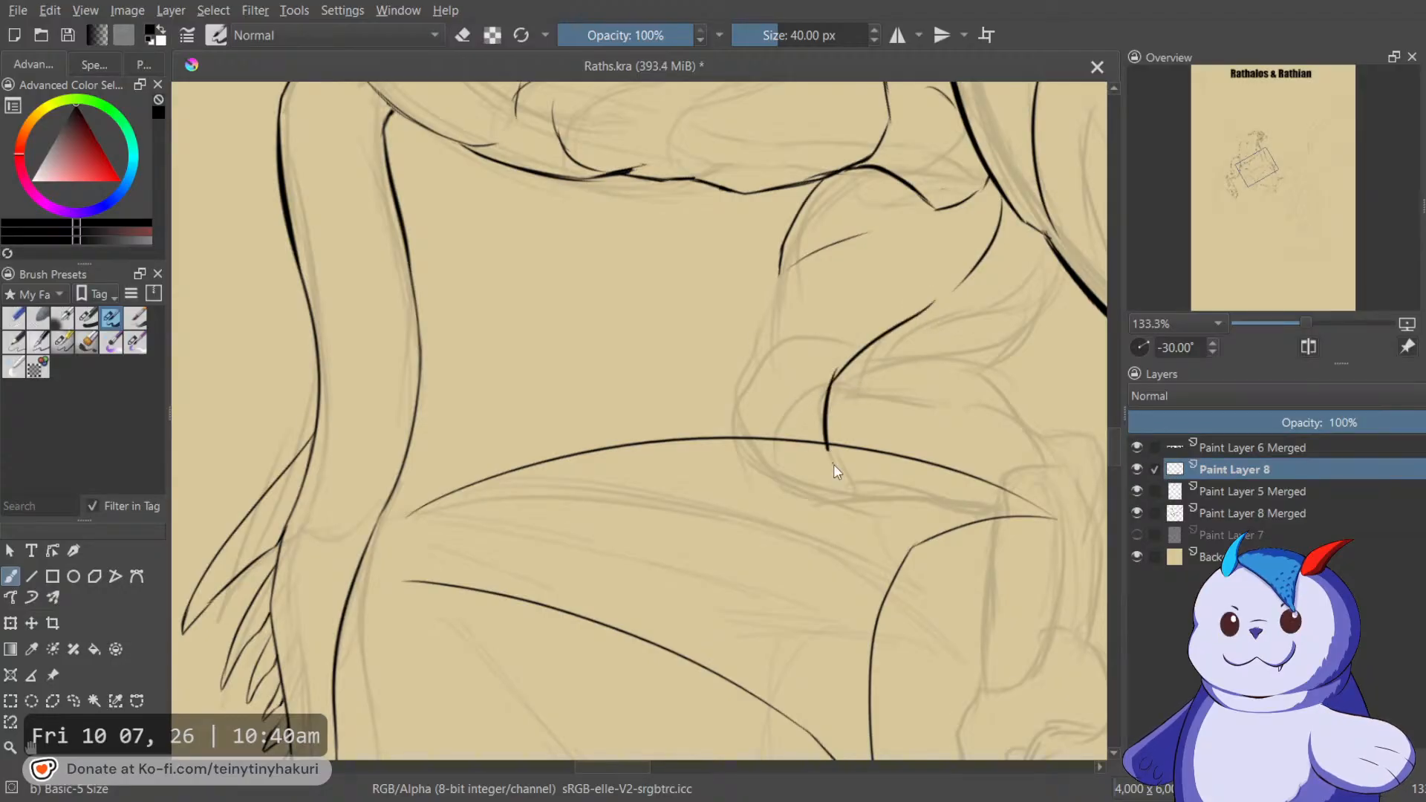
left_click_drag(786, 400, 885, 545)
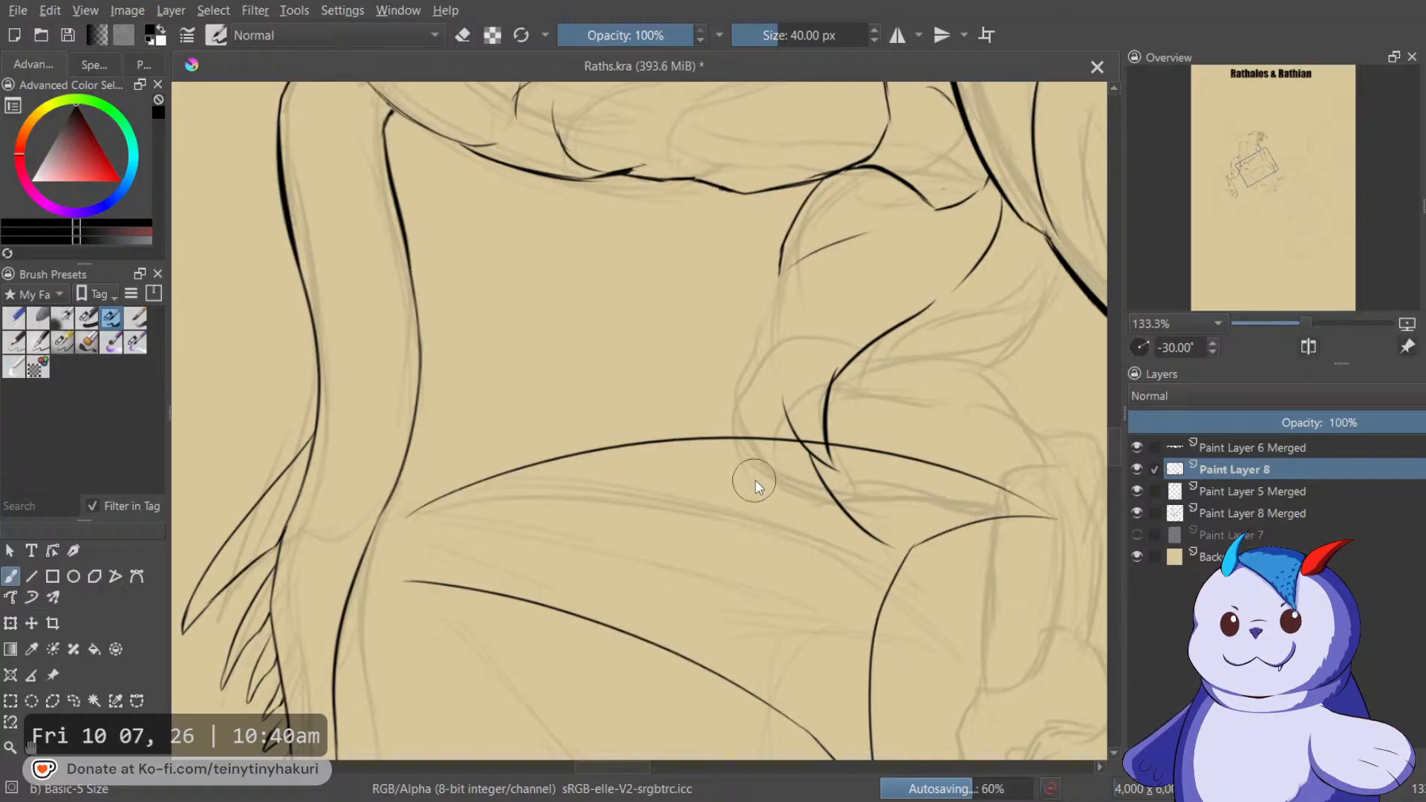
mouse_move(747, 433)
left_mouse_down()
mouse_move(852, 543)
mouse_move(883, 531)
mouse_move(854, 528)
mouse_move(881, 557)
left_mouse_up()
key("e")
key("e")
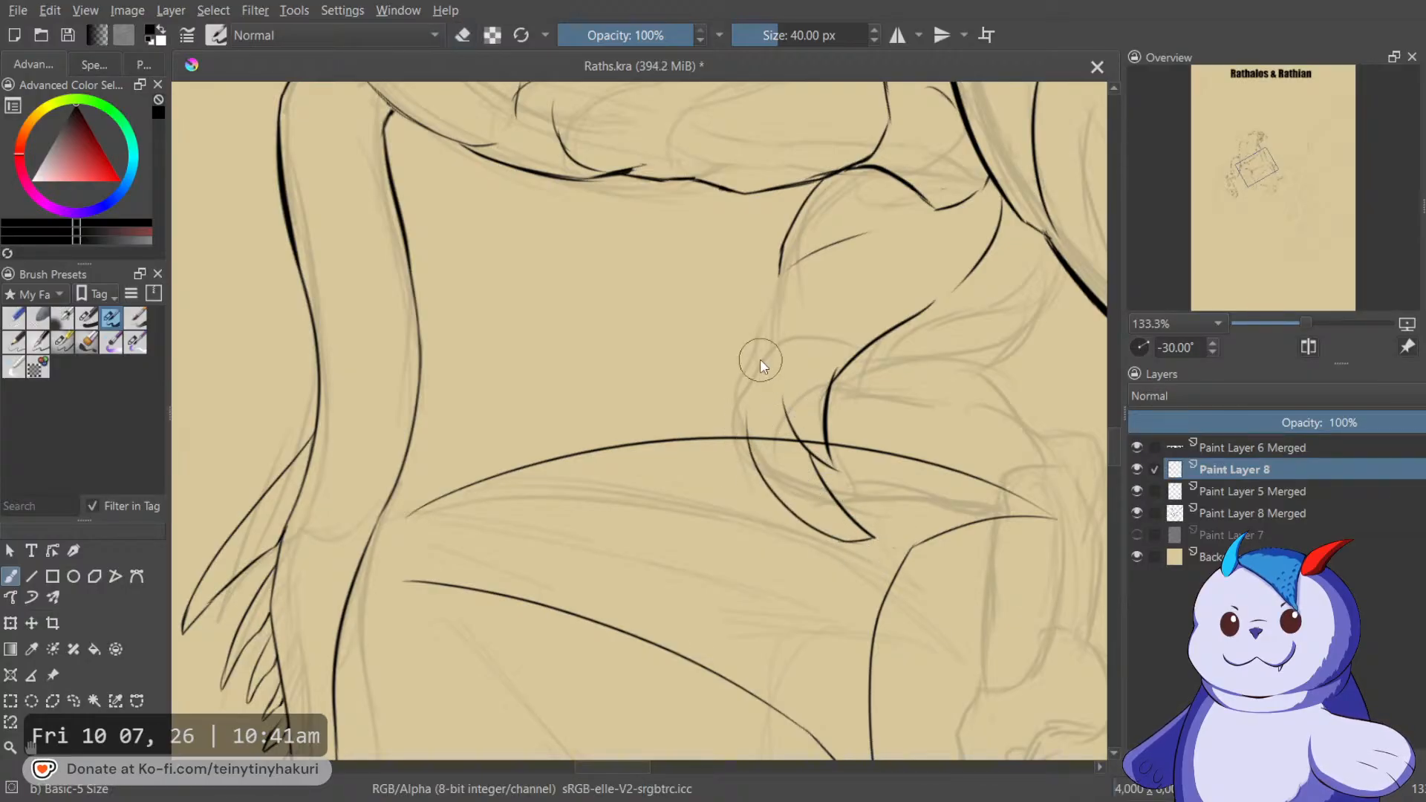
scroll(751, 342, "right", 2)
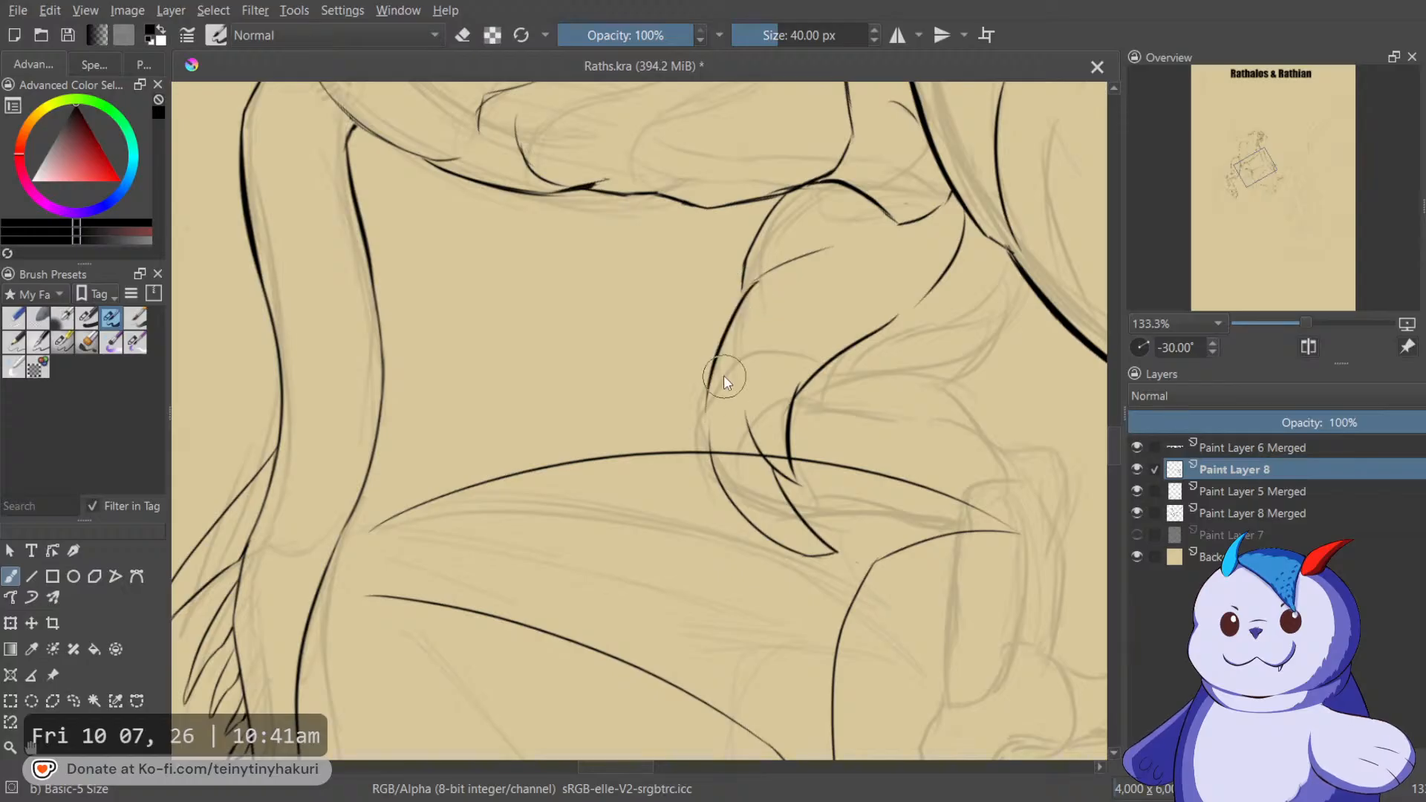
Ink the far shin's front edge down from the knee spike and add a short curved mark at its lower end.
key("5")
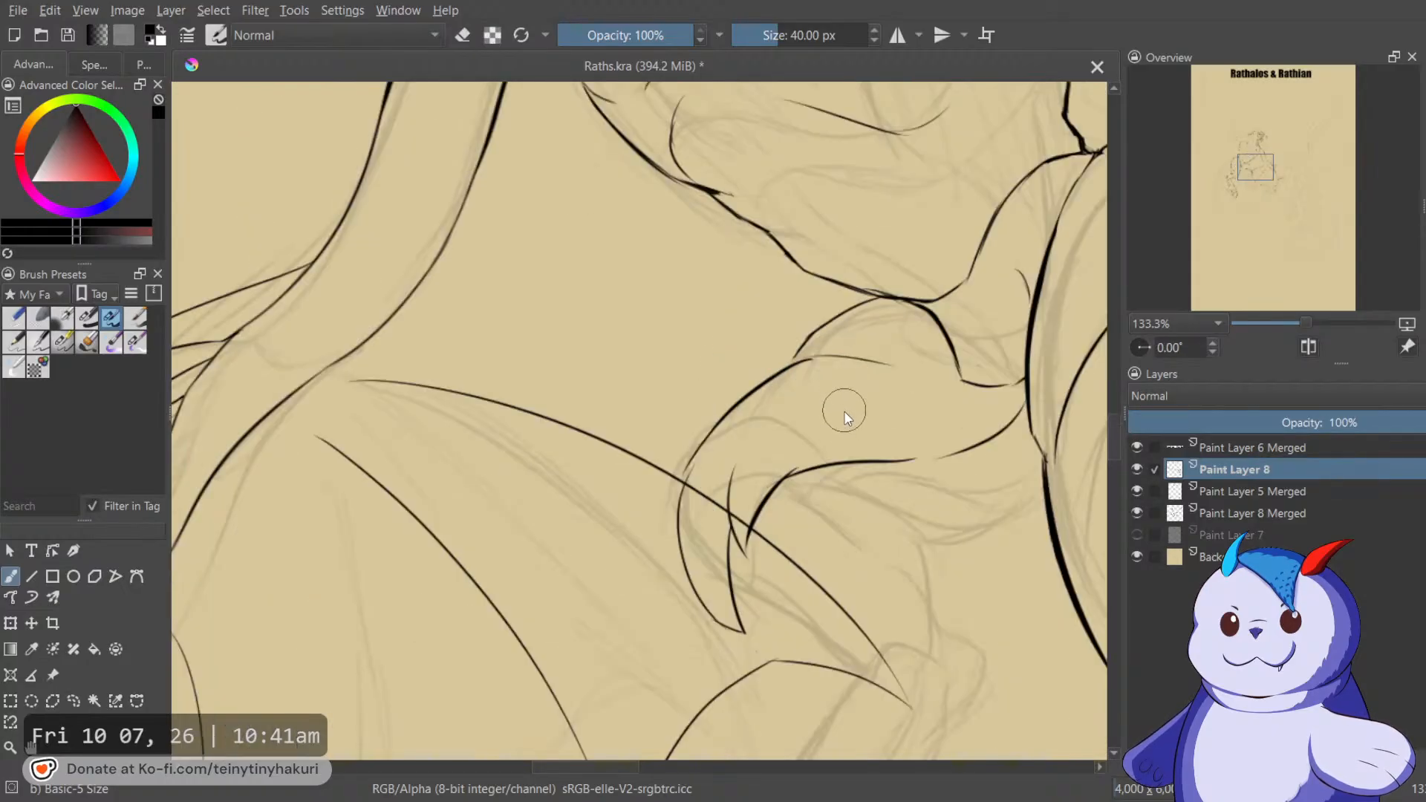
left_click_drag(769, 443, 967, 318)
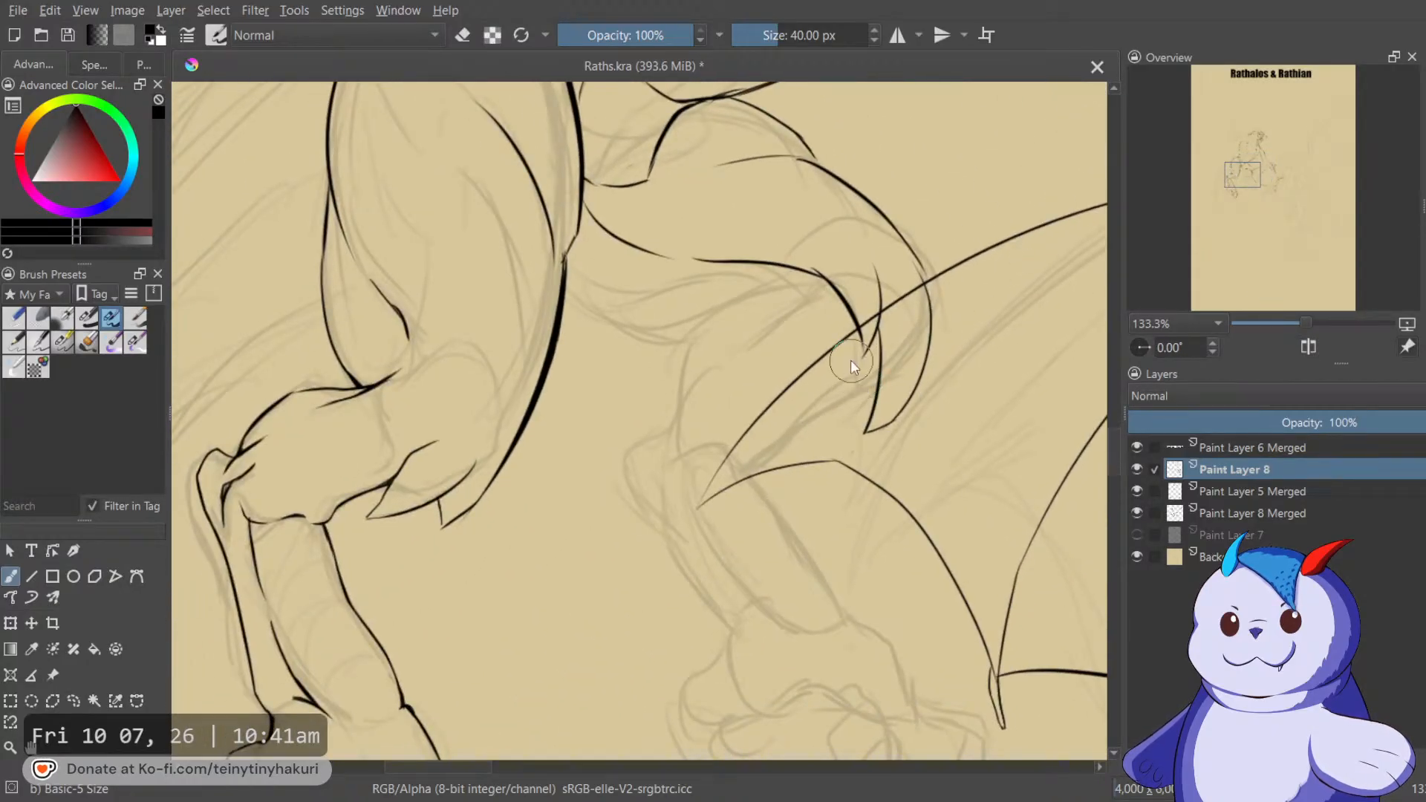
key("4")
key("4")
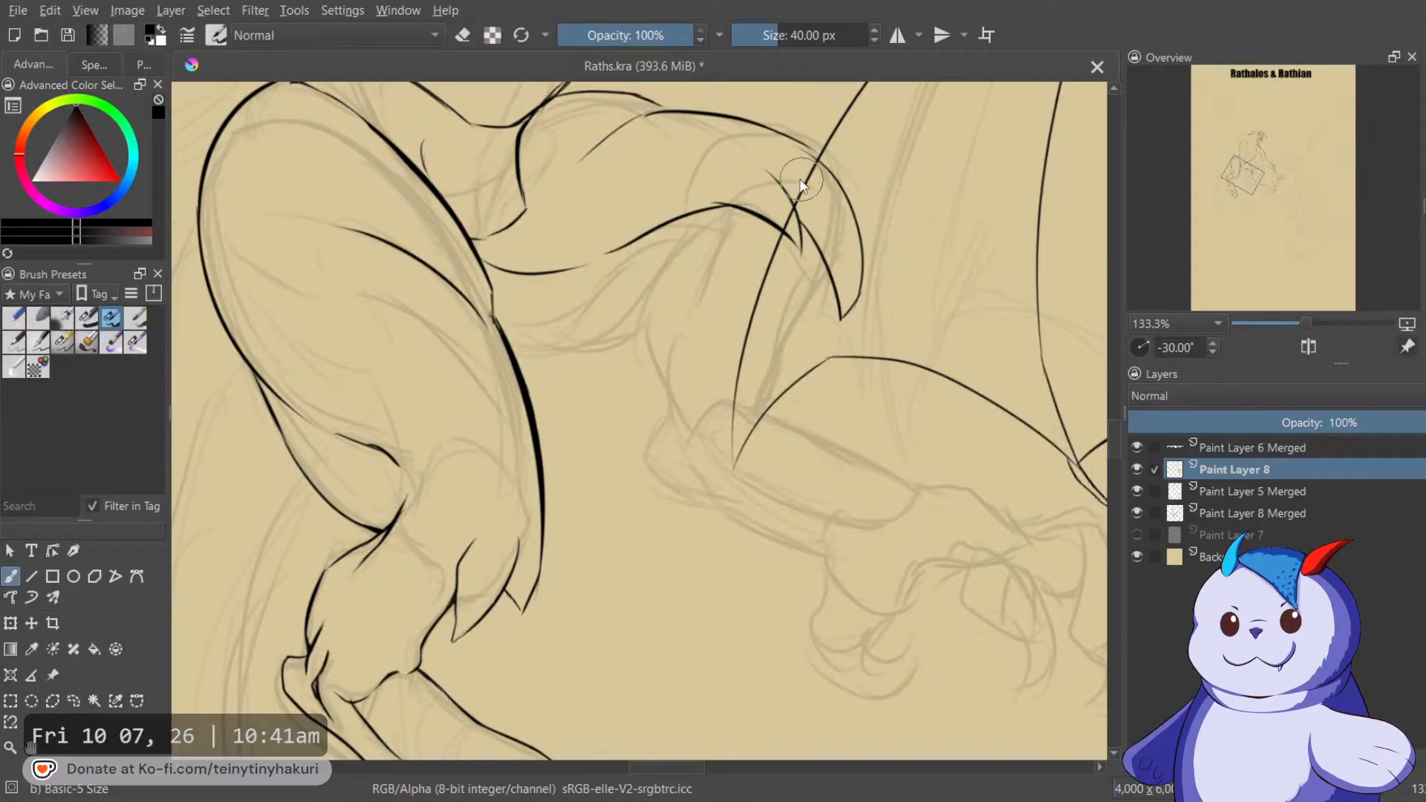
left_click_drag(814, 234, 776, 335)
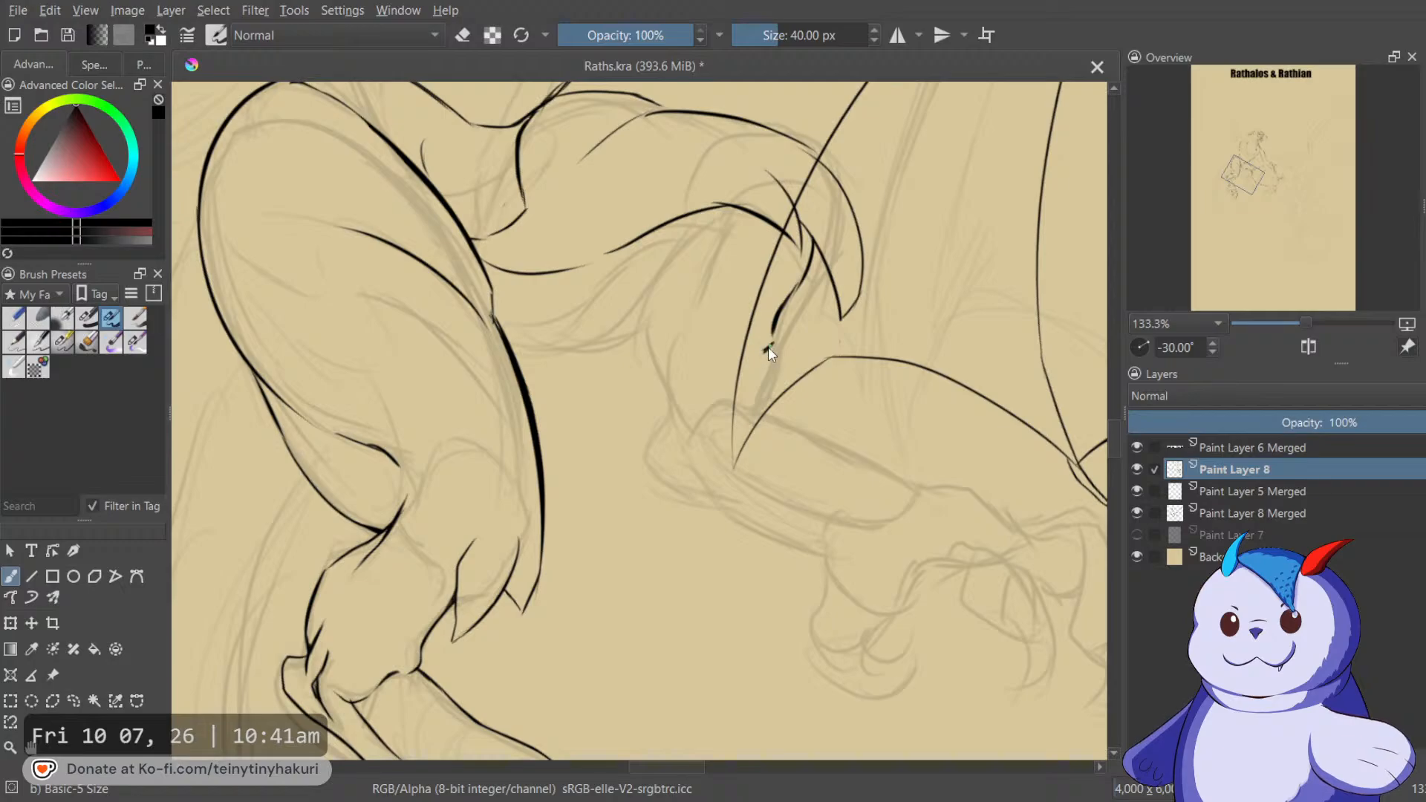
key("m")
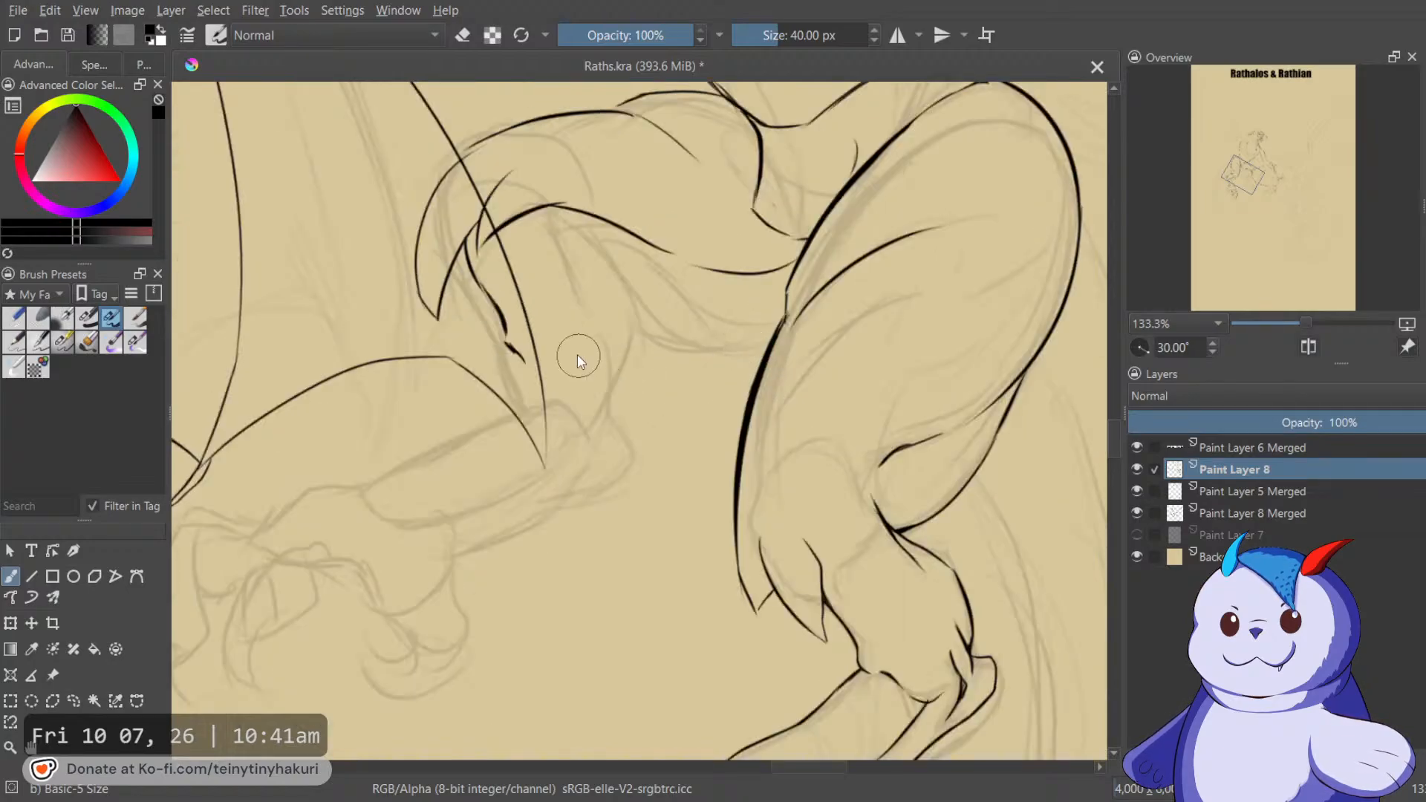
left_click_drag(538, 362, 560, 367)
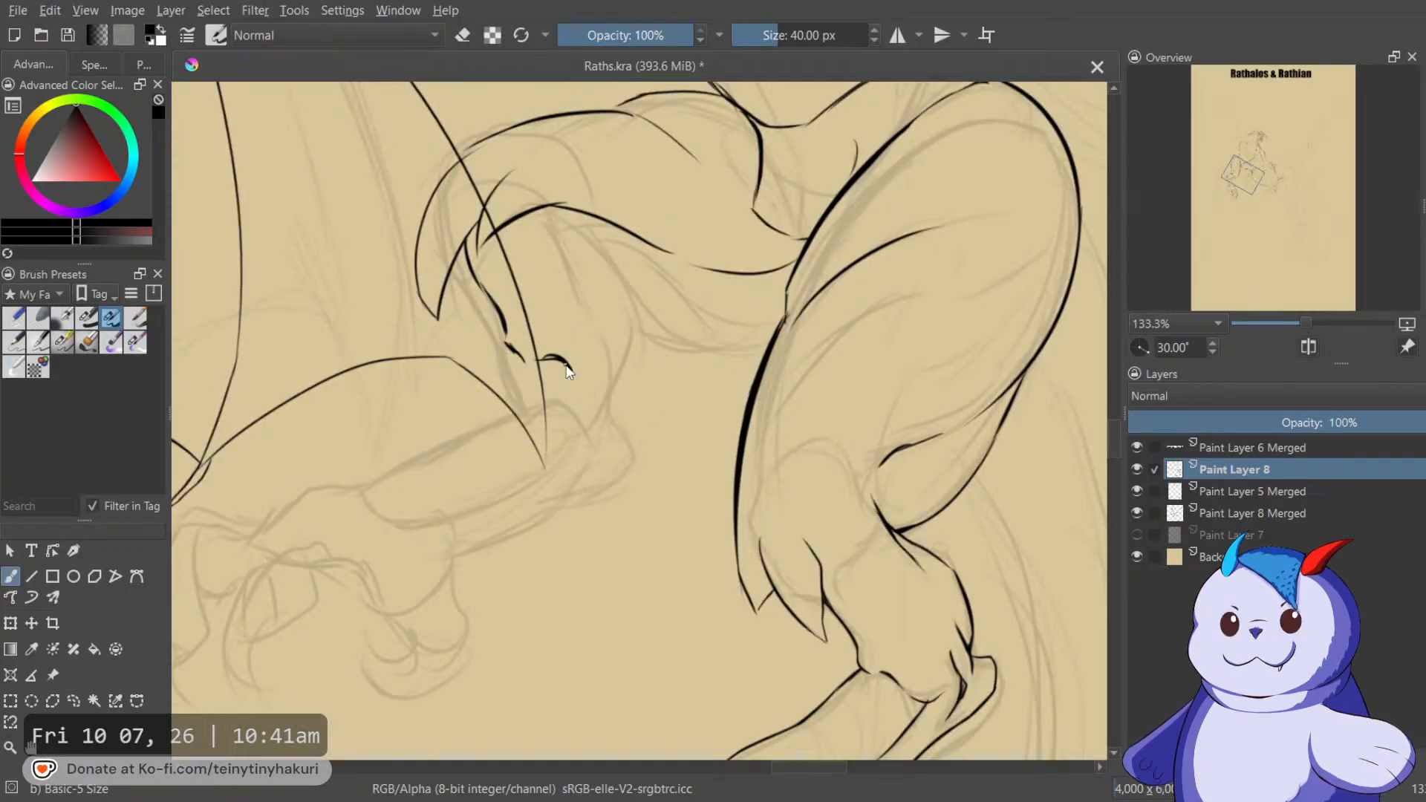
Ink the far calf's rear edge from the thigh's underside down to the short curved mark and refine its upper end.
key("m")
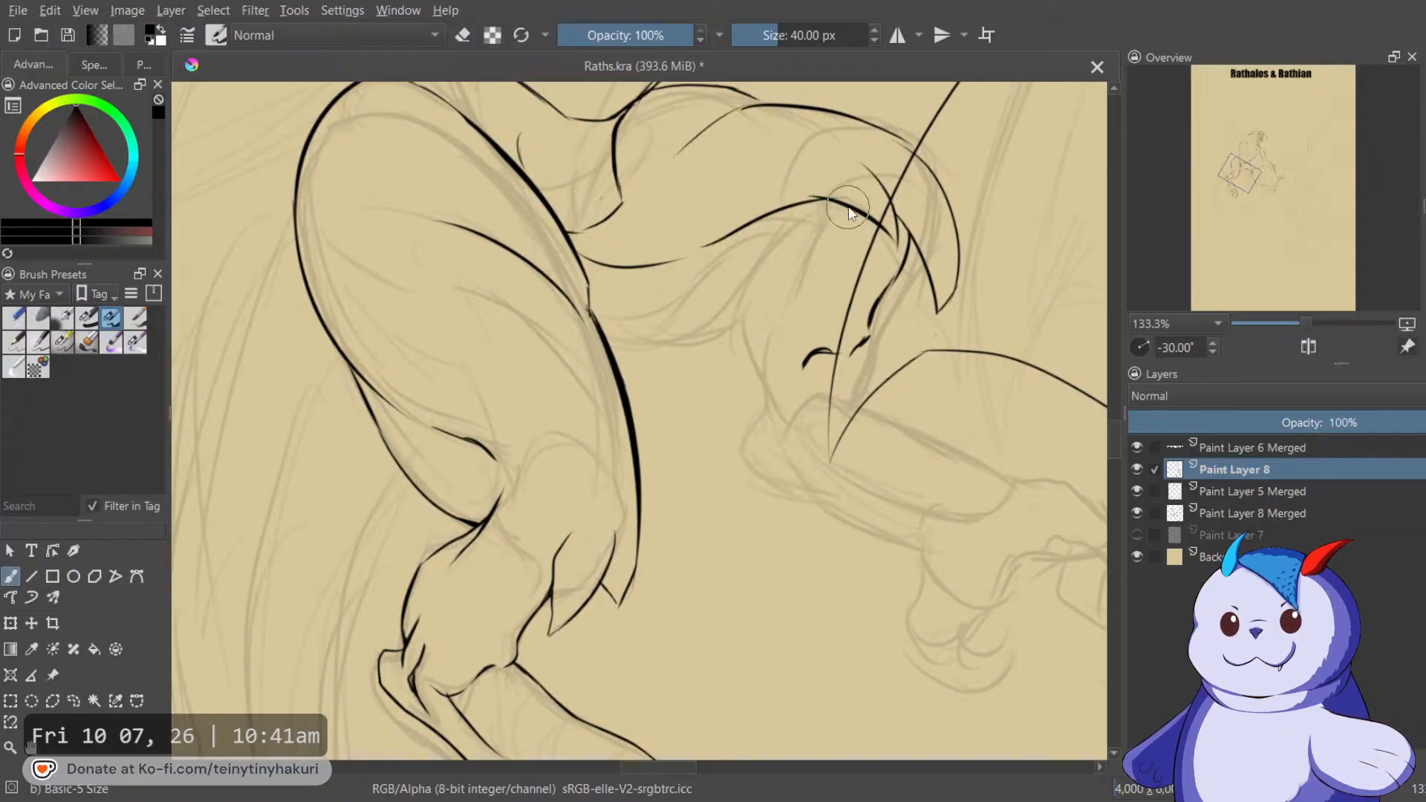
mouse_move(838, 210)
left_mouse_down()
mouse_move(797, 290)
mouse_move(803, 373)
left_mouse_up()
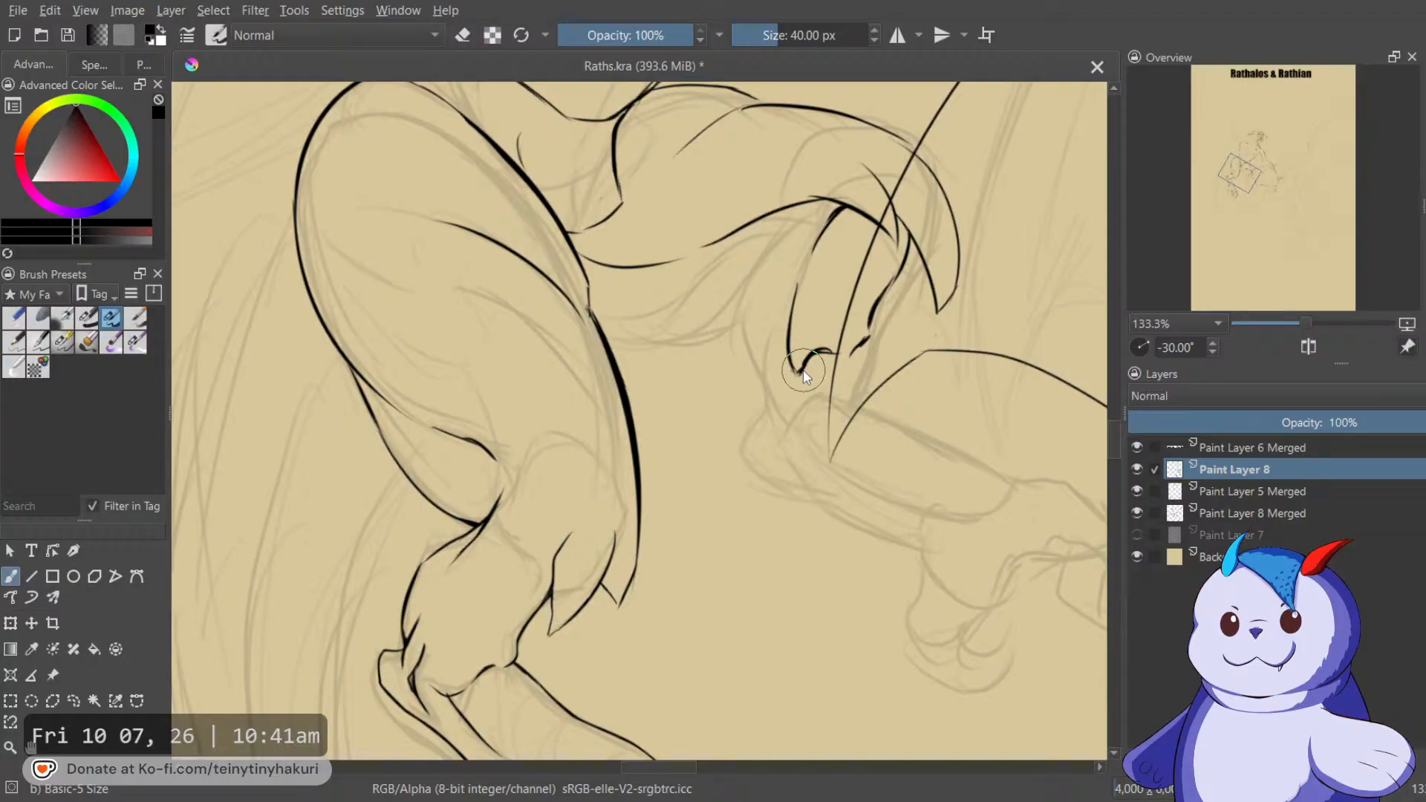
scroll(800, 277, "up", 2)
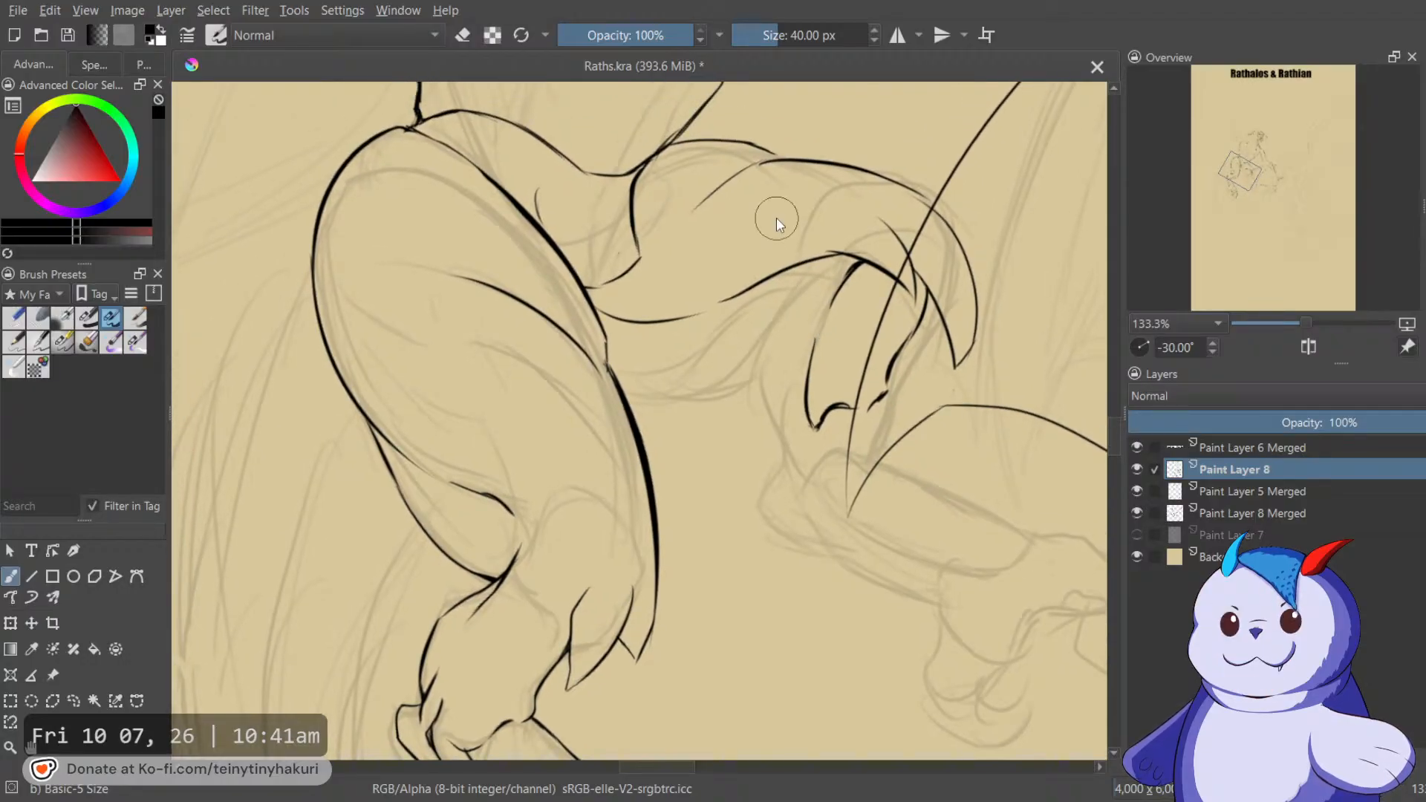
key("4")
key("4")
key("4")
key("5")
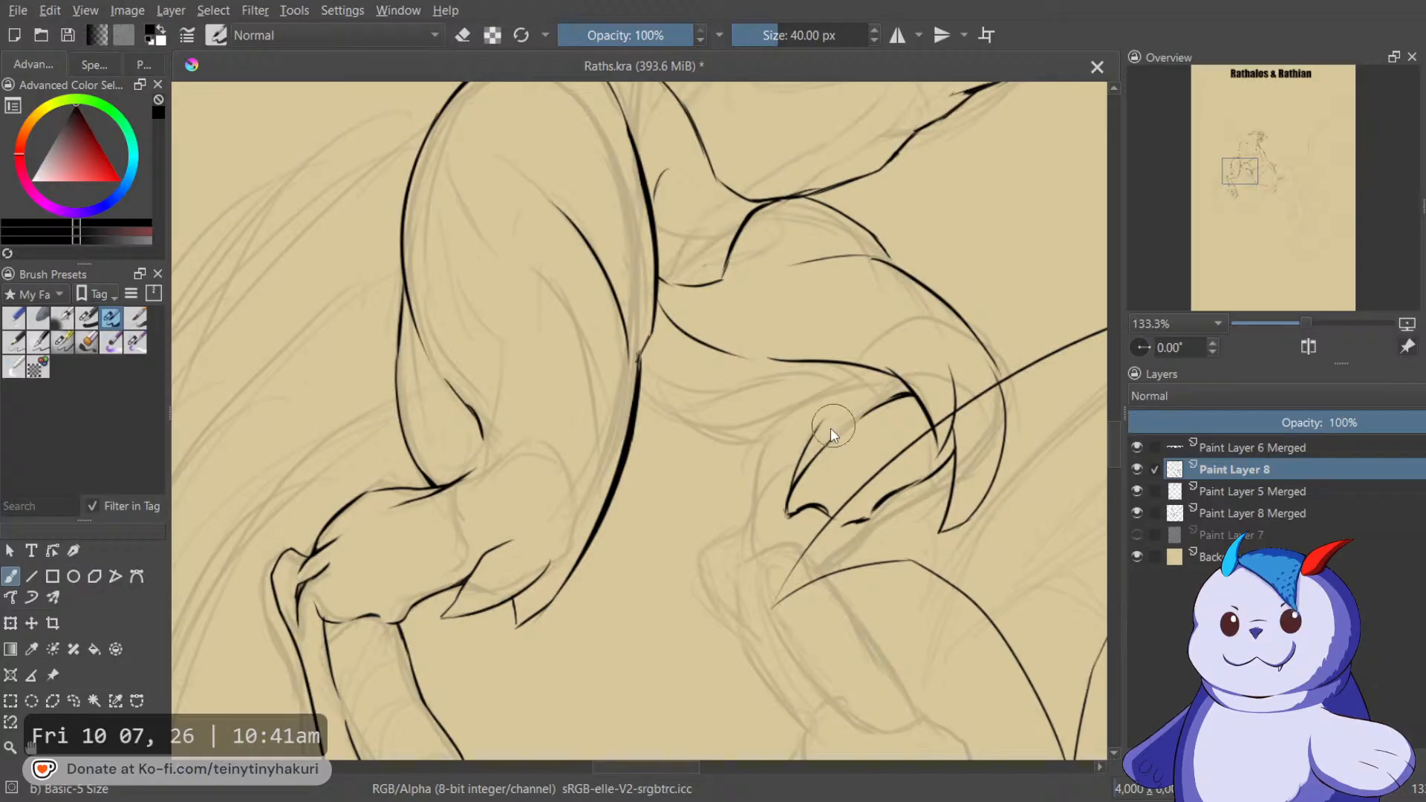
left_click_drag(871, 414, 896, 403)
key("e")
key("e")
mouse_move(818, 334)
left_mouse_down()
mouse_move(621, 389)
mouse_move(713, 389)
mouse_move(795, 313)
mouse_move(812, 599)
mouse_move(791, 627)
mouse_move(719, 398)
mouse_move(764, 484)
mouse_move(906, 233)
mouse_move(836, 302)
mouse_move(1044, 246)
left_mouse_up()
key("e")
key("e")
Ink the front edge of the far leg's lower segment from the ankle joint toward the foot and clean it.
key("m")
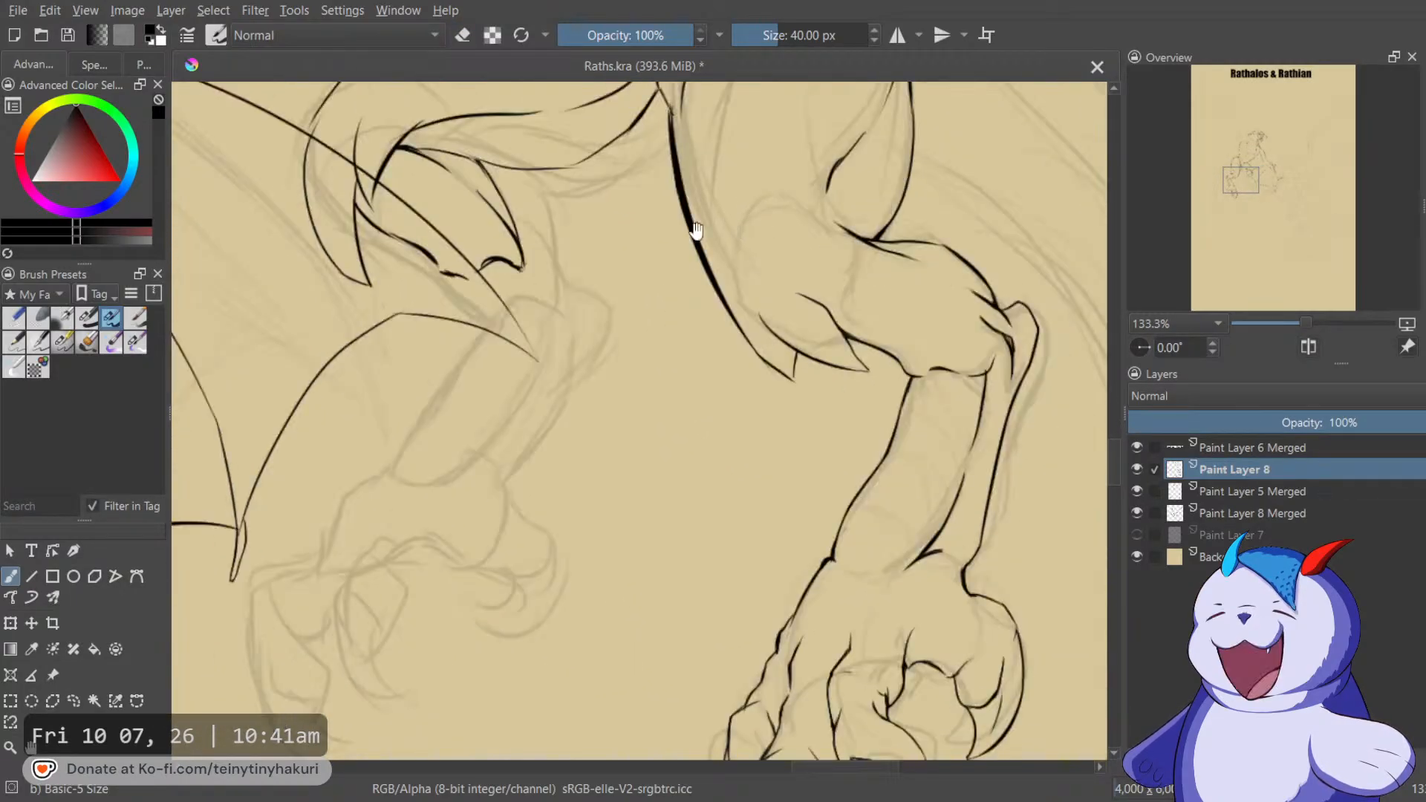
left_click_drag(551, 264, 490, 388)
mouse_move(552, 266)
left_mouse_down()
mouse_move(522, 321)
mouse_move(665, 299)
mouse_move(637, 356)
mouse_move(688, 264)
mouse_move(616, 363)
left_mouse_up()
key("e")
key("e")
key("e")
key("e")
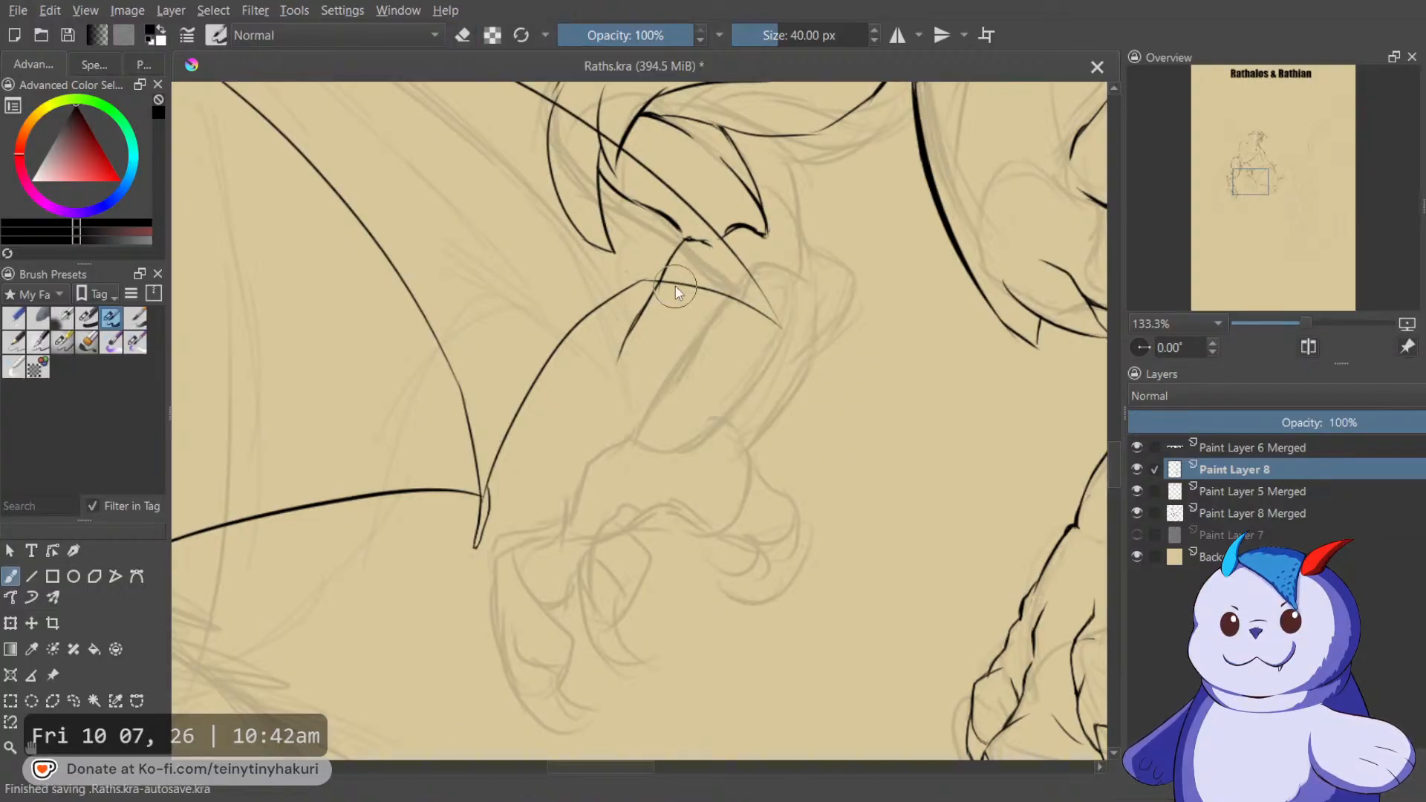
Move the whole far leg line art downward and slightly toward the near leg to reach the sketched foot.
key("ctrl+t")
mouse_move(678, 251)
left_mouse_down()
mouse_move(688, 338)
mouse_move(728, 293)
mouse_move(707, 318)
left_mouse_up()
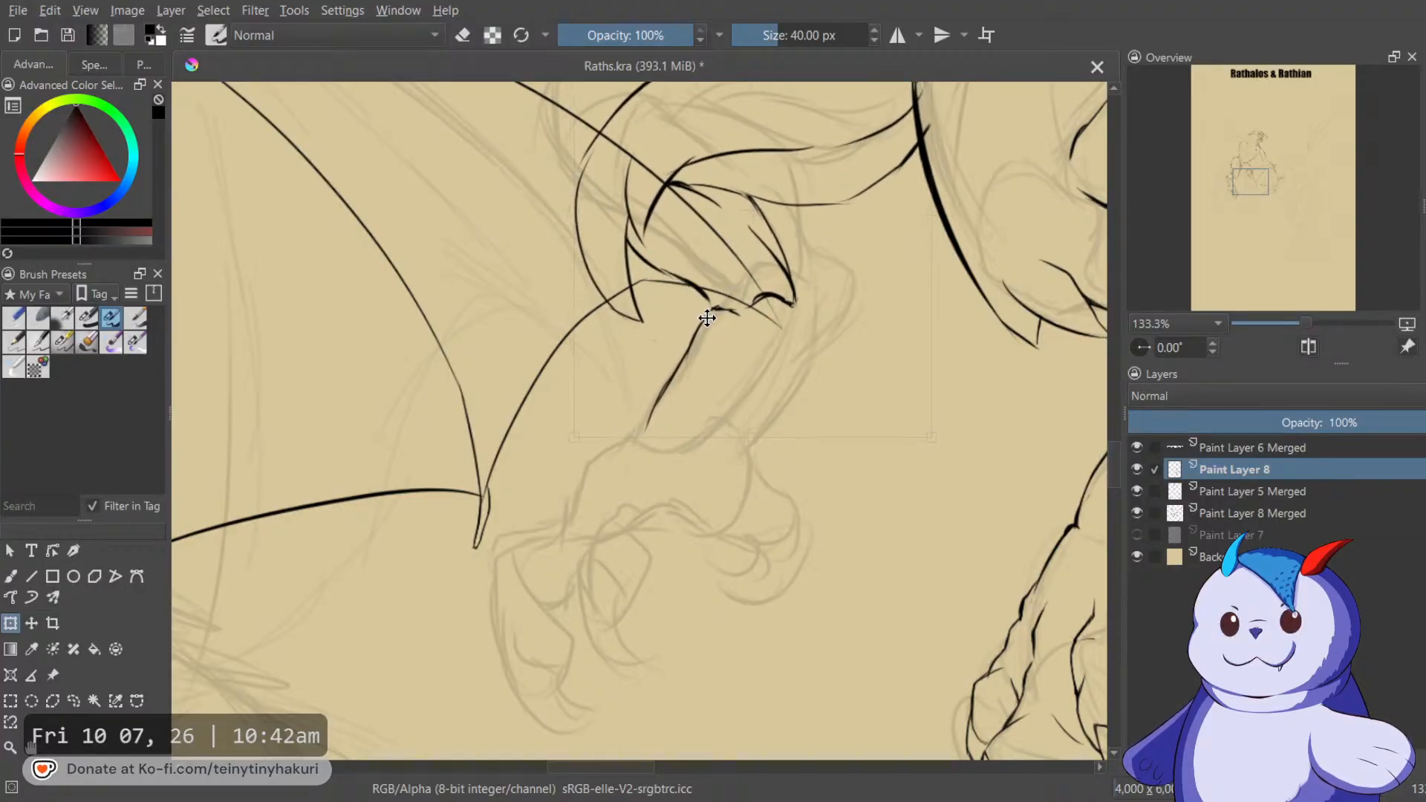
key("b")
Hook the lower segment's front edge at the foot, then ink its rear edge and a short inner curve.
left_click_drag(769, 355, 907, 259)
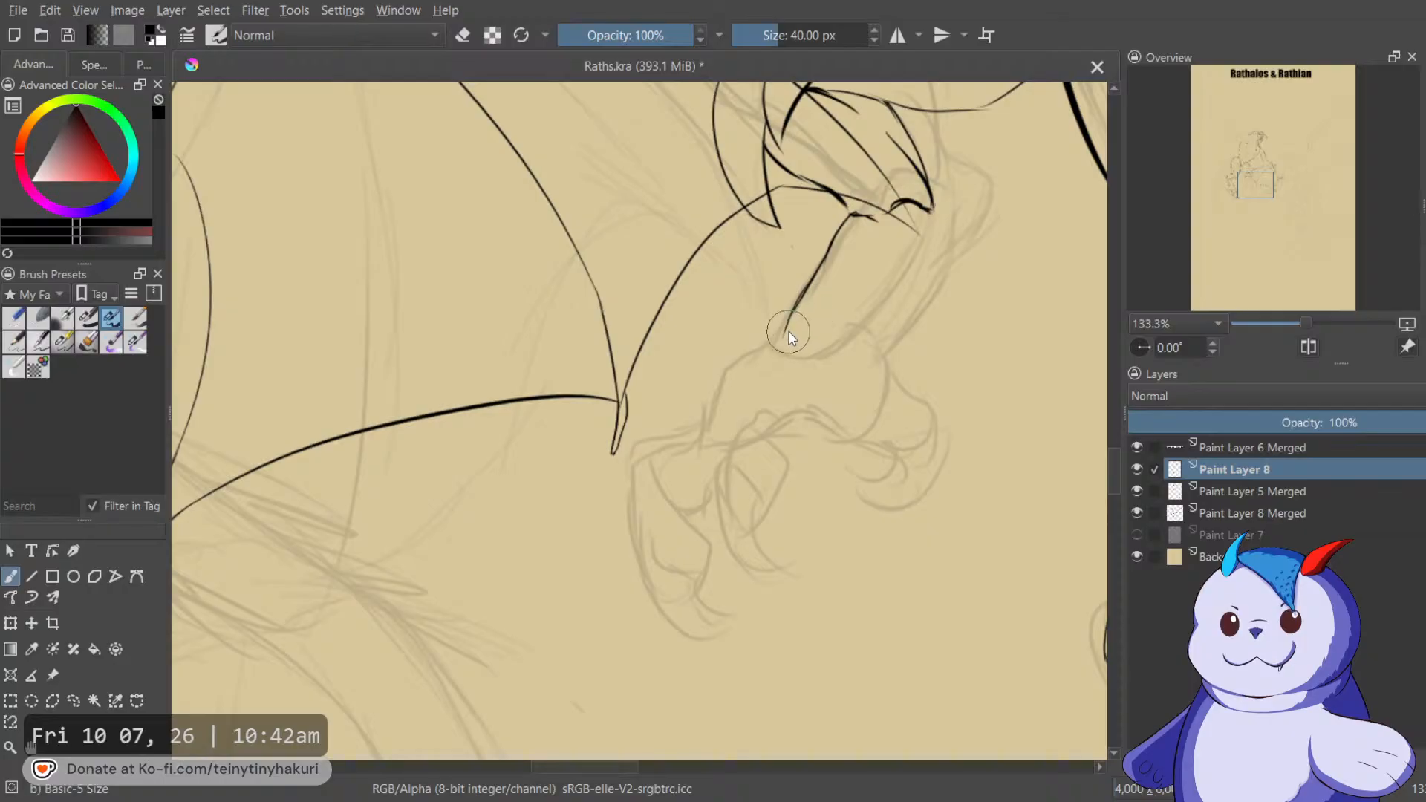
mouse_move(787, 334)
left_mouse_down()
mouse_move(885, 305)
mouse_move(929, 250)
mouse_move(875, 323)
mouse_move(925, 226)
left_mouse_up()
key("e")
key("e")
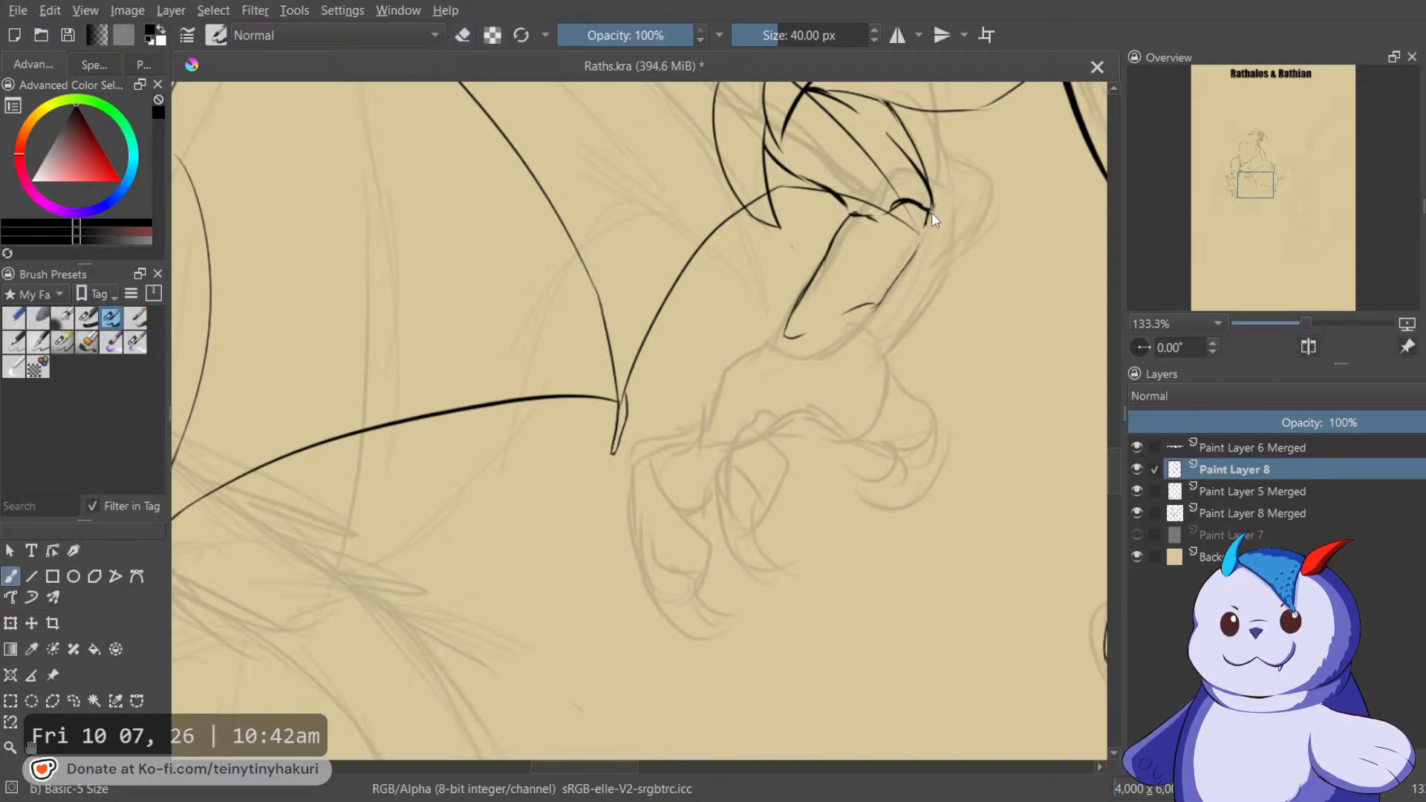
key("e")
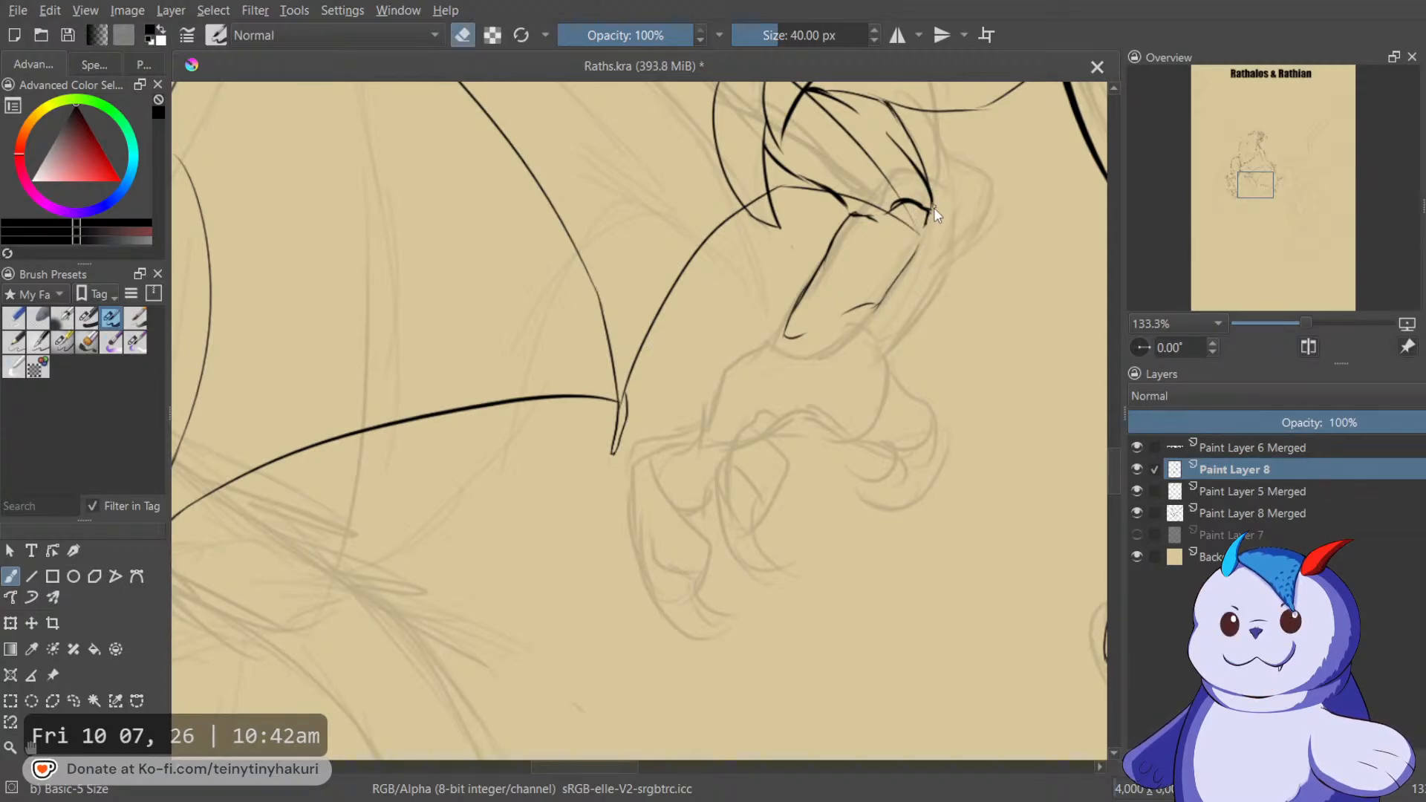
key("e")
Ink the far leg's rounded heel and the rear tendon line down to the foot, trimming stray marks.
scroll(668, 245, "left", 5)
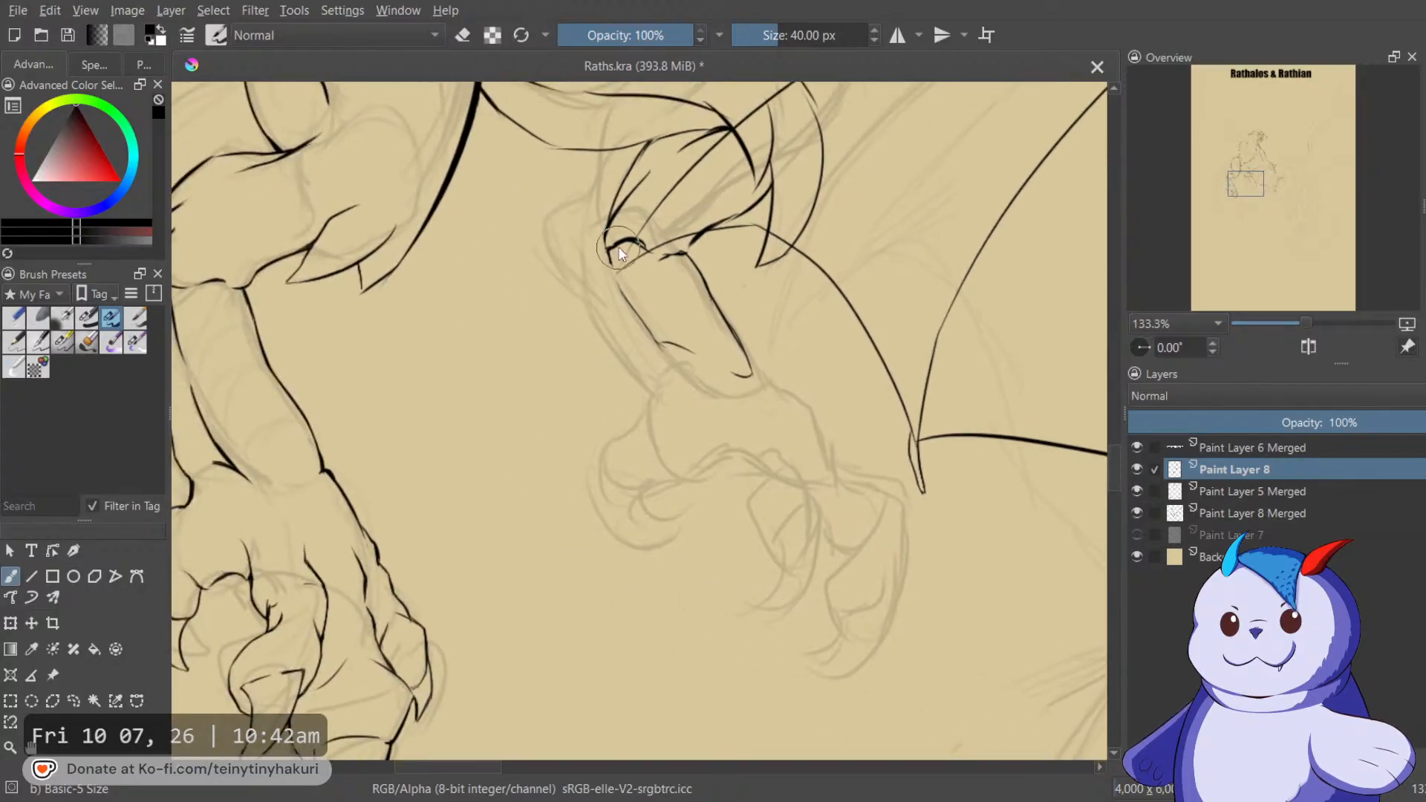
left_click_drag(602, 226, 575, 243)
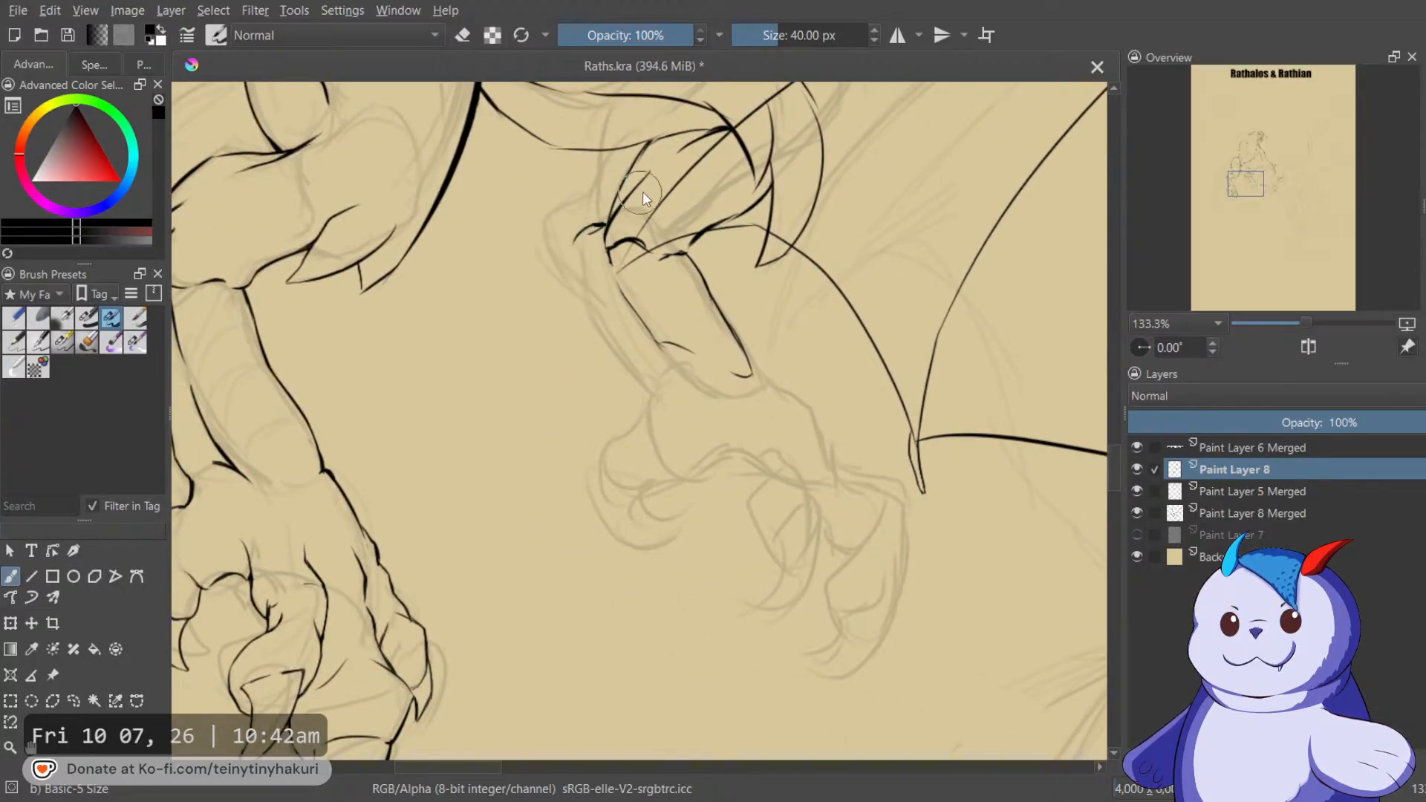
scroll(639, 193, "right", 6)
mouse_move(780, 262)
left_mouse_down()
mouse_move(832, 262)
mouse_move(803, 300)
left_mouse_up()
key("e")
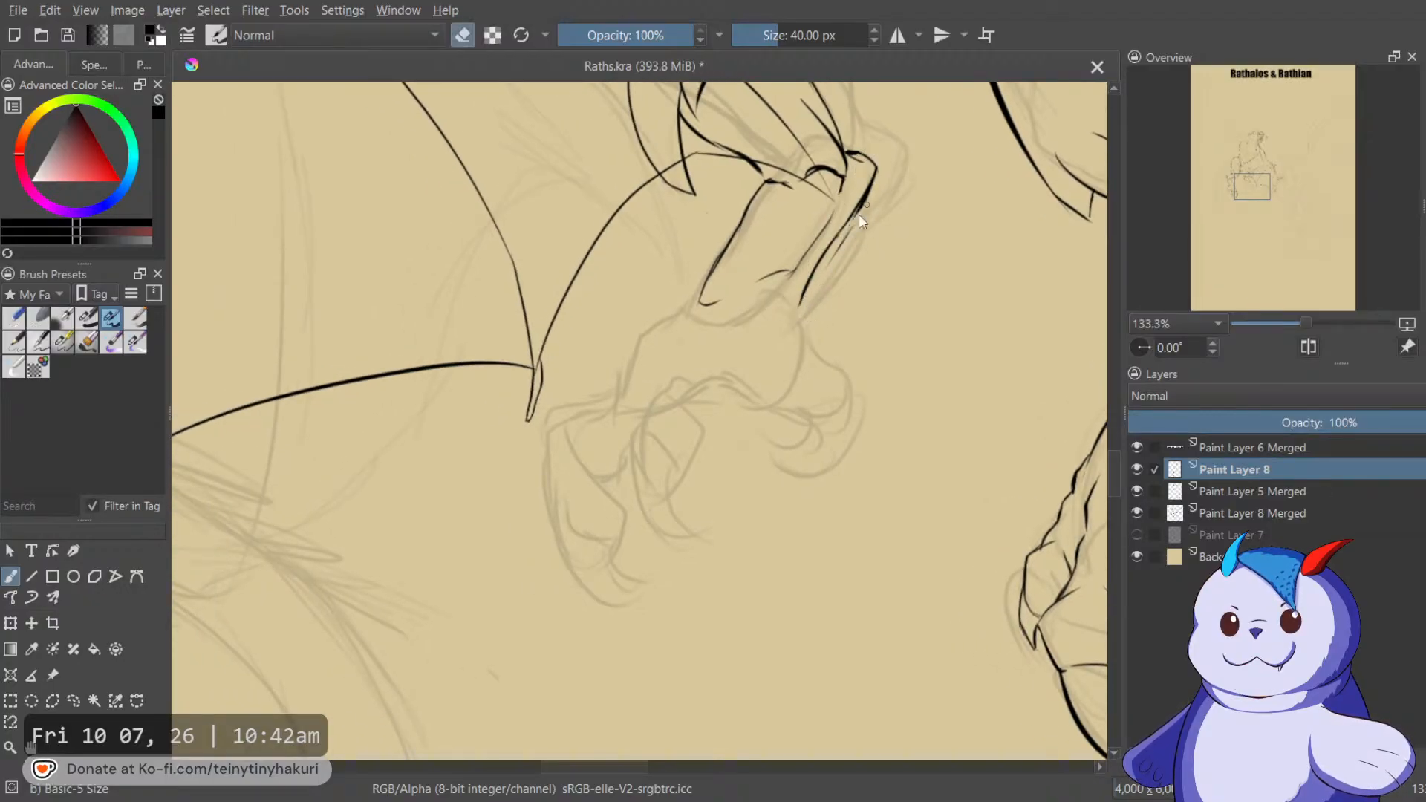
key("e")
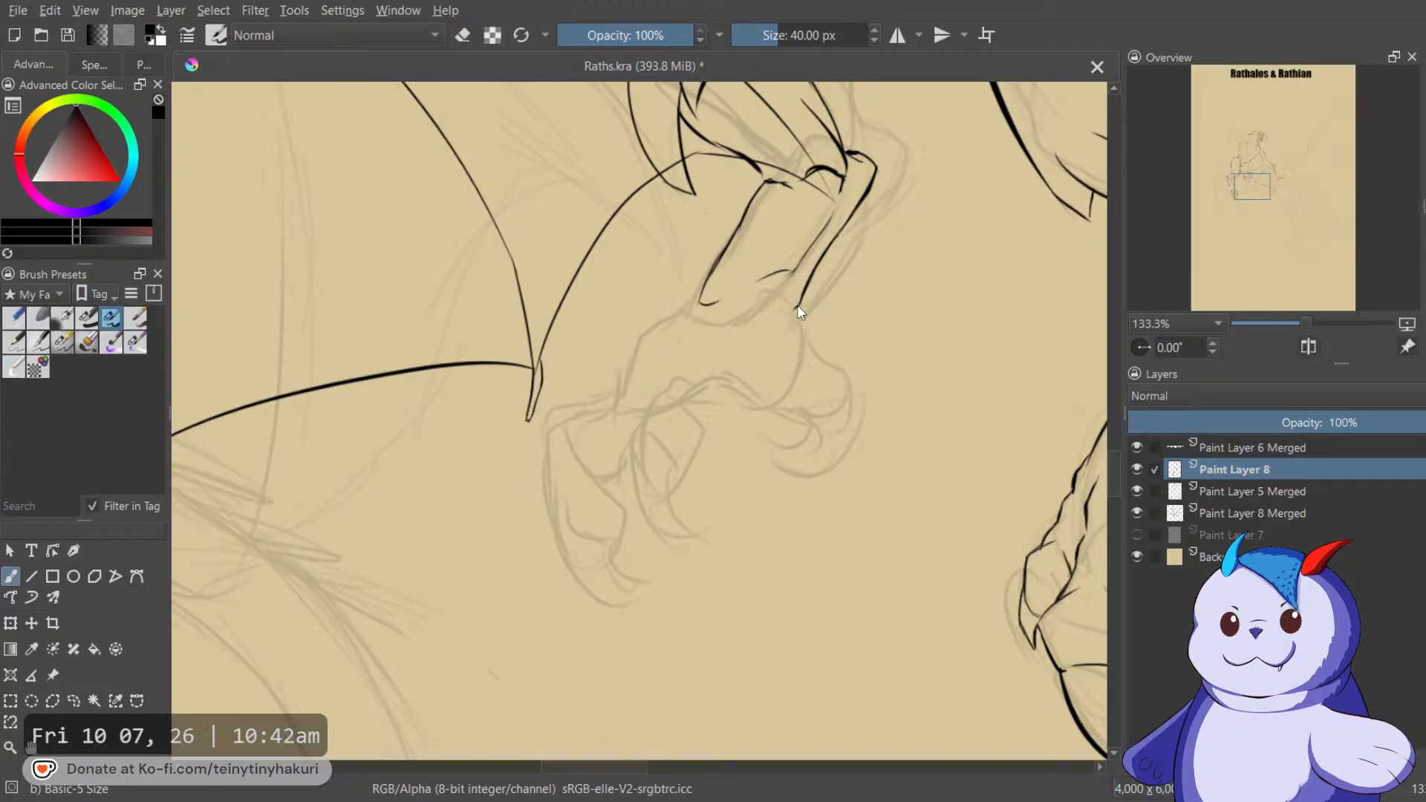
Ink the far foot's rear edge, an inner contour line and the wavy underside toward the front toes.
key("m")
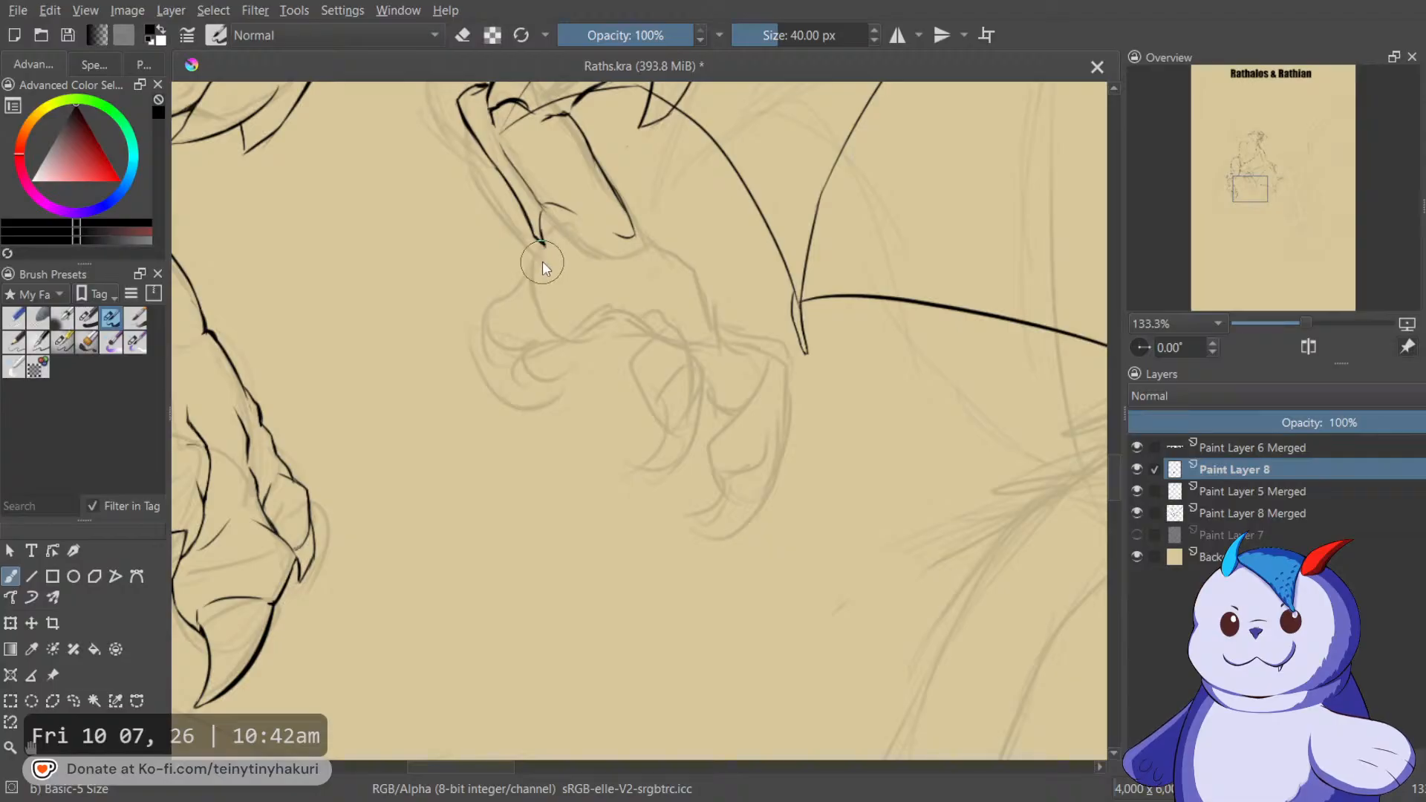
left_click_drag(537, 242, 554, 326)
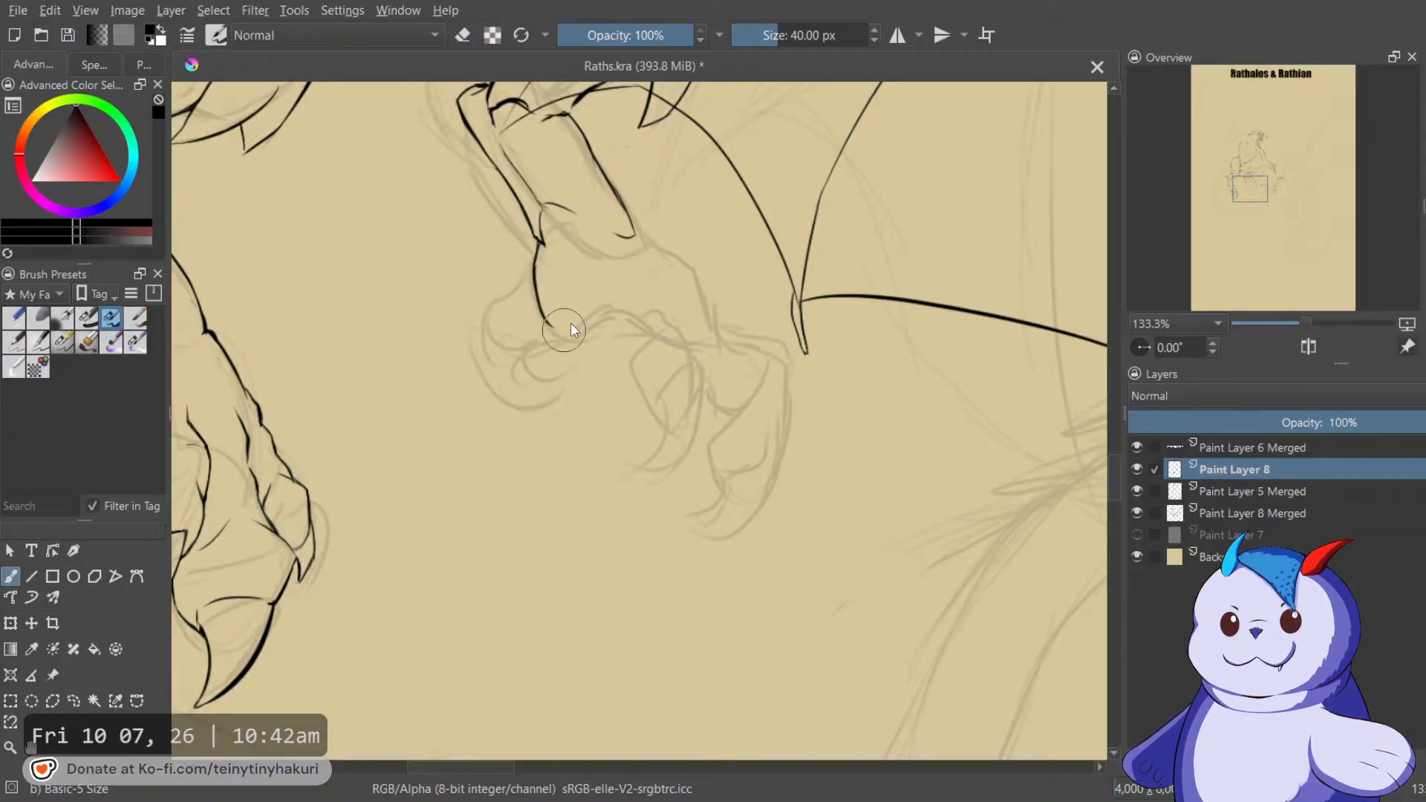
mouse_move(569, 261)
left_mouse_down()
mouse_move(607, 309)
mouse_move(1023, 342)
mouse_move(976, 321)
mouse_move(830, 432)
mouse_move(823, 412)
mouse_move(883, 416)
mouse_move(902, 371)
left_mouse_up()
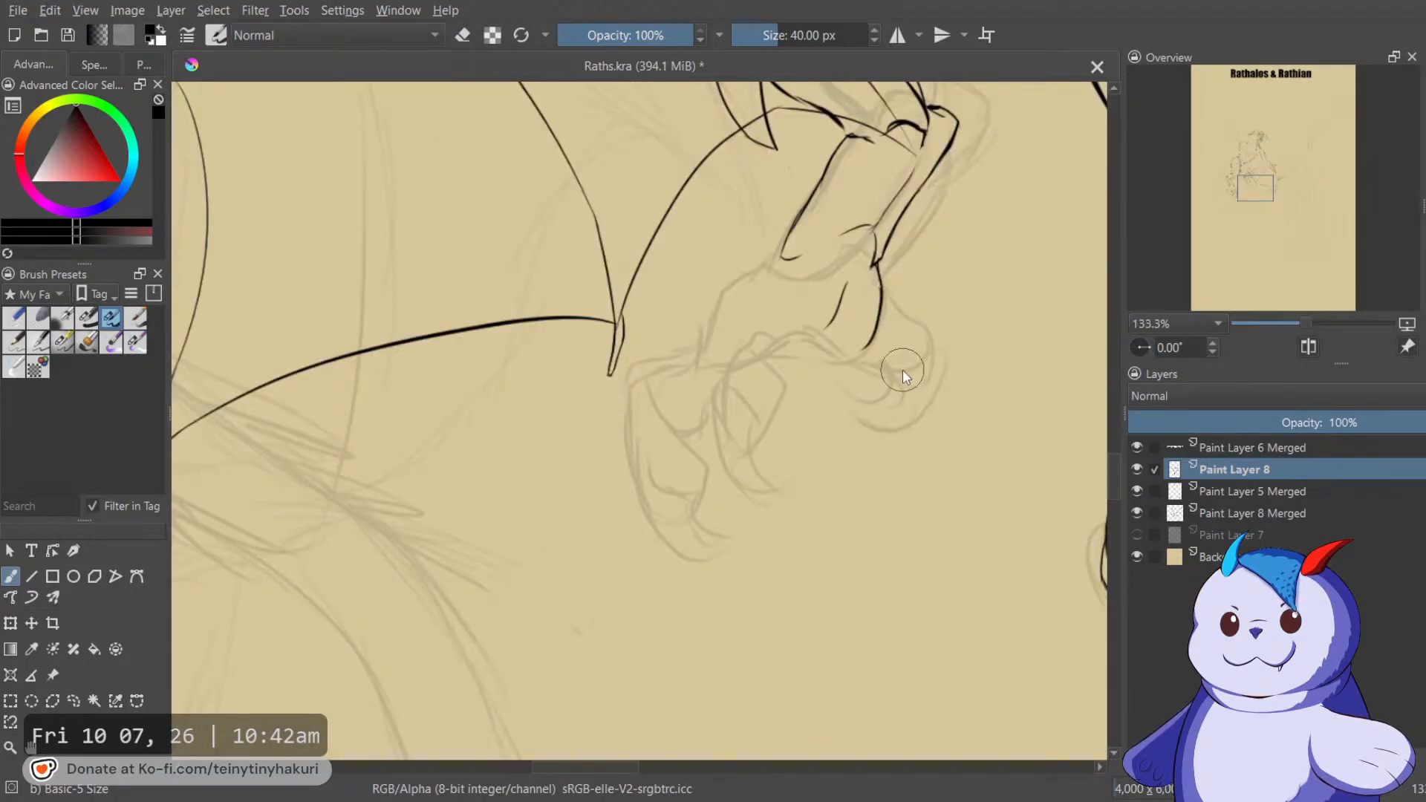
mouse_move(828, 319)
left_mouse_down()
mouse_move(959, 275)
mouse_move(912, 303)
left_mouse_up()
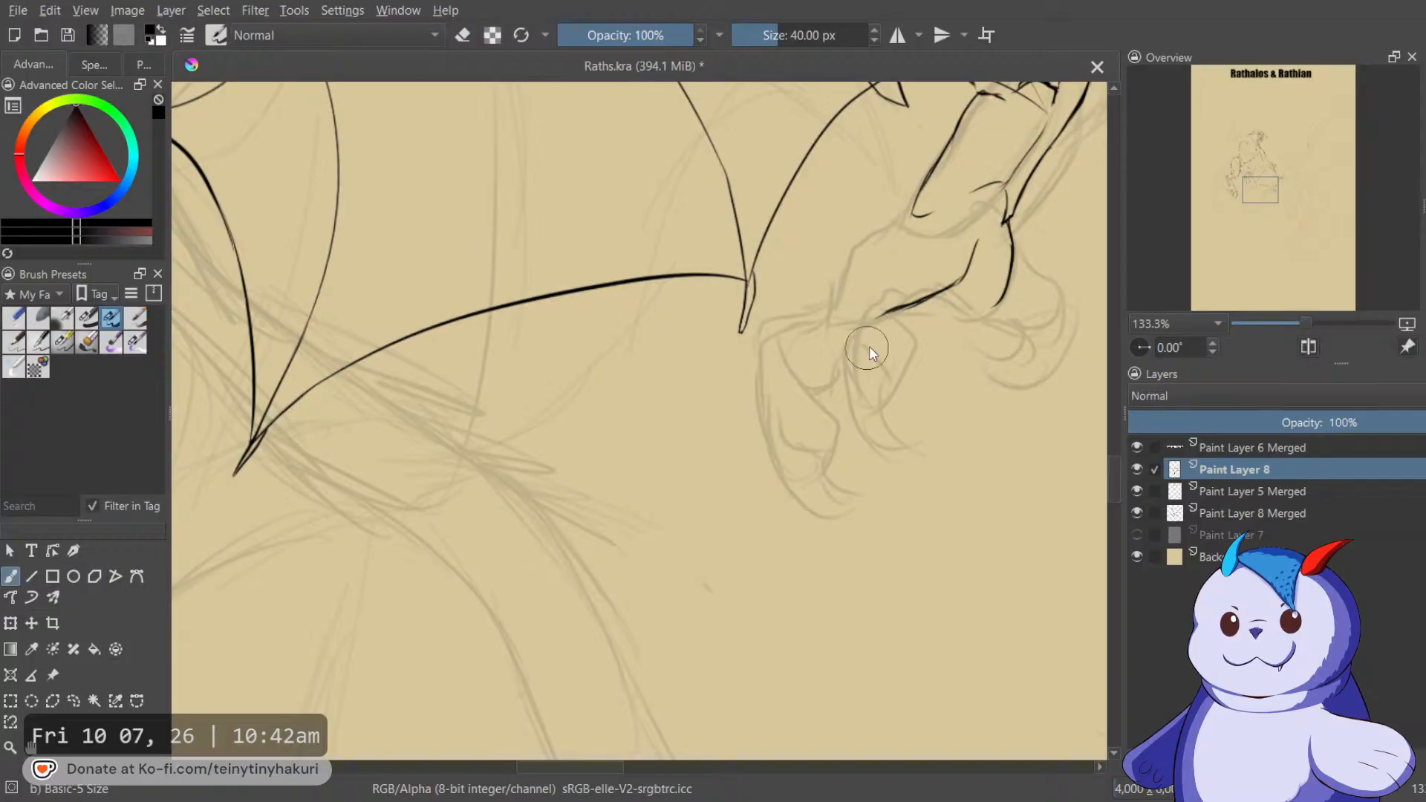
mouse_move(831, 341)
left_mouse_down()
mouse_move(866, 352)
mouse_move(936, 325)
left_mouse_up()
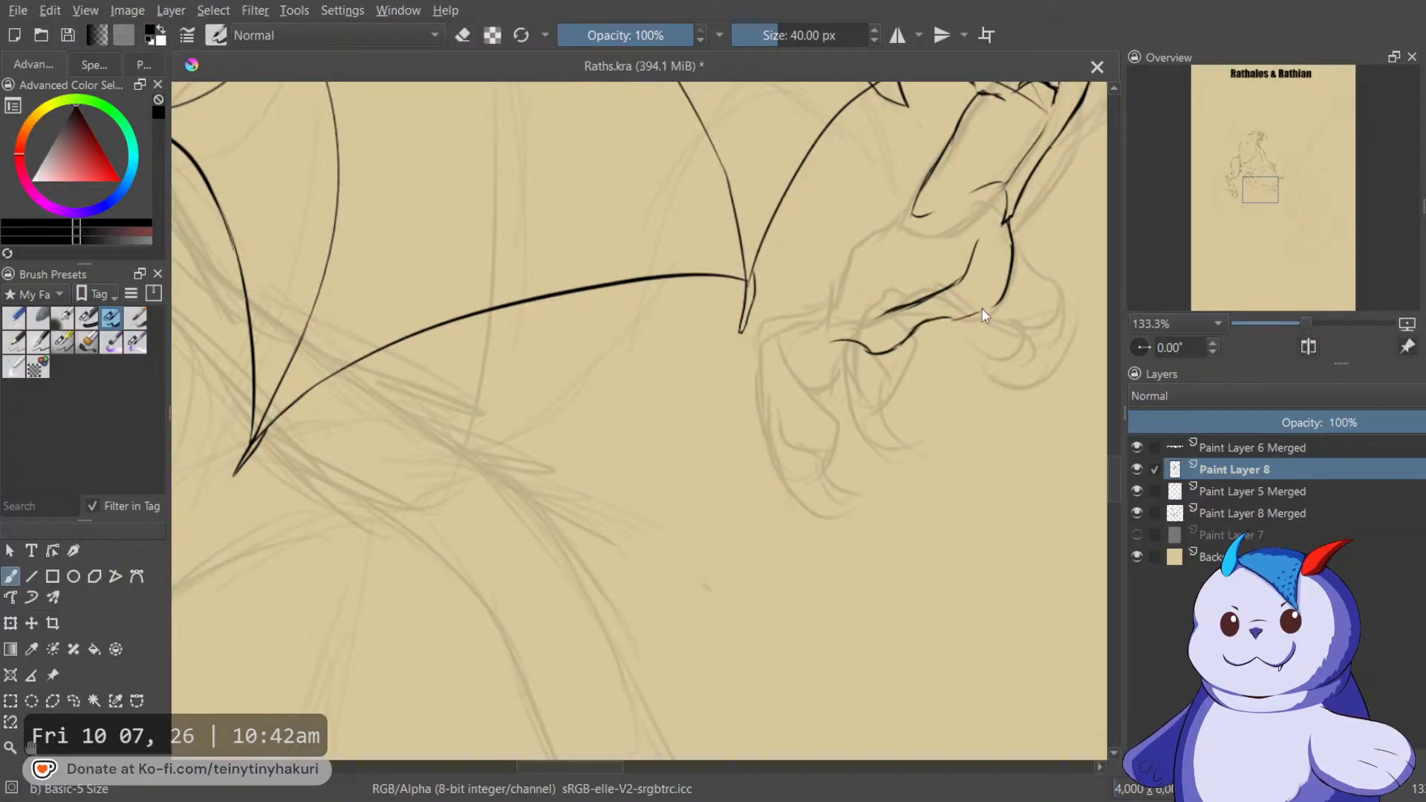
Join the far foot's rear edge to its underside, erase the overlaps, and rework the inner contour into a short tapered crease.
key("4")
key("4")
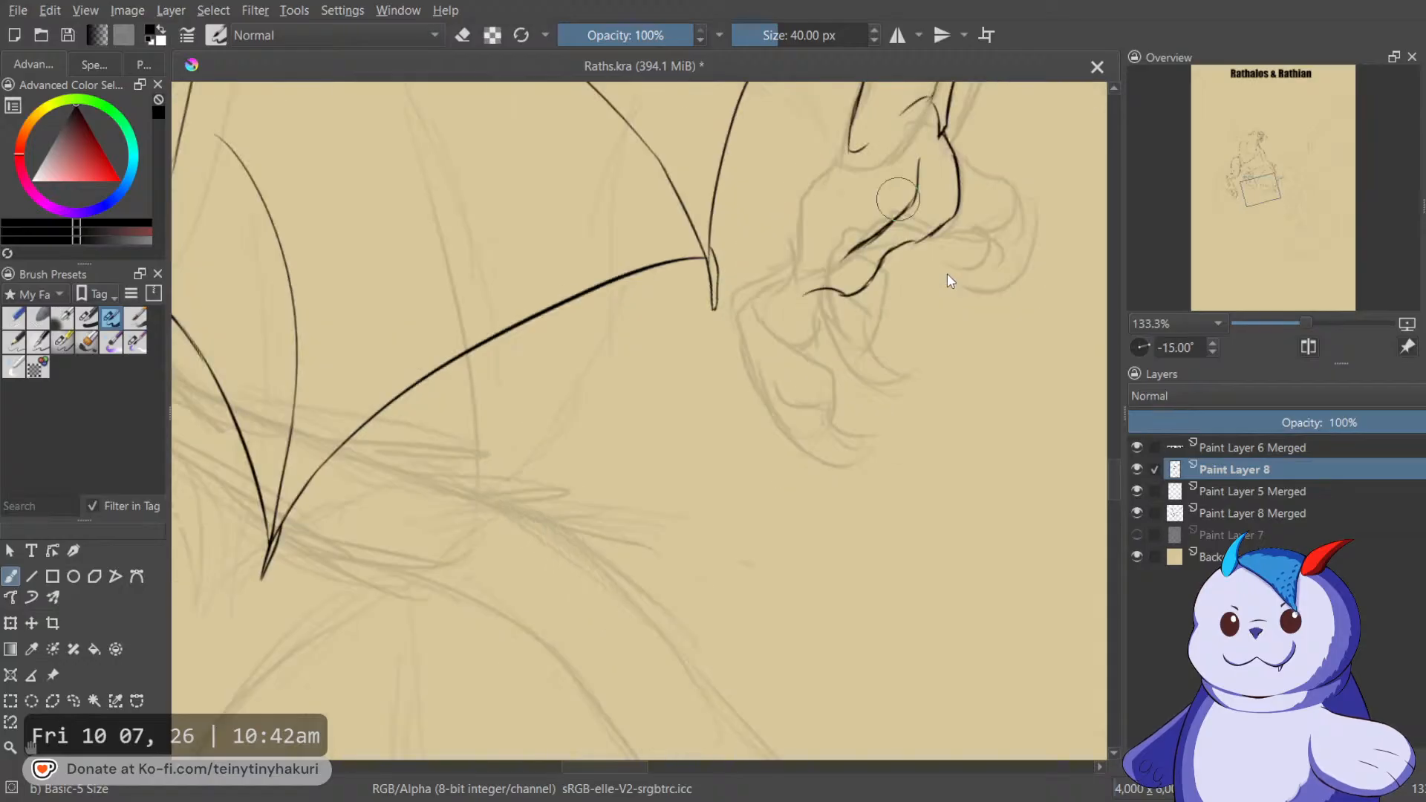
left_click_drag(826, 198, 825, 296)
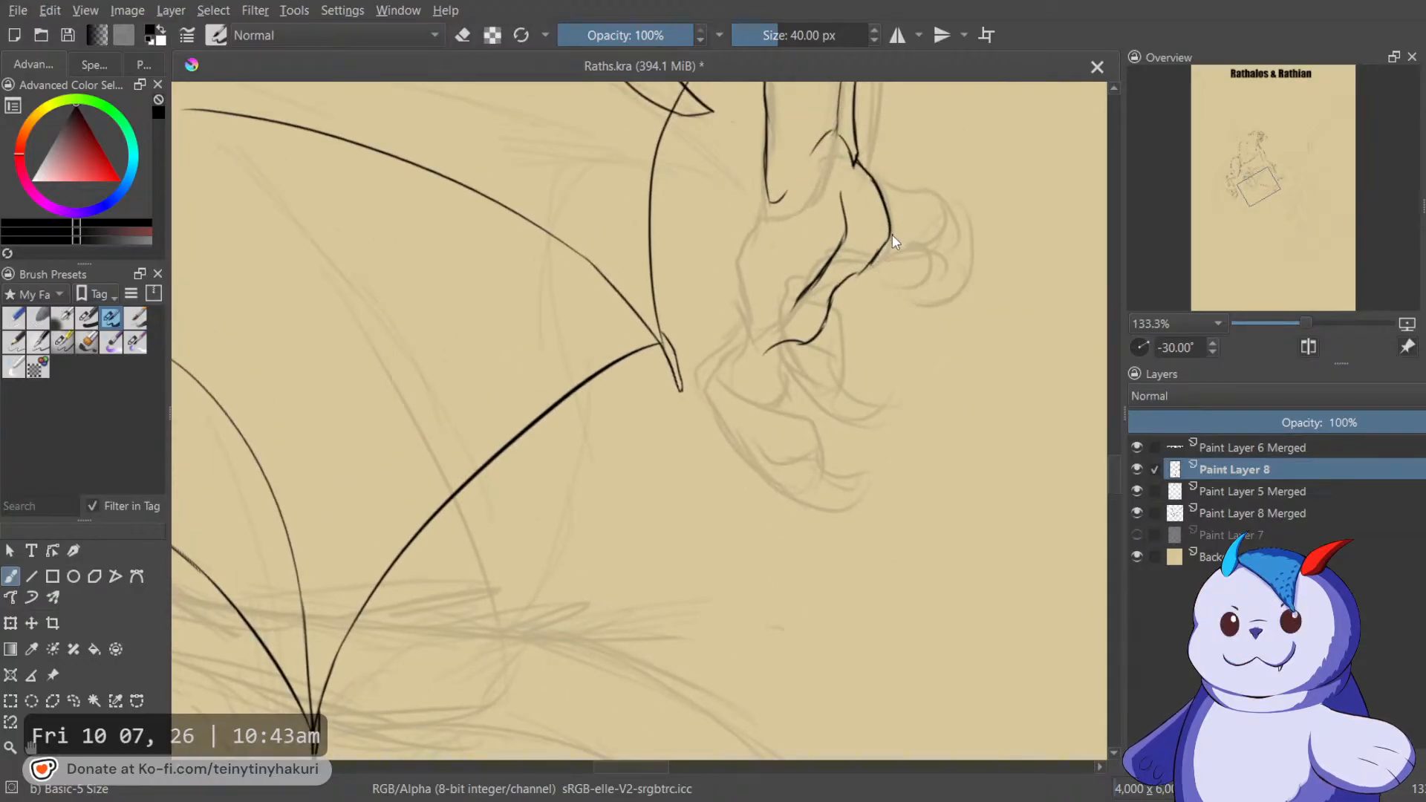
key("e")
mouse_move(902, 237)
left_mouse_down()
mouse_move(862, 281)
mouse_move(903, 233)
mouse_move(846, 299)
left_mouse_up()
key("e")
key("e")
left_click_drag(848, 256, 803, 297)
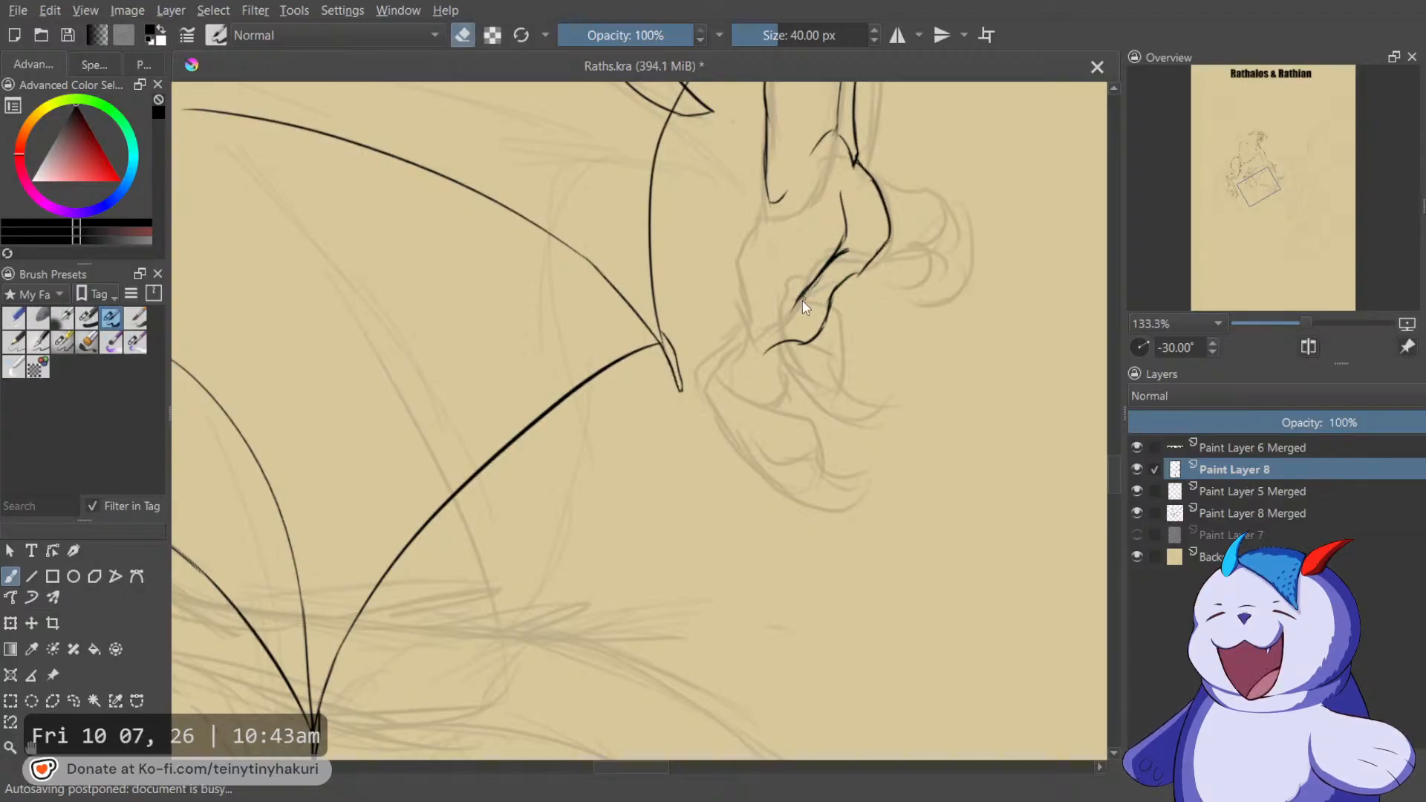
key("e")
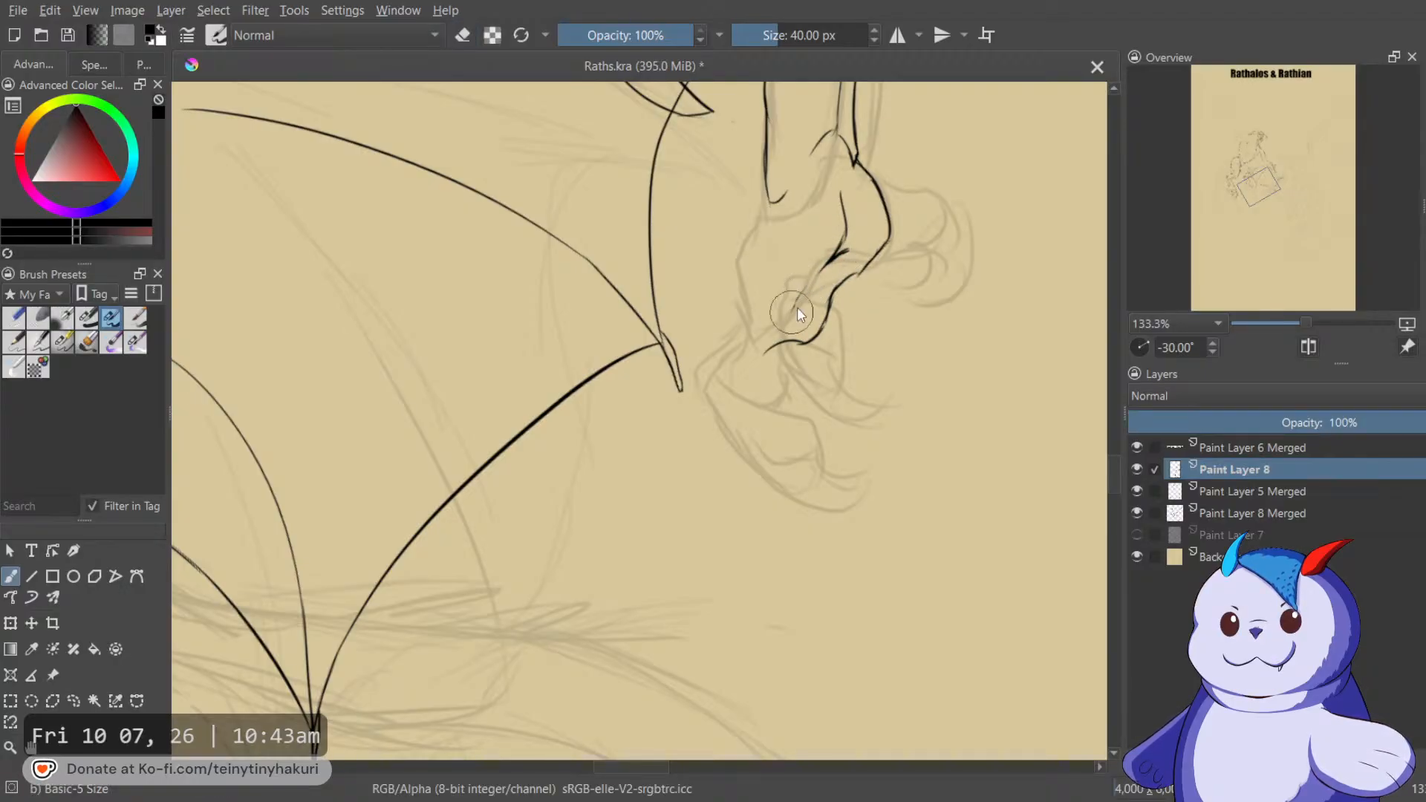
Ink the far foot's upper edge and continue it into the front toe's closed, curved outline.
key("5")
mouse_move(888, 303)
left_mouse_down()
mouse_move(930, 242)
mouse_move(857, 260)
left_mouse_up()
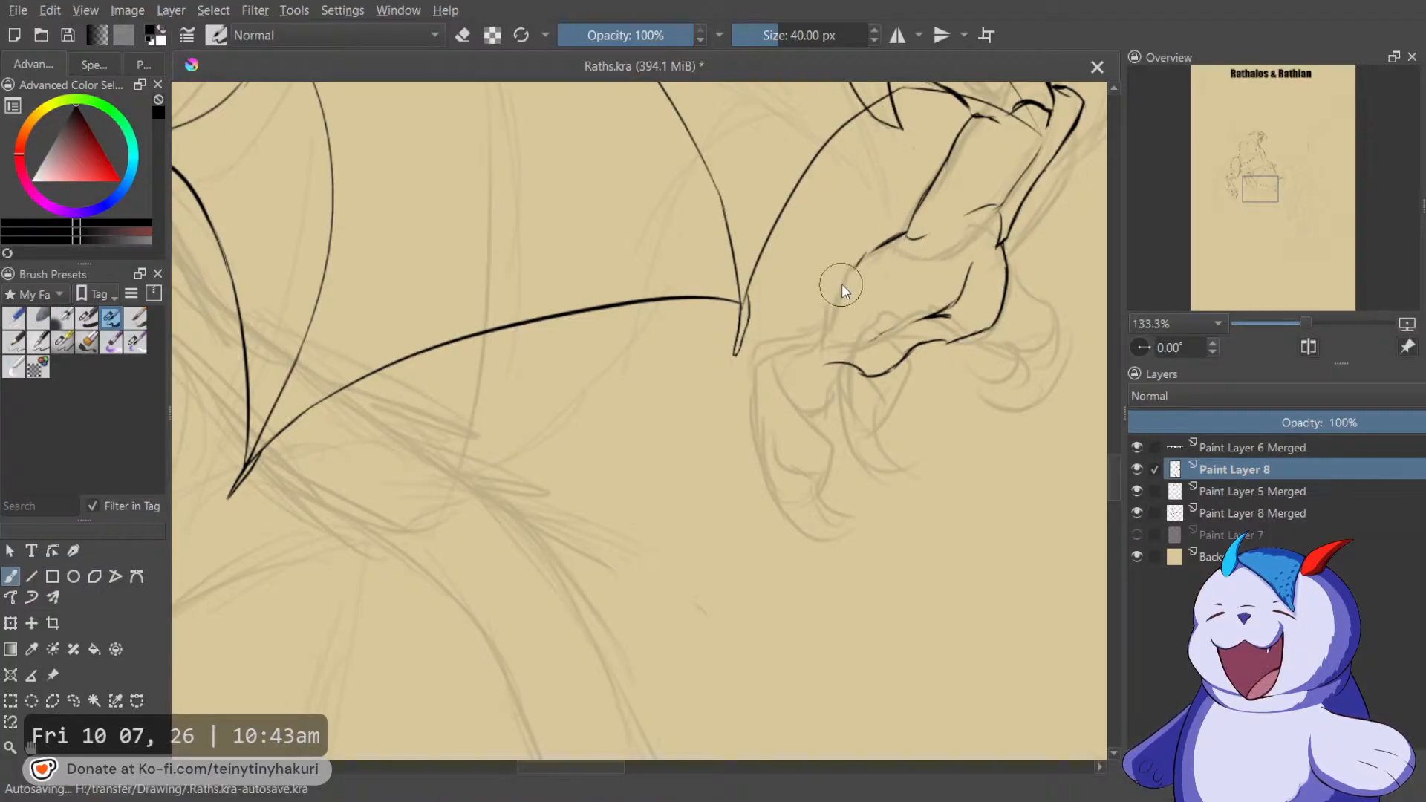
mouse_move(845, 282)
left_mouse_down()
mouse_move(765, 372)
mouse_move(770, 405)
left_mouse_up()
key("e")
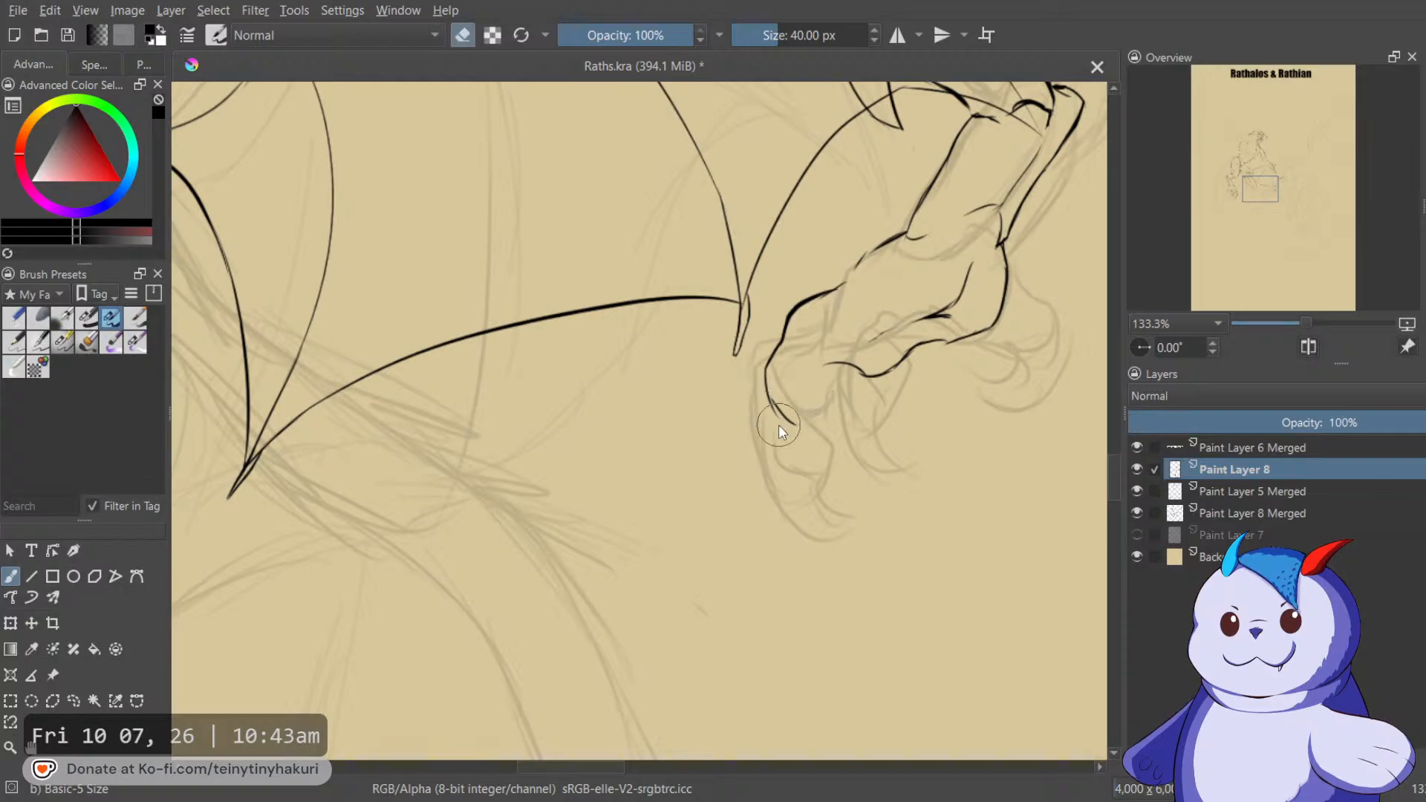
key("e")
mouse_move(792, 352)
left_mouse_down()
mouse_move(811, 383)
mouse_move(798, 374)
mouse_move(804, 430)
left_mouse_up()
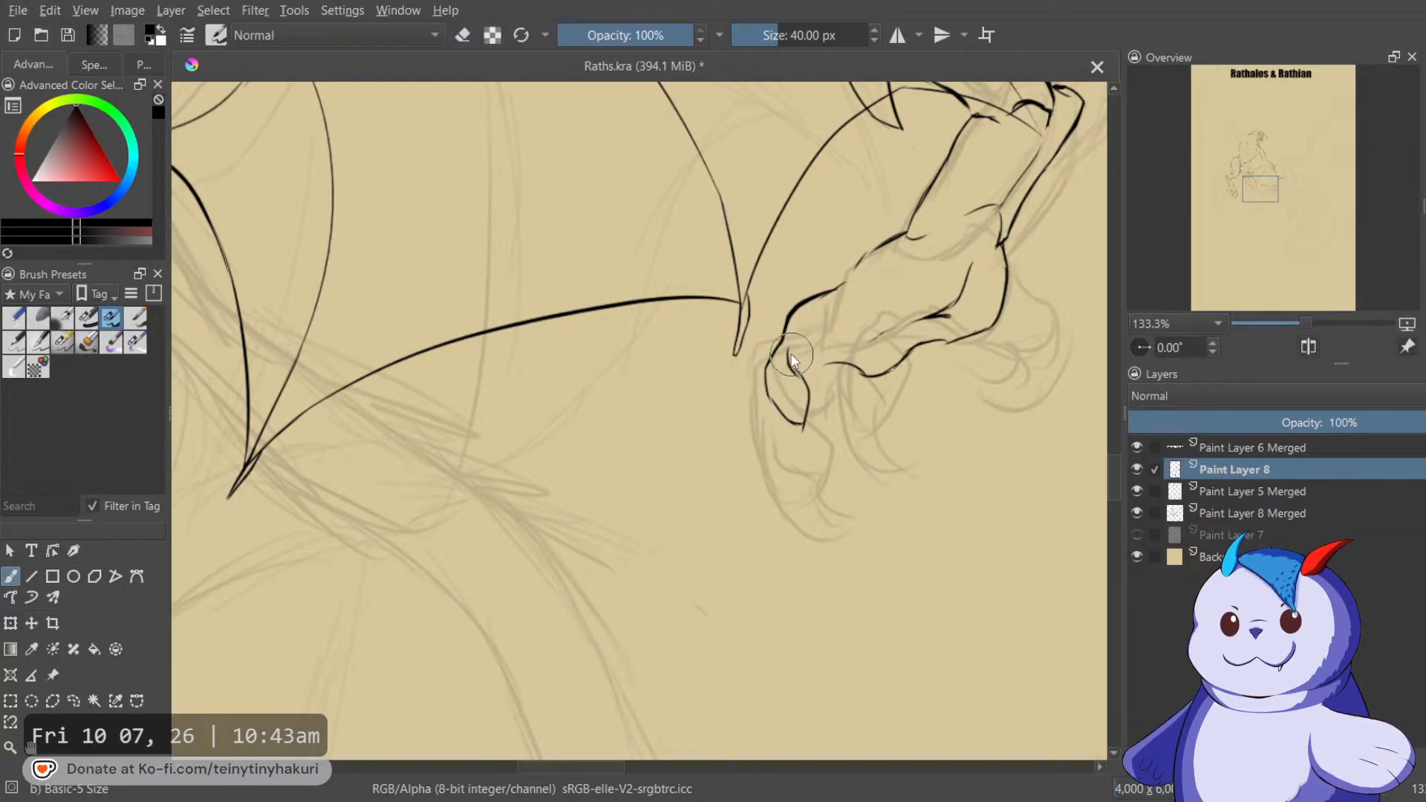
Ink the knuckle creases and the curved edge between the far foot's toes, thickening their junctions and trimming stray ends.
mouse_move(786, 367)
left_mouse_down()
mouse_move(848, 358)
mouse_move(862, 332)
left_mouse_up()
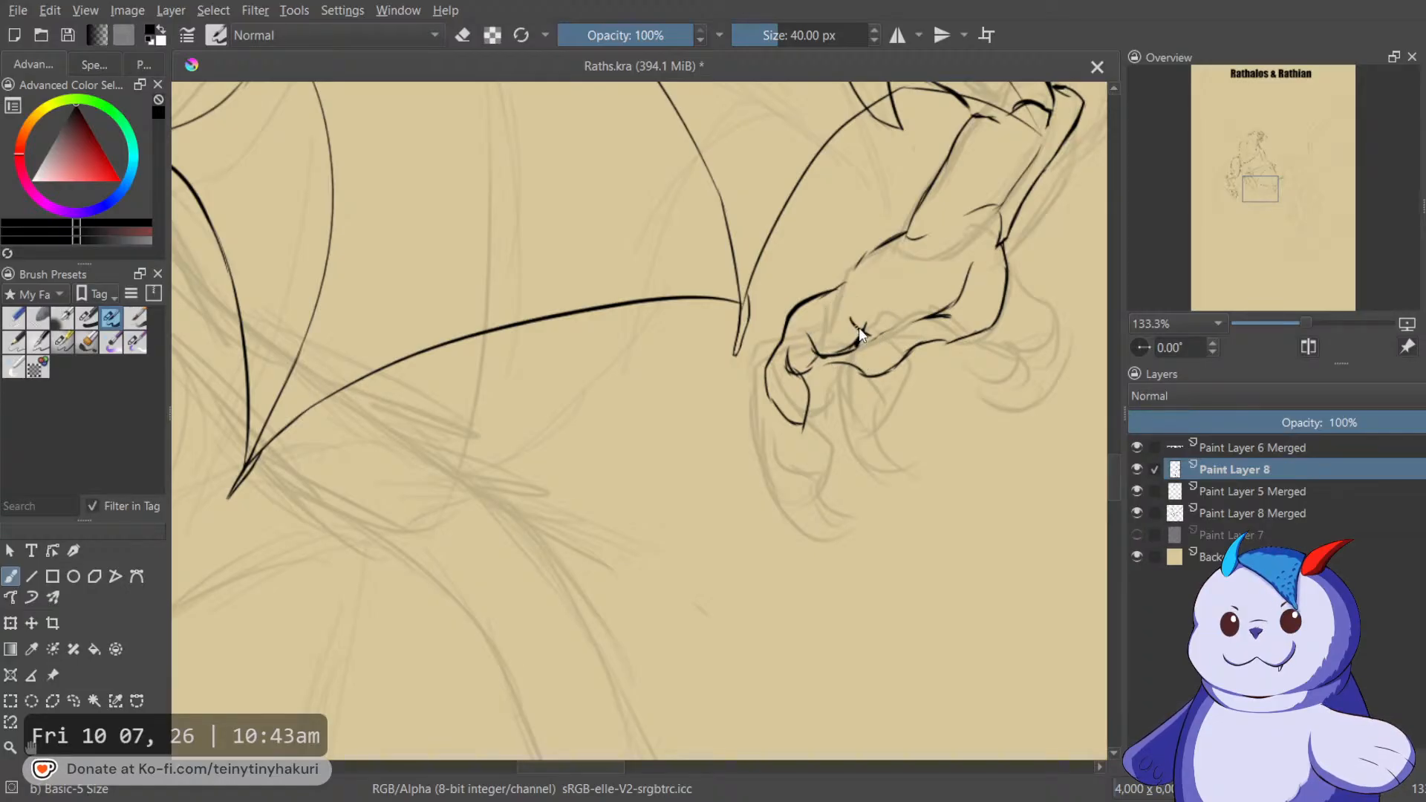
scroll(893, 328, "up", 2)
key("e")
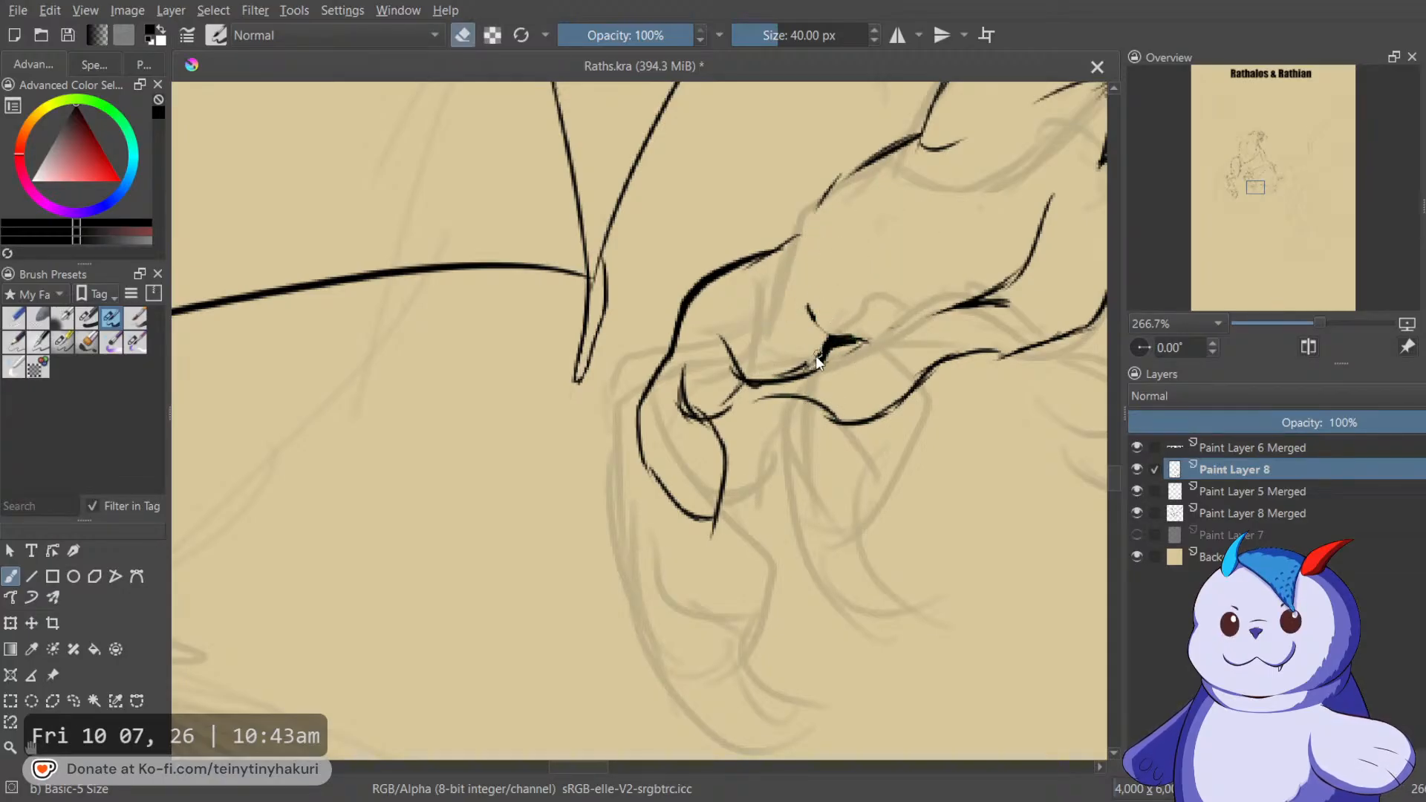
key("e")
mouse_move(786, 383)
left_mouse_down()
mouse_move(739, 392)
mouse_move(738, 374)
mouse_move(757, 388)
mouse_move(802, 381)
mouse_move(768, 387)
left_mouse_up()
key("e")
mouse_move(741, 400)
left_mouse_down()
mouse_move(732, 411)
mouse_move(741, 381)
mouse_move(732, 392)
mouse_move(696, 368)
mouse_move(698, 350)
left_mouse_up()
key("e")
key("e")
key("e")
key("e")
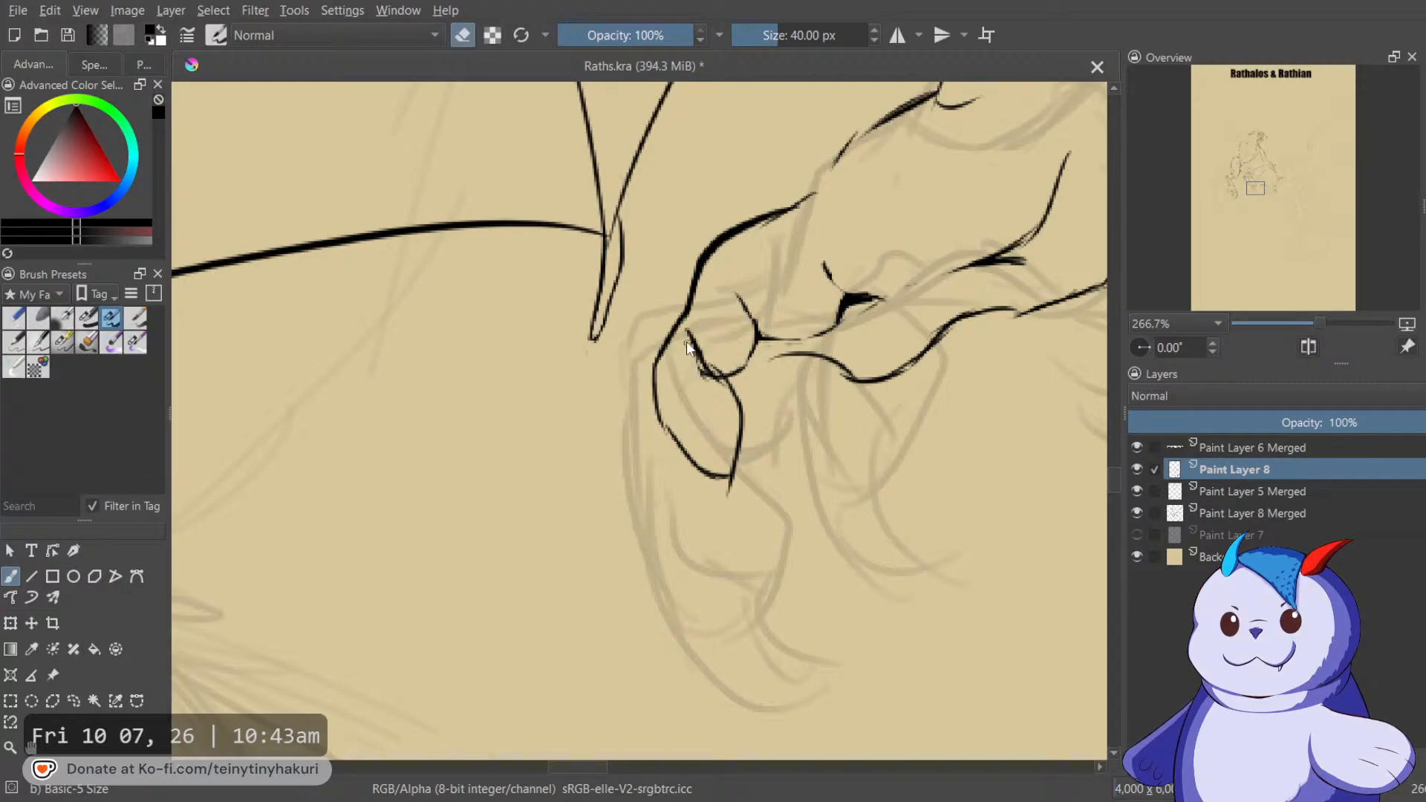
Erase the overlap at the front toe's knuckle crease and redraw the toe's lower front edge as a smooth tapered curve.
key("e")
left_click_drag(702, 360, 725, 380)
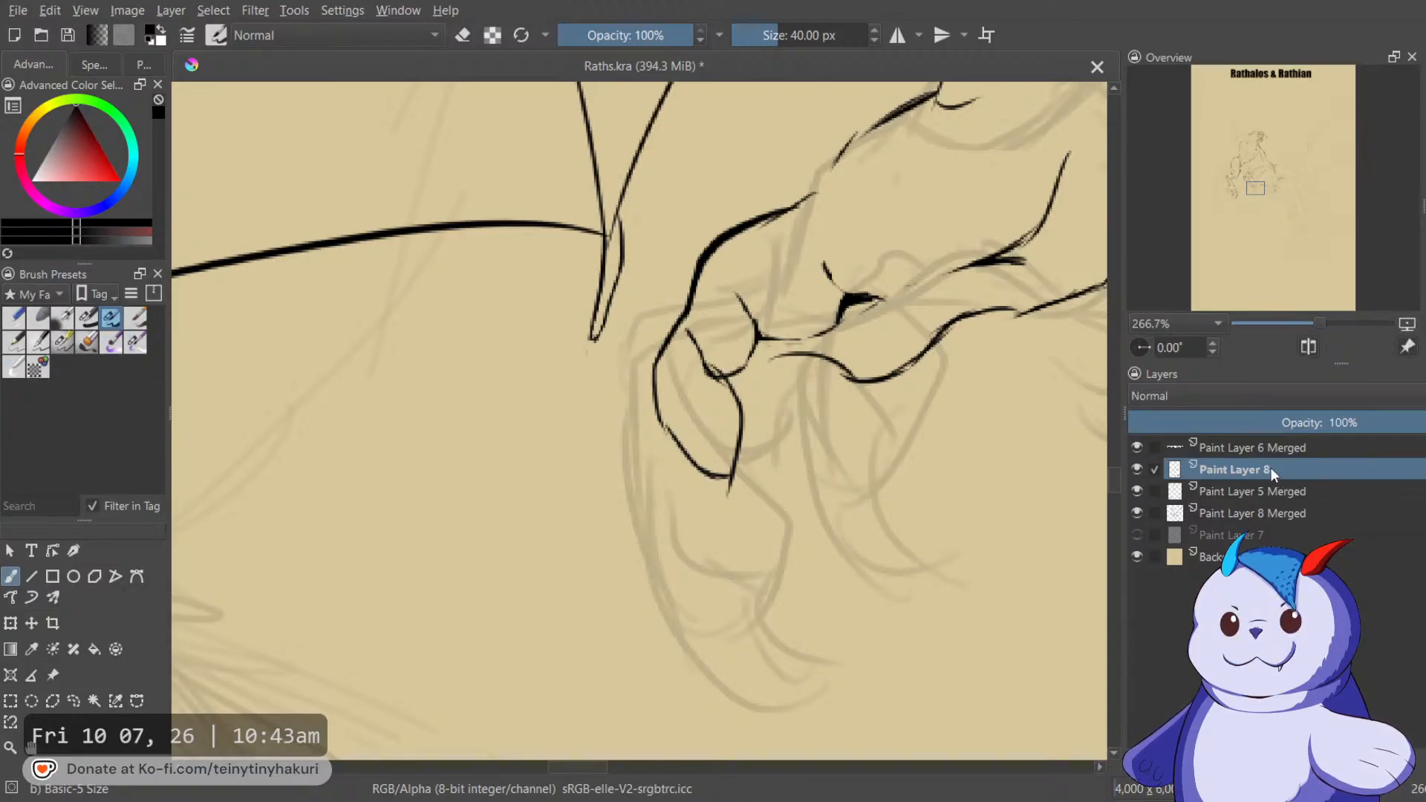
key("ctrl+]")
key("ctrl+]")
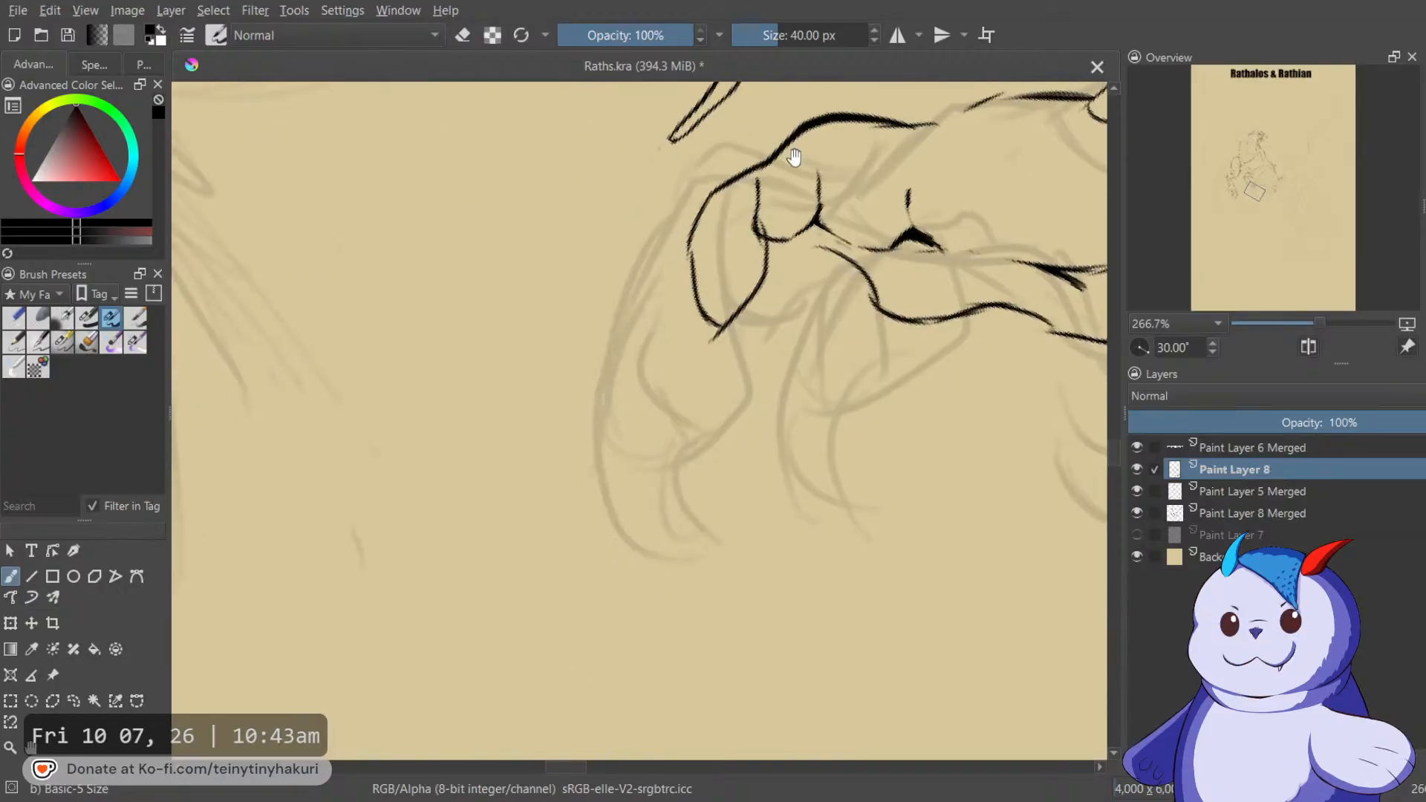
left_click_drag(699, 214, 722, 325)
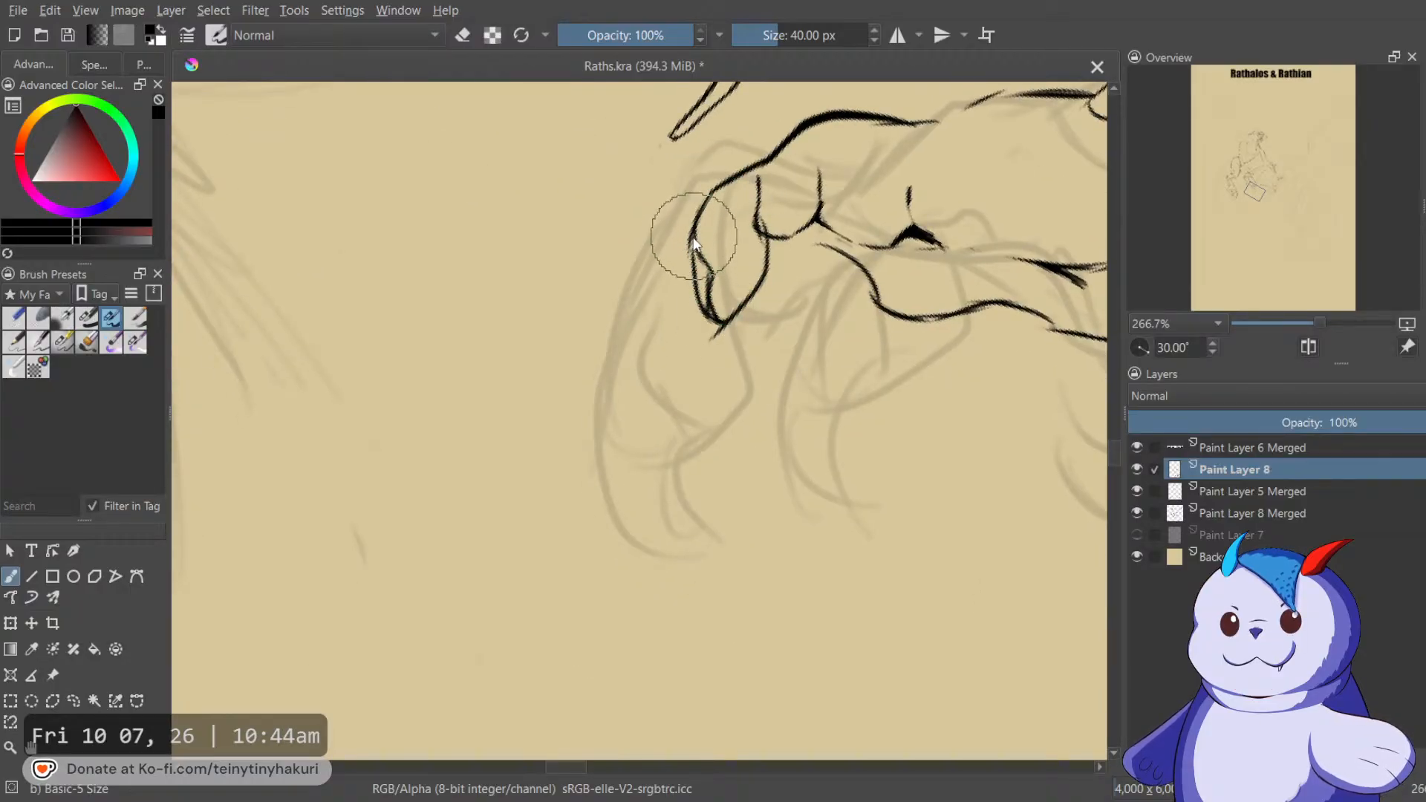
key("e")
left_click_drag(716, 254, 710, 230)
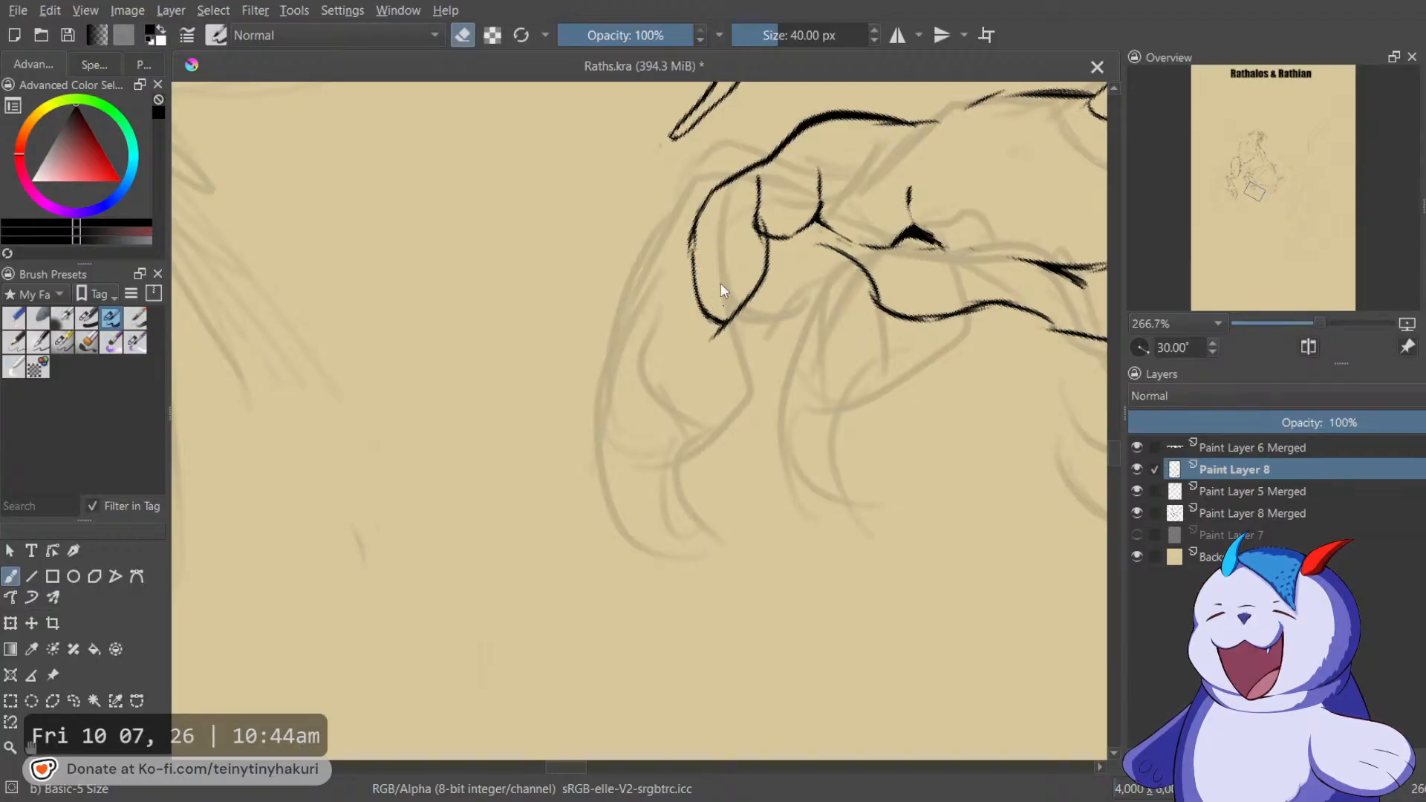
key("e")
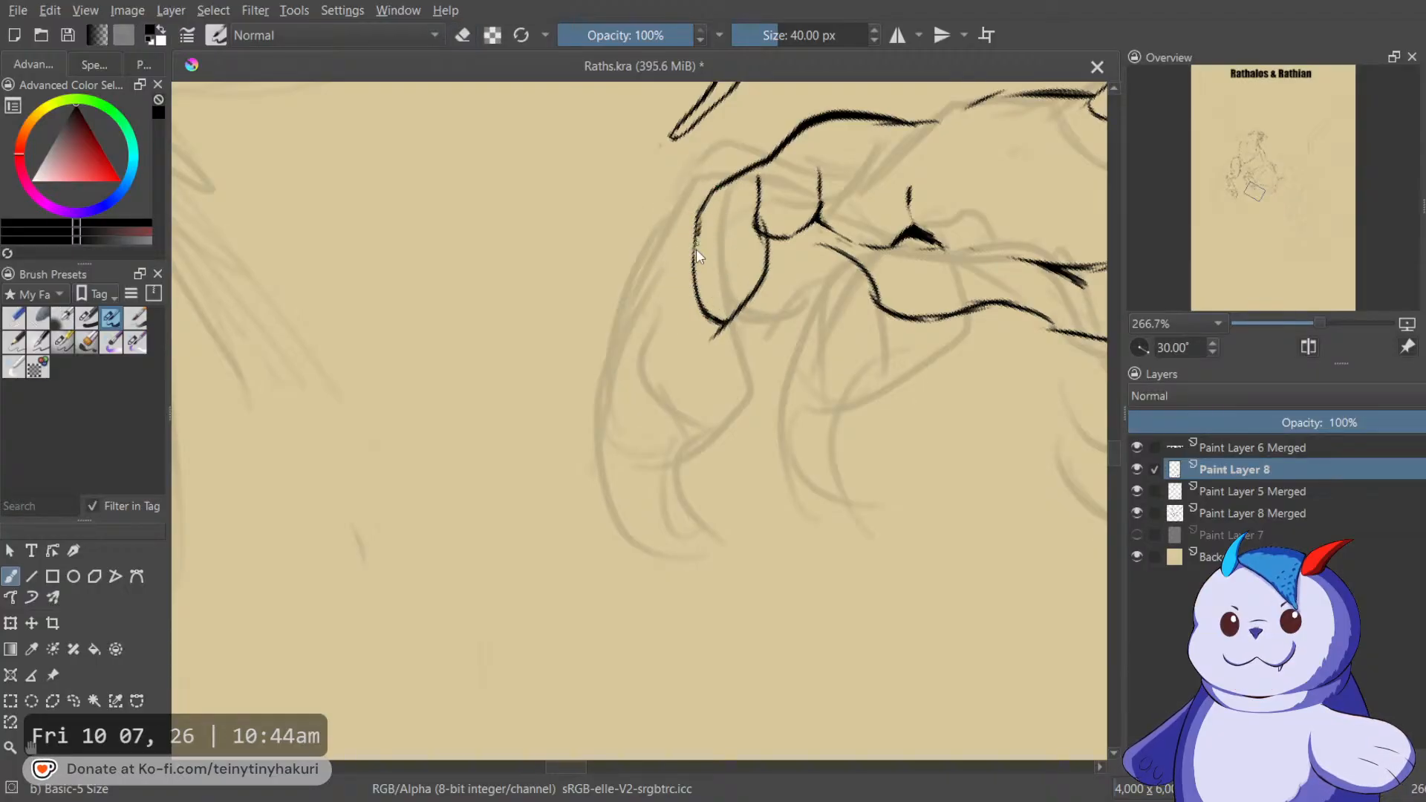
Ink the front toe's curved, pointed claw with a short inner contour line and clean its overlap with the toe.
mouse_move(657, 320)
left_mouse_down()
mouse_move(692, 347)
mouse_move(673, 349)
mouse_move(693, 396)
left_mouse_up()
left_click_drag(663, 356, 688, 403)
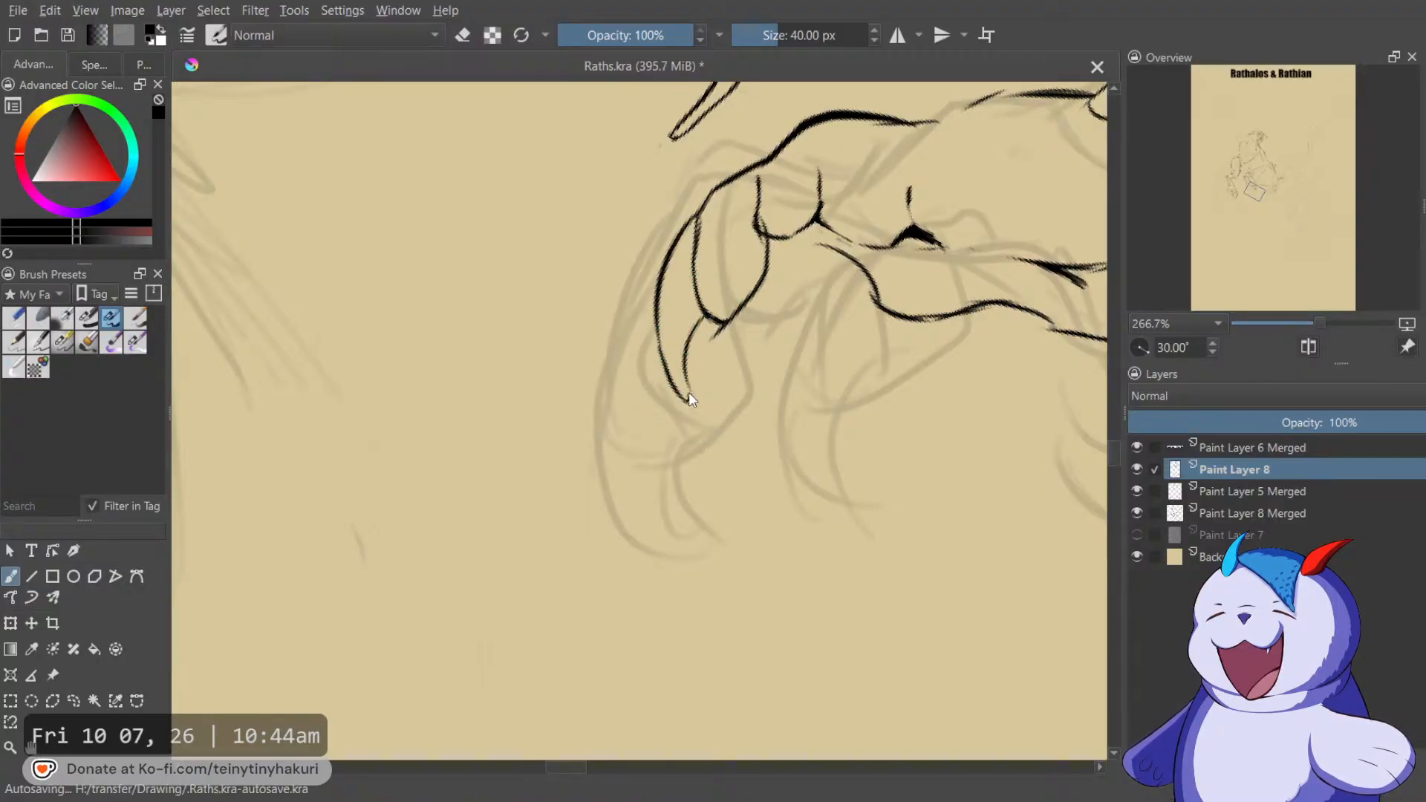
key("e")
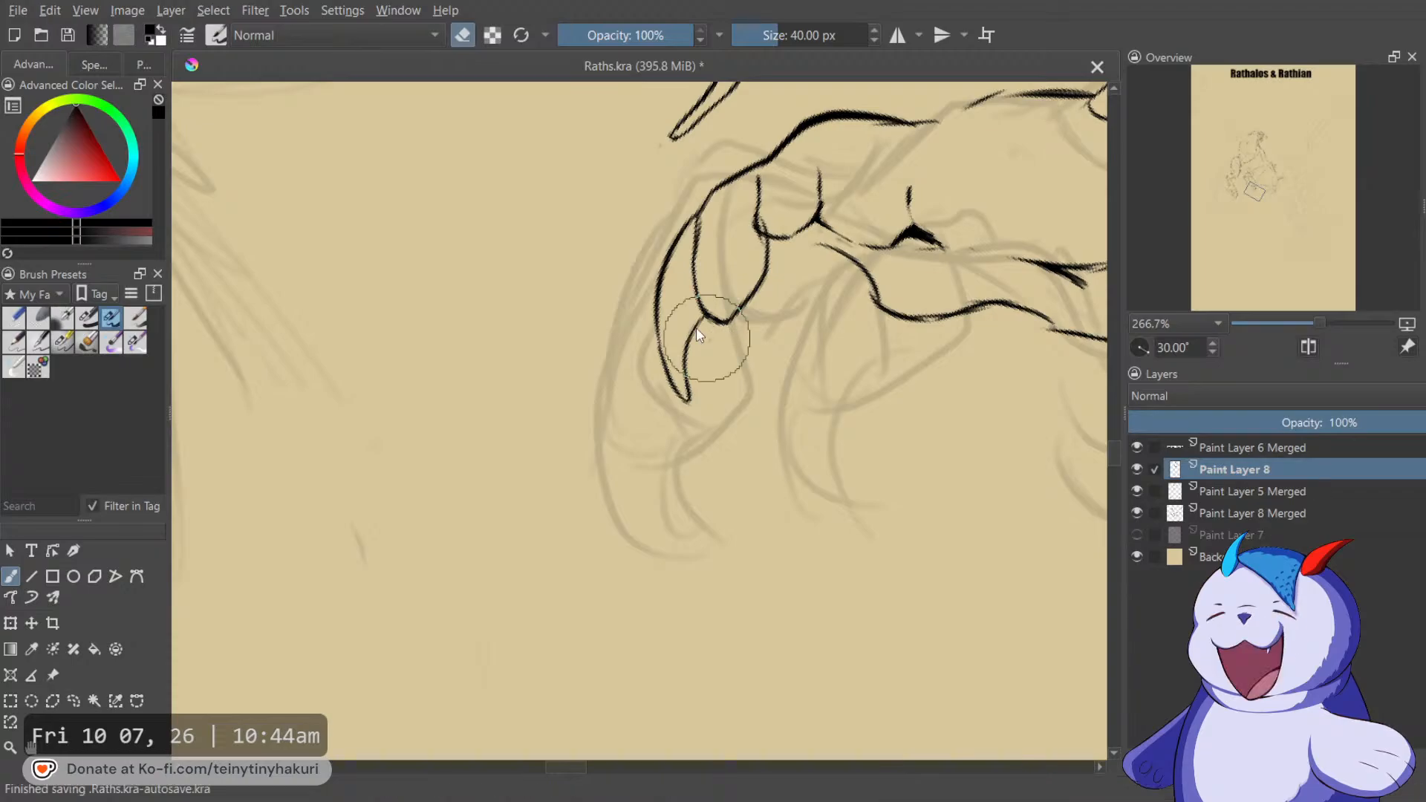
key("e")
key("5")
left_click_drag(783, 292, 809, 369)
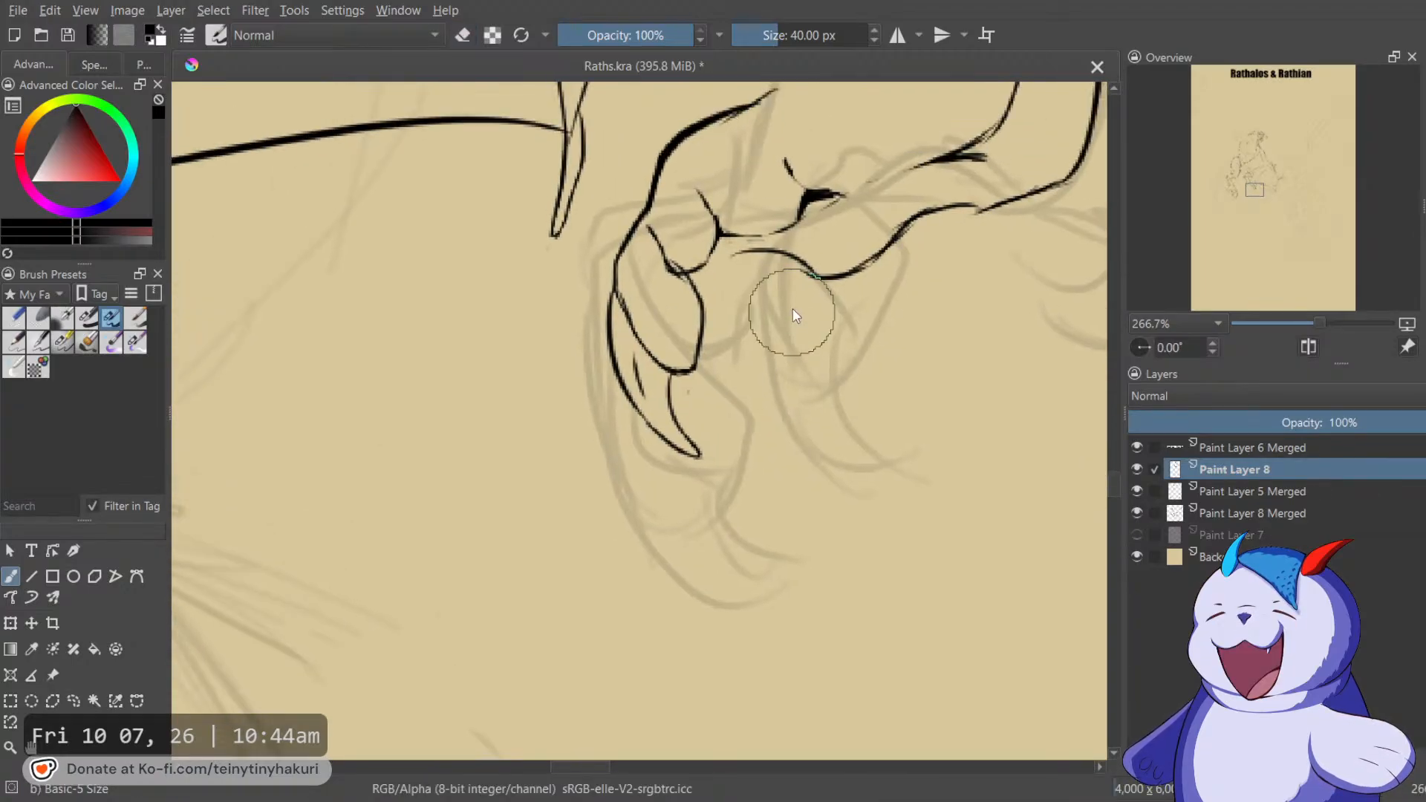
Ink the middle toe's first edge and a curve joining the knuckle crease to the foot's underside, trimming the overlap.
mouse_move(768, 257)
left_mouse_down()
mouse_move(811, 248)
mouse_move(784, 286)
mouse_move(776, 340)
left_mouse_up()
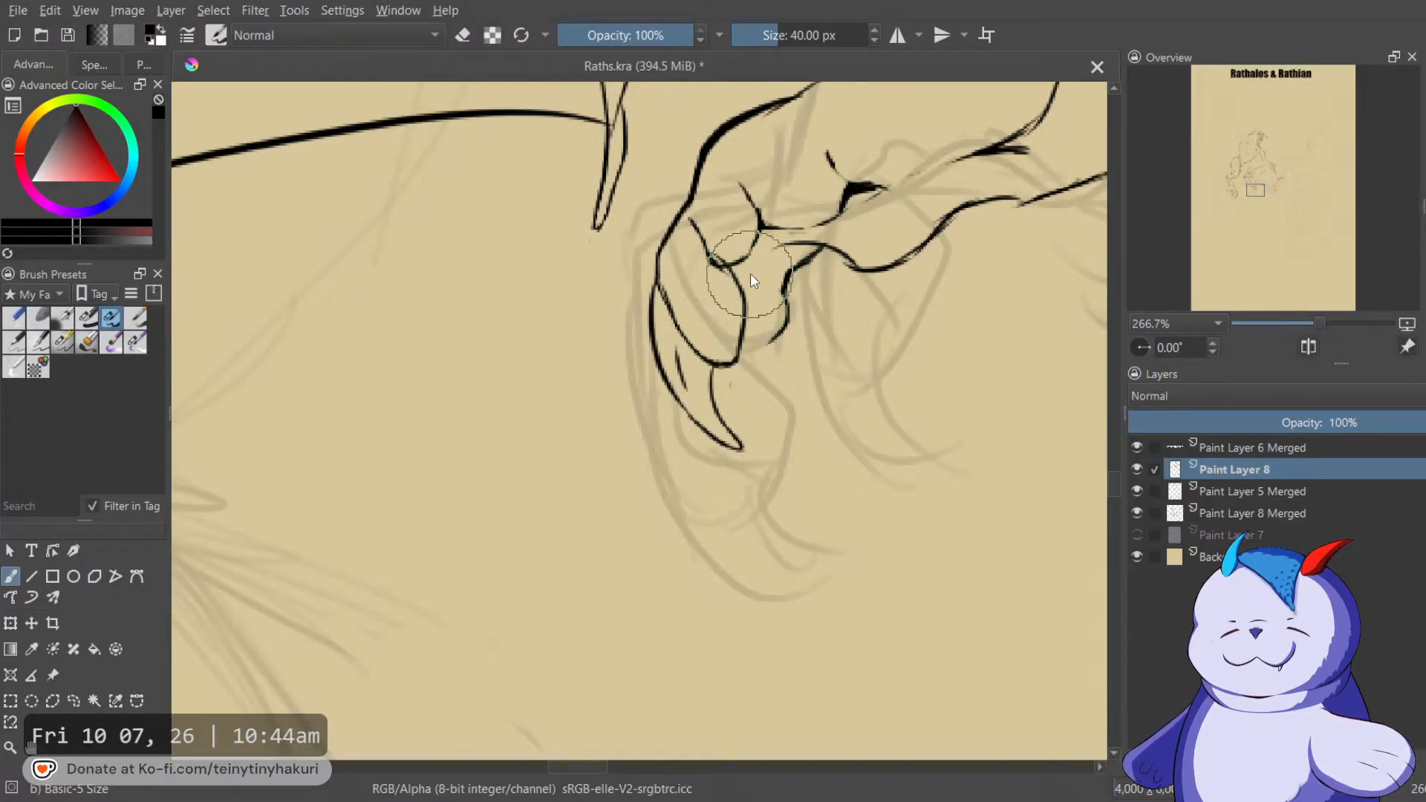
mouse_move(812, 238)
left_mouse_down()
mouse_move(790, 349)
mouse_move(809, 274)
mouse_move(814, 319)
left_mouse_up()
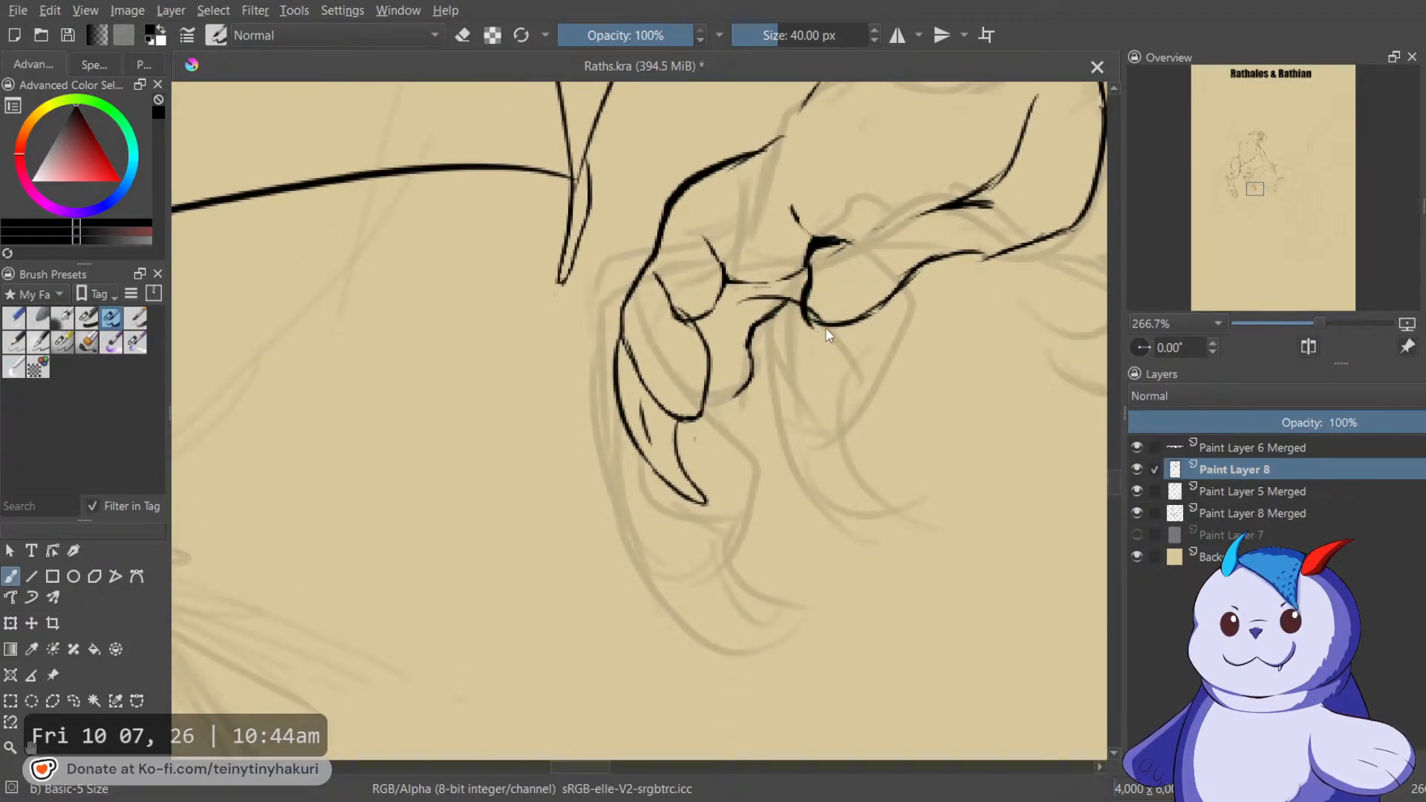
key("e")
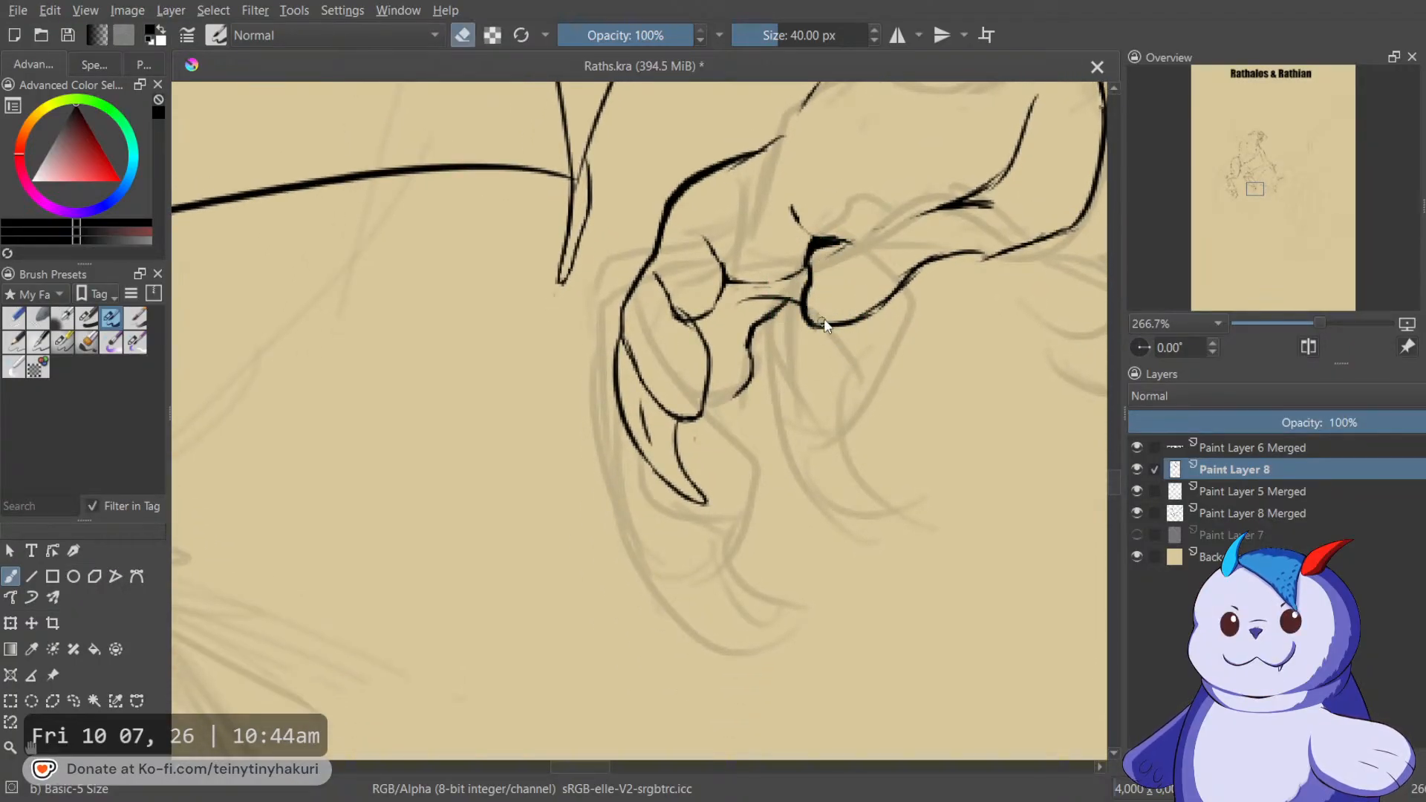
mouse_move(787, 288)
left_mouse_down()
mouse_move(826, 282)
mouse_move(853, 205)
mouse_move(822, 234)
left_mouse_up()
key("e")
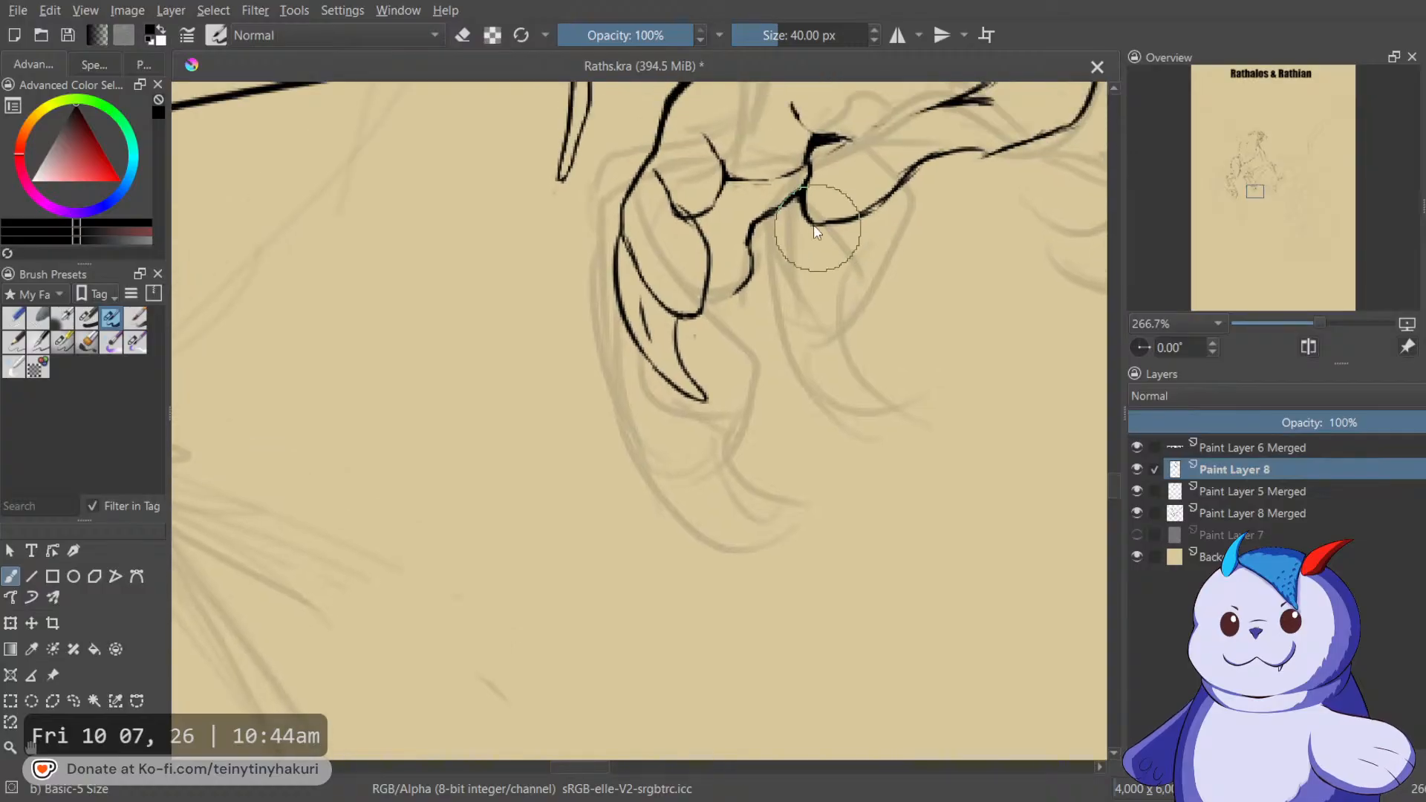
key("e")
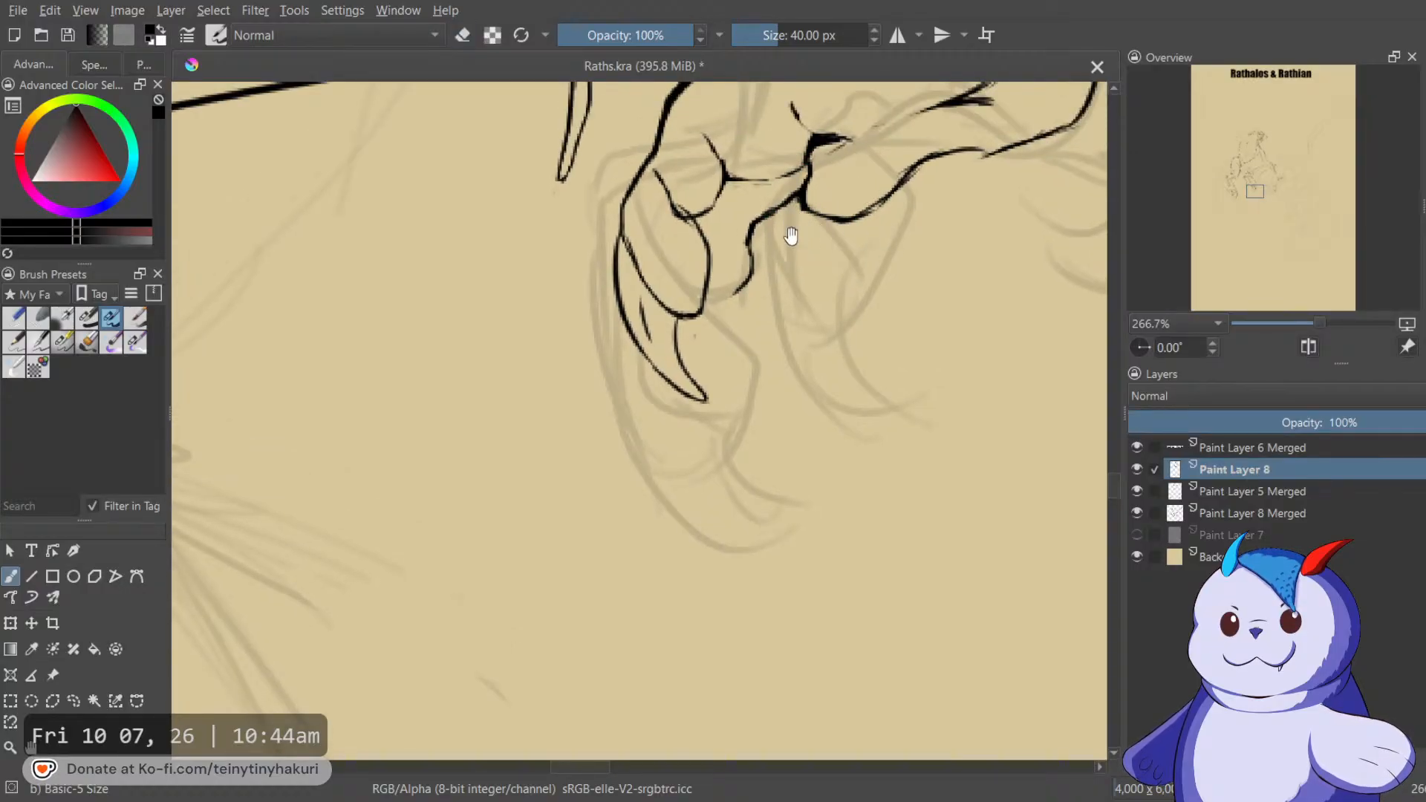
Replace the middle toe's stepped edge with a rounded knuckle curve that meets the foot's underside, and clean the junction.
left_click_drag(754, 288, 733, 352)
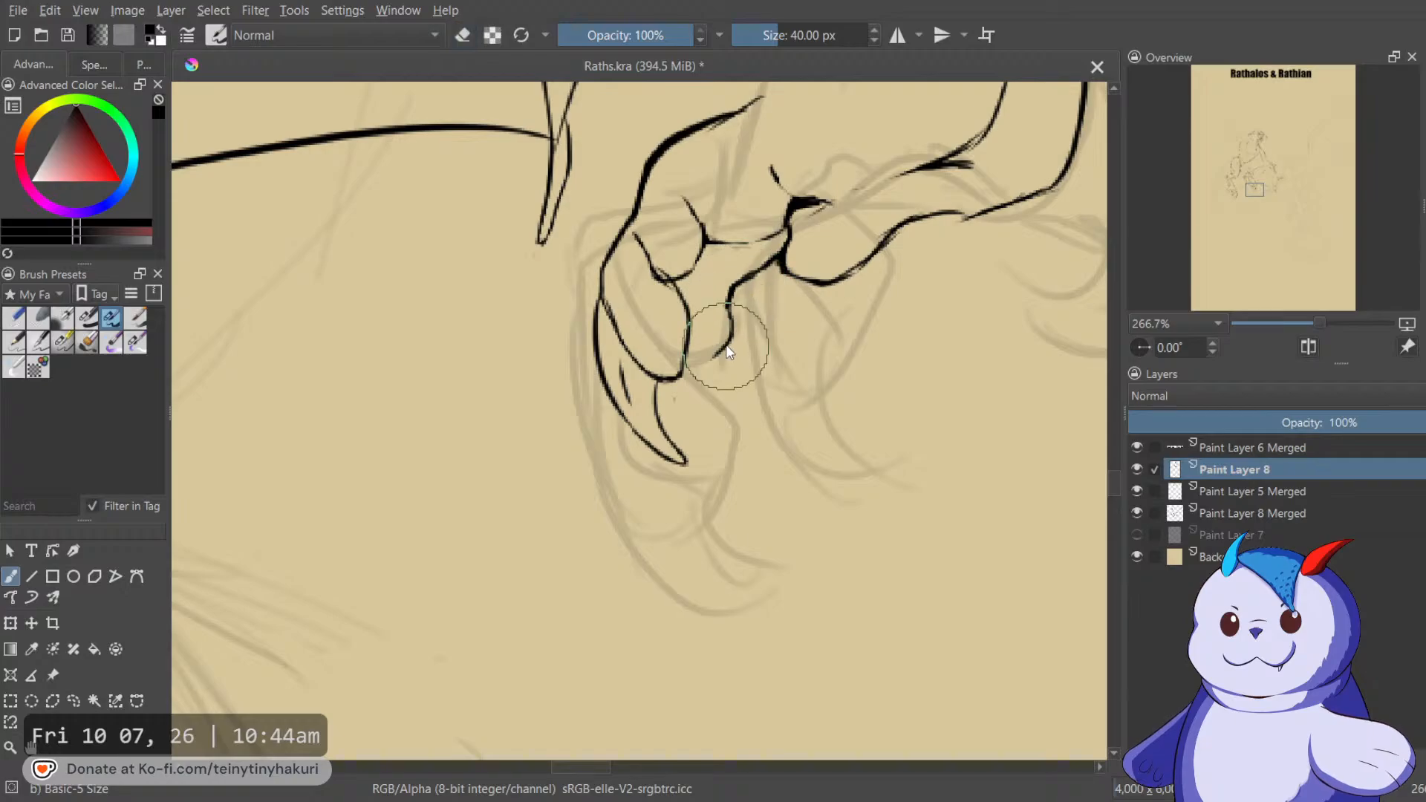
left_click_drag(772, 264, 739, 292)
key("e")
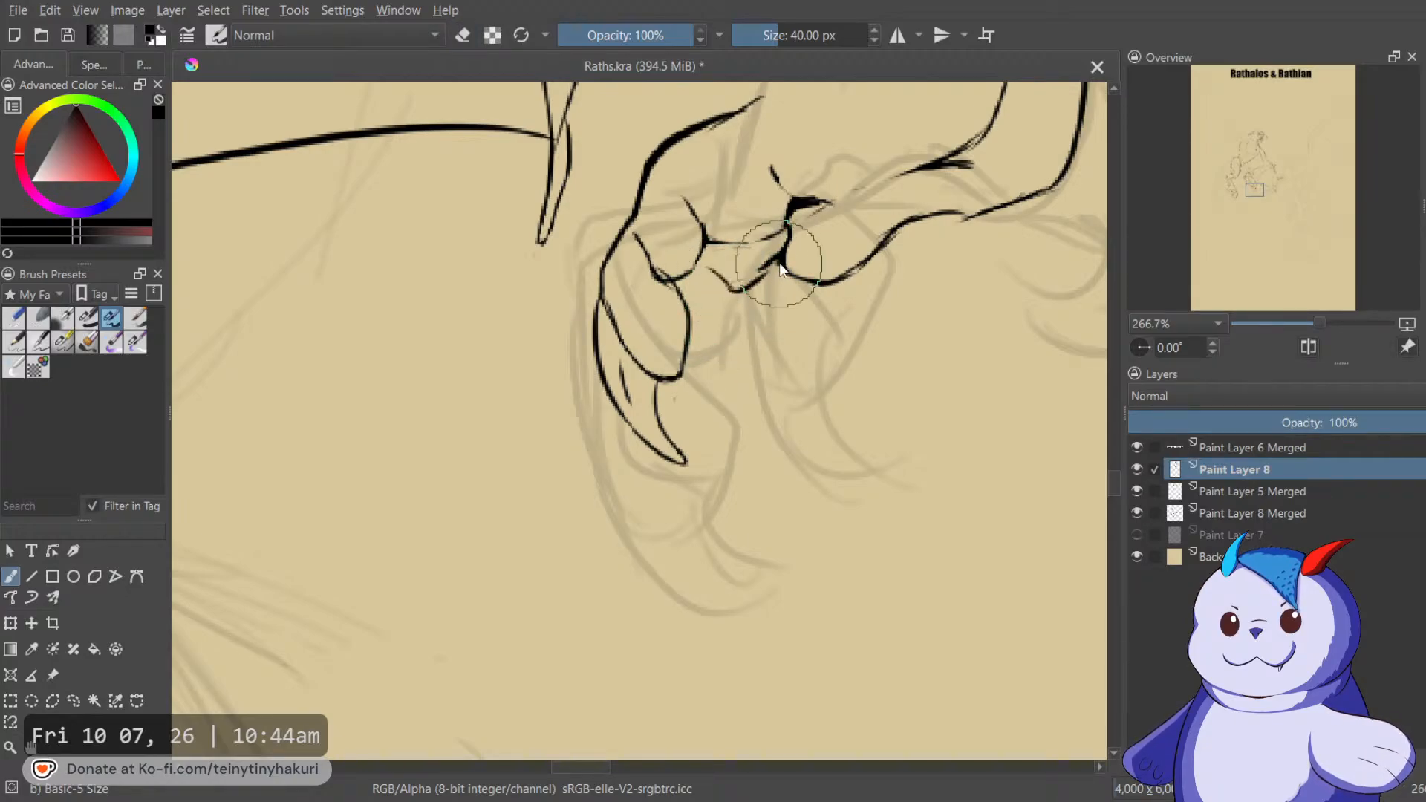
mouse_move(775, 269)
left_mouse_down()
mouse_move(732, 289)
mouse_move(781, 263)
mouse_move(775, 248)
mouse_move(737, 288)
mouse_move(772, 280)
mouse_move(784, 248)
mouse_move(775, 262)
left_mouse_up()
key("e")
key("e")
key("e")
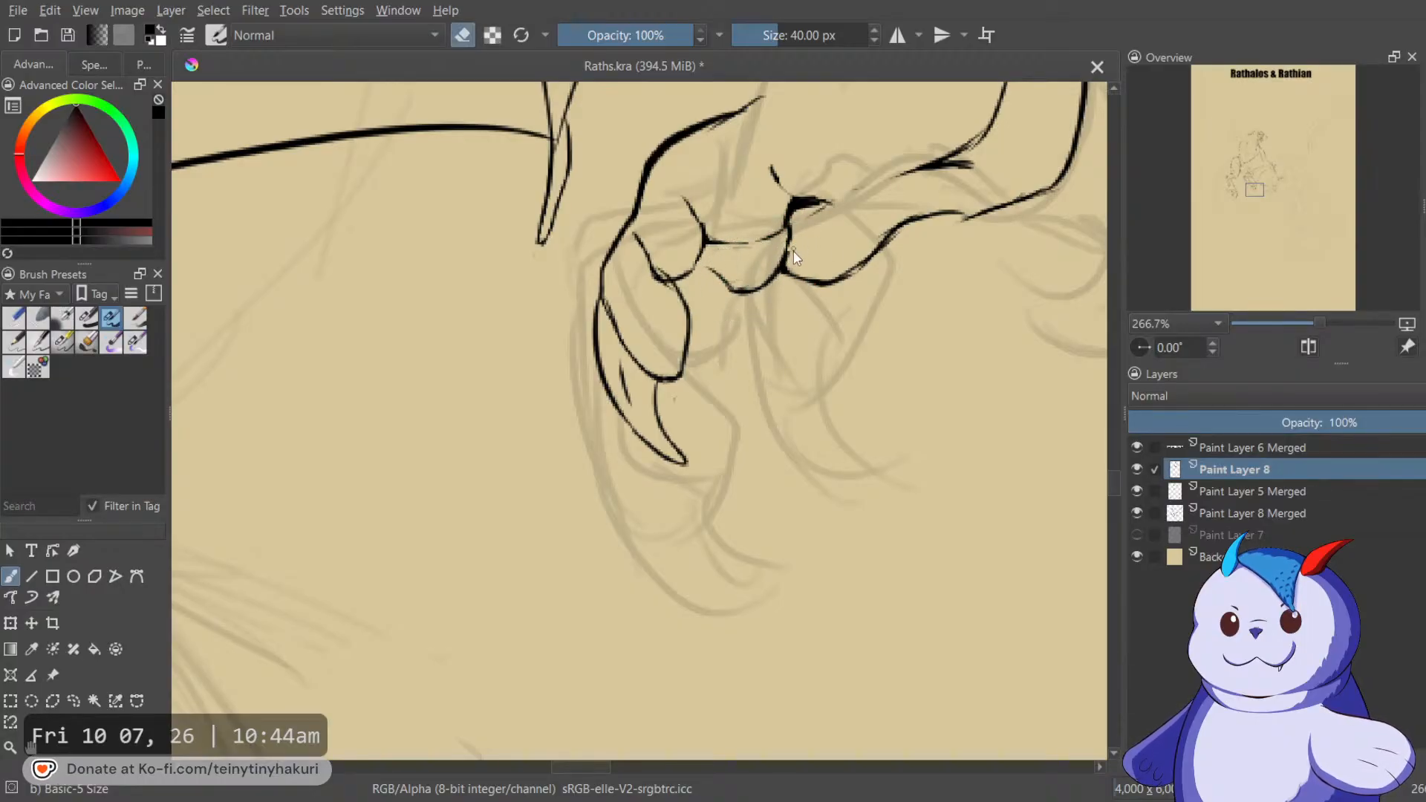
key("e")
Ink the middle toe's curved outer edge from the rounded knuckle to the front toe's tip and check it in mirrored view.
mouse_move(743, 292)
left_mouse_down()
mouse_move(784, 256)
mouse_move(725, 352)
mouse_move(698, 367)
left_mouse_up()
key("m")
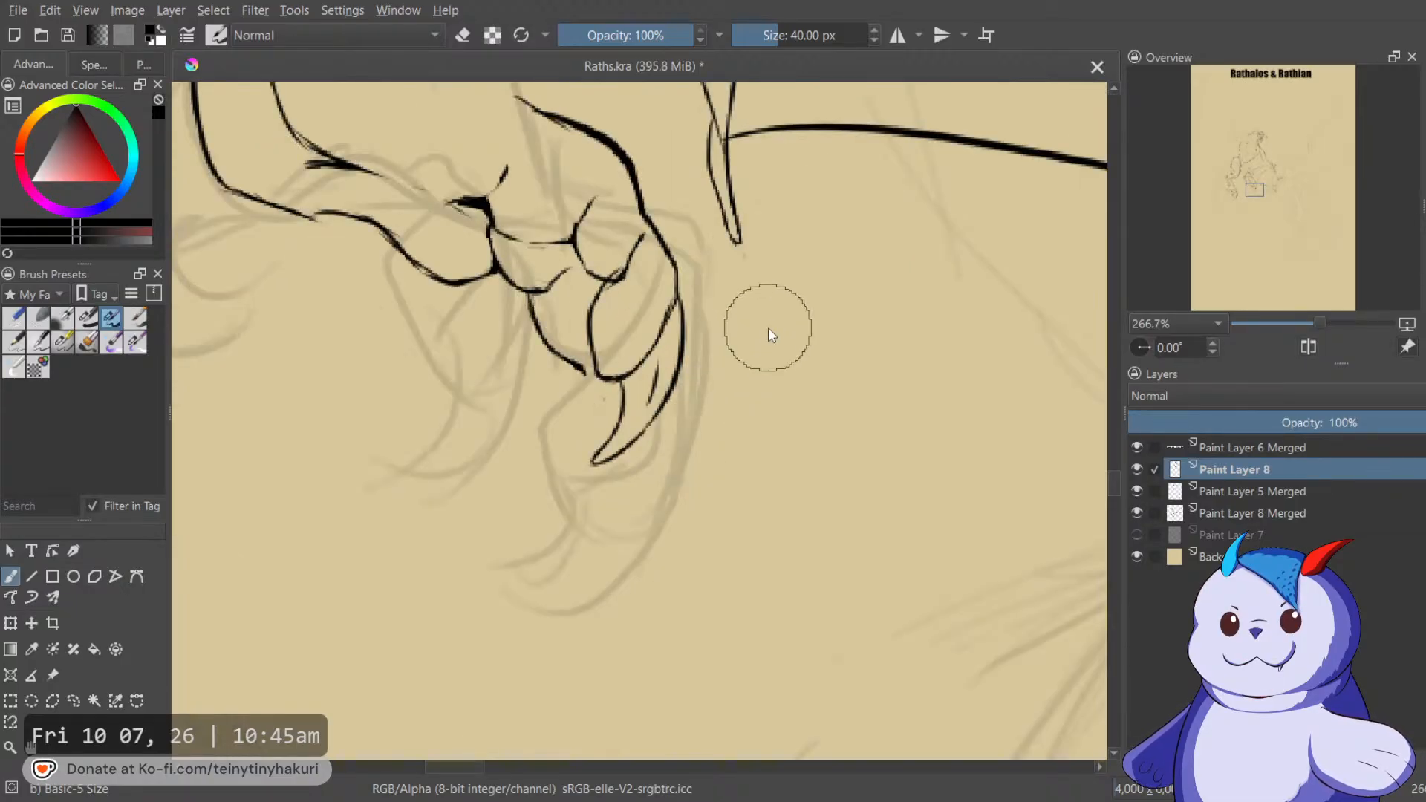
left_click_drag(764, 318, 823, 369)
key("m")
Select the middle toe's lines with a freehand outline and move them slightly away from the front toe.
key("l")
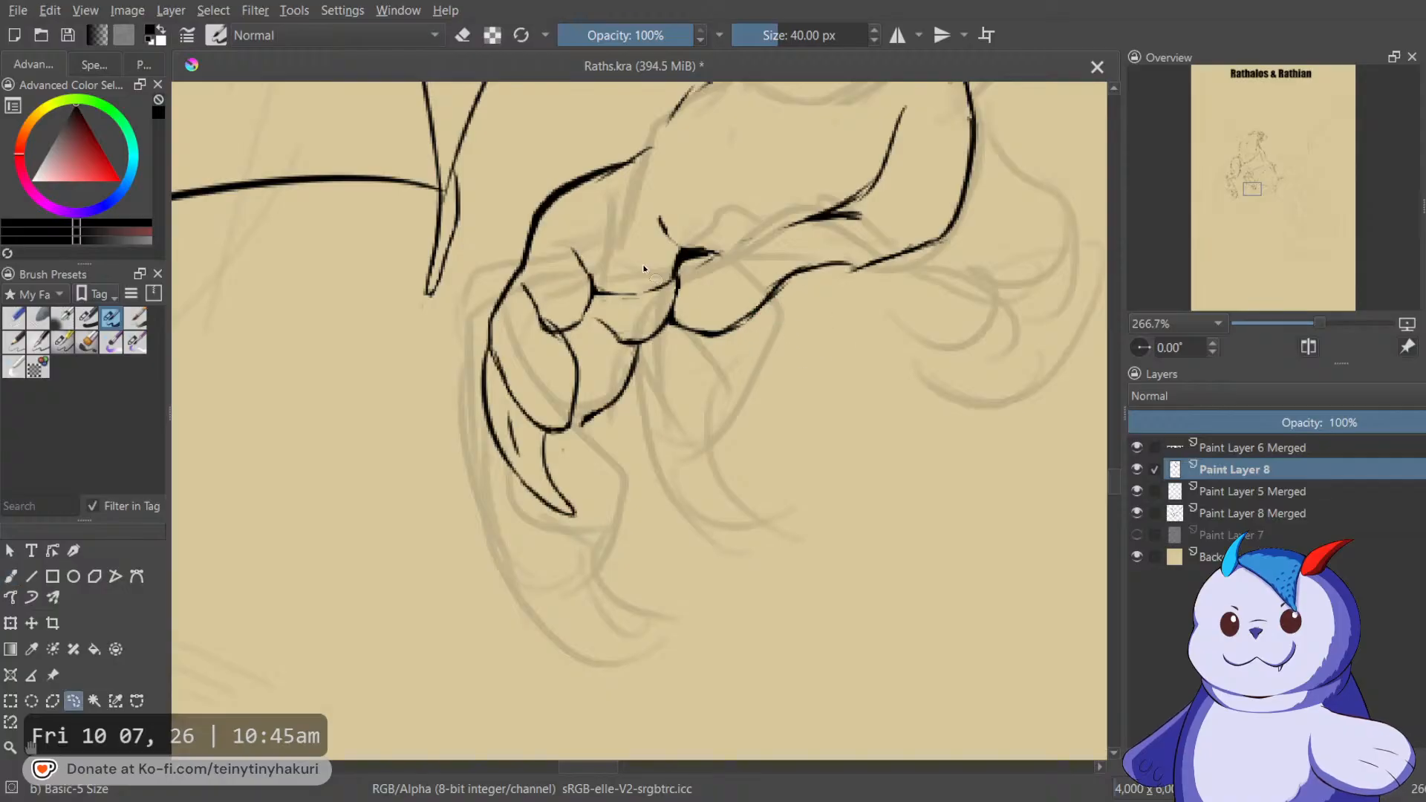
mouse_move(695, 274)
left_mouse_down()
mouse_move(664, 297)
mouse_move(602, 314)
left_mouse_up()
left_click_drag(591, 472, 447, 379)
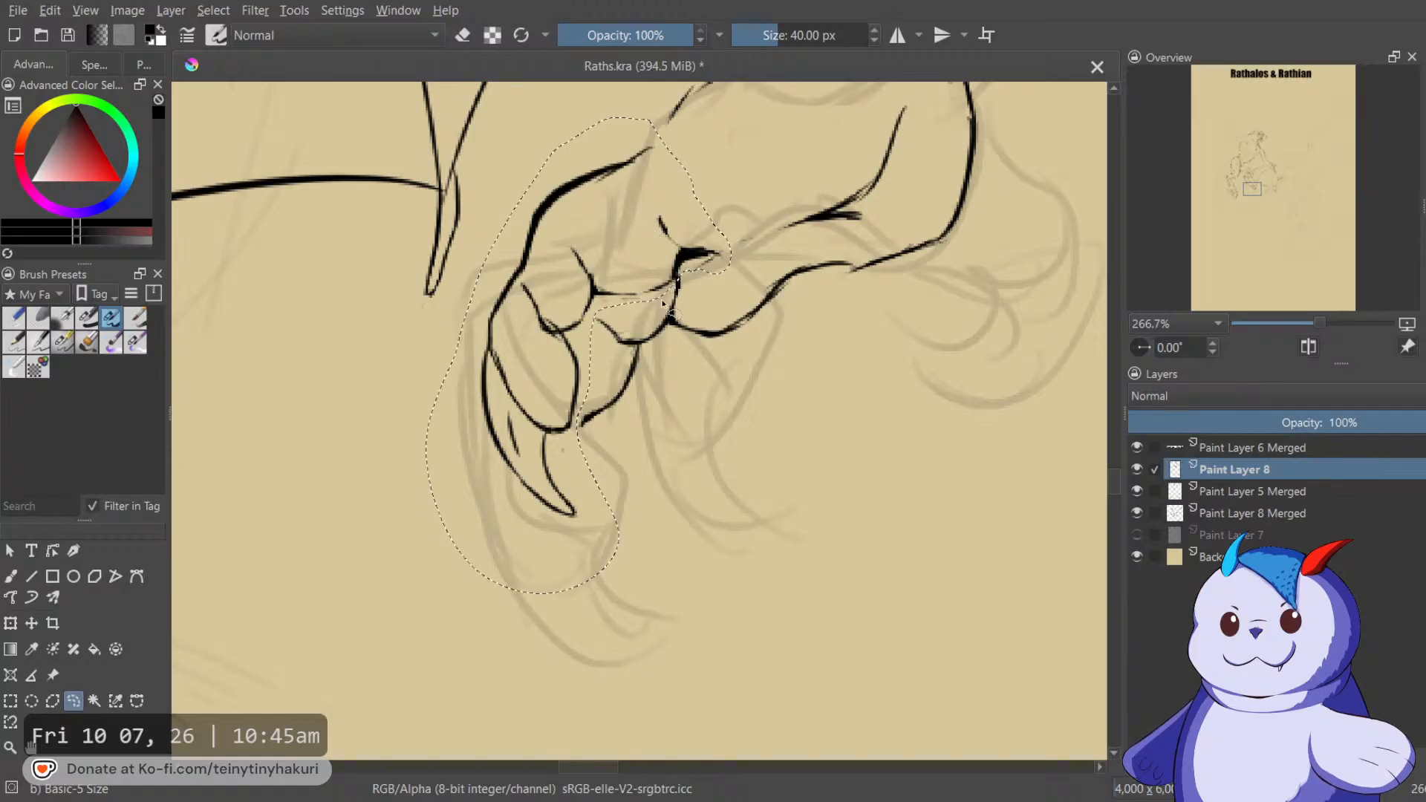
key("ctrl+z")
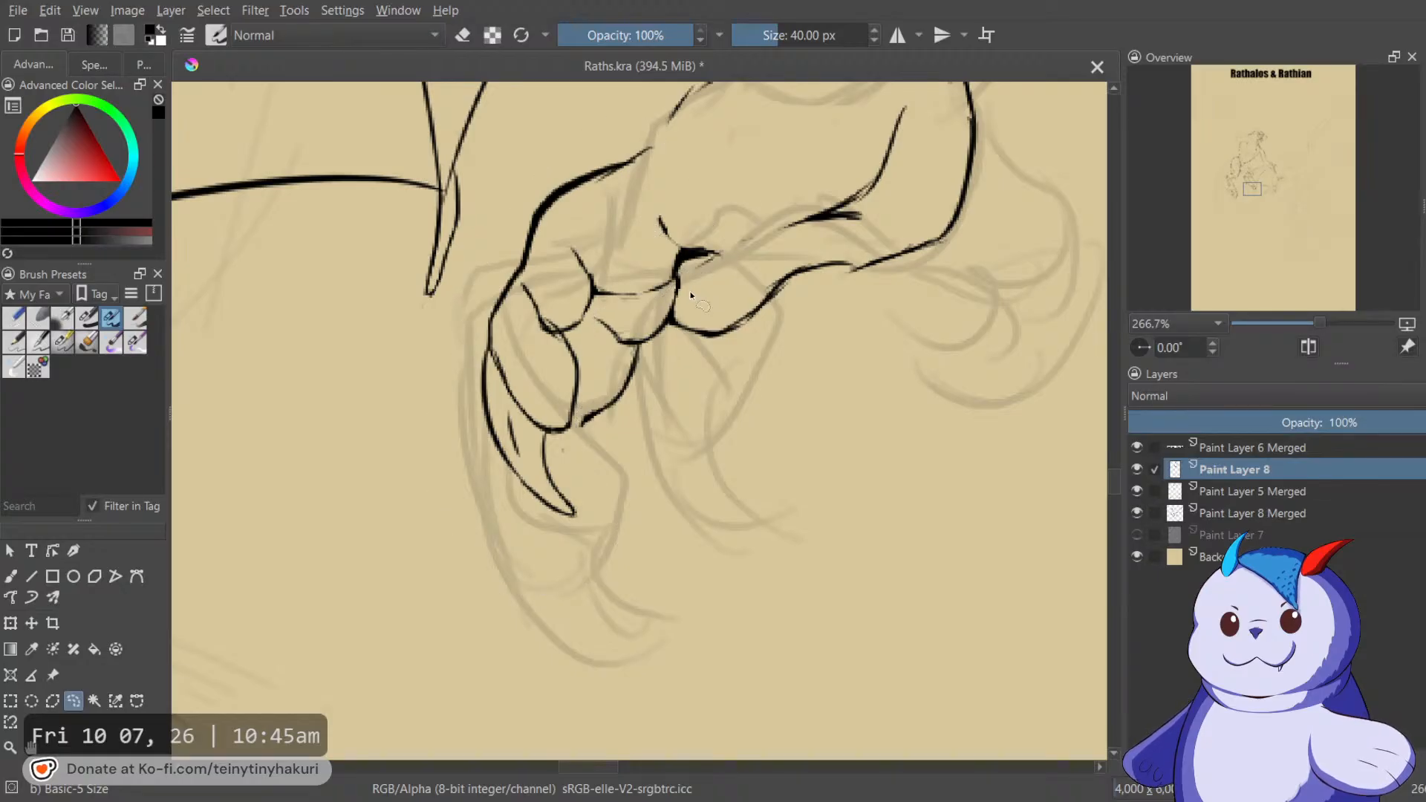
mouse_move(697, 276)
left_mouse_down()
mouse_move(600, 313)
mouse_move(585, 390)
left_mouse_up()
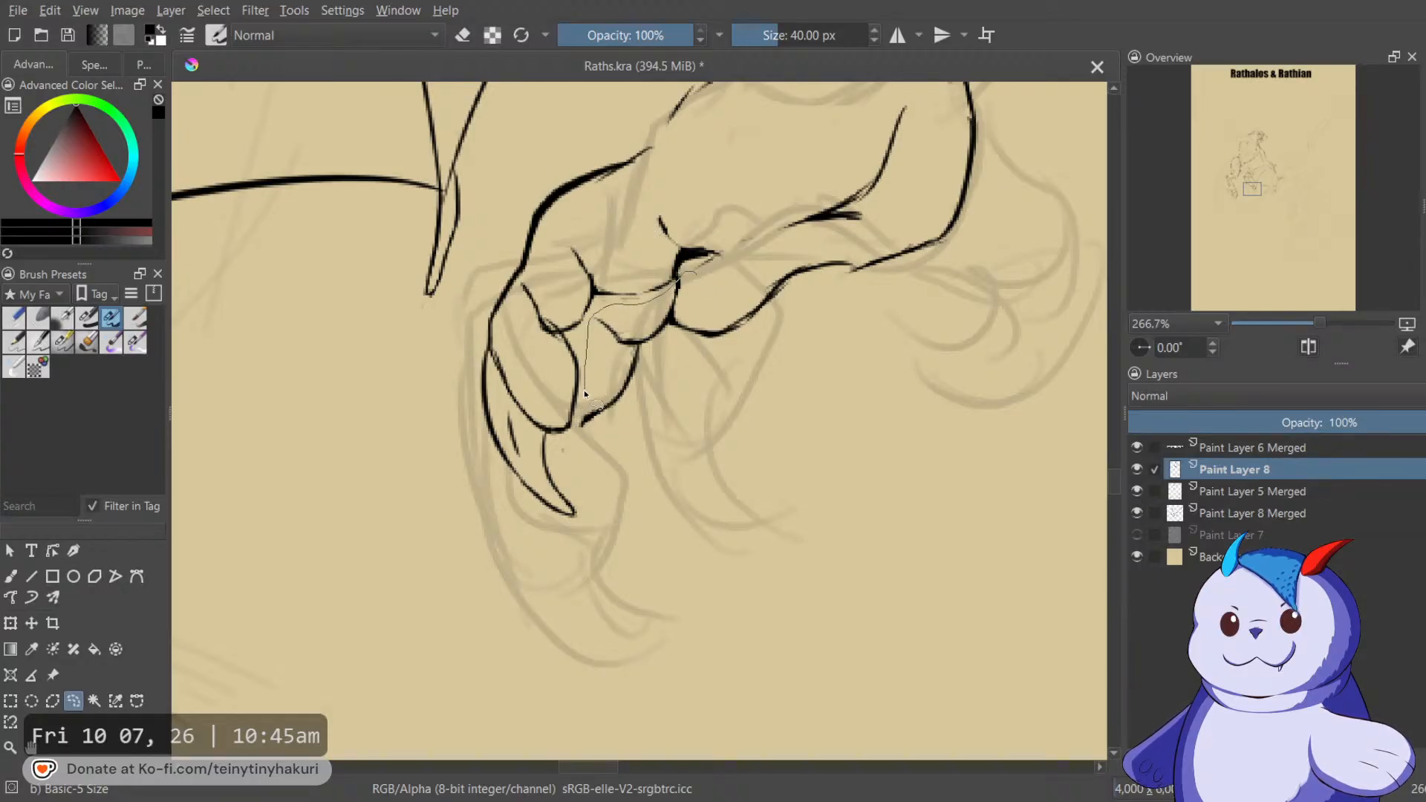
left_click_drag(687, 321, 681, 402)
key("ctrl+t")
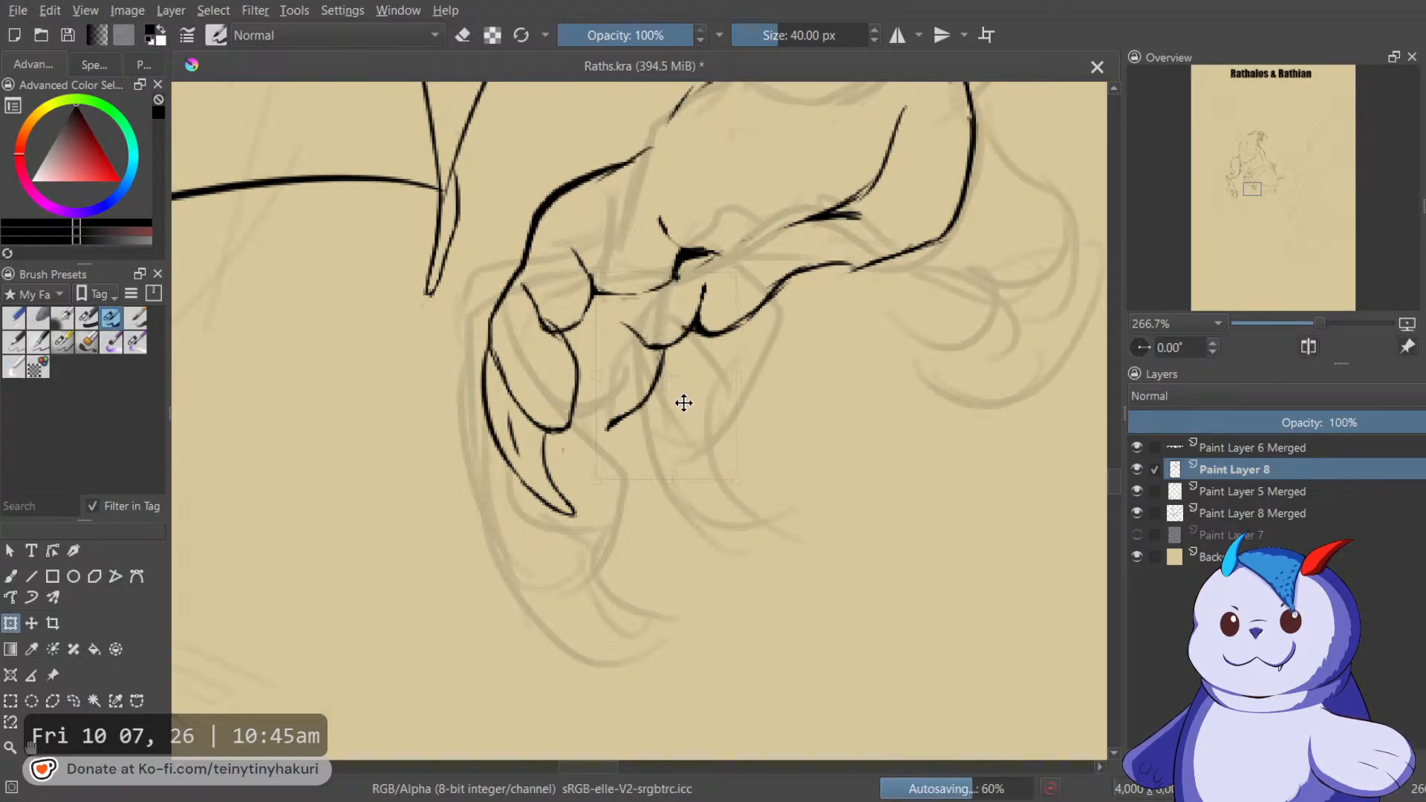
left_click_drag(806, 401, 792, 384)
key("Return")
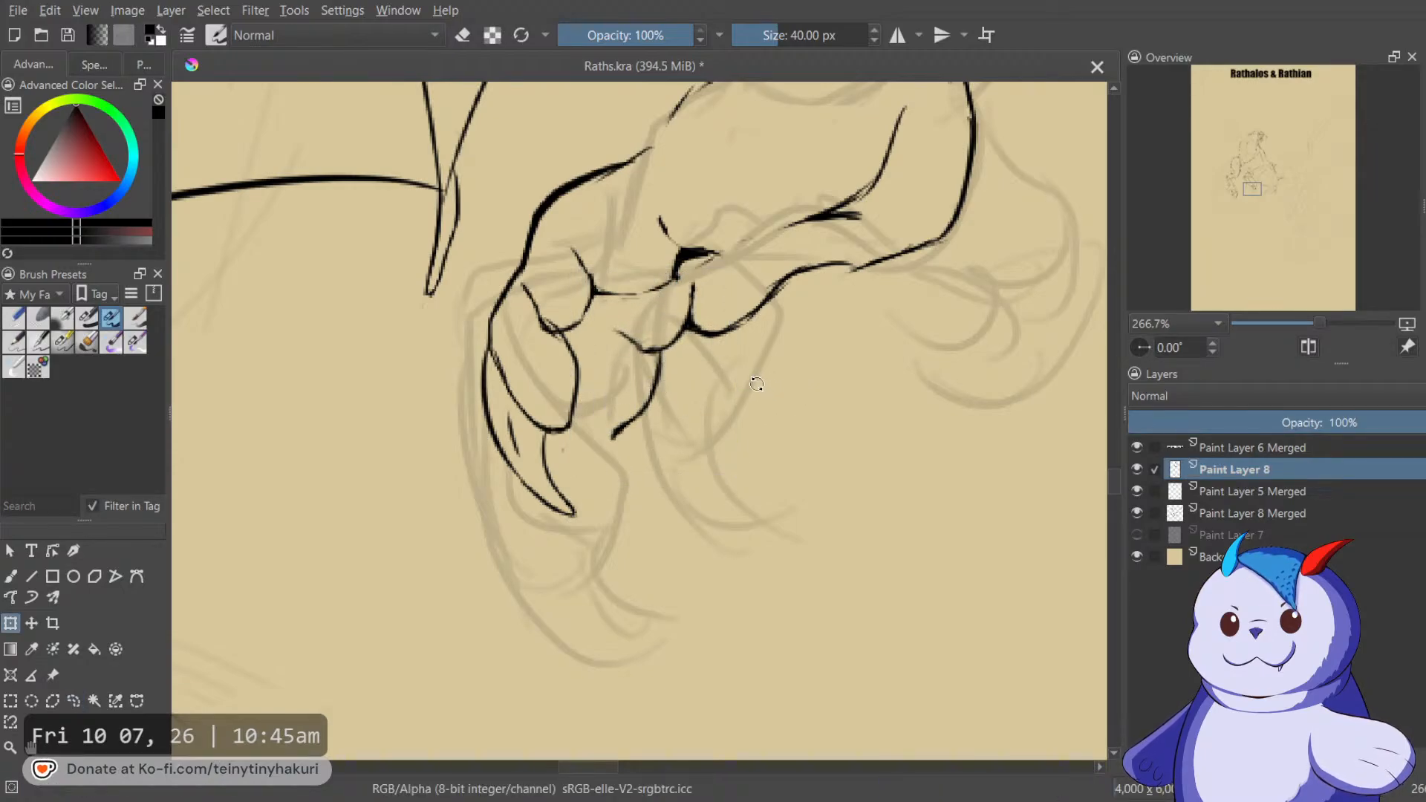
Rejoin the moved middle toe's knuckle to the foot's underside and ink the edge between the front and middle toes.
key("b")
left_click_drag(605, 356, 702, 290)
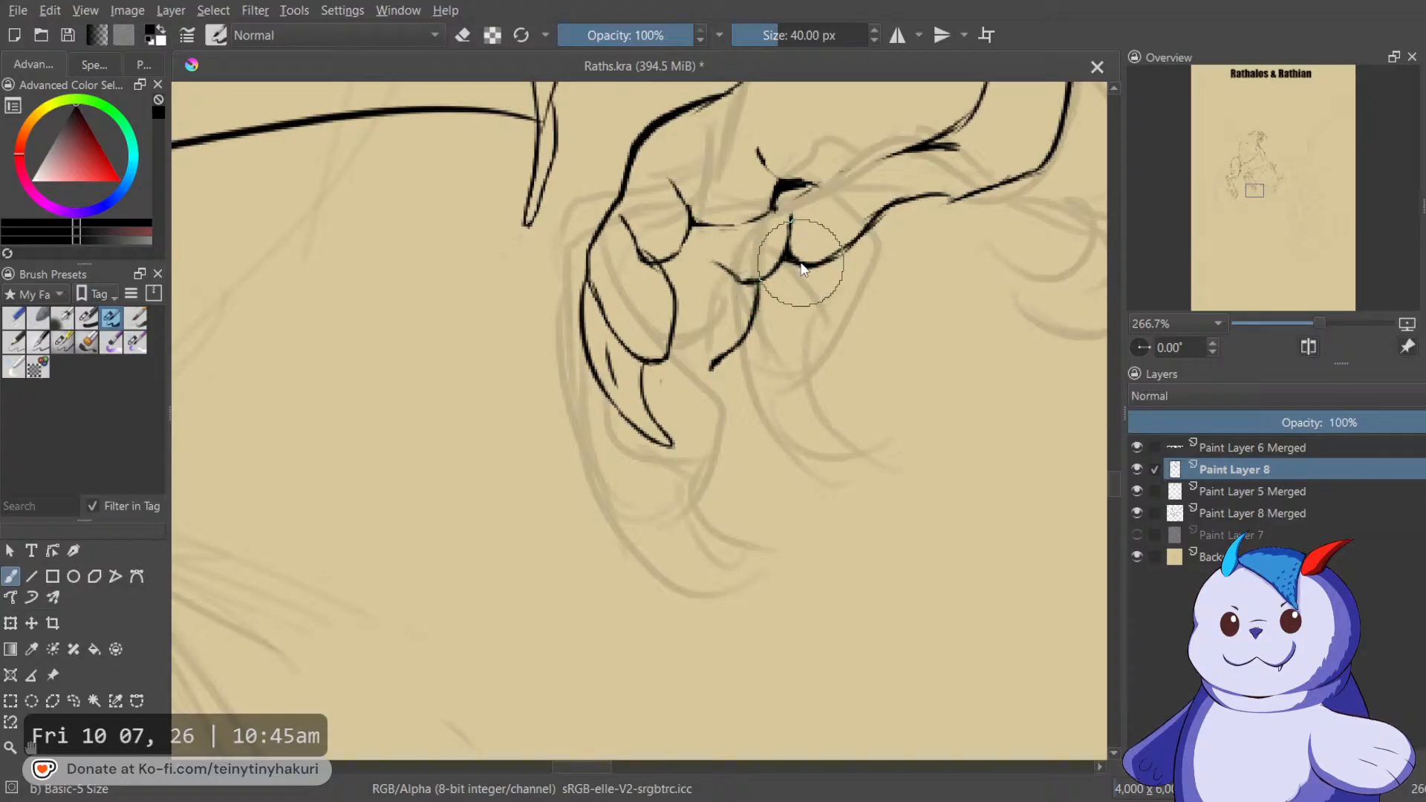
left_click_drag(808, 254, 798, 263)
key("e")
key("e")
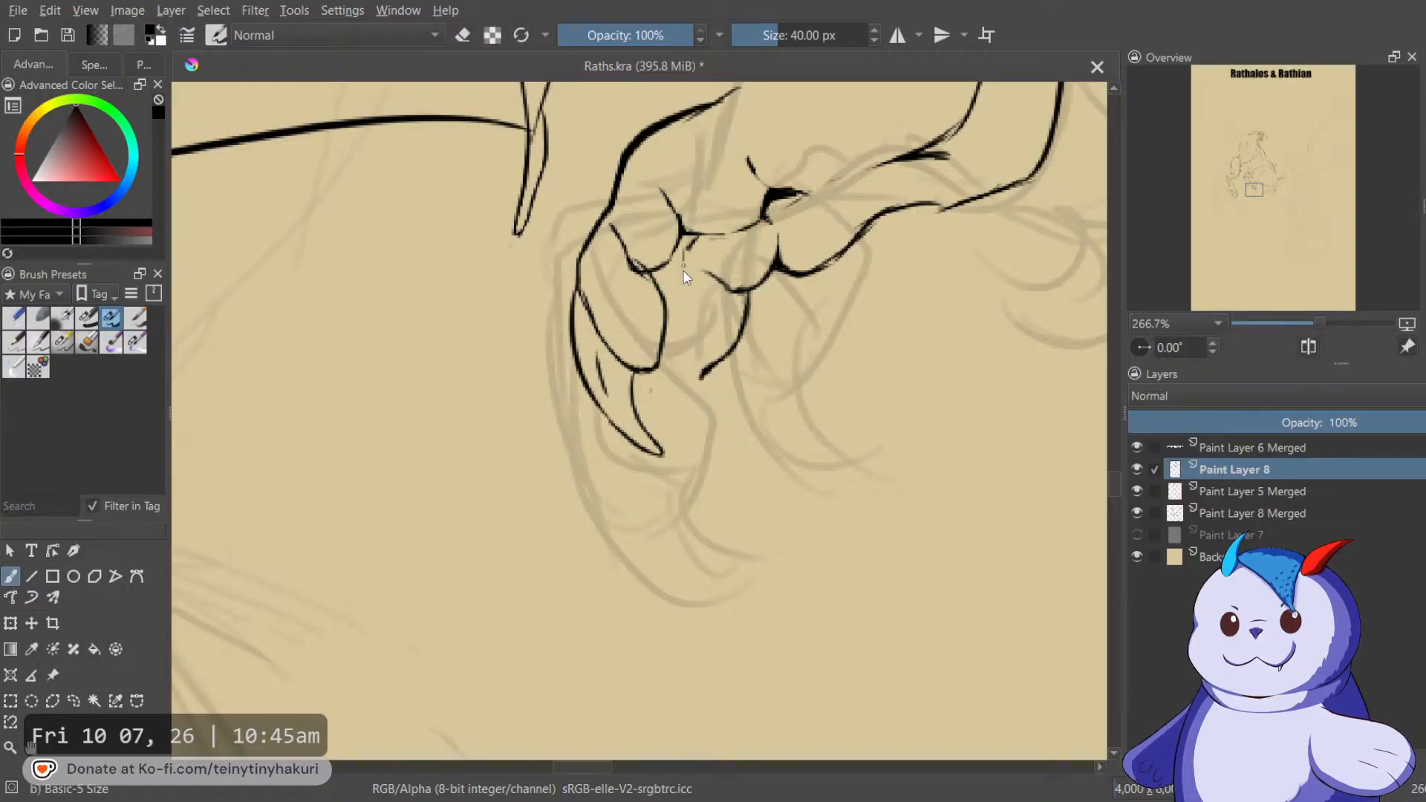
left_click_drag(679, 295, 669, 316)
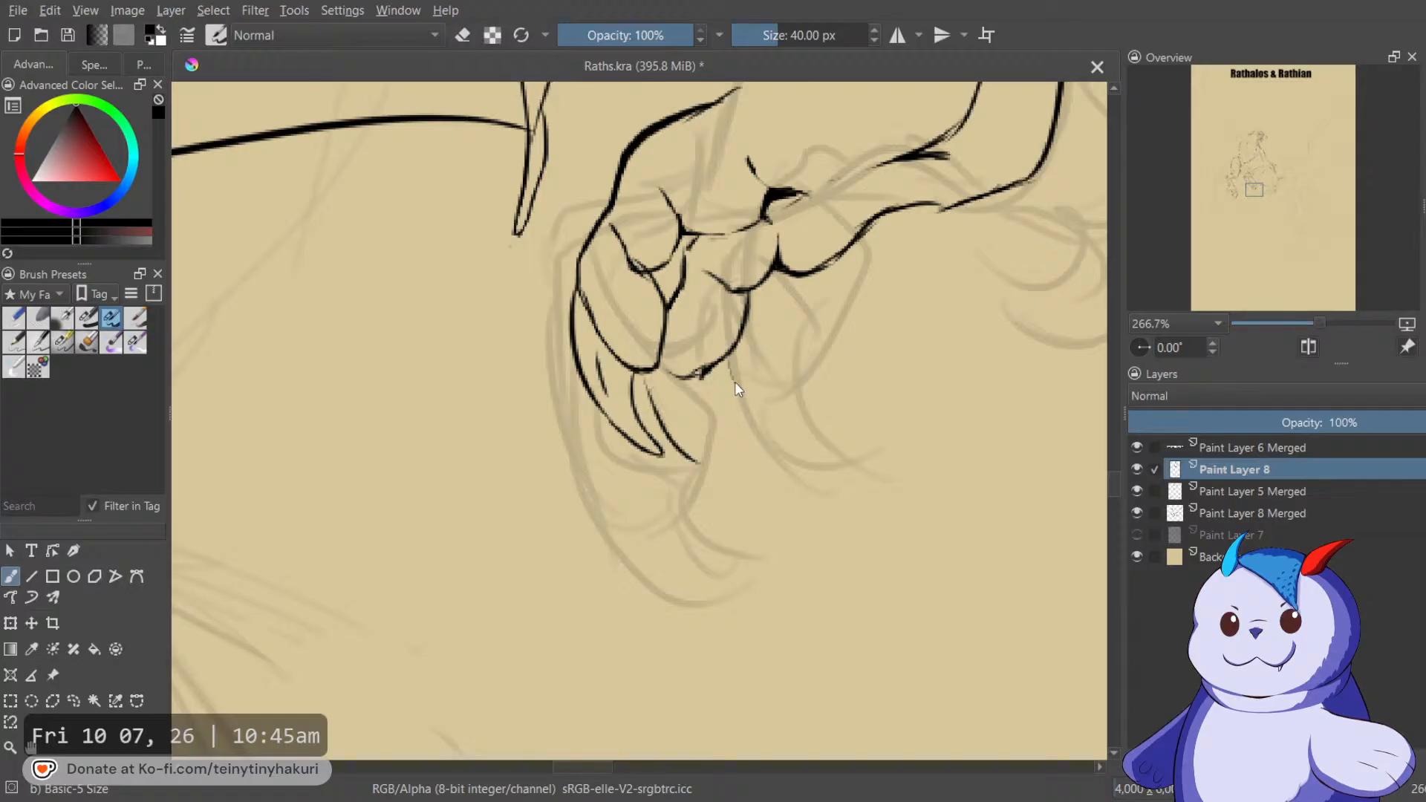
Ink the middle toe's end segment and its pointed claw in mirrored view.
left_click_drag(723, 426, 687, 451)
key("m")
mouse_move(618, 370)
left_mouse_down()
mouse_move(761, 280)
mouse_move(811, 276)
left_mouse_up()
mouse_move(749, 344)
left_mouse_down()
mouse_move(715, 414)
mouse_move(804, 373)
left_mouse_up()
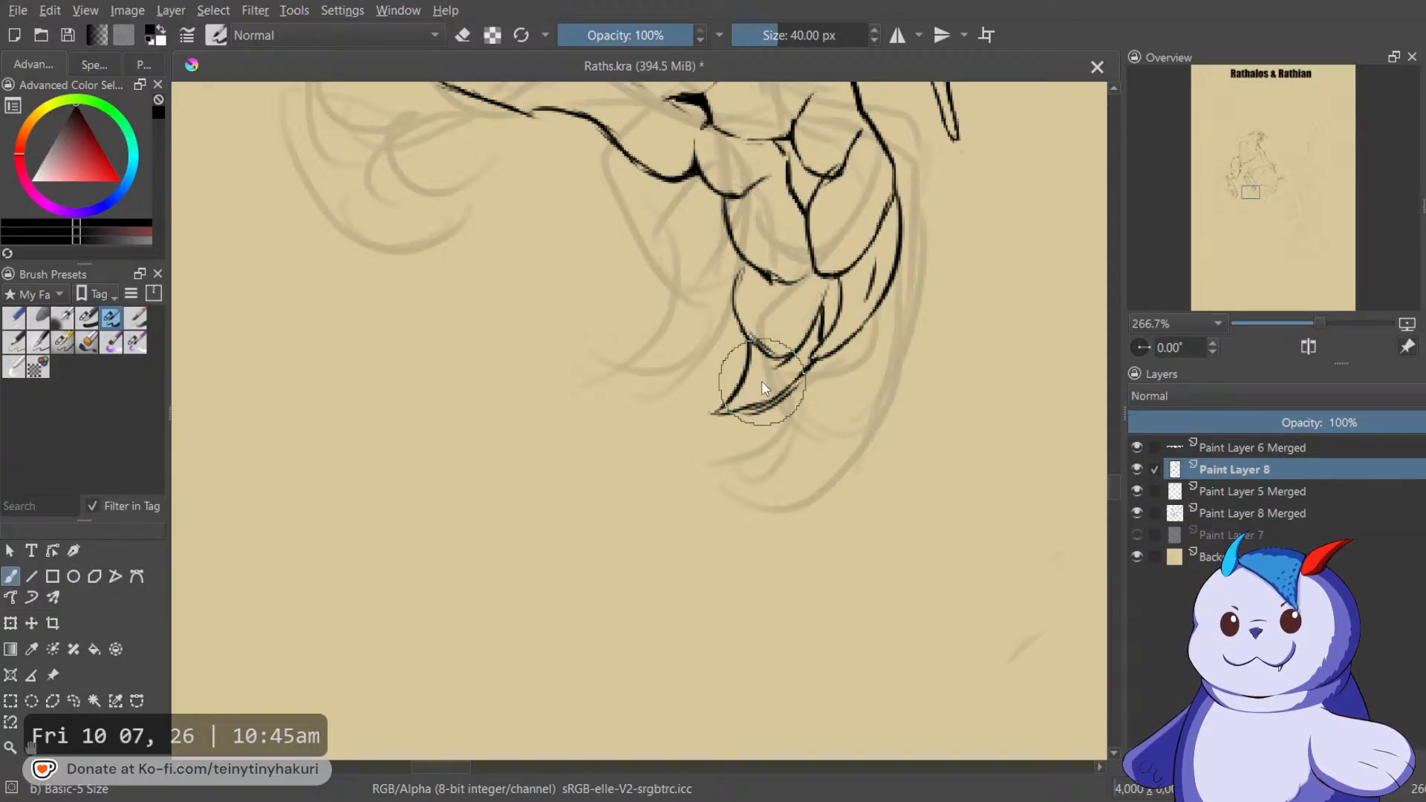
Clean up the middle toe's claw, thickening its outer edge into a bold curve and erasing the stray line ends.
key("6")
key("6")
key("6")
key("6")
key("6")
key("6")
key("6")
key("6")
key("6")
key("6")
key("6")
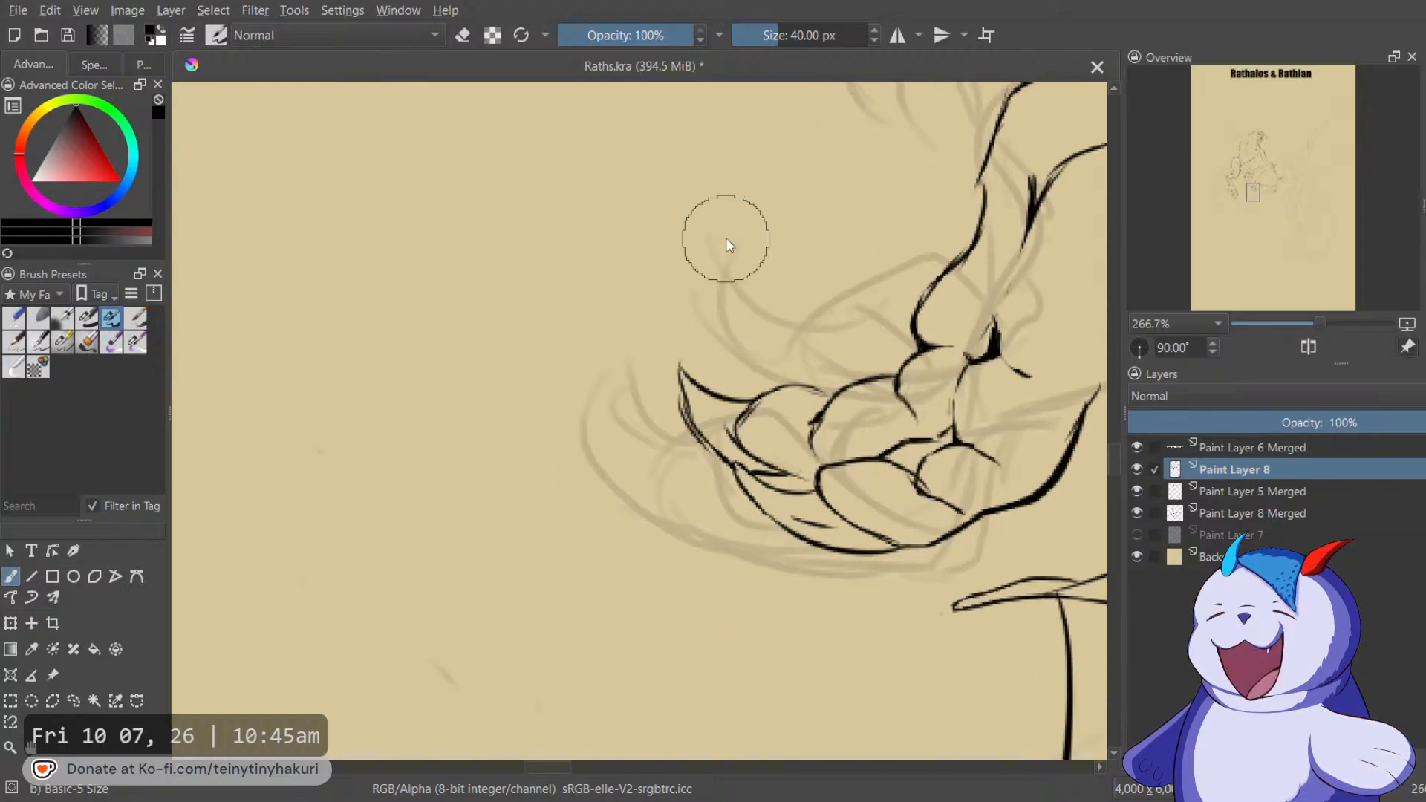
left_click_drag(680, 392, 780, 252)
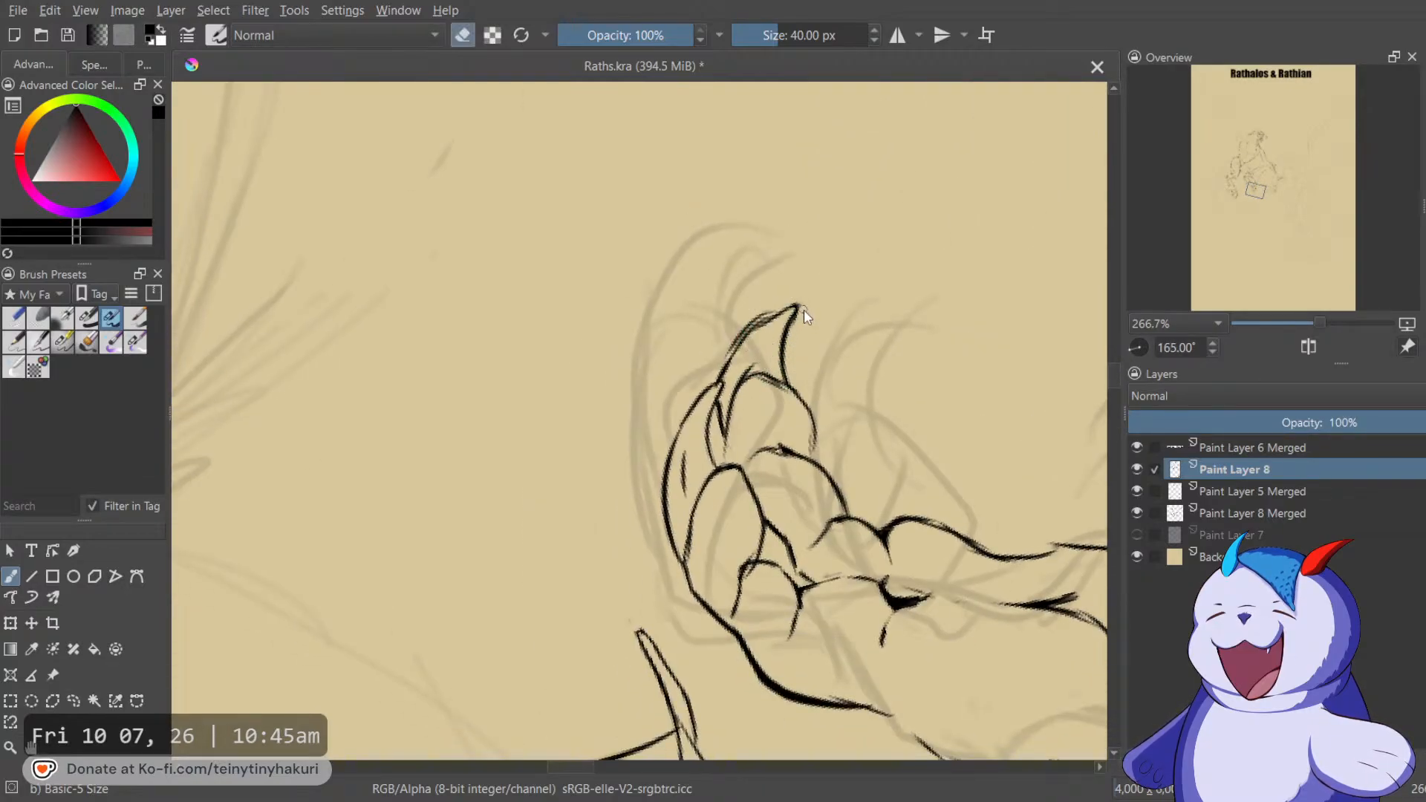
mouse_move(793, 306)
left_mouse_down()
mouse_move(748, 328)
mouse_move(722, 377)
left_mouse_up()
key("e")
mouse_move(793, 312)
left_mouse_down()
mouse_move(752, 350)
mouse_move(758, 339)
mouse_move(736, 336)
mouse_move(720, 385)
left_mouse_up()
key("e")
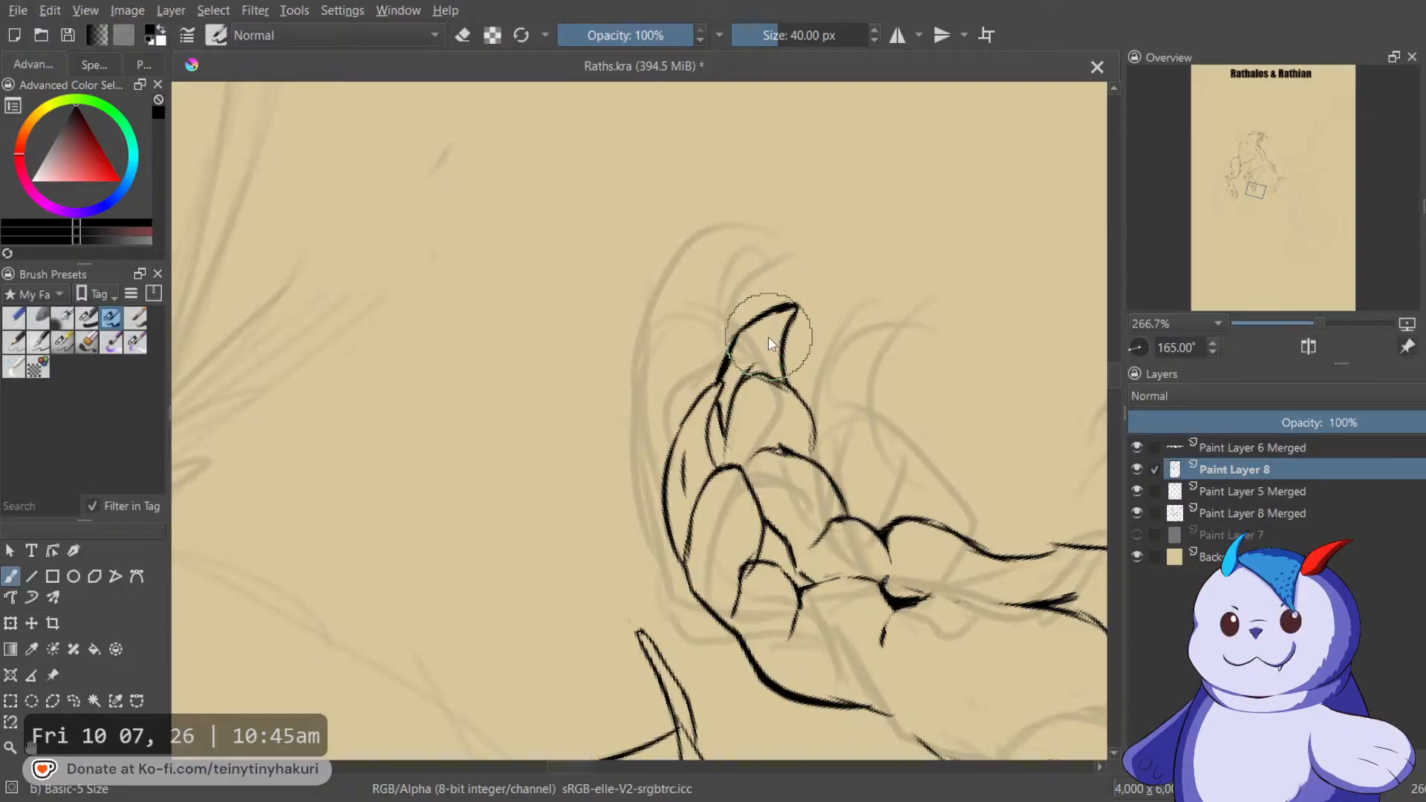
Ink the third toe's bumpy outer edge, knuckle creases, rounded end segment and small pointed claw in normal view.
key("5")
key("m")
left_click_drag(826, 312, 673, 346)
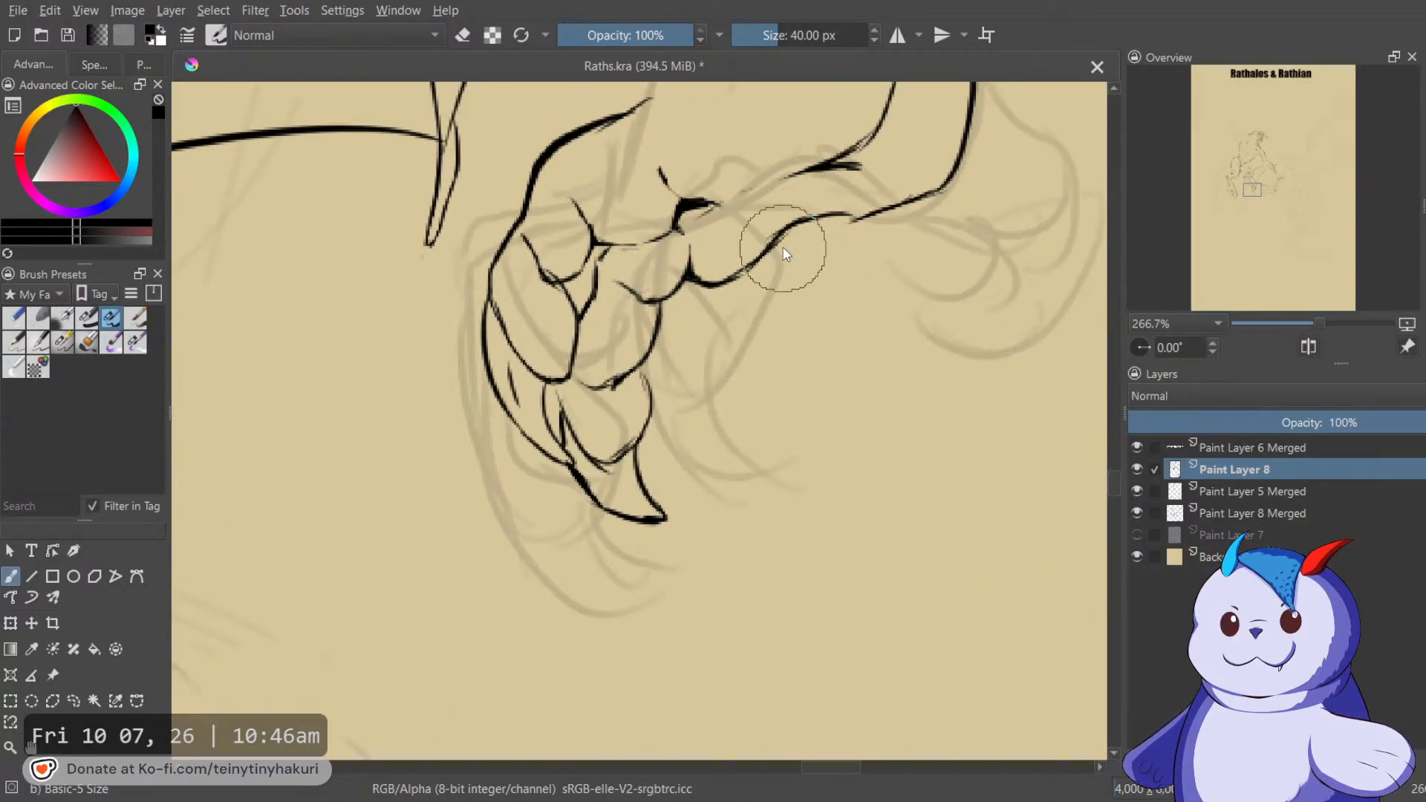
mouse_move(781, 236)
left_mouse_down()
mouse_move(718, 360)
mouse_move(698, 350)
mouse_move(747, 327)
mouse_move(729, 360)
left_mouse_up()
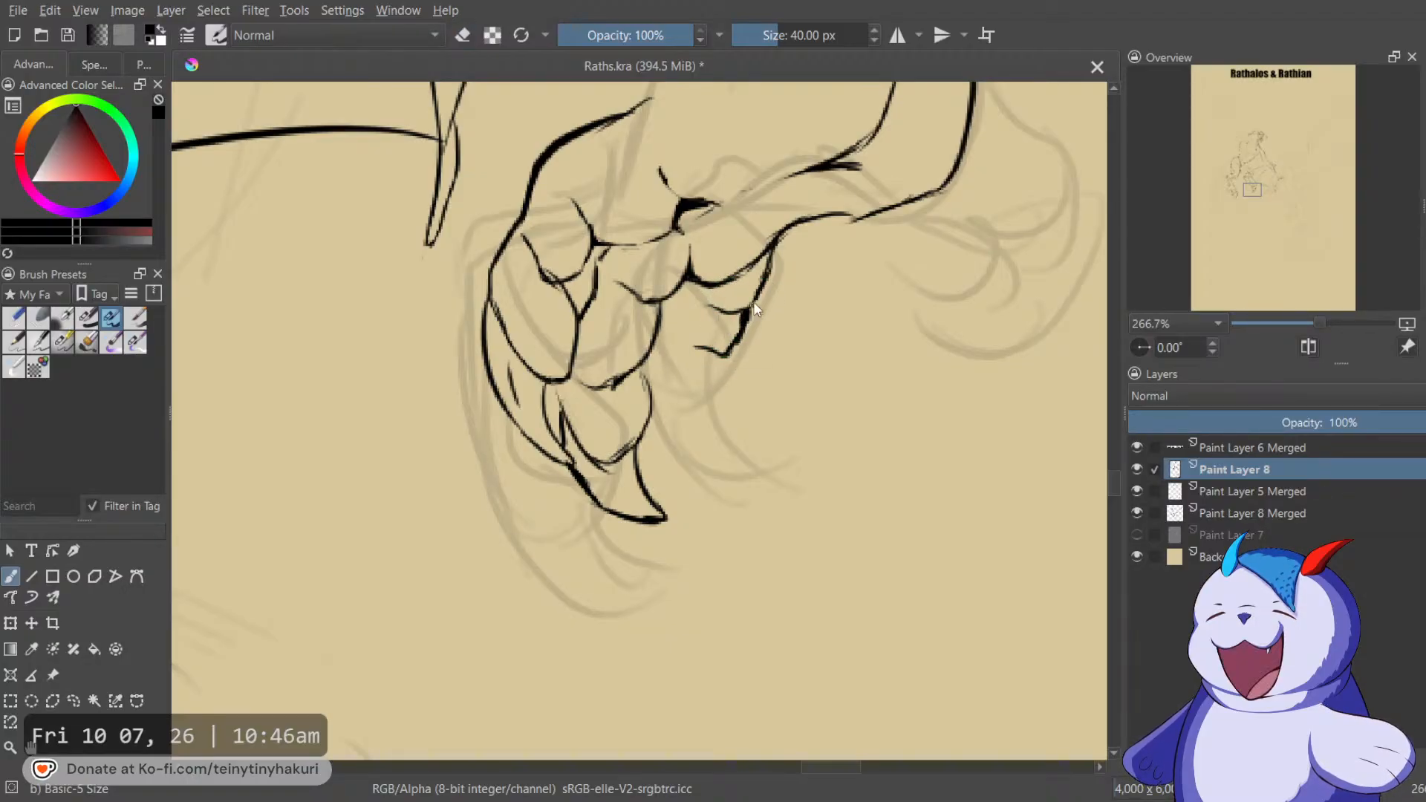
key("e")
key("e")
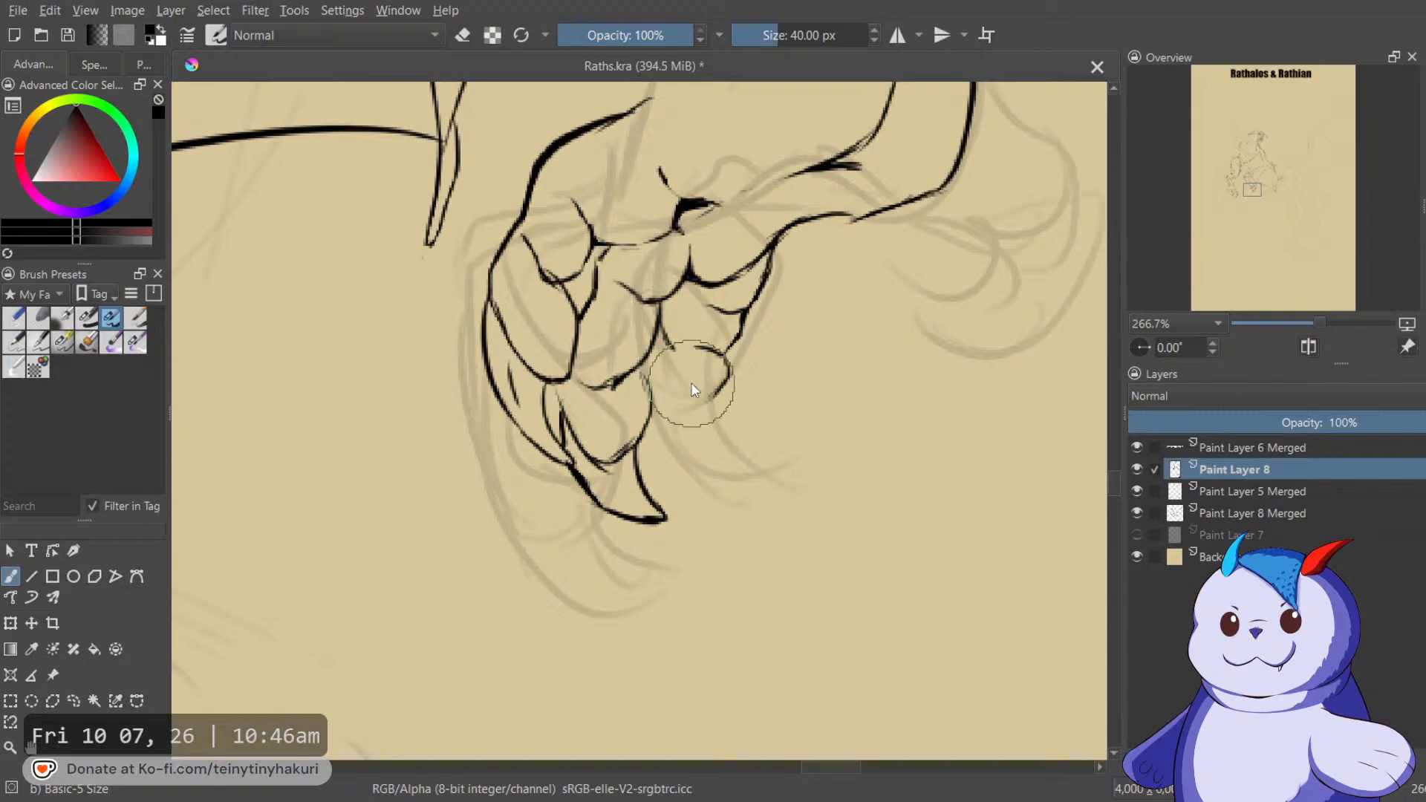
mouse_move(676, 387)
left_mouse_down()
mouse_move(730, 381)
mouse_move(728, 462)
left_mouse_up()
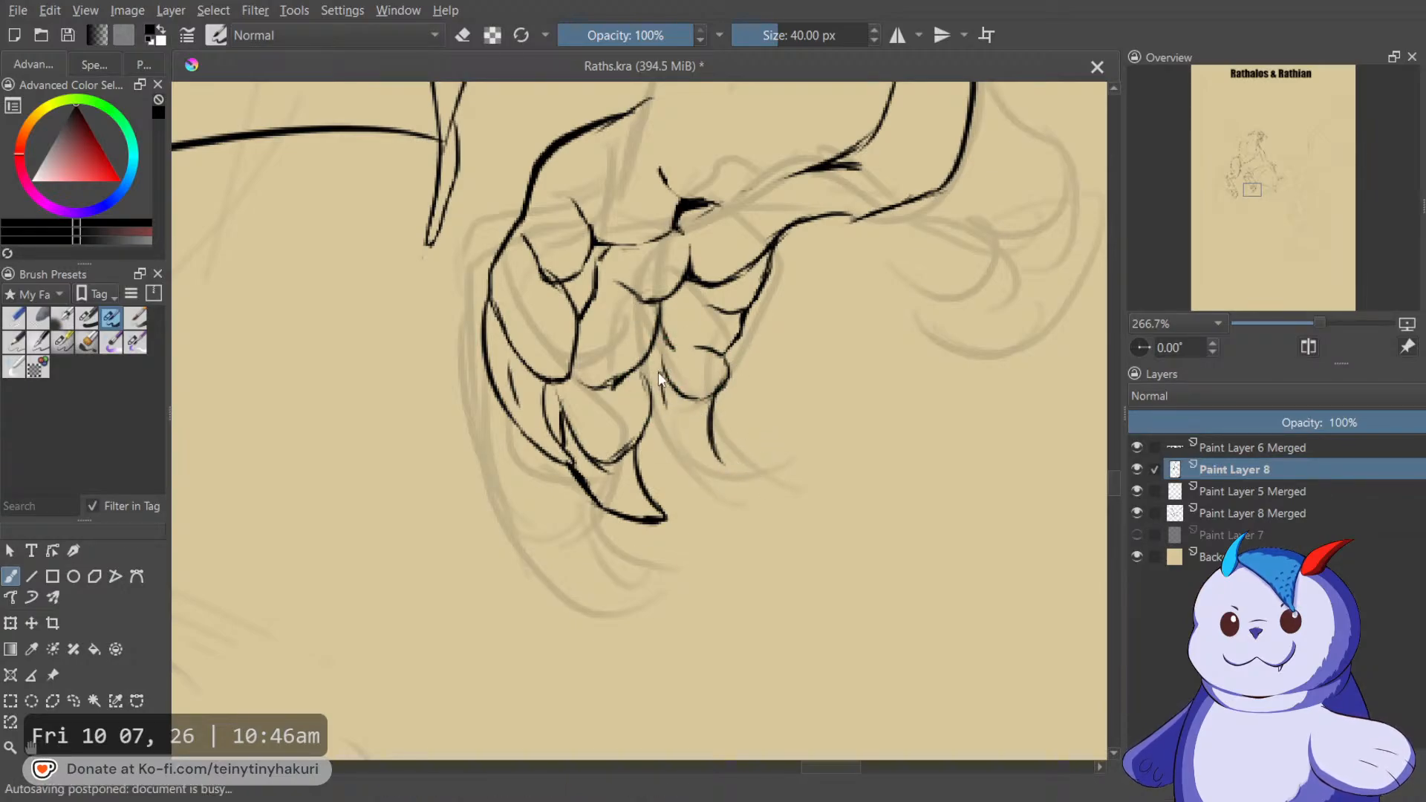
left_click_drag(667, 401, 722, 463)
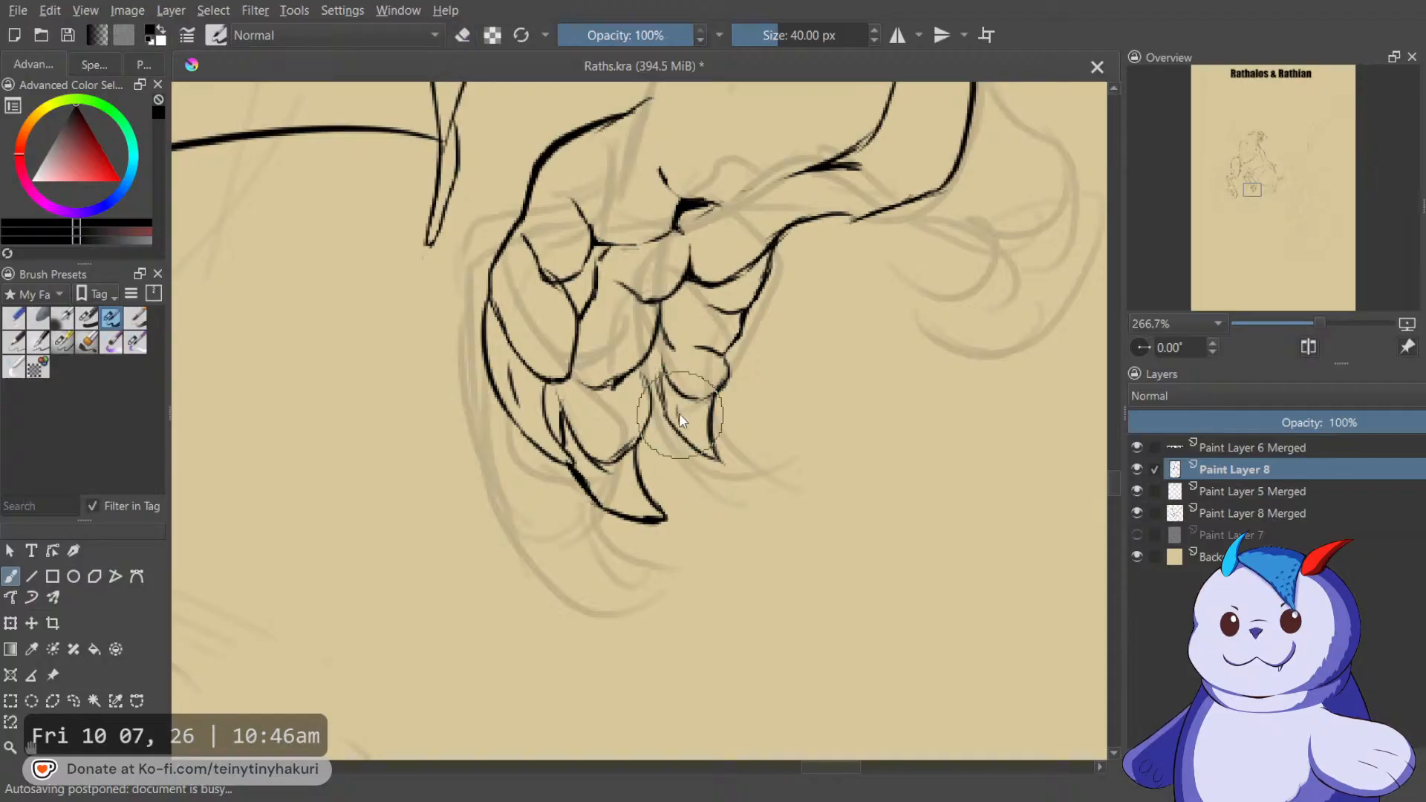
Ink the edge between the middle and third toes and touch up the back toe's underside.
left_click_drag(660, 368, 664, 401)
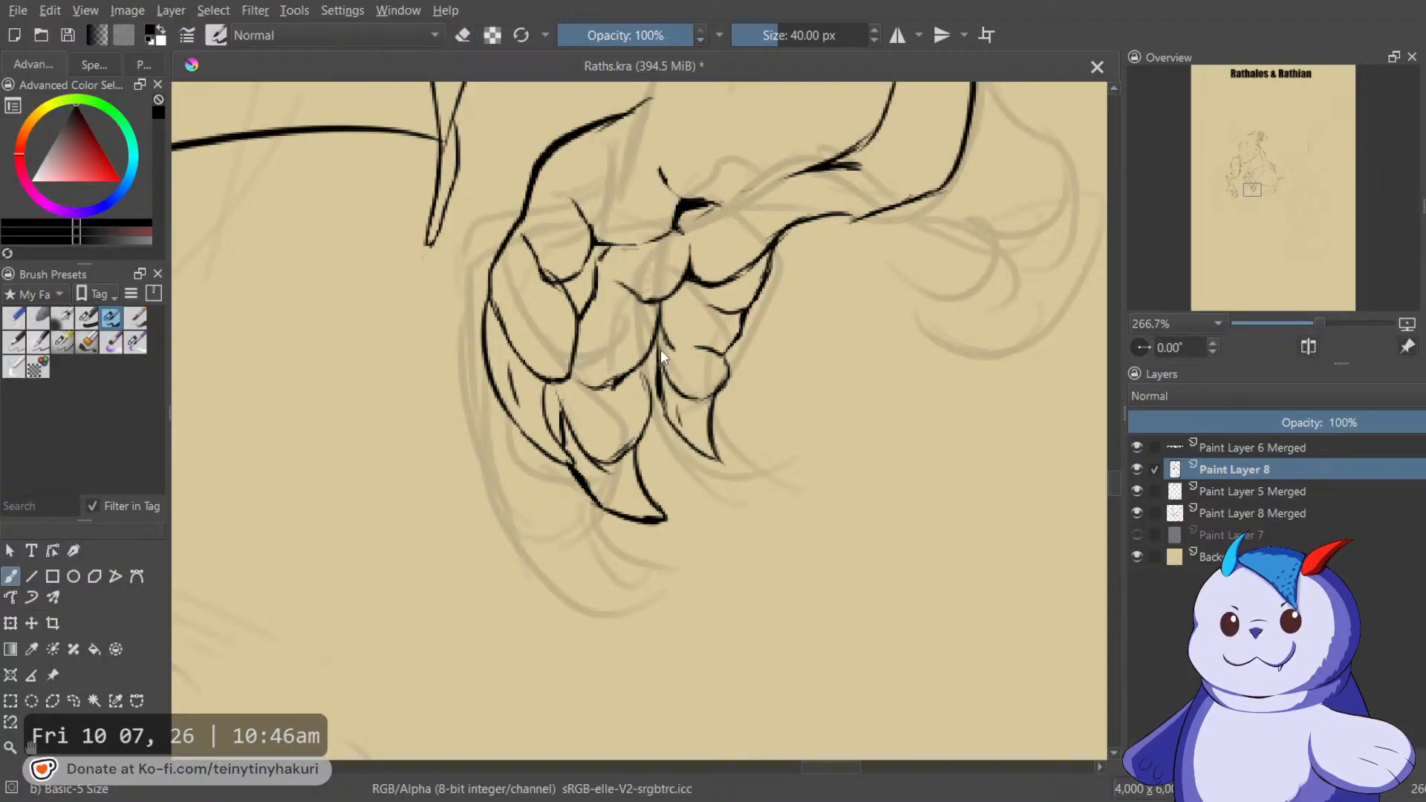
scroll(684, 350, "down", 2)
key("m")
scroll(477, 308, "up", 1)
mouse_move(477, 308)
left_mouse_down()
mouse_move(614, 368)
mouse_move(706, 342)
mouse_move(635, 222)
mouse_move(624, 253)
mouse_move(632, 232)
mouse_move(577, 293)
mouse_move(644, 336)
left_mouse_up()
mouse_move(693, 325)
left_mouse_down()
mouse_move(698, 336)
mouse_move(654, 334)
mouse_move(706, 332)
left_mouse_up()
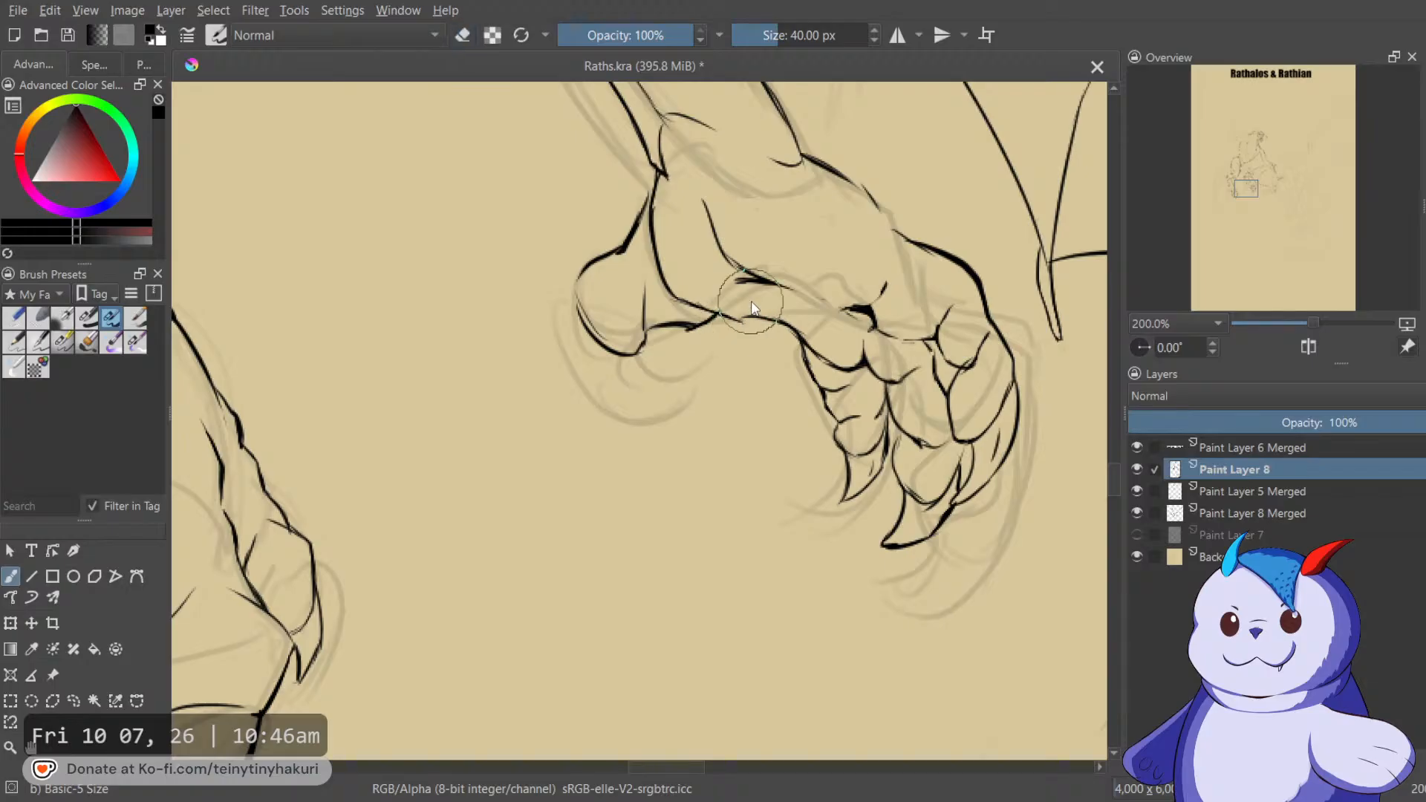
Trim the stray spur on the back toe's underside and close the gap where it meets the foot's underside.
key("m")
scroll(595, 212, "up", 4)
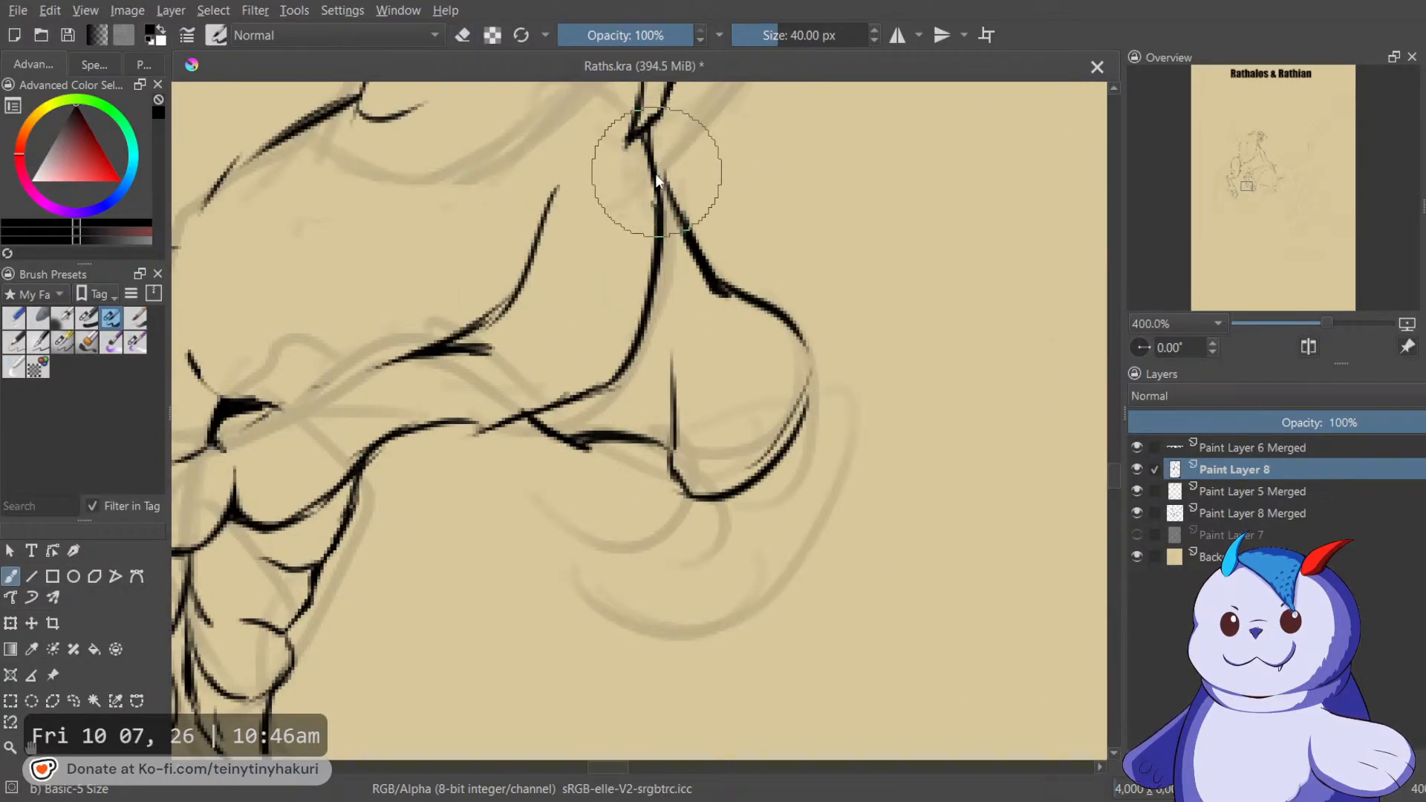
key("4")
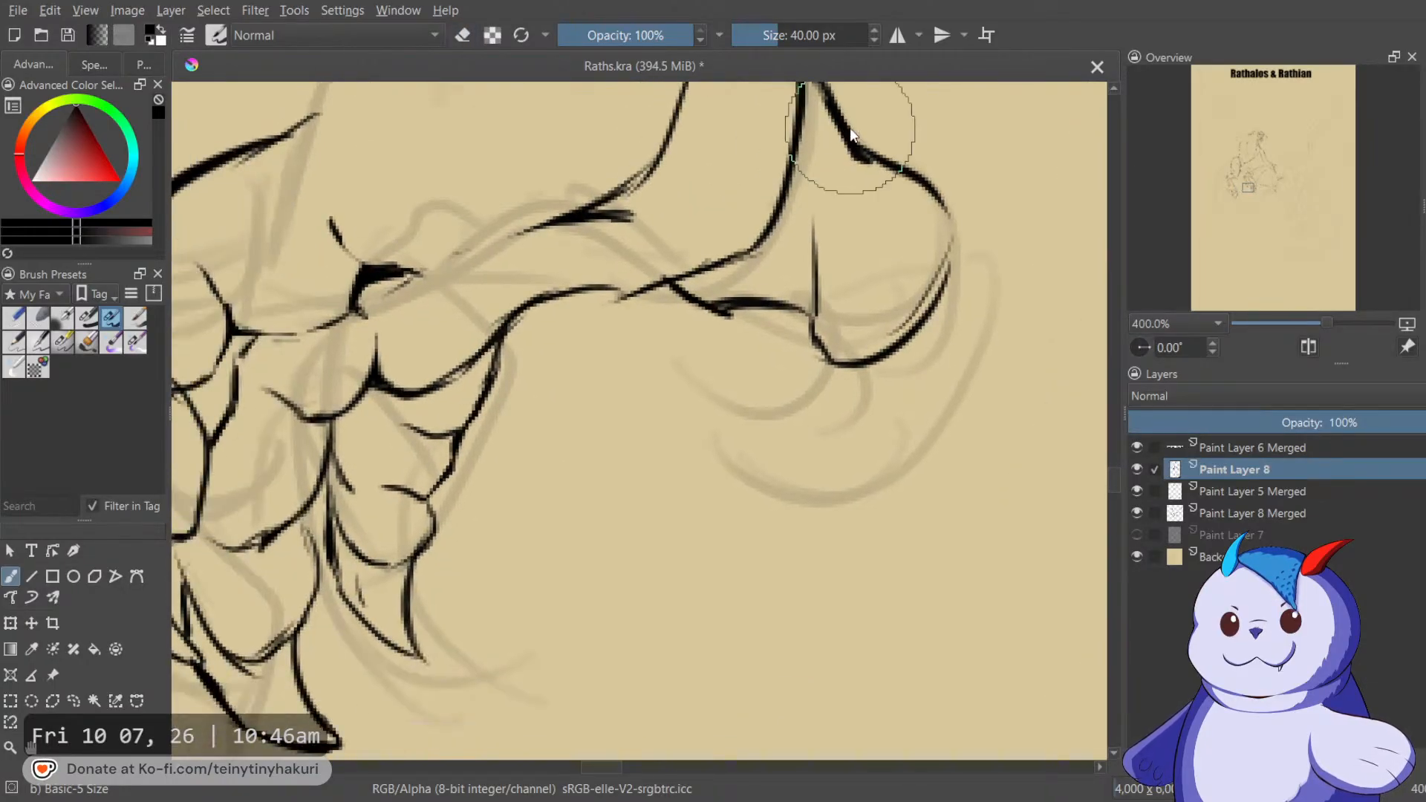
key("4")
key("4")
key("4")
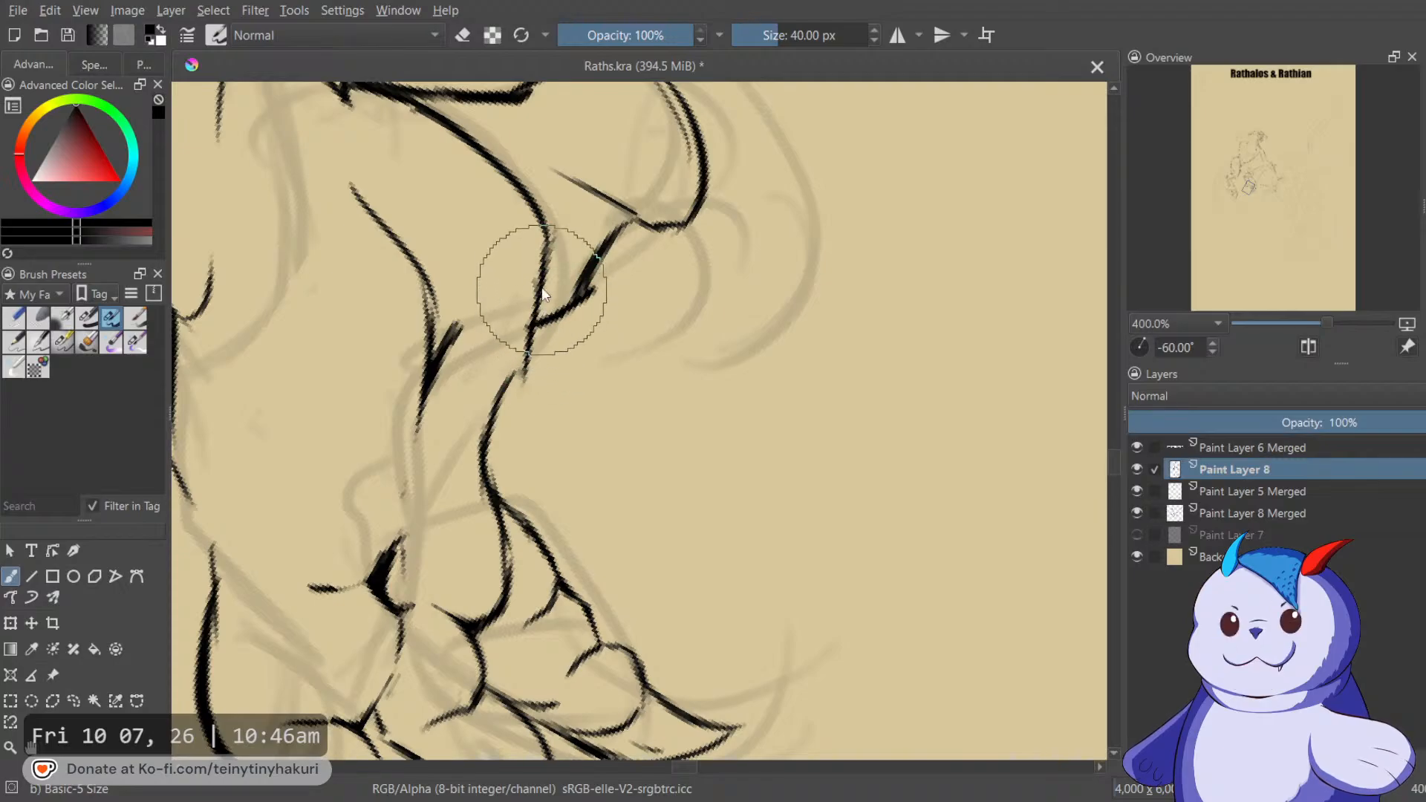
key("e")
left_click_drag(586, 300, 598, 288)
key("6")
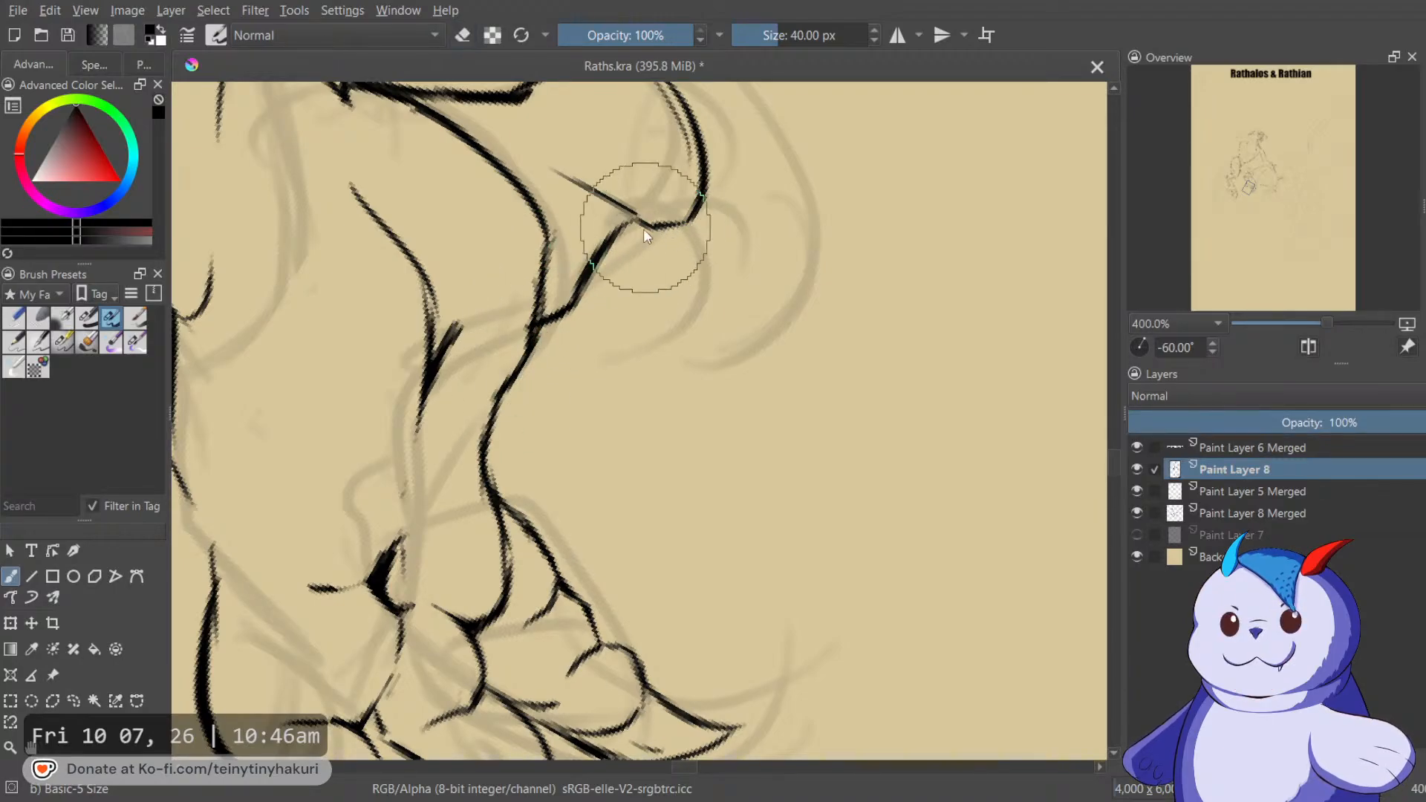
key("e")
key("6")
key("6")
key("6")
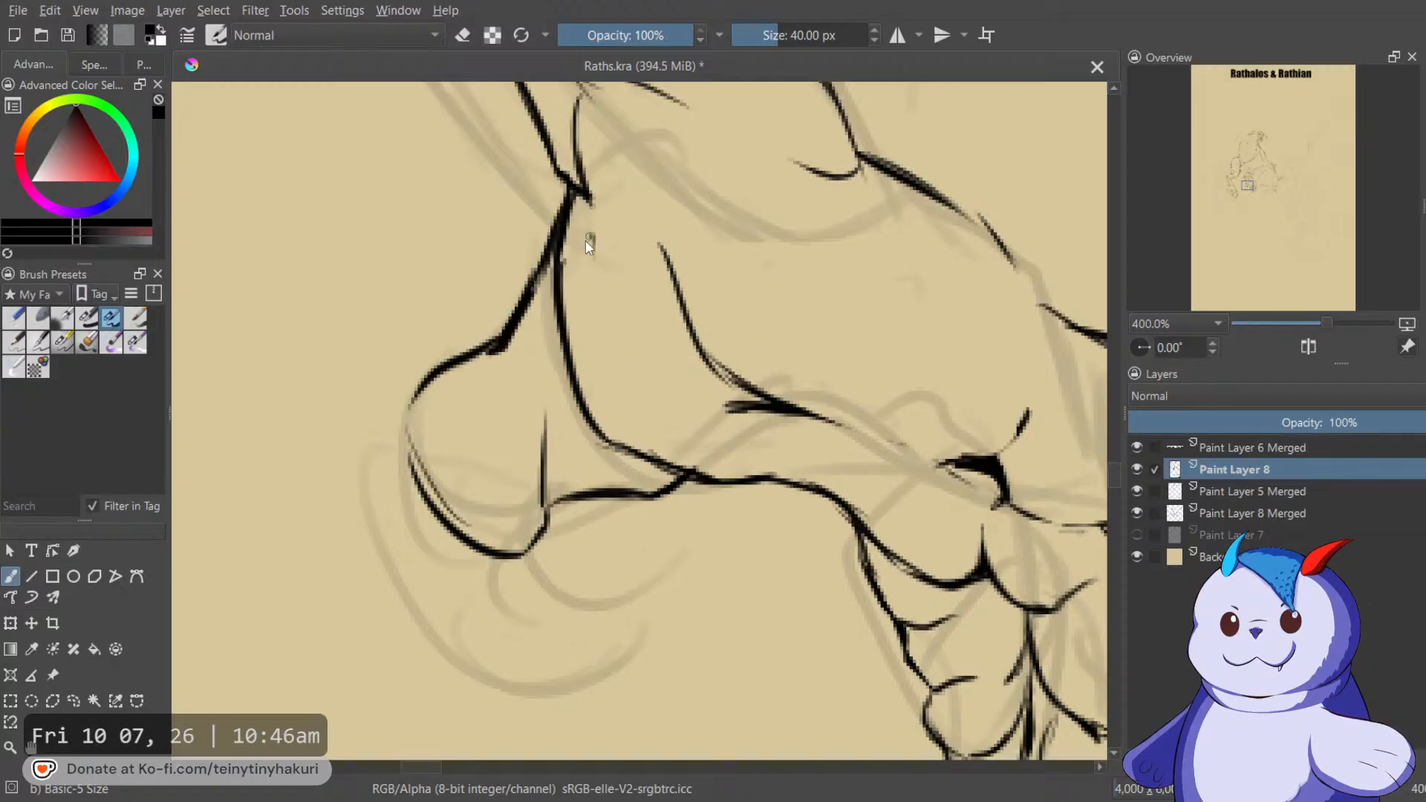
Erase part of the heel line above the back toe and ink the back claw's bold outer curve and short inner edge.
key("e")
mouse_move(558, 276)
left_mouse_down()
mouse_move(564, 335)
mouse_move(622, 408)
mouse_move(626, 443)
mouse_move(869, 336)
left_mouse_up()
mouse_move(755, 269)
left_mouse_down()
mouse_move(750, 253)
mouse_move(782, 214)
mouse_move(761, 452)
left_mouse_up()
key("e")
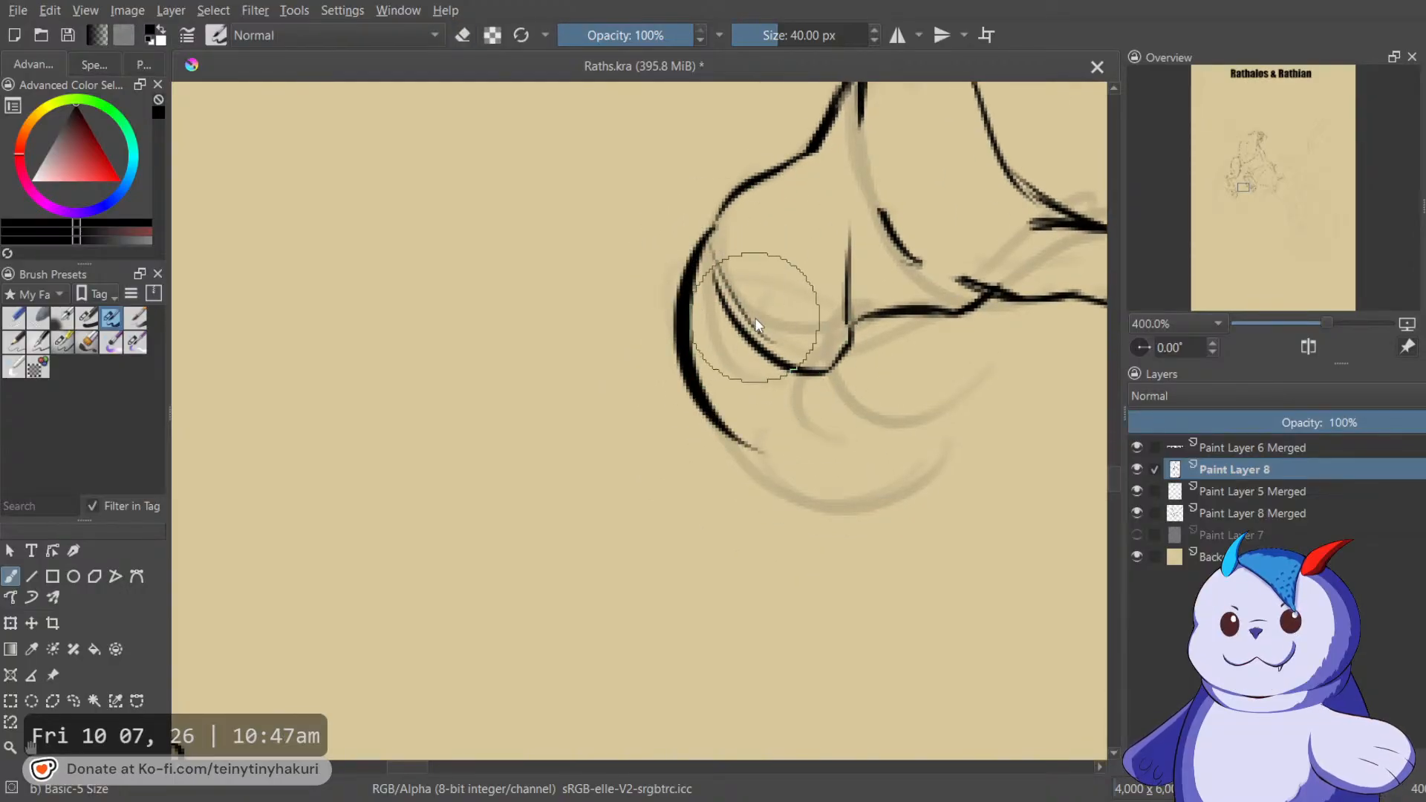
mouse_move(774, 362)
left_mouse_down()
mouse_move(812, 454)
mouse_move(749, 446)
mouse_move(779, 452)
left_mouse_up()
Thin the upper part of the back claw's outer edge and rejoin the claw's base to the toe.
key("e")
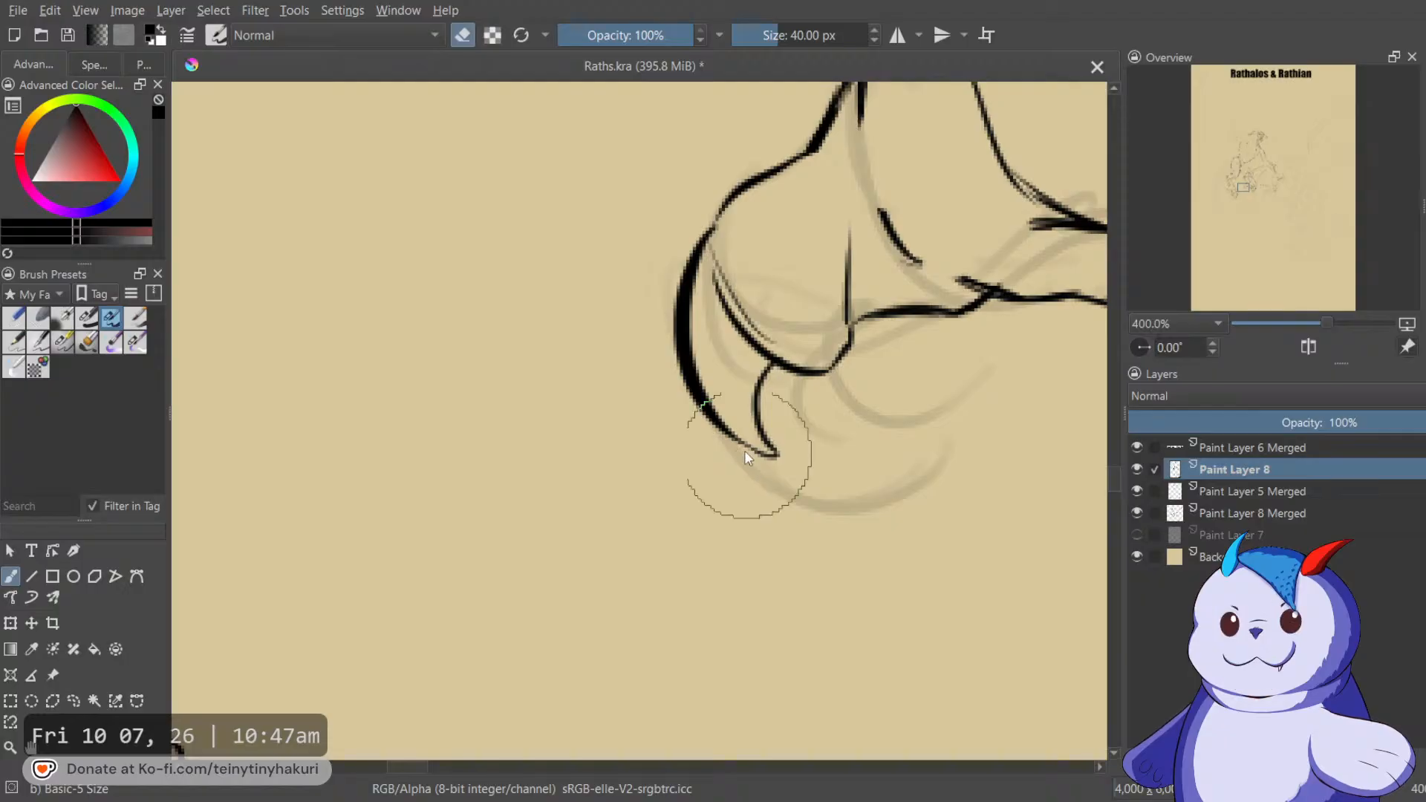
left_click_drag(707, 239, 687, 285)
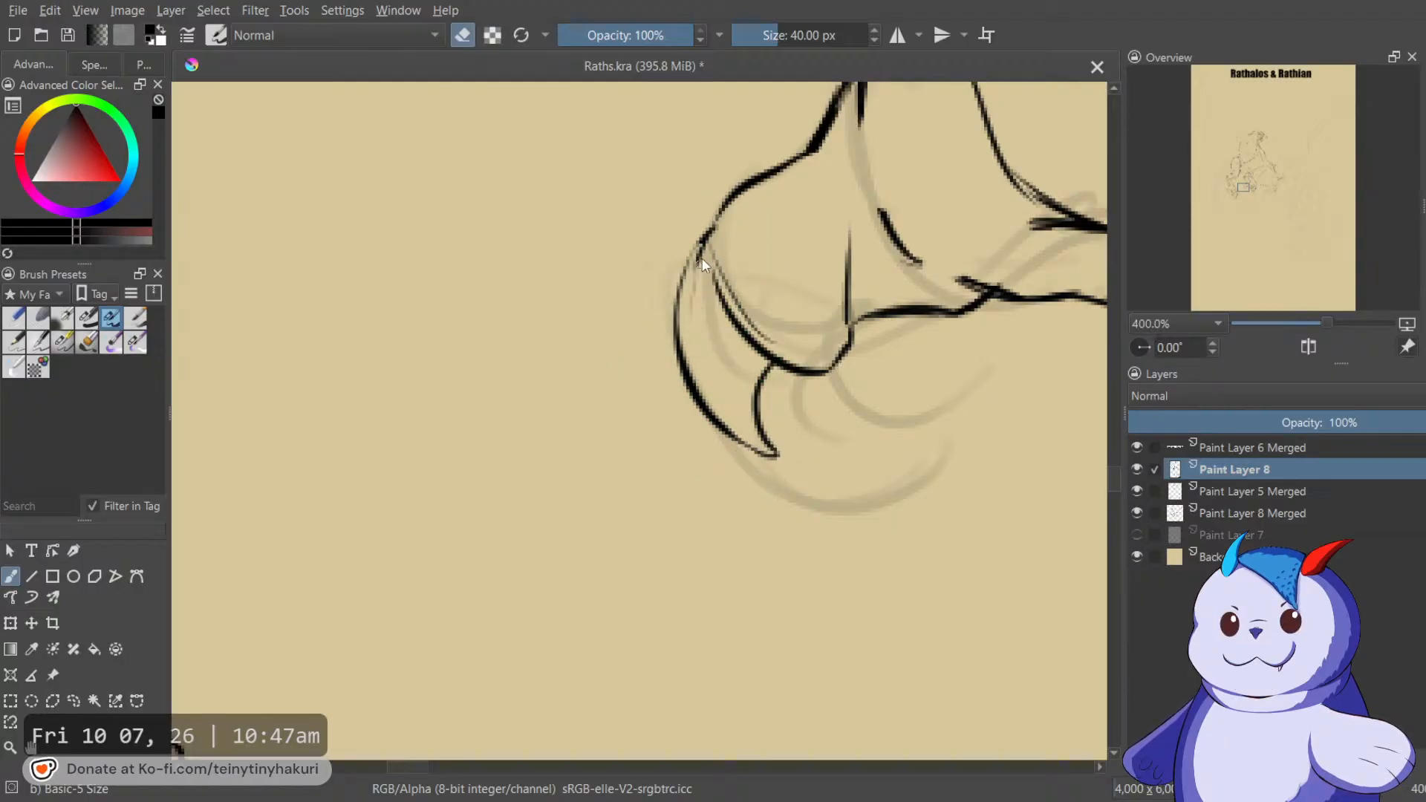
key("e")
left_click_drag(711, 227, 717, 292)
key("e")
key("e")
Review the whole inked figure, the raised wing's sketch and the reference image beside the canvas.
scroll(710, 312, "down", 6)
left_click_drag(724, 317, 944, 574)
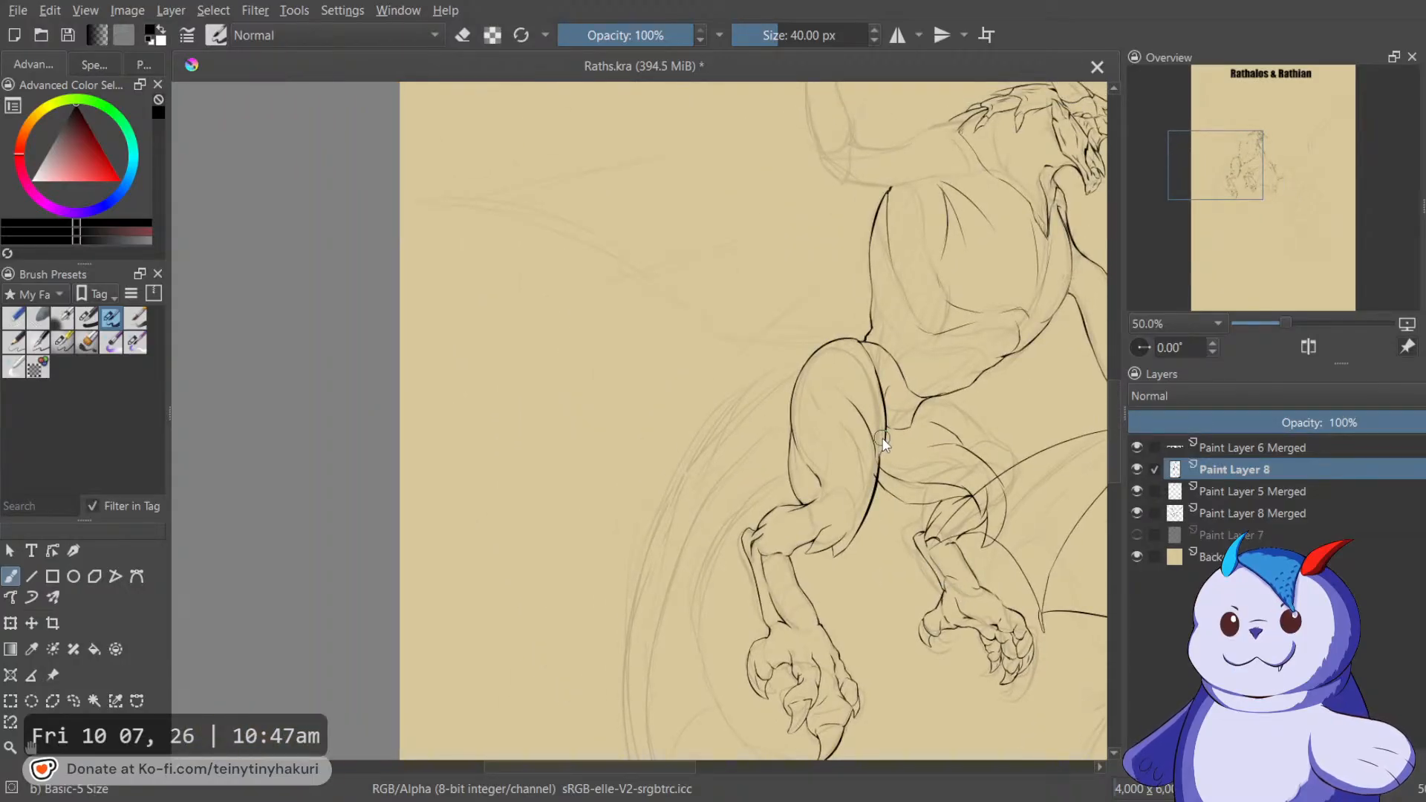
left_click_drag(884, 444, 822, 407)
scroll(822, 407, "down", 1)
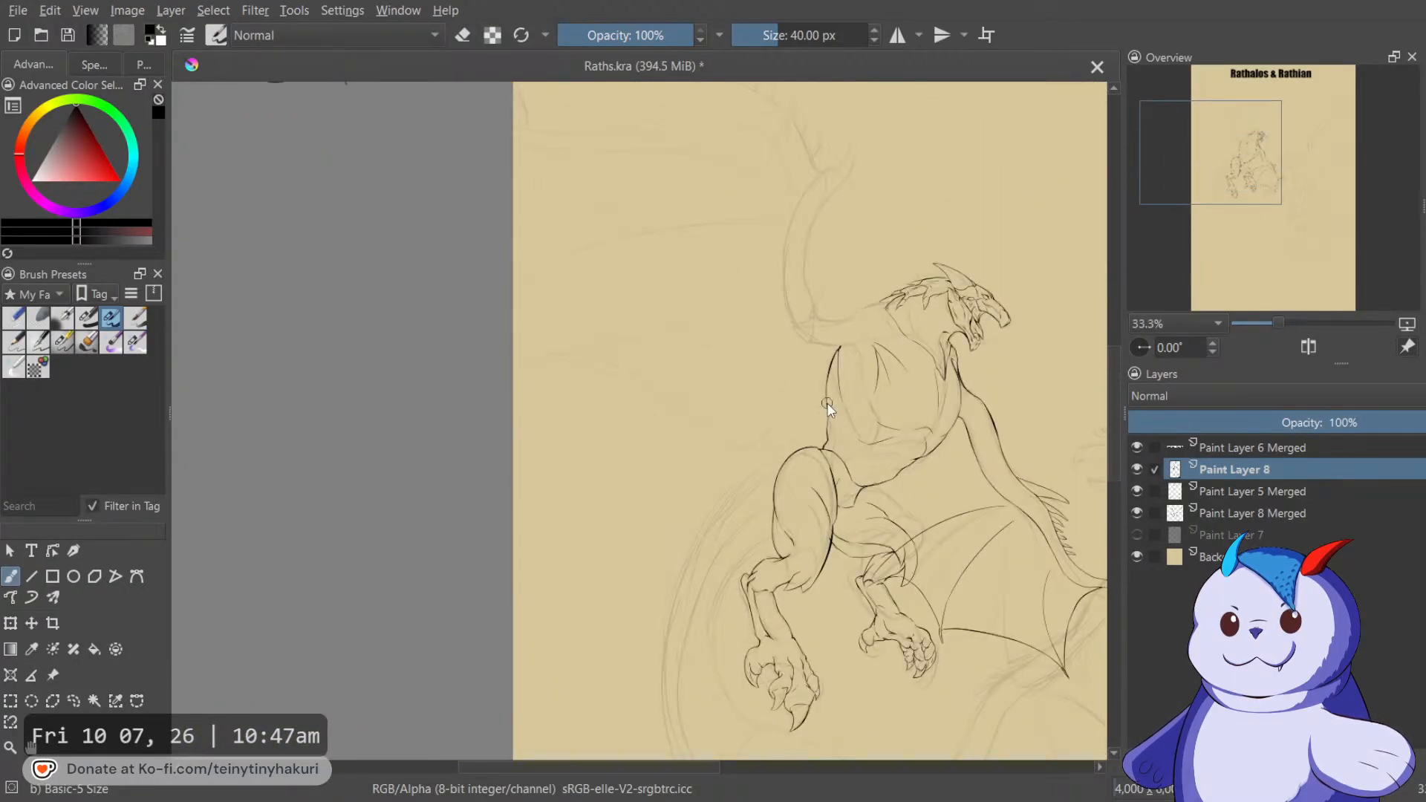
scroll(828, 405, "down", 2)
scroll(831, 407, "up", 4)
scroll(704, 435, "down", 1)
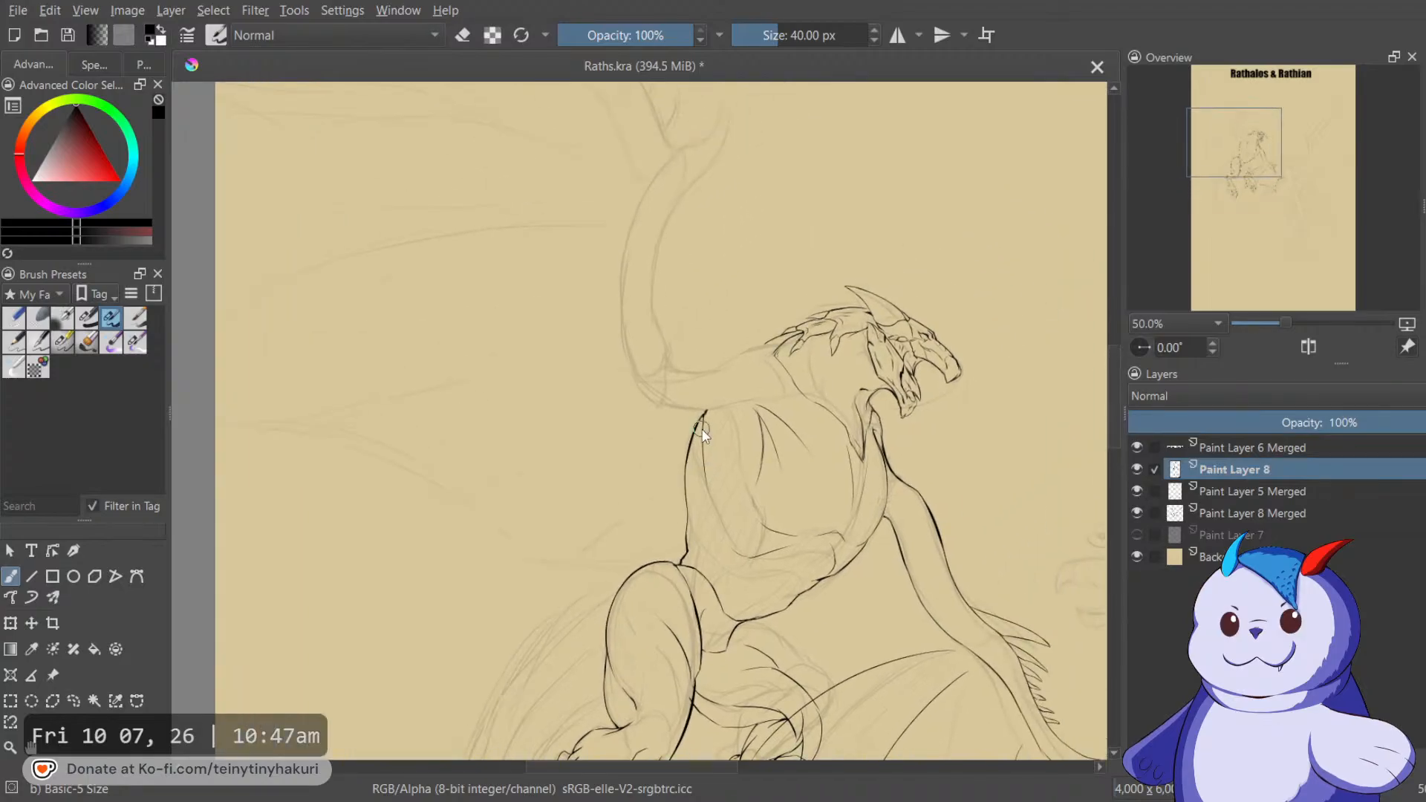
scroll(702, 435, "down", 3)
scroll(773, 360, "up", 4)
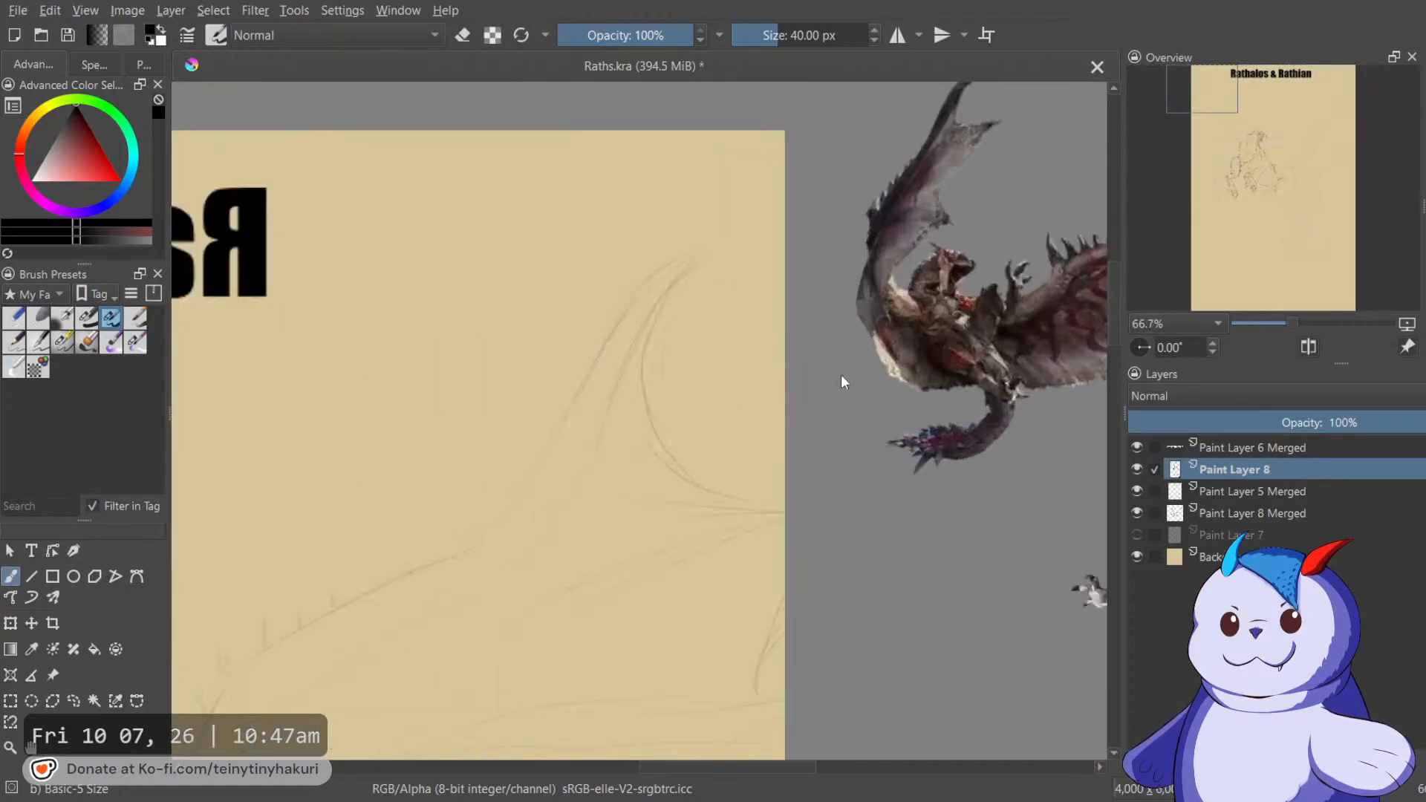
left_click_drag(940, 386, 840, 369)
left_click_drag(483, 693, 761, 290)
left_click_drag(558, 659, 867, 570)
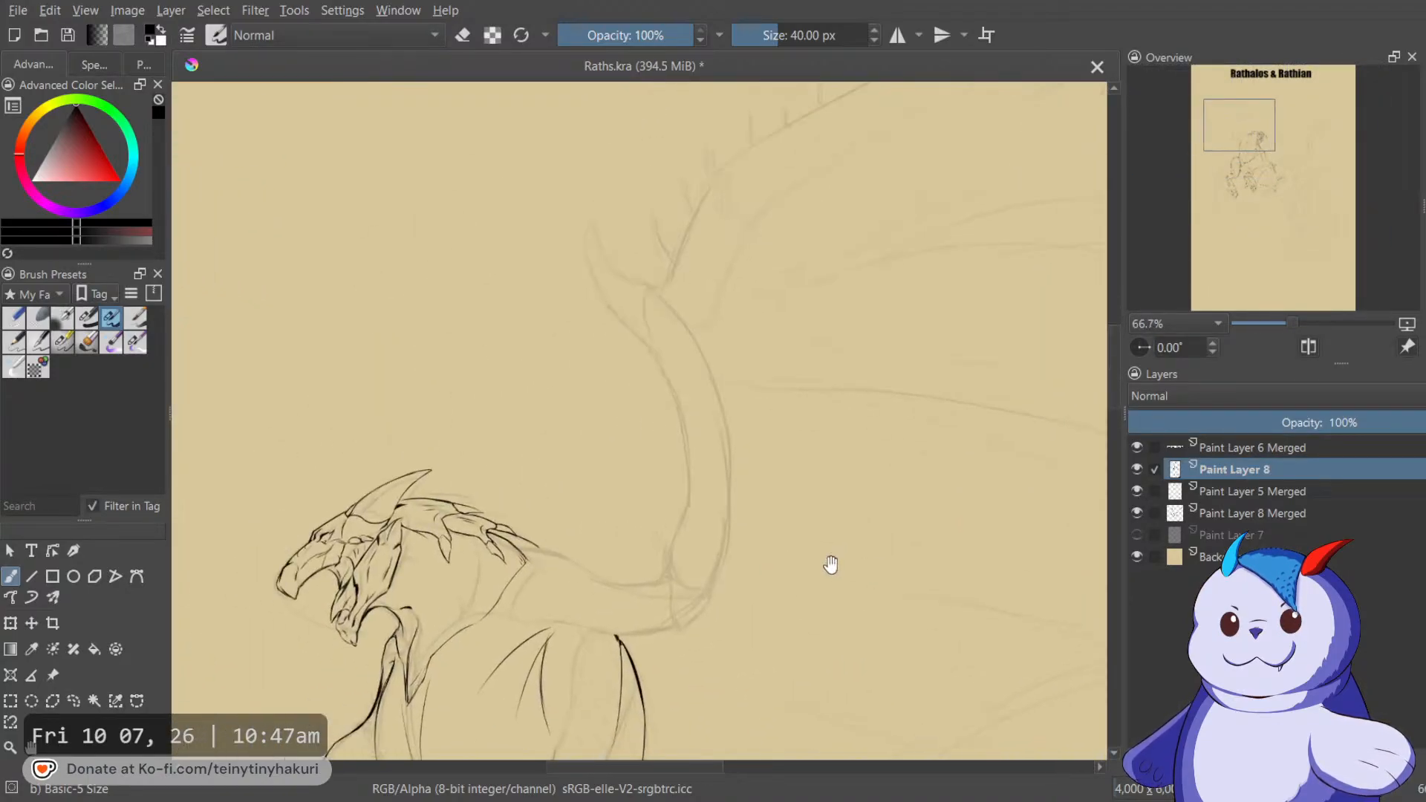
Ink the shoulder's upper contour from behind the head spikes and the curved muscle line across the shoulder.
scroll(667, 458, "up", 2)
key("m")
mouse_move(822, 240)
left_mouse_down()
mouse_move(1062, 218)
mouse_move(1054, 281)
left_mouse_up()
key("4")
key("4")
key("4")
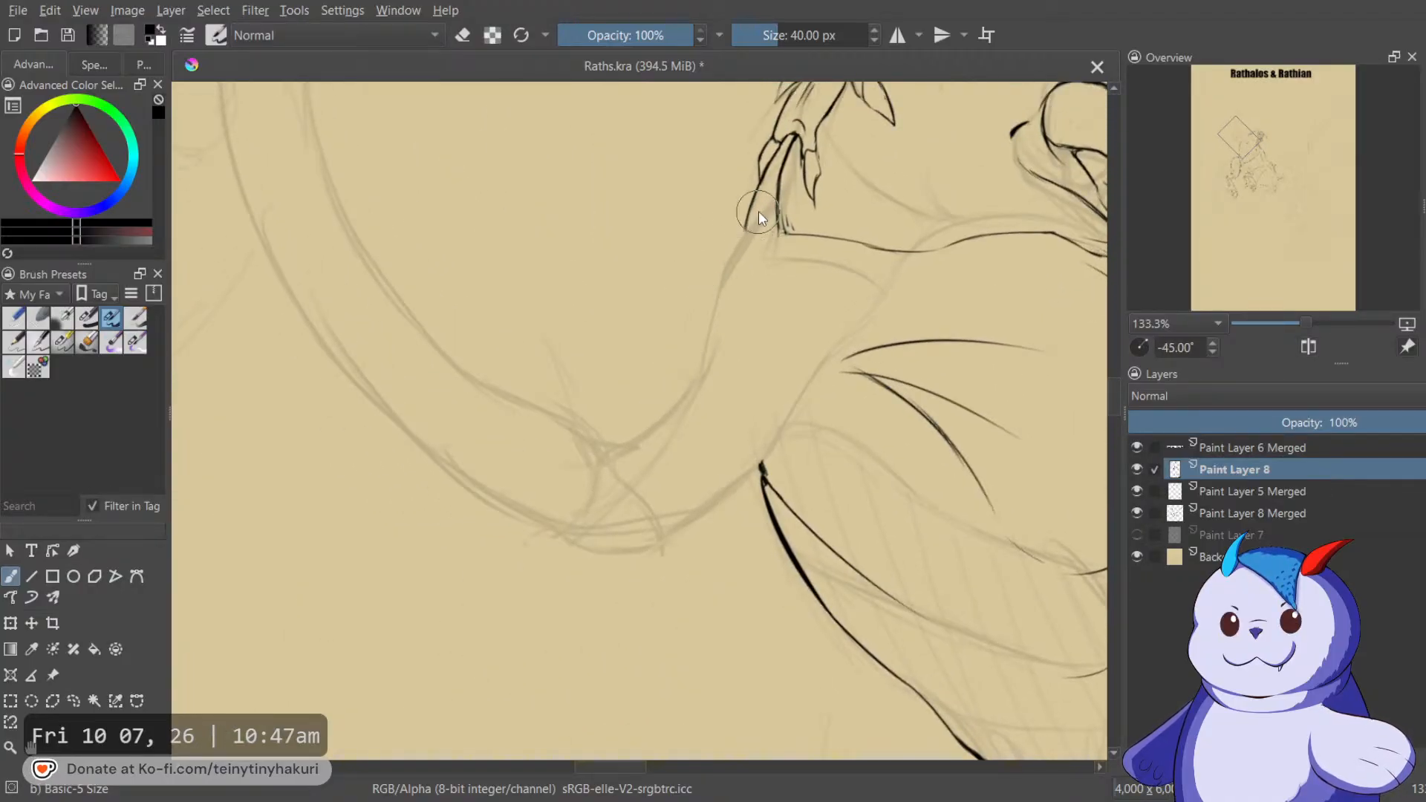
mouse_move(773, 197)
left_mouse_down()
mouse_move(715, 276)
mouse_move(701, 346)
left_mouse_up()
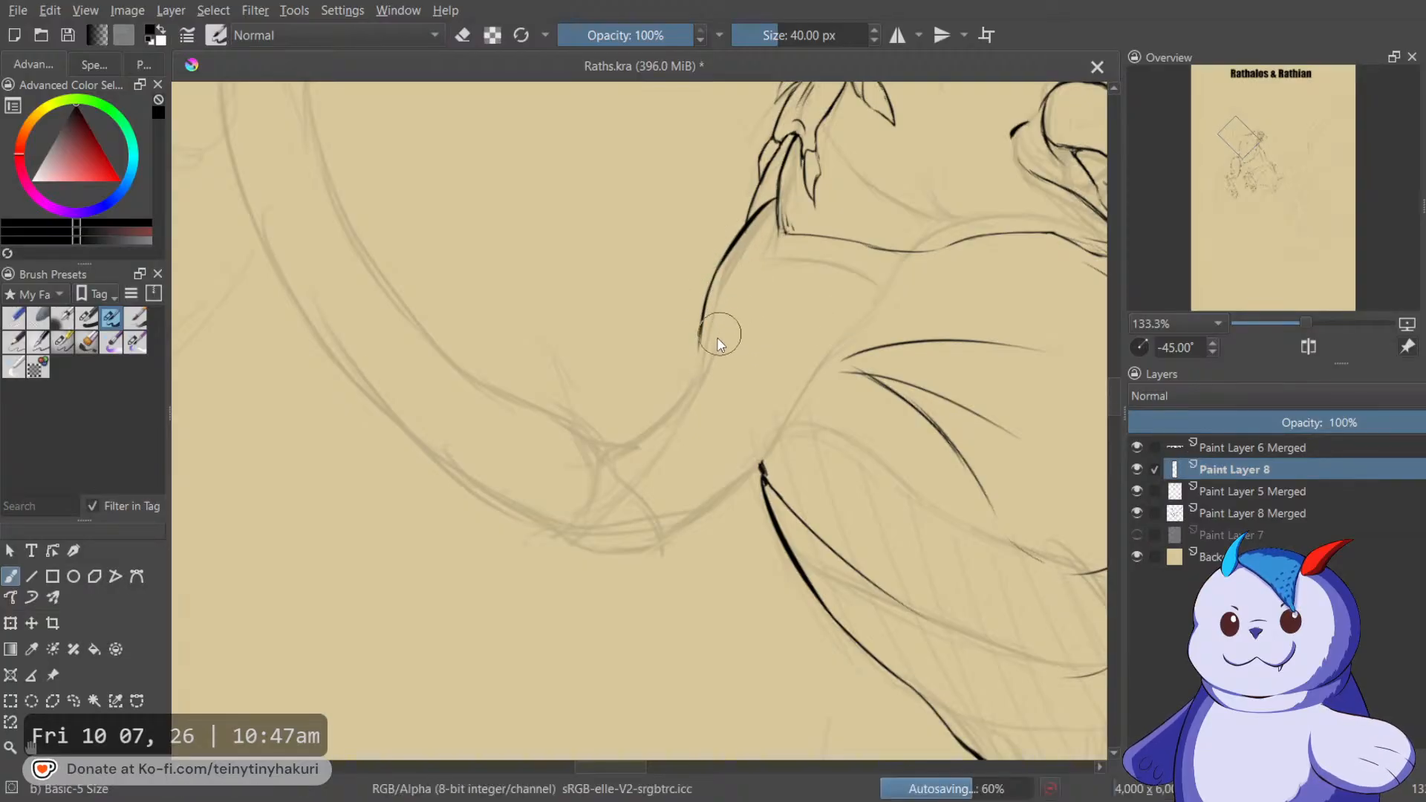
key("e")
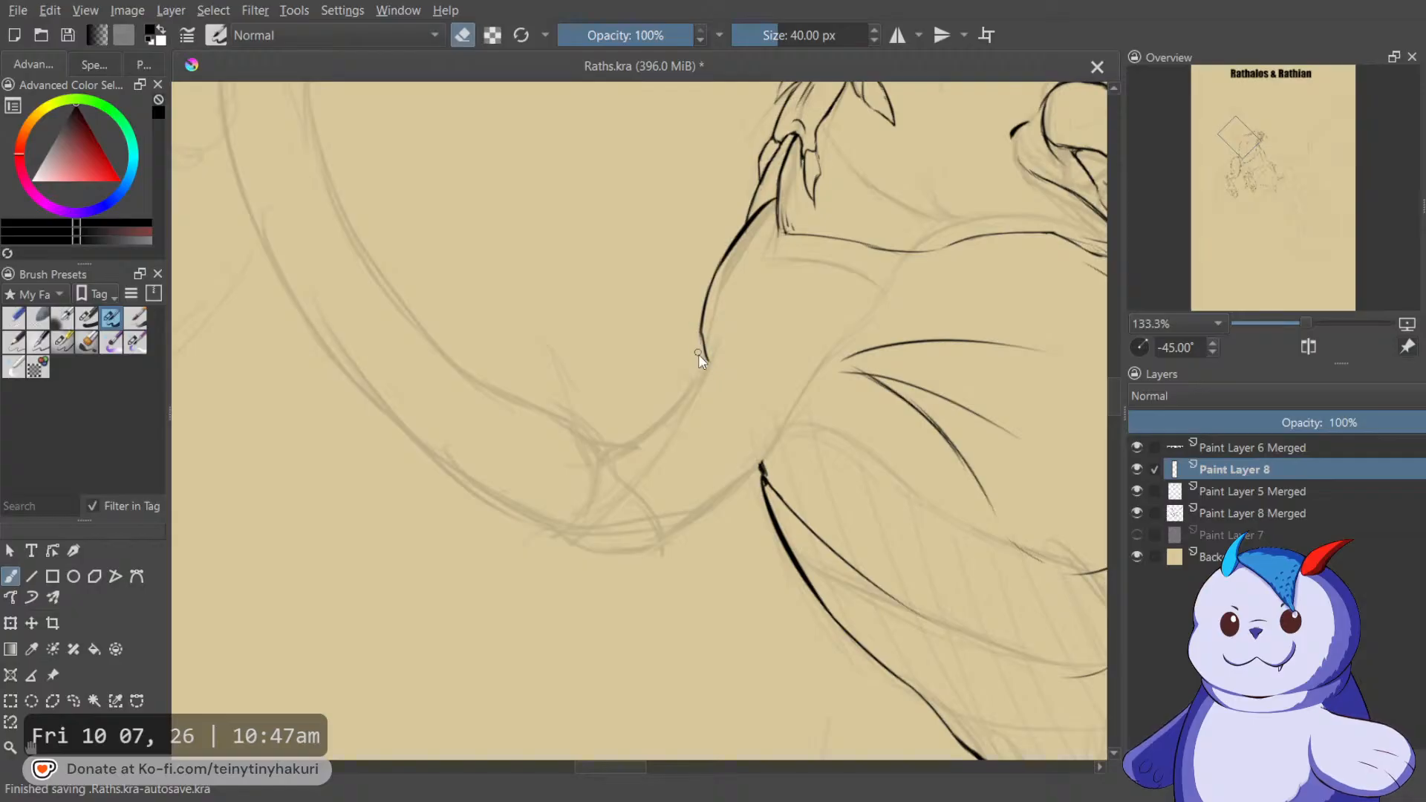
key("e")
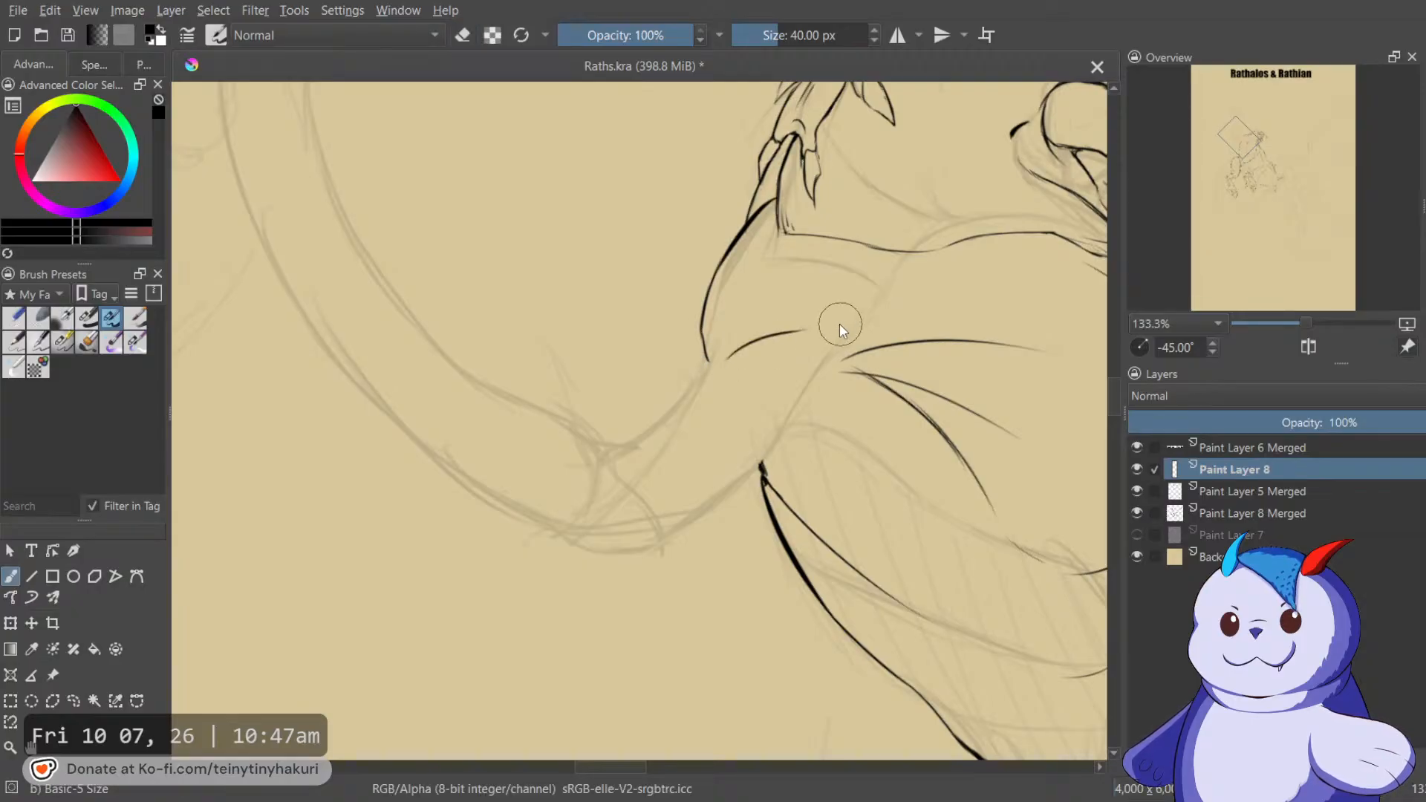
mouse_move(804, 331)
left_mouse_down()
mouse_move(921, 271)
mouse_move(880, 305)
left_mouse_up()
Undo the overly thick upper-arm stroke and ink the raised wing arm's top edge from the shoulder to the elbow.
key("6")
key("6")
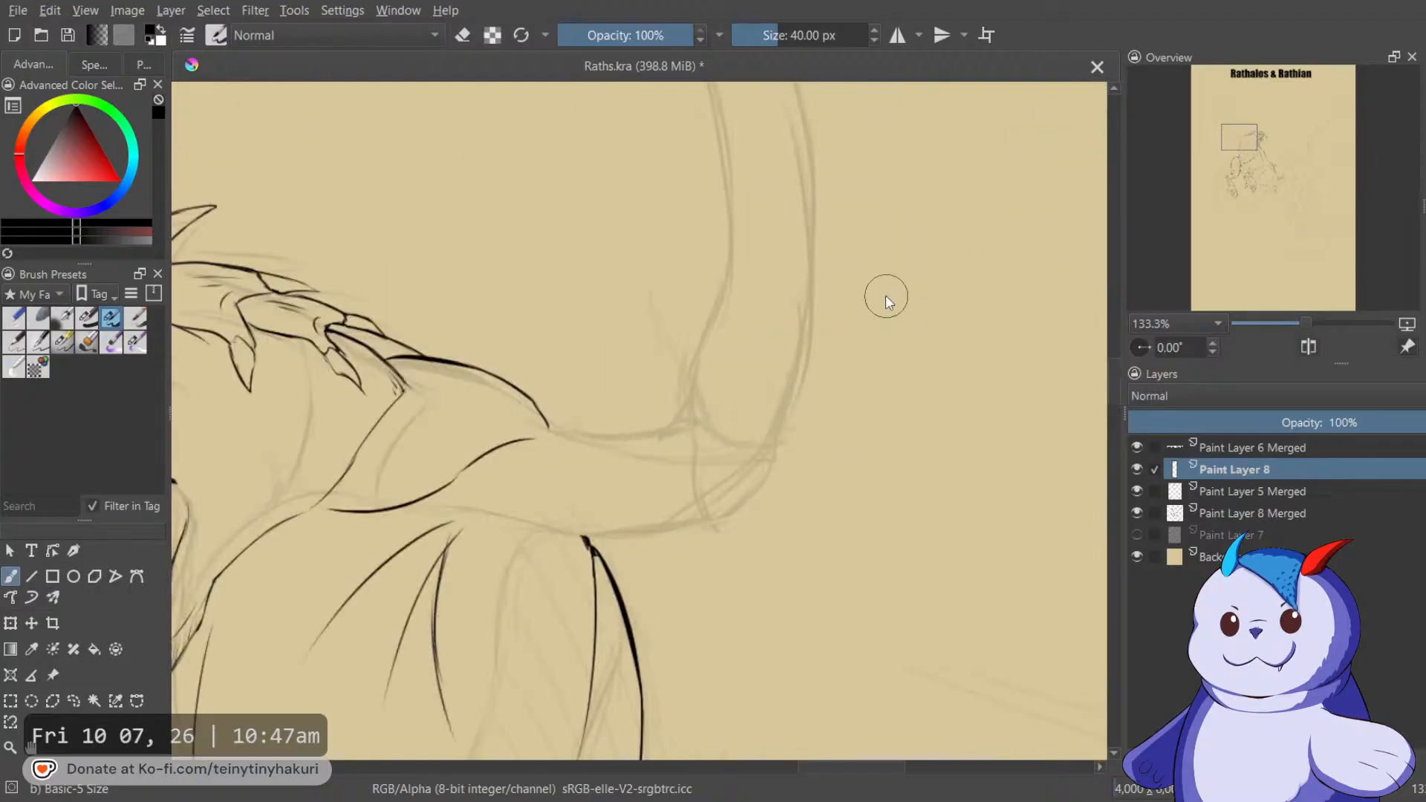
key("6")
key("6")
key("6")
key("6")
key("6")
key("6")
key("6")
key("6")
key("6")
key("6")
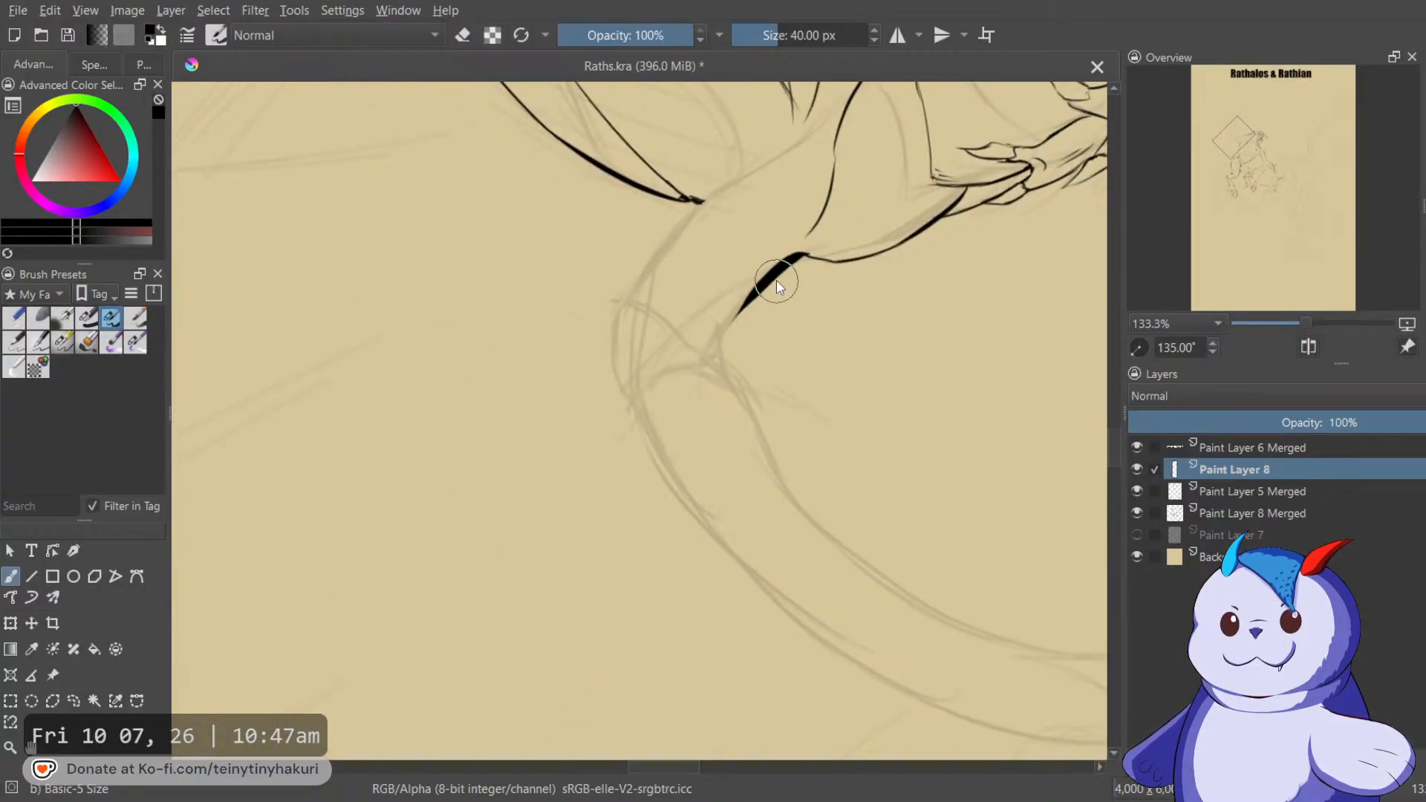
key("ctrl+z")
mouse_move(805, 254)
left_mouse_down()
mouse_move(726, 323)
mouse_move(968, 243)
left_mouse_up()
key("5")
Ink the forearm's inner edge rising from the elbow crease and fill the corner where it meets the upper arm.
scroll(805, 273, "up", 1)
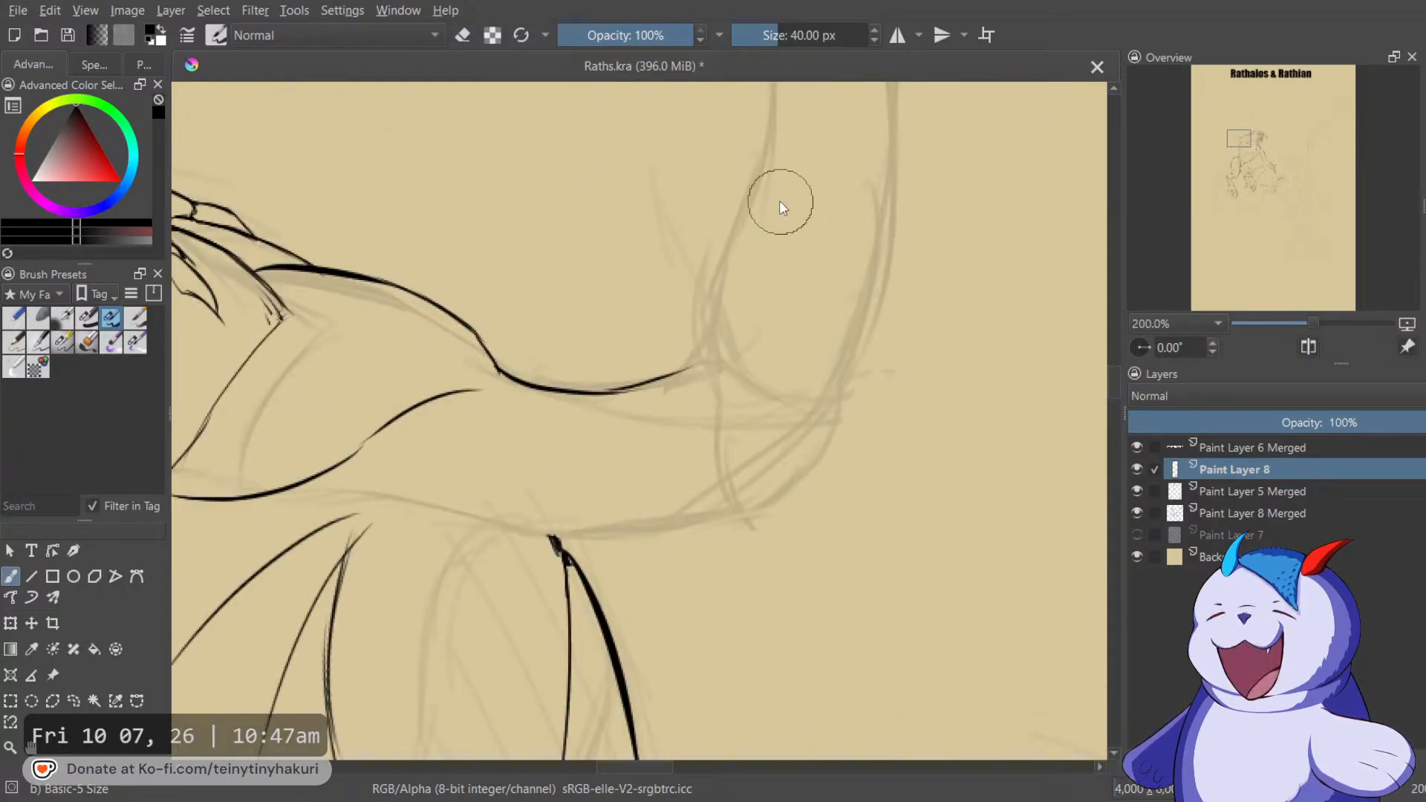
left_click_drag(707, 380, 716, 413)
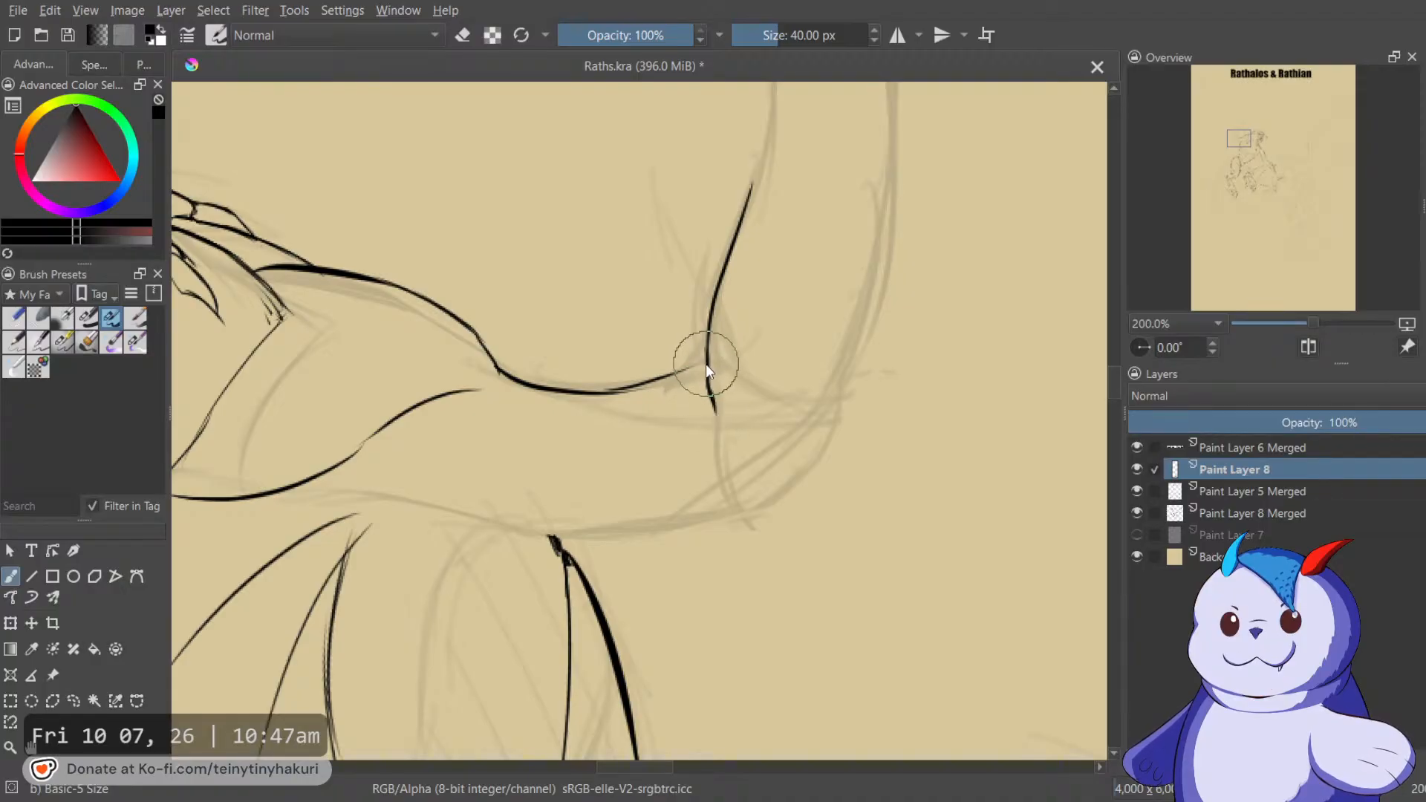
mouse_move(706, 363)
left_mouse_down()
mouse_move(691, 369)
mouse_move(793, 289)
mouse_move(821, 318)
mouse_move(805, 525)
mouse_move(681, 621)
left_mouse_up()
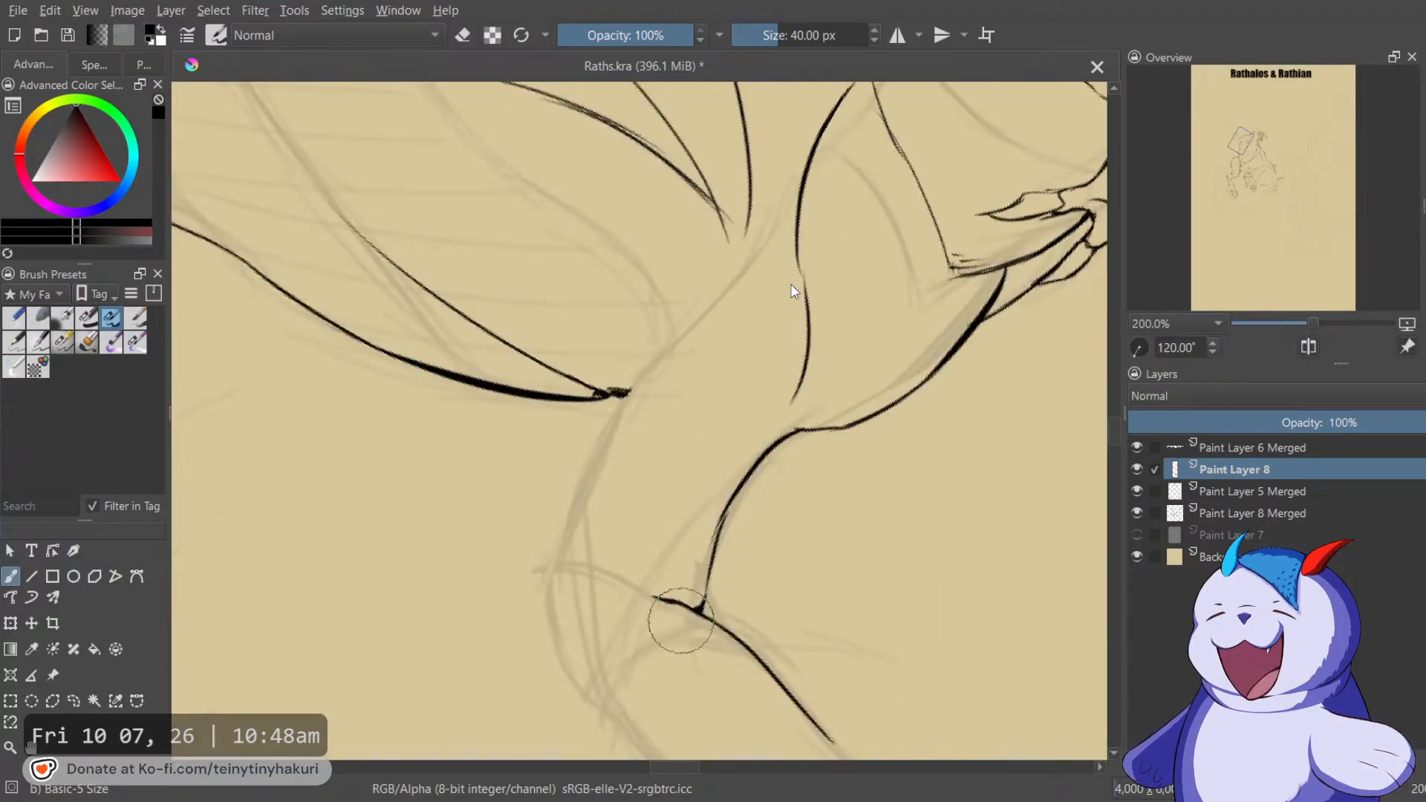
Ink the upper arm's underside from the chest past the torso outline toward the elbow and erase its rough doubled edge.
scroll(793, 290, "down", 1)
mouse_move(791, 215)
left_mouse_down()
mouse_move(677, 356)
mouse_move(627, 475)
left_mouse_up()
scroll(634, 406, "up", 3)
key("e")
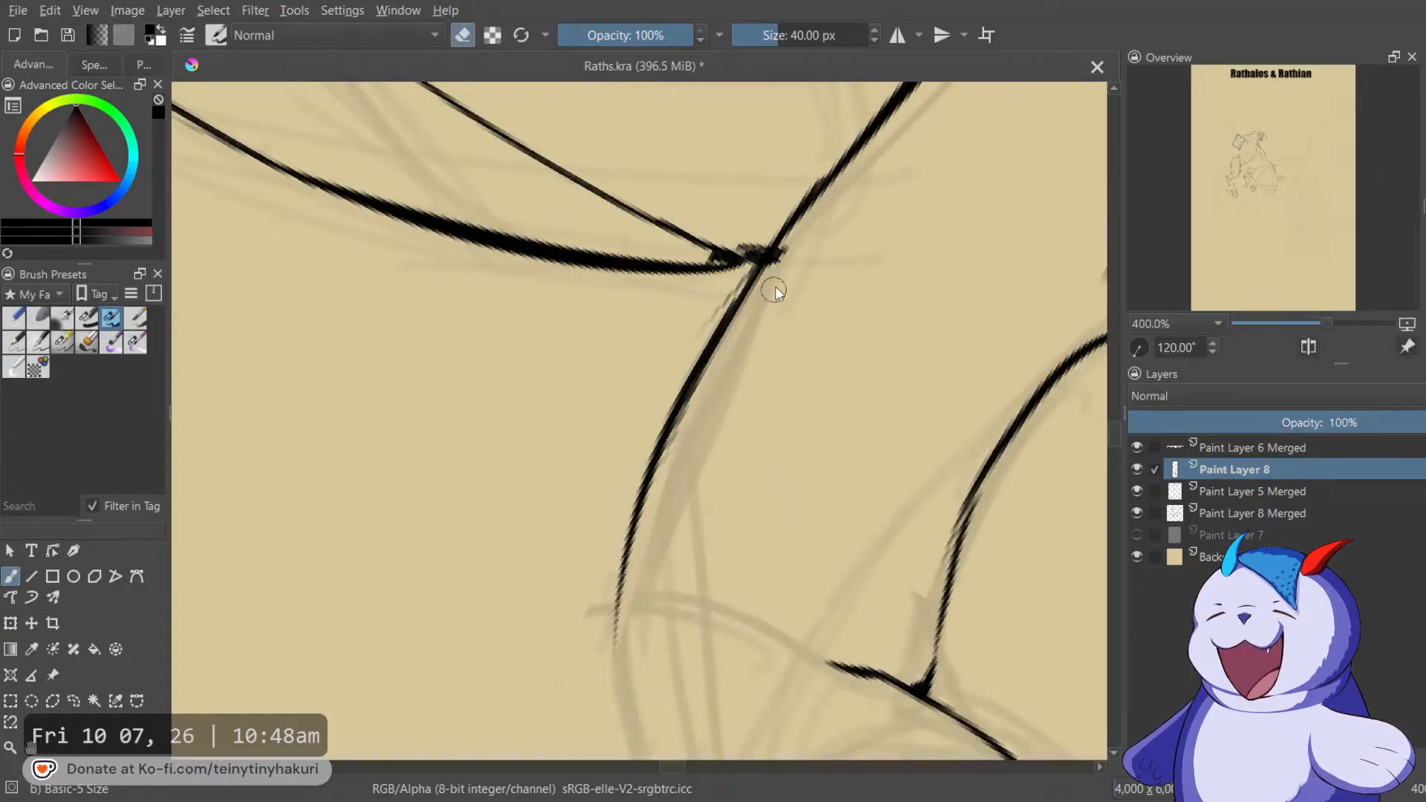
left_click_drag(752, 276, 710, 333)
key("e")
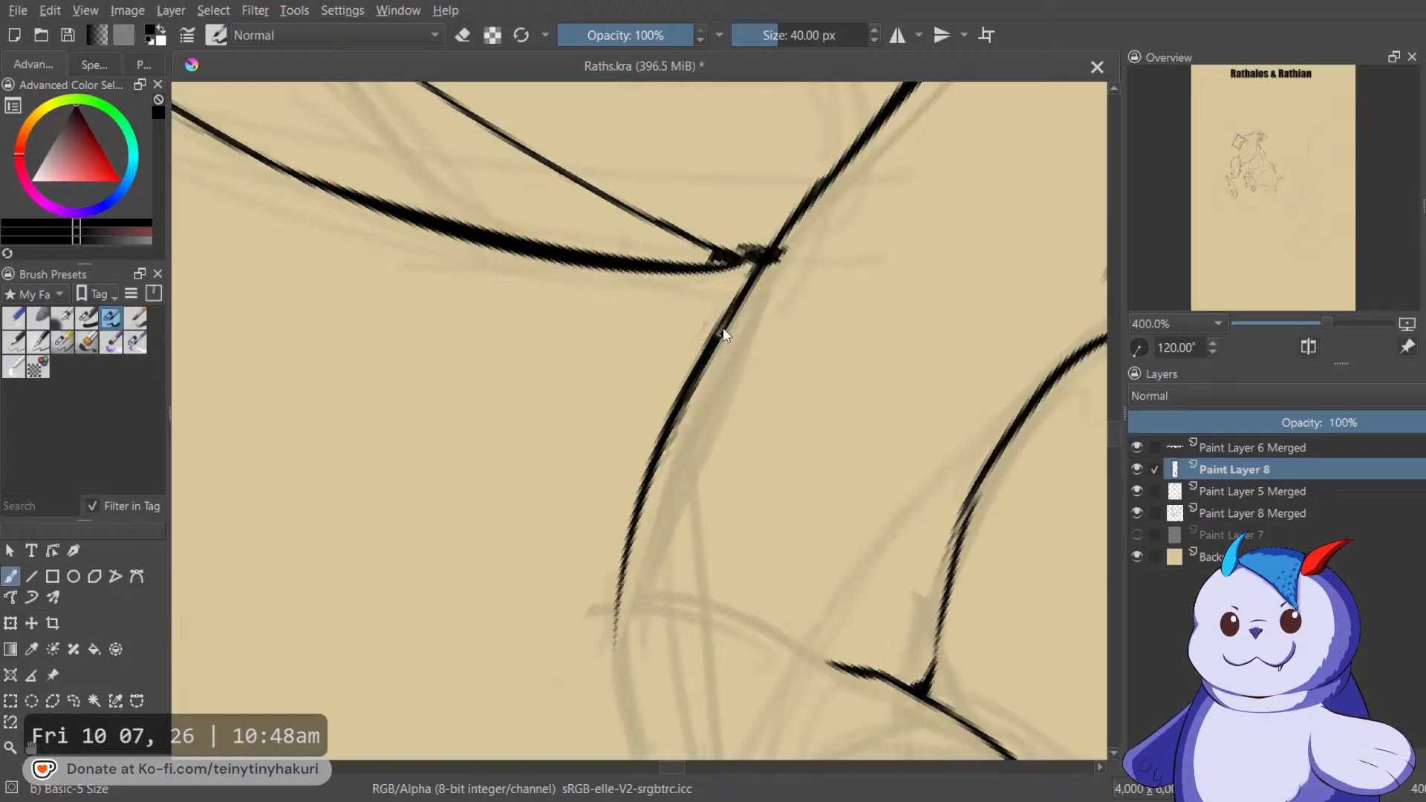
Try to merge Paint Layer 8 down and erase the line stub where the torso outline crosses the wing arm.
scroll(780, 188, "down", 2)
key("ctrl+e")
key("e")
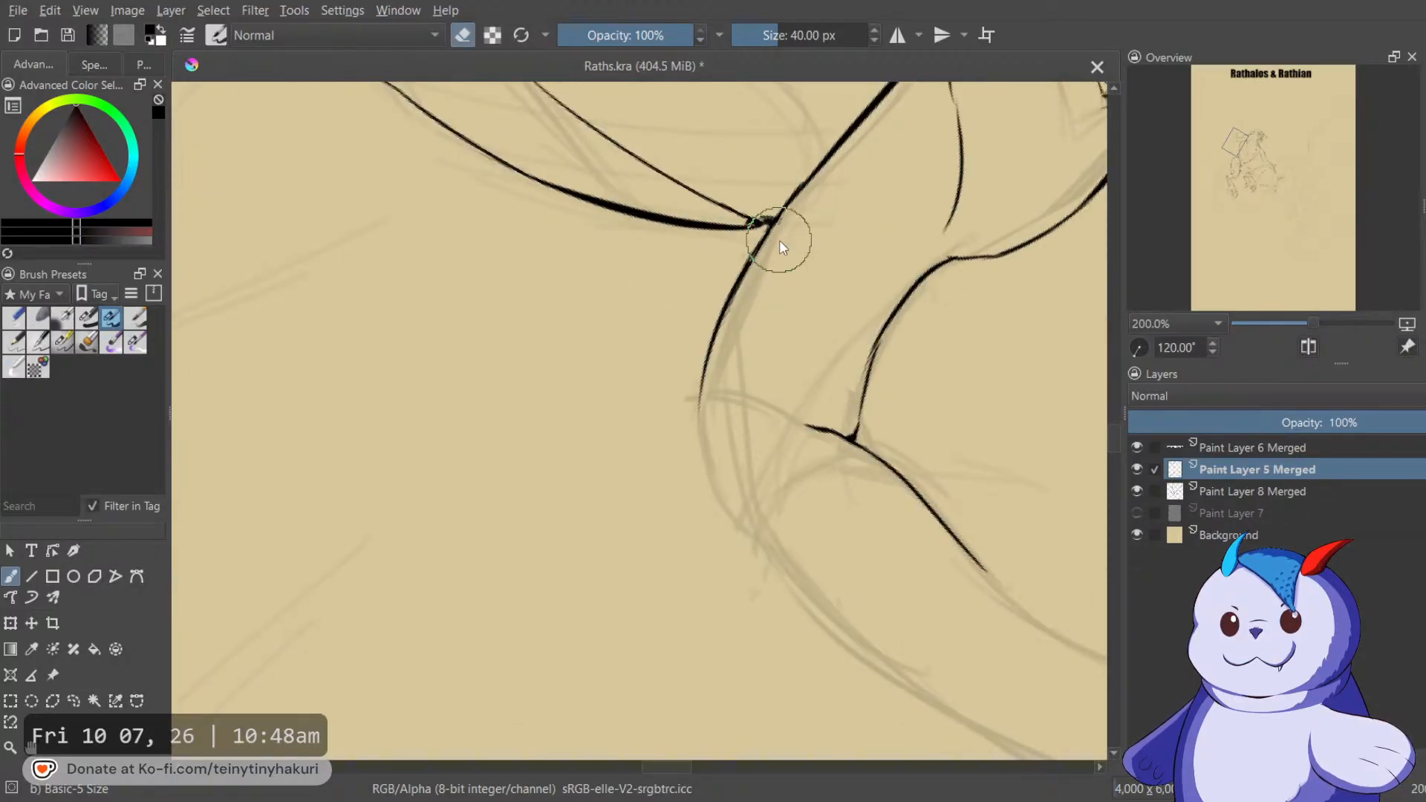
scroll(778, 239, "down", 4)
key("Insert")
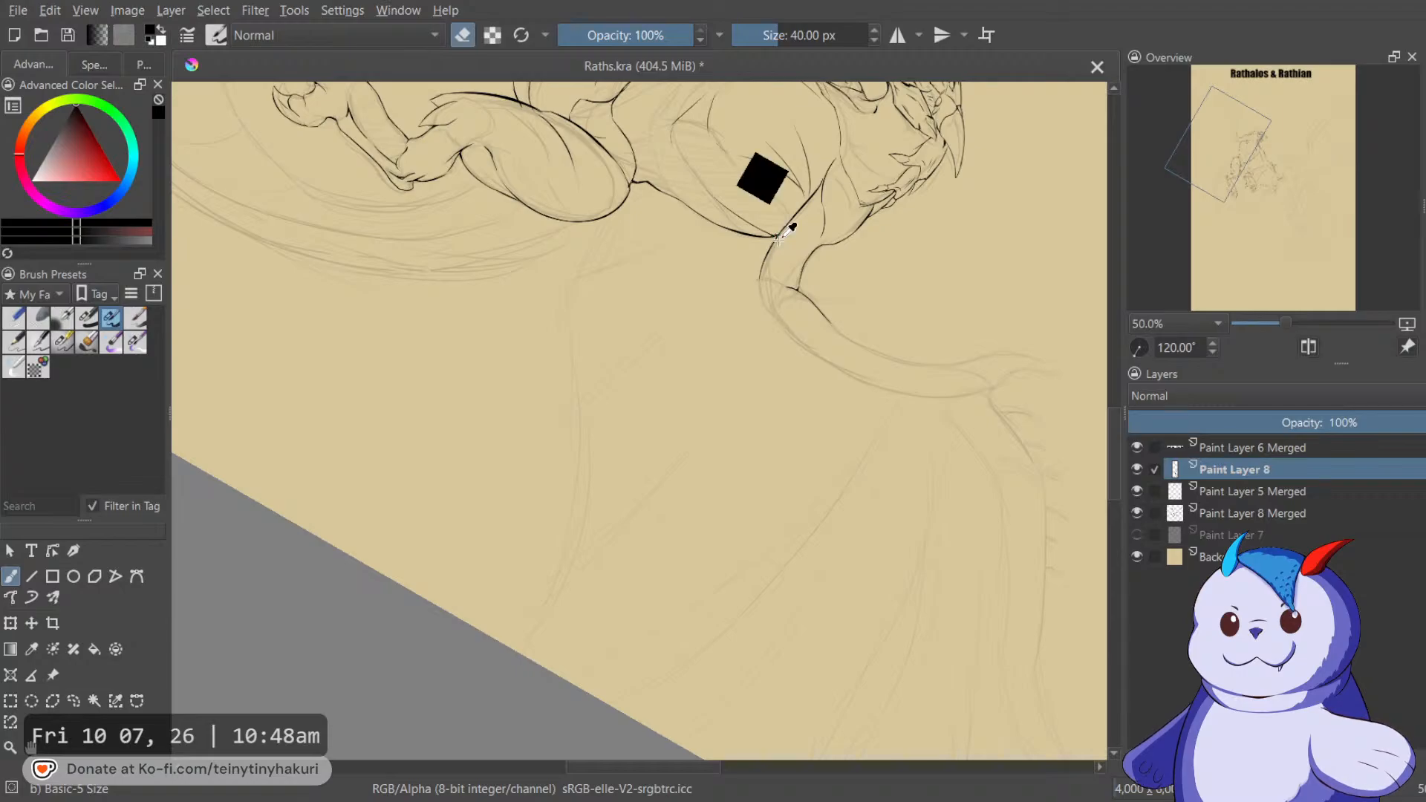
On Paint Layer 5 Merged, erase the wing membrane lines that cross over the far hind leg's thigh and knee.
key("5")
scroll(621, 372, "up", 1)
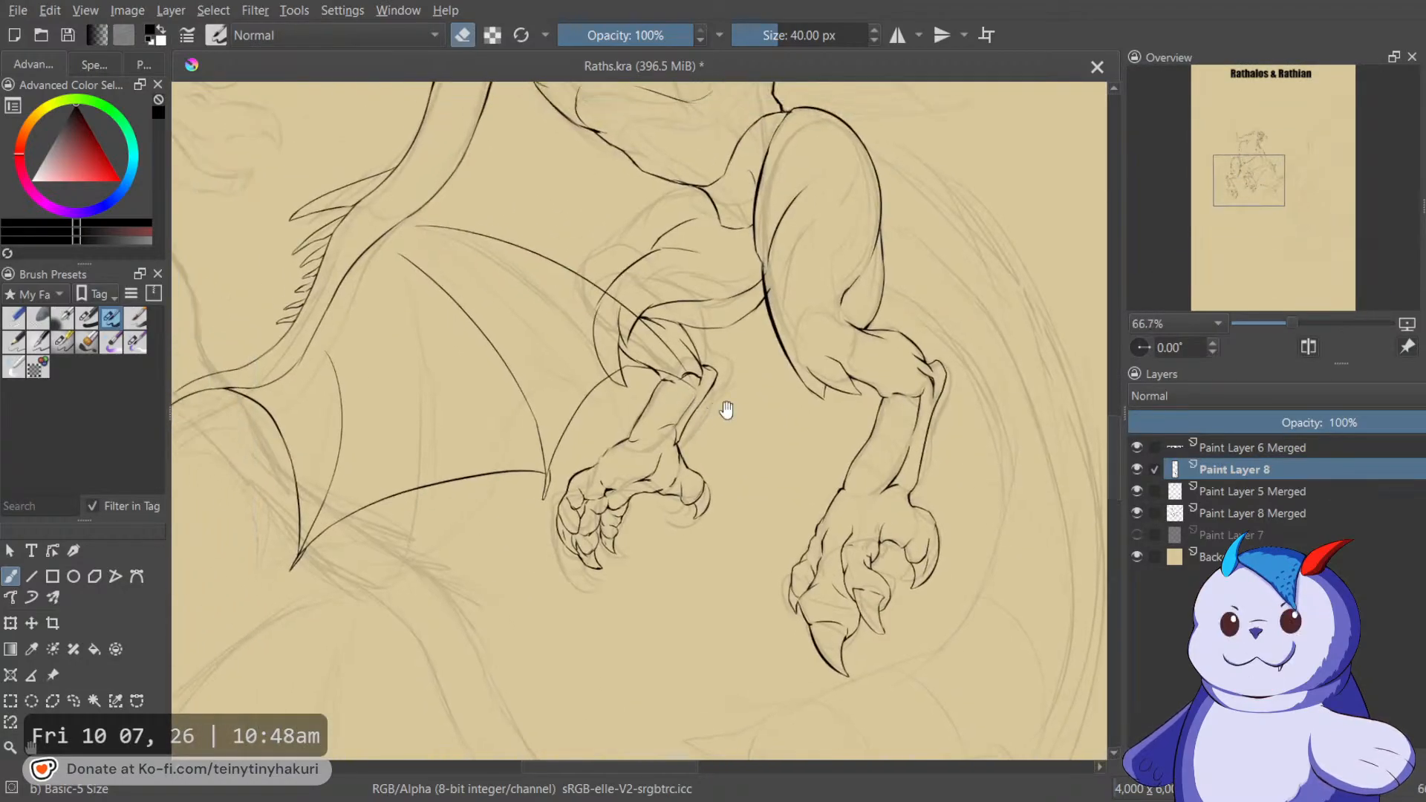
left_click(1262, 492)
scroll(707, 377, "up", 2)
key("e")
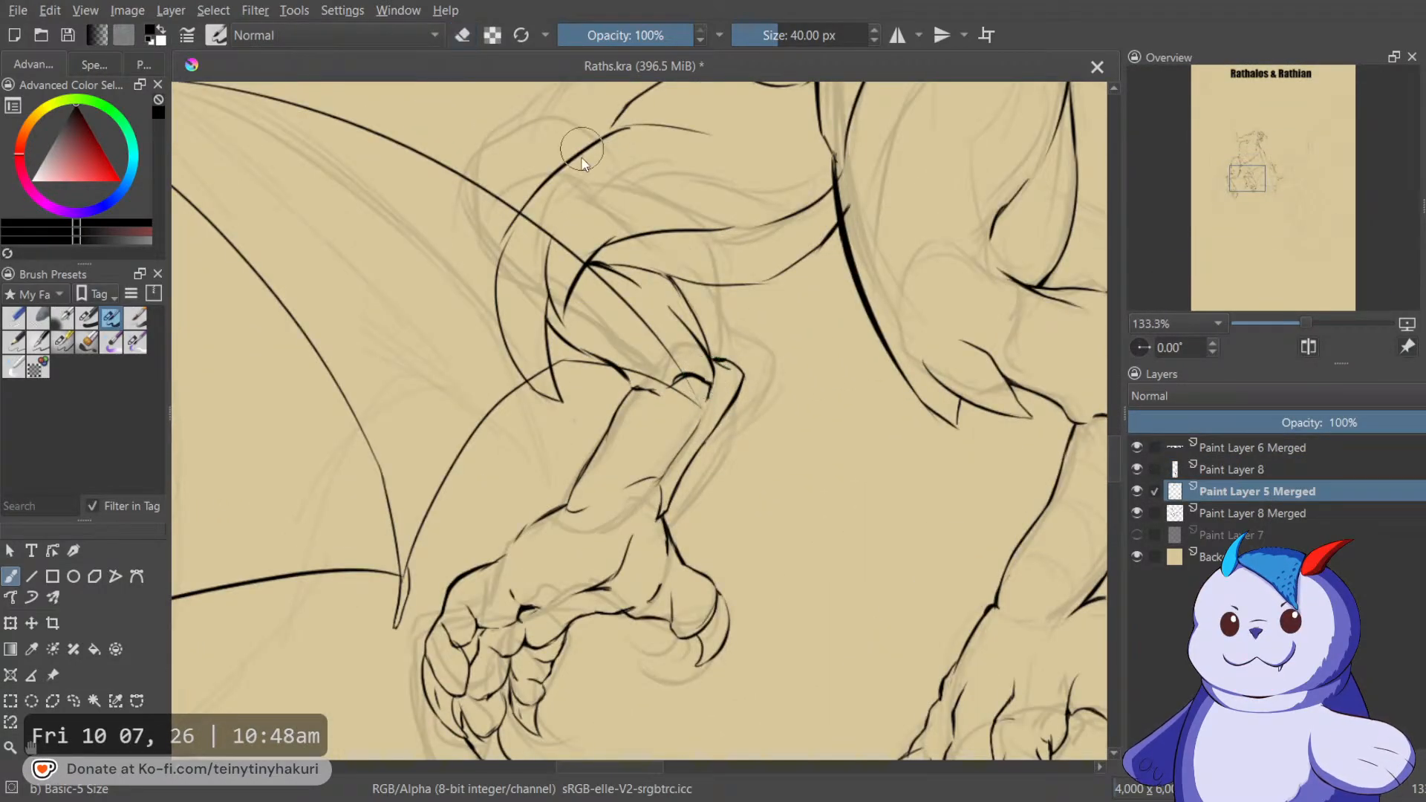
key("e")
mouse_move(569, 256)
left_mouse_down()
mouse_move(581, 305)
mouse_move(673, 369)
left_mouse_up()
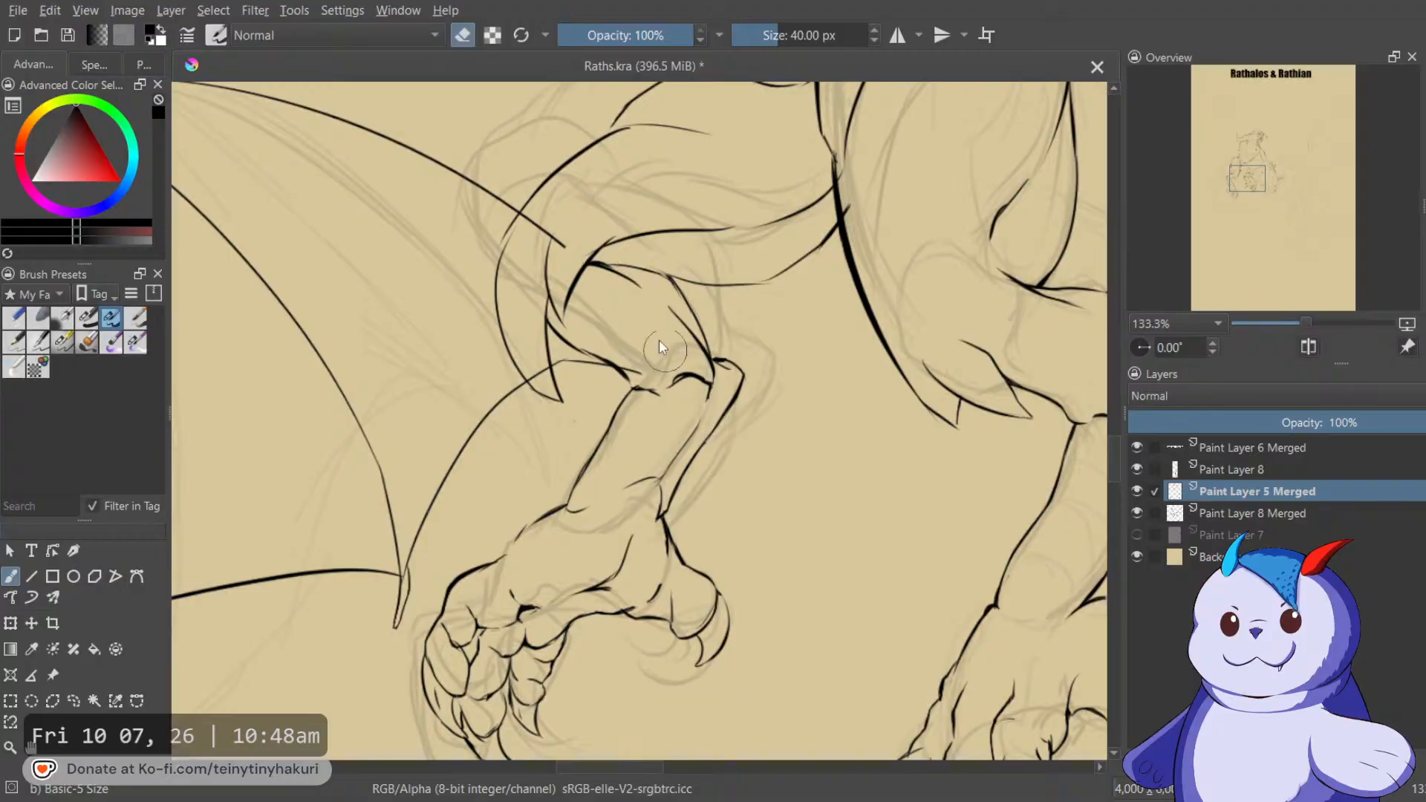
left_click_drag(551, 220, 524, 216)
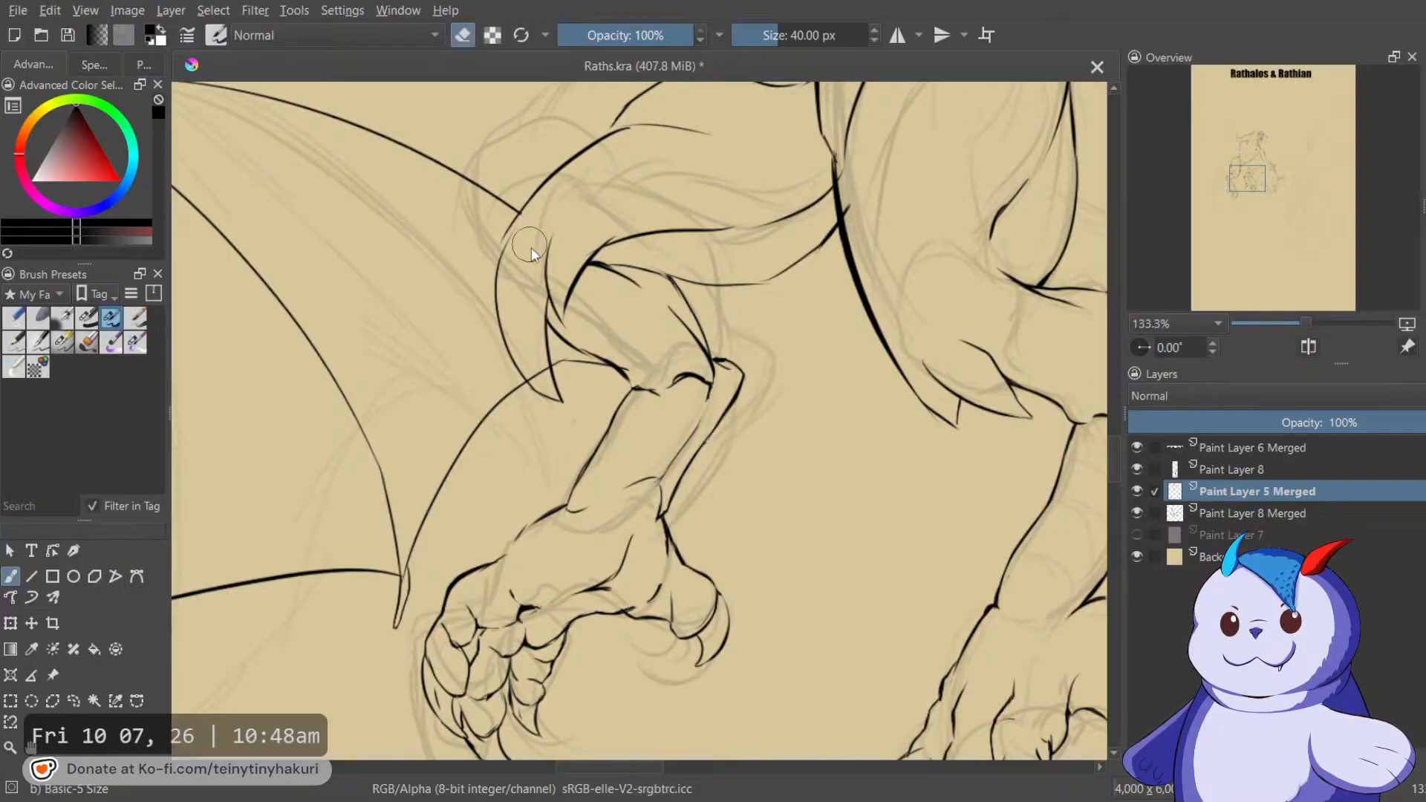
left_click_drag(542, 370, 536, 349)
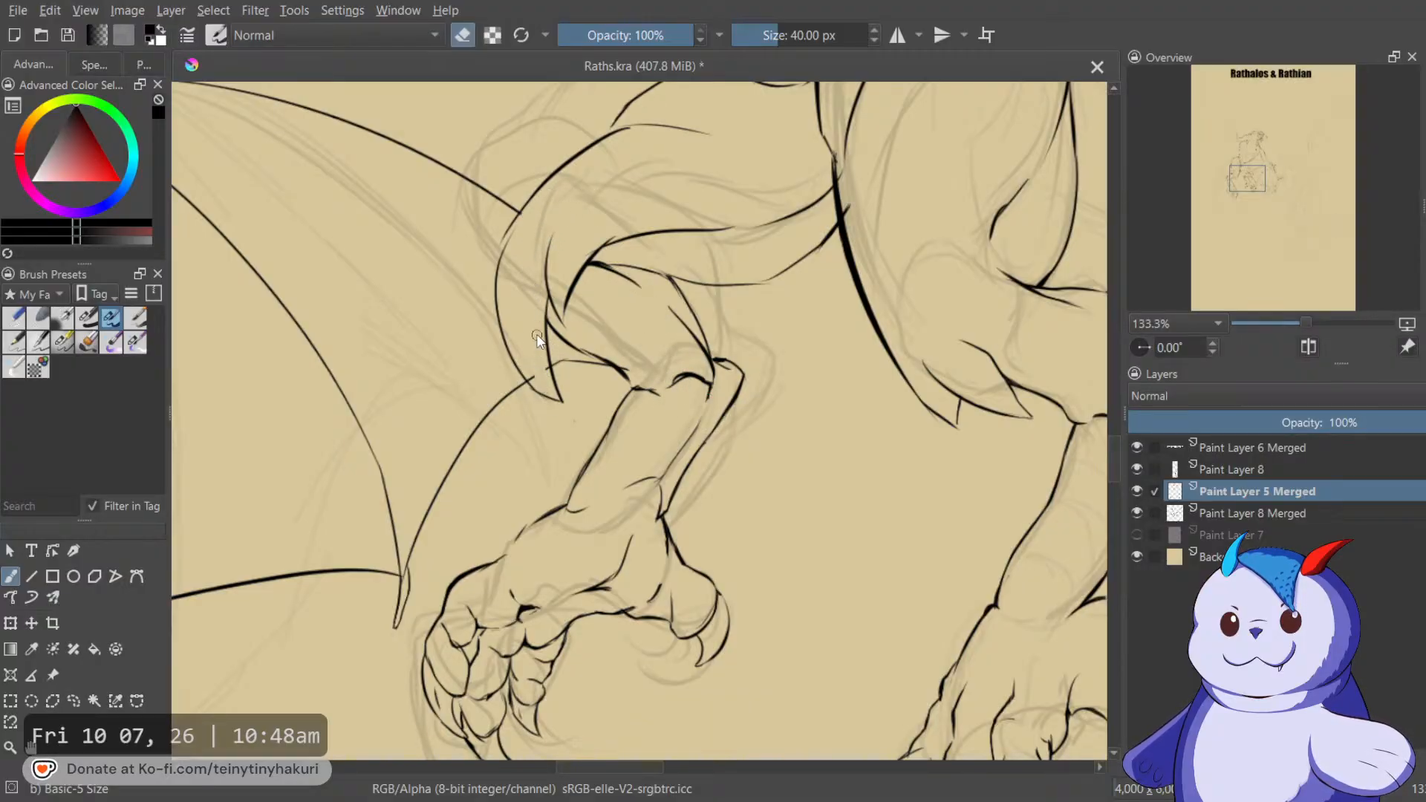
key("e")
Merge Paint Layer 8 with Paint Layer 5 Merged.
scroll(530, 367, "down", 5)
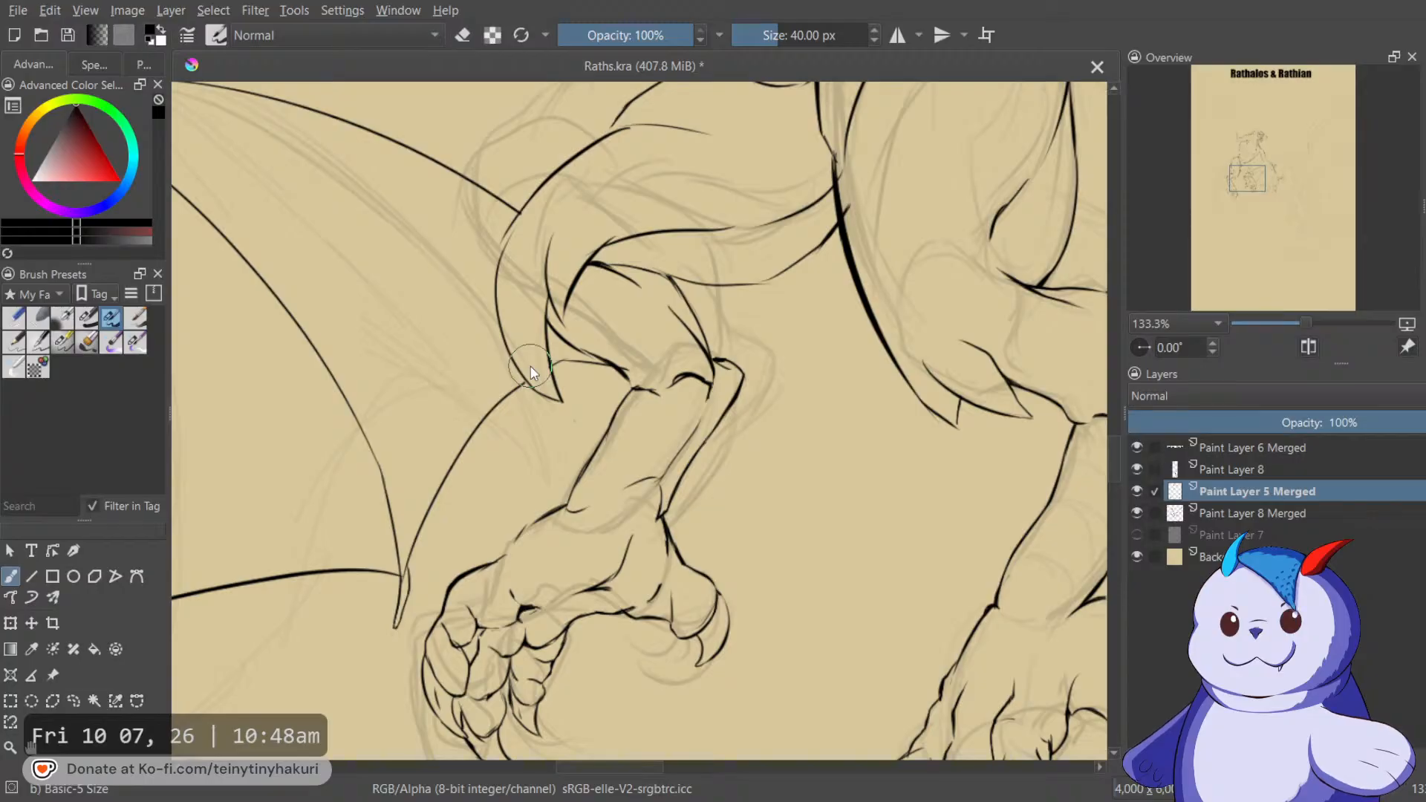
left_click(1261, 462, "ctrl")
key("ctrl+e")
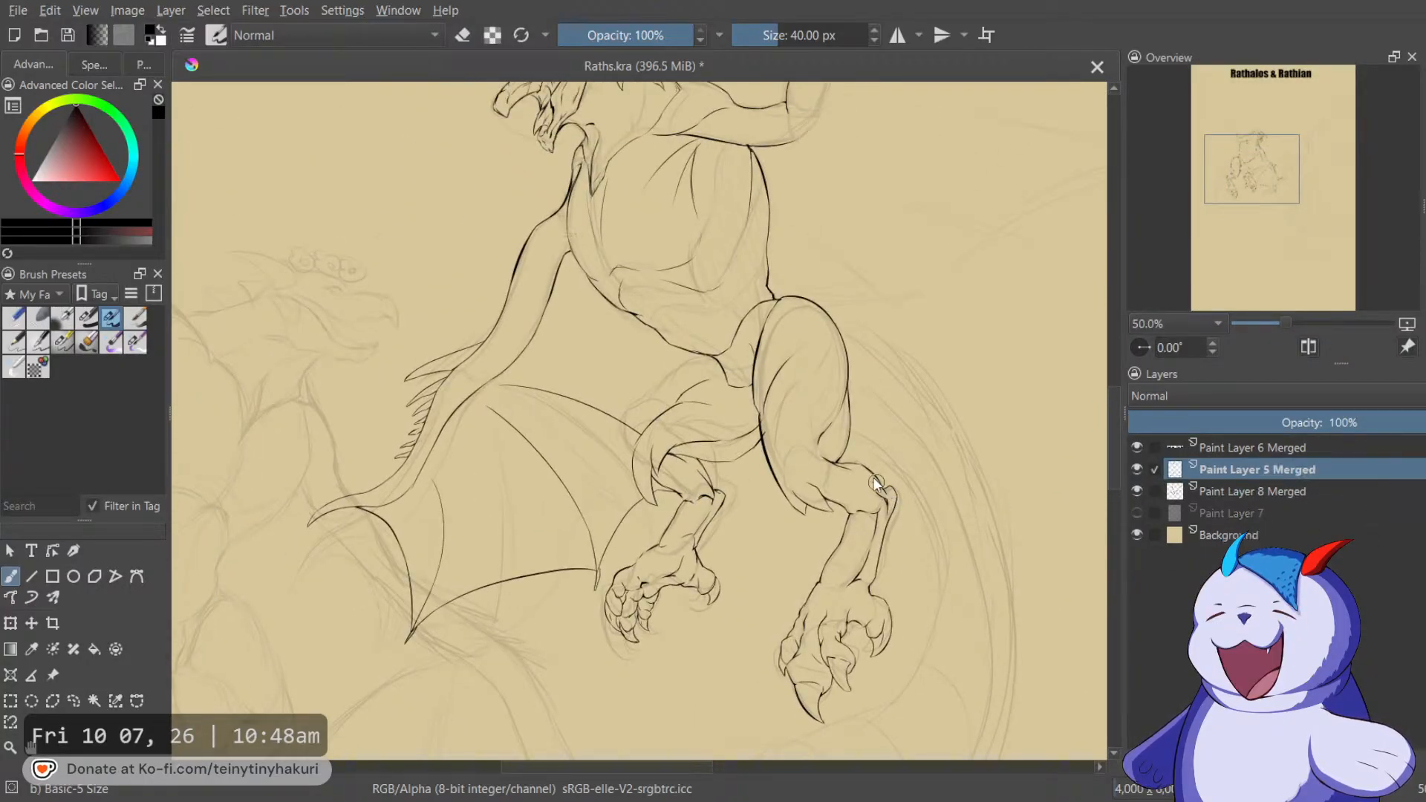
Thicken and tidy the ink junction where the torso outline meets the upper arm's underside.
scroll(848, 462, "up", 2)
scroll(703, 384, "down", 5)
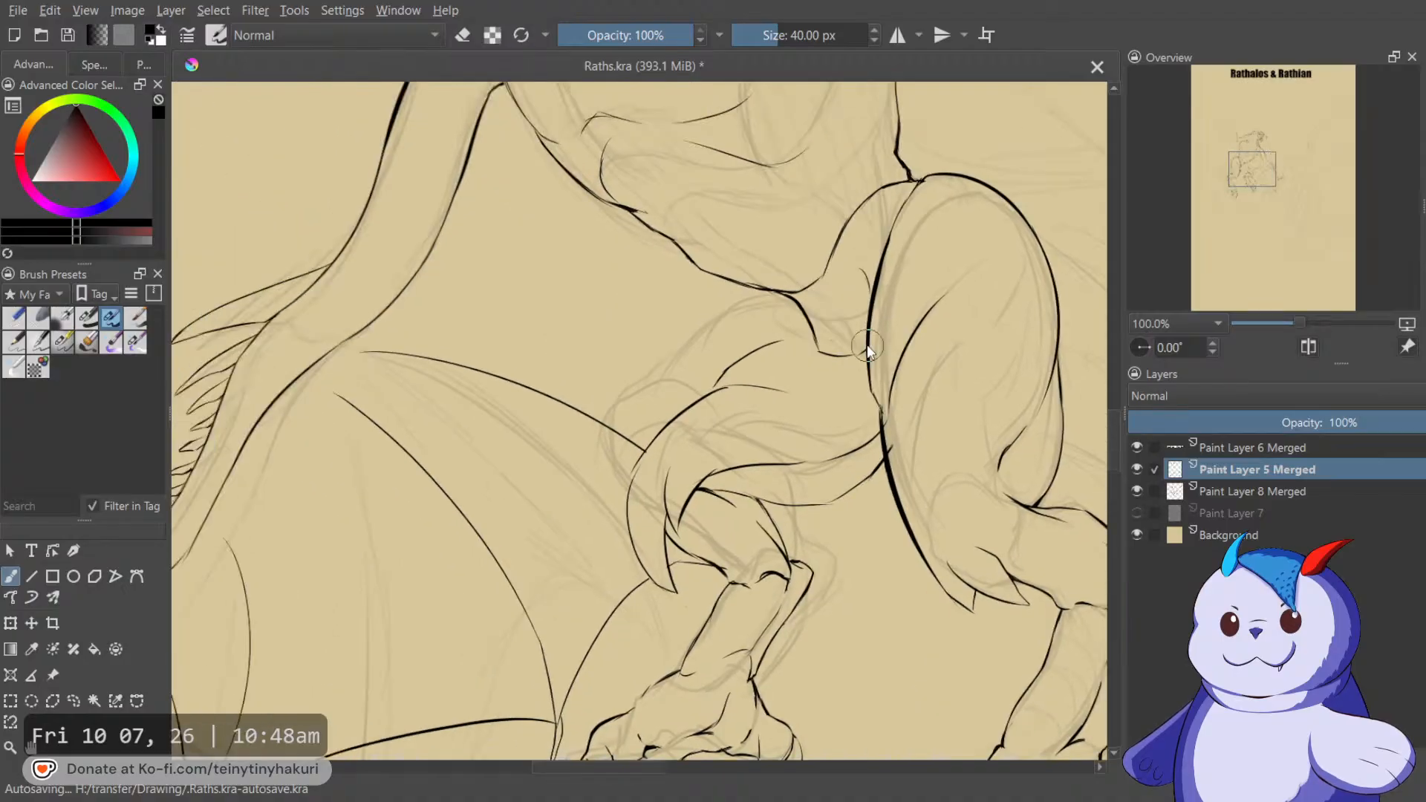
scroll(688, 382, "up", 2)
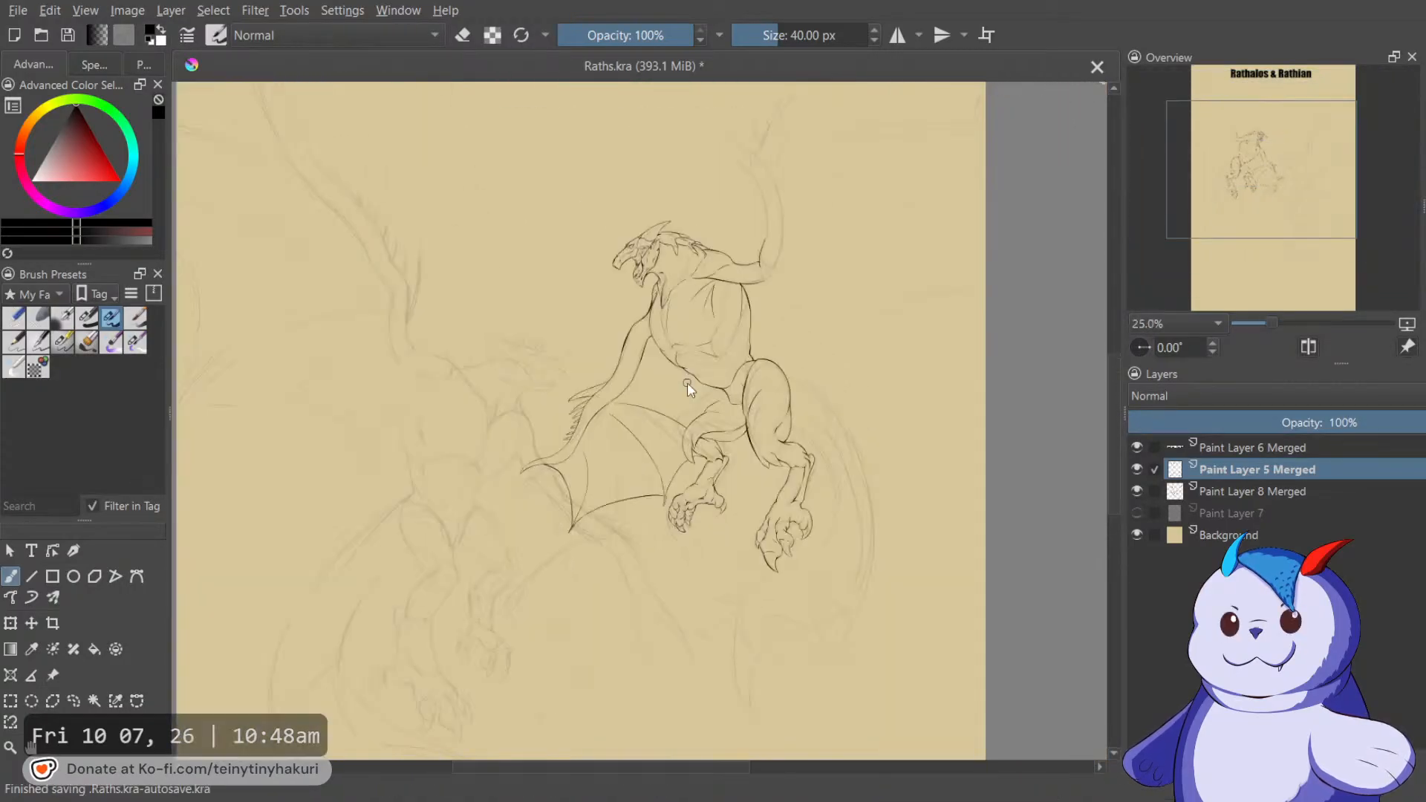
key("m")
left_click_drag(637, 393, 762, 262)
left_click_drag(705, 304, 757, 479)
scroll(757, 478, "up", 2)
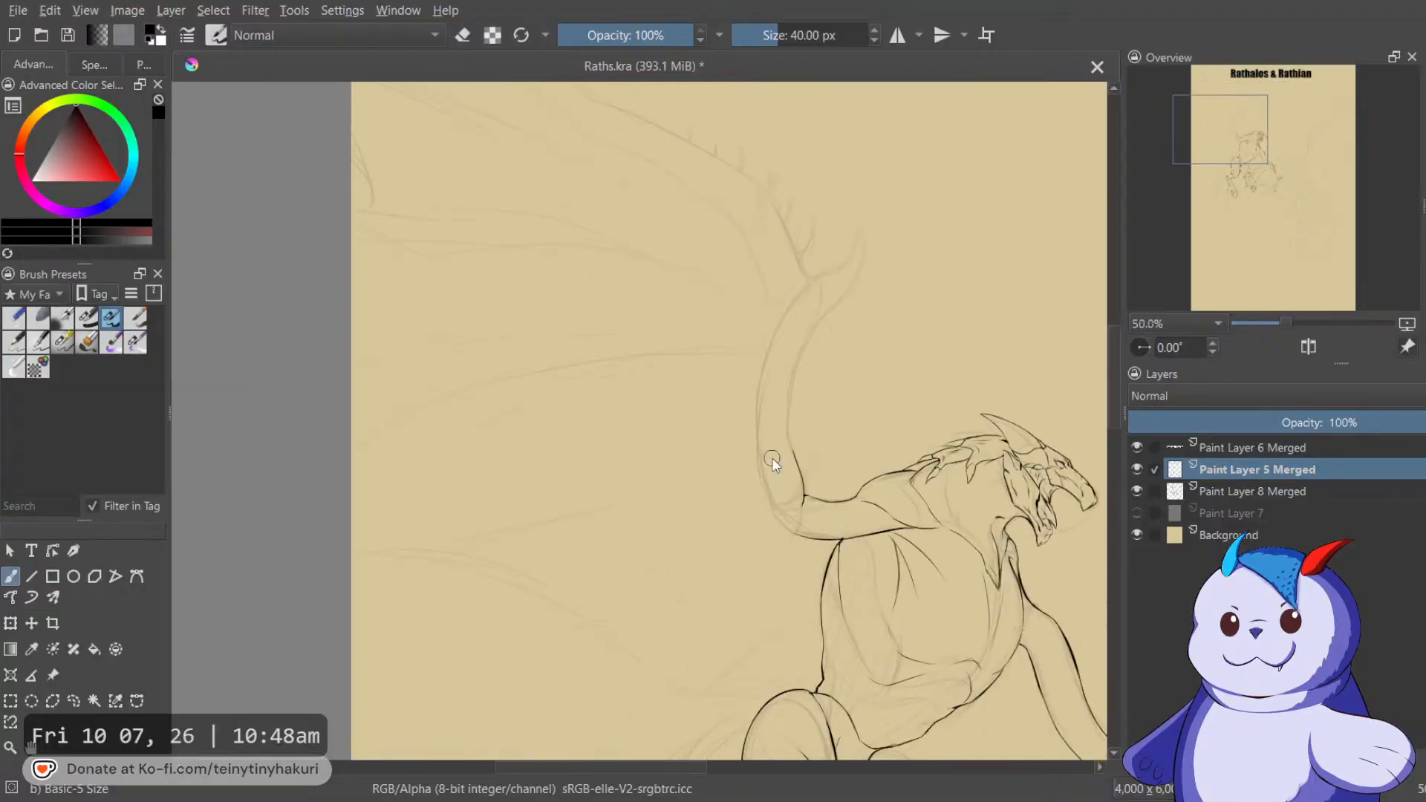
key("m")
key("6")
key("6")
key("6")
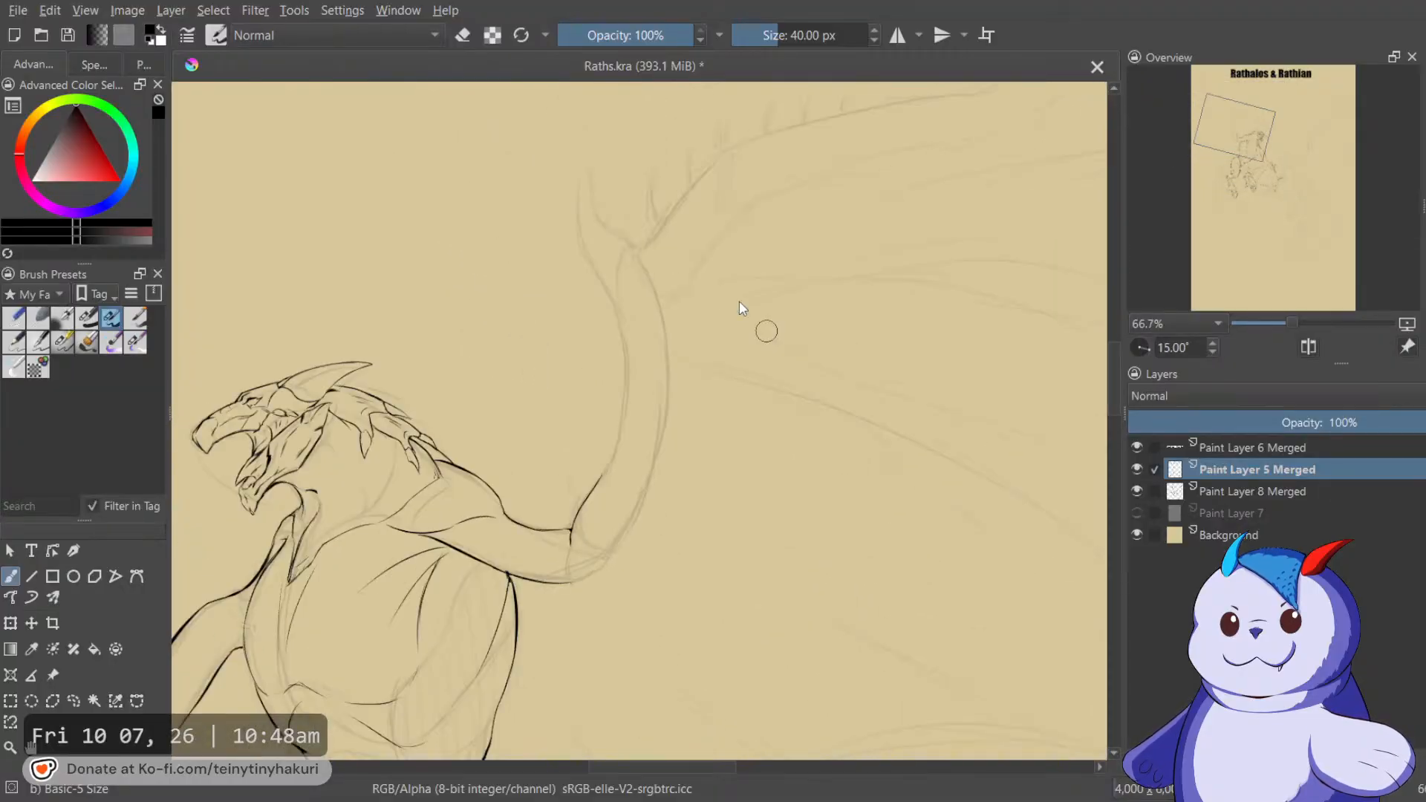
scroll(448, 447, "up", 2)
left_click_drag(346, 459, 553, 394)
scroll(698, 459, "up", 2)
key("m")
mouse_move(628, 481)
left_mouse_down()
mouse_move(648, 405)
mouse_move(643, 419)
left_mouse_up()
key("e")
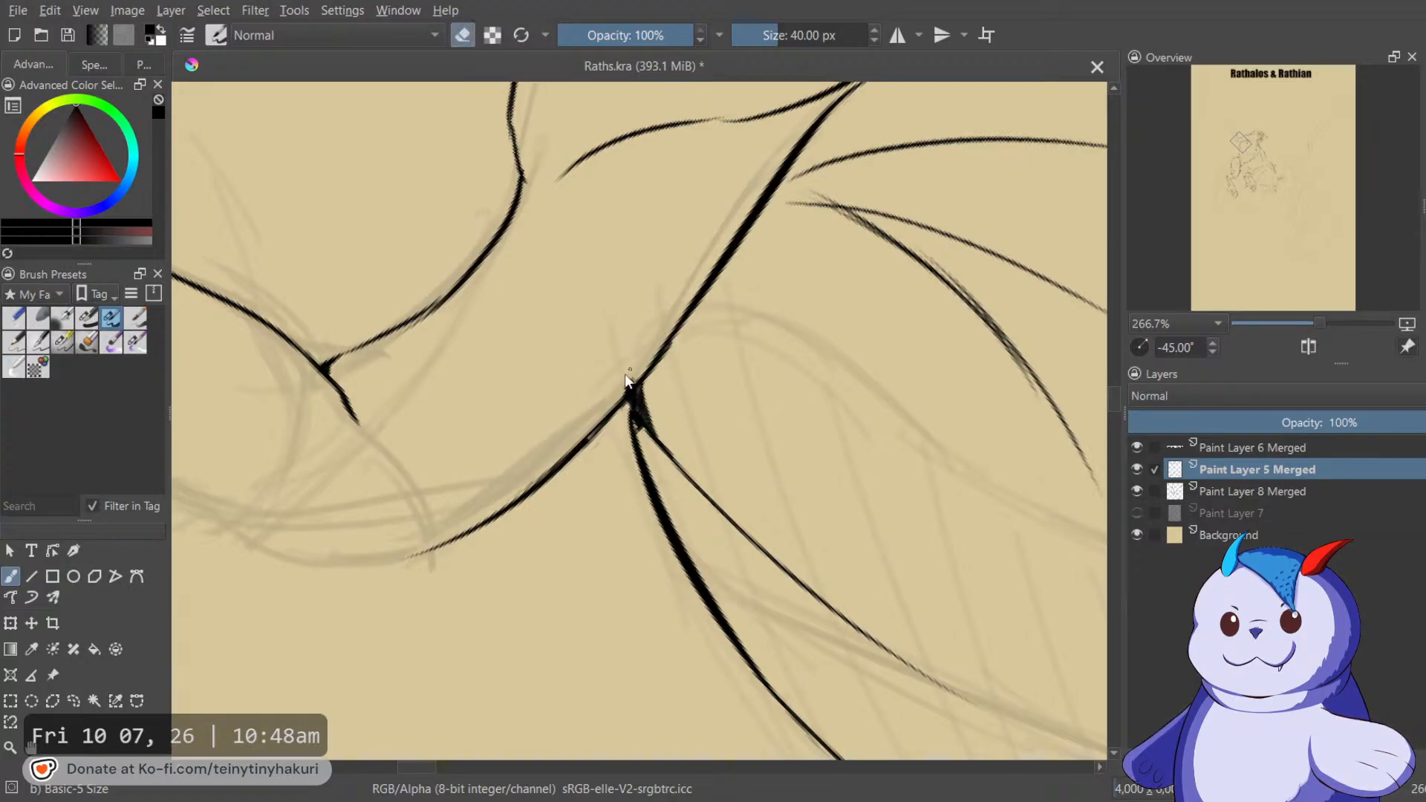
key("5")
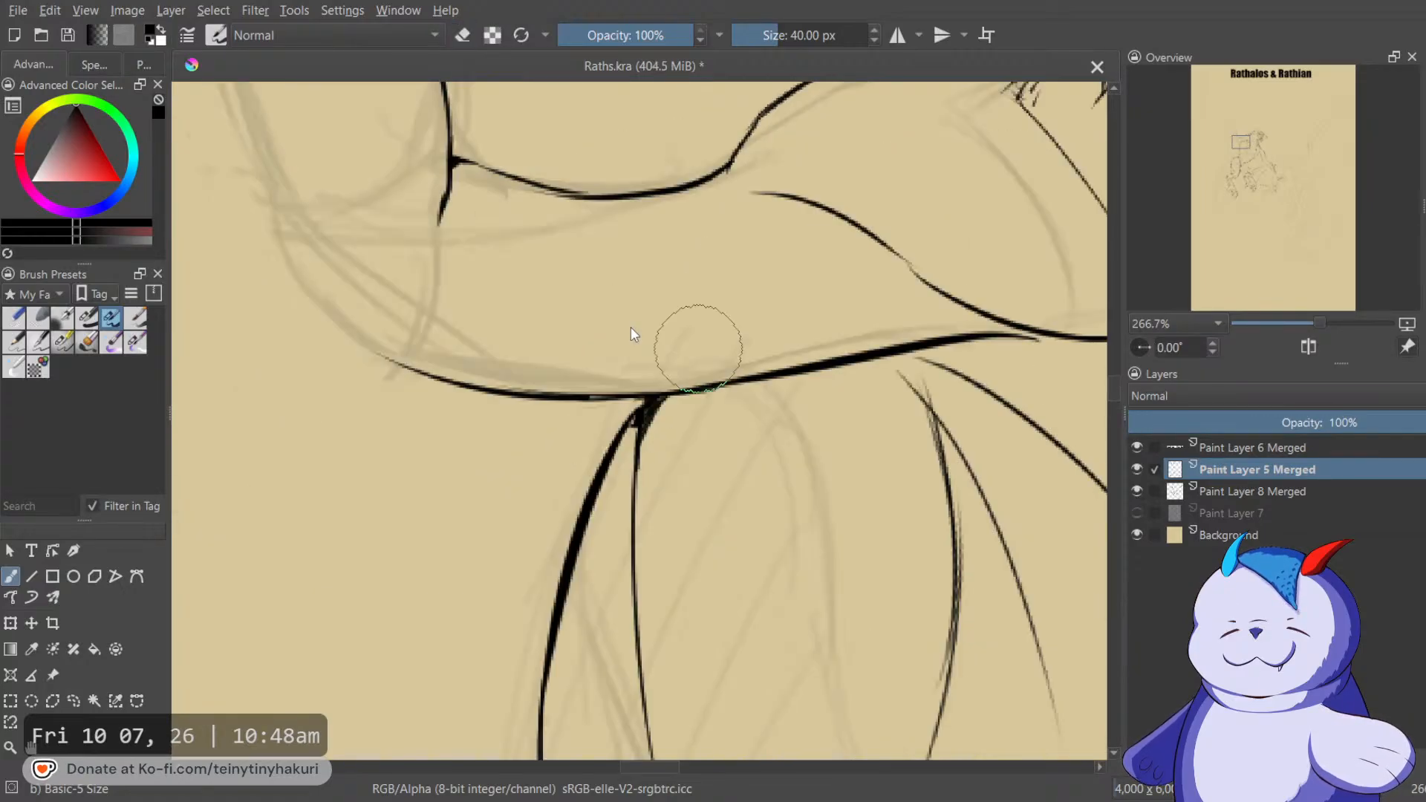
Ink the raised wing forearm's inner contour from the elbow crease up to the base of the wrist claw.
scroll(631, 327, "down", 4)
key("m")
left_click_drag(643, 194, 516, 441)
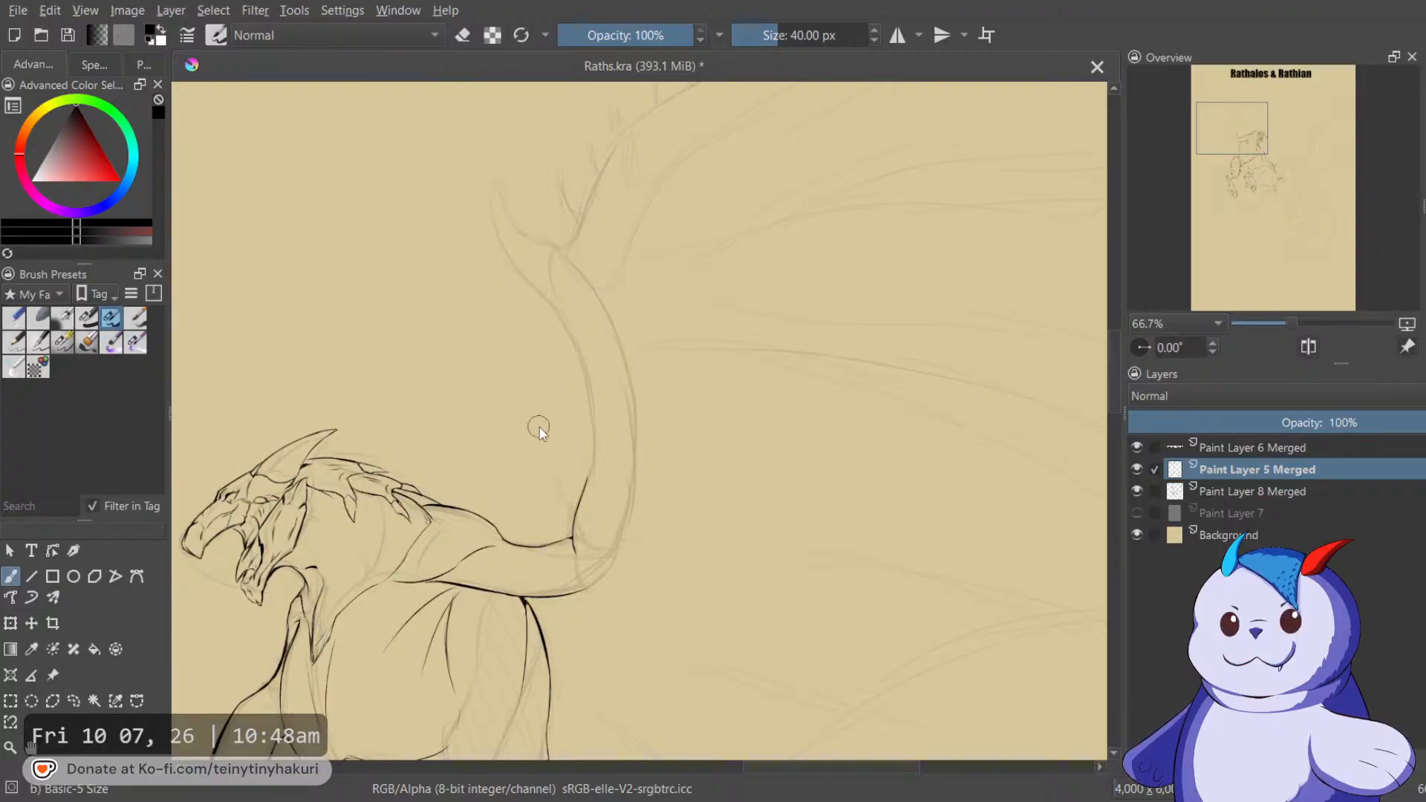
key("6")
key("4")
key("4")
key("4")
key("4")
key("4")
key("4")
key("4")
key("4")
key("4")
key("4")
key("4")
key("4")
key("4")
key("4")
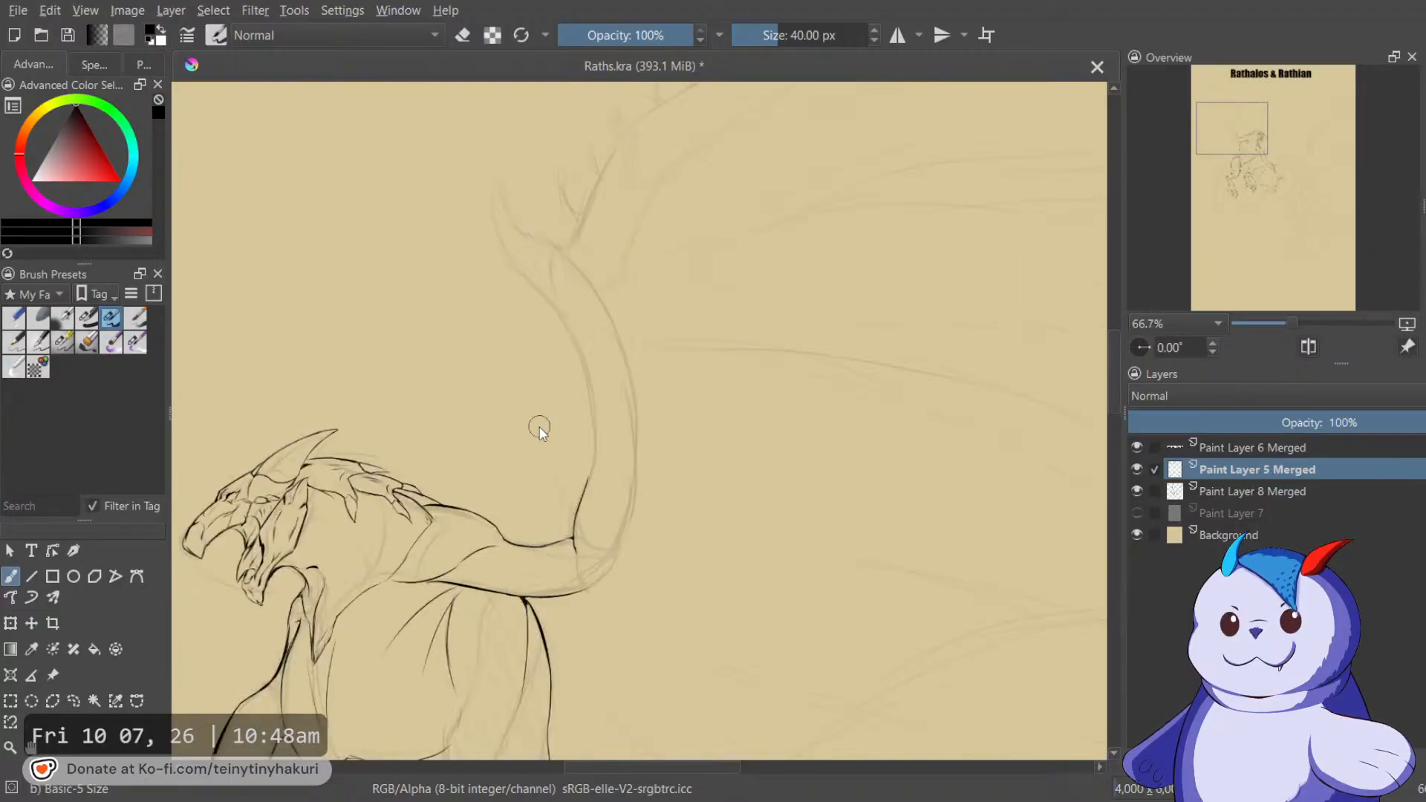
key("6")
key("6")
key("6")
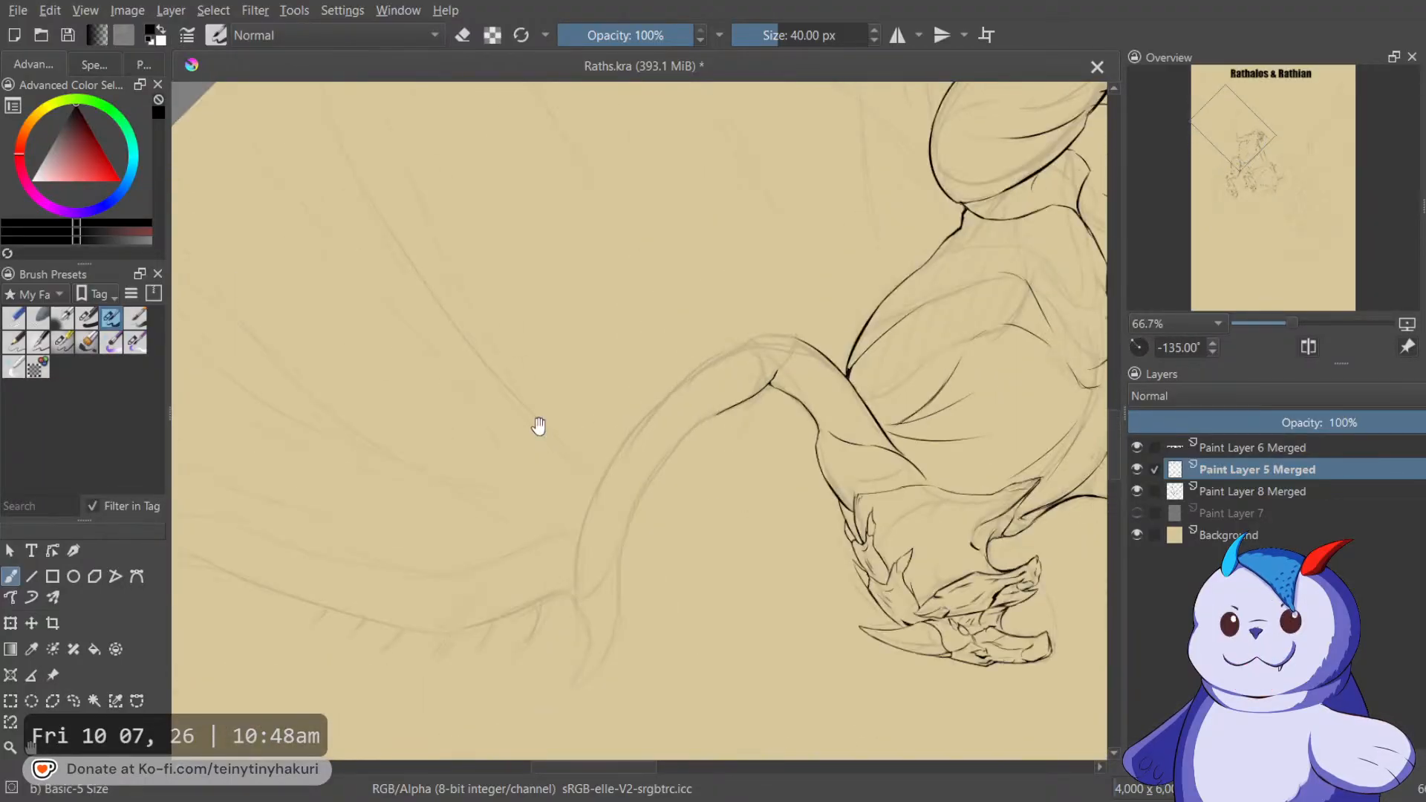
key("6")
scroll(676, 247, "up", 1)
scroll(830, 212, "up", 1)
left_click_drag(820, 216, 659, 473)
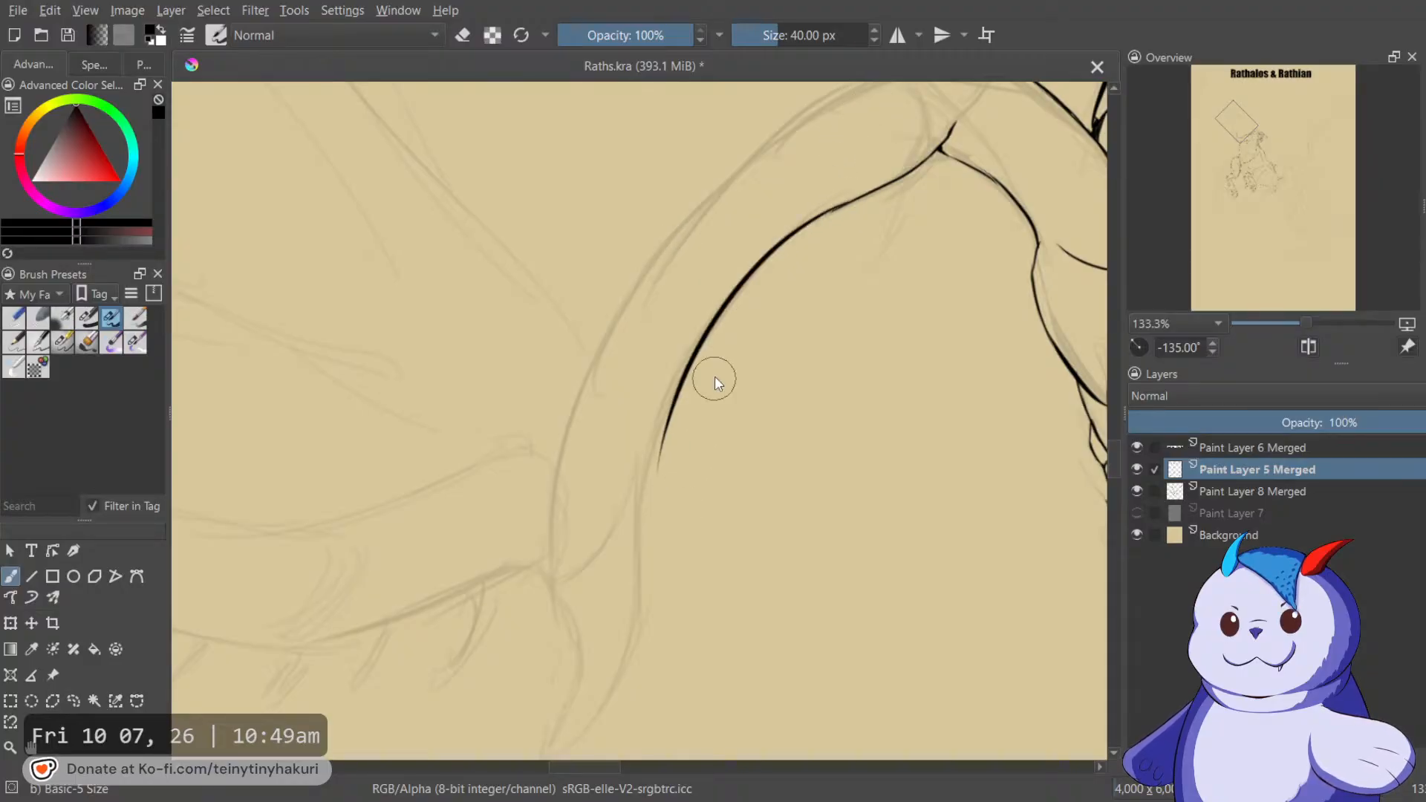
left_click_drag(710, 385, 875, 187)
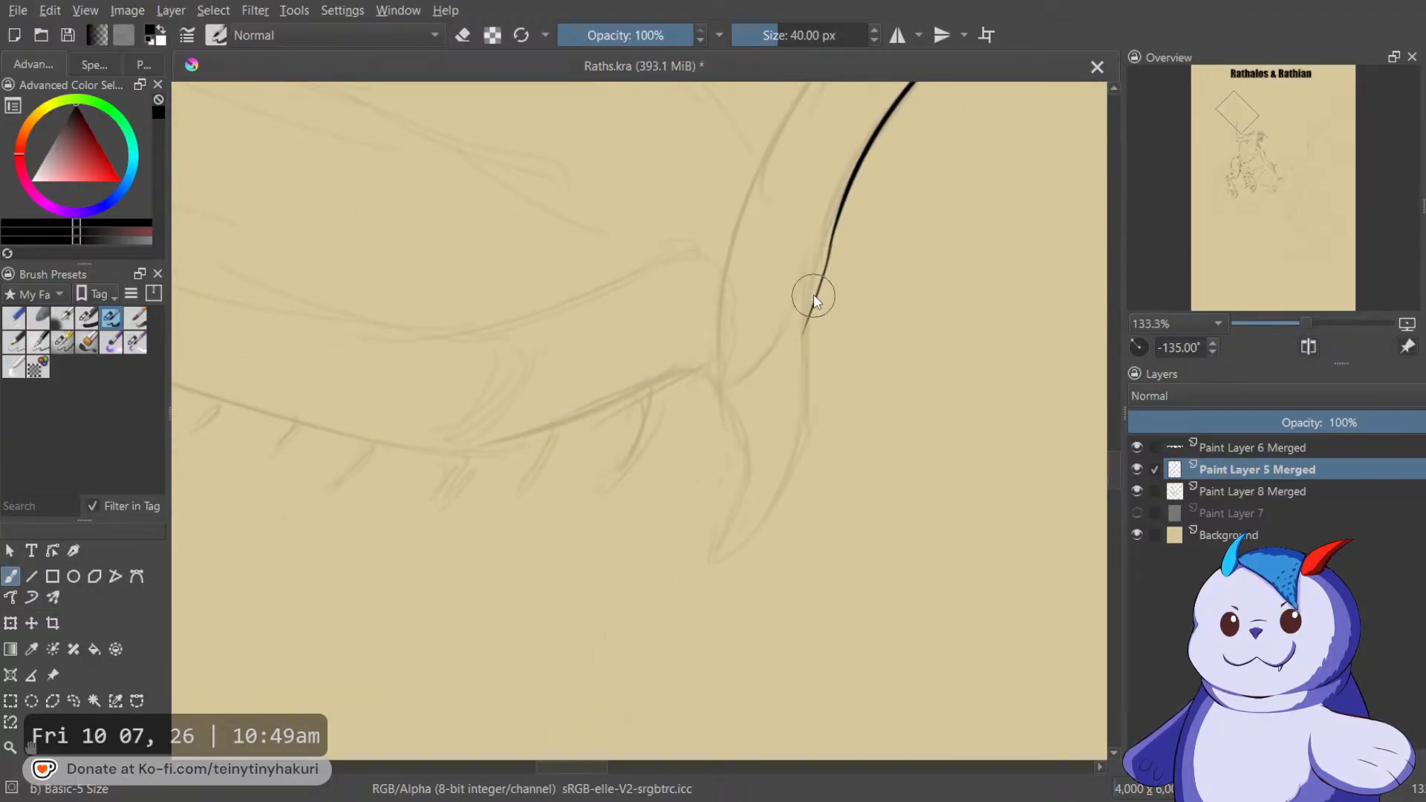
left_click_drag(818, 289, 805, 318)
Ink the curved wrist claw on the raised wing, with its outer edge, pointed tip and inner edge.
left_click_drag(817, 295, 750, 513)
key("e")
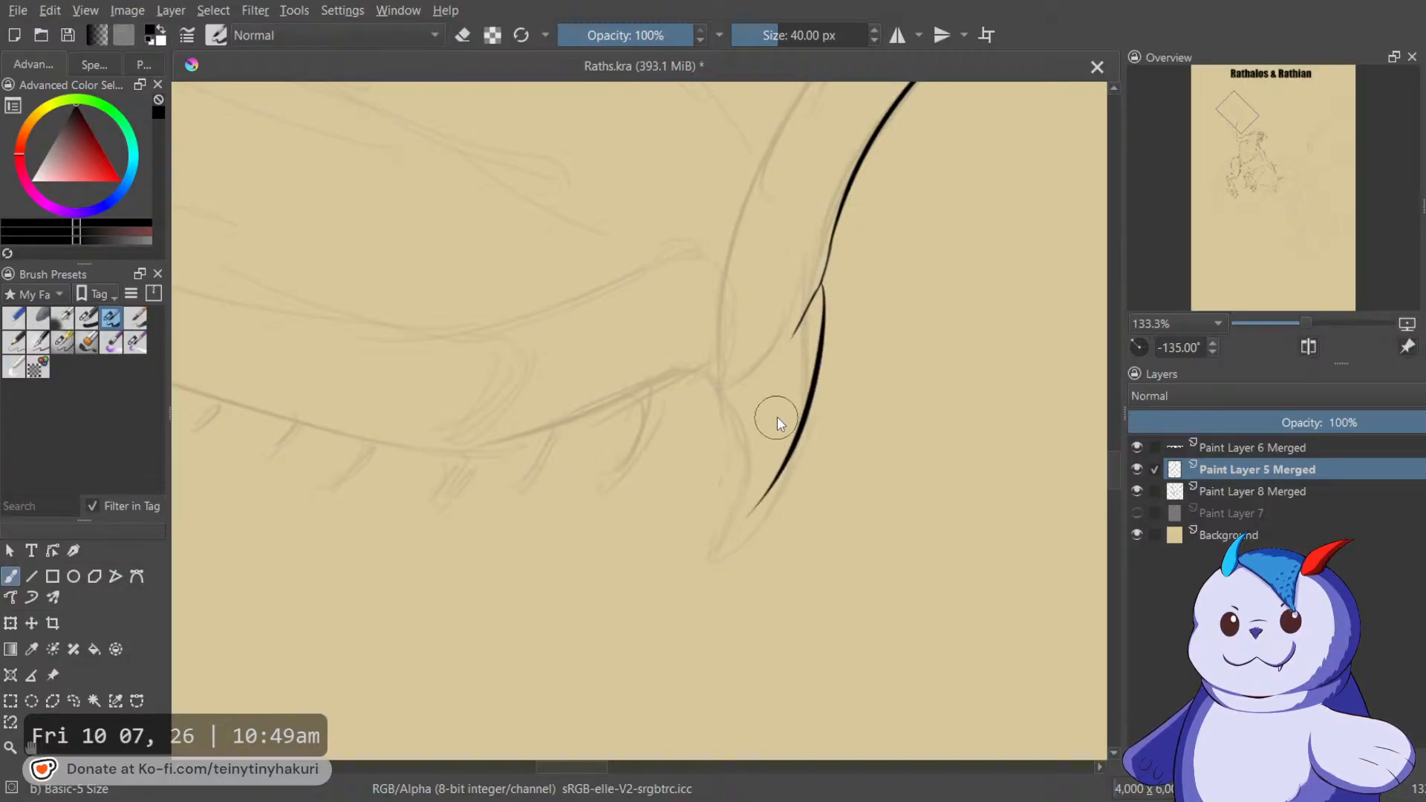
key("m")
key("5")
key("m")
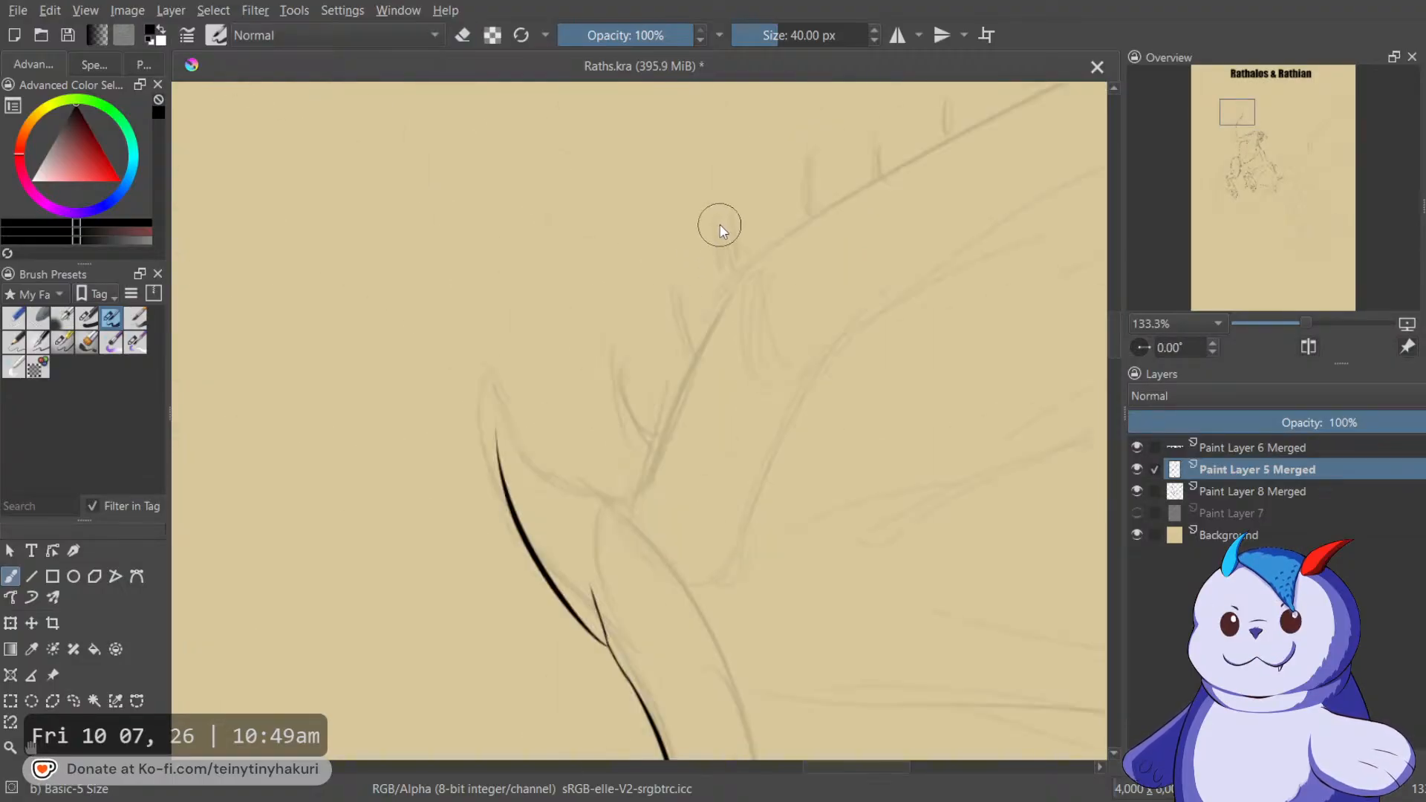
key("6")
key("6")
key("6")
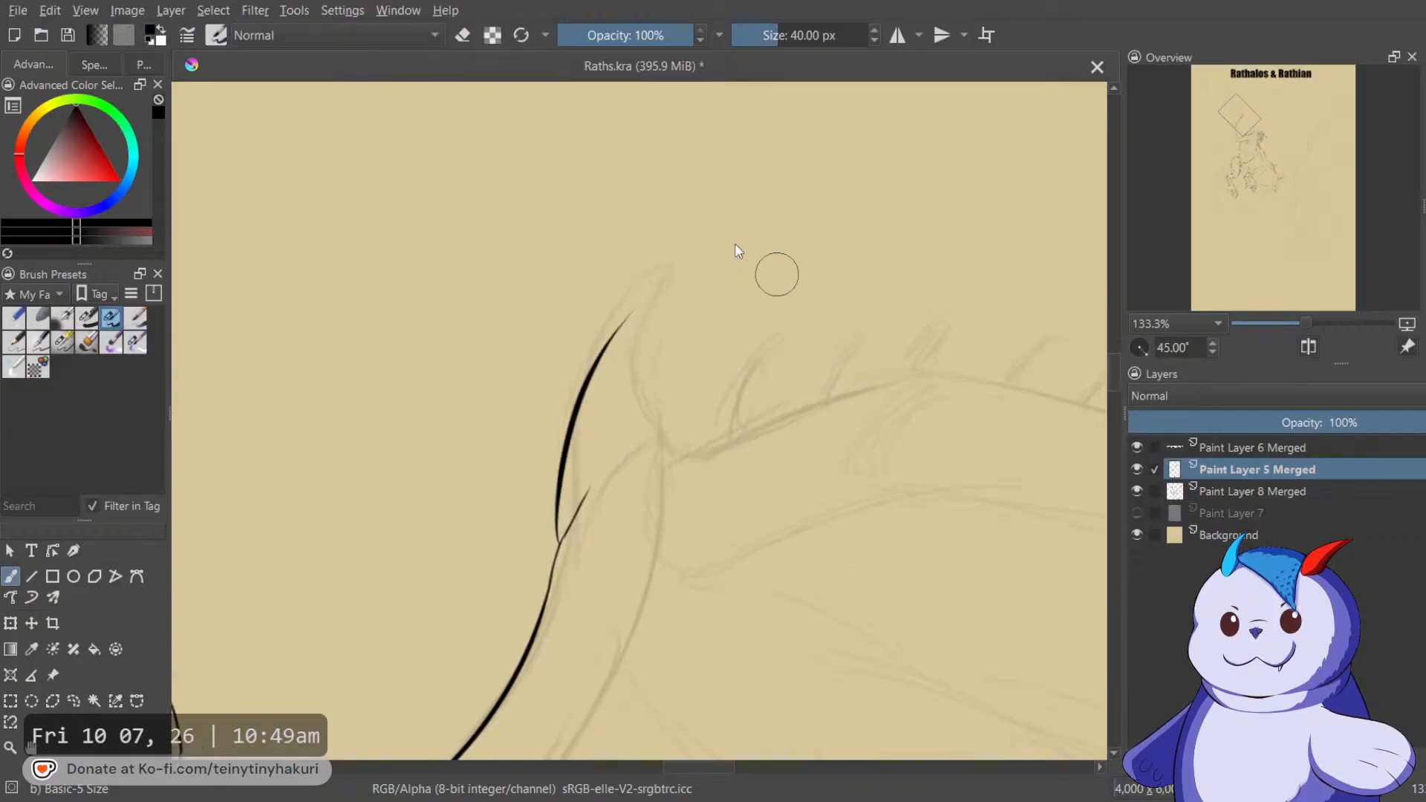
mouse_move(620, 318)
left_mouse_down()
mouse_move(644, 306)
mouse_move(637, 392)
left_mouse_up()
left_click_drag(659, 439, 754, 327)
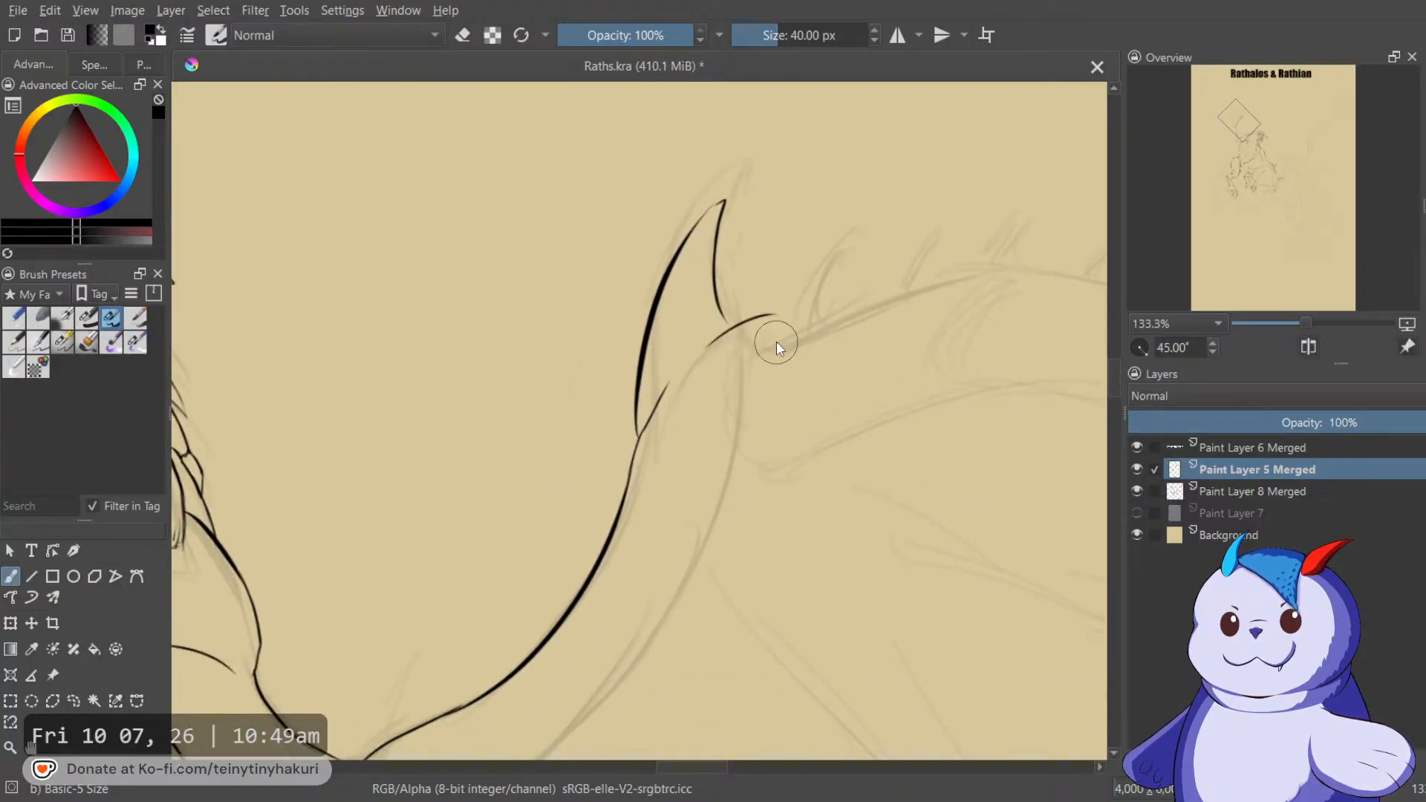
Ink both edges of the wing finger's base where it leaves the wrist beside the claw.
key("4")
key("4")
left_click_drag(775, 221, 644, 327)
key("ctrl+z")
left_click_drag(802, 201, 661, 315)
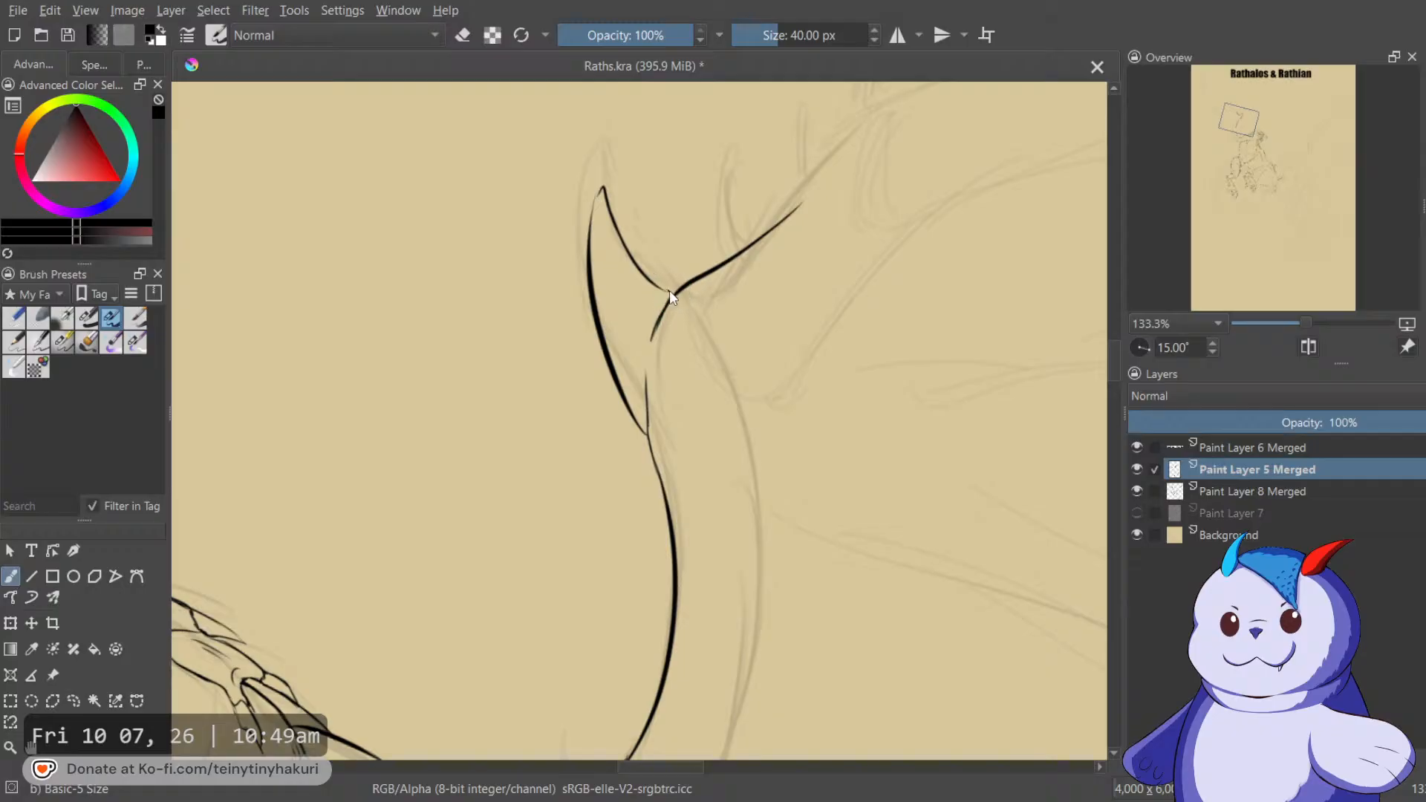
mouse_move(880, 290)
left_mouse_down()
mouse_move(793, 193)
mouse_move(718, 188)
mouse_move(768, 247)
mouse_move(648, 372)
left_mouse_up()
key("minus")
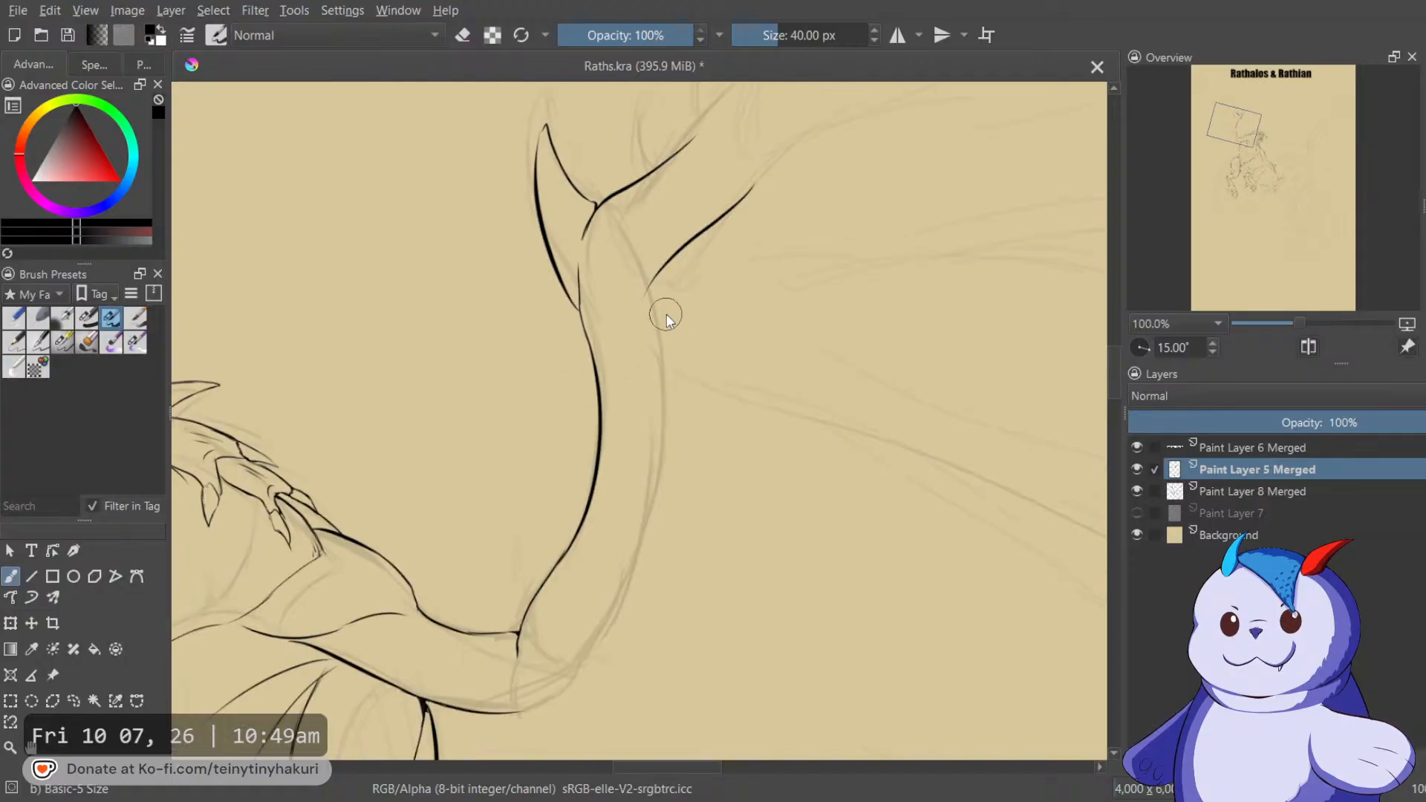
Ink the forearm's outer contour from the wrist down around the bend to the elbow.
key("m")
key("minus")
key("6")
key("6")
key("6")
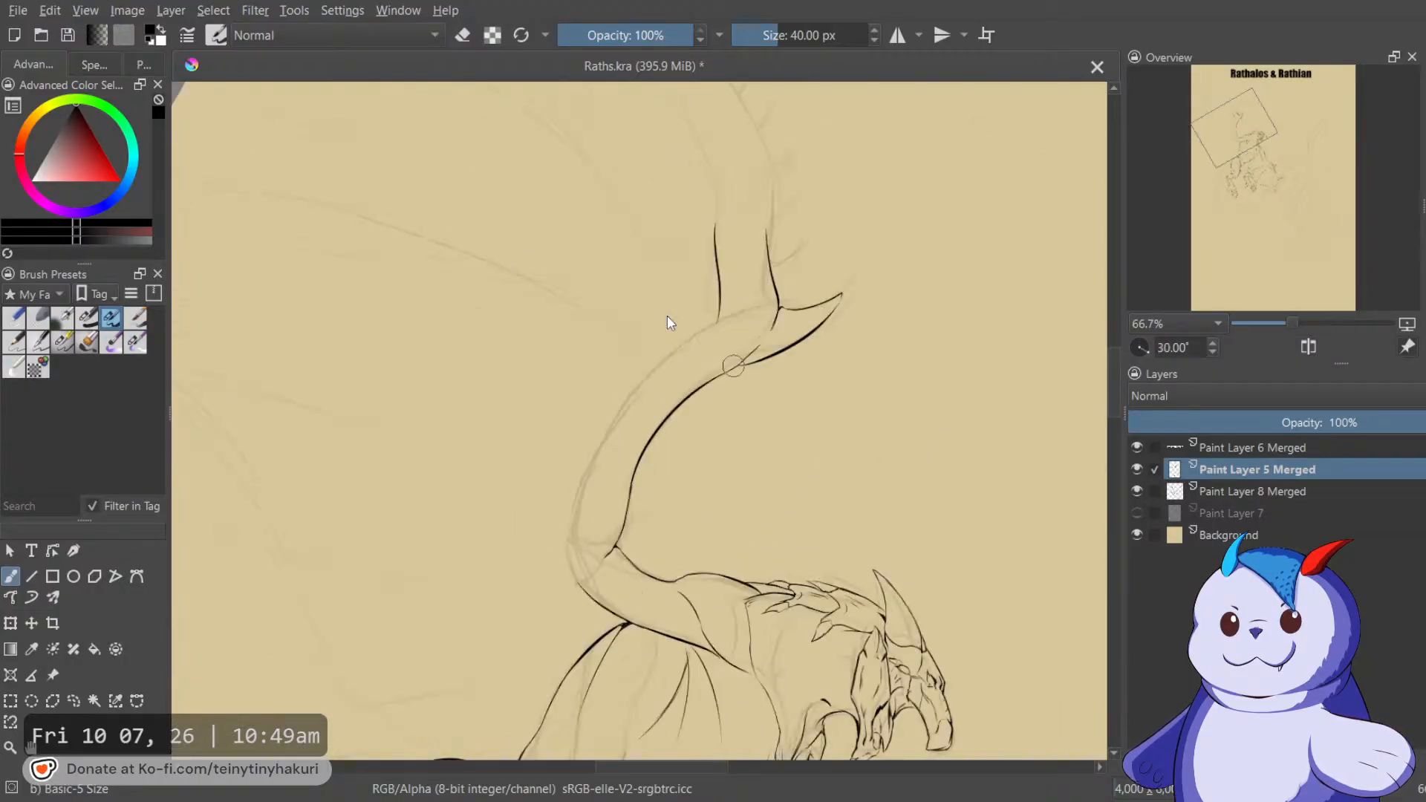
left_click_drag(861, 192, 719, 362)
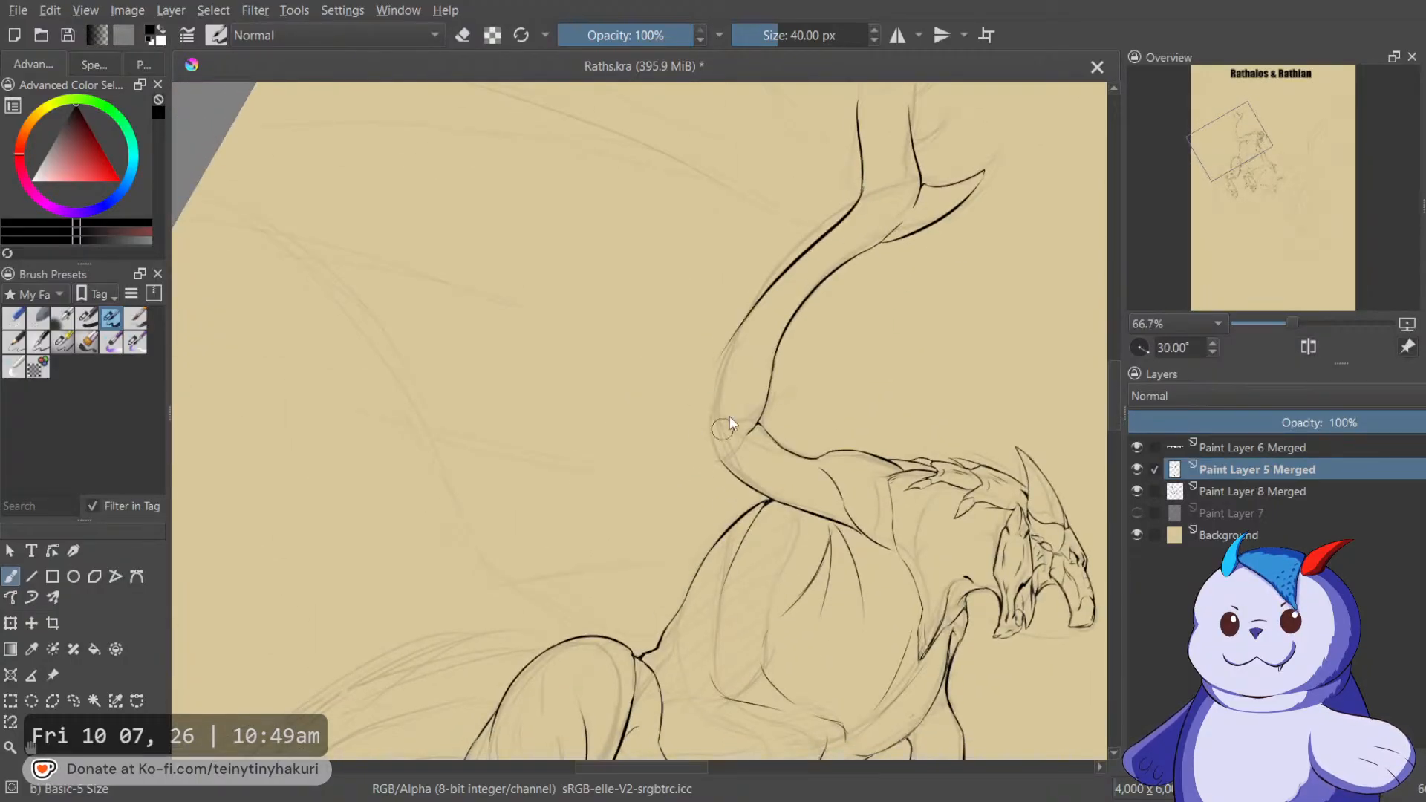
key("plus")
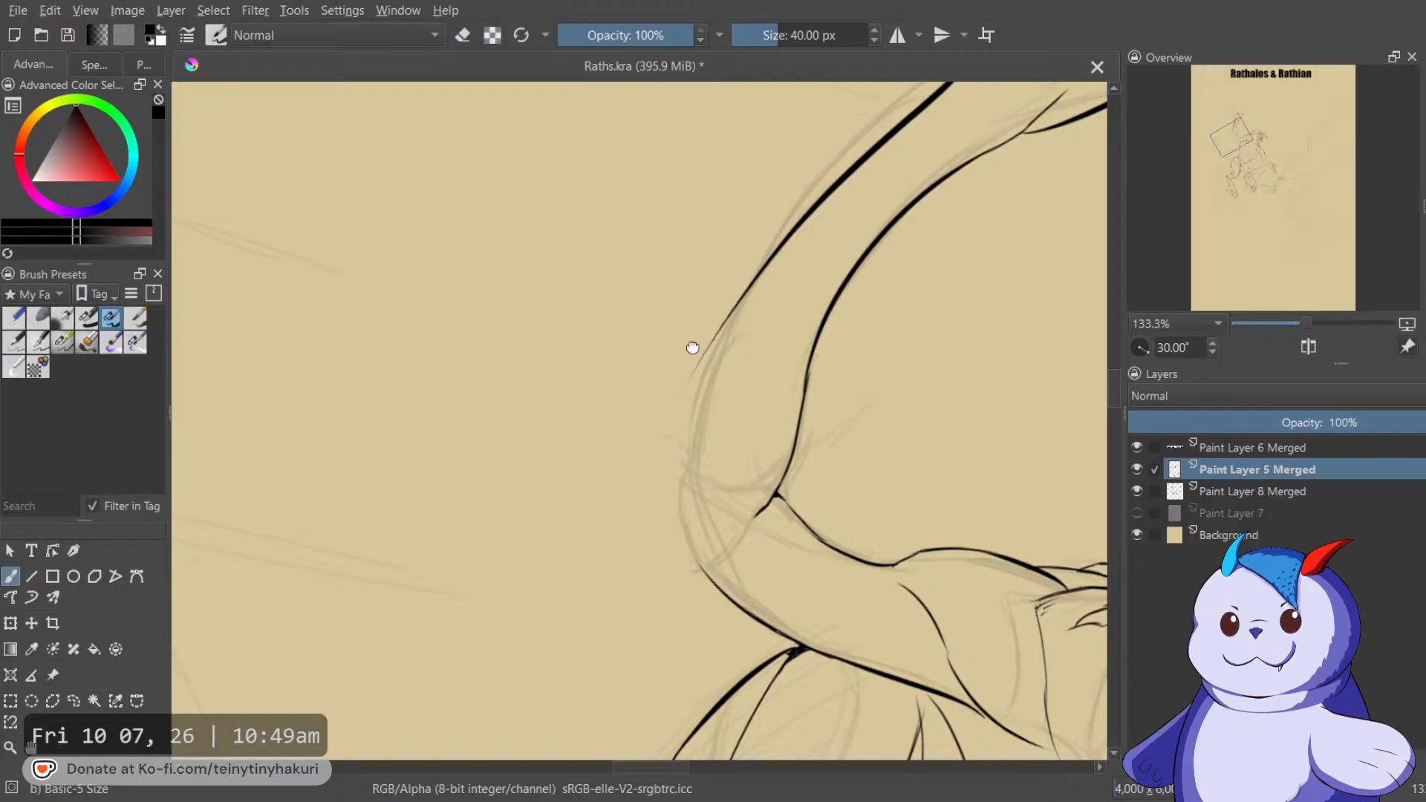
key("plus")
left_click_drag(738, 127, 676, 418)
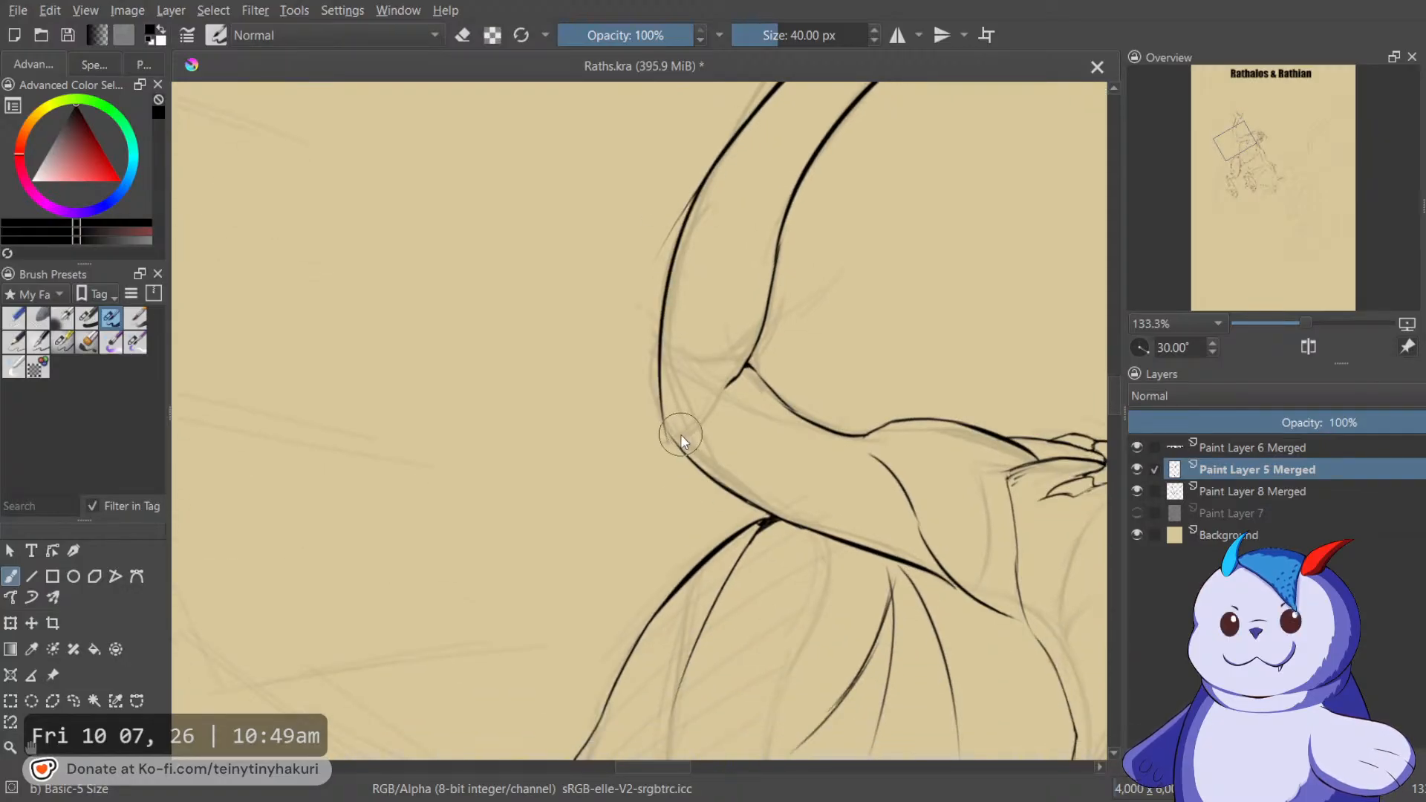
Join the forearm's outer contour to the upper arm at the elbow and erase the stray overlapping line ends.
key("plus")
key("plus")
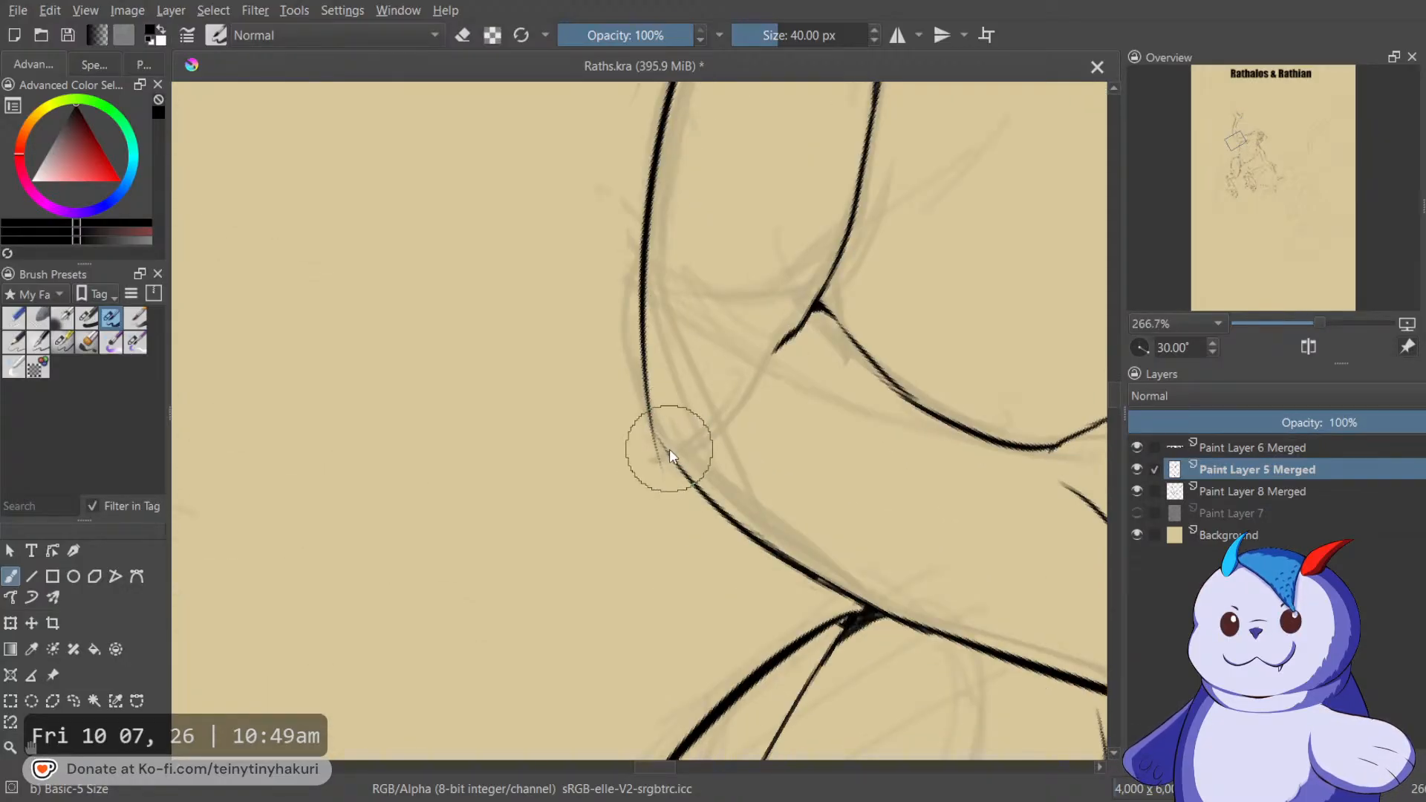
left_click_drag(641, 391, 648, 408)
key("e")
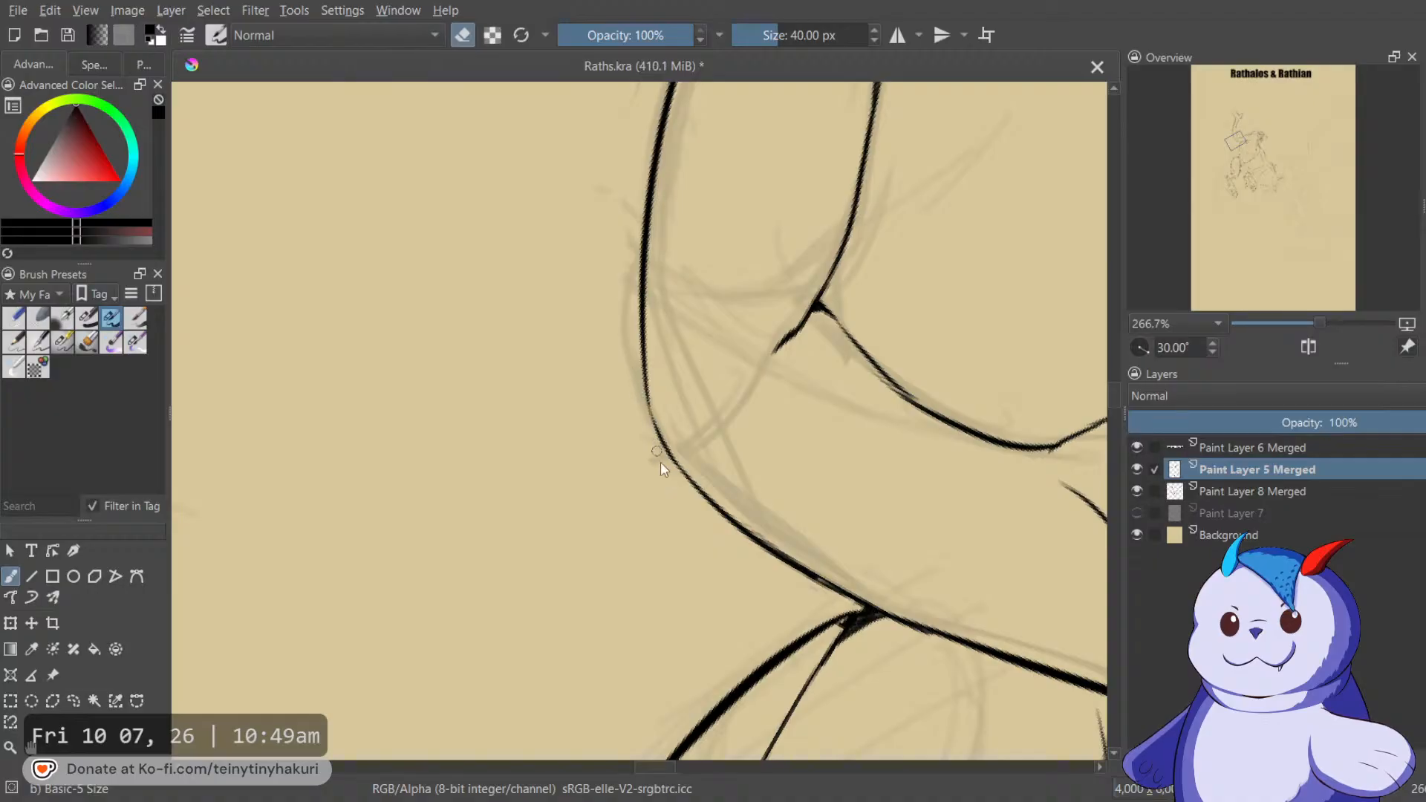
key("e")
scroll(621, 394, "down", 2)
mouse_move(624, 235)
left_mouse_down()
mouse_move(631, 424)
mouse_move(651, 425)
left_mouse_up()
scroll(631, 425, "up", 1)
key("e")
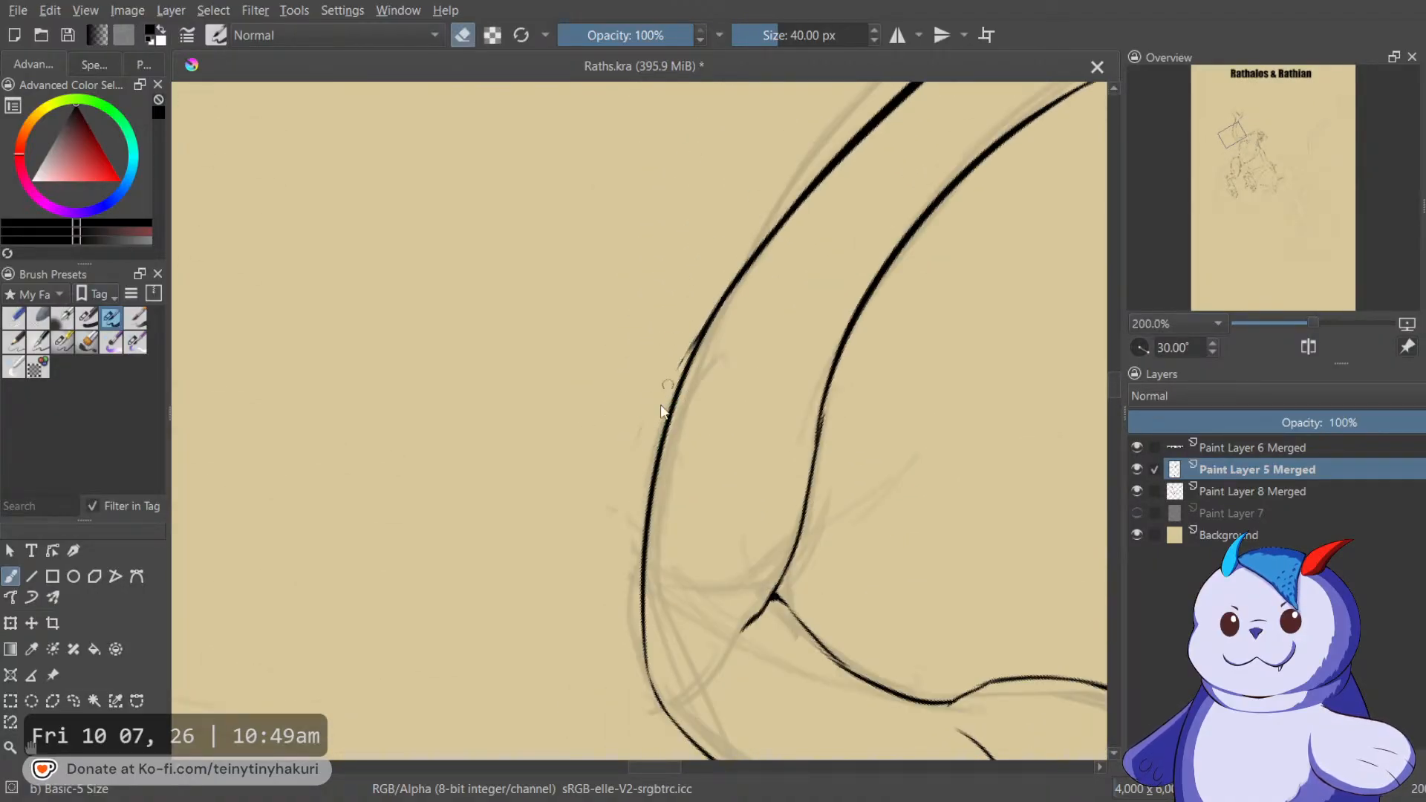
Ink the long lower edge of the raised wing's leading finger from the wing tip down to the wrist.
scroll(640, 447, "down", 3)
left_click_drag(783, 320, 864, 561)
key("5")
key("m")
left_click_drag(455, 358, 604, 450)
scroll(603, 451, "up", 1)
mouse_move(802, 289)
left_mouse_down()
mouse_move(769, 334)
mouse_move(733, 450)
left_mouse_up()
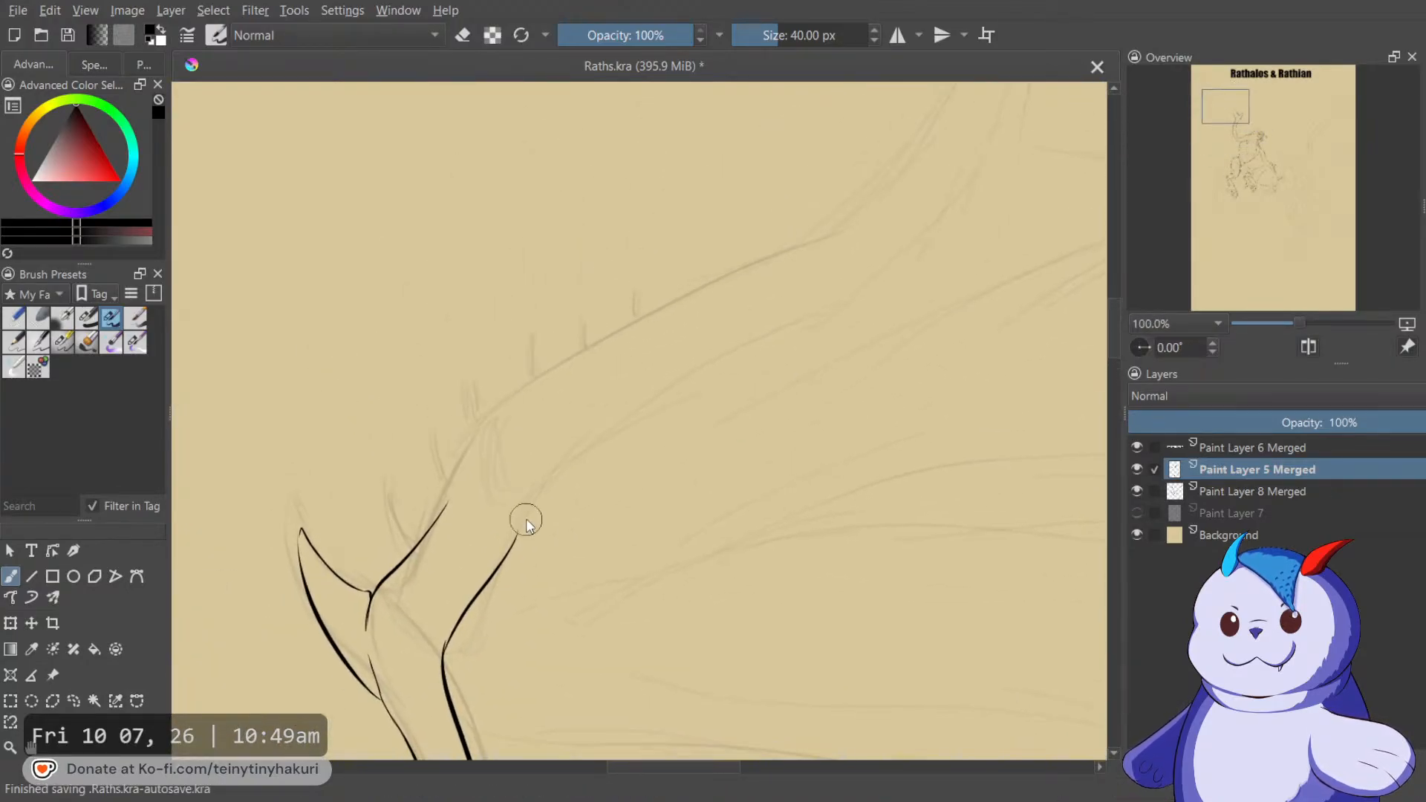
mouse_move(516, 537)
left_mouse_down()
mouse_move(884, 282)
mouse_move(1007, 143)
mouse_move(878, 281)
mouse_move(847, 341)
left_mouse_up()
scroll(849, 342, "down", 1)
scroll(848, 346, "down", 1)
key("ctrl+z")
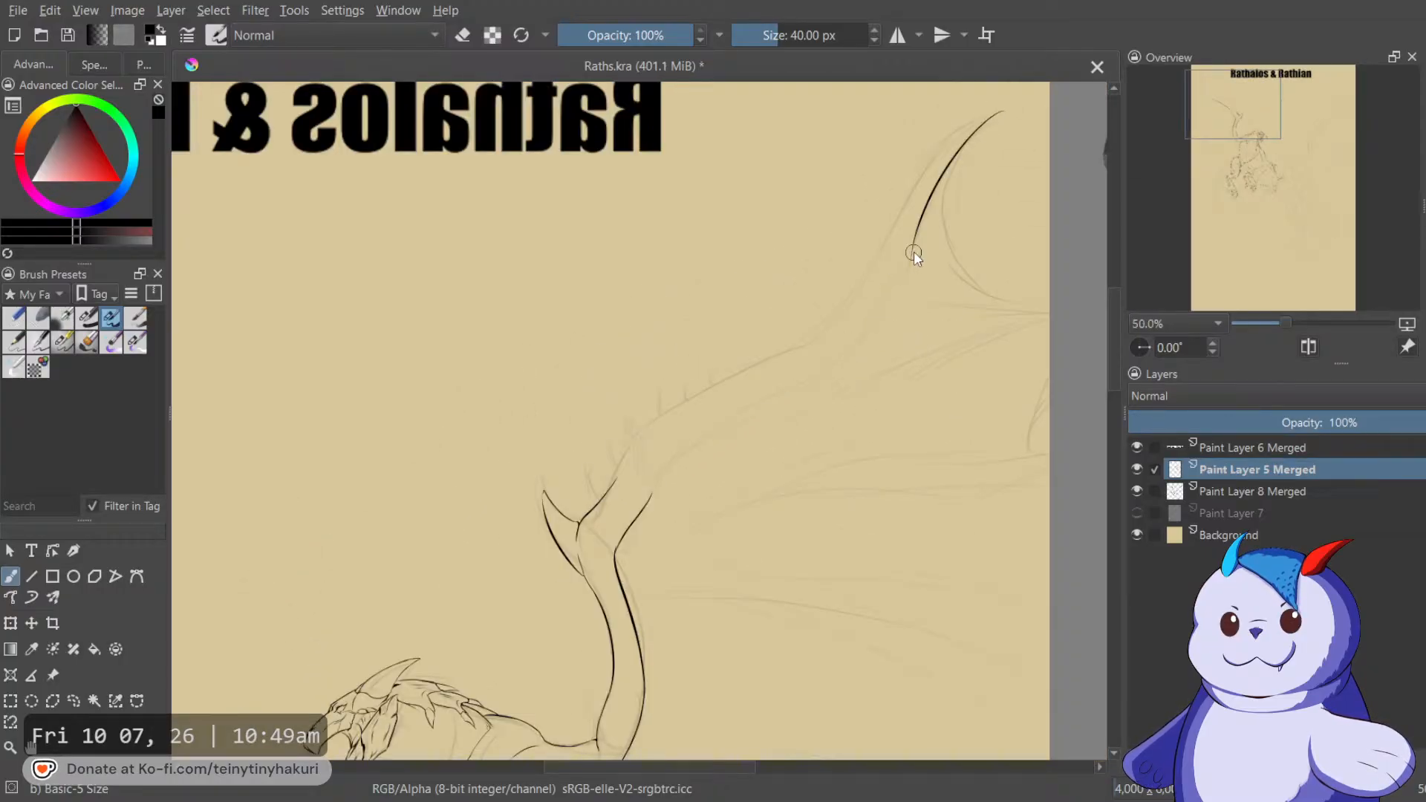
mouse_move(891, 292)
left_mouse_down()
mouse_move(945, 249)
mouse_move(726, 461)
left_mouse_up()
key("ctrl+z")
scroll(726, 458, "up", 1)
mouse_move(673, 420)
left_mouse_down()
mouse_move(635, 452)
mouse_move(594, 531)
mouse_move(576, 609)
left_mouse_up()
left_click_drag(628, 483, 575, 606)
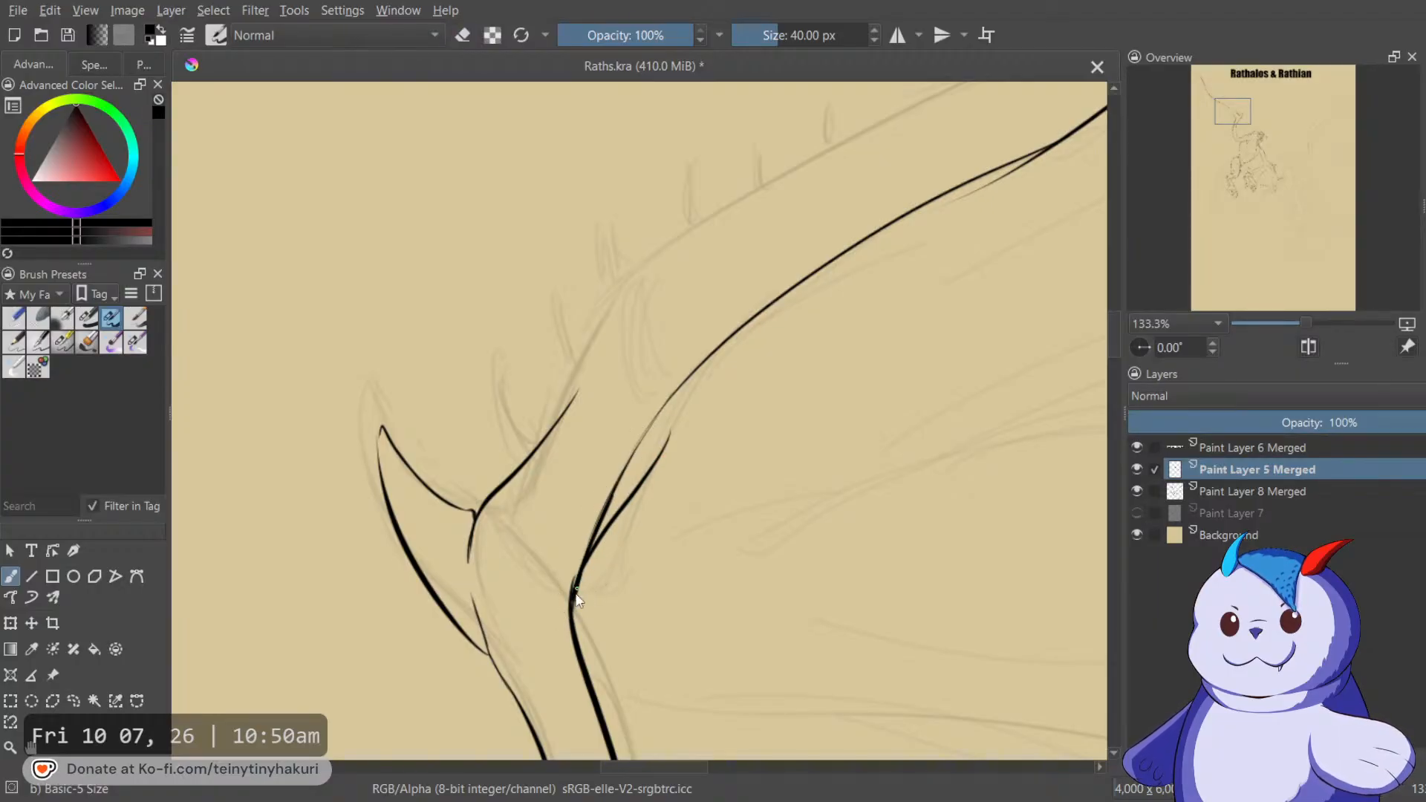
Erase the short leftover stroke beside the finger's new lower edge just above the wrist.
key("e")
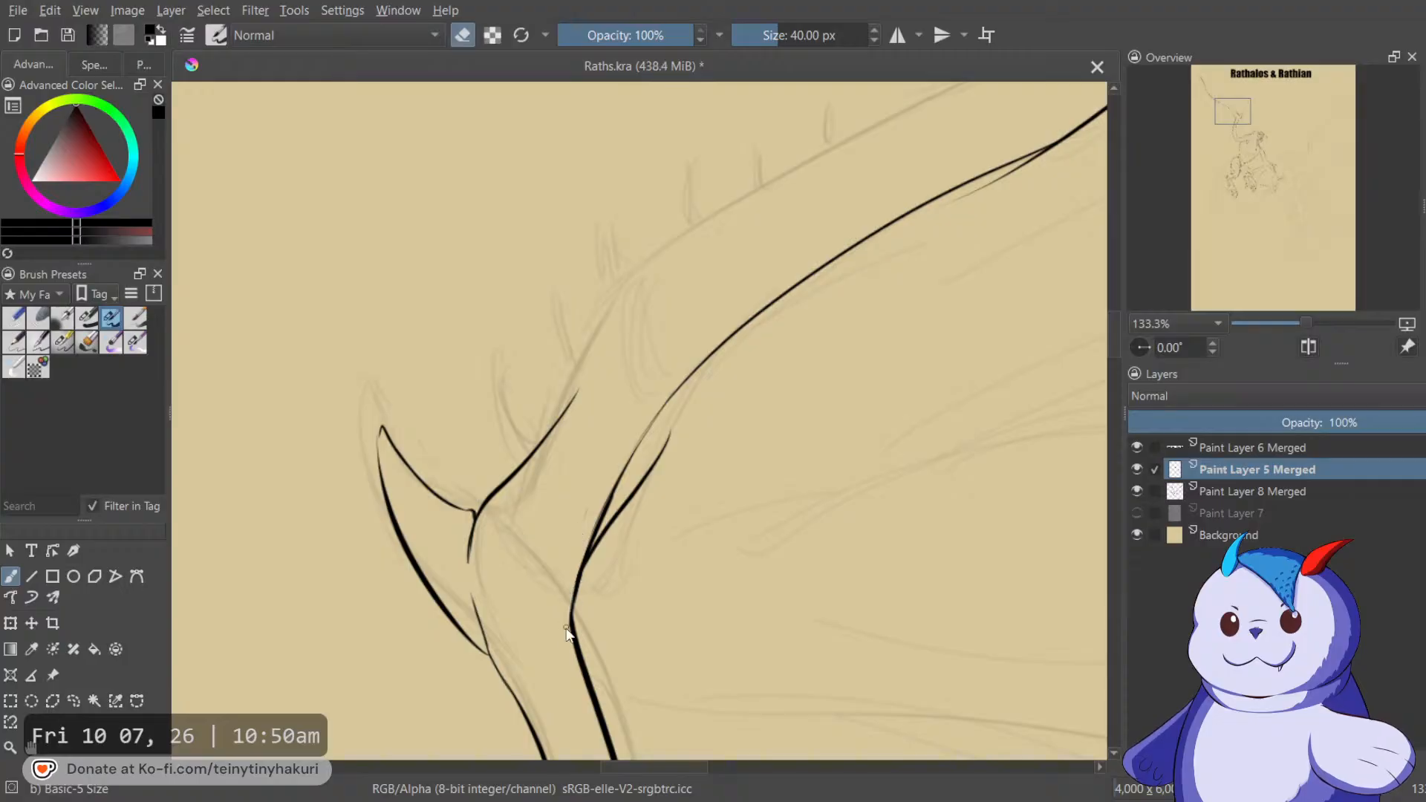
left_click_drag(643, 482, 683, 421)
left_click_drag(632, 470, 601, 546)
key("ctrl+z")
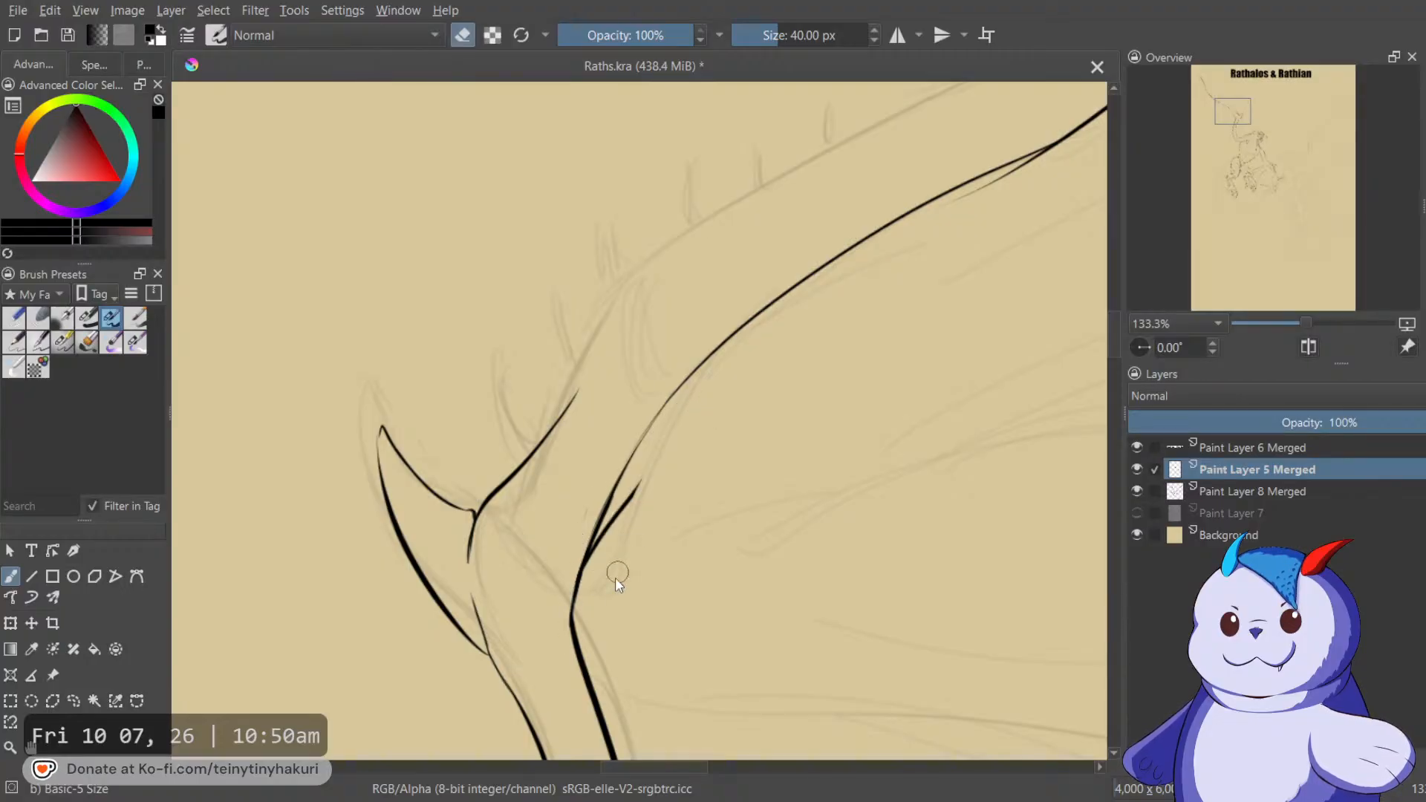
left_click_drag(624, 490, 606, 554)
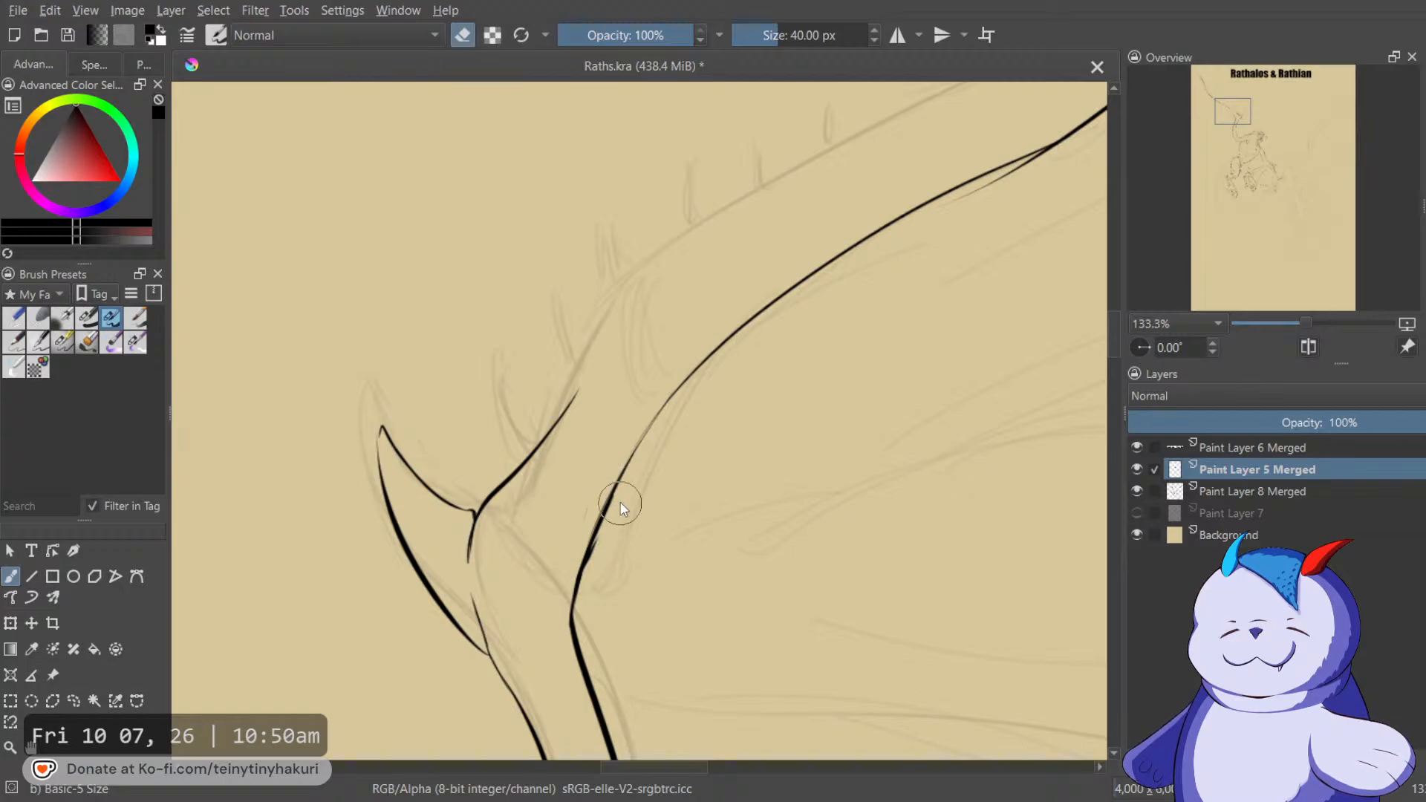
left_click_drag(623, 484, 606, 548)
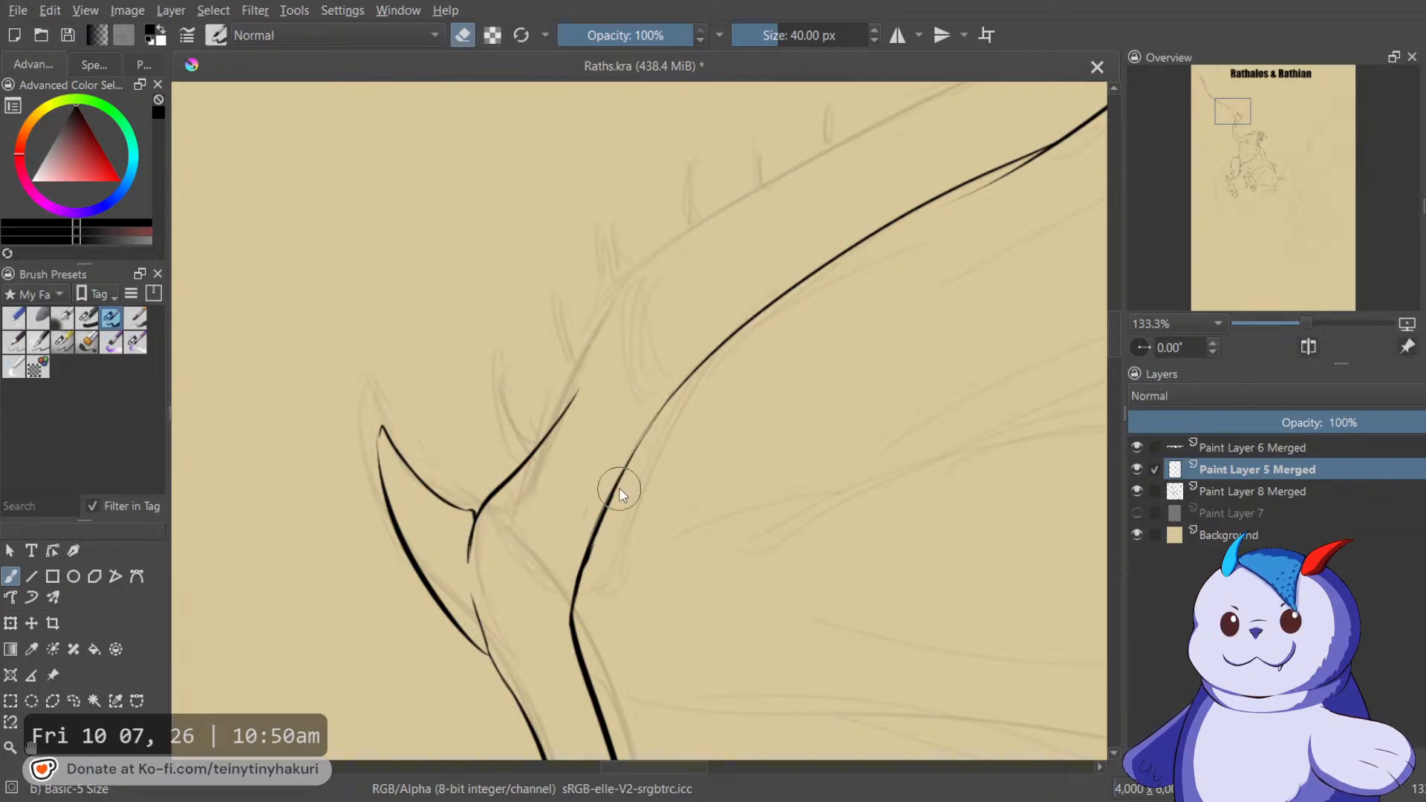
Redraw the lower edge of the raised wing's leading finger at the joint nearest the tip and erase the overlapping strokes.
scroll(599, 598, "down", 3)
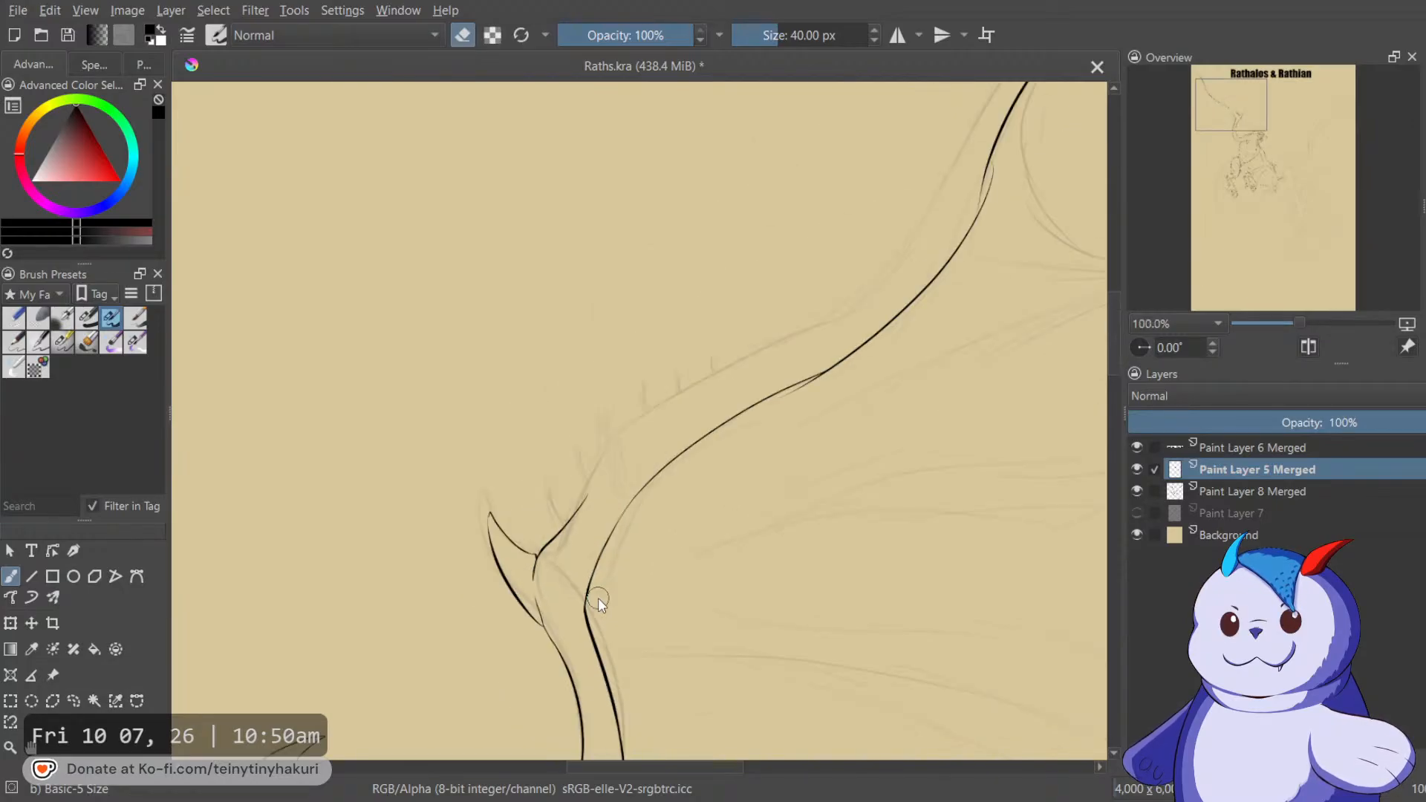
key("e")
scroll(908, 232, "up", 1)
left_click_drag(900, 277, 740, 323)
scroll(739, 321, "up", 3)
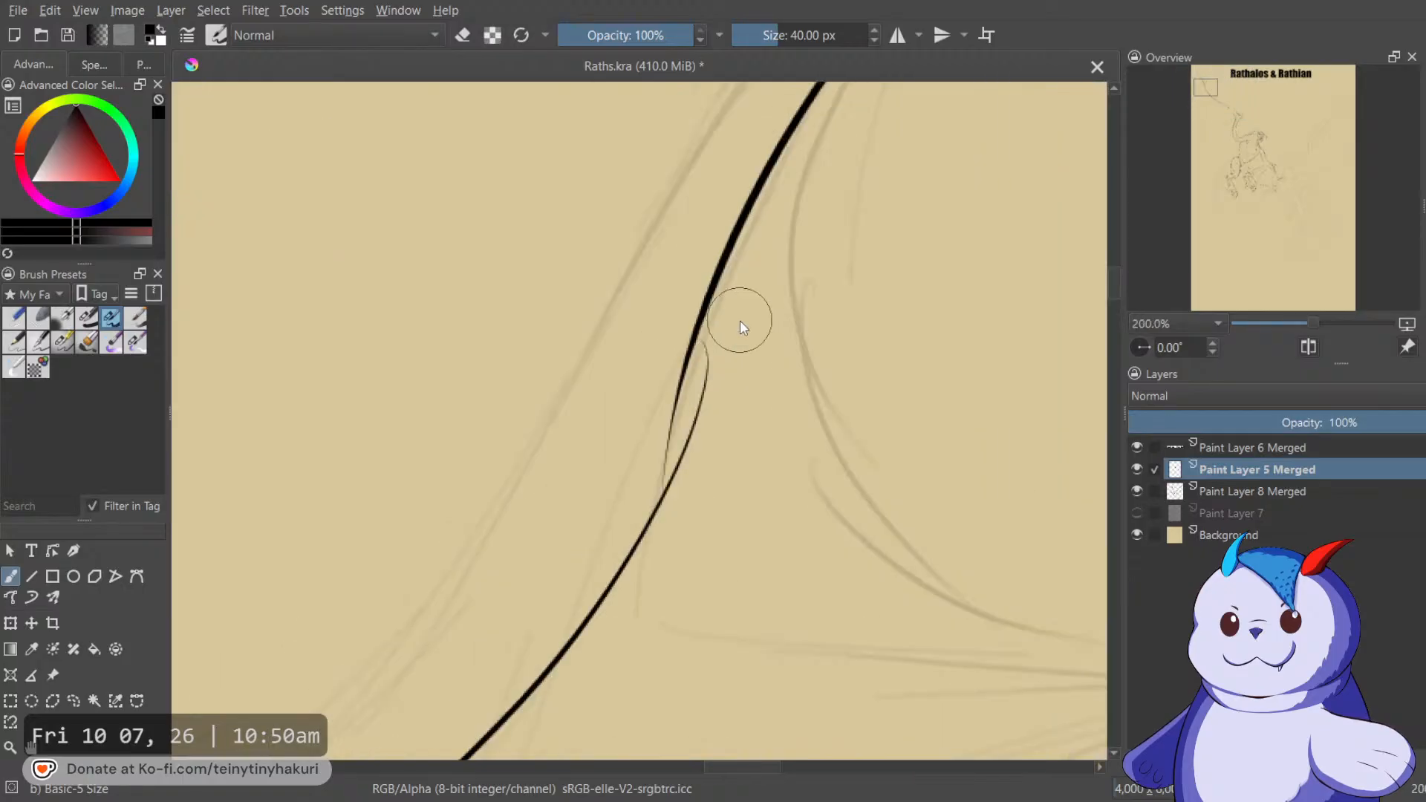
left_click_drag(710, 548, 814, 394)
left_click_drag(780, 266, 724, 424)
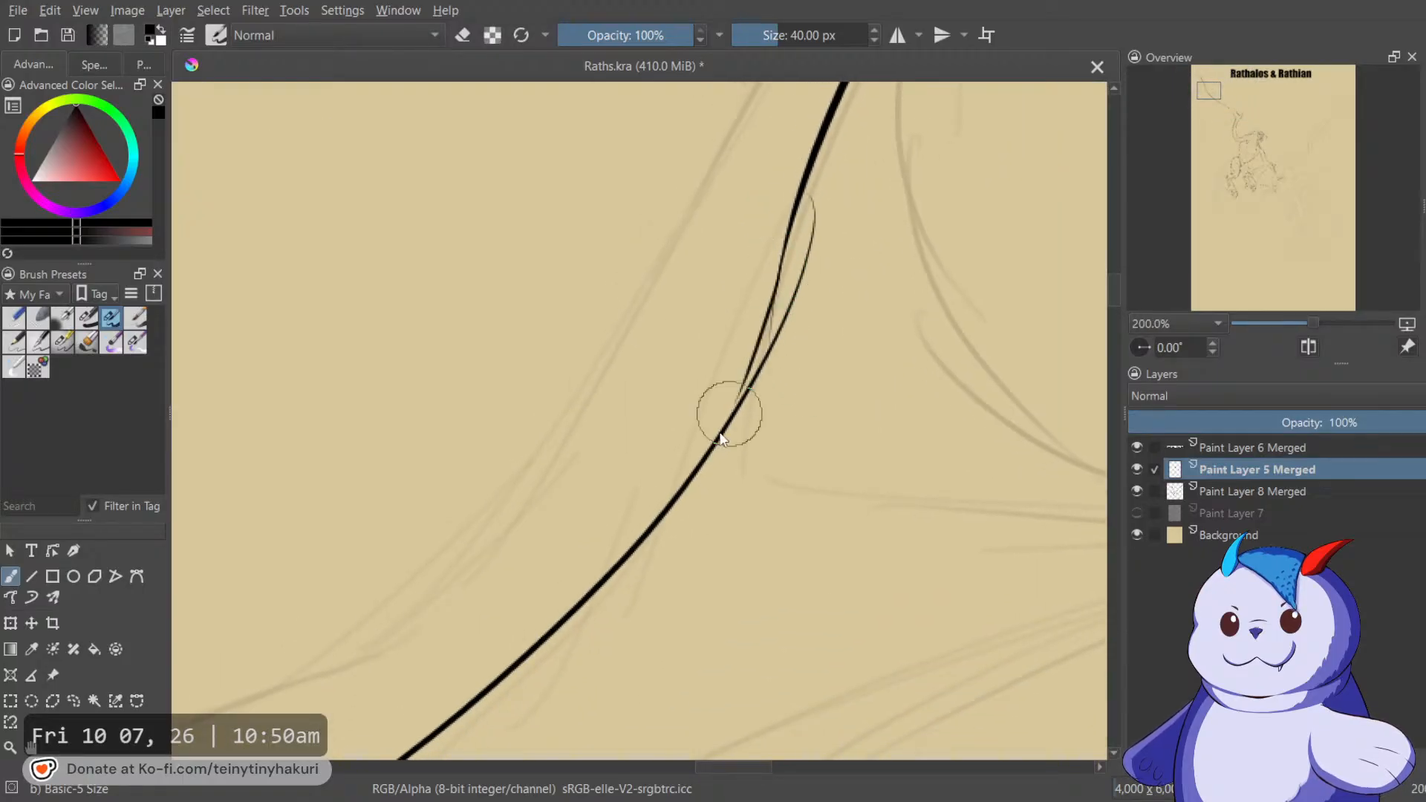
key("ctrl+z")
left_click_drag(777, 276, 751, 394)
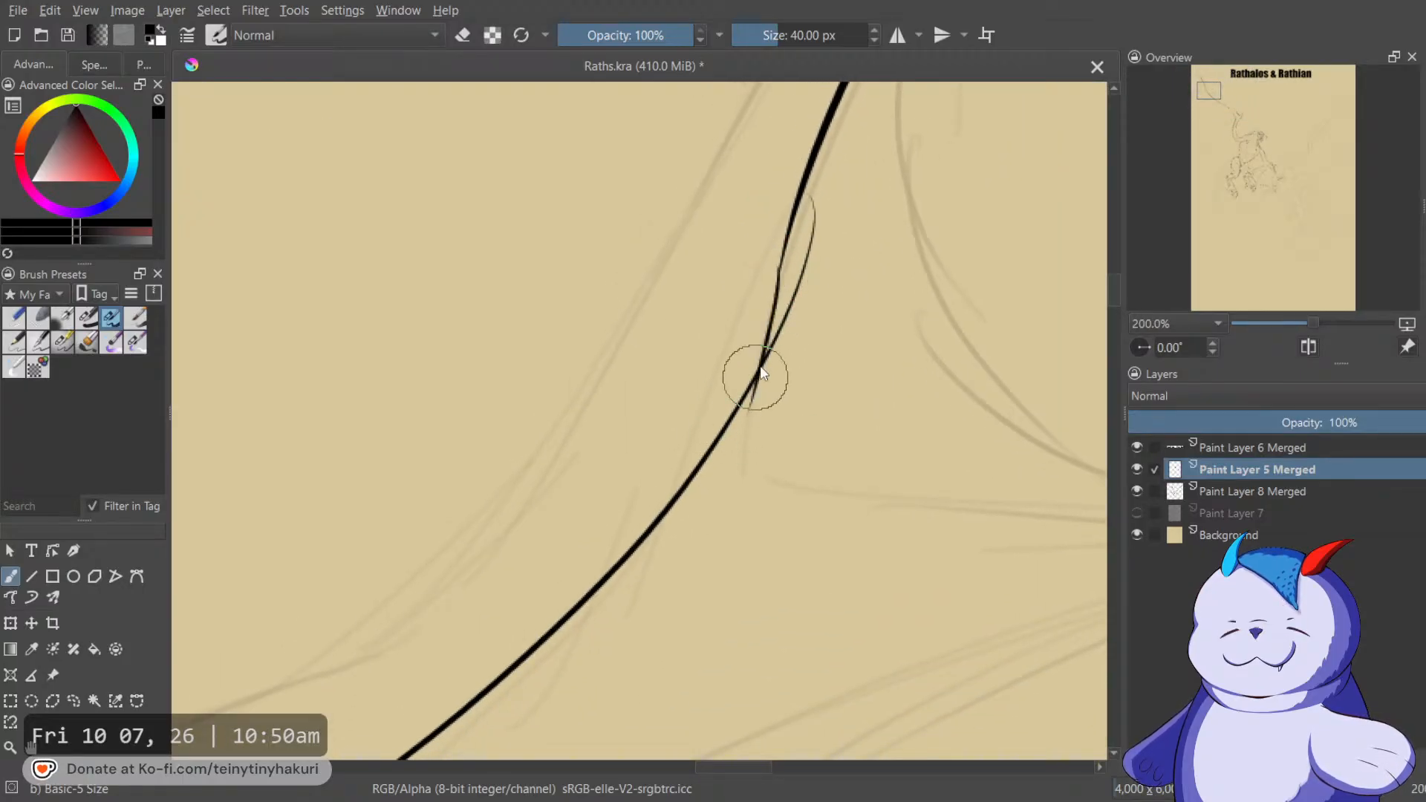
left_click_drag(820, 196, 784, 377)
left_click_drag(758, 431, 783, 334)
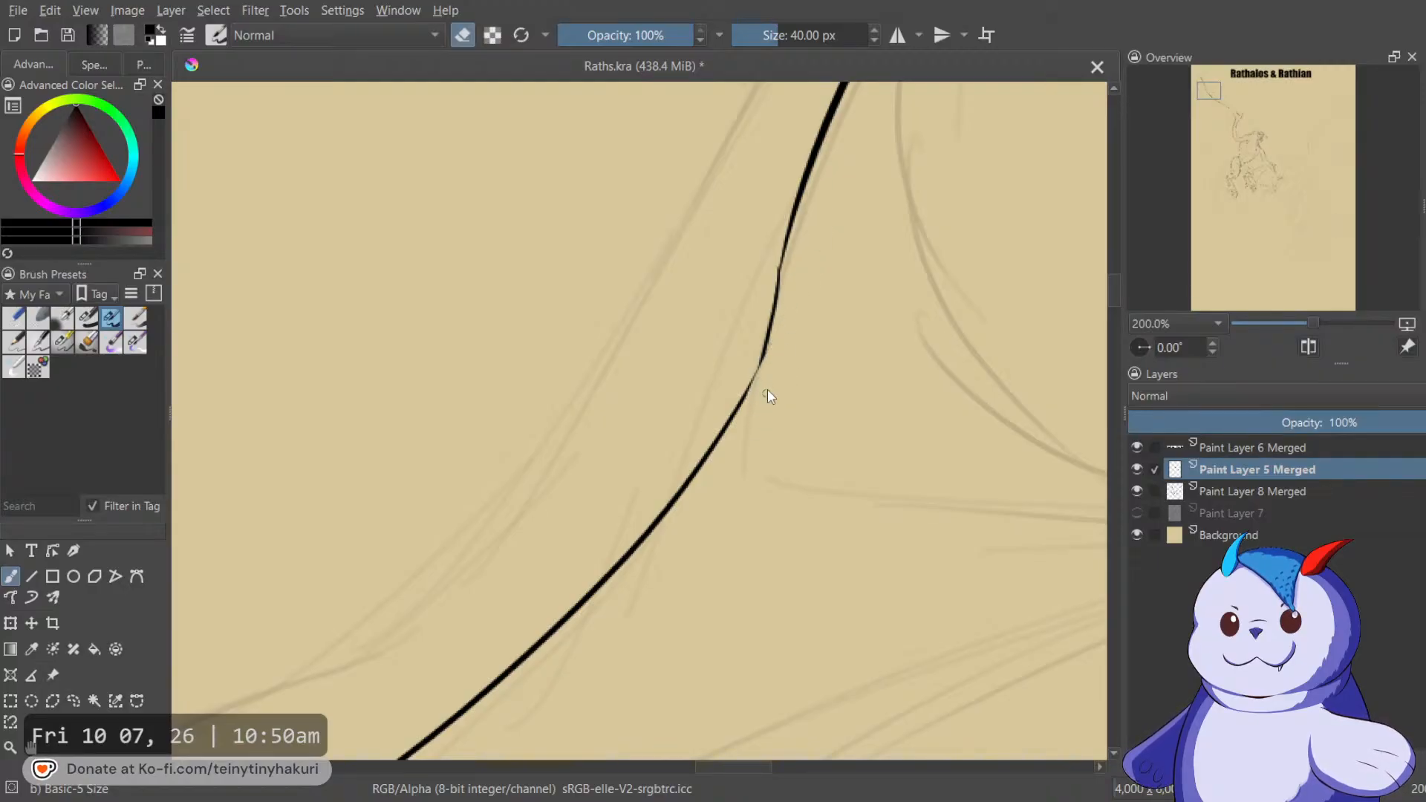
key("e")
Ink the upper side of the leading finger's pointed tip and erase the line end extending past it.
scroll(768, 304, "down", 5)
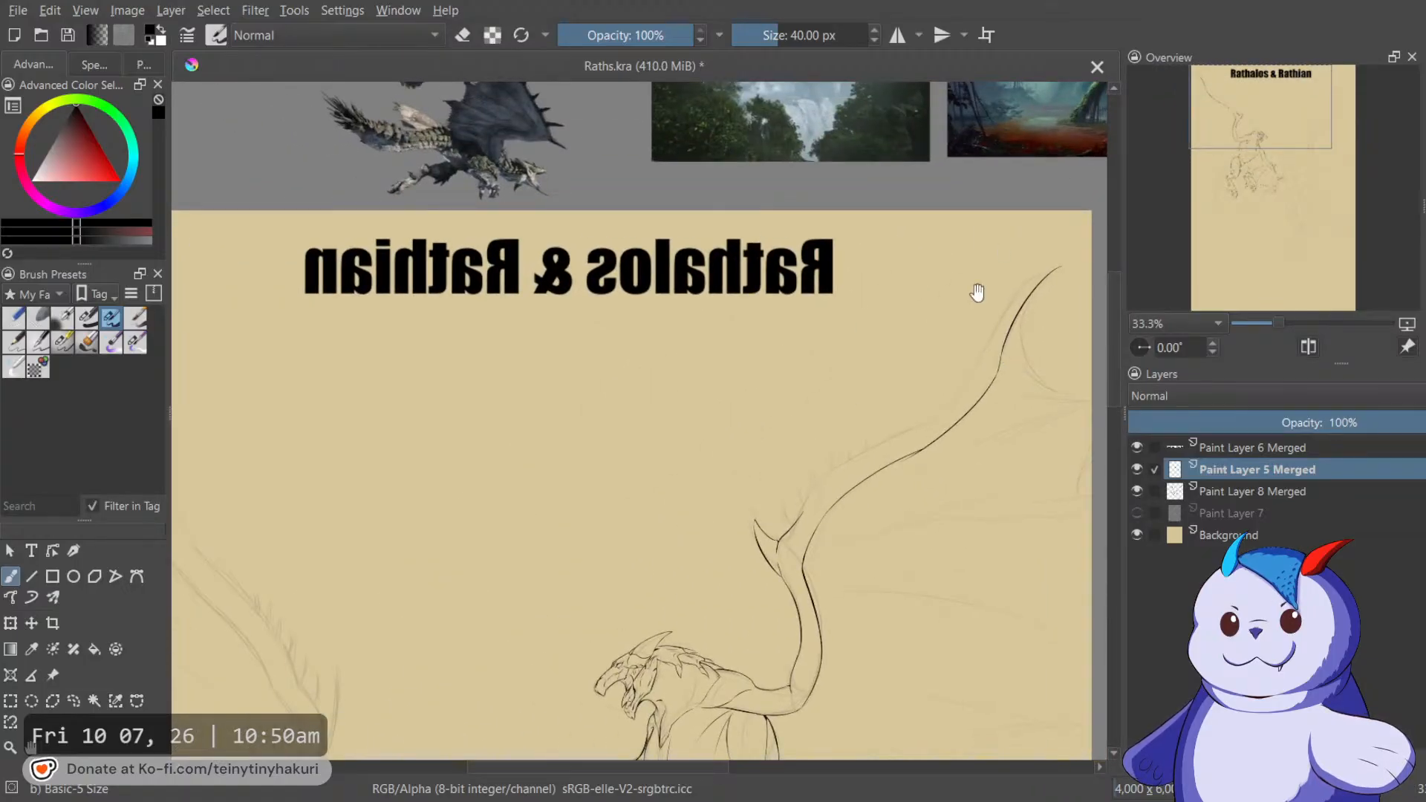
left_click_drag(979, 281, 919, 234)
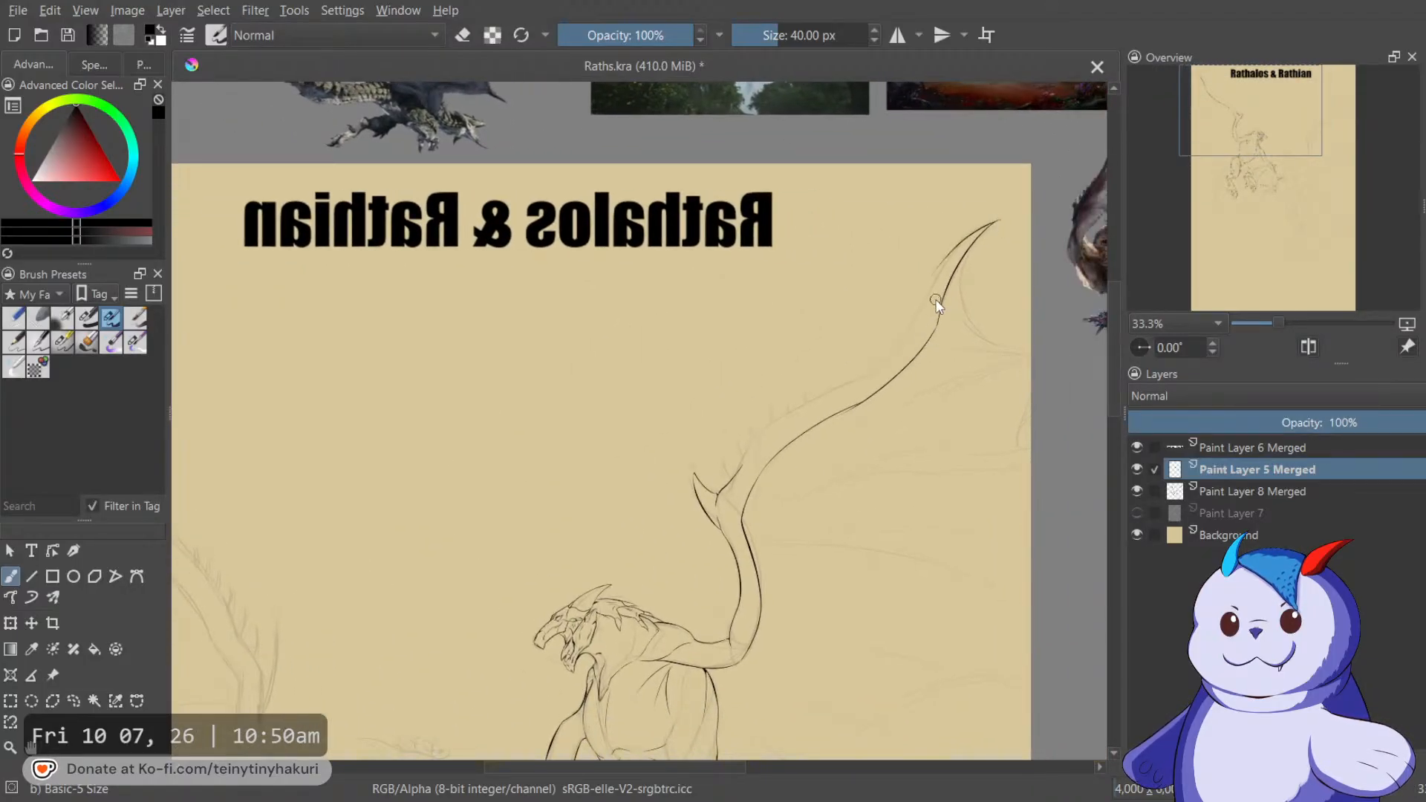
scroll(937, 306, "up", 3)
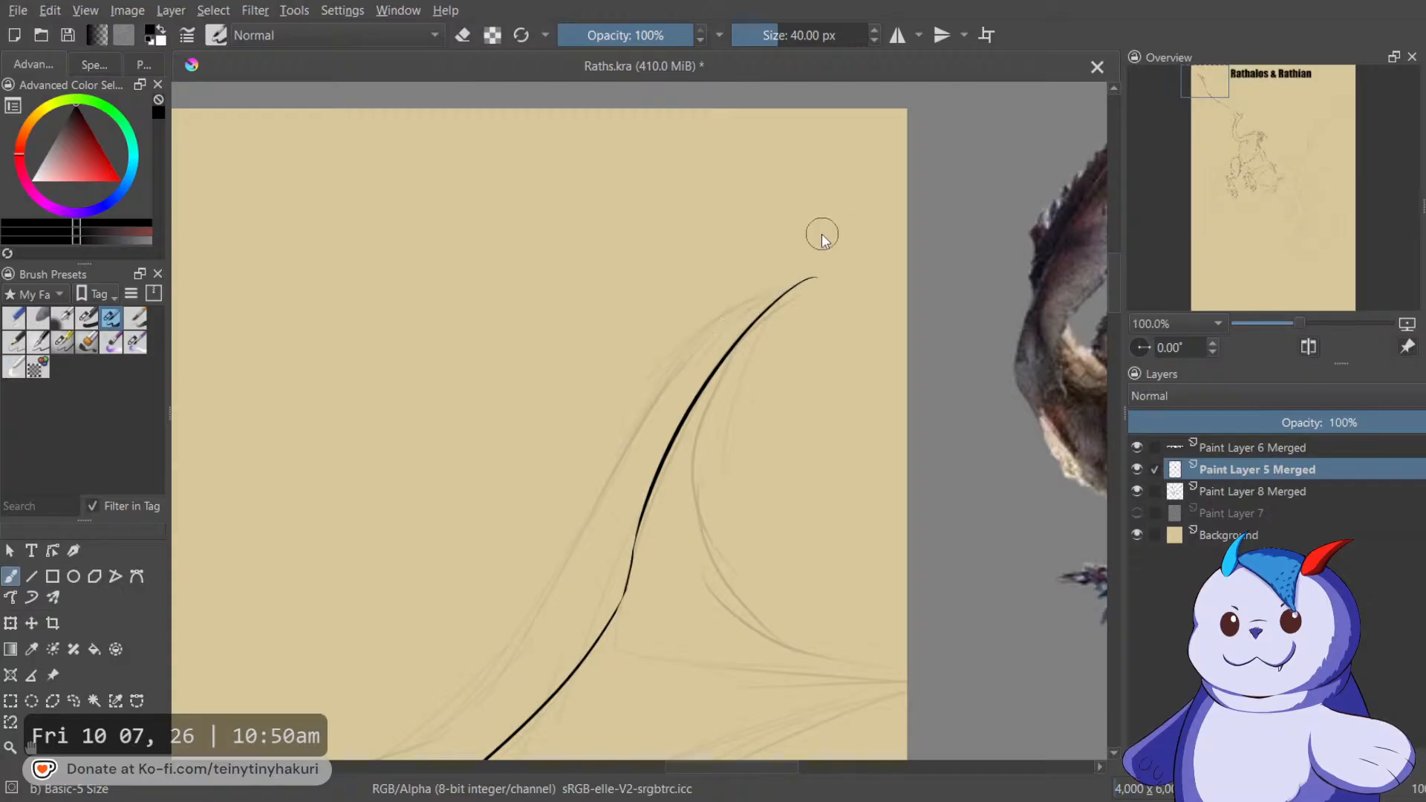
left_click_drag(747, 305, 786, 291)
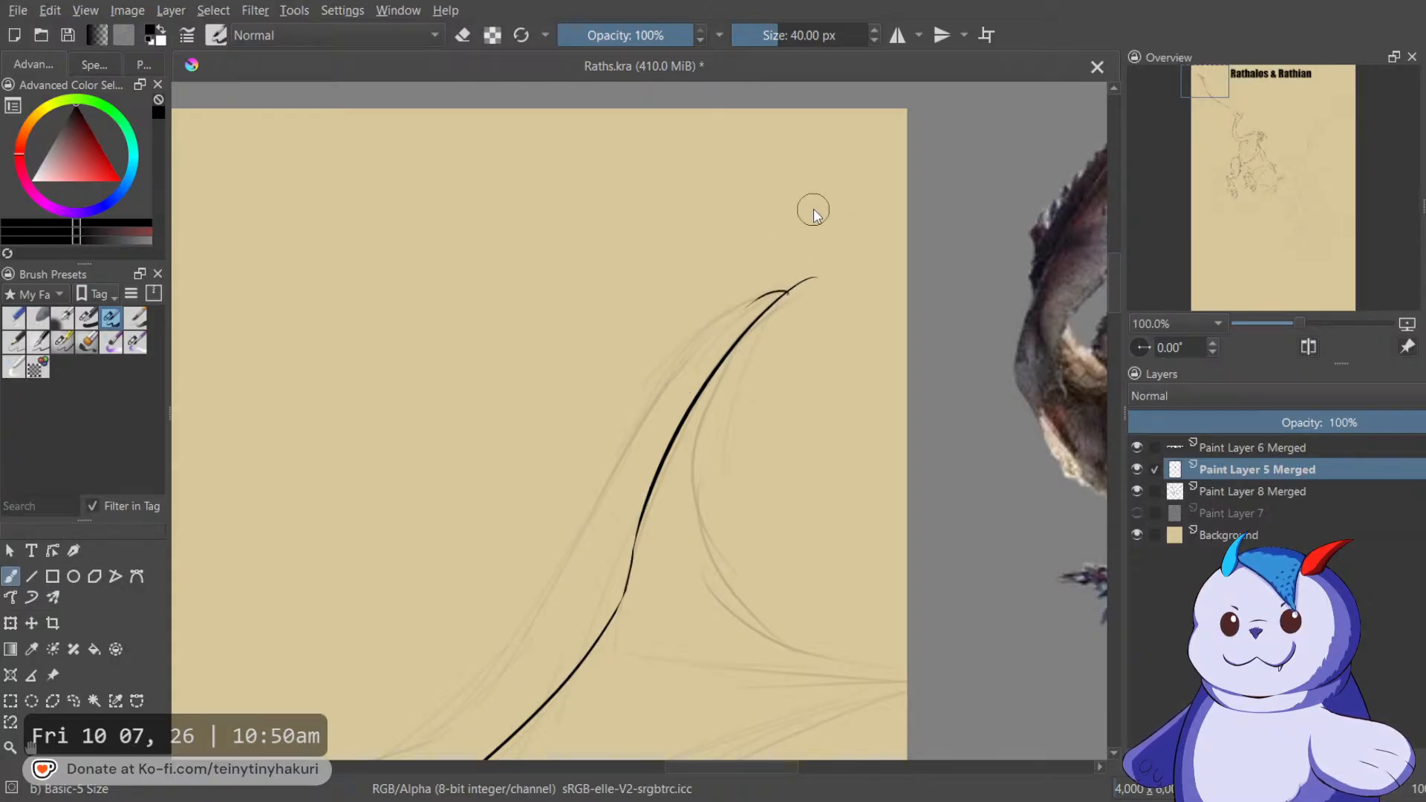
scroll(802, 230, "up", 3)
mouse_move(776, 406)
left_mouse_down()
mouse_move(843, 251)
mouse_move(915, 214)
left_mouse_up()
key("e")
key("e")
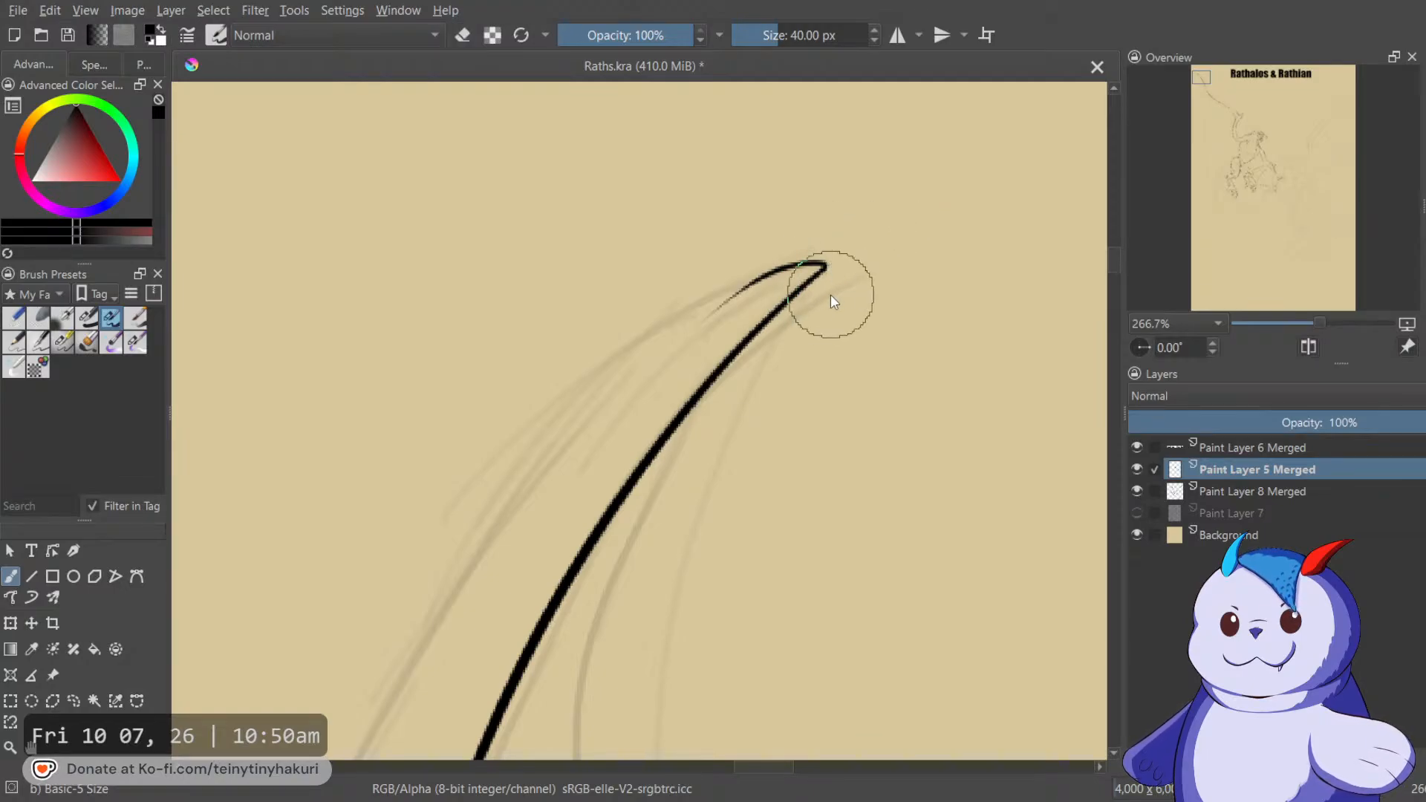
Ink the leading finger's upper edge from the tip through both bends down toward the wrist.
scroll(831, 294, "down", 3)
left_click_drag(828, 360, 1018, 150, "space")
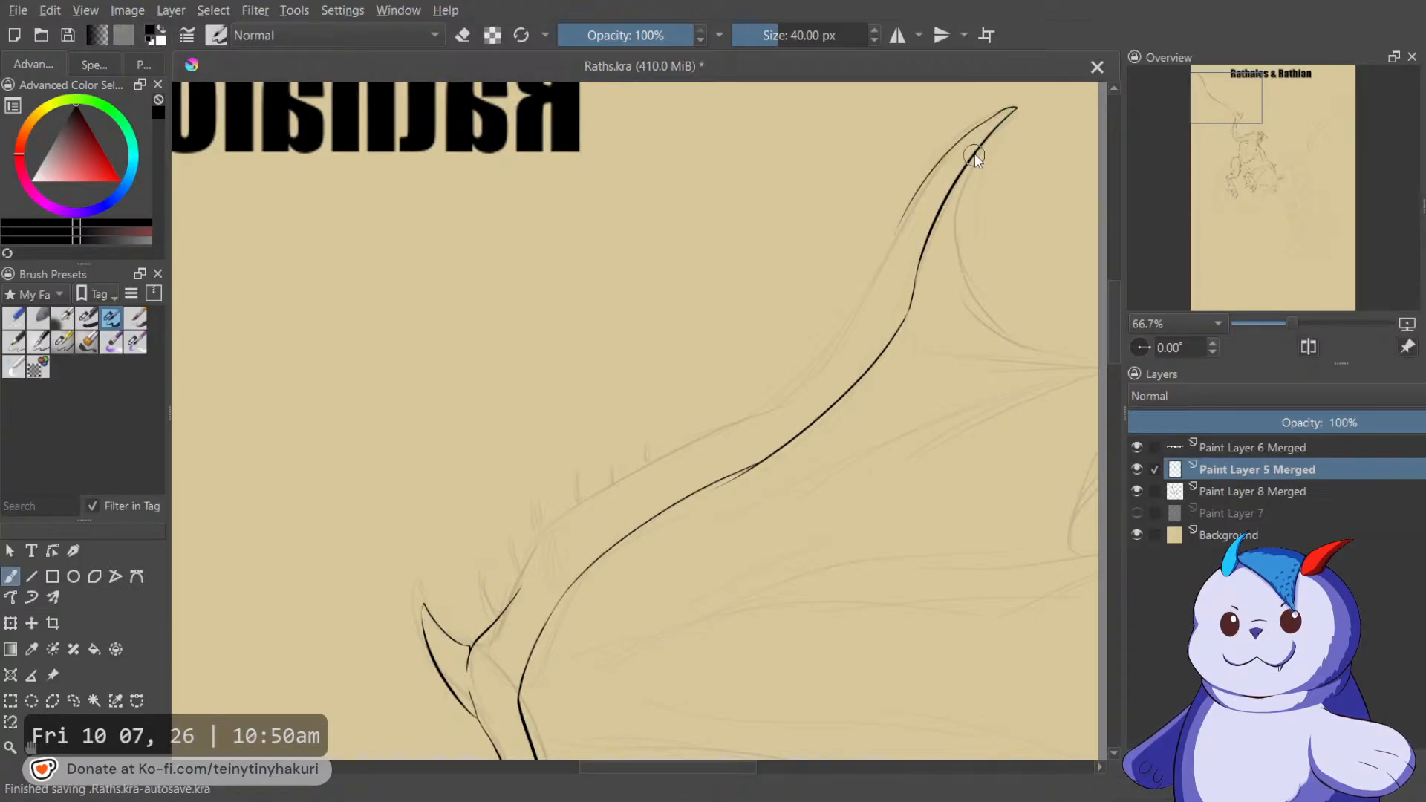
mouse_move(929, 209)
left_mouse_down()
mouse_move(1031, 133)
mouse_move(977, 236)
mouse_move(1037, 186)
left_mouse_up()
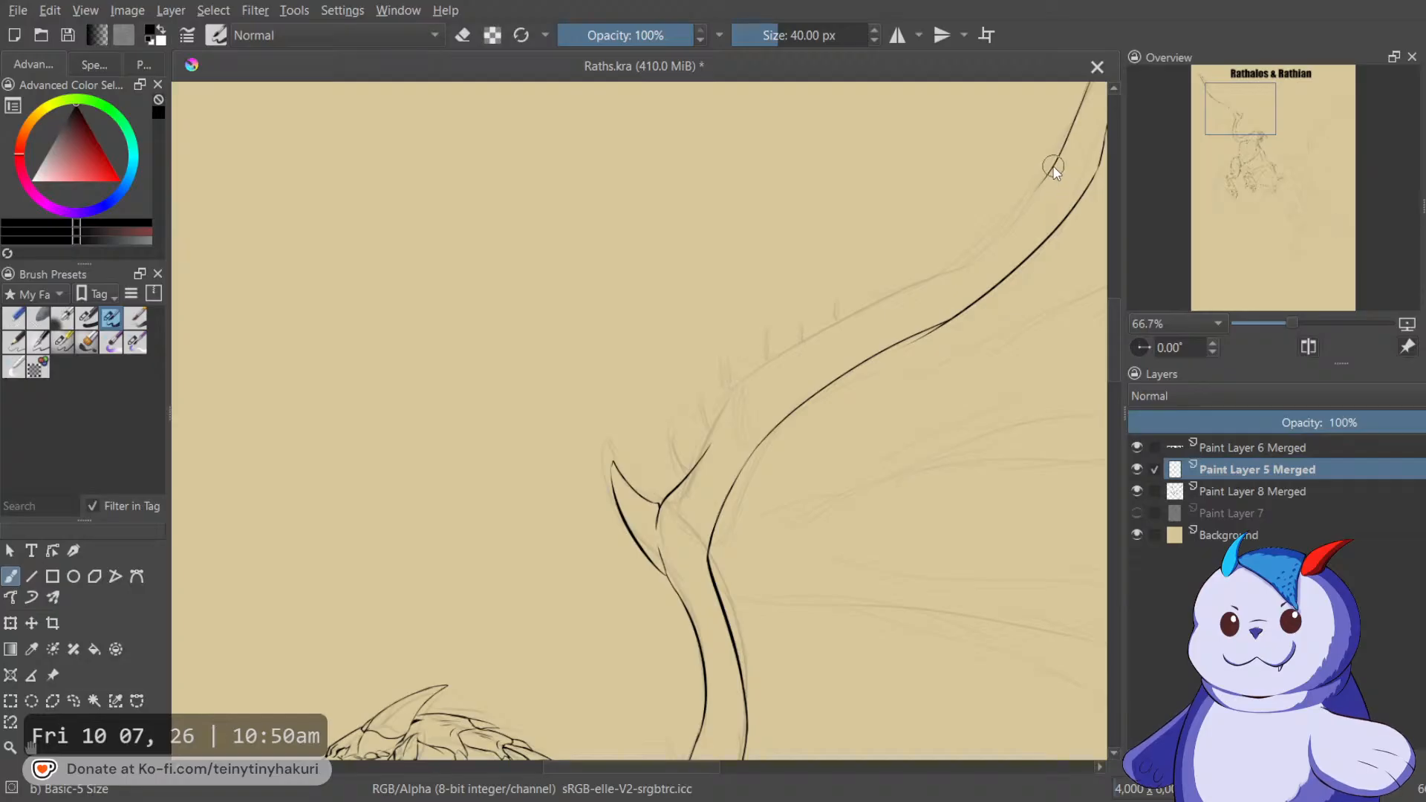
left_click_drag(946, 271, 1051, 207)
left_click_drag(939, 270, 843, 352)
key("ctrl+z")
left_click_drag(1040, 216, 801, 371)
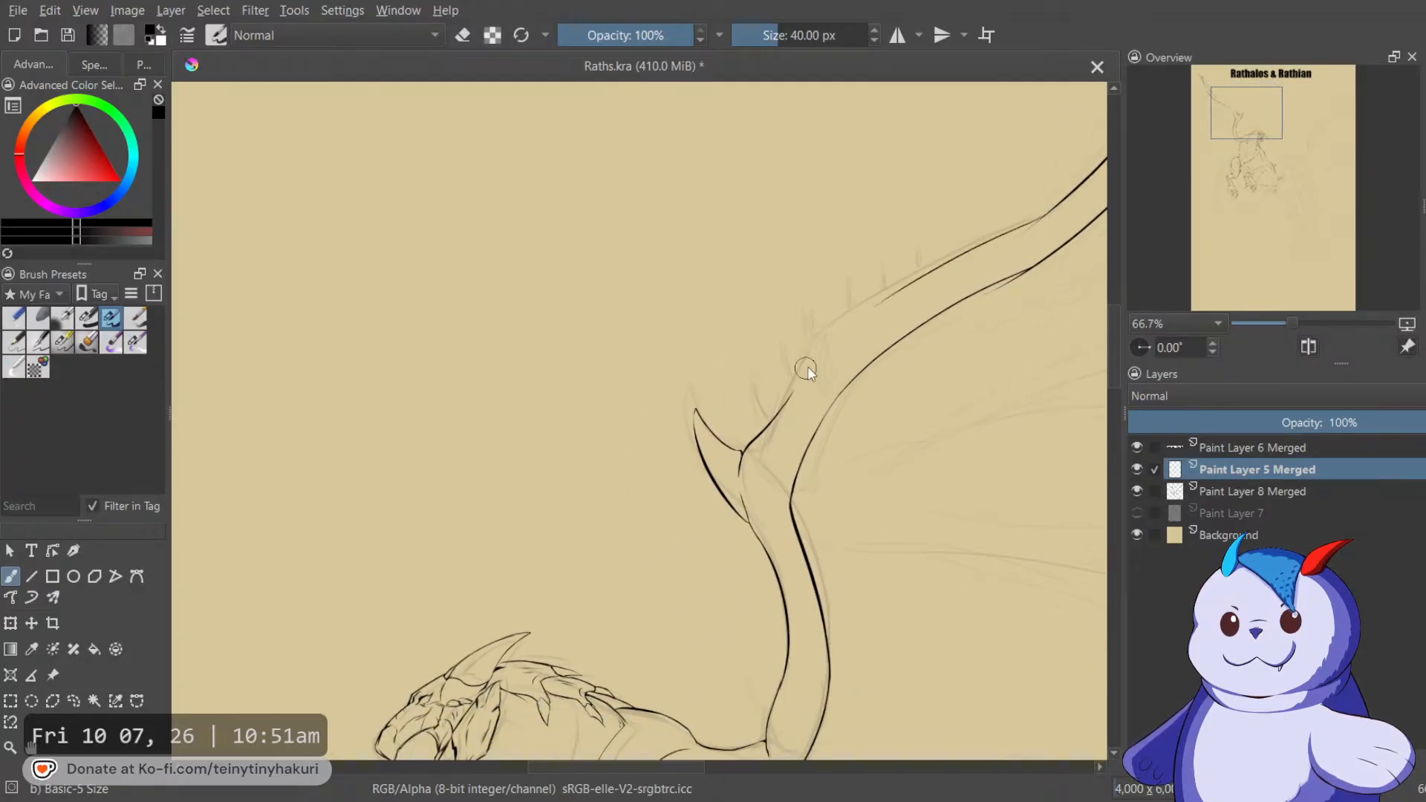
key("ctrl+z")
left_click_drag(1054, 209, 817, 387)
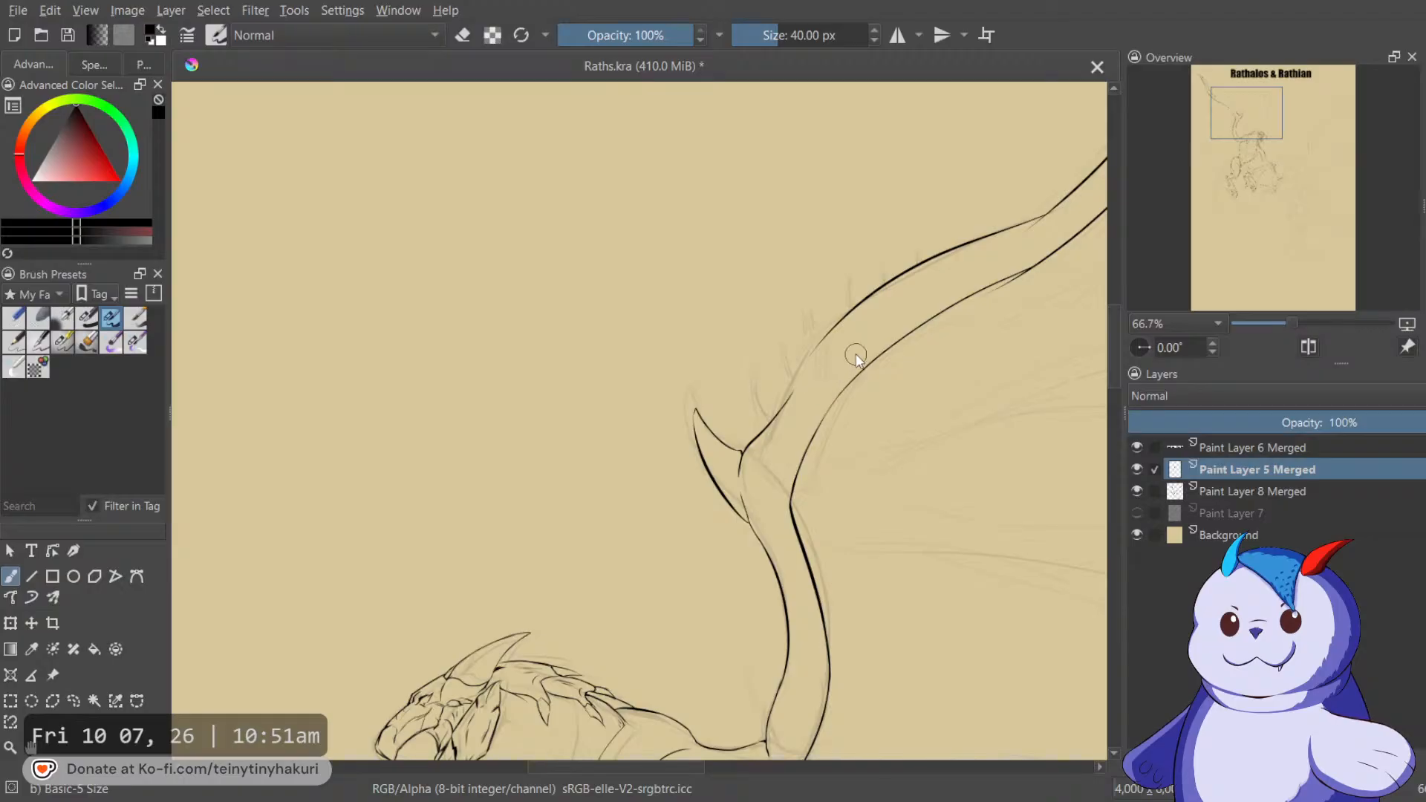
Connect the finger's upper edge to the line above the wrist claw and erase the doubled strokes where they meet.
scroll(856, 354, "up", 2)
left_click_drag(728, 435, 815, 305)
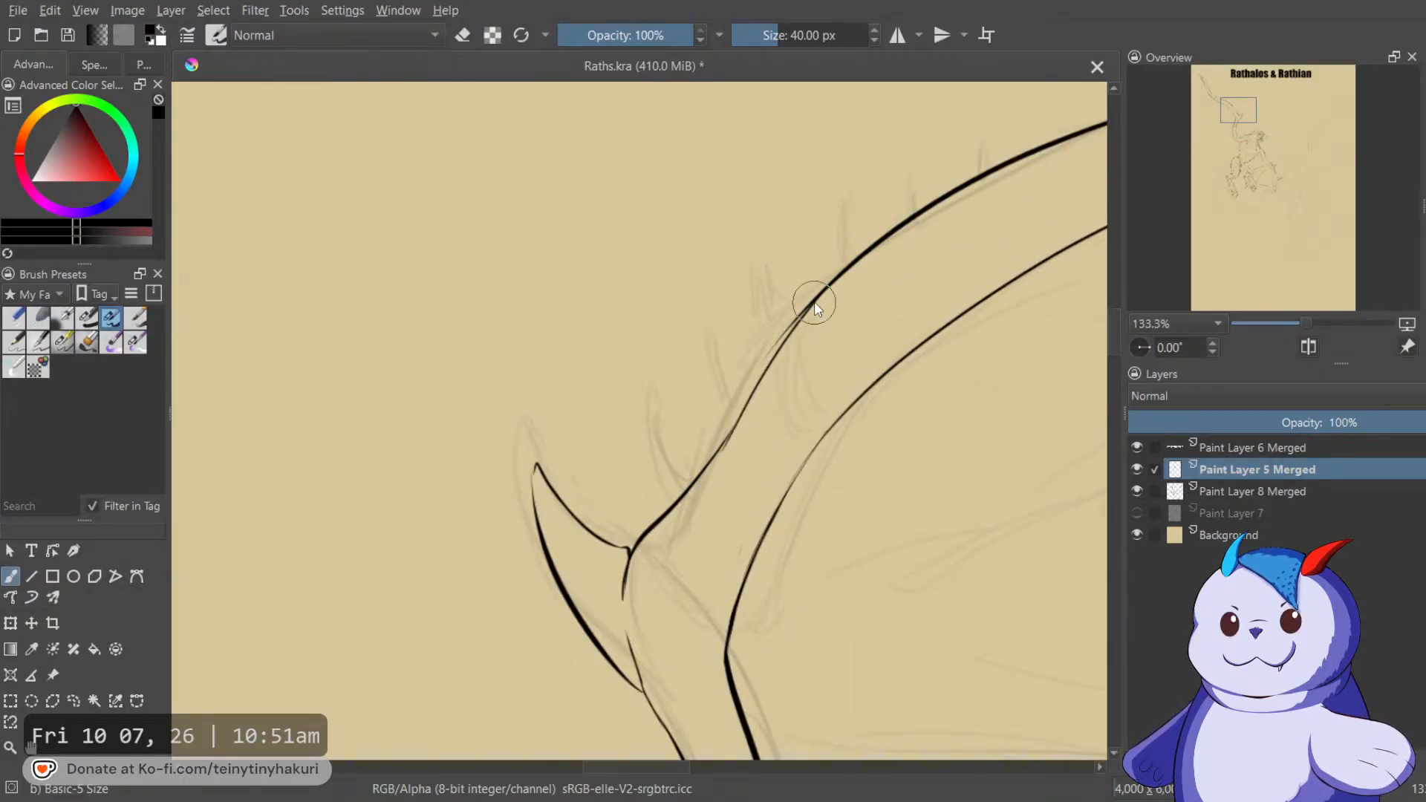
scroll(815, 304, "up", 2)
scroll(732, 389, "down", 3)
key("e")
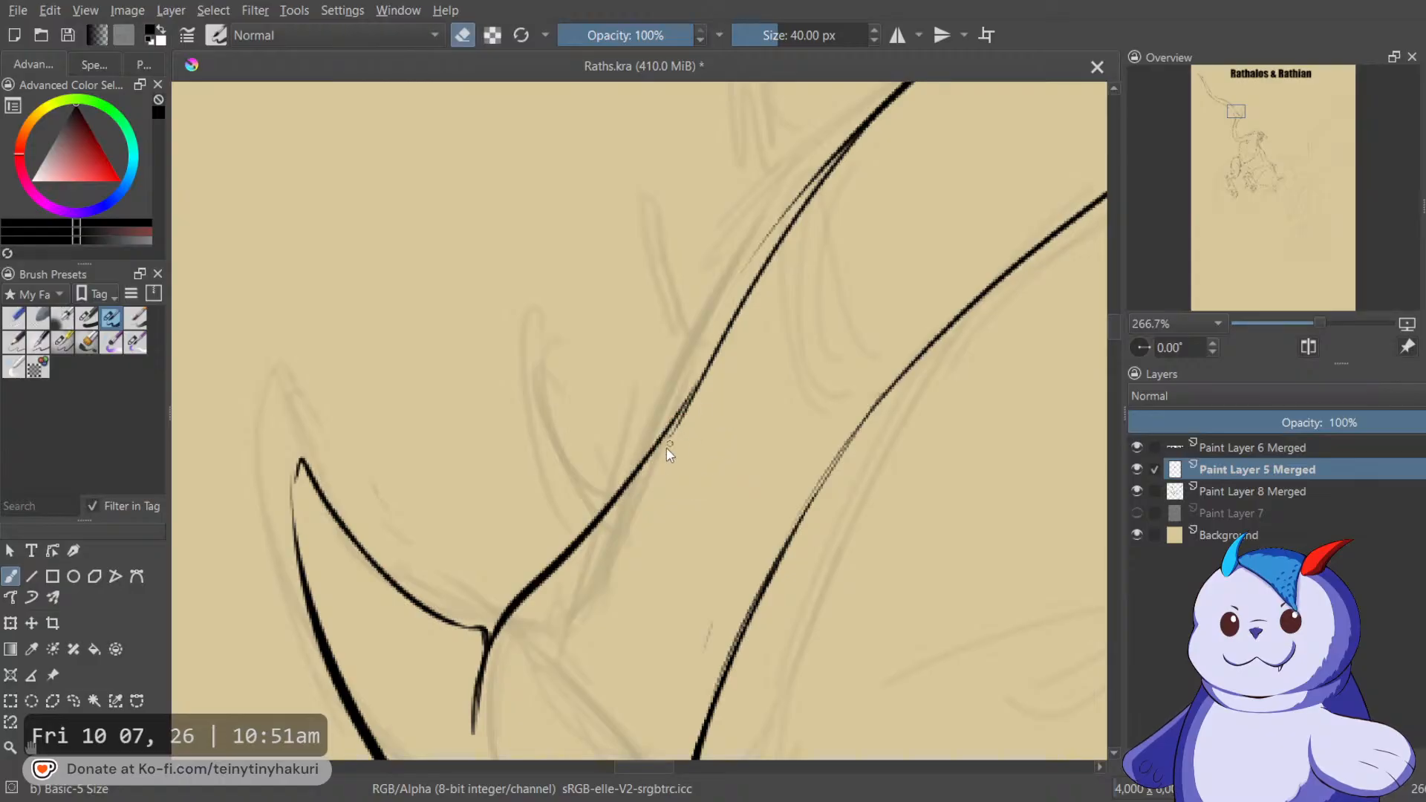
left_click_drag(724, 375, 675, 434)
key("e")
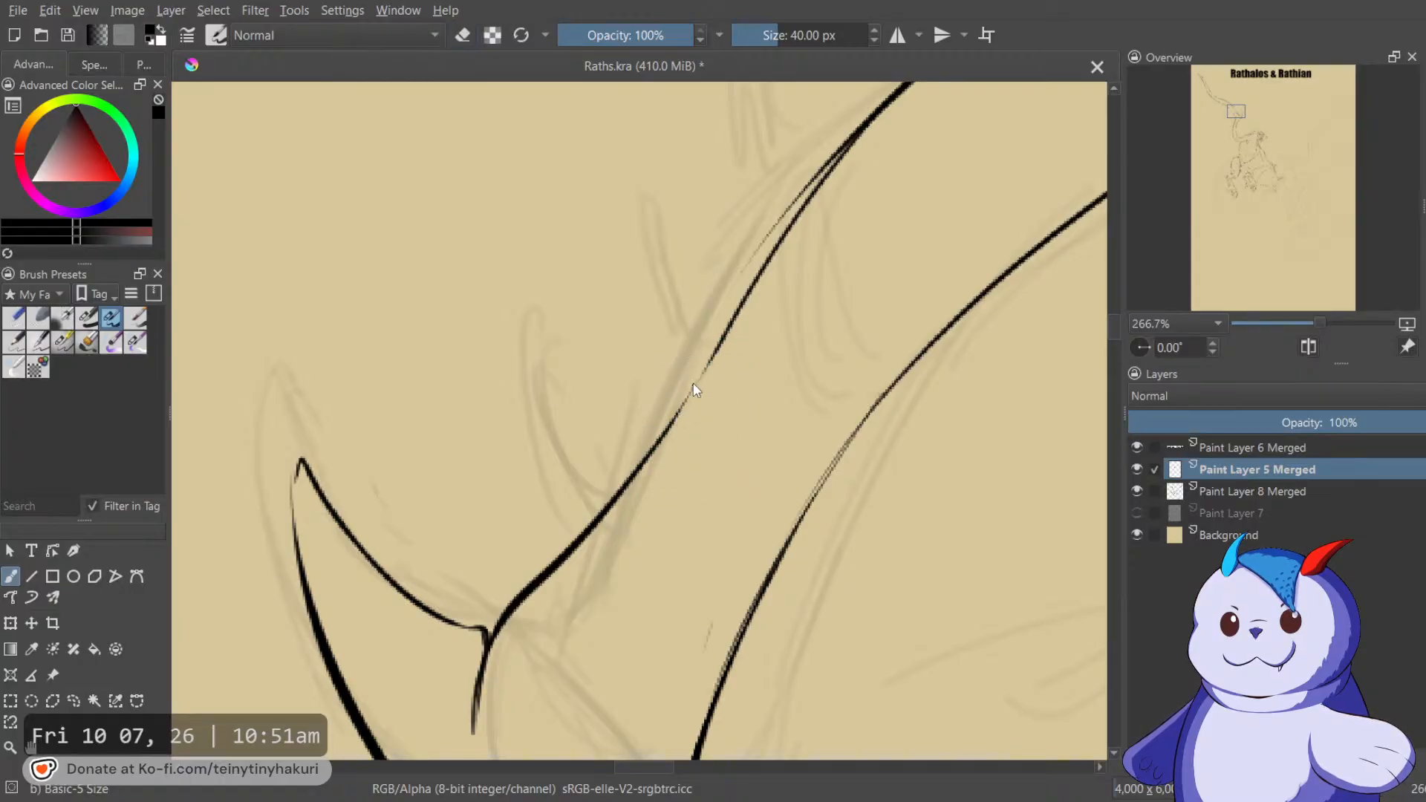
mouse_move(800, 246)
left_mouse_down()
mouse_move(620, 411)
mouse_move(750, 256)
left_mouse_up()
key("e")
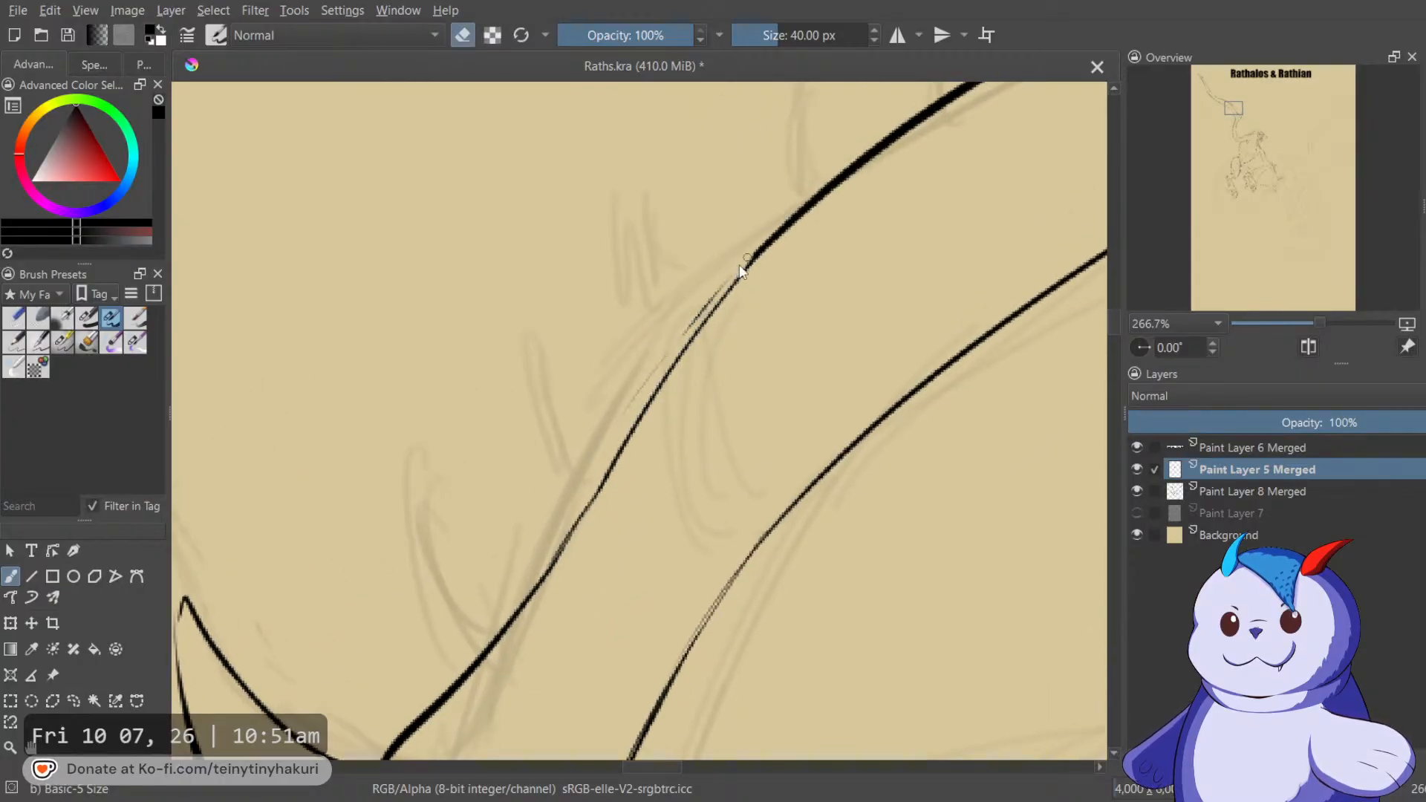
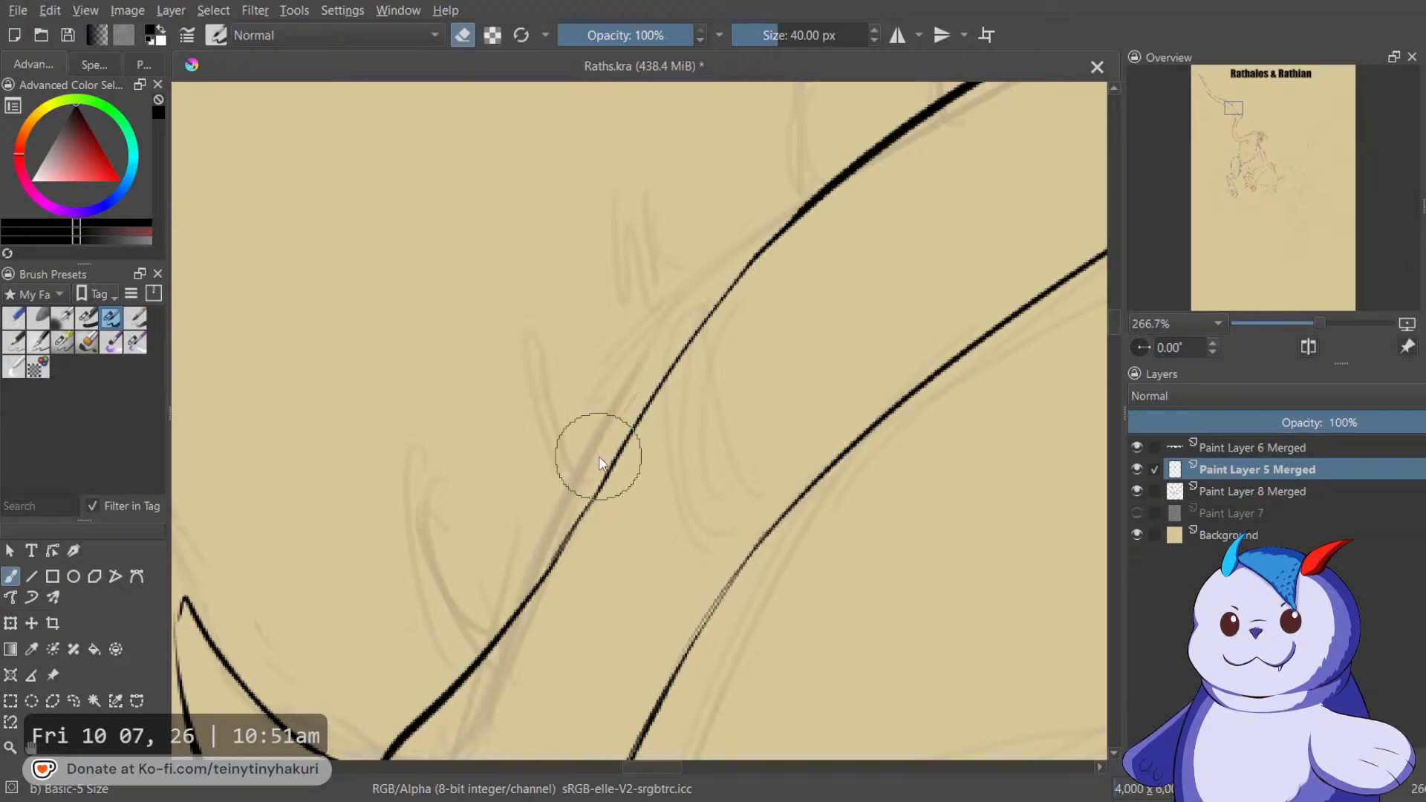
mouse_move(599, 456)
left_mouse_down()
mouse_move(859, 366)
mouse_move(612, 381)
left_mouse_up()
Erase the stray line ends on the finger's upper and lower edges at its middle bend.
scroll(613, 382, "down", 1)
key("e")
left_click_drag(697, 333, 739, 327)
left_click_drag(880, 245, 835, 427)
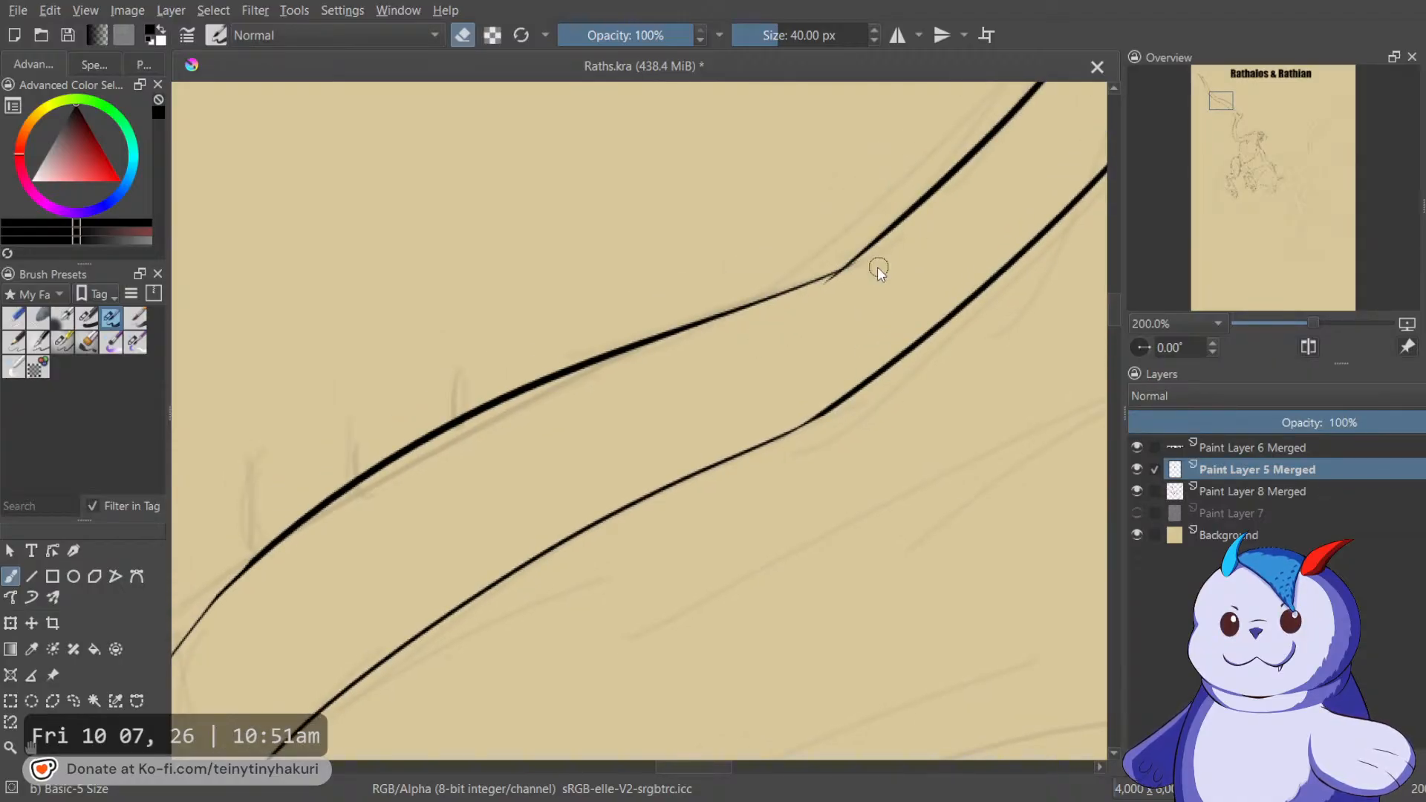
scroll(770, 342, "down", 2)
Ink the first two pointed spikes on the finger's upper edge beside the wrist claw, trimming the second one's tip.
left_click_drag(764, 341, 660, 329)
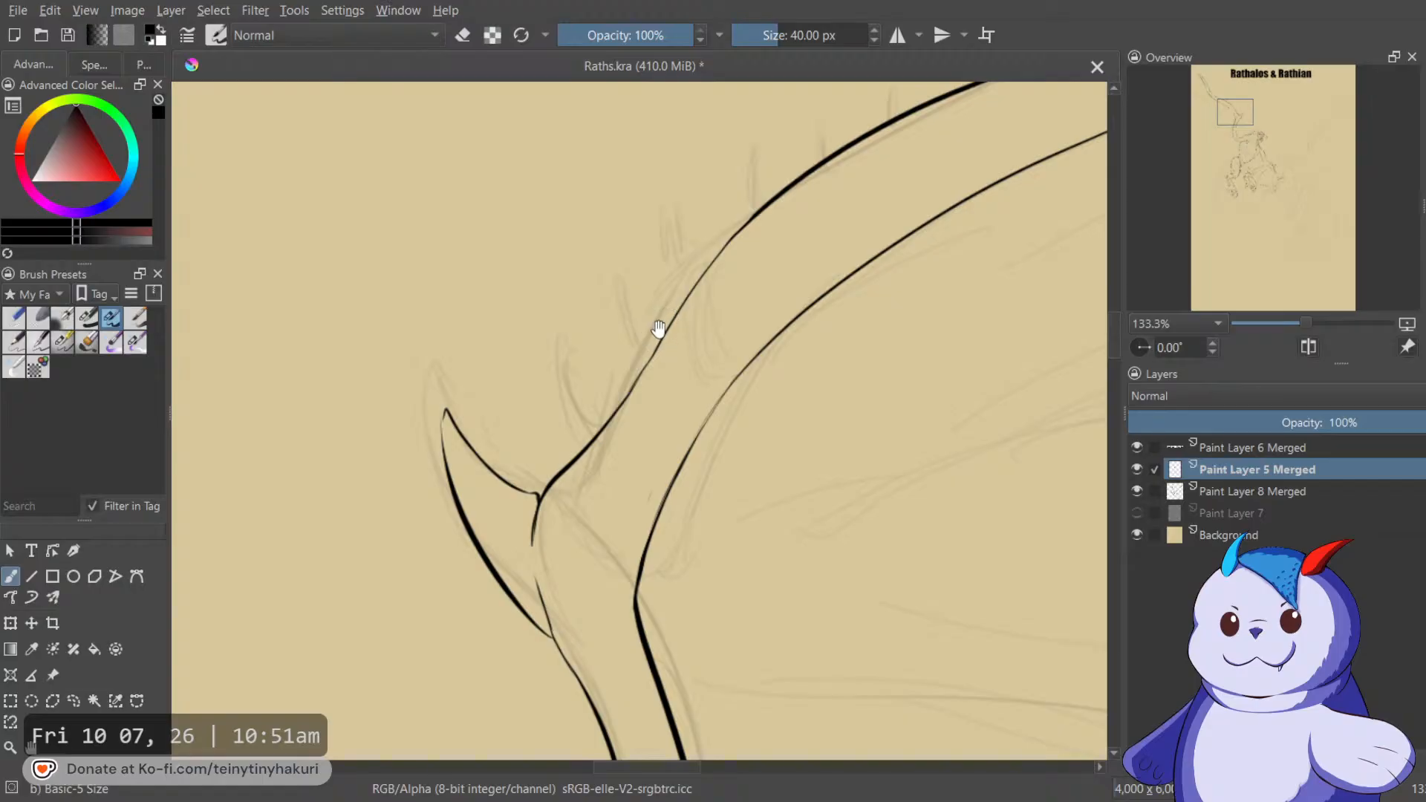
scroll(654, 329, "up", 2)
mouse_move(583, 498)
left_mouse_down()
mouse_move(582, 335)
mouse_move(603, 421)
mouse_move(589, 560)
left_mouse_up()
key("e")
key("e")
left_click_drag(633, 513, 627, 413)
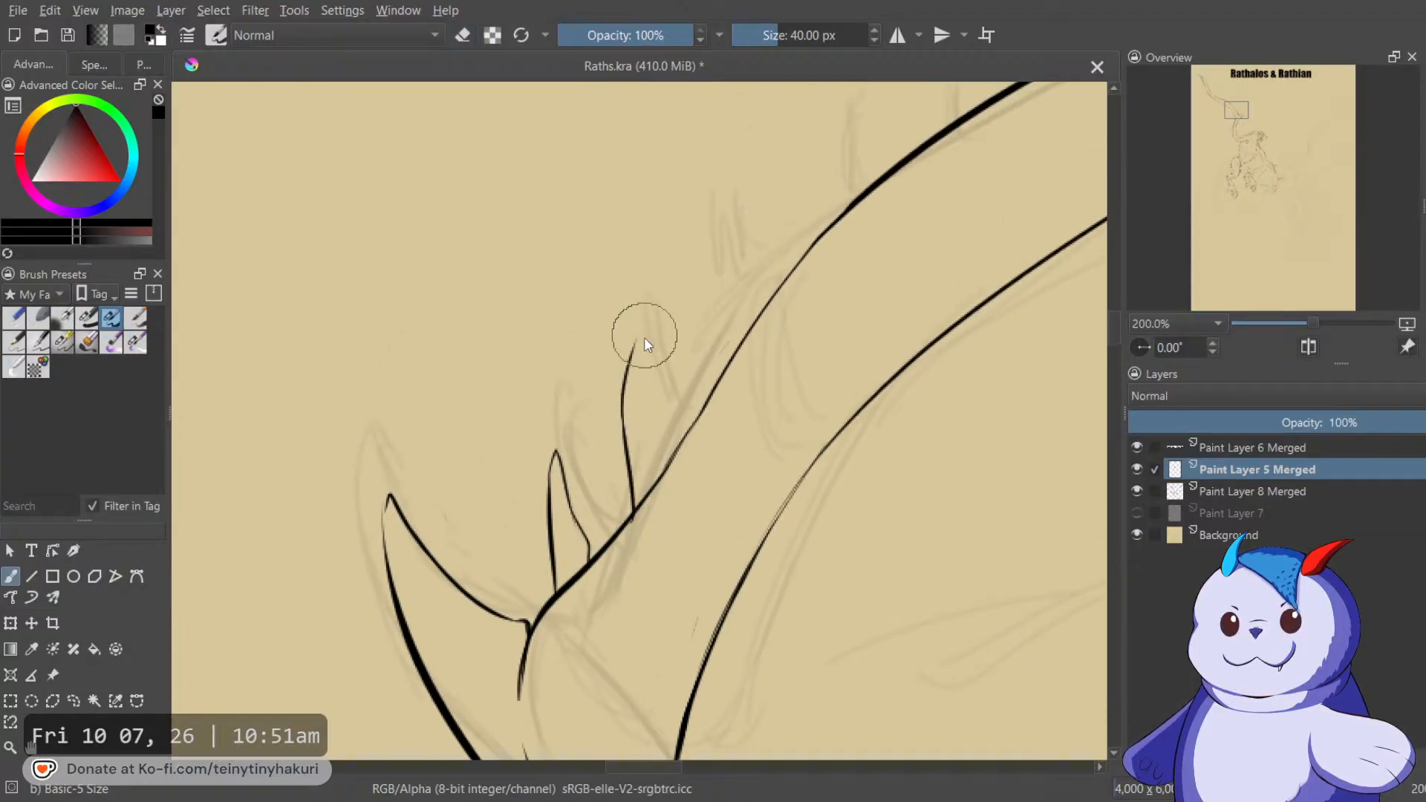
key("e")
mouse_move(637, 337)
left_mouse_down()
mouse_move(631, 456)
mouse_move(642, 392)
mouse_move(657, 477)
left_mouse_up()
key("e")
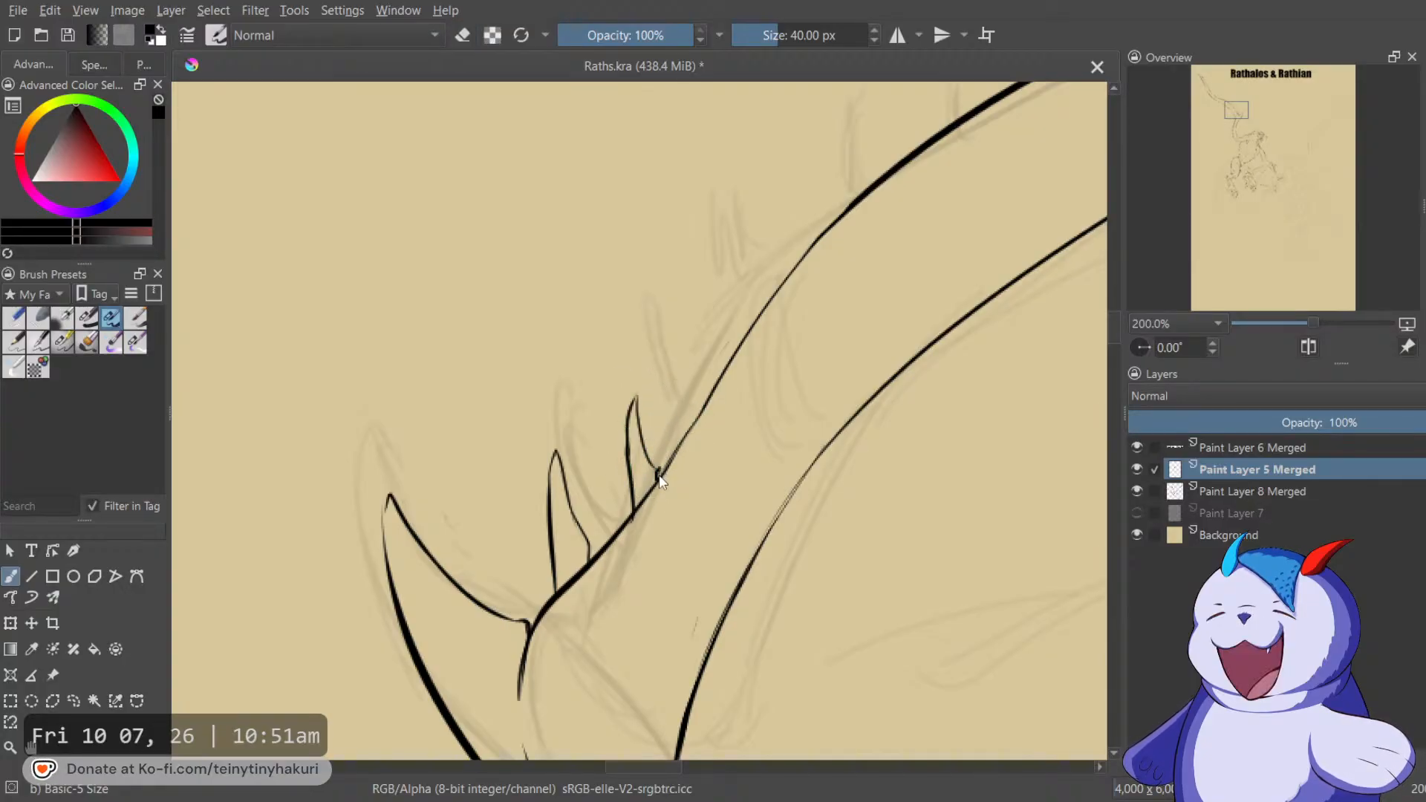
Ink four more small spikes along the finger's upper edge, continuing the row from the wrist toward the wing tip.
mouse_move(684, 444)
left_mouse_down()
mouse_move(695, 357)
mouse_move(683, 376)
mouse_move(700, 412)
mouse_move(678, 377)
left_mouse_up()
key("e")
key("e")
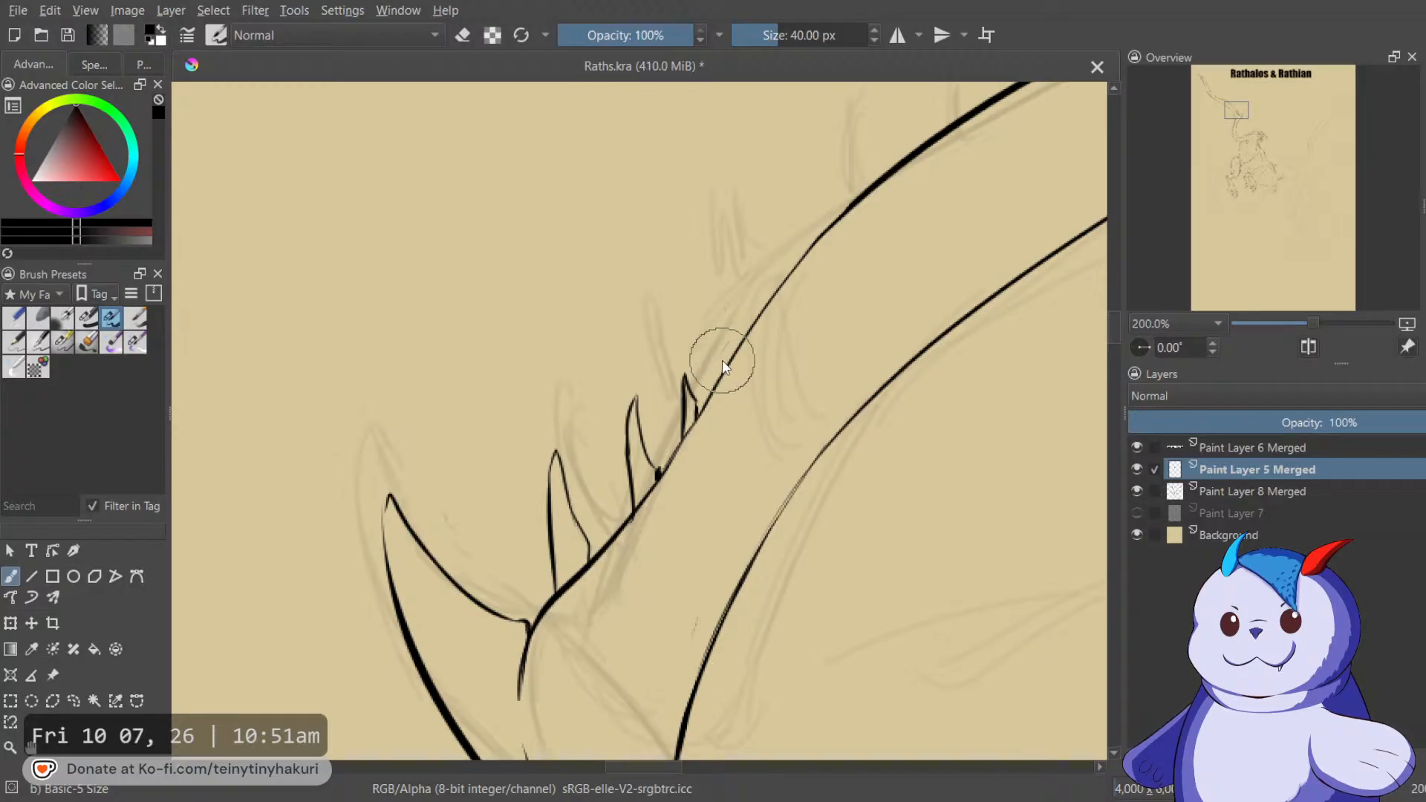
left_click_drag(722, 306, 739, 345)
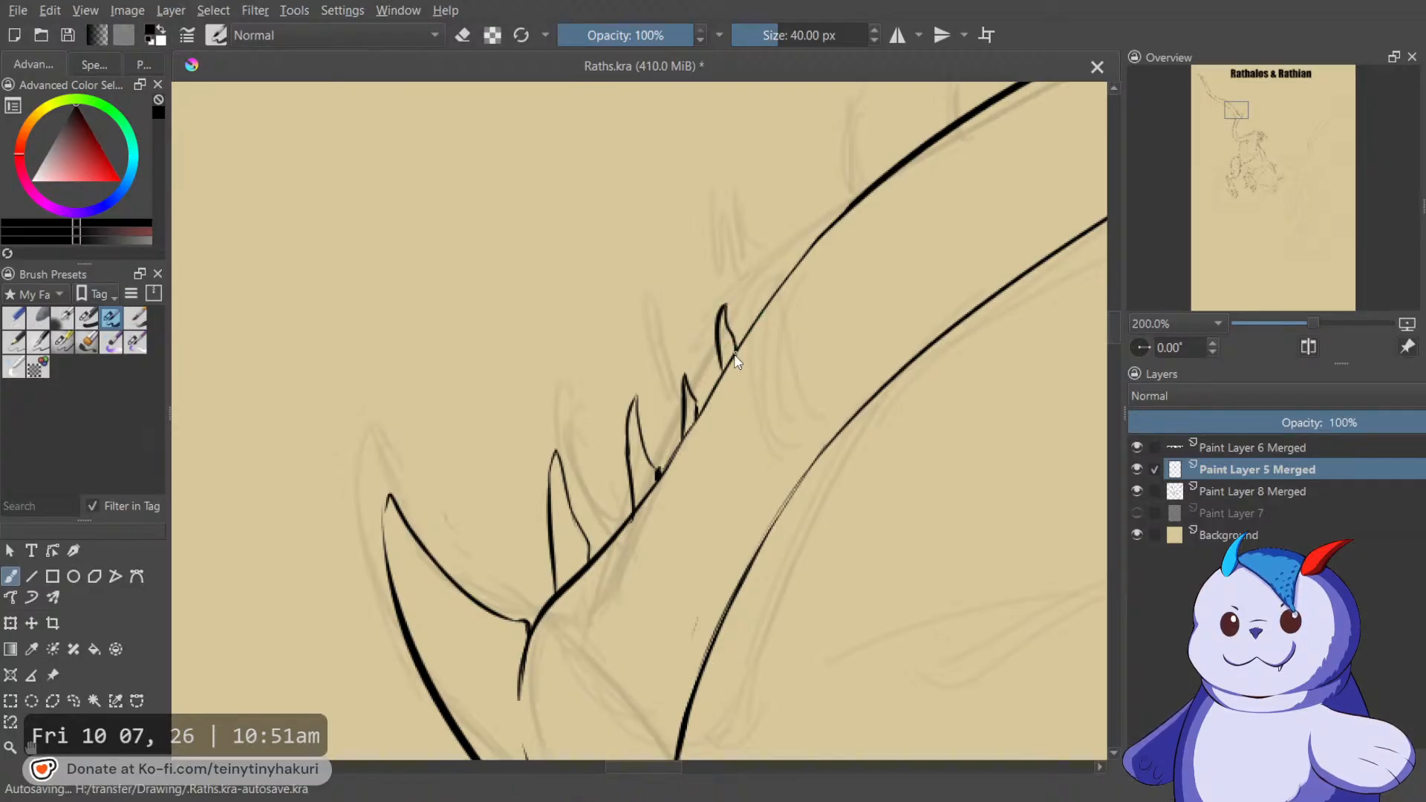
key("e")
key("e")
left_click_drag(754, 315, 754, 267)
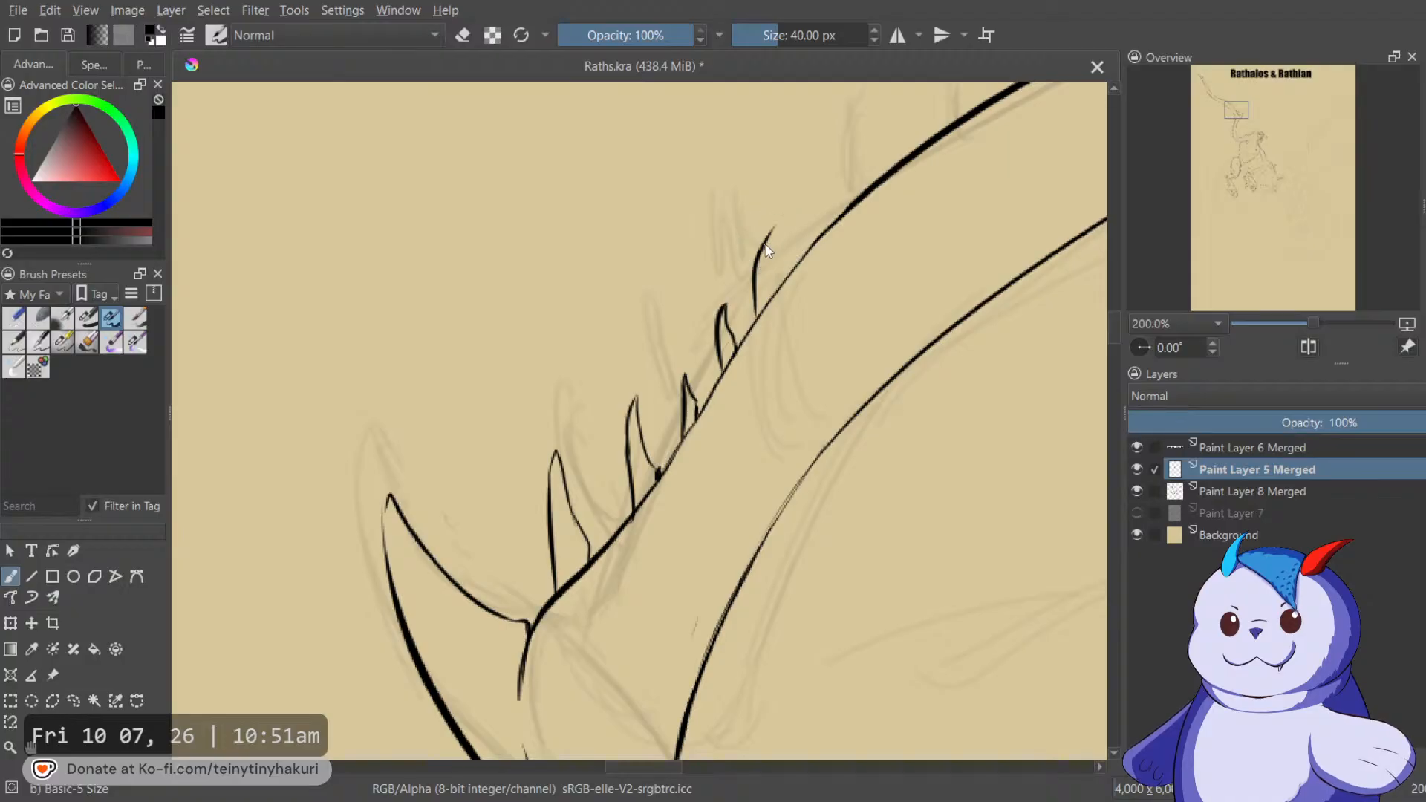
key("e")
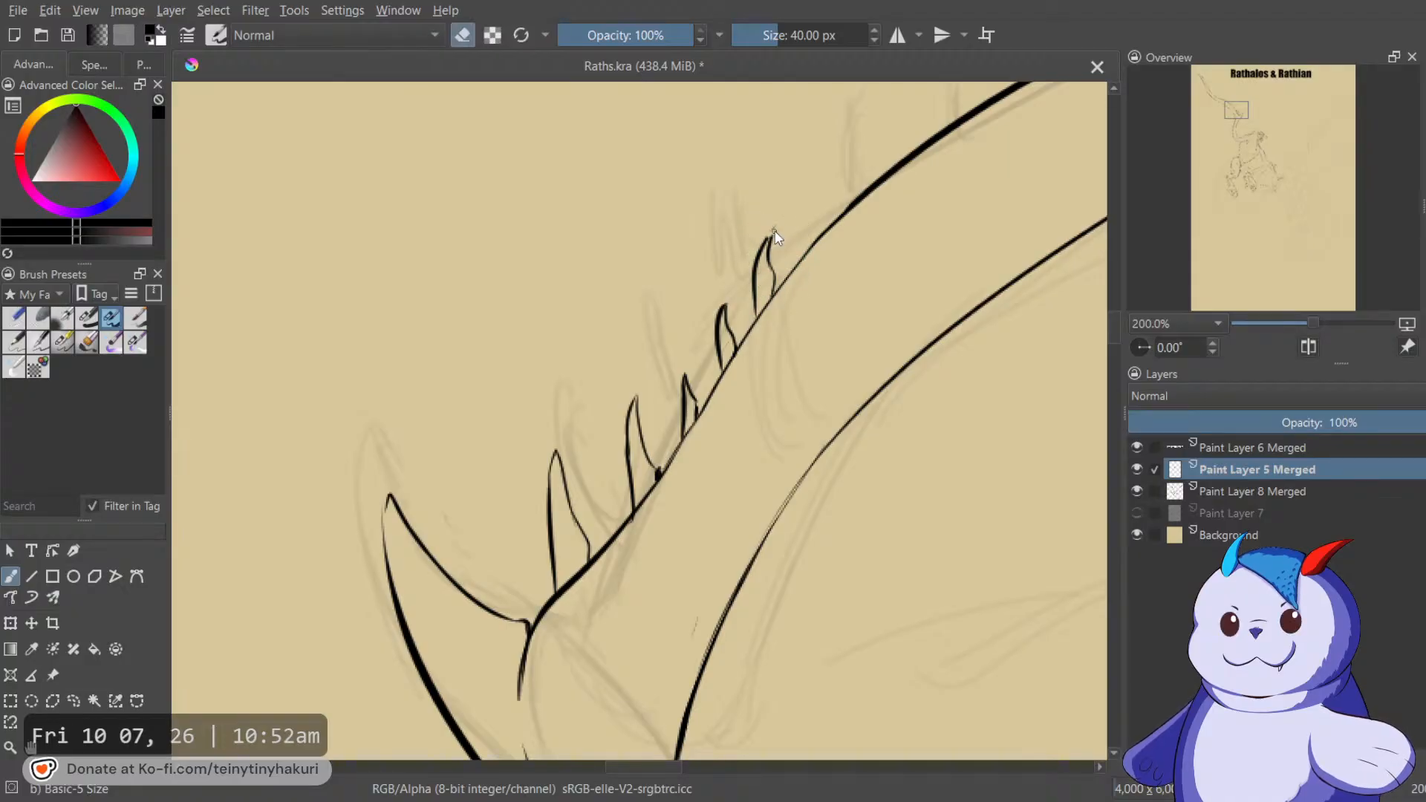
key("e")
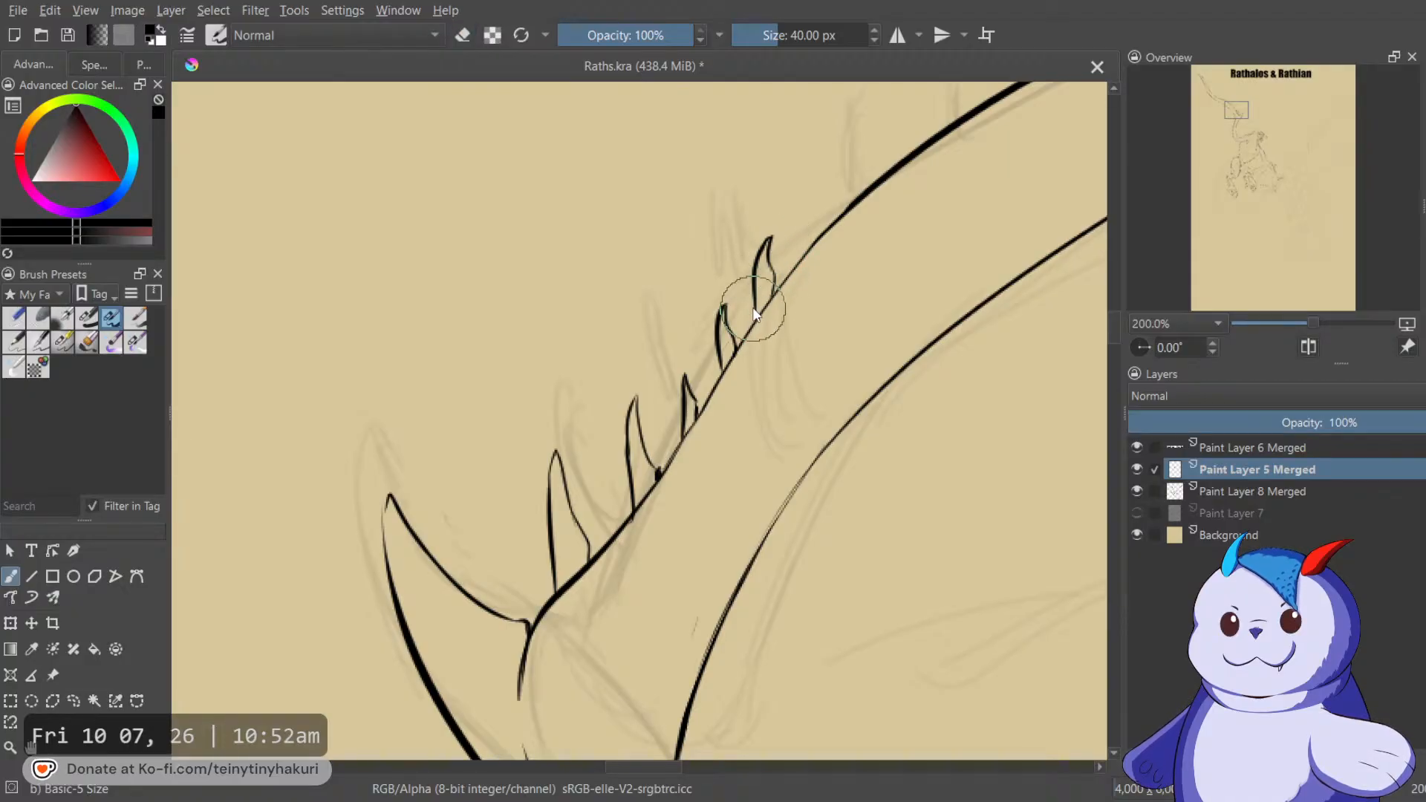
left_click_drag(778, 310, 696, 477)
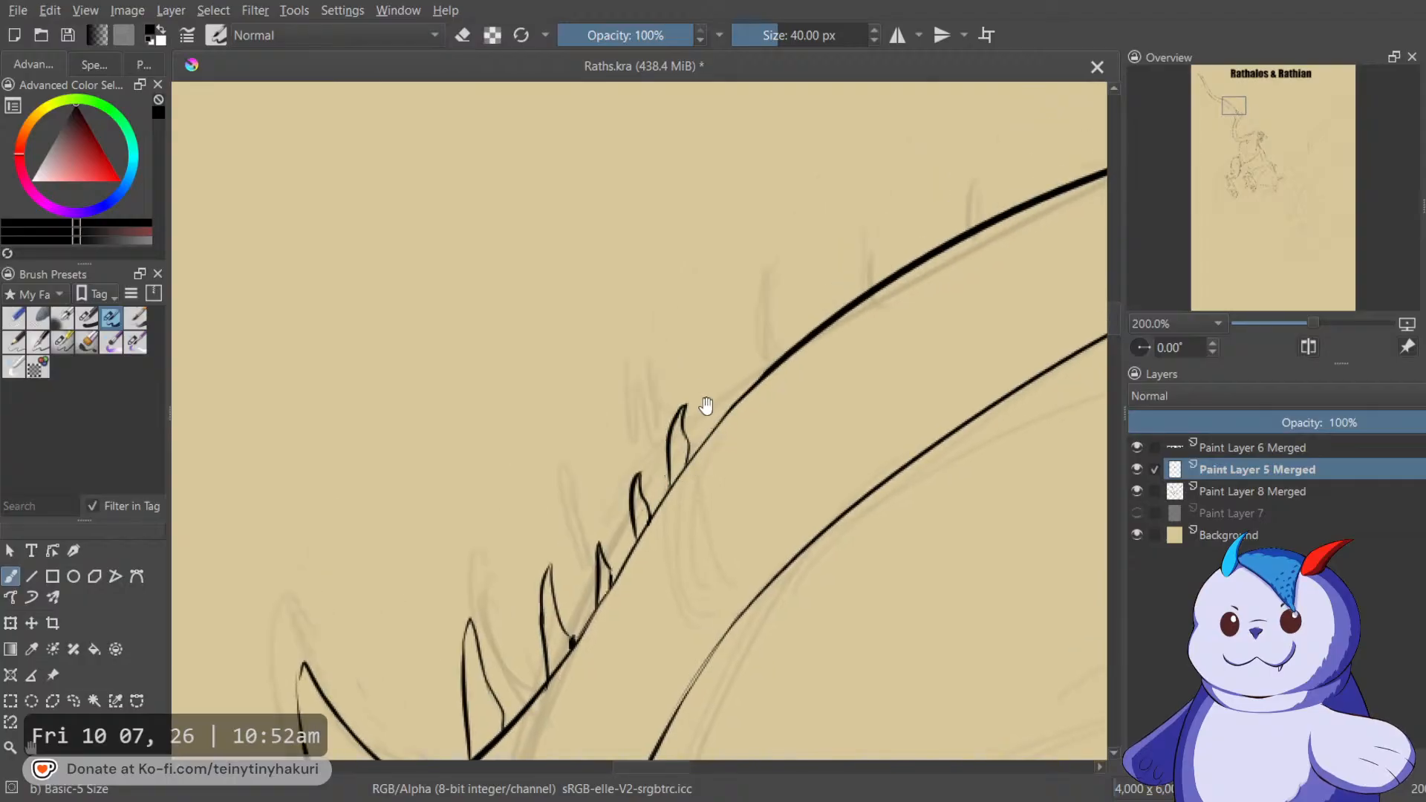
left_click_drag(713, 405, 787, 193)
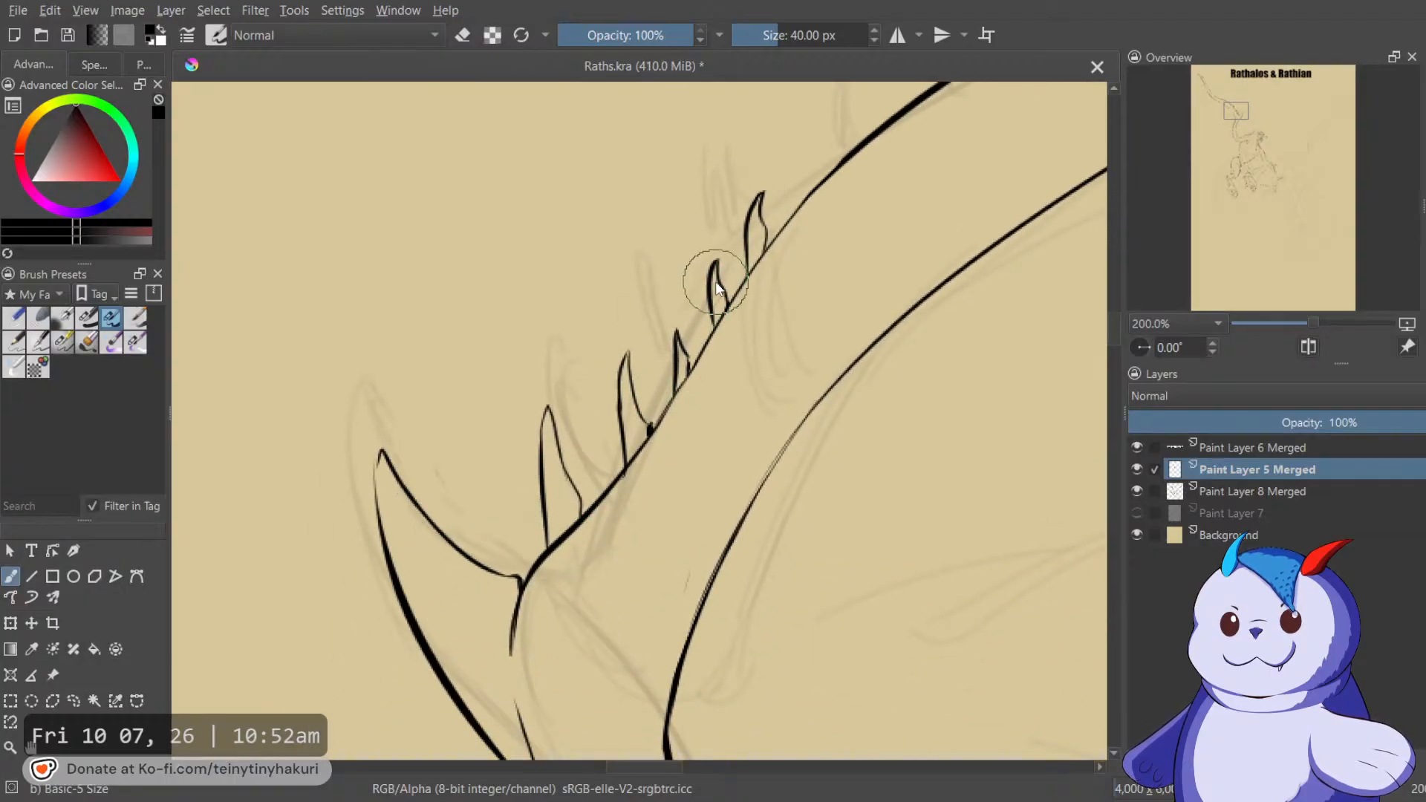
mouse_move(792, 244)
left_mouse_down()
mouse_move(733, 400)
mouse_move(759, 288)
left_mouse_up()
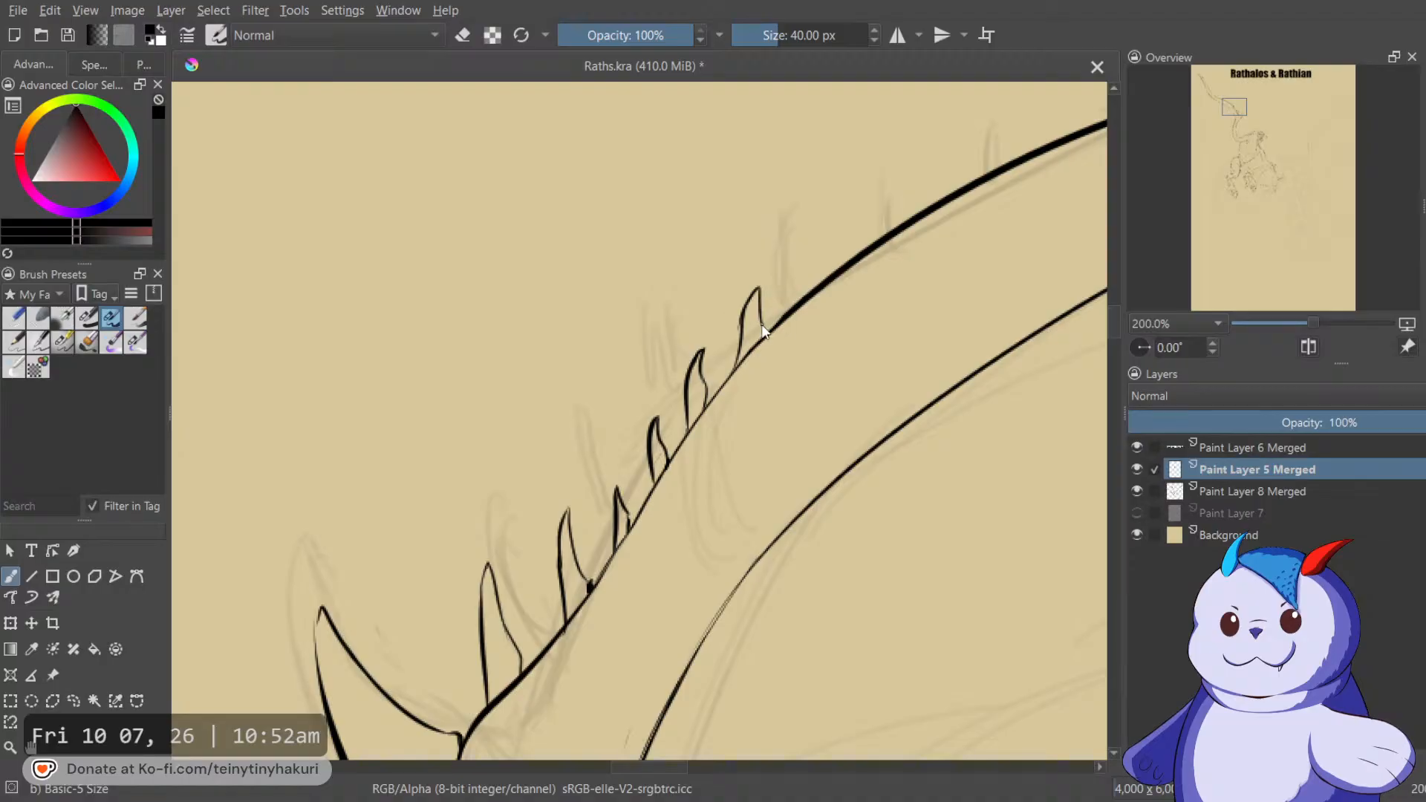
Erase the overlapping line end on the finger's upper edge at the joint nearest the tip.
scroll(759, 338, "down", 1)
scroll(768, 354, "down", 5)
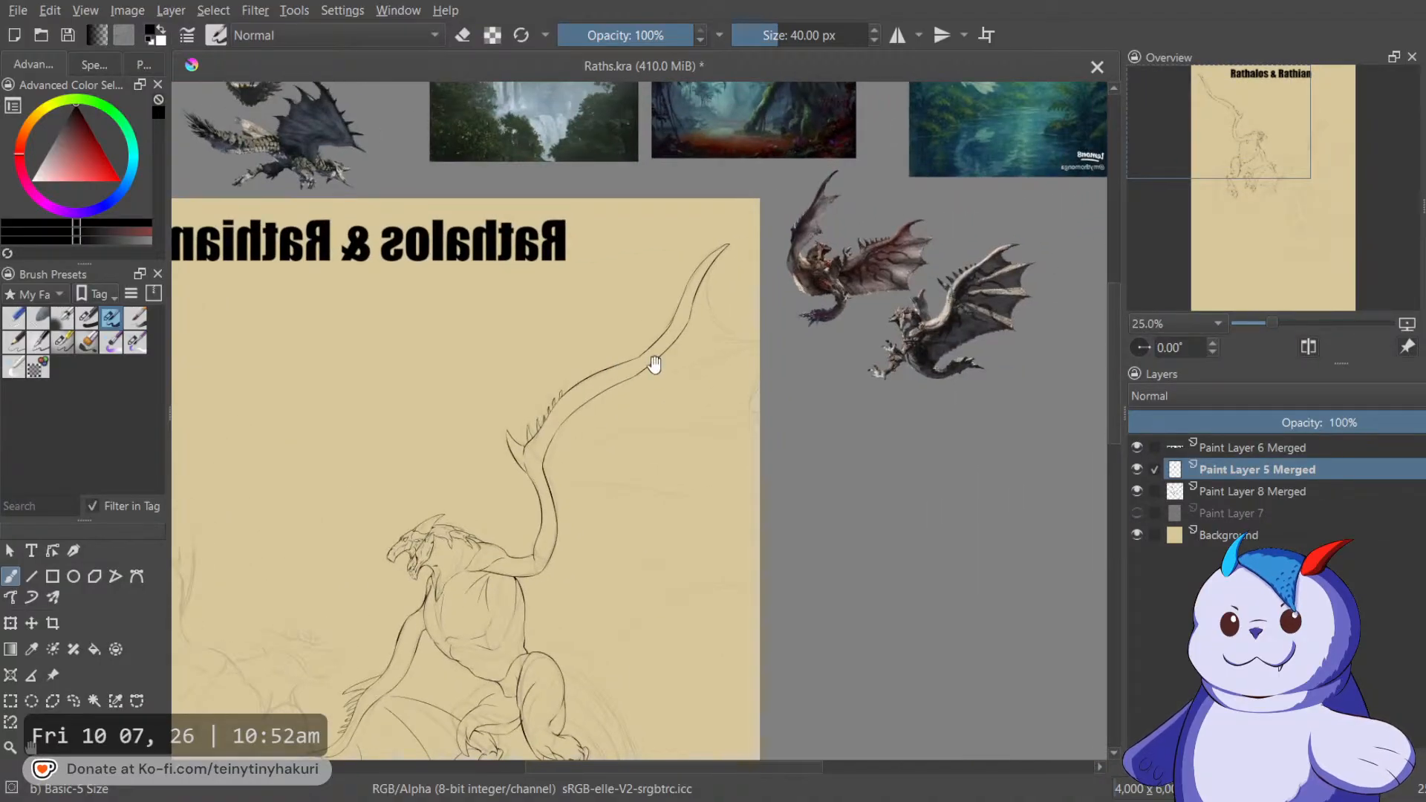
scroll(632, 357, "up", 2)
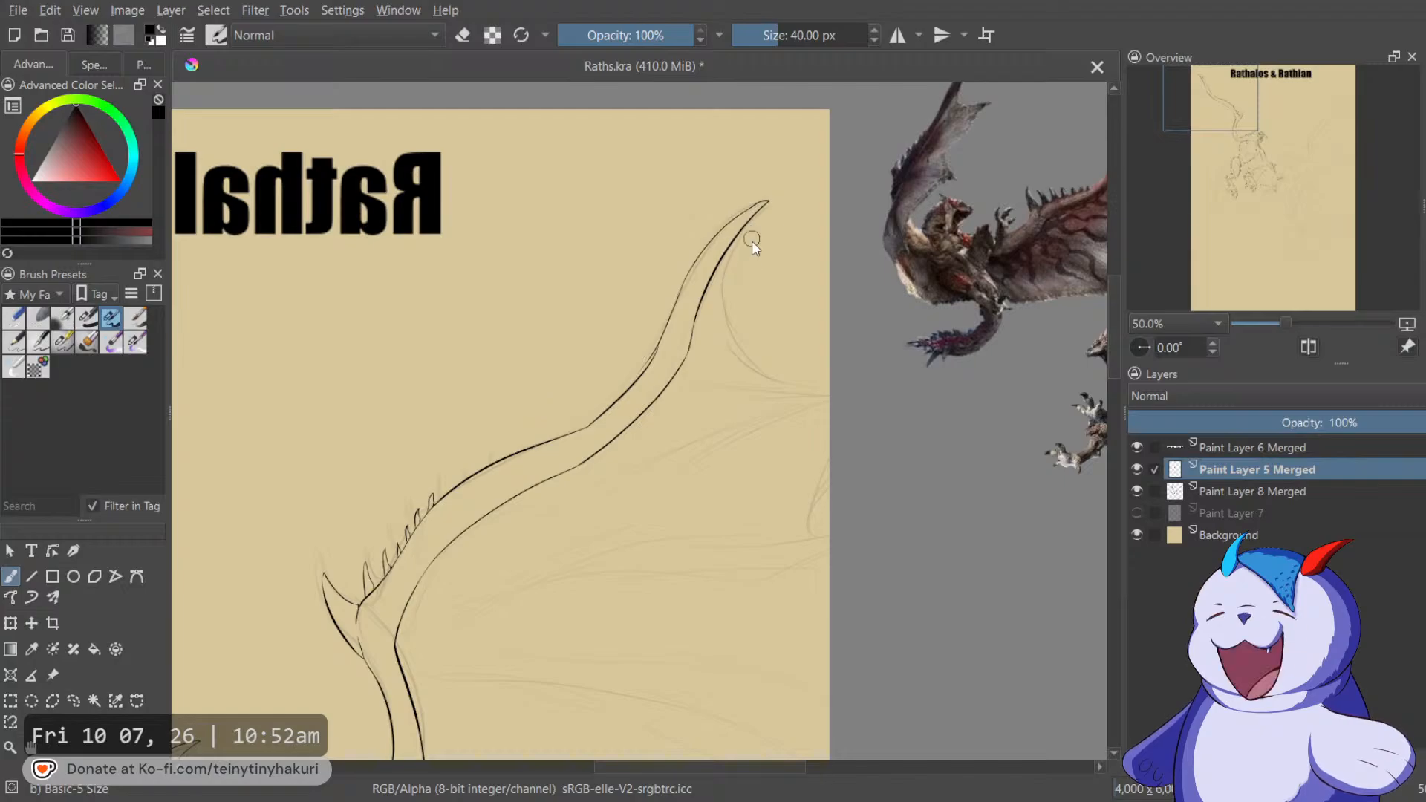
key("e")
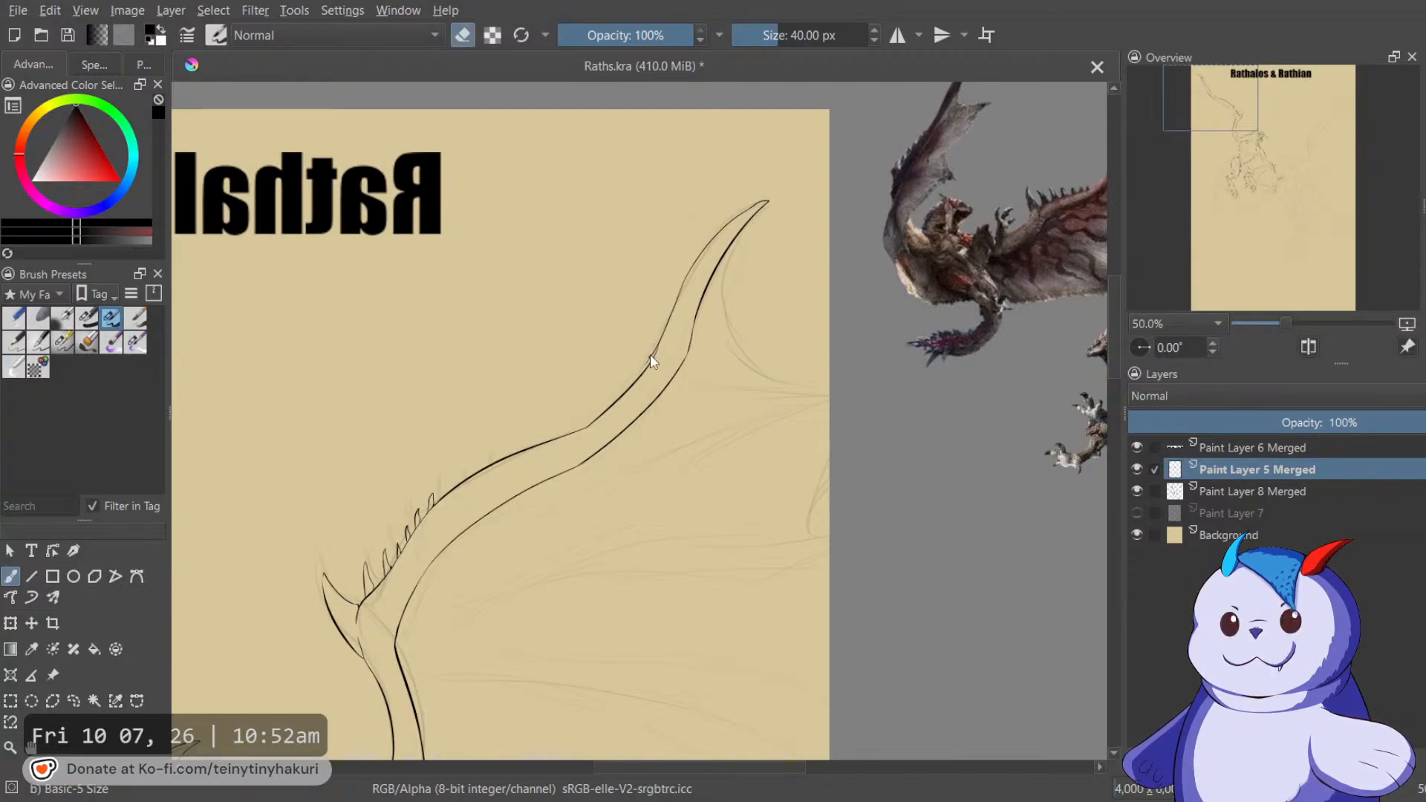
key("e")
Select the outer section of the wing finger, from its middle bend to the tip, and shift and rotate it toward the wrist.
key("l")
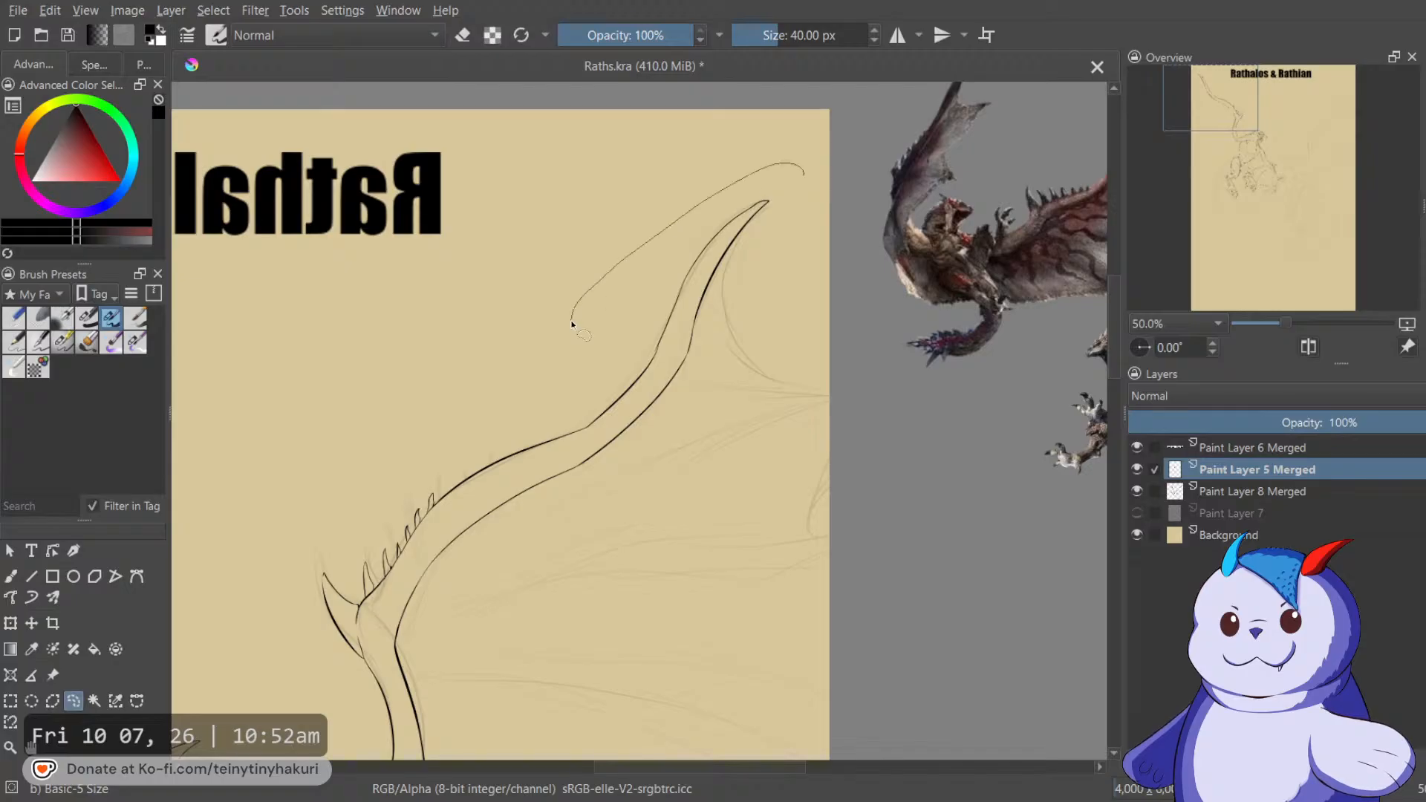
left_click_drag(528, 469, 669, 587)
key("ctrl+t")
left_click_drag(627, 436, 574, 470)
left_click_drag(844, 500, 830, 458)
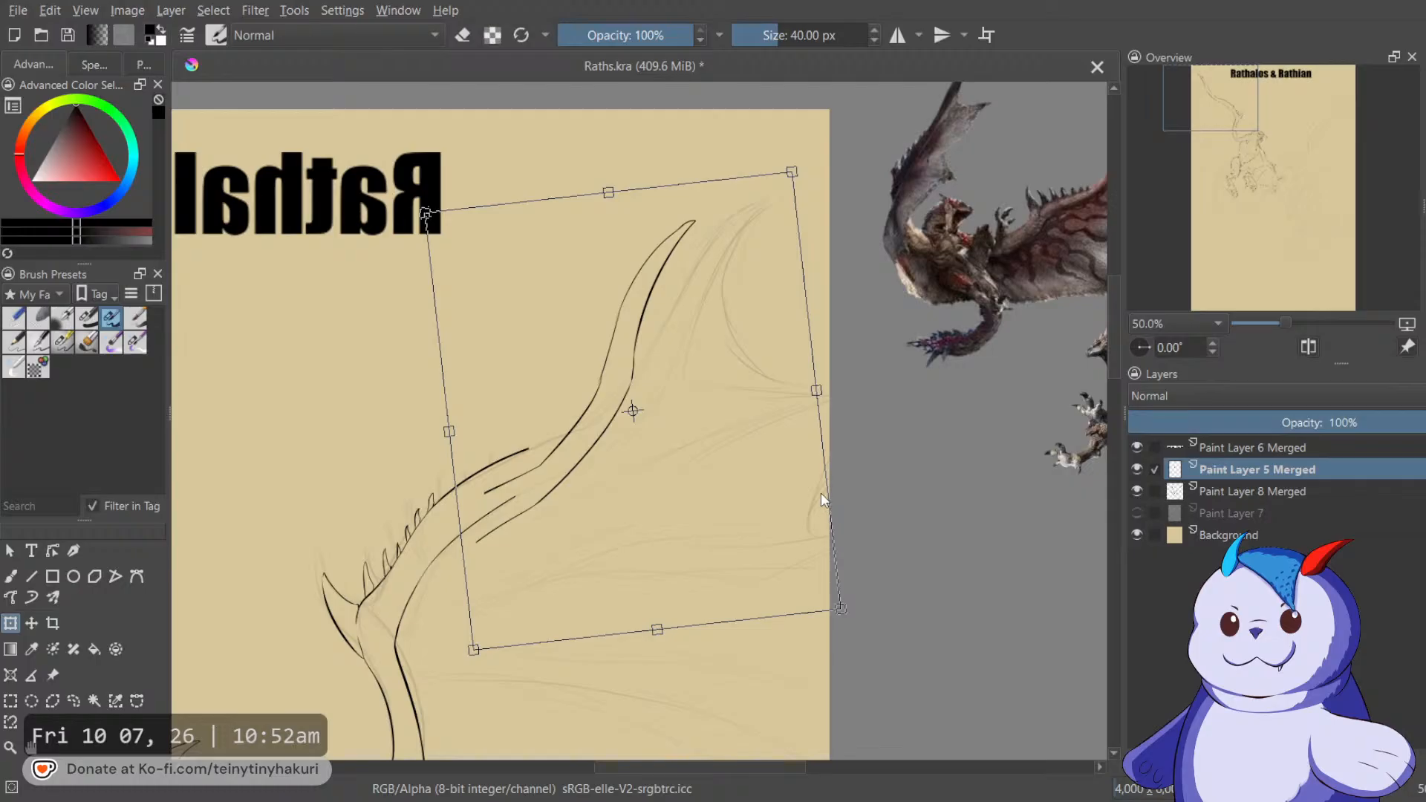
key("Return")
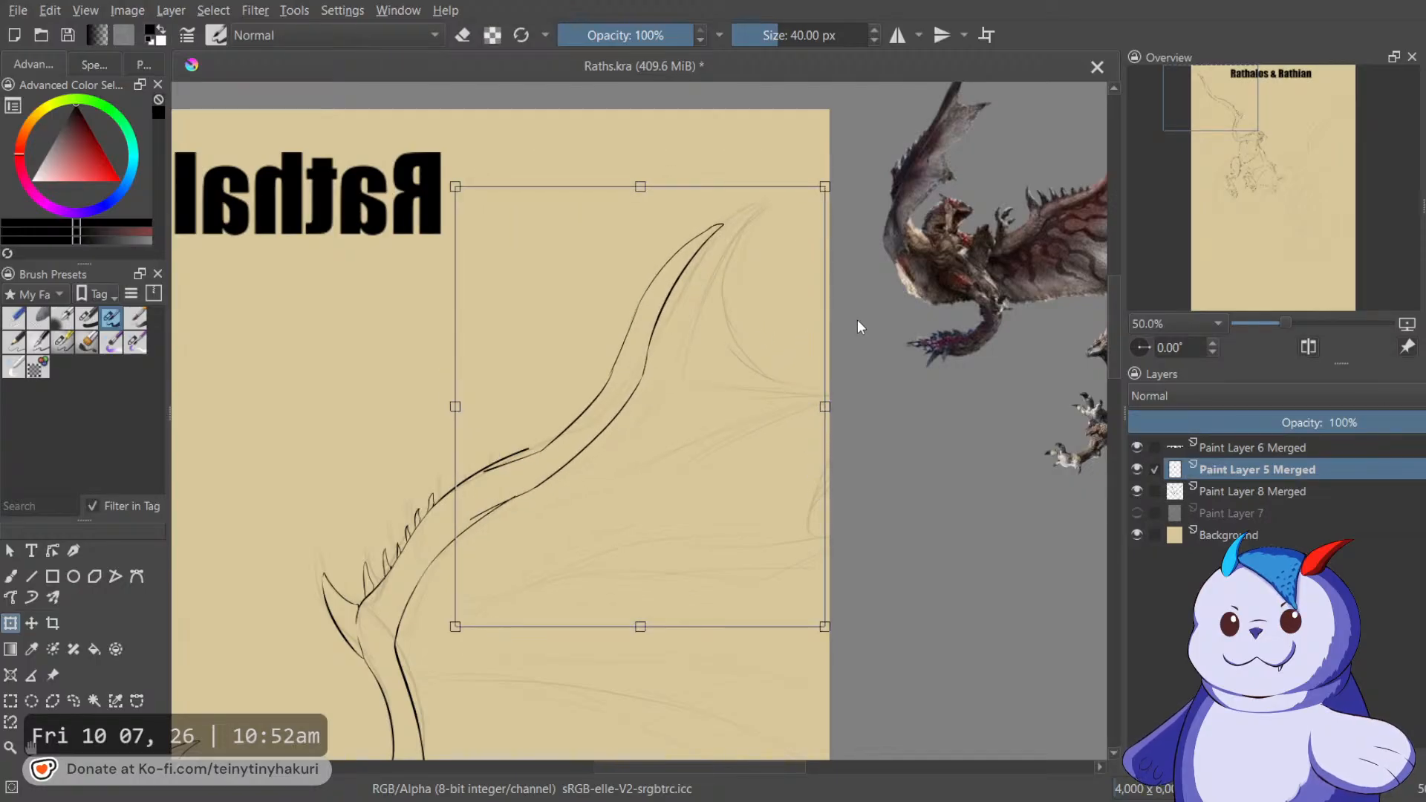
Distort the selected finger section by its corners so it bends more upright and meets the inner section, and apply the transform.
mouse_move(824, 191)
left_mouse_down()
mouse_move(787, 163)
mouse_move(738, 168)
left_mouse_up()
mouse_move(820, 621)
left_mouse_down()
mouse_move(799, 646)
mouse_move(812, 646)
mouse_move(808, 694)
left_mouse_up()
left_click_drag(451, 652, 489, 628)
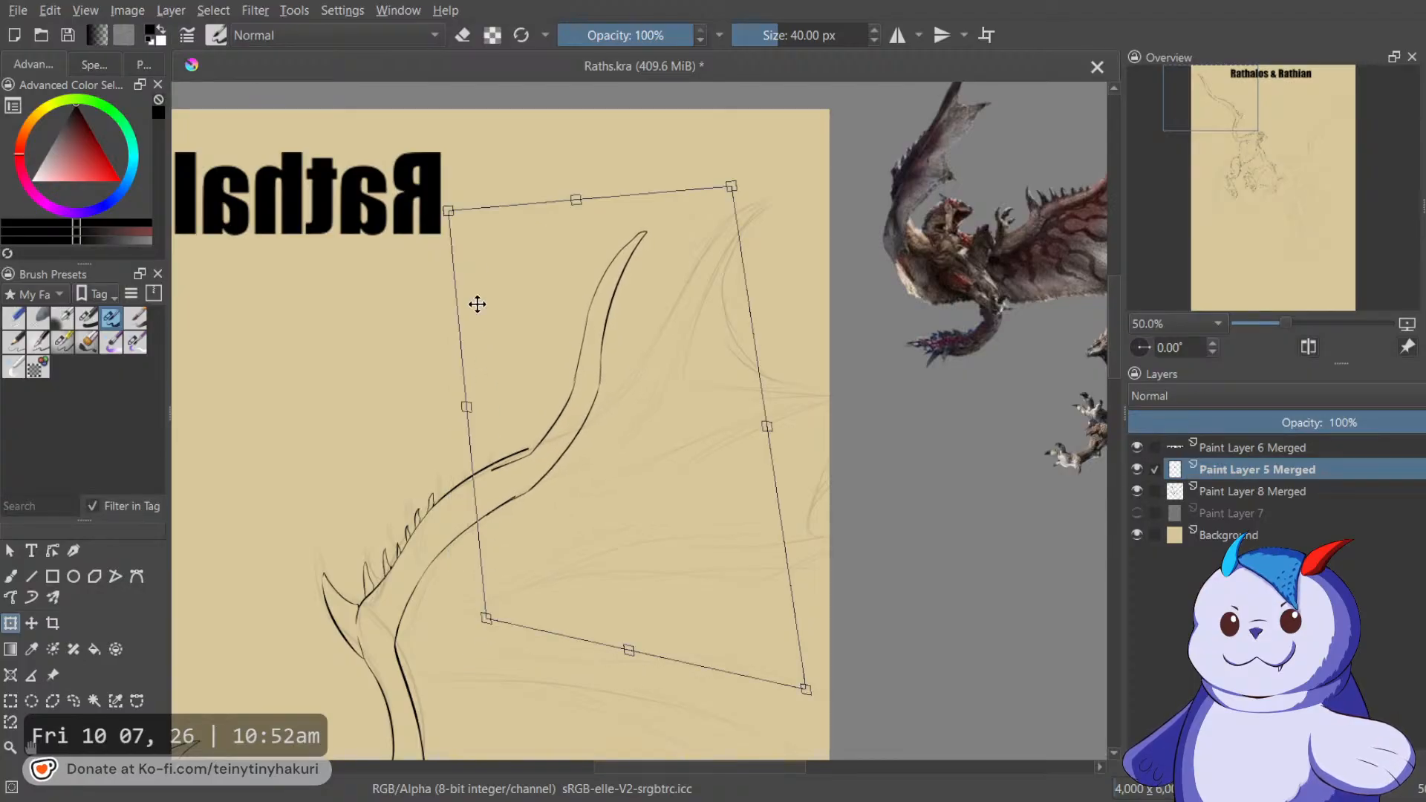
left_click_drag(456, 210, 449, 255)
left_click_drag(728, 192, 726, 151)
left_click_drag(612, 274, 606, 266)
key("Return")
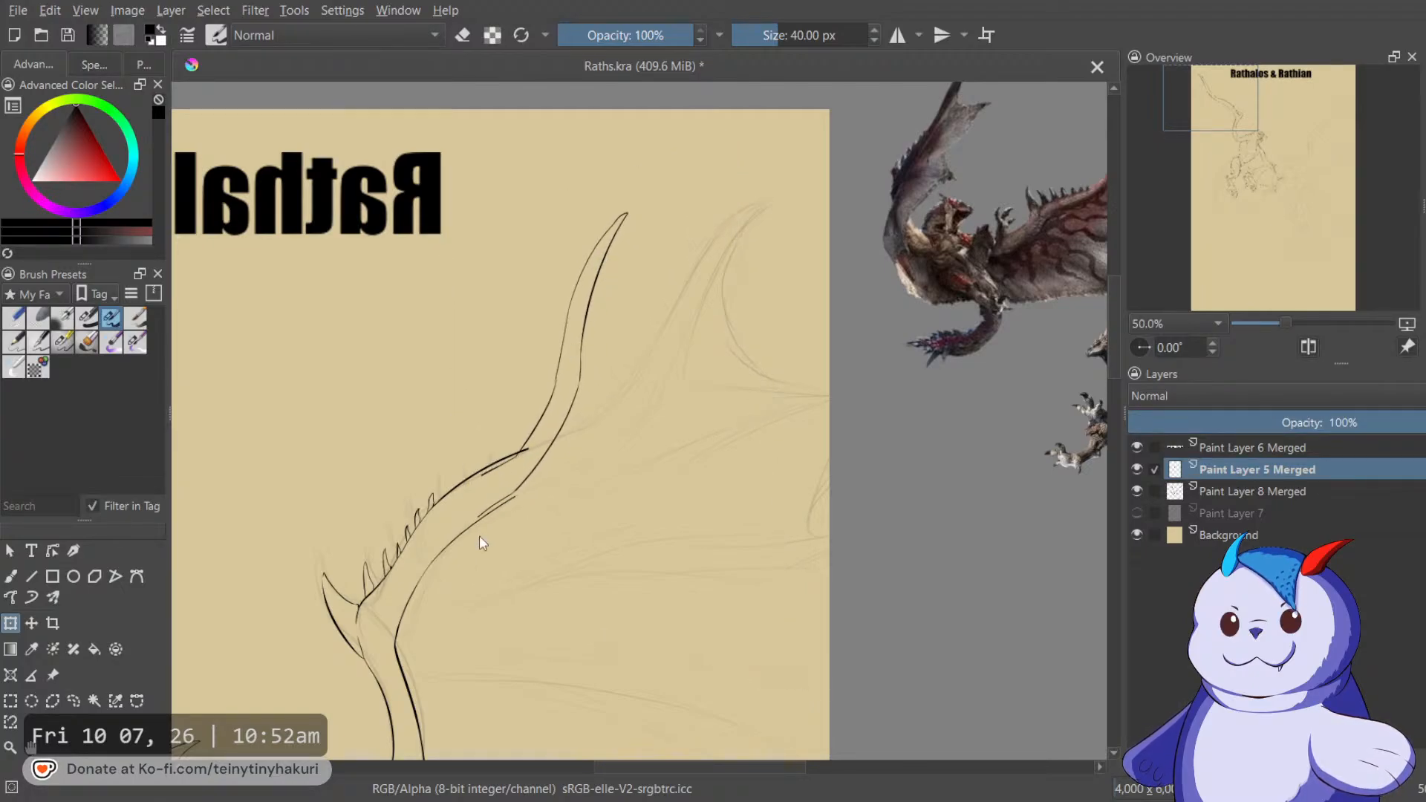
Re-ink the finger's lower edge from the wrist joint to the middle bend as one smooth curve, erasing the doubled old line.
key("b")
scroll(482, 522, "up", 3)
left_click_drag(484, 518, 792, 362)
mouse_move(877, 265)
left_mouse_down()
mouse_move(960, 202)
mouse_move(816, 308)
mouse_move(707, 455)
mouse_move(645, 623)
left_mouse_up()
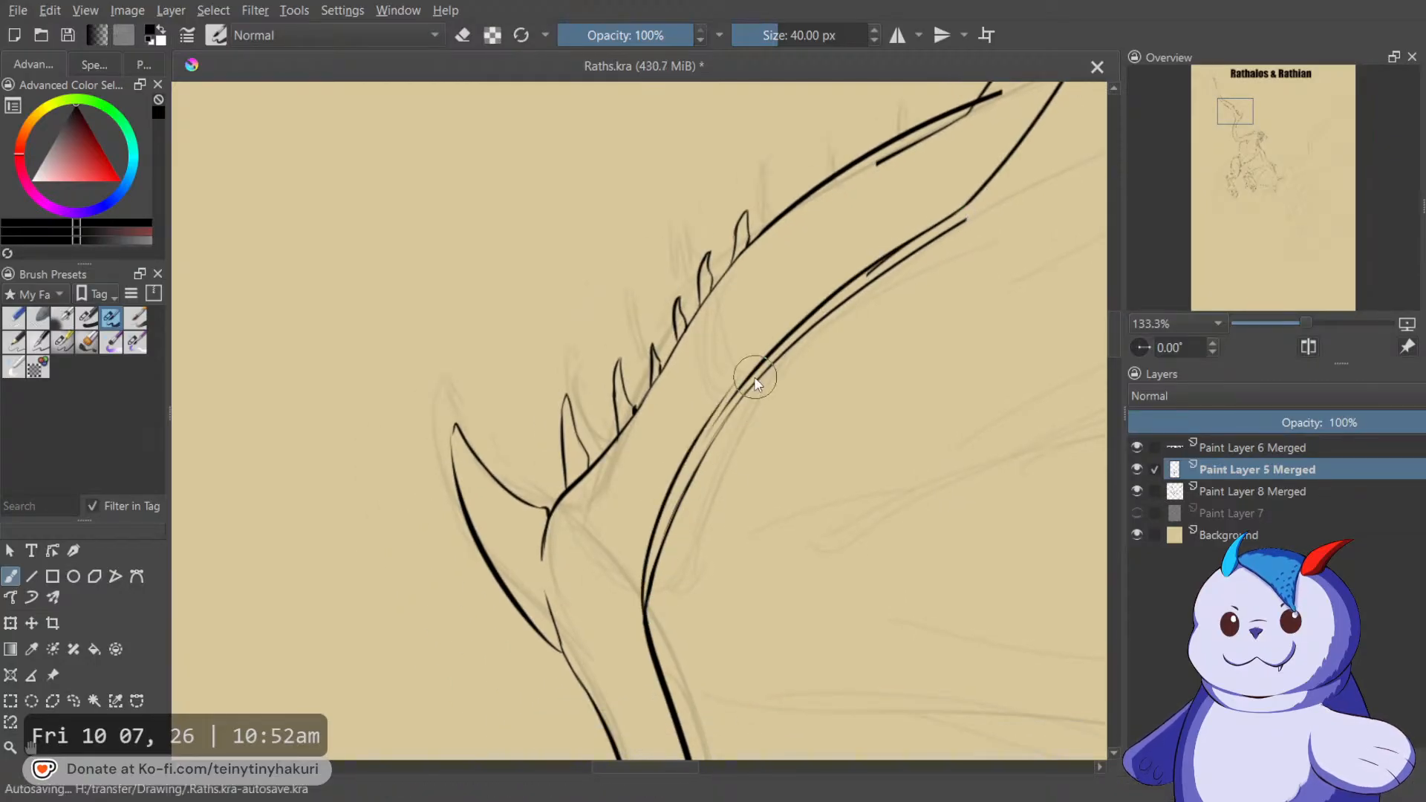
left_click_drag(708, 412, 876, 264)
mouse_move(967, 219)
left_mouse_down()
mouse_move(841, 304)
mouse_move(934, 239)
mouse_move(870, 272)
mouse_move(734, 409)
left_mouse_up()
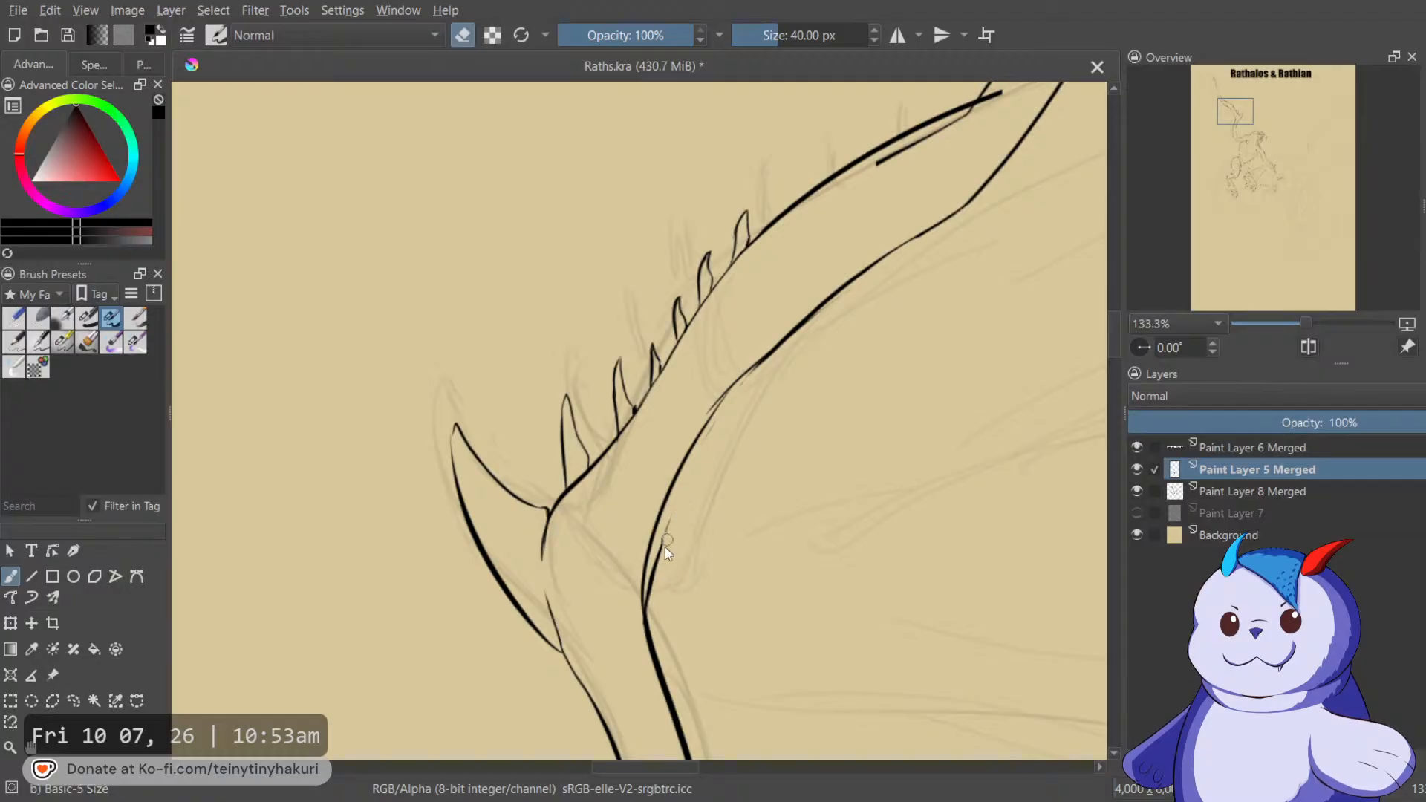
left_click_drag(651, 602, 649, 599)
left_click_drag(702, 412, 760, 347)
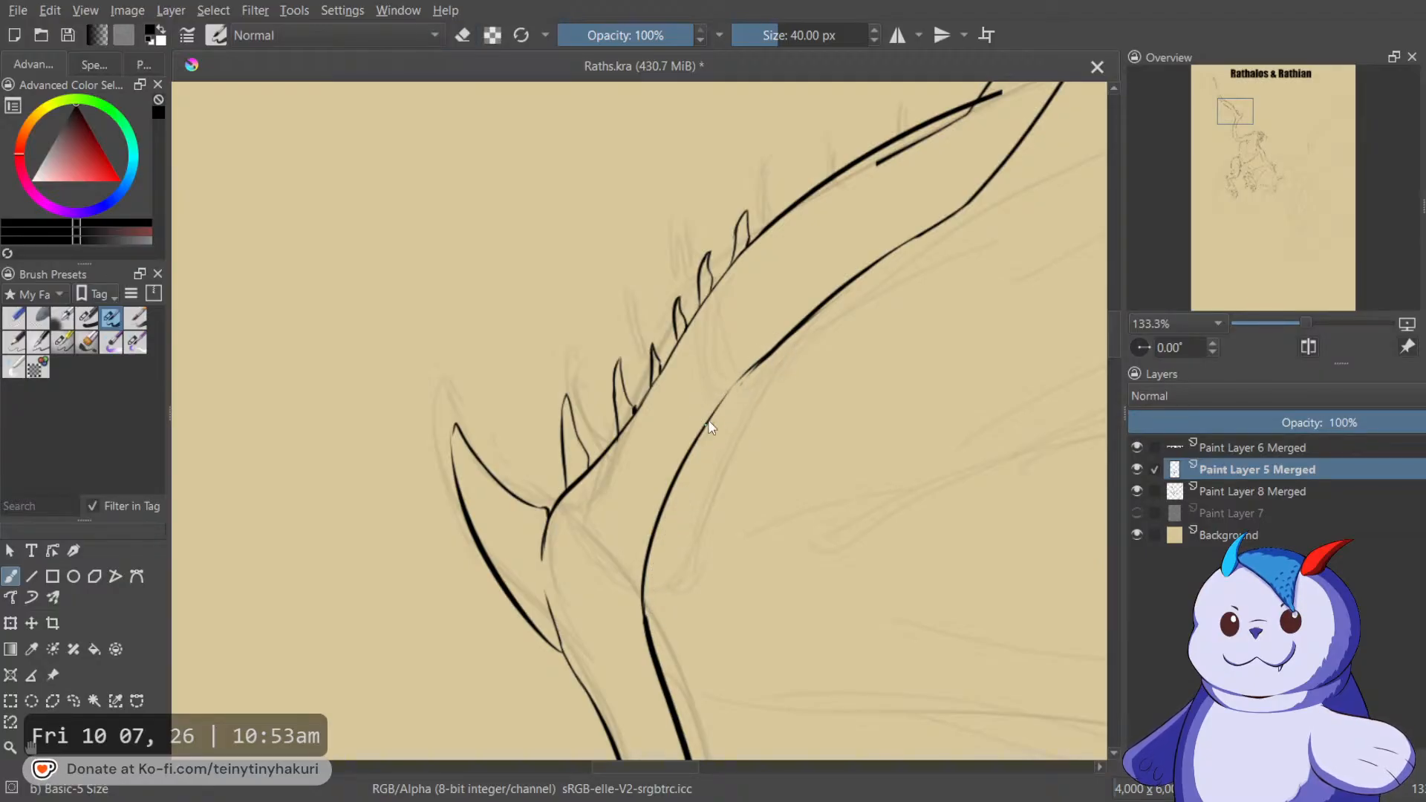
key("e")
Ink a new line joining the finger's upper edge just beyond the last spike, and thin out the overlap with the old line.
left_click_drag(906, 235, 883, 346)
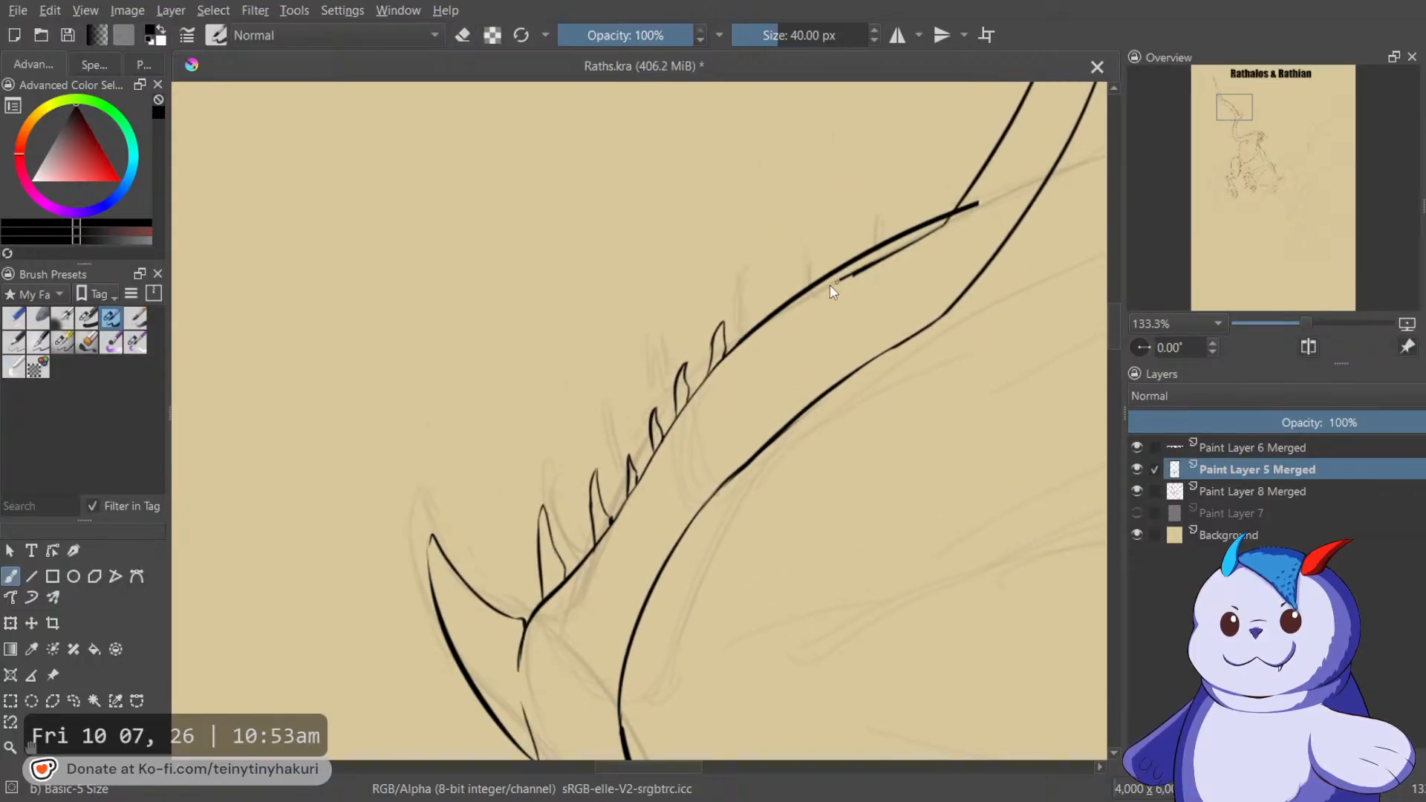
key("4")
key("4")
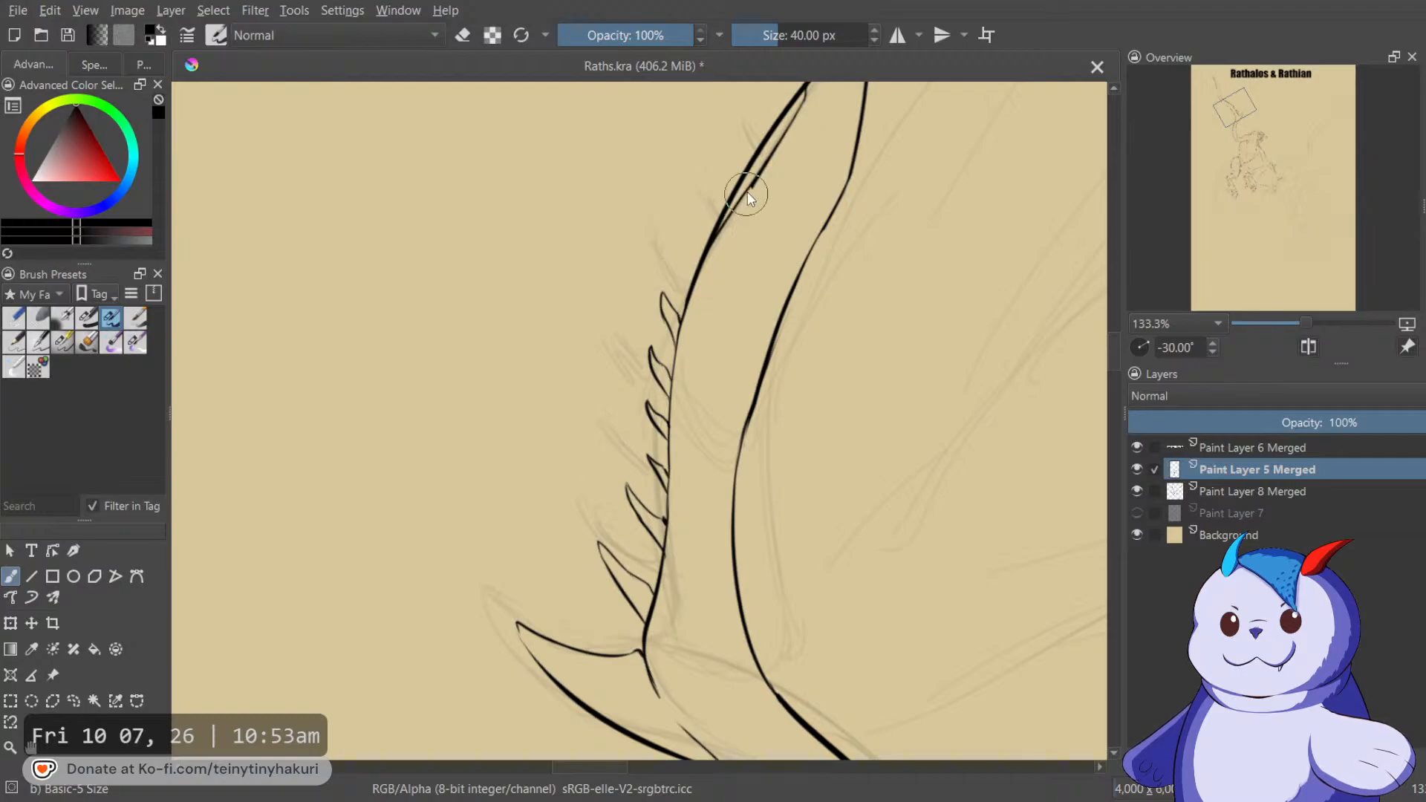
left_click_drag(772, 153, 716, 249)
key("e")
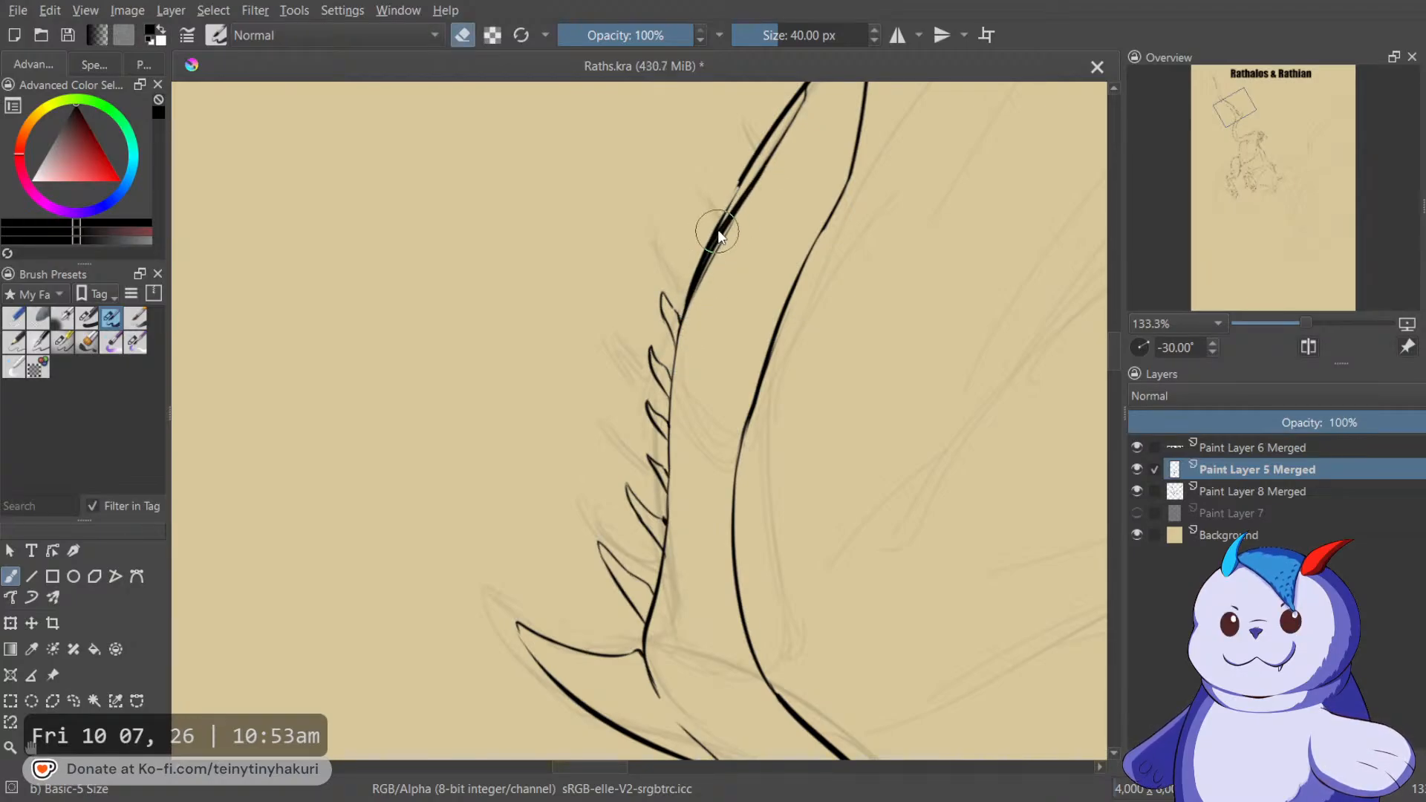
mouse_move(719, 232)
left_mouse_down()
mouse_move(692, 281)
mouse_move(728, 214)
mouse_move(679, 310)
mouse_move(747, 190)
left_mouse_up()
left_click_drag(698, 309, 760, 197)
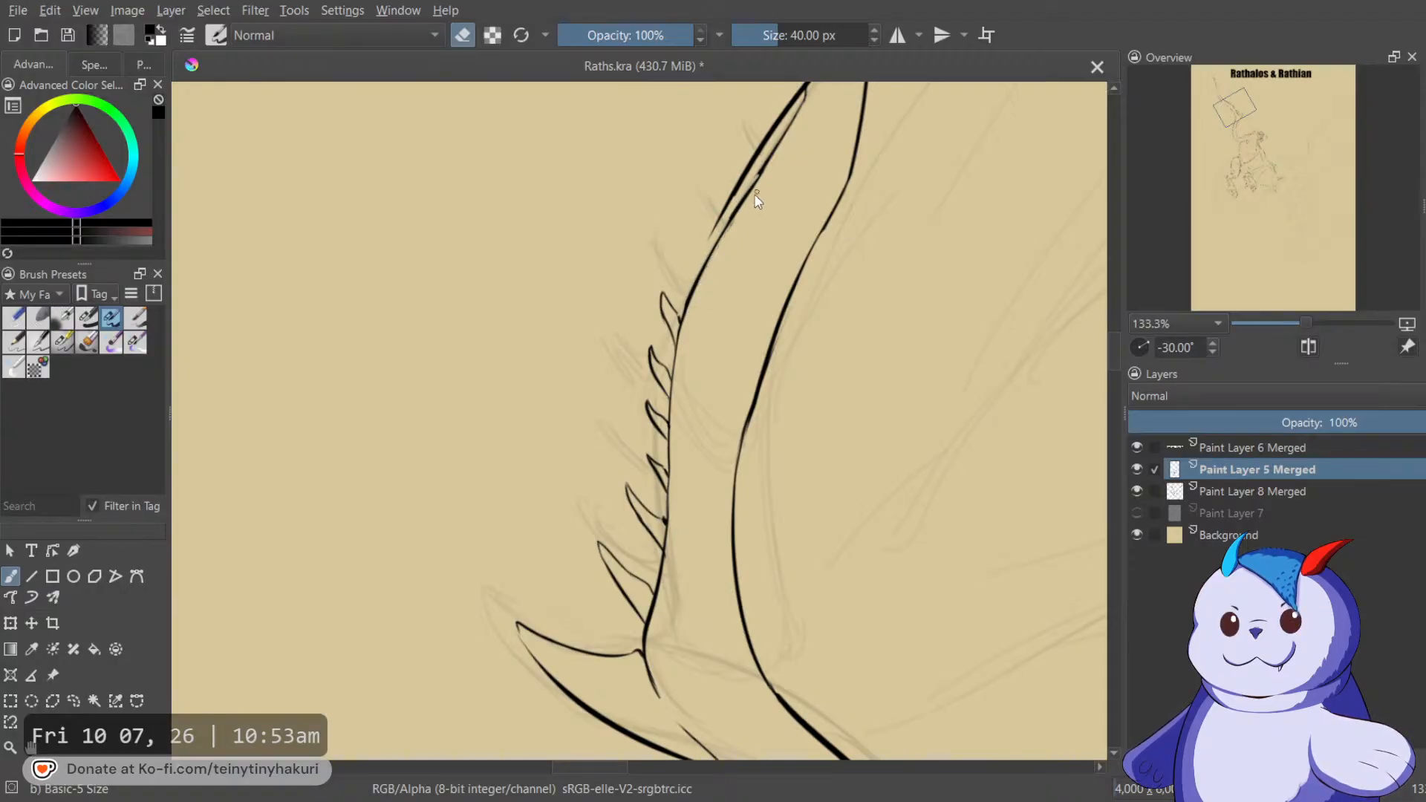
key("e")
Erase the old duplicate line on the finger's upper edge beyond the spikes and round off the corner at the middle bend.
scroll(741, 278, "up", 2)
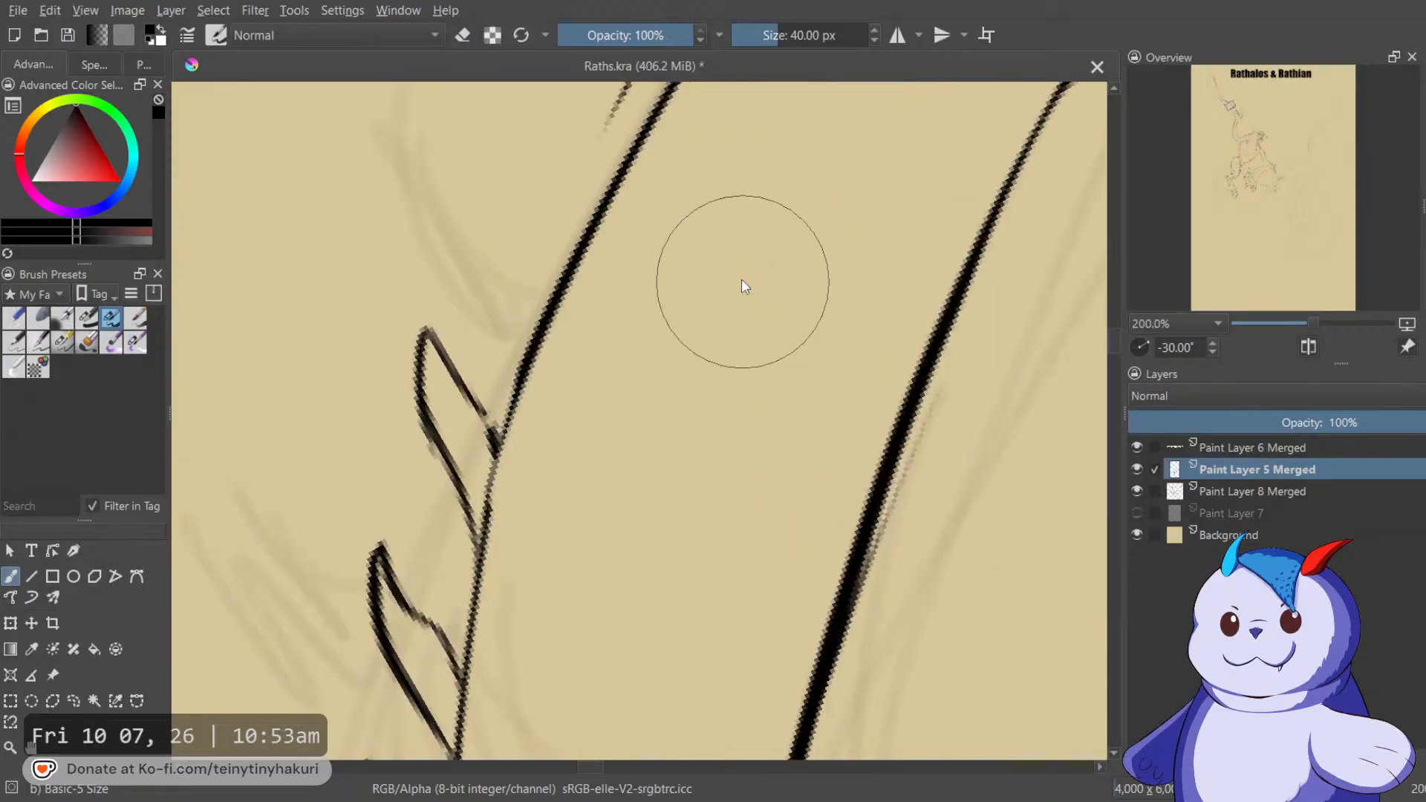
scroll(555, 443, "up", 2)
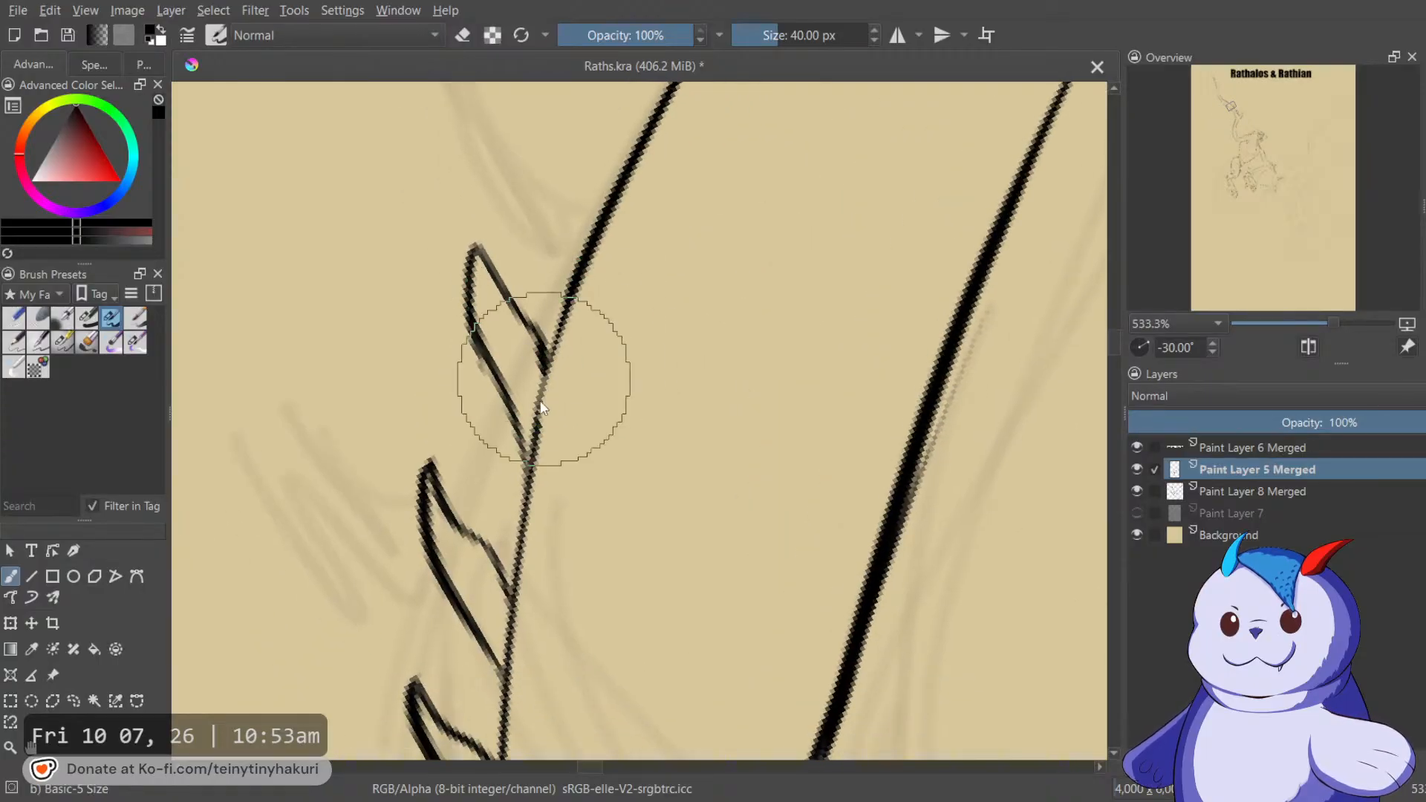
scroll(537, 340, "down", 1)
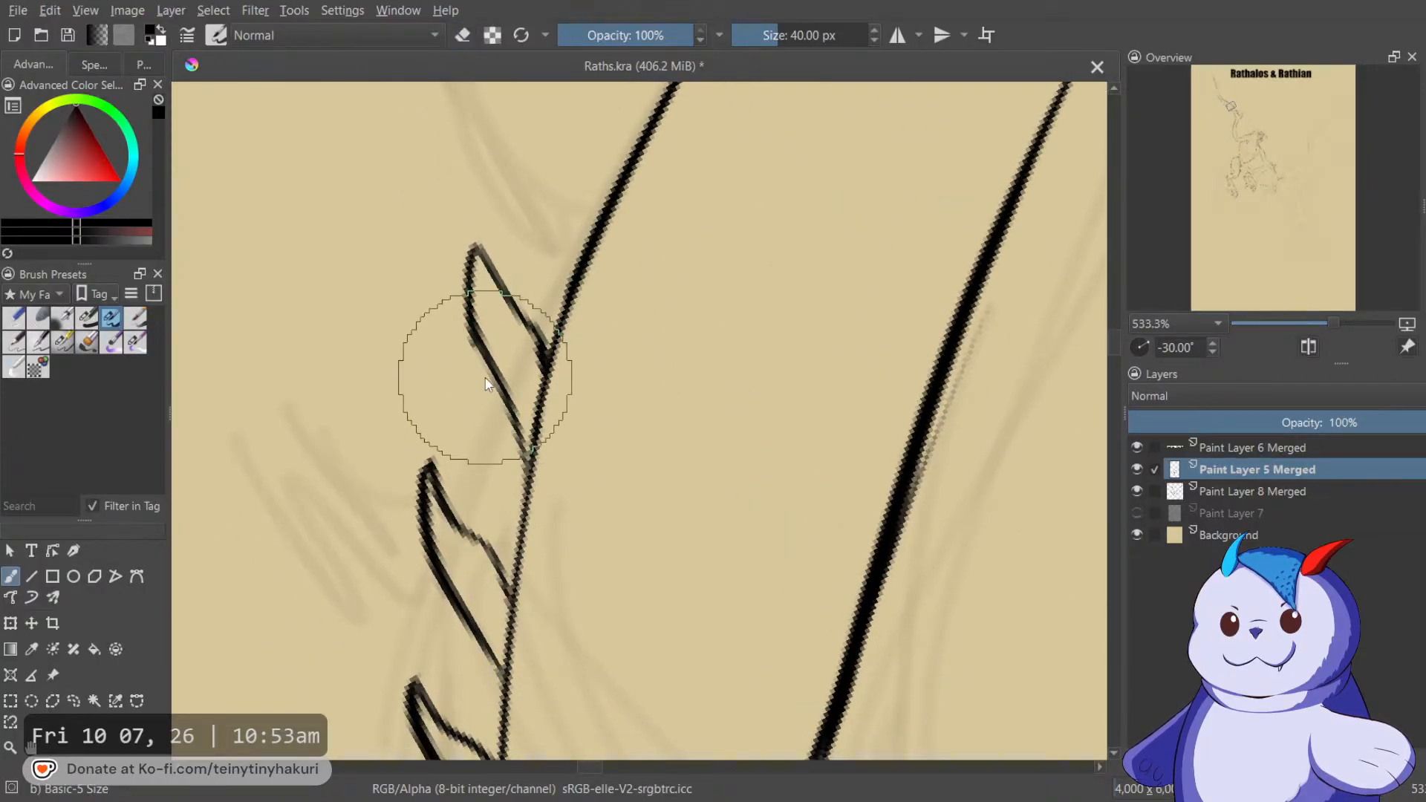
scroll(487, 383, "down", 2)
left_click_drag(718, 273, 831, 381)
key("e")
key("e")
key("e")
left_click_drag(753, 247, 735, 265)
key("e")
left_click_drag(795, 192, 756, 293)
key("e")
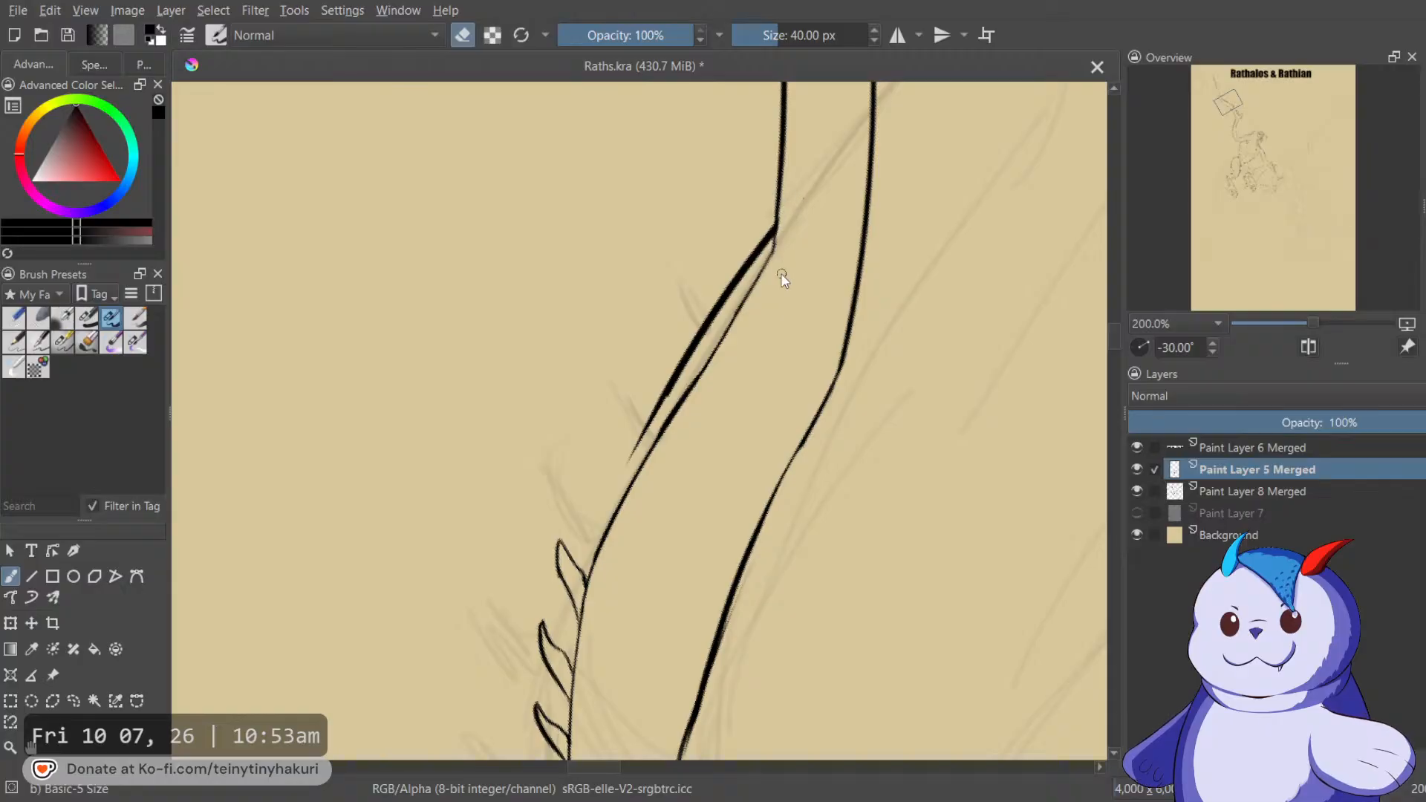
left_click_drag(758, 230, 629, 448)
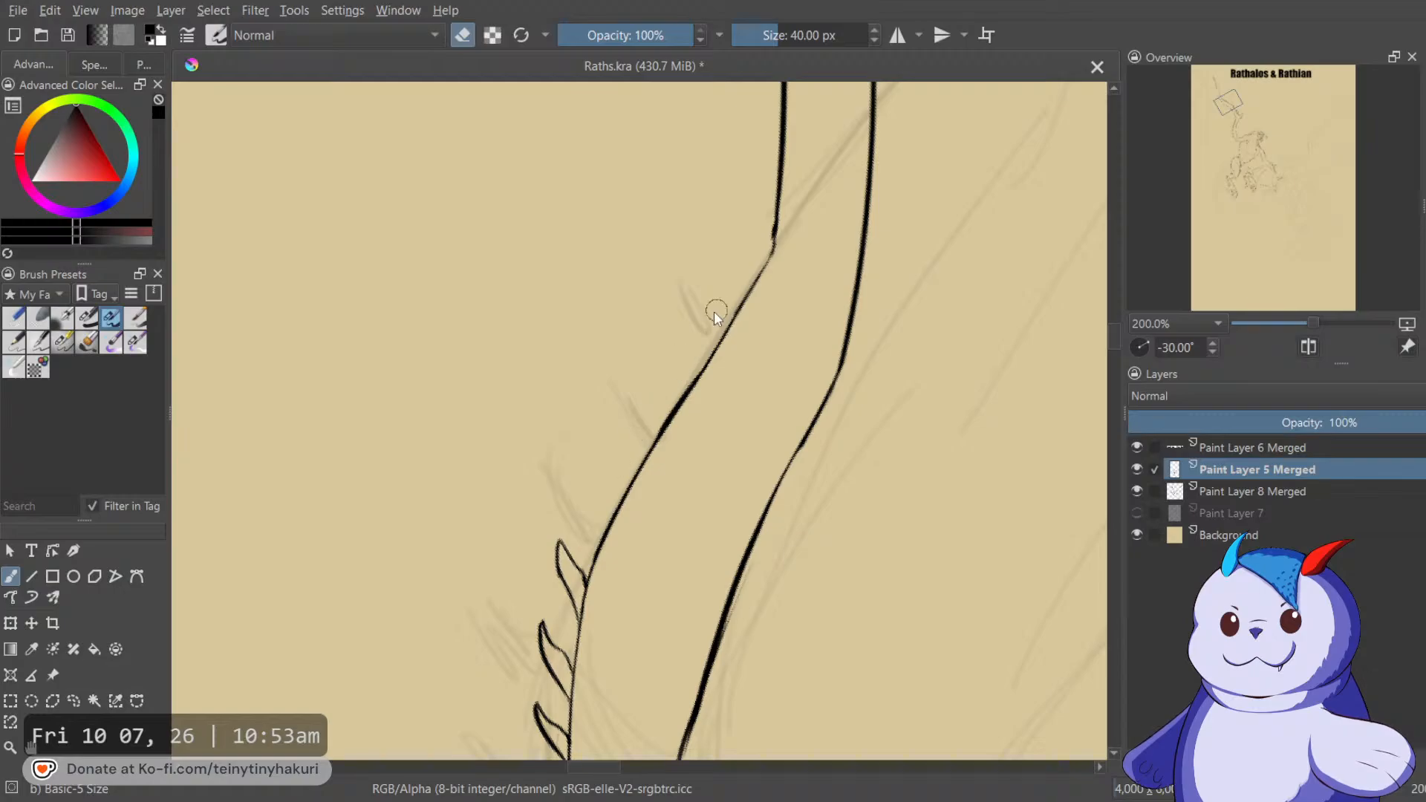
left_click_drag(778, 223, 767, 257)
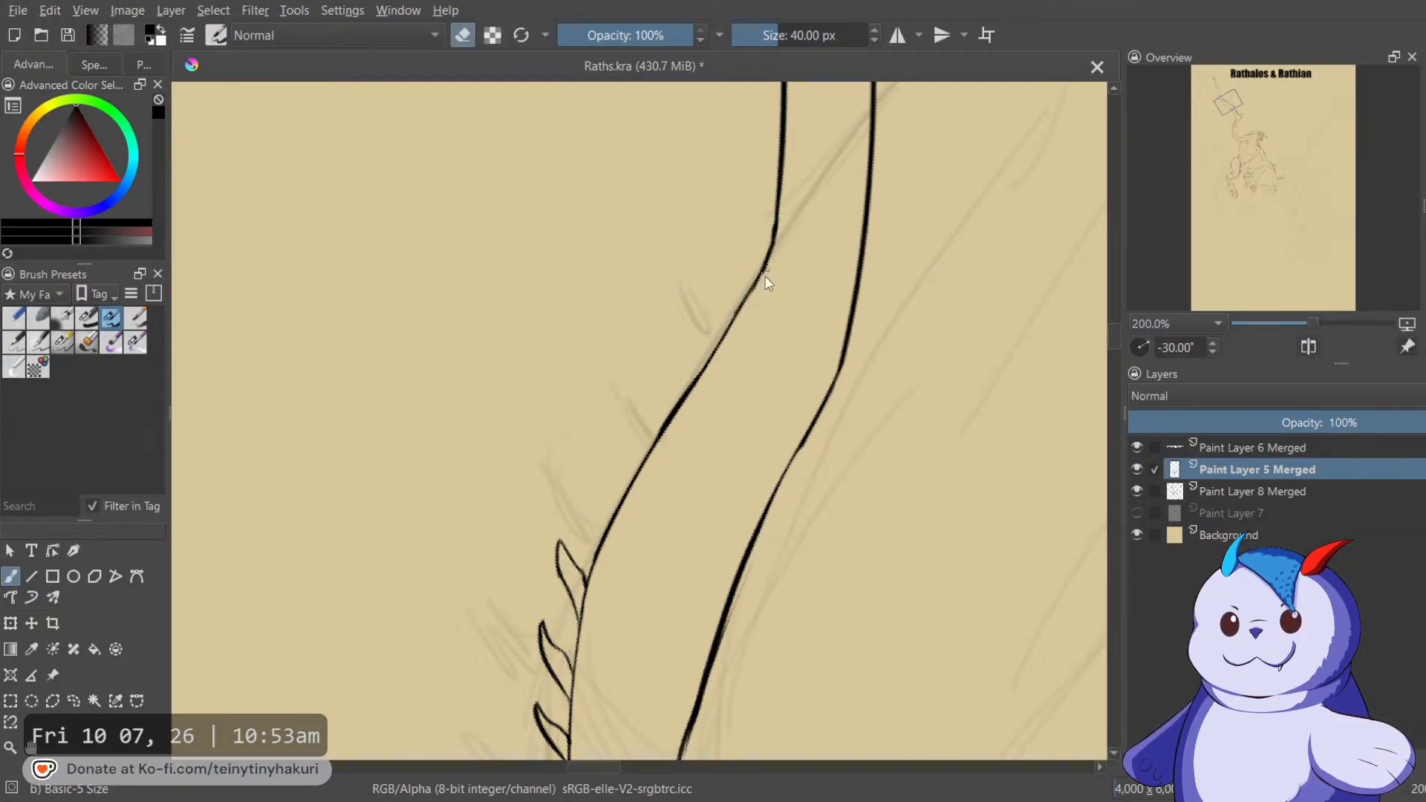
key("e")
Ink three long curved finger bones fanning across the raised wing from near the wrist and leading finger toward the page edge.
key("5")
scroll(956, 332, "down", 6)
mouse_move(933, 324)
left_mouse_down()
mouse_move(813, 232)
mouse_move(771, 269)
left_mouse_up()
scroll(771, 269, "up", 3)
key("m")
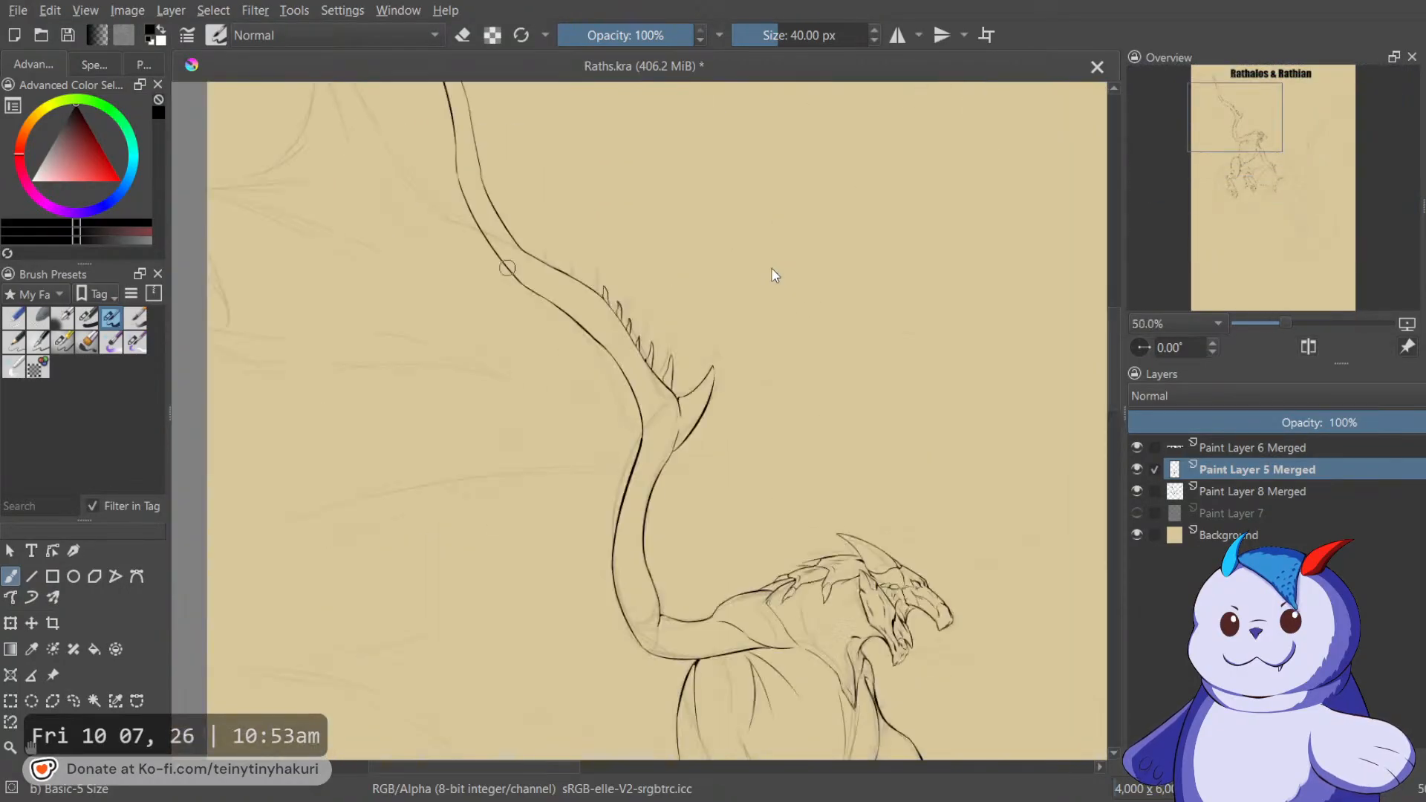
key("4")
key("4")
key("4")
left_click_drag(599, 497, 879, 265)
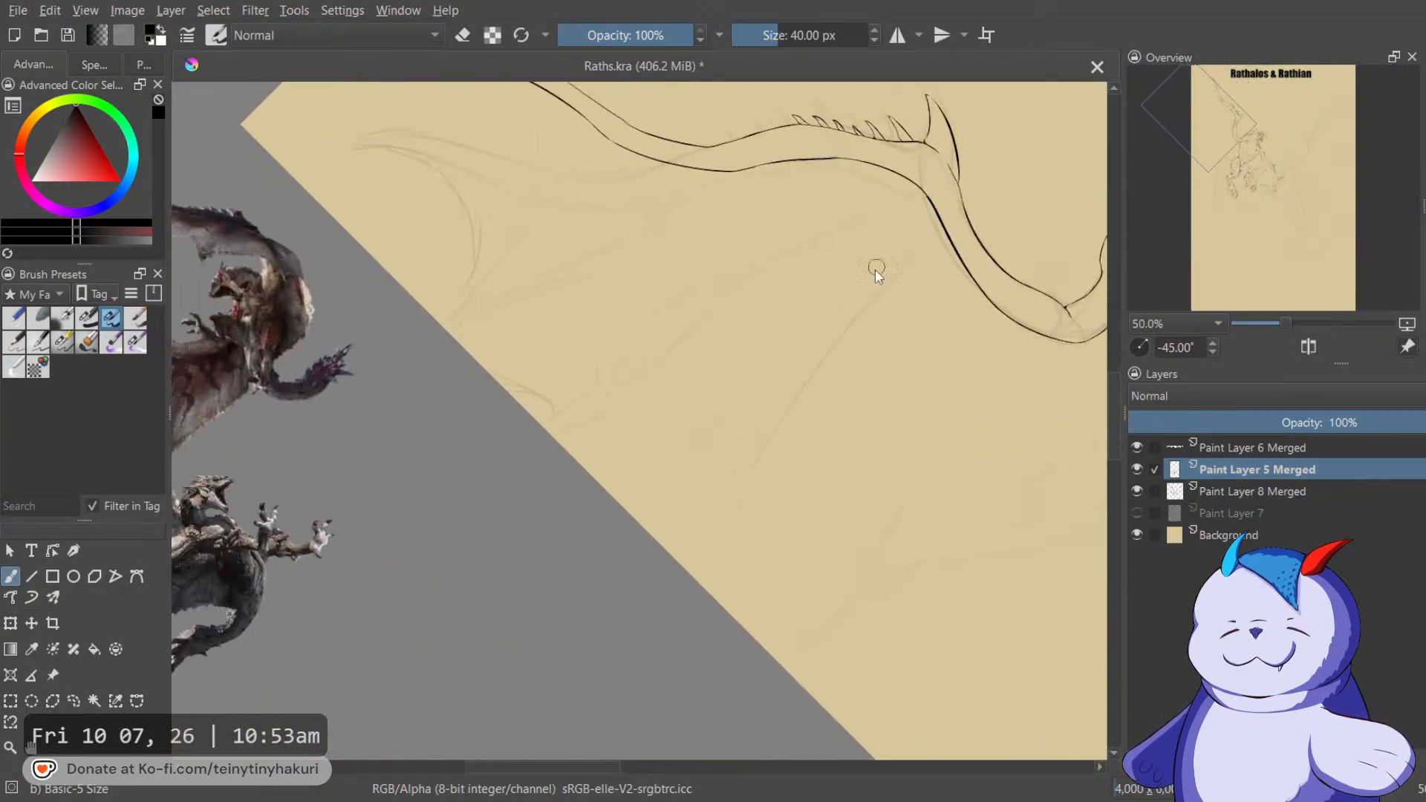
left_click_drag(915, 217, 726, 558)
mouse_move(847, 243)
left_mouse_down()
mouse_move(889, 255)
mouse_move(587, 461)
left_mouse_up()
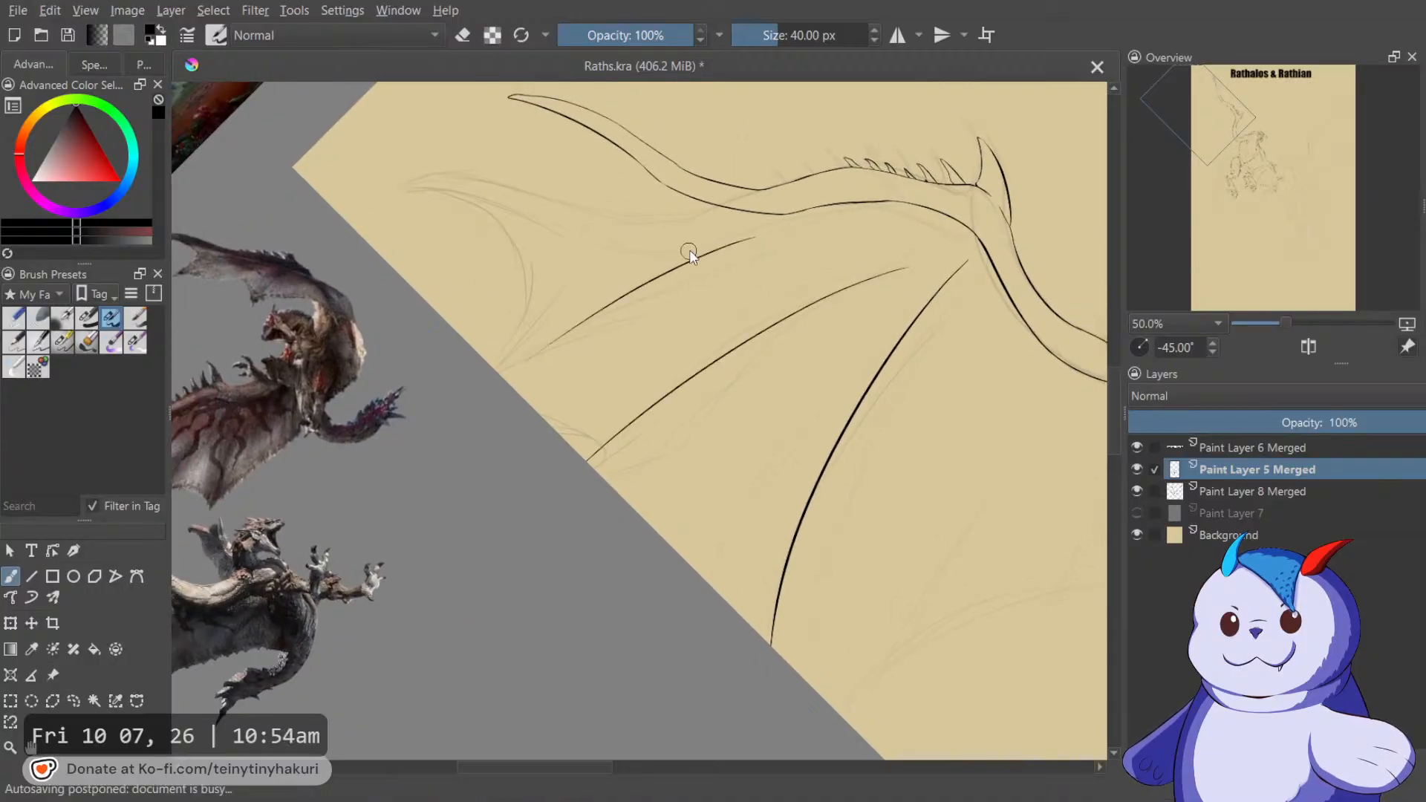
Ink the curved outer membrane edges linking the leading finger and the three wing bones along the page edge.
key("6")
key("6")
key("6")
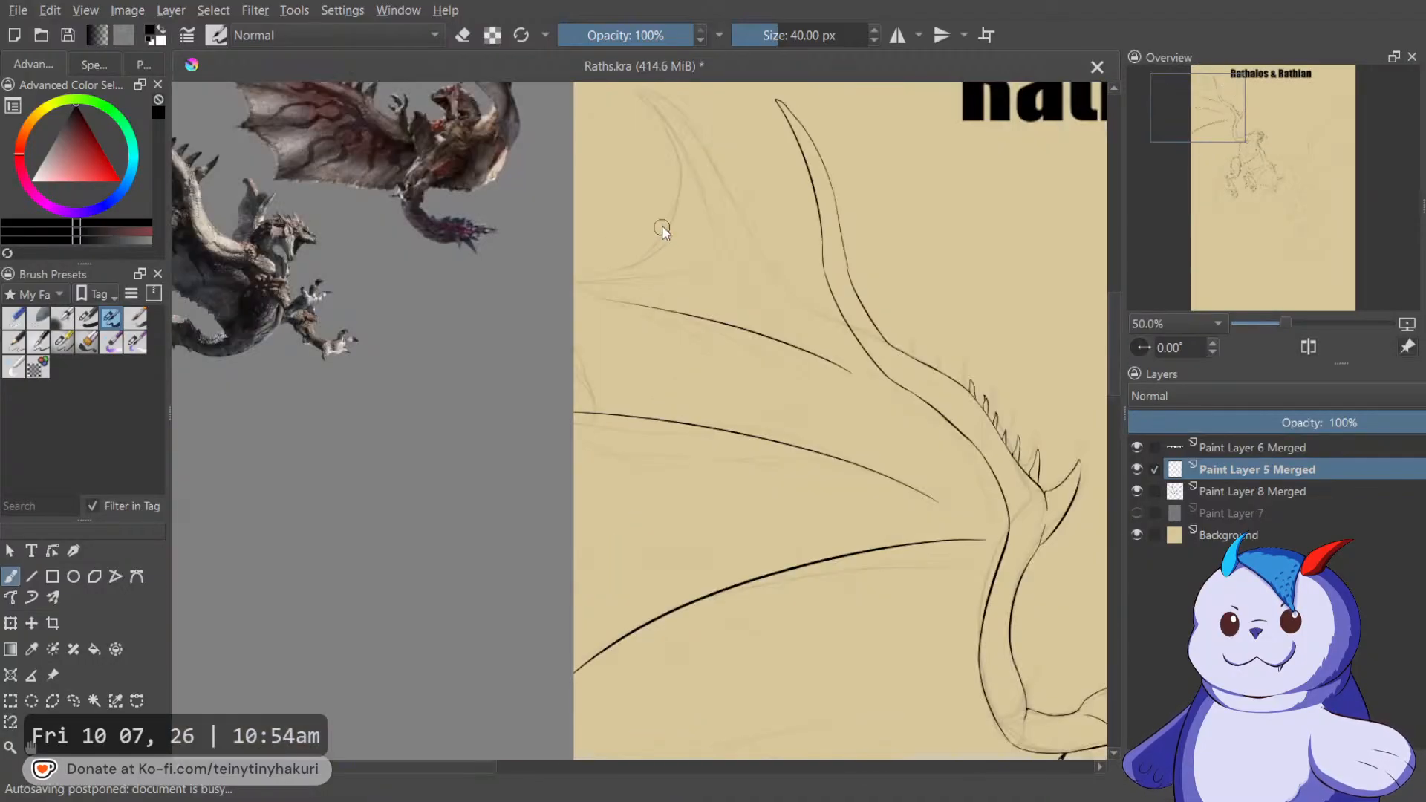
left_click_drag(662, 225, 794, 294)
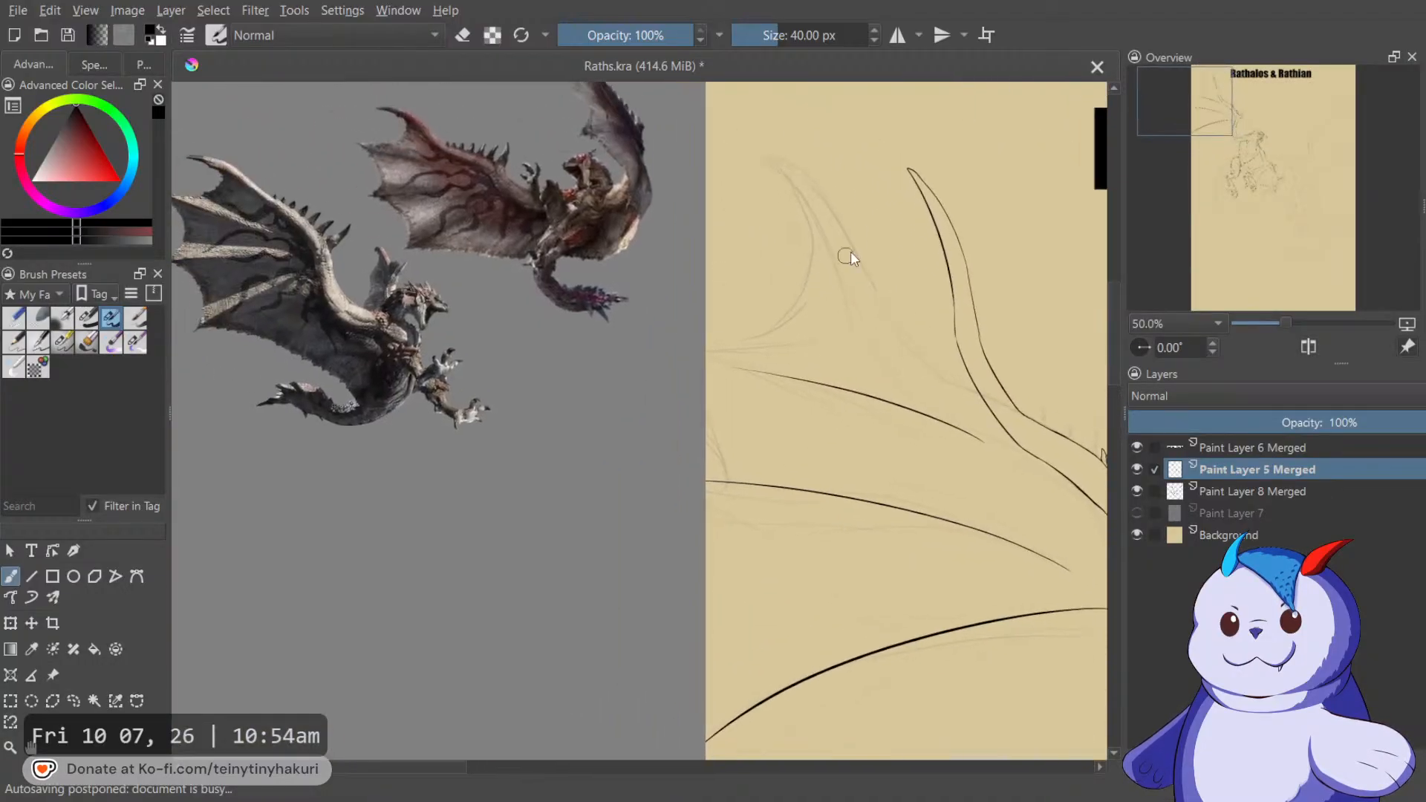
mouse_move(888, 286)
left_mouse_down()
mouse_move(784, 390)
mouse_move(715, 178)
mouse_move(534, 408)
left_mouse_up()
key("m")
left_click_drag(565, 340, 661, 352)
mouse_move(411, 260)
left_mouse_down()
mouse_move(272, 288)
mouse_move(316, 413)
mouse_move(476, 409)
left_mouse_up()
mouse_move(321, 408)
left_mouse_down()
mouse_move(512, 425)
mouse_move(525, 261)
mouse_move(520, 409)
mouse_move(589, 238)
left_mouse_up()
mouse_move(522, 290)
left_mouse_down()
mouse_move(544, 467)
mouse_move(826, 223)
mouse_move(792, 267)
mouse_move(931, 199)
mouse_move(895, 245)
mouse_move(835, 260)
mouse_move(821, 513)
left_mouse_up()
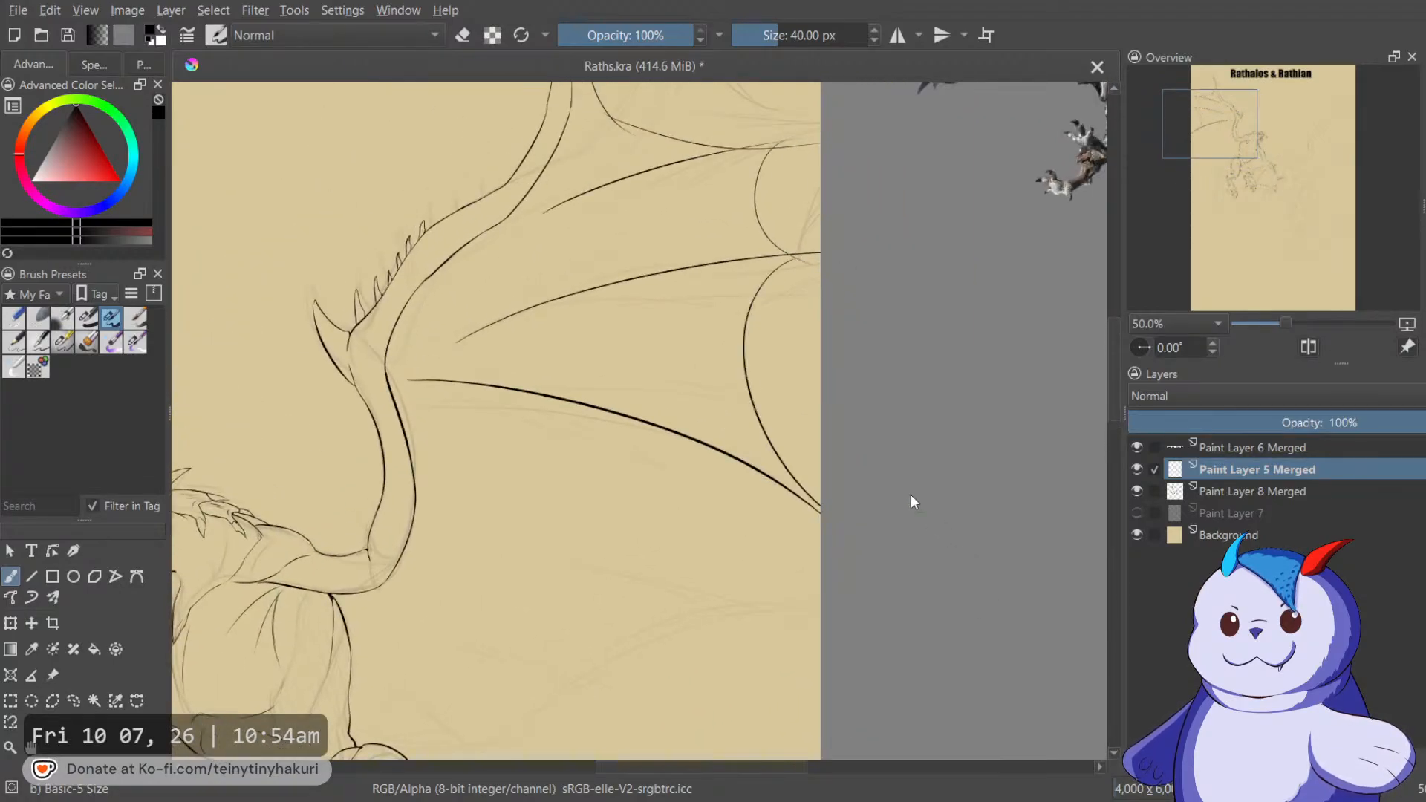
Ink the wing's lower membrane edge, curving from the lowest finger bone's end at the page edge down to the thigh.
left_click_drag(778, 460, 925, 209)
left_click_drag(966, 277, 592, 442)
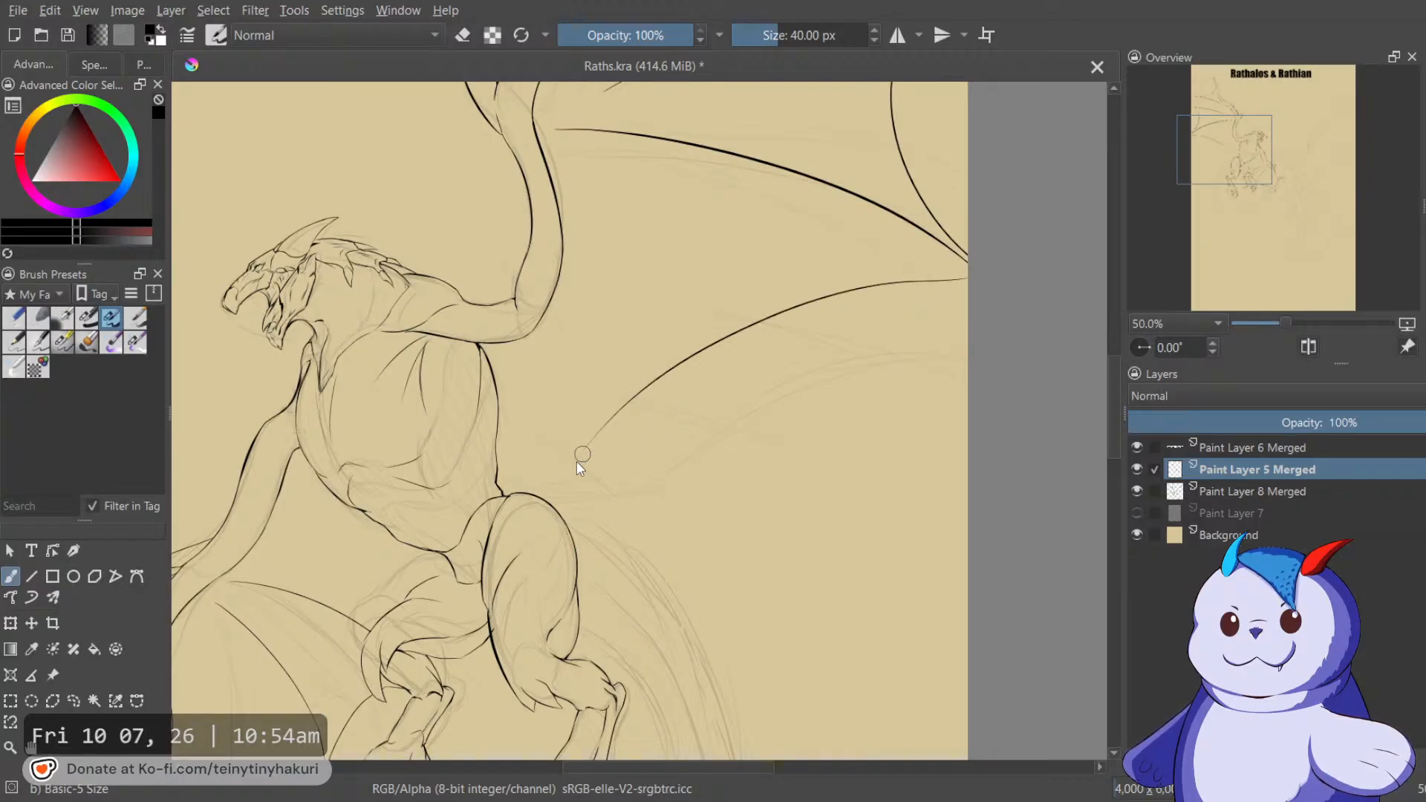
scroll(555, 457, "down", 3)
scroll(531, 452, "up", 1)
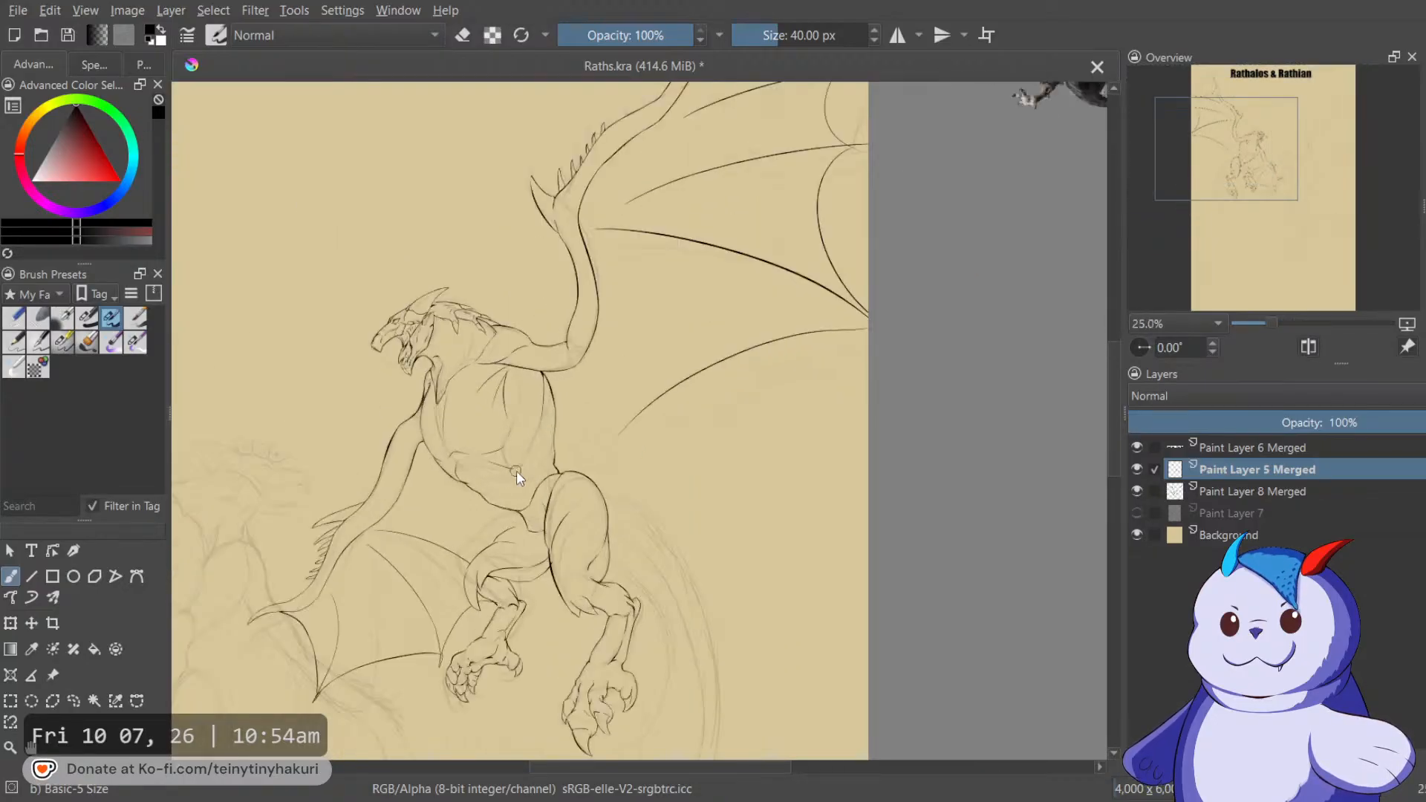
scroll(515, 470, "up", 3)
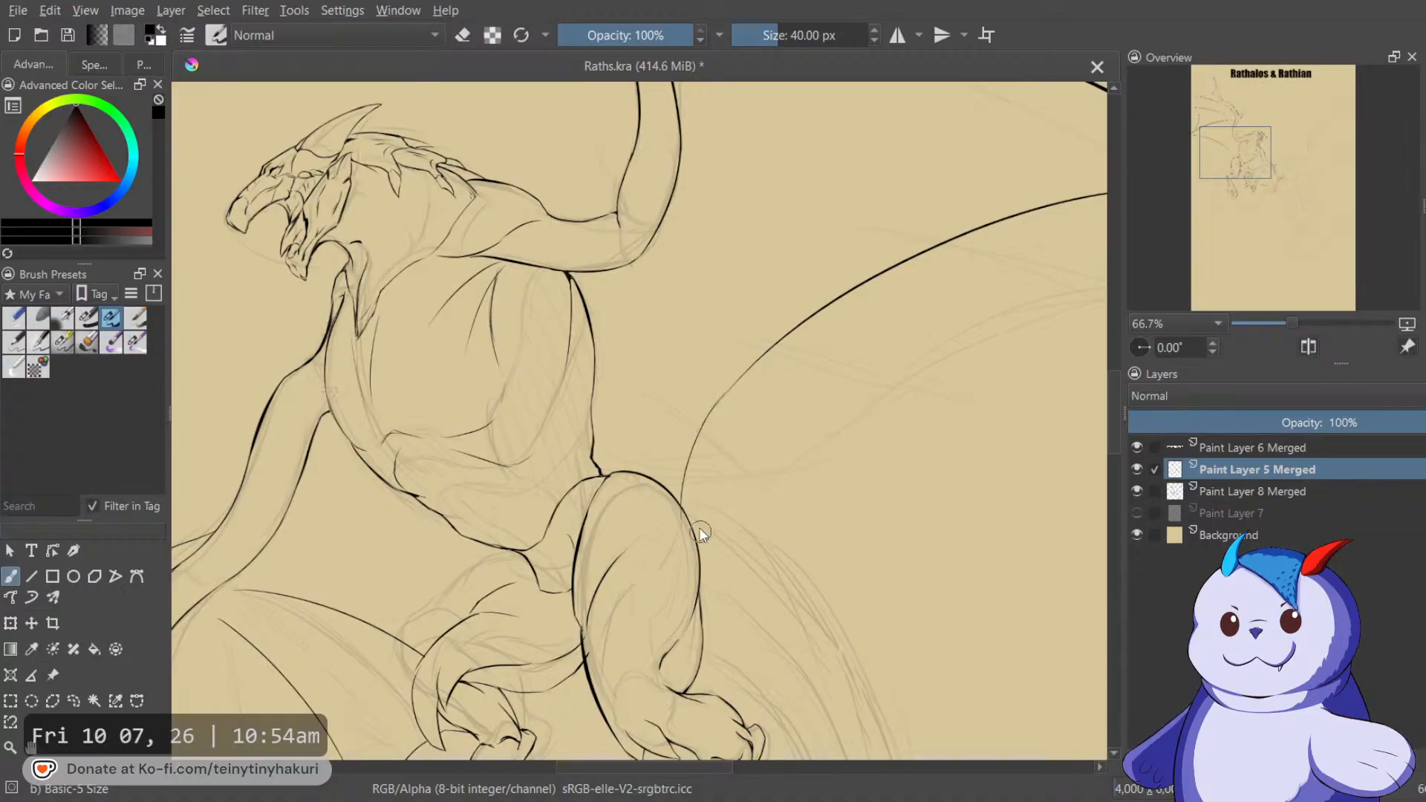
Clean up the uppermost wing bone's outer end, erasing the line that overshoots the membrane junction toward the page edge.
left_click_drag(757, 327, 812, 433)
key("m")
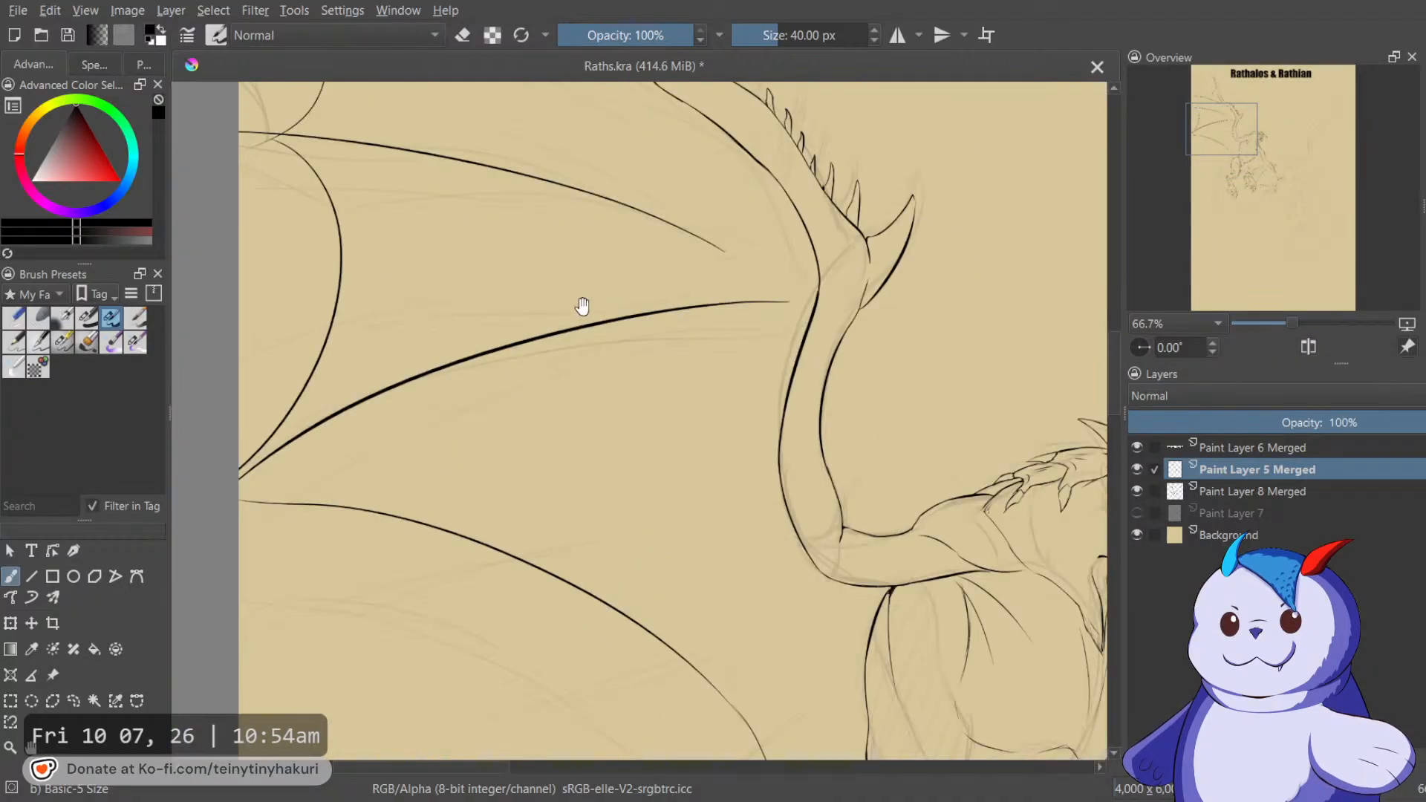
left_click_drag(594, 307, 778, 427)
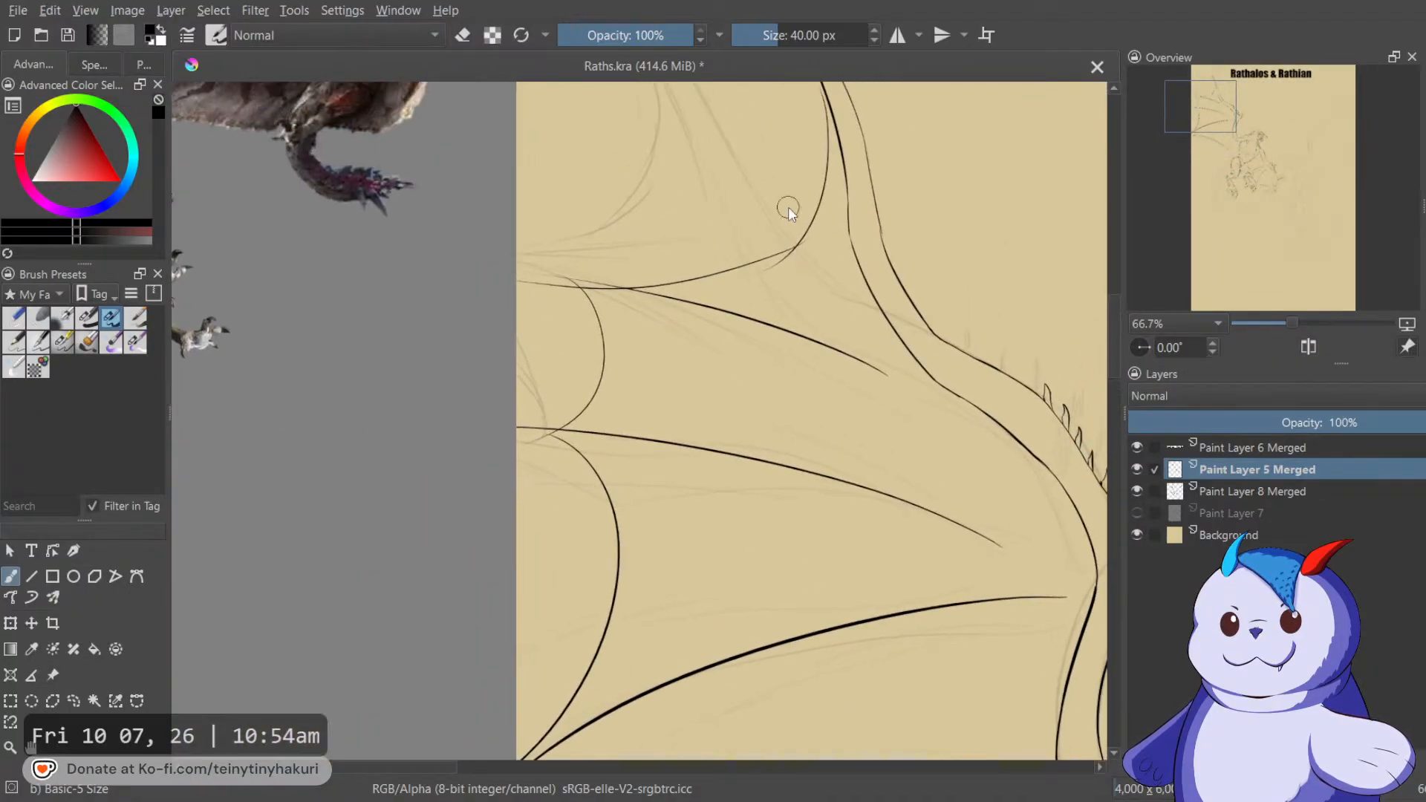
scroll(787, 206, "up", 1)
key("m")
mouse_move(776, 211)
left_mouse_down()
mouse_move(851, 257)
mouse_move(875, 190)
left_mouse_up()
key("4")
key("4")
key("e")
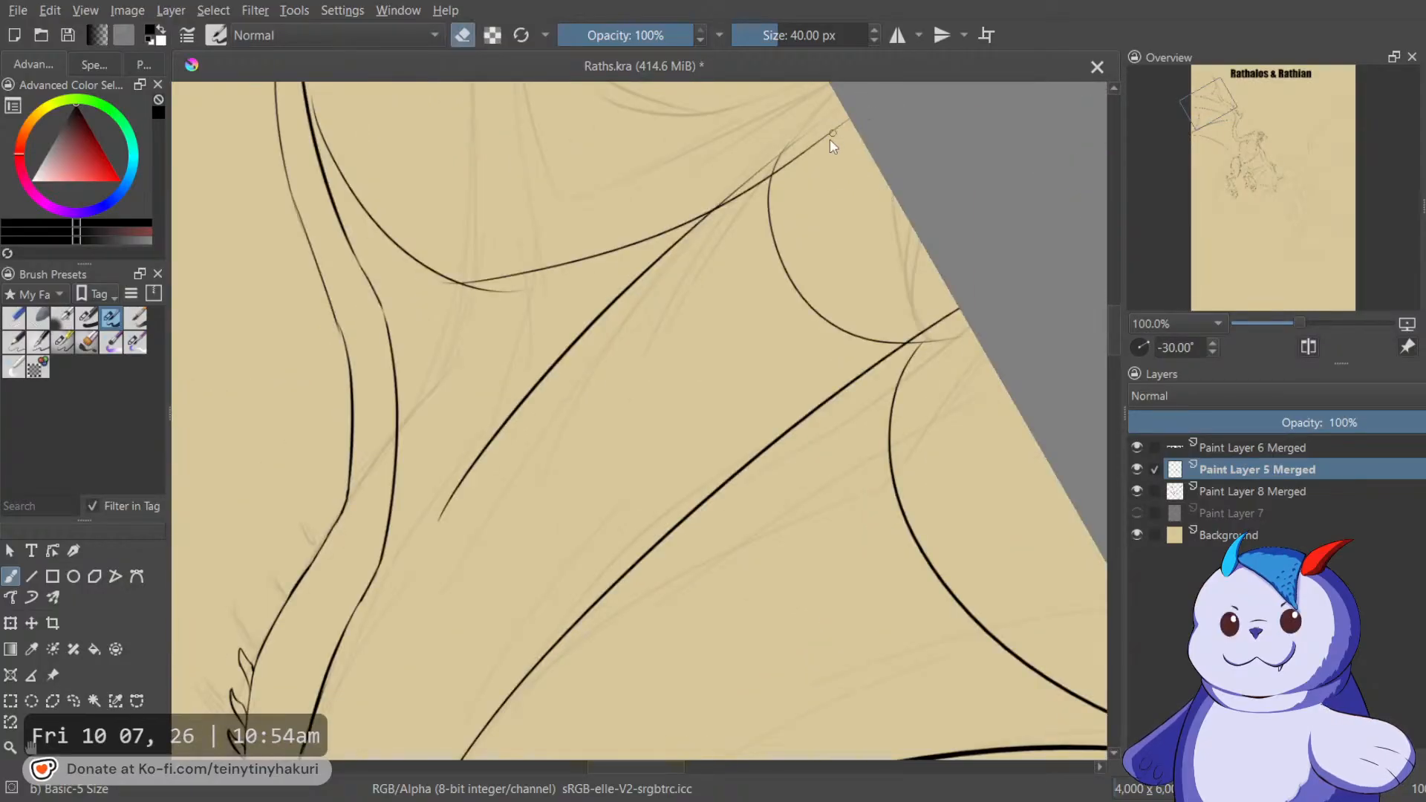
mouse_move(843, 112)
left_mouse_down()
mouse_move(831, 139)
mouse_move(806, 139)
mouse_move(784, 185)
mouse_move(763, 177)
mouse_move(725, 216)
left_mouse_up()
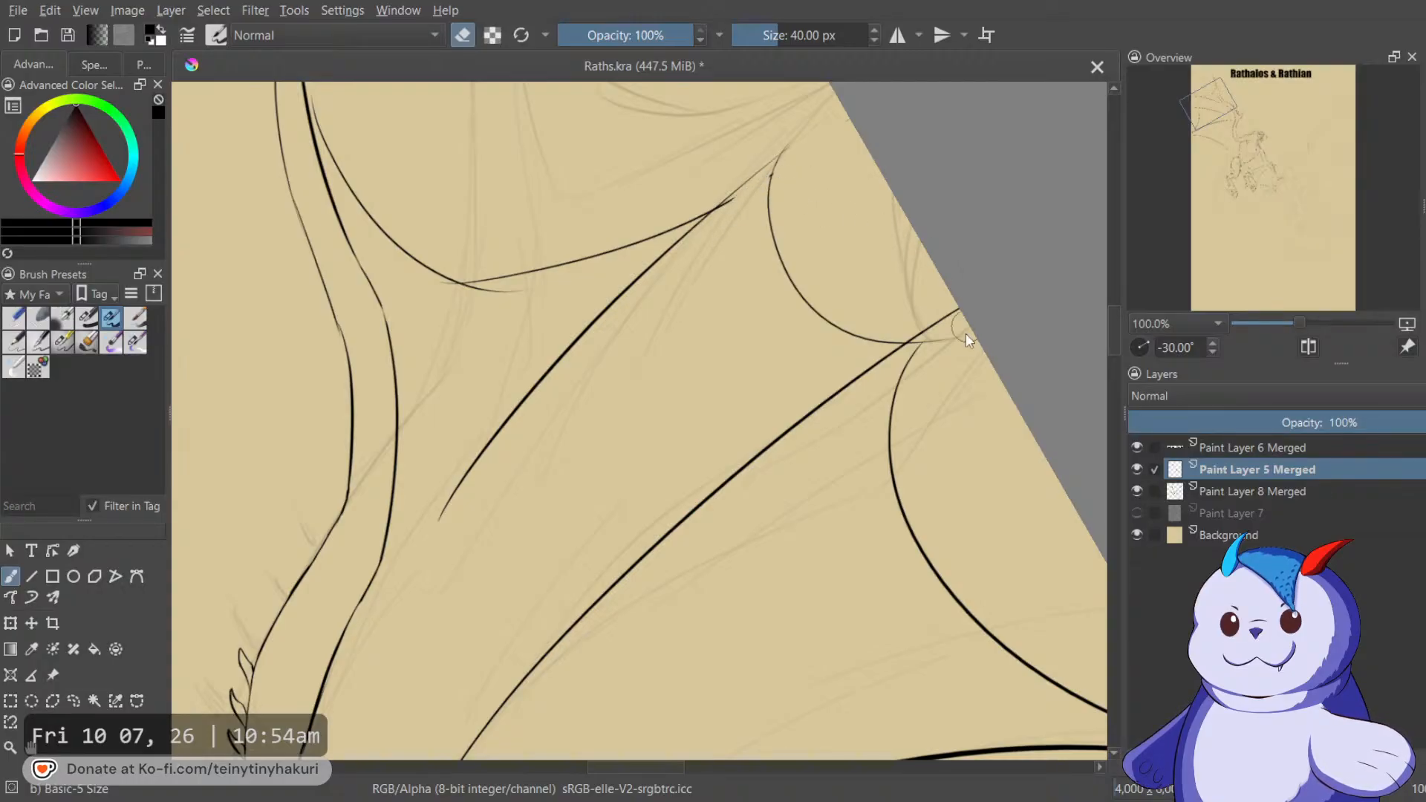
Ink a short curve joining the membrane edge to the middle wing bone's tip and erase the overshooting line end there.
key("e")
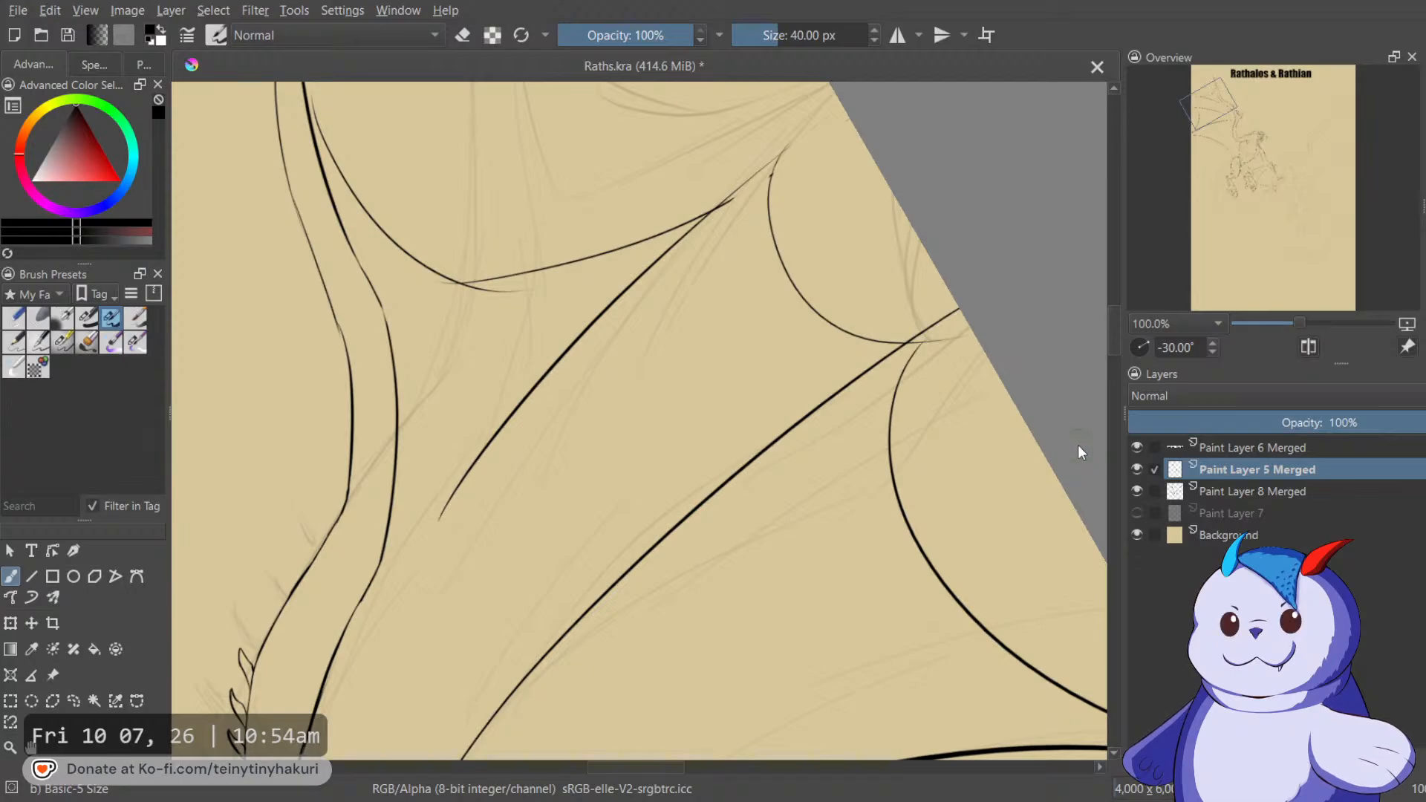
mouse_move(901, 390)
left_mouse_down()
mouse_move(958, 310)
mouse_move(938, 321)
left_mouse_up()
key("e")
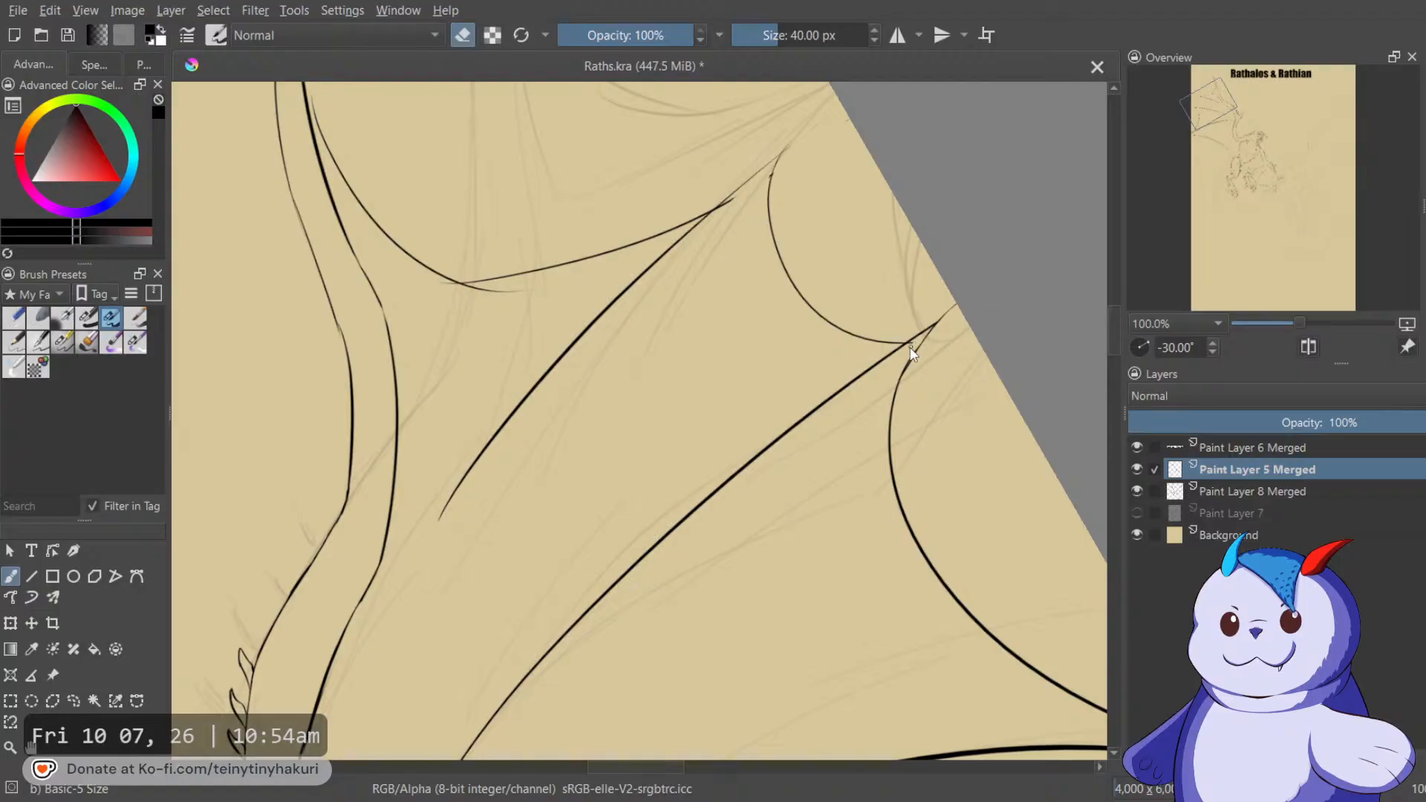
key("e")
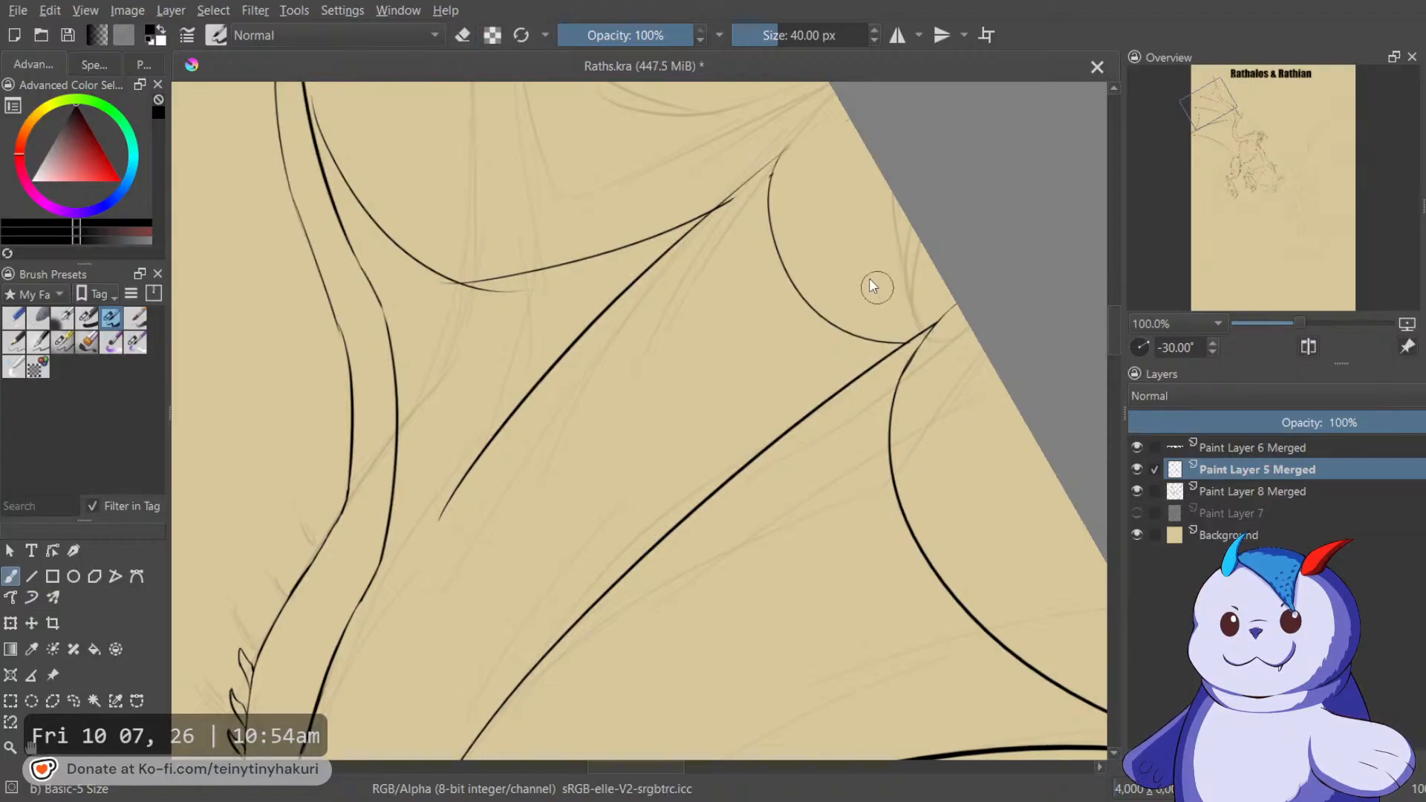
key("minus")
key("5")
left_click_drag(771, 500, 795, 198)
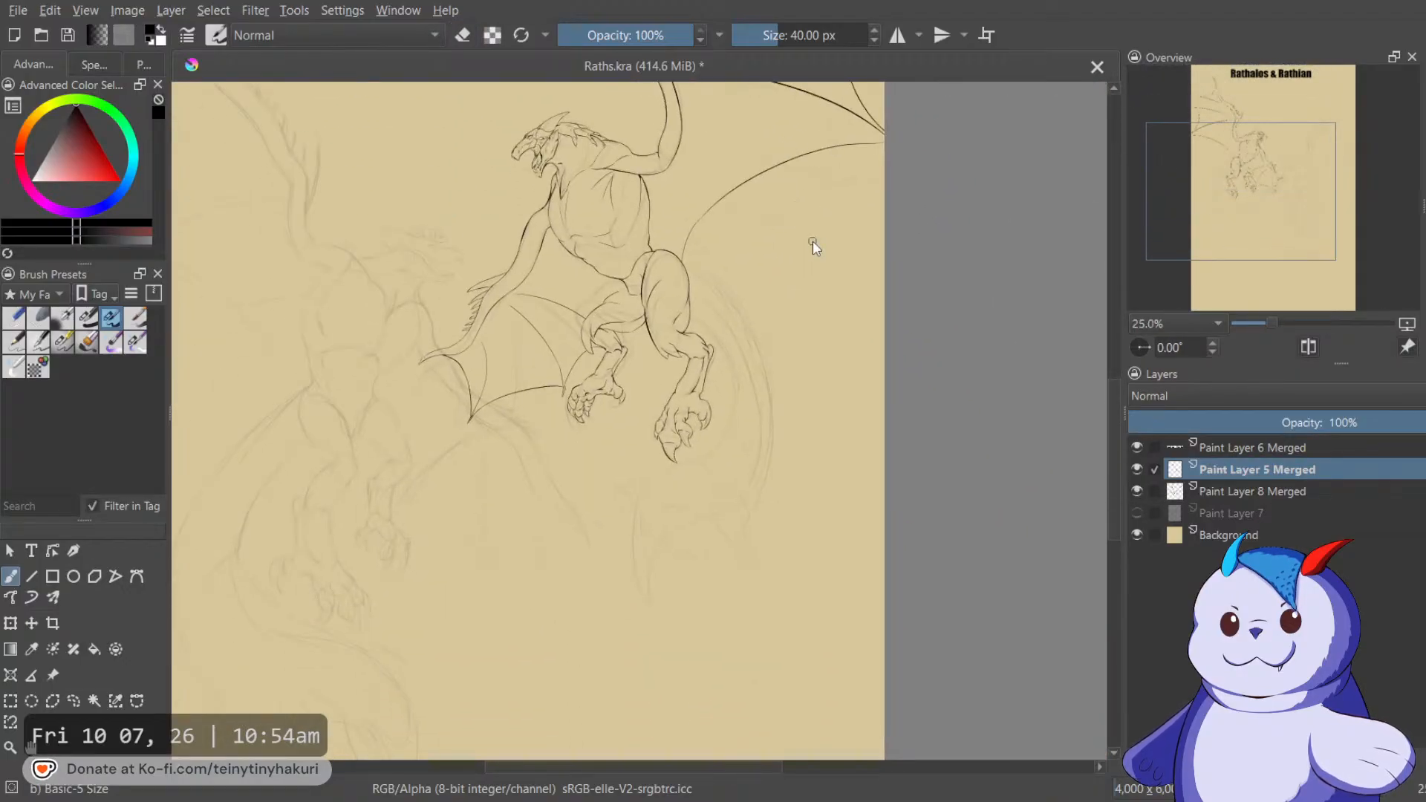
Check the reference's tail, then ink the tail's thick outer curve from the thigh down around the hind legs.
scroll(716, 339, "up", 2)
key("m")
scroll(716, 339, "down", 4)
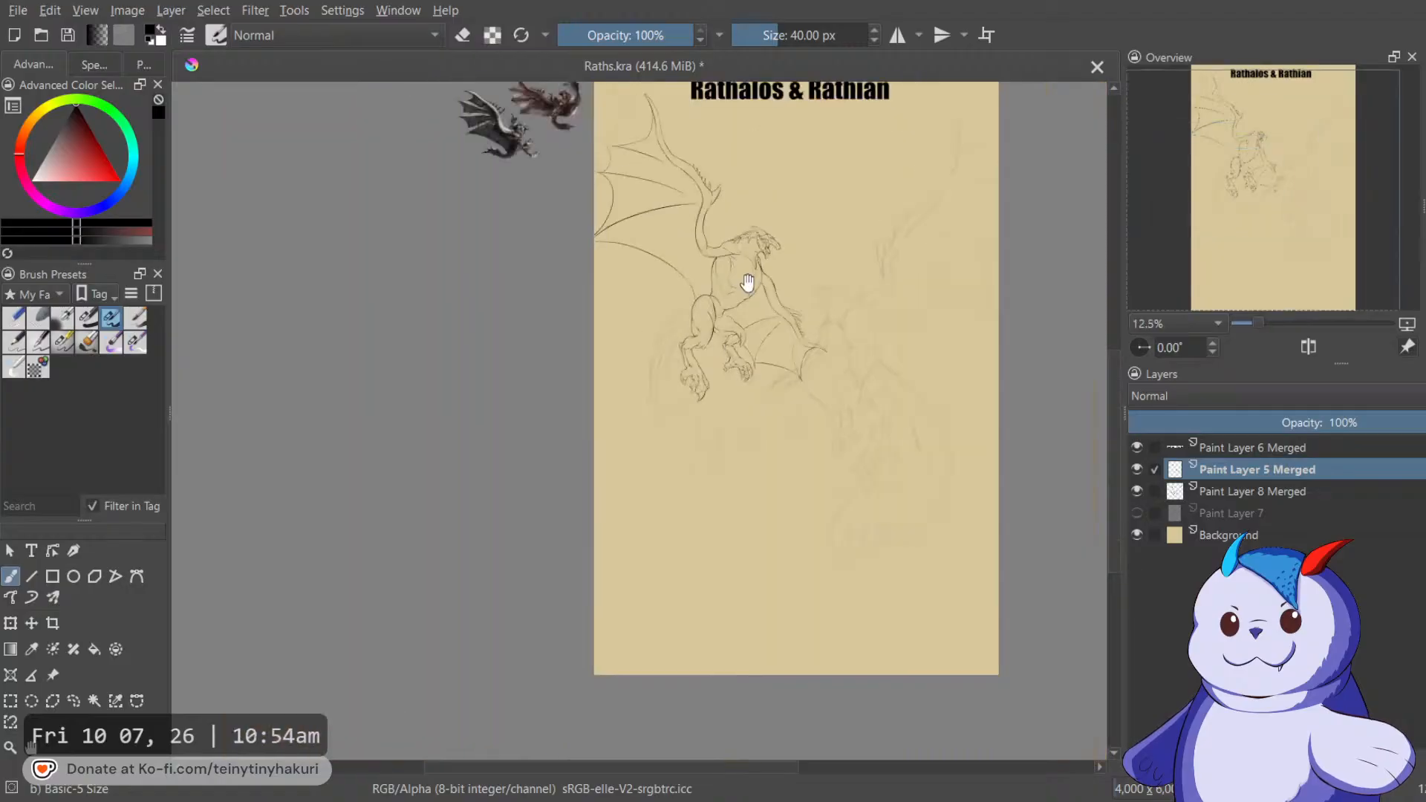
left_click_drag(750, 285, 708, 485)
scroll(522, 398, "up", 8)
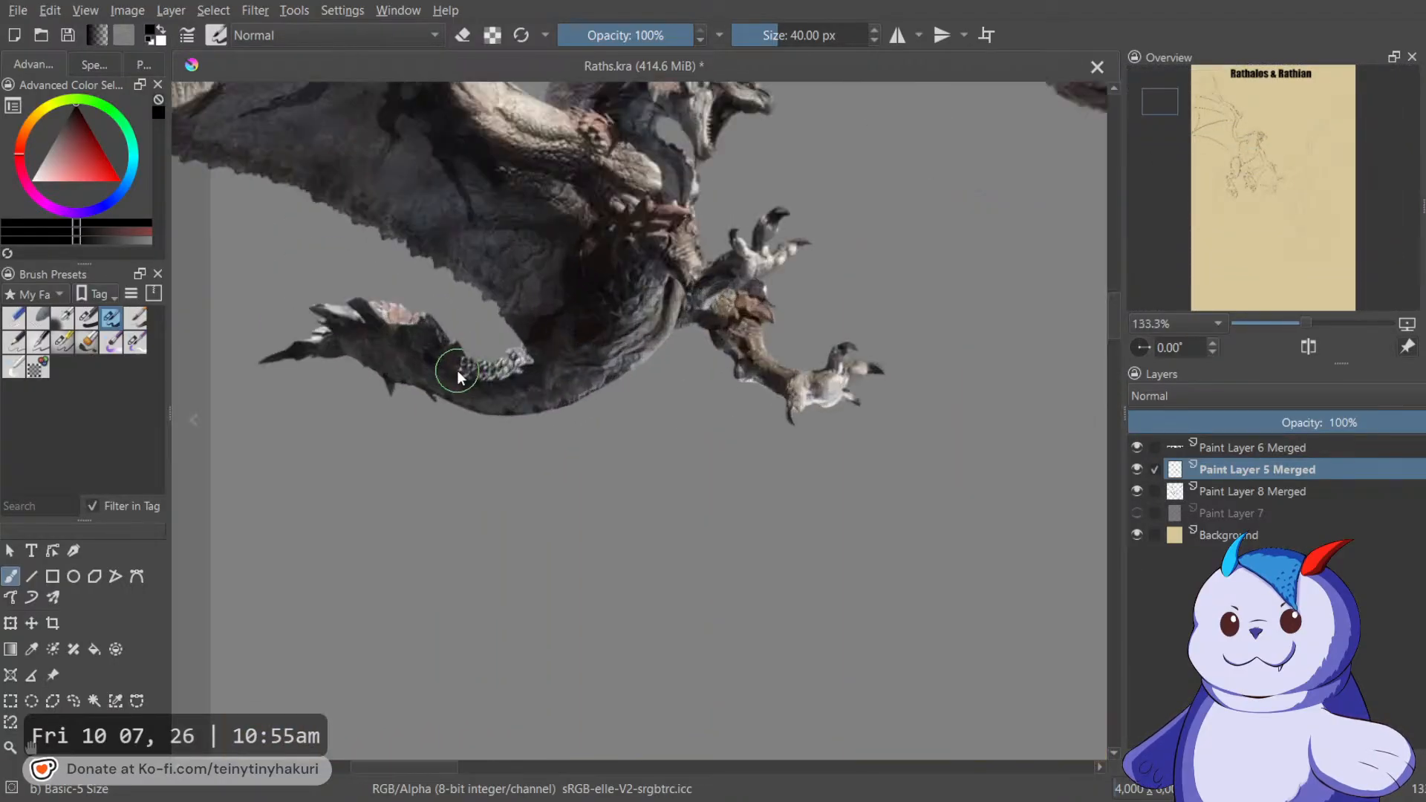
scroll(398, 296, "down", 6)
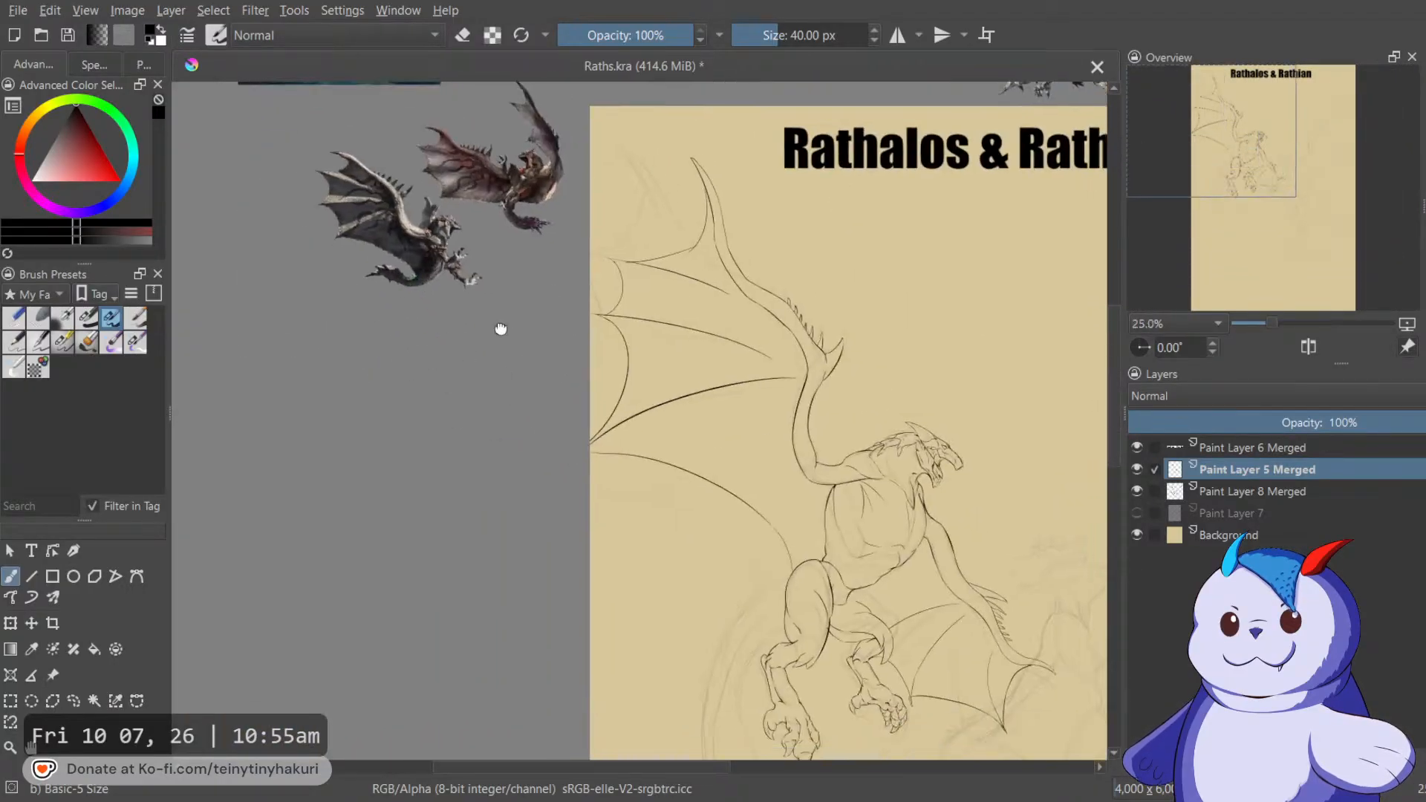
scroll(494, 376, "up", 2)
left_click_drag(732, 257, 832, 192)
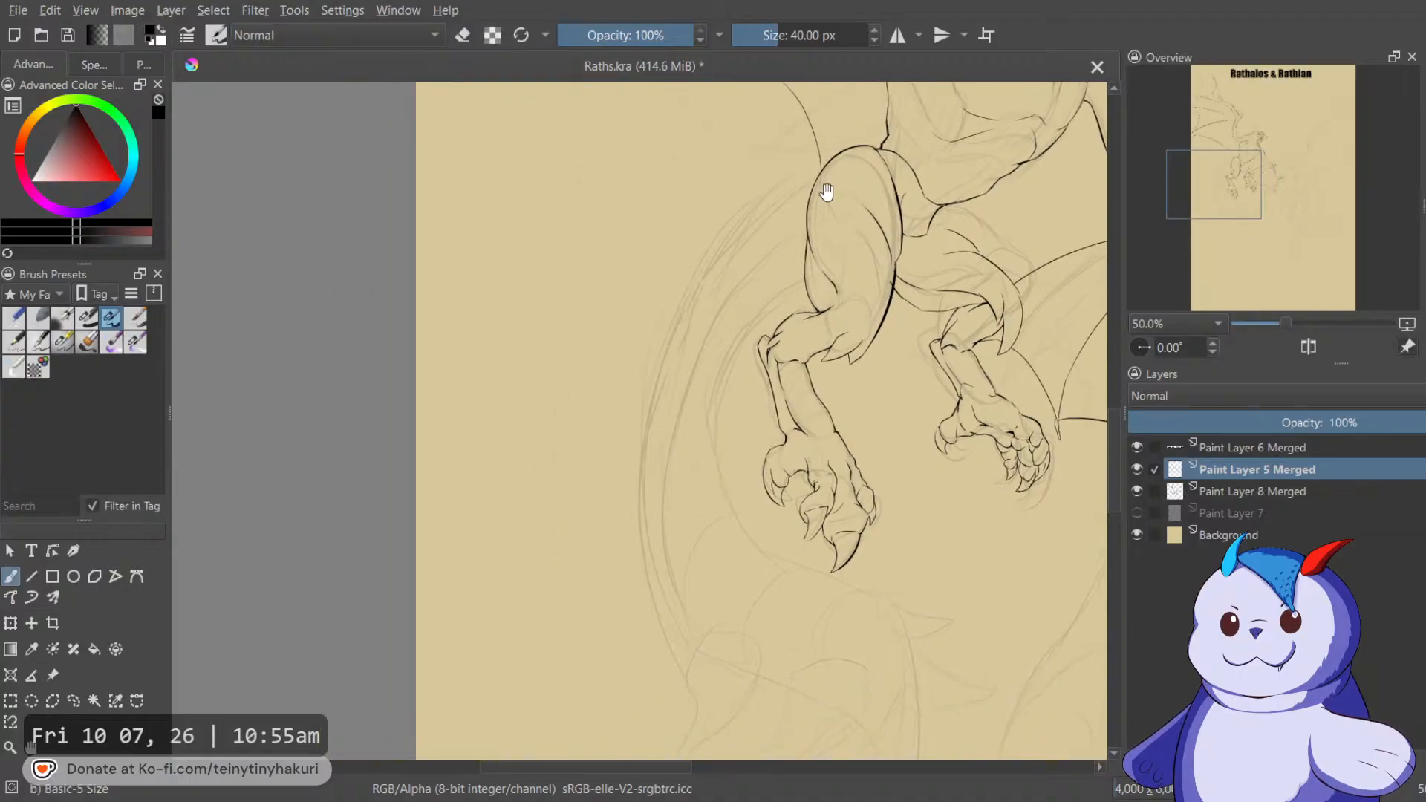
left_click_drag(706, 259, 639, 544)
mouse_move(752, 463)
left_mouse_down()
mouse_move(738, 309)
mouse_move(693, 292)
left_mouse_up()
key("m")
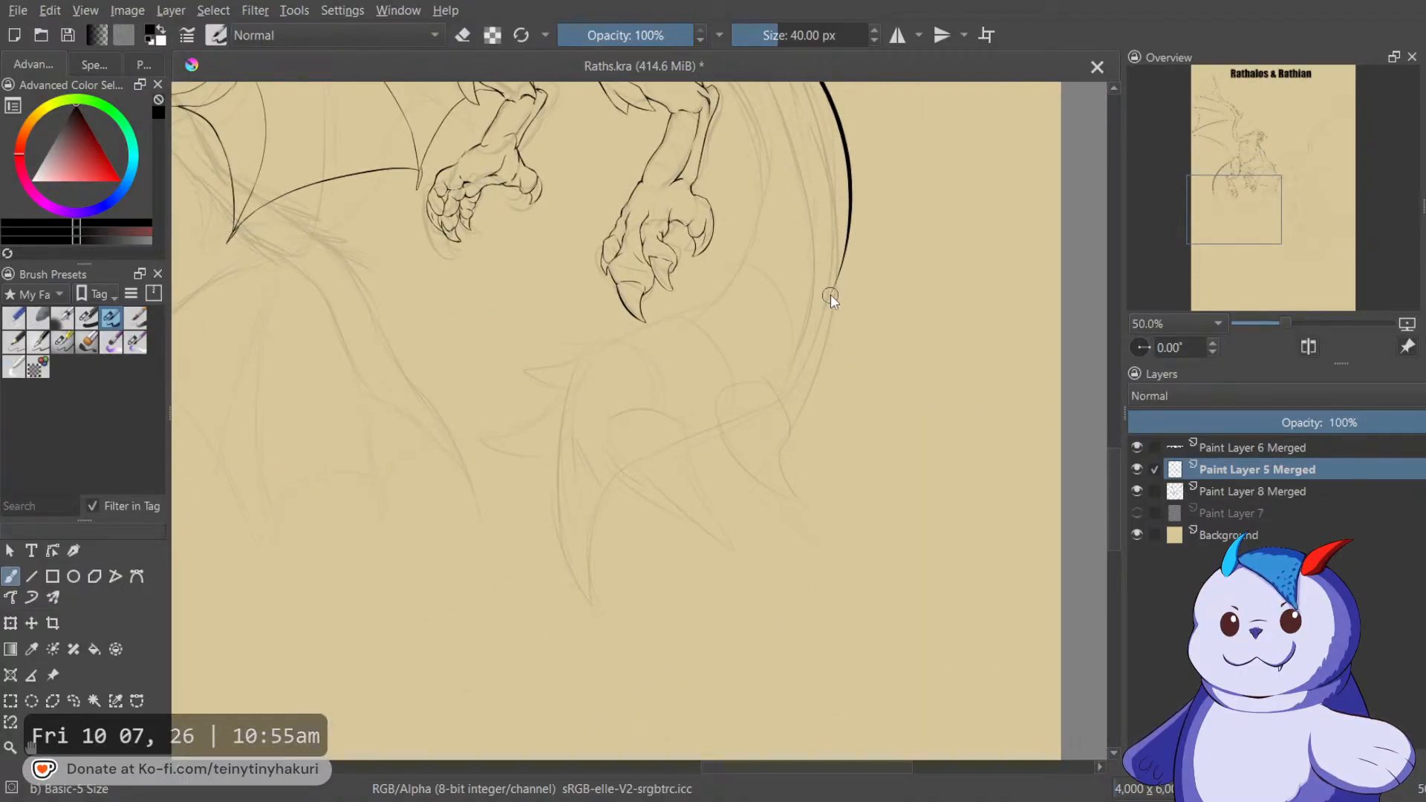
Ink the tail's inner edge behind the hind leg and the long contour lines running just inside its outer edge.
key("m")
left_click_drag(783, 270, 817, 431)
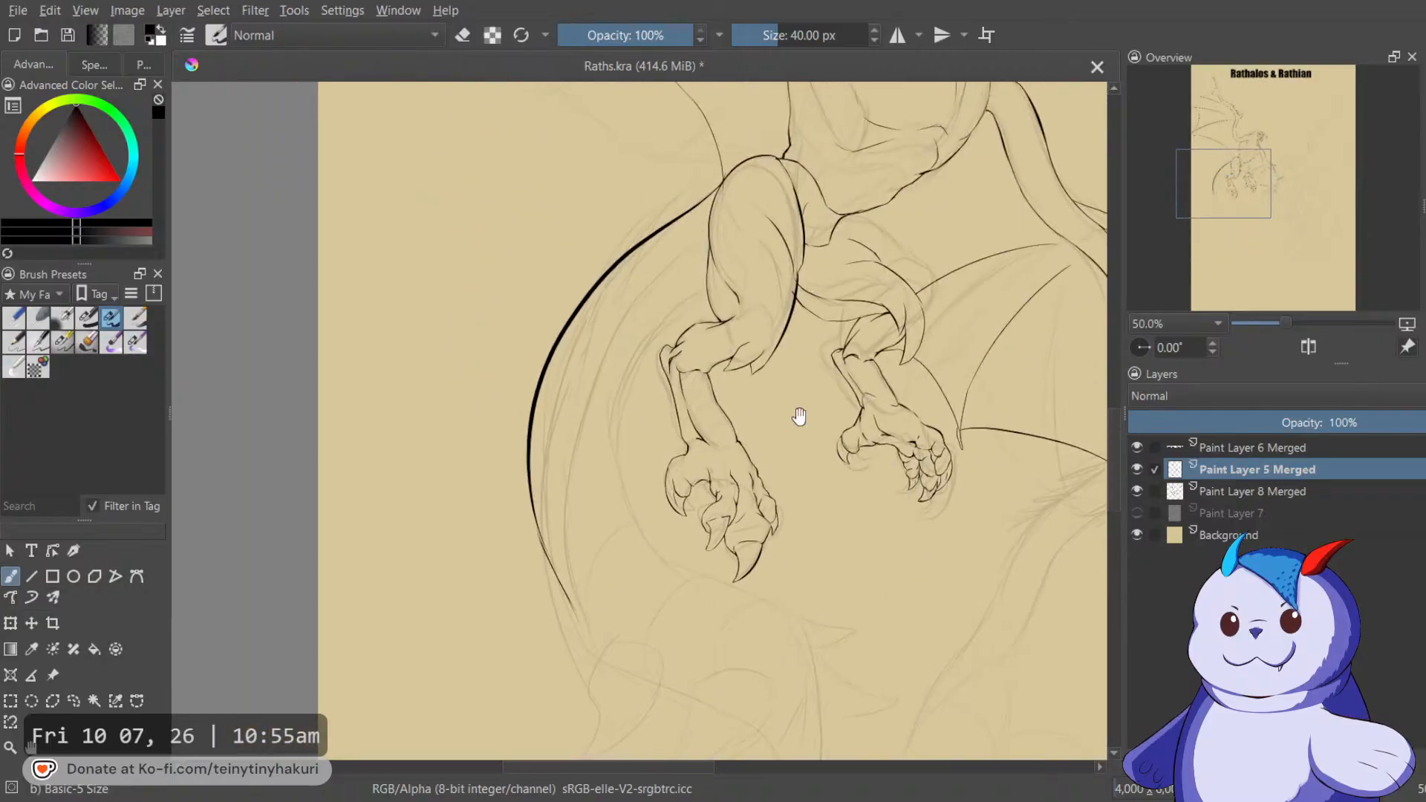
left_click_drag(659, 252, 579, 343)
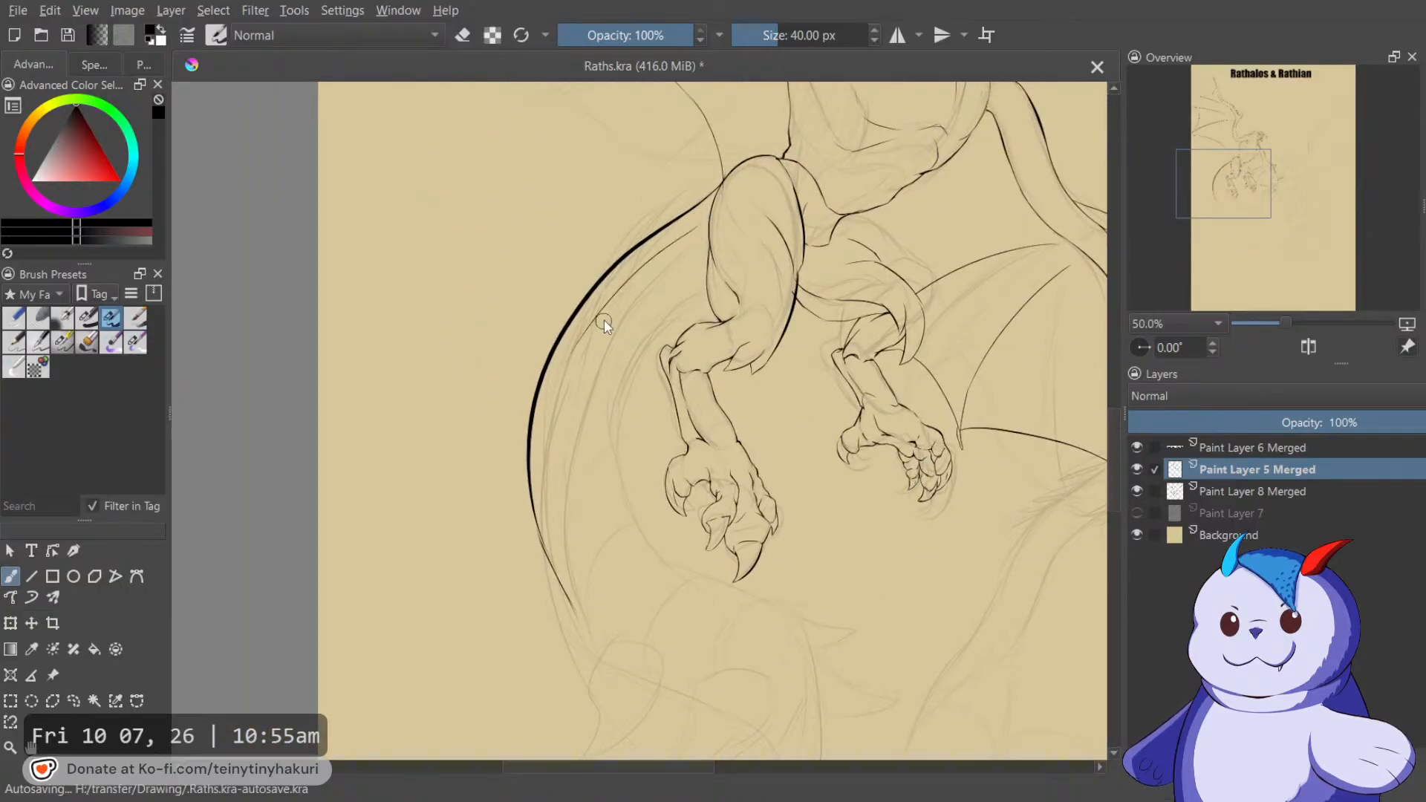
left_click_drag(558, 390, 552, 516)
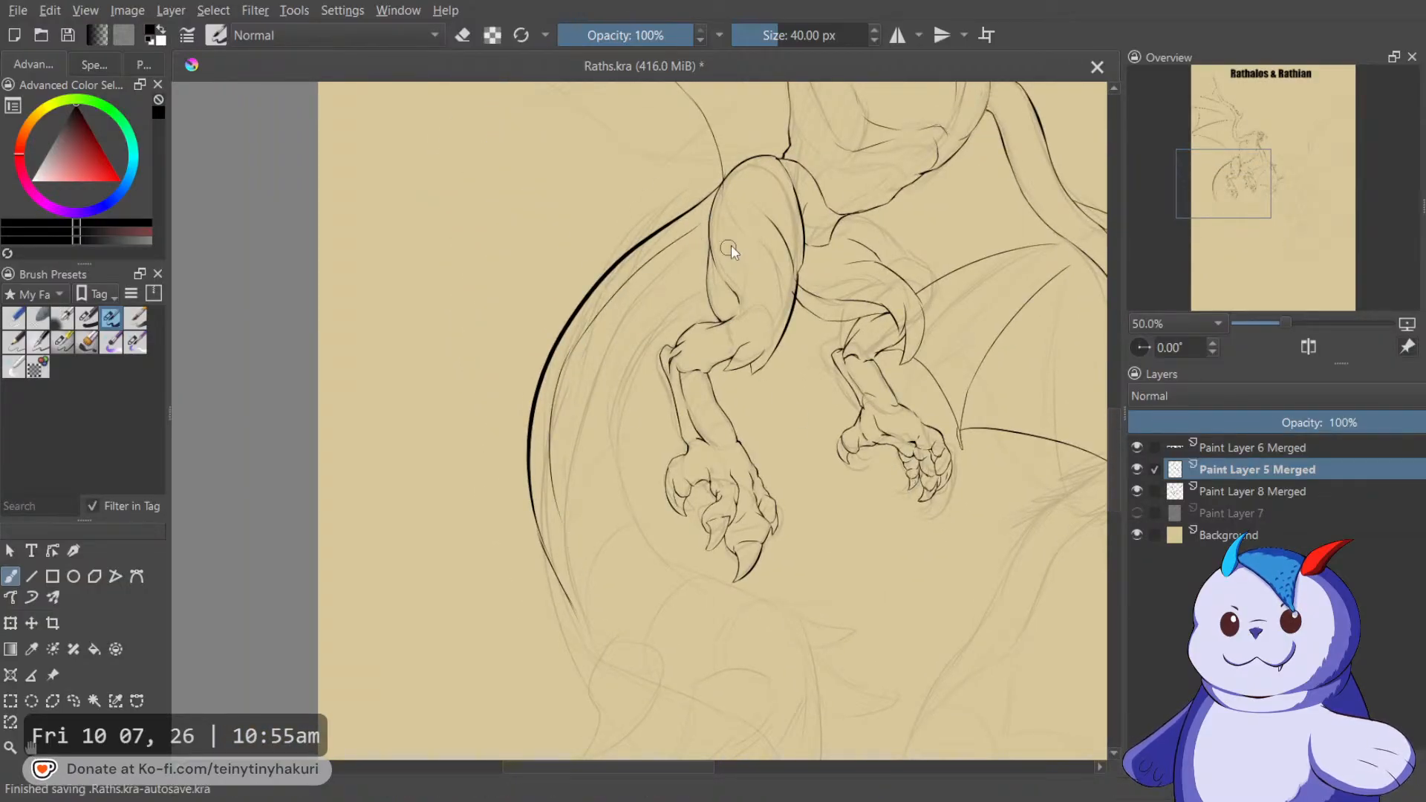
left_click_drag(661, 308, 618, 503)
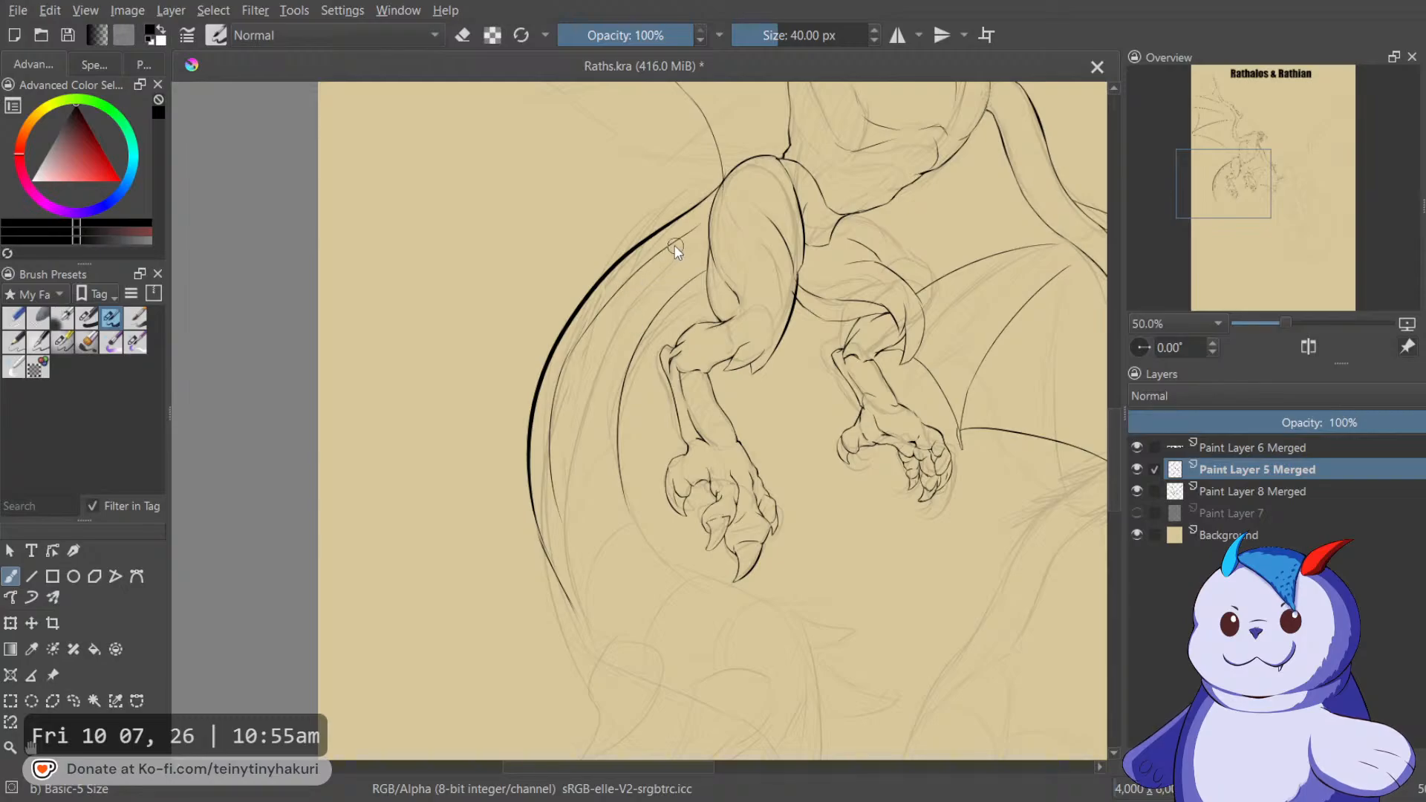
mouse_move(705, 222)
left_mouse_down()
mouse_move(656, 238)
mouse_move(638, 263)
mouse_move(654, 260)
mouse_move(569, 325)
mouse_move(548, 540)
left_mouse_up()
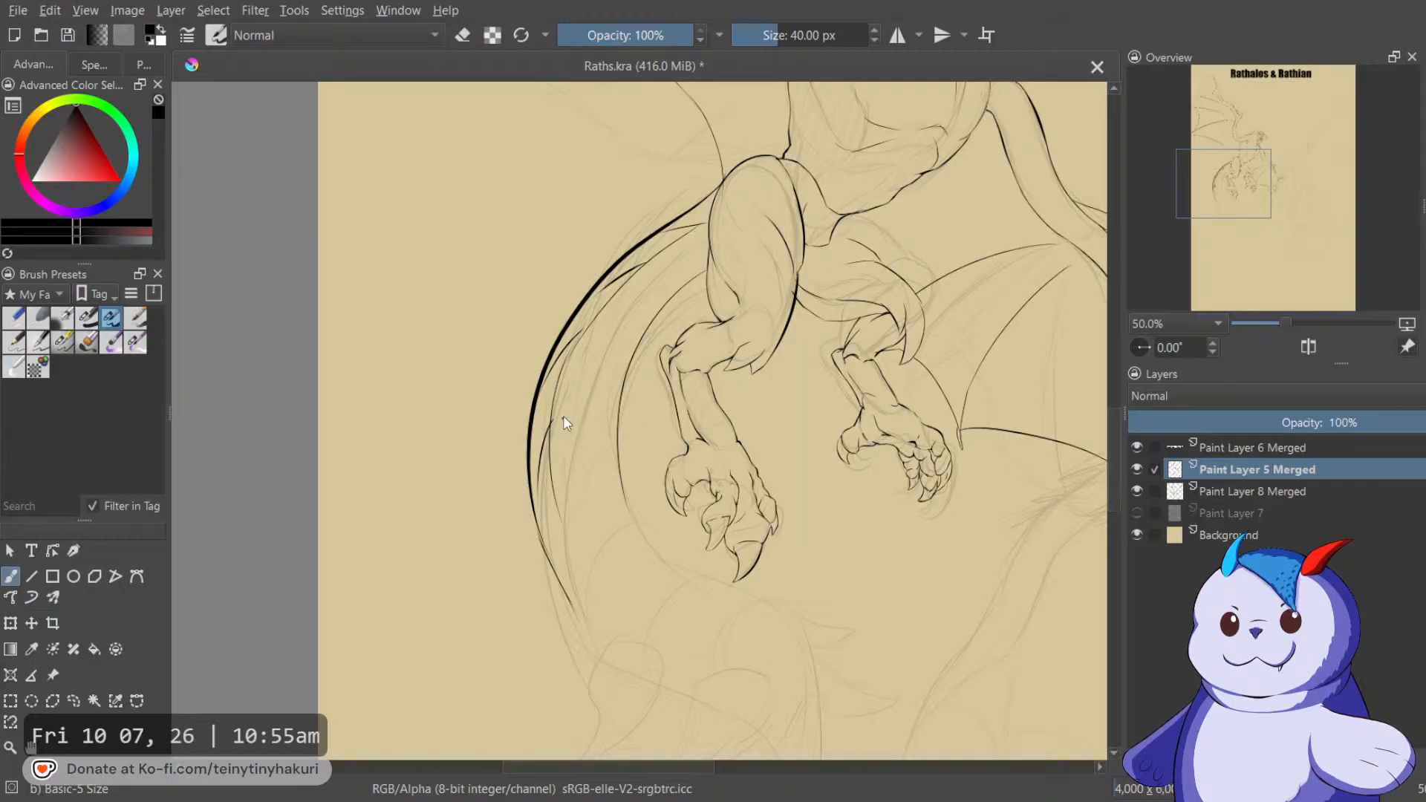
Ink the curved bands of the first overlapping tail segments where the tail bends beneath the hind foot.
left_click_drag(688, 278, 692, 97)
key("m")
mouse_move(697, 308)
left_mouse_down()
mouse_move(865, 290)
mouse_move(876, 391)
left_mouse_up()
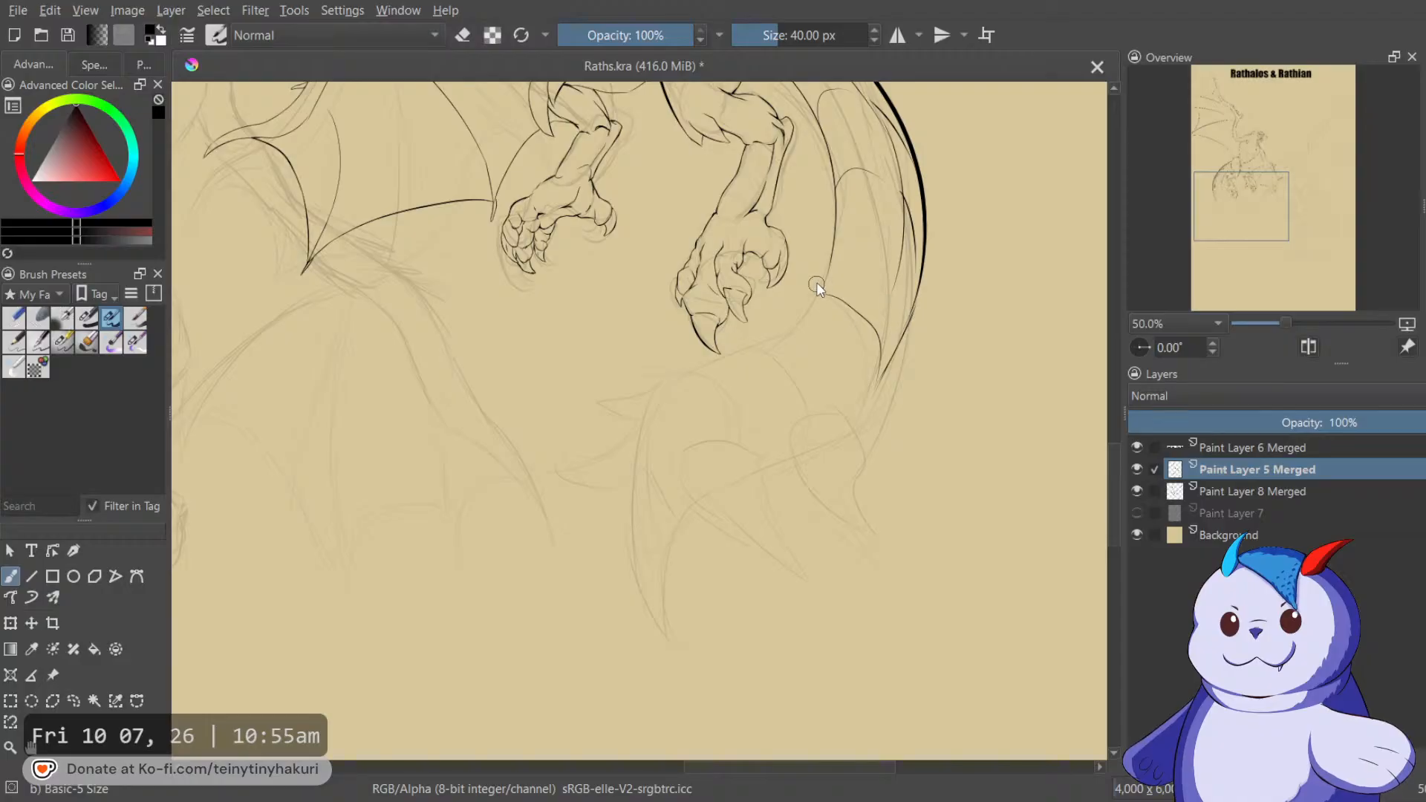
mouse_move(816, 295)
left_mouse_down()
mouse_move(751, 337)
mouse_move(788, 394)
left_mouse_up()
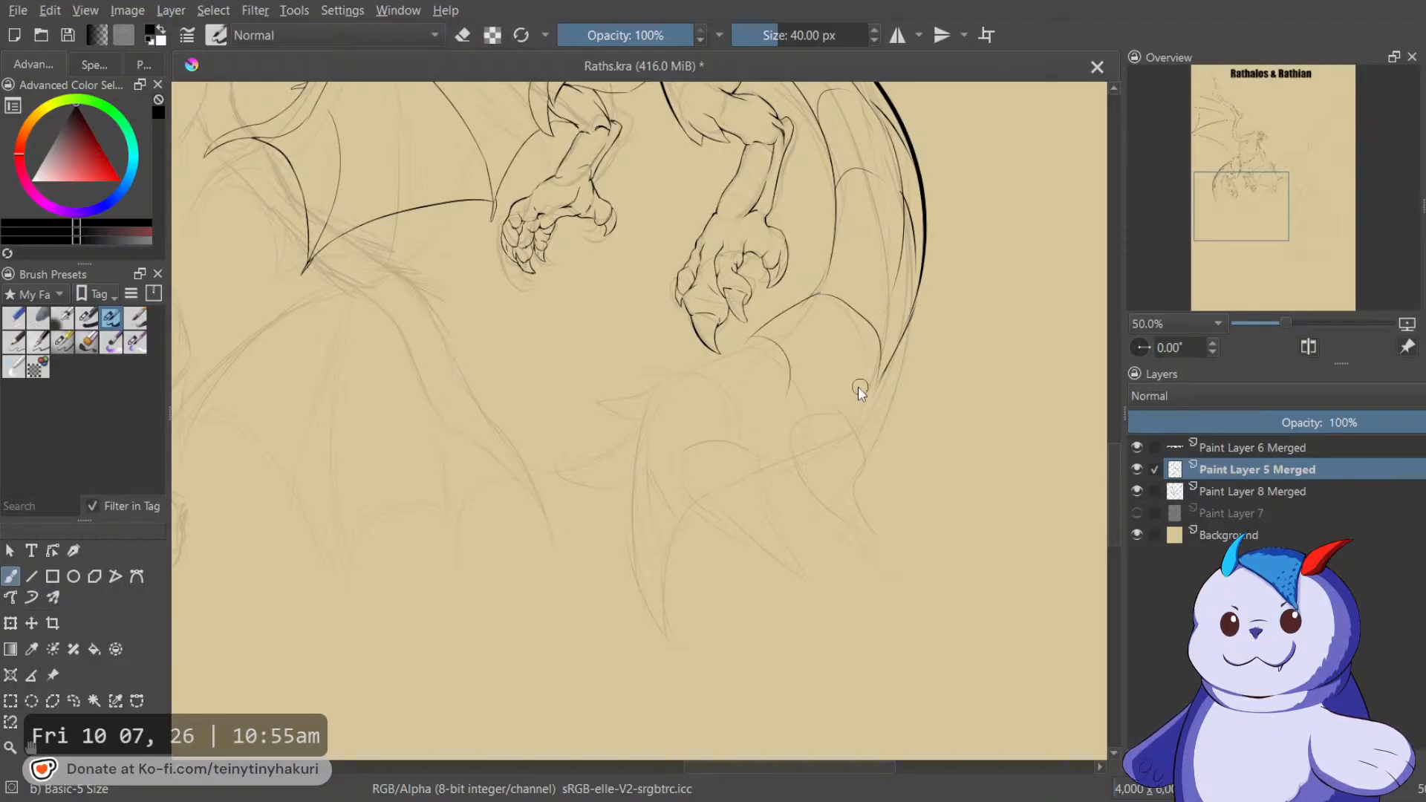
mouse_move(752, 342)
left_mouse_down()
mouse_move(808, 392)
mouse_move(876, 377)
left_mouse_up()
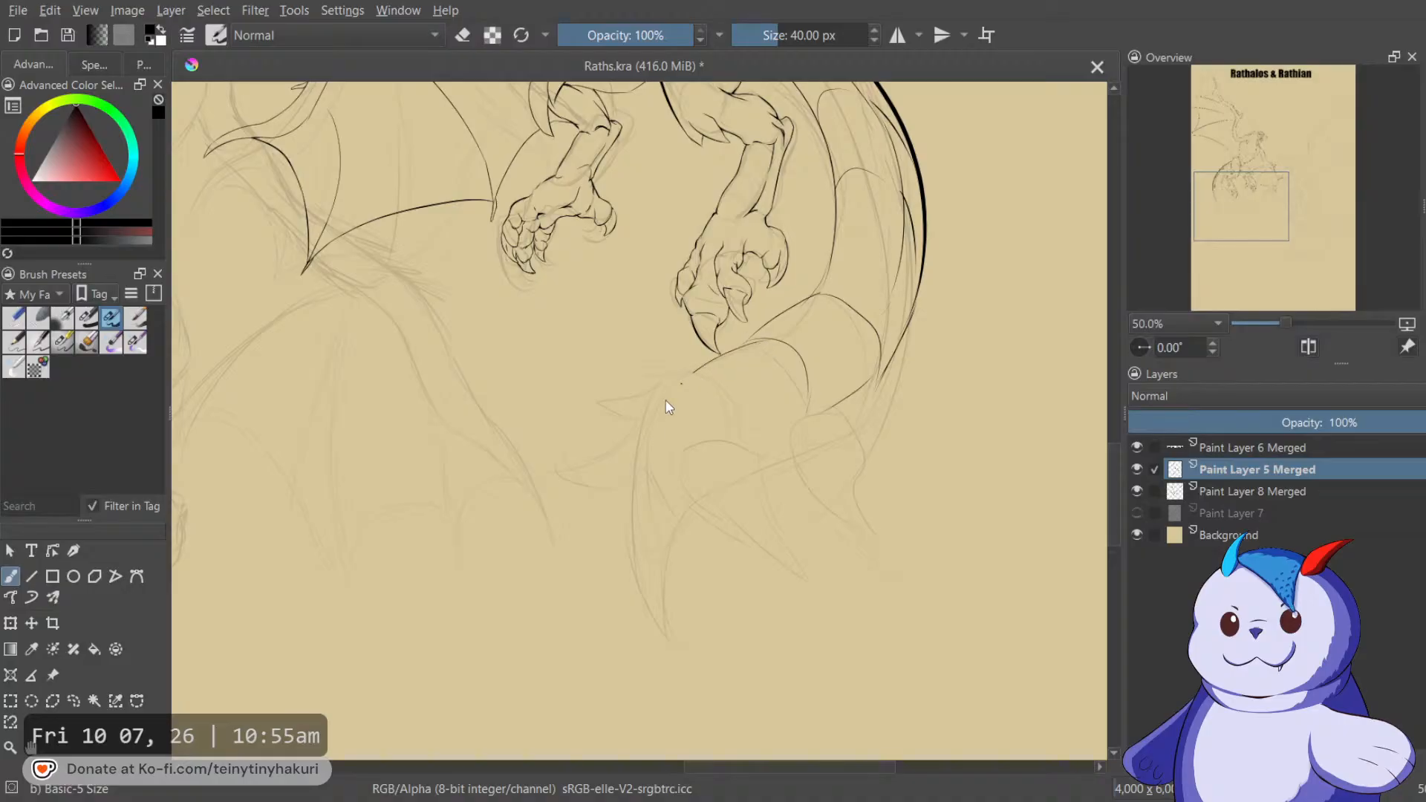
Ink the remaining tail segments toward the tip, with their dividing curves, outer edge and underside line.
mouse_move(754, 341)
left_mouse_down()
mouse_move(676, 383)
mouse_move(745, 439)
left_mouse_up()
left_click(805, 421)
left_click_drag(677, 388, 621, 494)
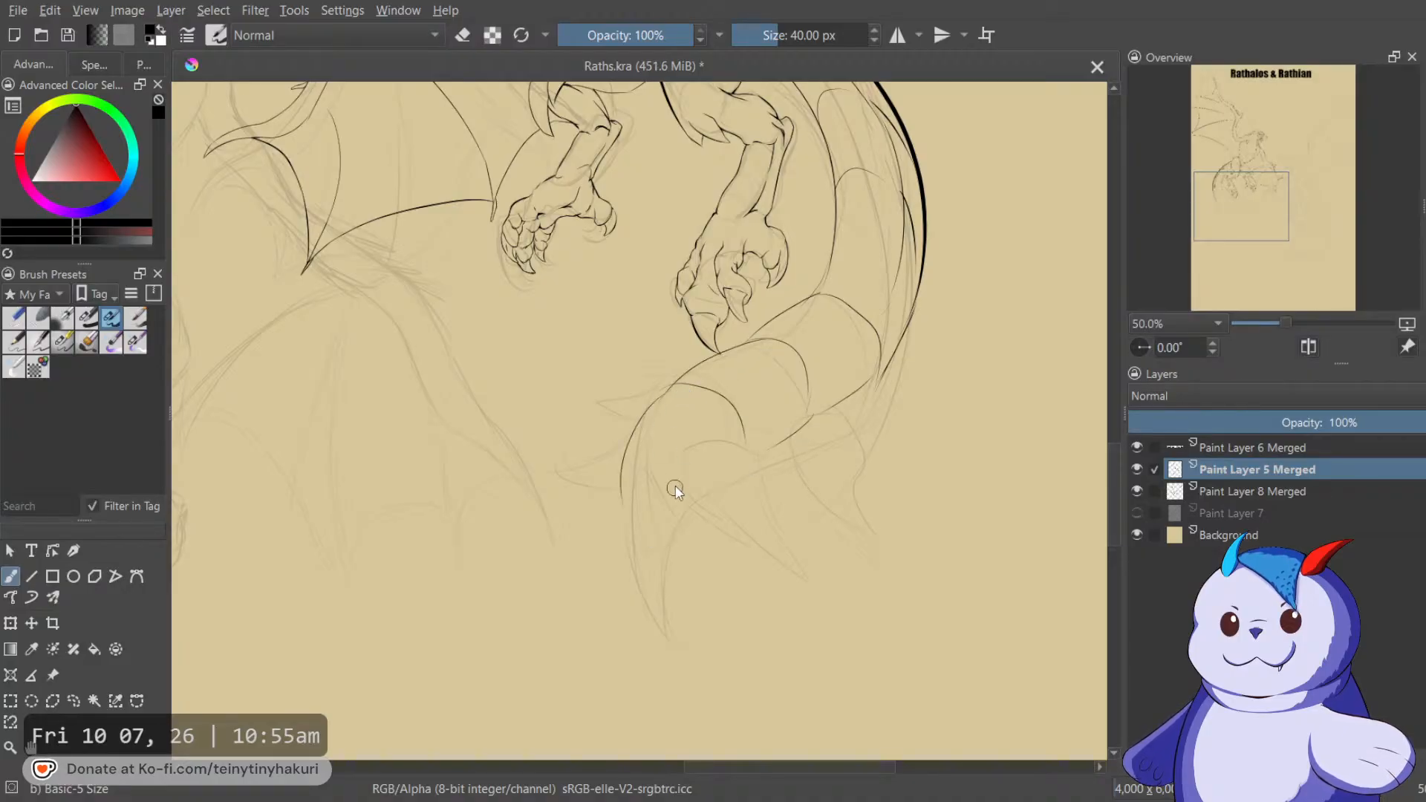
left_click_drag(746, 440, 707, 487)
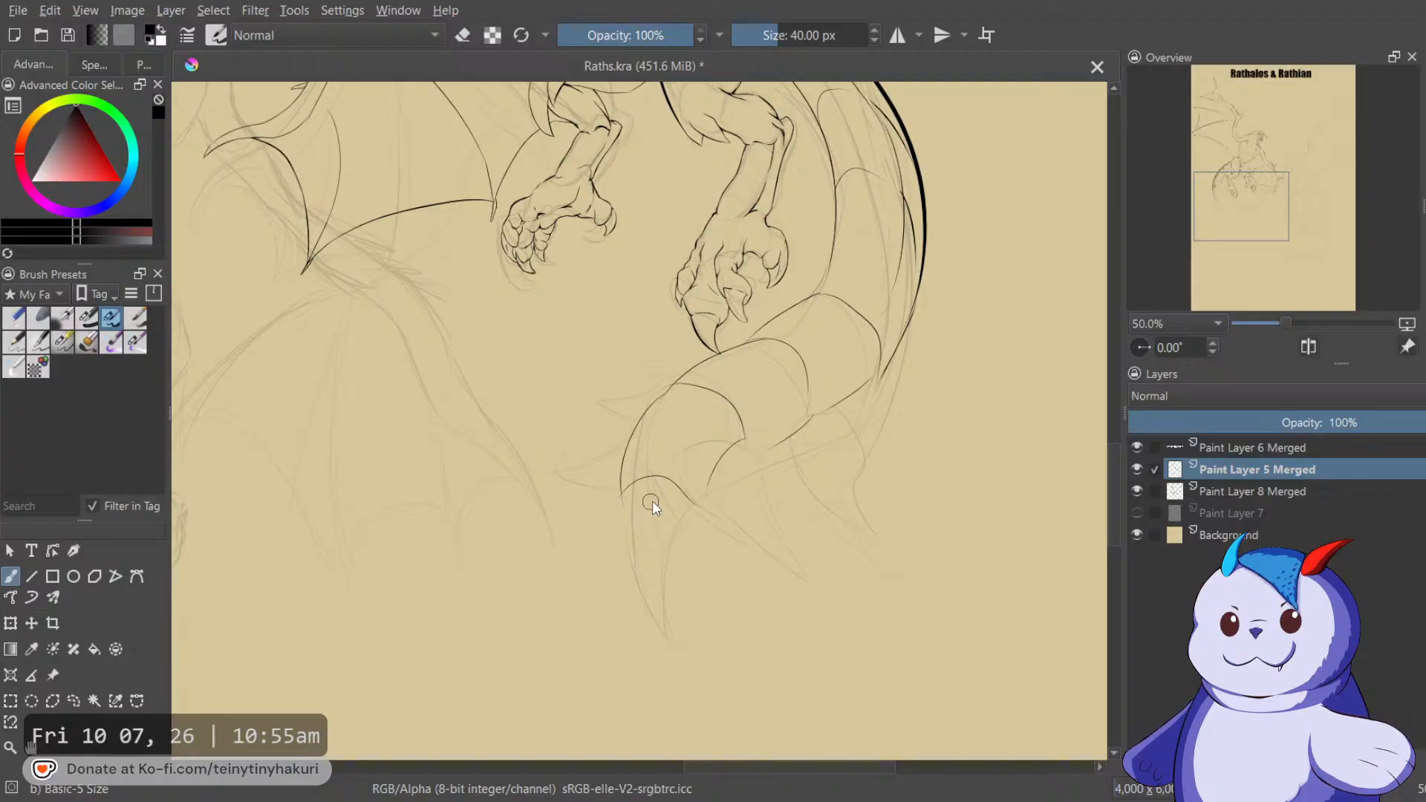
Study the reference's tail, then ink the first two large curved spikes on the underside of the tail segments.
scroll(697, 493, "down", 3)
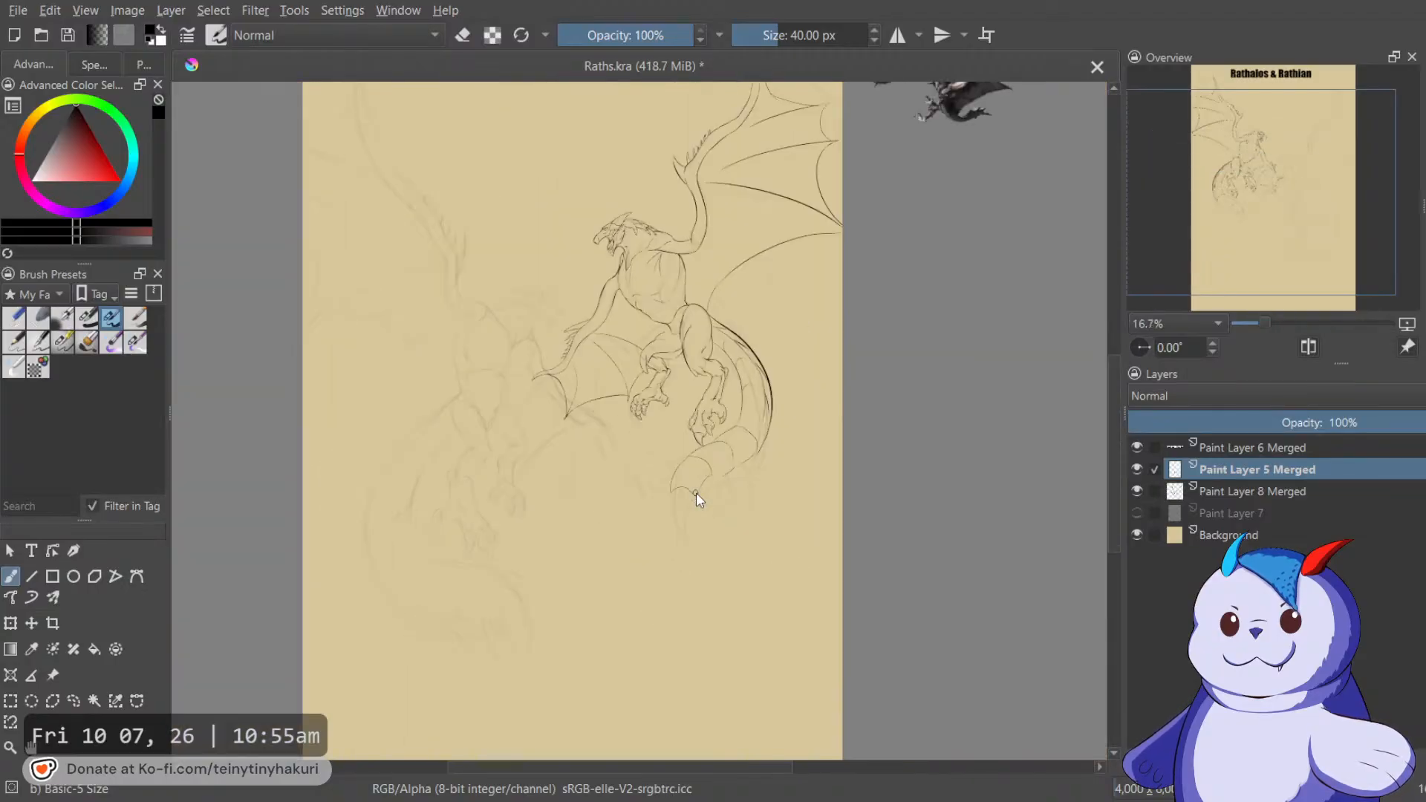
left_click_drag(762, 321, 598, 509)
scroll(728, 324, "up", 4)
left_click_drag(731, 346, 709, 434)
scroll(808, 345, "up", 3)
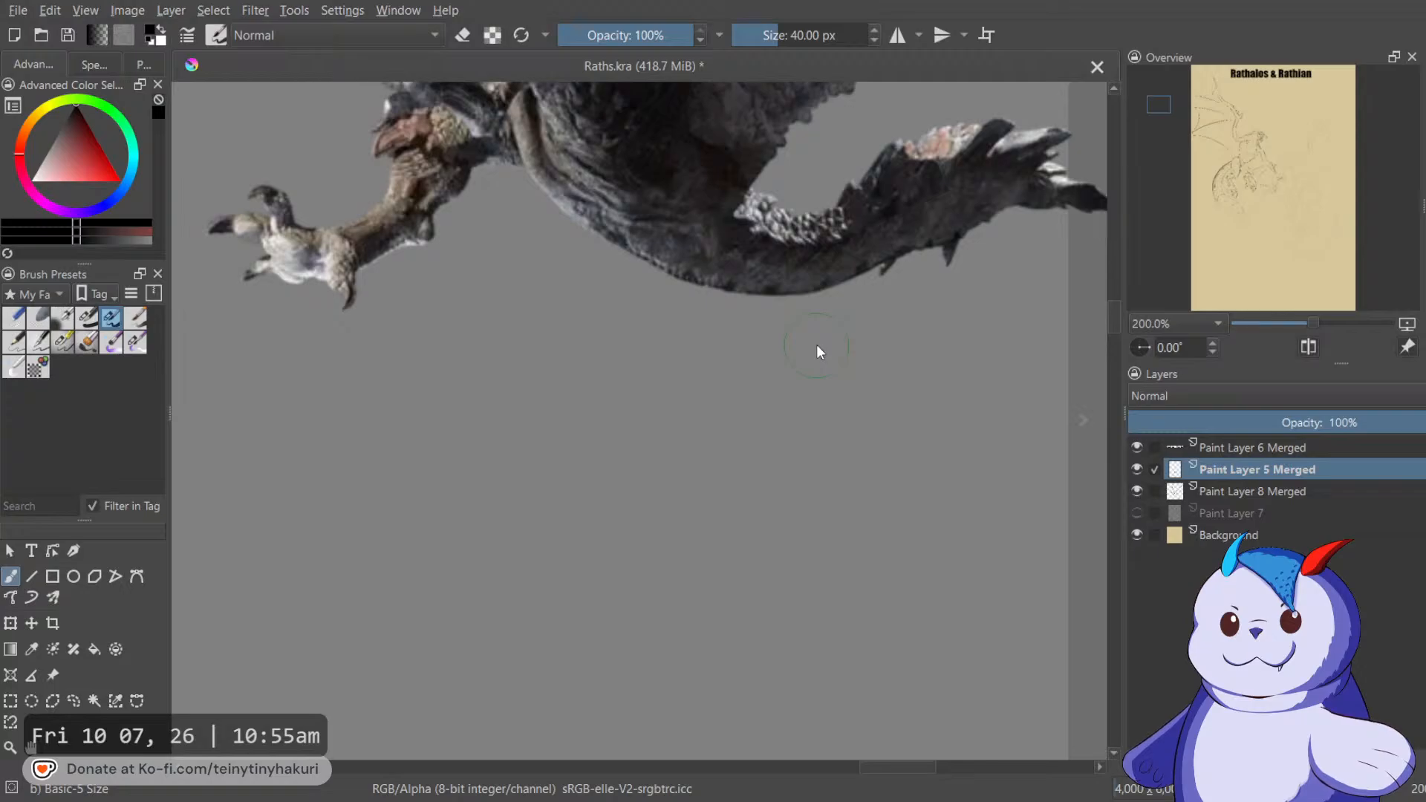
scroll(816, 346, "down", 5)
left_click_drag(434, 600, 694, 201)
scroll(702, 516, "up", 2)
left_click_drag(771, 476, 734, 390)
scroll(720, 398, "up", 1)
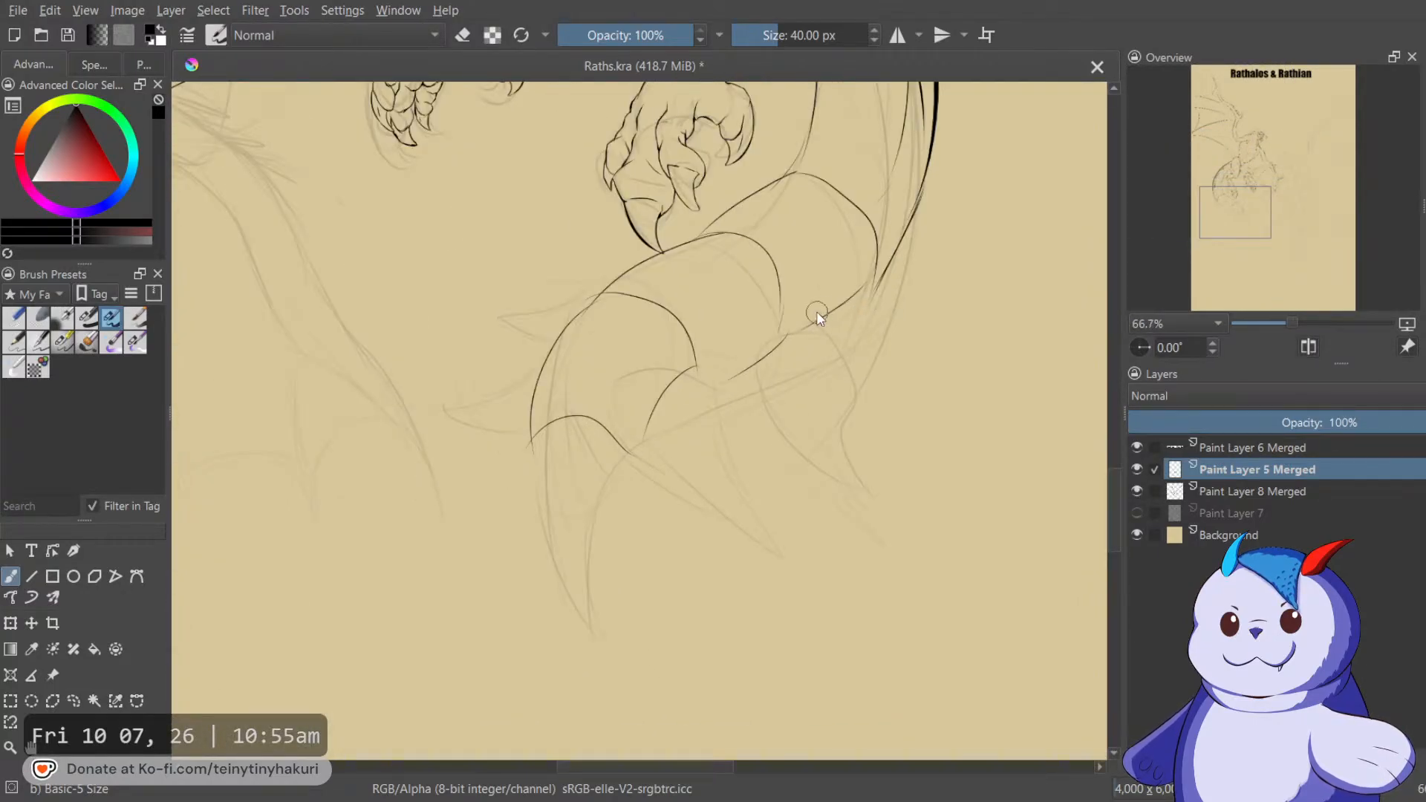
left_click_drag(864, 276, 831, 414)
mouse_move(719, 380)
left_mouse_down()
mouse_move(770, 356)
mouse_move(762, 438)
left_mouse_up()
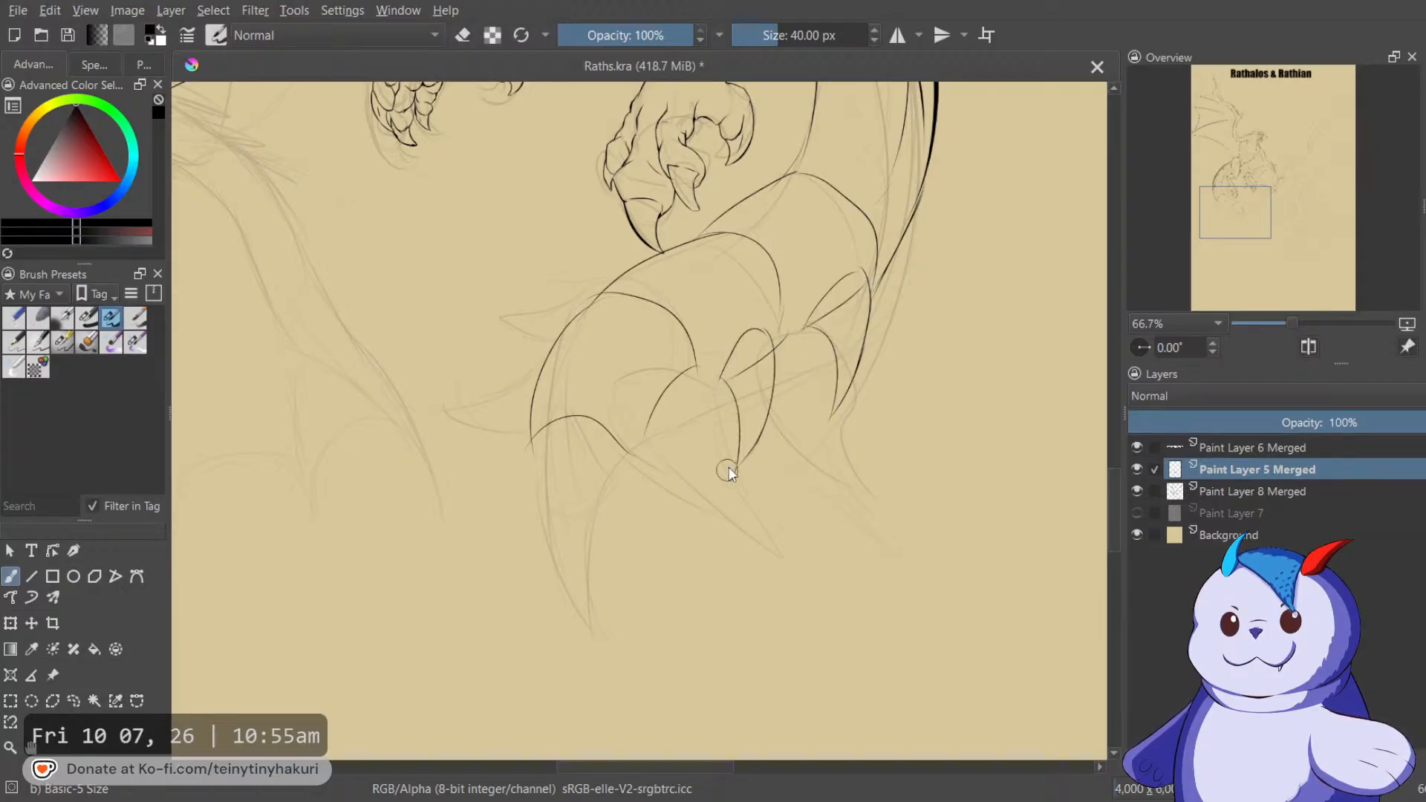
Recheck the reference's tail spikes, then ink a third large curved spike beneath the last tail segment.
scroll(681, 401, "down", 3)
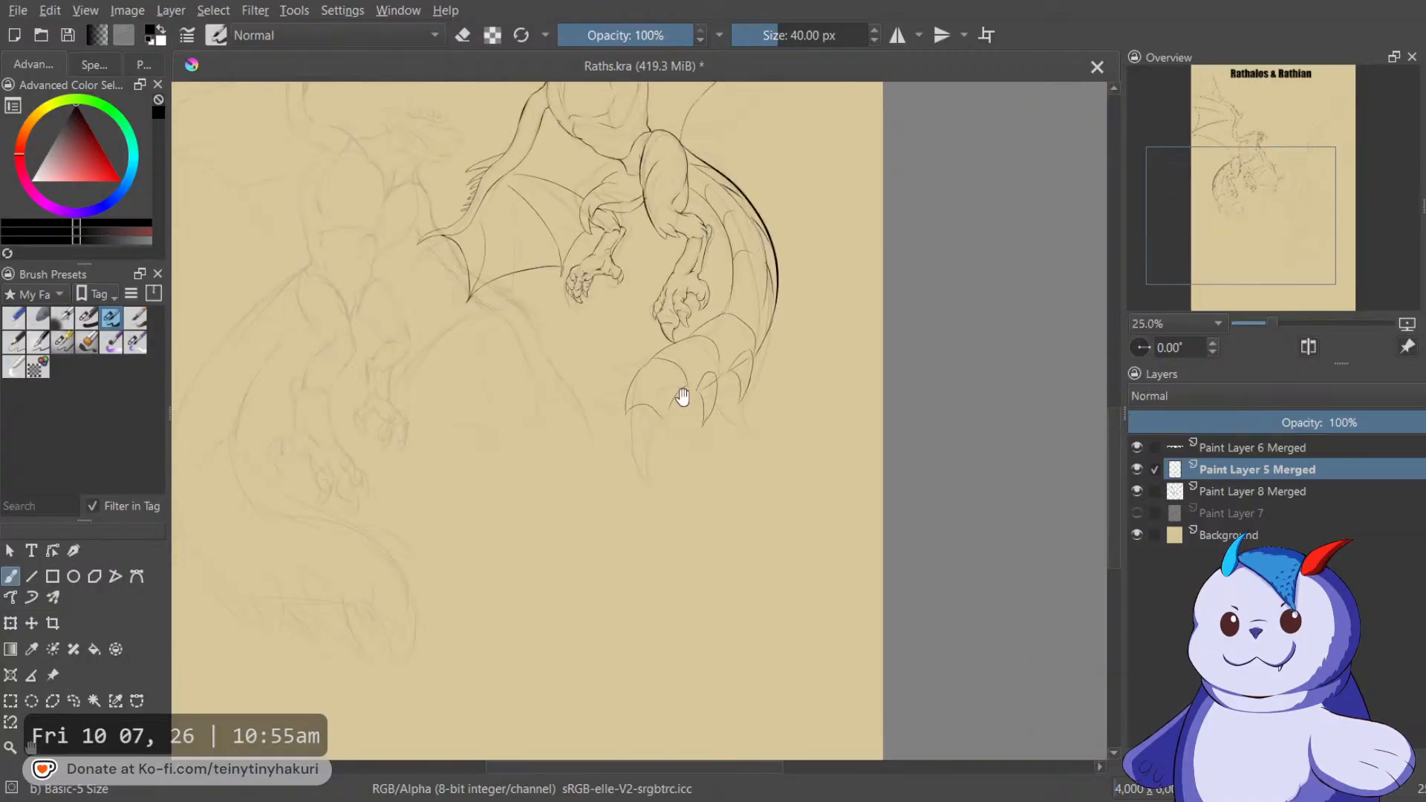
key("m")
left_click_drag(681, 401, 577, 568)
scroll(760, 495, "up", 3)
scroll(821, 257, "up", 2)
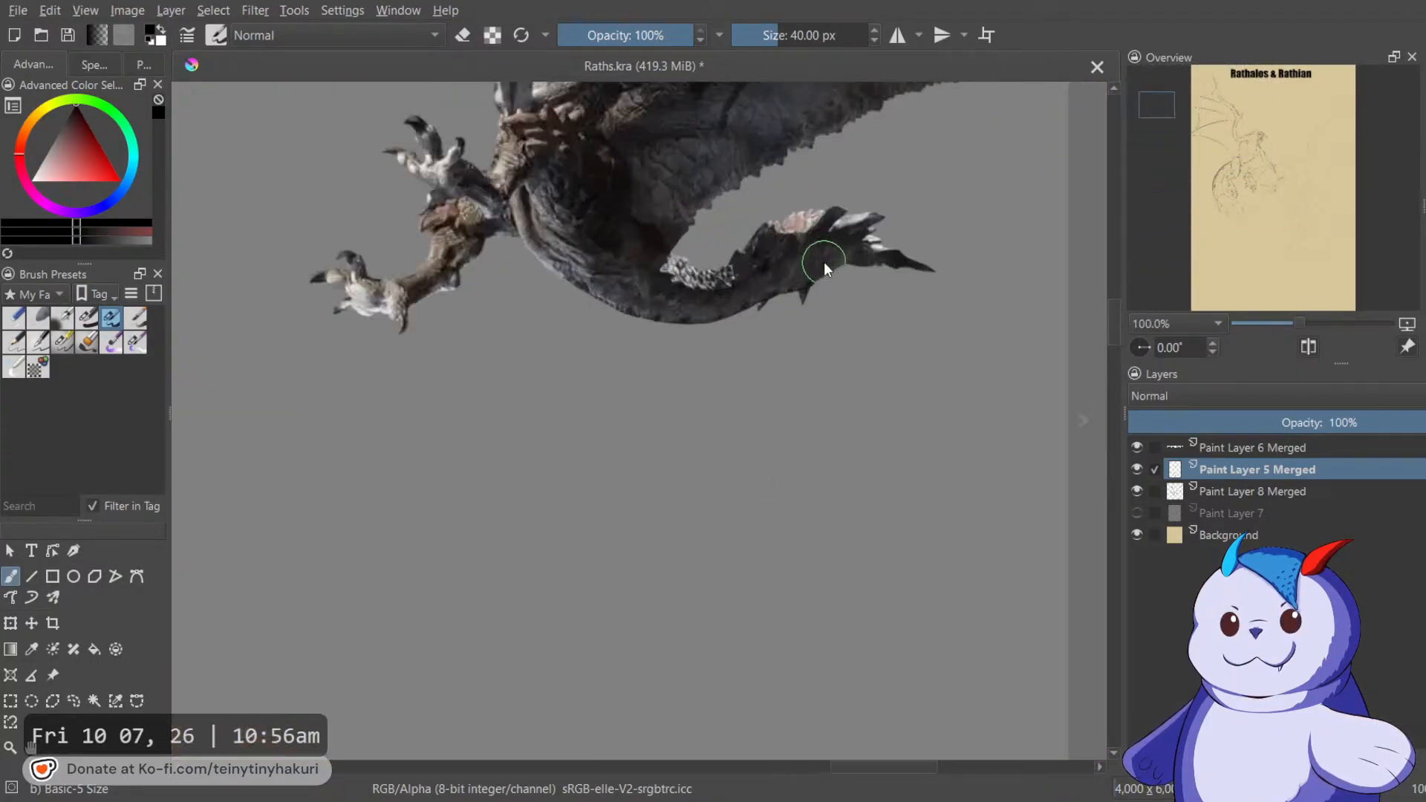
scroll(818, 286, "down", 4)
left_click_drag(650, 452, 954, 119)
left_click_drag(462, 594, 928, 86)
left_click_drag(787, 418, 799, 286)
scroll(766, 370, "up", 1)
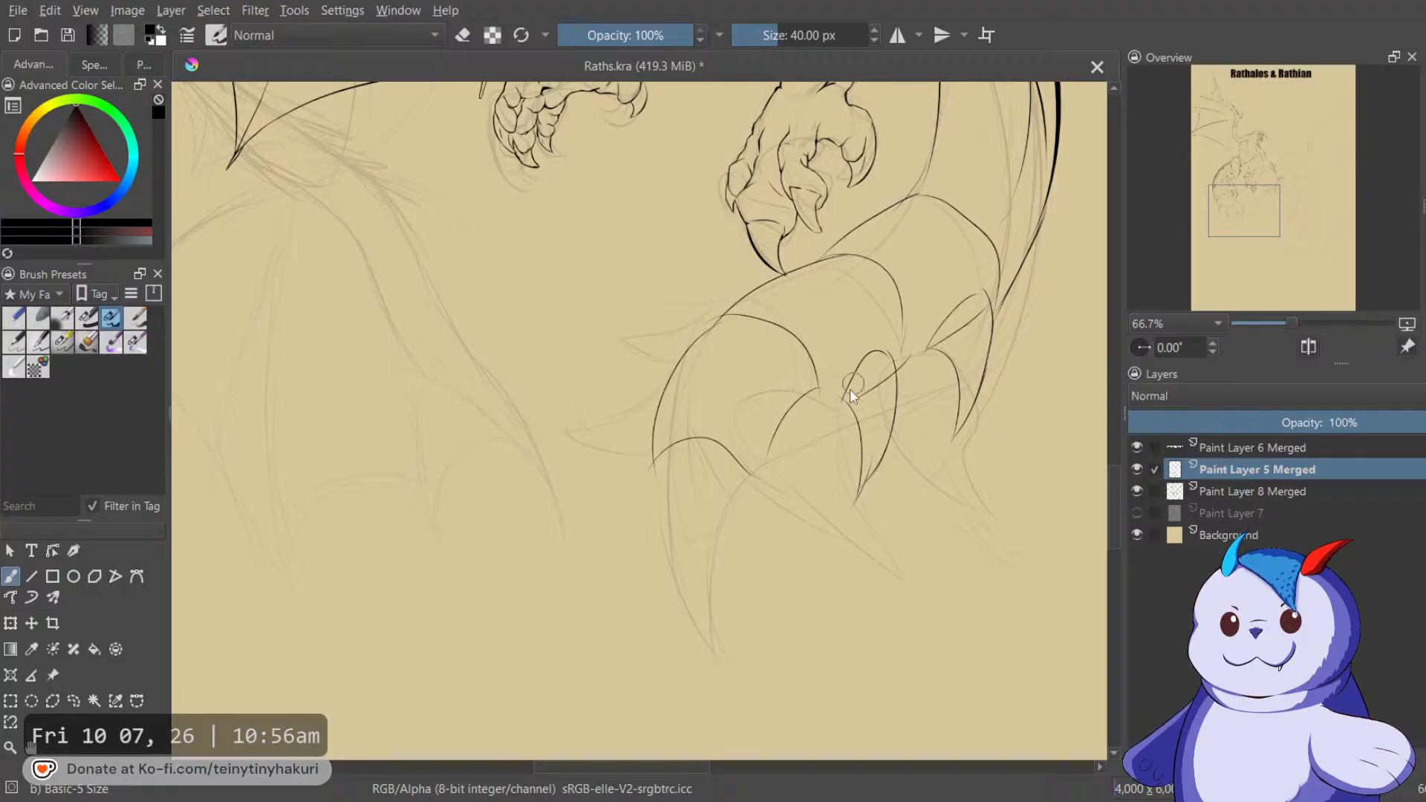
left_click_drag(823, 440, 778, 492)
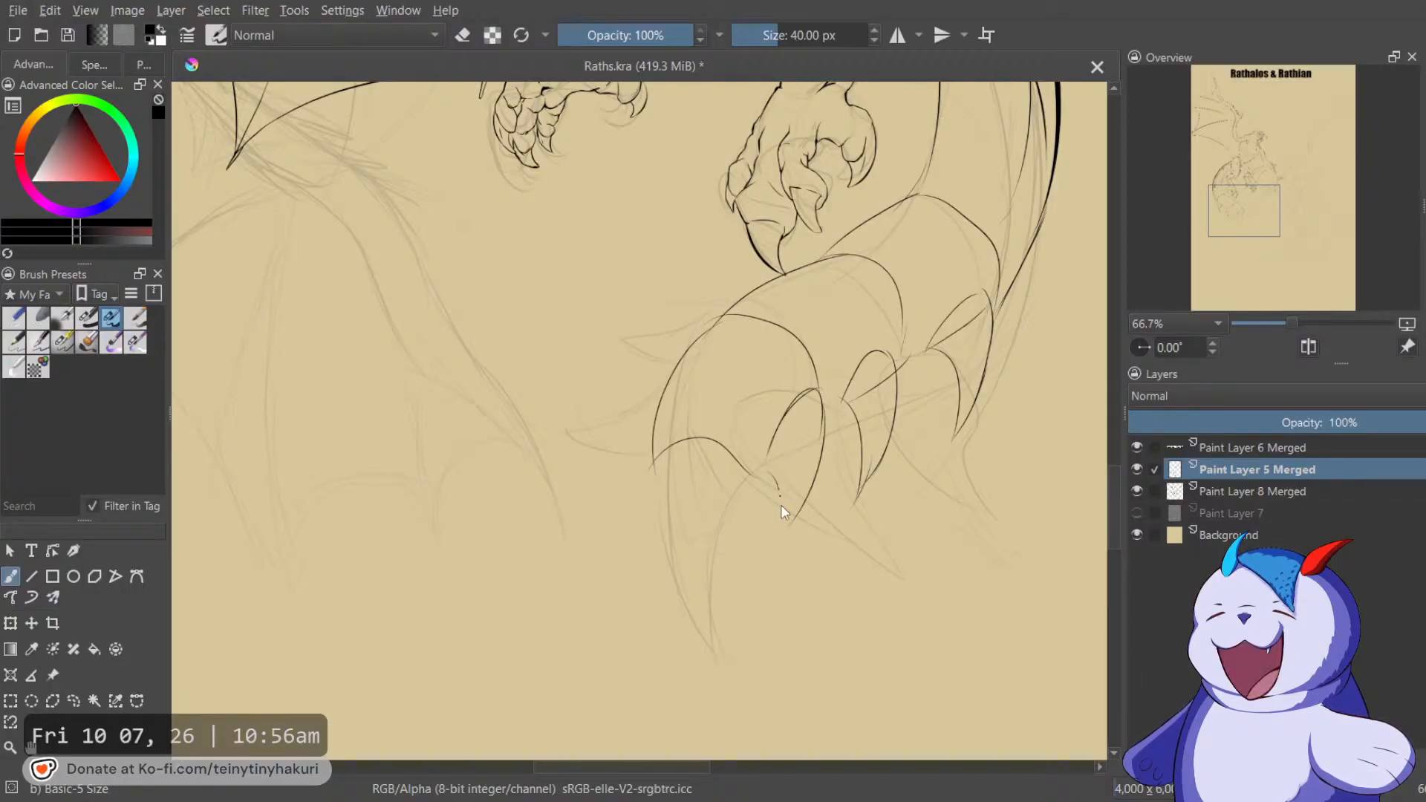
left_click_drag(707, 460, 733, 285)
left_click_drag(691, 364, 652, 443)
left_click_drag(787, 312, 713, 426)
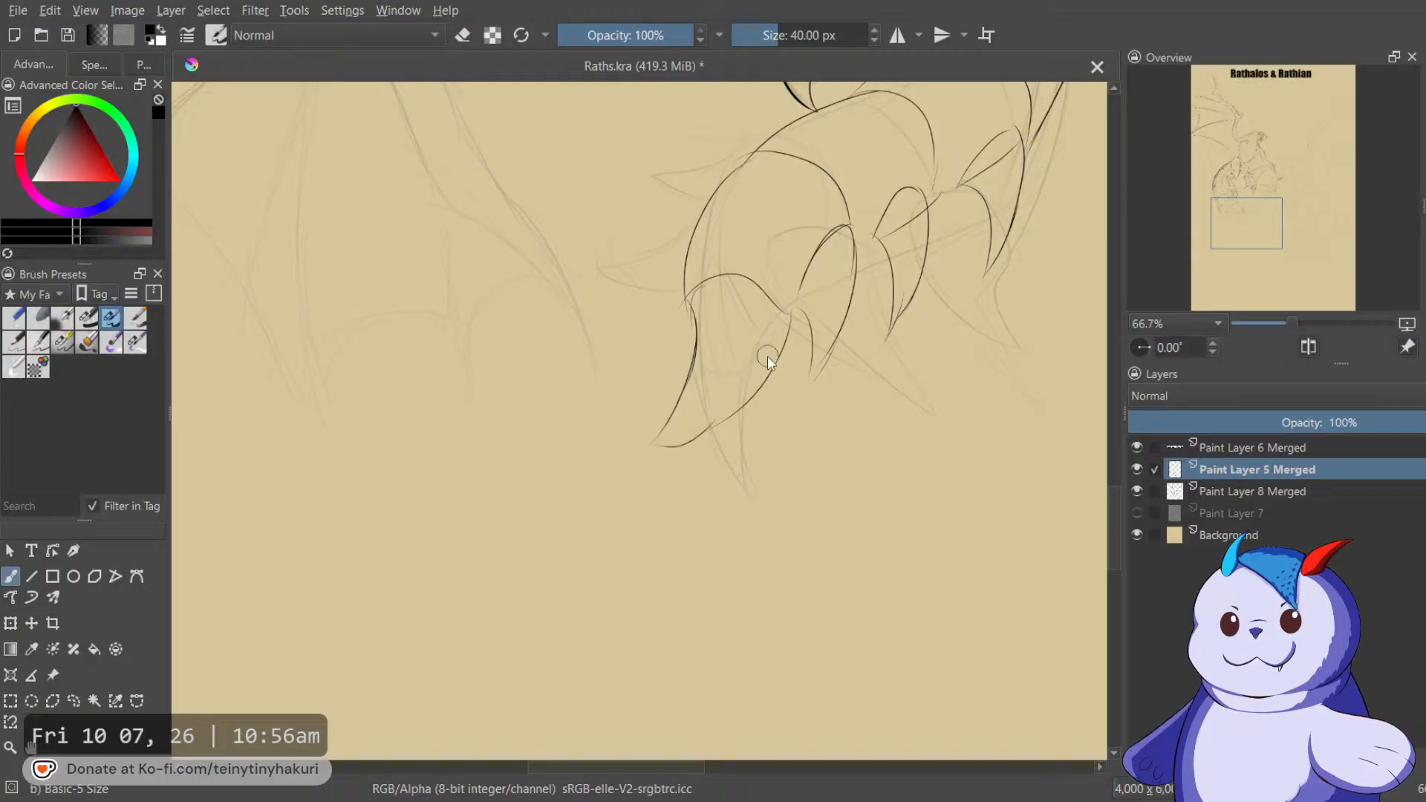
scroll(768, 355, "down", 4)
left_click_drag(768, 355, 520, 750)
scroll(788, 537, "up", 4)
left_click_drag(496, 610, 617, 587)
left_click_drag(524, 634, 919, 82)
mouse_move(349, 728)
left_mouse_down()
mouse_move(780, 369)
mouse_move(917, 60)
left_mouse_up()
left_click_drag(657, 754, 763, 402)
key("ctrl+z")
key("ctrl+z")
Ink the tail's long pointed tip and add small narrow spikes between the large ones along the underside.
mouse_move(726, 374)
left_mouse_down()
mouse_move(588, 473)
mouse_move(548, 485)
left_mouse_up()
mouse_move(654, 437)
left_mouse_down()
mouse_move(600, 385)
mouse_move(526, 484)
left_mouse_up()
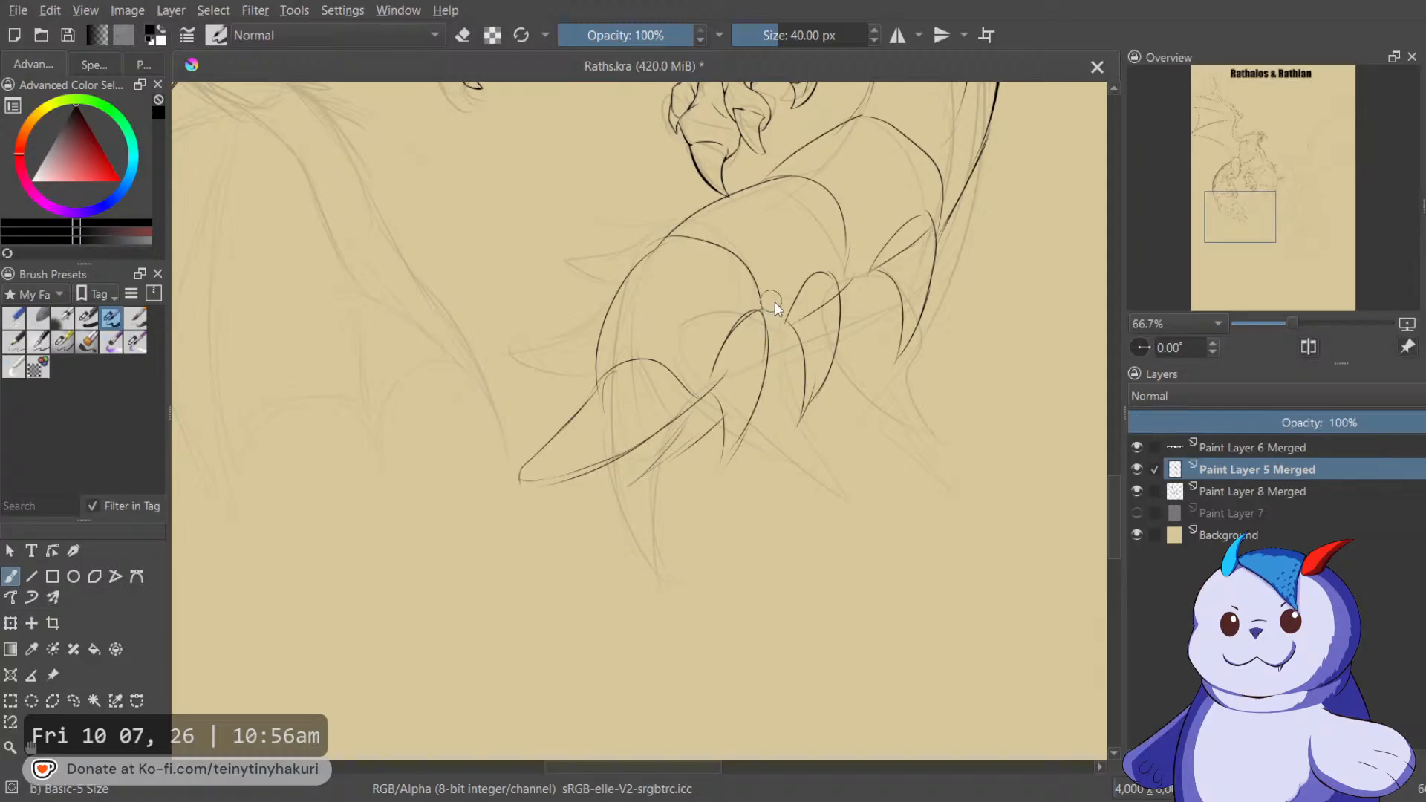
left_click_drag(768, 327, 769, 392)
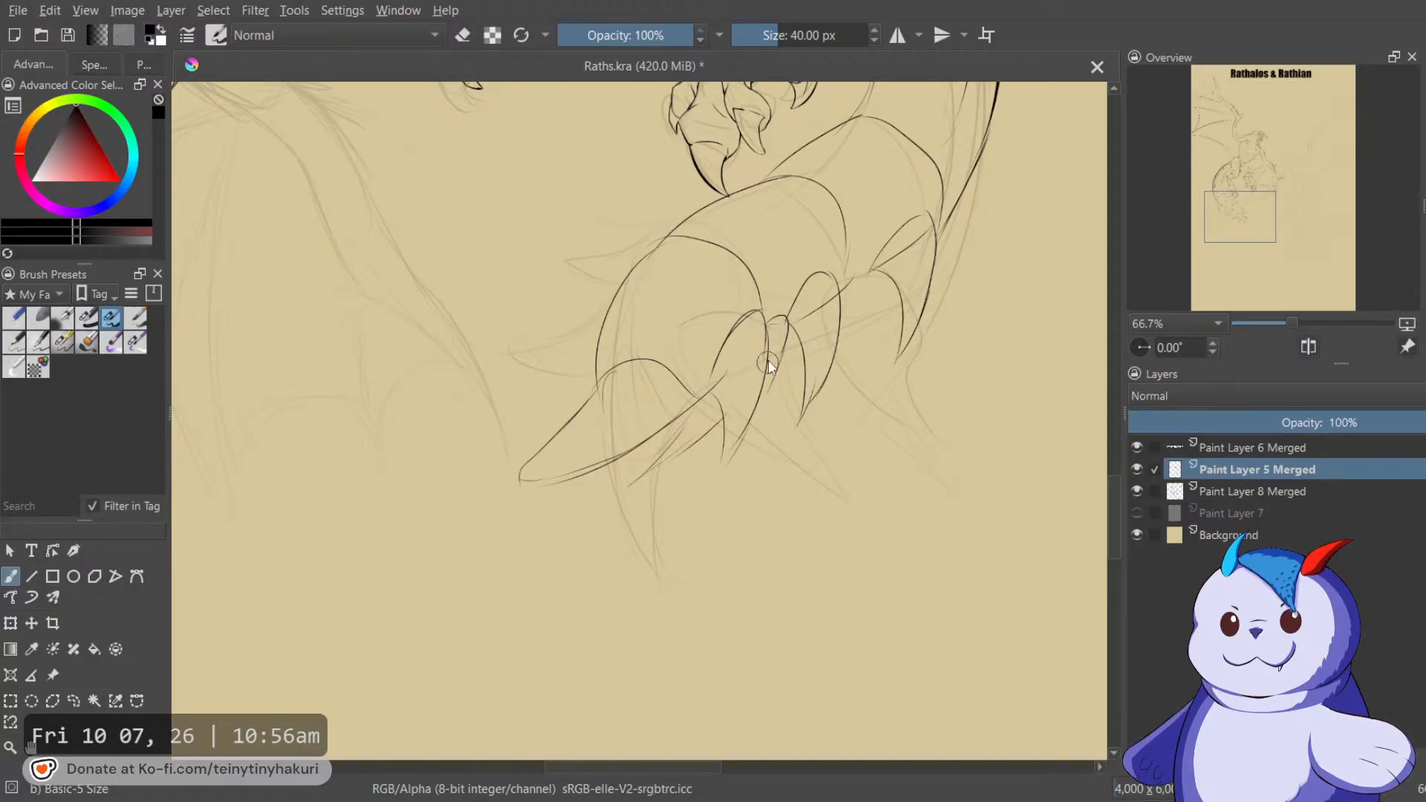
left_click_drag(849, 286, 871, 333)
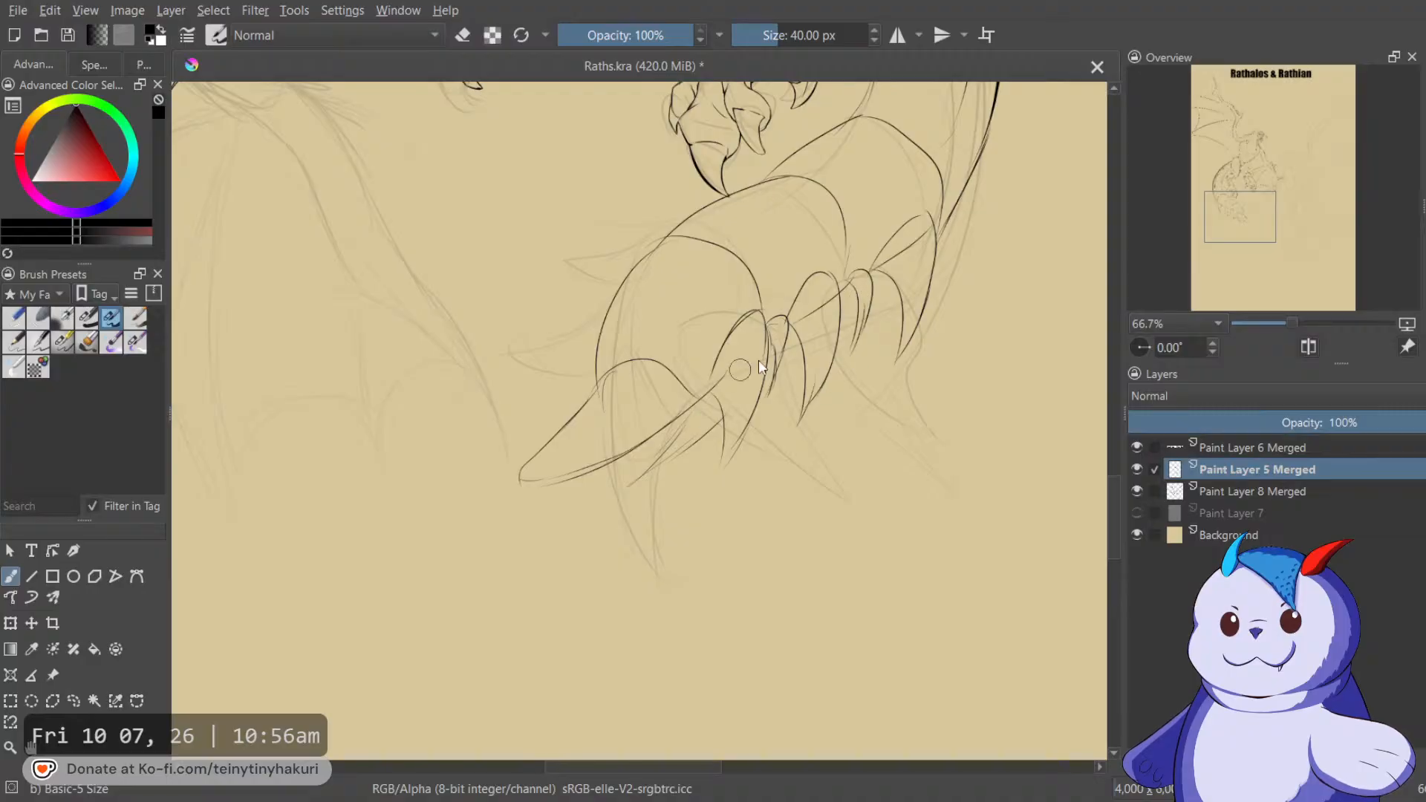
left_click_drag(939, 258, 932, 199)
left_click_drag(716, 382, 689, 386)
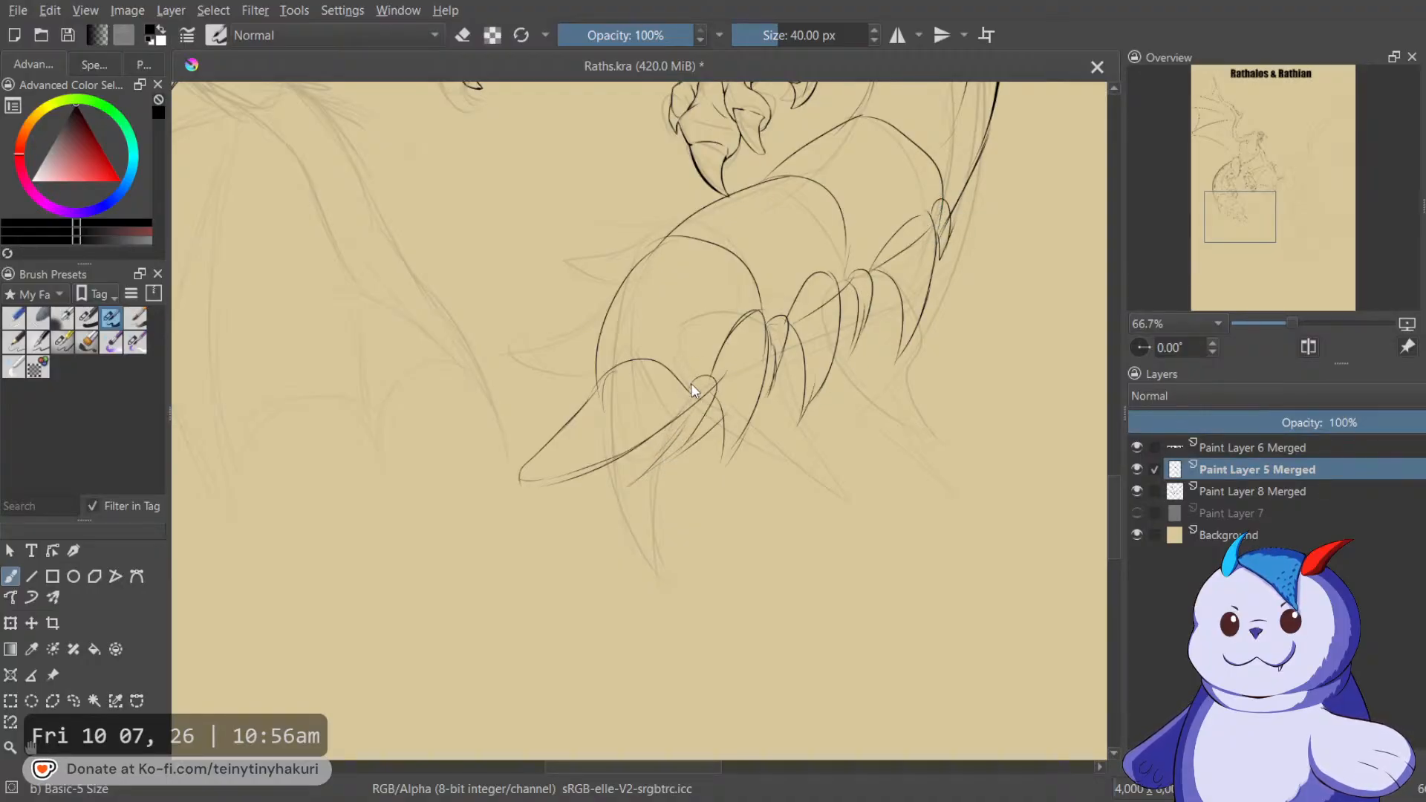
Ink a spike on the last tail segment's outer edge just above the tip and erase a stray mark beside it.
left_click_drag(627, 352, 567, 423)
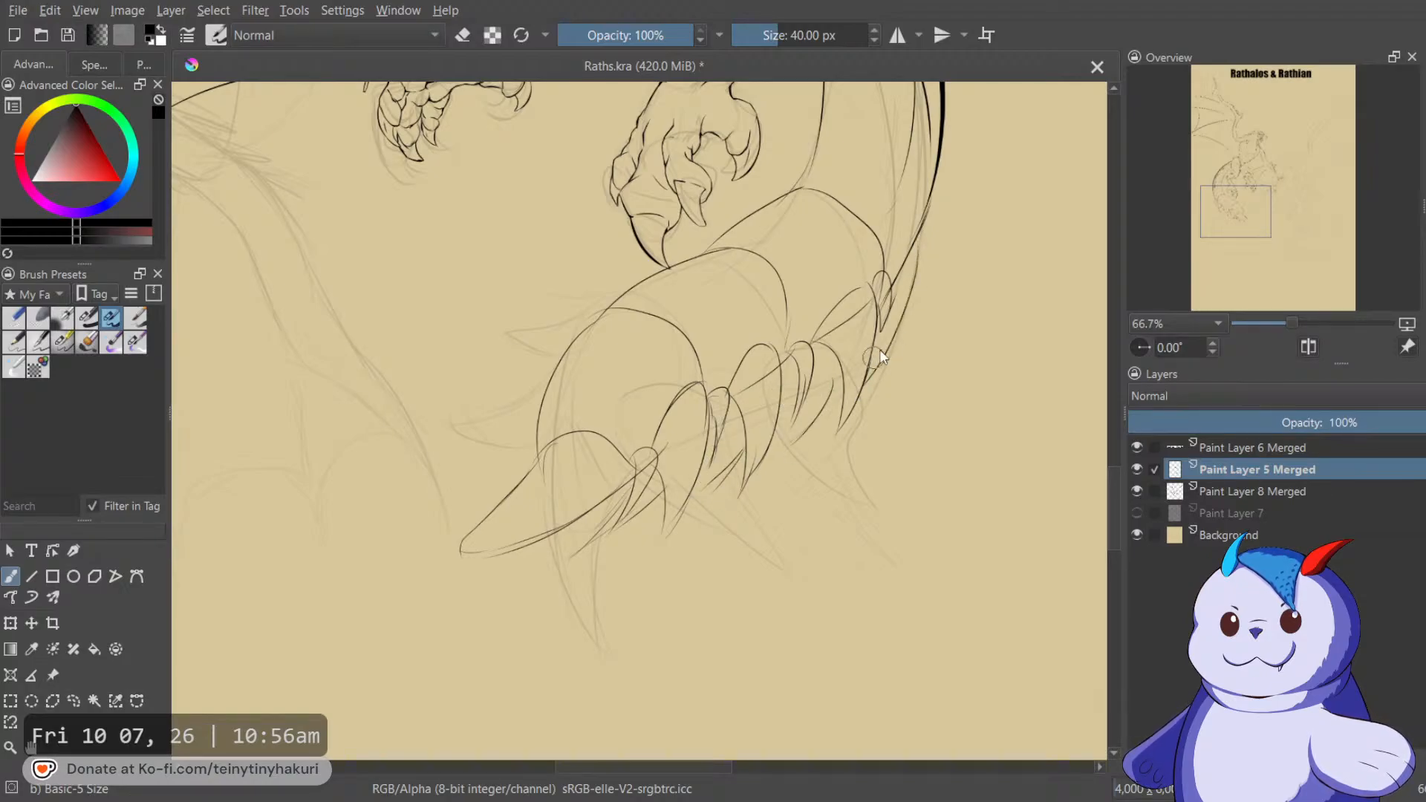
left_click_drag(657, 361, 783, 305)
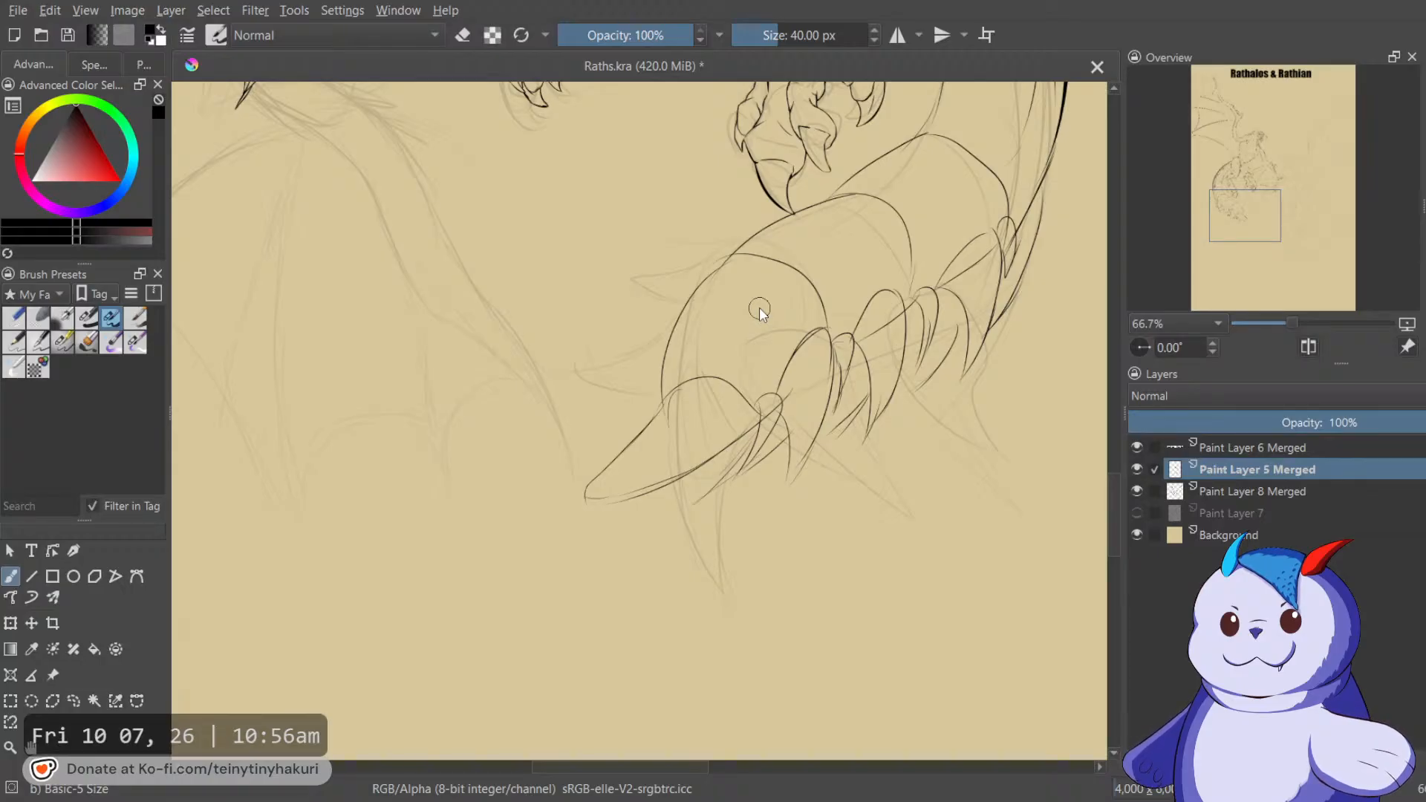
mouse_move(664, 348)
left_mouse_down()
mouse_move(802, 307)
mouse_move(716, 395)
mouse_move(732, 388)
left_mouse_up()
mouse_move(795, 304)
left_mouse_down()
mouse_move(748, 377)
mouse_move(741, 348)
mouse_move(747, 378)
mouse_move(759, 369)
left_mouse_up()
key("e")
mouse_move(740, 359)
left_mouse_down()
mouse_move(713, 399)
mouse_move(740, 356)
left_mouse_up()
key("e")
Ink further overlapping spikes up the last tail segment's outer edge and darken the edge line where they begin.
left_click_drag(838, 232, 777, 282)
left_click_drag(801, 343, 766, 389)
left_click_drag(792, 362, 775, 384)
left_click_drag(862, 216, 819, 235)
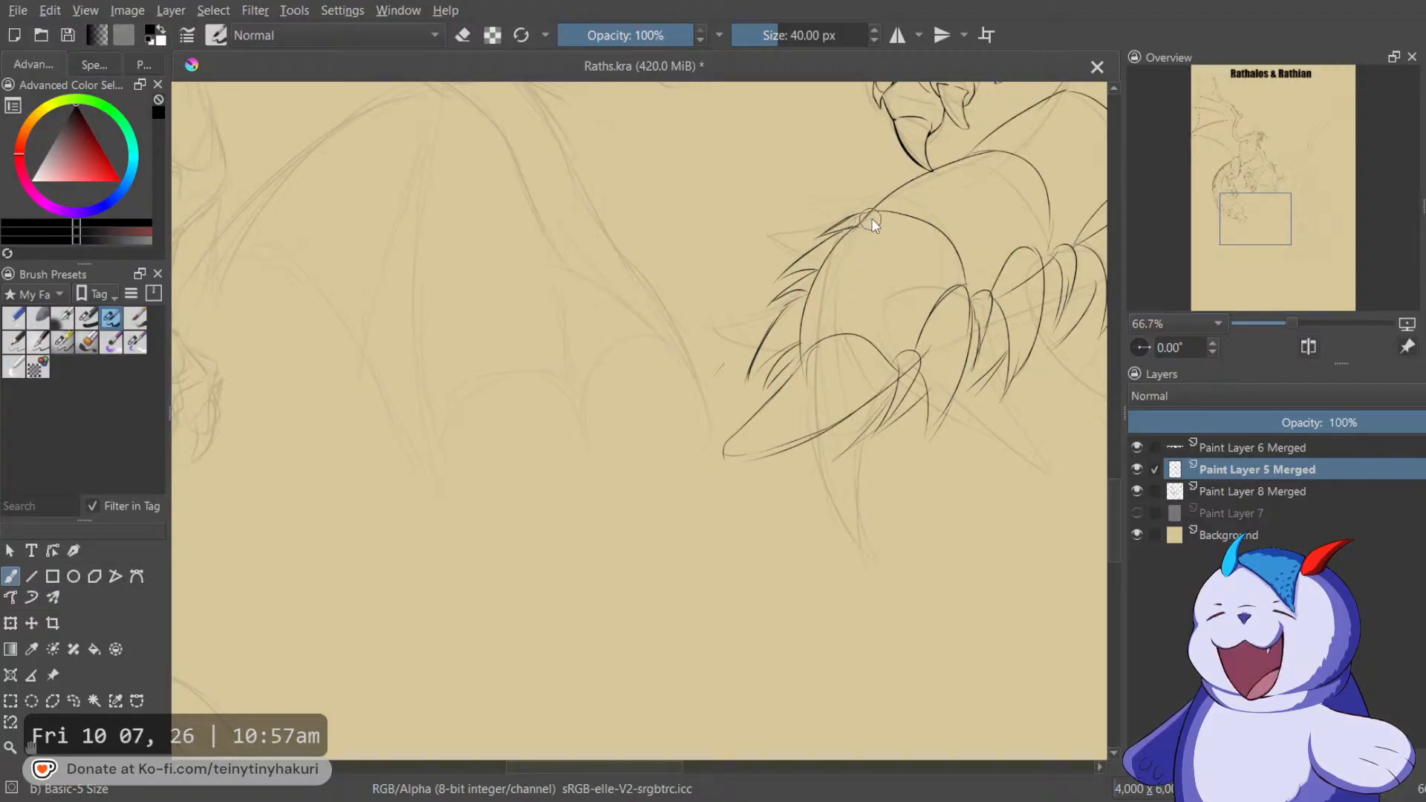
left_click_drag(884, 214, 824, 260)
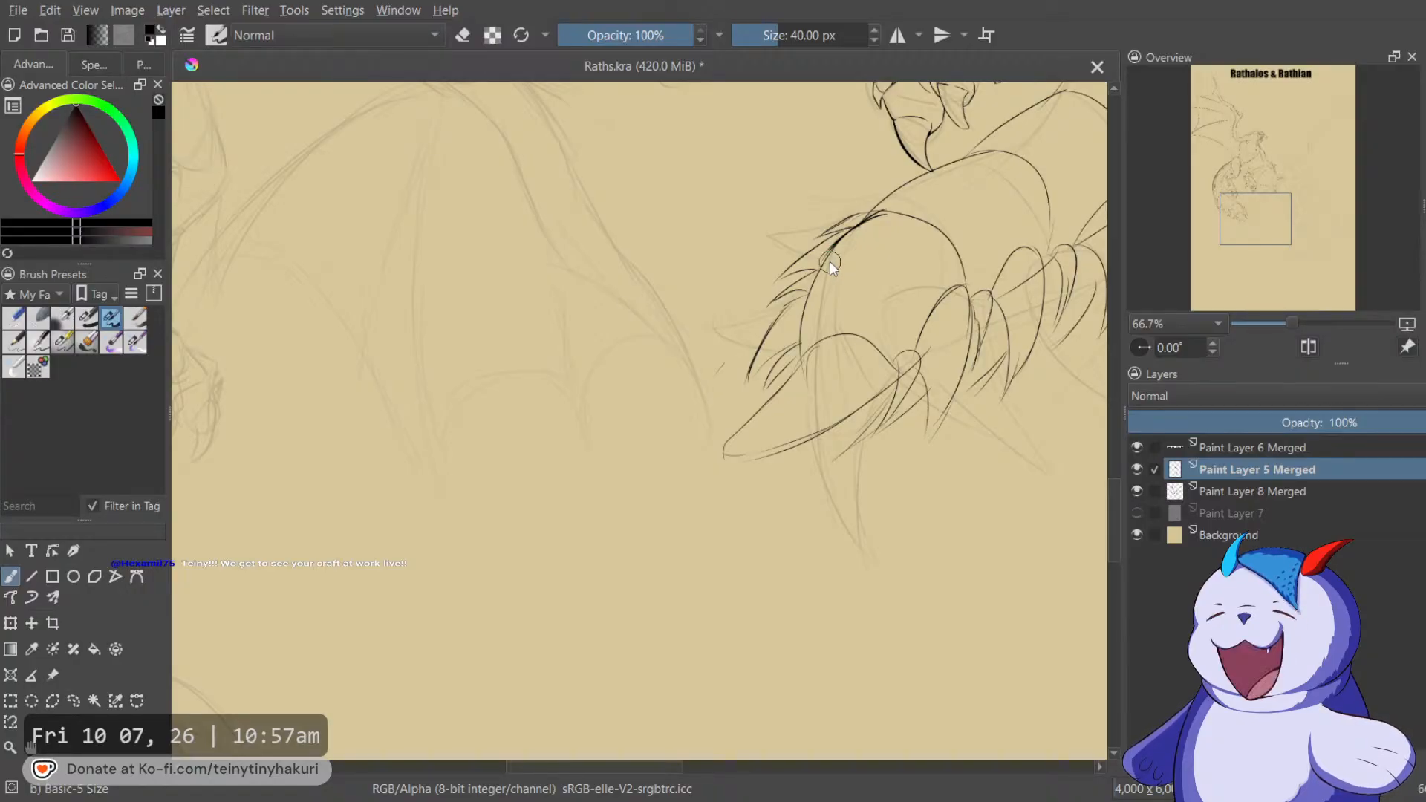
scroll(831, 260, "down", 2)
left_click_drag(831, 261, 849, 503)
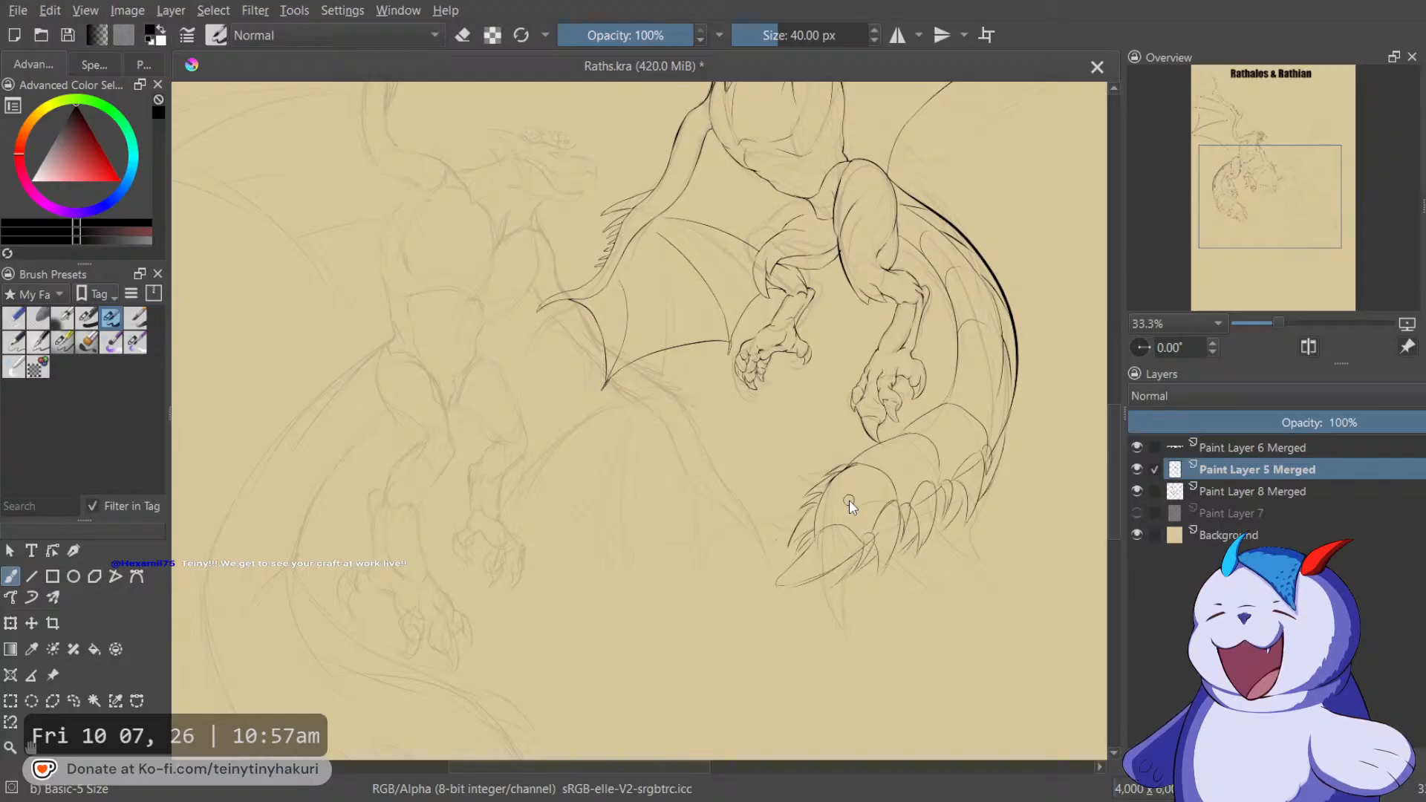
left_click_drag(771, 251, 716, 567)
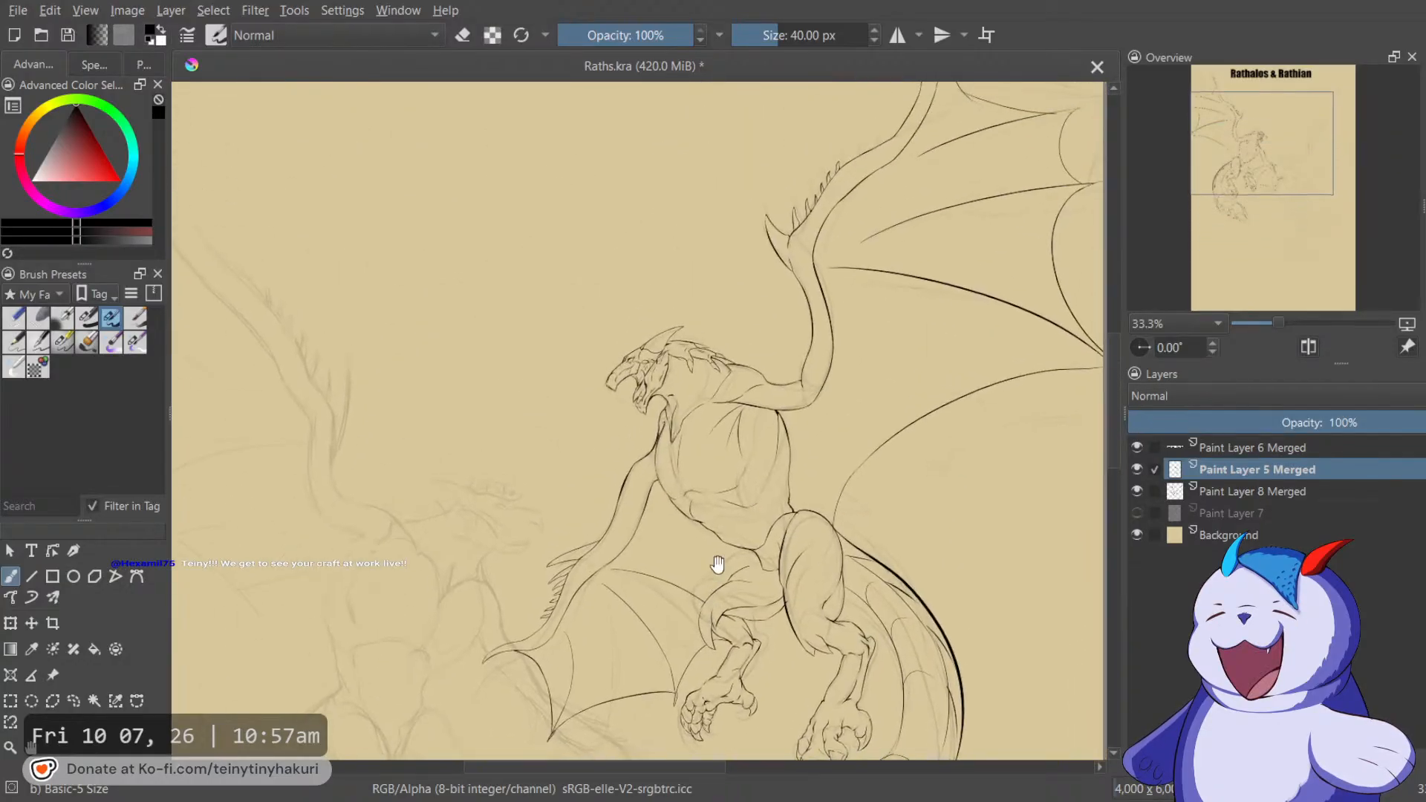
scroll(840, 408, "up", 2)
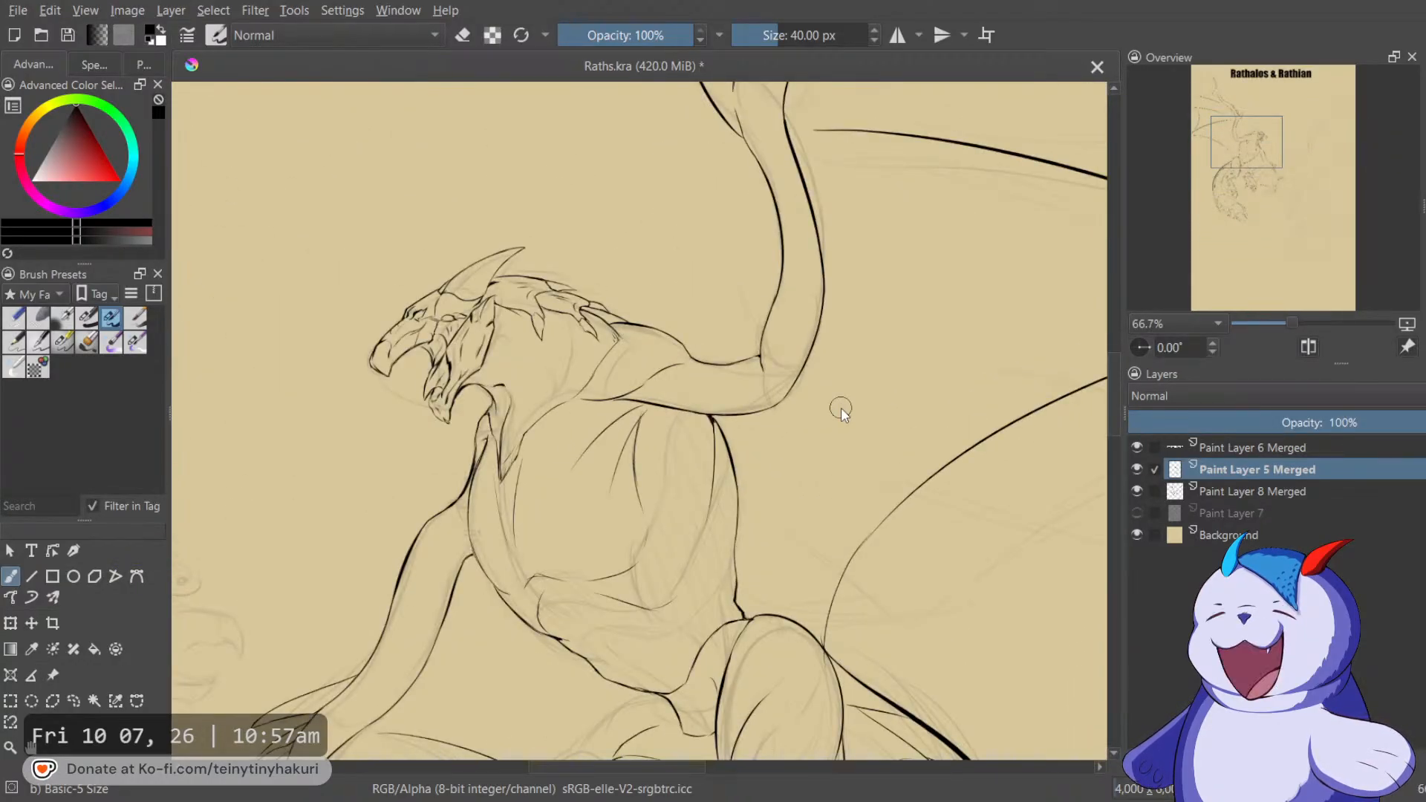
Ink a thin curved fold line branching off the lower membrane edge of the dragon's large raised wing.
scroll(840, 408, "down", 1)
key("4")
key("4")
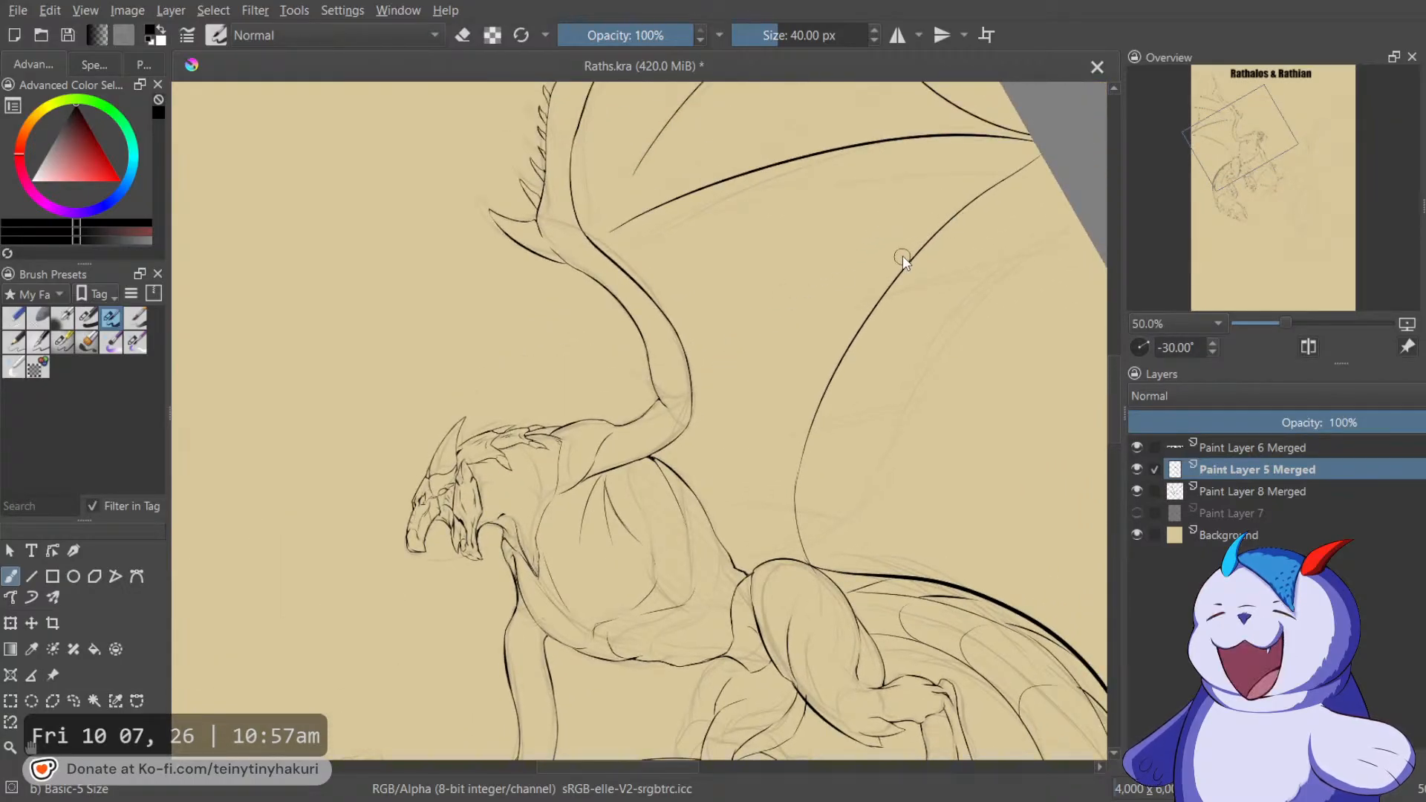
left_click_drag(821, 397, 795, 466)
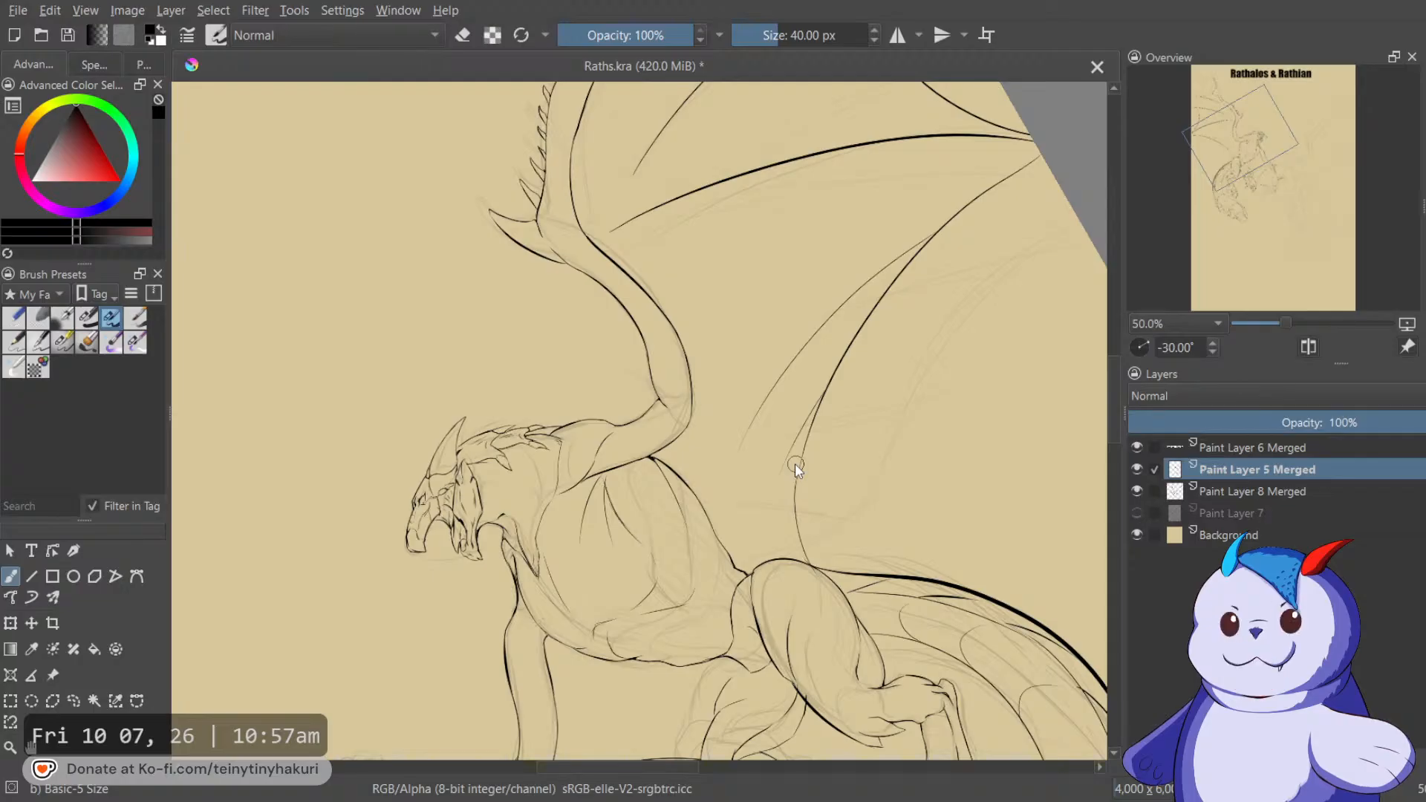
key("5")
left_click_drag(815, 408, 828, 224)
scroll(670, 297, "down", 3)
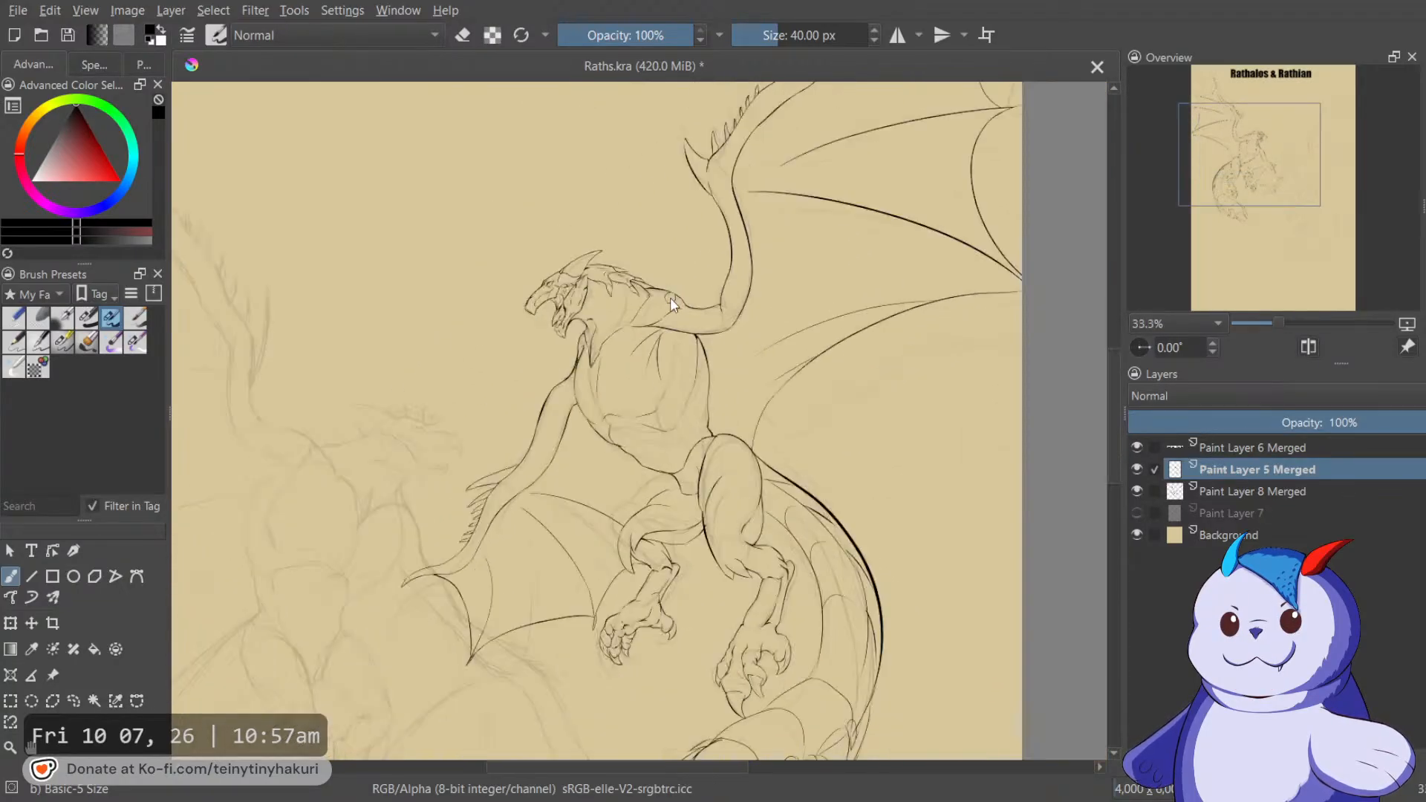
Ink a more angular inner edge on the lower wing's outer membrane, running from the claw base to the finger tip.
scroll(565, 484, "up", 3)
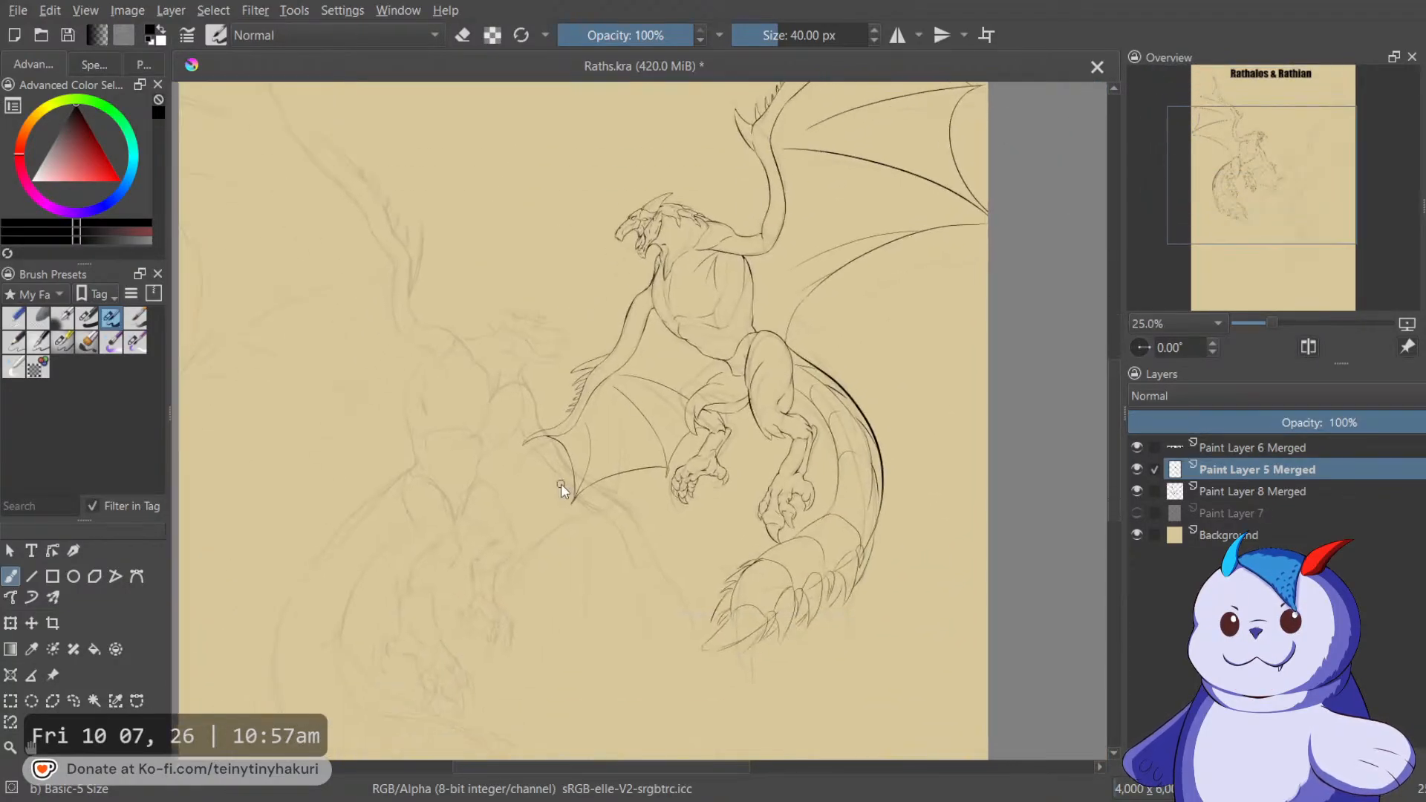
scroll(547, 402, "up", 1)
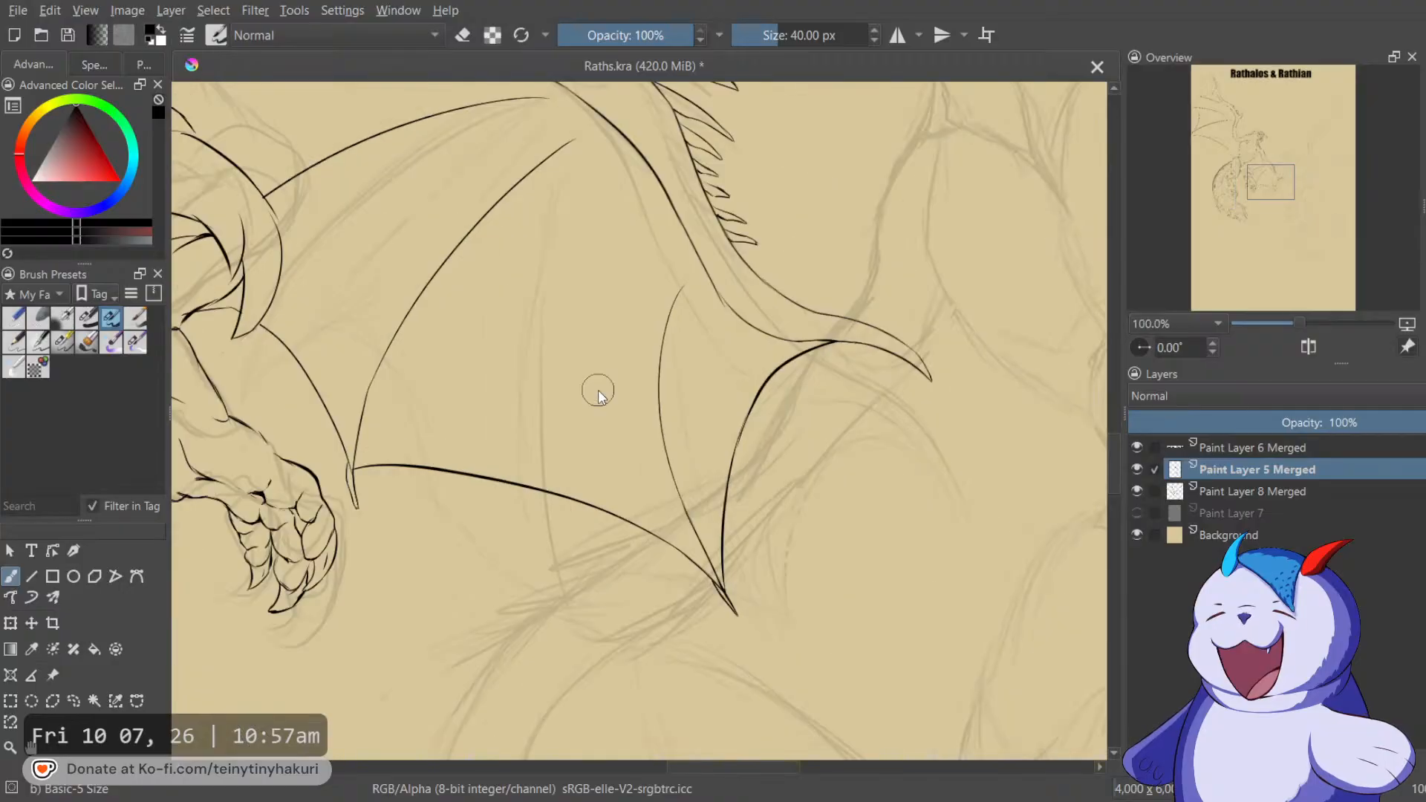
key("4")
key("4")
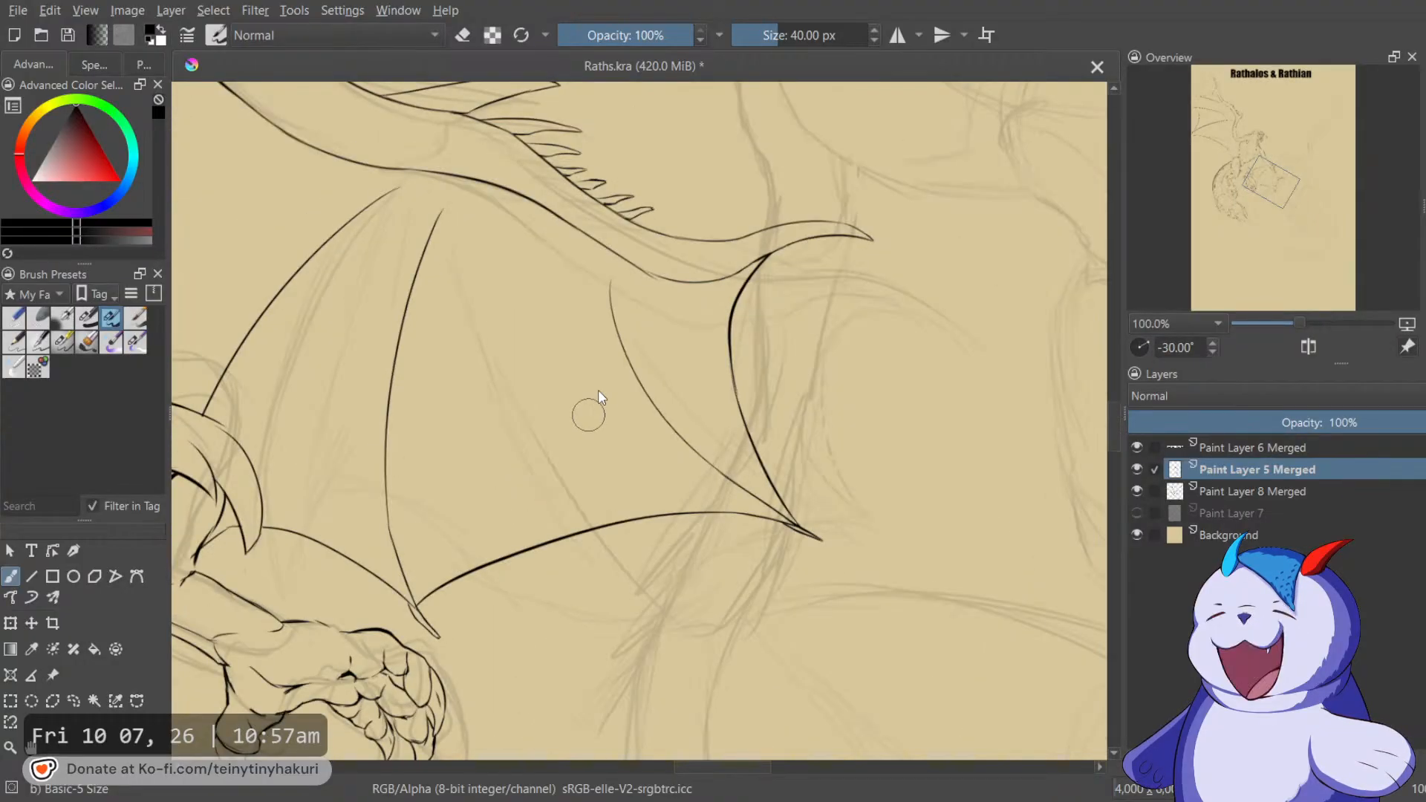
left_click_drag(835, 322, 956, 248)
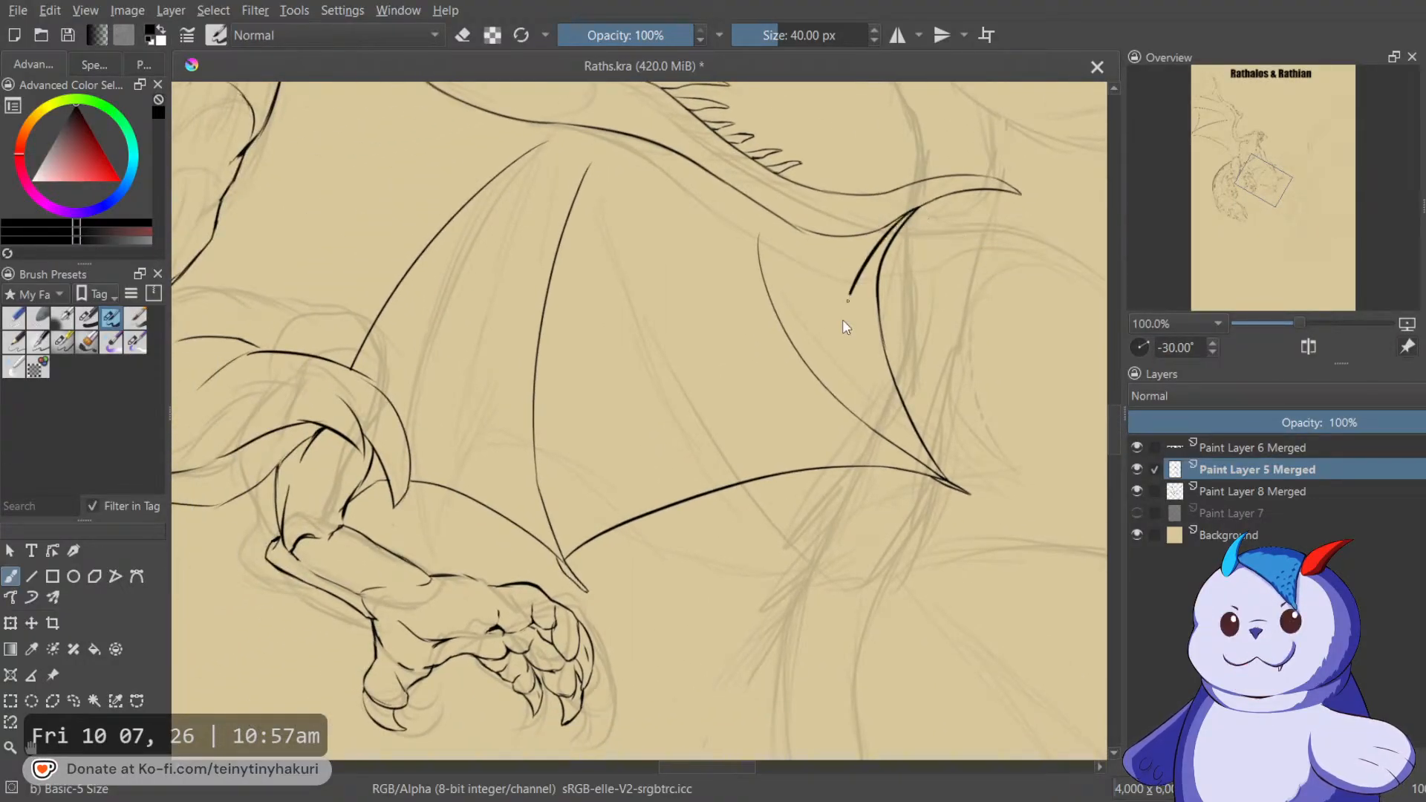
key("6")
key("6")
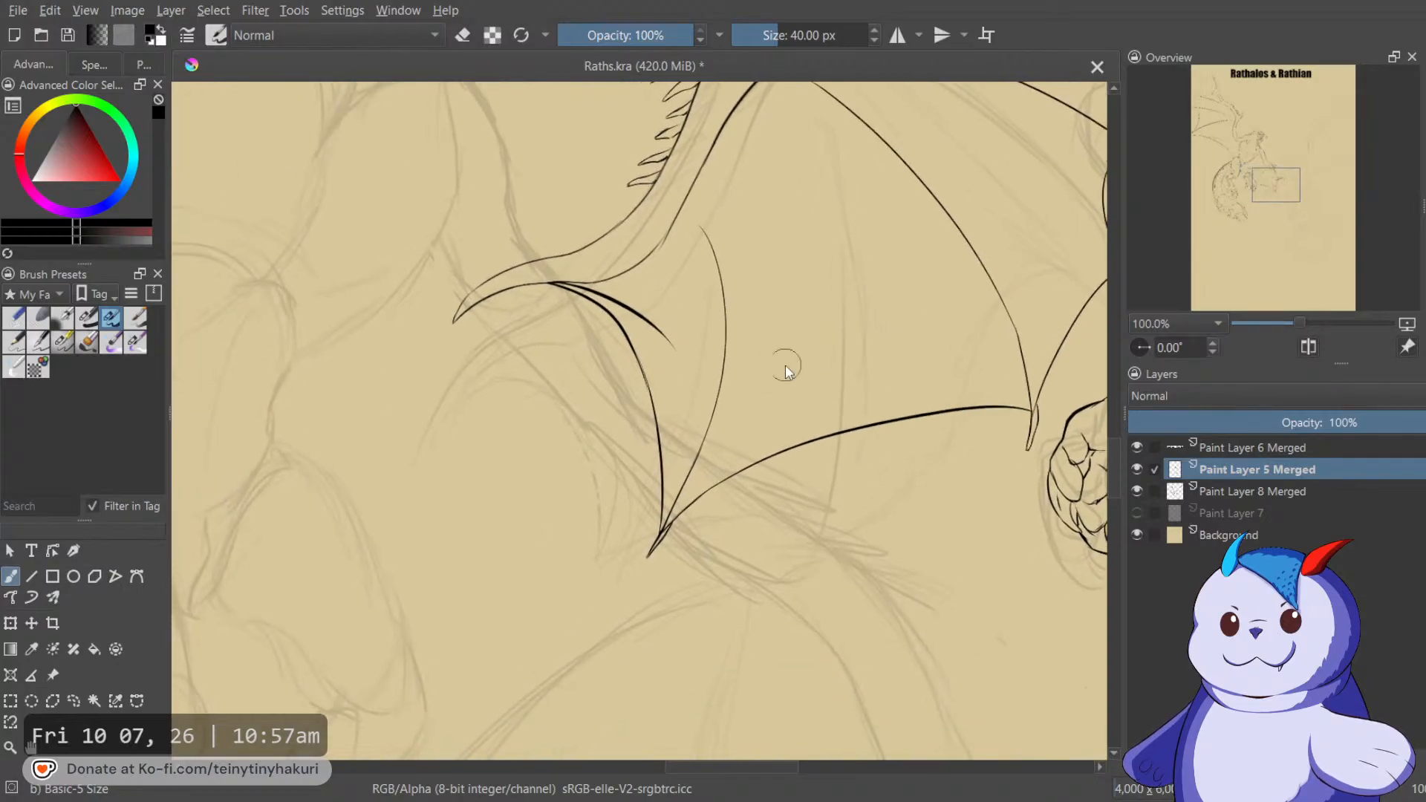
left_click_drag(667, 335, 663, 520)
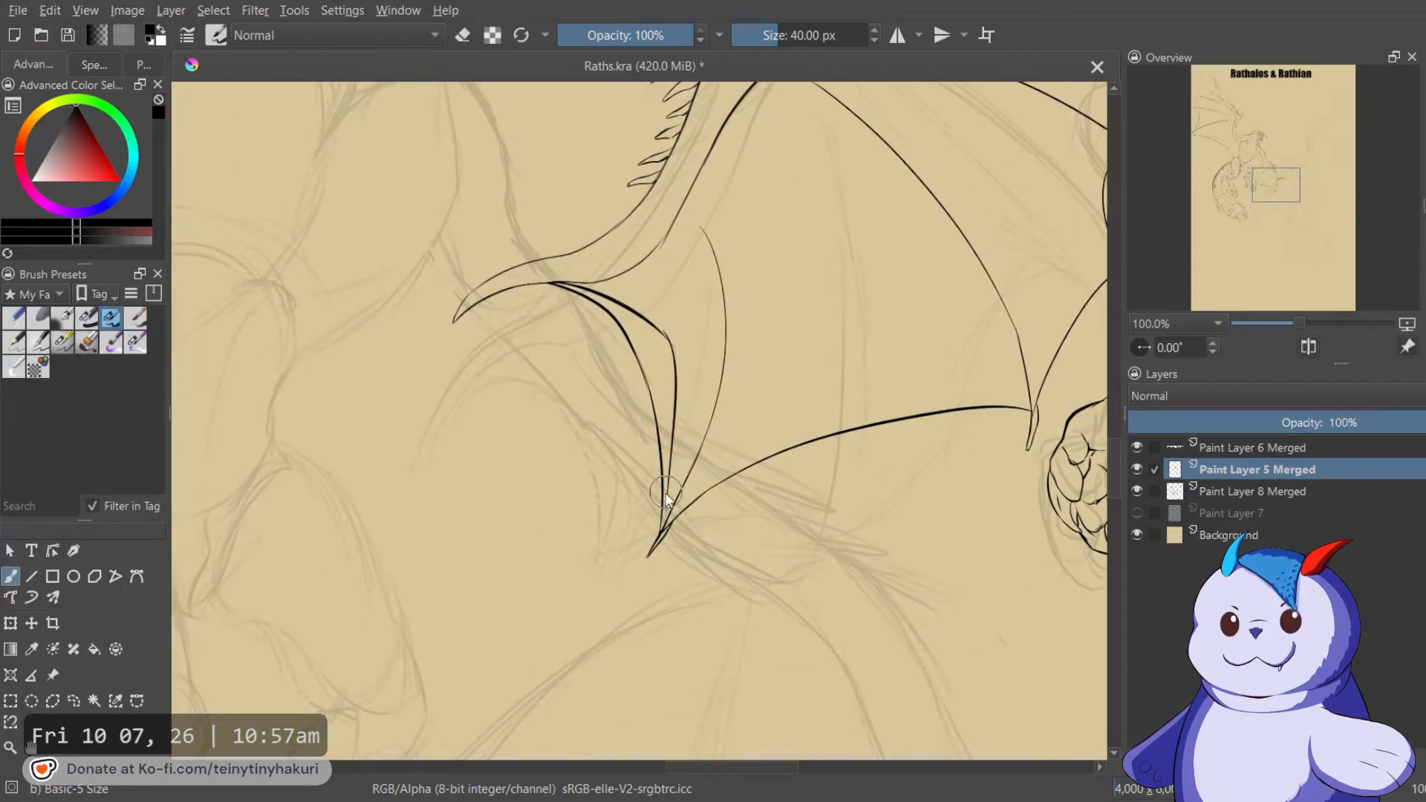
scroll(611, 357, "up", 3)
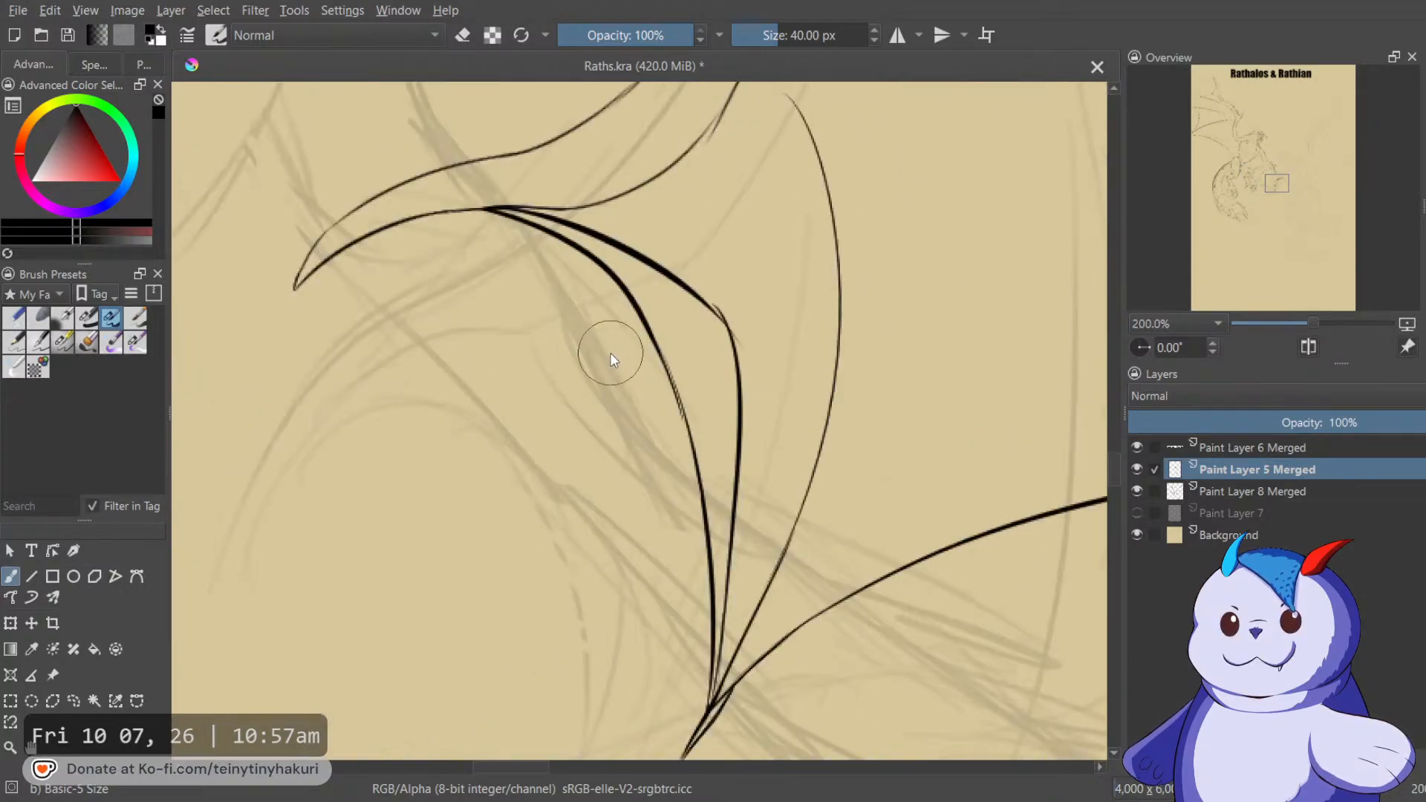
Mirror the canvas view and erase the old outer membrane edge beside the new angular one.
key("m")
left_click_drag(806, 265, 955, 265)
key("e")
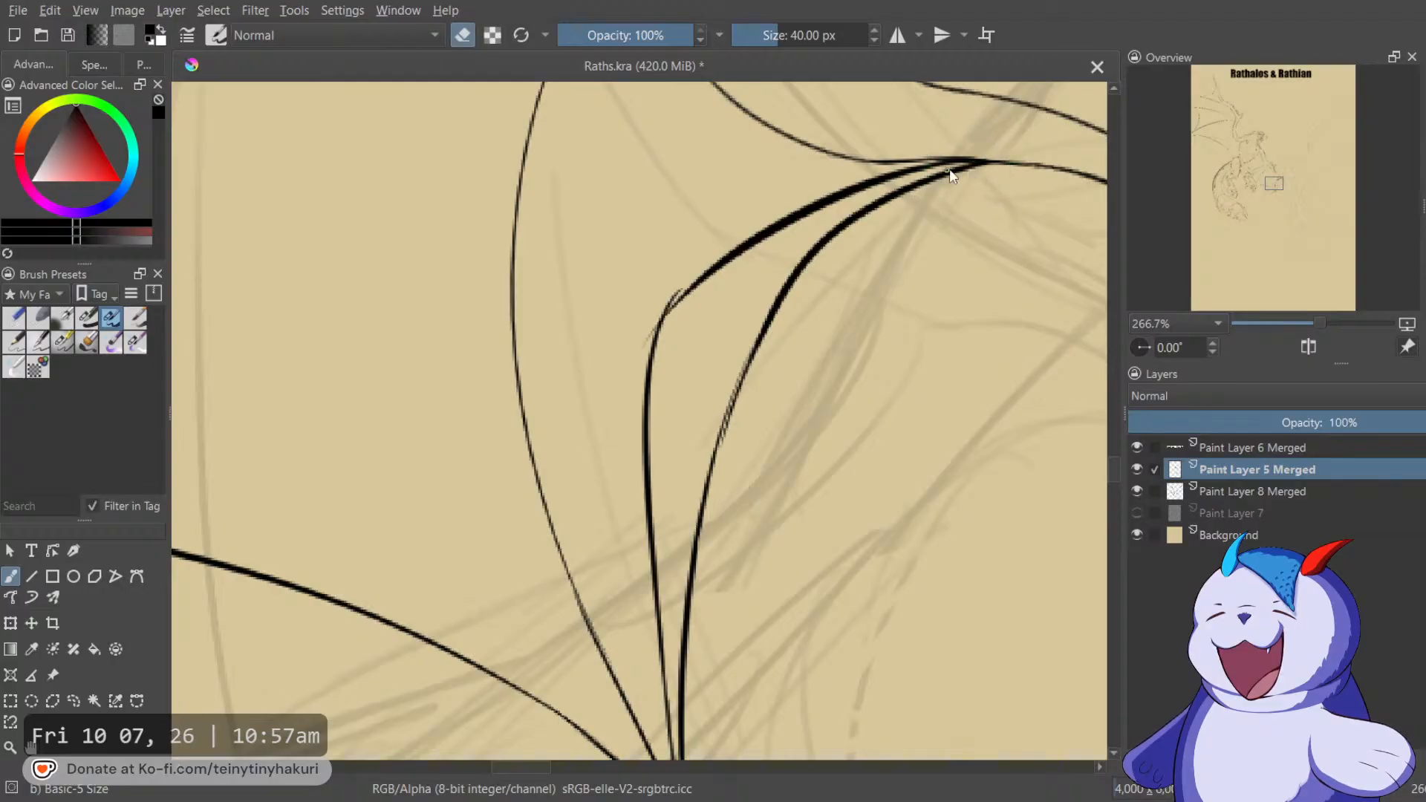
mouse_move(960, 170)
left_mouse_down()
mouse_move(815, 255)
mouse_move(745, 359)
mouse_move(704, 512)
left_mouse_up()
scroll(745, 319, "down", 3)
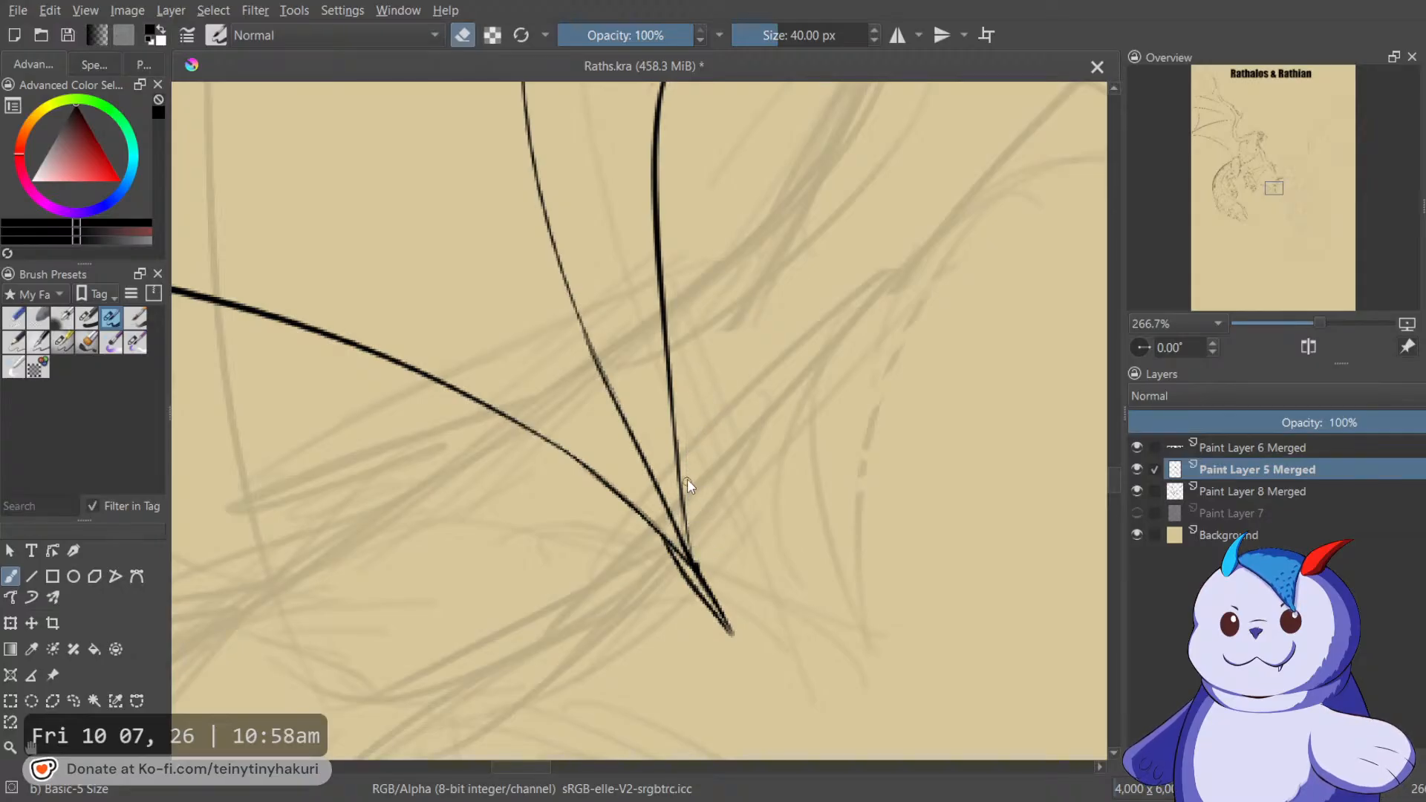
key("e")
Examine the inked dragon's overall proportions against the nearby reference renders, down to the legs and tail.
scroll(738, 529, "down", 8)
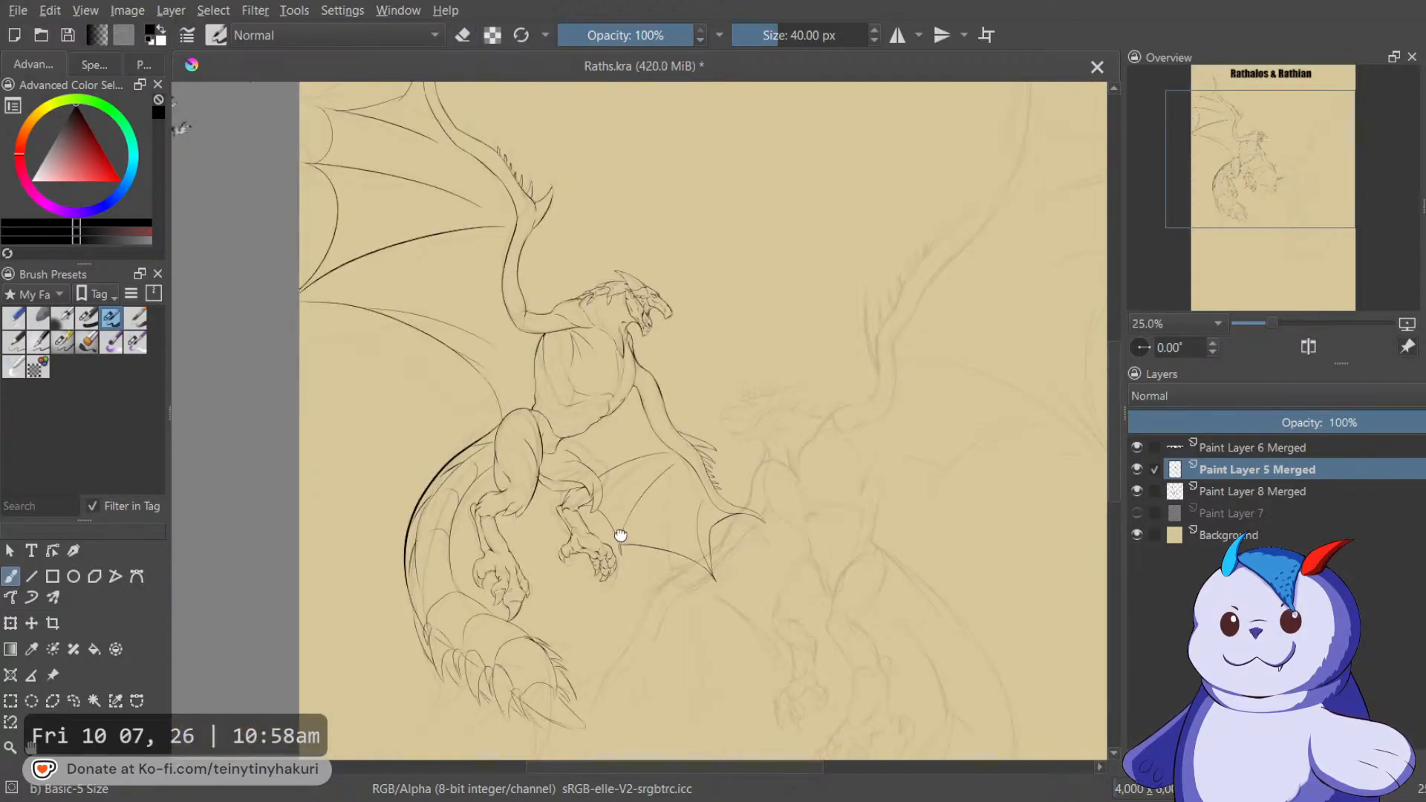
scroll(621, 532, "down", 1)
left_click_drag(638, 490, 631, 494)
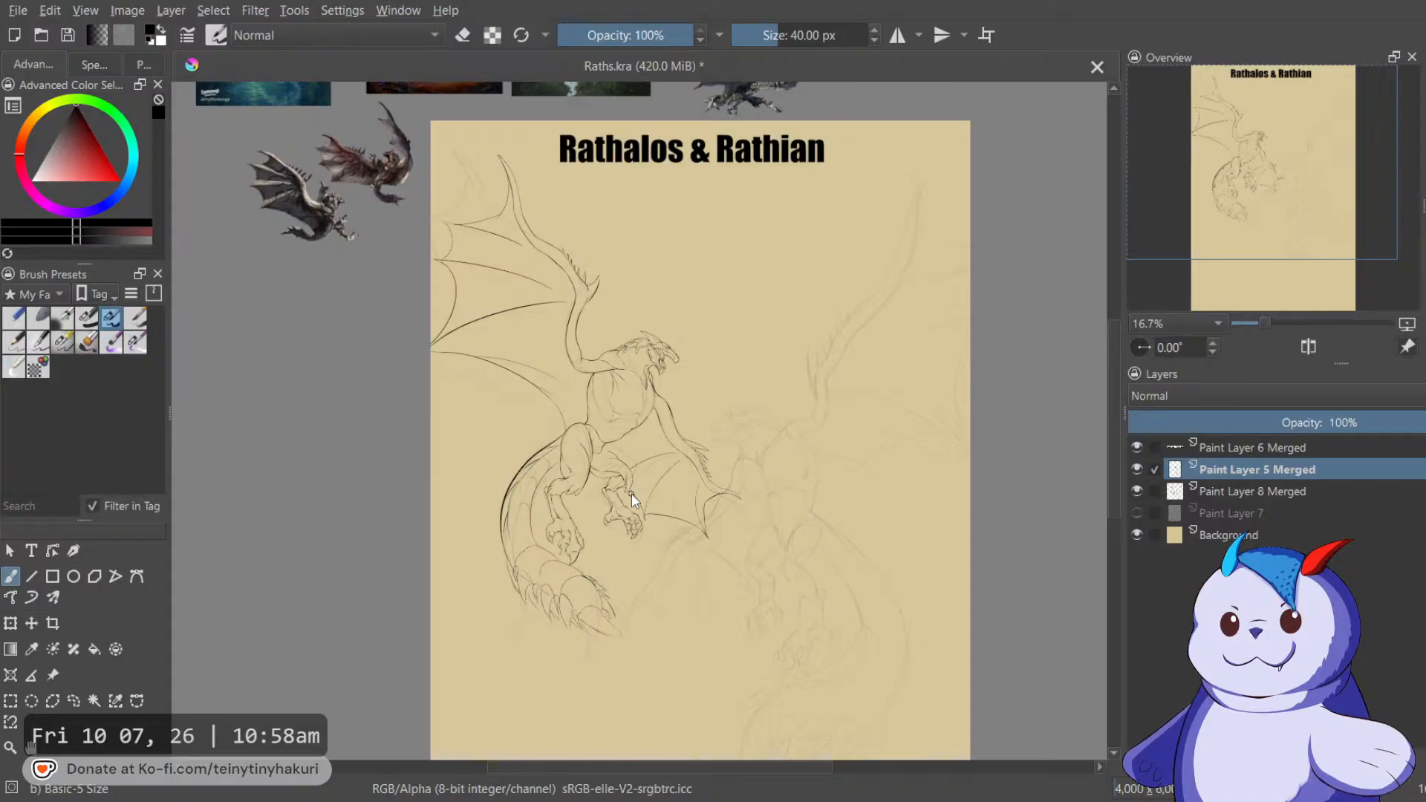
scroll(618, 477, "up", 1)
scroll(431, 300, "up", 1)
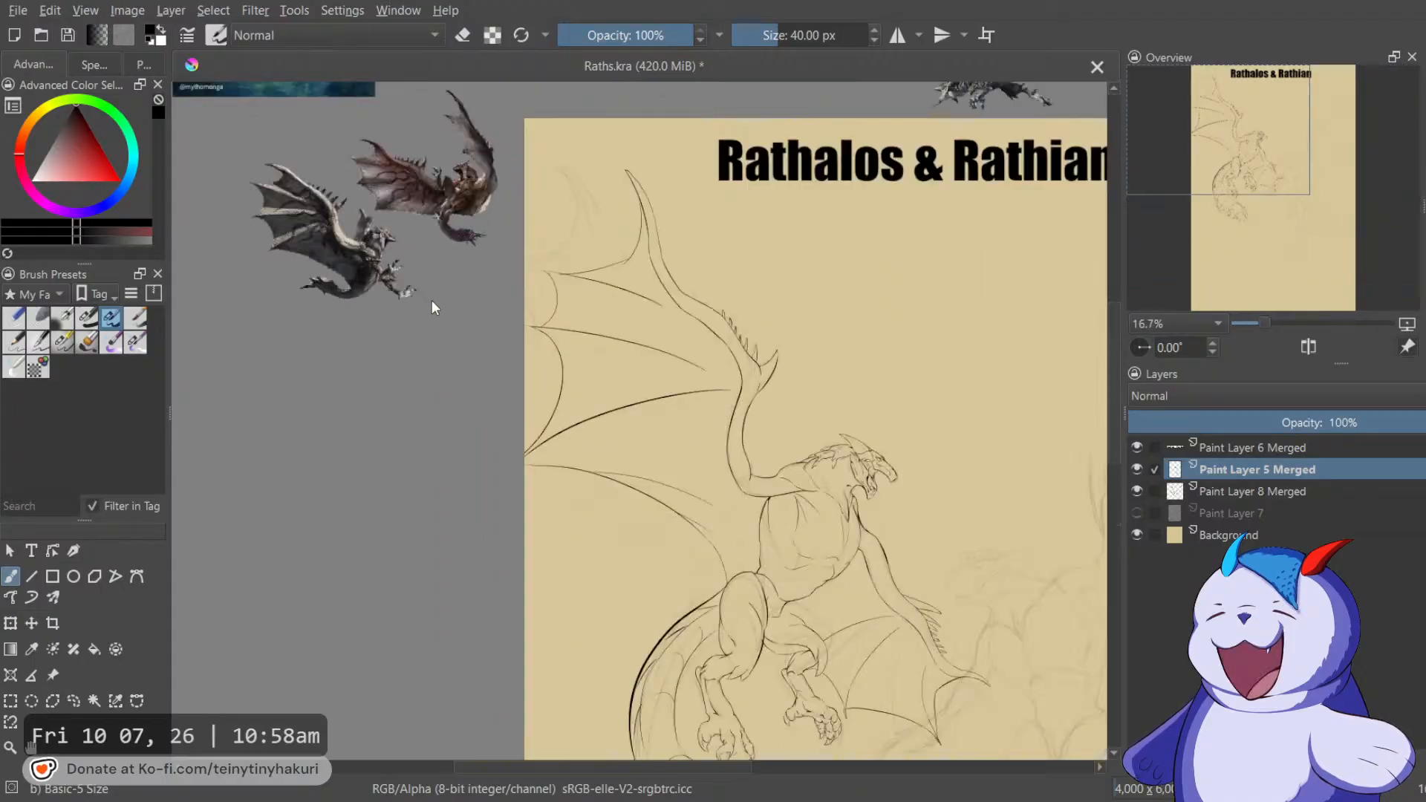
left_click_drag(739, 709, 562, 264)
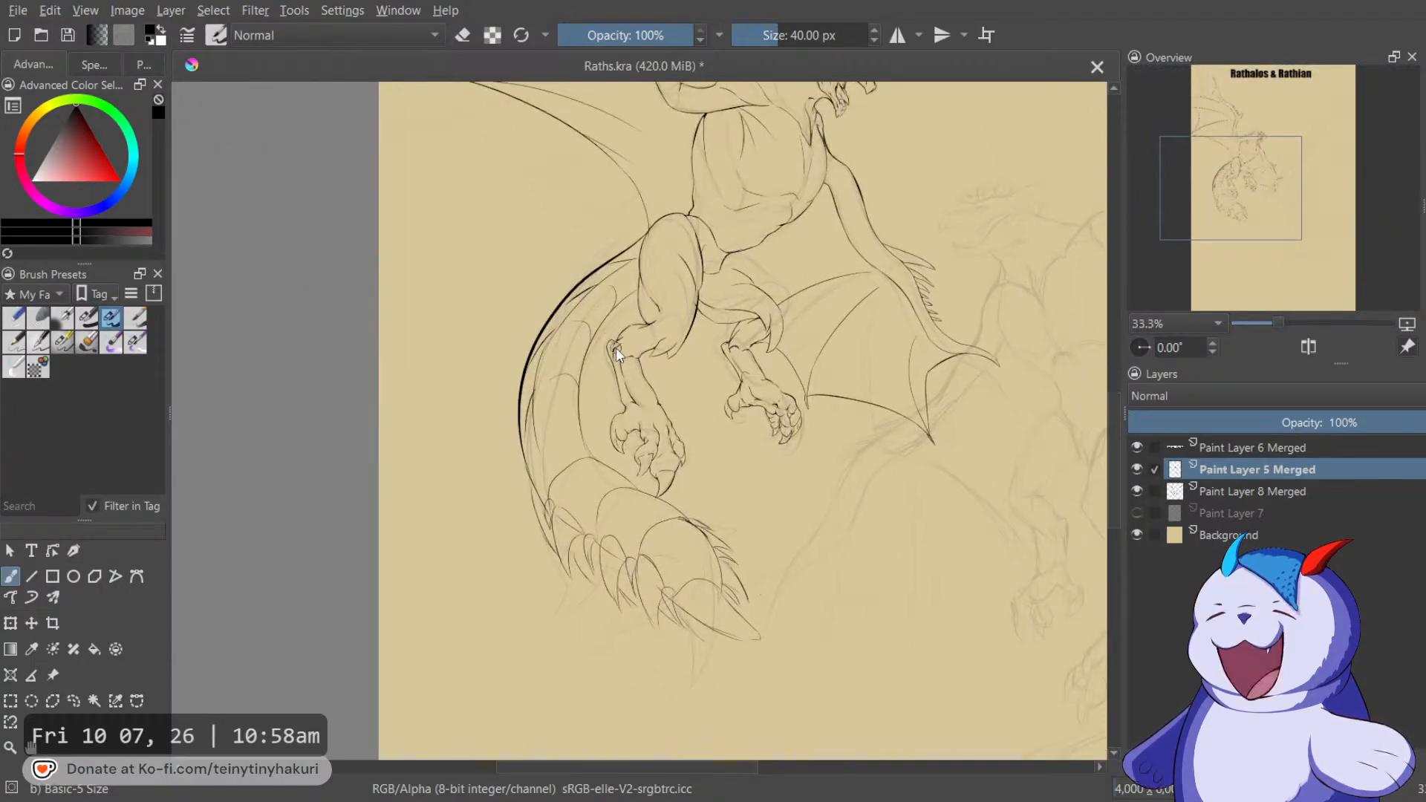
scroll(603, 341, "up", 1)
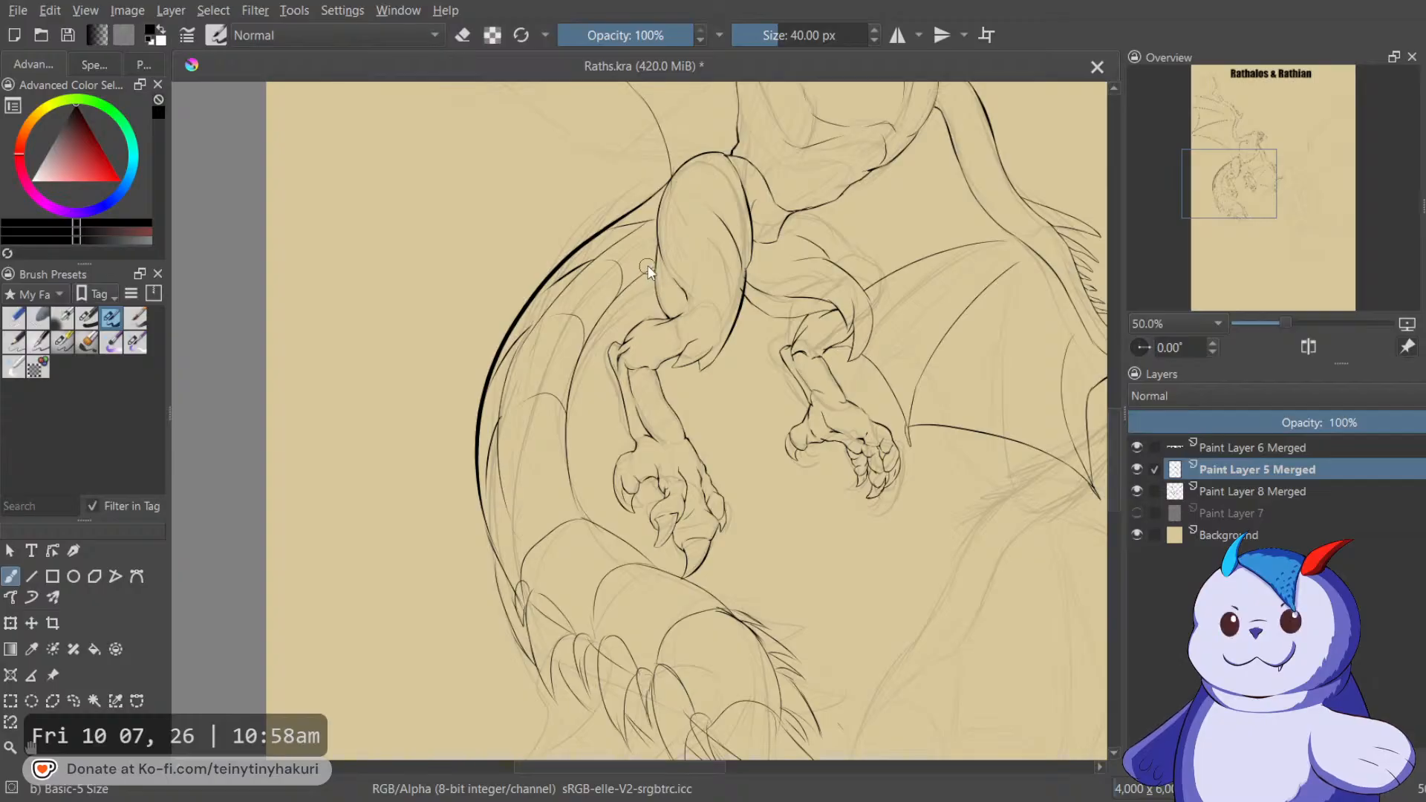
Lasso the tail's inner edge down to the tip and transform it toward the outer edge to slim the tail.
scroll(724, 461, "down", 2)
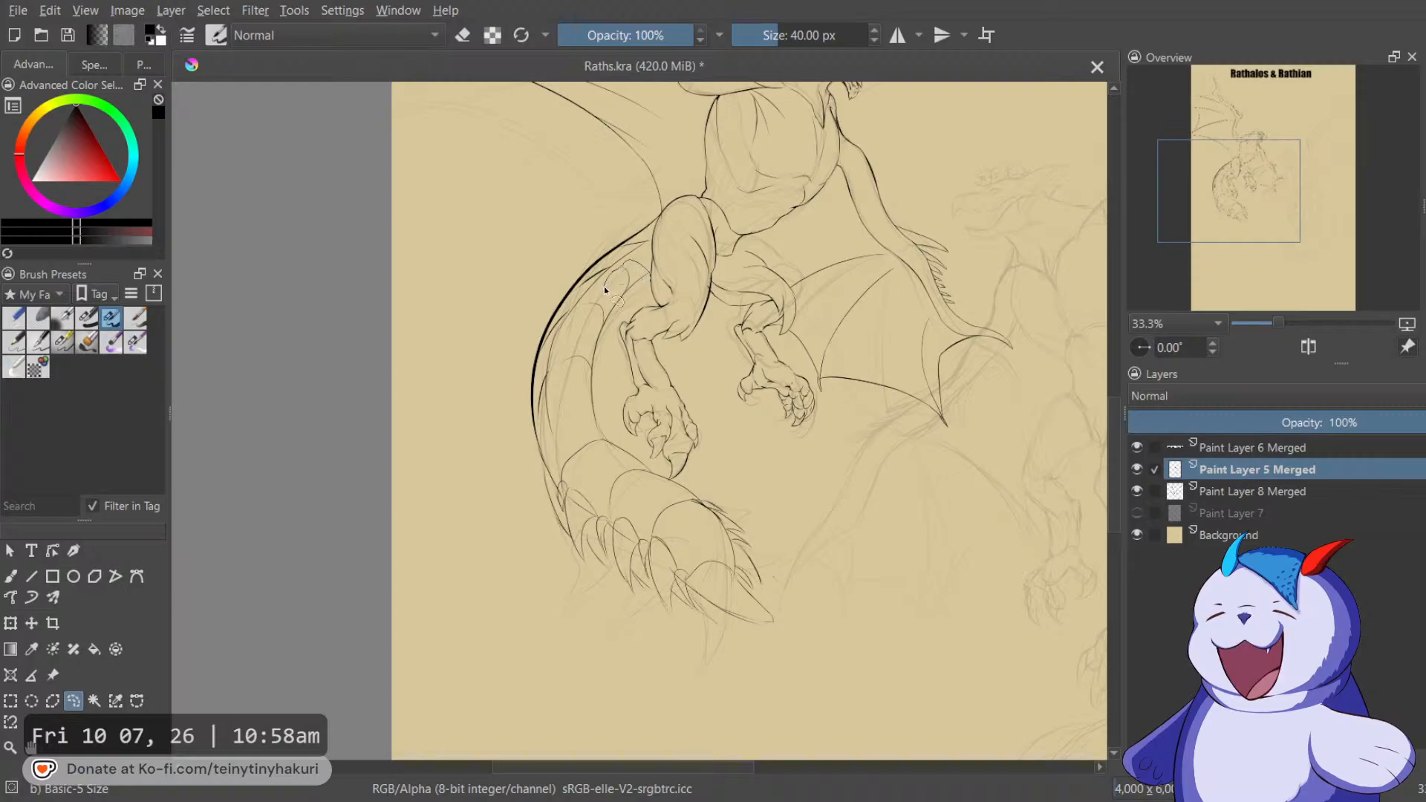
mouse_move(693, 532)
left_mouse_down()
mouse_move(733, 594)
mouse_move(835, 627)
mouse_move(786, 496)
left_mouse_up()
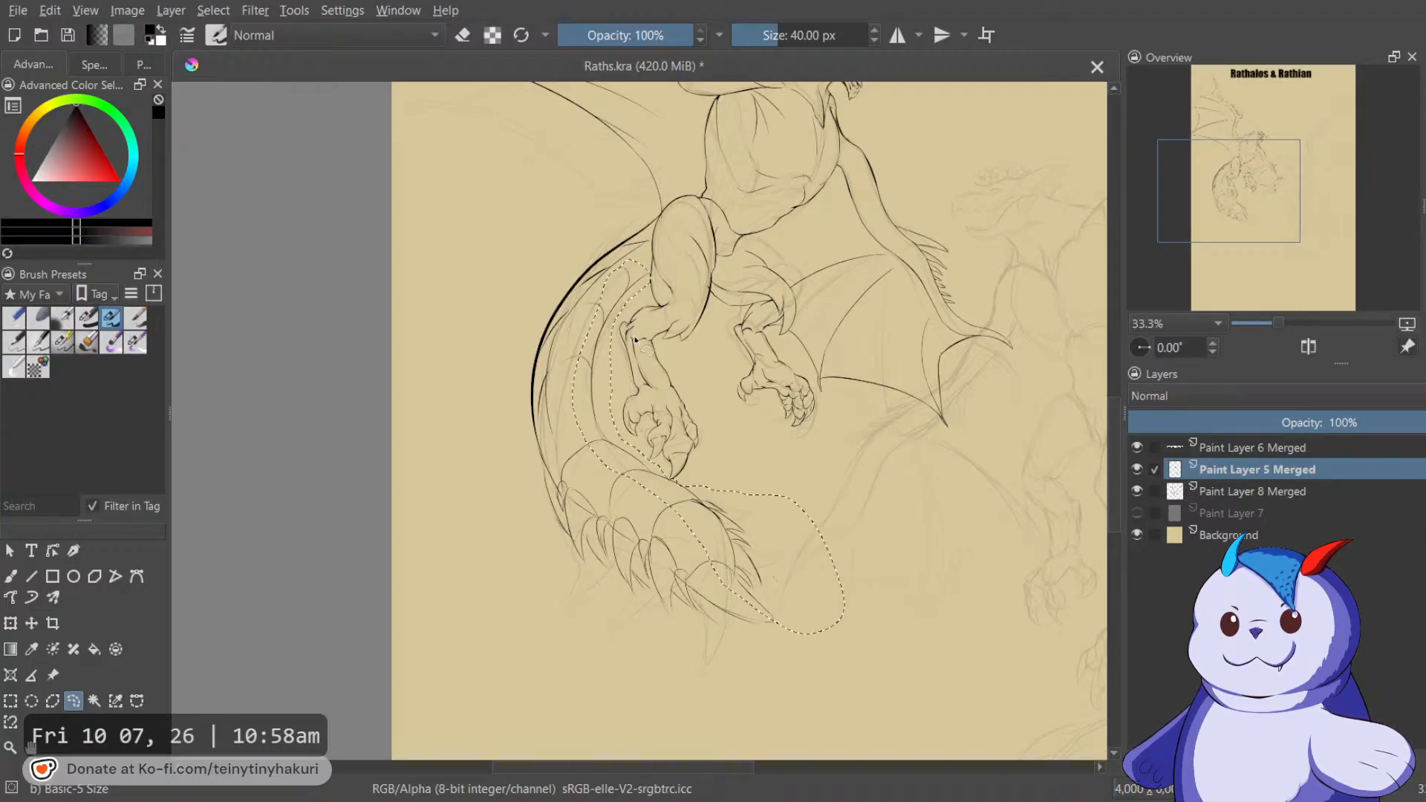
key("ctrl+z")
key("ctrl+t")
left_click_drag(675, 513, 763, 529)
key("b")
Touch up the segment line at the tail's shifted inner edge and ink another curved segment line across the tail's middle.
left_click_drag(673, 314, 860, 356)
scroll(741, 325, "up", 2)
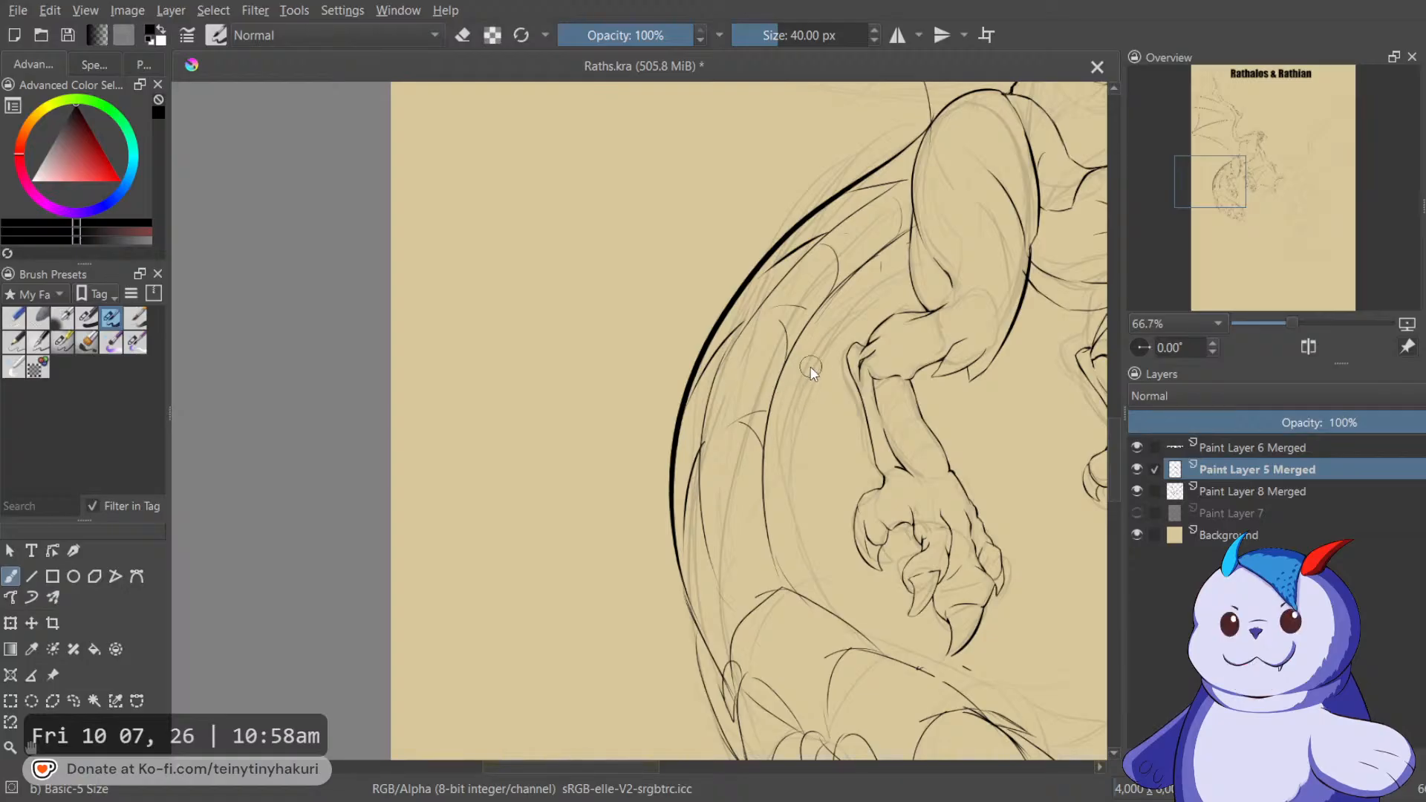
left_click_drag(758, 413, 733, 340)
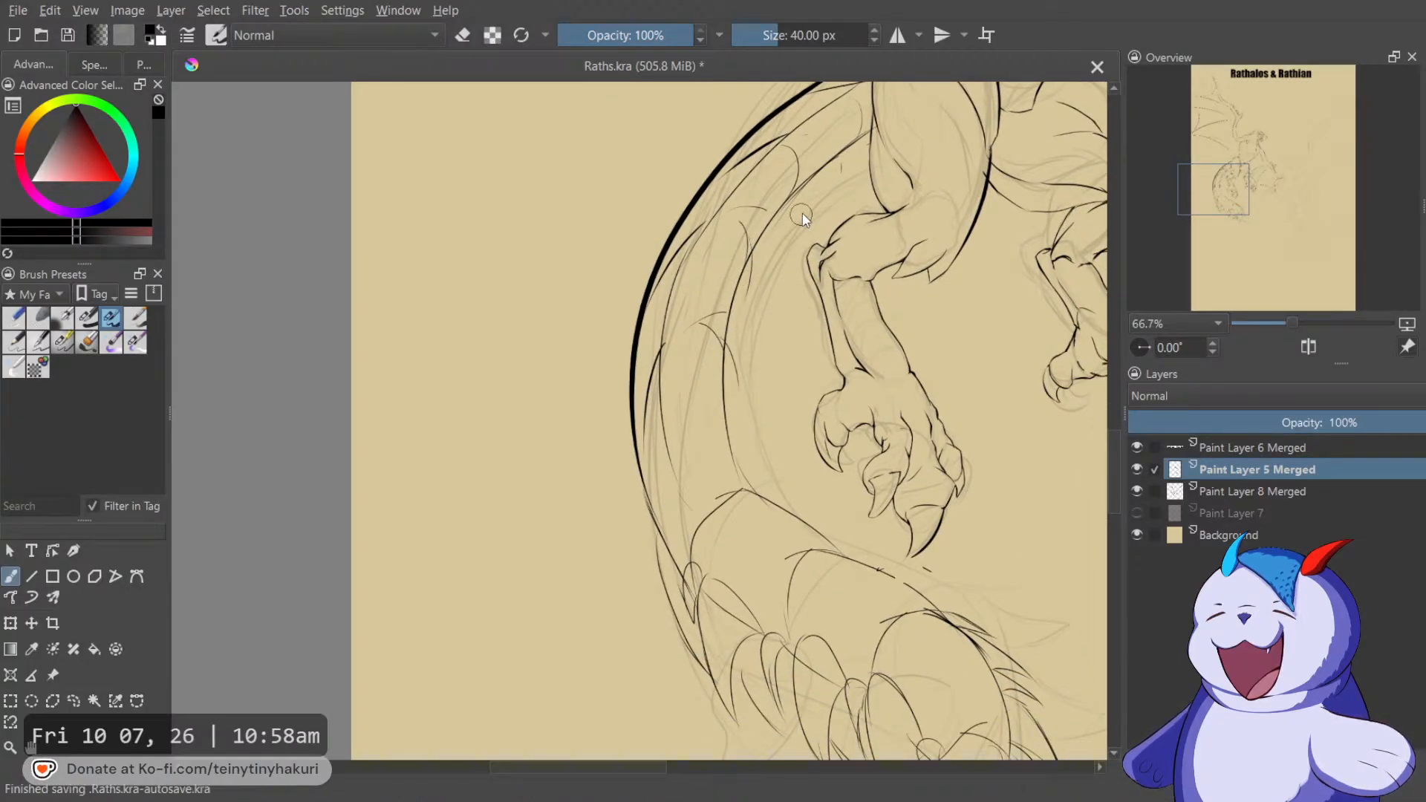
left_click_drag(774, 345, 809, 206)
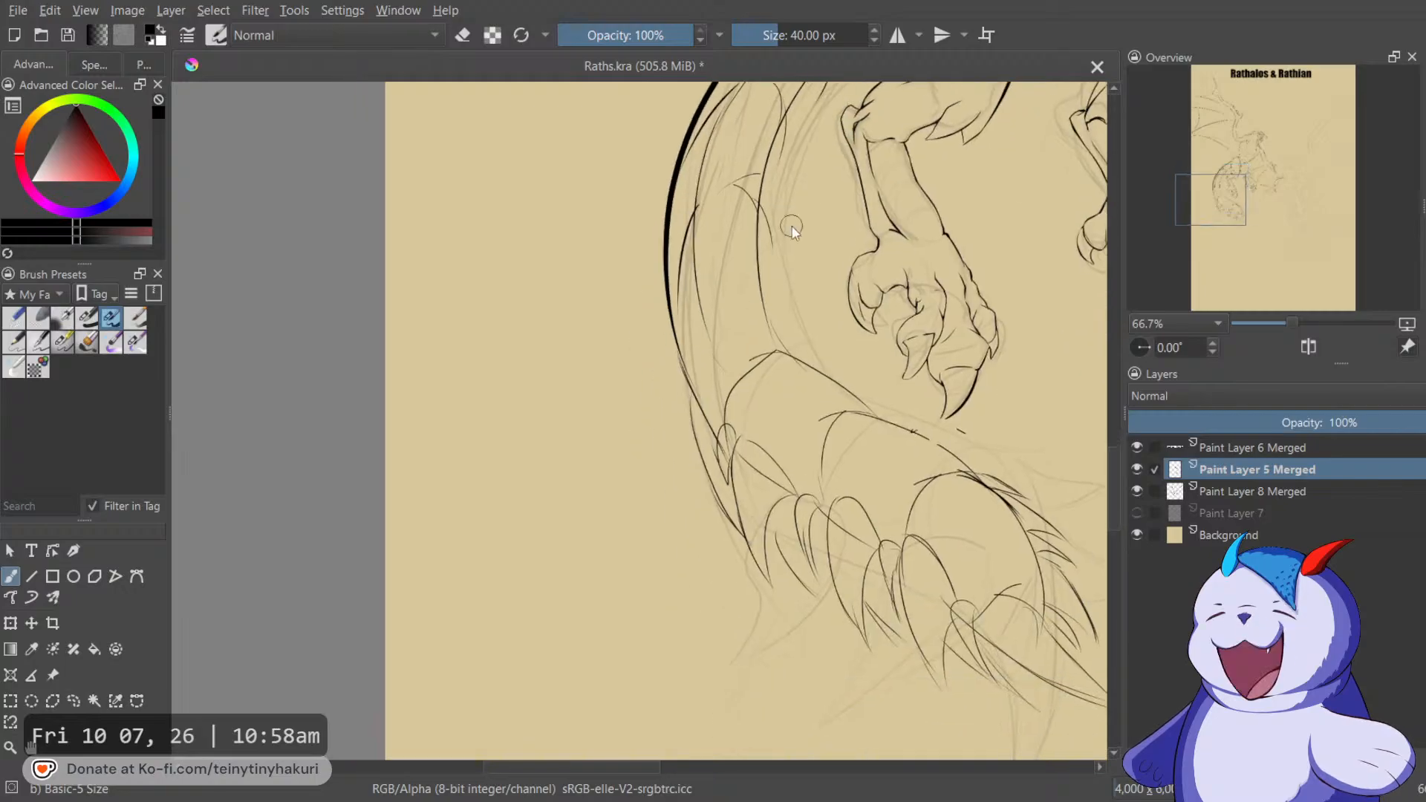
left_click_drag(758, 284, 705, 372)
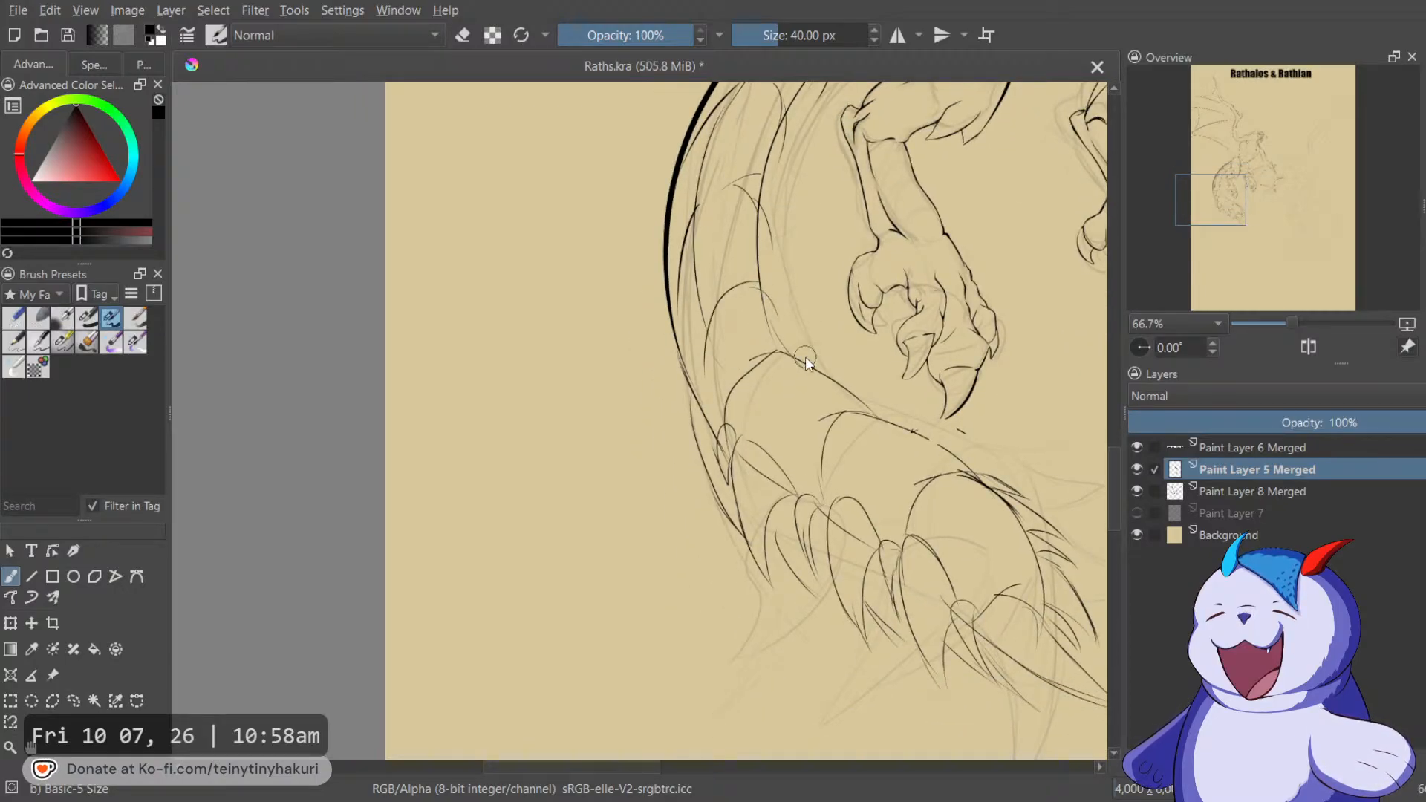
Review the whole figure and examine the torso and tail anatomy on the two dragon reference renders.
scroll(805, 357, "down", 2)
left_click_drag(805, 357, 653, 526)
scroll(665, 495, "down", 1)
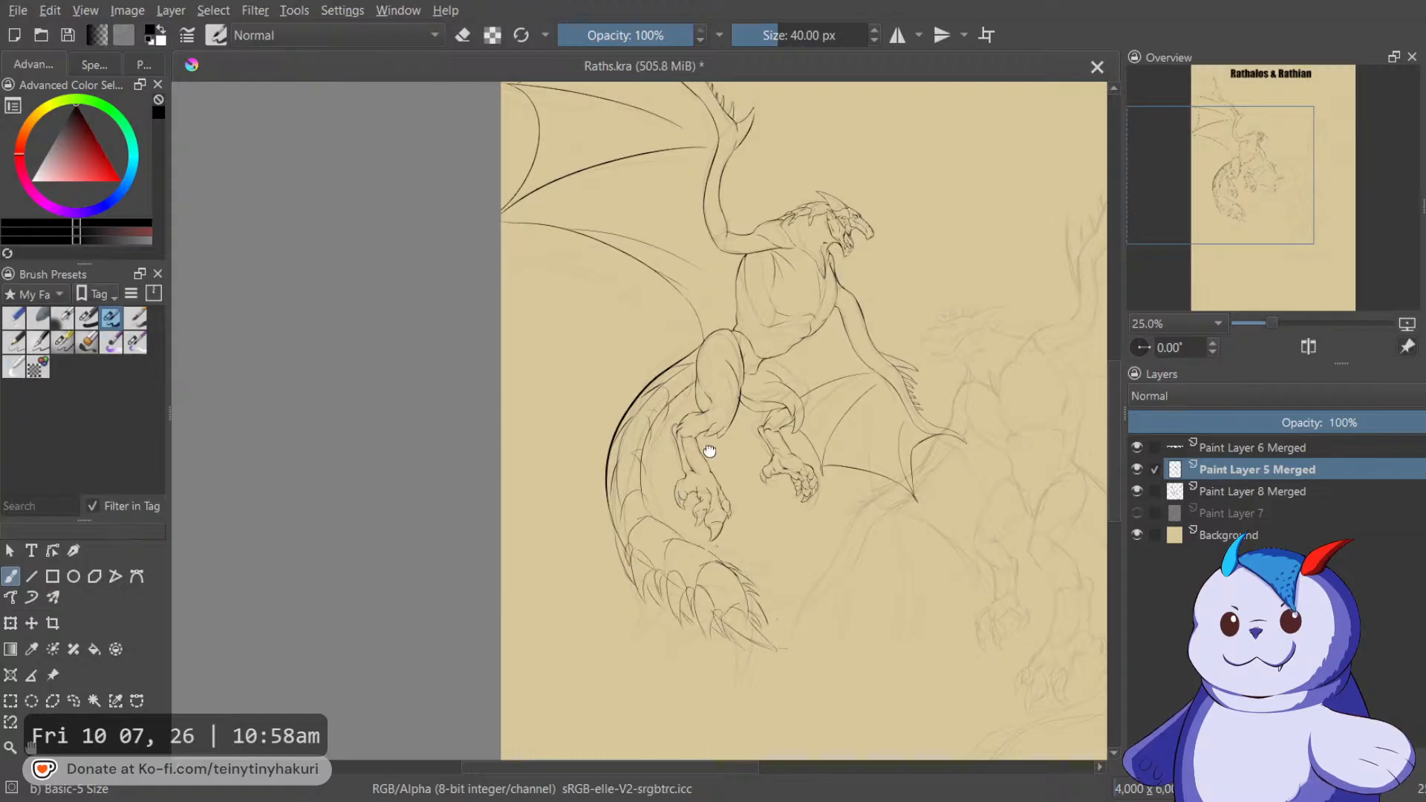
scroll(672, 408, "down", 1)
scroll(703, 354, "up", 3)
scroll(703, 349, "down", 3)
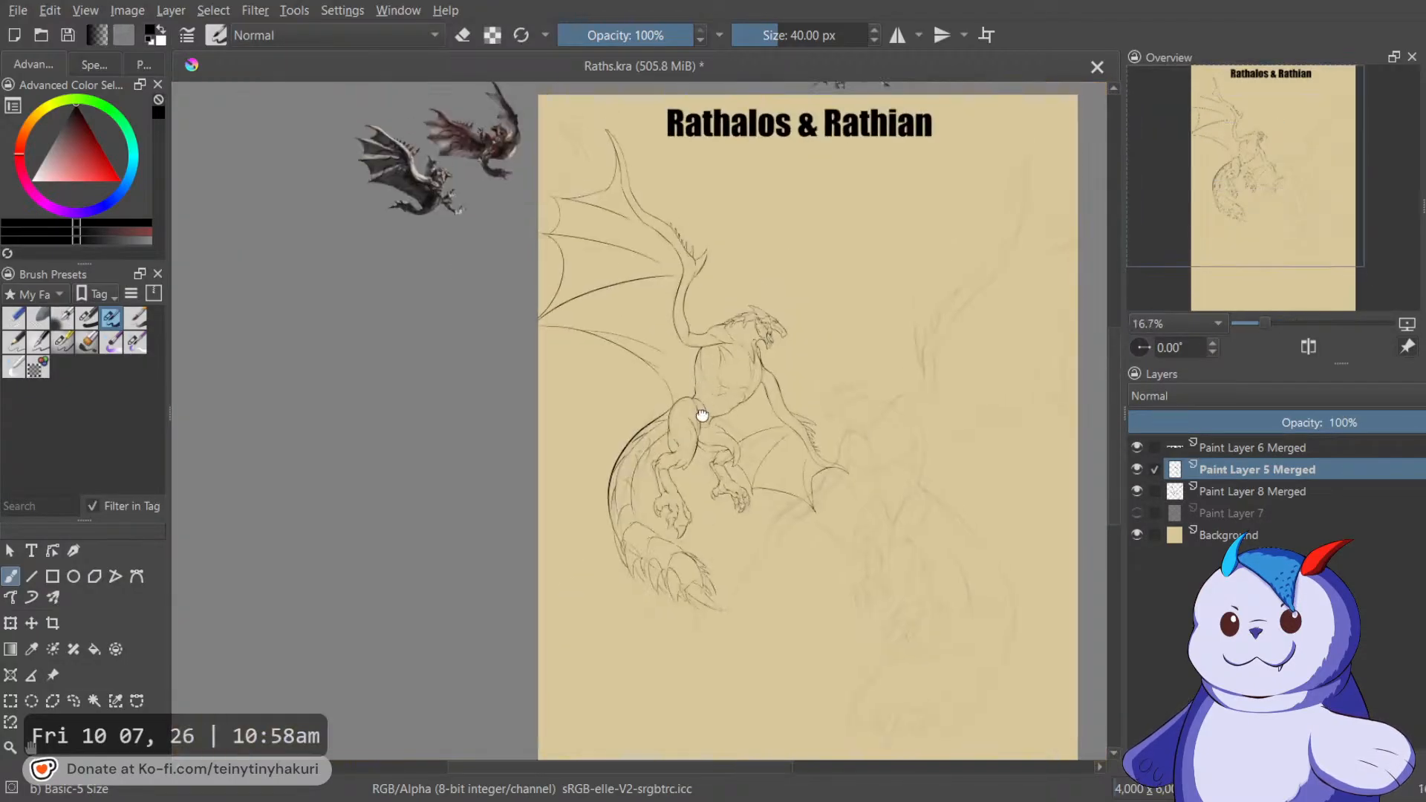
left_click_drag(698, 387, 718, 522)
scroll(439, 233, "up", 4)
left_click_drag(505, 431, 463, 313)
scroll(611, 312, "up", 1)
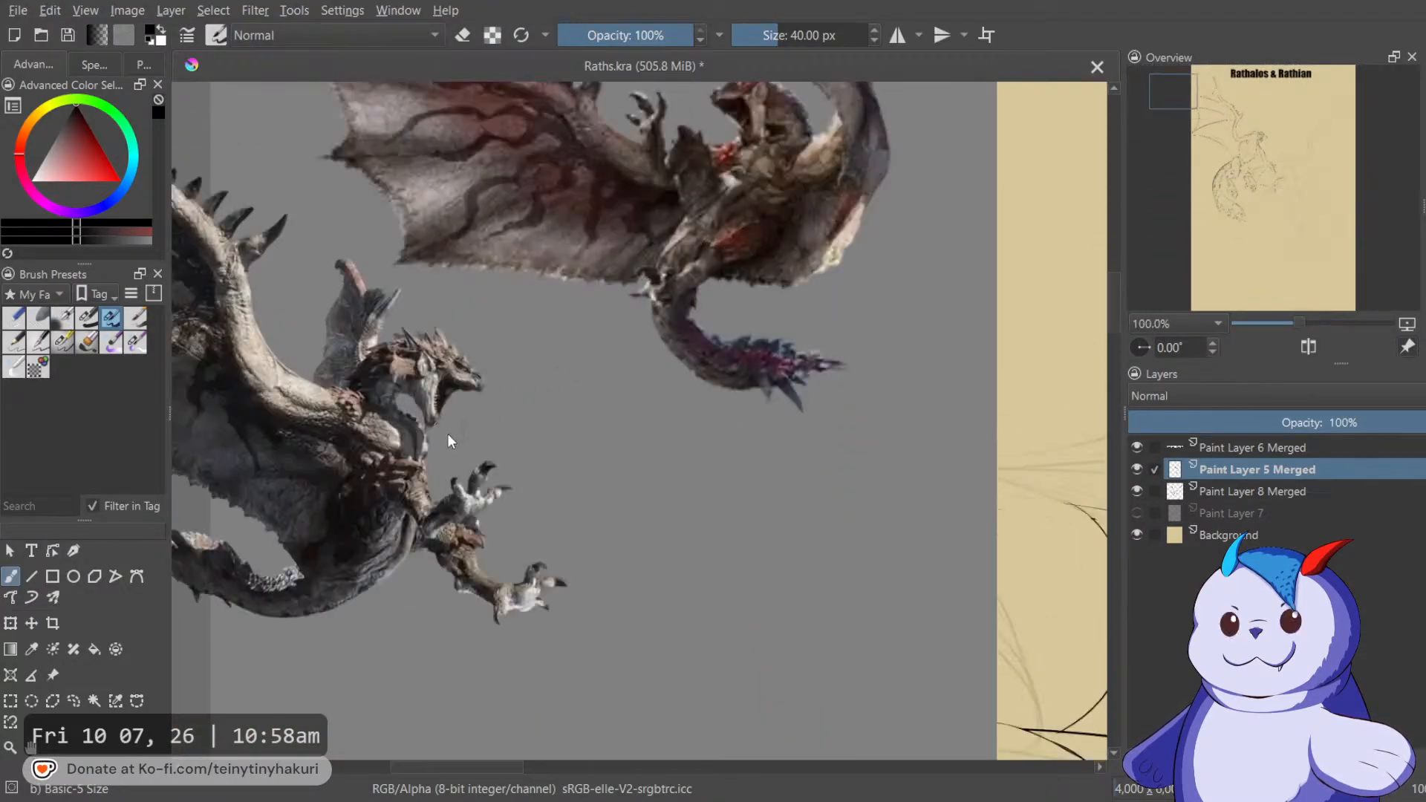
scroll(447, 433, "down", 4)
left_click_drag(649, 482, 488, 148)
scroll(654, 377, "up", 3)
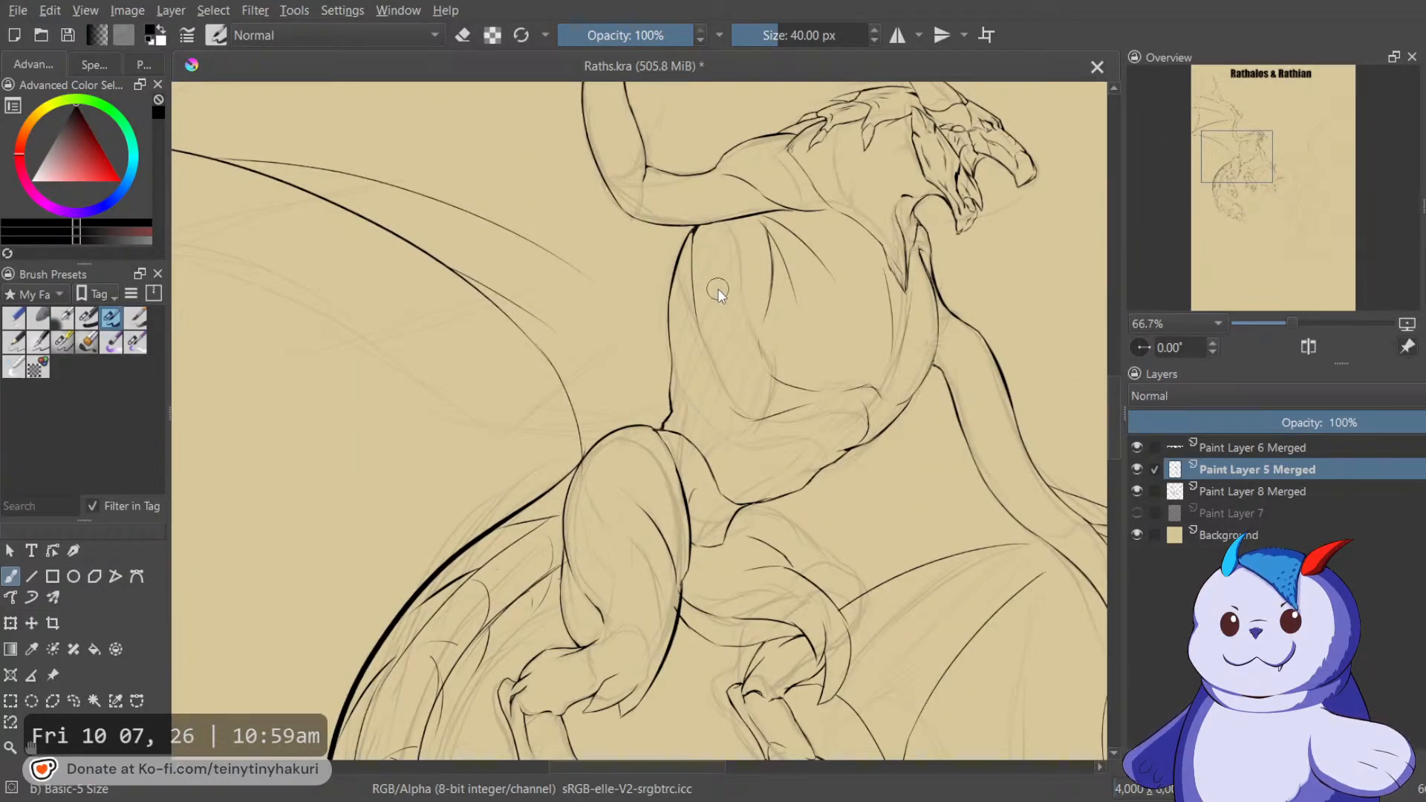
Ink thin, tapering muscle fold lines fanning down the chest beneath the shoulder, plus a short curve joining the flank's outline.
scroll(718, 288, "up", 1)
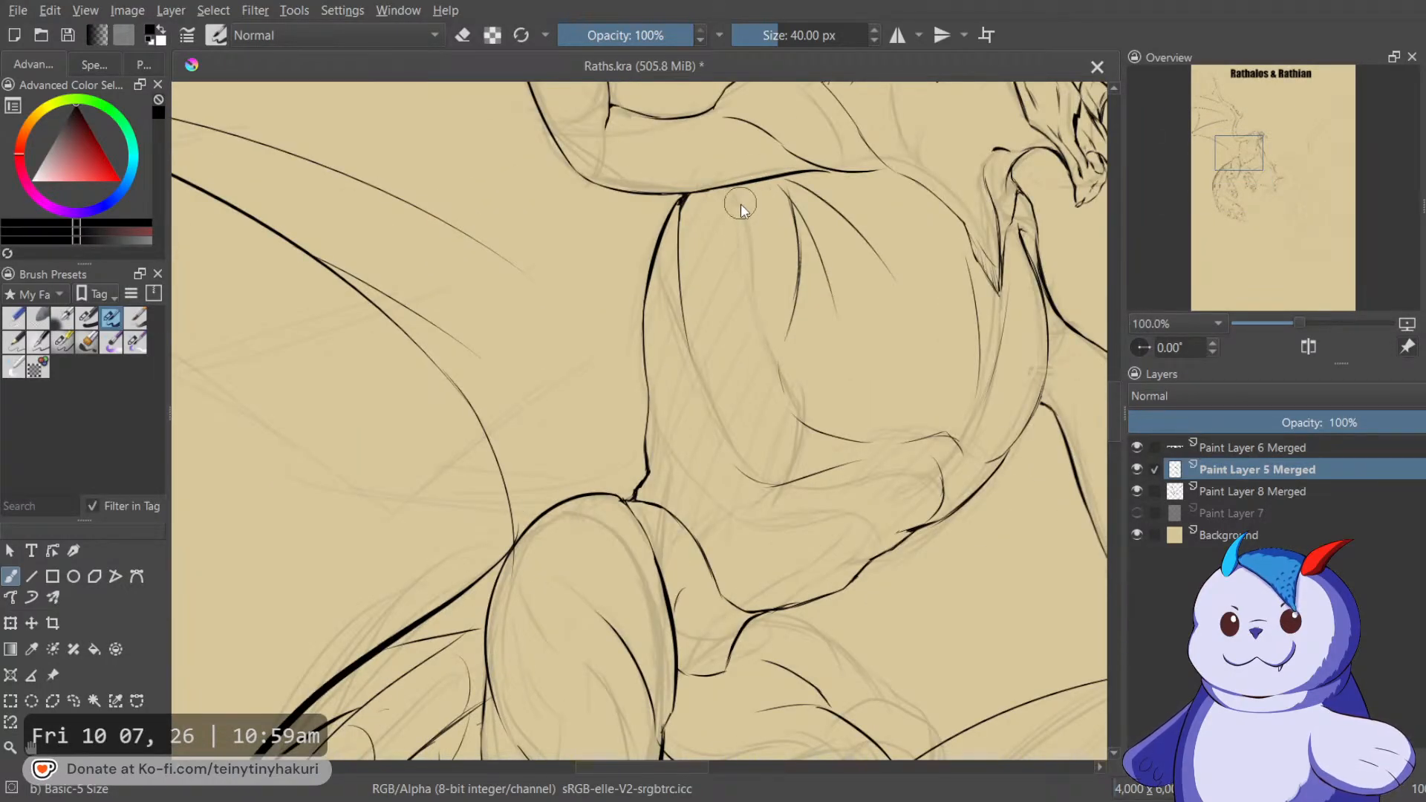
left_click_drag(720, 338, 743, 192)
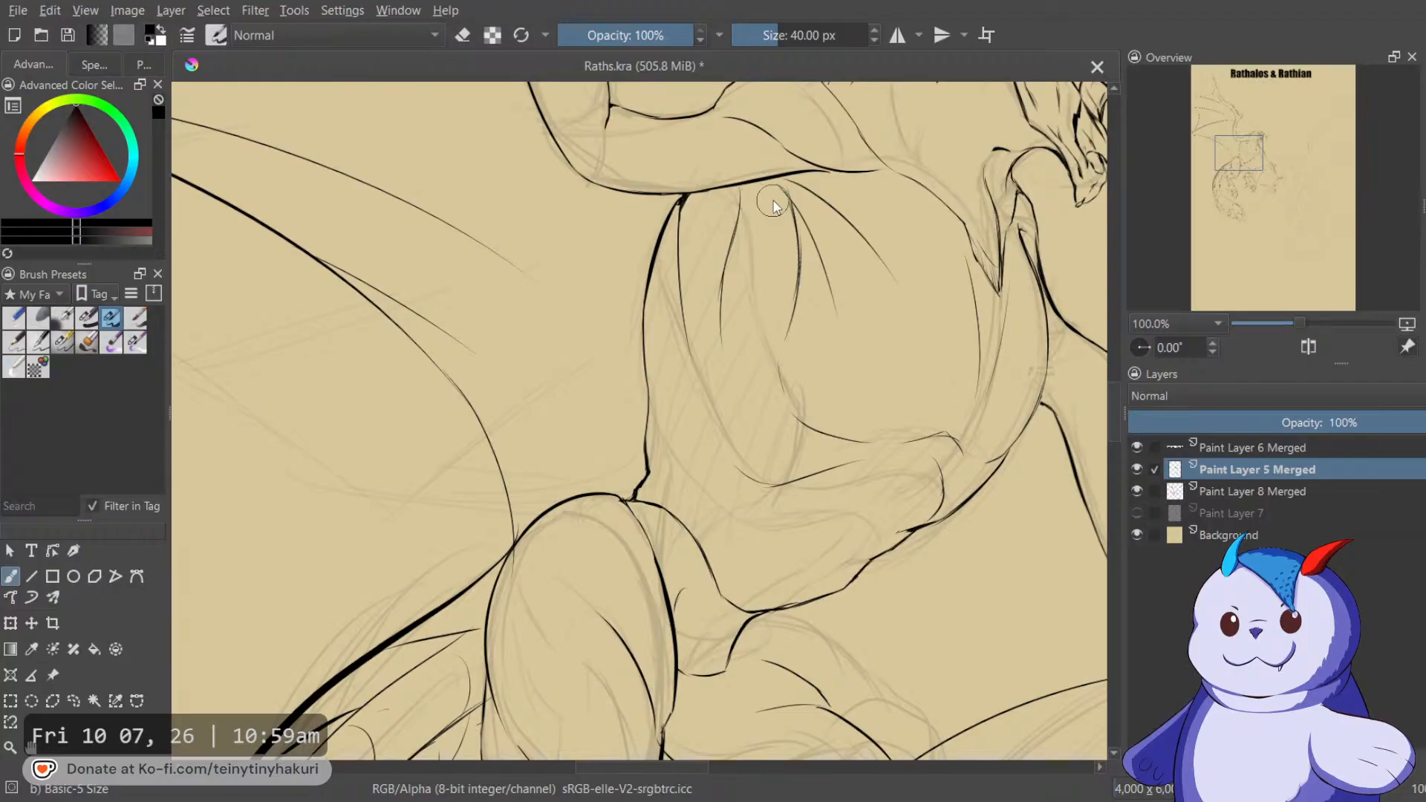
left_click_drag(768, 242, 757, 338)
left_click_drag(757, 261, 770, 329)
left_click_drag(738, 221, 742, 269)
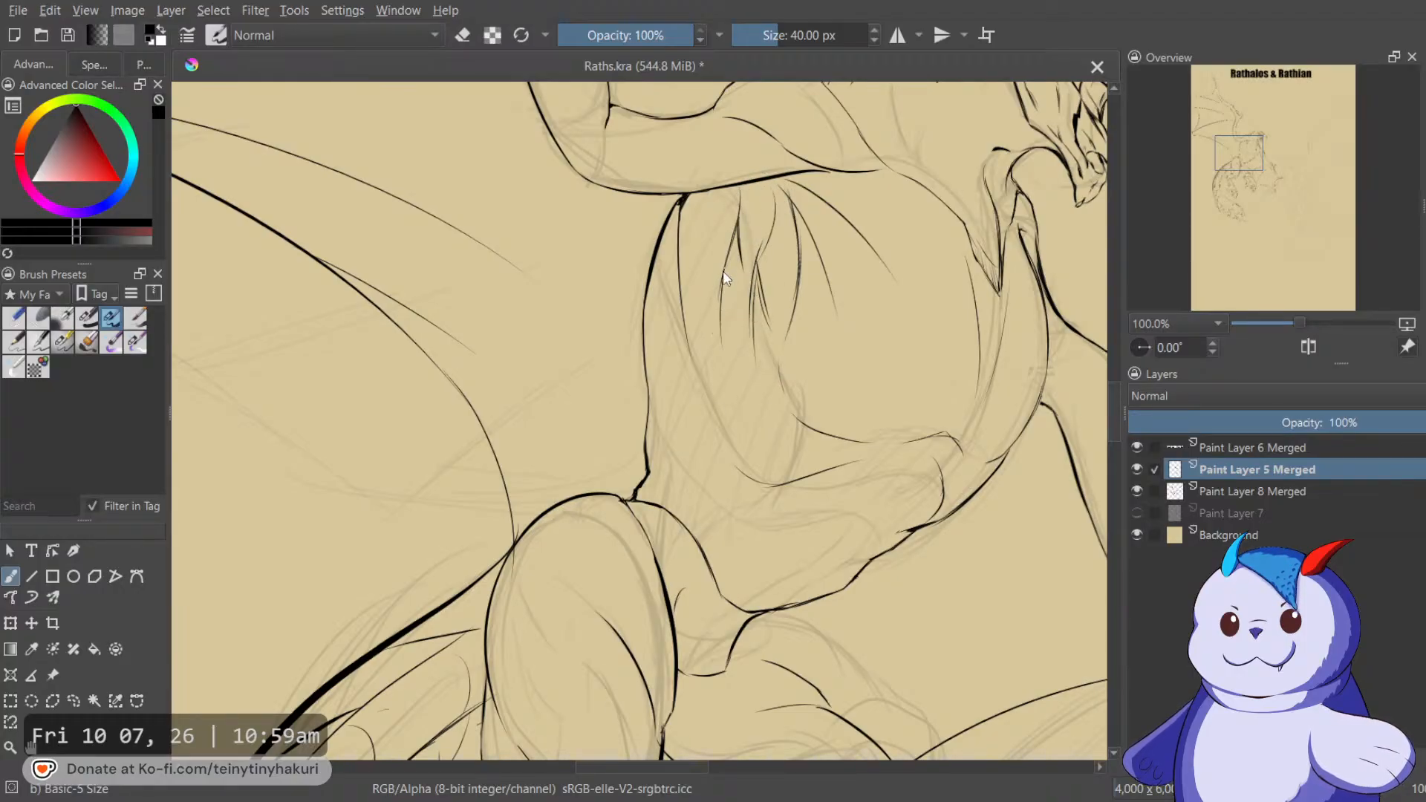
mouse_move(719, 294)
left_mouse_down()
mouse_move(732, 222)
mouse_move(691, 307)
mouse_move(700, 378)
mouse_move(681, 309)
left_mouse_up()
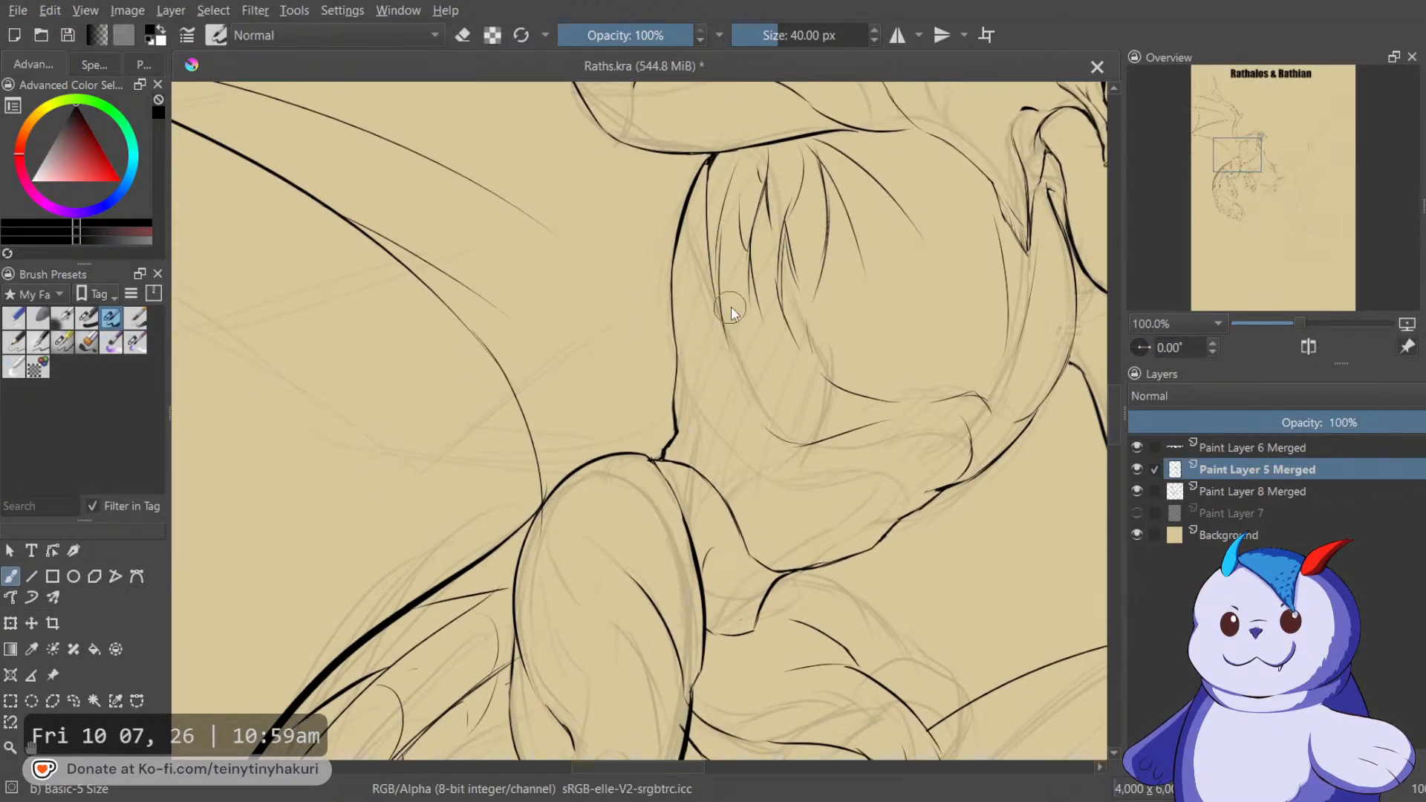
Erase the upper end of the inner flank line at the armpit, then recheck the chest against the references.
key("e")
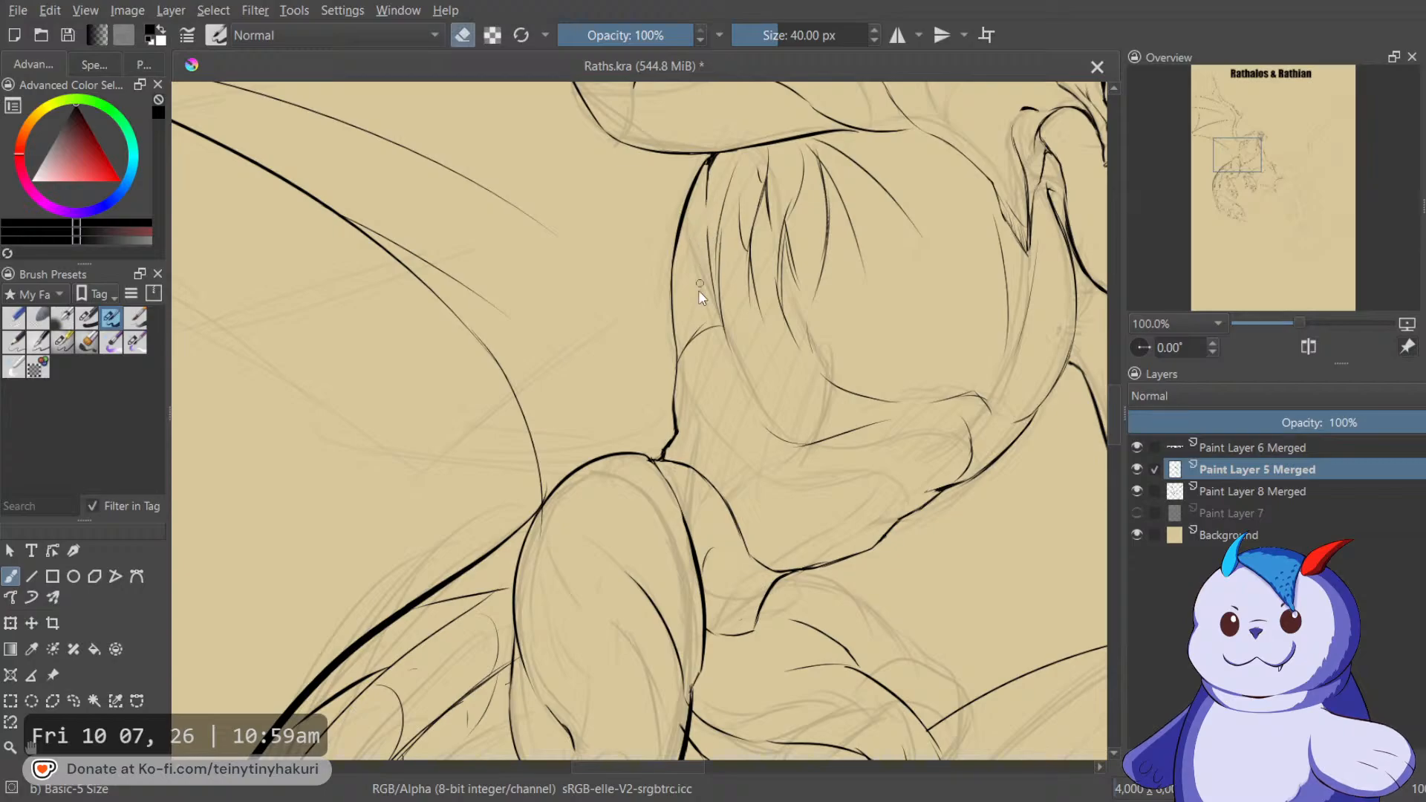
mouse_move(713, 168)
left_mouse_down()
mouse_move(706, 190)
mouse_move(714, 158)
left_mouse_up()
key("e")
scroll(689, 239, "down", 5)
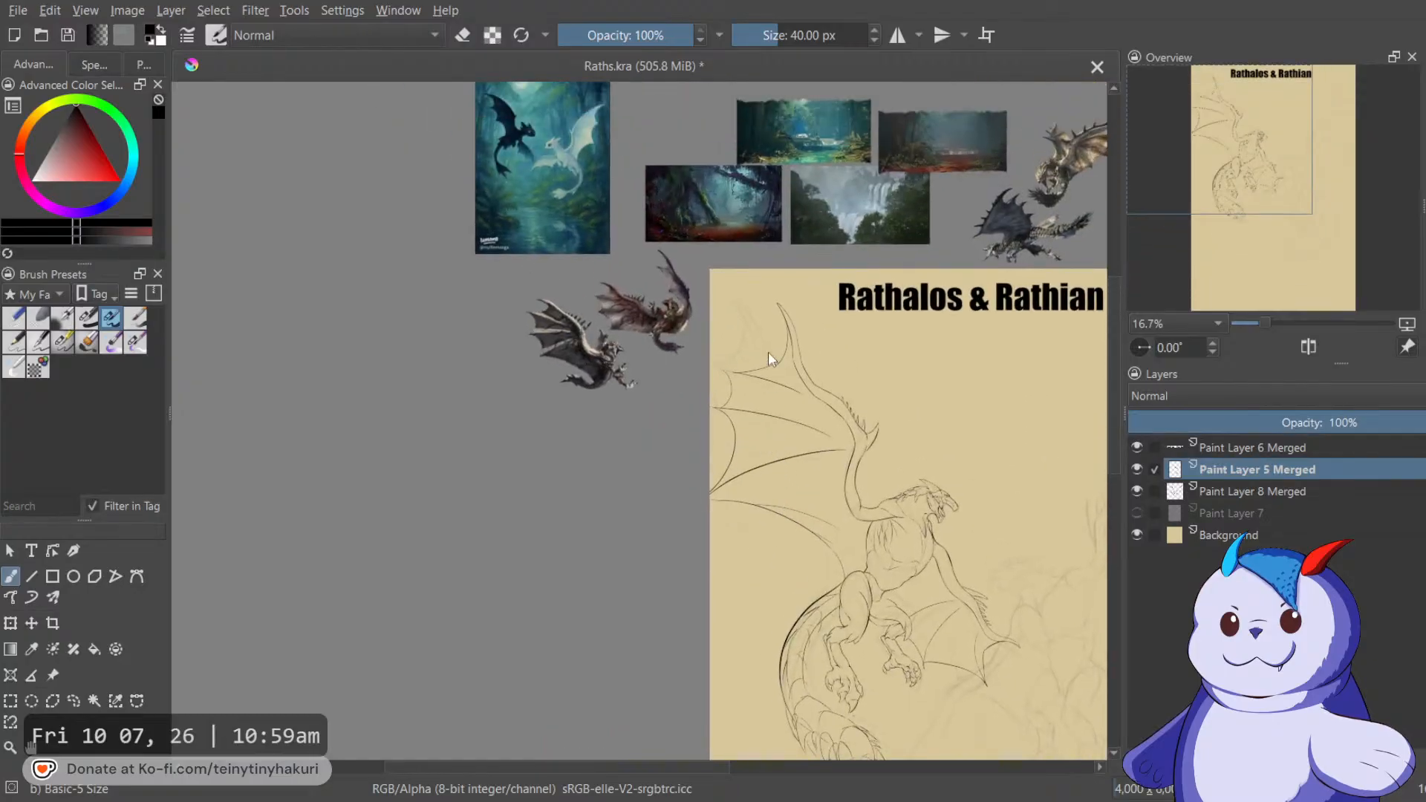
scroll(666, 381, "up", 5)
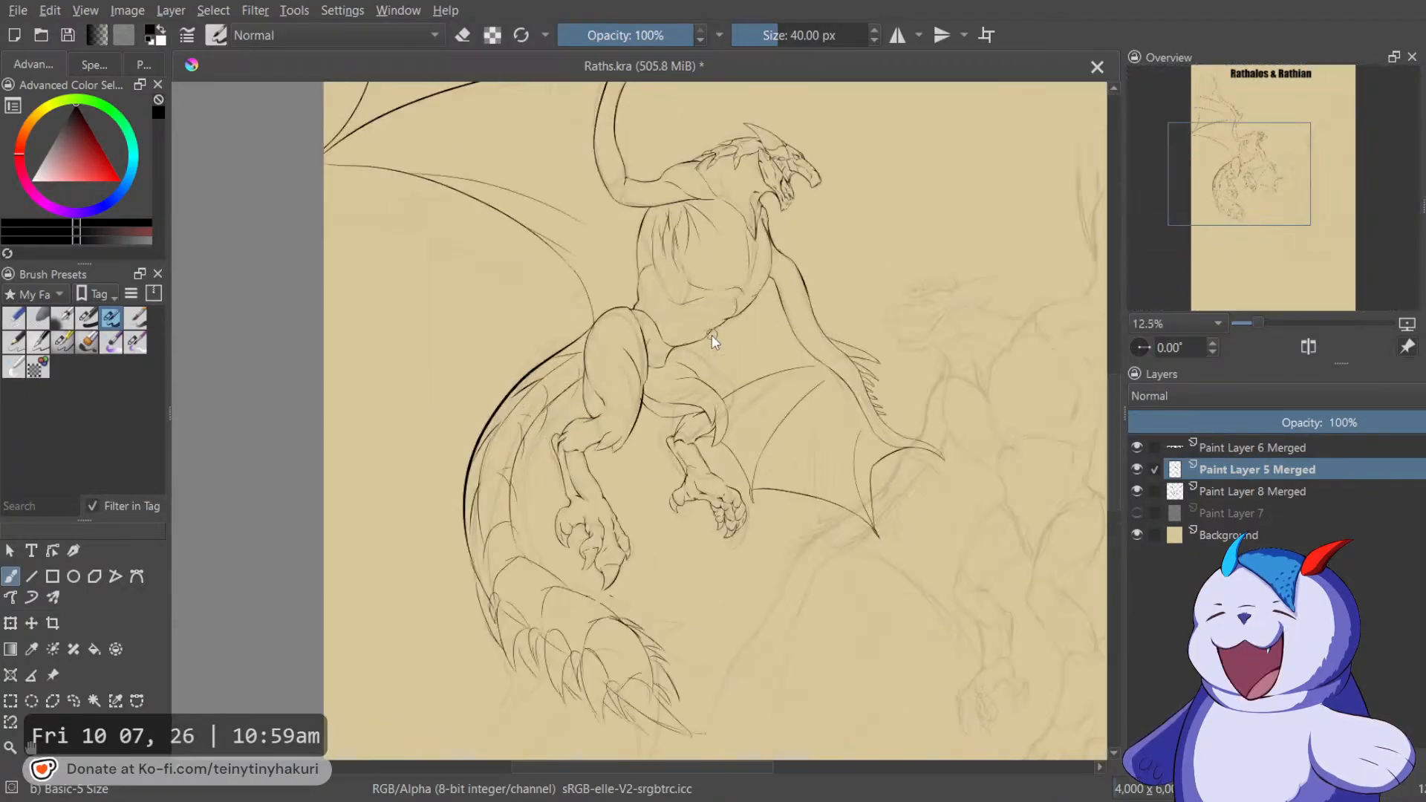
scroll(706, 338, "up", 8)
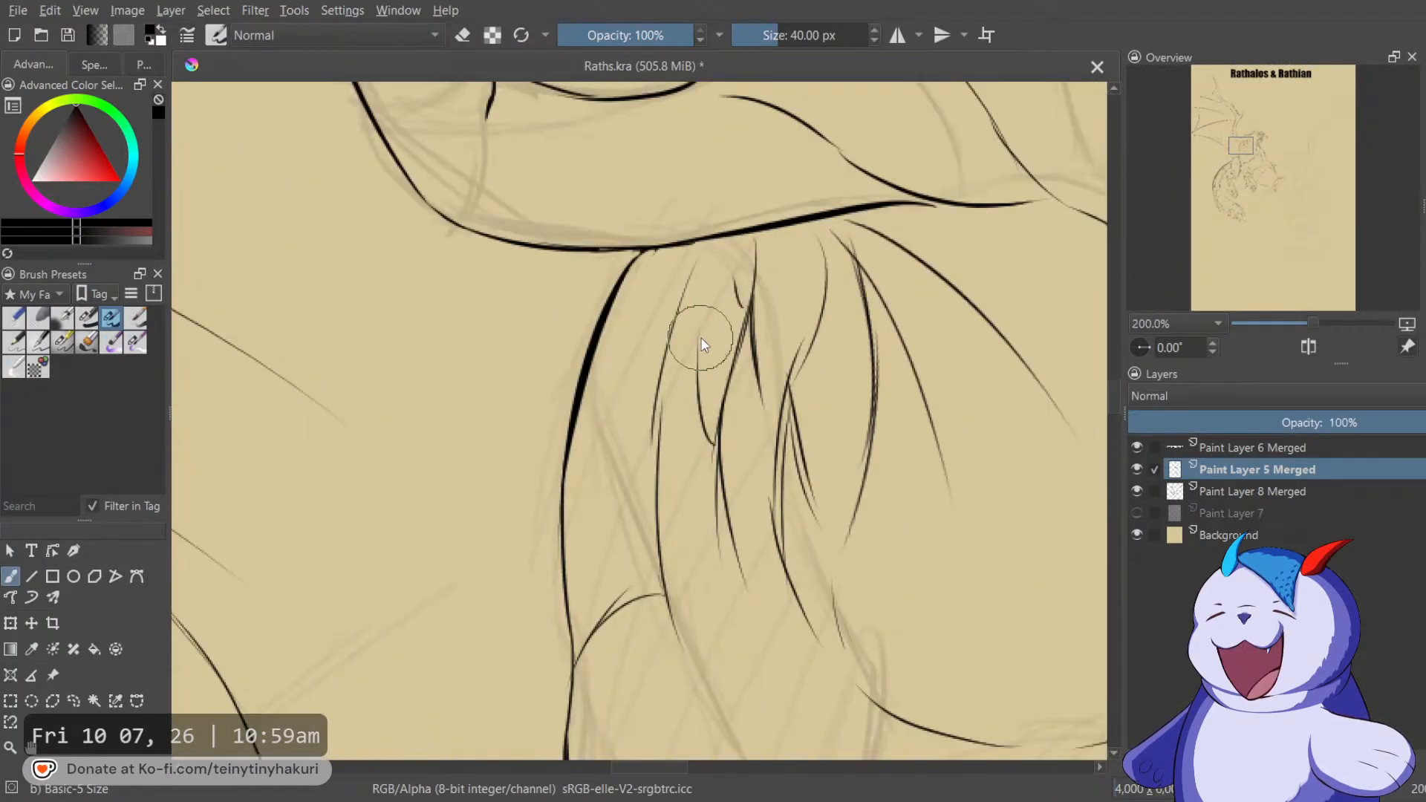
Touch up the chest fold lines beneath the shoulder, thicken the short flank curve's junction with the outline, and erase its stray end.
left_click_drag(713, 266, 752, 185)
left_click_drag(722, 325, 755, 210)
key("e")
key("e")
mouse_move(748, 468)
left_mouse_down()
mouse_move(639, 320)
mouse_move(686, 340)
mouse_move(758, 256)
left_mouse_up()
scroll(758, 257, "up", 1)
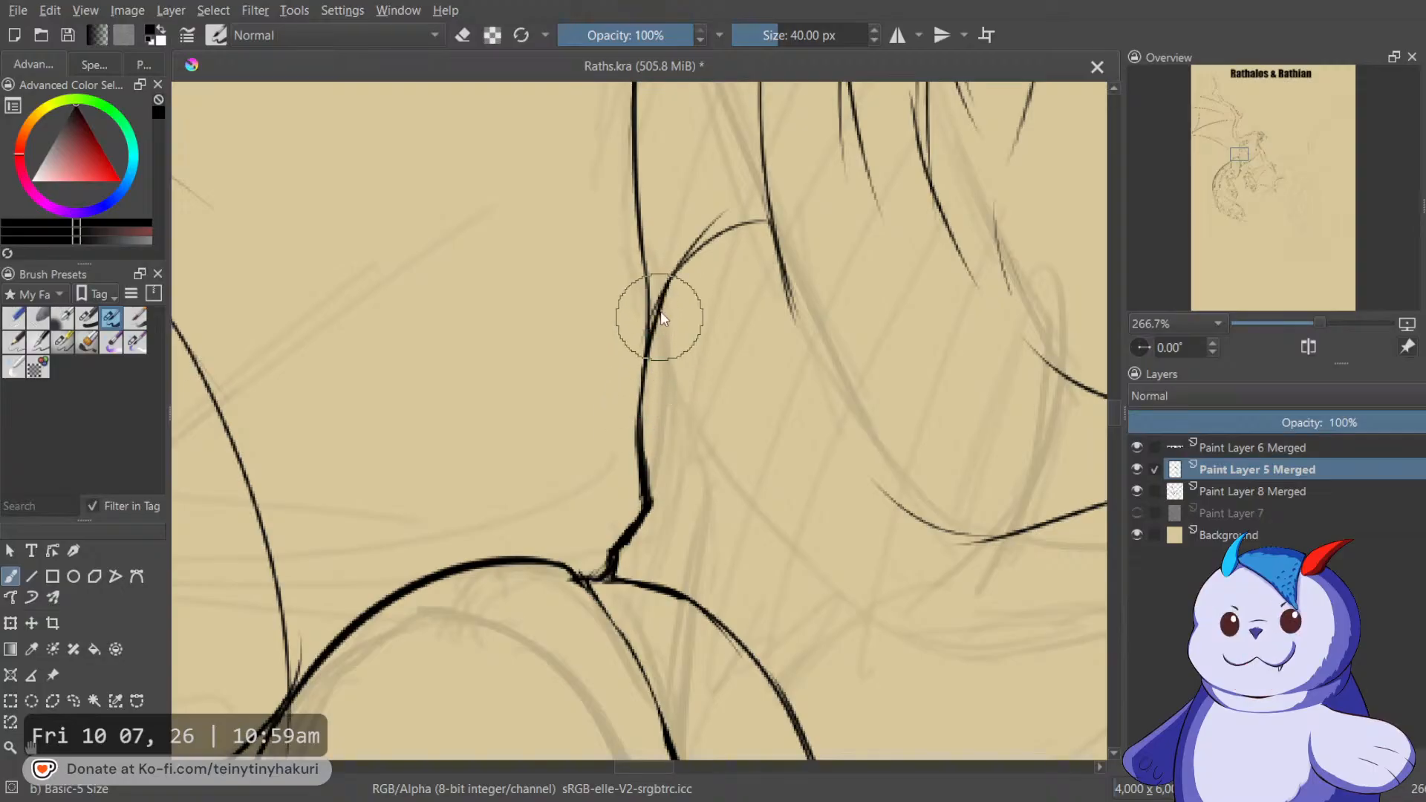
left_click_drag(653, 309, 646, 355)
key("e")
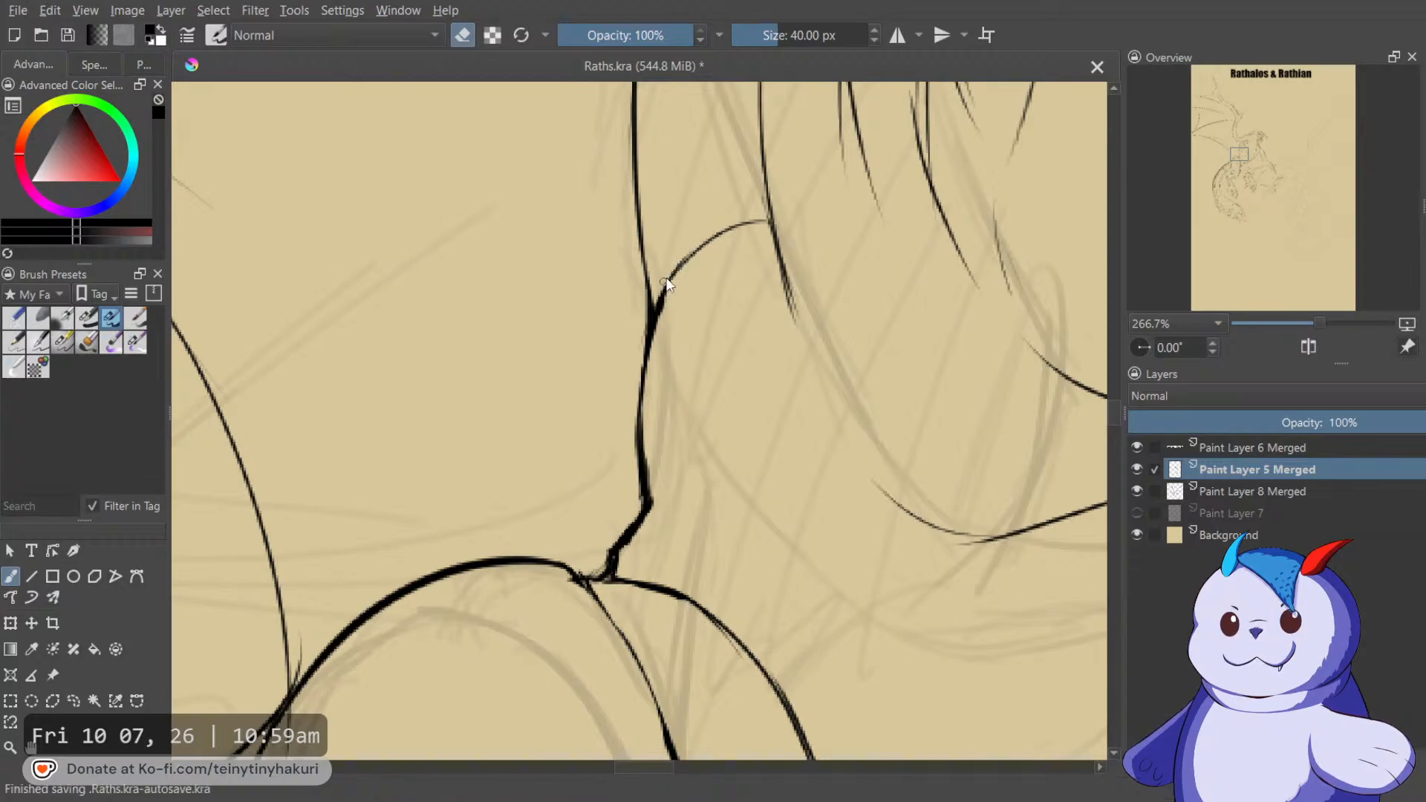
key("e")
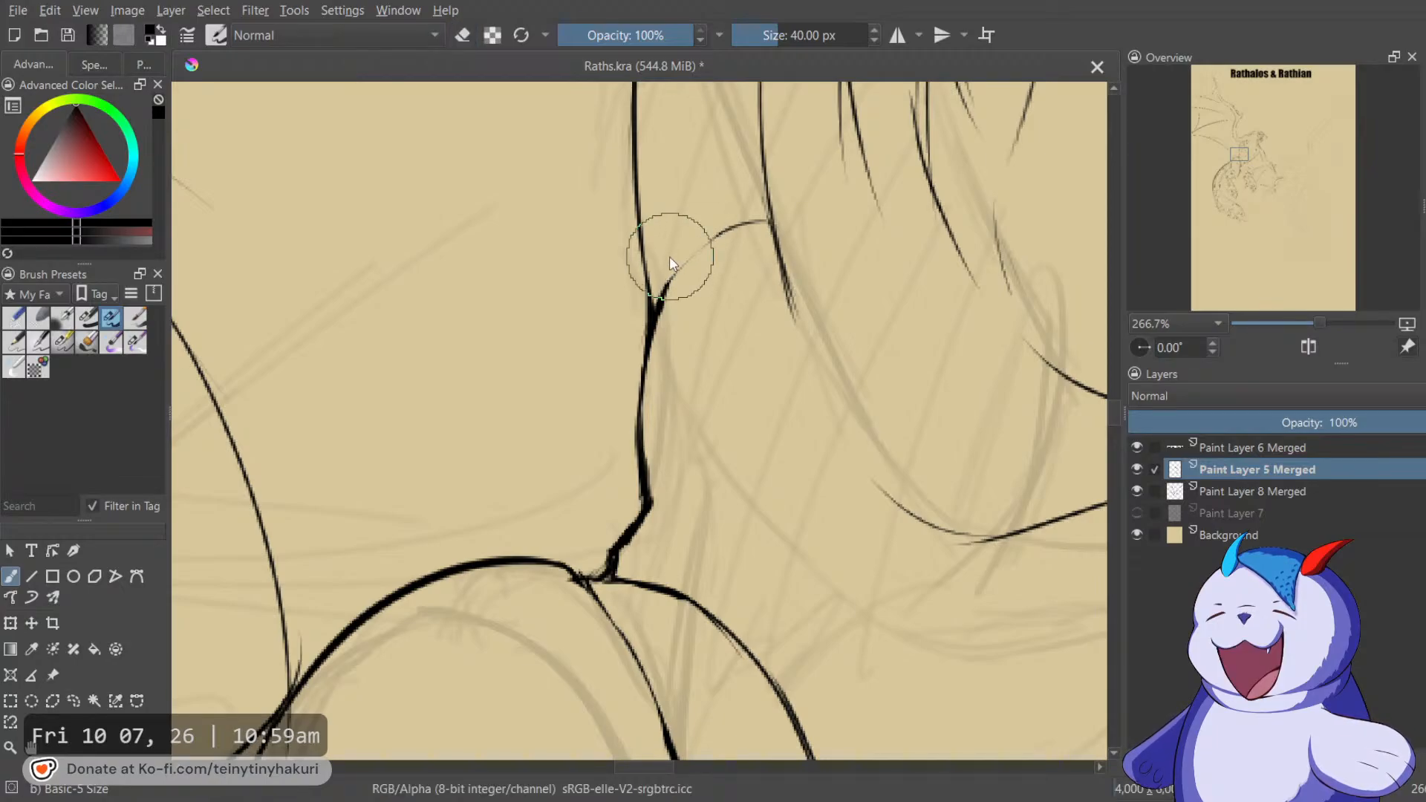
Compare the inked dragon's torso and wing attachment with the dark dragon reference render and the whole figure.
scroll(670, 257, "down", 2)
scroll(670, 256, "down", 2)
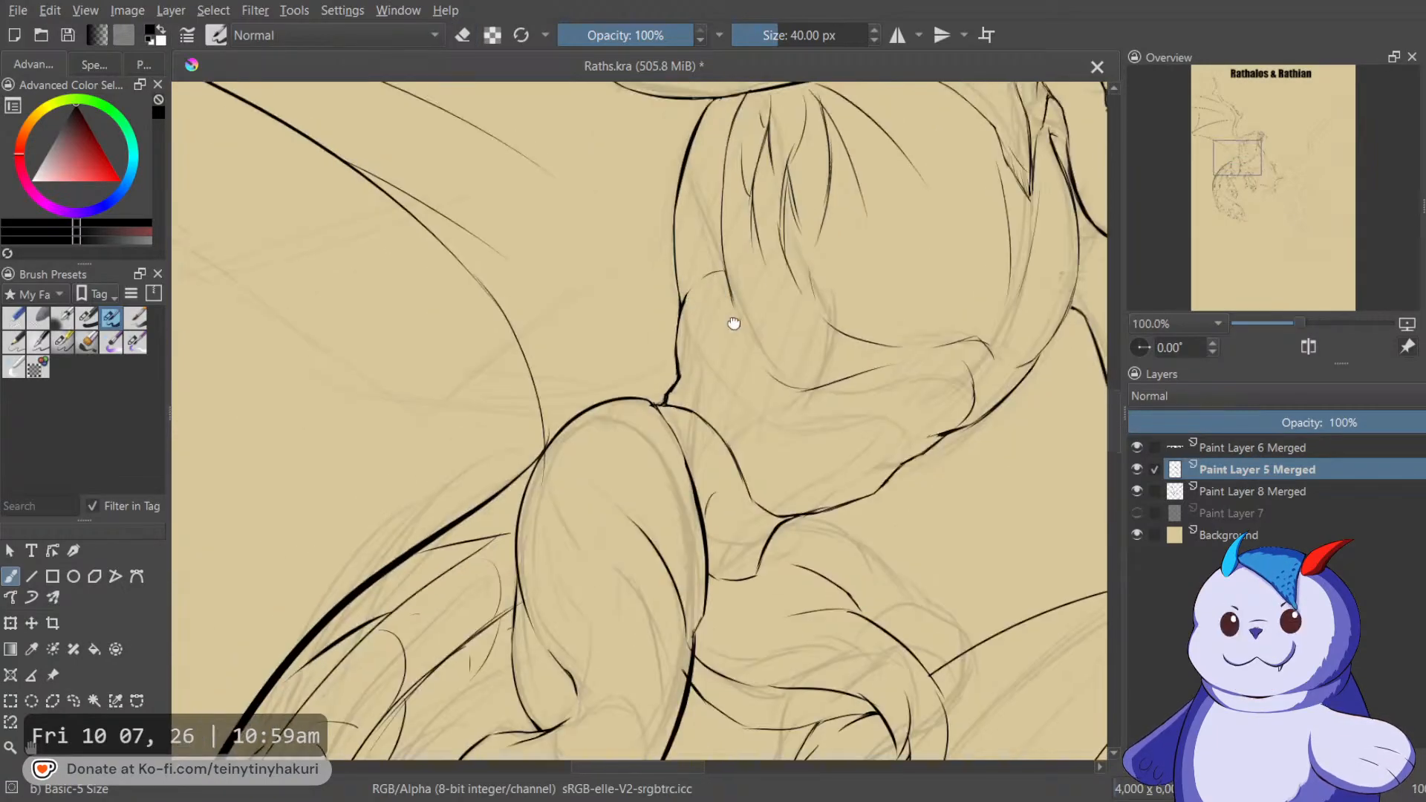
left_click_drag(743, 330, 764, 458)
scroll(764, 458, "down", 5)
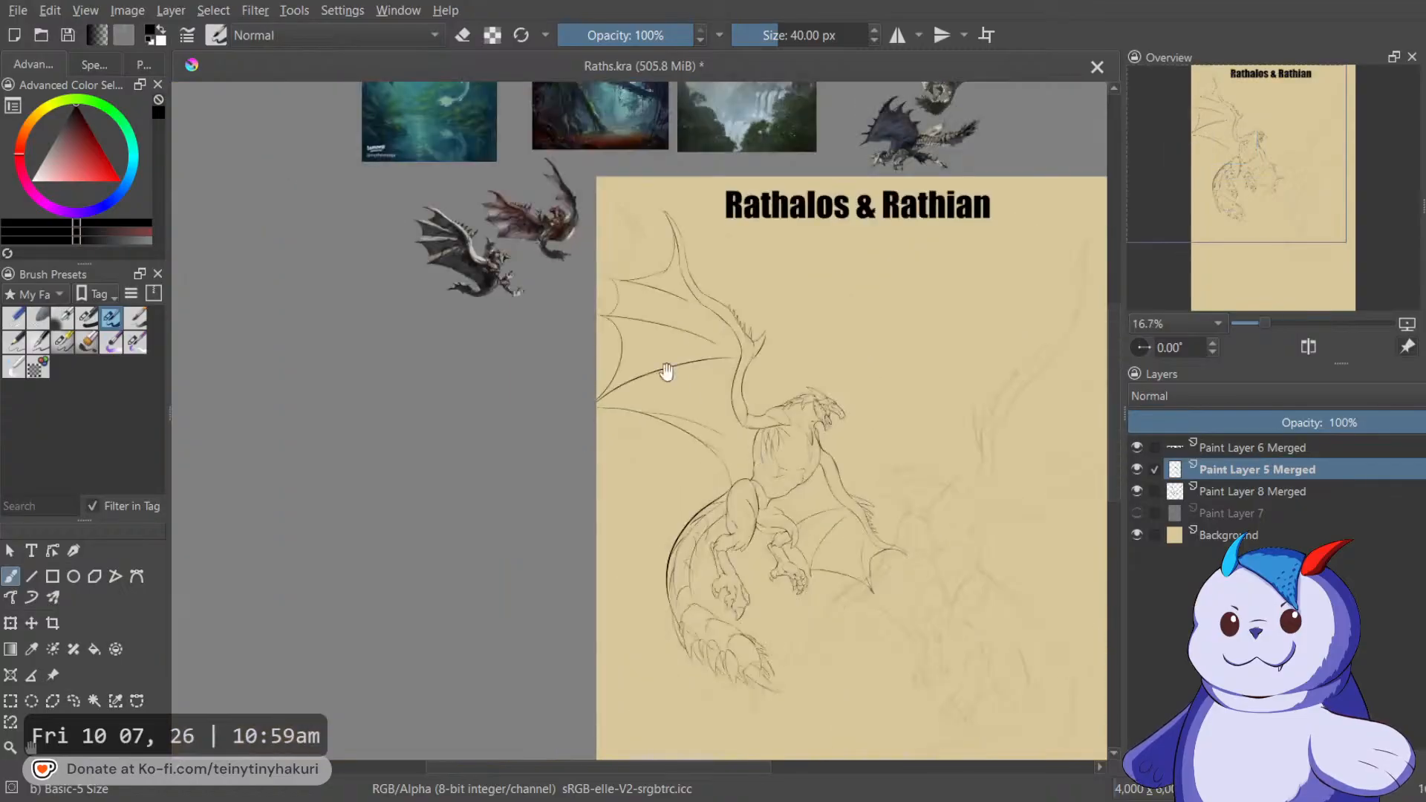
left_click_drag(458, 207, 564, 350)
scroll(563, 349, "up", 5)
left_click_drag(598, 397, 528, 221)
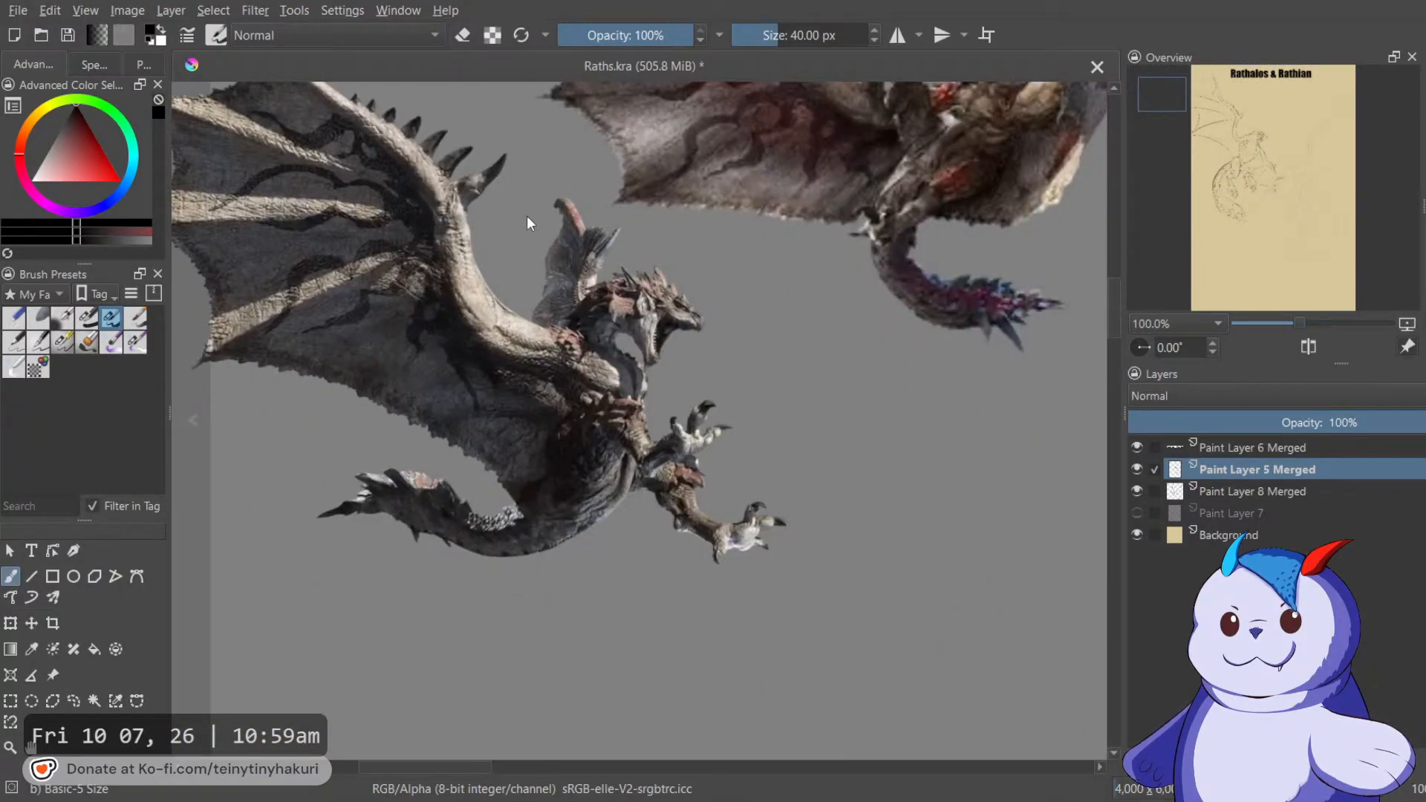
scroll(528, 217, "down", 6)
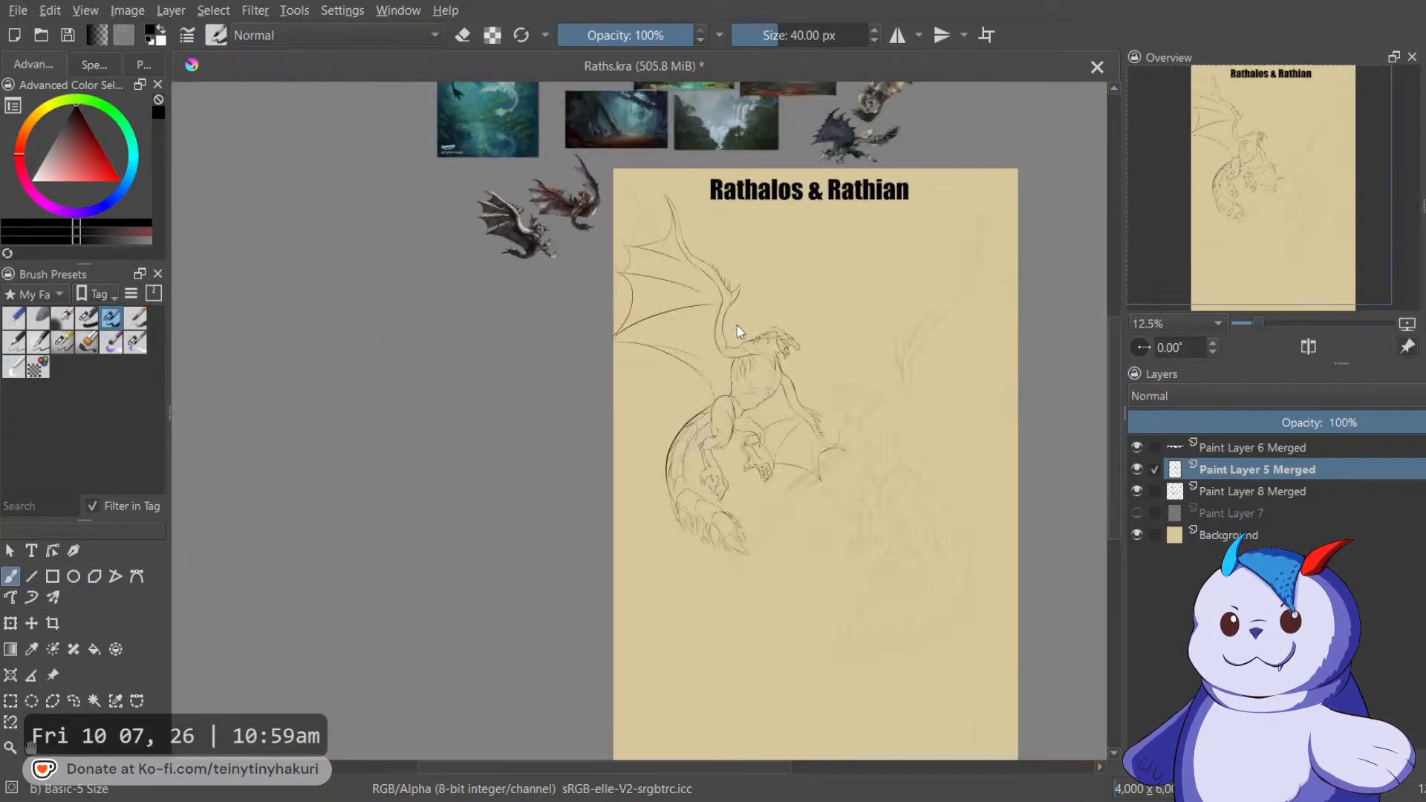
scroll(737, 325, "up", 4)
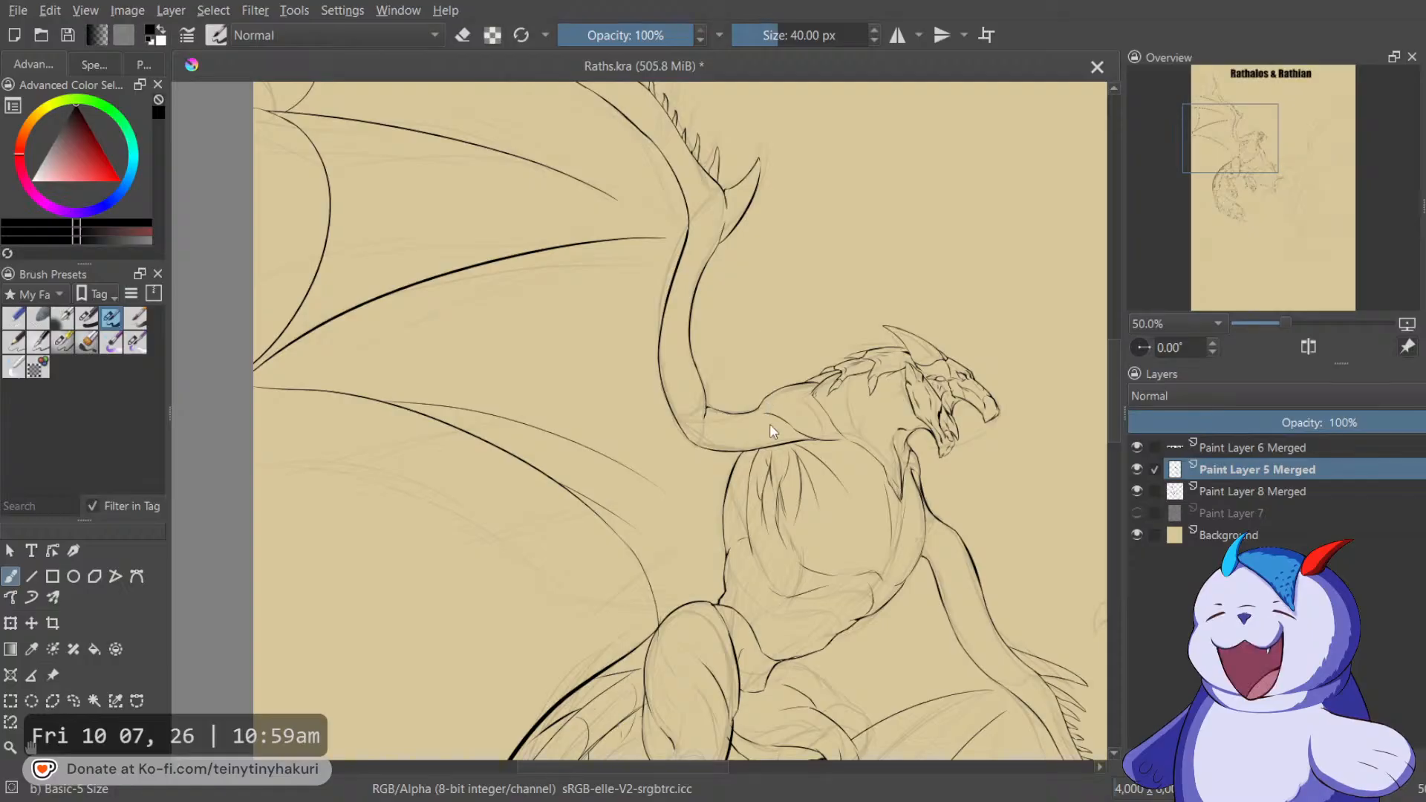
scroll(902, 491, "down", 1)
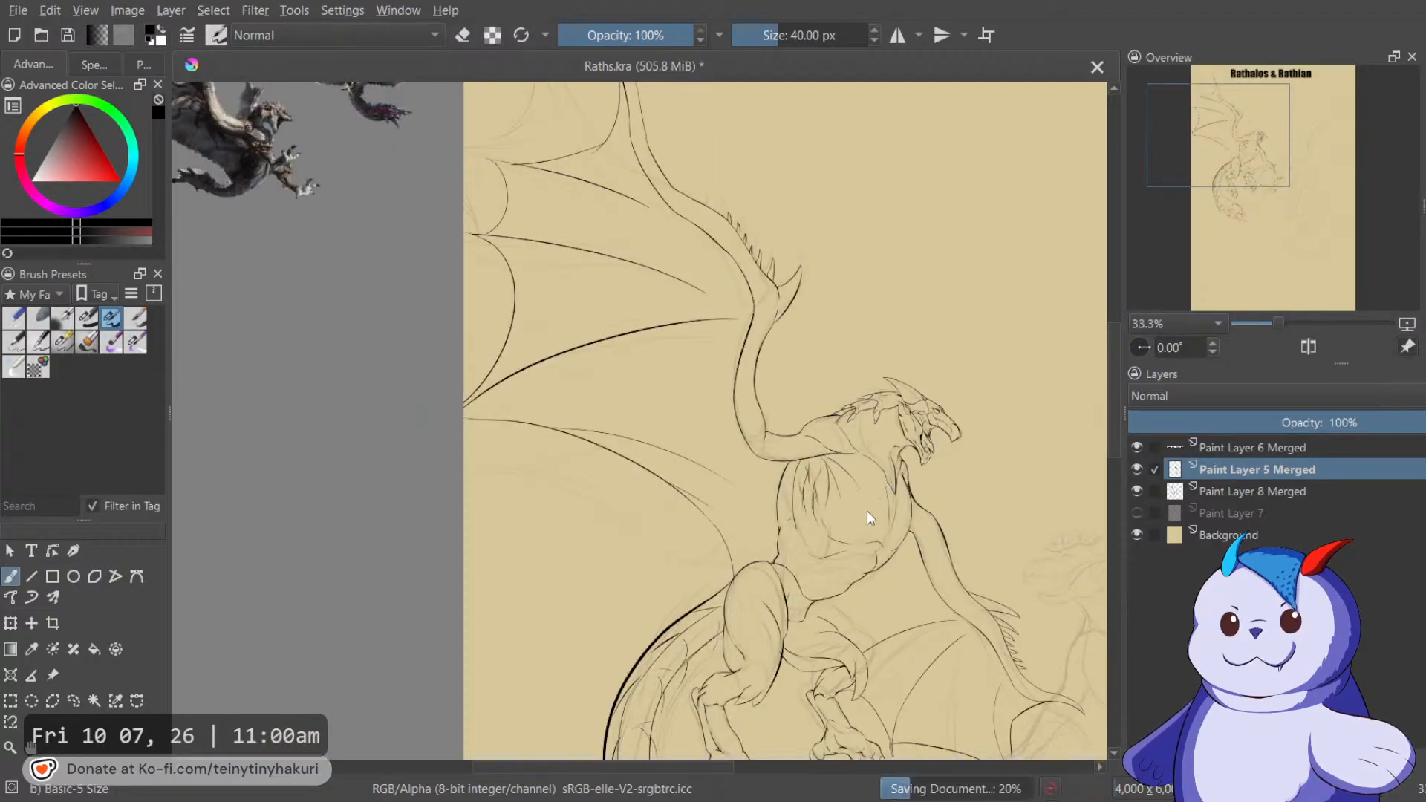
scroll(868, 507, "up", 3)
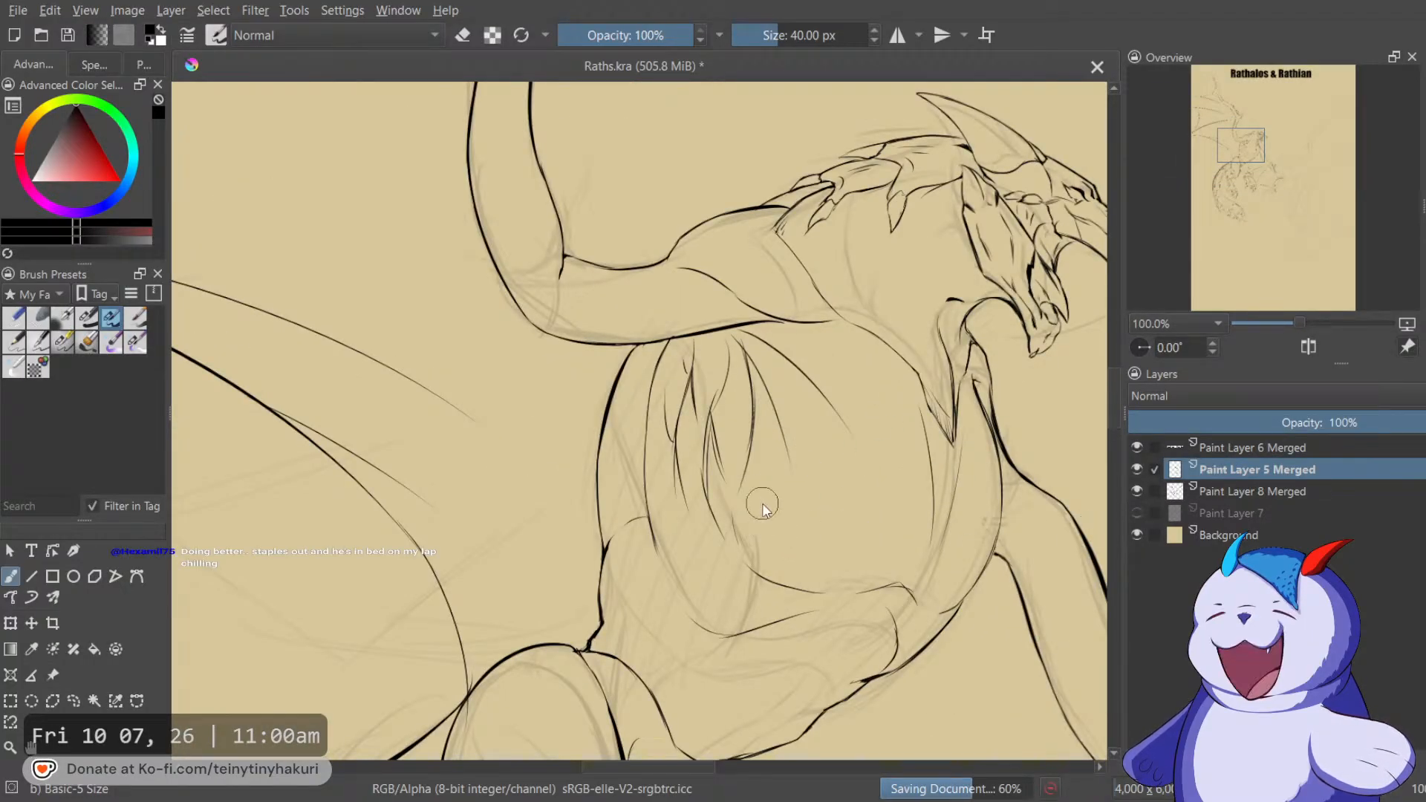
Connect the inner flank line to the top of the thigh with a short line and erase the outer flank outline.
mouse_move(741, 510)
left_mouse_down()
mouse_move(882, 379)
mouse_move(833, 345)
mouse_move(848, 350)
left_mouse_up()
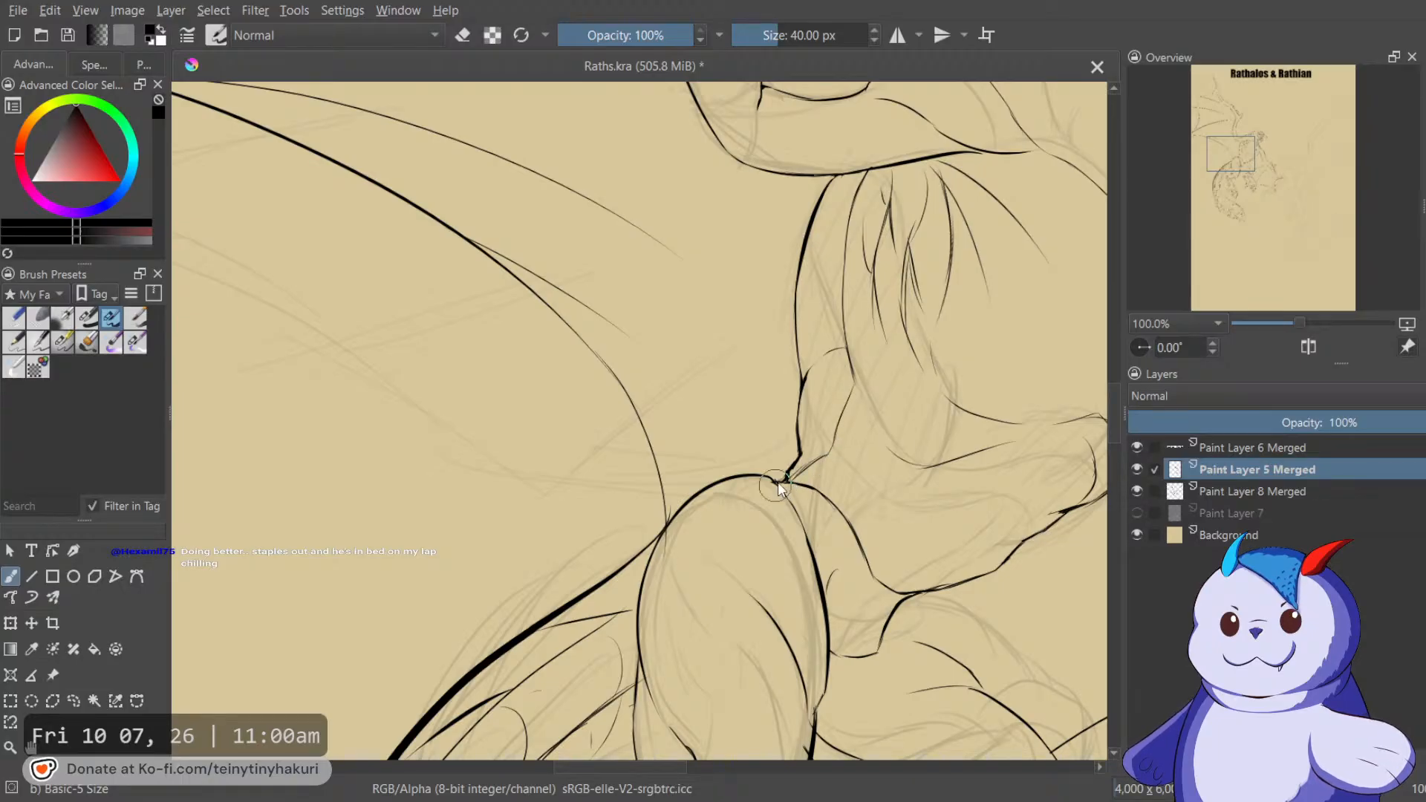
key("e")
left_click_drag(797, 416, 805, 241)
mouse_move(795, 317)
left_mouse_down()
mouse_move(808, 221)
mouse_move(833, 186)
left_mouse_up()
left_click_drag(821, 314, 838, 363)
left_click_drag(811, 427, 784, 468)
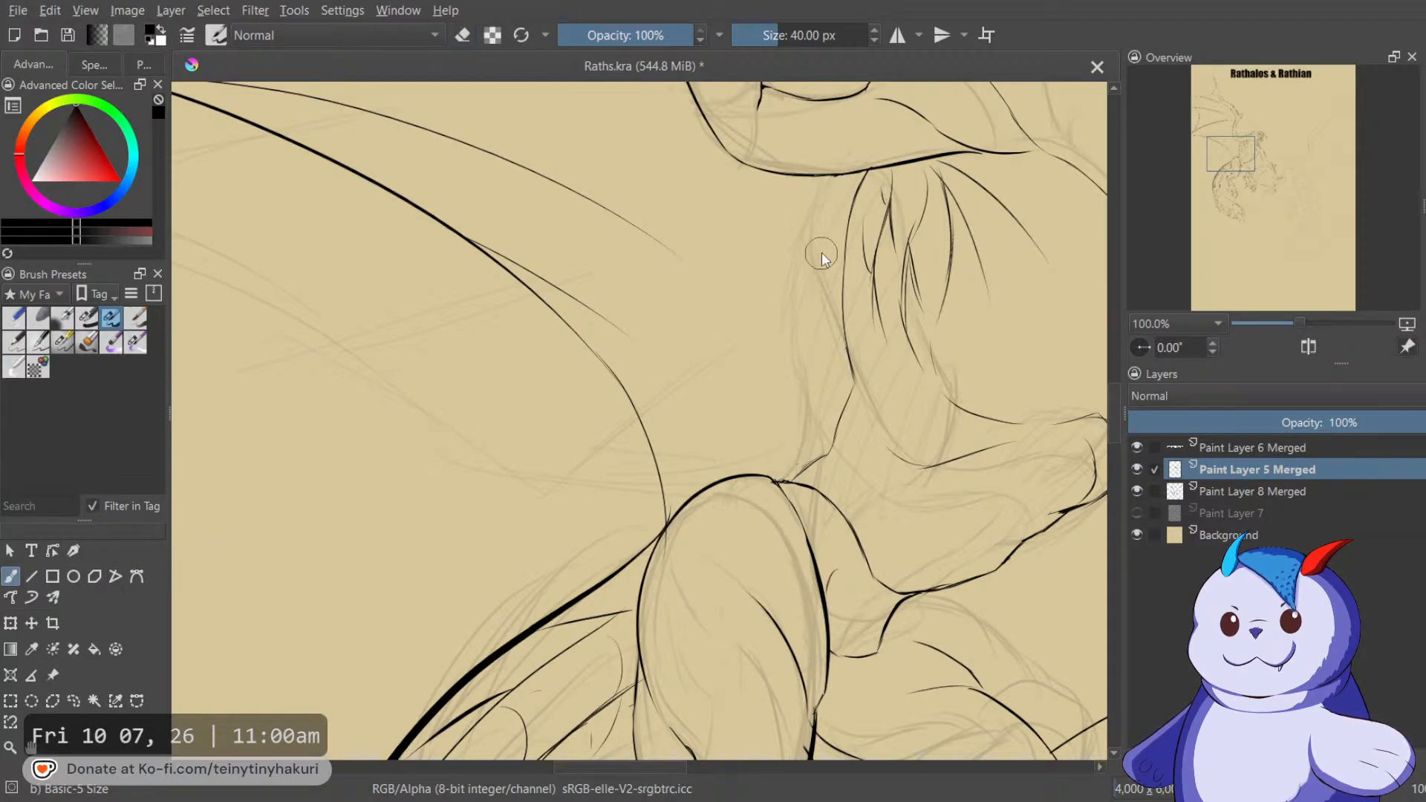
left_click_drag(823, 269, 830, 368)
Check the torso in mirrored view, redraw the inner flank line's upper end curving into the shoulder, and erase its old tip.
key("m")
left_click_drag(728, 350, 927, 345)
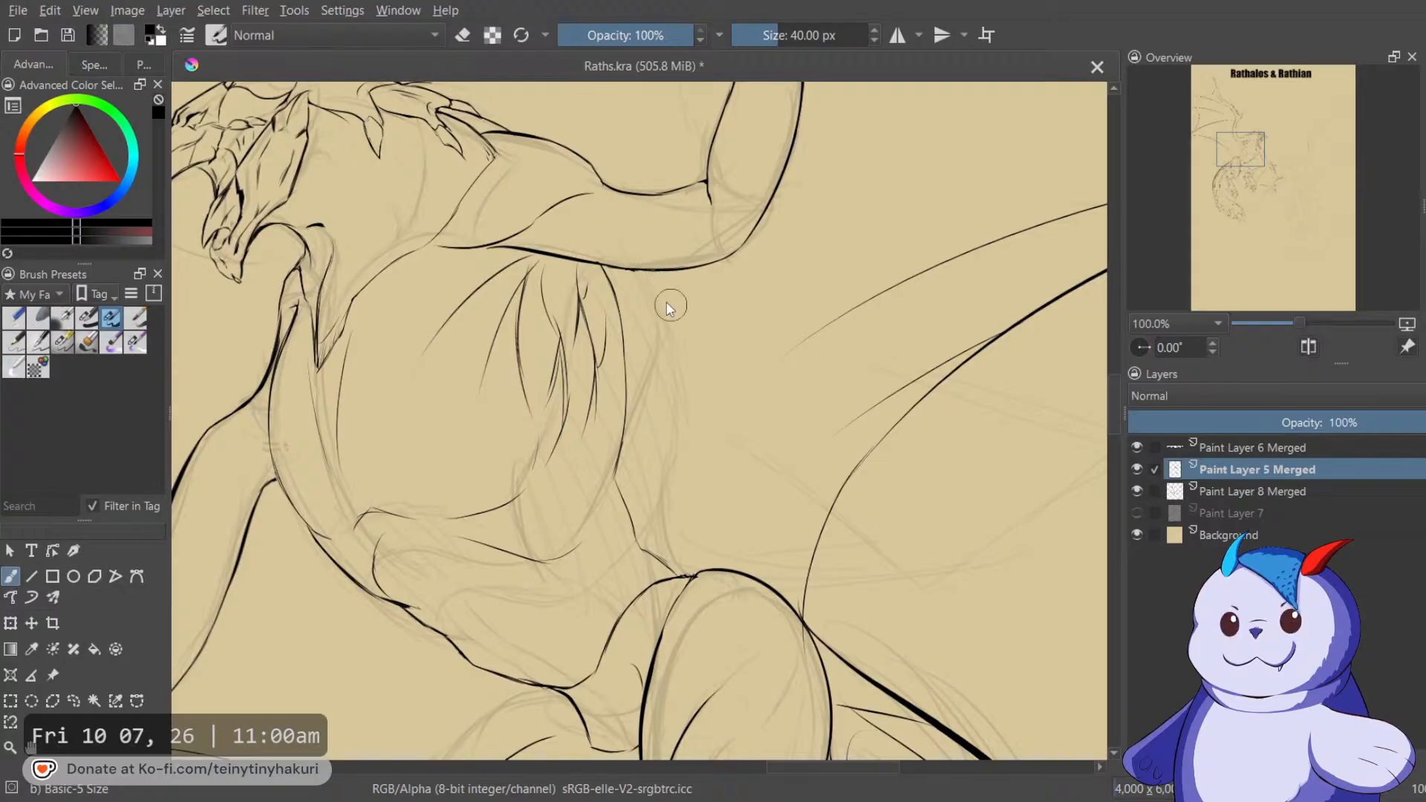
key("m")
left_click_drag(751, 277, 868, 147)
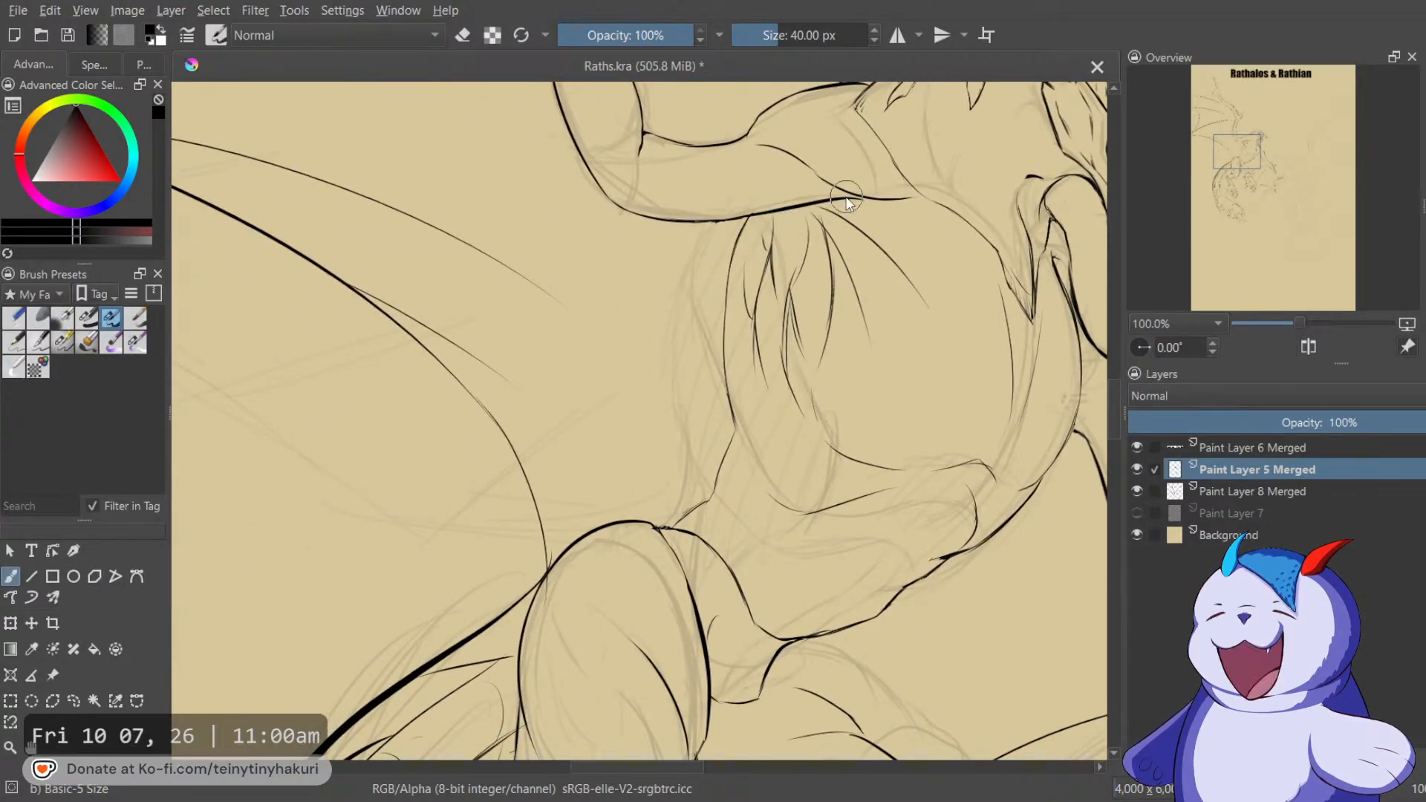
key("e")
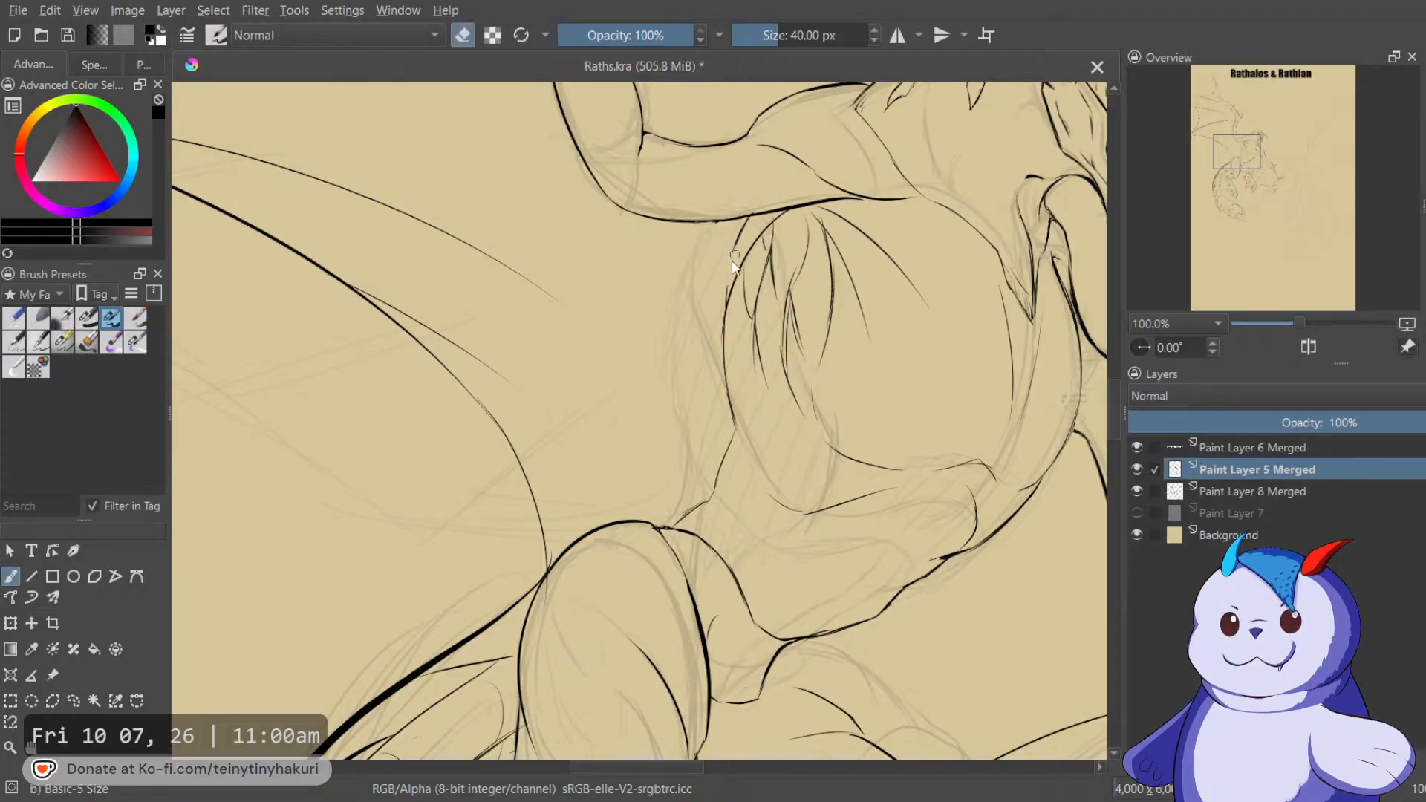
left_click_drag(736, 249, 751, 224)
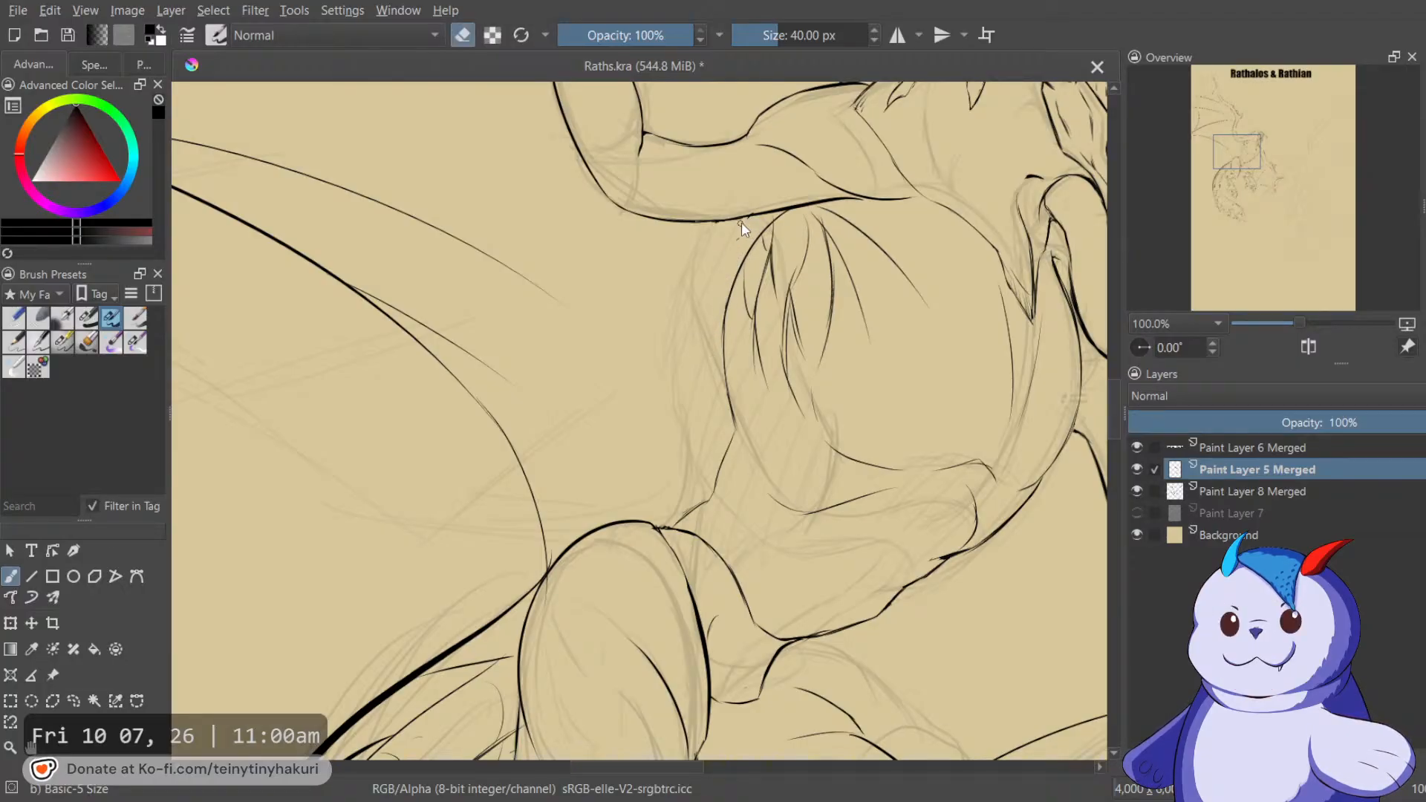
Ink thin wing membrane fold lines reaching outward from the armpit and the flank, and save the drawing.
key("e")
left_click_drag(773, 215, 654, 340)
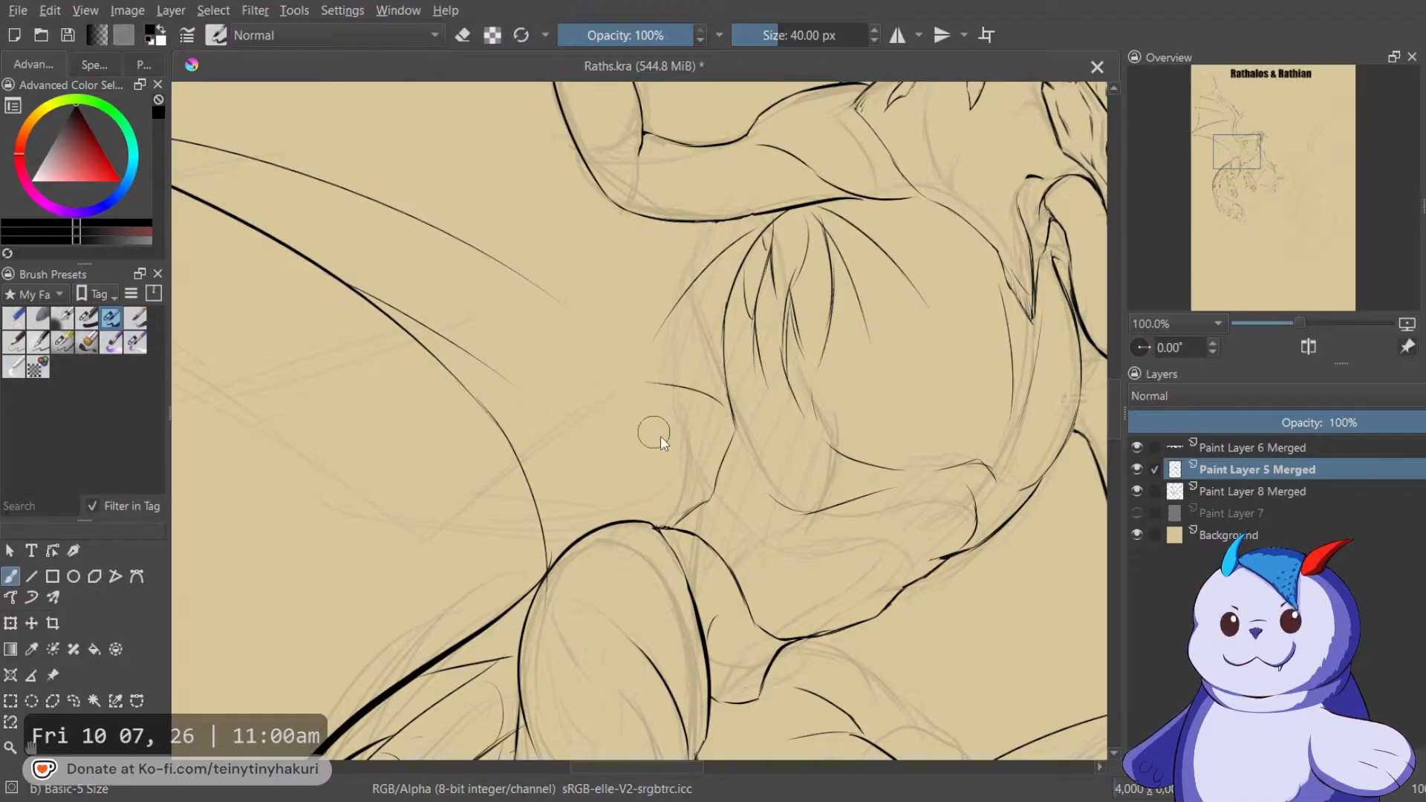
scroll(569, 465, "down", 6)
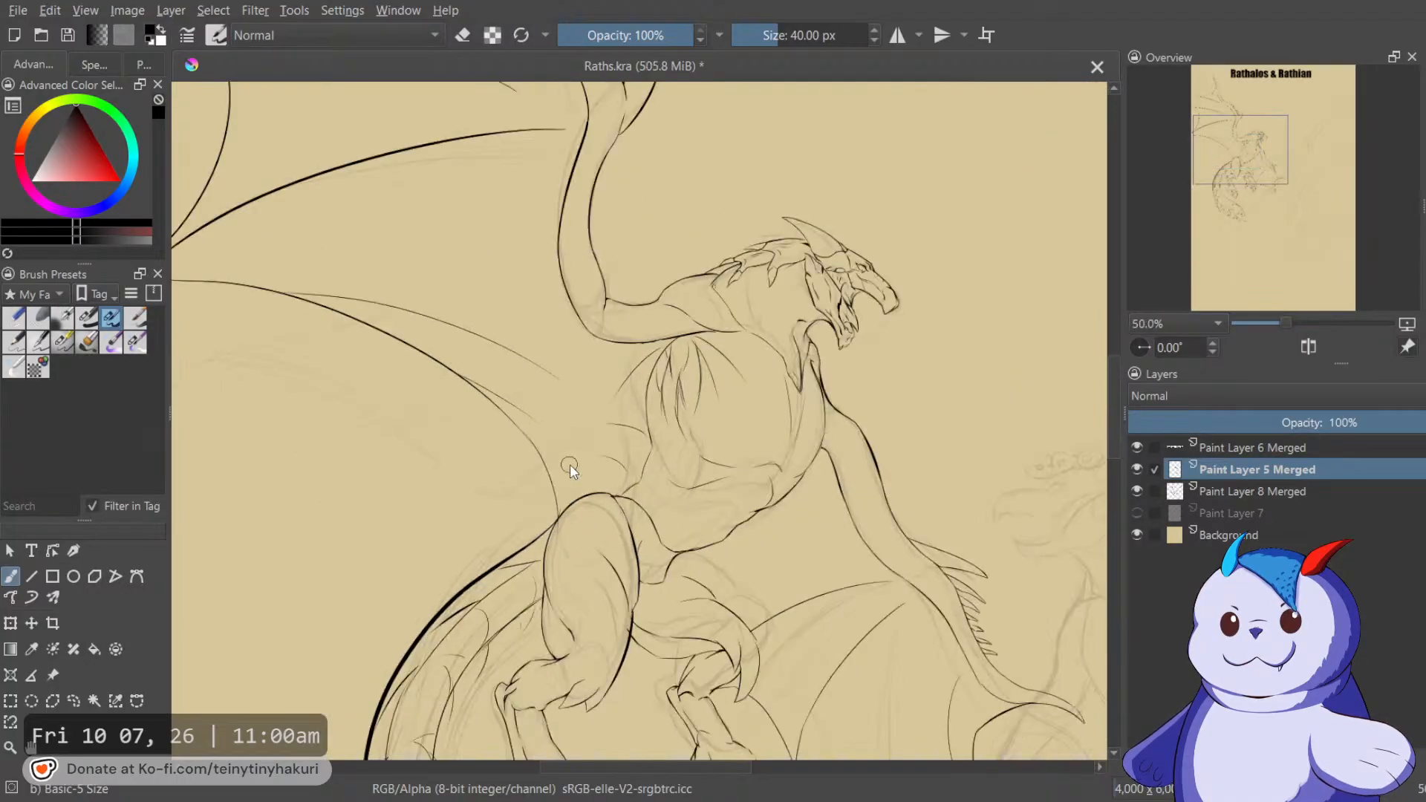
scroll(580, 488, "up", 1)
left_click_drag(573, 493, 629, 304)
key("ctrl+s")
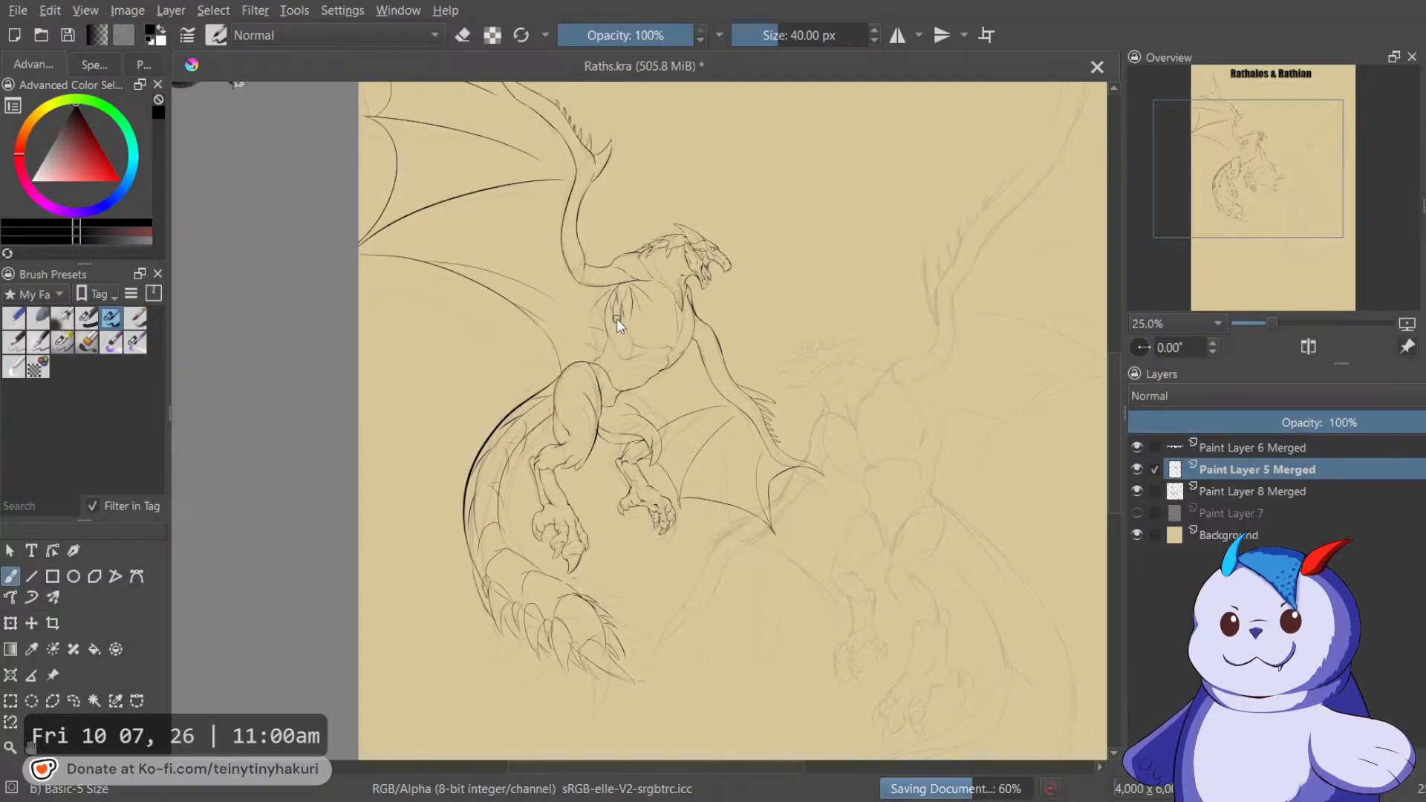
scroll(647, 320, "down", 1)
mouse_move(678, 309)
left_mouse_down()
mouse_move(689, 359)
mouse_move(693, 319)
left_mouse_up()
scroll(689, 359, "down", 1)
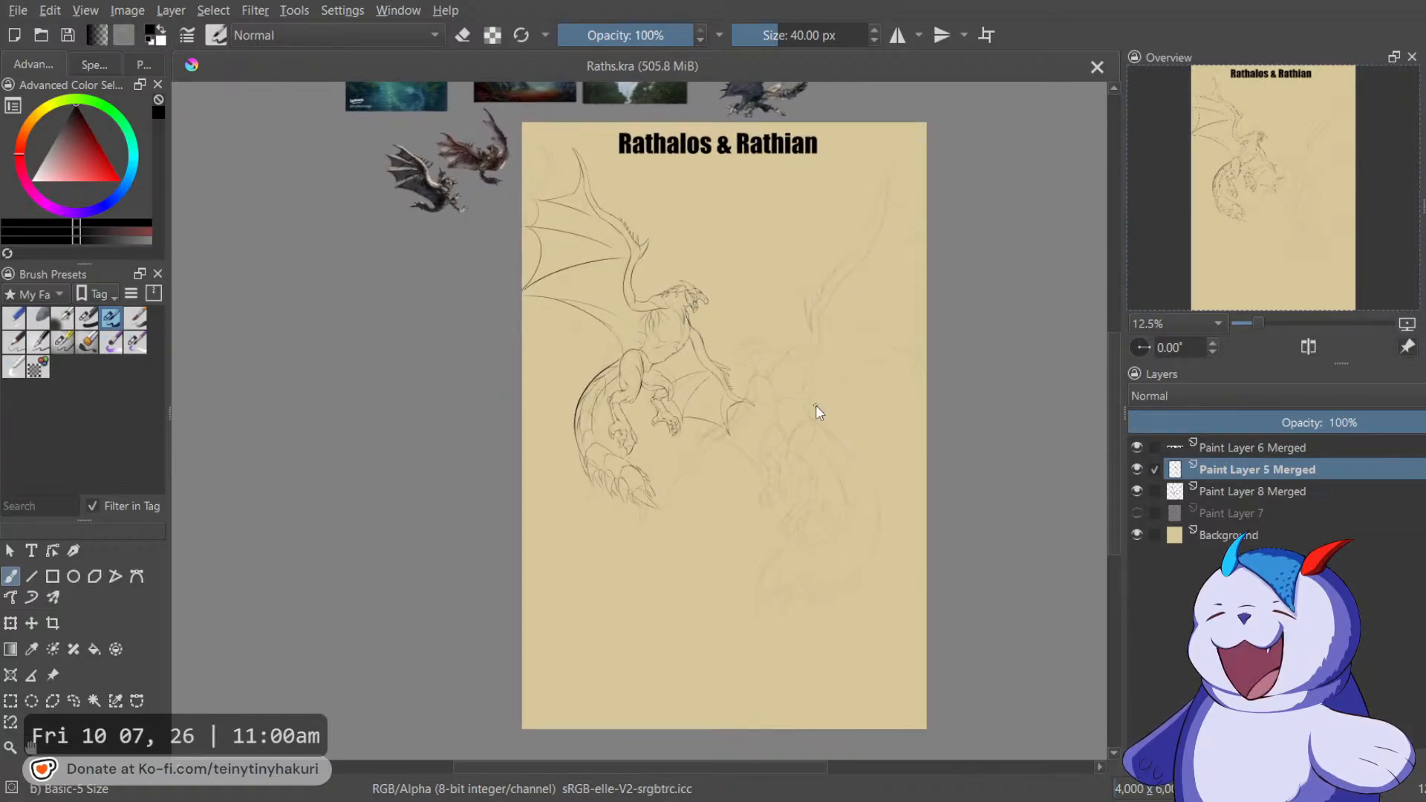